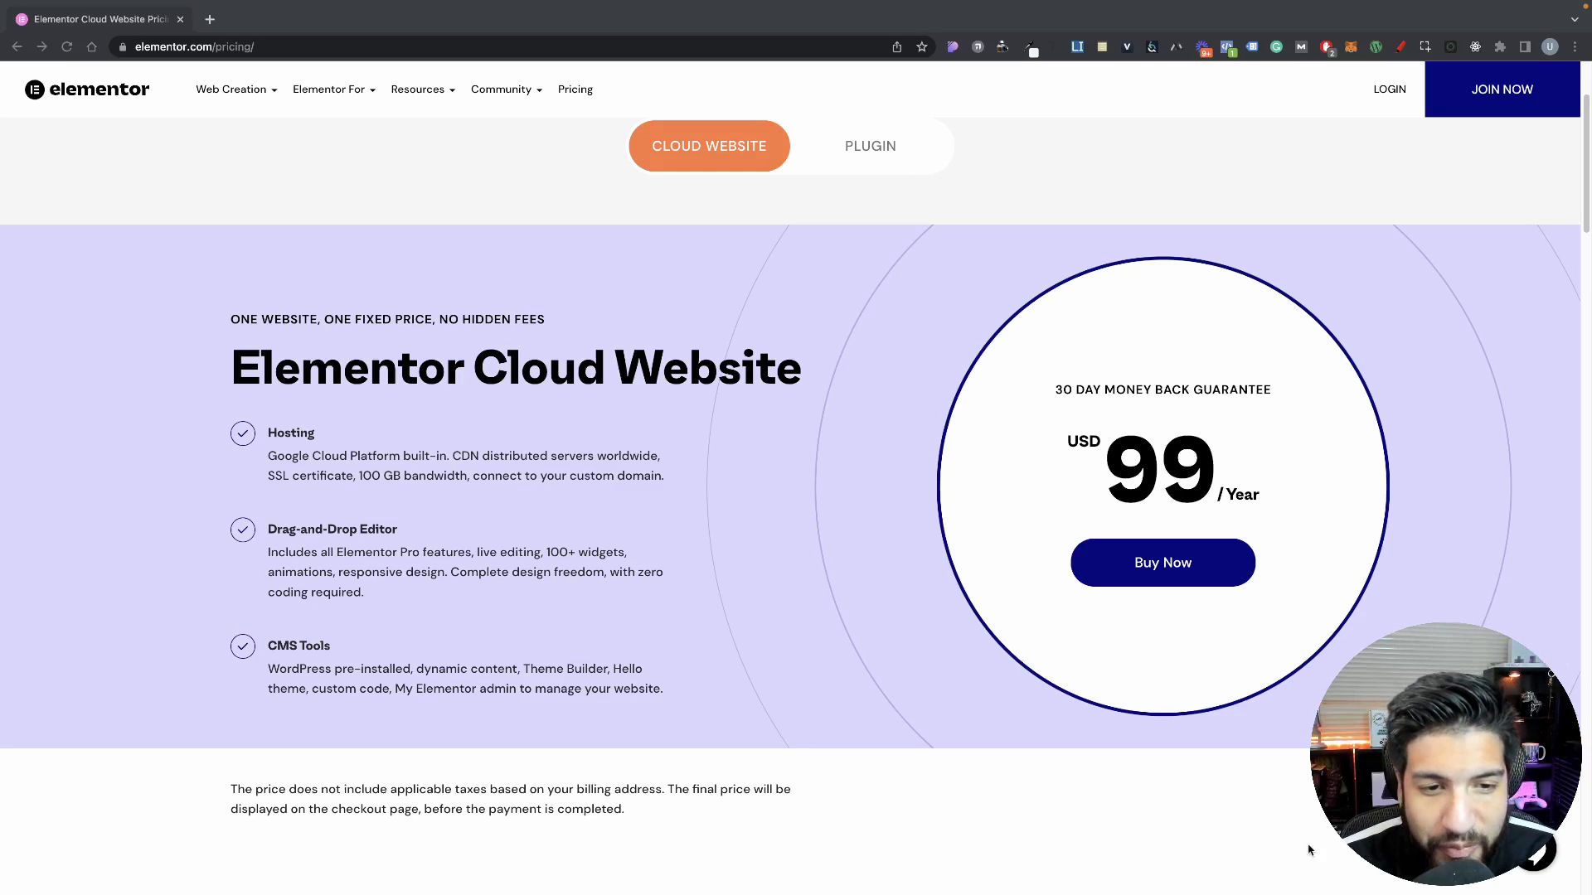
Start the purchase of the Elementor Cloud Website plan and name the new cloud website Dig It Renovation
click(1164, 564)
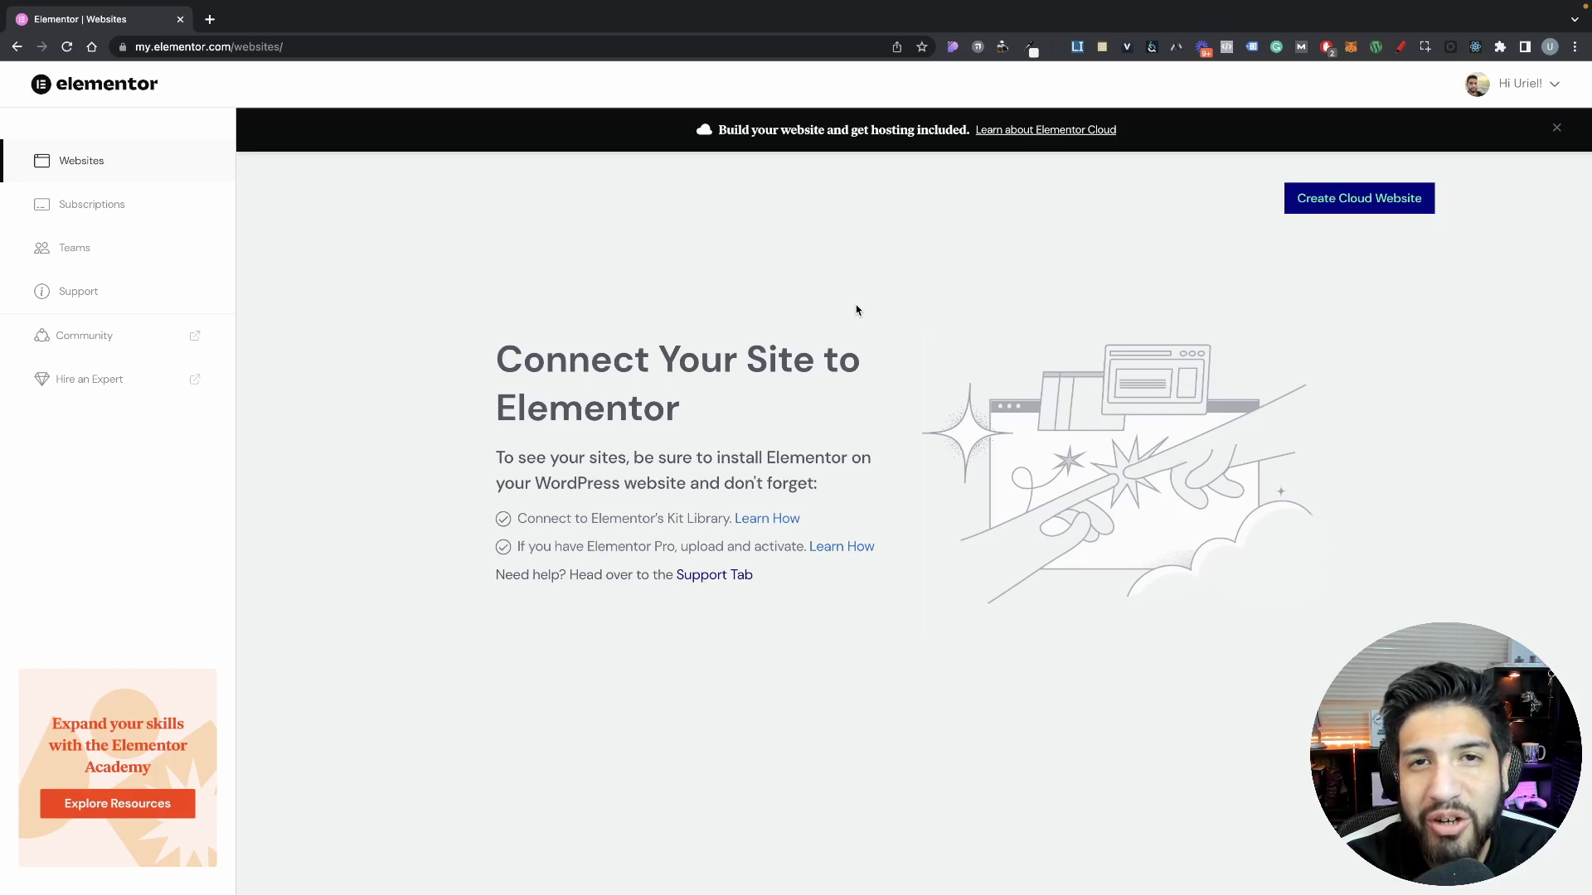
click(1342, 209)
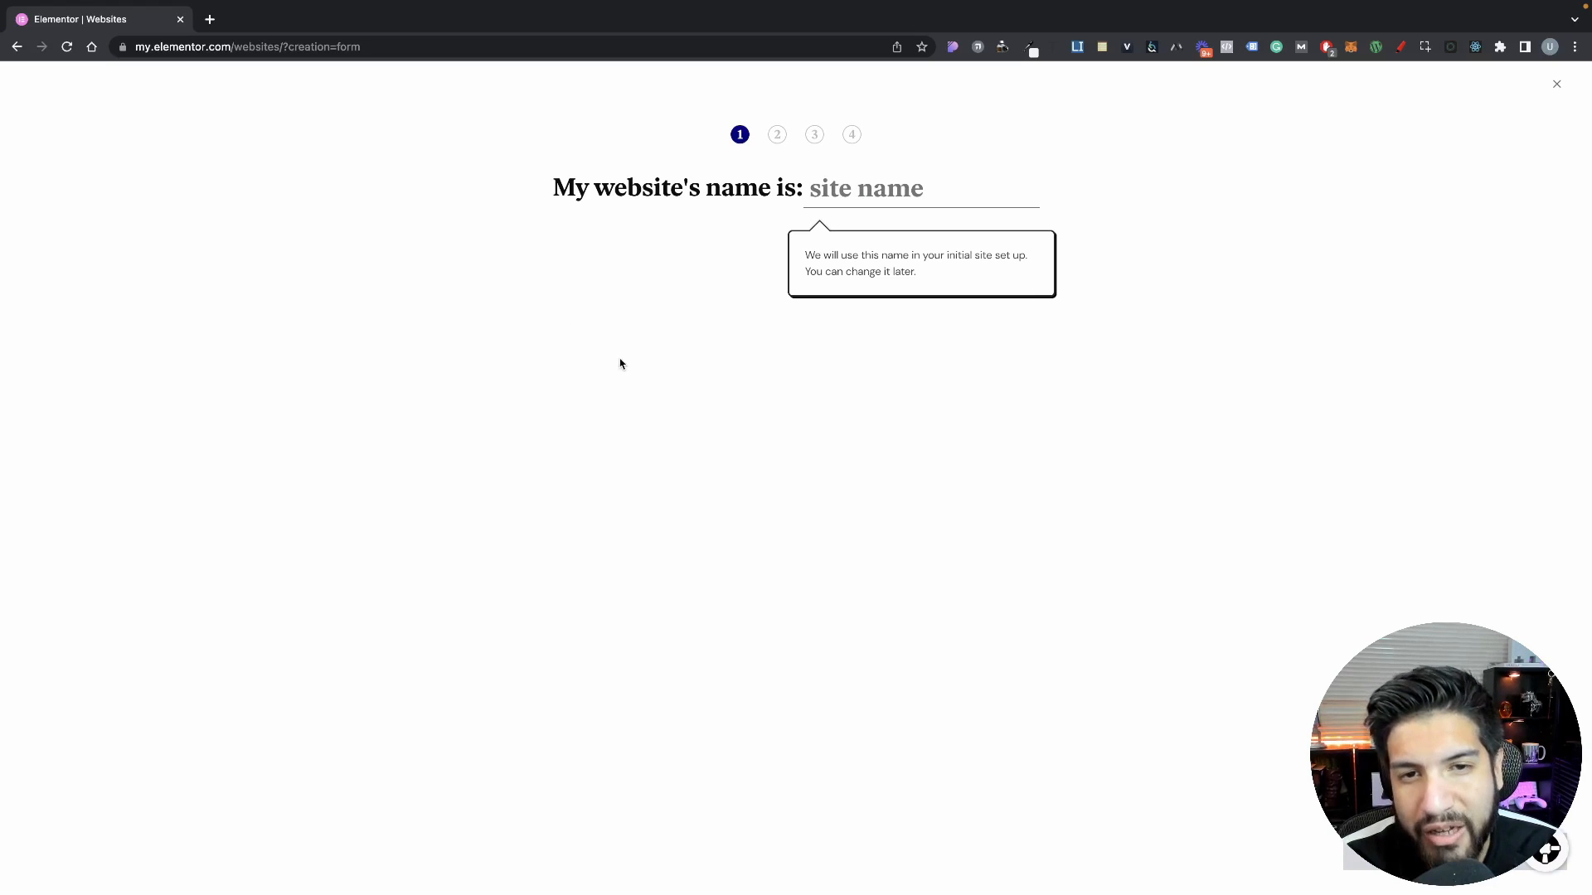
click(848, 189)
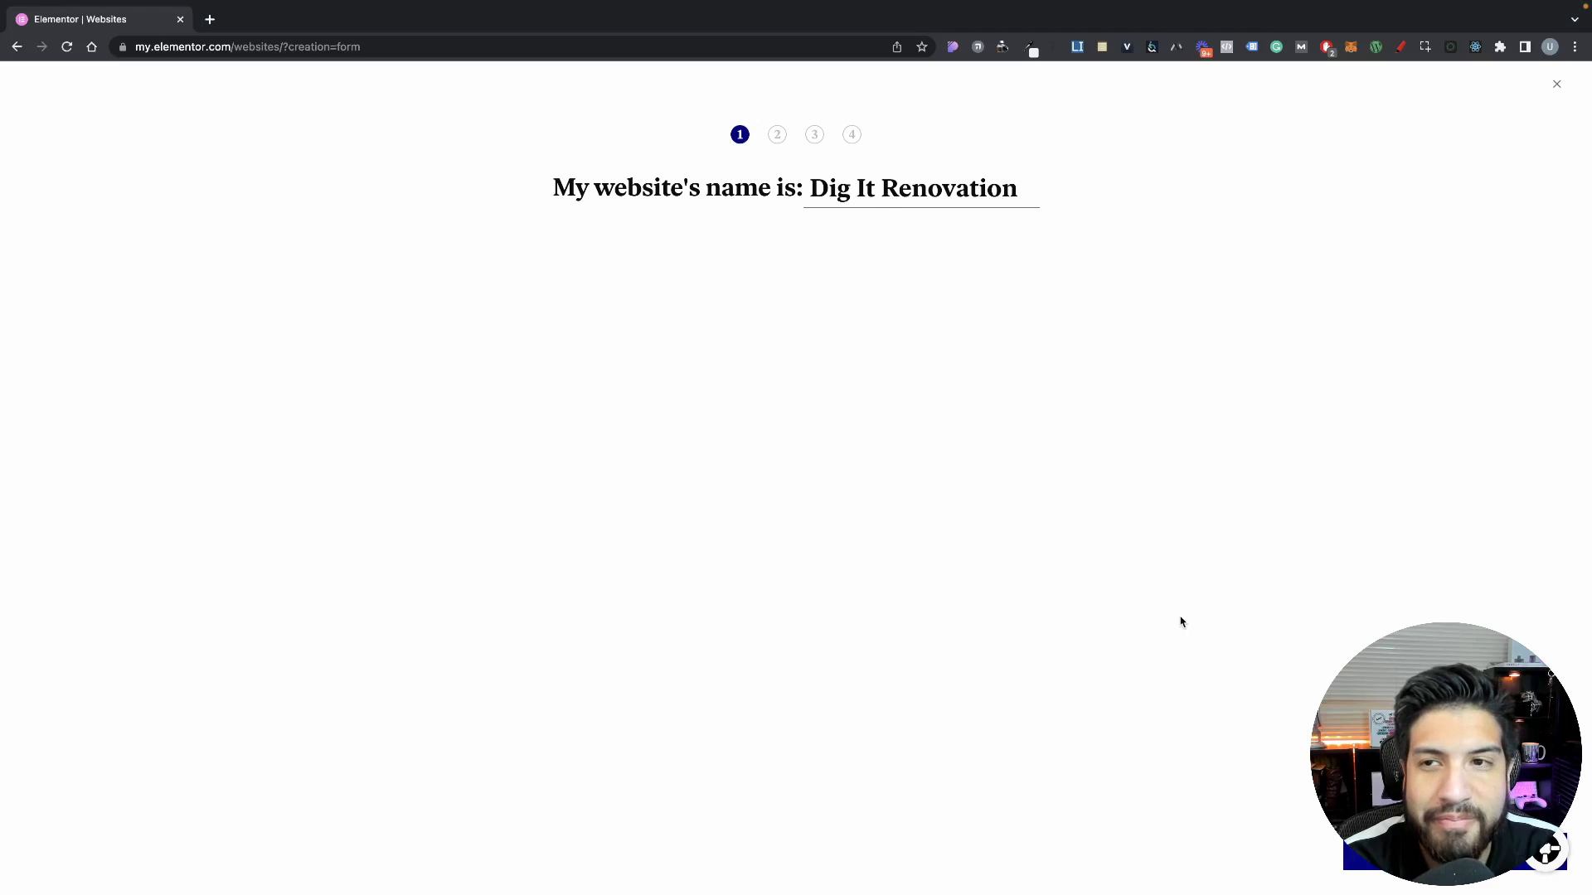
key(Return)
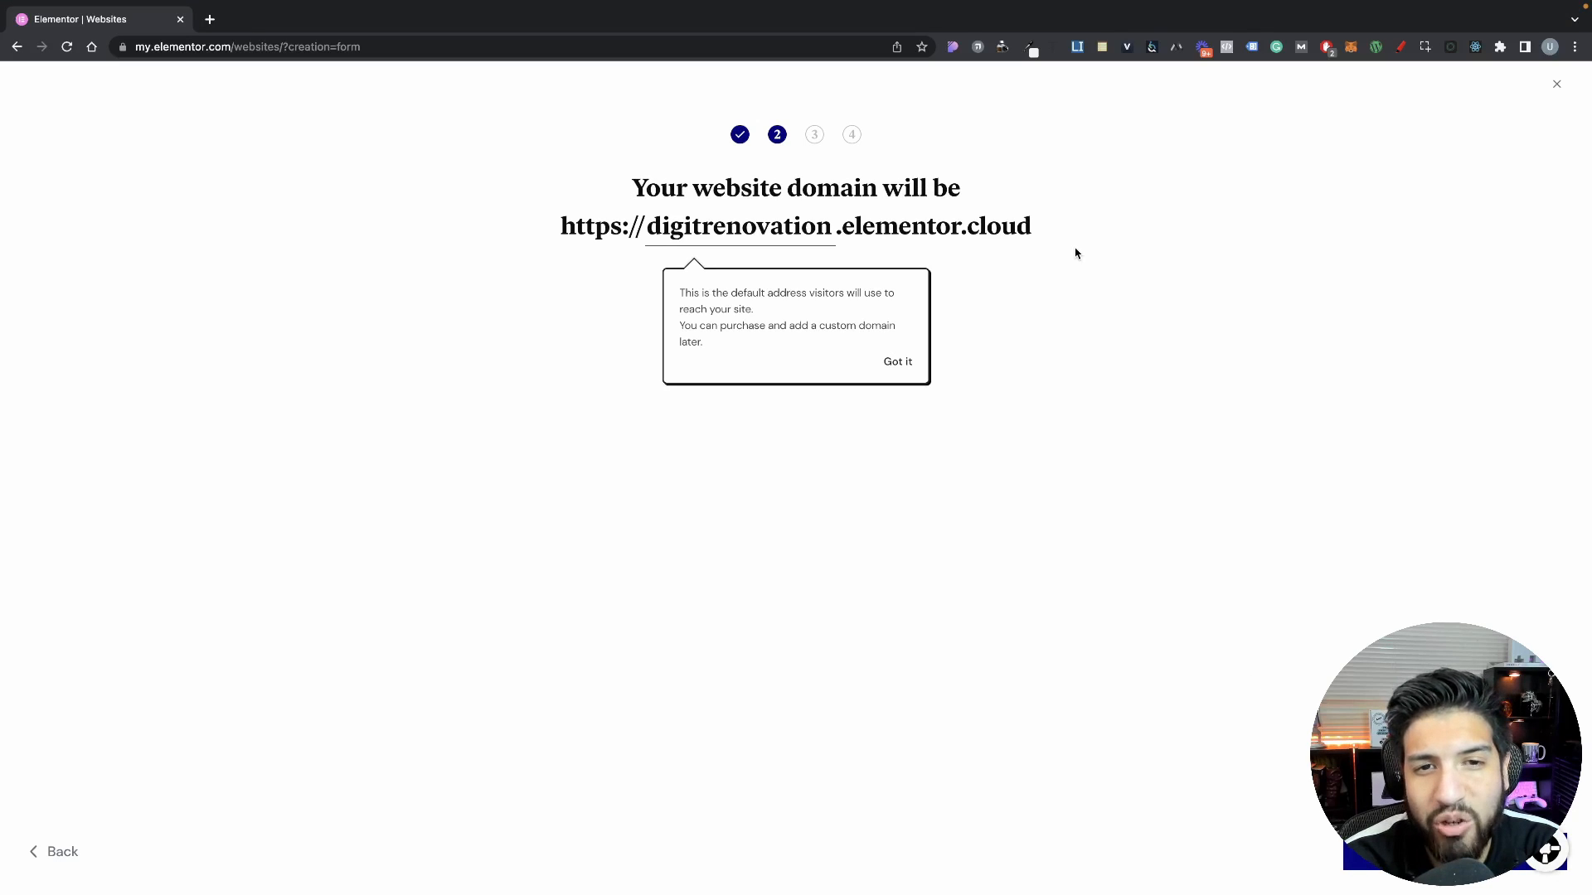
Accept the digitrenovation.elementor.cloud domain and set the website kind to Business / Corporate website
drag(1057, 239, 640, 228)
click(1051, 231)
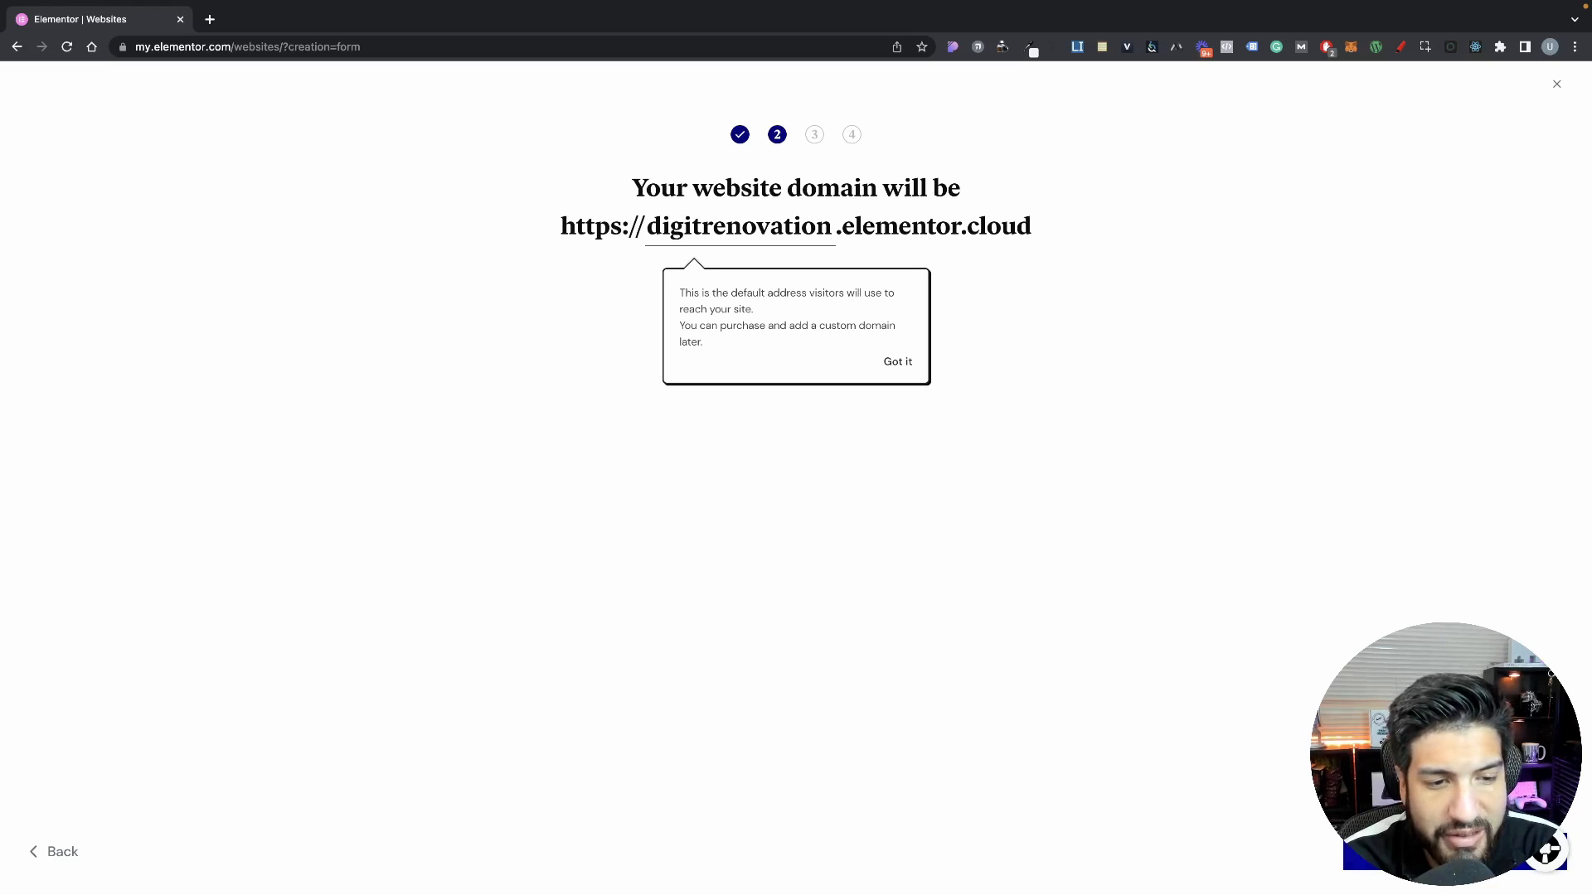
click(1442, 853)
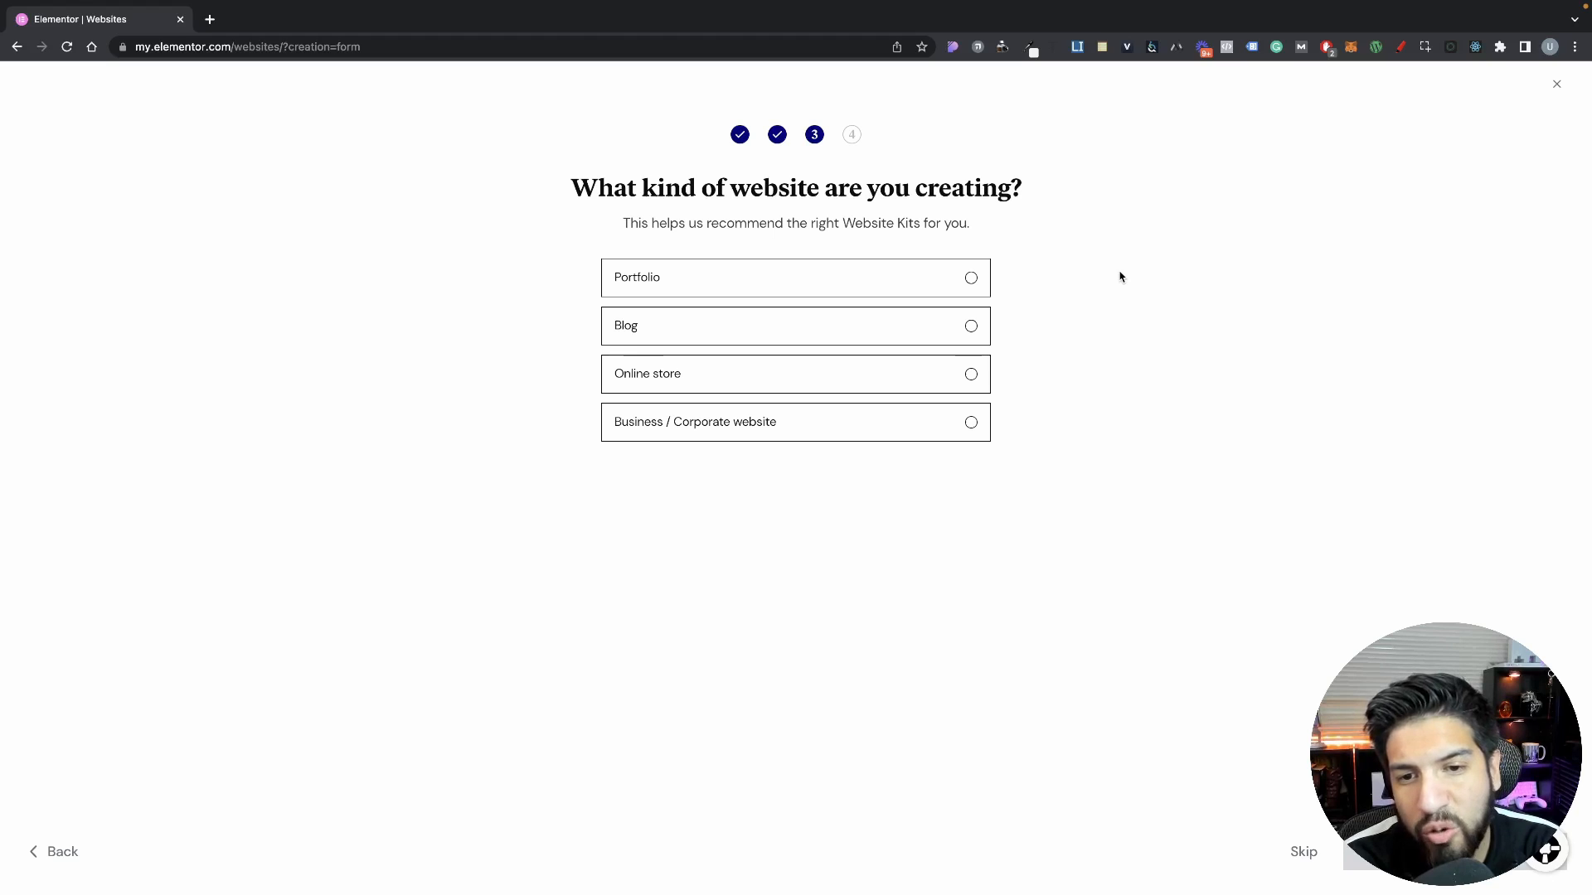
click(728, 414)
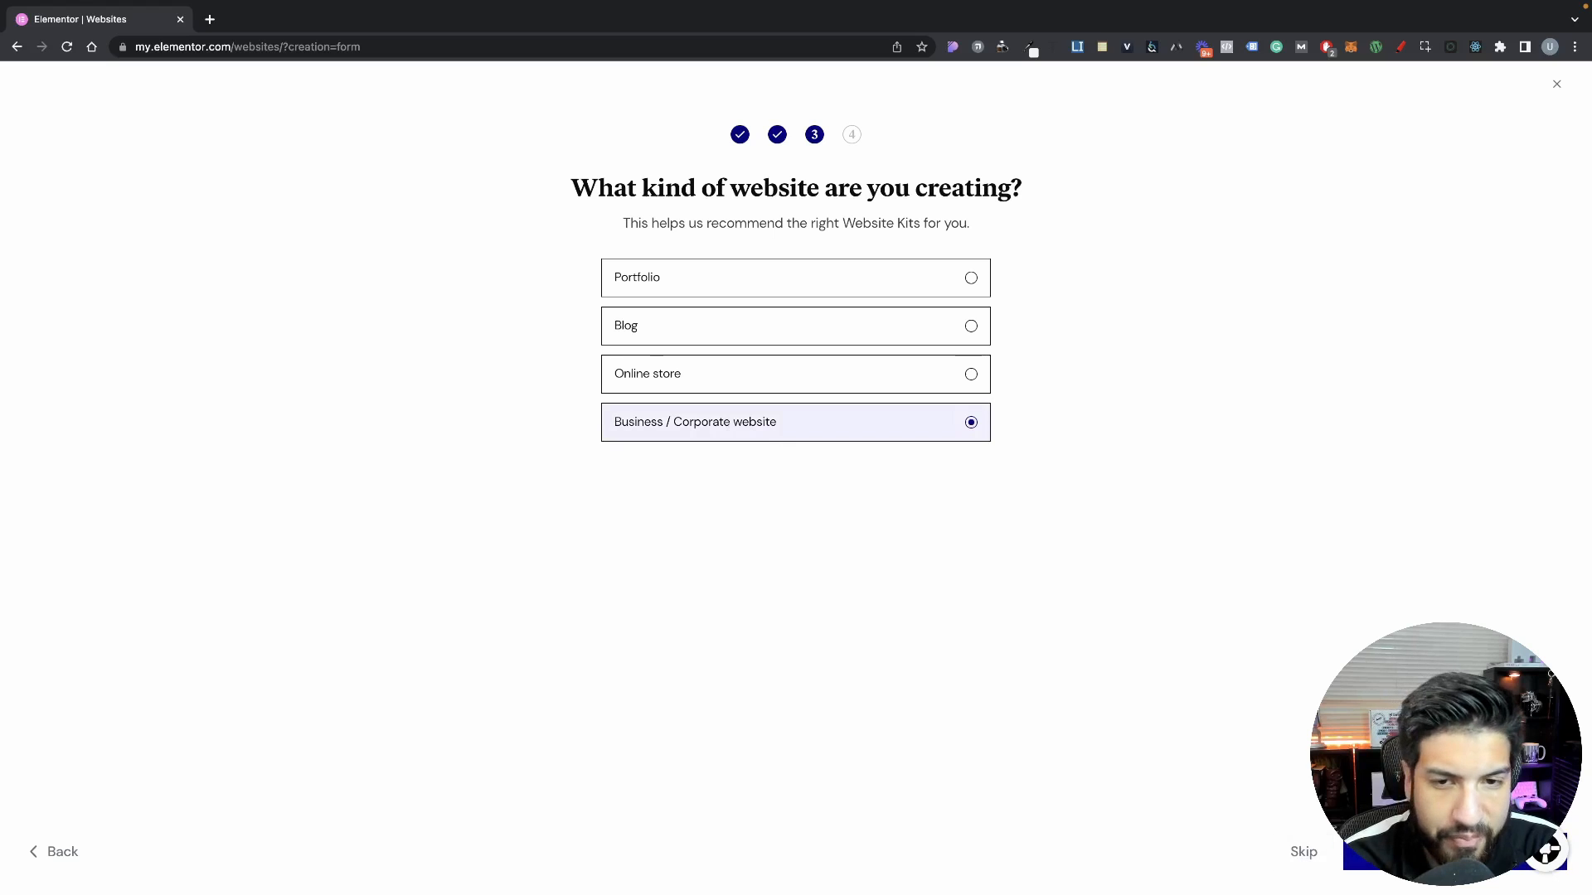
click(1351, 868)
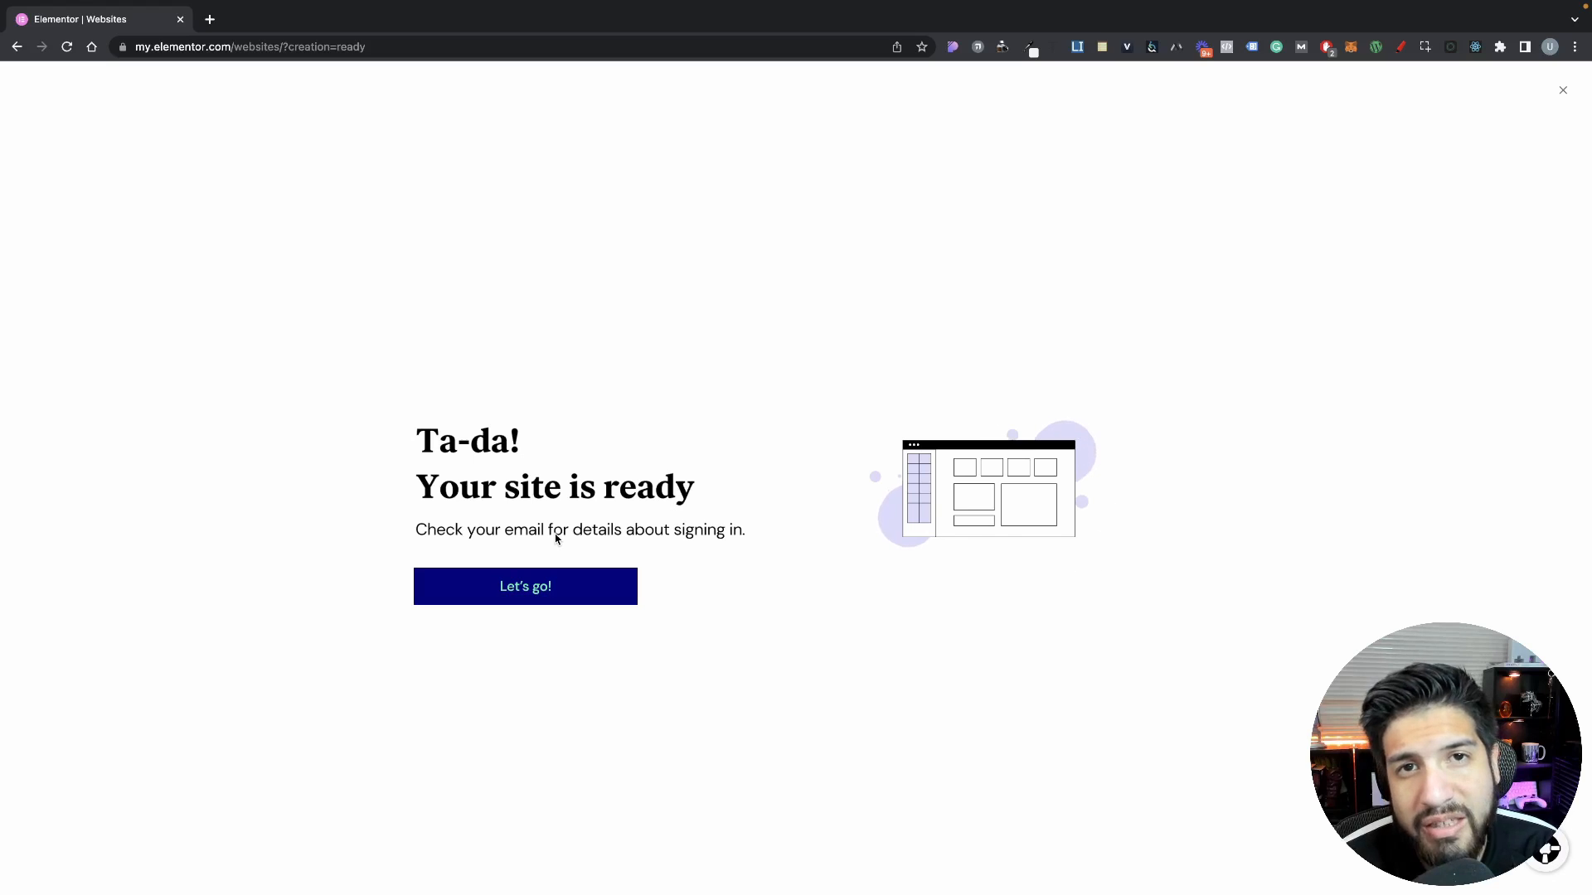
Proceed from the site-ready page and open the Dig It Renovation site's WordPress dashboard
click(521, 602)
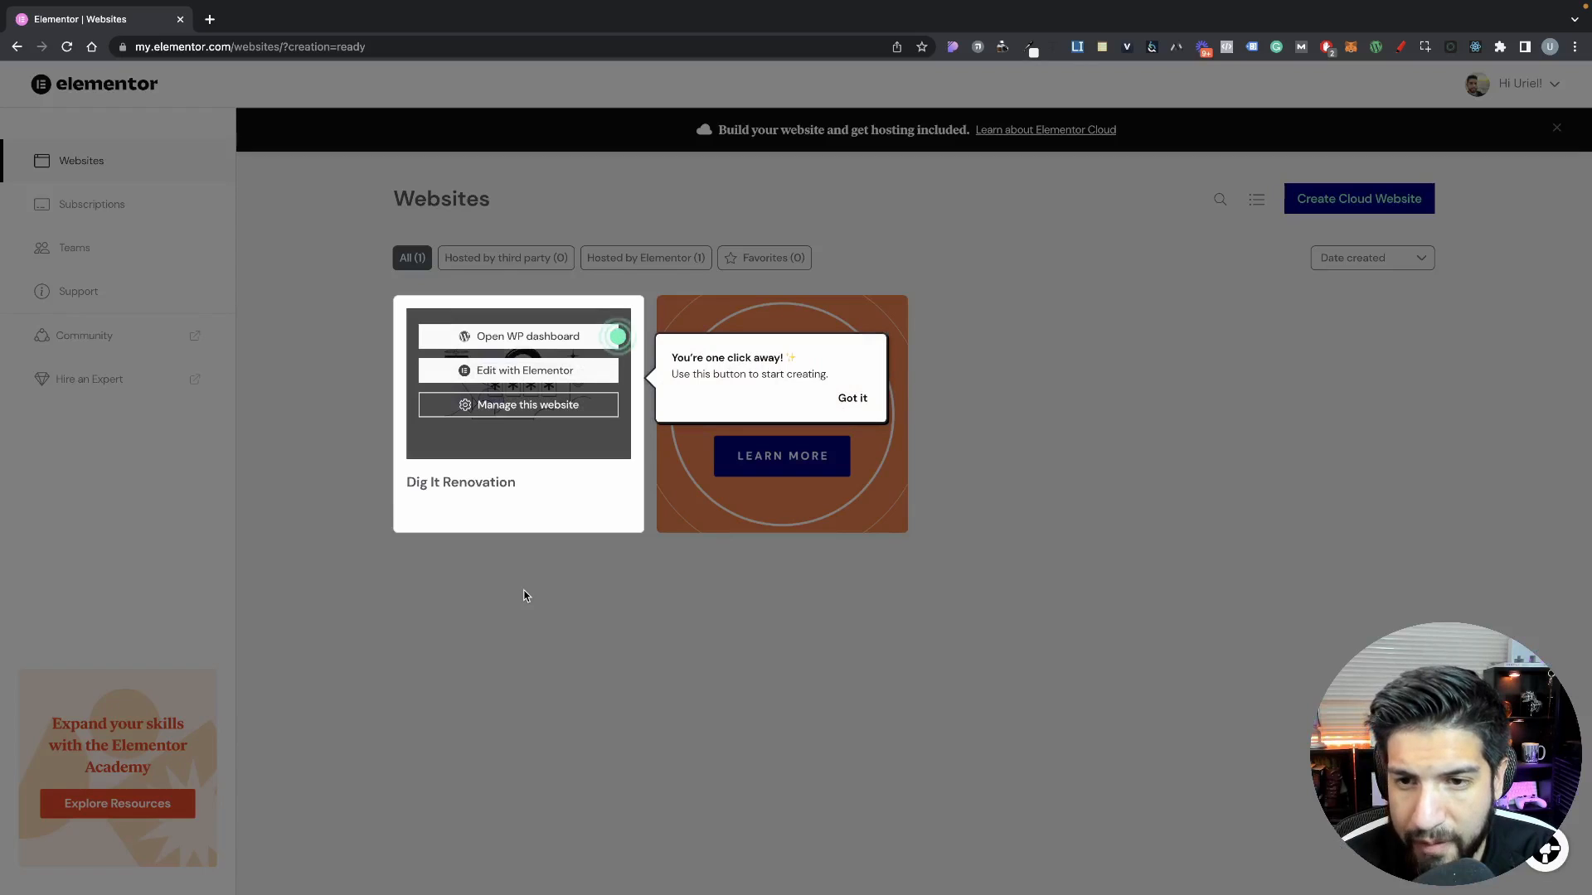
click(538, 338)
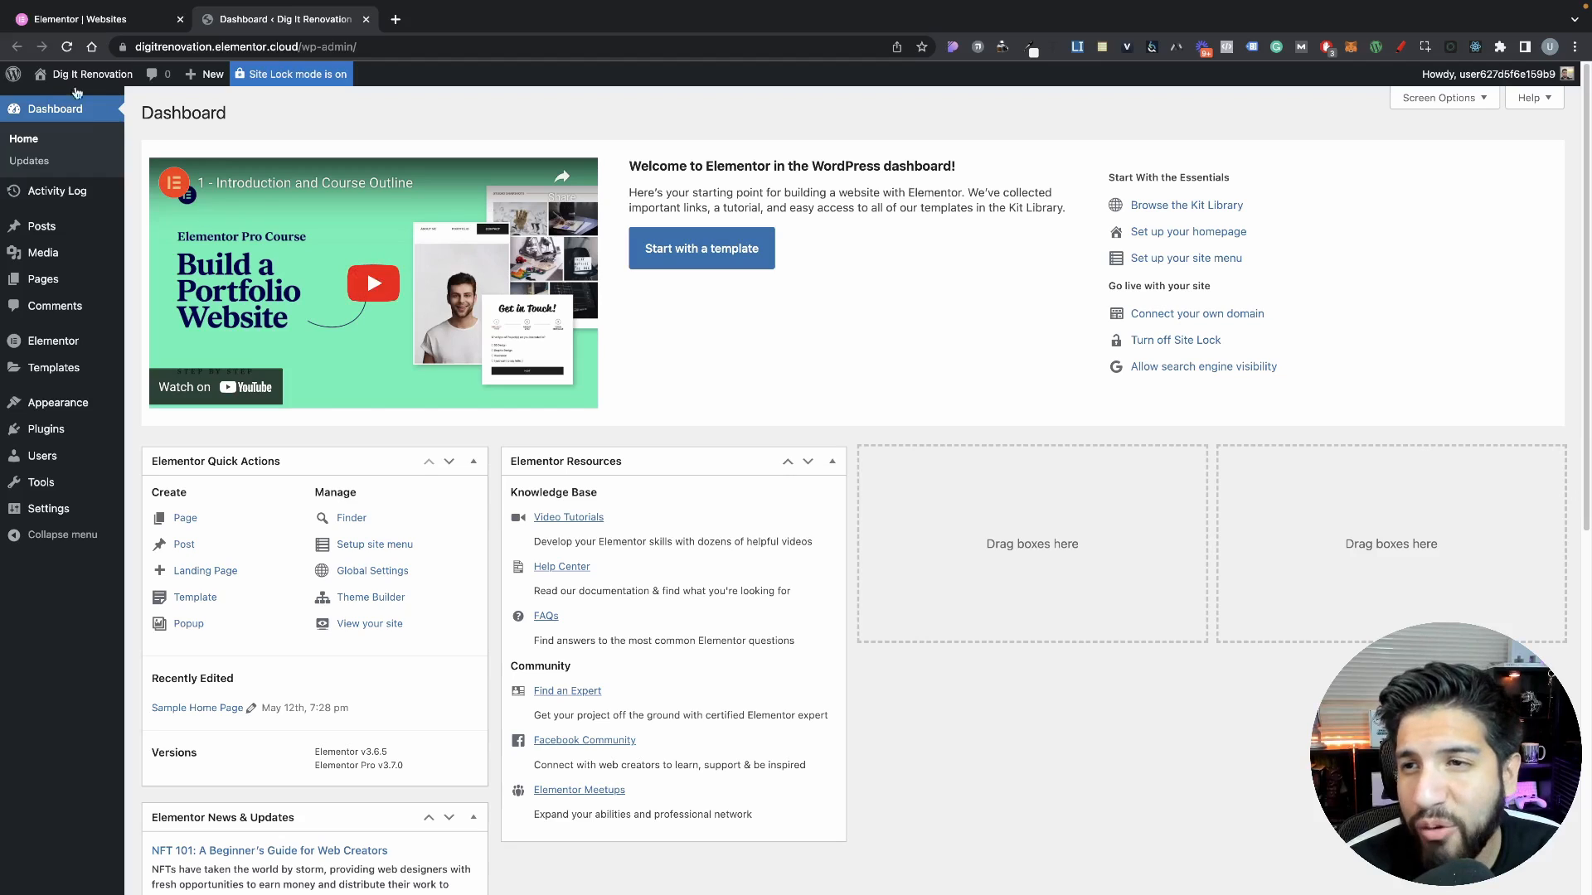
Return to the Elementor account and review the Dig It Renovation site's overview, domain and Site Lock settings
click(87, 18)
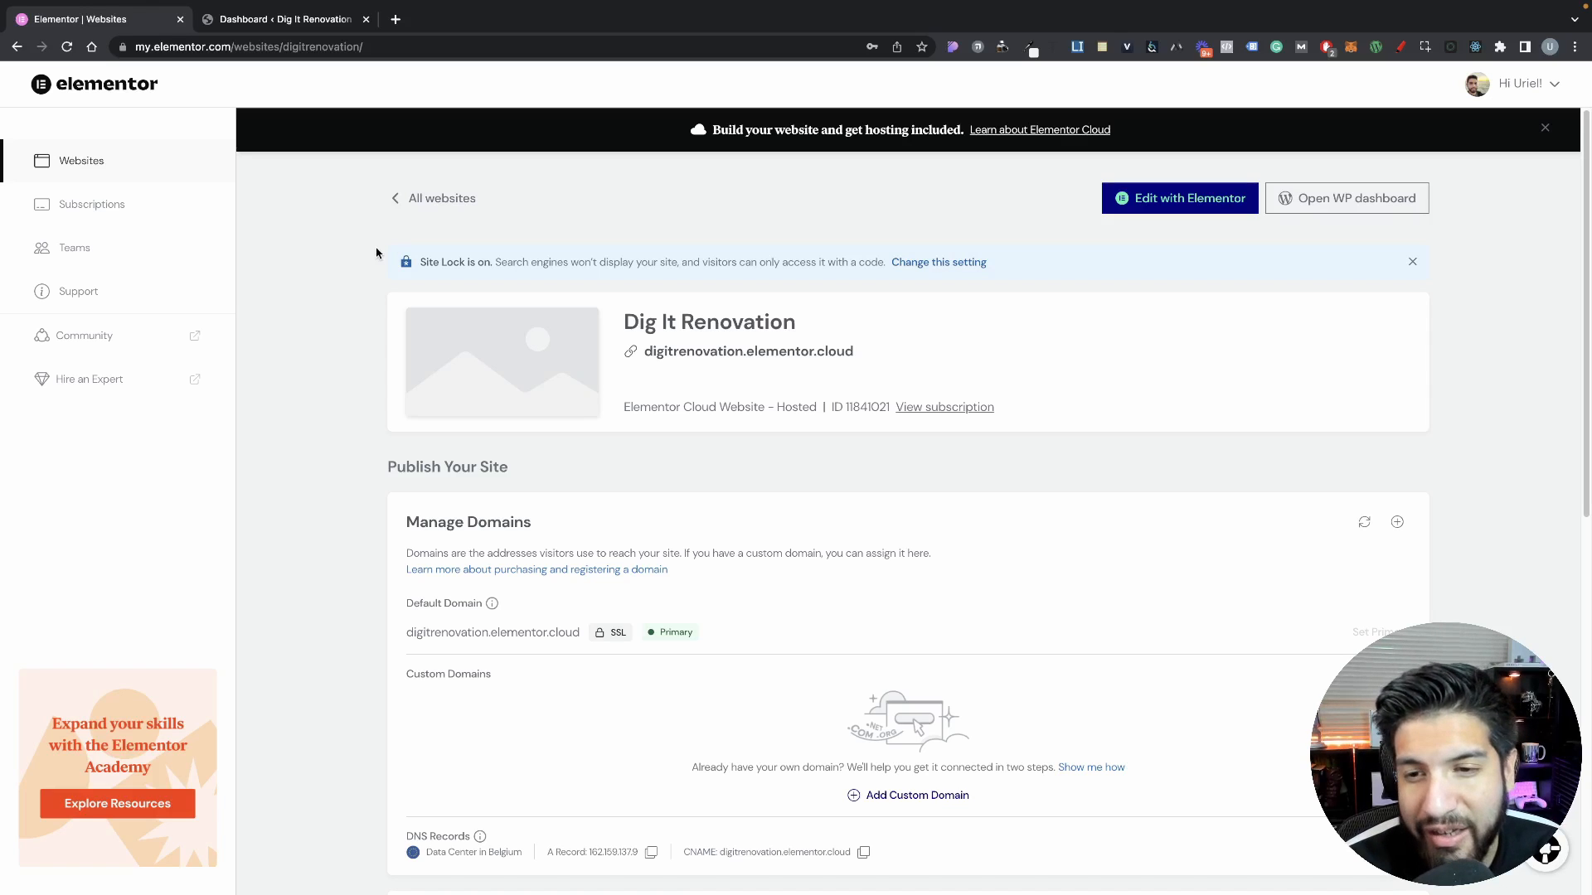
scroll(376, 253, down, 5)
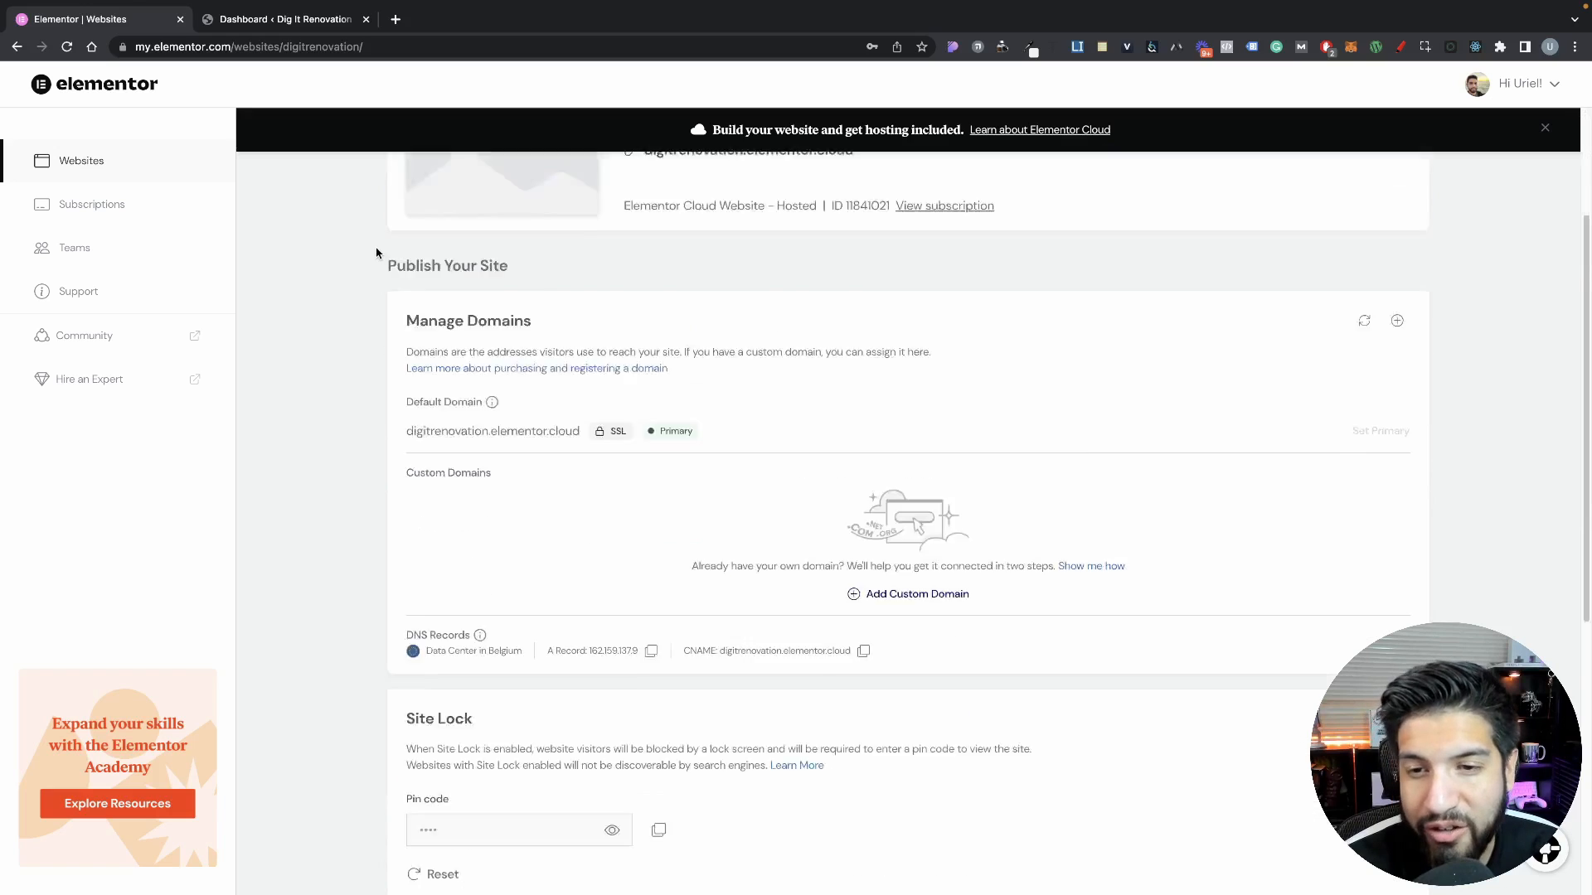
scroll(375, 253, up, 4)
scroll(376, 253, up, 1)
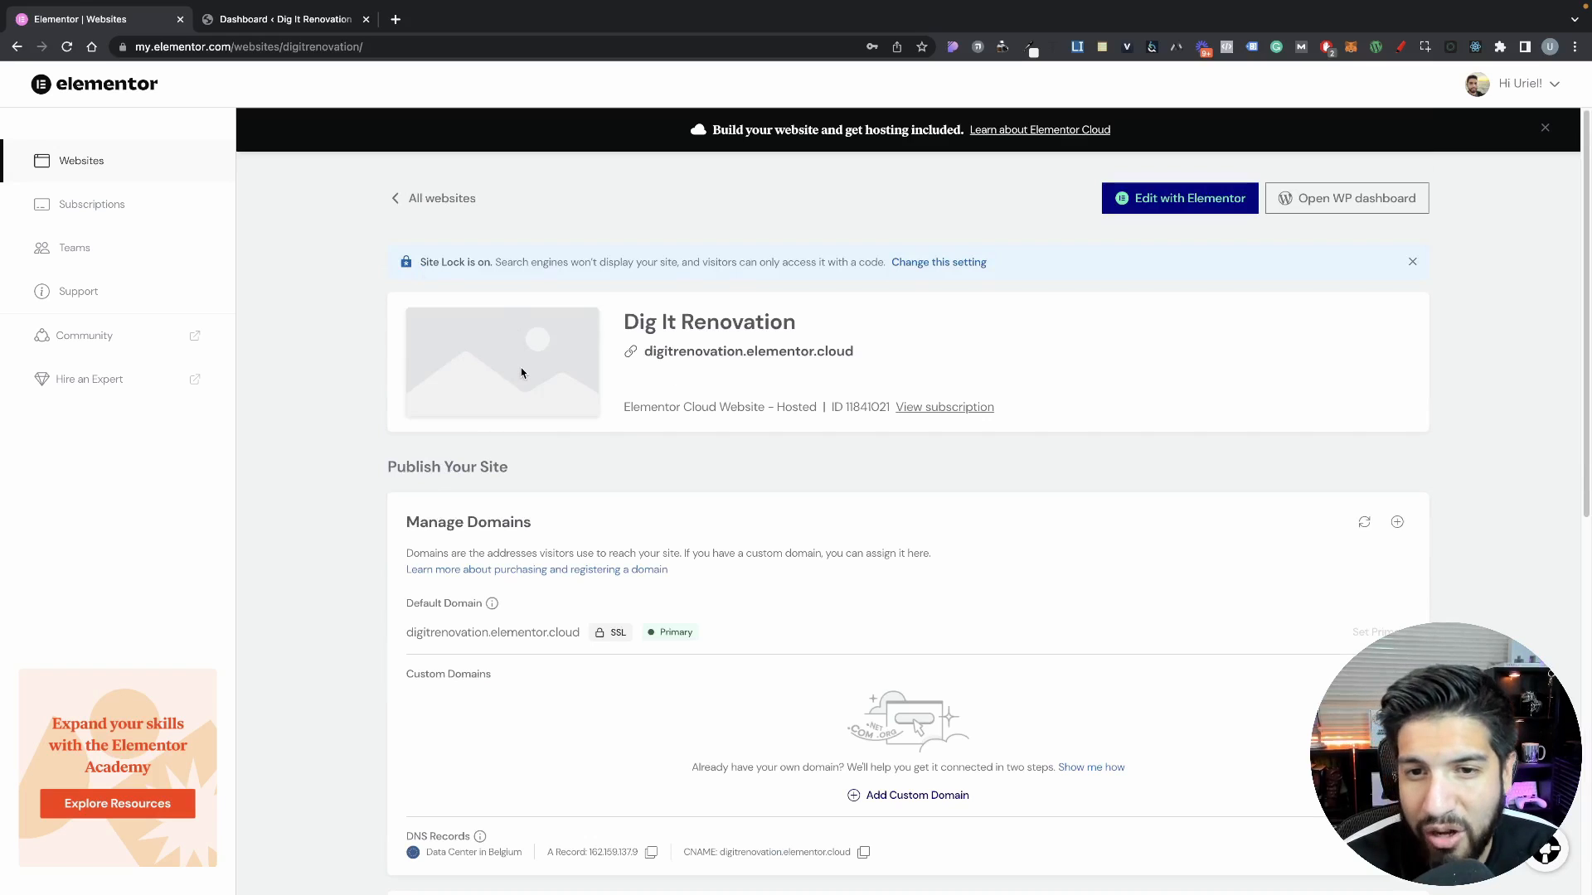
scroll(829, 402, down, 3)
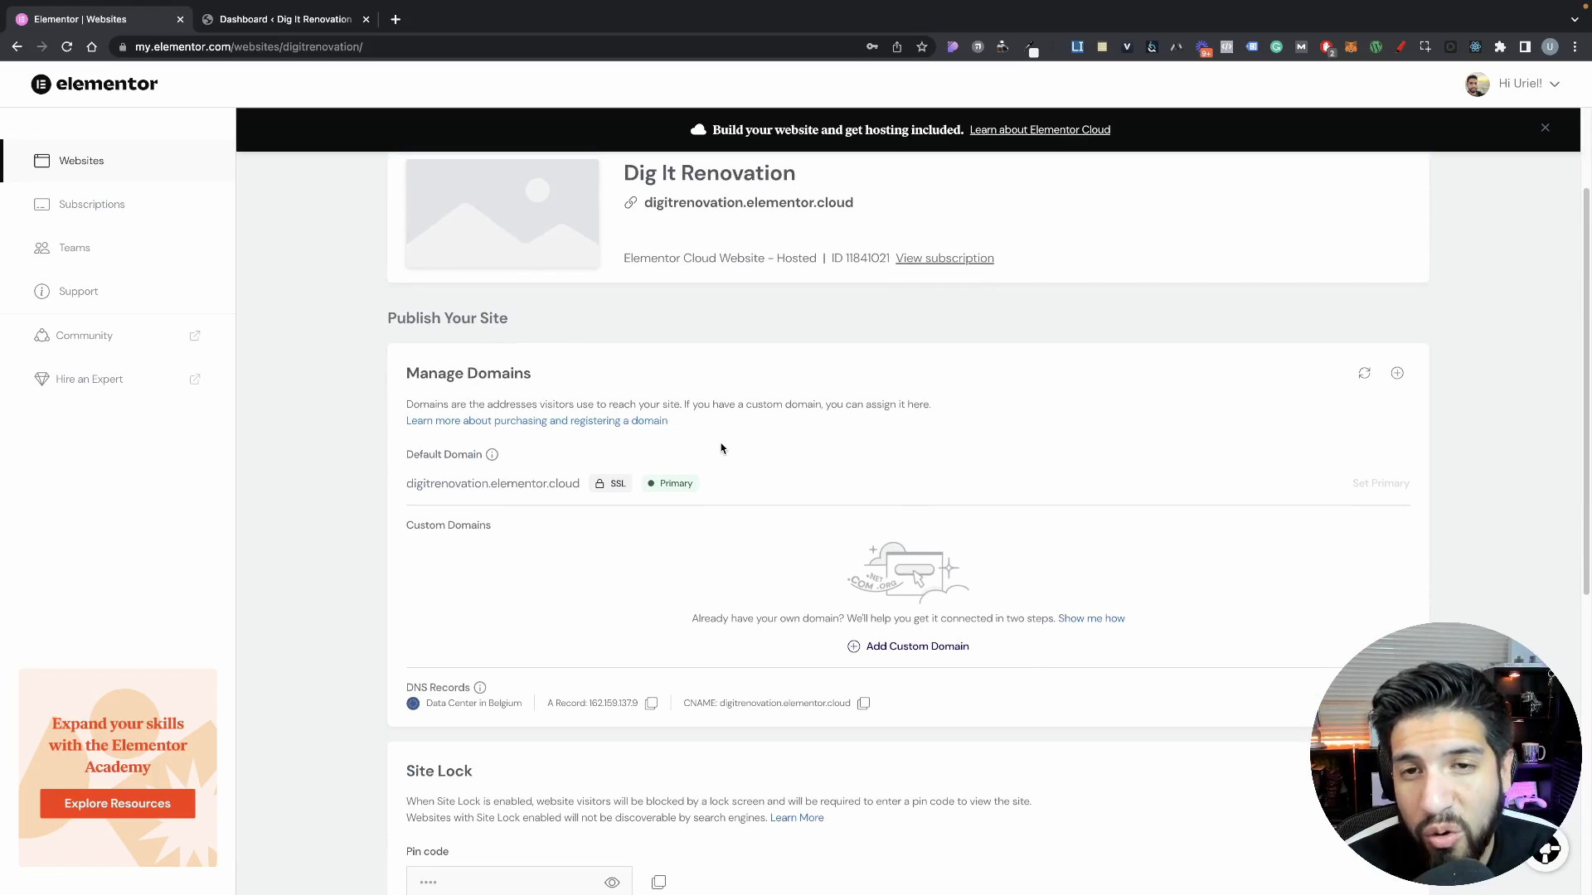
scroll(718, 446, down, 8)
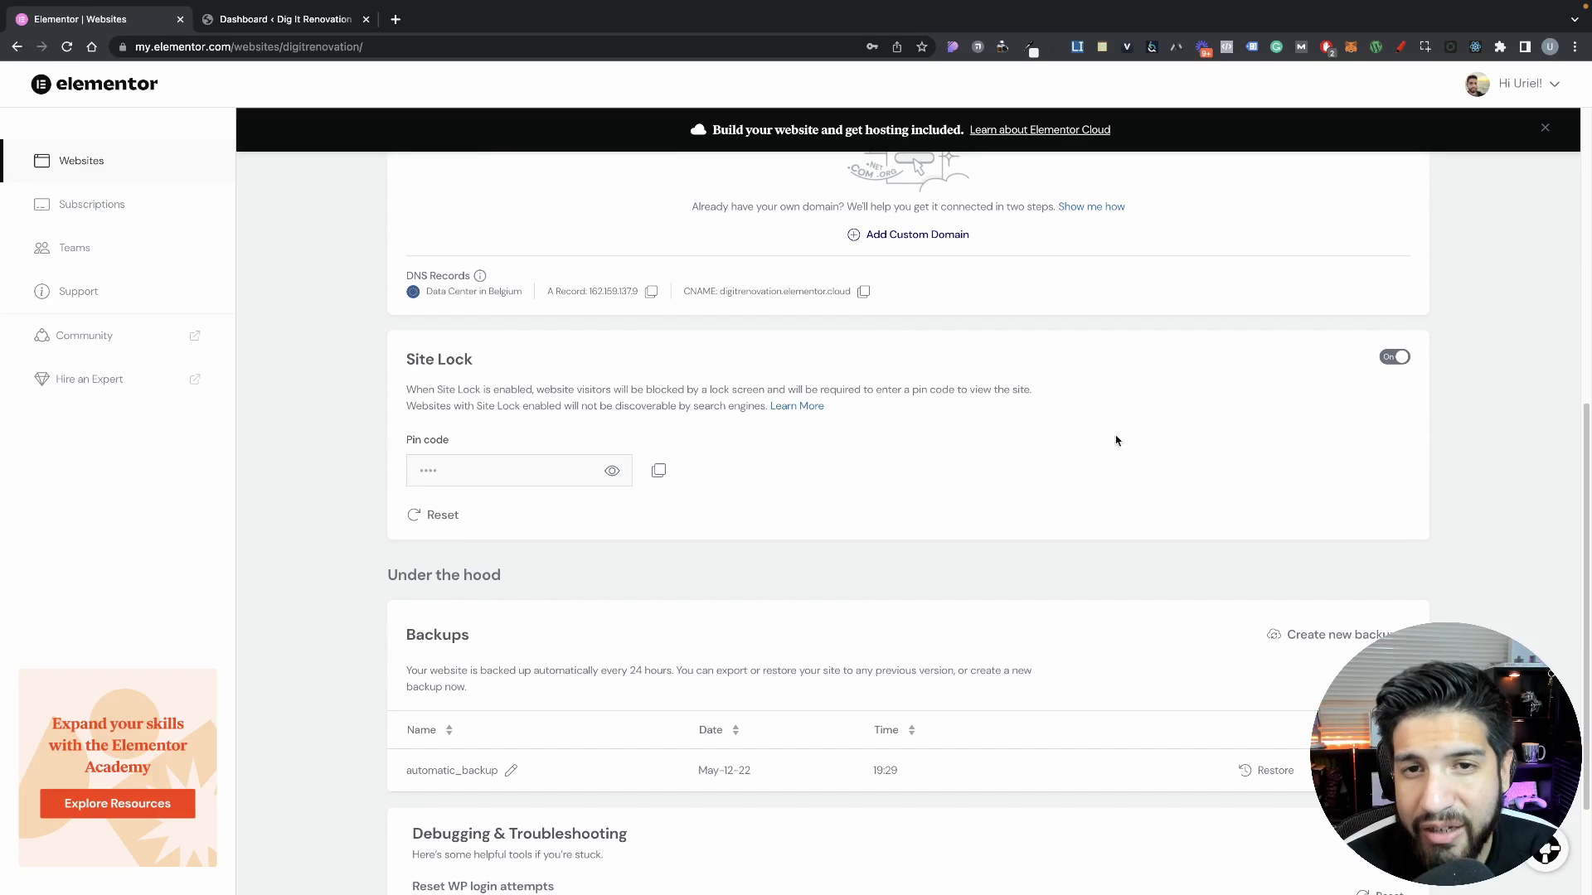
Try to turn off Site Lock for the Dig It Renovation site
click(1396, 357)
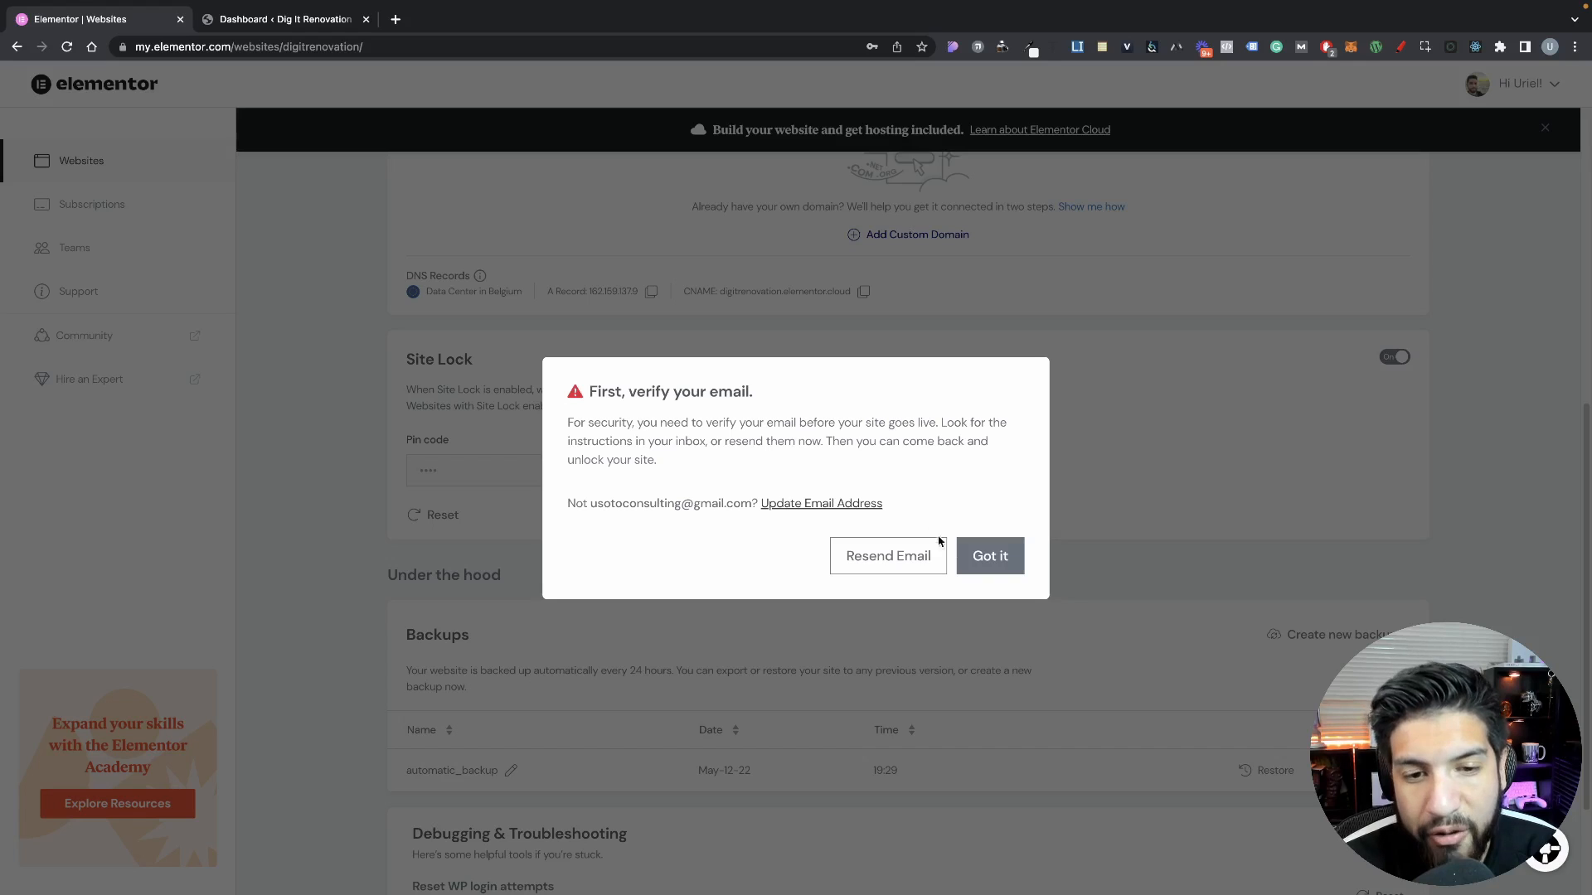
click(978, 555)
Examine the site's pin code options, Backups list and Debugging & Troubleshooting tools
scroll(921, 530, down, 2)
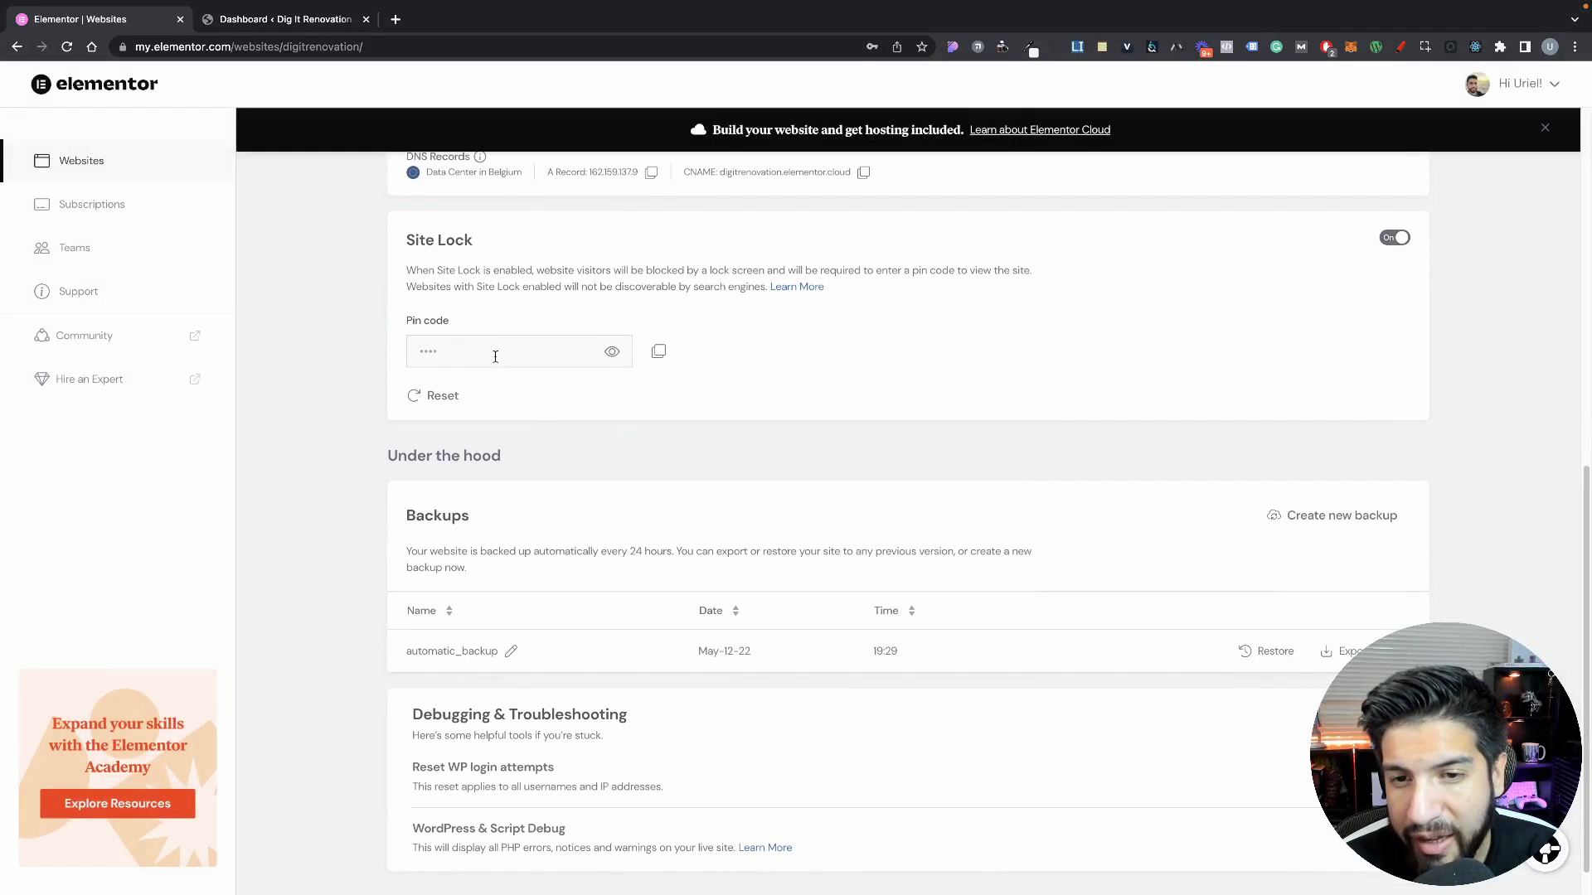
scroll(564, 398, down, 2)
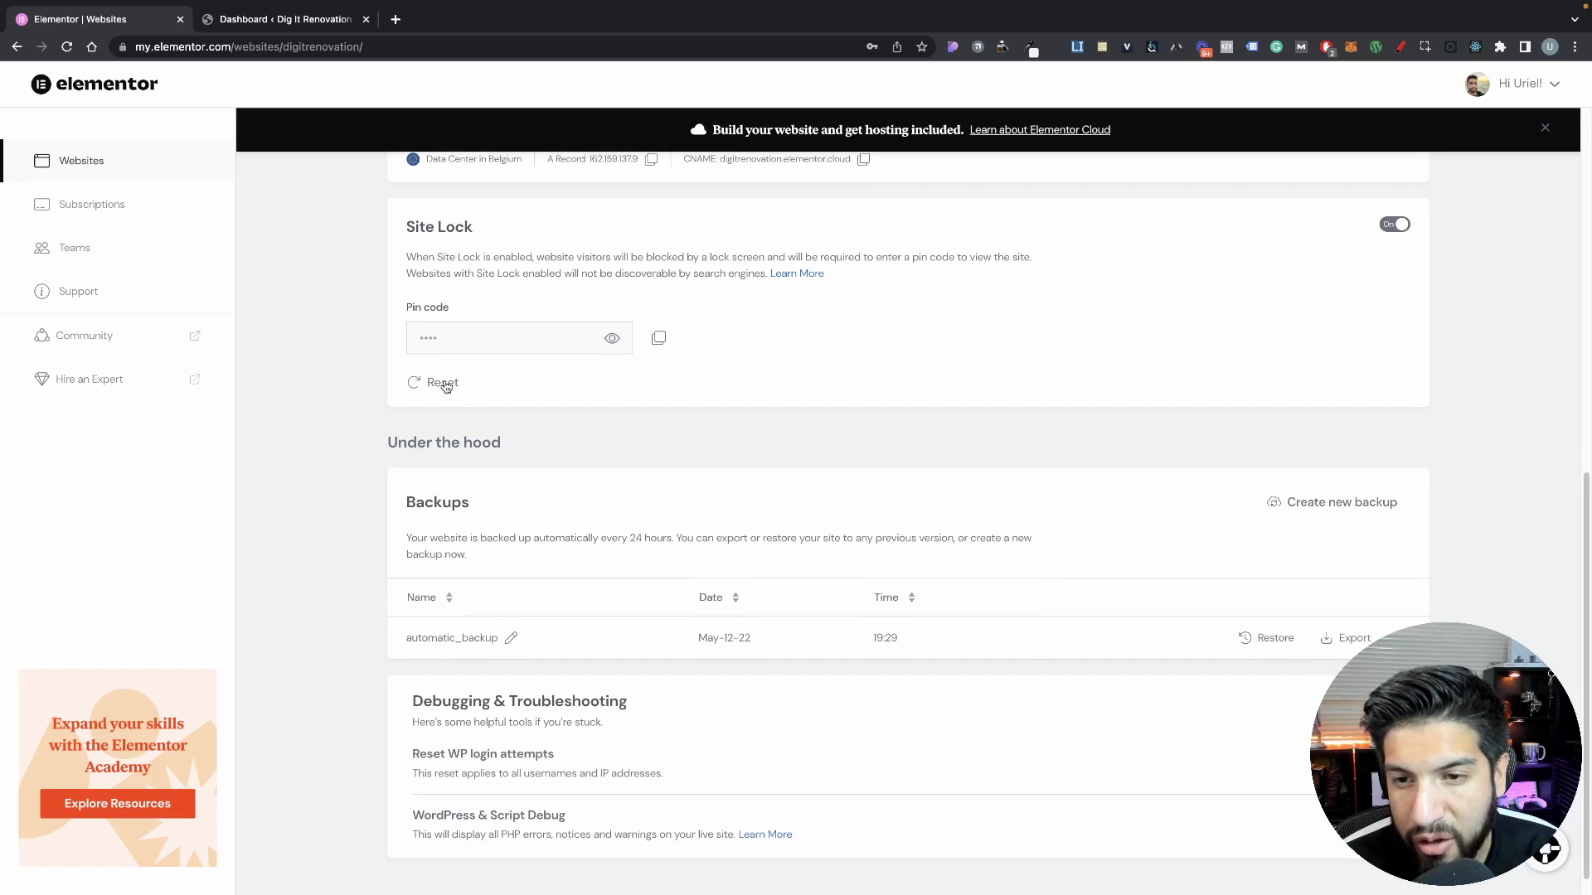
scroll(711, 448, down, 1)
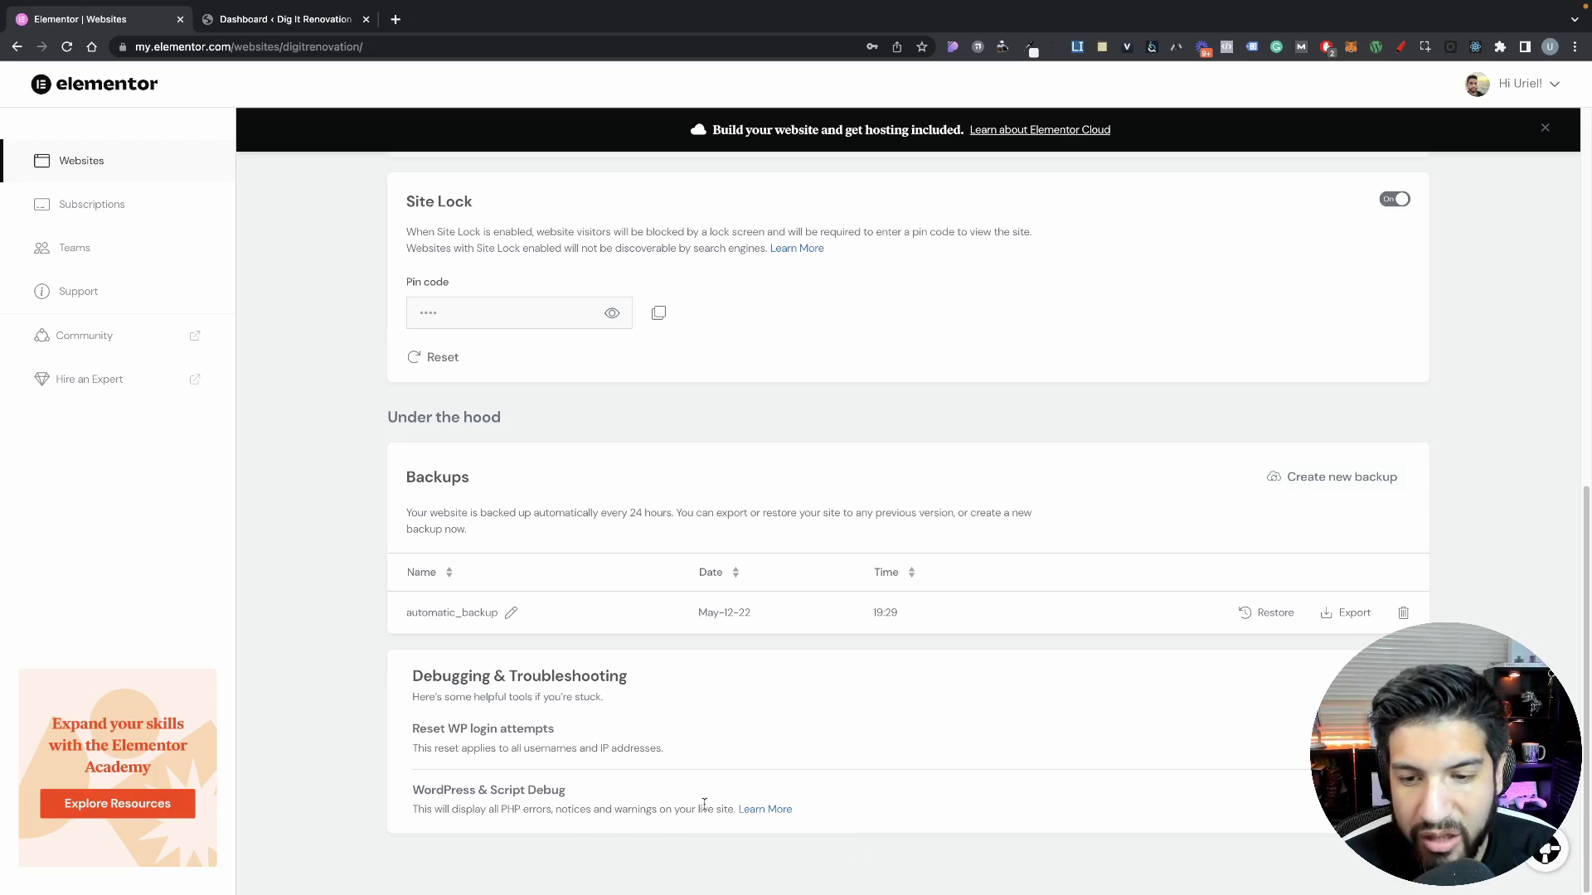
scroll(874, 788, up, 10)
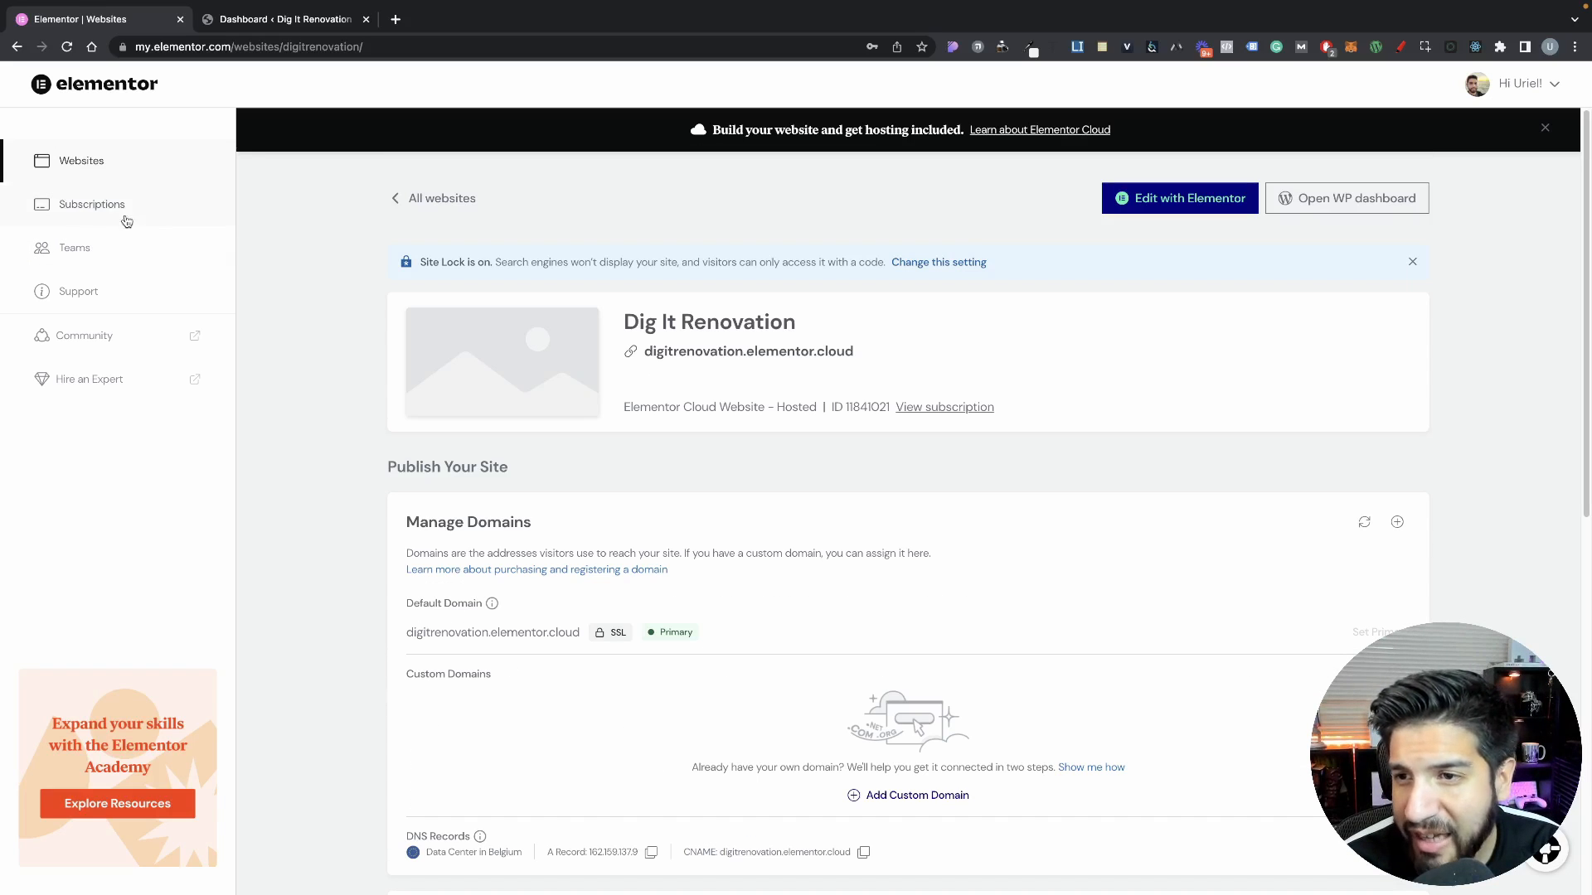
Review the Subscriptions, Teams and Support pages of the Elementor account
click(138, 215)
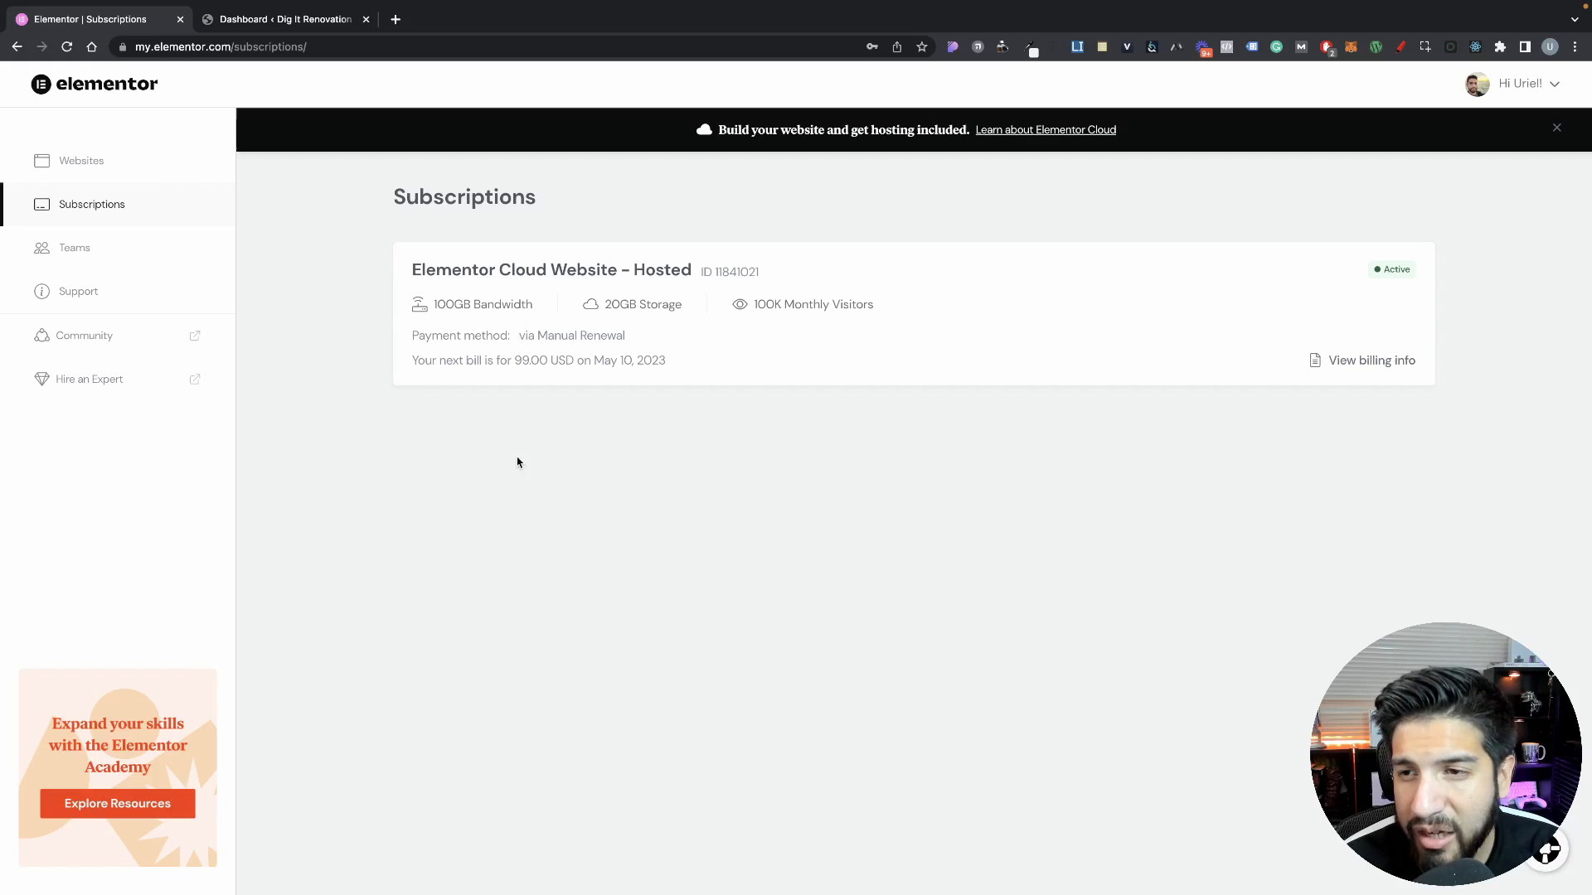
click(121, 257)
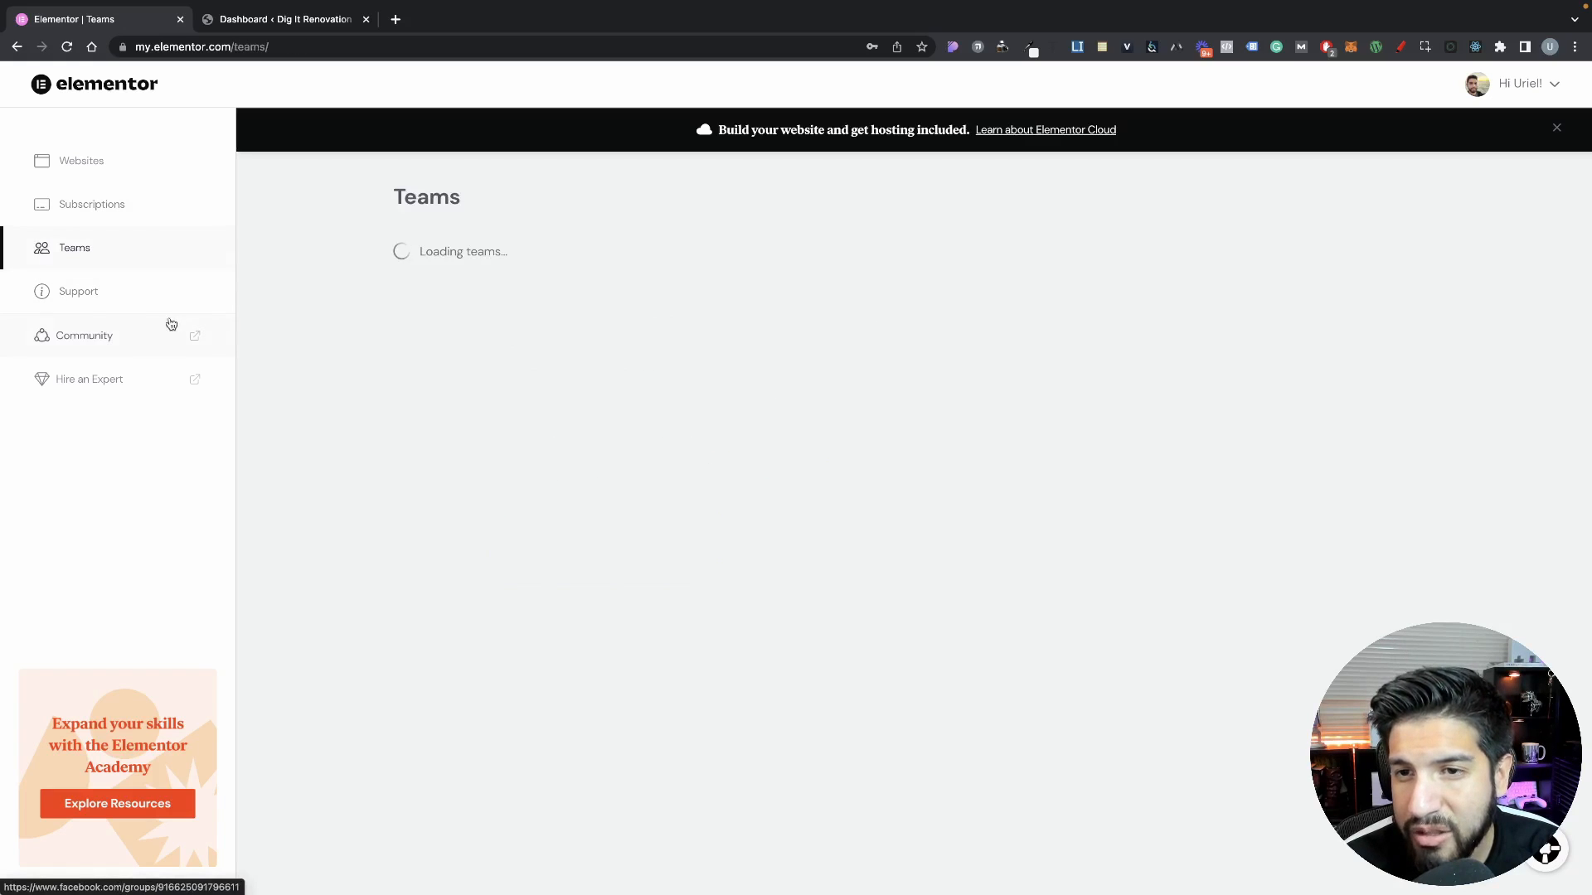
click(131, 293)
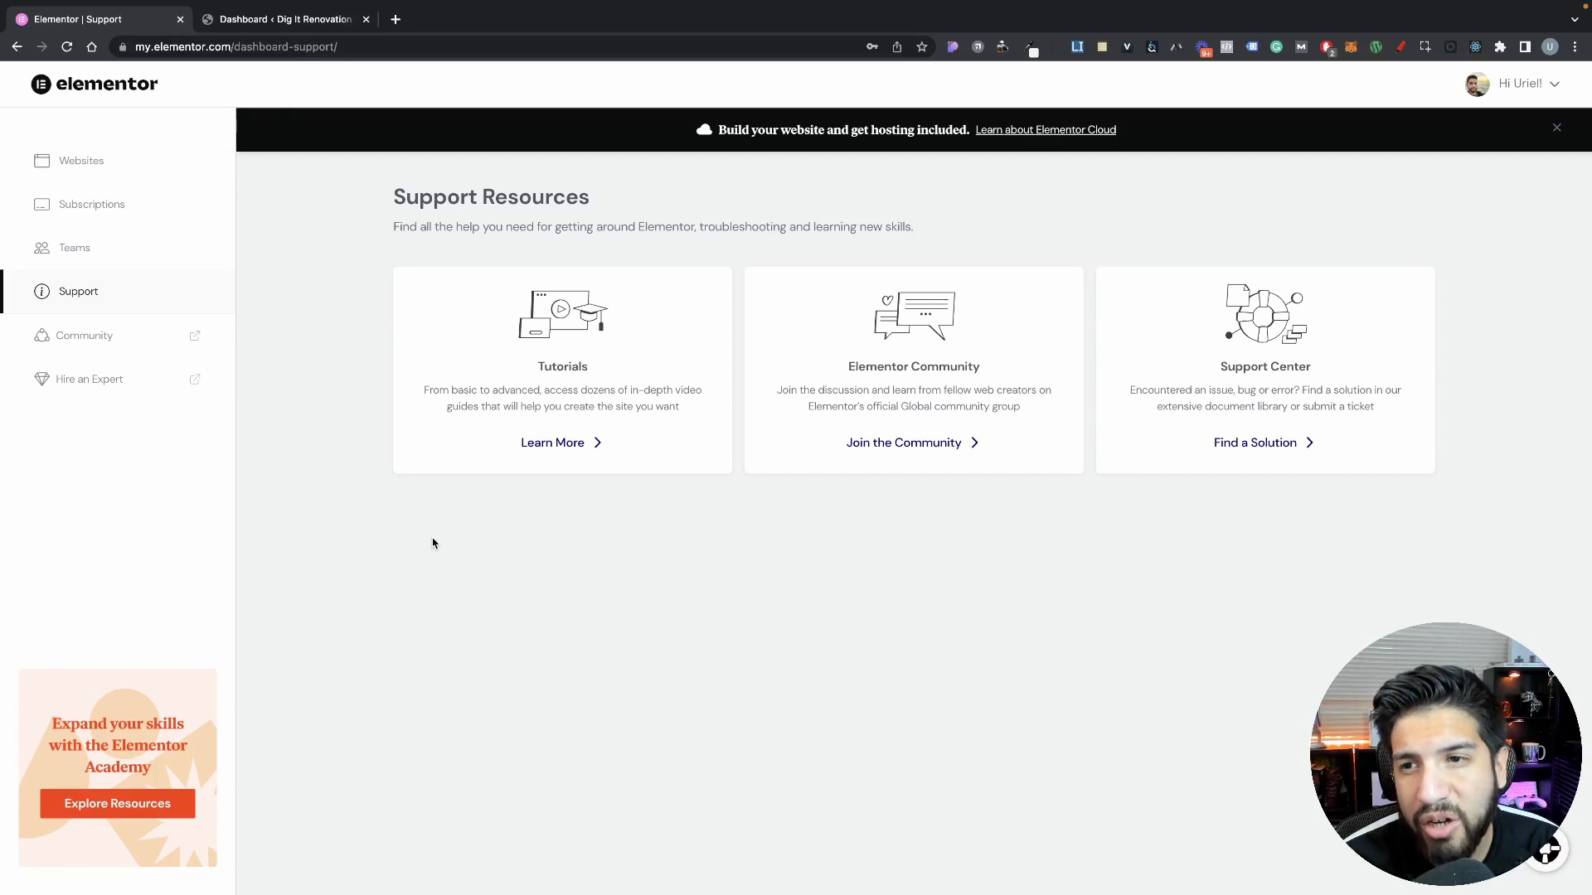
Check the Dig It Renovation entry in the account's Websites list and return to the site's WordPress dashboard
click(294, 20)
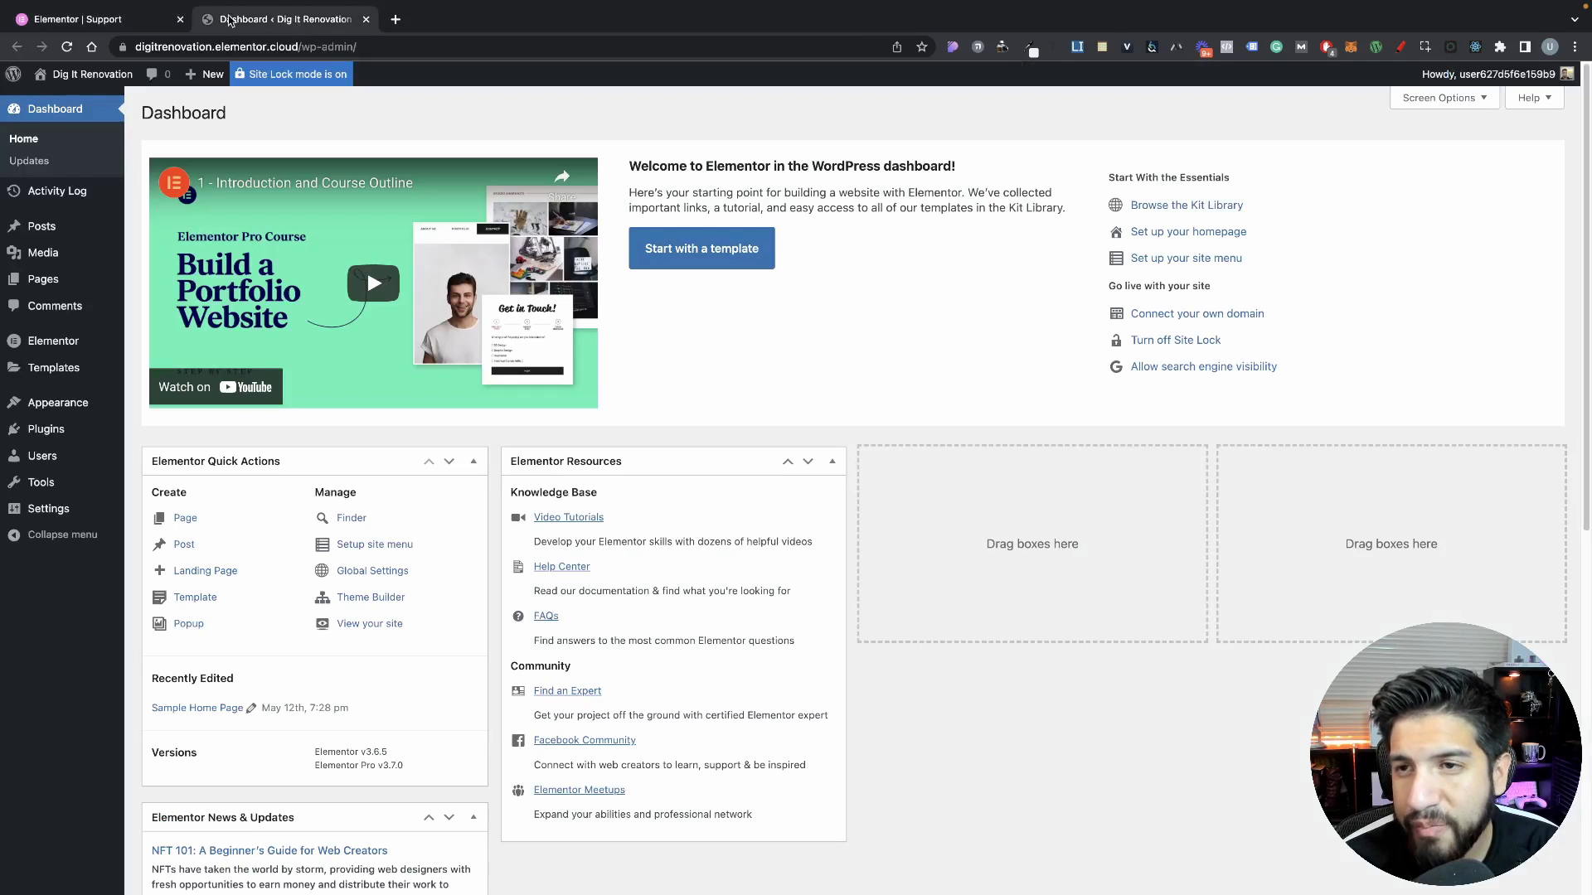
click(136, 17)
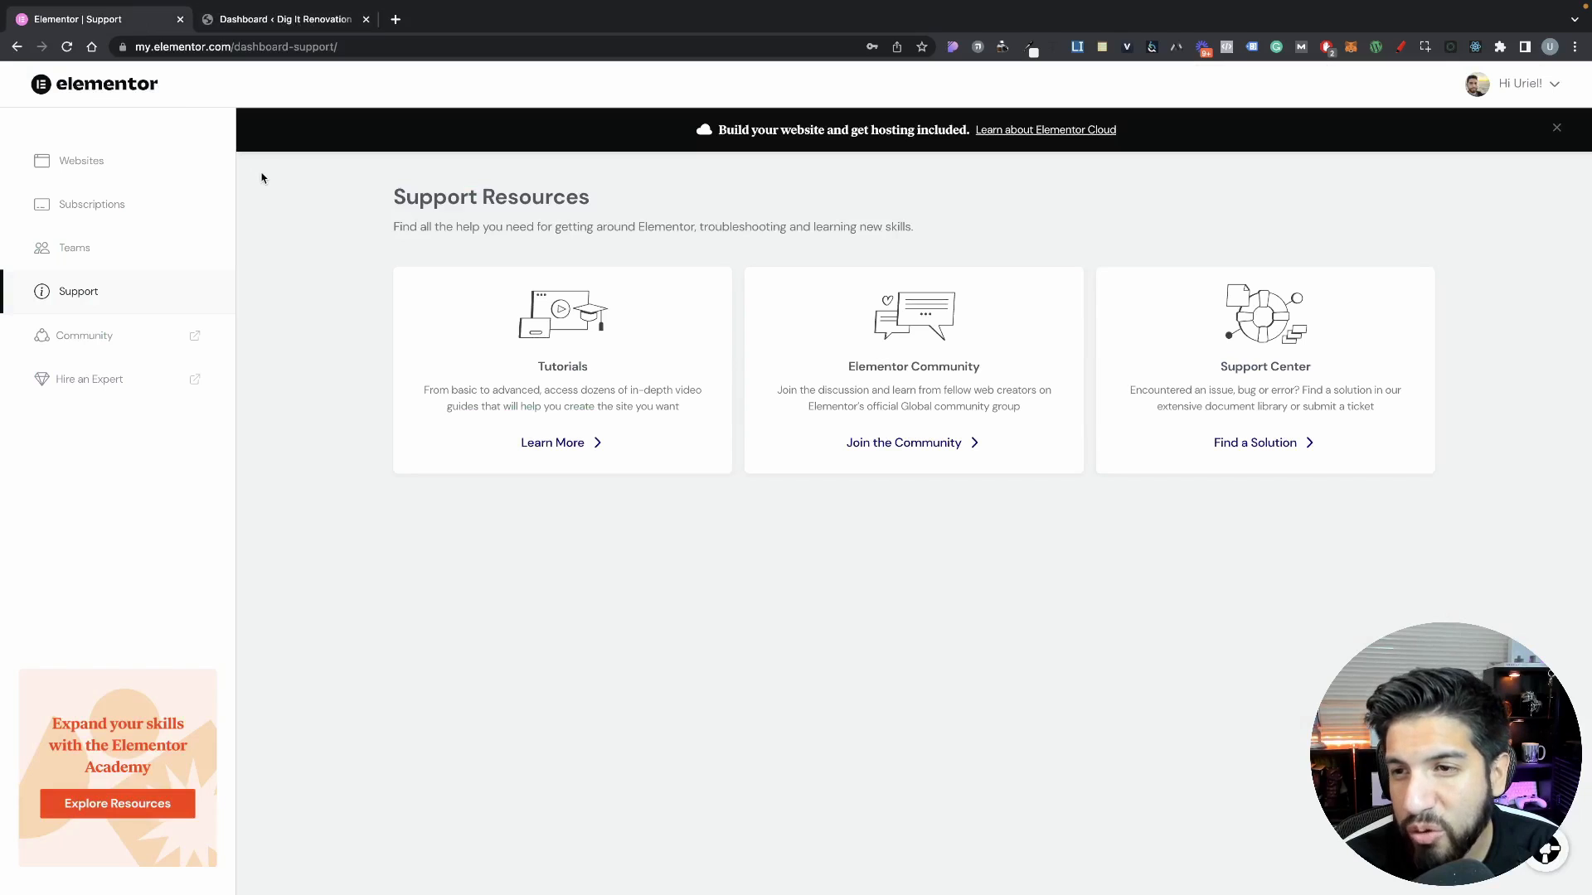
click(106, 169)
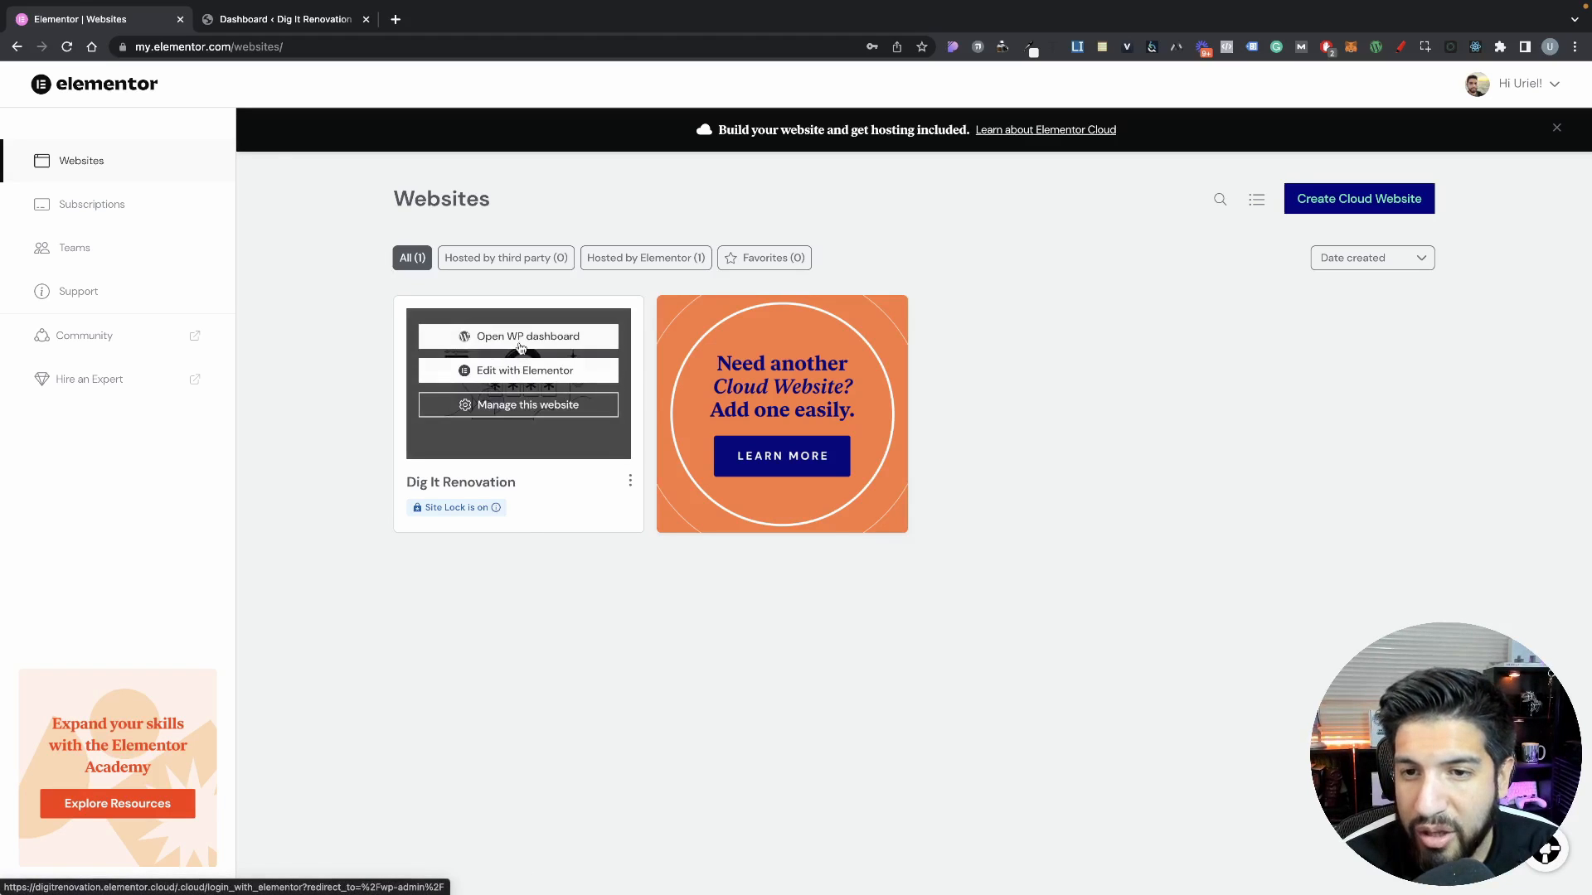
click(283, 19)
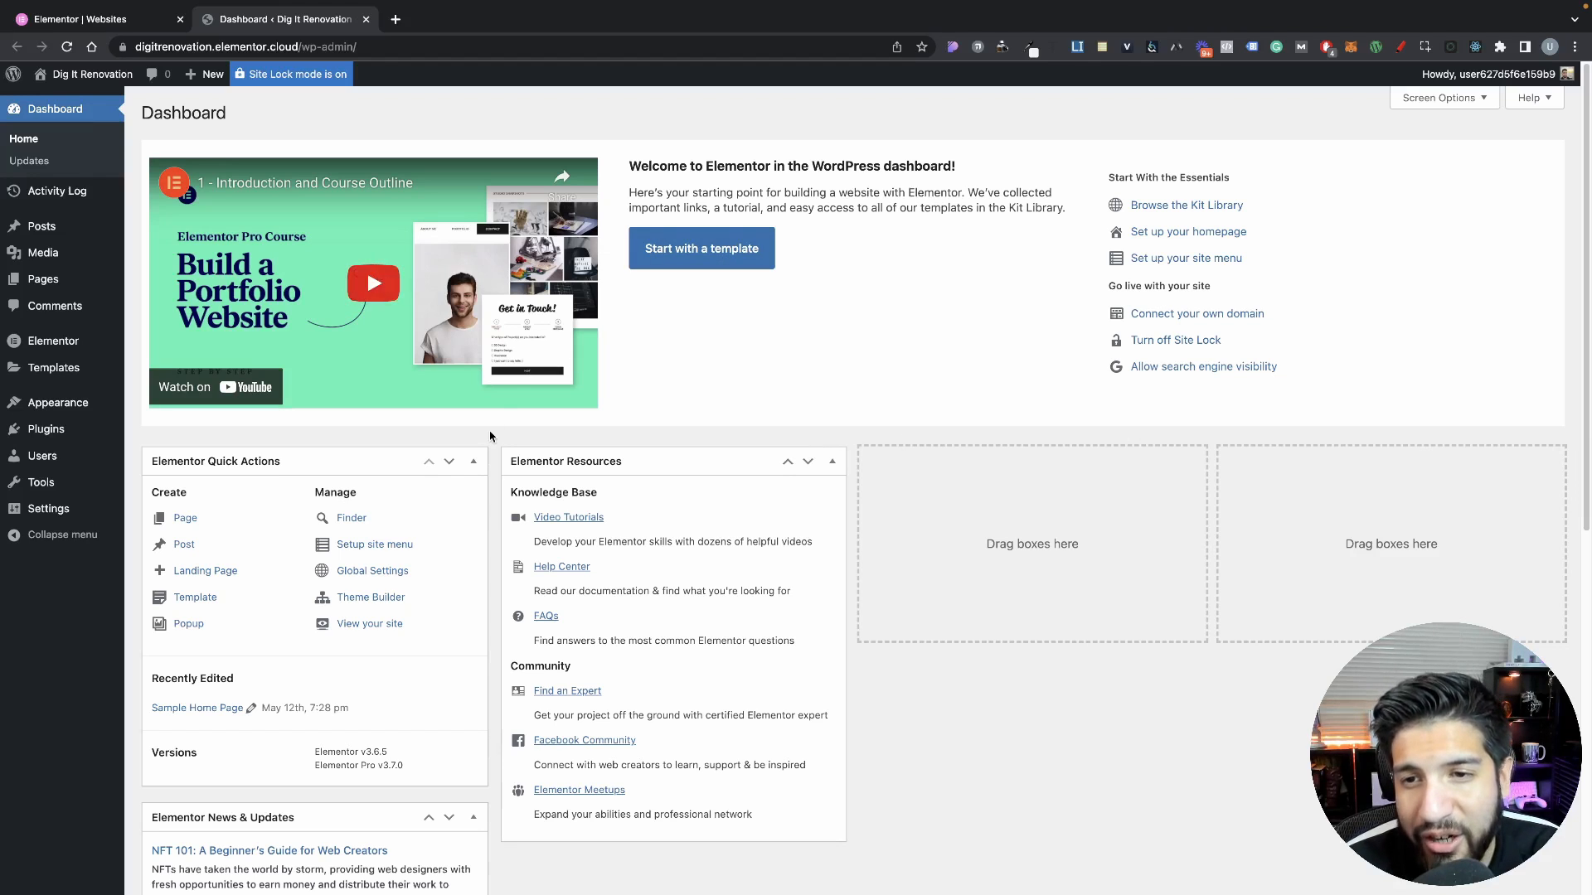
scroll(785, 536, down, 2)
scroll(870, 540, up, 2)
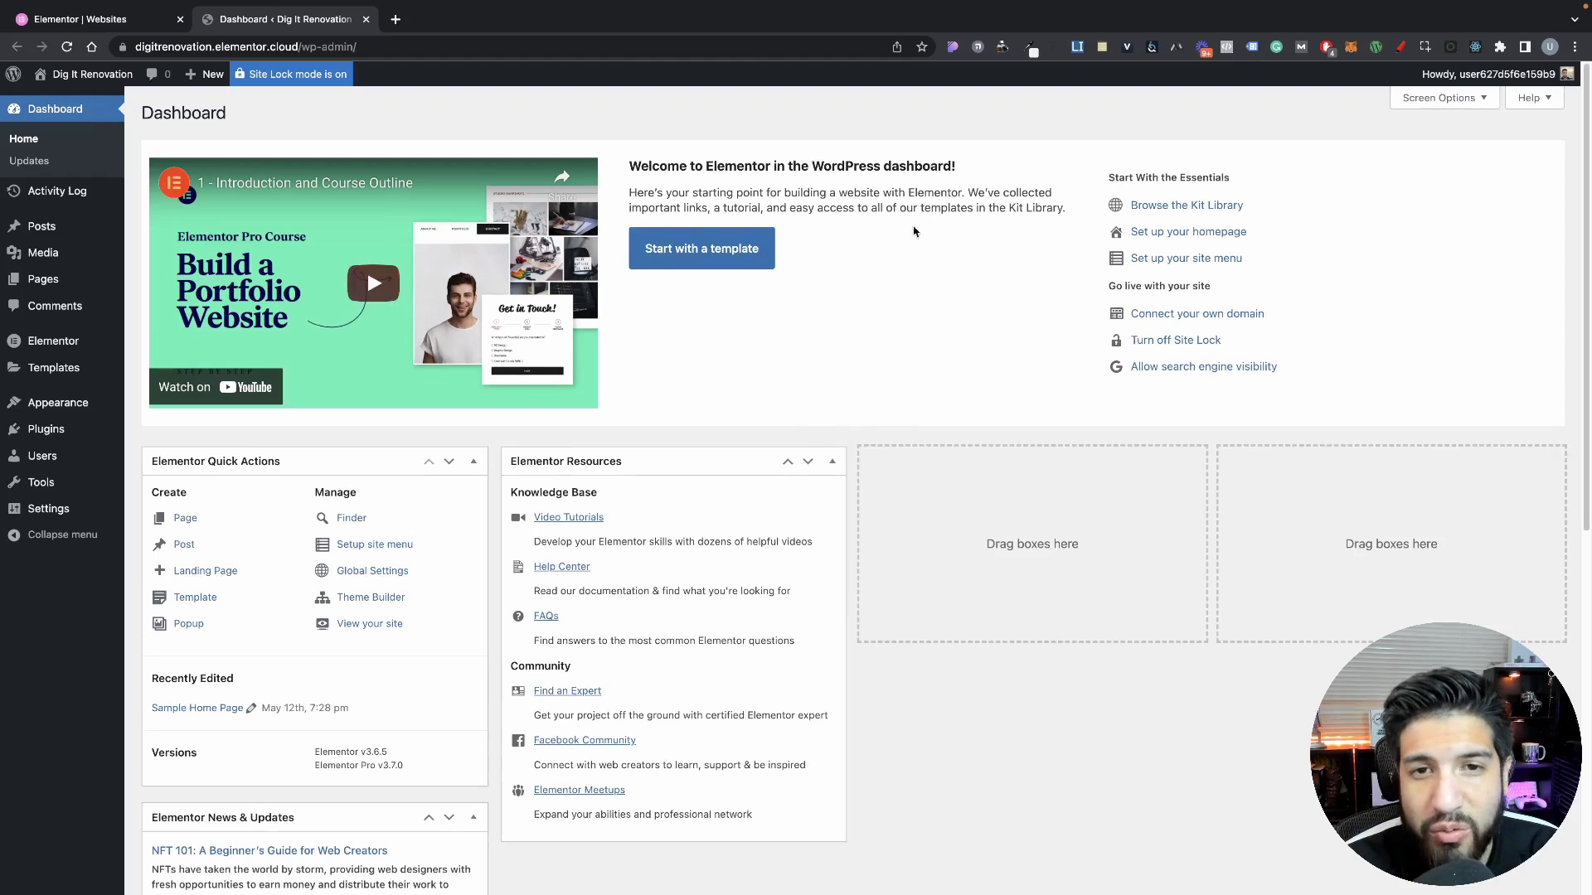
Hide the Elementor Quick Actions, Elementor News & Updates, Elementor Resources and Welcome elements from the WordPress dashboard
click(1443, 98)
click(162, 167)
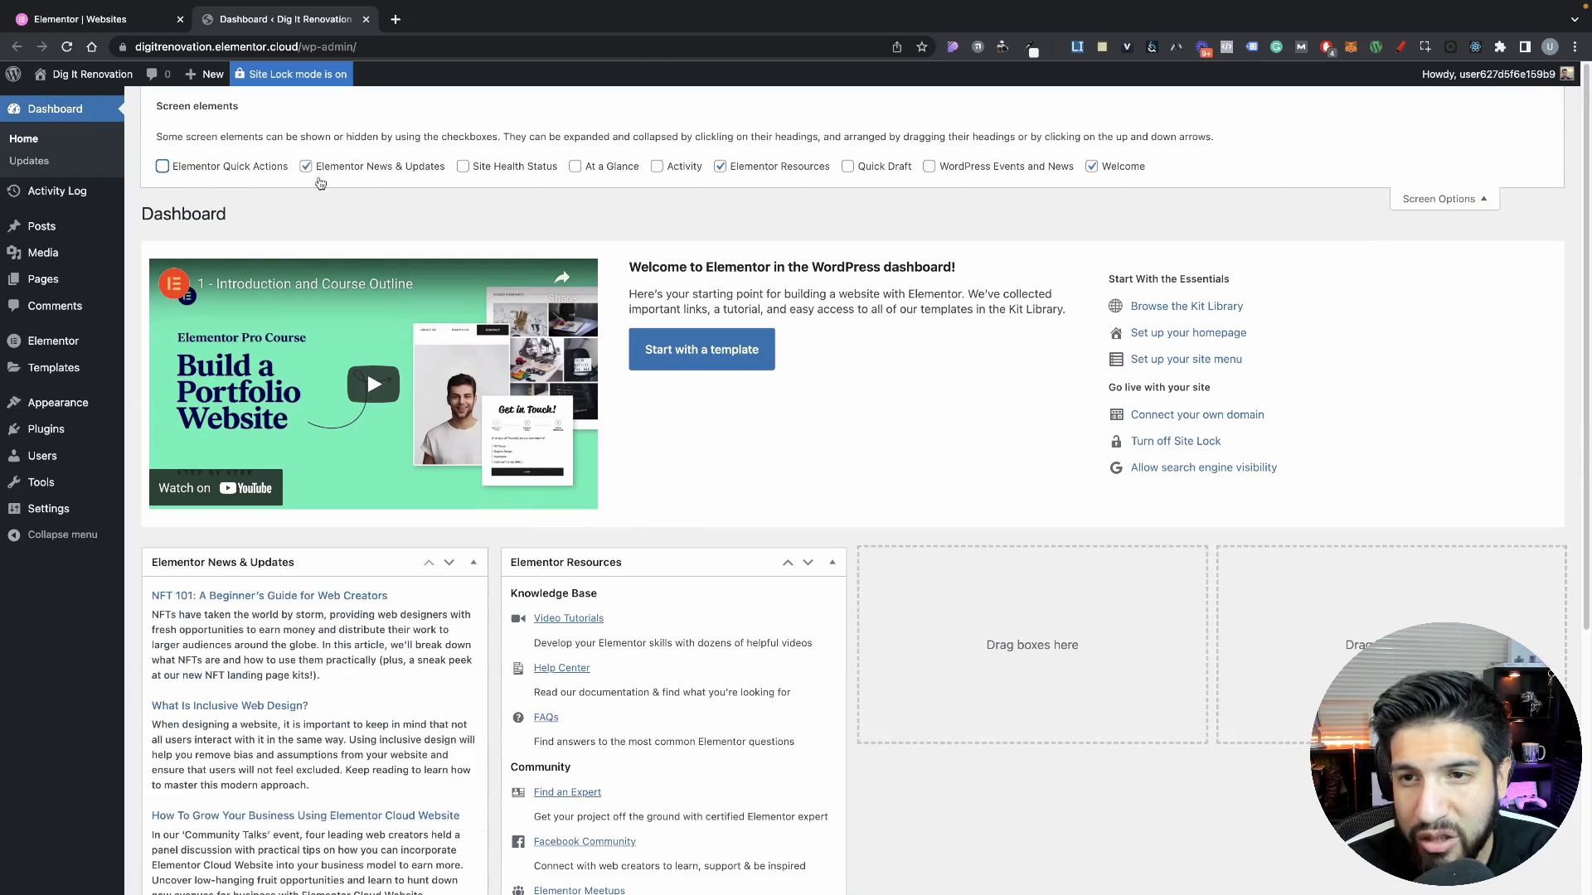
click(338, 166)
click(362, 170)
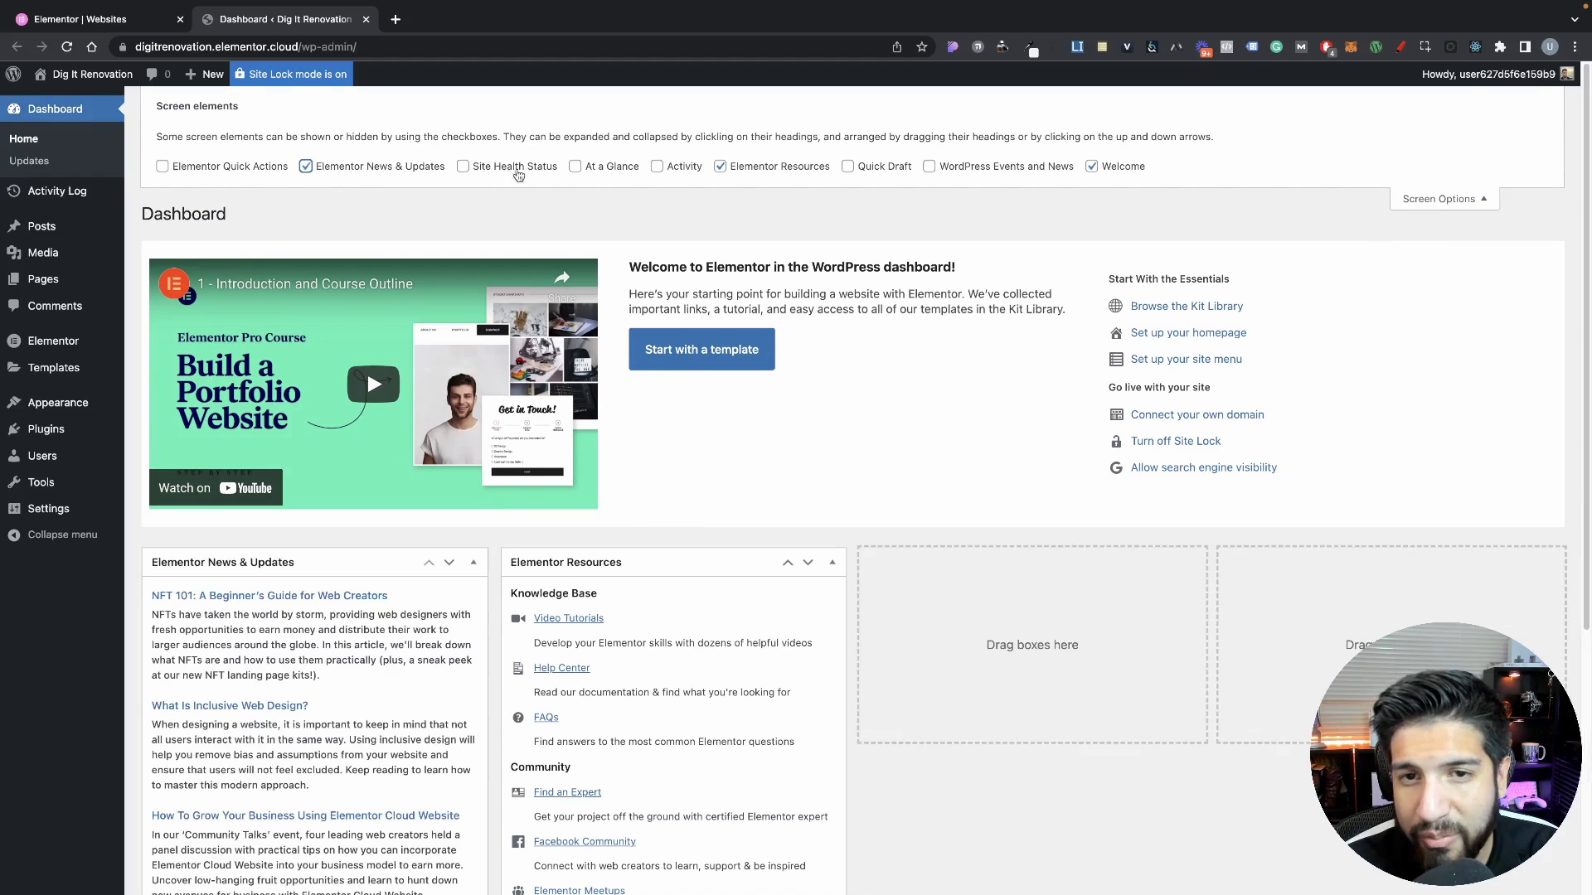
click(354, 170)
click(731, 172)
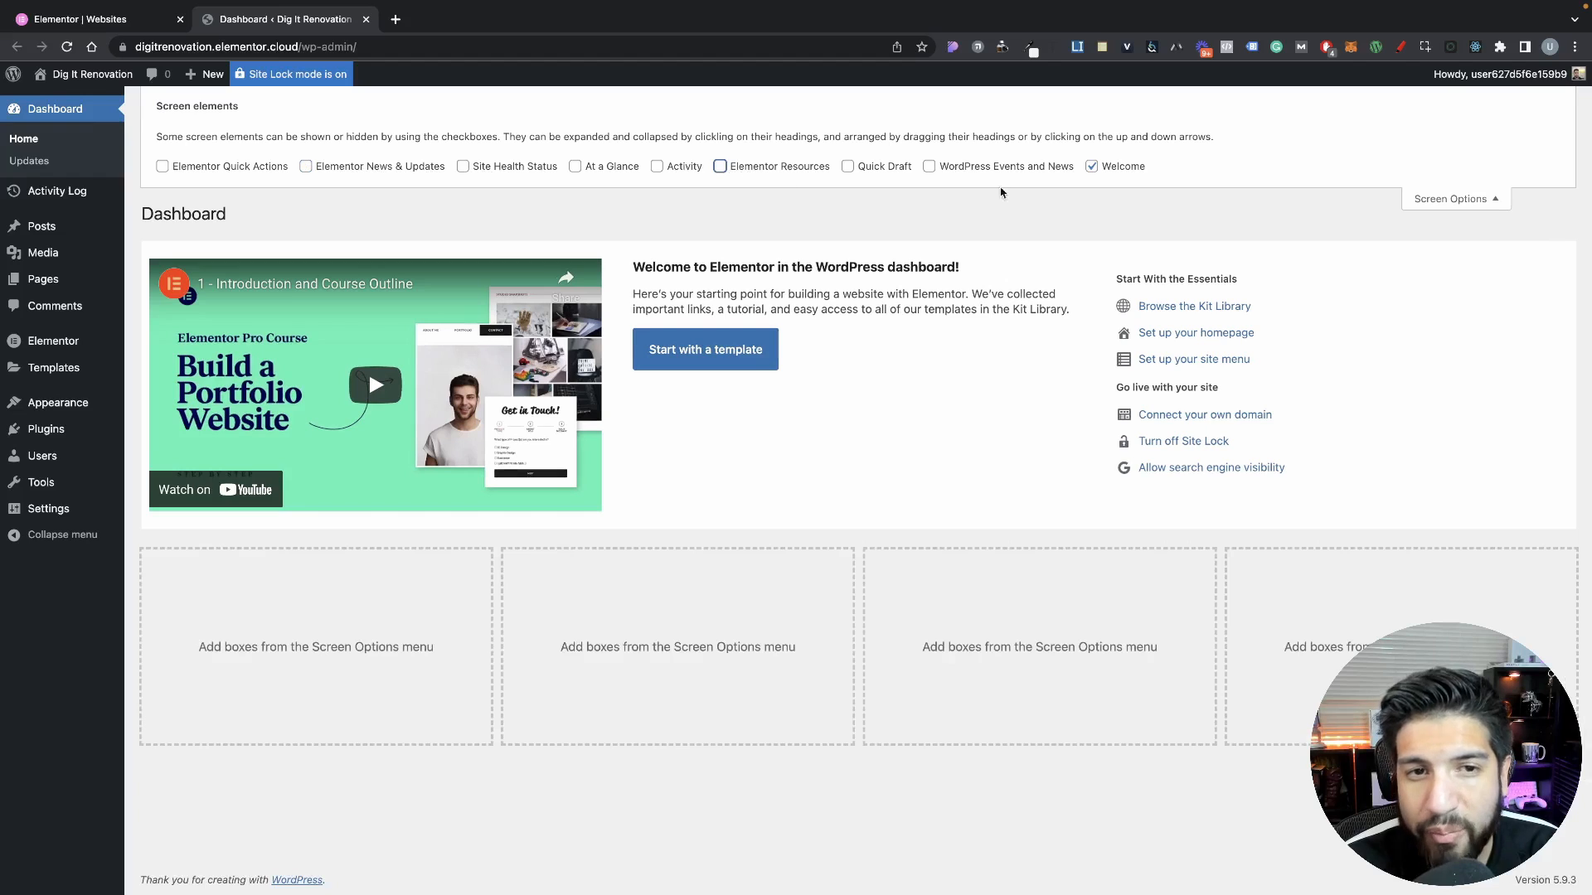
click(1134, 169)
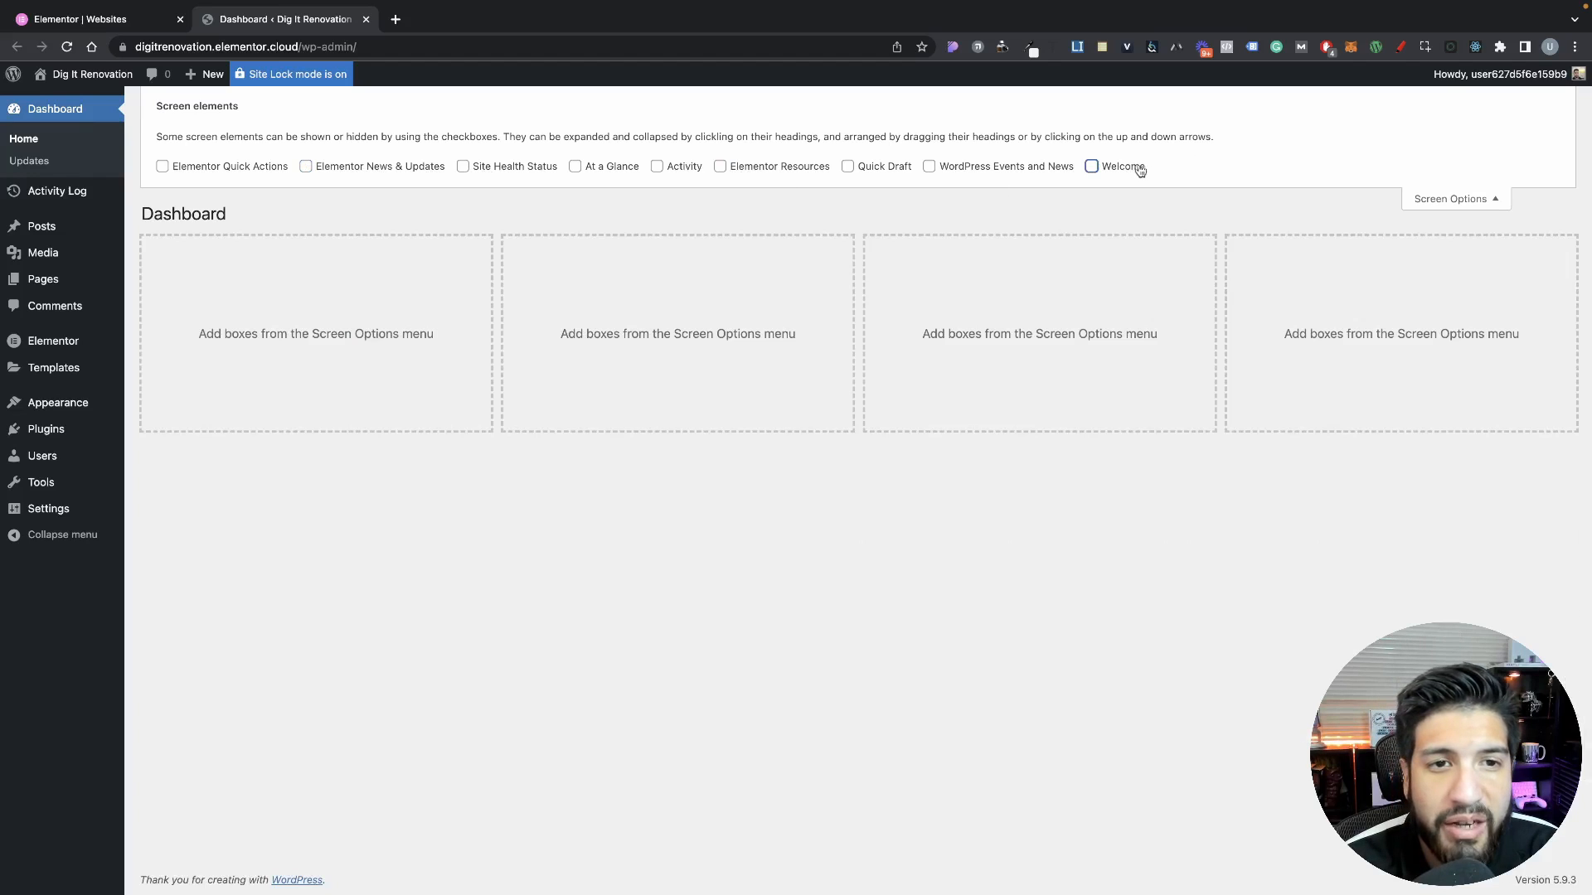
click(1450, 199)
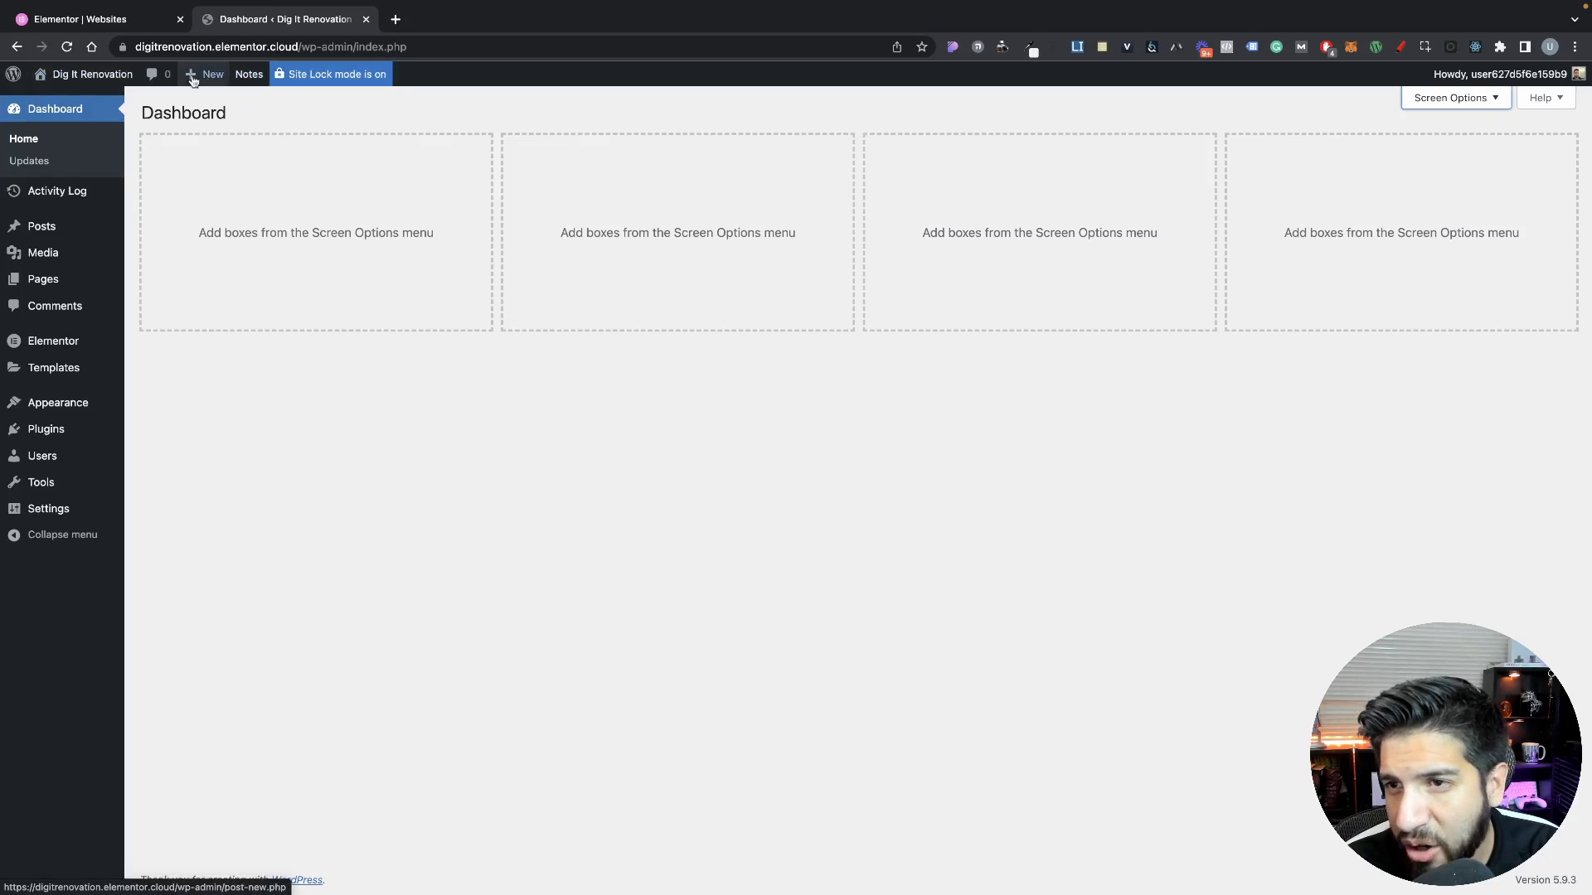
Open the live Dig It Renovation site in a new browser tab
mouse_move(83, 86)
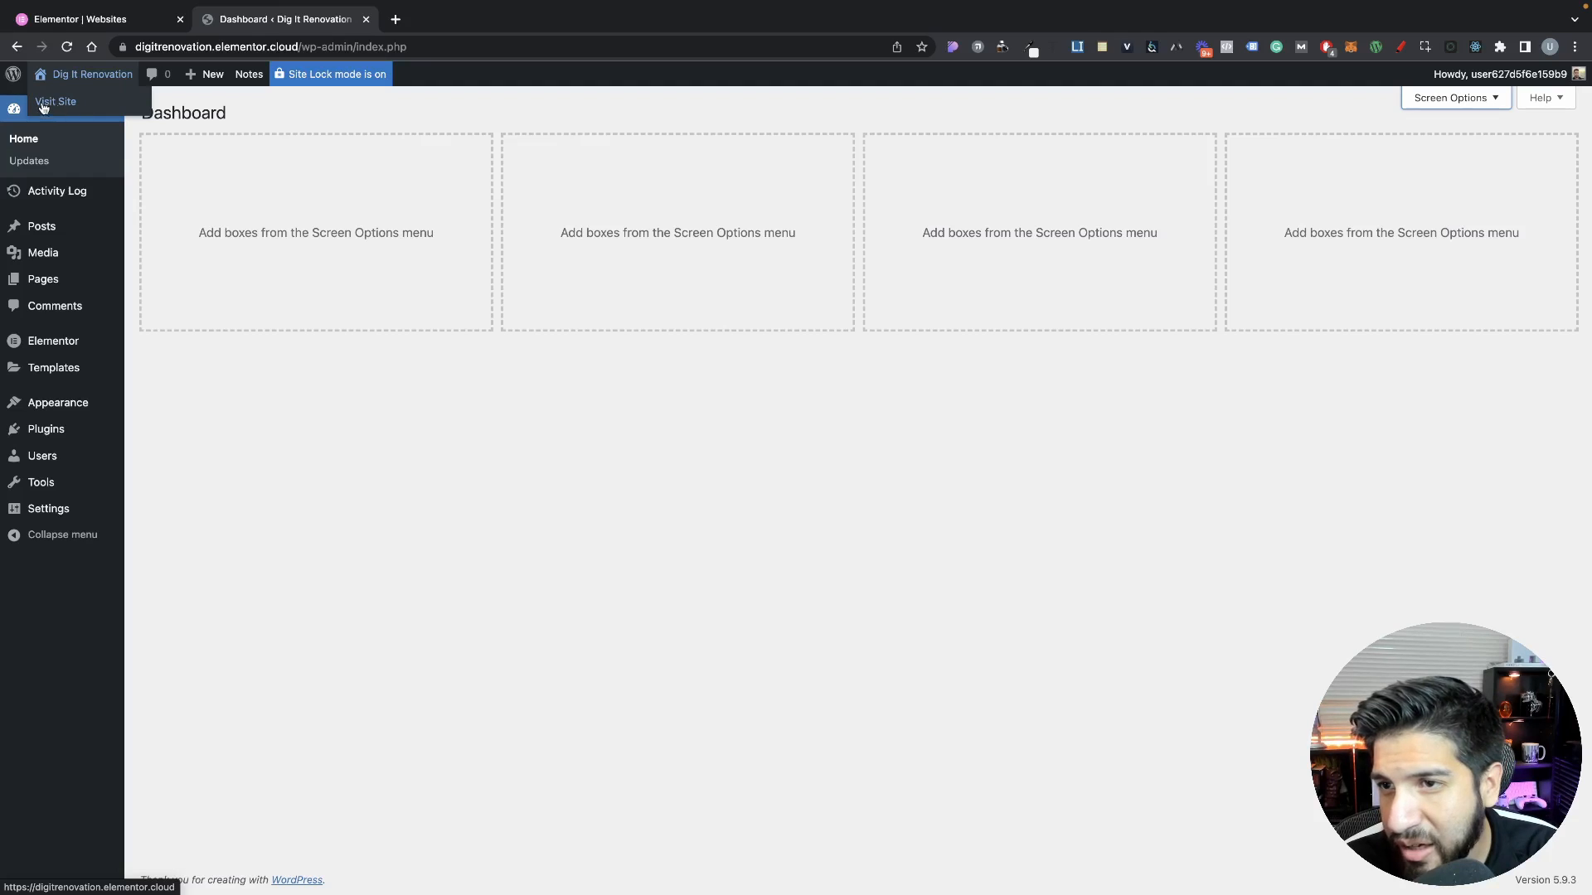
super+click(71, 108)
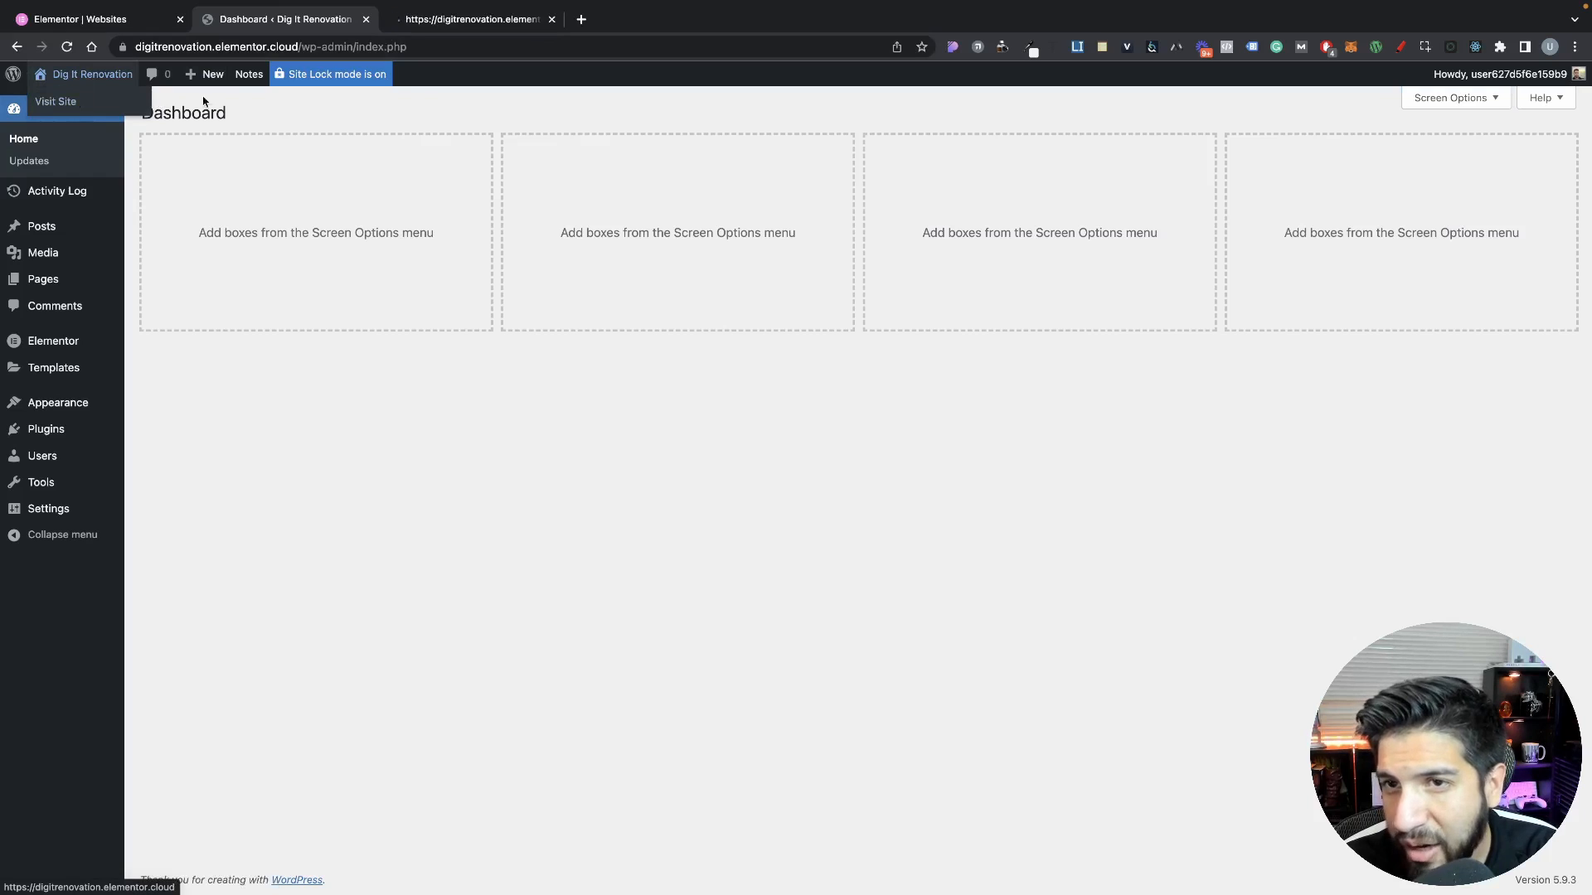
View the live Dig It Renovation home page, return to the WordPress dashboard and close the live site's tab
drag(462, 27, 285, 20)
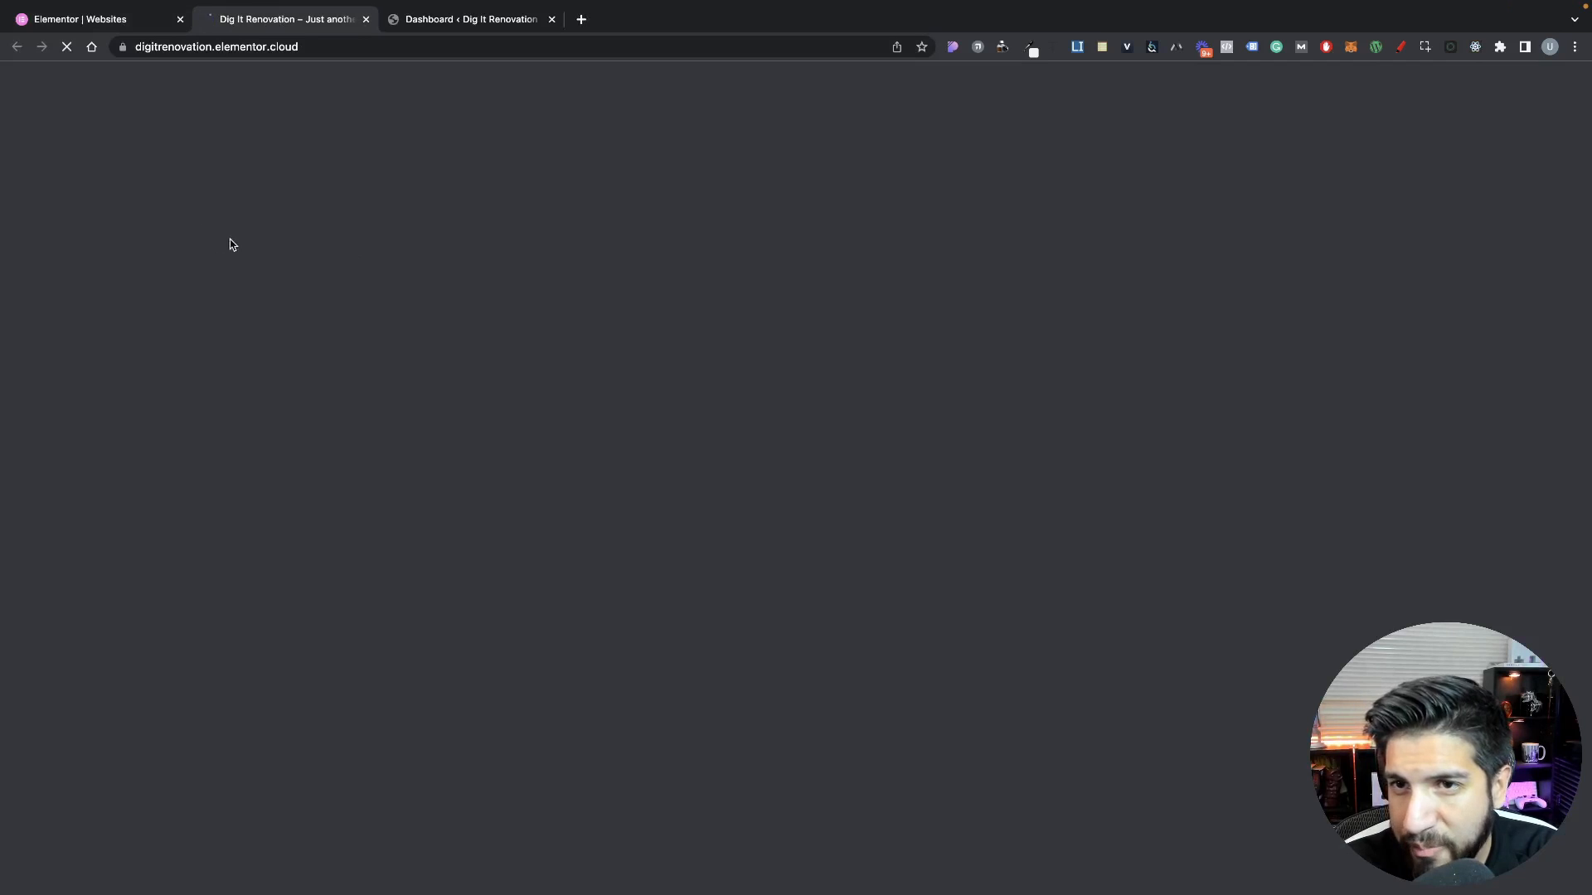
drag(345, 25, 464, 25)
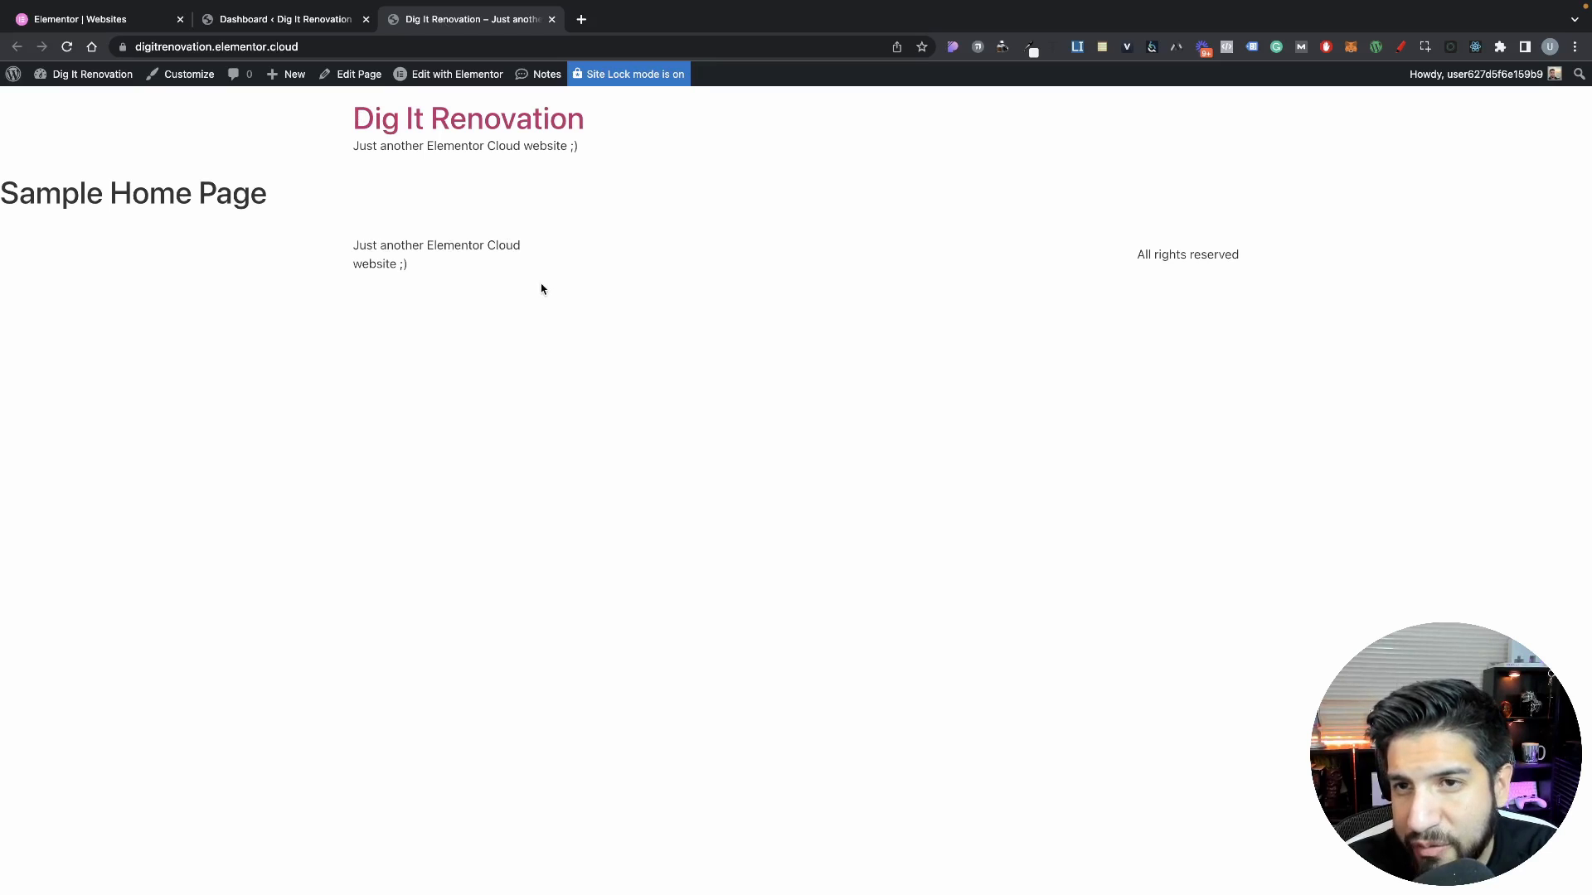
click(310, 24)
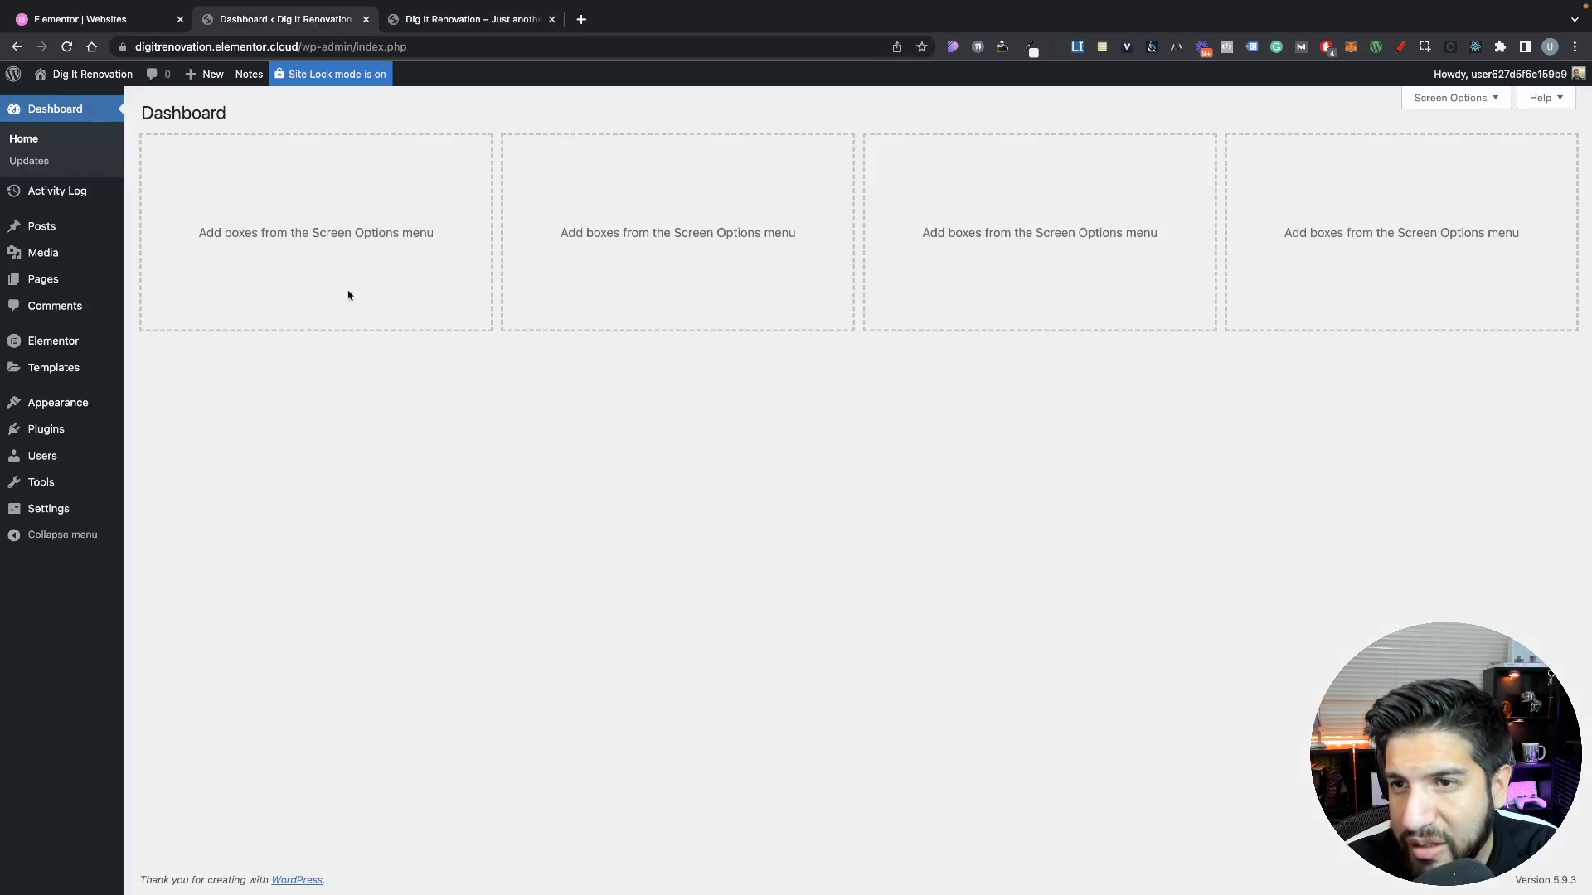
click(552, 19)
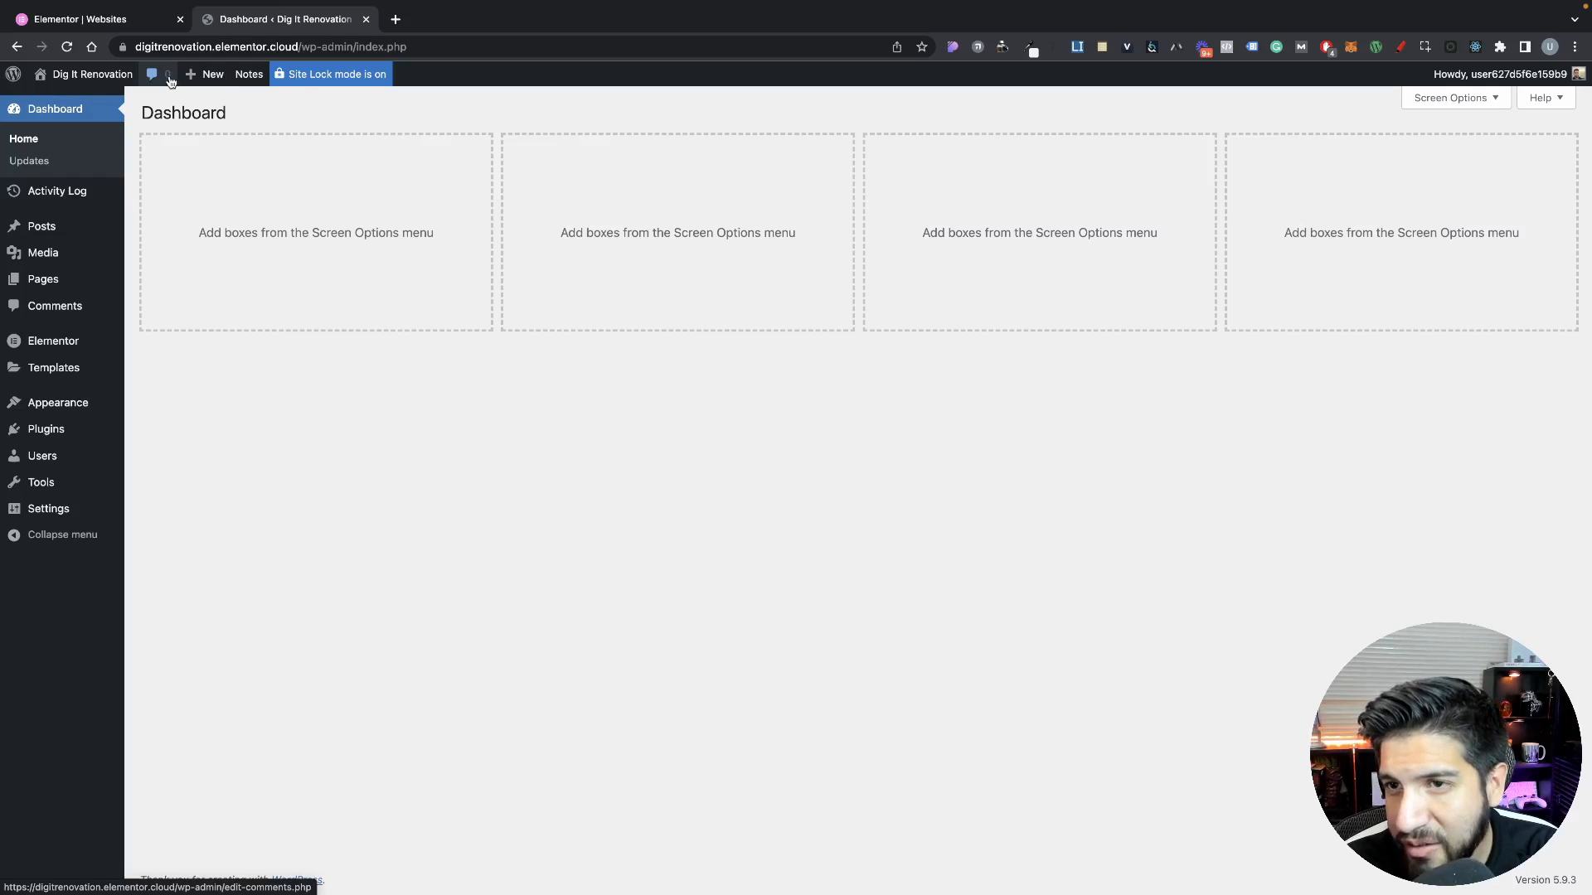
Look over the dashboard's New, Posts and Activity Log entries, and open the Media Library
mouse_move(203, 80)
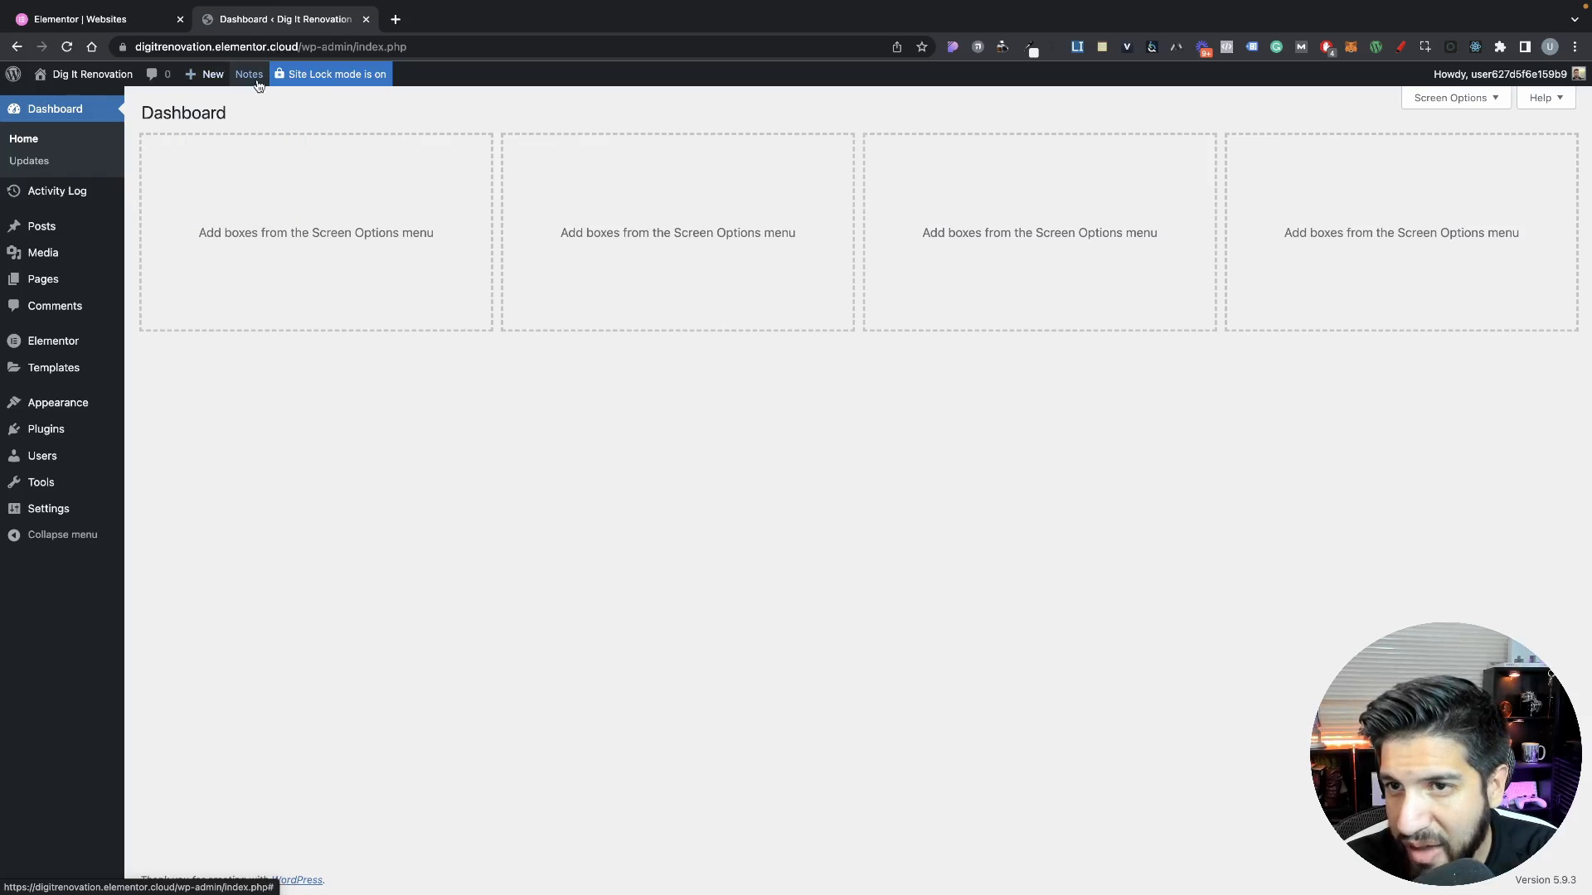
mouse_move(57, 231)
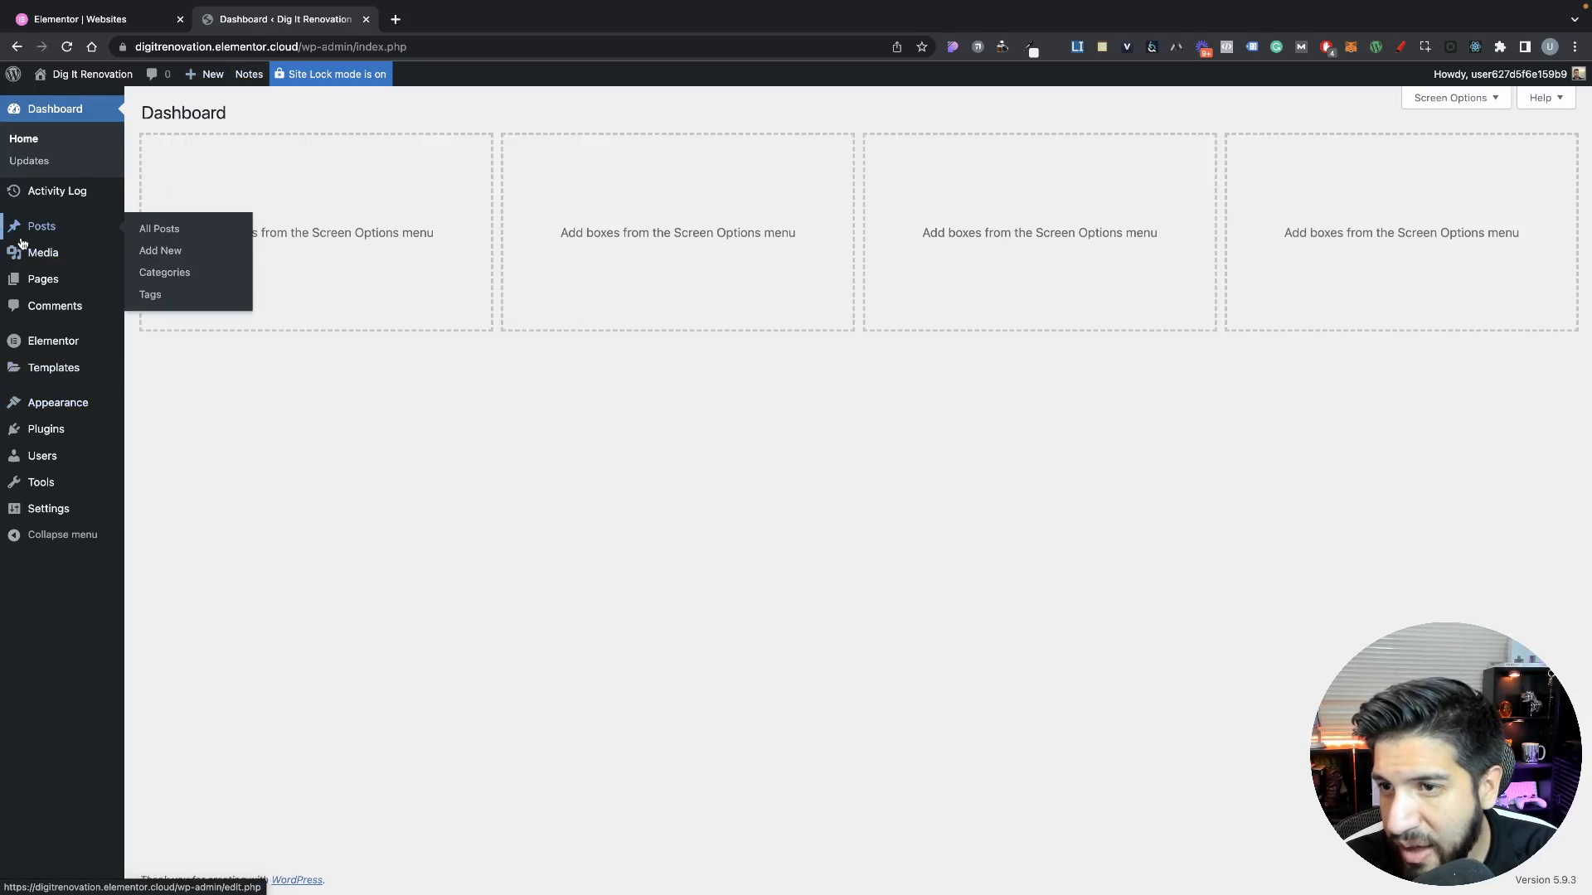
mouse_move(80, 194)
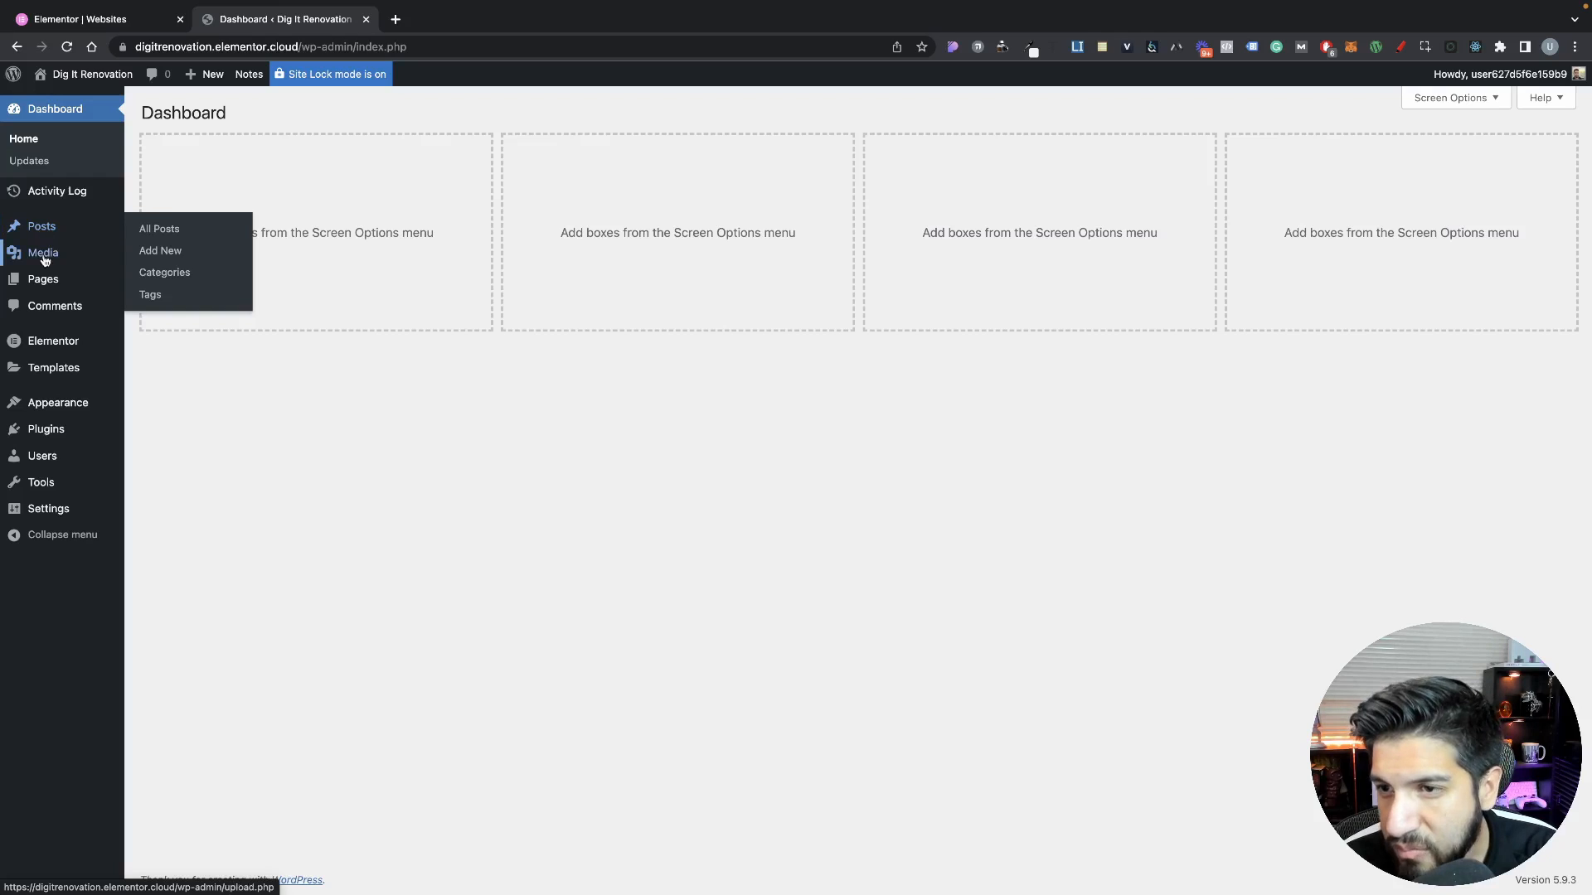
click(47, 258)
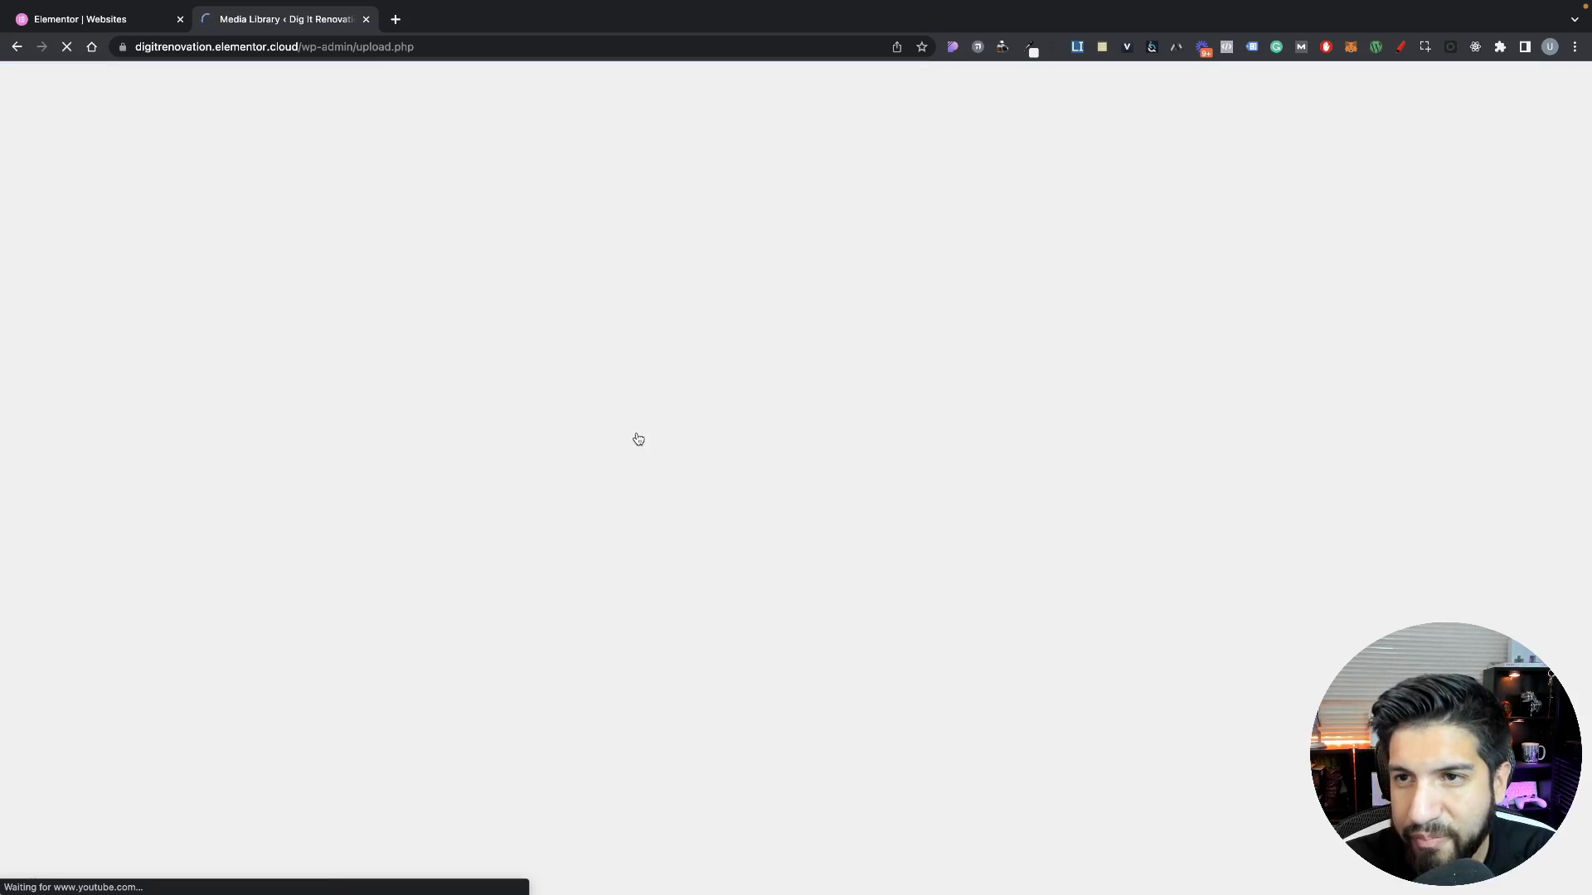
Review the Templates and Appearance entries, the installed themes, and the Plugins and Users sections of the site
mouse_move(45, 286)
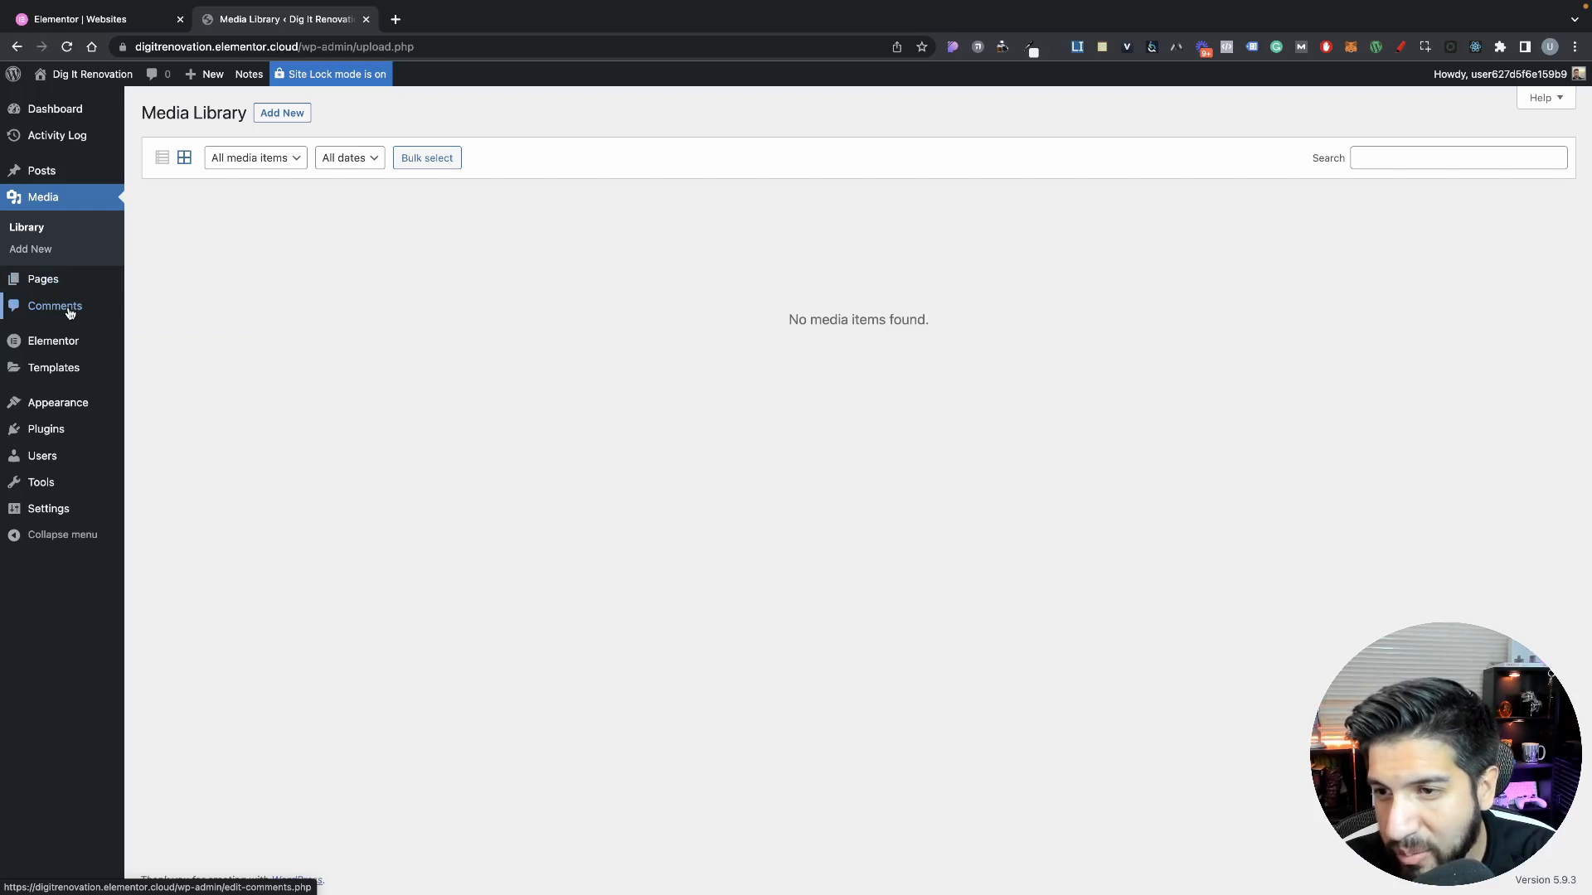
mouse_move(75, 347)
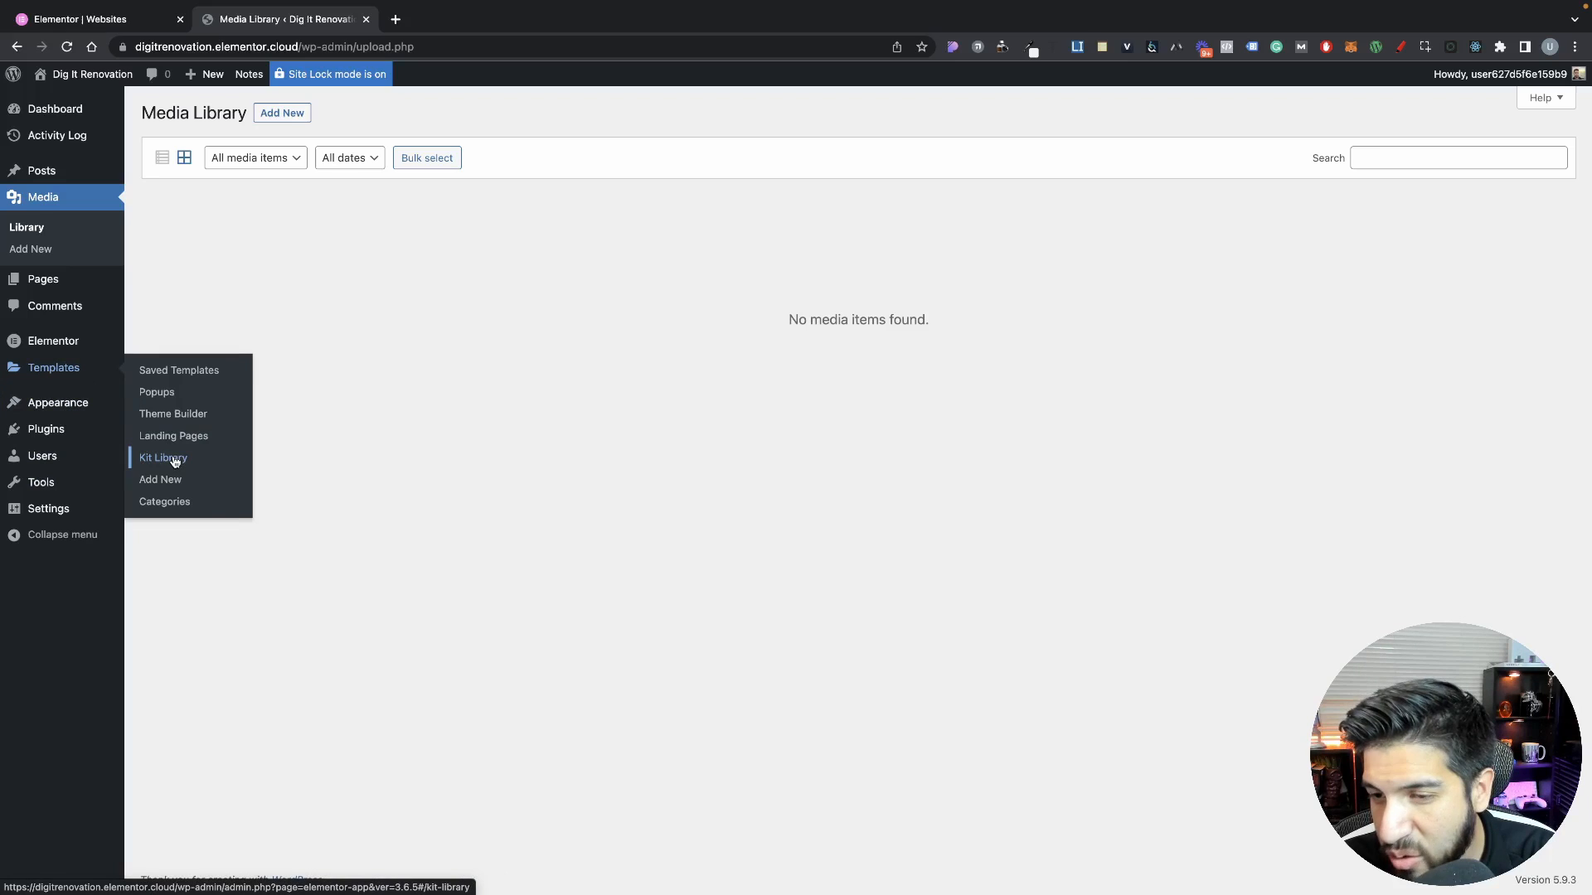
mouse_move(73, 412)
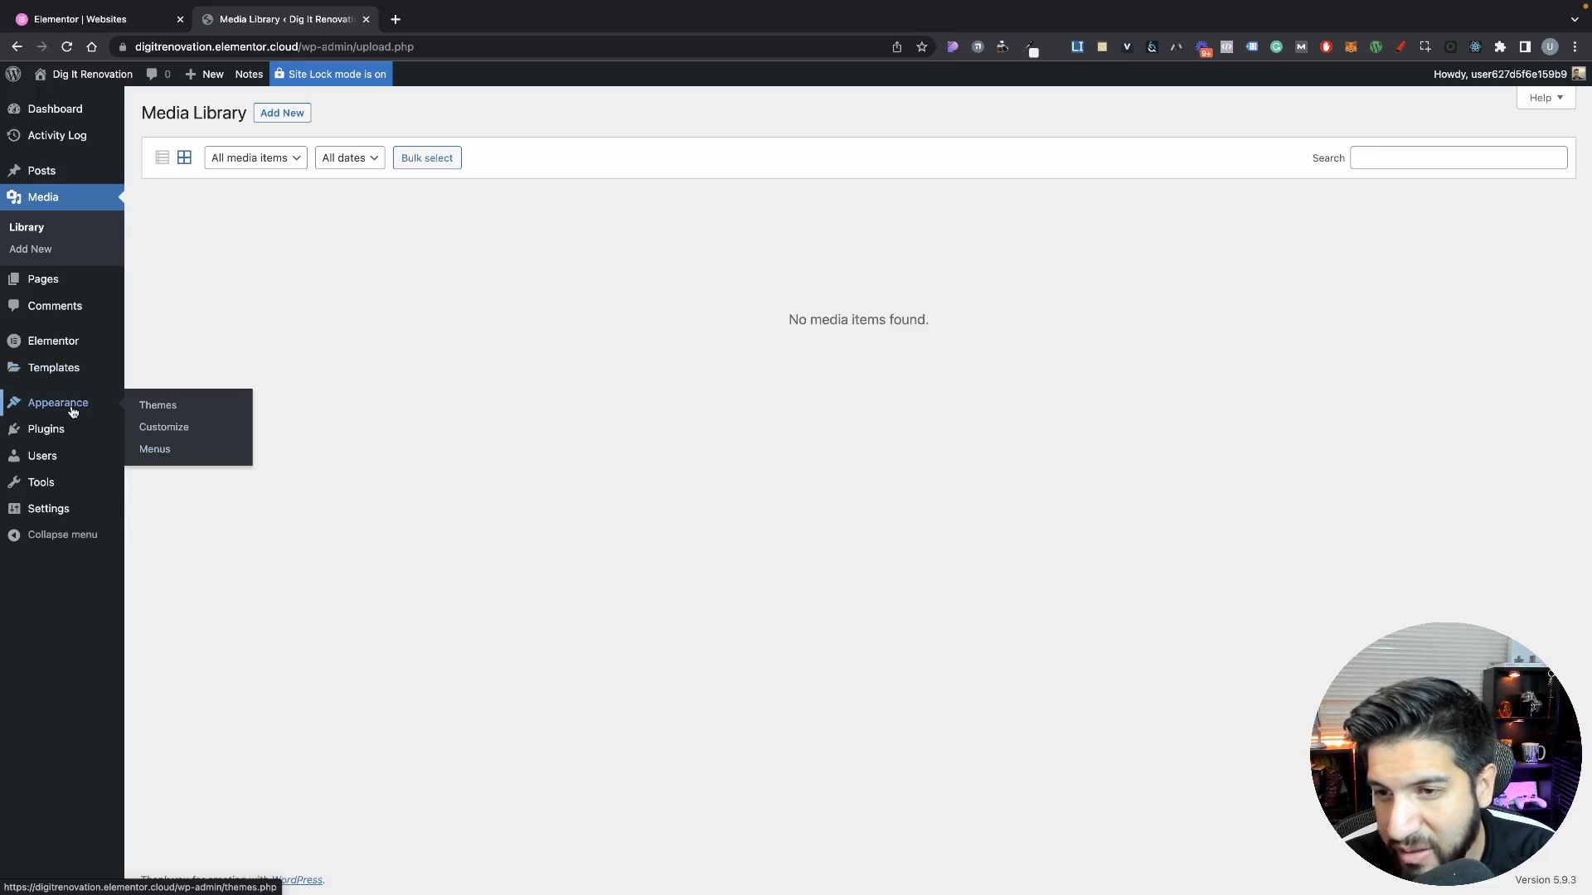
click(163, 413)
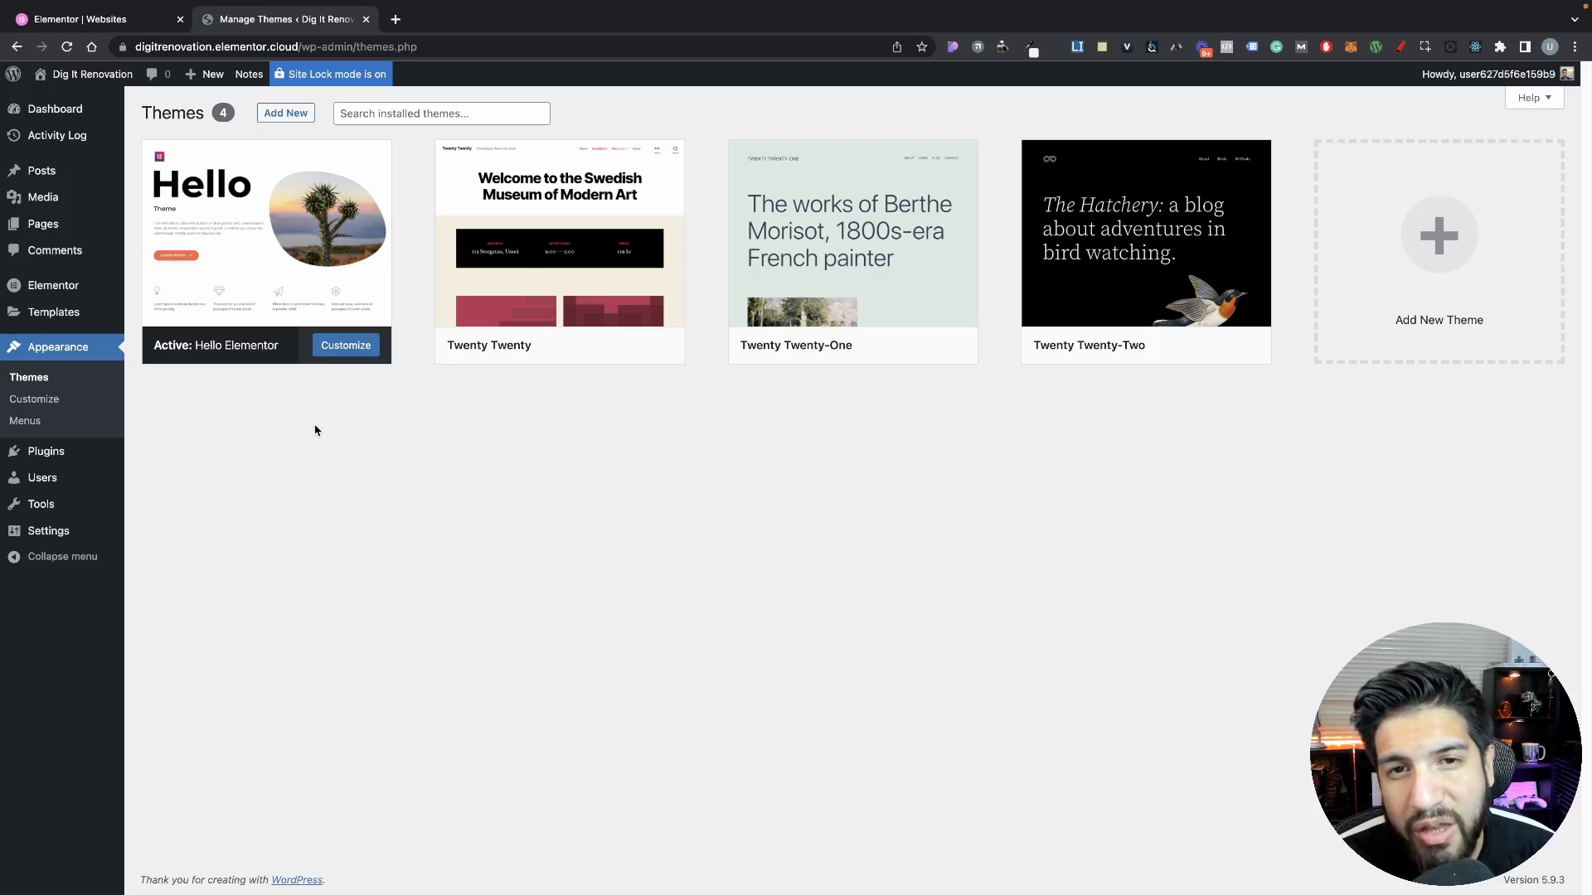
click(38, 455)
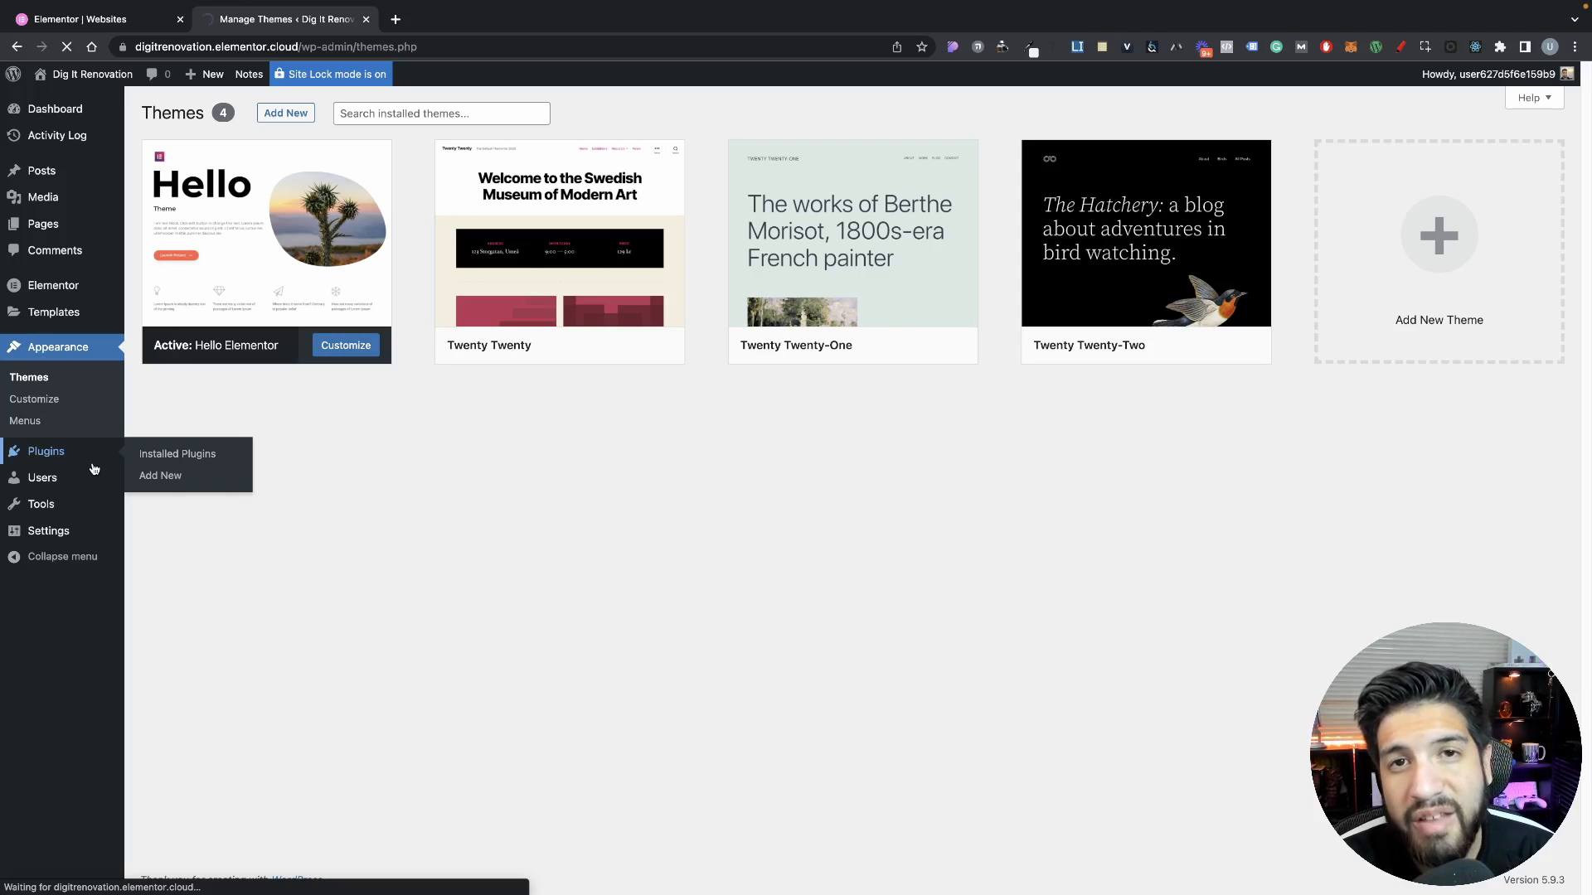
mouse_move(50, 484)
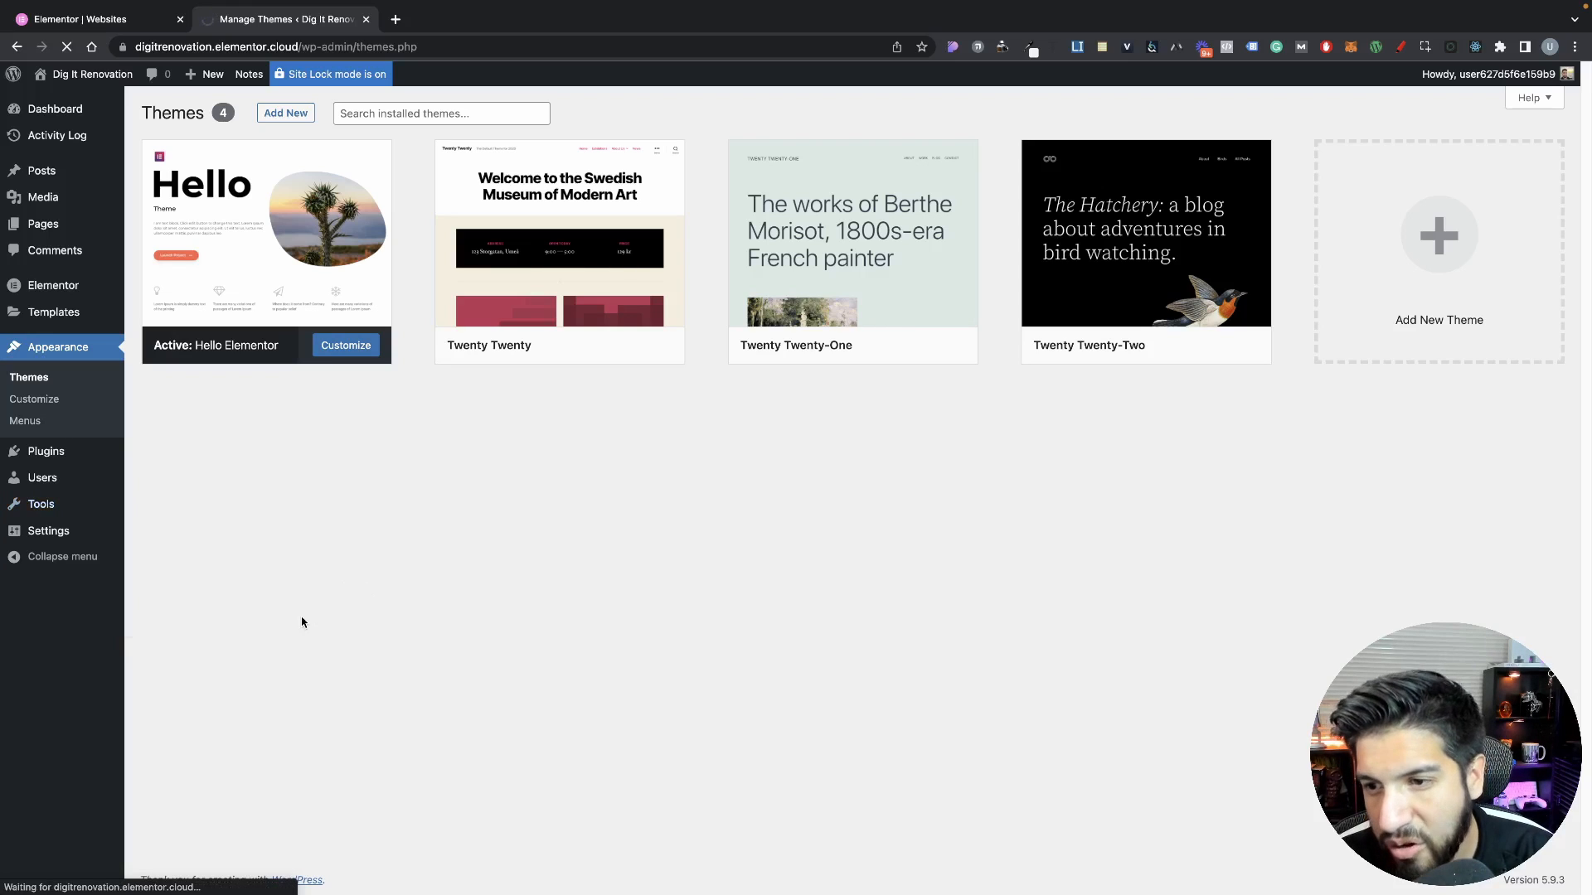
Open the site's General Settings and clear the Tagline text
mouse_move(53, 539)
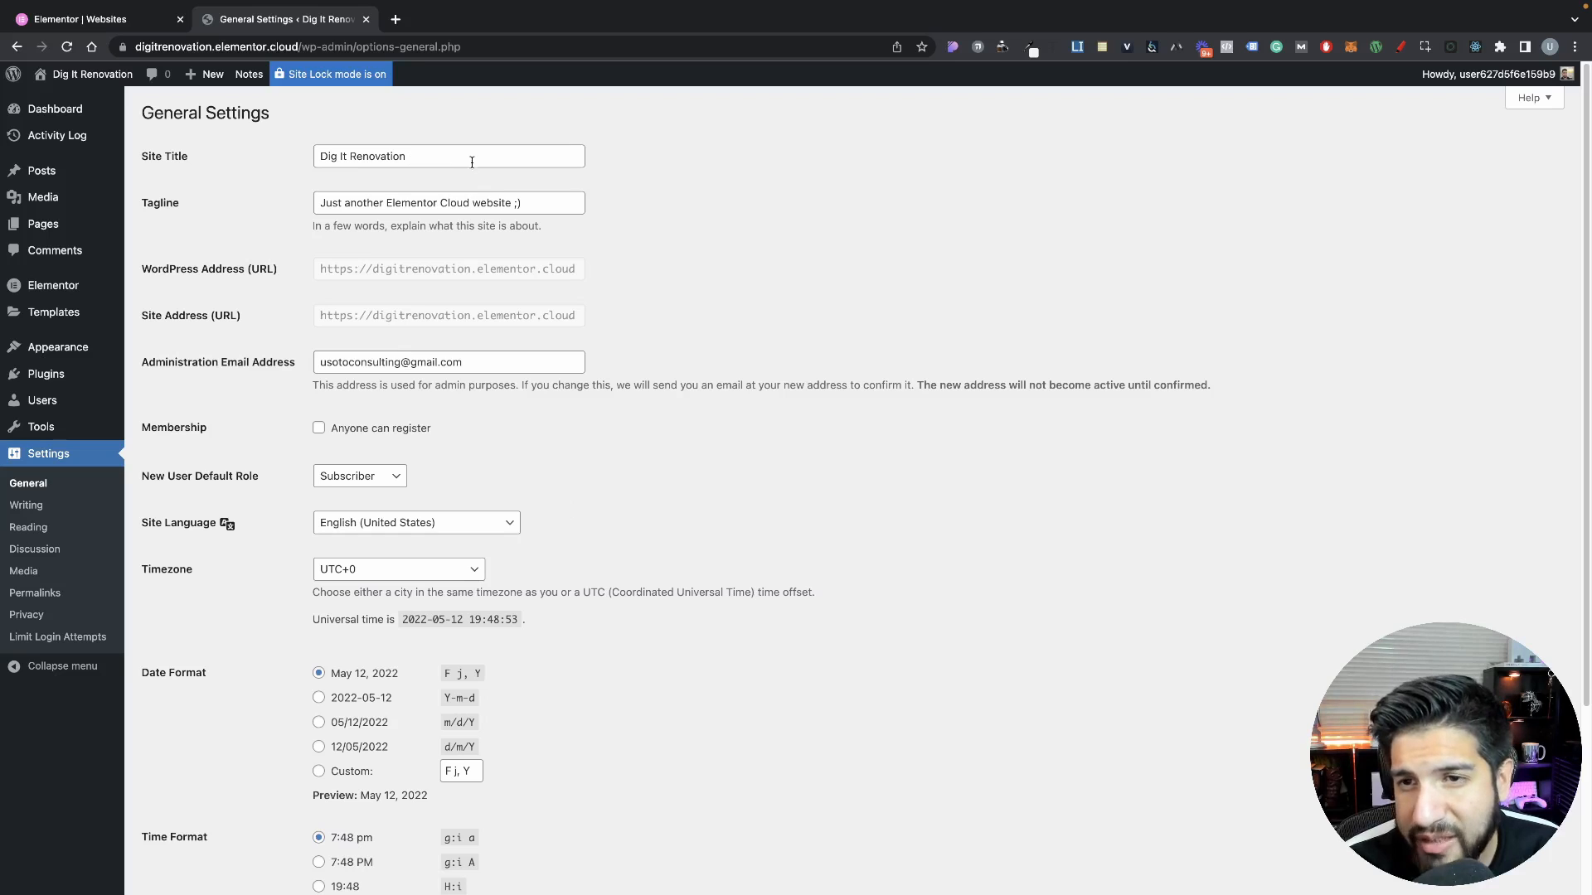
drag(554, 203, 293, 209)
key(BackSpace)
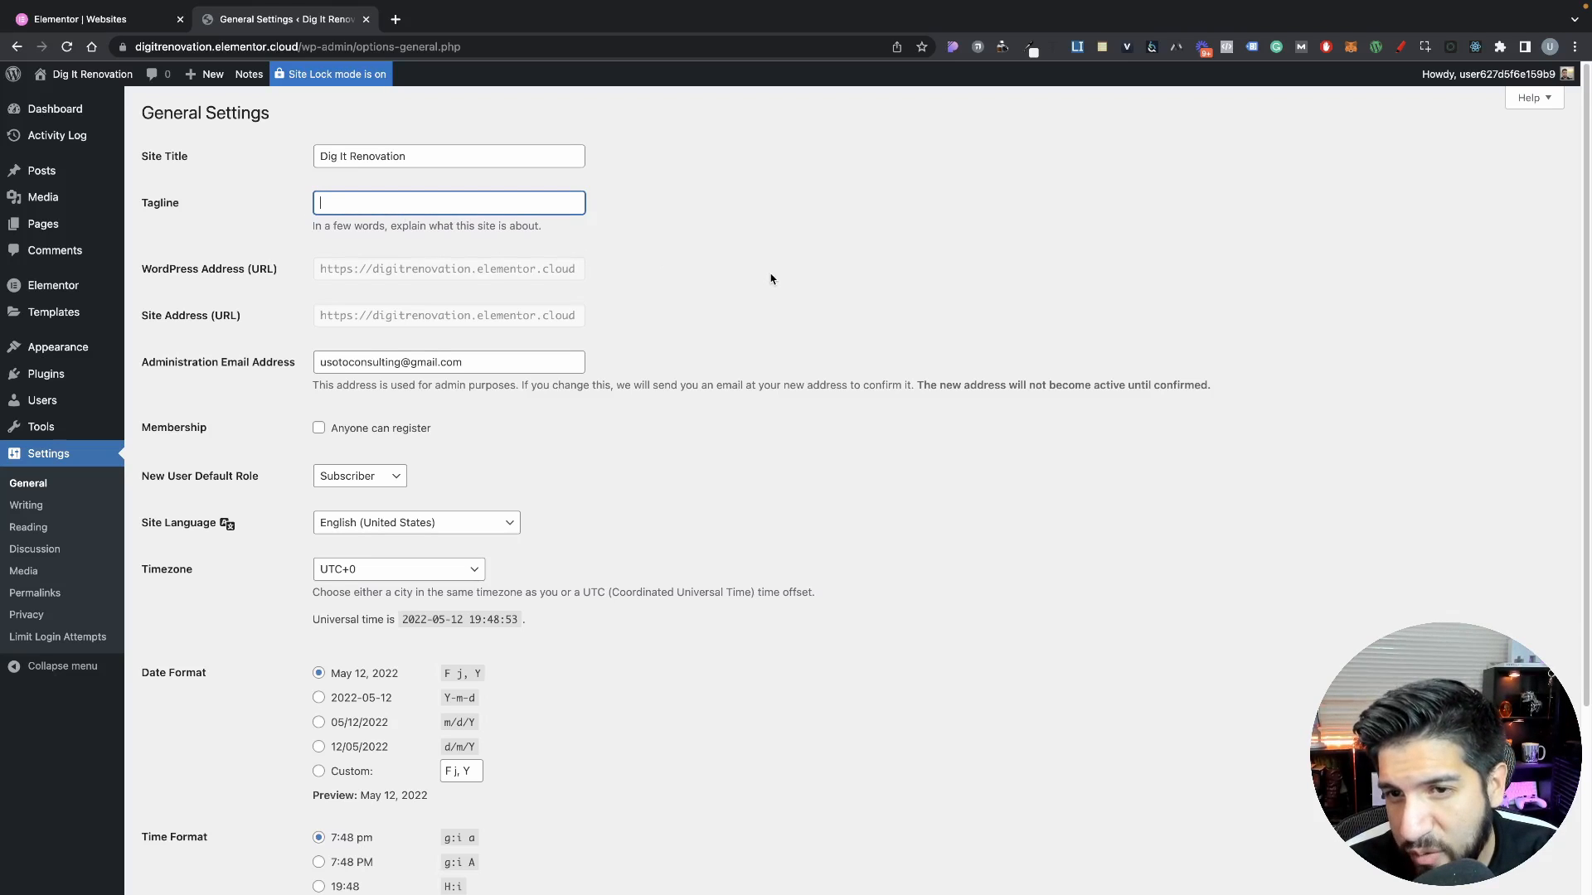
Examine the remaining General Settings, from membership and default role to date and time formats and the week's starting day
scroll(774, 279, down, 1)
scroll(776, 282, down, 2)
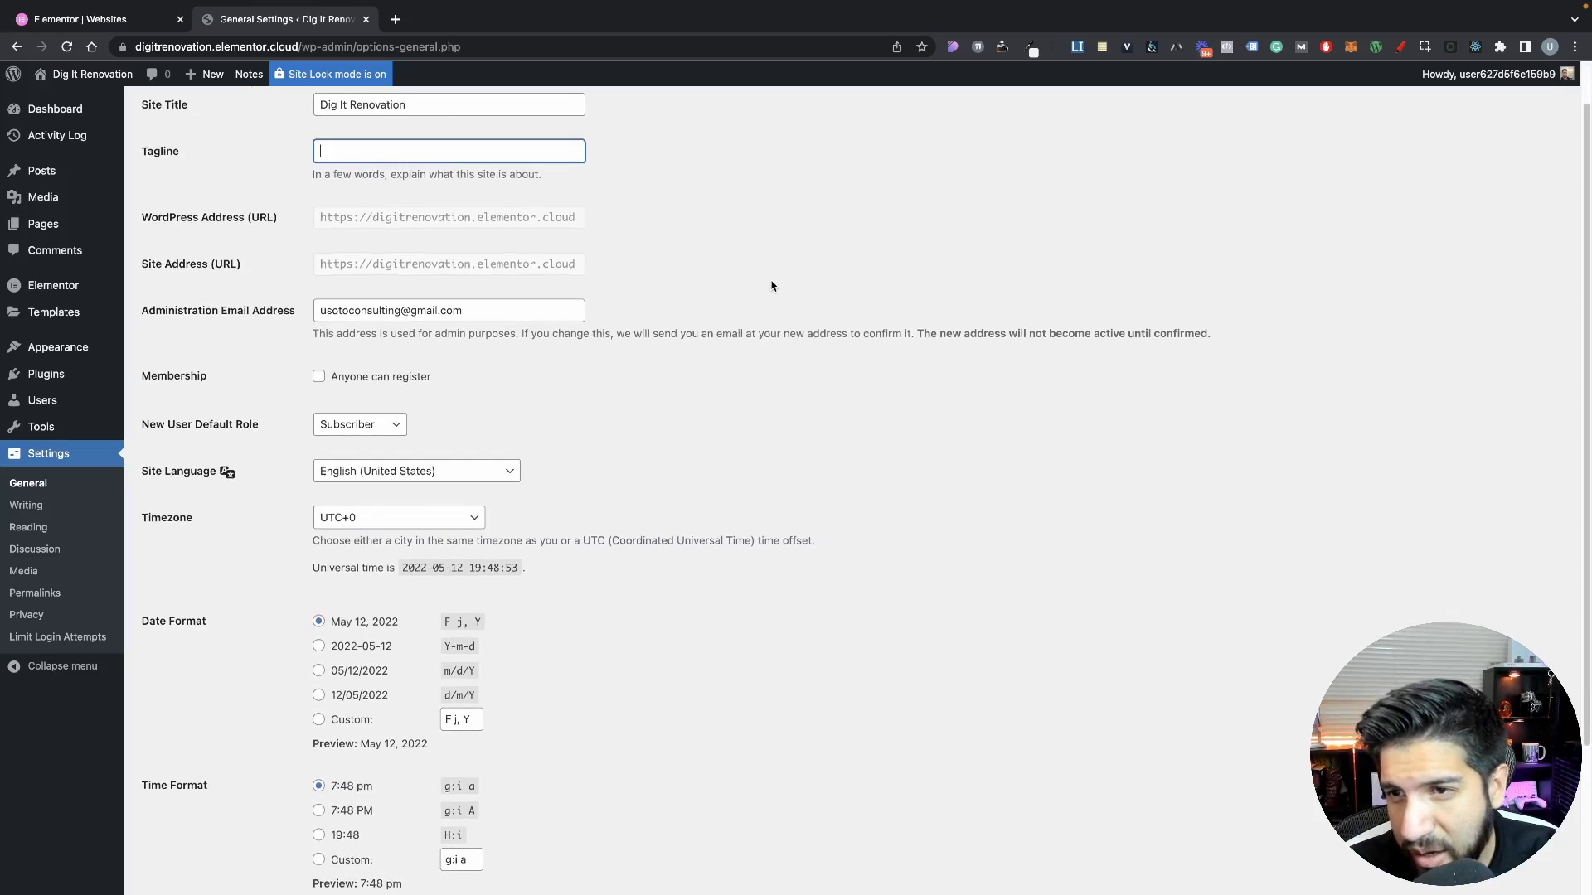
scroll(738, 346, down, 1)
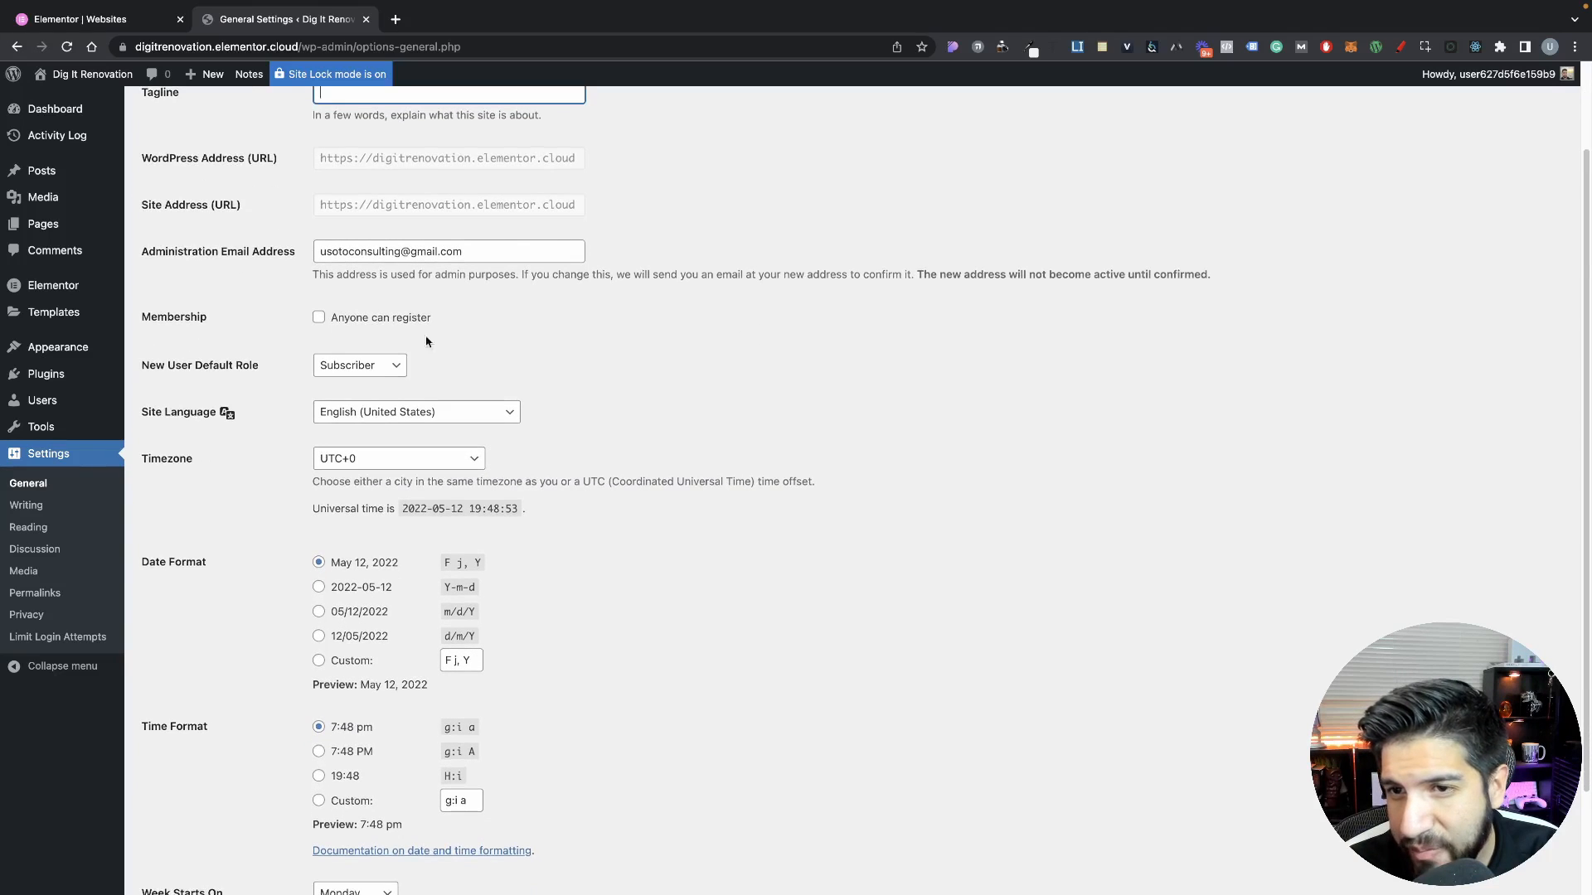
scroll(659, 344, down, 2)
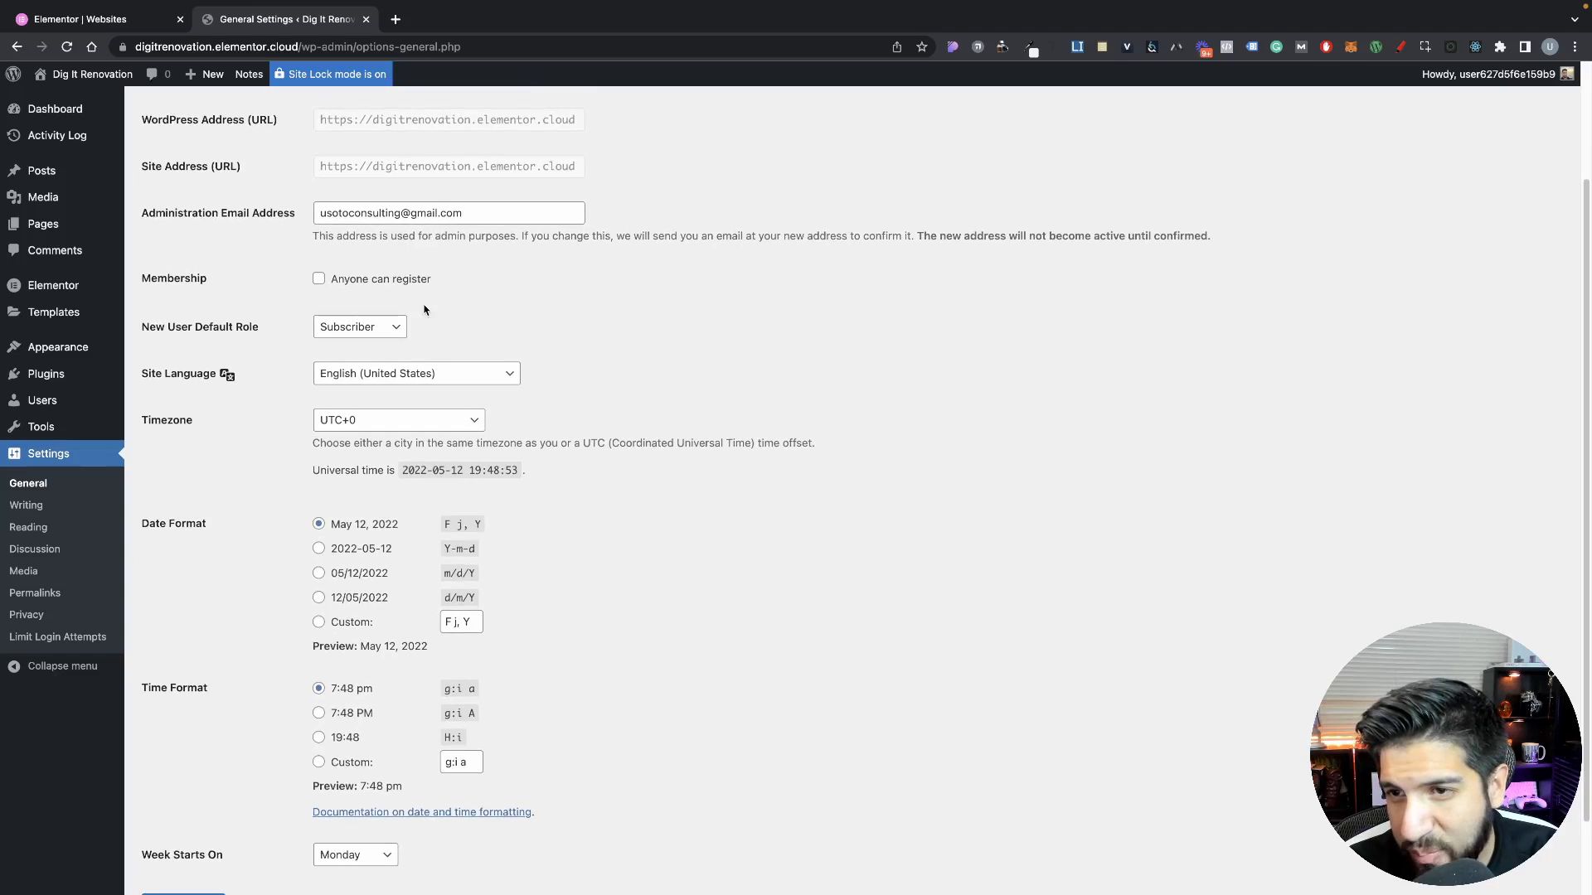
scroll(668, 340, down, 1)
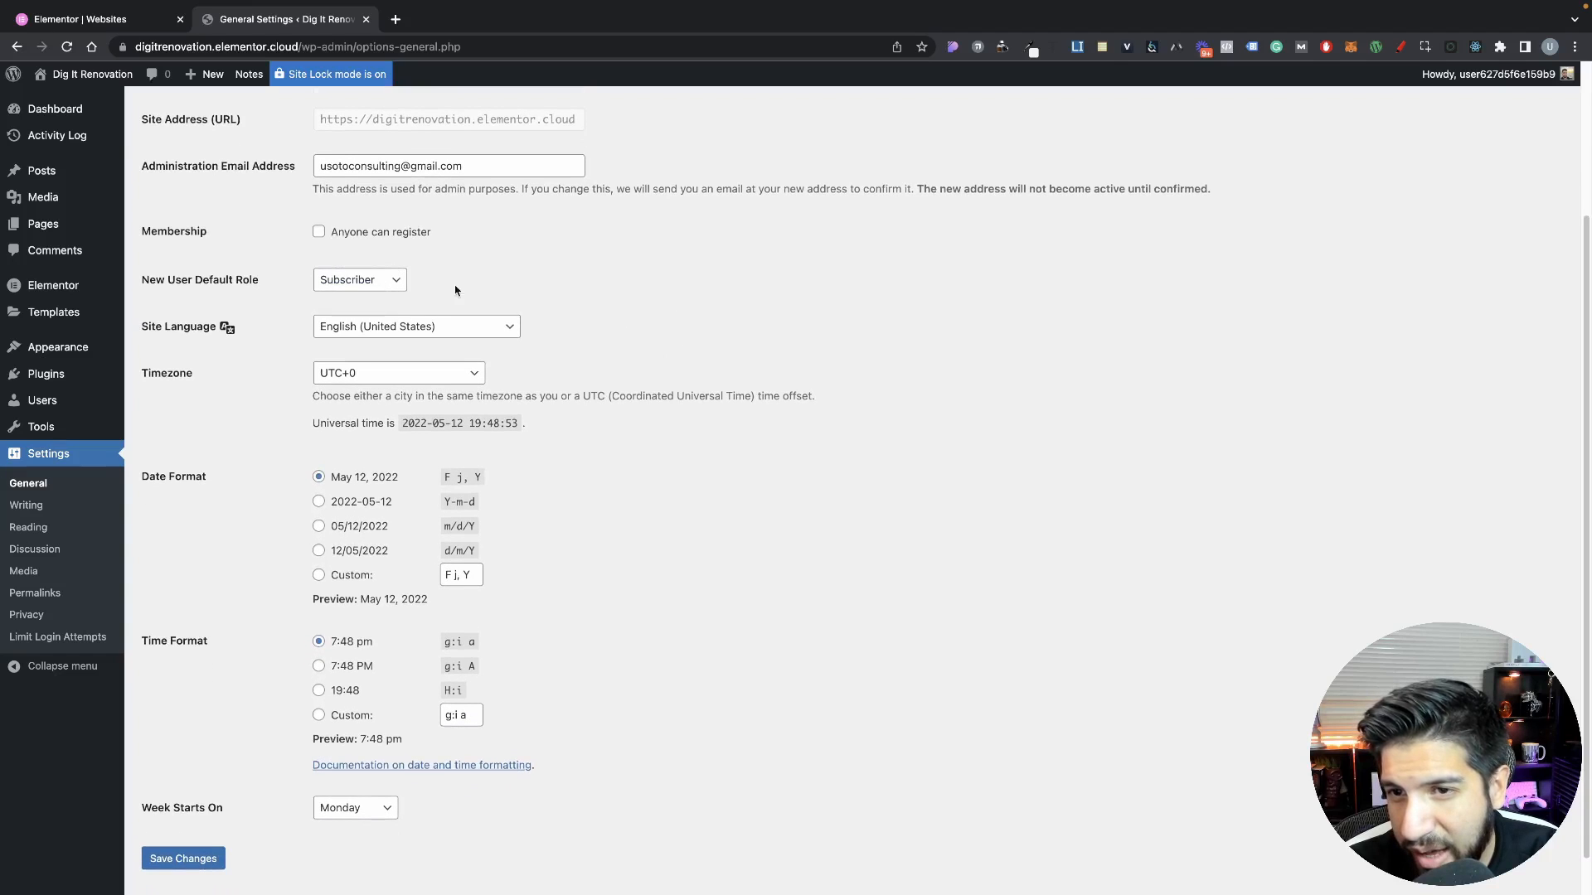
scroll(719, 328, down, 1)
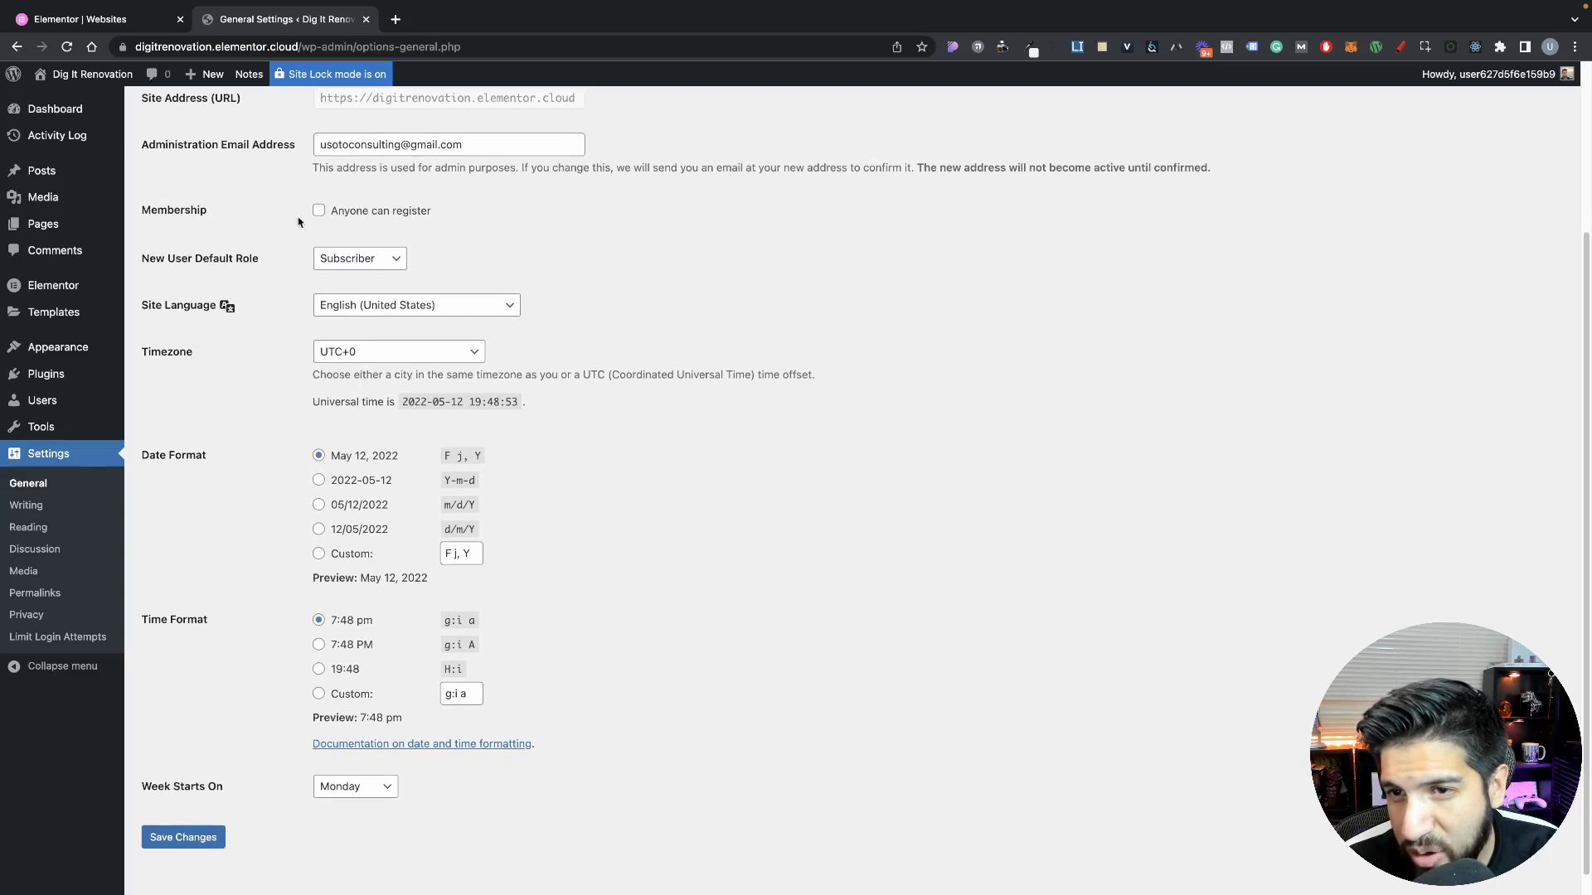
scroll(539, 257, down, 1)
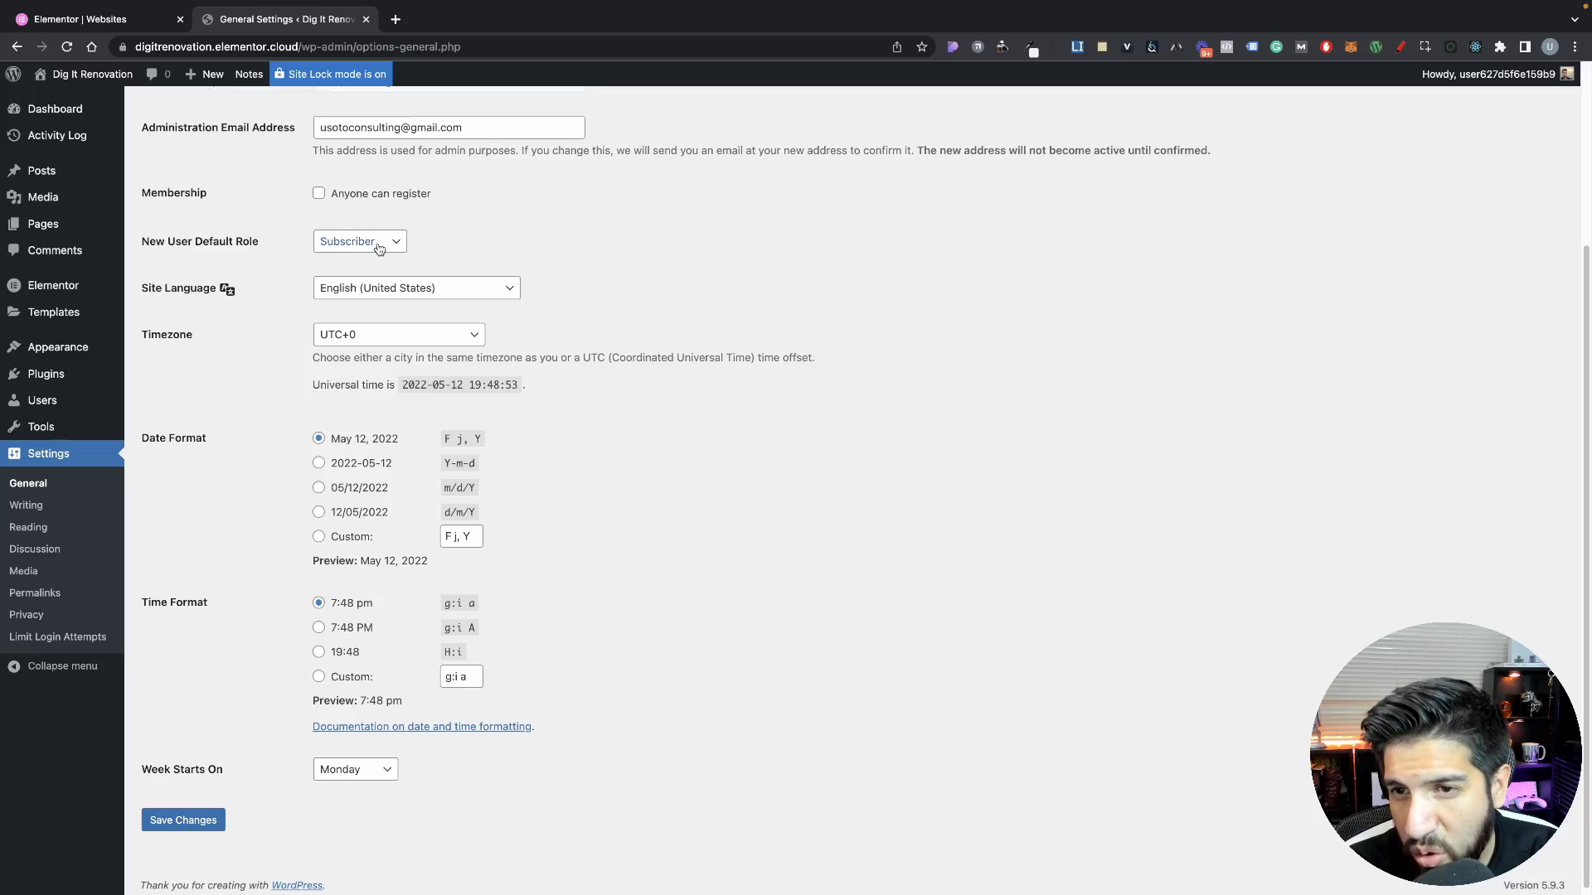
scroll(497, 328, down, 1)
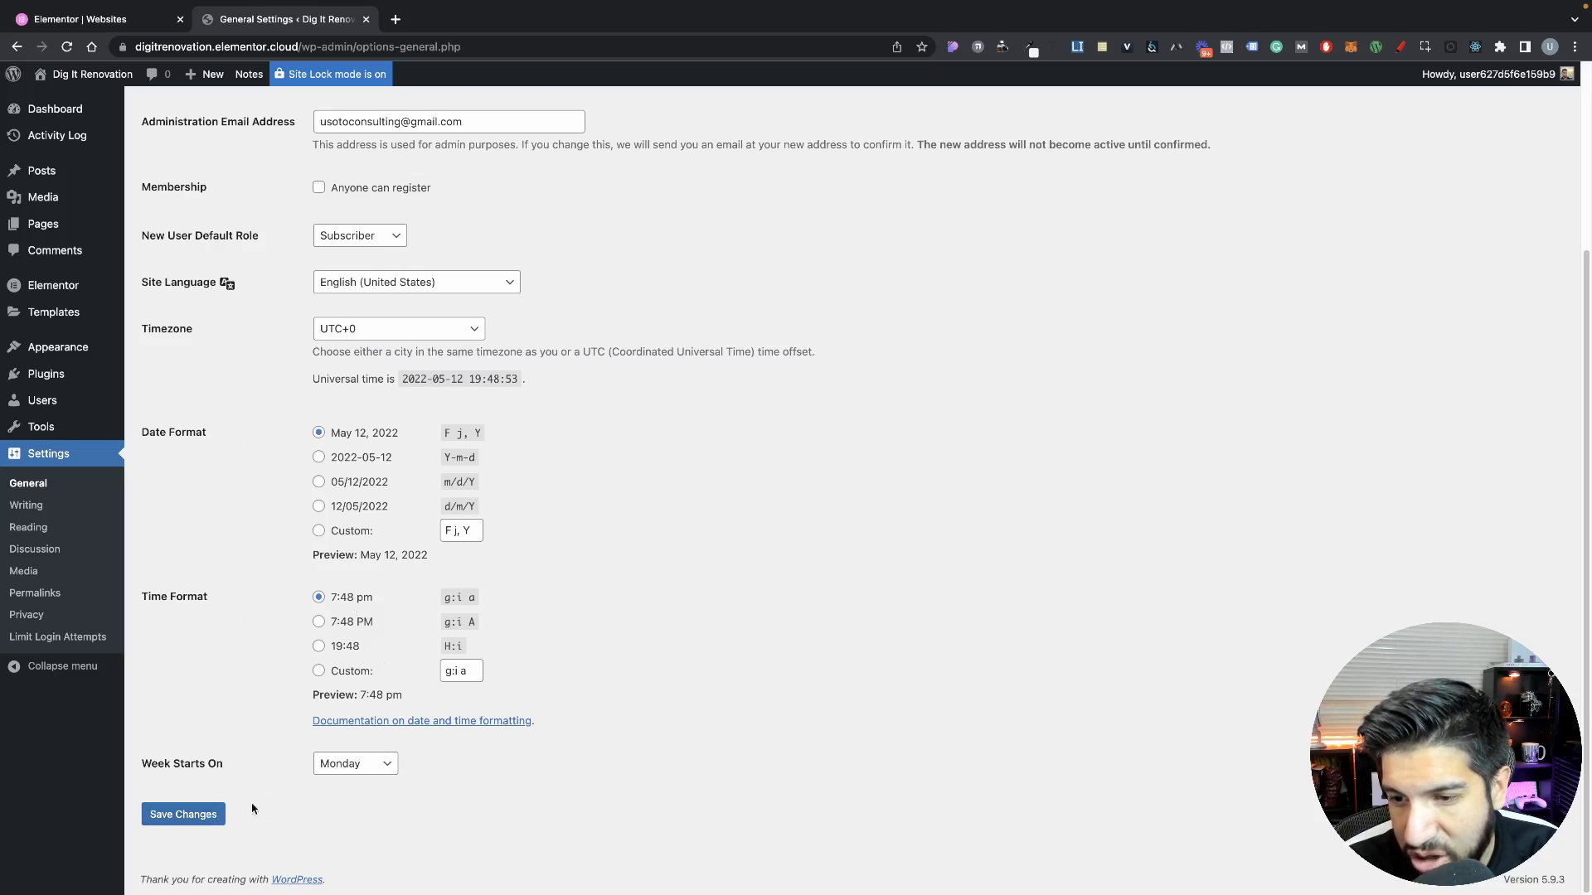
click(342, 769)
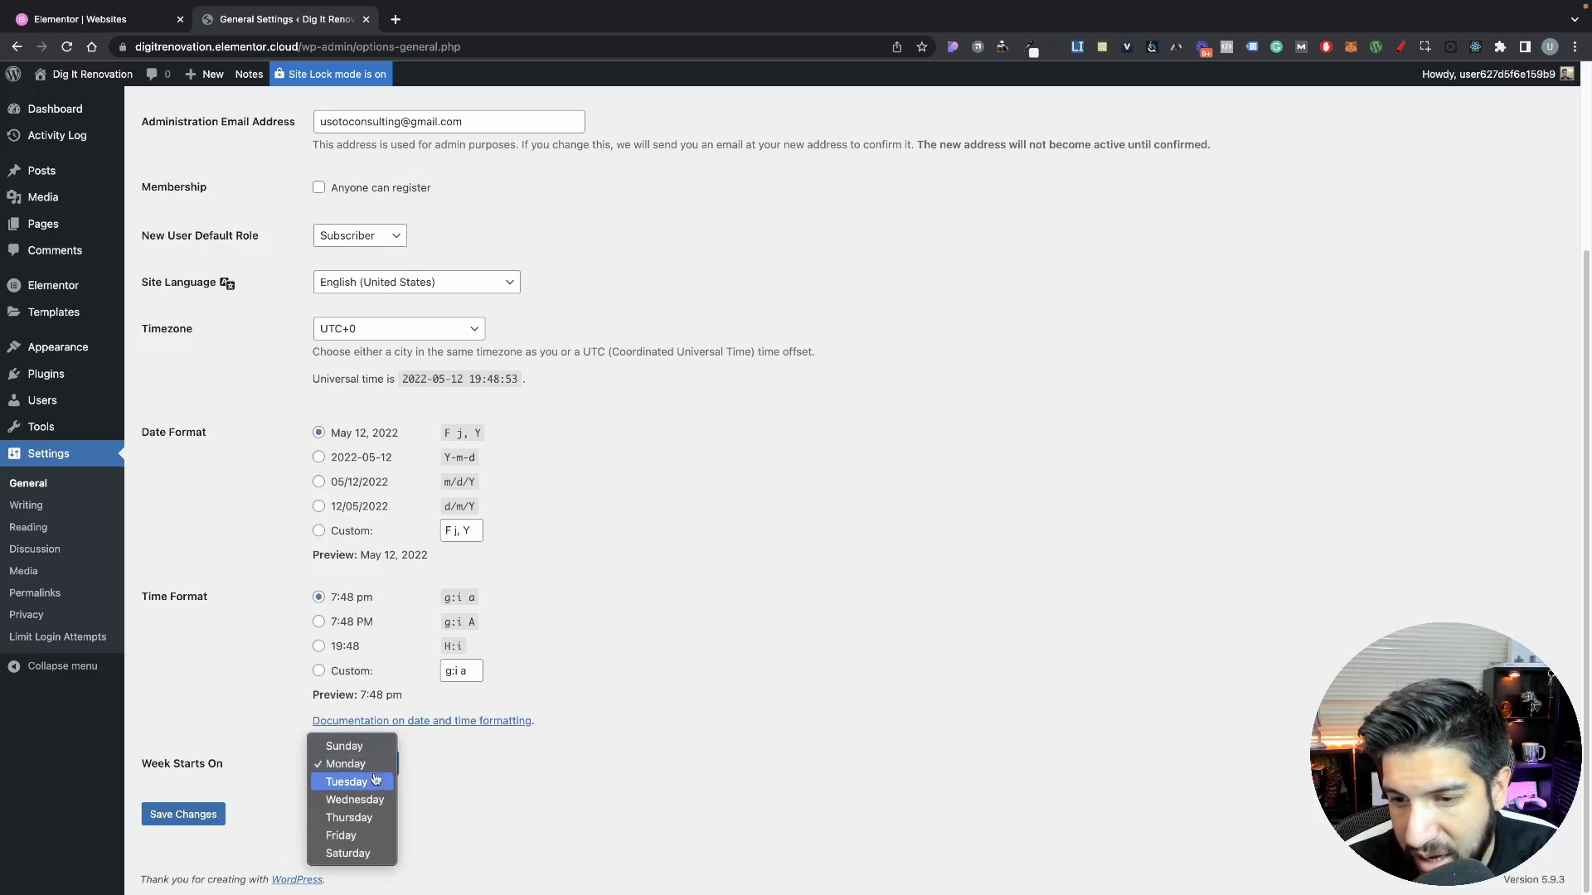
click(525, 779)
scroll(66, 521, up, 2)
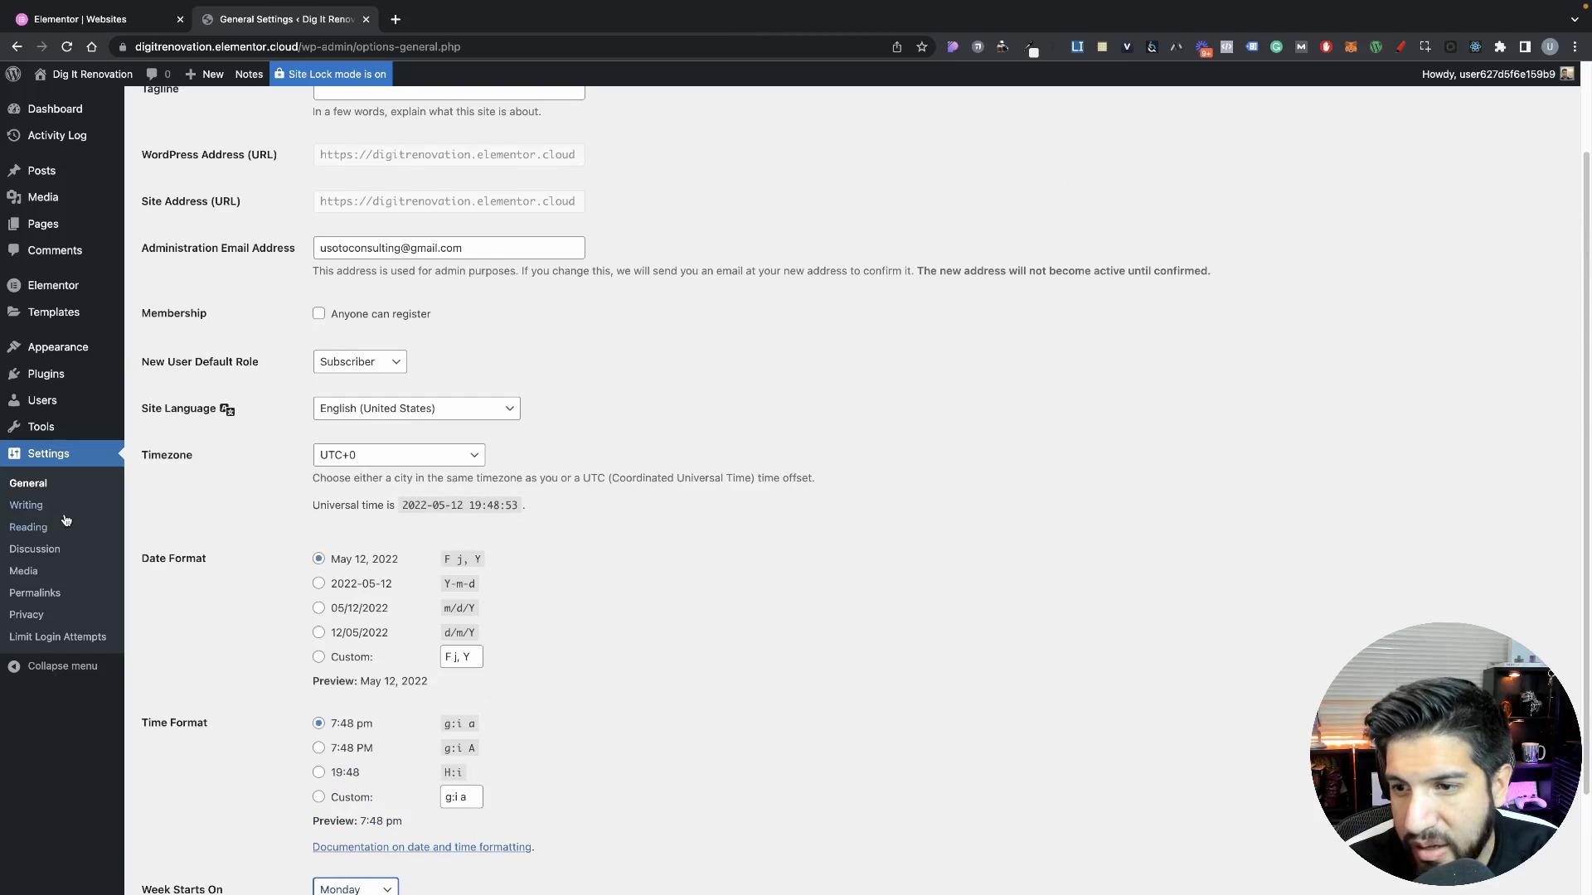
Review the default post category and default post format choices in the Writing Settings
click(38, 509)
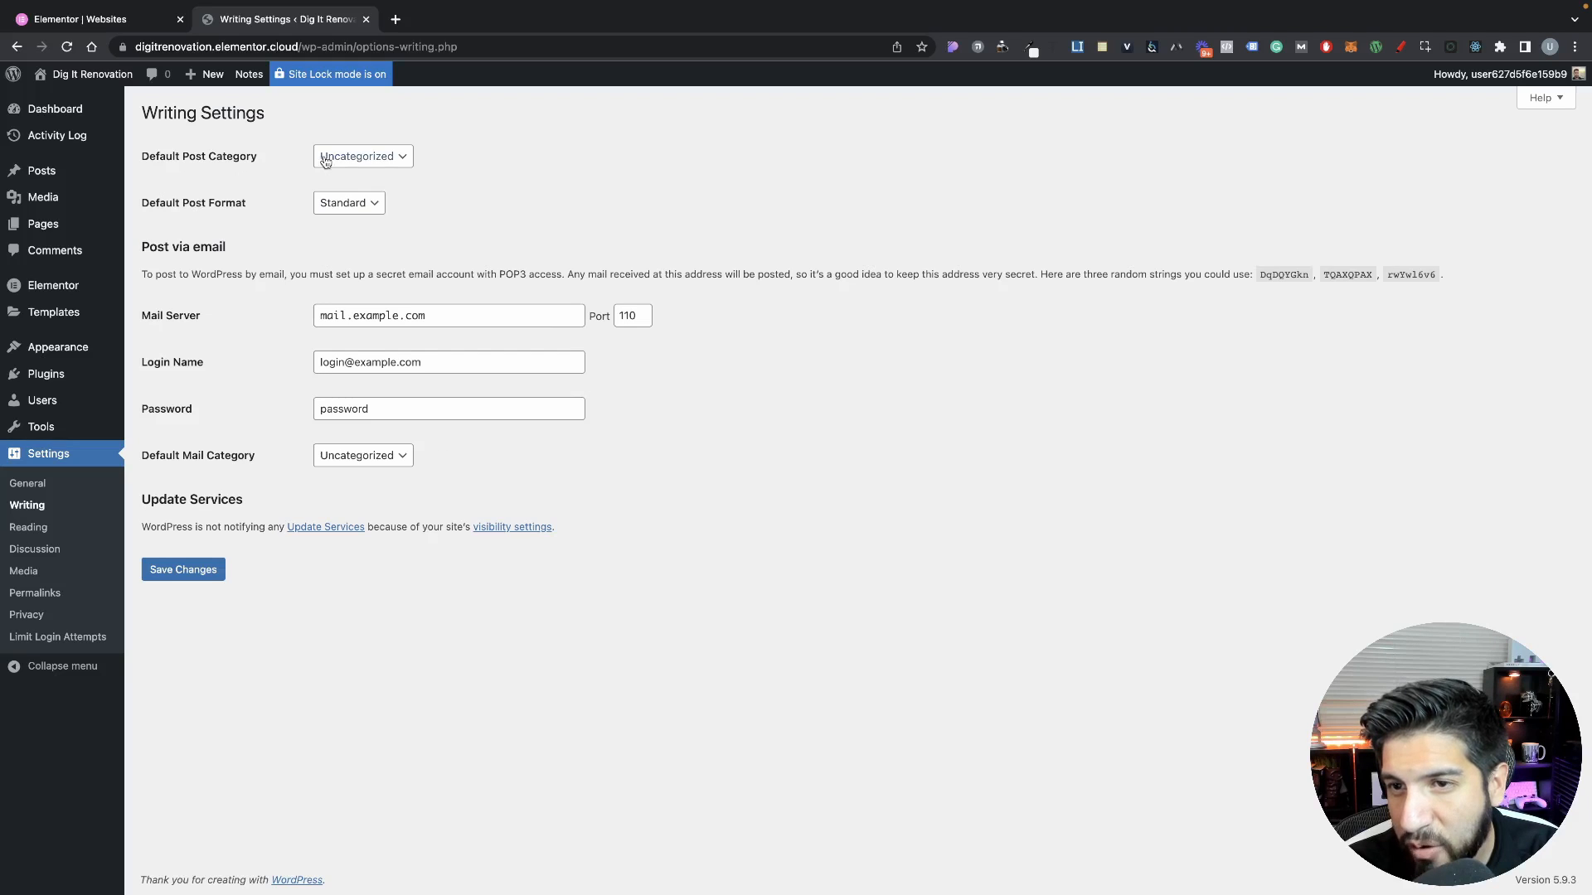
click(361, 159)
click(362, 161)
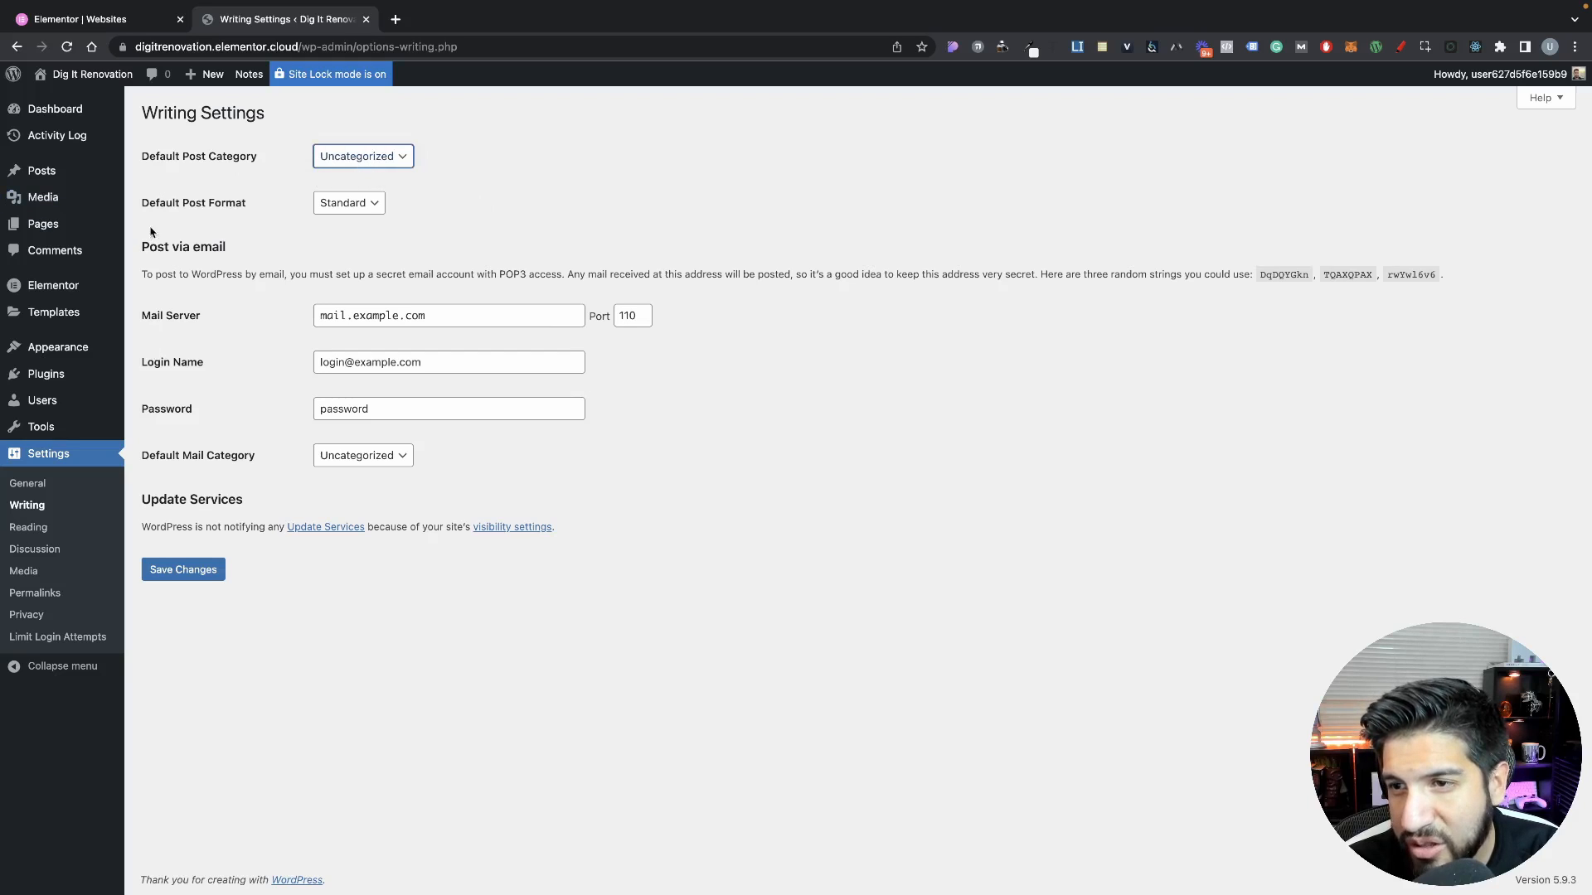
mouse_move(46, 171)
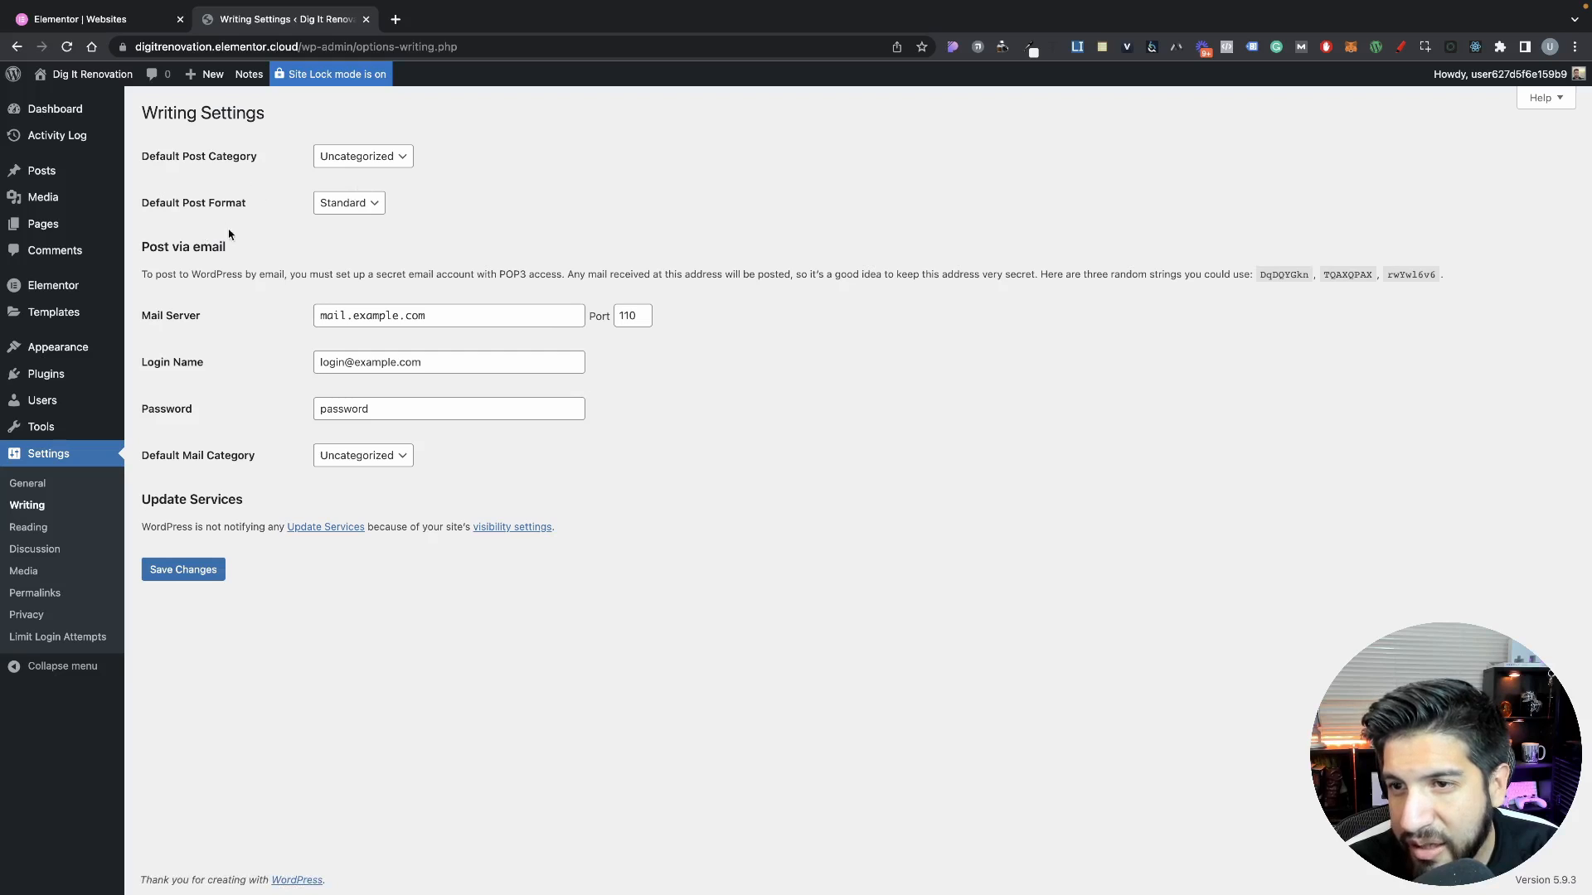
click(336, 209)
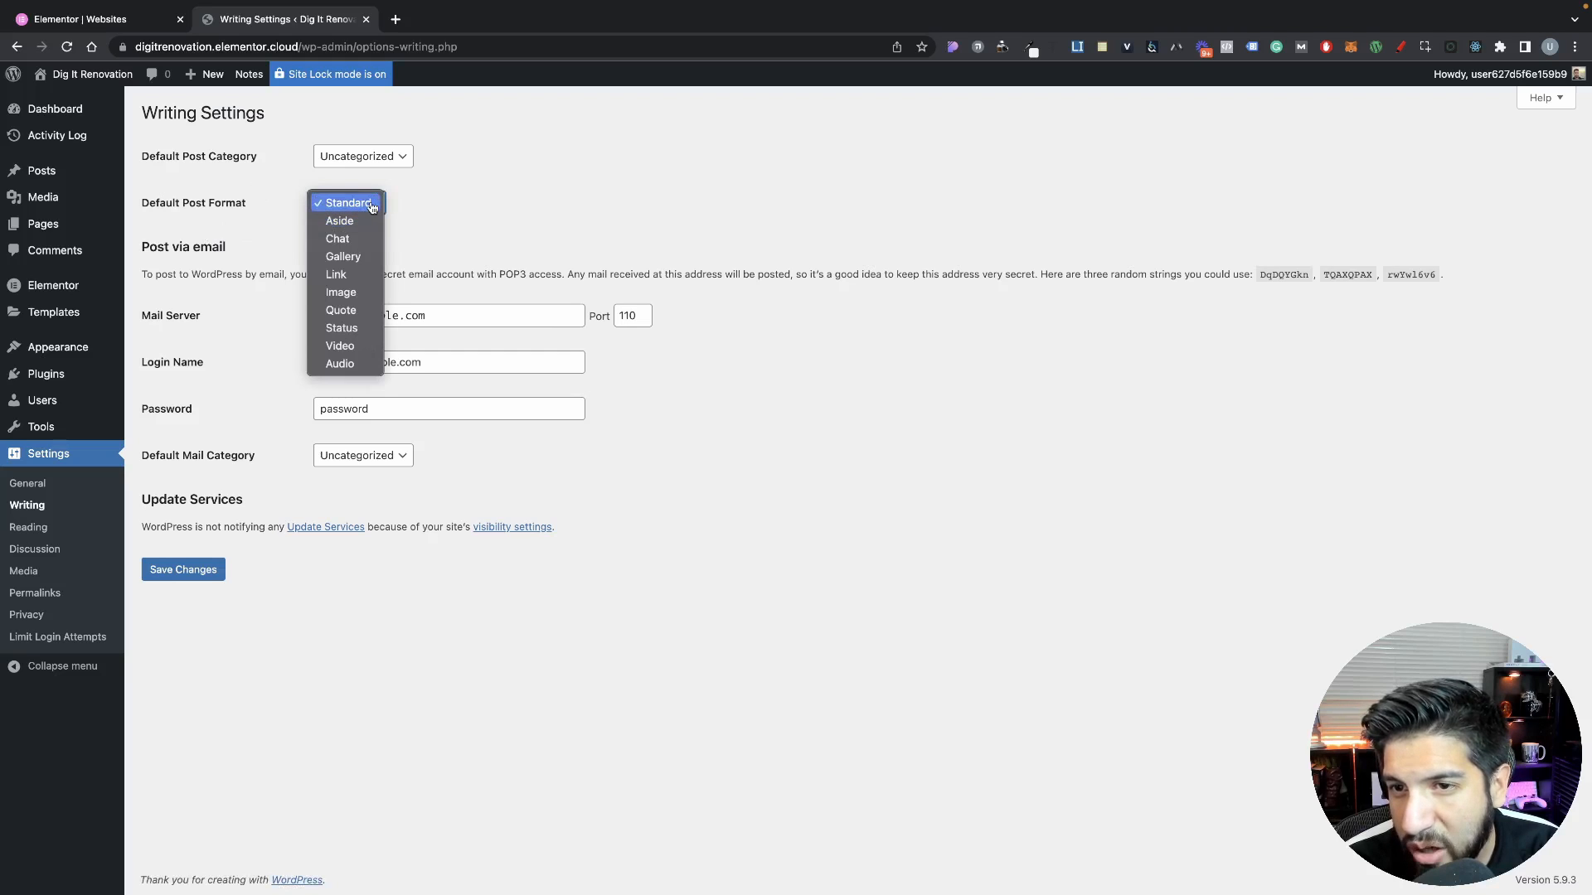
click(474, 207)
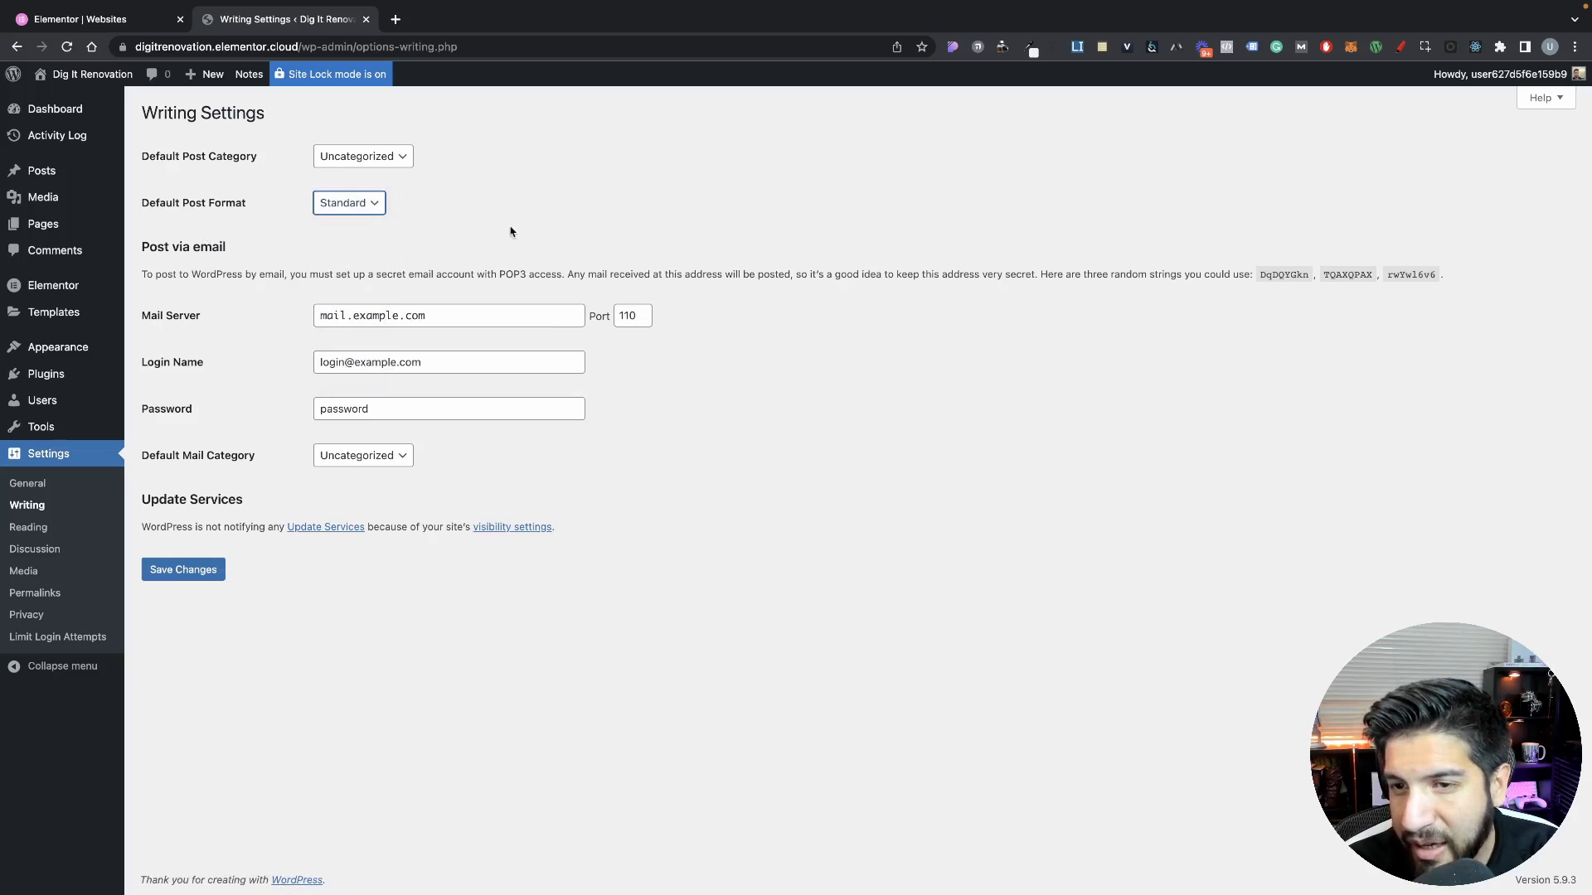
Open the Reading Settings and review which pages are available as the static homepage
click(53, 530)
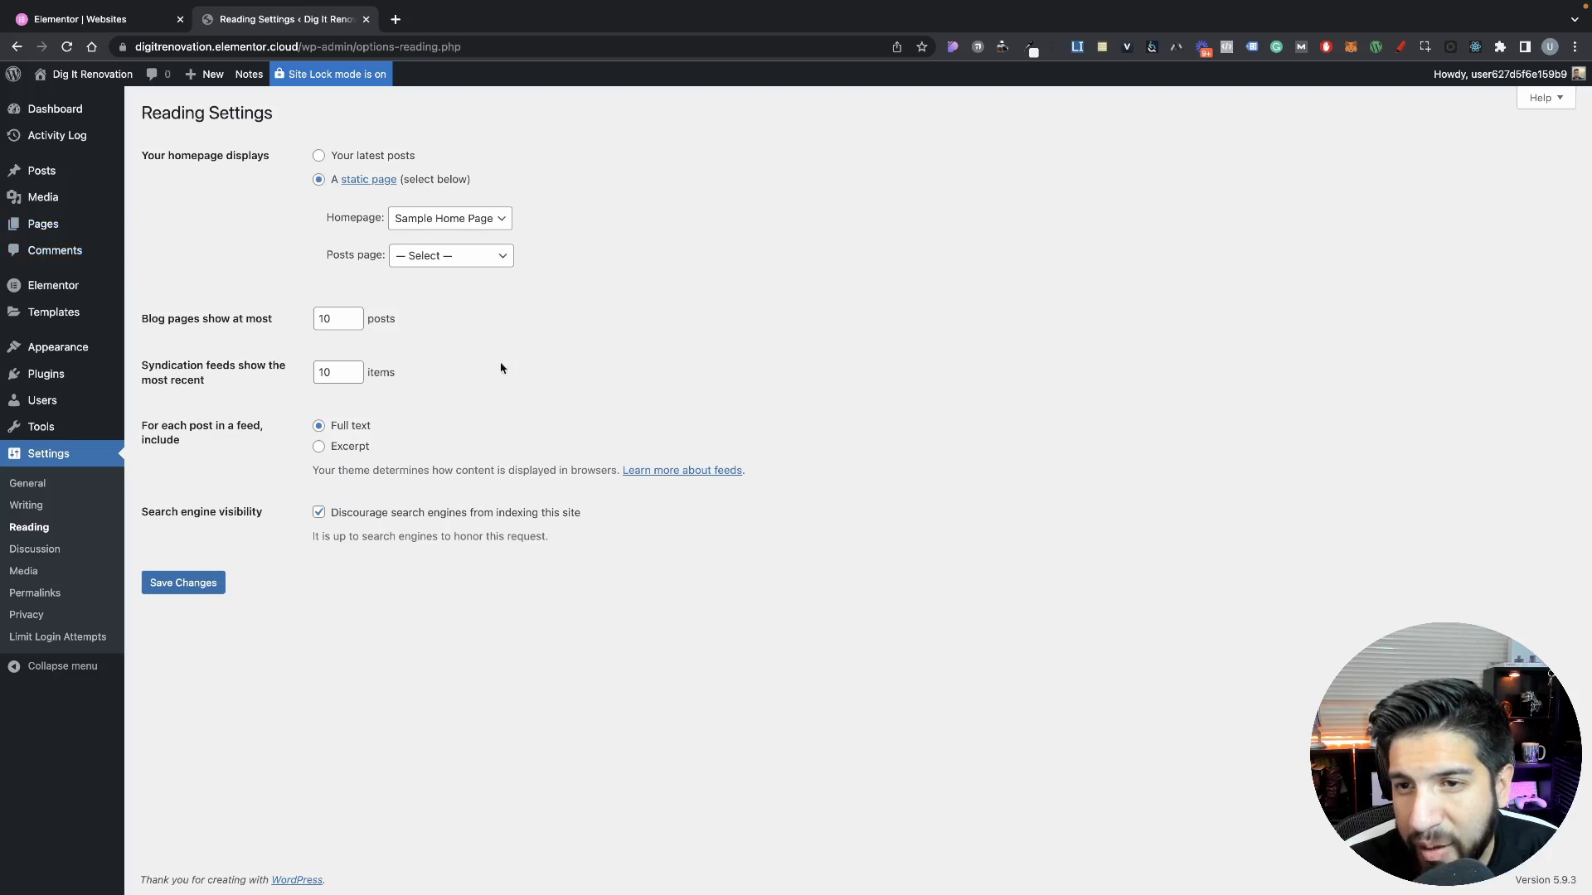
click(456, 220)
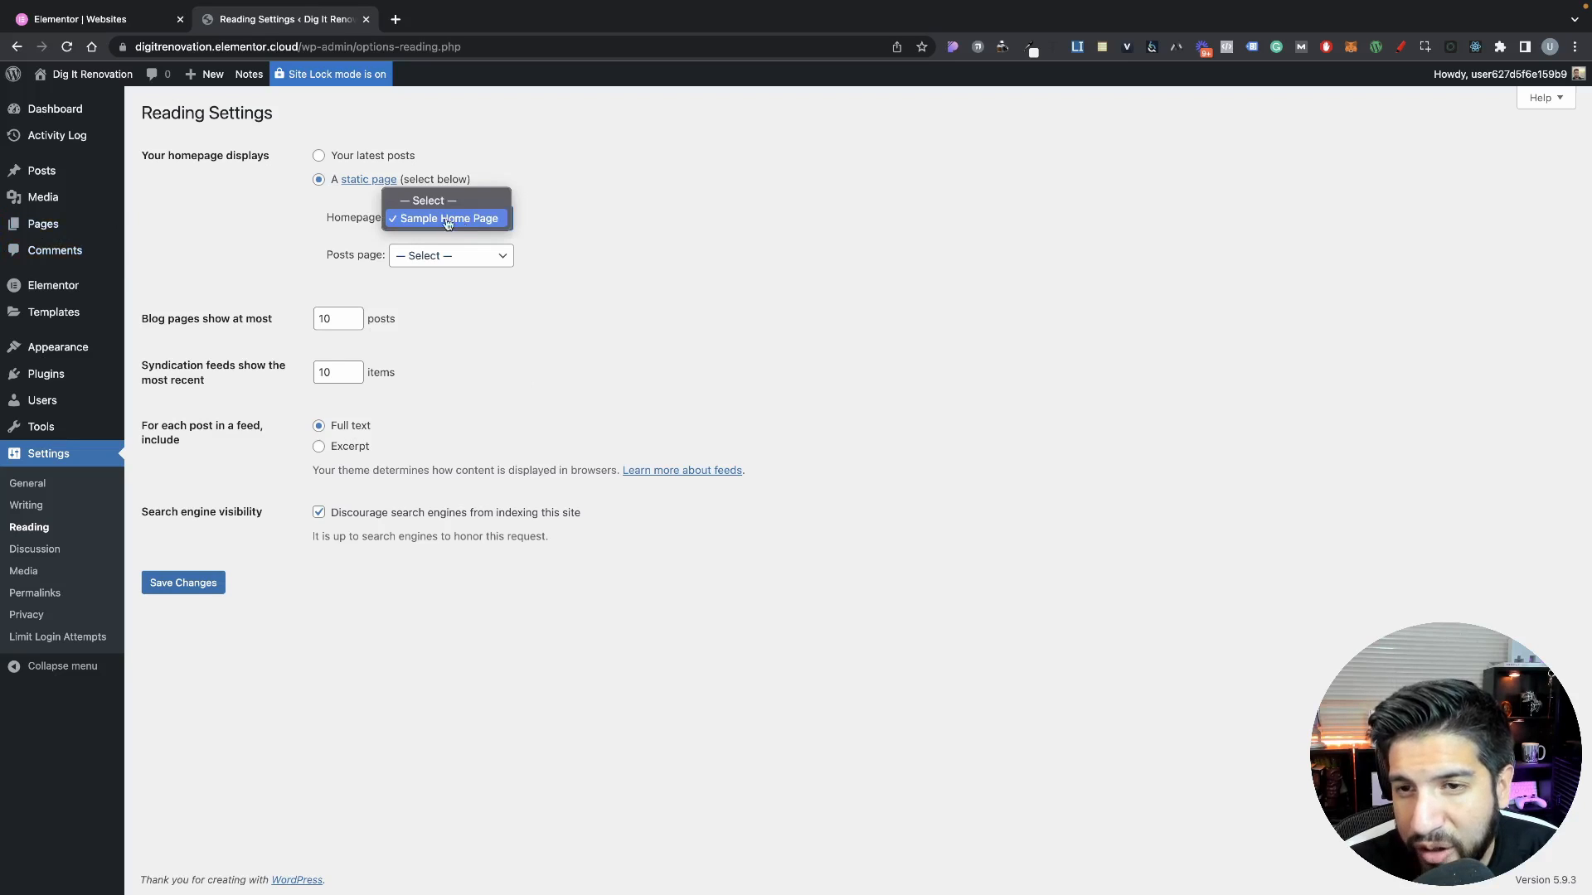
click(452, 220)
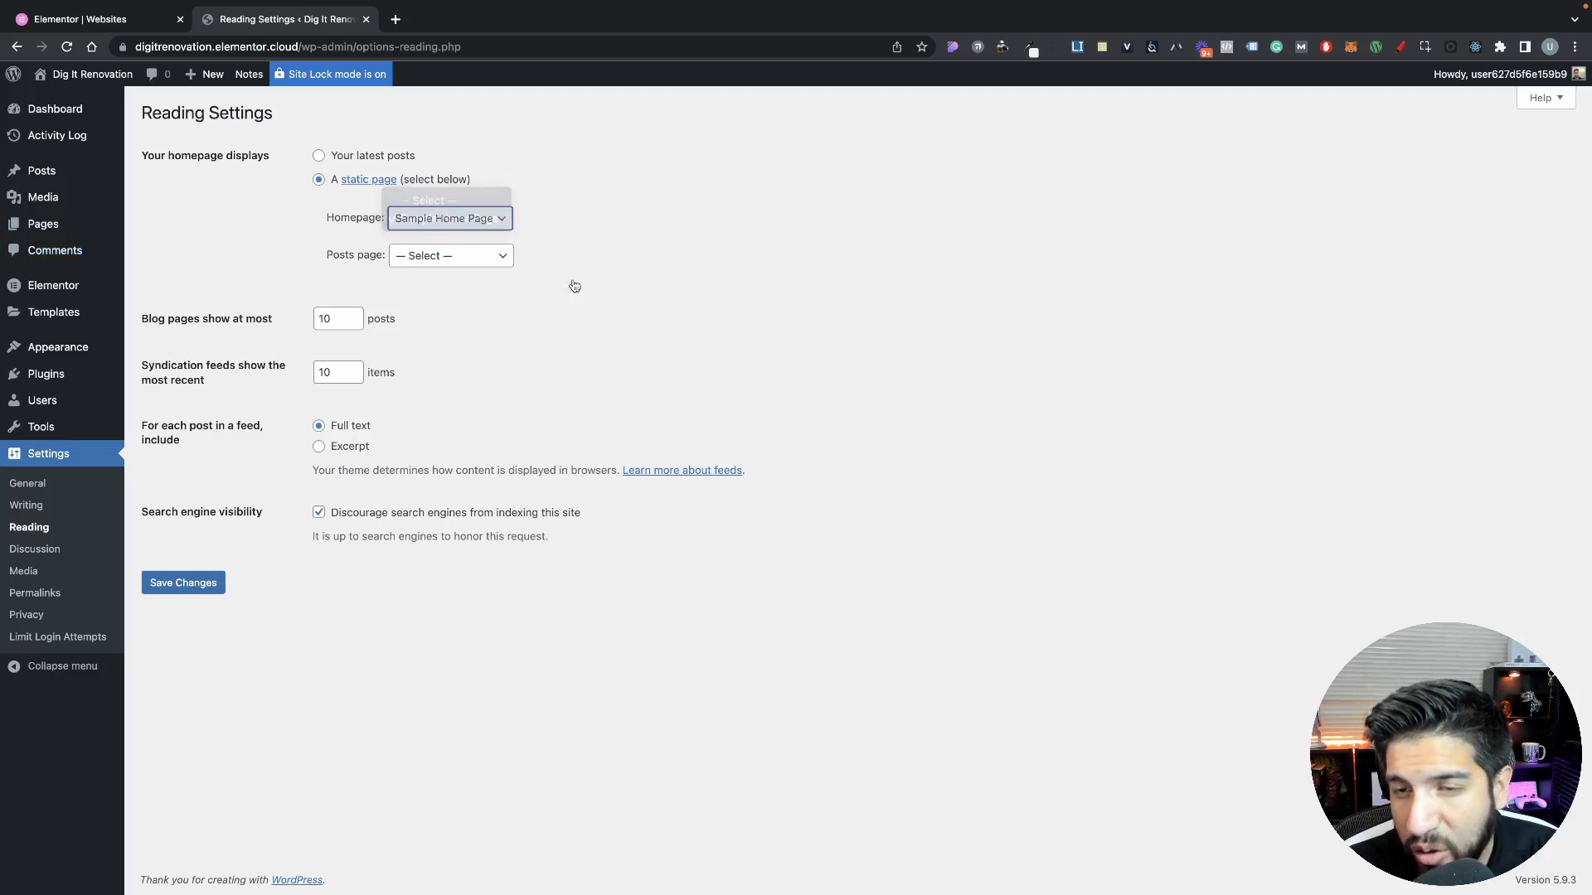
click(455, 221)
click(656, 359)
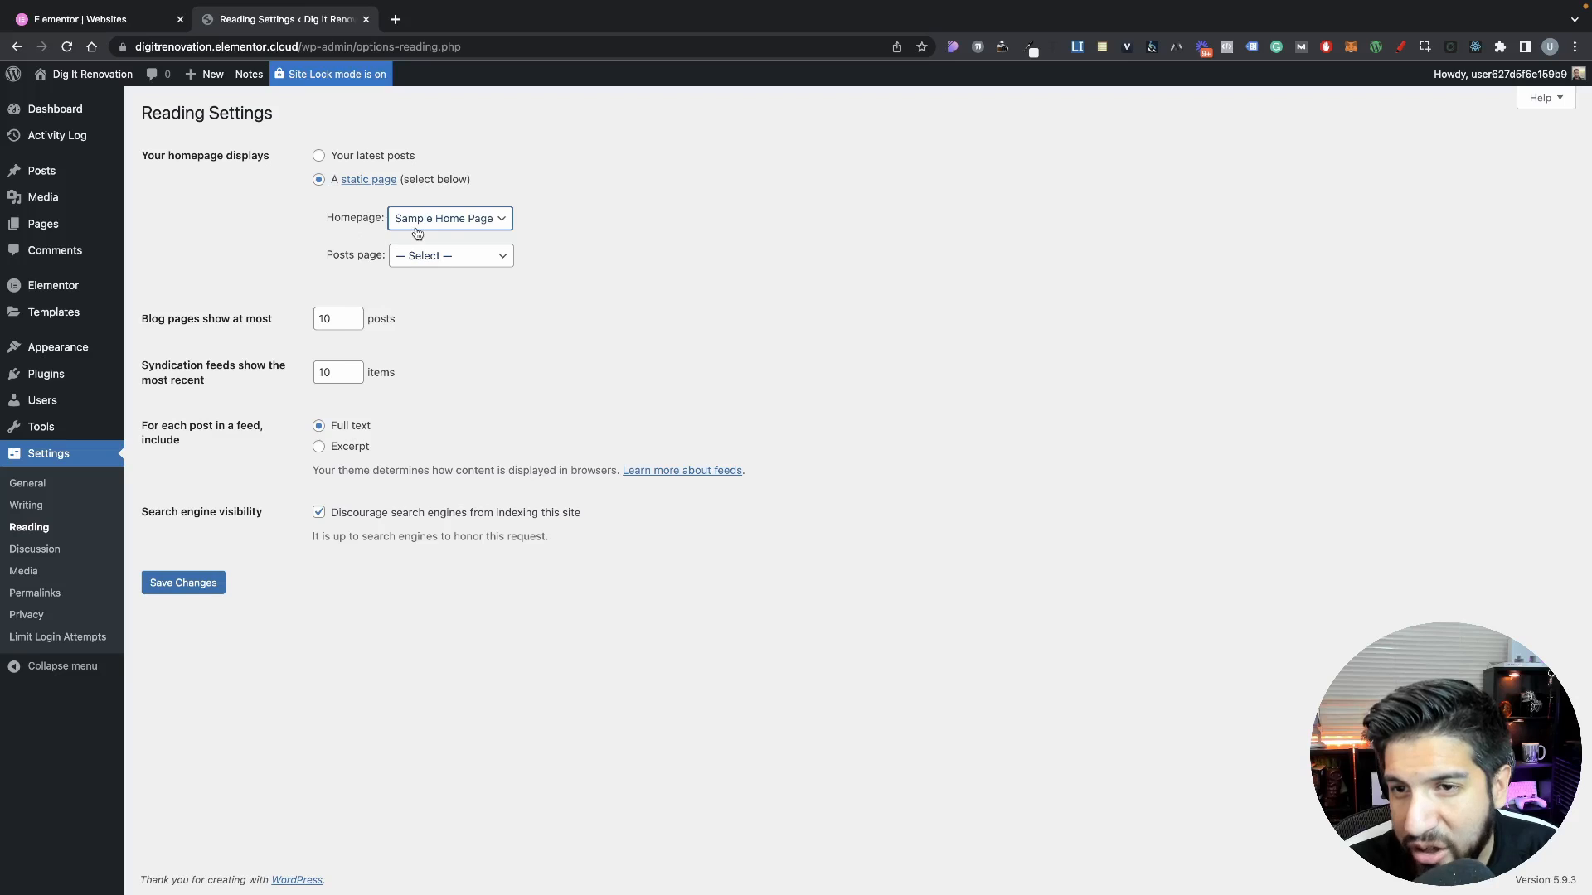
click(445, 225)
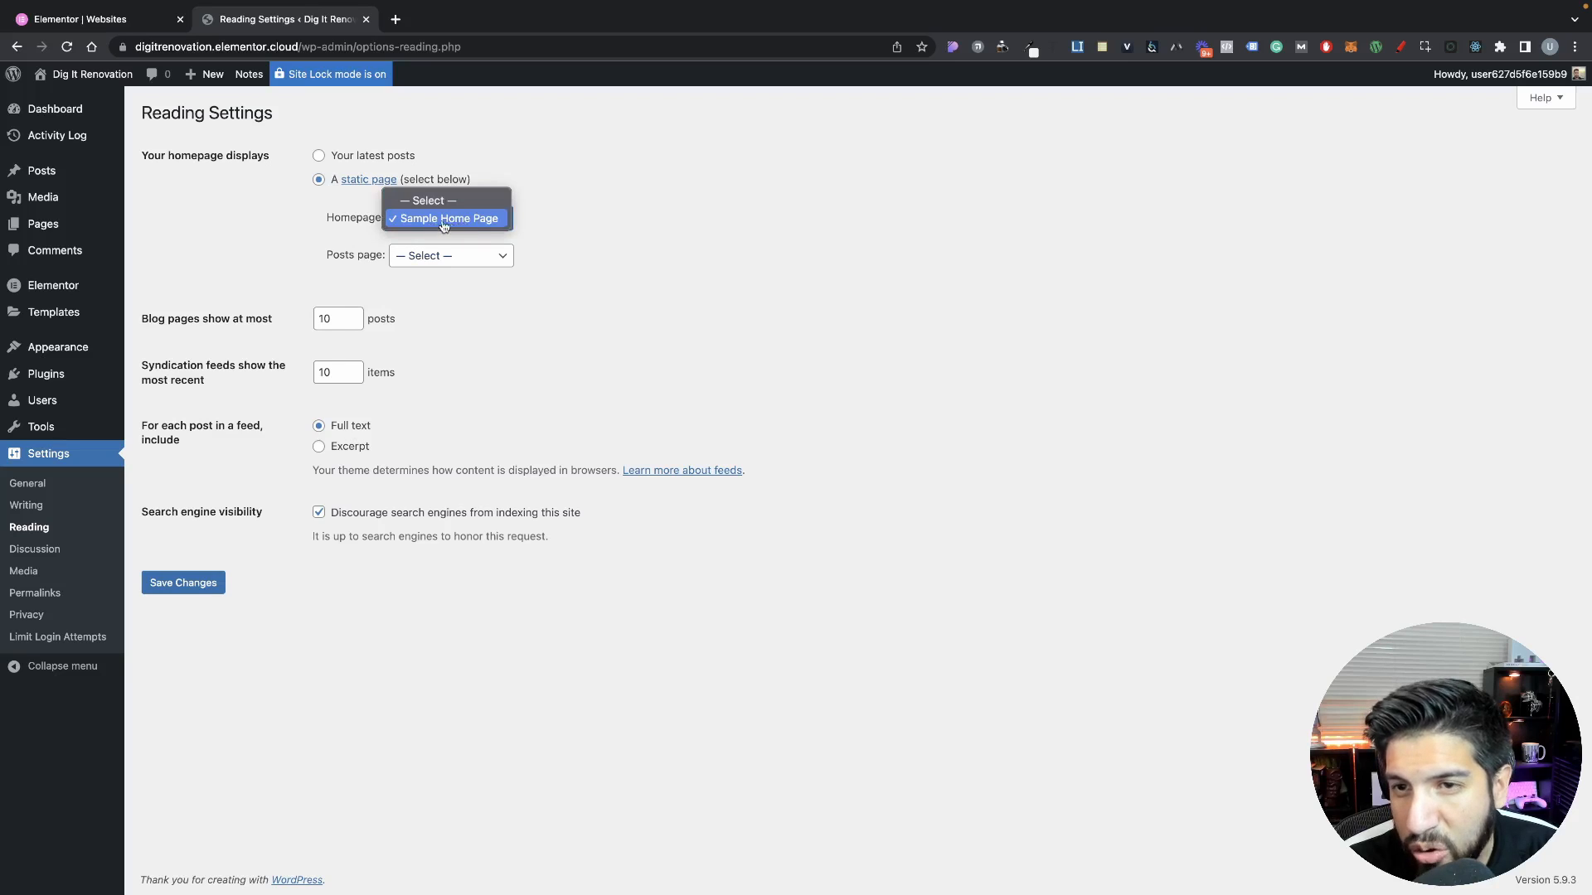
click(651, 402)
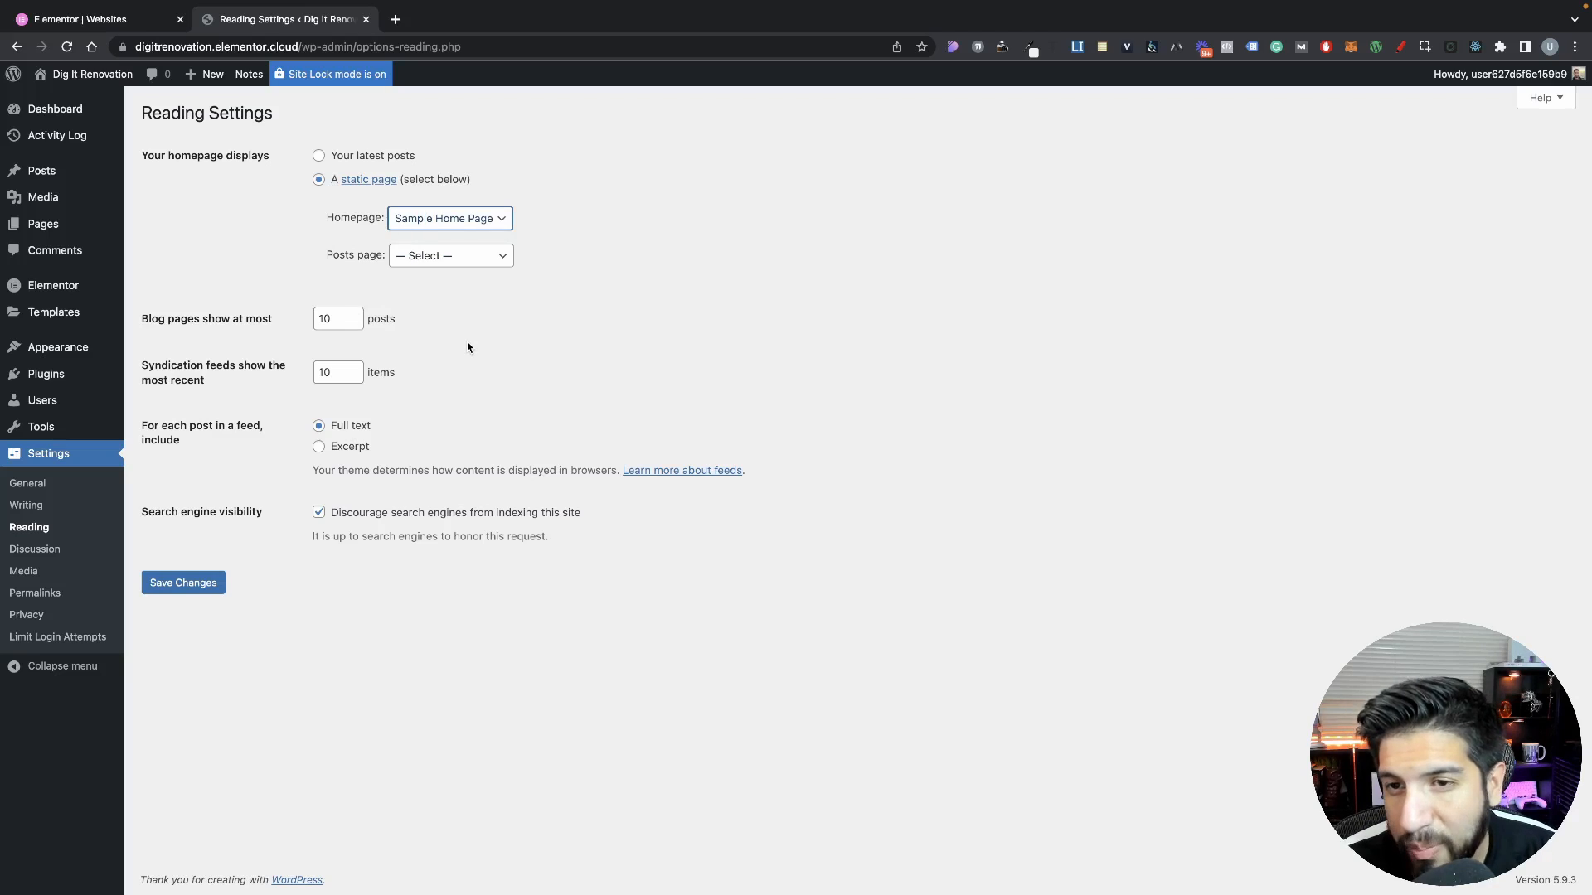
click(521, 385)
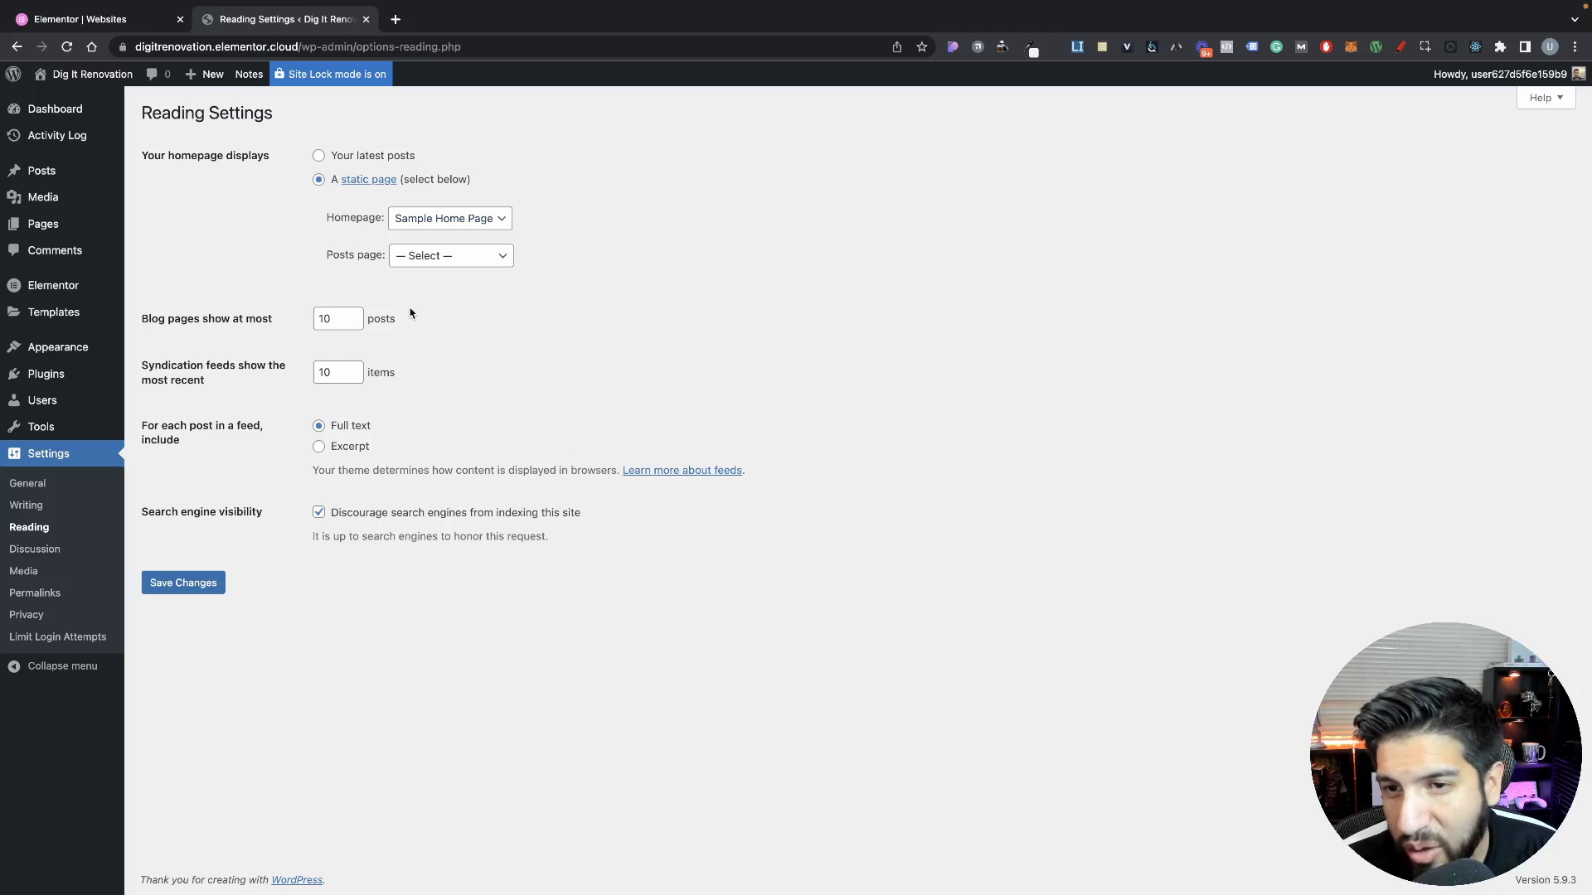
Review the available posts page choices and the limit on posts per blog page in the Reading Settings
click(429, 262)
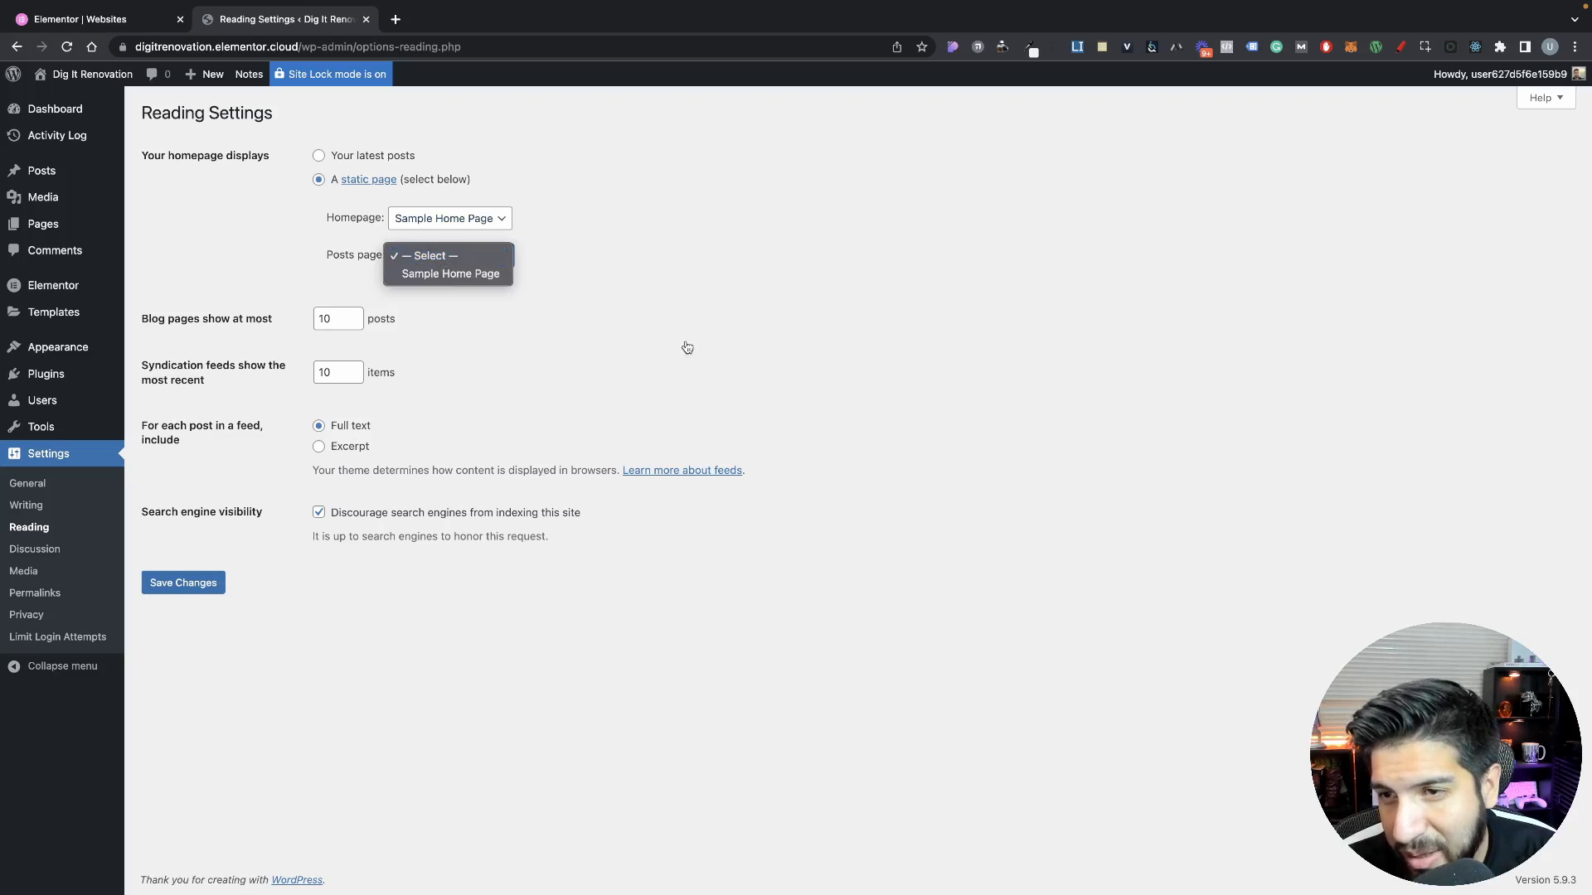
click(531, 341)
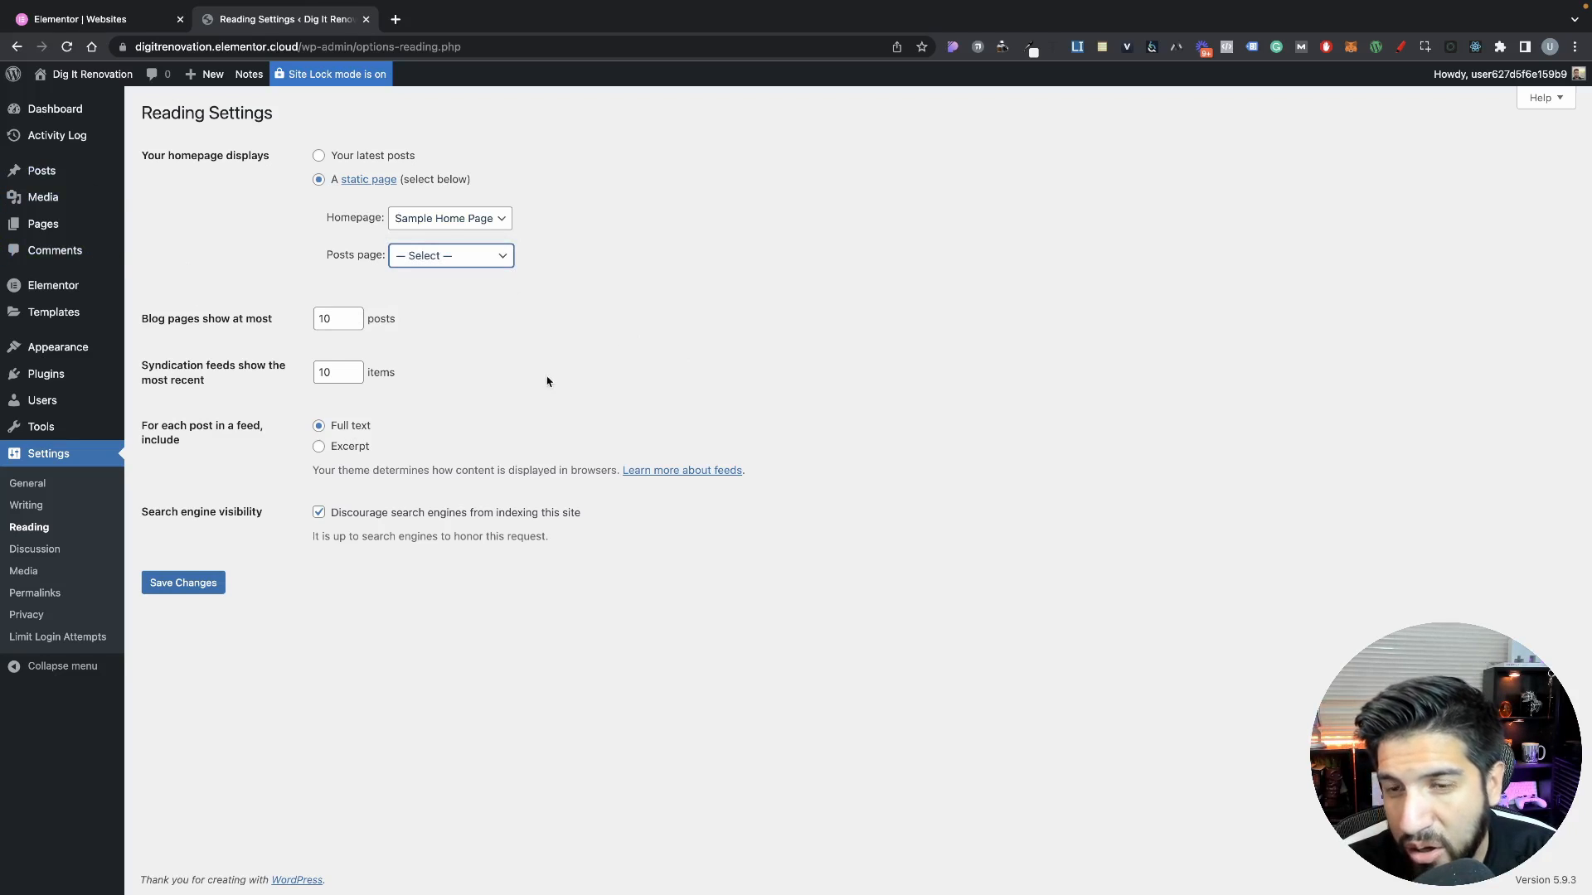
click(404, 458)
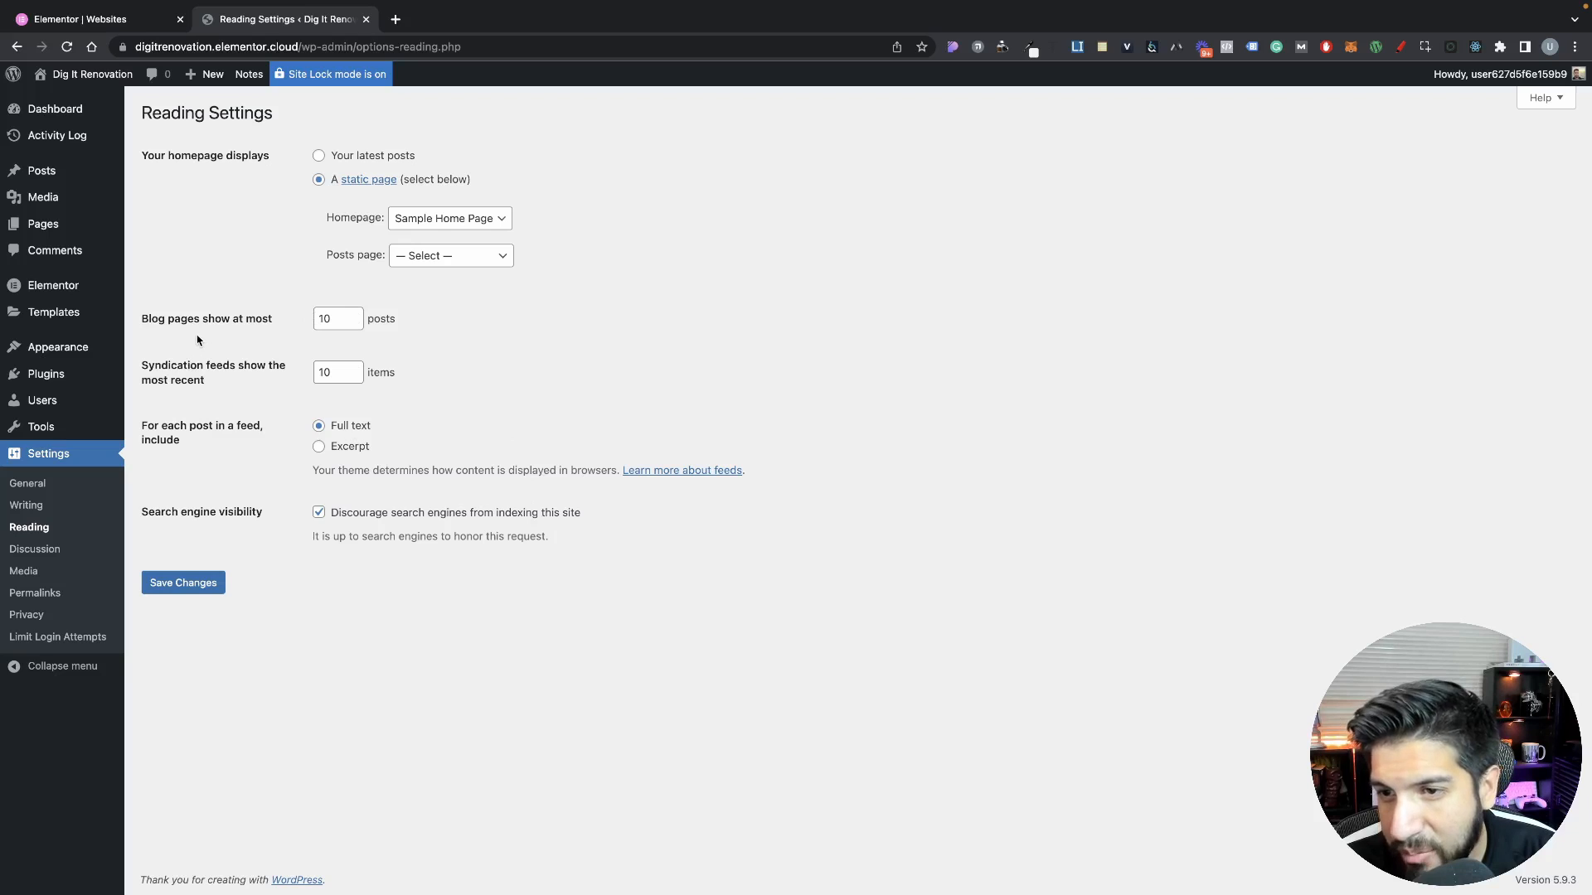
click(340, 320)
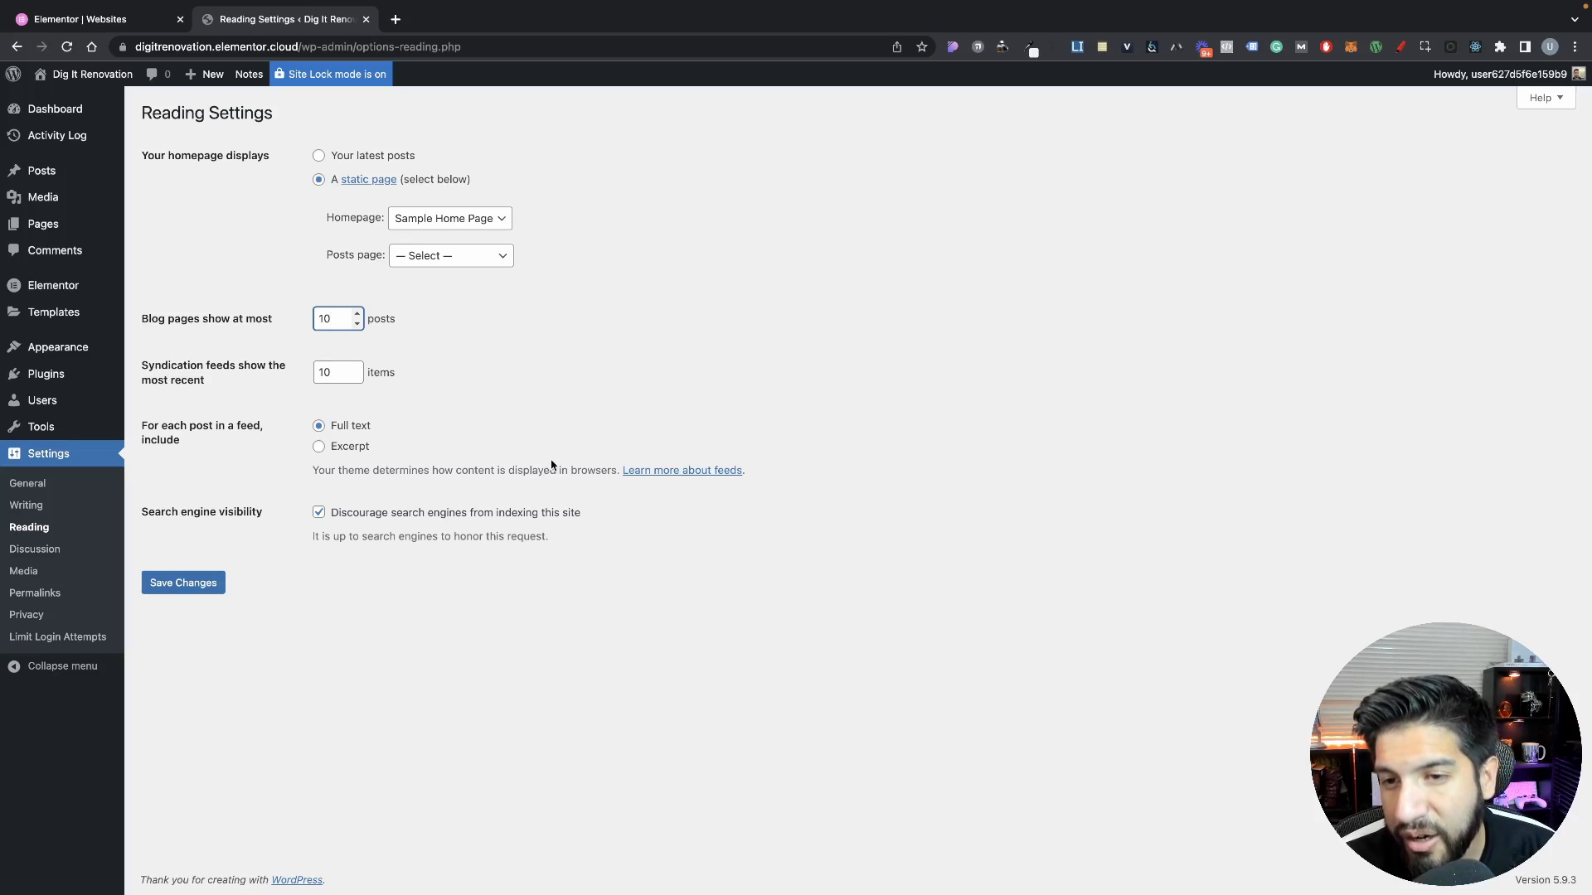
click(457, 453)
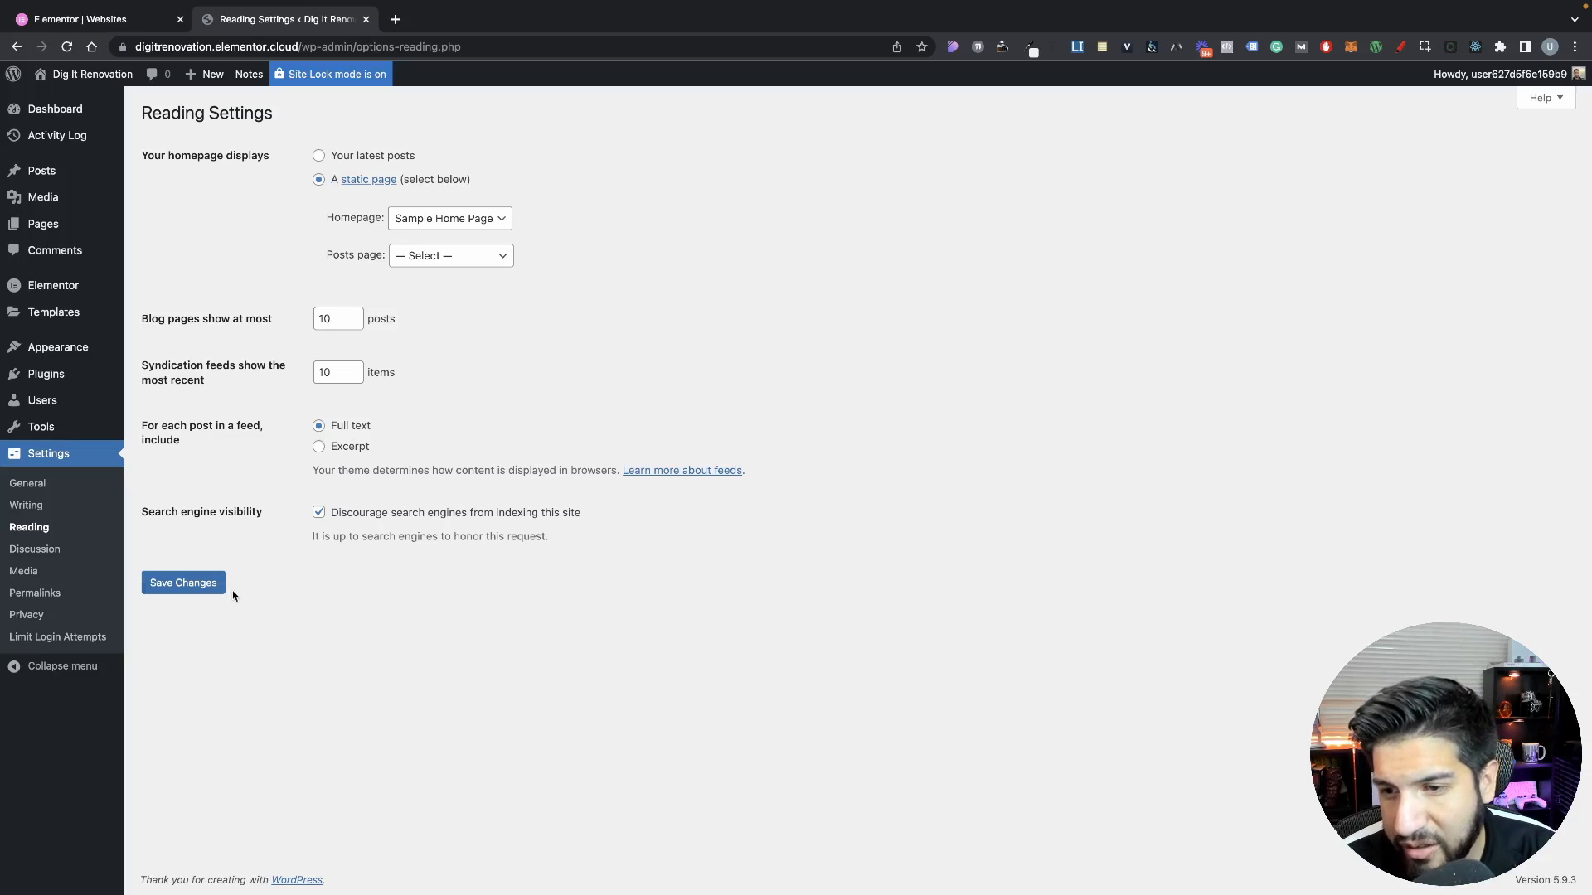
Look through the Discussion Settings down to the avatar options, and the image sizes in the Media Settings
click(33, 551)
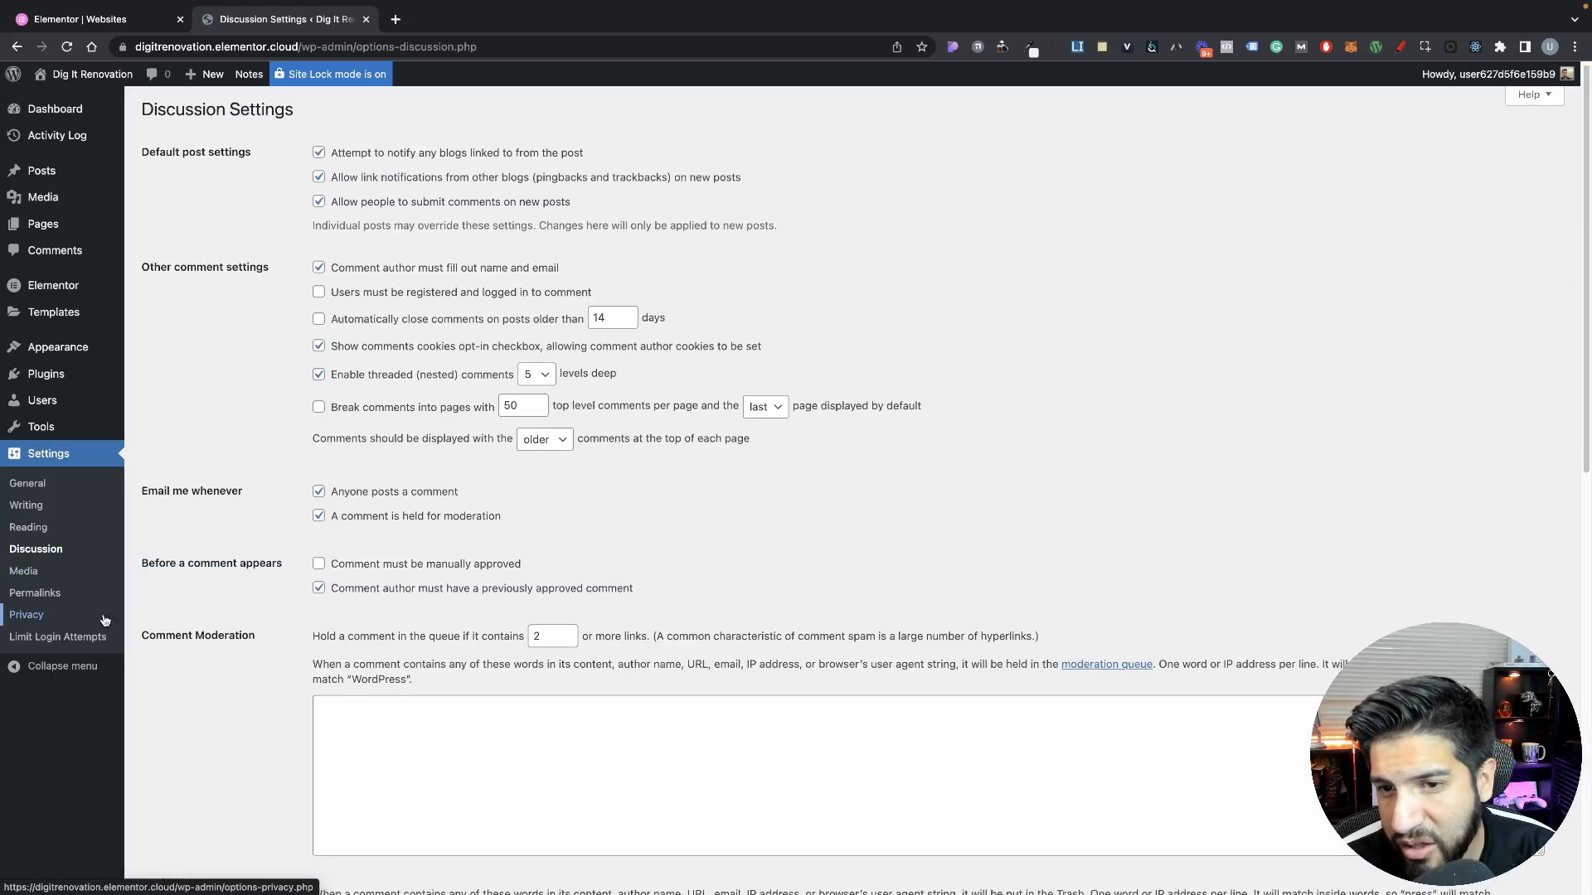
scroll(277, 633, down, 6)
scroll(278, 633, down, 3)
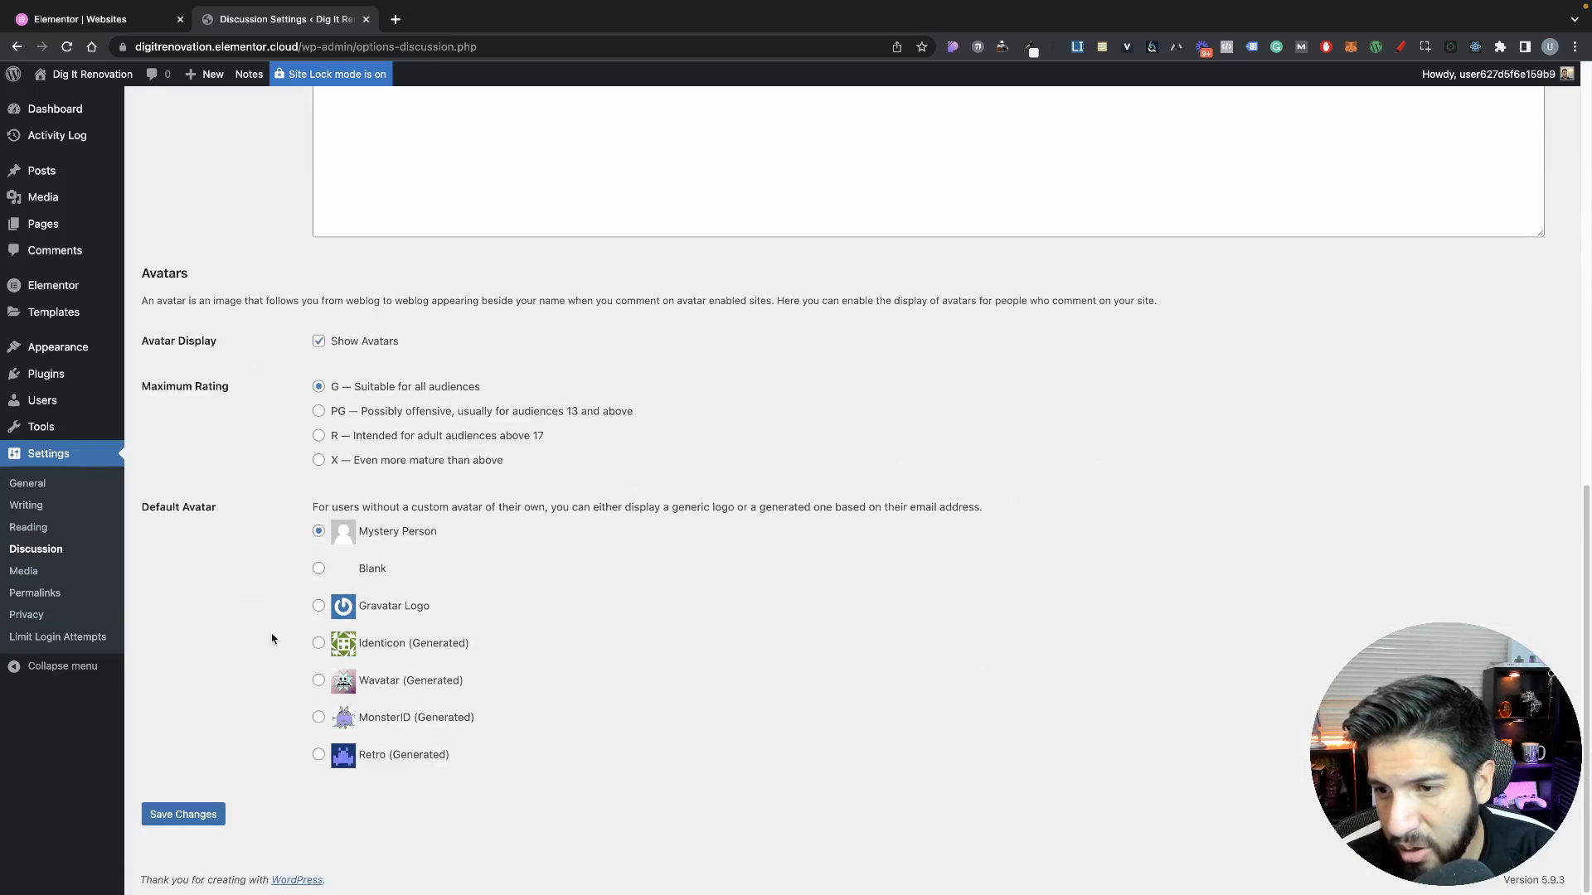
click(48, 573)
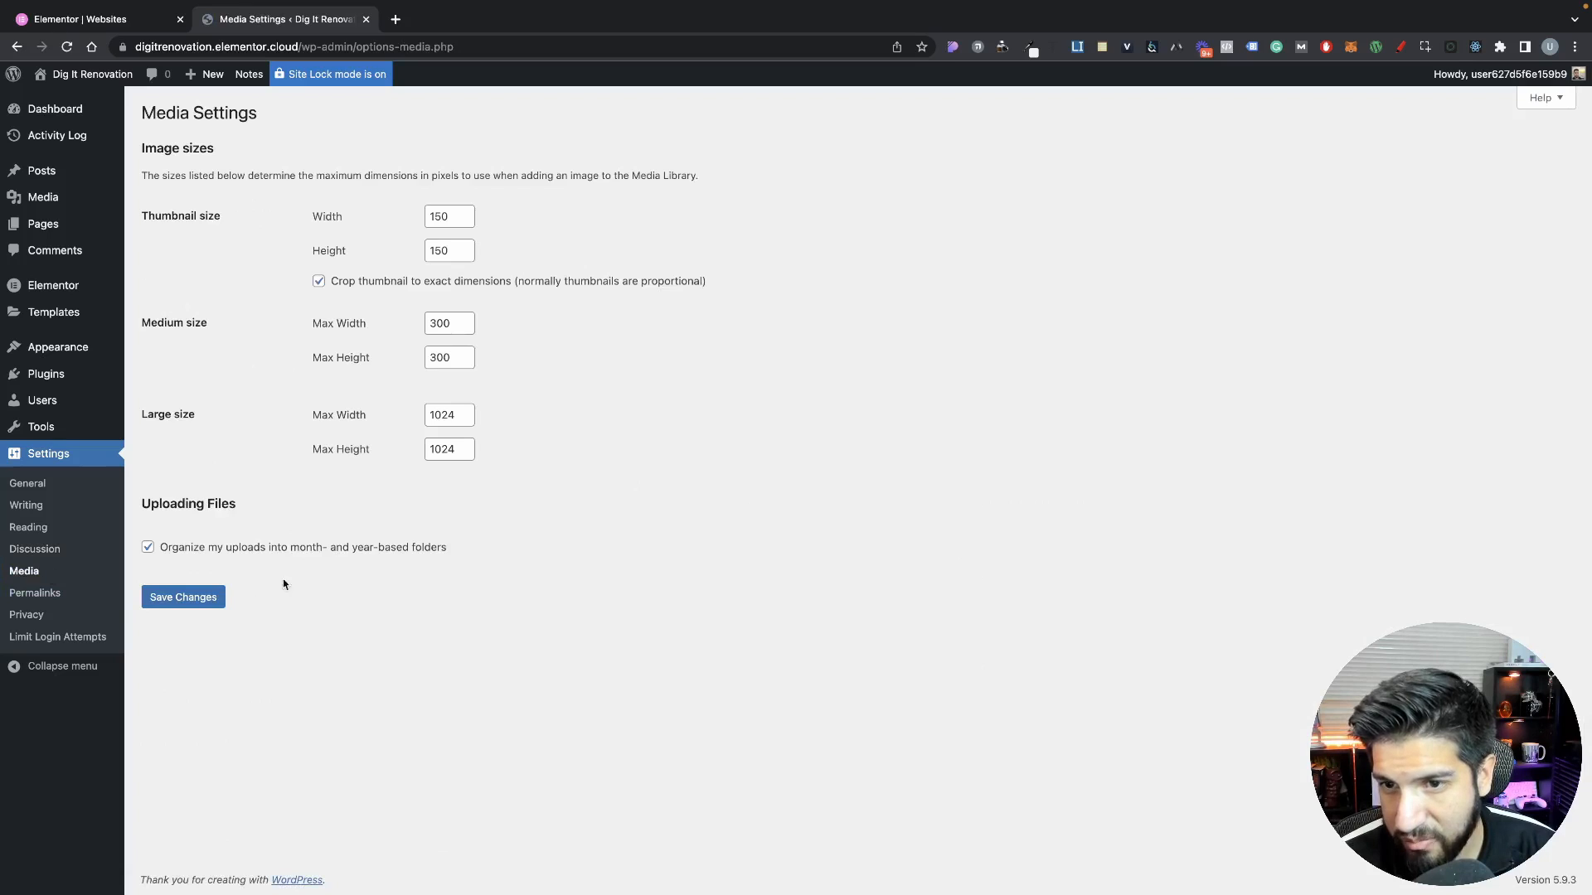
Open the Permalink Settings and examine the Post name structure and its sample URL ending
click(58, 603)
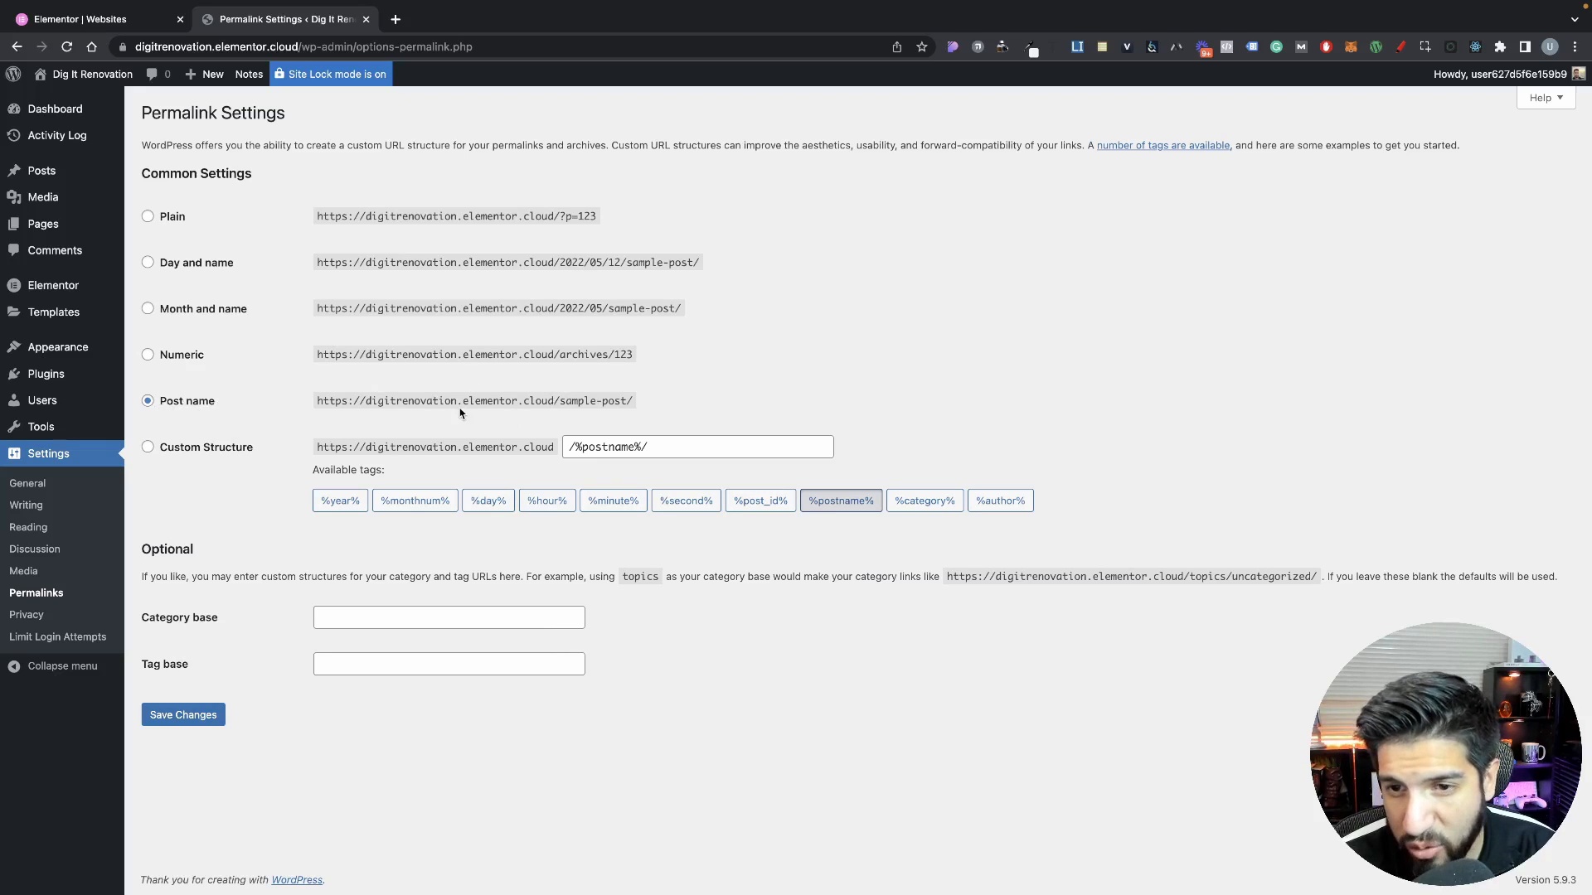
drag(559, 402, 625, 402)
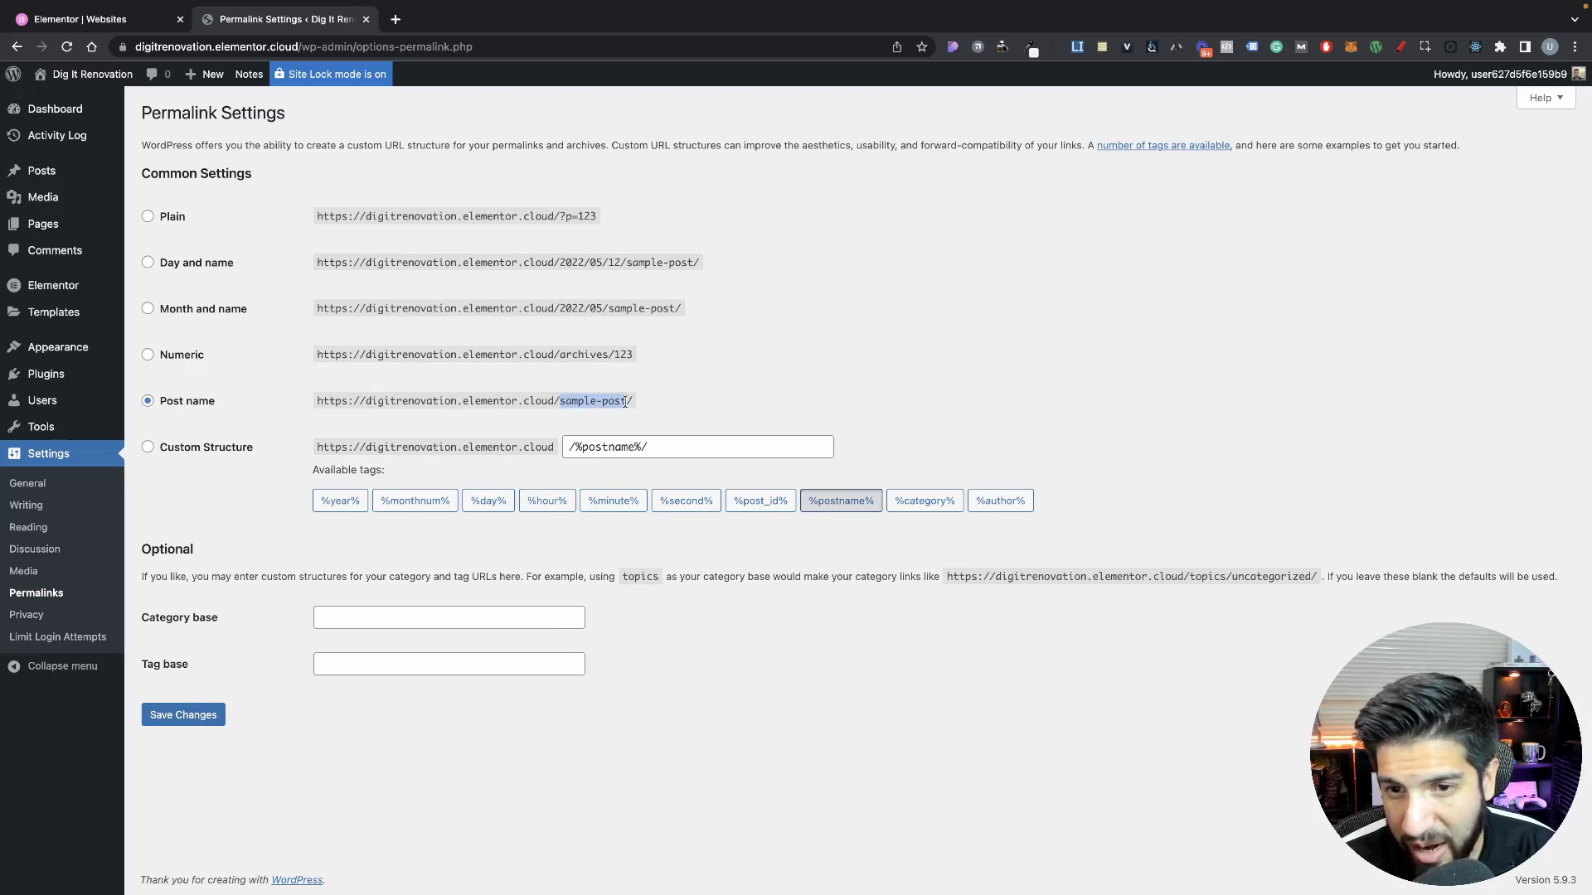
click(578, 402)
drag(560, 402, 643, 401)
click(184, 413)
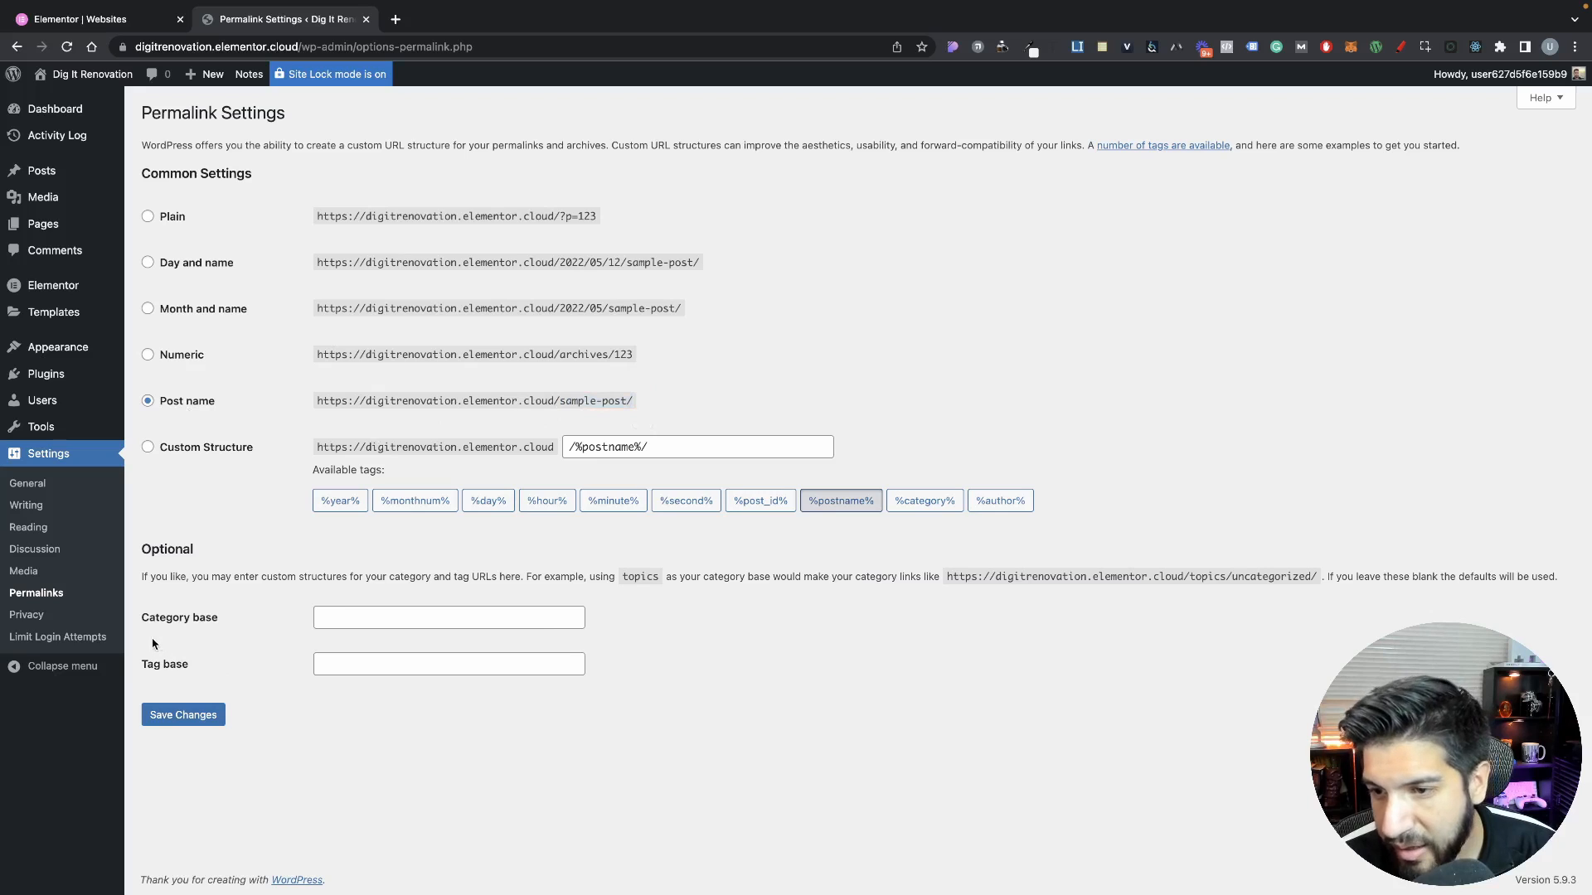
Look over the allow and deny rules of the Limit Login Attempts settings
click(81, 638)
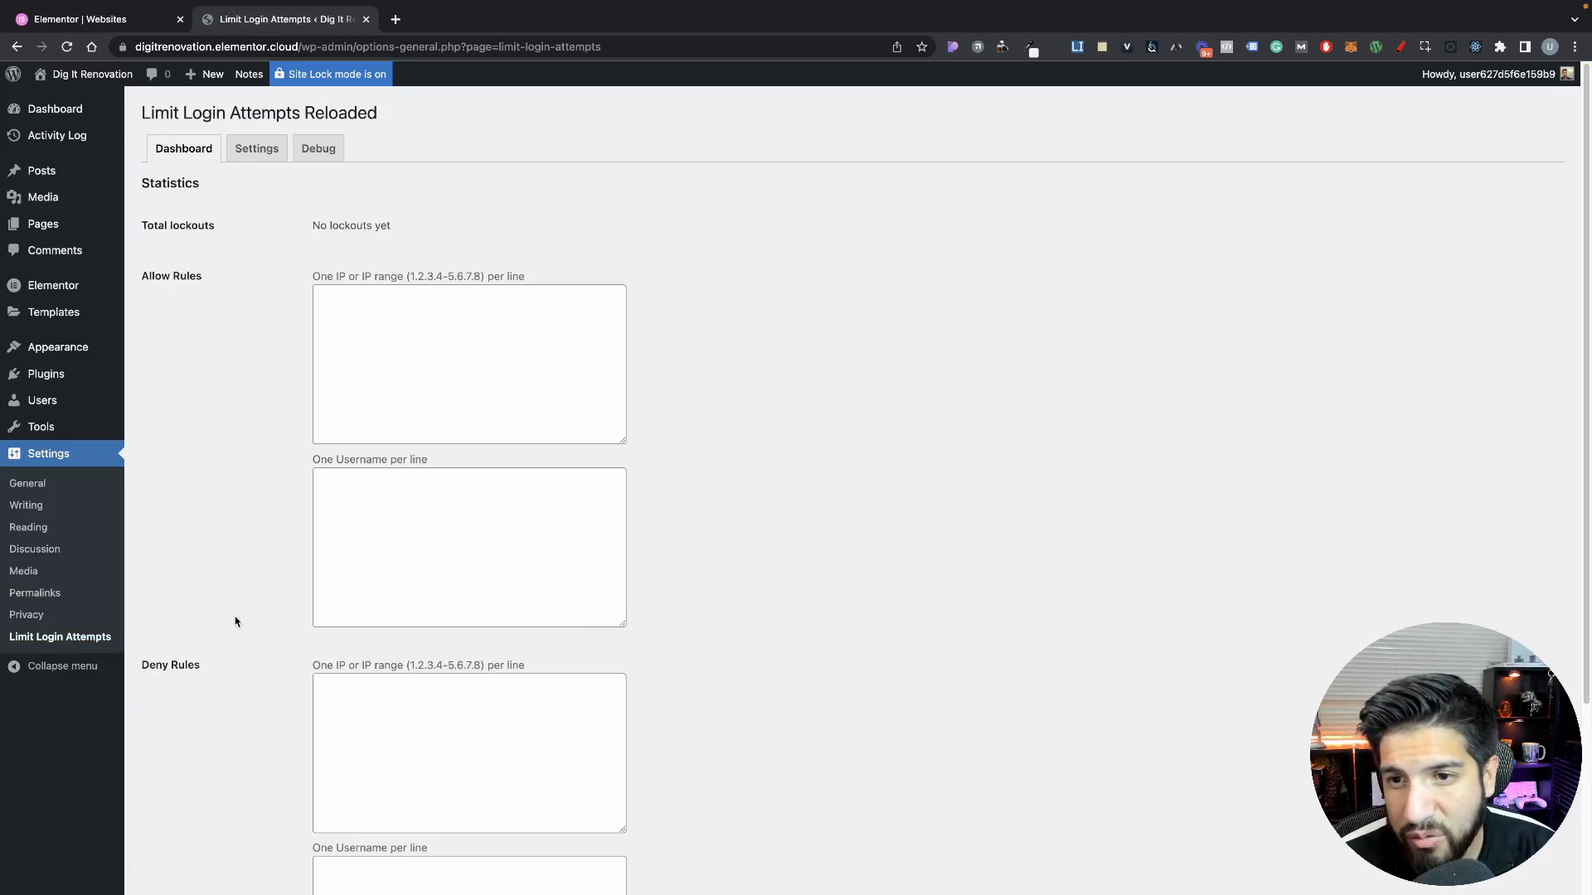
scroll(235, 621, down, 5)
scroll(238, 614, up, 5)
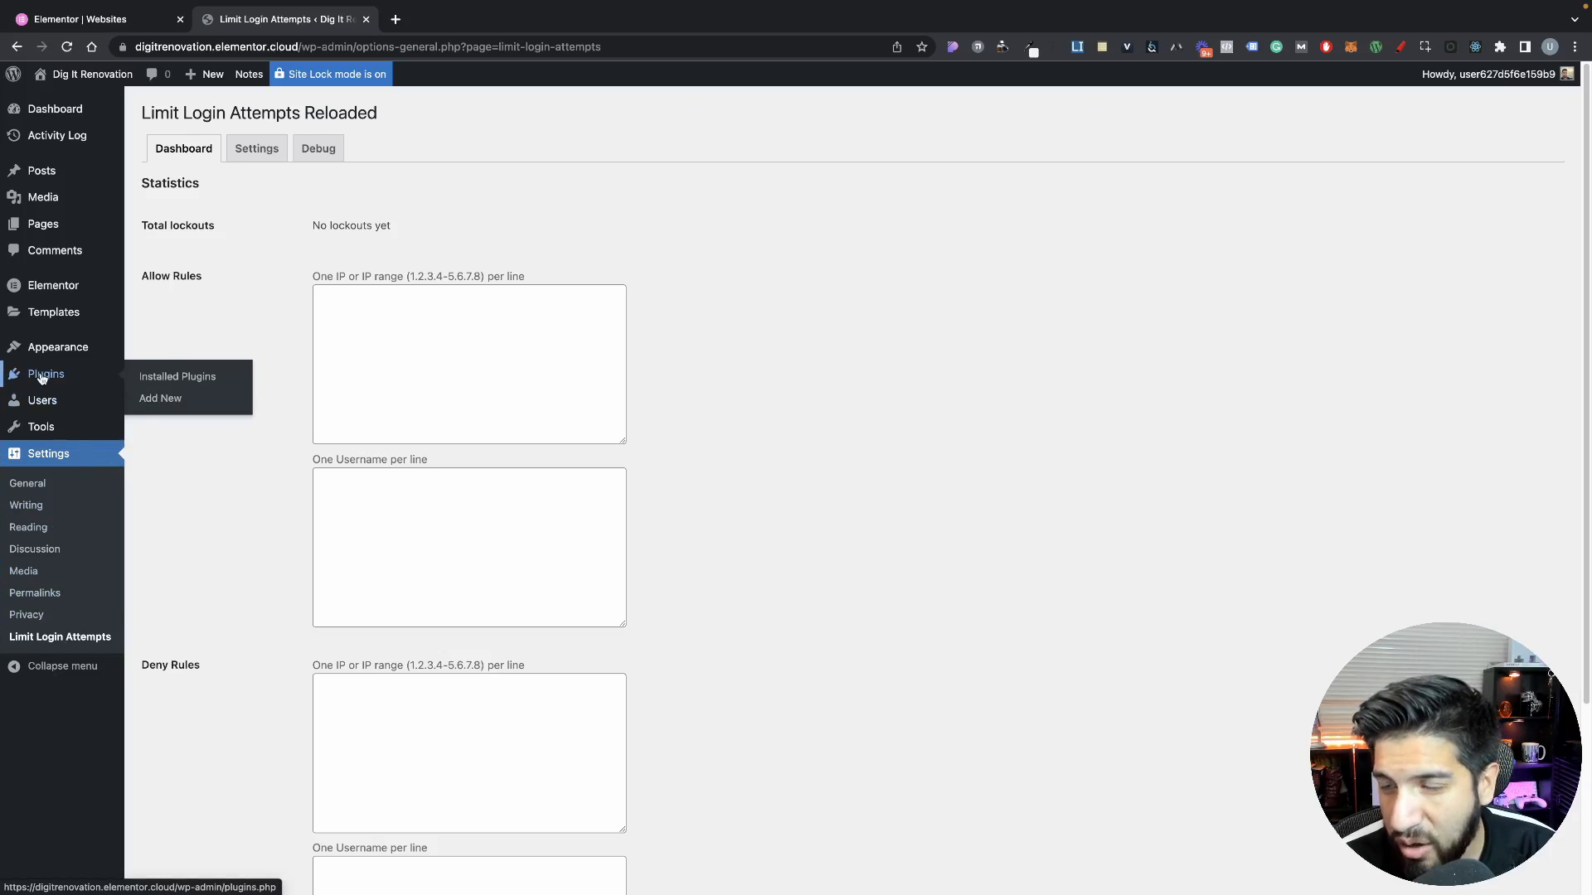
Open the site's list of pages and move Sample Home Page to the trash
mouse_move(50, 232)
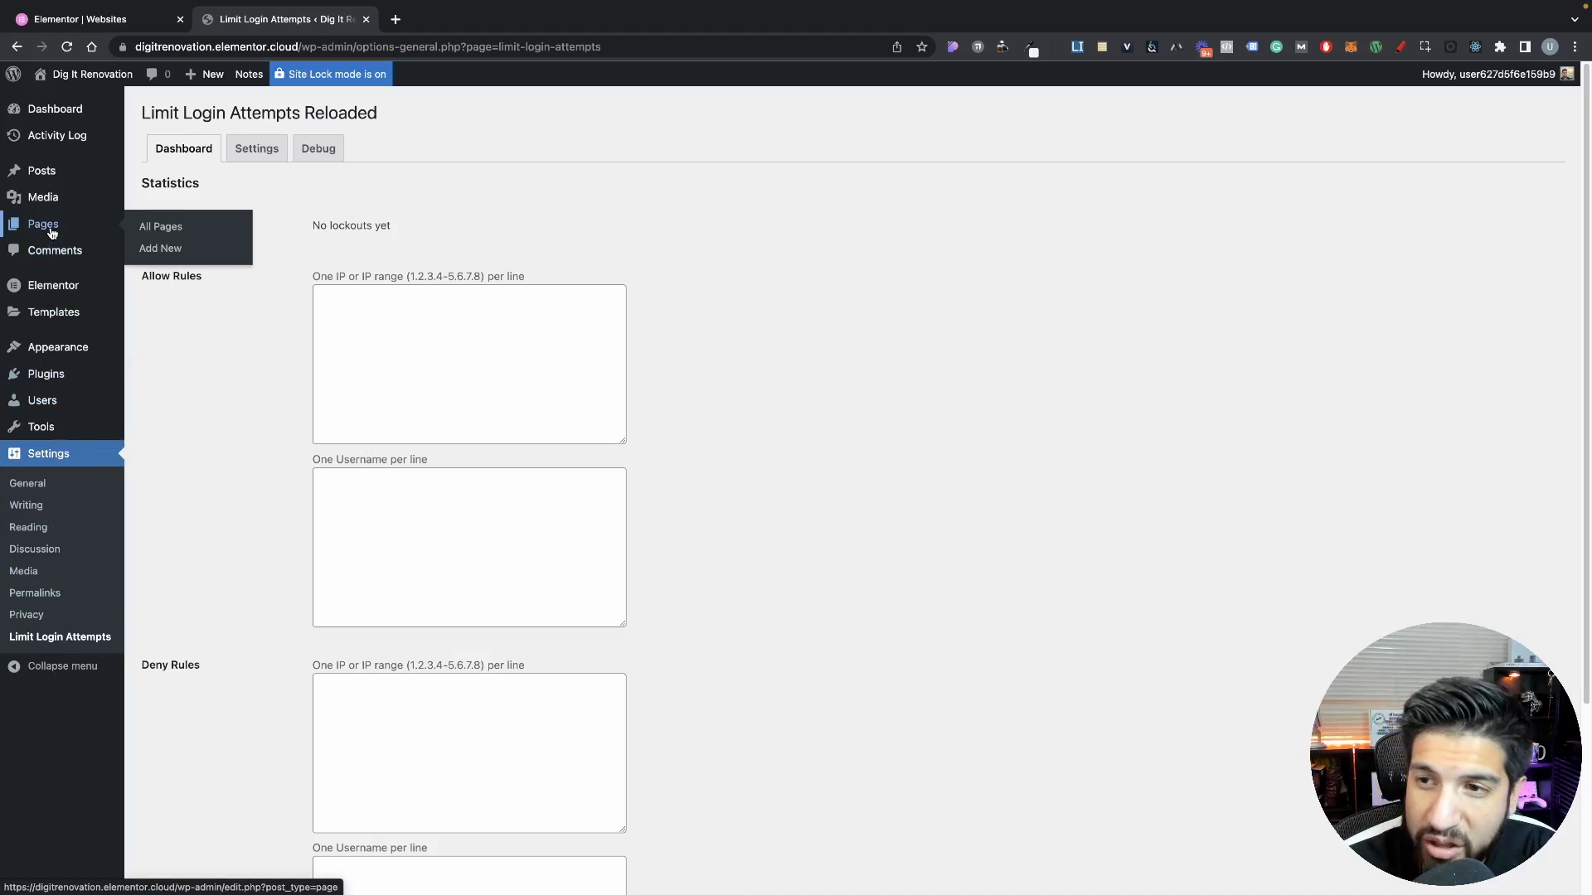
click(51, 232)
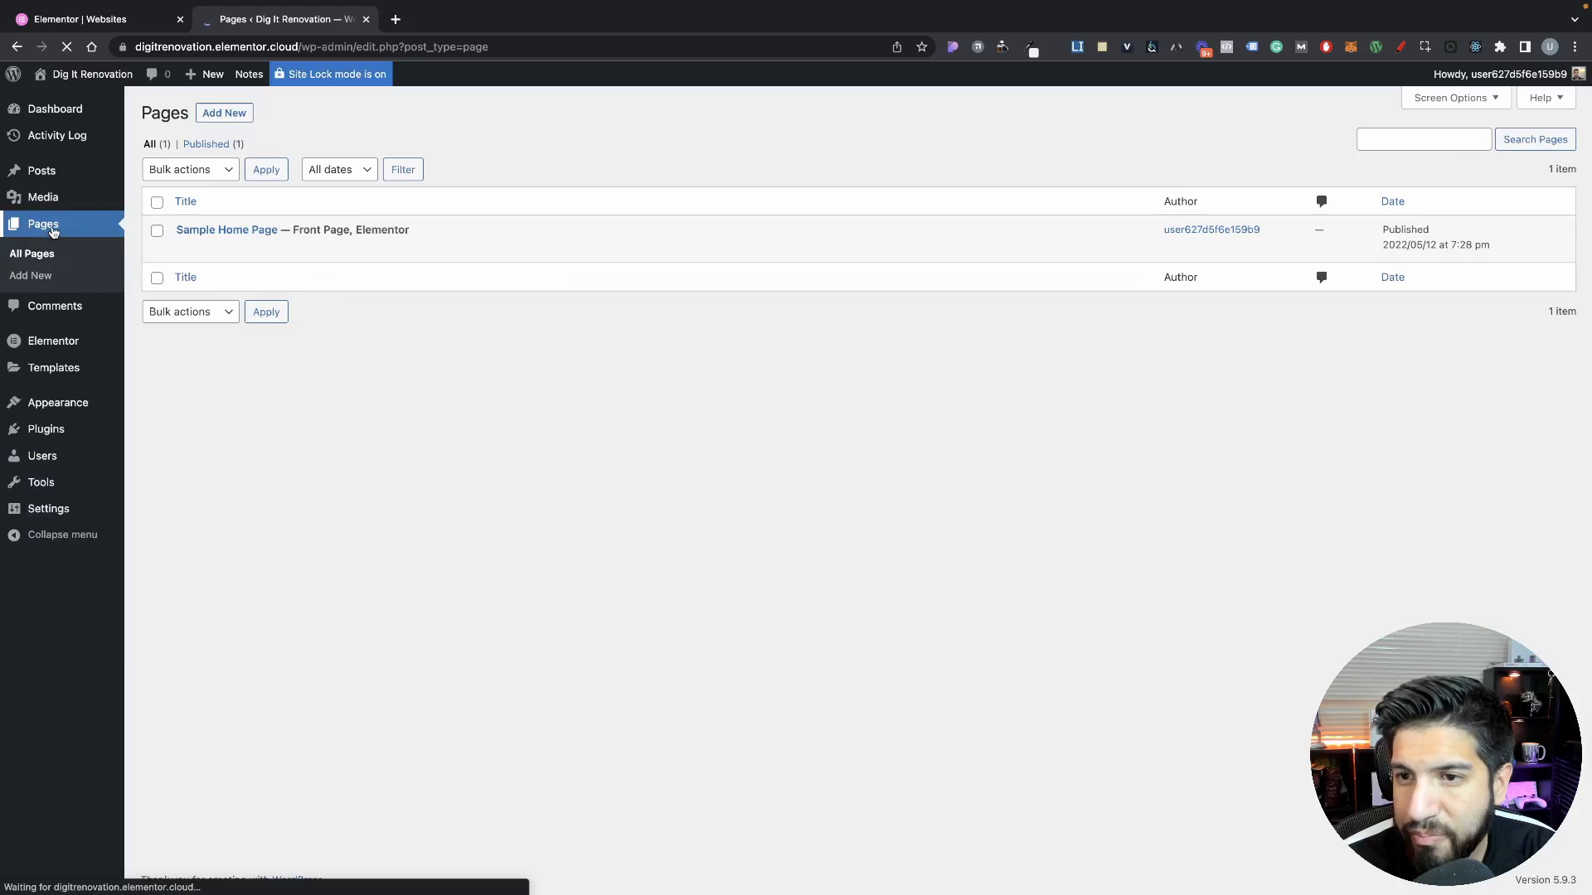
click(265, 251)
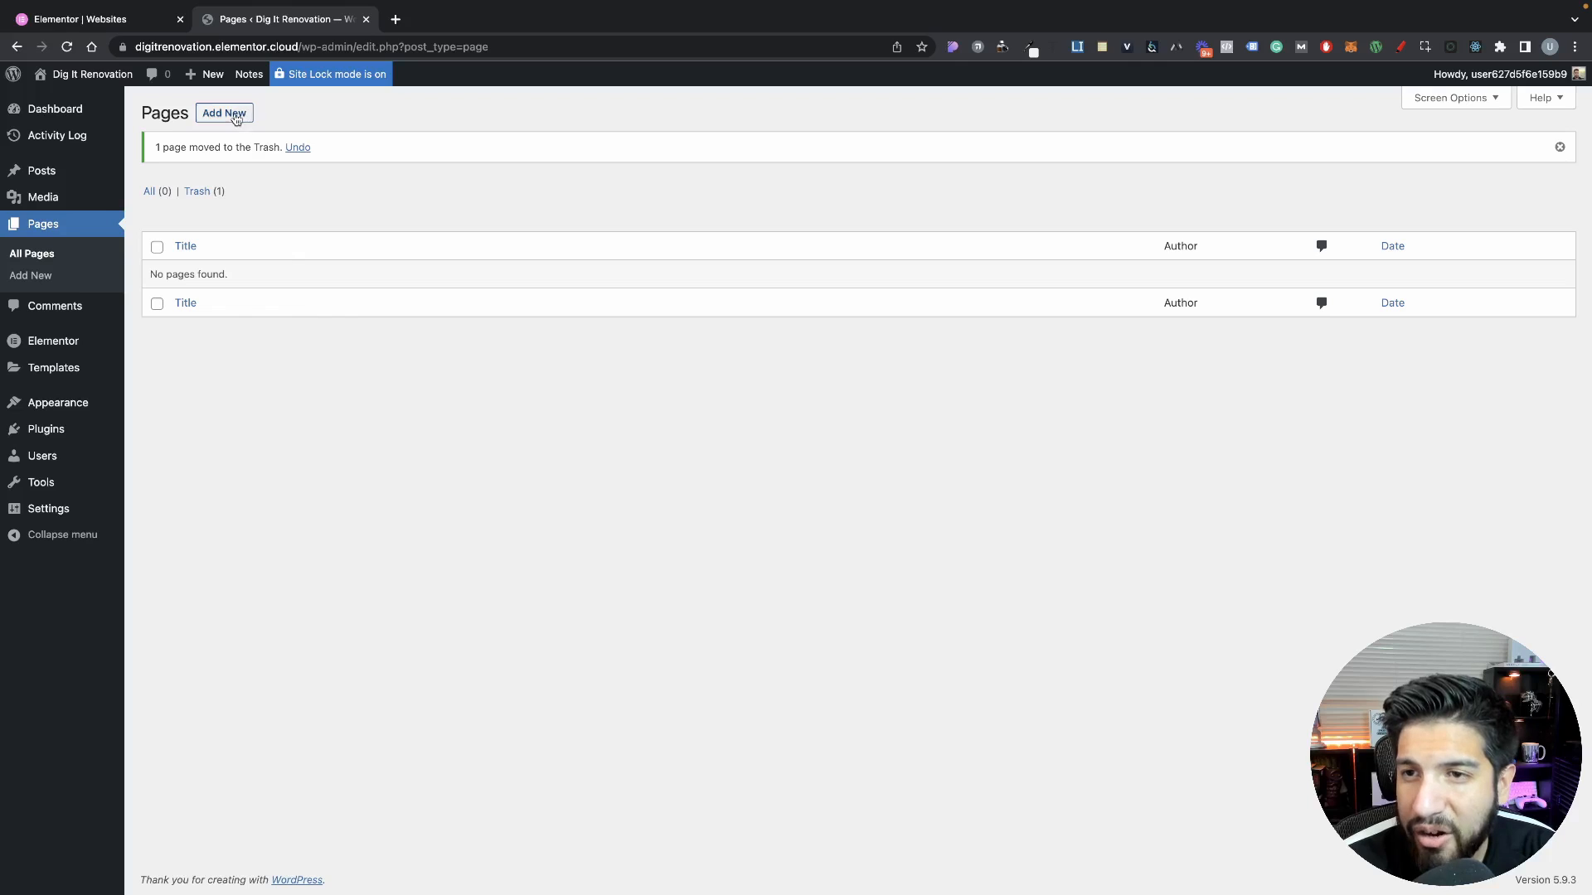
Add a new page titled Home and publish it
click(298, 150)
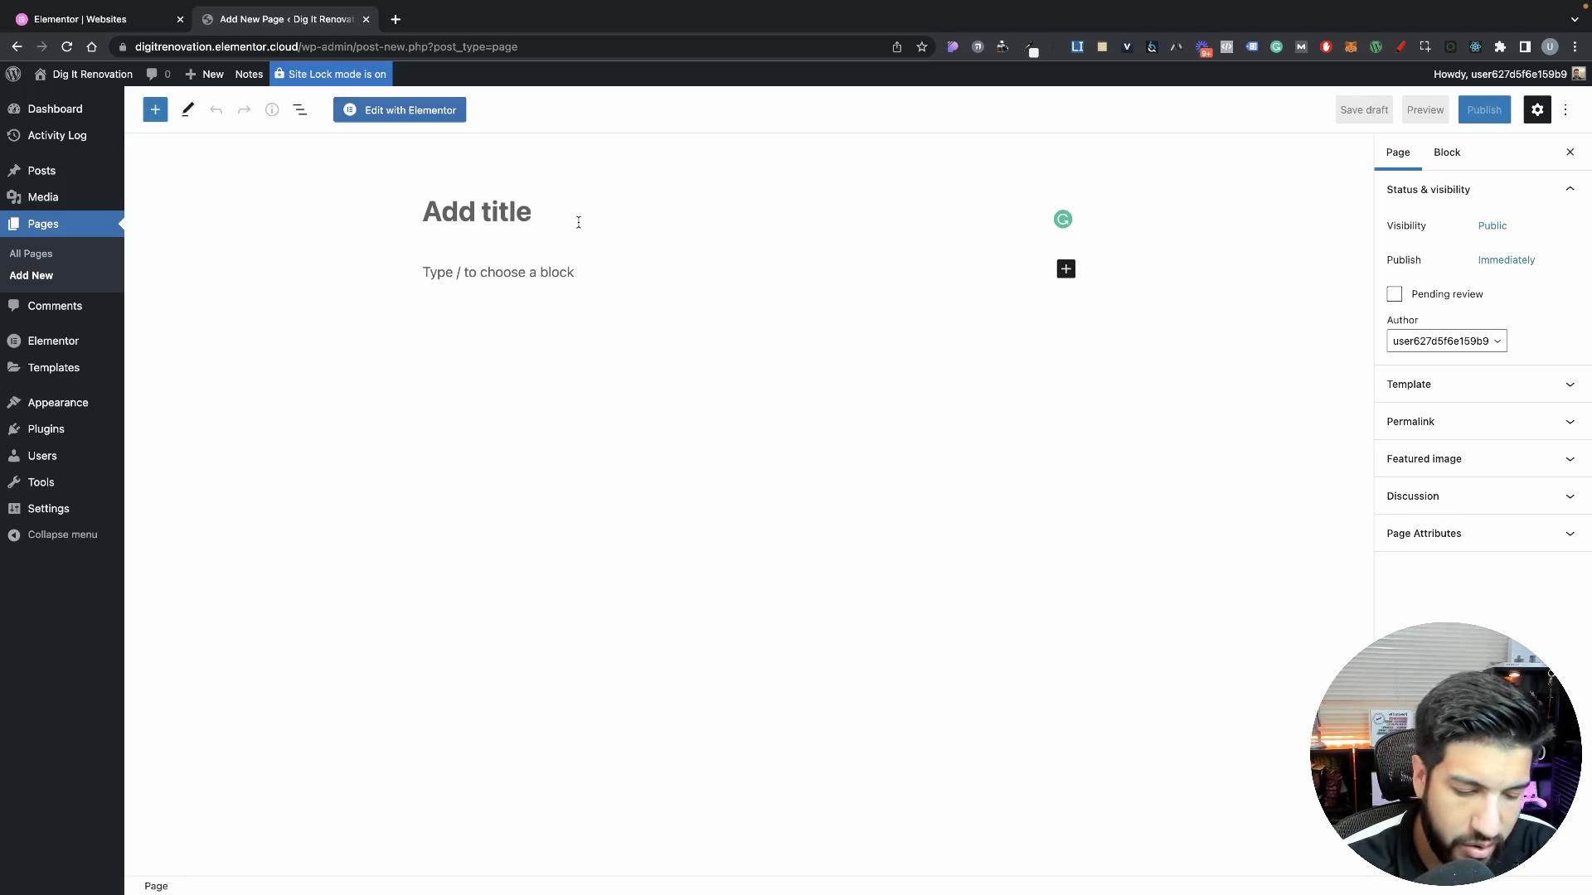
text(Home)
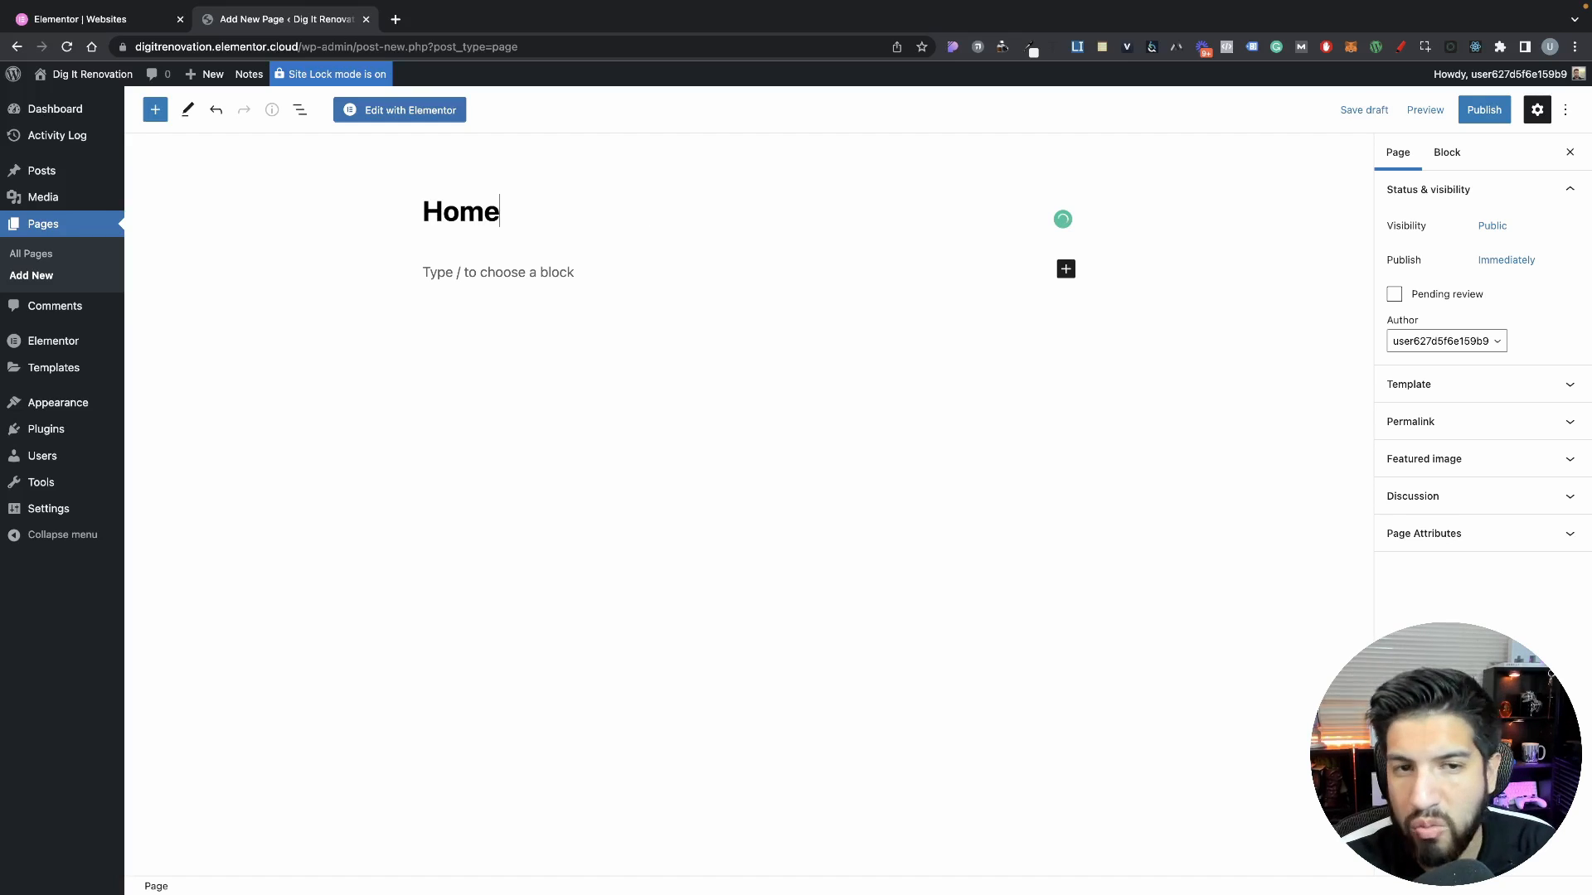
click(1484, 109)
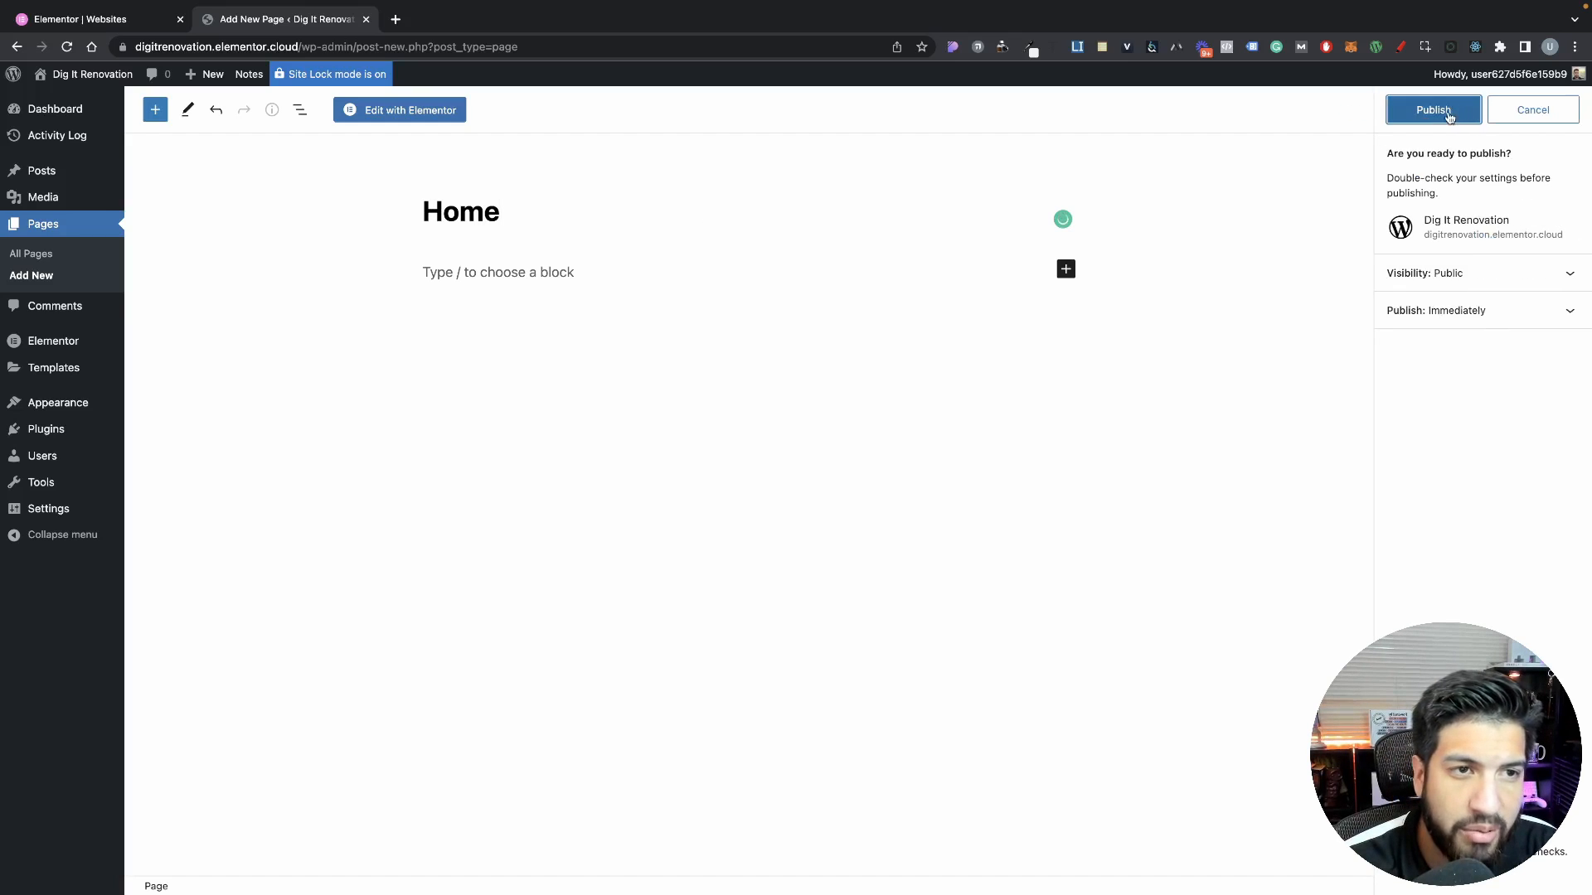
click(1435, 110)
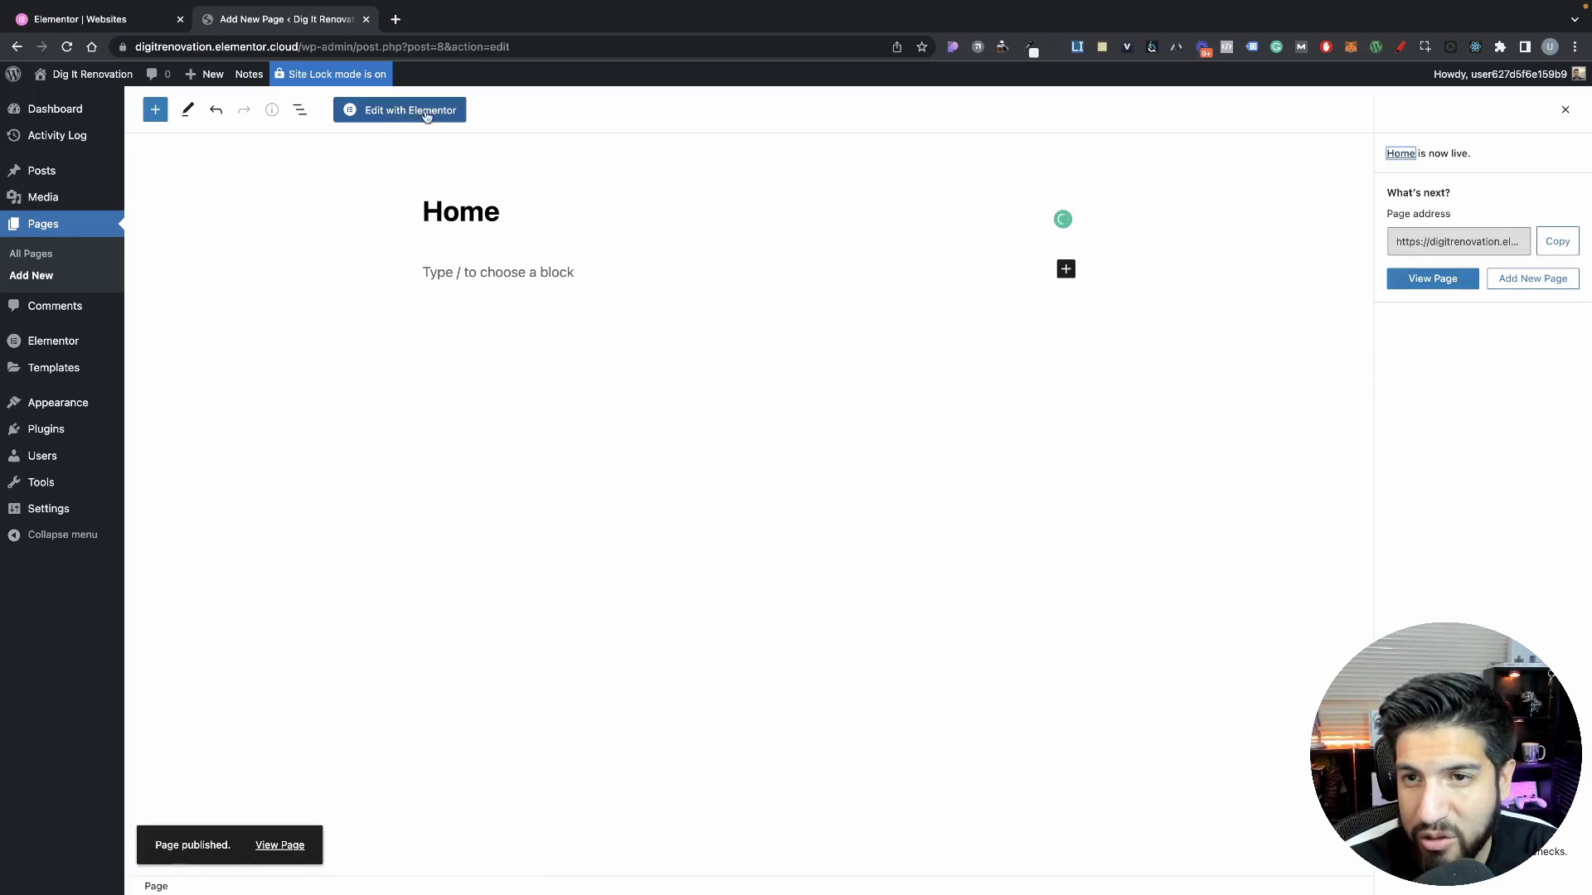
In the Reading Settings, set the homepage to a static page, choose Home, and save the changes
mouse_move(51, 512)
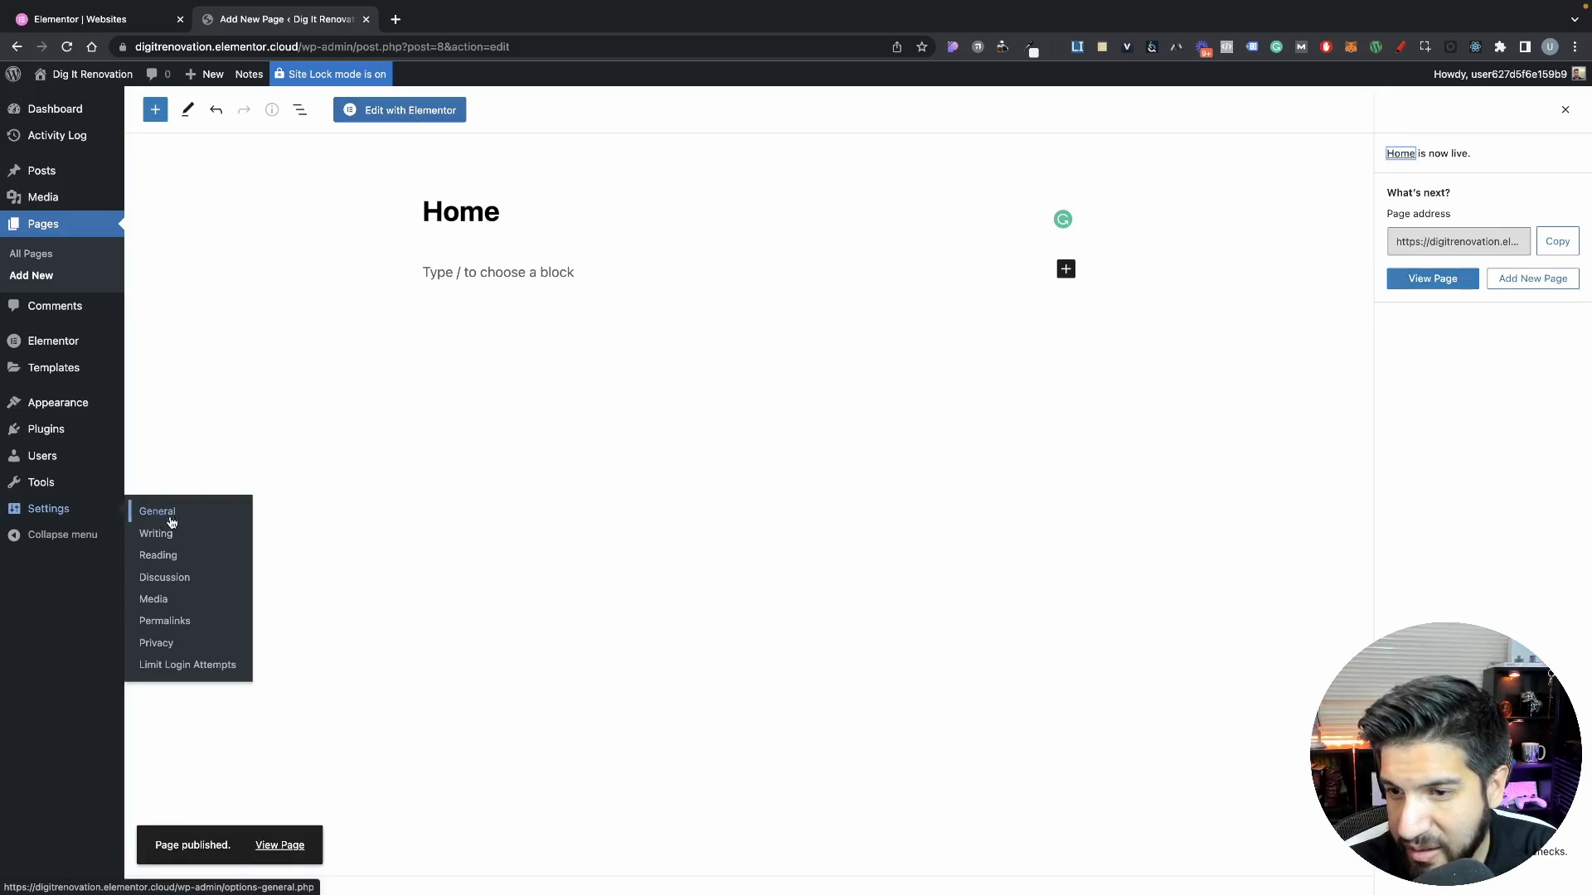
click(158, 555)
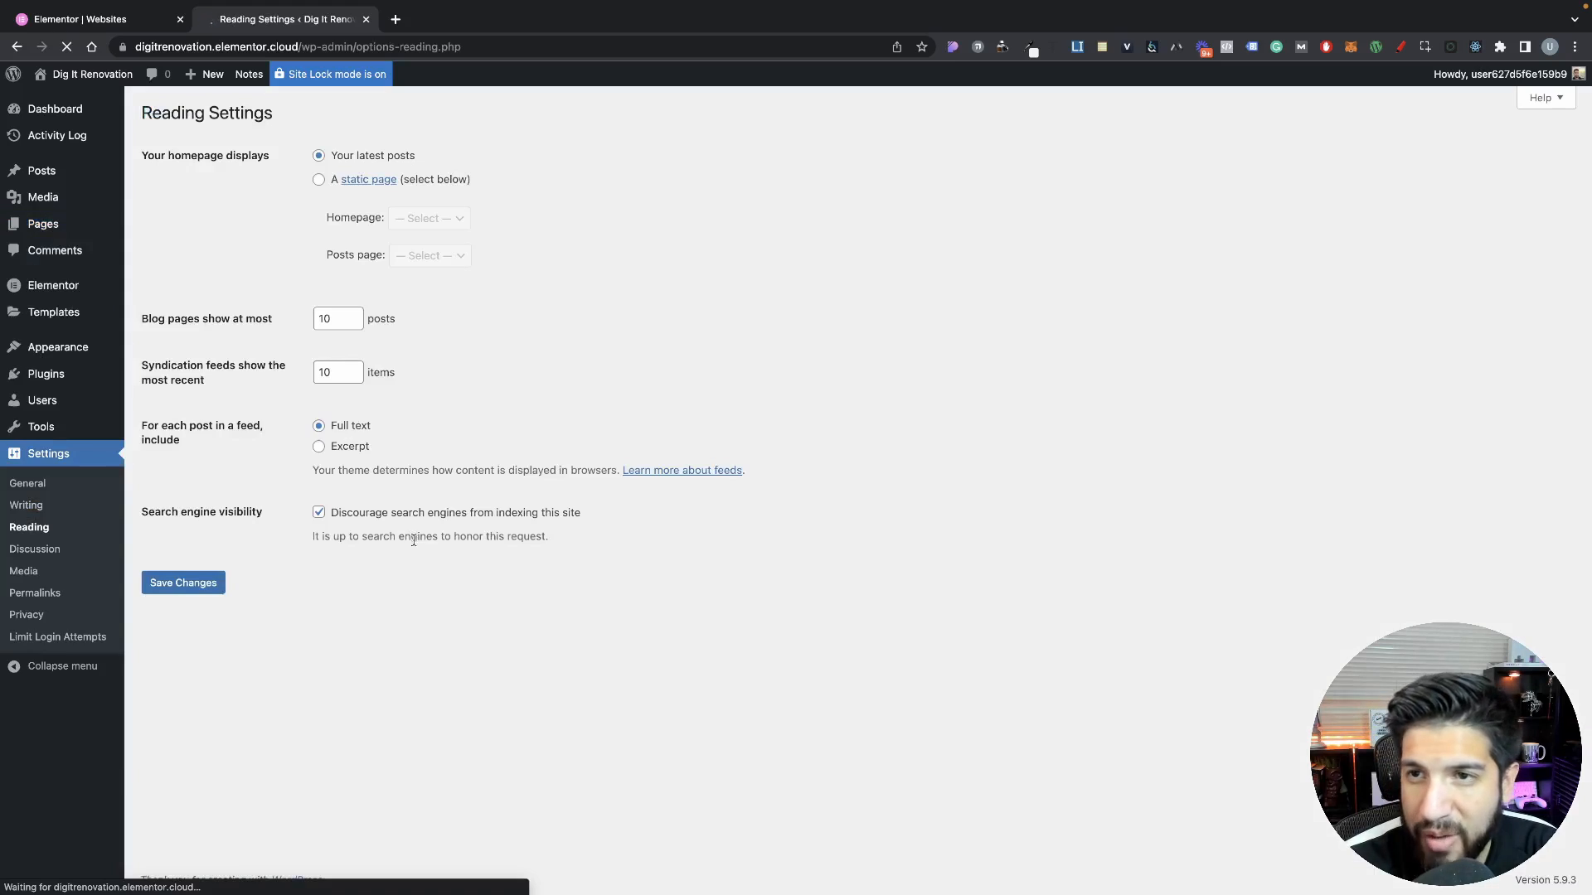
click(326, 182)
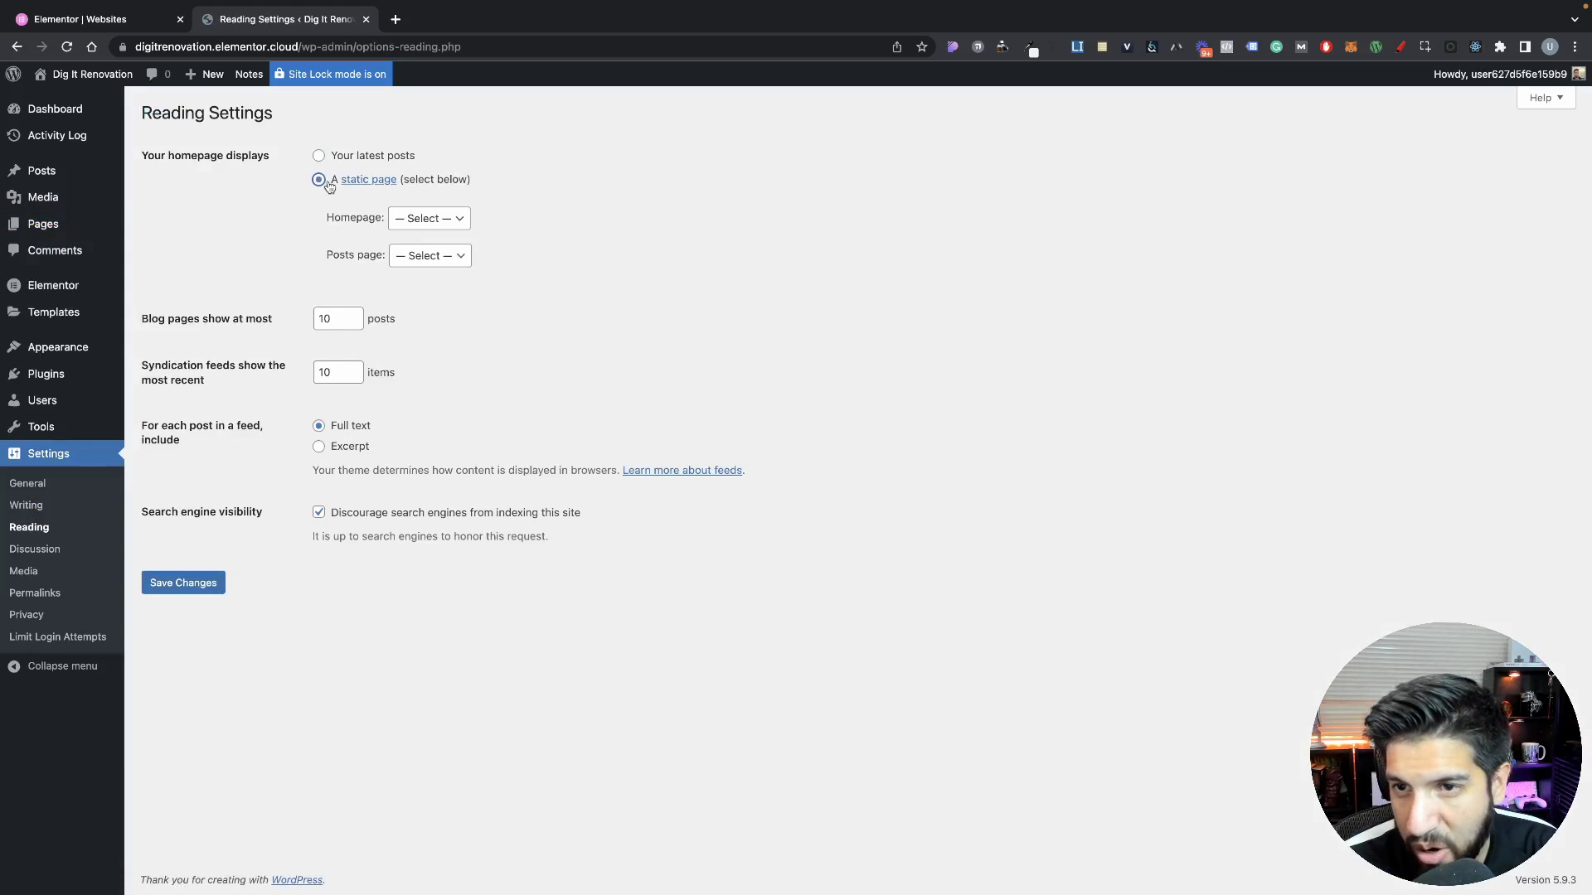
click(461, 221)
click(425, 238)
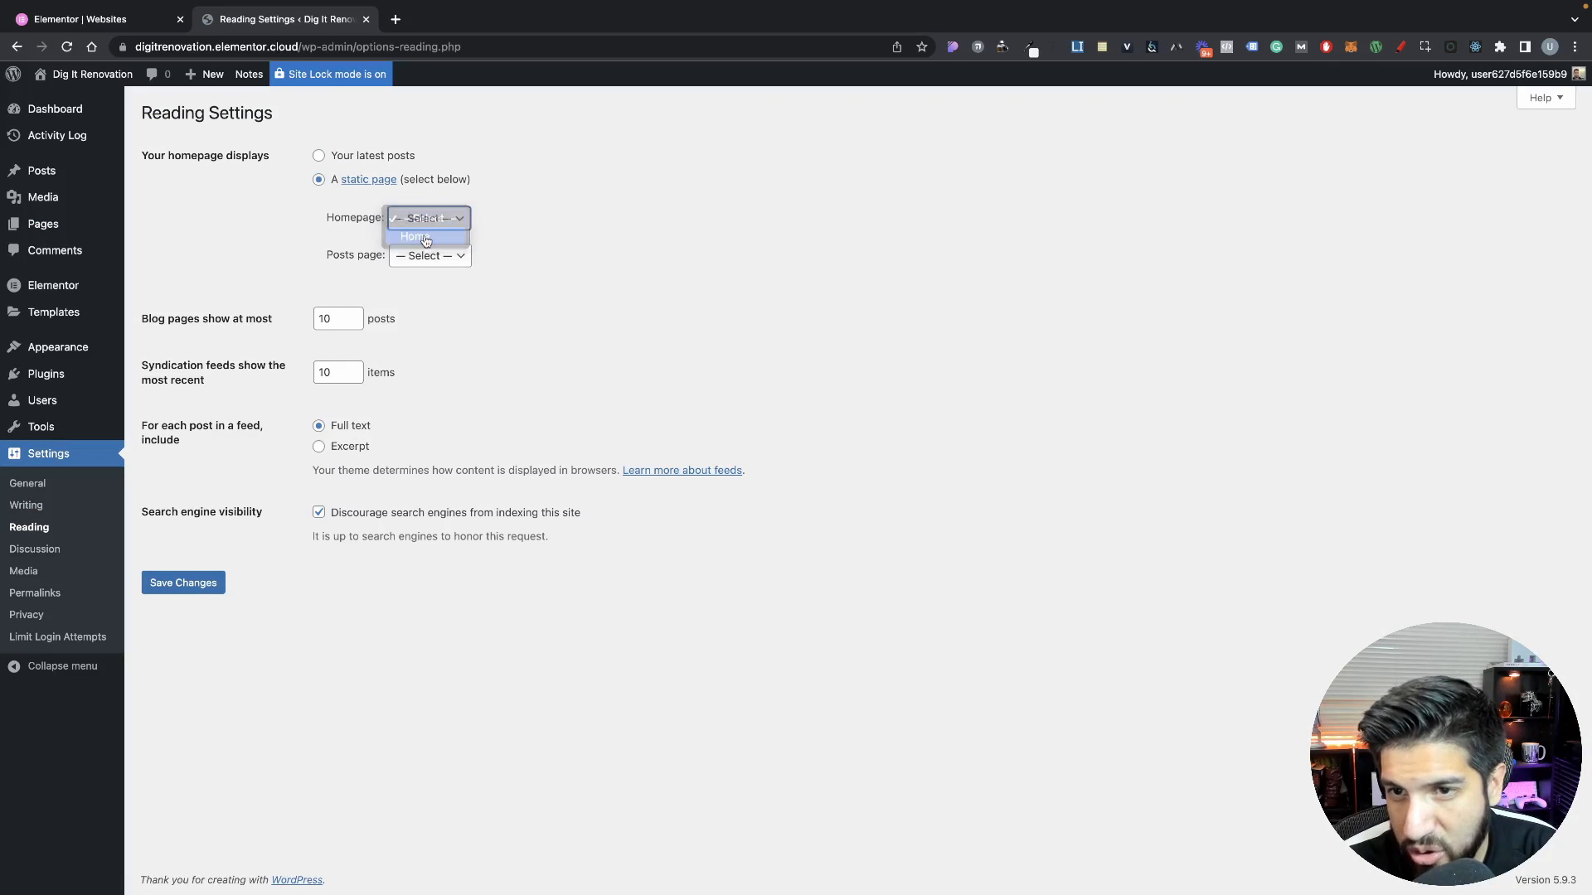
click(184, 589)
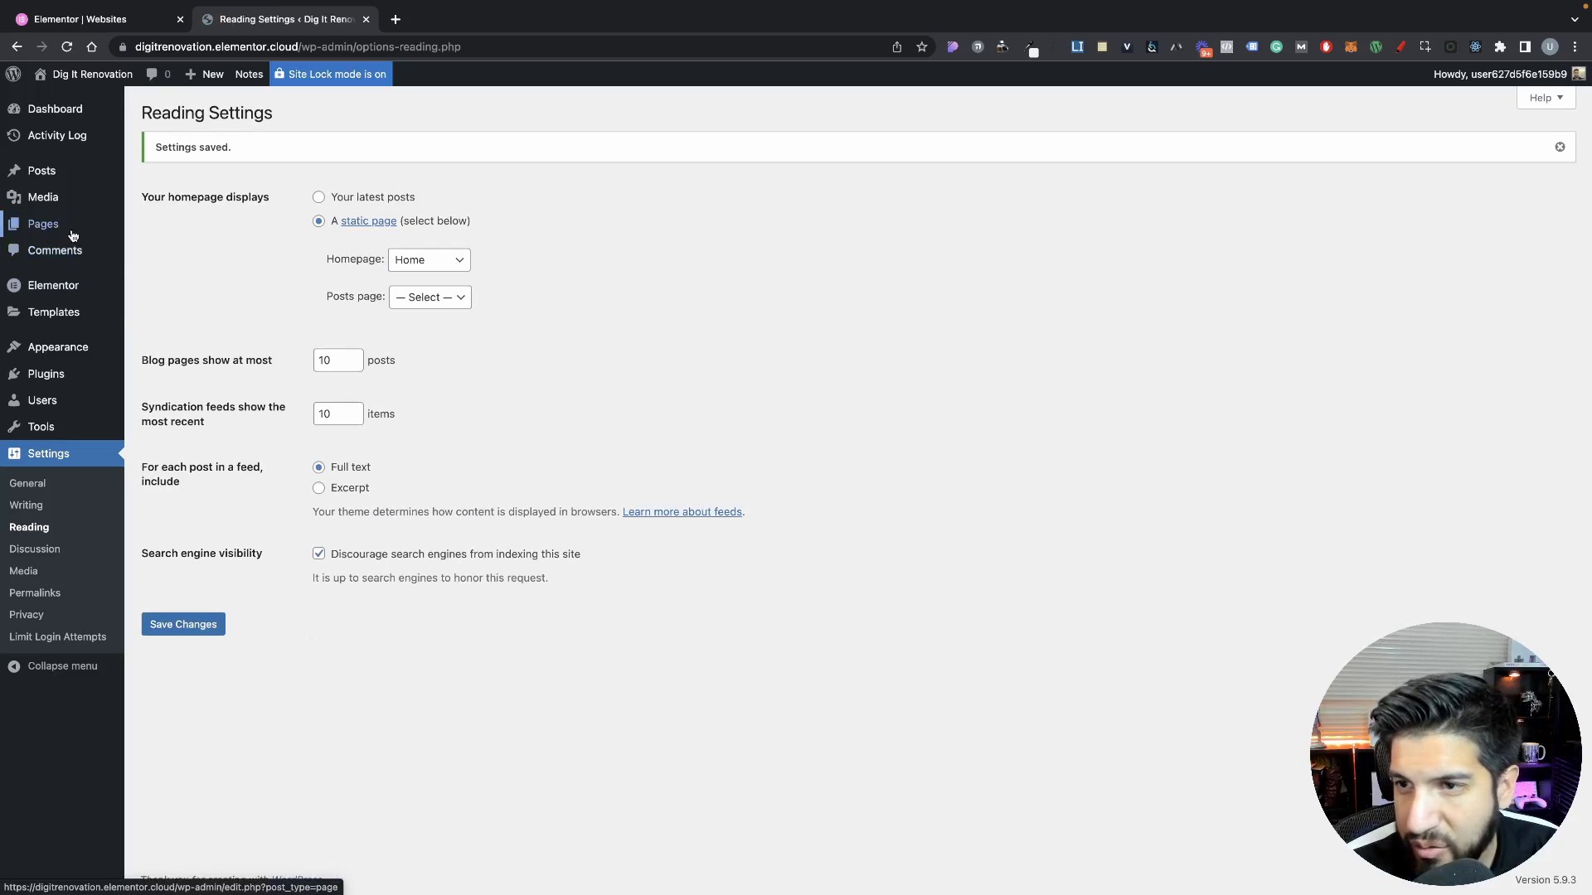
Open the Home page from the list of pages and start editing it with Elementor
mouse_move(65, 232)
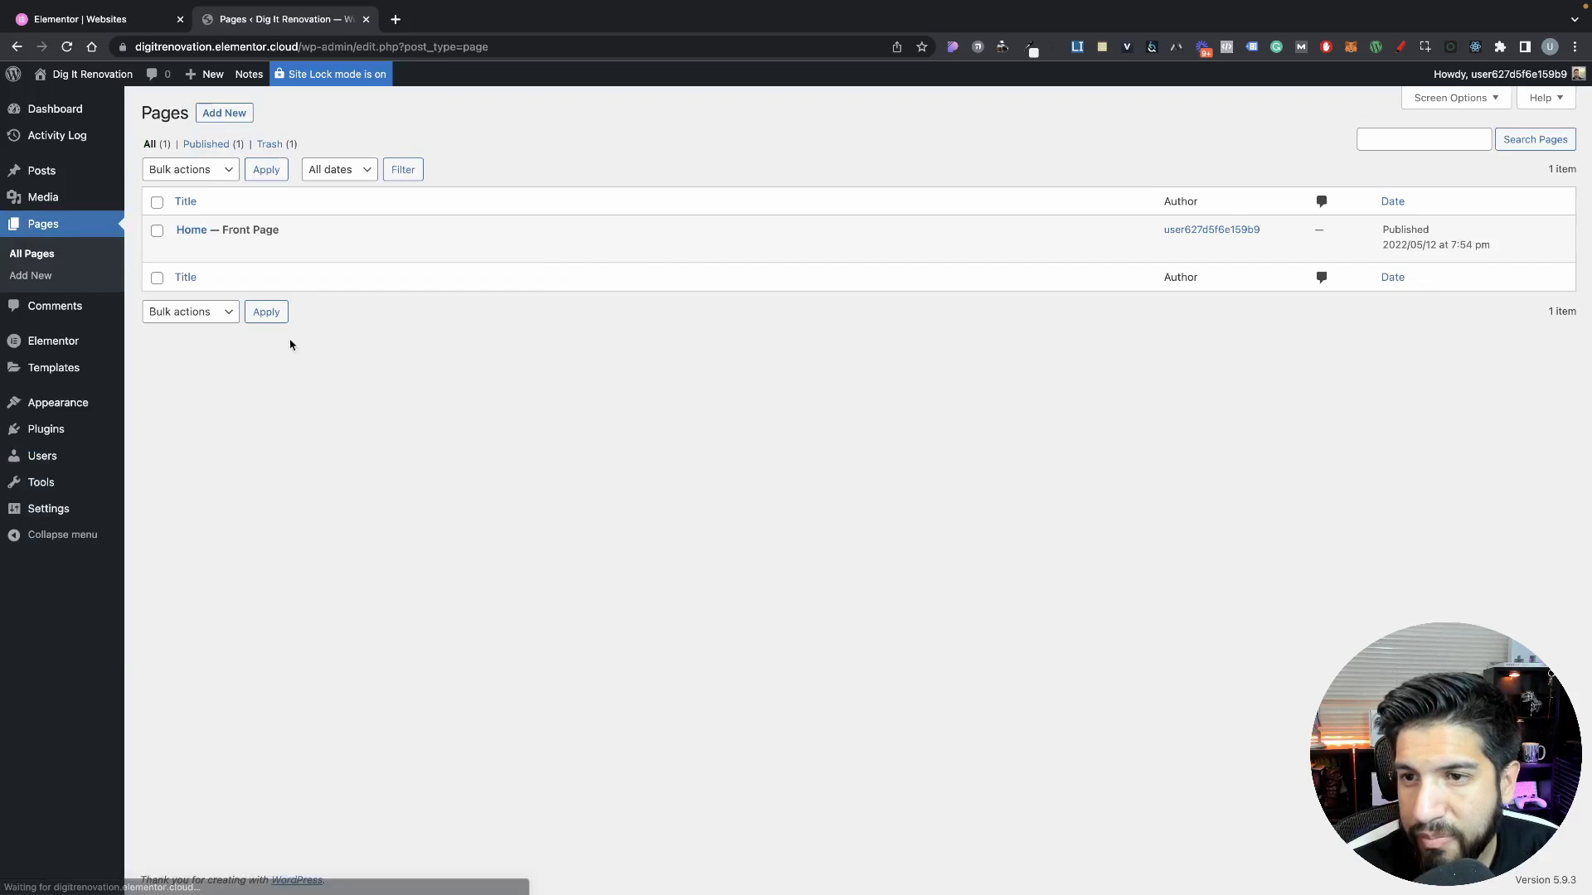
click(186, 252)
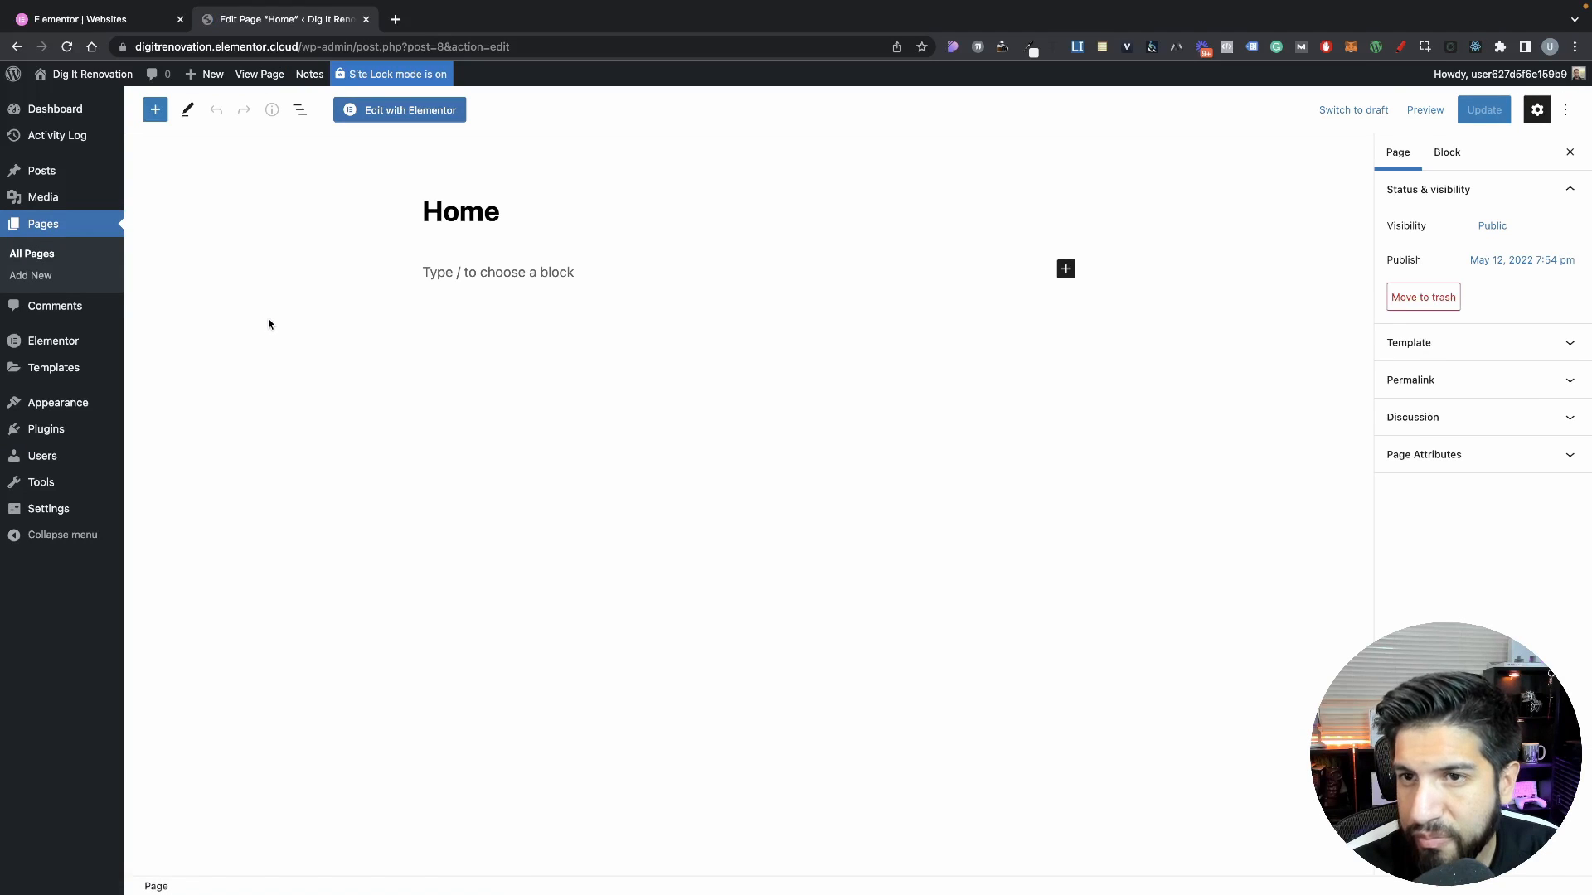
click(402, 116)
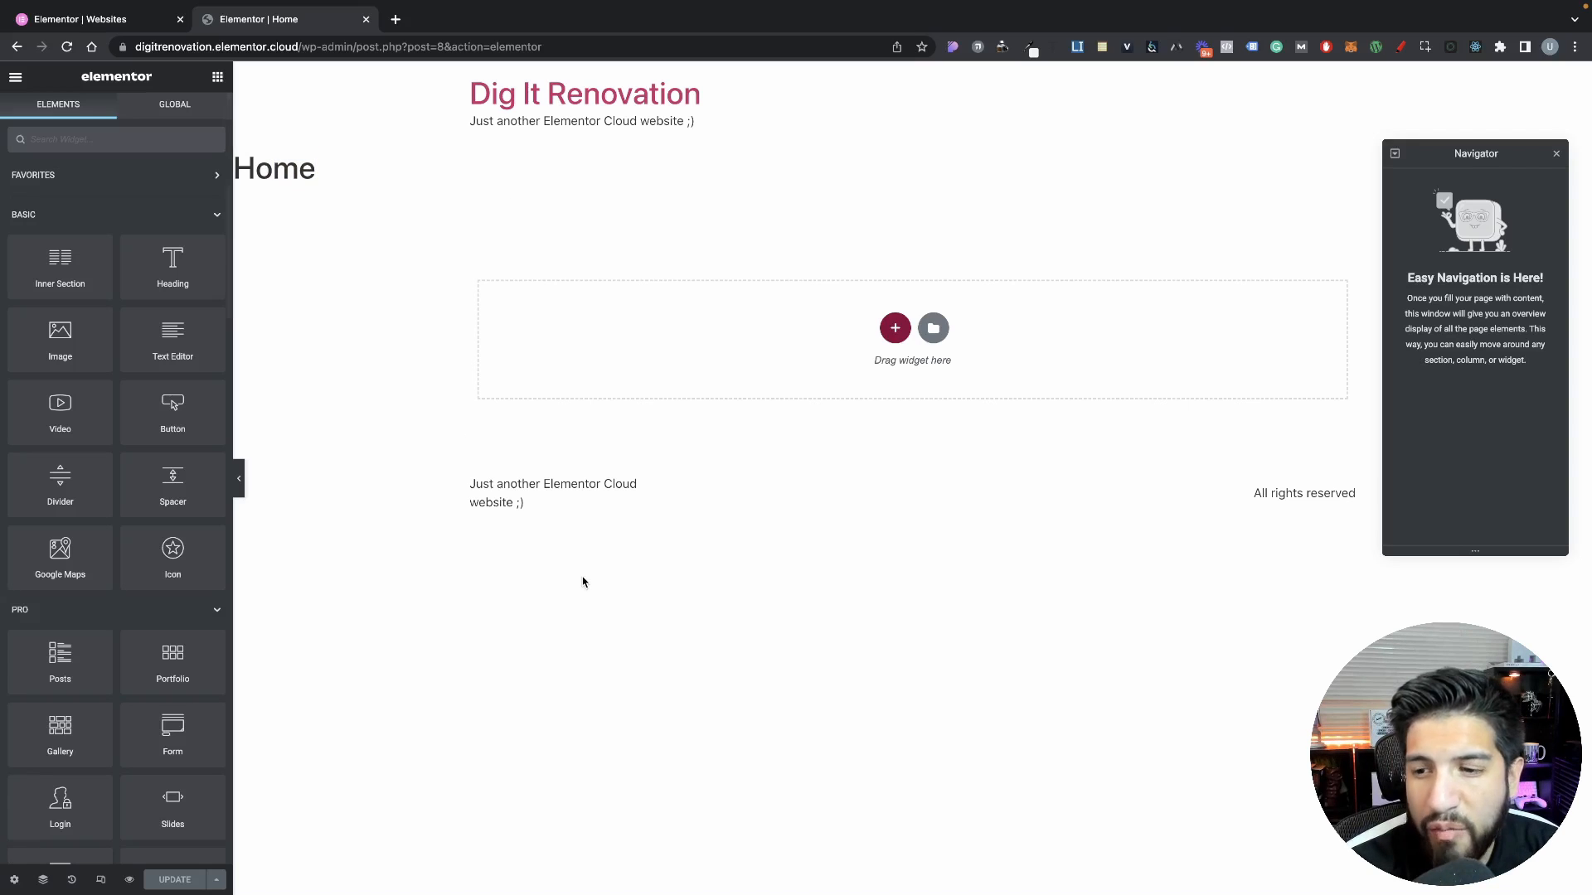
In the Home page settings, hide the page title and set the page layout to Elementor Canvas
click(13, 881)
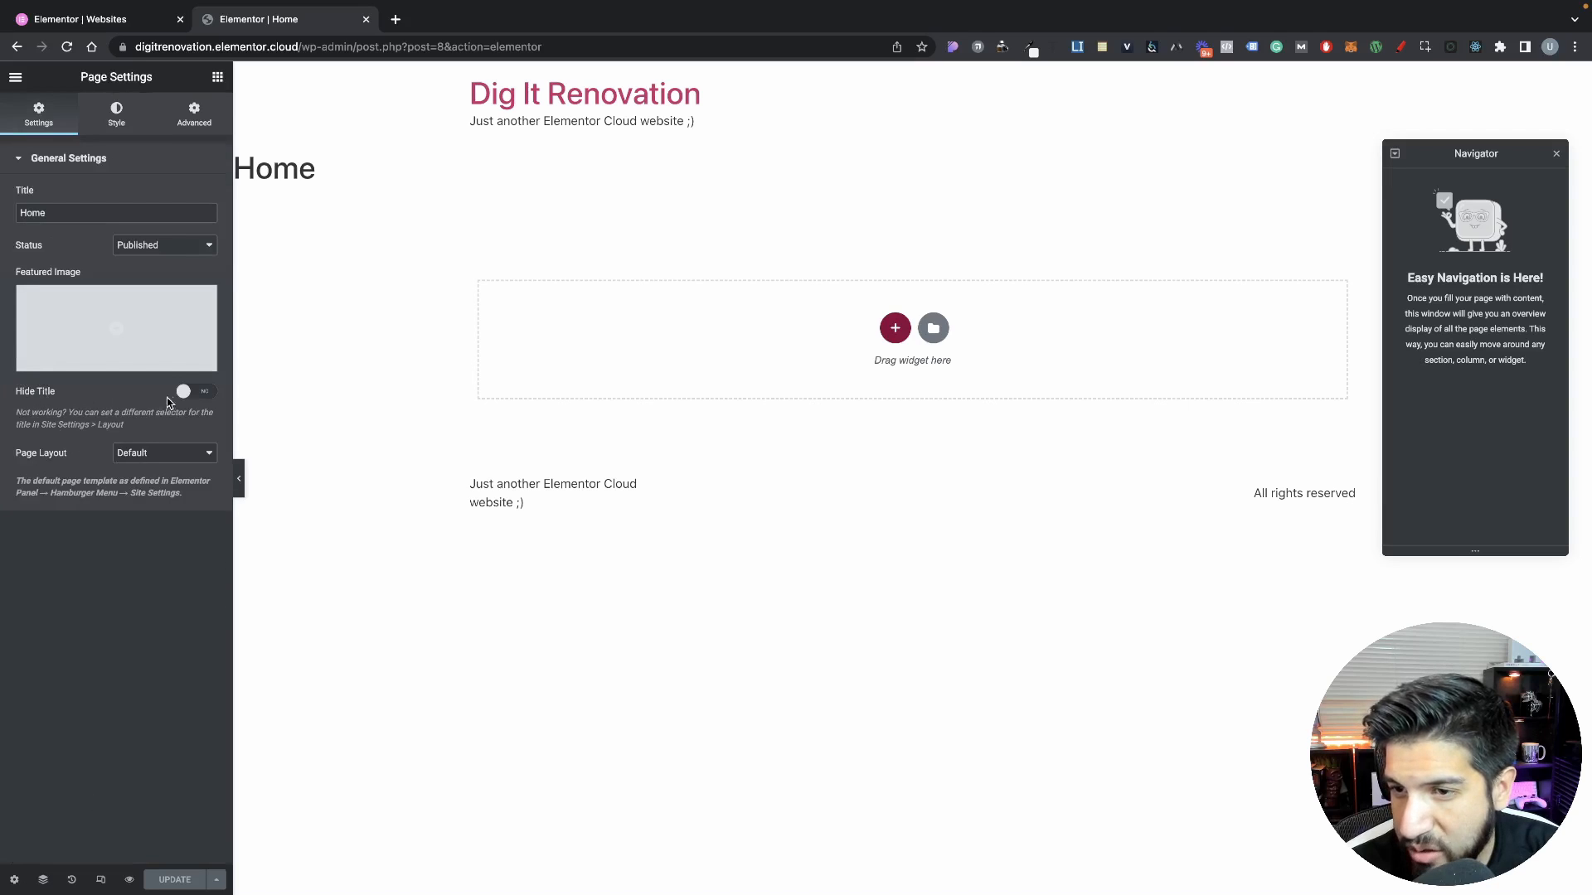
click(191, 393)
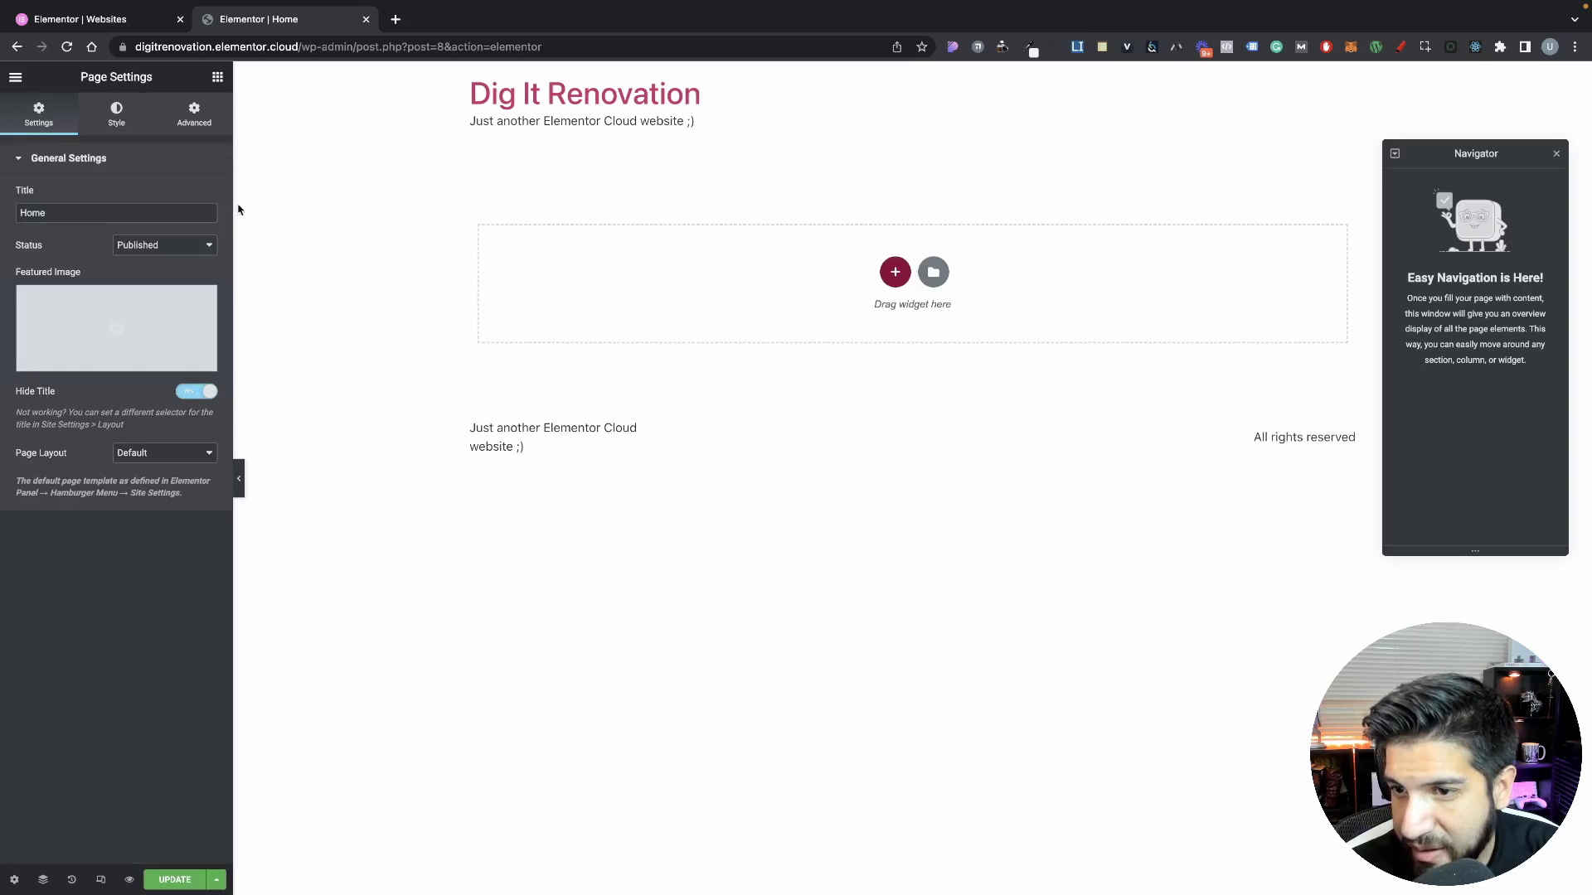
click(133, 457)
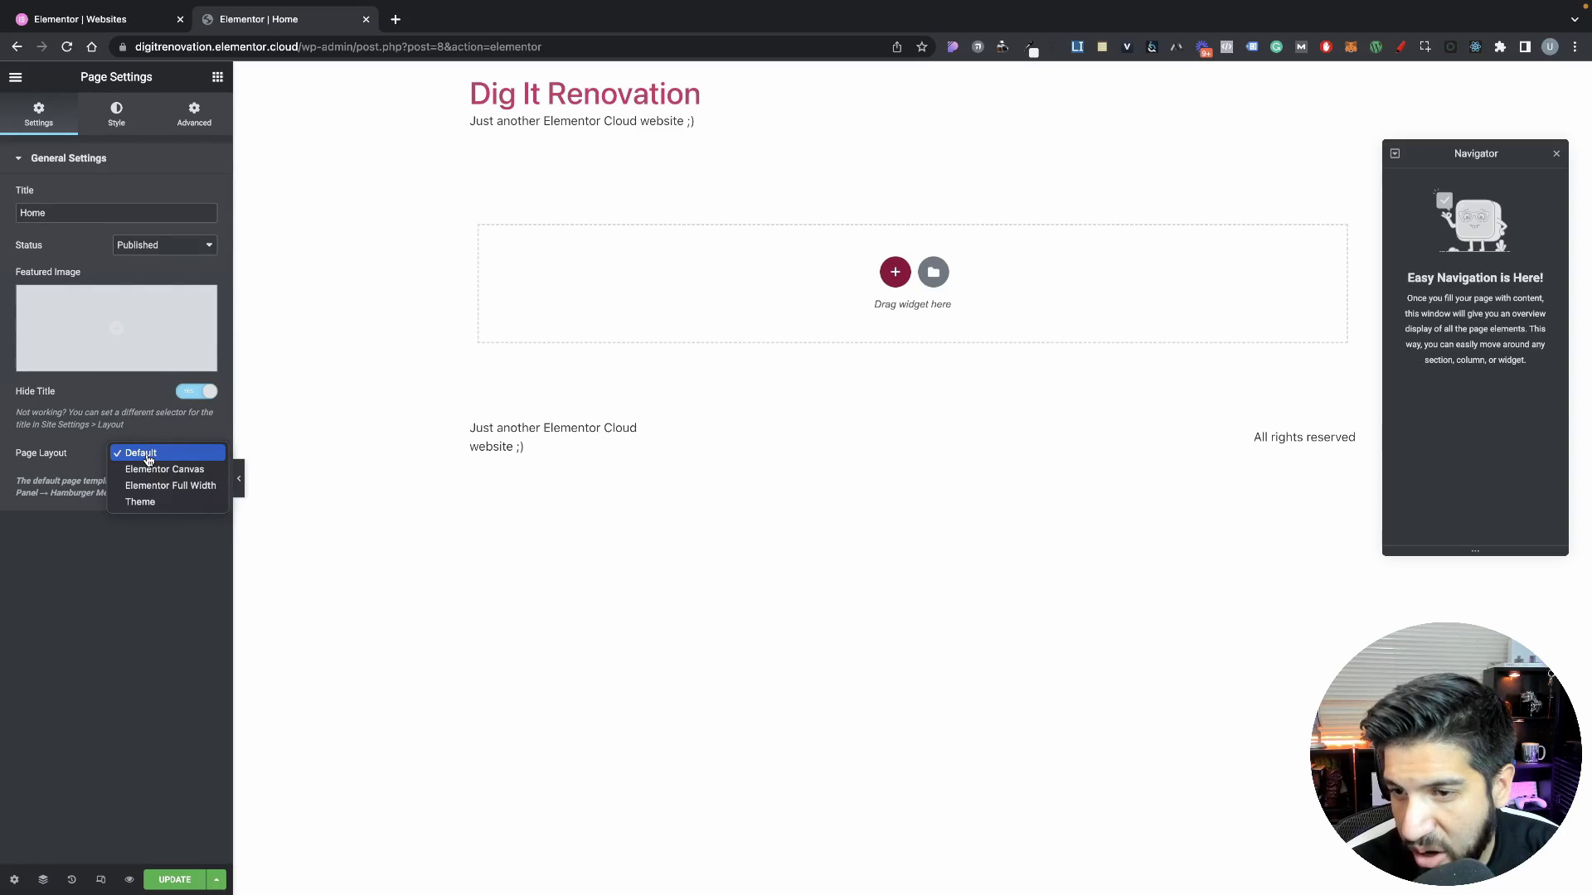
click(199, 471)
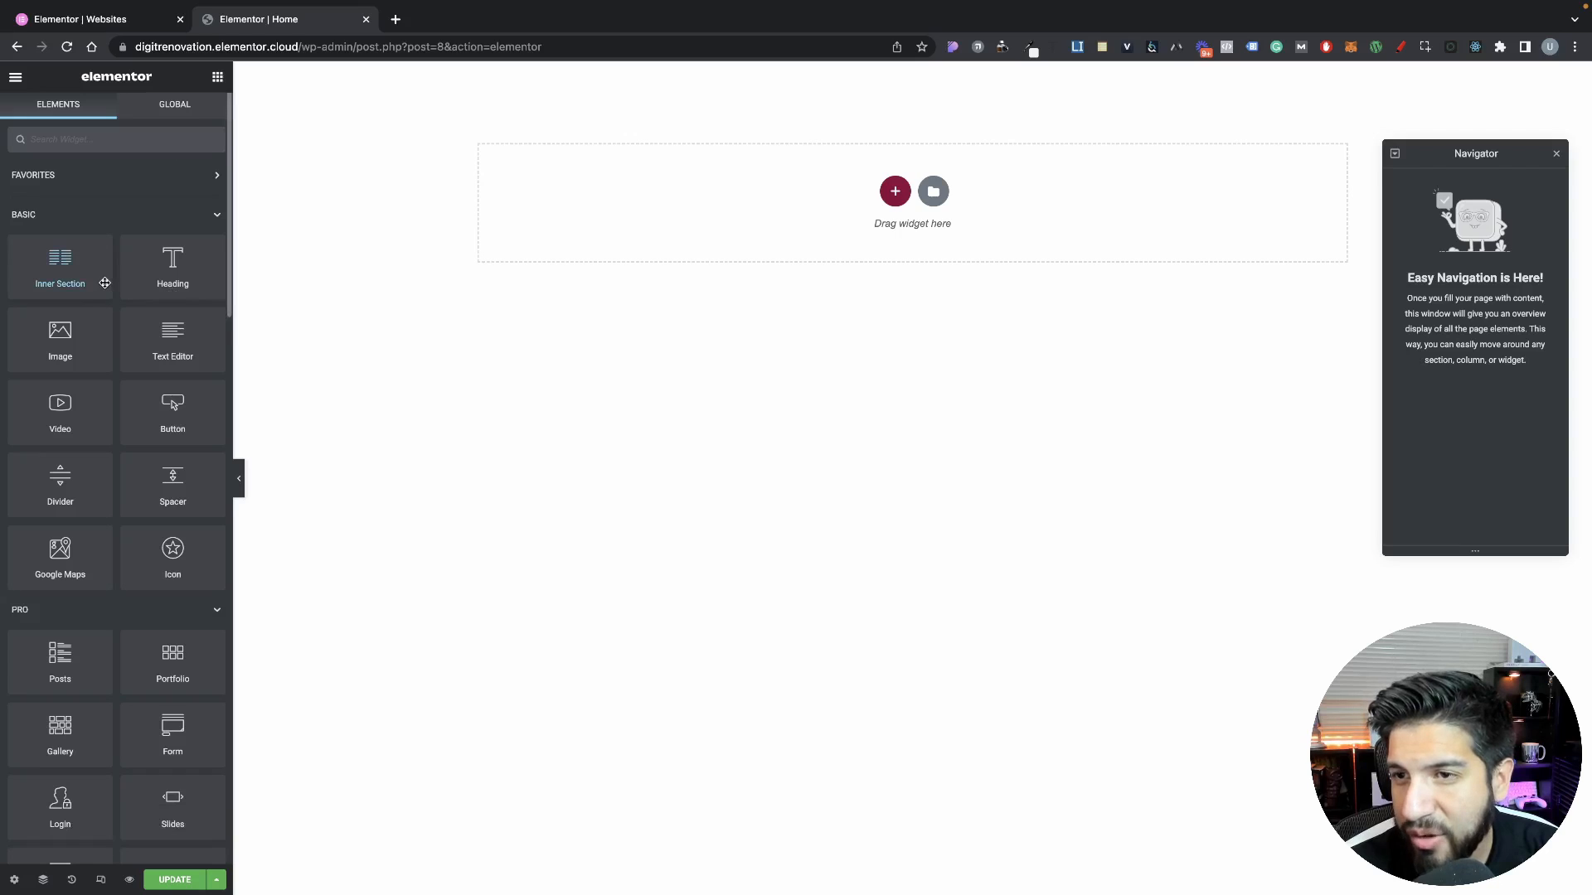
Browse the available widgets and examine the page's Navigator and editing history
scroll(124, 460, down, 3)
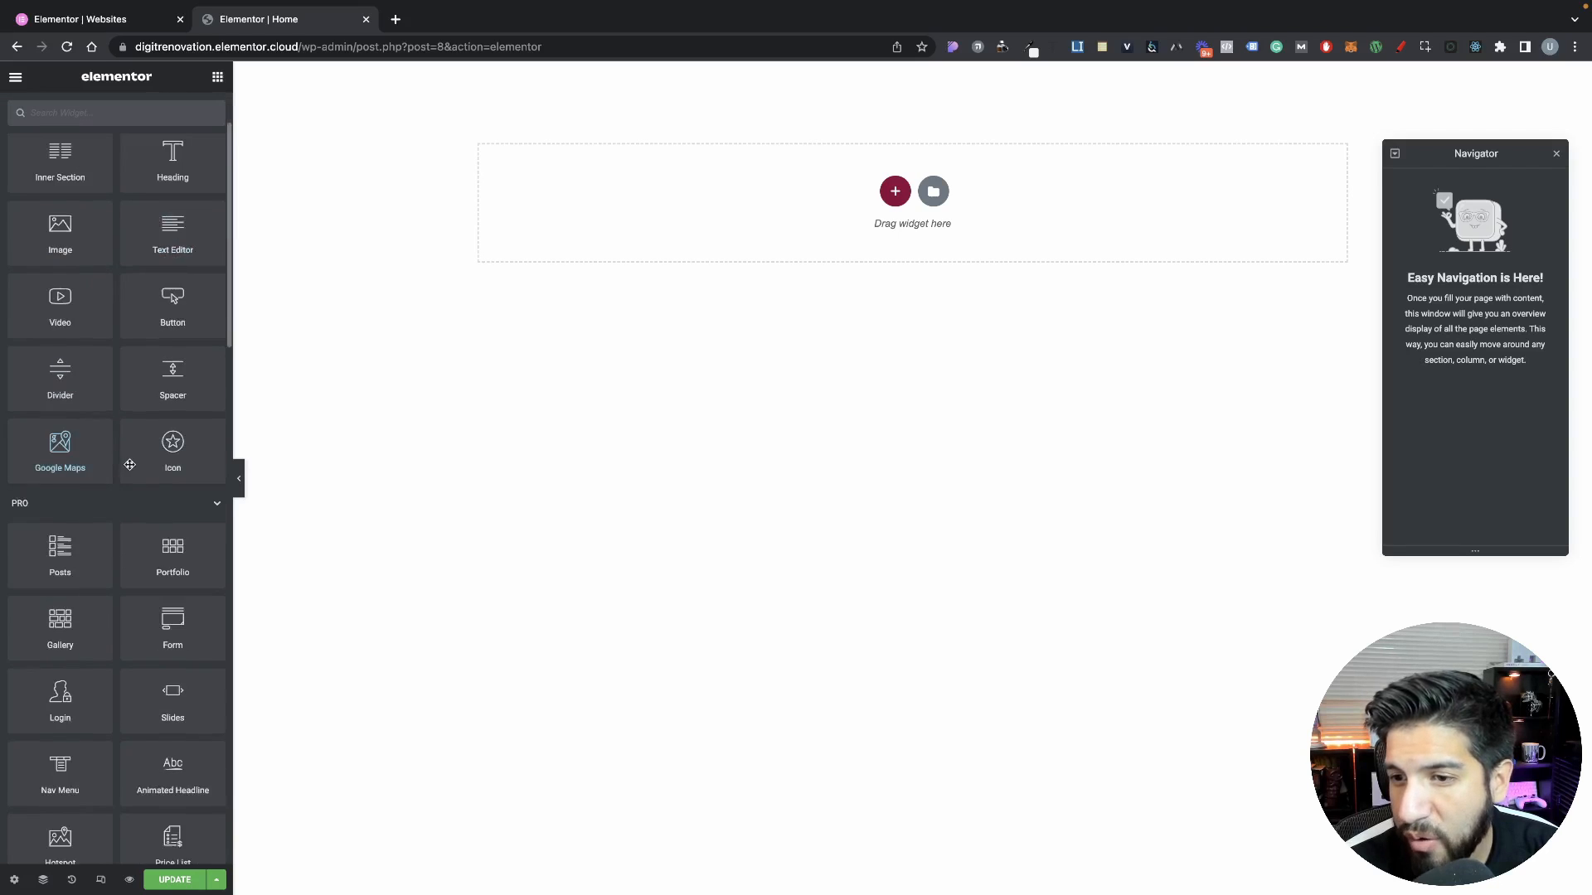
scroll(133, 463, down, 15)
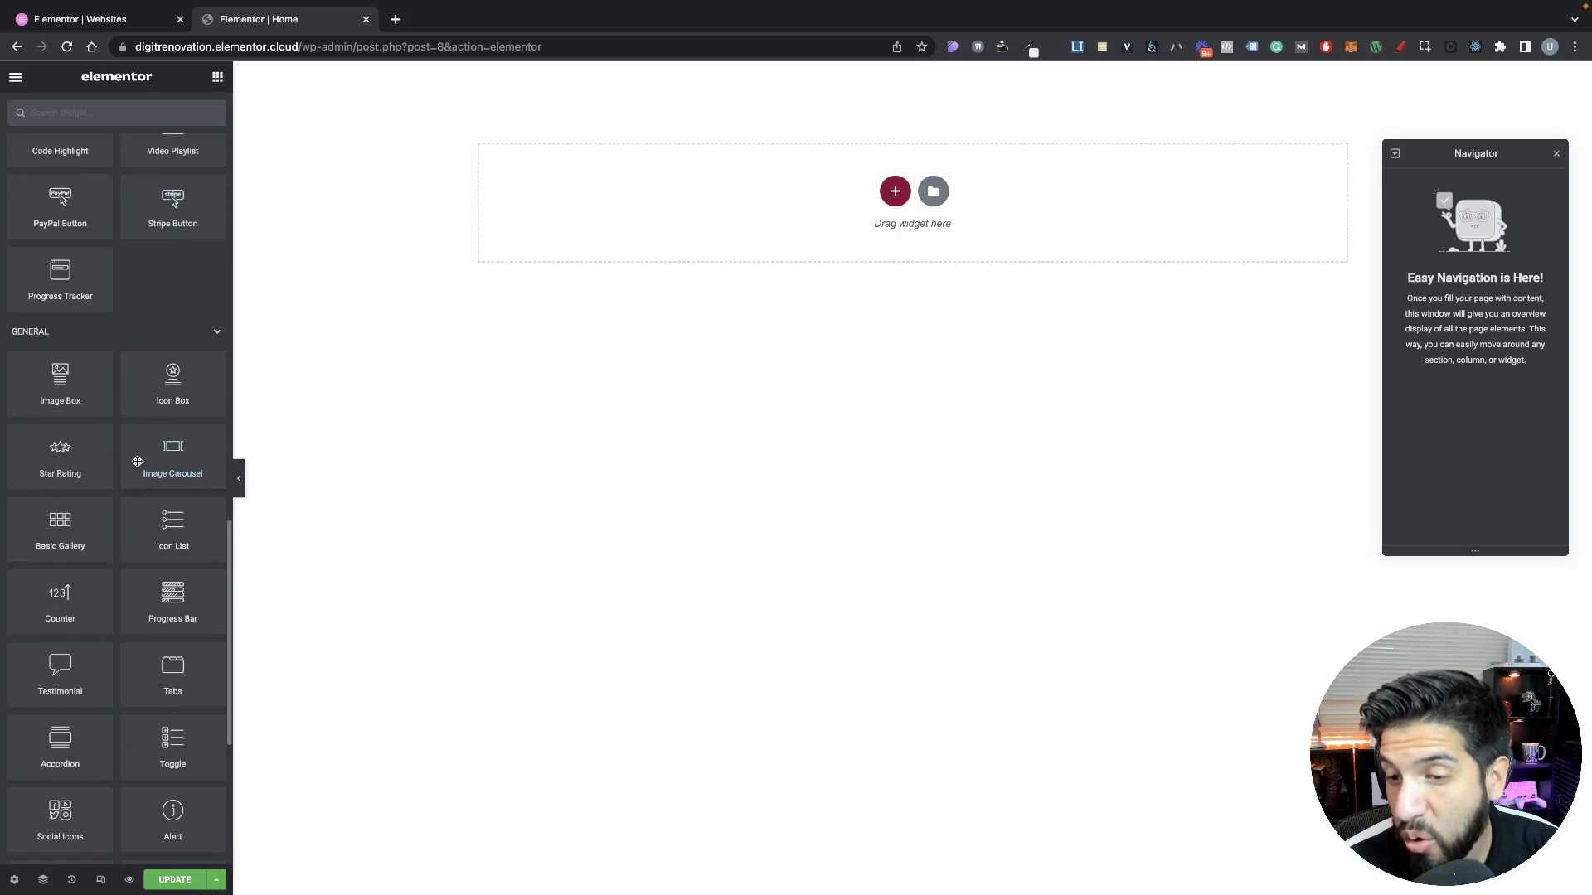
scroll(138, 462, up, 20)
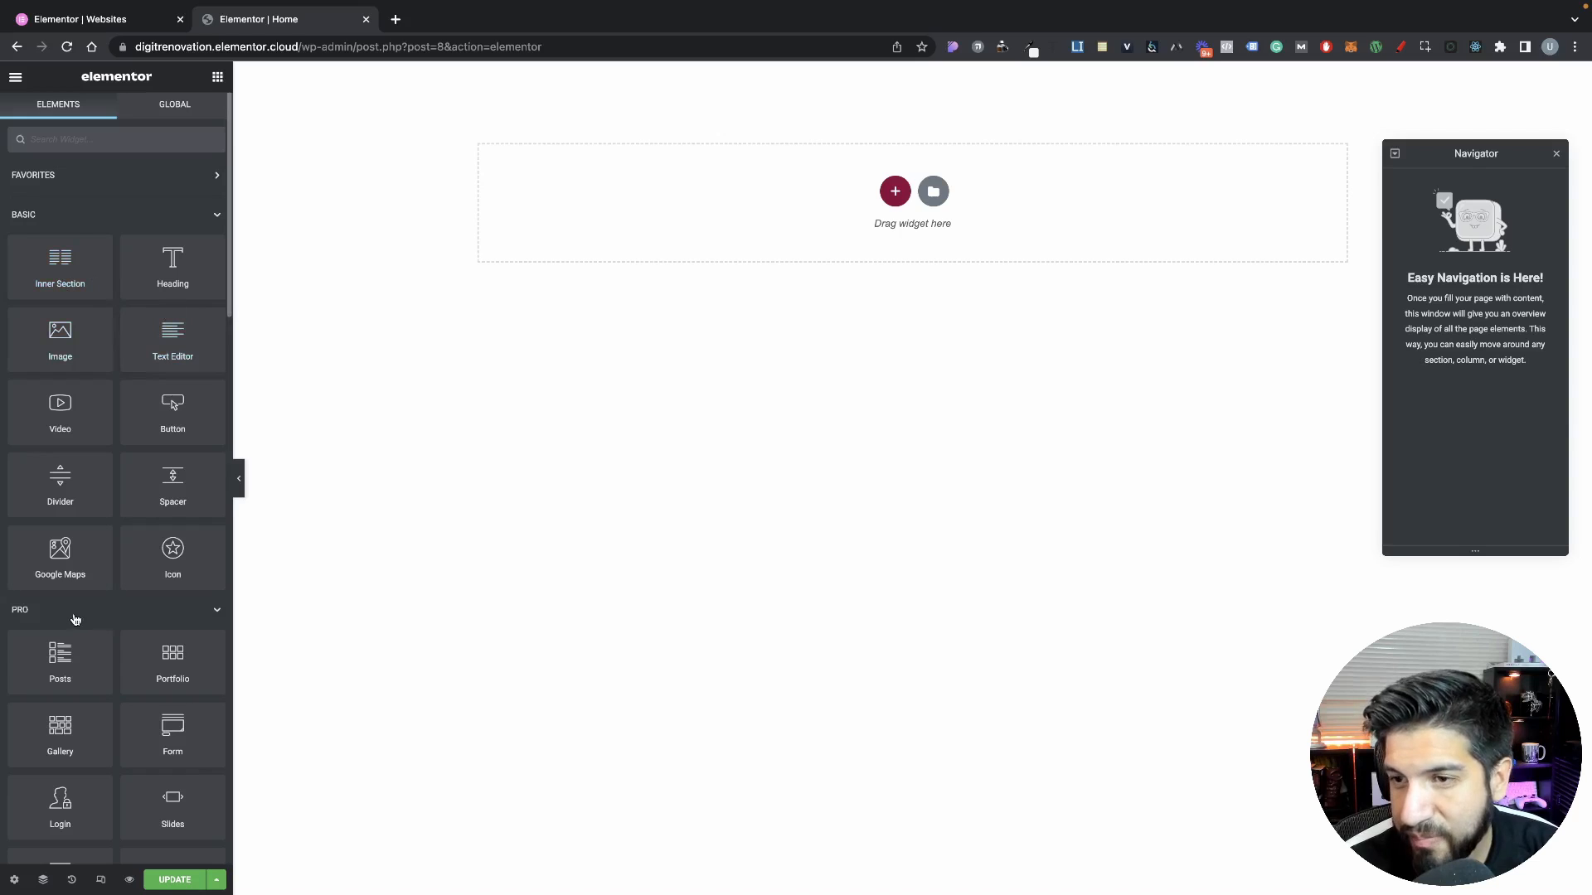
click(43, 881)
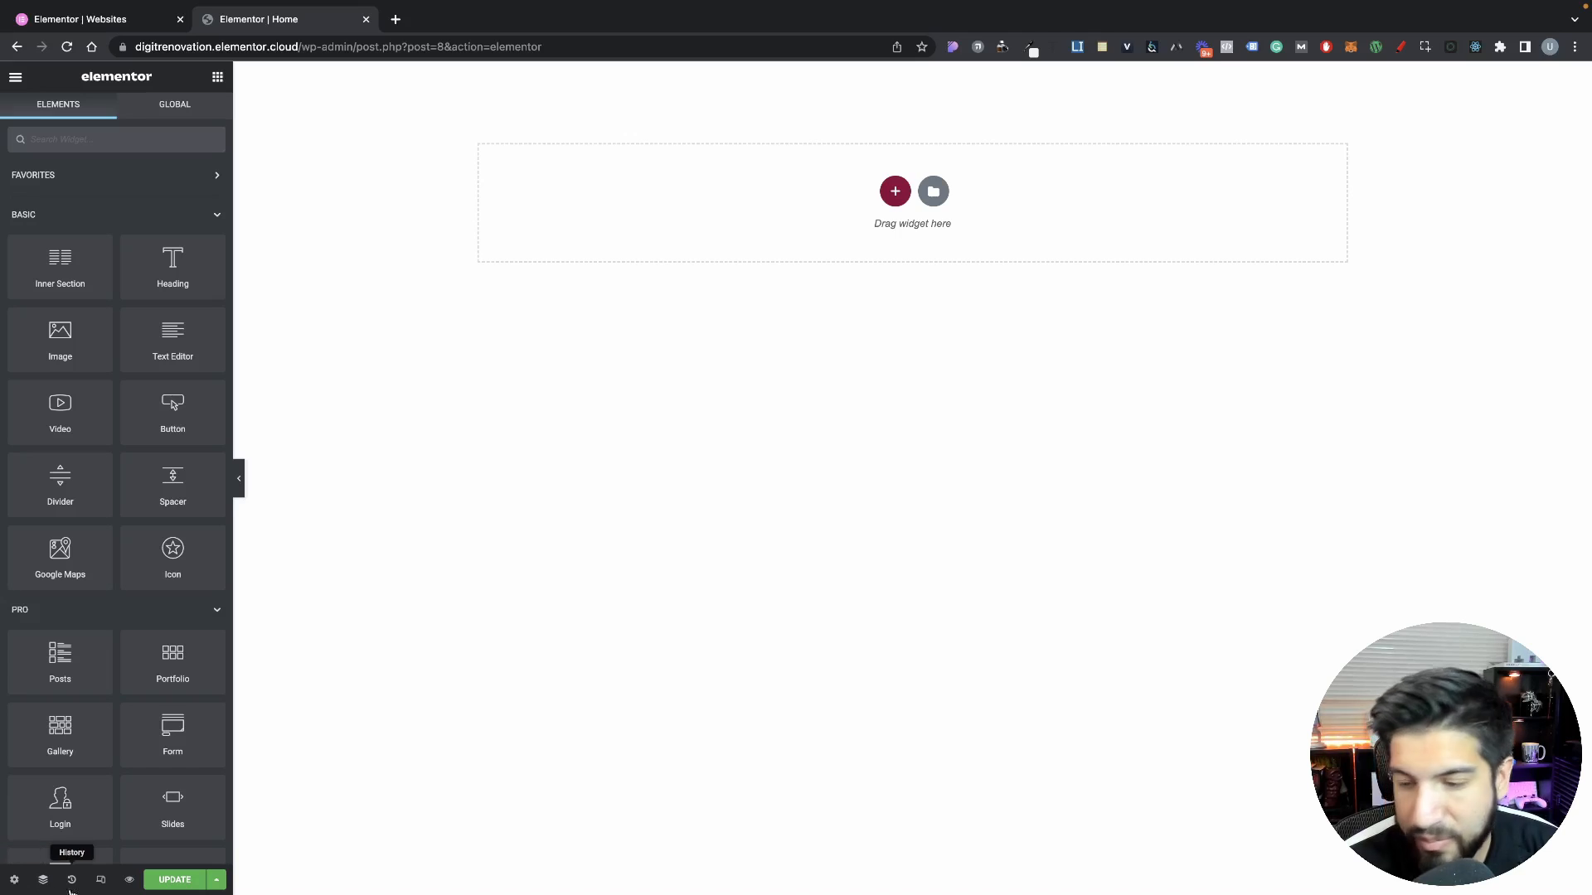
click(46, 885)
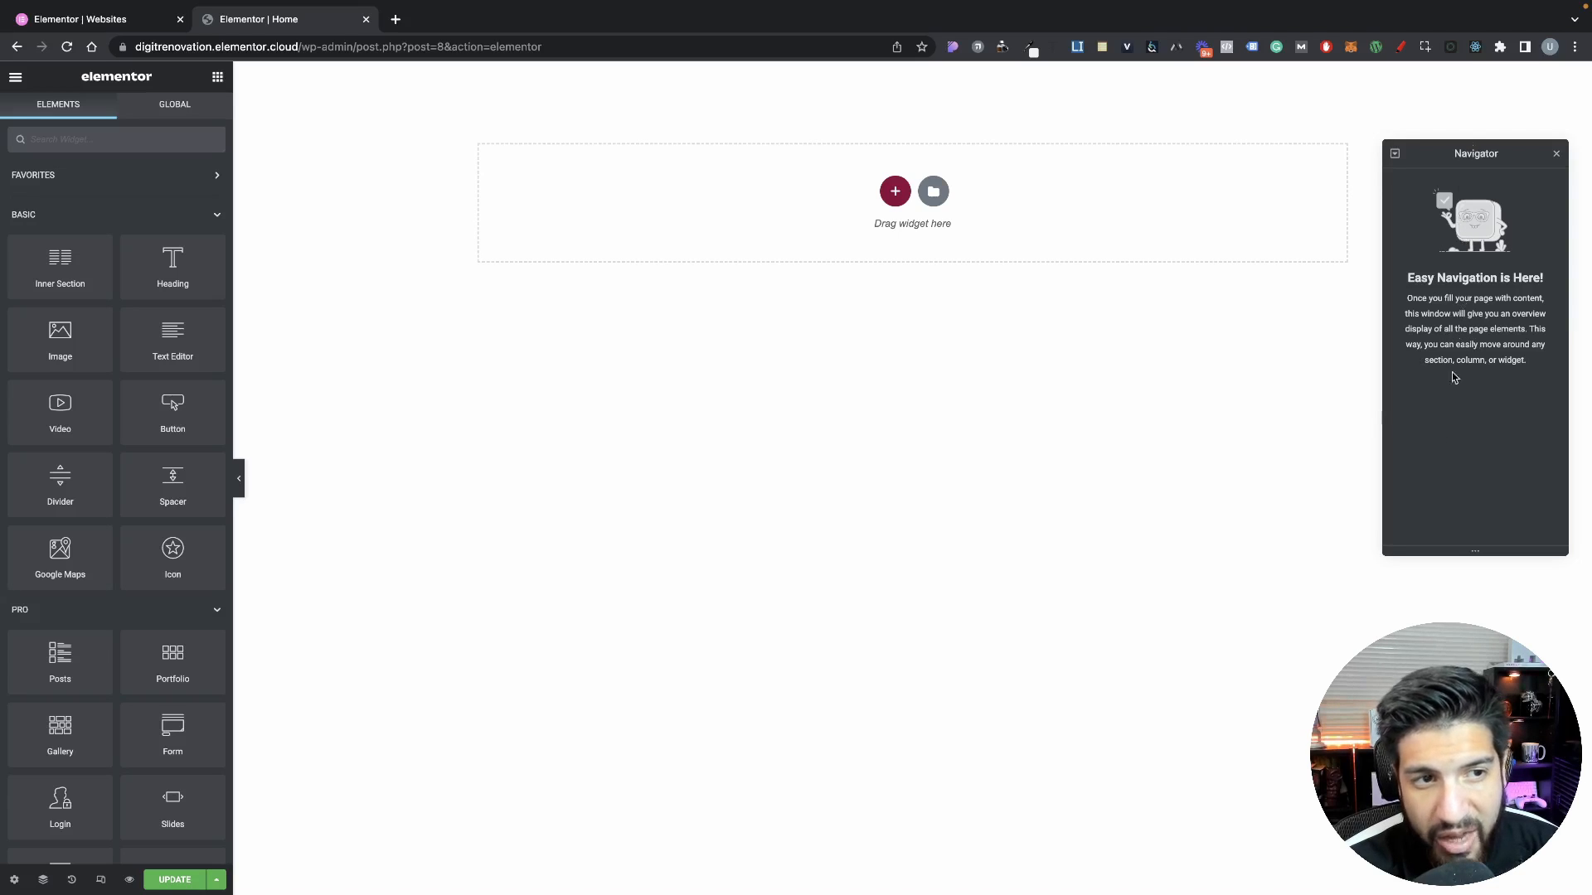
click(74, 882)
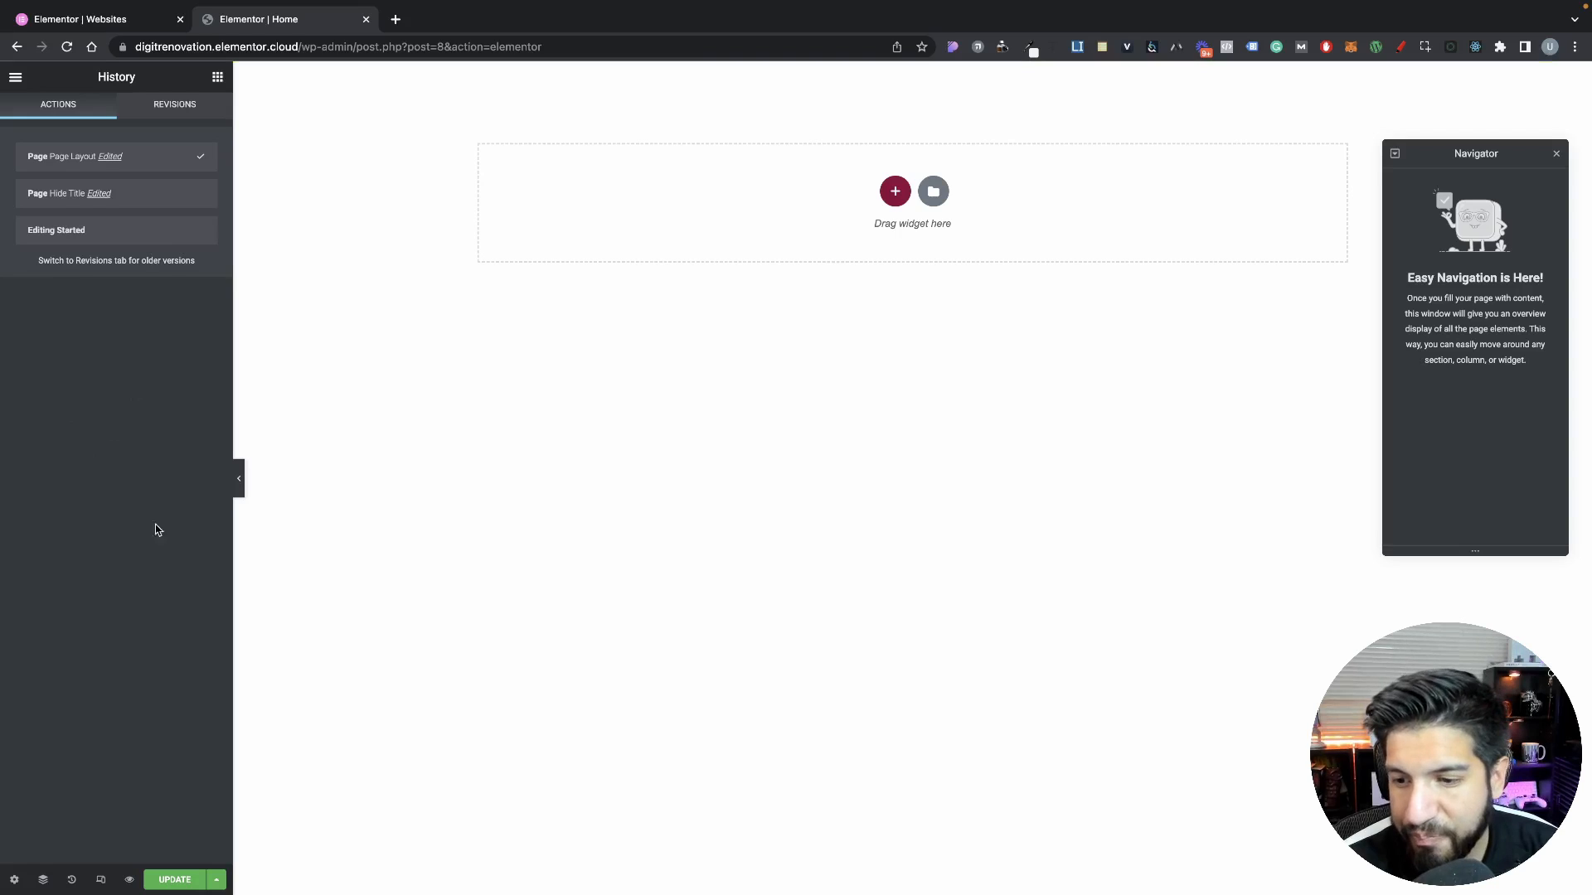
View the page at tablet and mobile sizes, return to desktop size and leave responsive mode
click(100, 880)
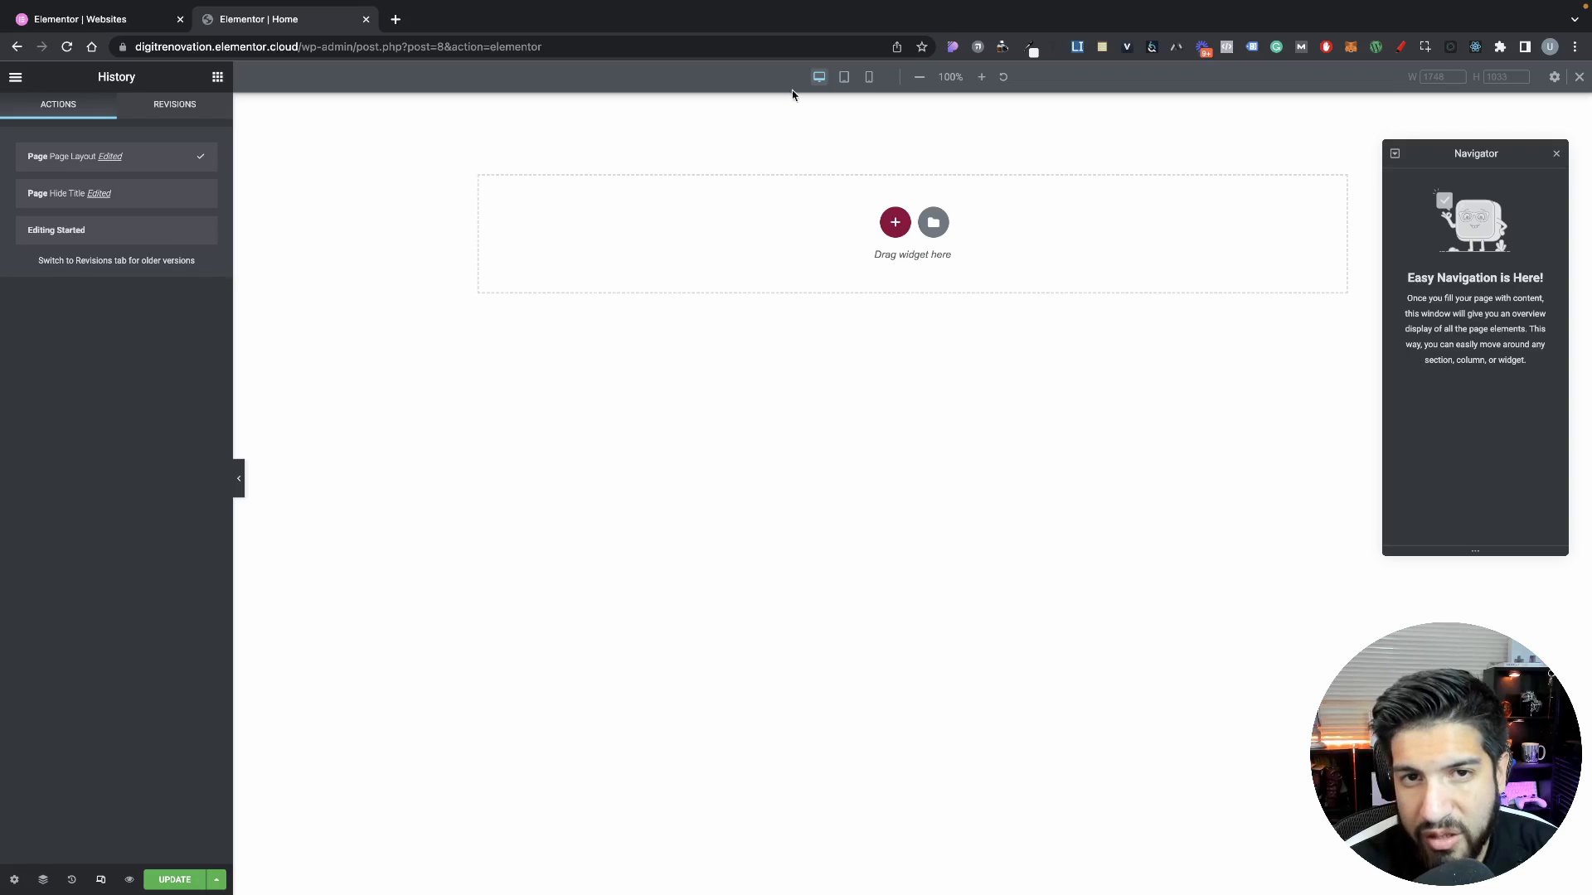
click(846, 77)
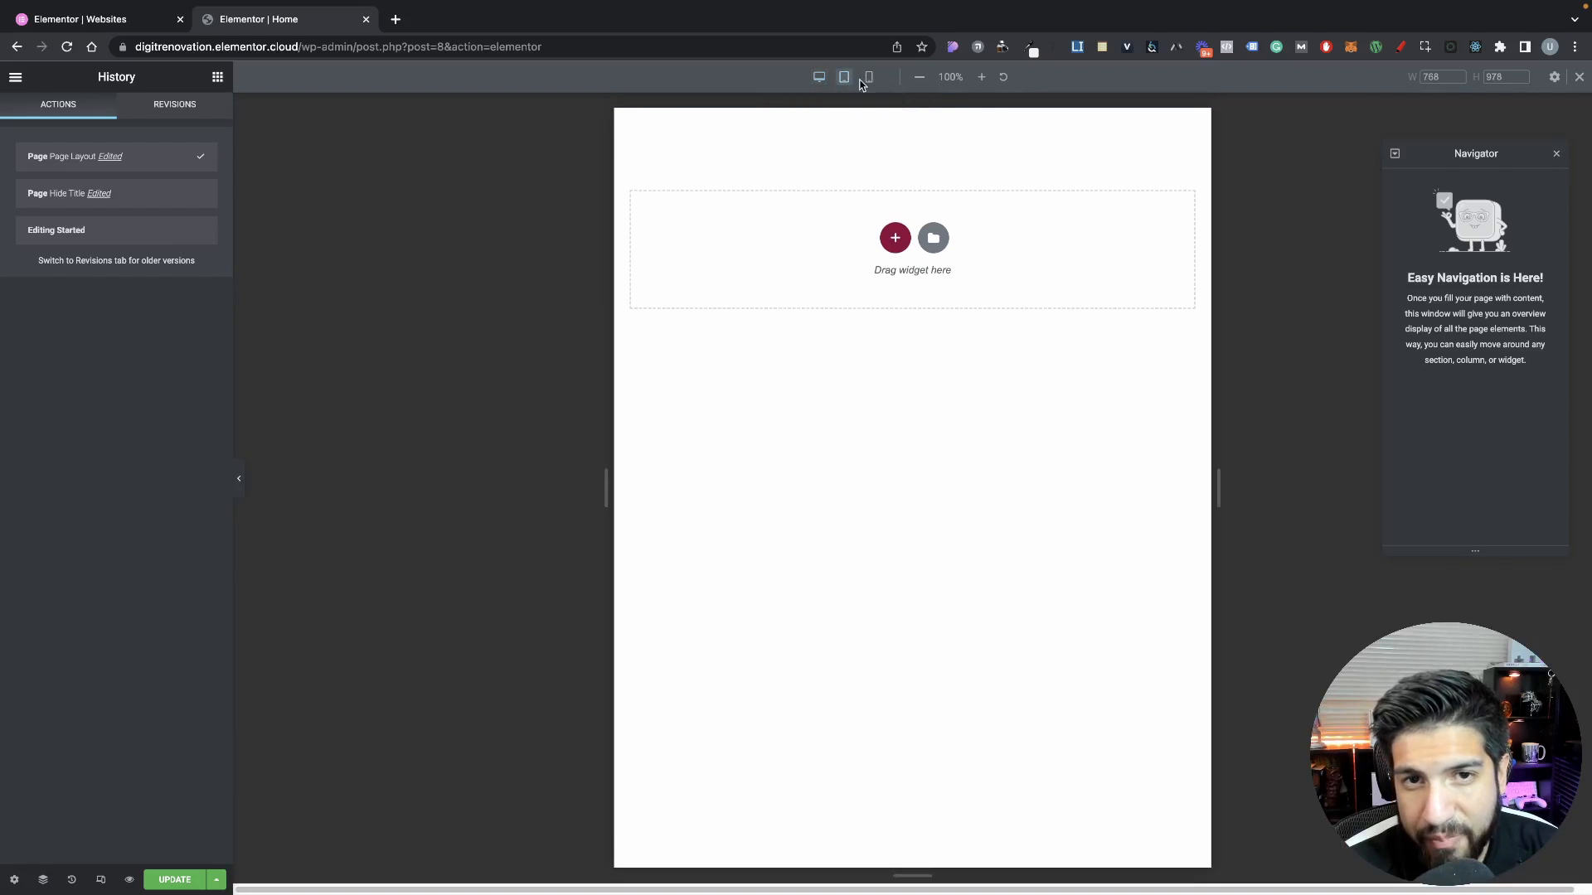
click(869, 77)
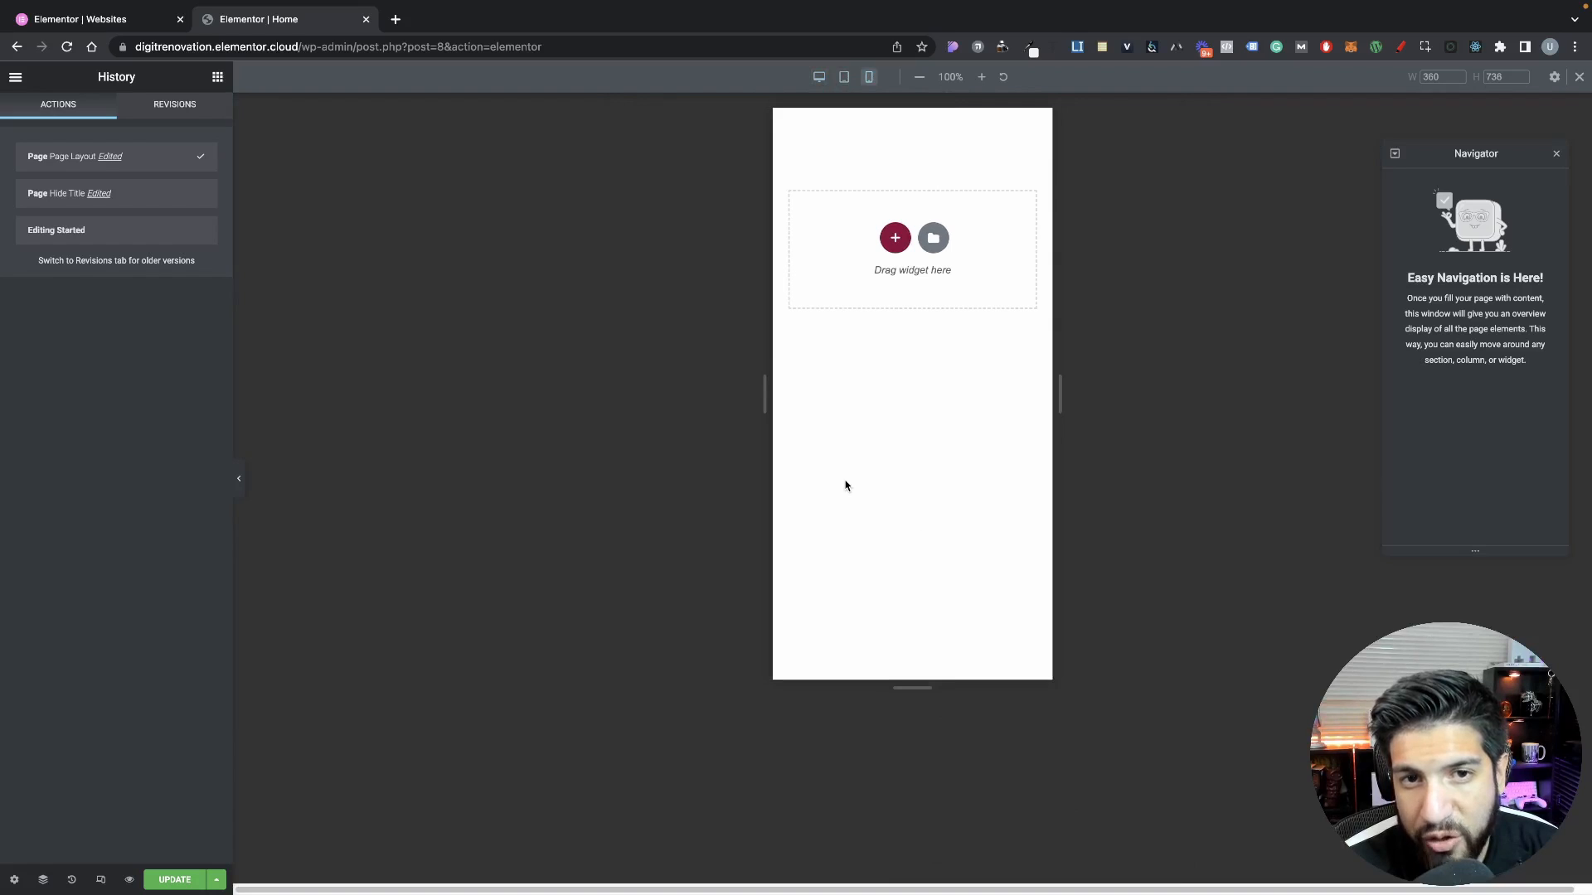
click(821, 81)
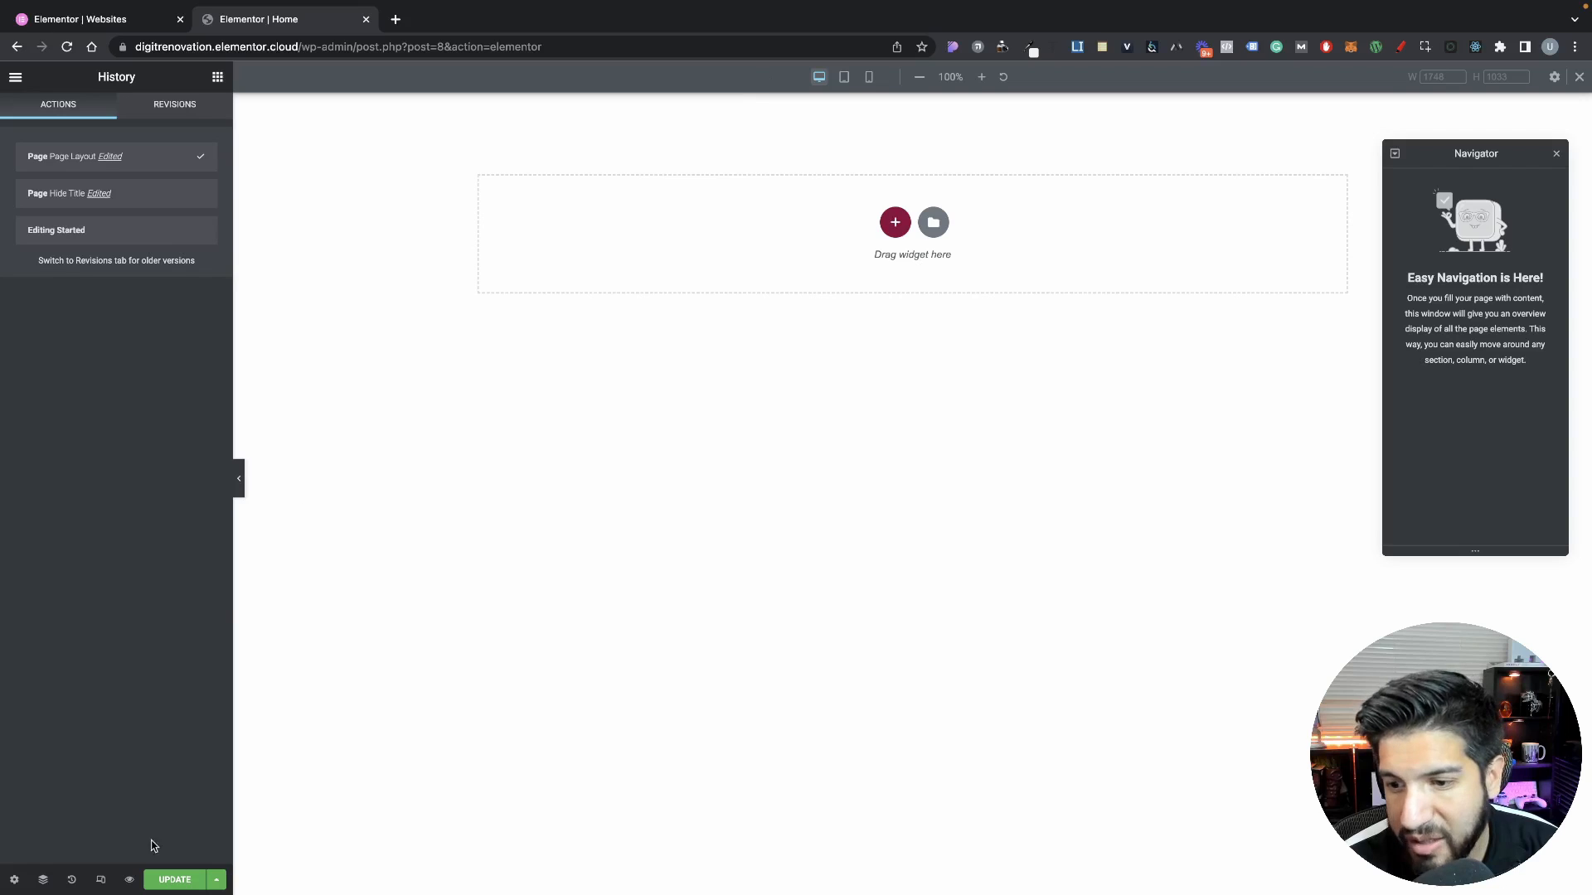
click(101, 882)
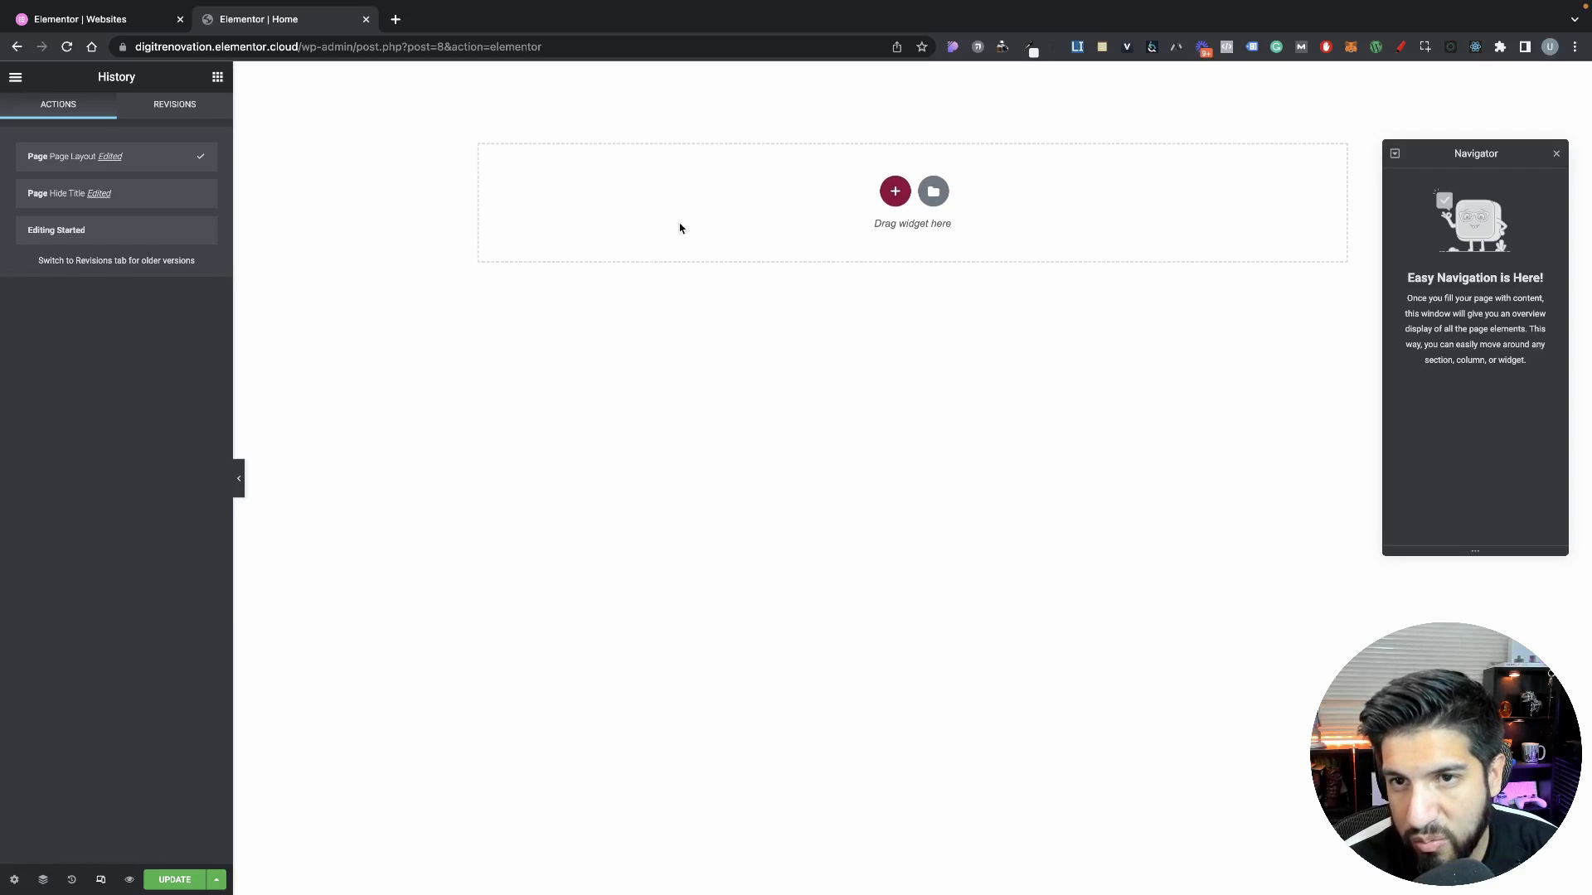
Preview the Home page in a separate browser tab, compare it with the editor, and close the preview
click(129, 880)
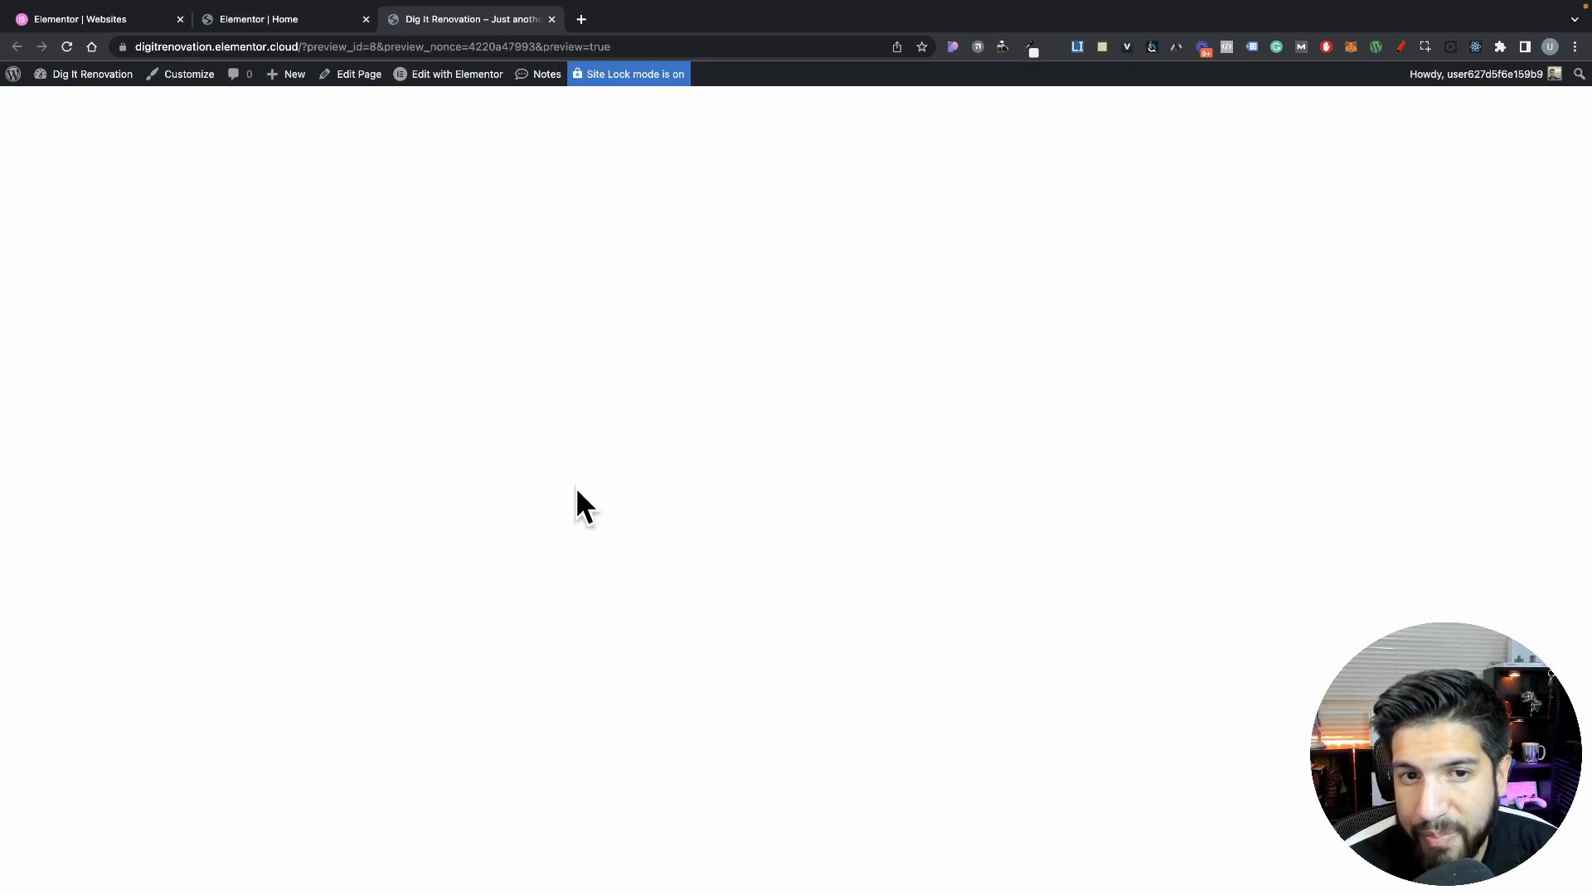
click(323, 22)
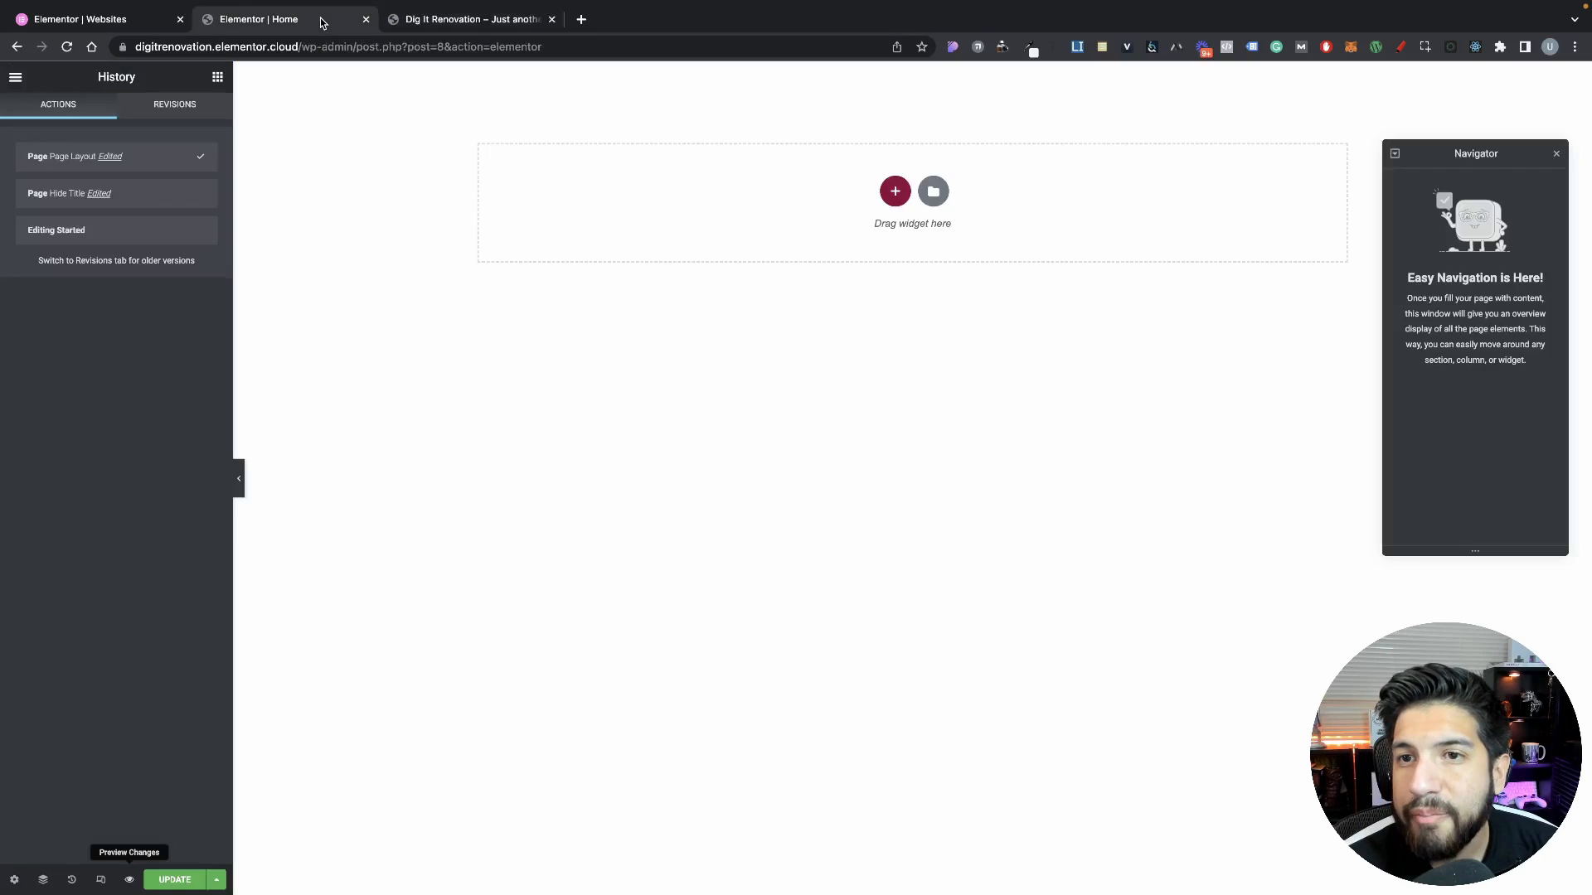
click(468, 20)
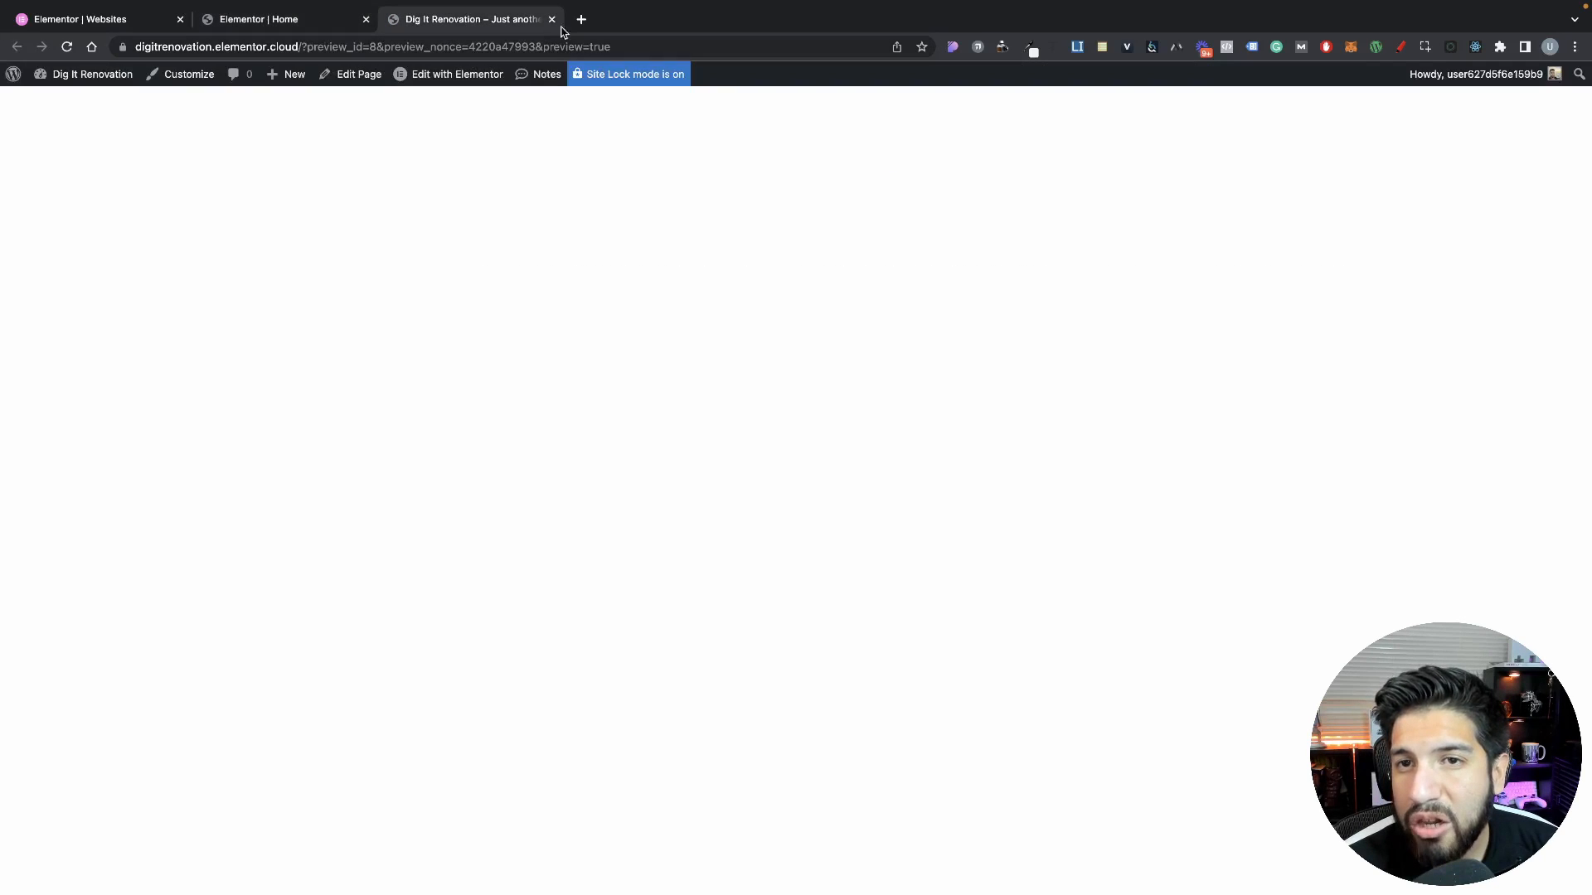
click(552, 19)
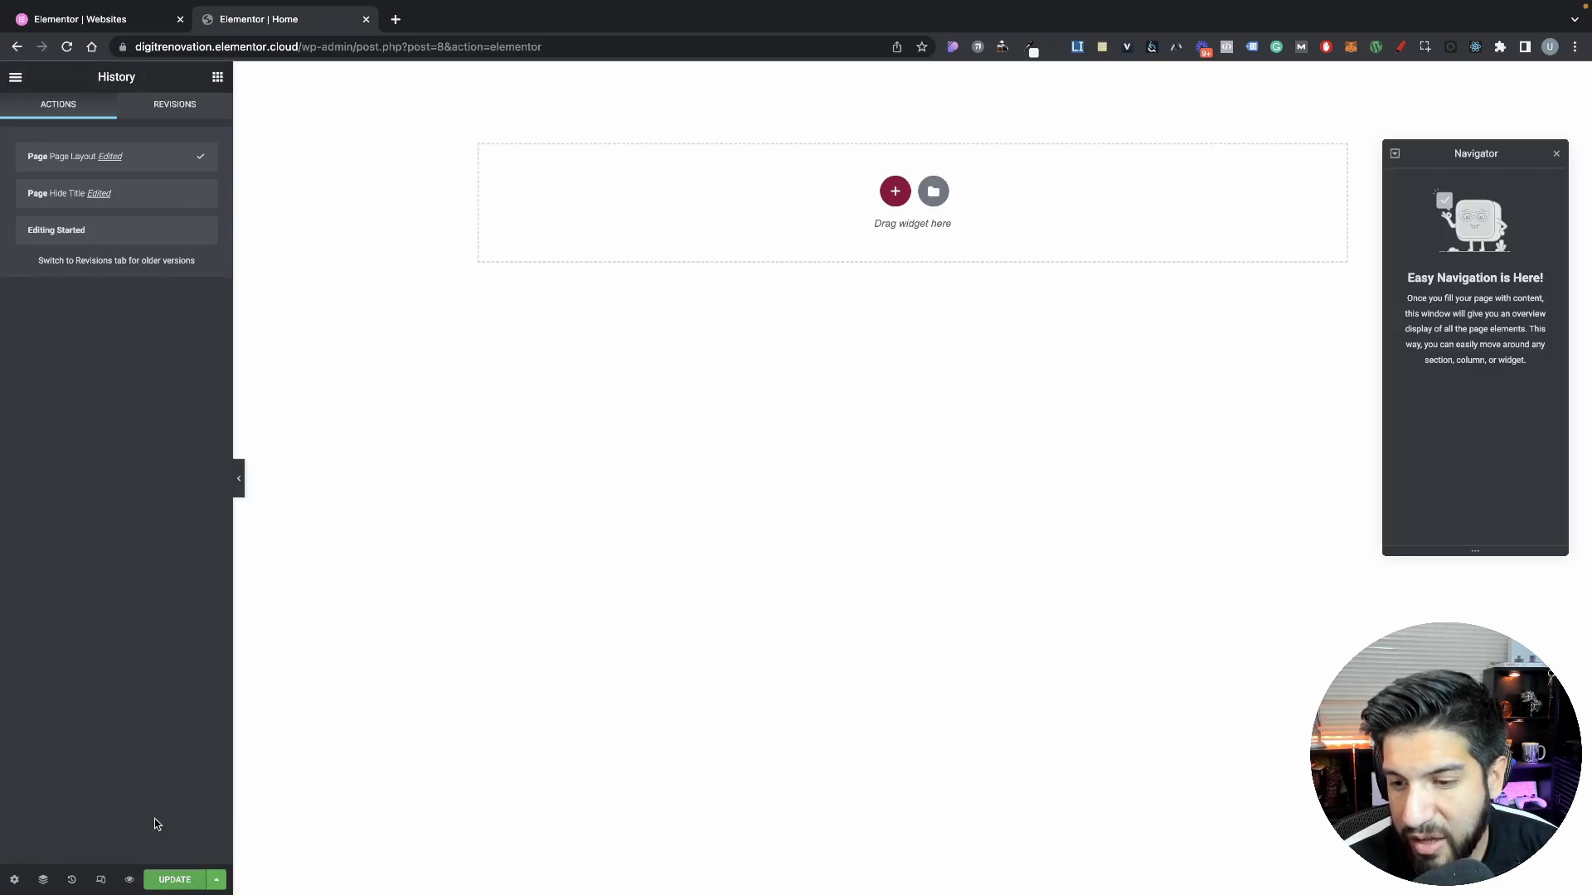
Examine the page's additional save options and the editor's main menu
click(219, 880)
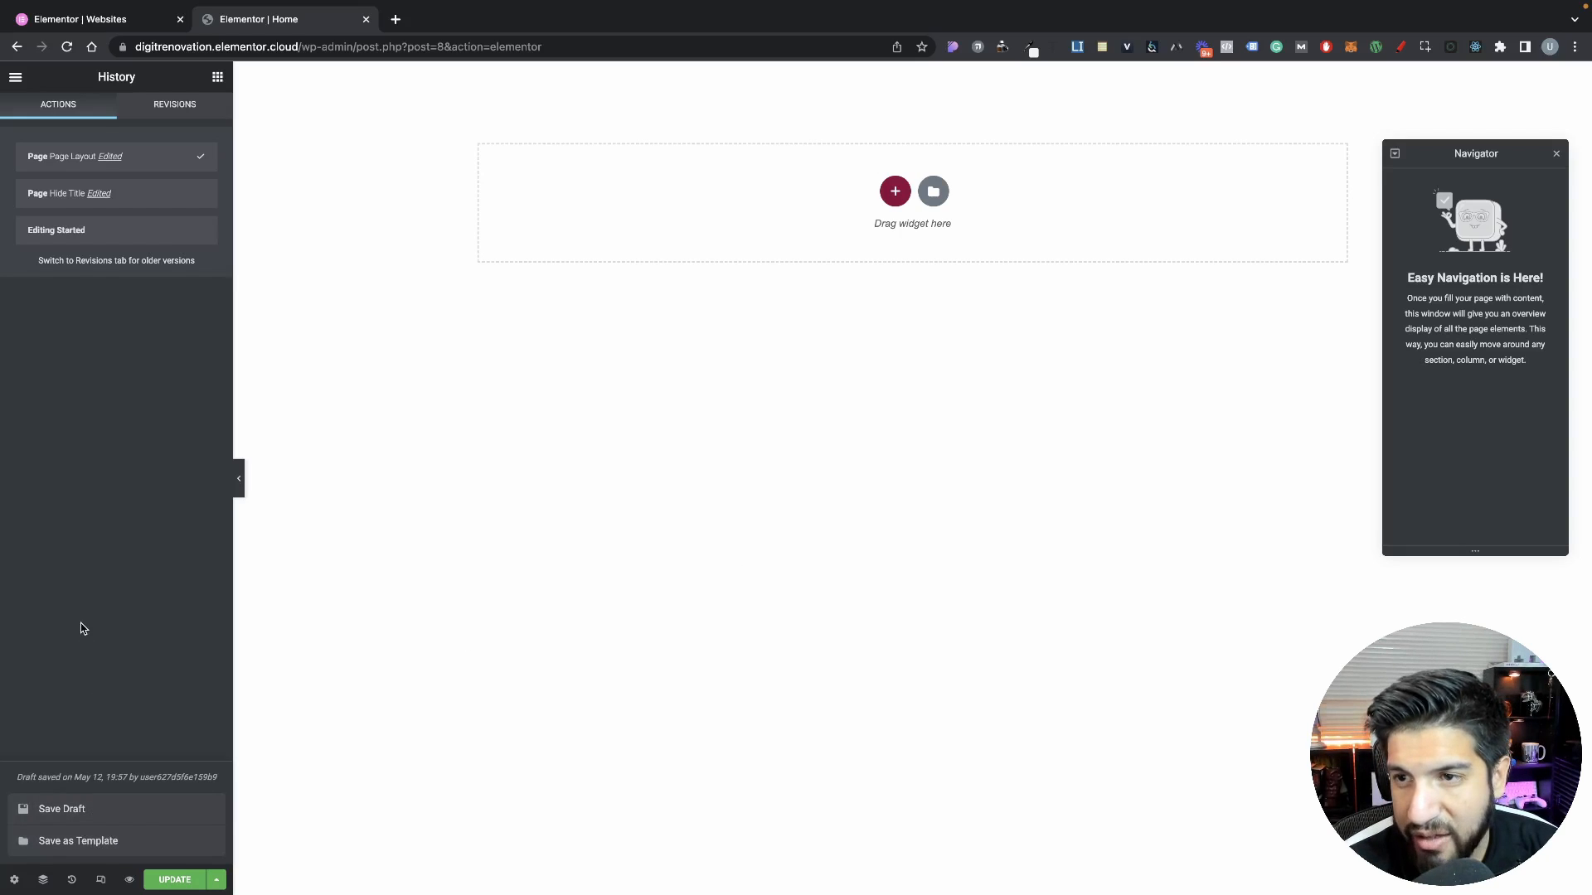
click(221, 78)
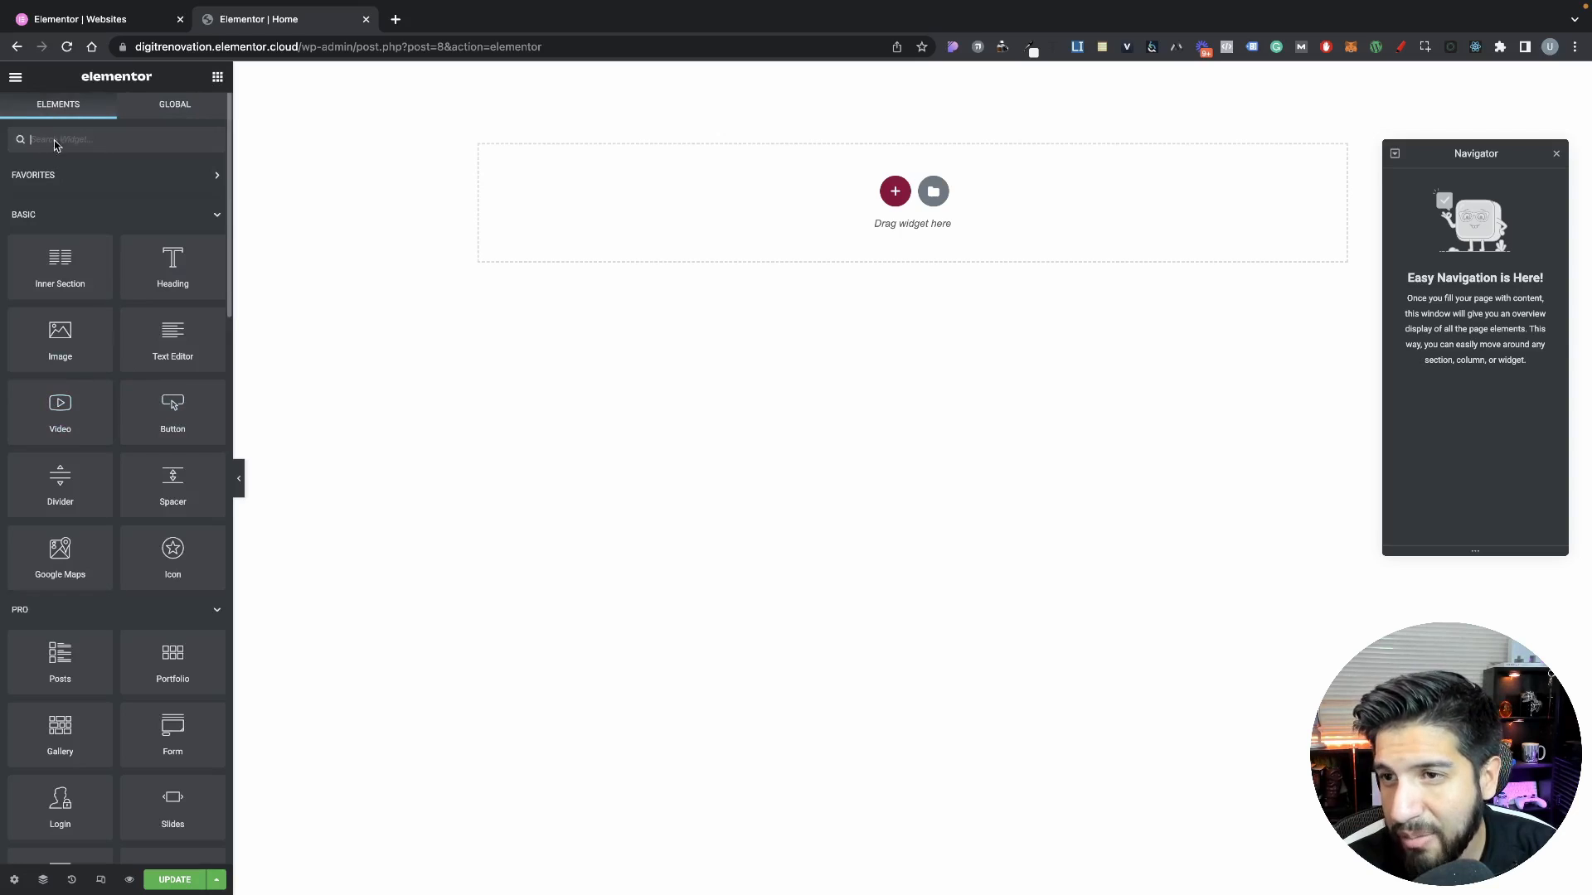
click(15, 79)
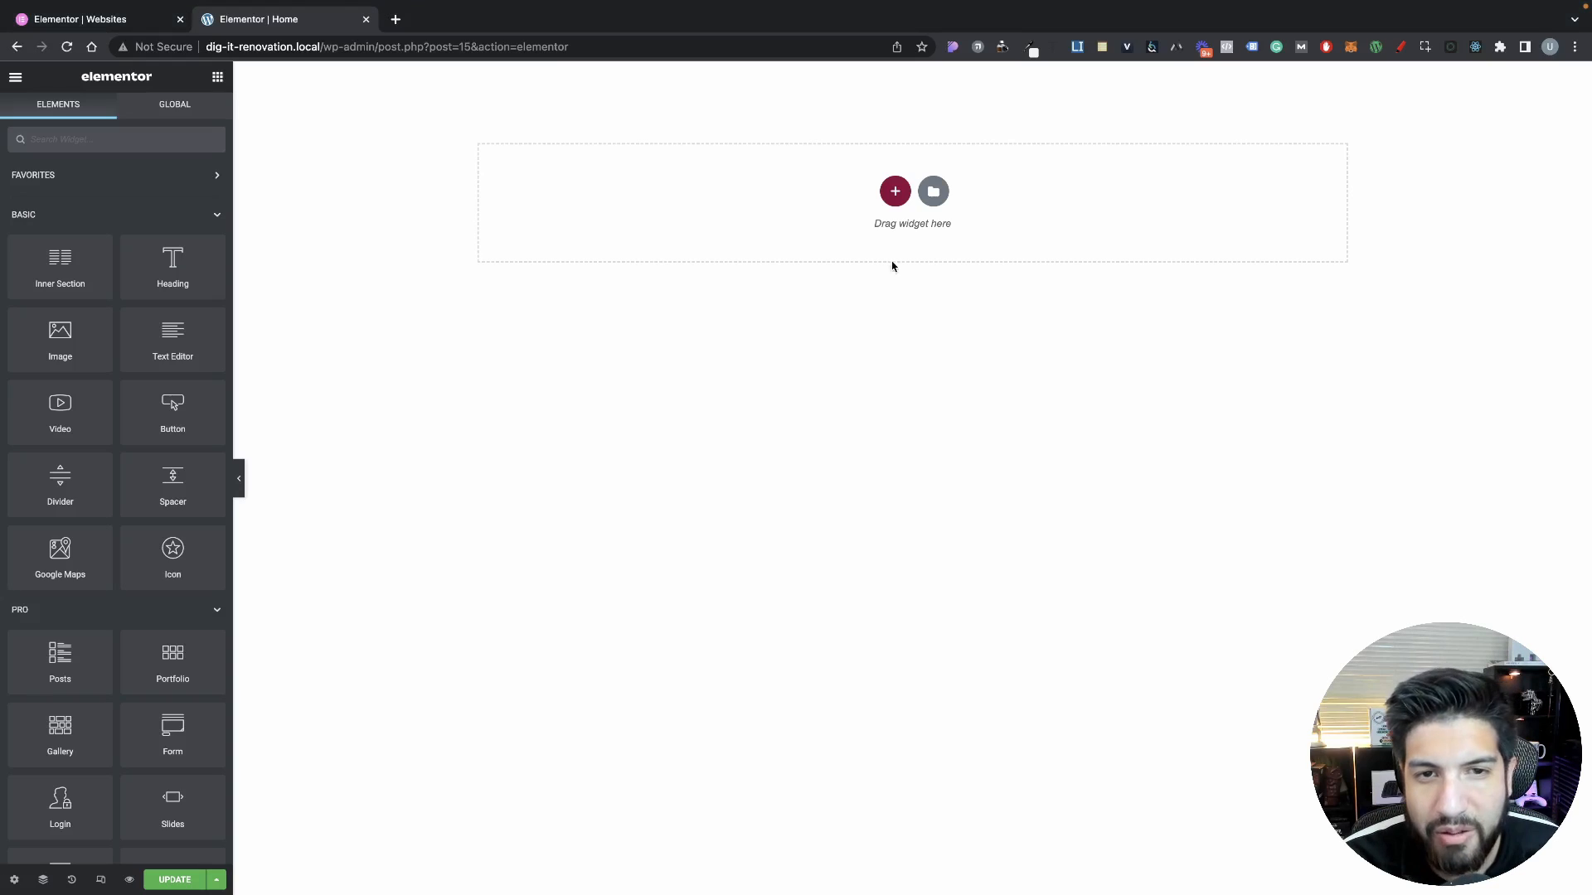
Add a single-column section to the Home page and set its height to Min Height of 800 px
click(896, 192)
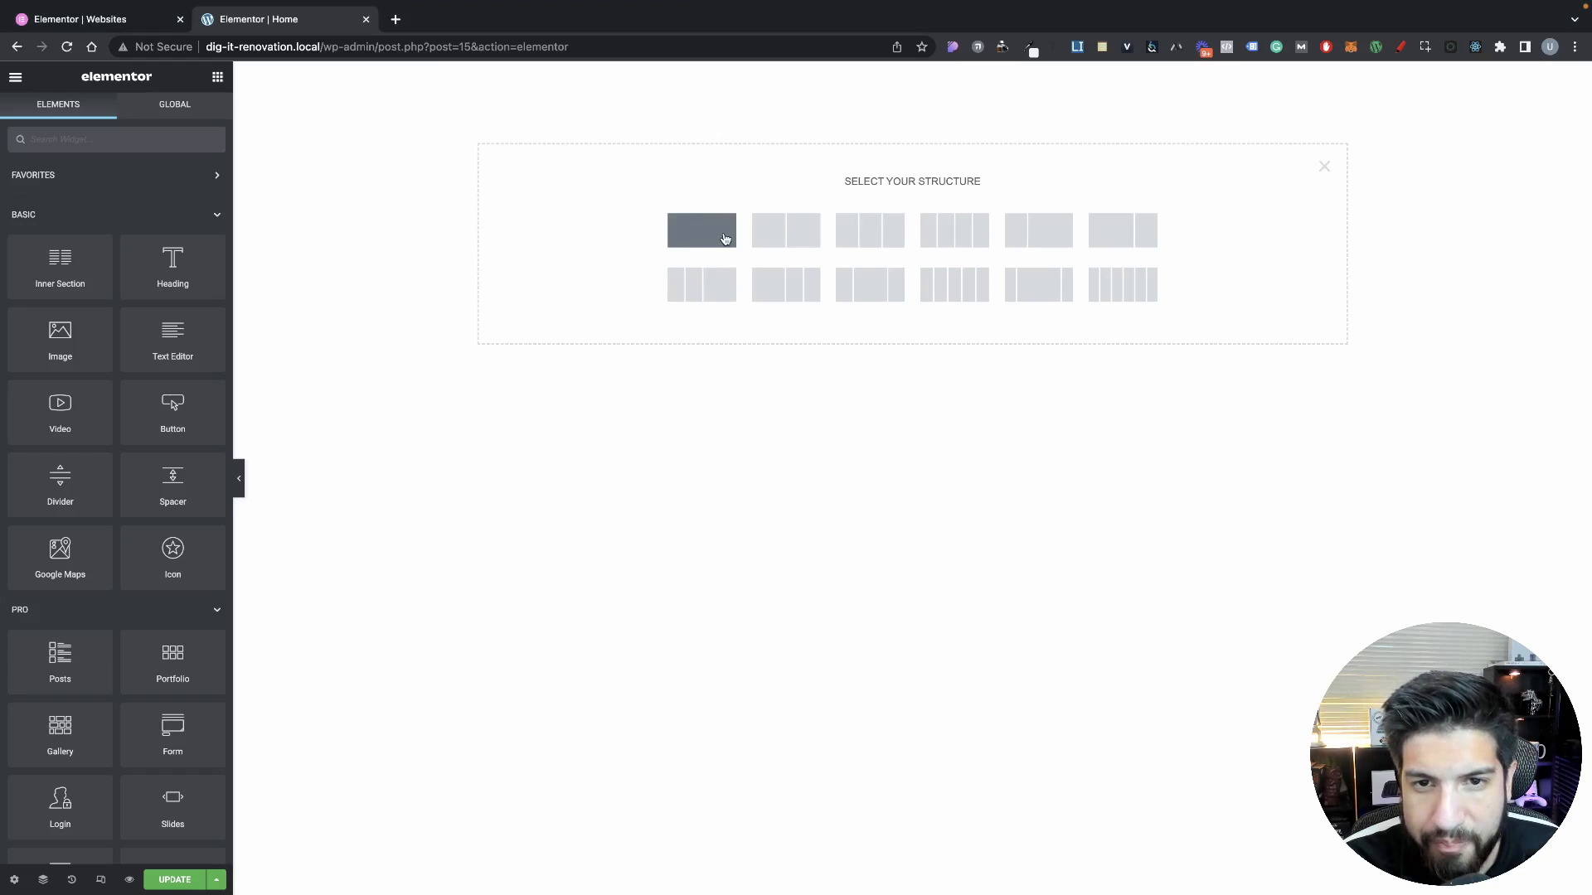
click(723, 235)
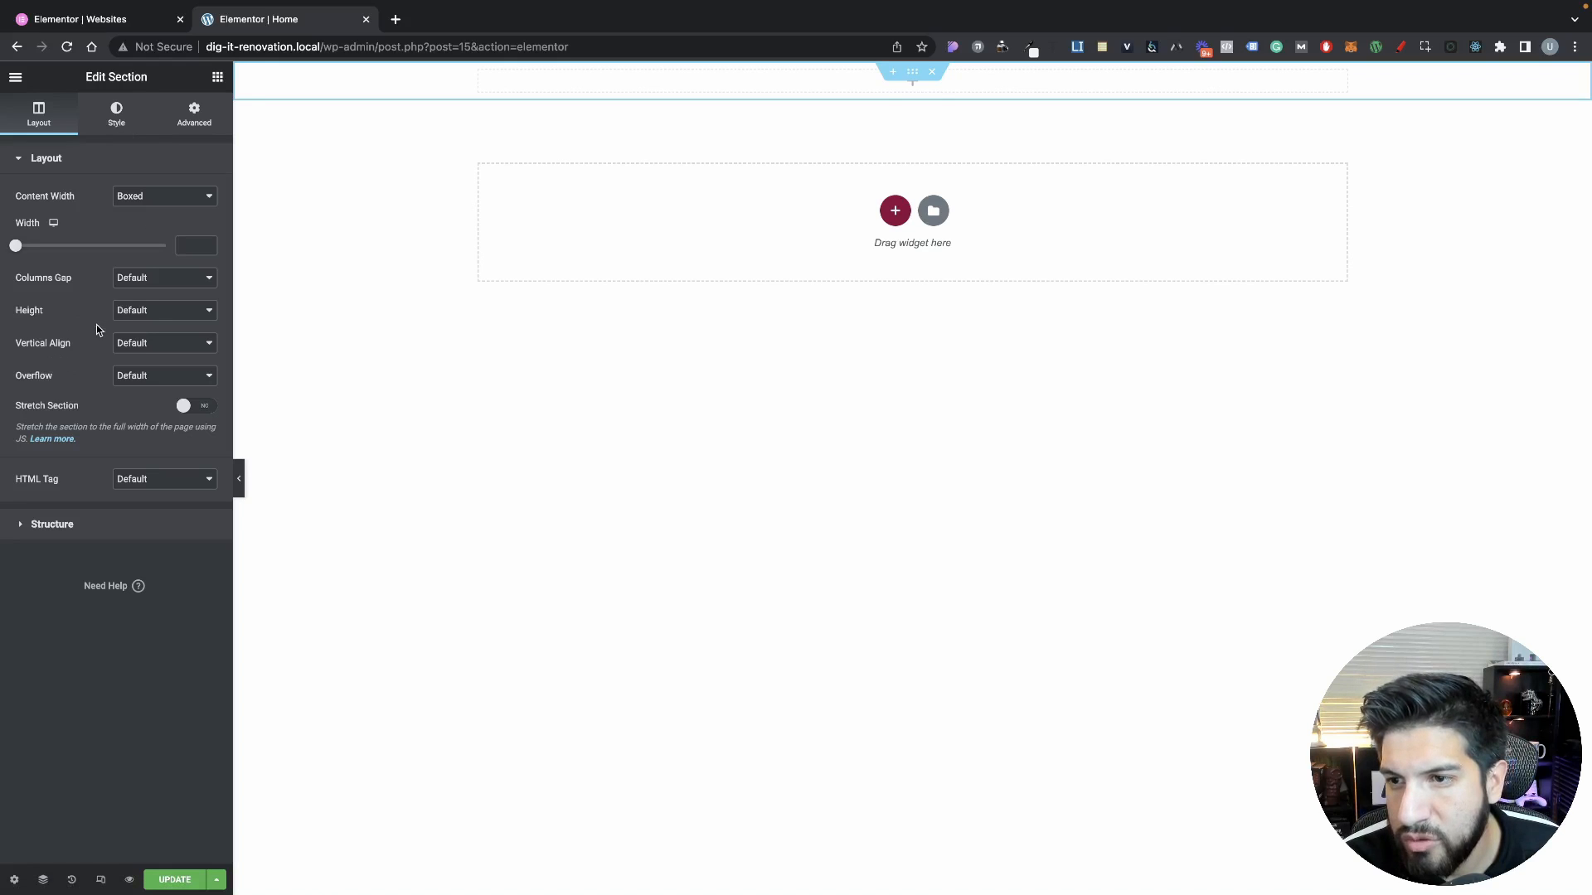
click(135, 311)
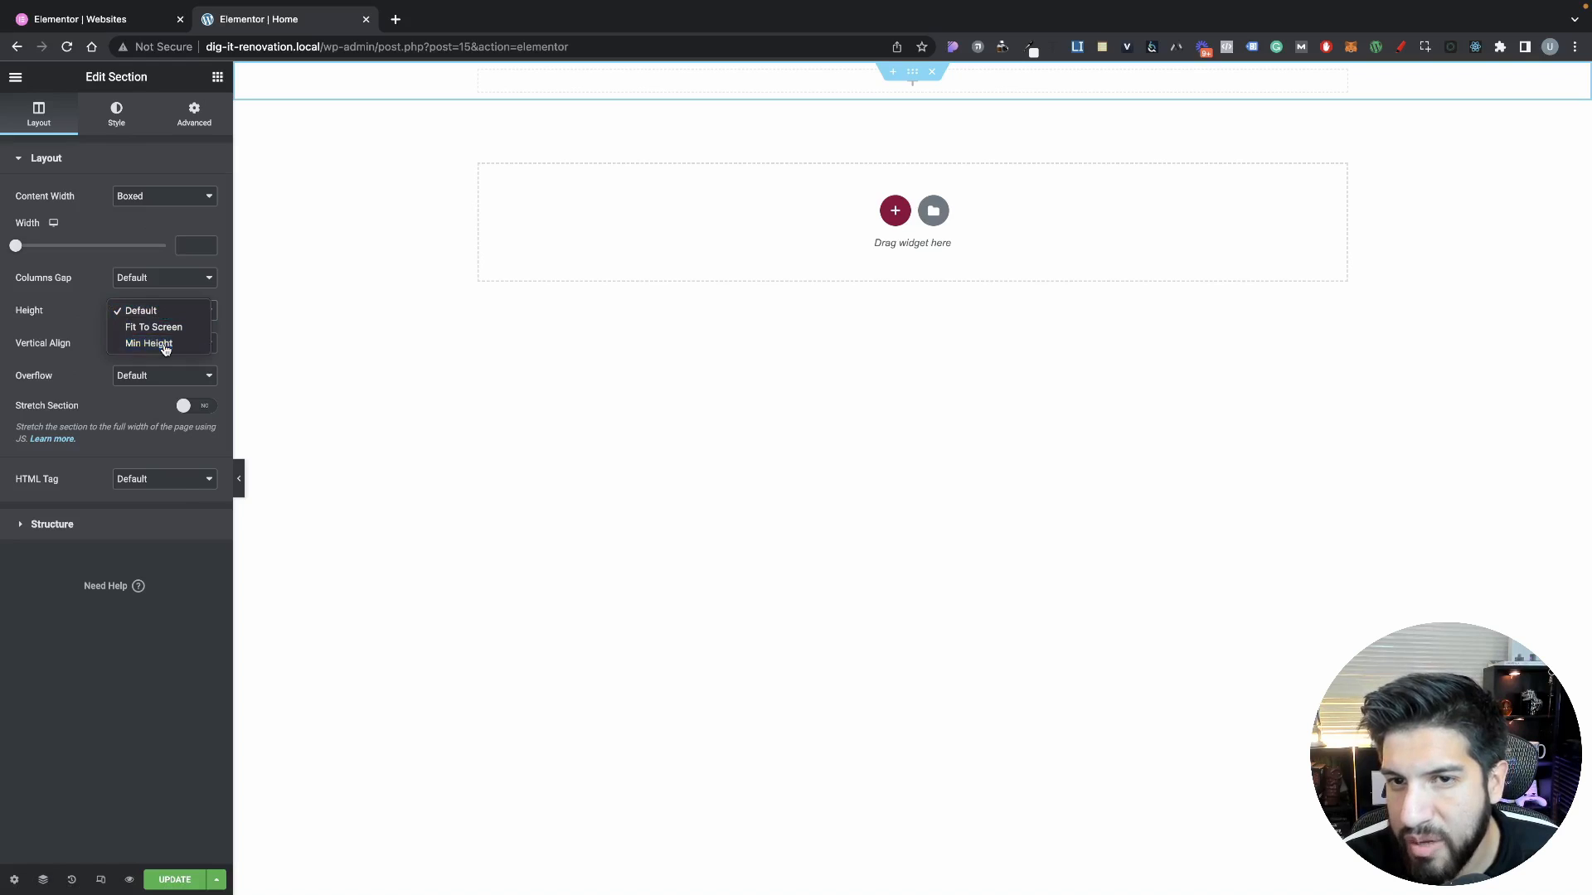
click(159, 344)
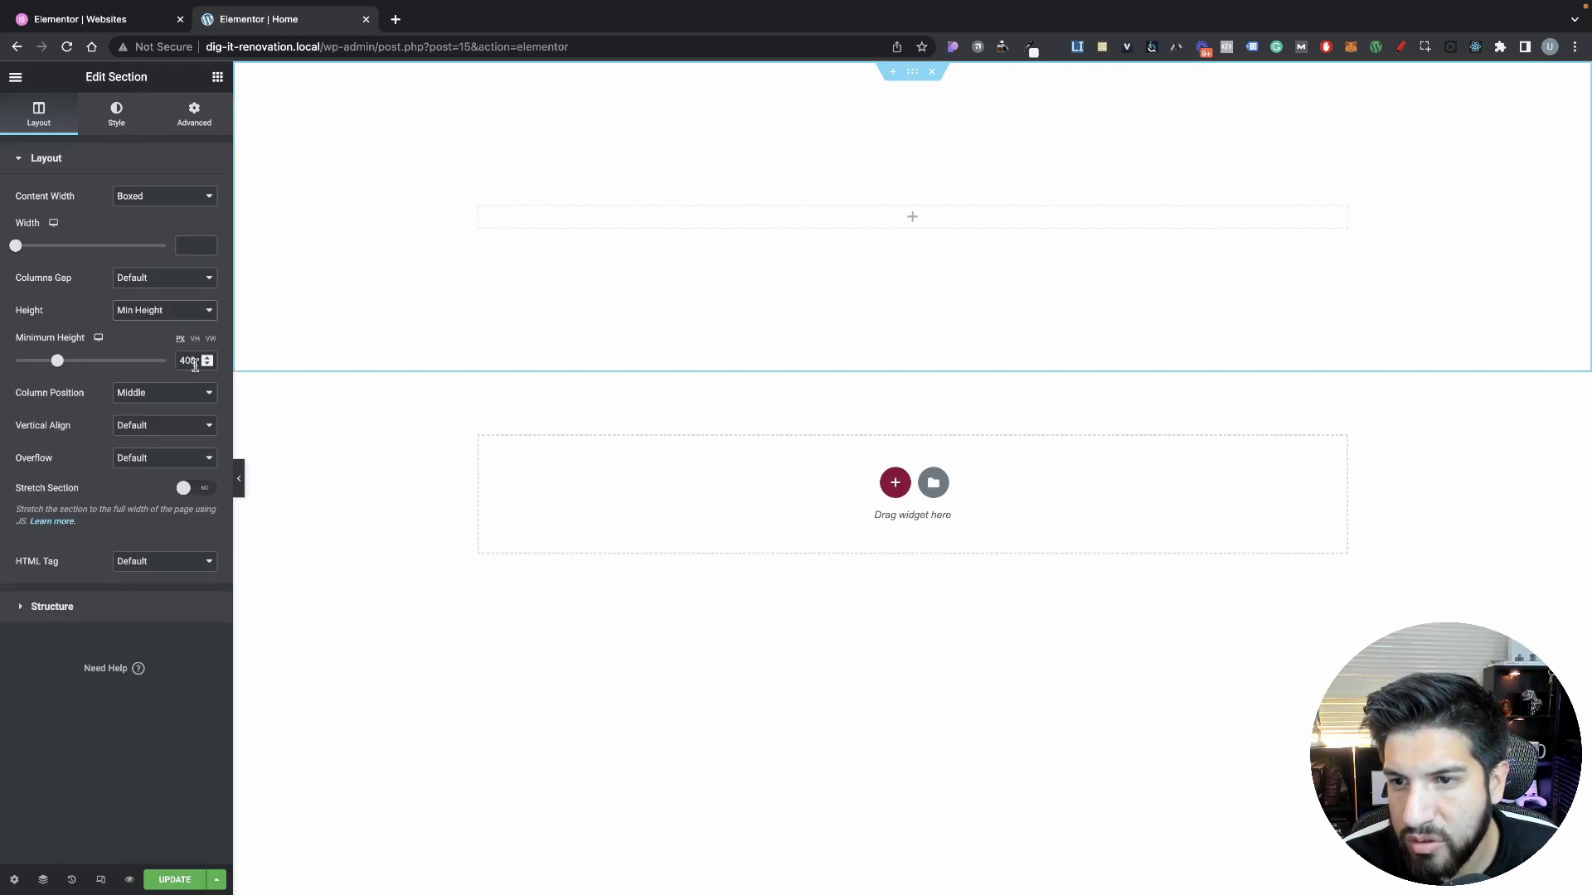
text(800)
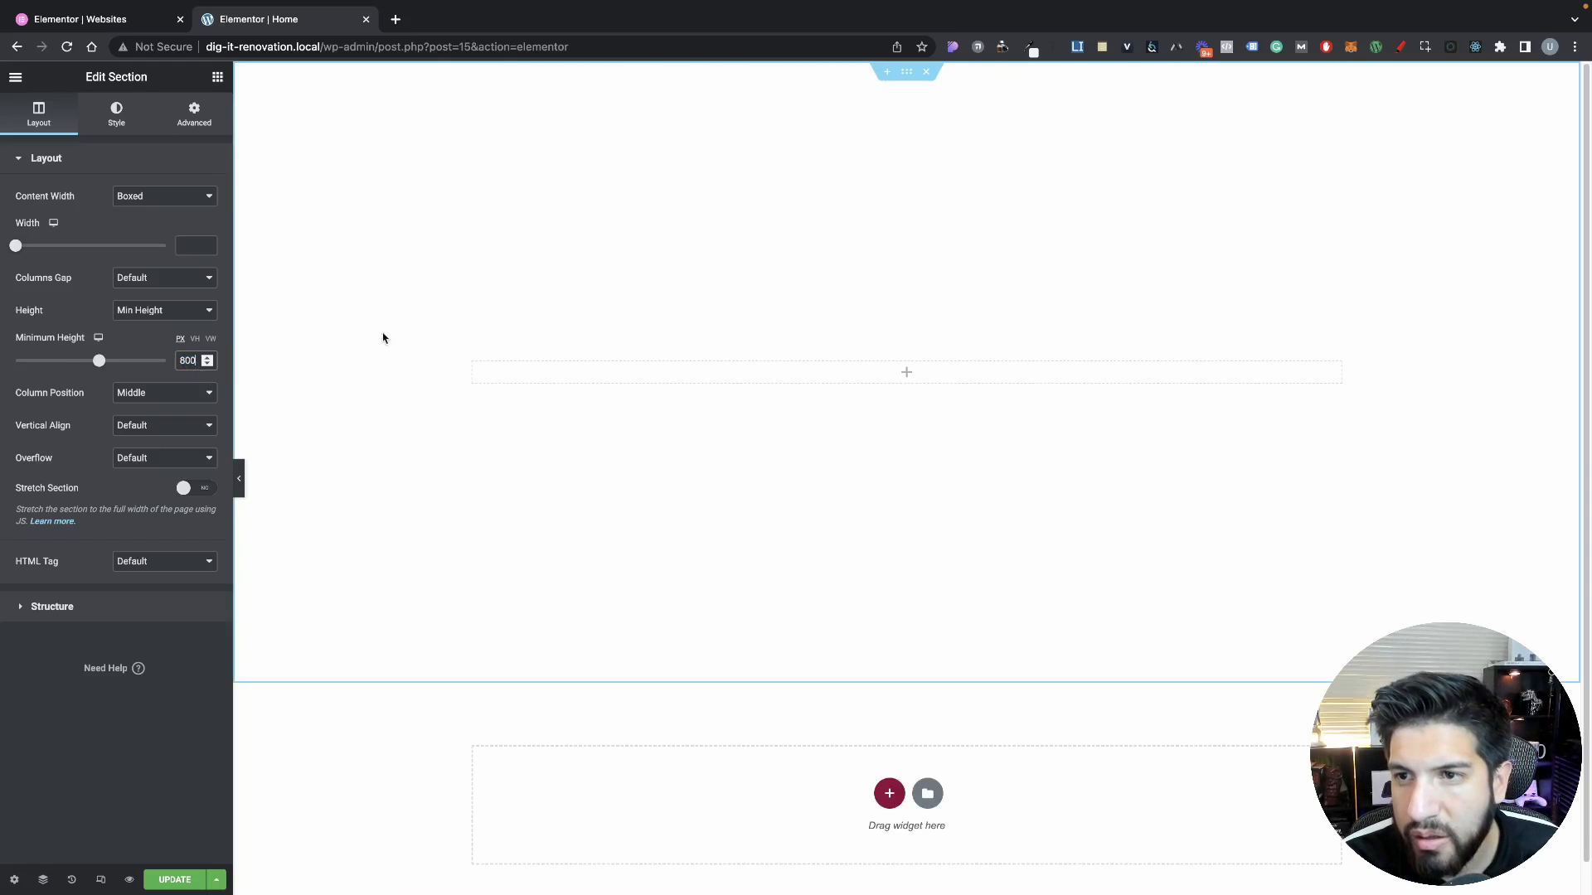
Give the section a Classic background and upload the renovation photos from the desktop to the media library for its image
click(110, 124)
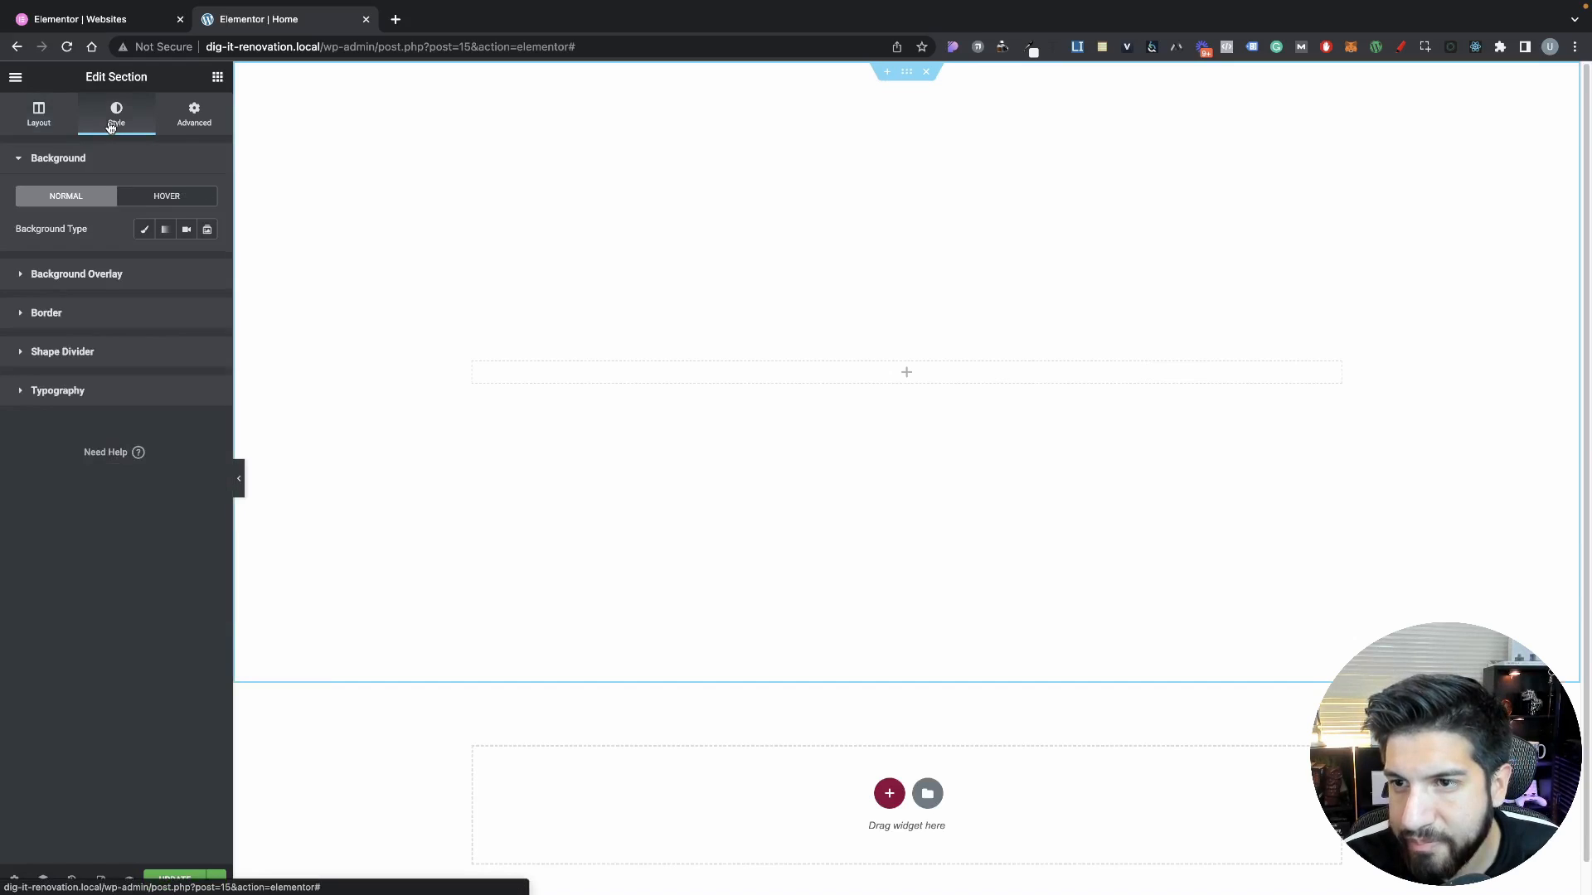
click(149, 235)
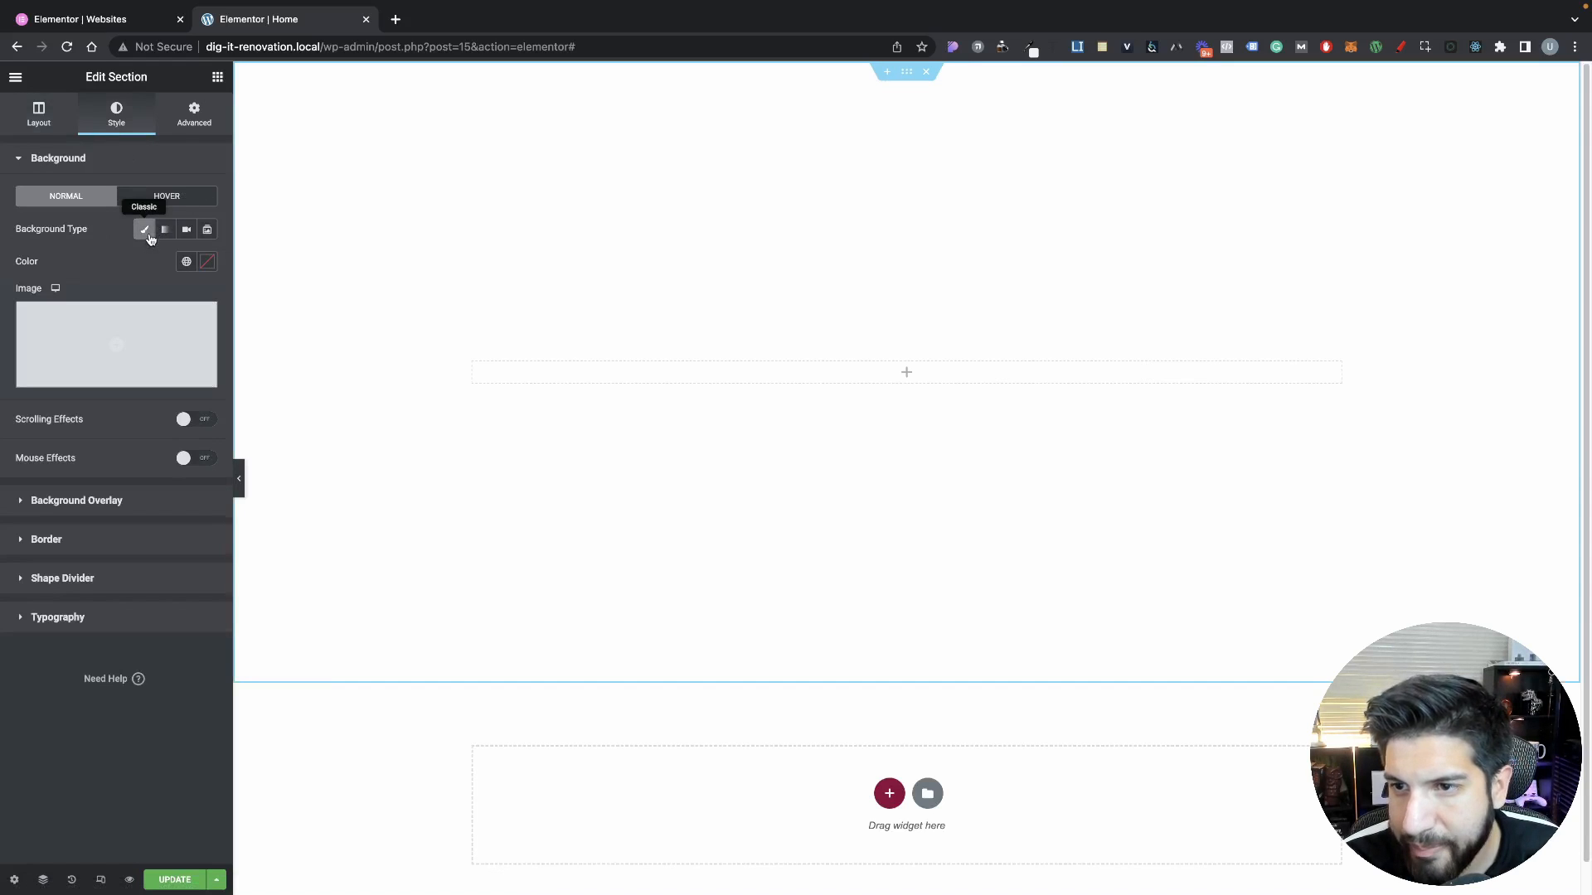
click(131, 338)
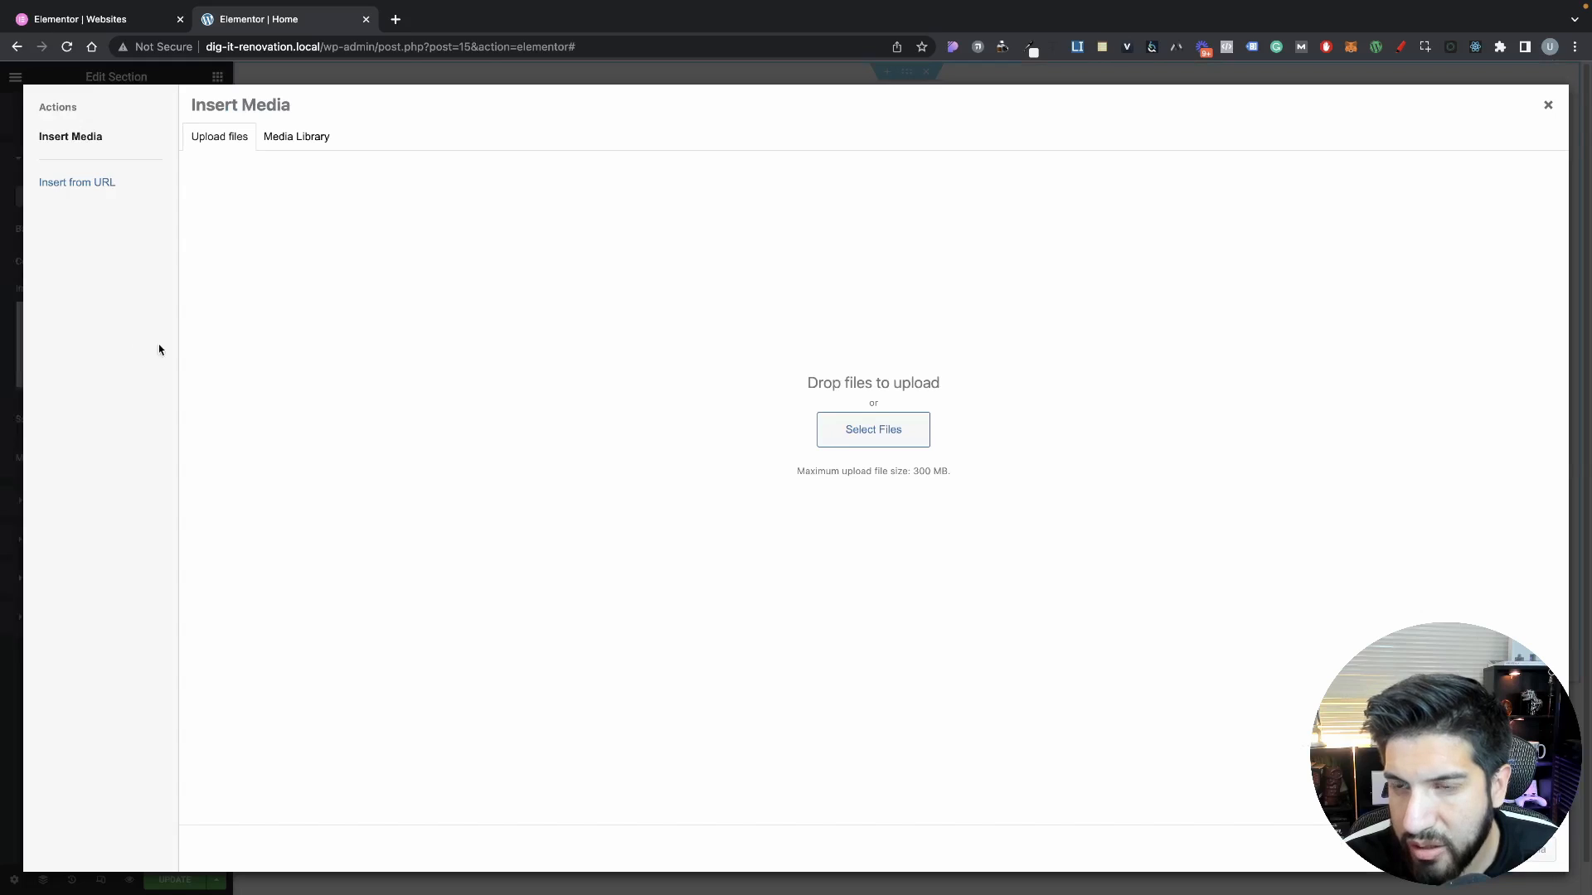
click(296, 146)
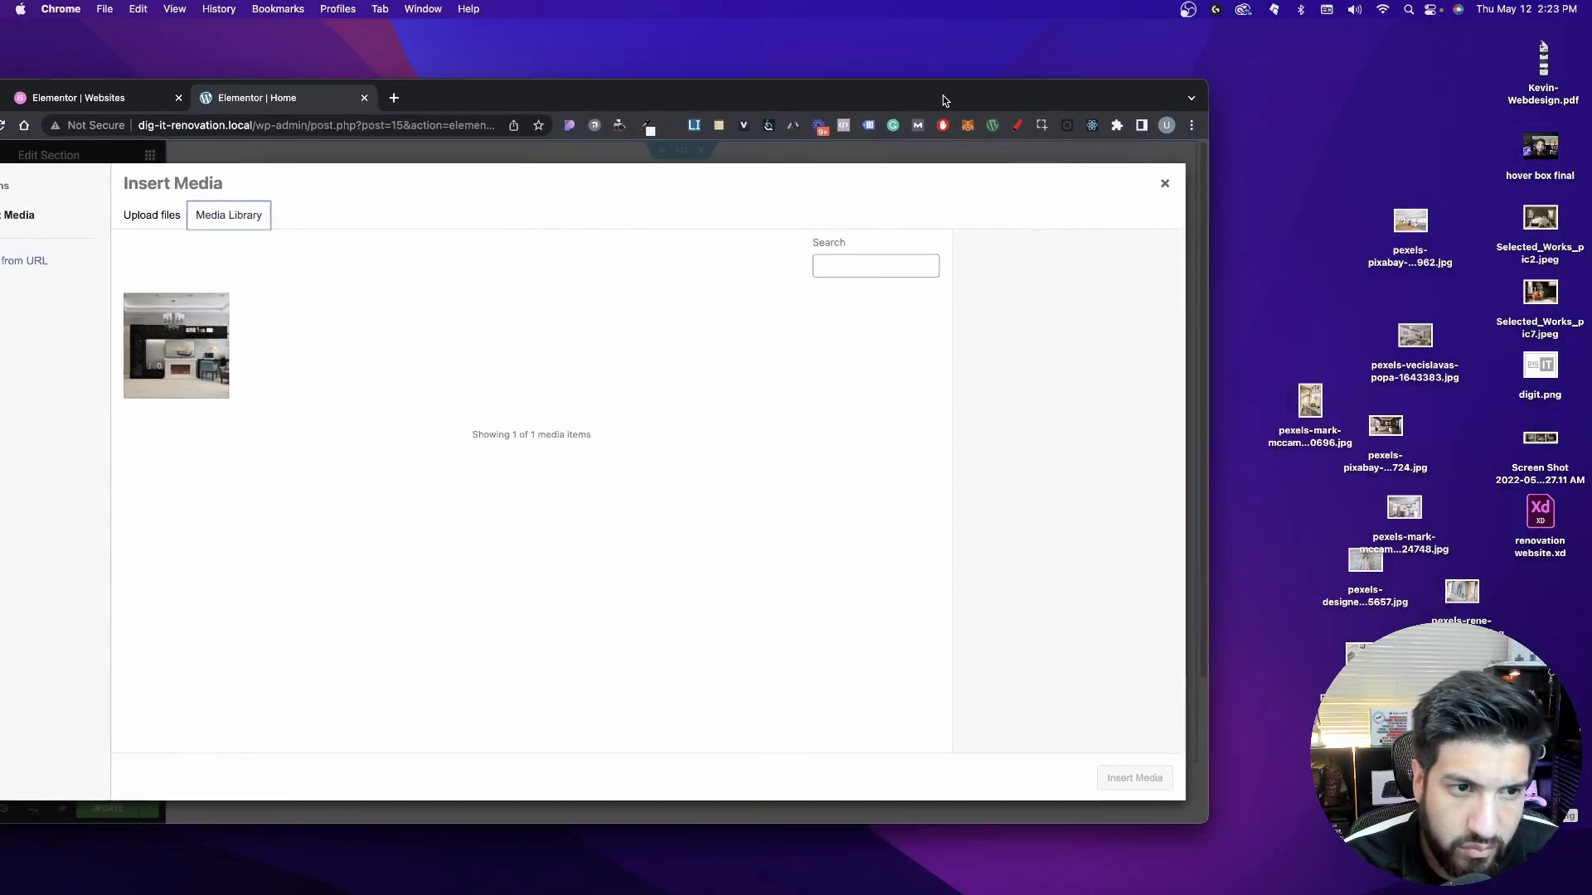
drag(942, 96, 973, 98)
drag(1484, 809, 1315, 213)
drag(1410, 222, 674, 448)
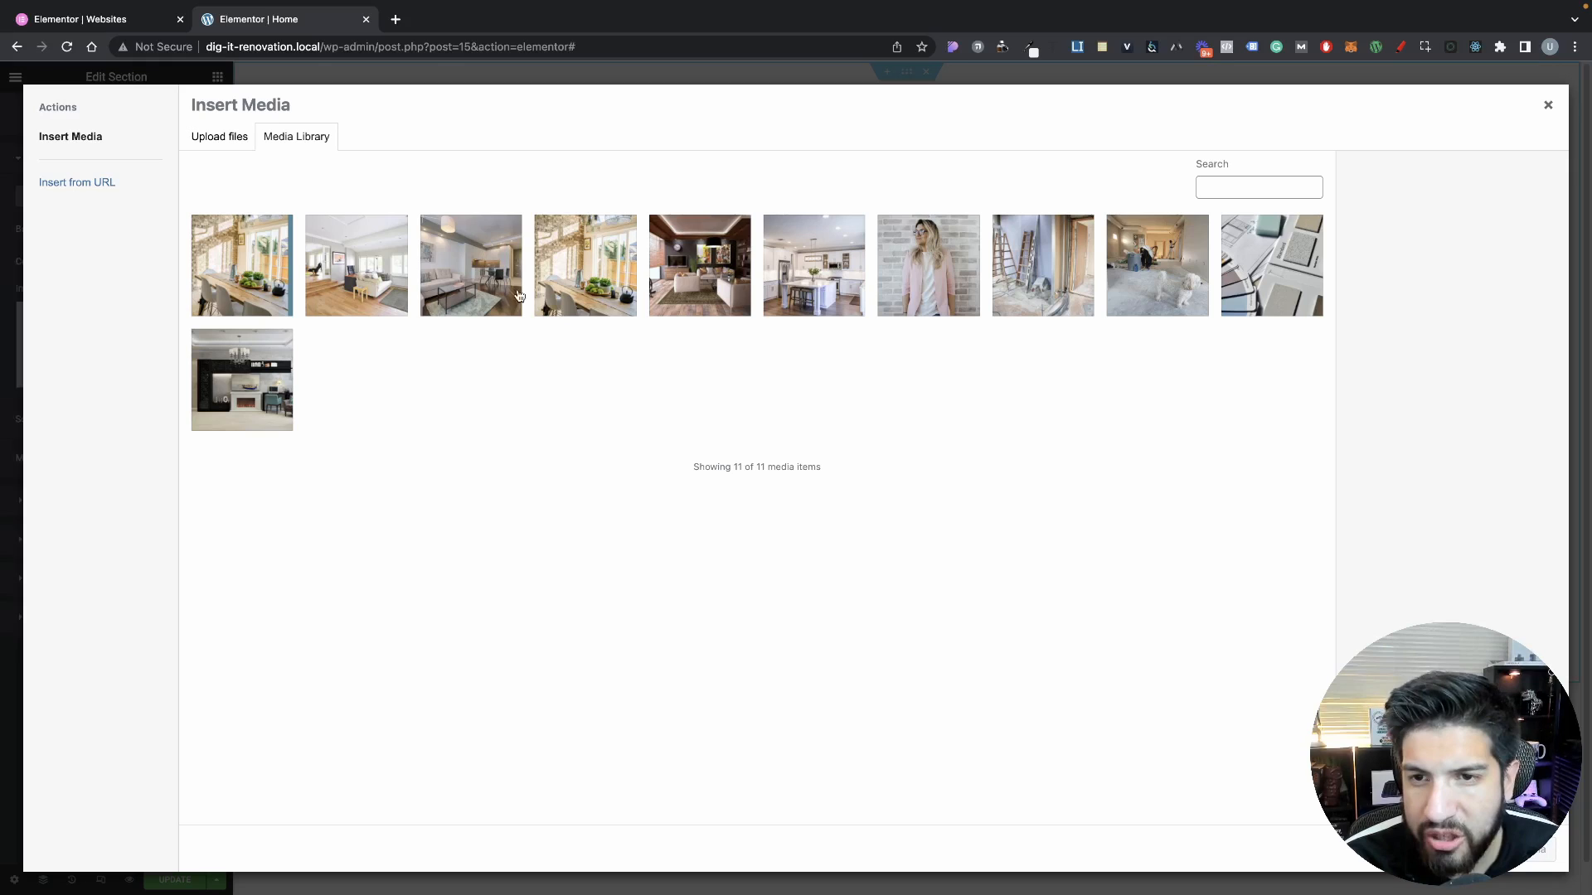
Use the living room photo with the sofa as the section background, with position Center Center and size Cover
click(518, 296)
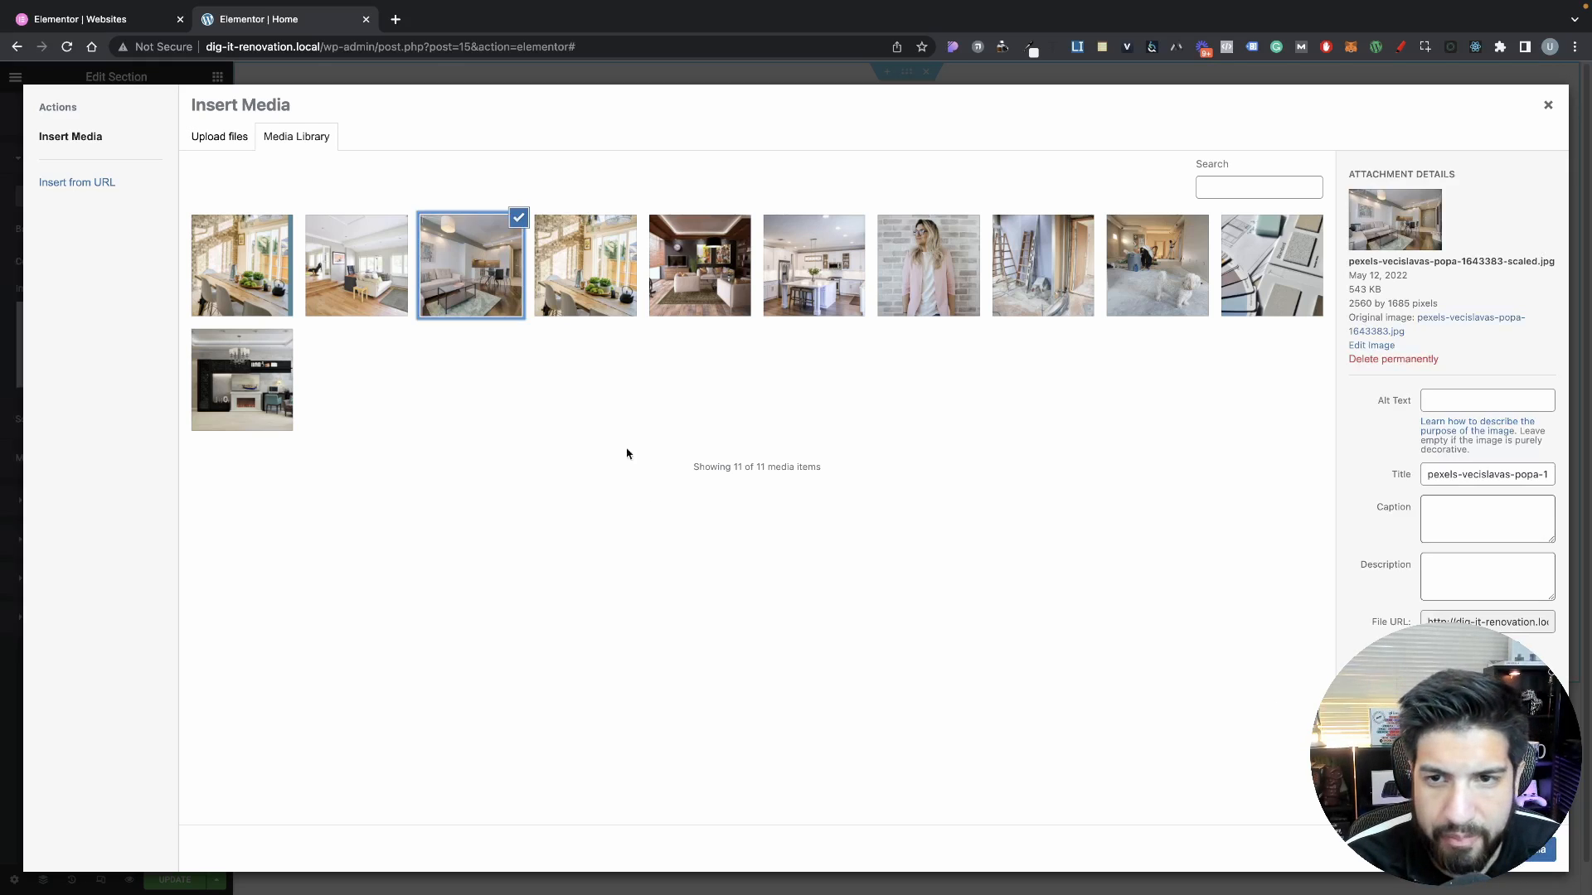
click(1538, 850)
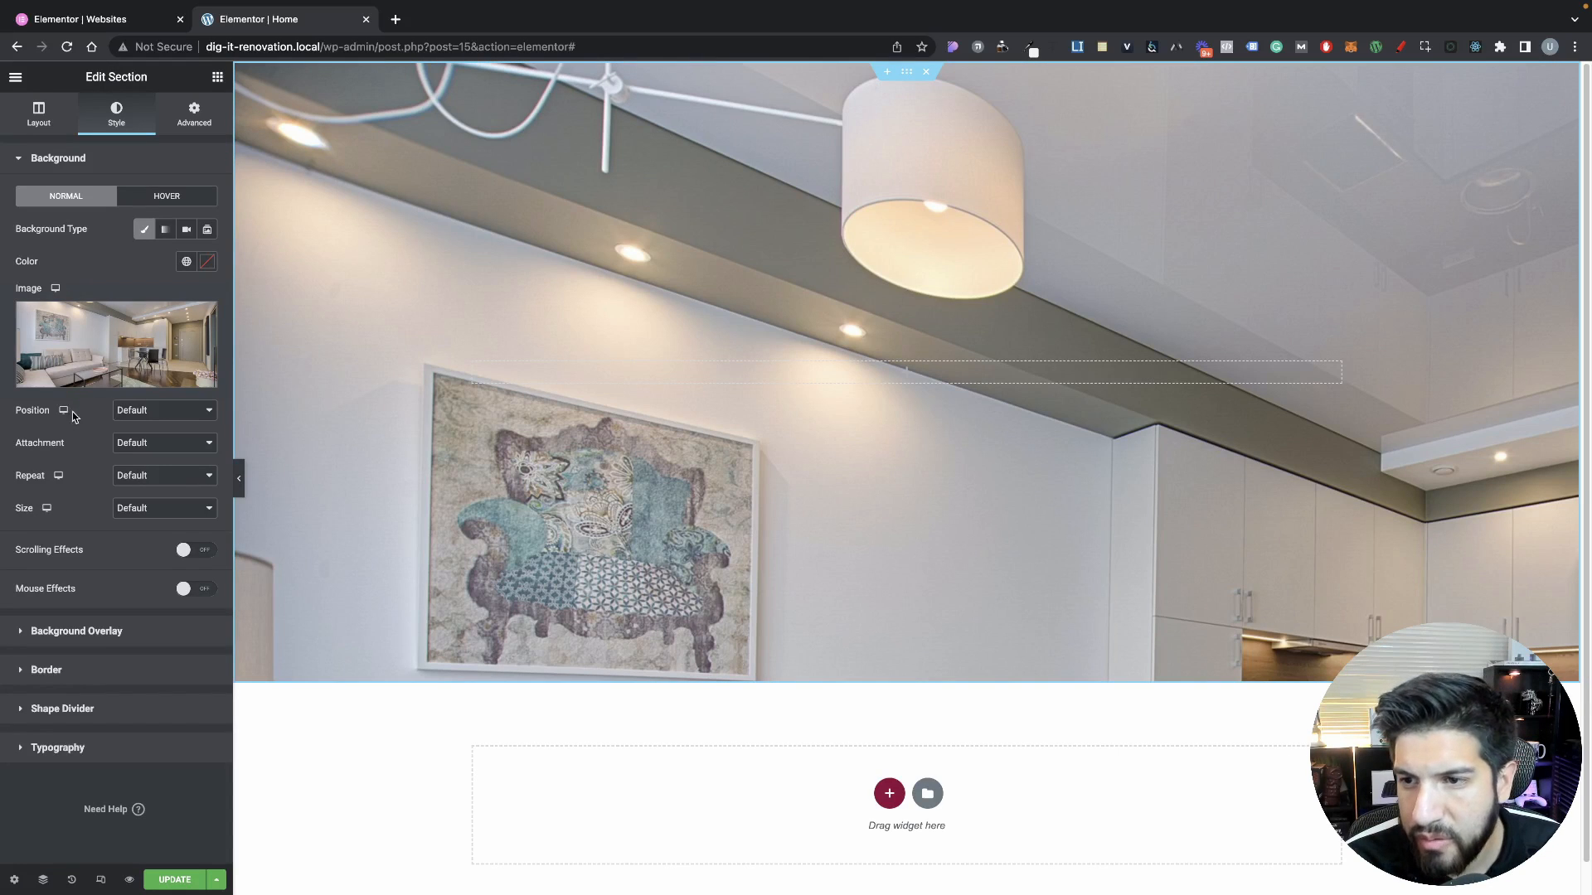
click(150, 413)
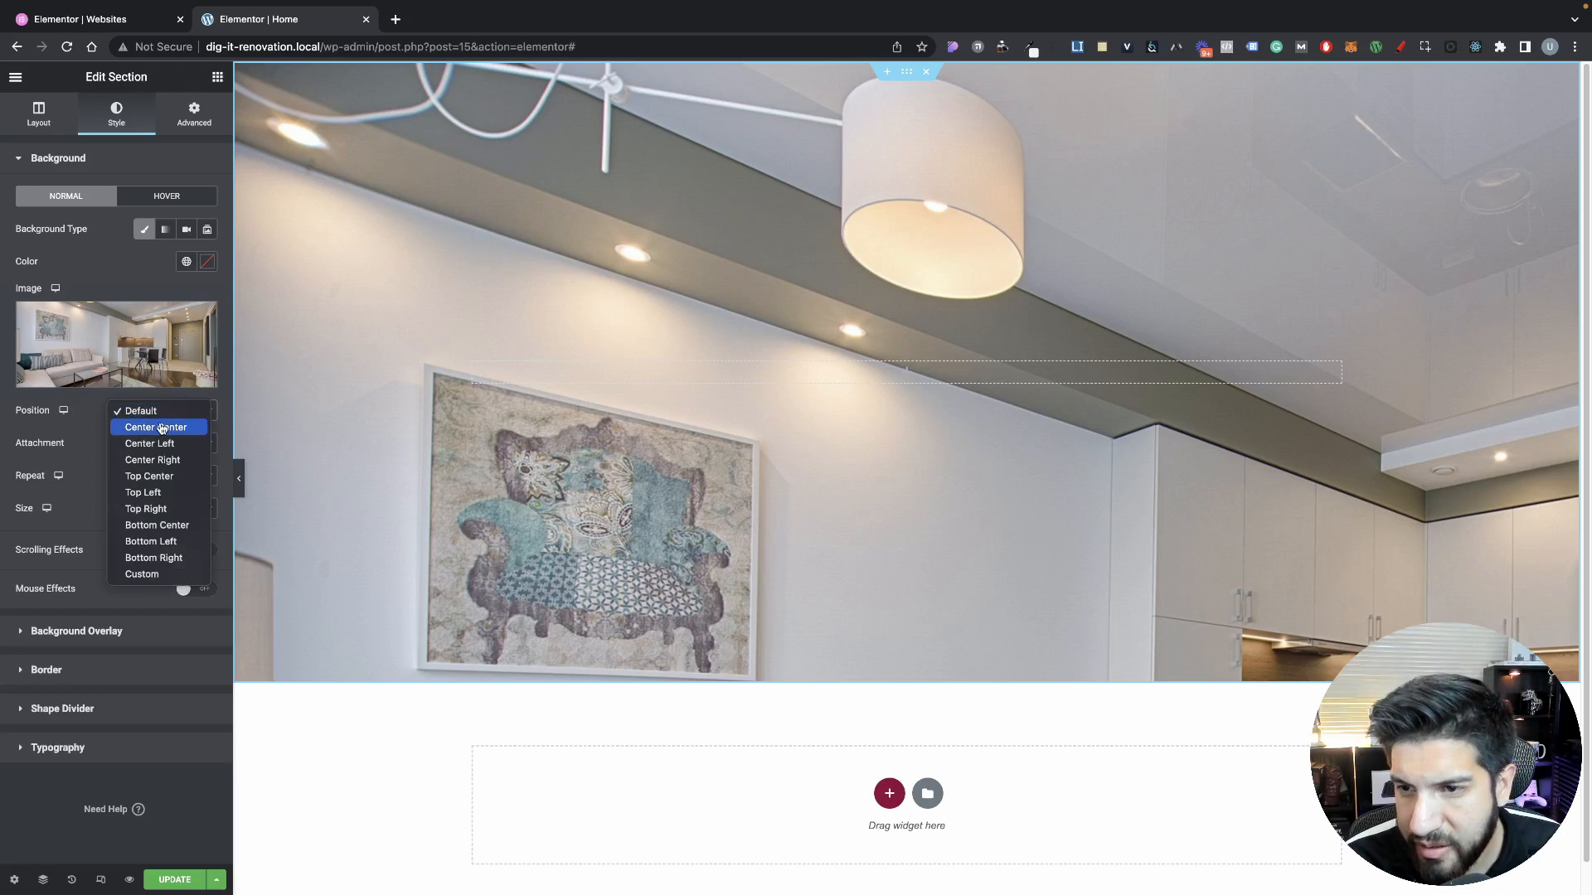
click(159, 427)
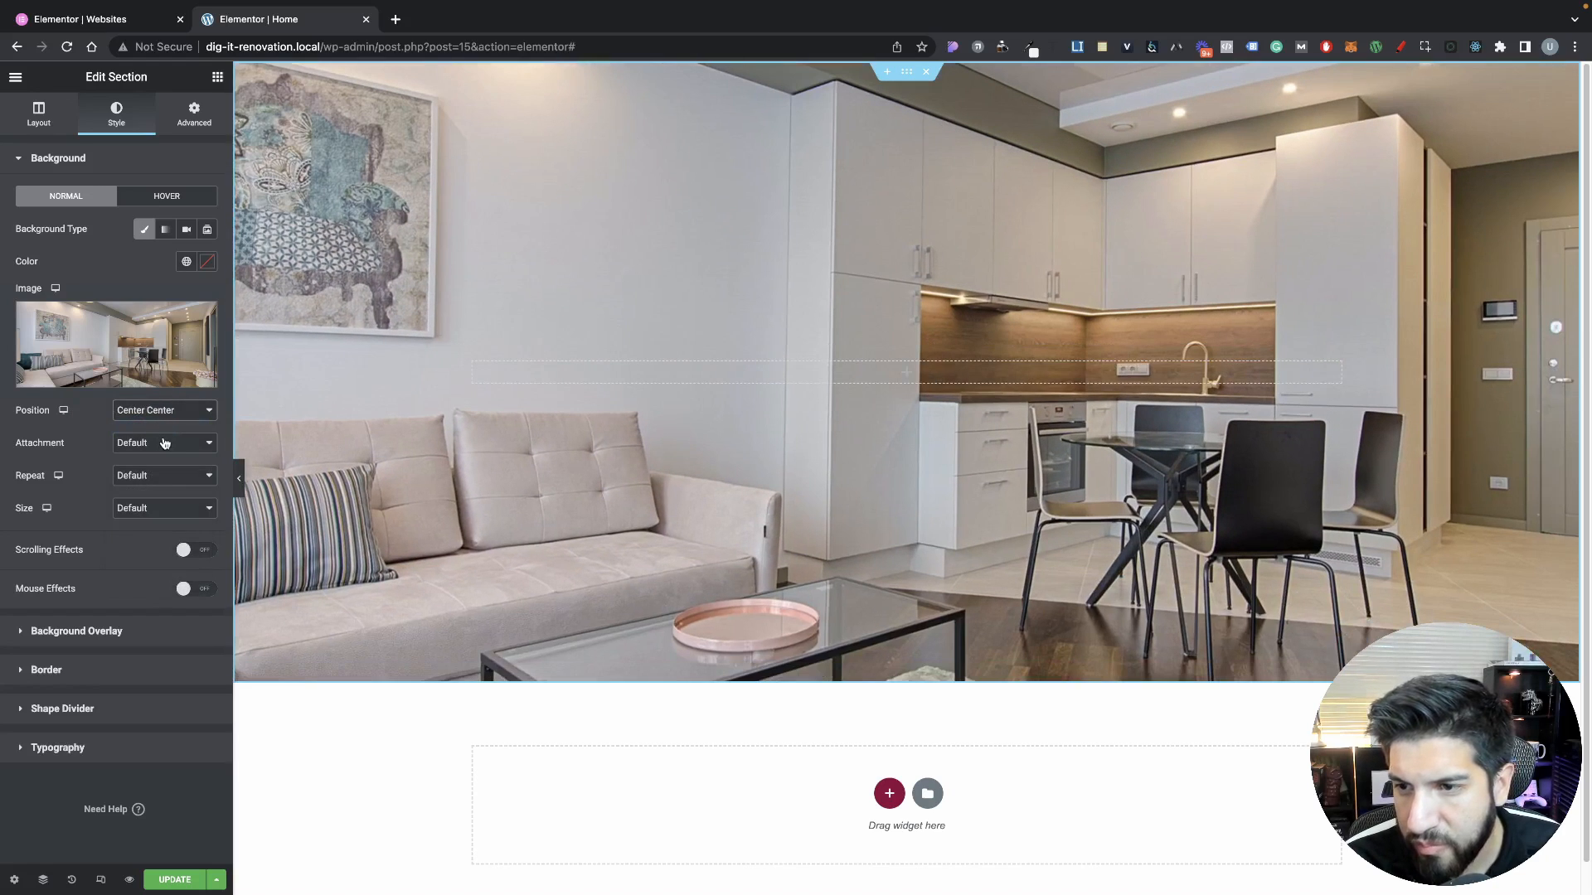
click(147, 509)
click(133, 540)
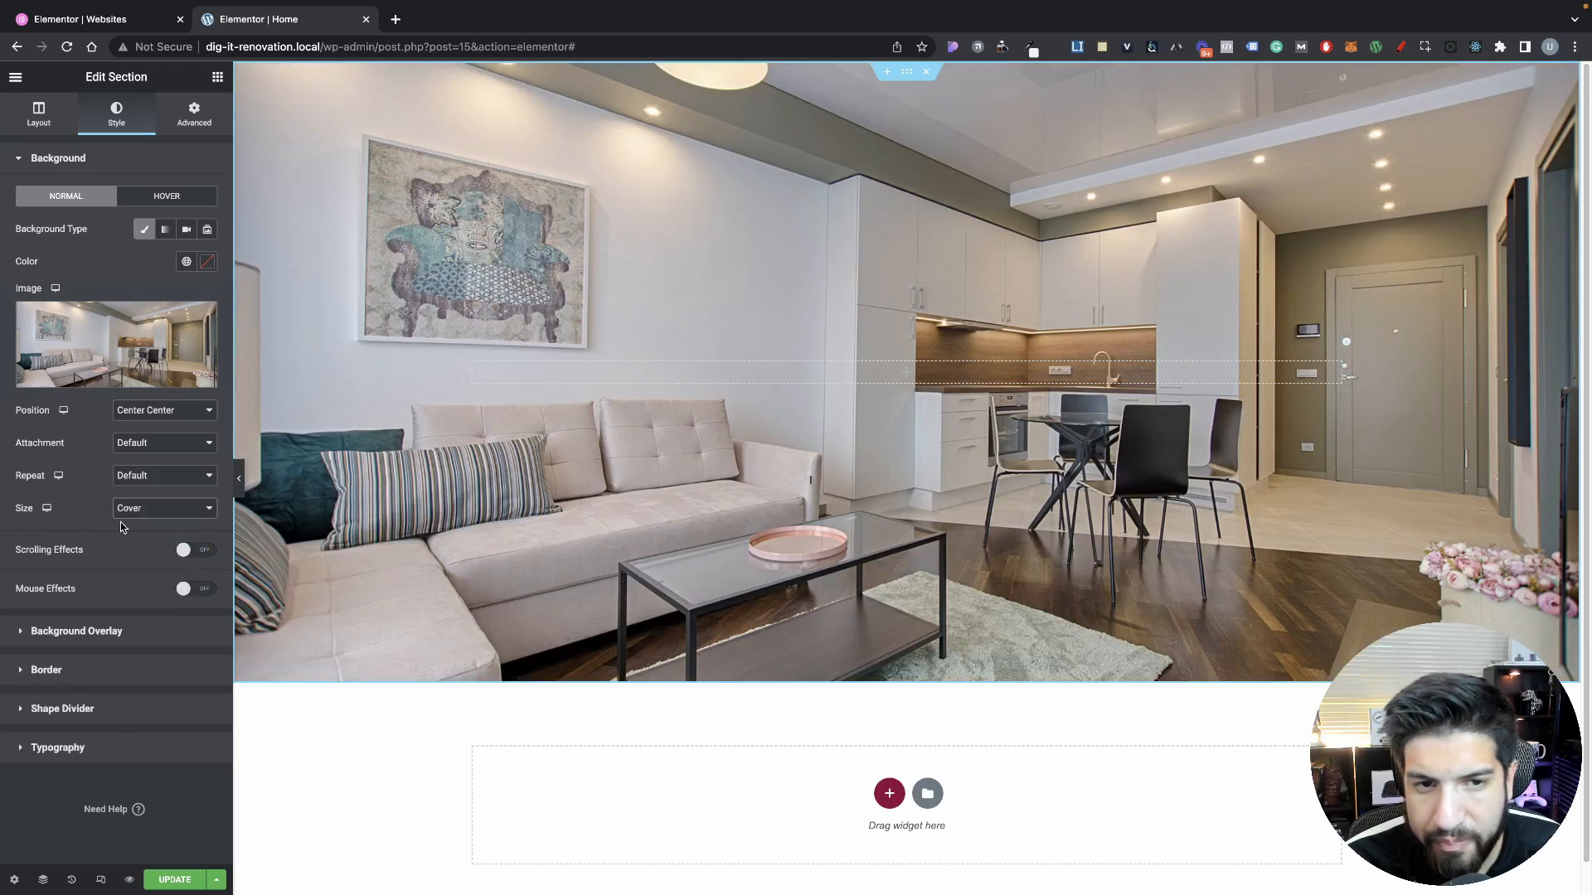
Give the section a Classic background overlay in black (#000000) with an opacity of 0.35
click(133, 632)
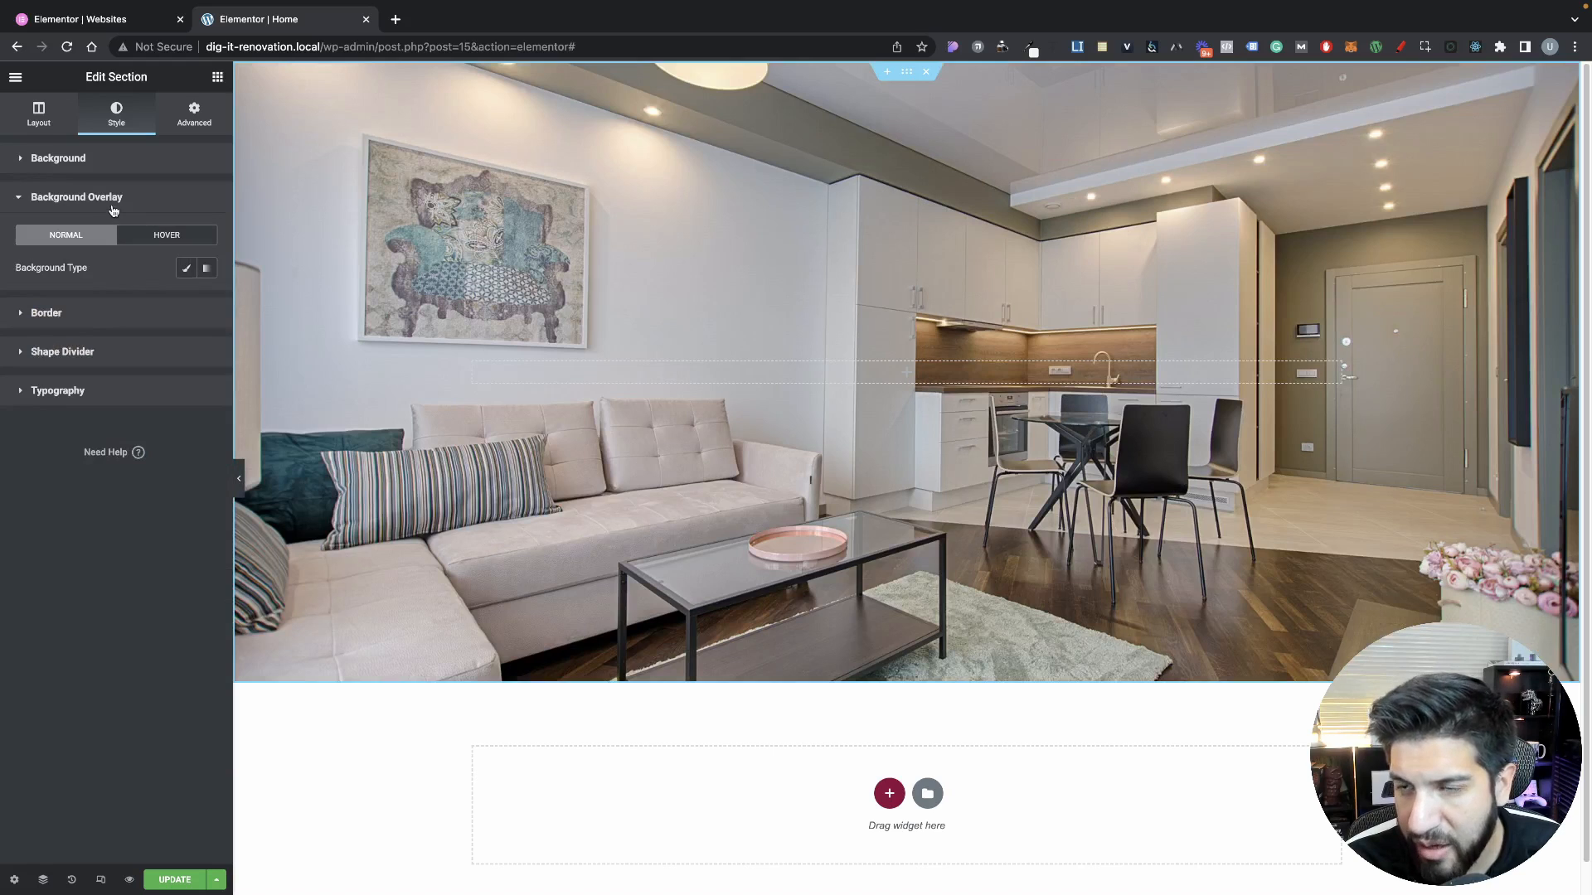
click(187, 269)
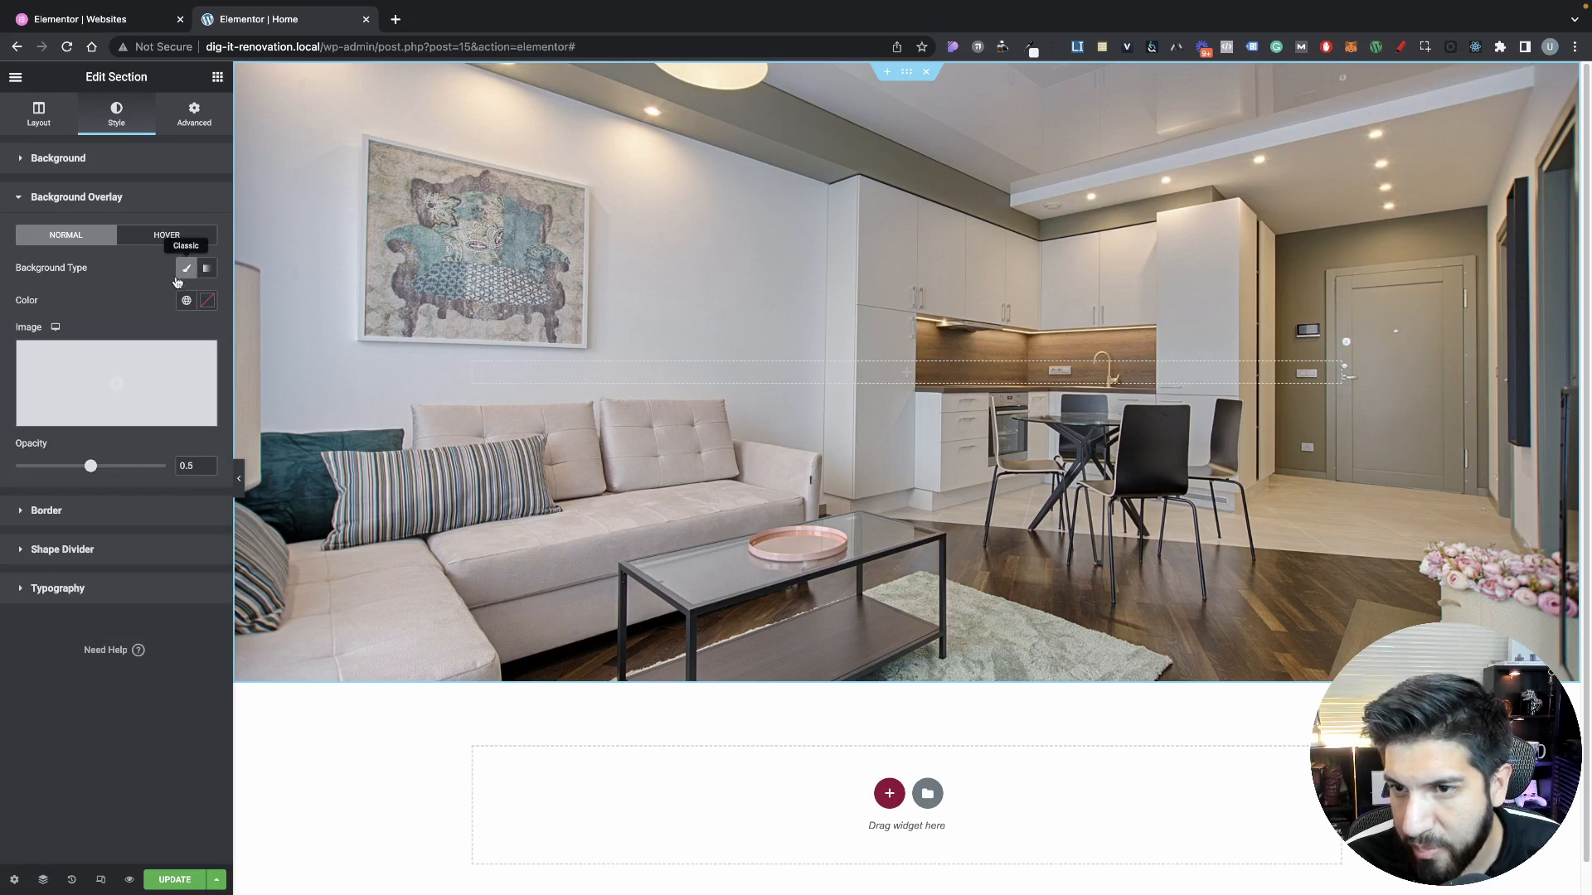
click(206, 301)
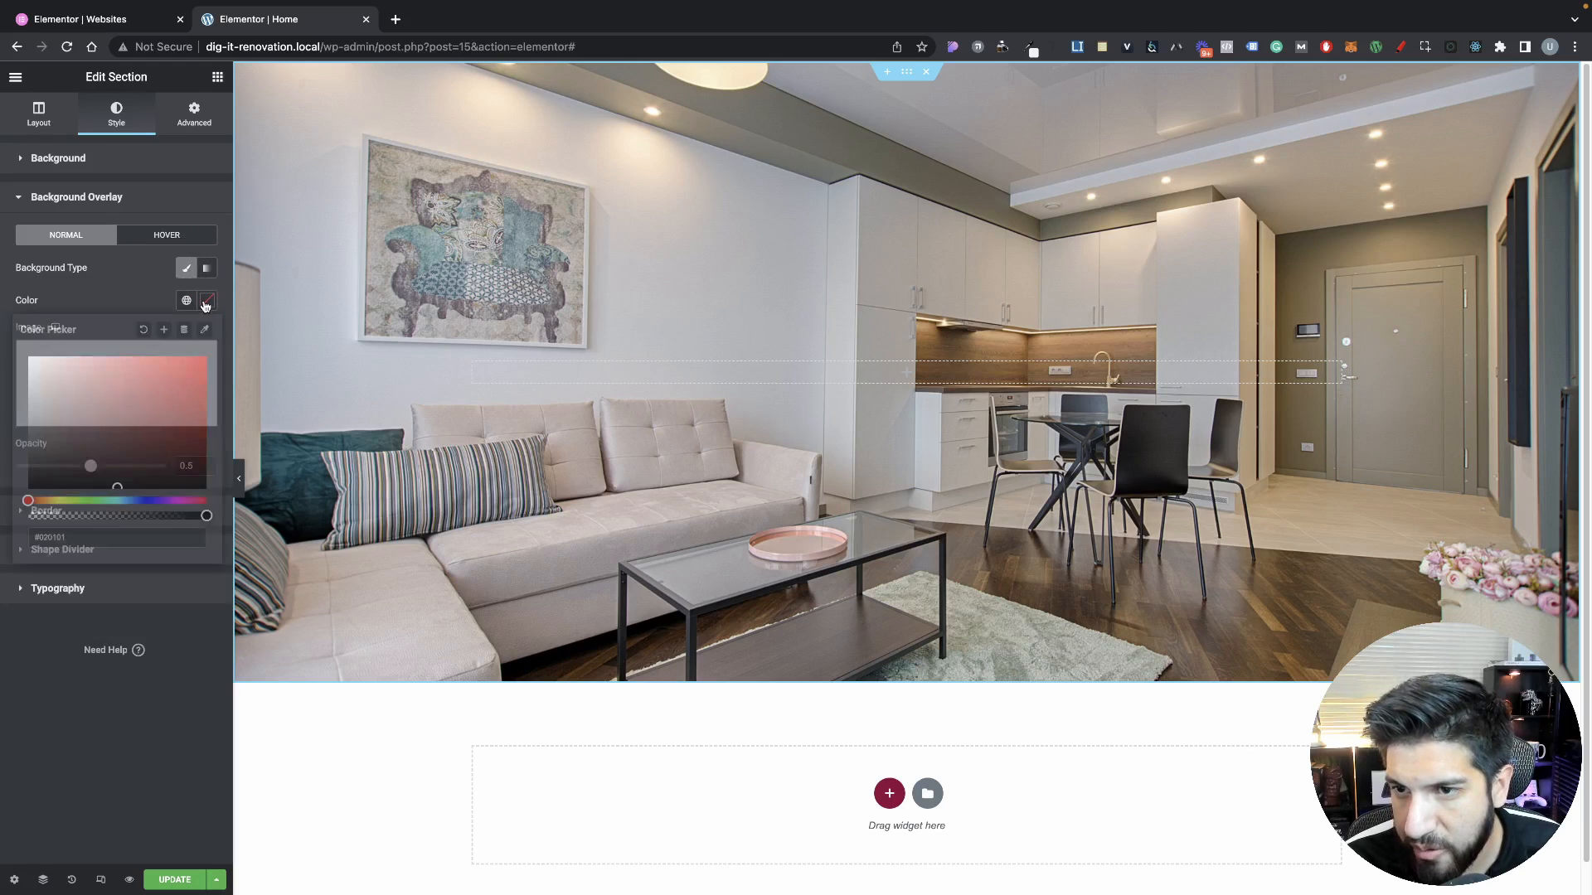
click(30, 488)
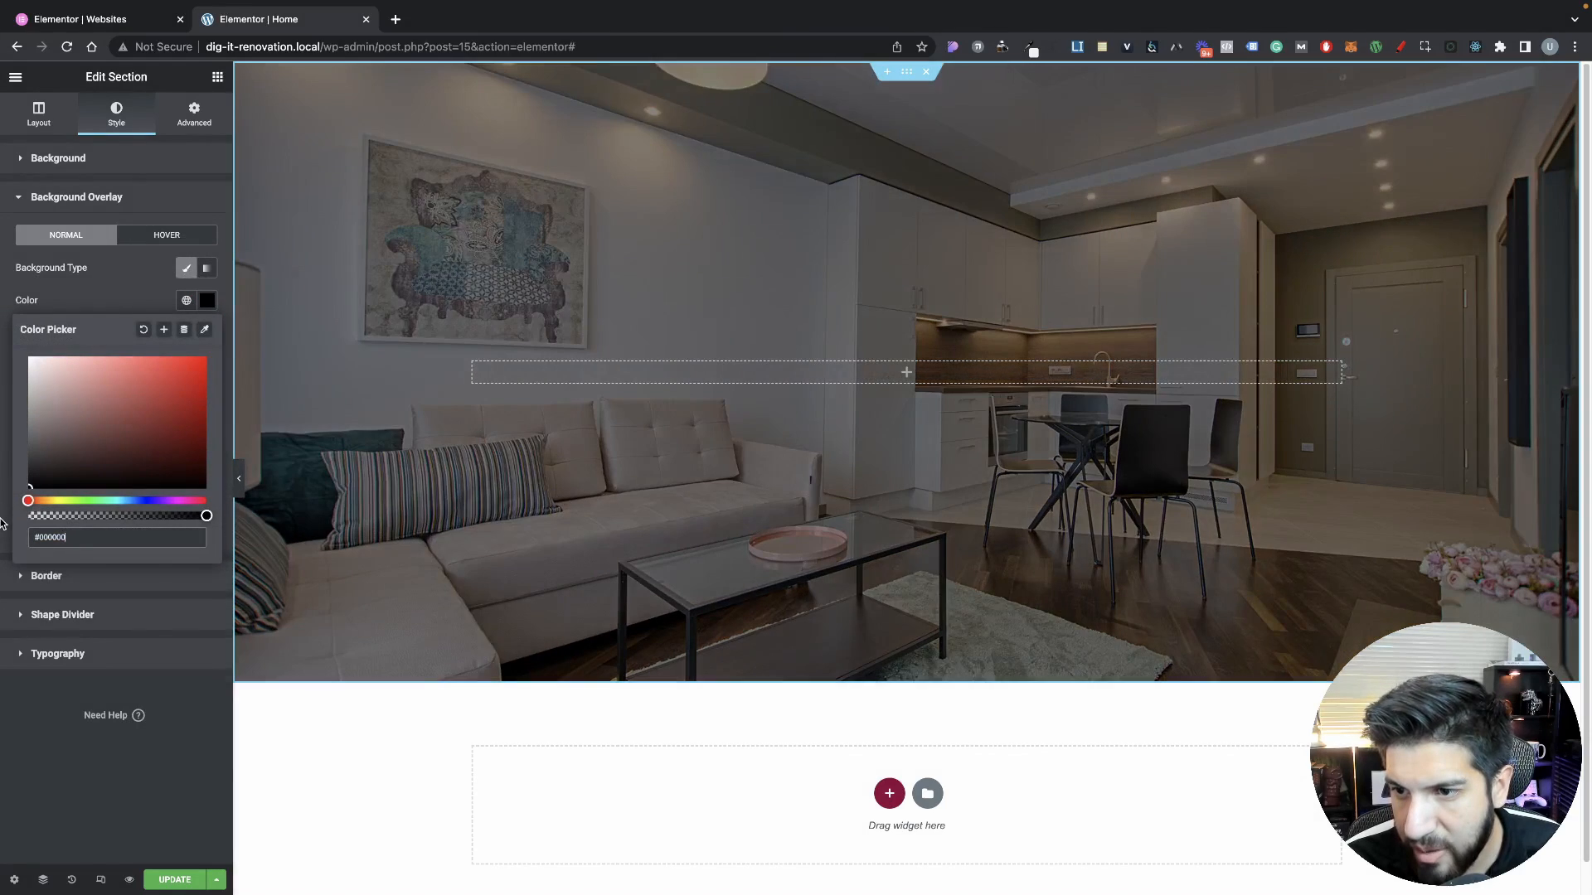
click(87, 292)
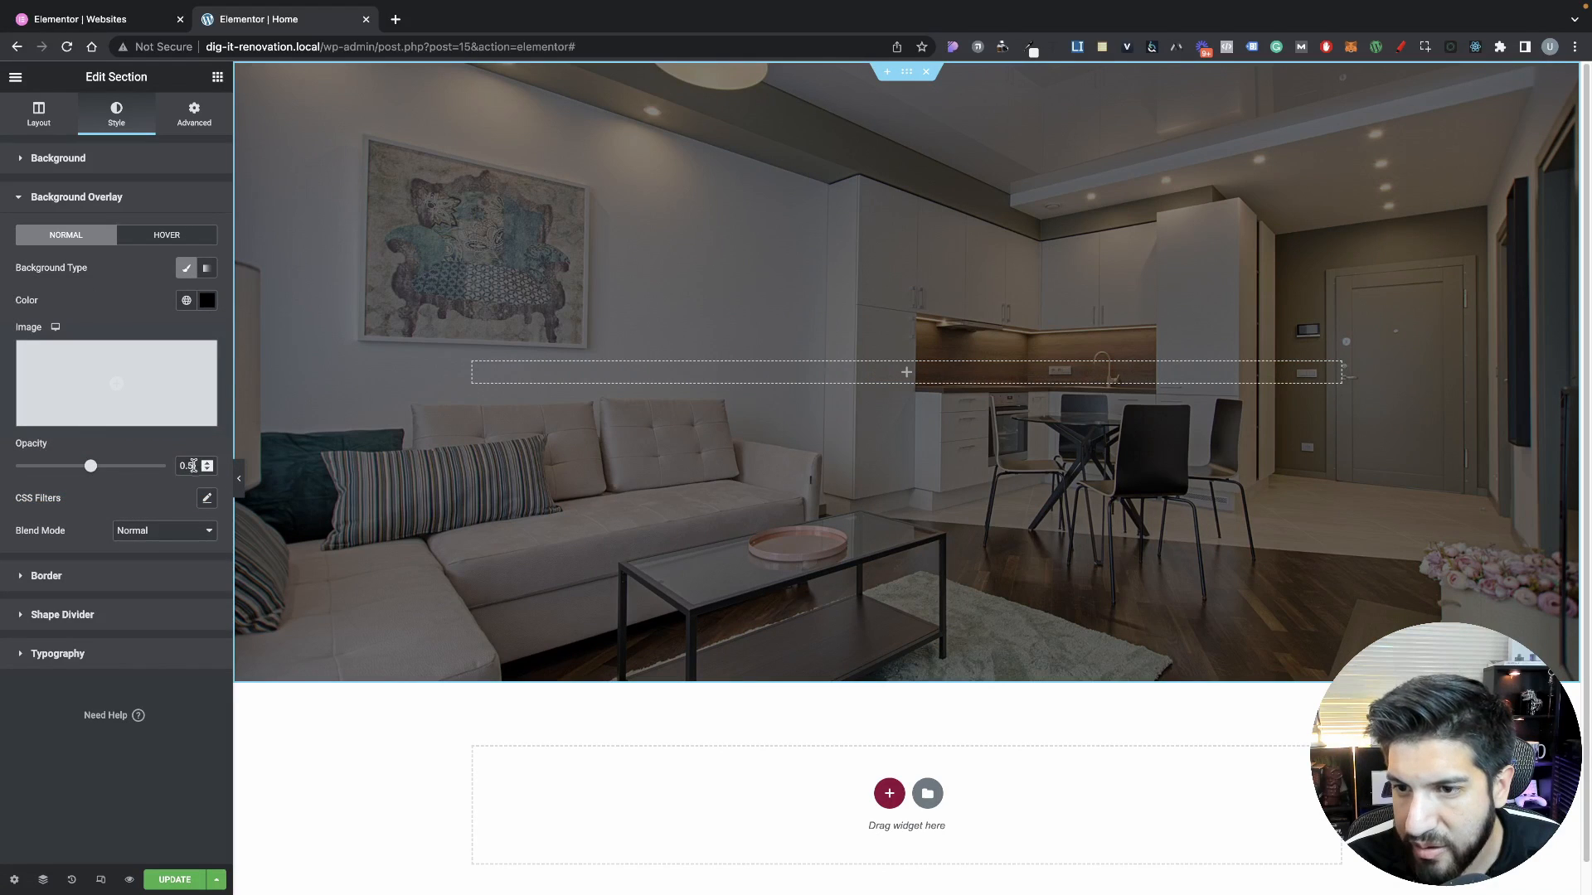
drag(90, 465, 66, 466)
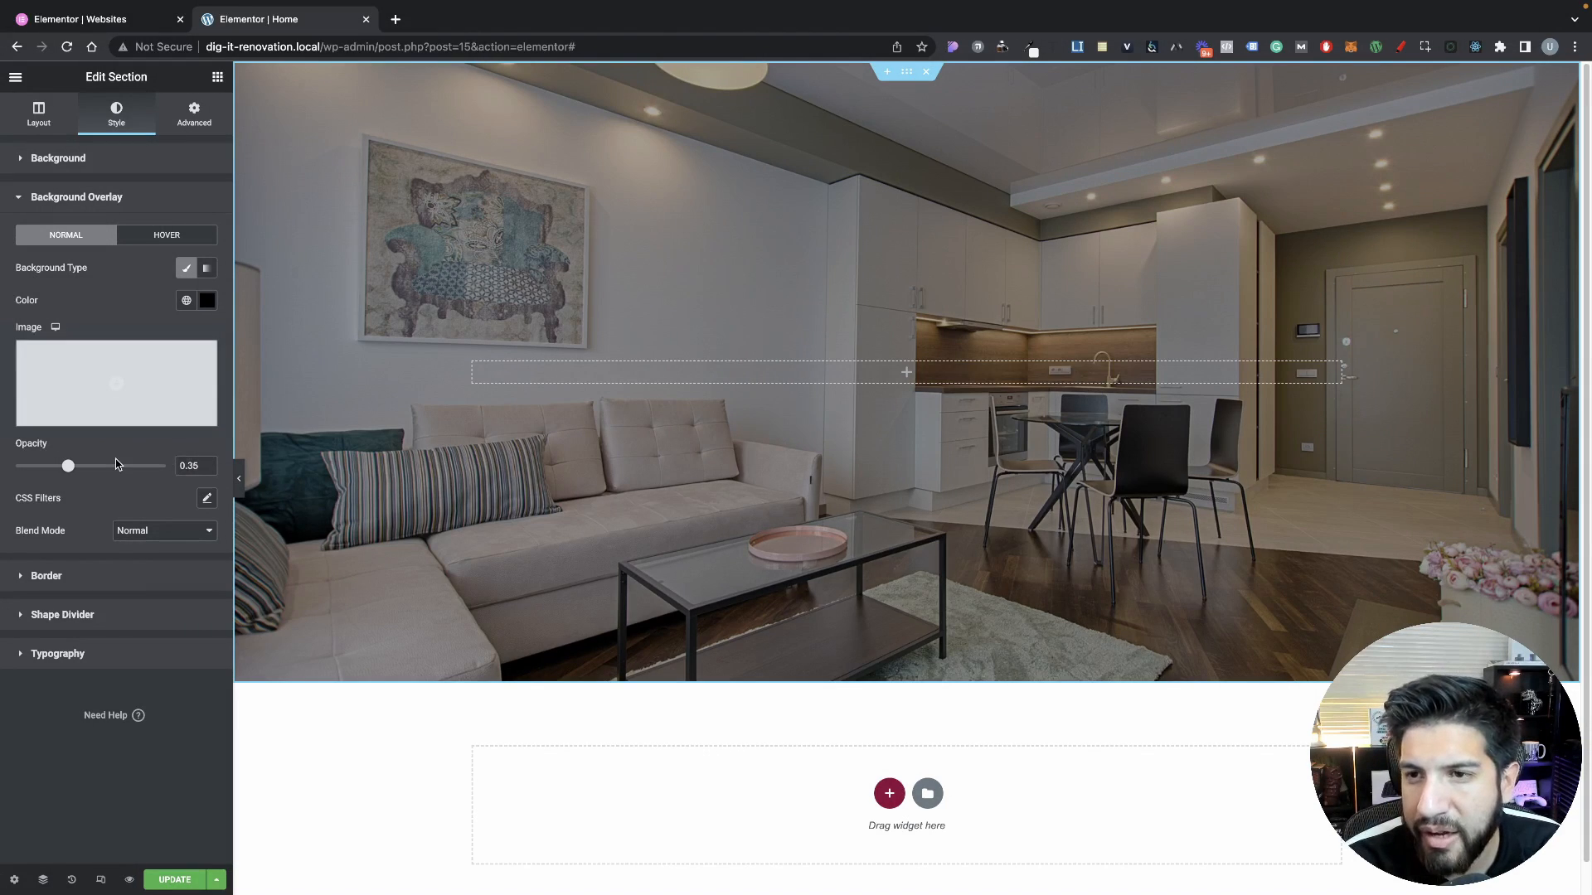
Add a center-aligned heading with white text to the hero section
click(218, 78)
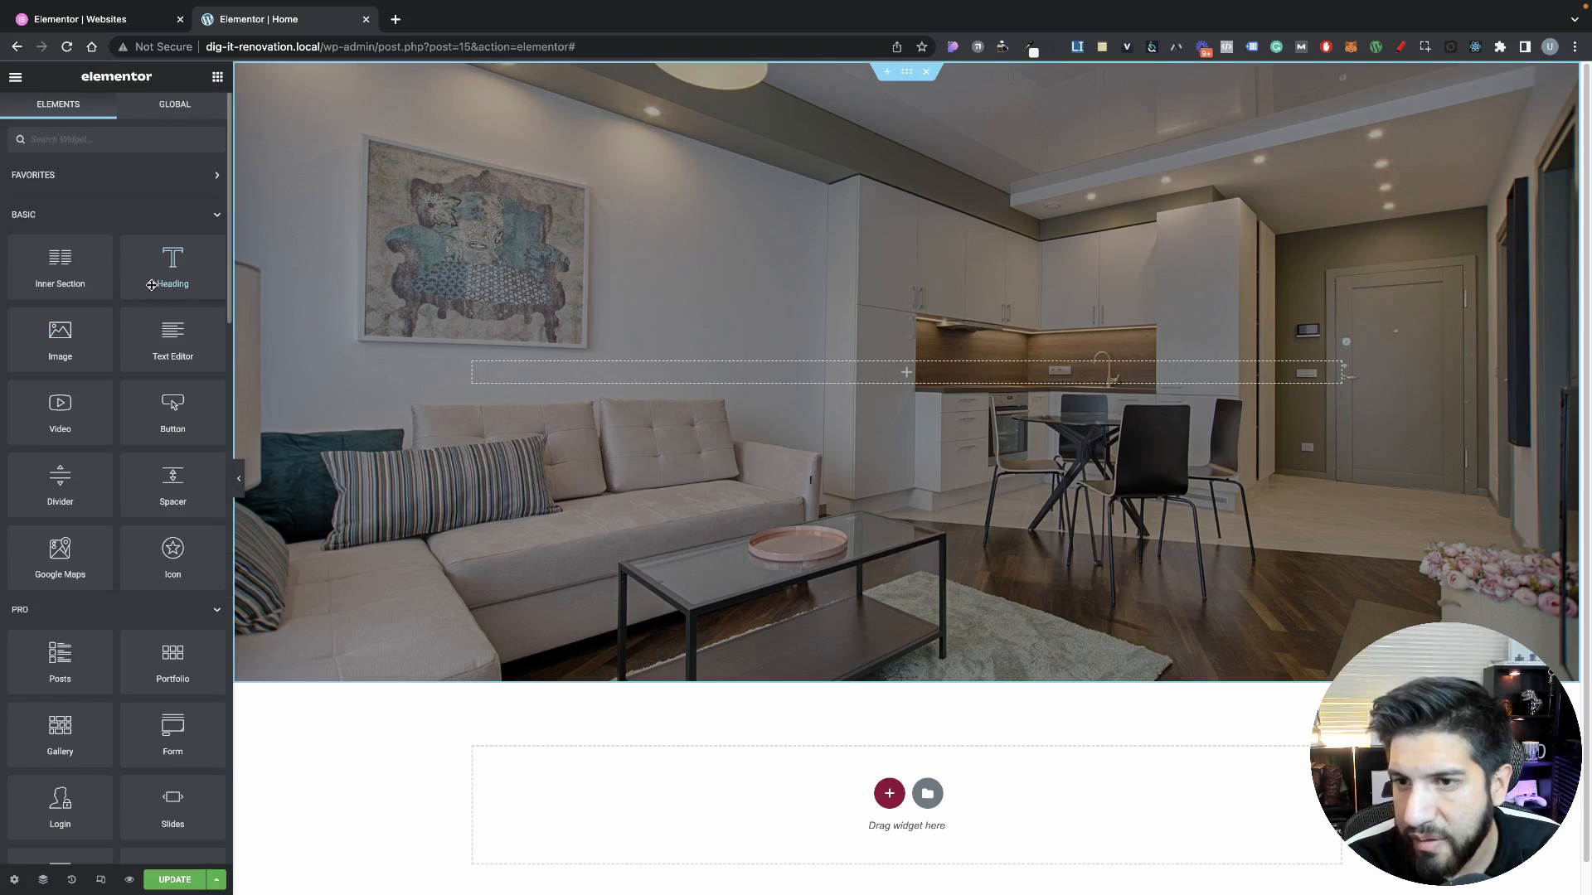
drag(150, 286, 845, 380)
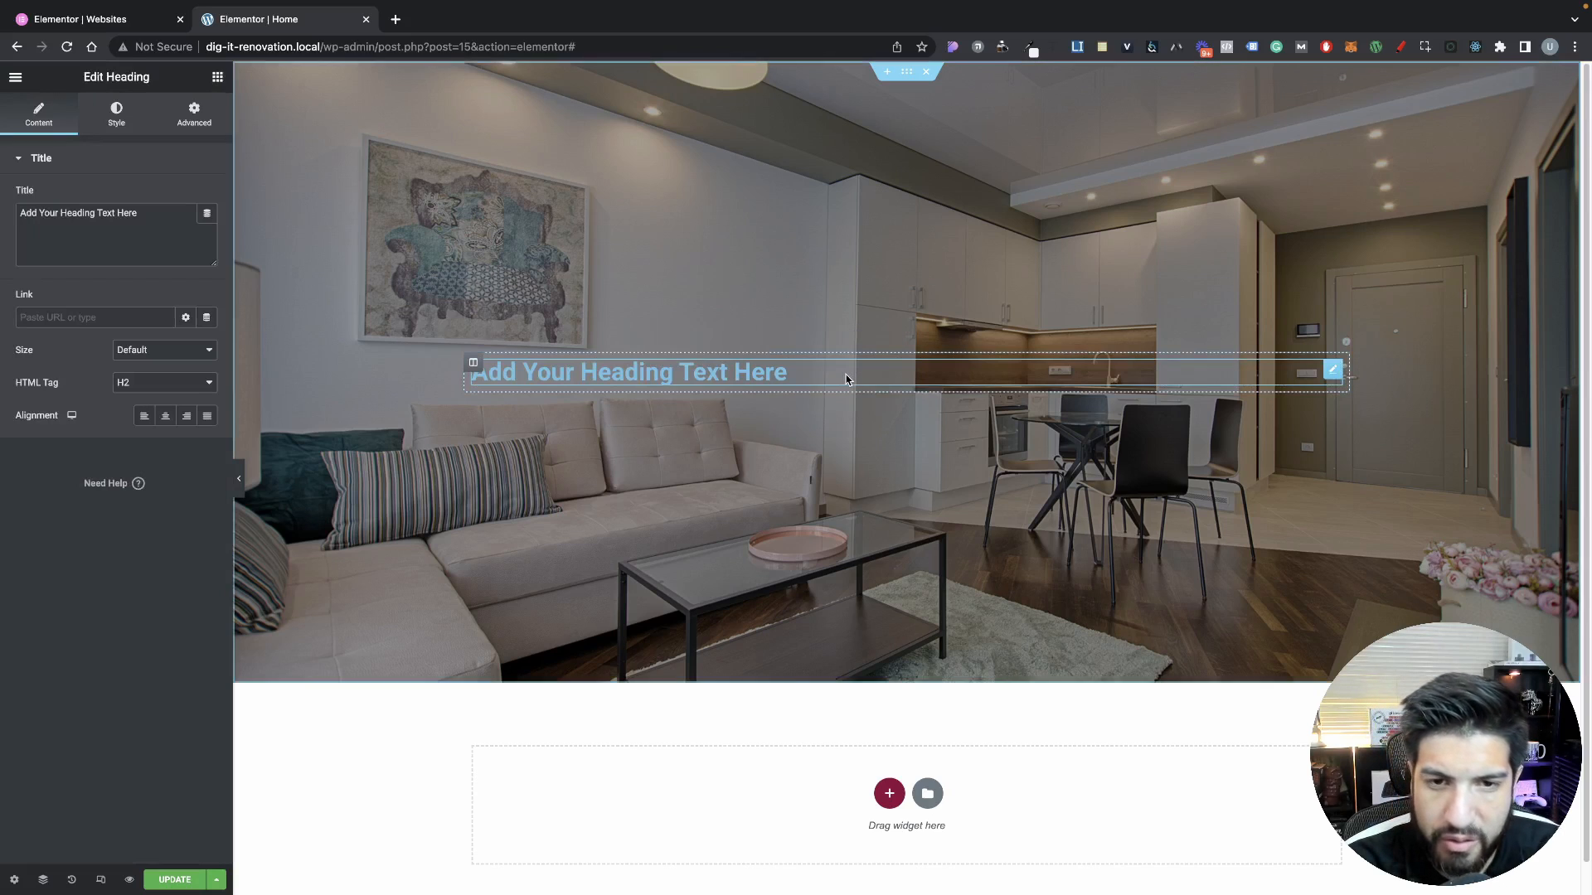
click(165, 415)
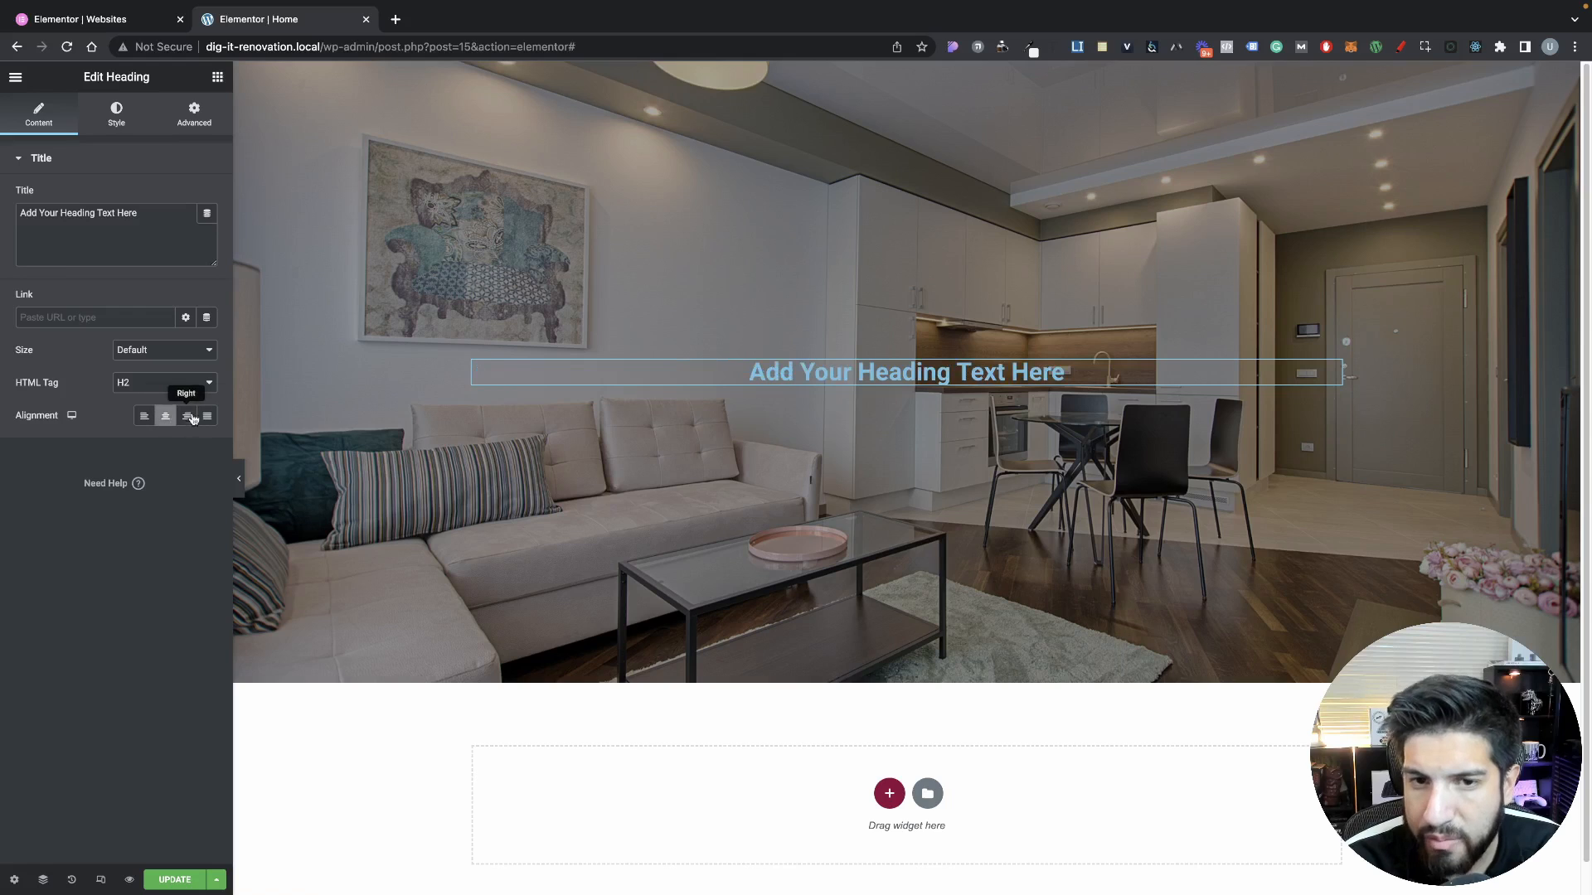
click(116, 114)
click(208, 196)
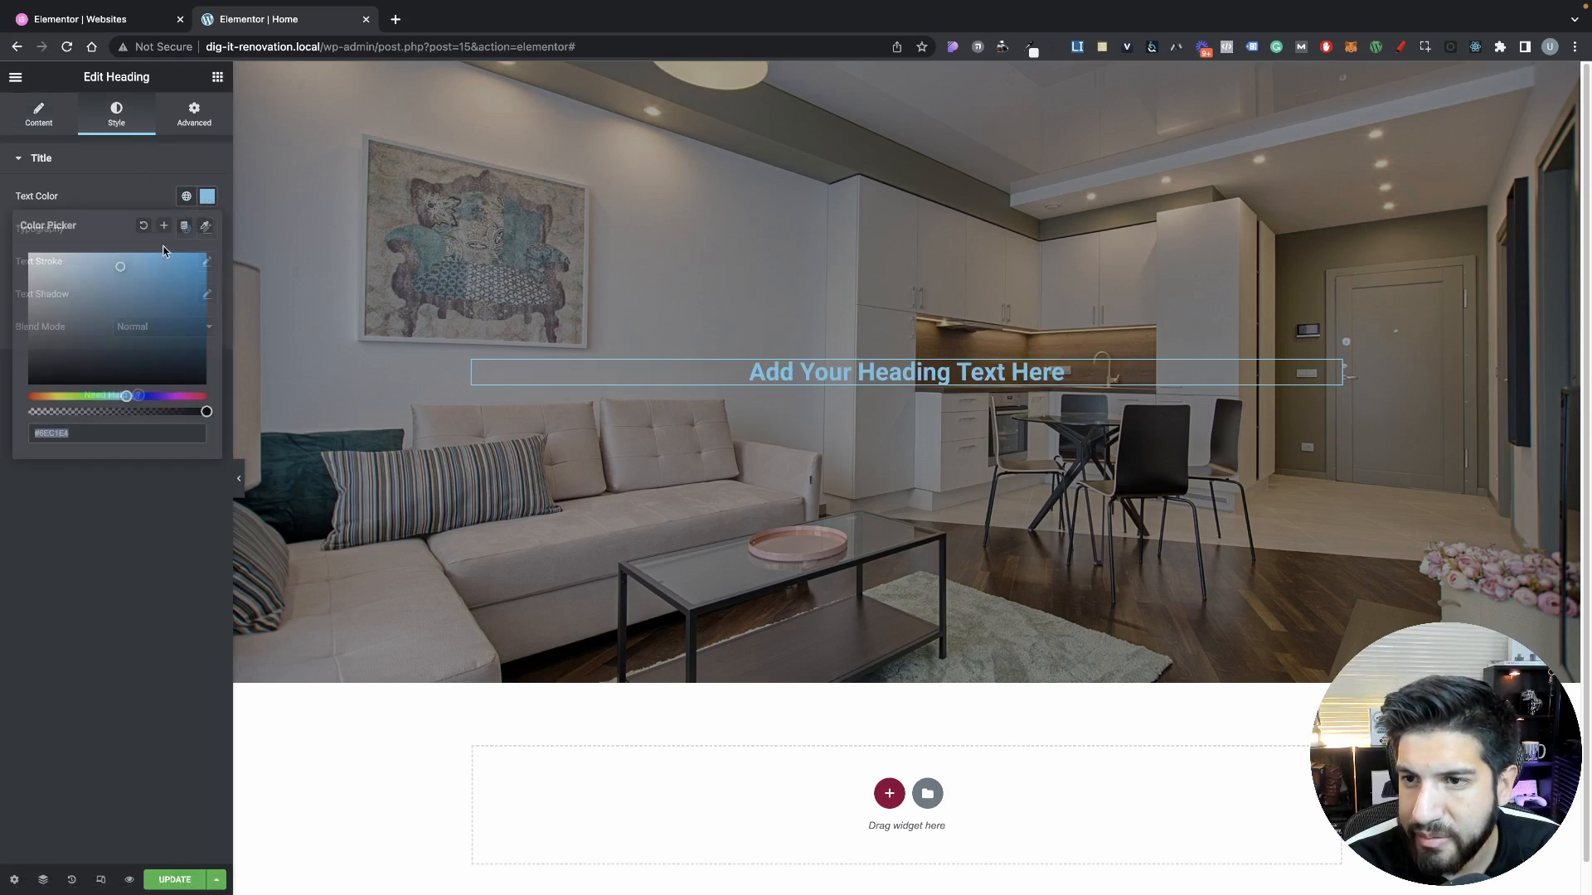
drag(164, 254, 29, 253)
click(117, 184)
Try a font size of 80 px for the heading, and reduce it to 60 px
click(207, 229)
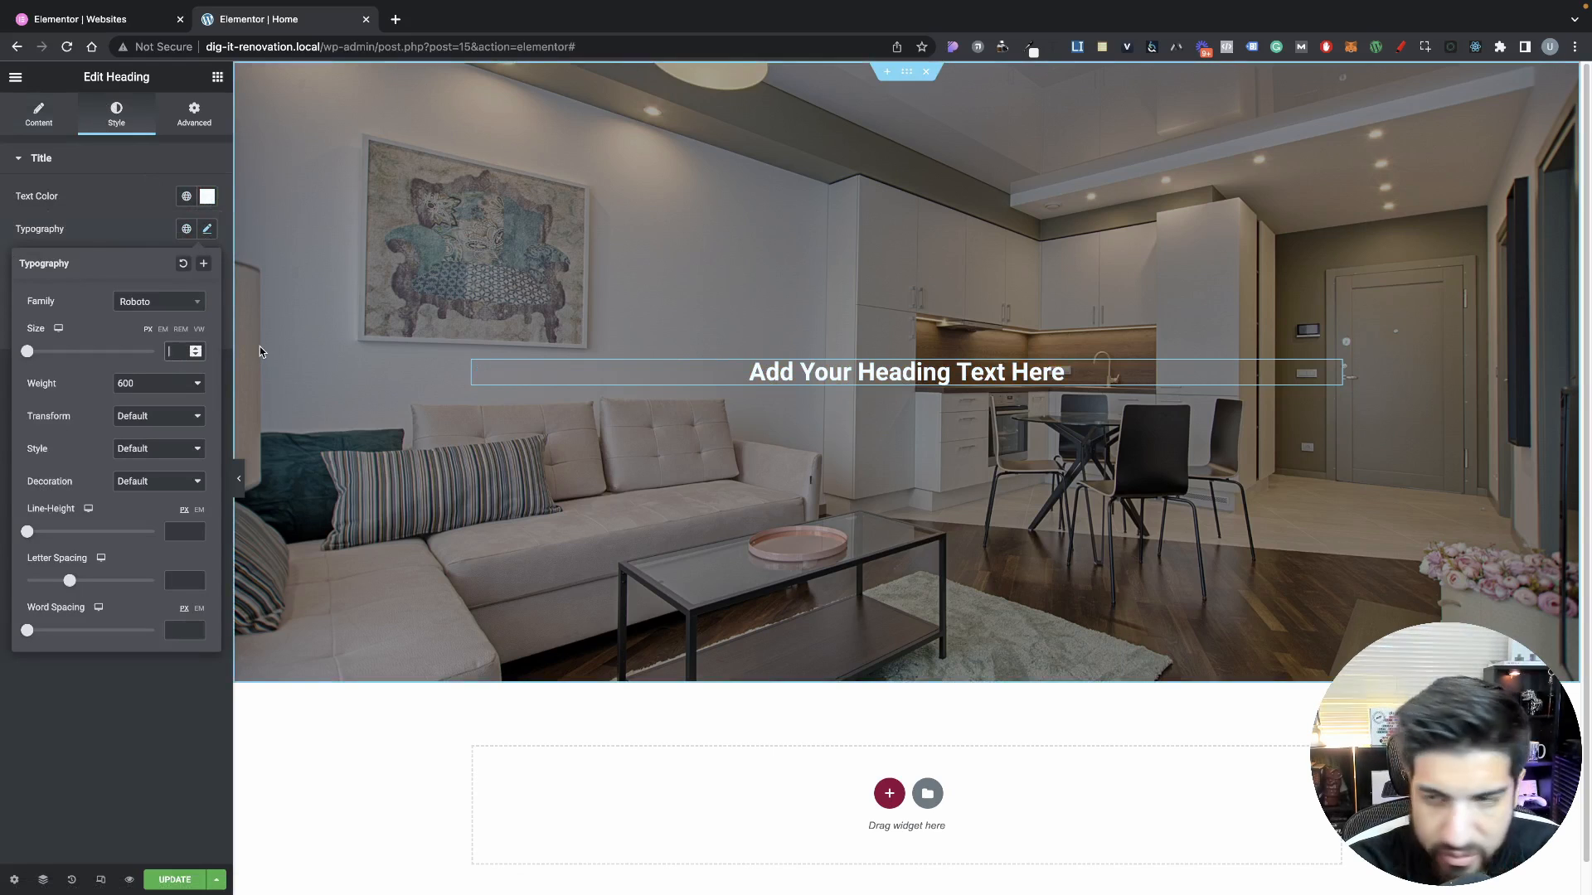
text(80)
double_click(174, 350)
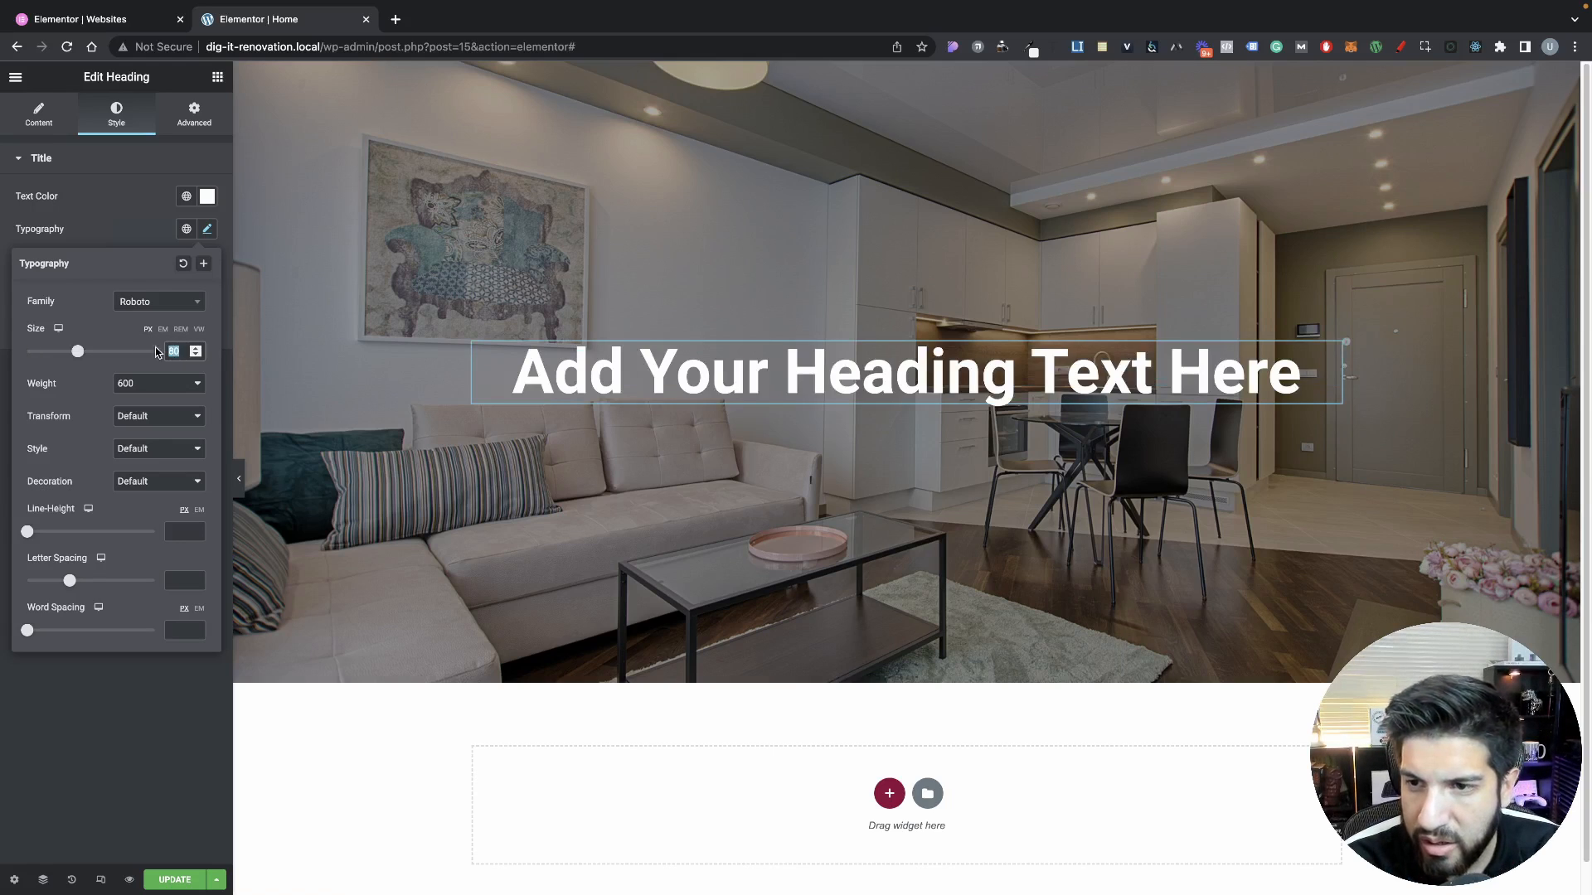
text(60)
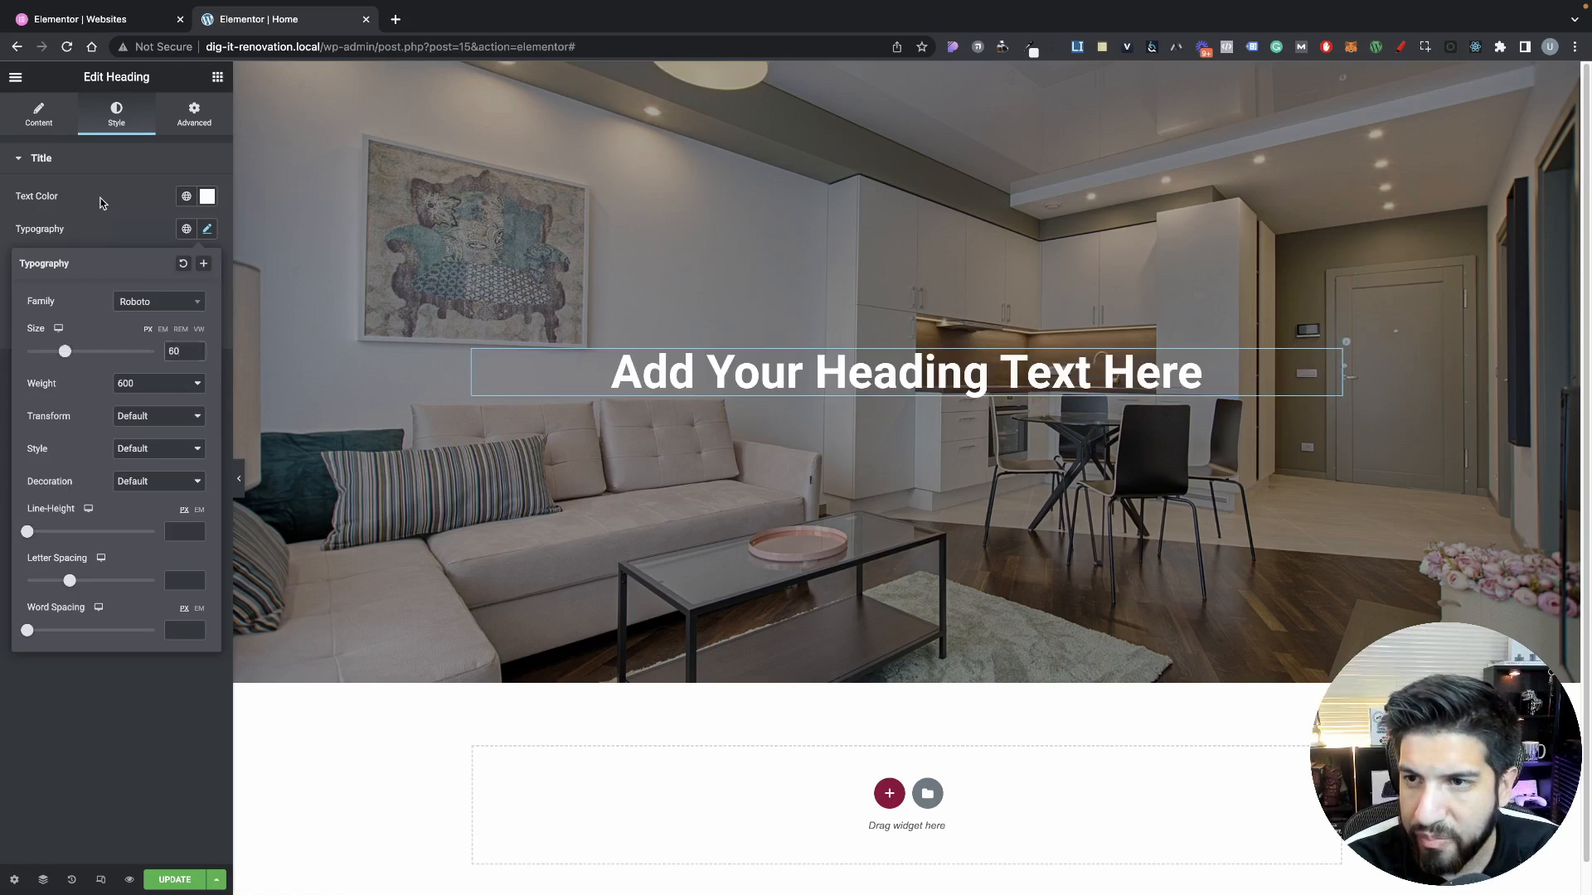
Replace the heading's placeholder title with "Welcome"
click(39, 114)
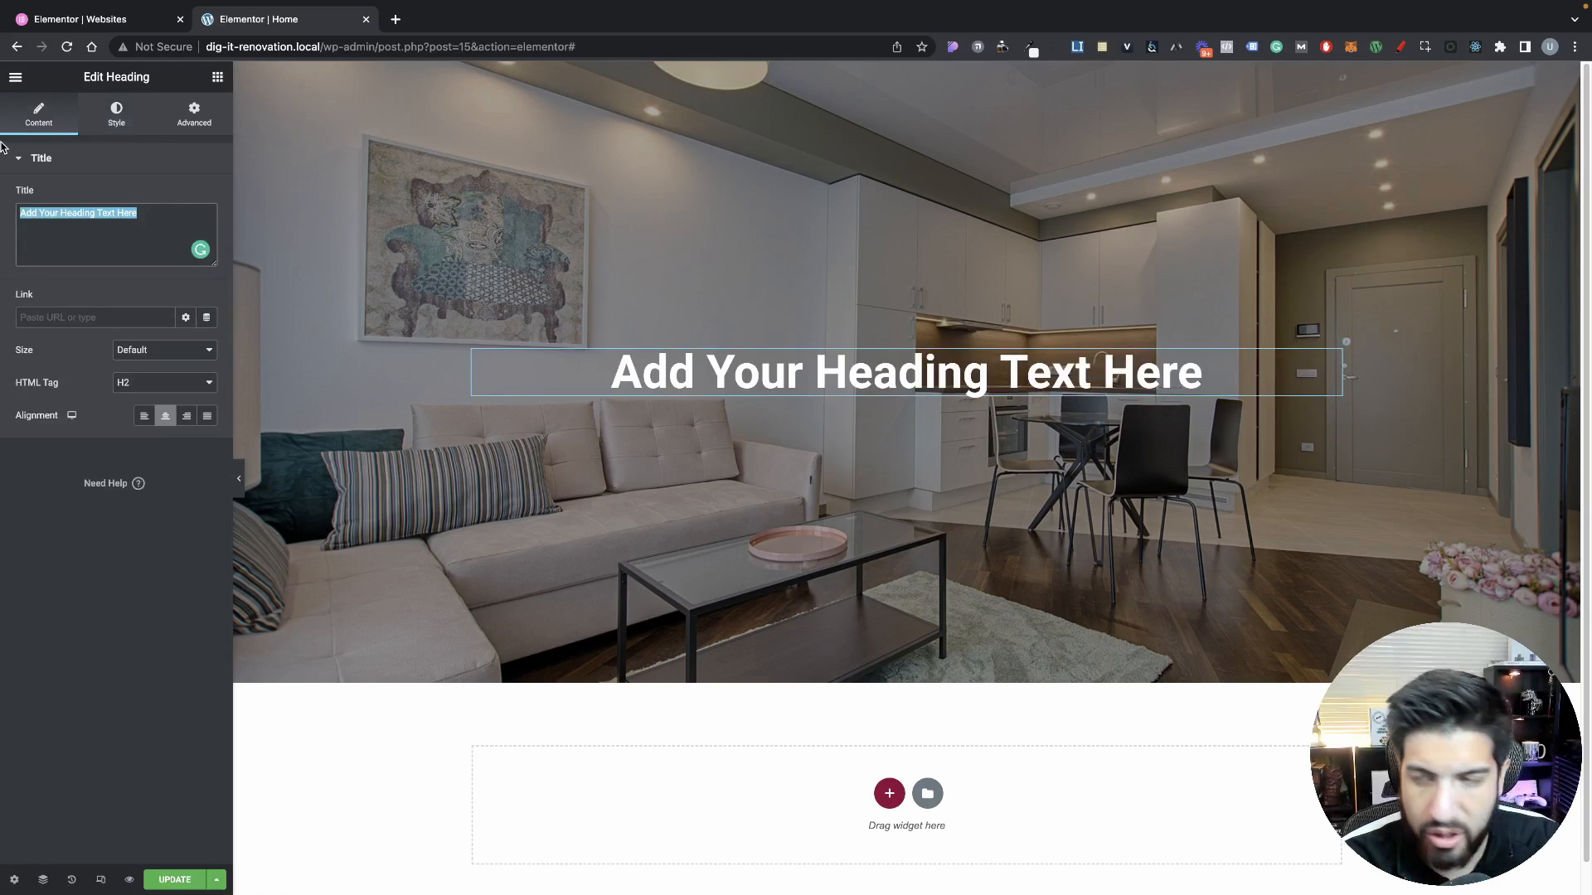
click(42, 124)
drag(104, 228, 42, 196)
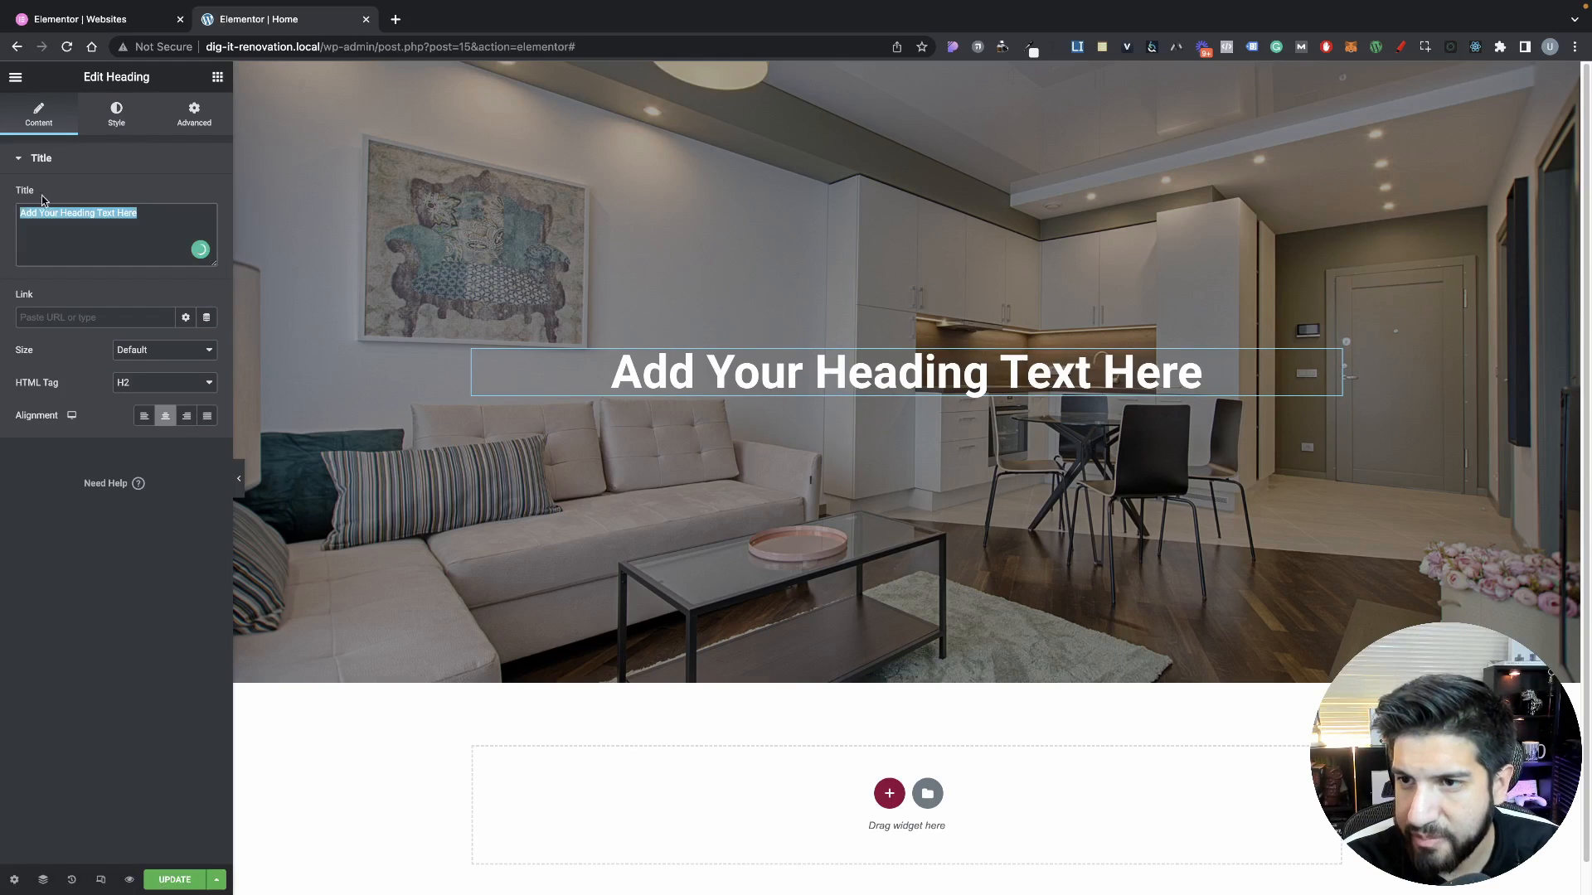
text(Wle)
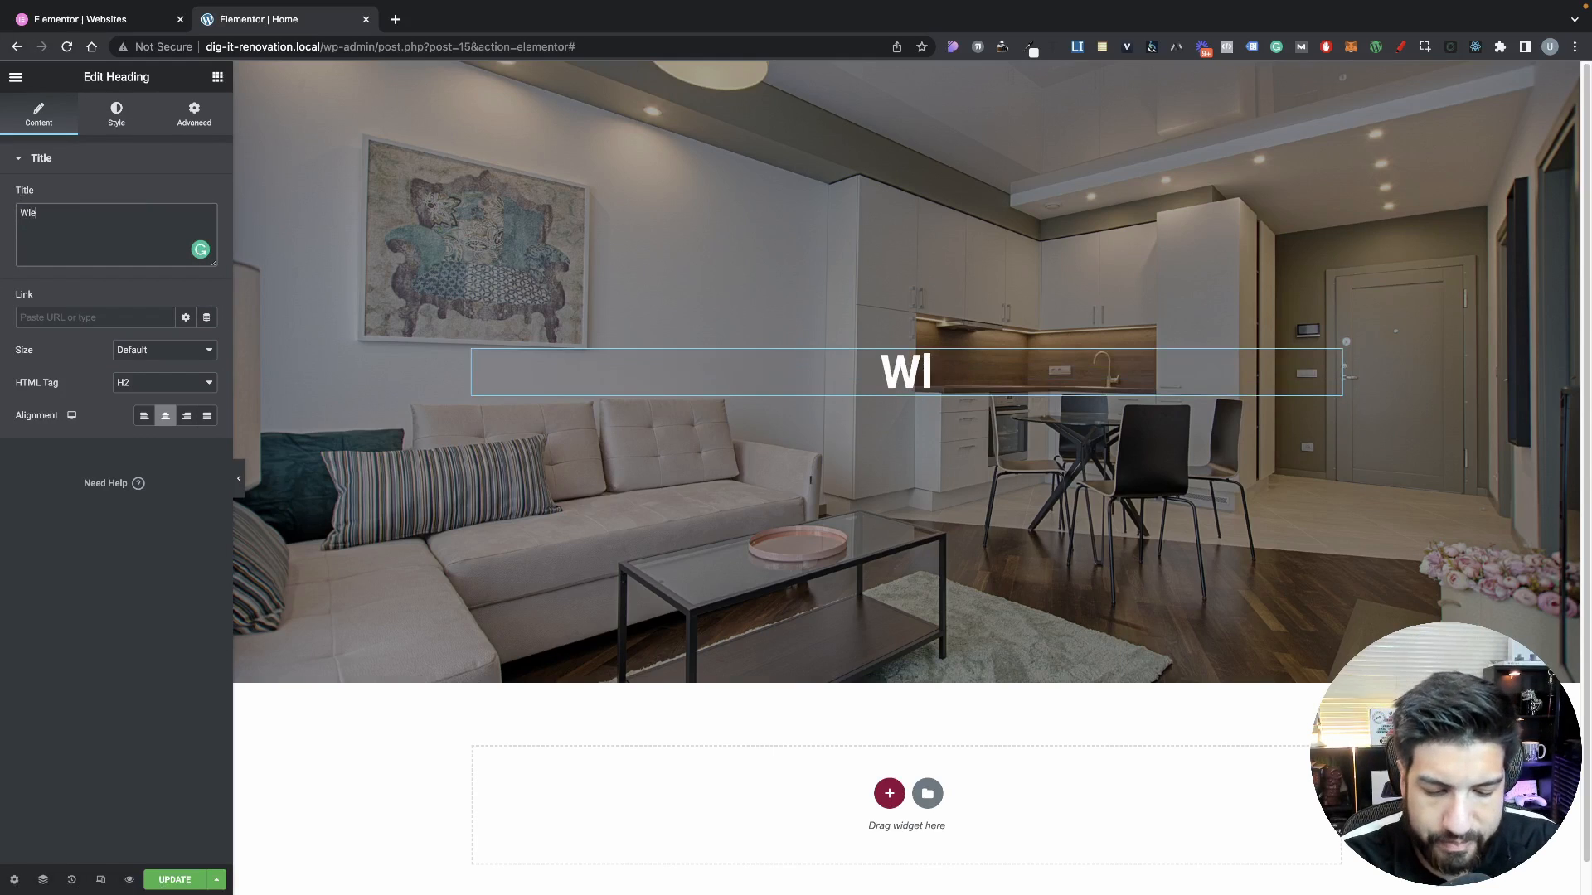
text(come)
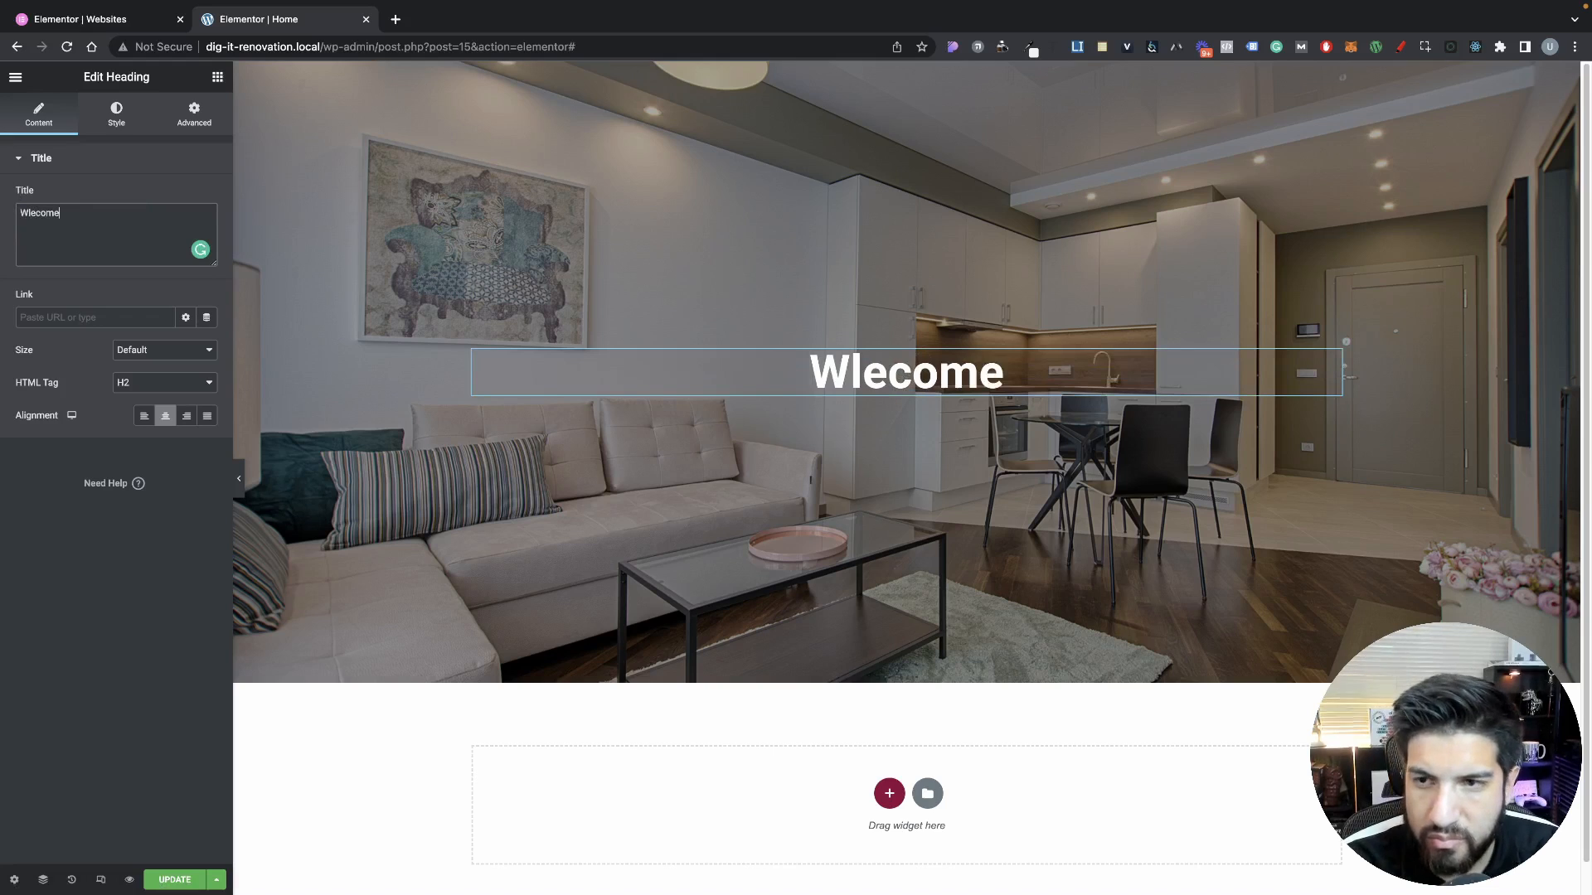
key(BackSpace)
key(BackSpace)
key(BackSpace)
key(BackSpace)
key(BackSpace)
key(BackSpace)
text(e)
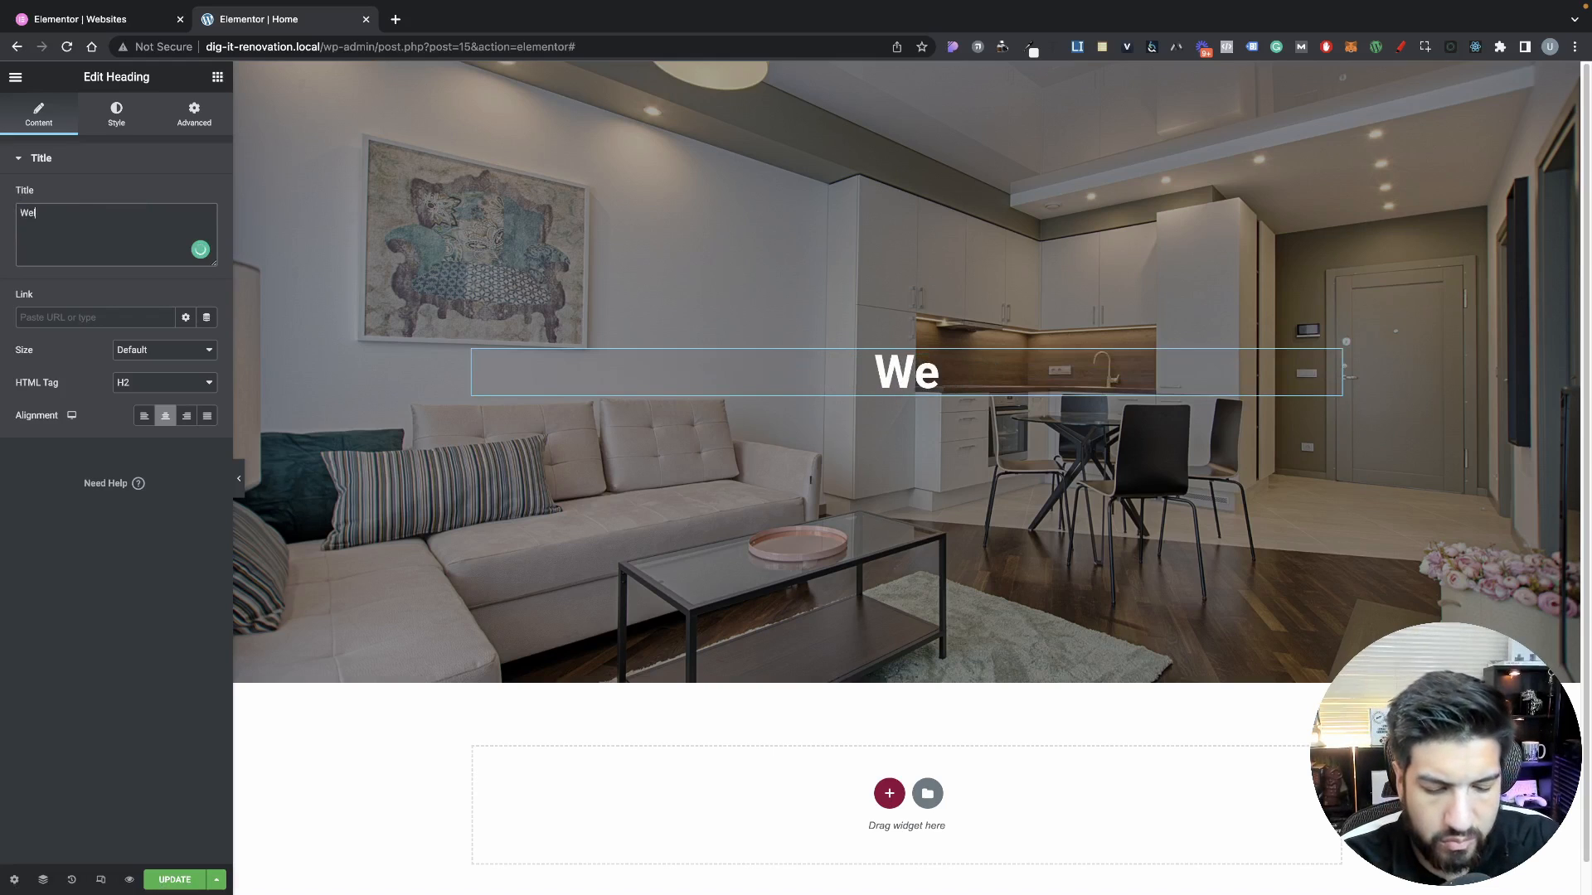
text(lcome)
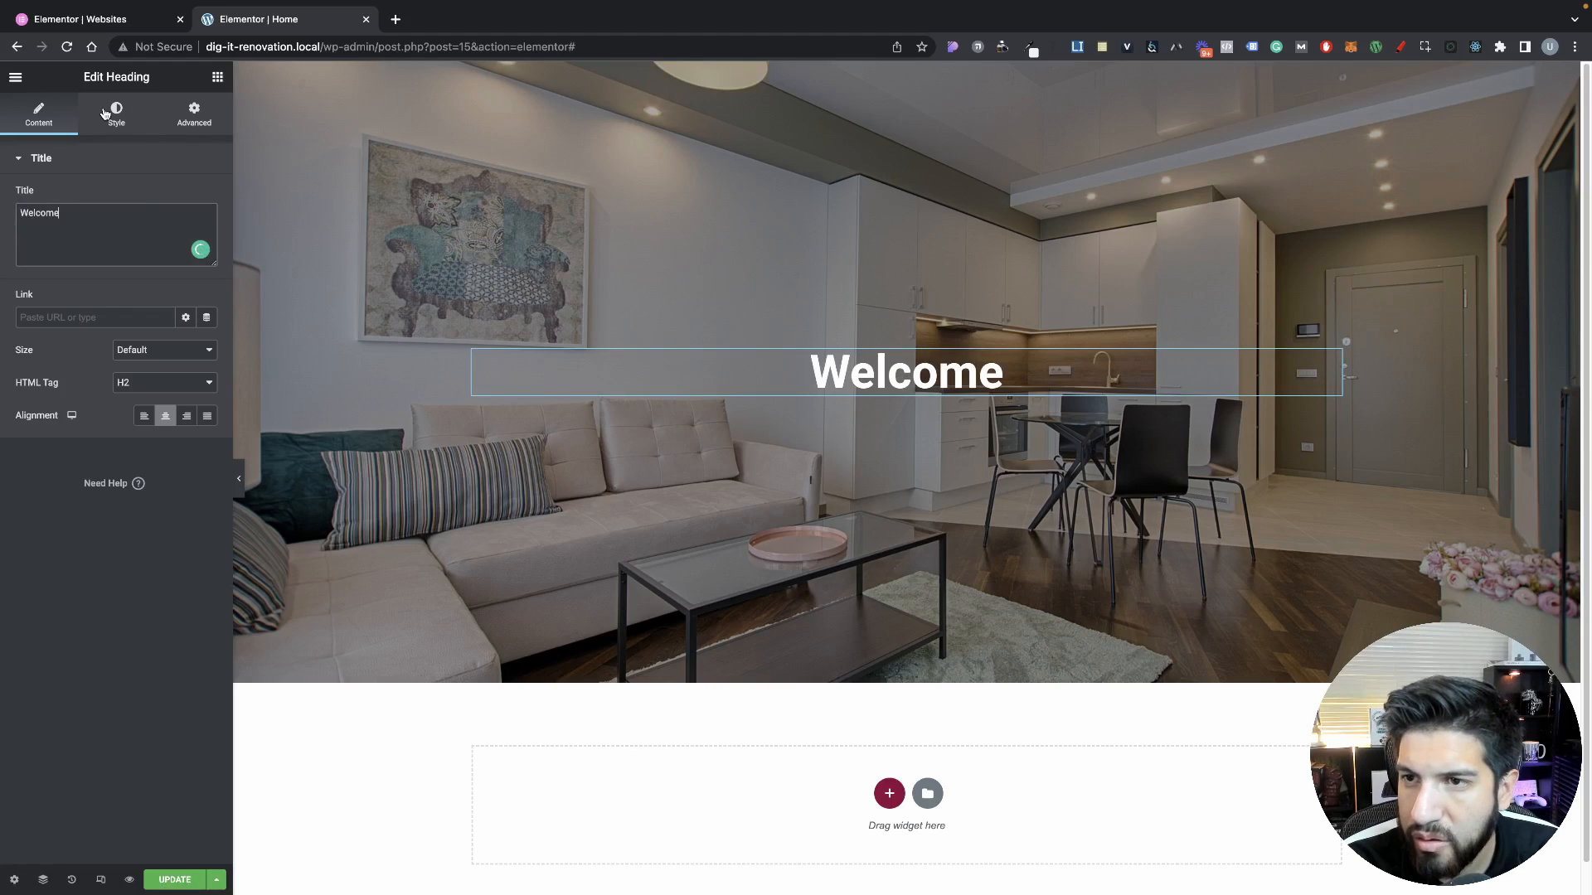
Set the Welcome heading's font size to 80 px
click(116, 114)
click(207, 229)
drag(182, 351, 163, 352)
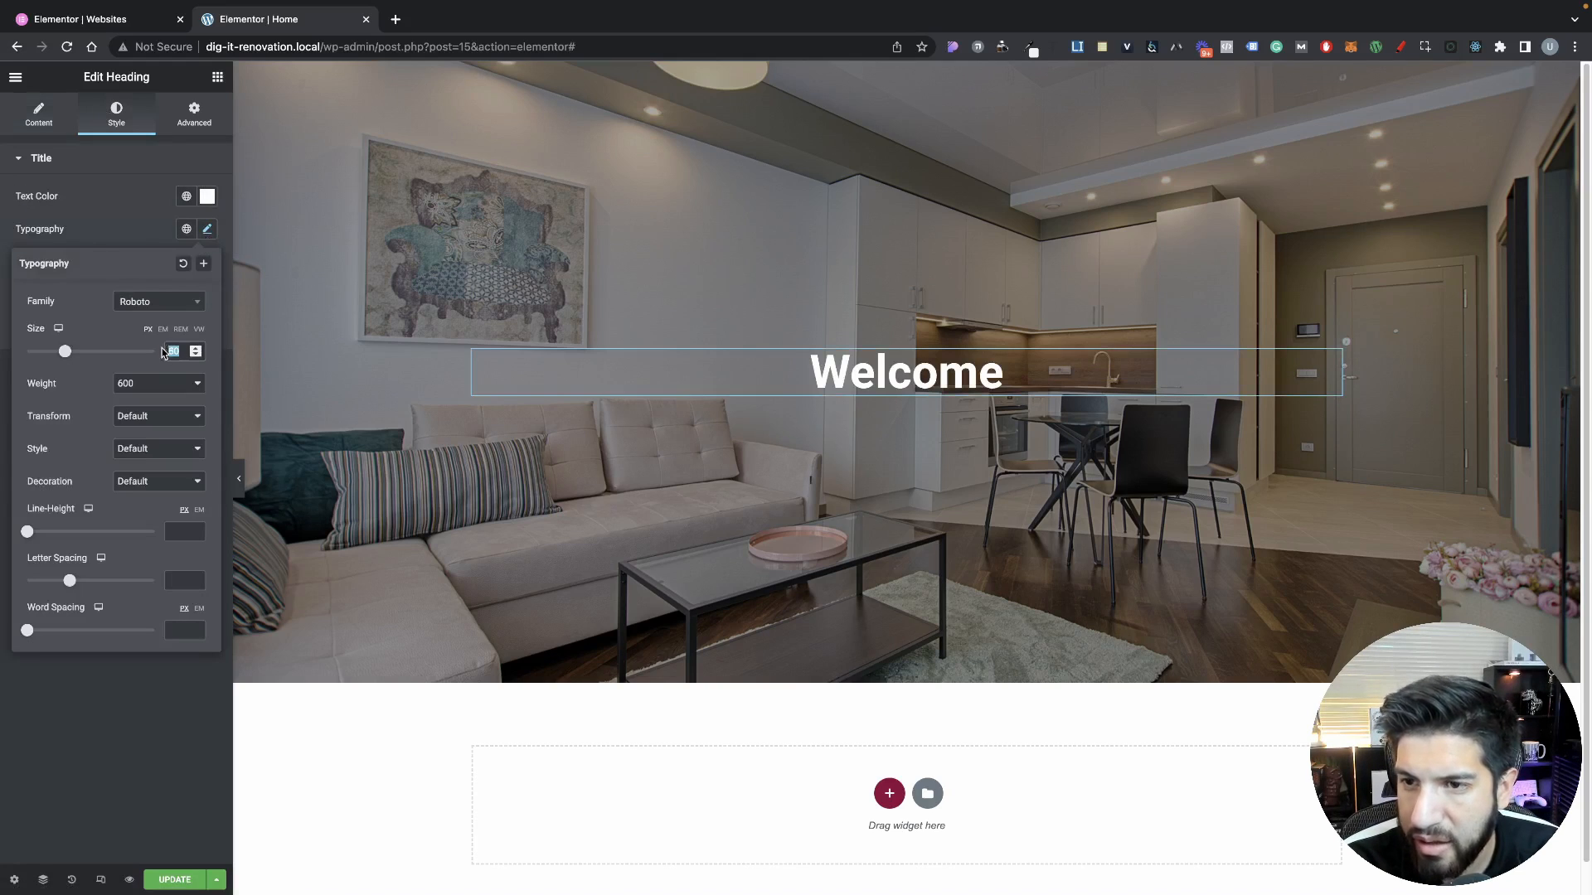
text(80)
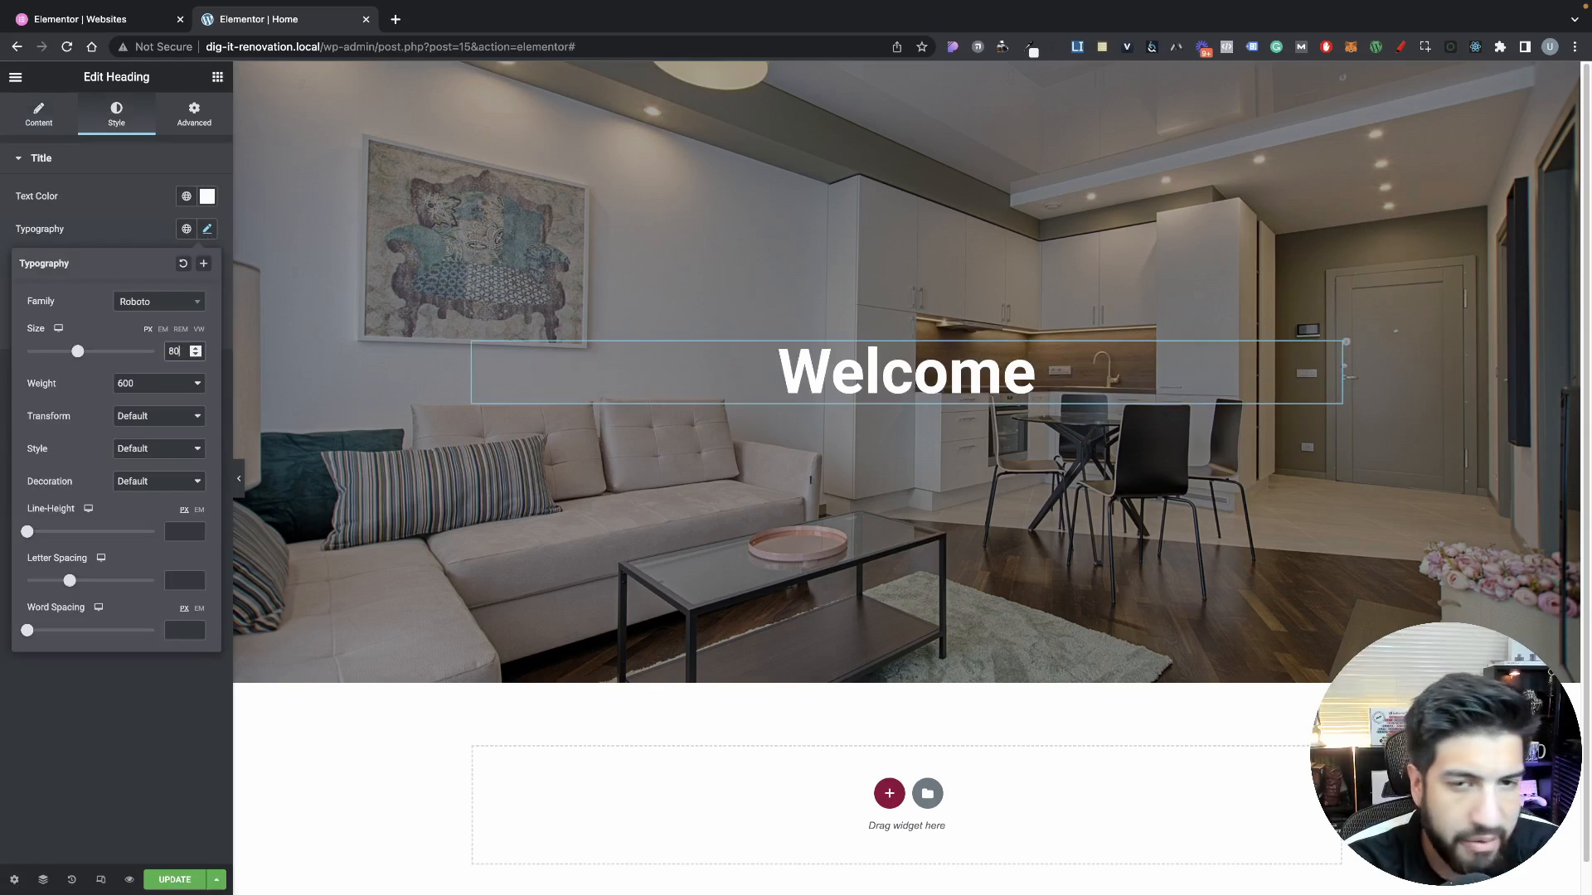
click(135, 245)
click(207, 232)
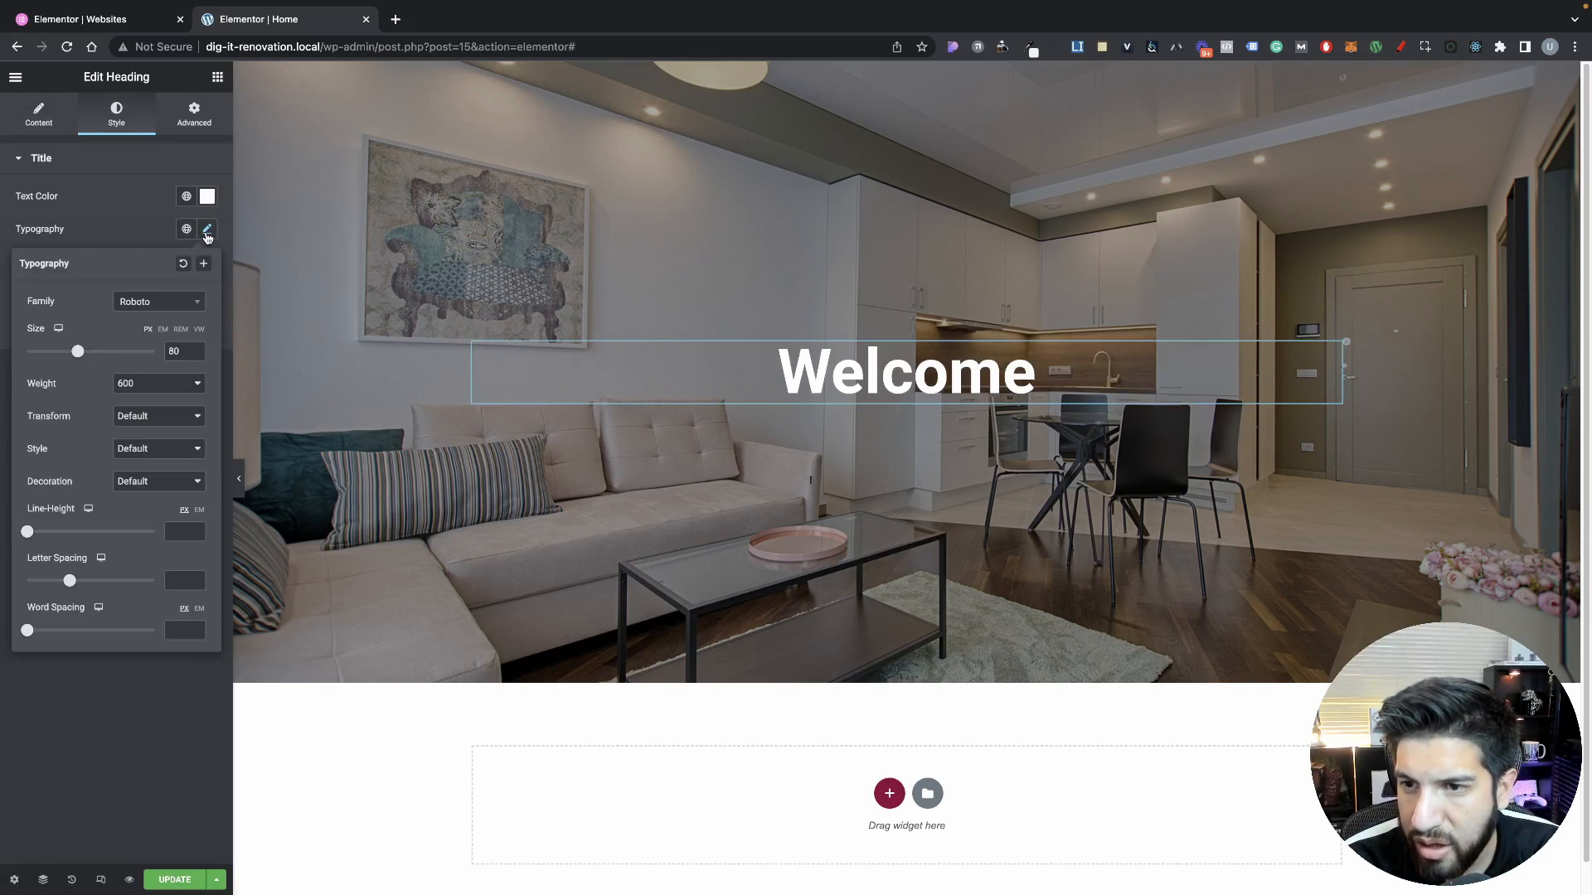
click(140, 241)
click(208, 231)
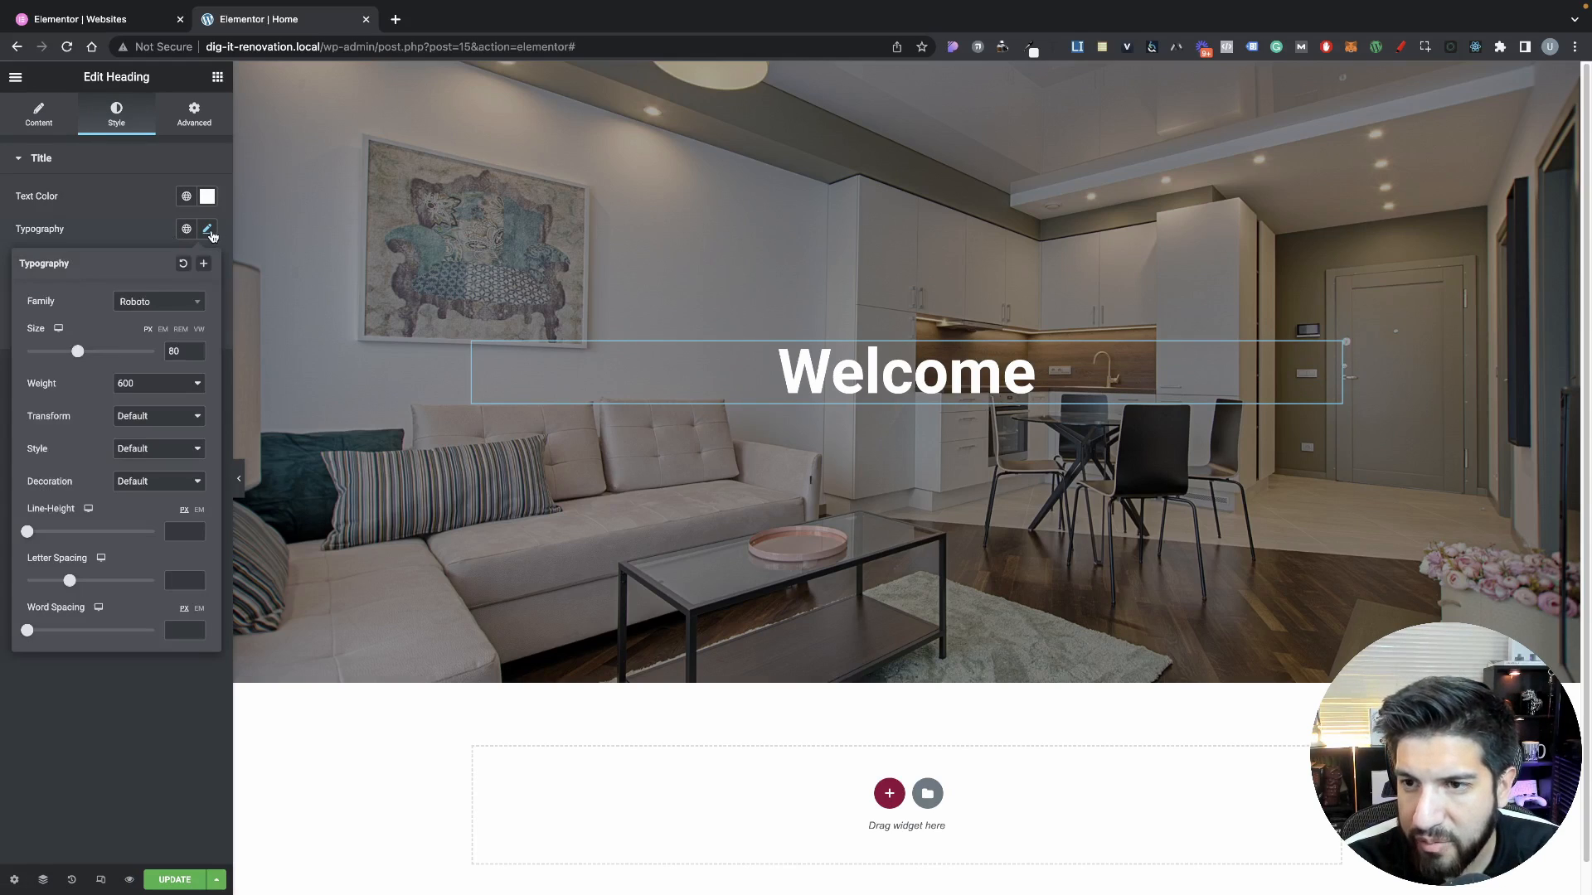
click(142, 229)
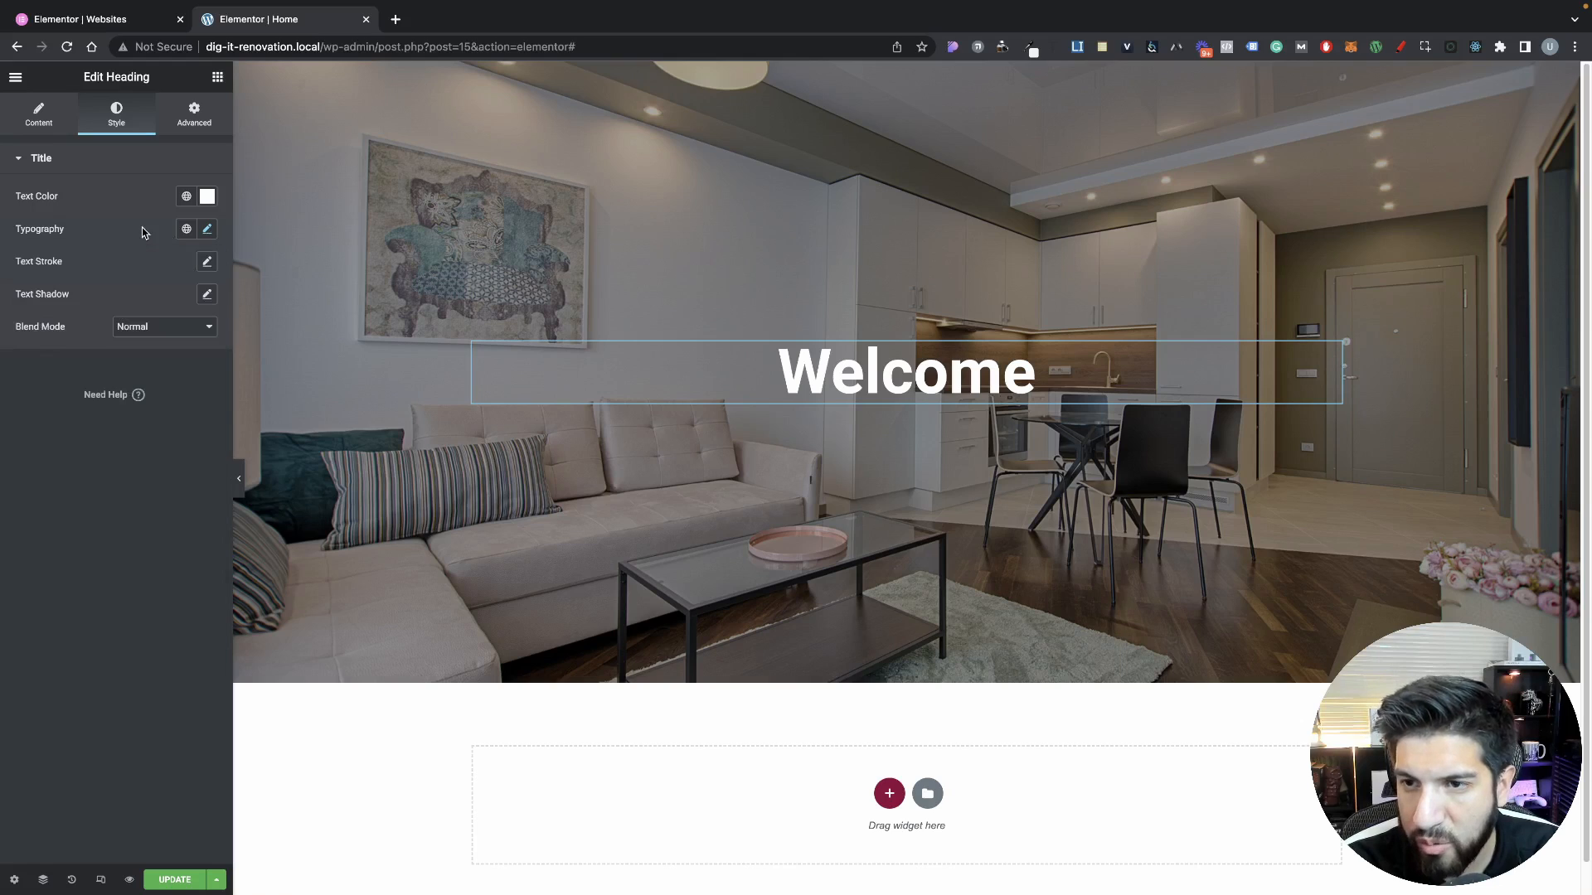
Change the site's primary global color to black (#000000) in the site settings
click(15, 77)
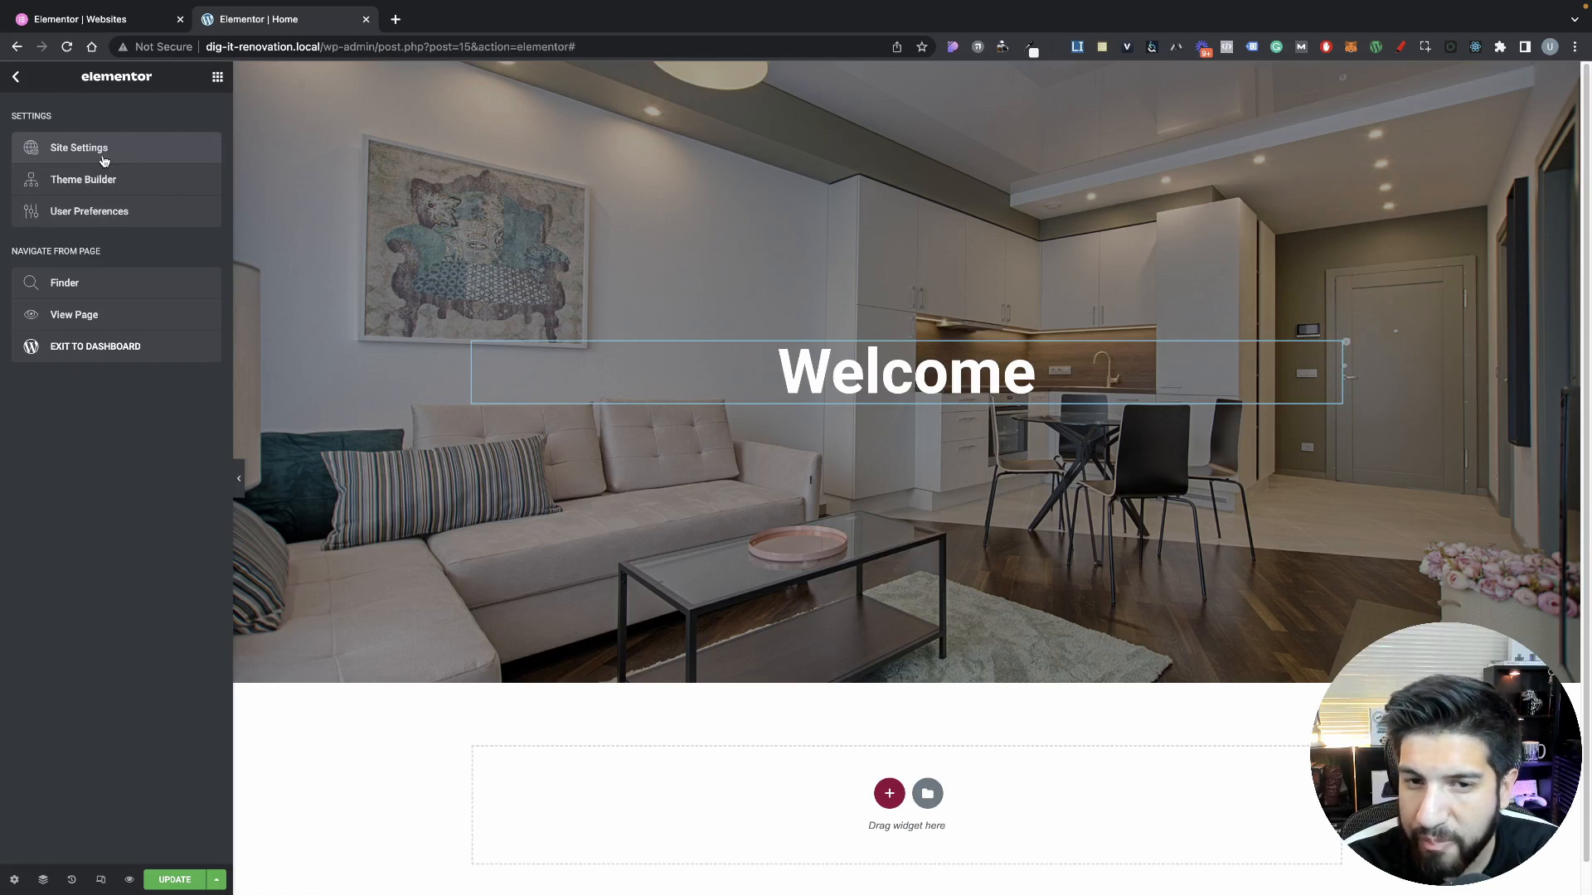
click(15, 77)
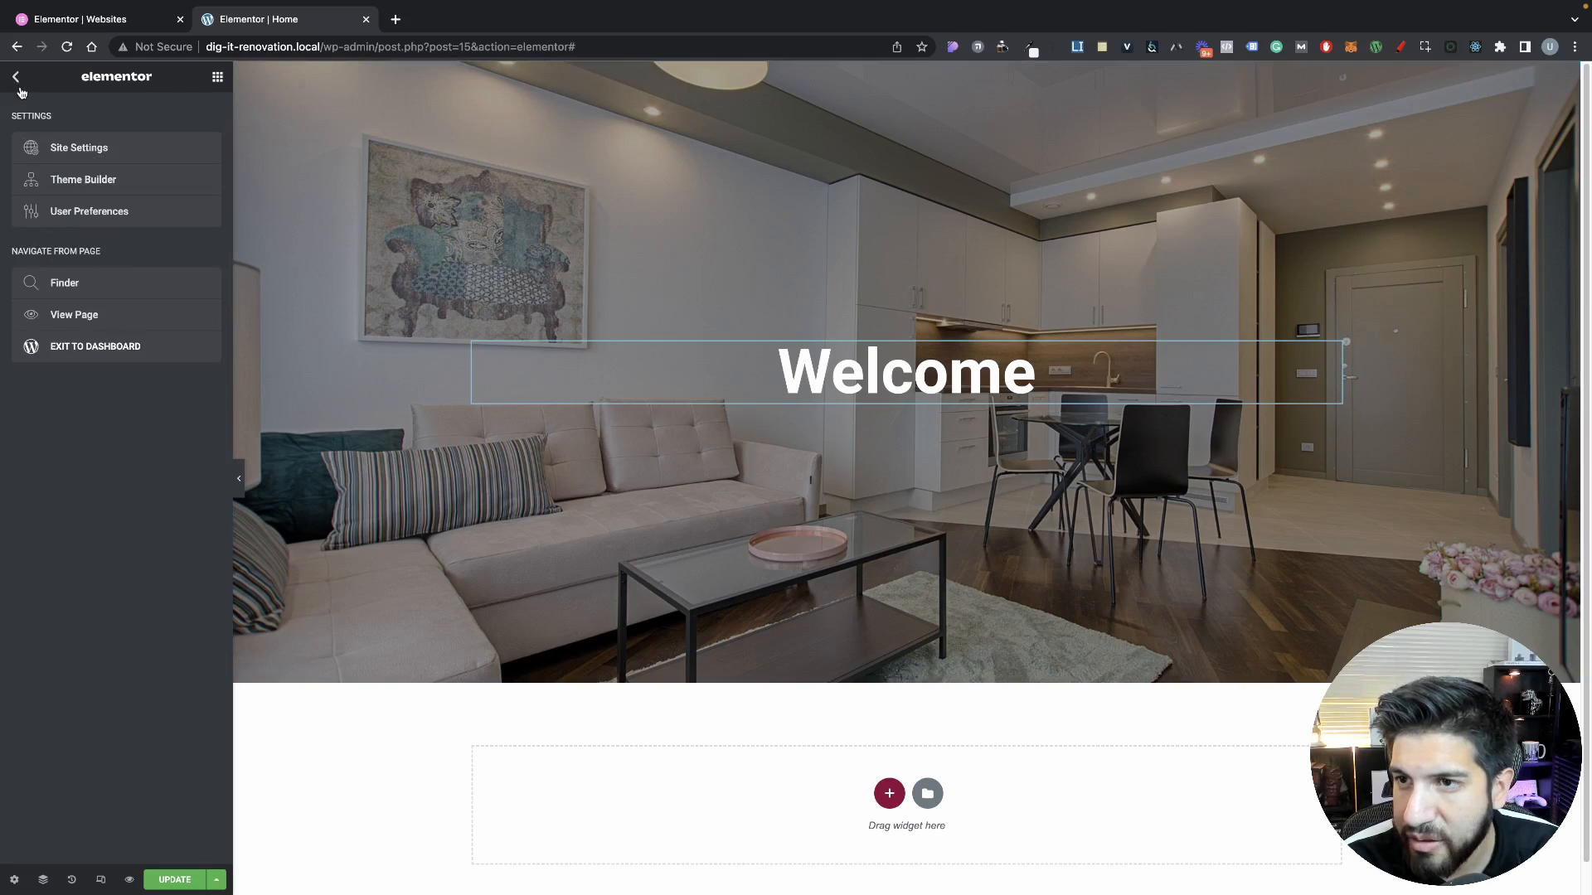
click(71, 155)
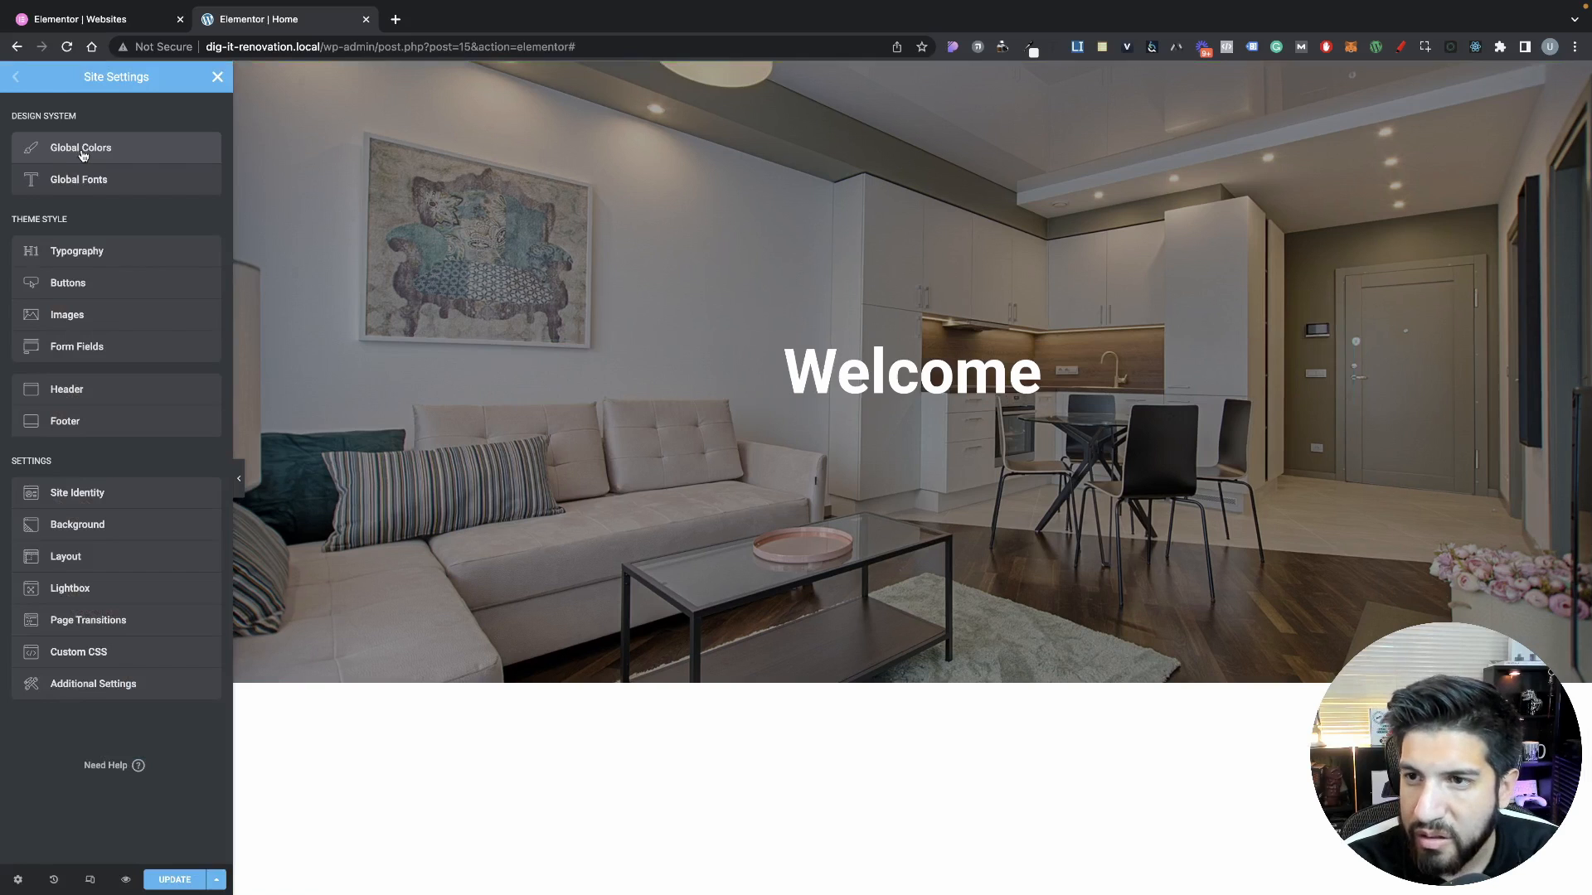
click(82, 153)
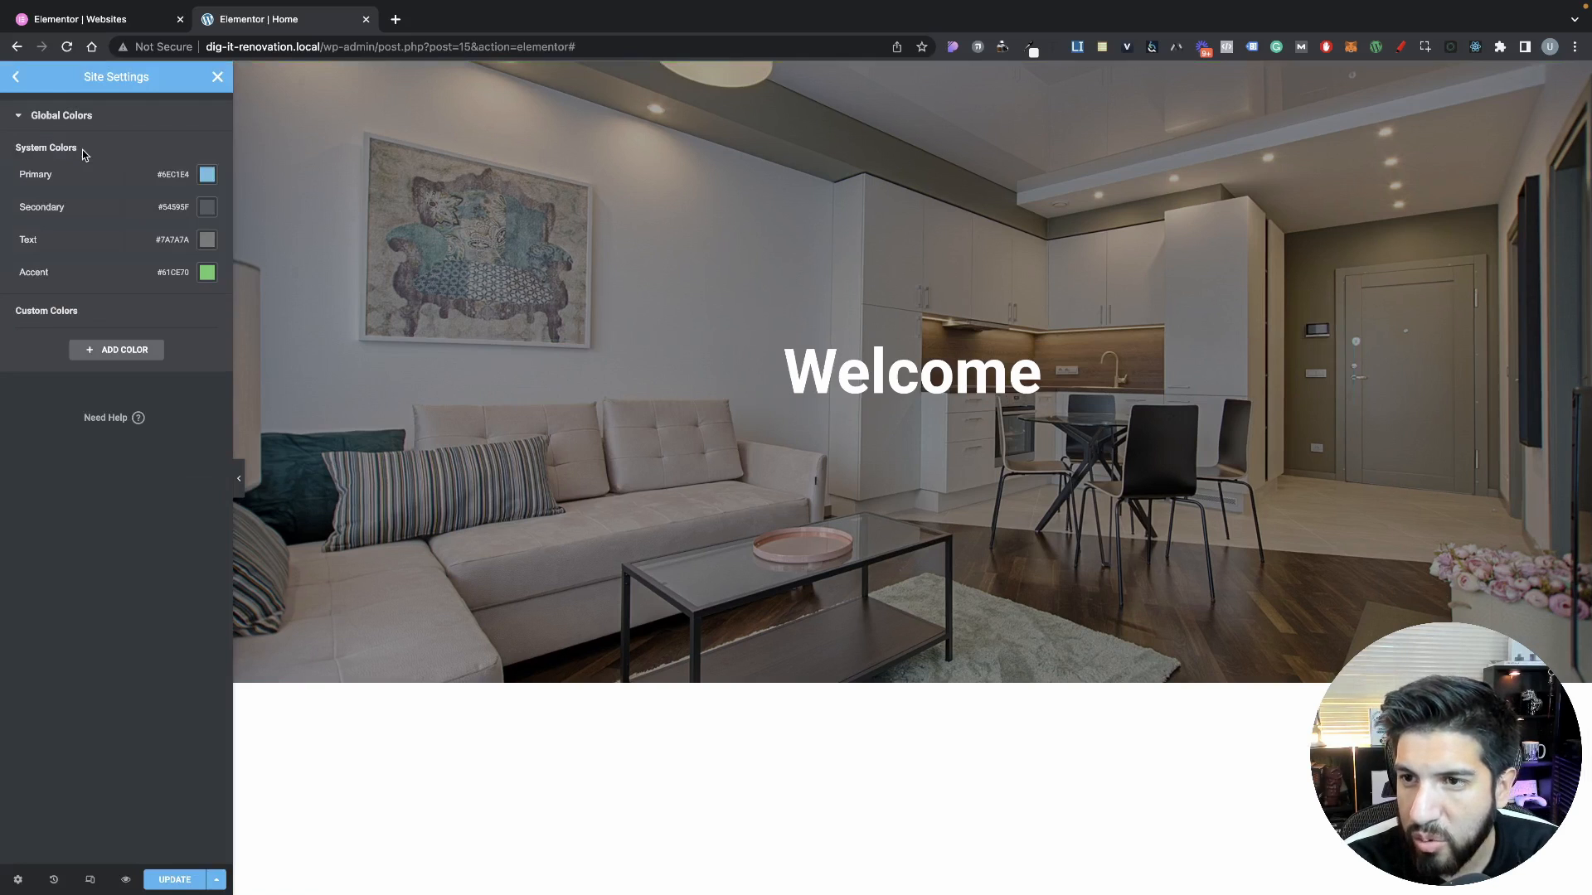
click(205, 176)
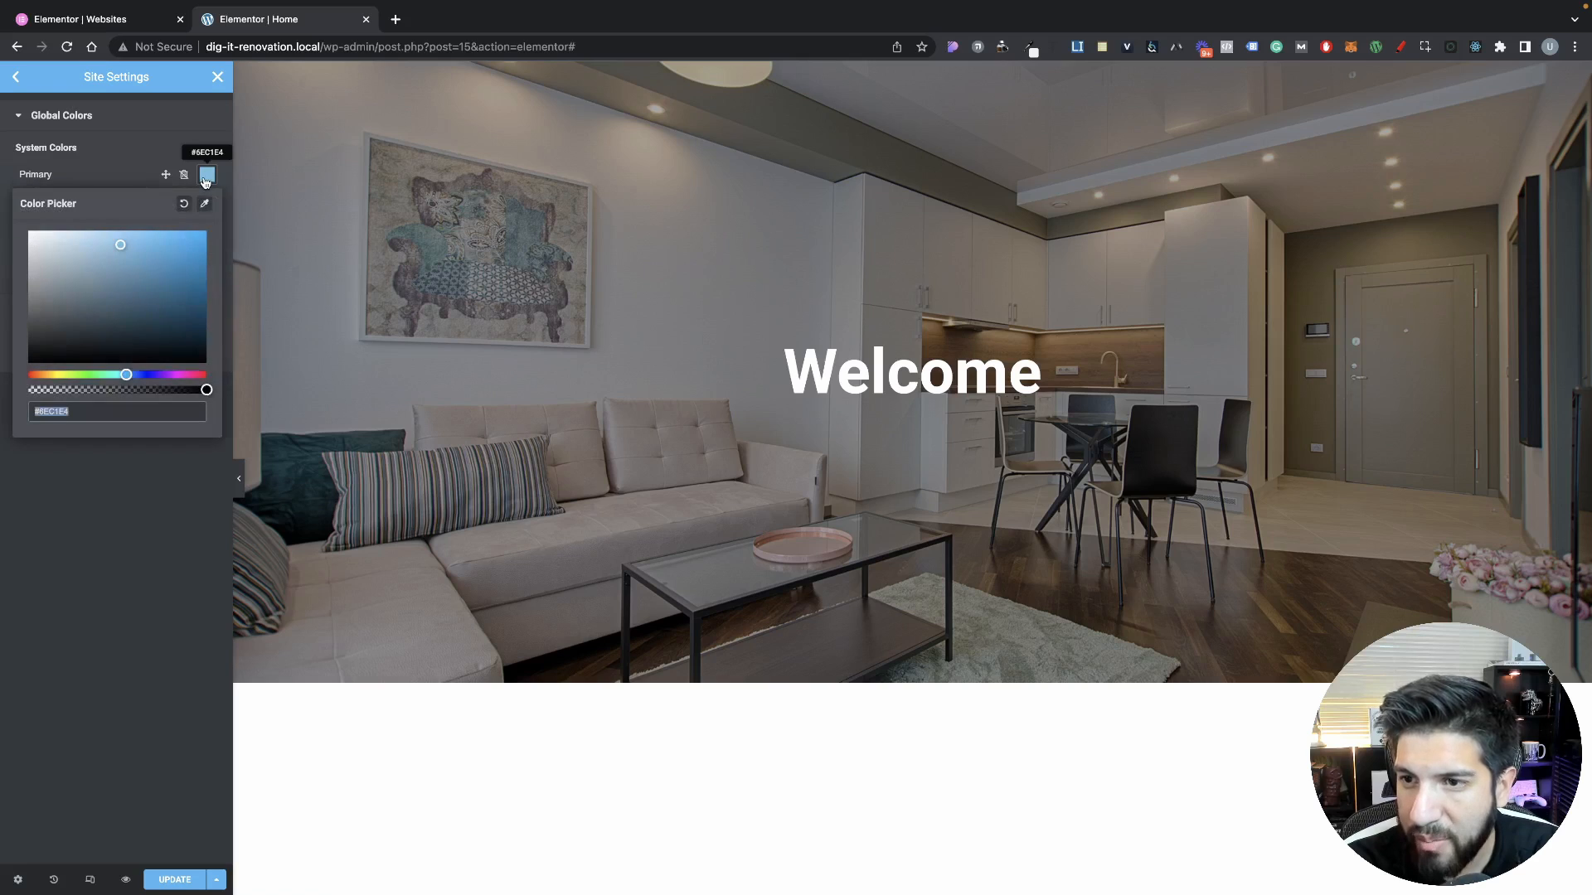
text(#1A1A1A)
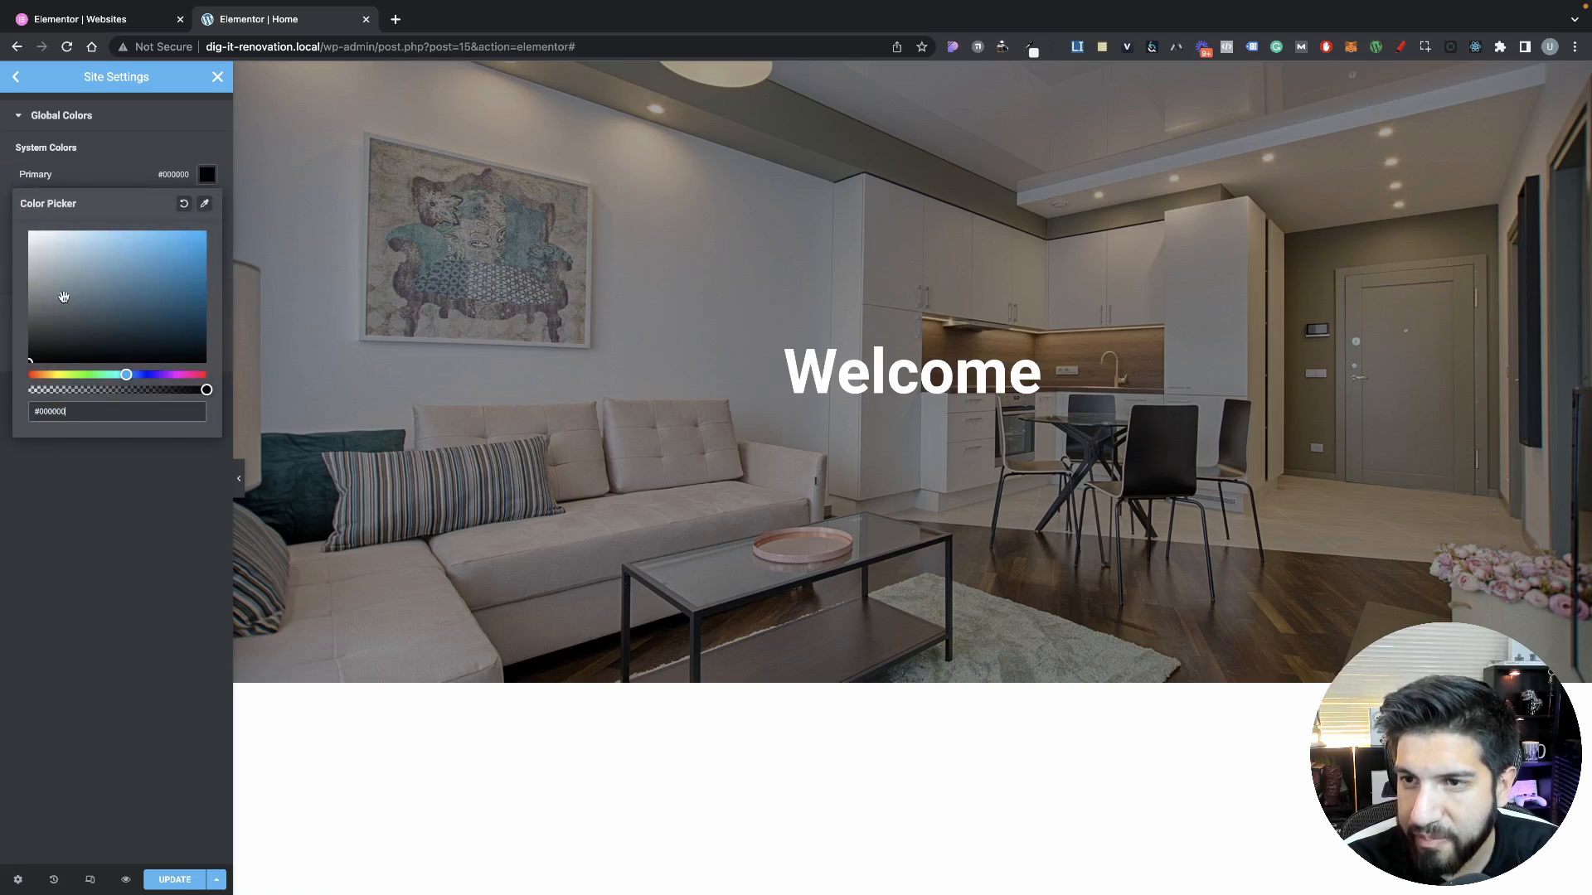
Set the secondary global color to #4D899A and the text global color to black (#000000)
click(205, 176)
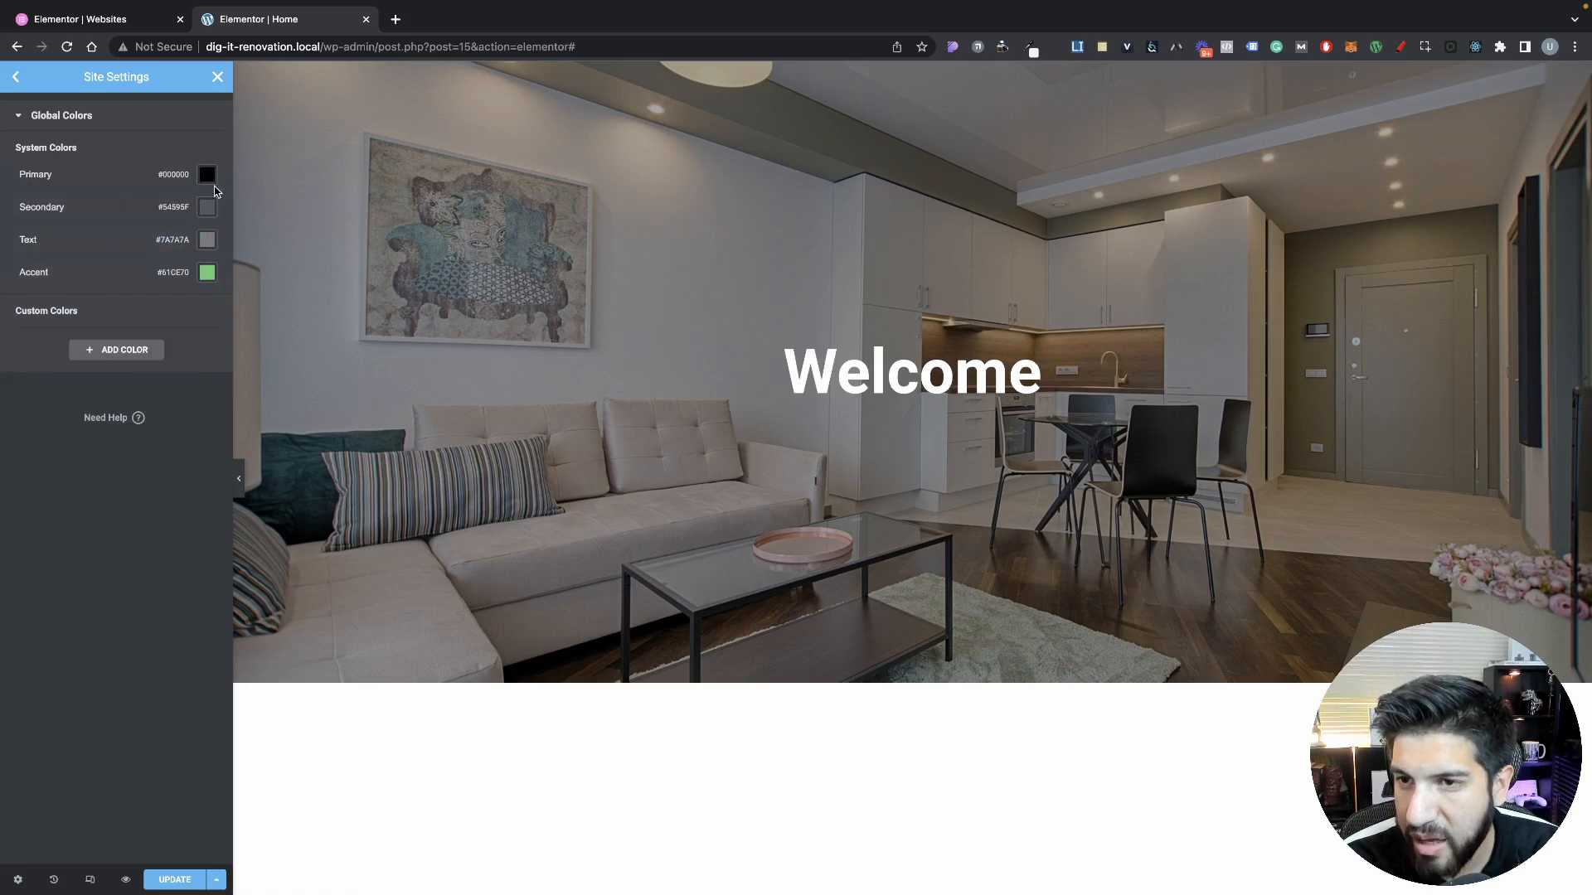
click(206, 208)
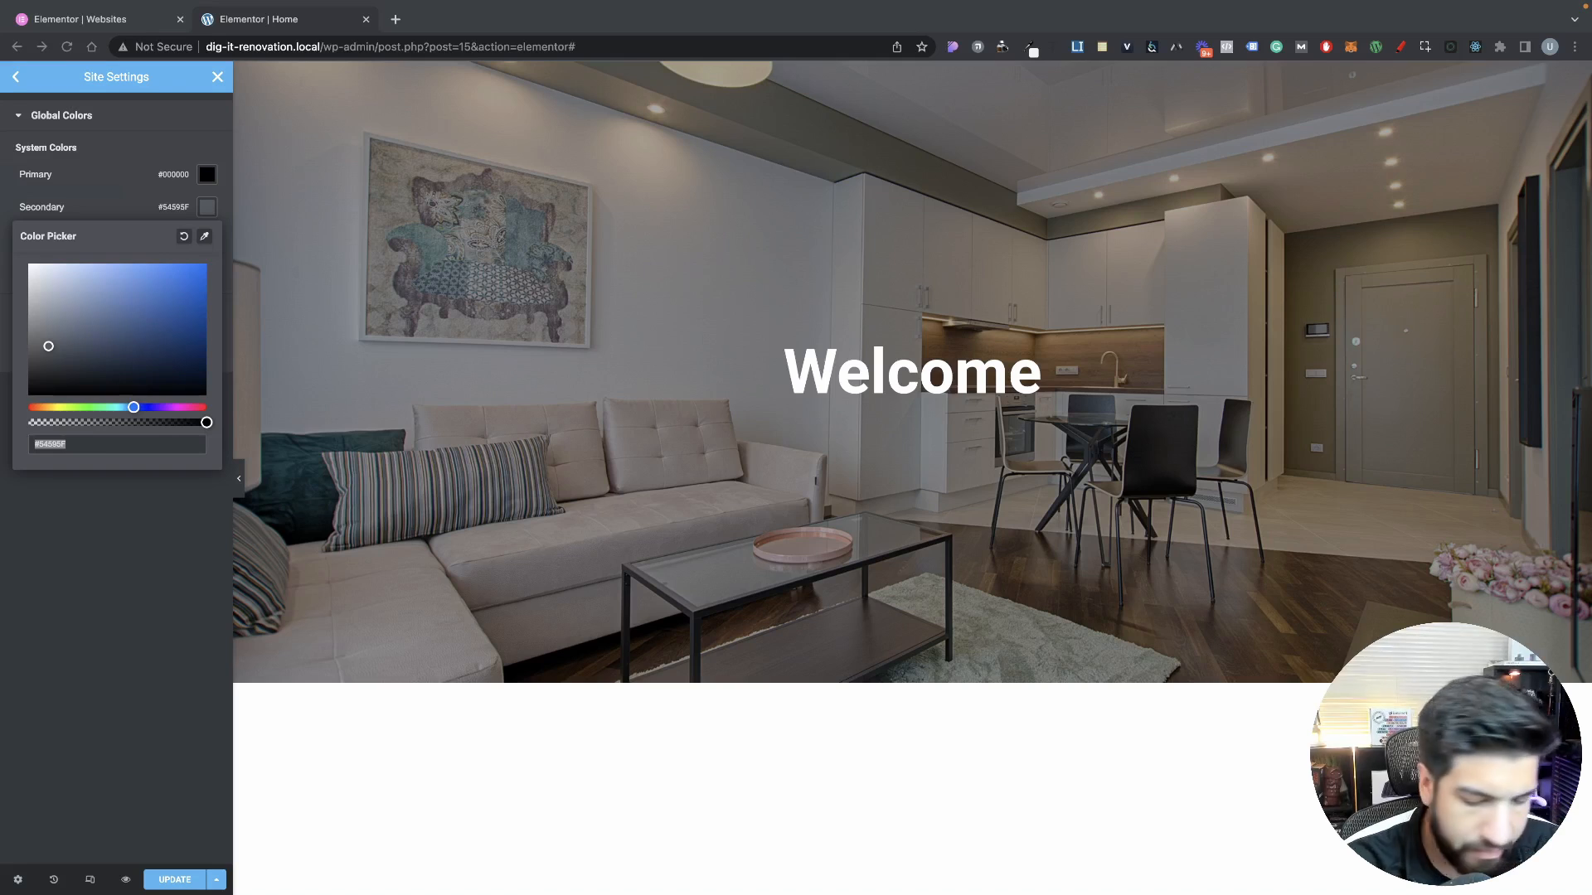
text(#4D899A)
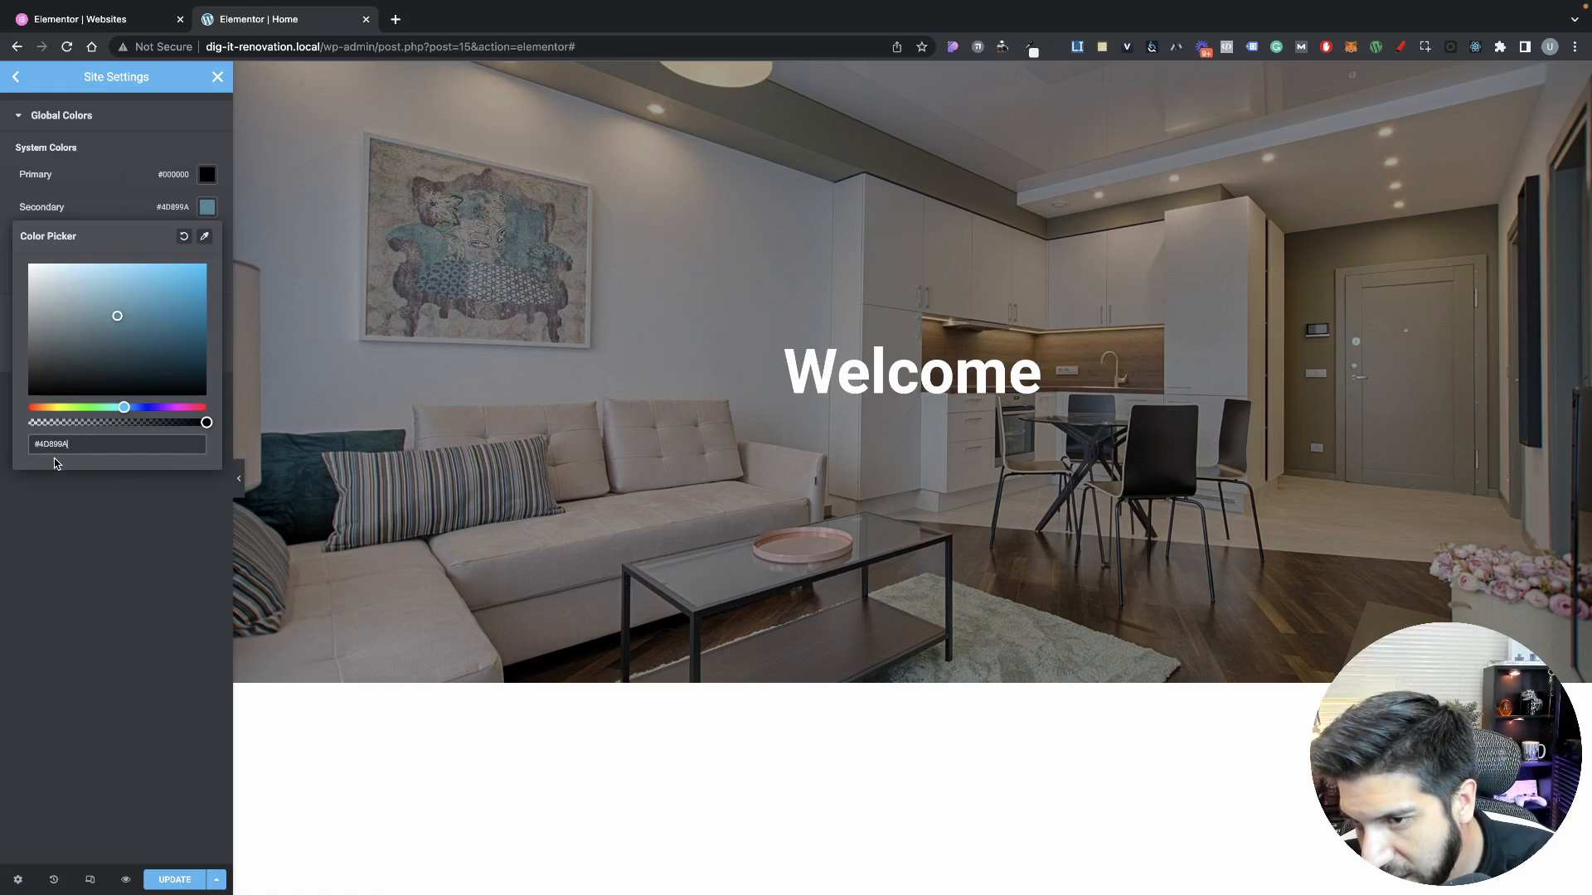
drag(104, 446, 32, 448)
key(super+c)
click(117, 515)
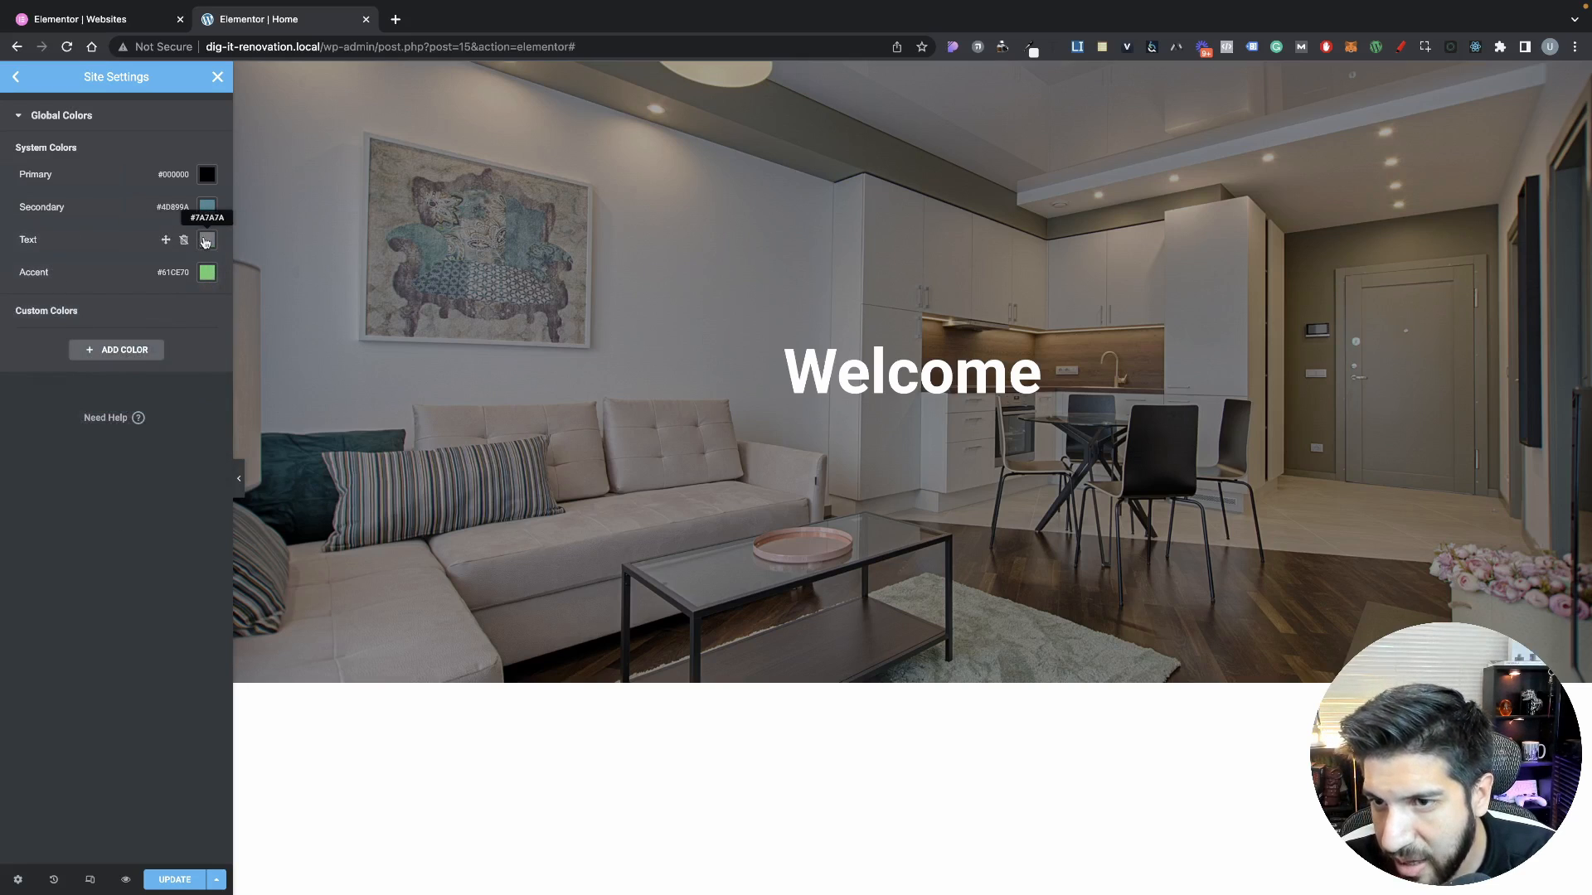
click(207, 240)
click(70, 572)
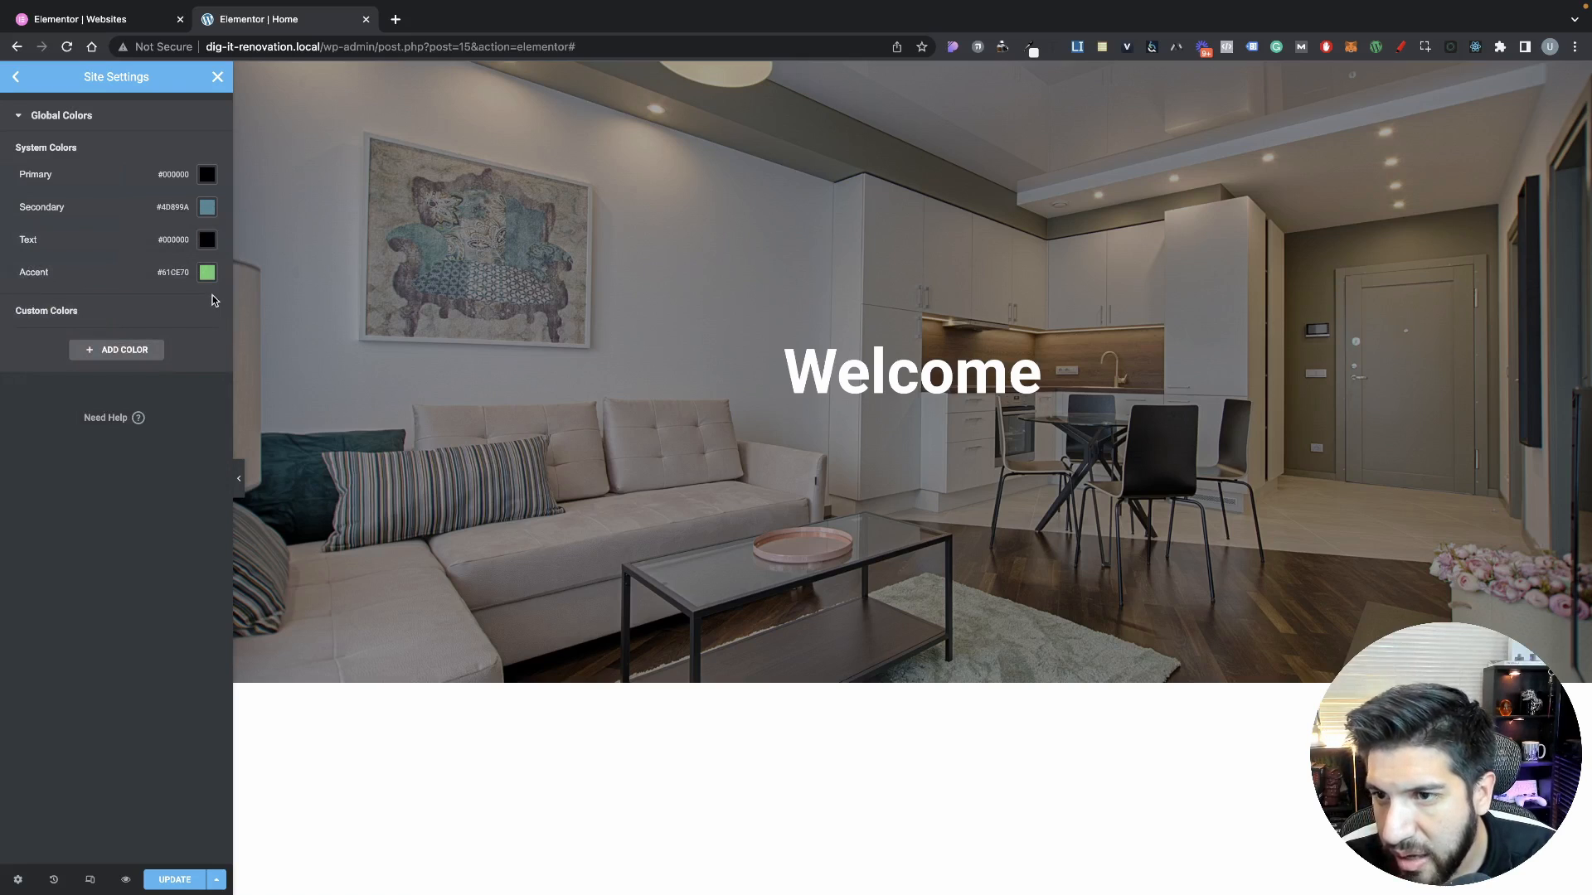
Copy the secondary color's hex value #4D899A into the accent global color
click(207, 273)
click(207, 207)
click(207, 208)
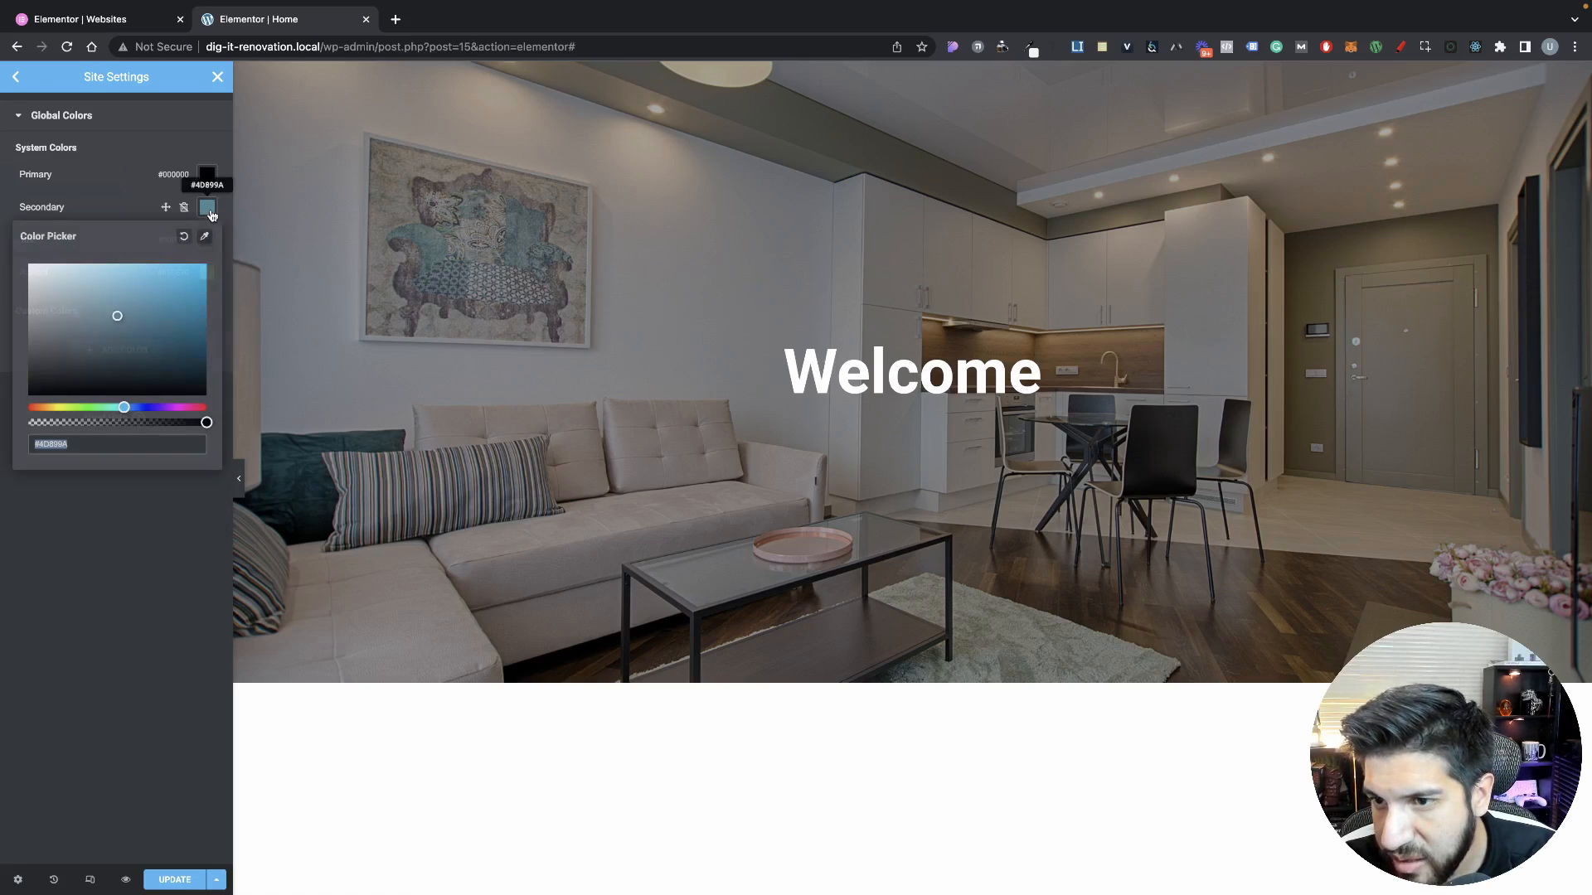
click(139, 220)
click(207, 274)
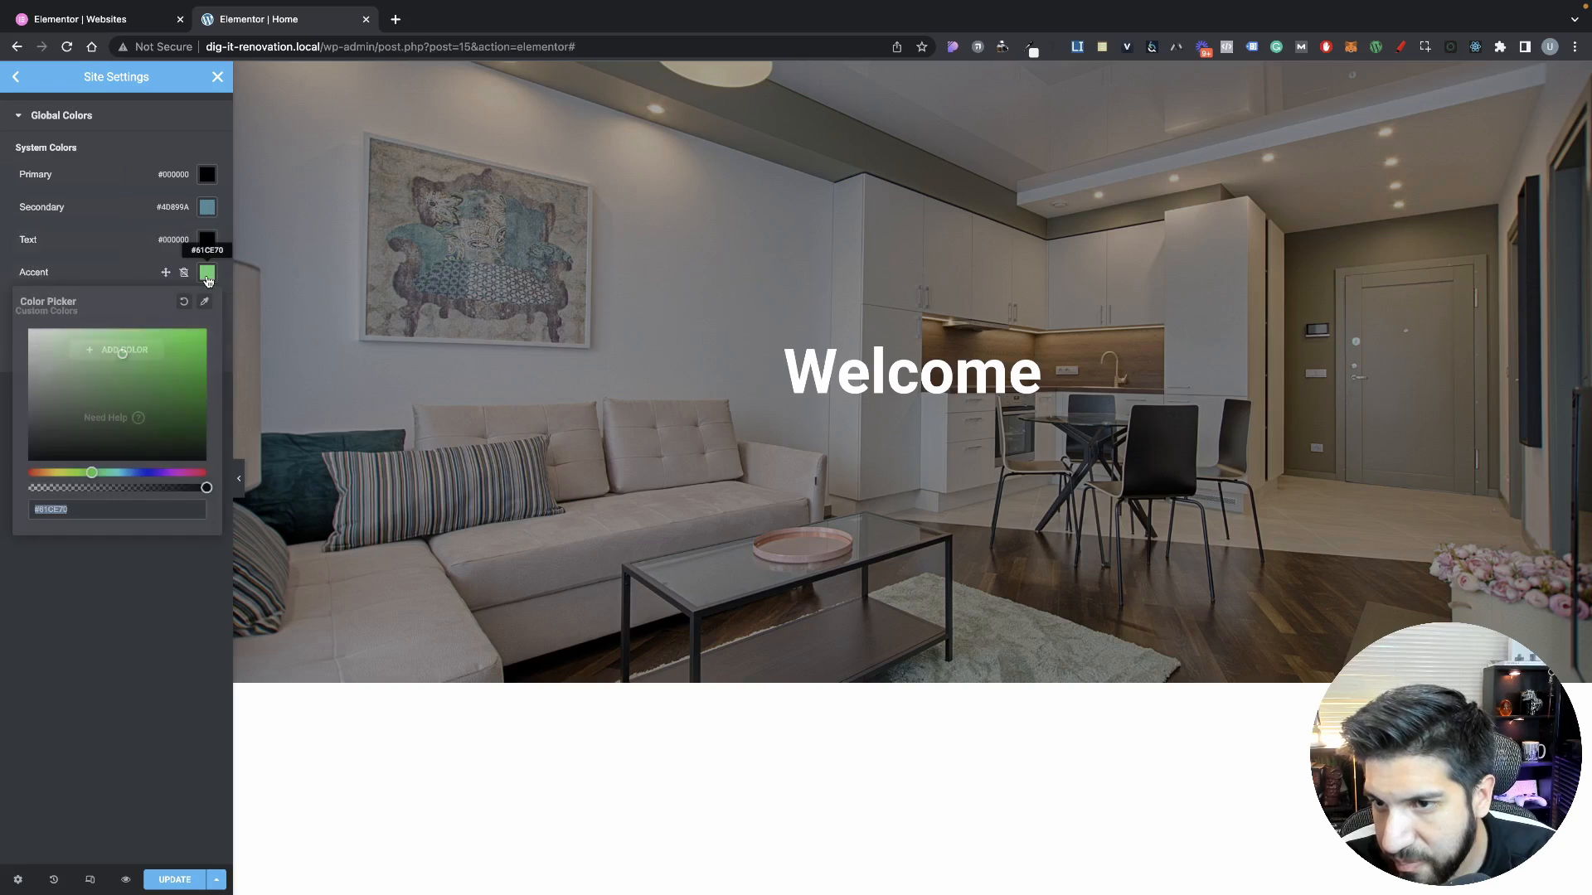
key(super+v)
click(118, 256)
Add a custom global color and name it "Button Color"
click(100, 353)
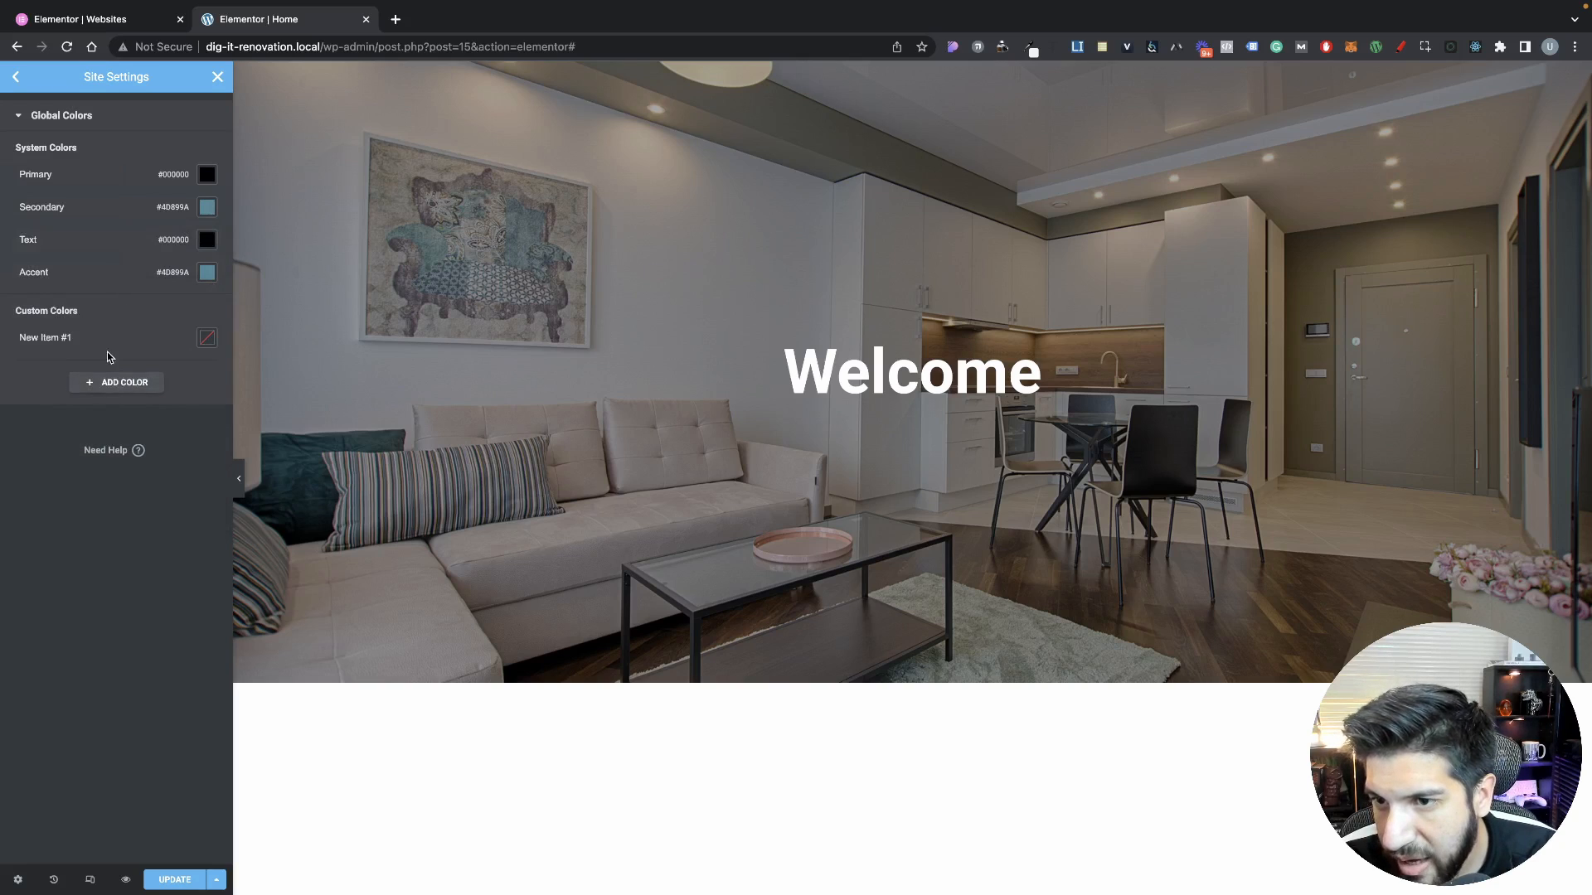
click(66, 338)
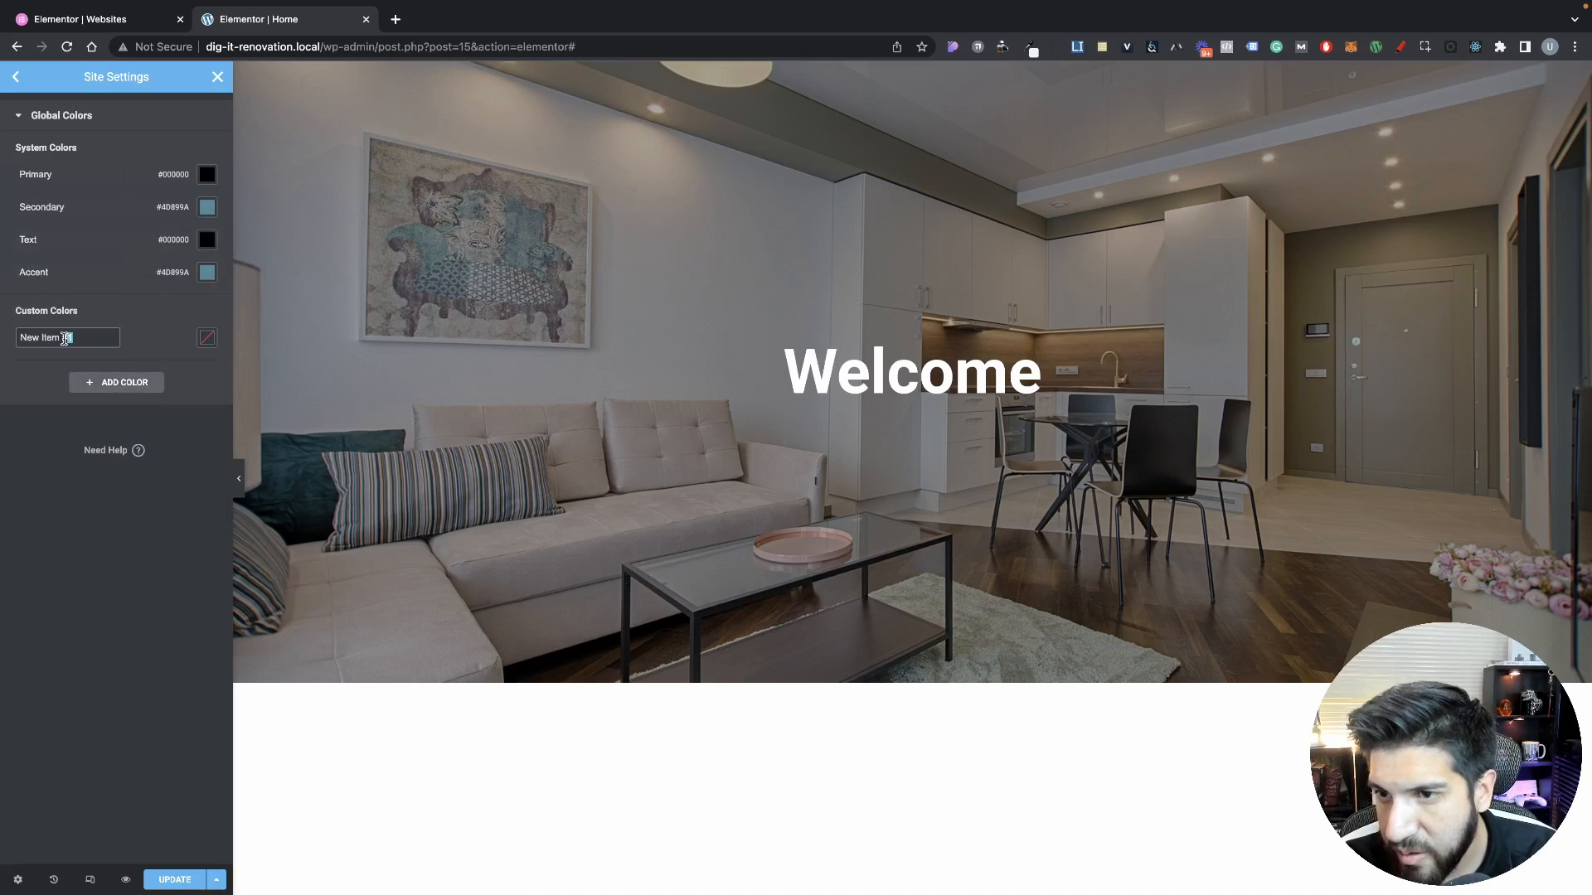
triple_click(65, 338)
key(BackSpace)
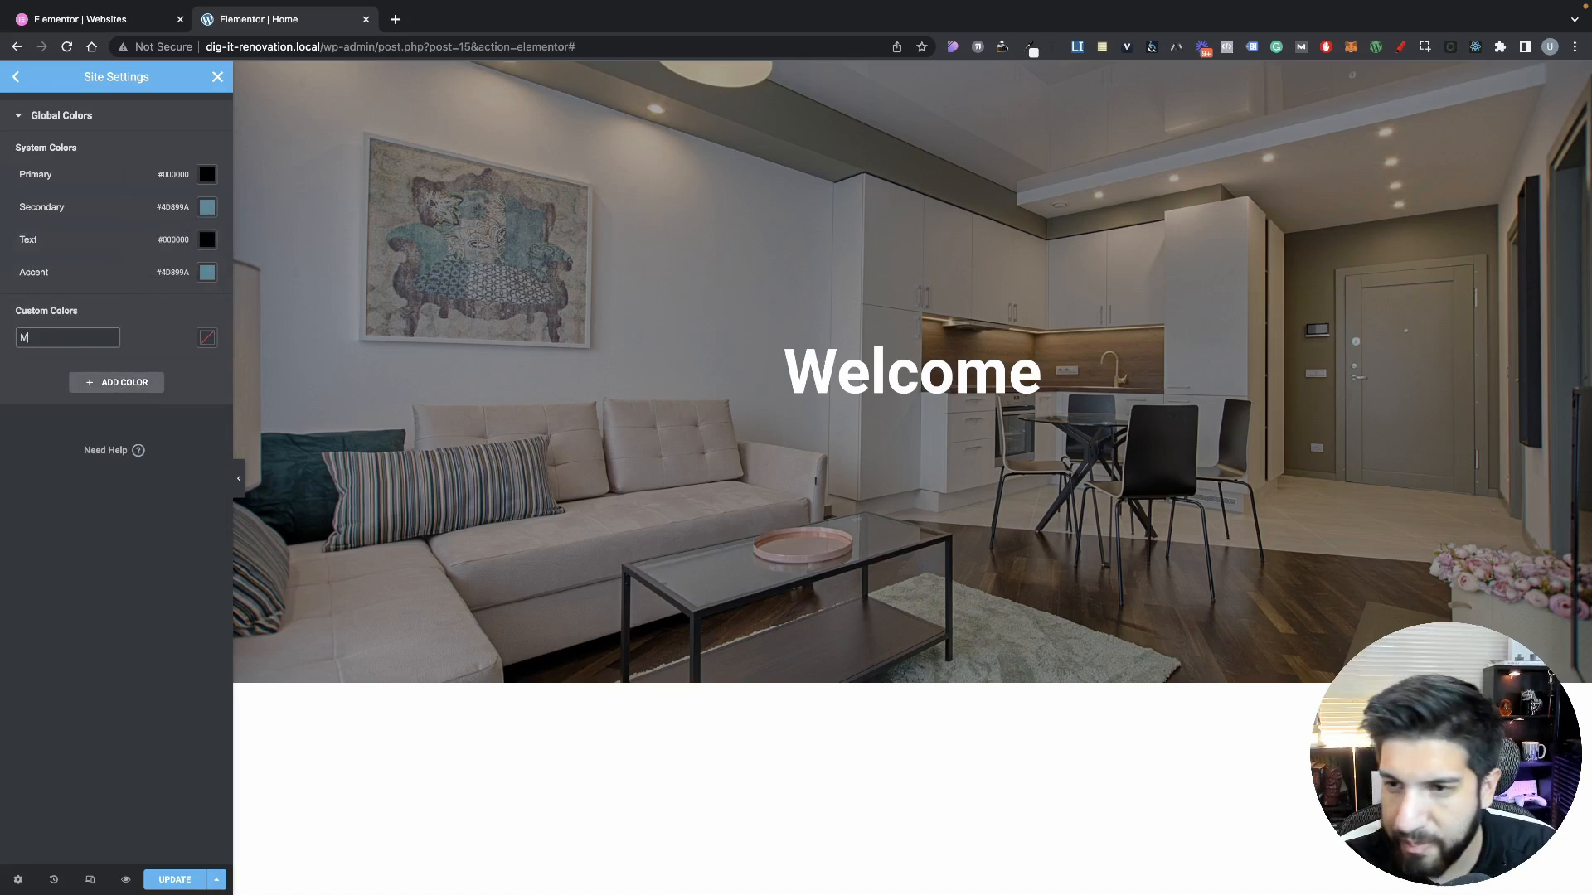
text(M)
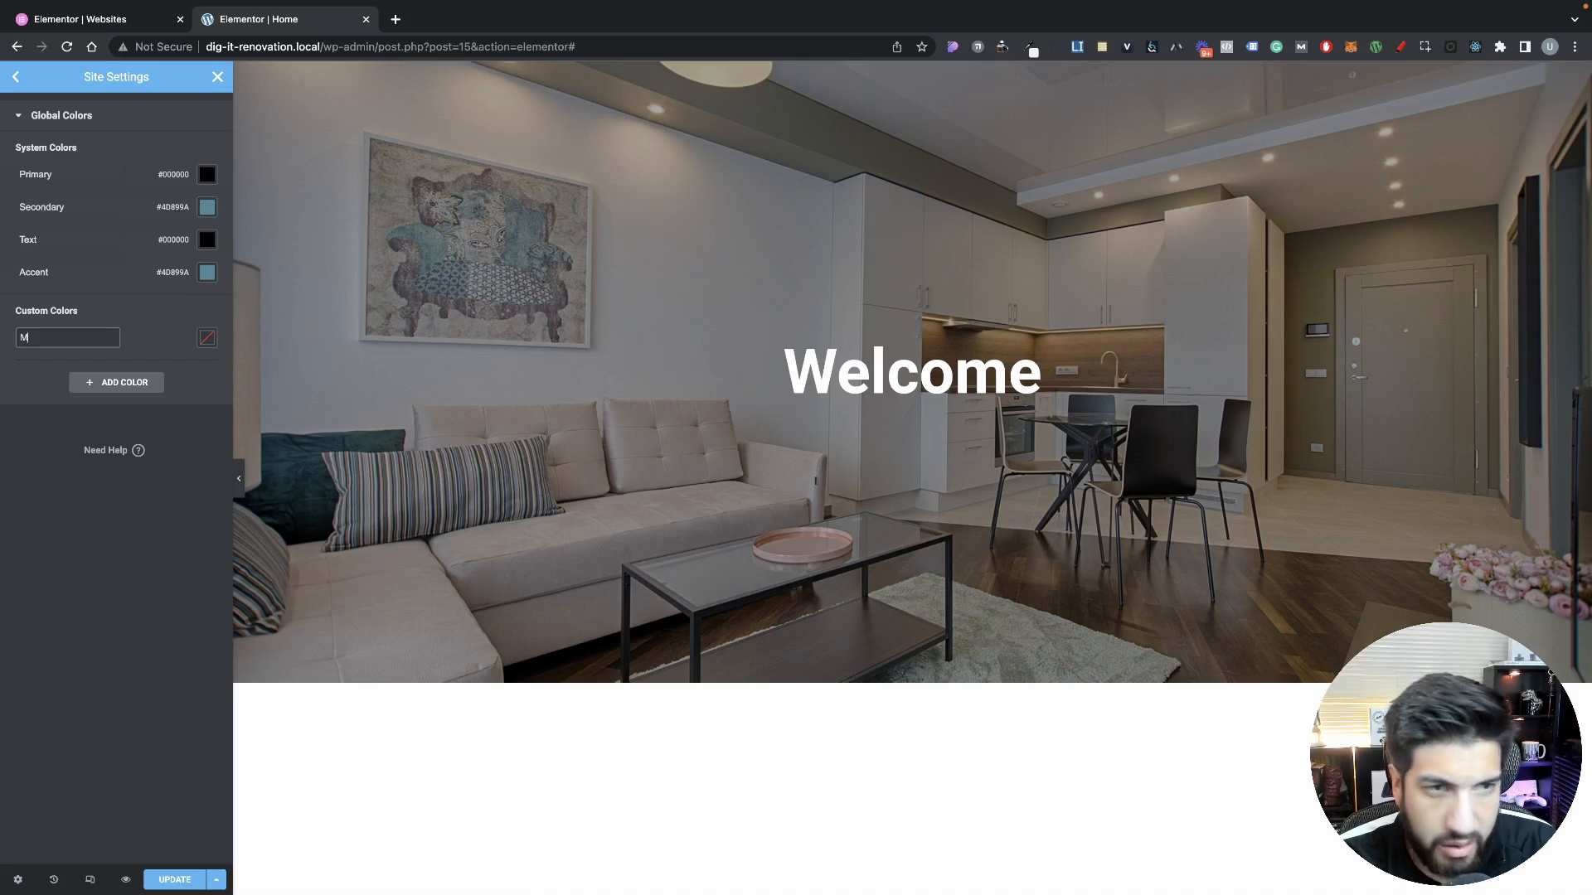
key(BackSpace)
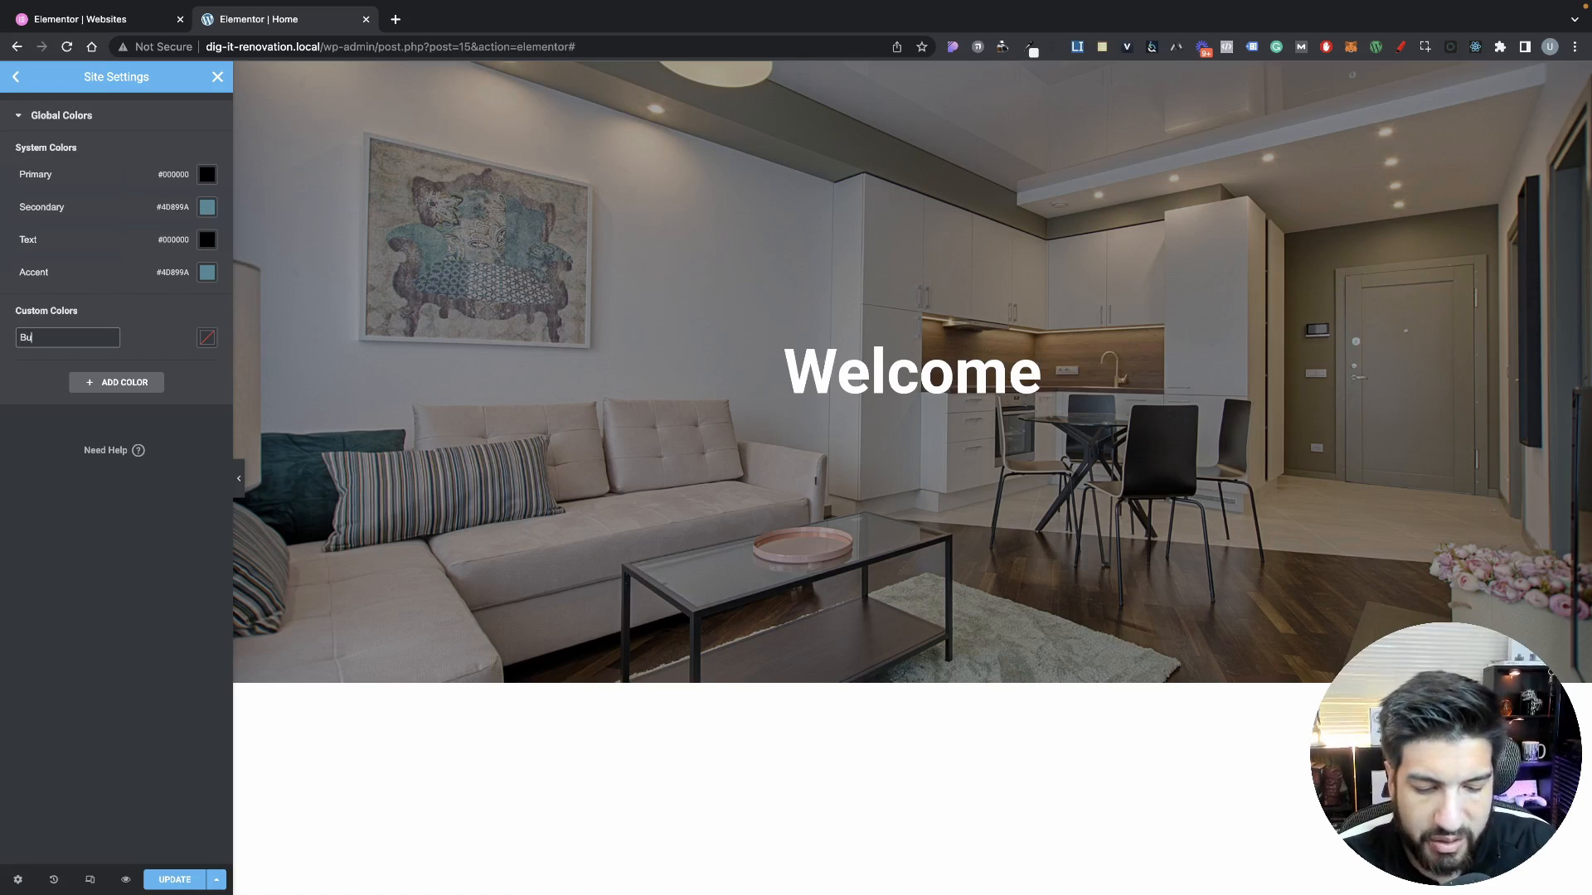
text(Button)
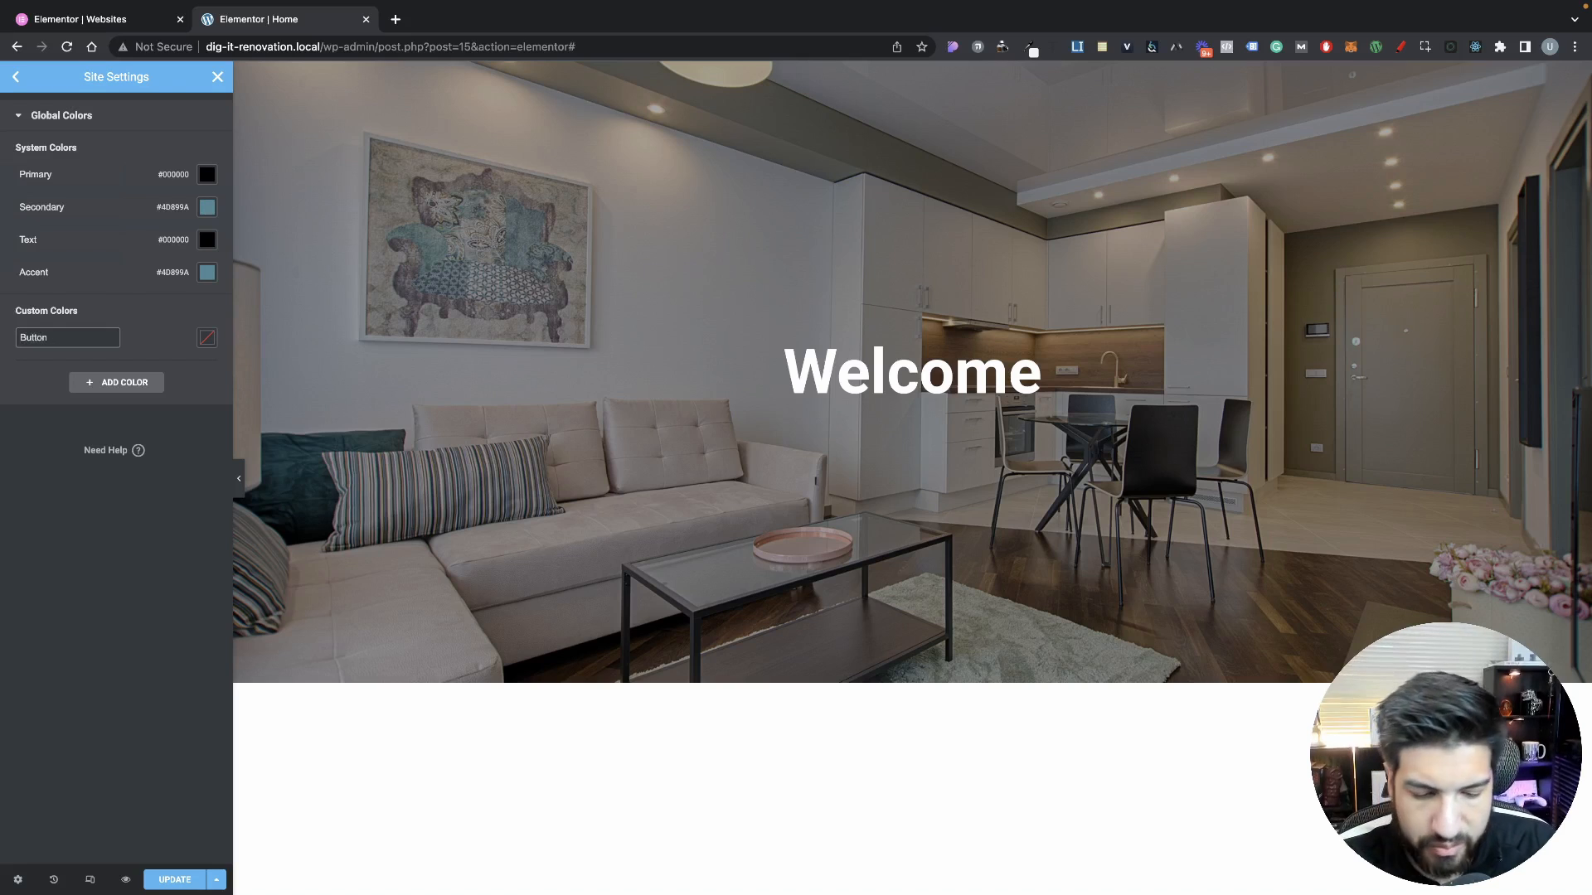
key(BackSpace)
key(BackSpace)
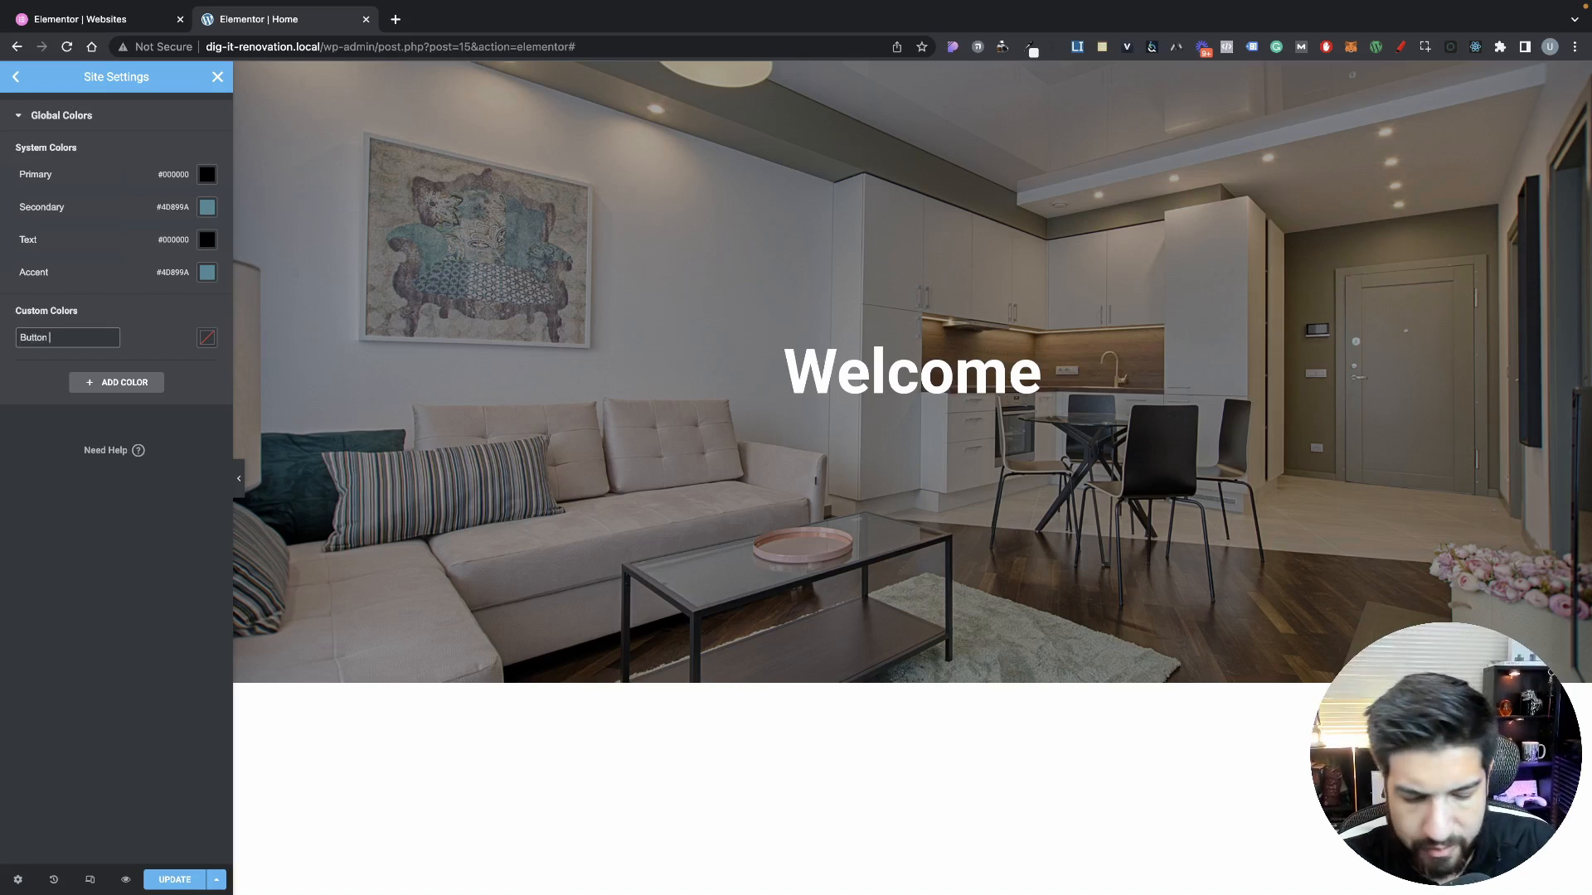
text(Color)
click(97, 499)
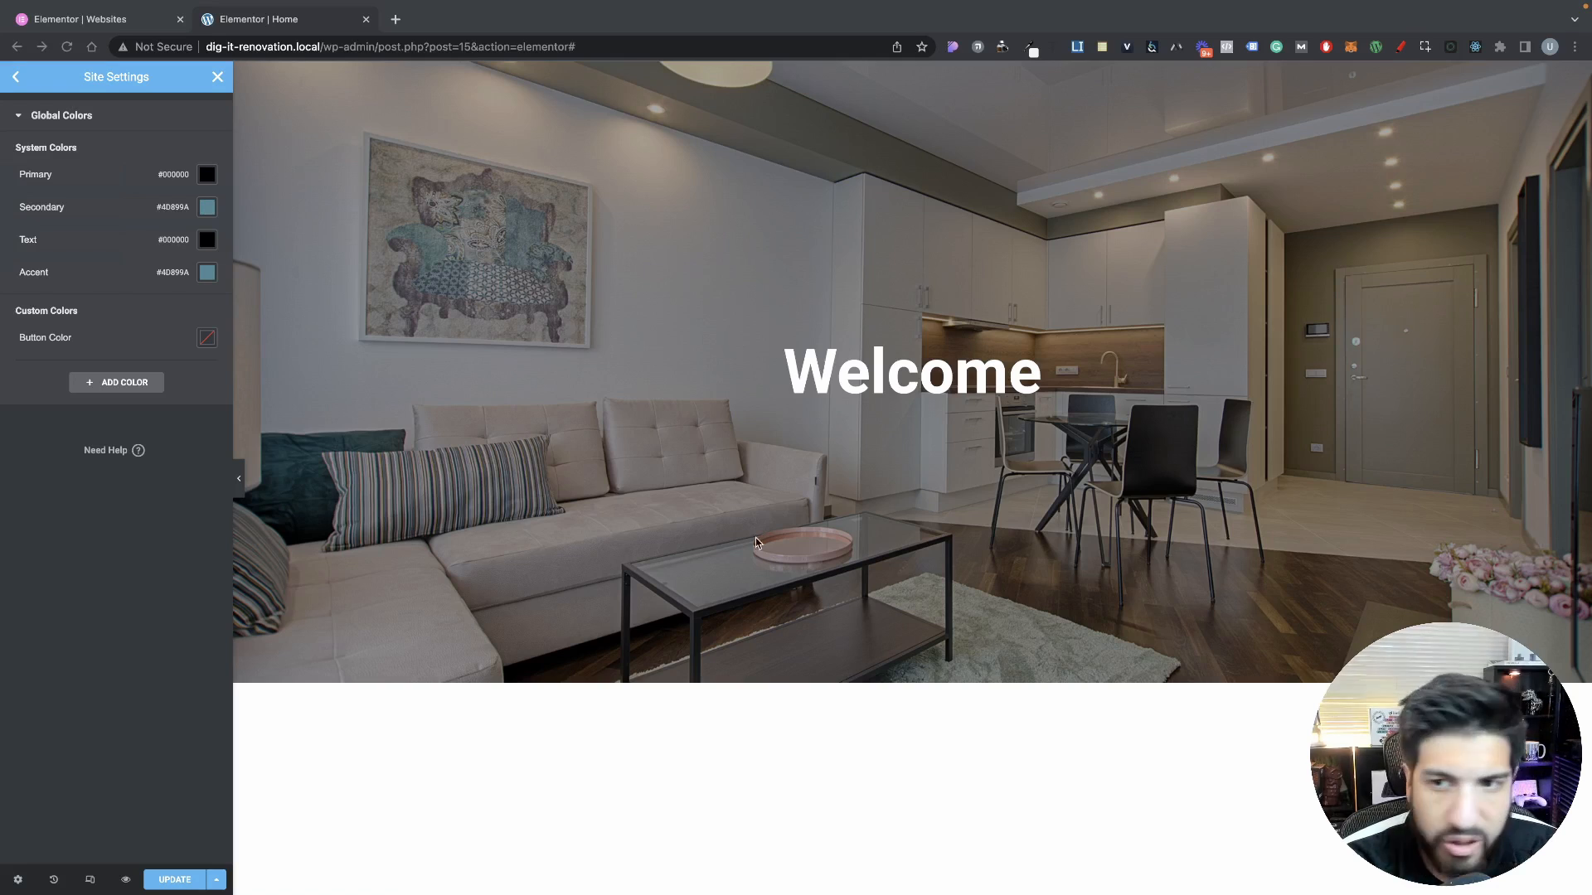
Delete the Button Color entry from the custom global colors
click(178, 295)
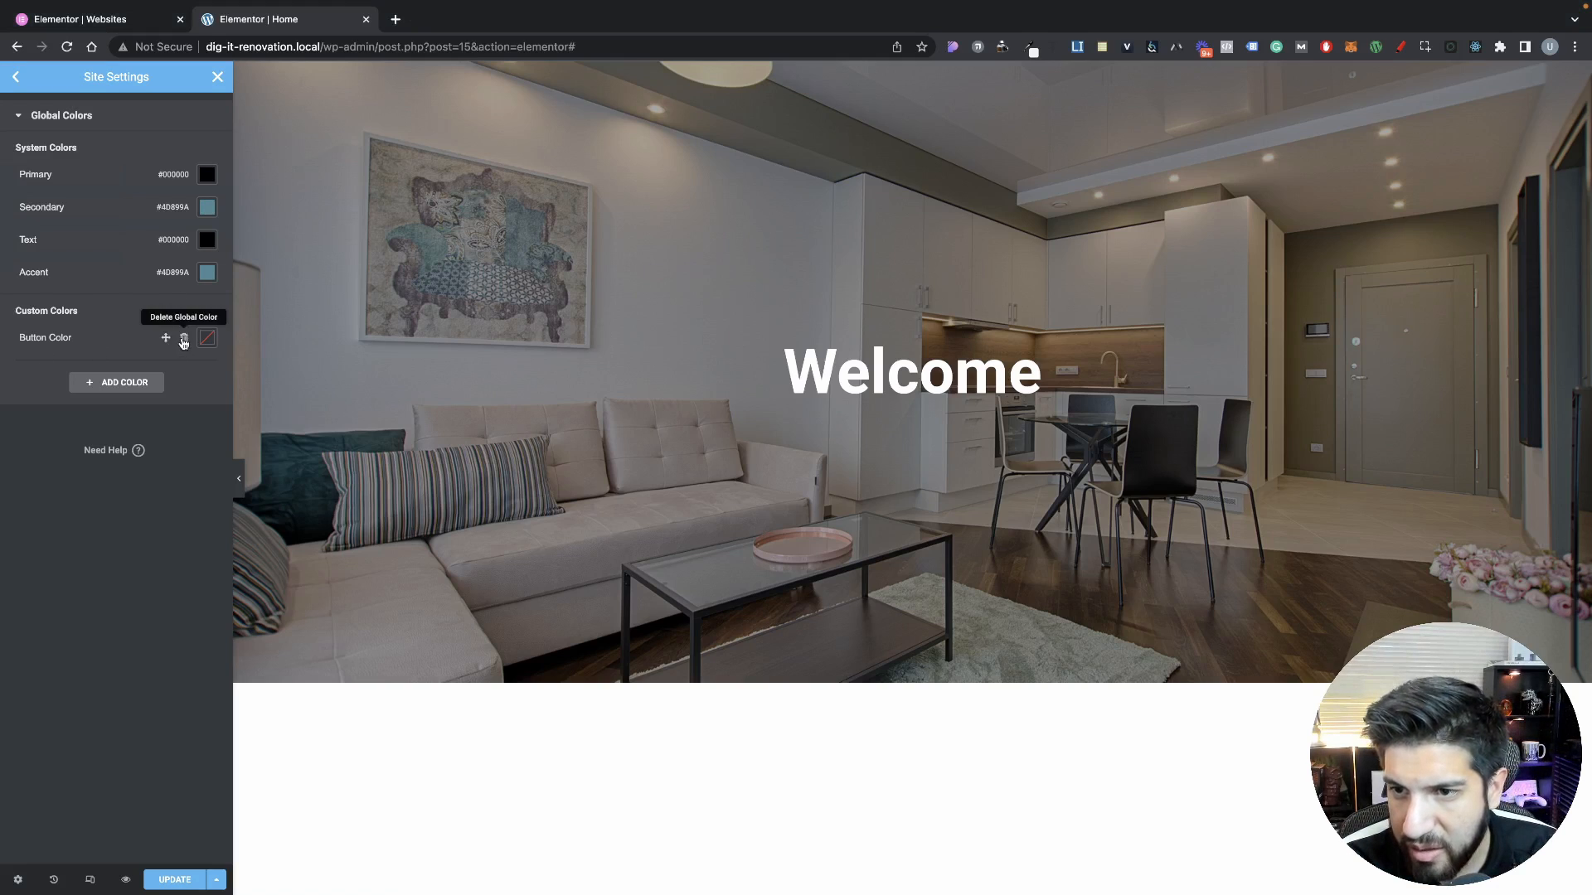
click(184, 338)
click(899, 541)
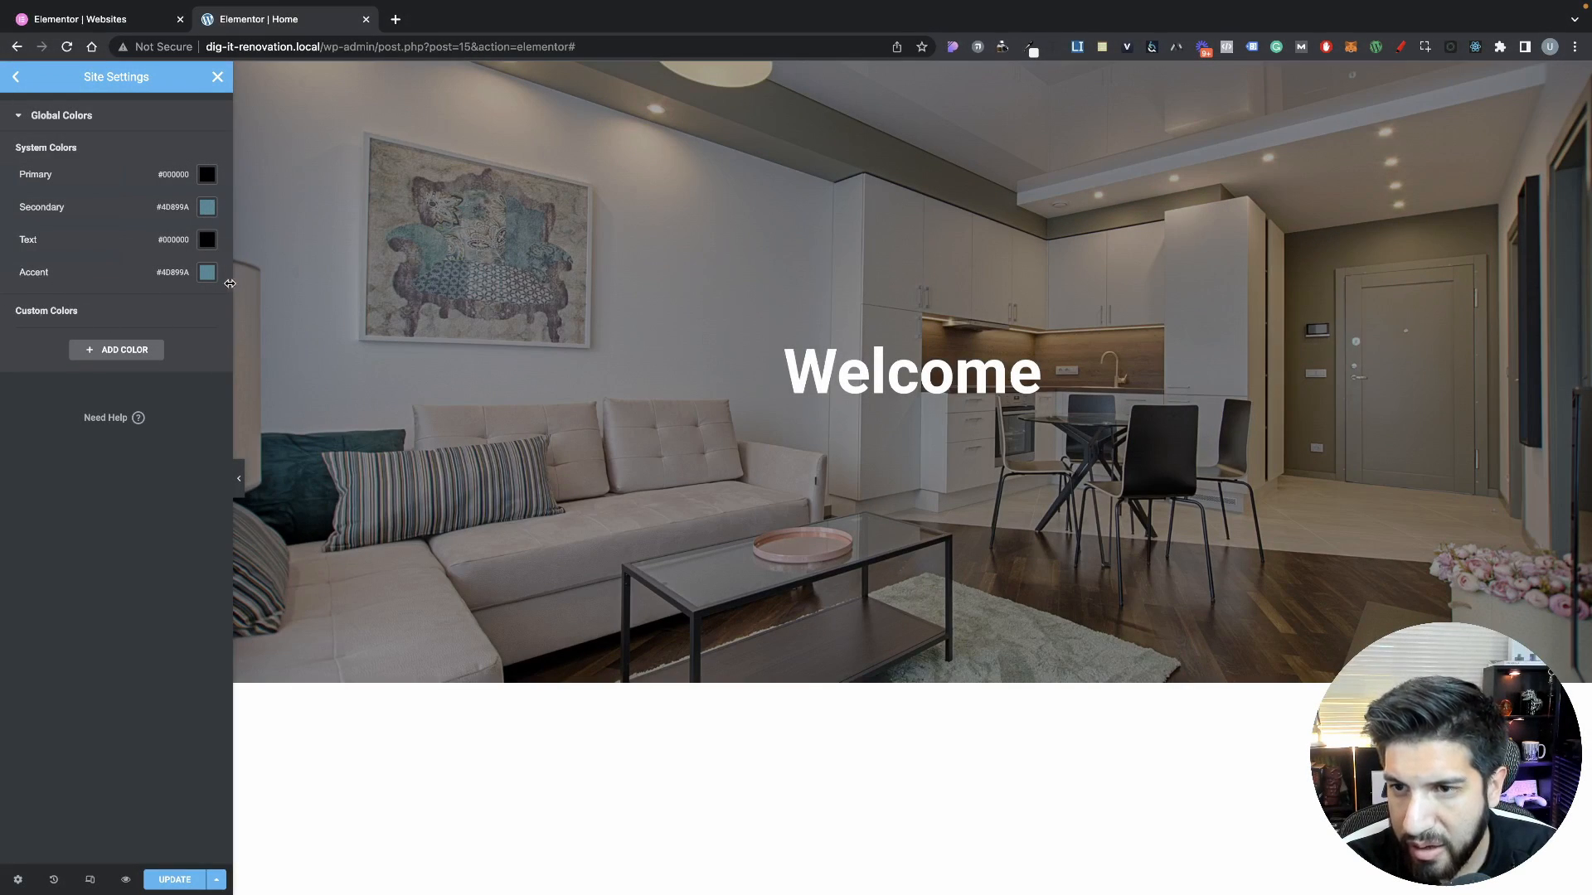
Set the accent global color to #01576F
click(207, 272)
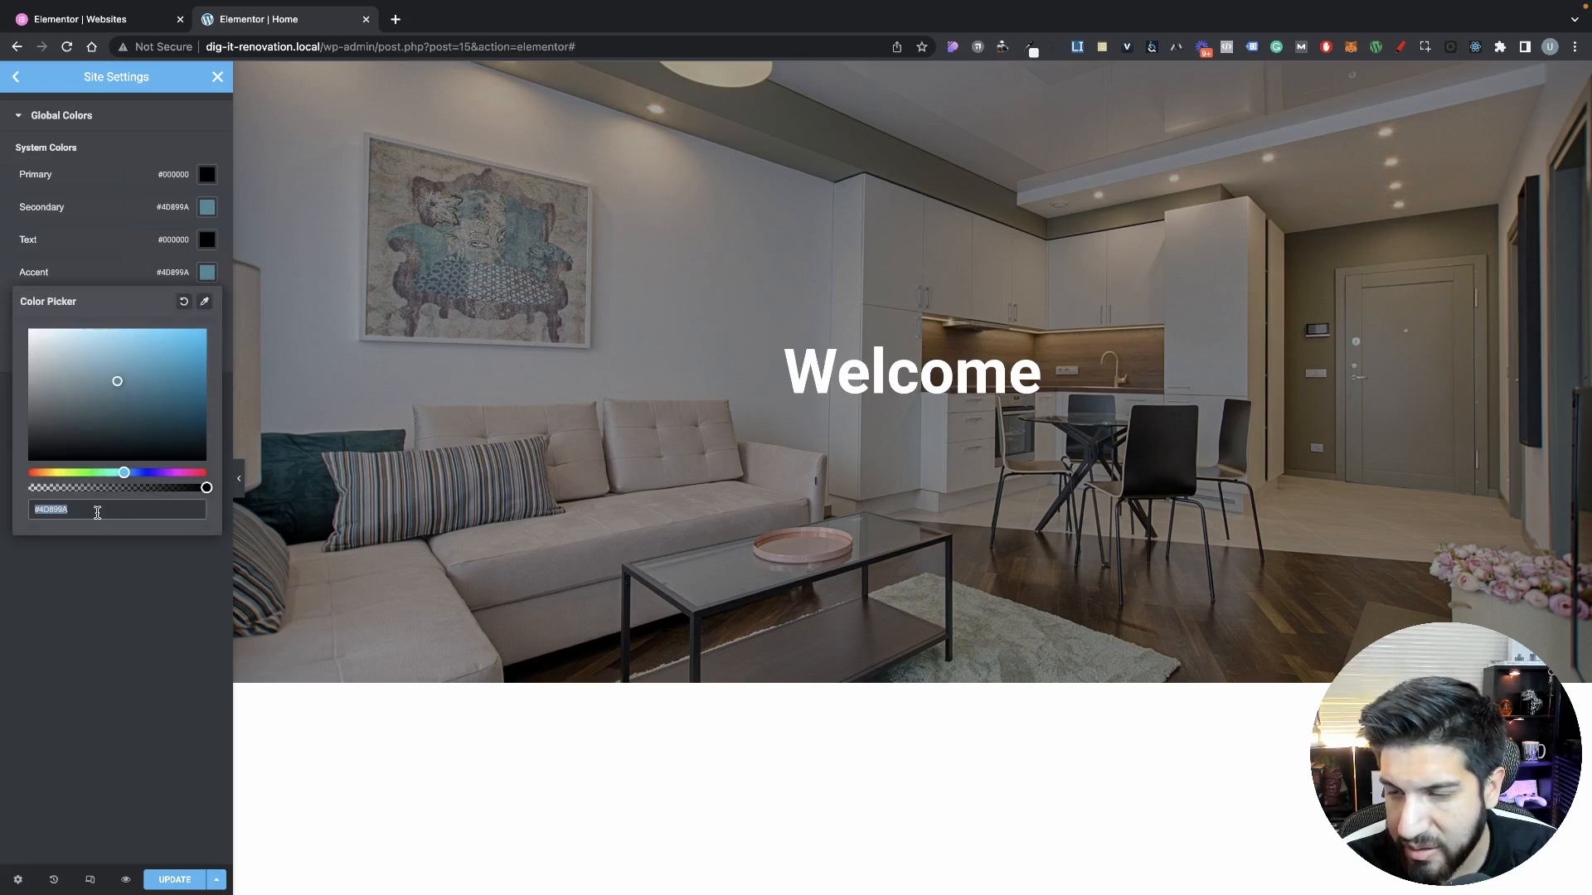
text(#01576F)
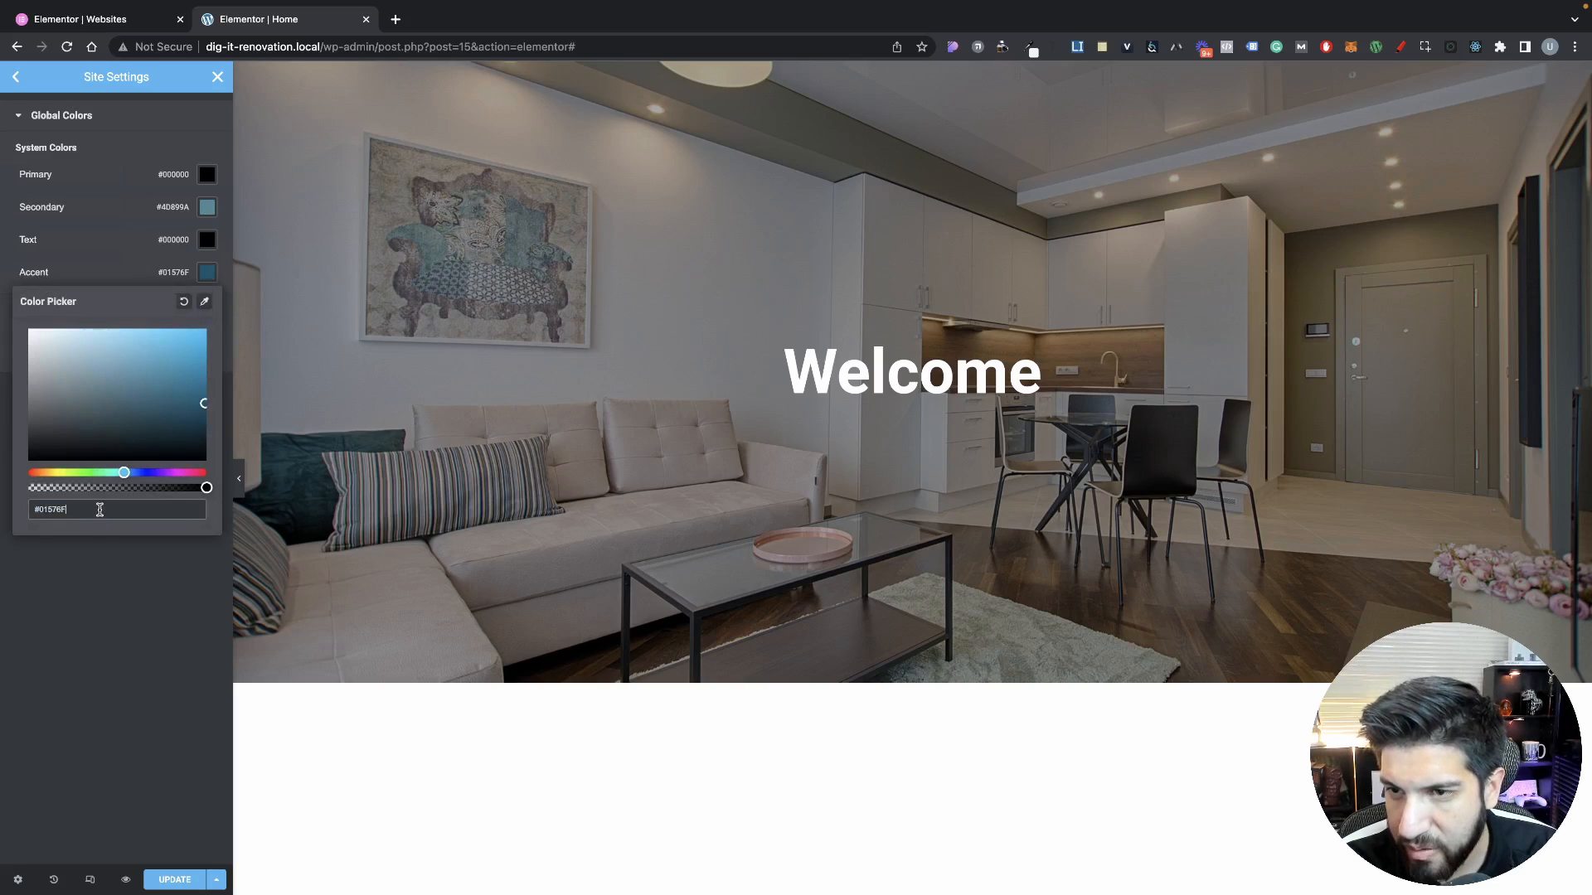
click(135, 626)
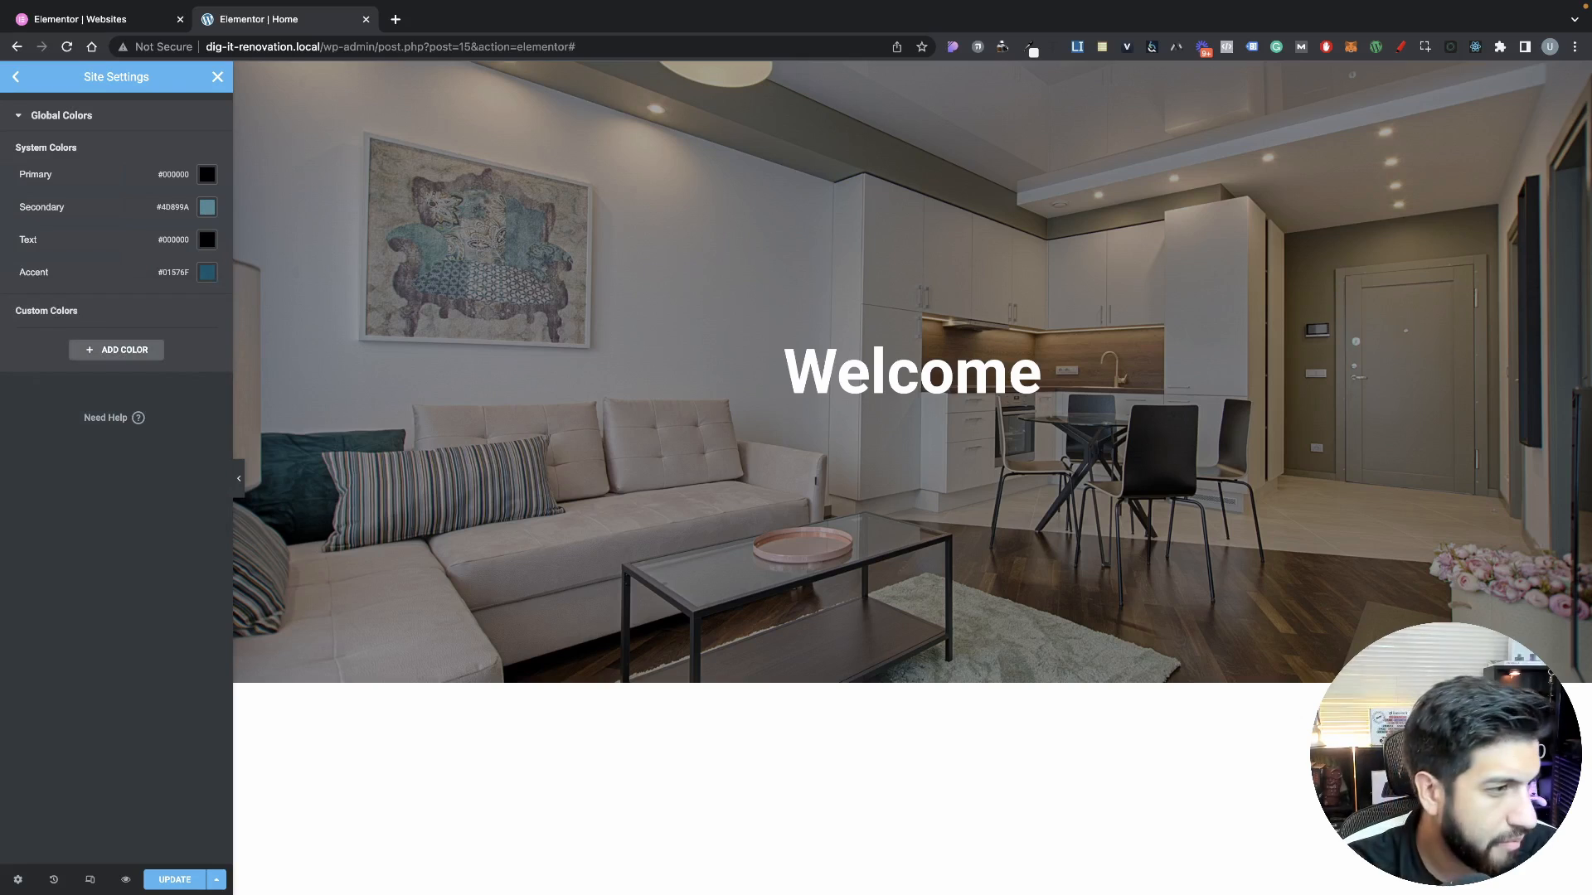
Add a custom global color and name it "Section color"
click(116, 349)
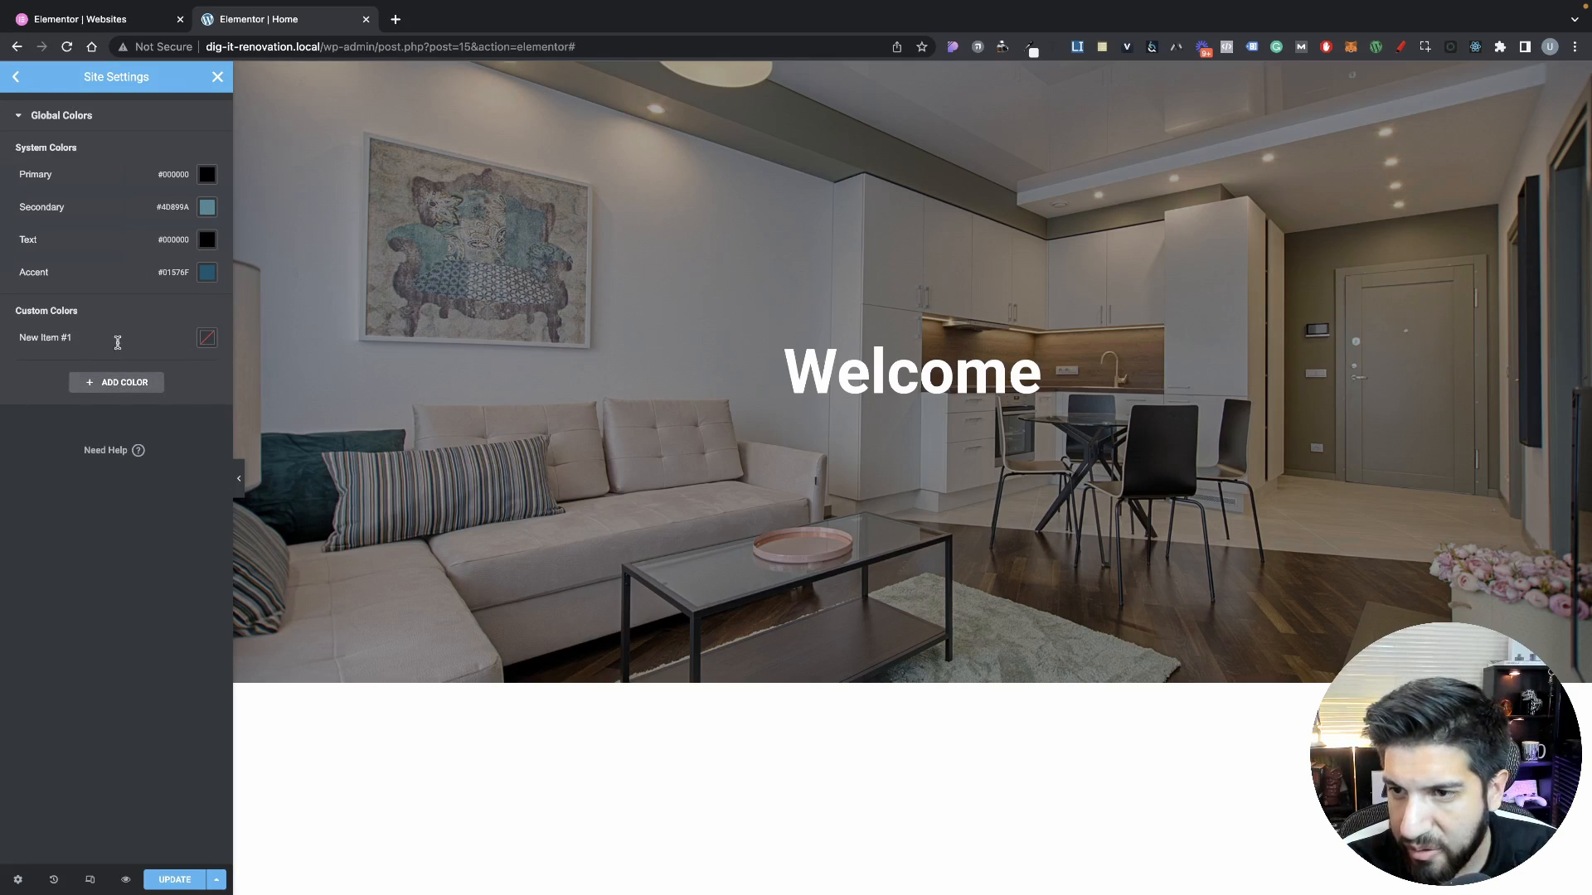
click(47, 343)
triple_click(66, 342)
key(BackSpace)
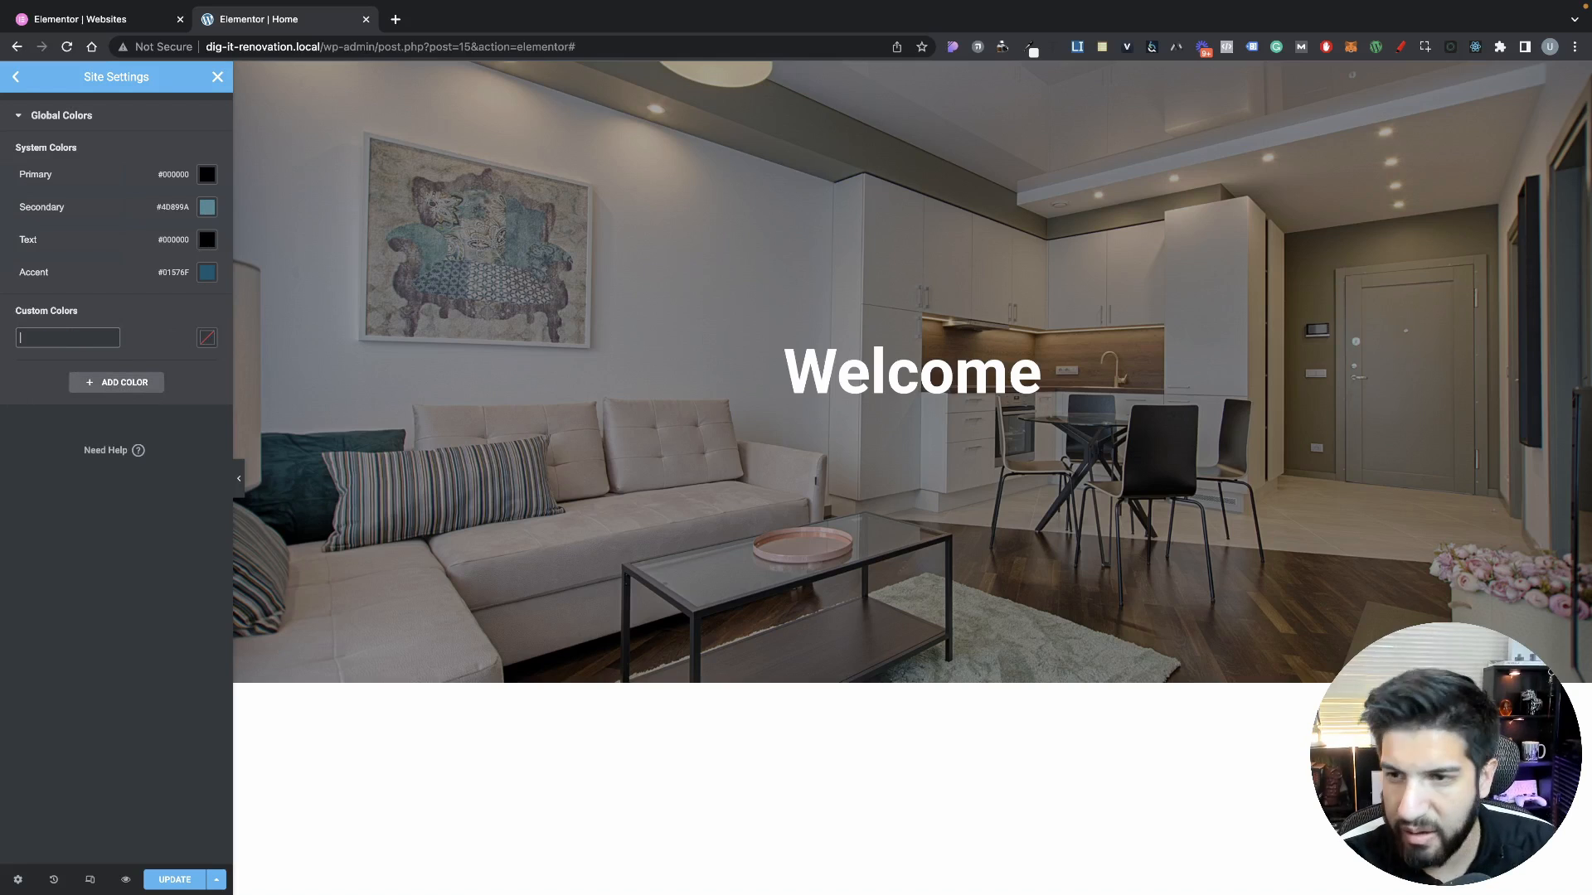
key(super+z)
text(S)
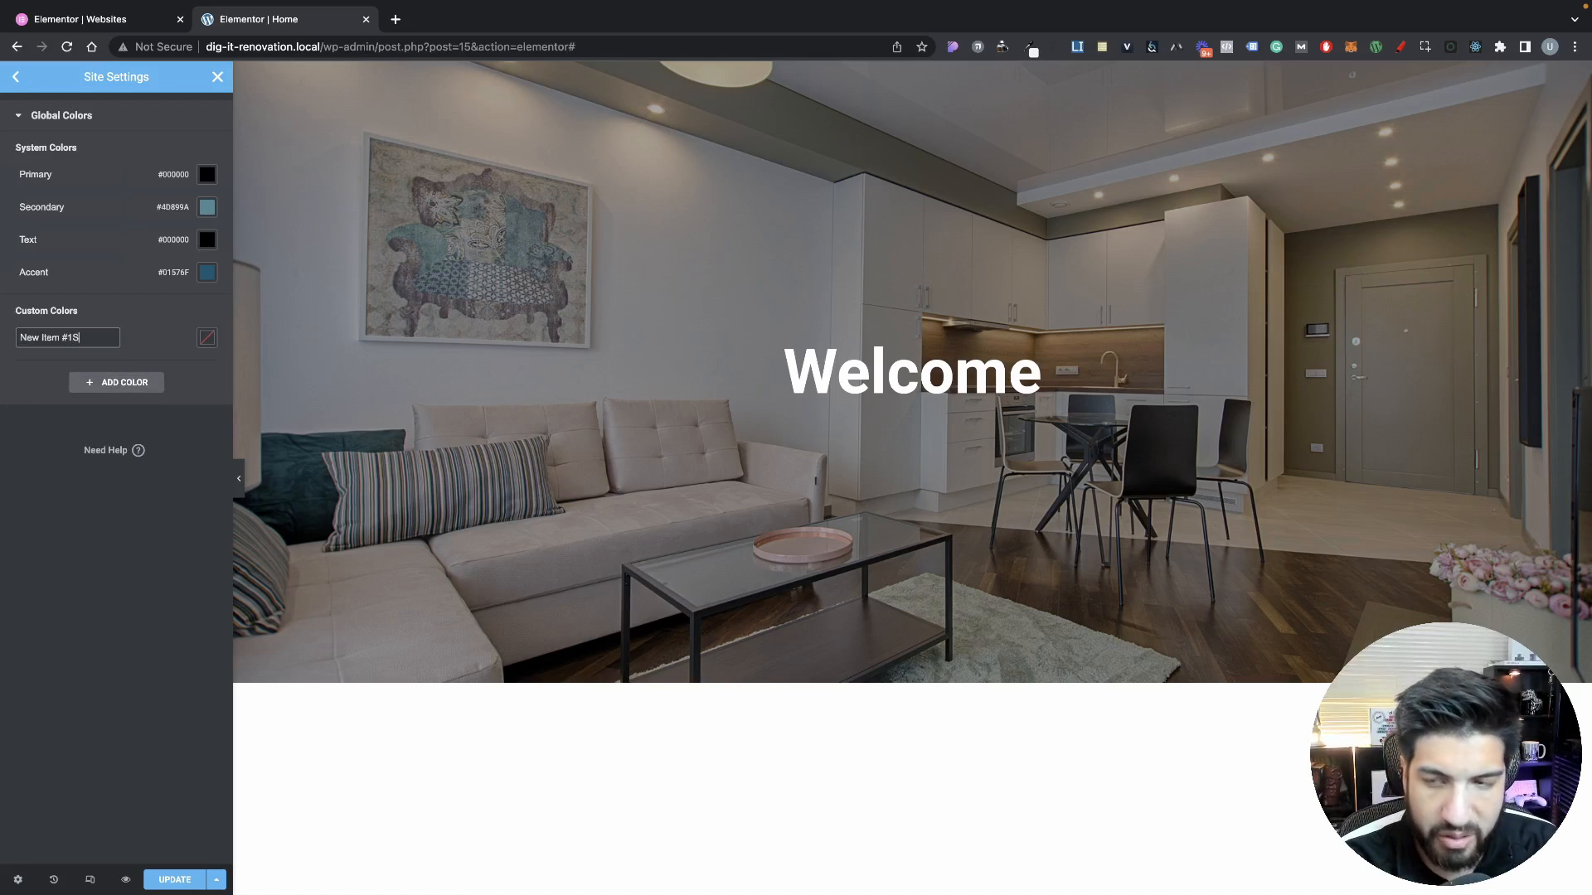
text(ecv)
key(super+BackSpace)
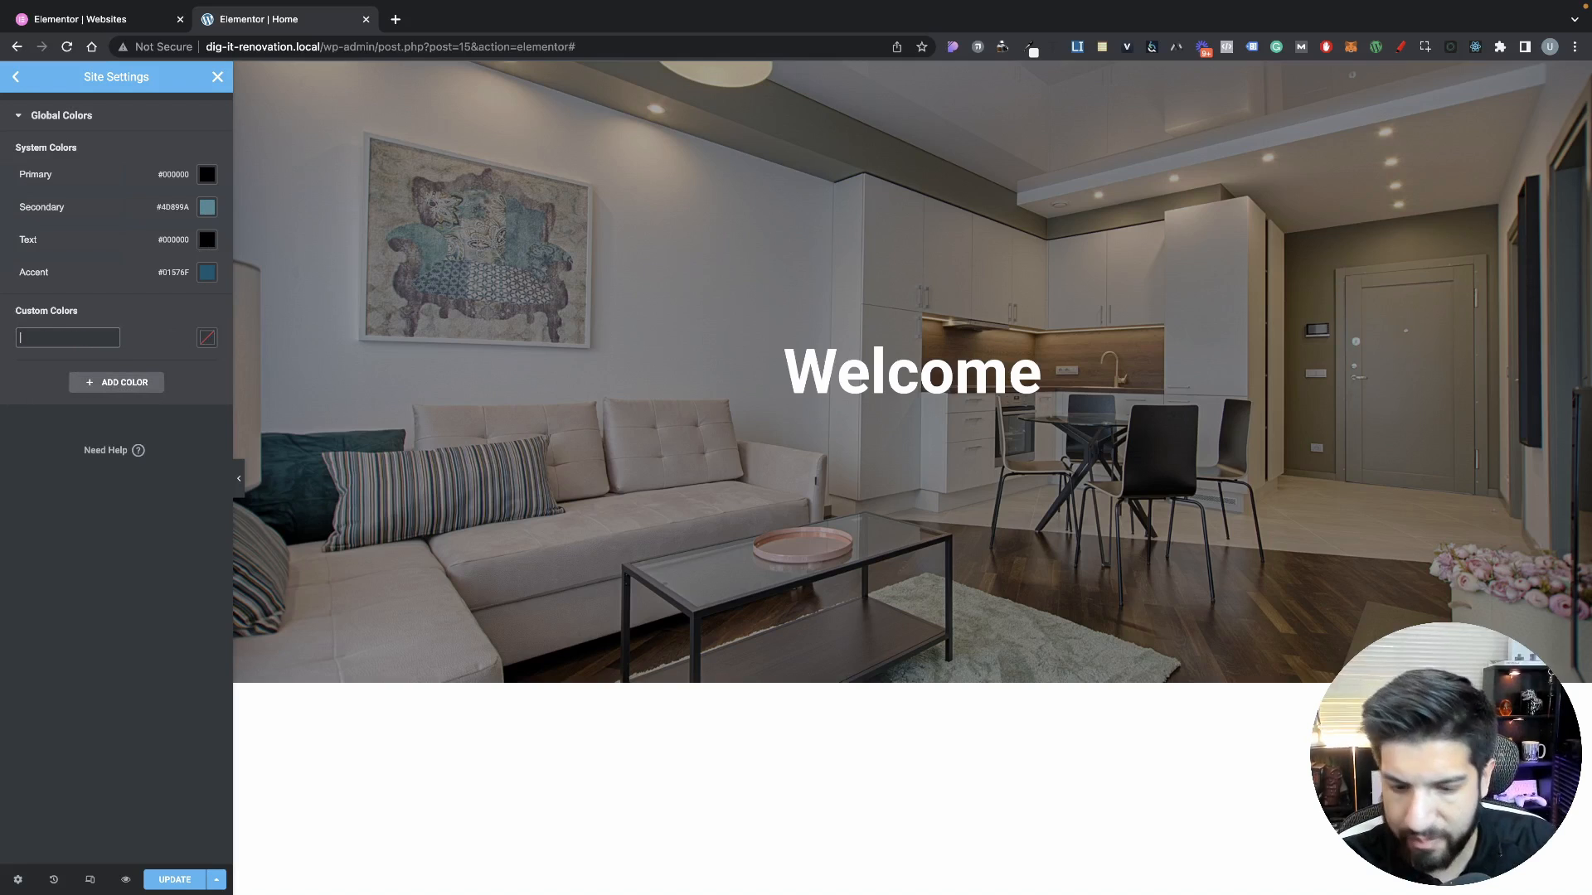
text(Se)
key(BackSpace)
key(BackSpace)
text(Se)
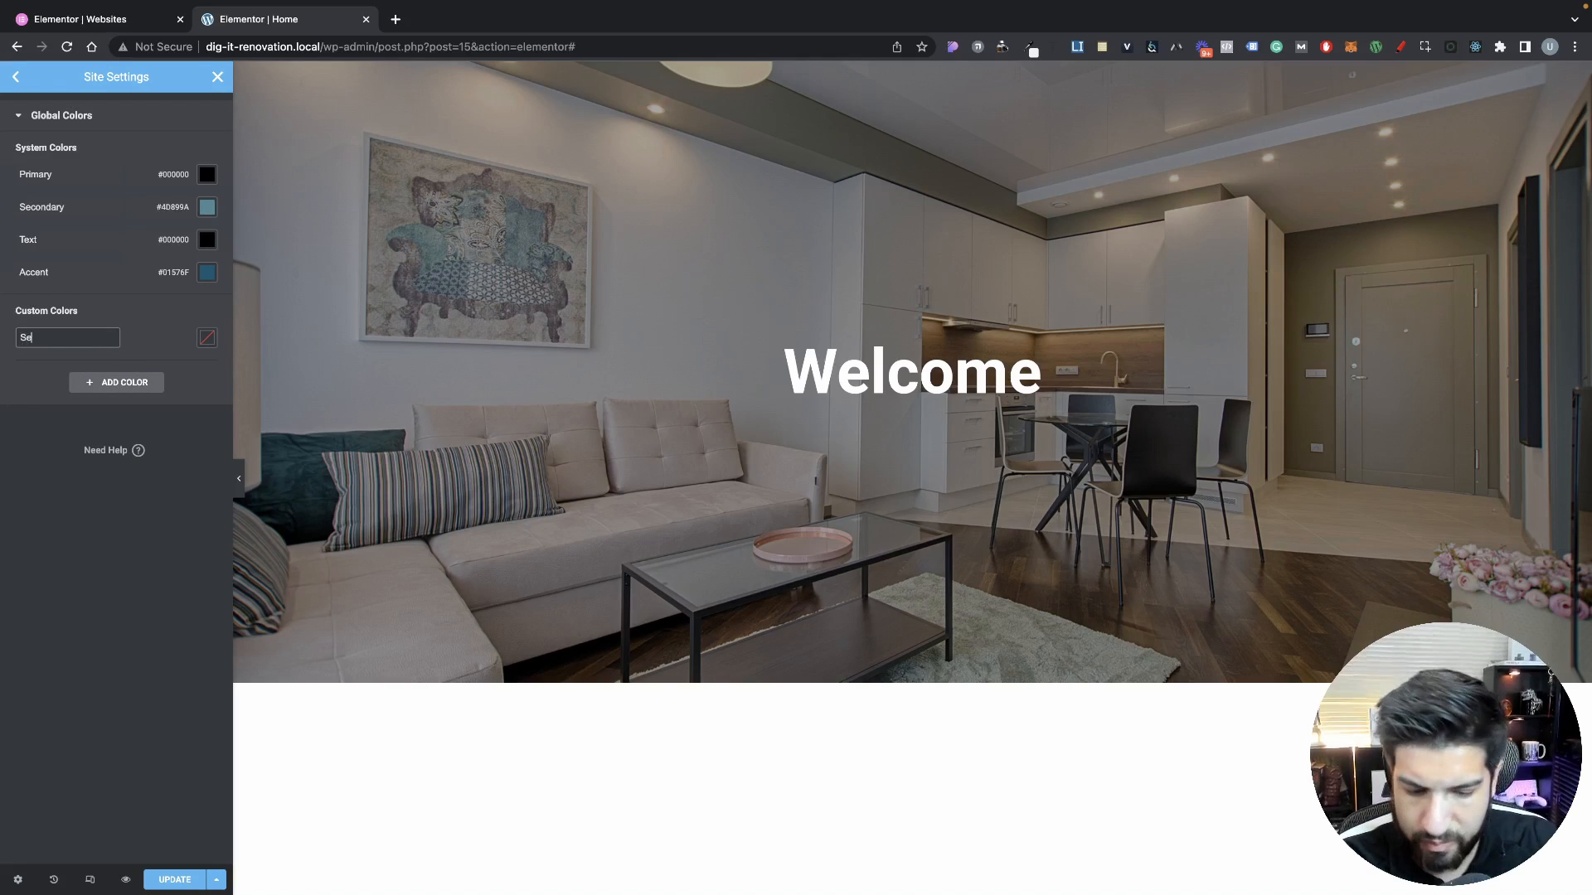
text(ction )
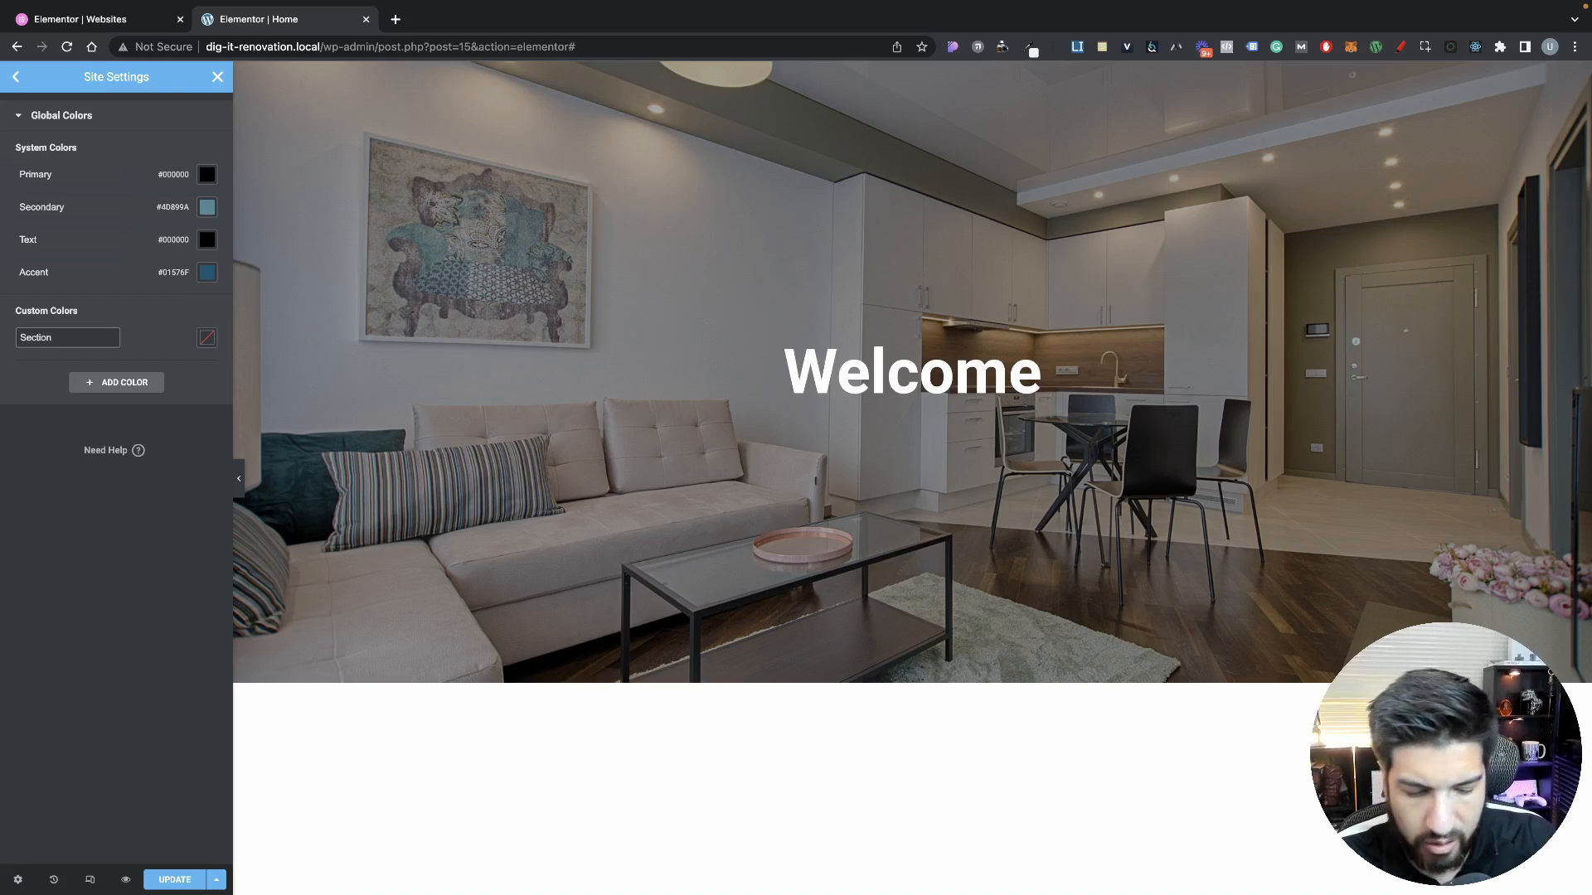
text(color)
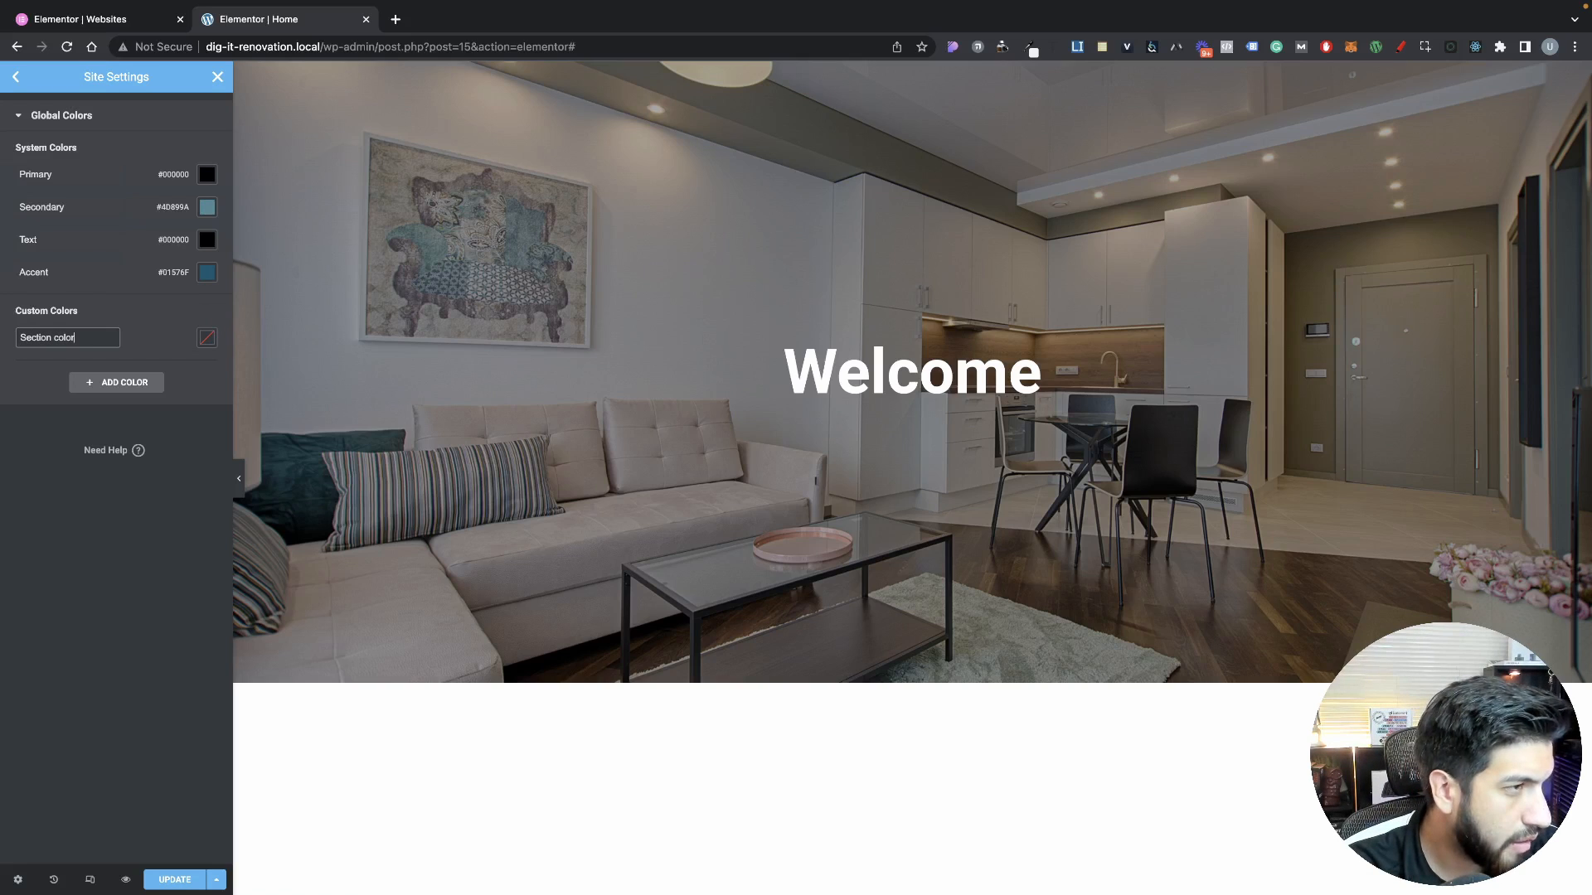
Set the custom Section color to the light shade #E6EEF1
key(super+Tab)
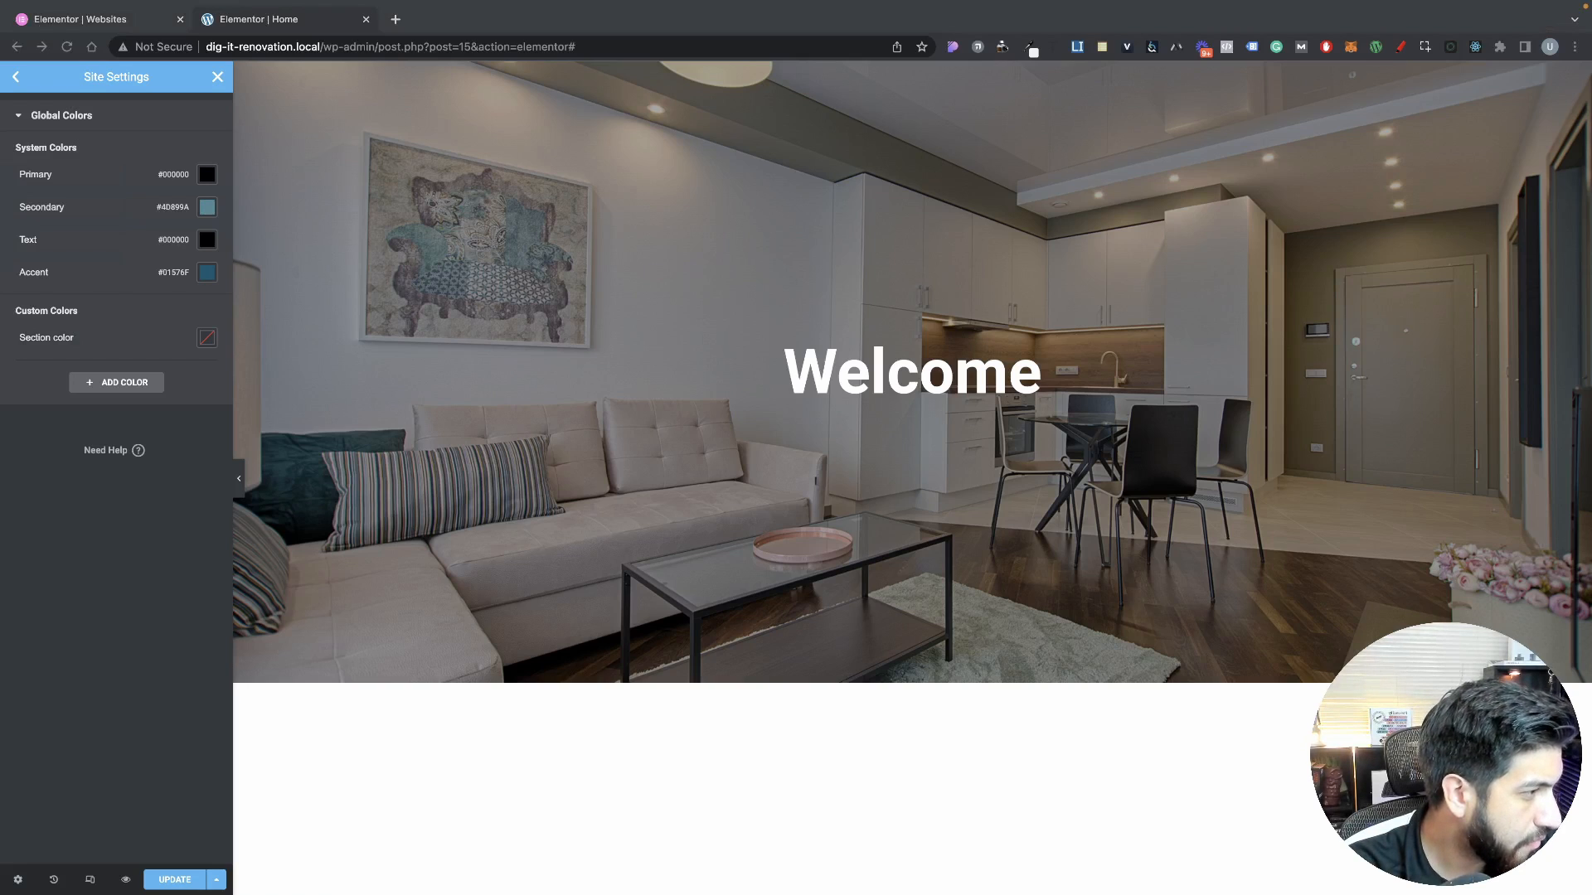
key(super+Tab)
click(208, 338)
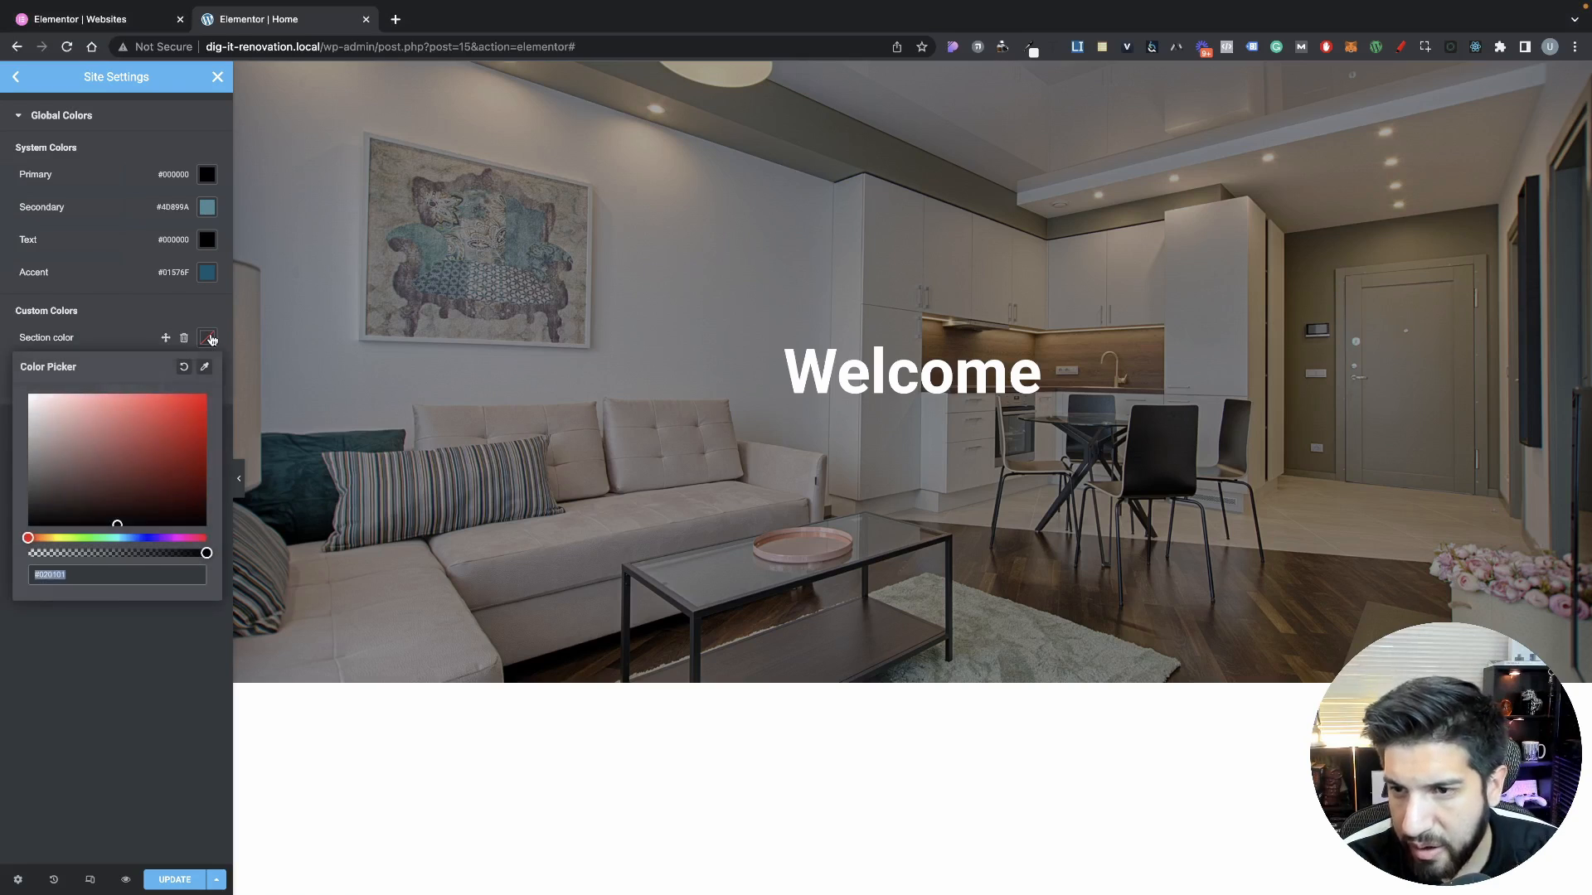
text(#E6EEF1)
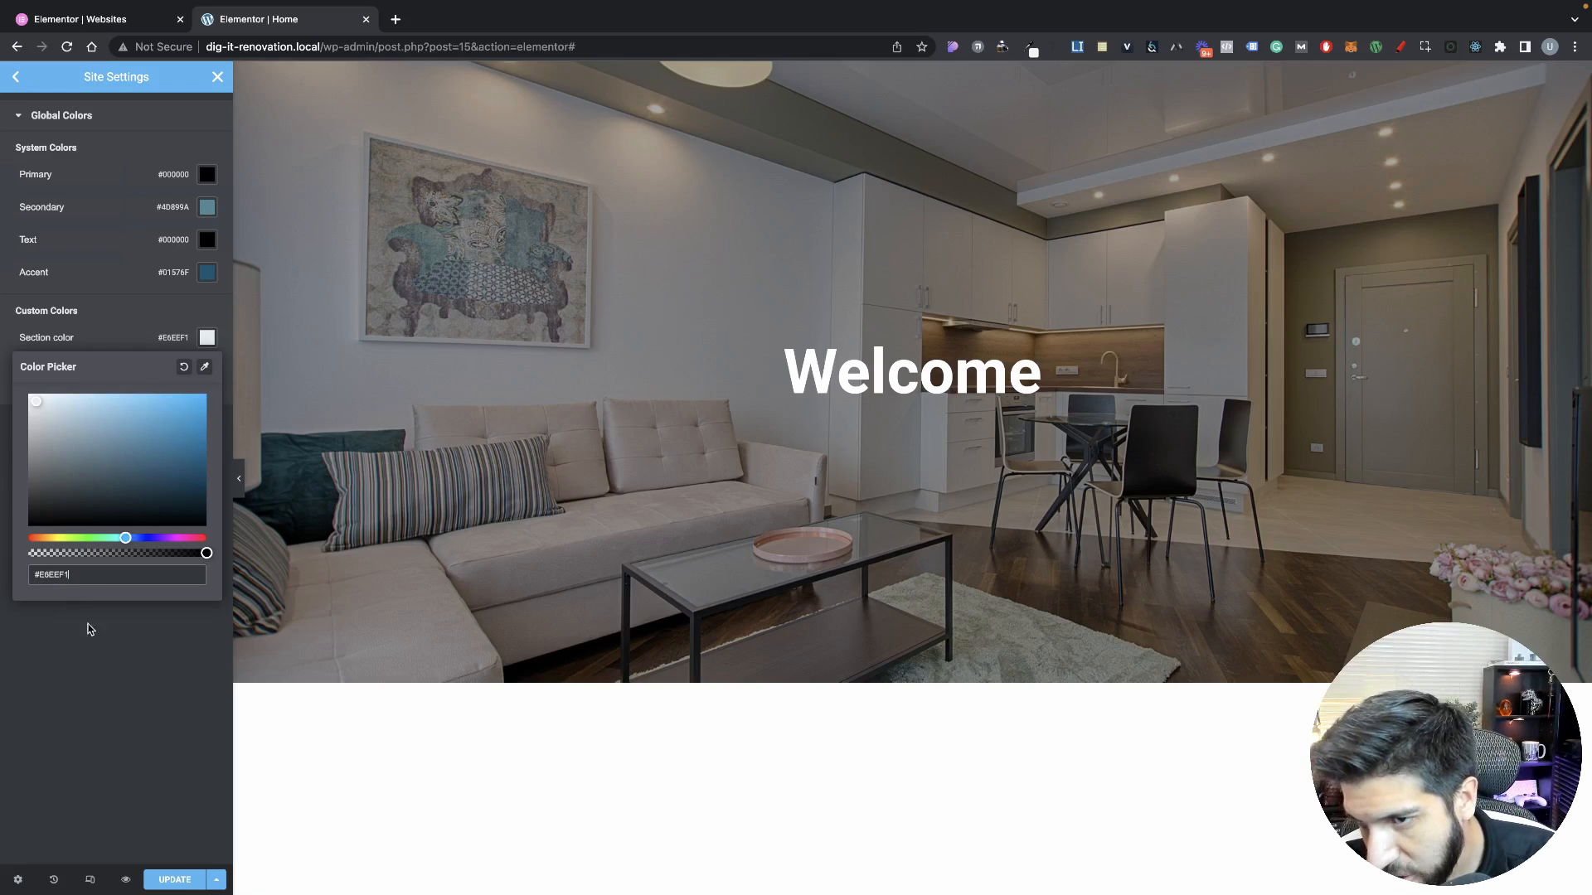
click(145, 681)
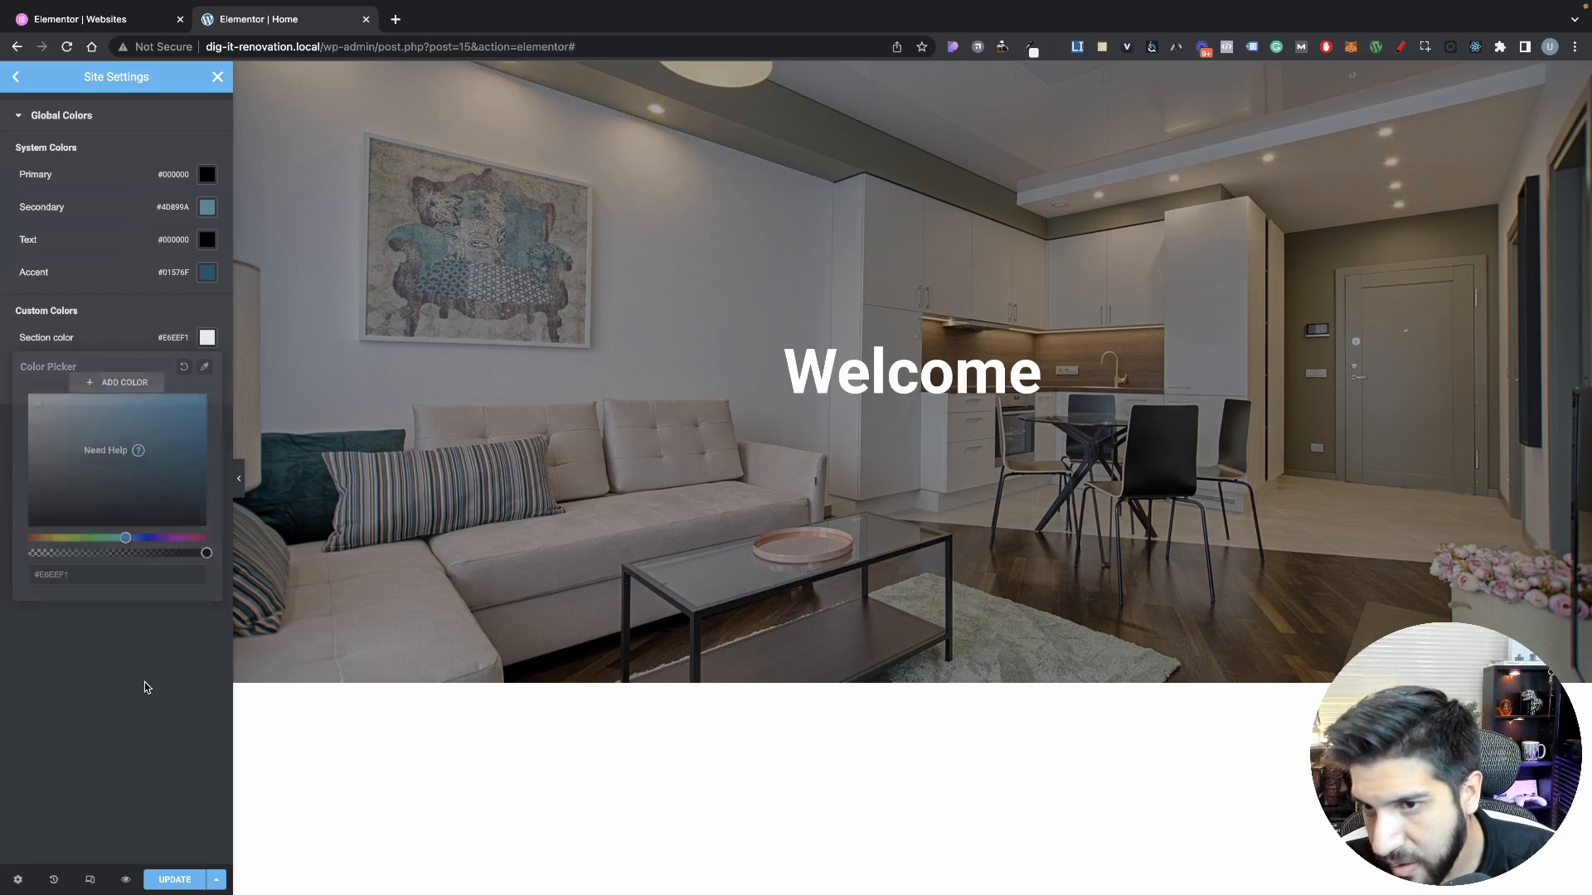
Check the accent color's hex code and save the updated global color settings
click(207, 275)
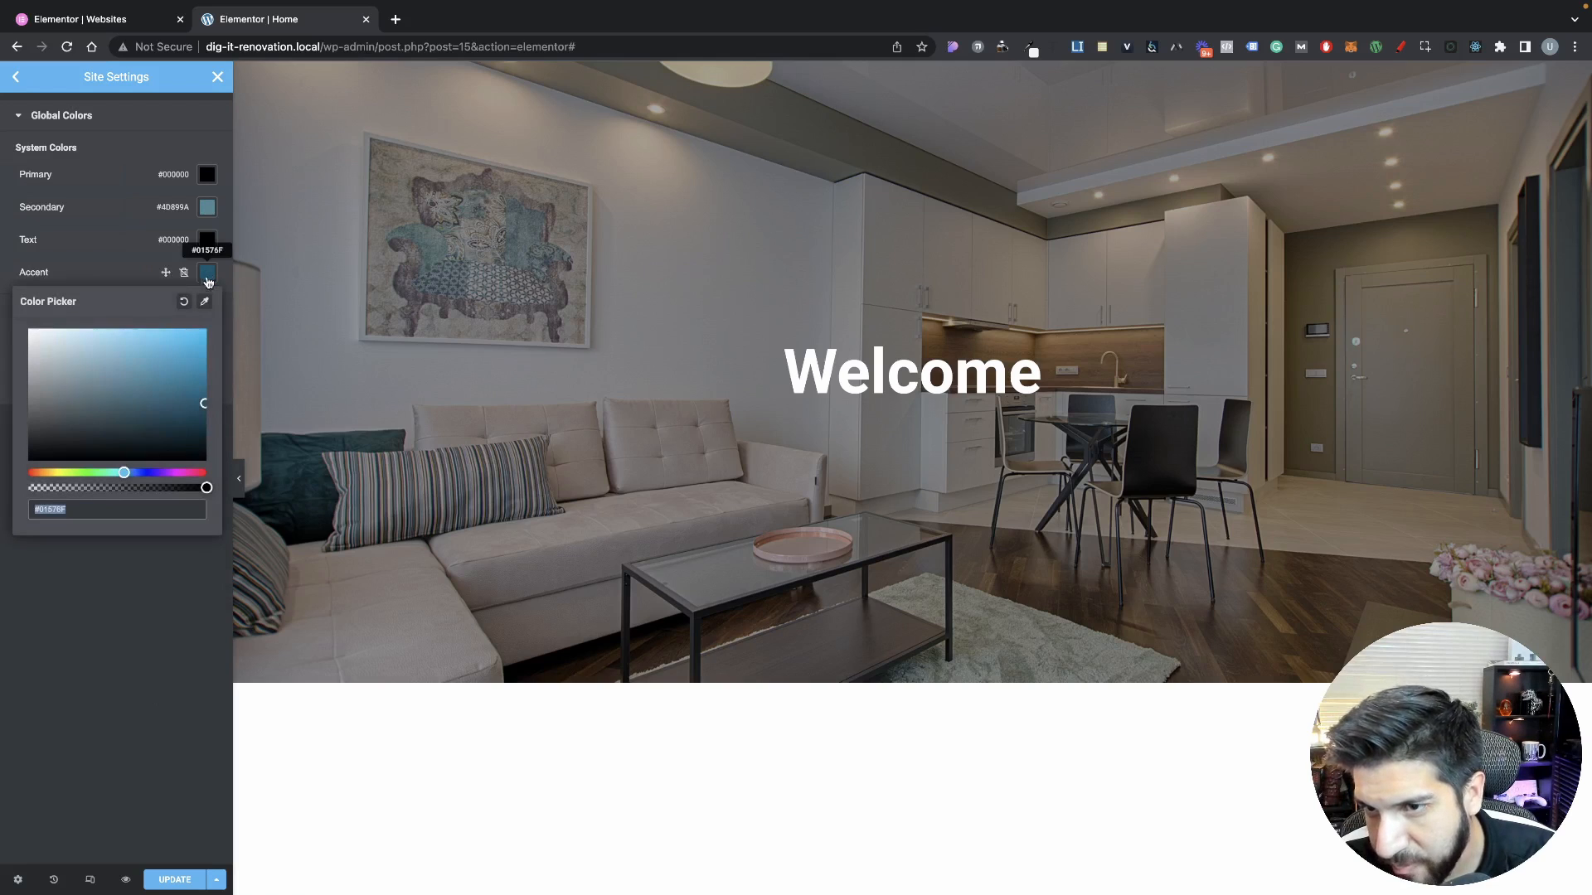
click(86, 515)
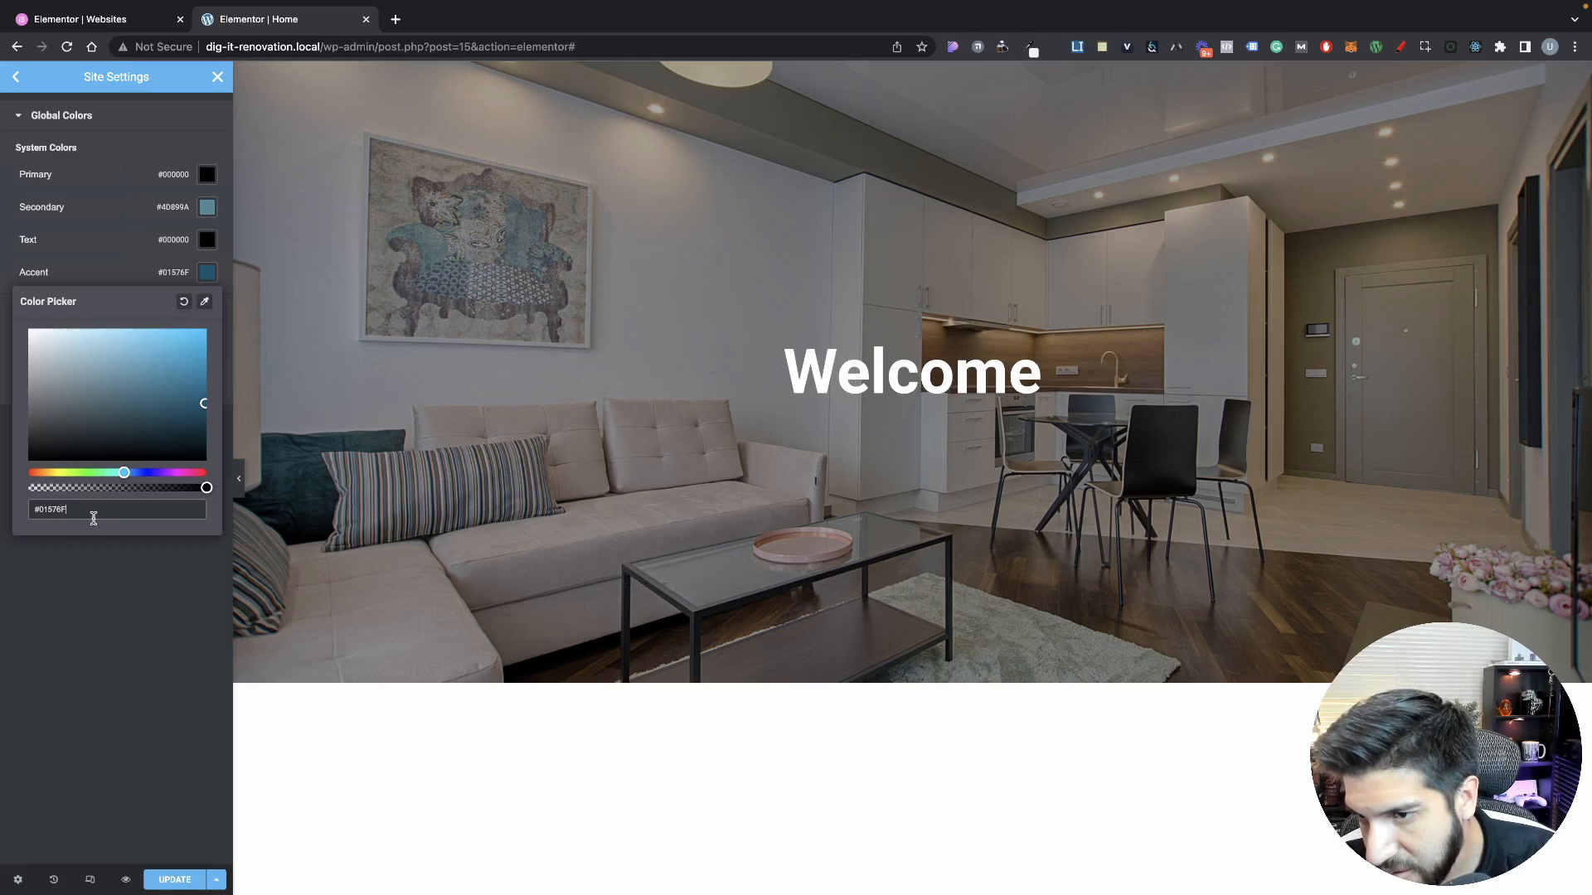
click(58, 603)
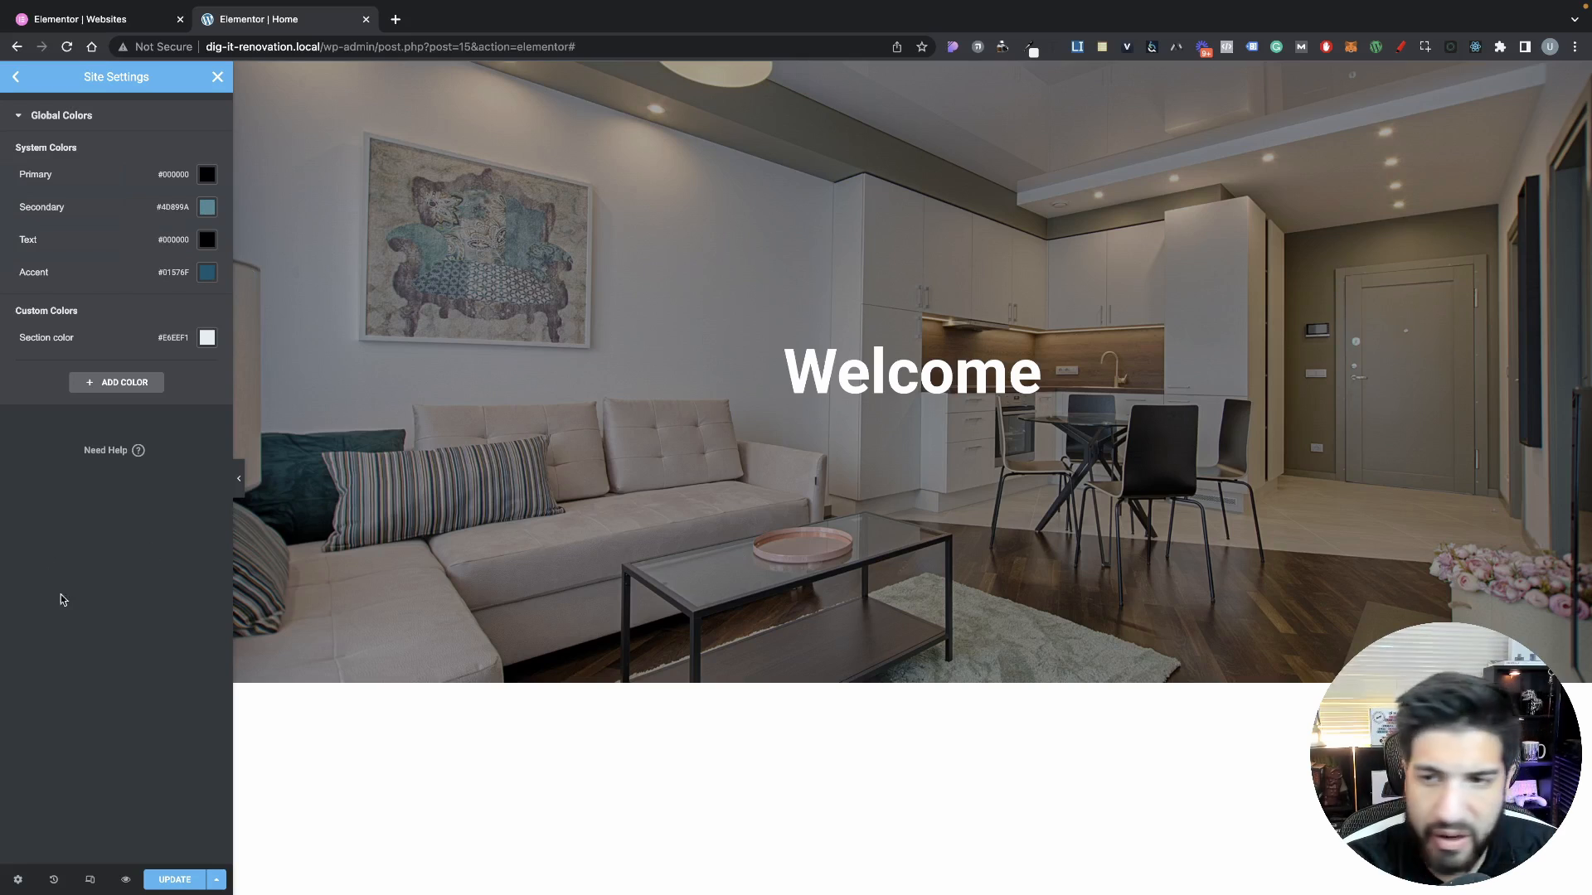
click(177, 882)
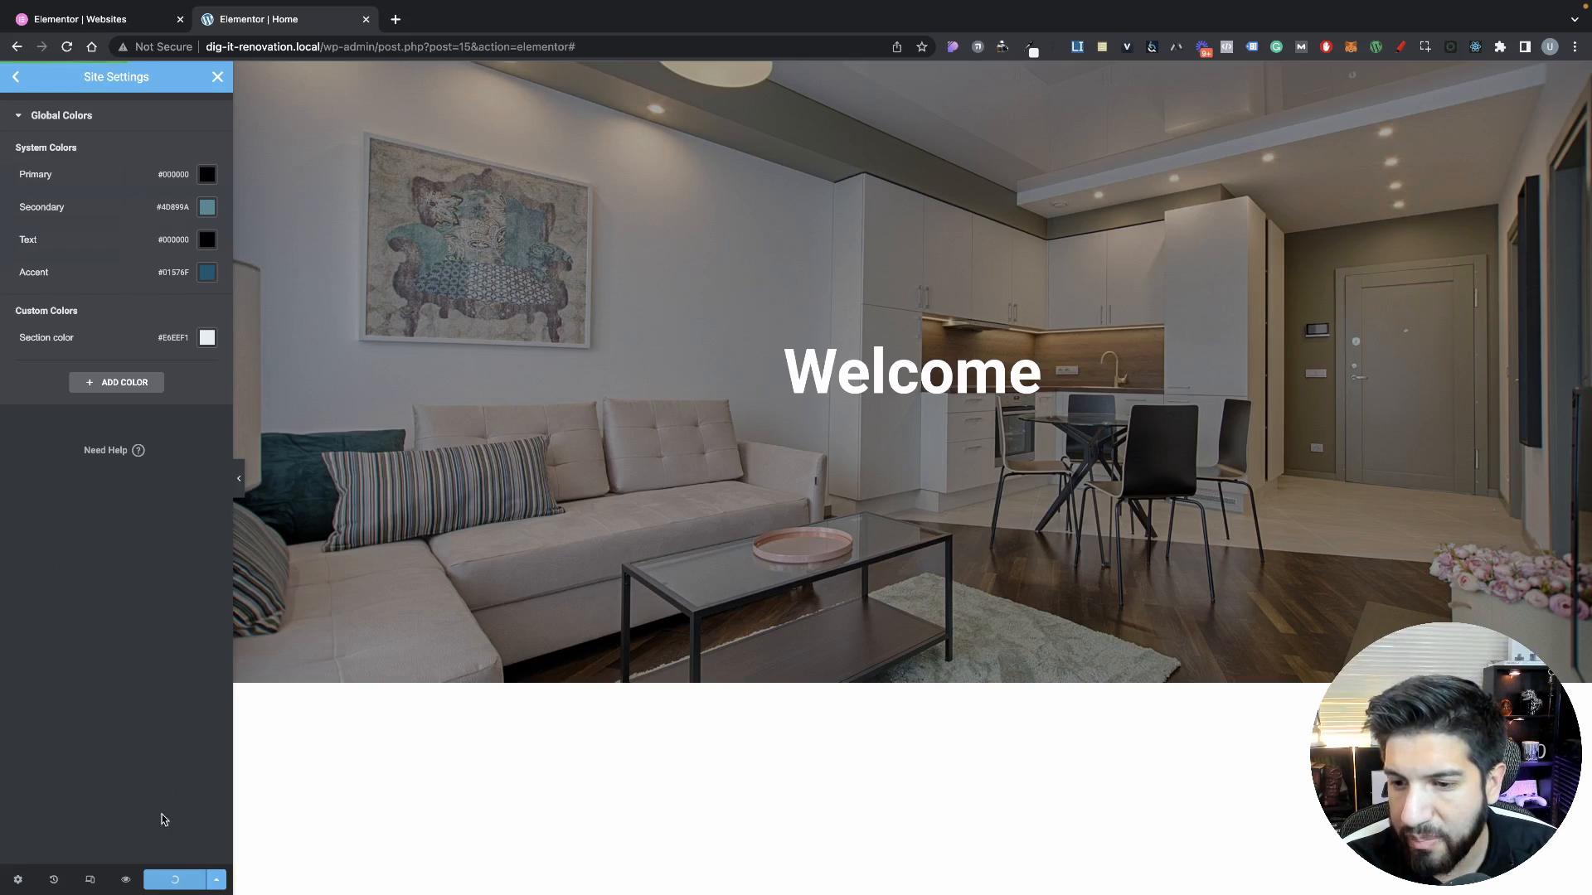
Open the site's global fonts and set the Primary font family to Spartan
click(23, 84)
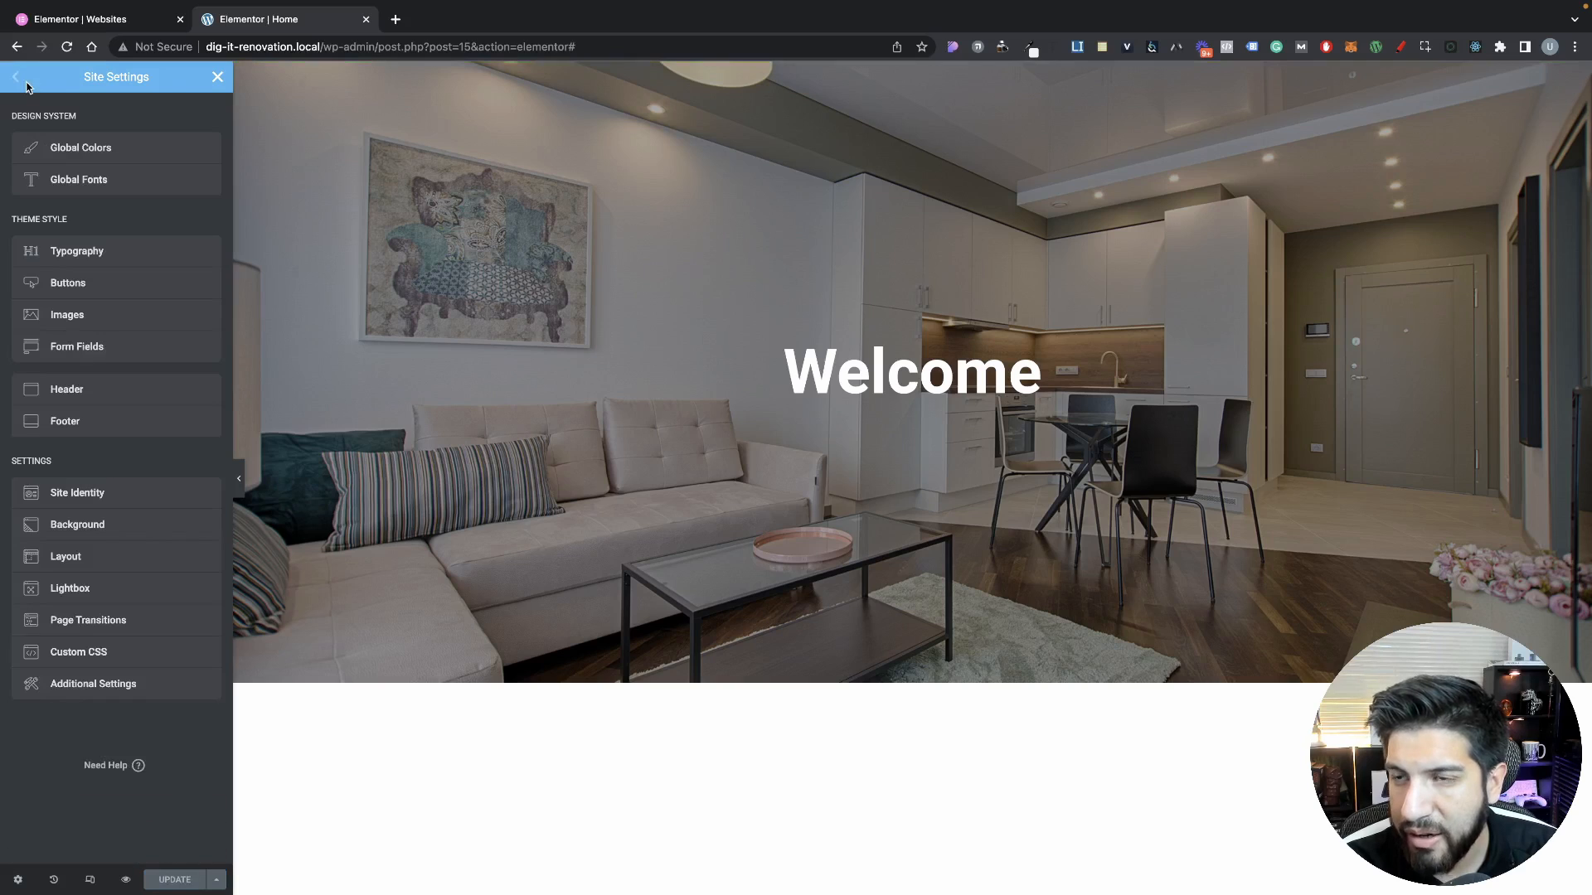
click(78, 179)
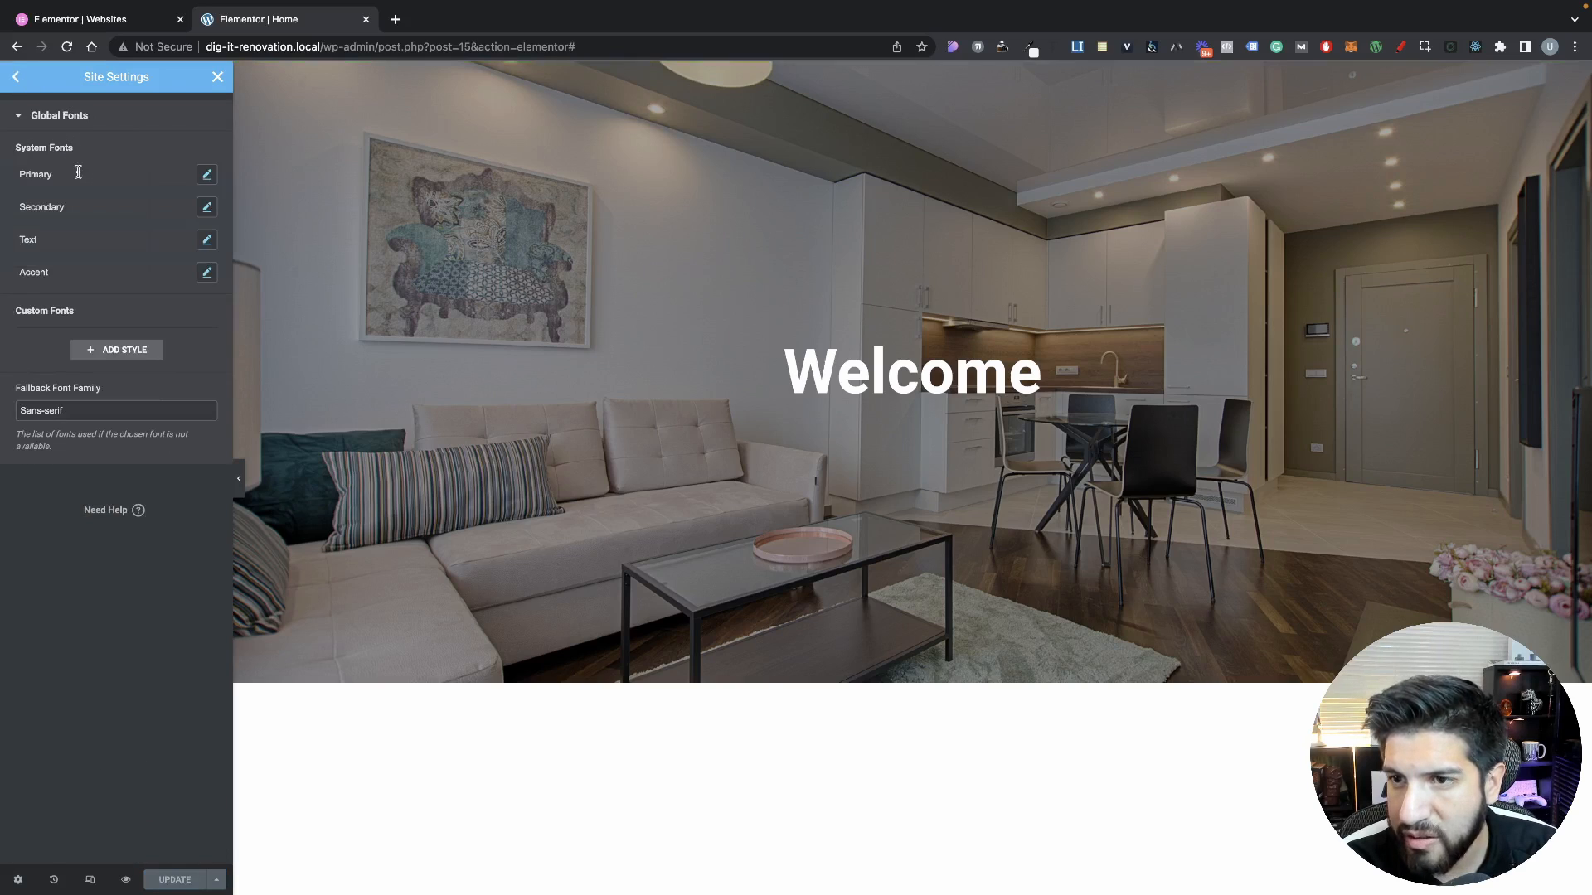
click(208, 176)
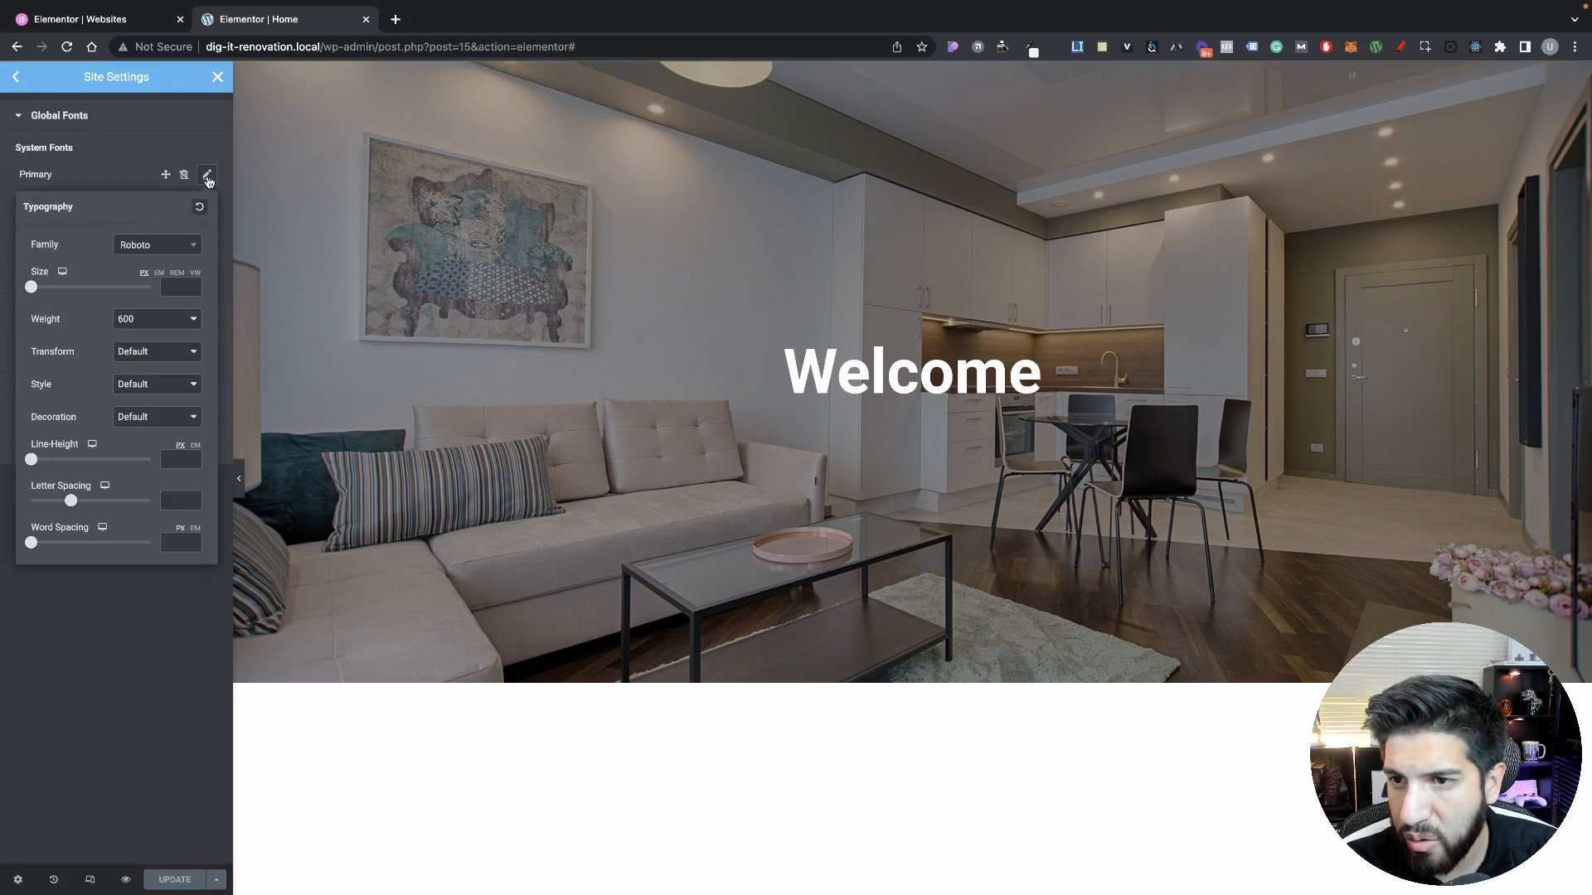
click(155, 257)
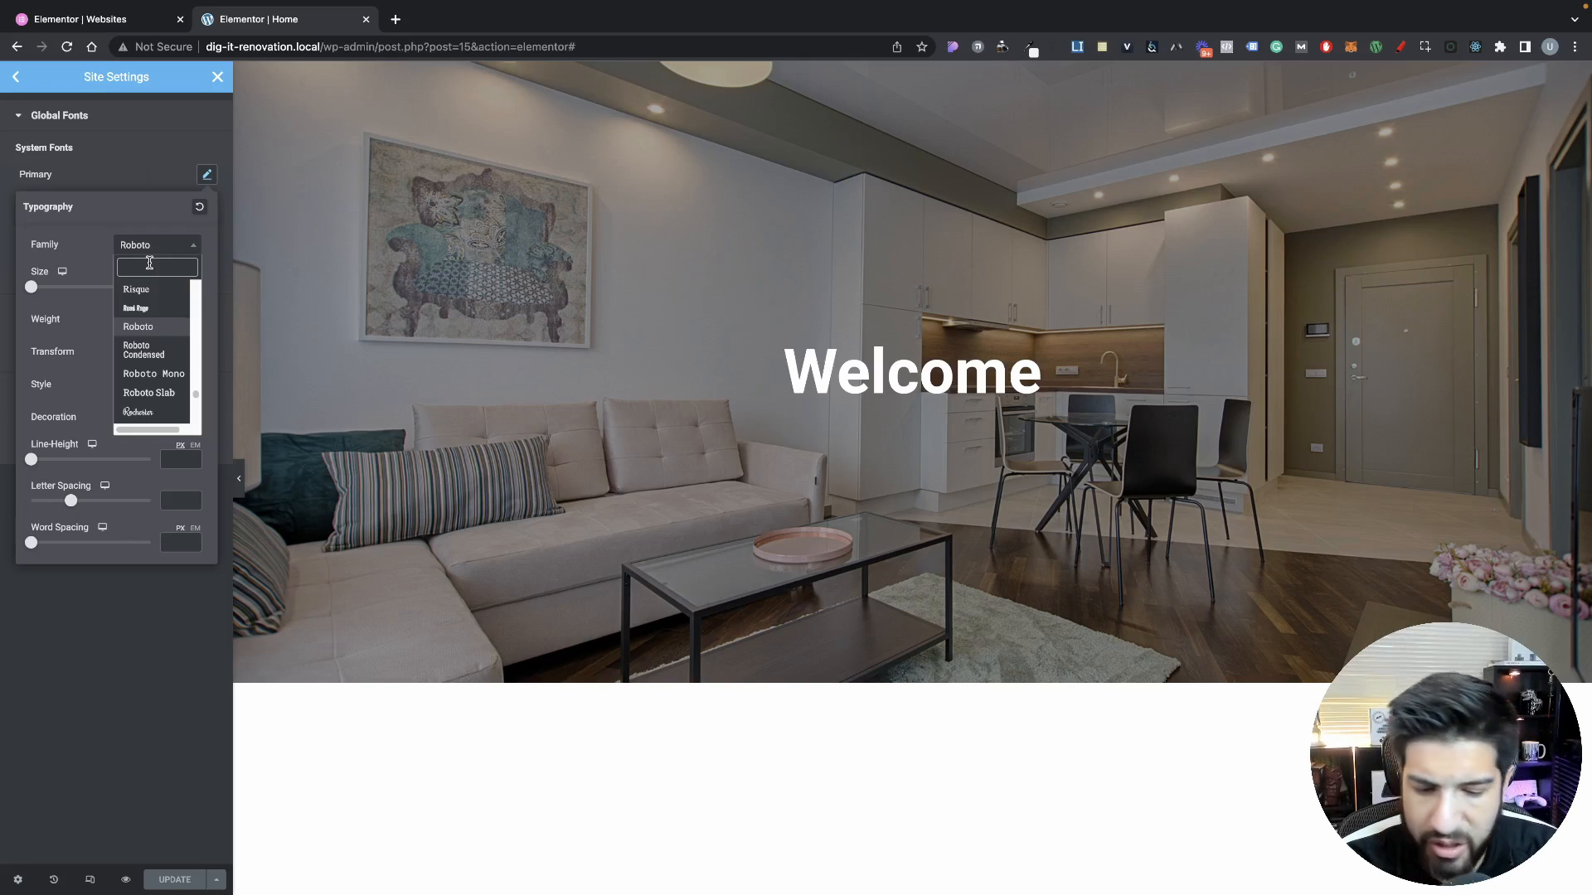
text(spartan)
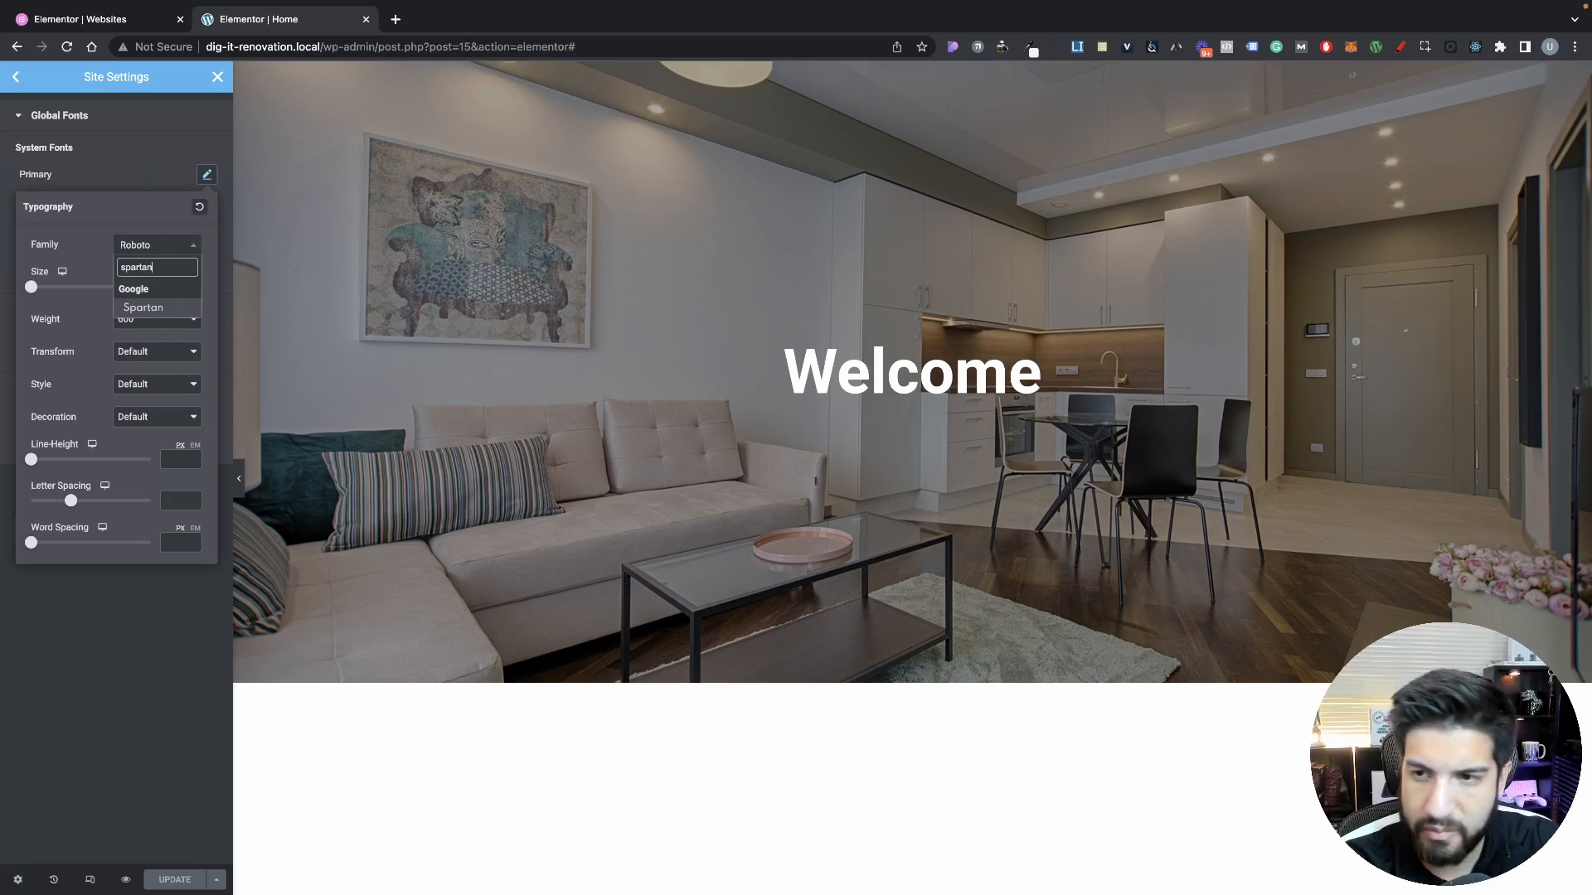
click(142, 306)
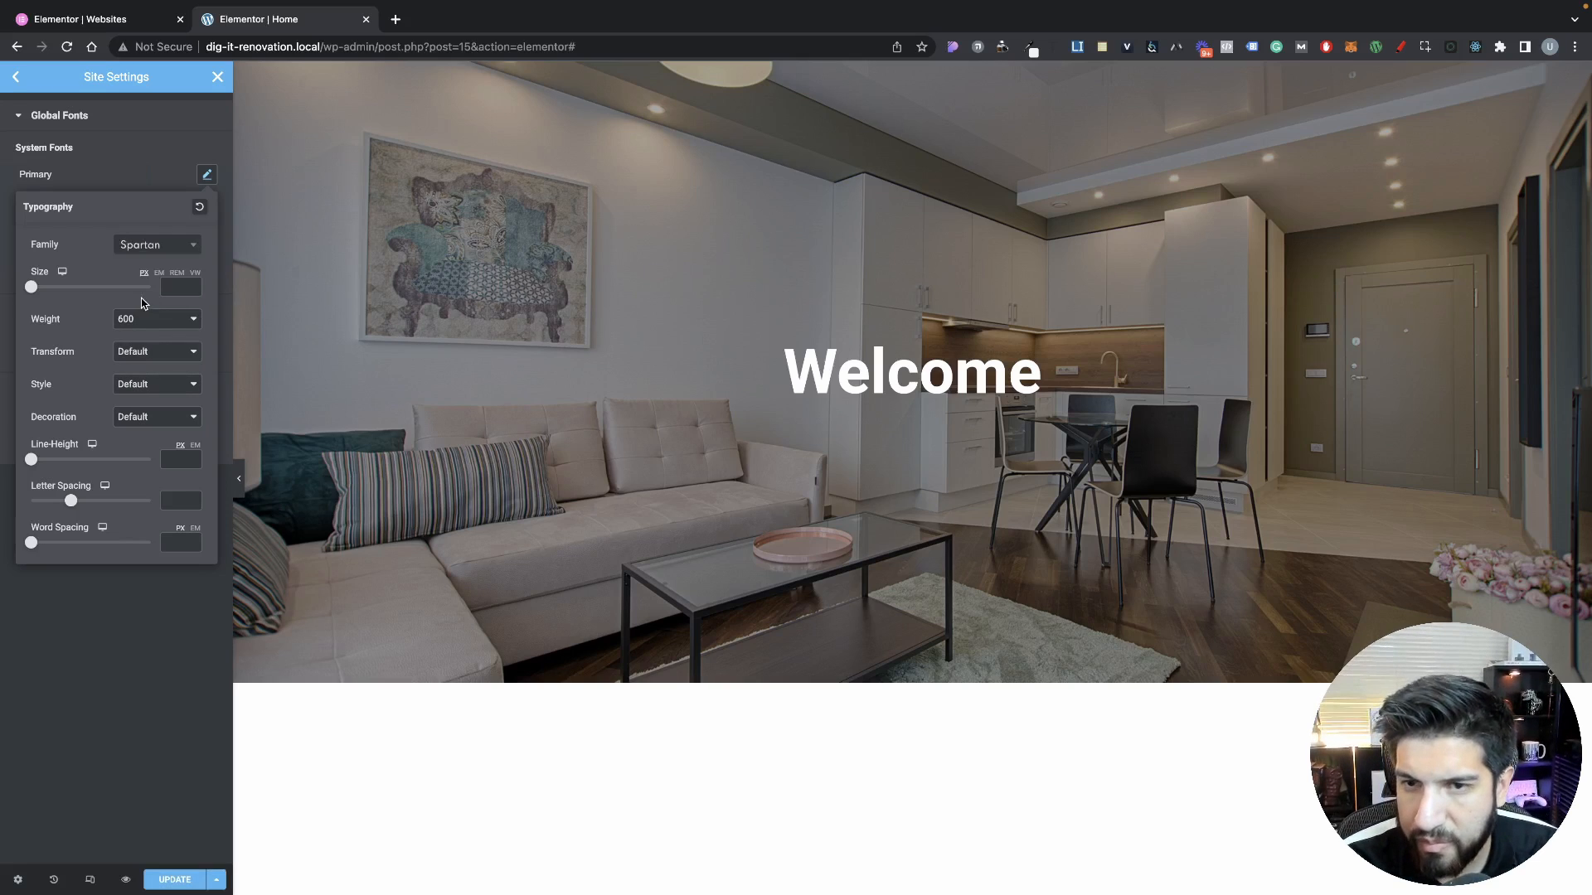
click(121, 193)
Set the Secondary global font family to Spartan
click(206, 206)
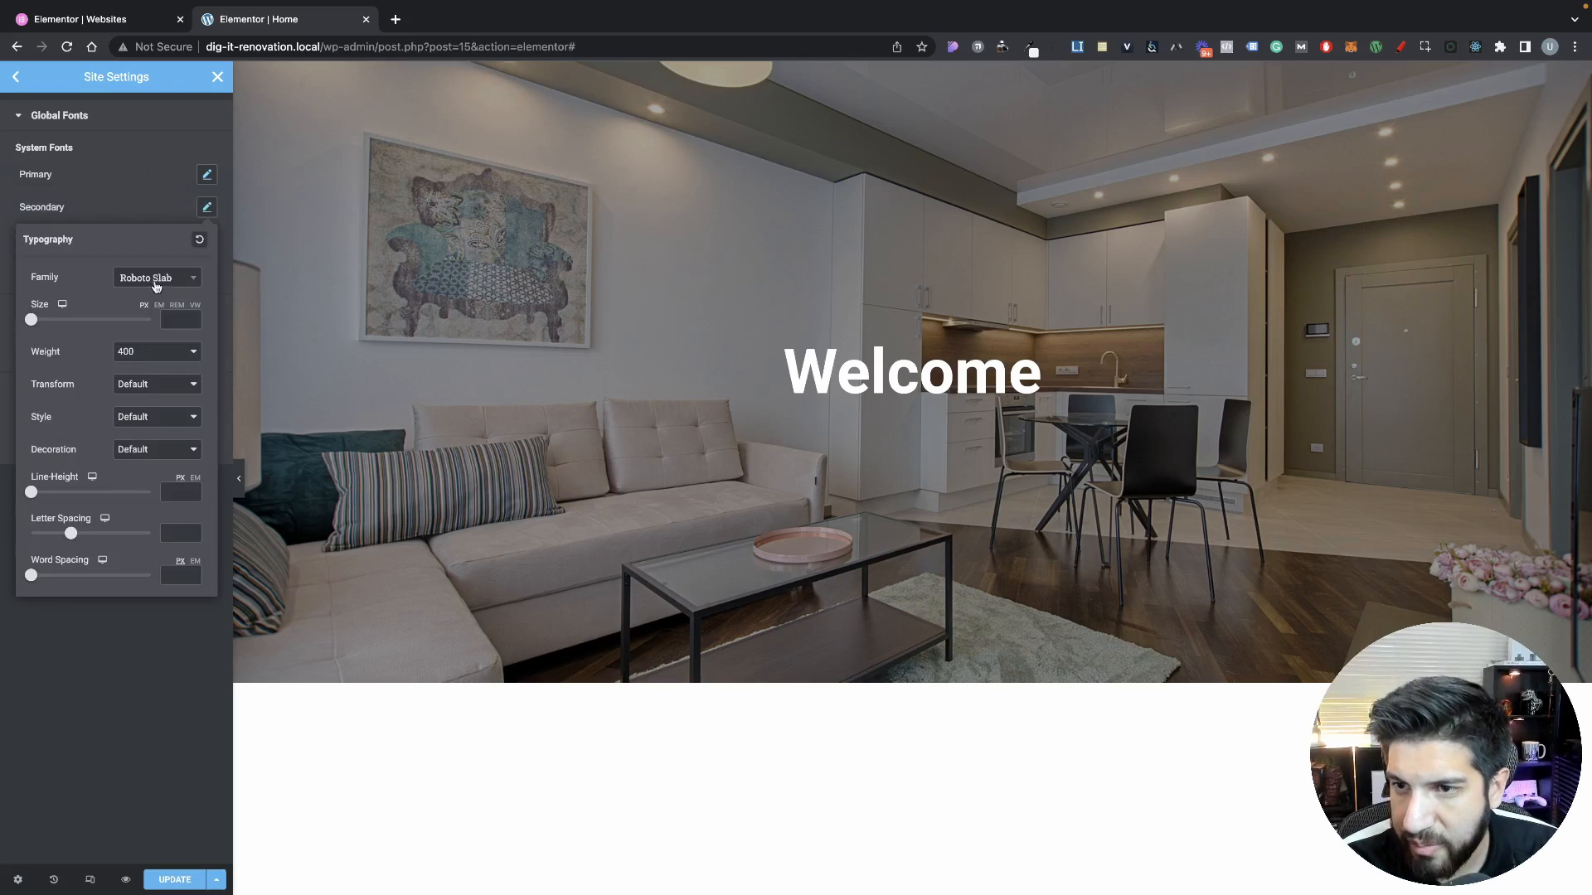
click(153, 281)
text(spa)
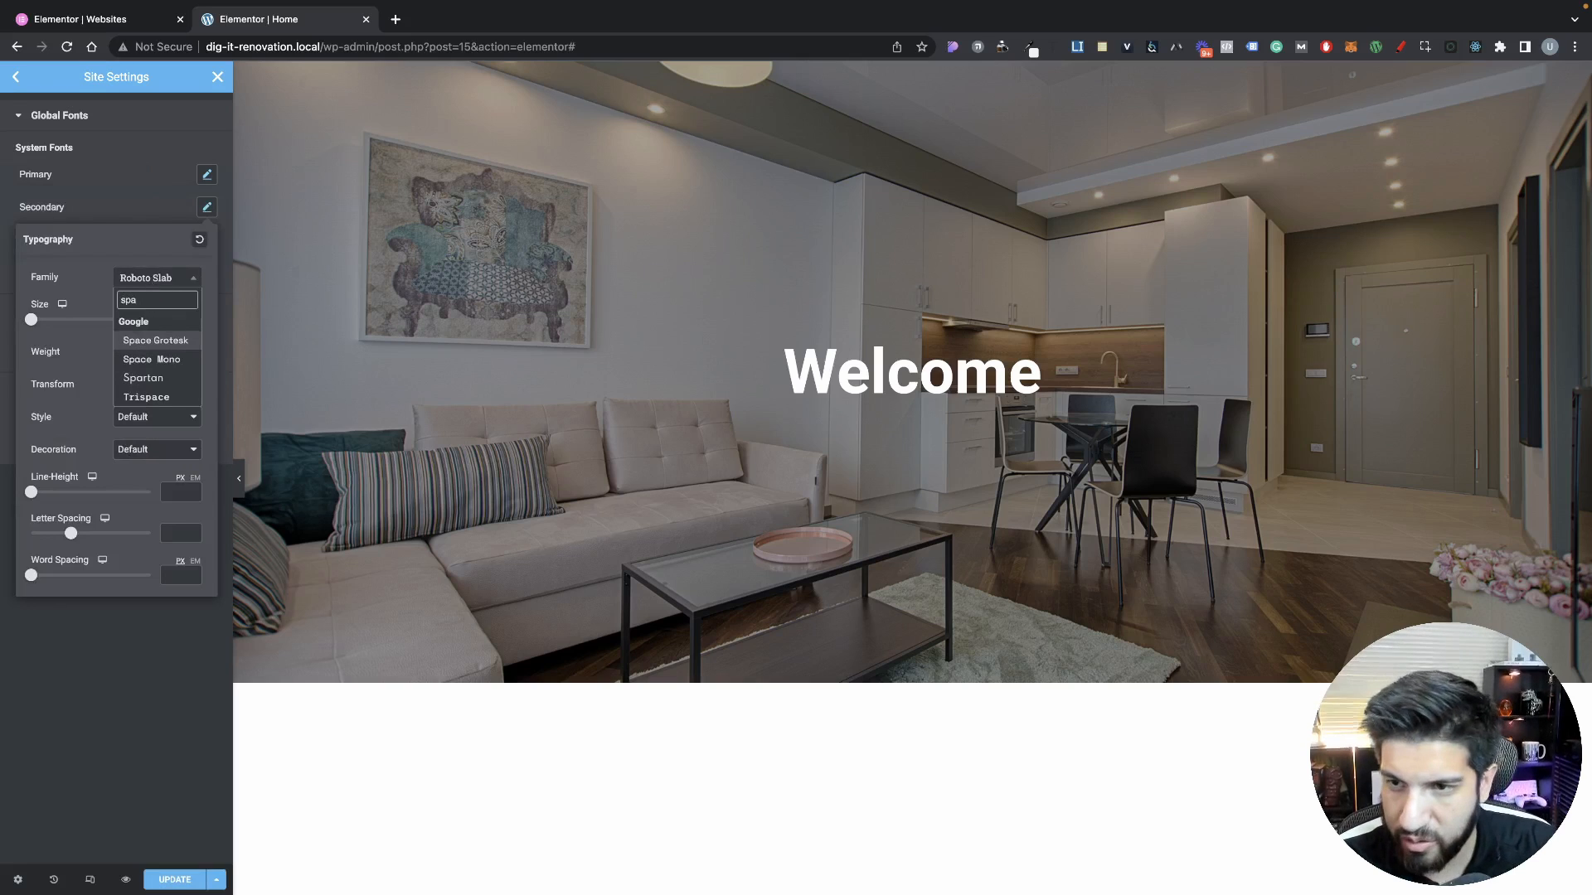
click(141, 378)
click(136, 206)
Set the Text global font family to Spartan
click(207, 240)
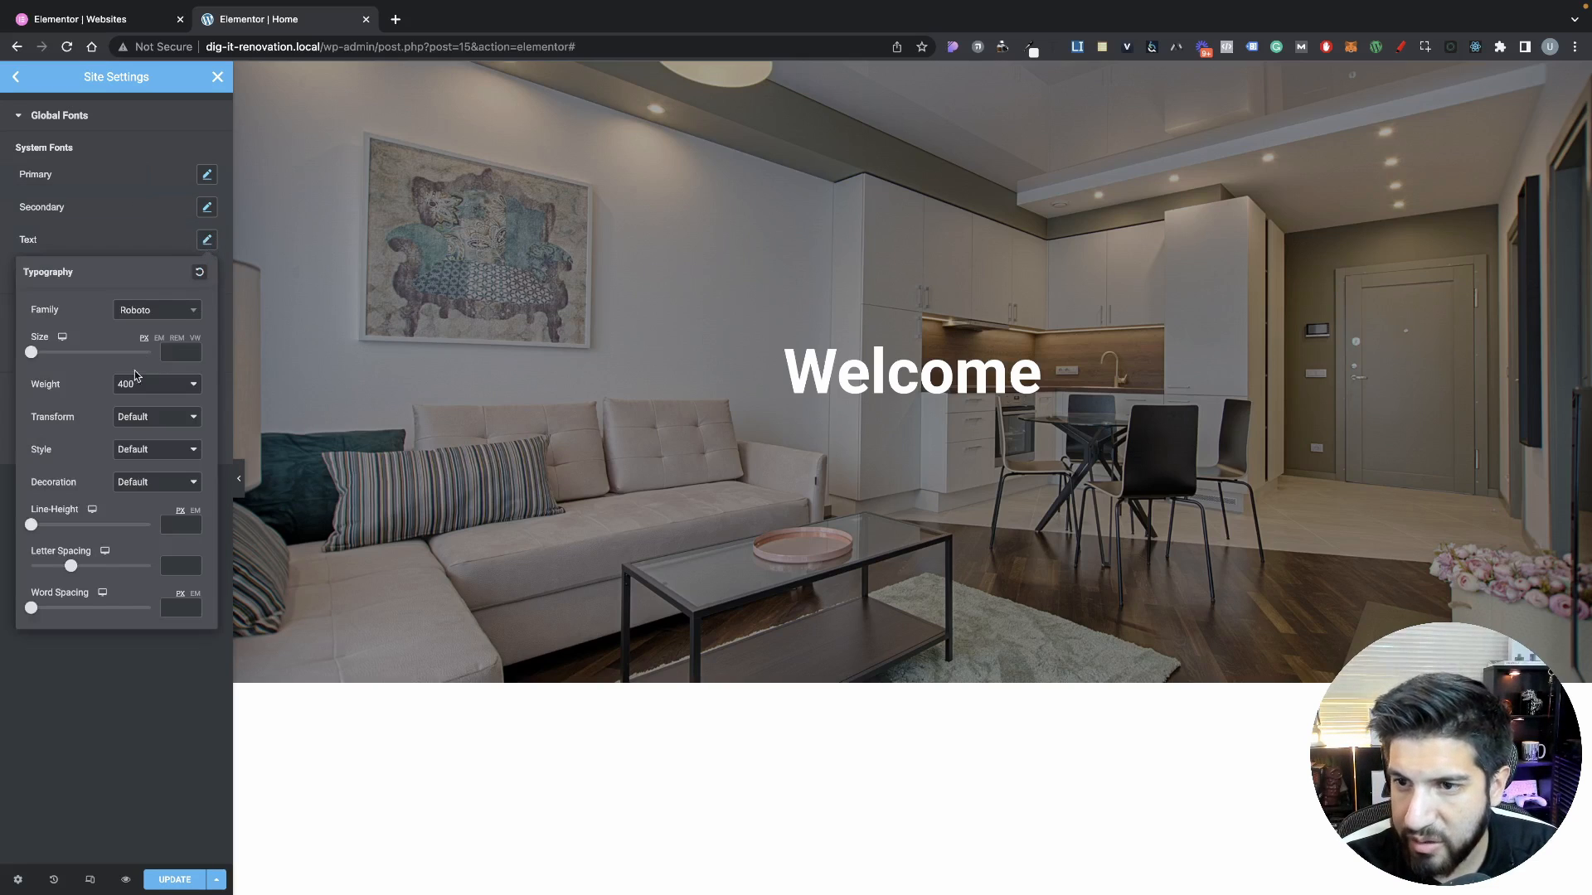
click(158, 319)
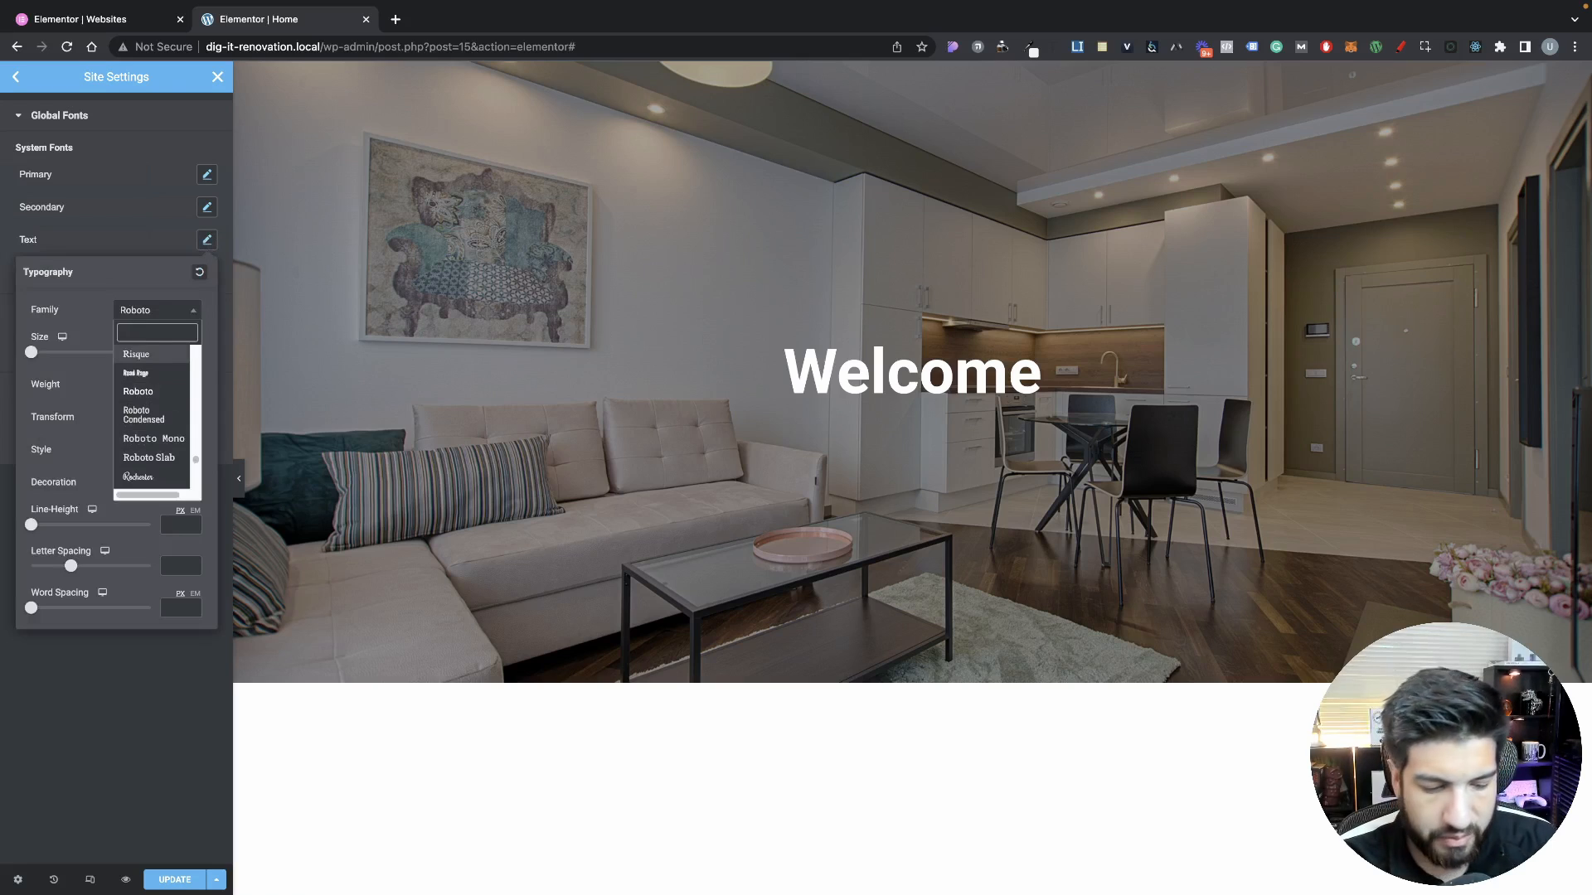
text(spar)
click(126, 374)
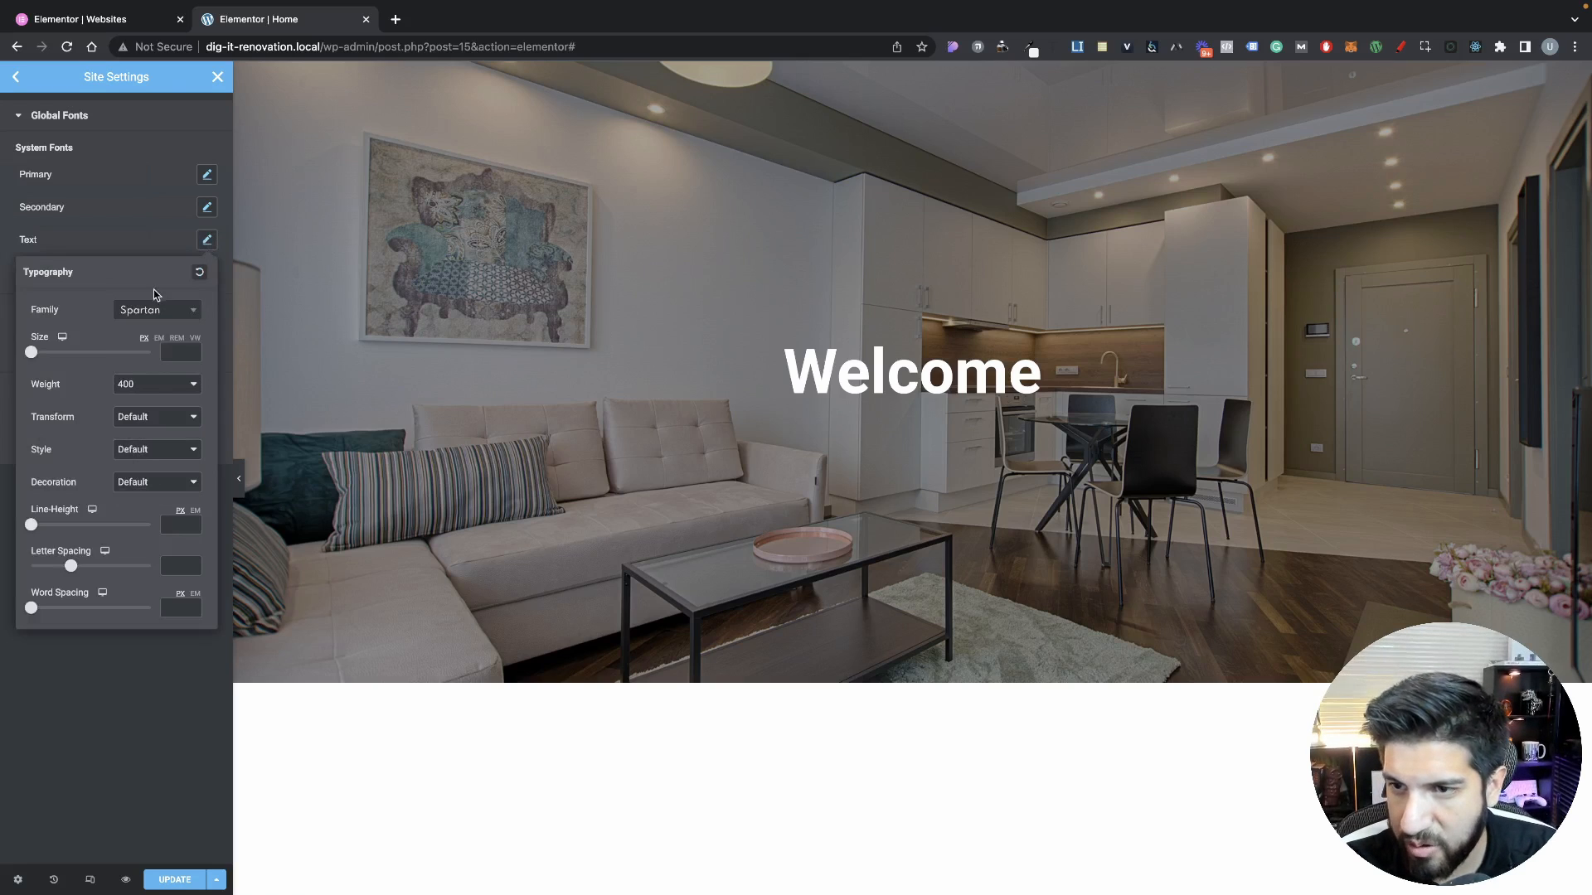
click(178, 239)
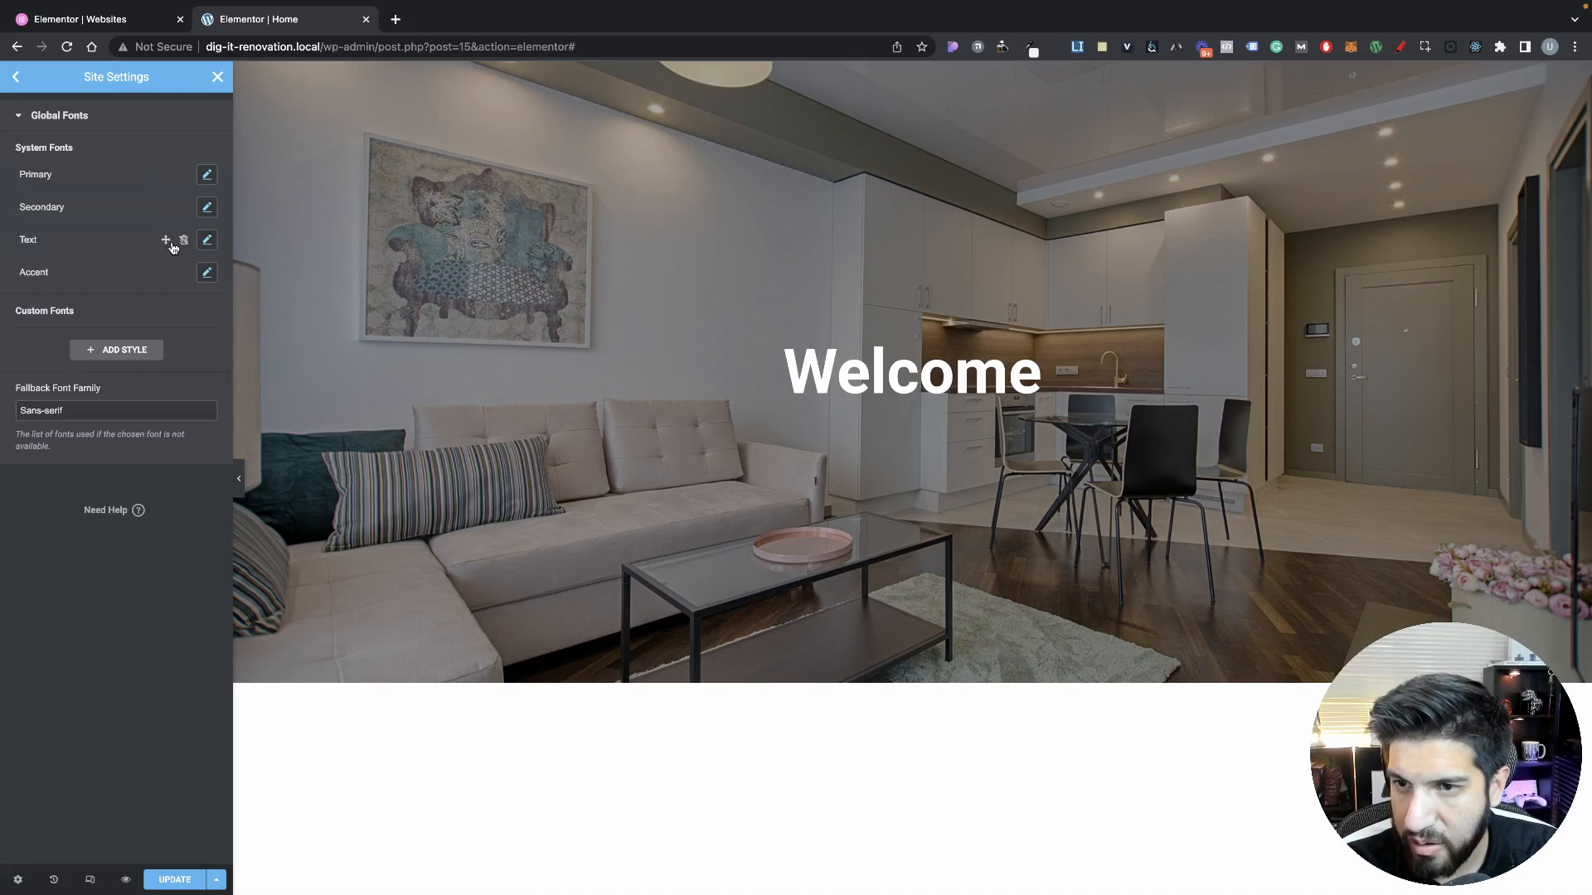
Set the Accent global font family to Spartan, then save and close the site settings
click(207, 272)
click(154, 350)
text(soa)
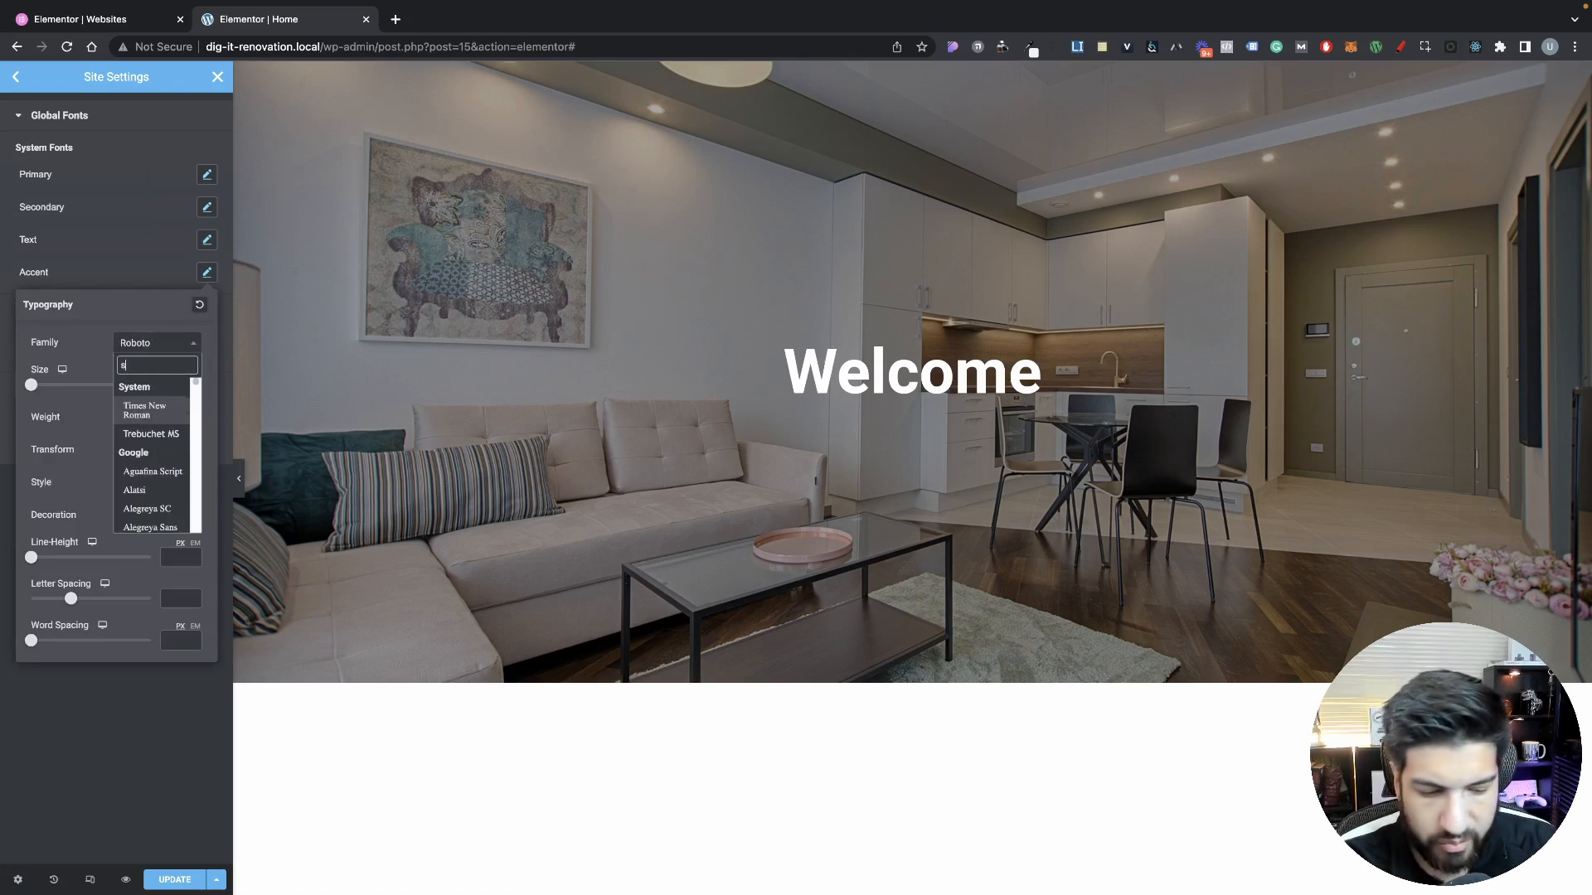
key(BackSpace)
key(BackSpace)
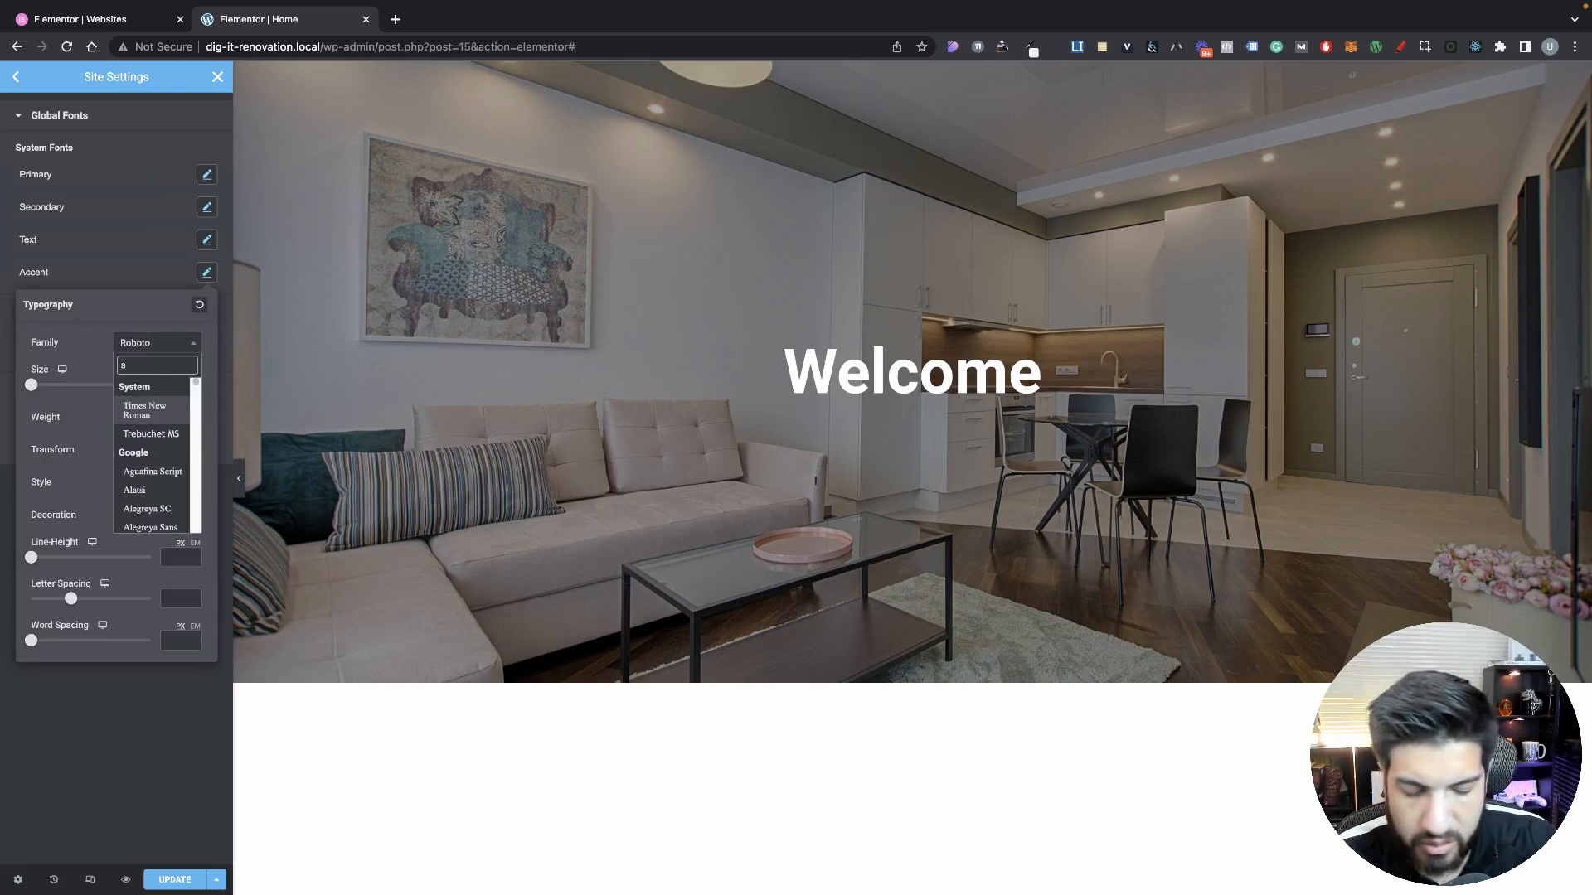
text(pa)
click(145, 443)
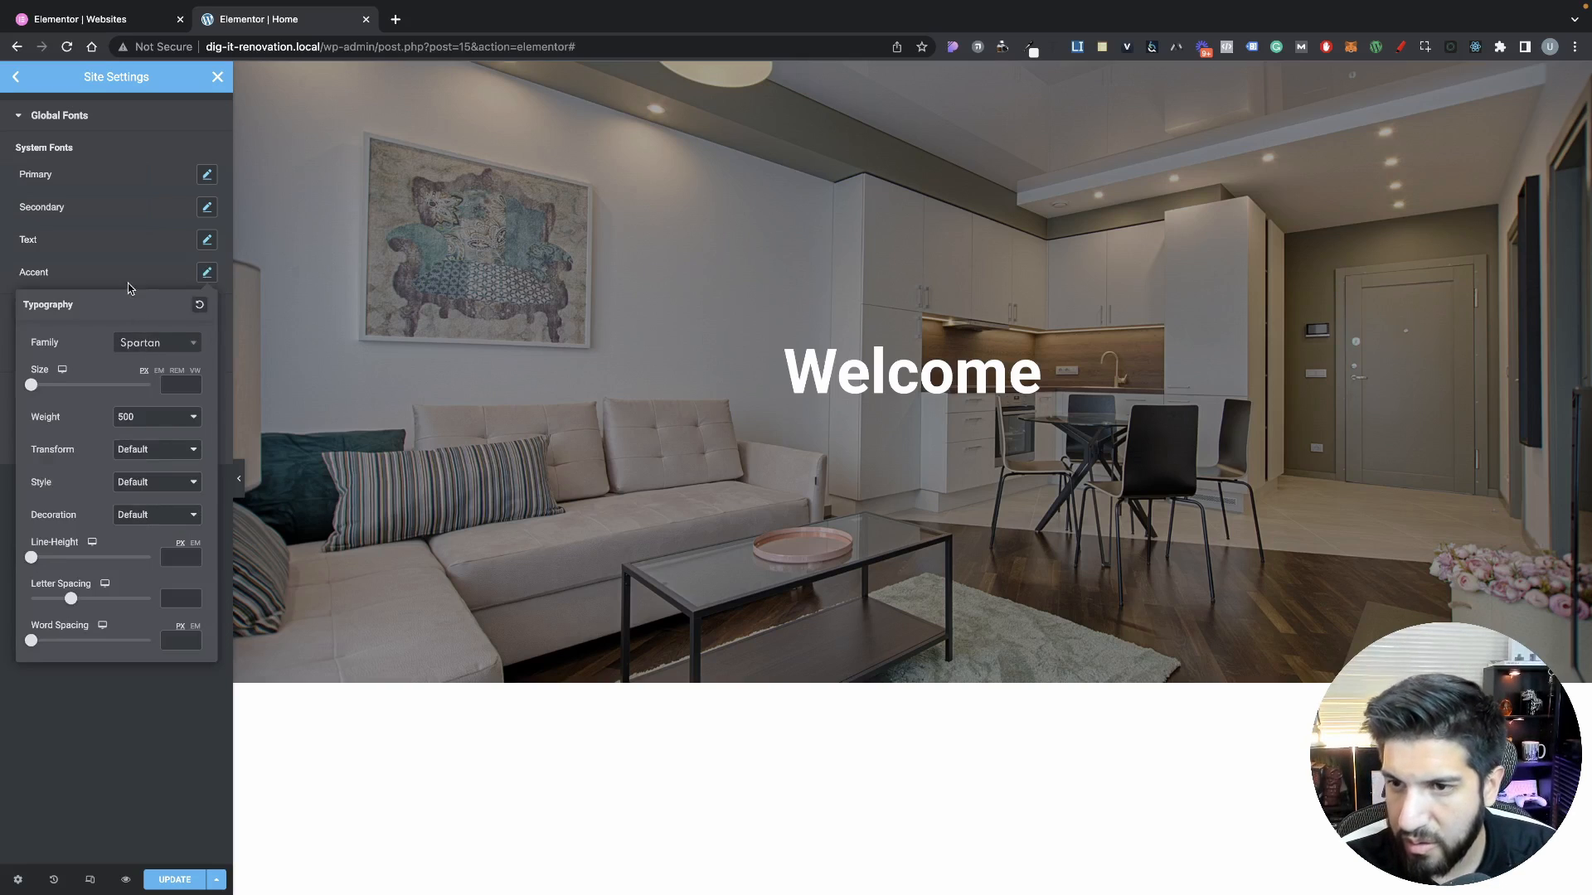
click(160, 674)
click(184, 882)
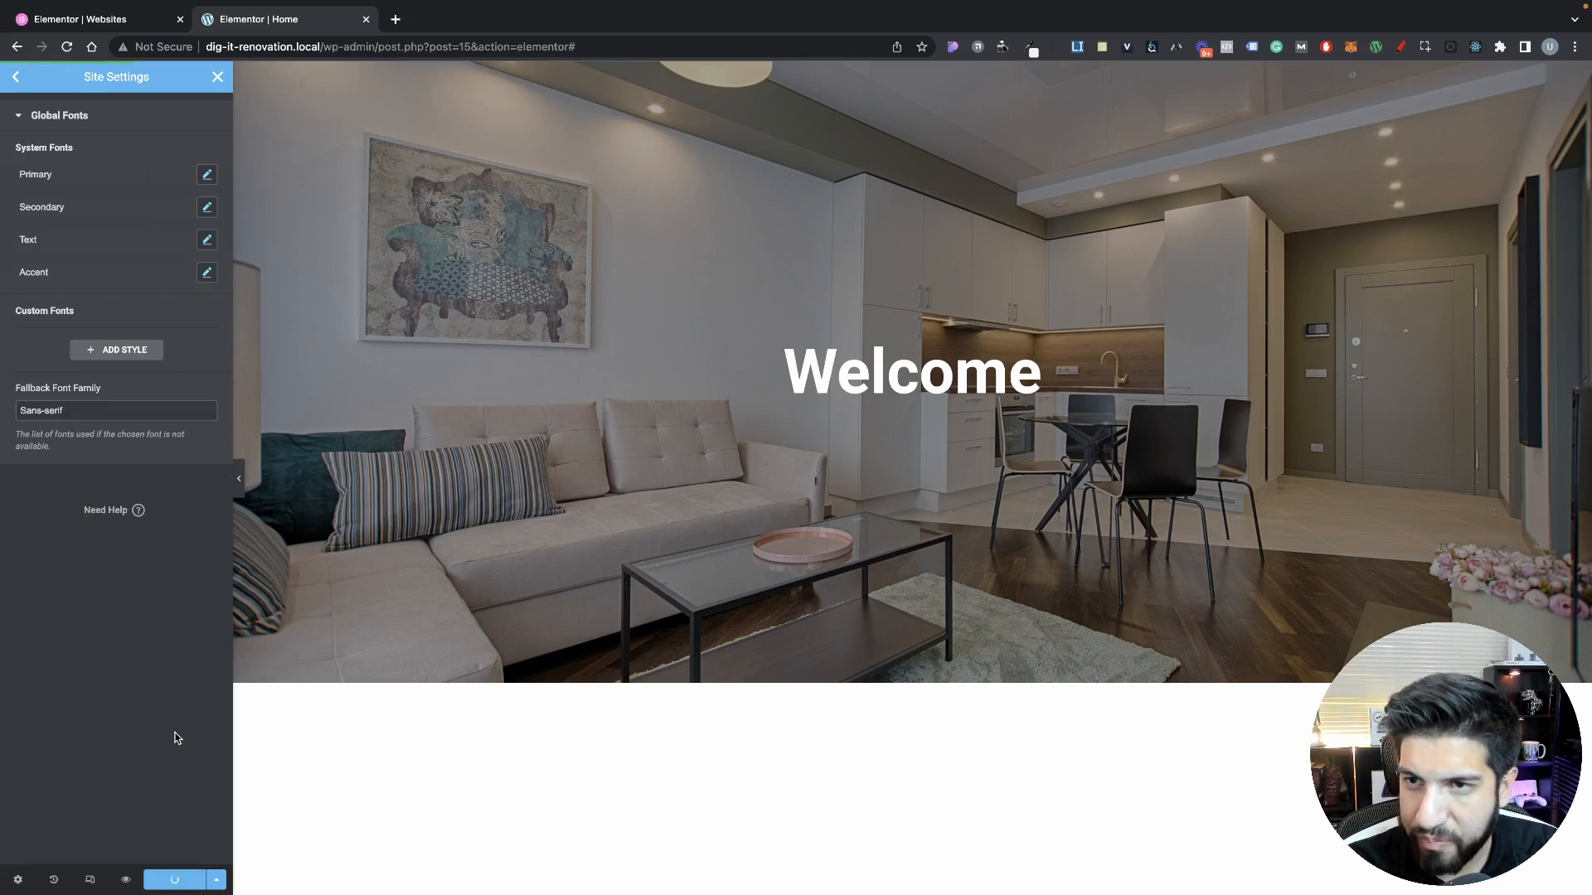
click(217, 77)
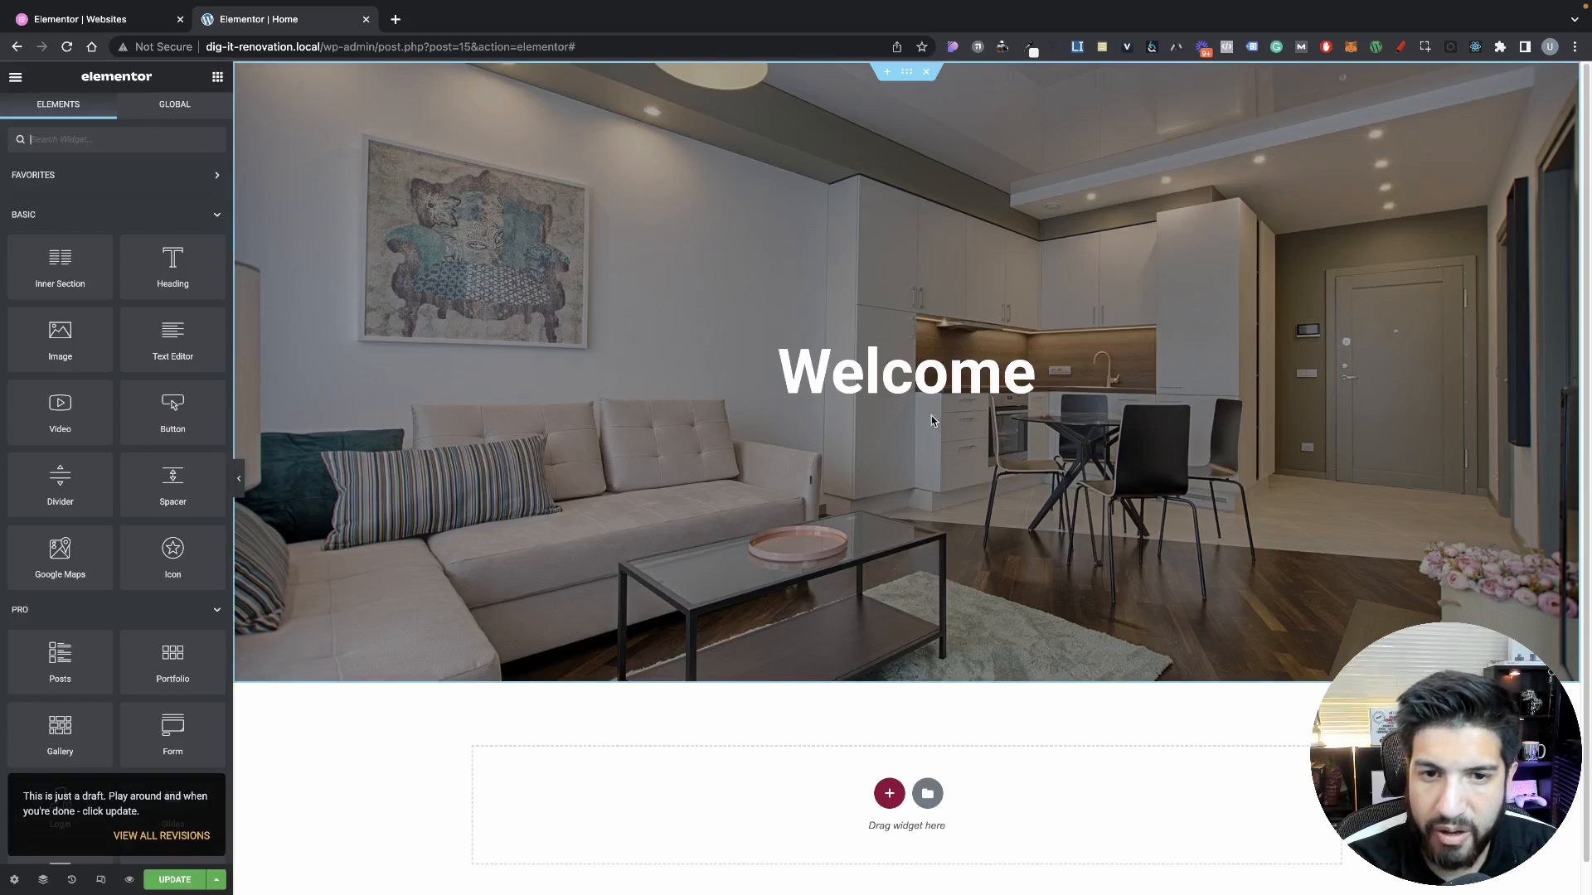
Apply the Primary global font to the Welcome heading, with a size of 80 px and weight 500
click(845, 394)
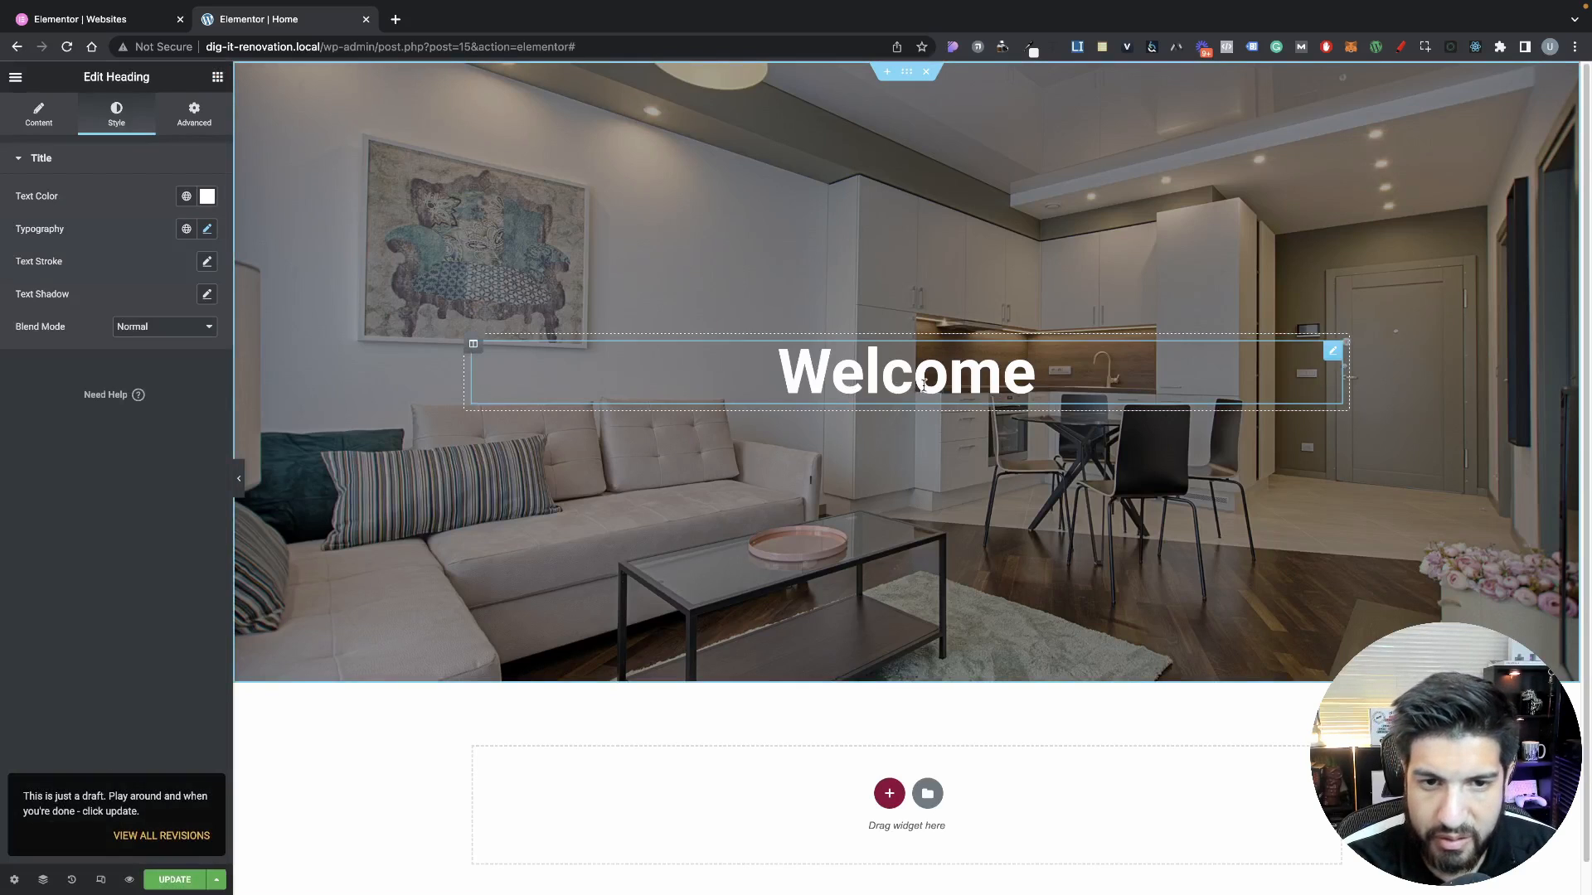
click(186, 229)
click(88, 296)
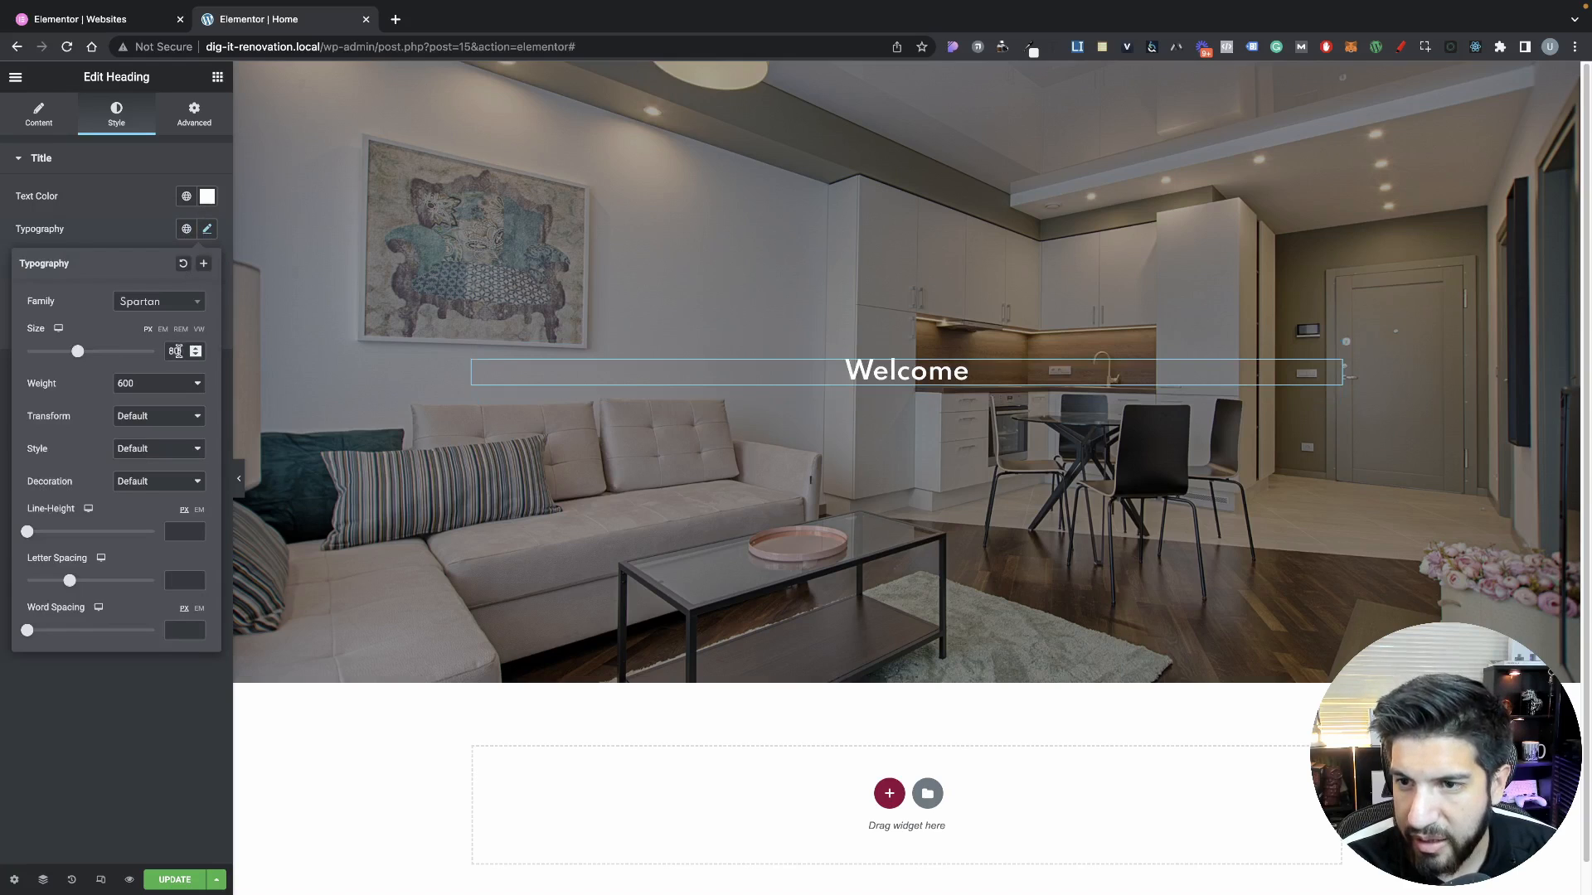
drag(179, 352, 164, 352)
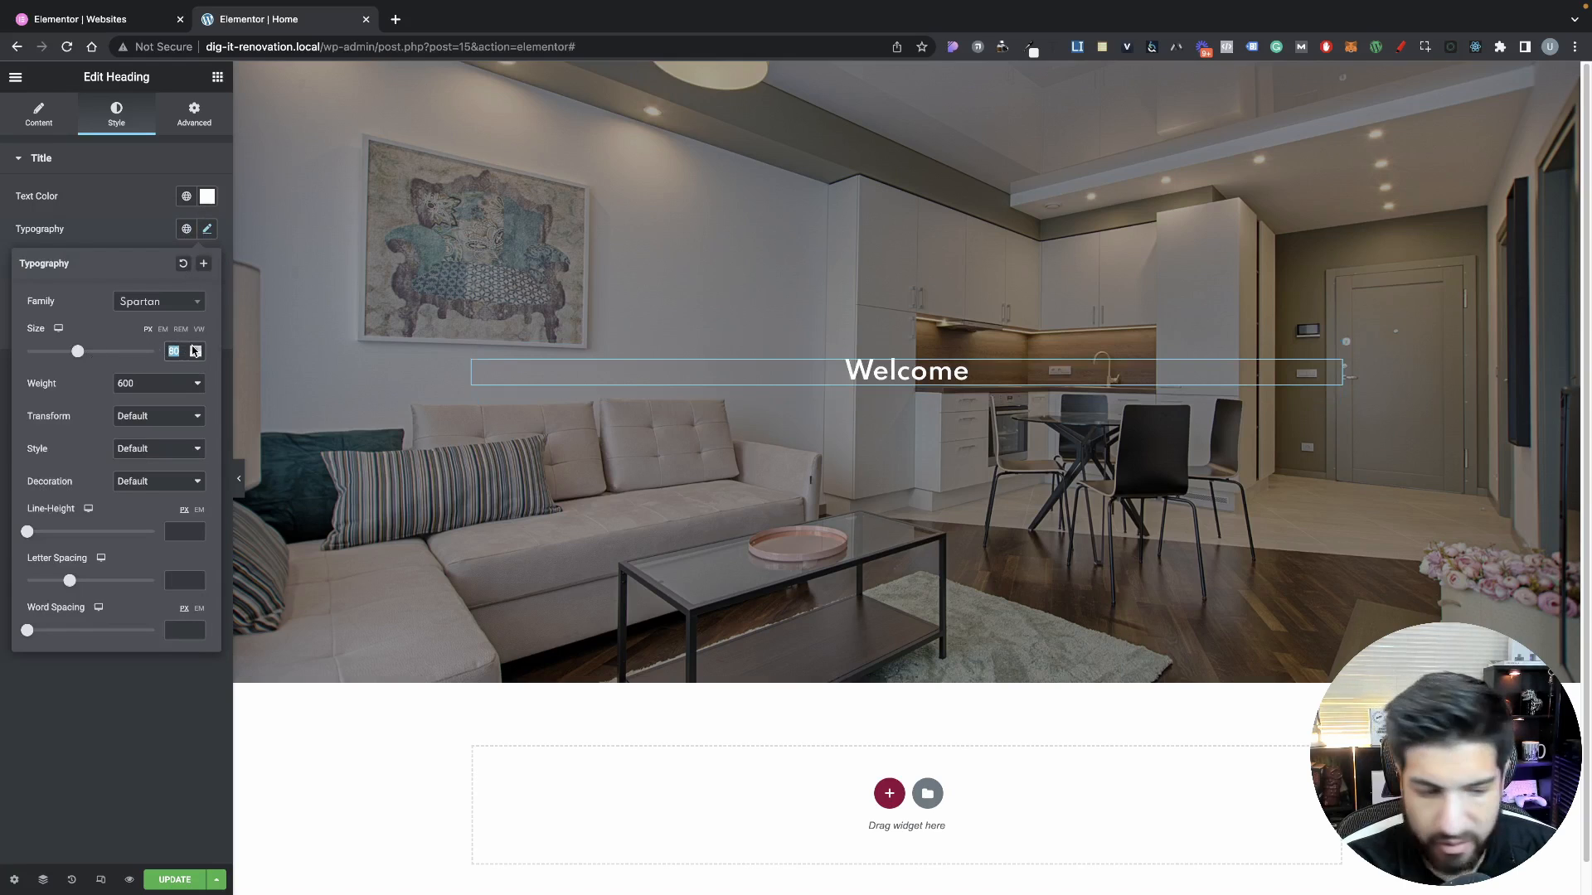
text(80)
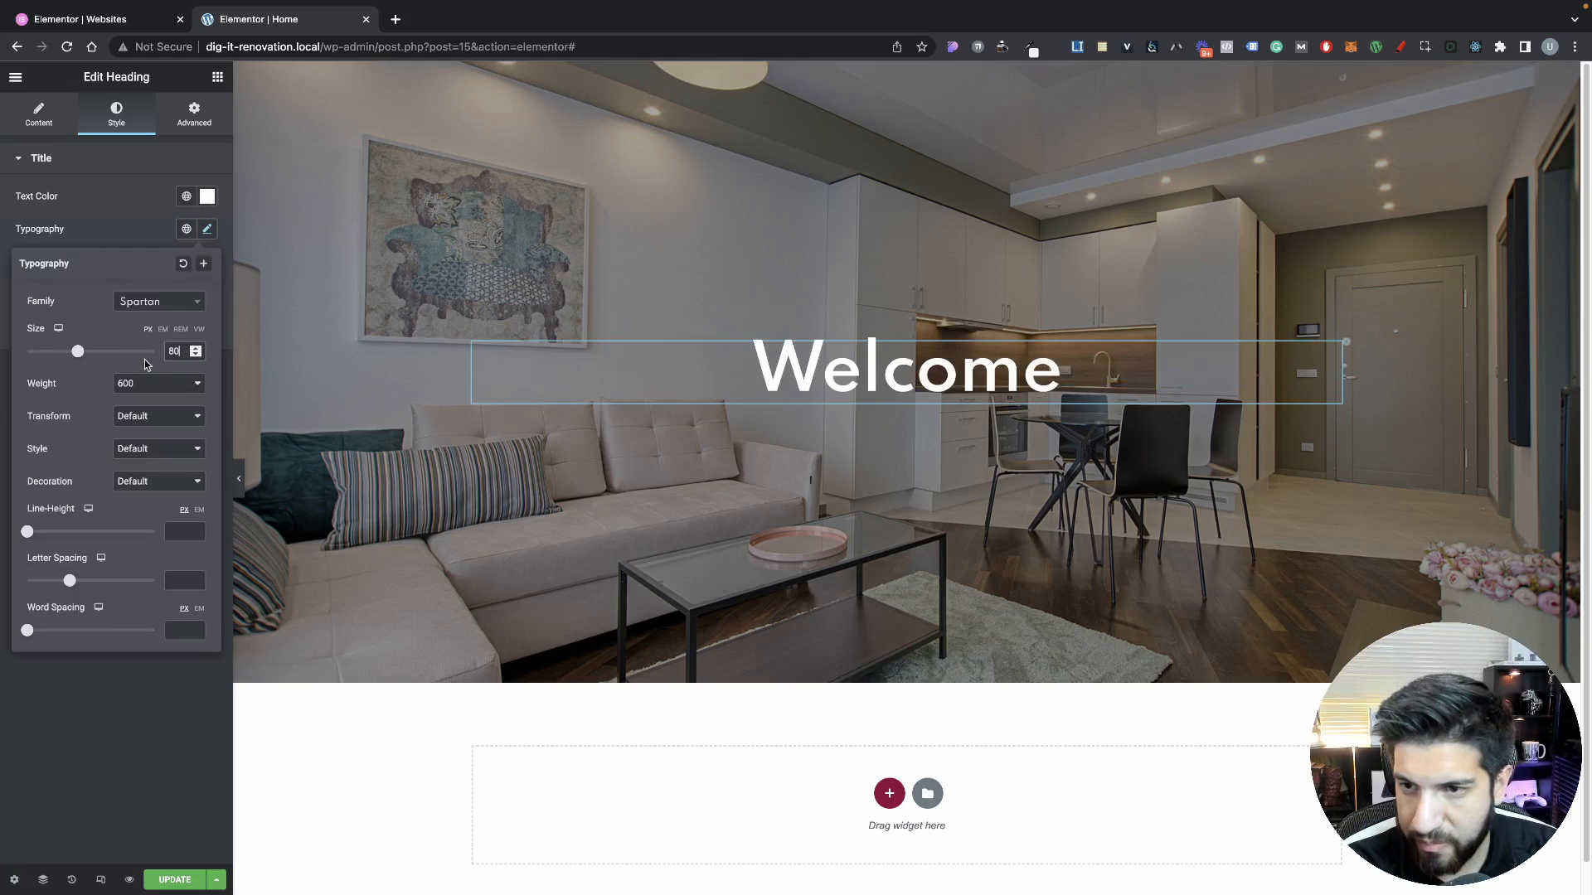
click(148, 389)
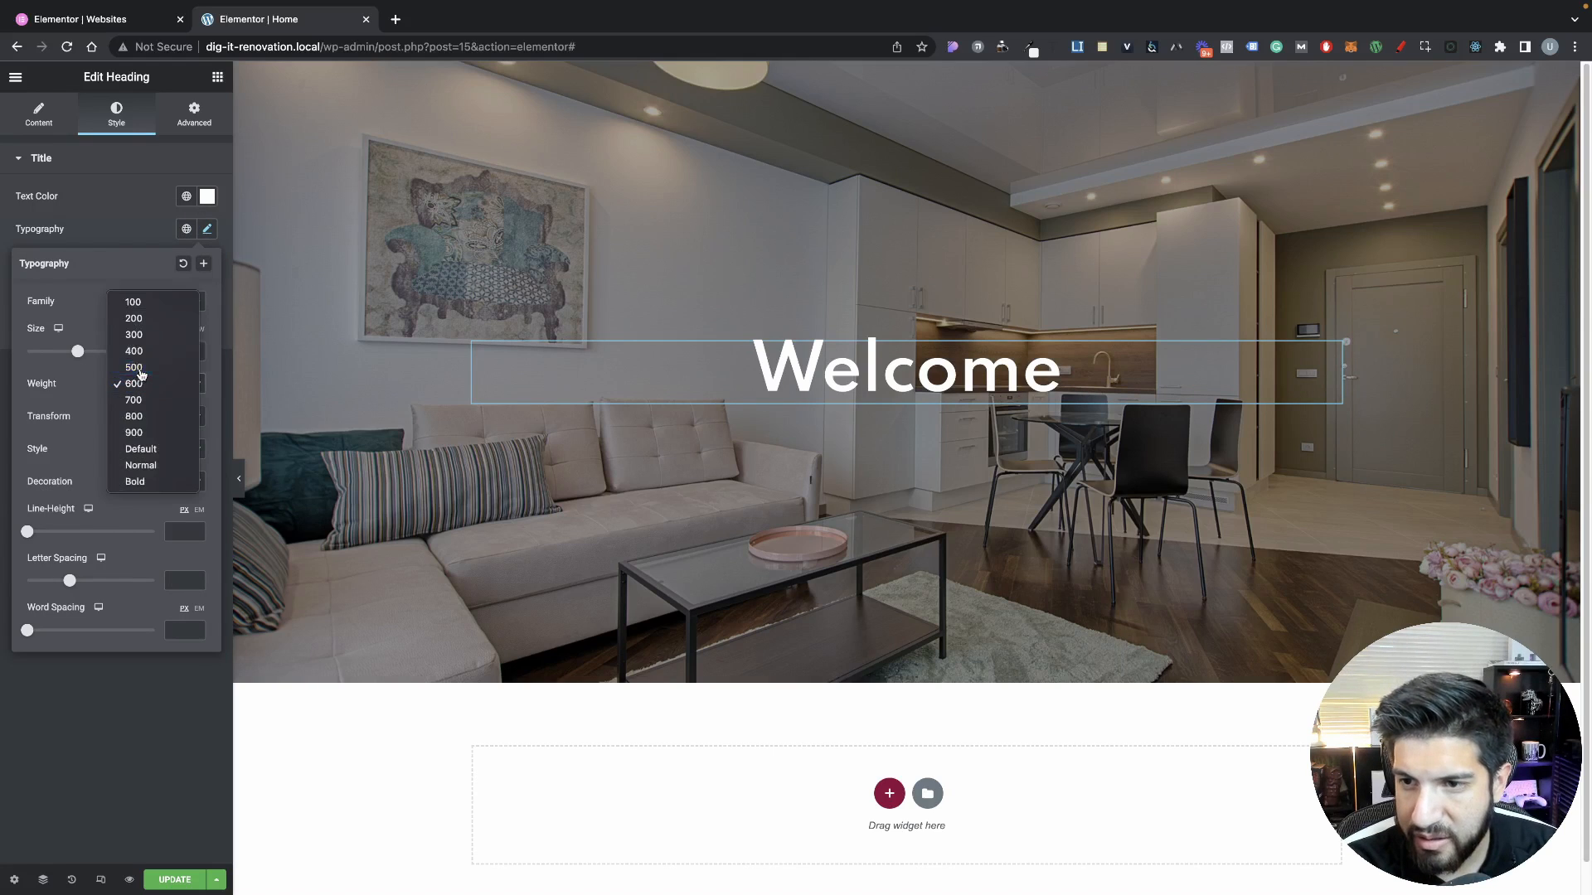
click(141, 372)
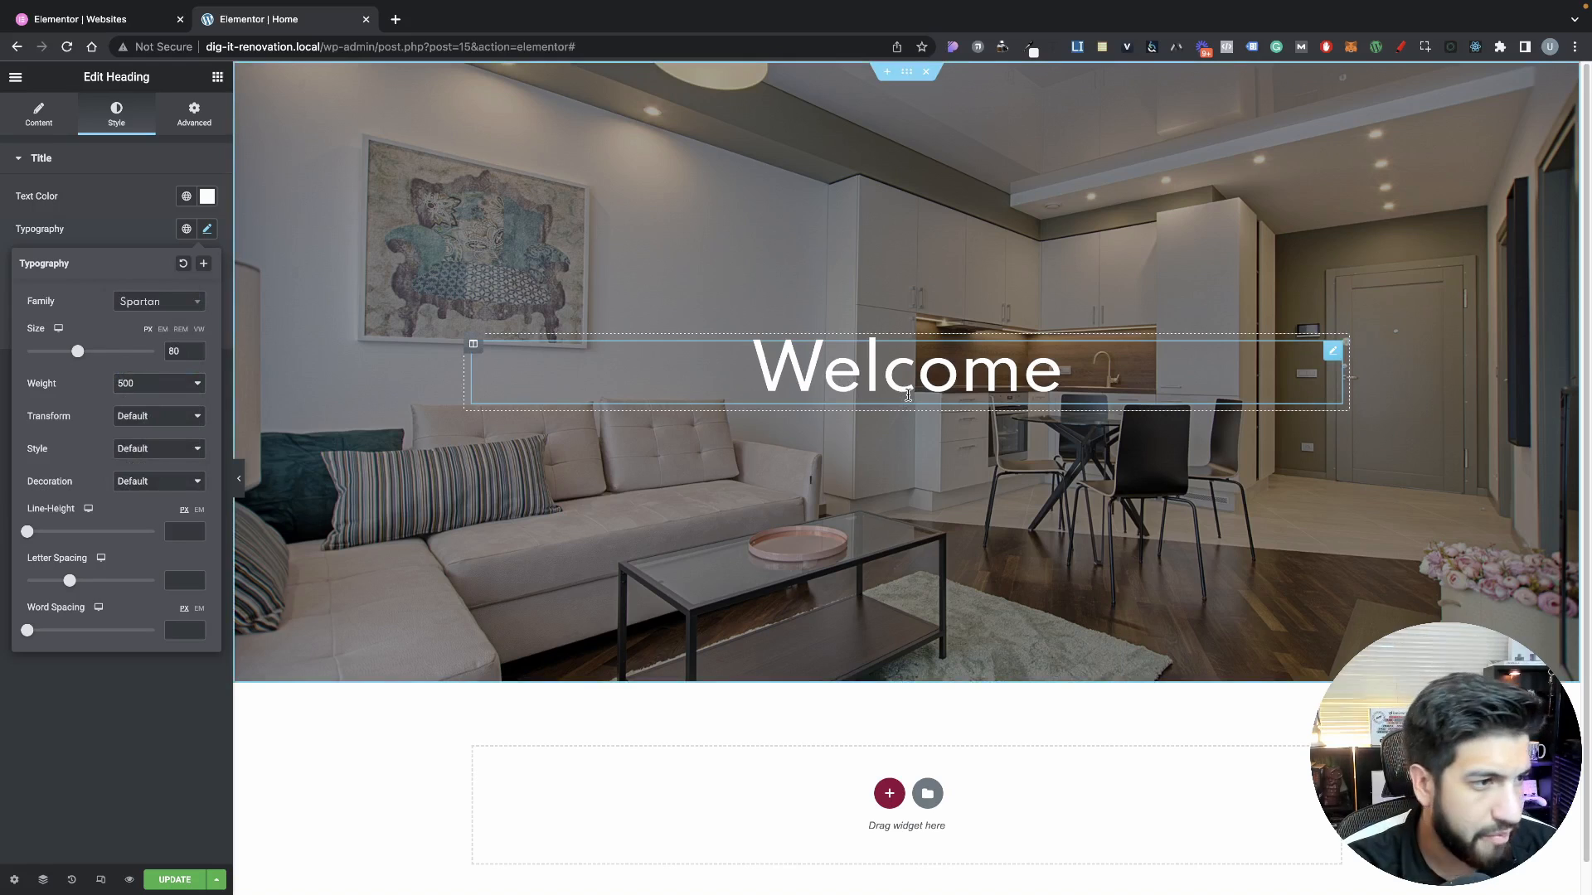
click(82, 179)
Add a Text Editor widget directly below the Welcome heading in the hero section
click(194, 114)
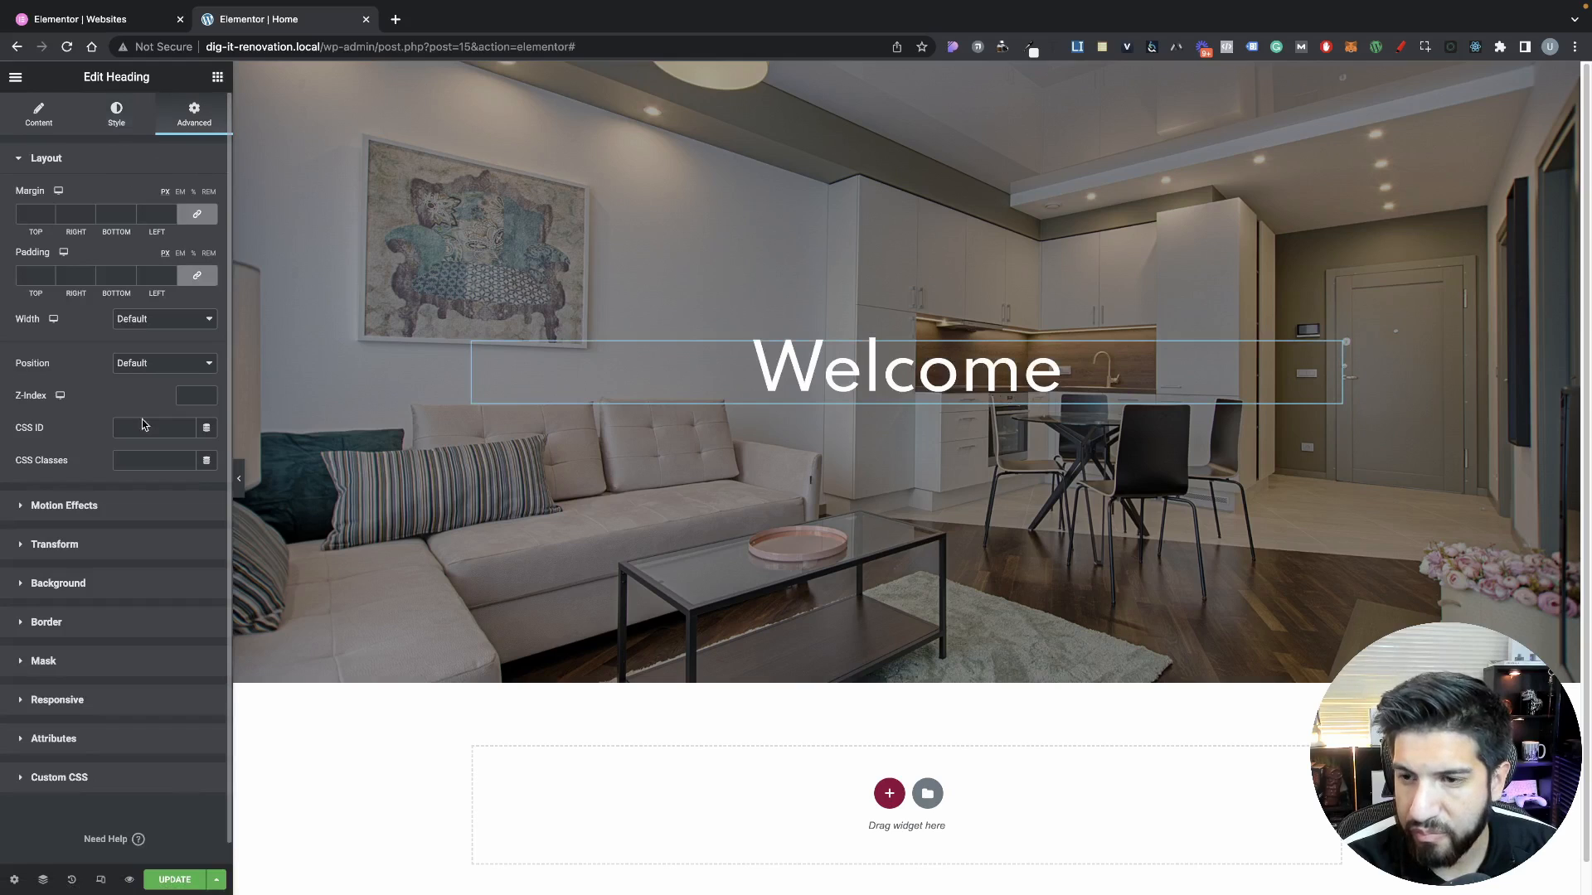
click(218, 76)
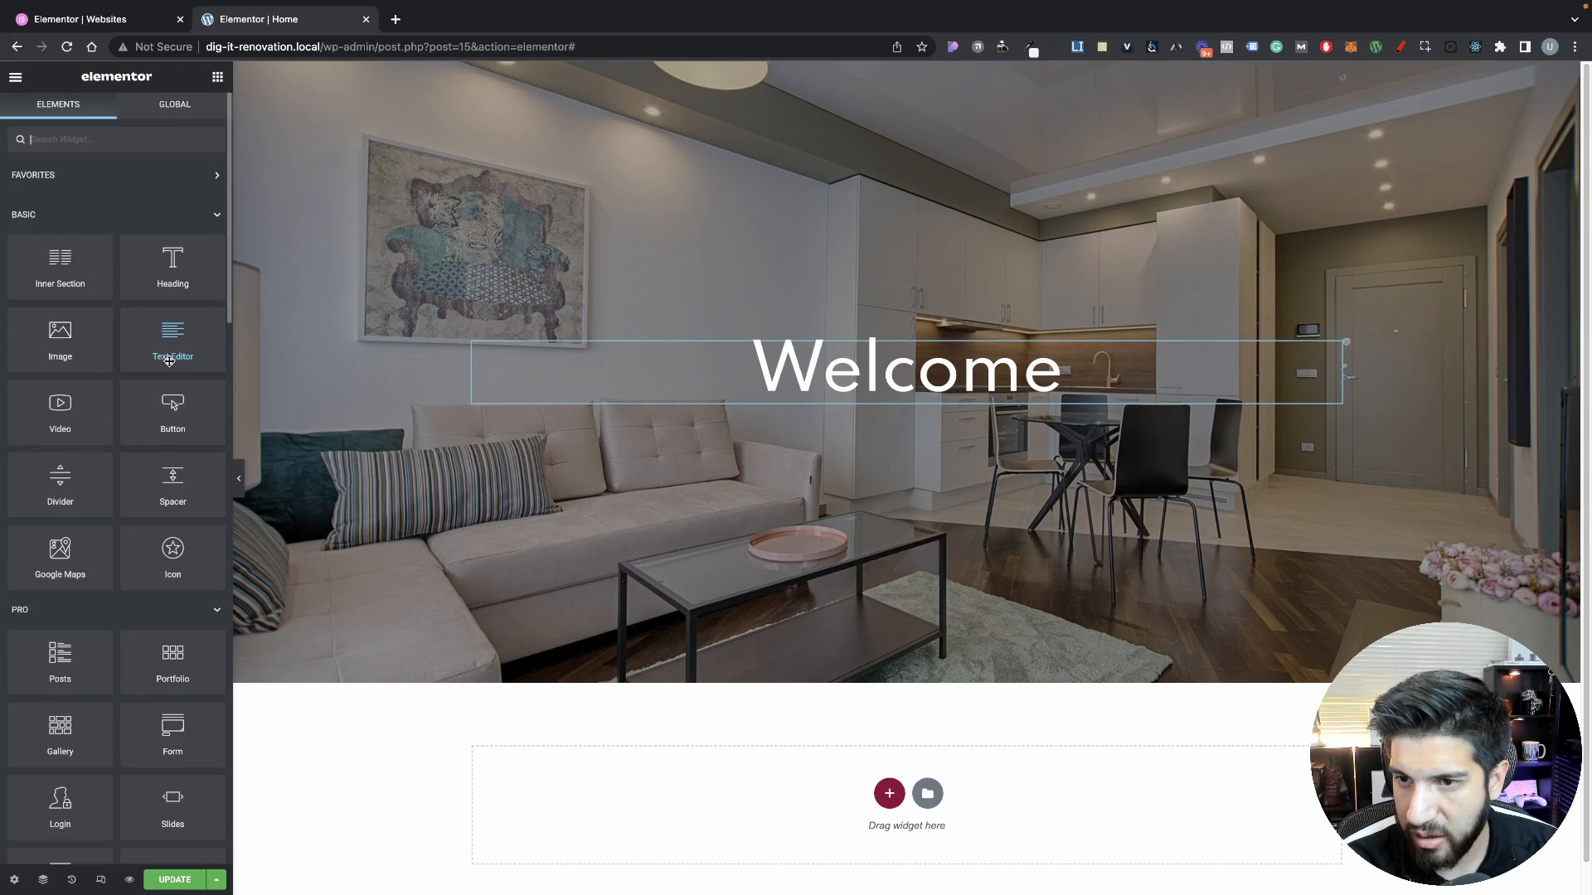
drag(176, 351, 871, 402)
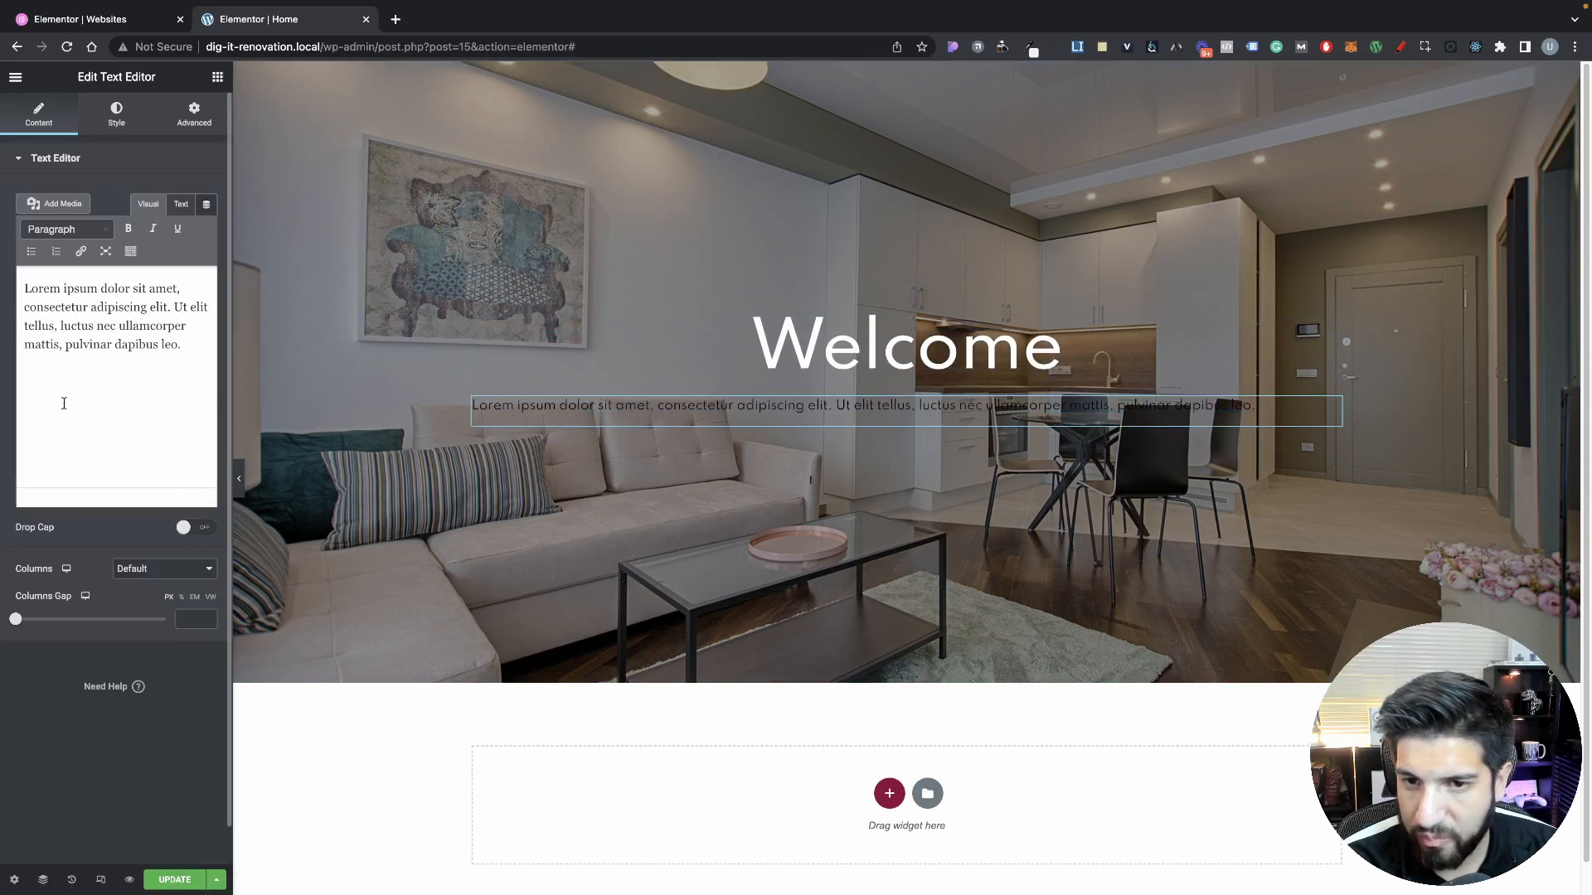
Set the text color of the hero's placeholder paragraph to white, #FFFFFF
click(118, 116)
click(199, 233)
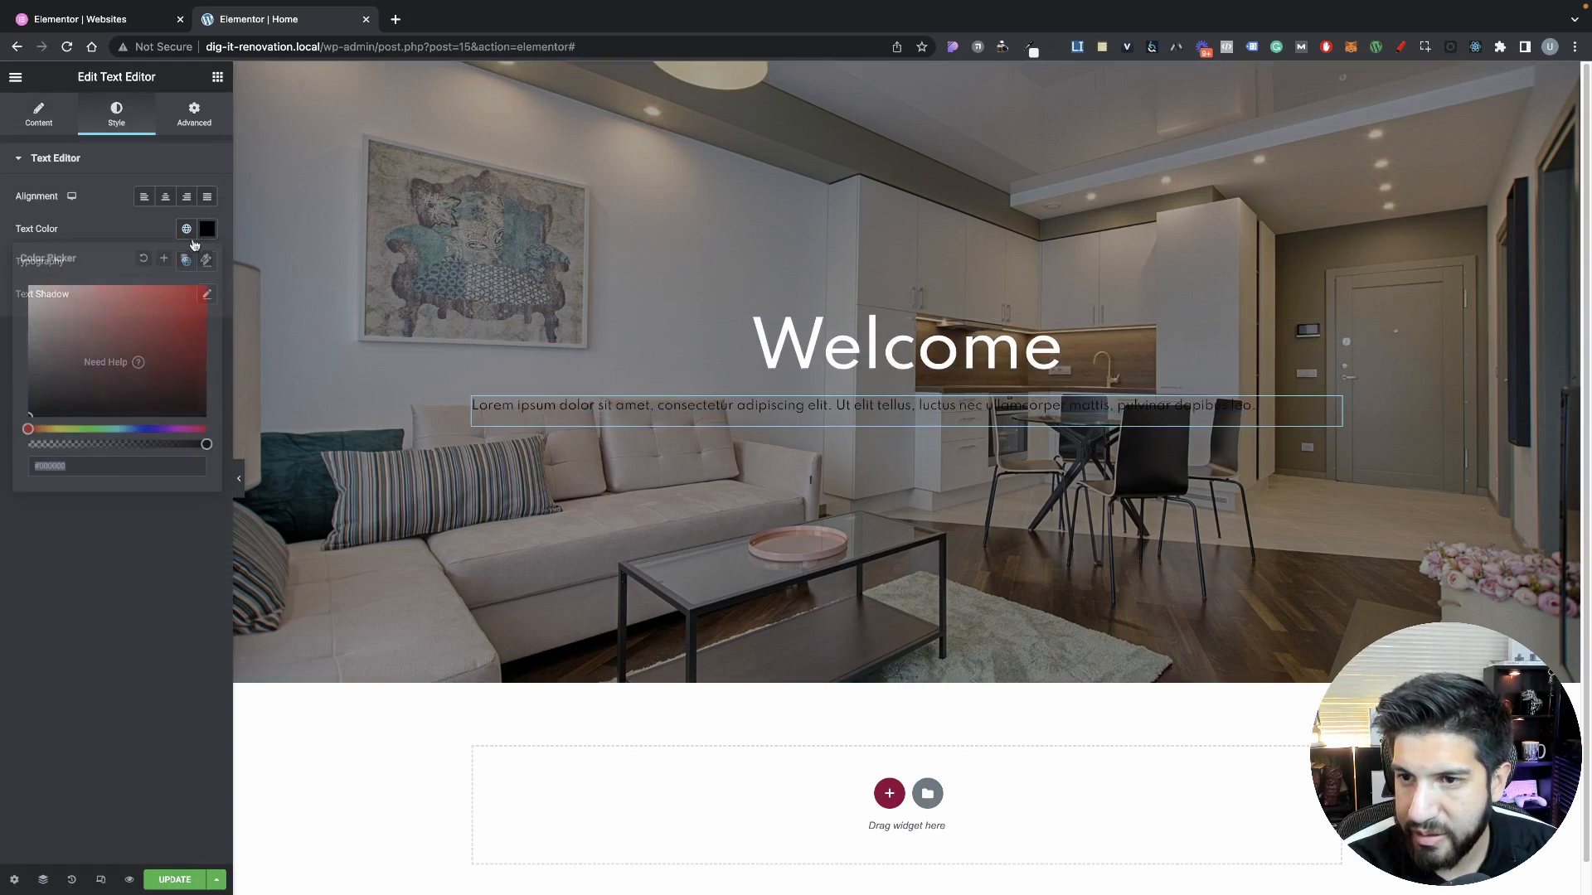
text(#FFFFFF)
click(114, 225)
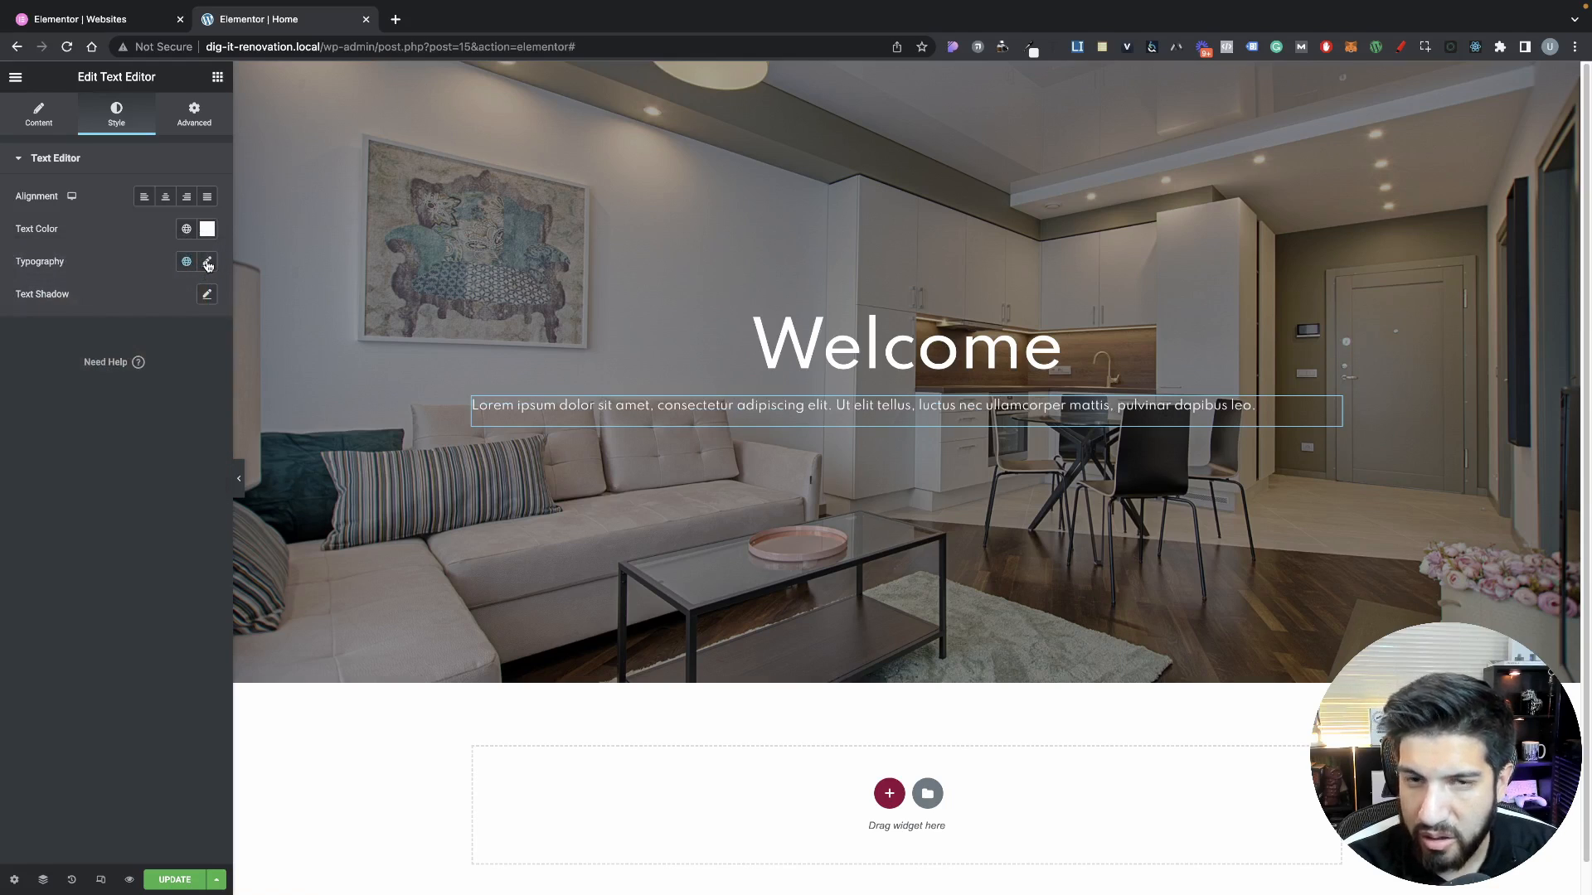
Set the font size of the hero's placeholder paragraph to 18 px
click(207, 262)
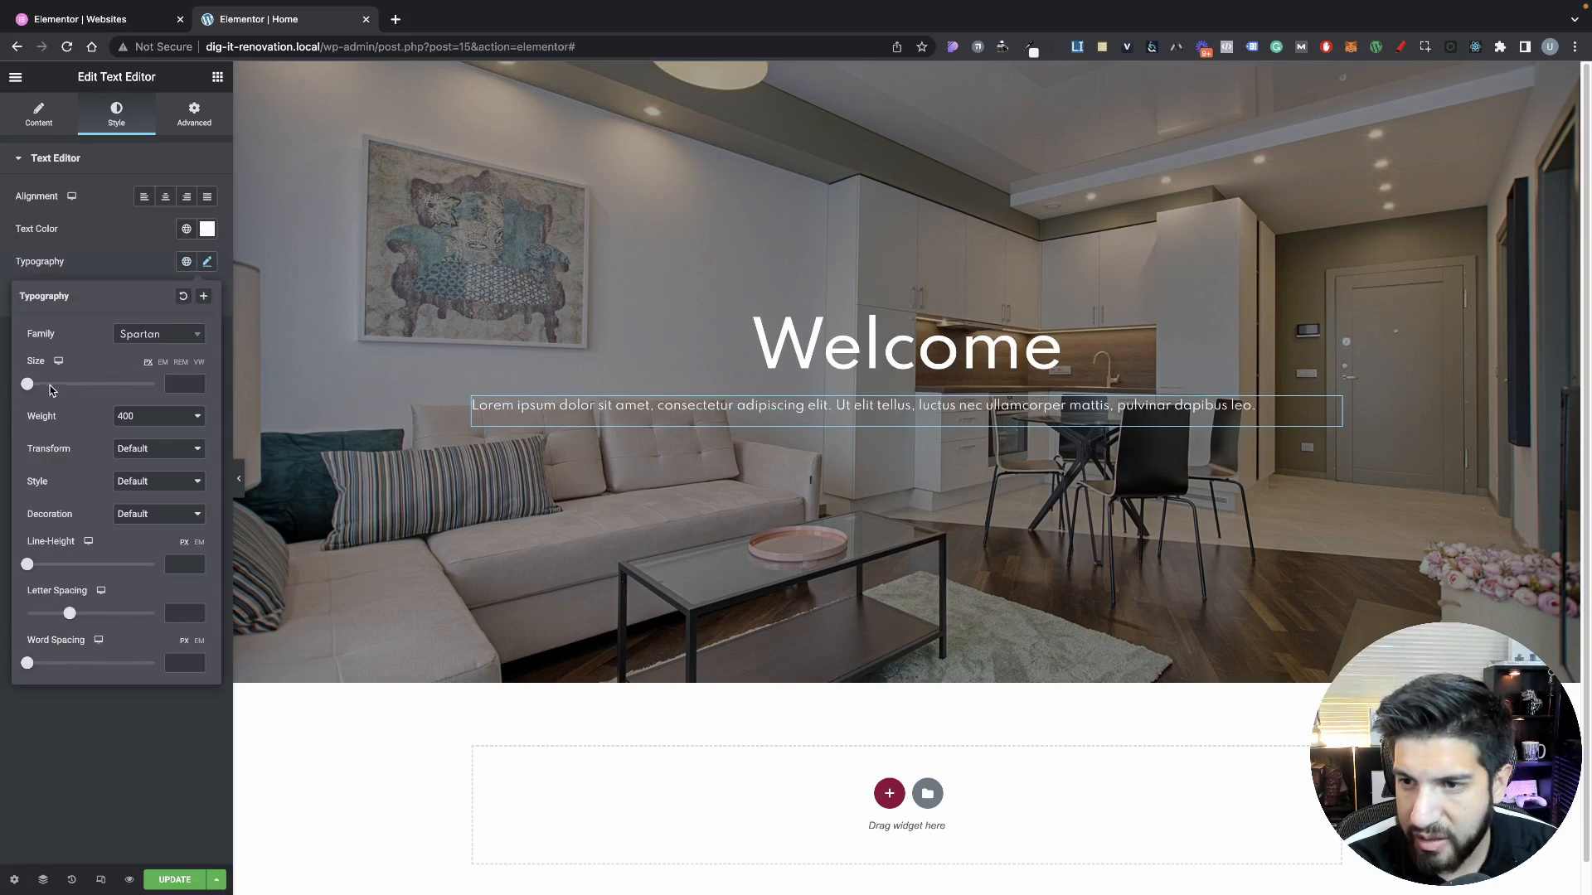
drag(28, 384, 38, 386)
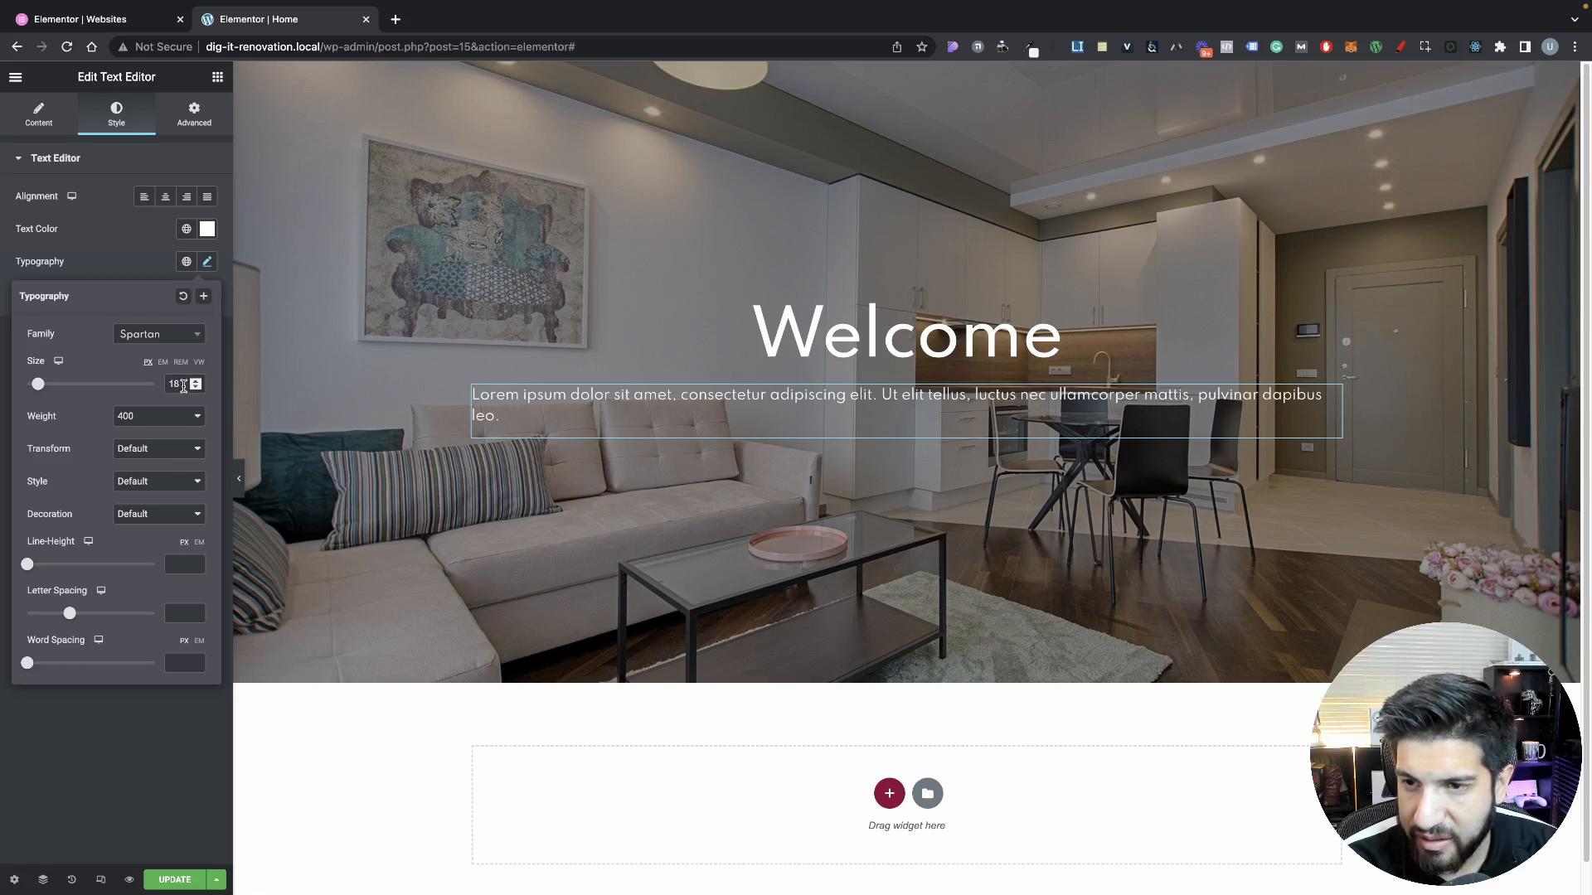
click(99, 261)
Center-align the placeholder paragraph below the Welcome heading
click(38, 116)
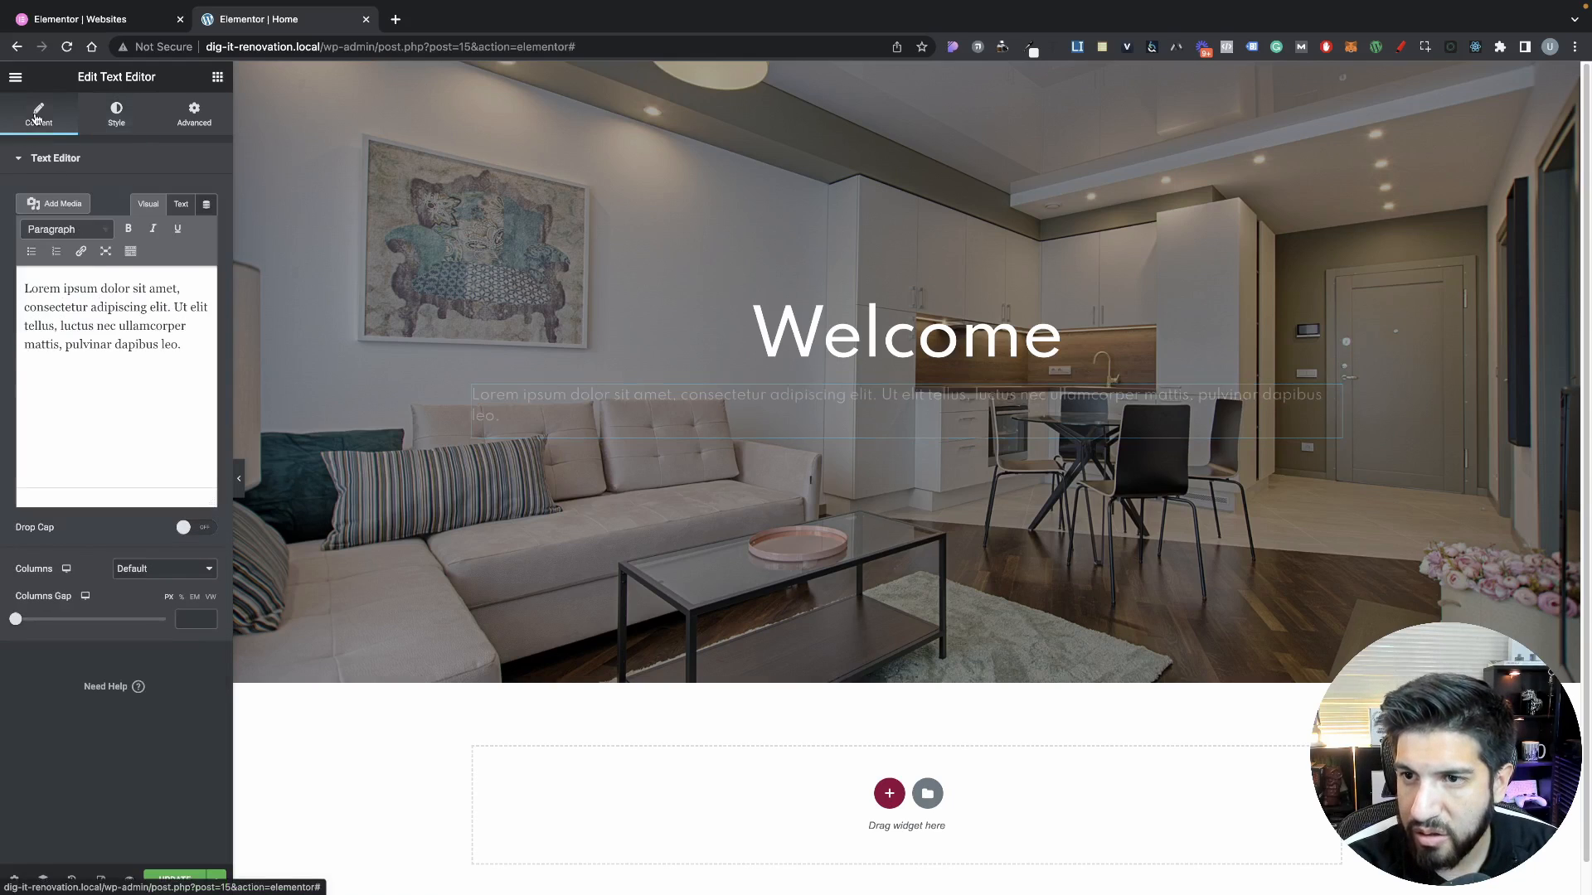
click(104, 116)
click(164, 197)
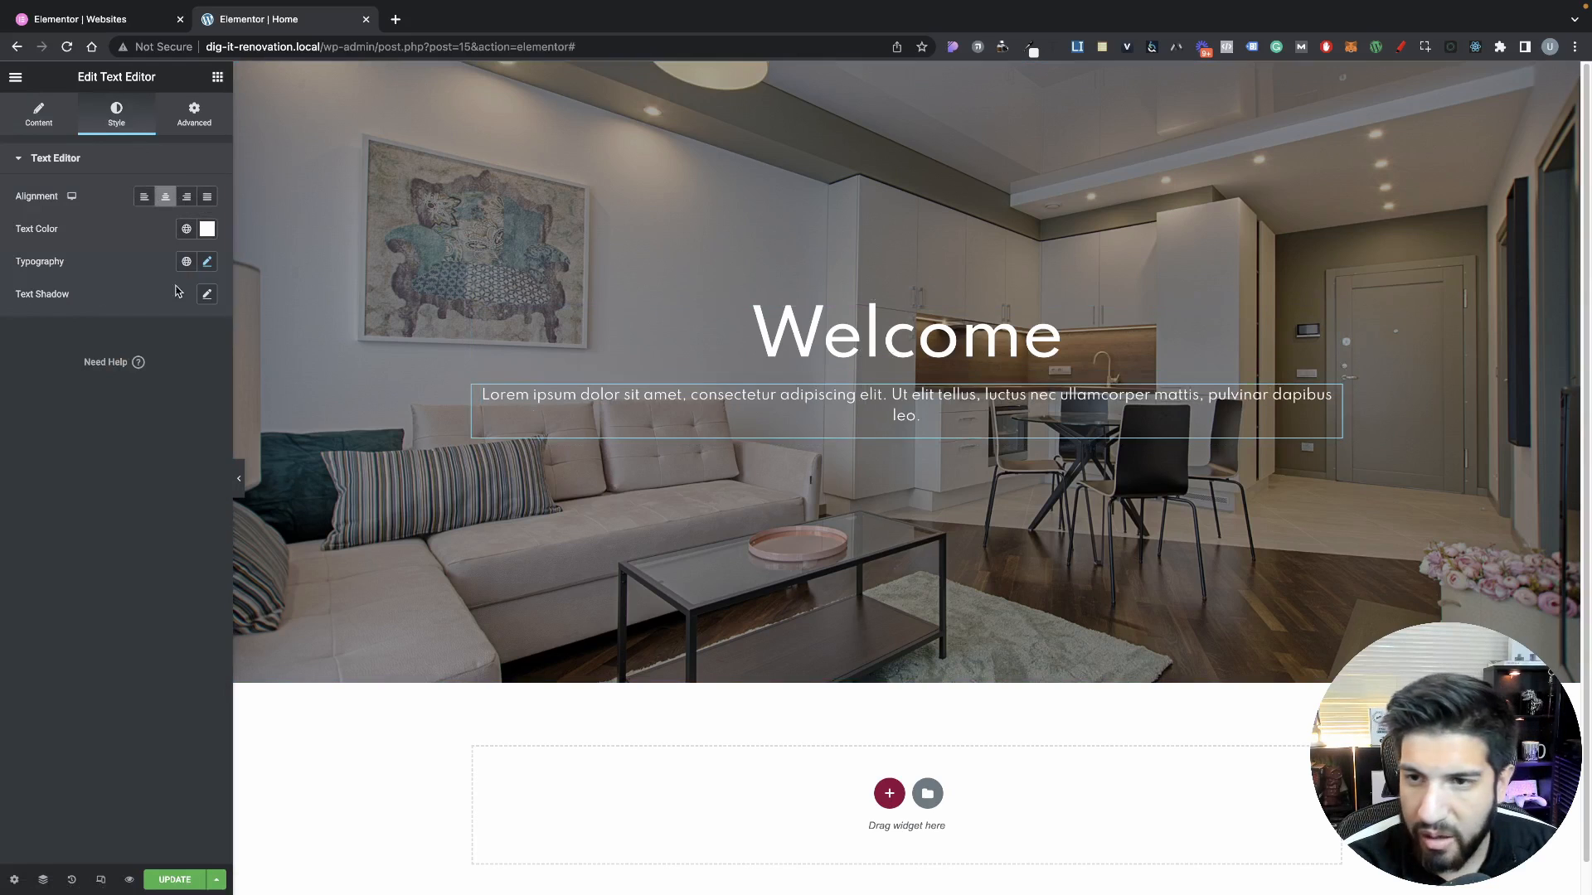
Set the font size of the centered hero paragraph to 22 px
click(207, 261)
drag(179, 386, 158, 380)
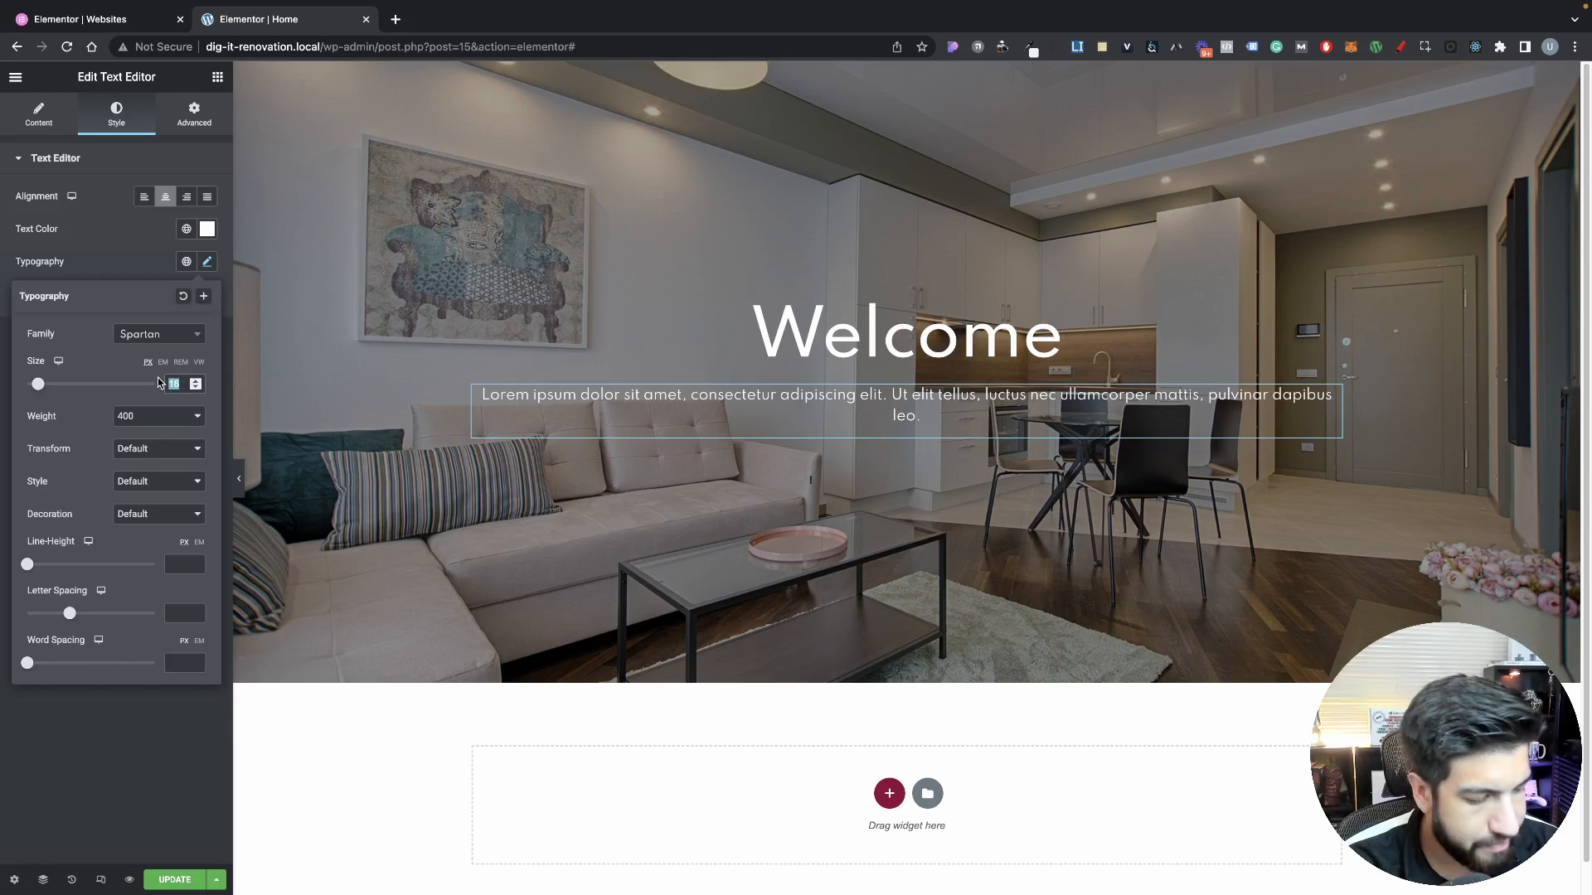
text(22)
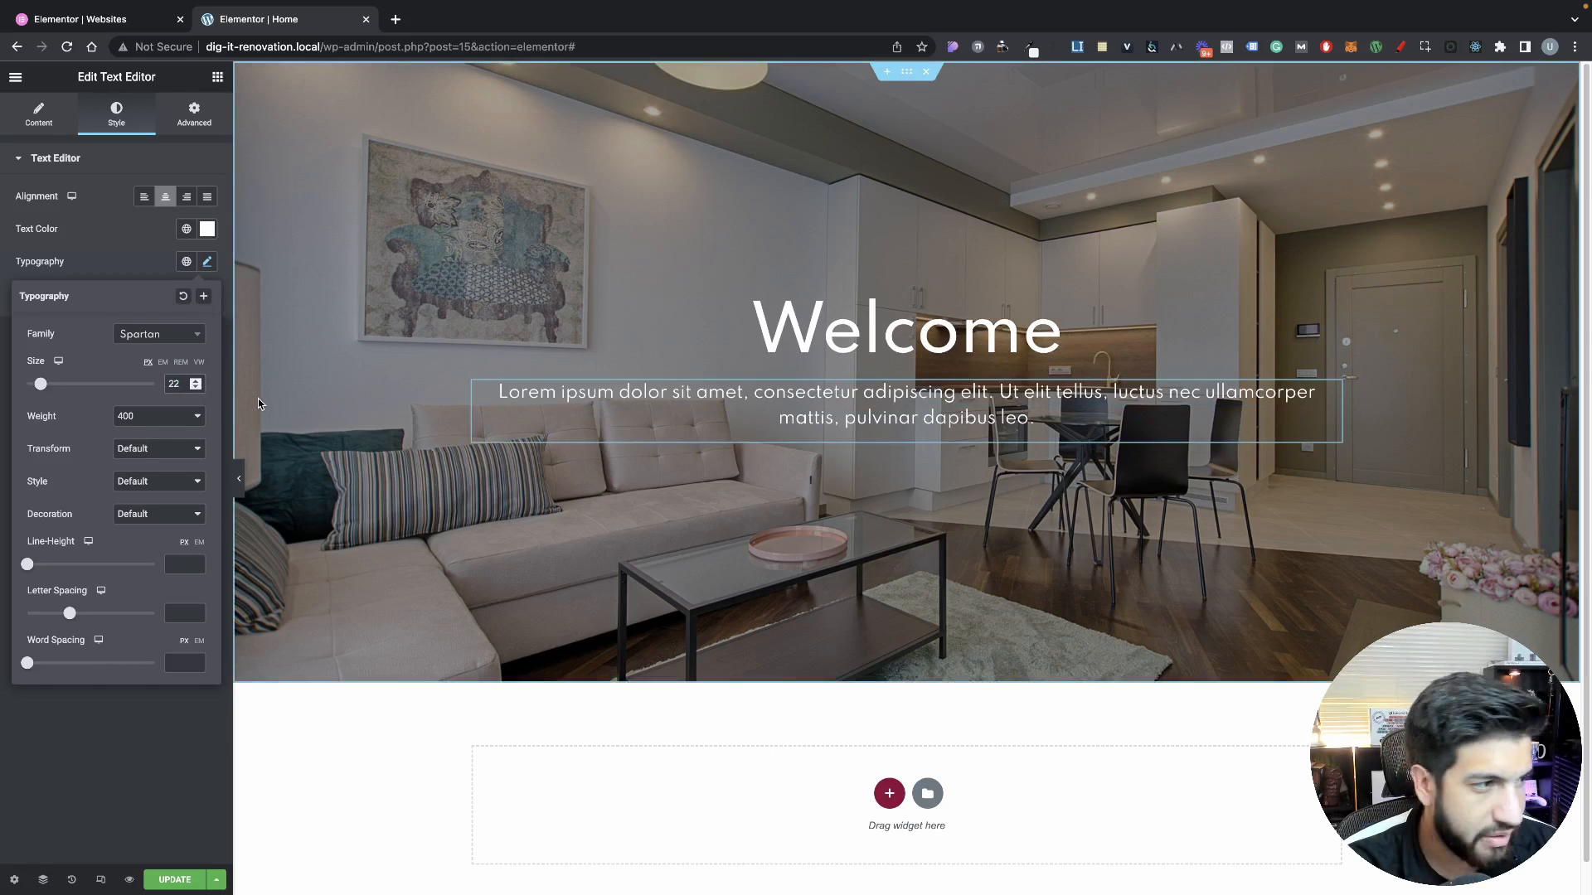
click(908, 73)
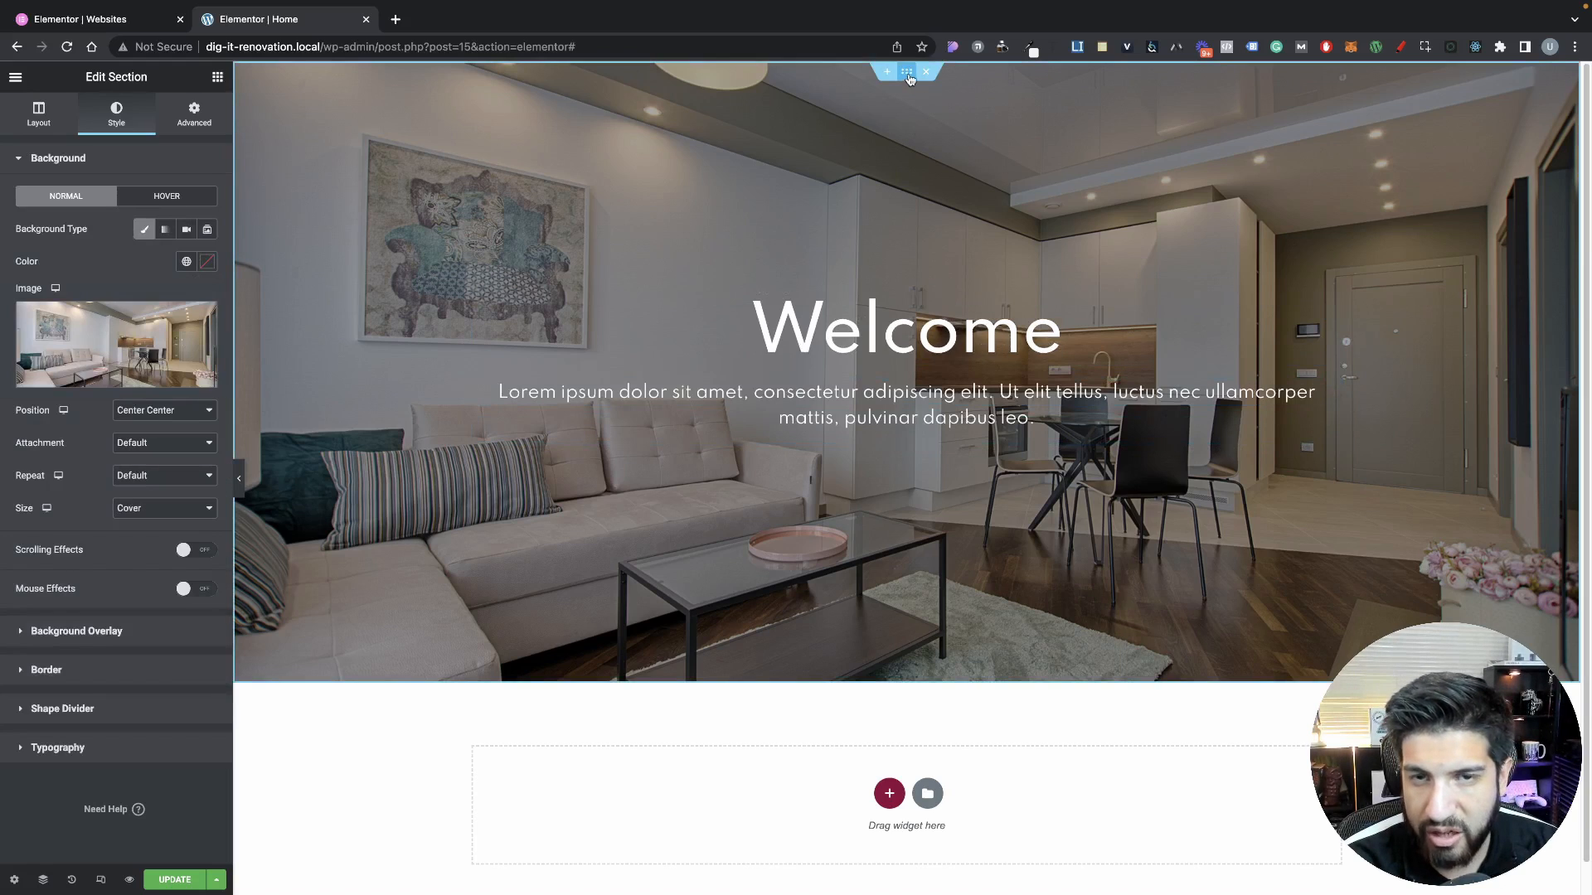
right_click(524, 140)
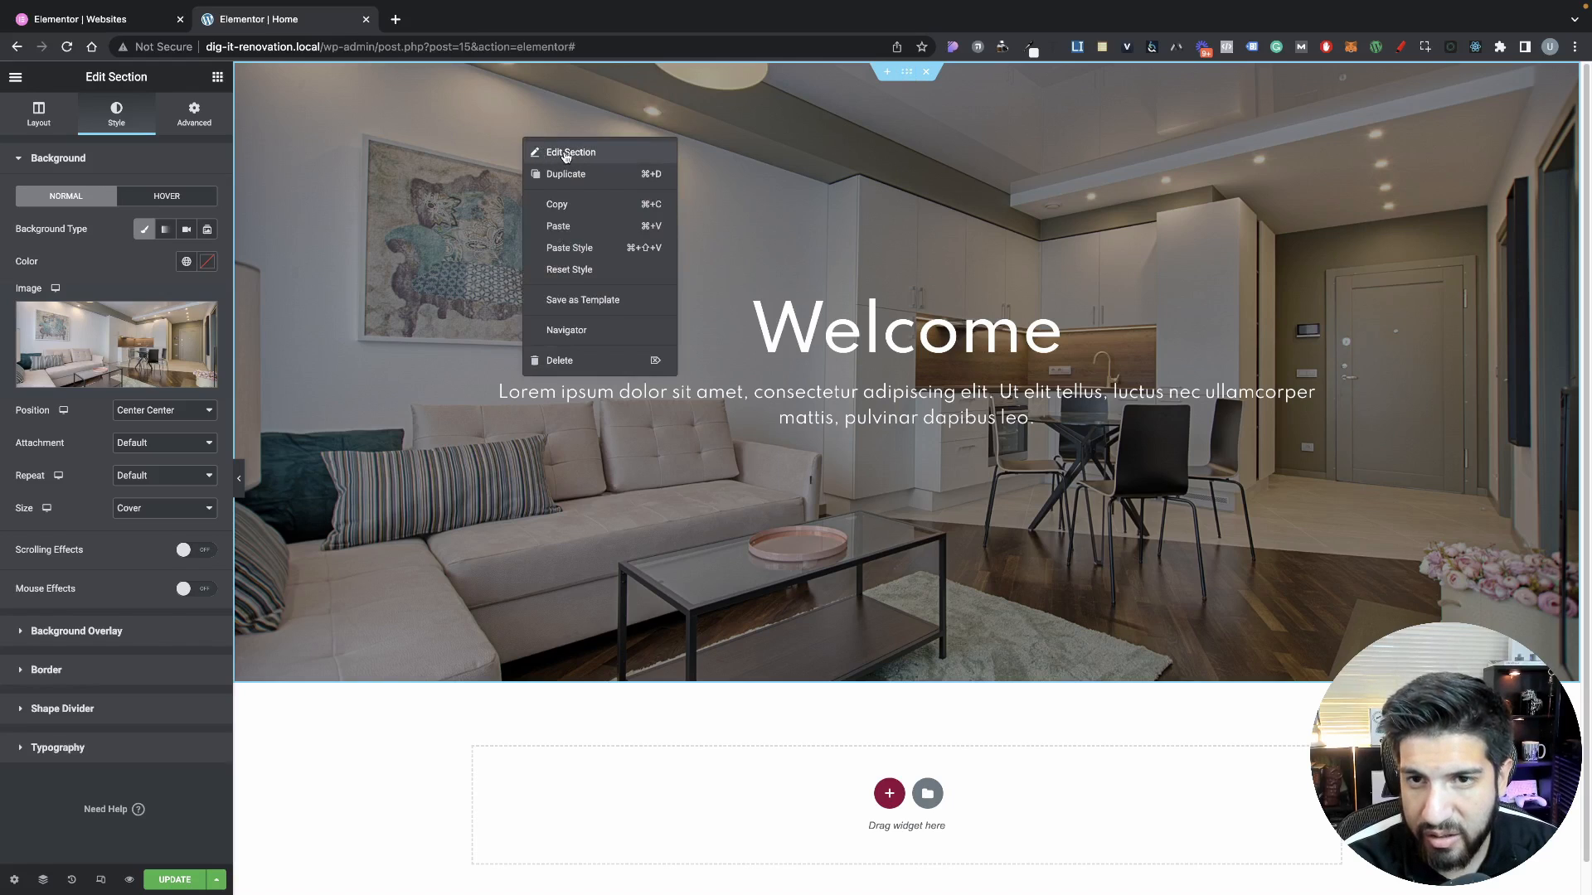
right_click(843, 349)
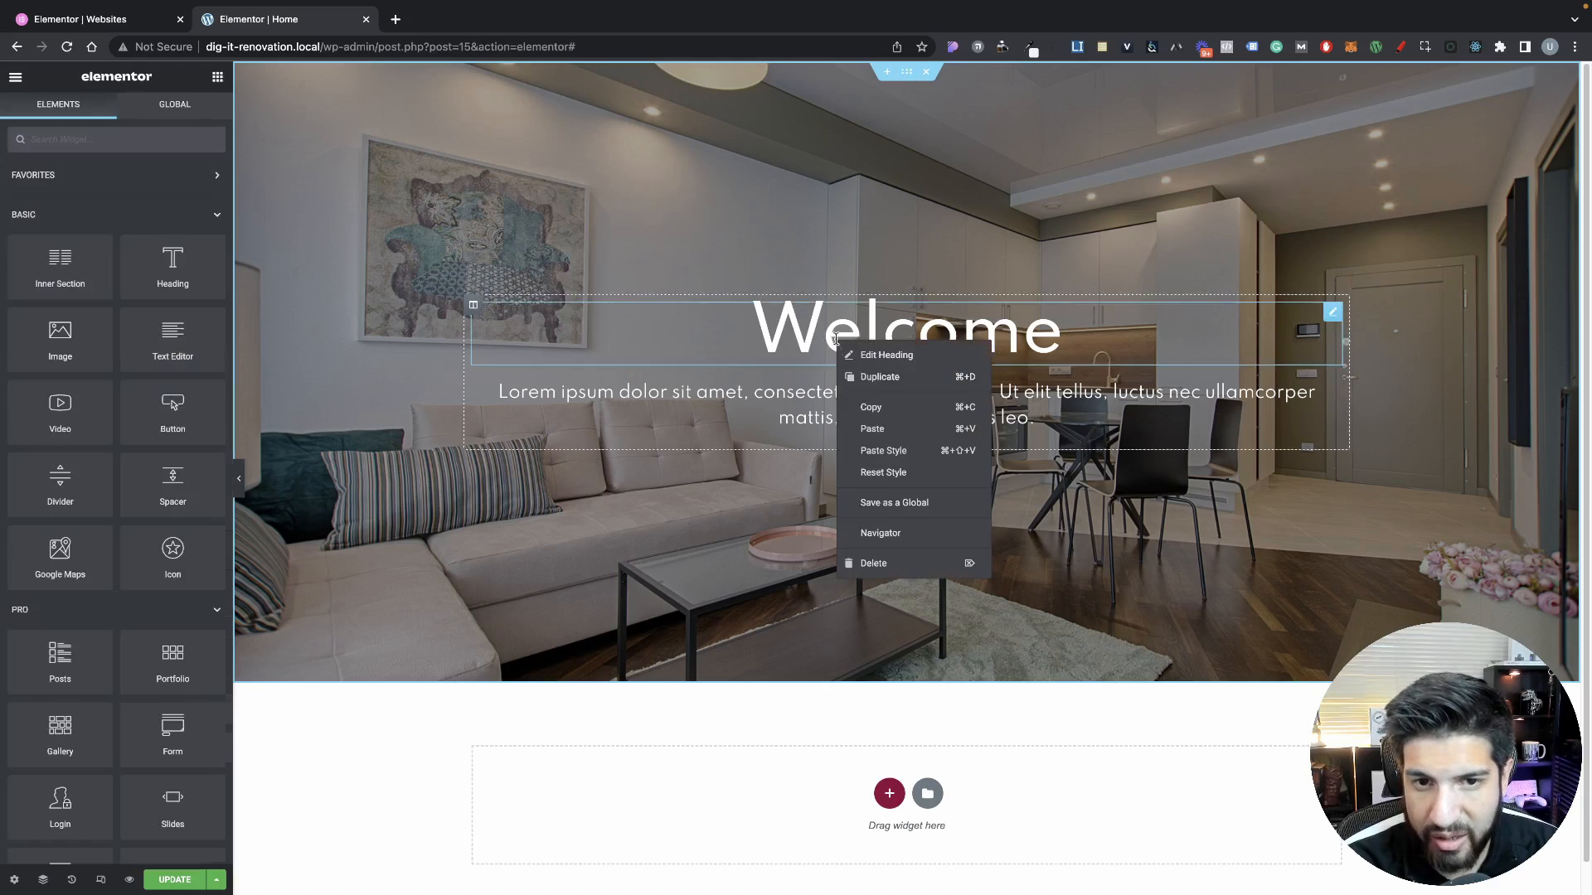
click(881, 355)
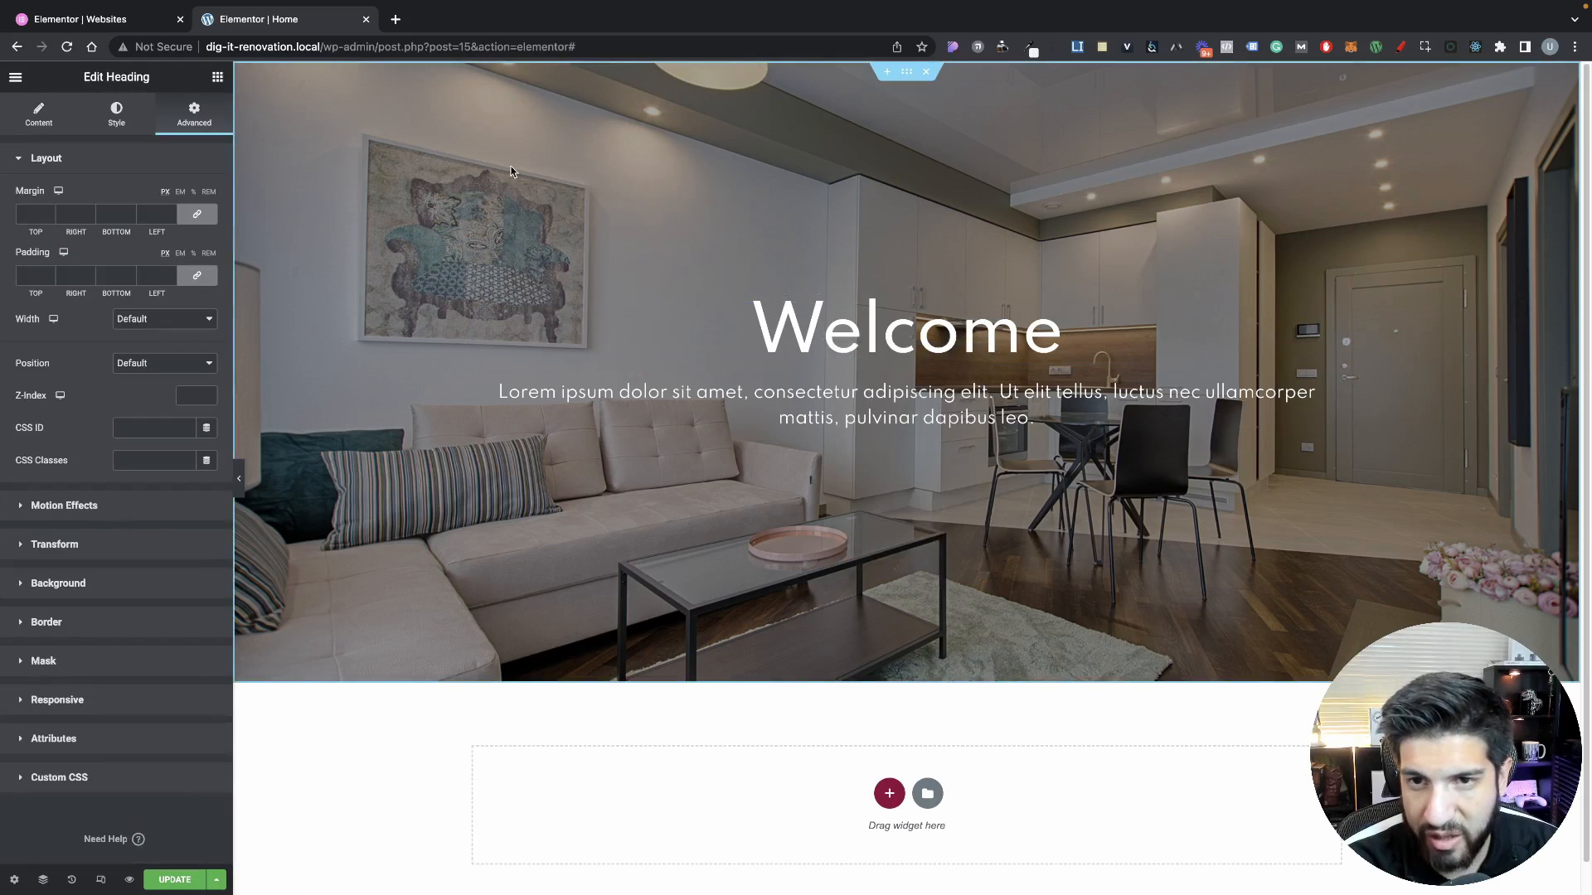
right_click(560, 176)
click(588, 189)
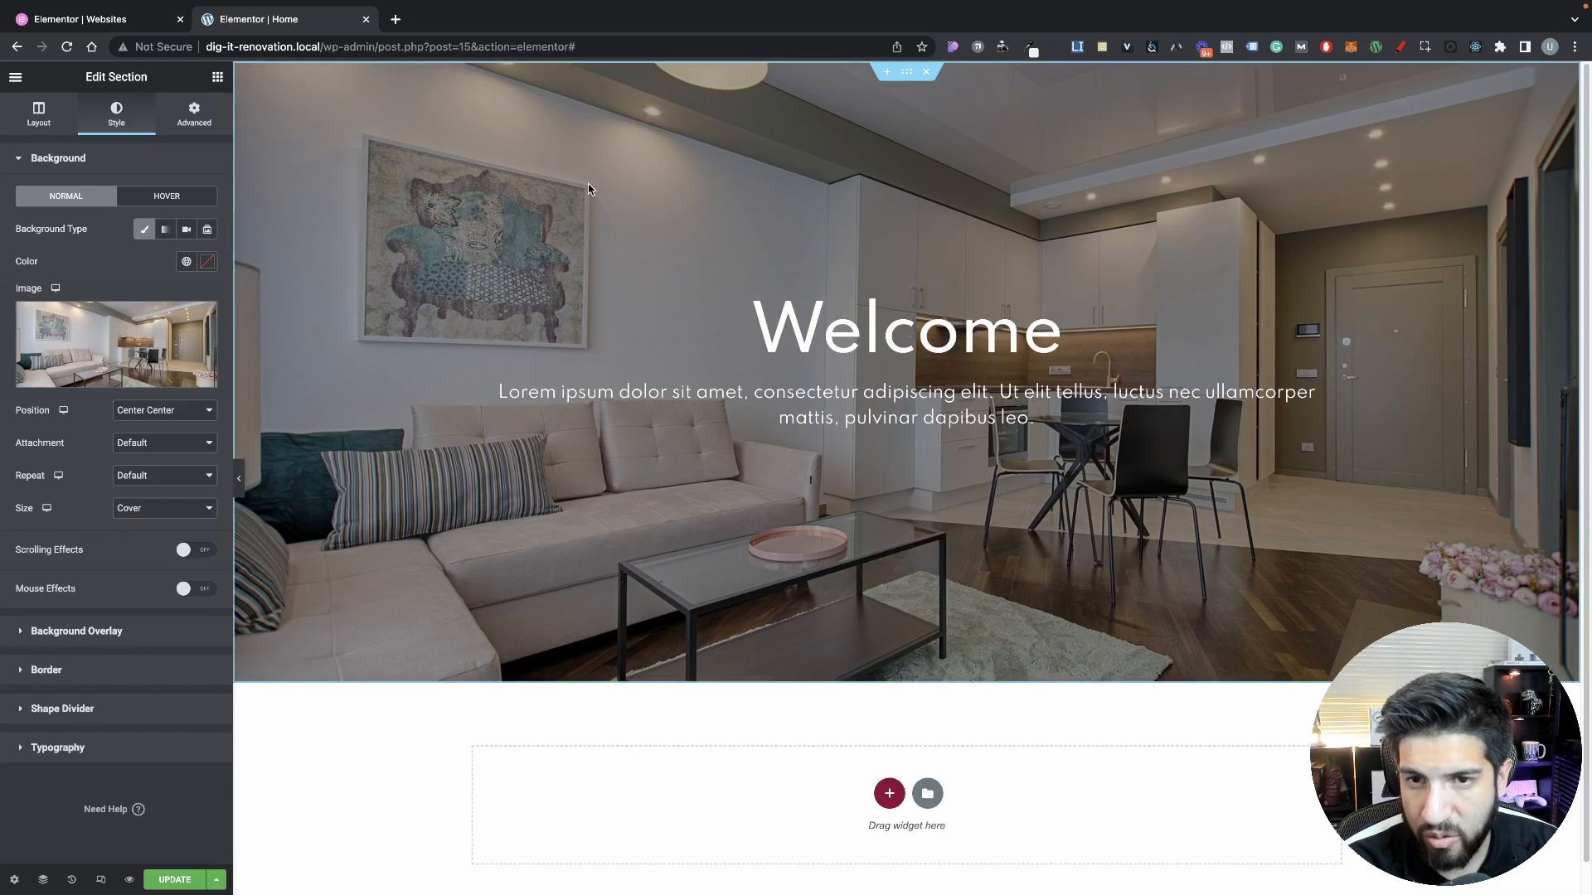
Set the hero section's boxed content width to 900 px
right_click(579, 167)
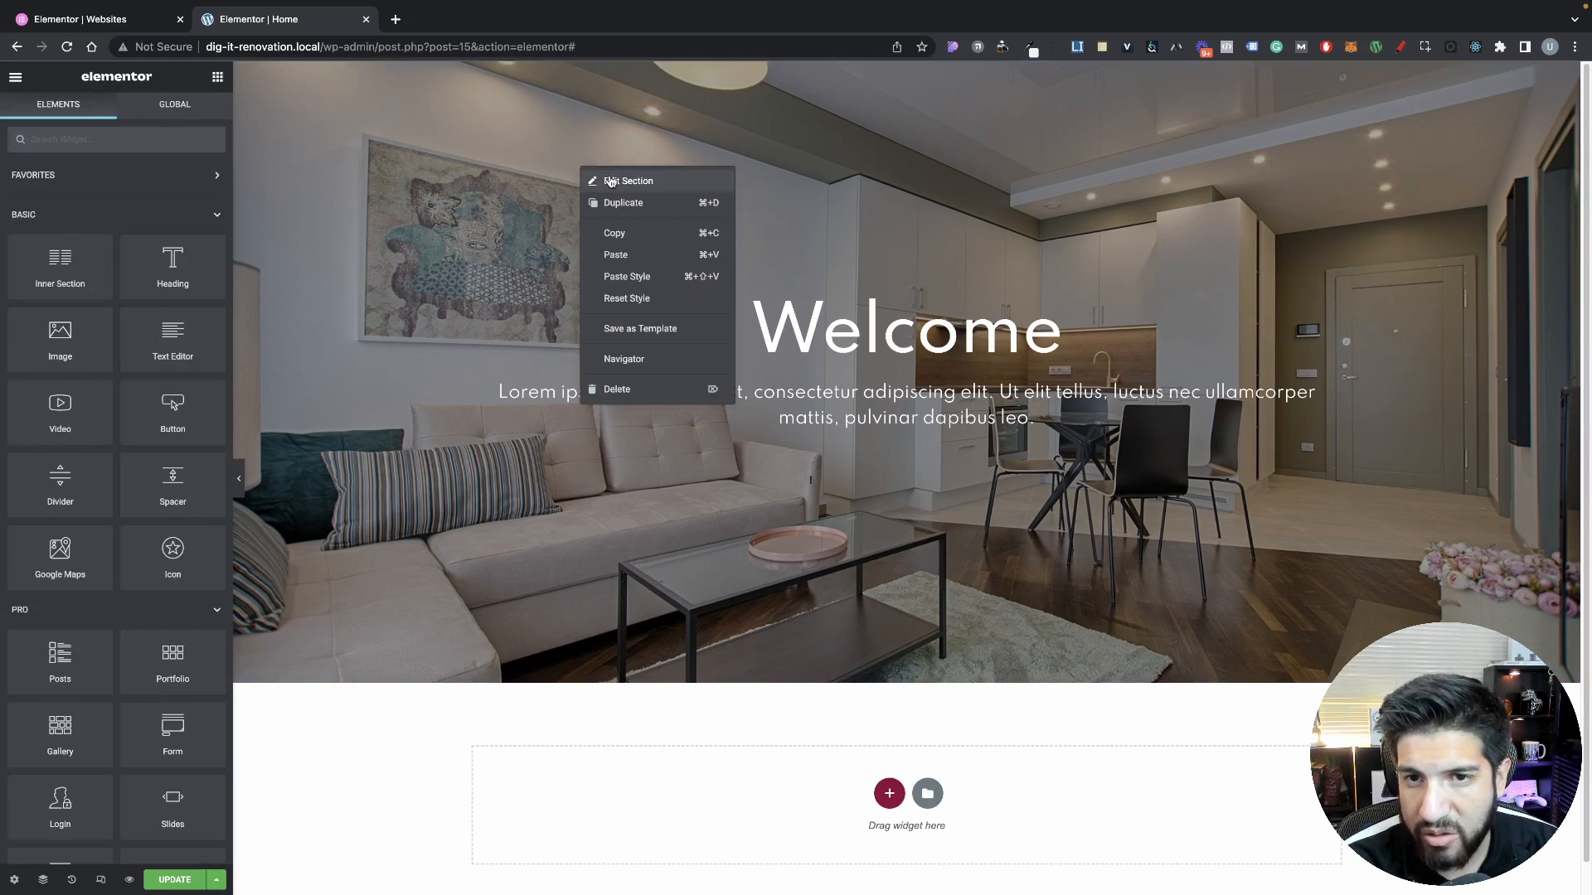
click(608, 181)
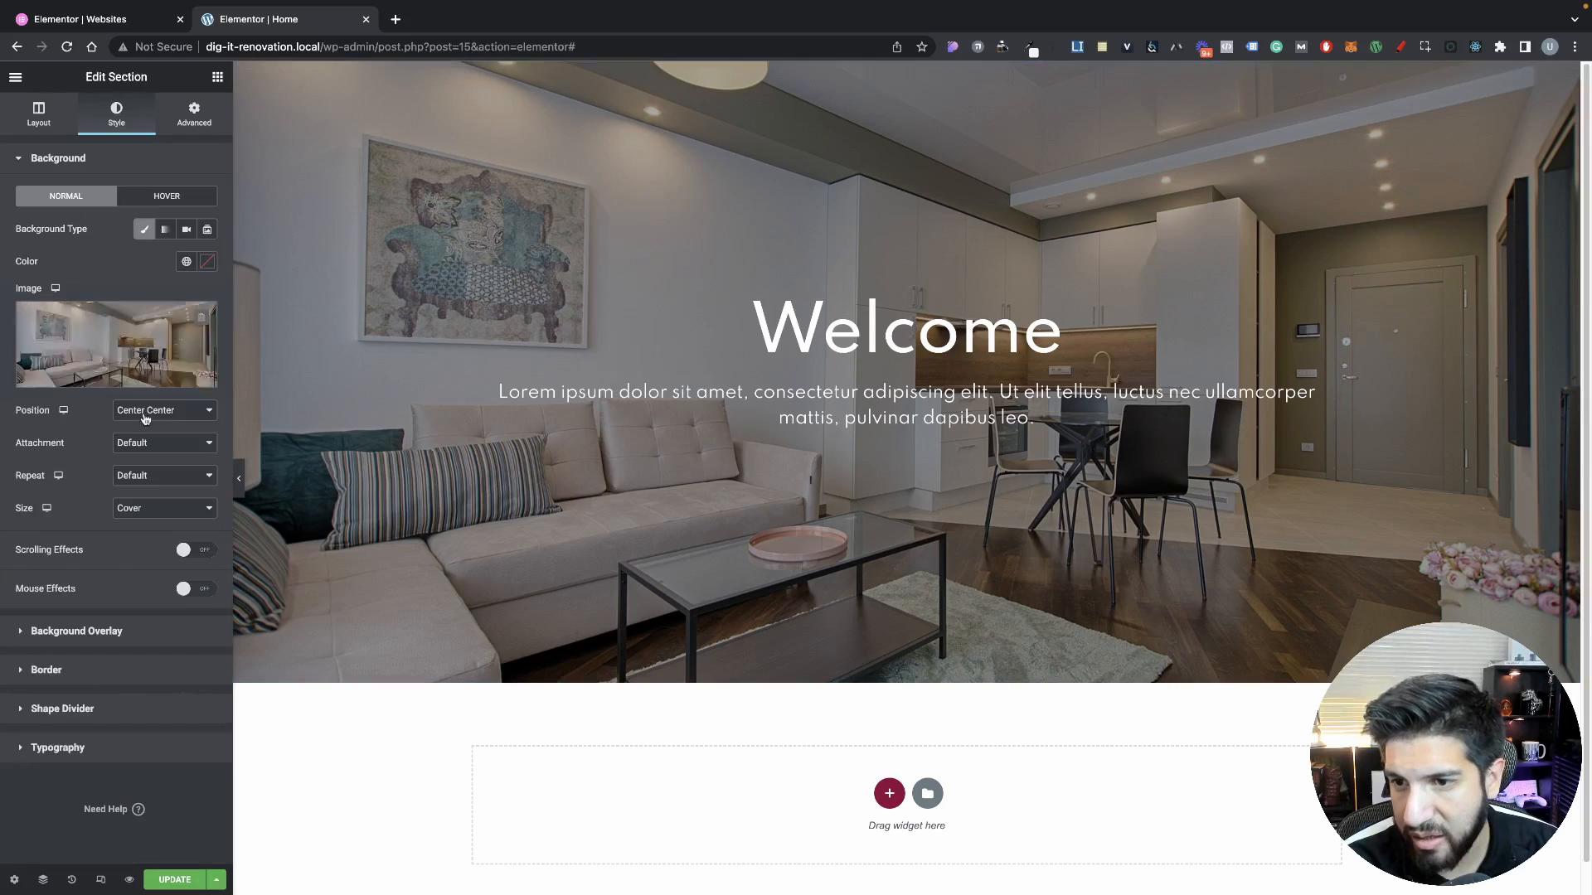
click(35, 121)
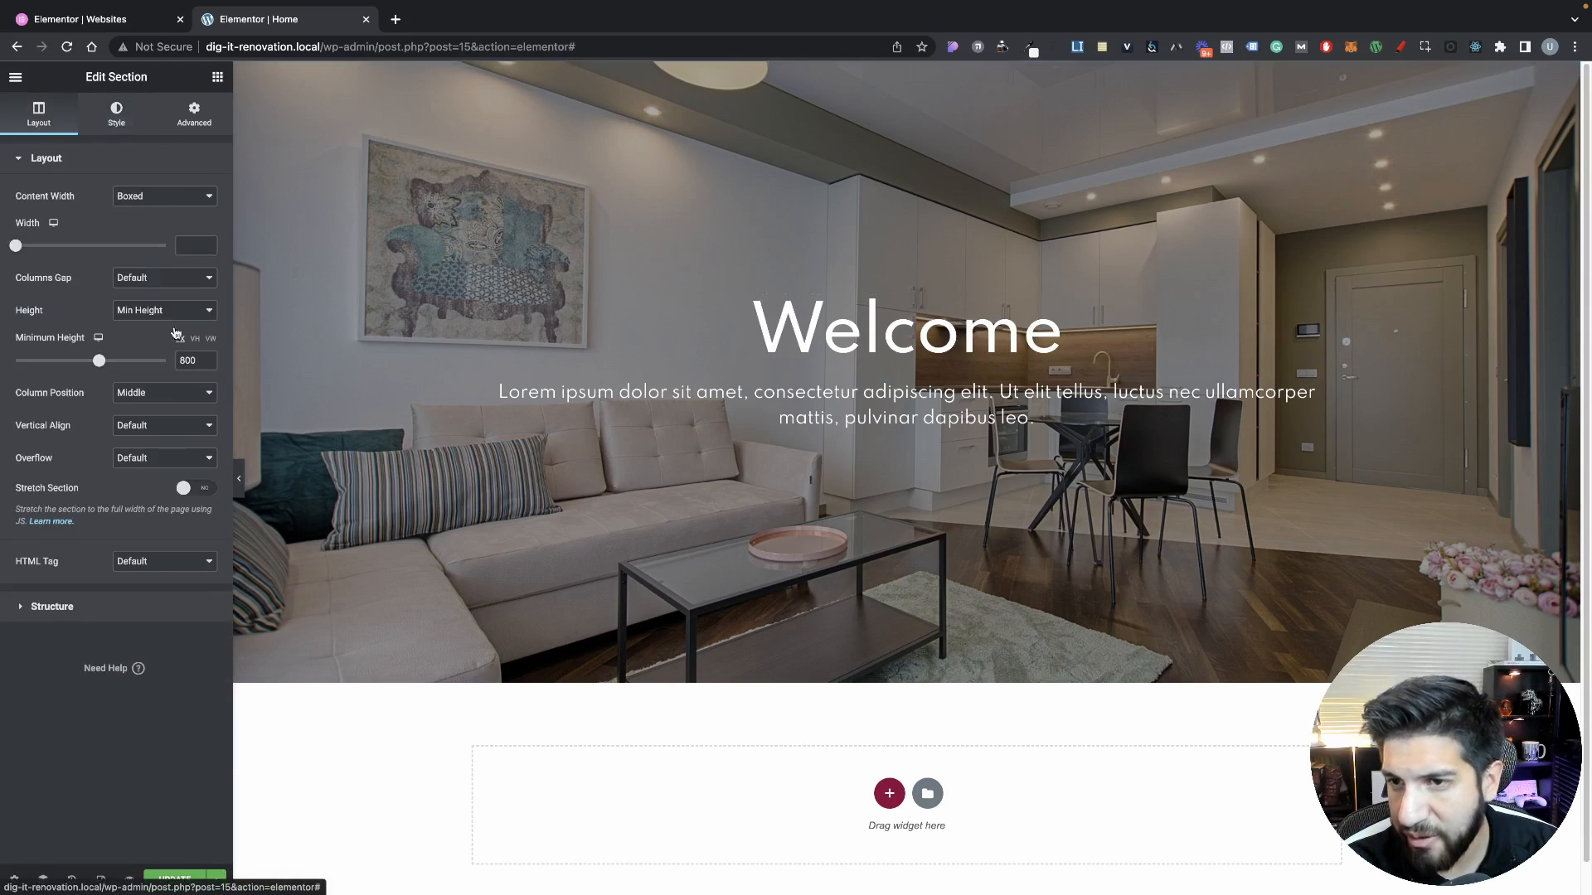
click(25, 247)
drag(27, 251, 65, 251)
double_click(185, 245)
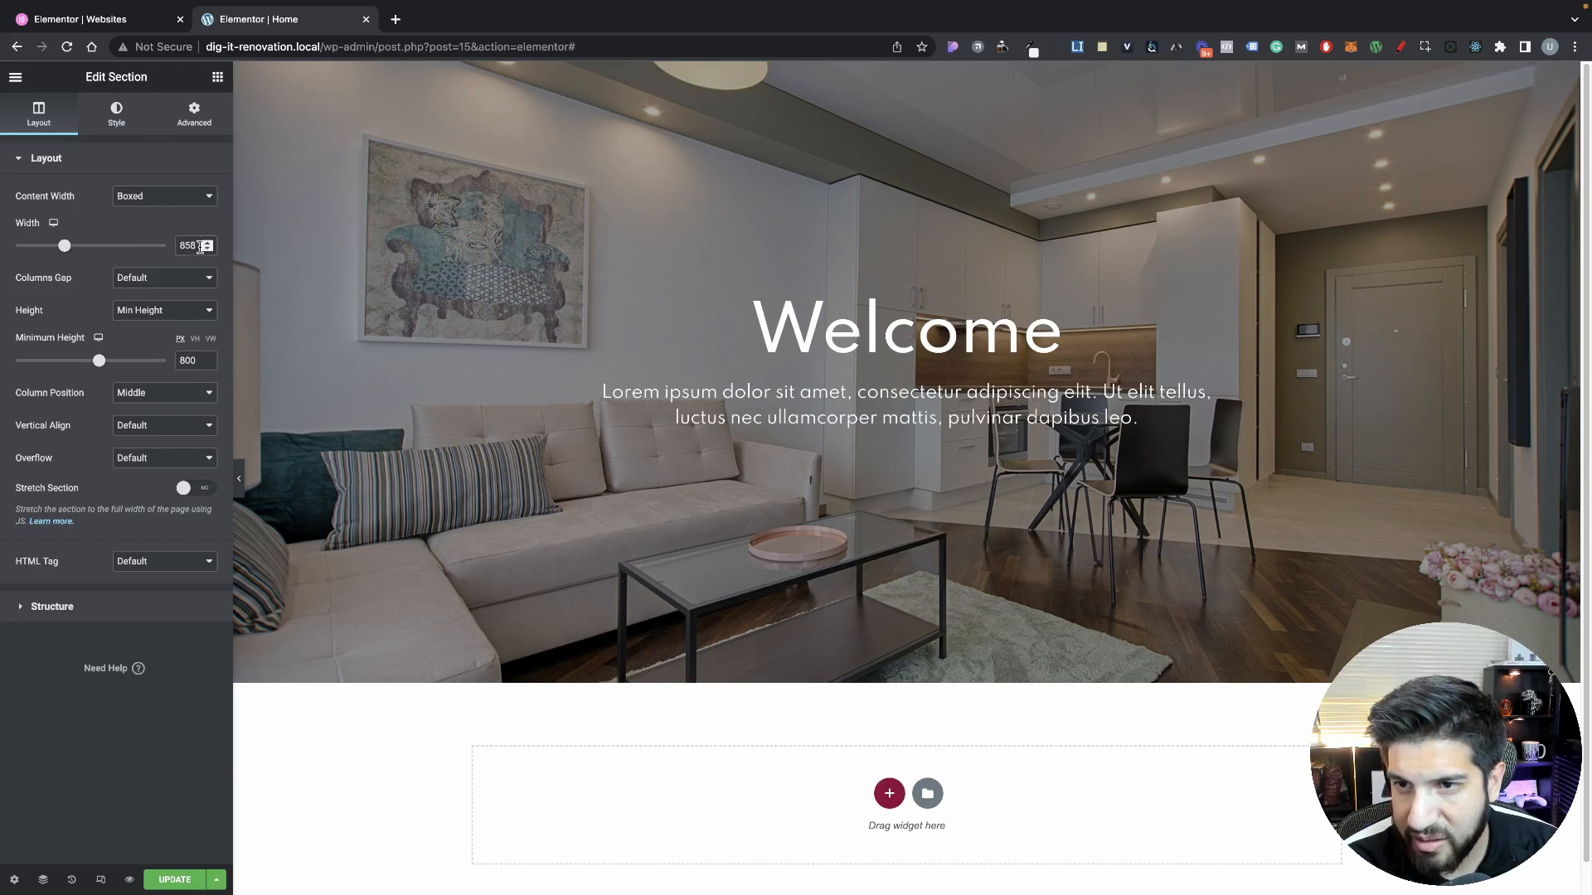
text(900)
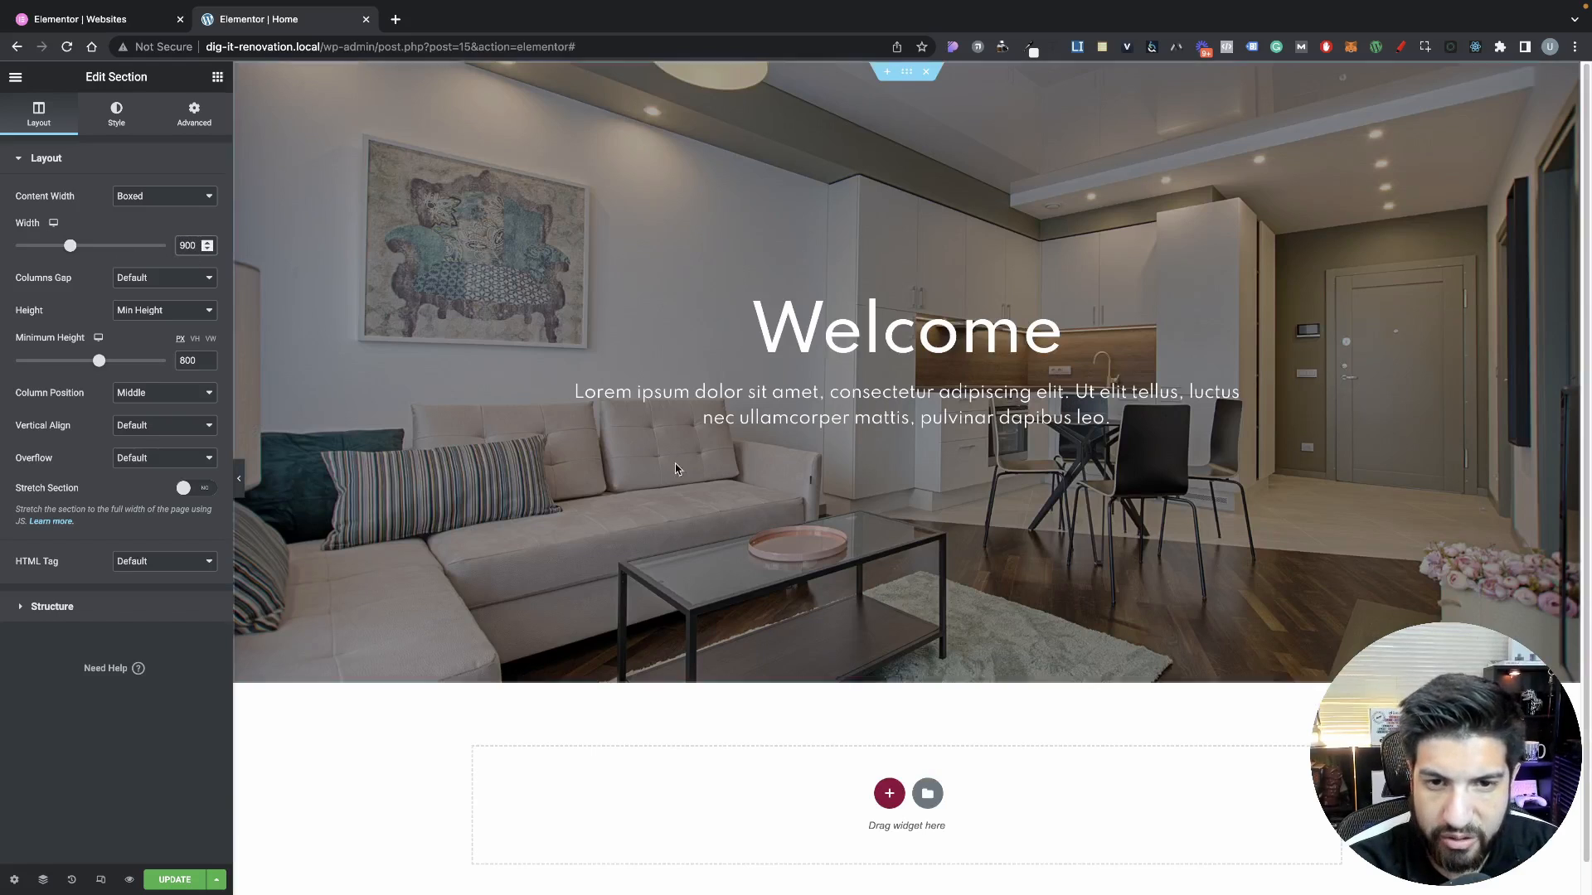
click(947, 412)
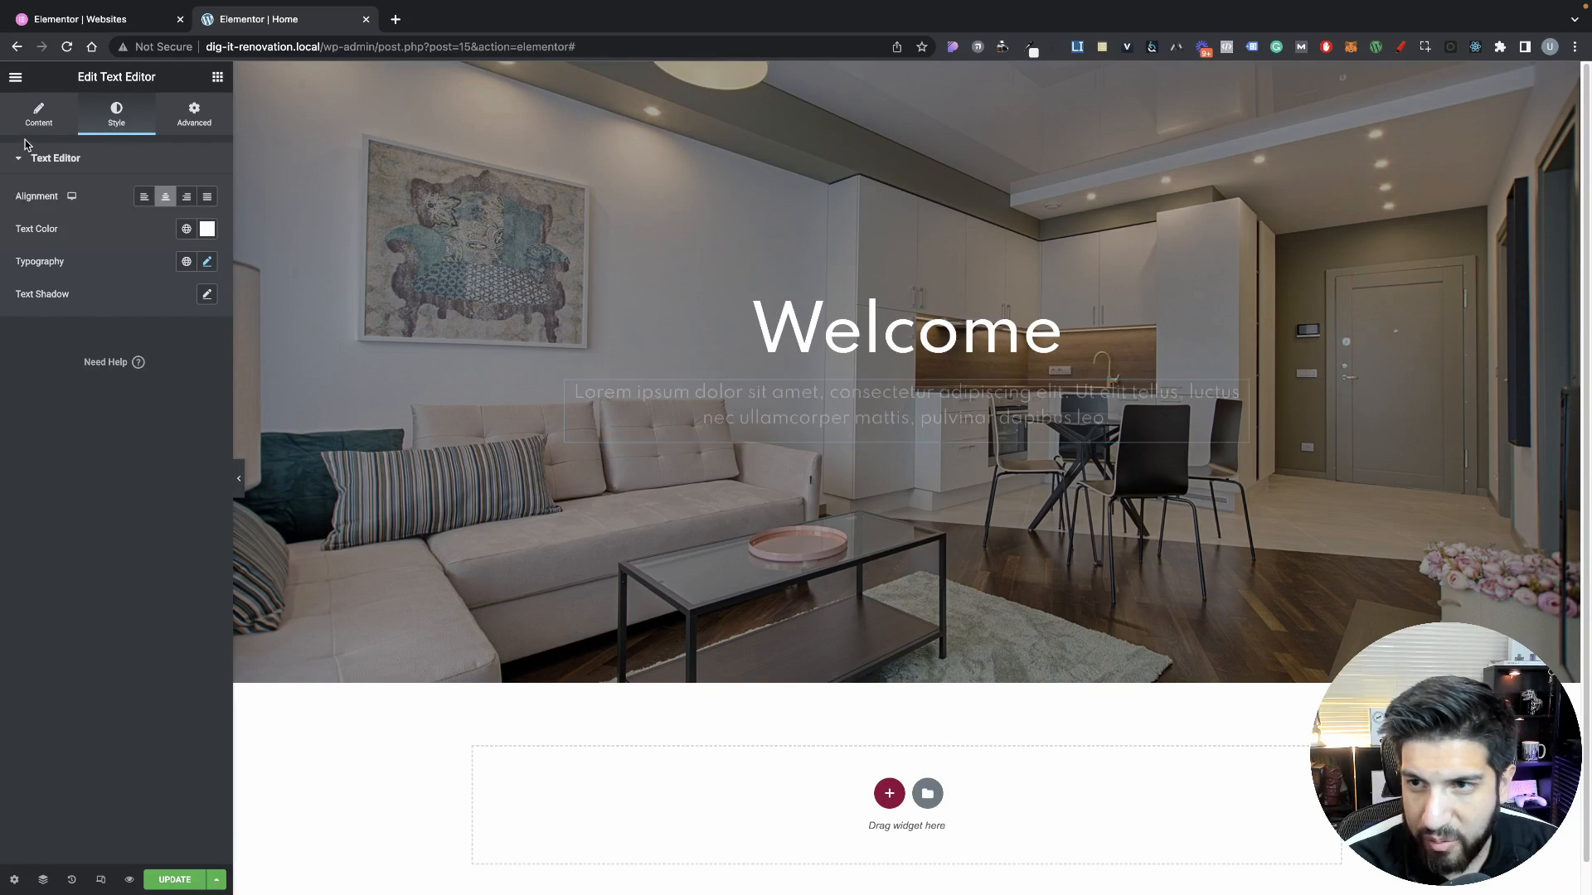
click(38, 113)
triple_click(151, 356)
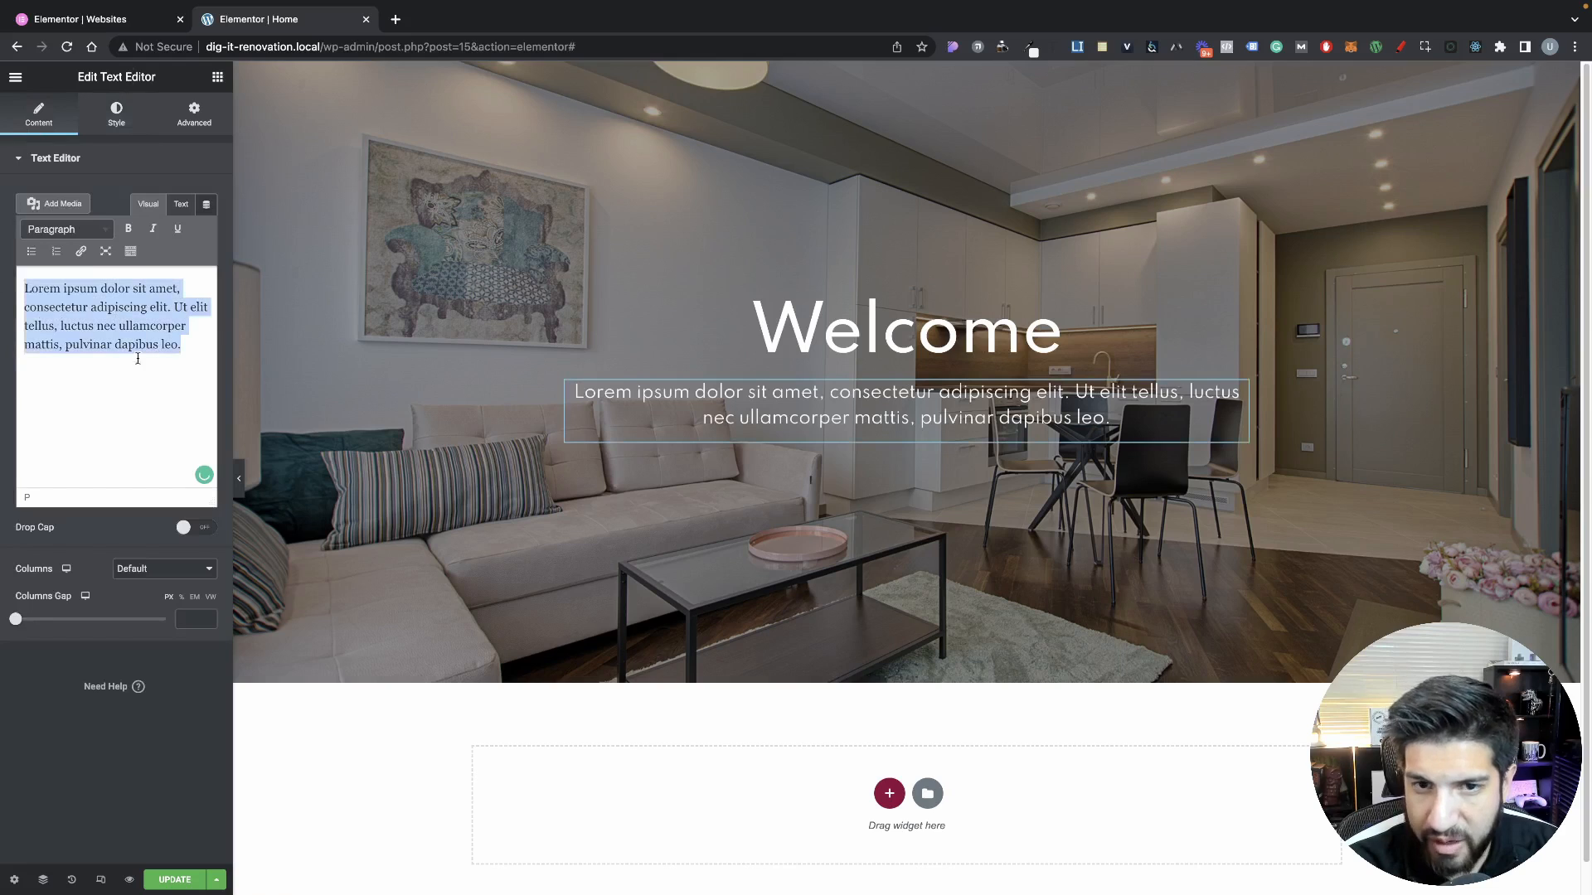
click(832, 437)
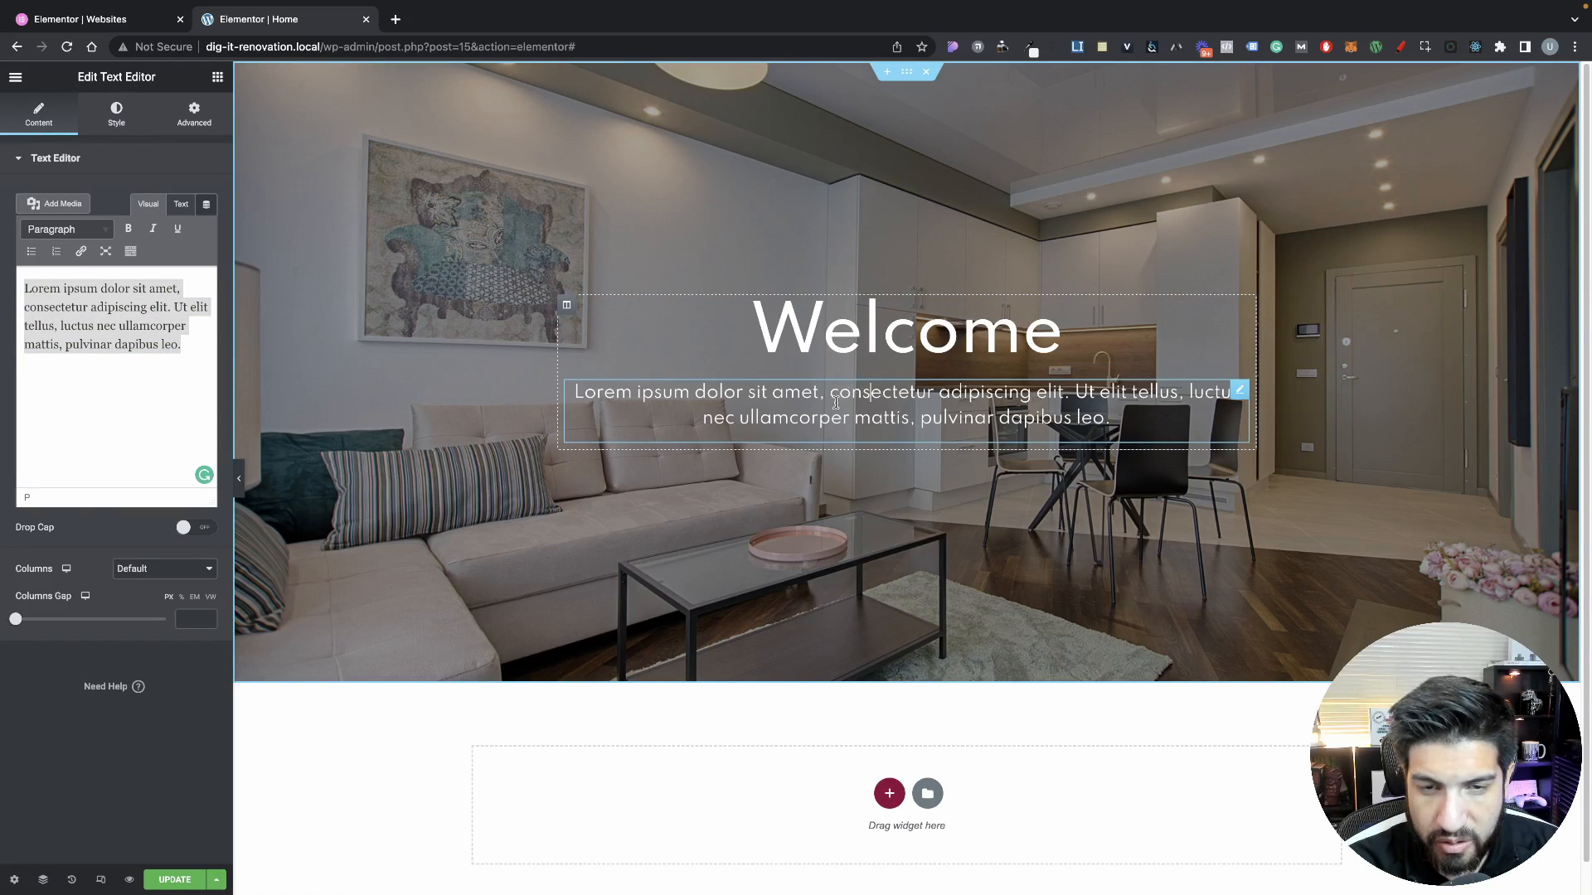
Unlink the Welcome heading's margins and set its bottom margin to -18 px
click(878, 329)
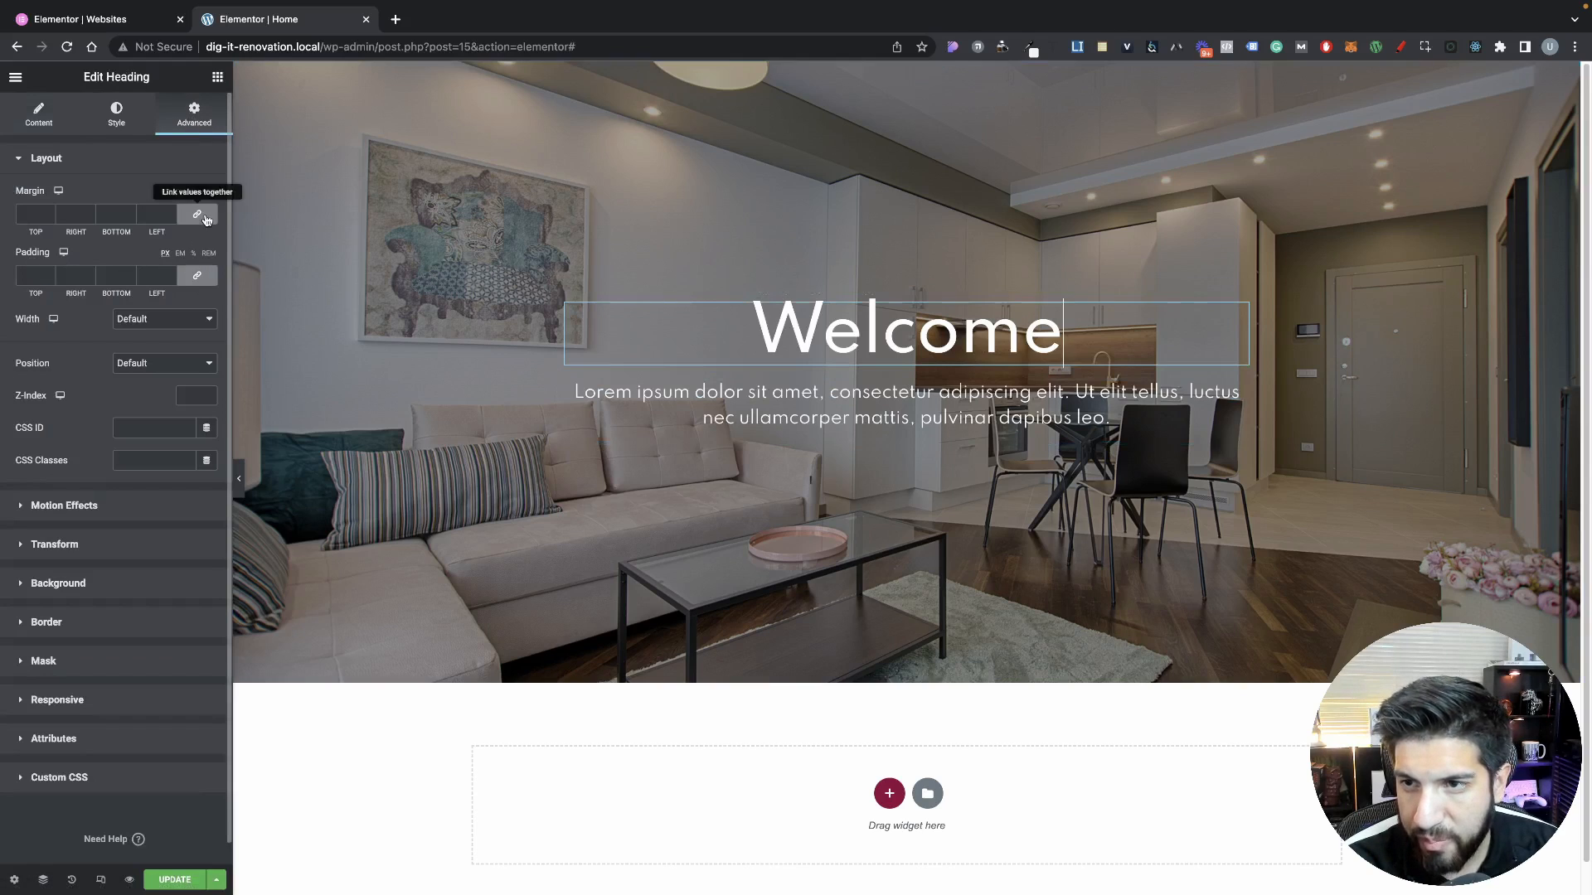
click(196, 216)
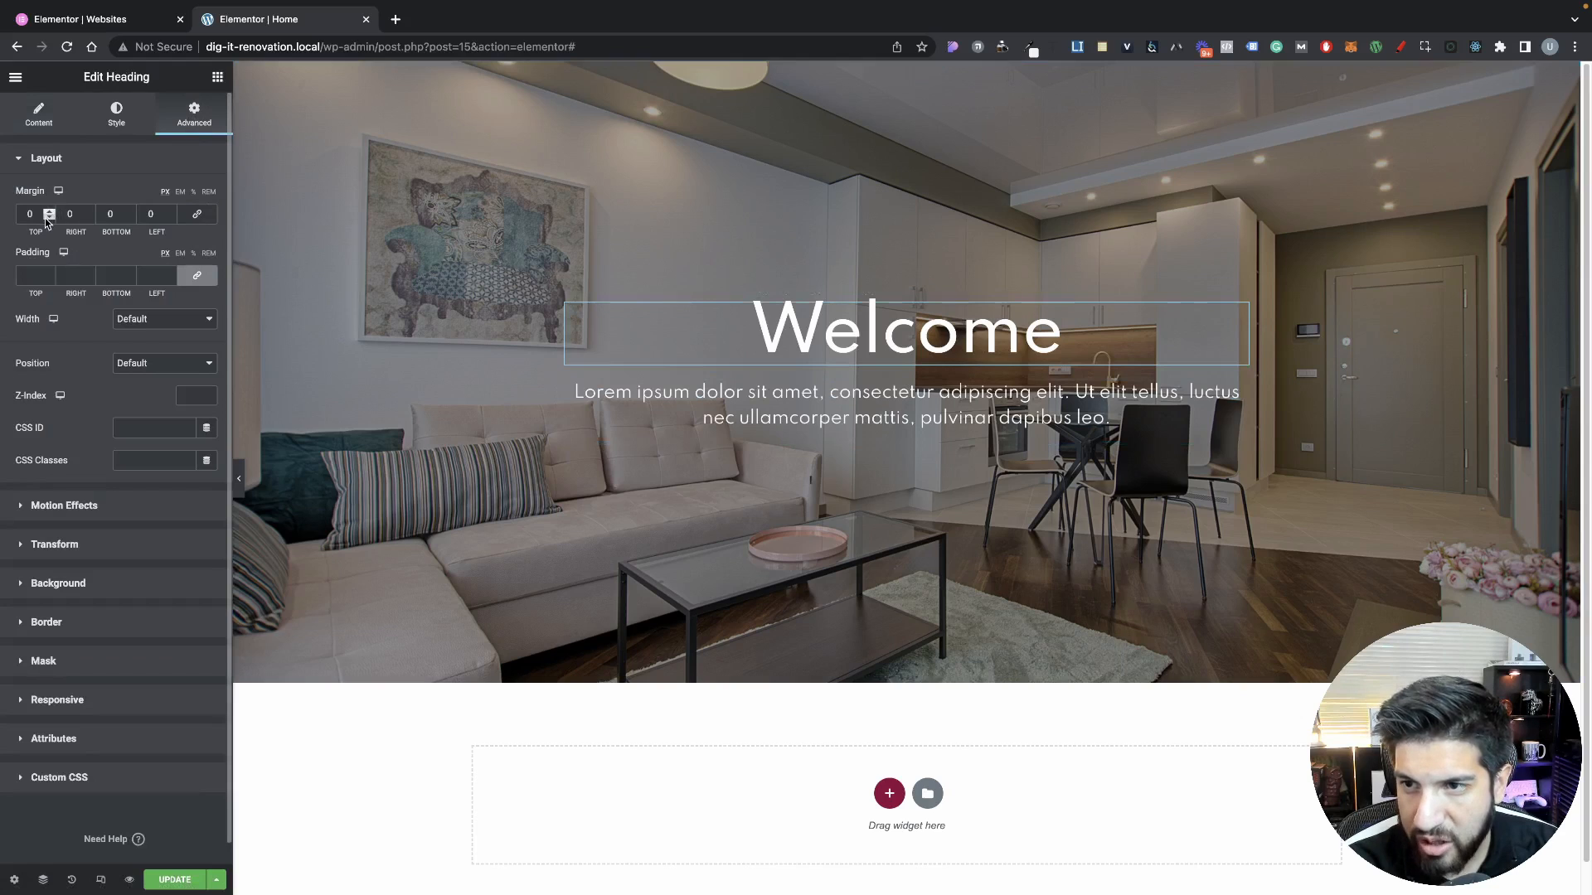
click(130, 218)
click(129, 218)
click(129, 218)
click(130, 218)
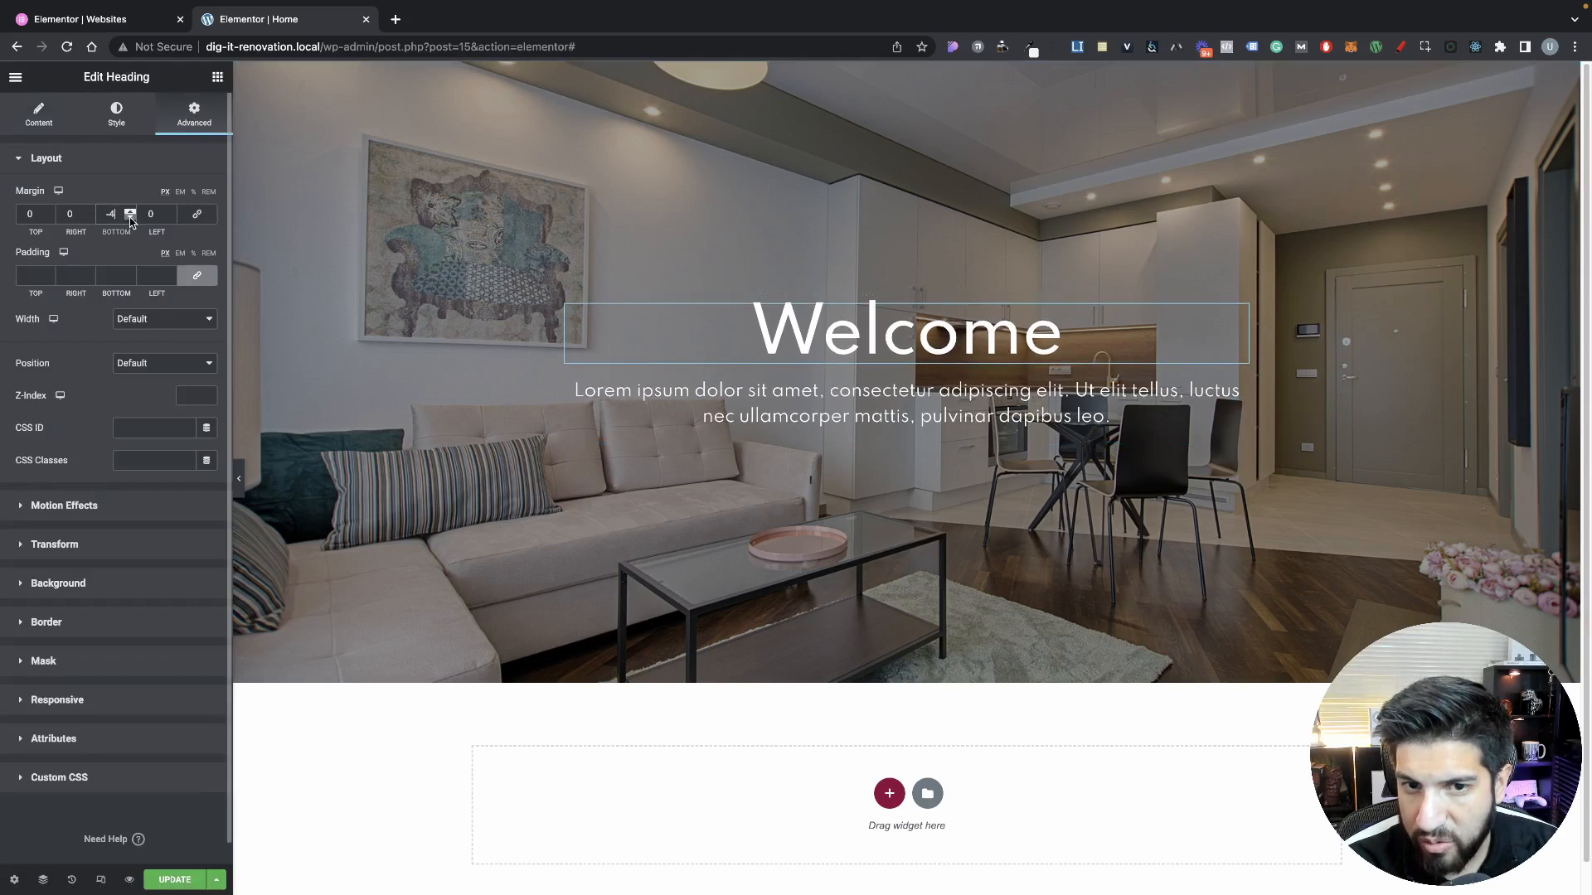
click(129, 218)
click(130, 218)
click(129, 218)
click(129, 218)
click(129, 218)
click(129, 218)
click(130, 218)
click(129, 218)
click(129, 218)
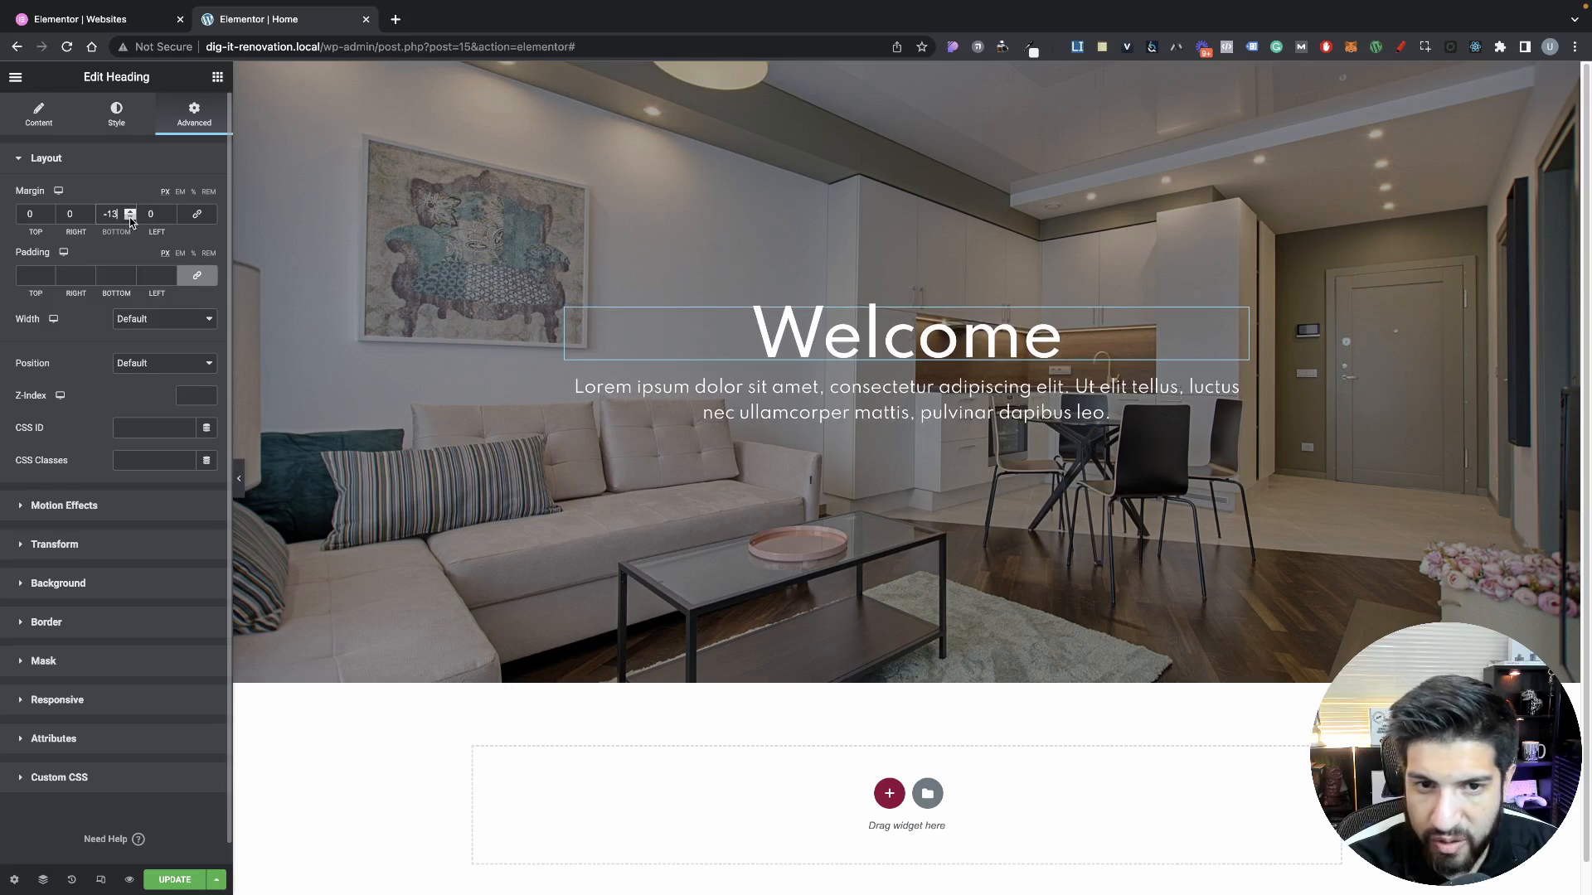
click(129, 218)
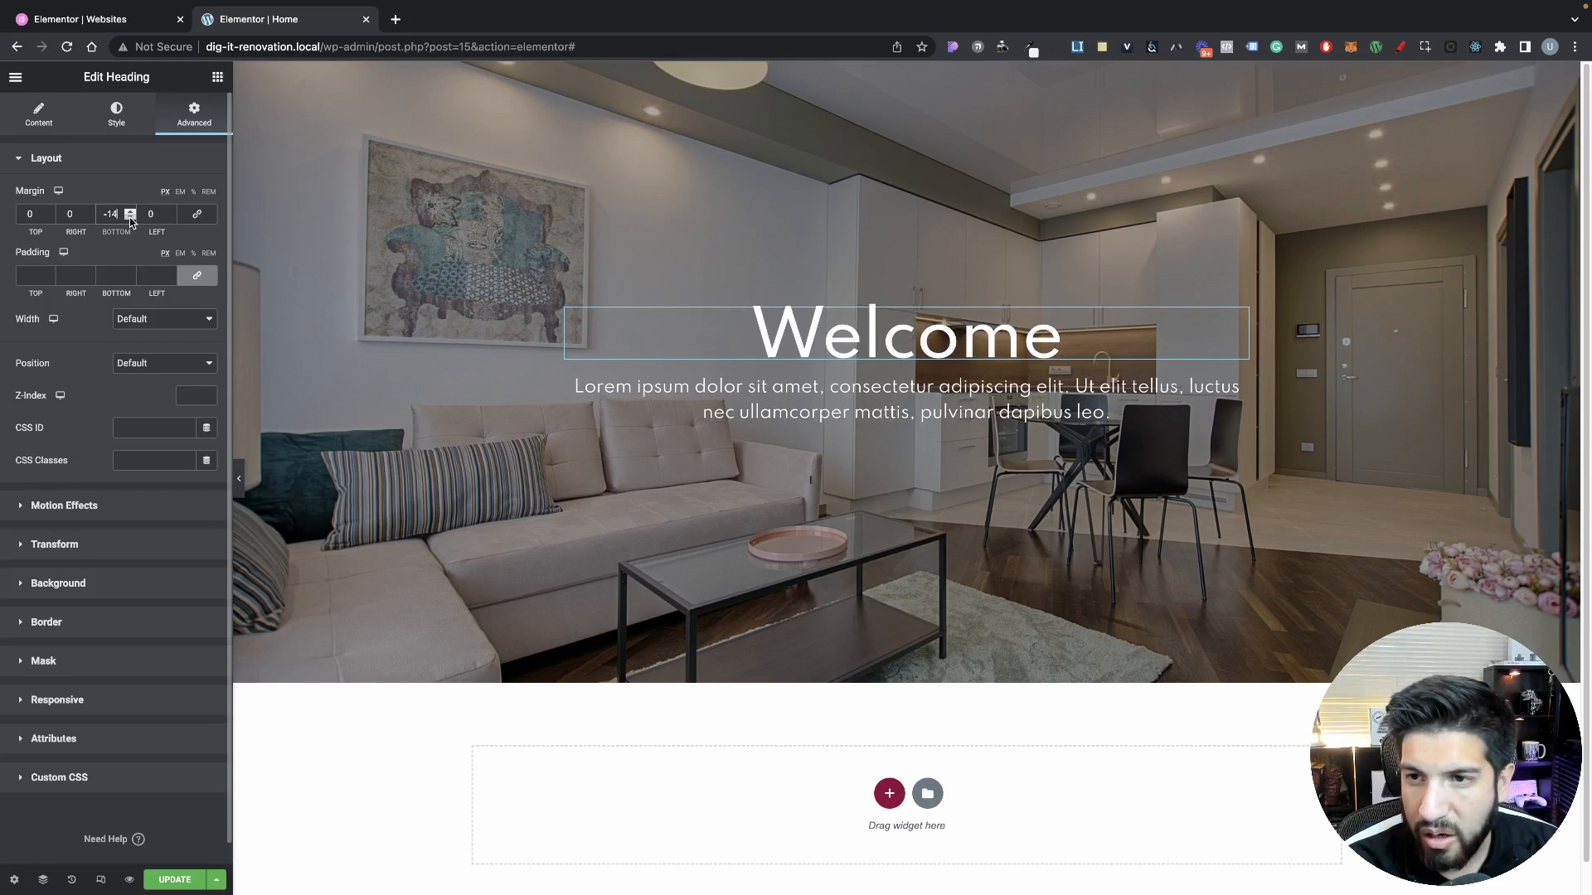
click(129, 218)
click(129, 218)
click(129, 218)
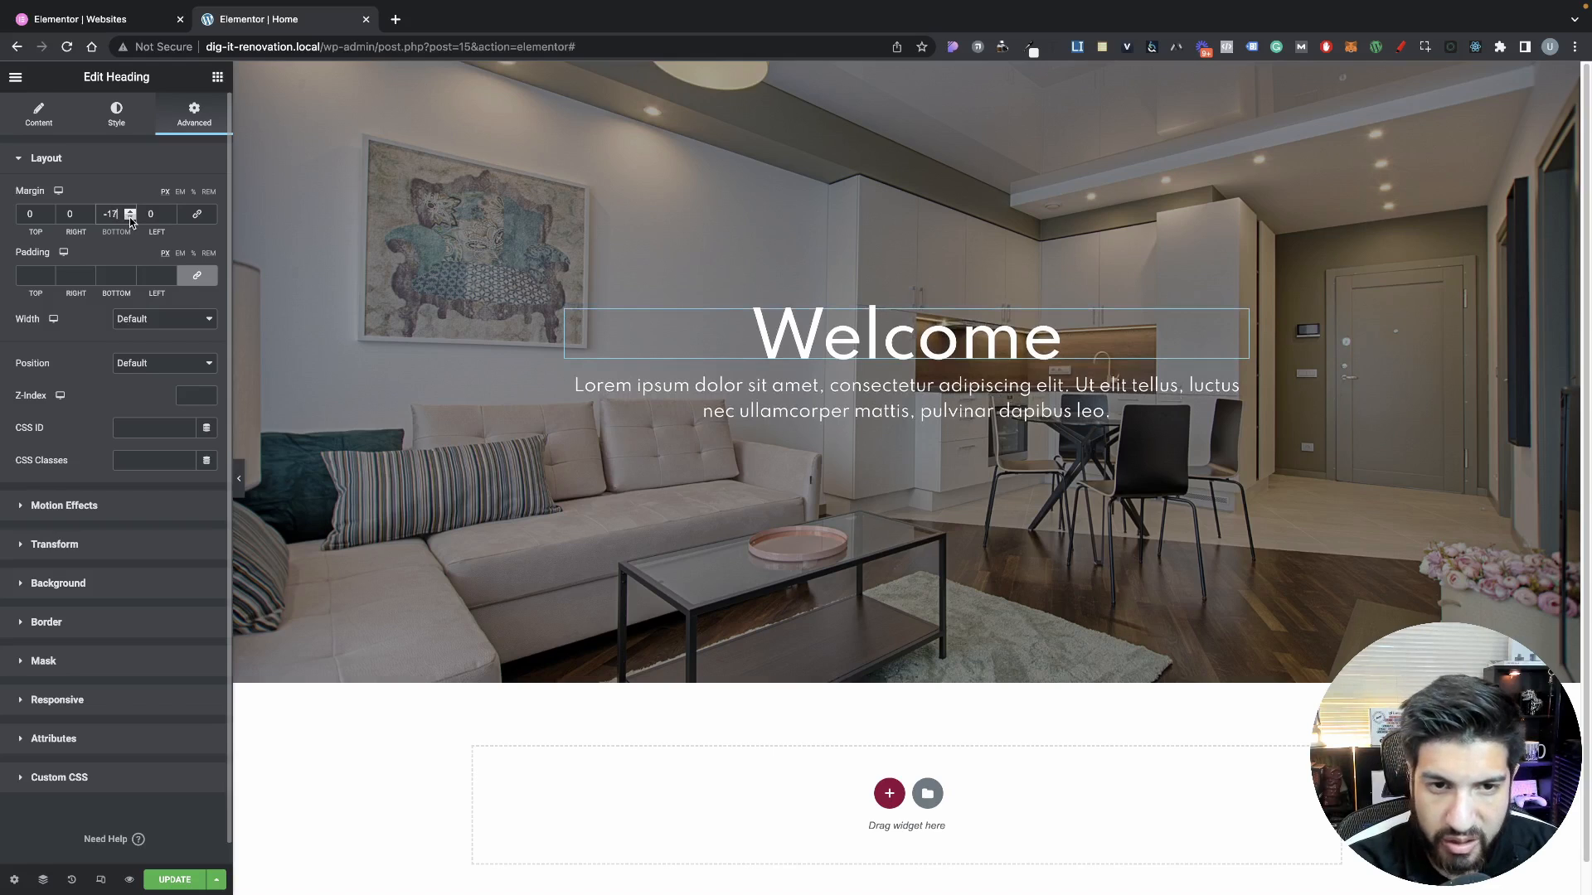
click(130, 218)
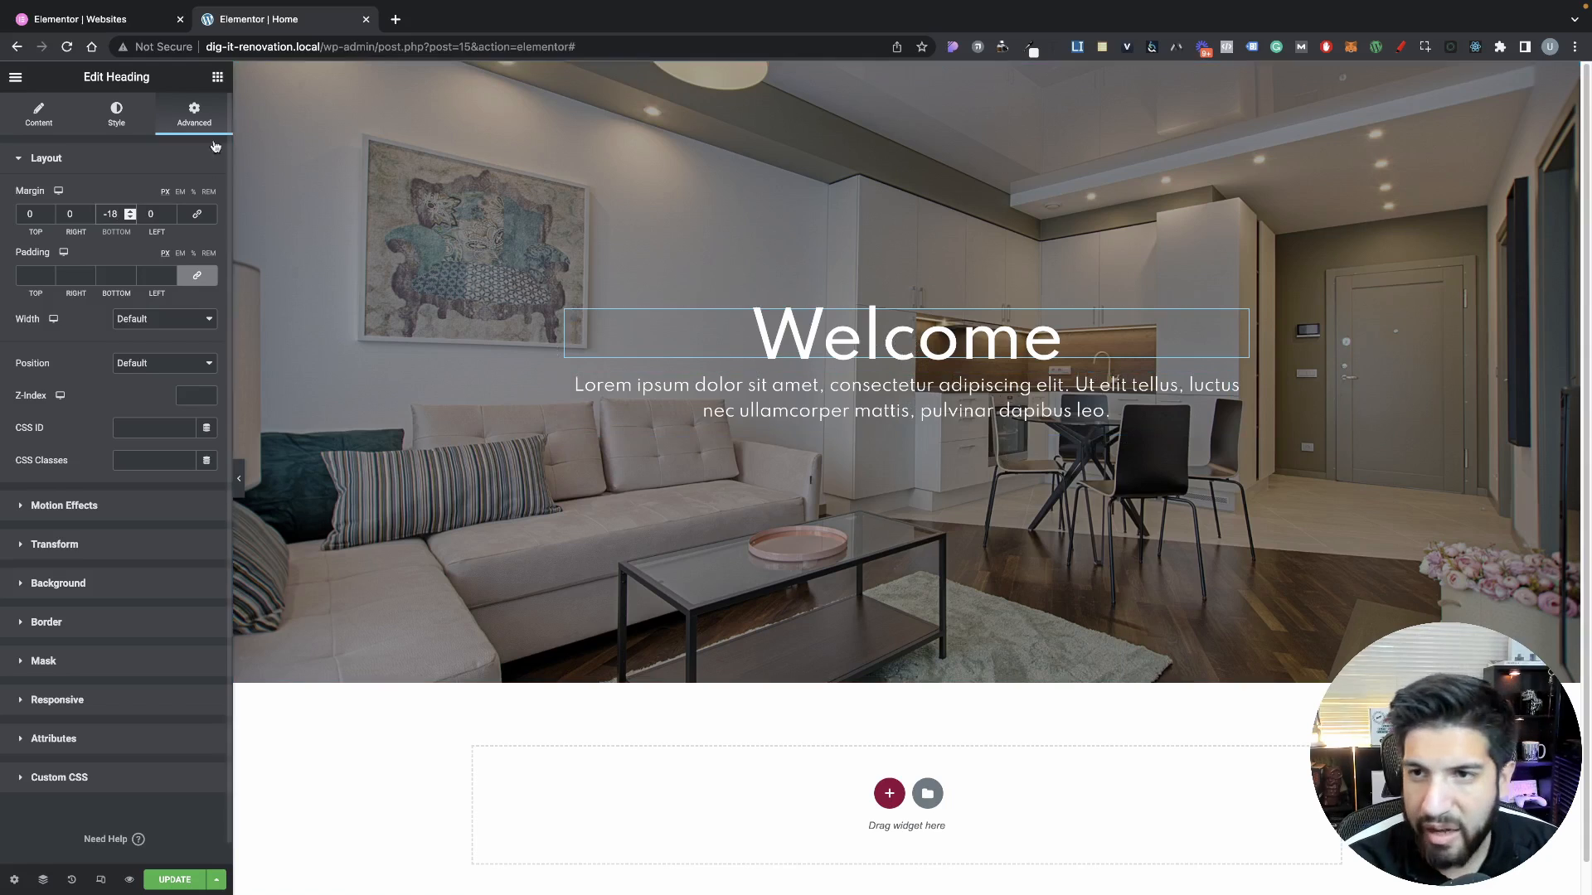
Add a Button widget below the hero paragraph and center-align it
click(217, 78)
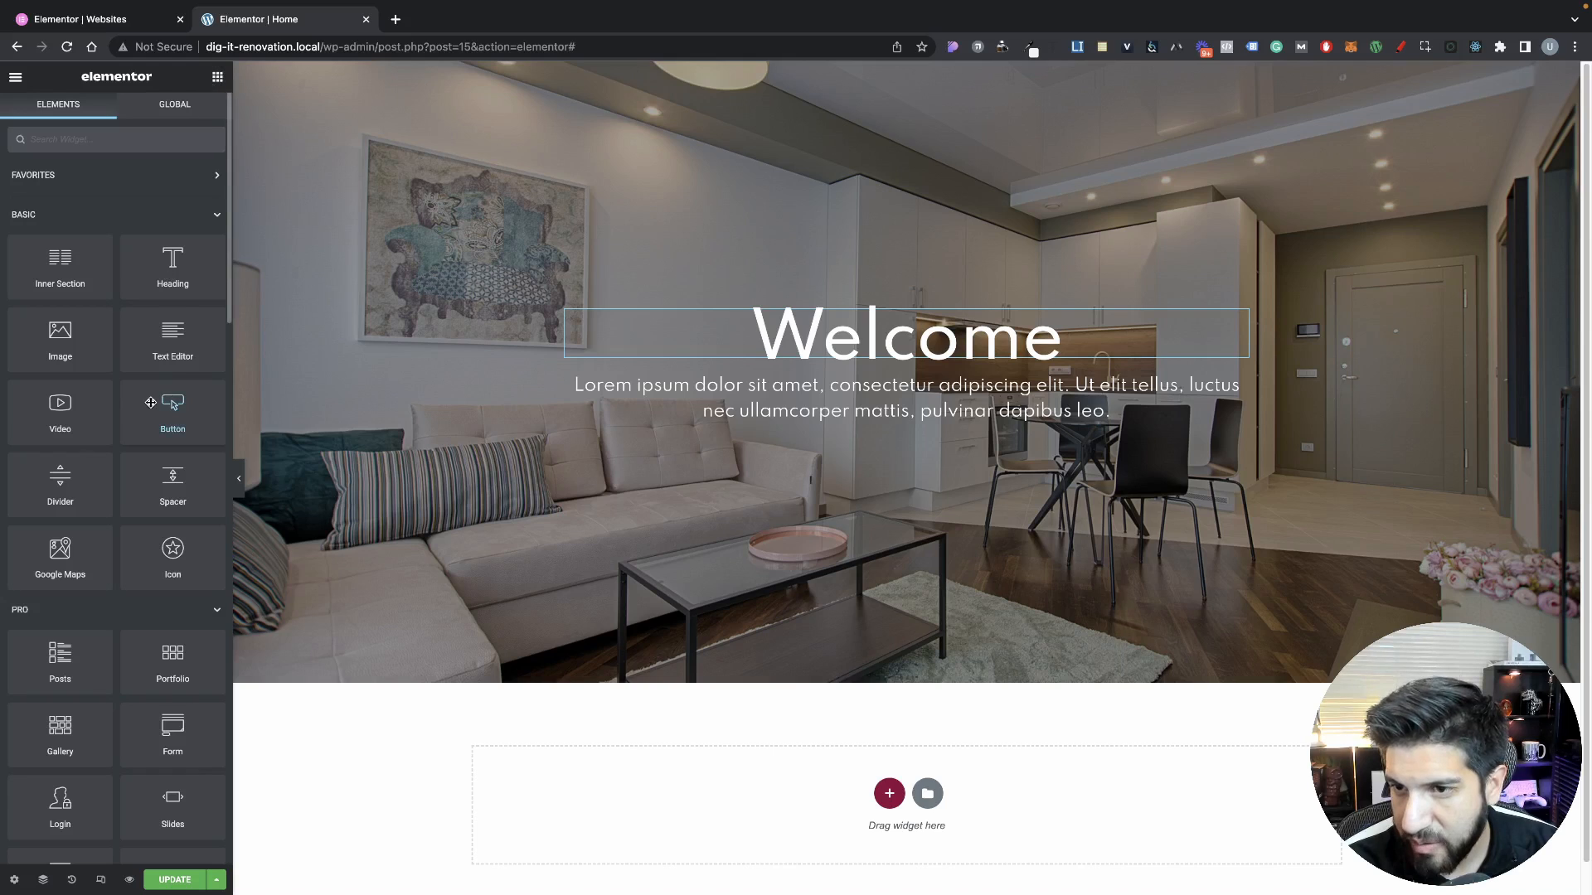
drag(147, 427, 785, 429)
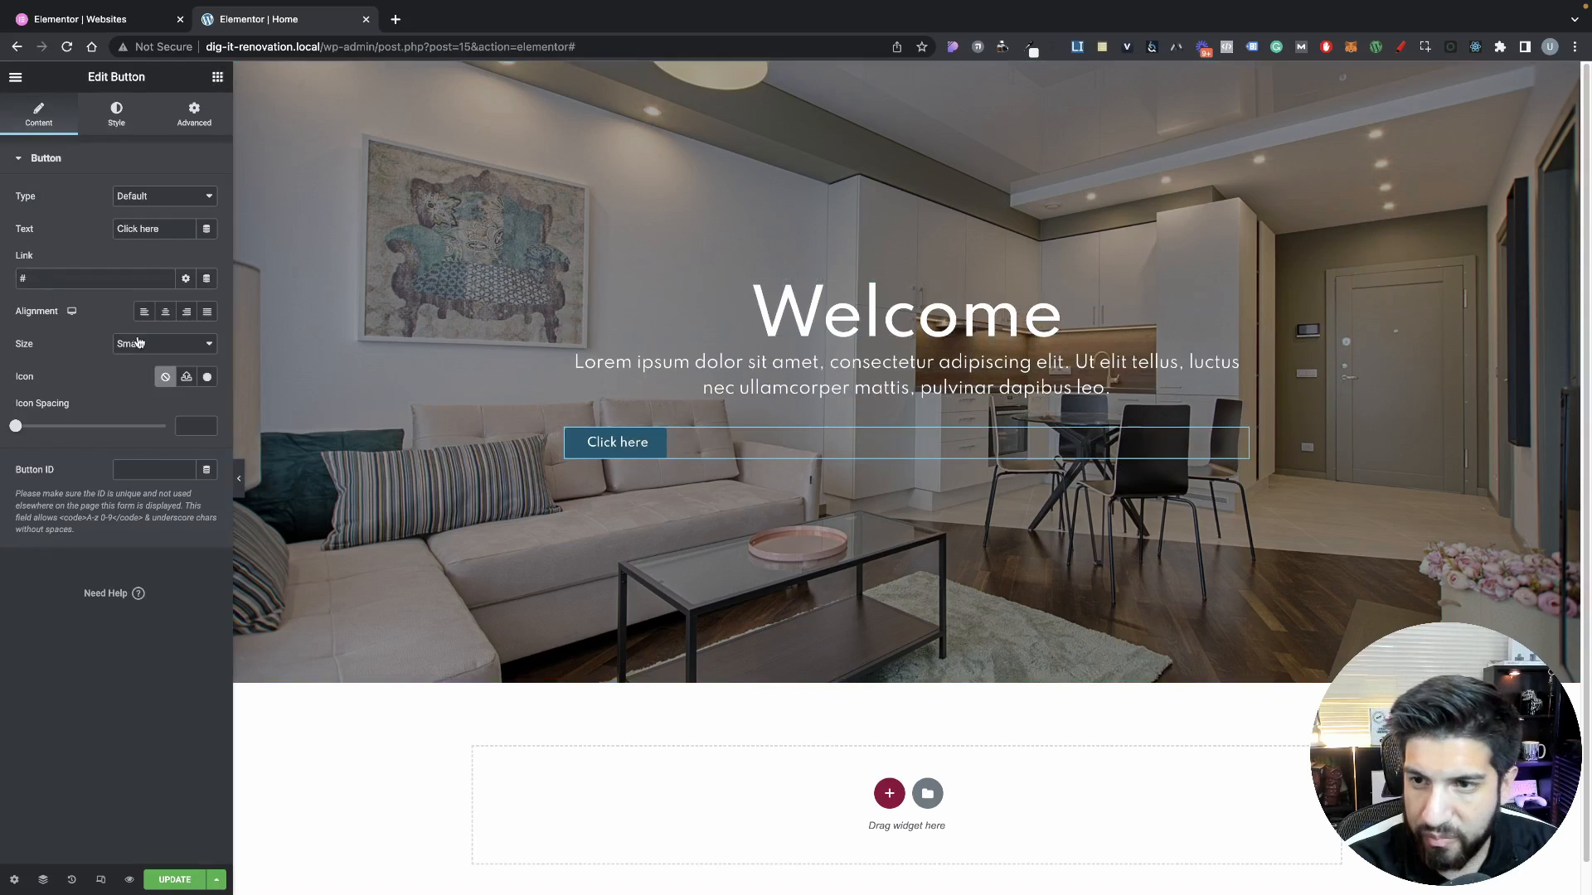
click(166, 320)
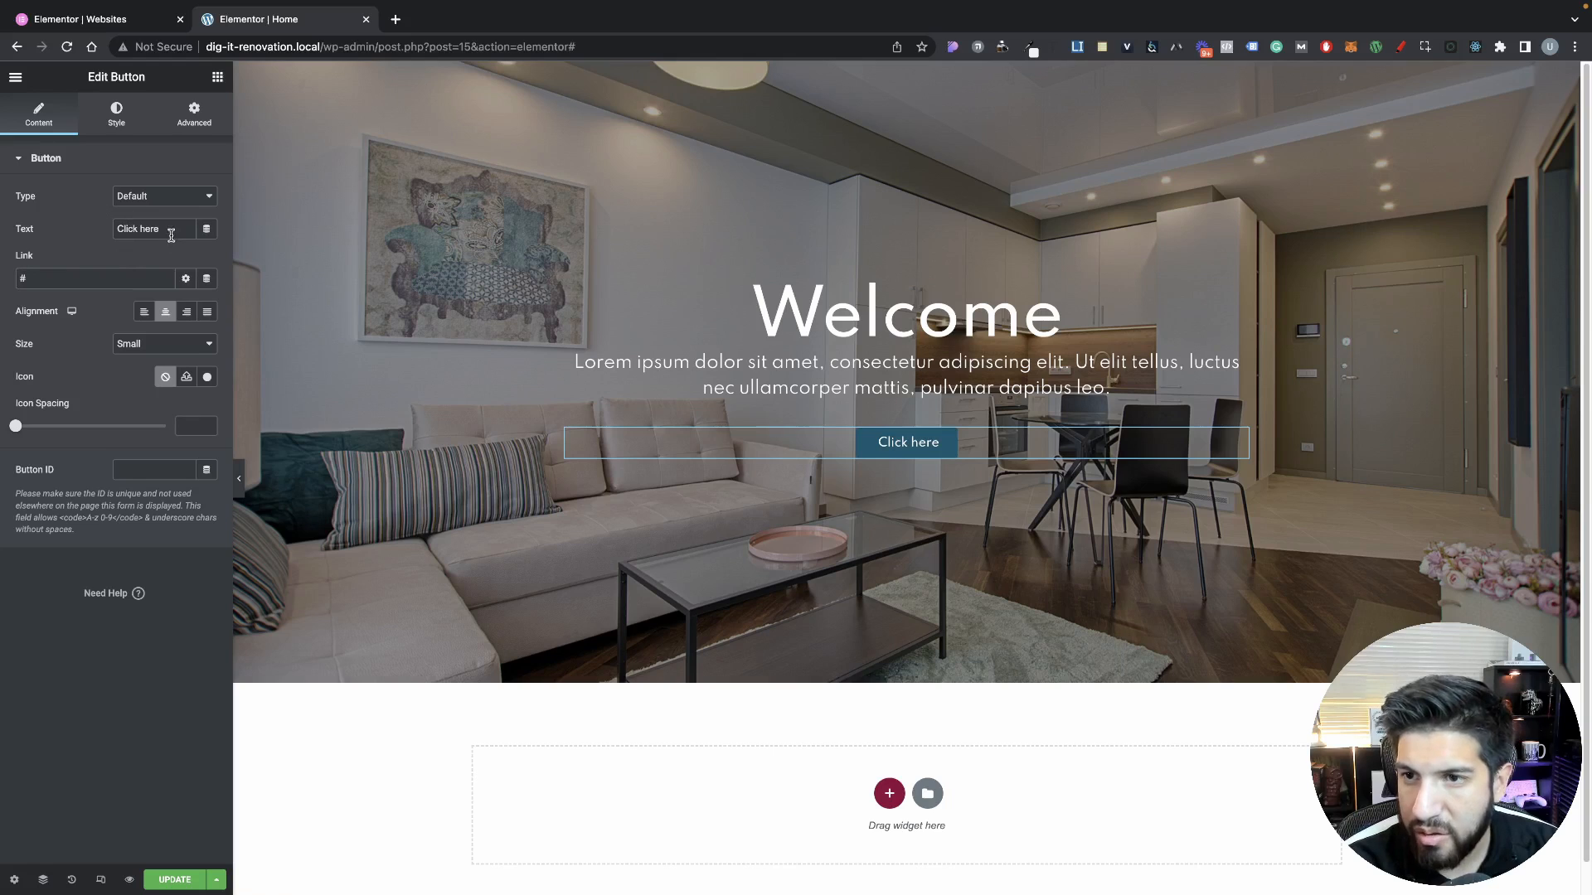
Change the hero button's text to "Book A Call"
drag(170, 231, 75, 228)
key(BackSpace)
text(B)
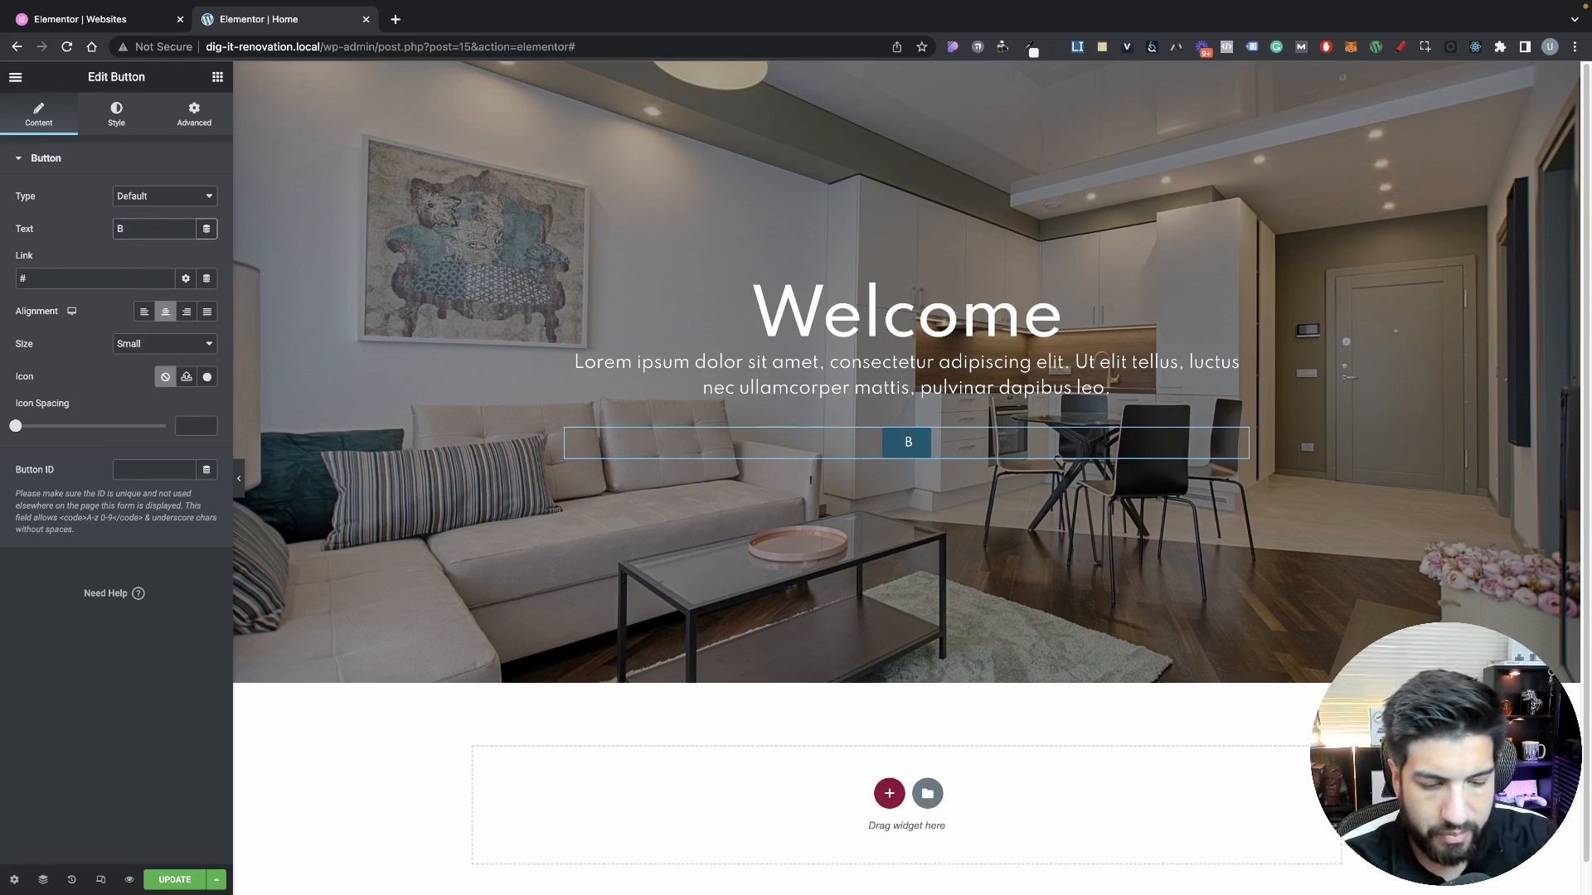
text(ook A)
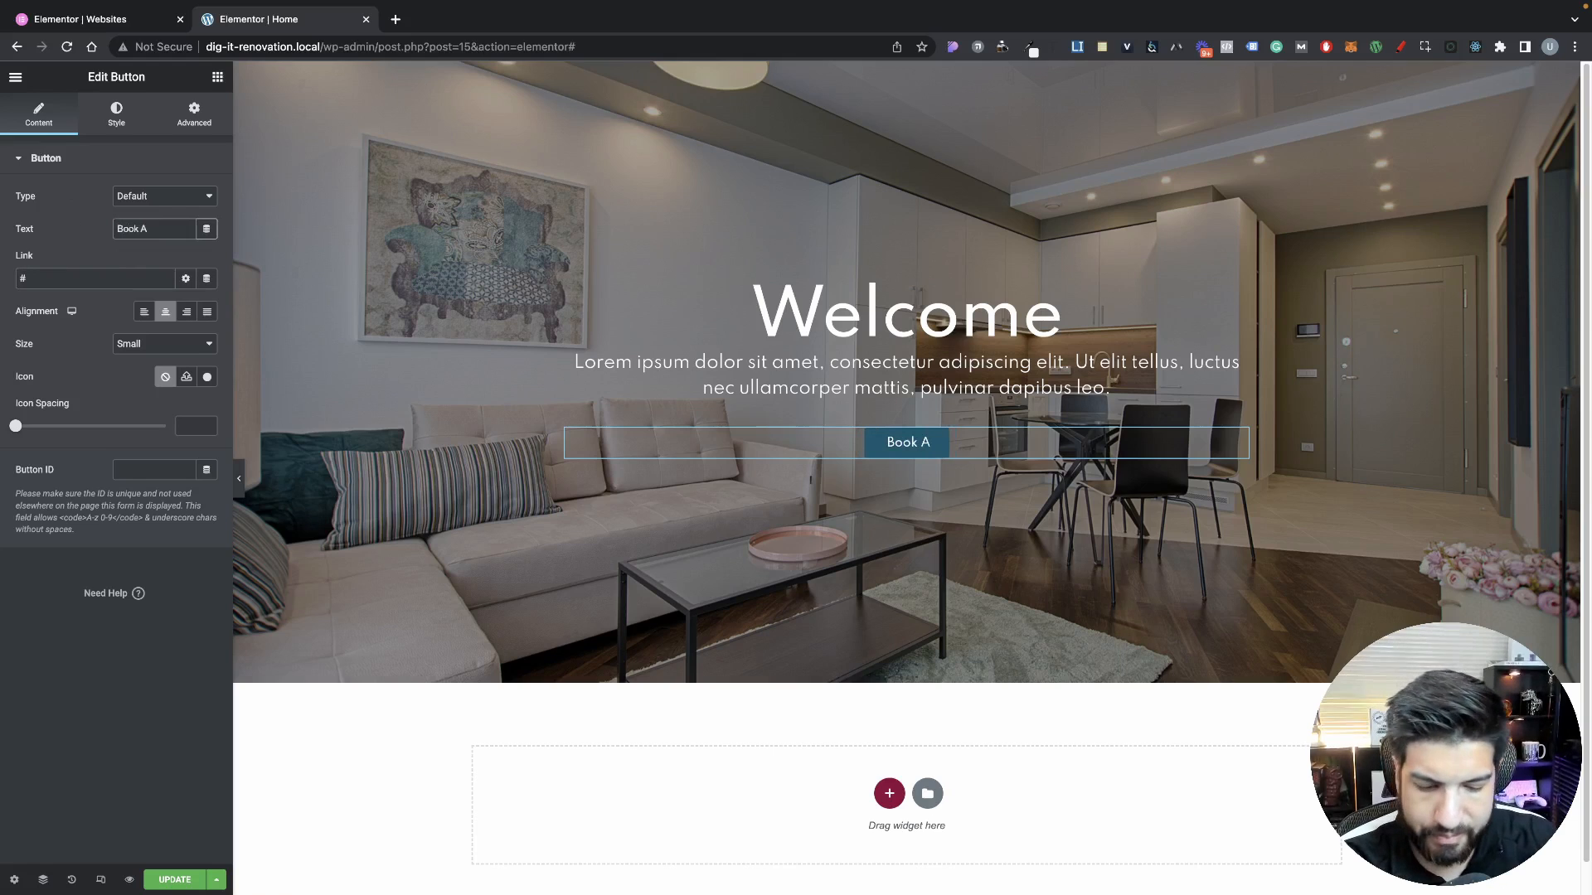
text( Call)
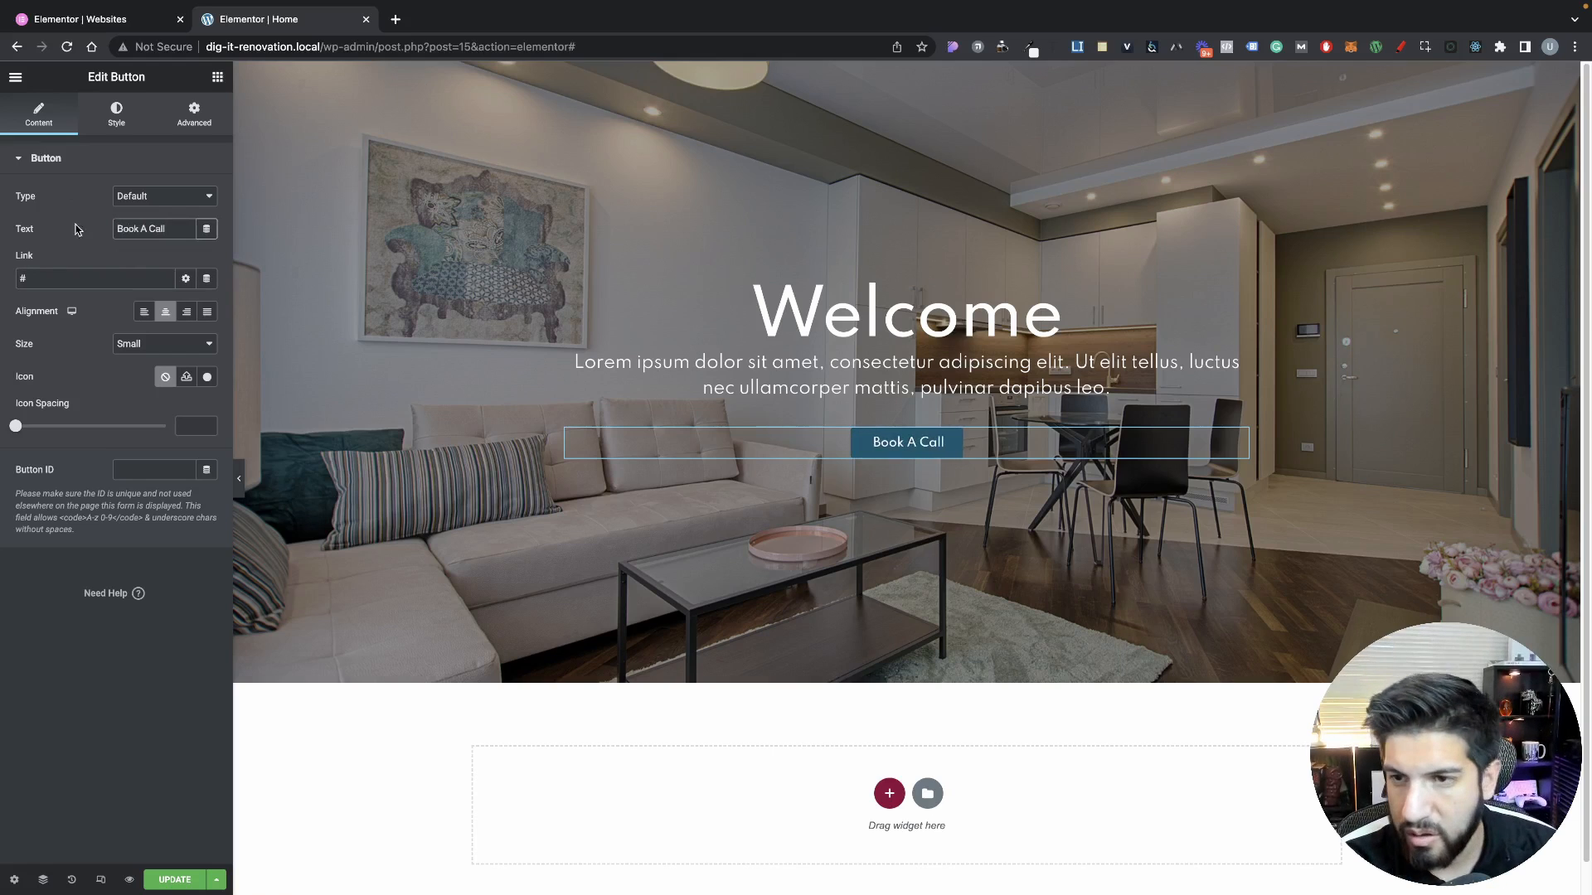
Set the text transform of the Book A Call button to Uppercase
click(114, 124)
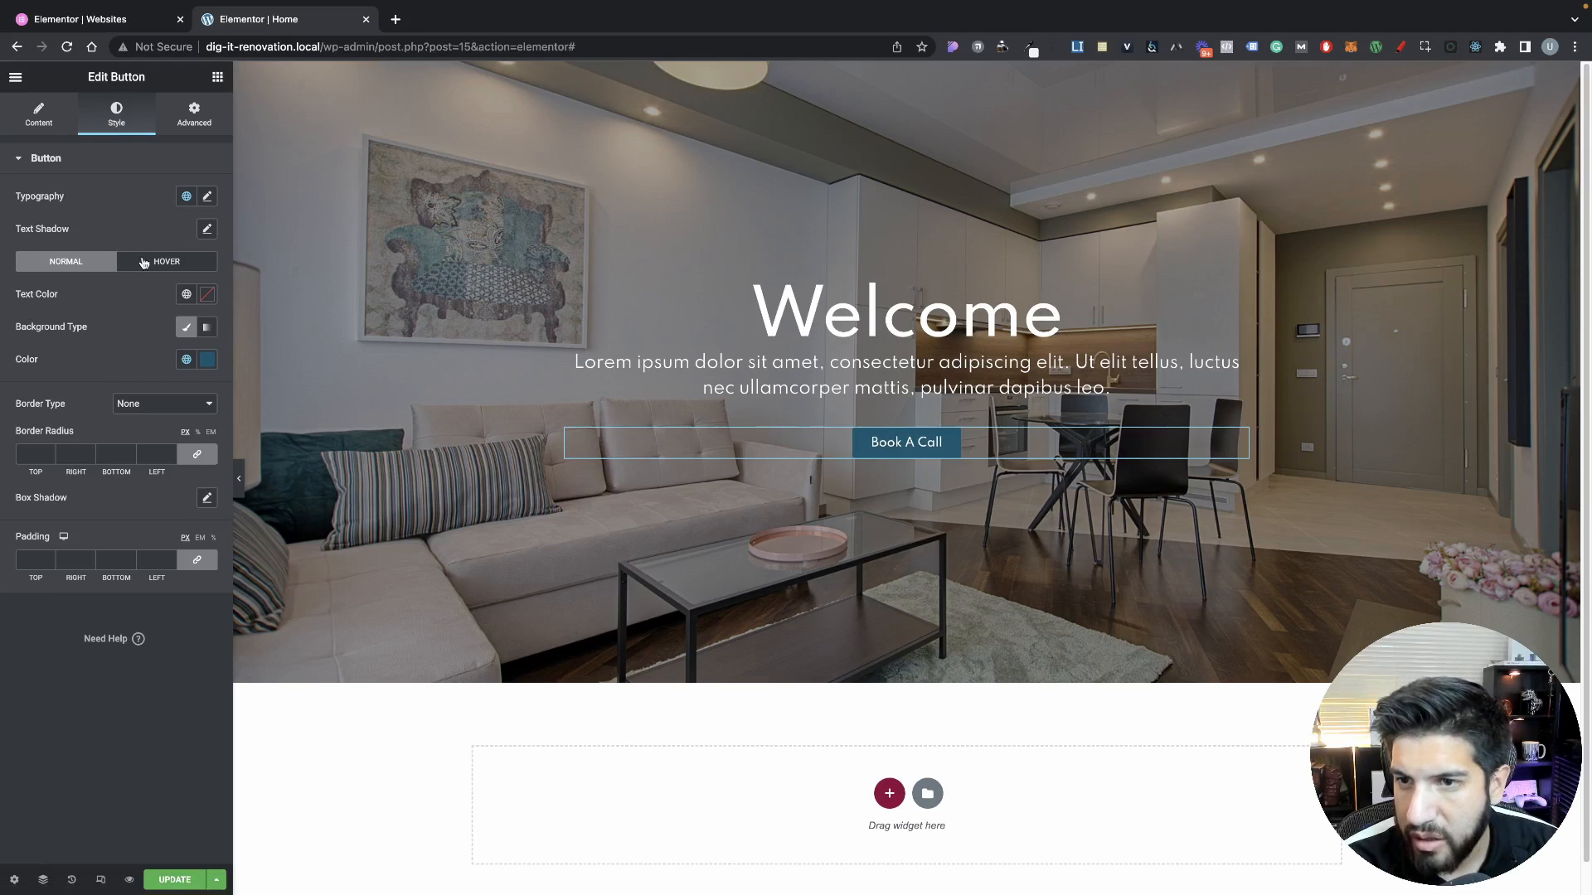
click(207, 195)
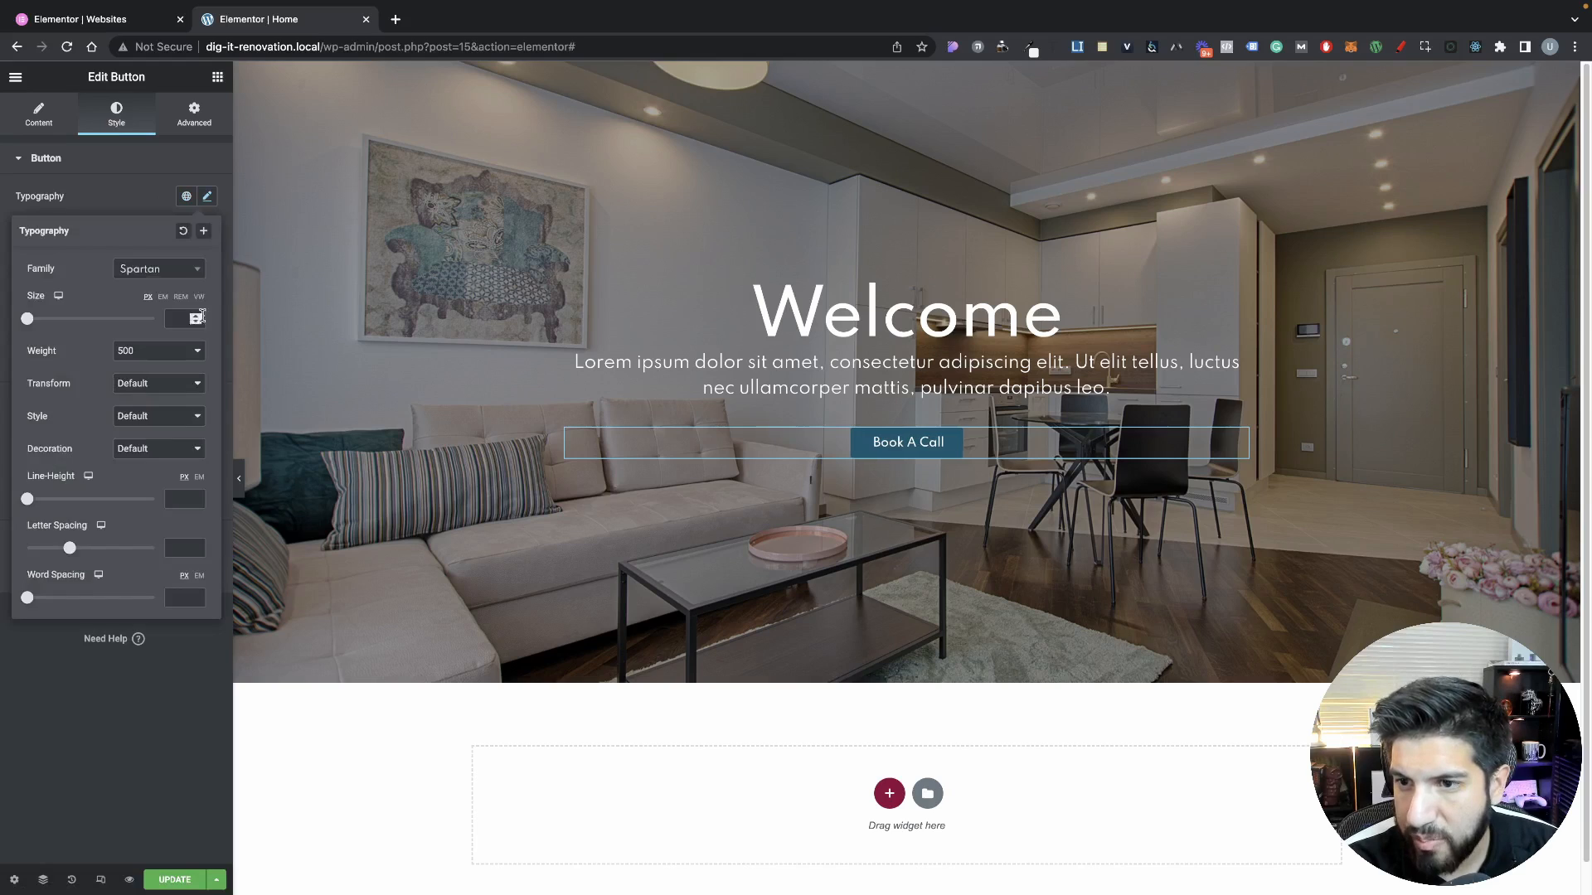
click(144, 385)
click(146, 401)
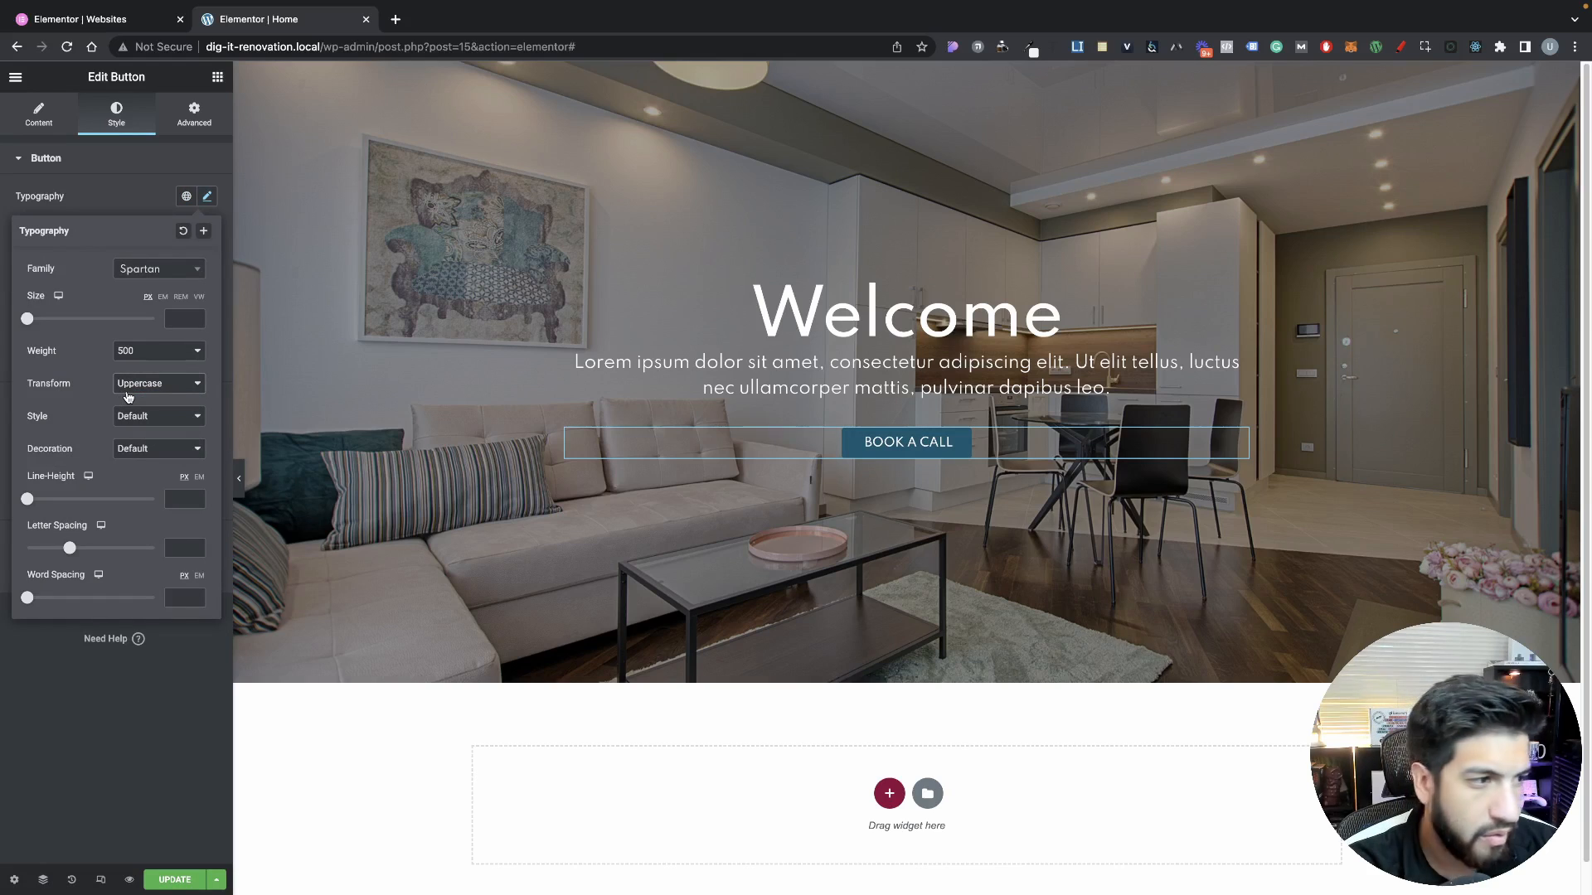
Set the Book A Call button's font weight to 400 and its font size to 15 px
click(145, 357)
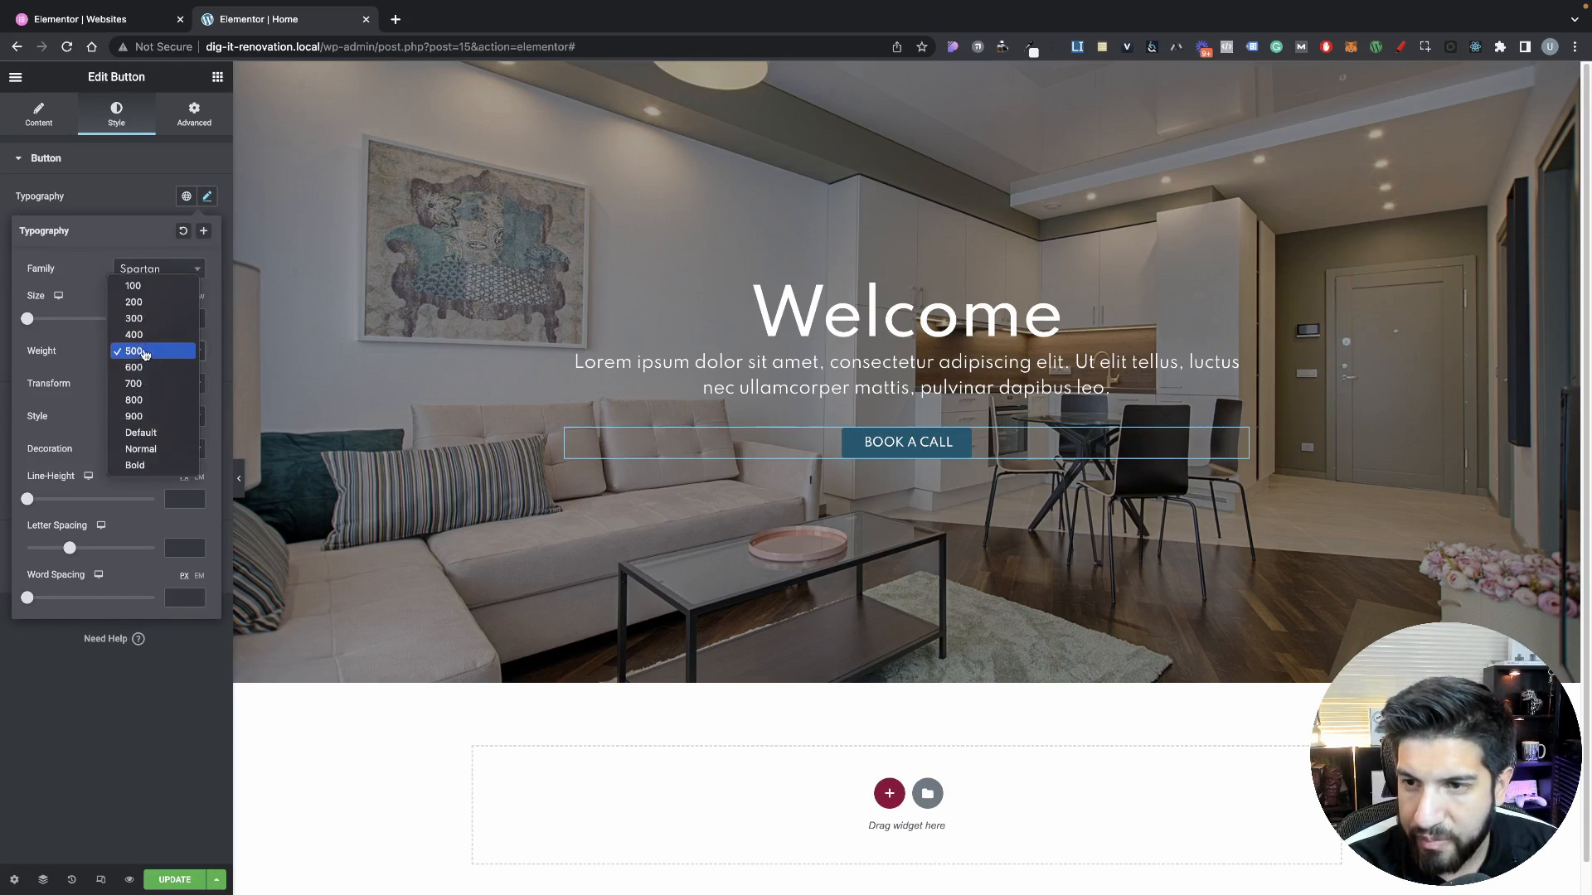
click(149, 337)
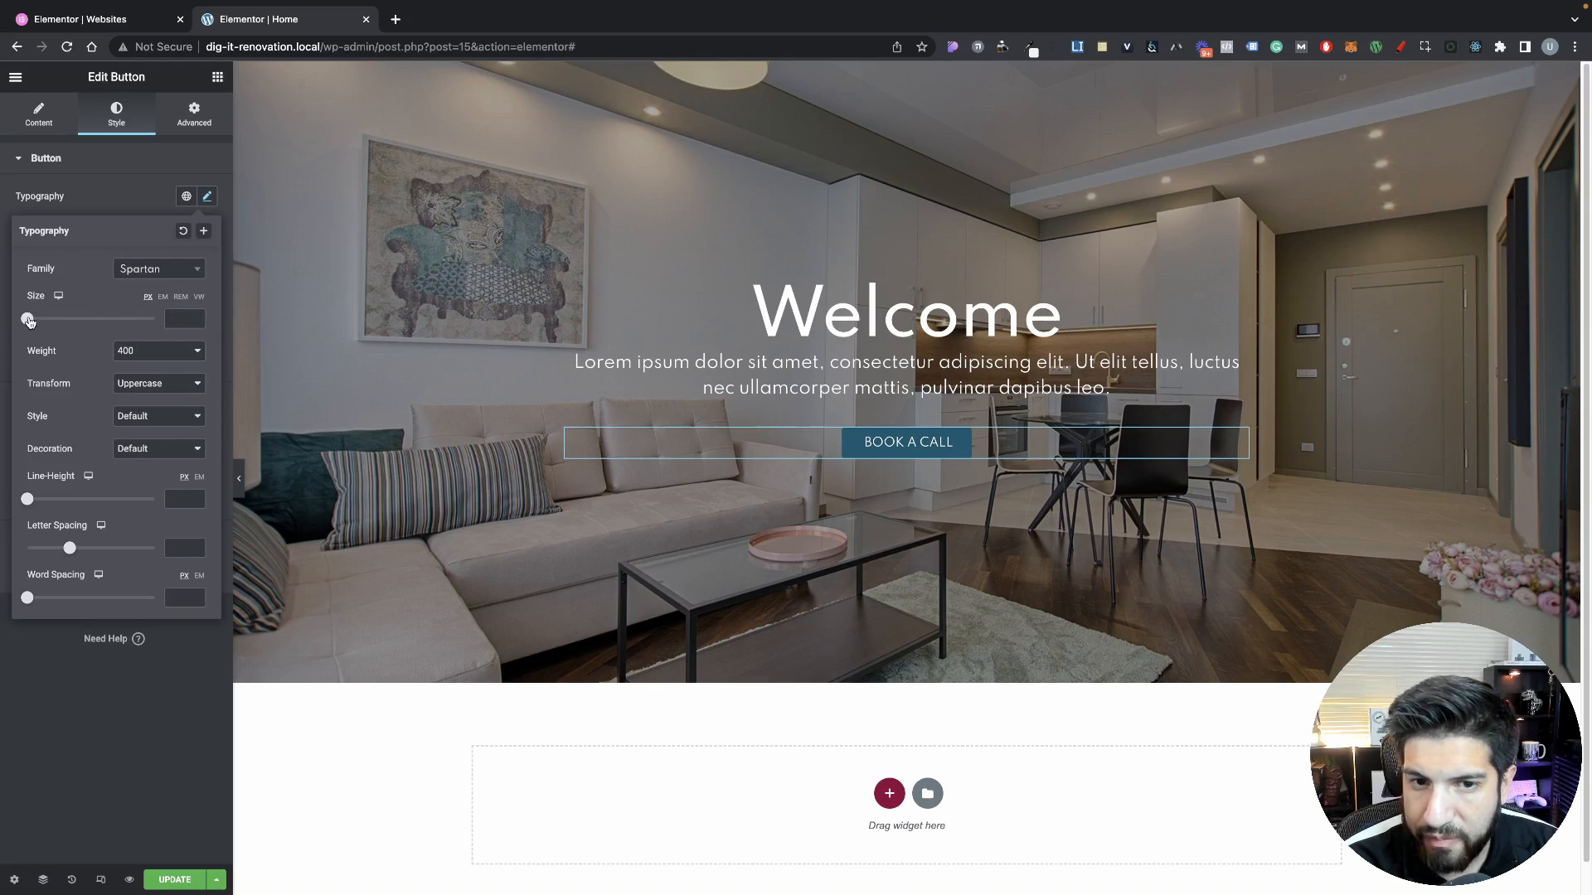
drag(28, 319, 34, 320)
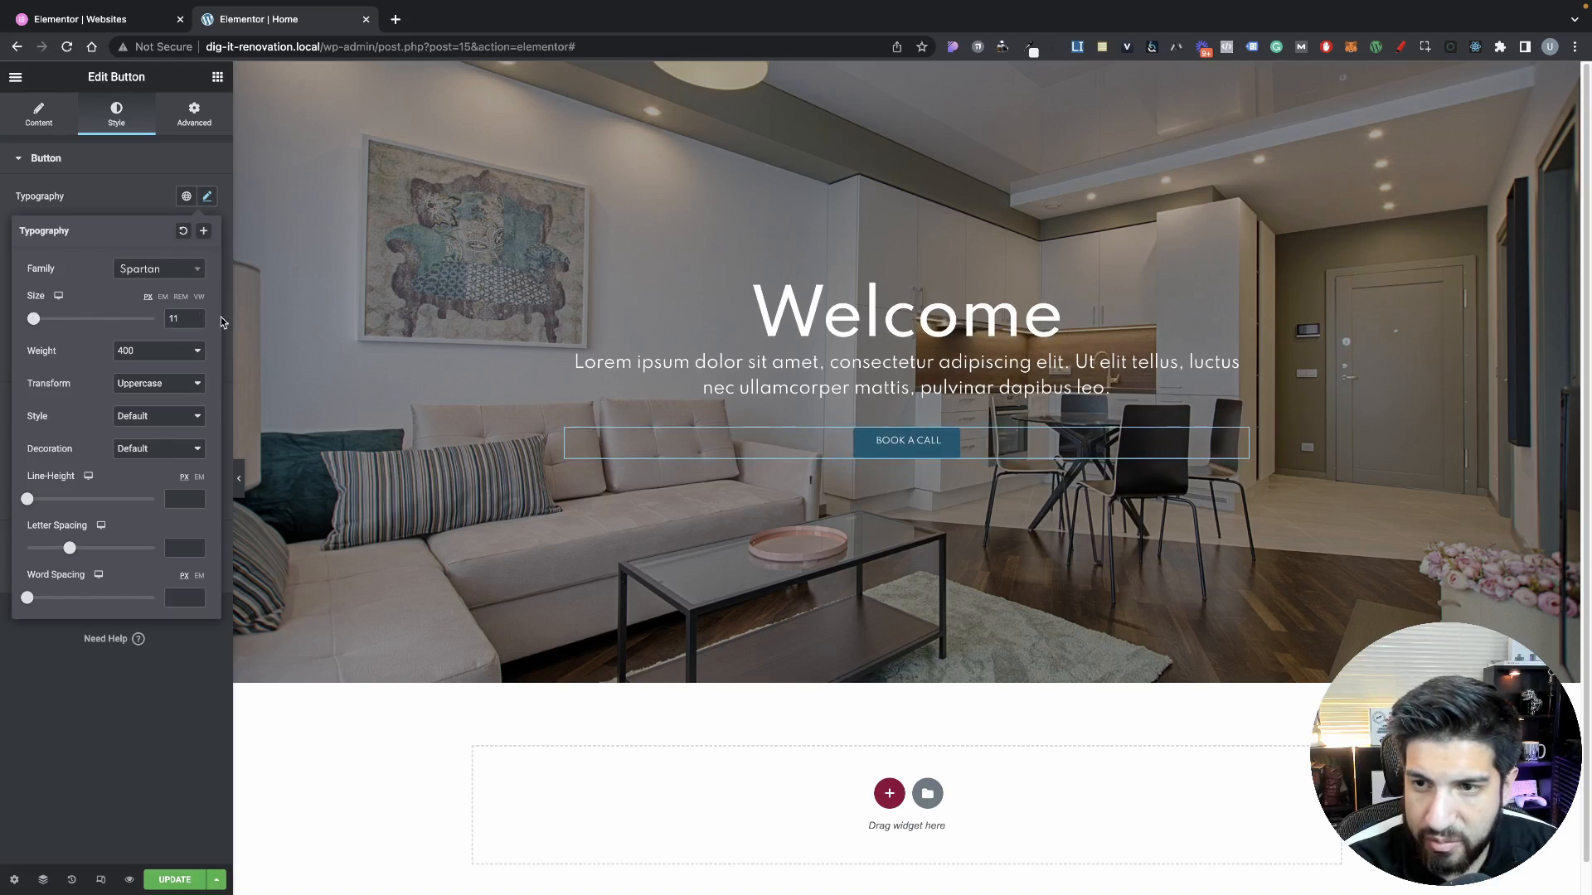
text(15)
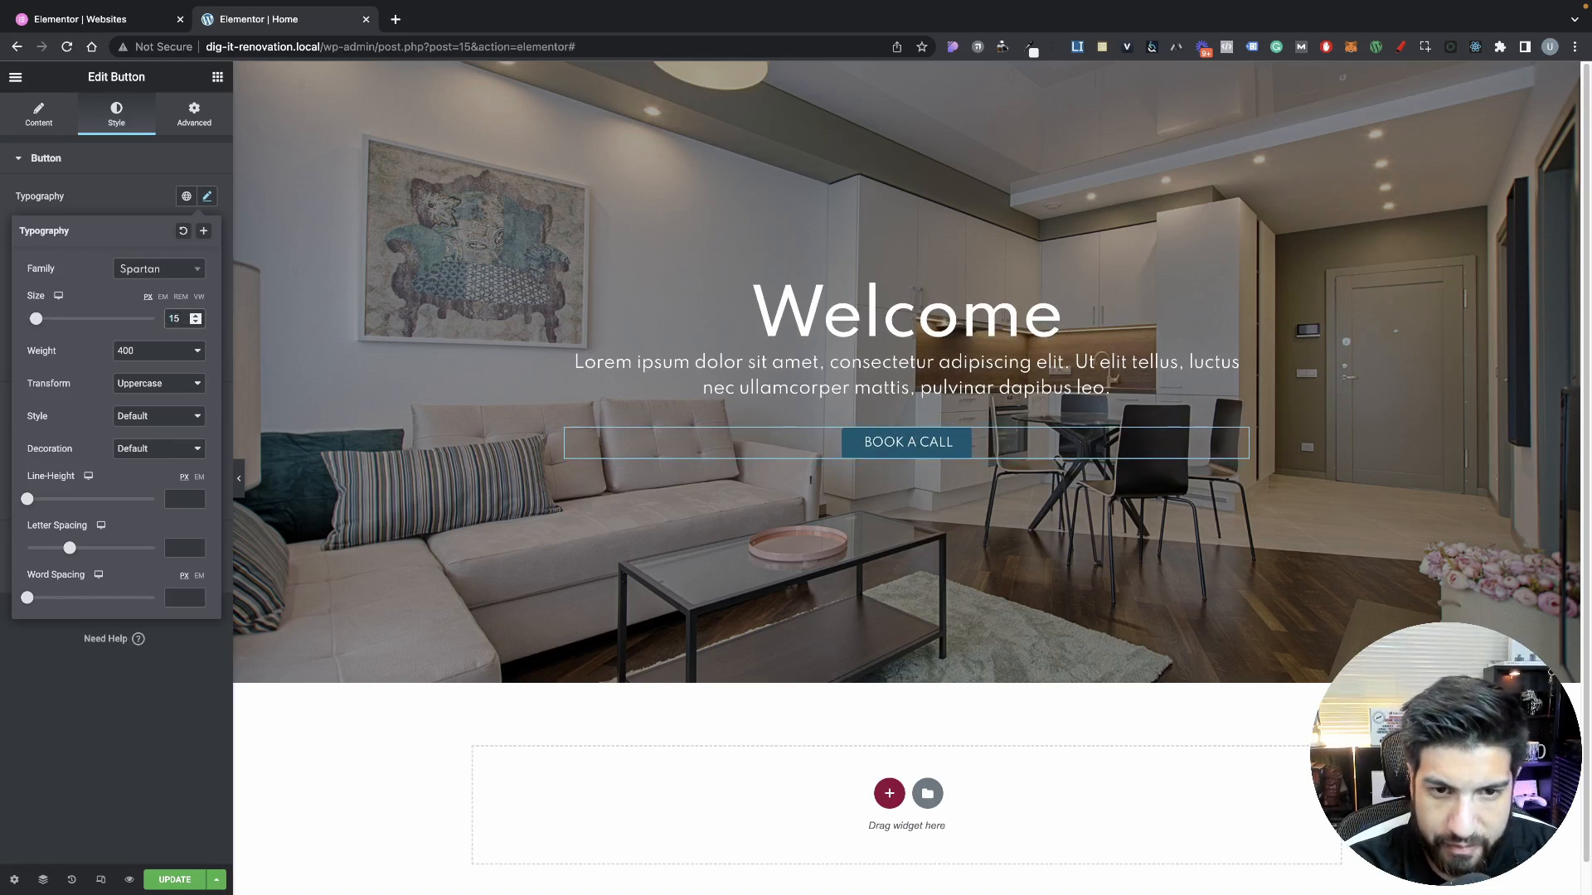
click(131, 214)
Unlink the Book A Call button's padding values and set 20 px for top and bottom and 50 px for right and left
click(46, 120)
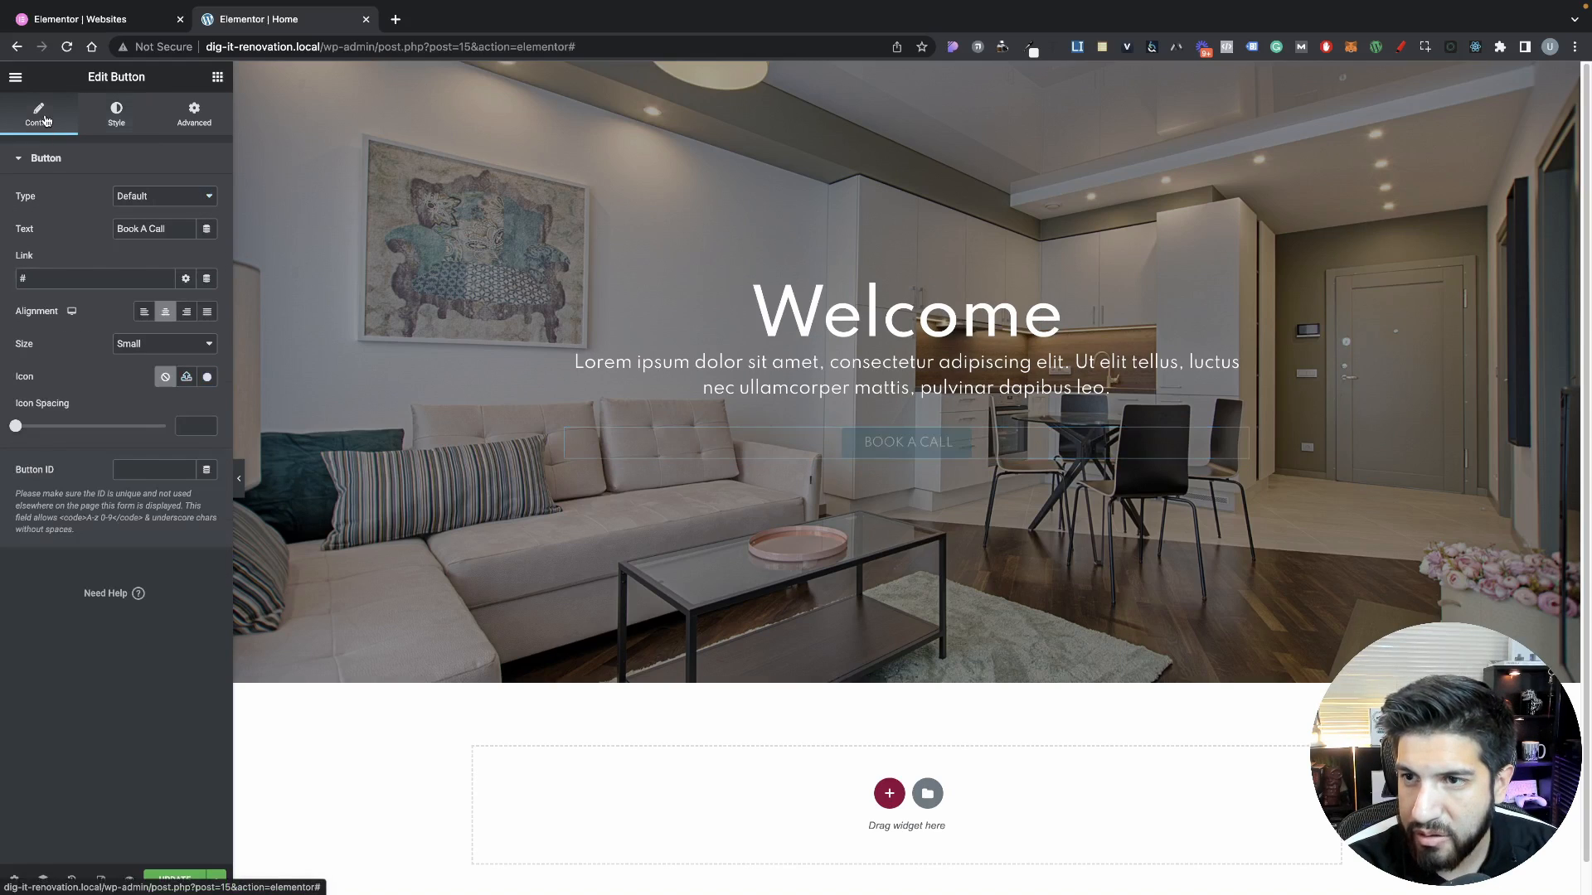
click(100, 123)
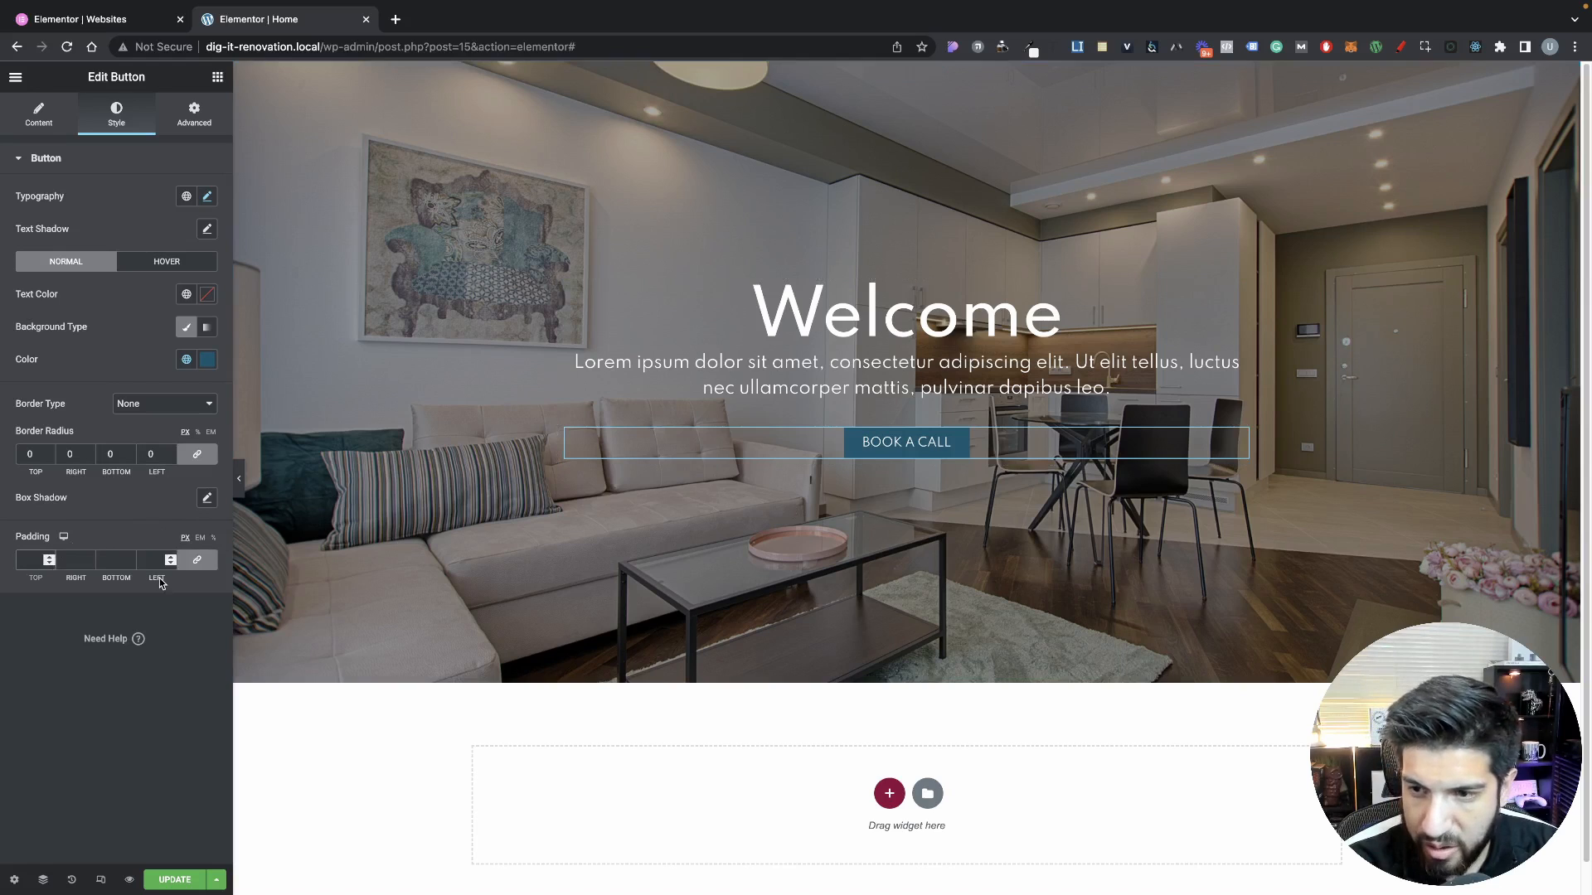
click(194, 568)
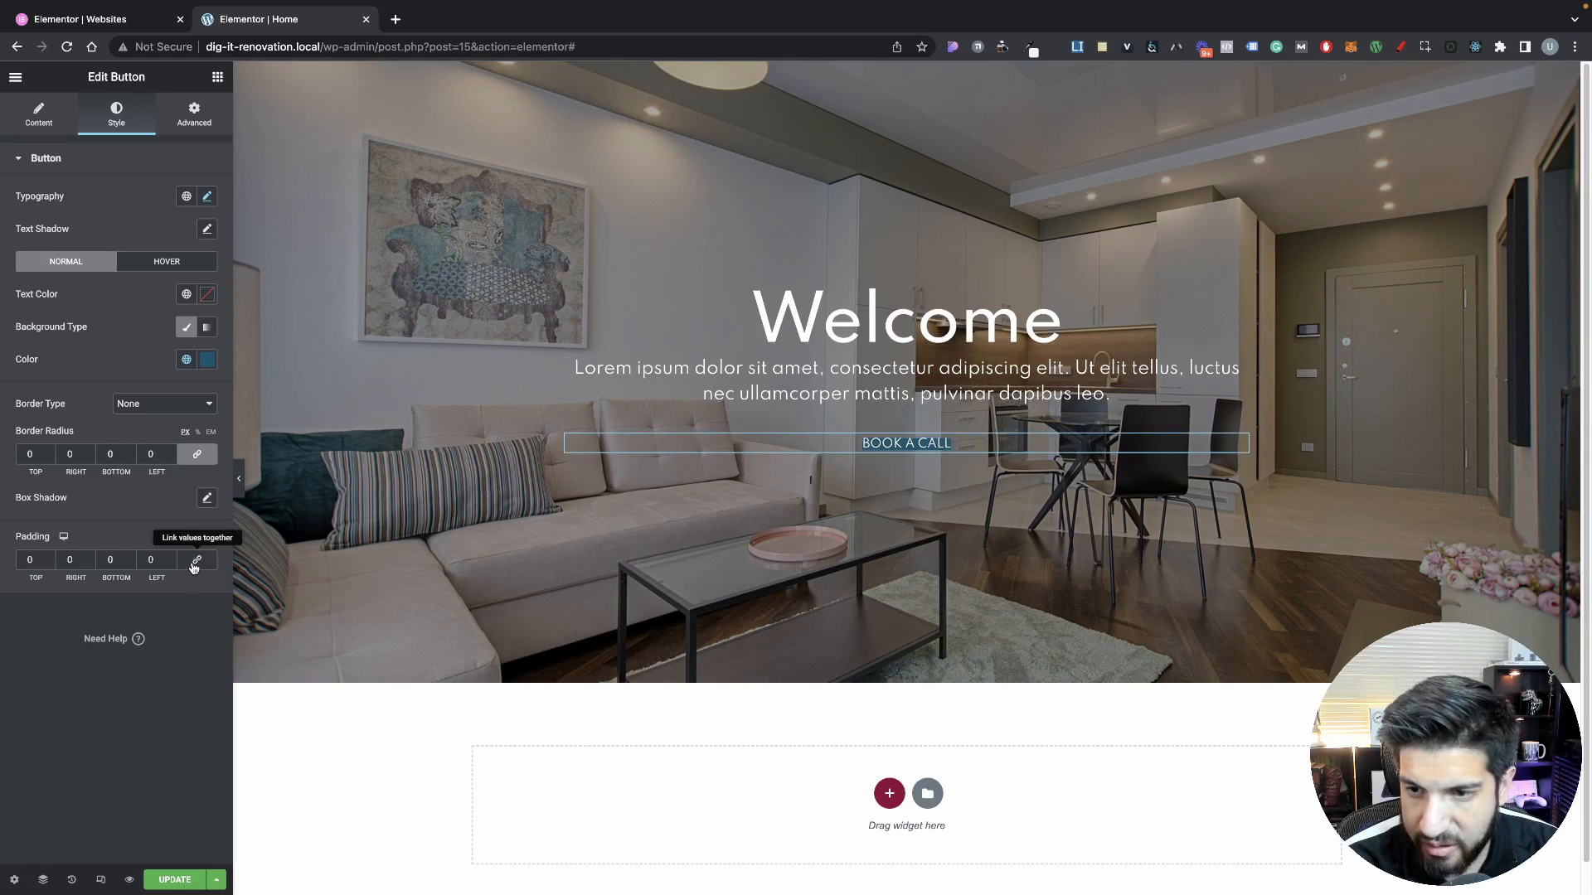
drag(33, 561, 1, 558)
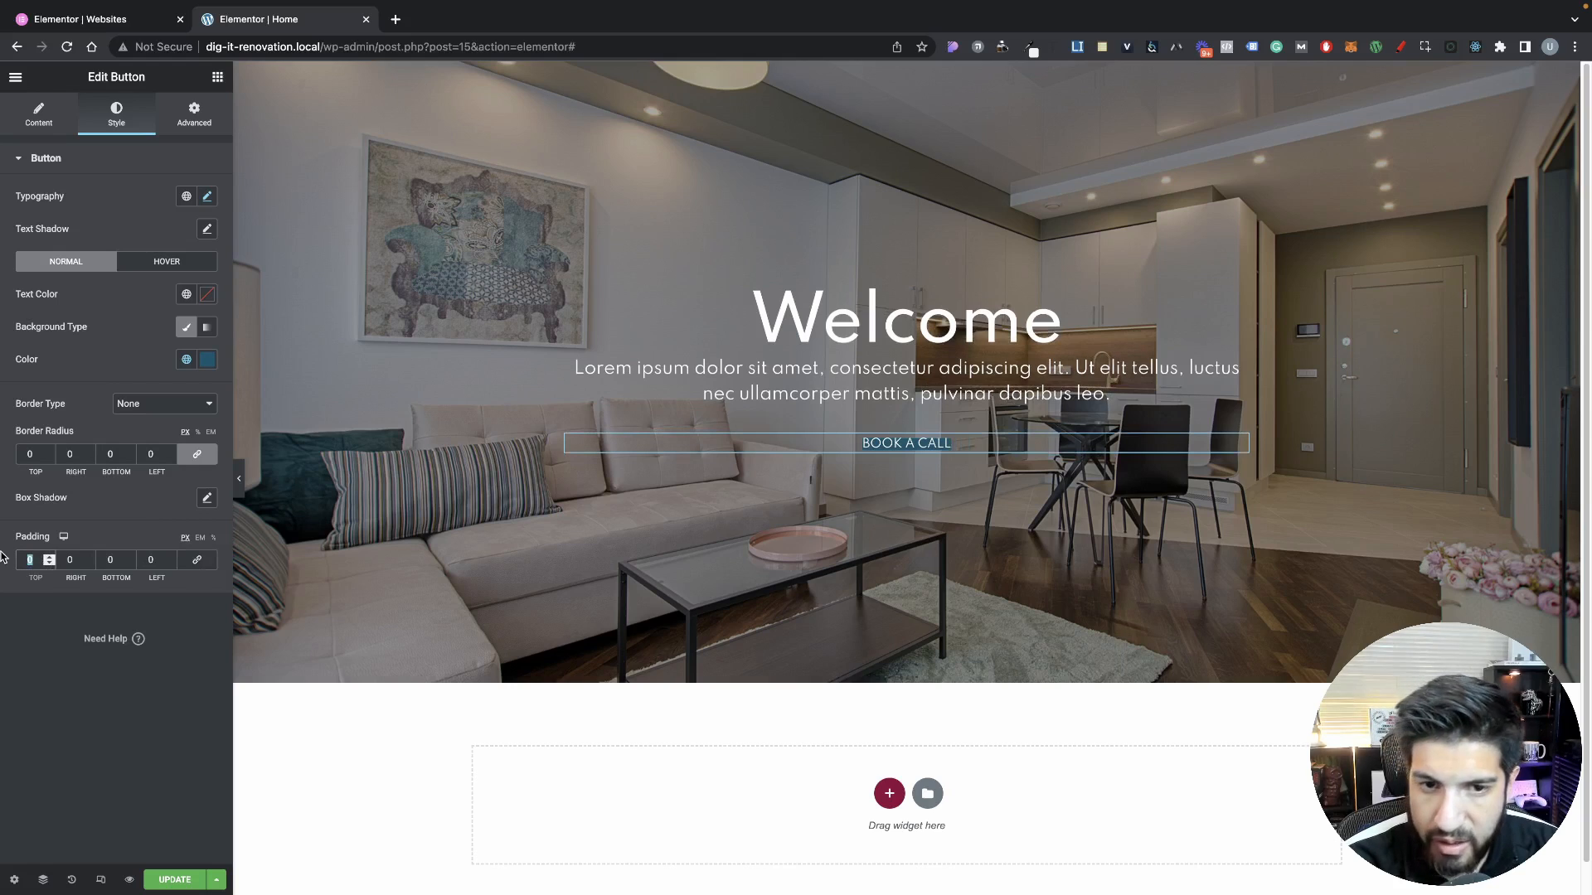
text(20)
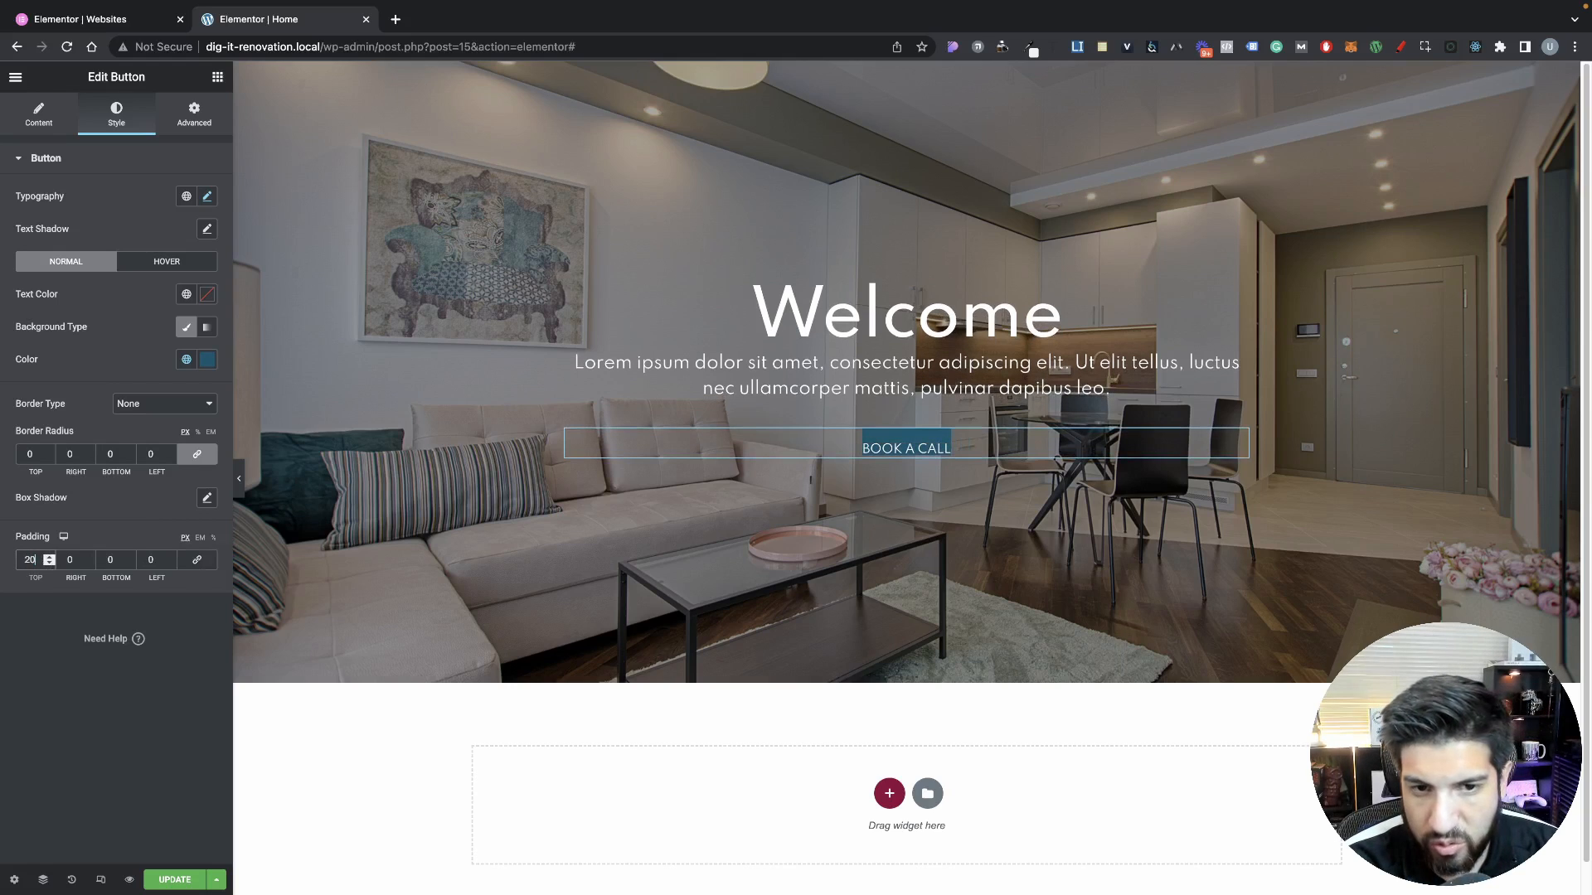
click(114, 562)
text(20)
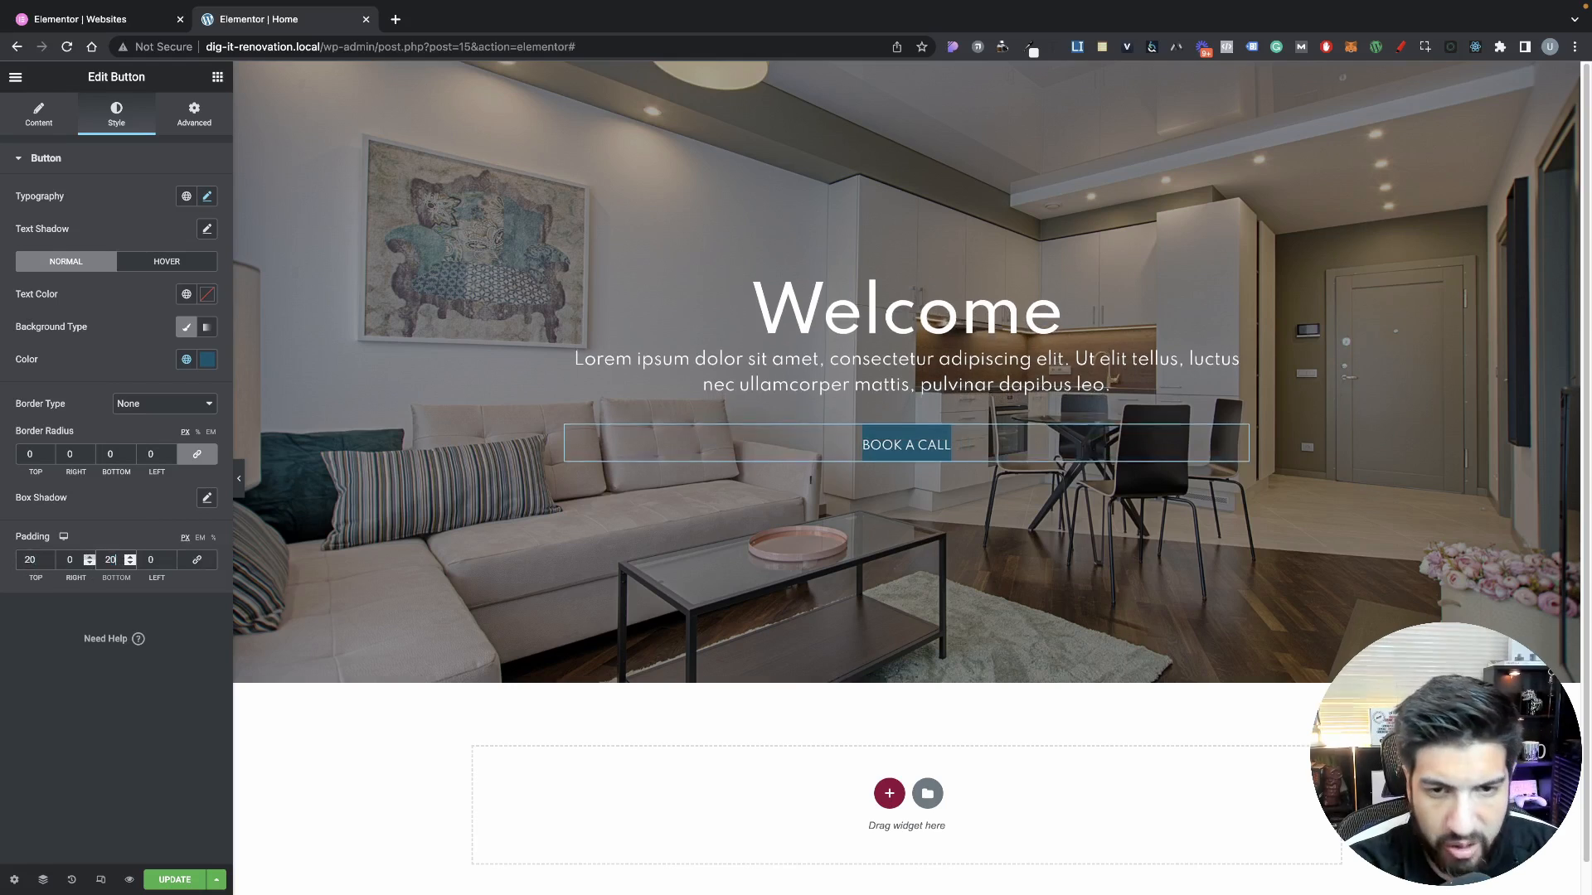
click(83, 561)
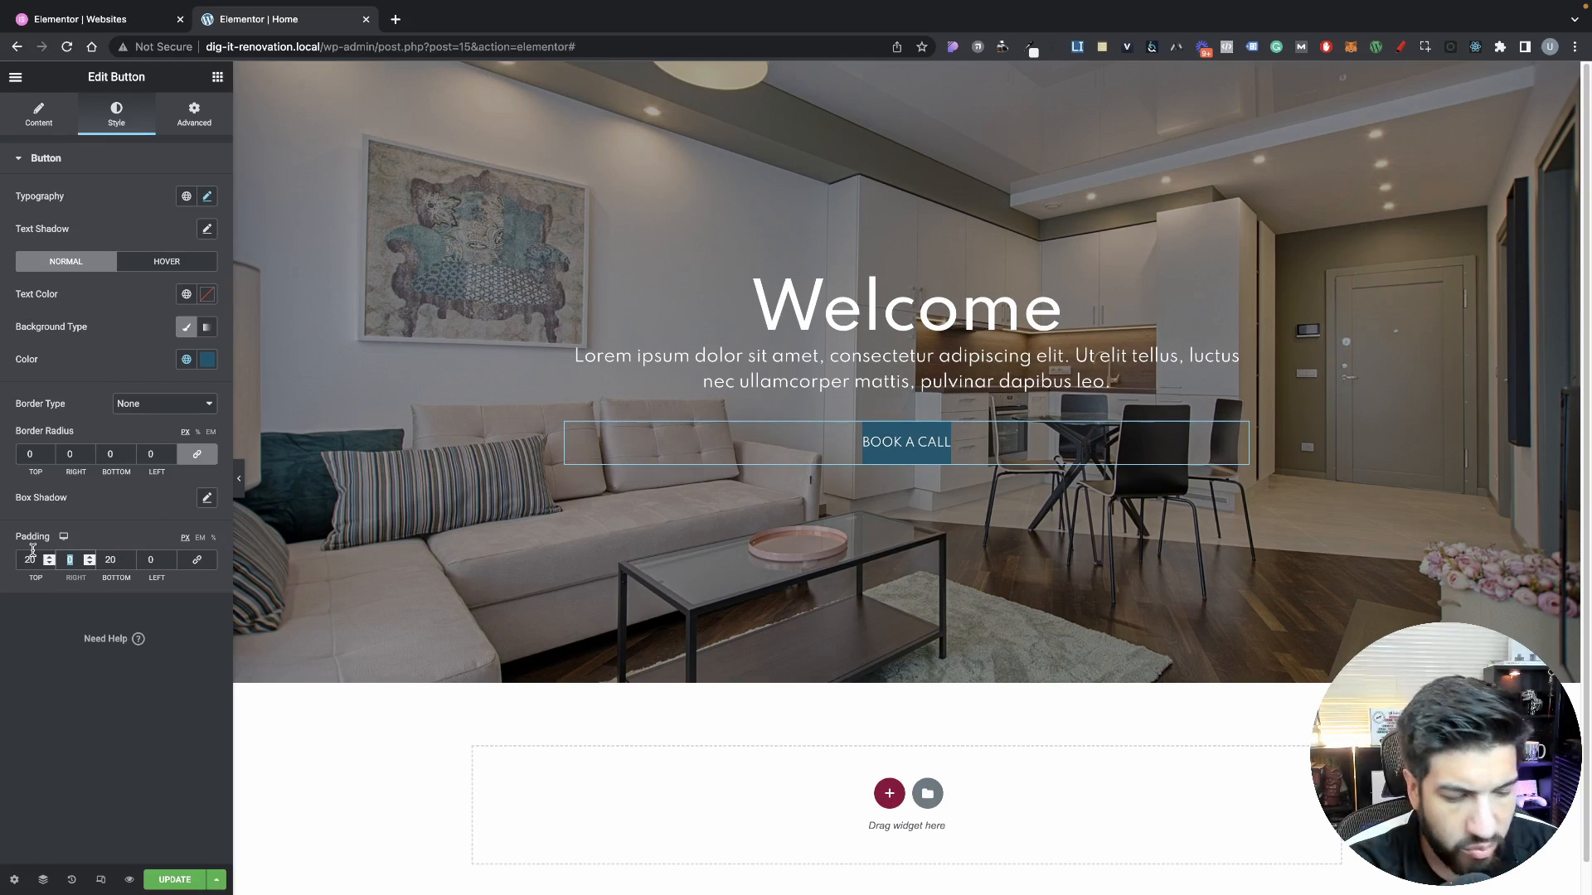
text(50)
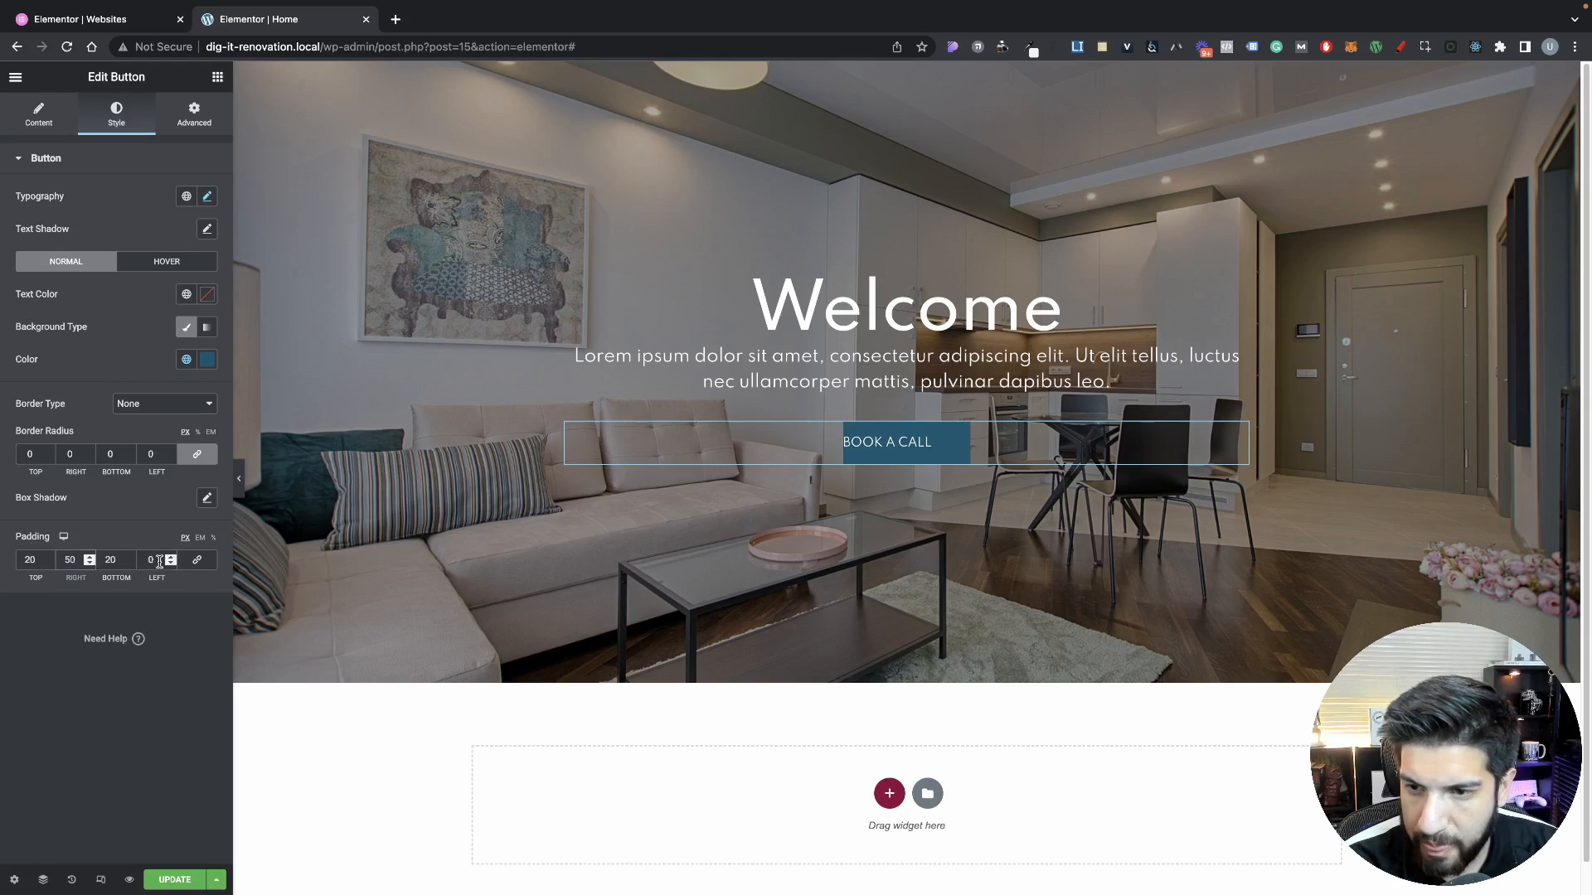
drag(158, 561, 131, 561)
text(50)
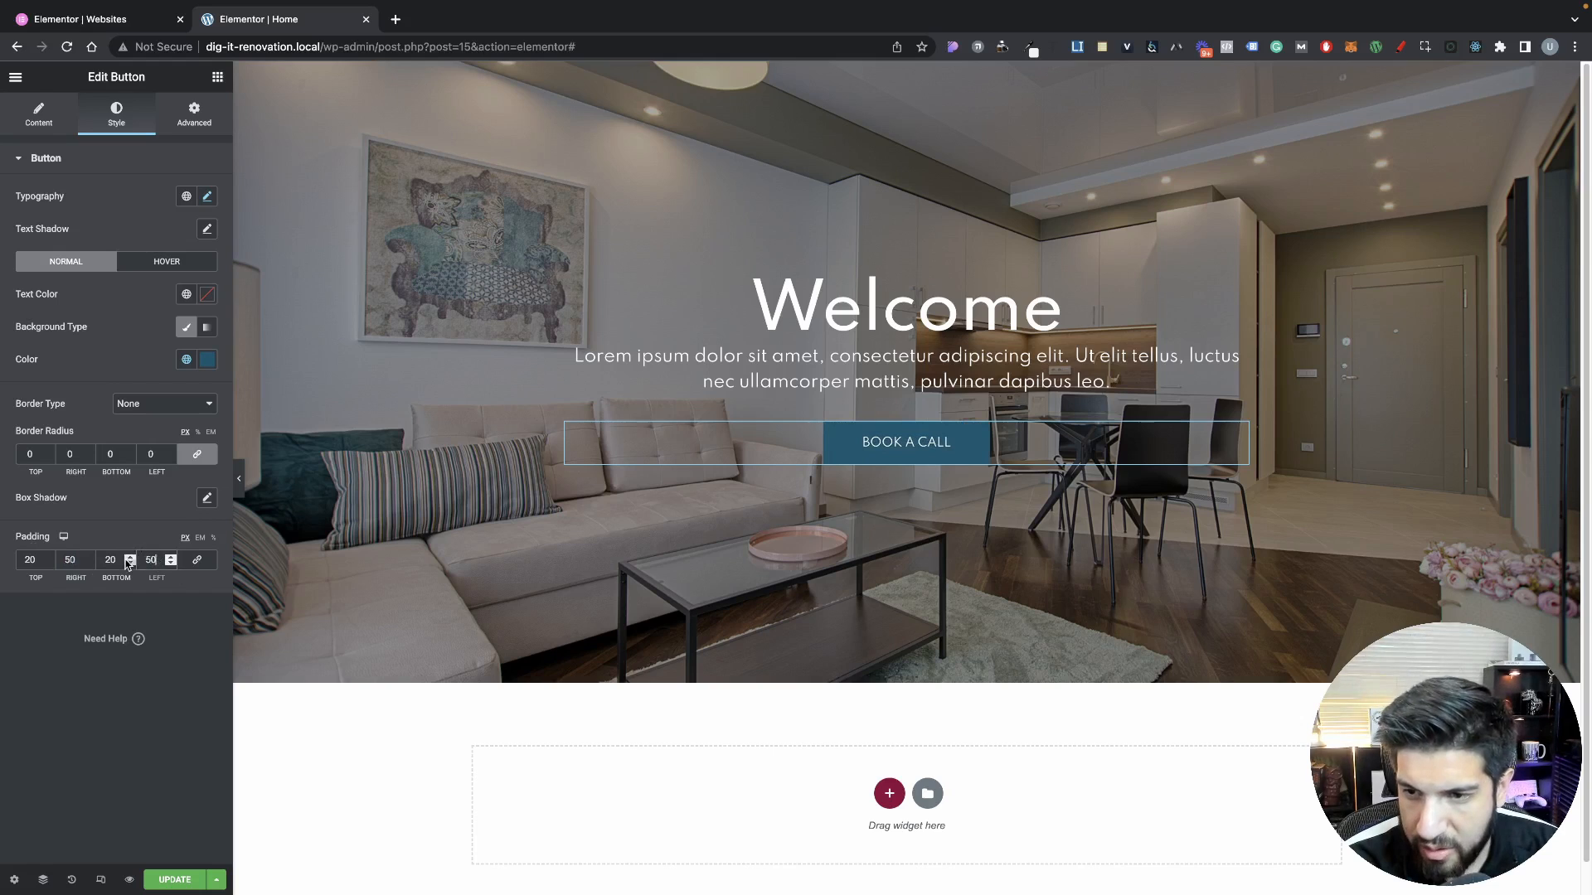
Try 15 px top and bottom padding on the Book A Call button, return both to 20 px, and preview the hero at full width
drag(123, 560, 75, 551)
text(15)
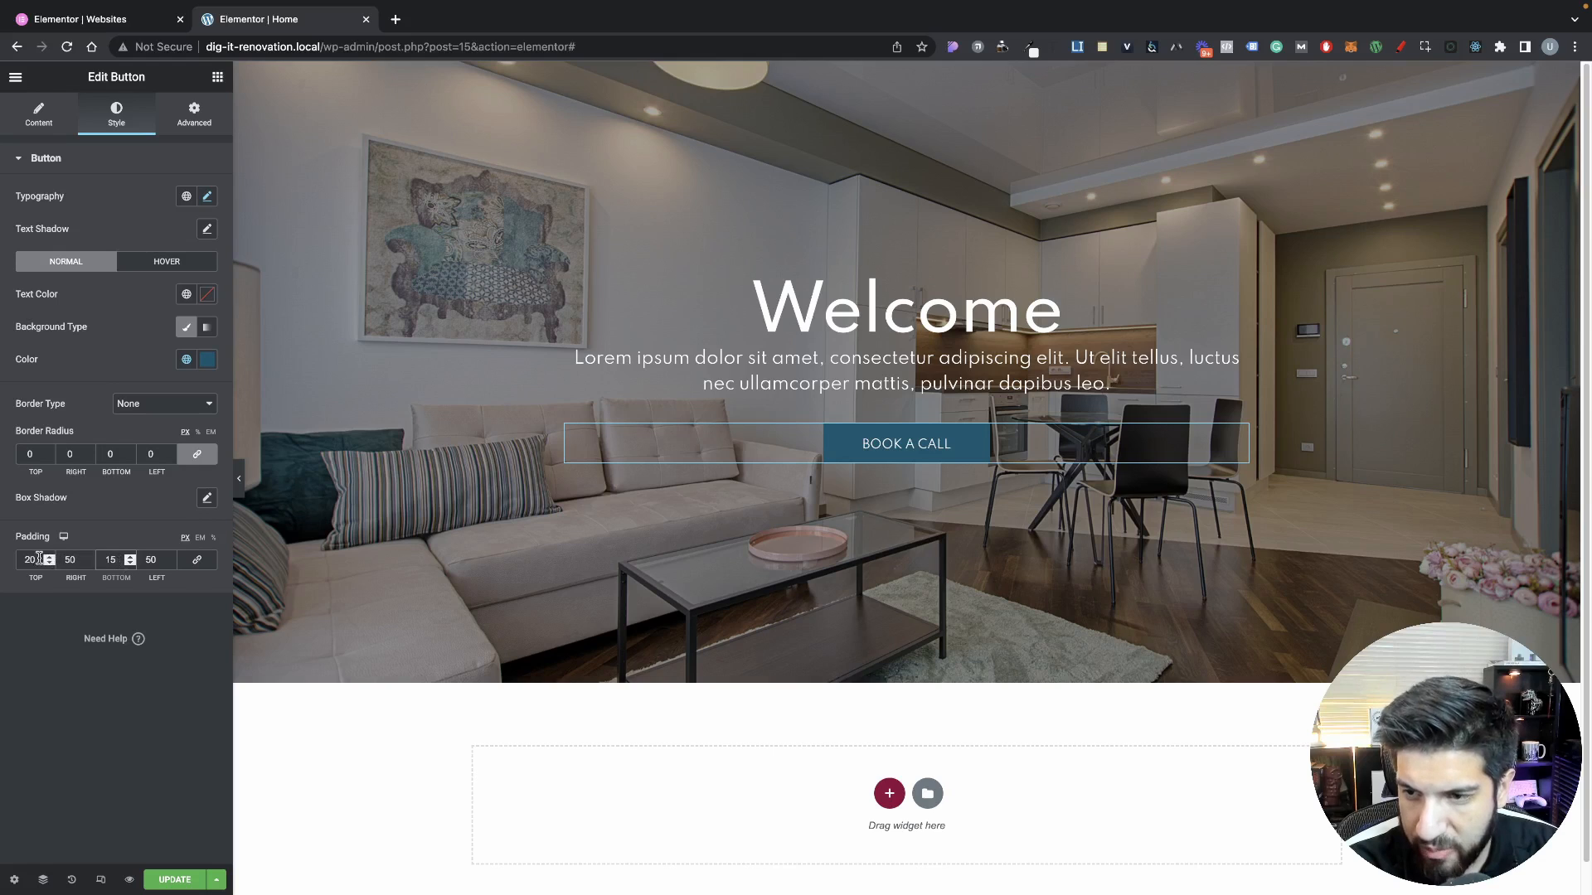
drag(42, 560, 16, 552)
text(15)
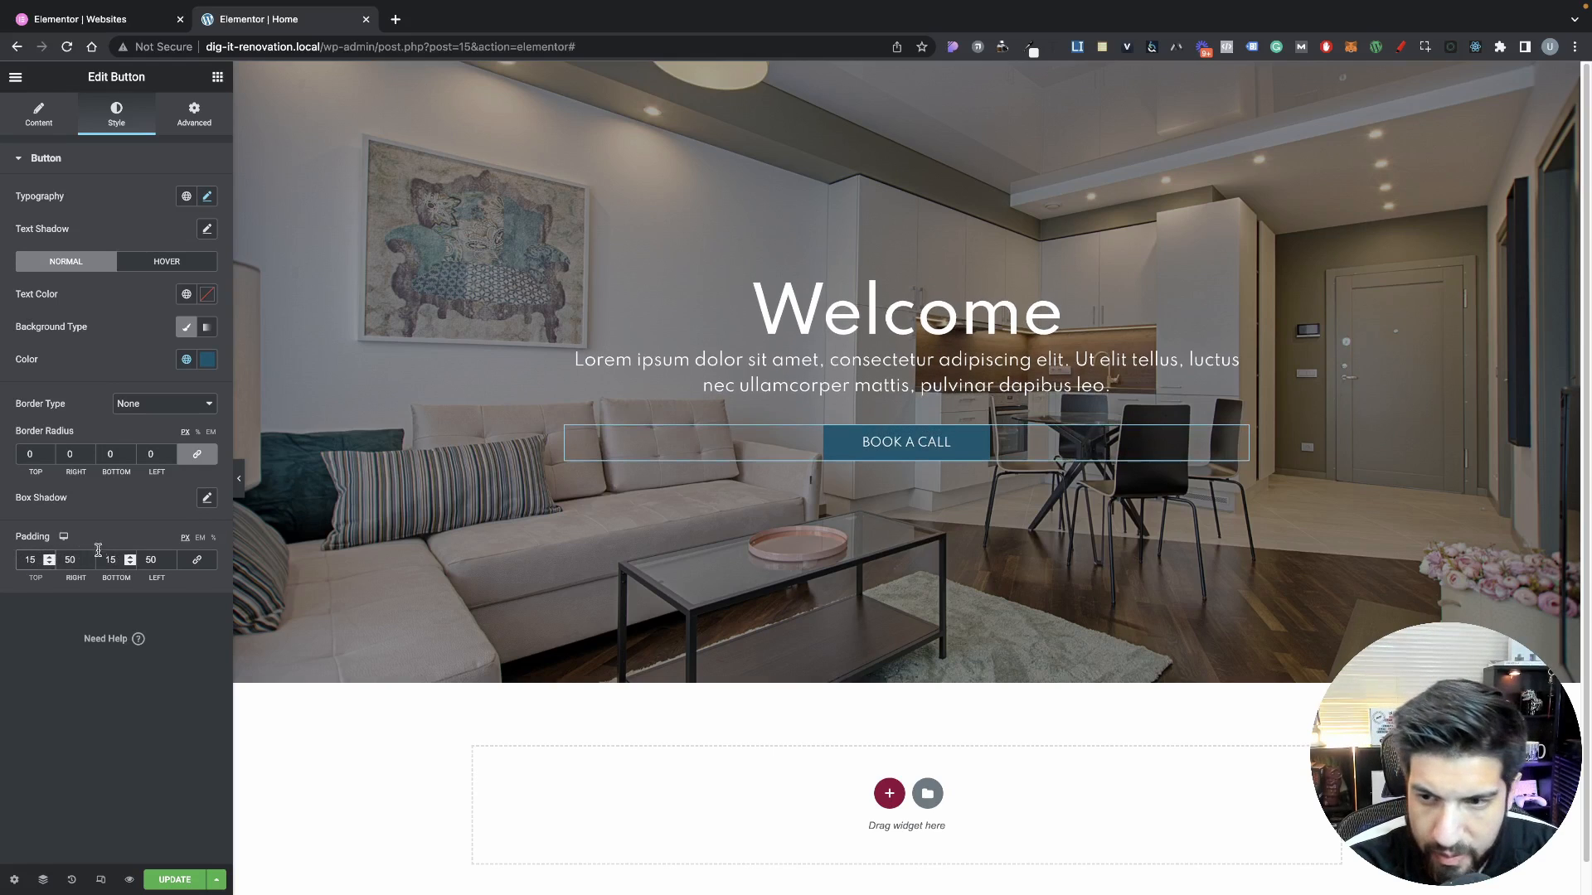
drag(119, 560, 90, 560)
text(20)
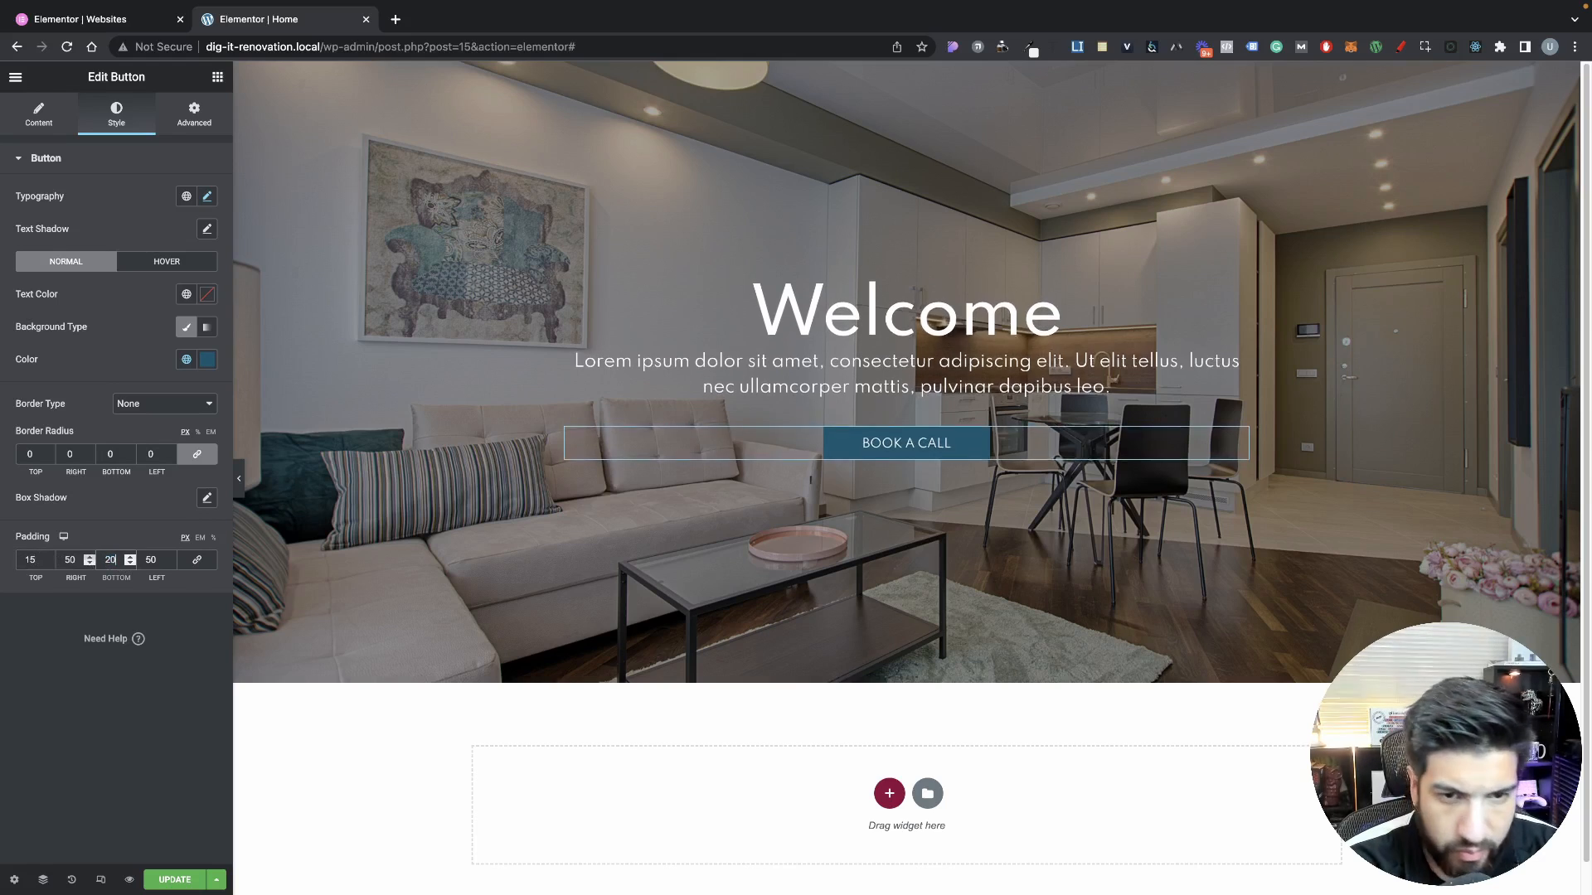
double_click(30, 559)
text(20)
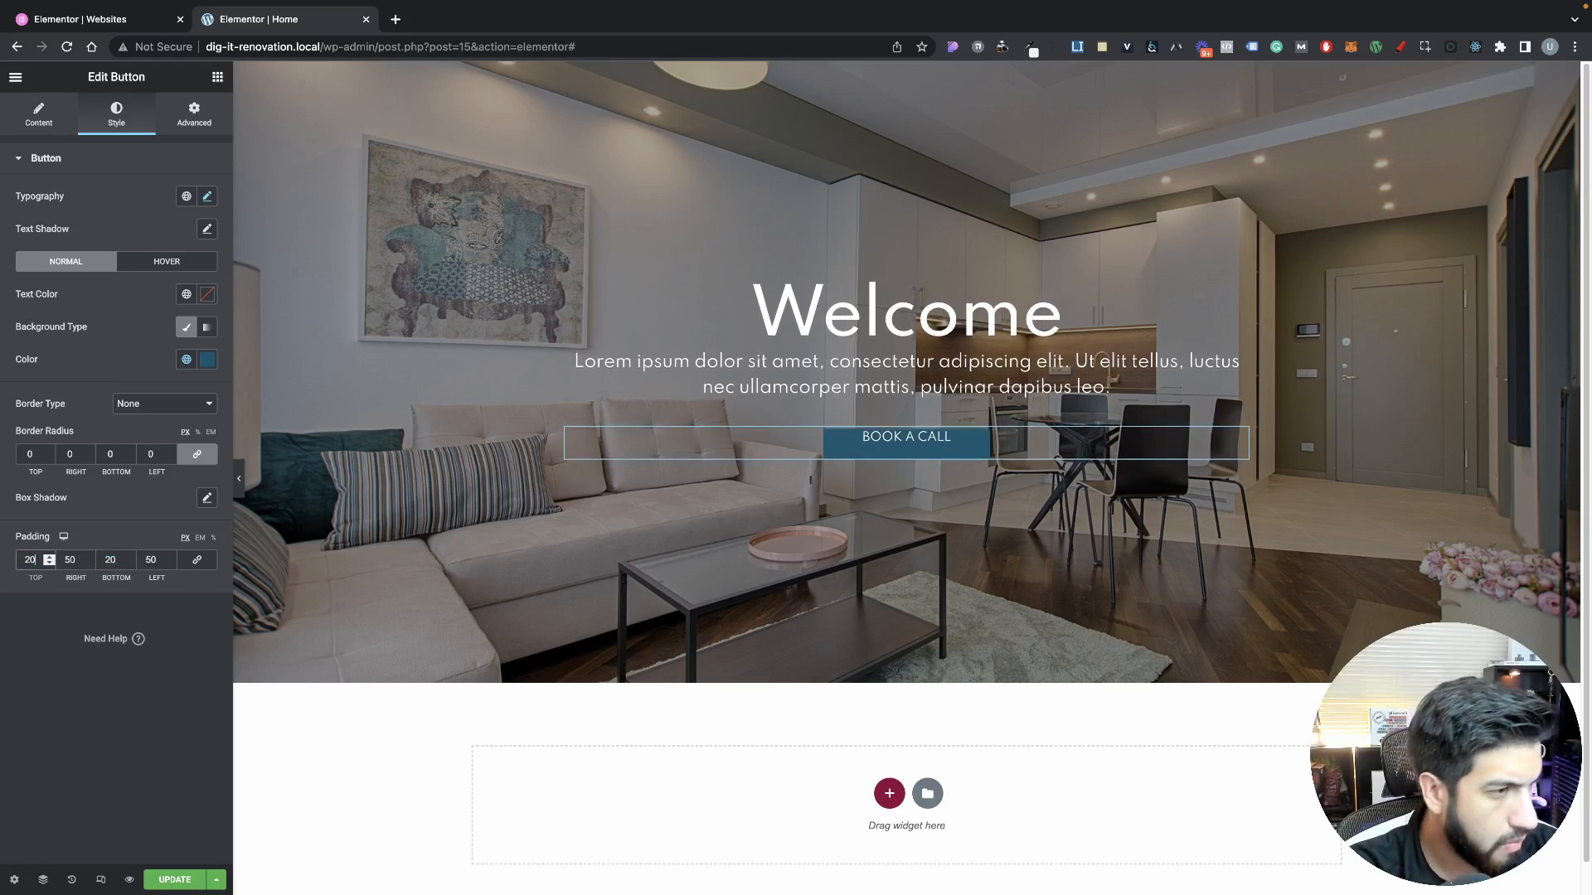
click(238, 478)
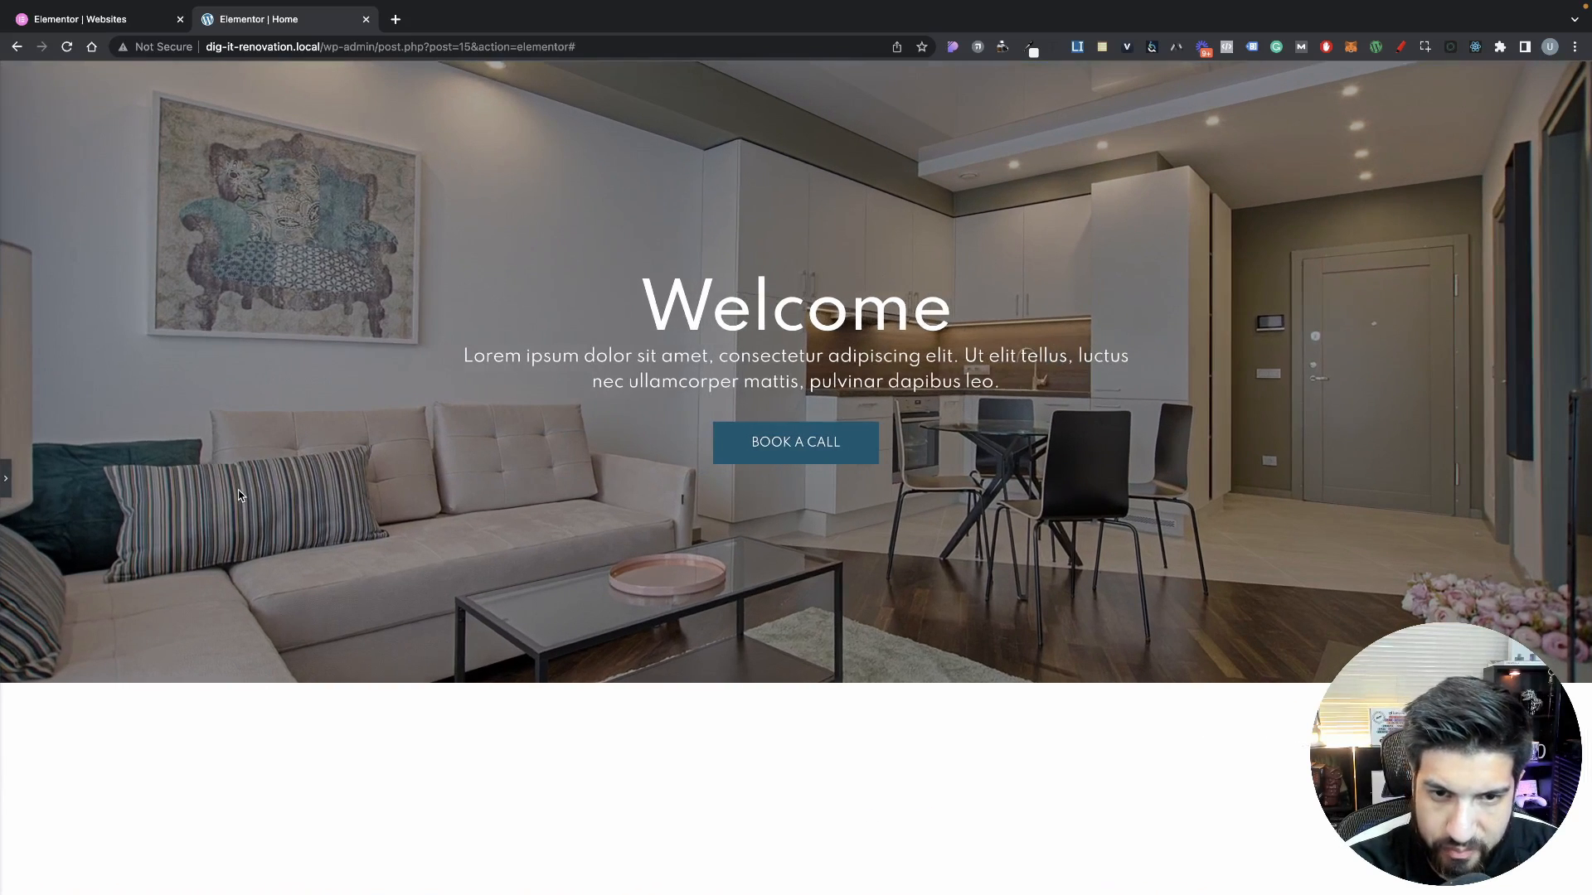
click(5, 479)
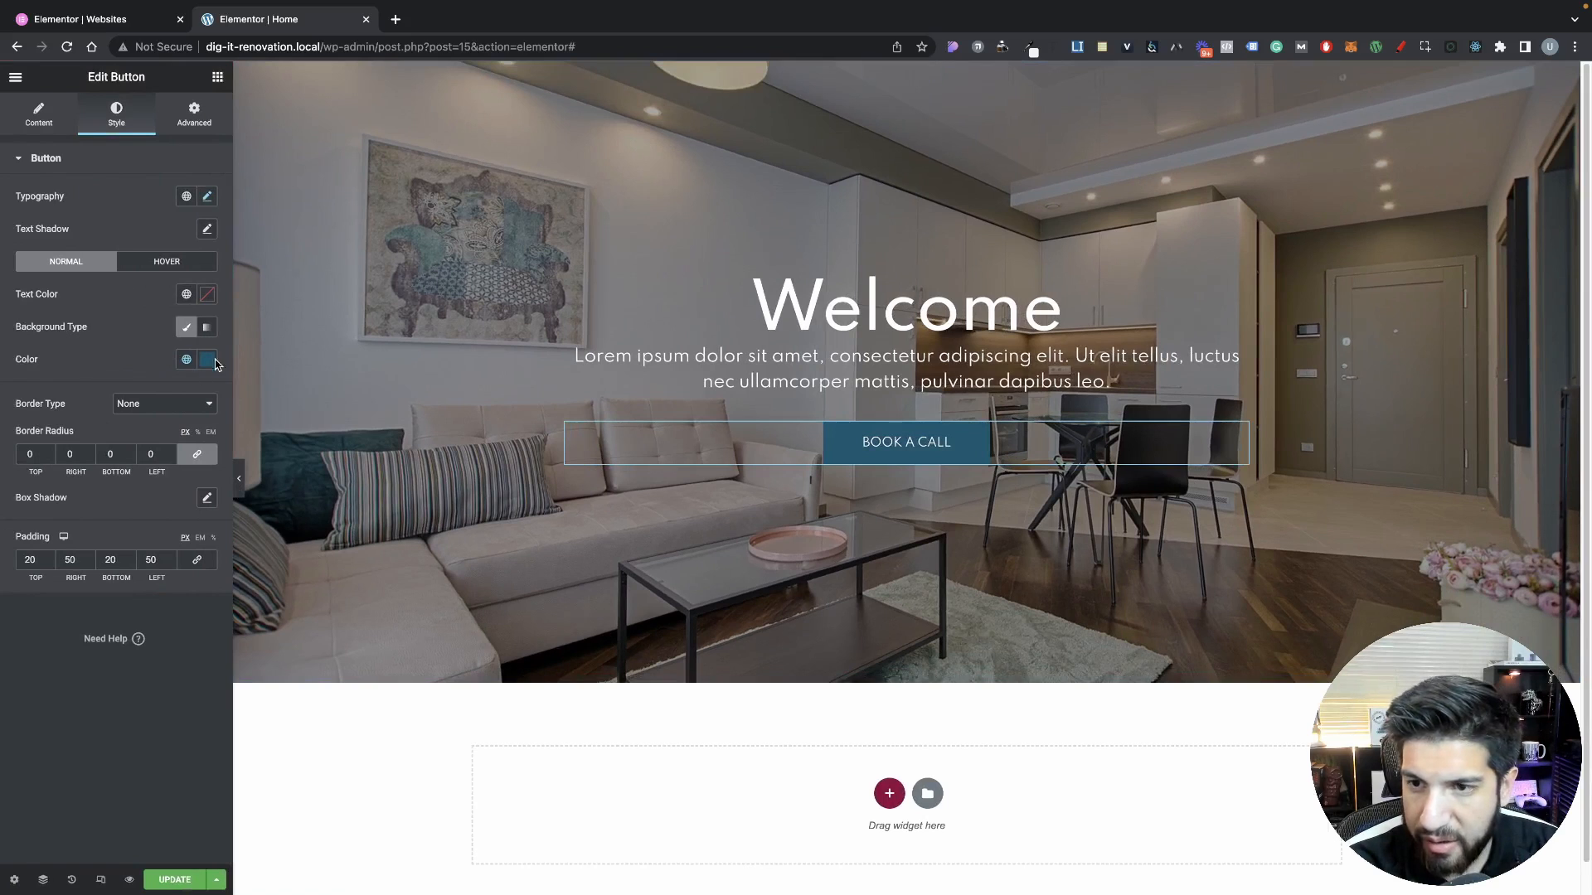
Set the Book A Call button's hover animation to Grow and preview the effect
click(155, 266)
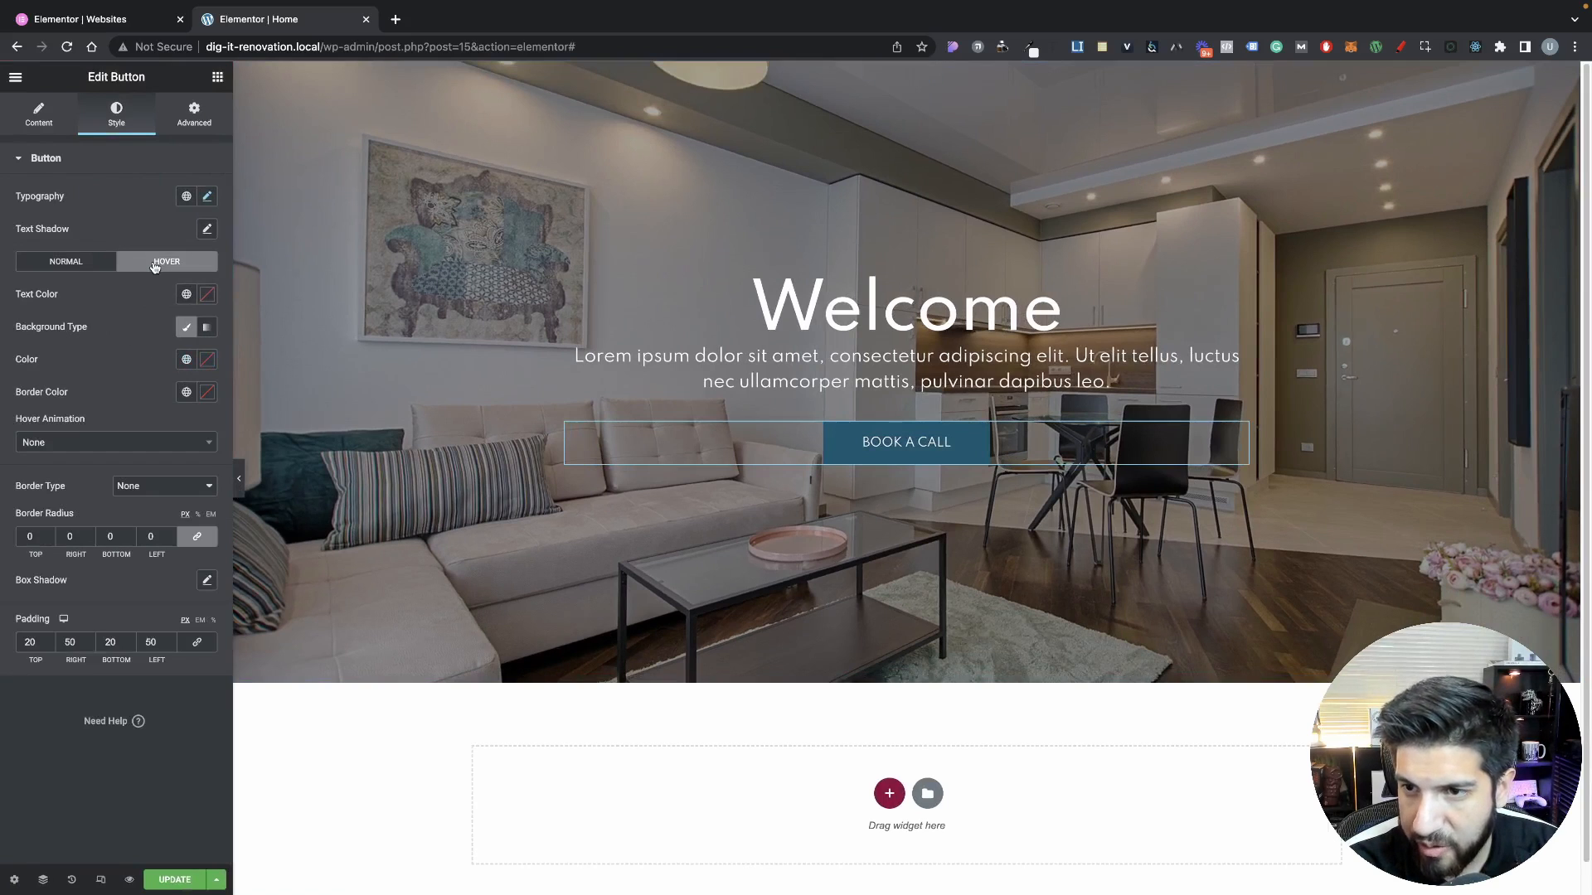
click(51, 446)
click(49, 499)
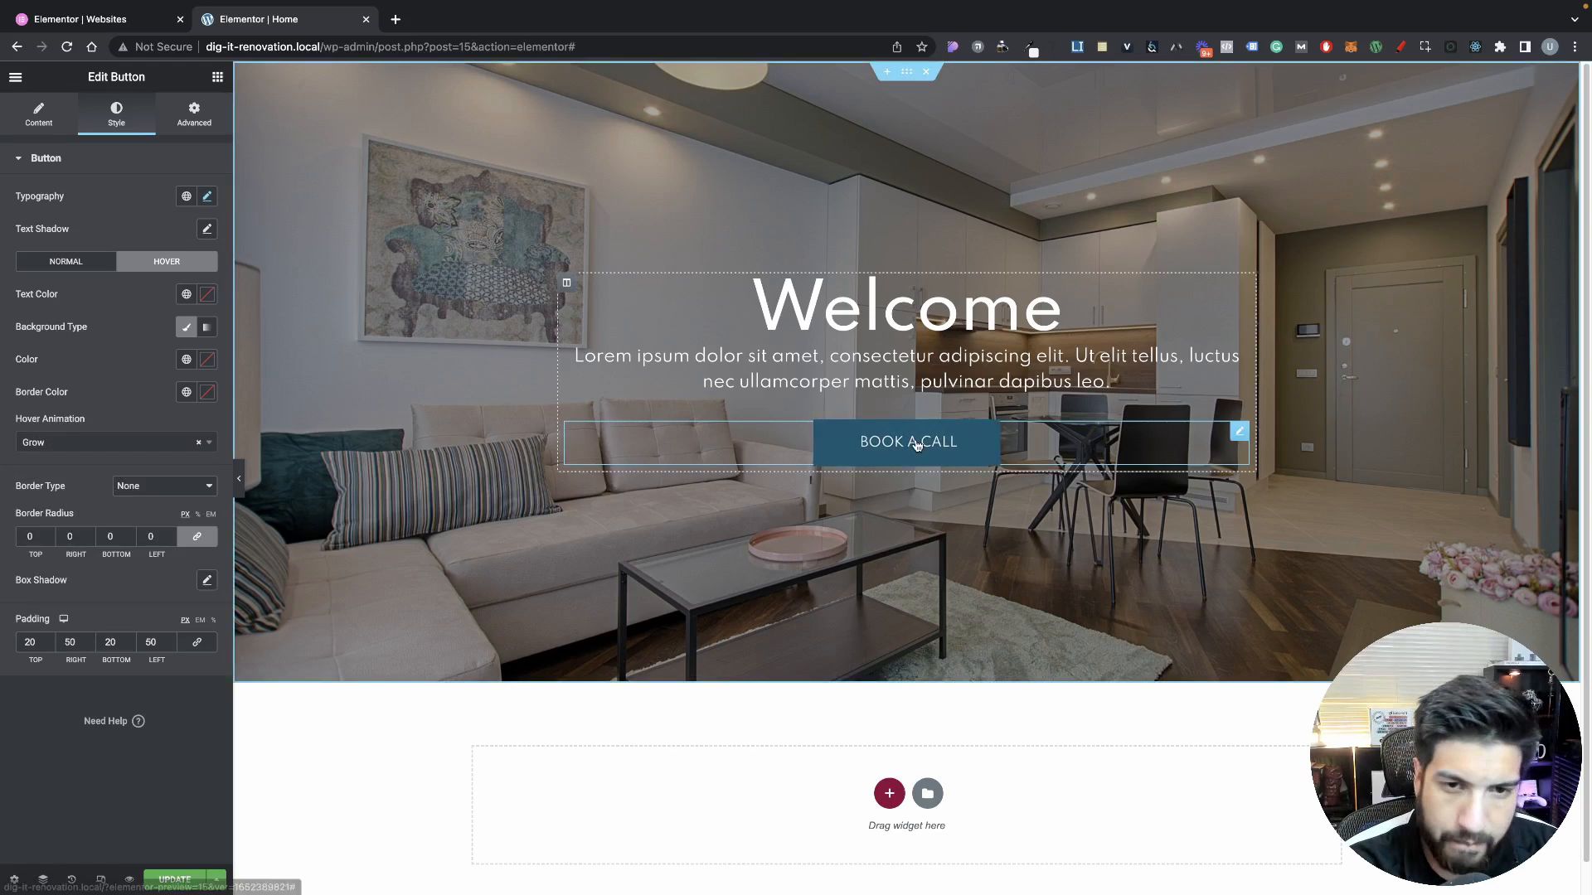
click(241, 481)
click(6, 479)
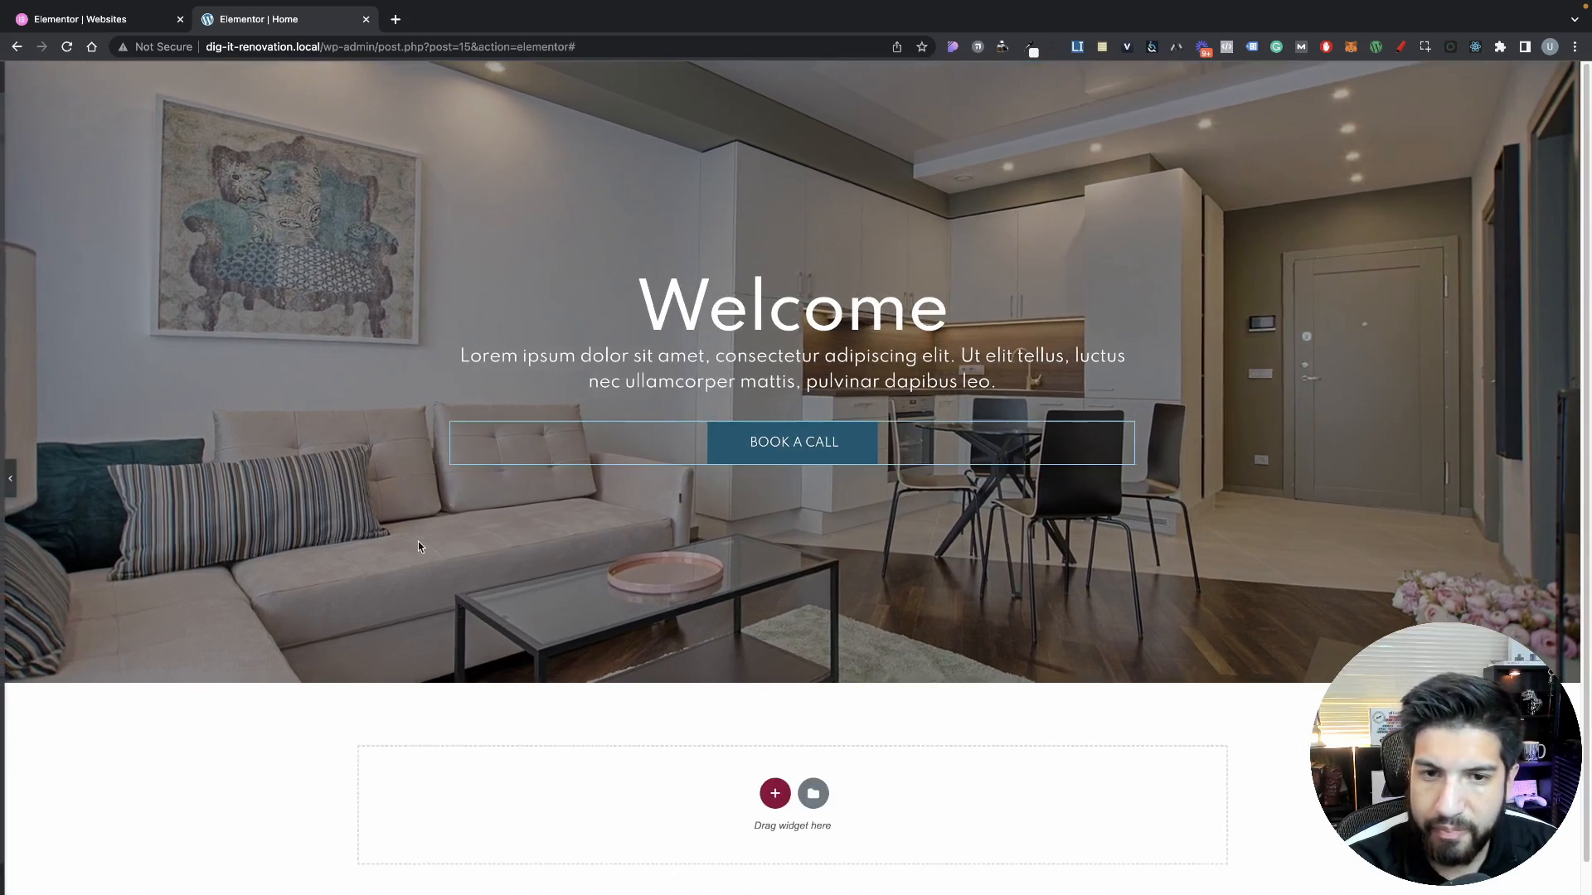
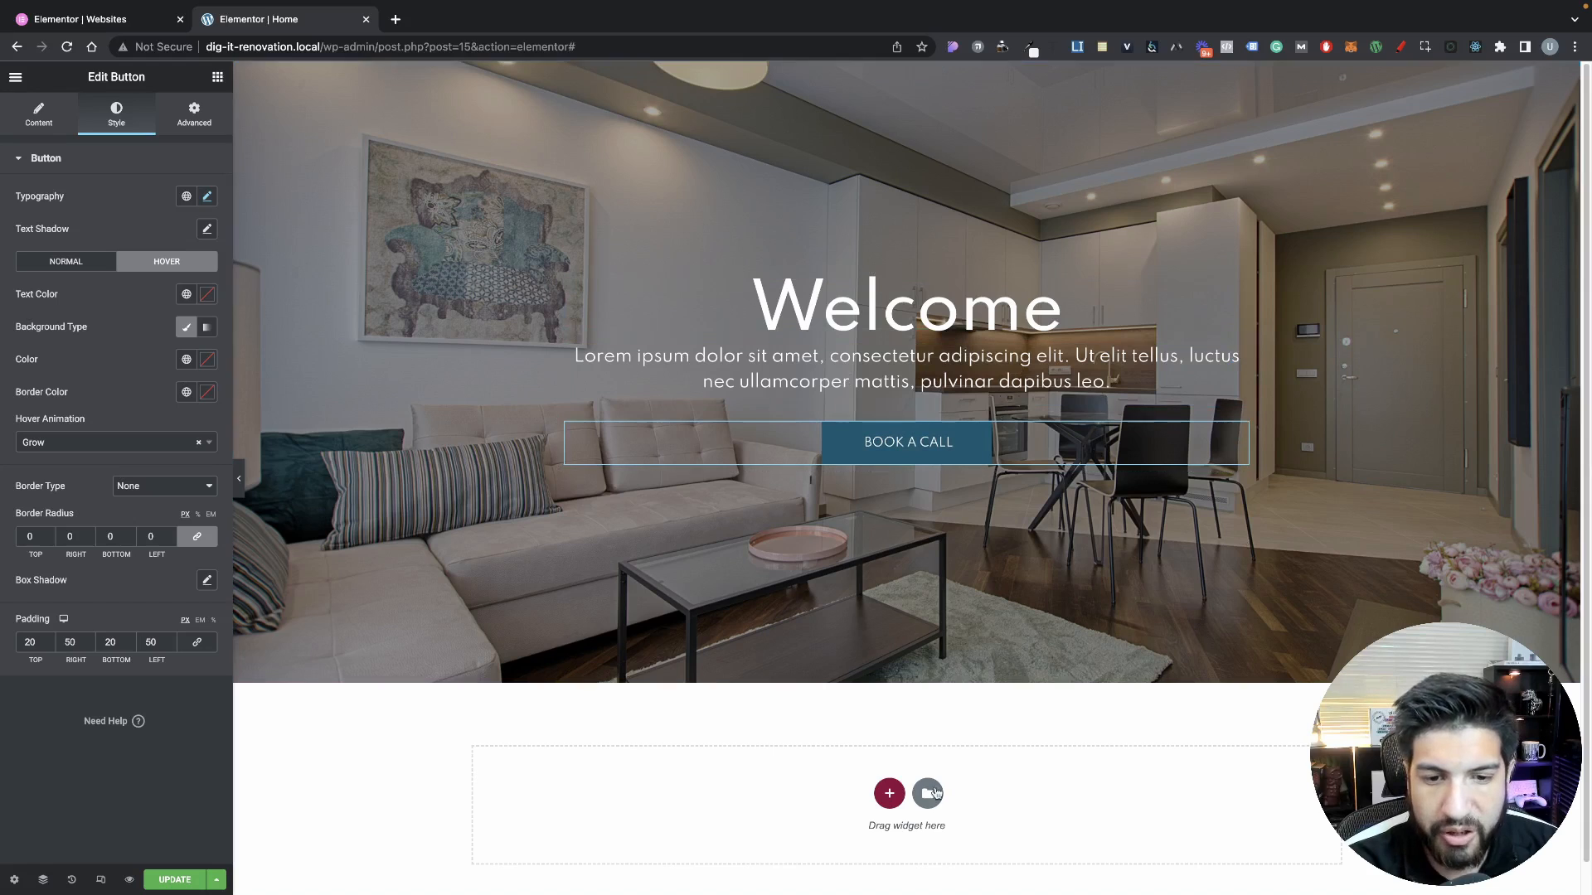
Add a two-column section below the hero and narrow its left column to about one third of the width
click(888, 792)
scroll(871, 749, down, 1)
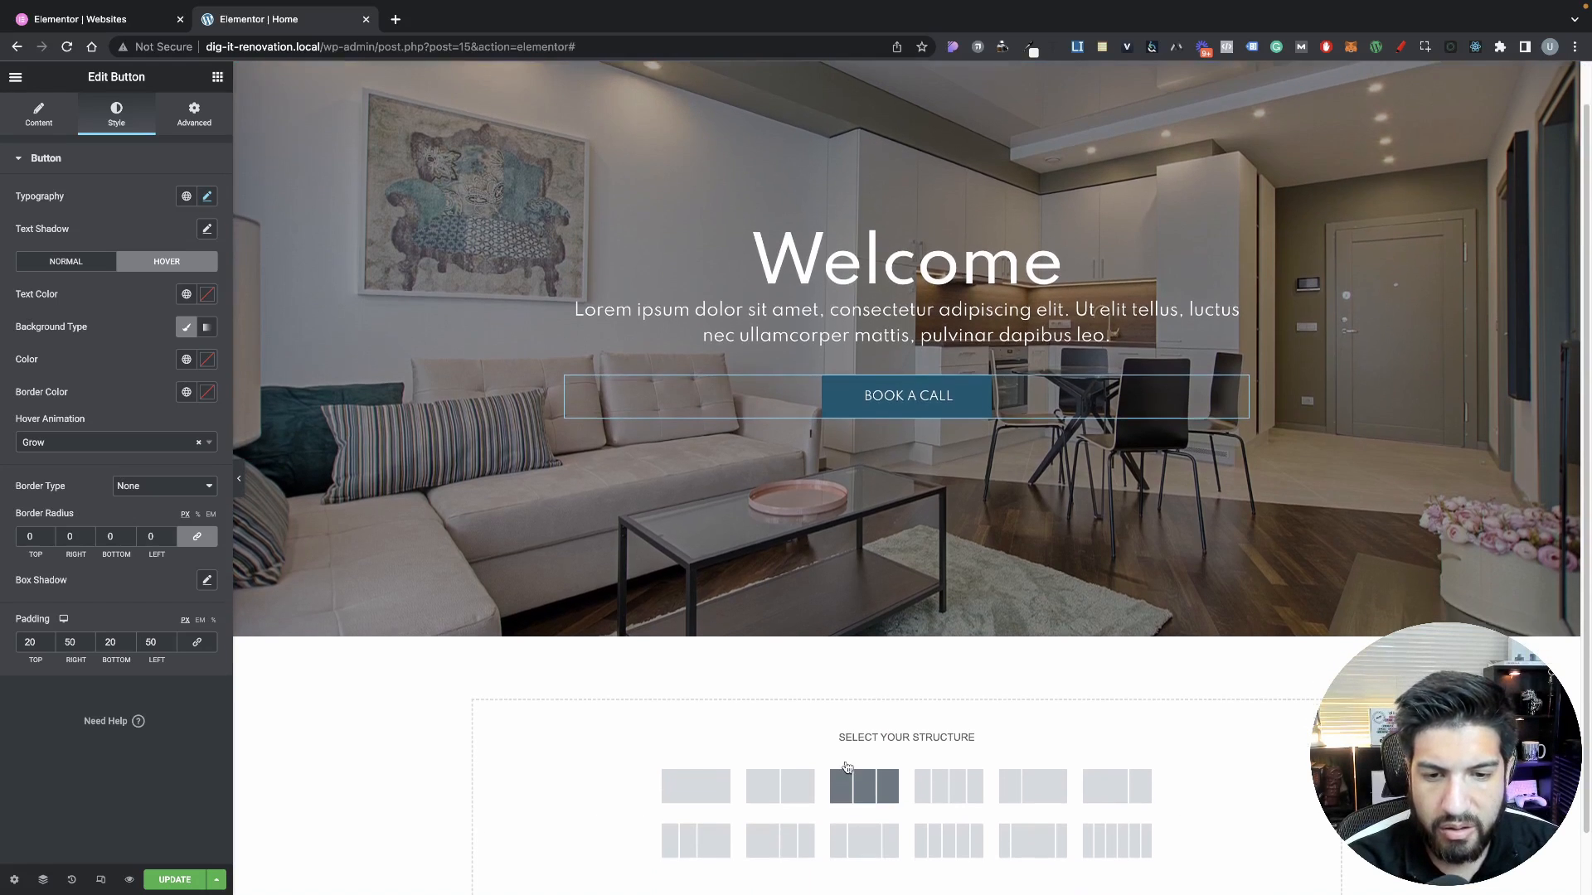
click(785, 791)
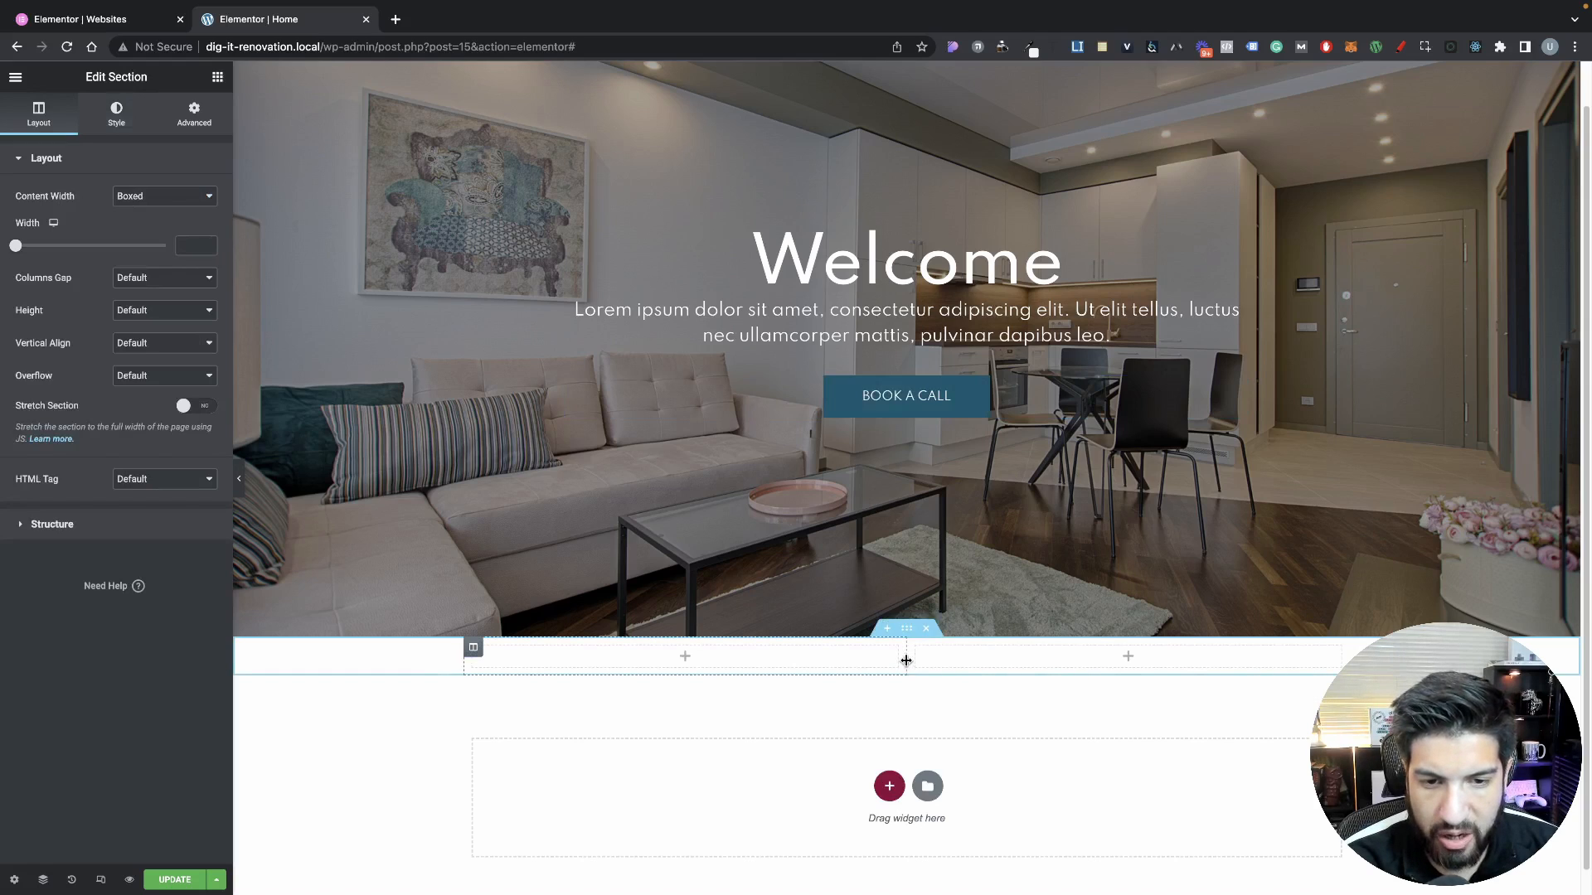
drag(904, 655, 747, 667)
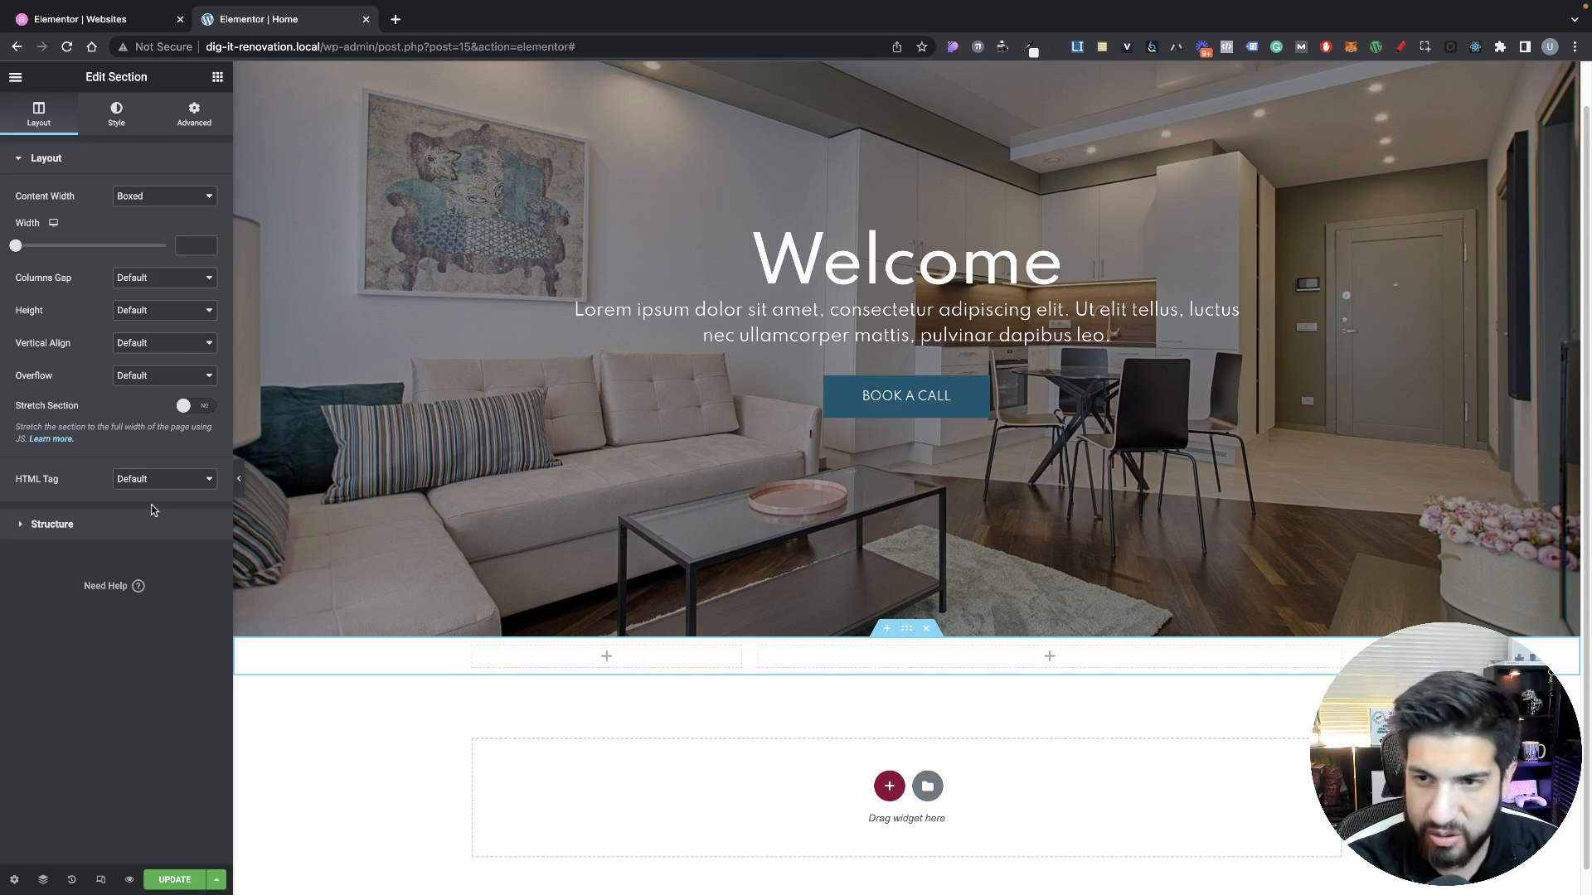
Place a Heading widget in the new section's left column with the title "Lets Improve Your Home"
click(217, 77)
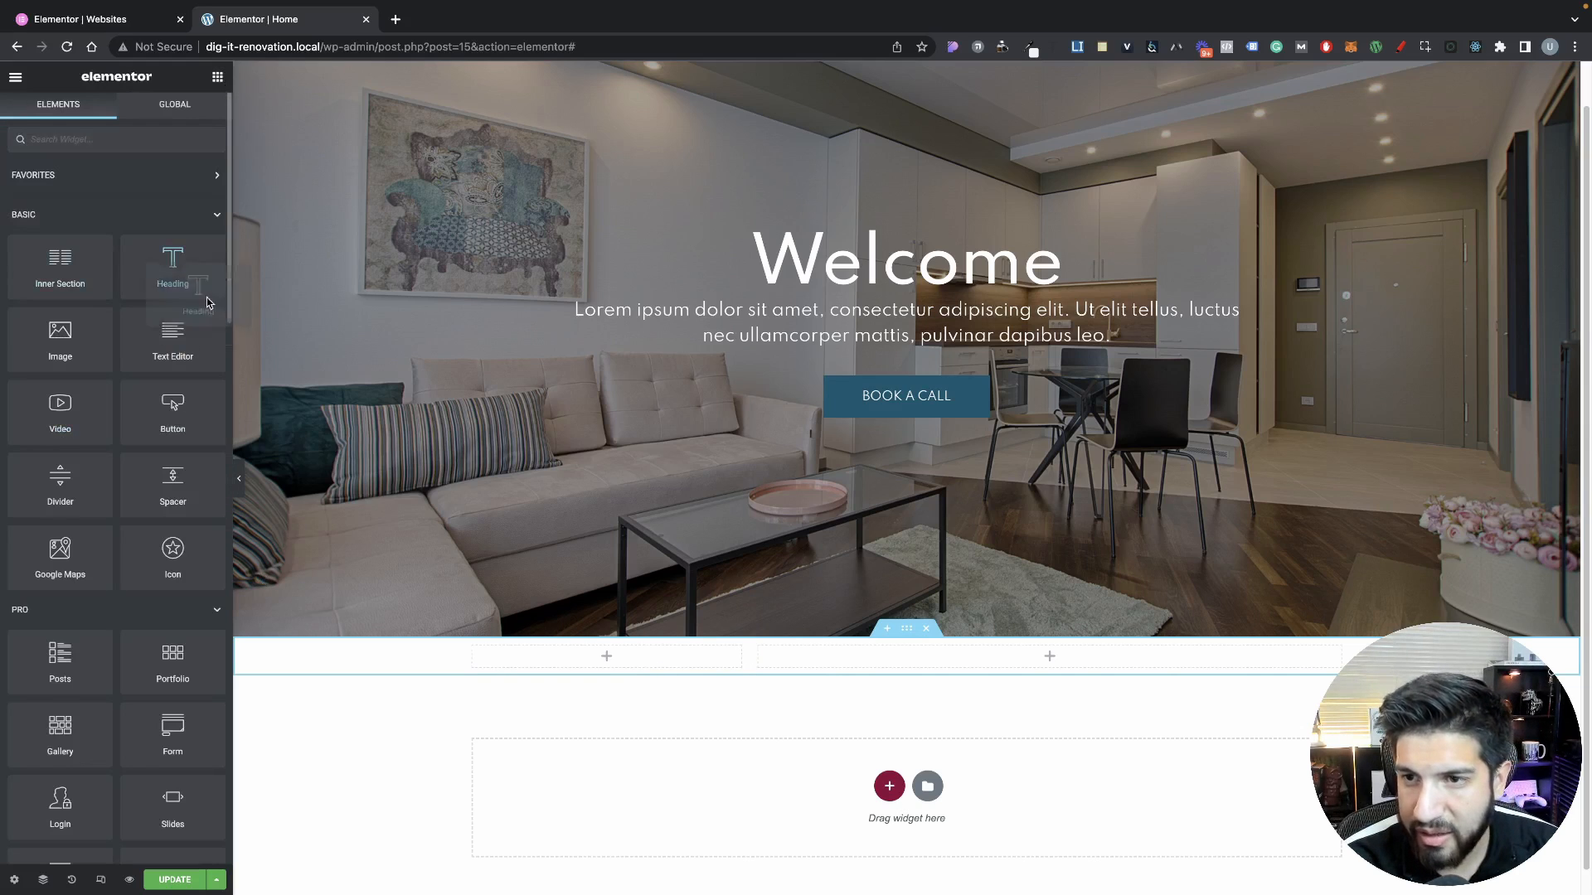
drag(208, 300, 613, 659)
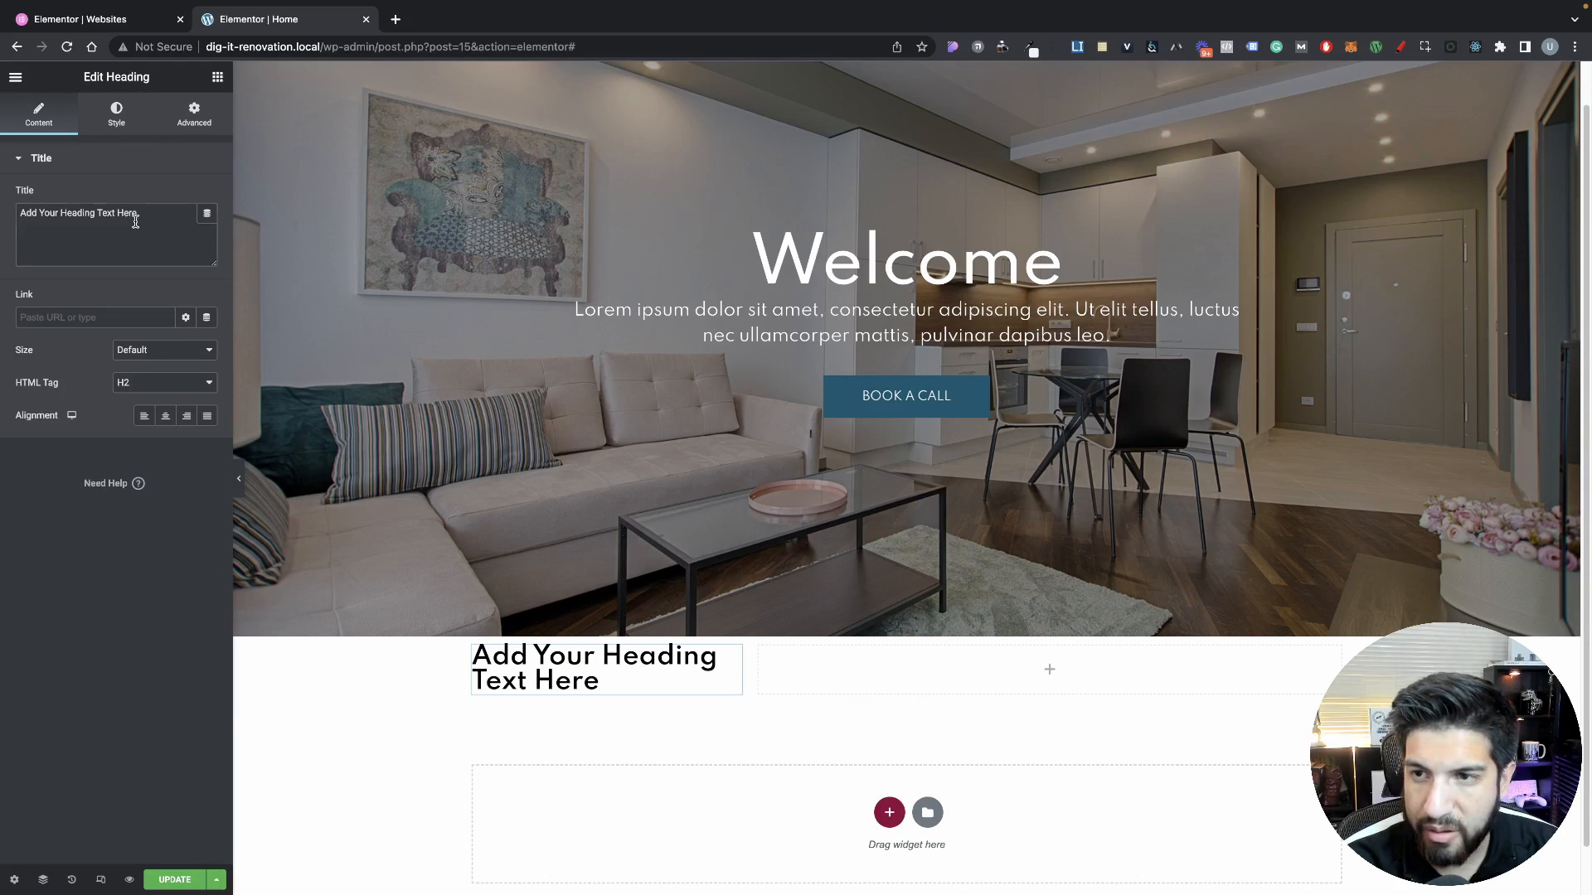
drag(136, 218, 2, 192)
key(BackSpace)
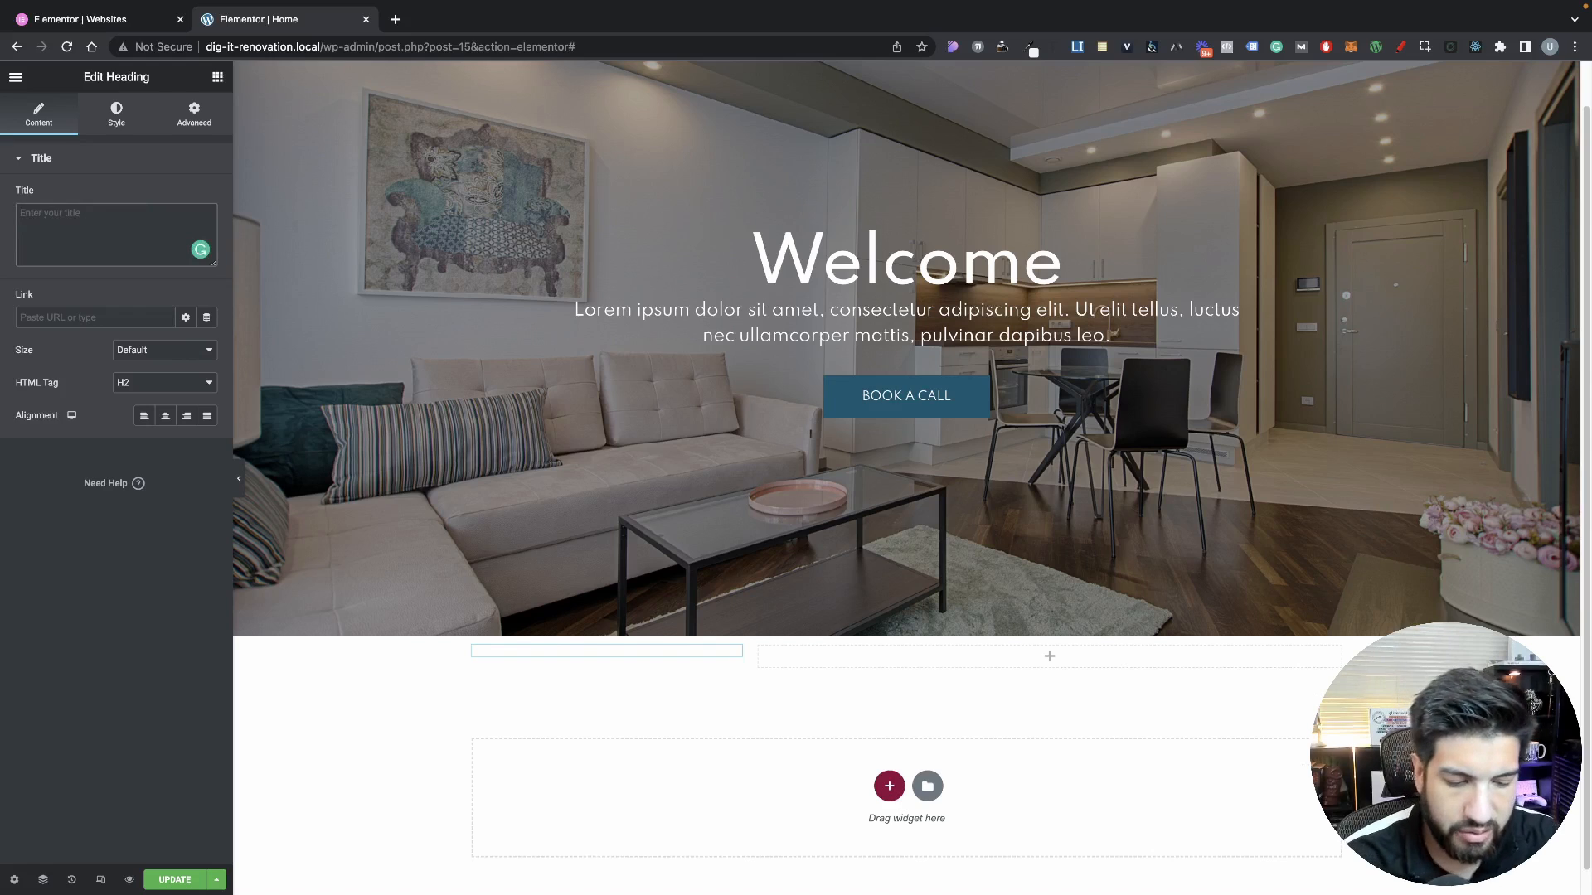
text(Lets)
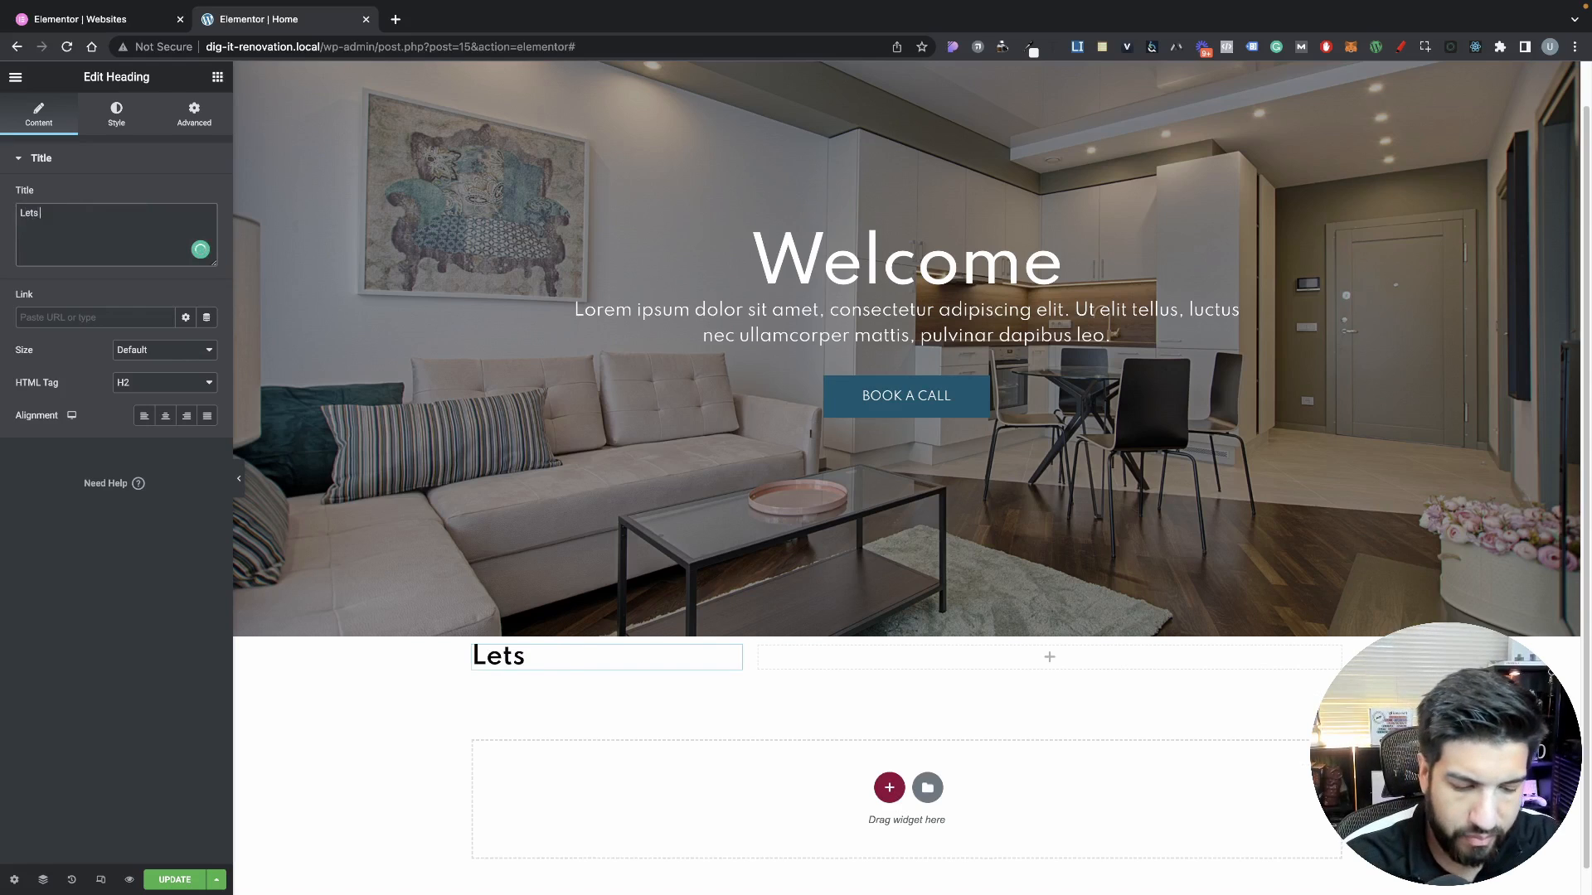
text( Improve)
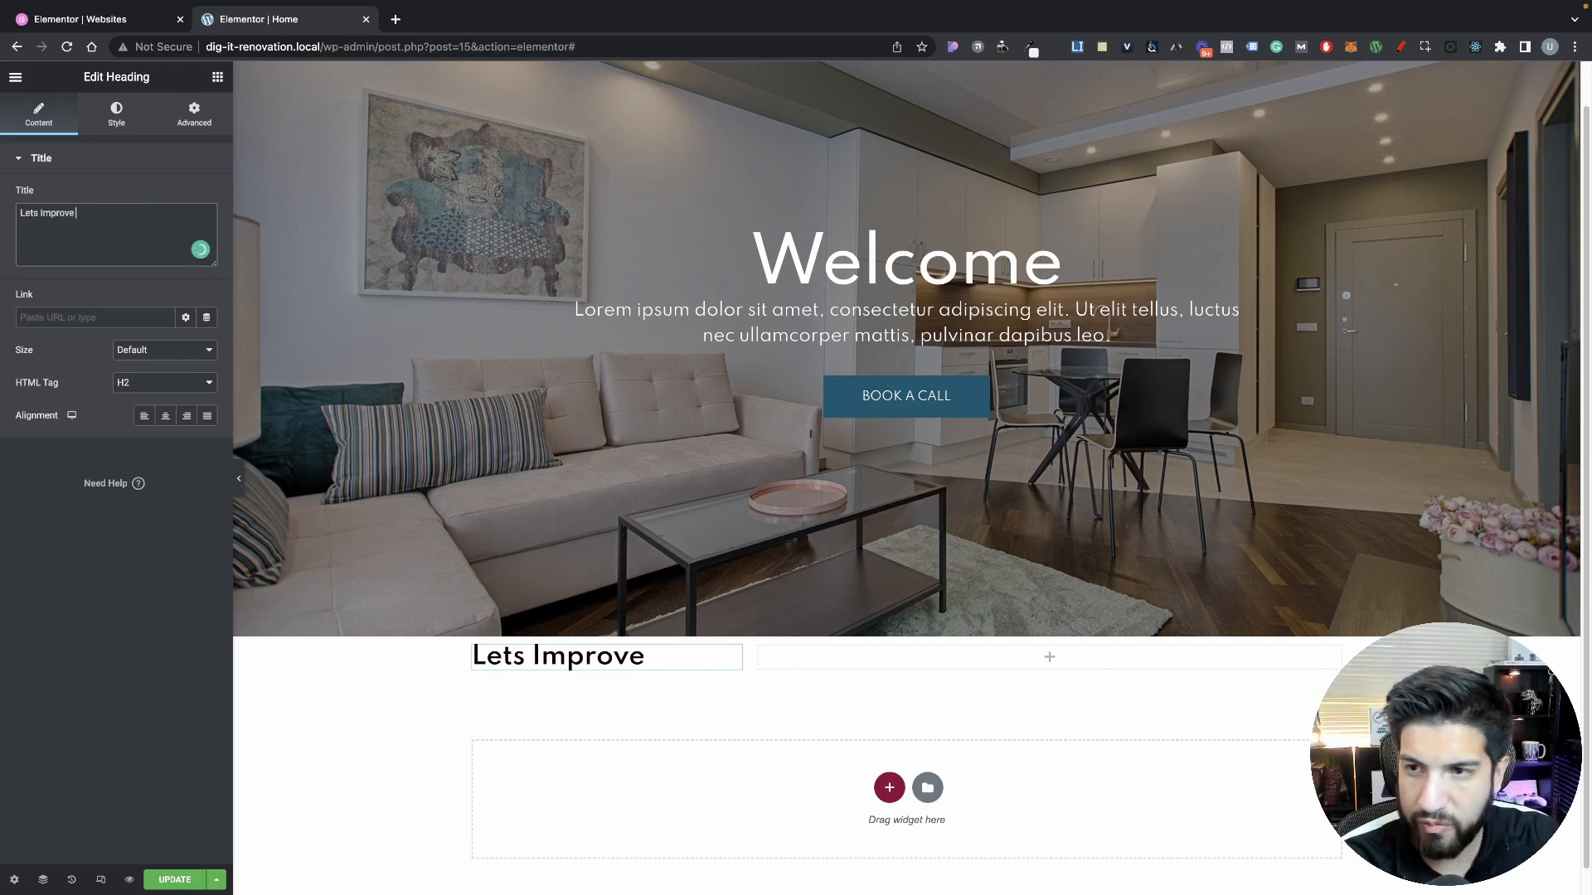
text( Your)
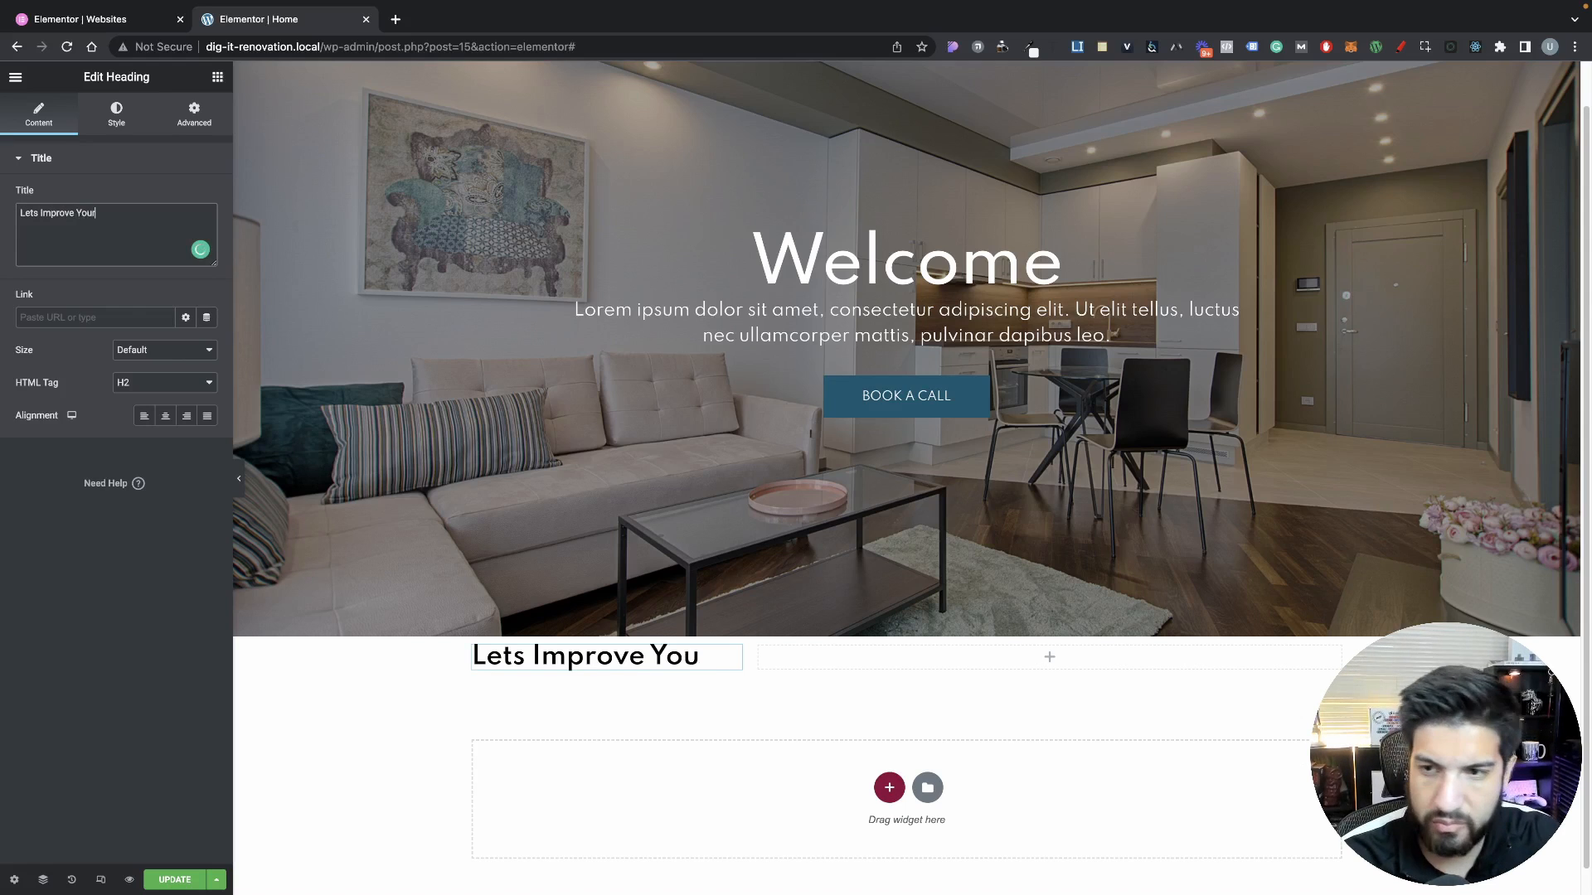
text( Home)
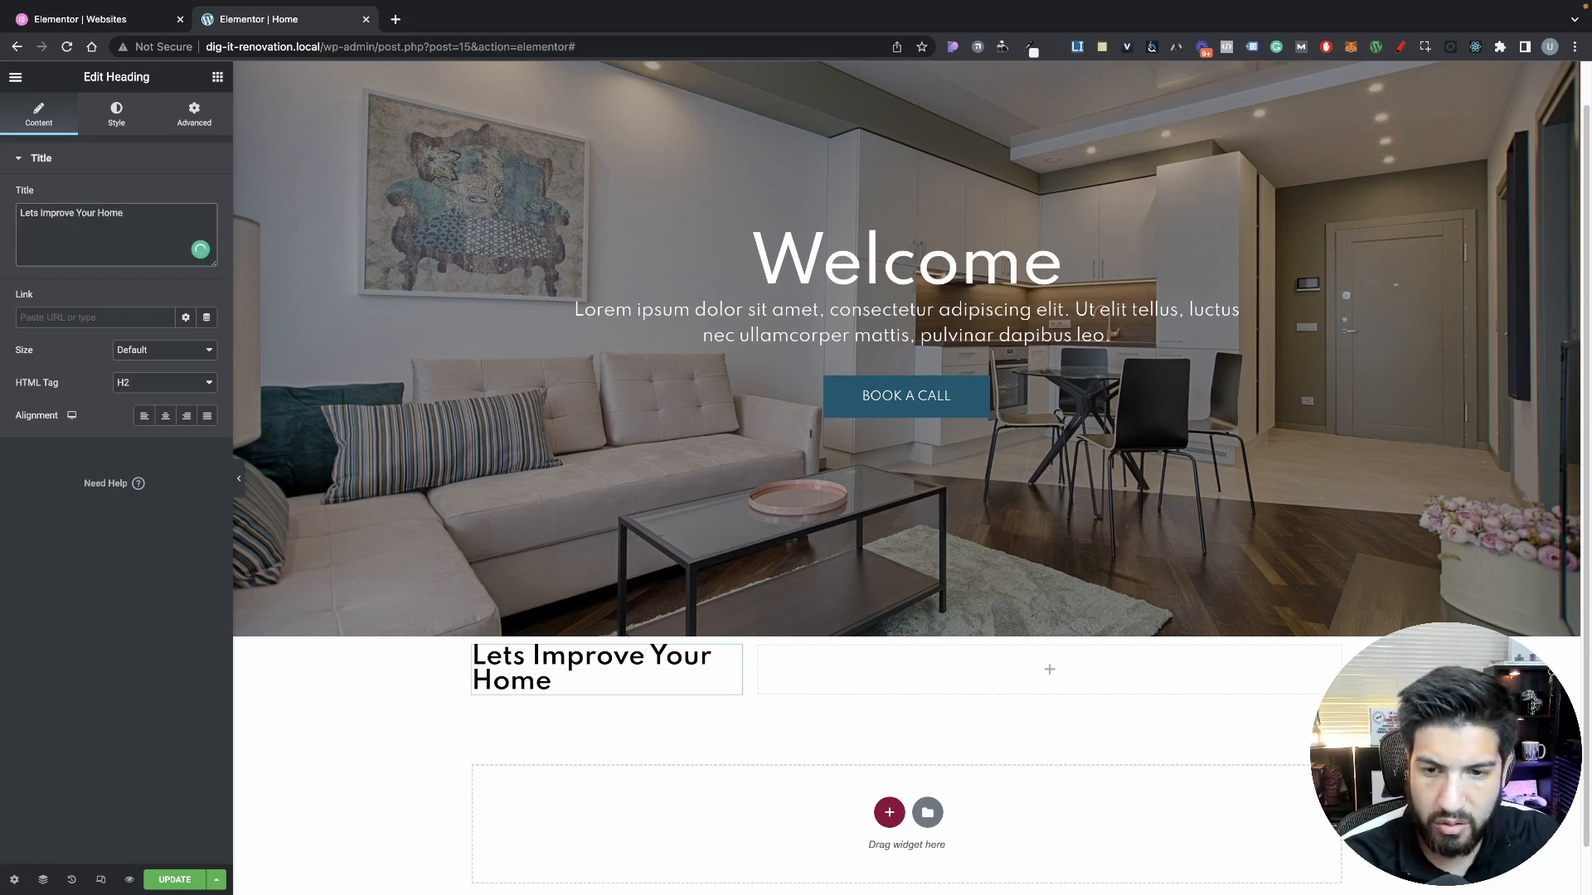
Set the text transform of the "Lets Improve Your Home" heading to Capitalize
click(136, 116)
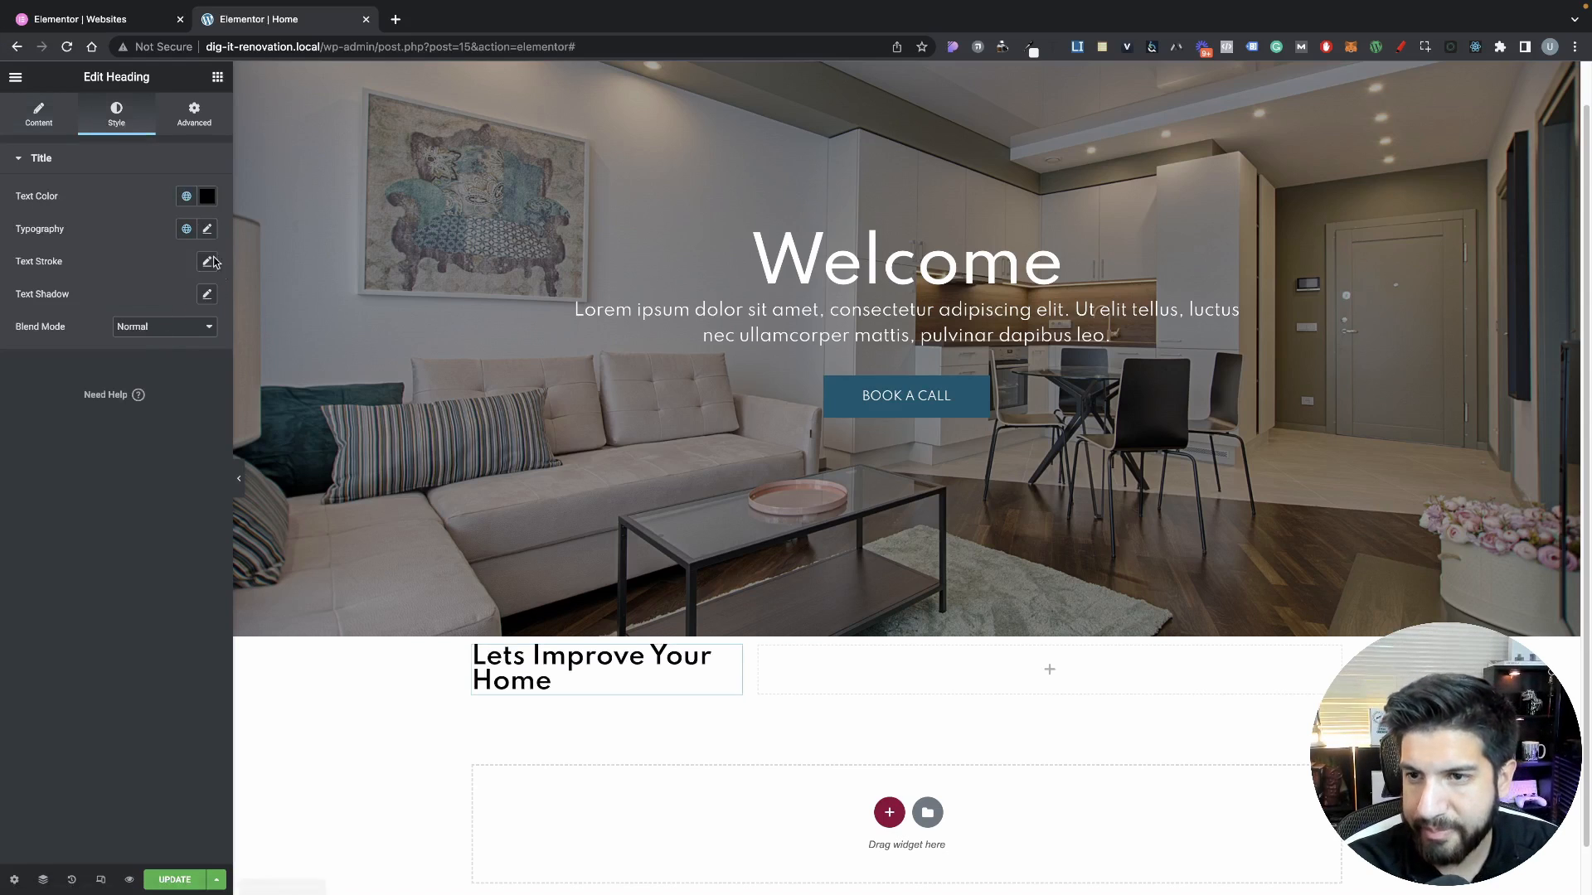
click(207, 231)
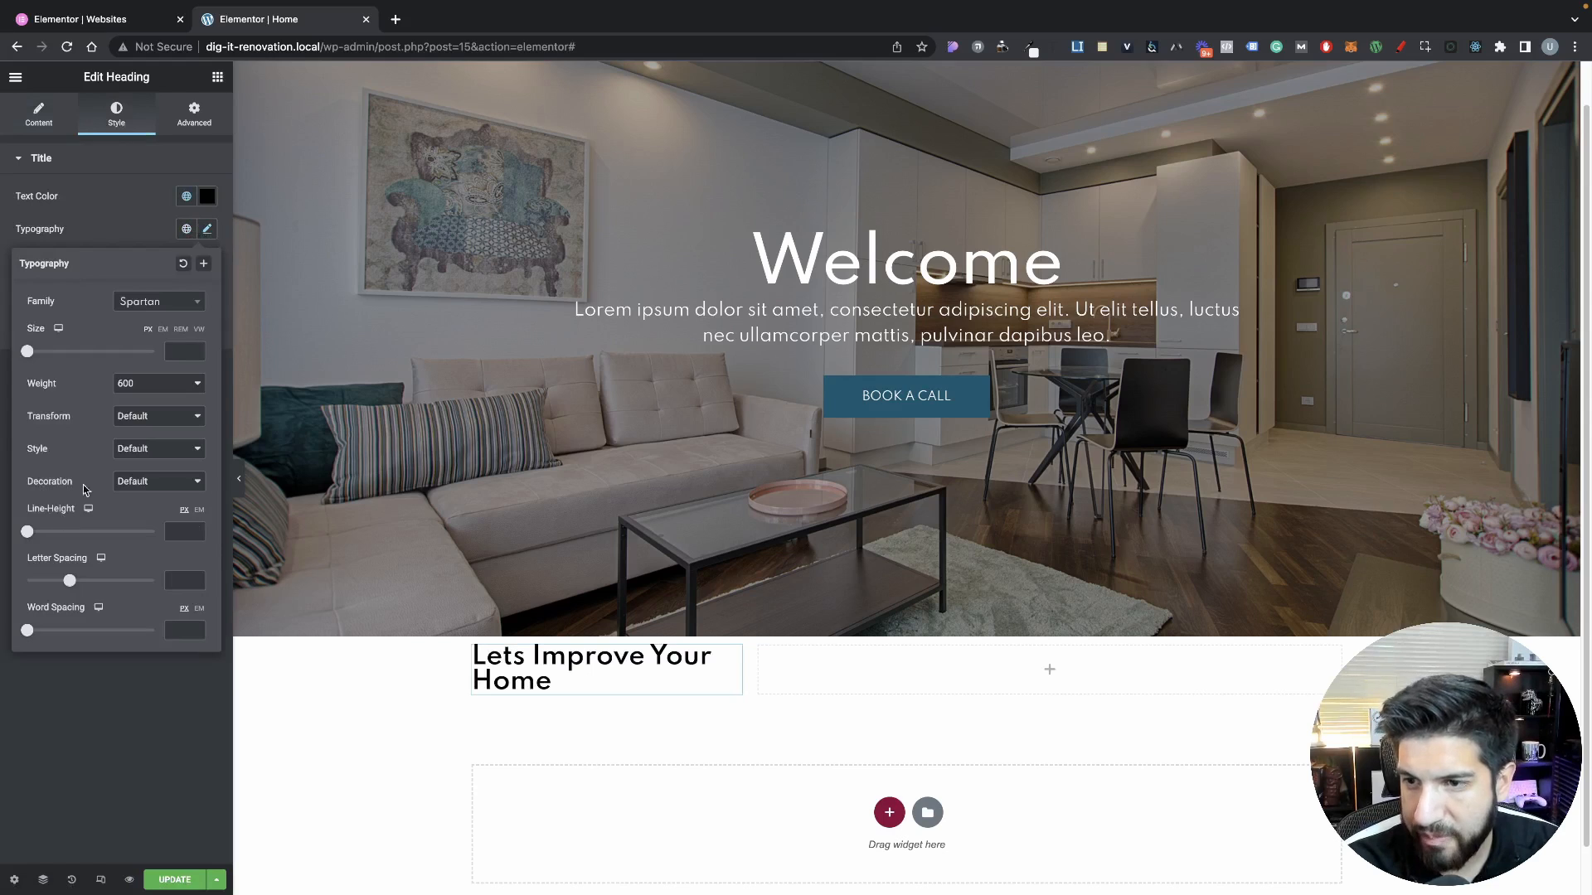
click(138, 417)
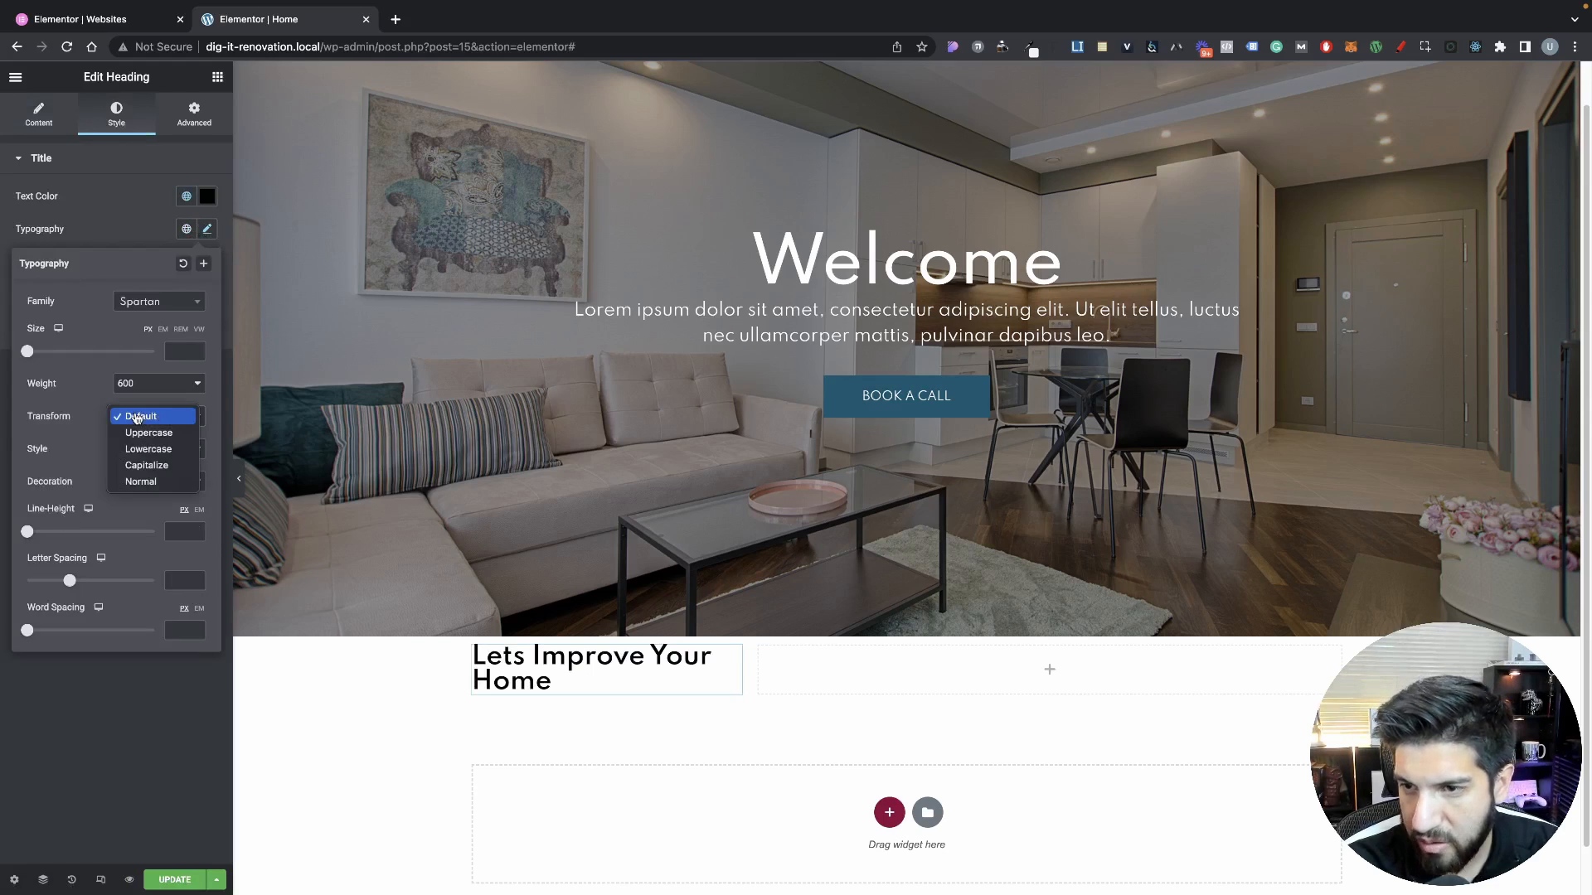
click(150, 466)
click(129, 230)
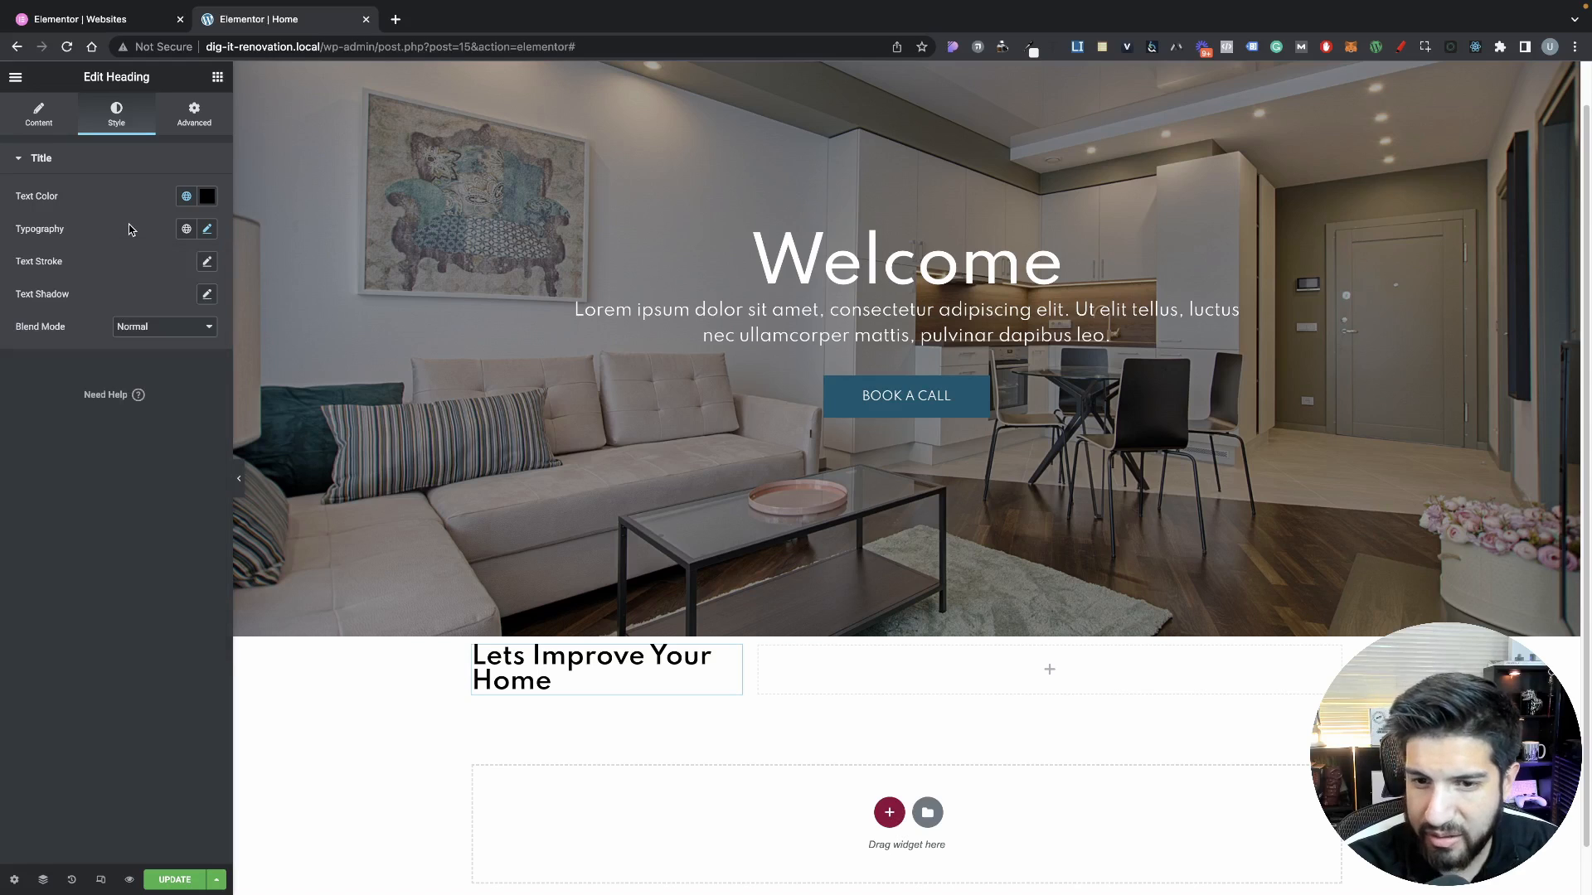
Center-align the "Lets Improve Your Home" heading and return to its style settings
click(33, 121)
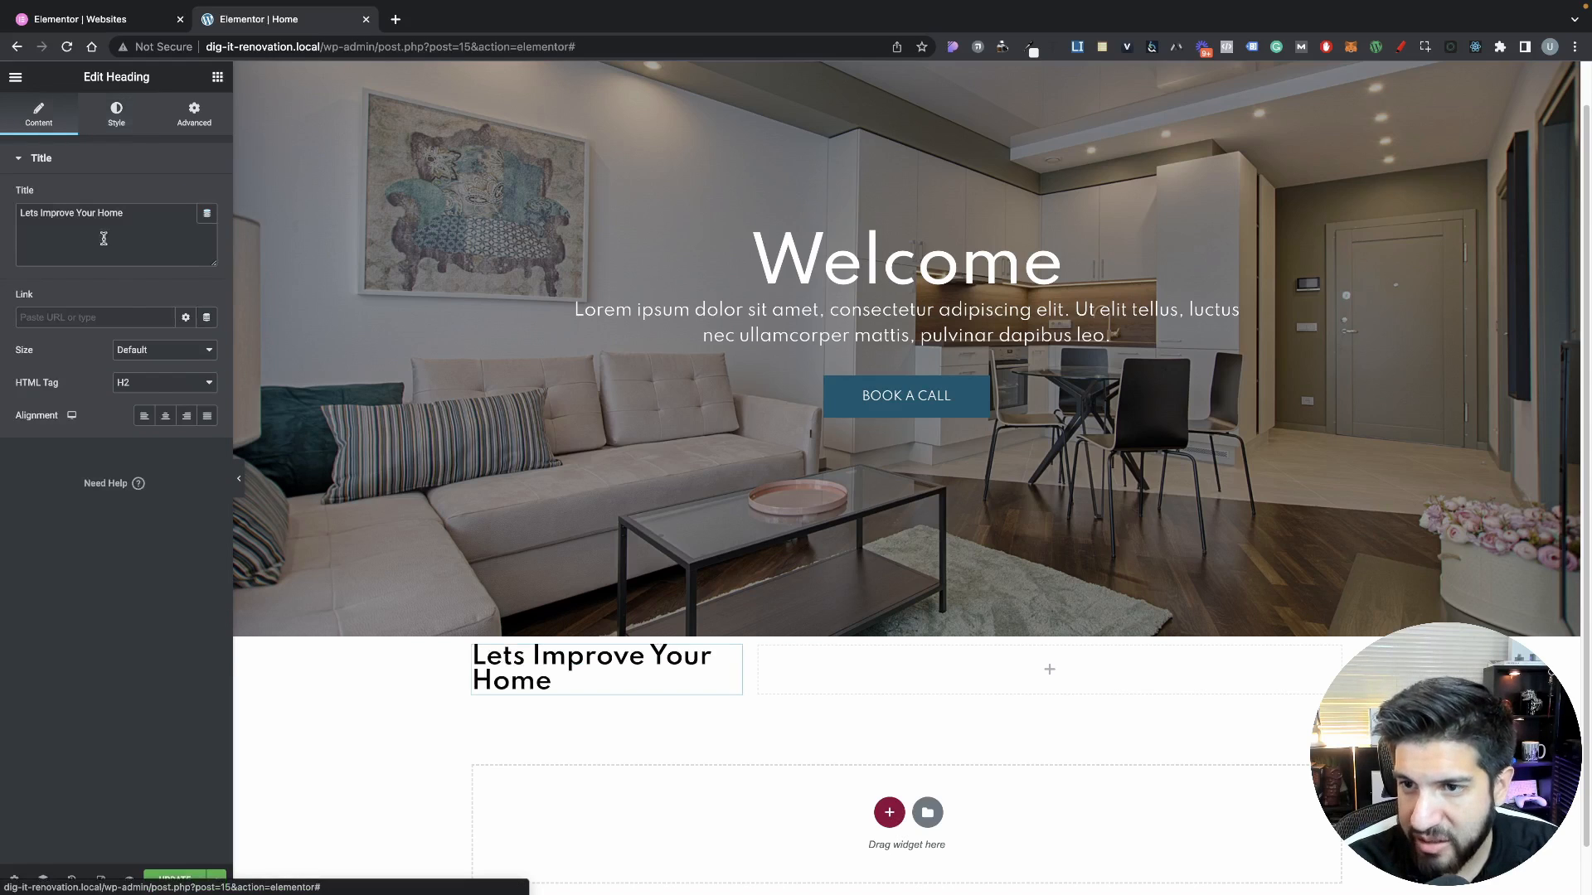
click(166, 417)
click(116, 115)
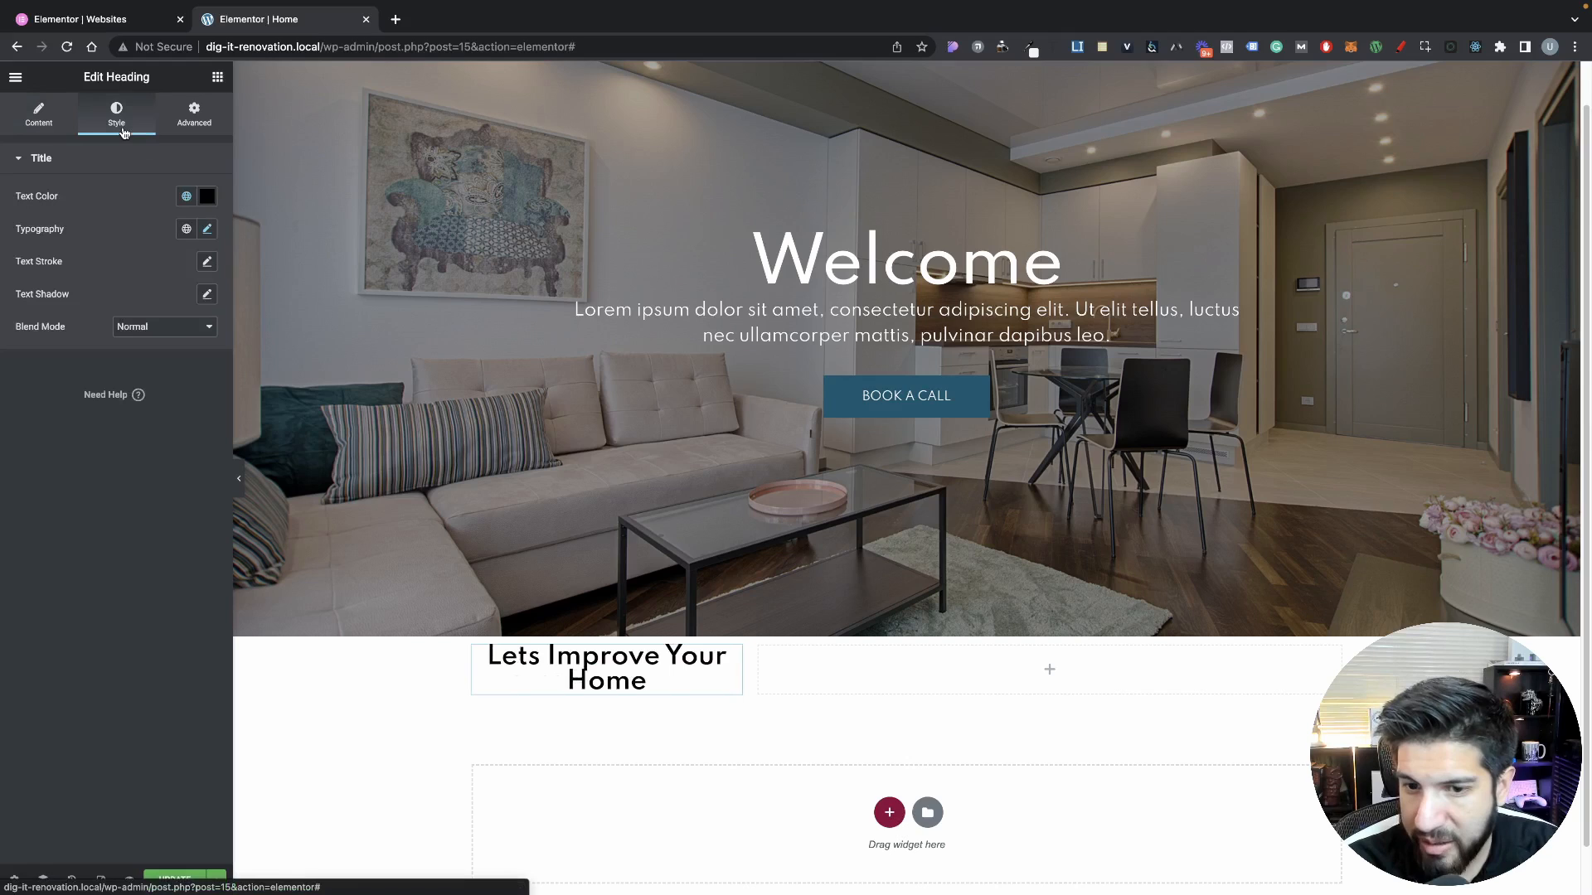
Set the "Lets Improve Your Home" heading's typography to line height 41 px, size 31 px and weight 500
click(207, 230)
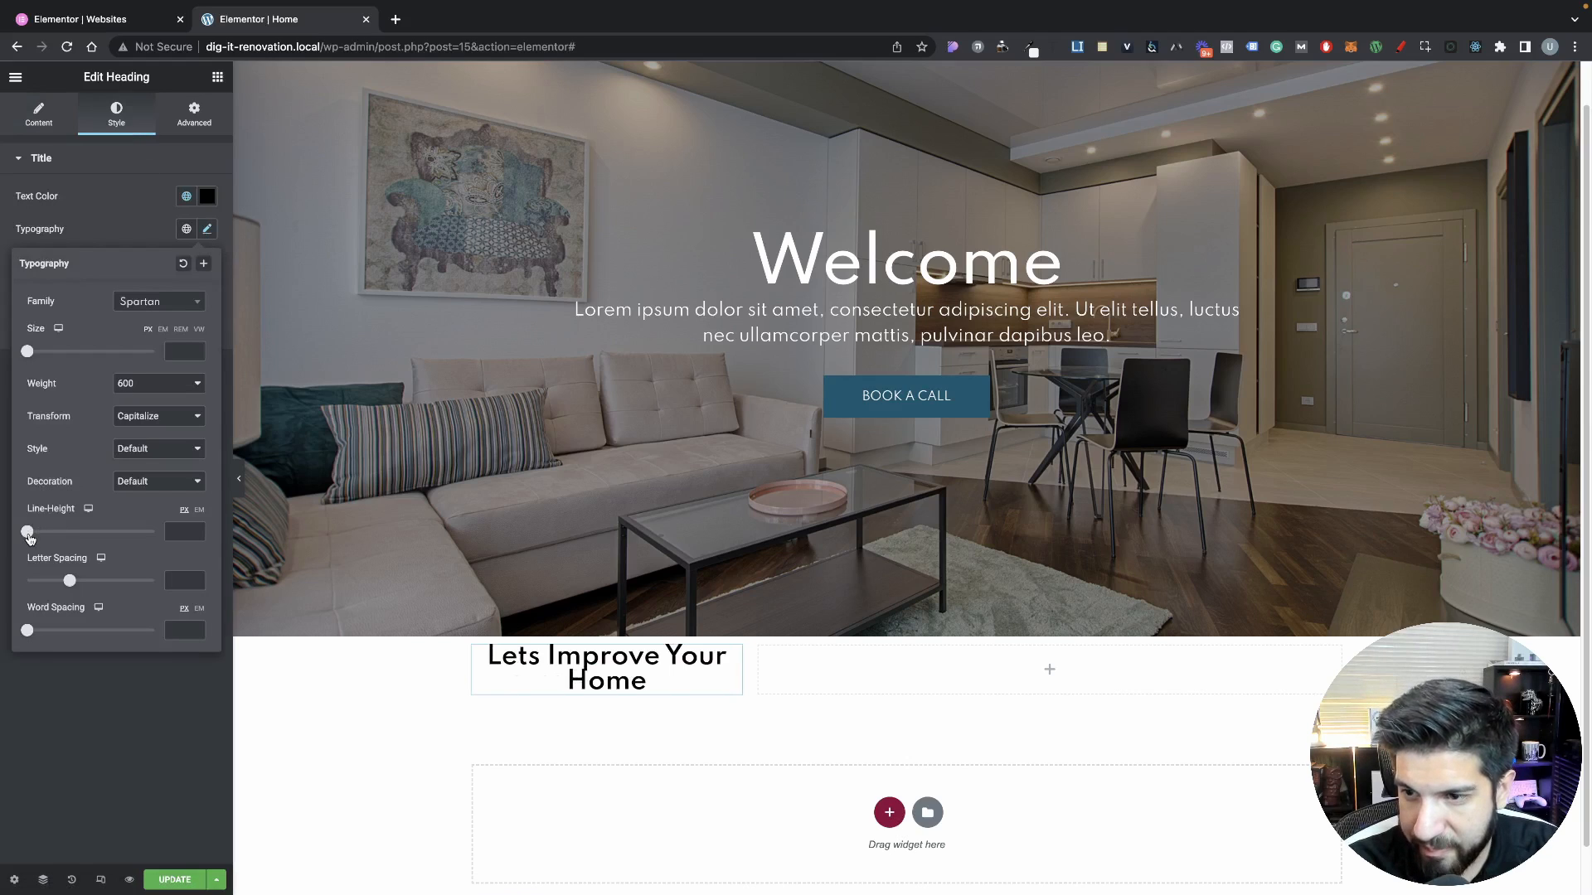
drag(27, 532, 78, 532)
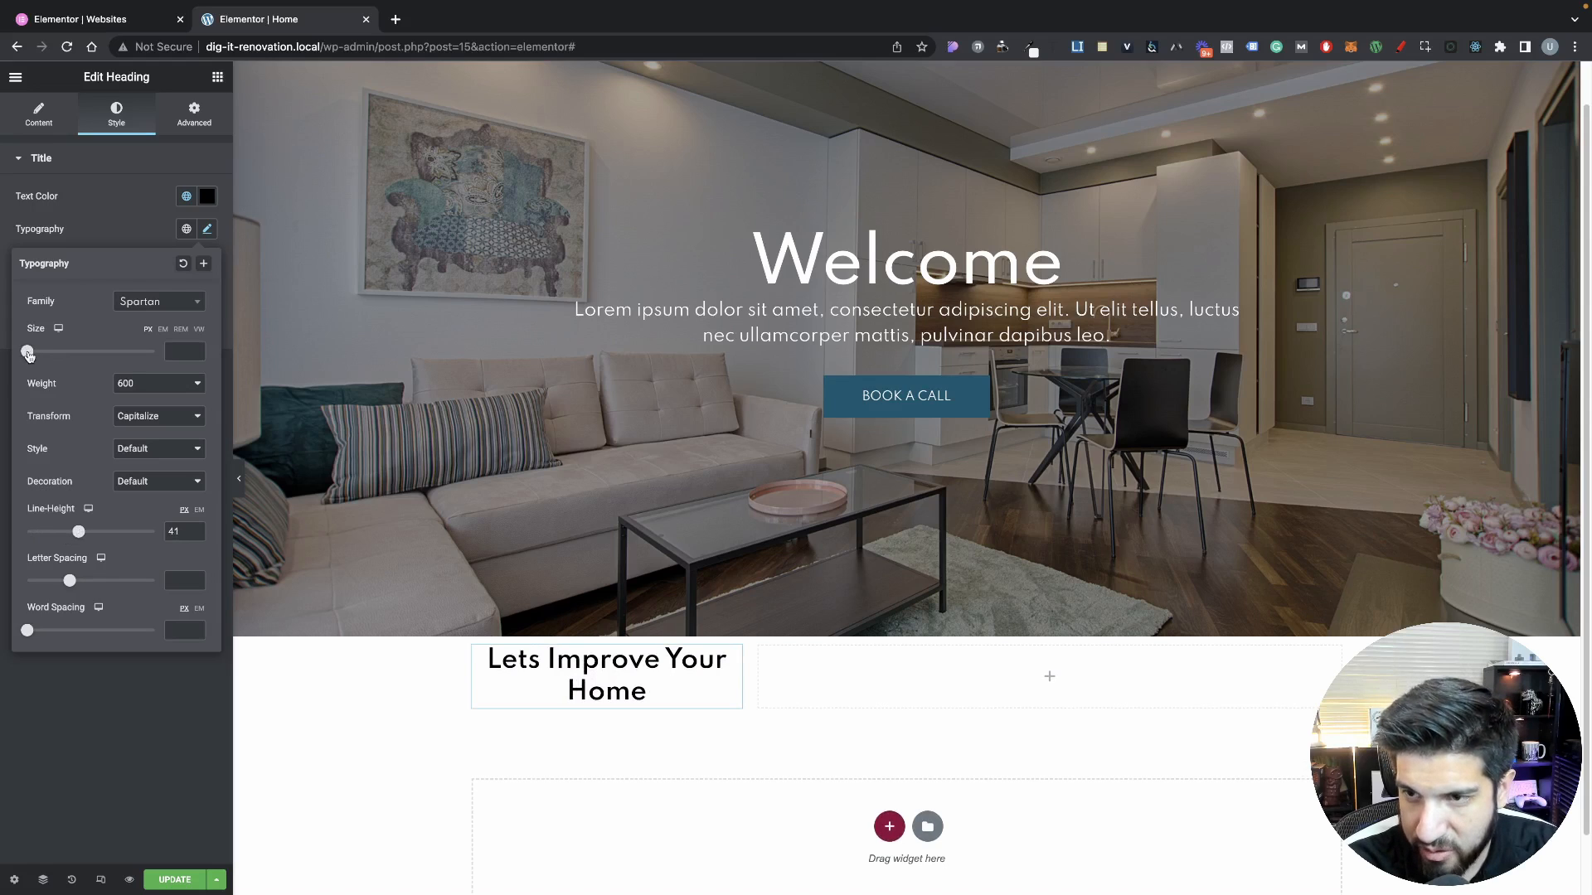
drag(28, 354, 46, 354)
click(145, 383)
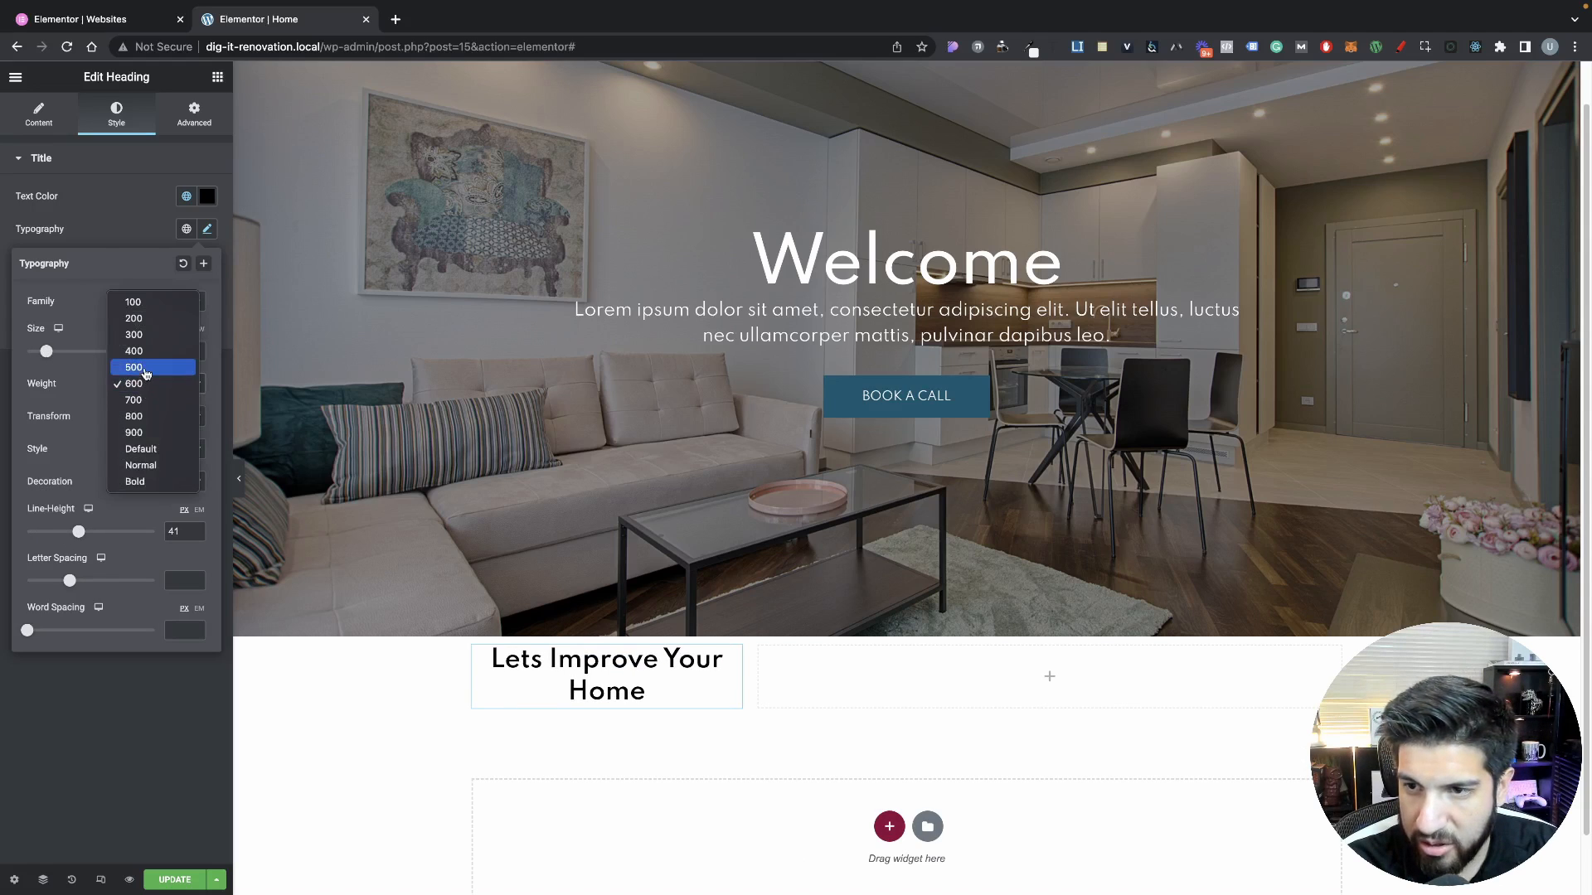
click(145, 374)
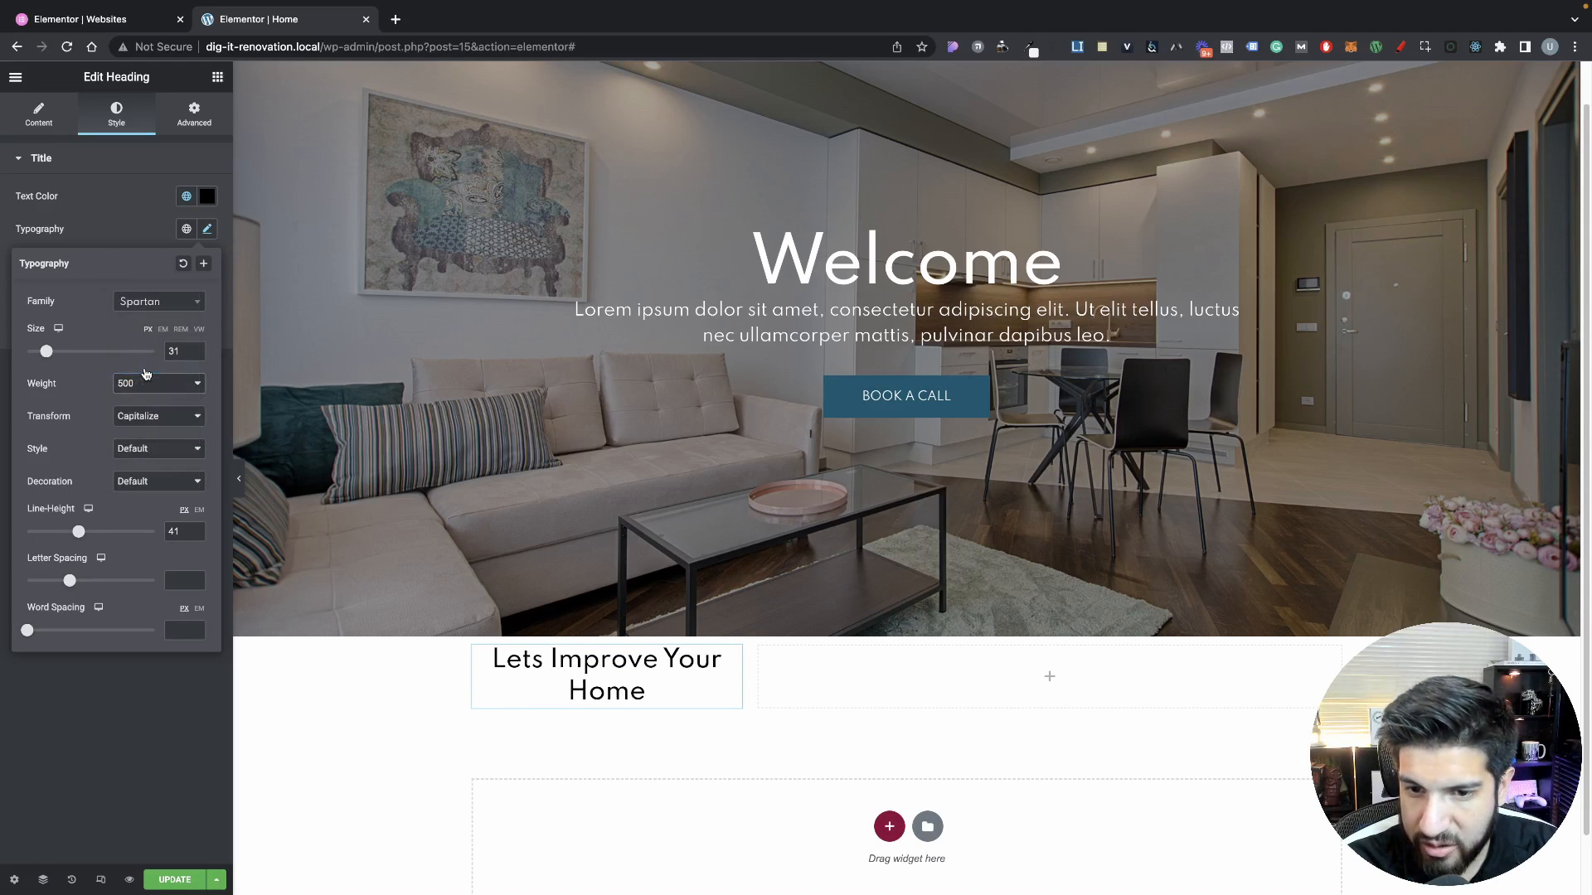
Break the heading onto a second line before "Your Home" and correct "Lets" to "Let's"
click(41, 124)
click(701, 676)
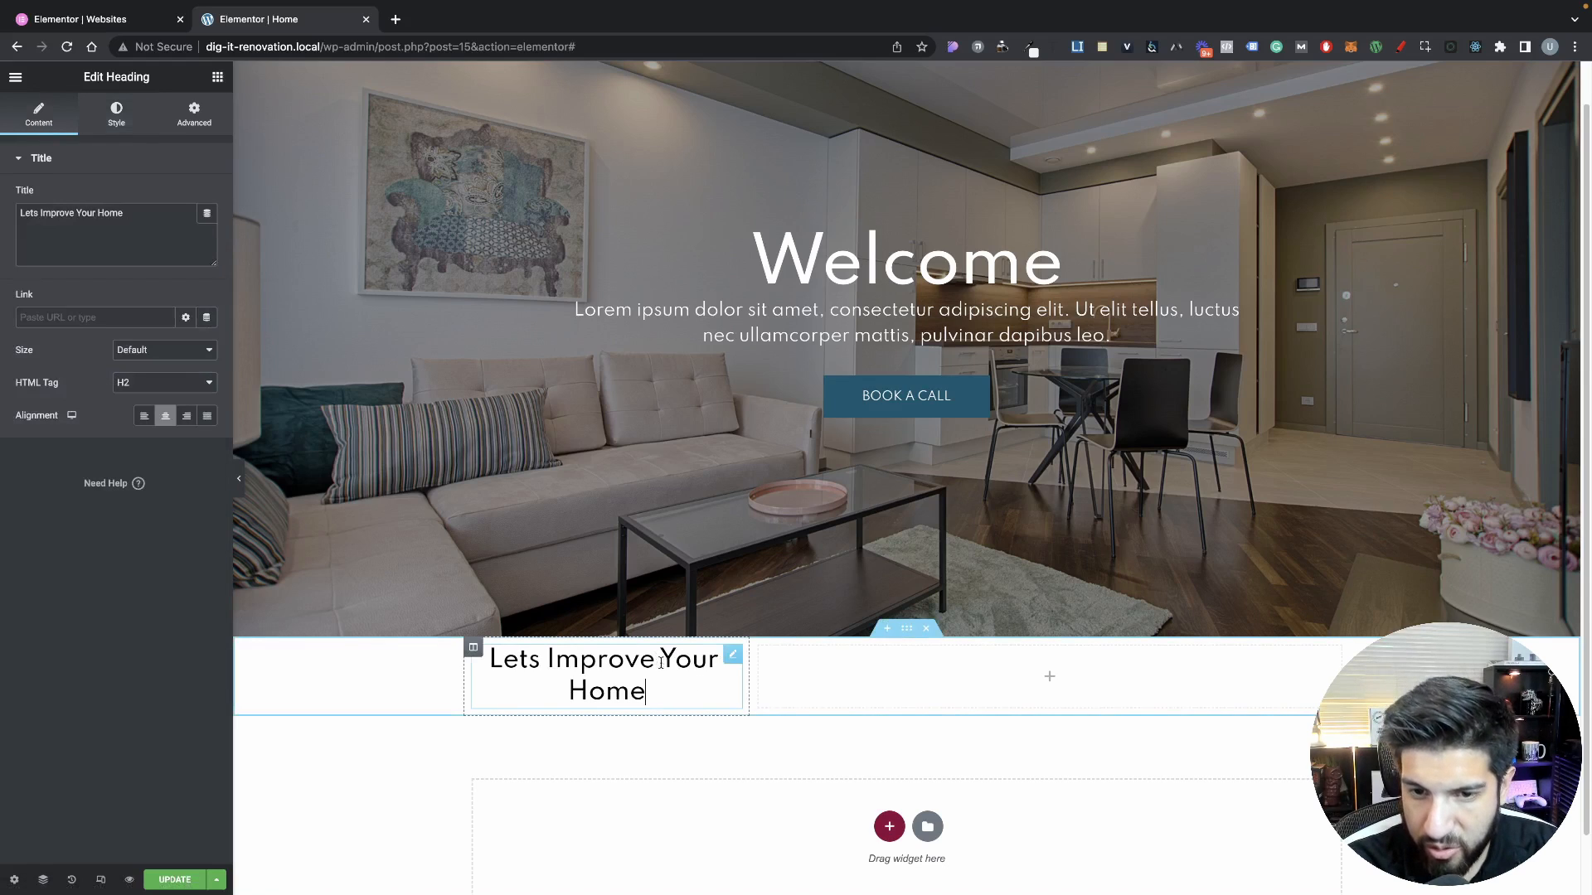
click(658, 659)
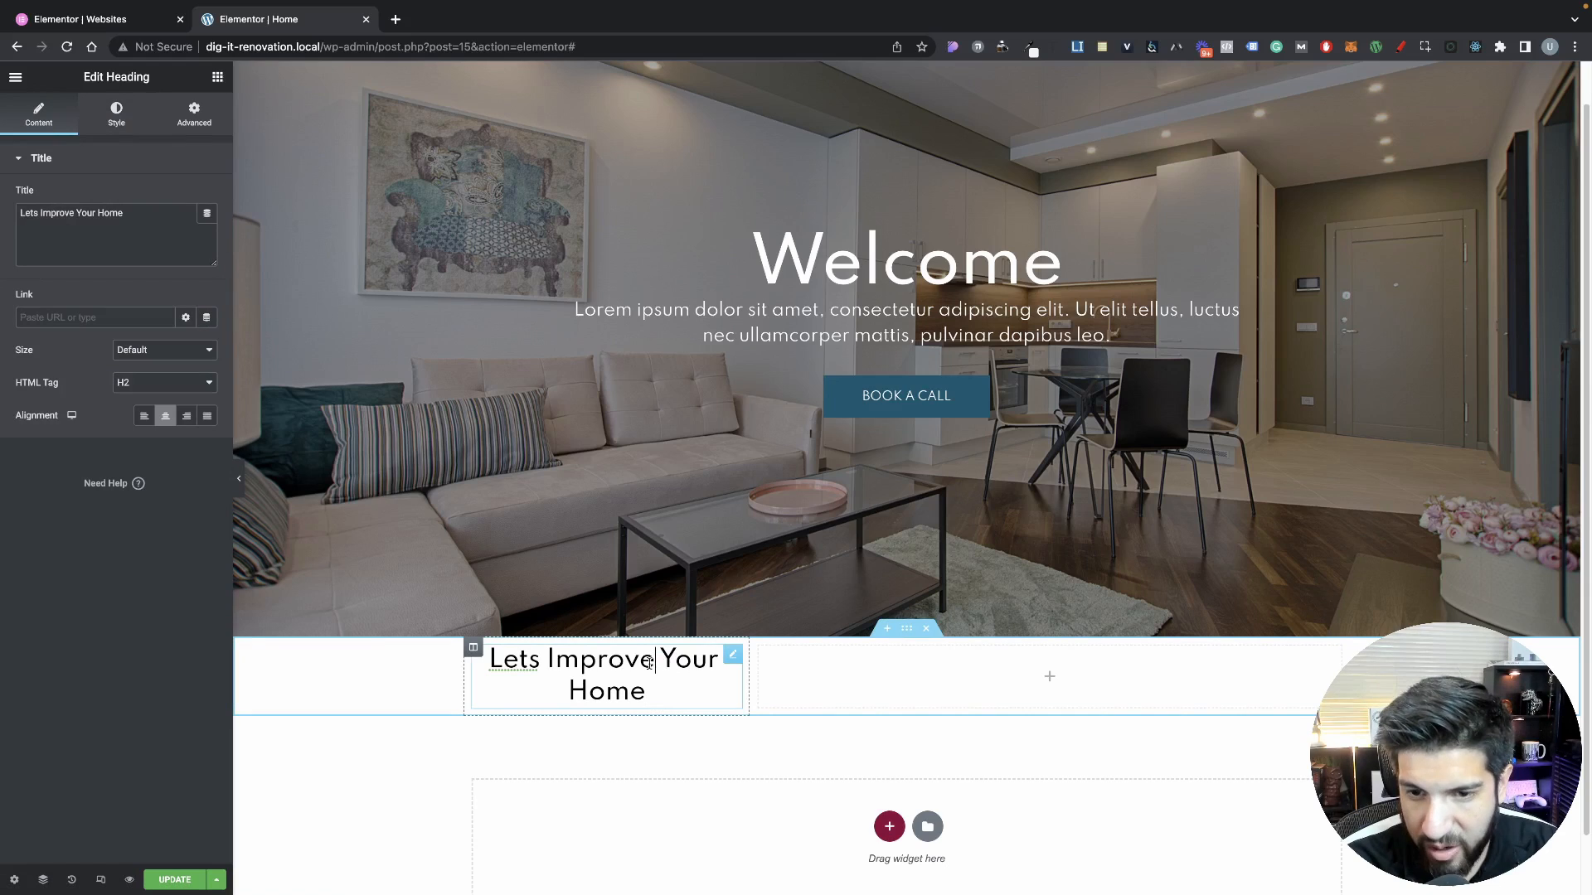
key(shift+Return)
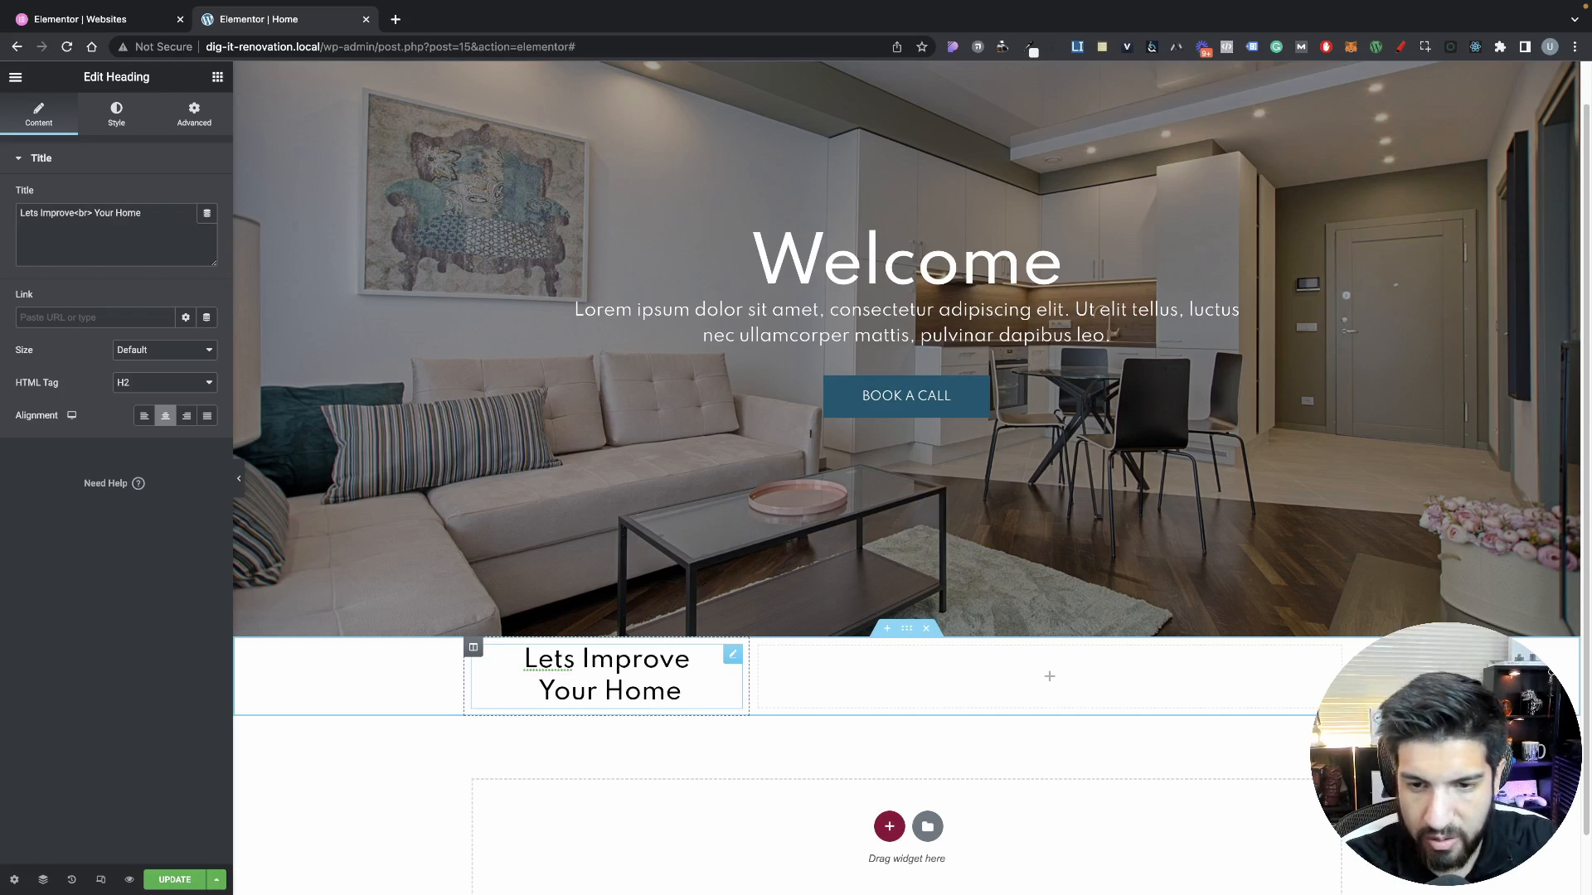
key(Delete)
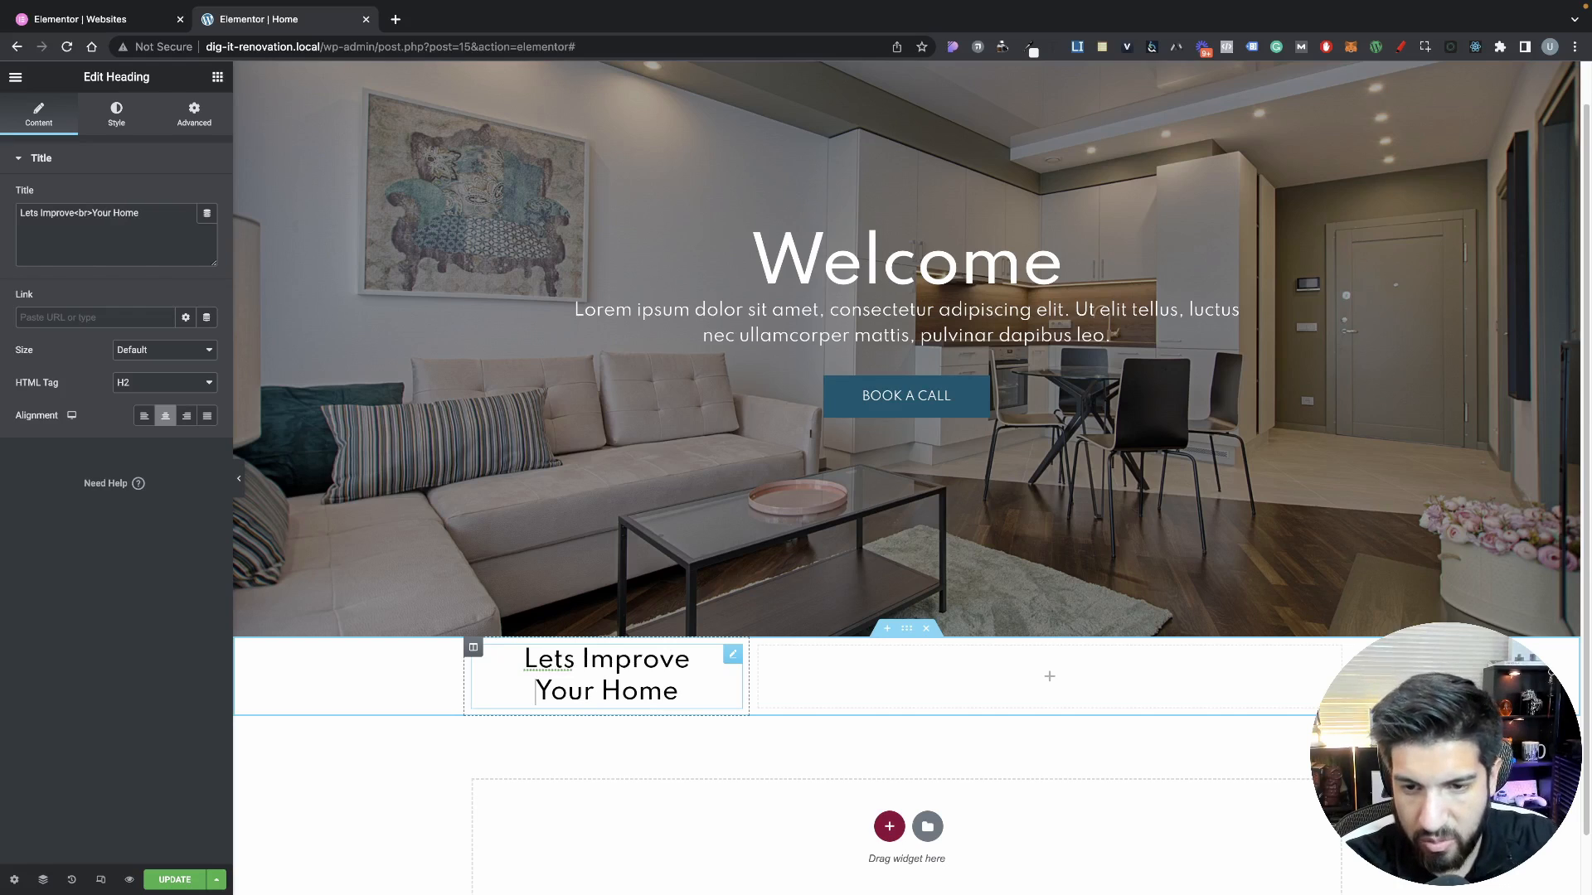
click(565, 660)
text(')
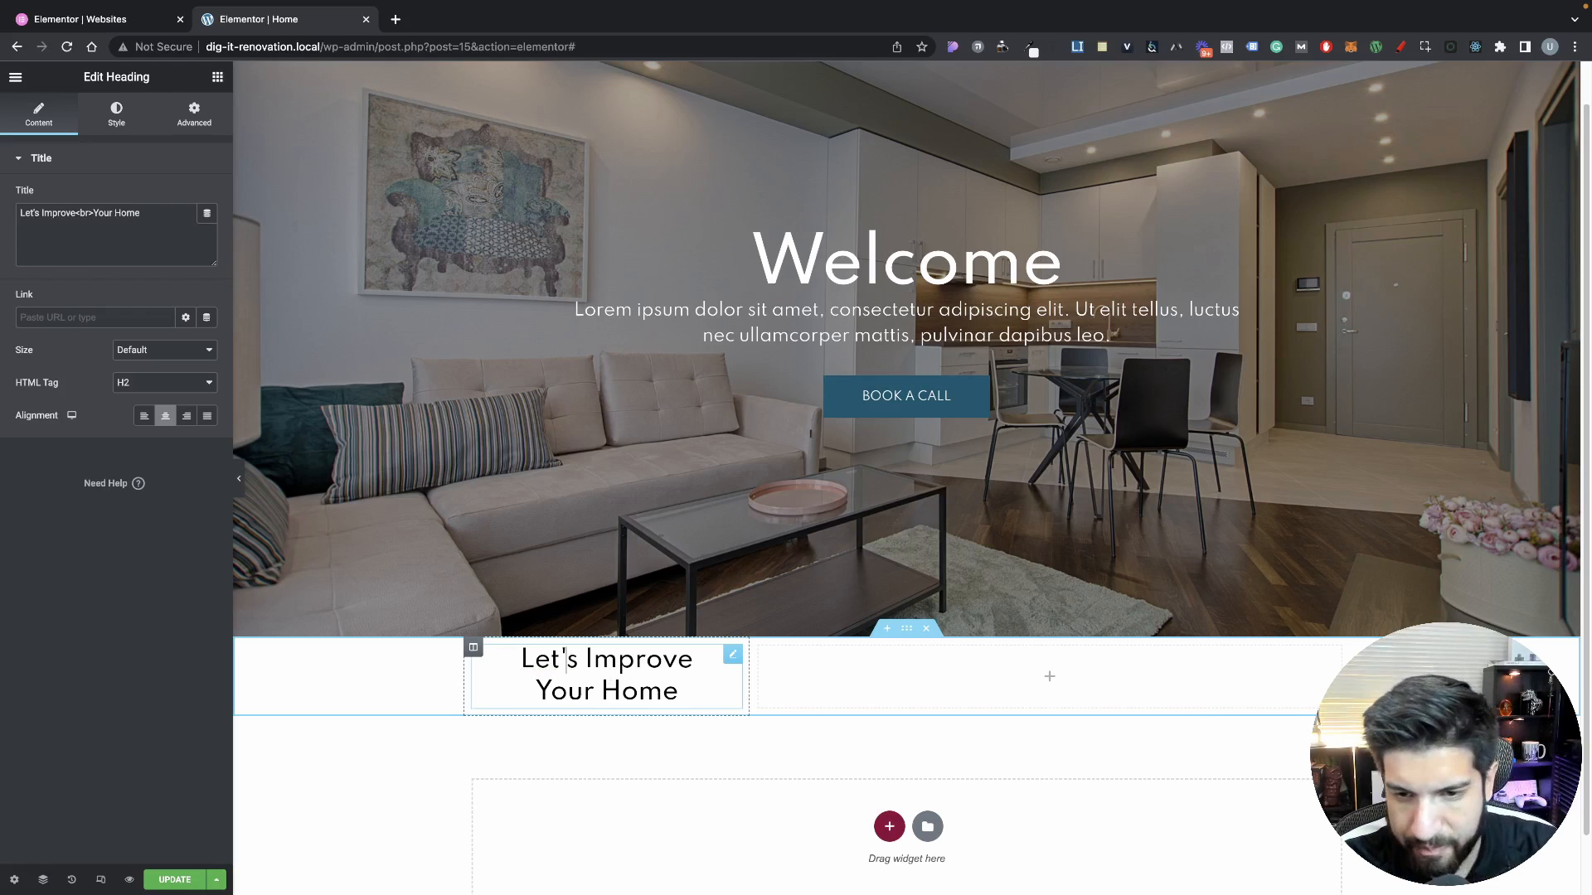
Give the section below the hero a classic background in the global Secondary color
click(907, 630)
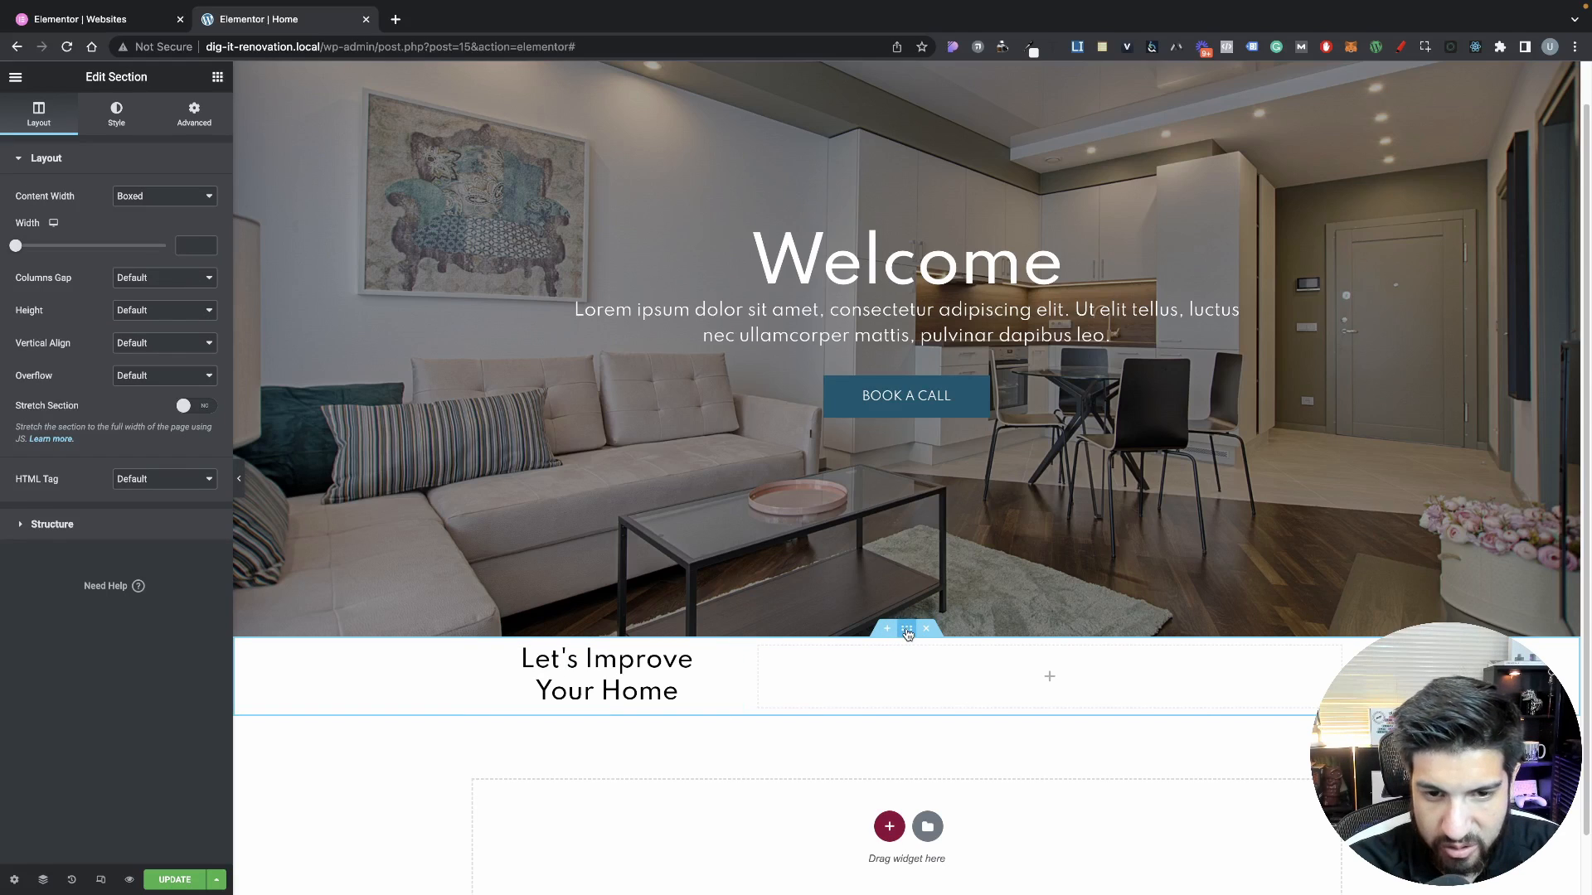
click(108, 117)
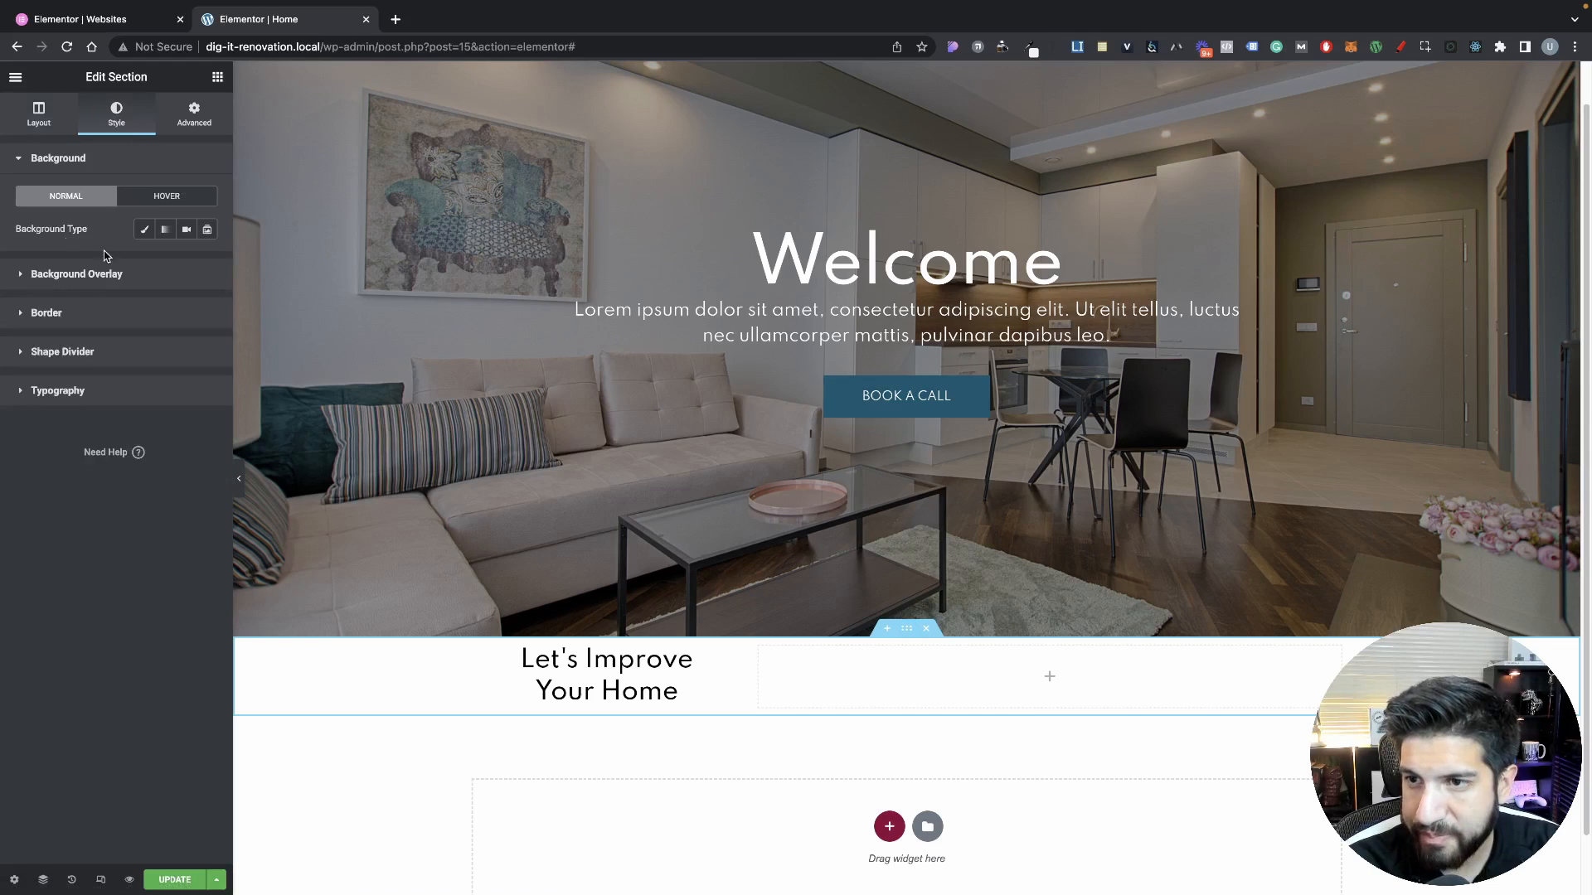
click(138, 233)
click(186, 261)
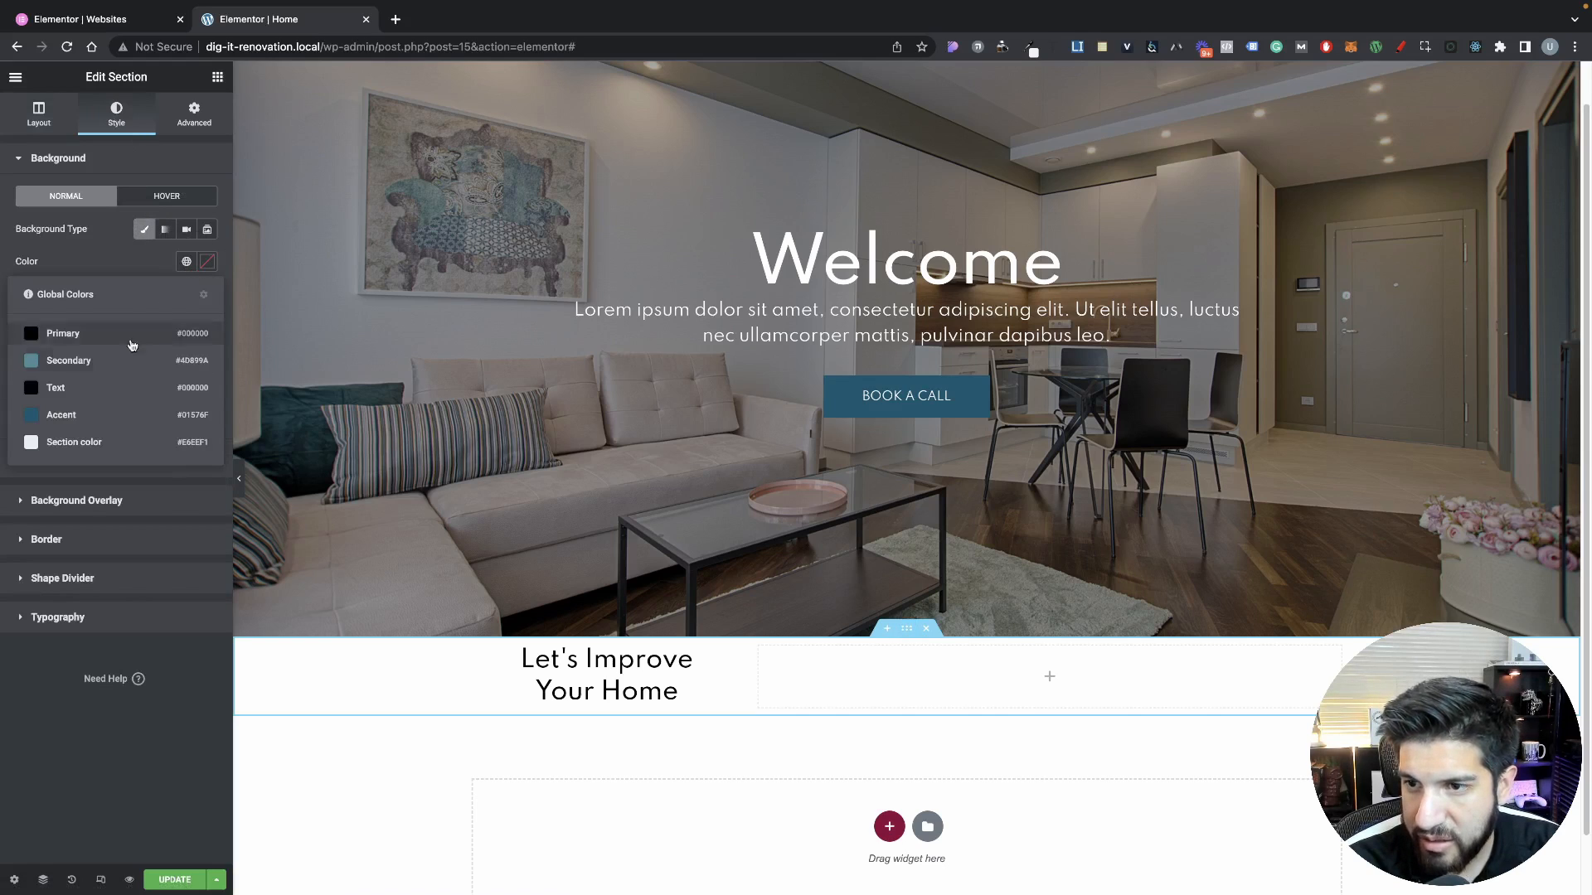
click(97, 365)
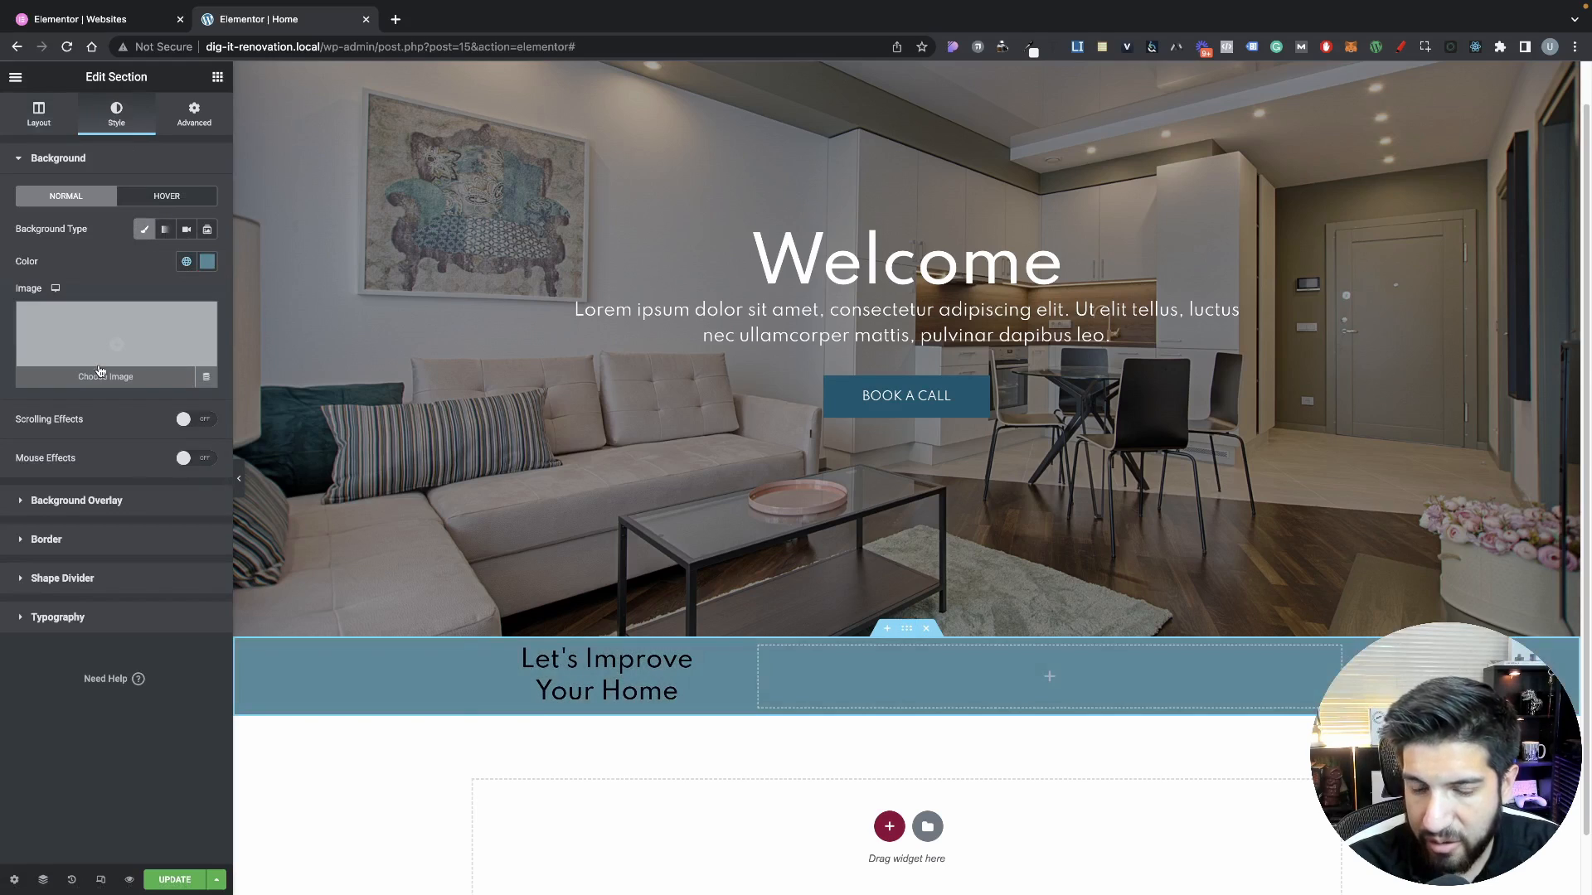
Change the text color of the "Let's Improve Your Home" heading to white
click(631, 684)
click(116, 114)
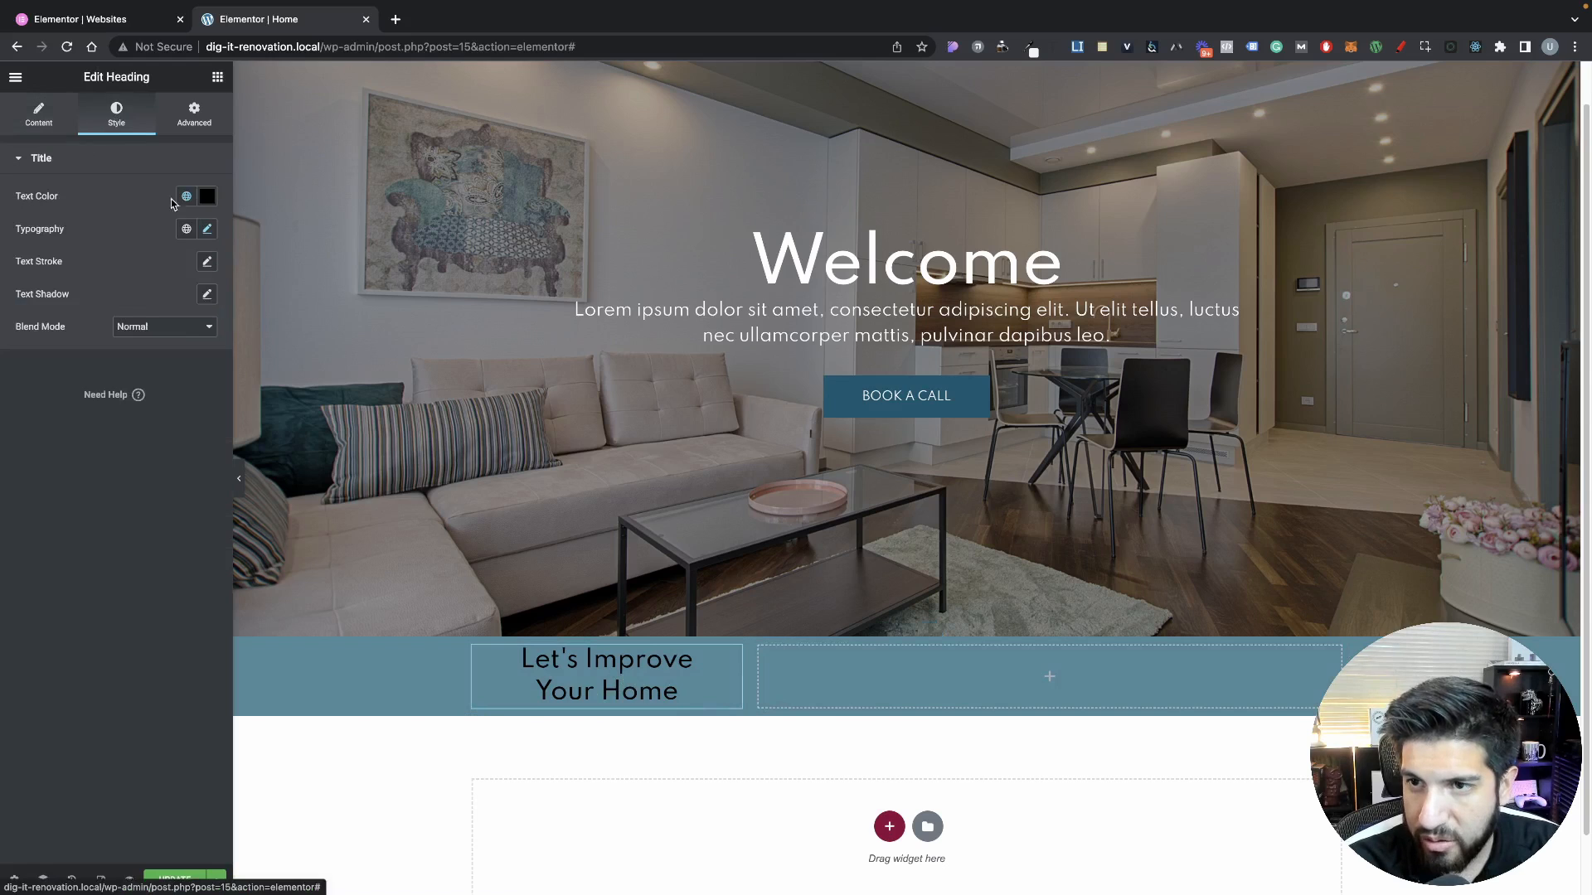
click(207, 196)
click(41, 158)
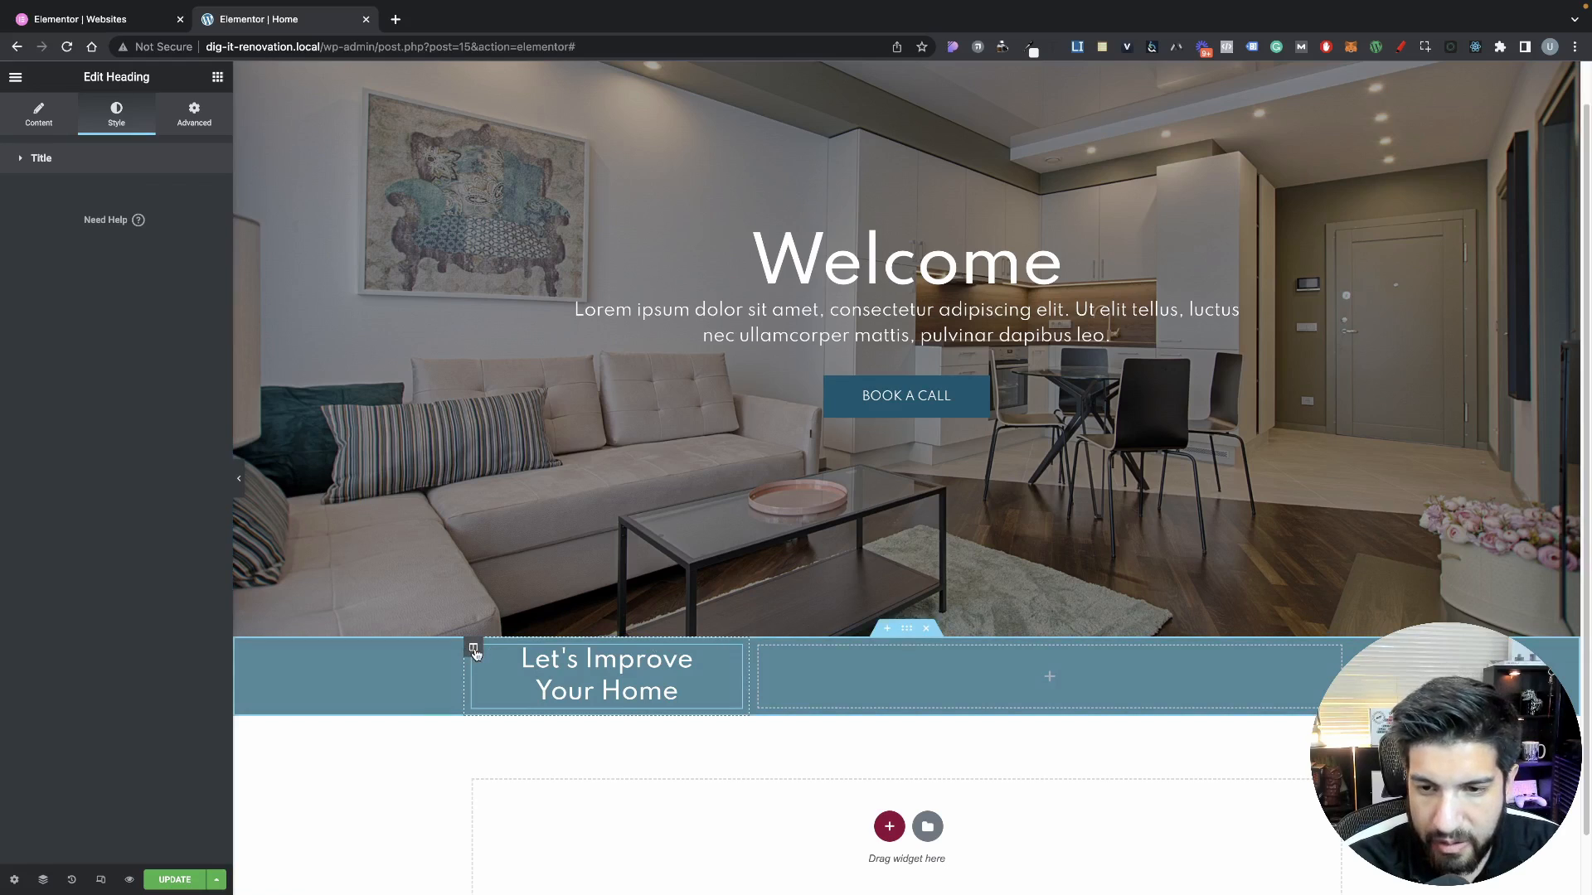
Unlink the heading column's padding and set its top and bottom padding to 50 px, keeping the sides at 0
click(474, 650)
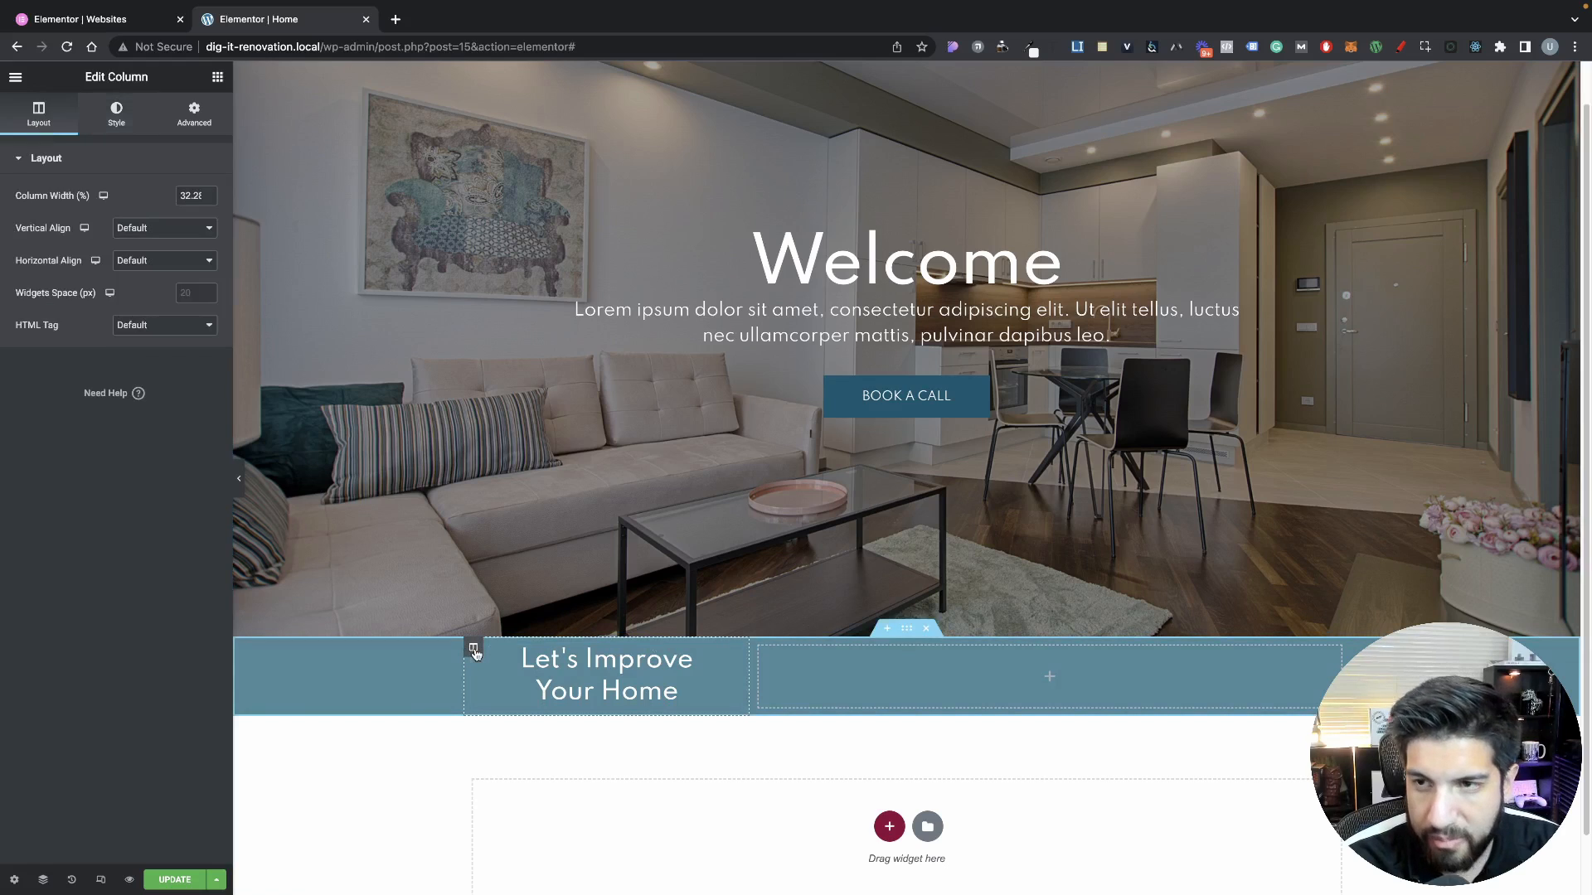
click(195, 125)
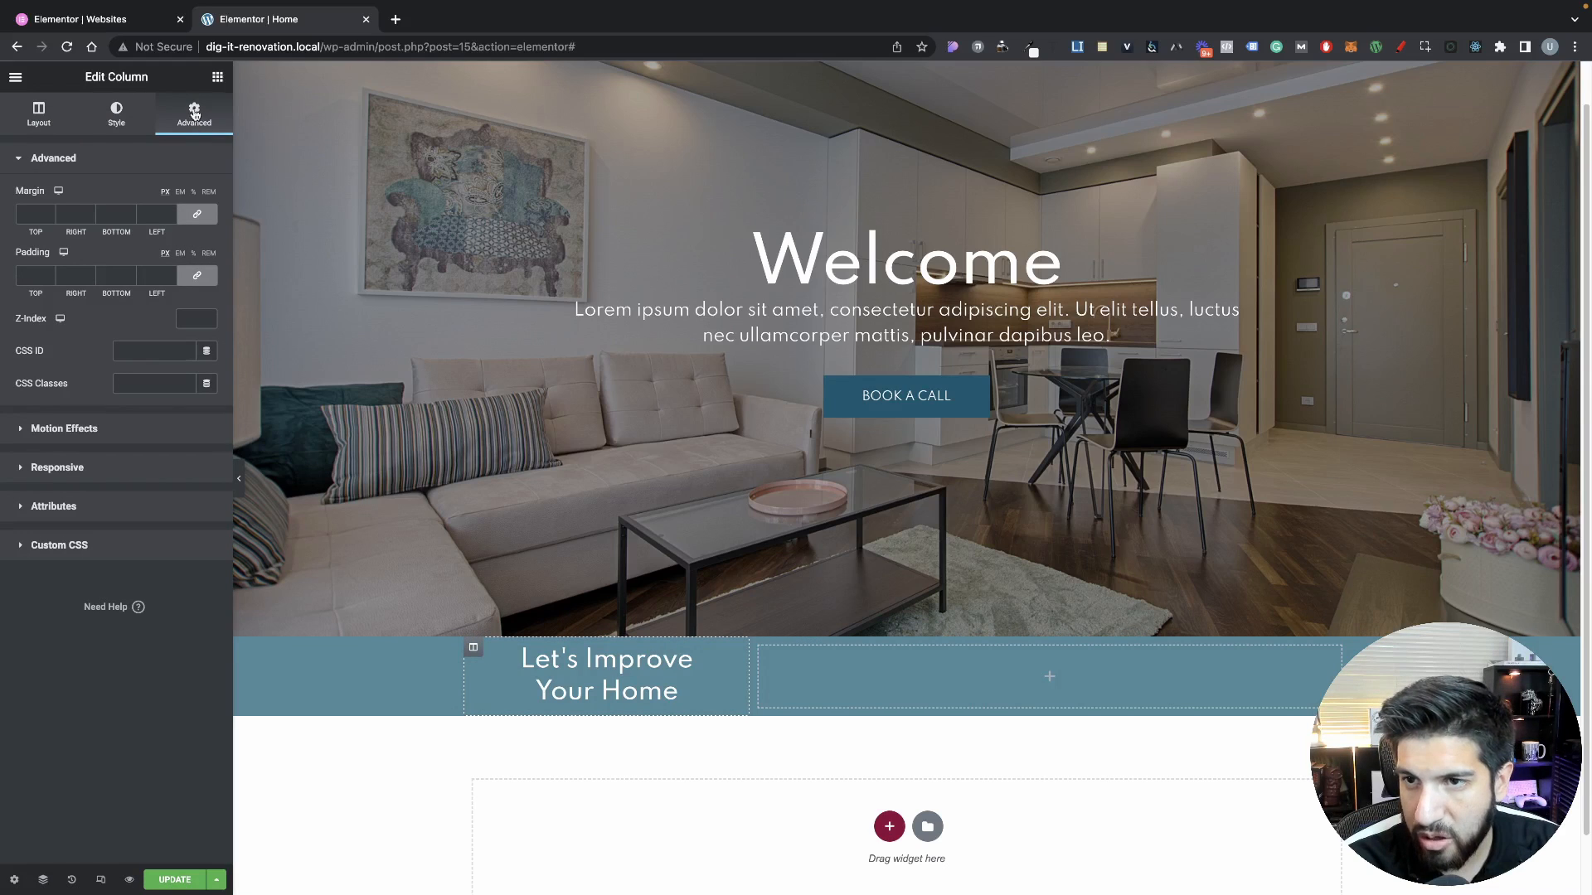
click(198, 277)
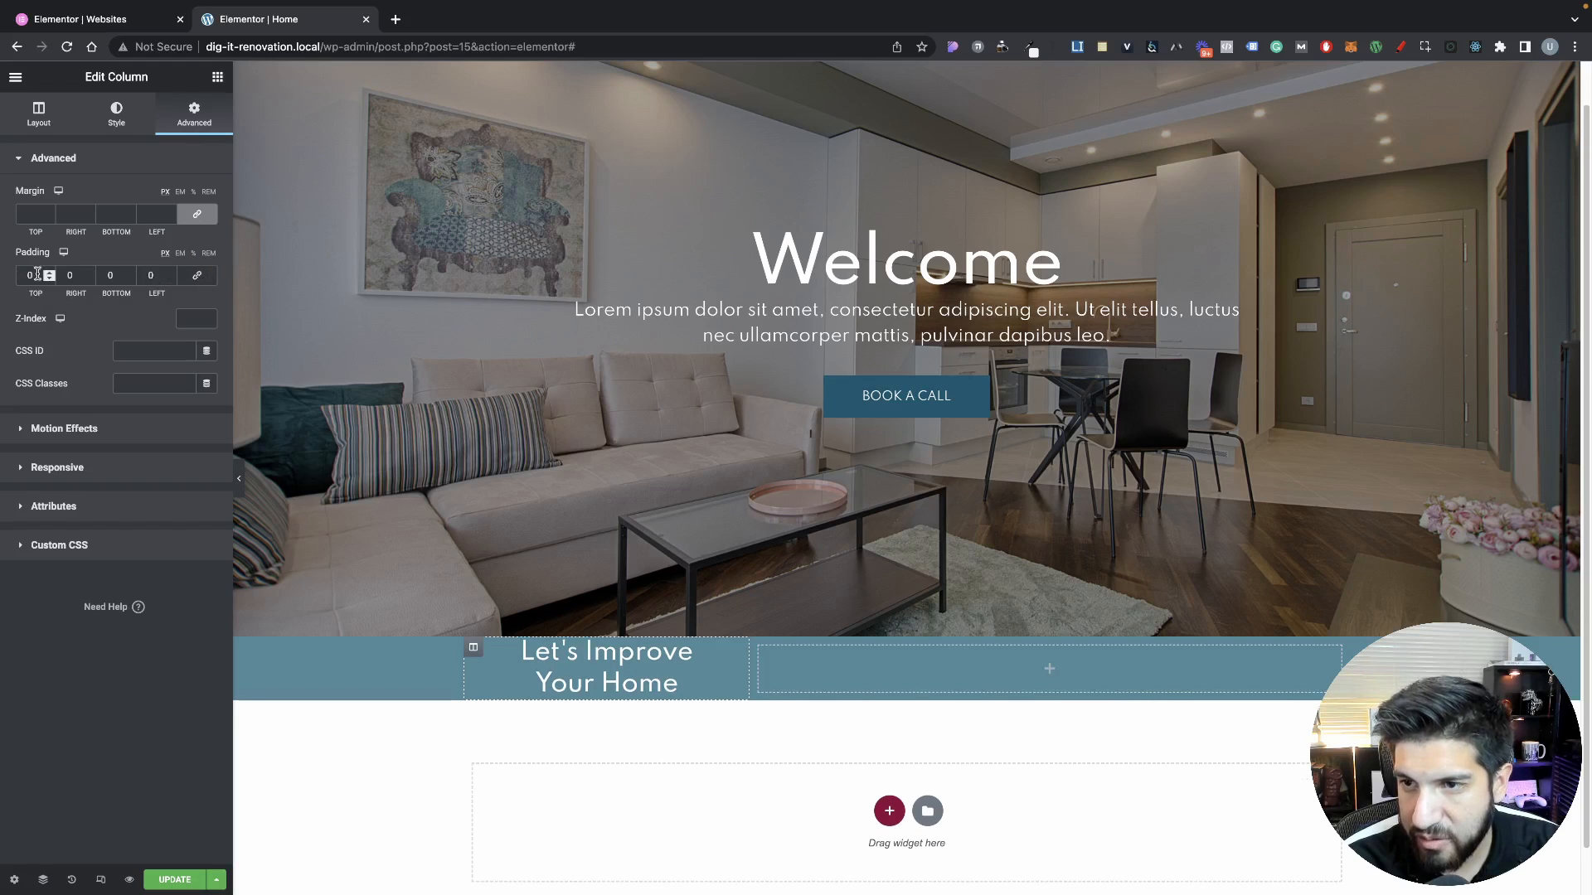
drag(37, 274, 10, 262)
text(50)
text(80)
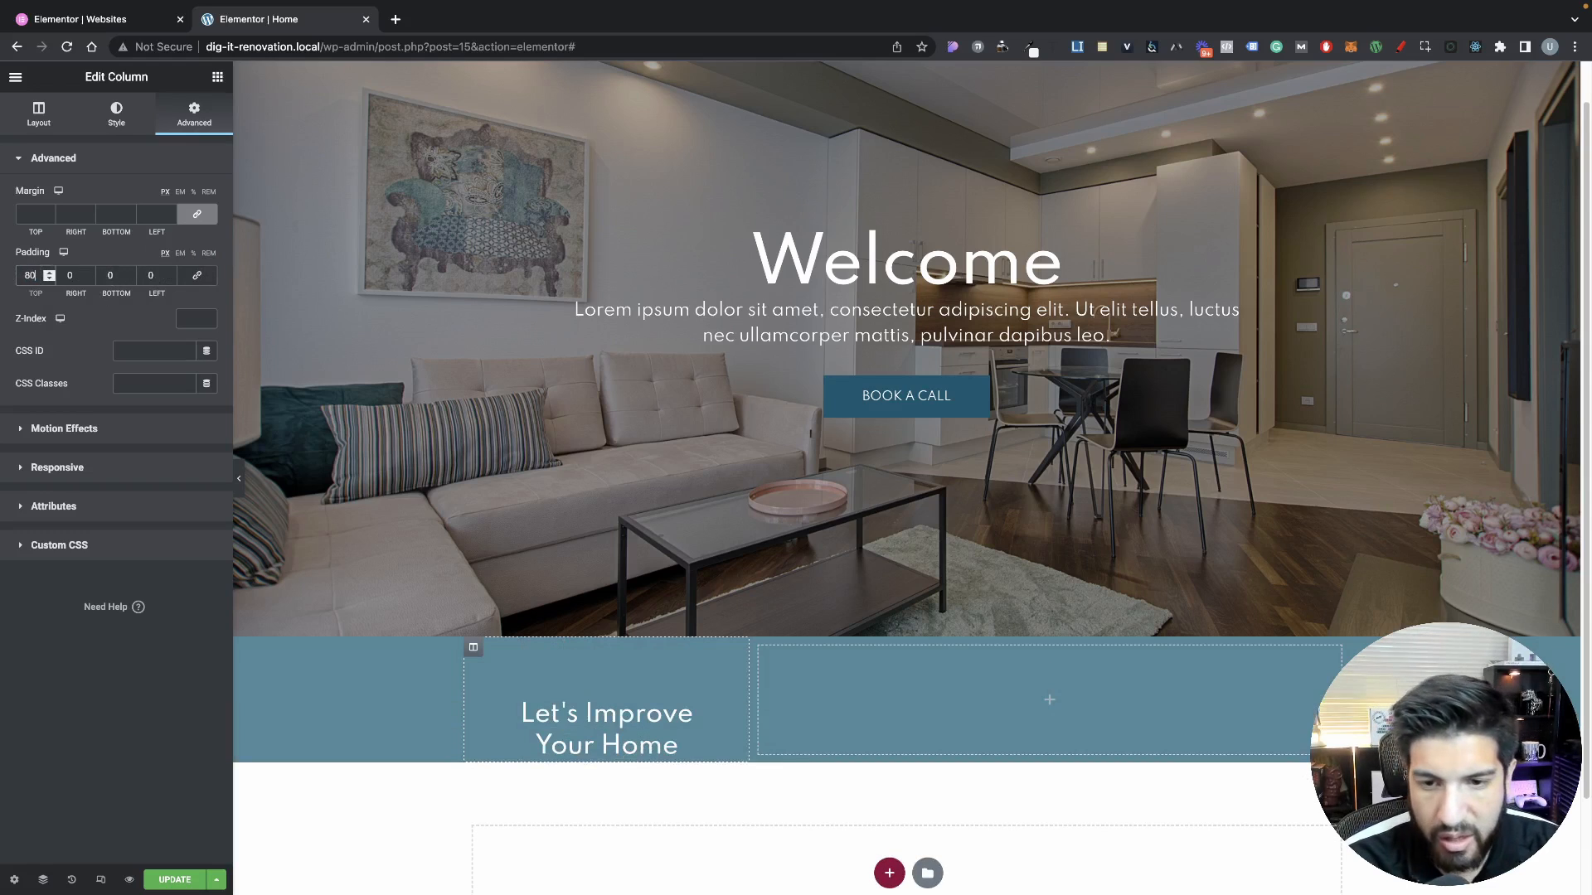
drag(32, 275, 16, 266)
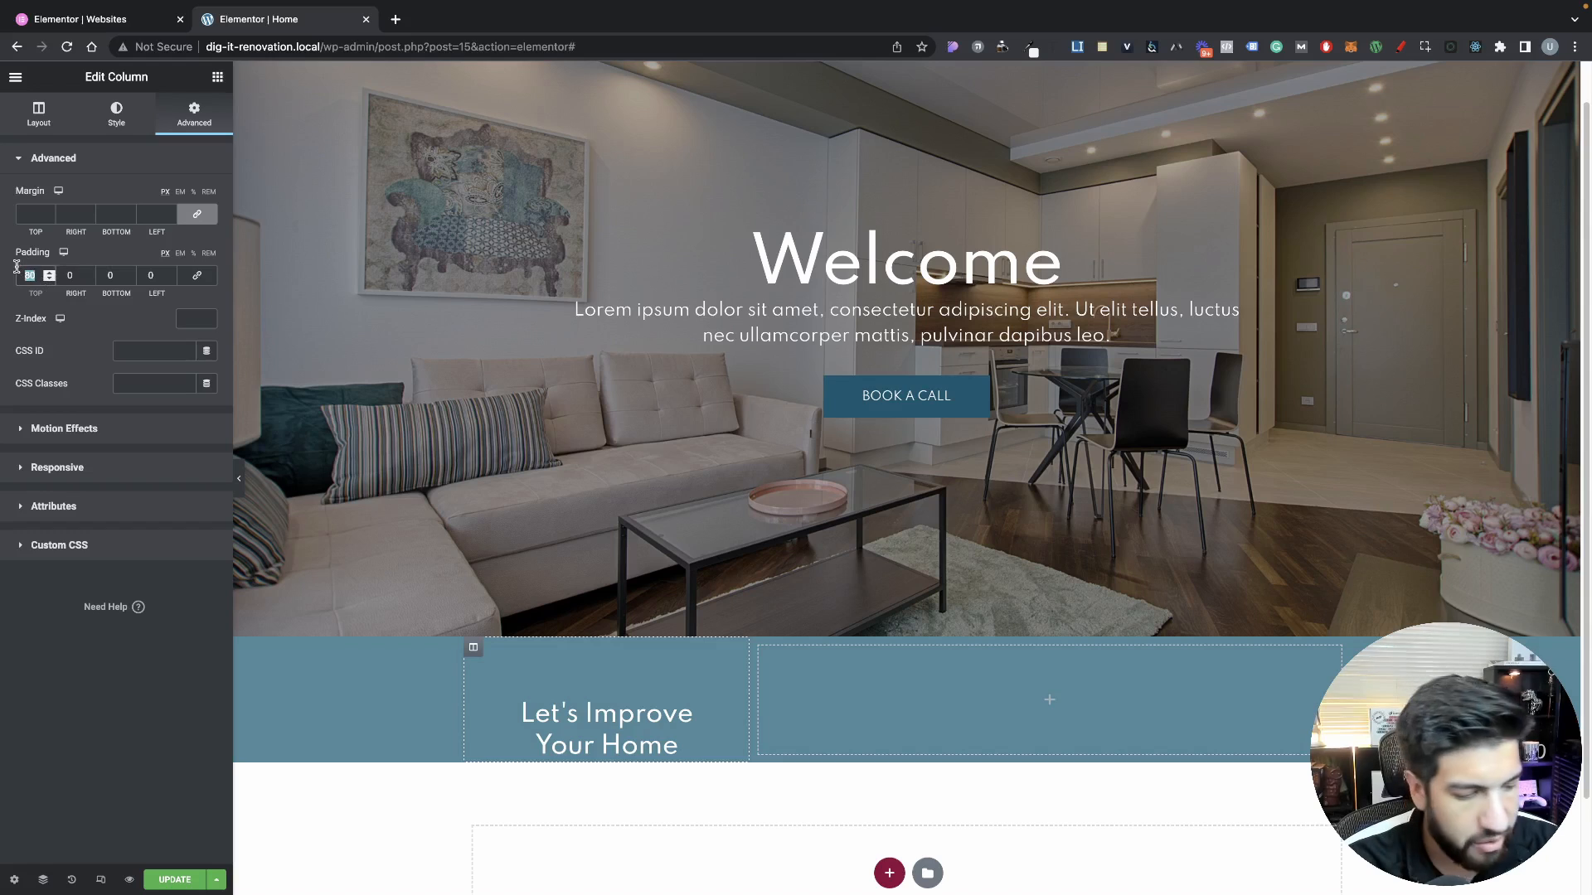
text(50)
drag(119, 278, 77, 273)
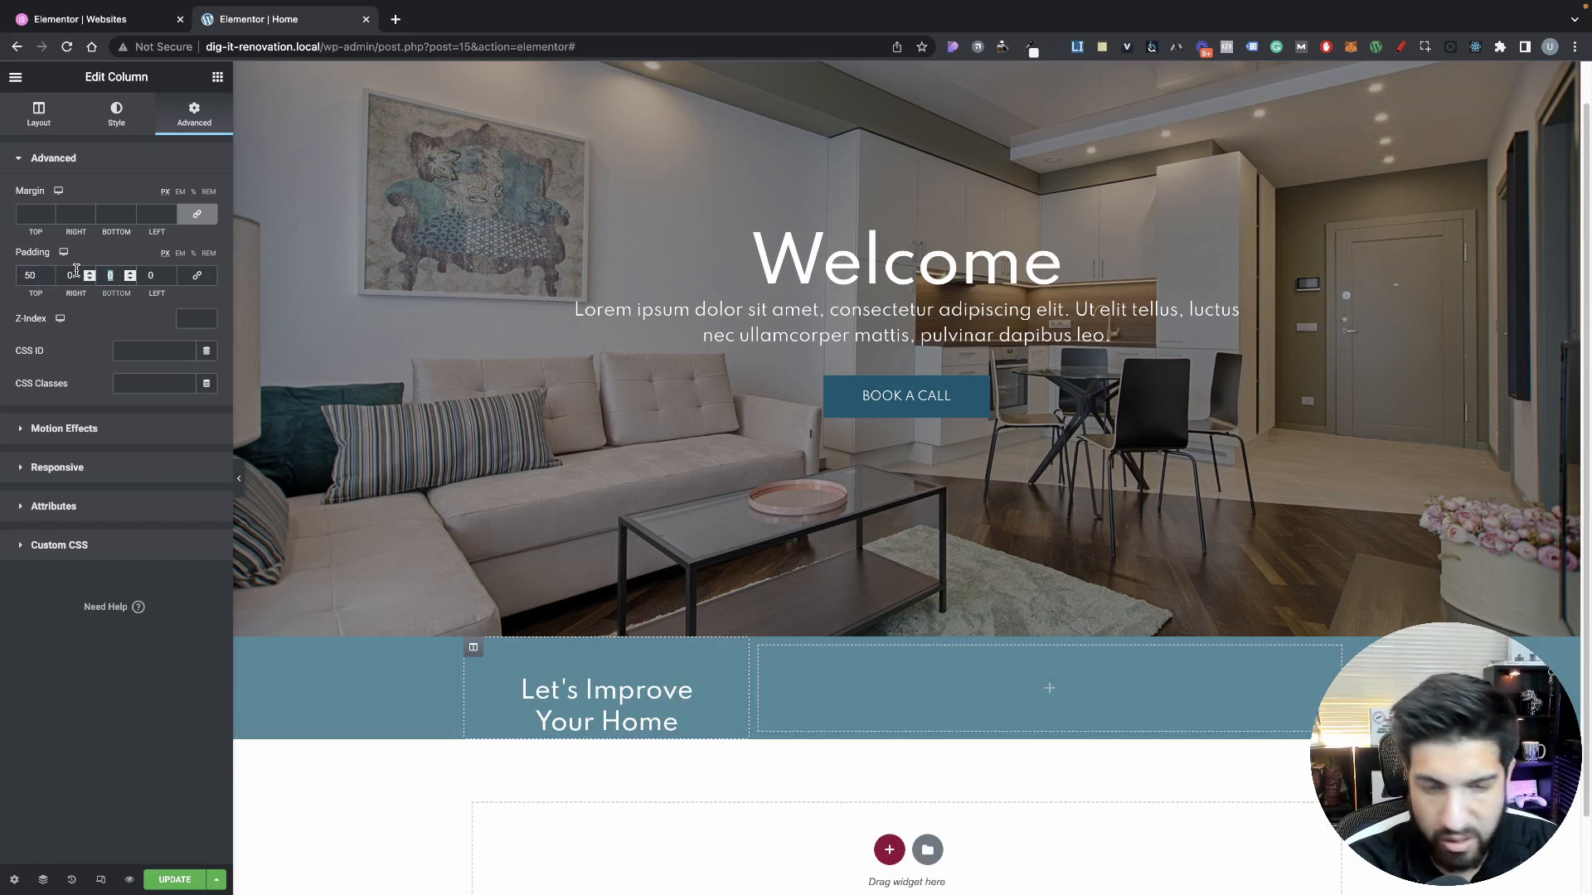
text(50)
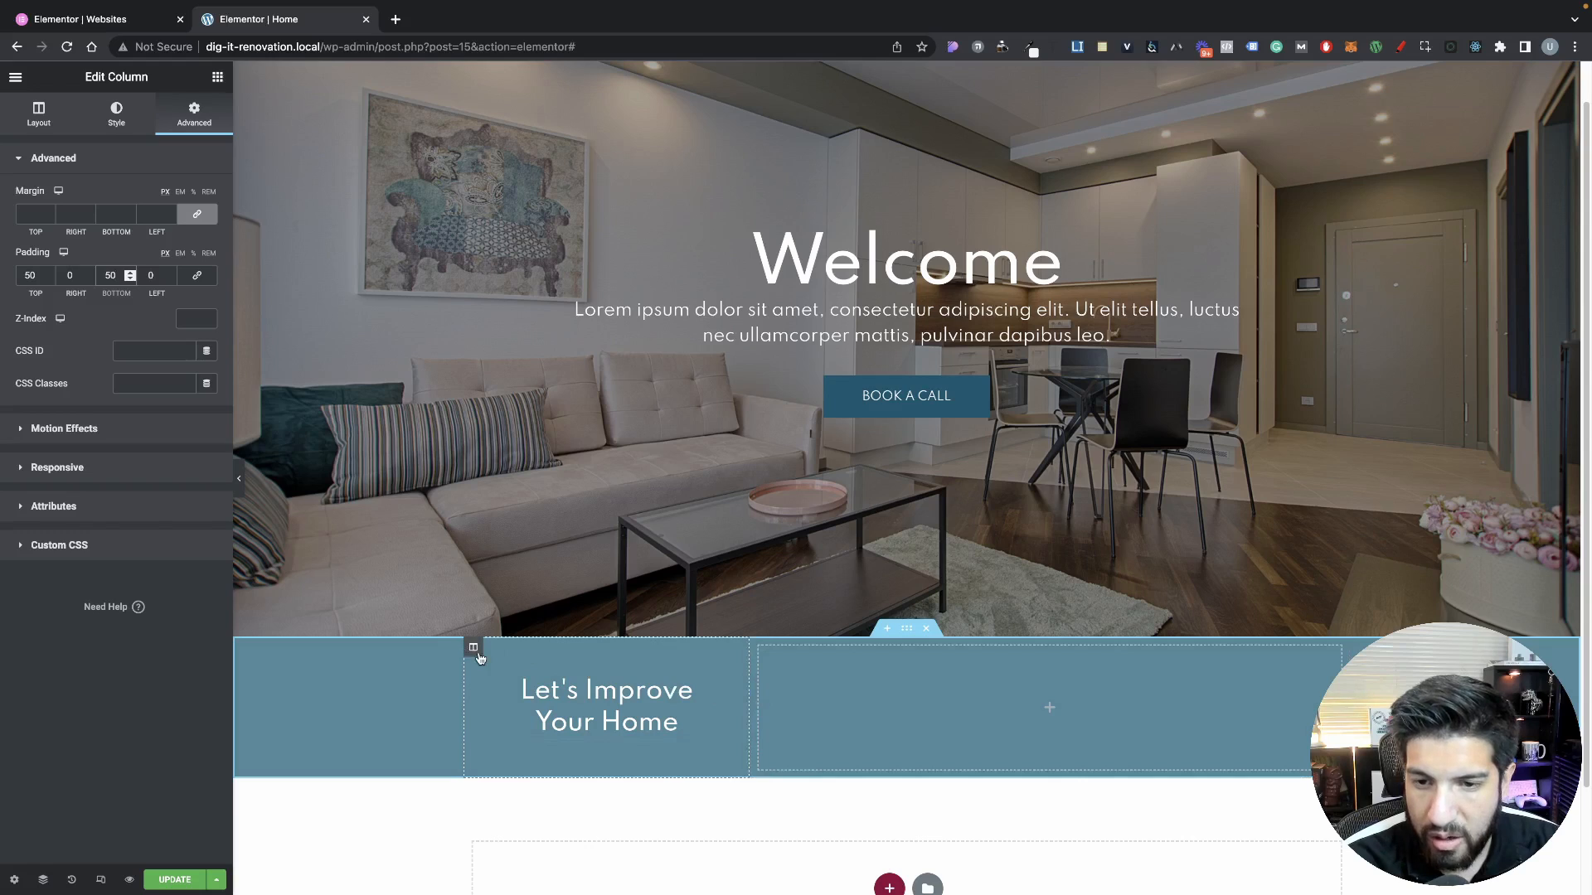
Give the heading column a solid border in white
click(113, 118)
click(78, 286)
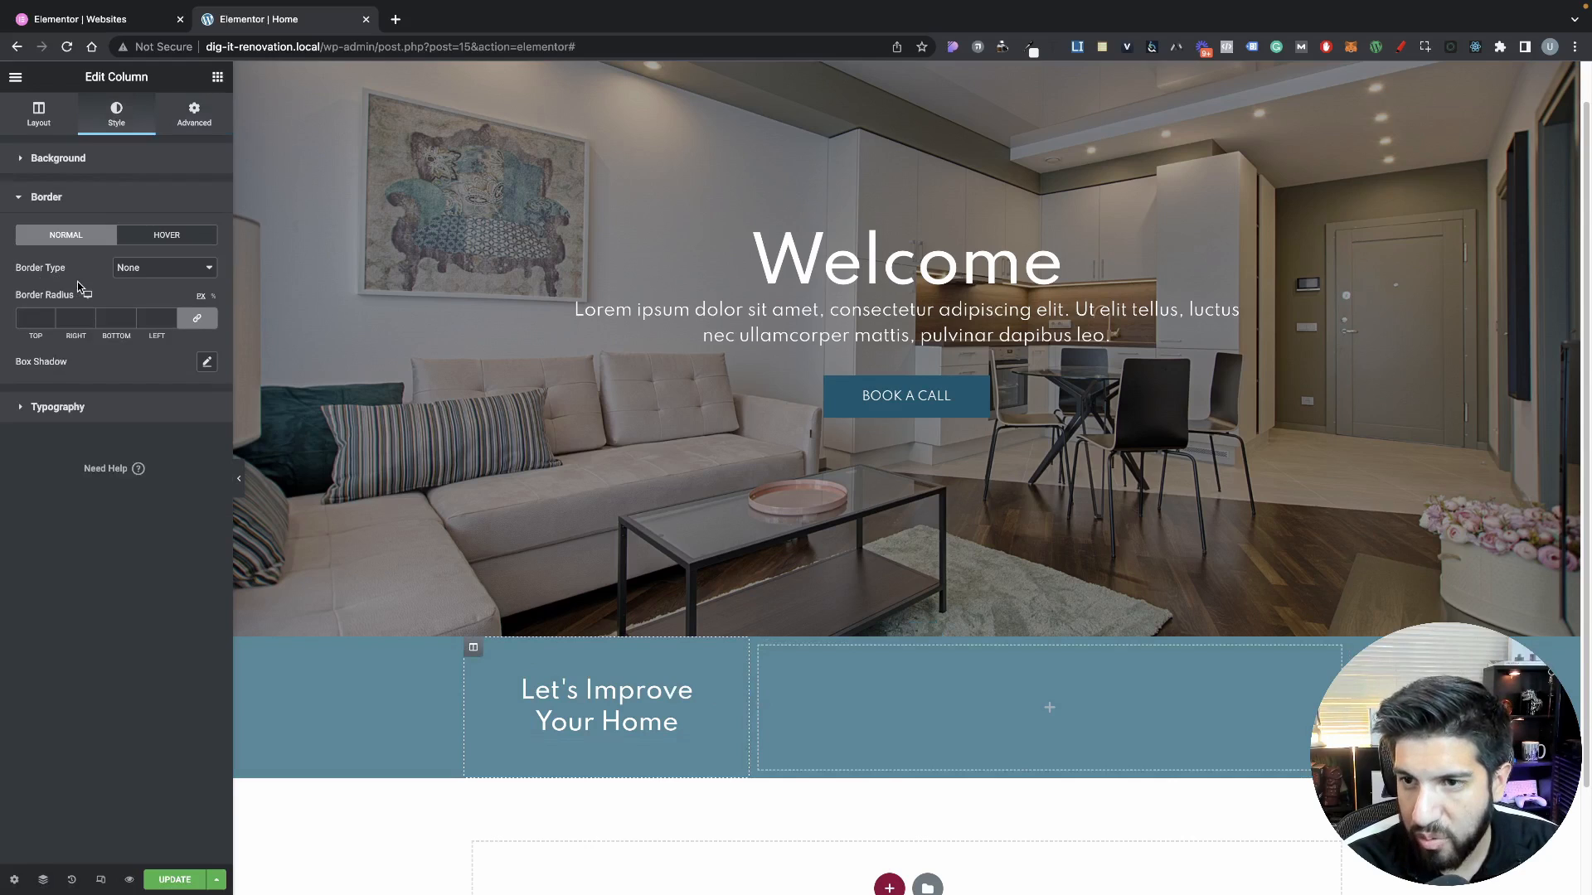
click(136, 273)
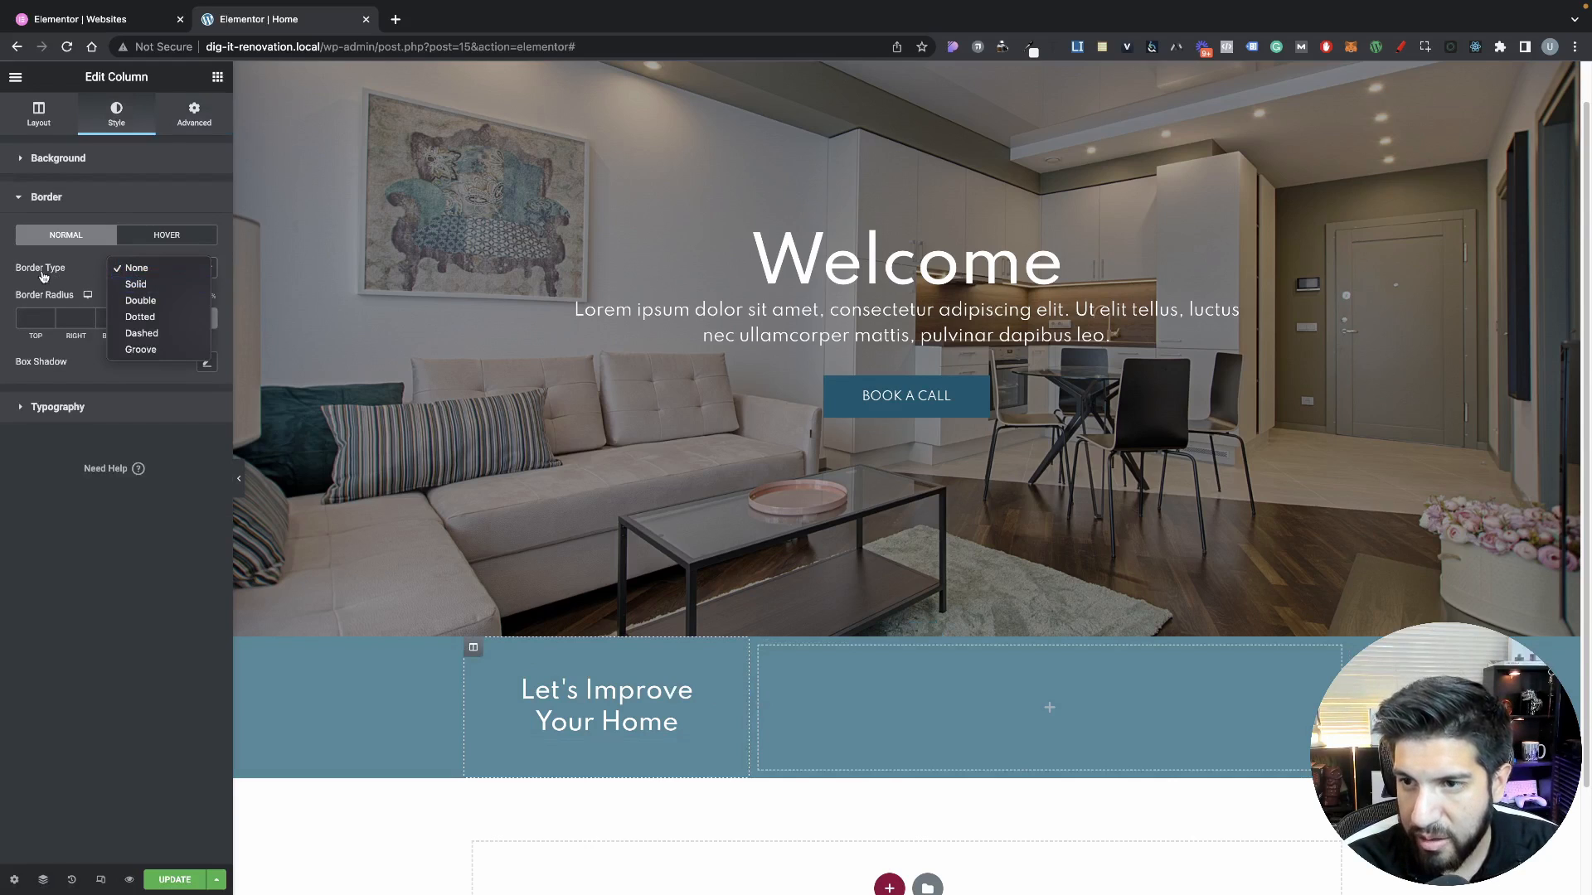
click(135, 285)
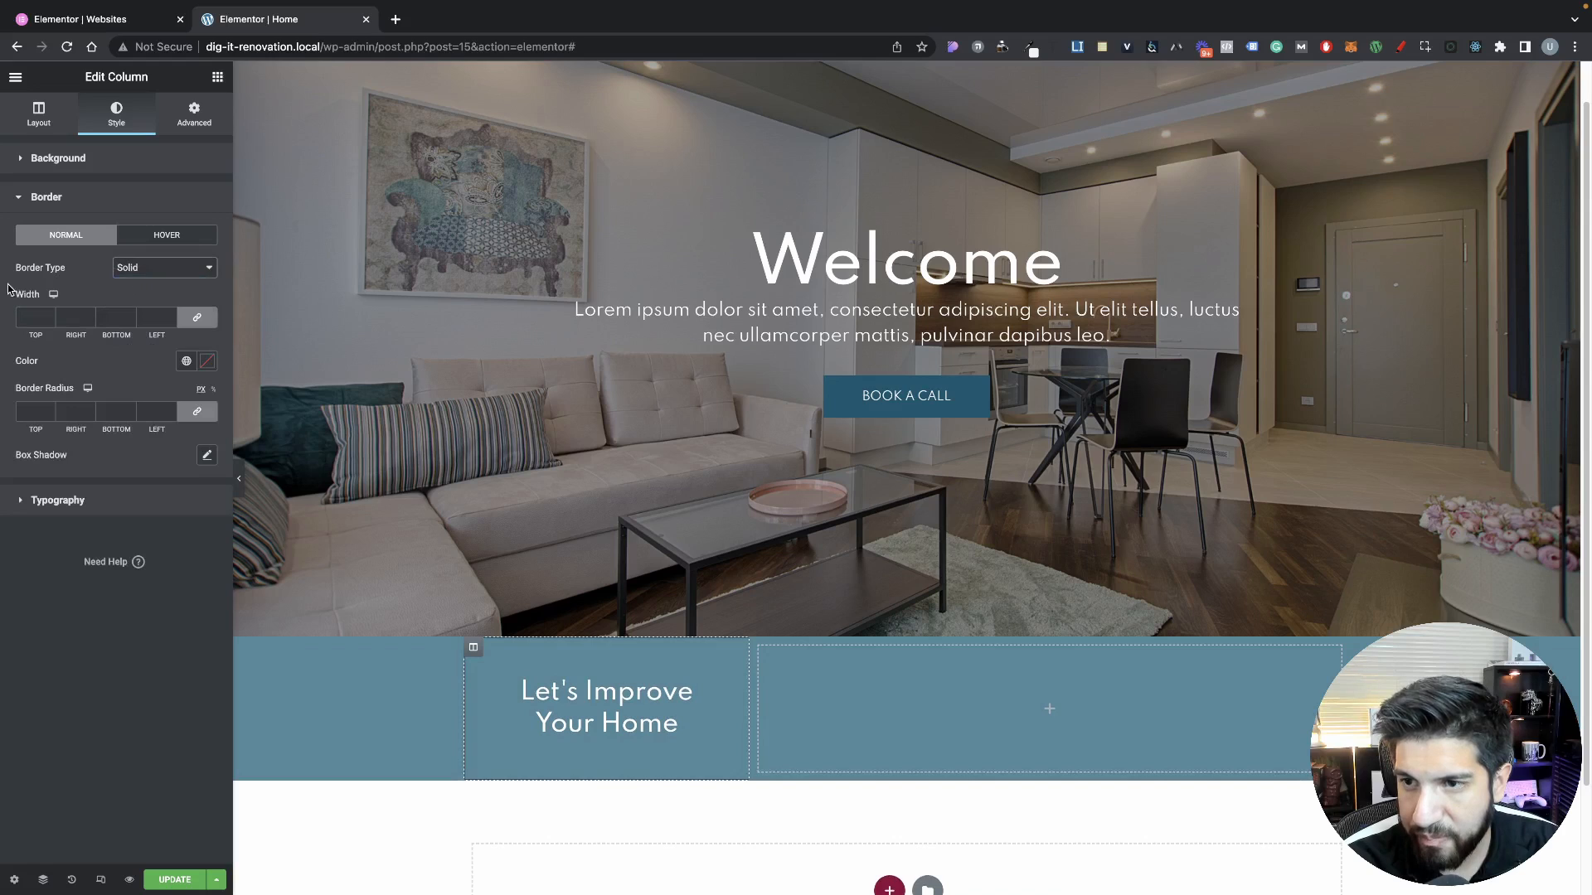
click(206, 361)
drag(43, 429, 26, 423)
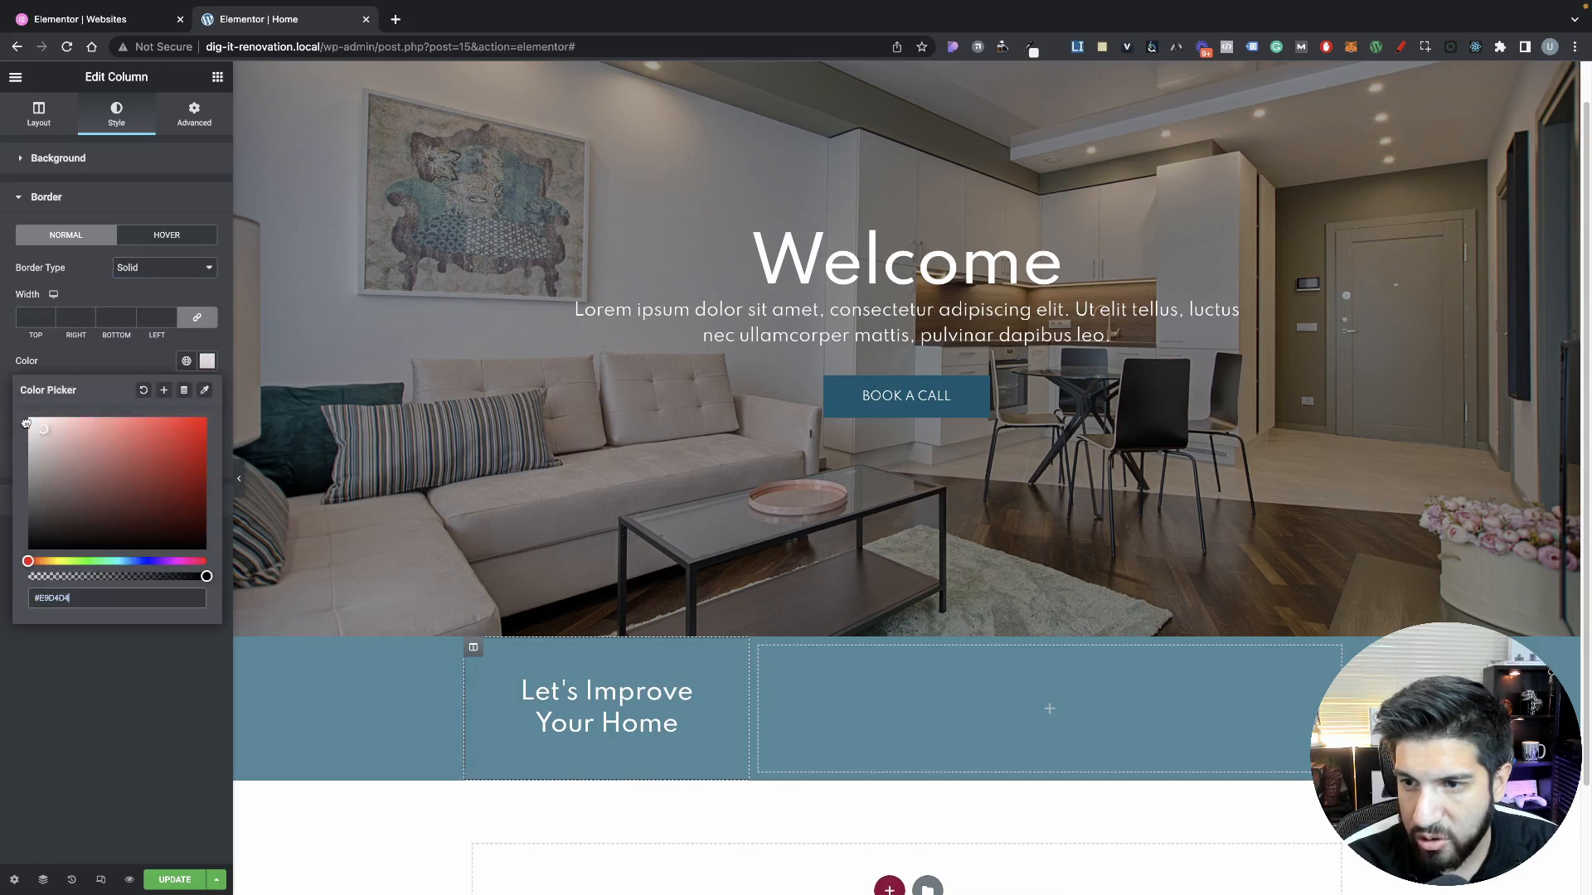
click(129, 363)
Unlink the column's border widths, set the right one to 1 with the others at 0, and preview the page without the editing panel
click(198, 323)
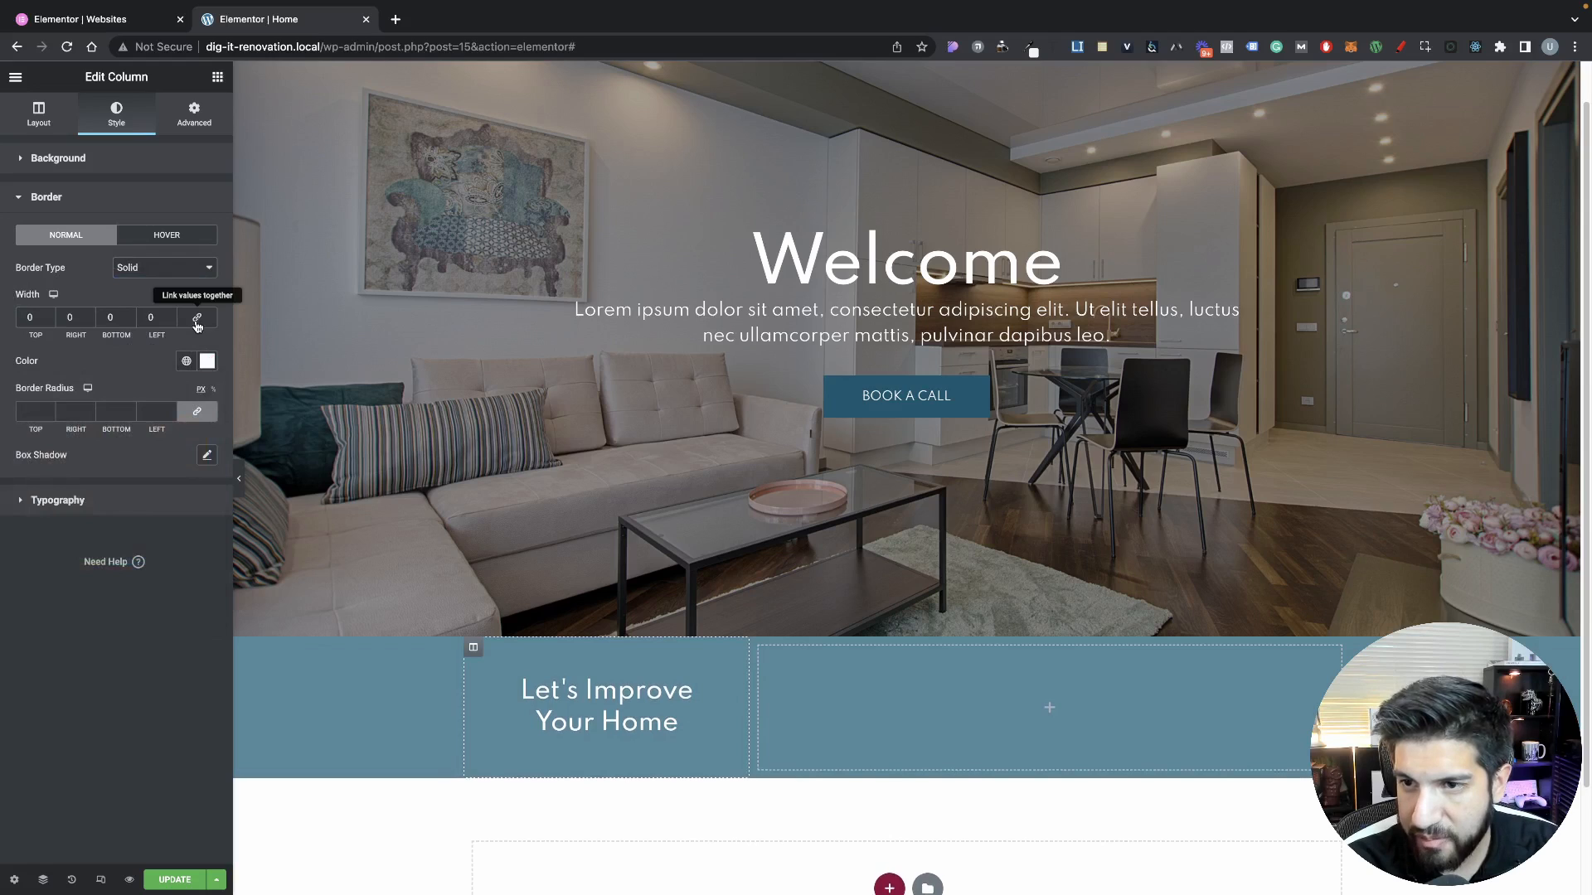
drag(76, 320, 51, 322)
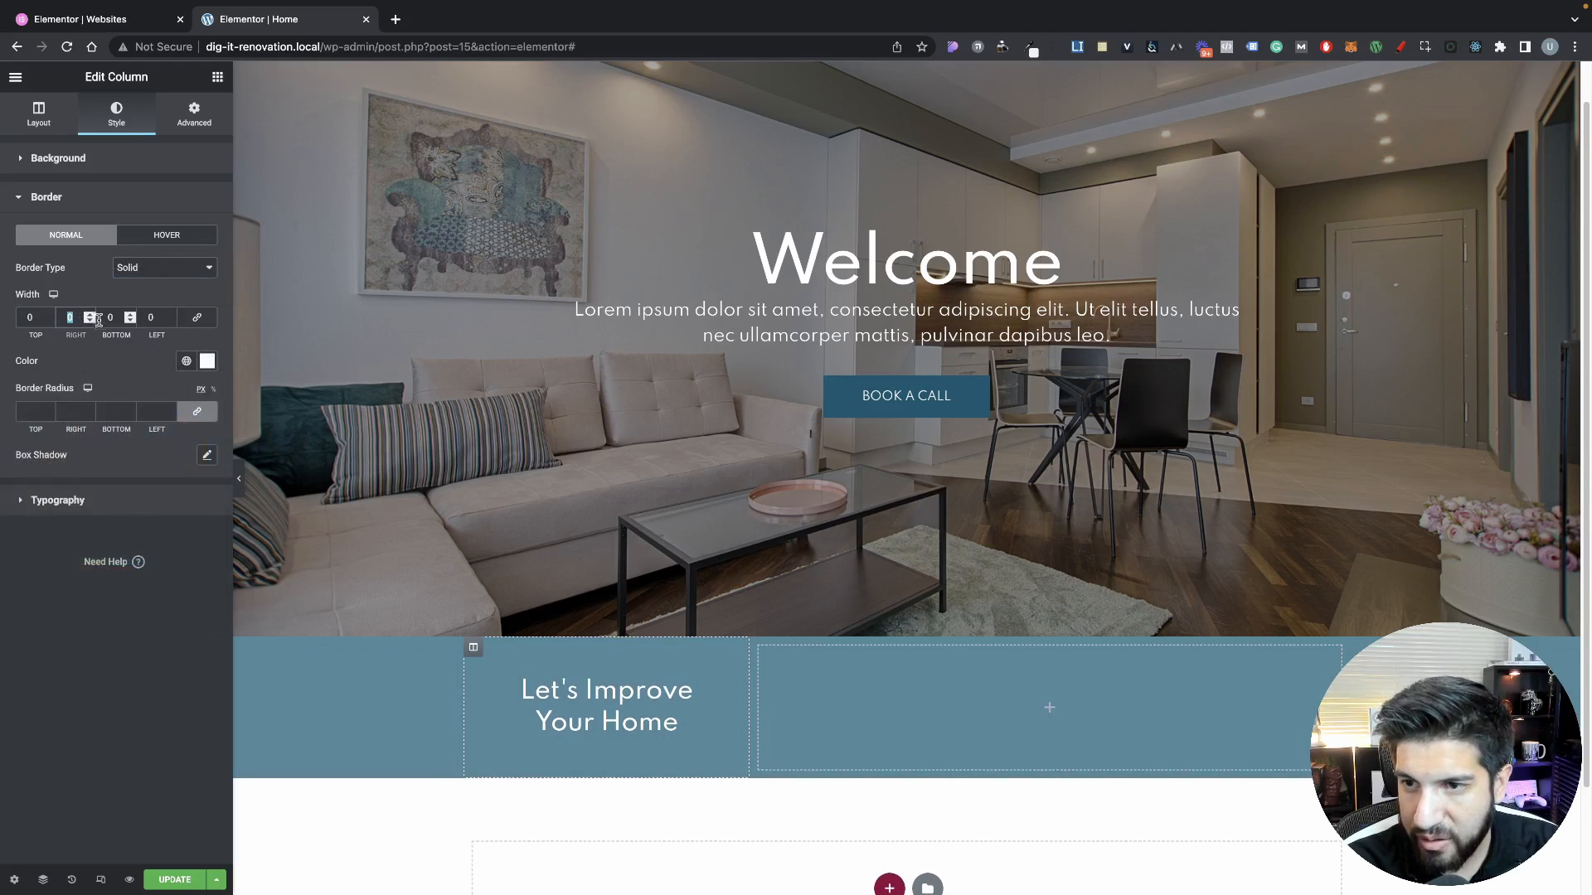
text(1)
click(245, 478)
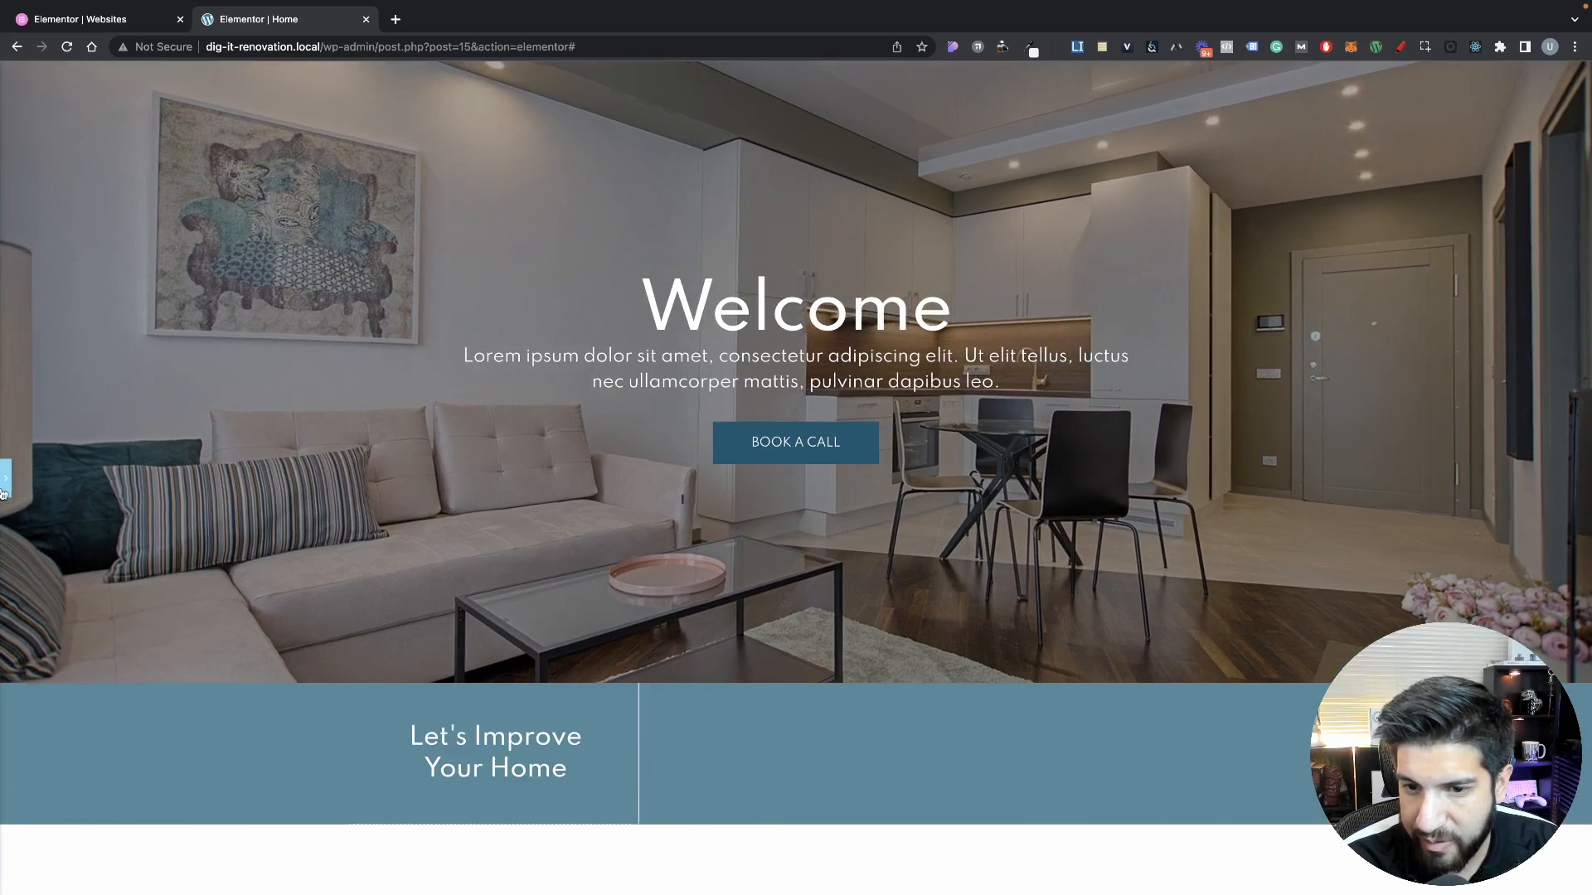
click(6, 478)
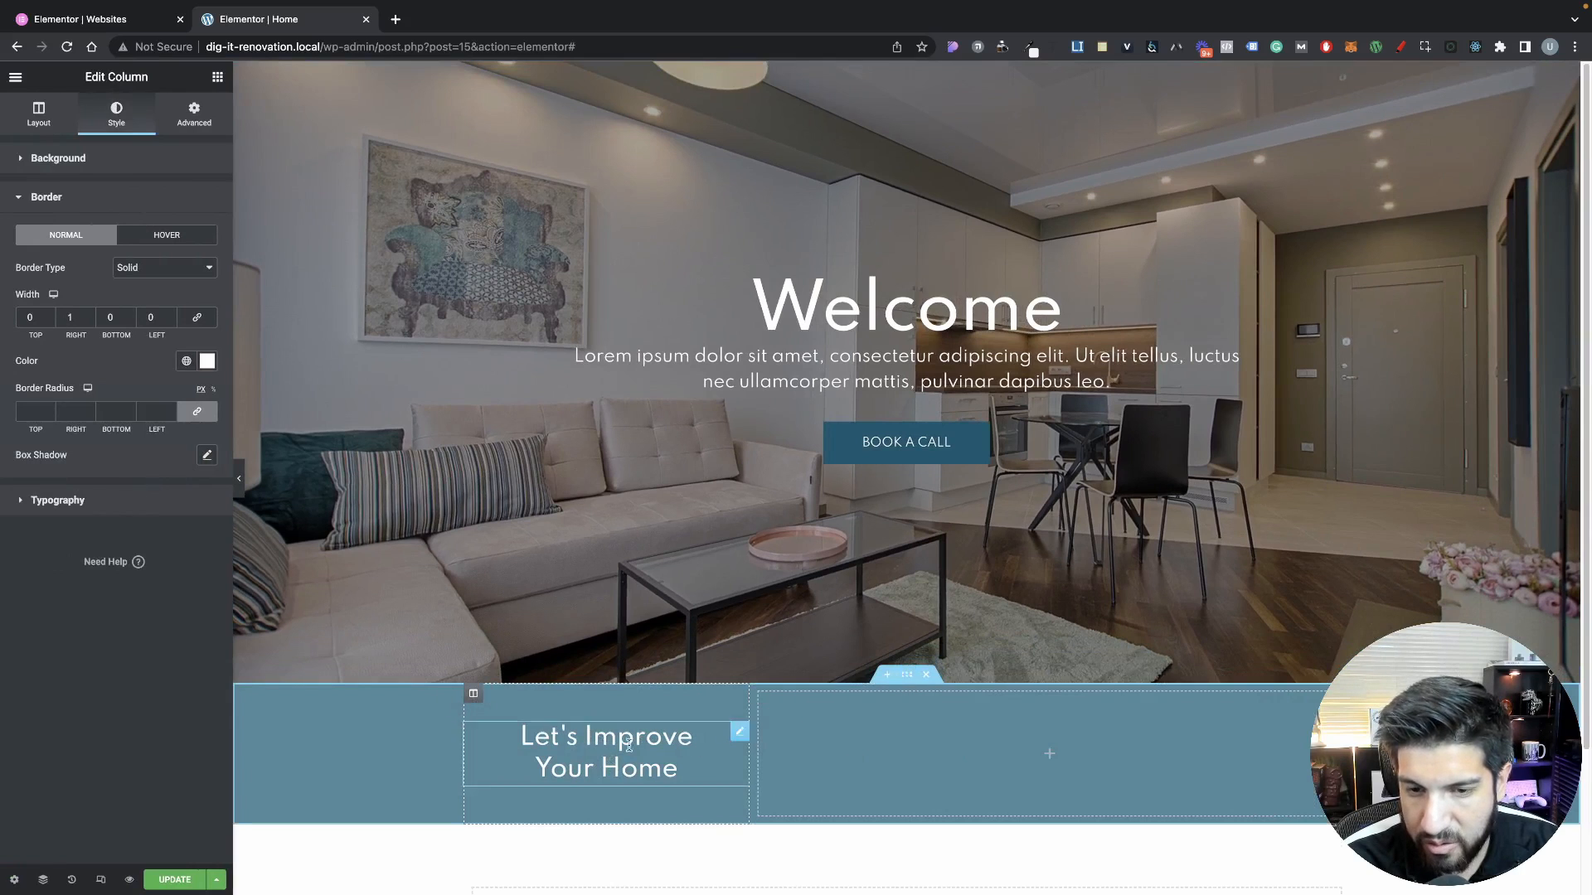
click(239, 478)
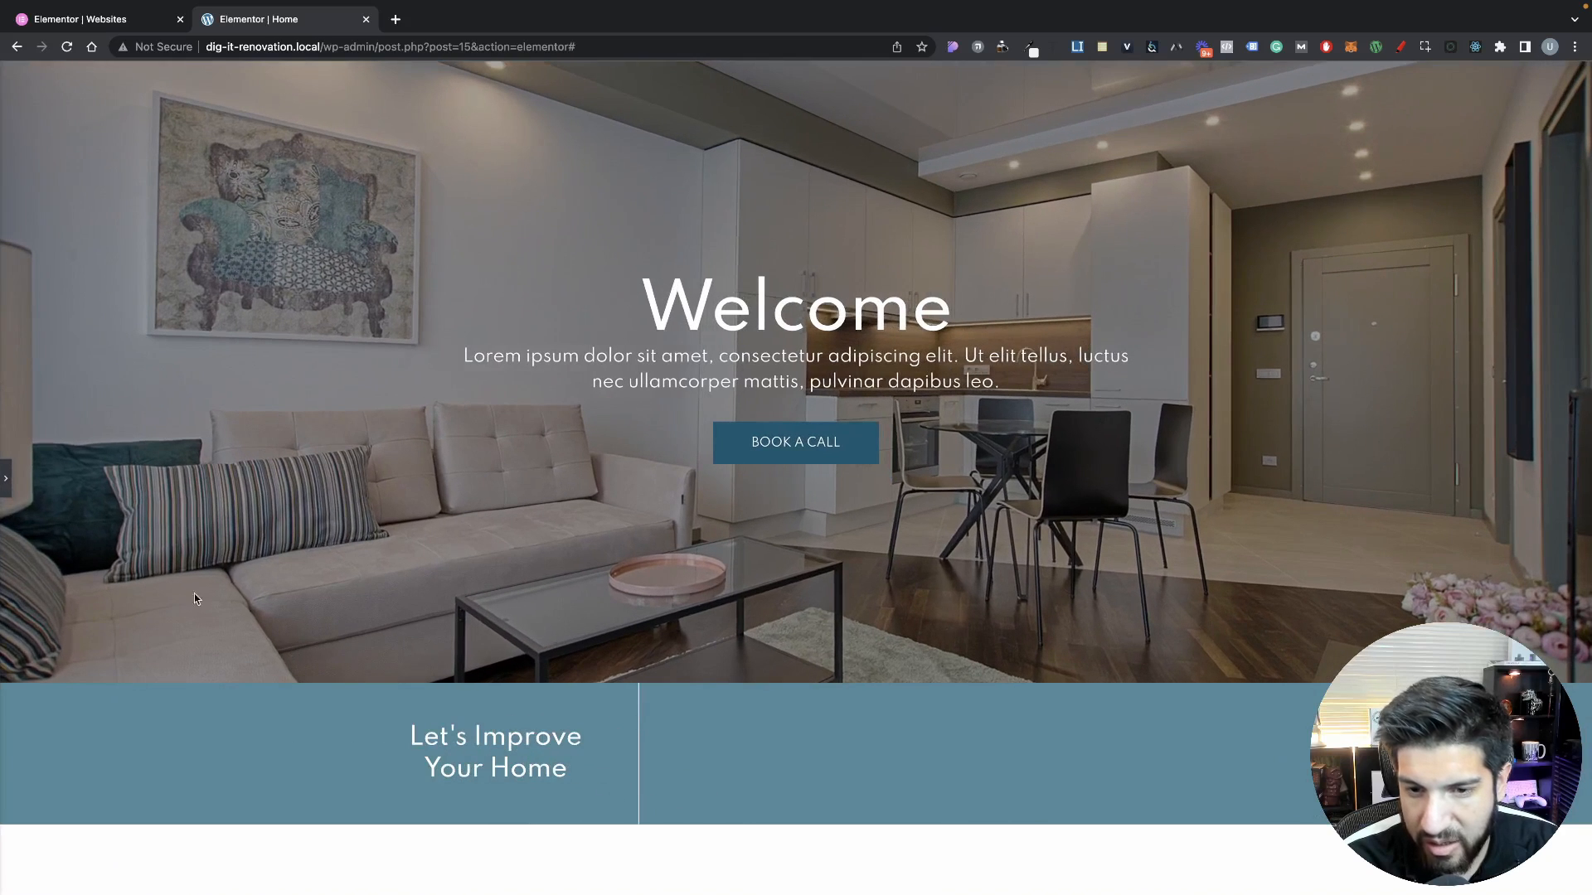
click(6, 478)
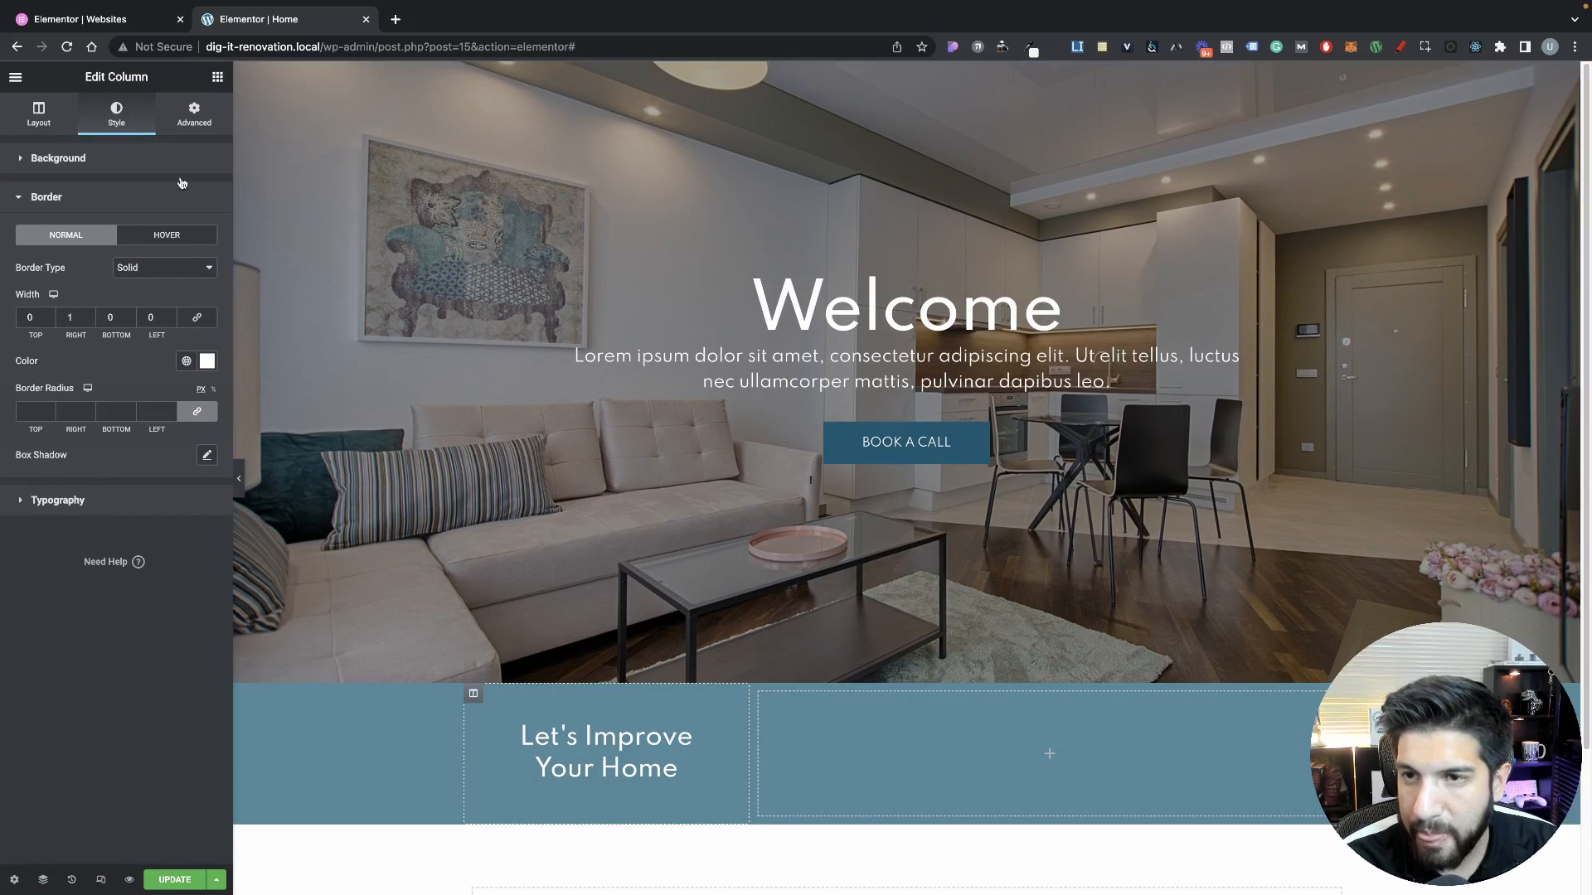
Search the widgets for "icon" and place an Icon Box in the section's empty right column
click(218, 77)
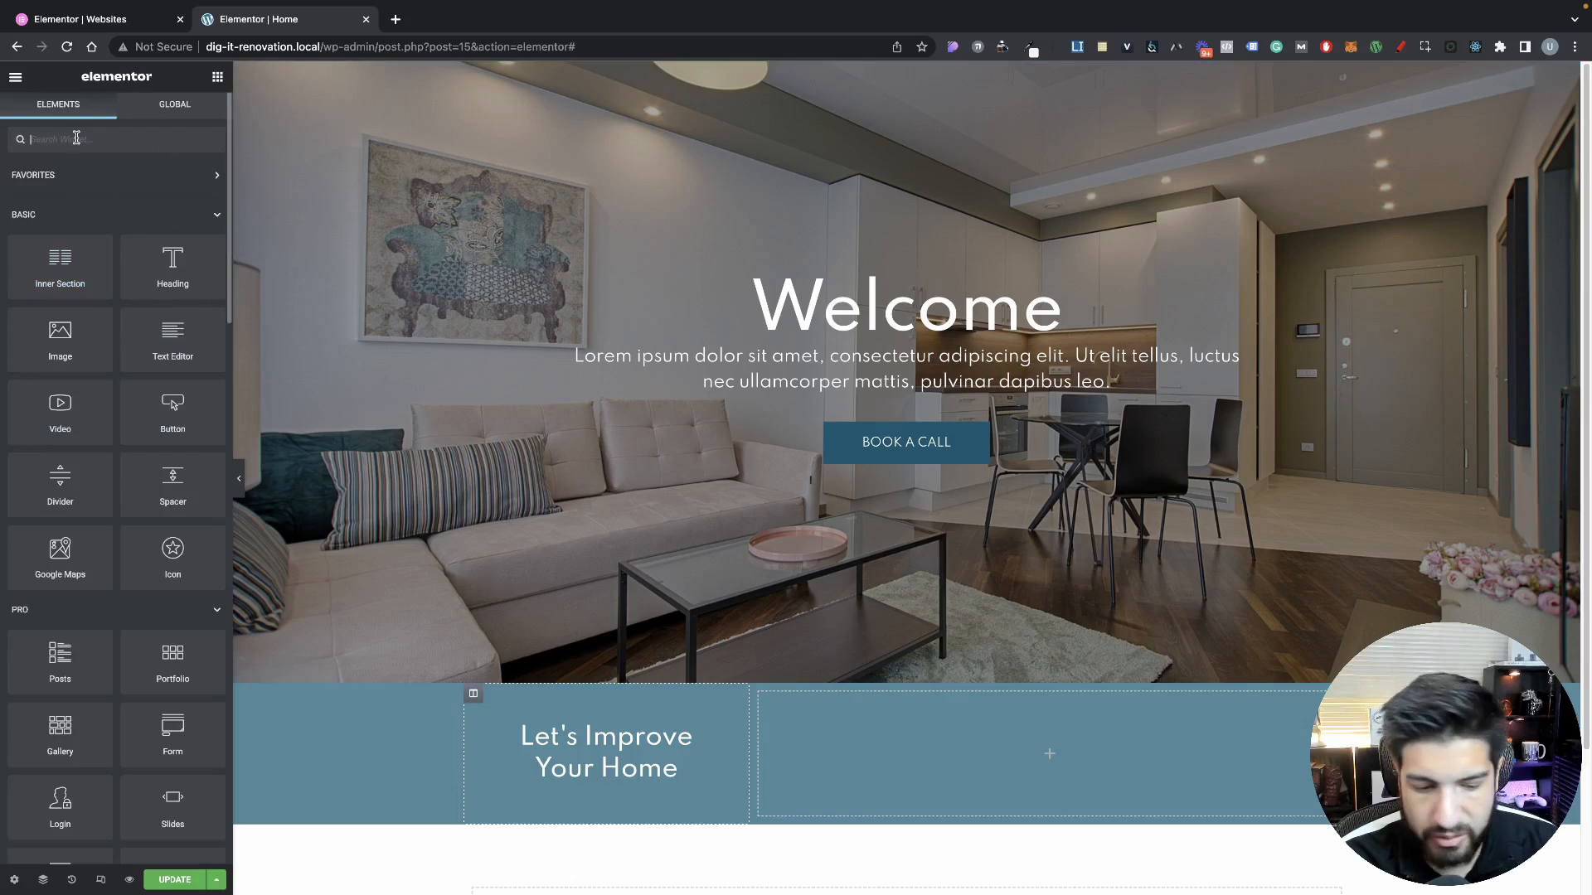
text(icon)
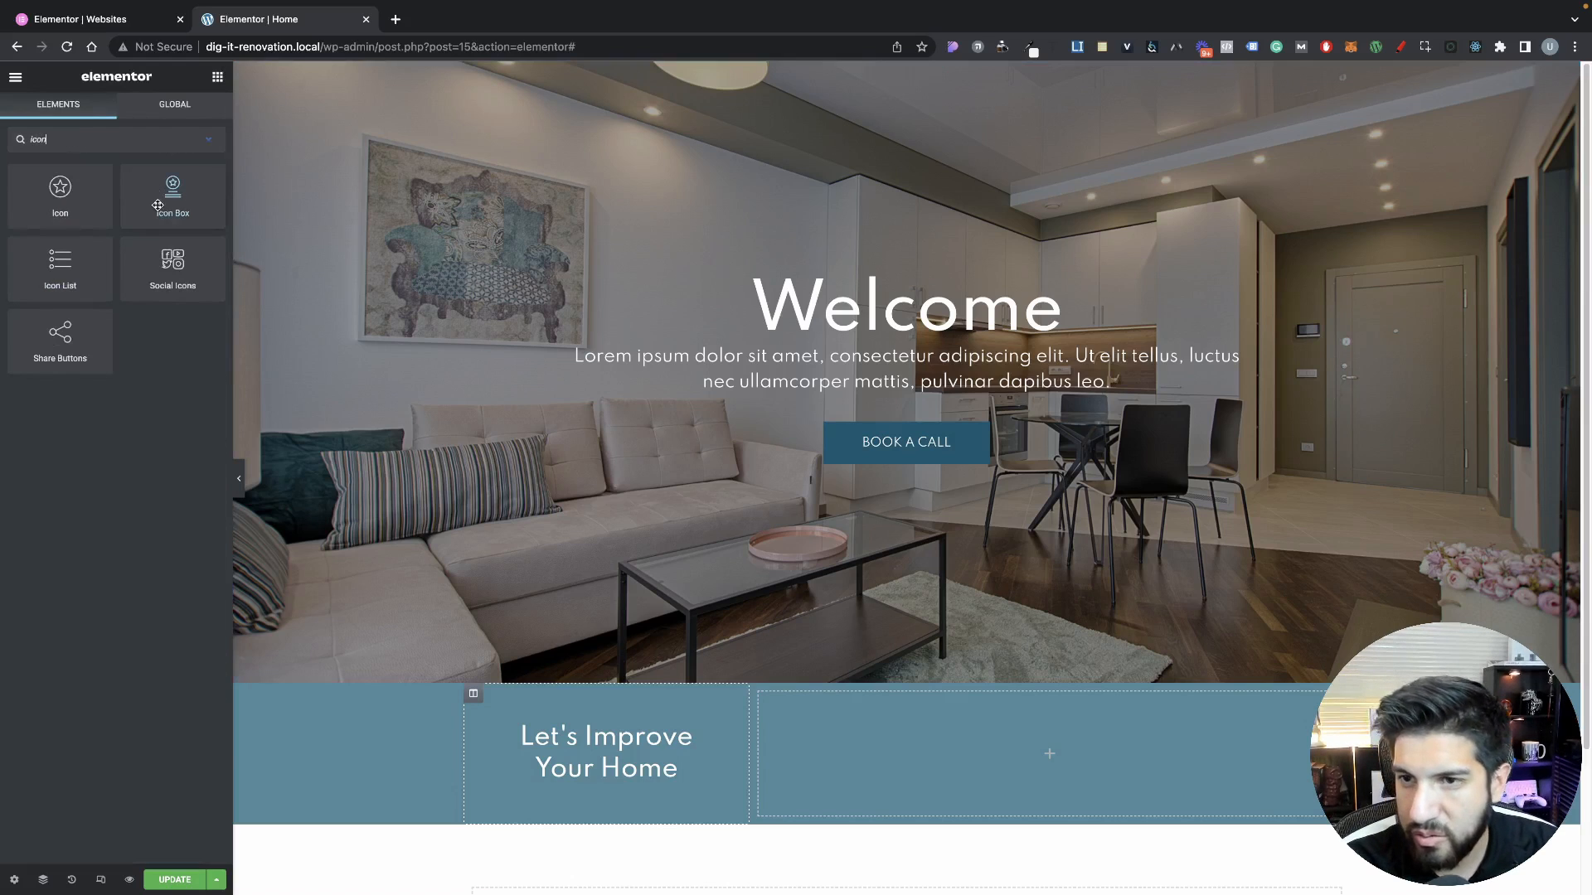
drag(196, 229, 913, 743)
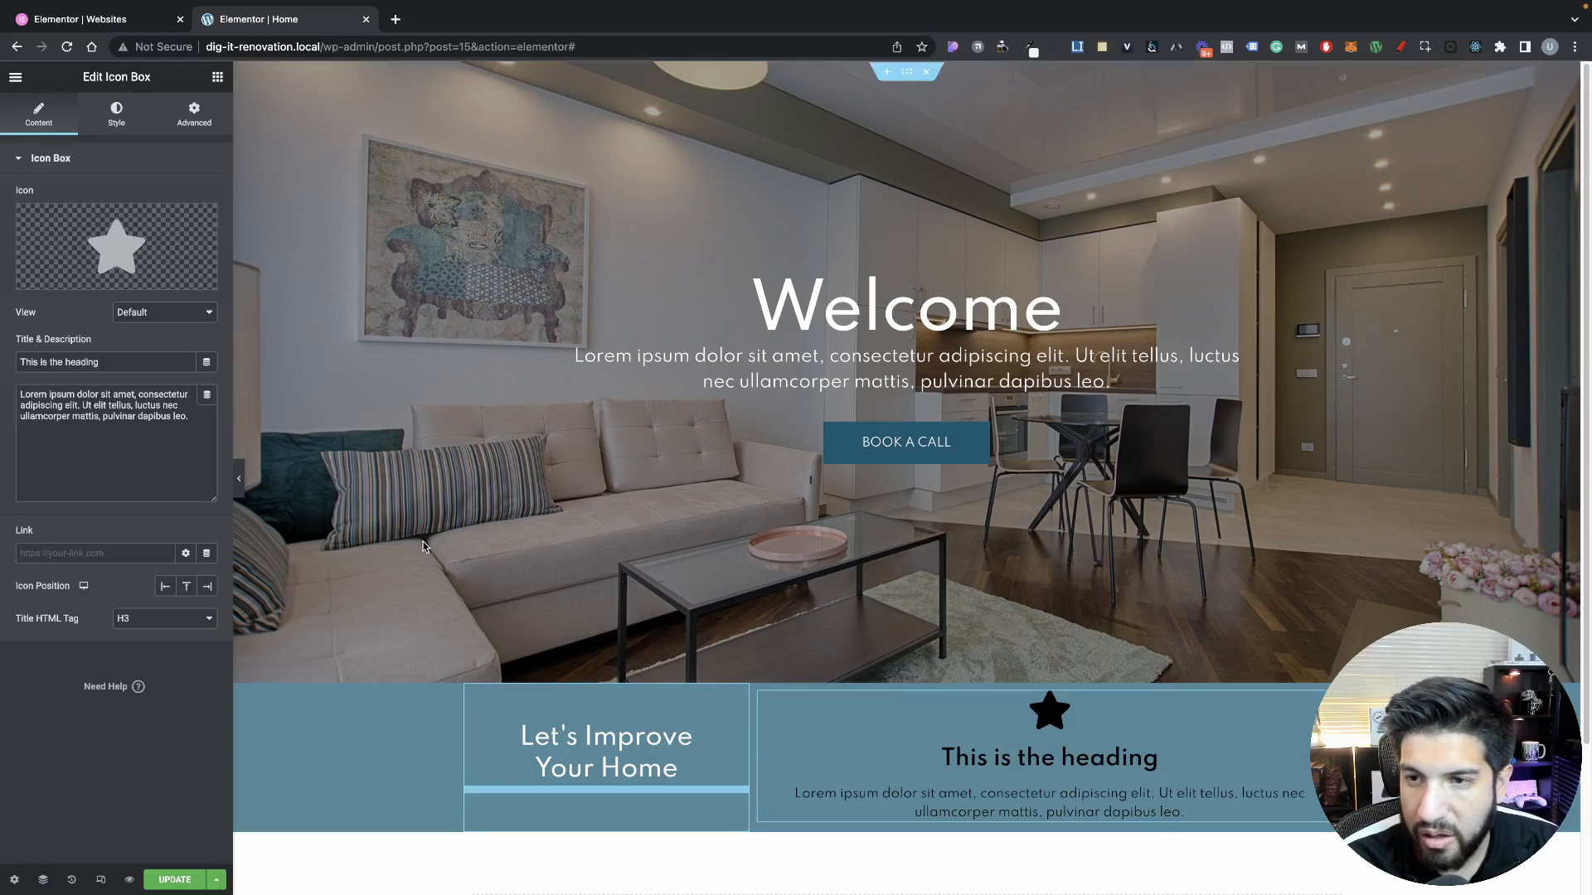
Replace the icon box's star with the Home icon, searching the icon library for "home"
mouse_move(116, 256)
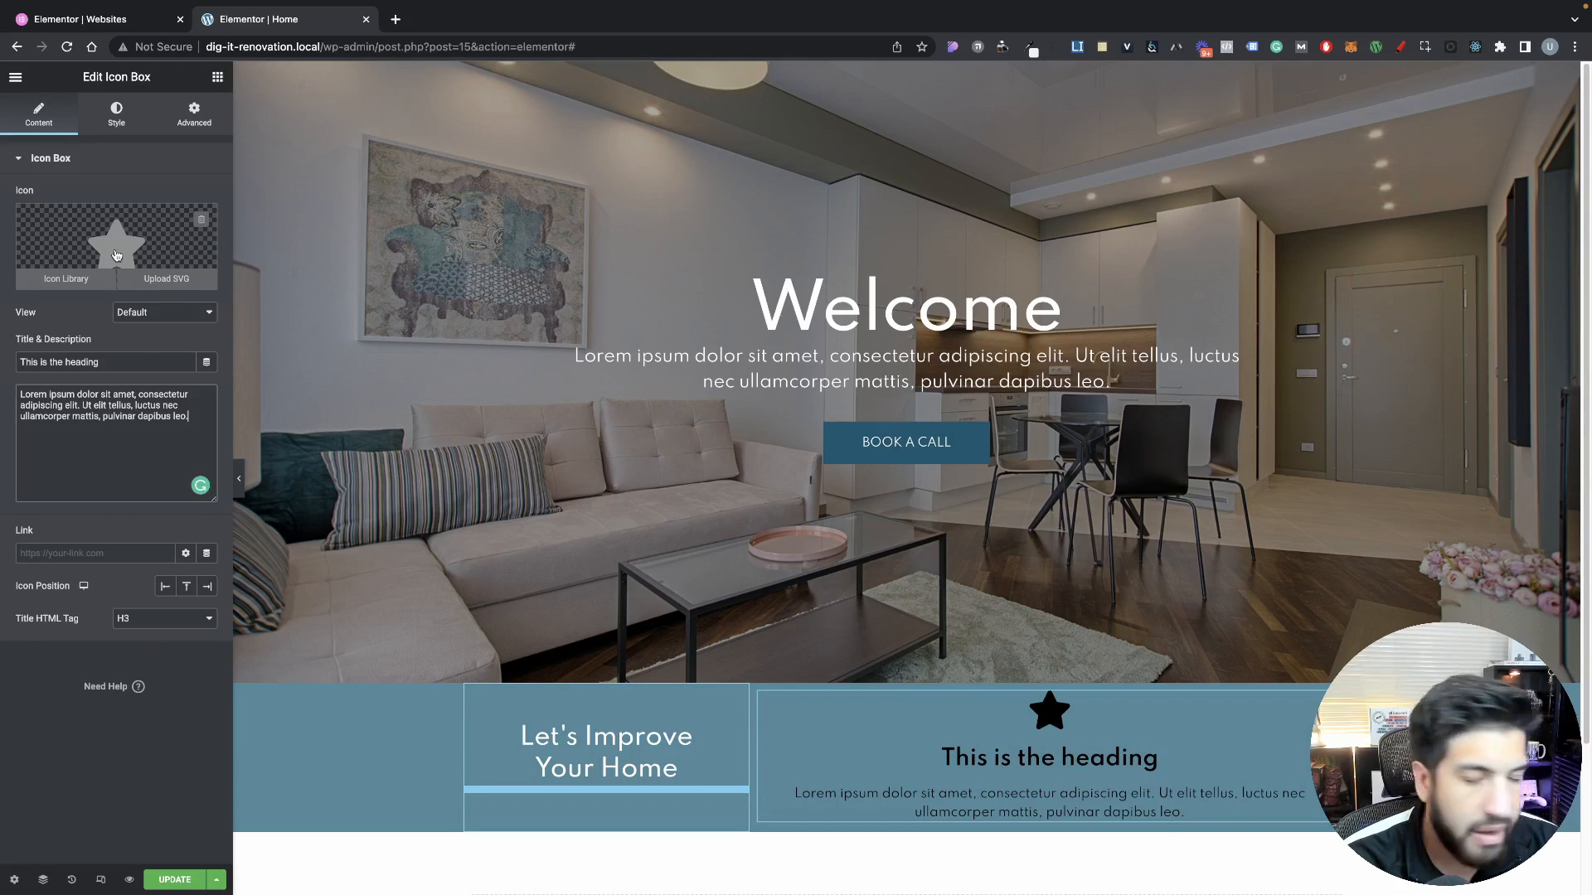
click(116, 255)
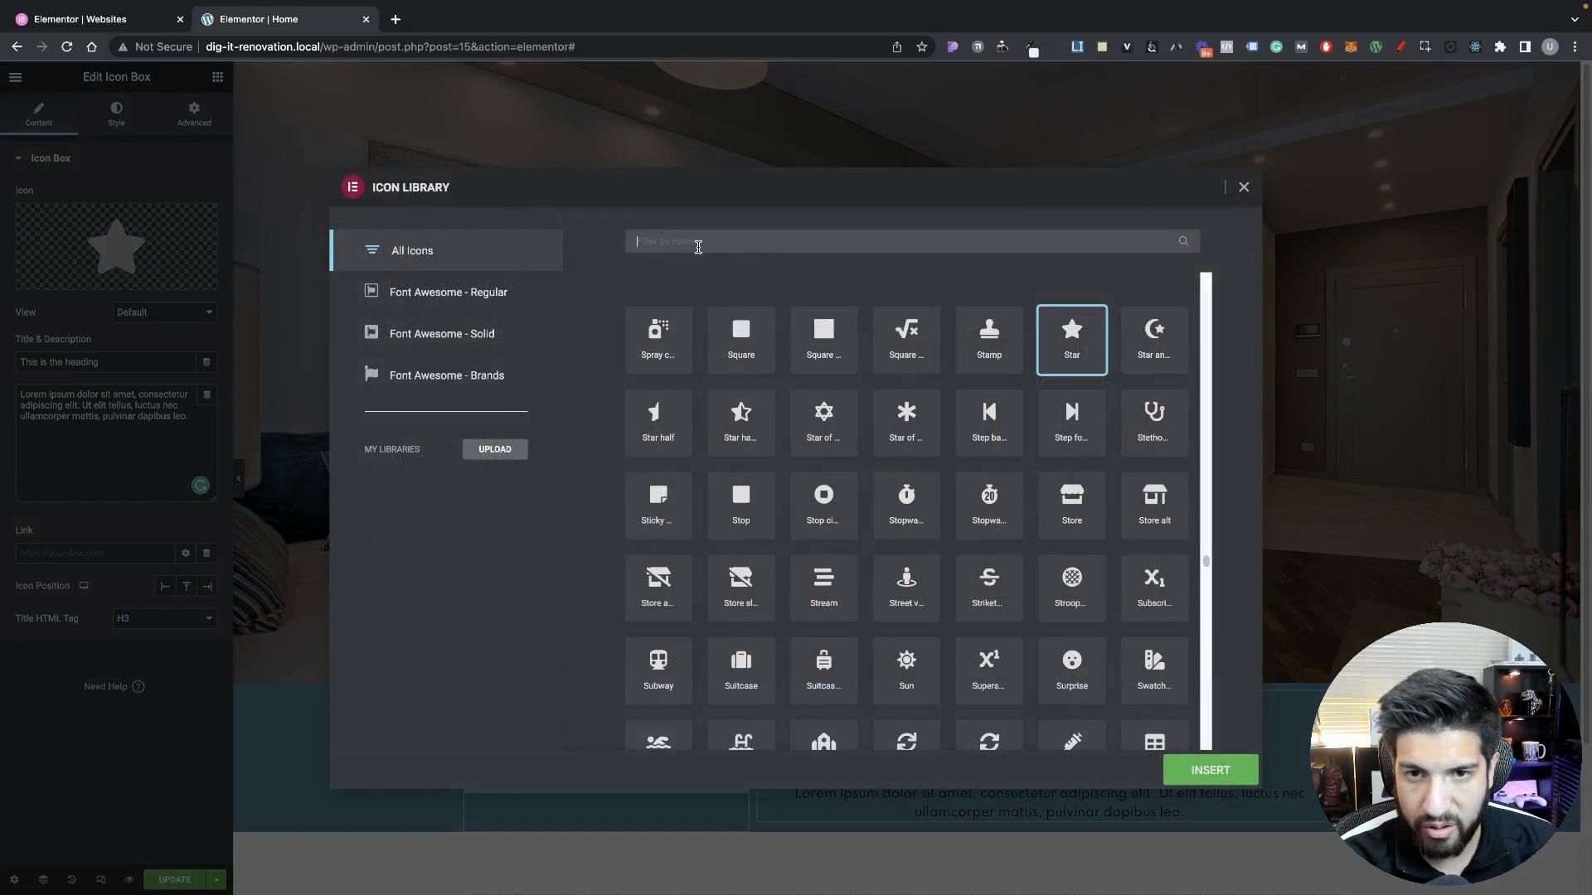
click(698, 247)
text(home)
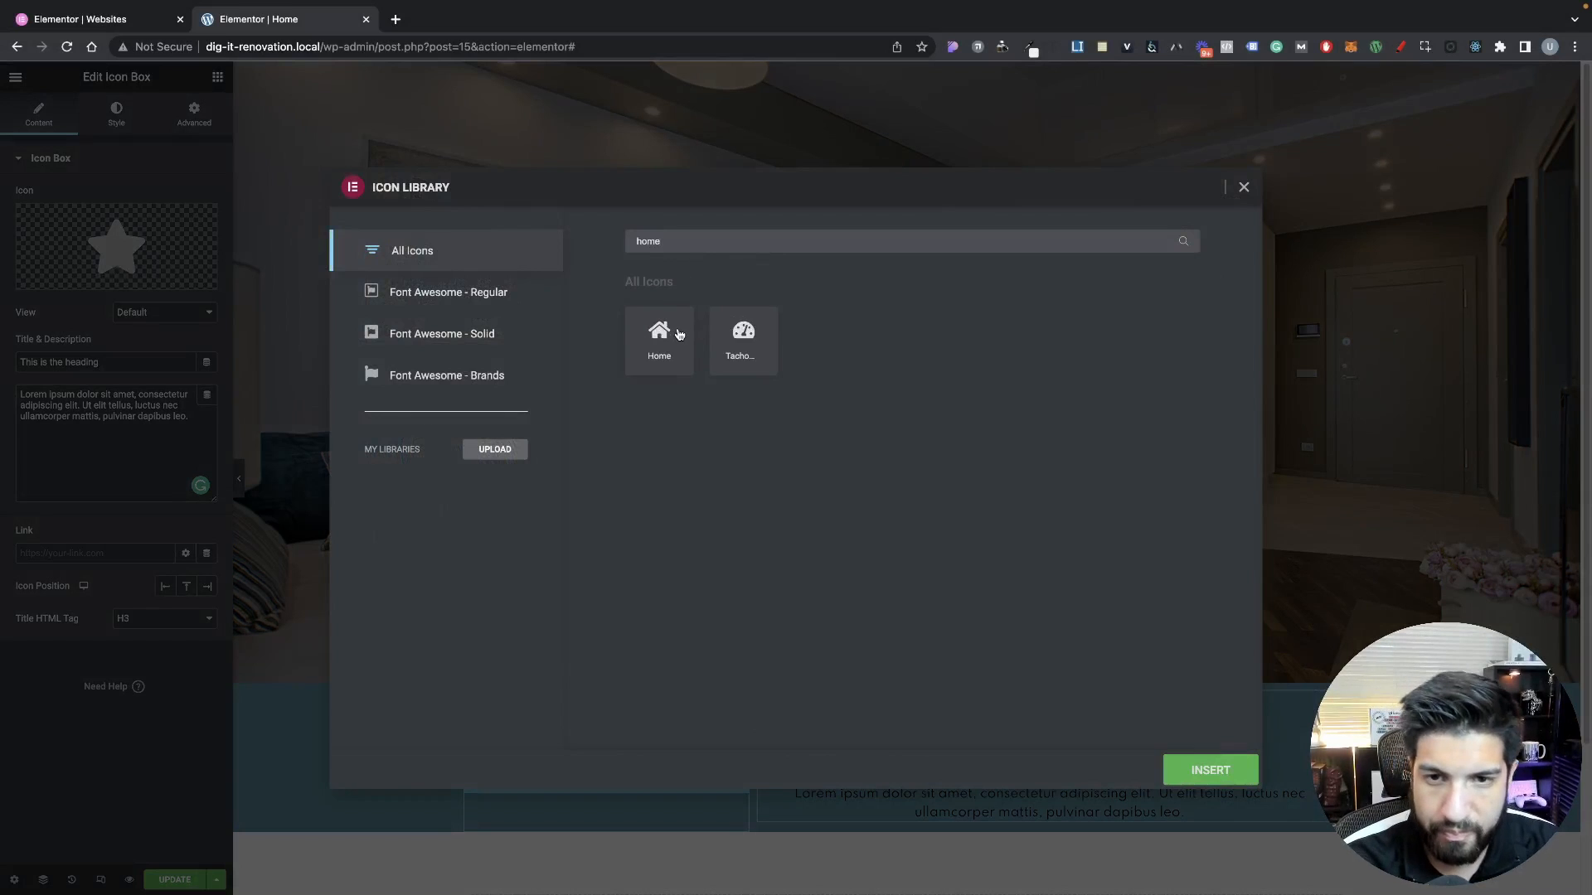
click(663, 335)
click(1211, 756)
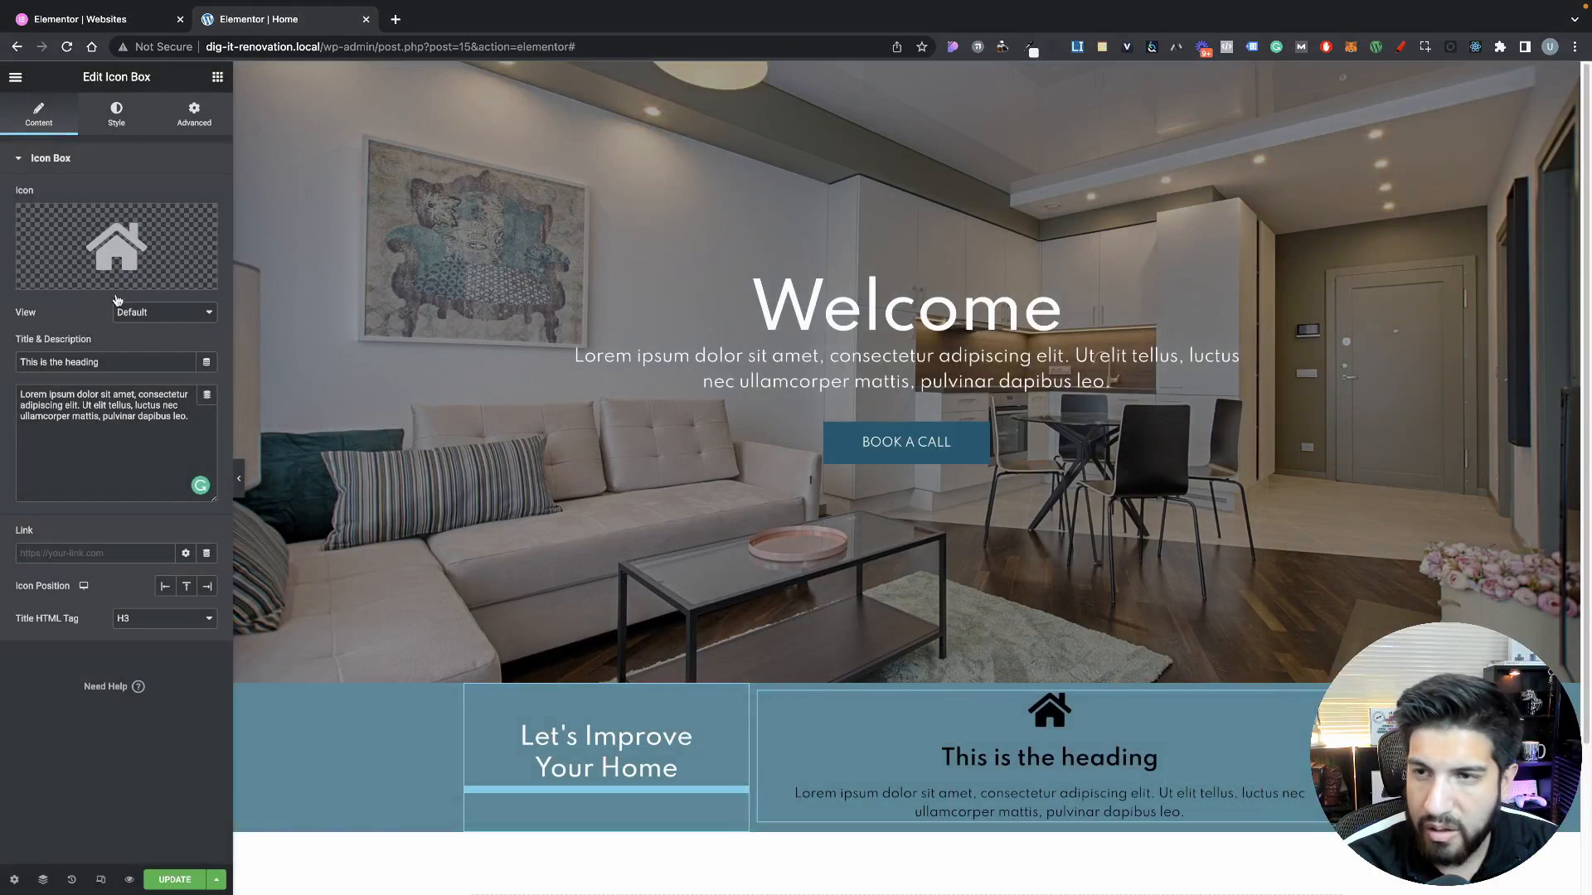
Set the primary color of the icon box's home icon to white (#FFFFFF)
click(116, 116)
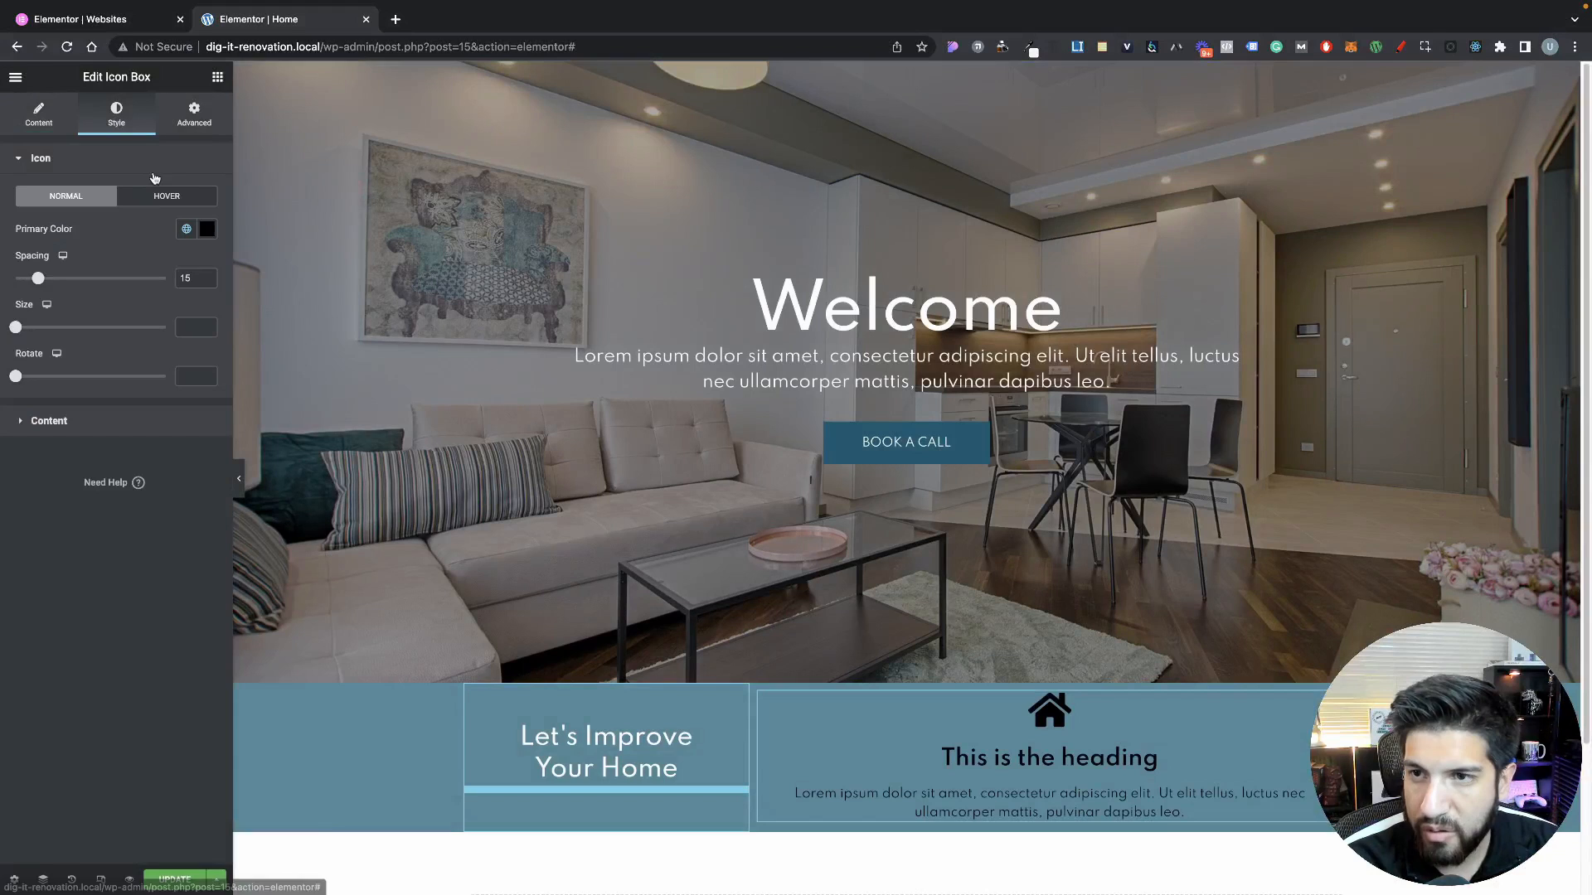
click(207, 231)
drag(64, 311, 26, 284)
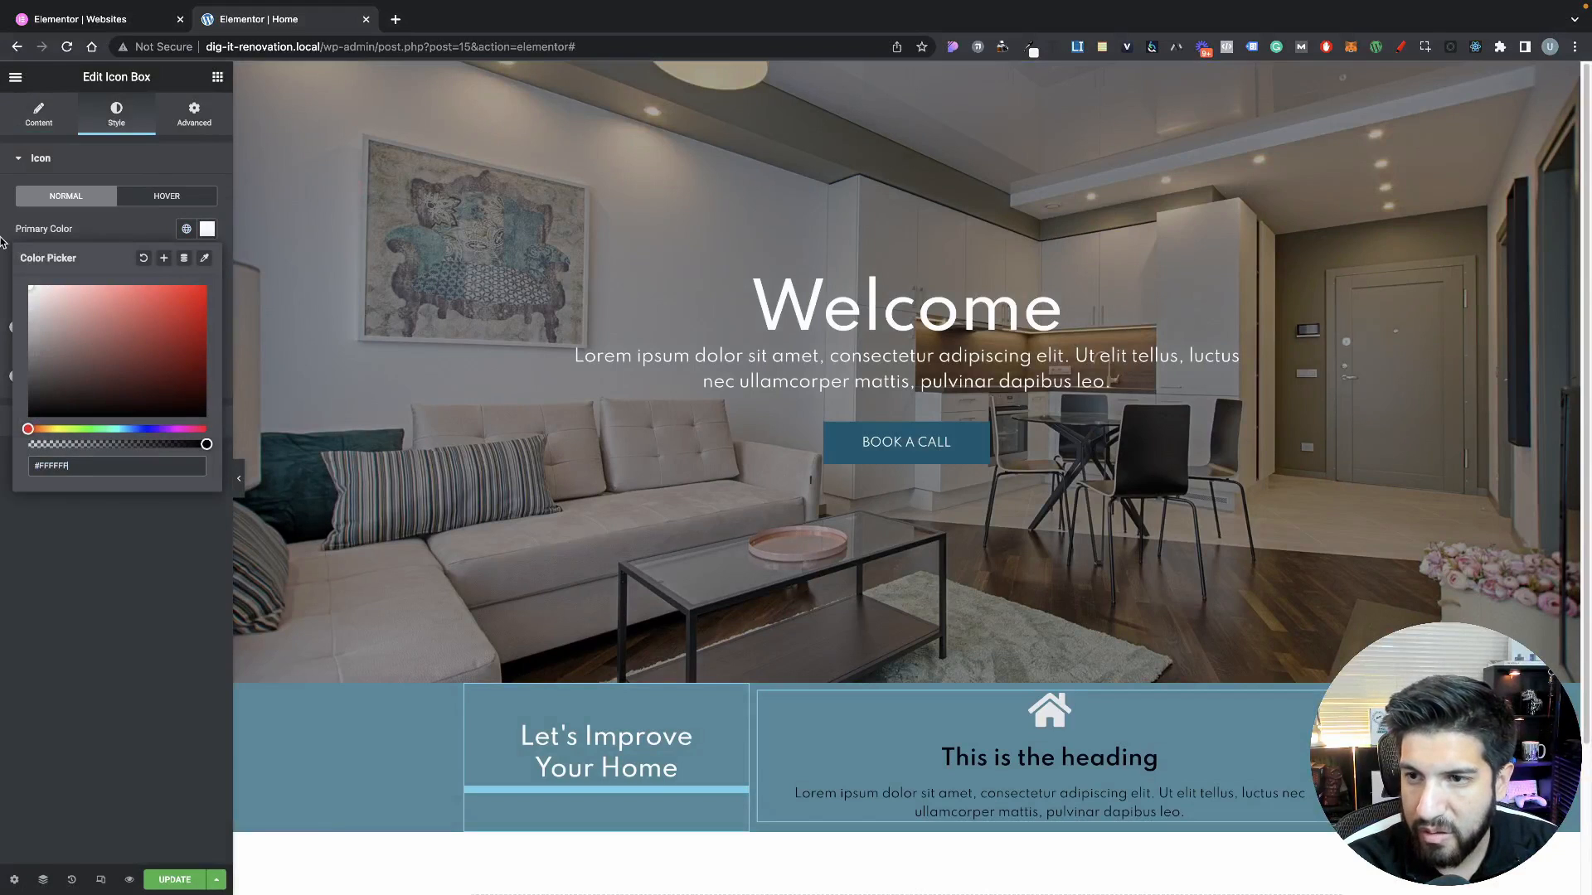
click(106, 230)
Remove the icon box's title text, leaving only its description
click(42, 118)
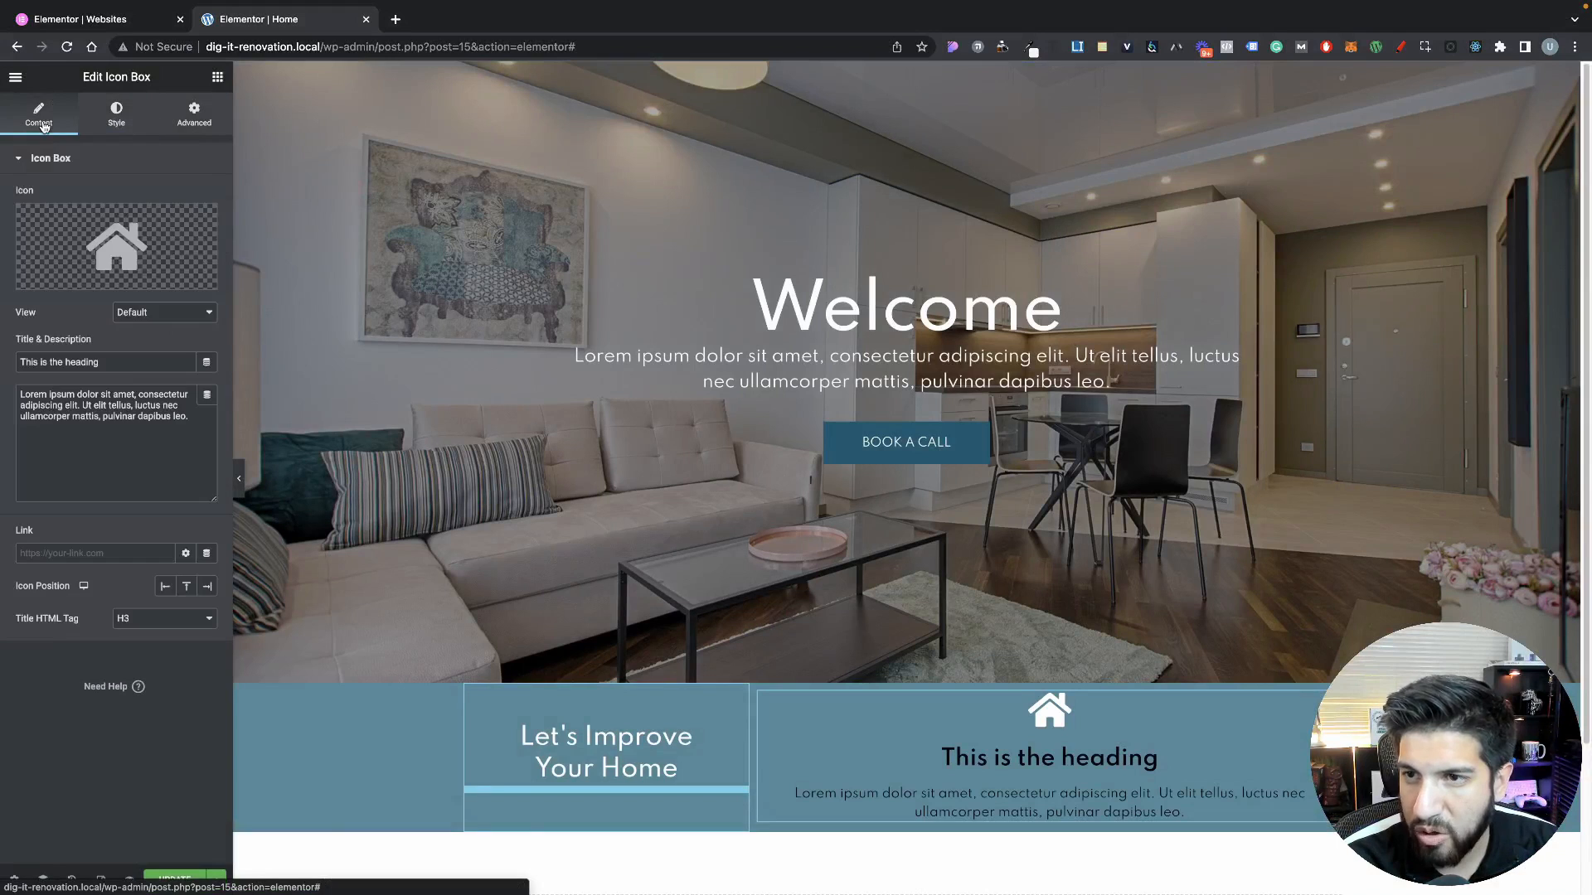
drag(125, 363, 7, 342)
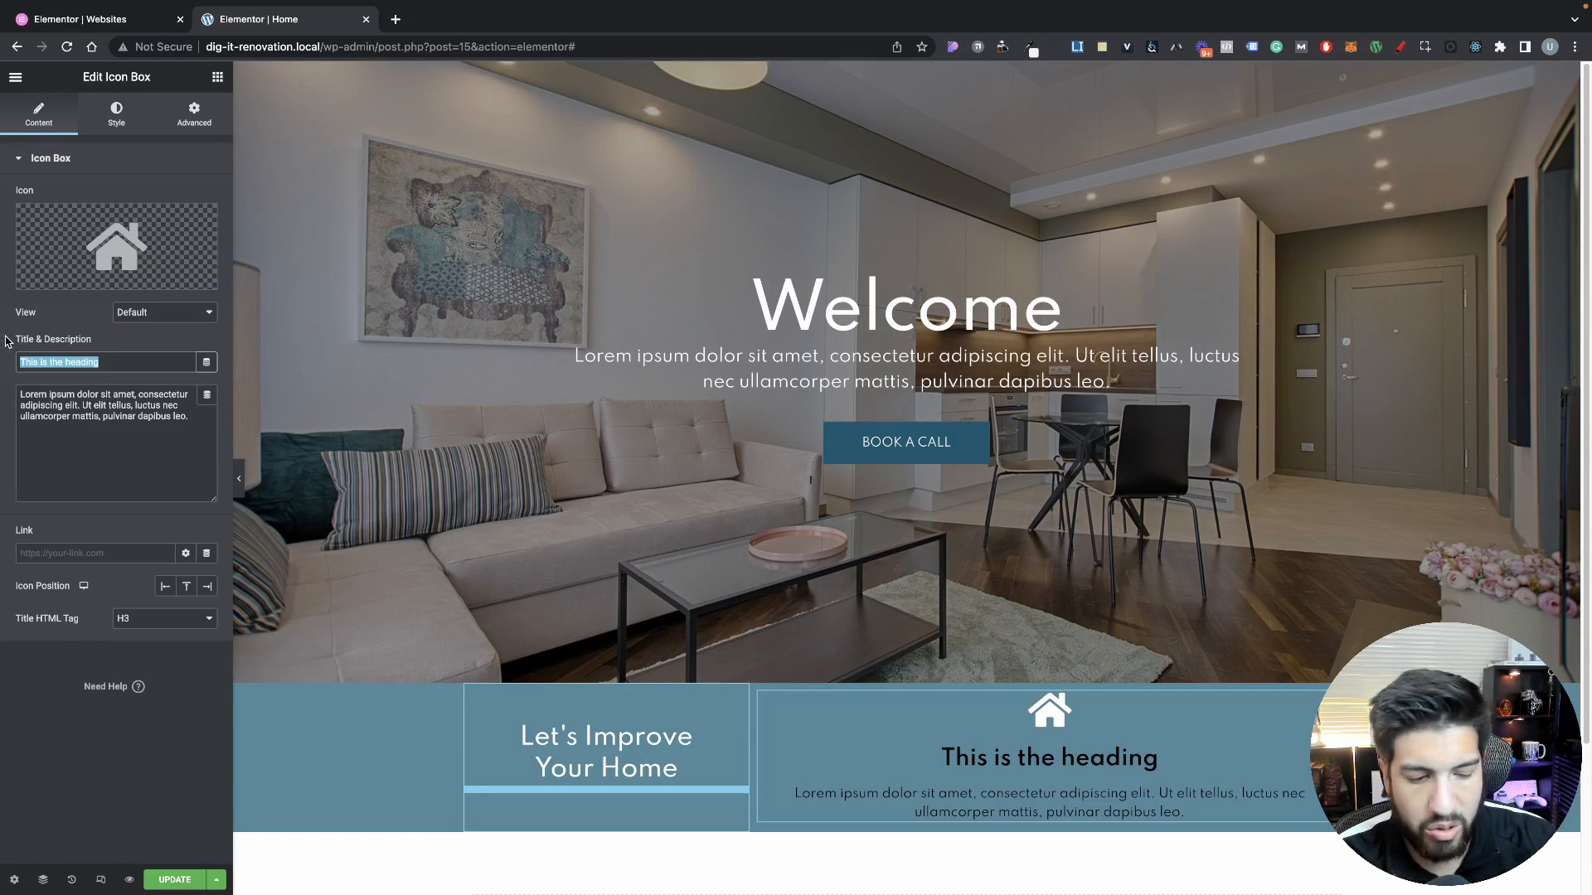
key(BackSpace)
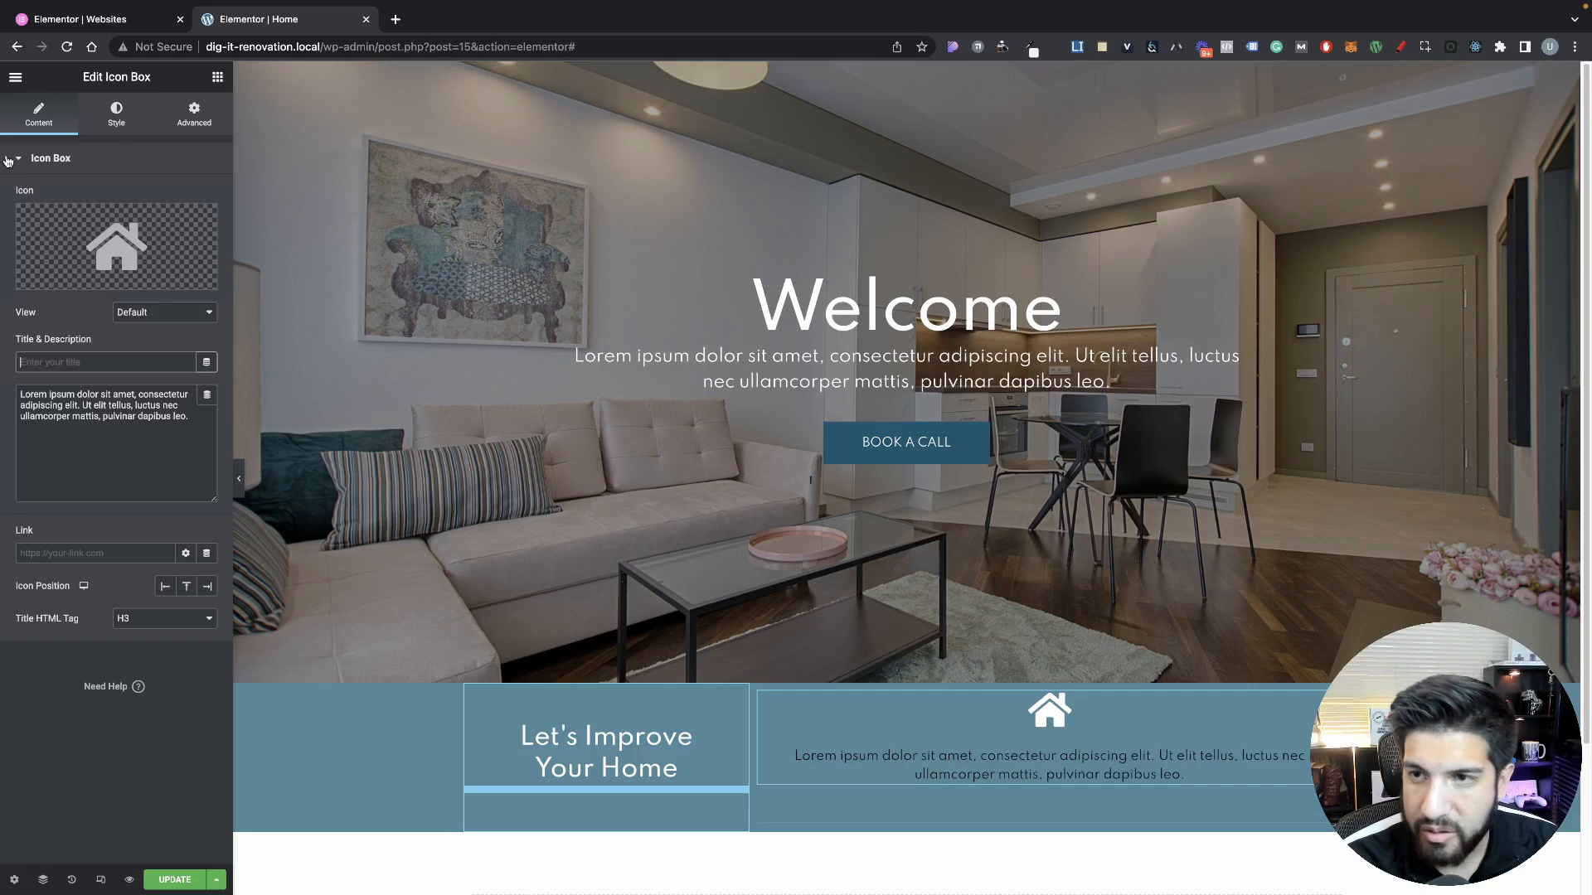
Set the color of the icon box's description text to white
click(116, 120)
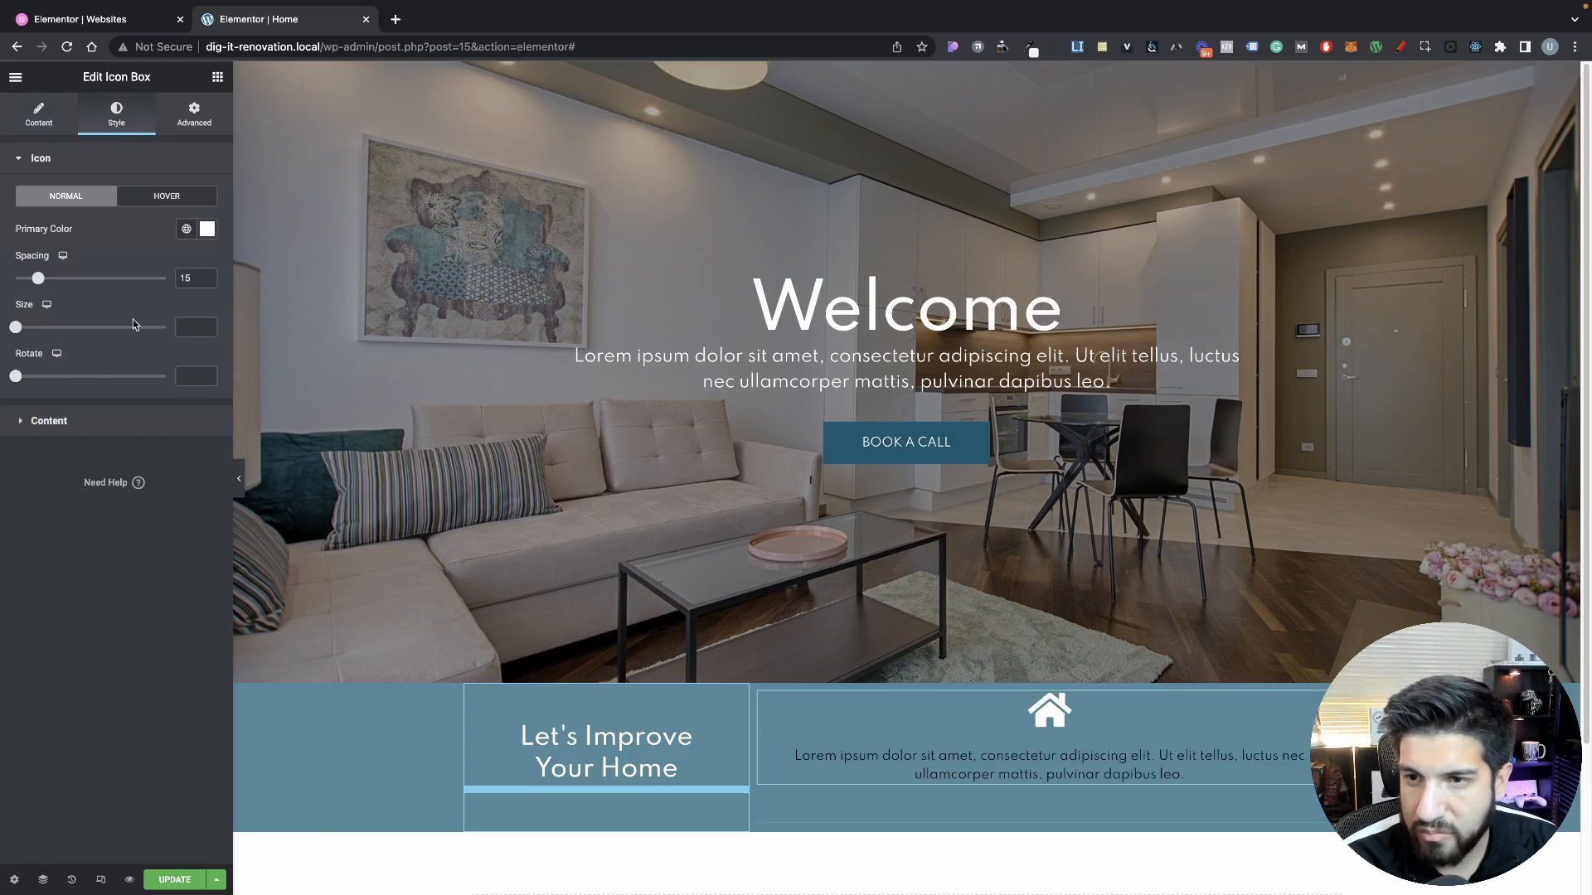
click(50, 421)
click(207, 545)
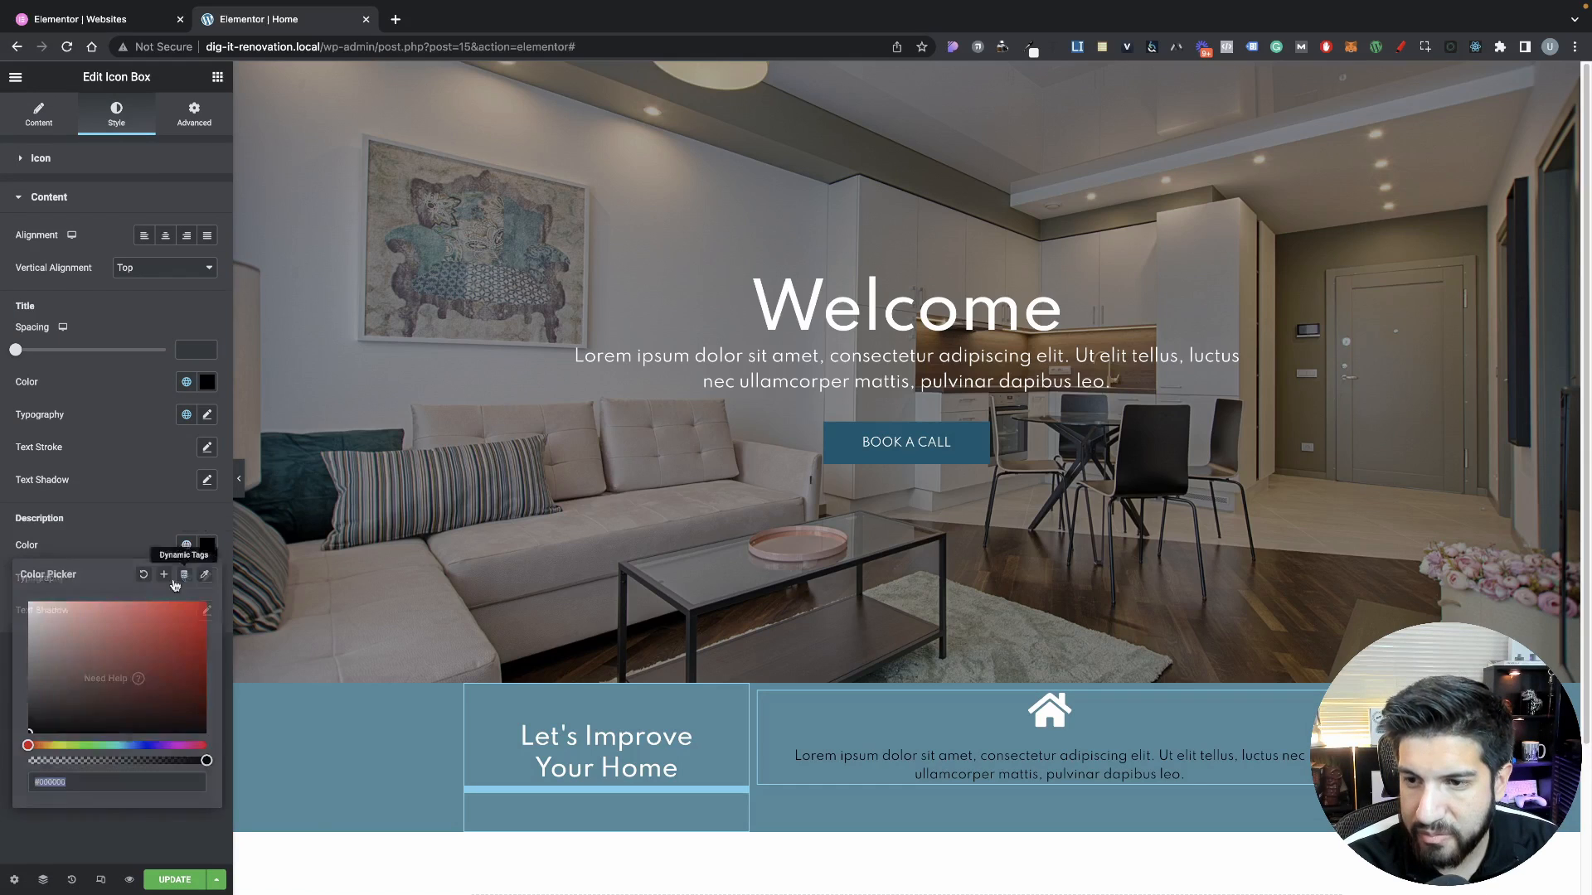
drag(74, 634, 29, 574)
click(130, 522)
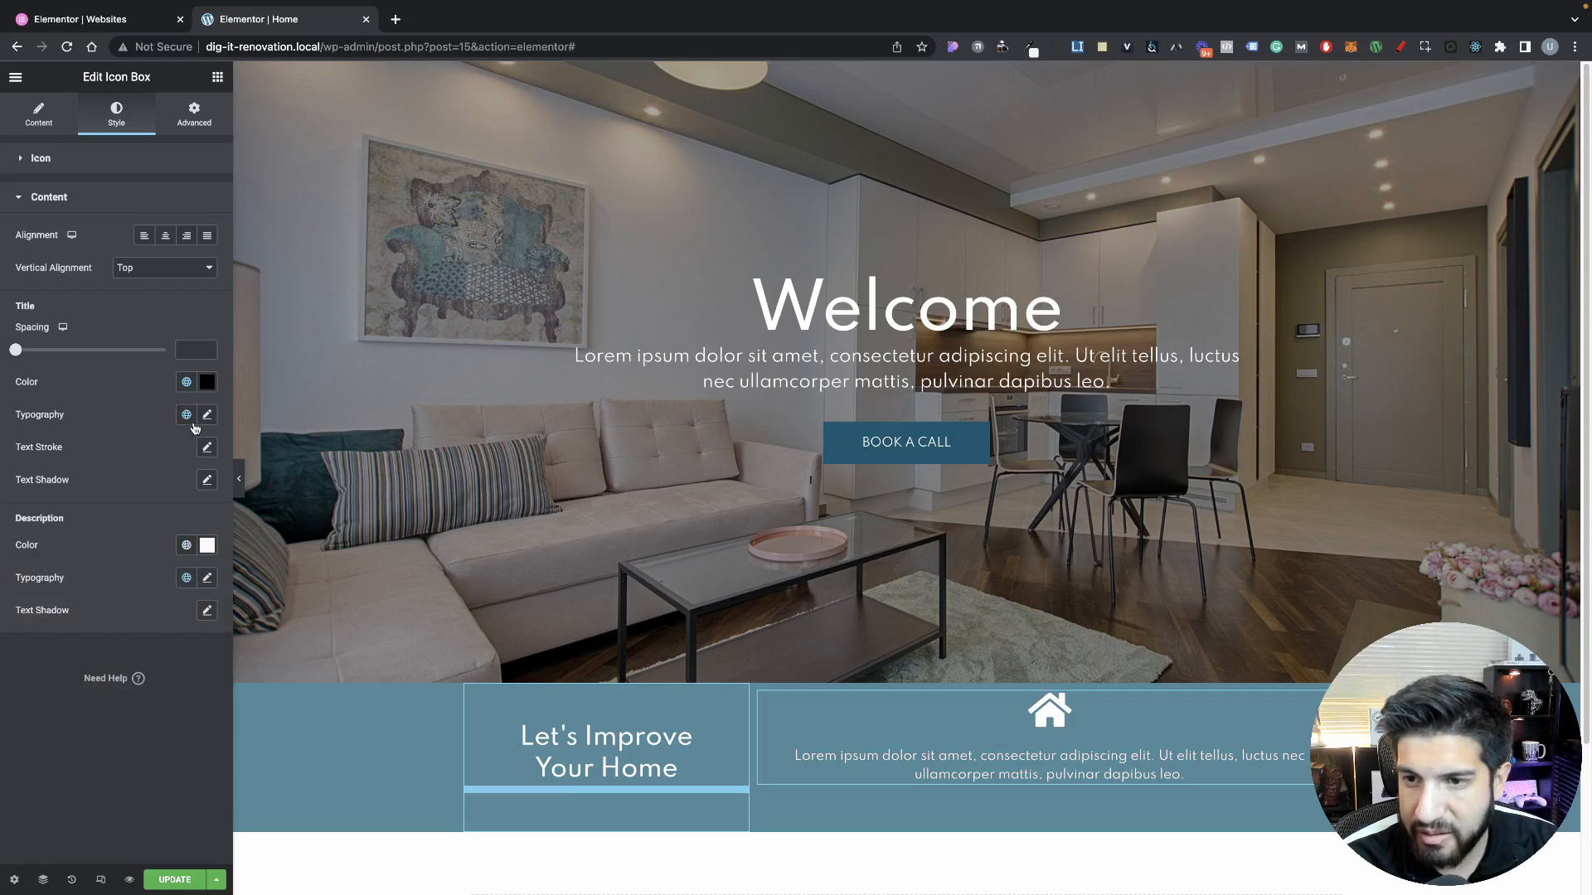
Set the typography size of the icon box's description to 15 px, trying smaller sizes for comparison
click(207, 578)
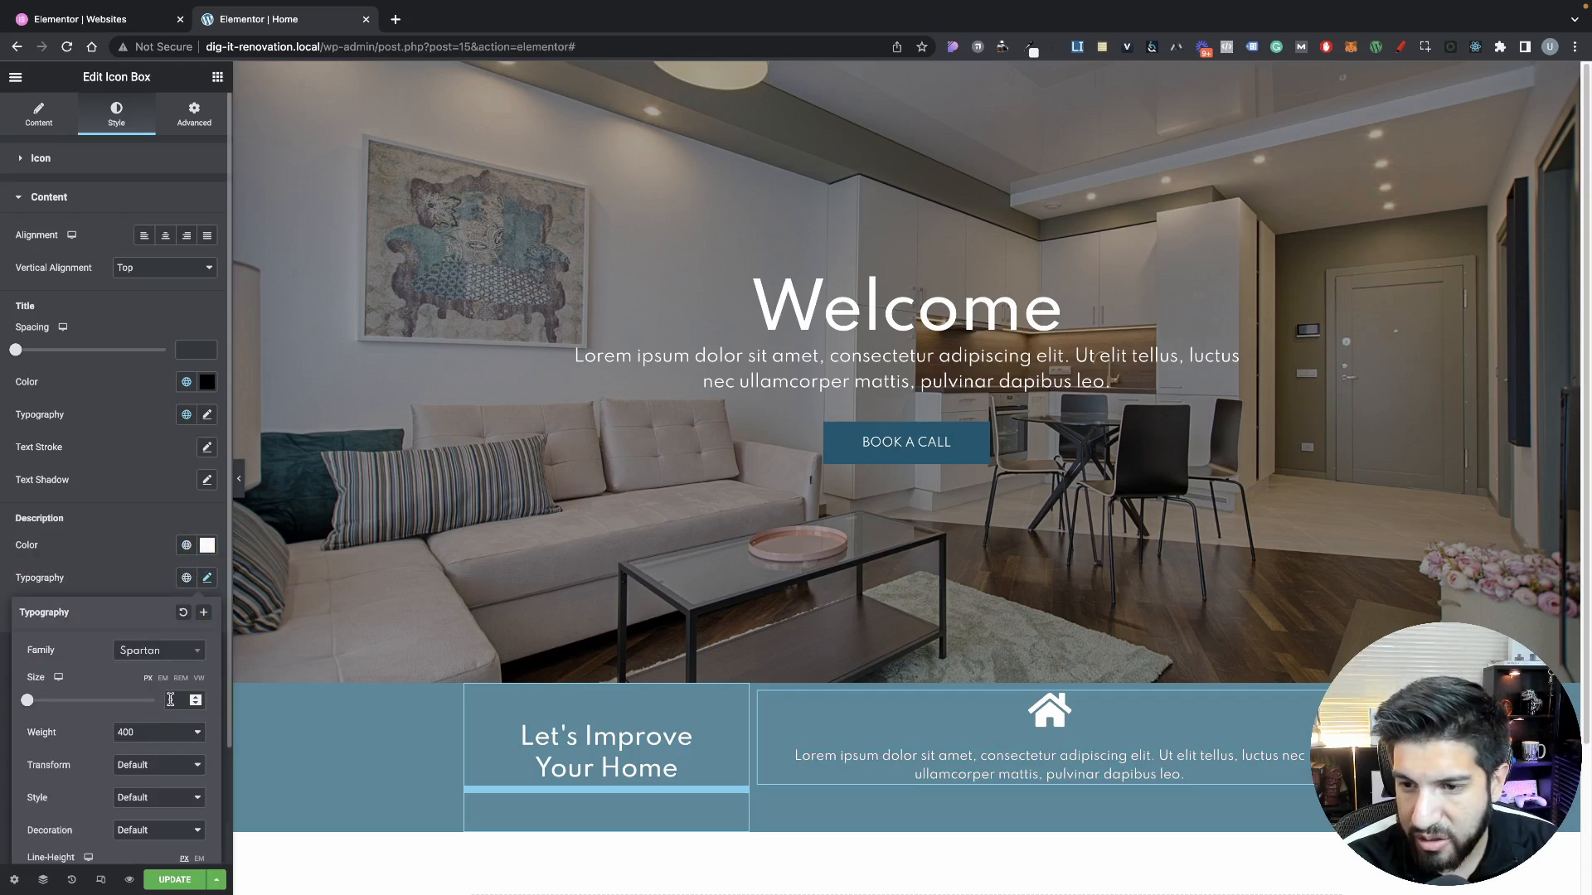
text(15)
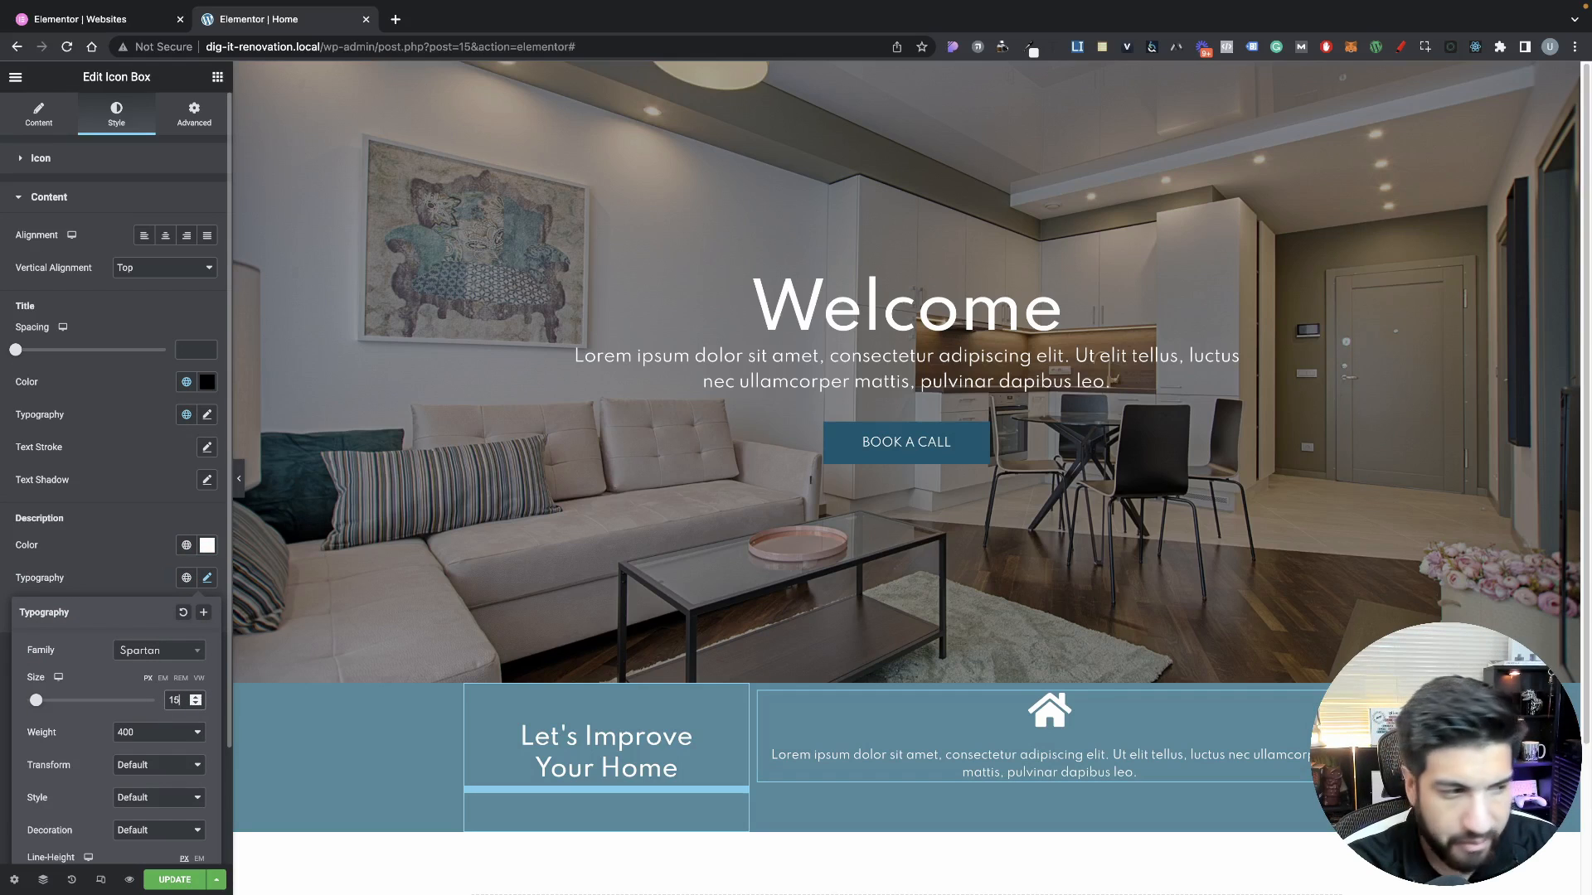
click(196, 703)
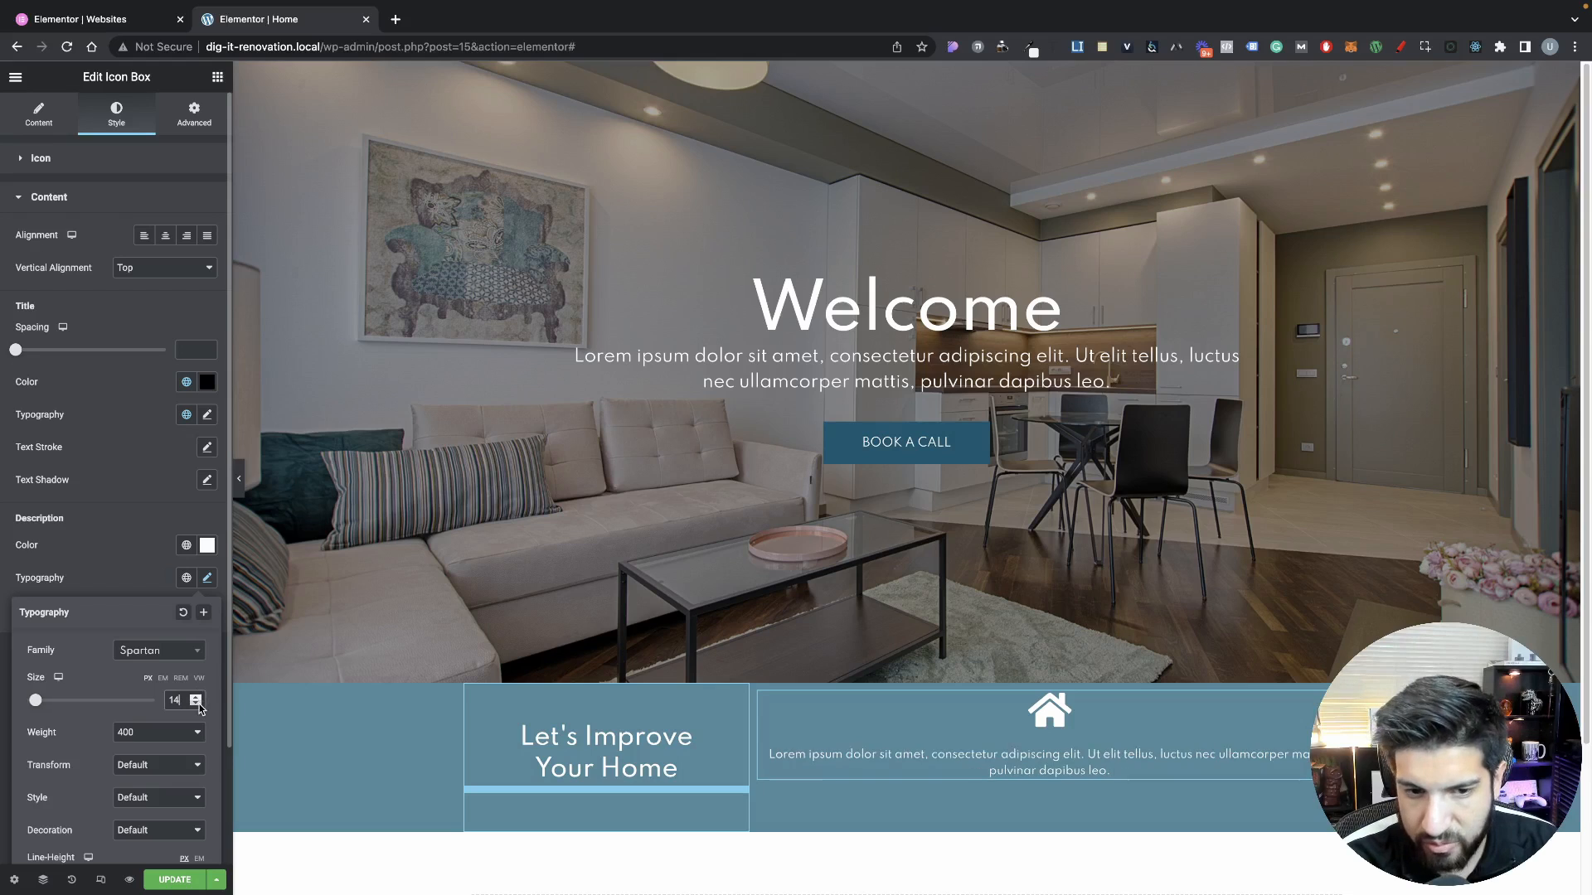
click(196, 703)
click(197, 700)
click(197, 700)
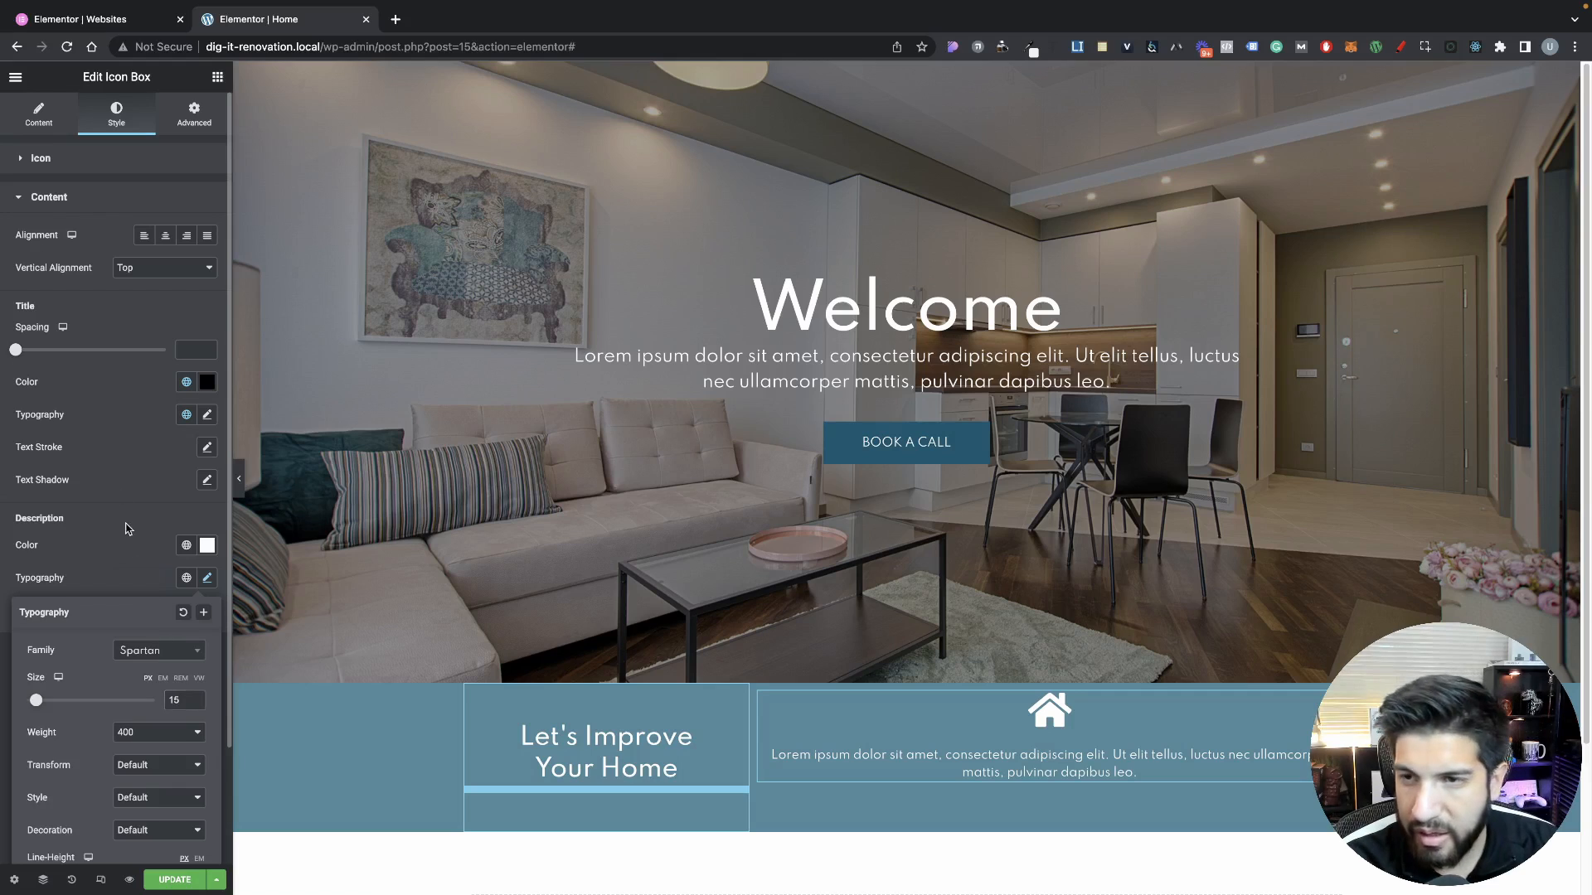
Change the icon box's view to Stacked
click(40, 158)
click(39, 116)
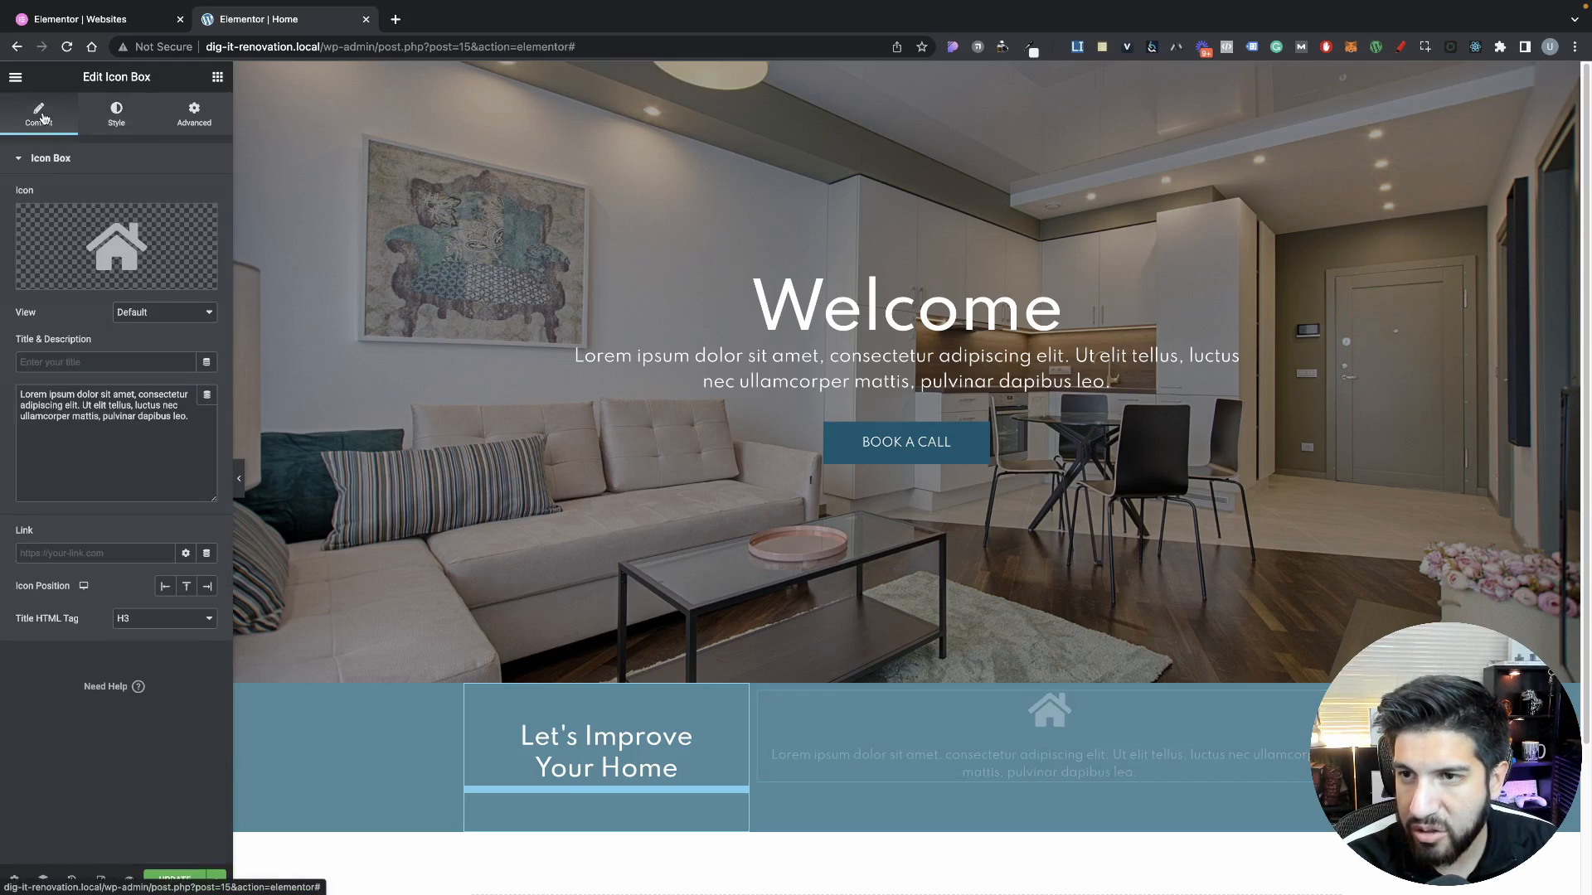
click(156, 320)
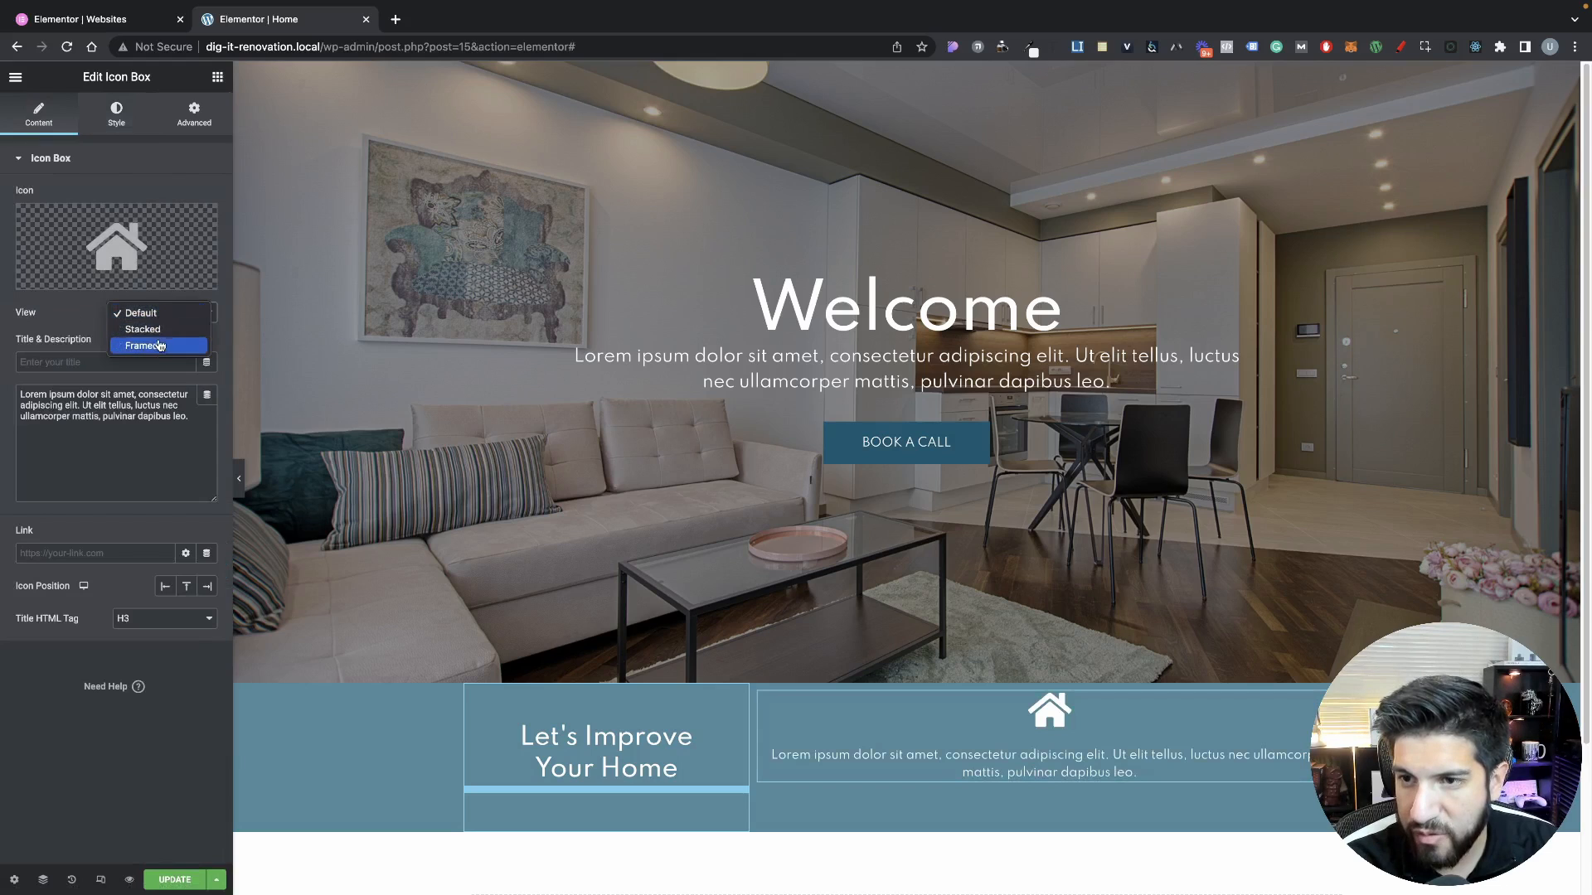
click(160, 338)
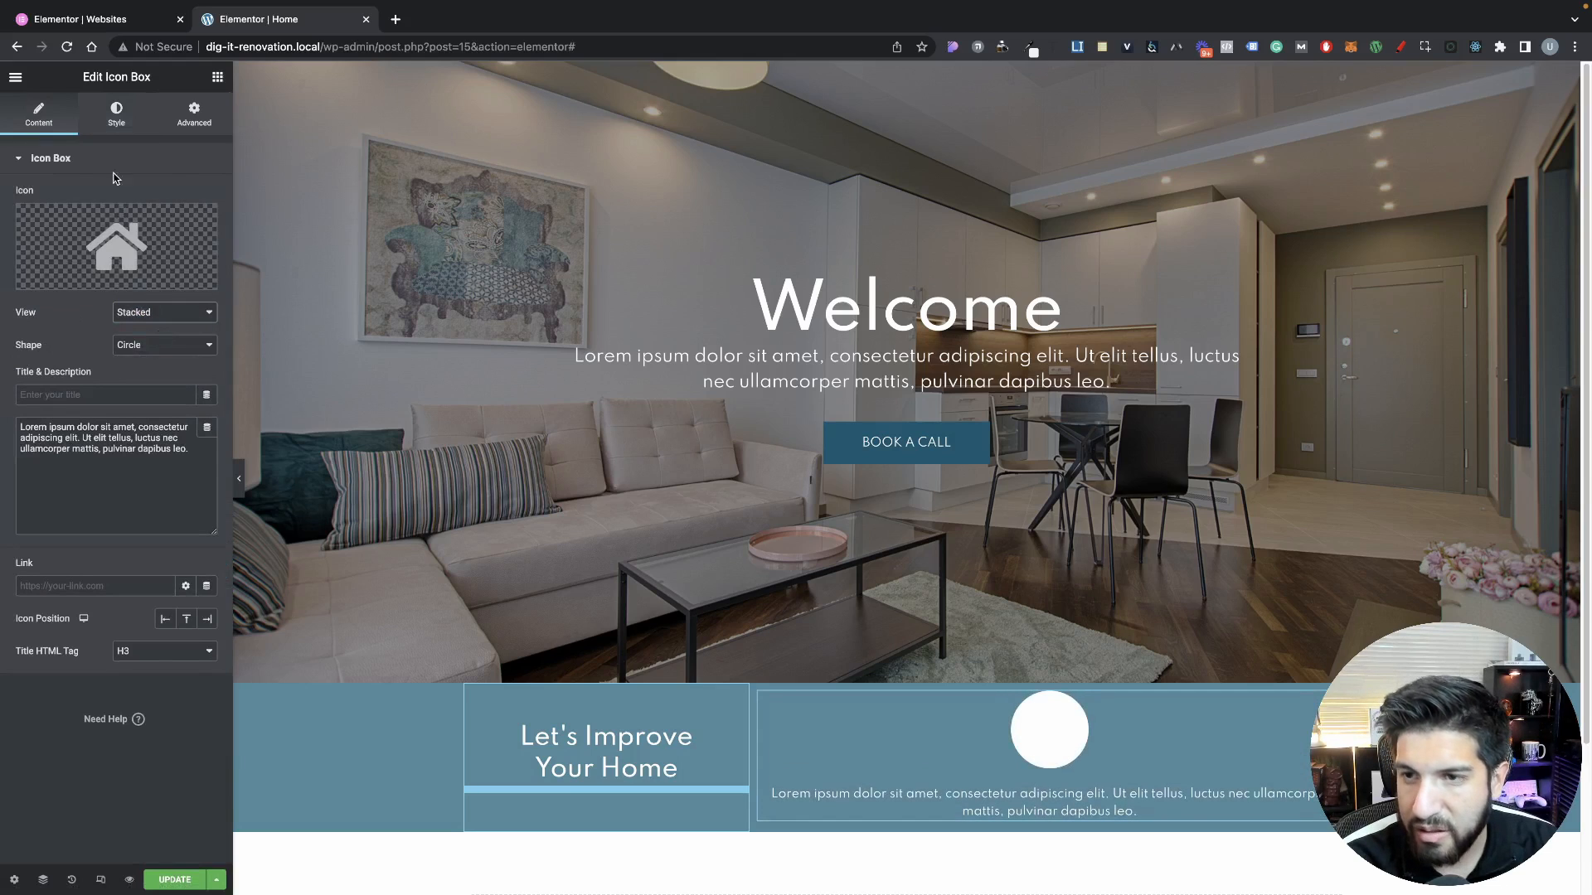
Set the stacked icon's size to 23 and its secondary color to the global Accent color
click(115, 116)
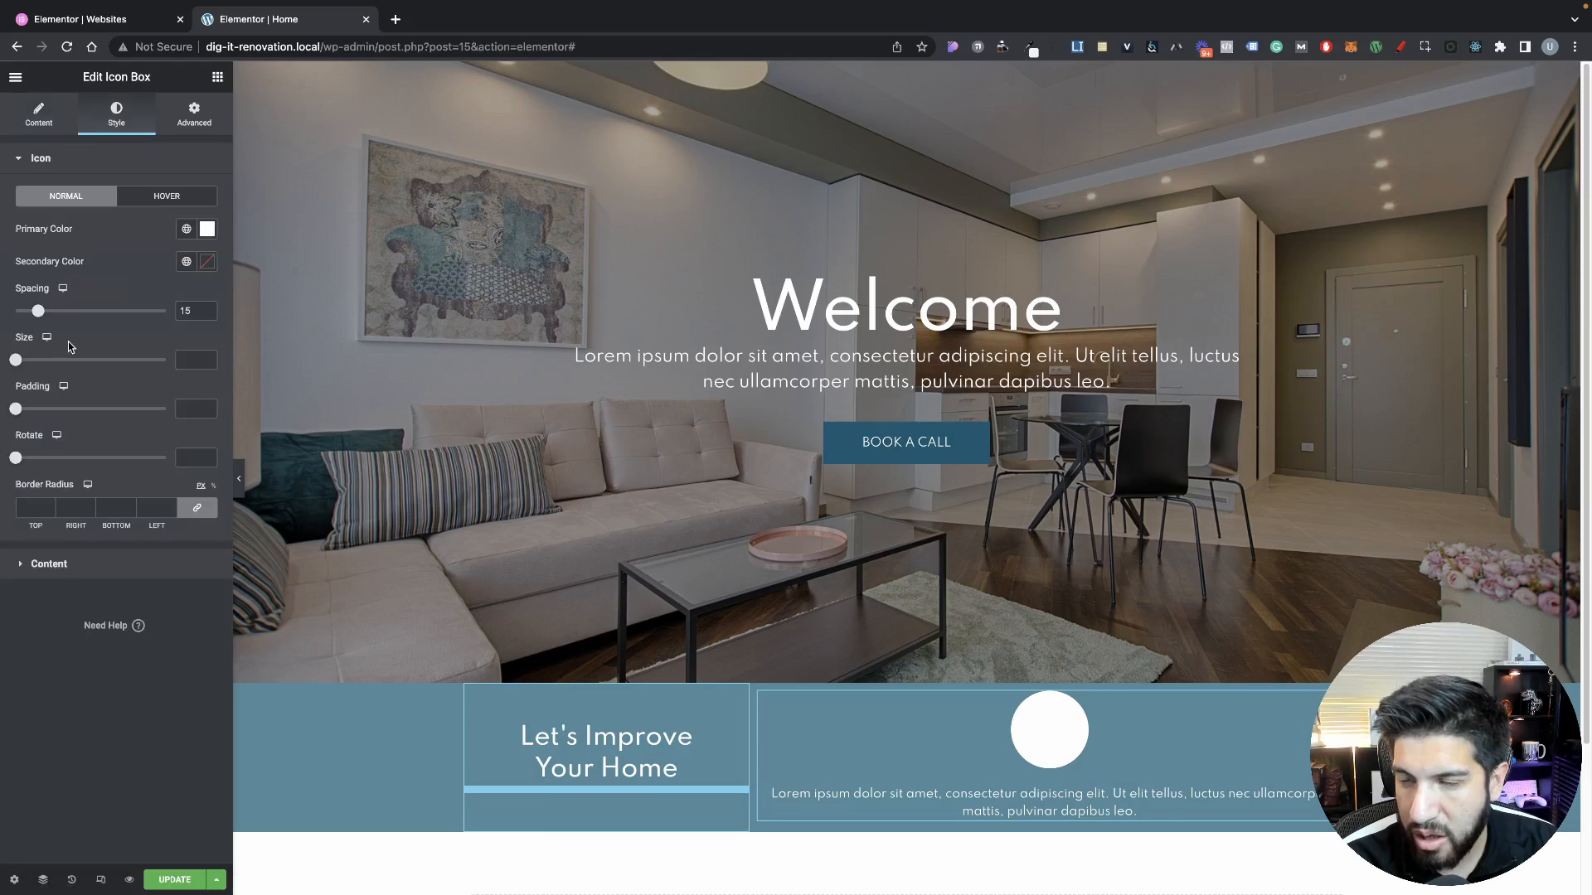
drag(16, 360, 25, 363)
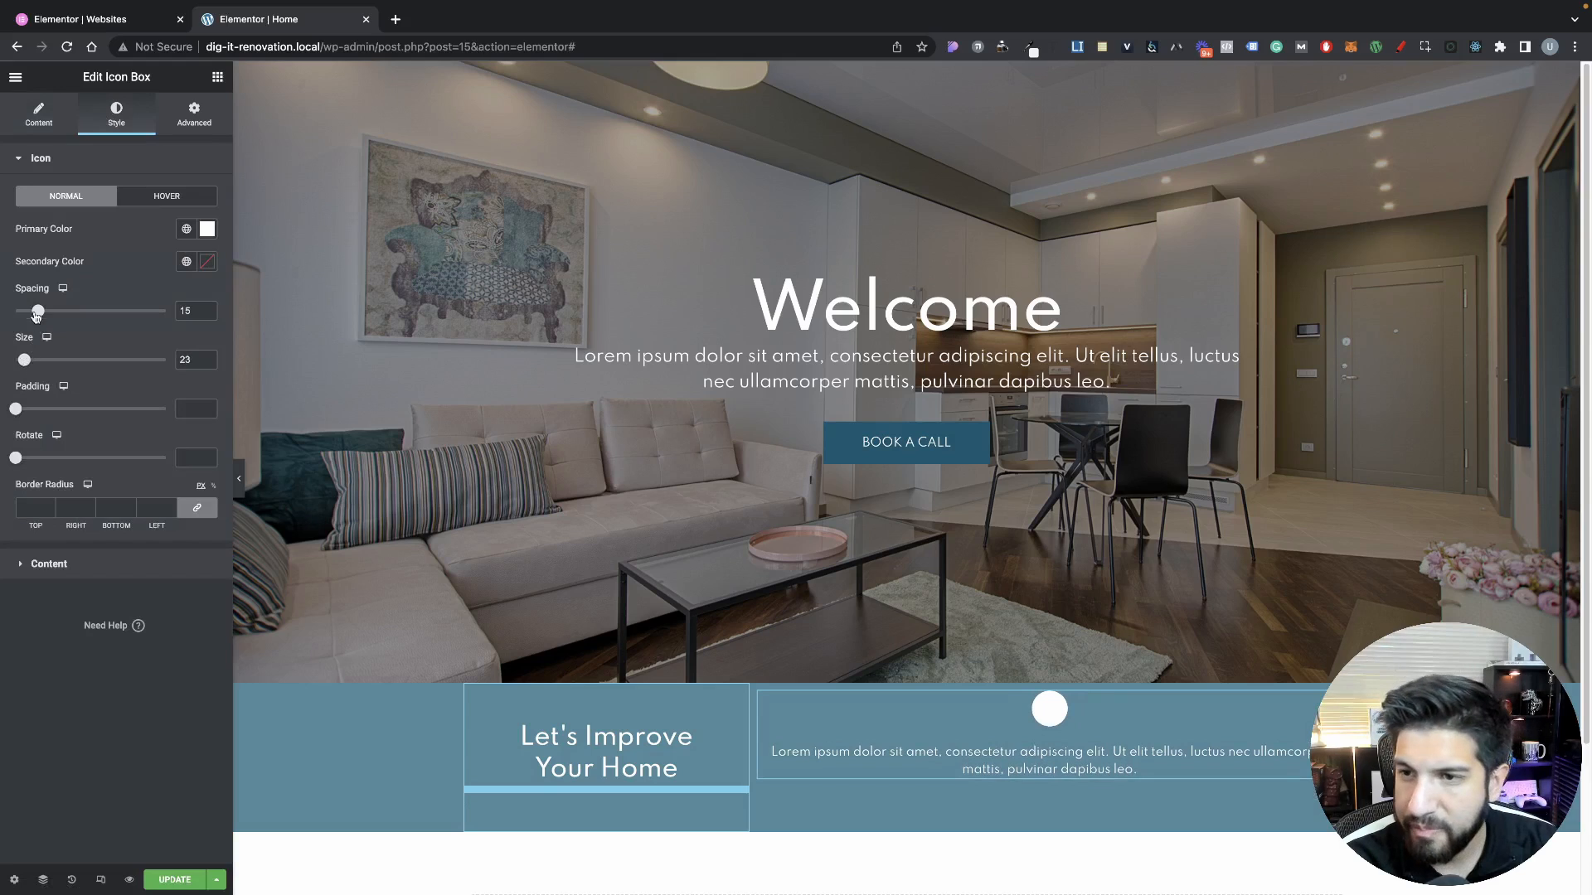
click(186, 262)
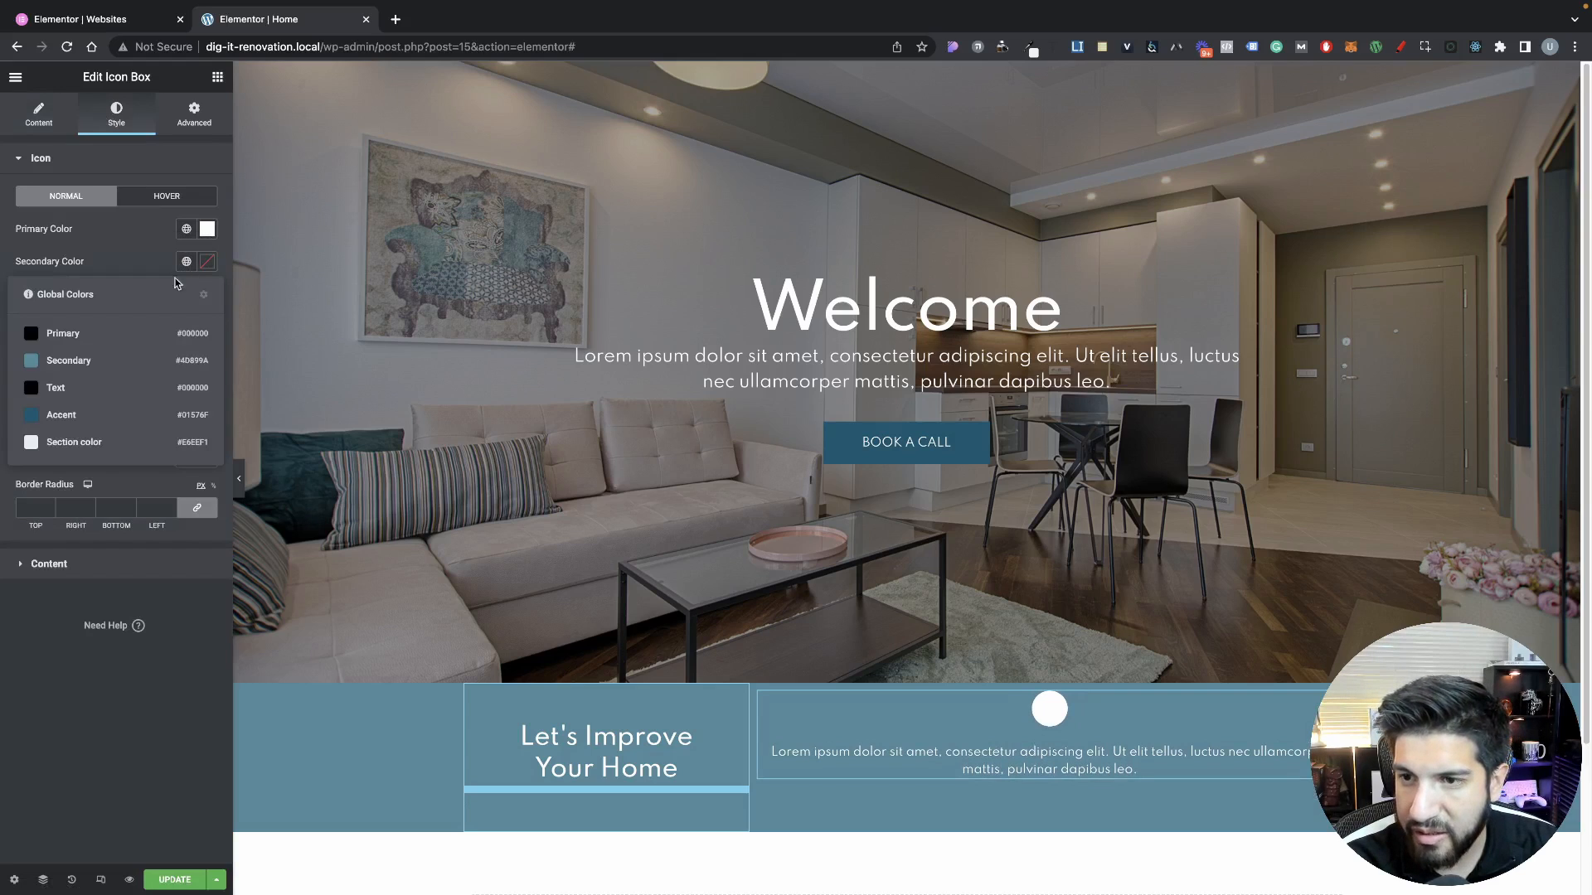
click(62, 416)
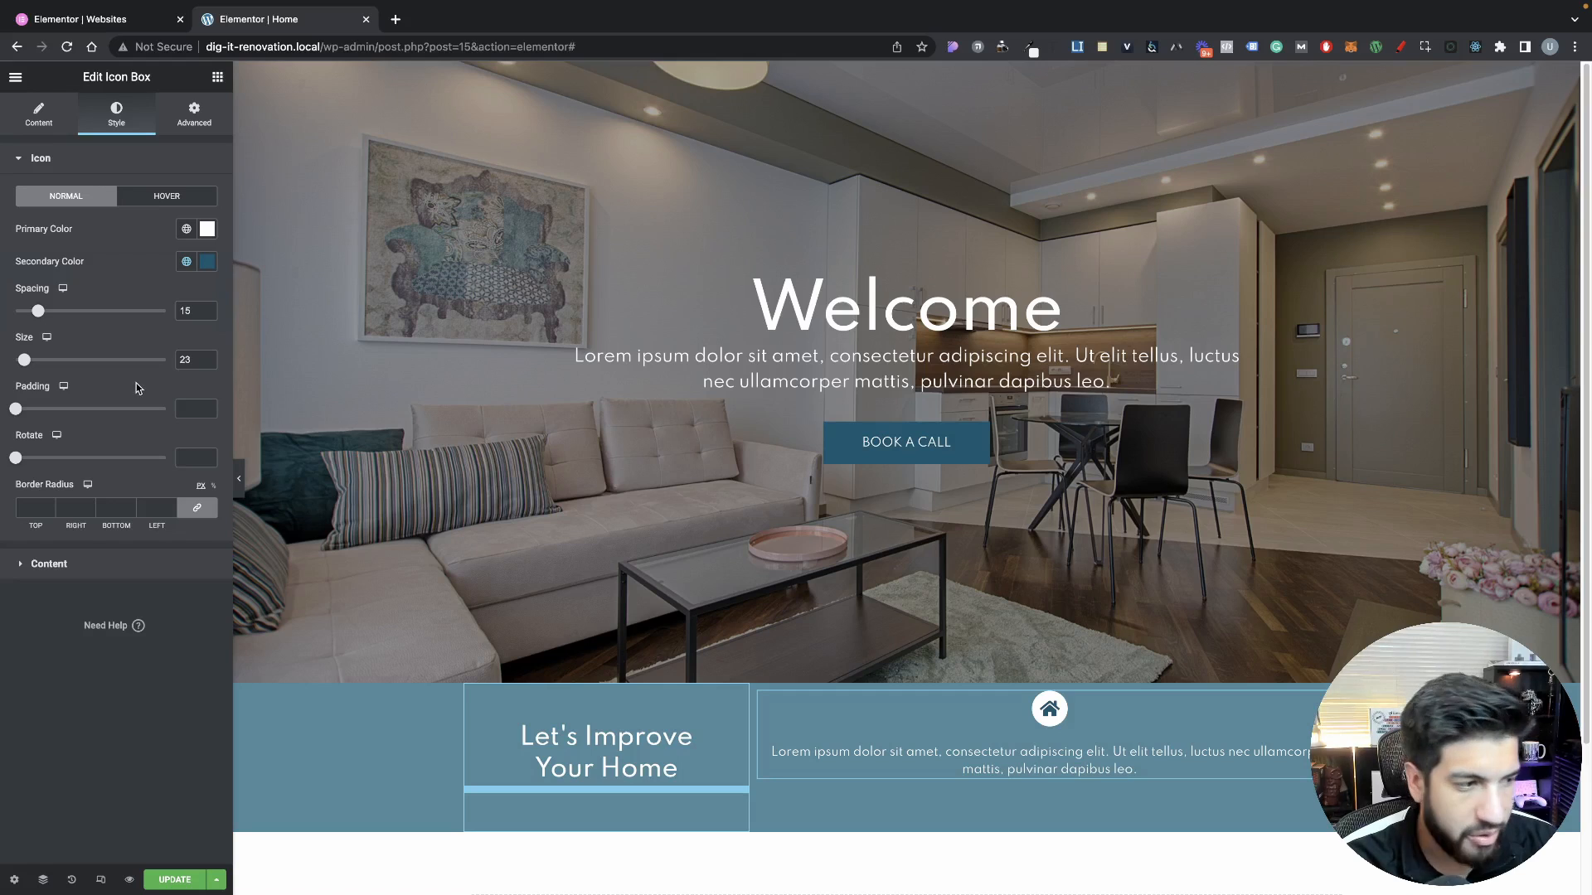
Try a spacing and padding of 10 on the icon, clear the padding again and set the spacing back to 15
drag(38, 311, 32, 313)
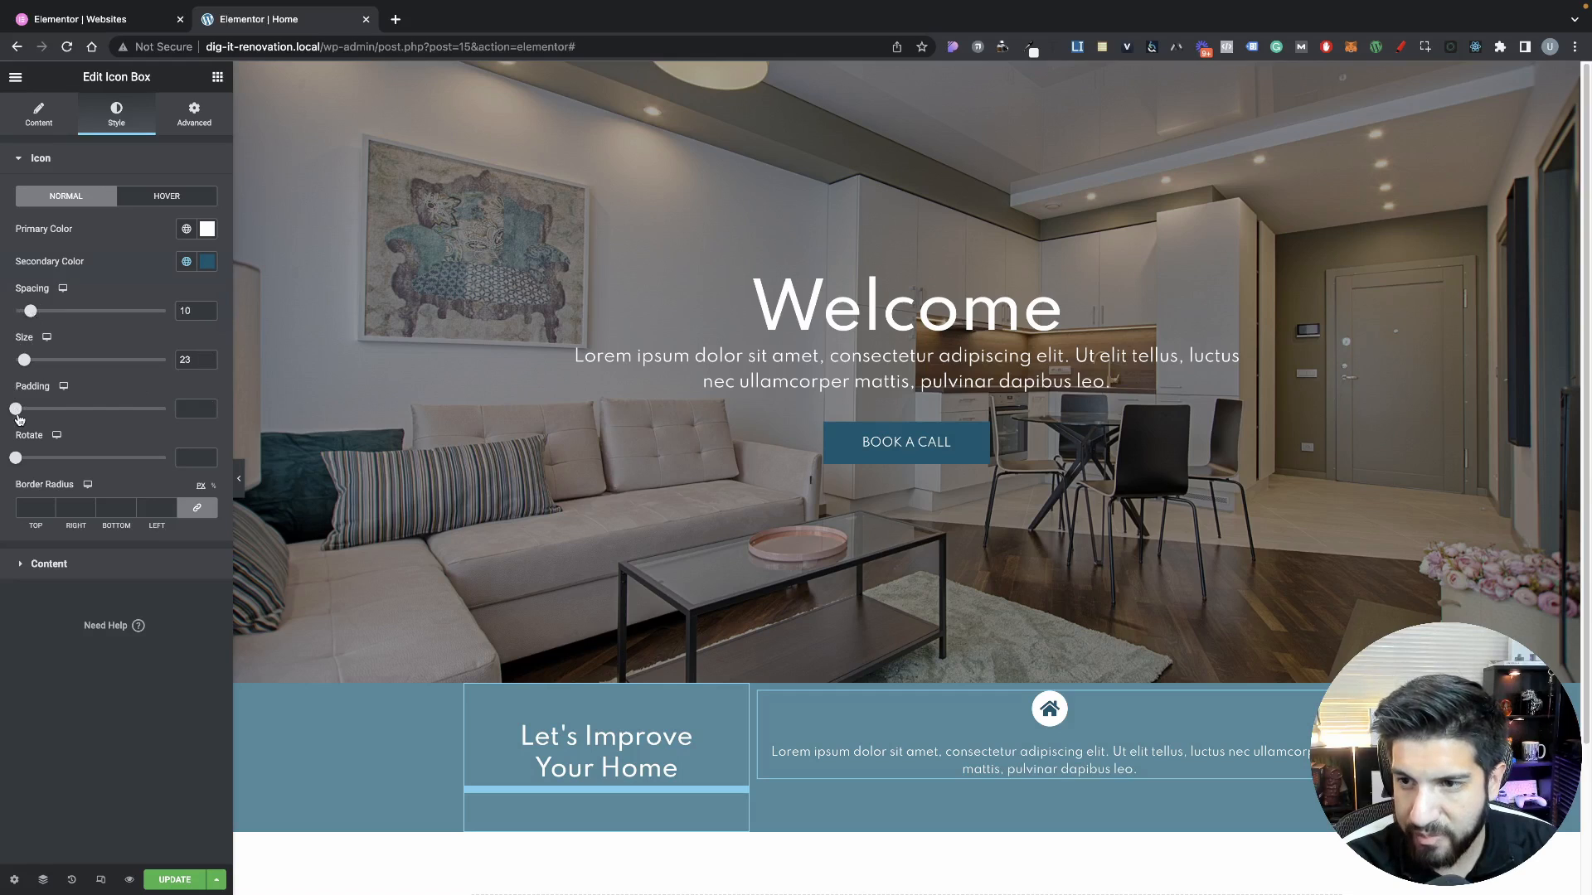
drag(16, 411, 31, 419)
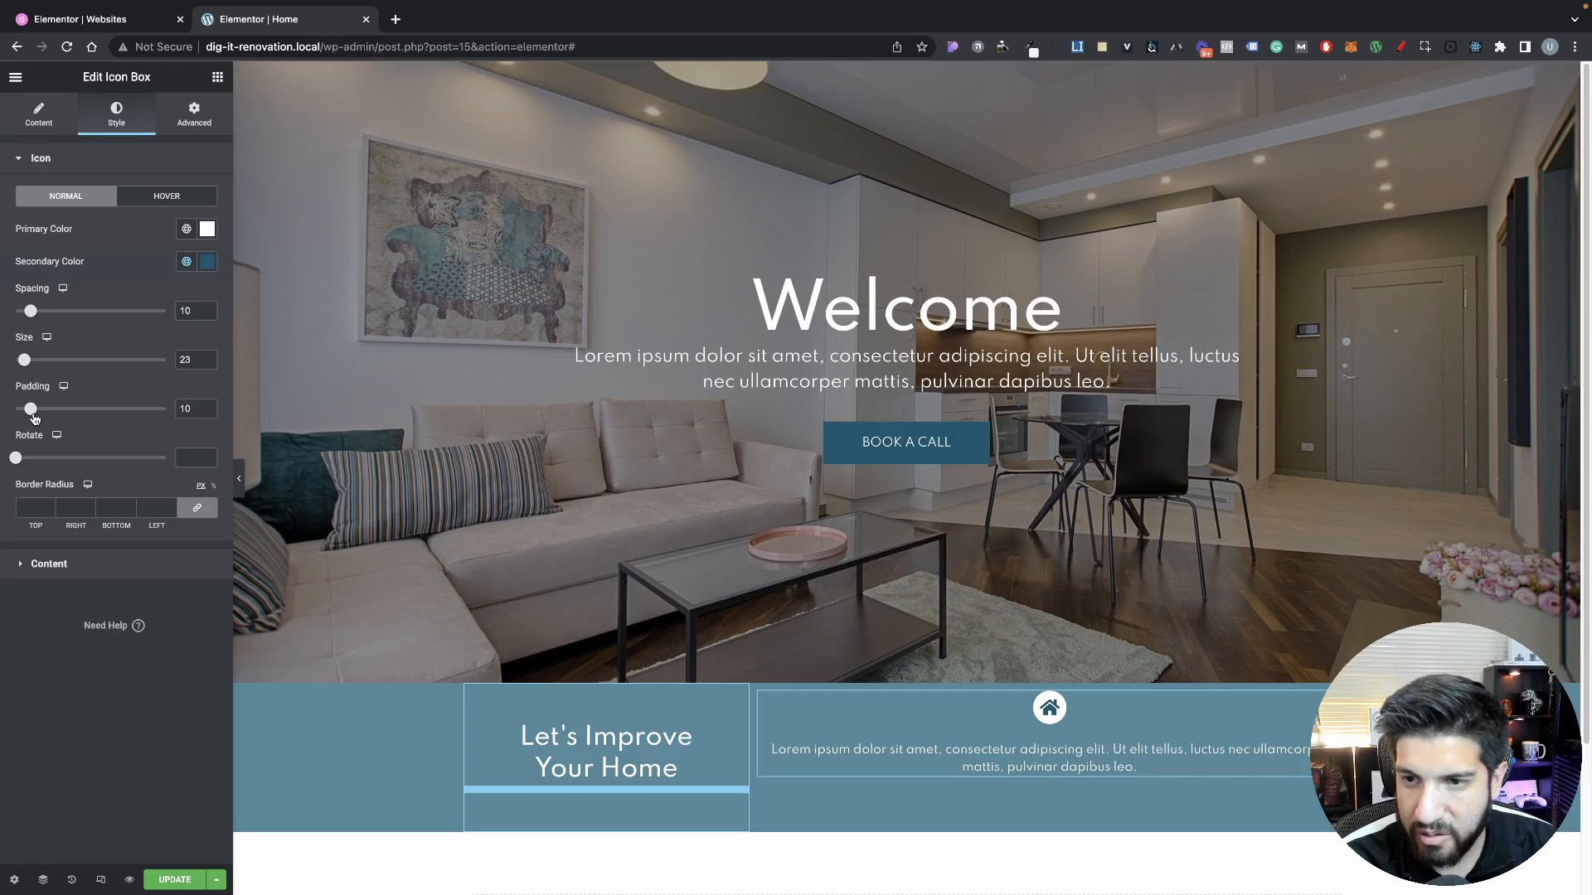
drag(192, 409, 156, 407)
key(BackSpace)
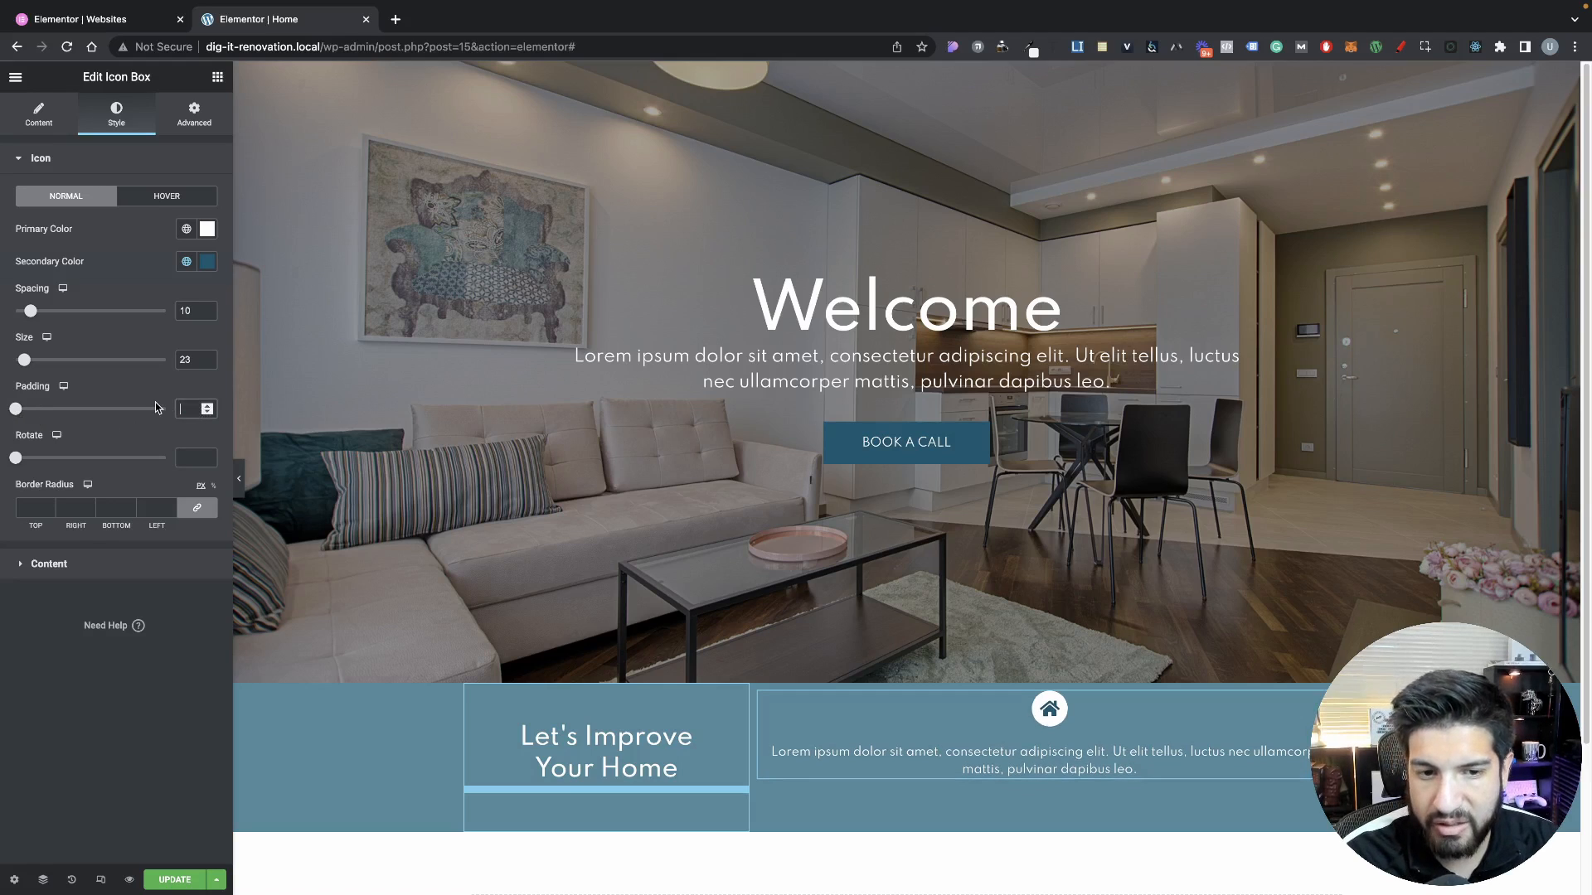
drag(196, 312, 161, 311)
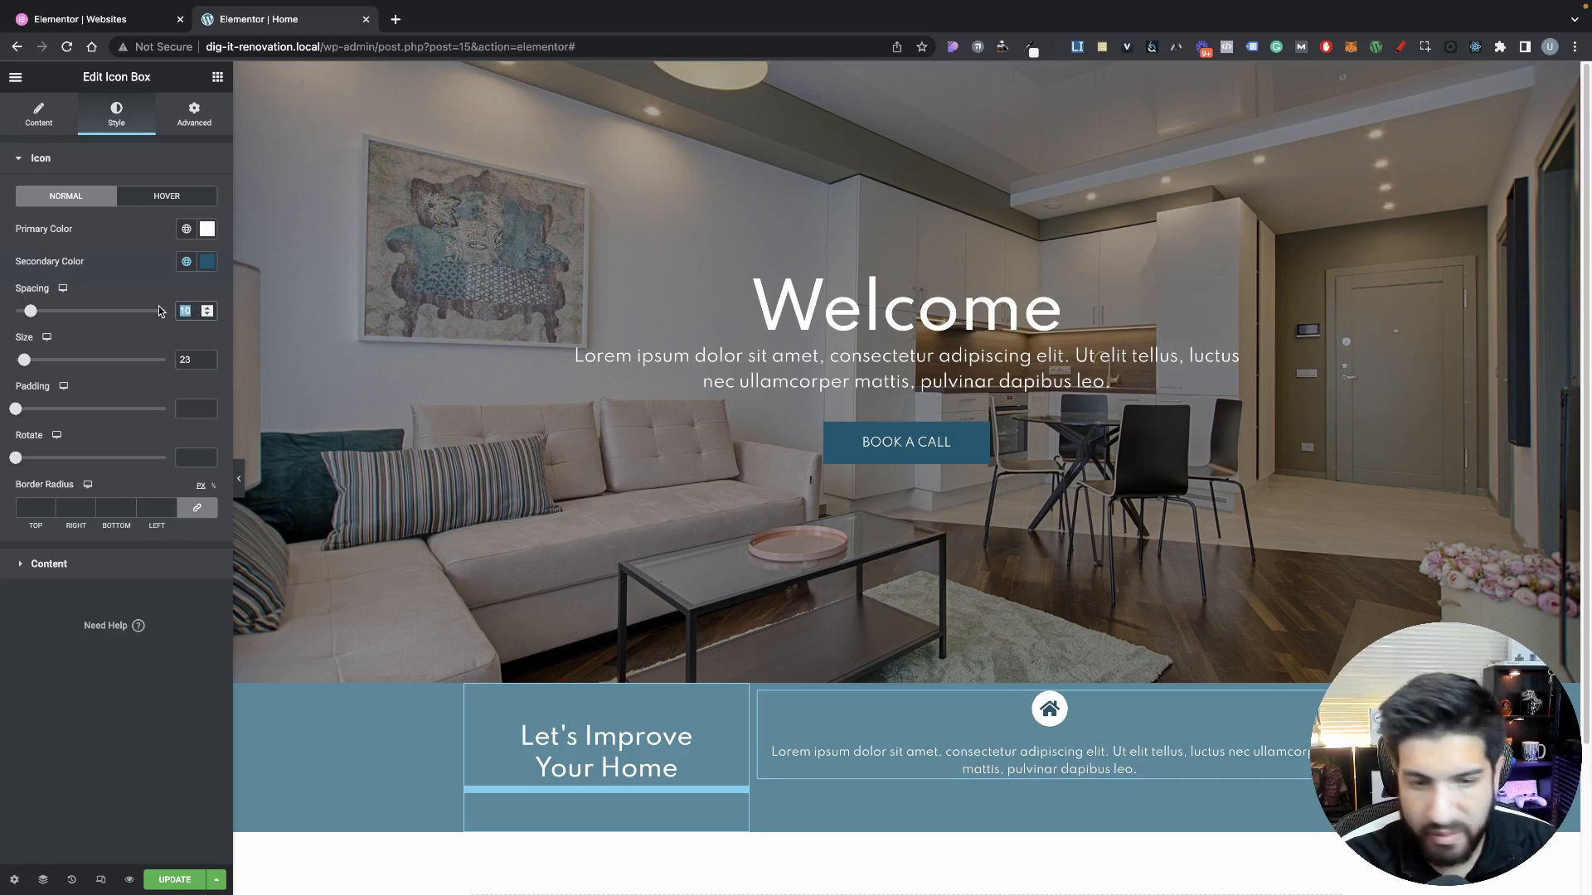
text(15)
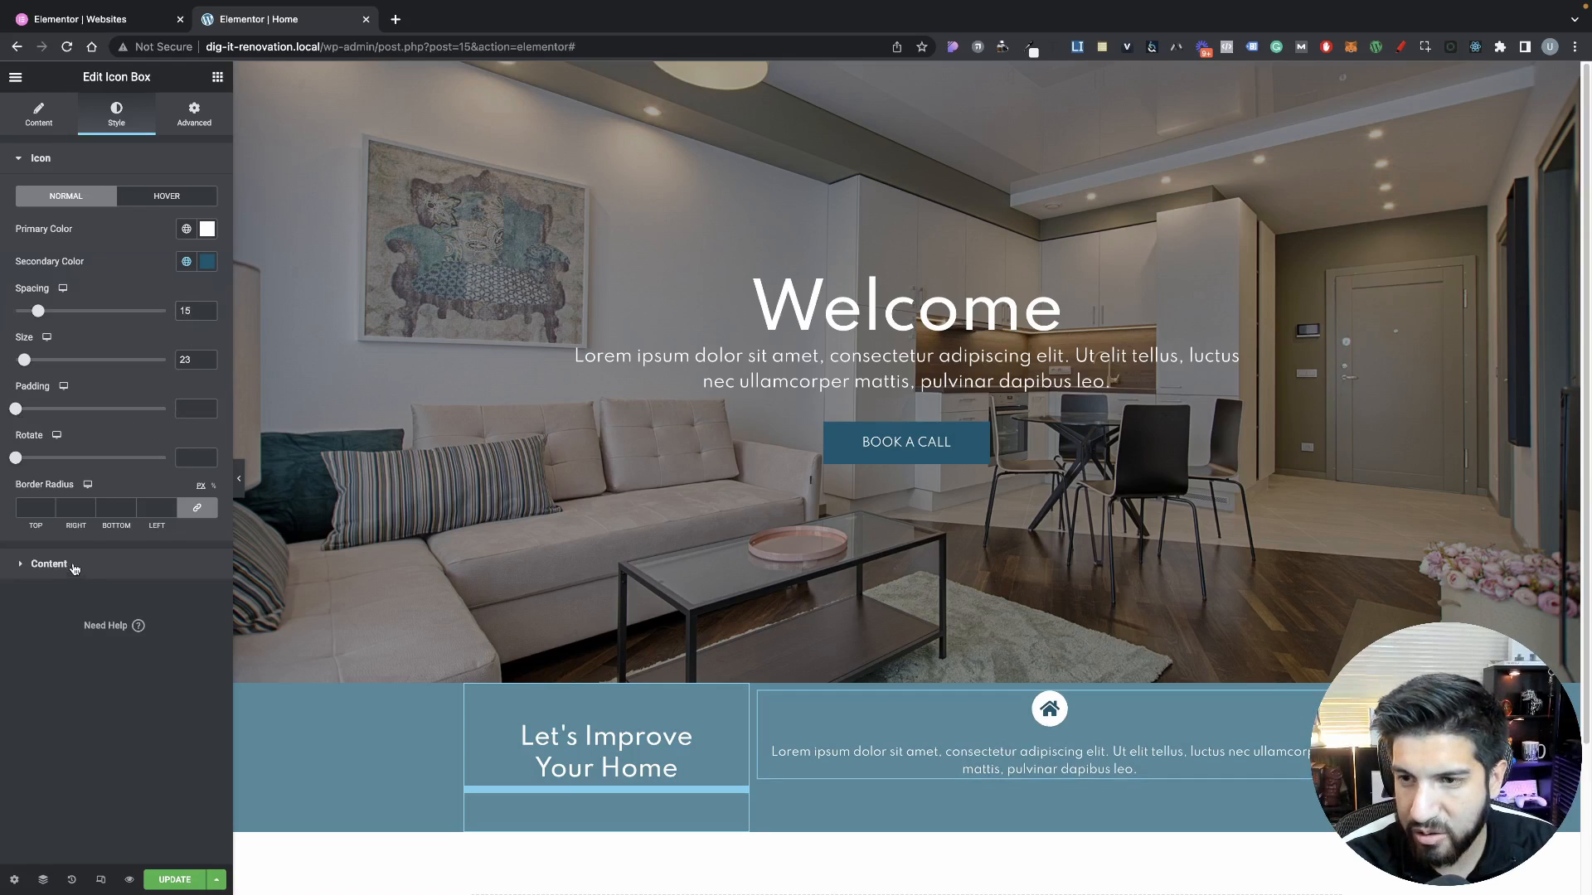
Set the icon box's title spacing to 0 and give the widget a custom width of 50%, vertically centered
click(73, 566)
mouse_move(17, 351)
mouse_down()
mouse_move(83, 354)
mouse_move(3, 347)
mouse_up()
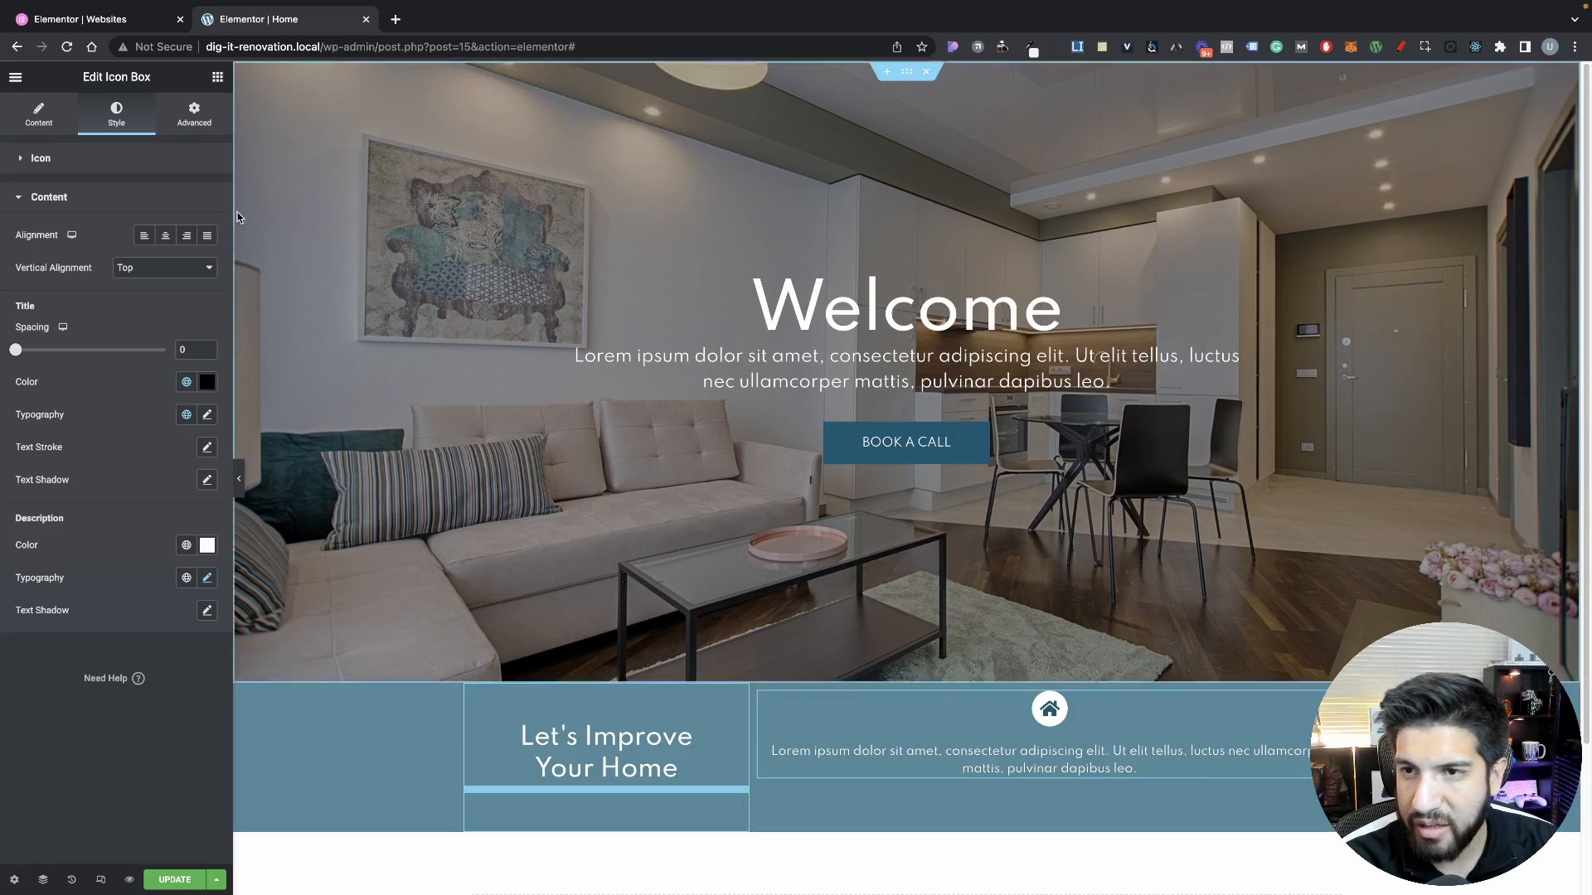
click(203, 126)
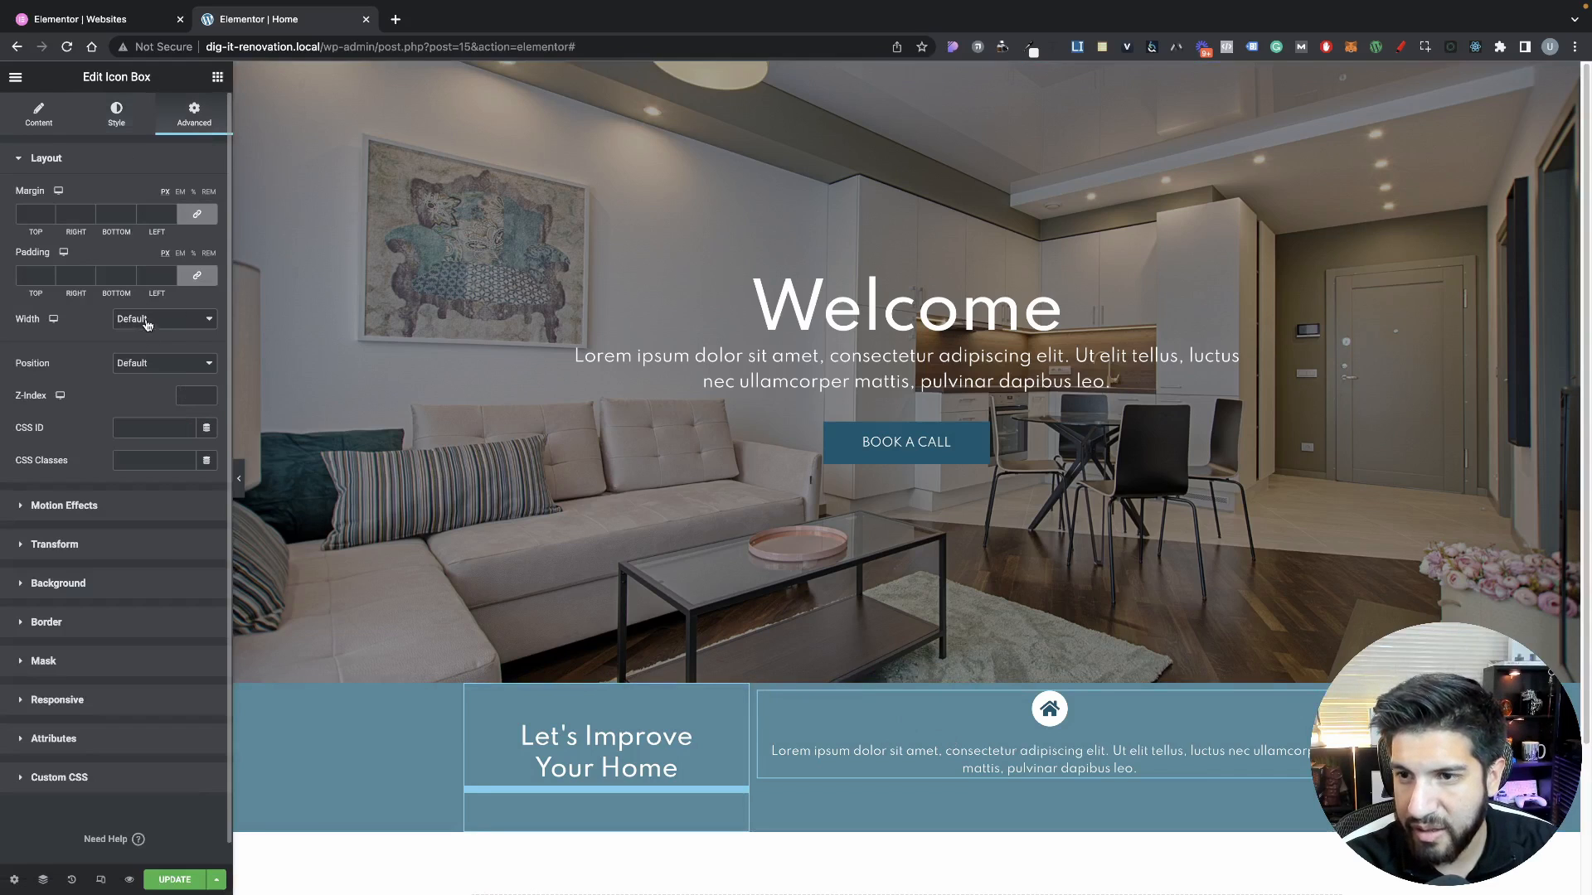
click(179, 318)
click(155, 369)
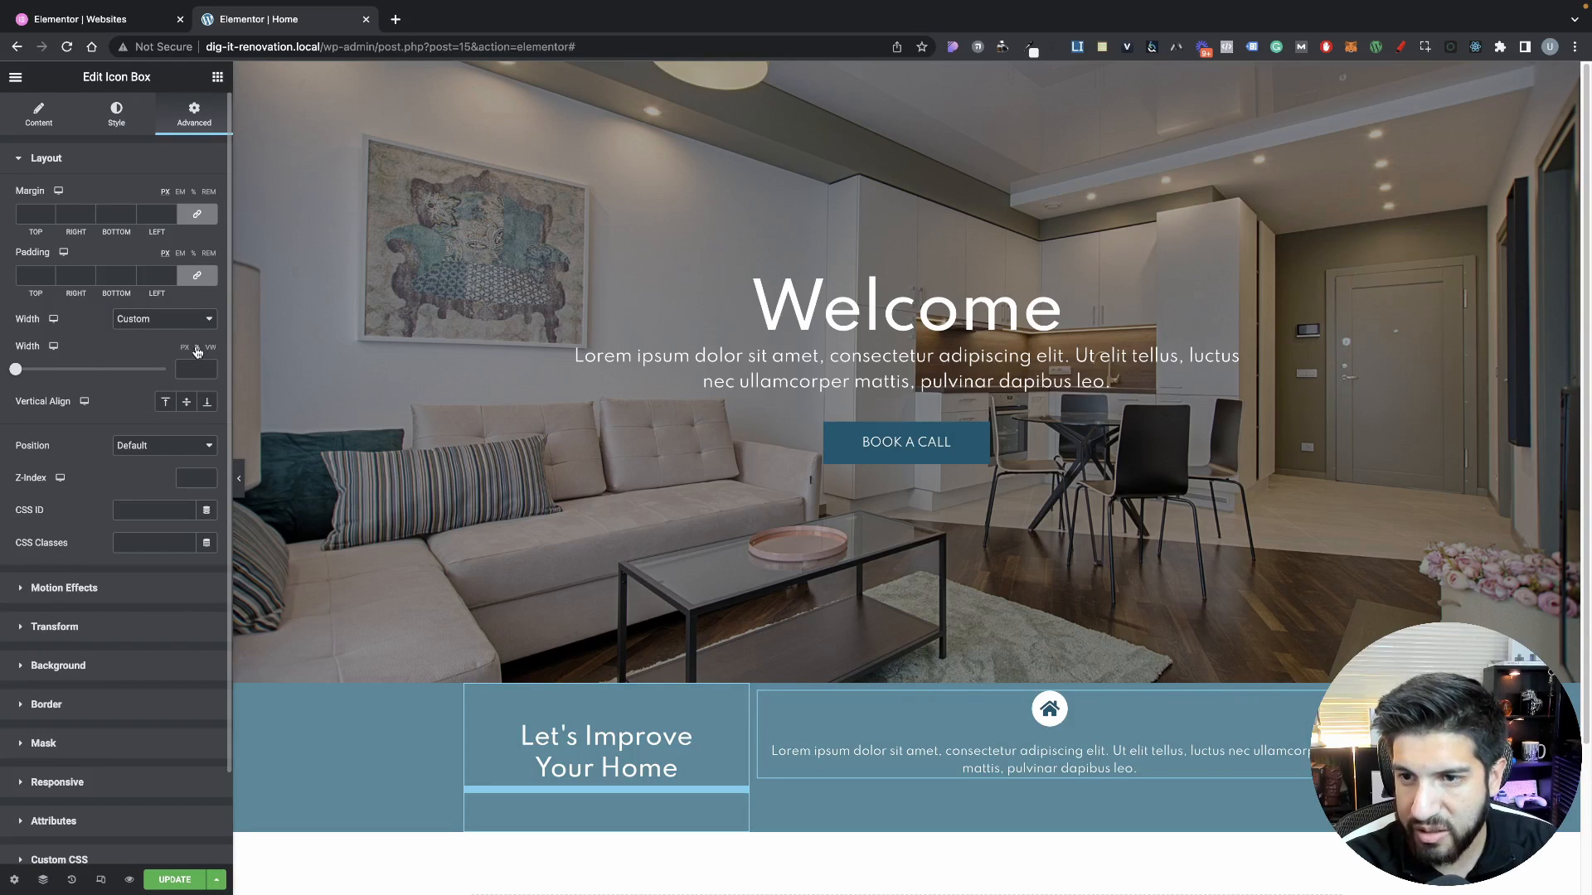
click(192, 366)
text(50)
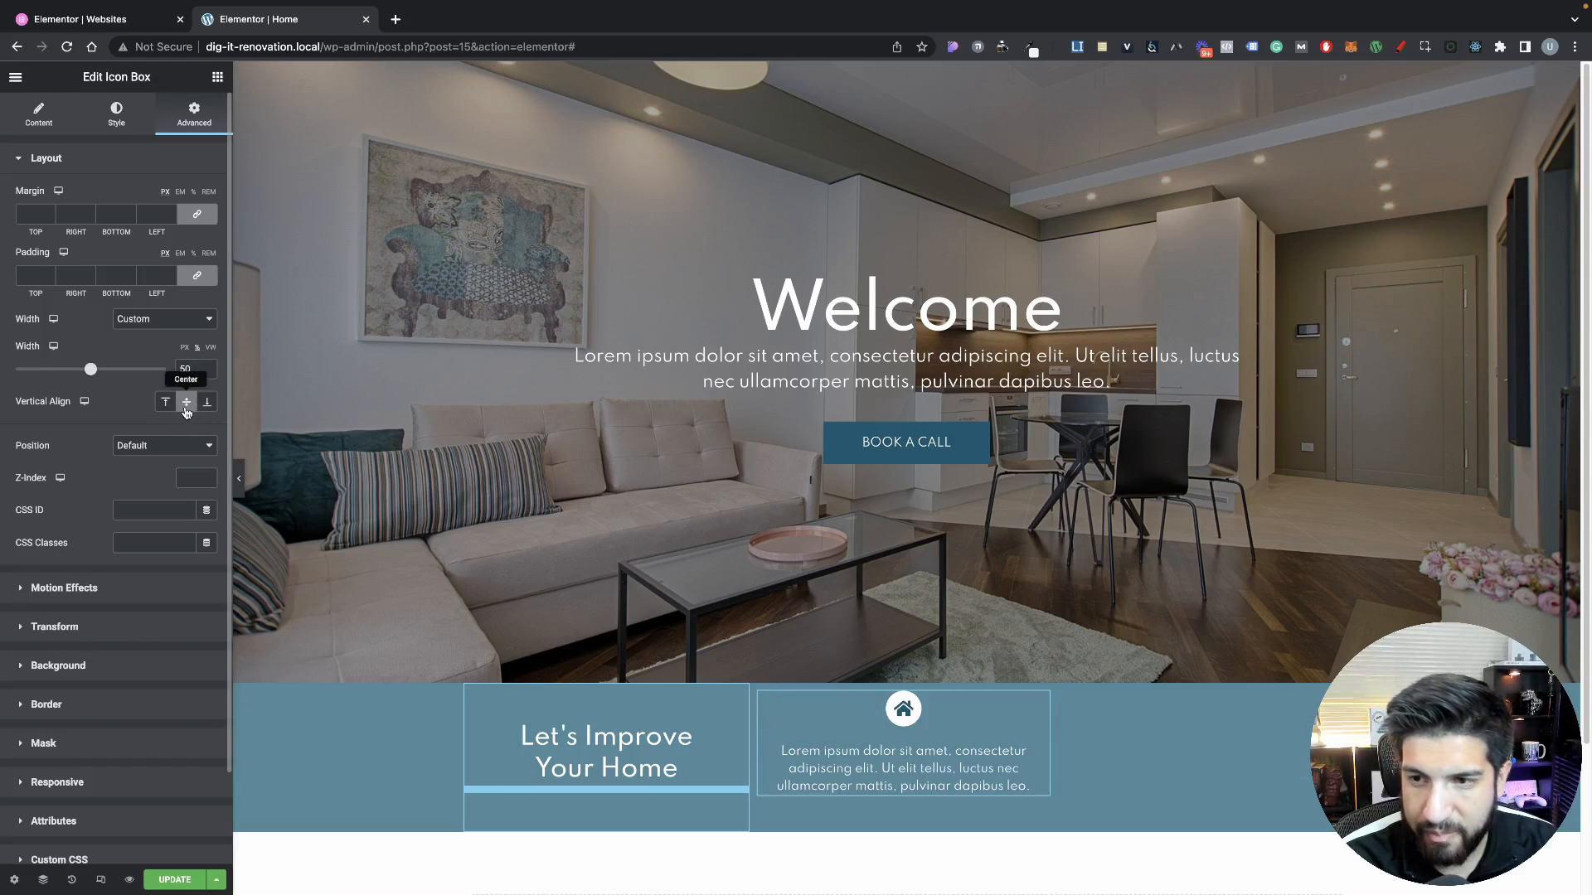
Duplicate the home icon box and set the vertical alignment of the column holding both boxes to Middle
right_click(842, 724)
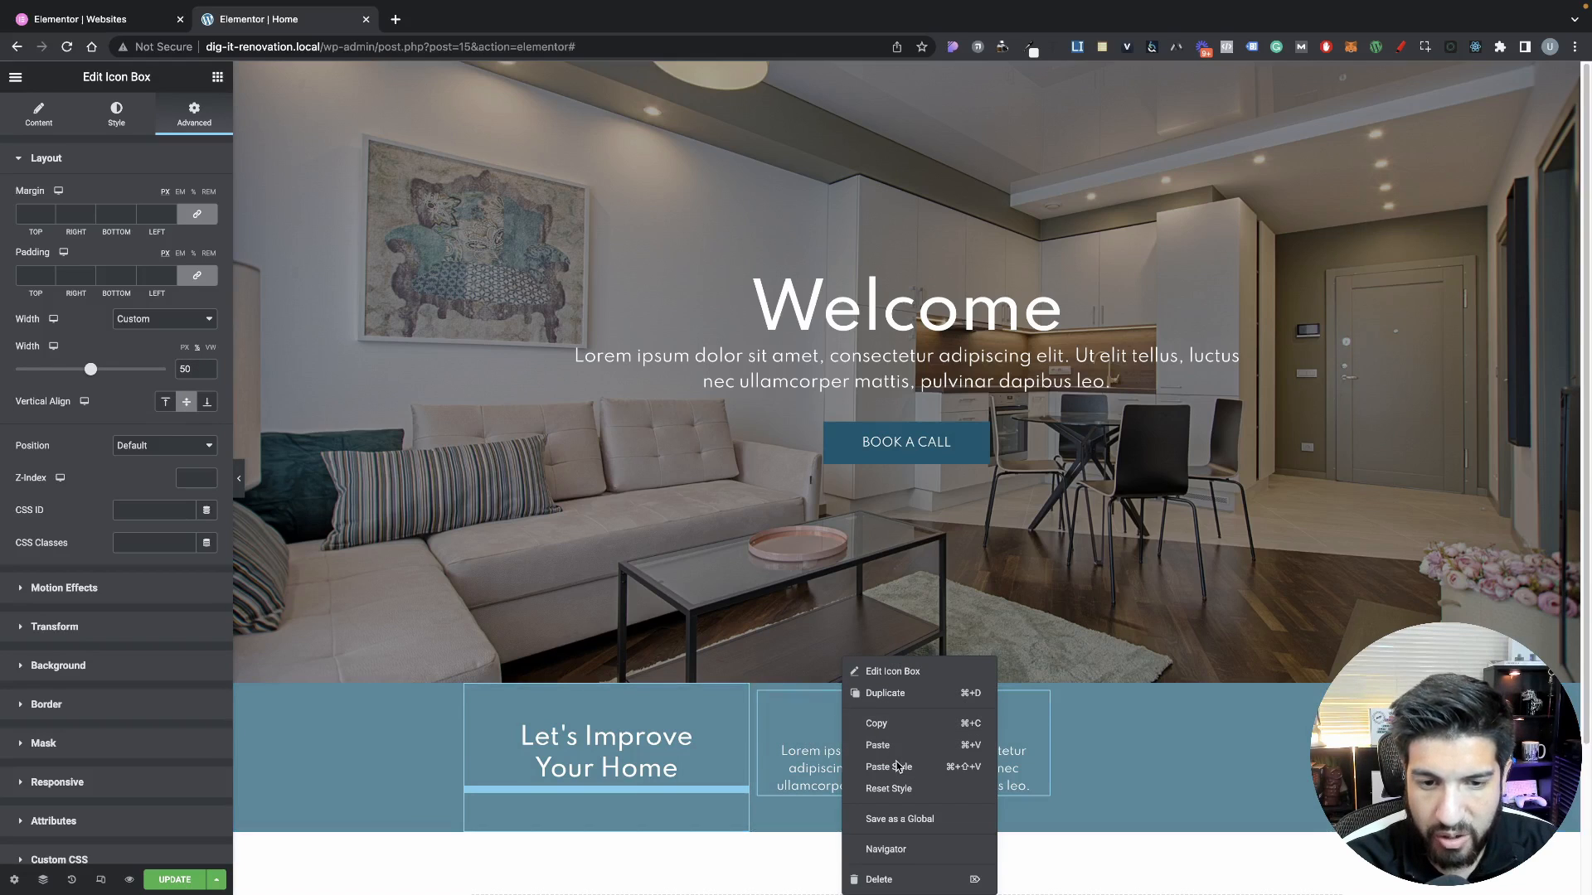
click(903, 695)
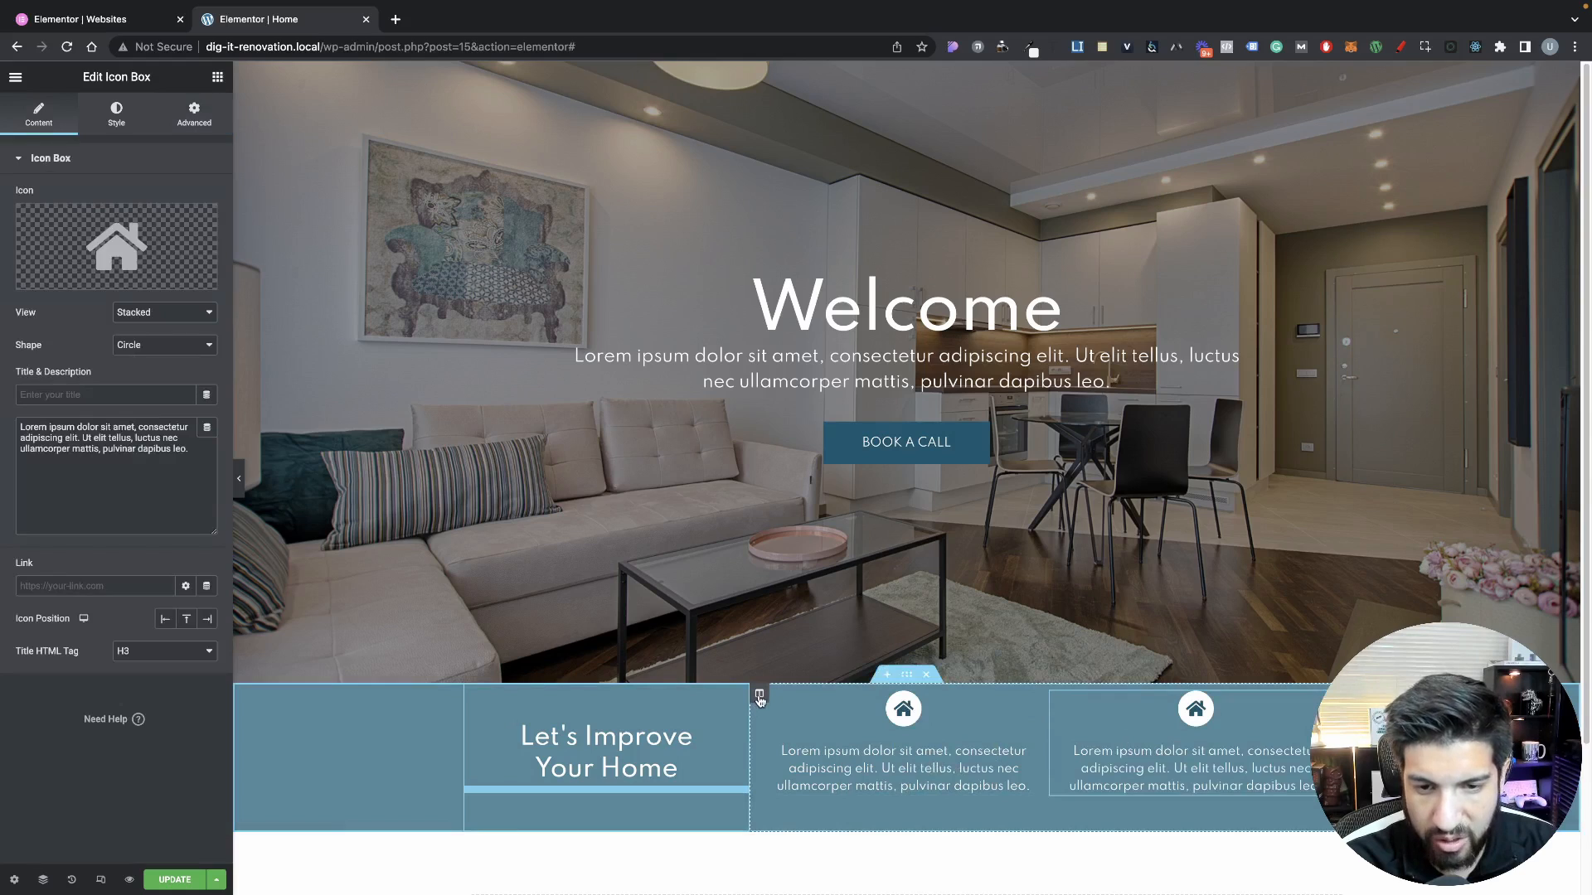
click(760, 696)
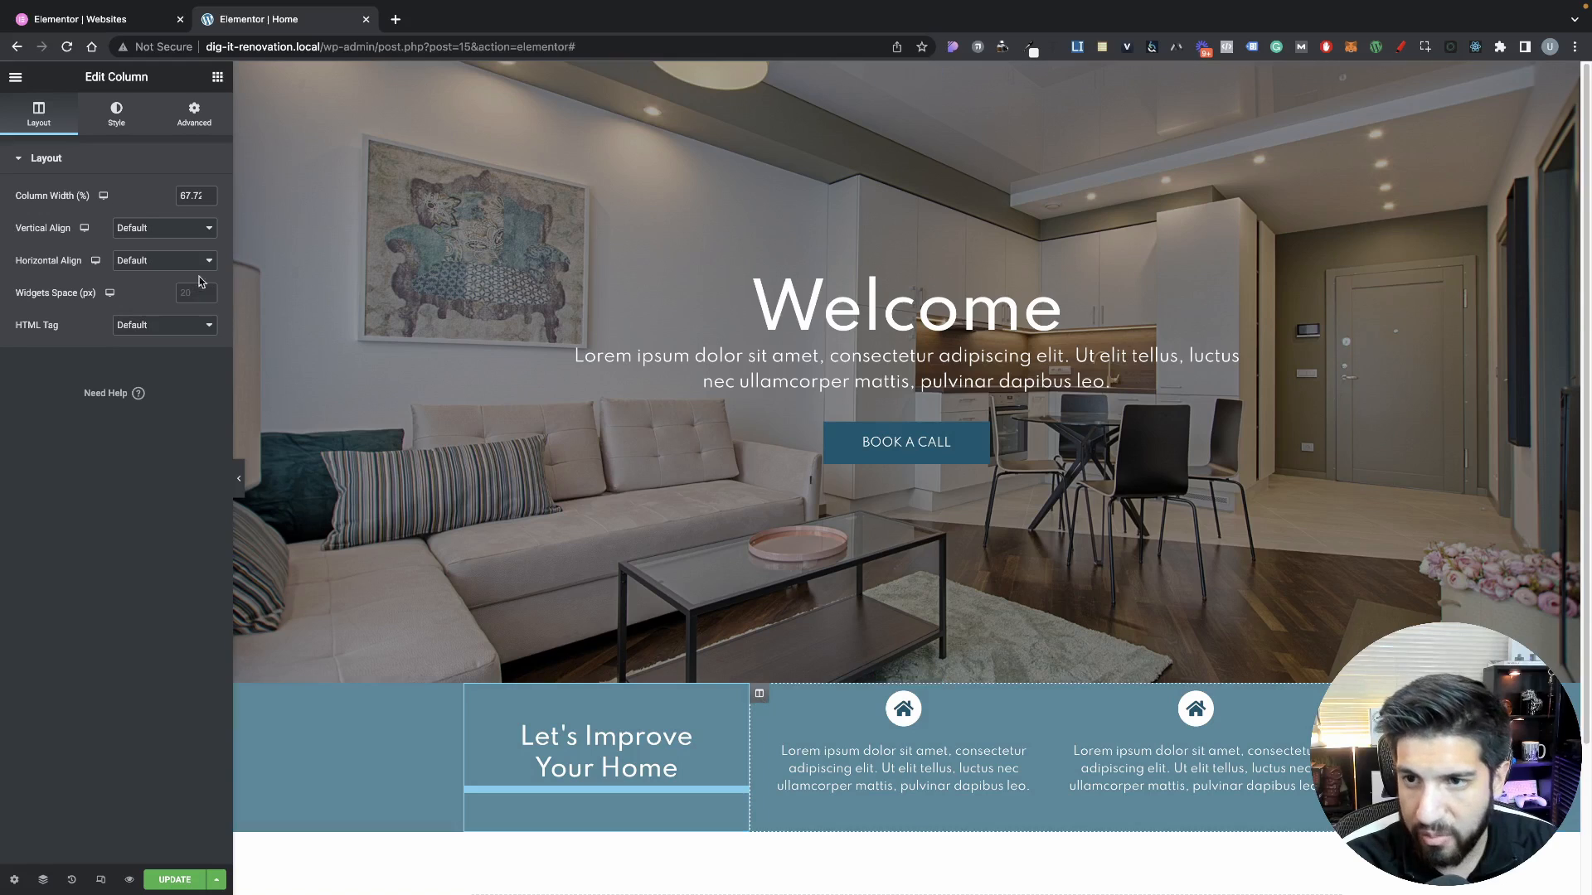
click(161, 228)
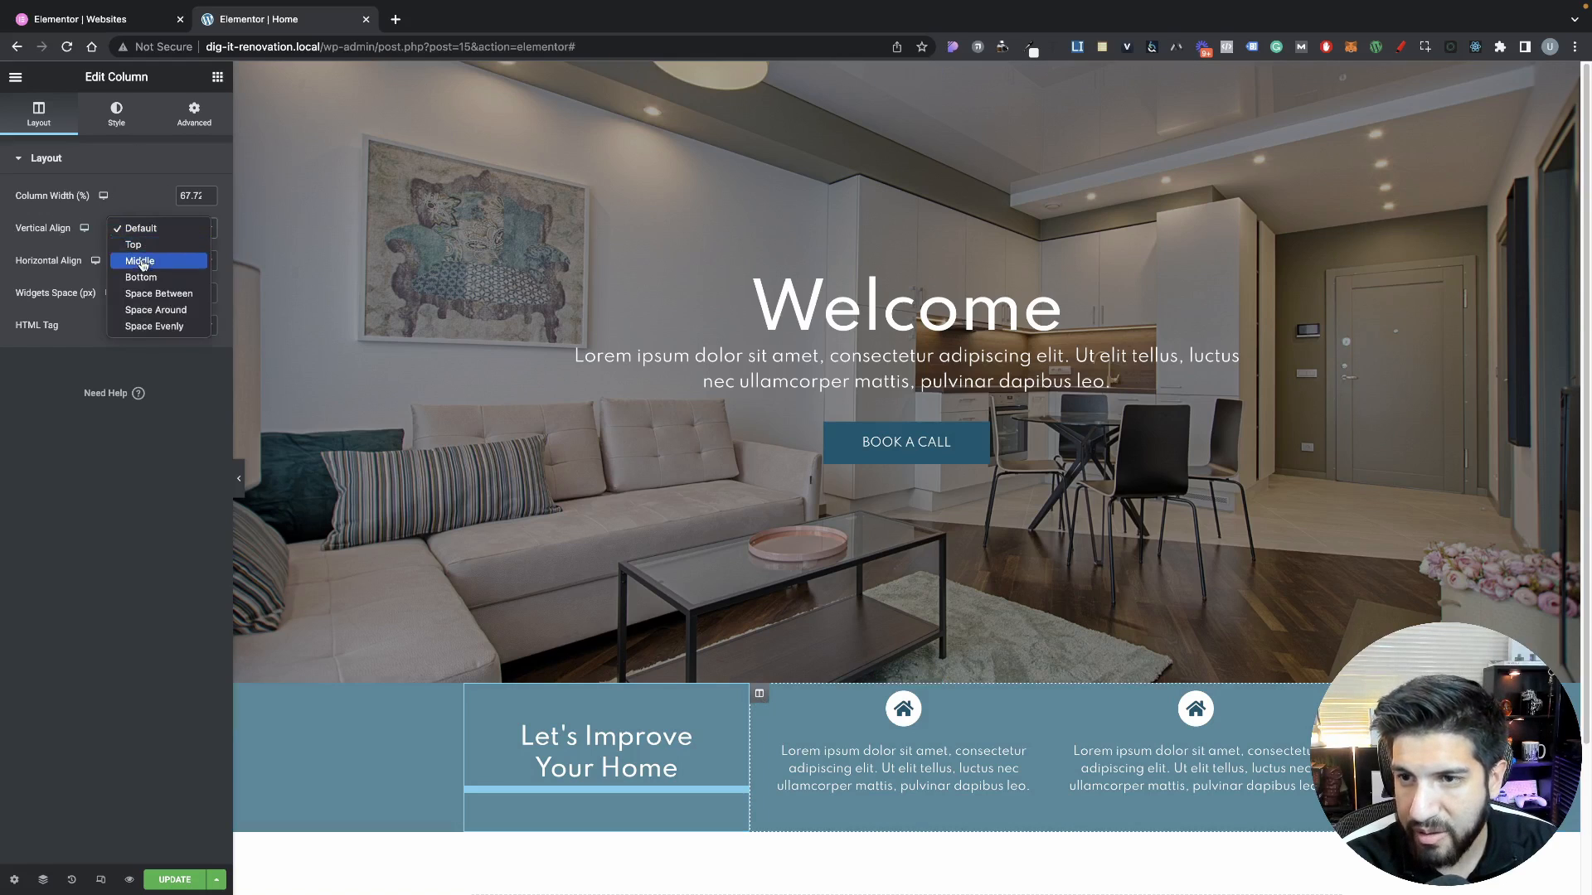
click(141, 262)
Replace the duplicated icon box's icon with the paint brush found by searching the icon library for "brush"
click(1148, 761)
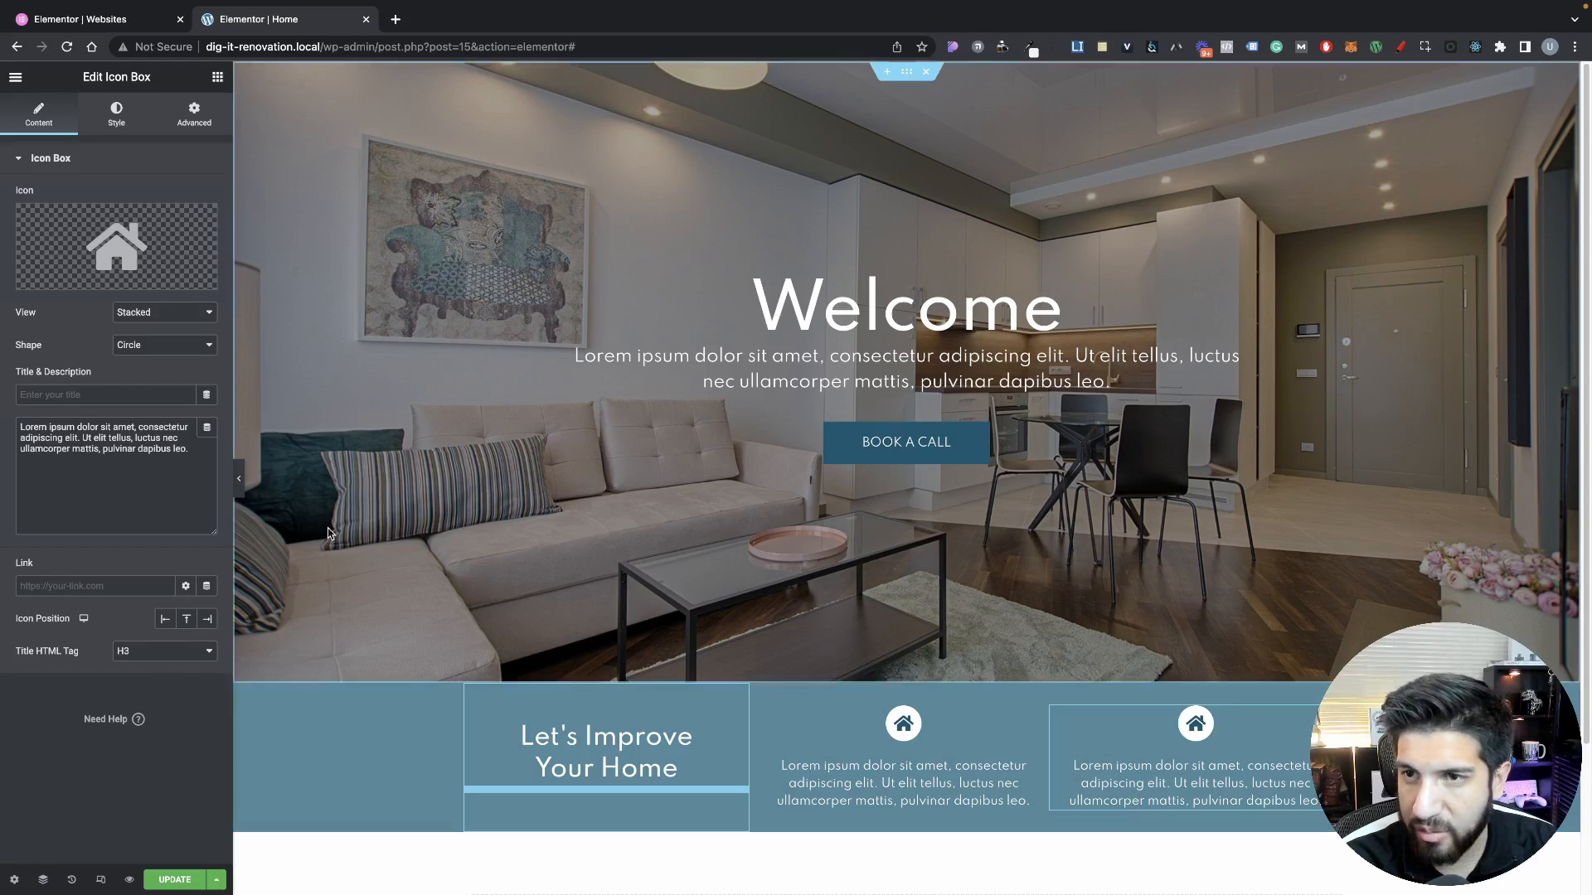
click(91, 247)
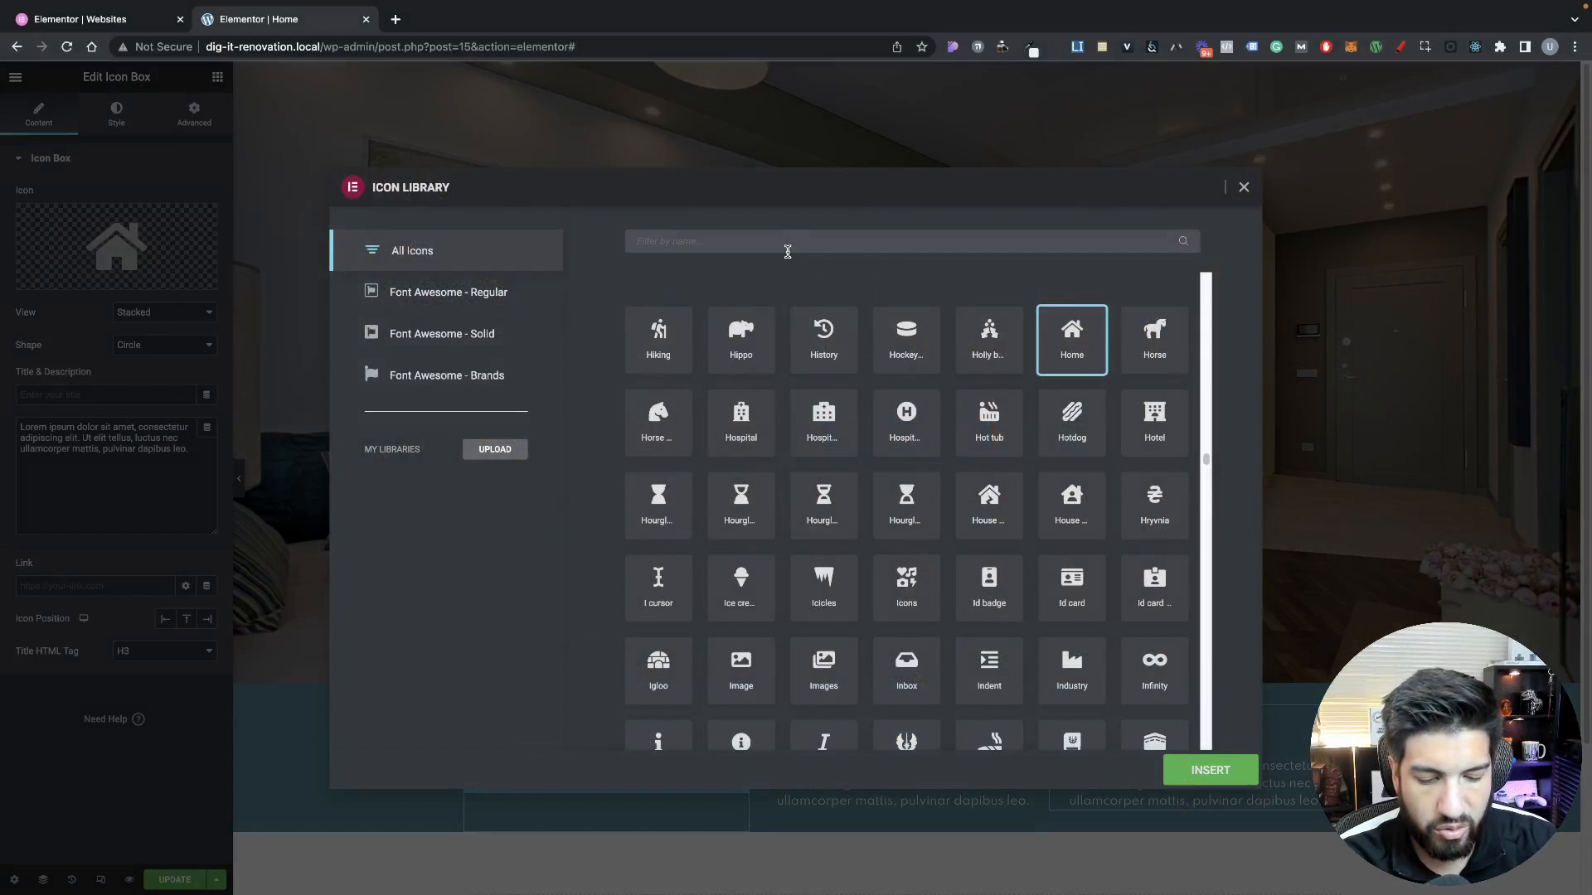
text(brush)
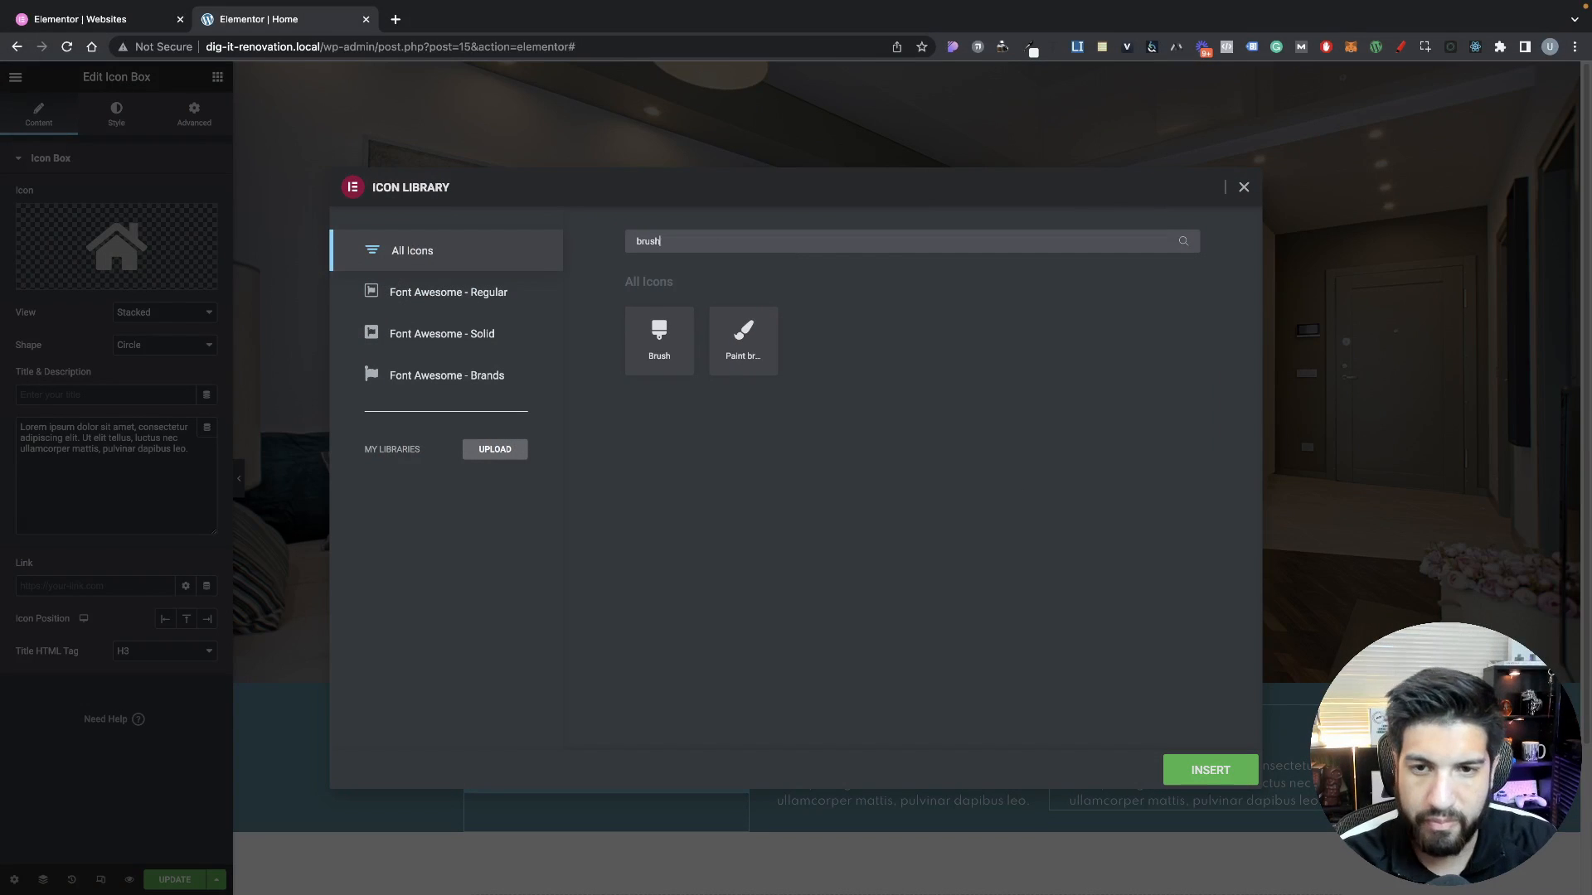
click(756, 353)
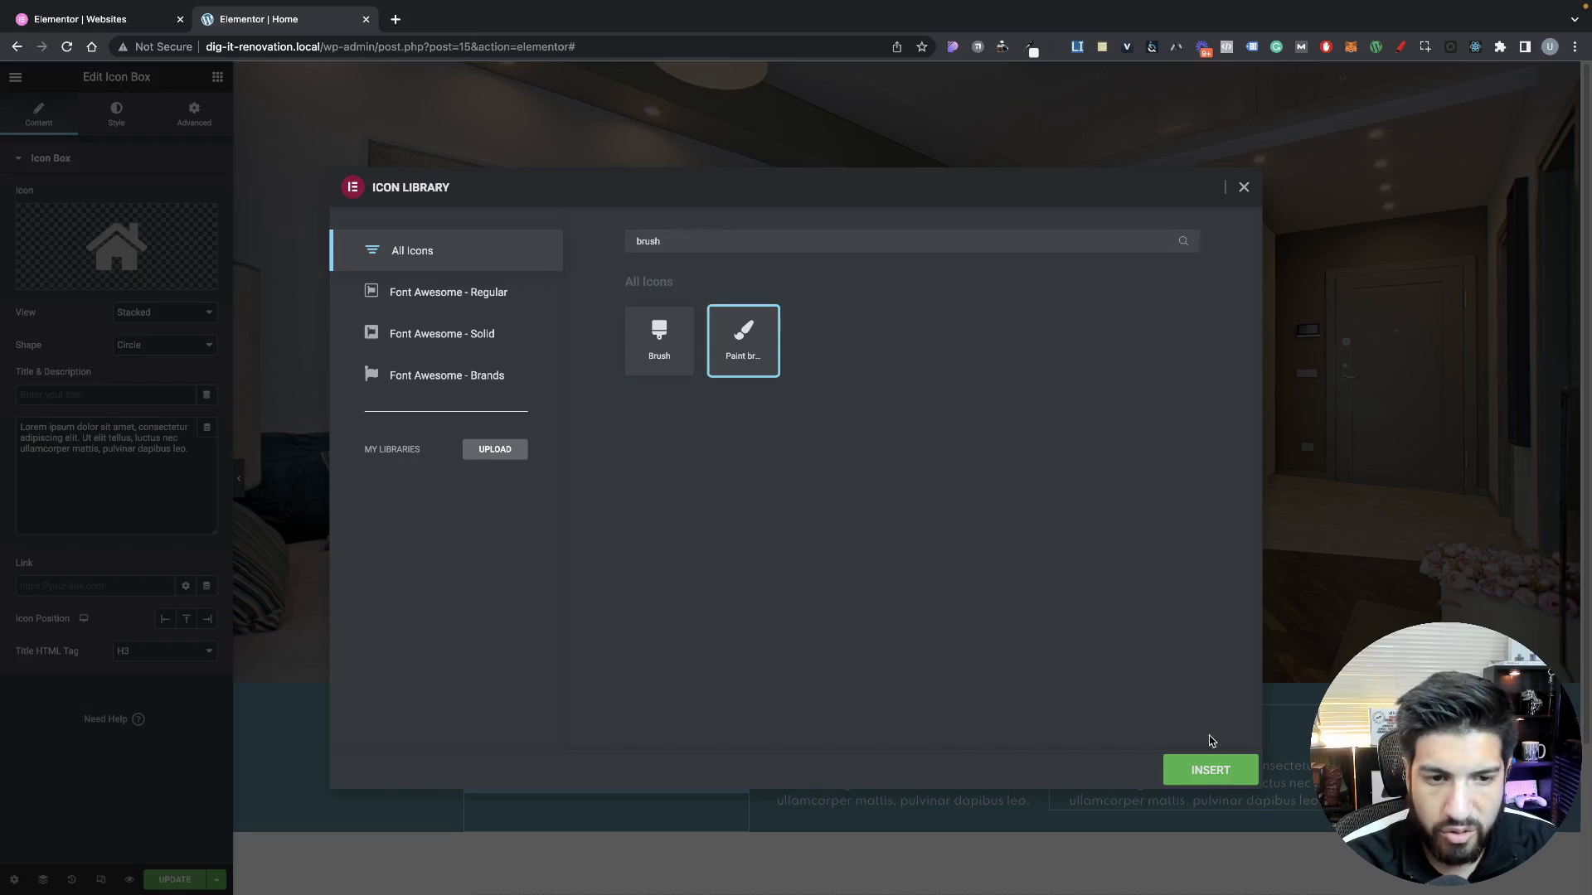
click(1204, 769)
scroll(1149, 719, down, 1)
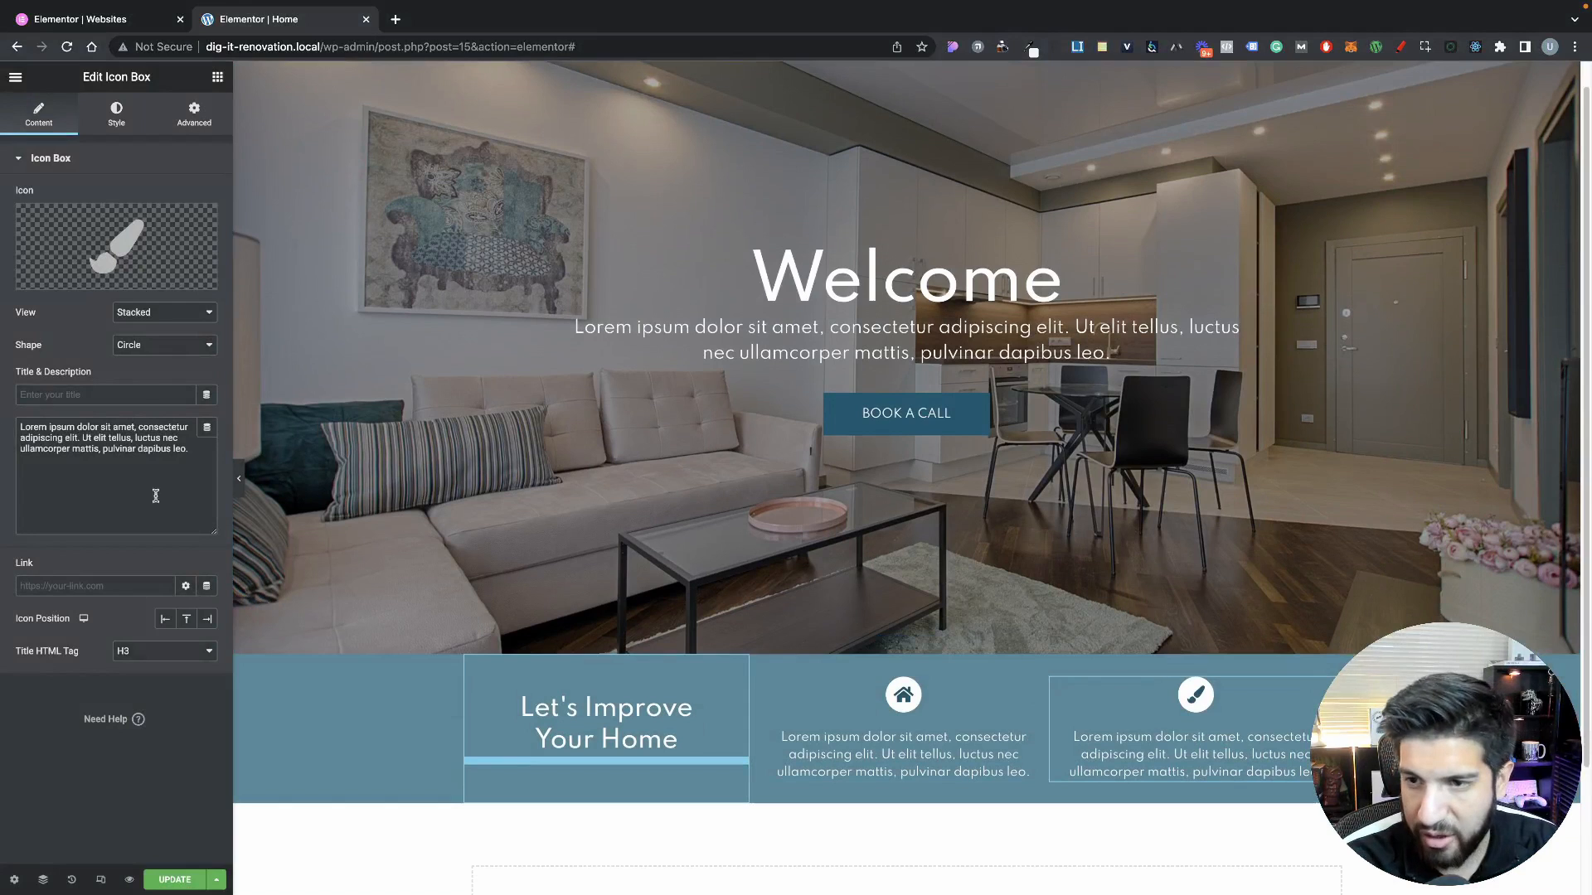
Shorten the paint brush box's description to "Lorem ipsum dolor sit amet, consectetur adipiscing elit. Ut elit tellus,"
drag(187, 459, 4, 453)
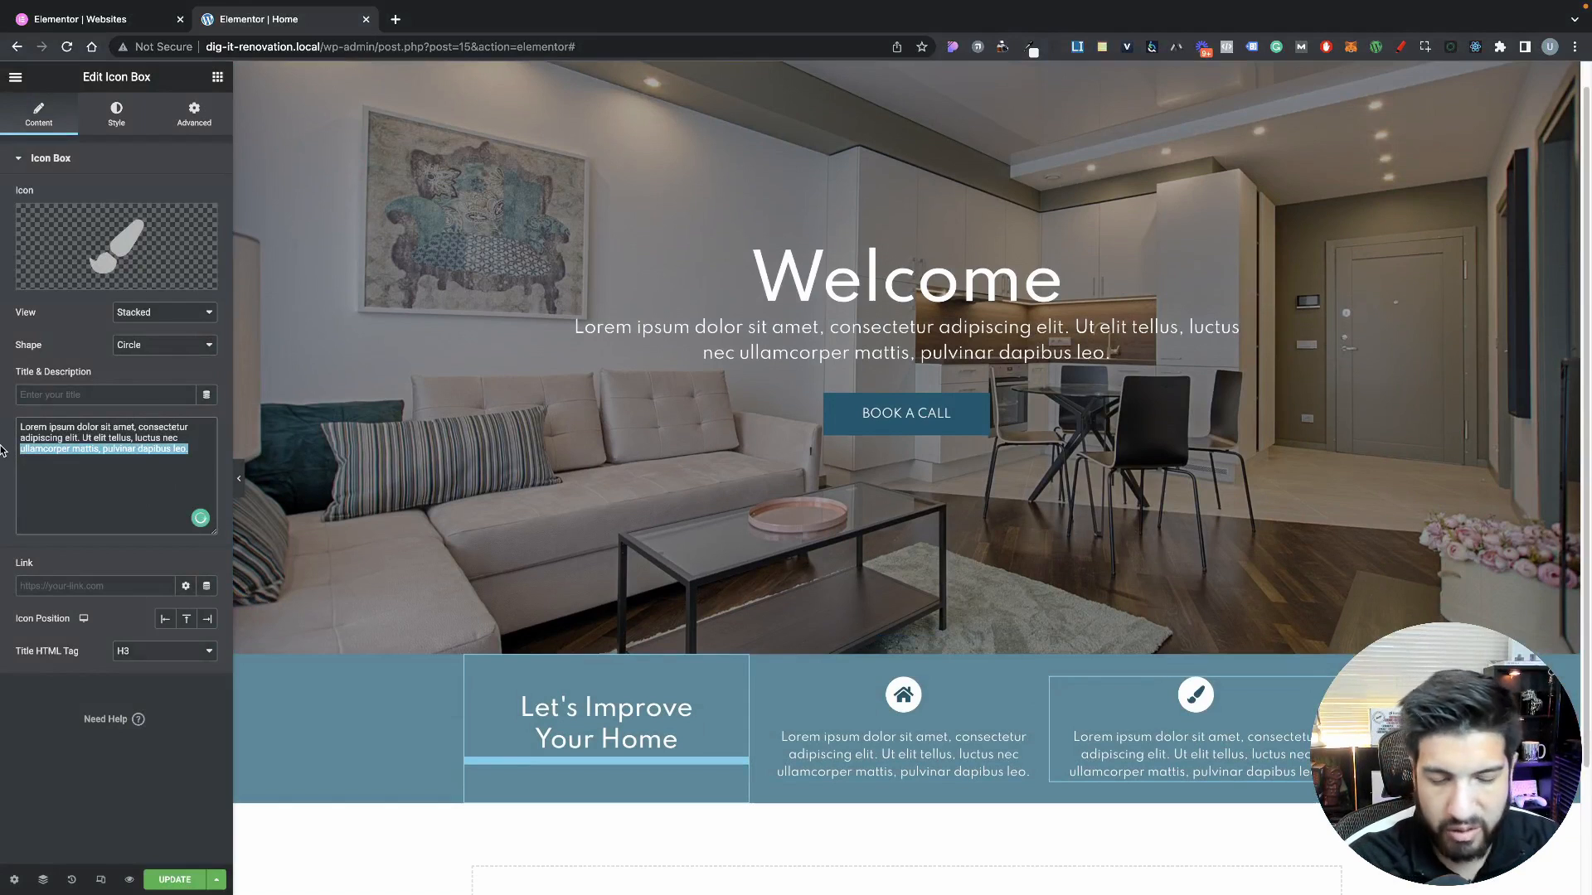
key(BackSpace)
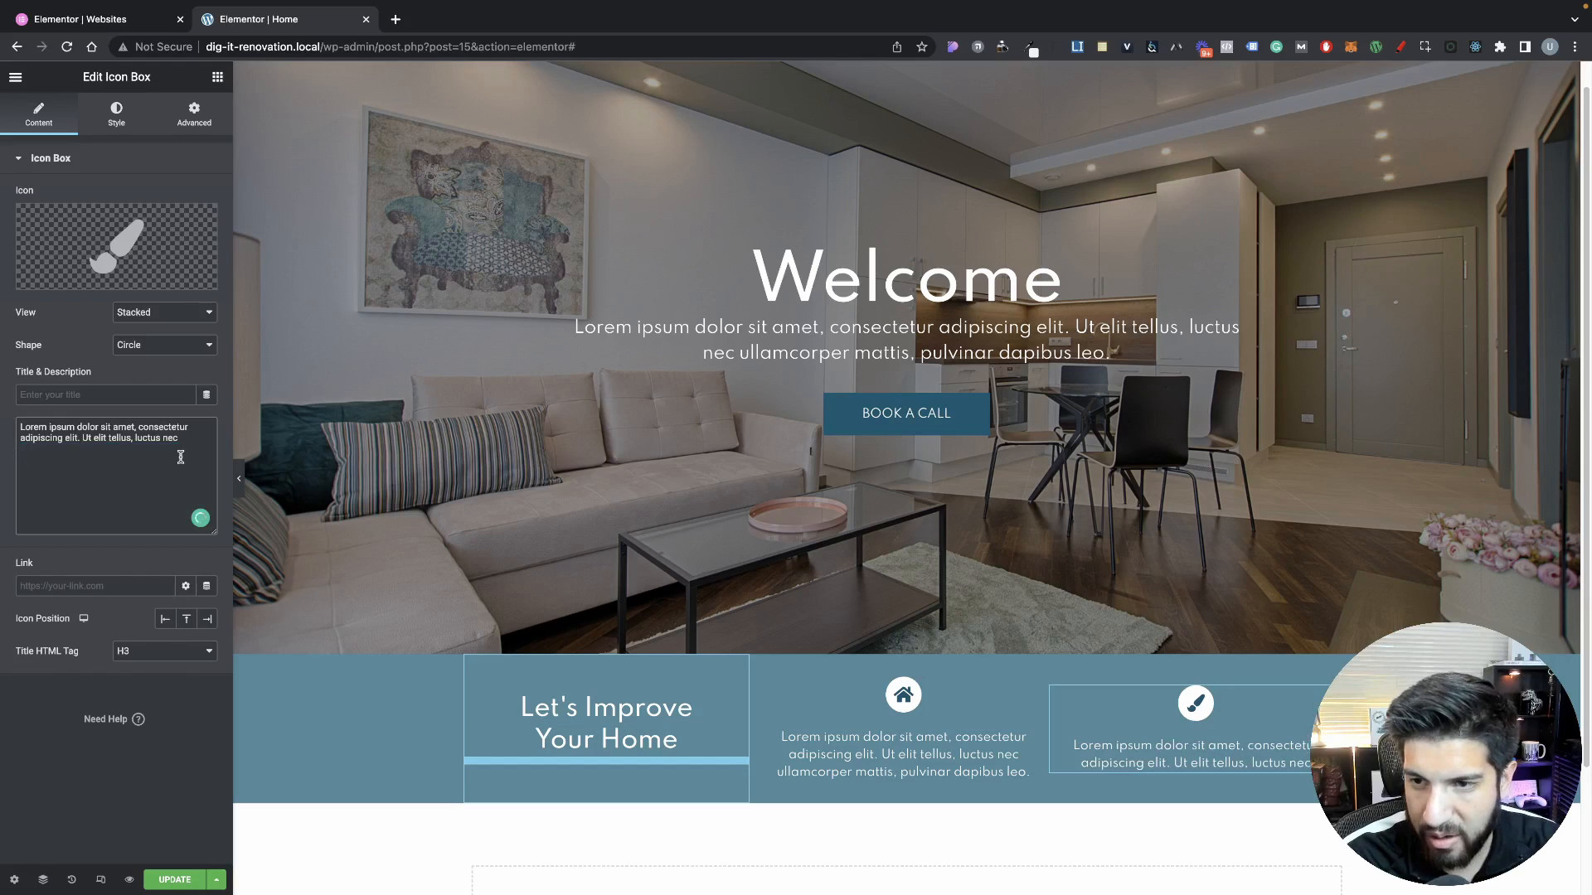
drag(184, 439, 131, 438)
key(BackSpace)
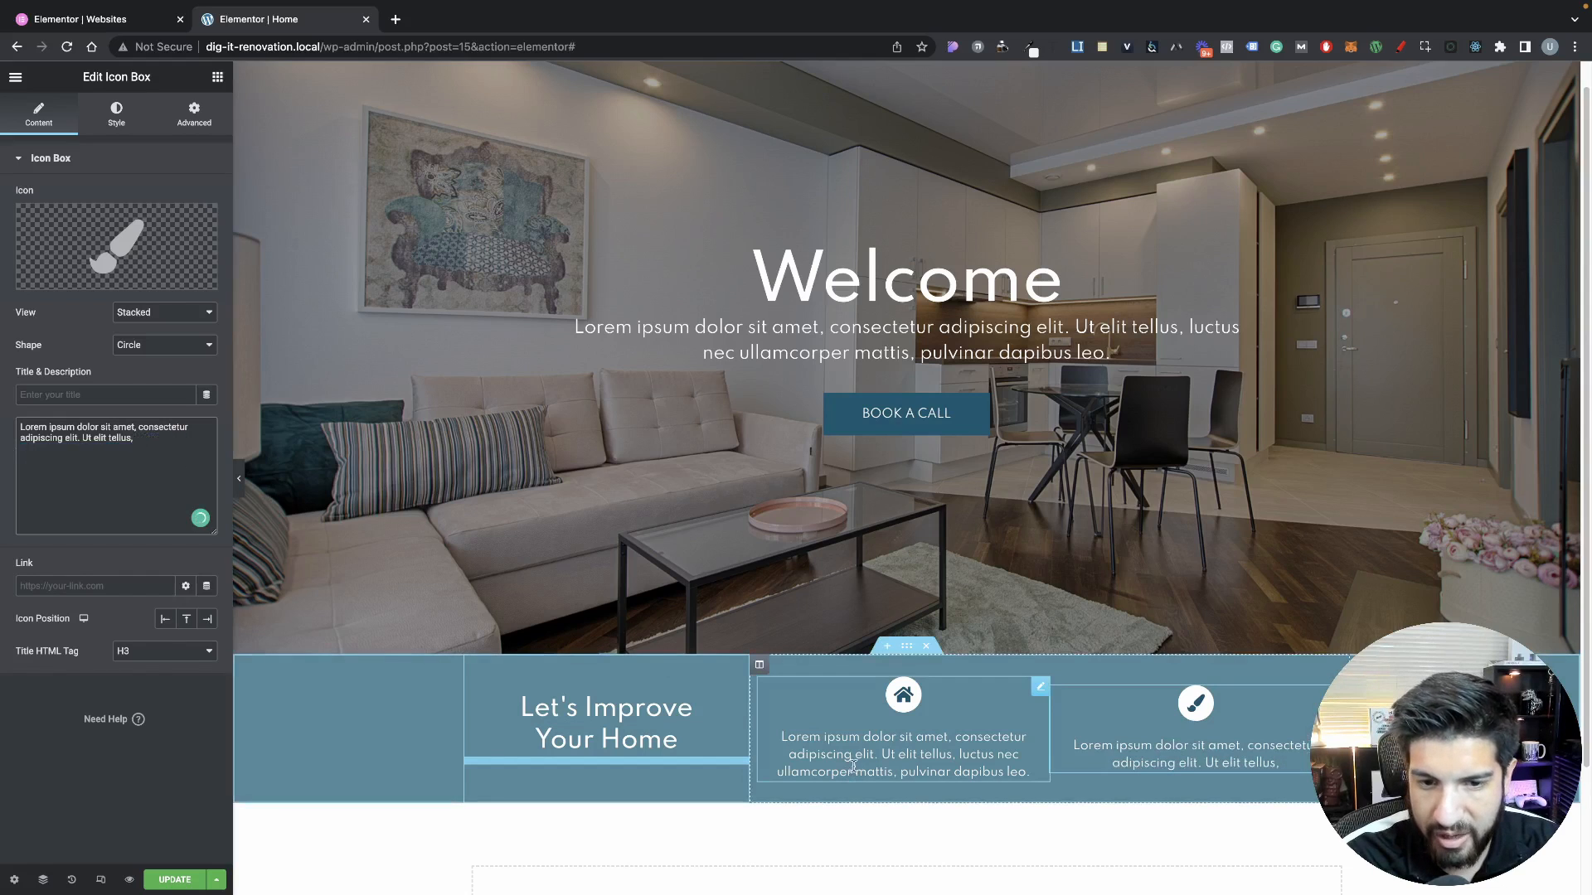
Trim the home icon box's description so that it ends after "Ut elit tellus,"
click(194, 115)
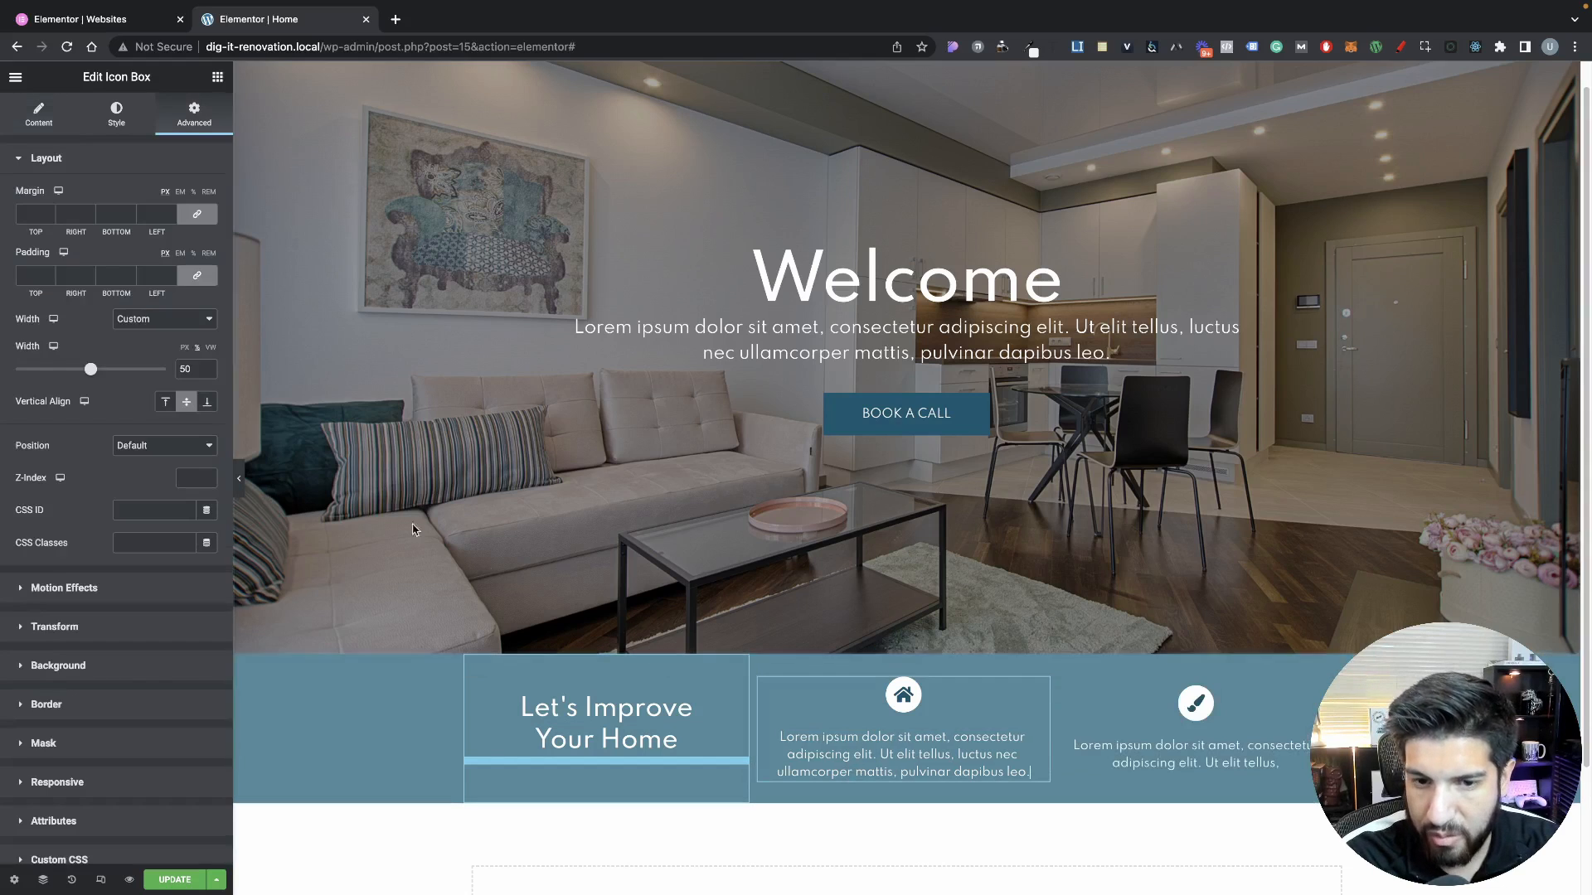
click(52, 126)
drag(191, 449, 131, 434)
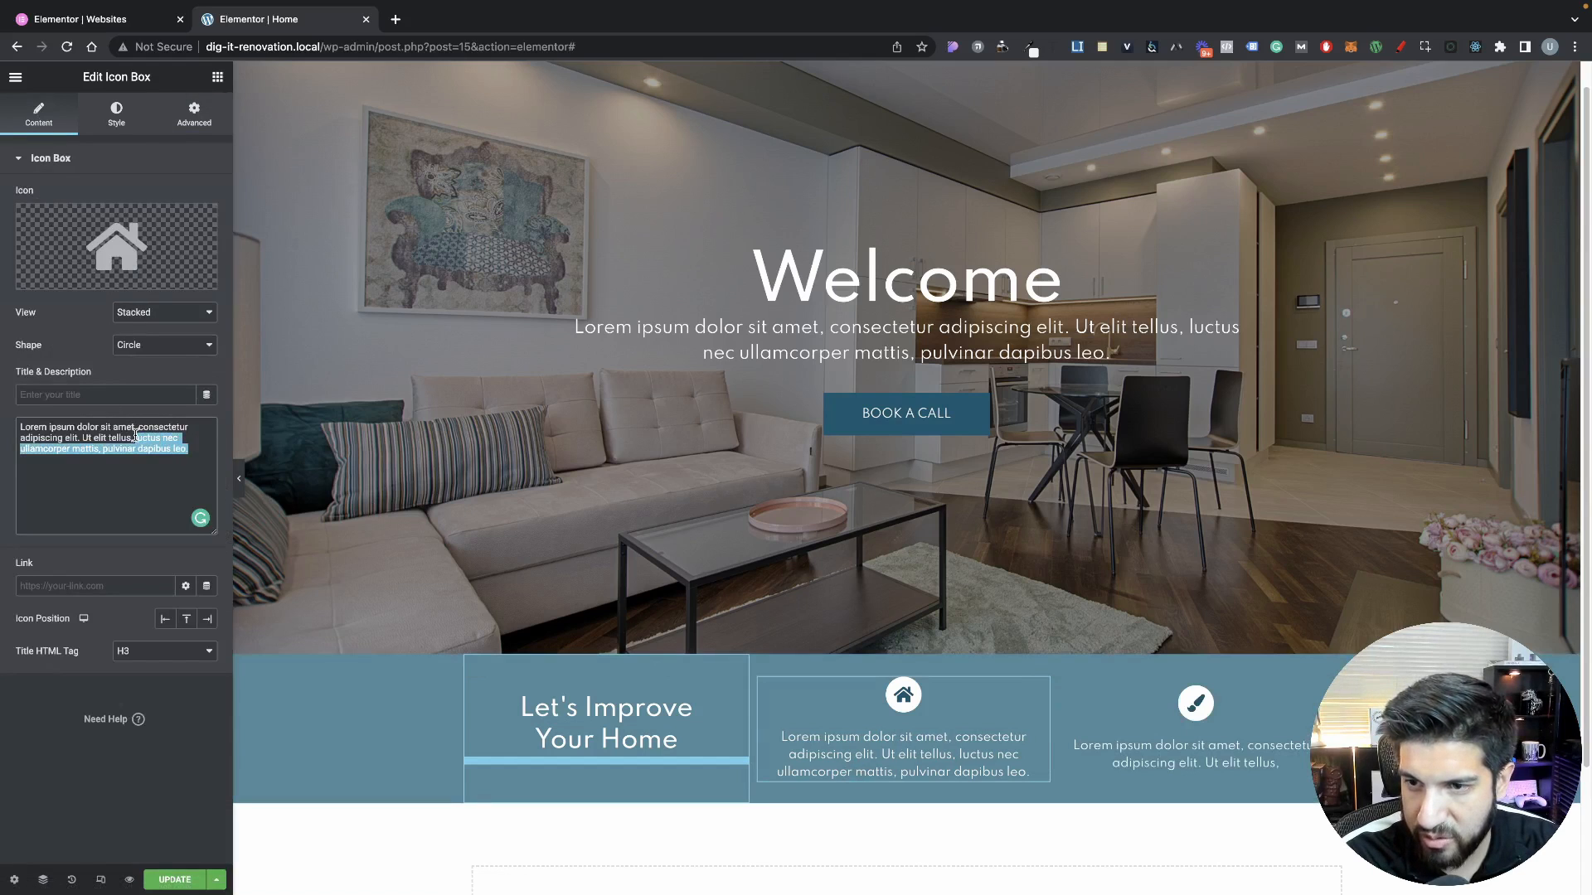
key(BackSpace)
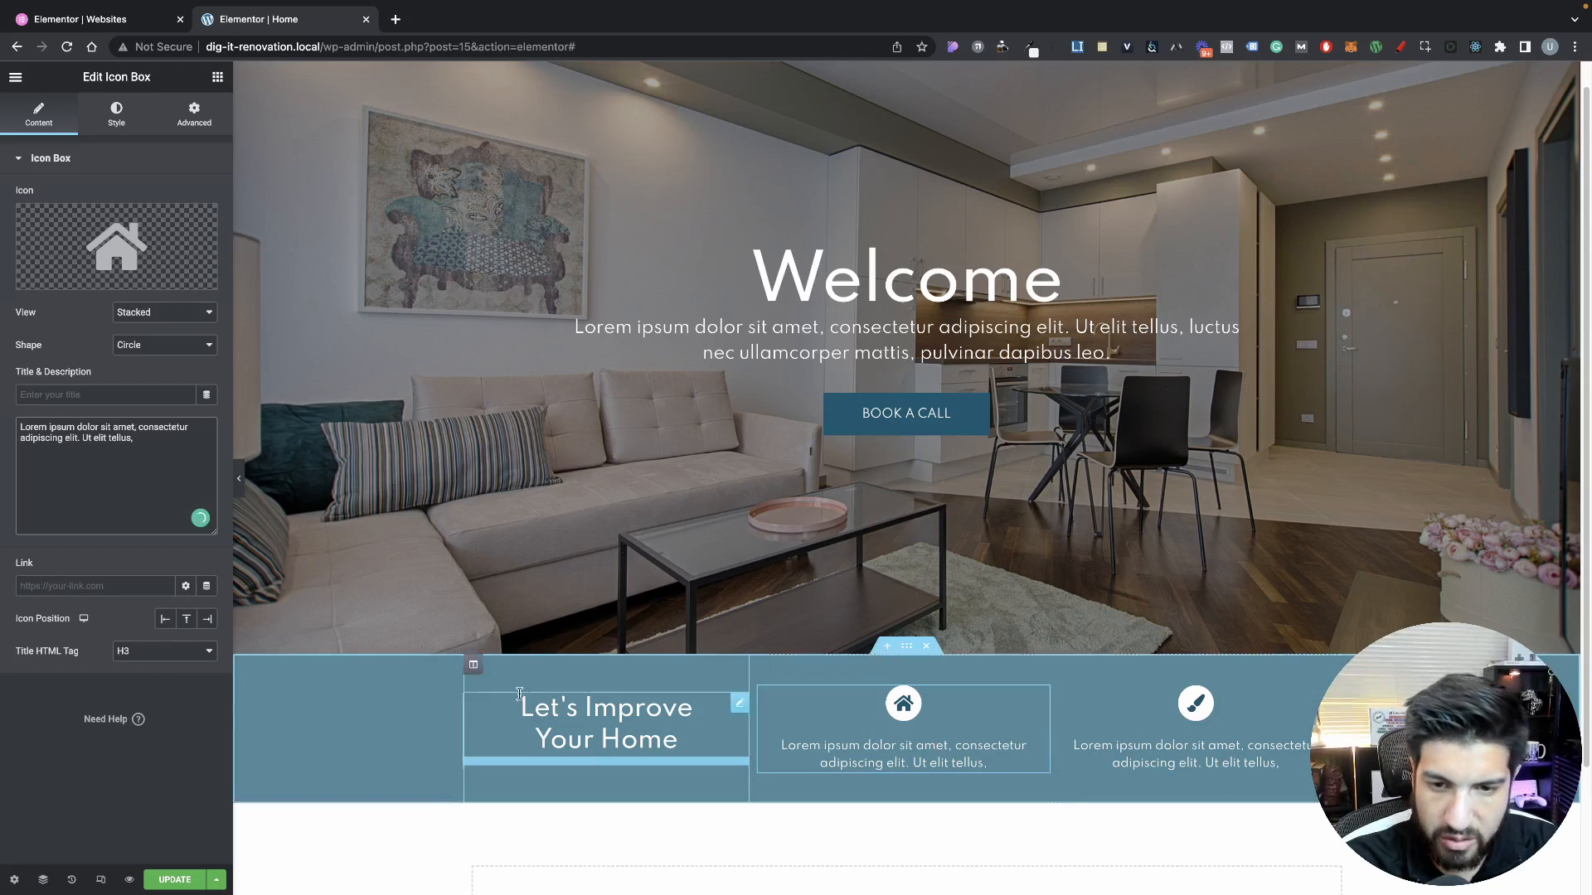
Update the page, preview it in a separate browser tab, and return to the editor
click(239, 478)
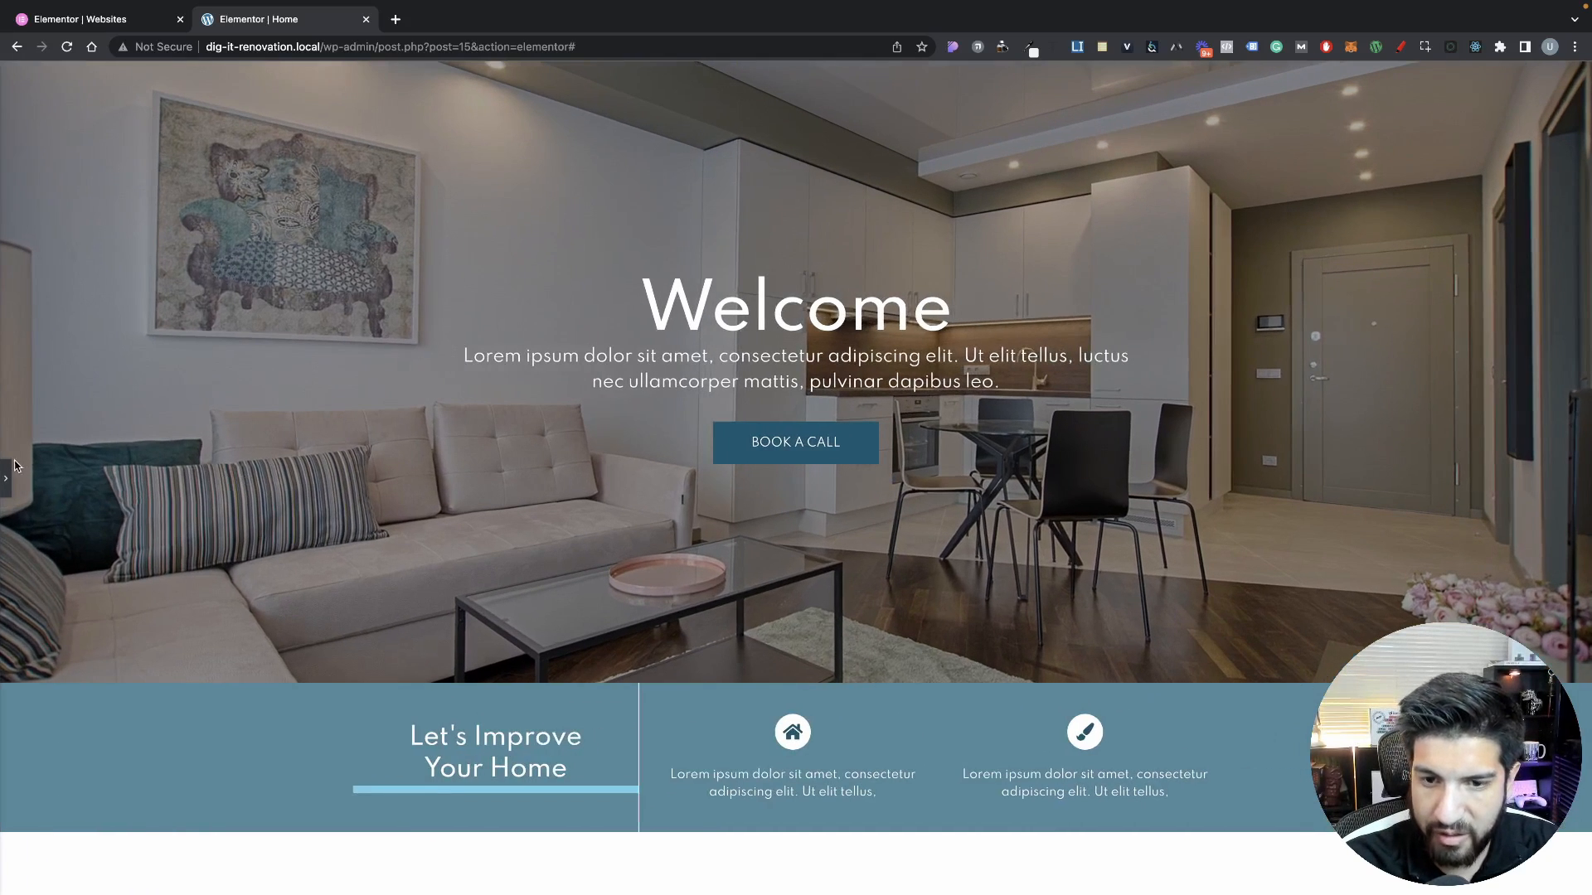
click(4, 472)
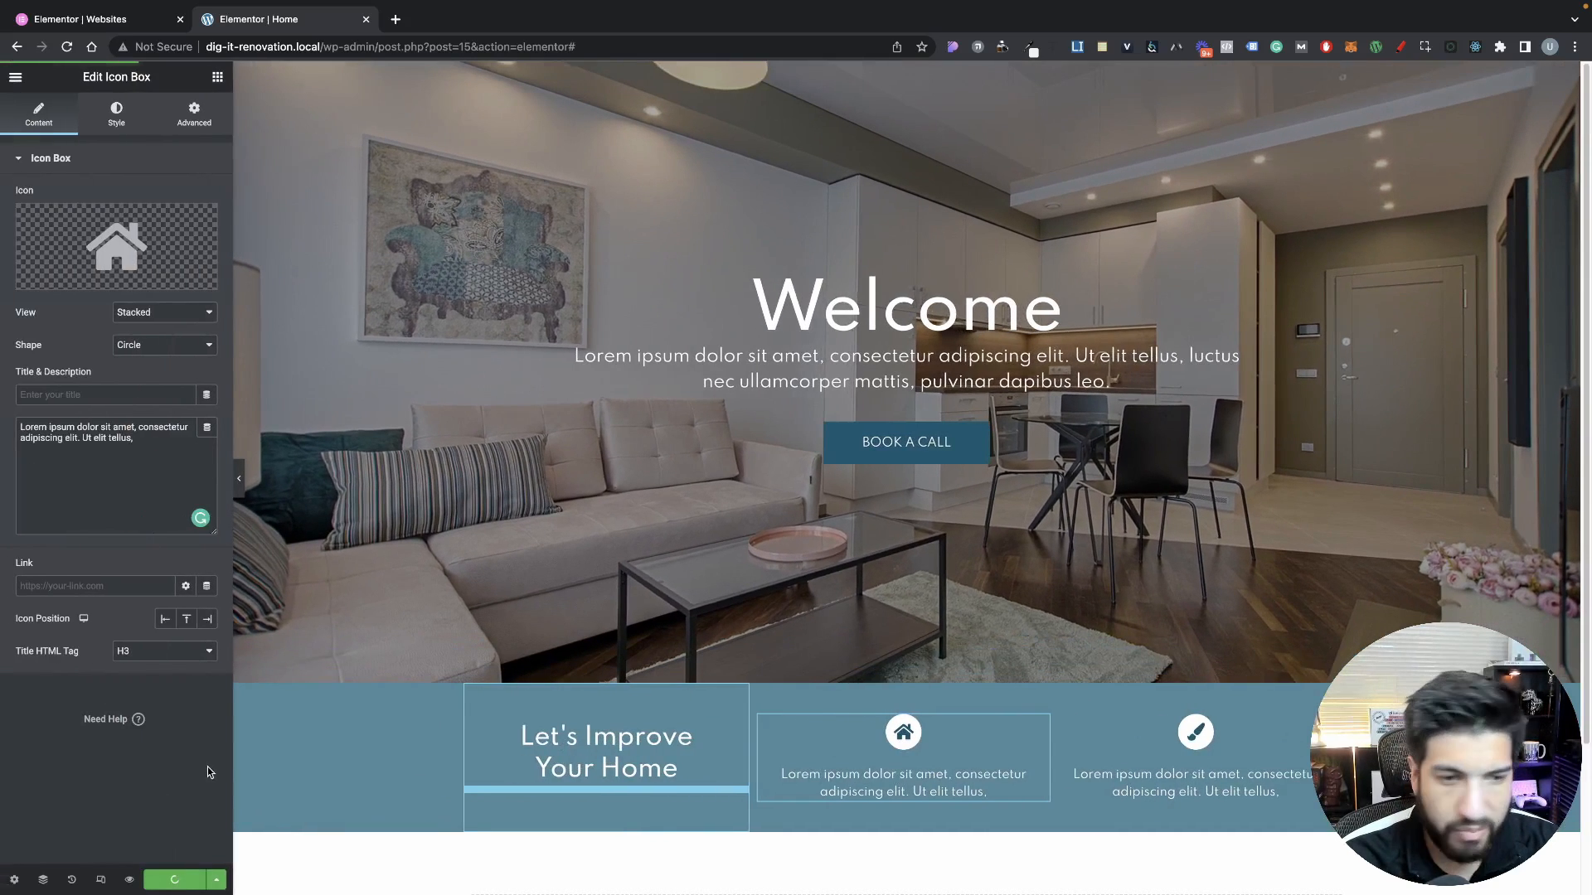
click(129, 881)
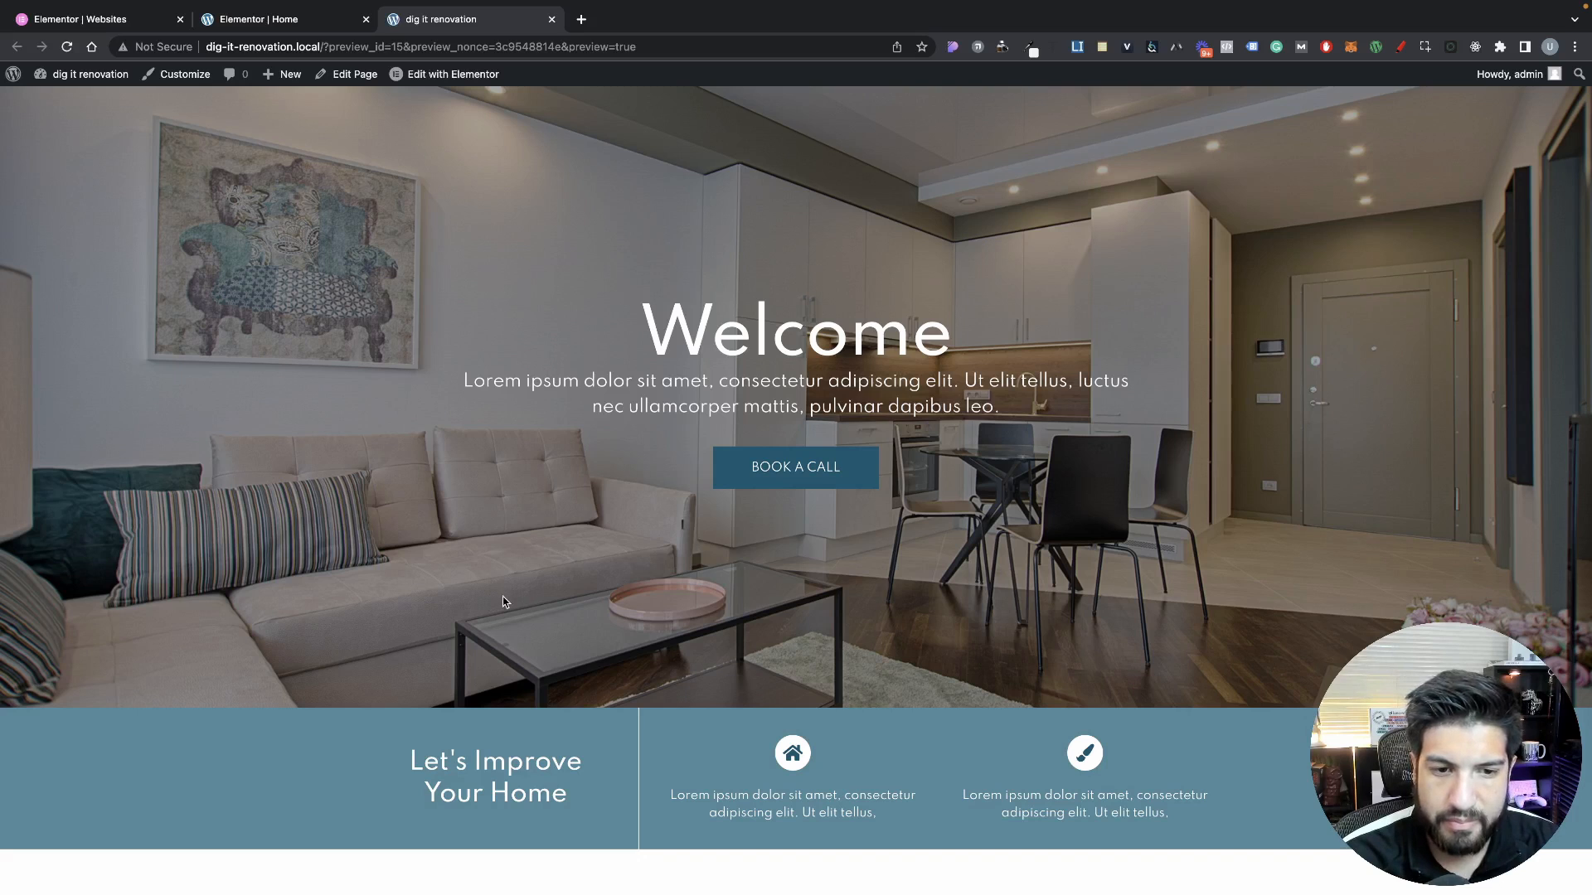
click(269, 19)
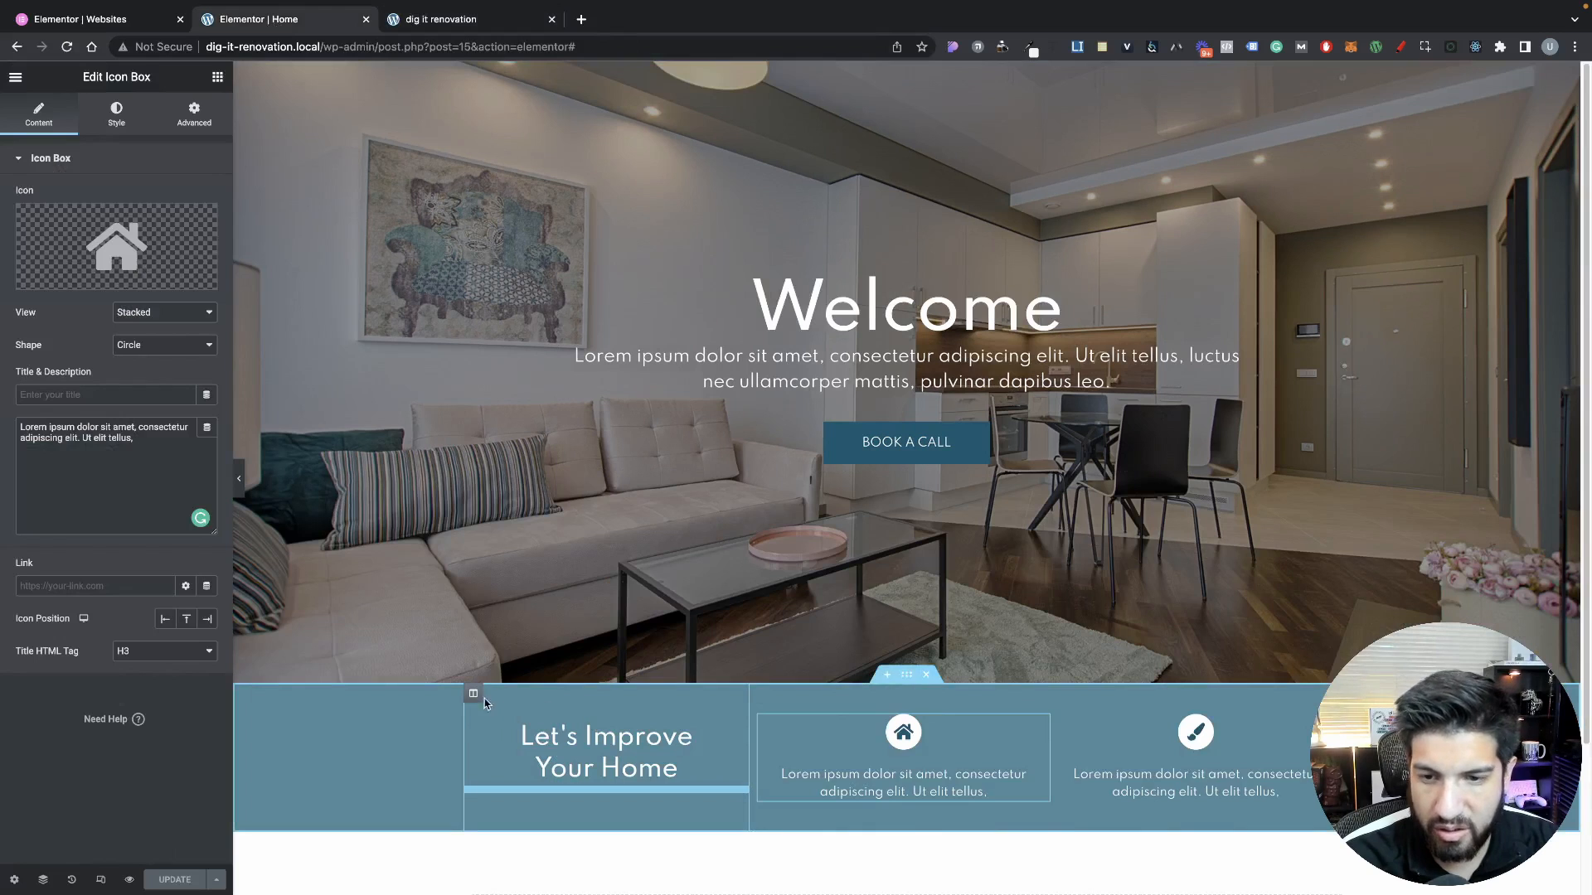
Set the "Let's Improve Your Home" column's top and bottom padding to 80 px and check the full-width layout
click(474, 693)
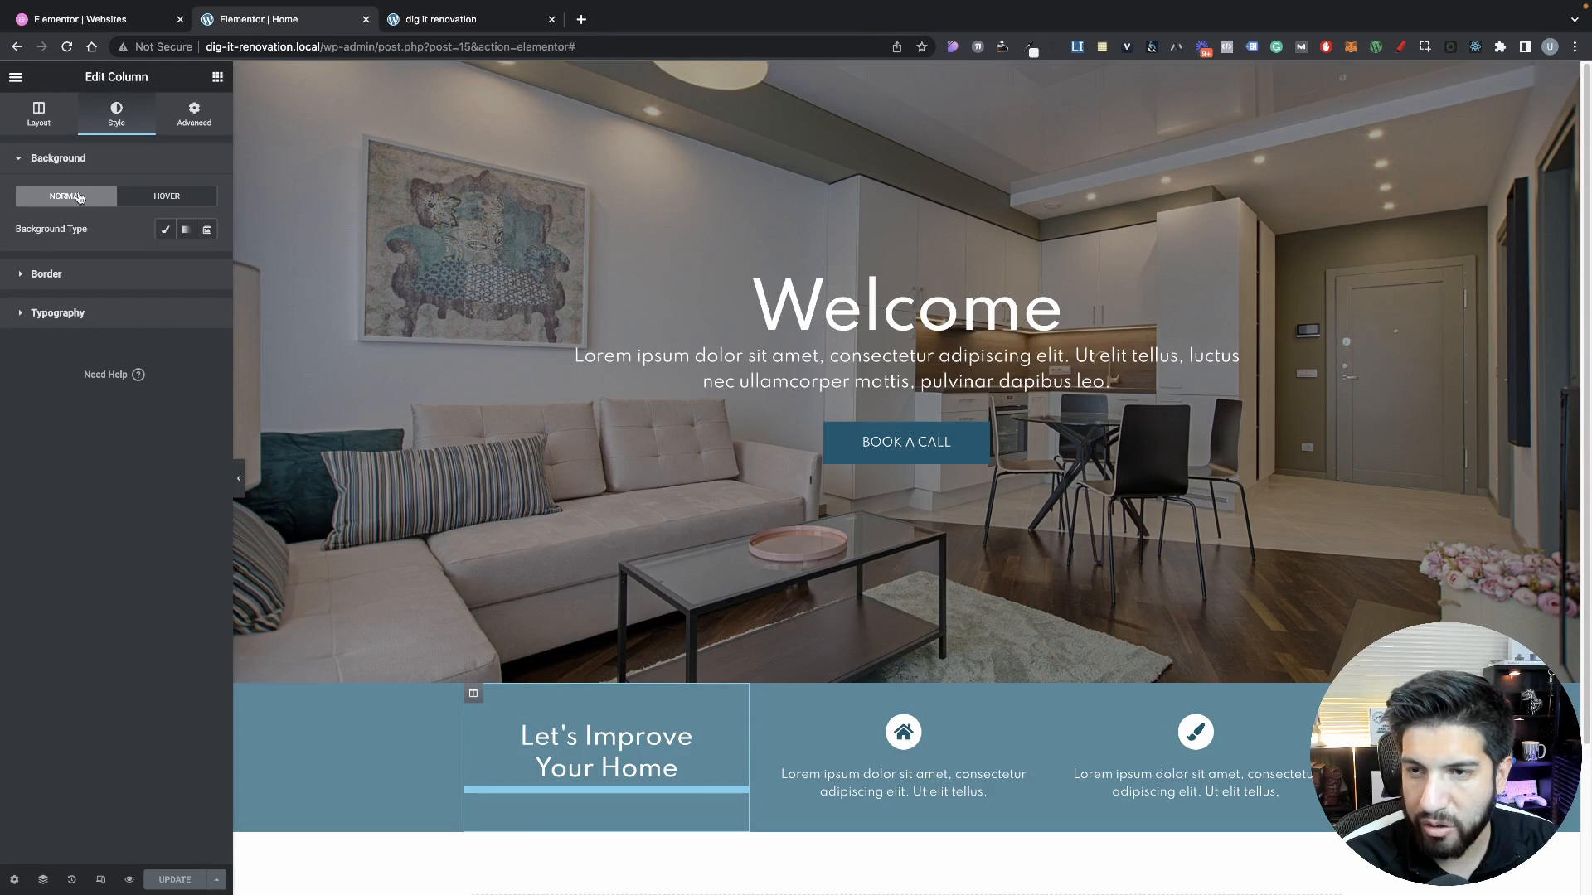
click(194, 114)
drag(43, 275, 2, 274)
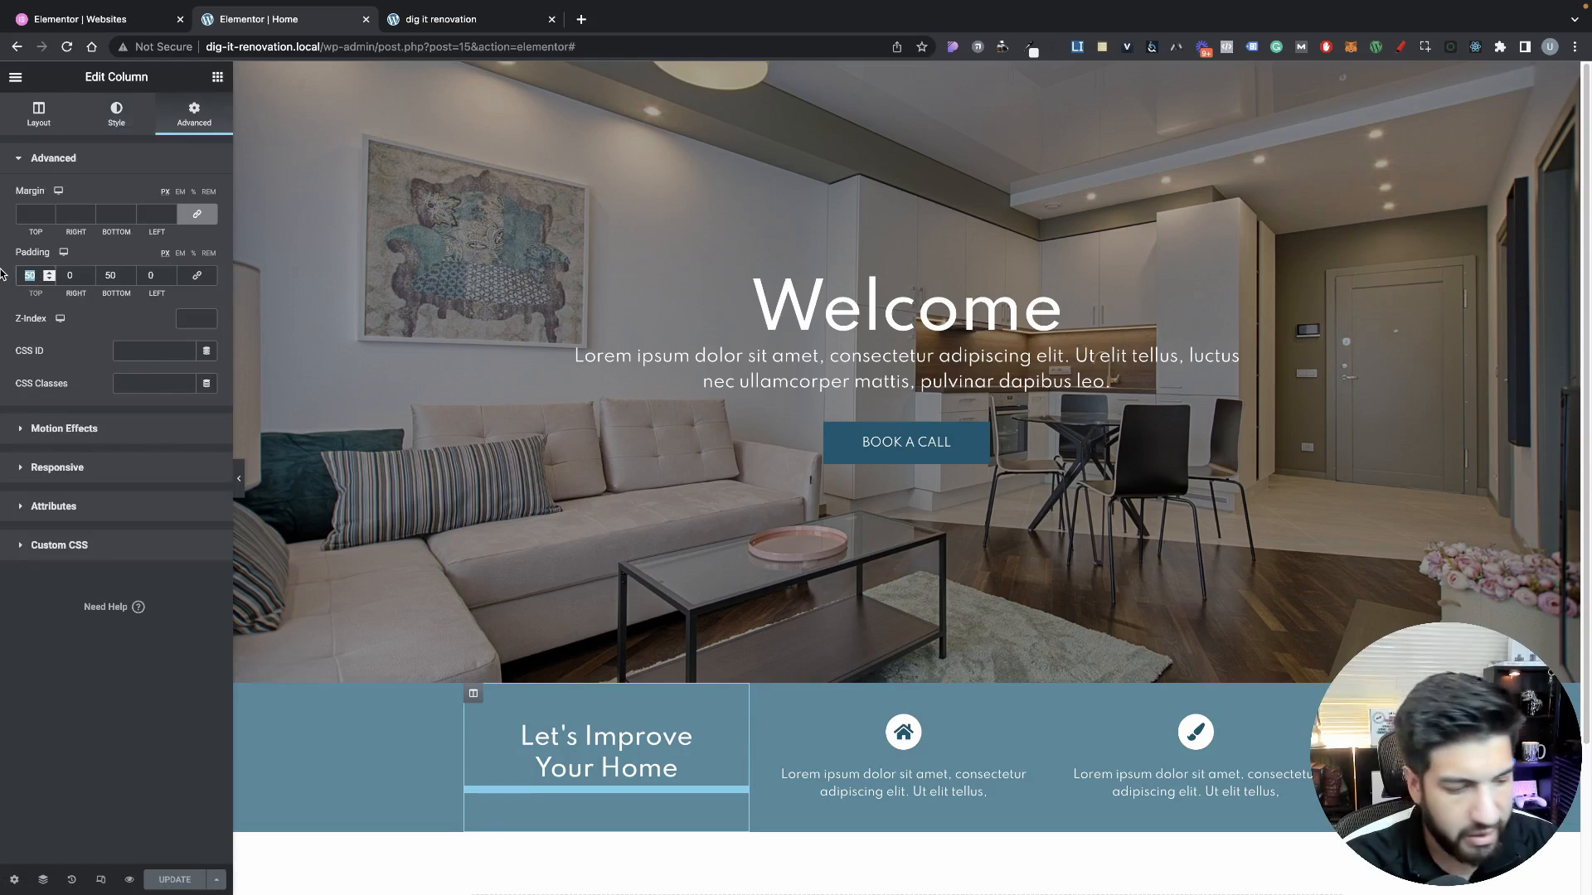
text(80)
drag(120, 275, 94, 280)
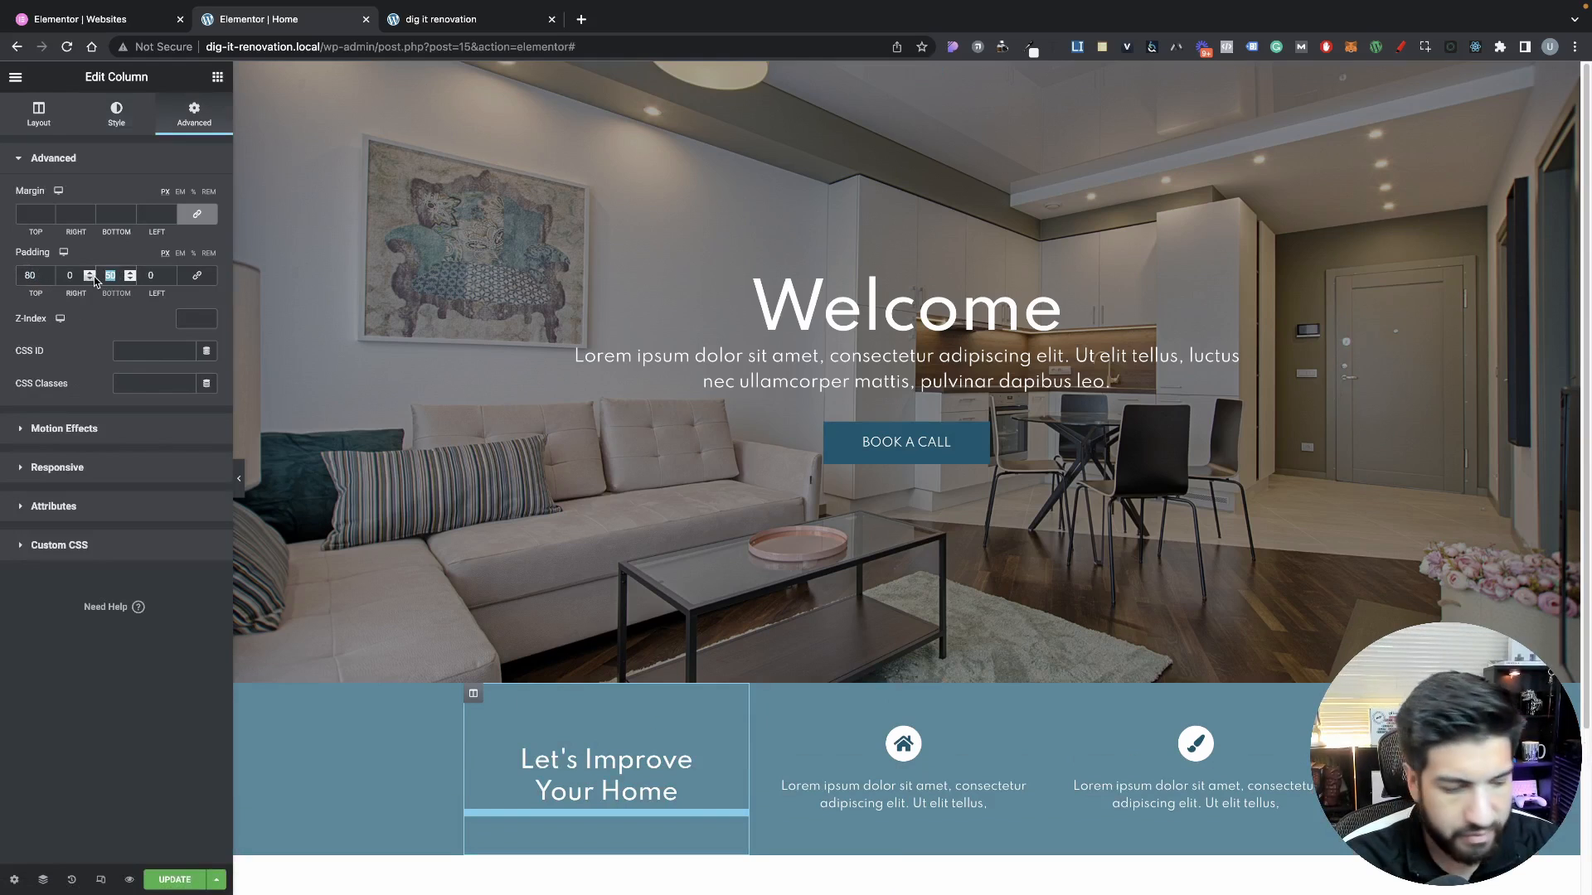
text(80)
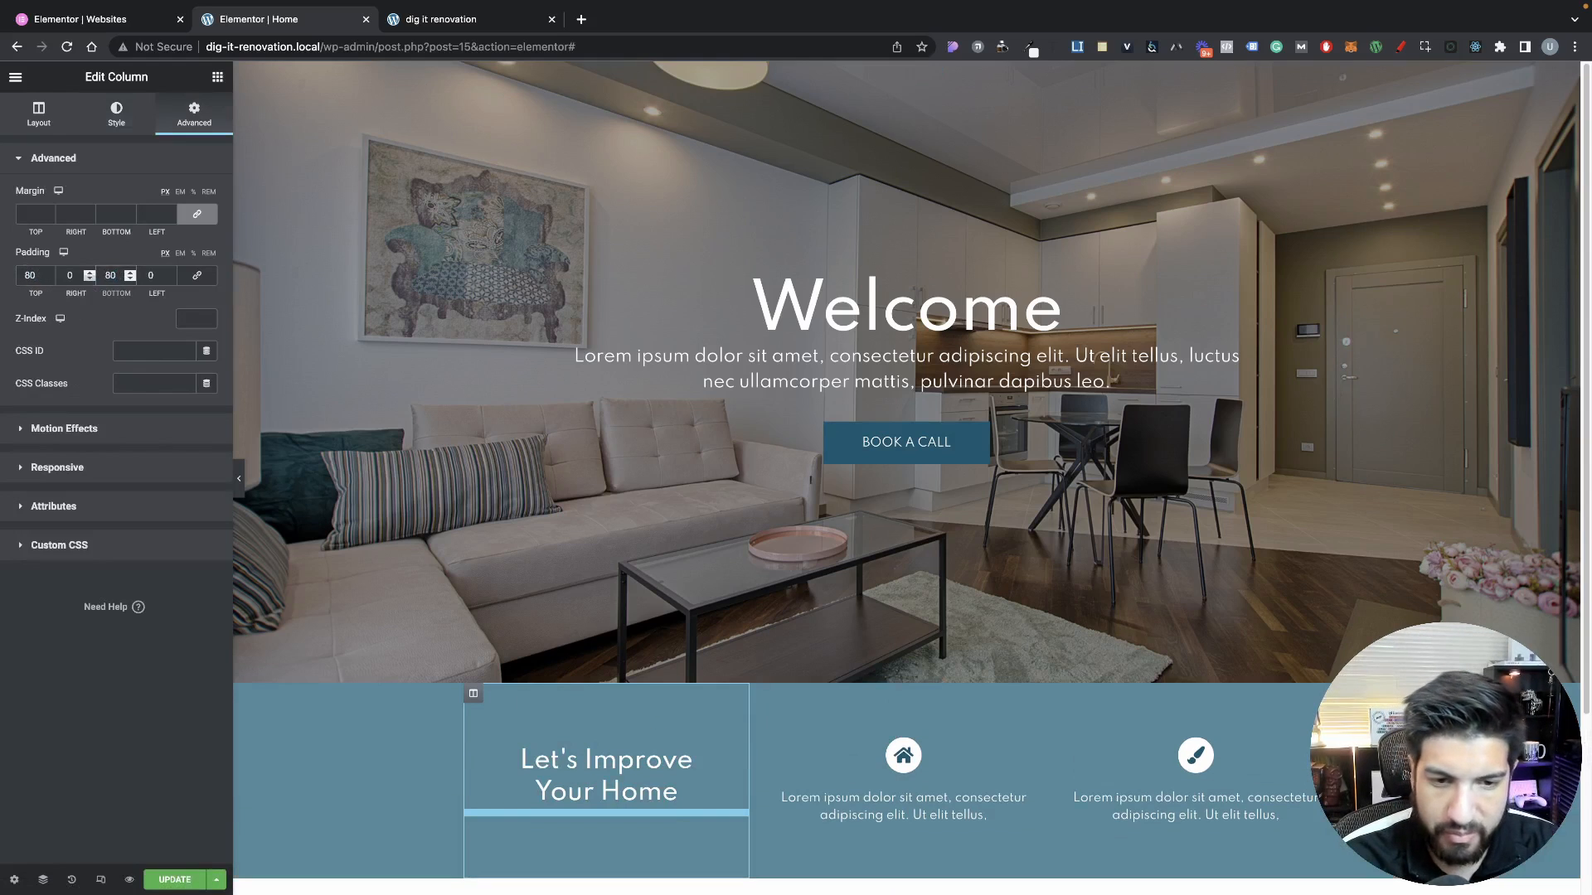
click(239, 478)
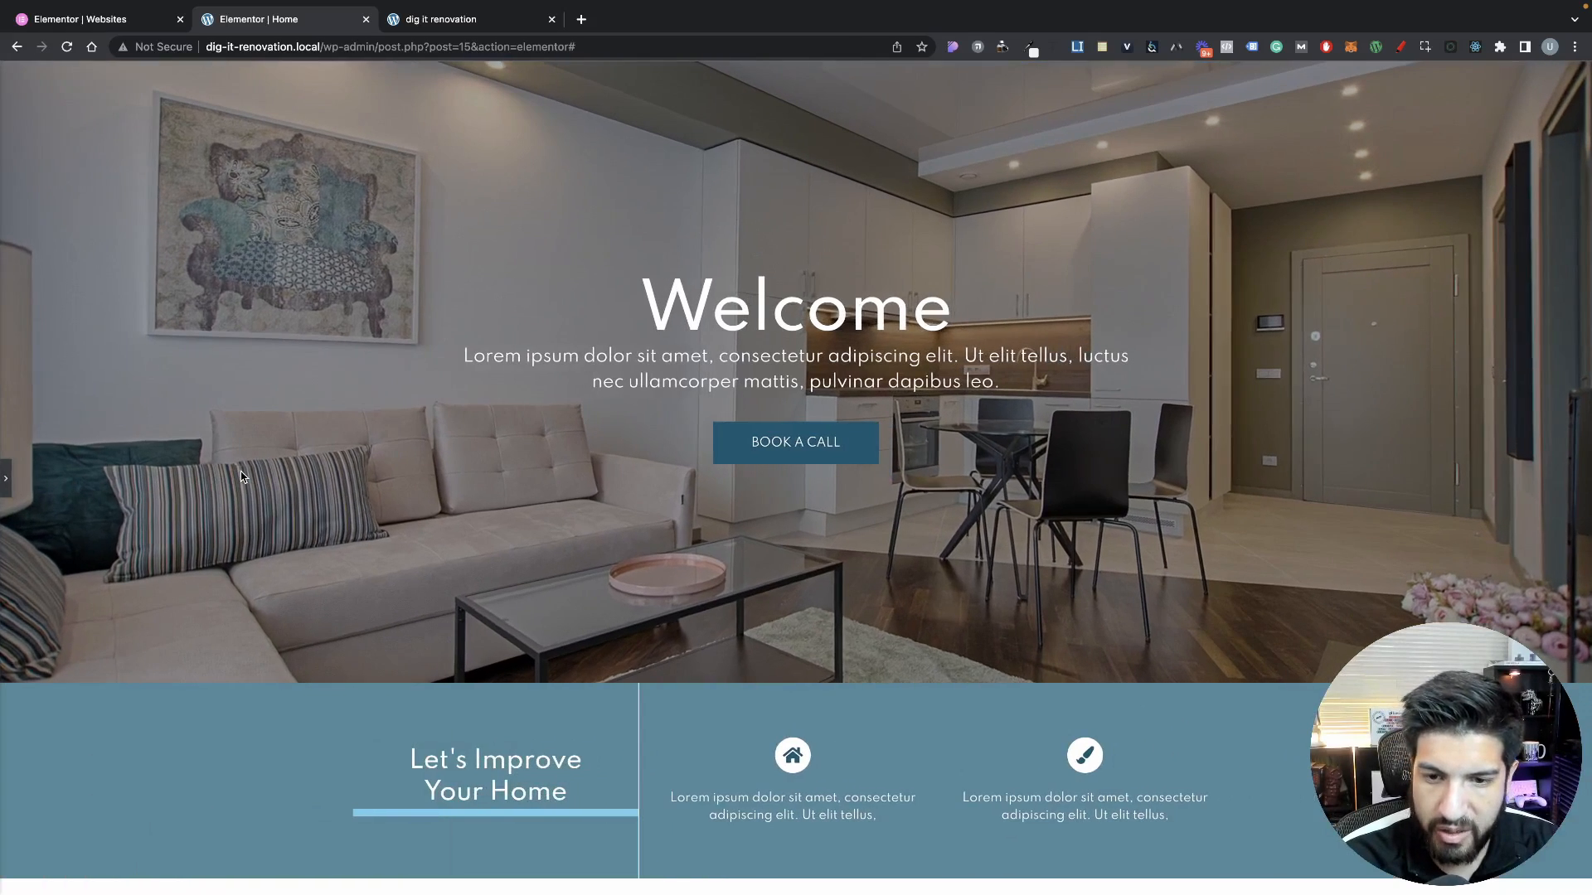
click(6, 479)
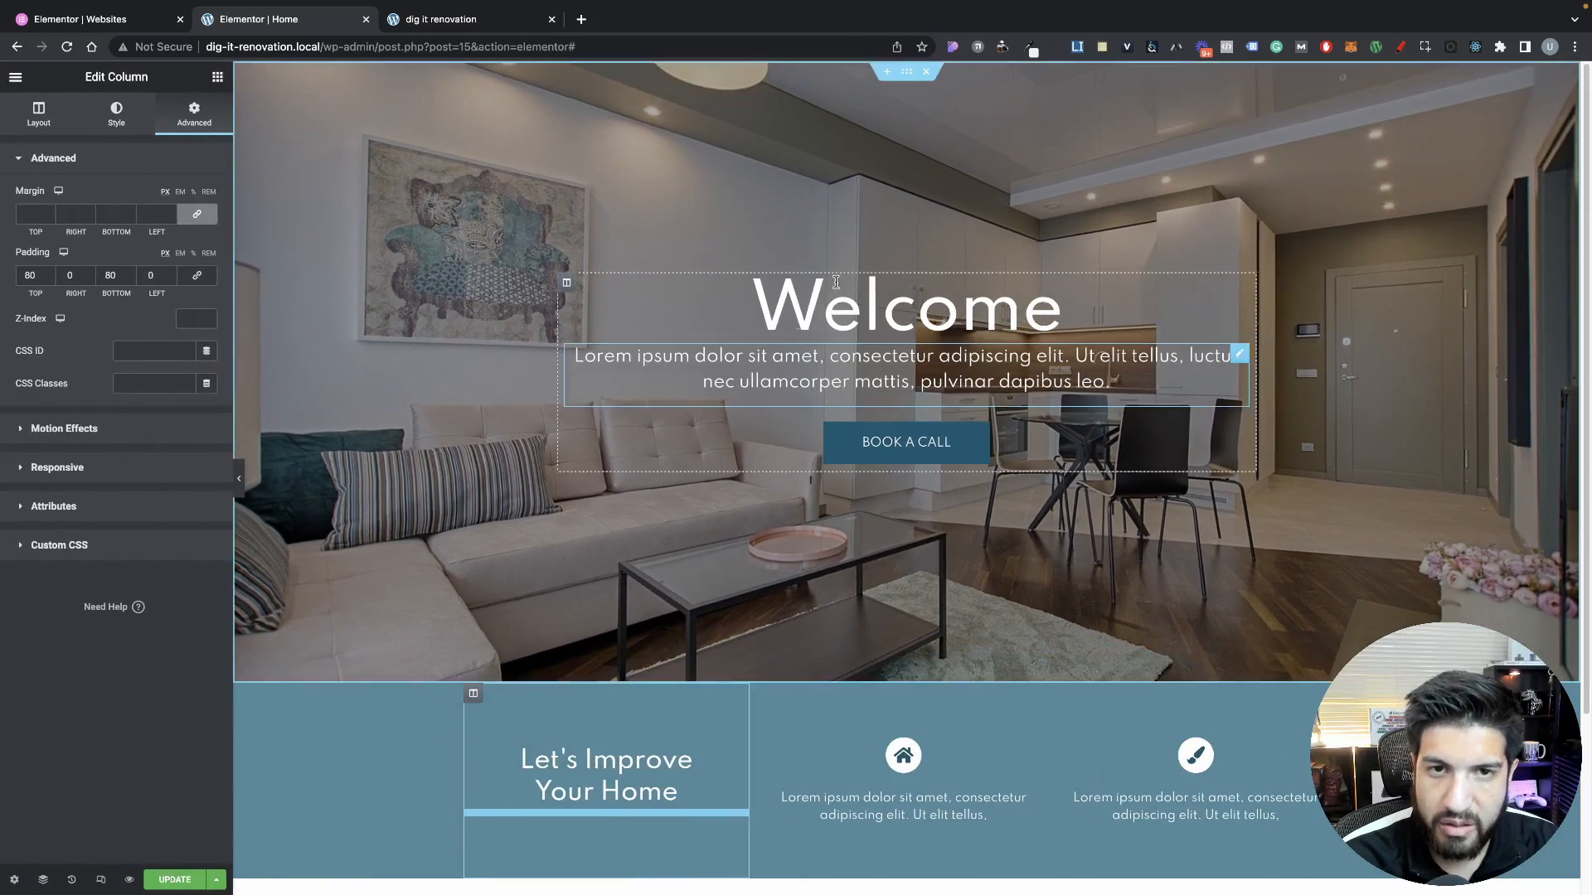
Change the Welcome hero section's minimum height to 80 VH
click(906, 71)
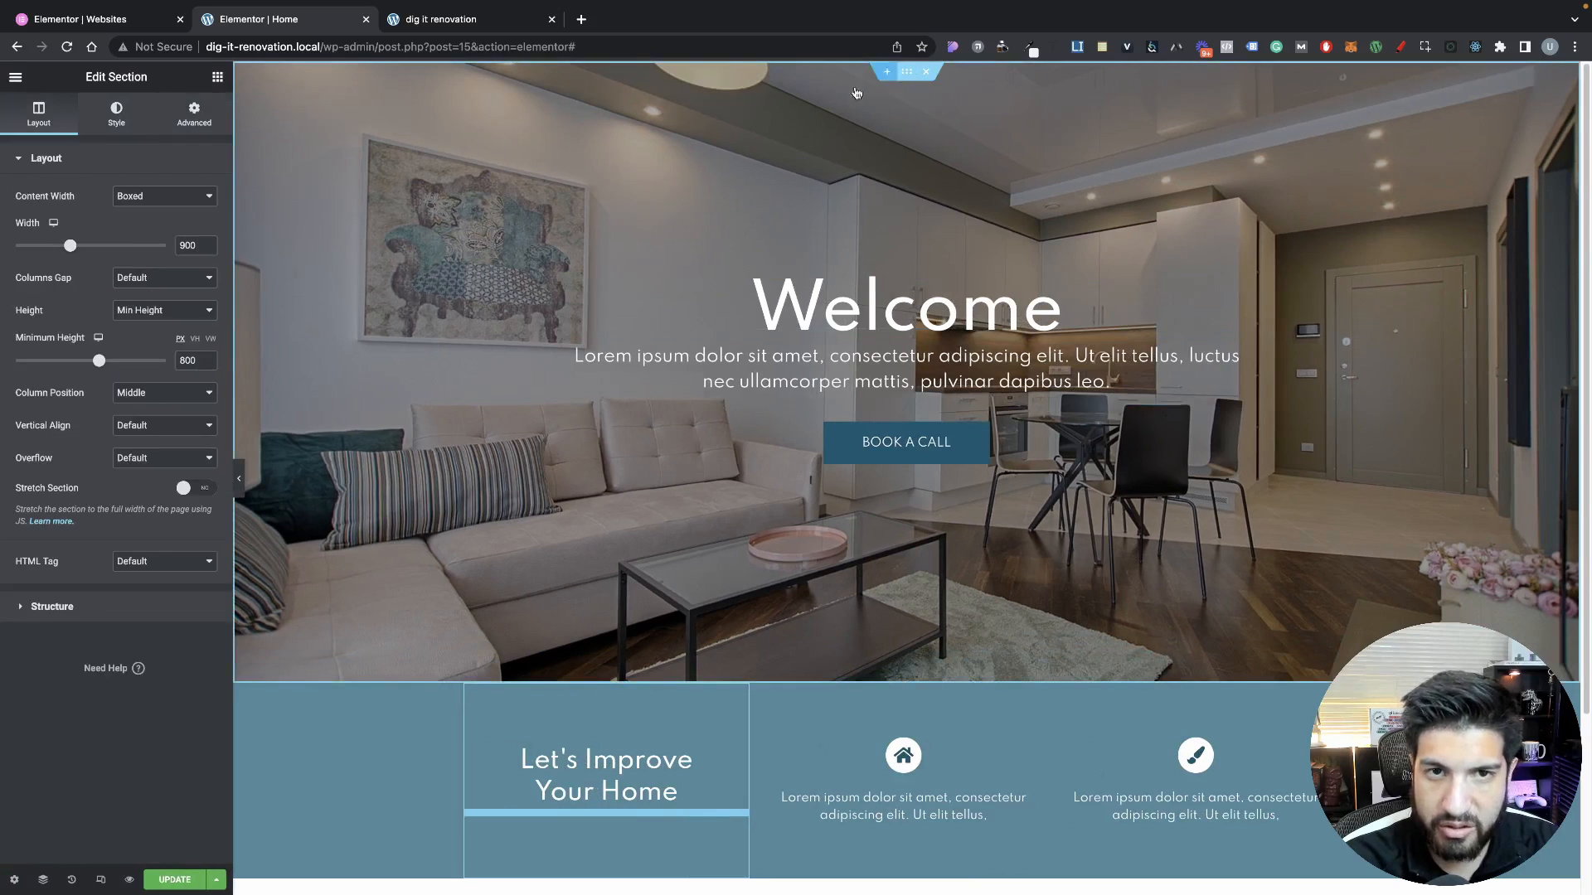
click(195, 340)
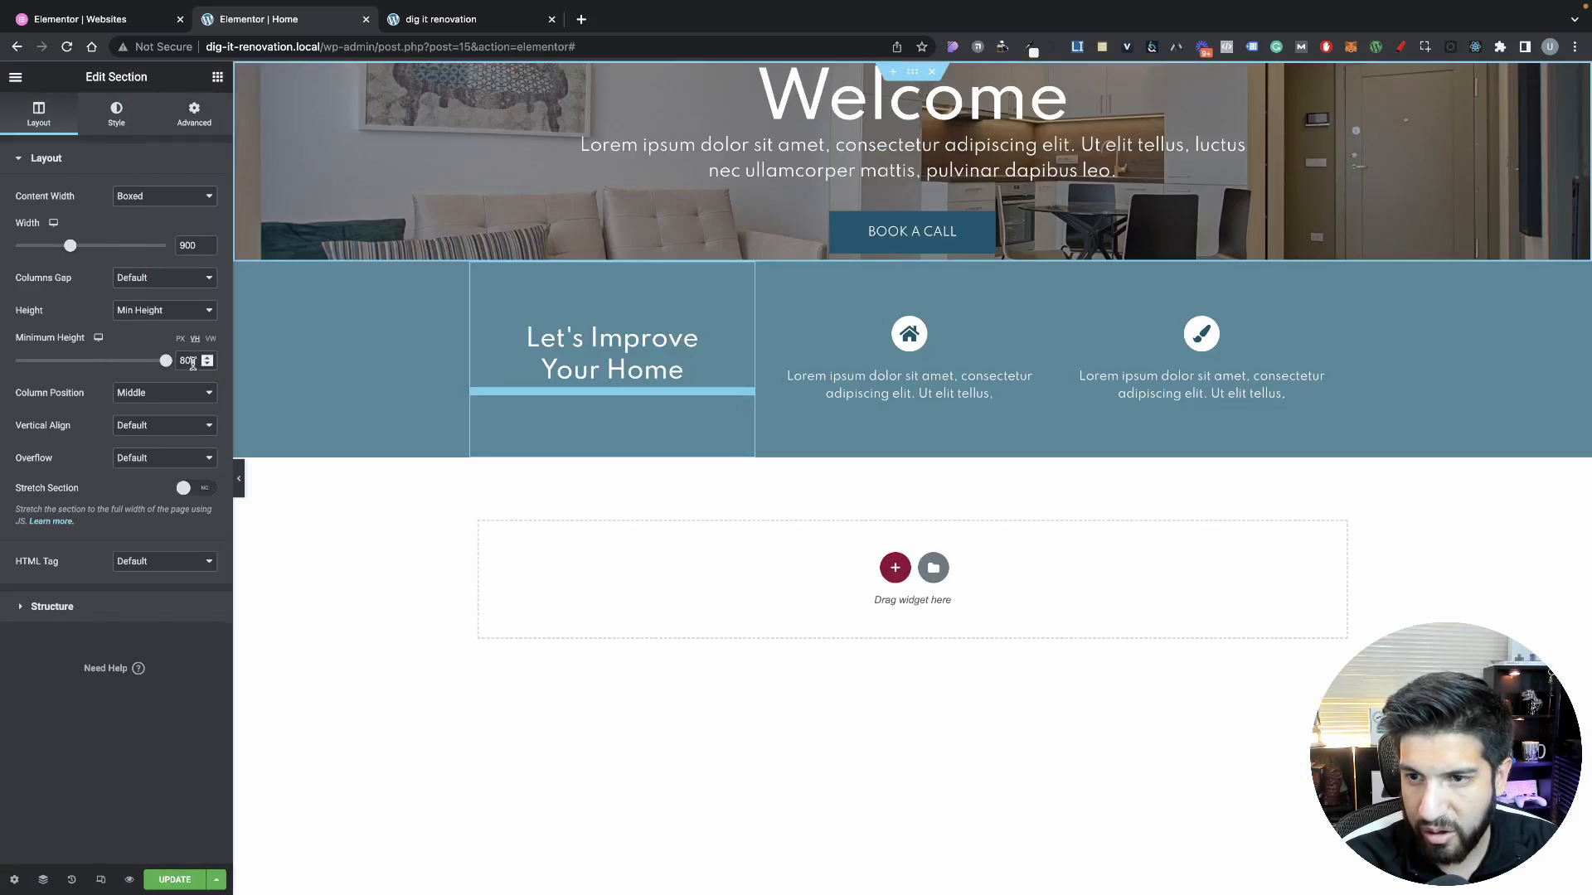
click(198, 360)
key(BackSpace)
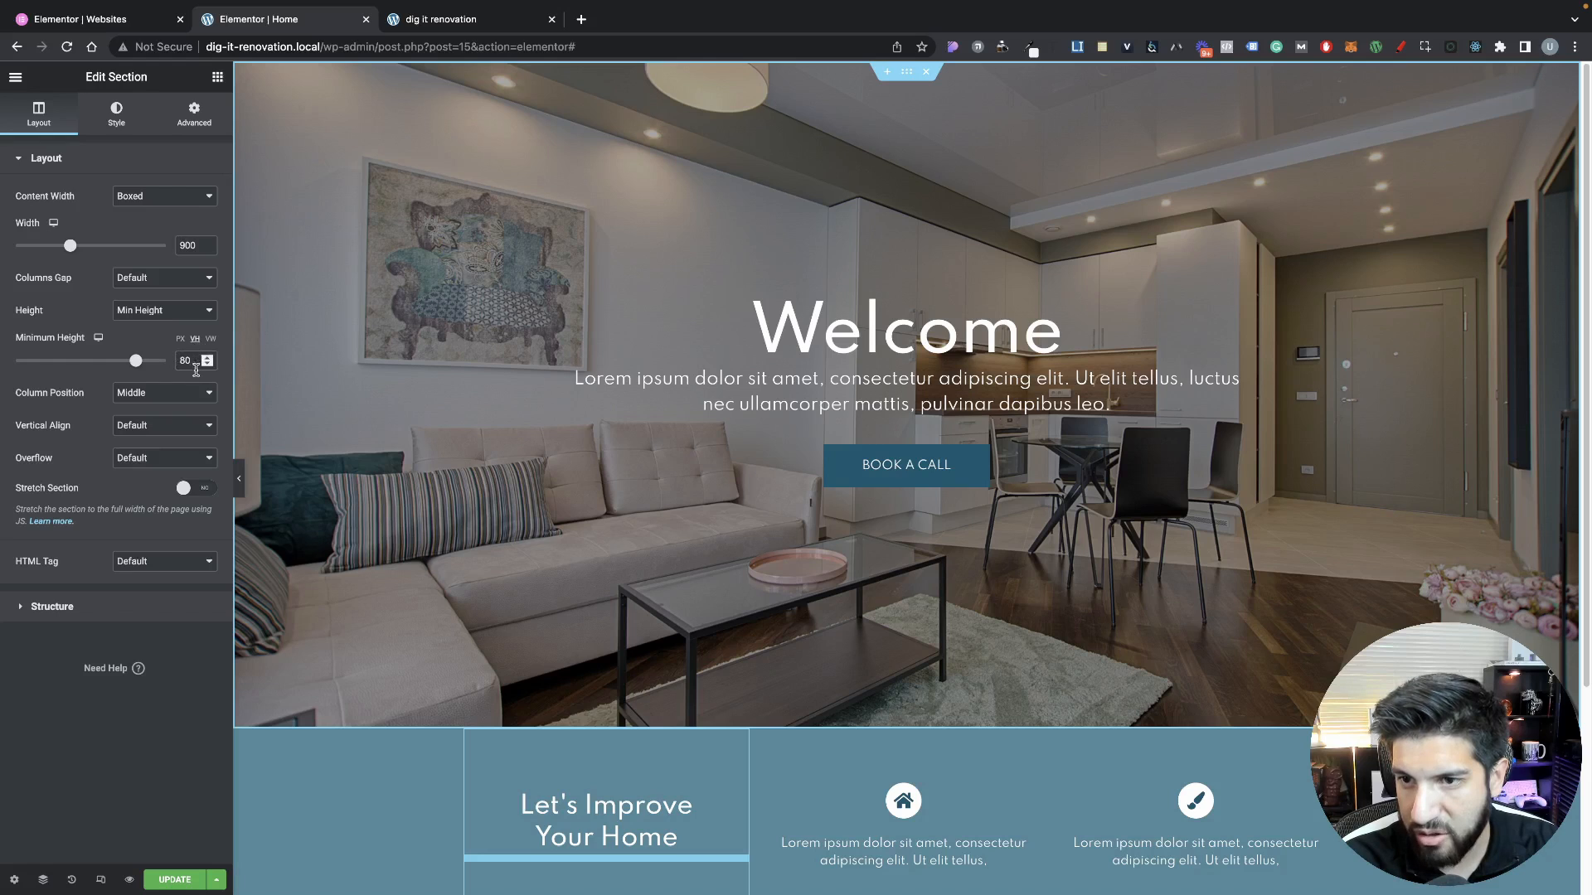
Add a new section with two equal columns below the blue "Let's Improve Your Home" section
scroll(1054, 591, down, 3)
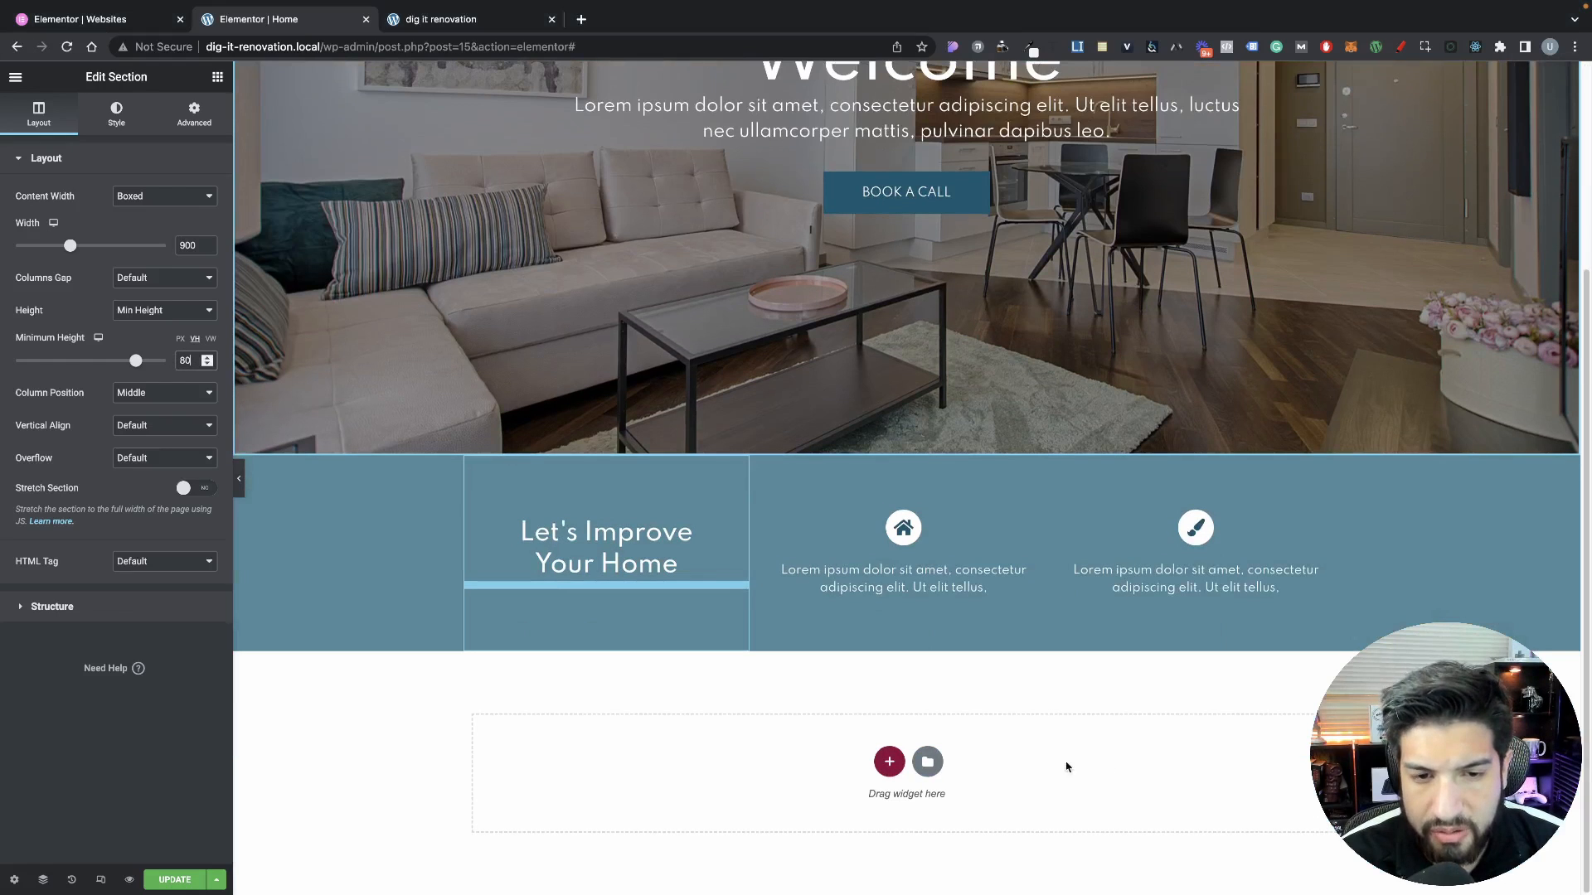
click(881, 773)
scroll(787, 713, down, 1)
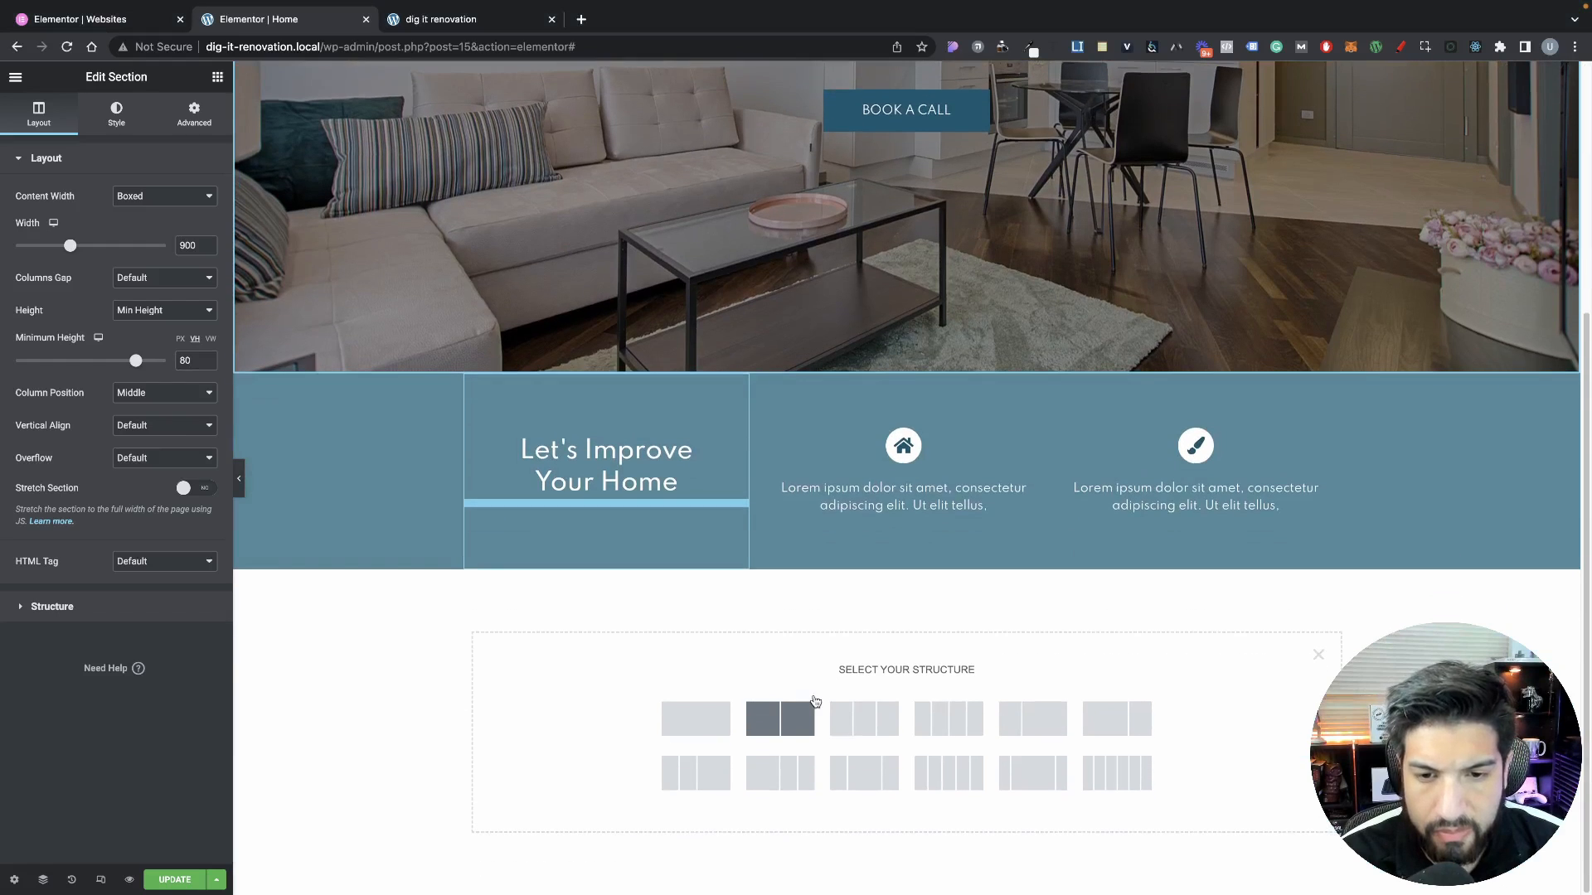
click(799, 714)
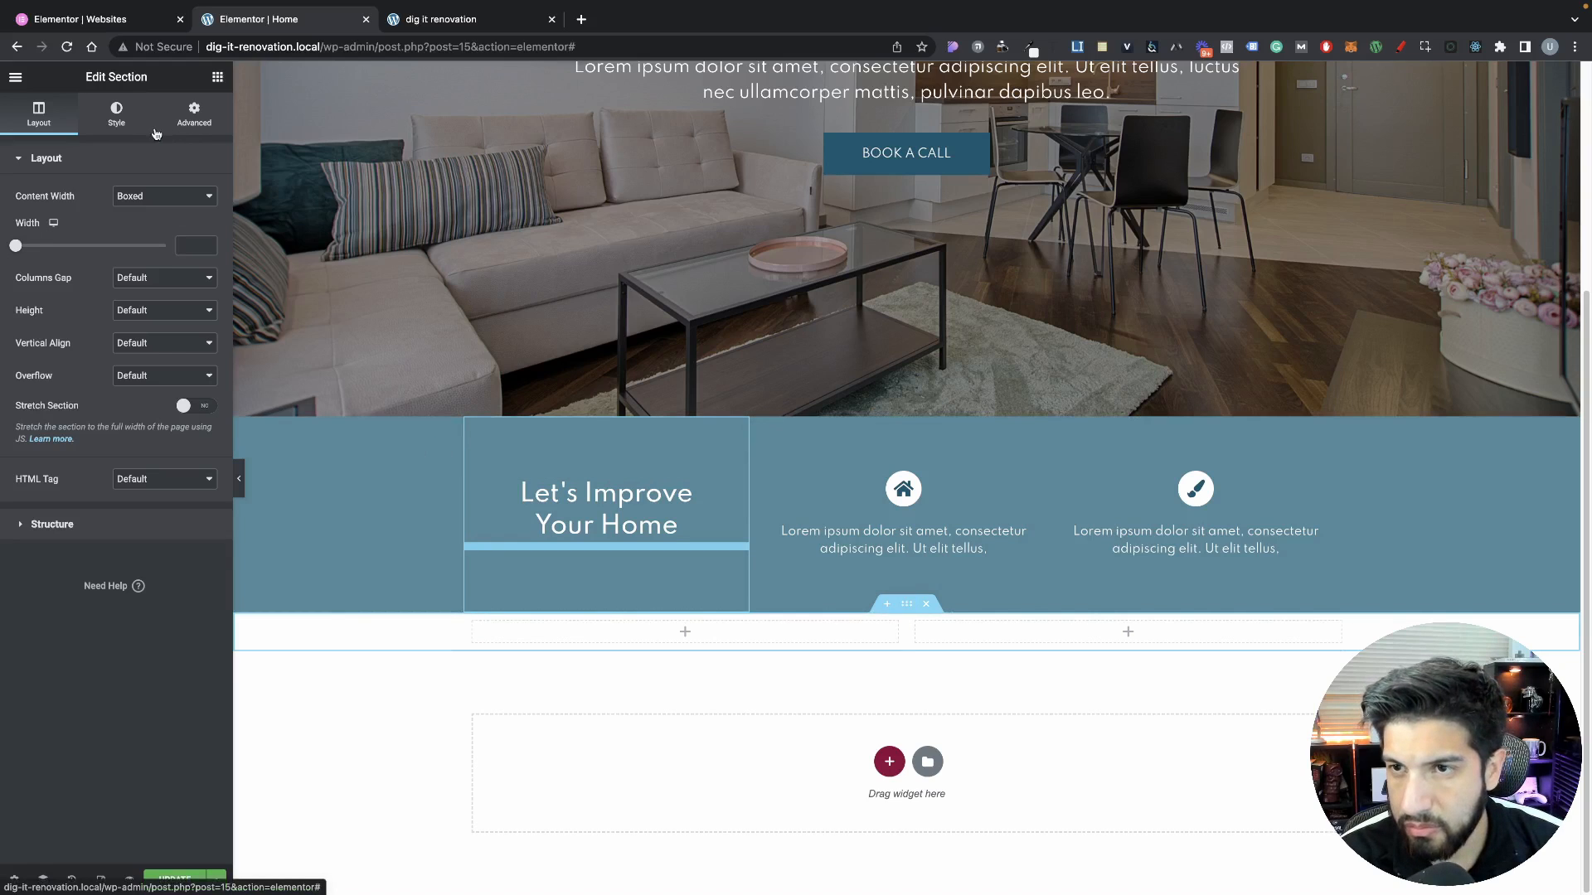
Set the new two-column section's top and bottom padding to 80 px and narrow its first column to about a third of the width
click(183, 126)
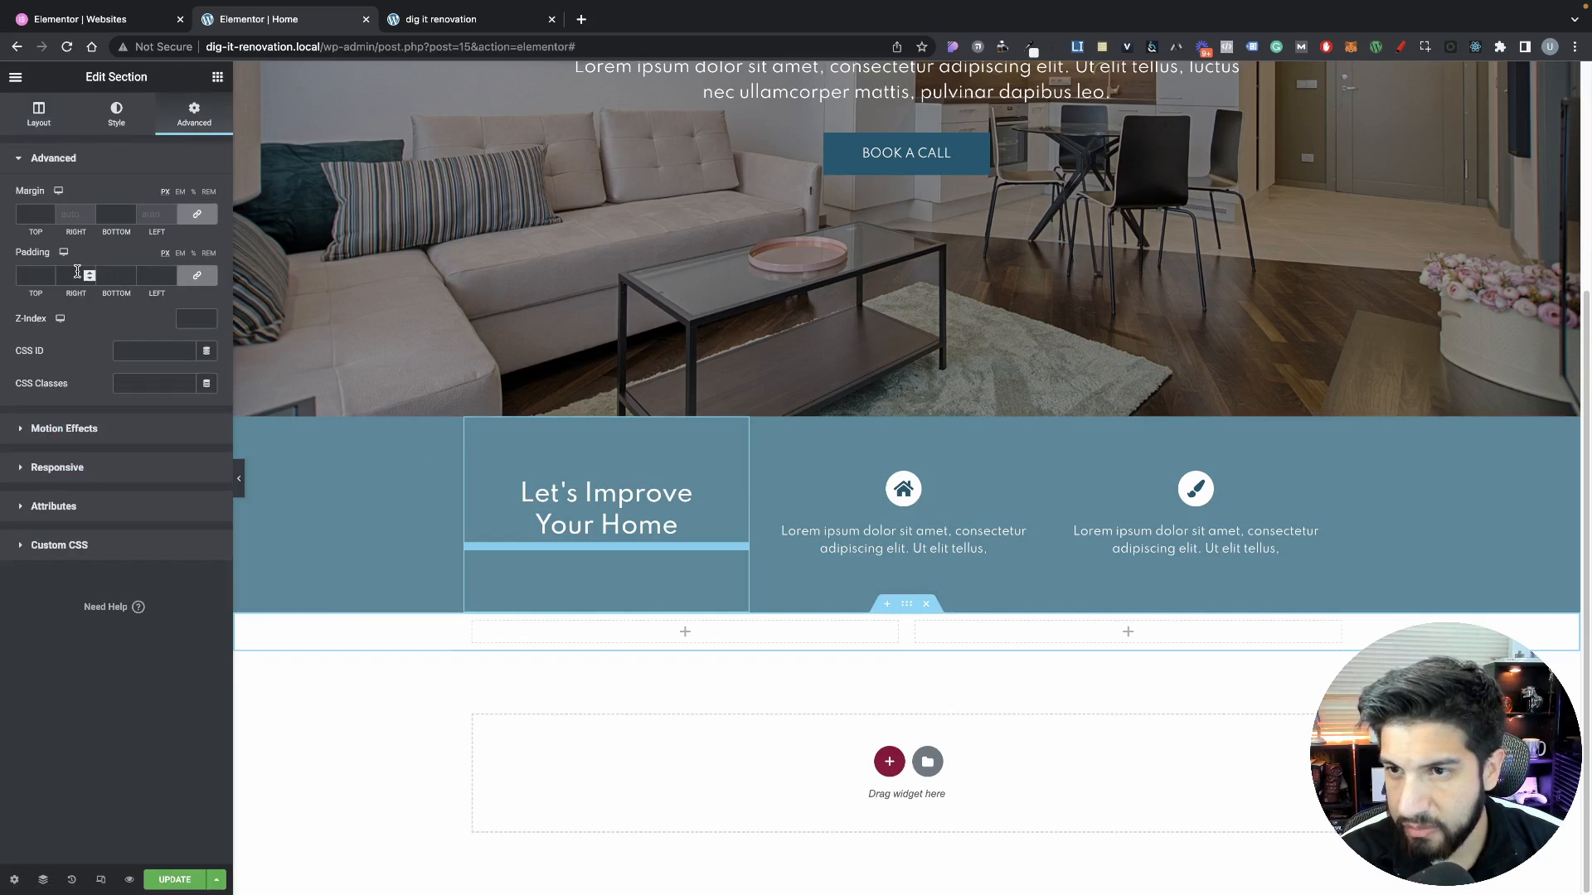
click(197, 275)
click(35, 270)
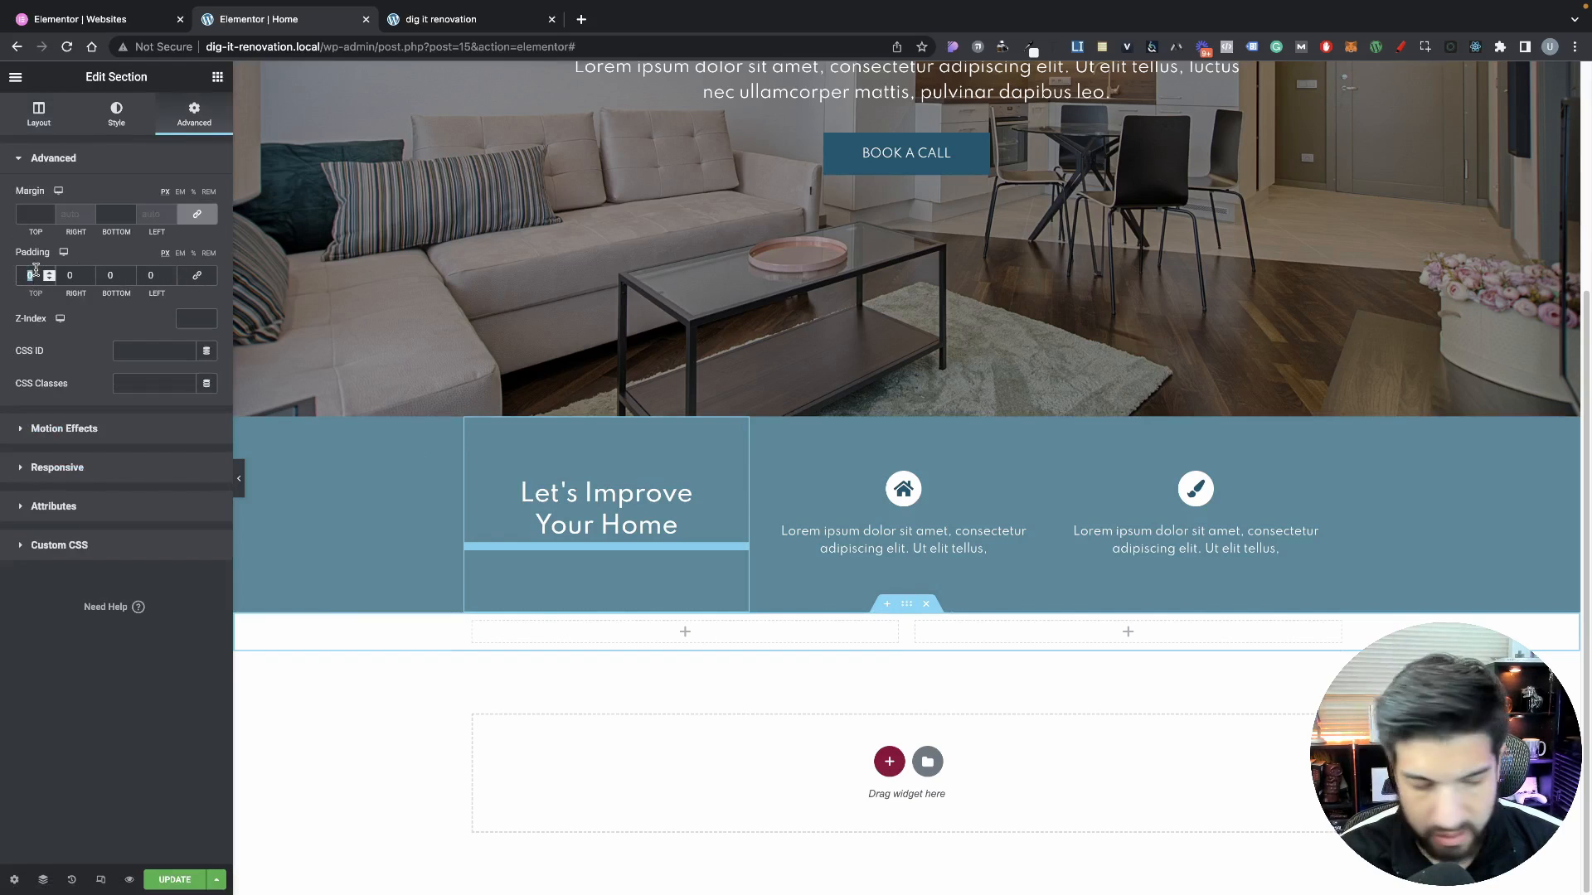
text(80)
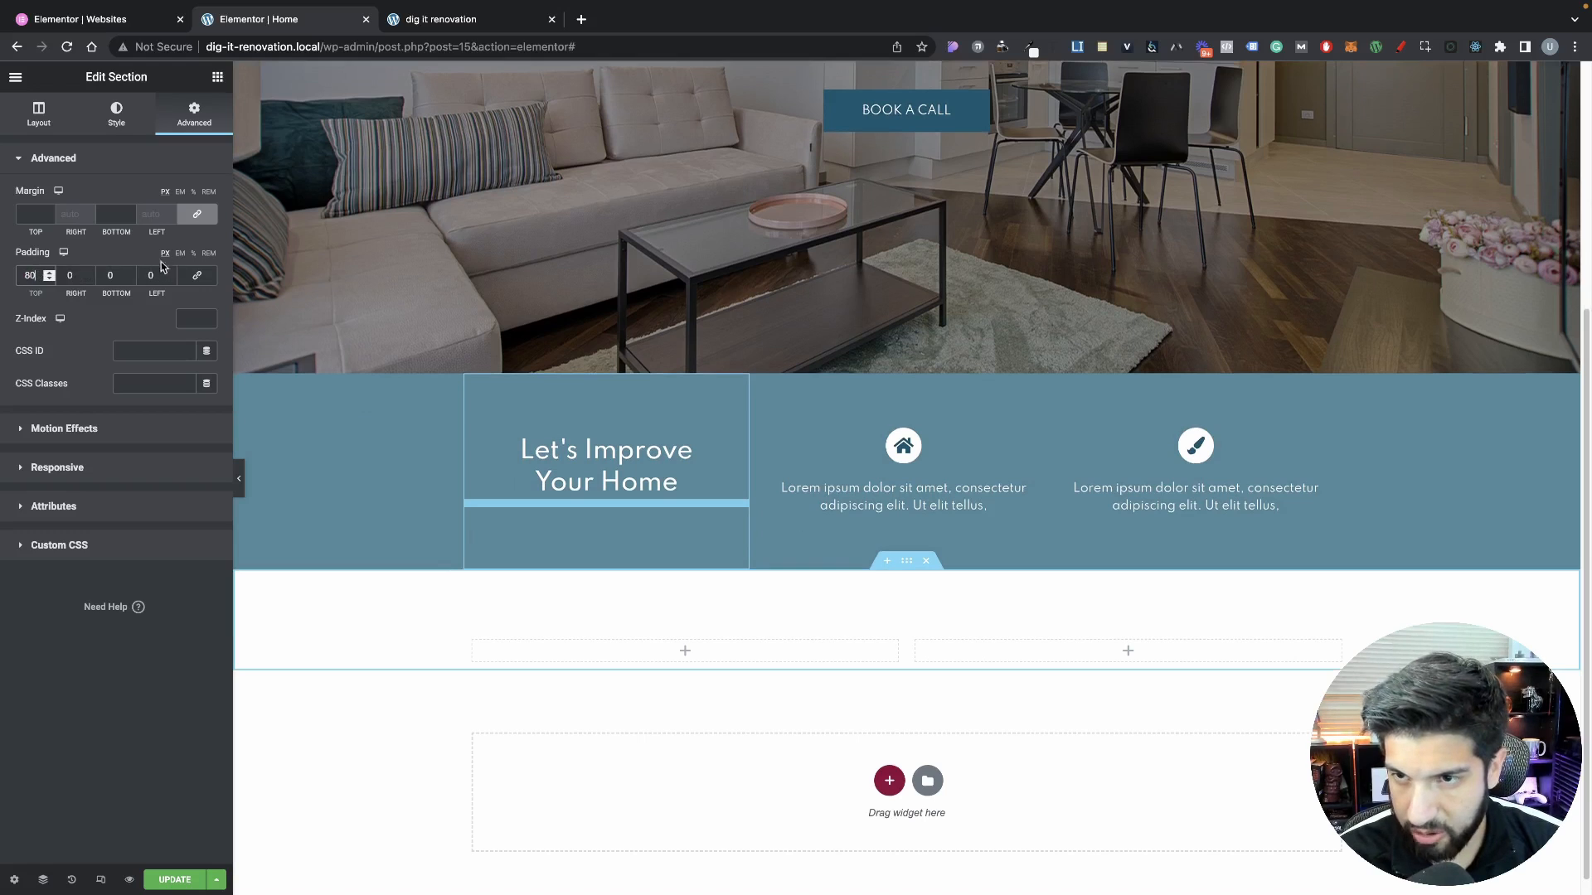
click(123, 280)
text(80)
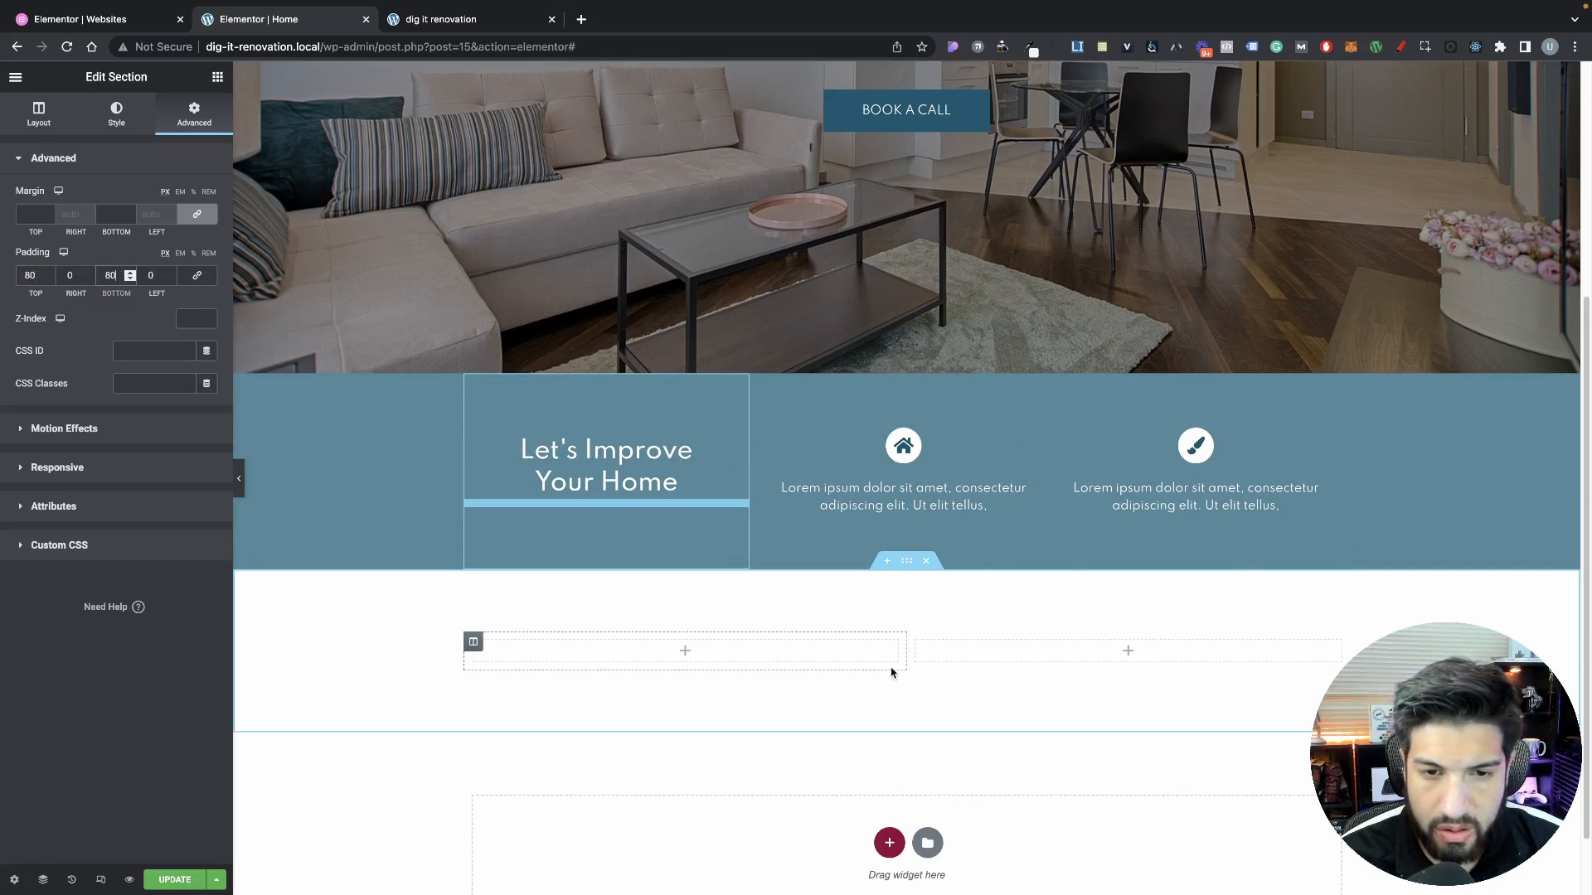
drag(907, 657, 752, 654)
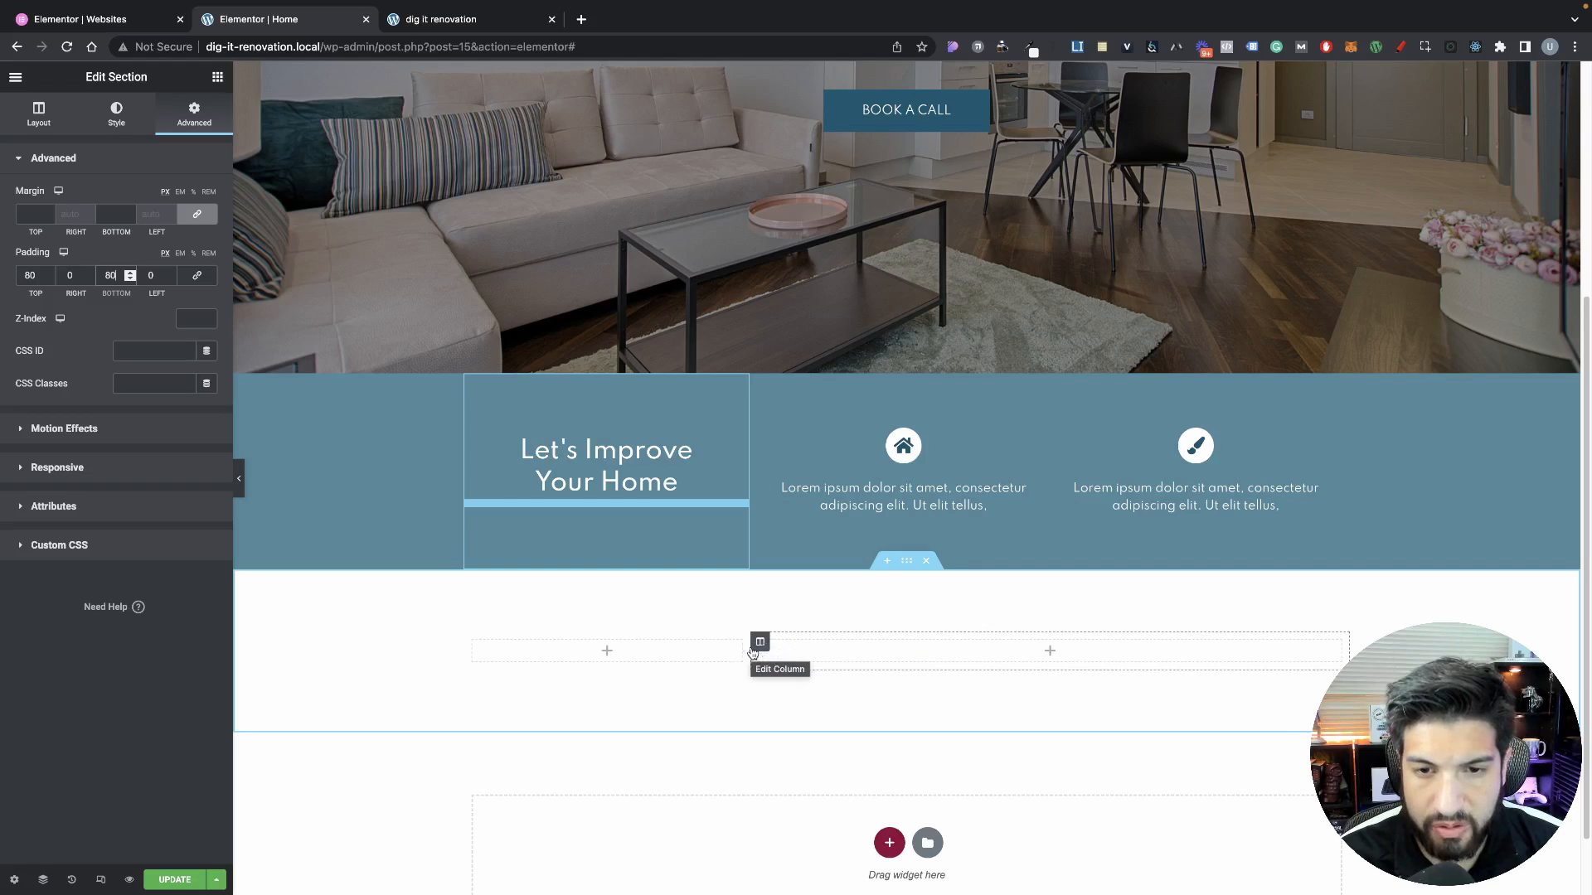
Add an Image widget to the narrow column and insert image-about.png from the media library
click(218, 80)
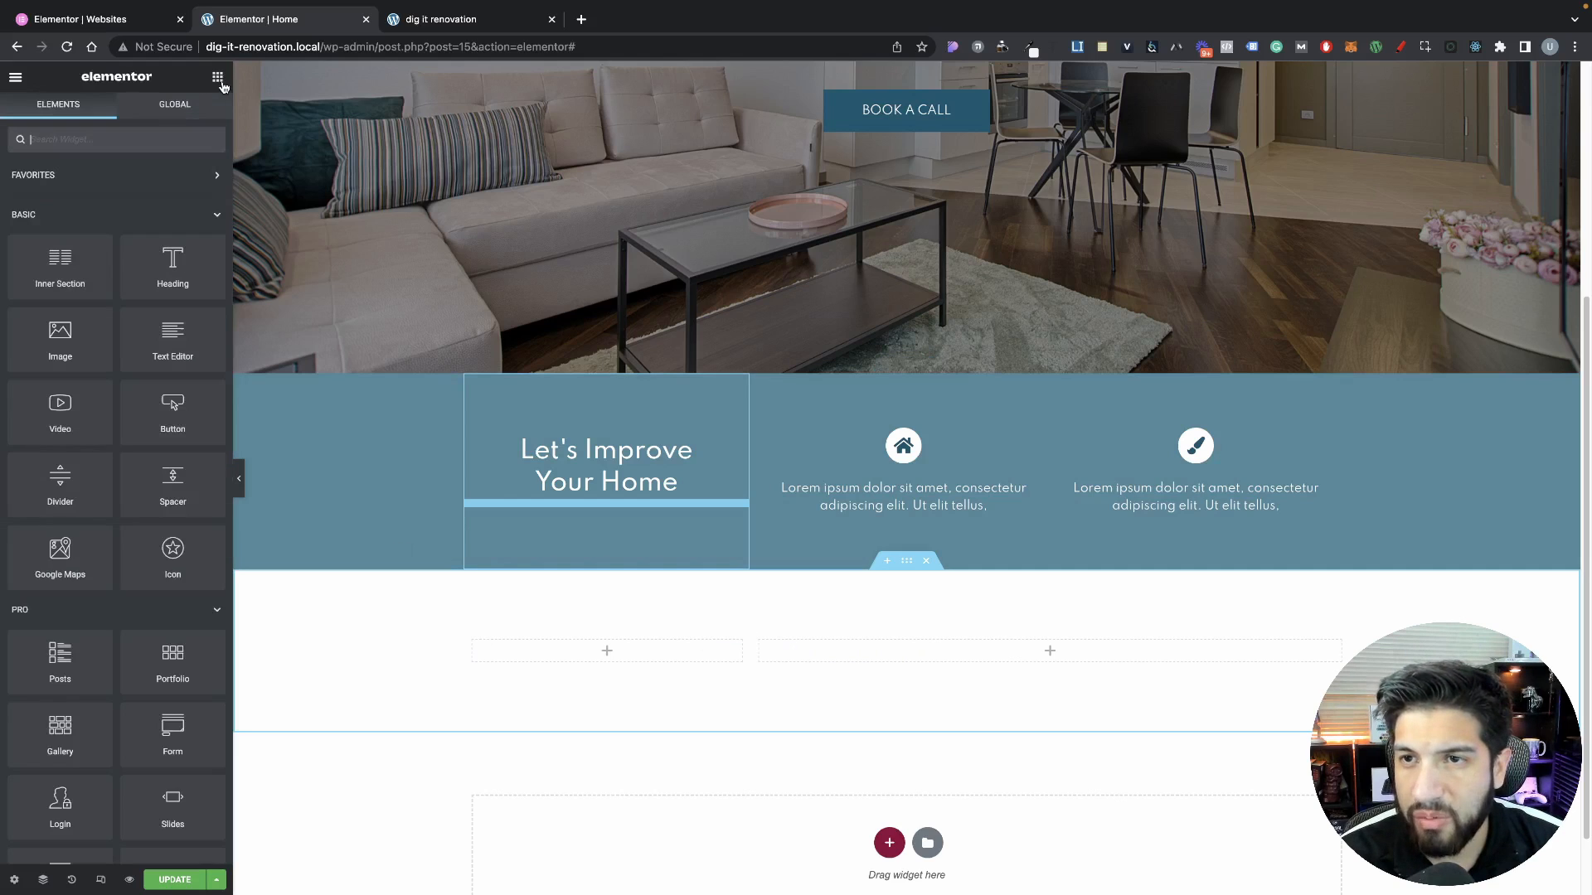
drag(77, 344, 627, 640)
click(155, 257)
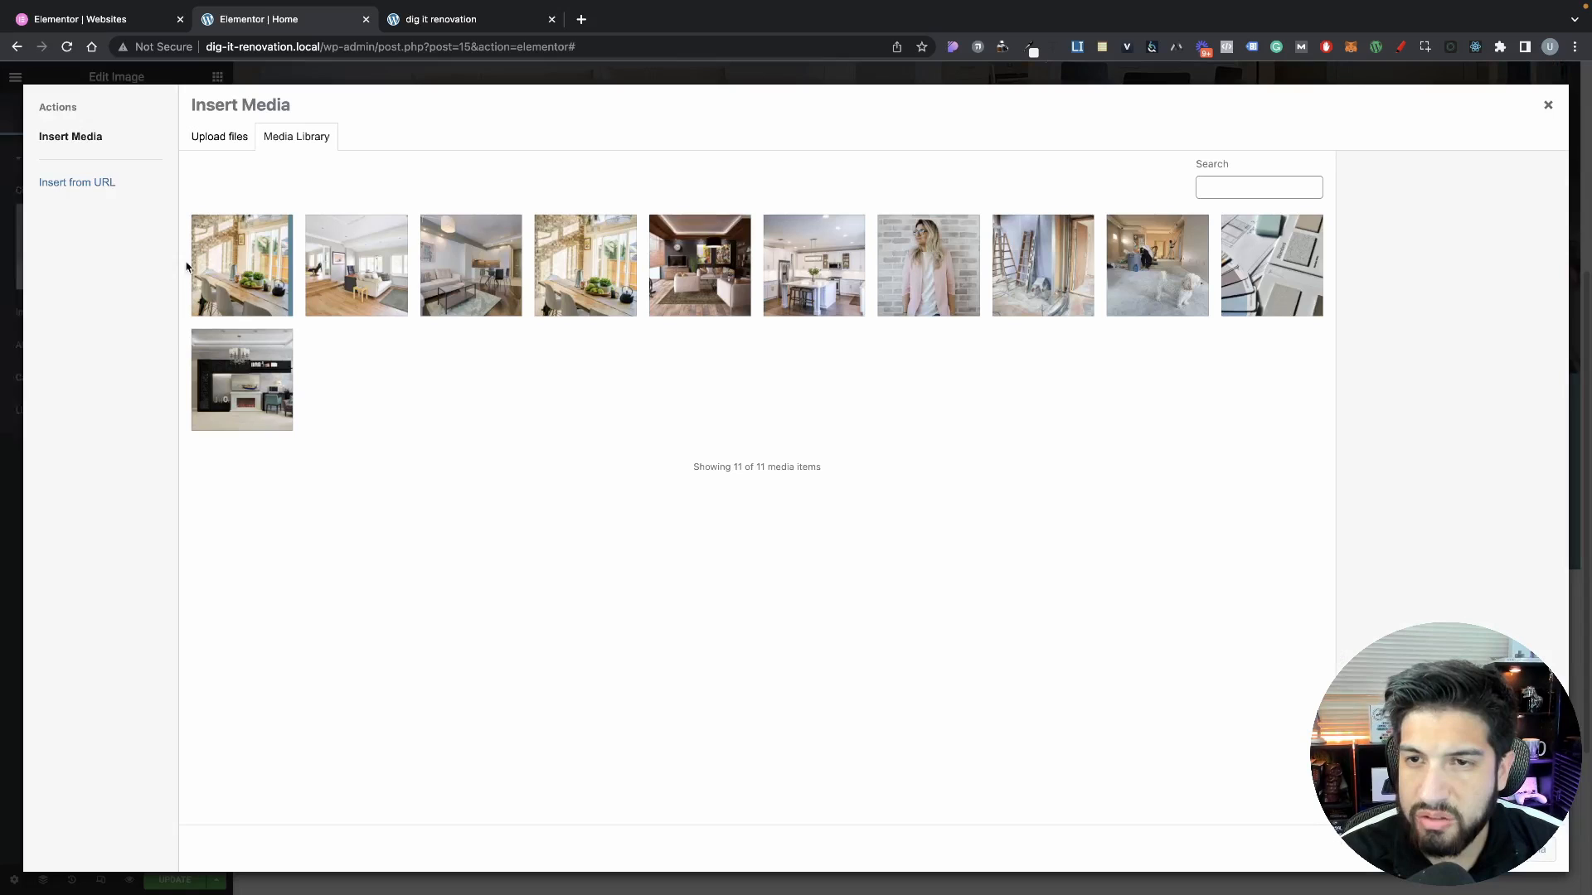
click(230, 271)
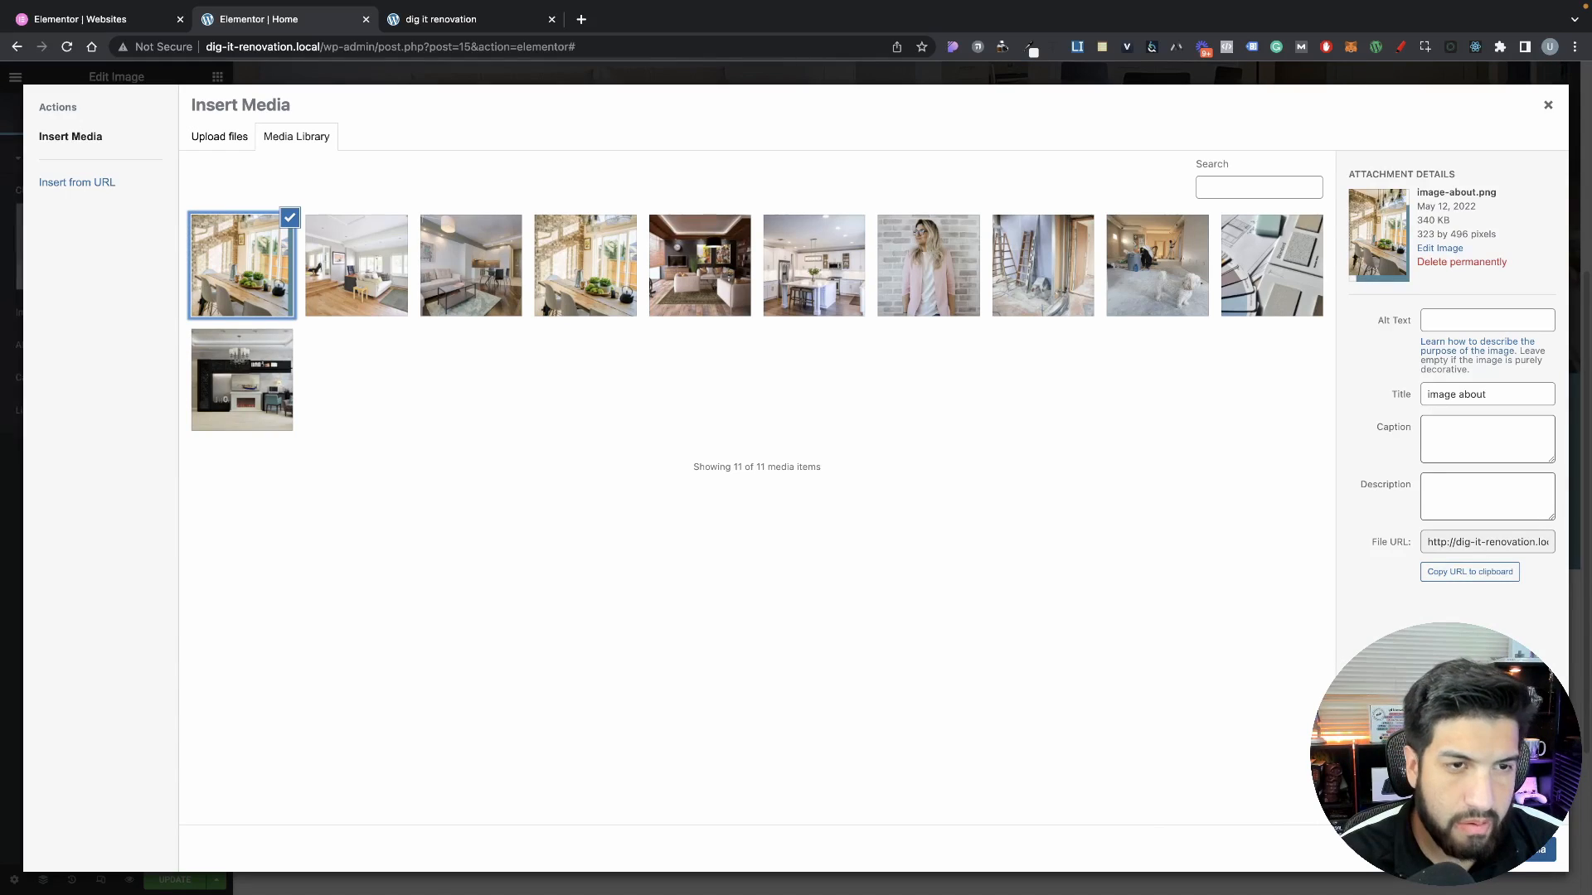
click(1522, 850)
scroll(846, 586, down, 3)
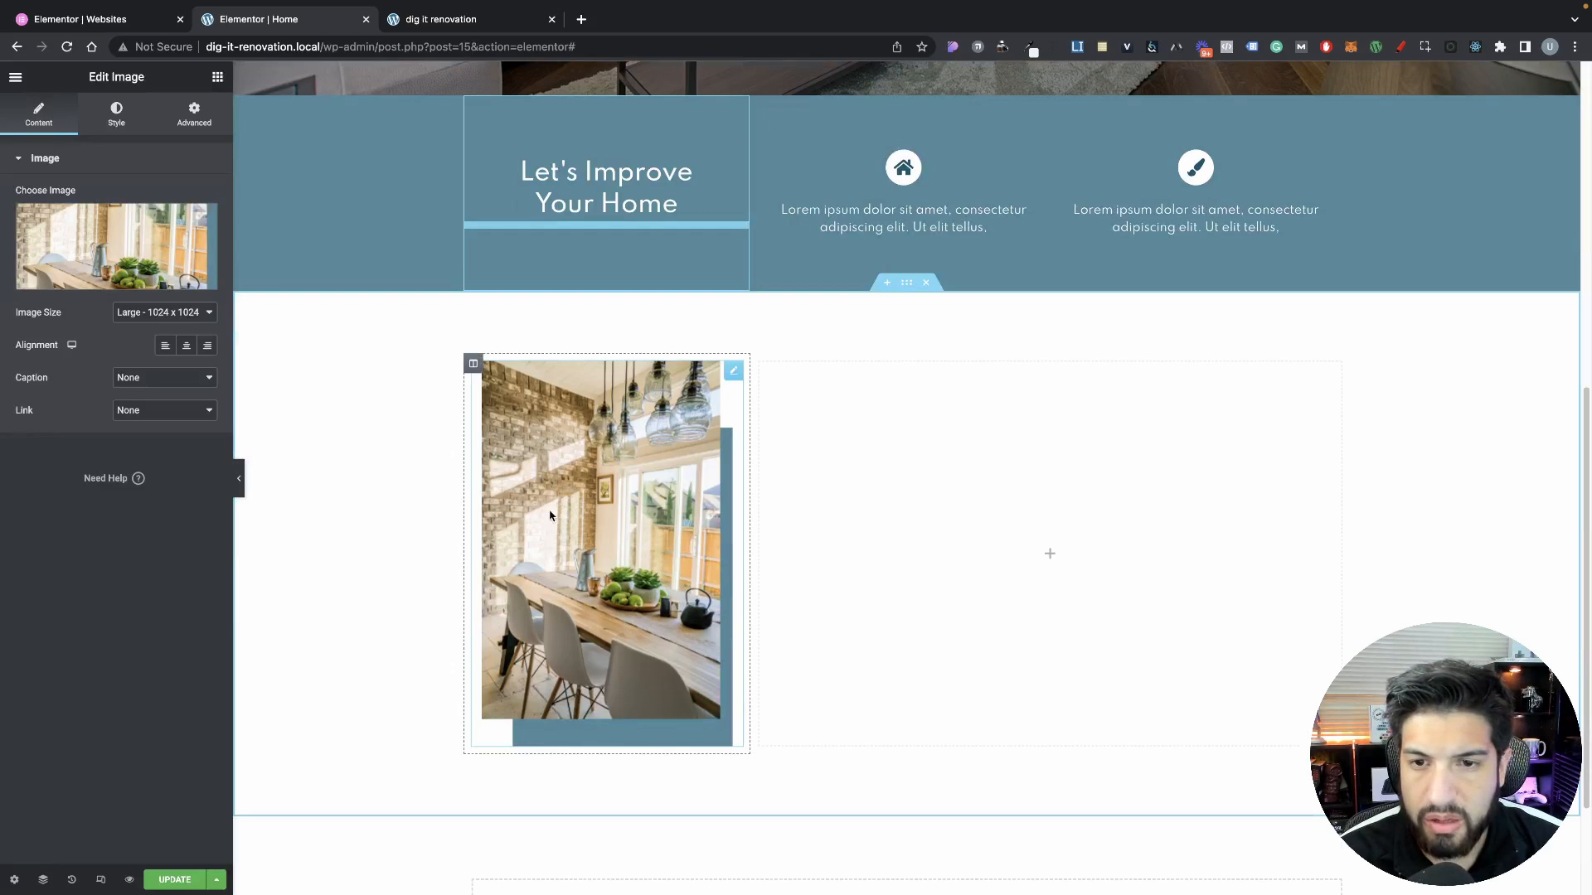
click(116, 108)
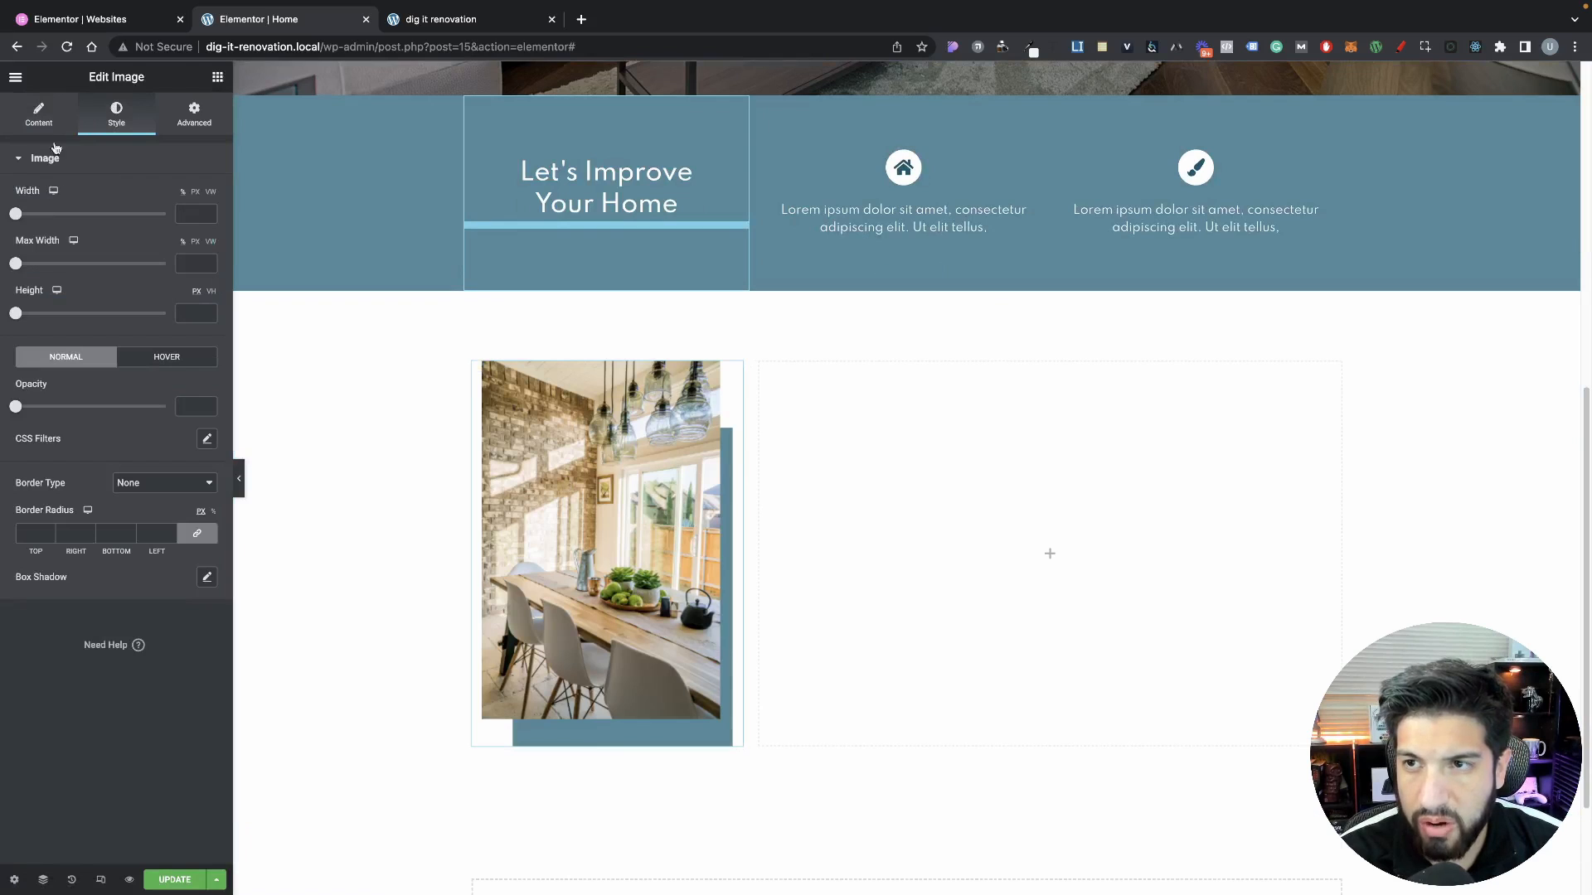
click(43, 118)
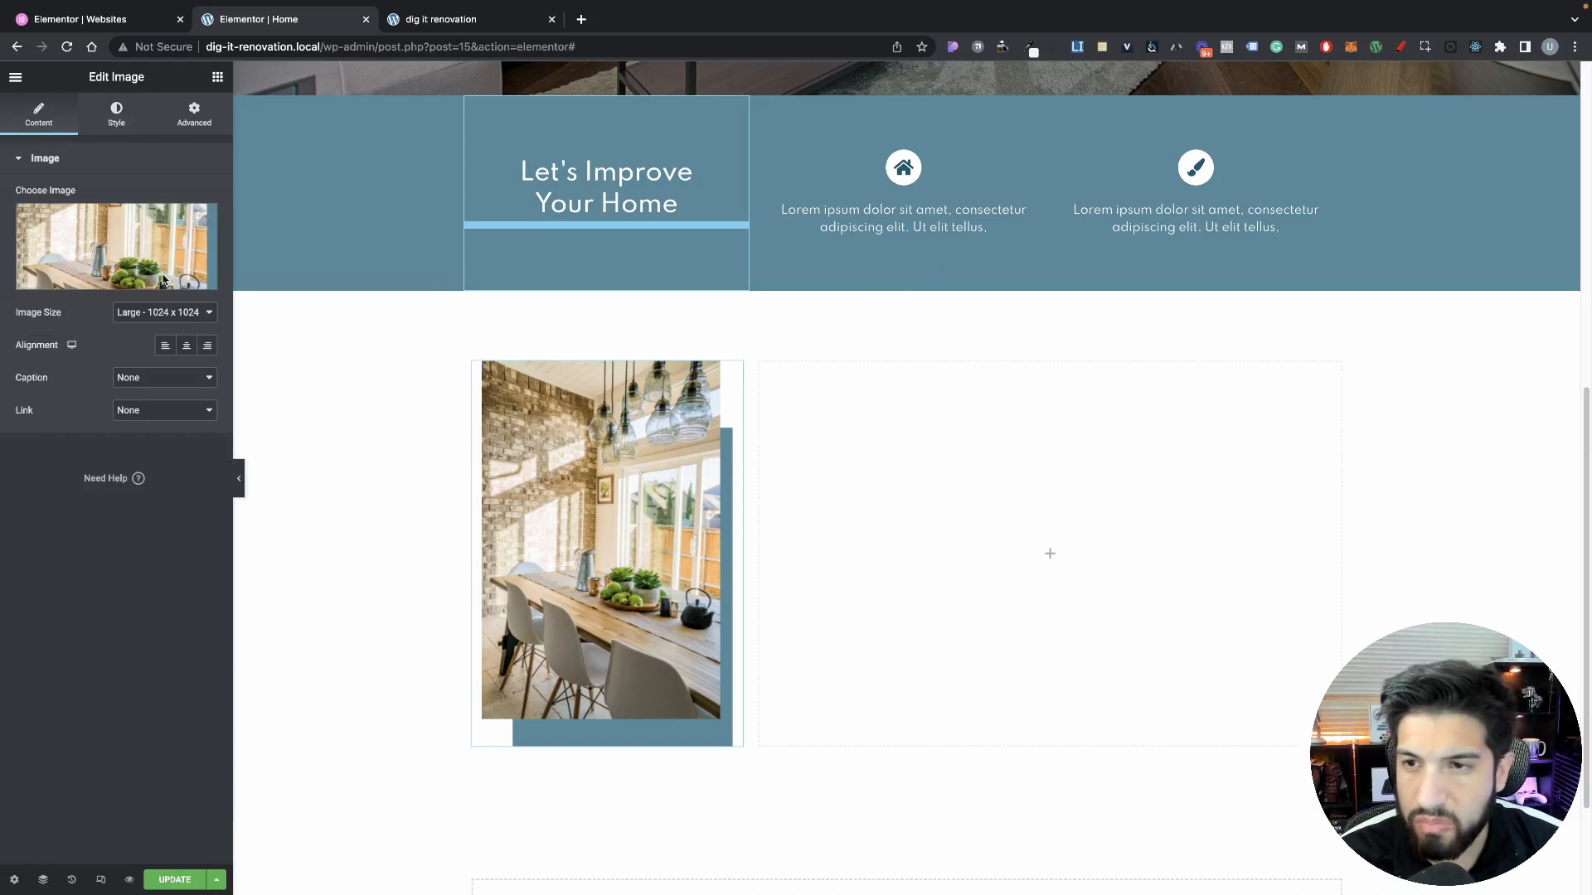
click(191, 112)
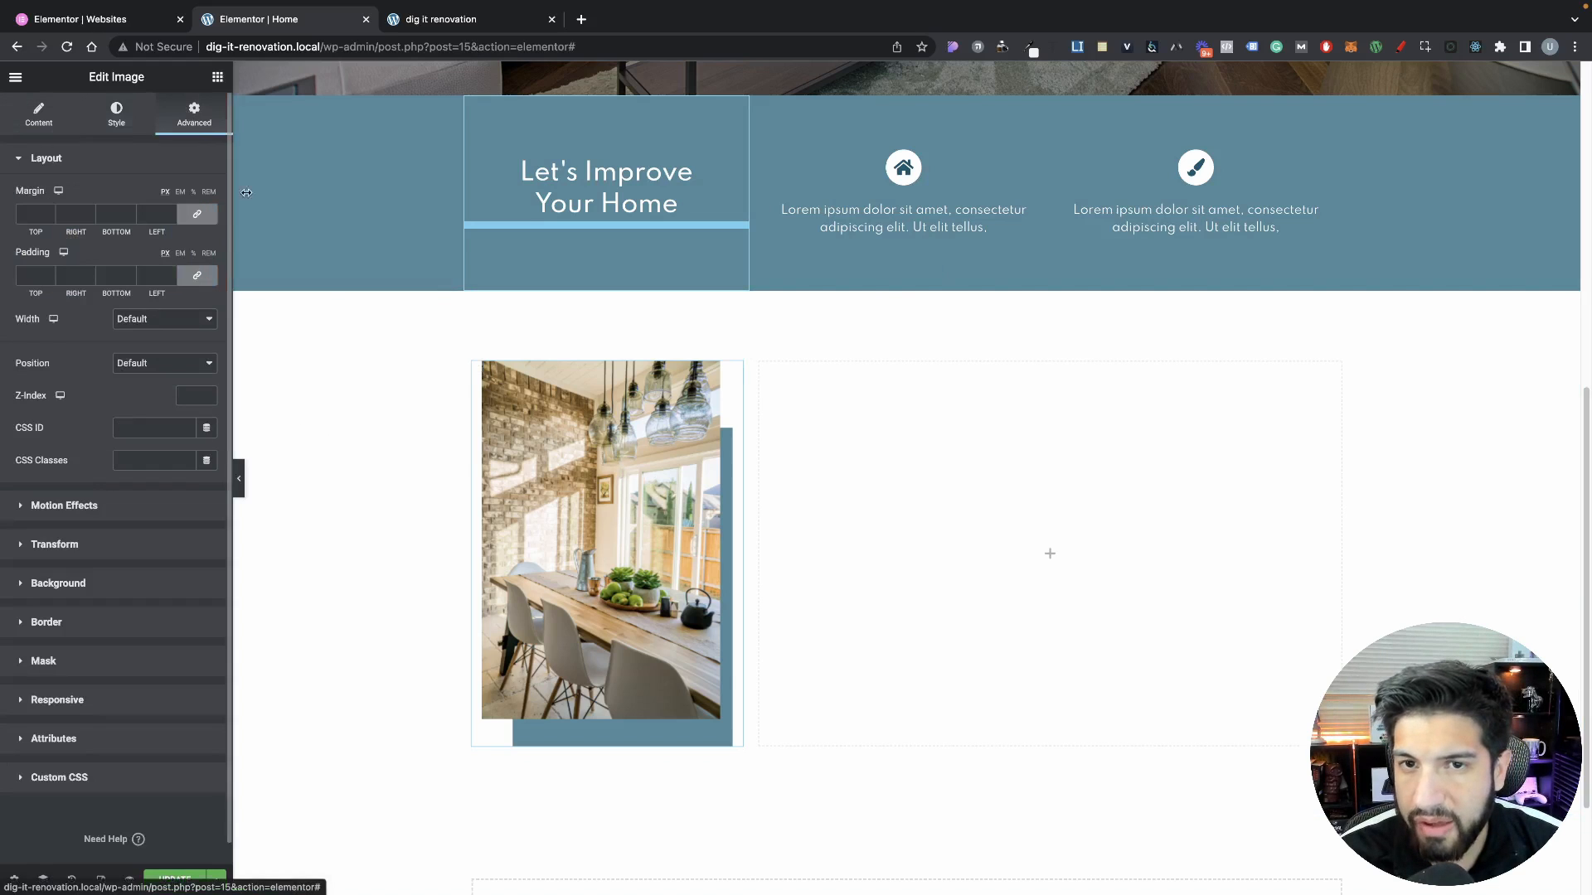
Add a Heading widget to the wide column beside the image with the title "About Us"
click(217, 76)
drag(172, 265, 953, 543)
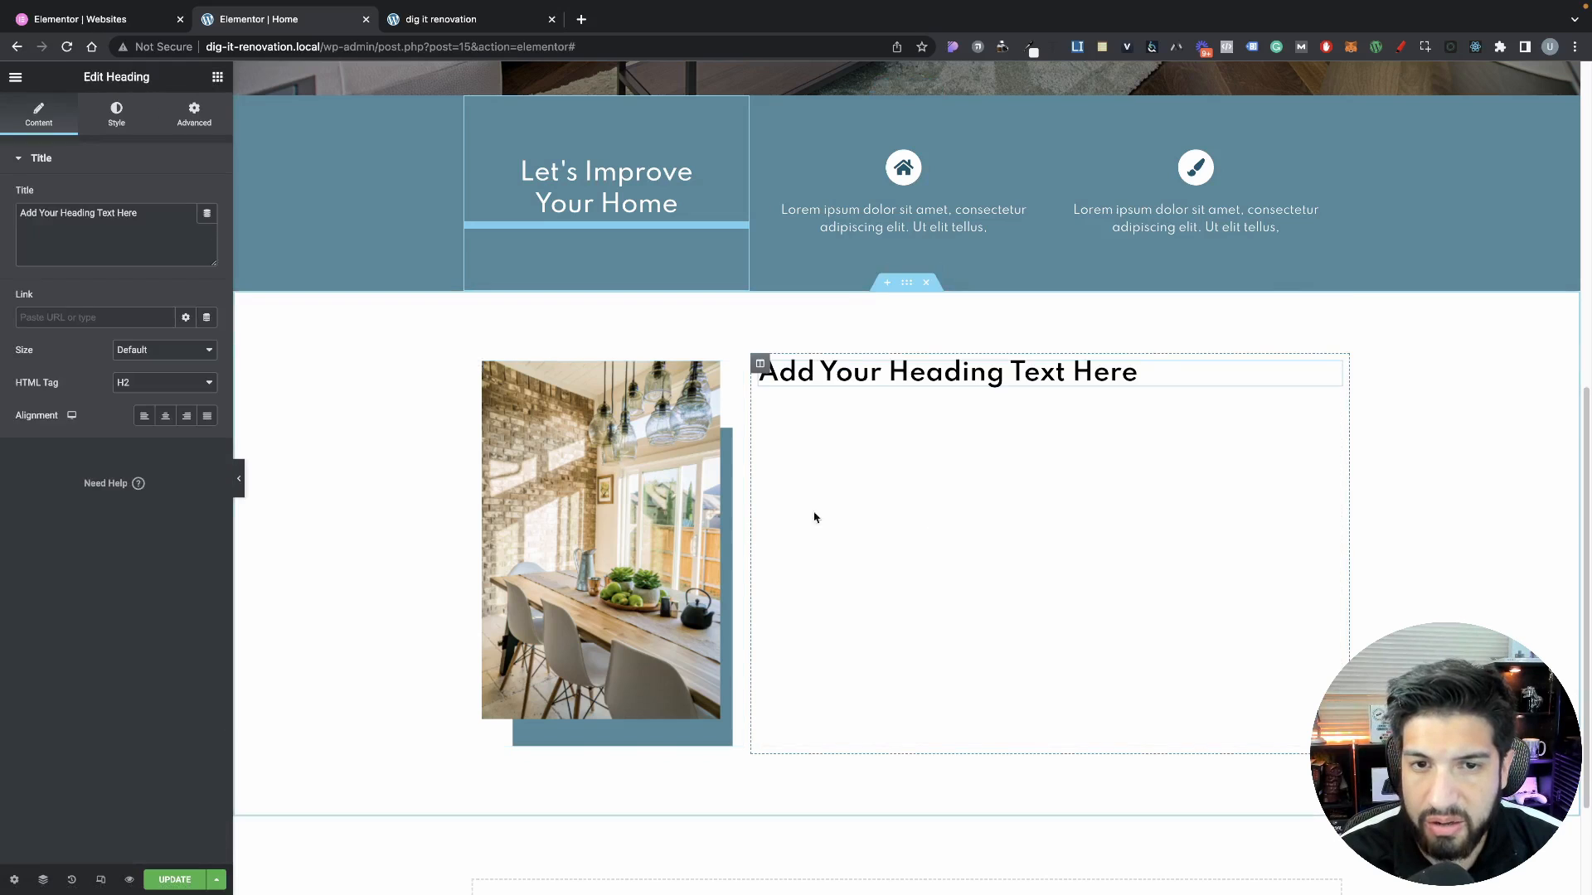
key(super+a)
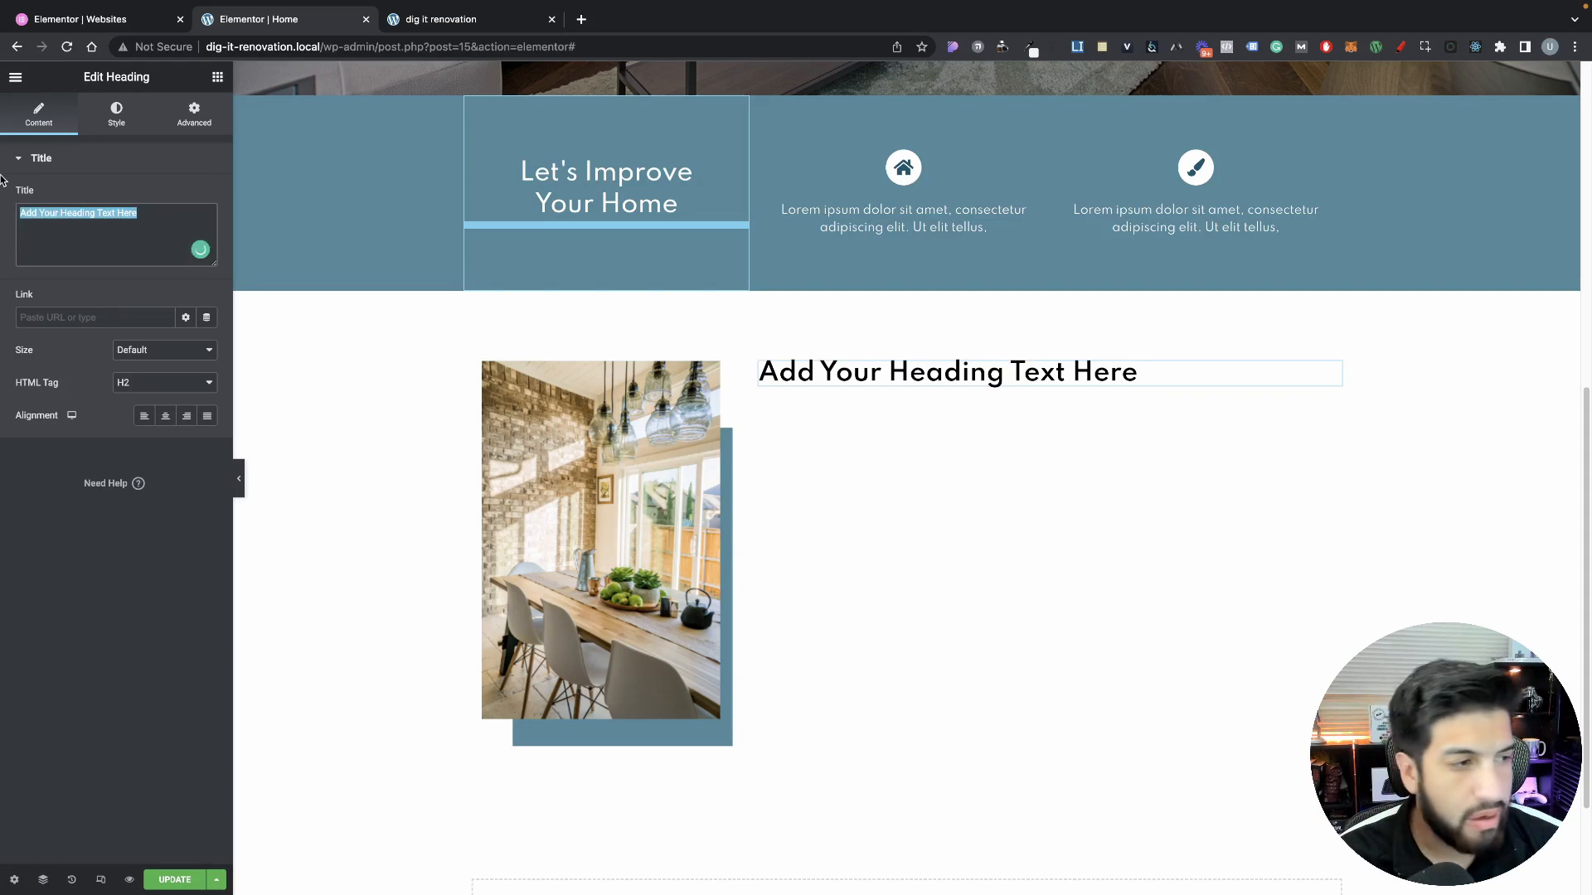
key(BackSpace)
text(About)
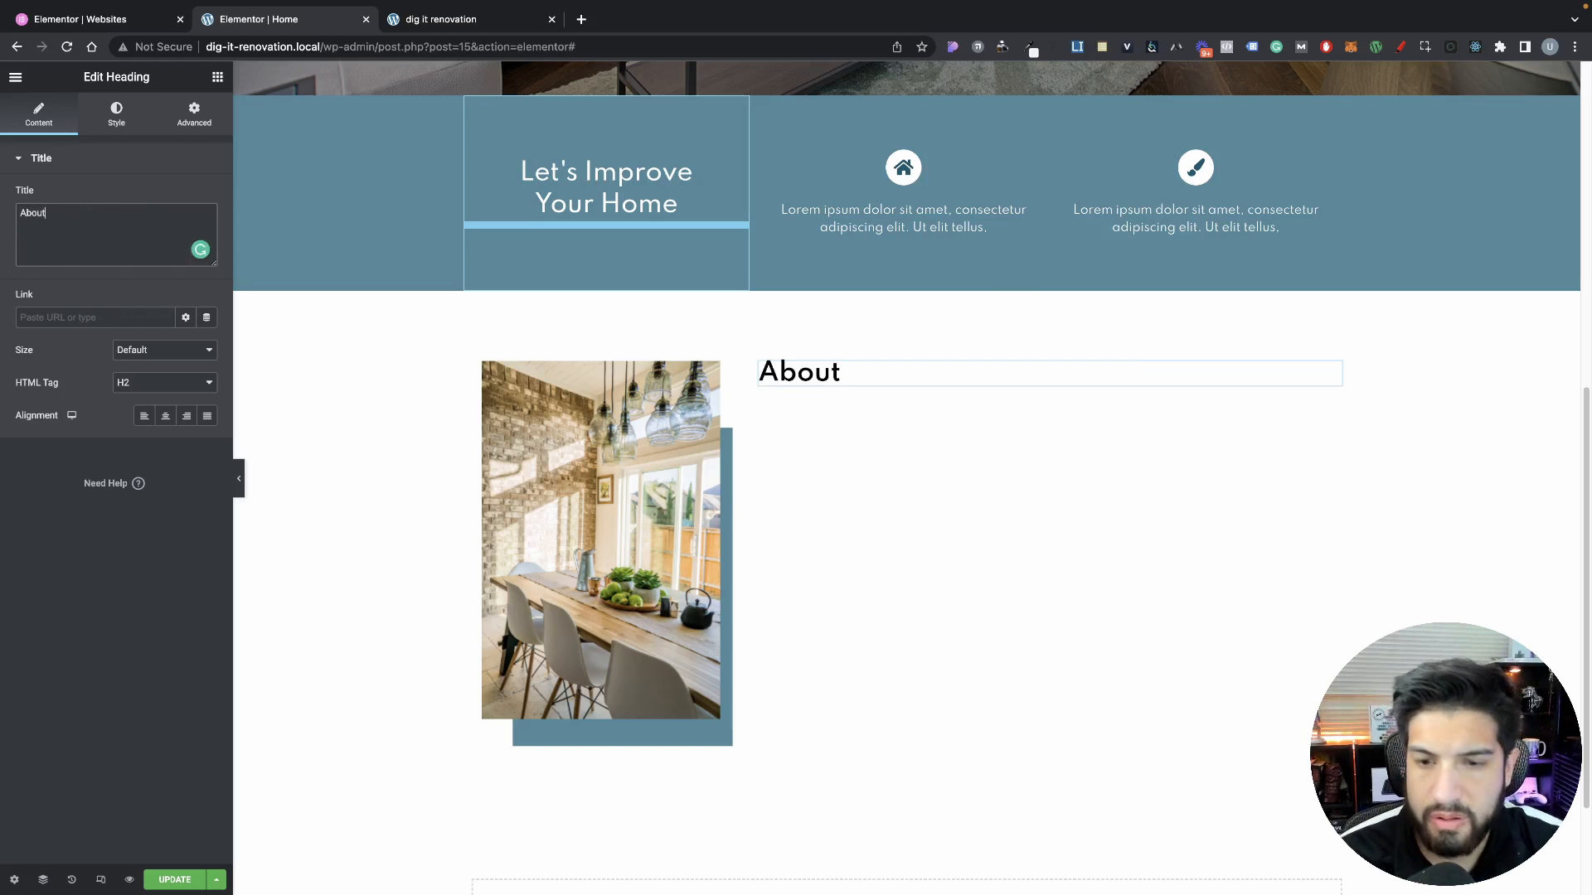
text( Us)
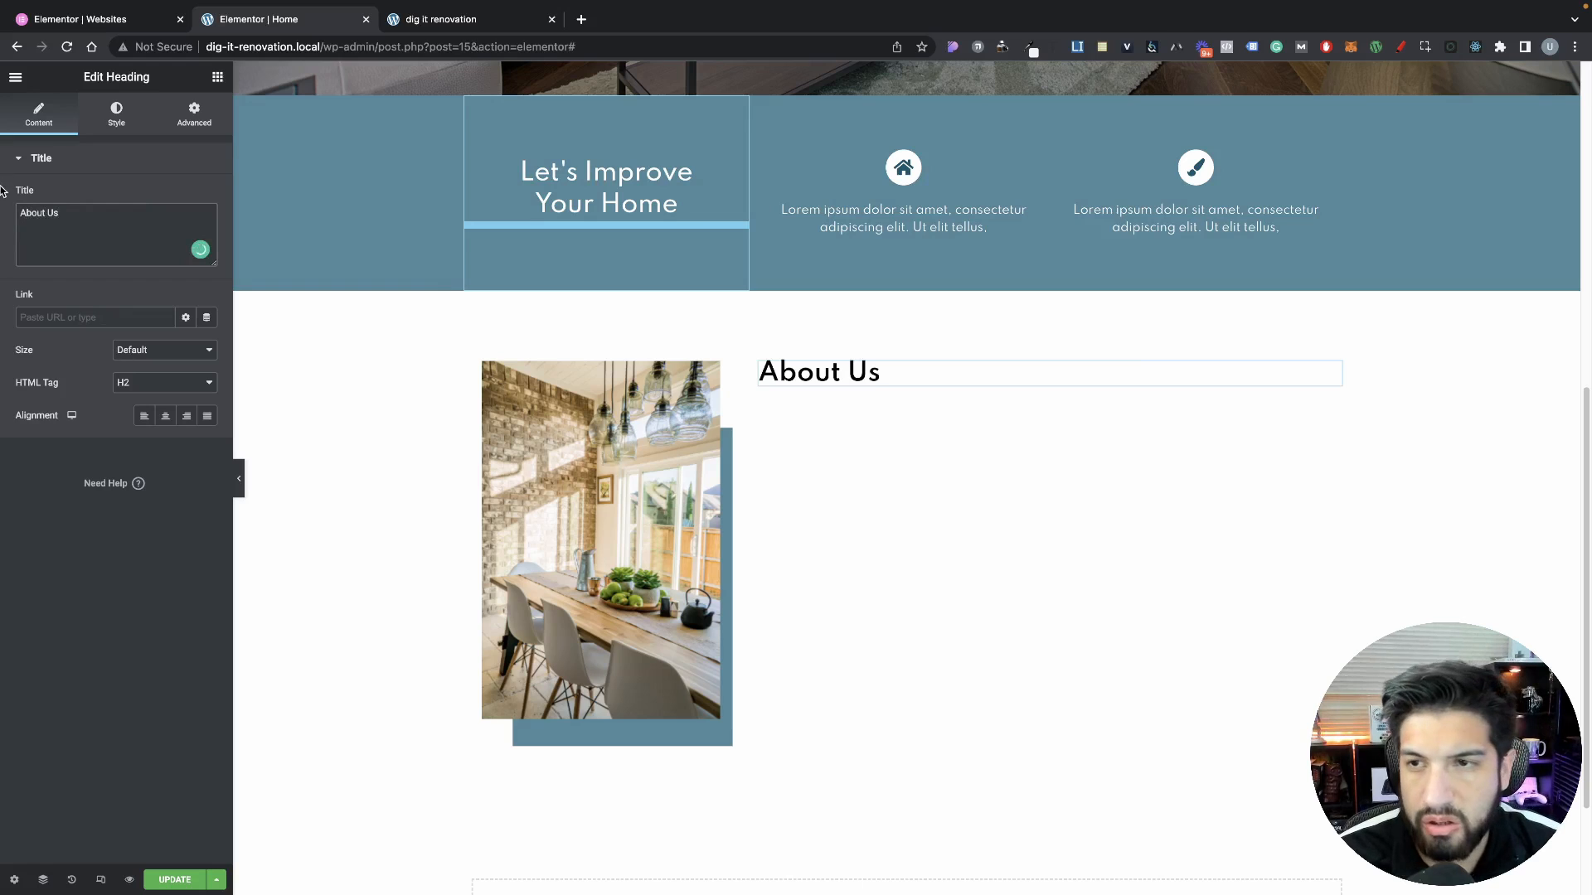
Apply the global Secondary color to the "About Us" heading text
click(116, 116)
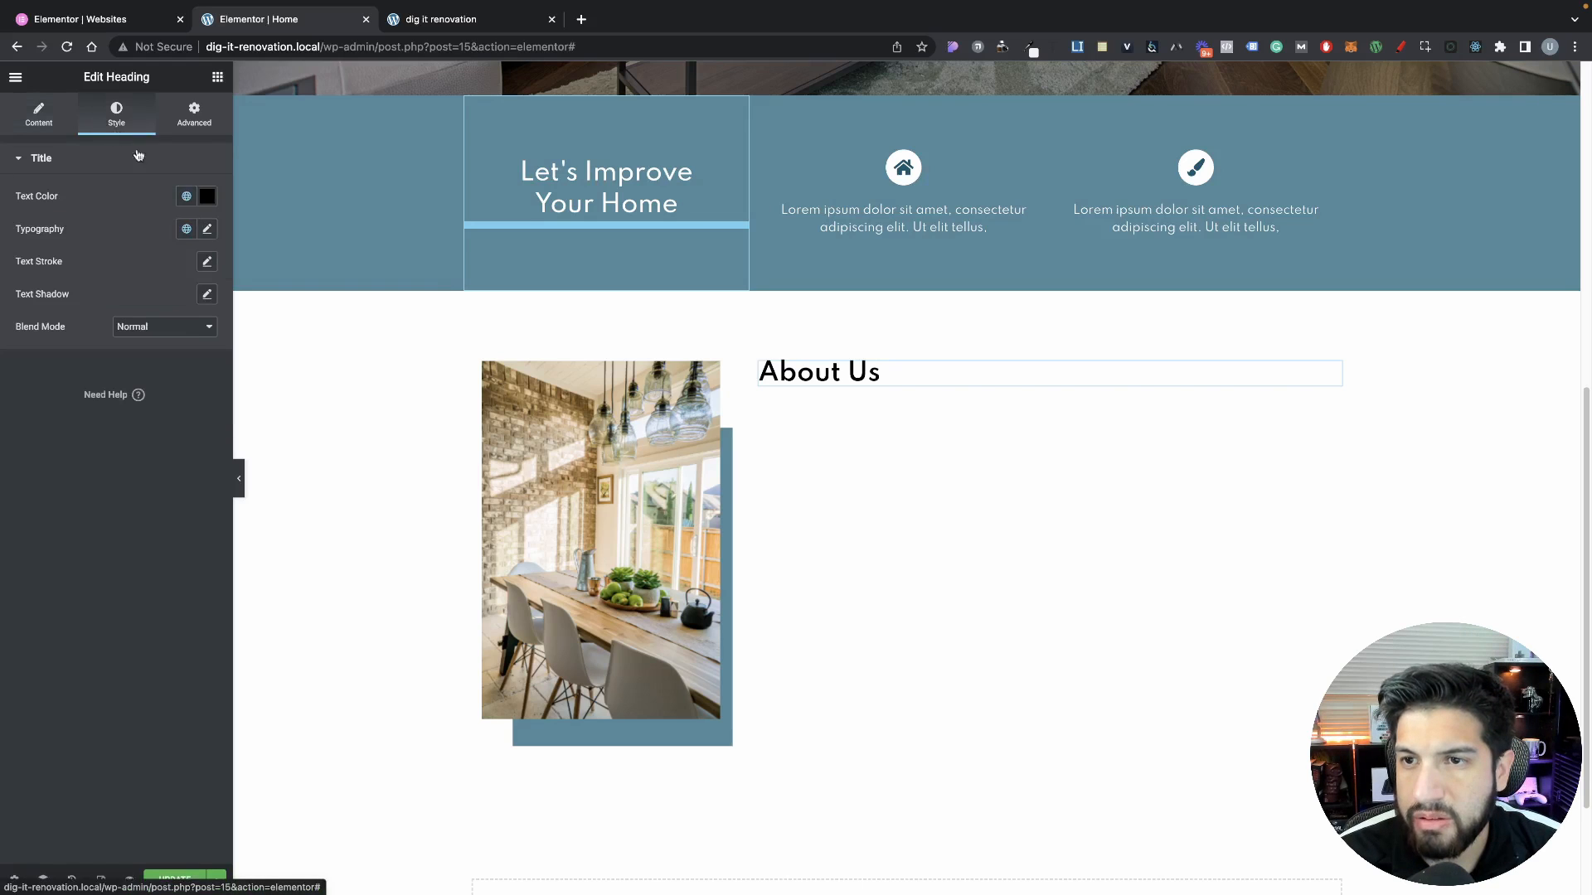
click(187, 195)
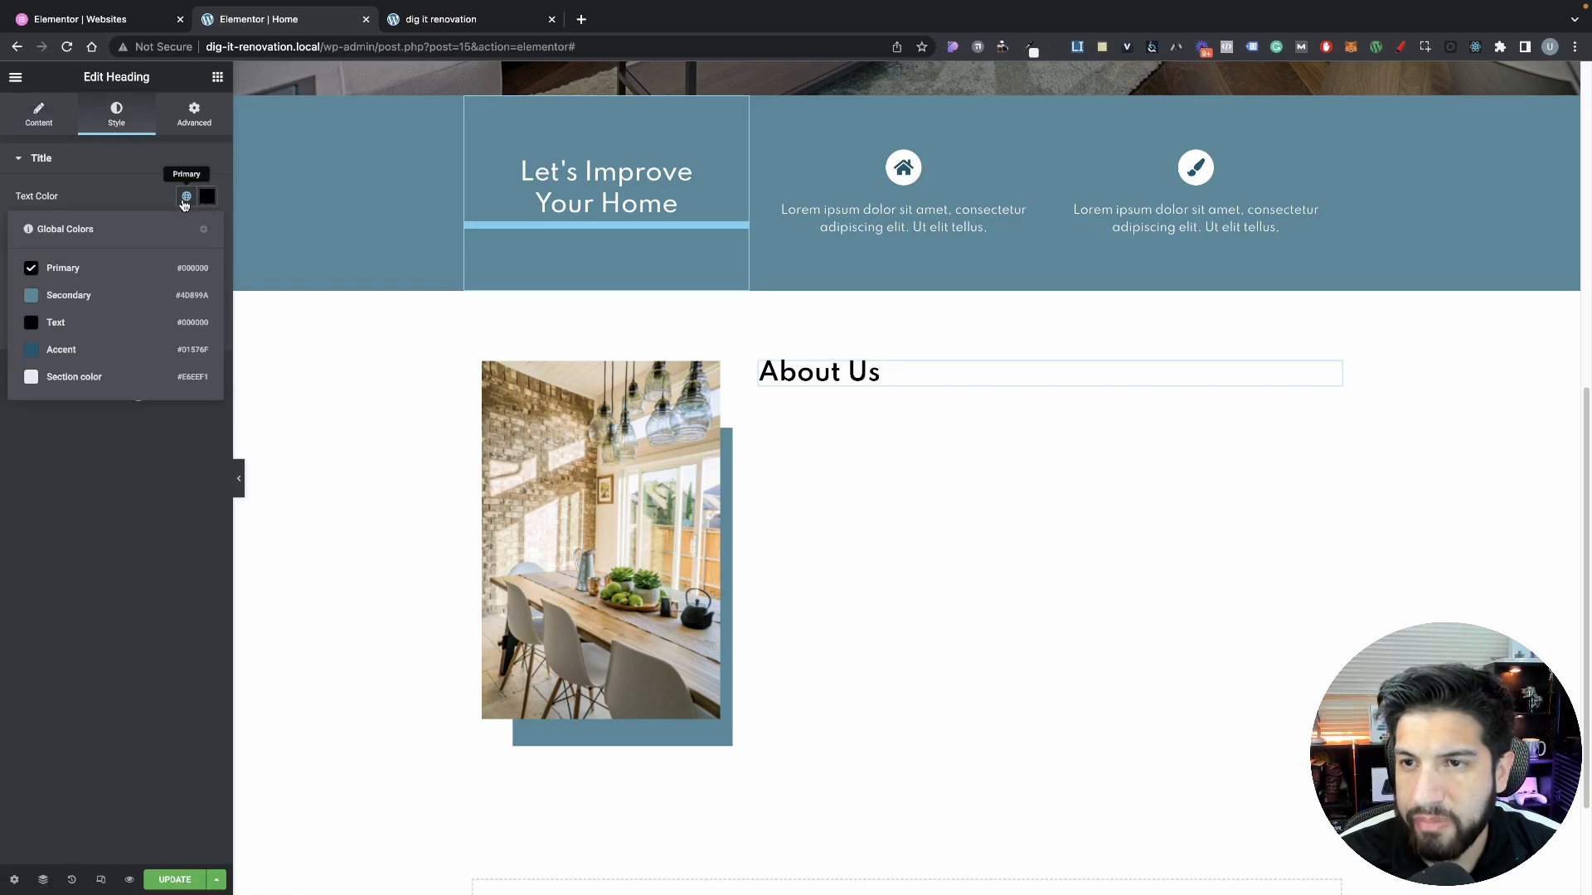
click(131, 295)
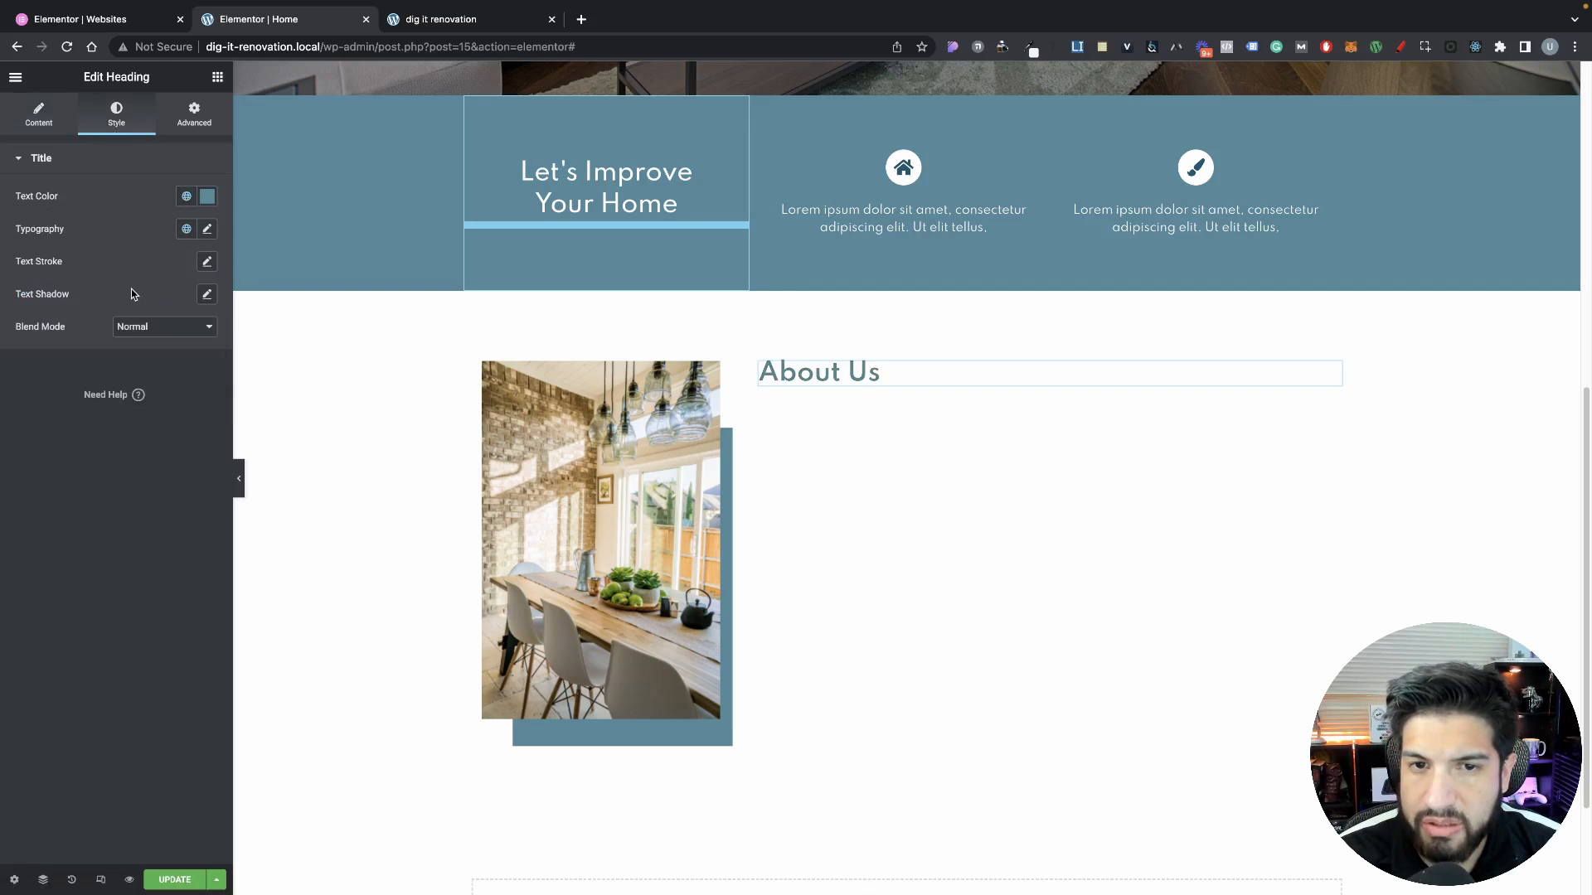
Set the "About Us" heading's typography to weight 500 and size 18 px
click(208, 231)
click(143, 382)
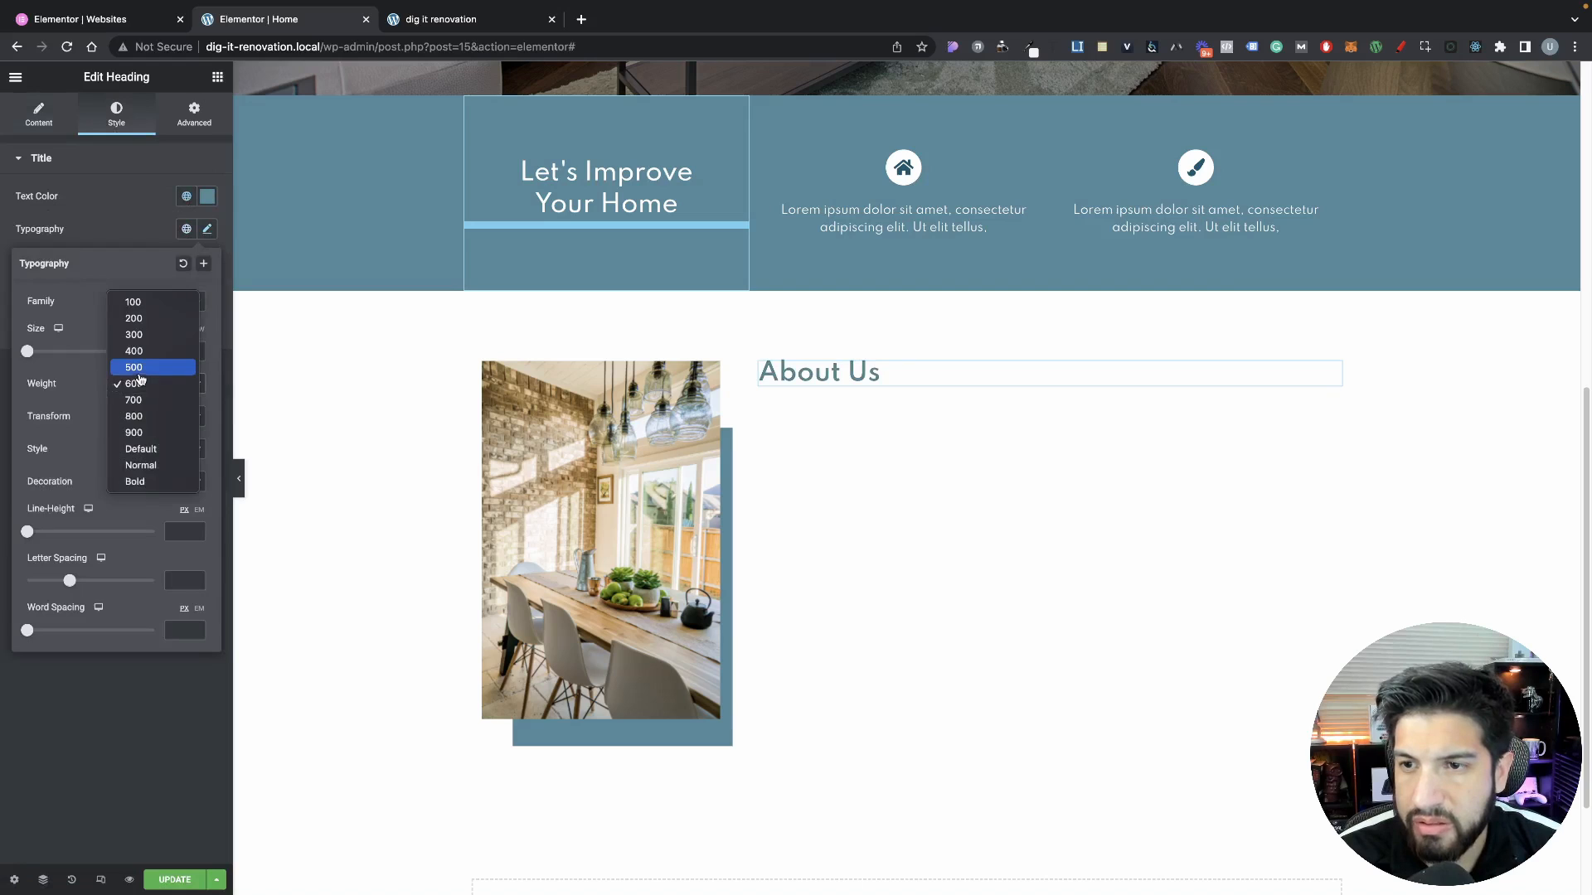
click(144, 366)
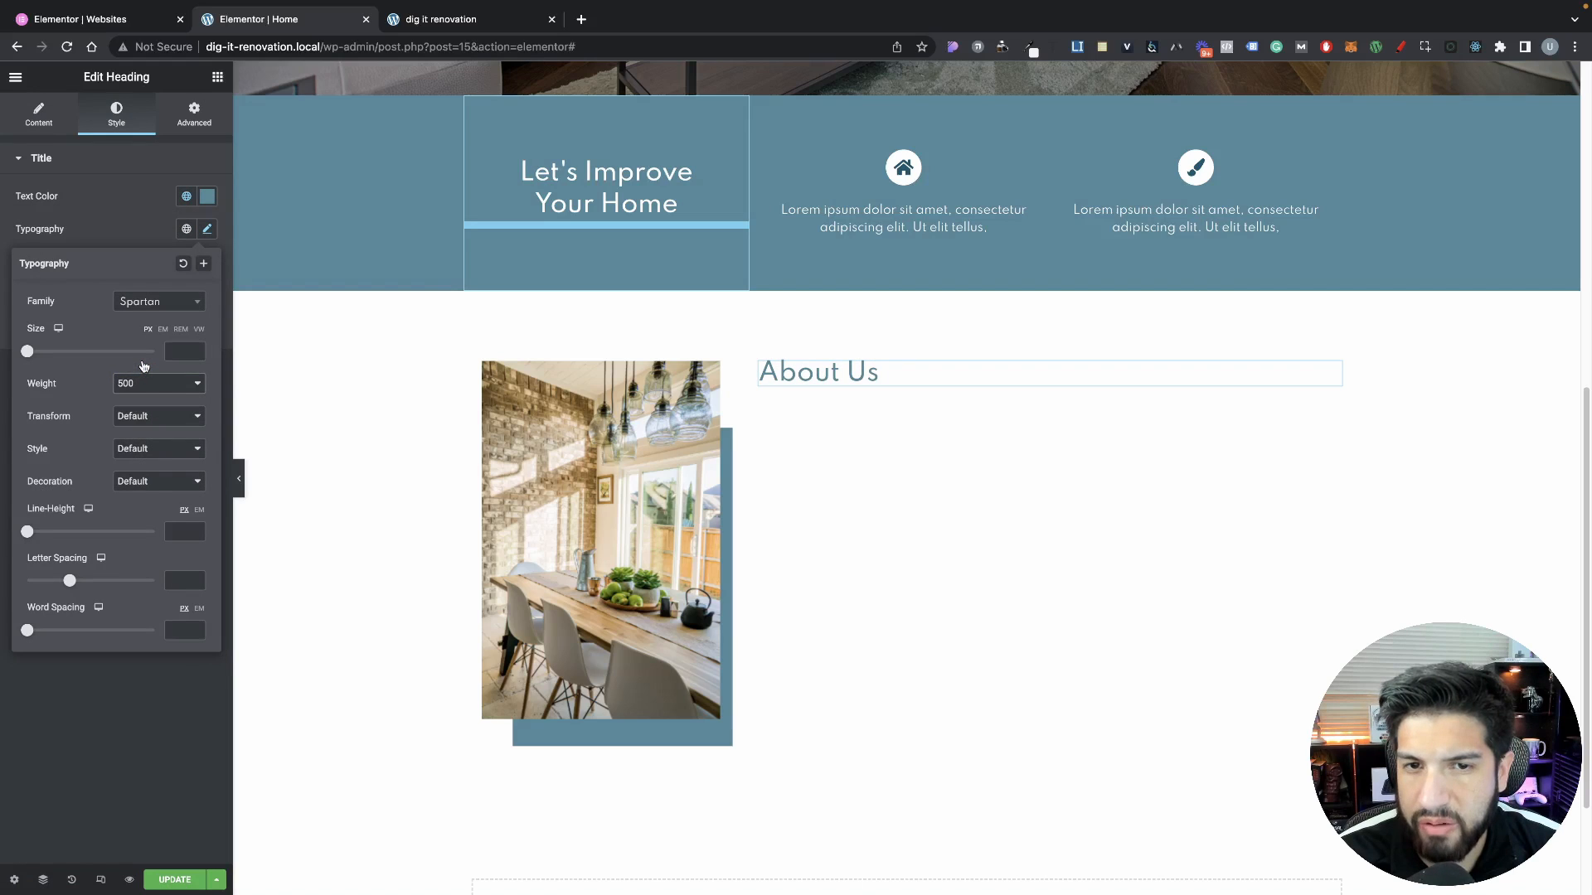
click(145, 379)
click(145, 374)
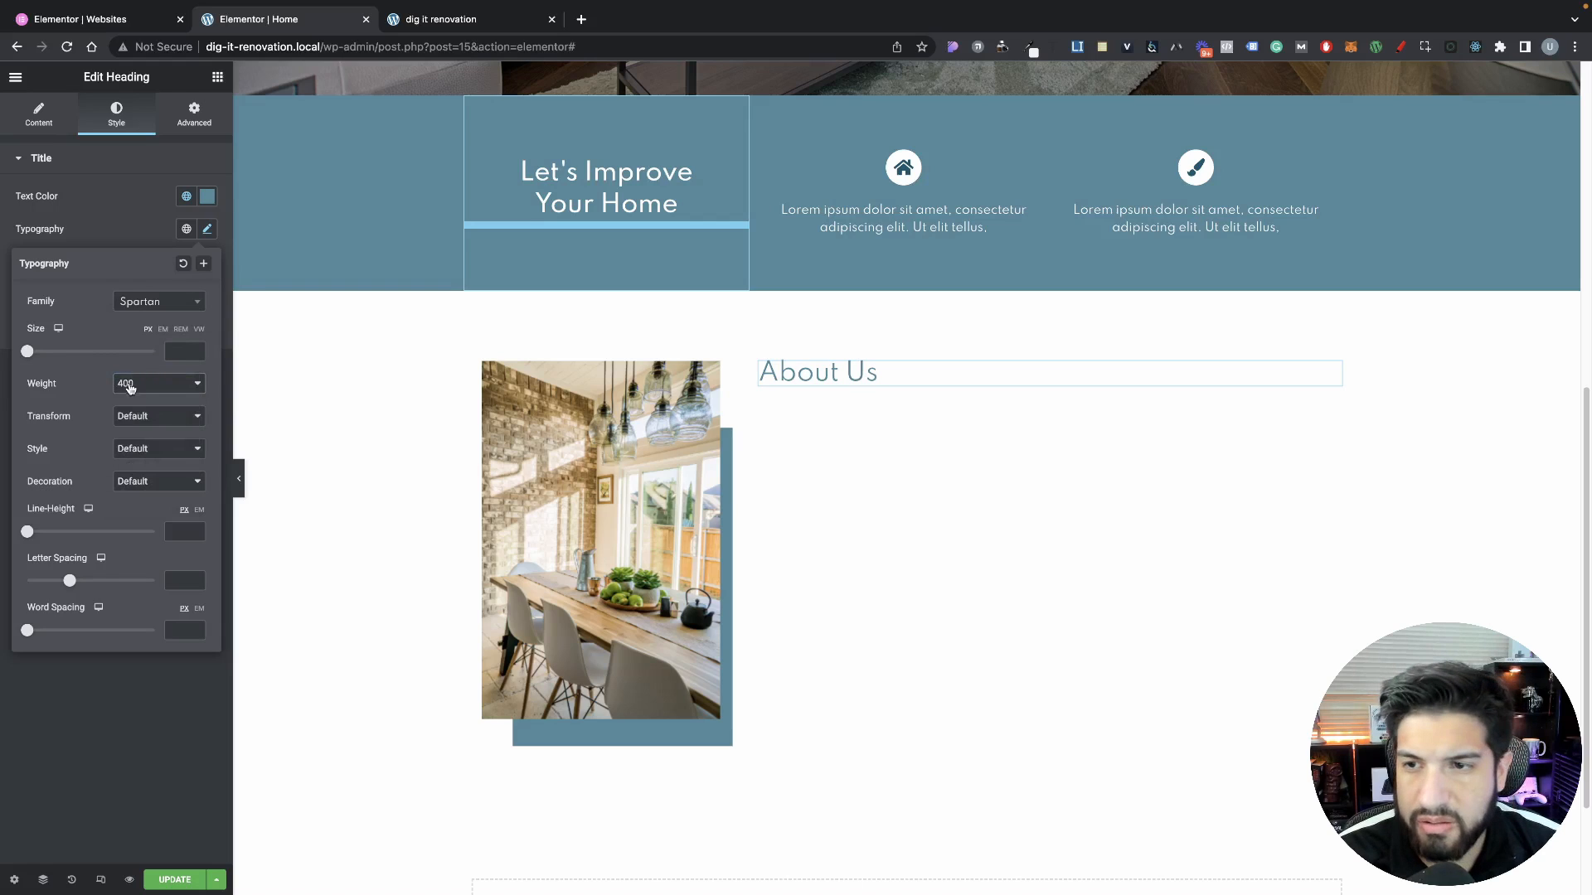
click(129, 386)
click(131, 398)
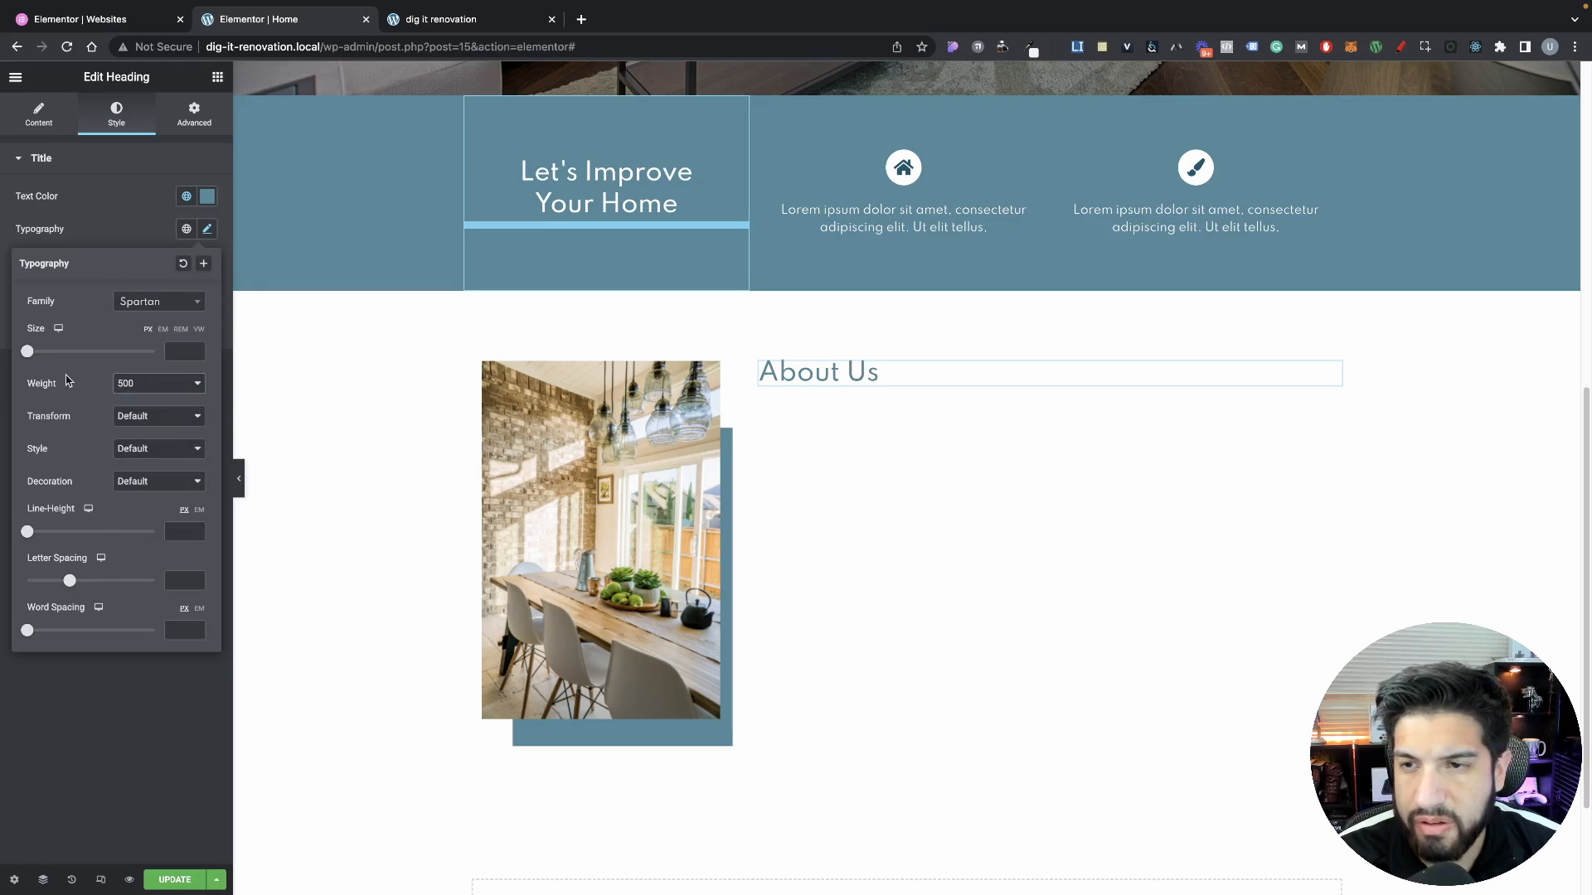
drag(28, 352, 40, 358)
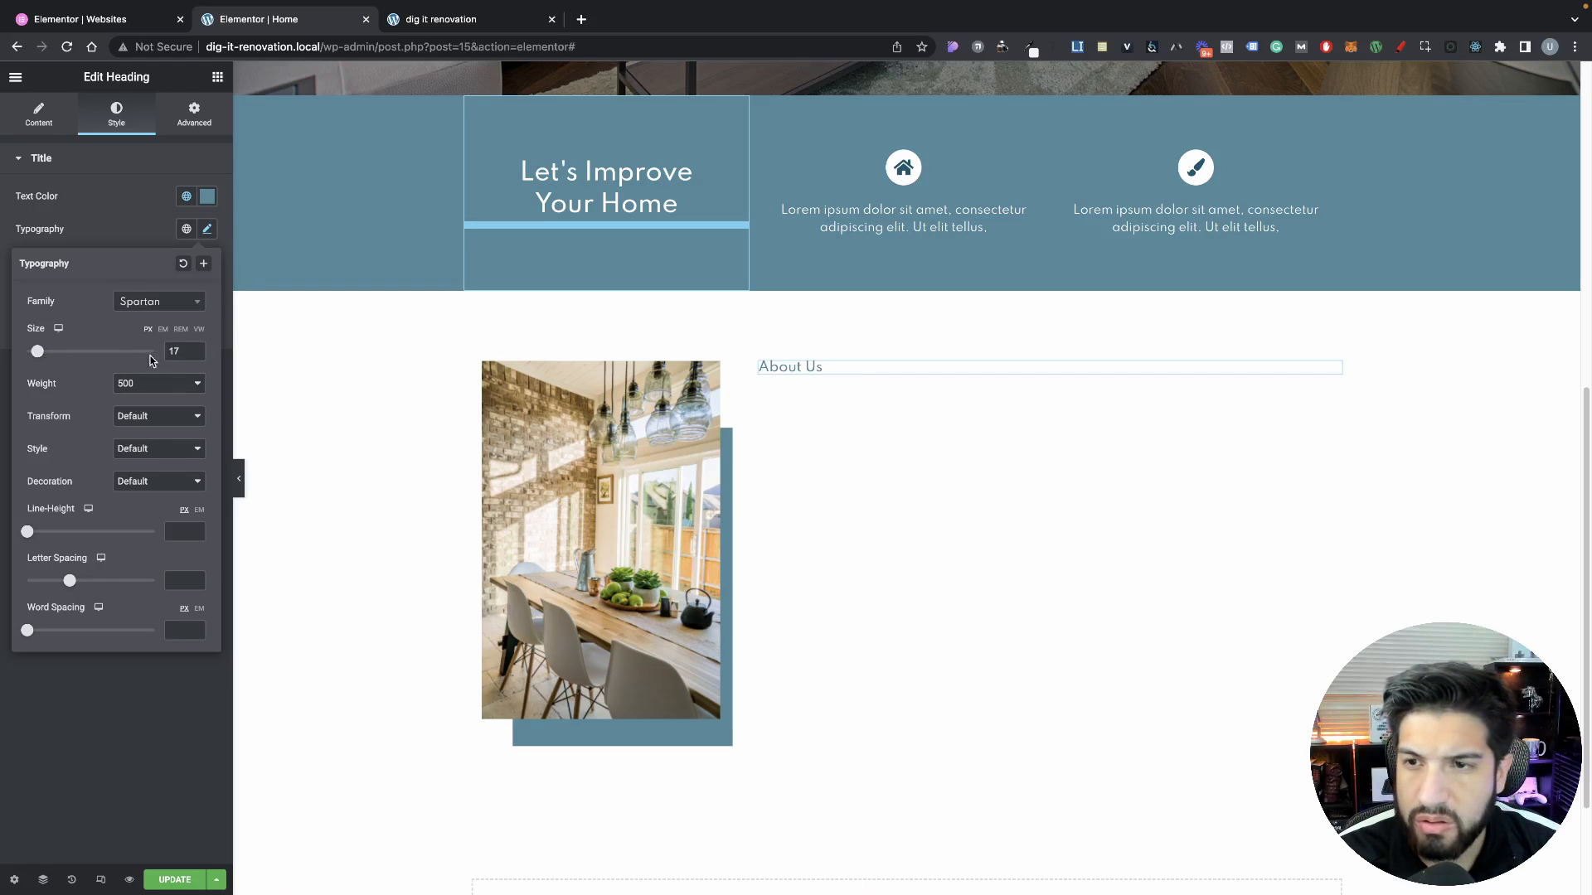
click(195, 348)
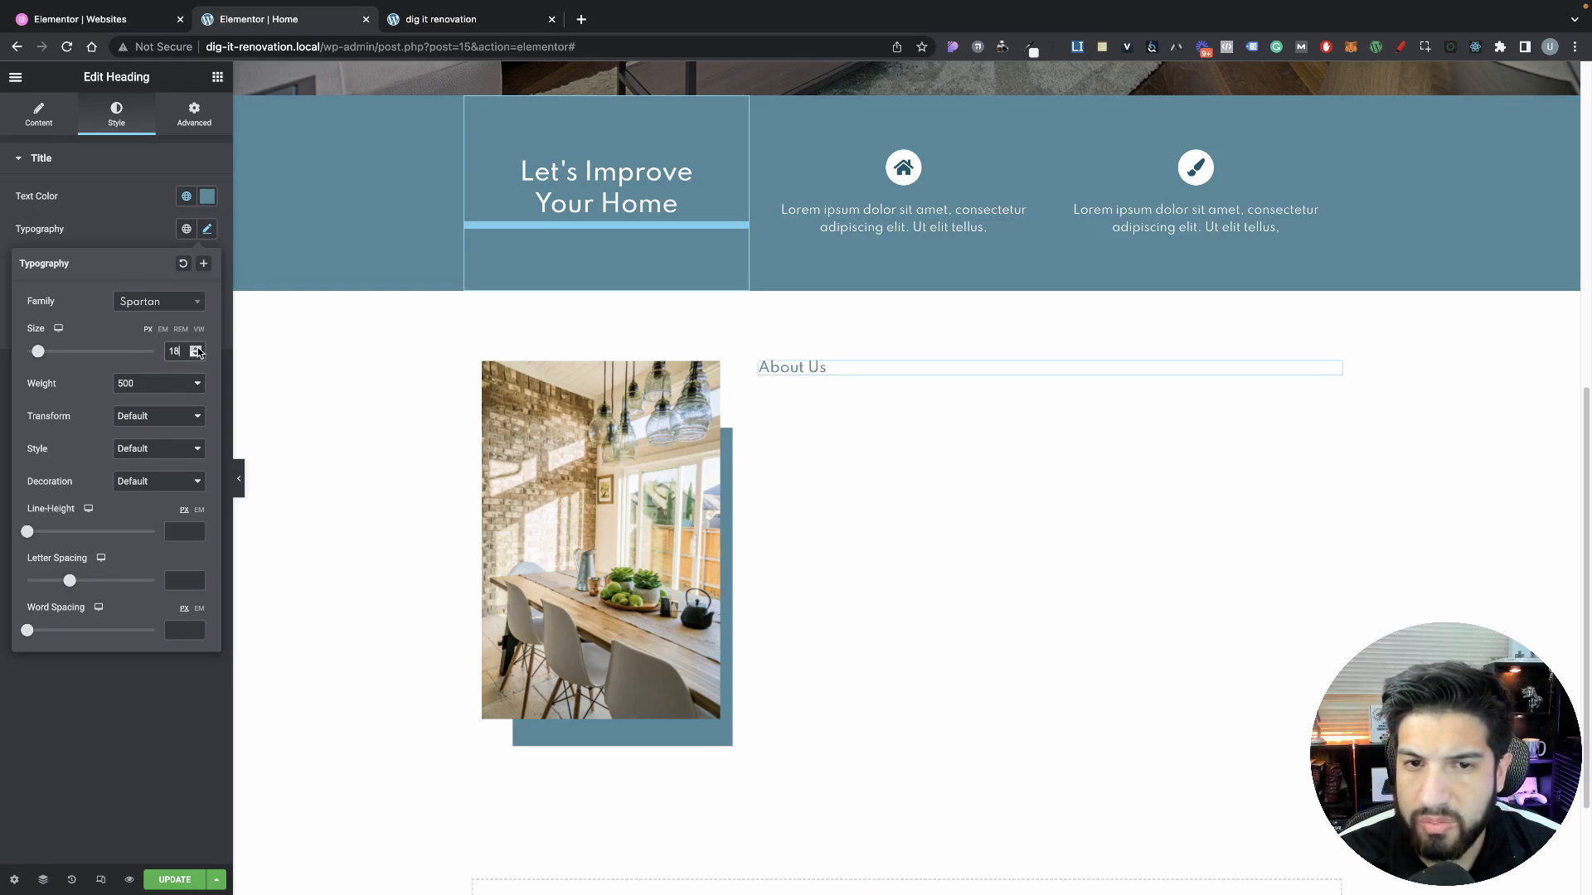
click(138, 238)
Add a second Heading widget directly below "About Us" with the title "Who We Are"
click(217, 77)
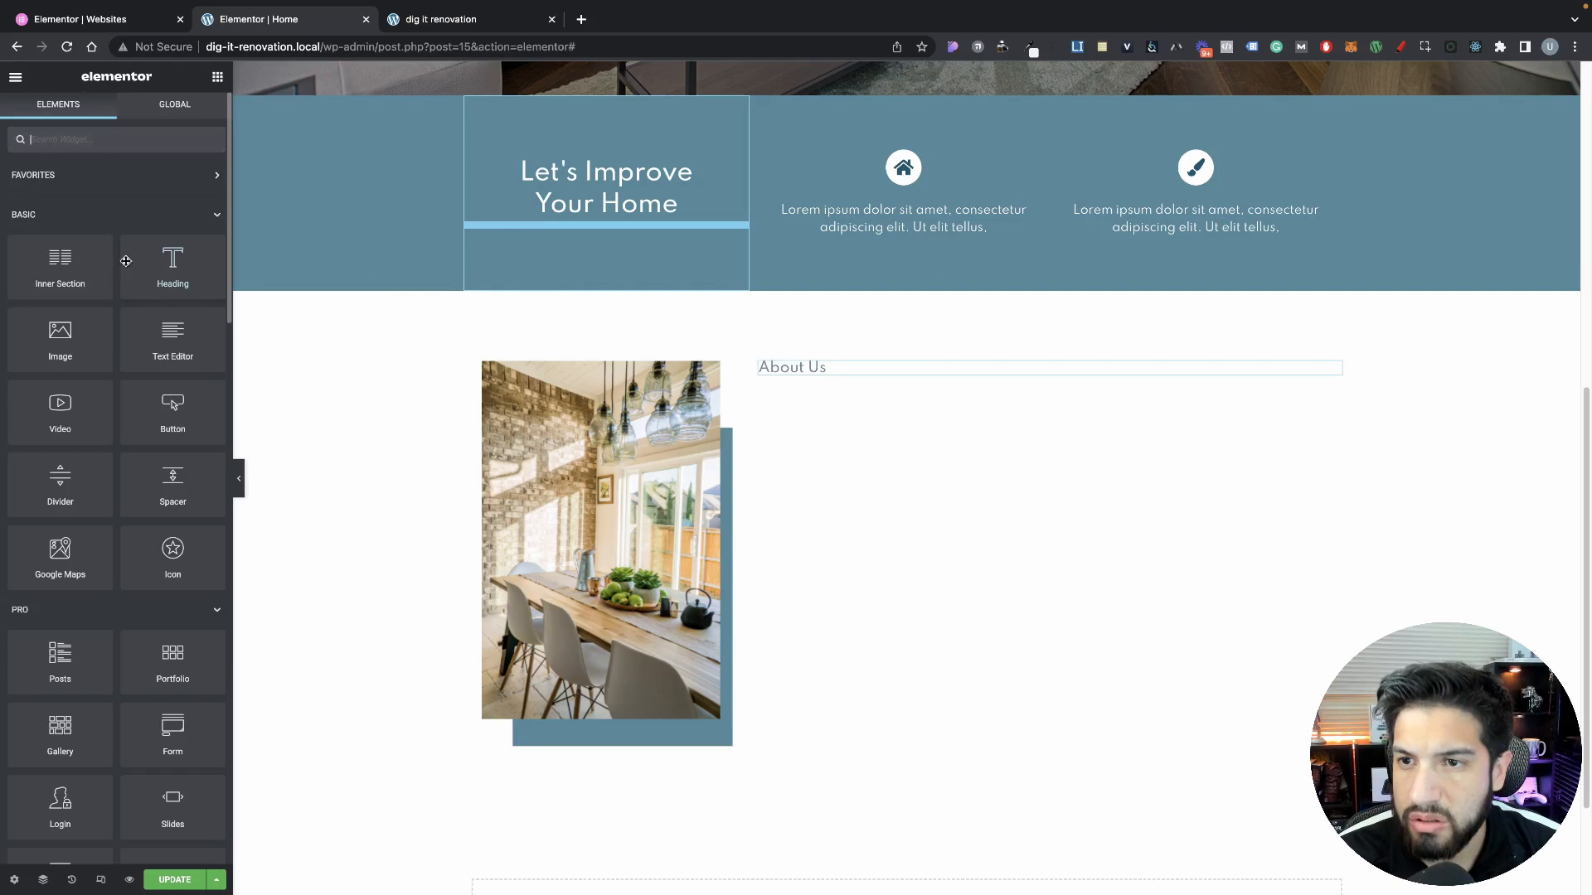
drag(172, 266, 800, 373)
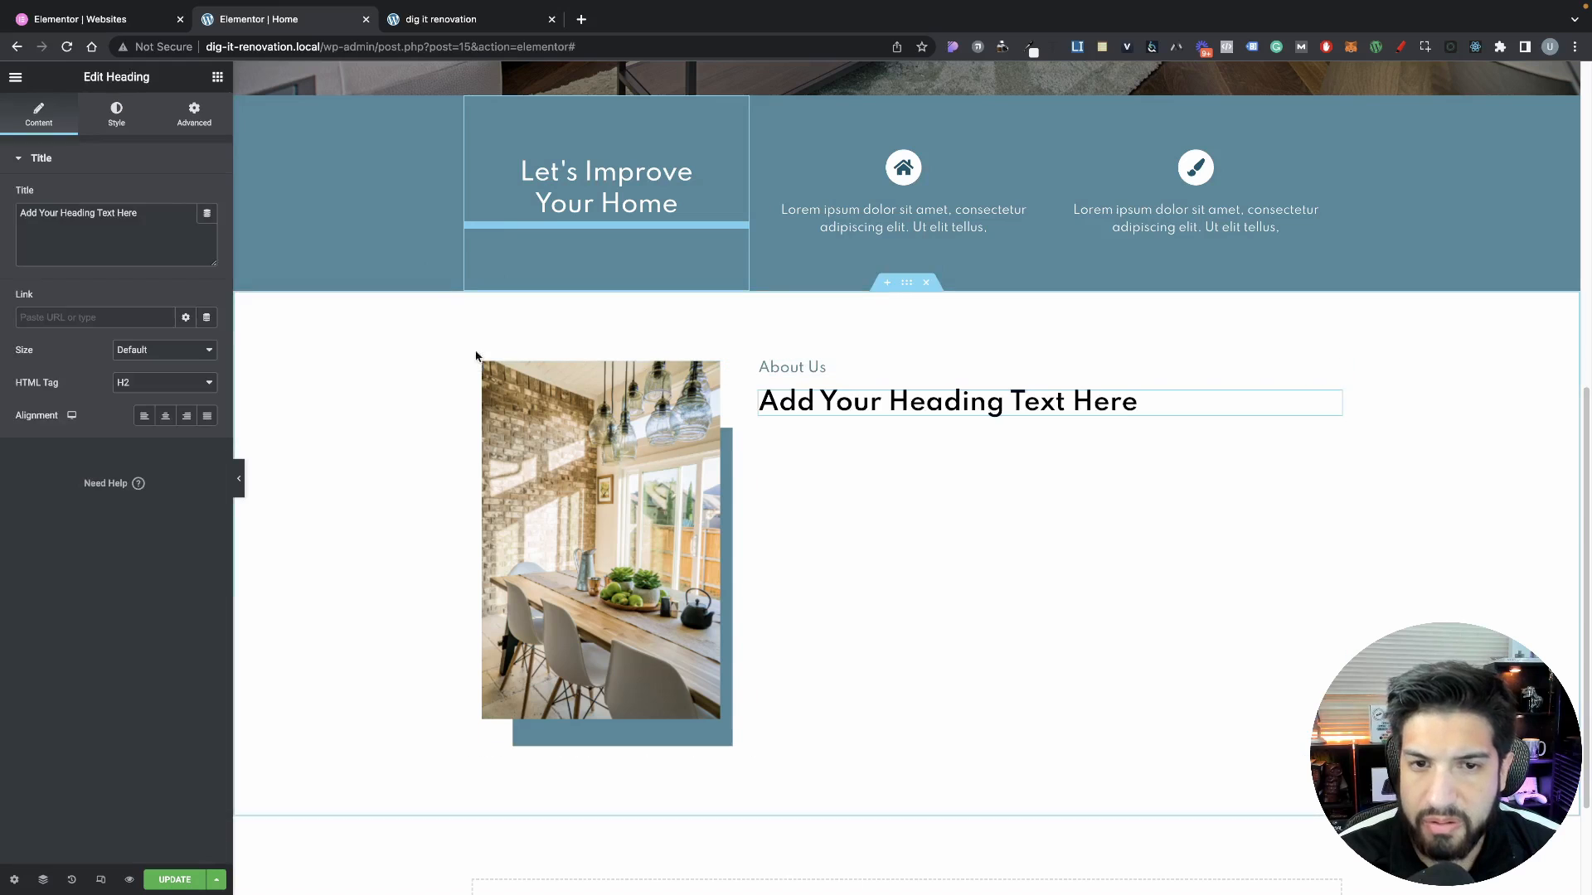
key(BackSpace)
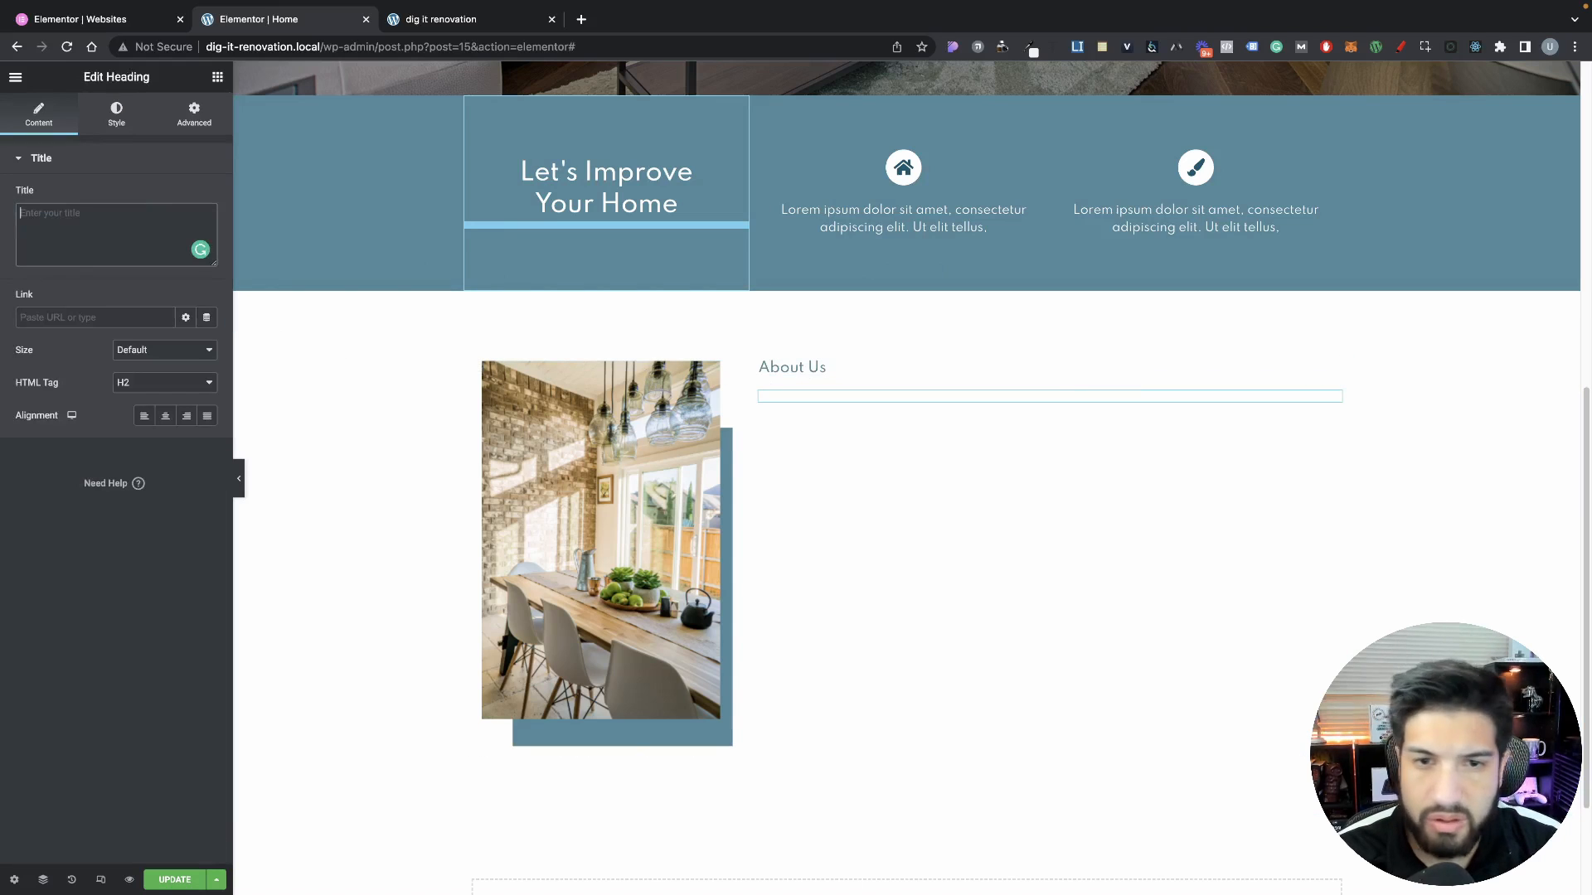
text(Who)
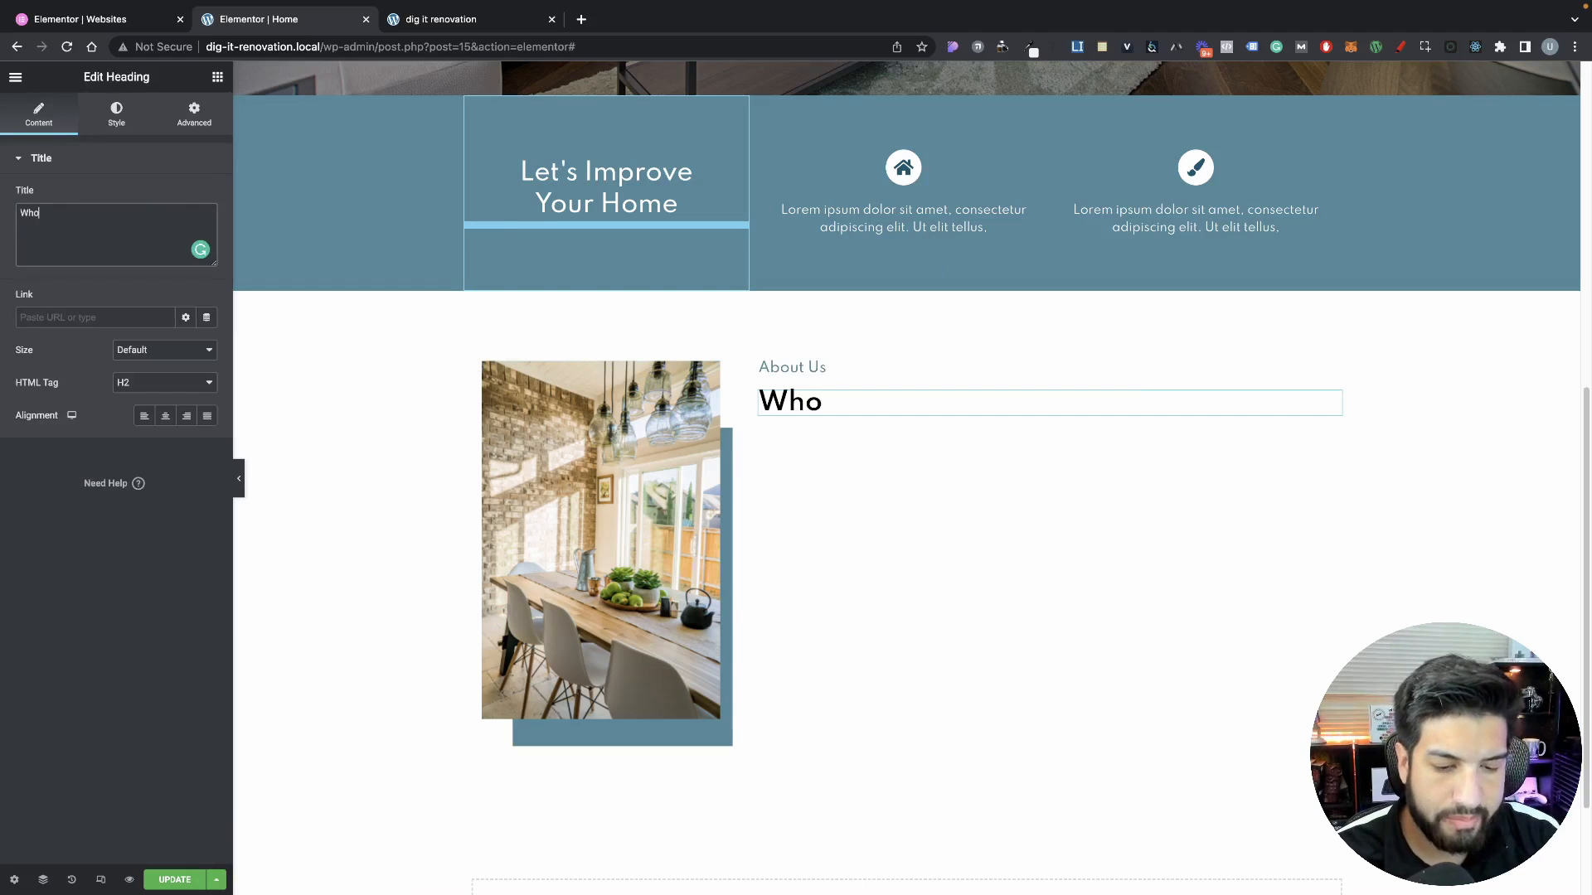
text( We)
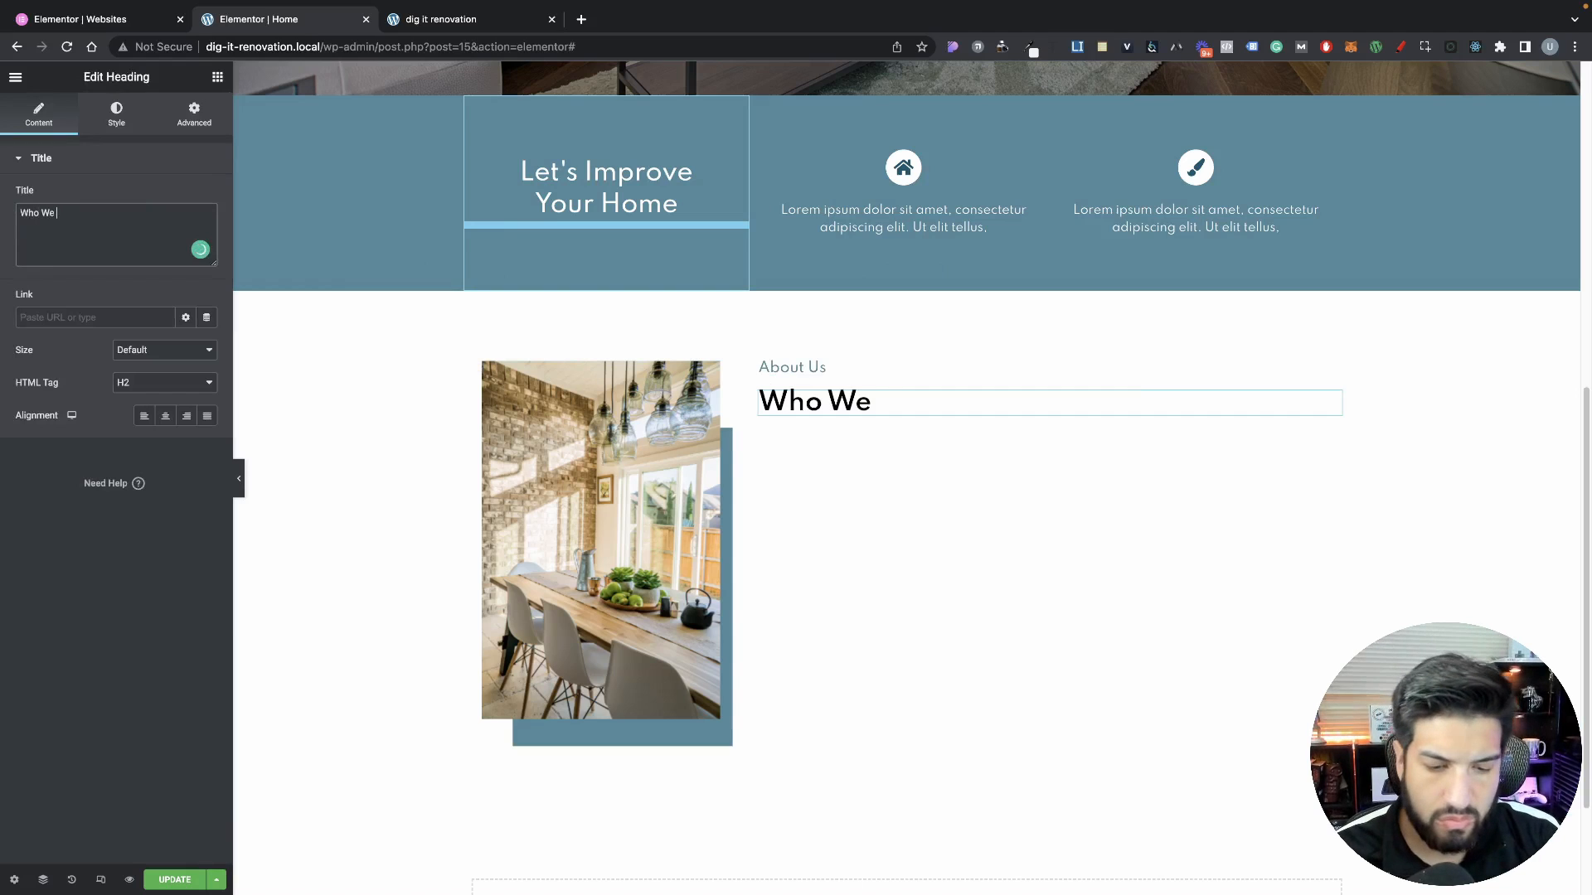
text( Are)
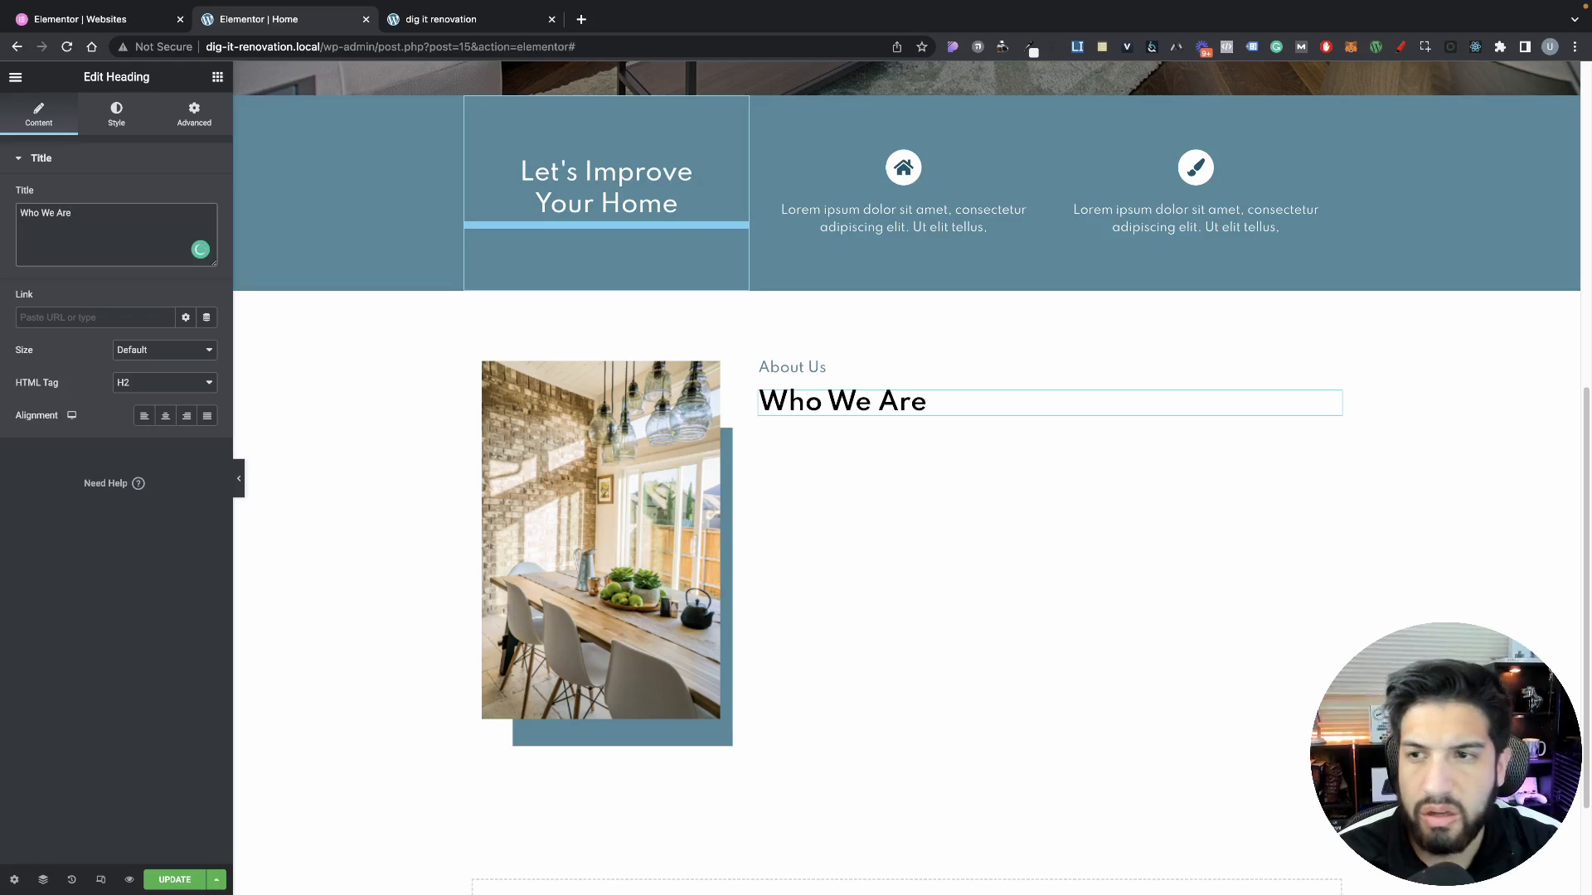
Rewrite the second heading's title in sentence case as "Who we are"
key(super+a)
key(BackSpace)
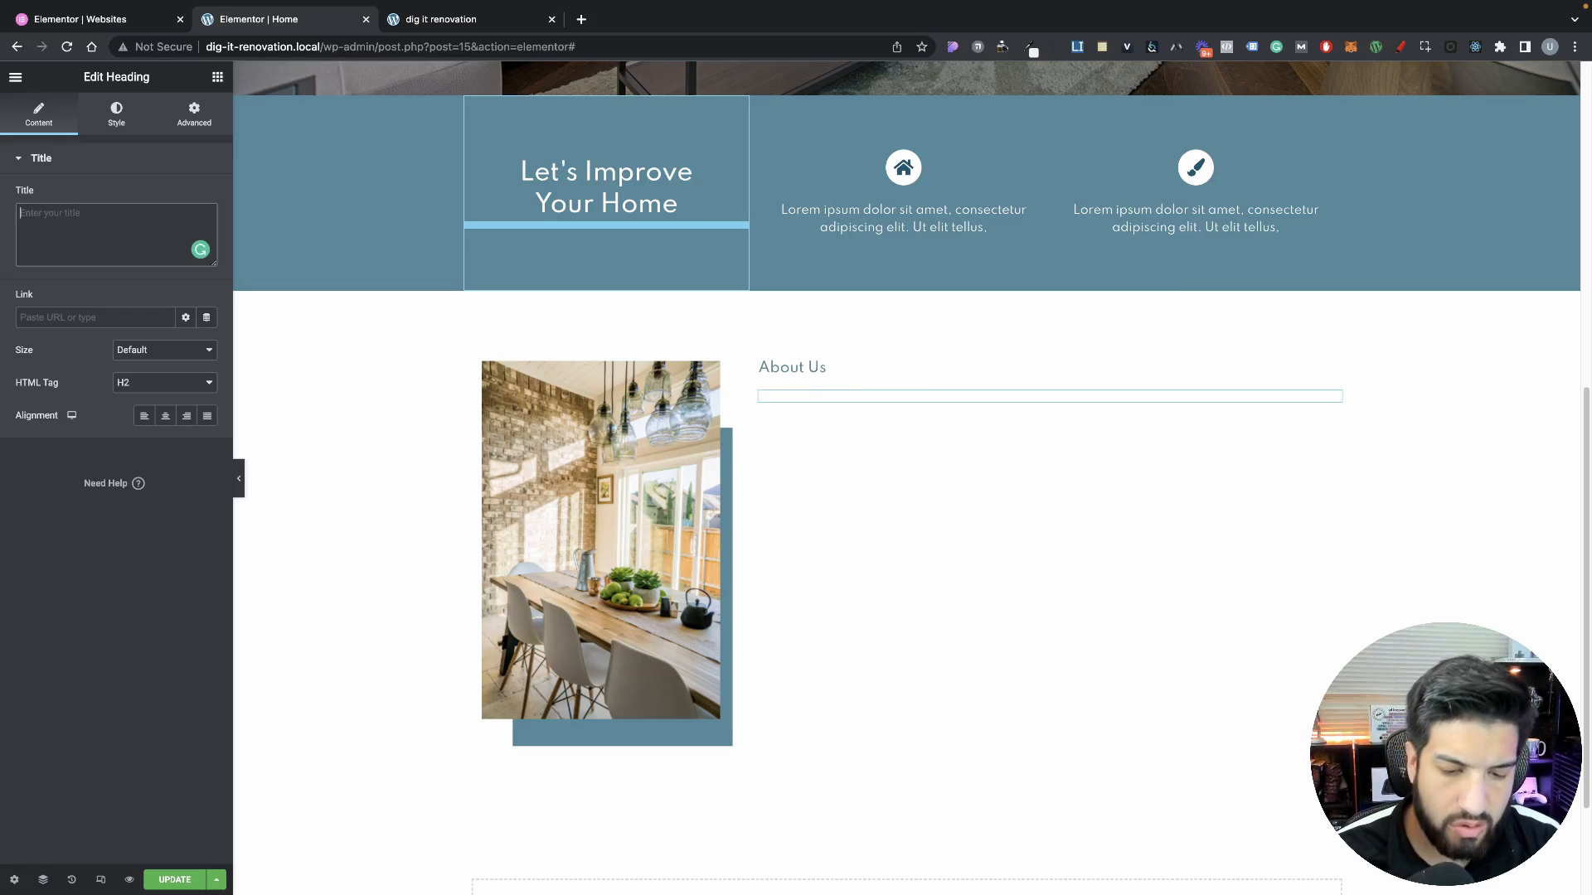
text(Who)
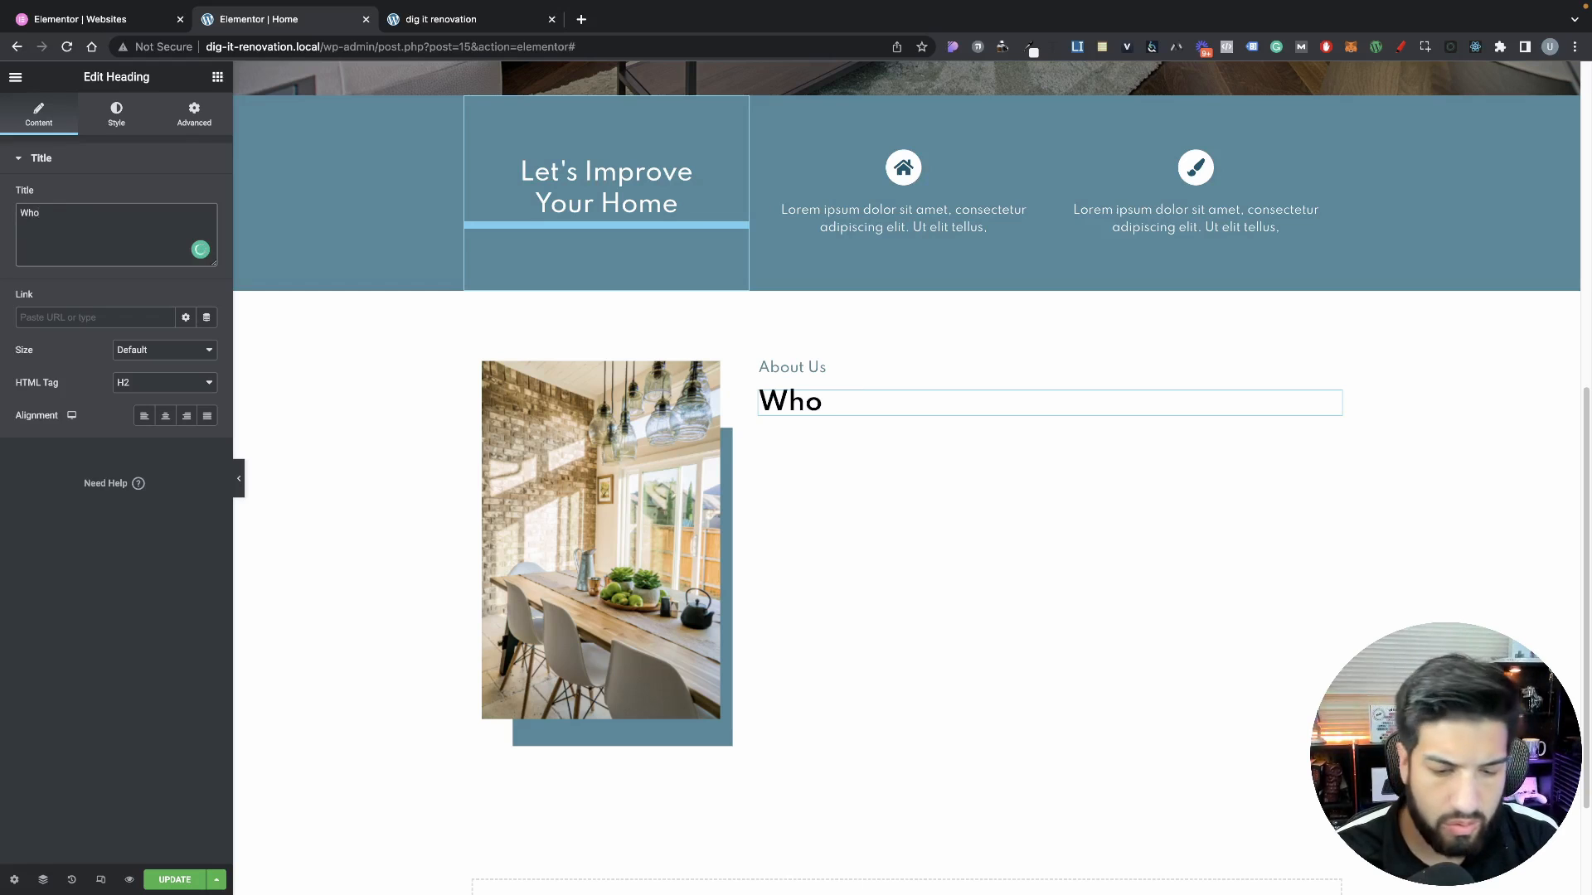
text( we)
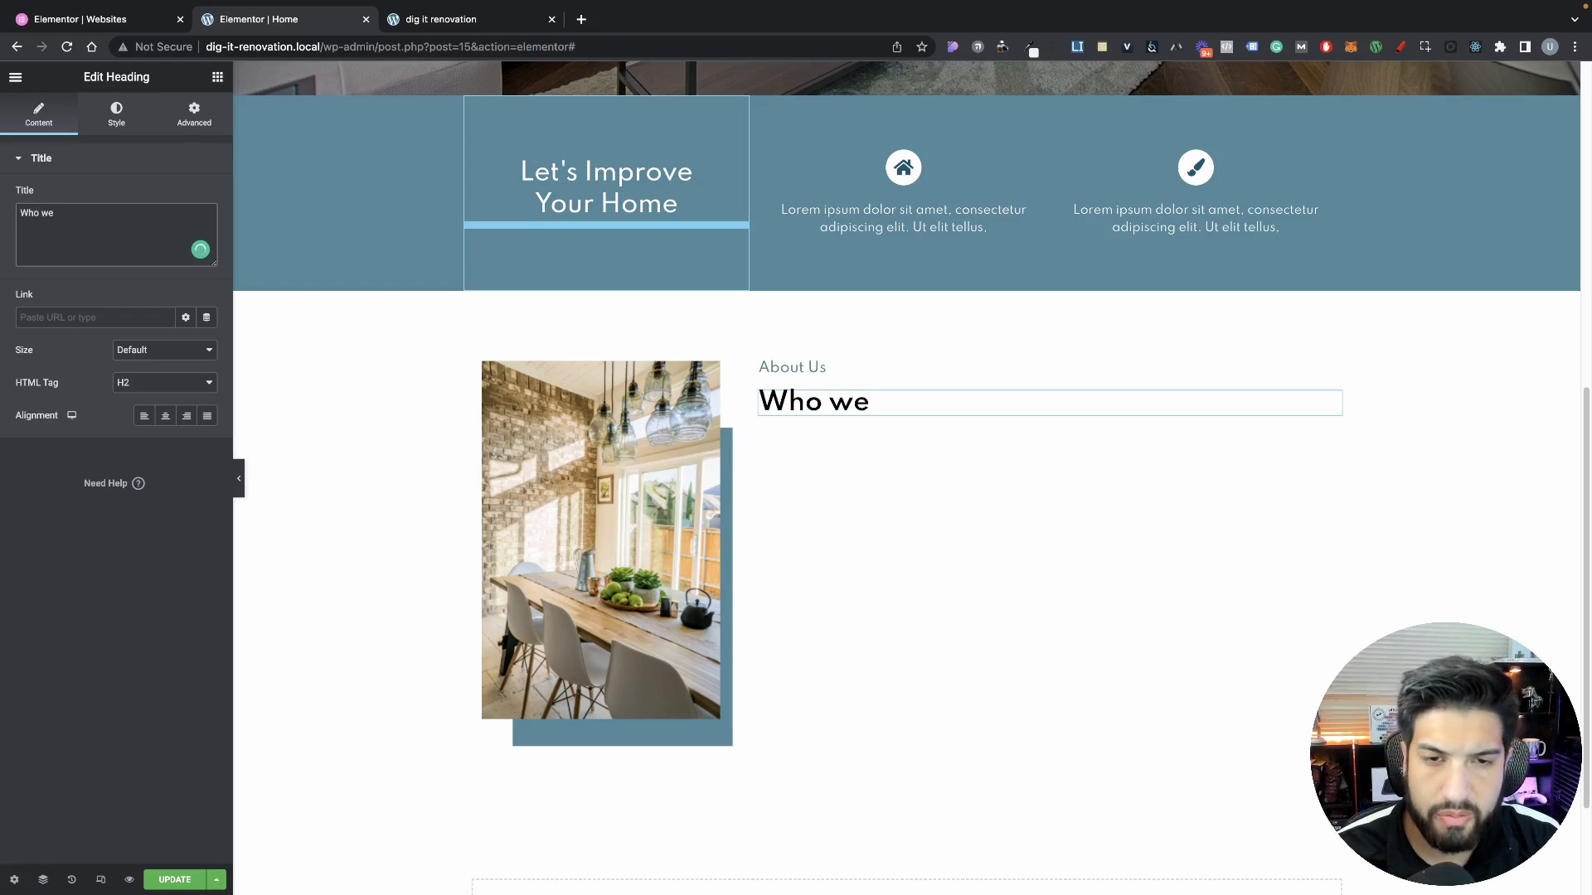
text( are)
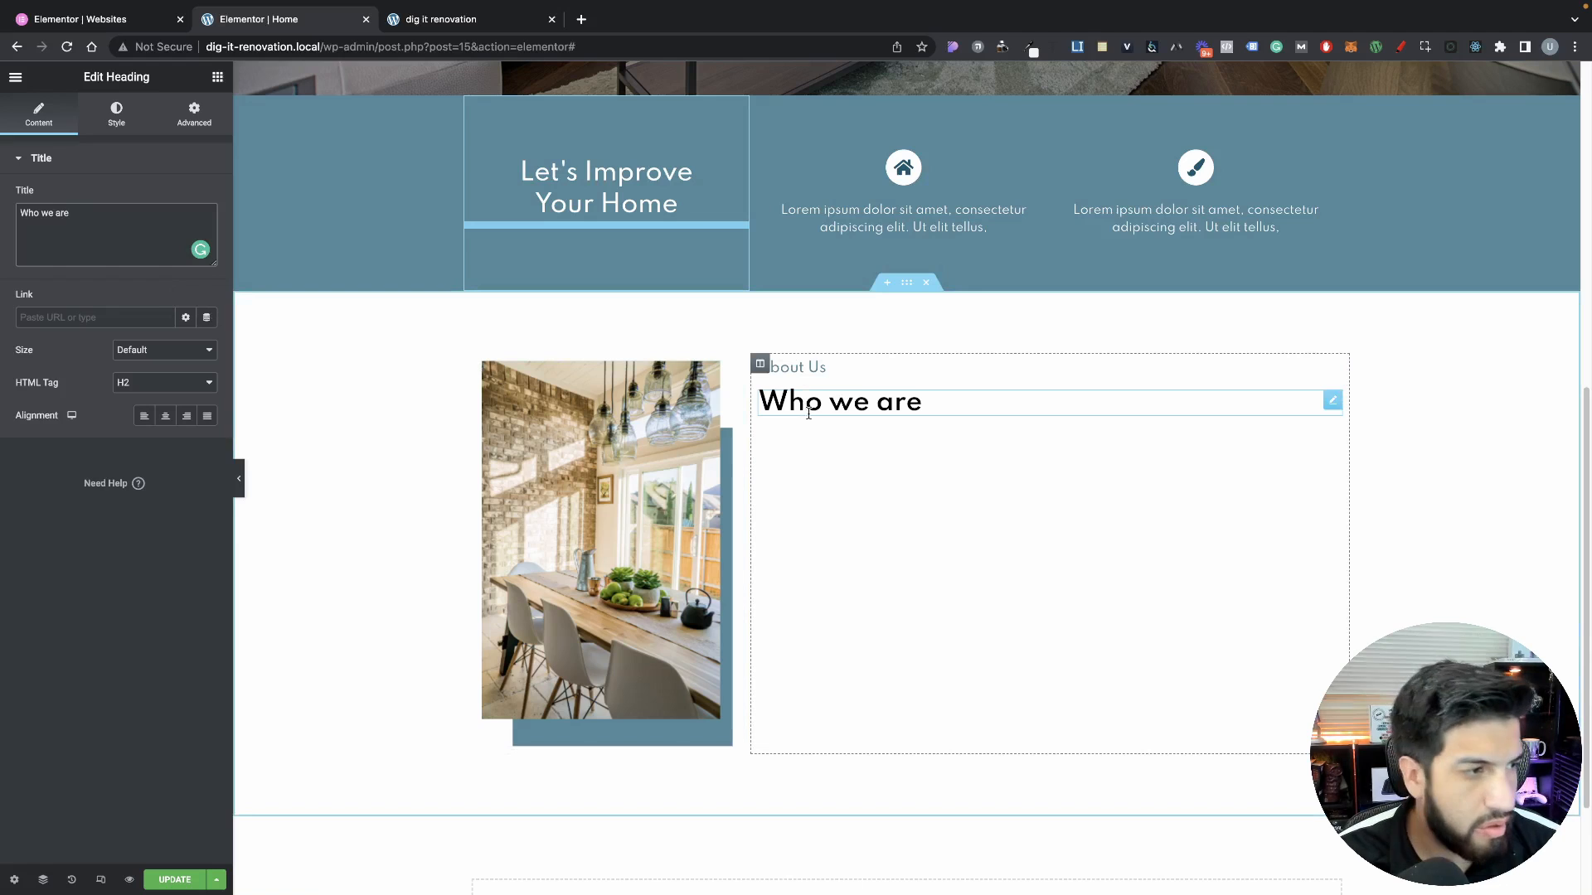
Set the font weight of the "Who we are" heading to 500
click(116, 114)
click(207, 228)
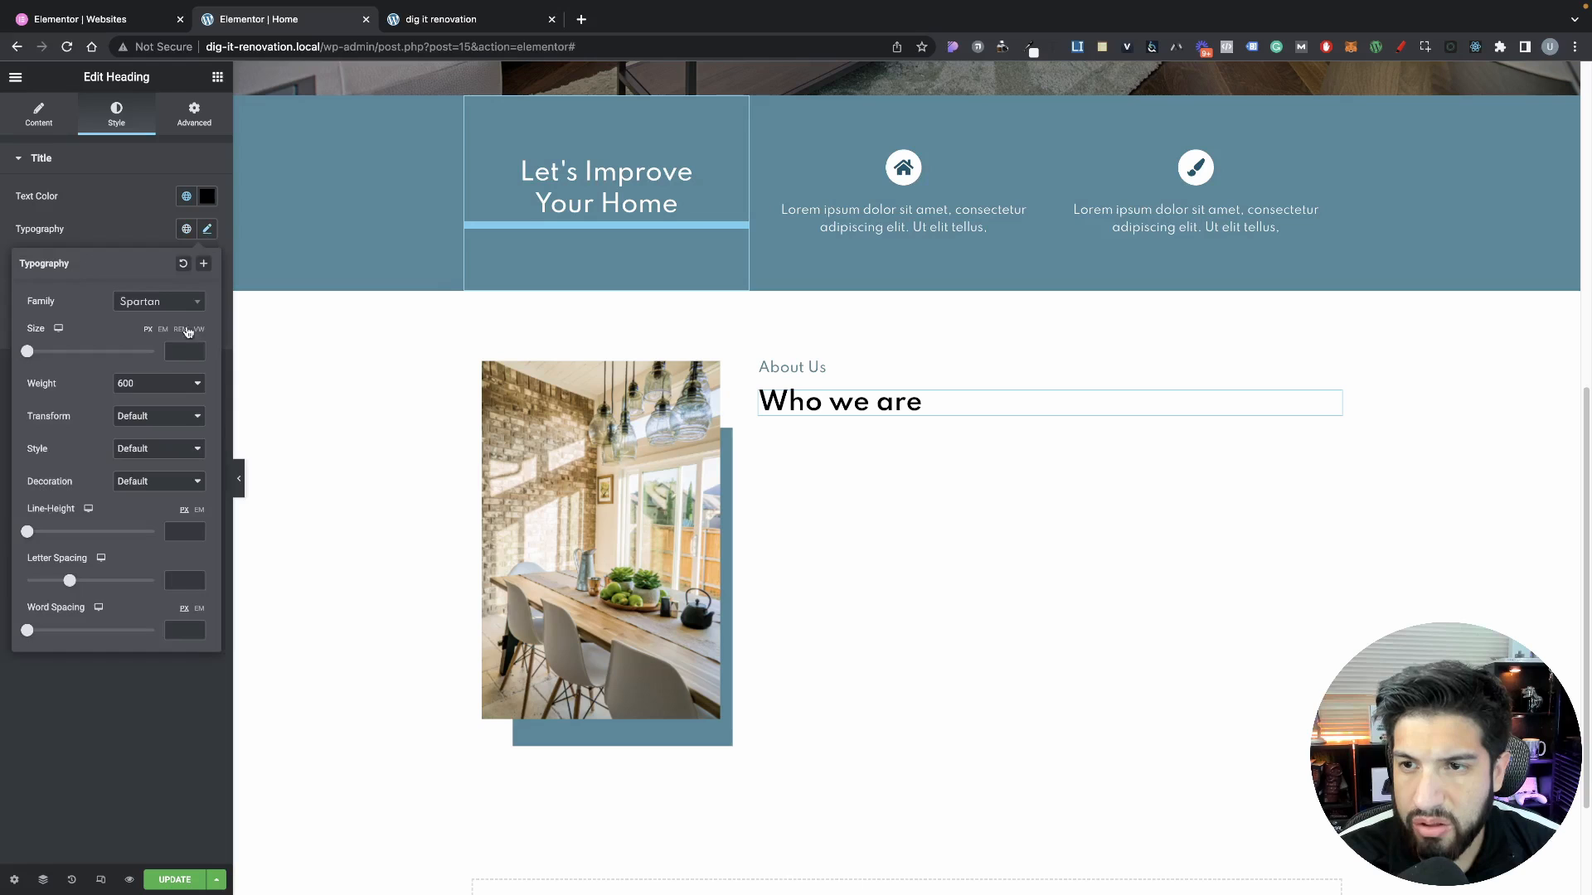
click(156, 381)
click(163, 370)
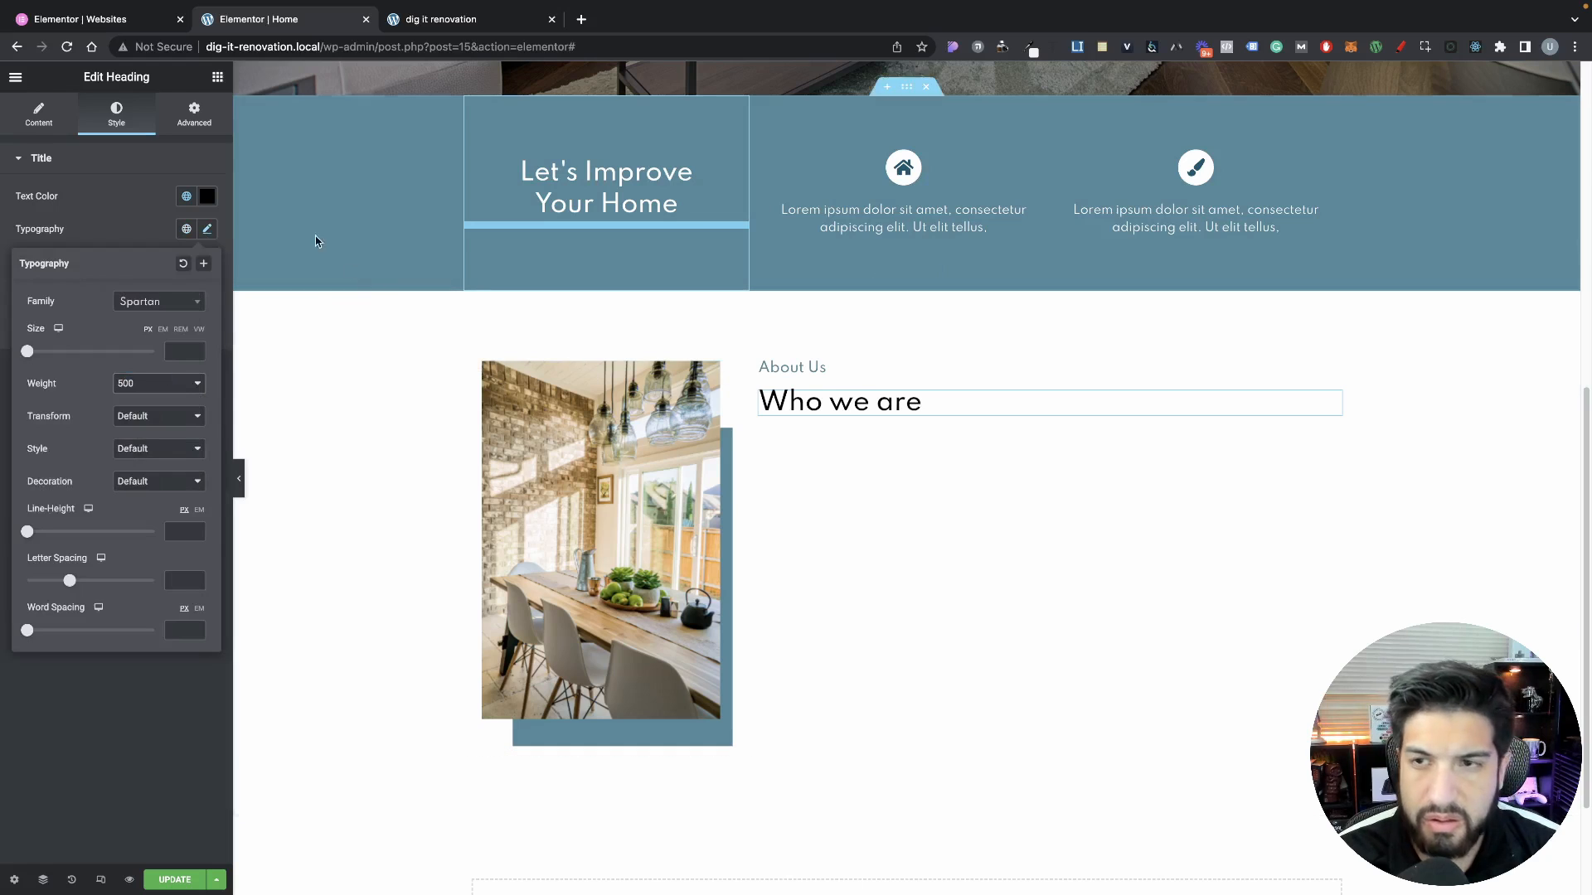
click(144, 197)
Unlink the "Who we are" heading's margins and set only its top margin to -5 px
click(192, 123)
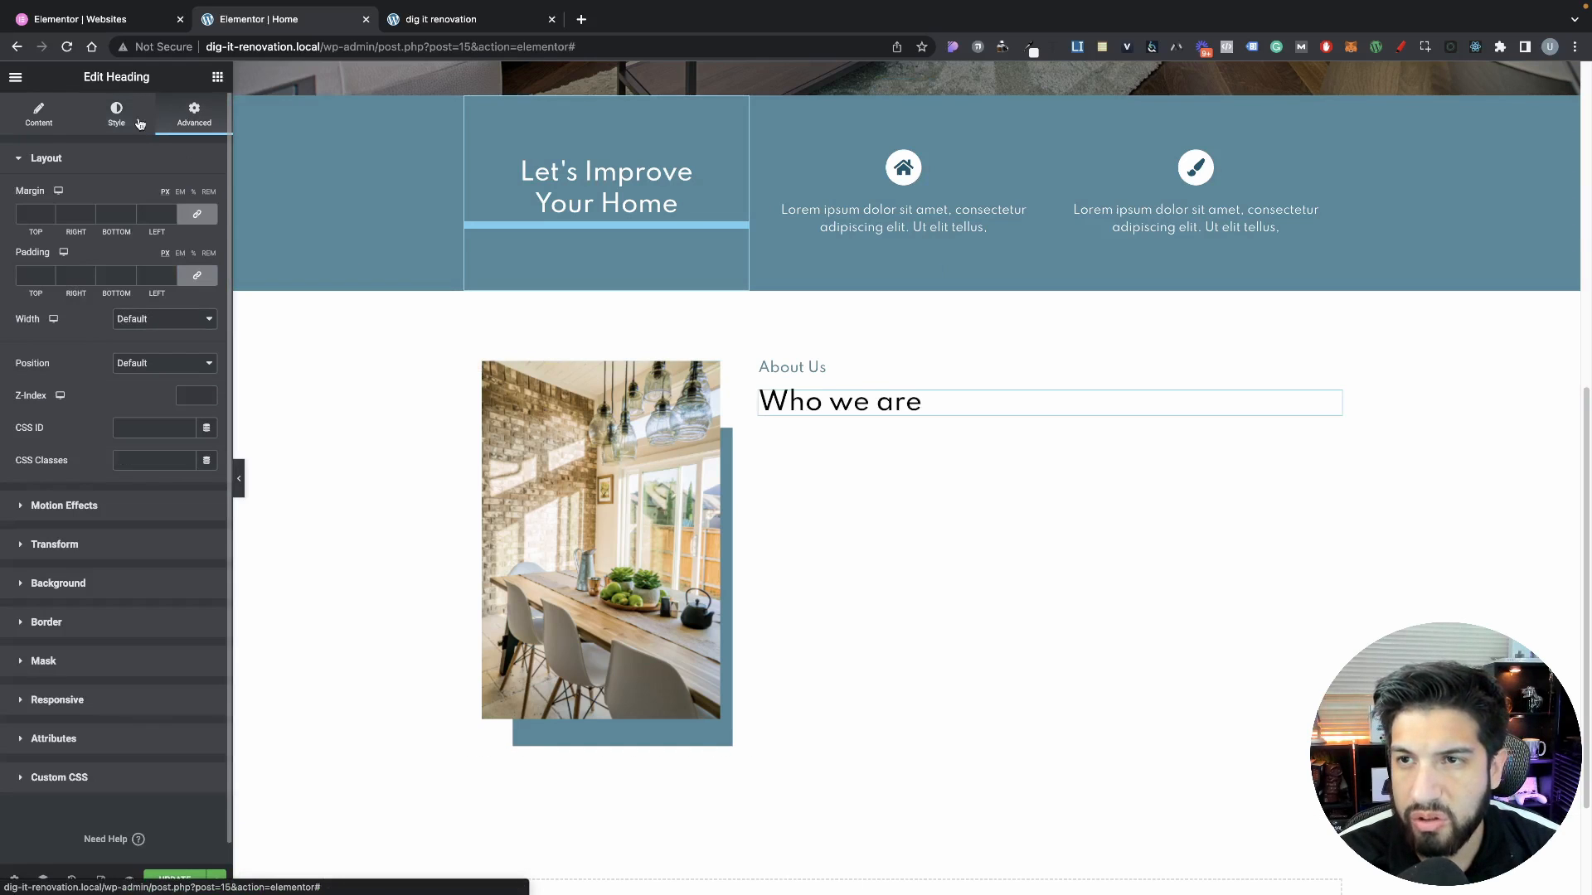
click(196, 214)
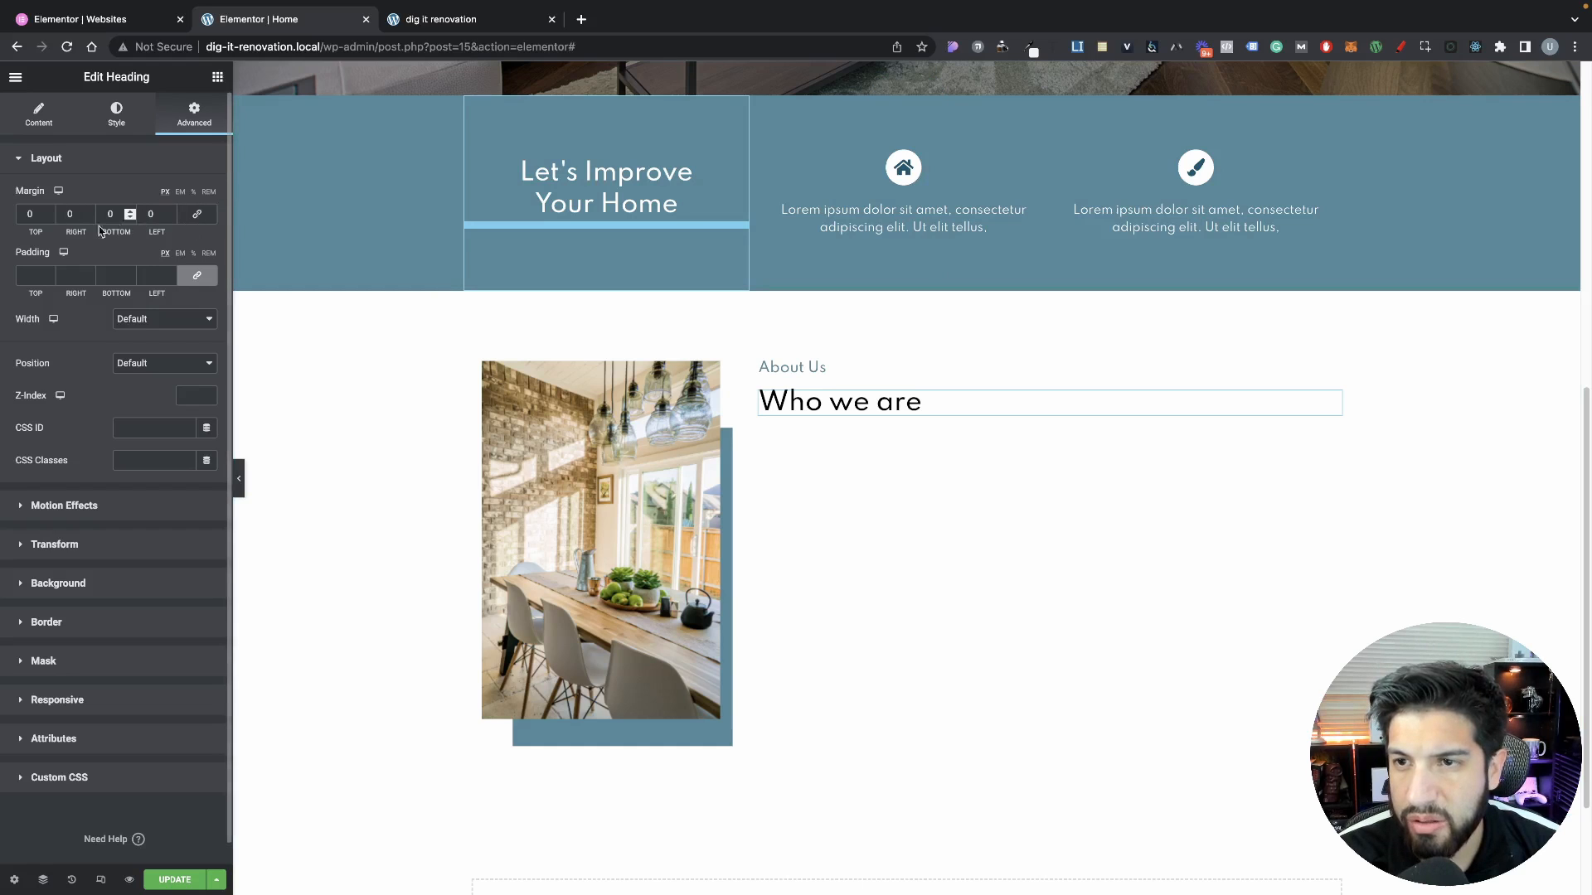
double_click(50, 215)
text(-4)
click(49, 218)
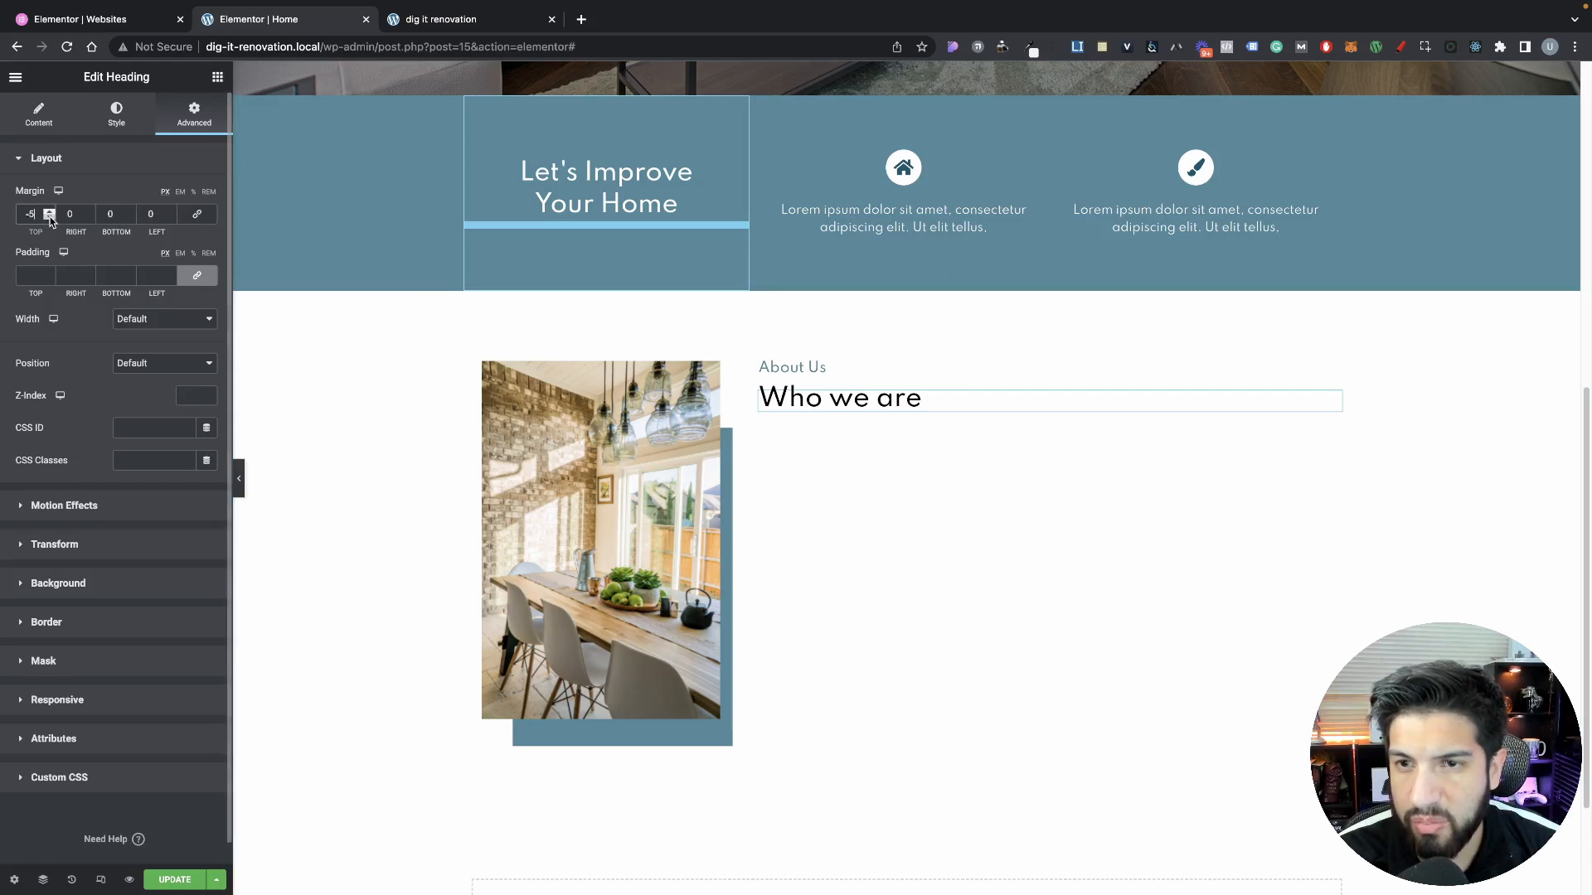
click(49, 218)
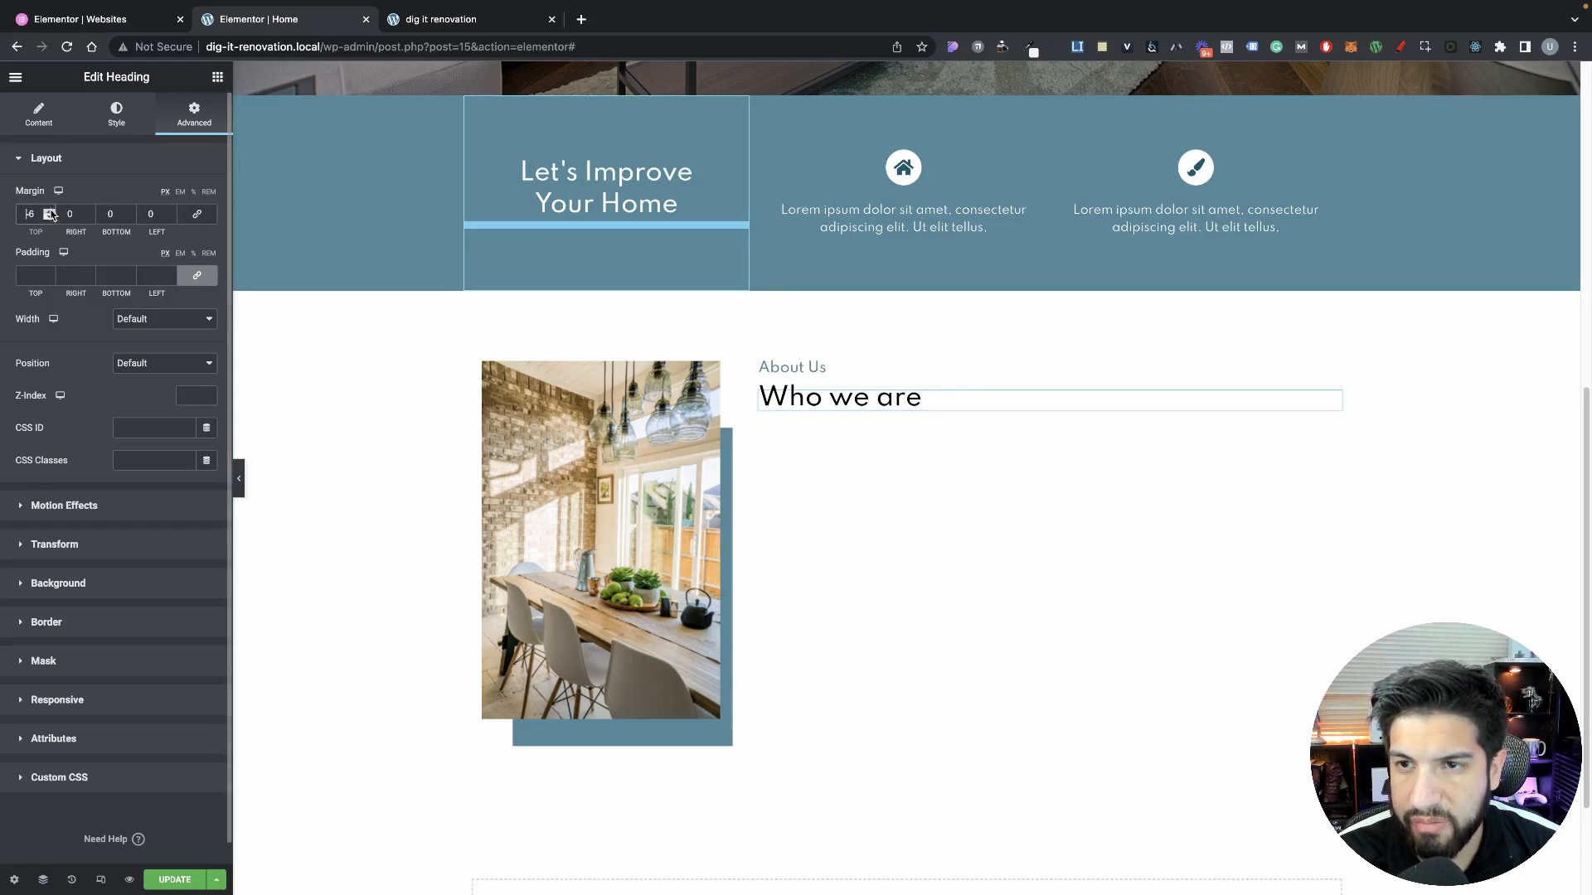
click(50, 213)
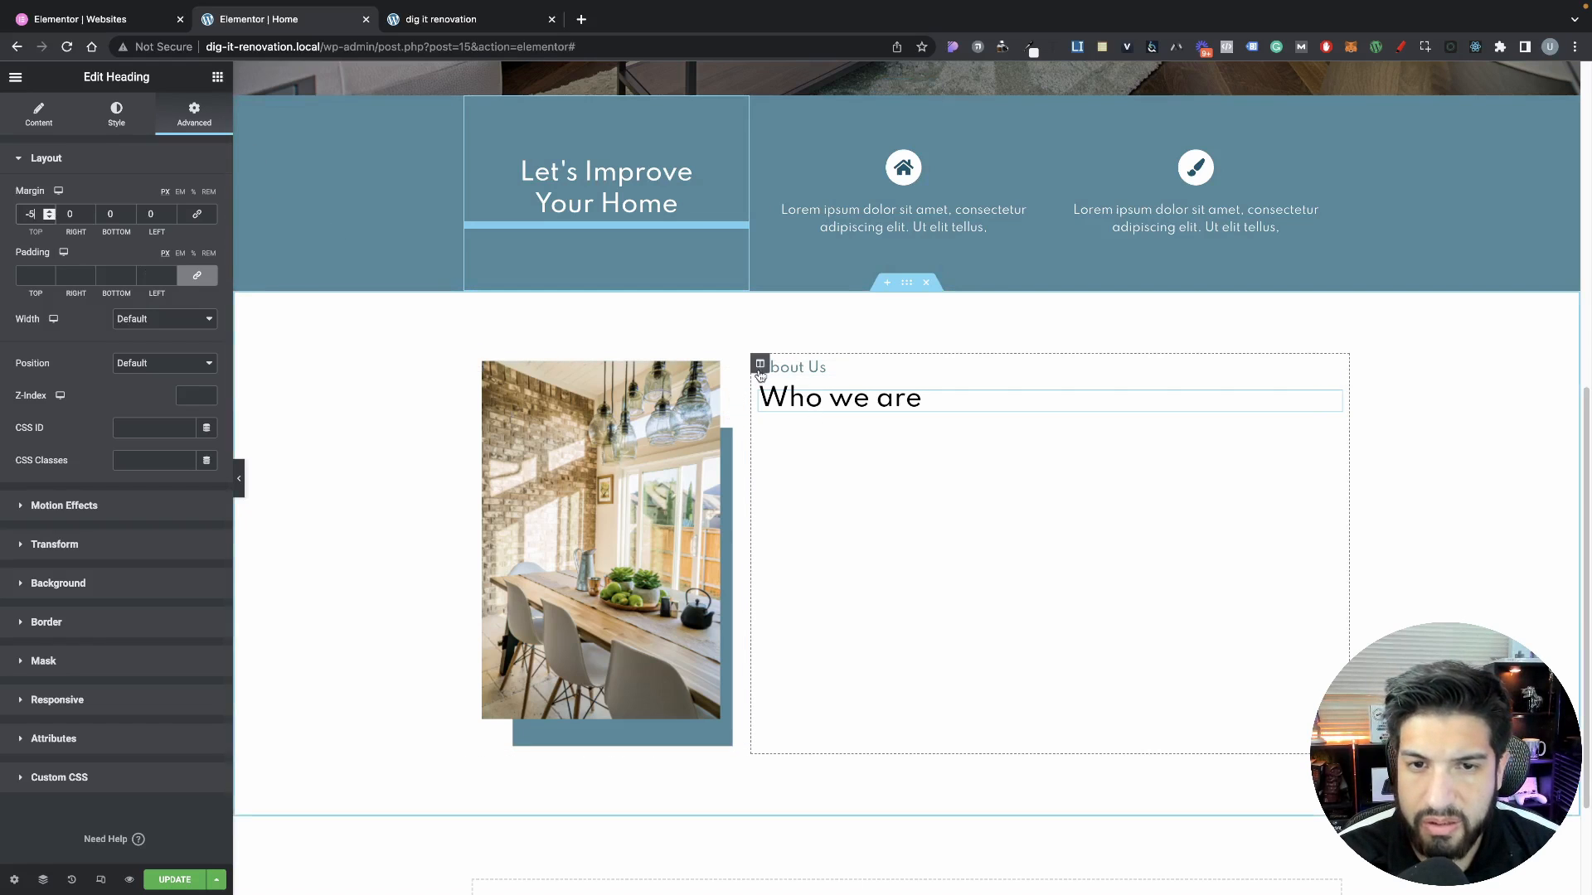
Unlink the padding of the column holding the headings and set its left padding to 50 px
click(761, 366)
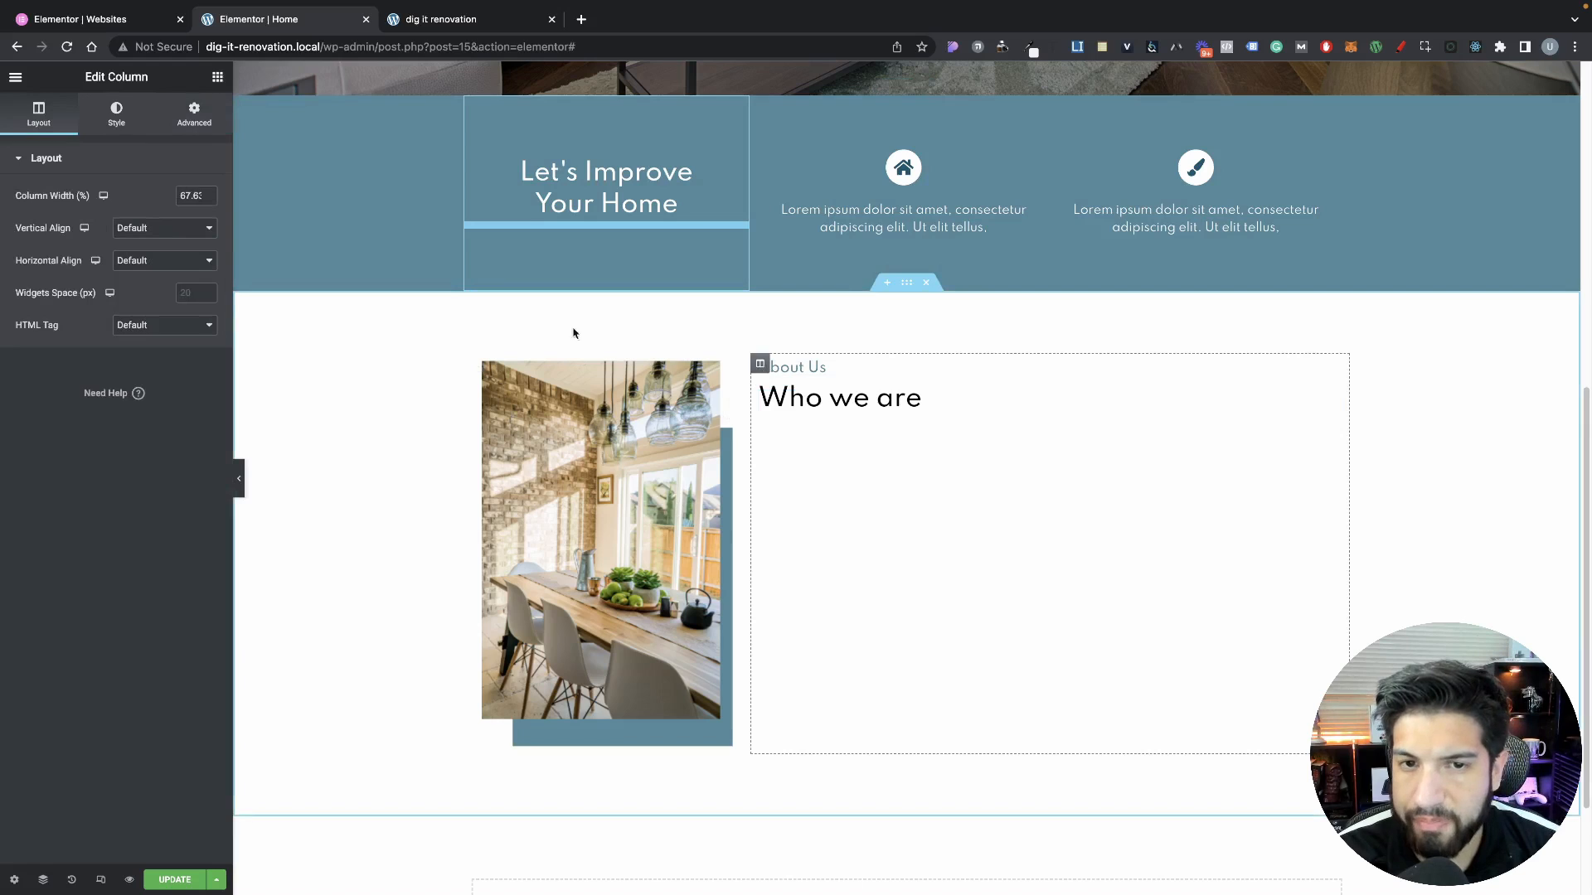
click(194, 116)
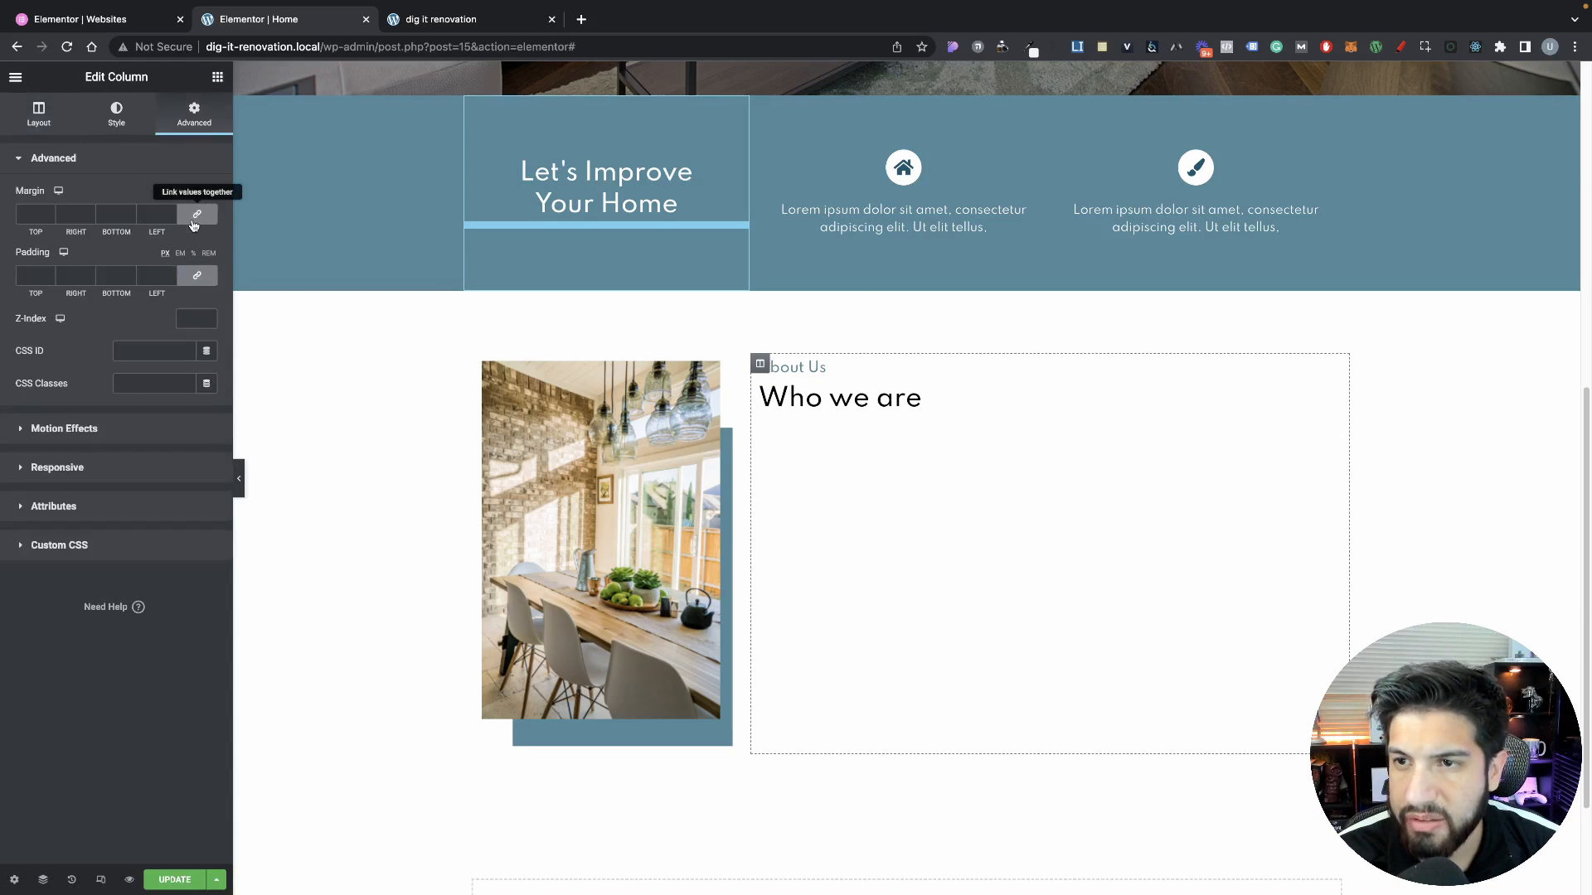
click(197, 214)
click(196, 213)
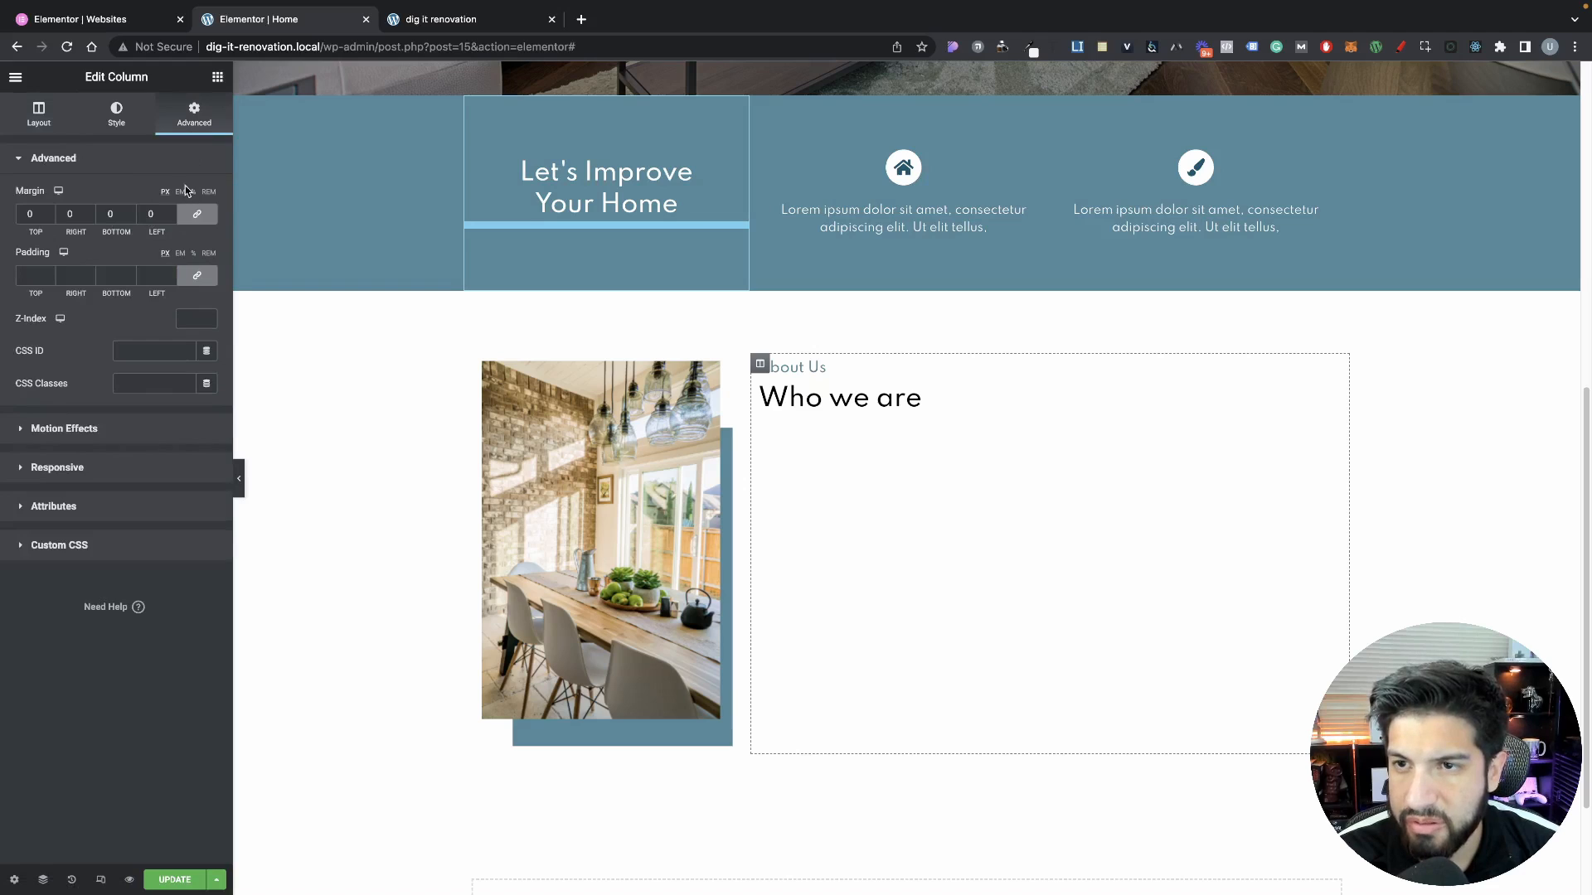
click(180, 192)
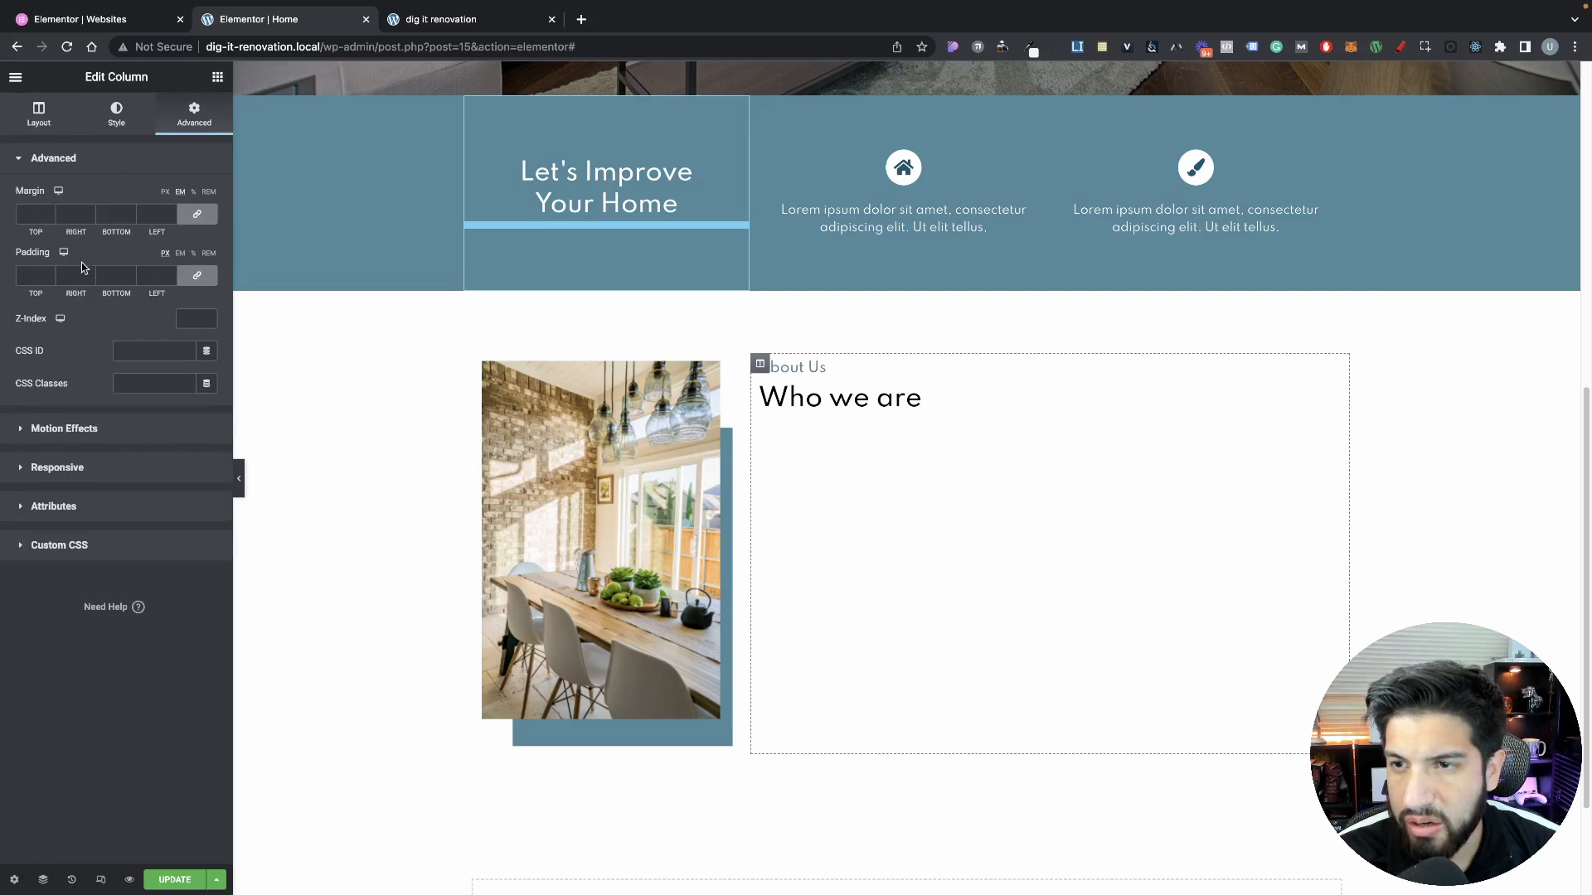
click(197, 277)
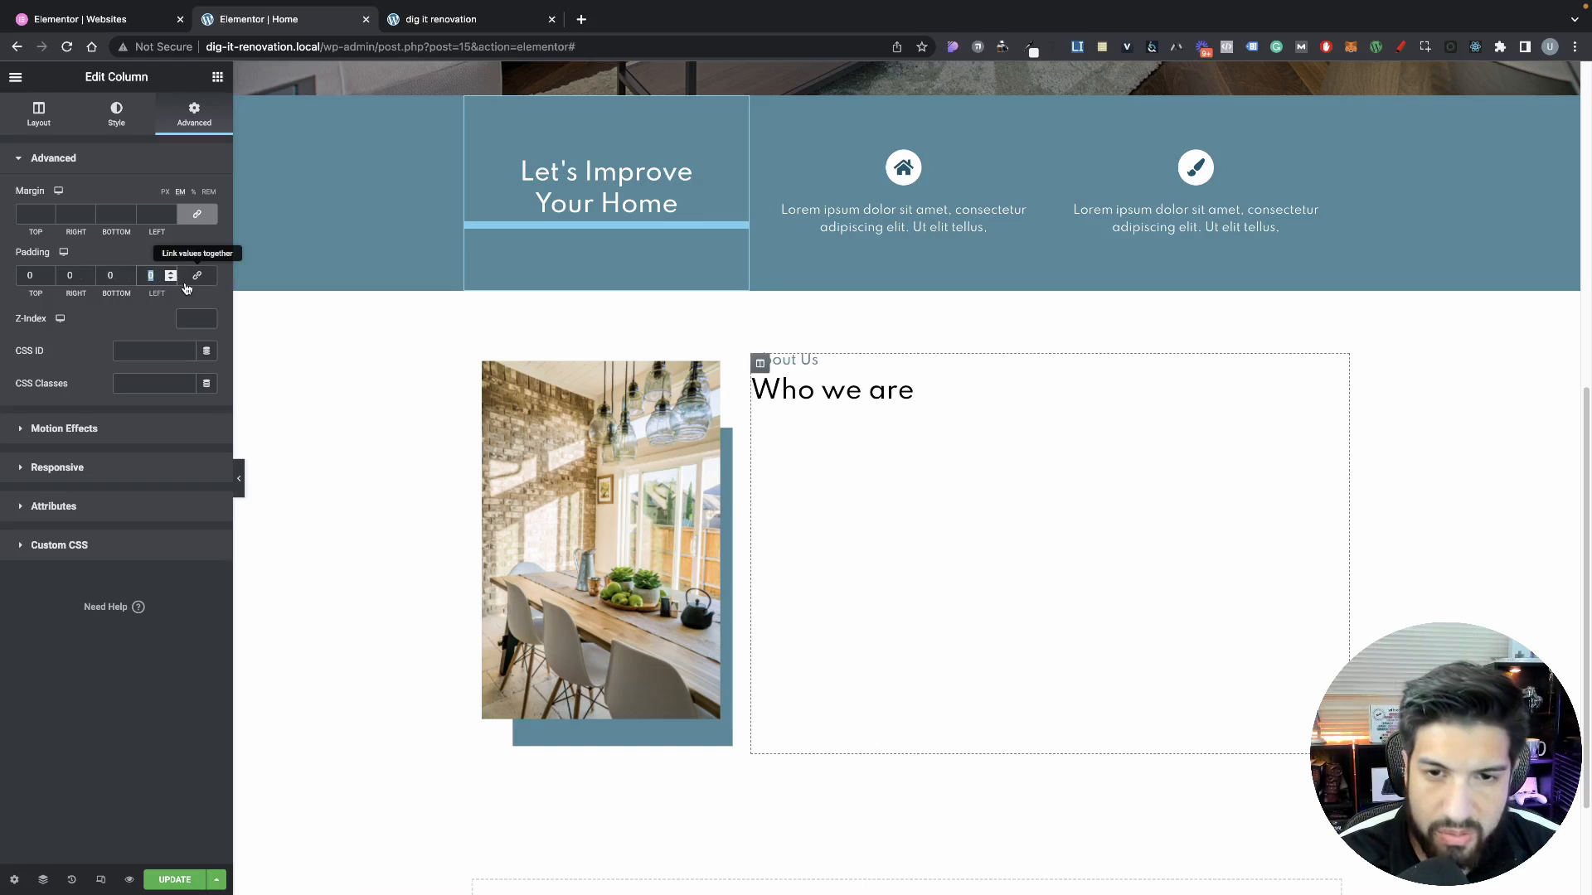
text(50)
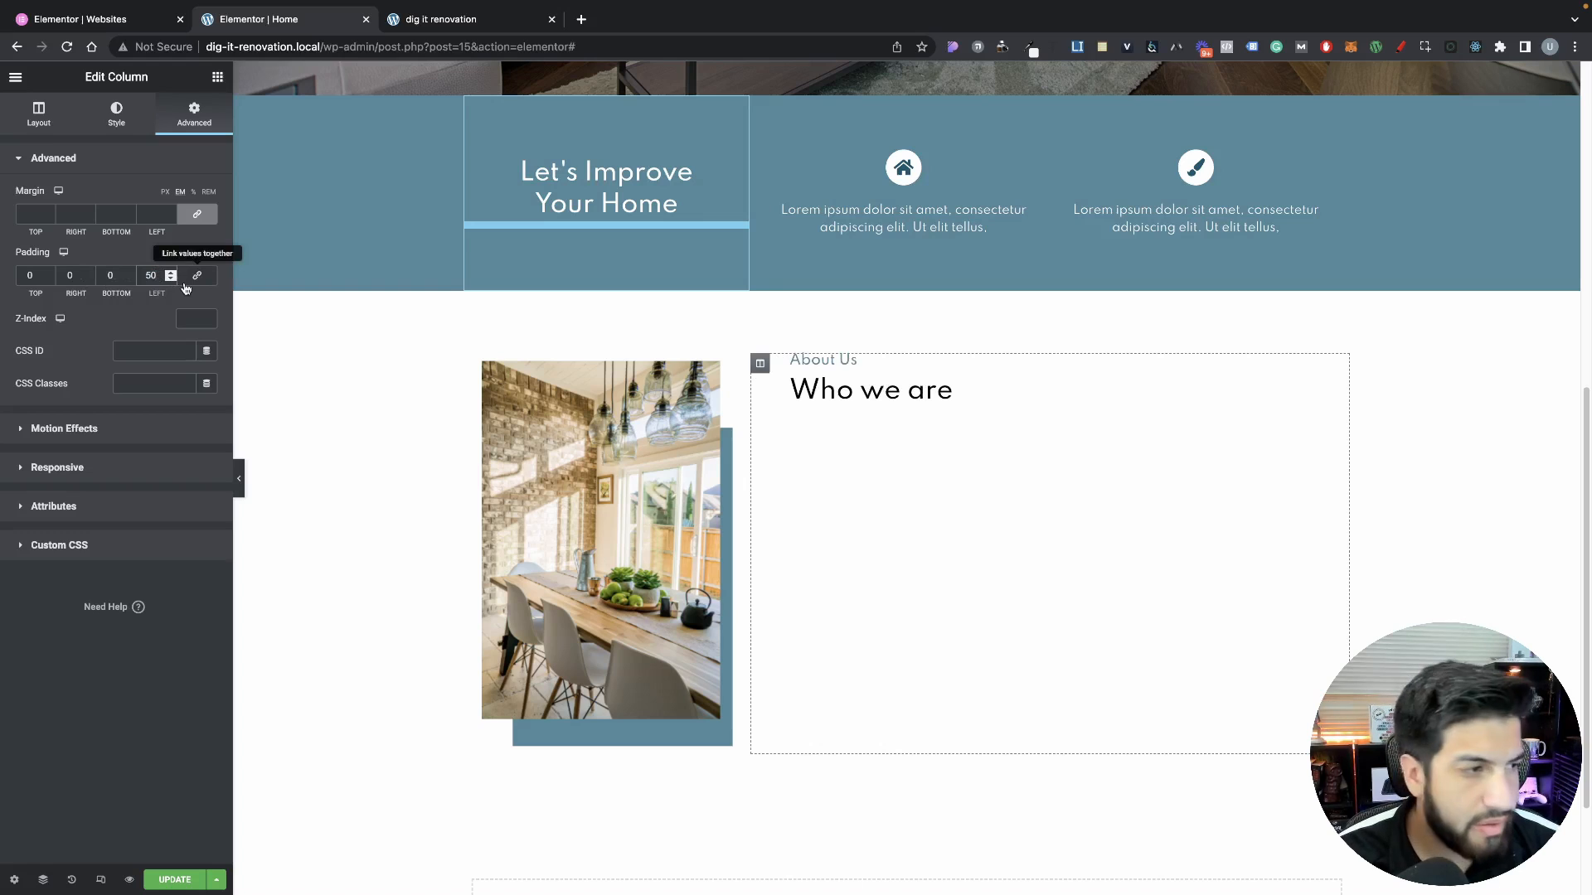
Add a Text Editor widget directly below the "Who we are" heading
click(217, 78)
drag(173, 340, 884, 398)
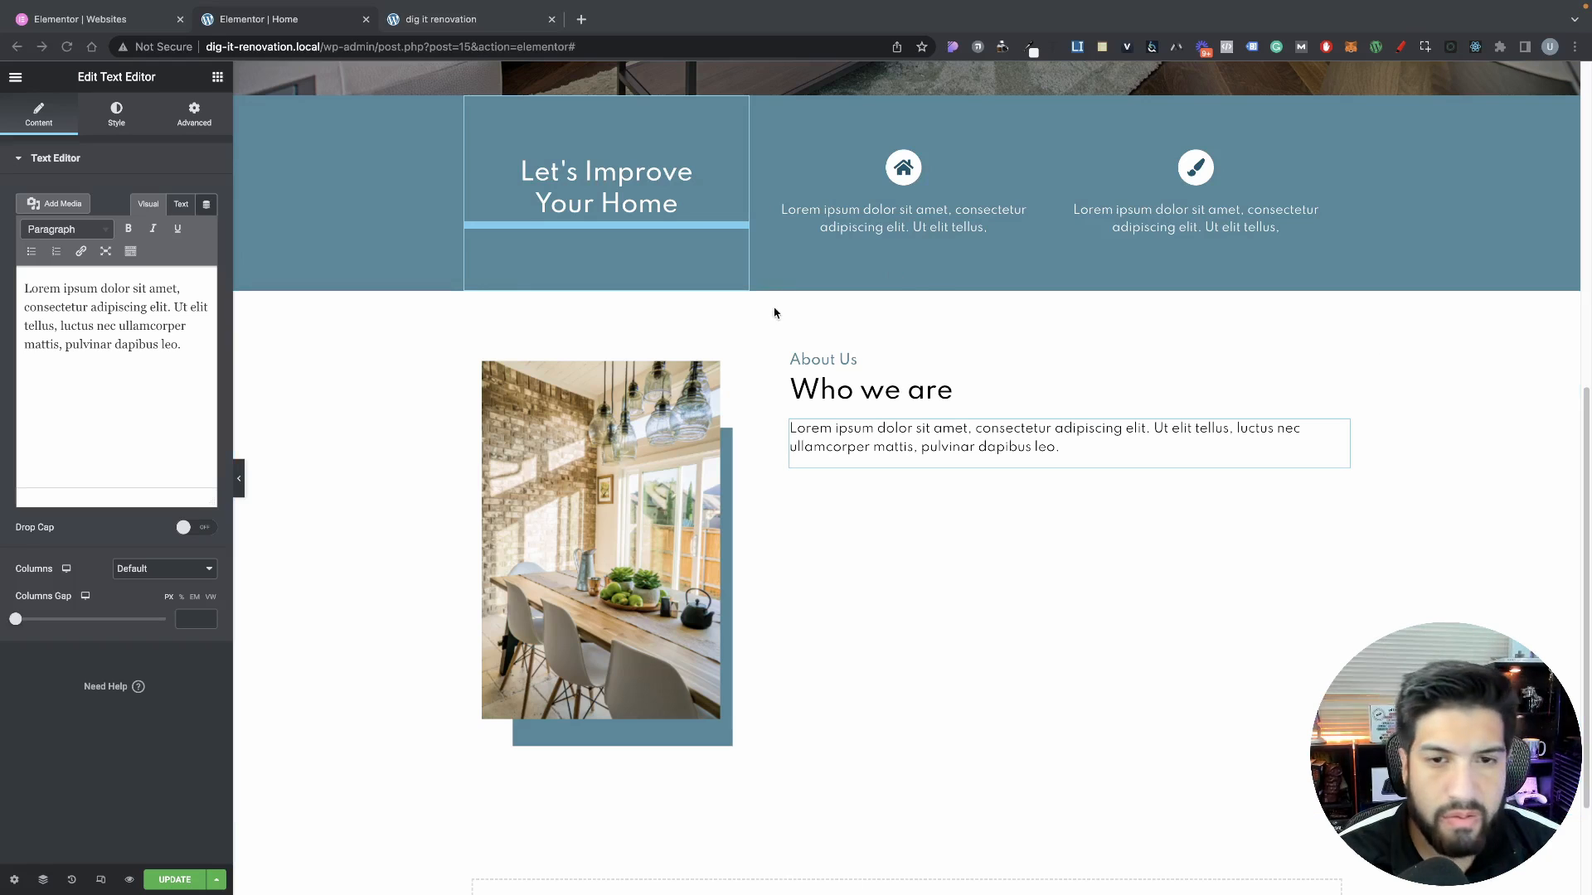
click(1061, 452)
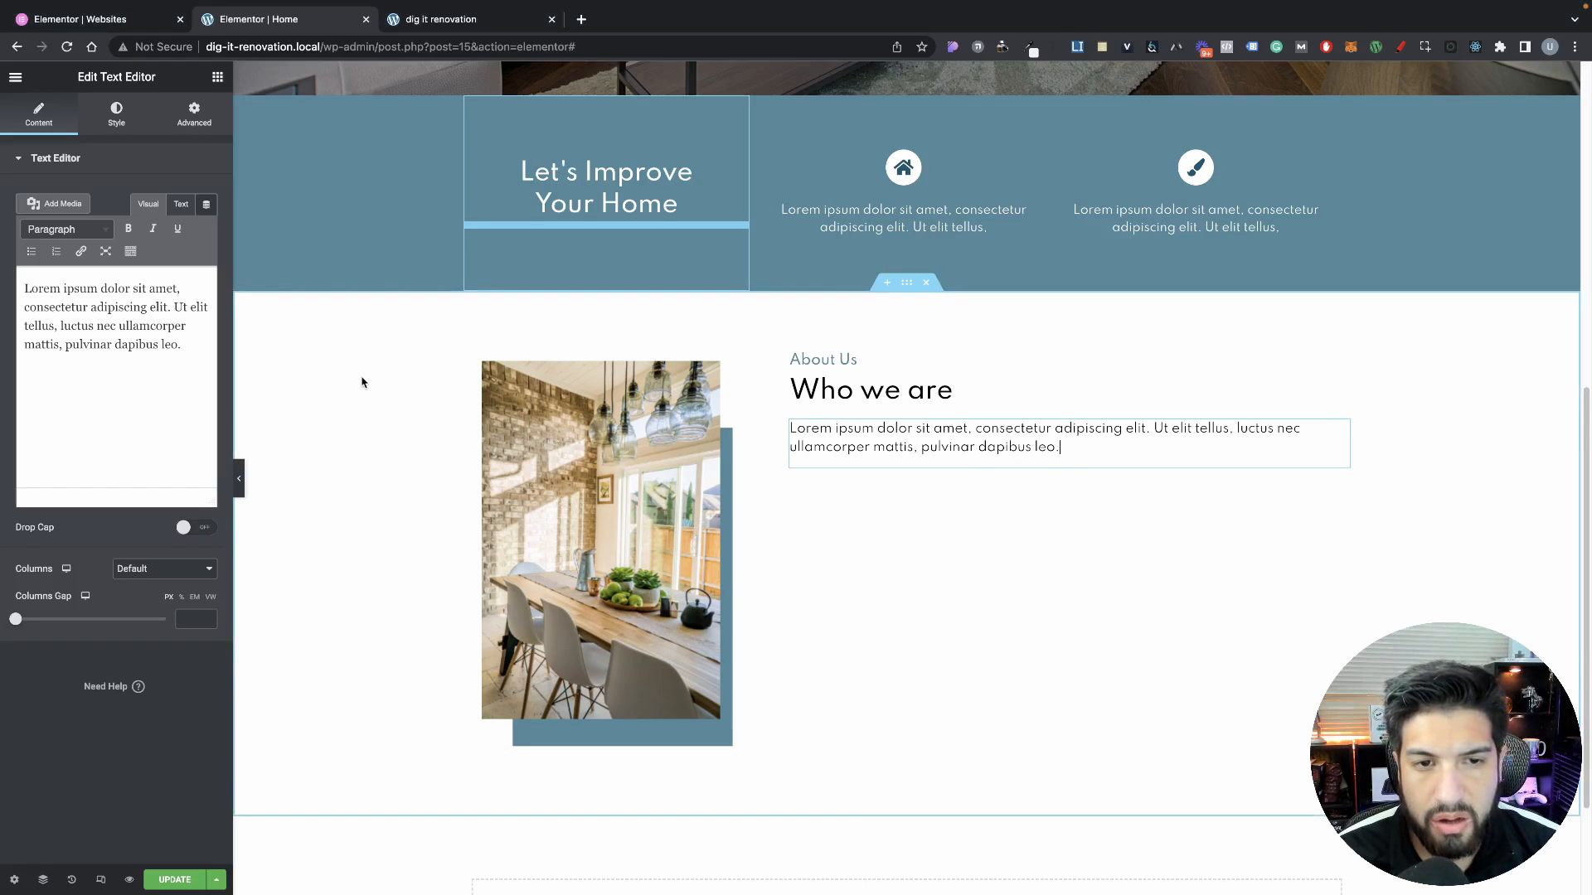
Lengthen the text by repeatedly pasting copies of its lorem ipsum passage, and split it into two paragraphs before an "adipiscing elit" near the middle
drag(180, 345, 2, 270)
key(super+c)
click(190, 350)
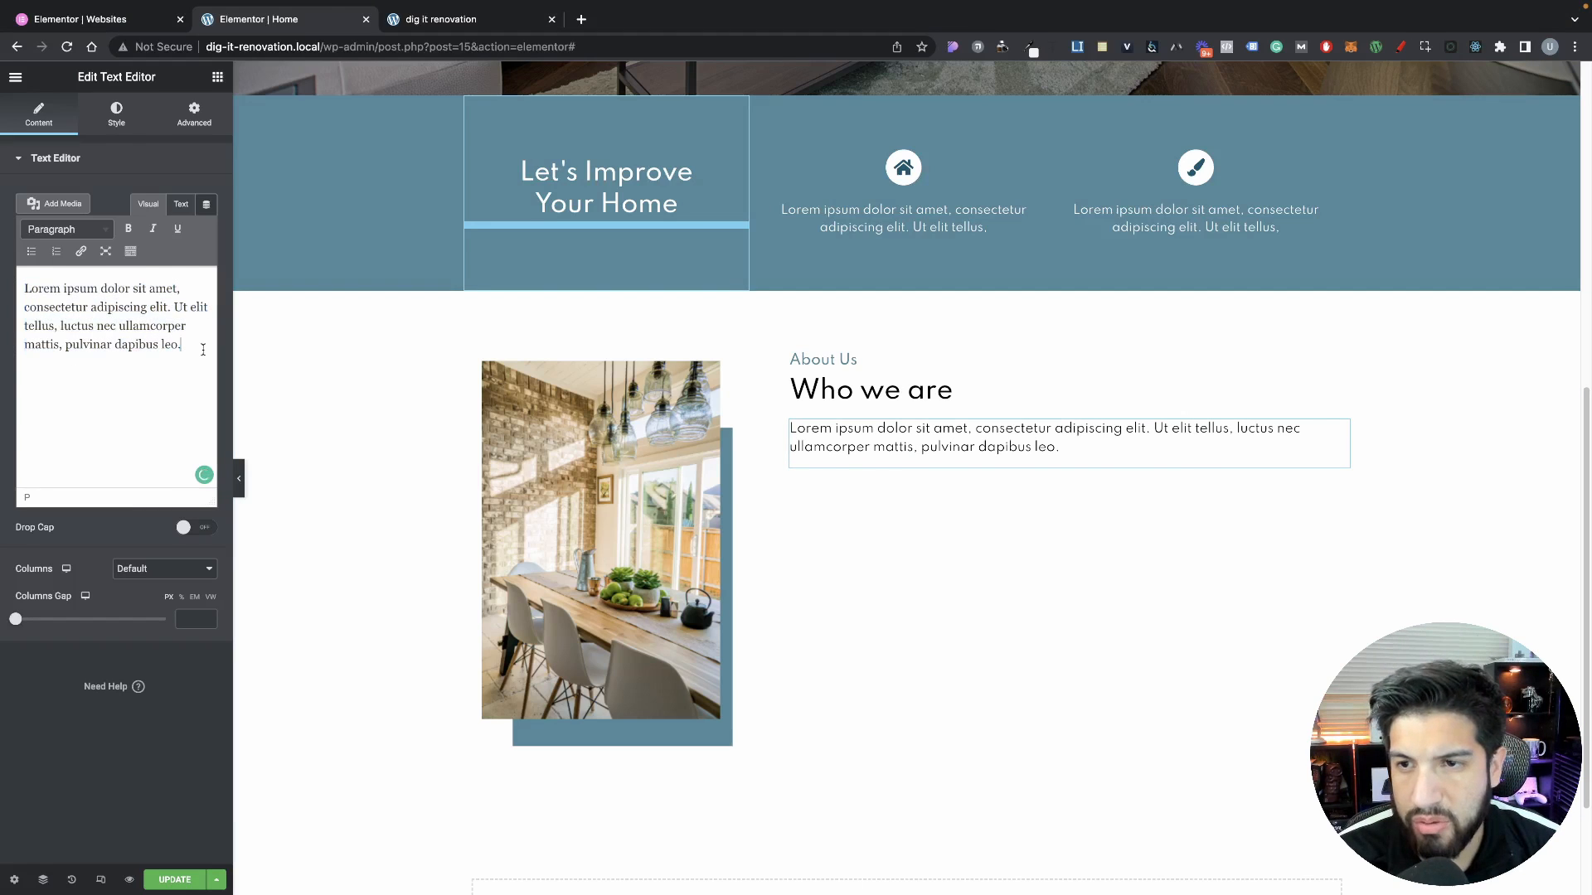
key(super+v)
key(super+v)
key(super+v)
key(super+v)
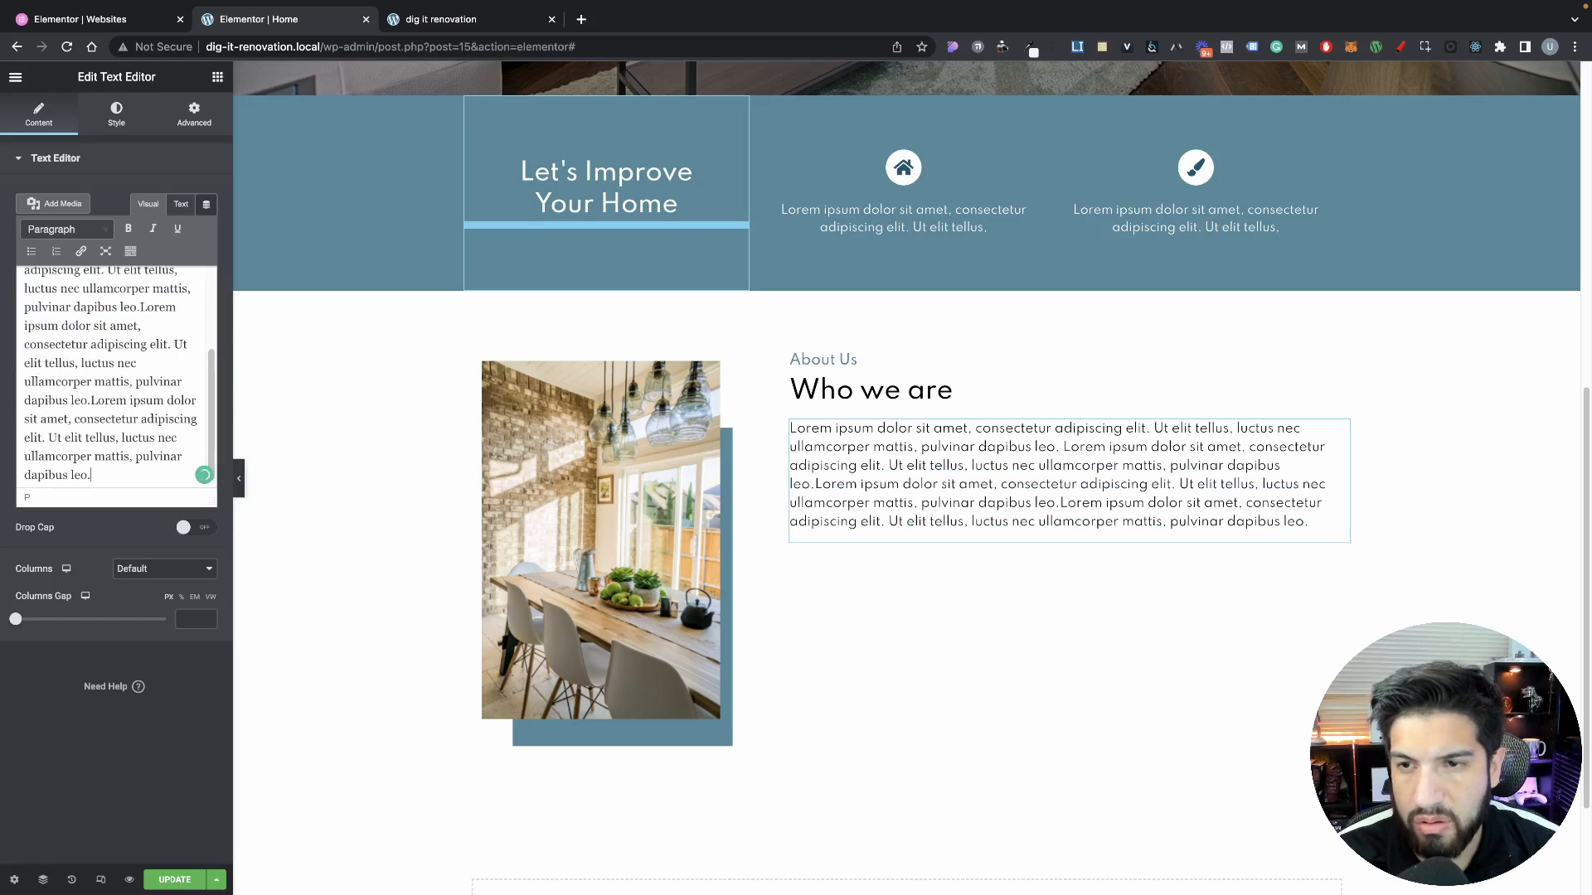
key(super+v)
key(super+v)
key(super+v)
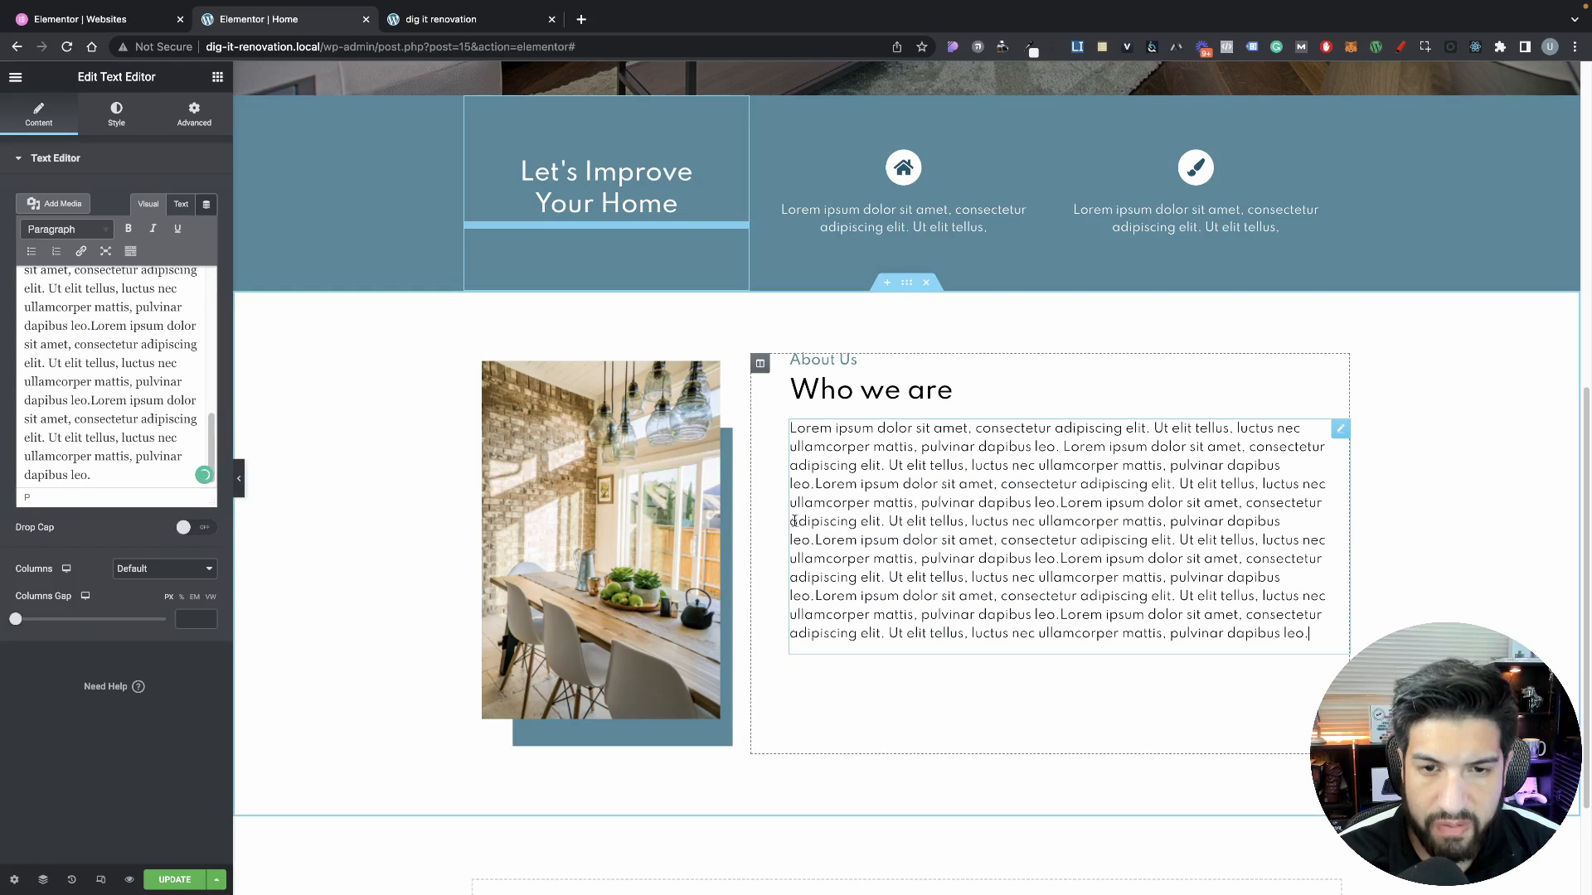
key(Return)
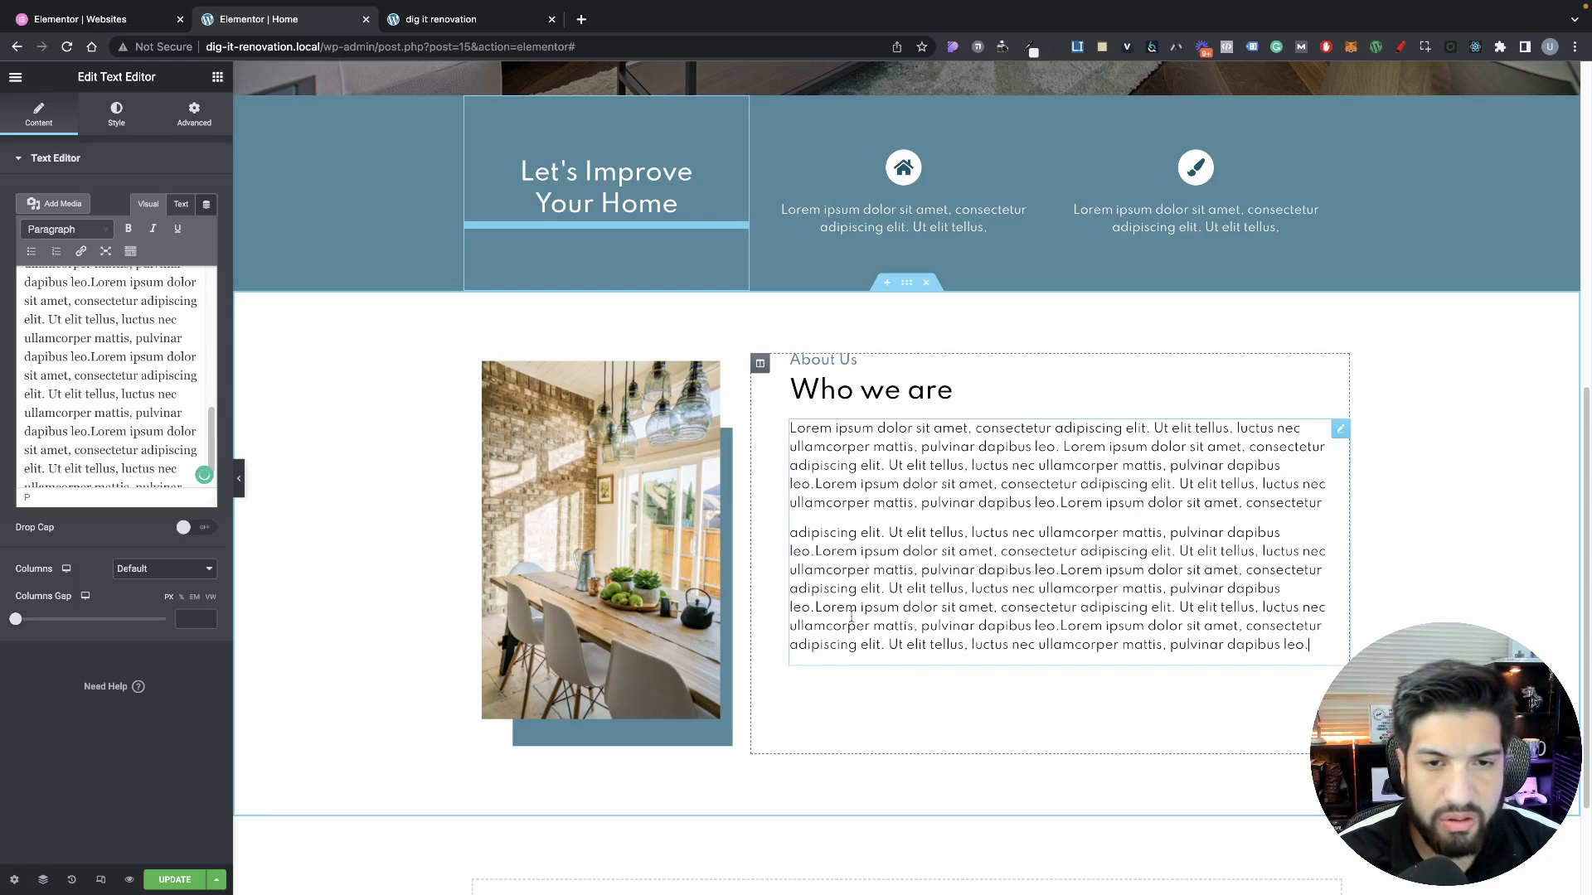
Set the line height of the text below "Who we are" to 1.8 em
click(131, 113)
click(207, 262)
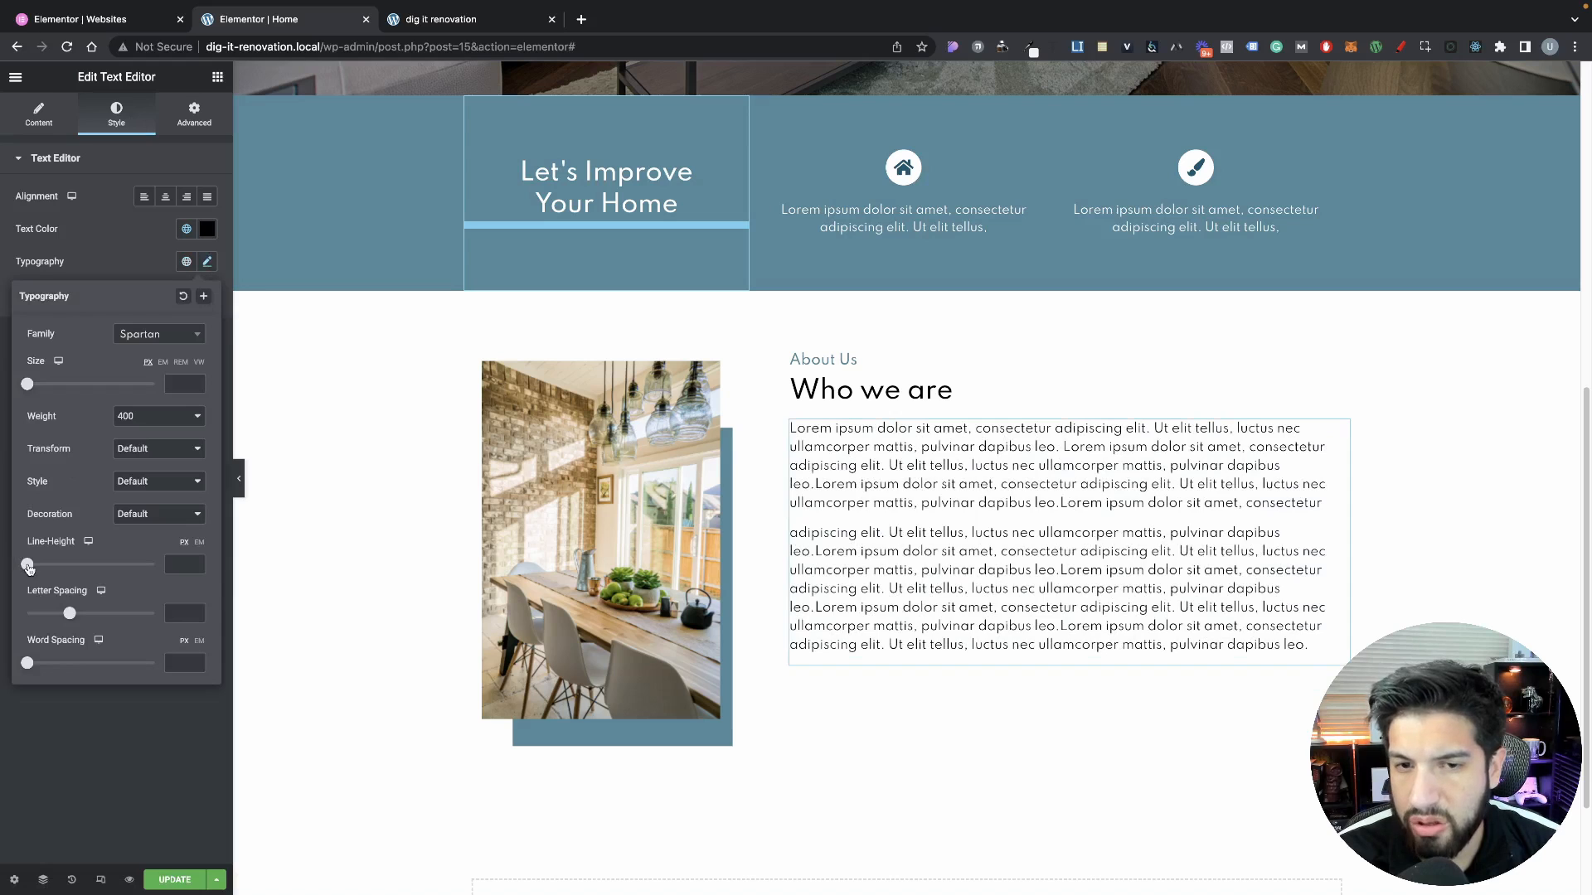
drag(27, 566, 53, 571)
click(199, 543)
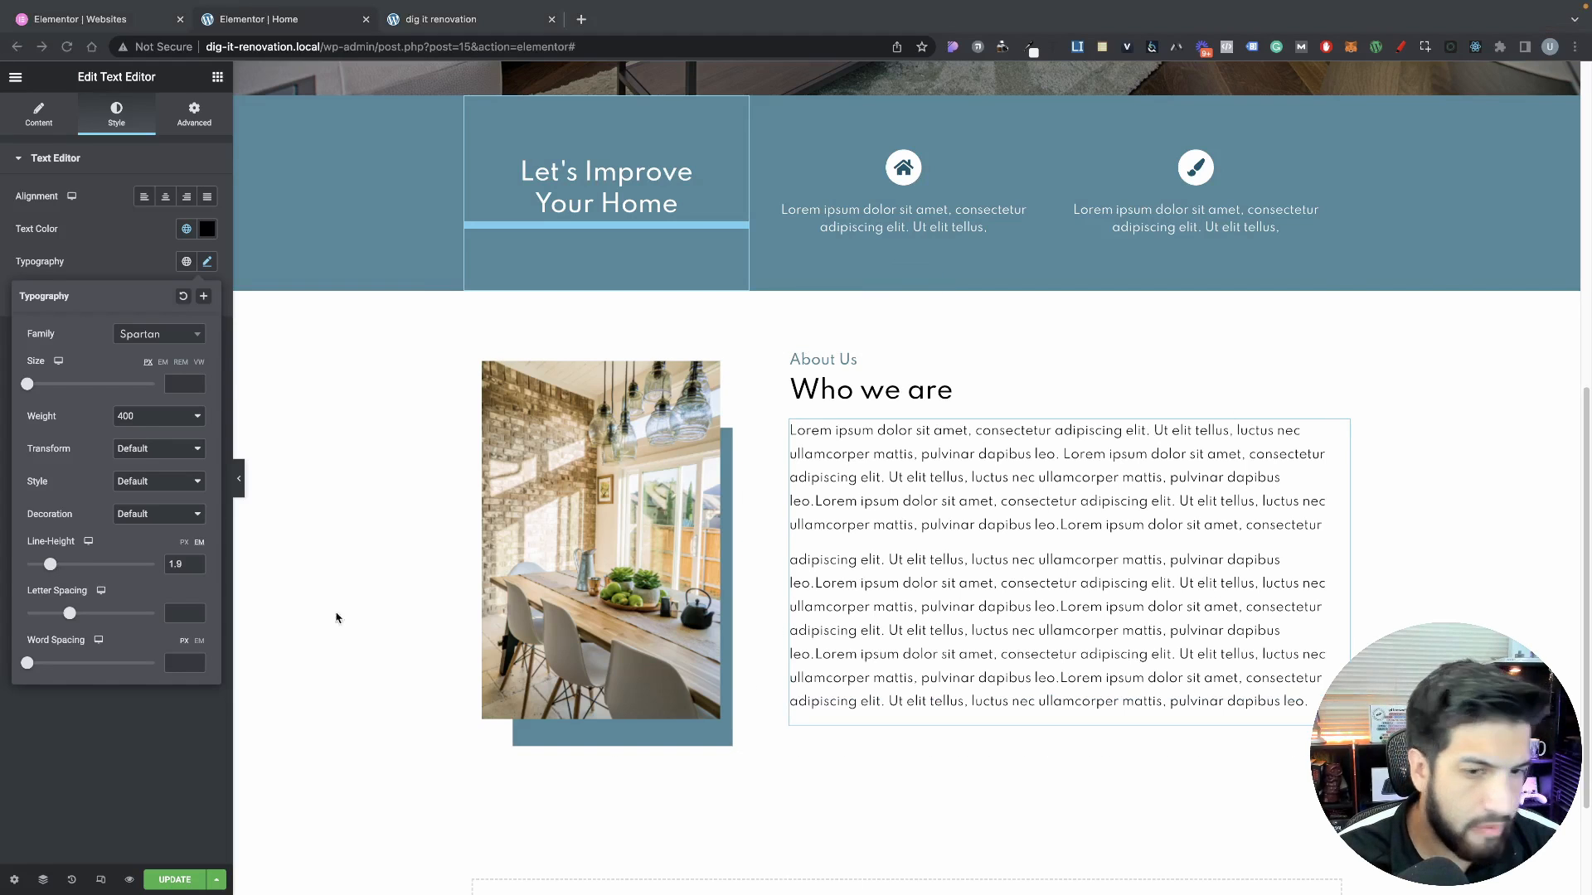
click(195, 568)
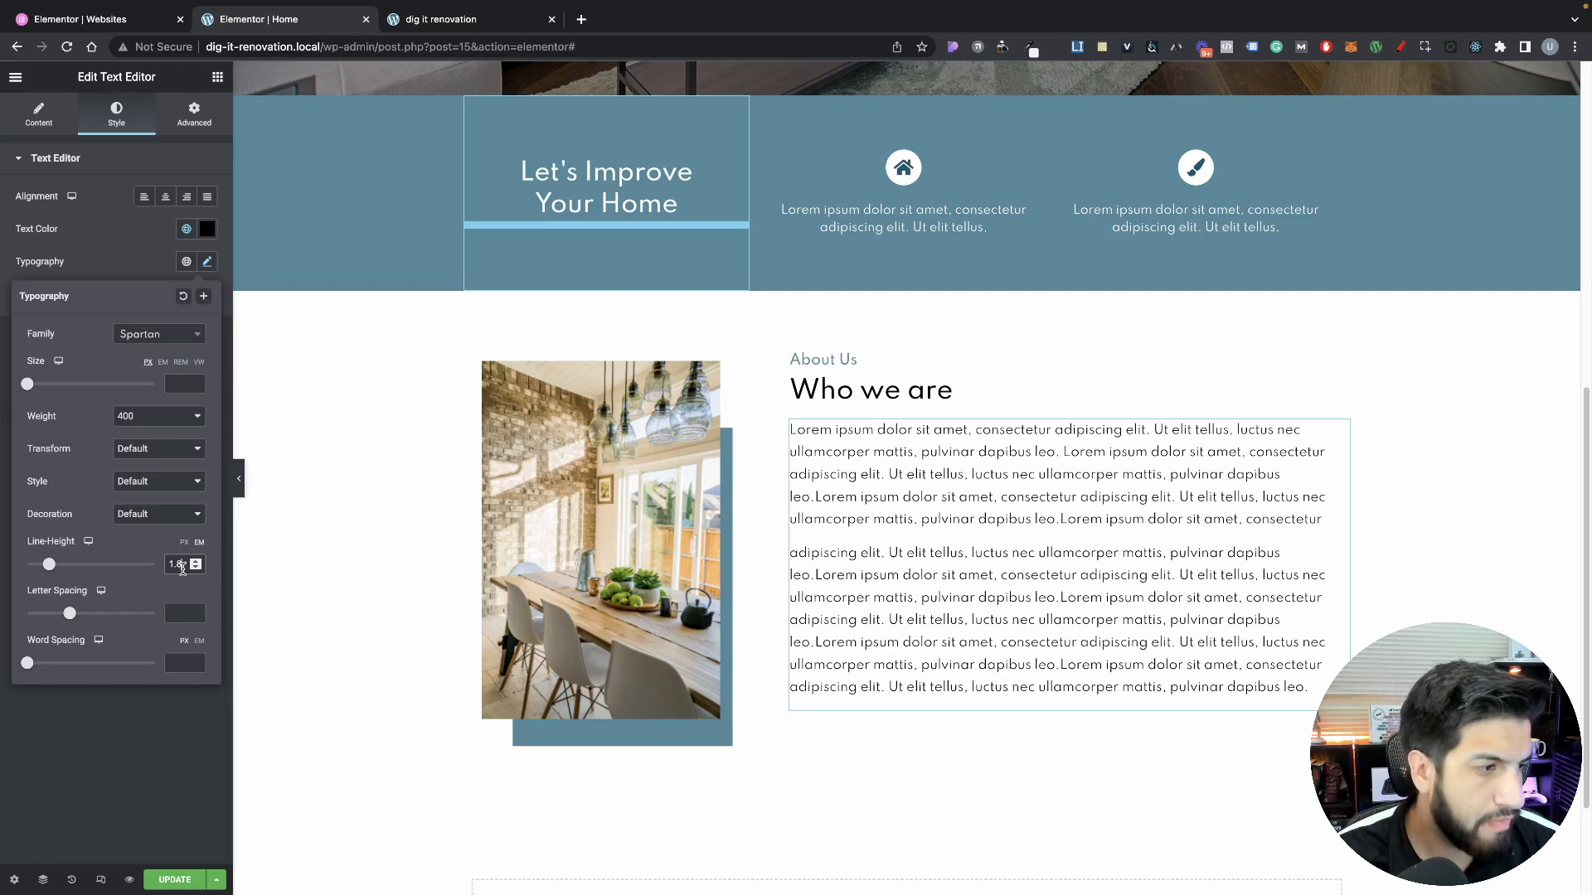
click(128, 249)
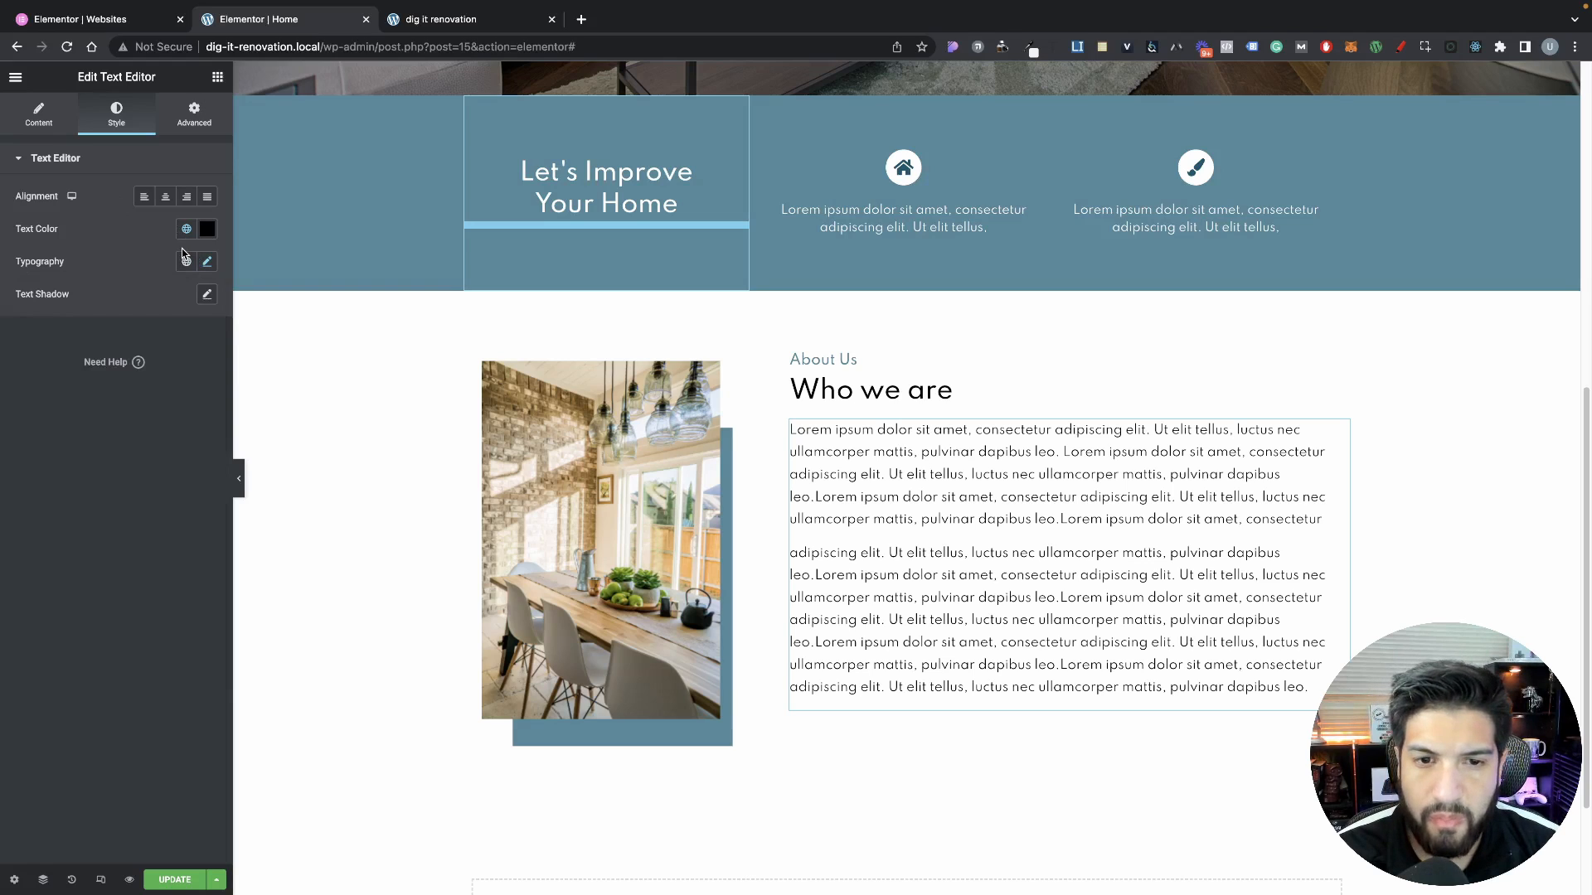
Set the font size of the text below "Who we are" to 15 px
click(207, 261)
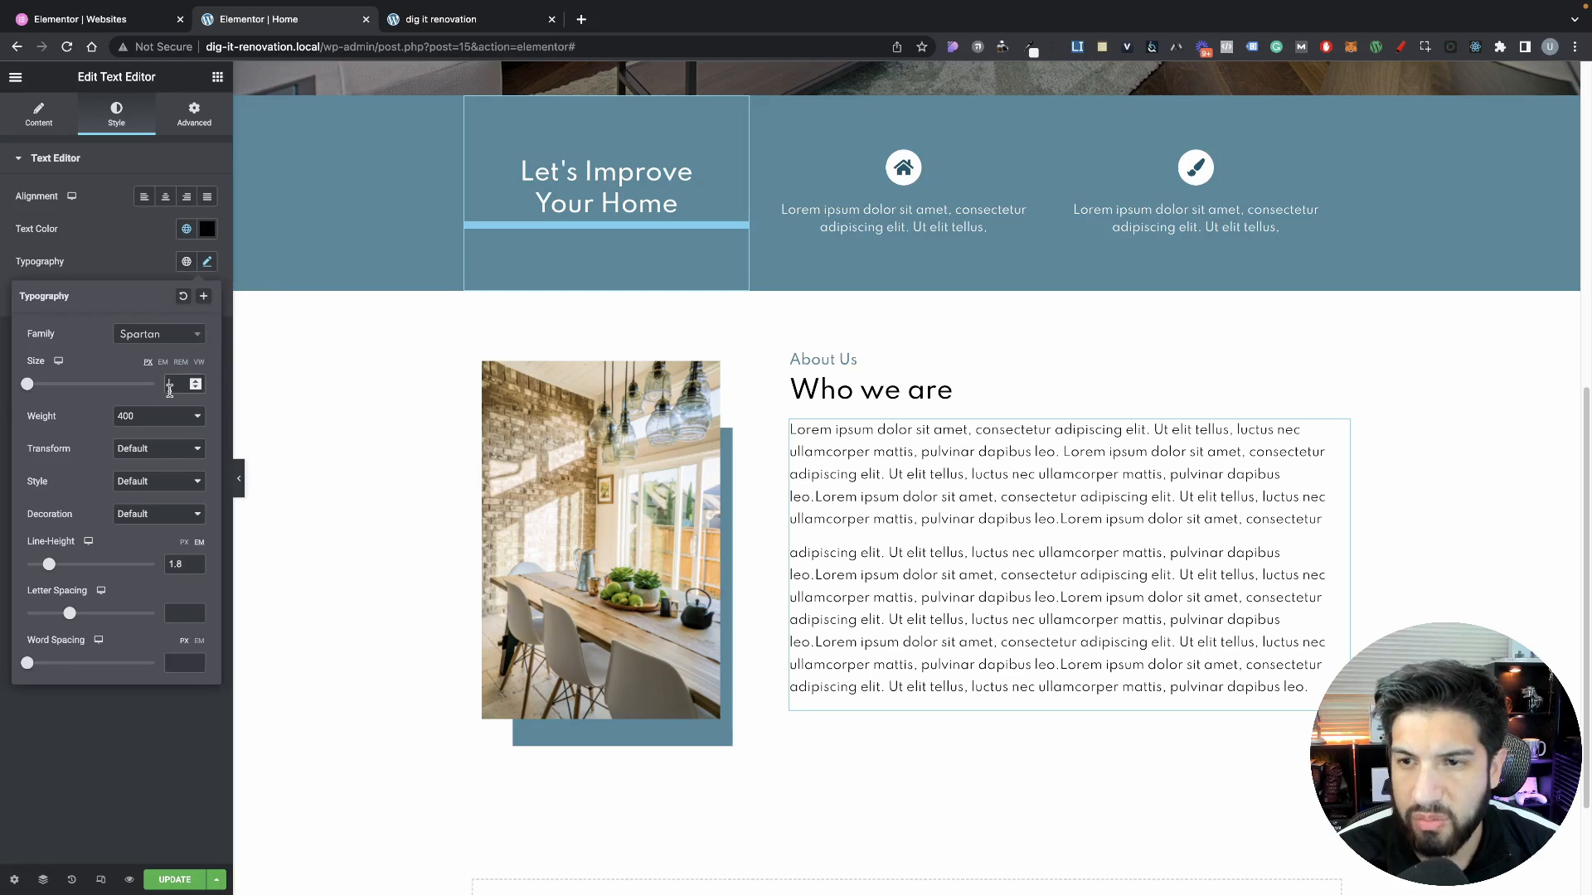
click(170, 389)
text(19)
drag(184, 386, 142, 376)
text(15)
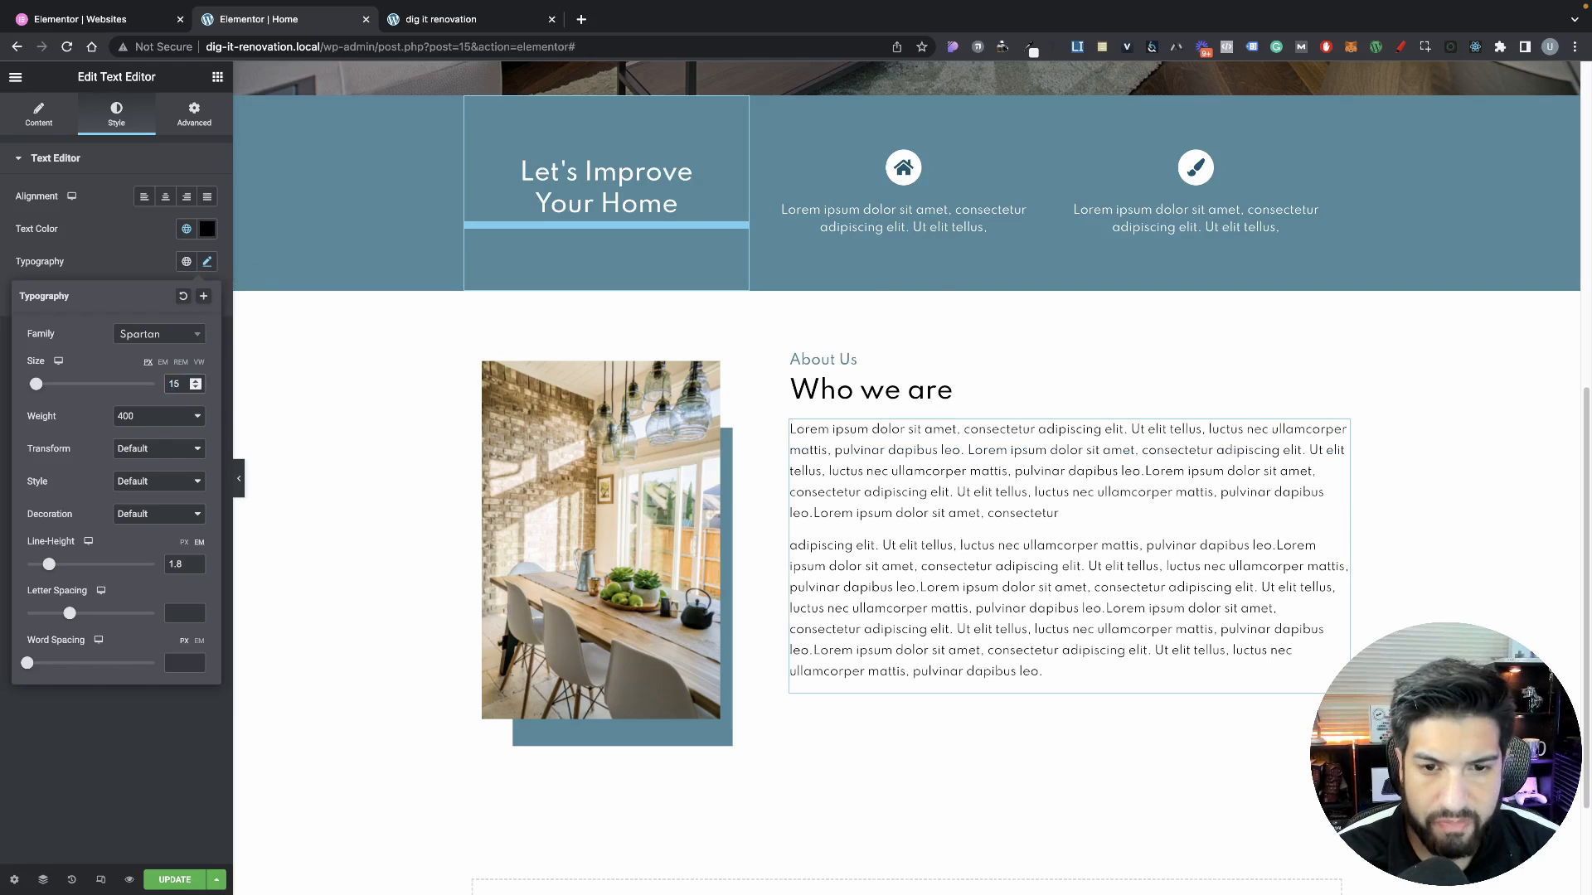
Set the boxed content width of the About Us section to 980
click(907, 285)
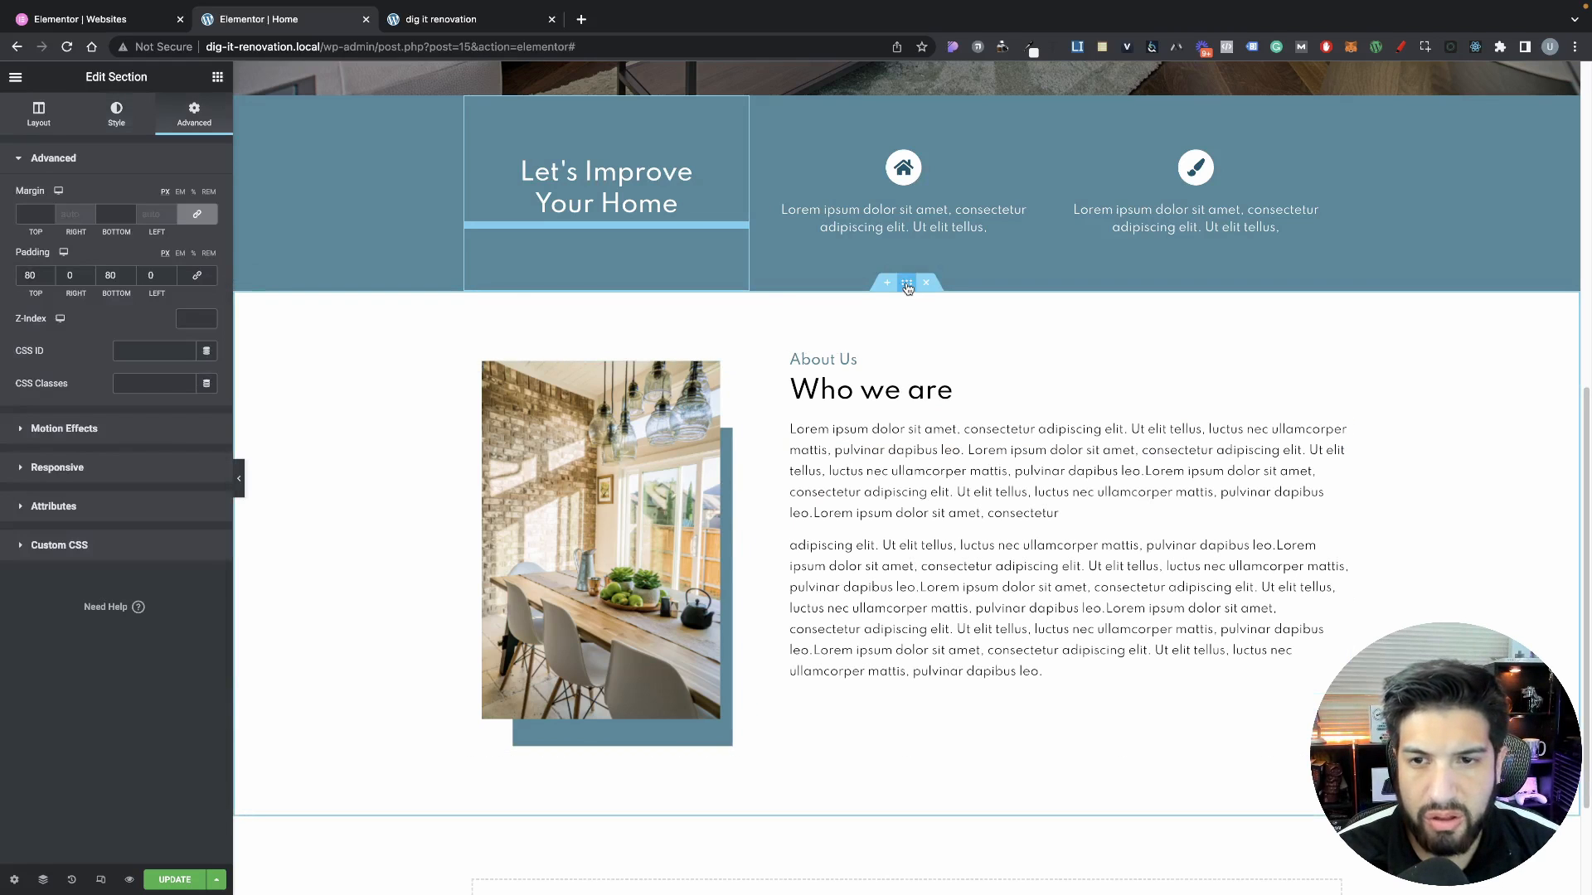
click(42, 121)
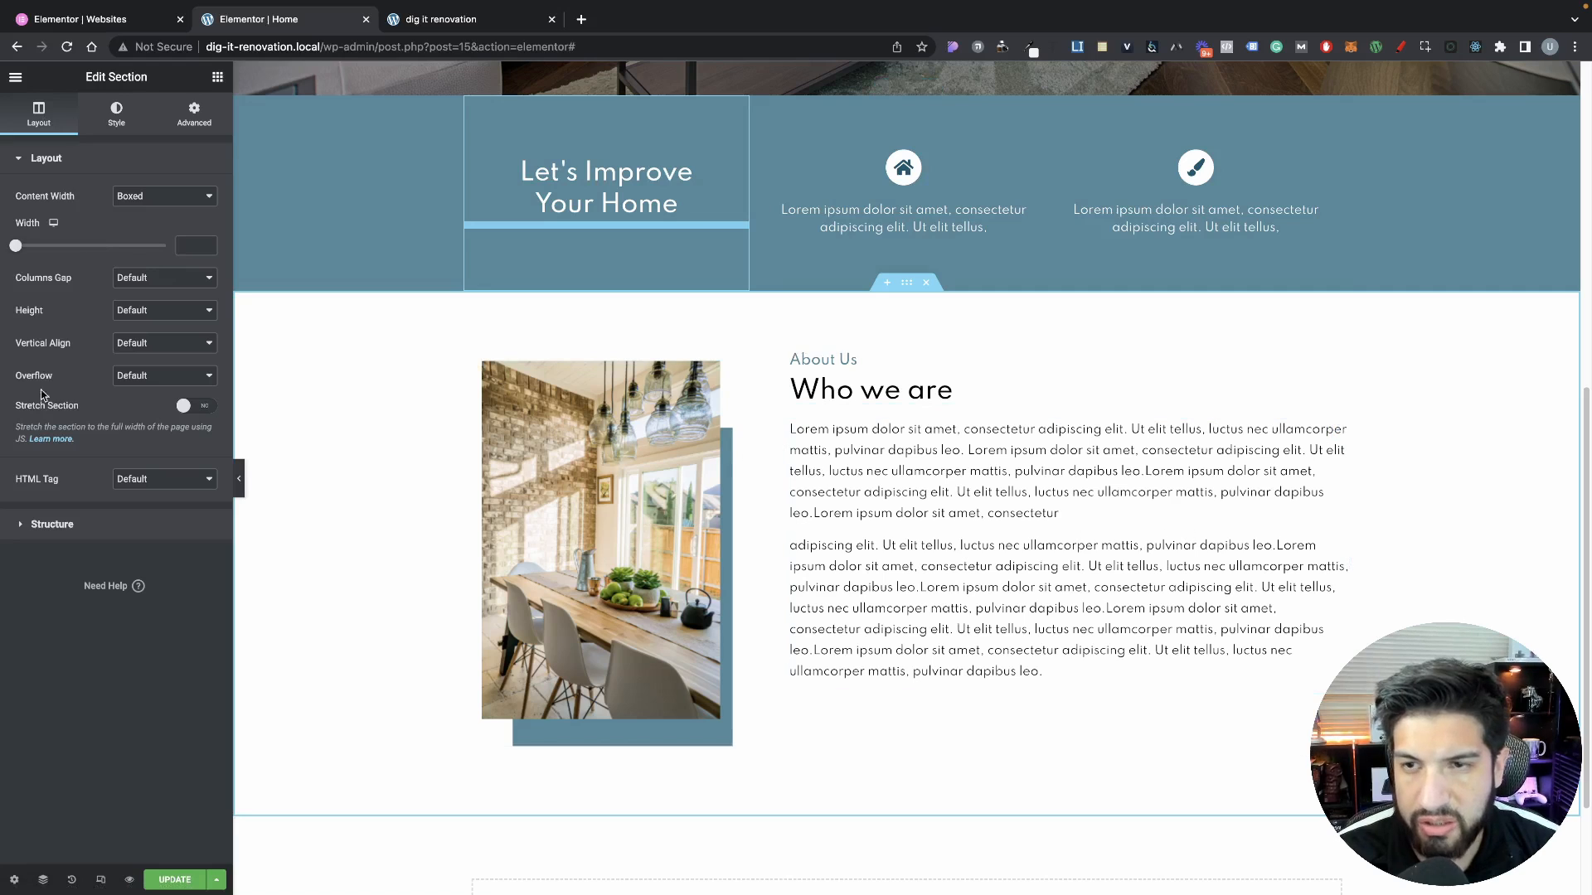
click(199, 248)
text(800)
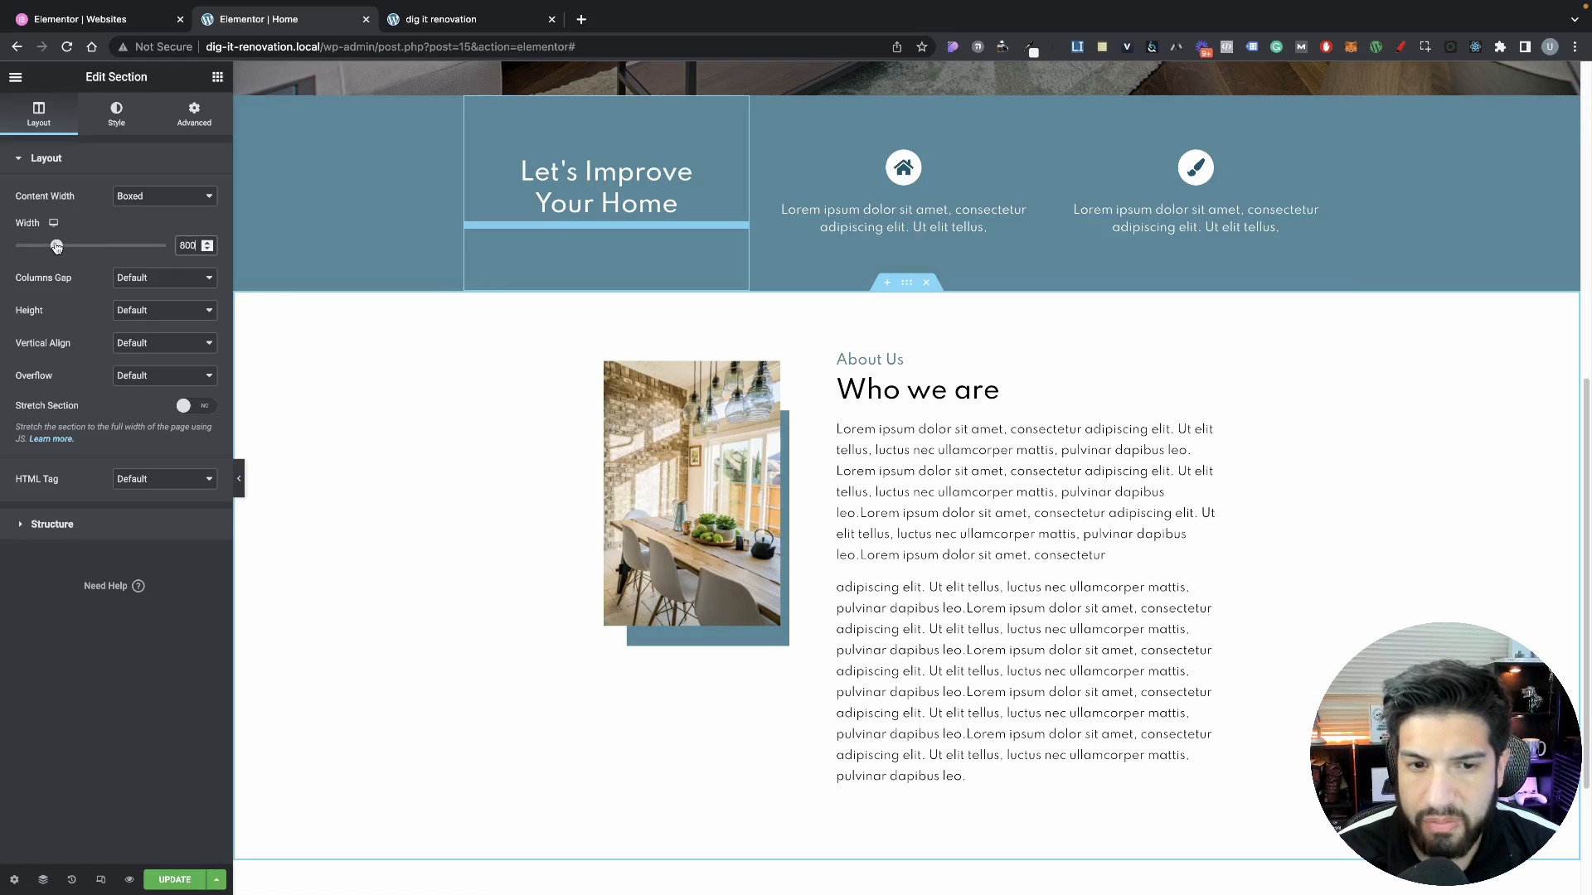
drag(56, 247, 83, 247)
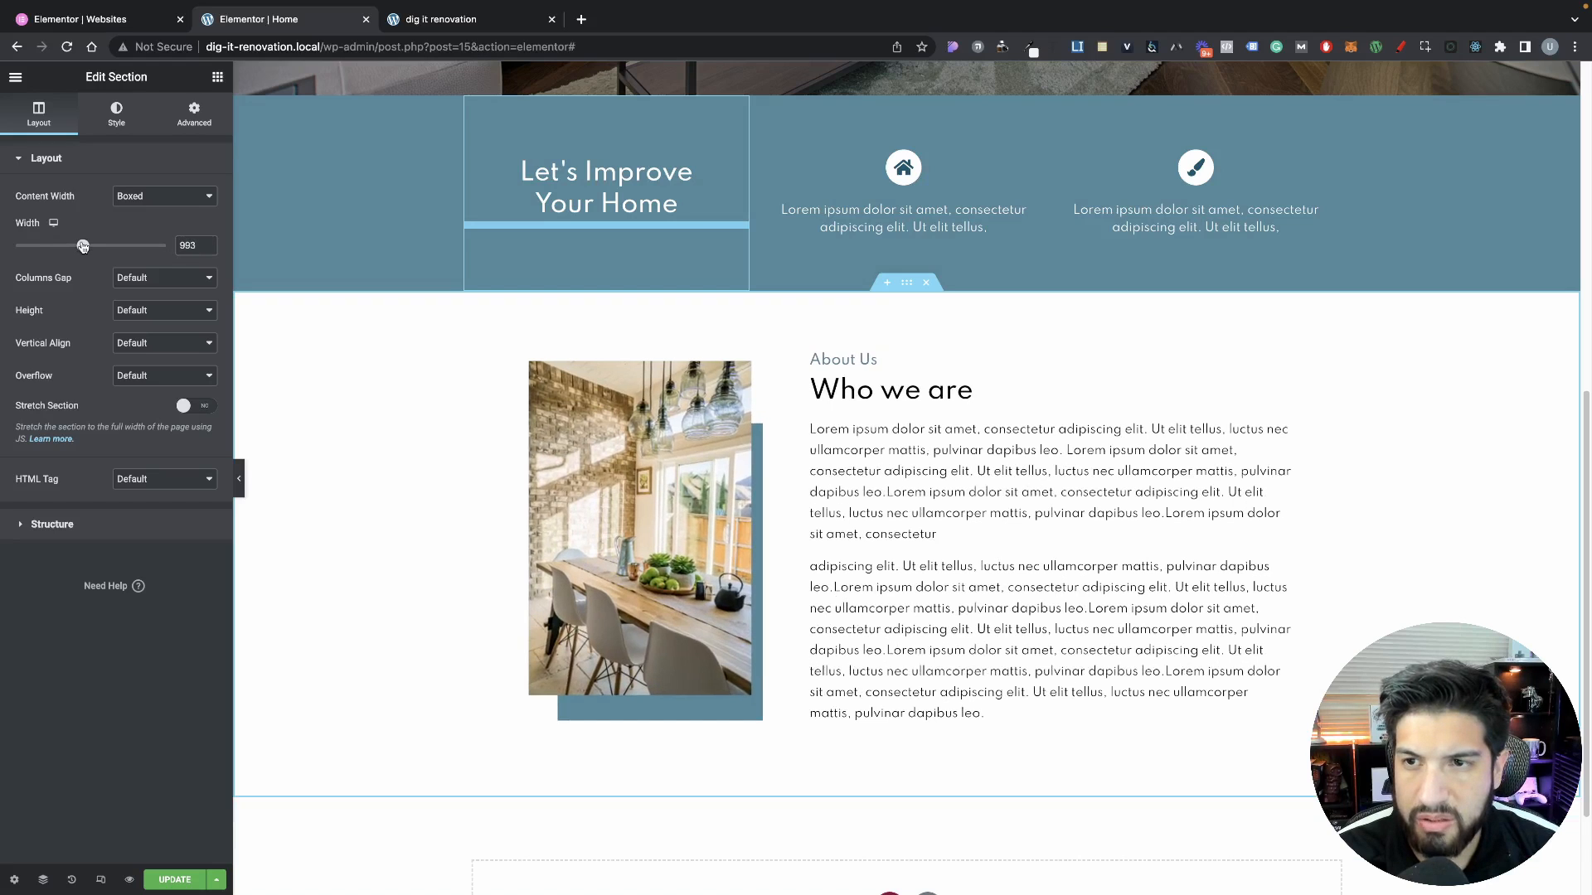
click(206, 242)
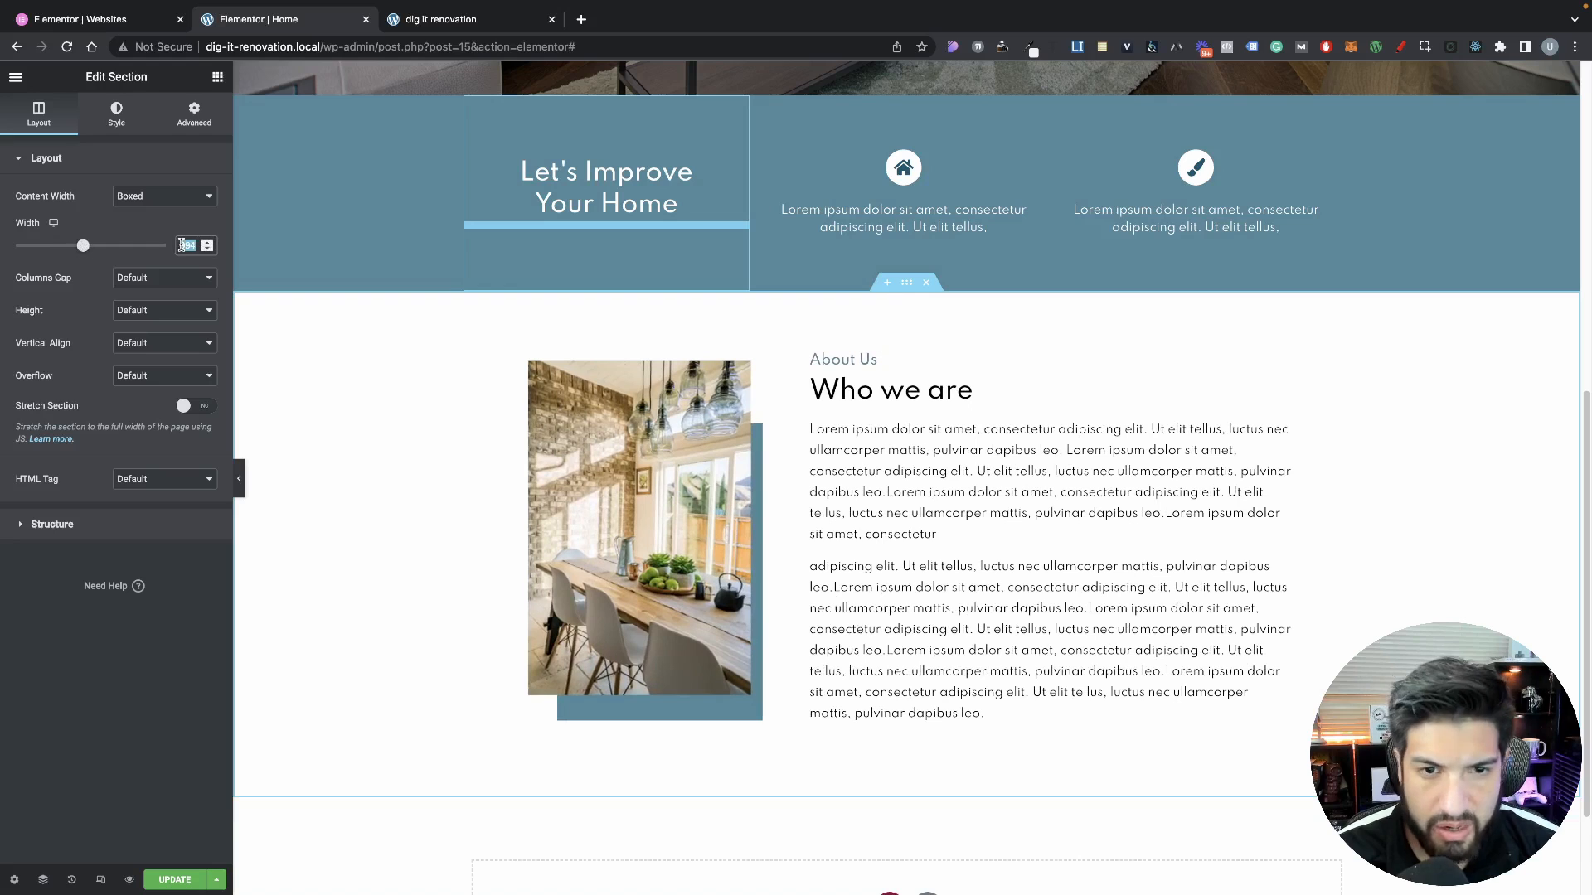
text(980)
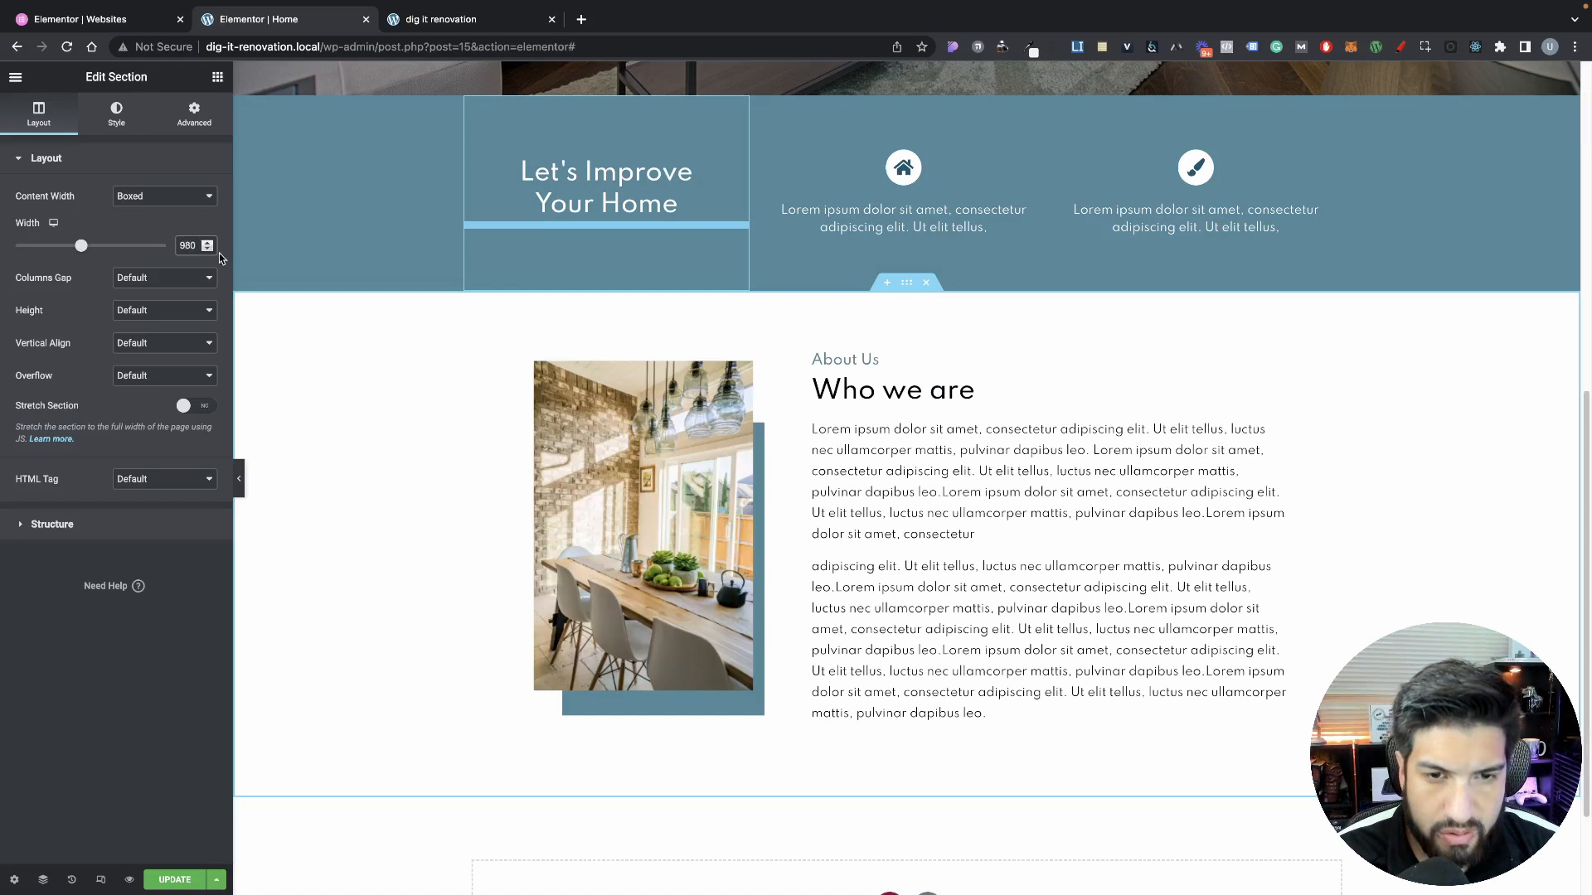
Shorten the text below "Who we are" by deleting its ending from the last "sit amet" through "dapibus leo."
click(826, 583)
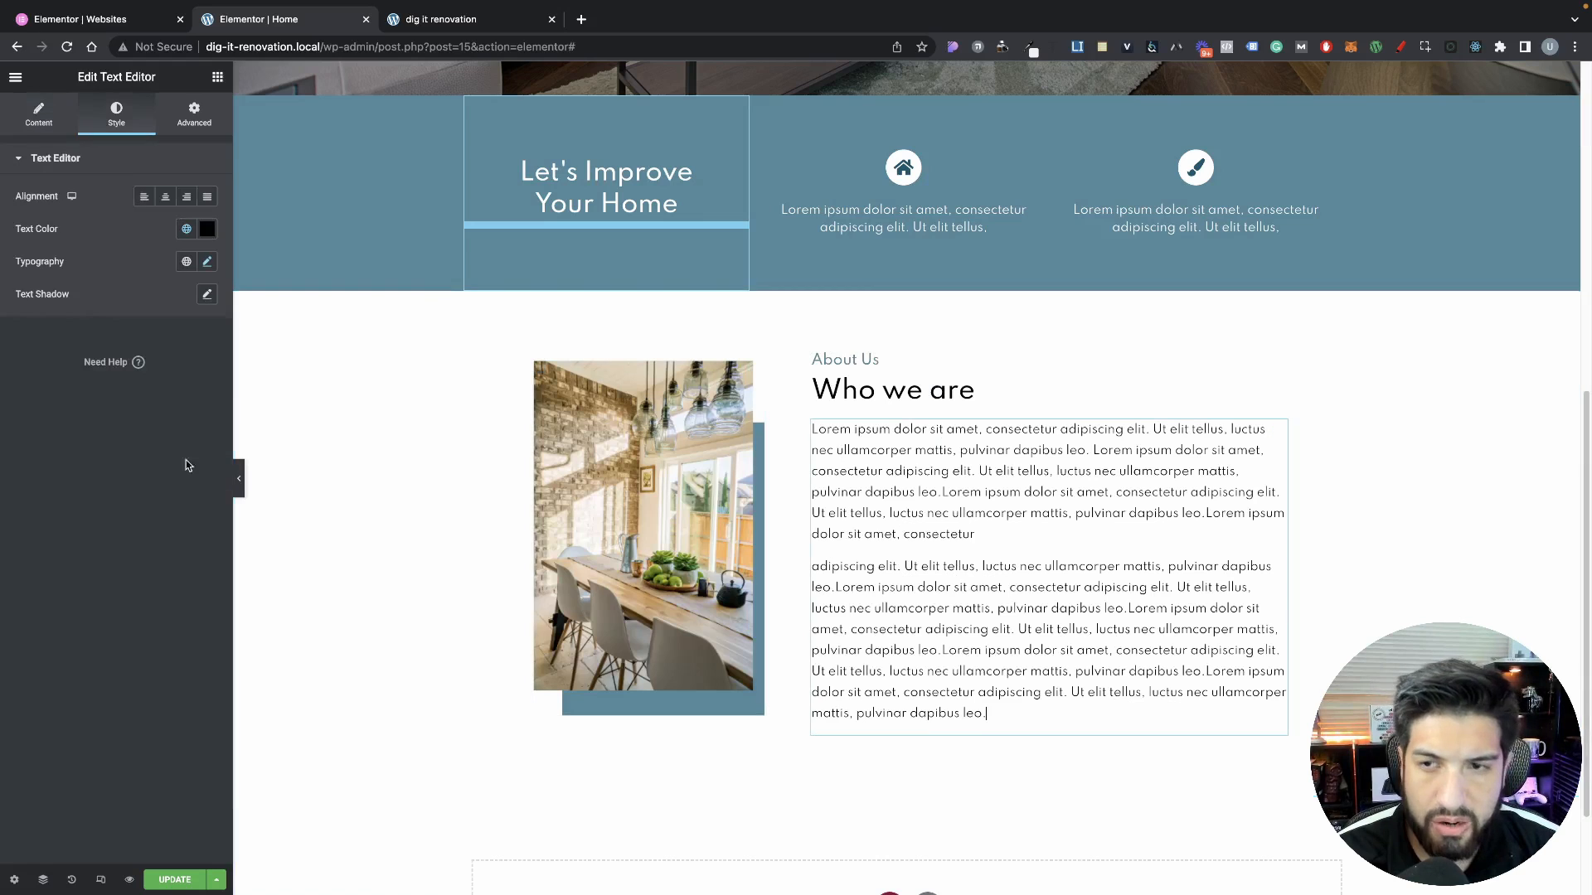
click(20, 126)
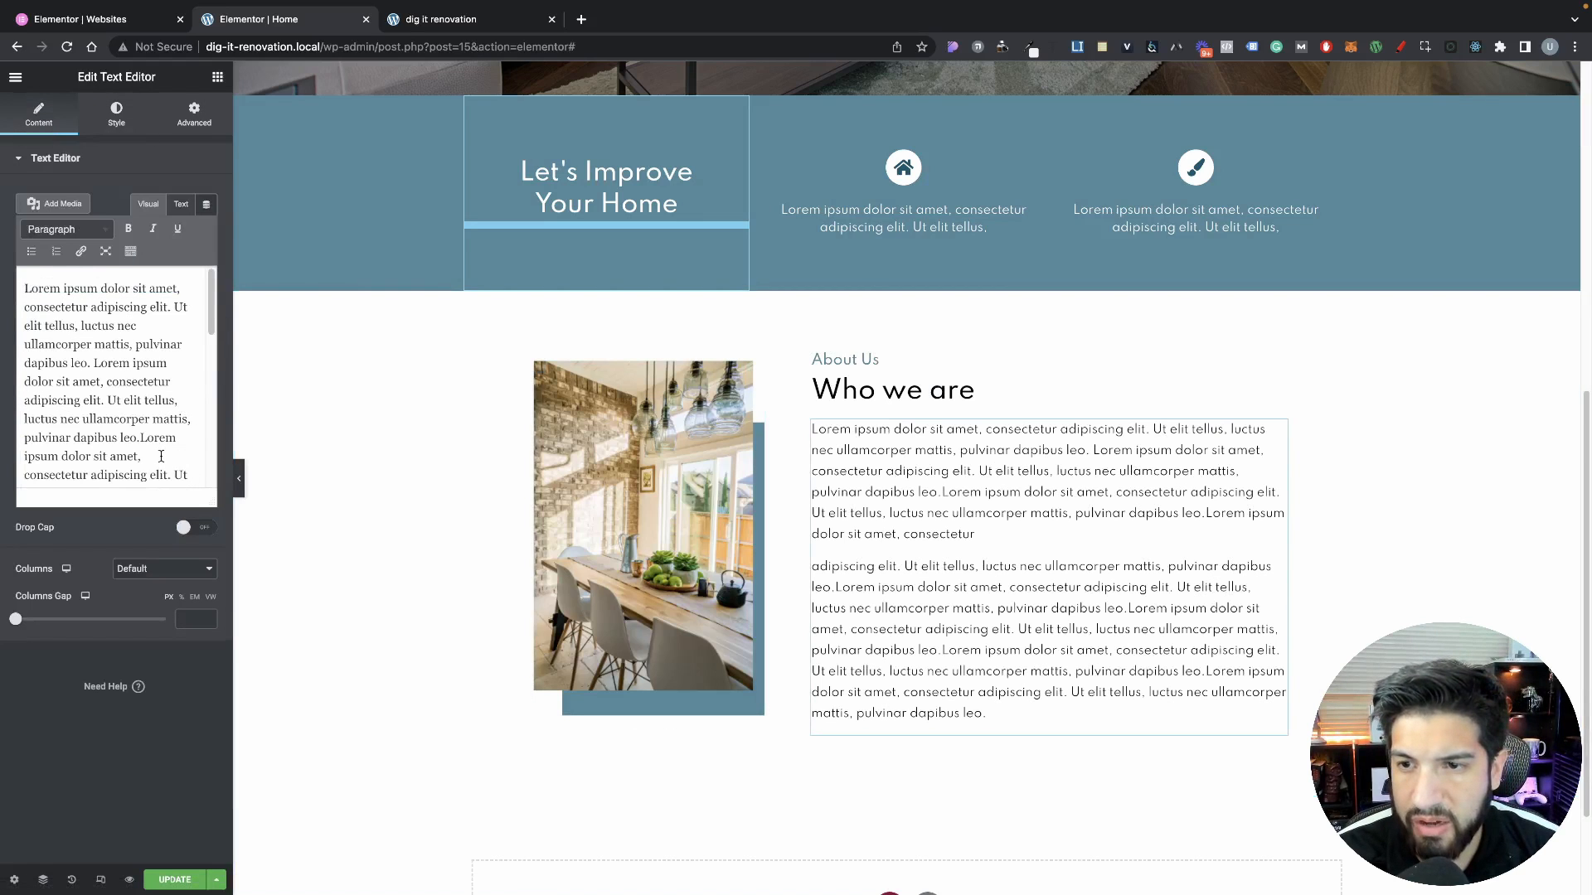
scroll(165, 456, down, 5)
drag(166, 469, 2, 415)
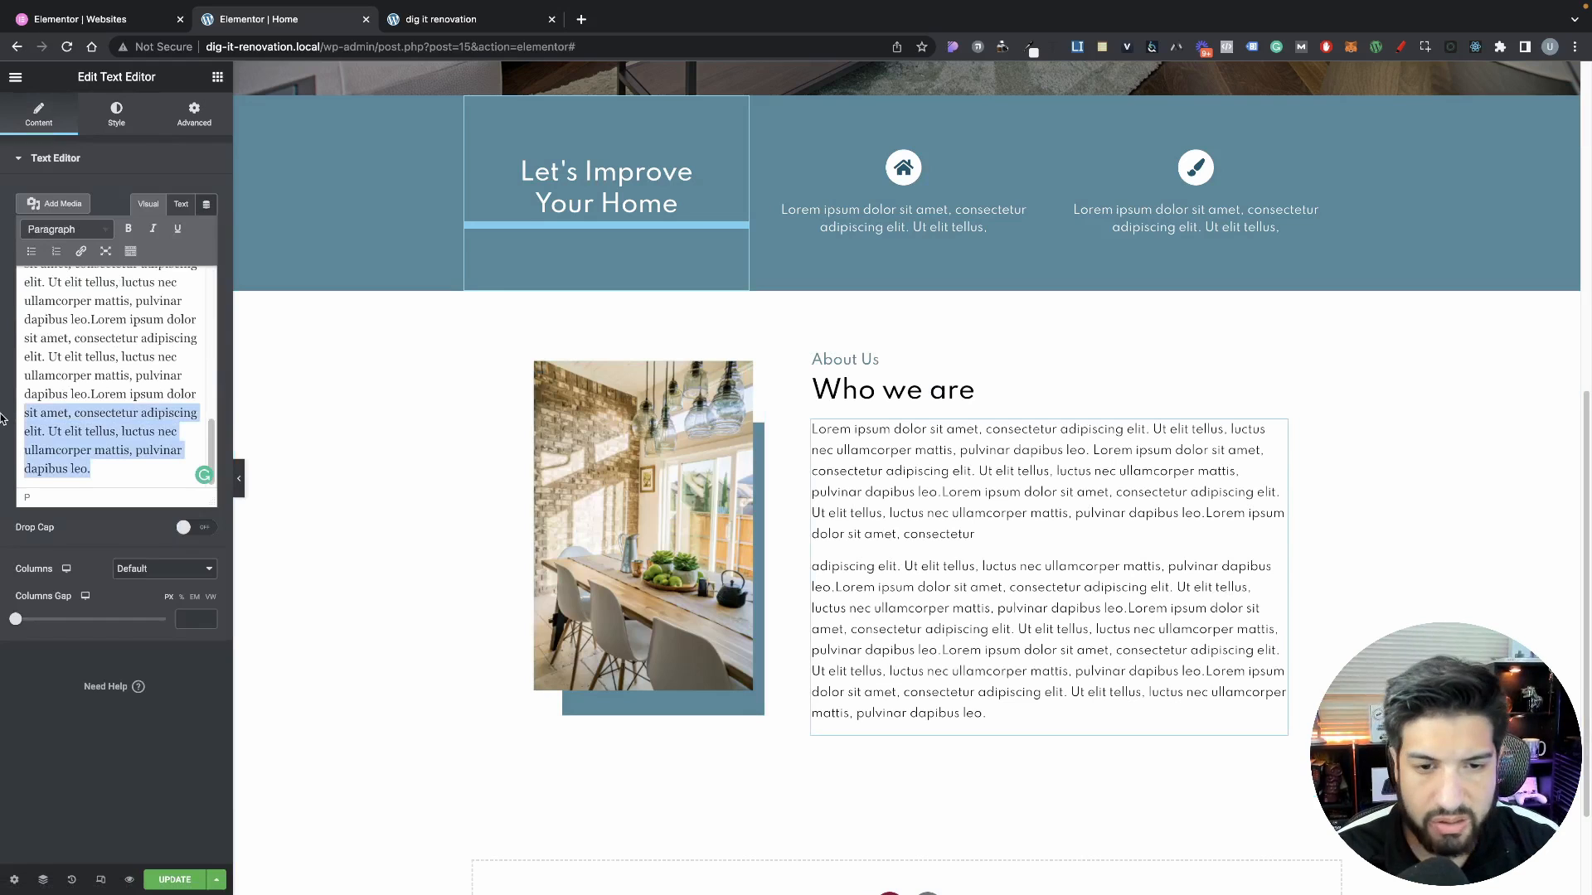
key(BackSpace)
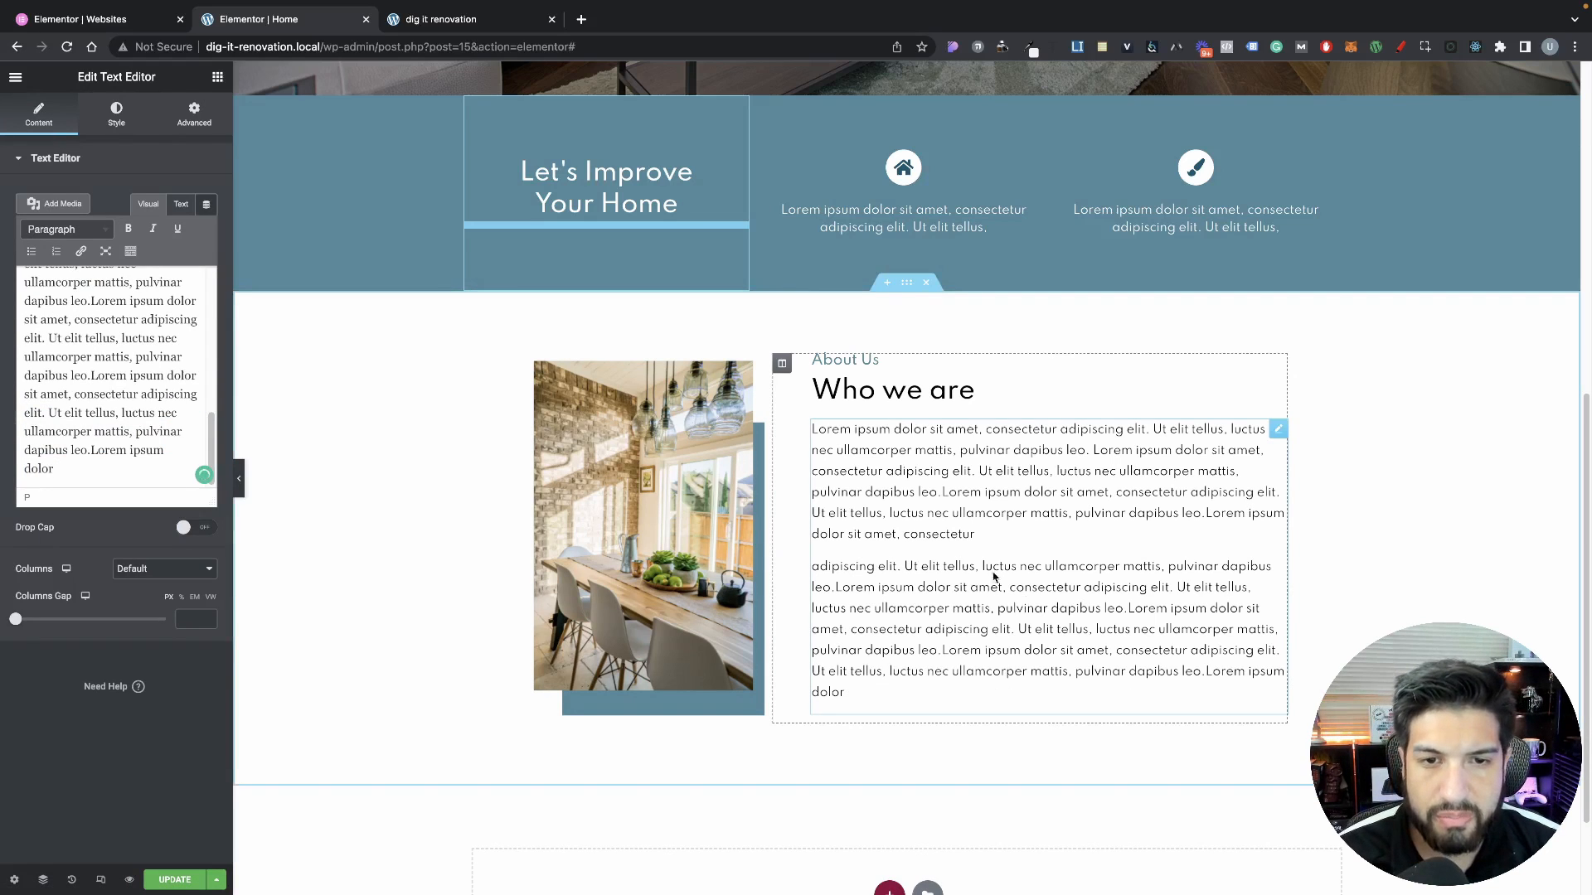
Shorten the text below "Who we are" by deleting everything after its last "luctus nec"
scroll(989, 590, up, 1)
scroll(912, 580, down, 2)
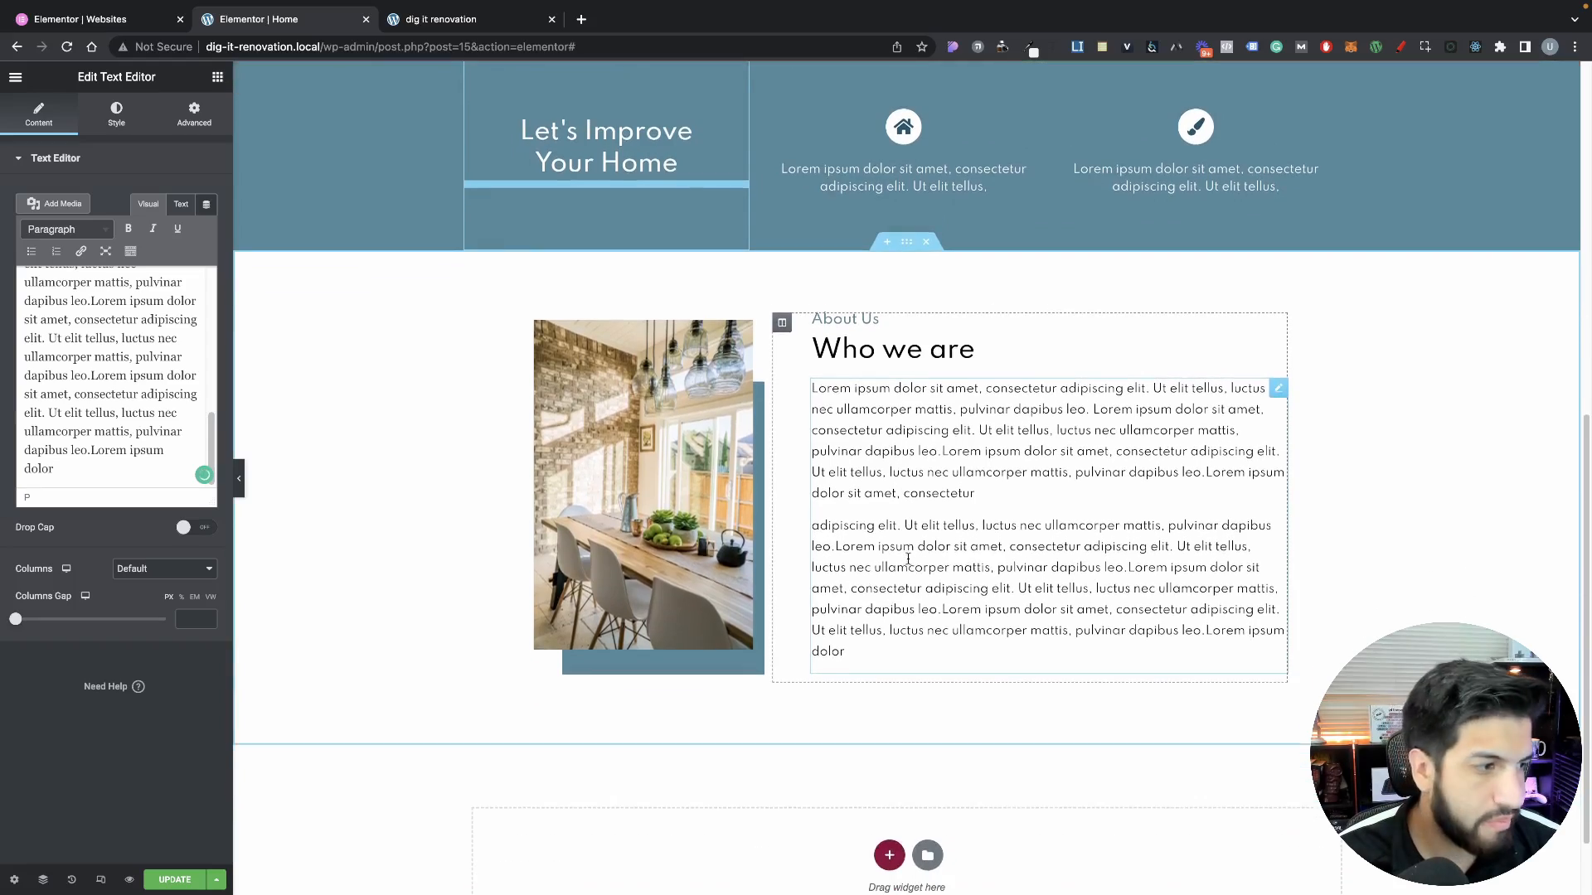
scroll(332, 506, up, 8)
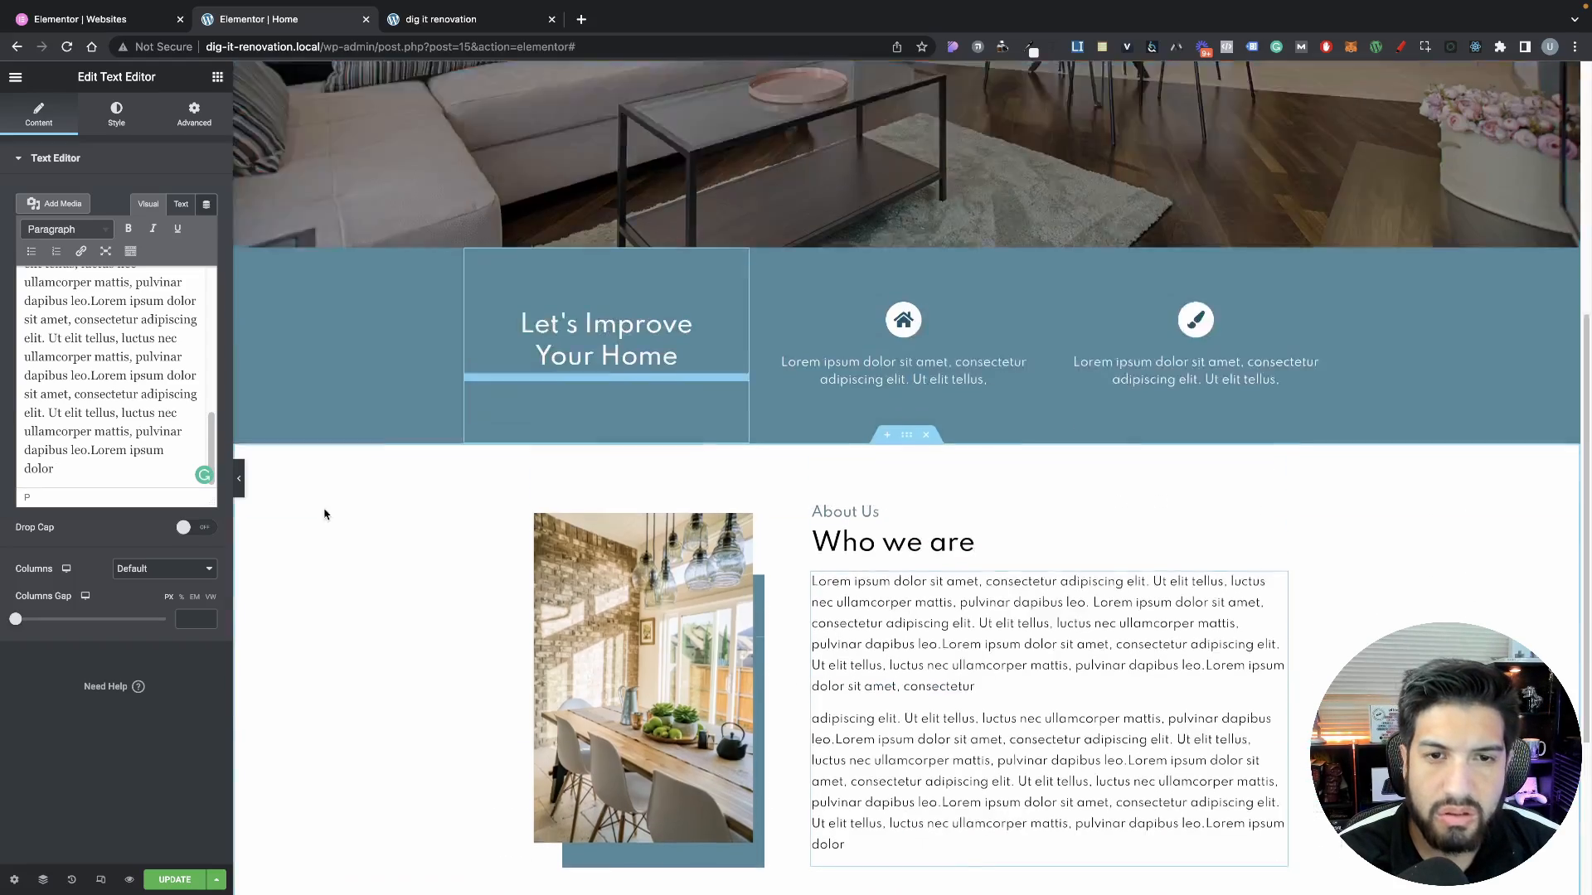
scroll(340, 501, down, 9)
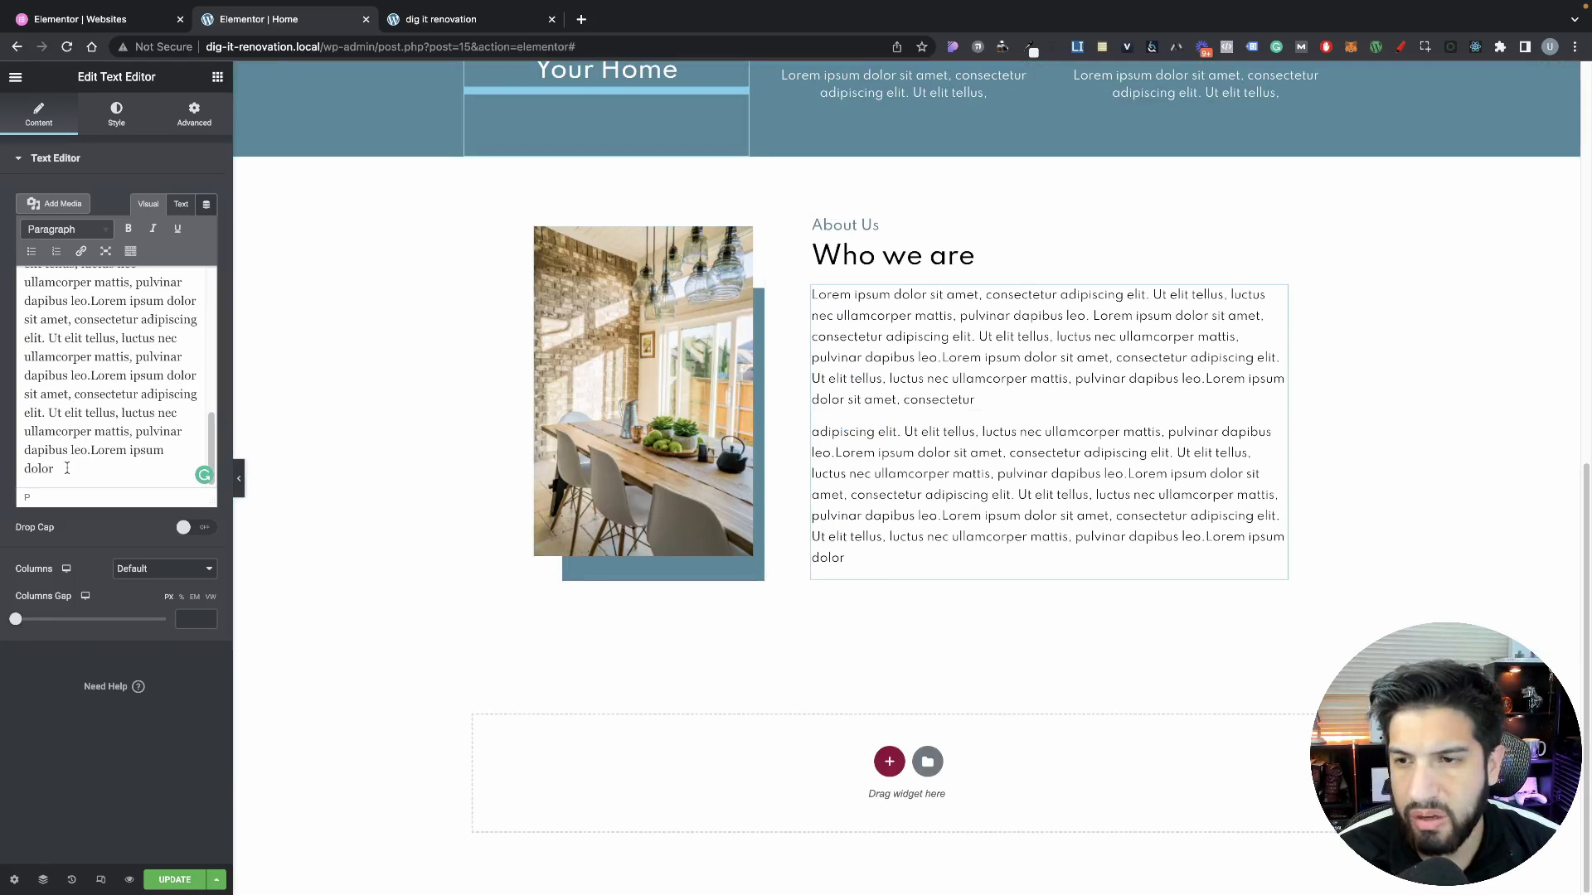
drag(67, 469, 3, 361)
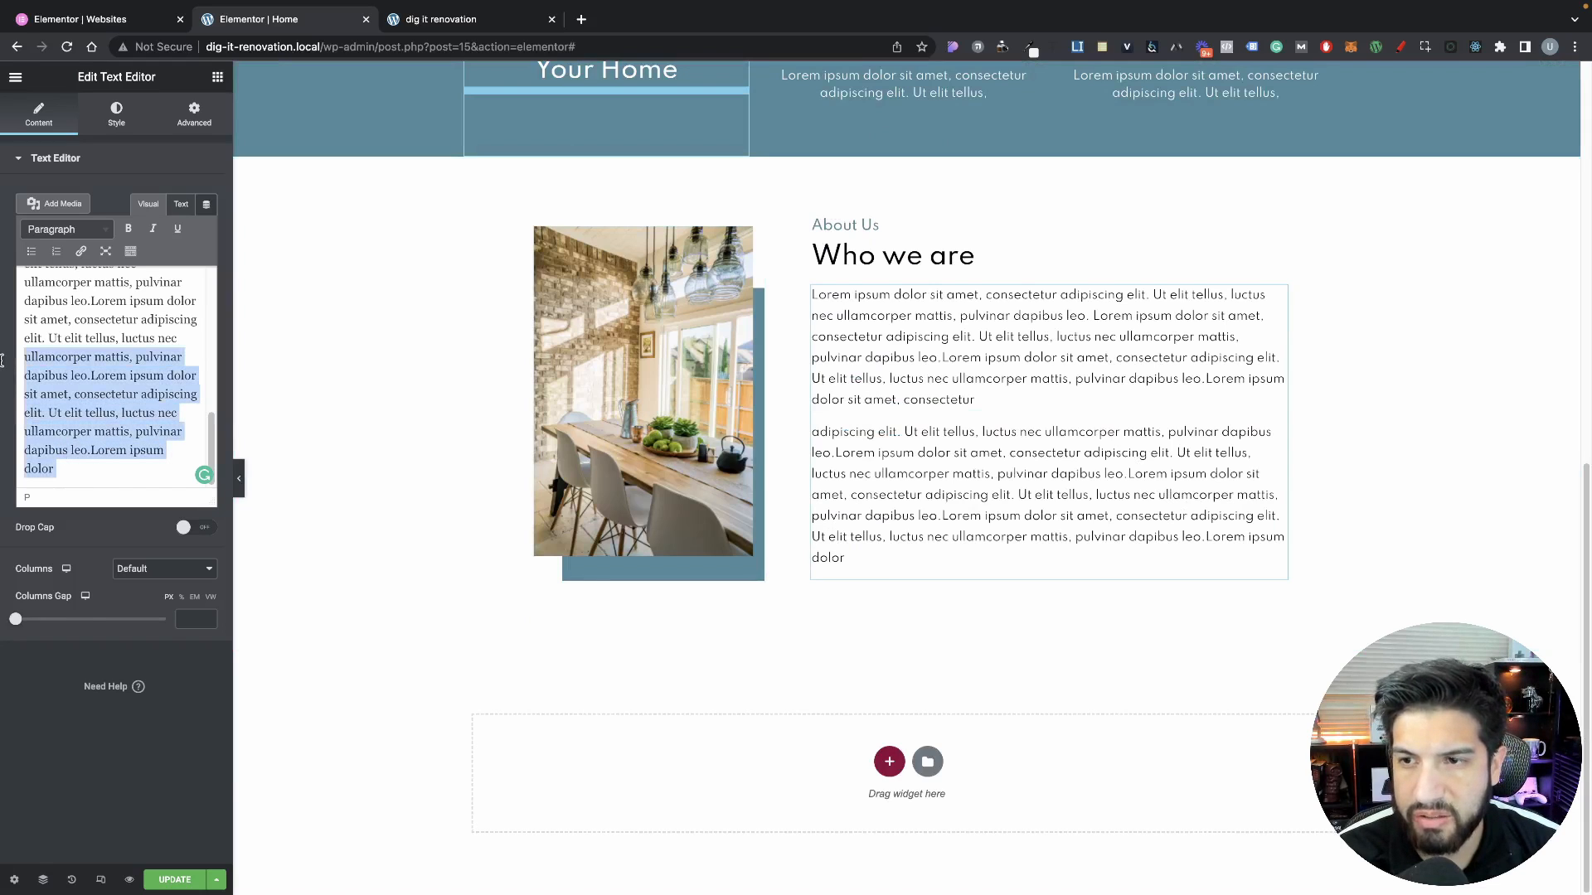
key(BackSpace)
Copy the hero's "Book A Call" button and paste it below the "Who we are" text
scroll(978, 499, up, 6)
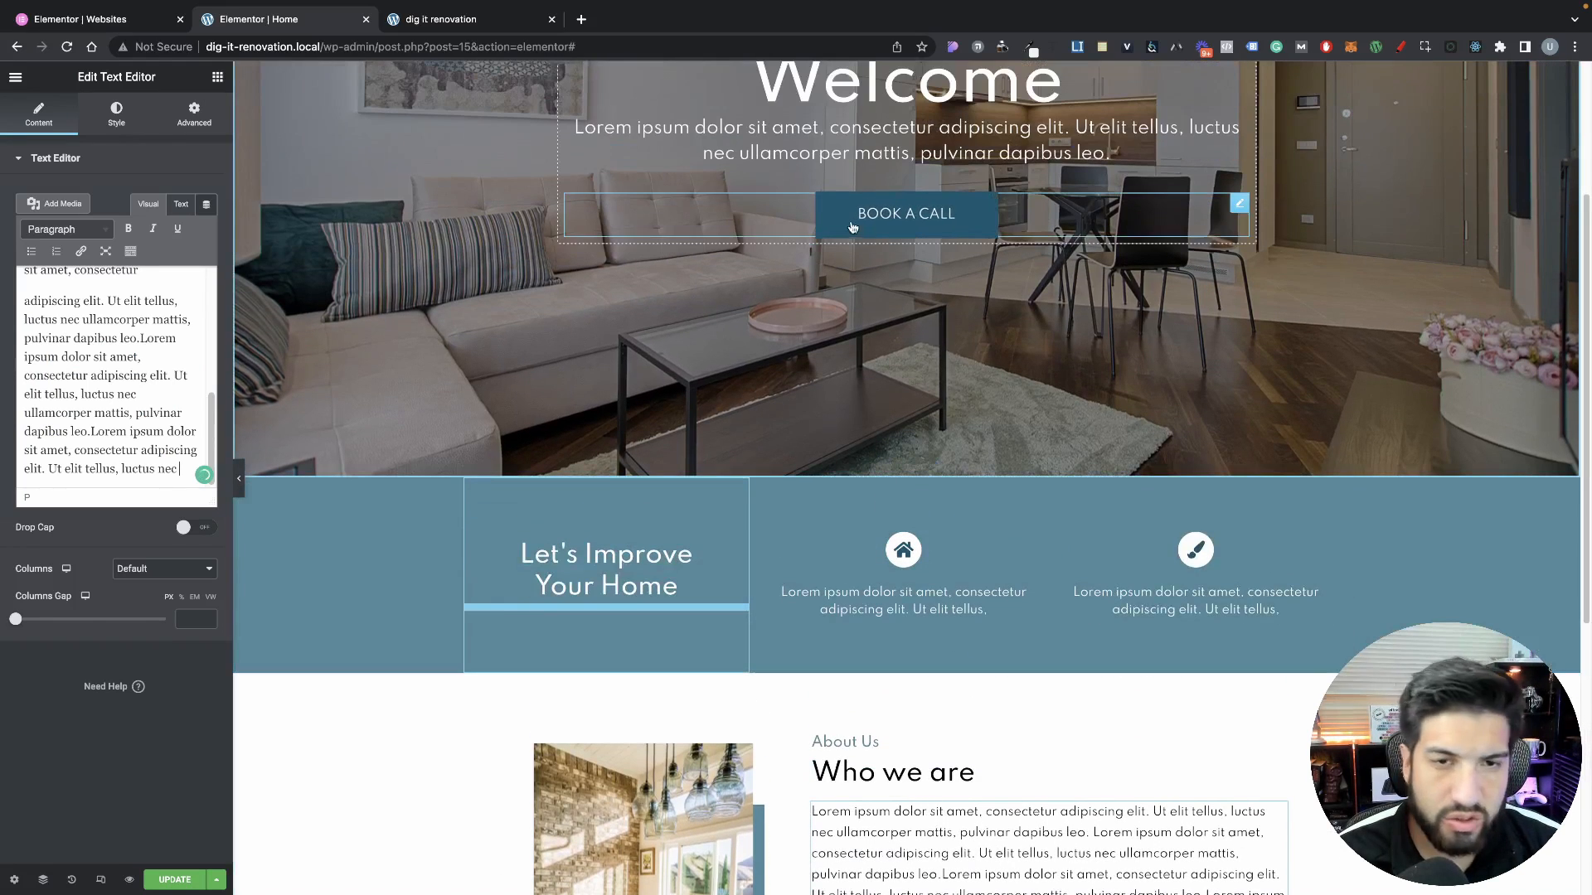
right_click(916, 219)
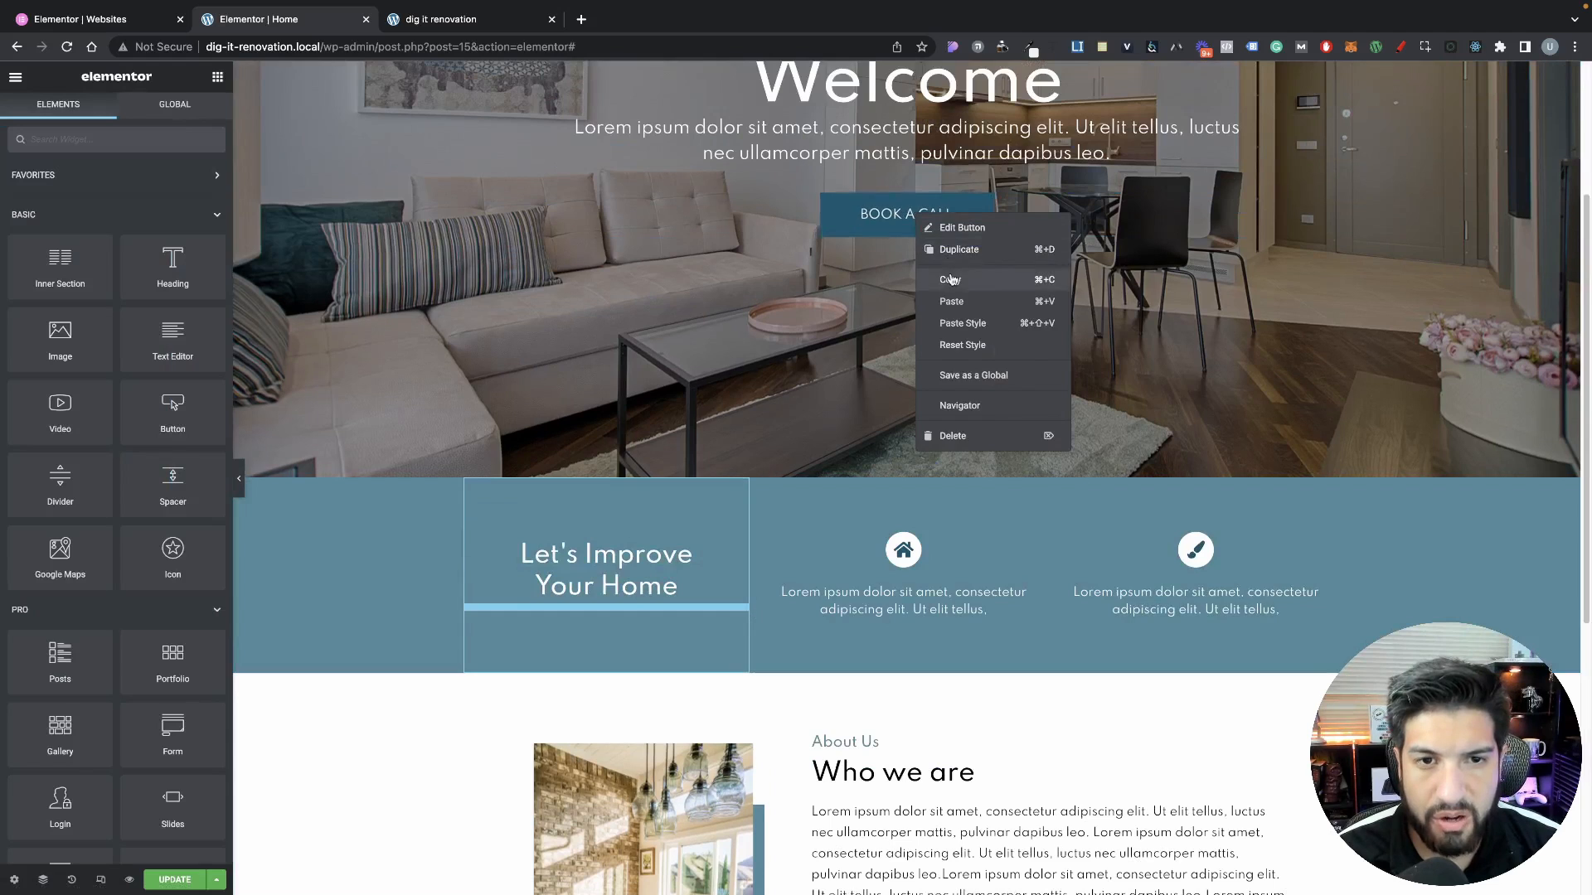
scroll(931, 405, down, 6)
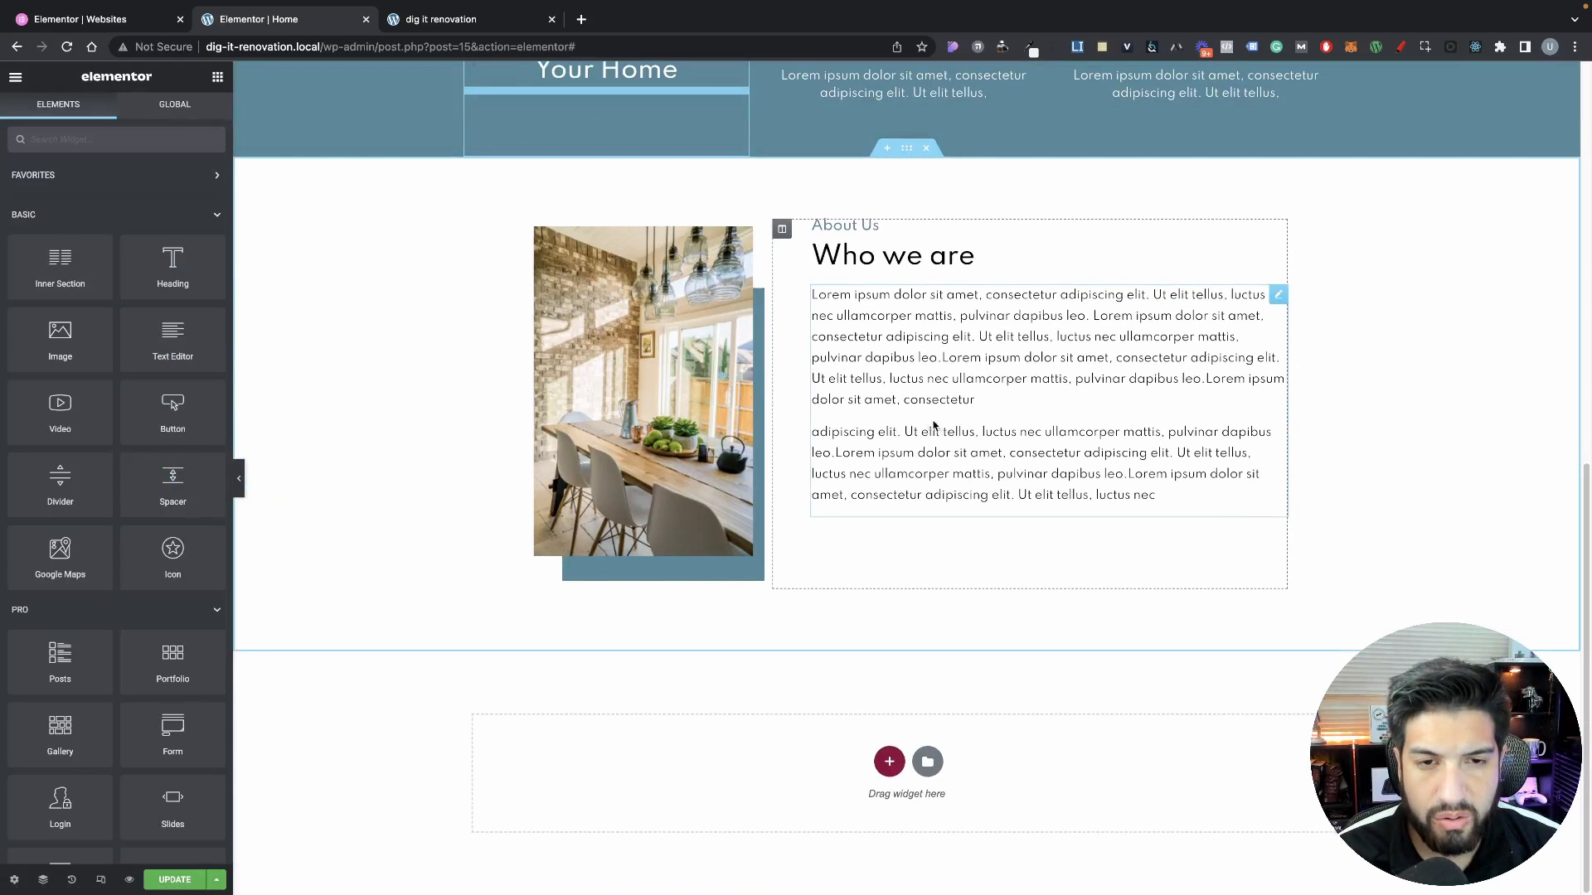
right_click(1047, 409)
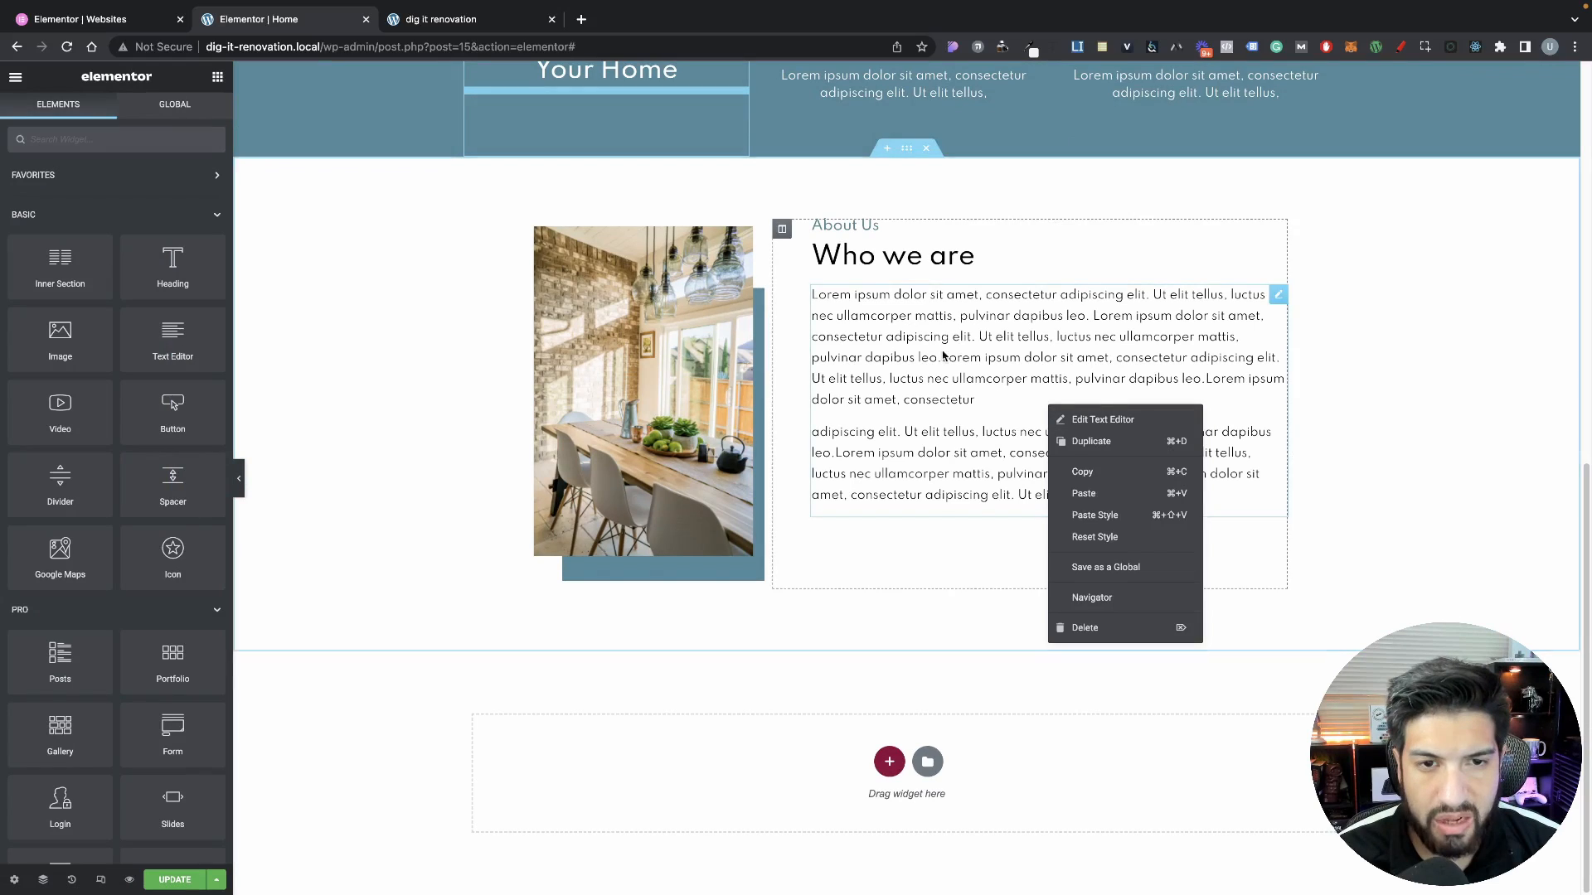
click(1083, 494)
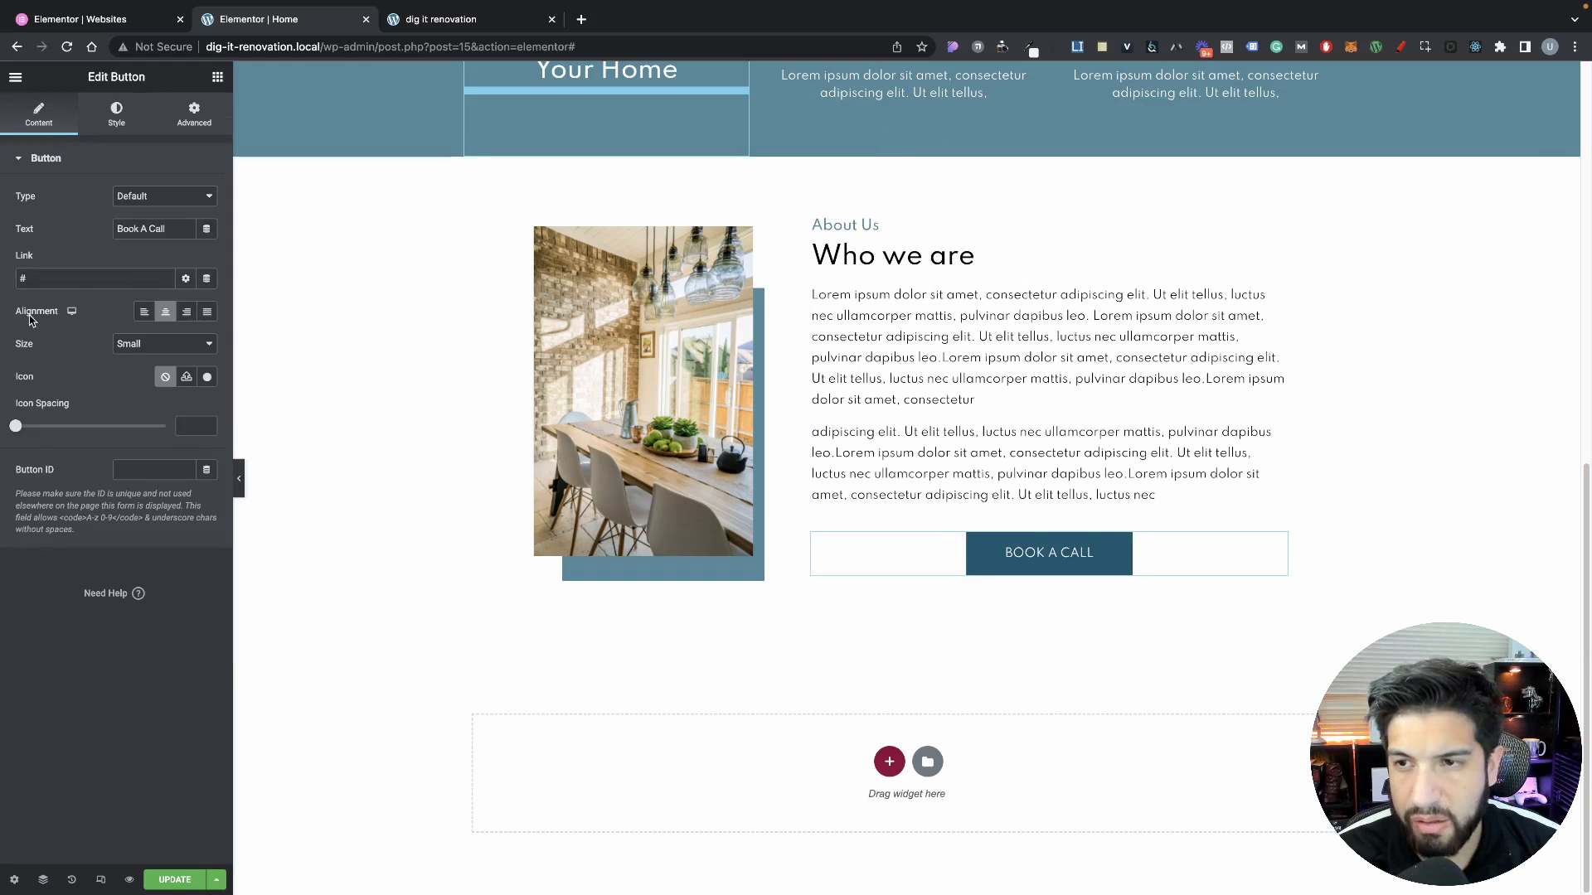
Left-align the pasted button in the About Us section and change its text to "Learn More"
click(145, 311)
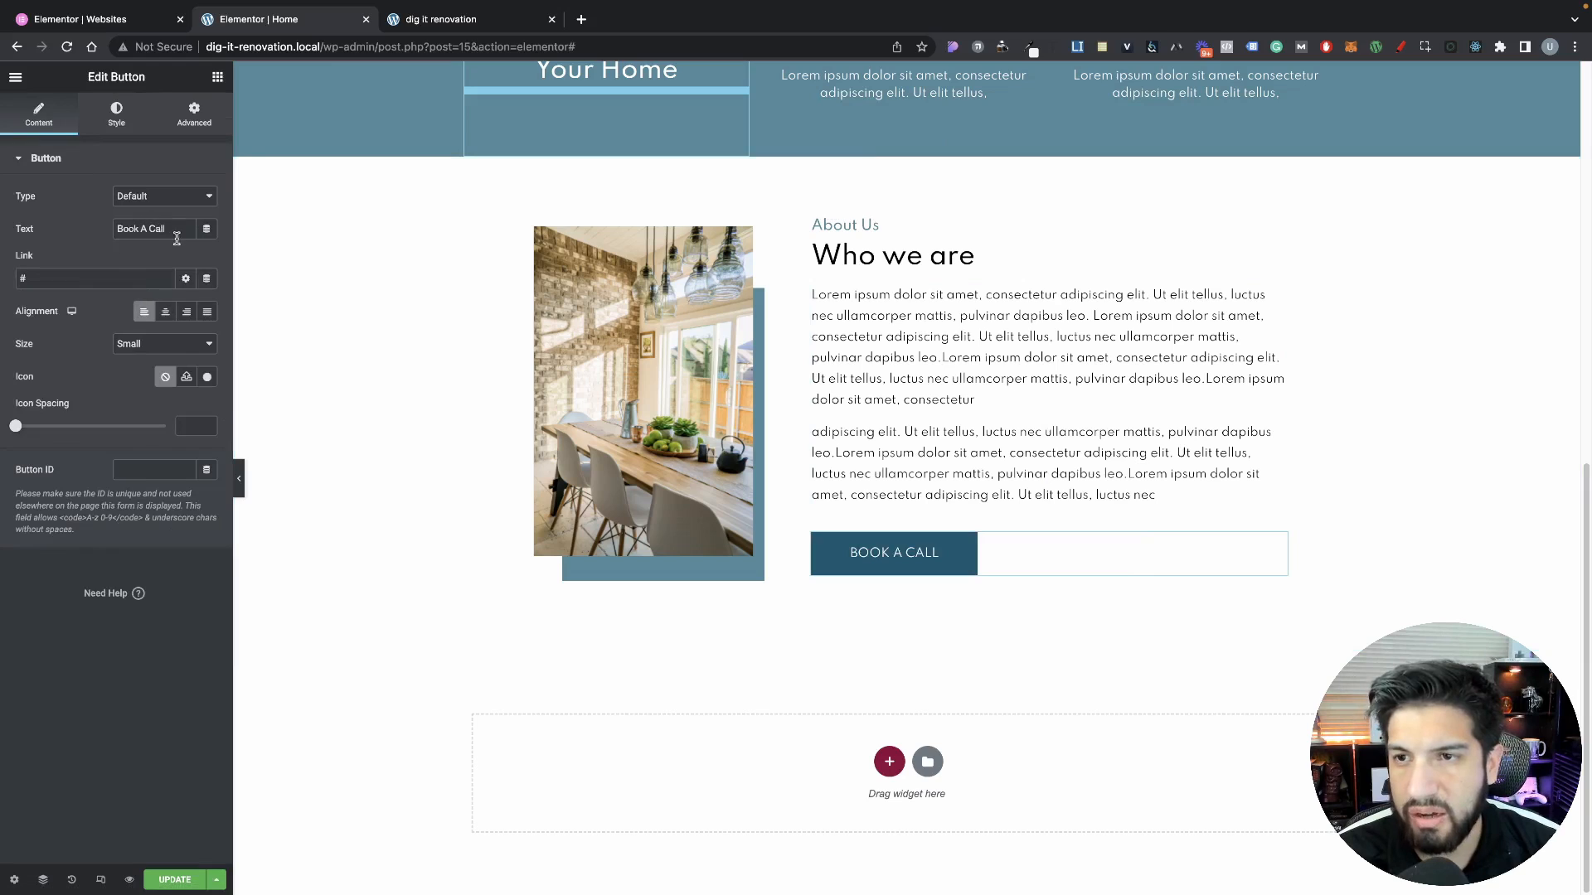
drag(170, 229, 71, 214)
text(Lear)
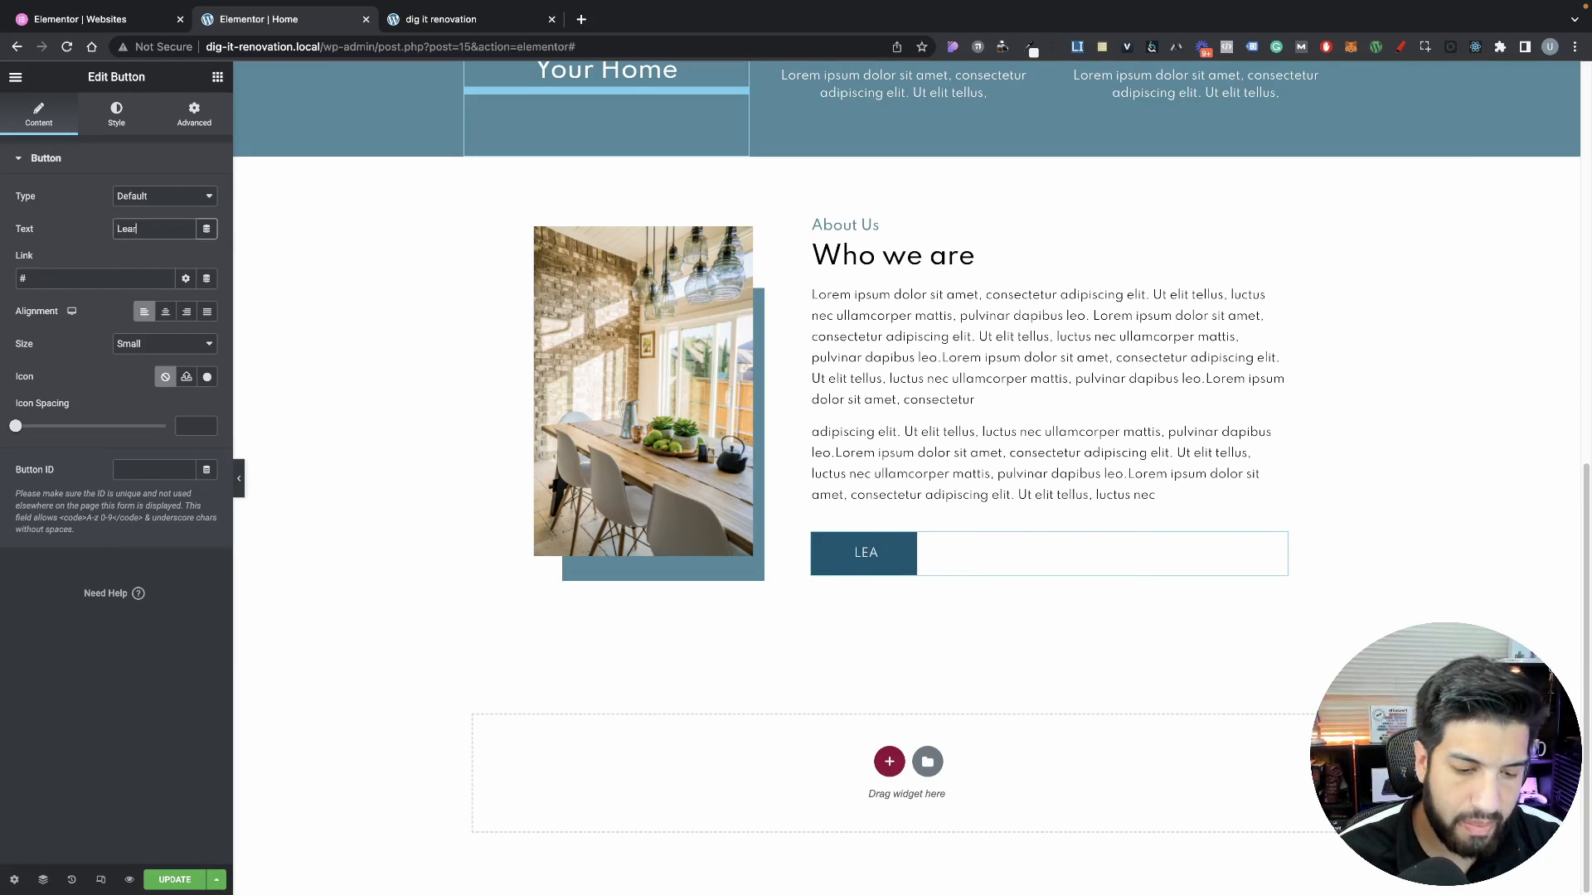
text(n More)
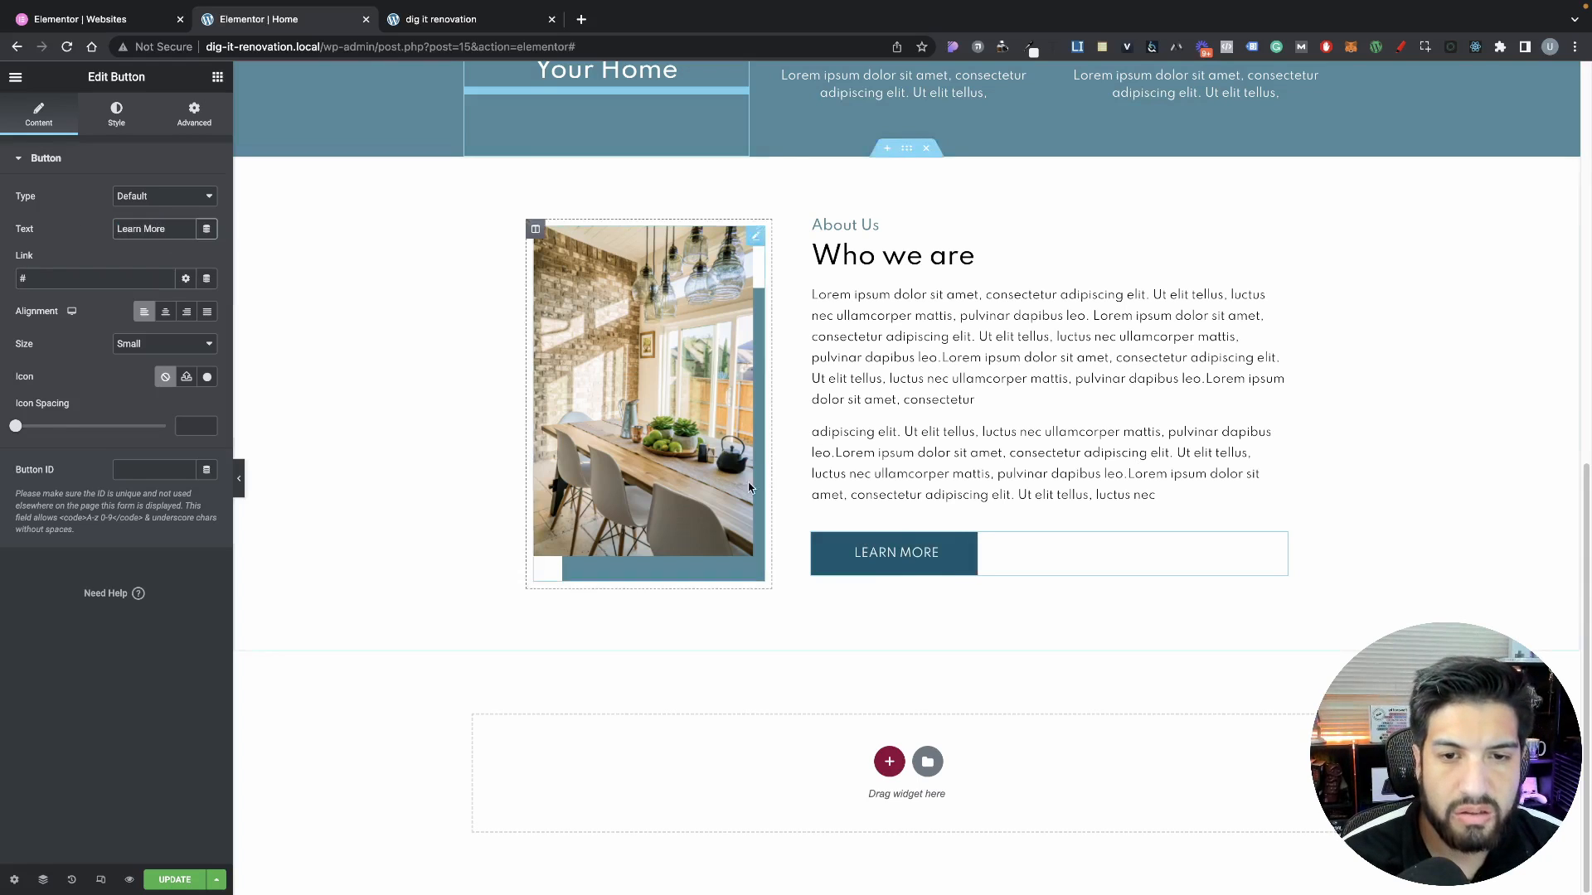
Set the right and left padding of the "Learn More" button to 35 px each
scroll(820, 498, up, 6)
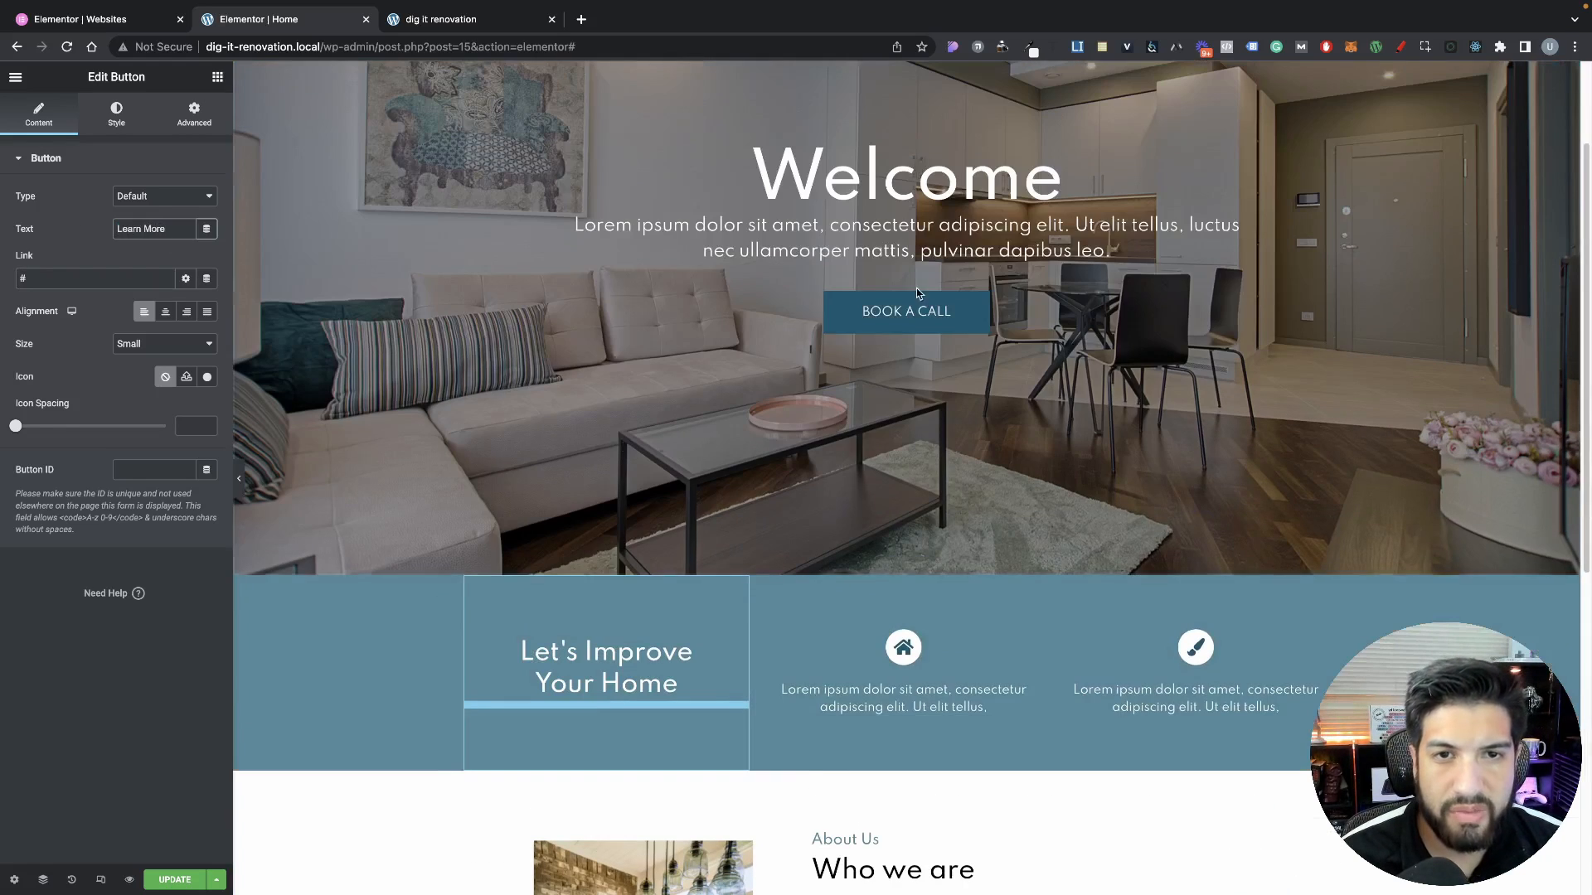
scroll(915, 531, down, 1)
scroll(915, 530, down, 5)
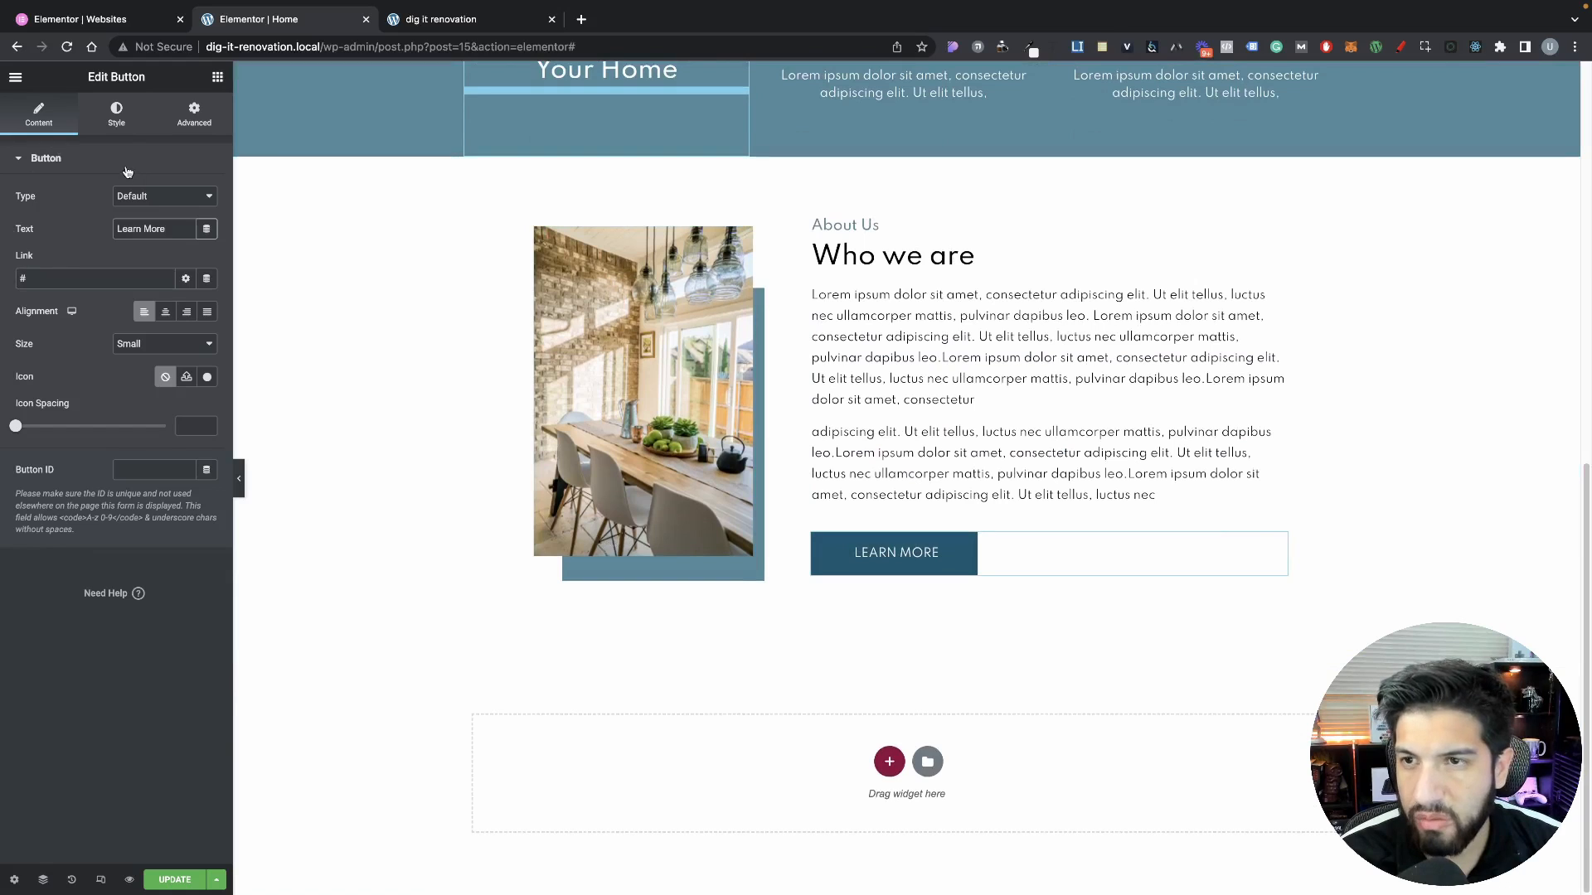
click(117, 114)
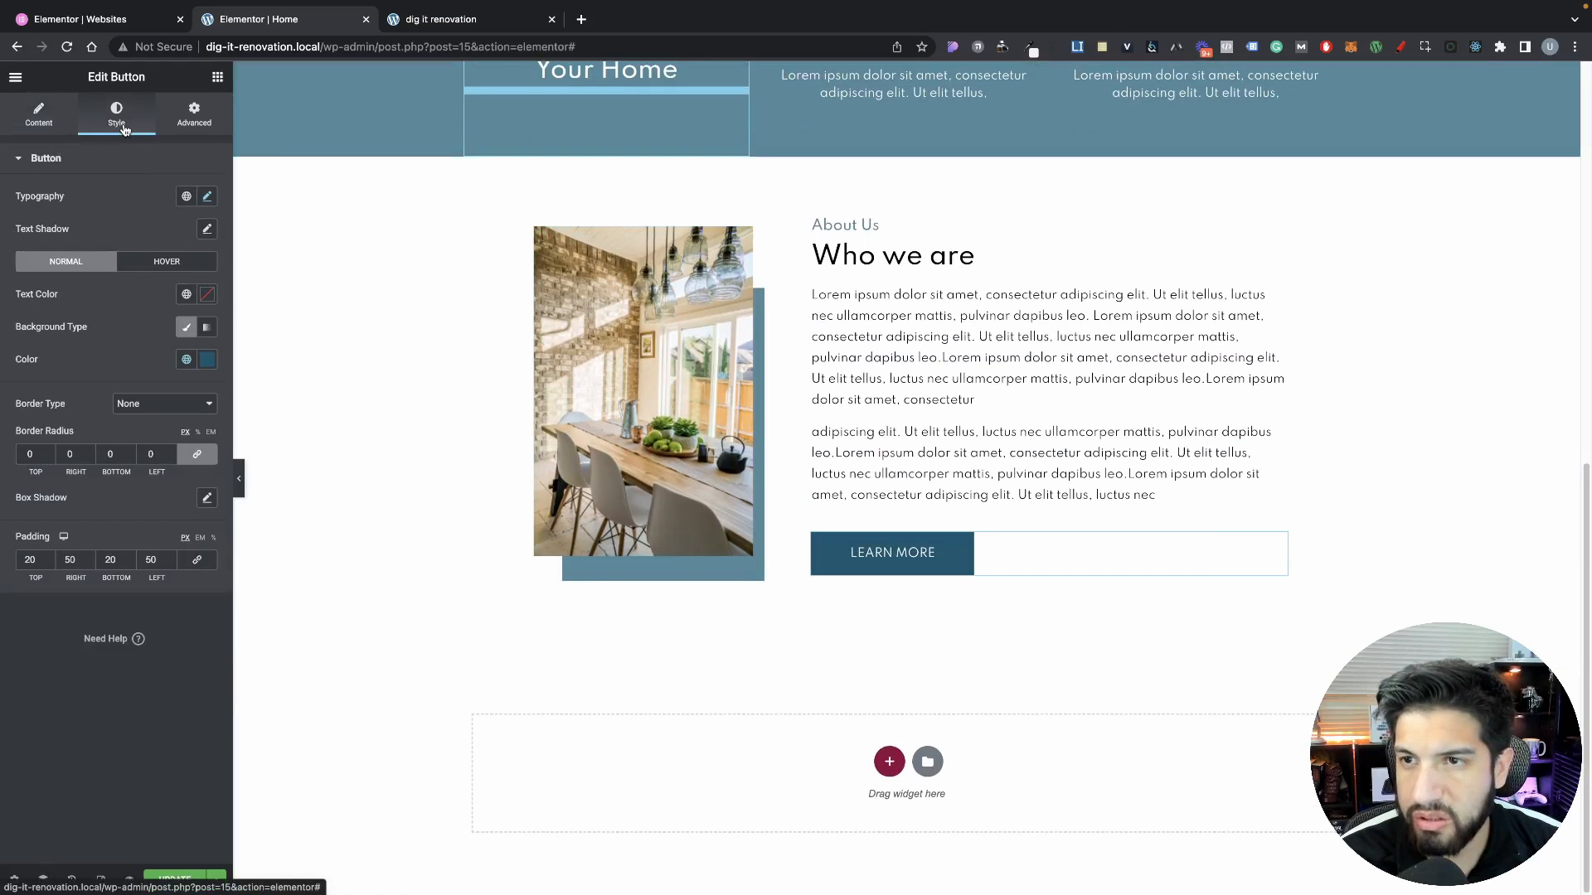
double_click(73, 560)
text(30)
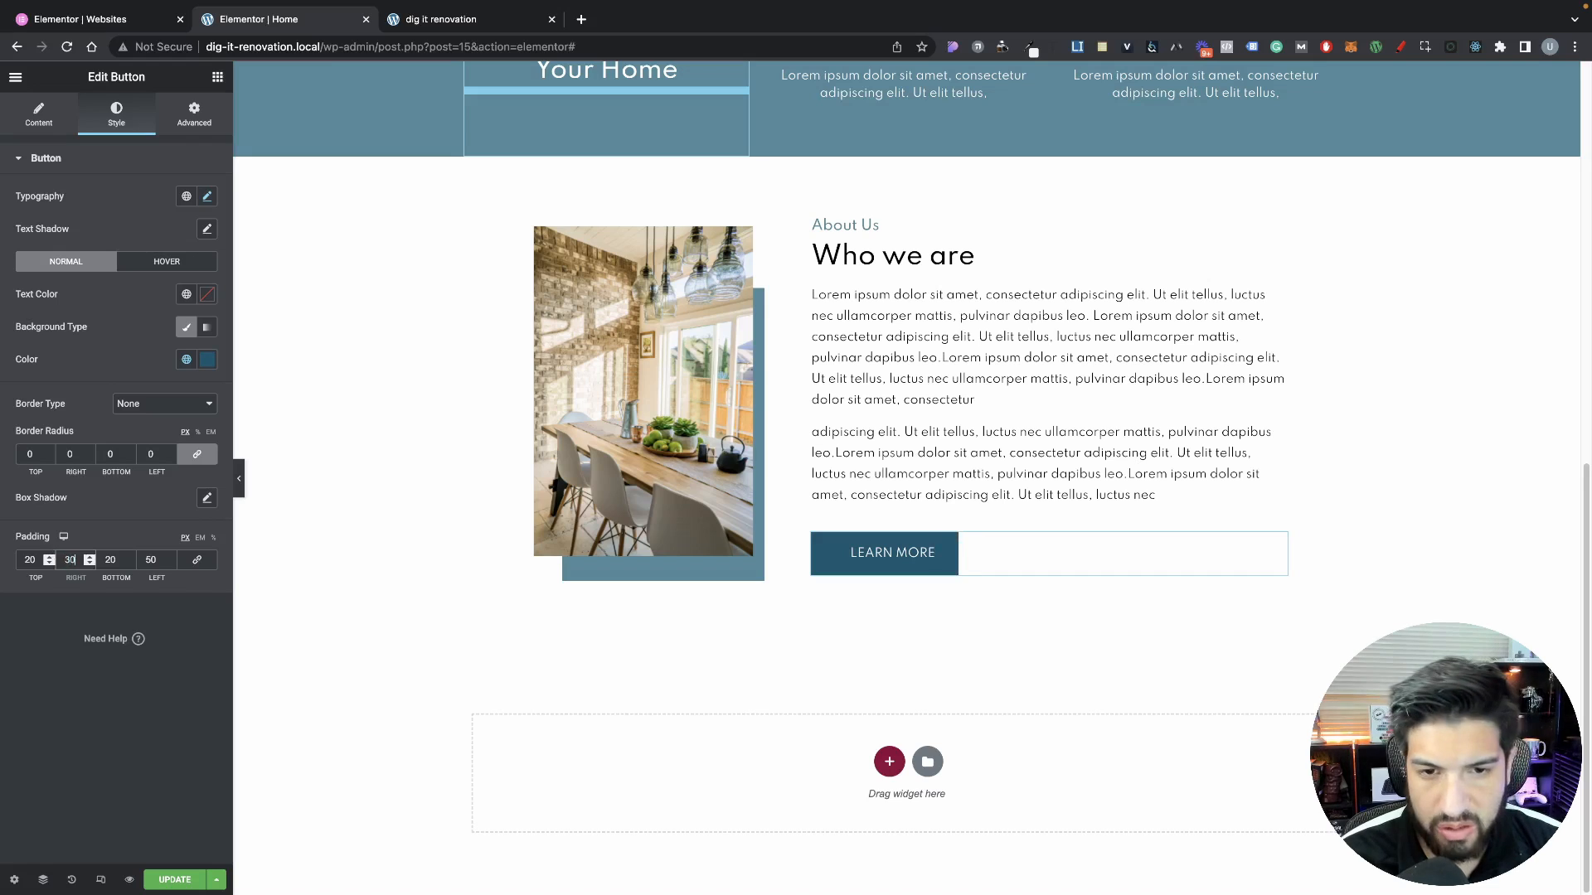
double_click(69, 561)
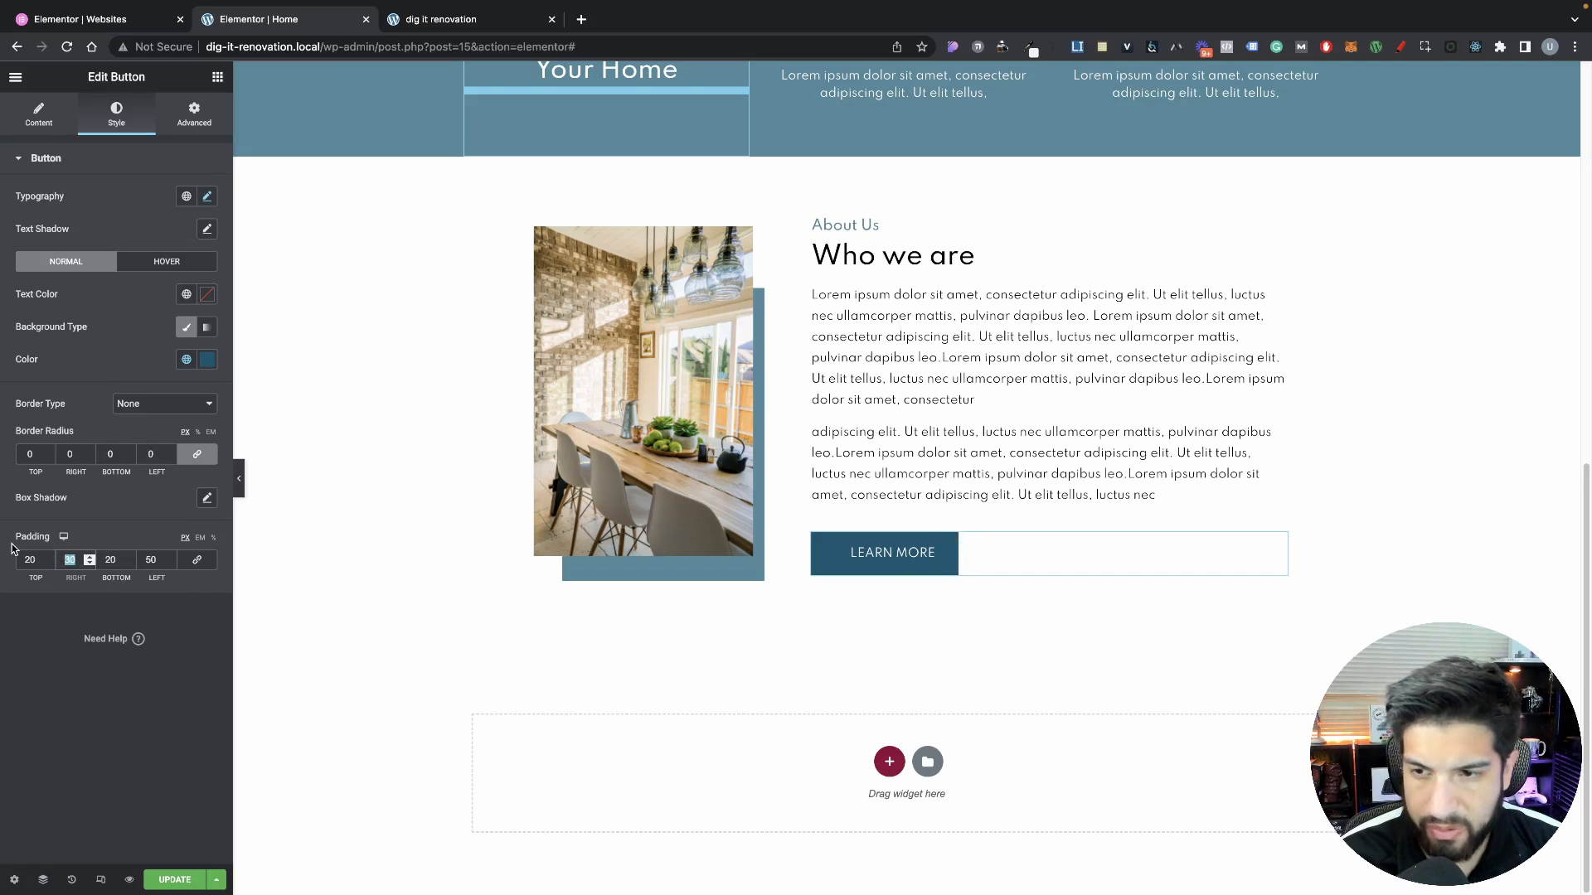
text(35)
double_click(151, 561)
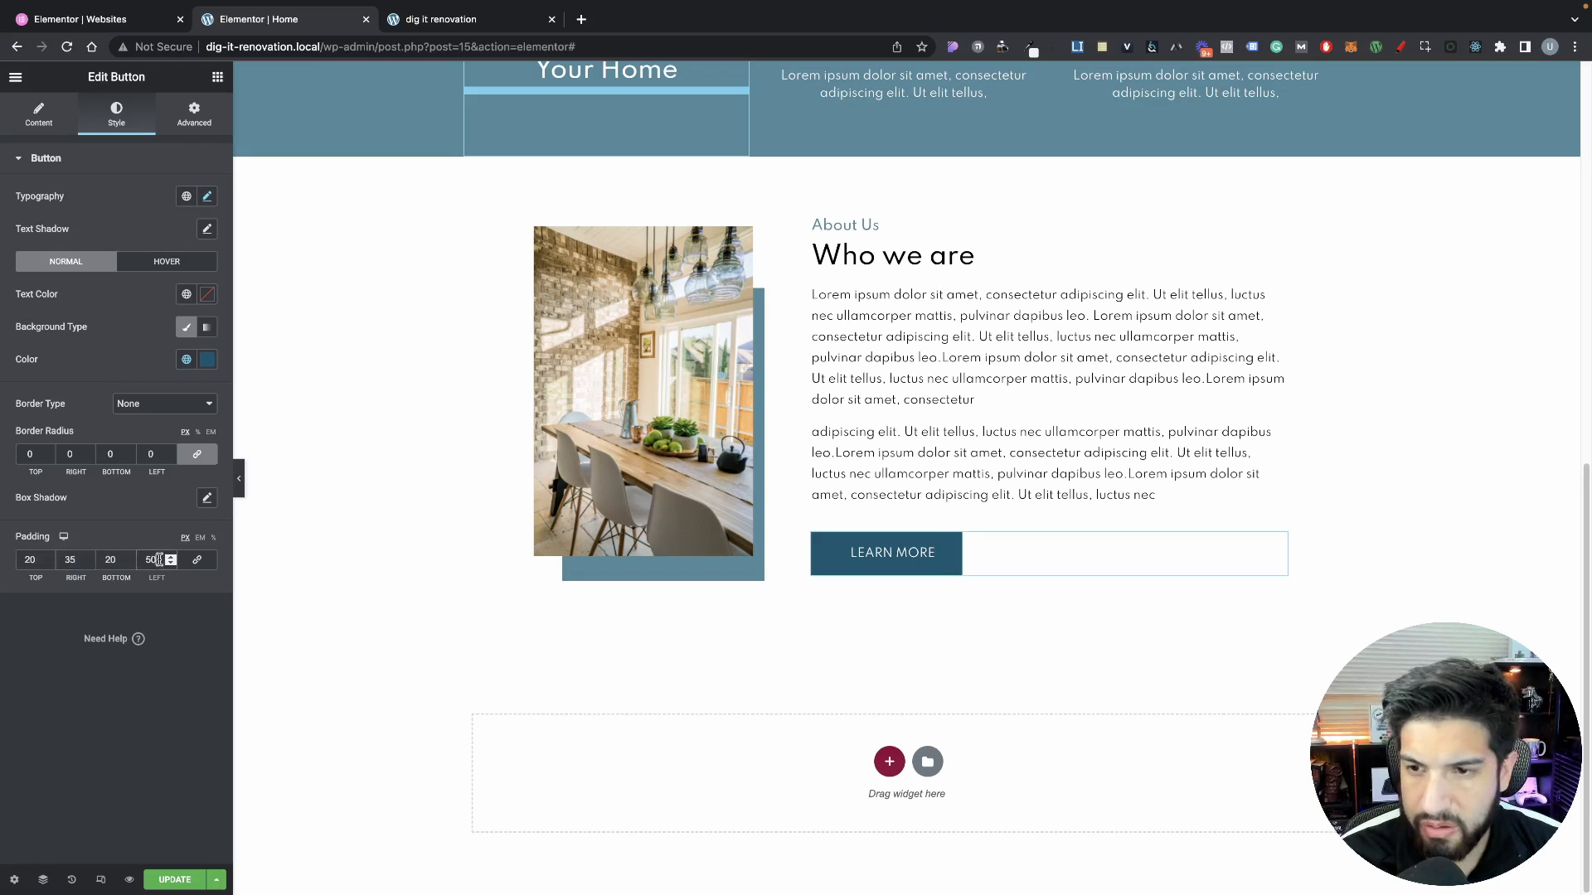
text(35)
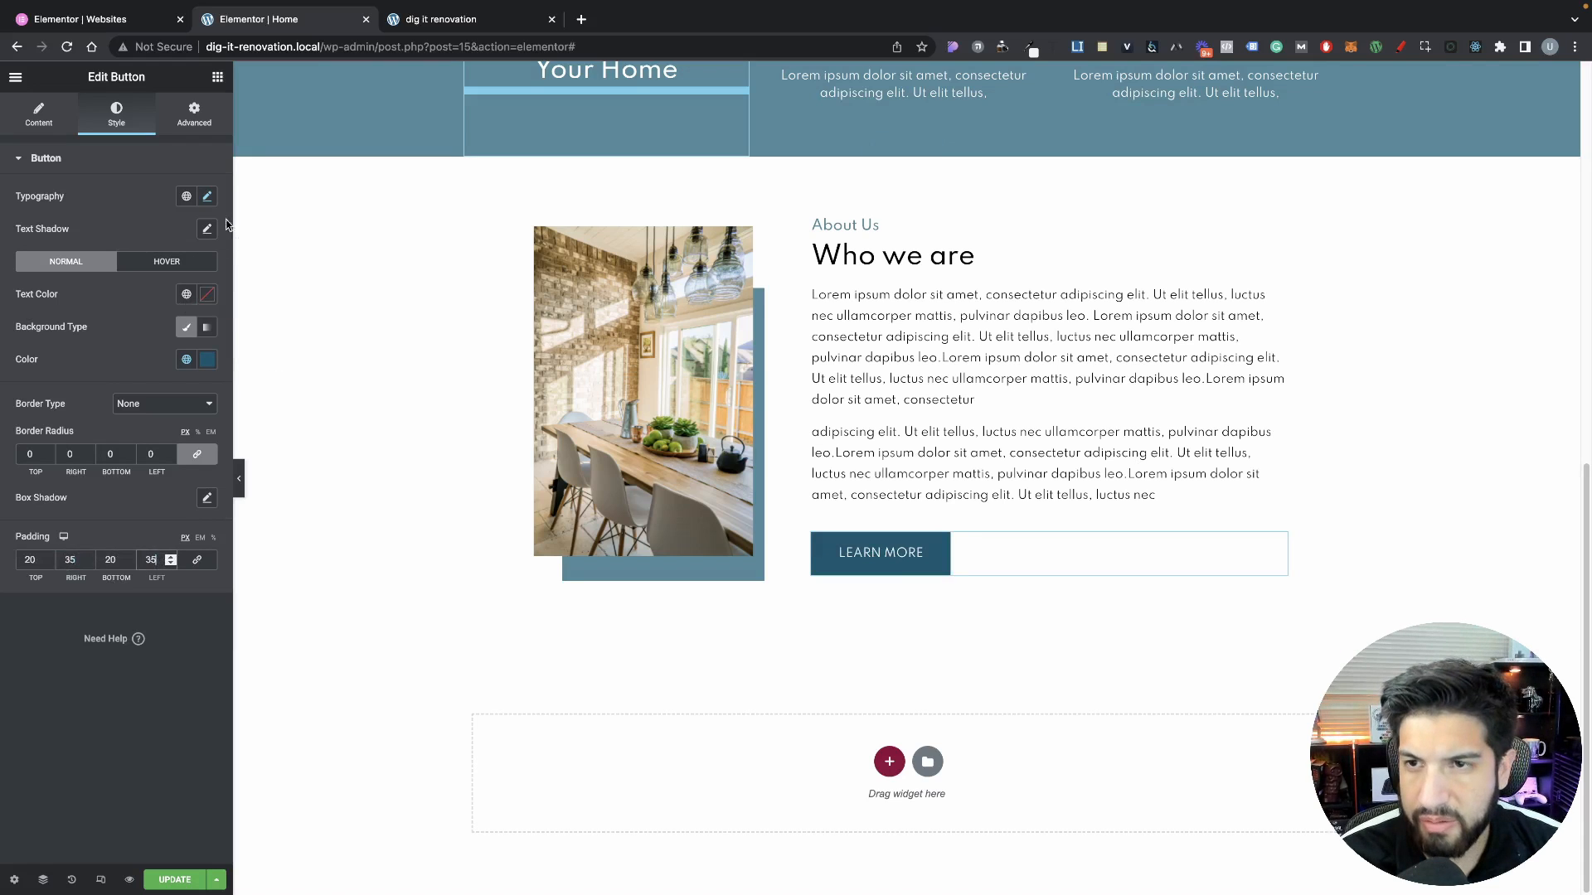
Set the font size of the "Learn More" button text to 13 px
click(208, 197)
double_click(177, 320)
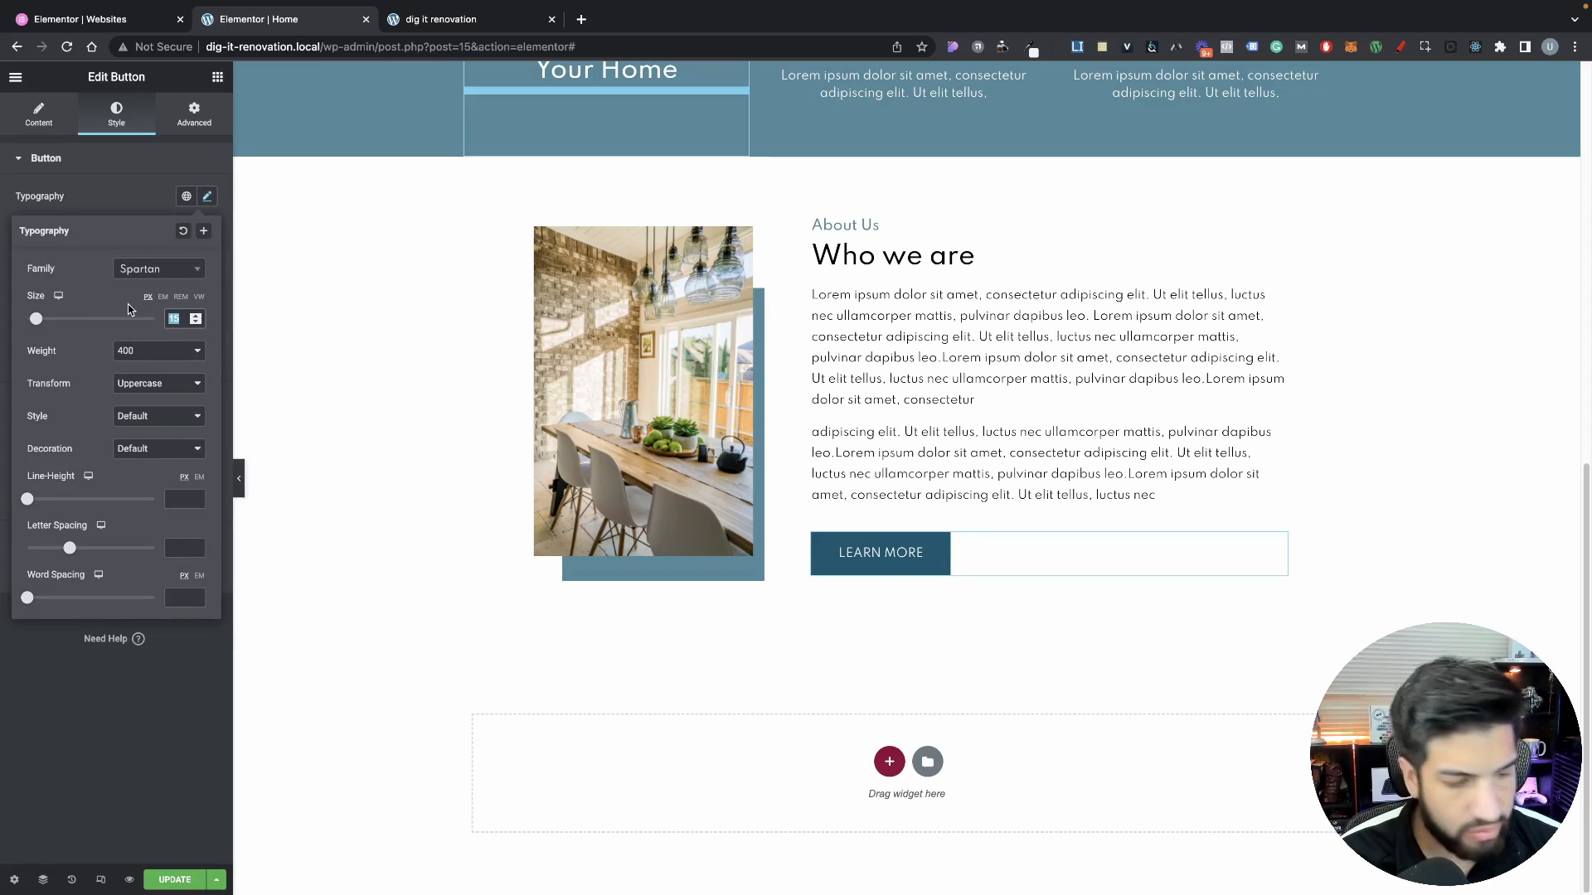
text(13)
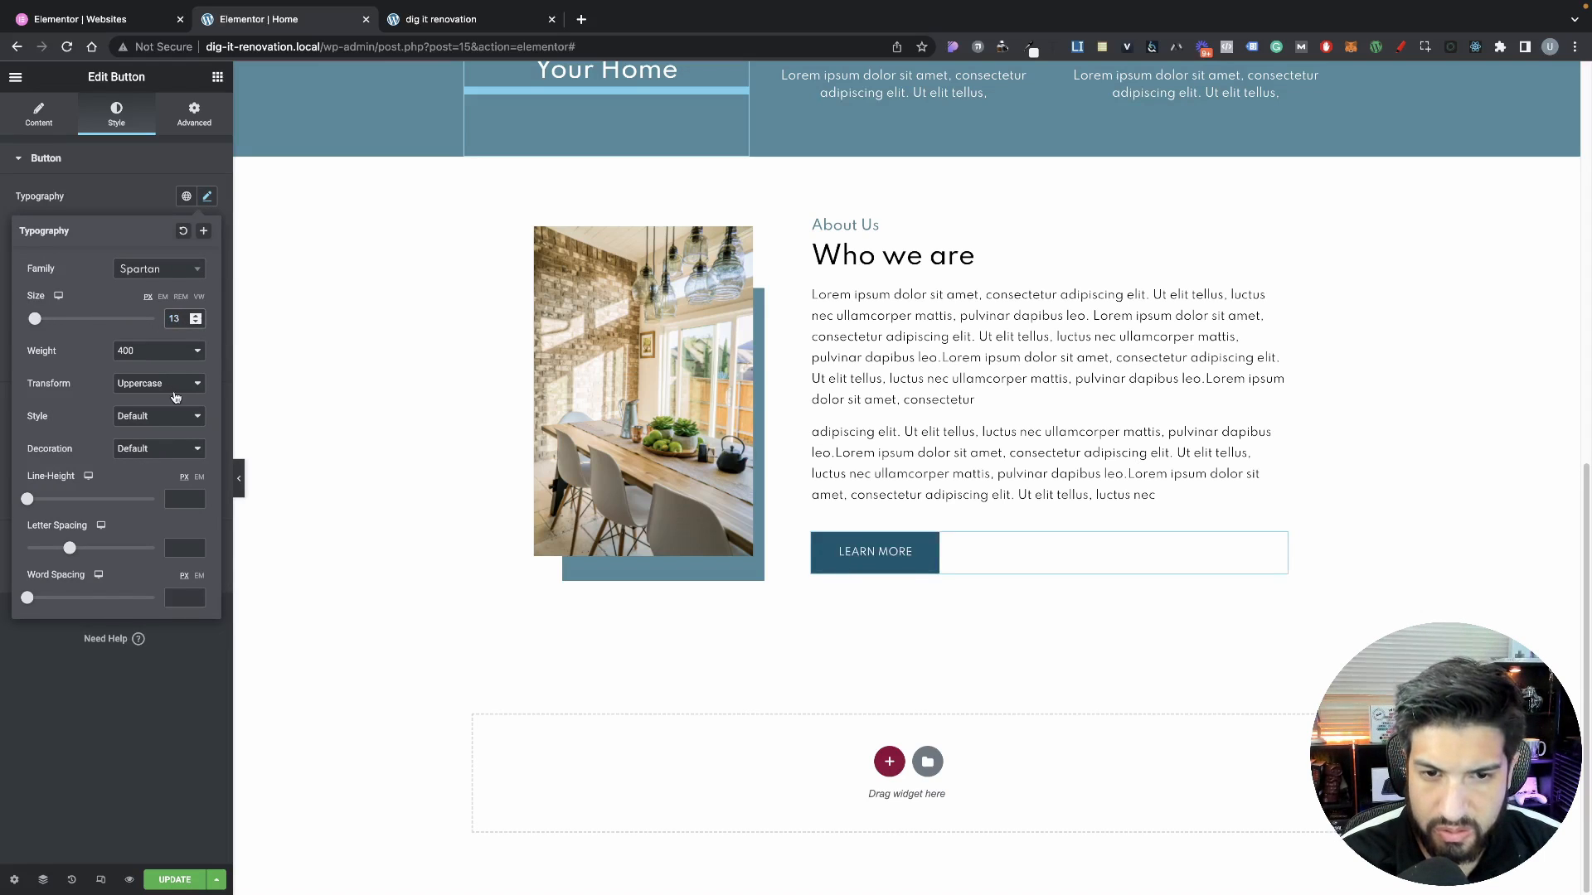
click(97, 214)
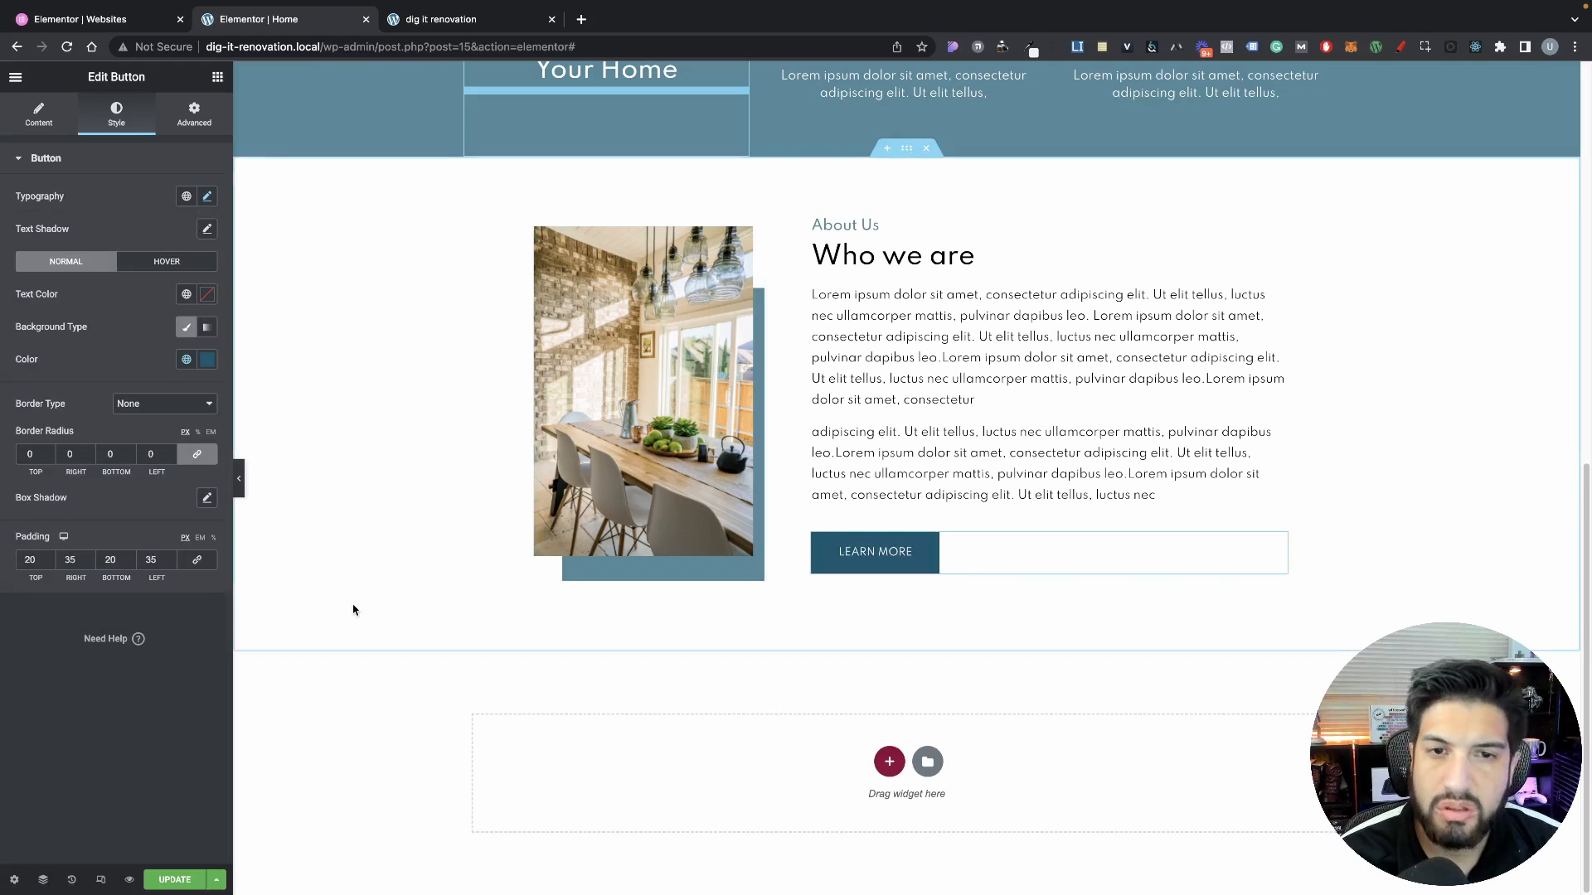
Give the About Us section a classic background in the global "Section color" (#E6EEF1)
scroll(431, 622, up, 6)
scroll(530, 639, down, 6)
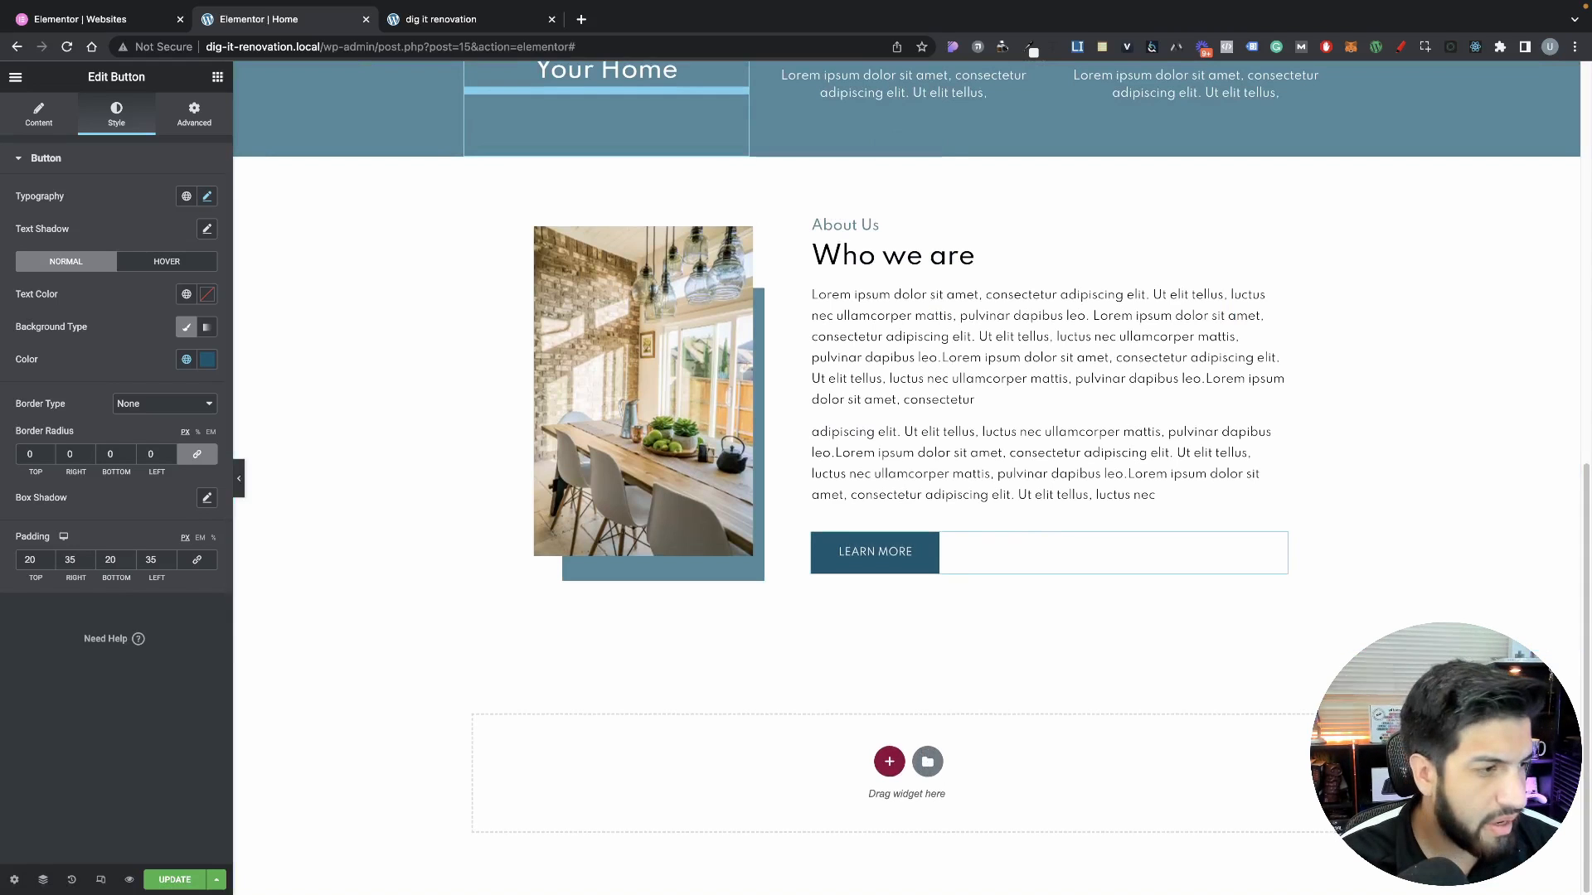
scroll(604, 465, up, 3)
scroll(865, 428, down, 3)
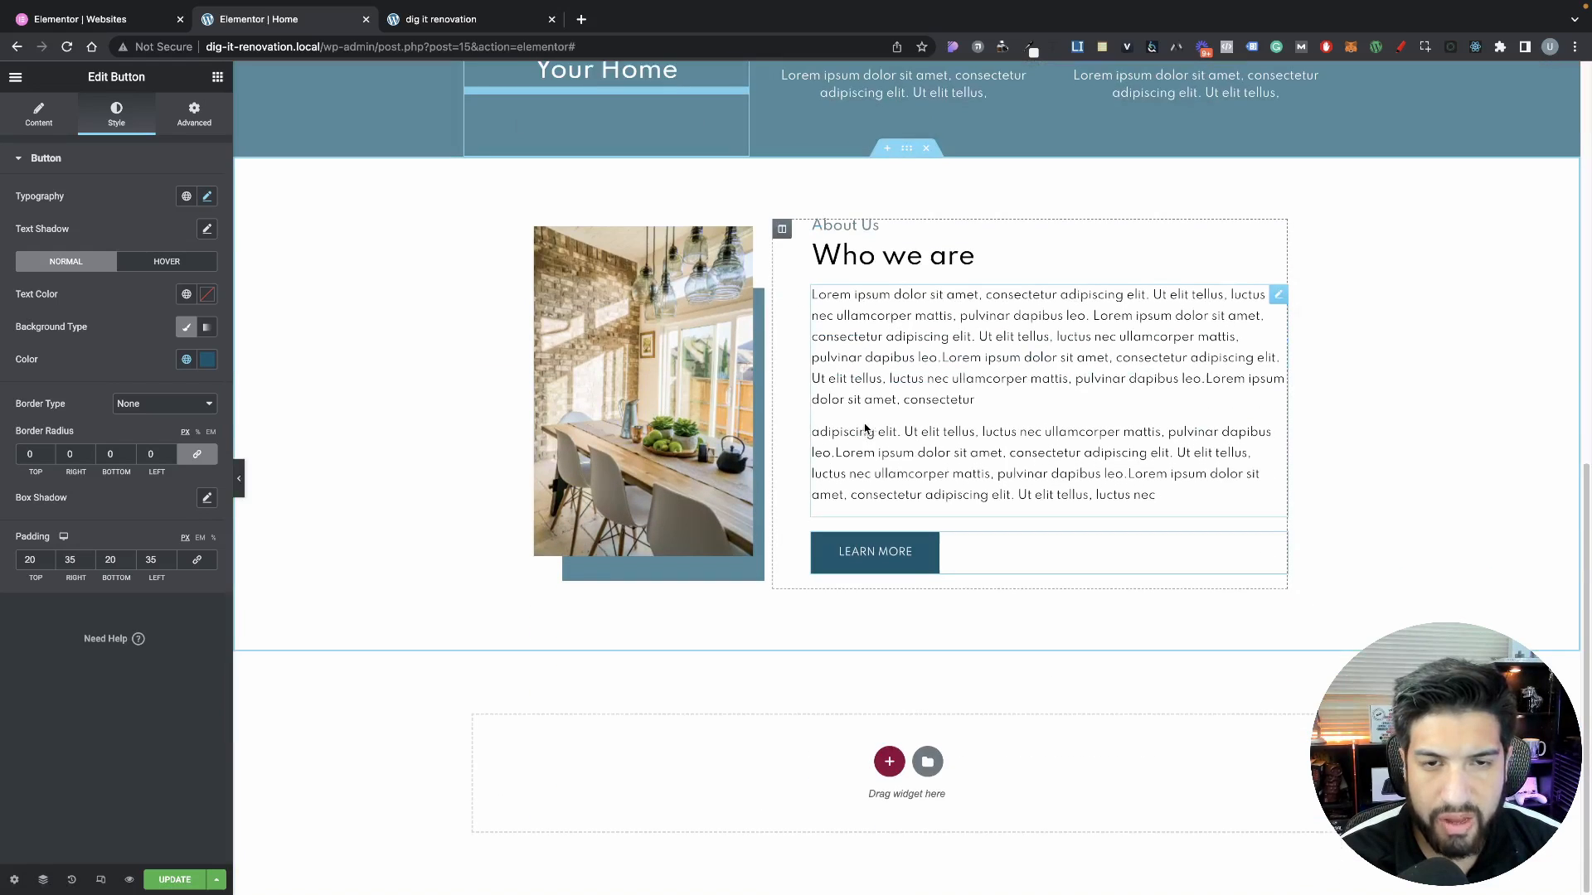
click(633, 213)
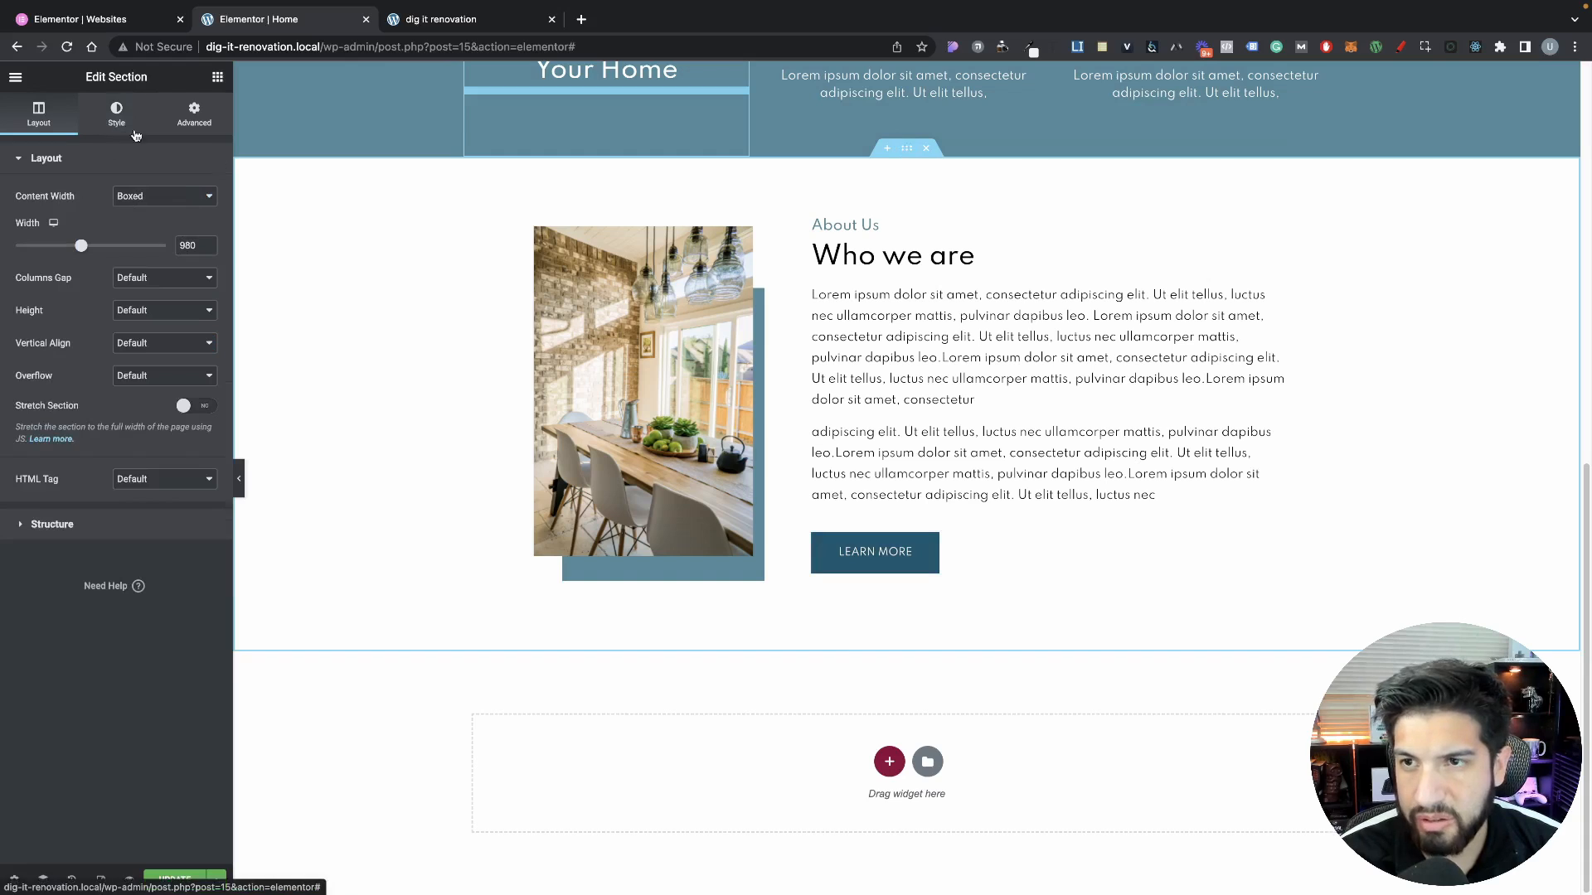
right_click(375, 213)
click(375, 214)
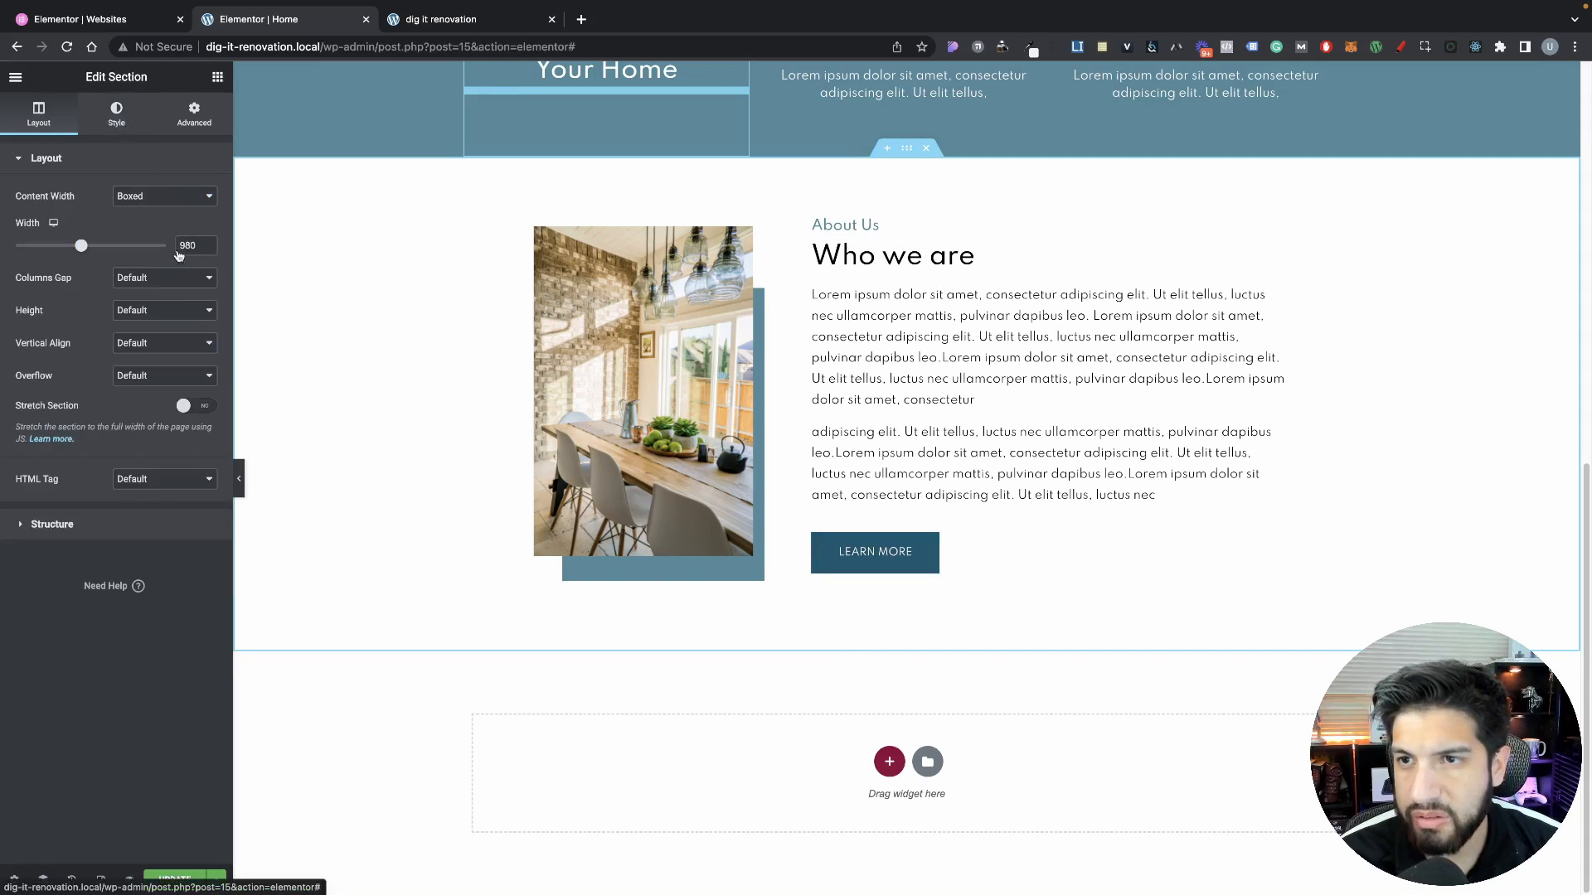
click(130, 123)
click(145, 232)
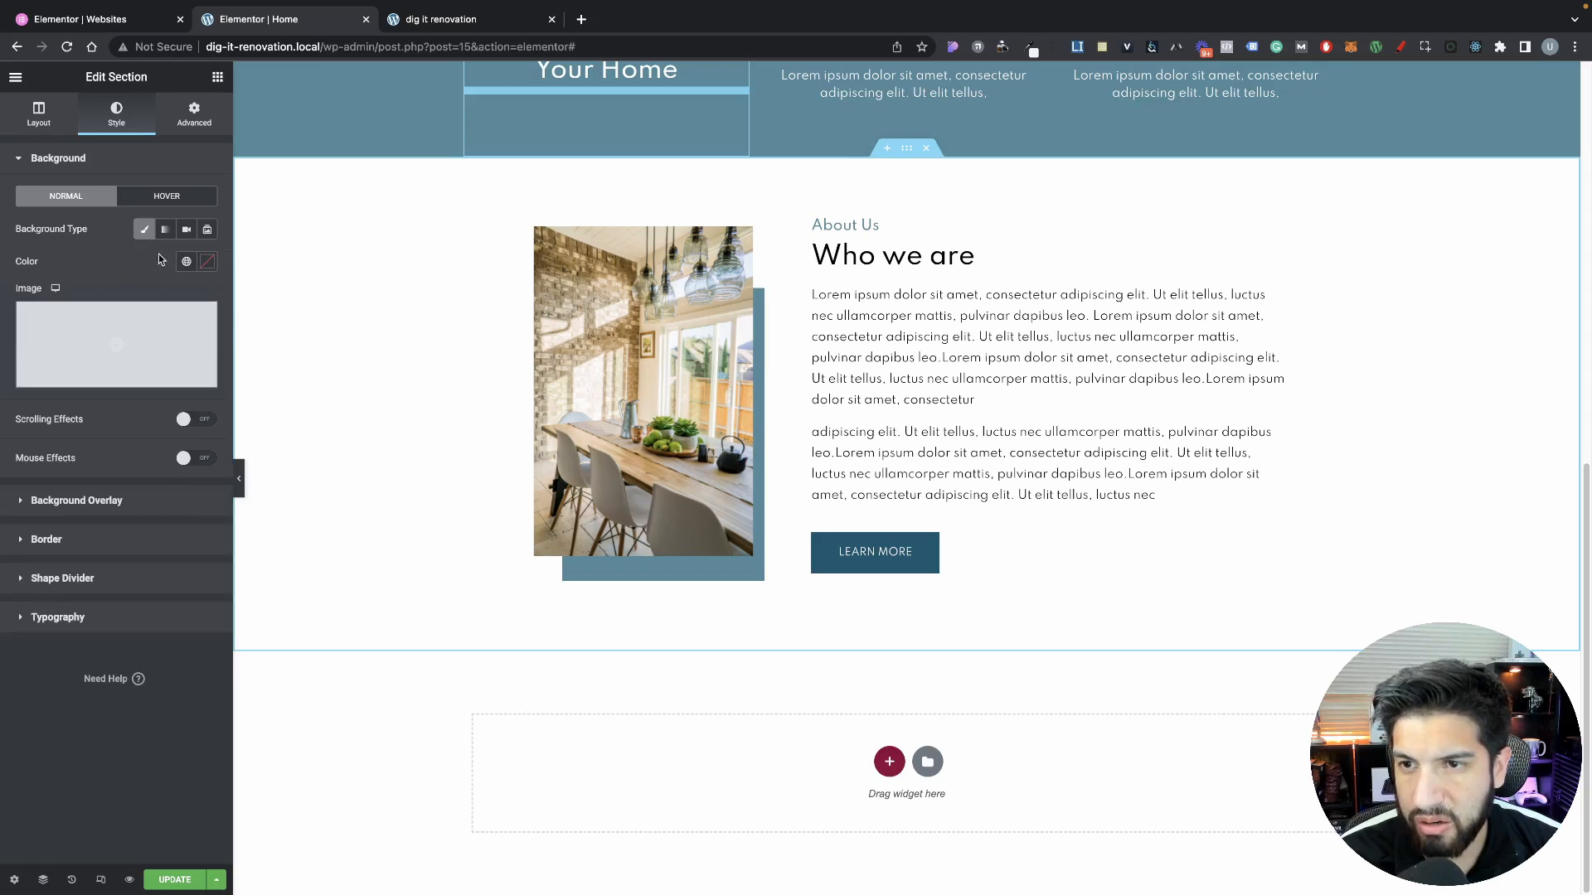
click(188, 264)
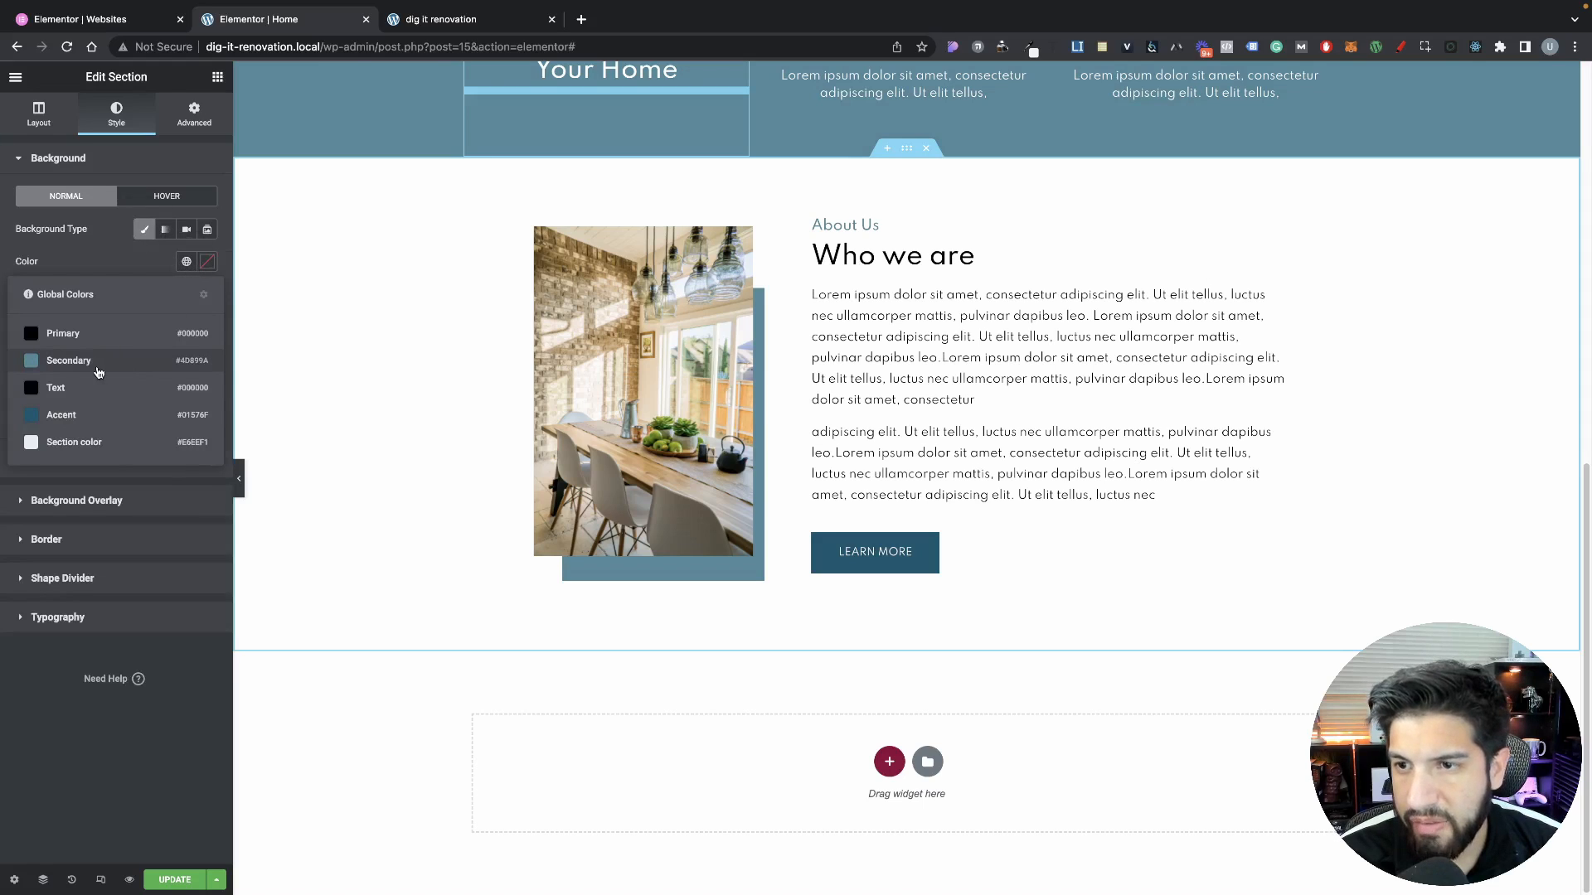
click(115, 444)
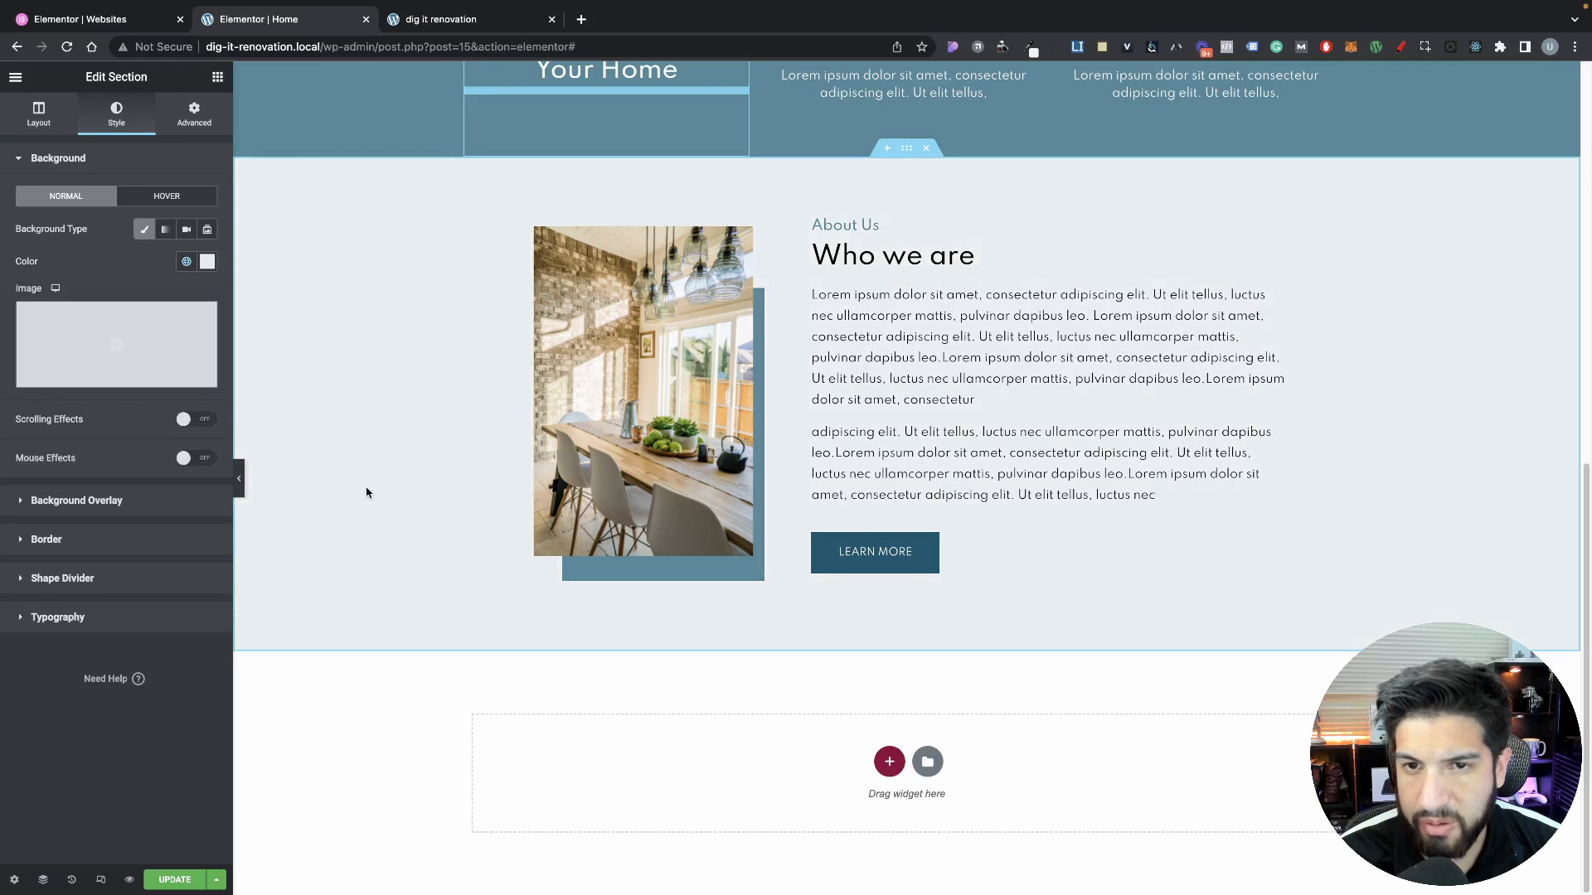
Review the About Us section at full width, check the whole page in the "dig it renovation" preview, and return to the editor
scroll(240, 486, up, 3)
click(239, 481)
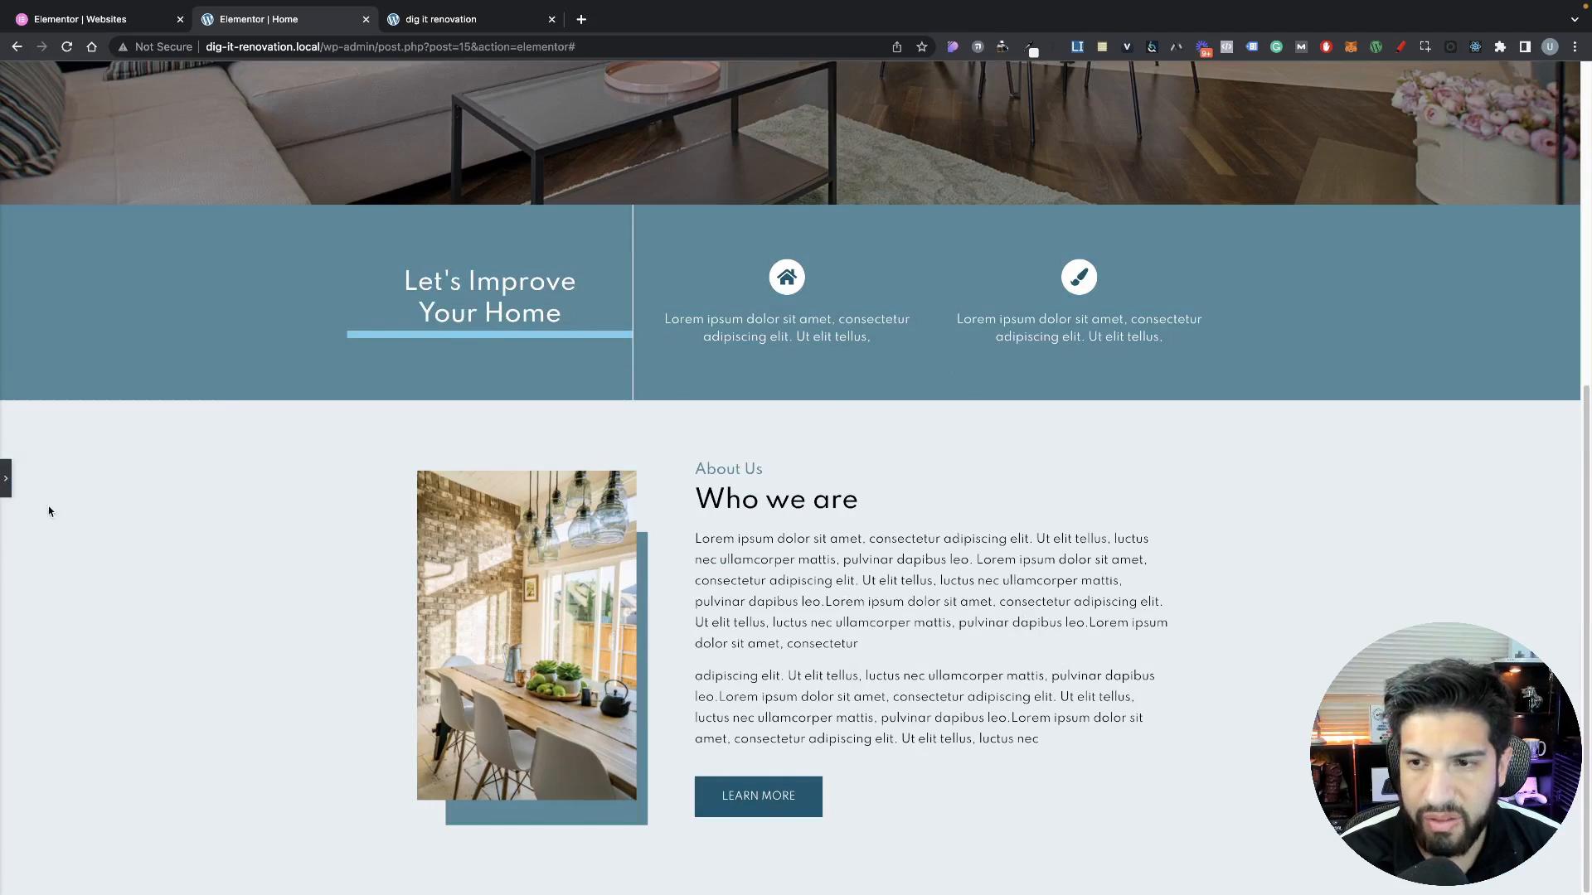
click(7, 481)
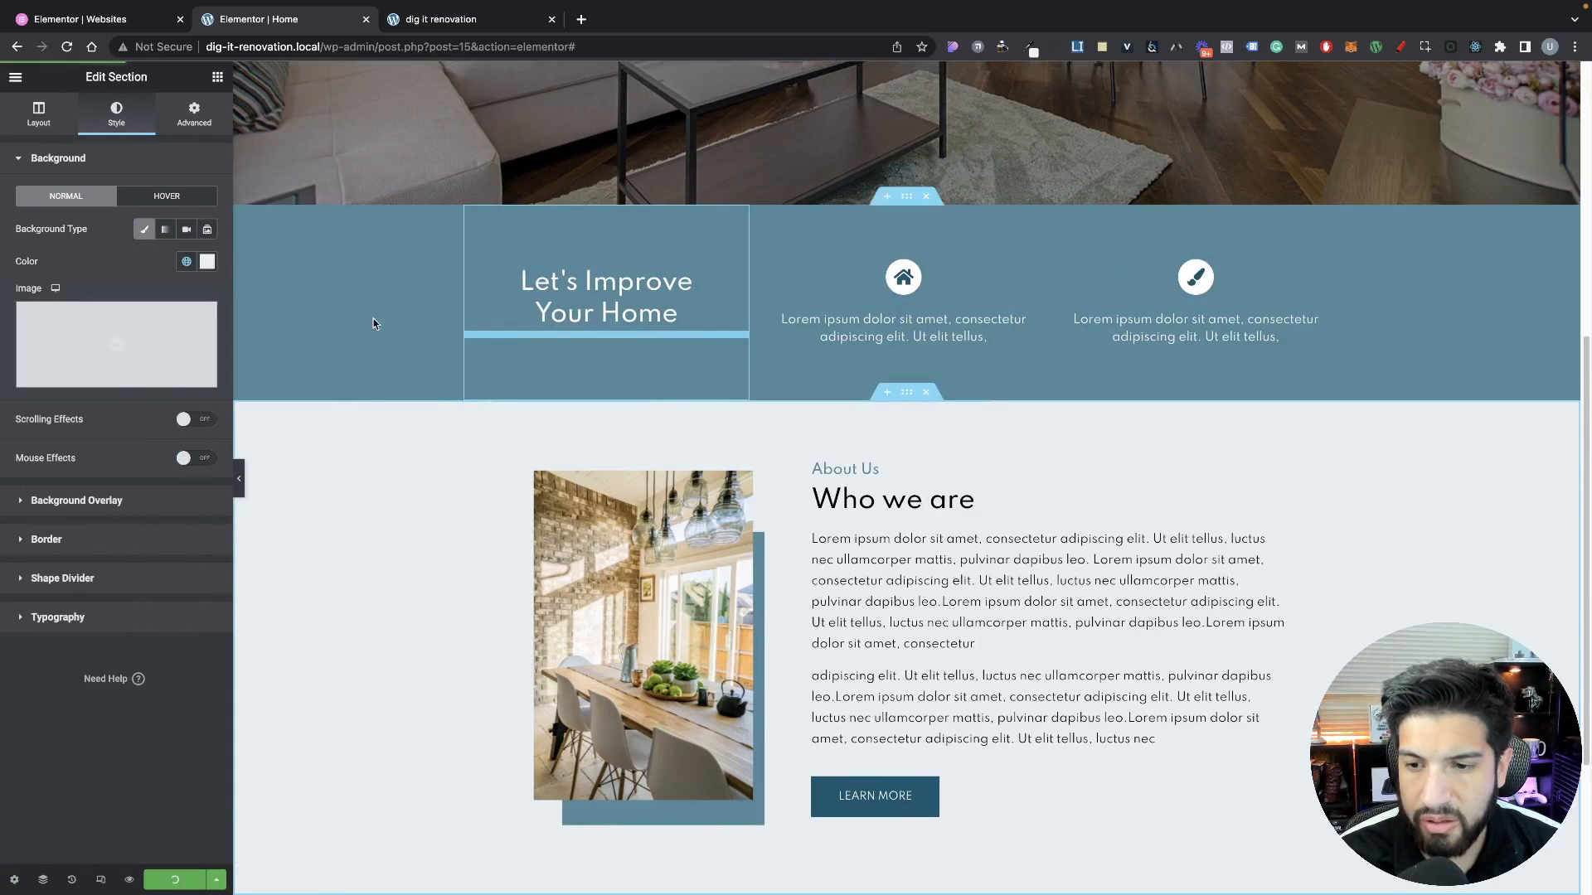
click(441, 19)
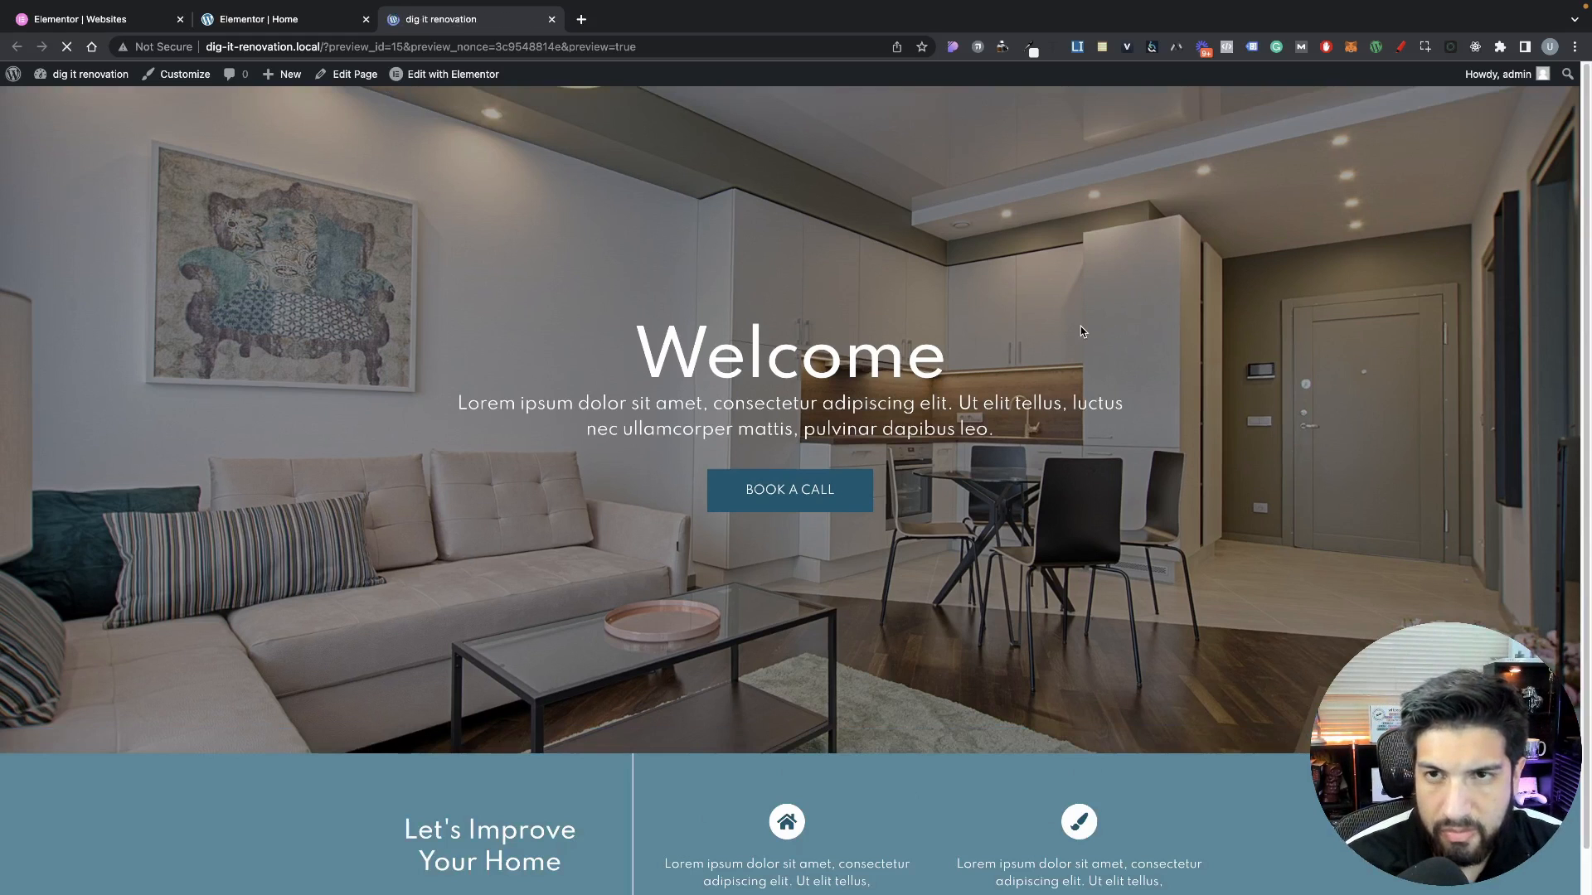
scroll(1081, 326, down, 6)
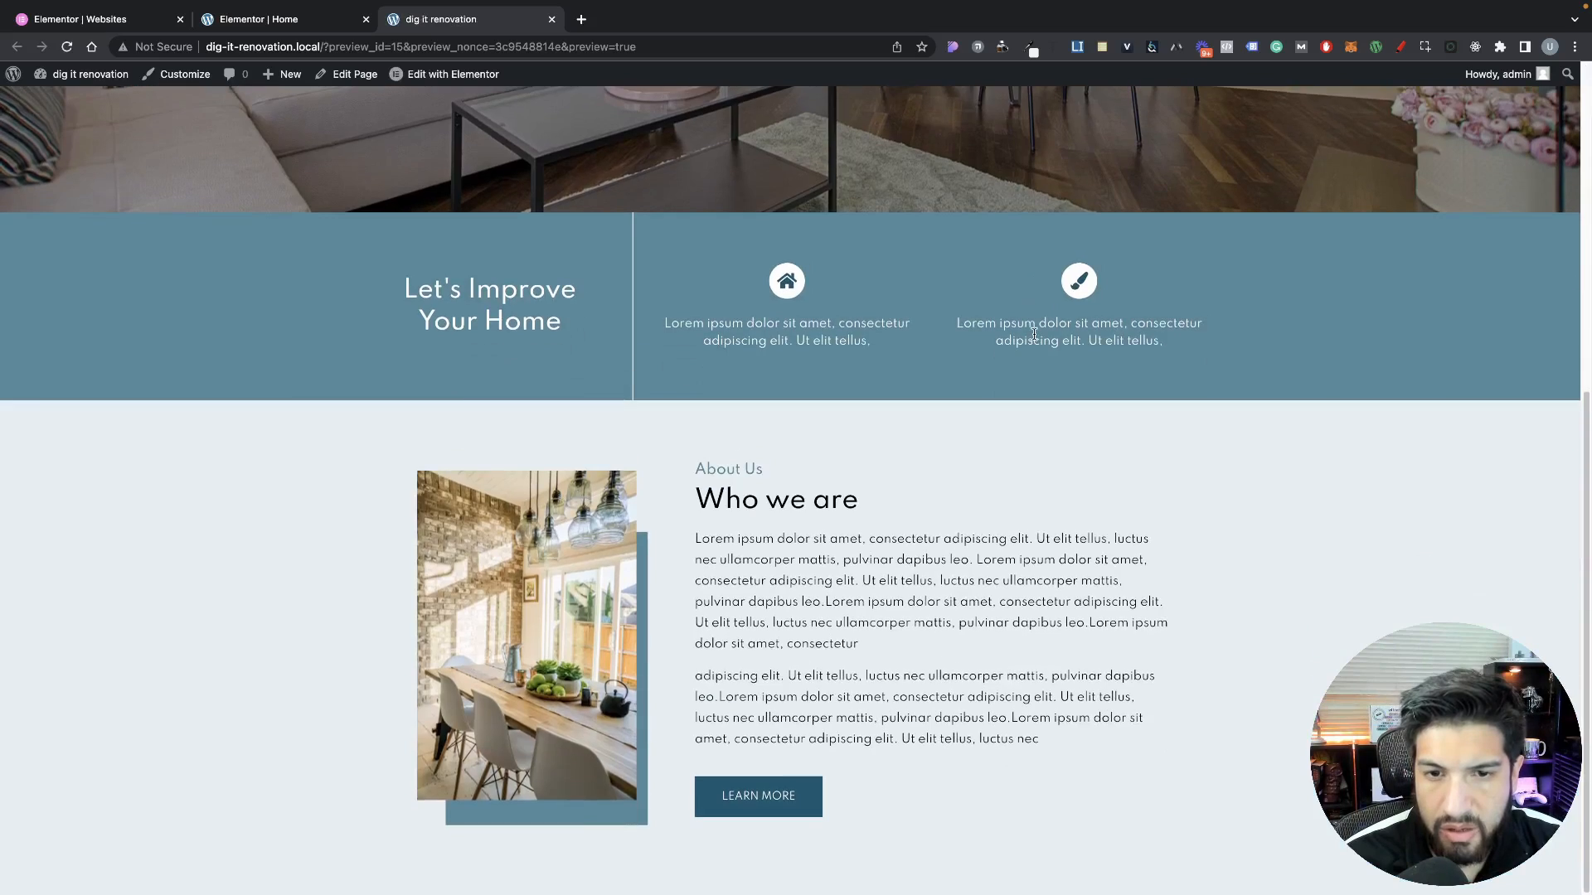
scroll(1034, 334, up, 6)
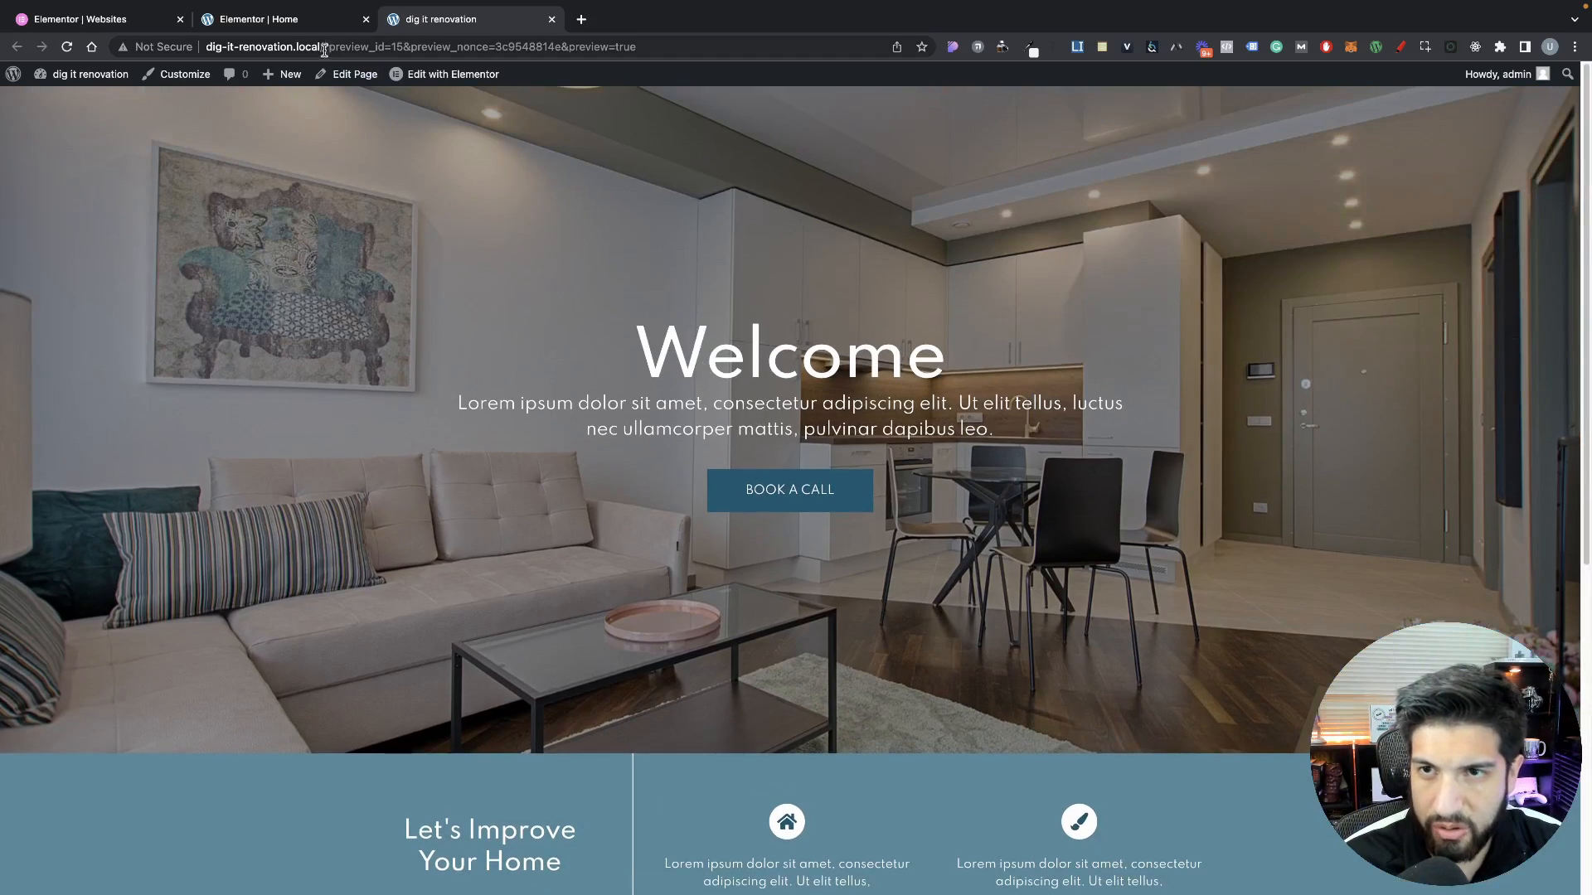
click(281, 18)
scroll(885, 365, up, 6)
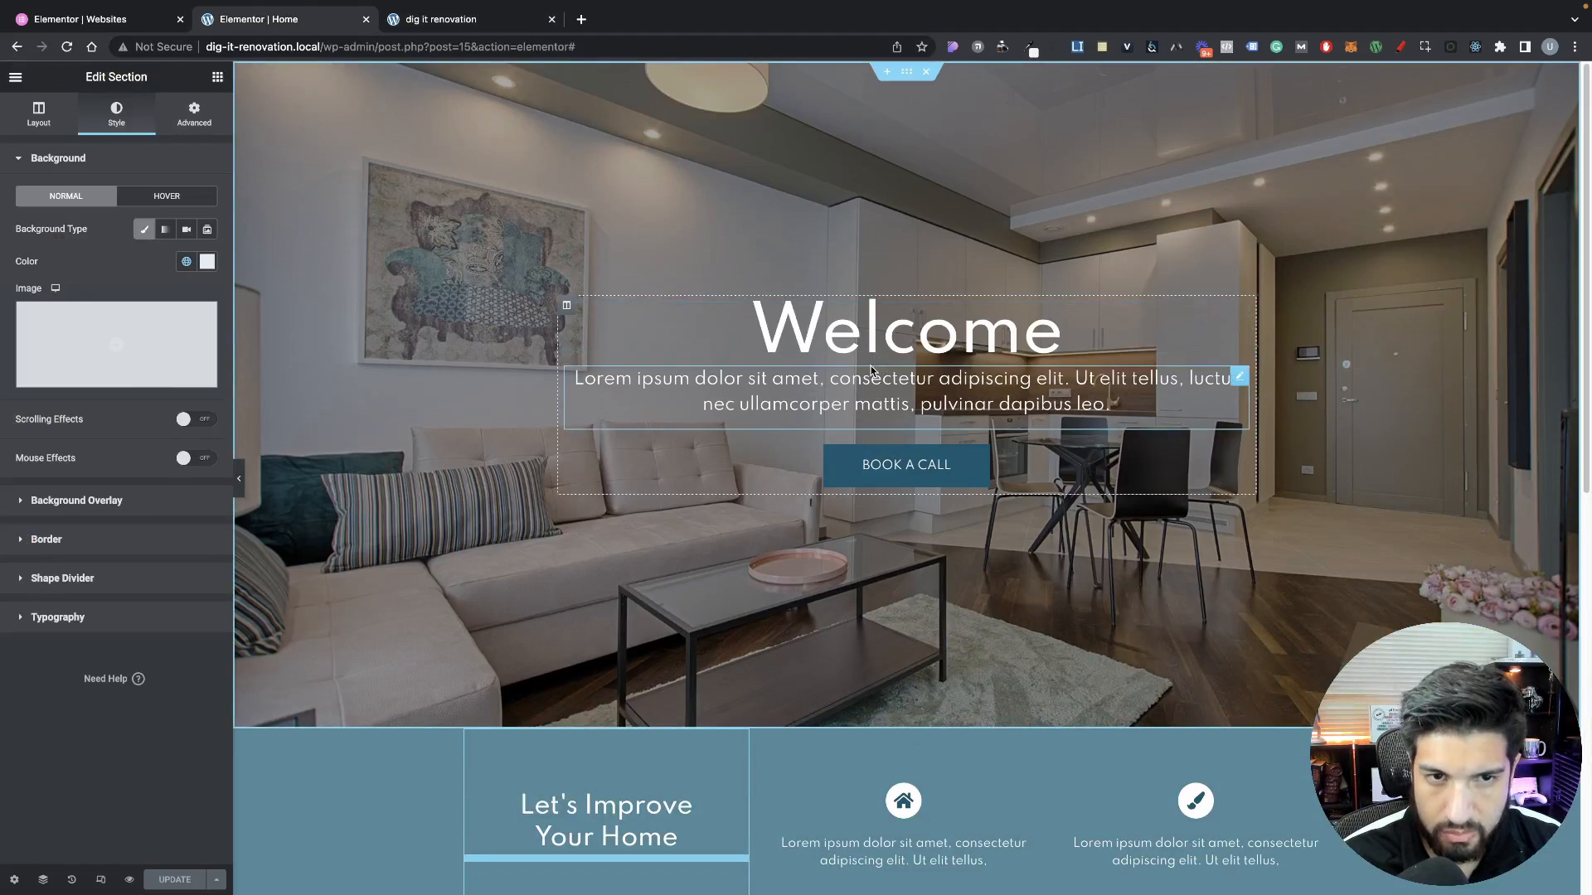
Set the hero section's background image attachment to Fixed
click(908, 75)
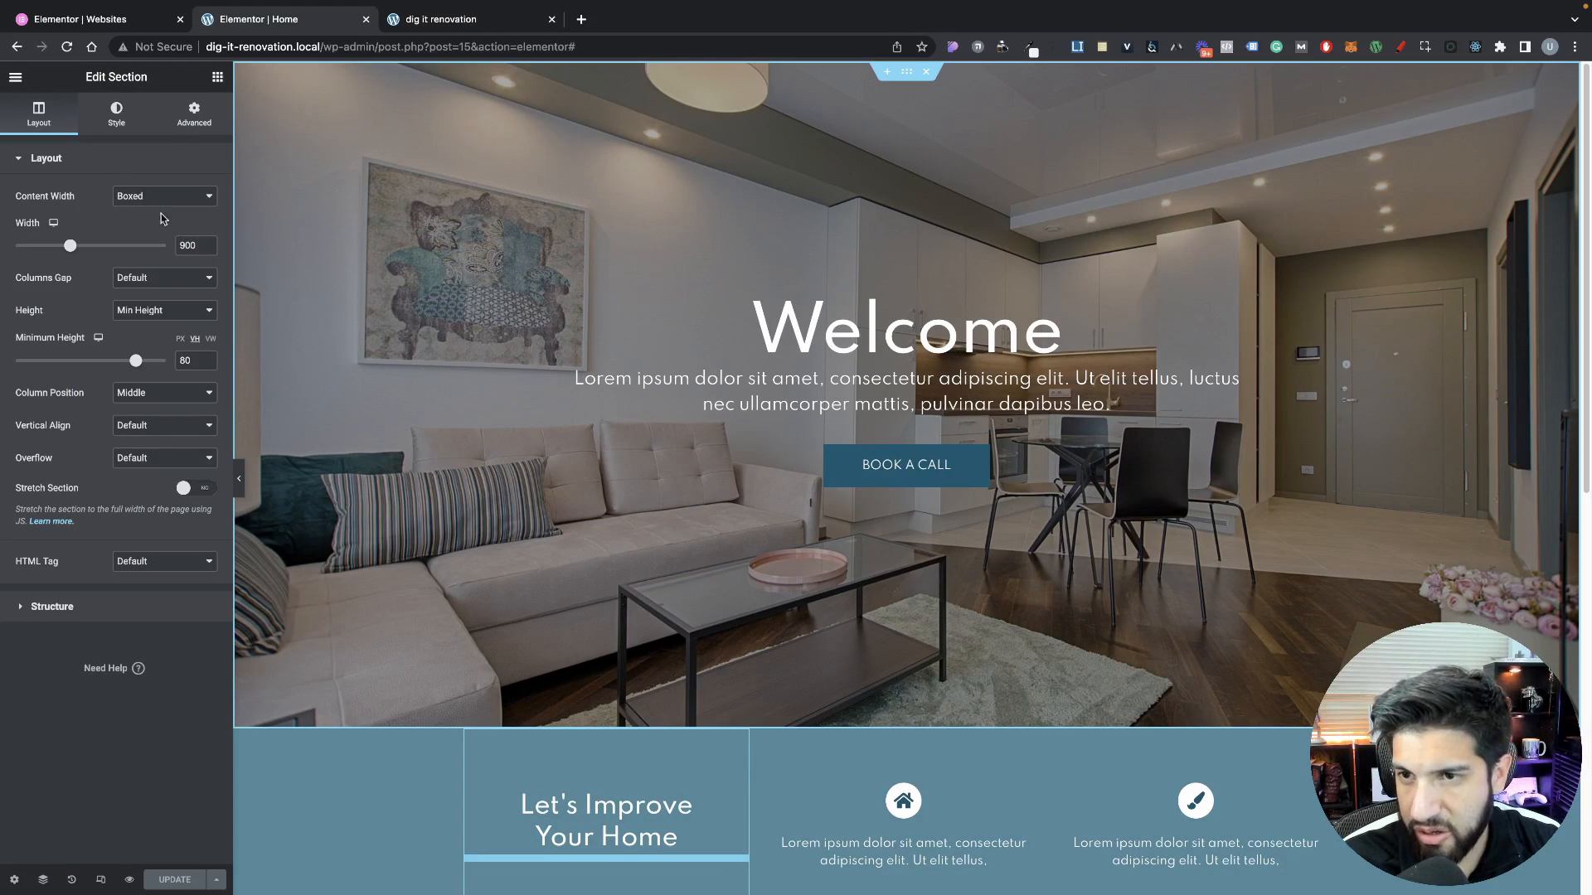
click(118, 116)
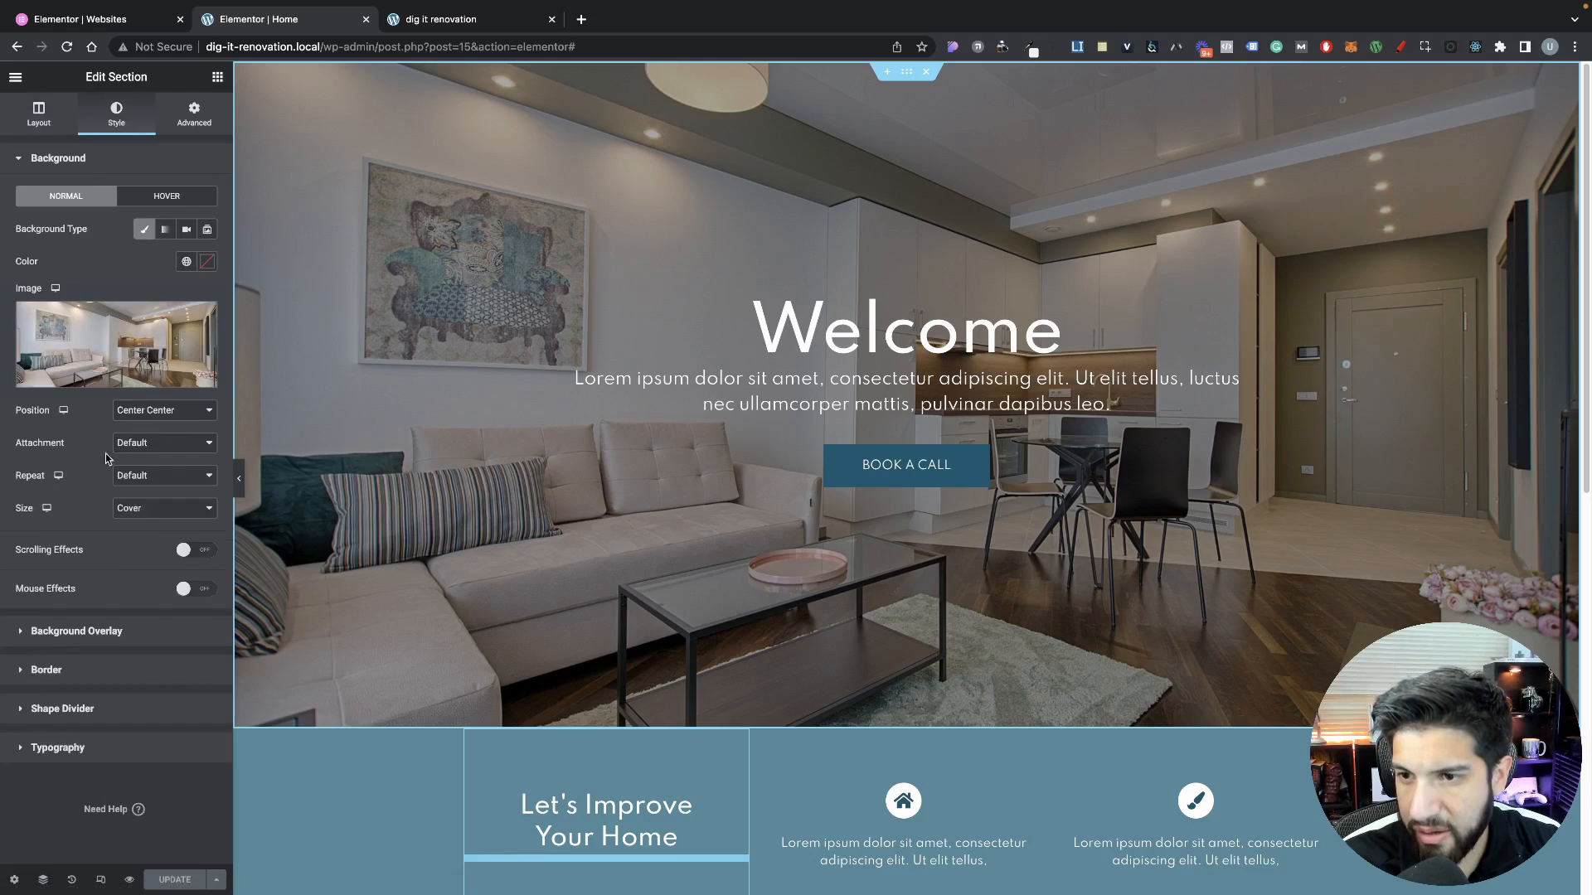
click(133, 445)
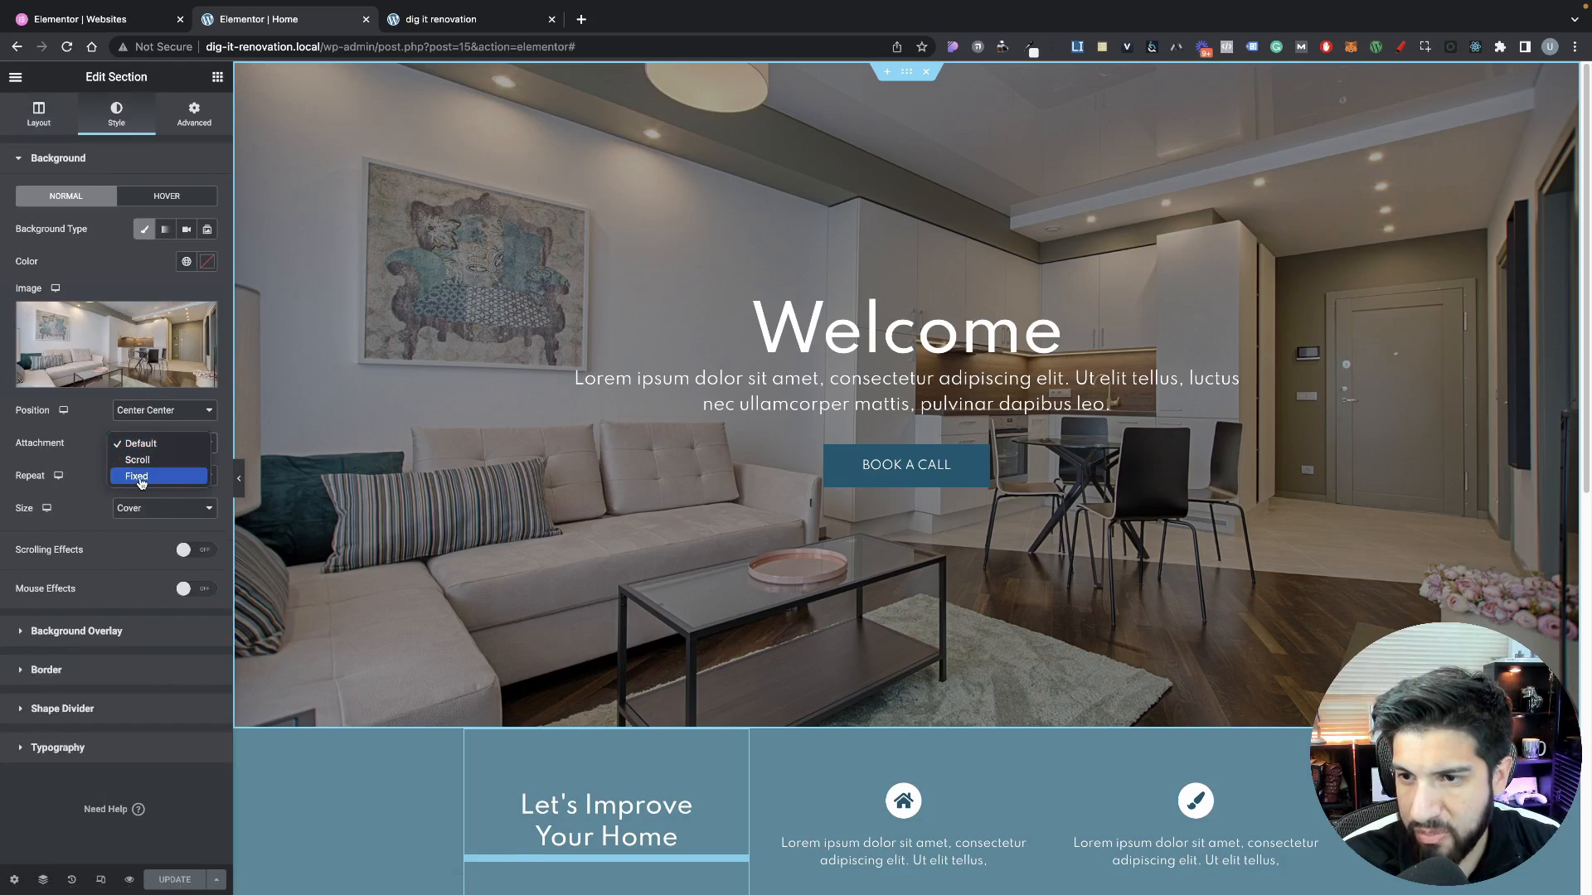
click(140, 478)
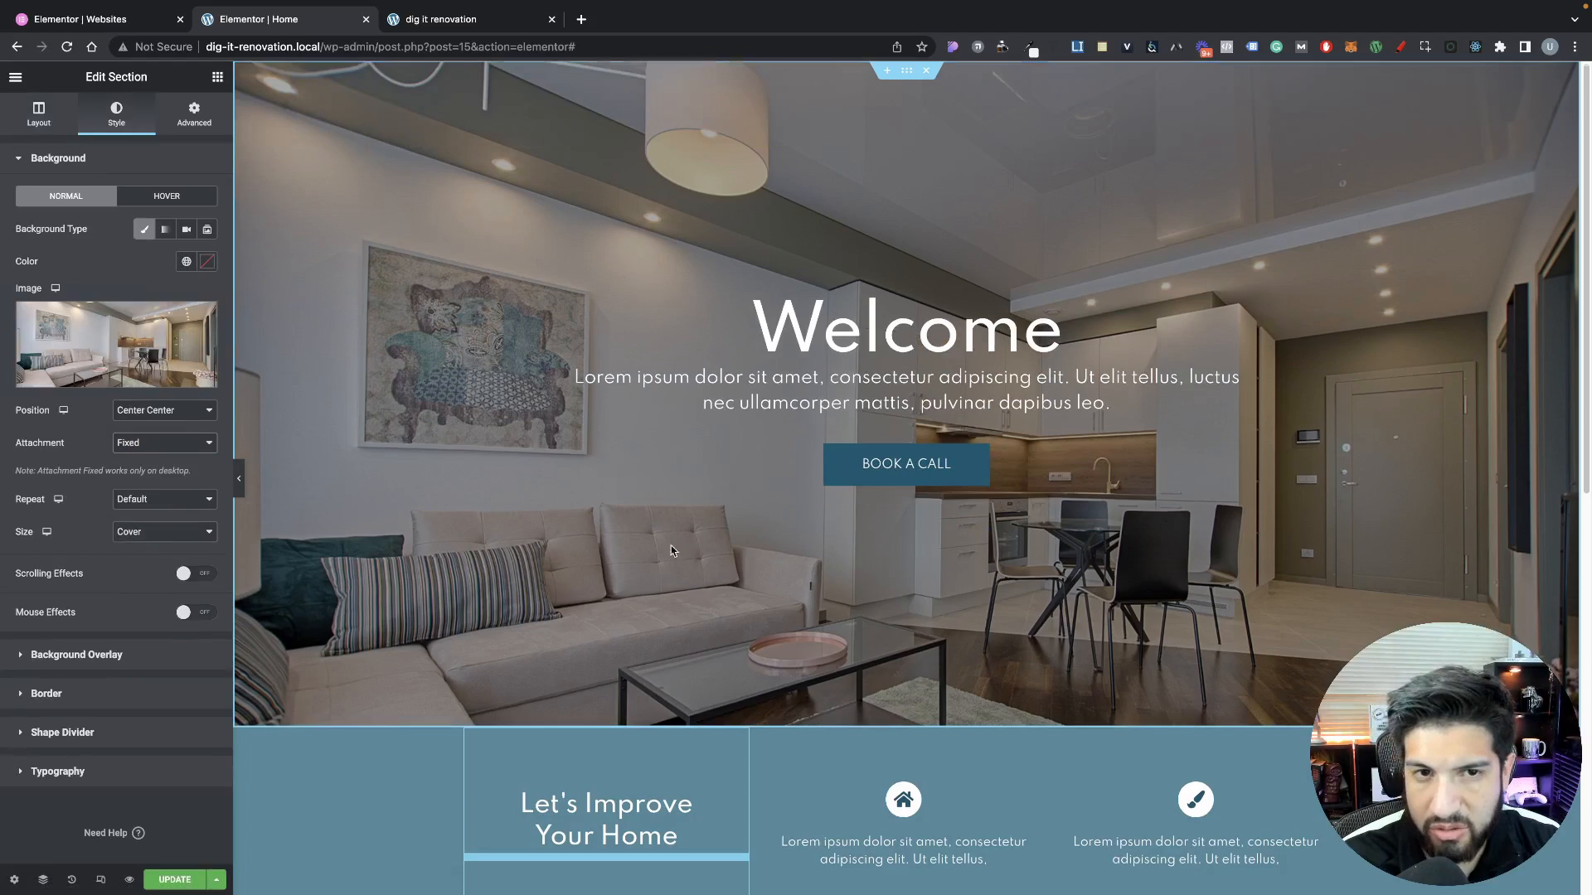
Examine how the hero's fixed background image behaves while the page scrolls past the blue strip
scroll(792, 527, down, 5)
scroll(792, 526, up, 5)
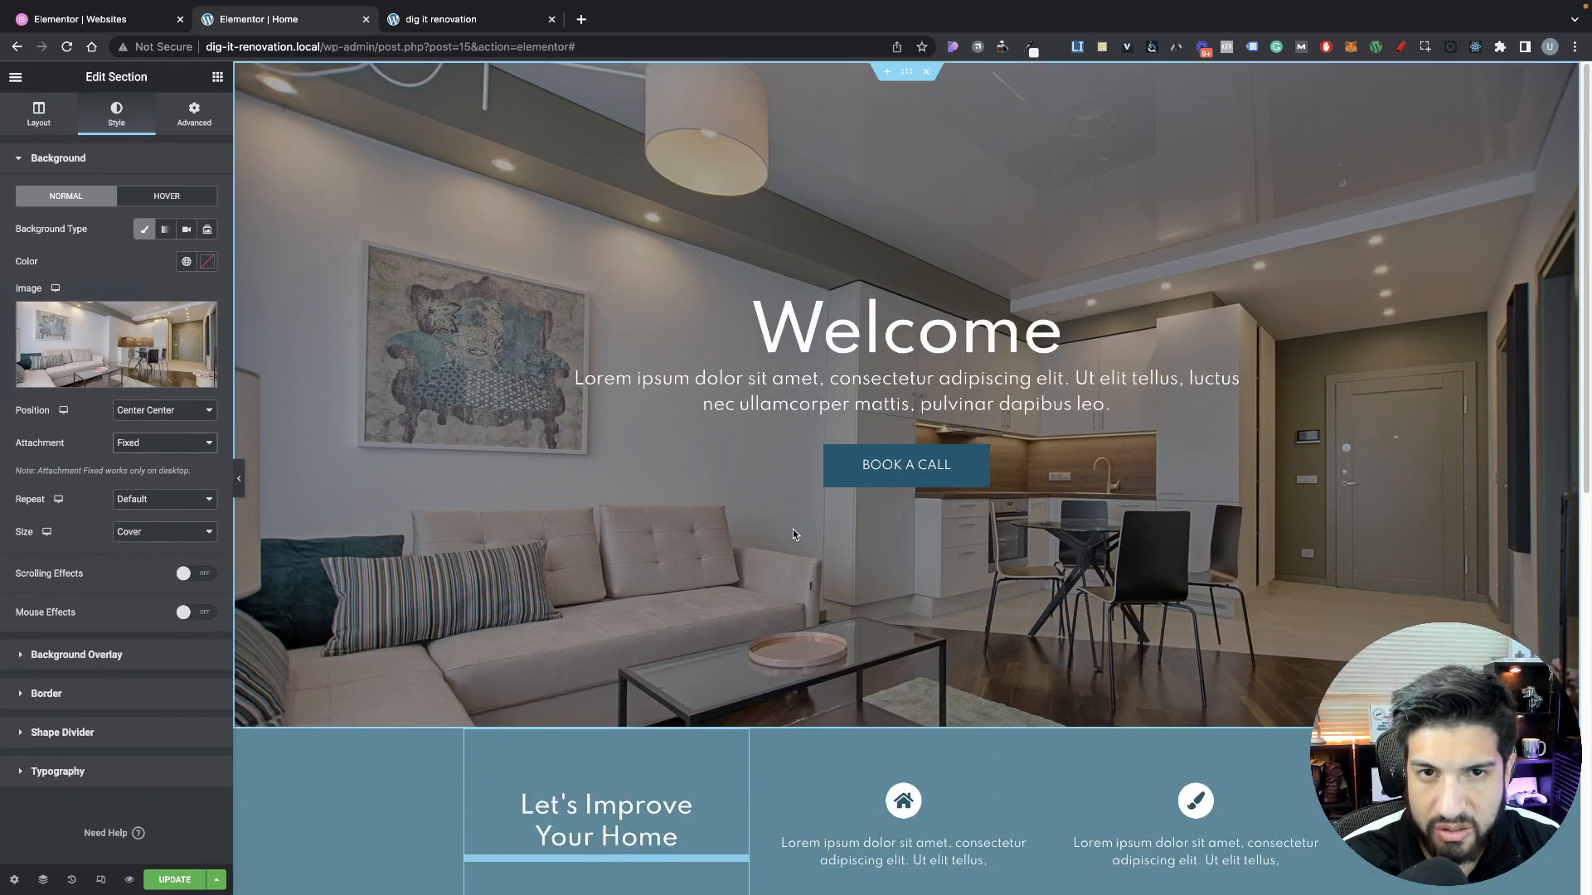
scroll(792, 529, down, 2)
scroll(792, 528, up, 3)
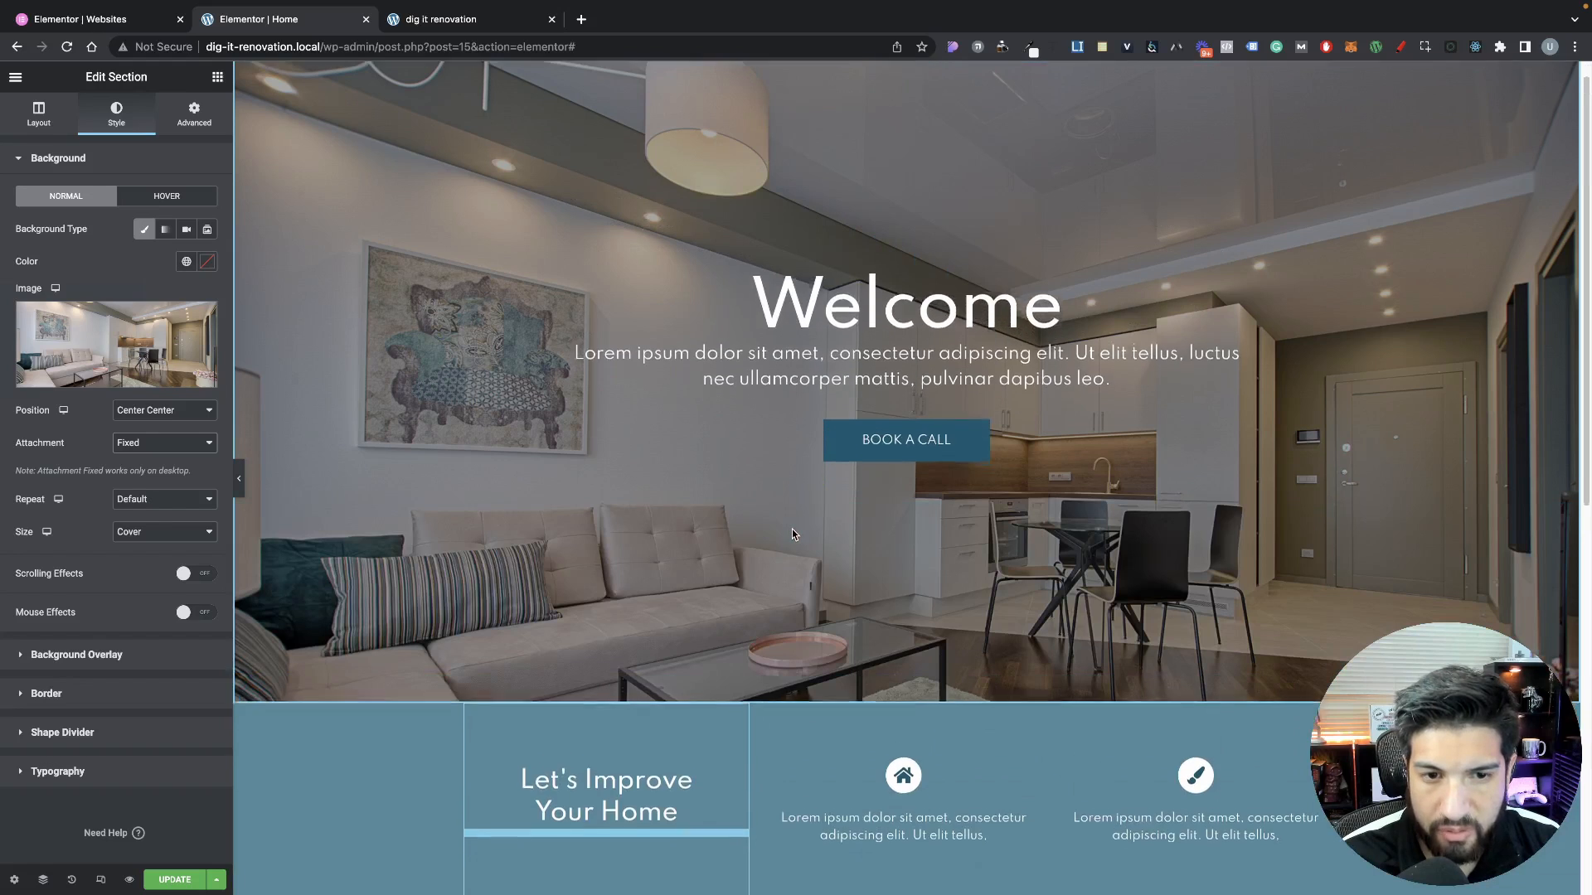
scroll(779, 529, down, 4)
scroll(776, 528, up, 4)
scroll(776, 528, down, 1)
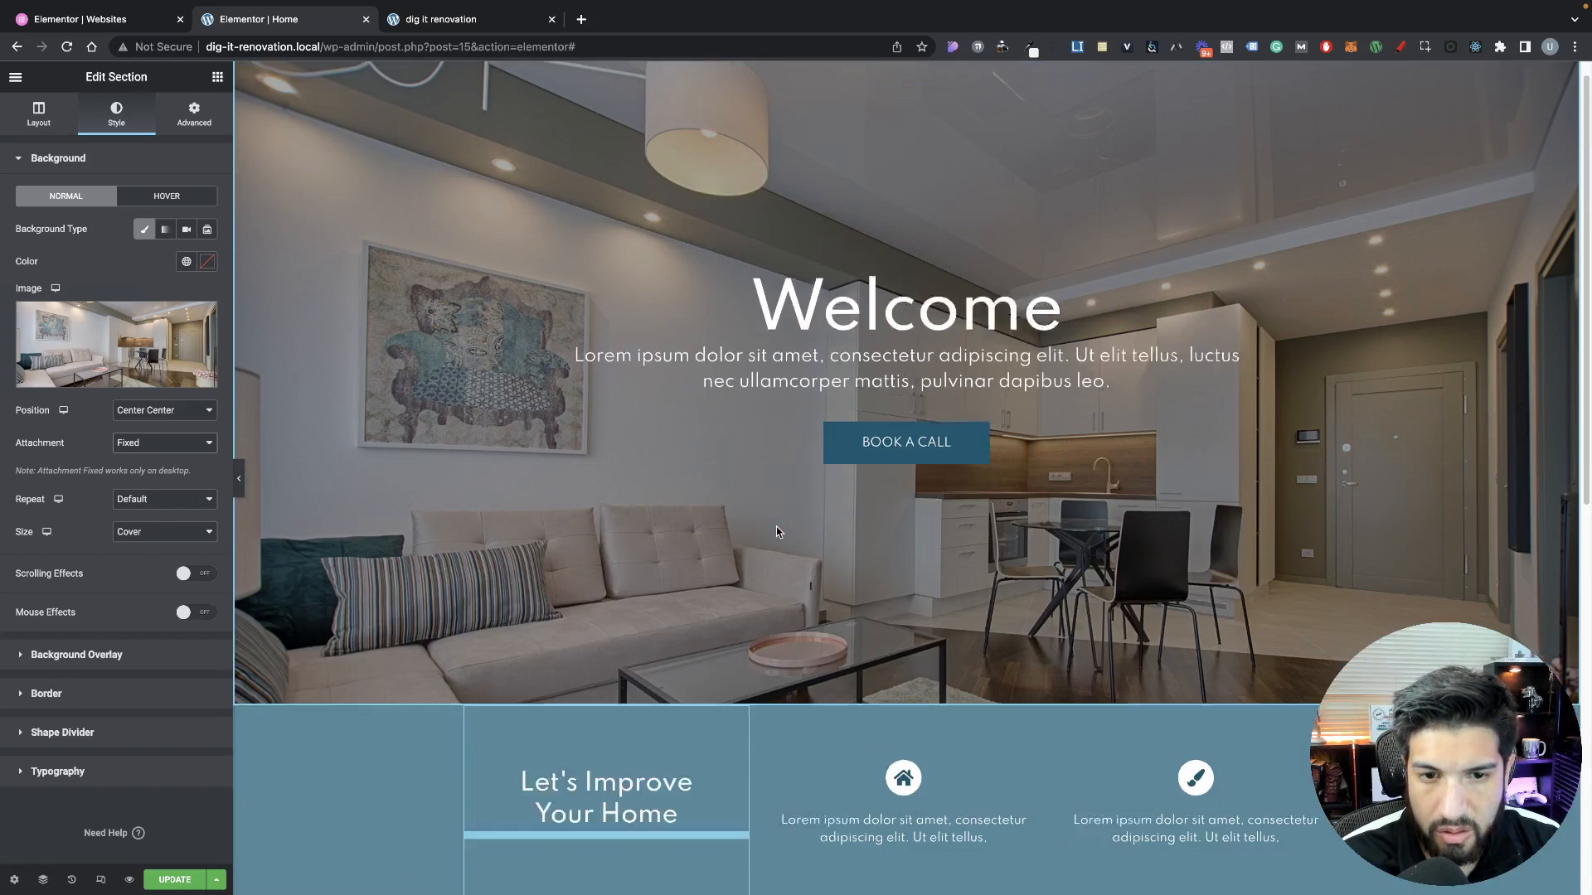
scroll(776, 528, up, 1)
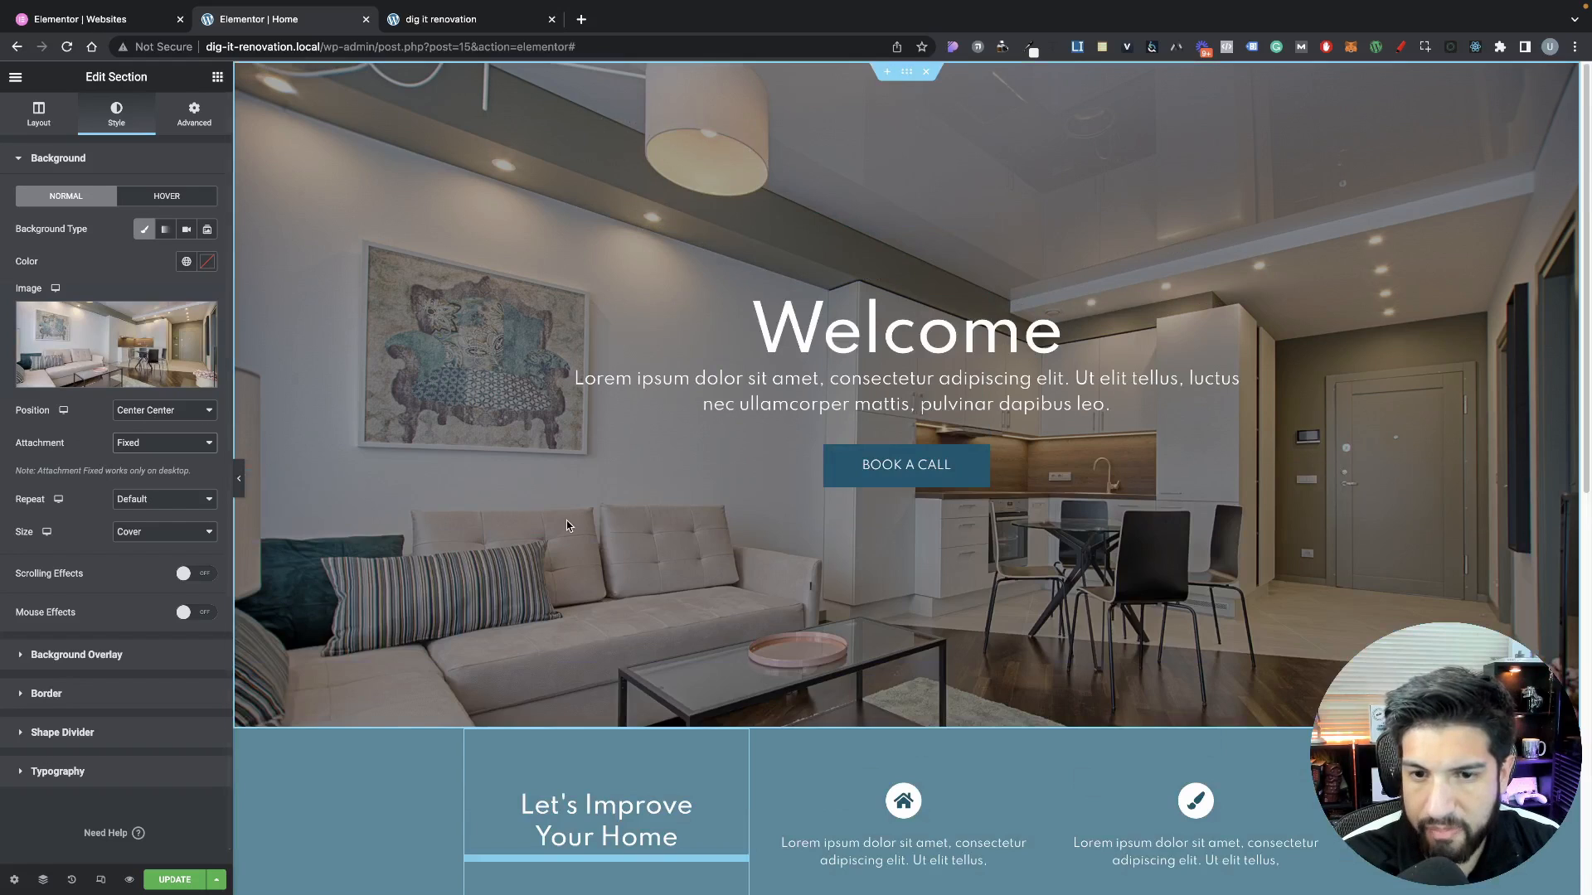
scroll(565, 520, down, 3)
scroll(565, 519, up, 3)
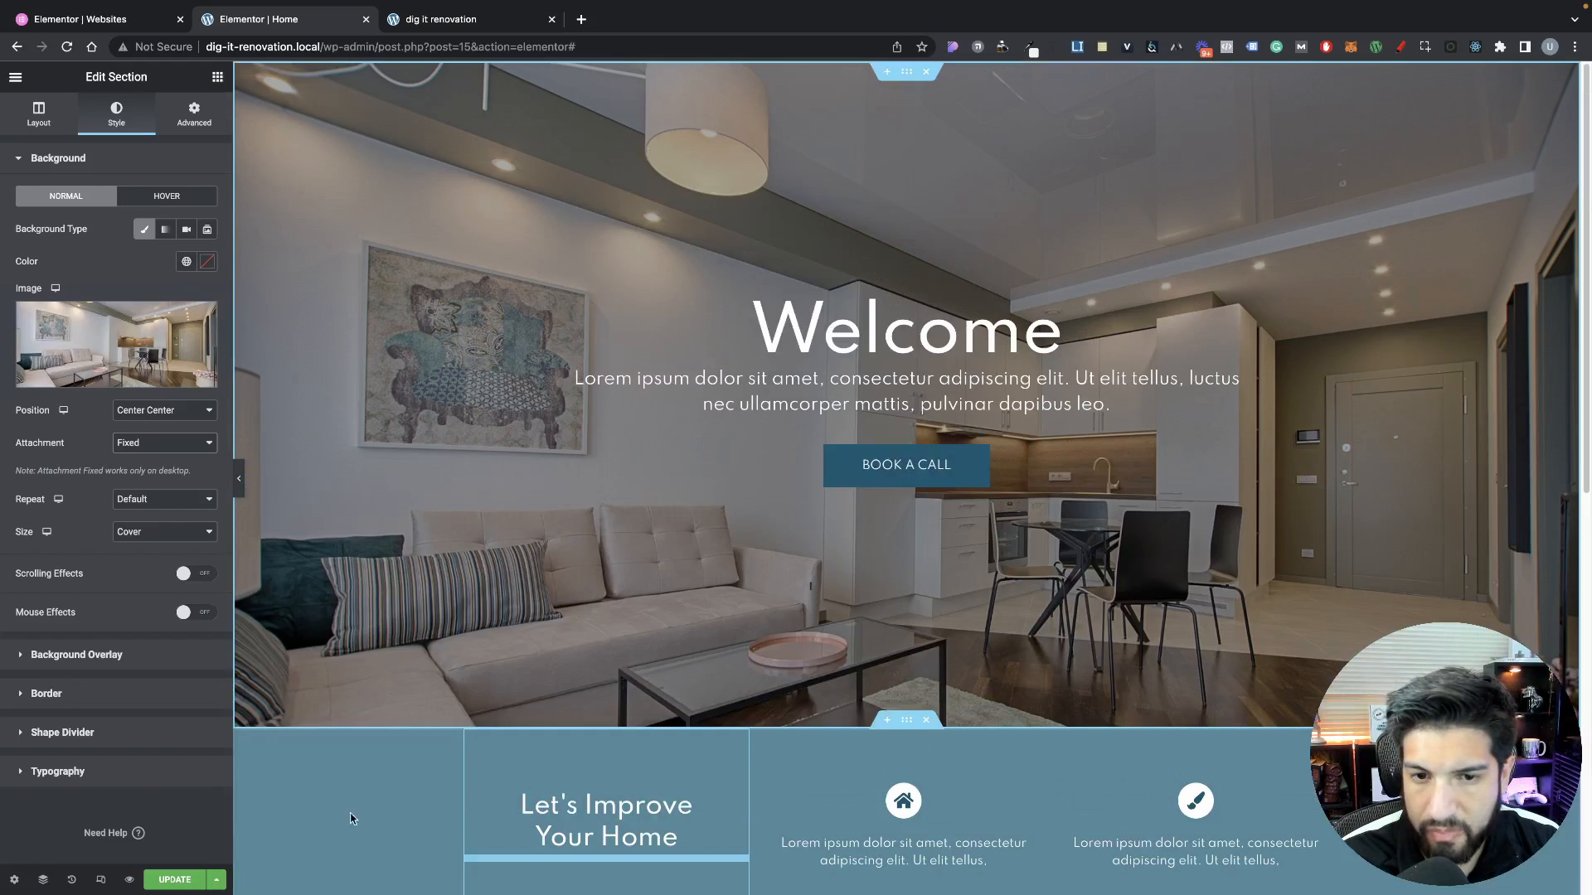
Set the hero background image position to Bottom Center and save the page
click(175, 411)
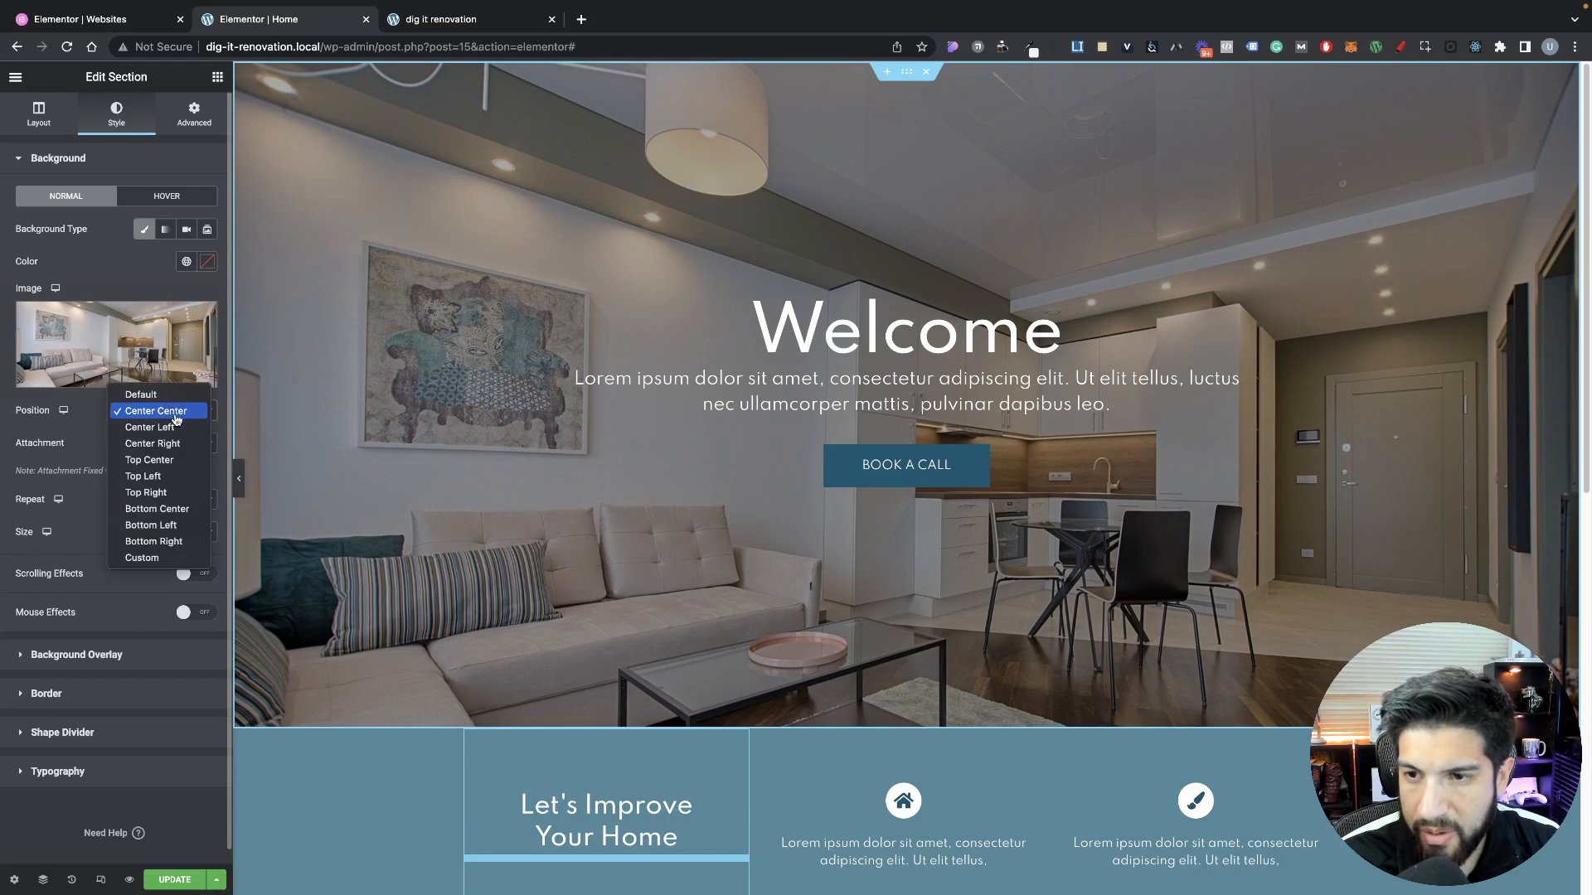
click(164, 509)
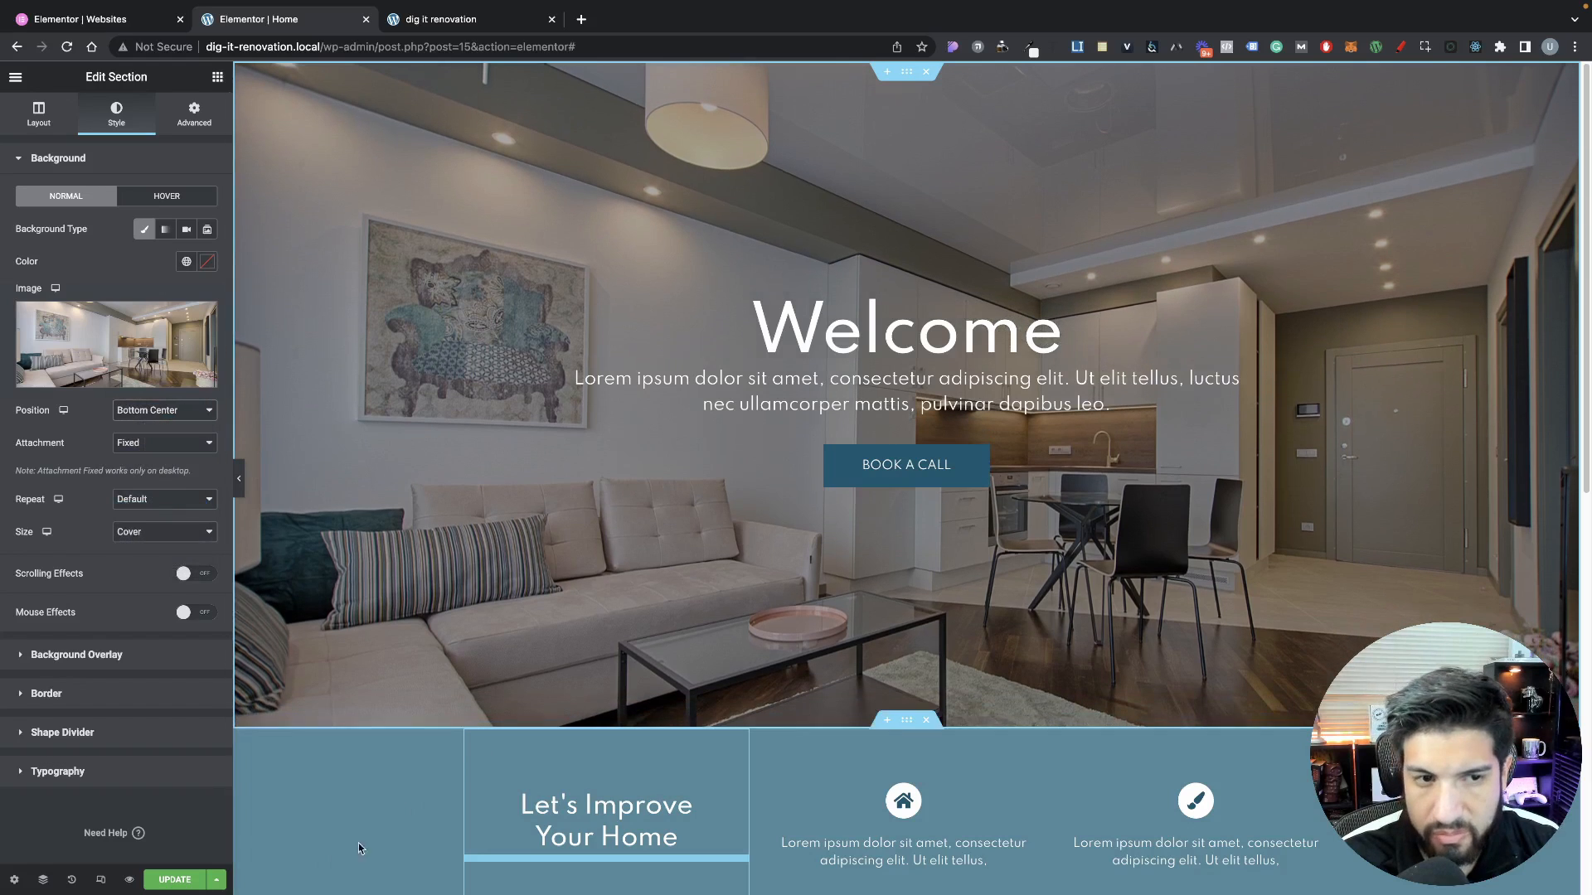
click(204, 885)
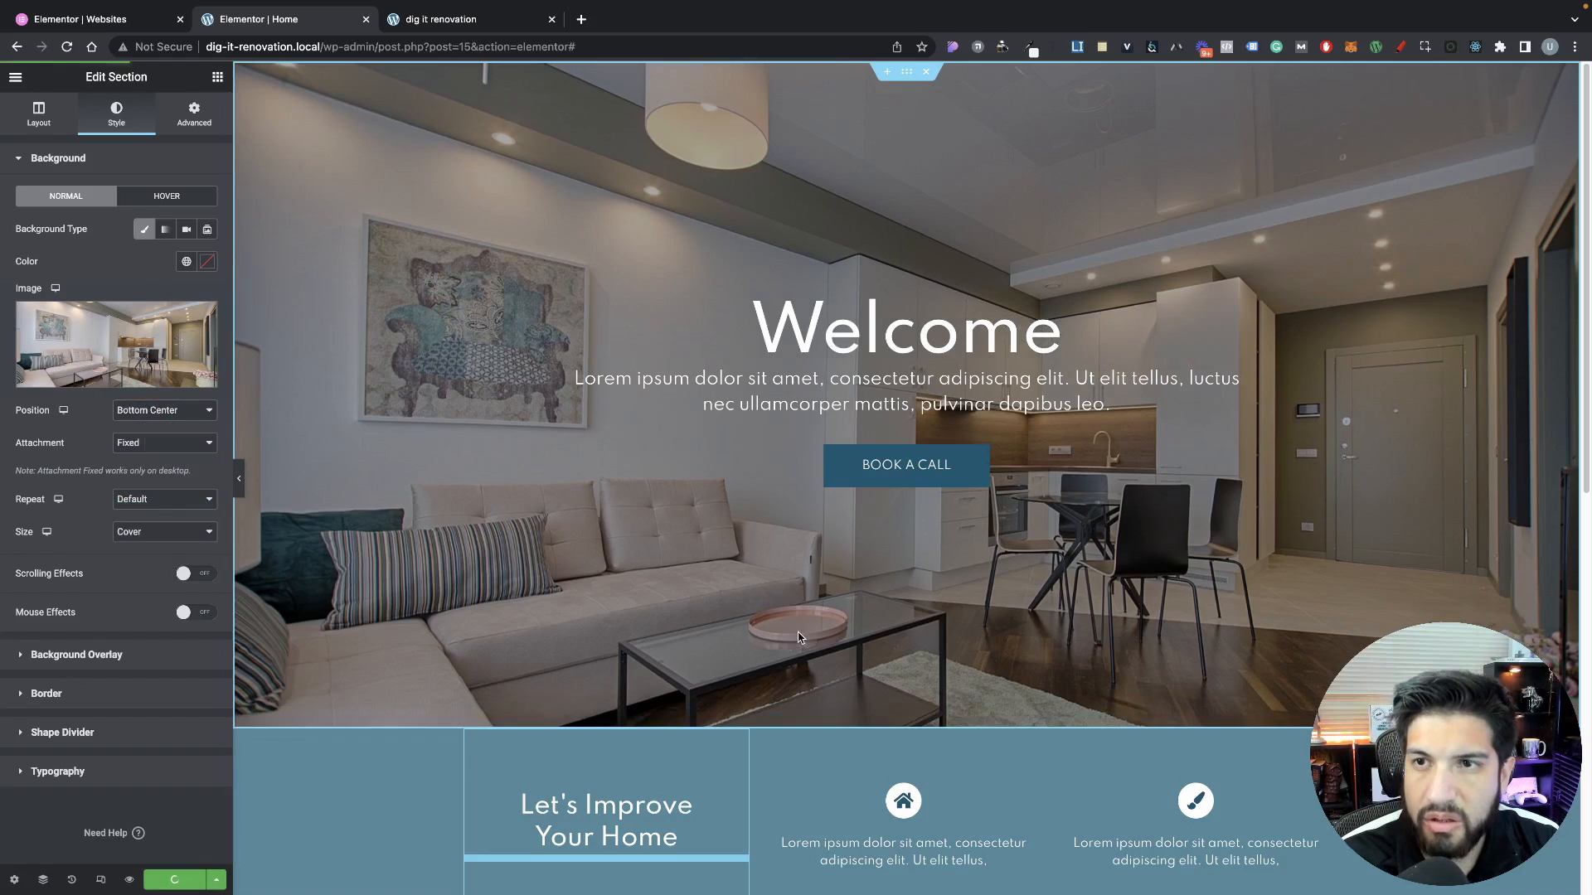
Check the hero's background scrolling effect and the sections below it in the "dig it renovation" preview, and return to the editor
click(464, 18)
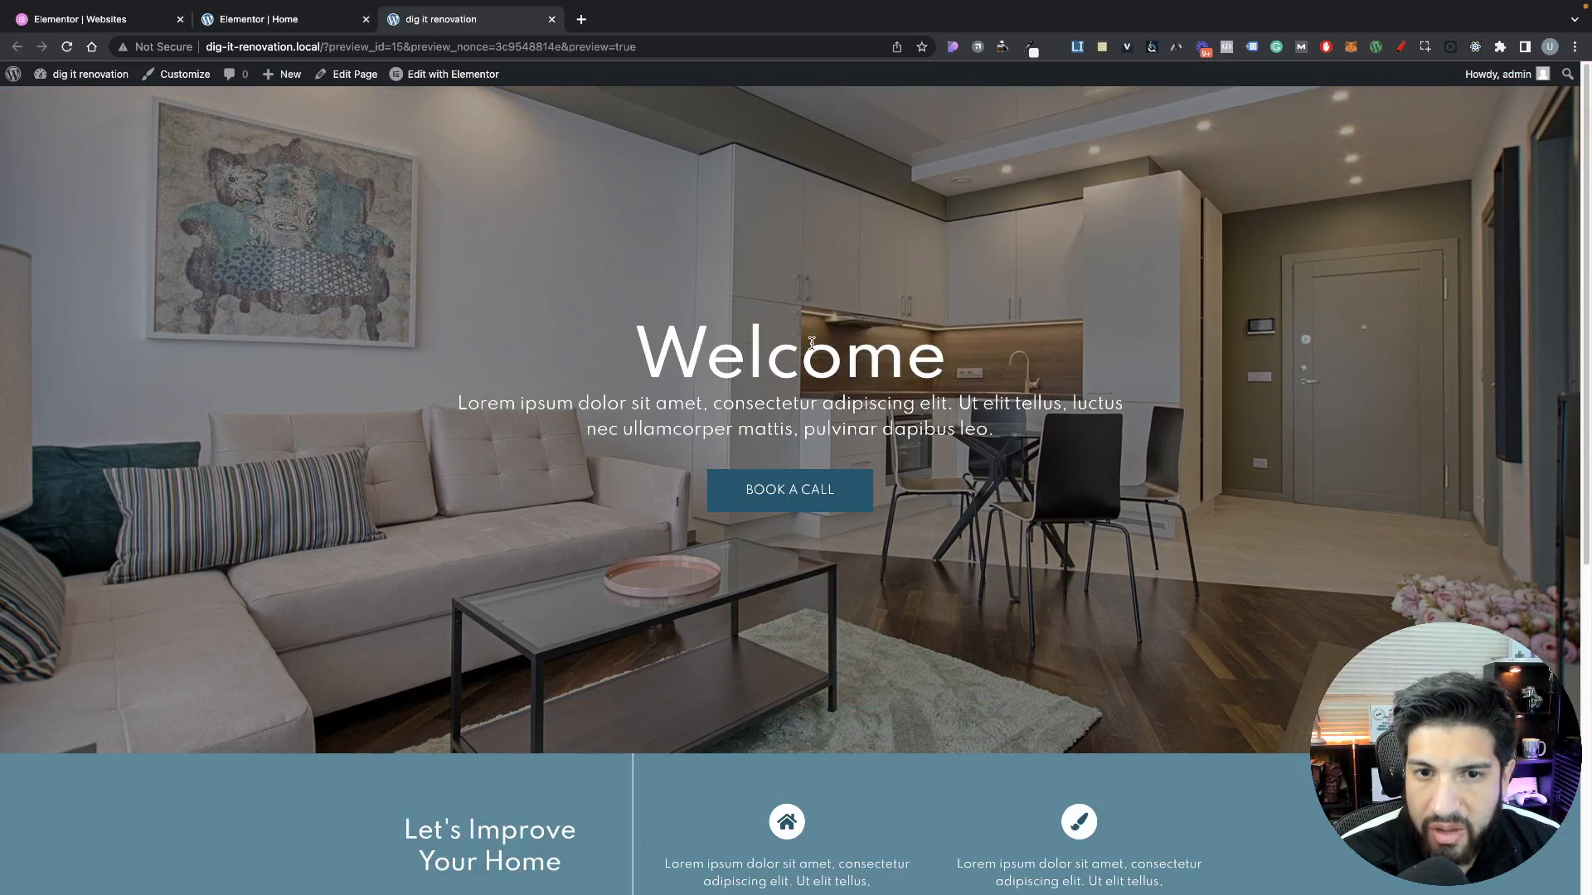
scroll(796, 340, down, 4)
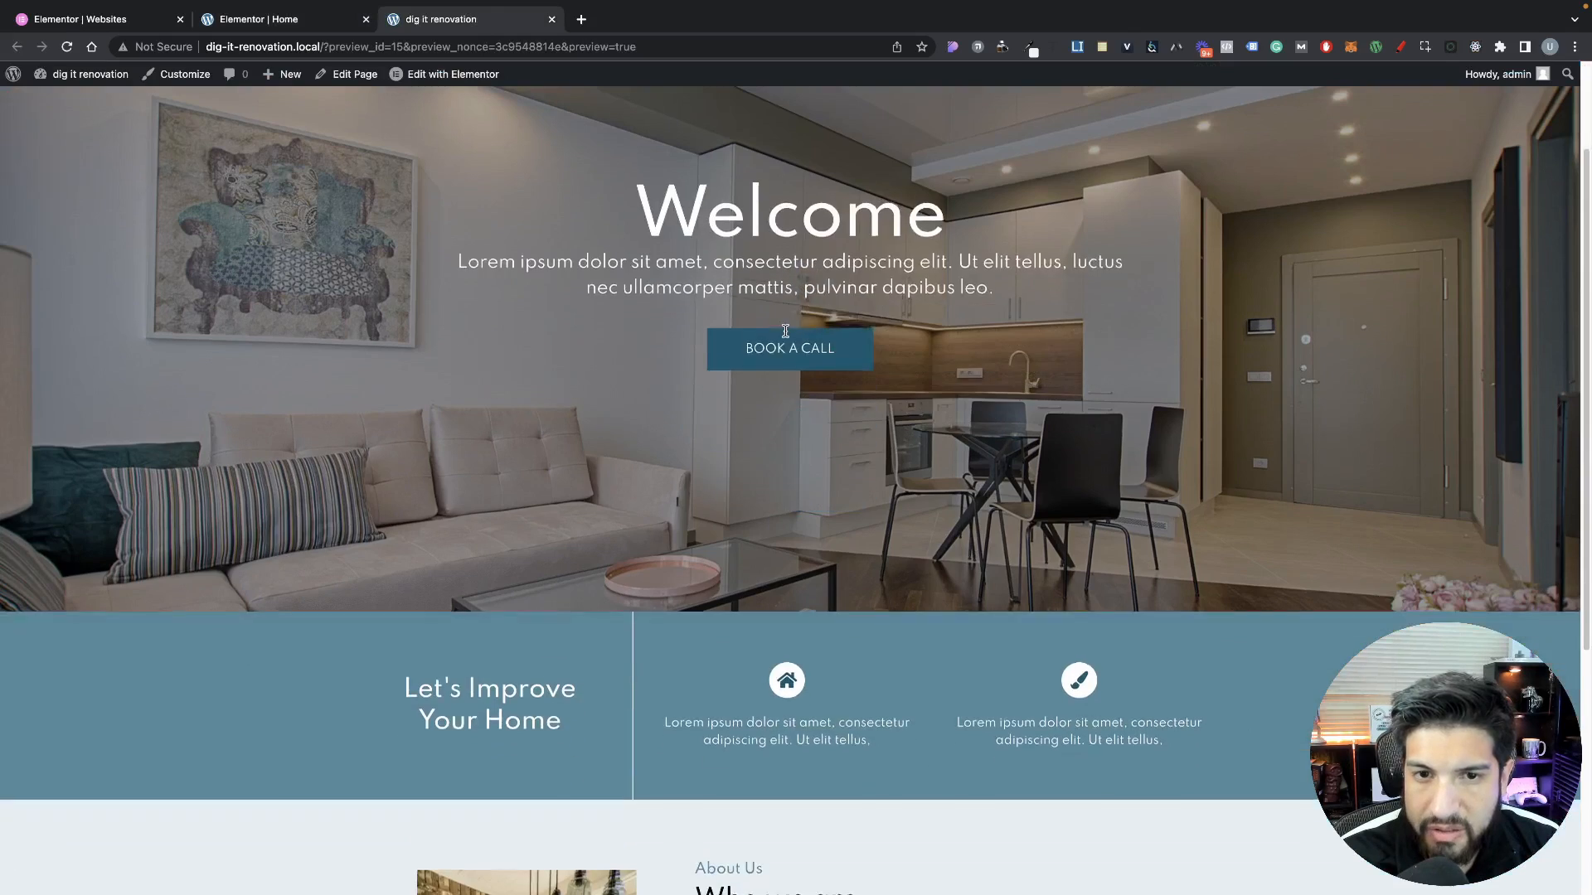
scroll(786, 338, up, 4)
scroll(786, 338, down, 8)
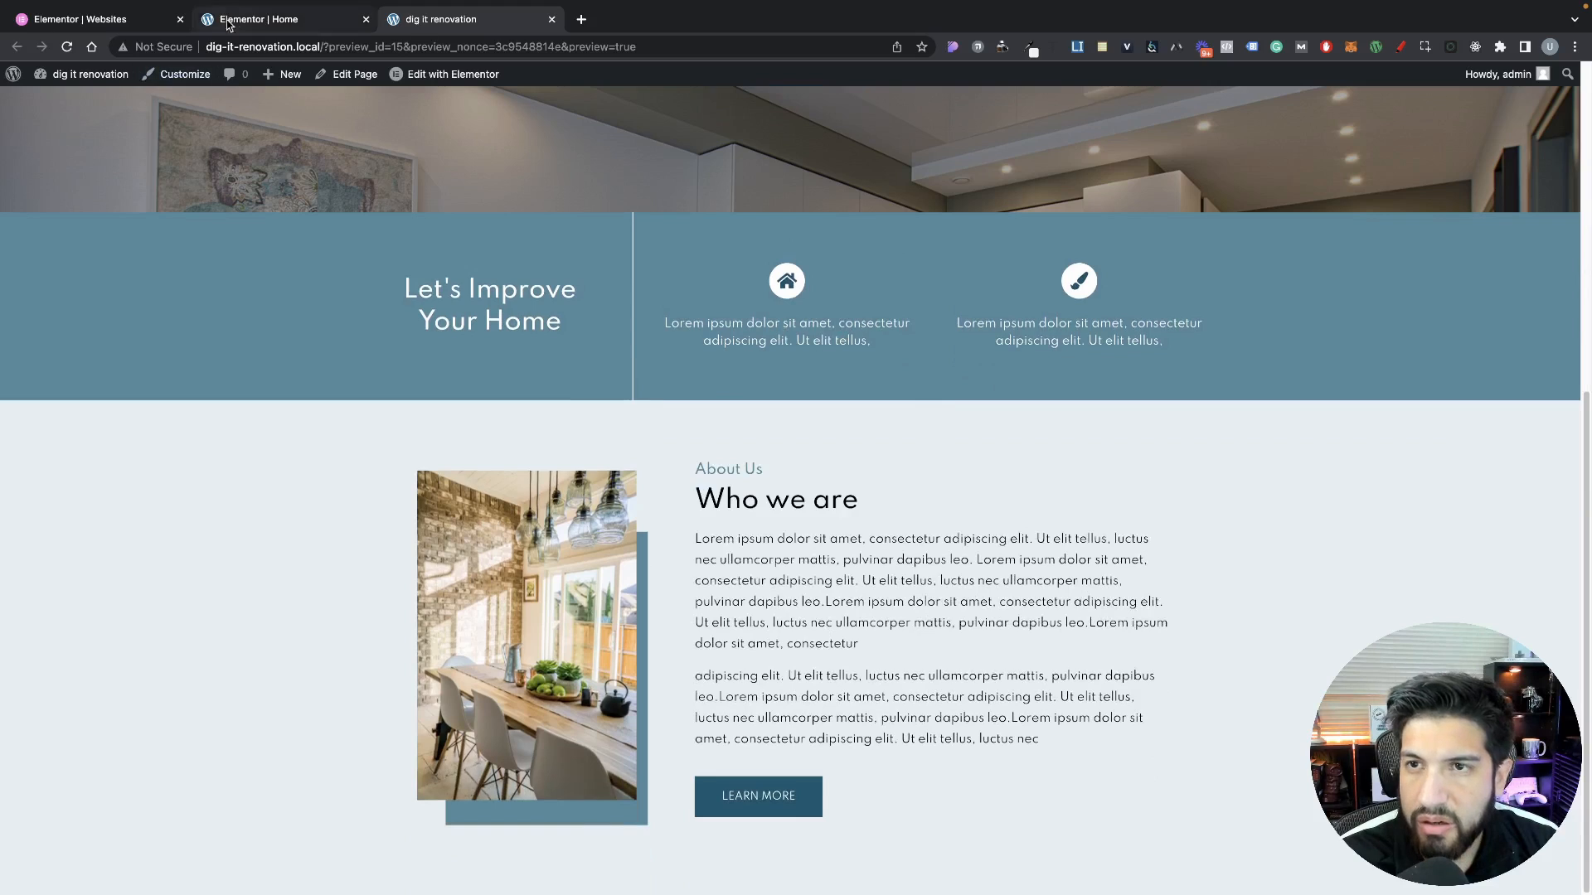
click(259, 18)
Add a new single-column section below the About Us section
scroll(894, 506, down, 10)
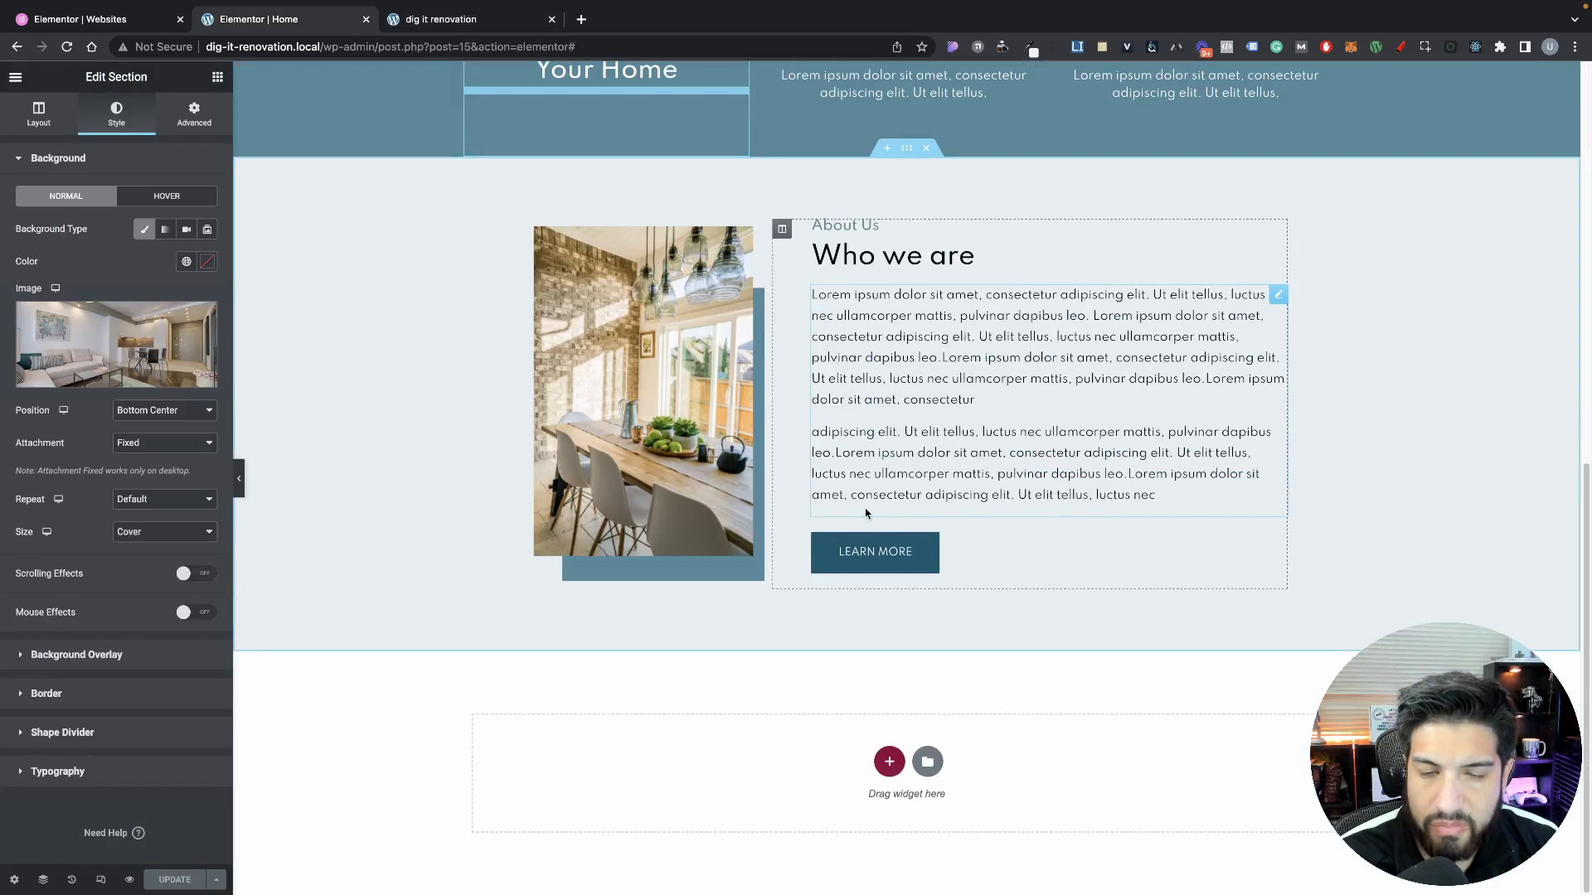
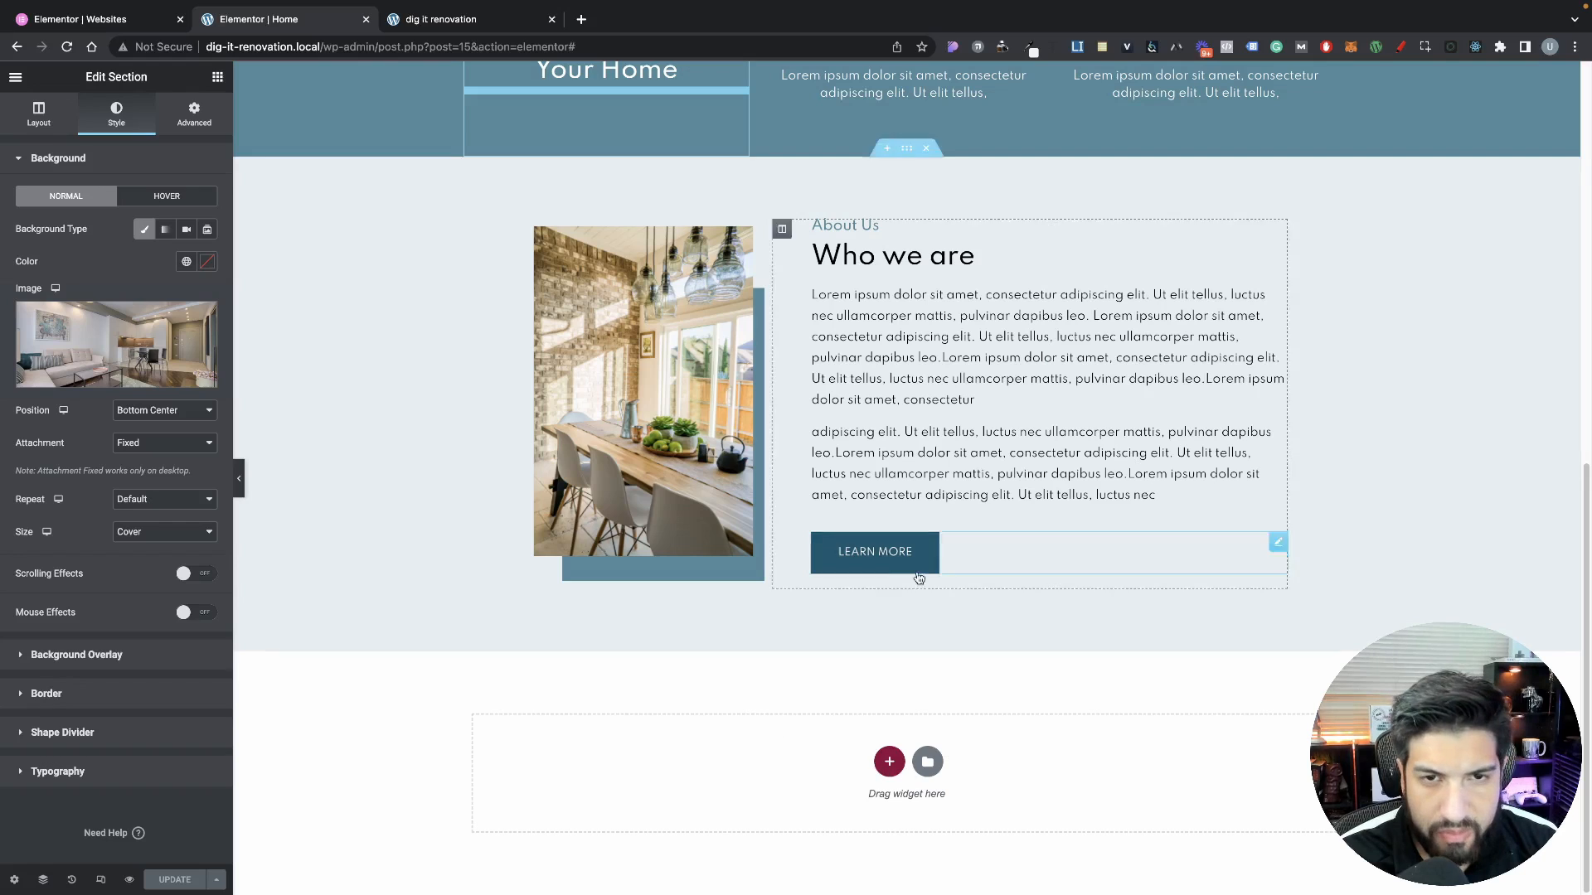
click(886, 761)
scroll(700, 704, down, 1)
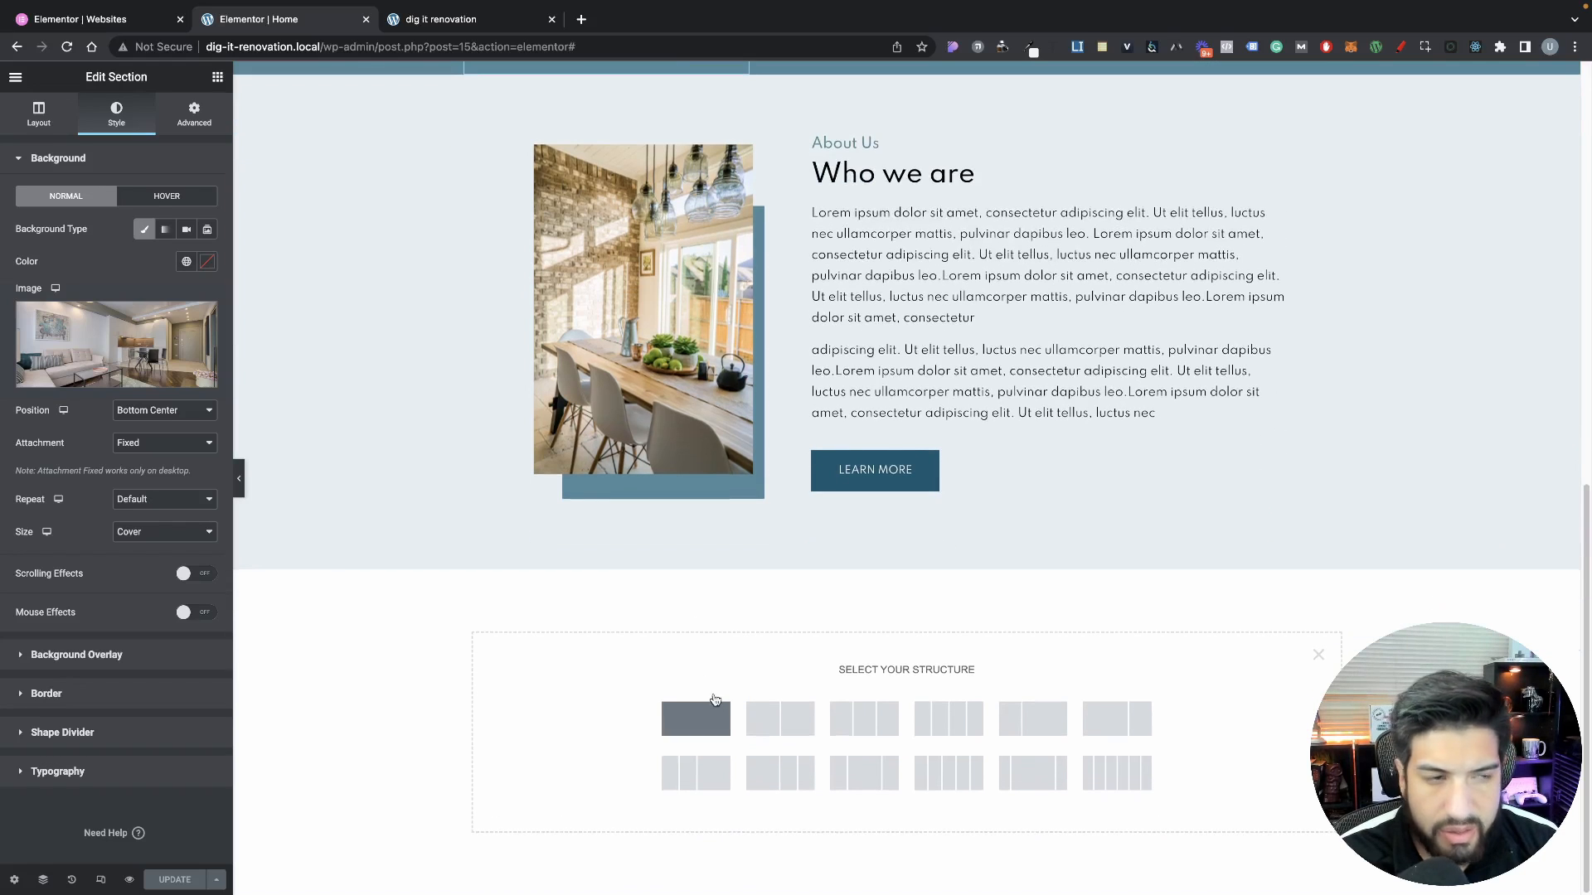
click(721, 710)
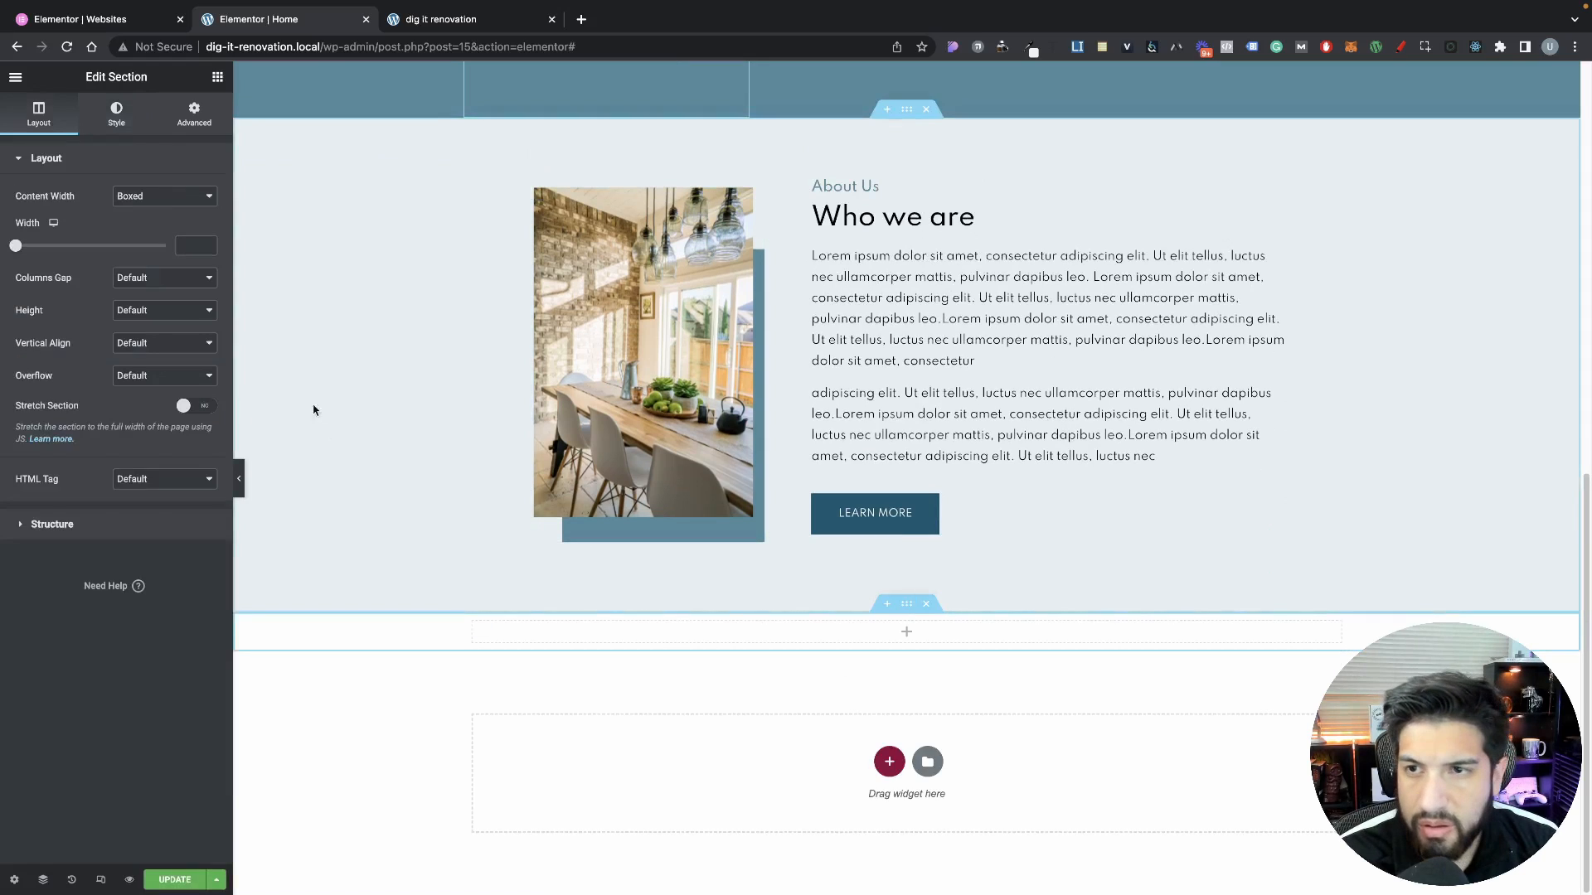
Unlink the new section's padding values and set its top and bottom padding to 80 px each
click(194, 113)
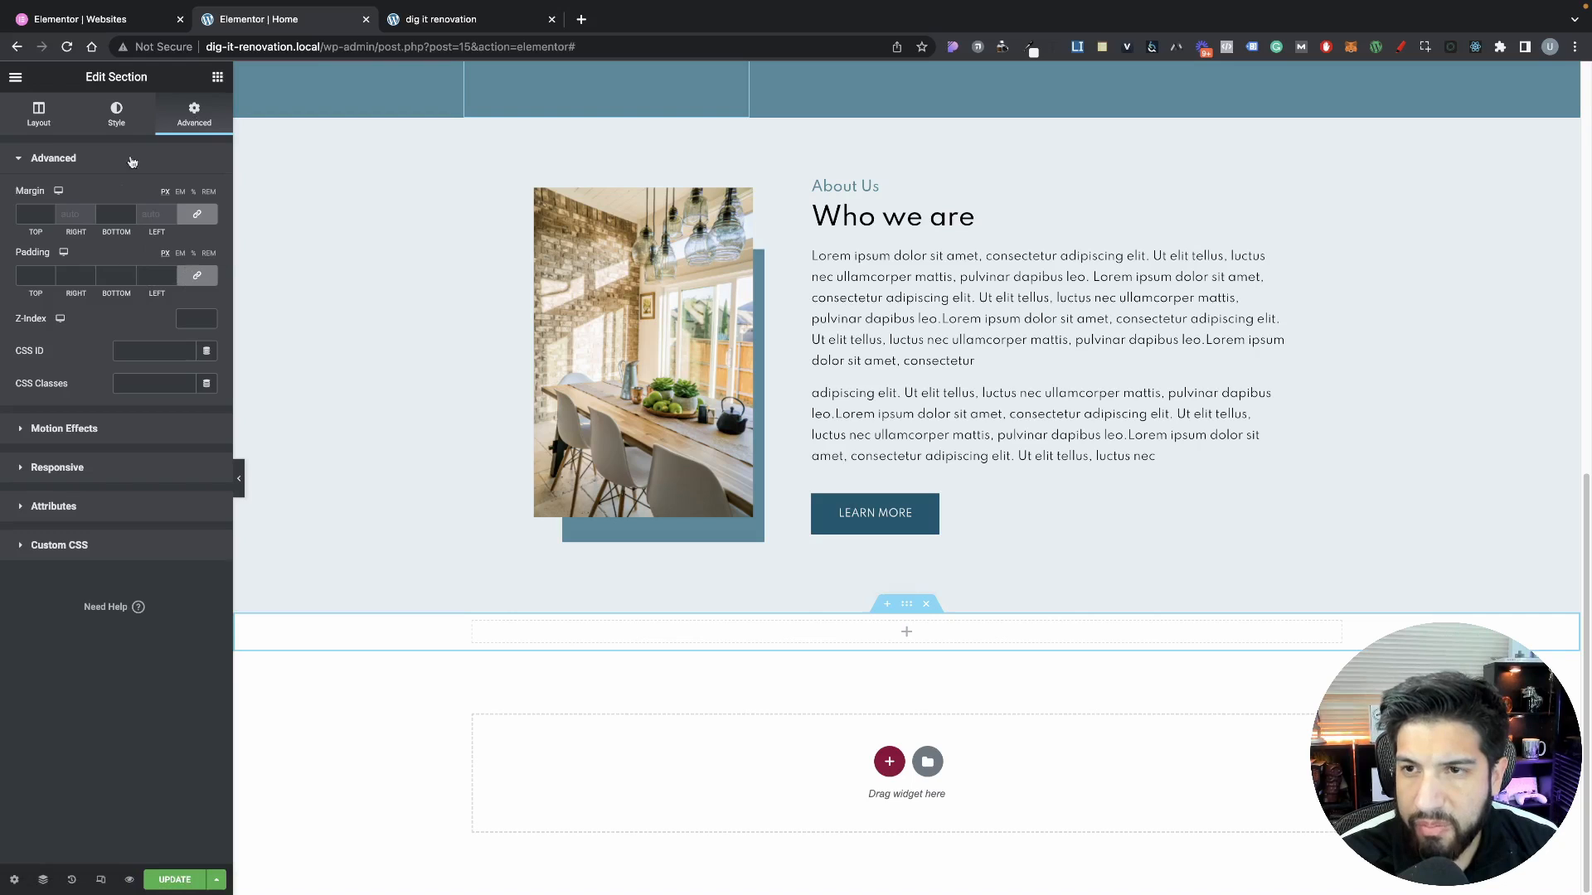
click(197, 275)
drag(38, 275, 95, 278)
text(80)
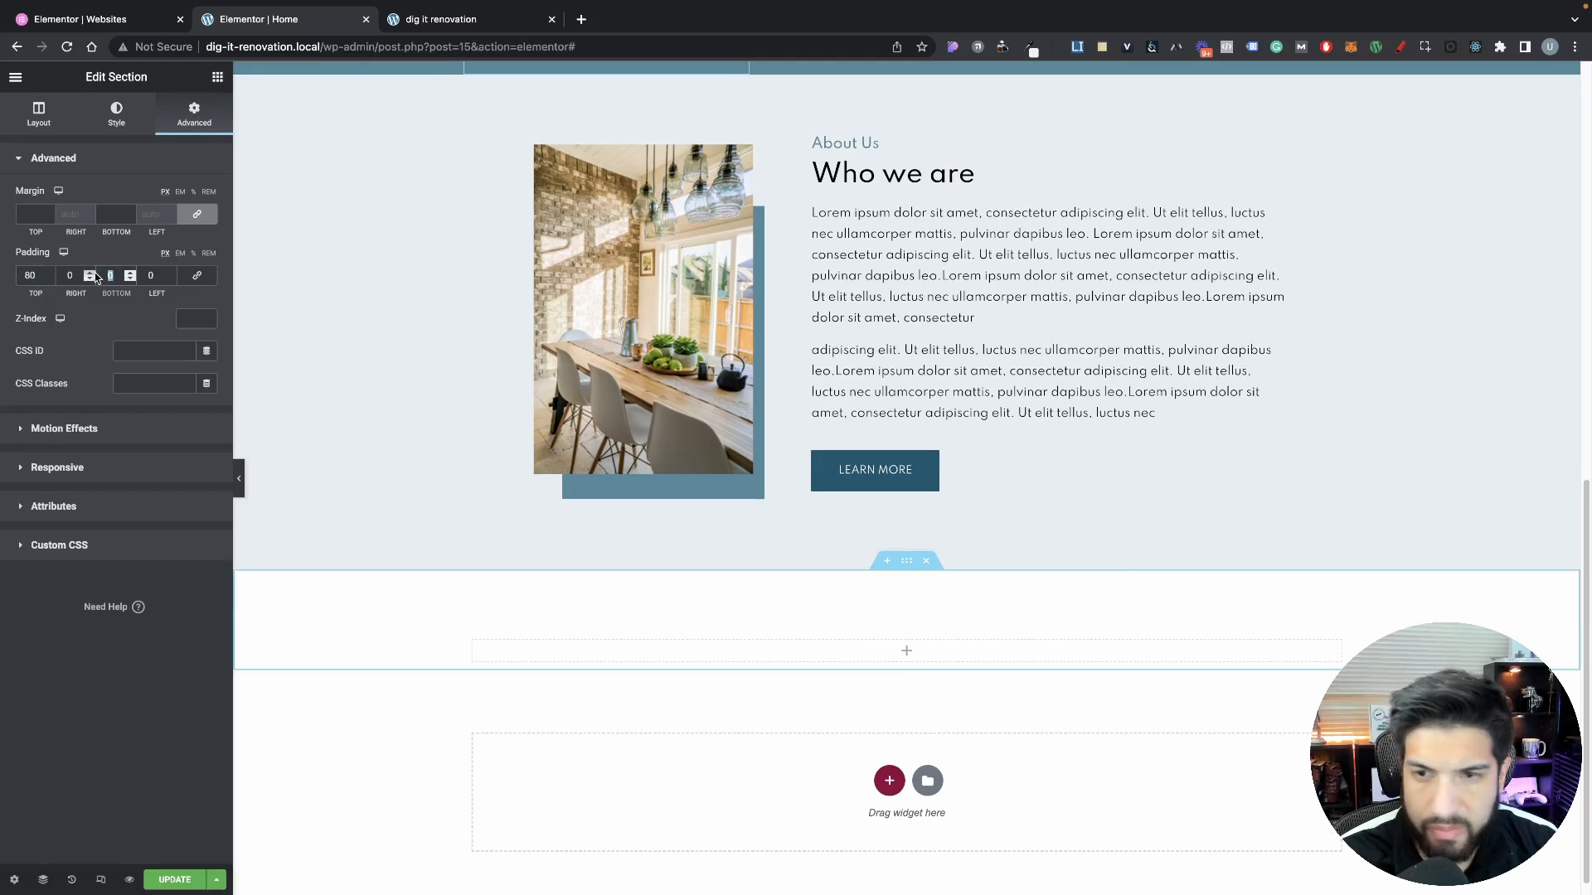
text(80)
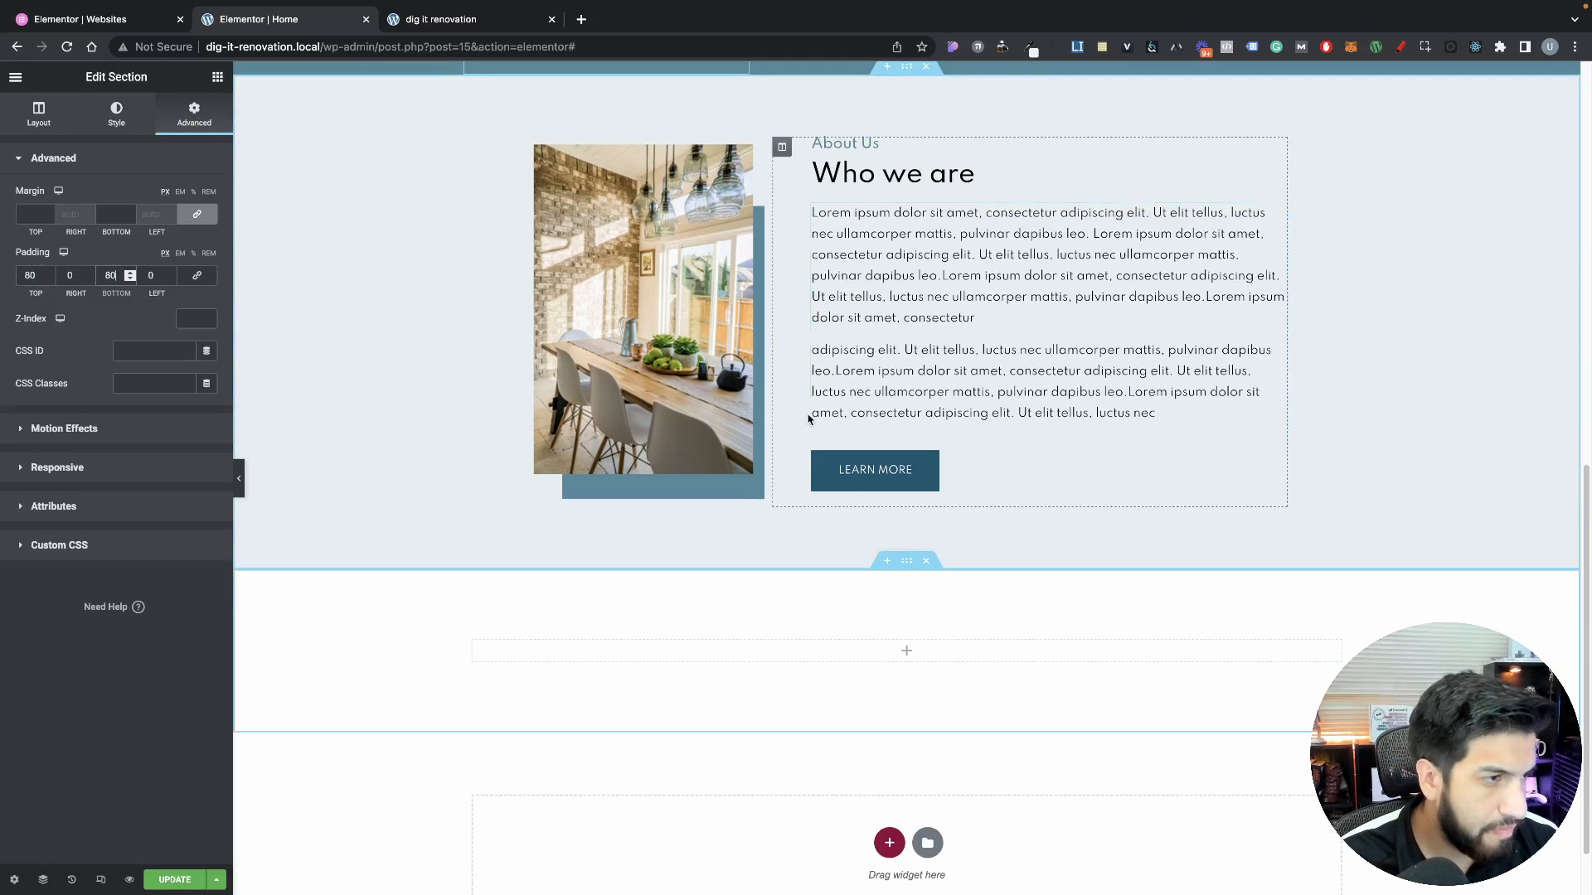
Copy the "About Us" heading and paste it into the new empty section
scroll(903, 567, down, 1)
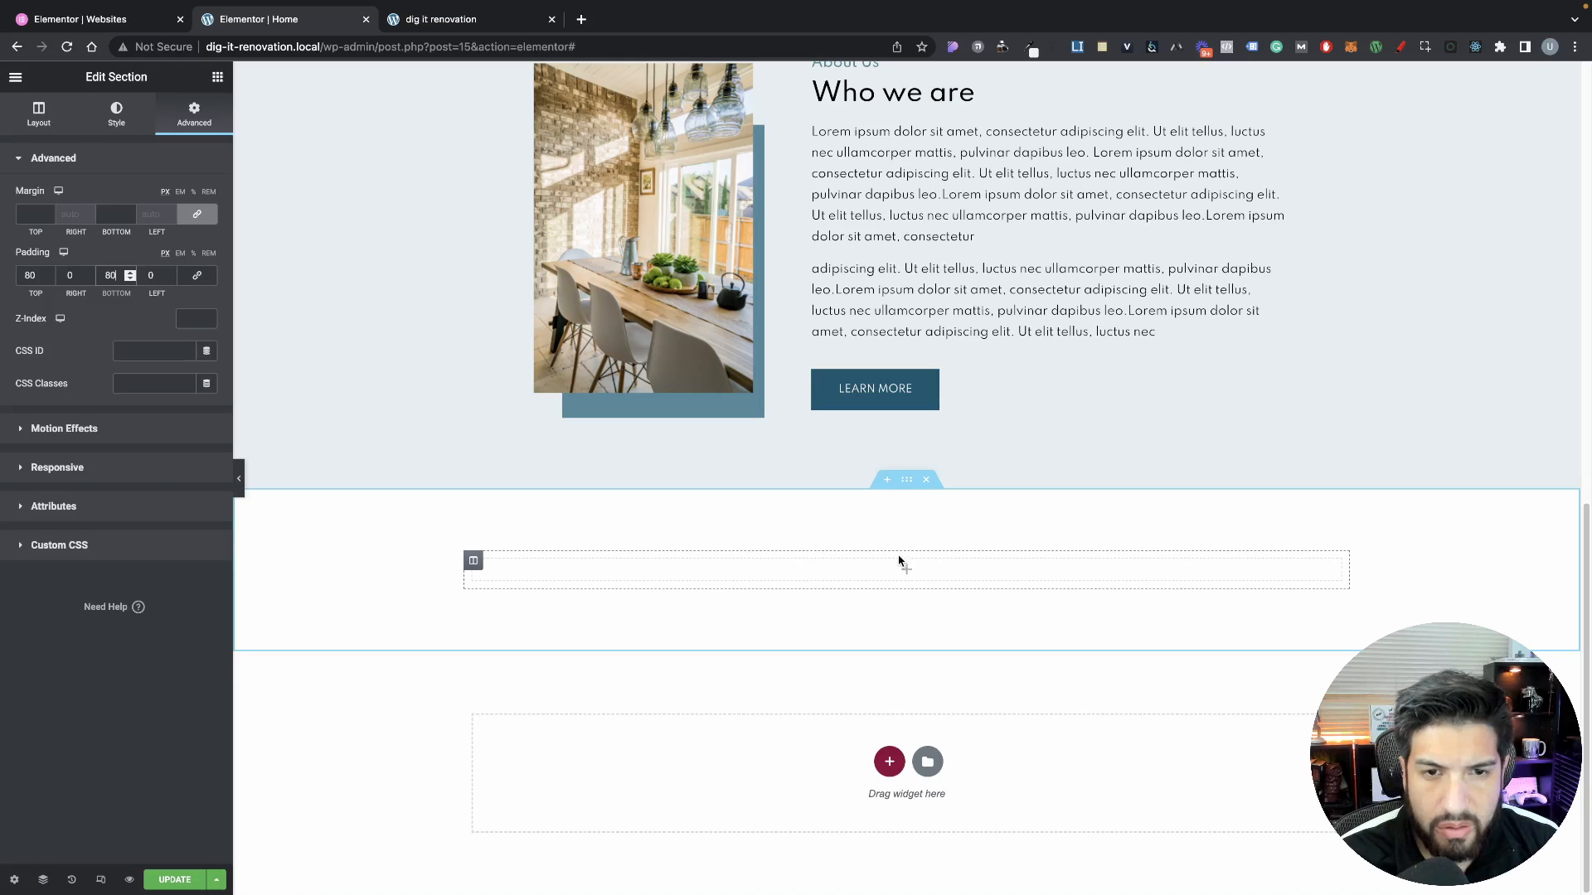
scroll(843, 477, up, 6)
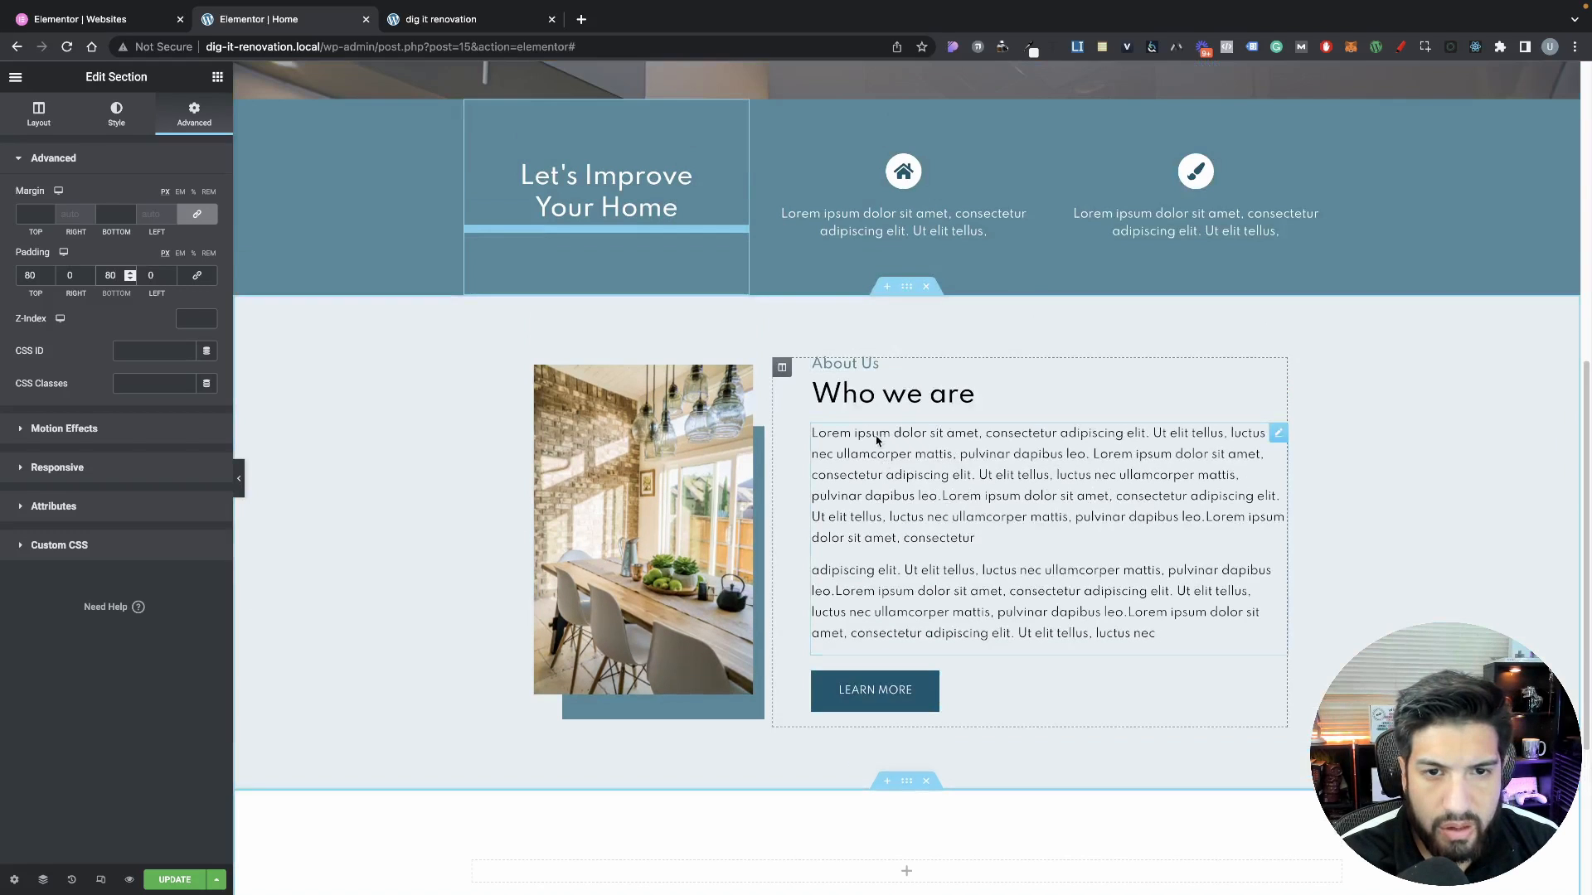
right_click(867, 365)
scroll(912, 480, down, 6)
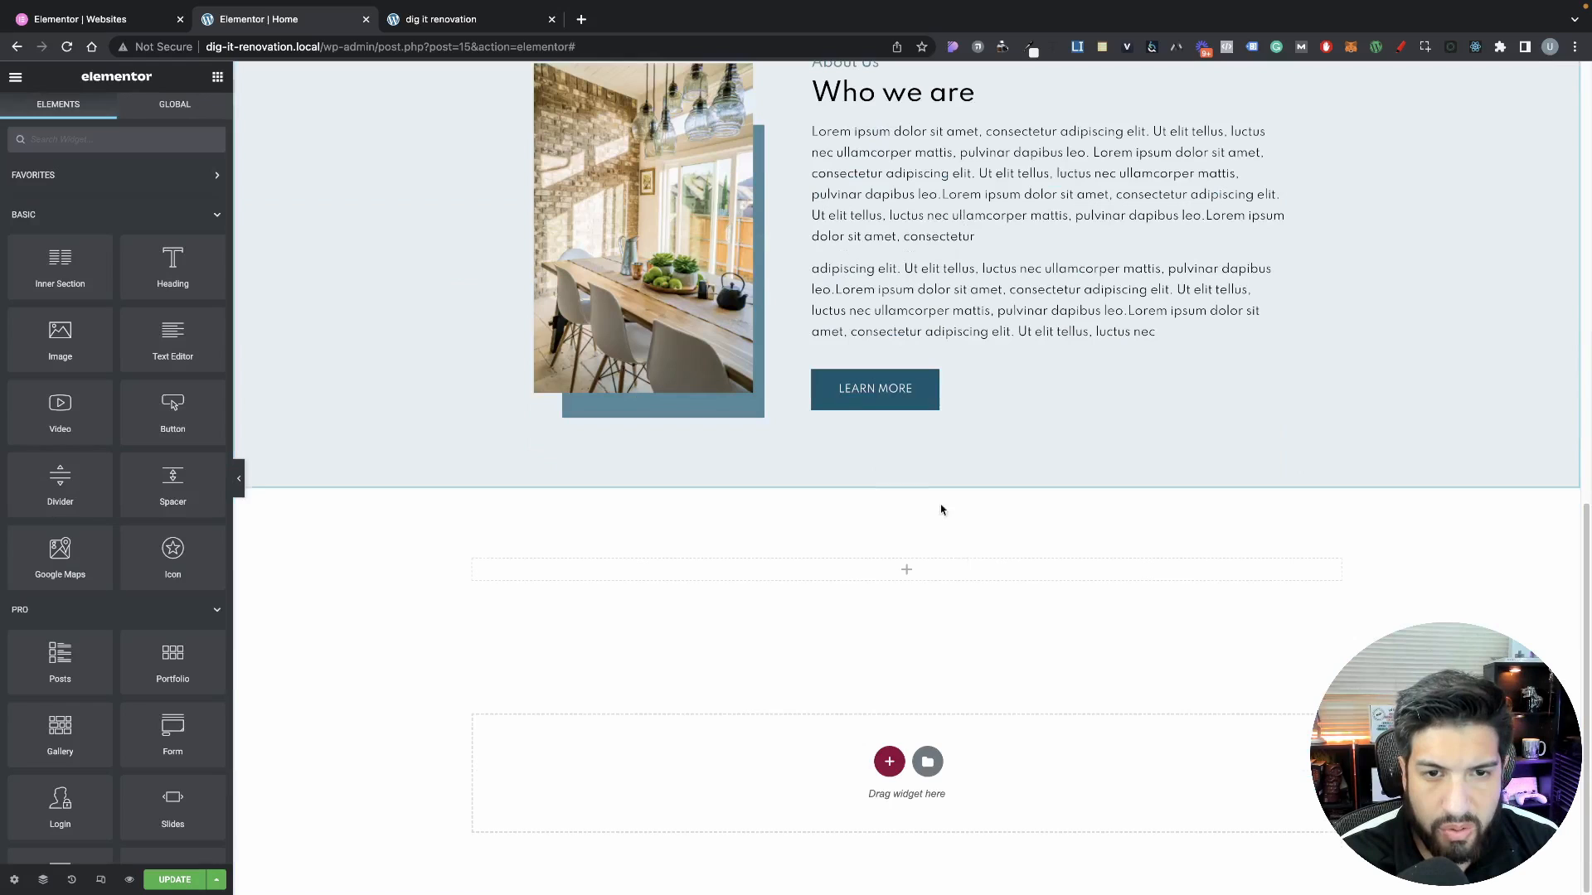
right_click(918, 572)
click(953, 687)
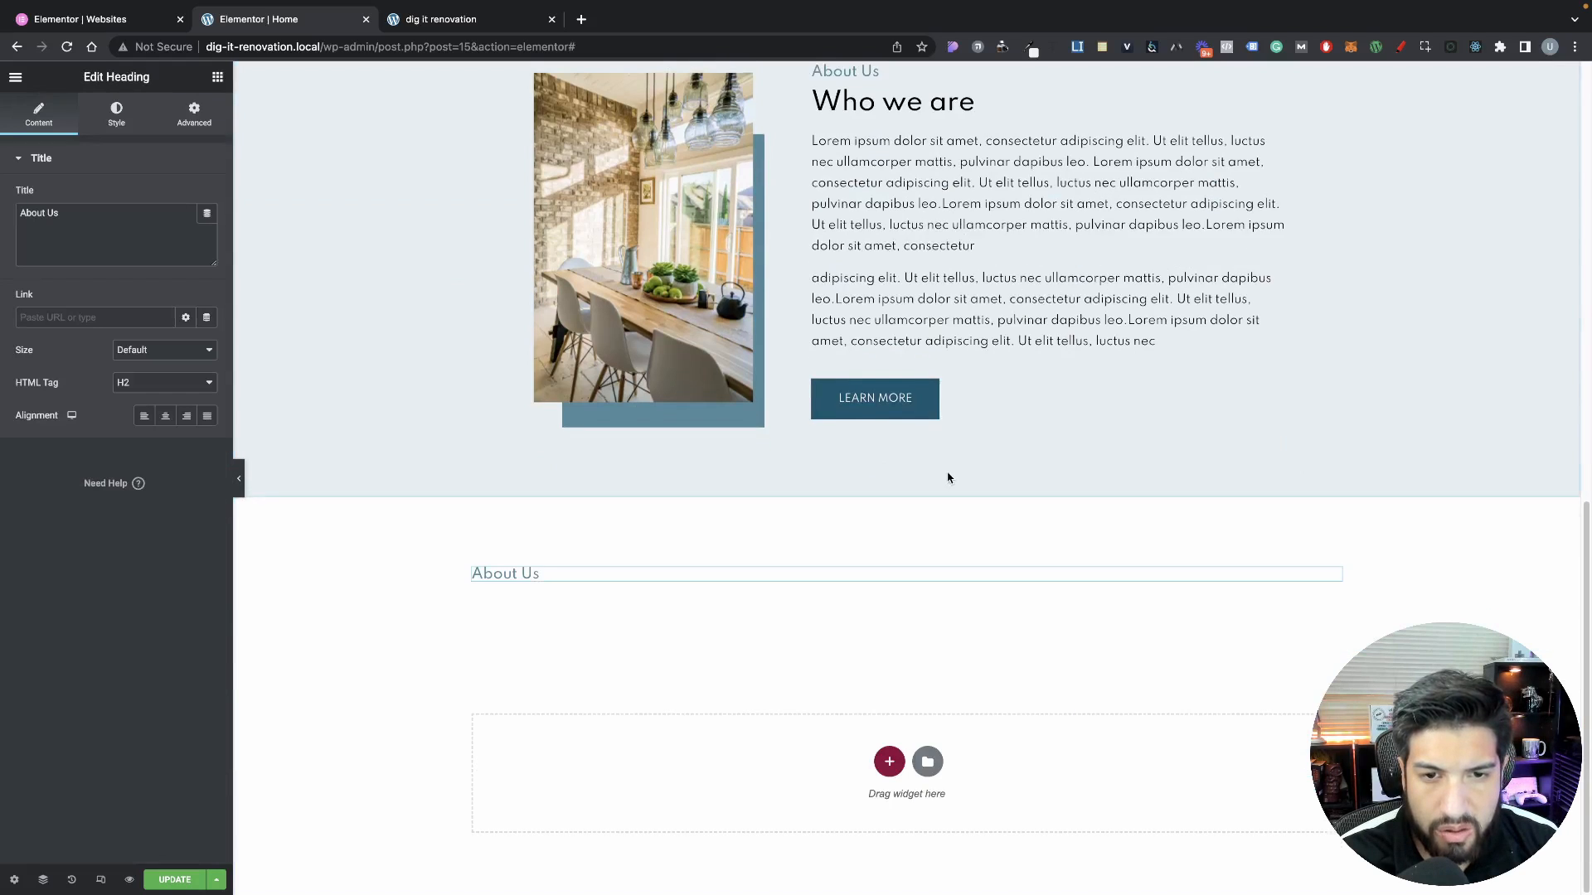
Copy the "Who we are" heading and paste it below the "About Us" heading in the new section
scroll(941, 464, up, 6)
right_click(1003, 523)
click(979, 589)
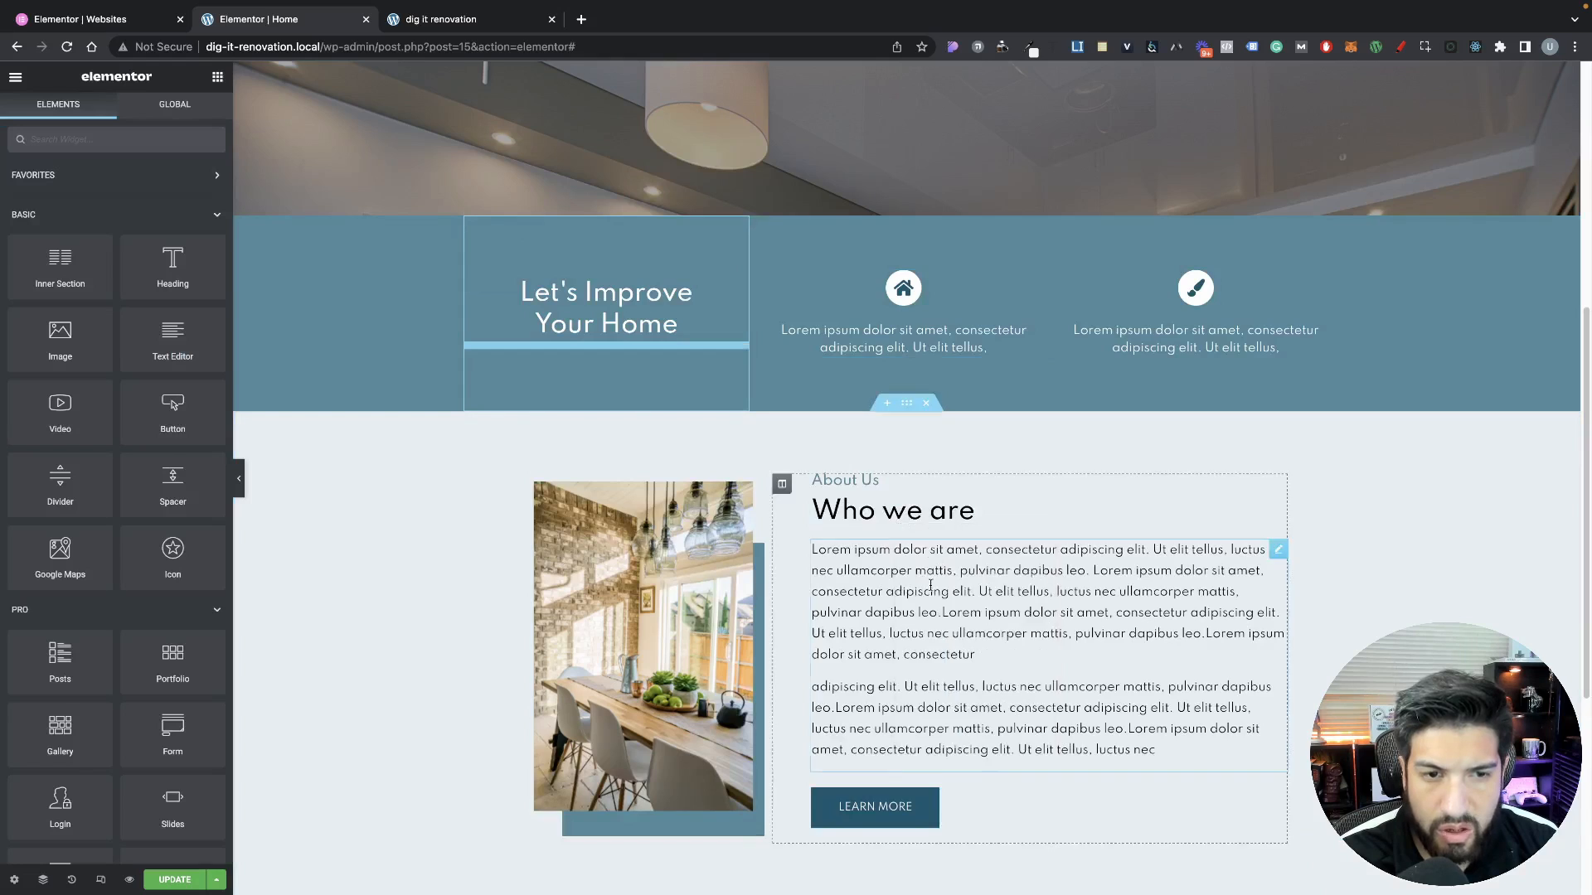
scroll(847, 537, down, 4)
right_click(578, 583)
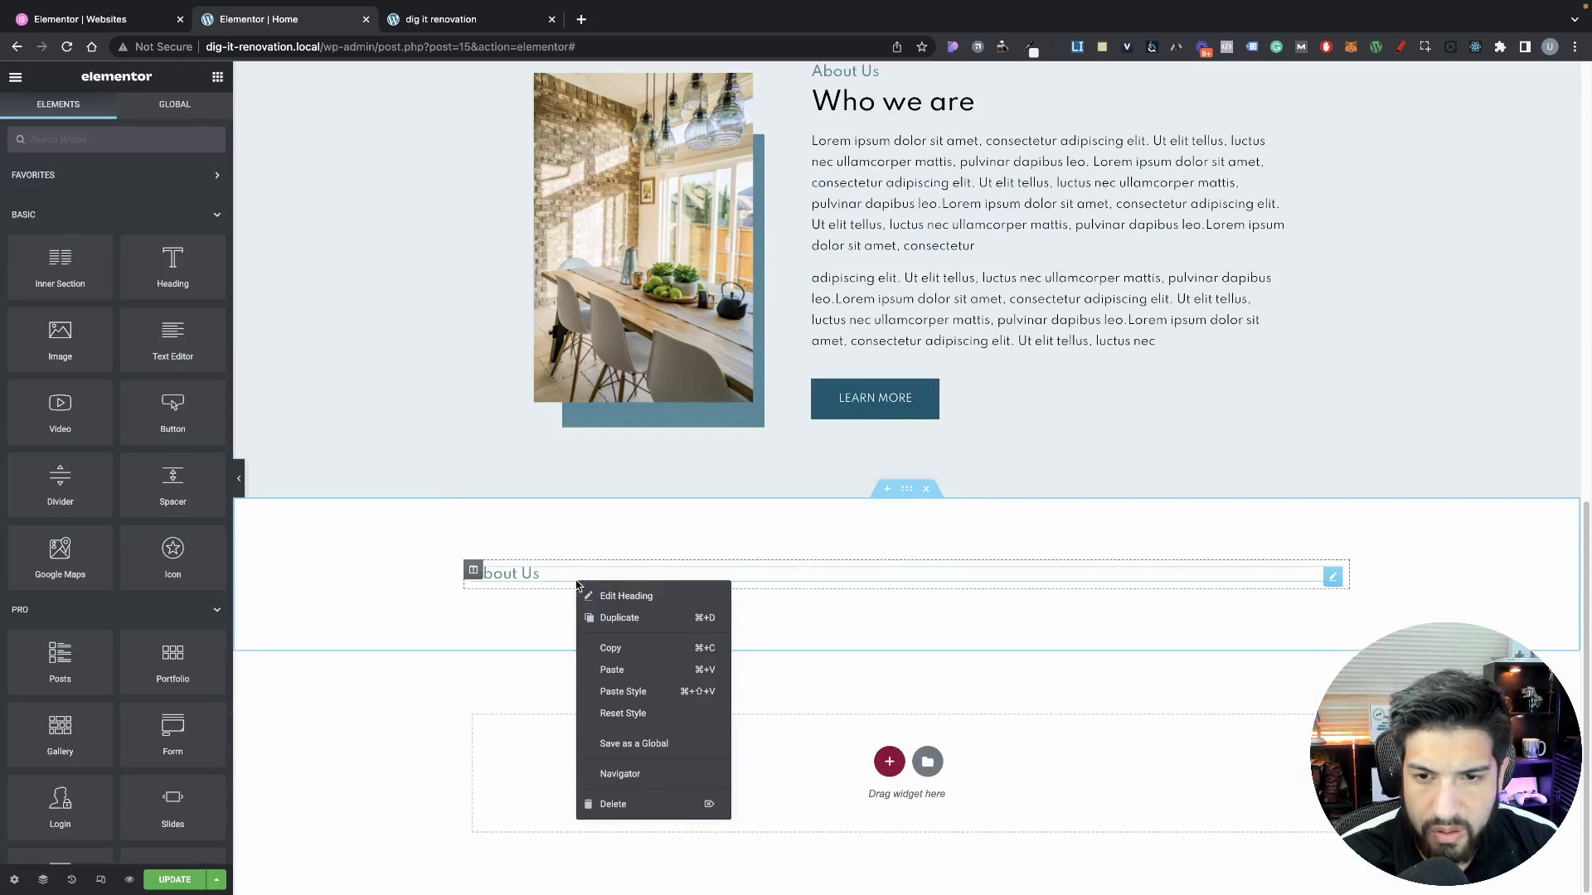
click(628, 670)
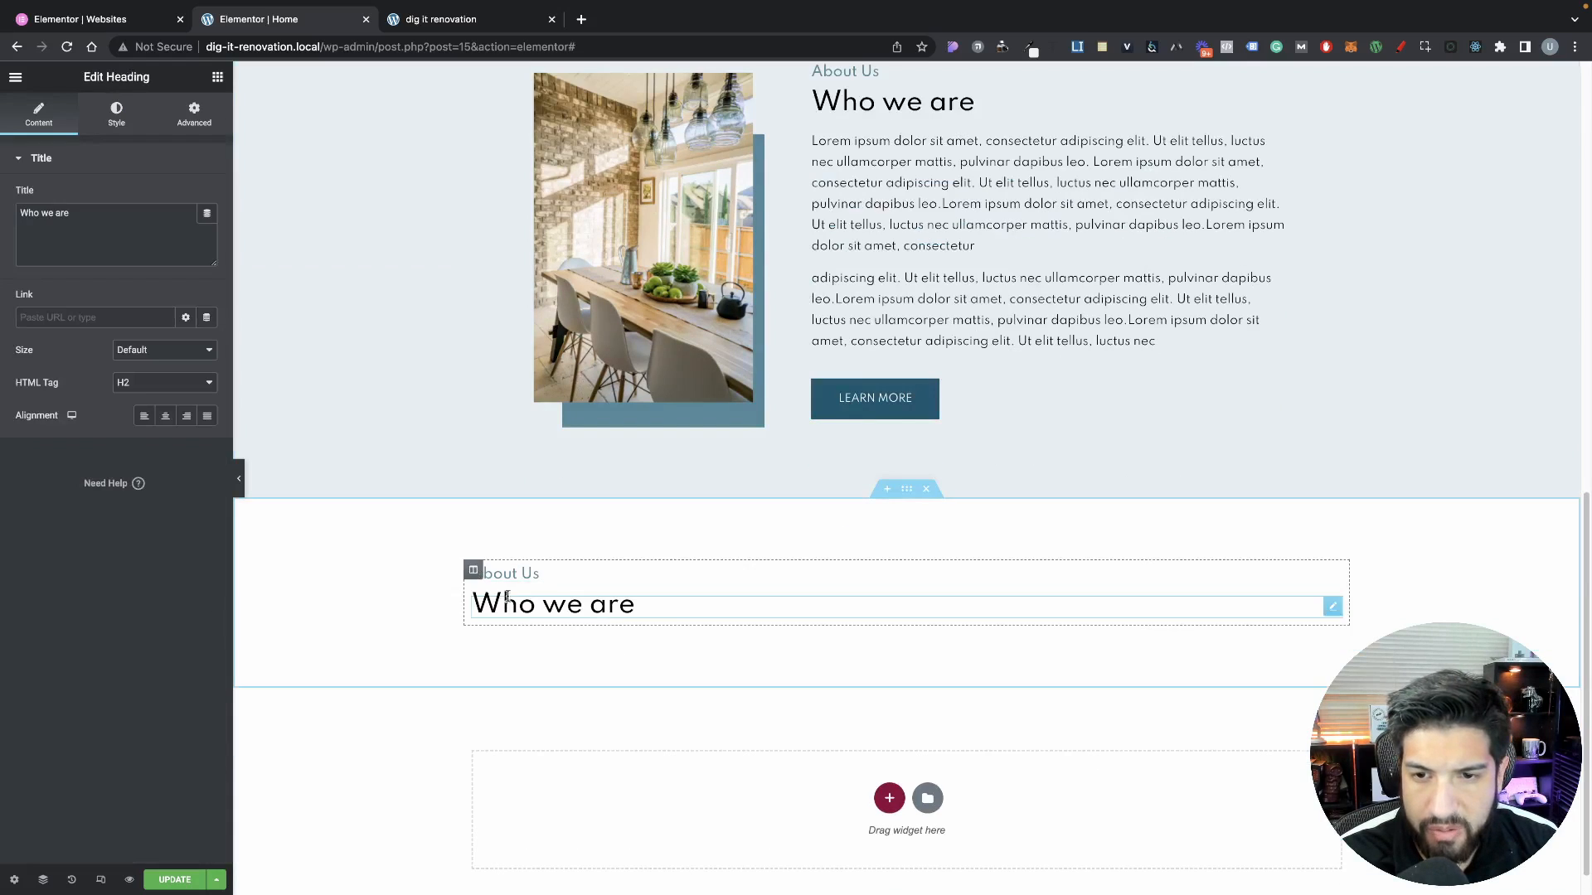
Change the copied "Who we are" heading in the new section to "We take it a step further" and center it
triple_click(88, 215)
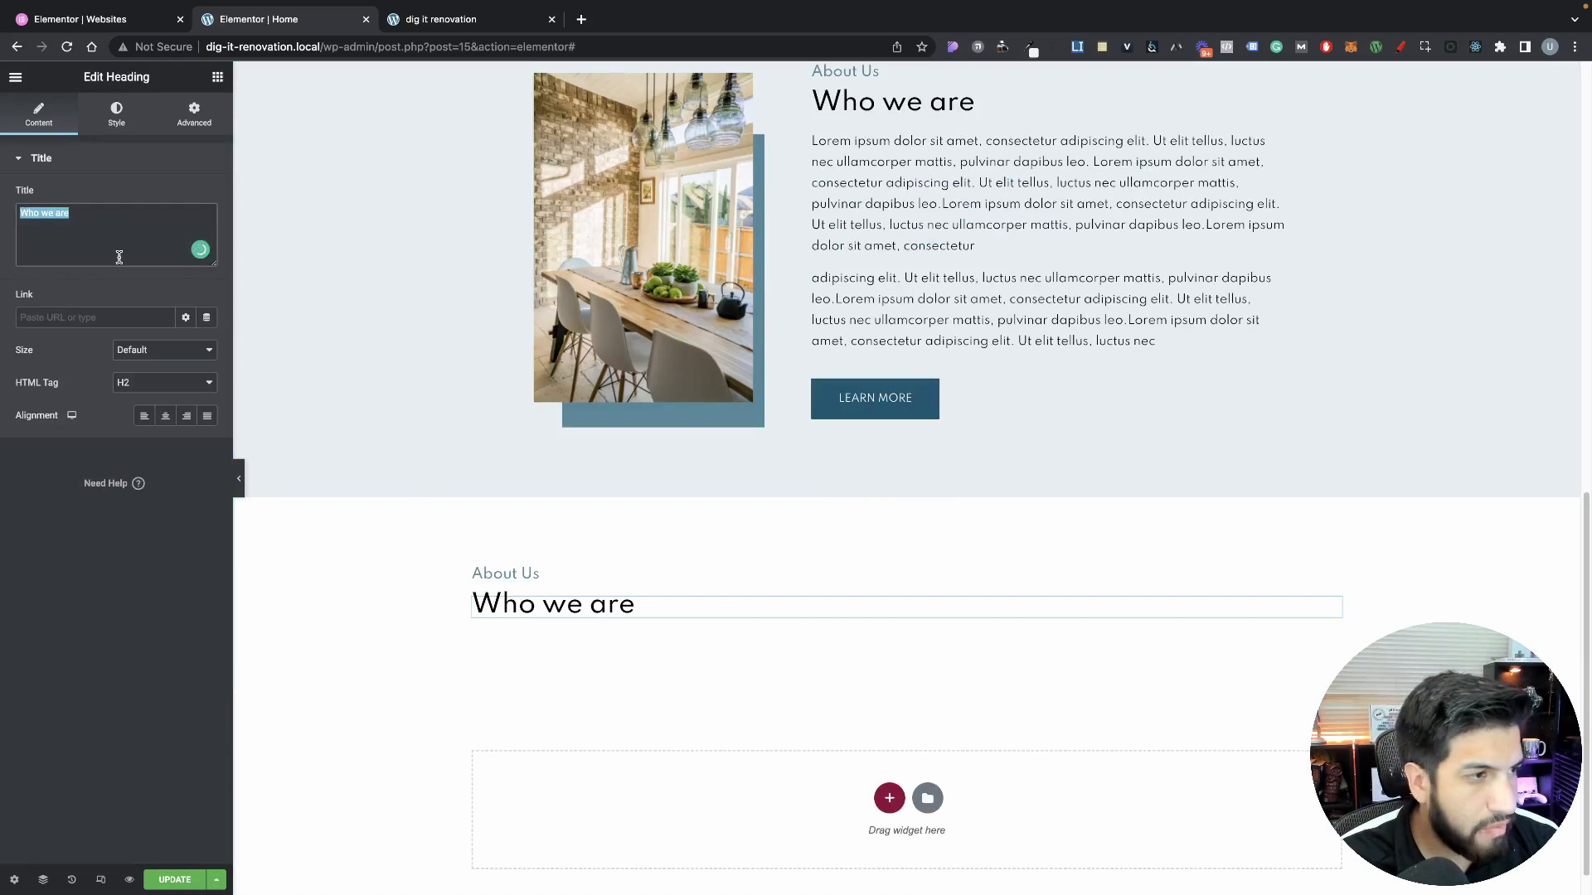
key(BackSpace)
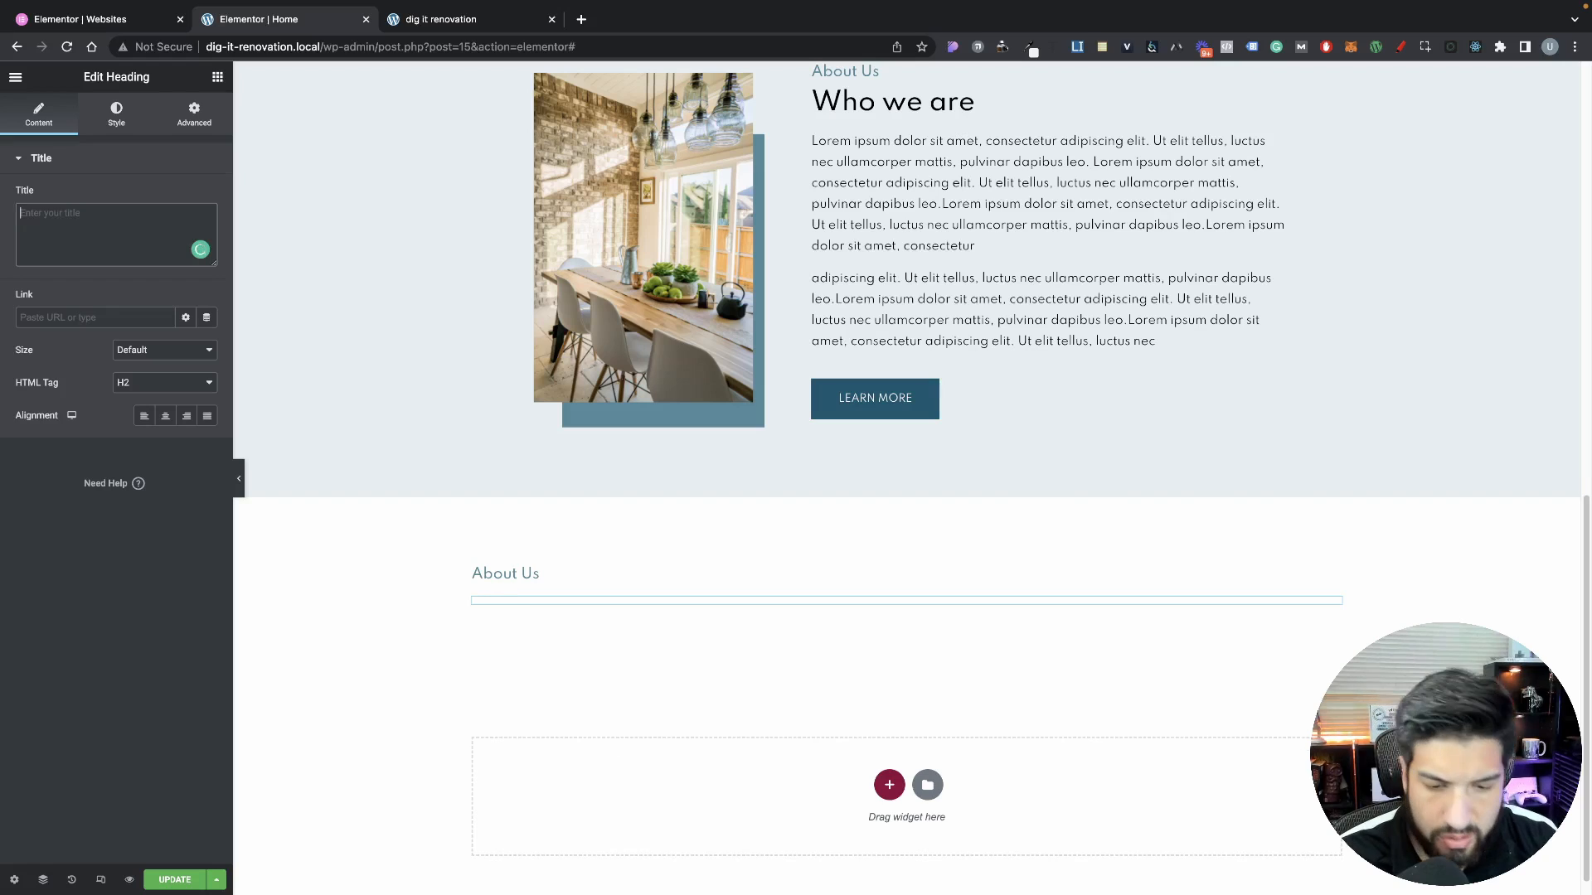
text(We)
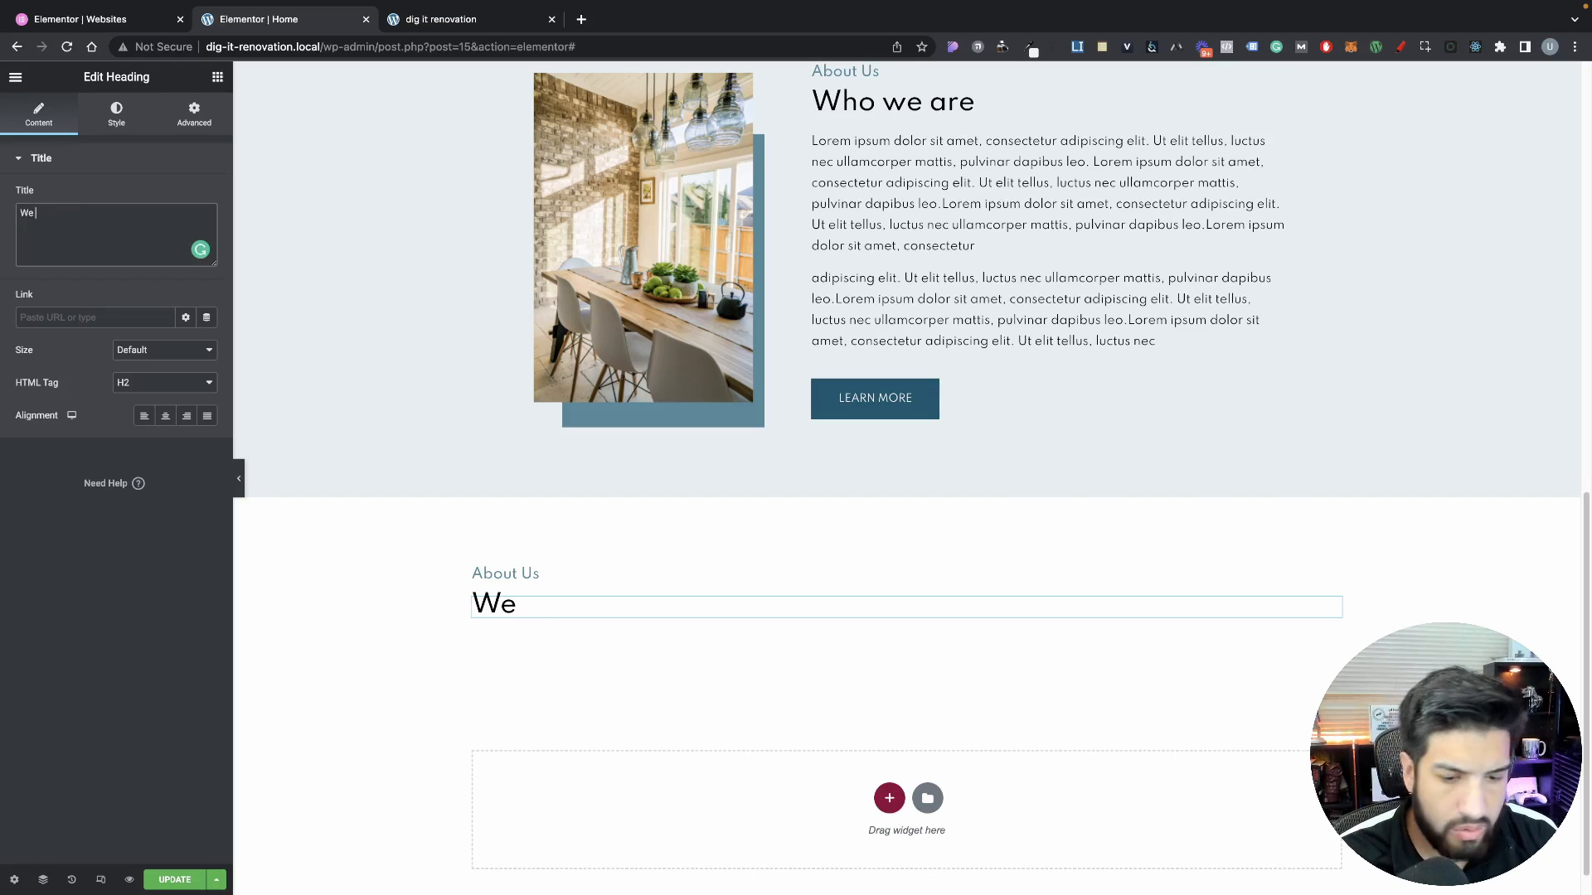
text( take i)
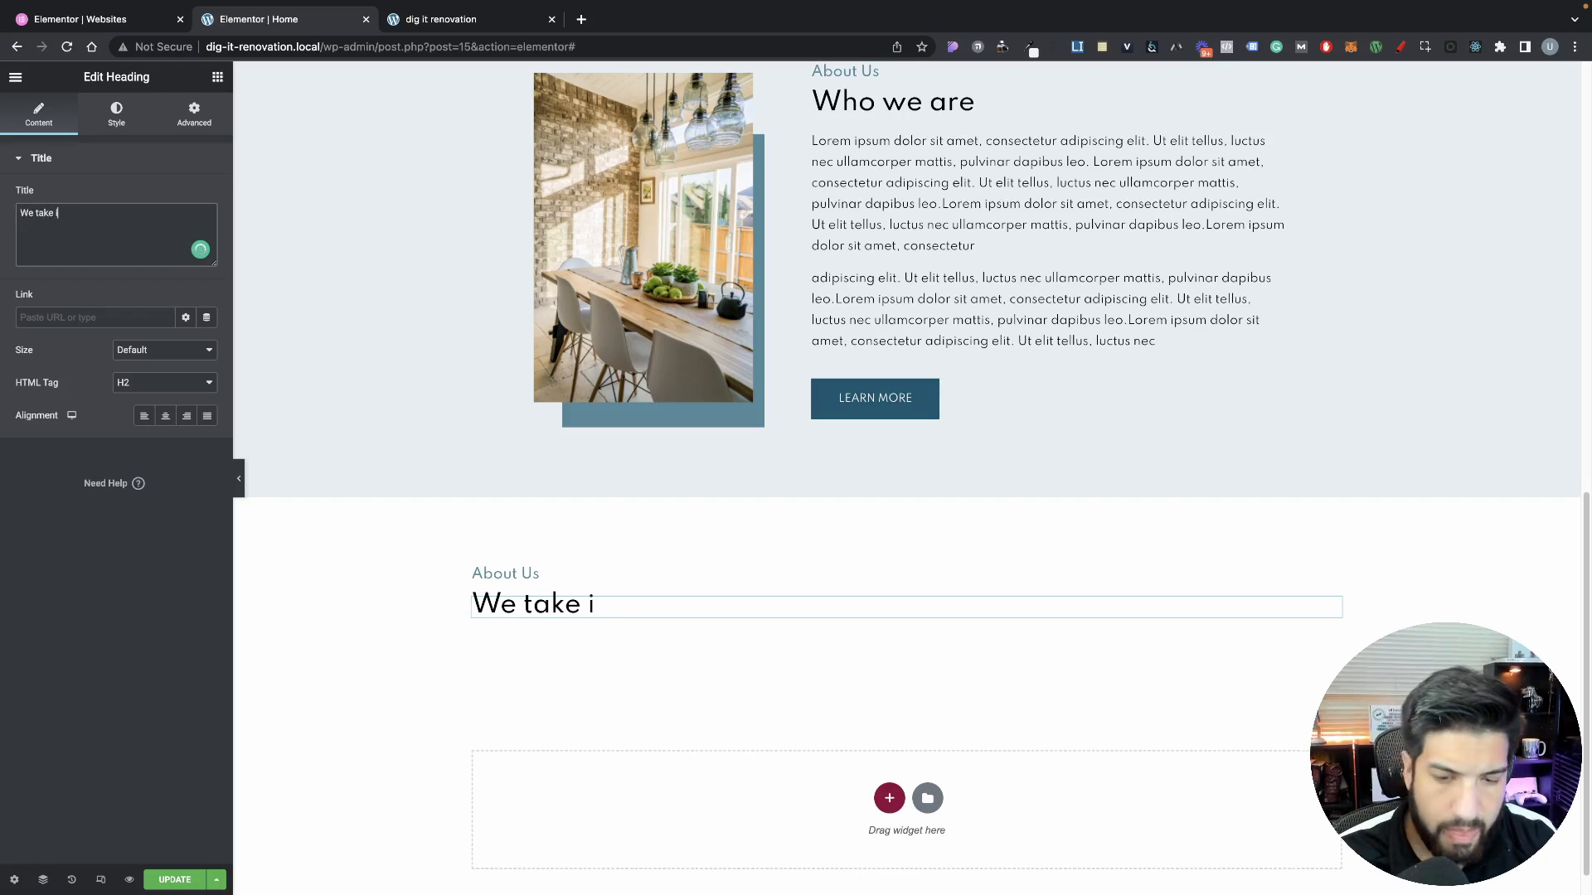
text(t a setp)
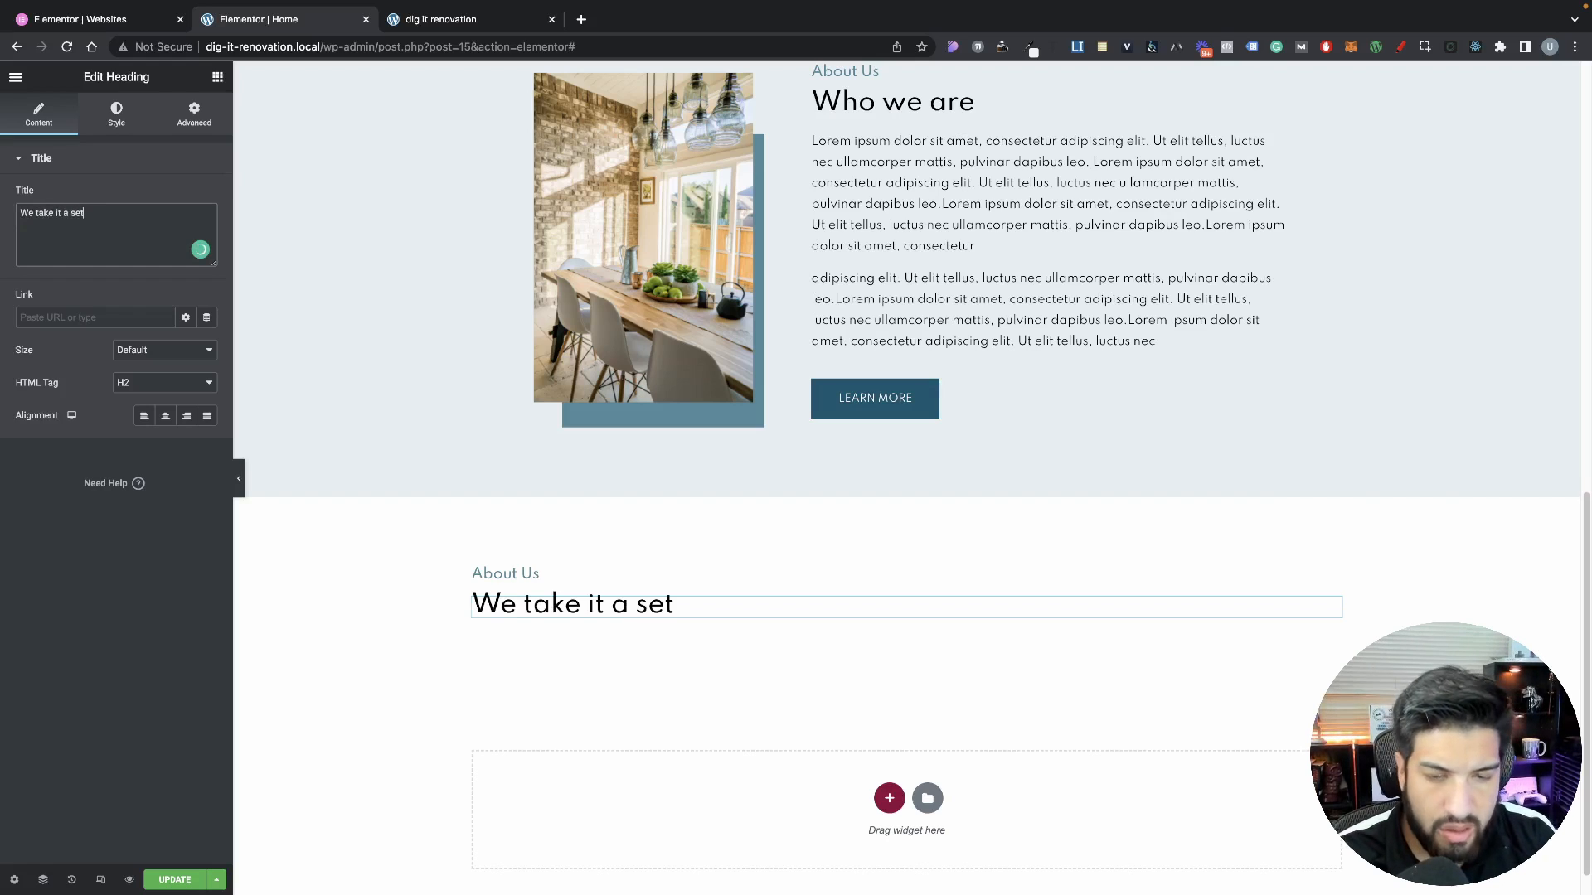
key(BackSpace)
key(BackSpace)
key(BackSpace)
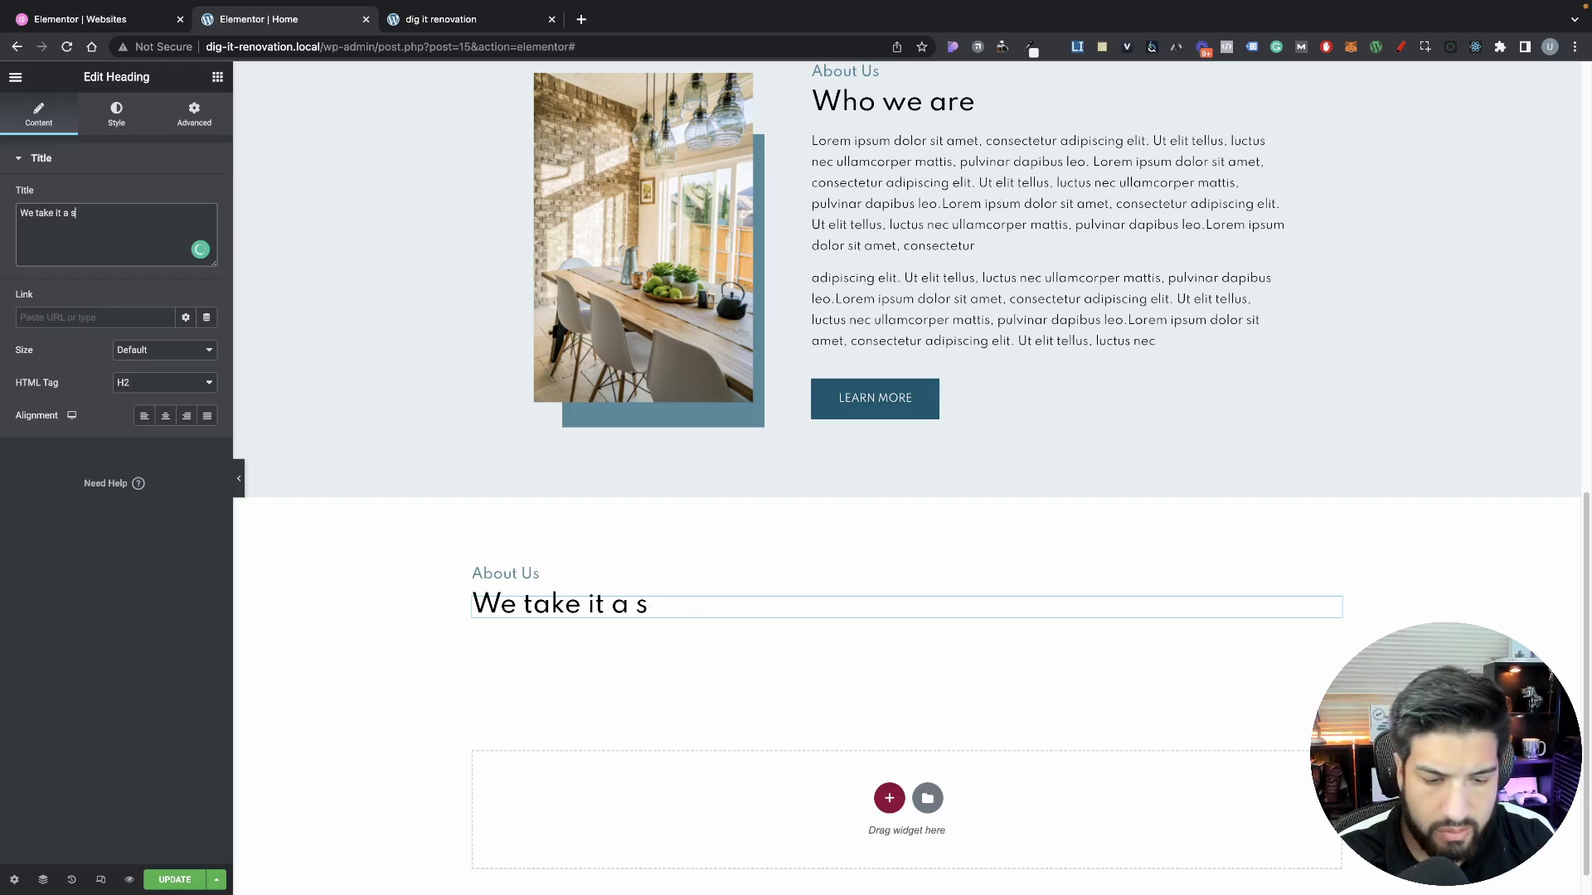
text(tep fu)
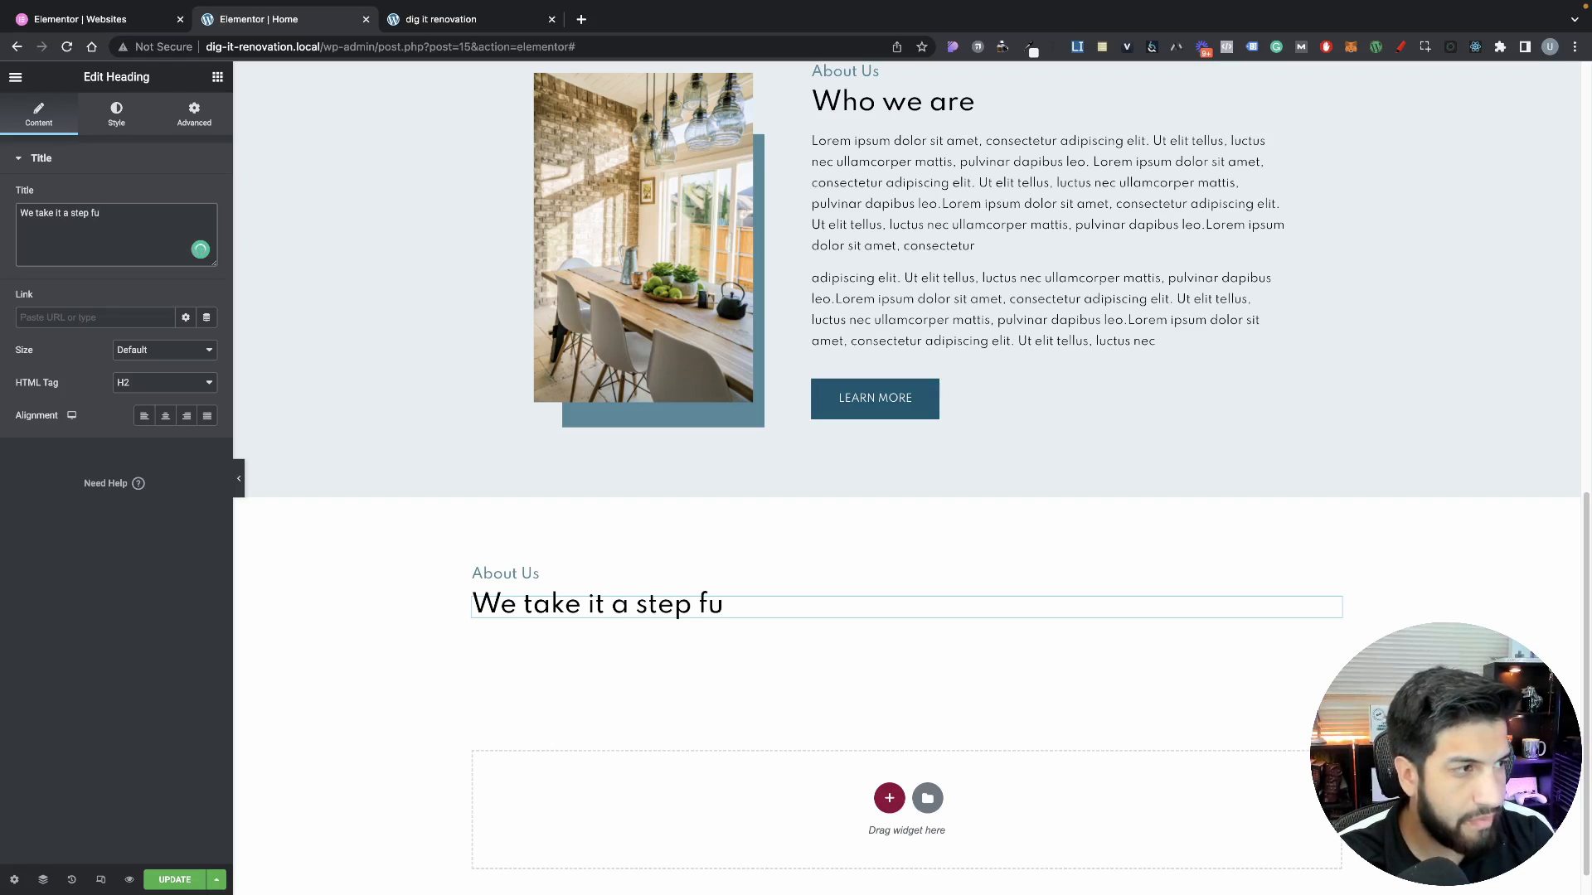
text(rther)
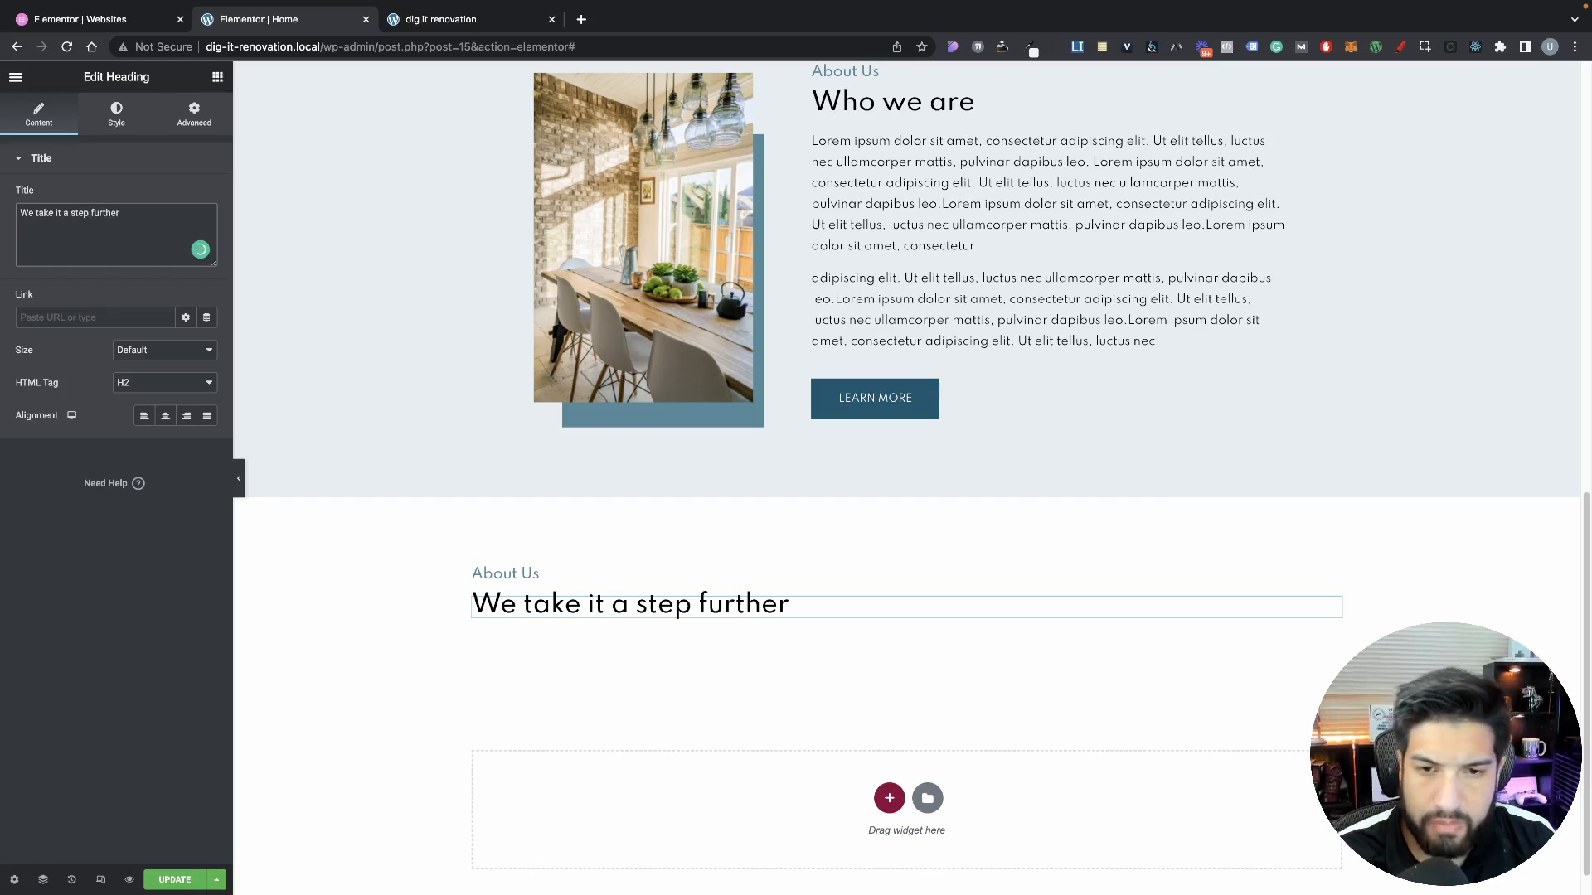
click(163, 414)
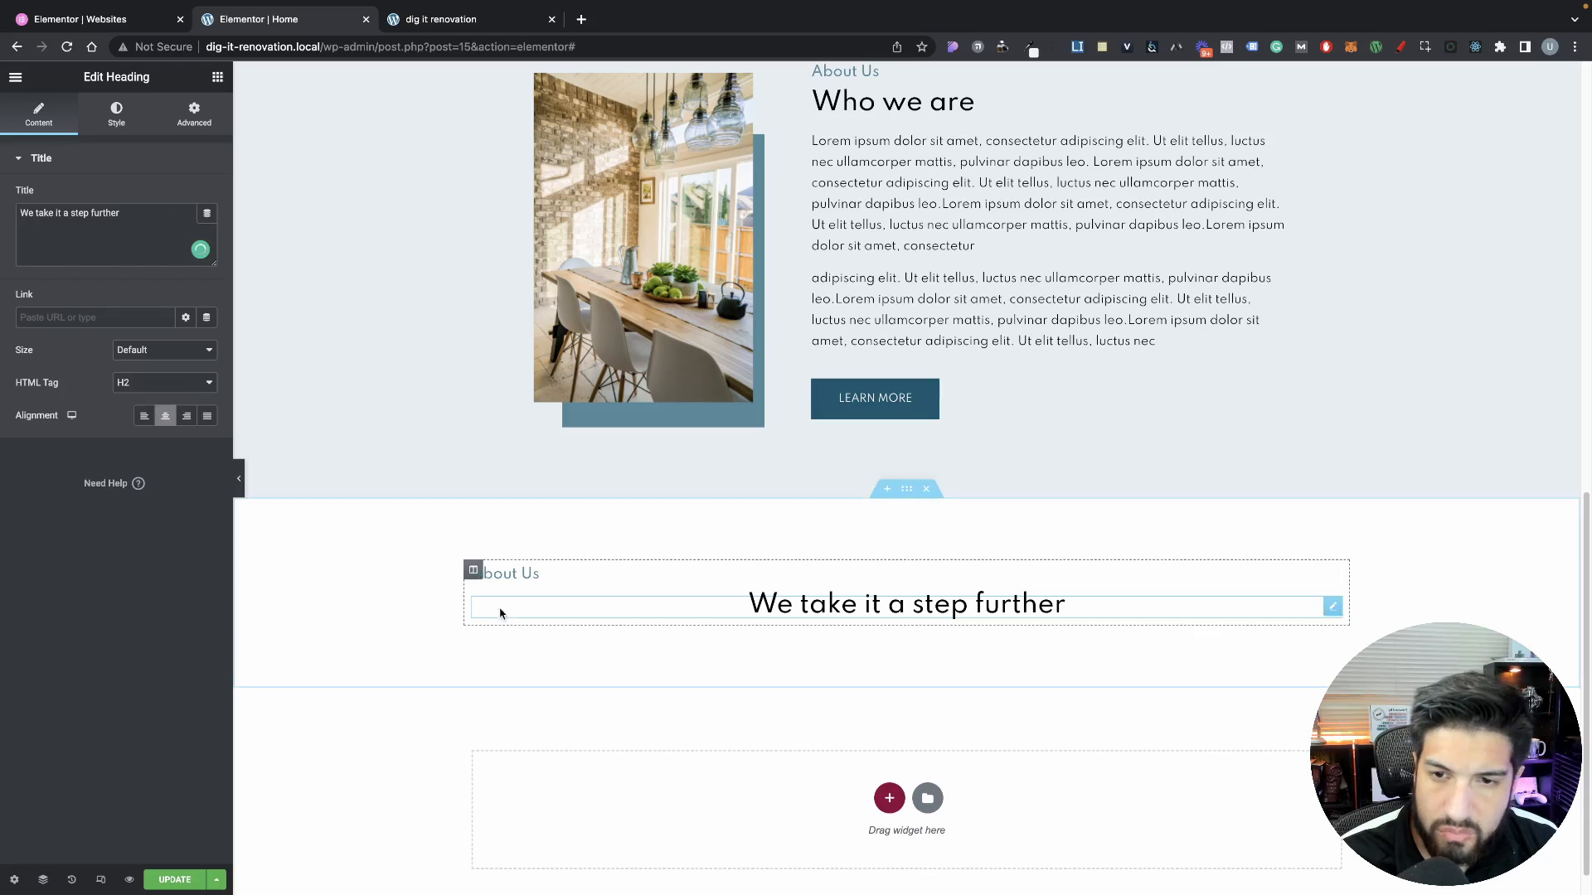
Change the copied "About Us" heading above it to "Our Work" and center it
click(507, 576)
drag(83, 214, 17, 198)
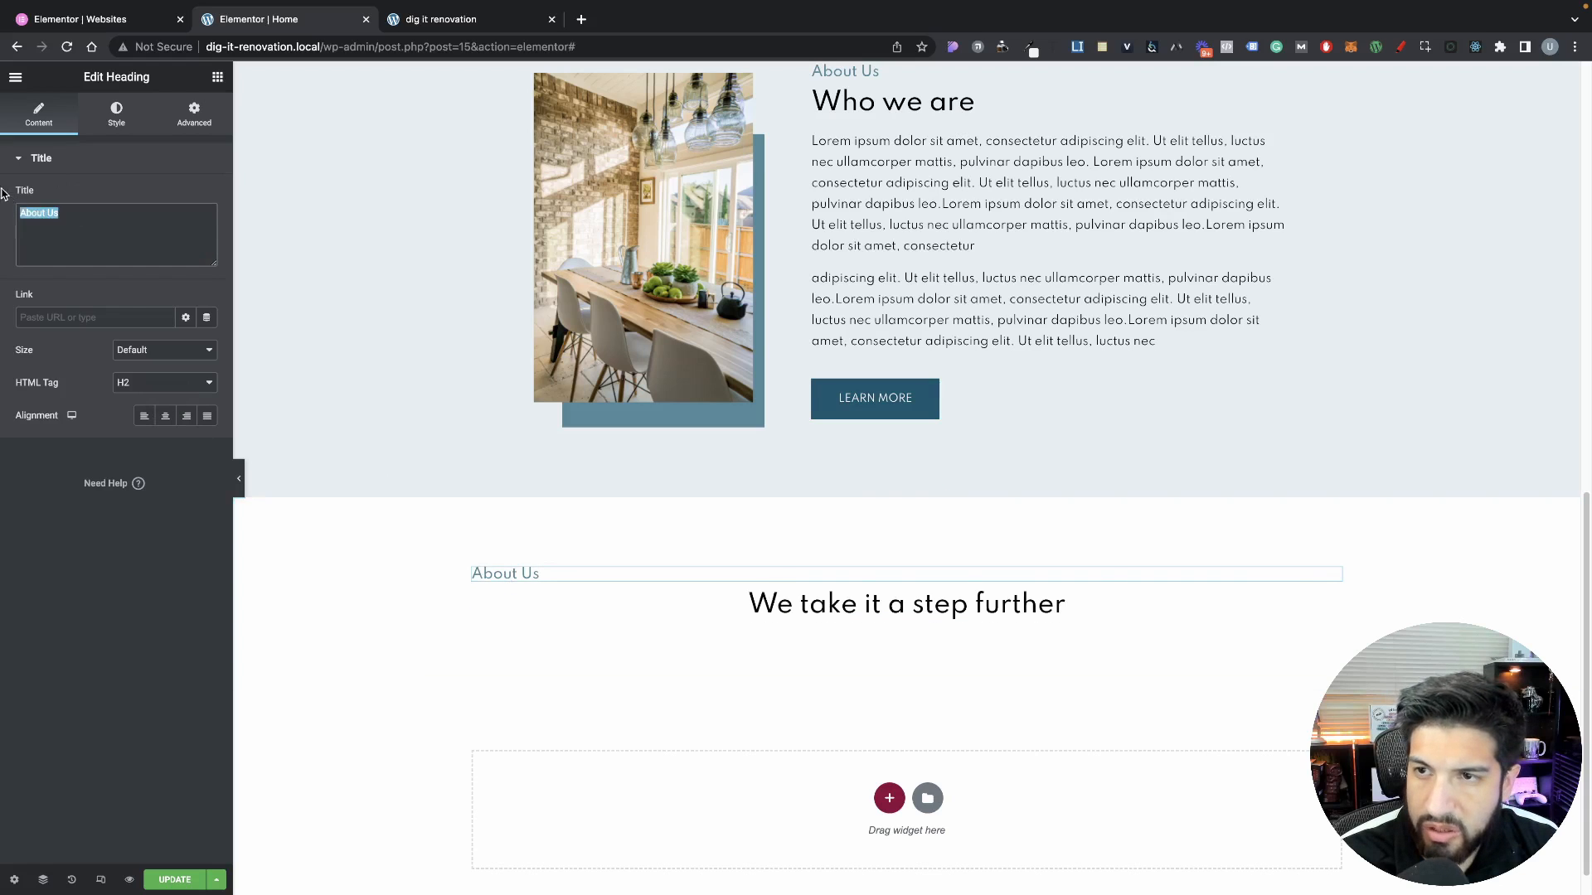
key(BackSpace)
text(Our Work)
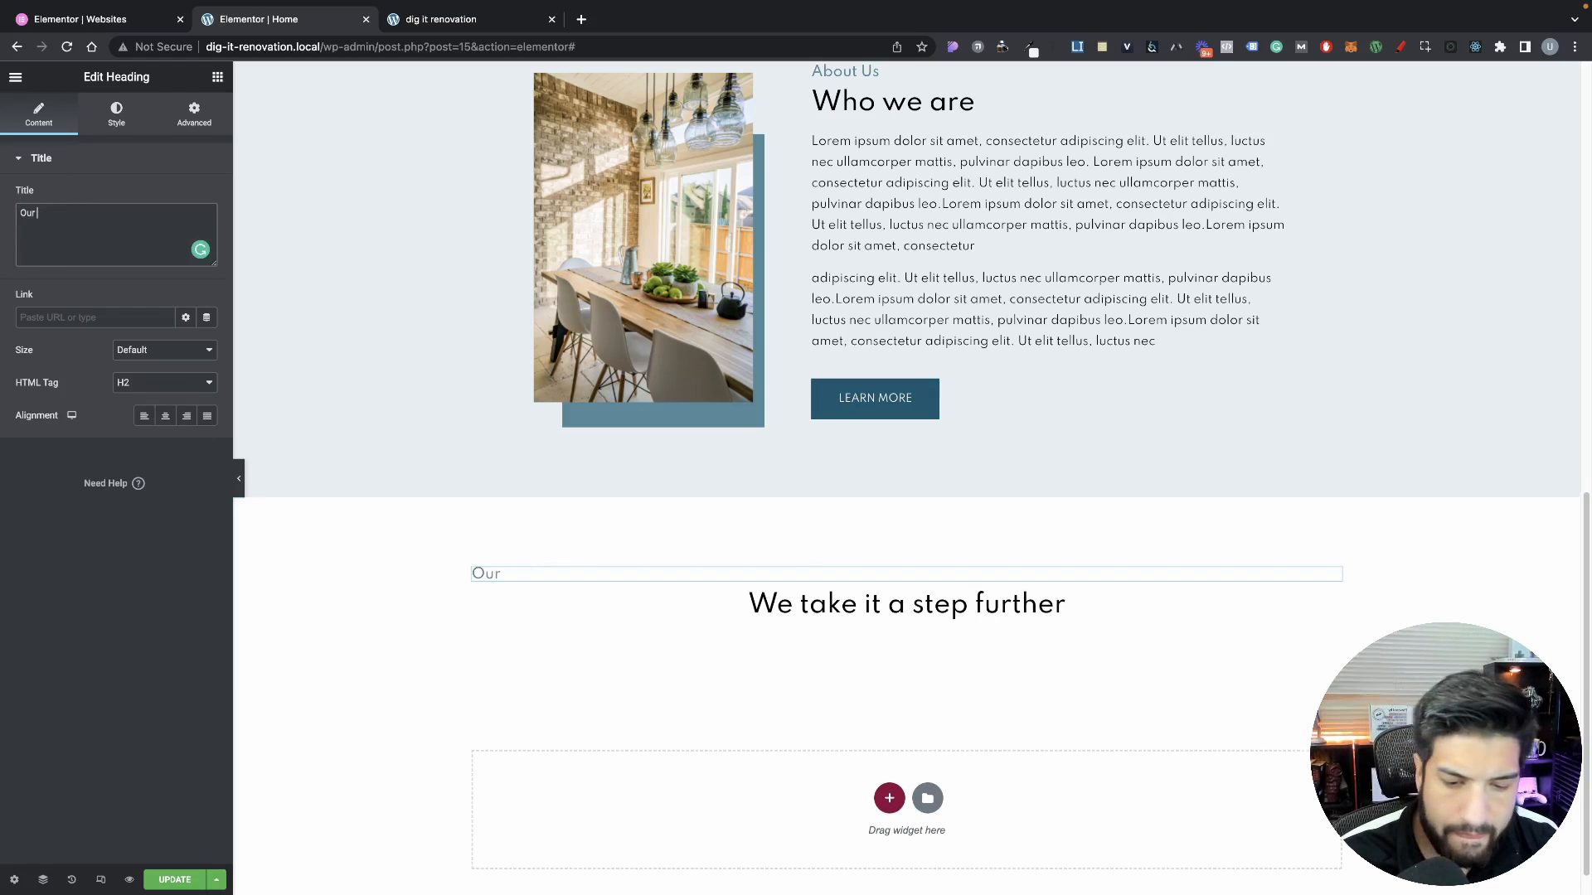
click(165, 416)
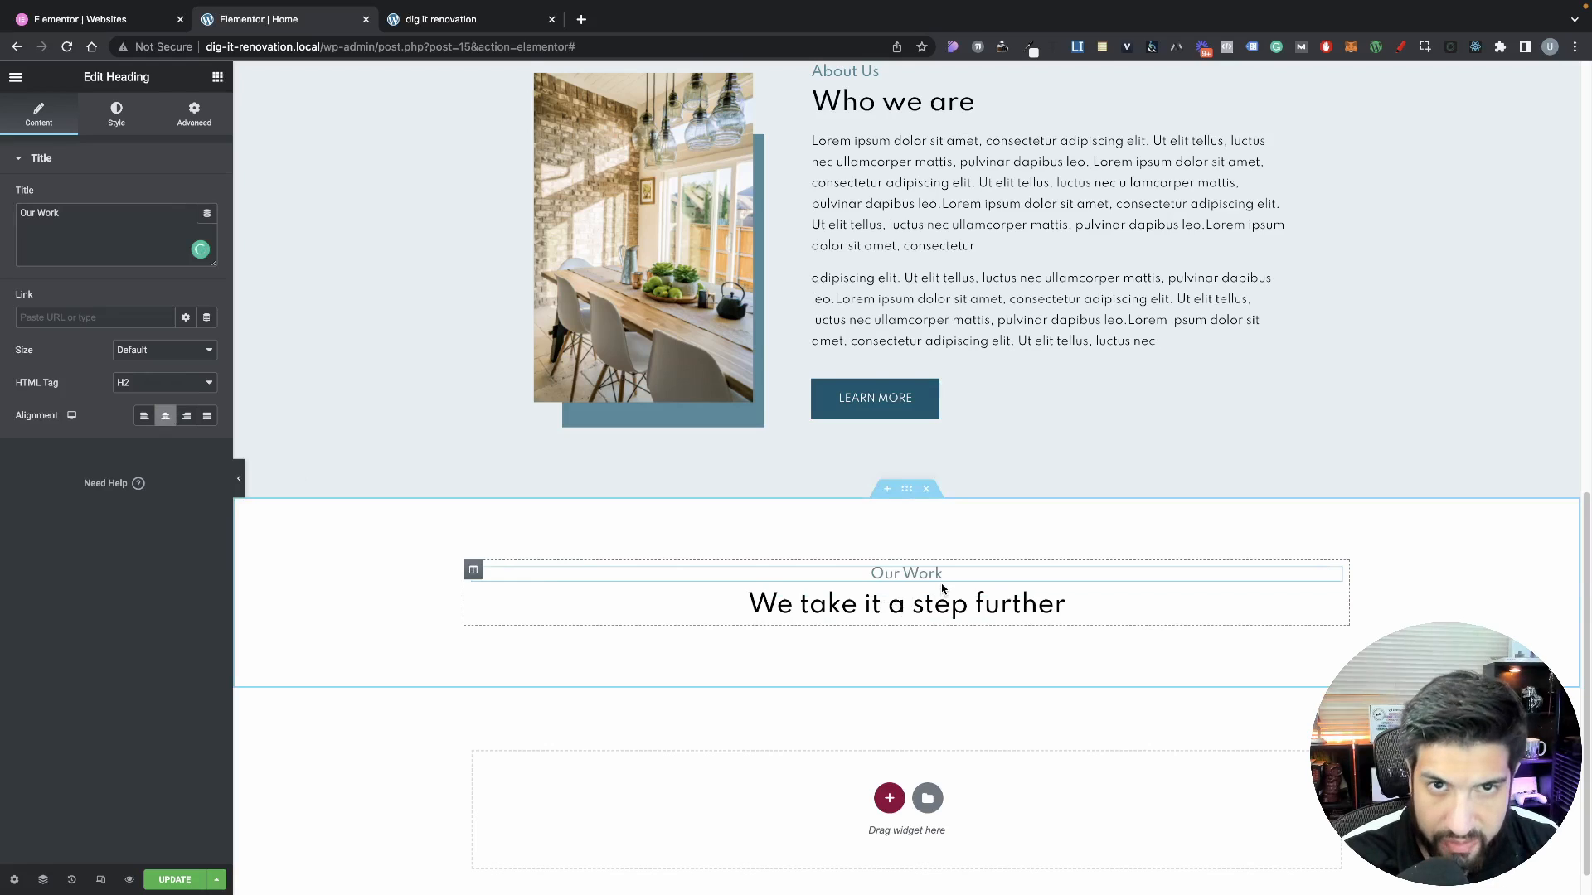
Find the Gallery widget and place it below the "We take it a step further" heading
scroll(942, 588, up, 1)
scroll(942, 588, down, 1)
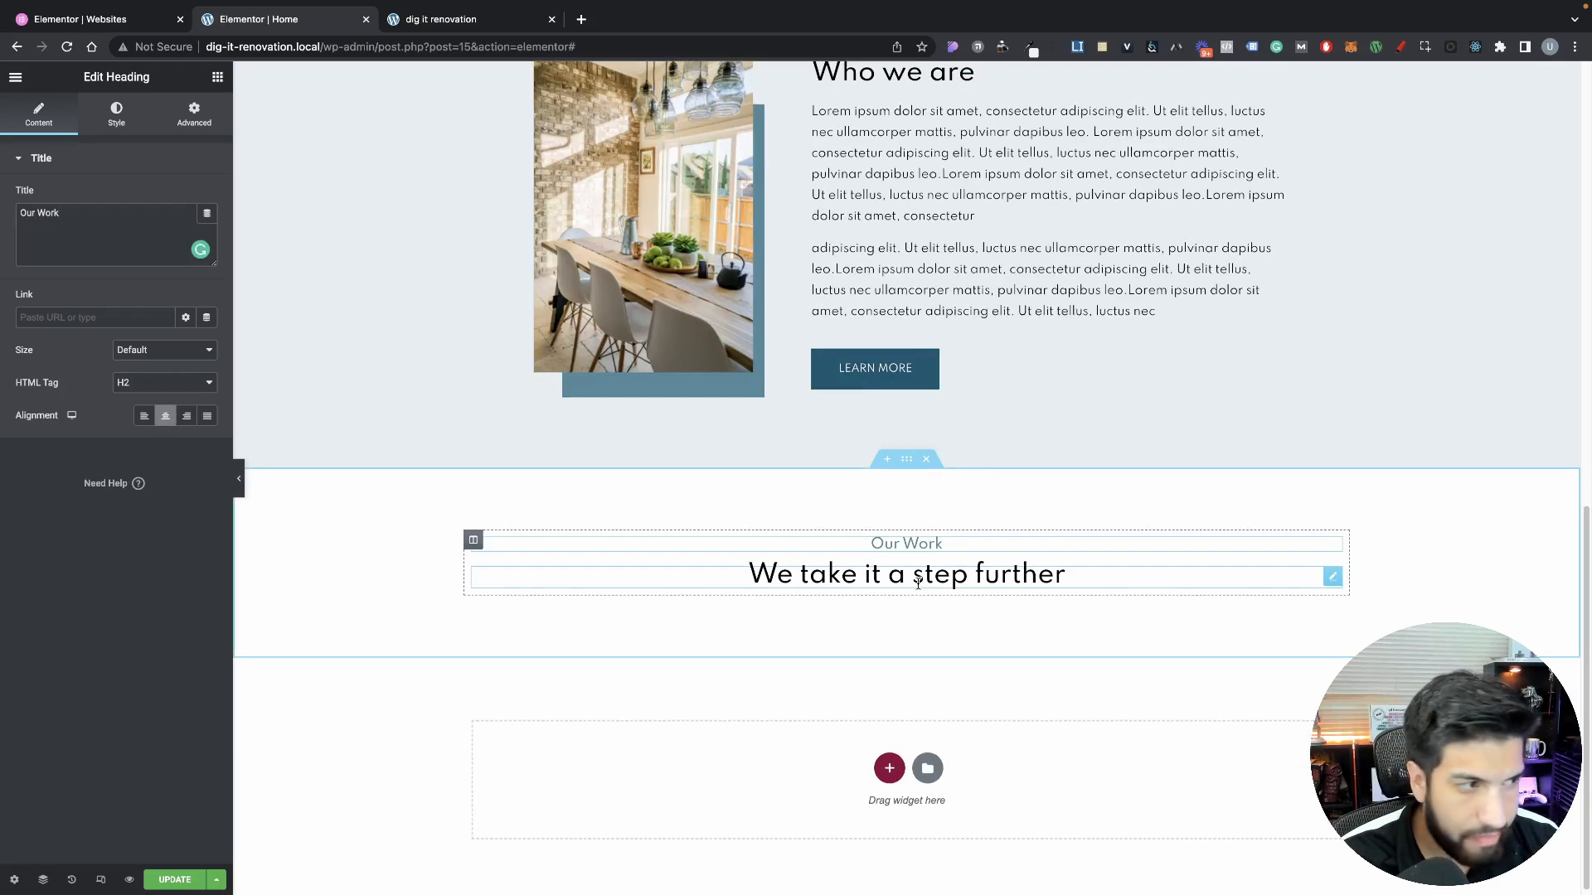
click(217, 77)
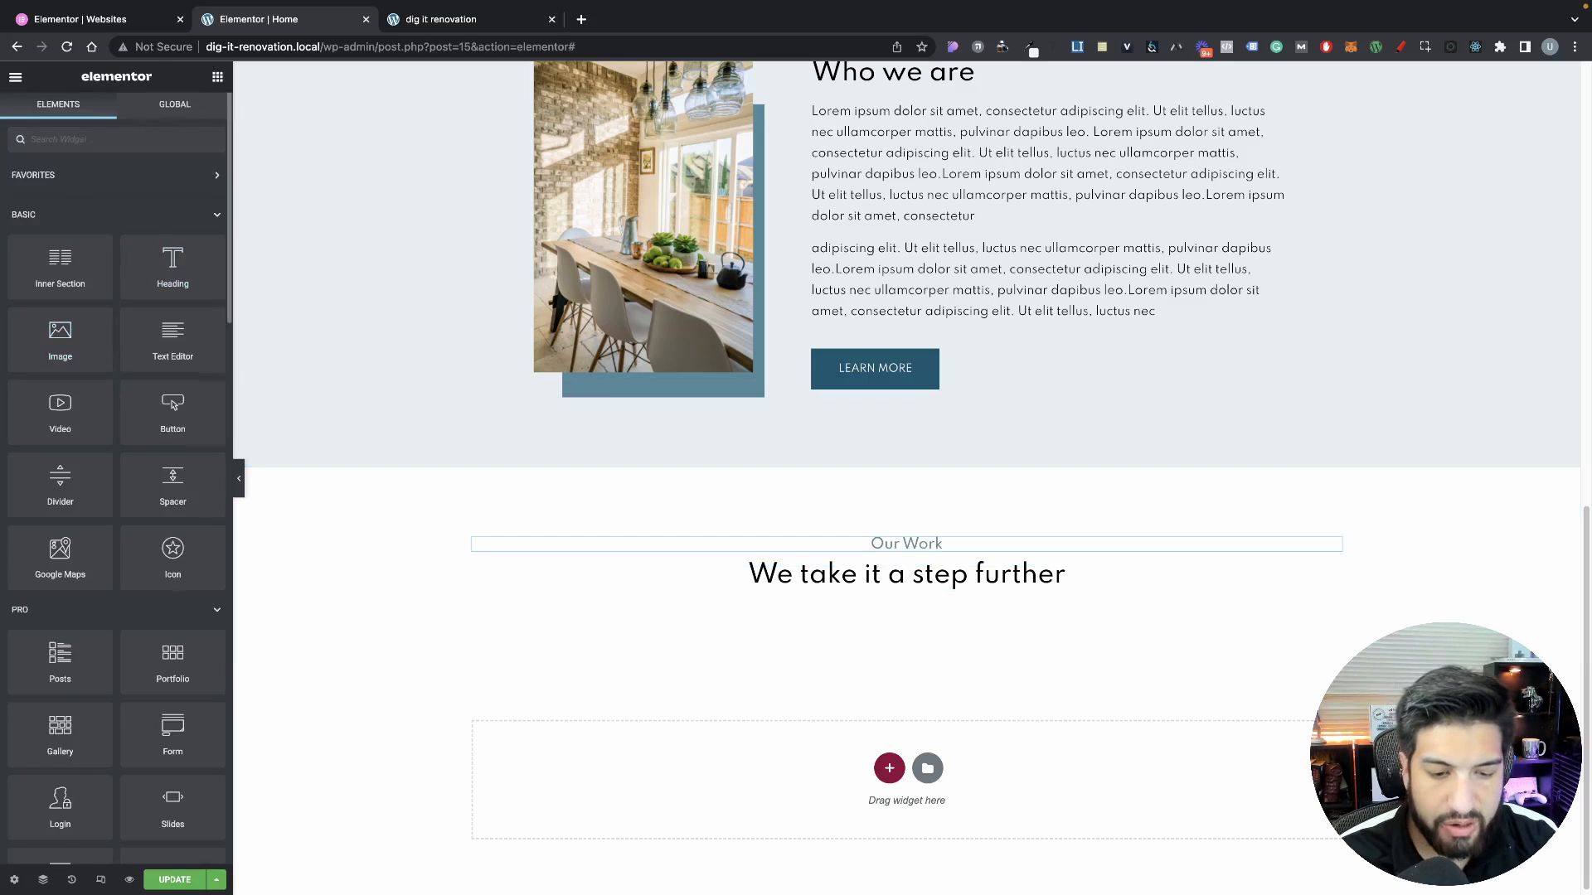
text(gallery)
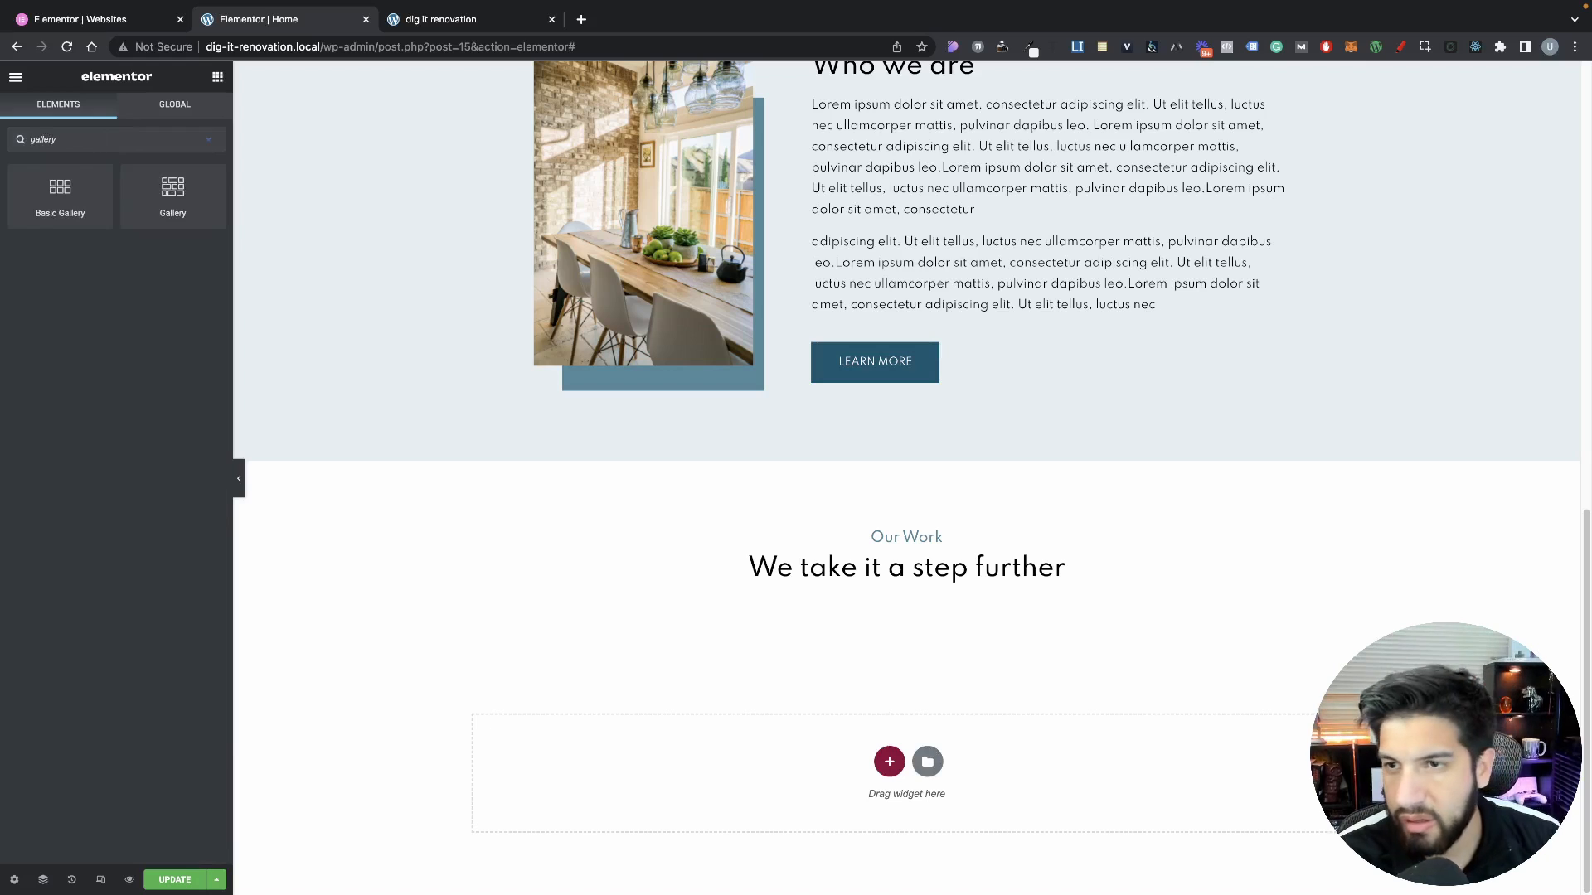
drag(170, 199, 879, 575)
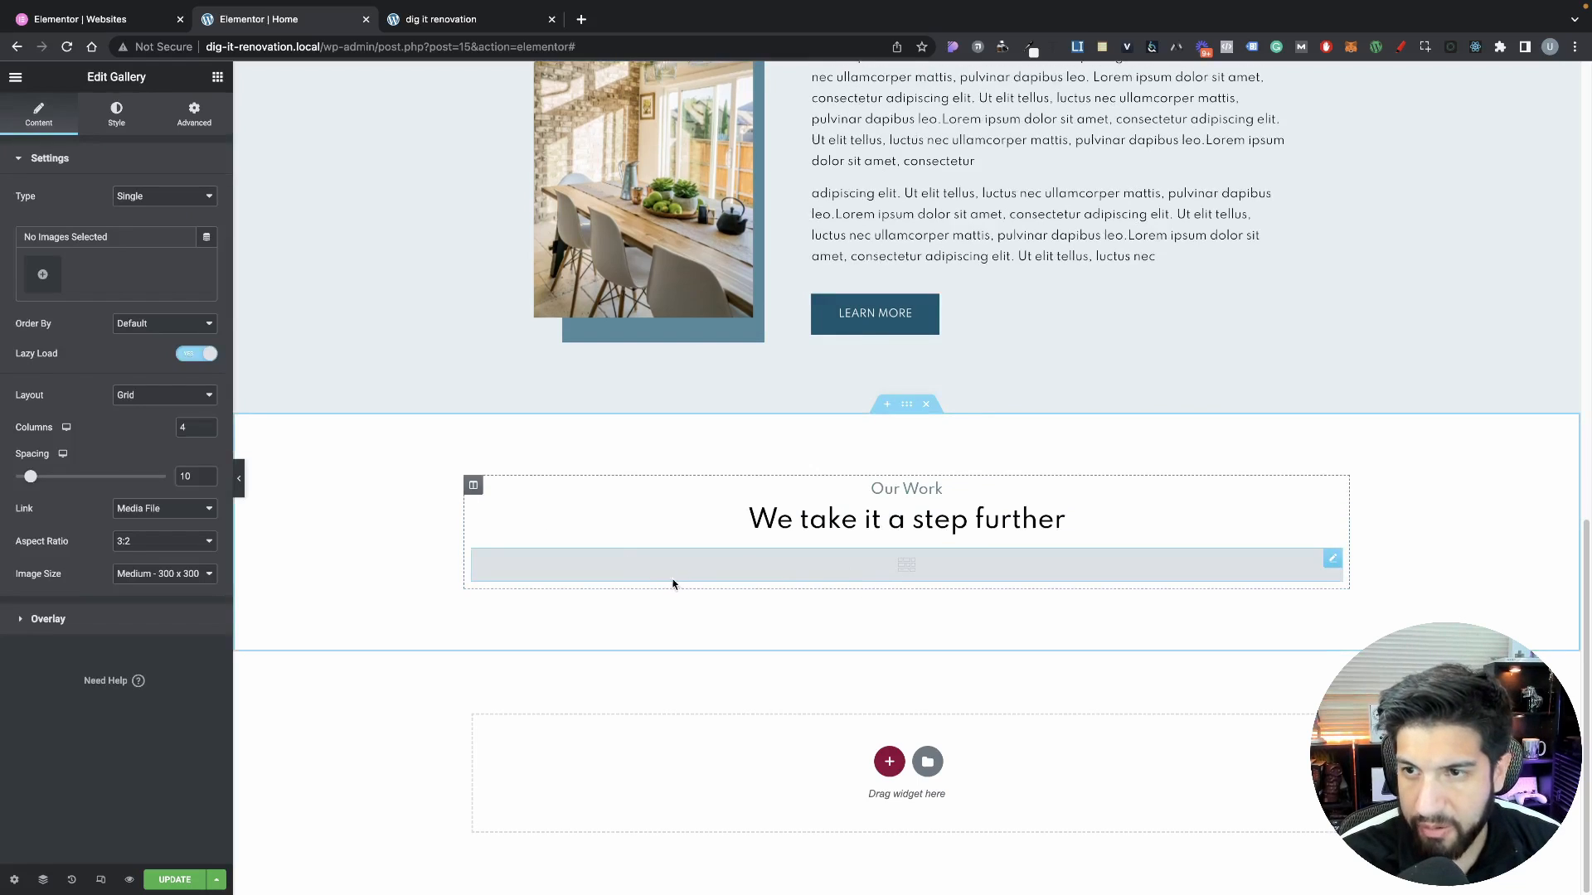
Fill the gallery with the armchair, bedroom, two living room, white kitchen and black fireplace wall photos, and set it to 3 columns
click(42, 274)
click(277, 288)
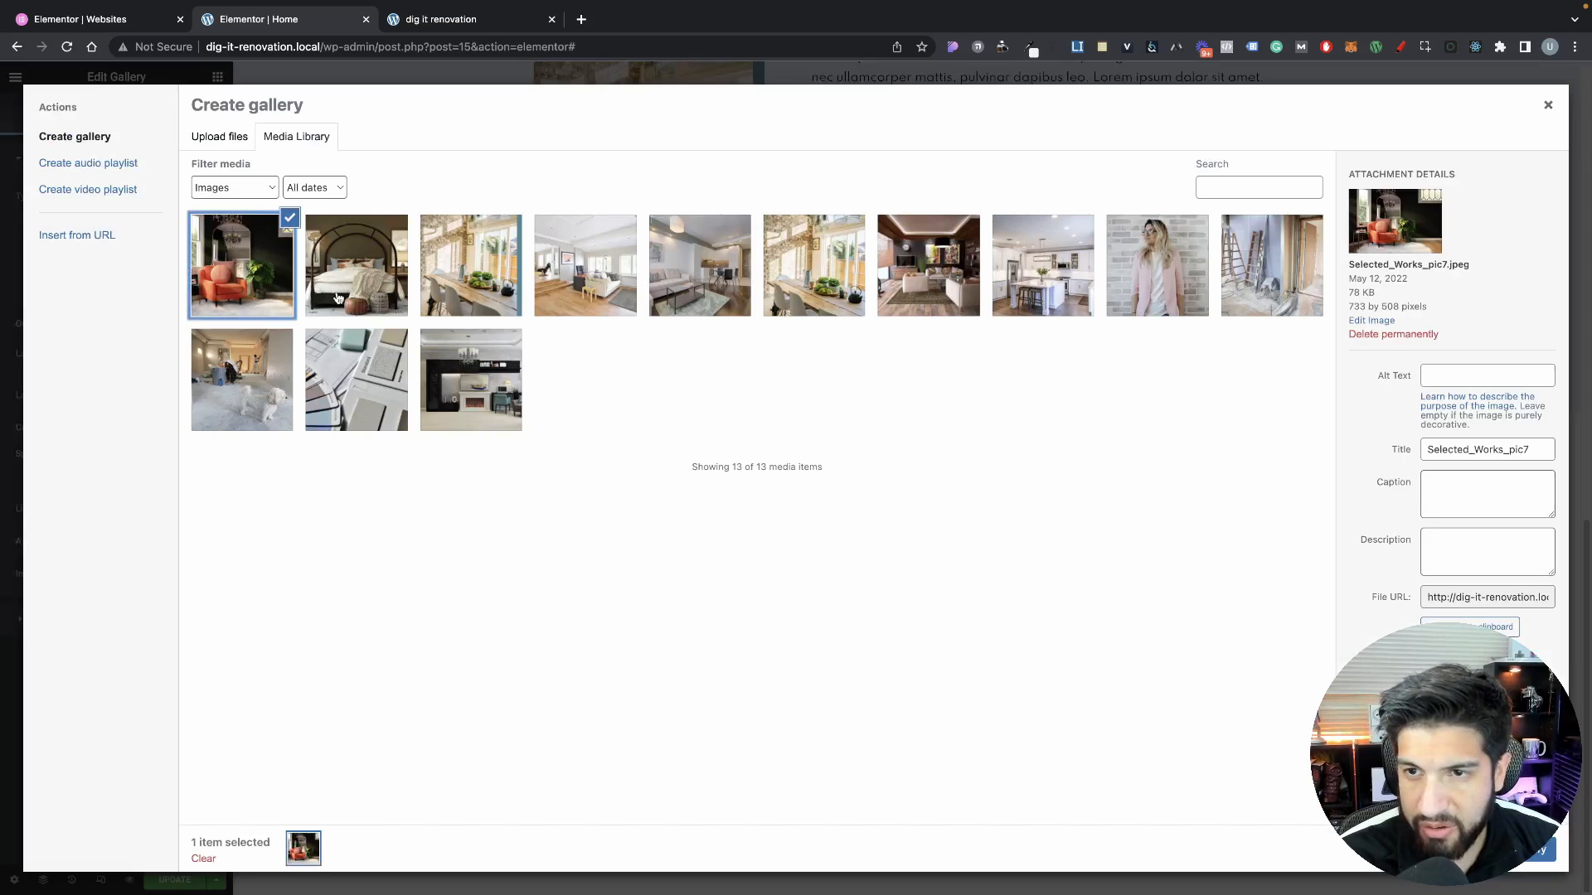
click(349, 300)
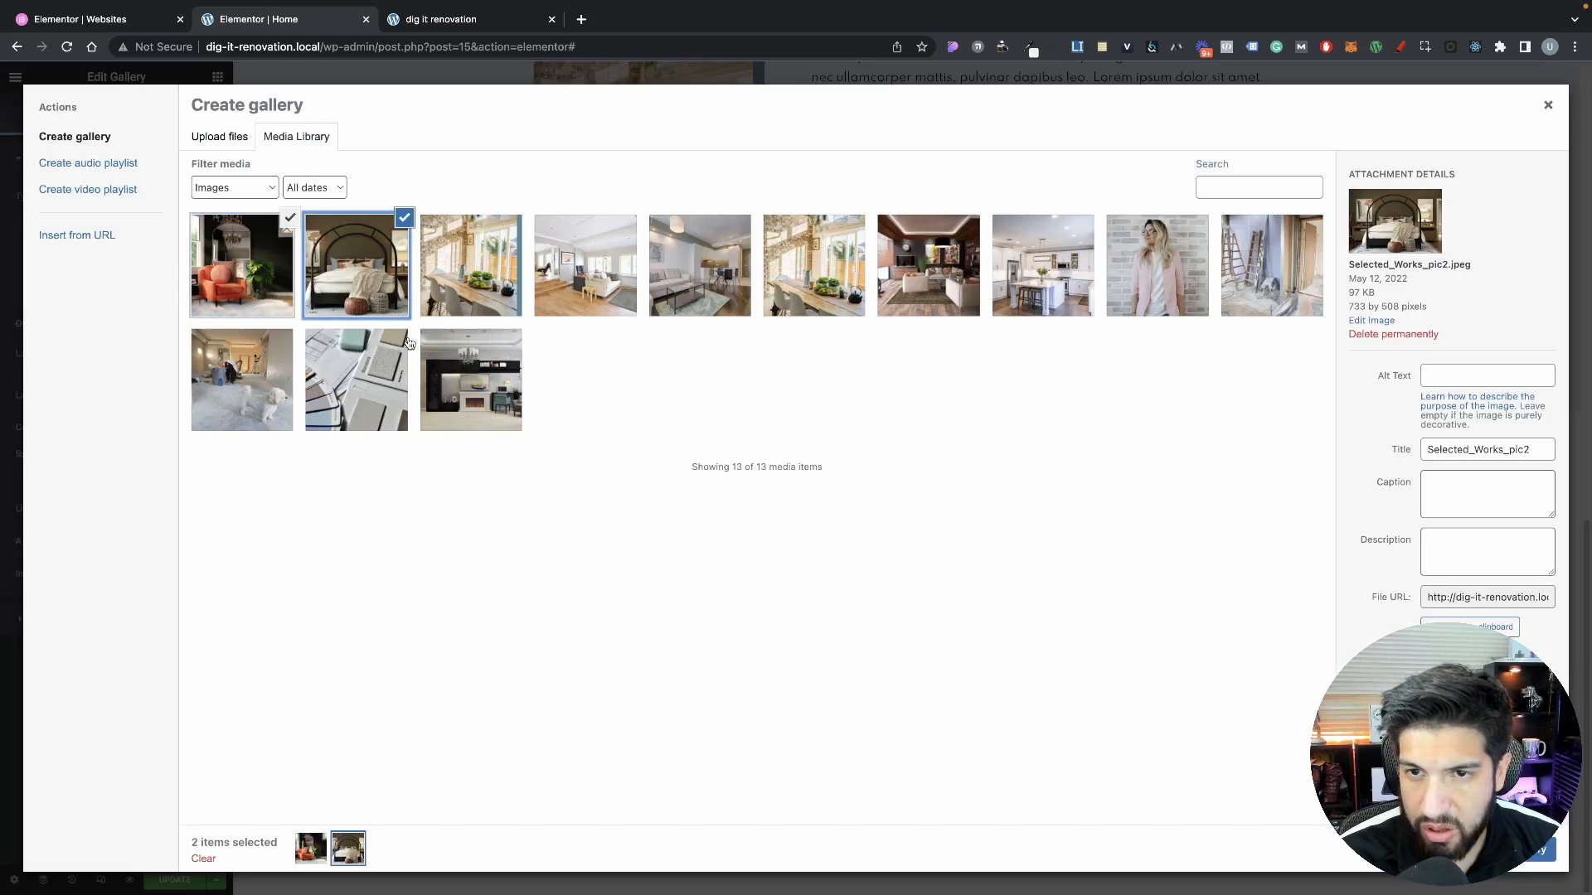
click(585, 295)
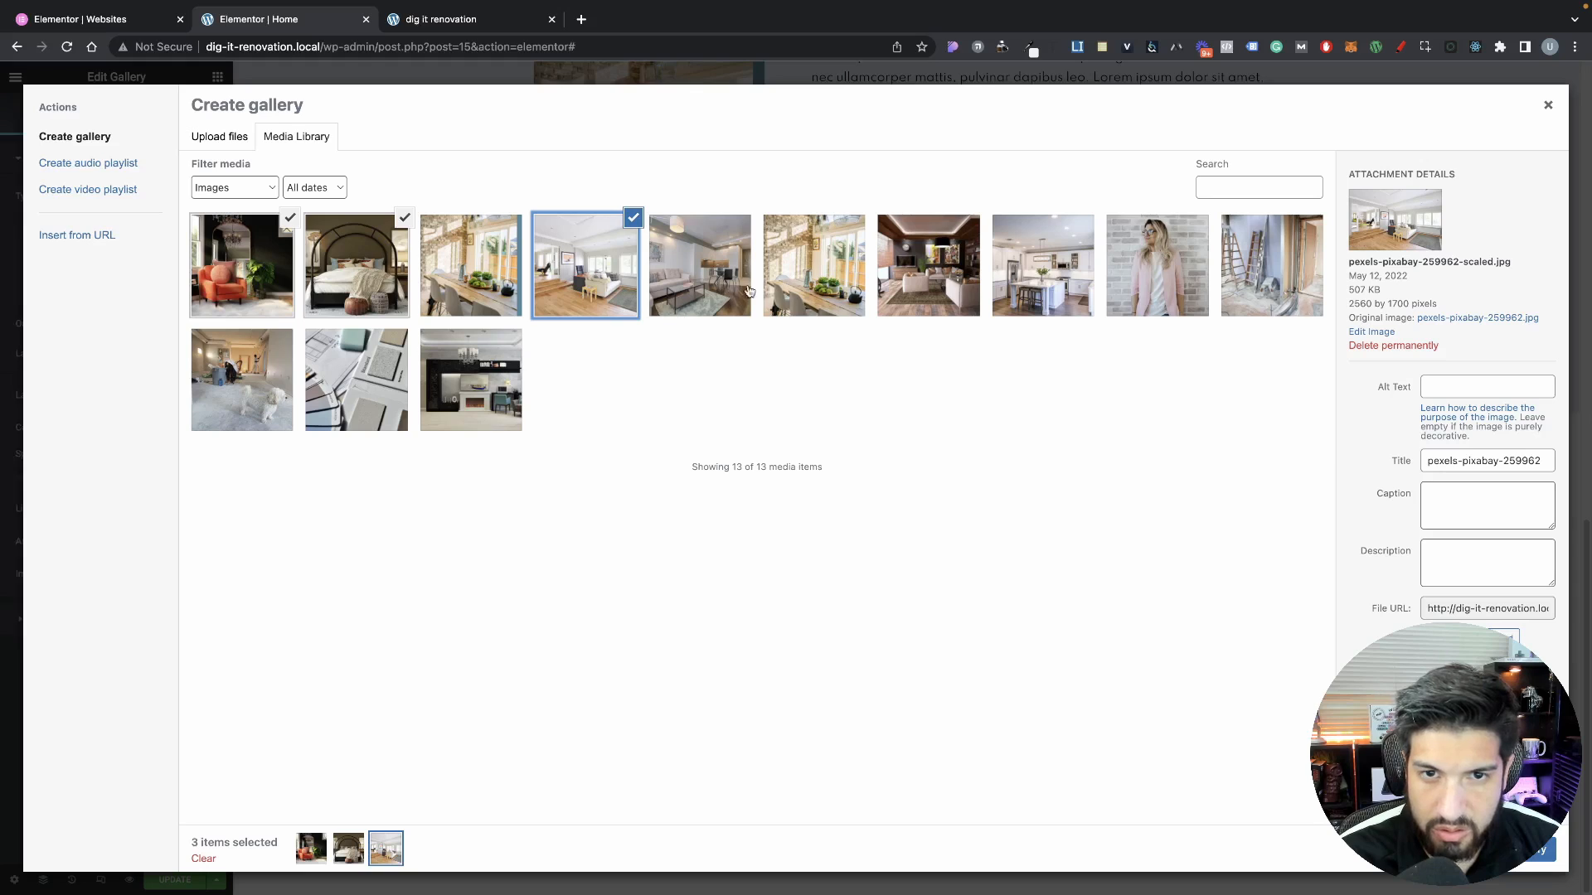
click(937, 295)
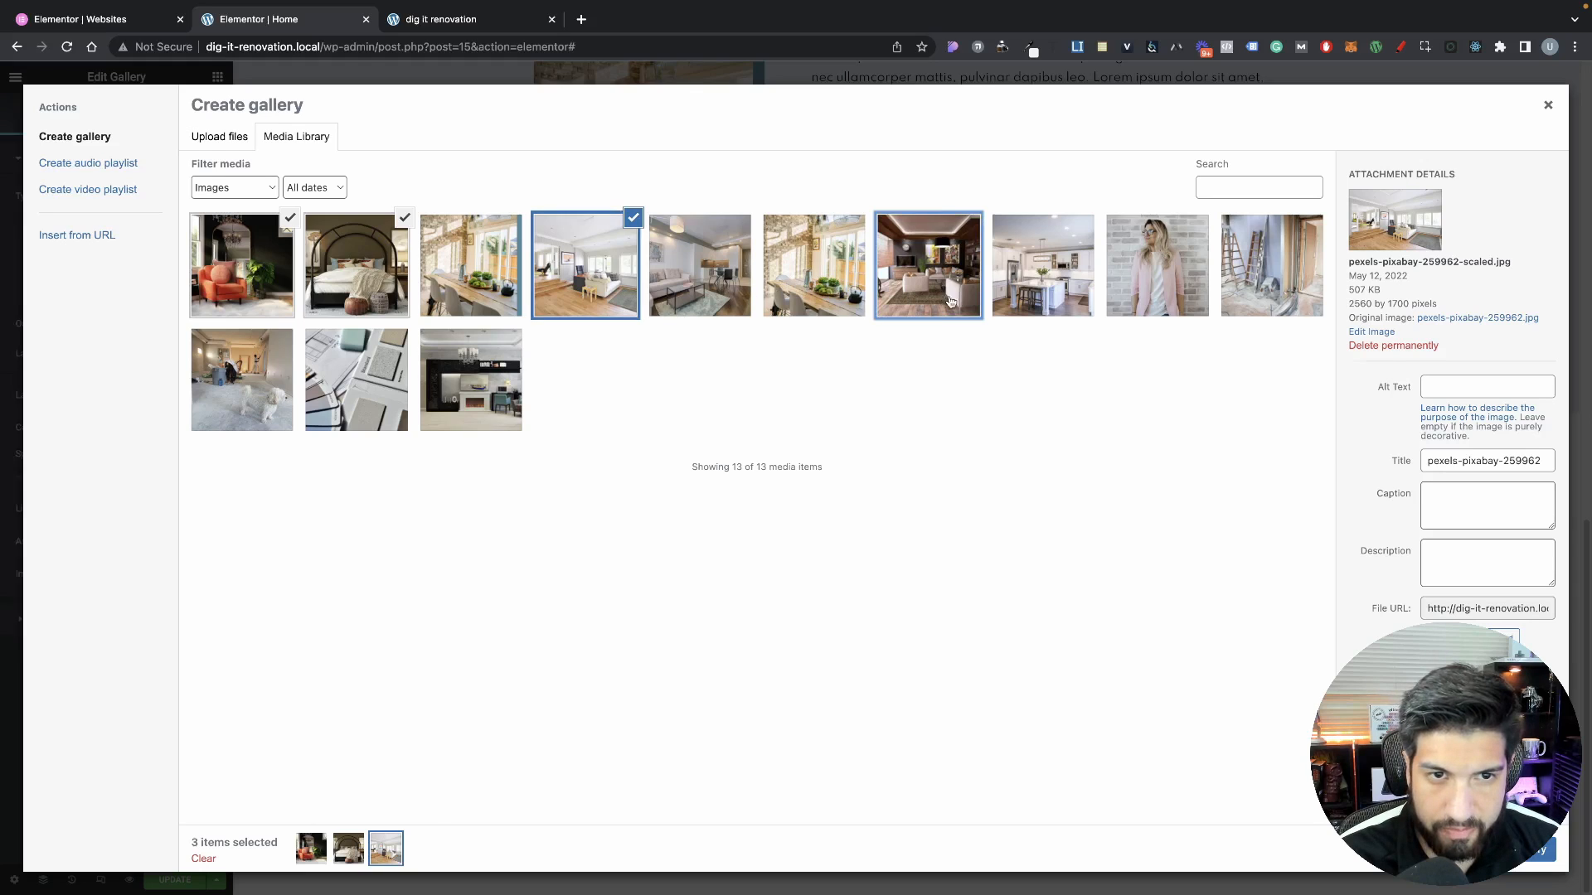
click(1048, 297)
click(491, 398)
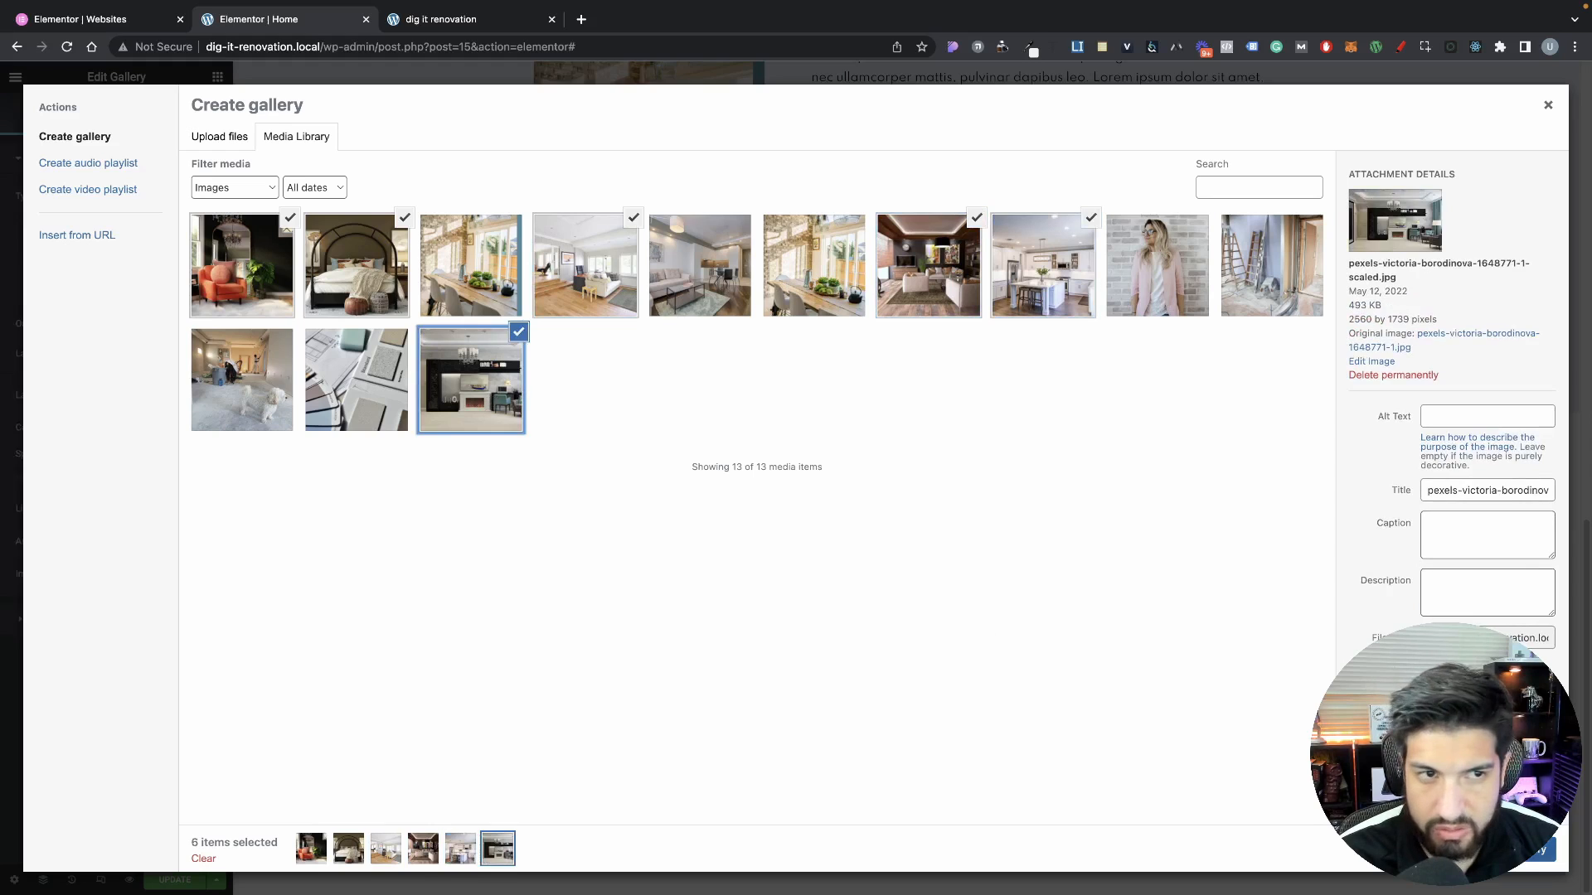
click(1529, 862)
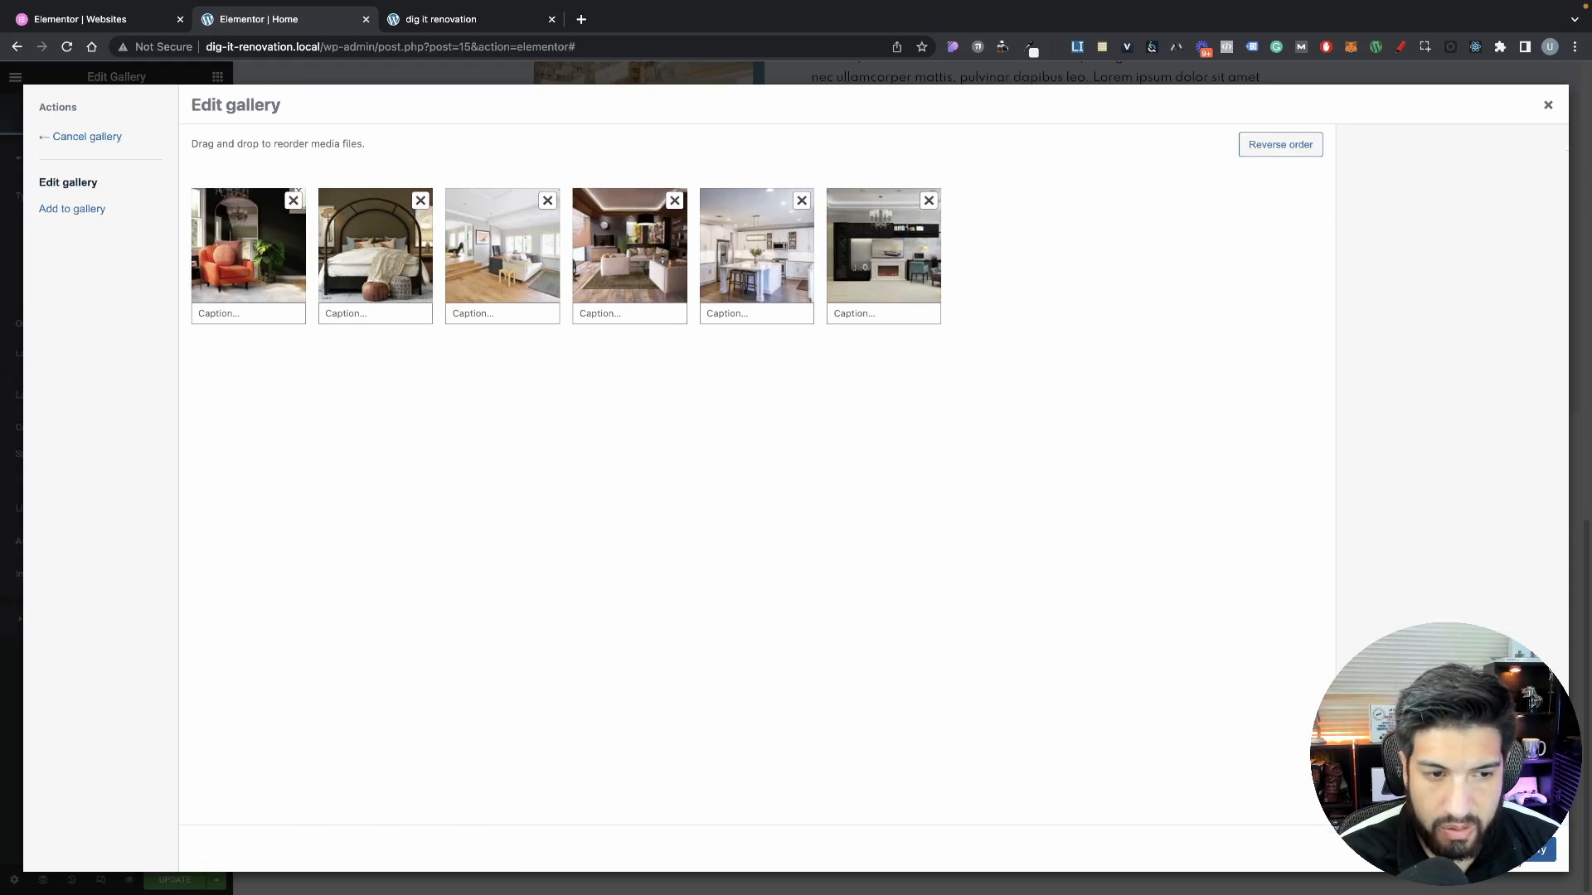
click(1534, 850)
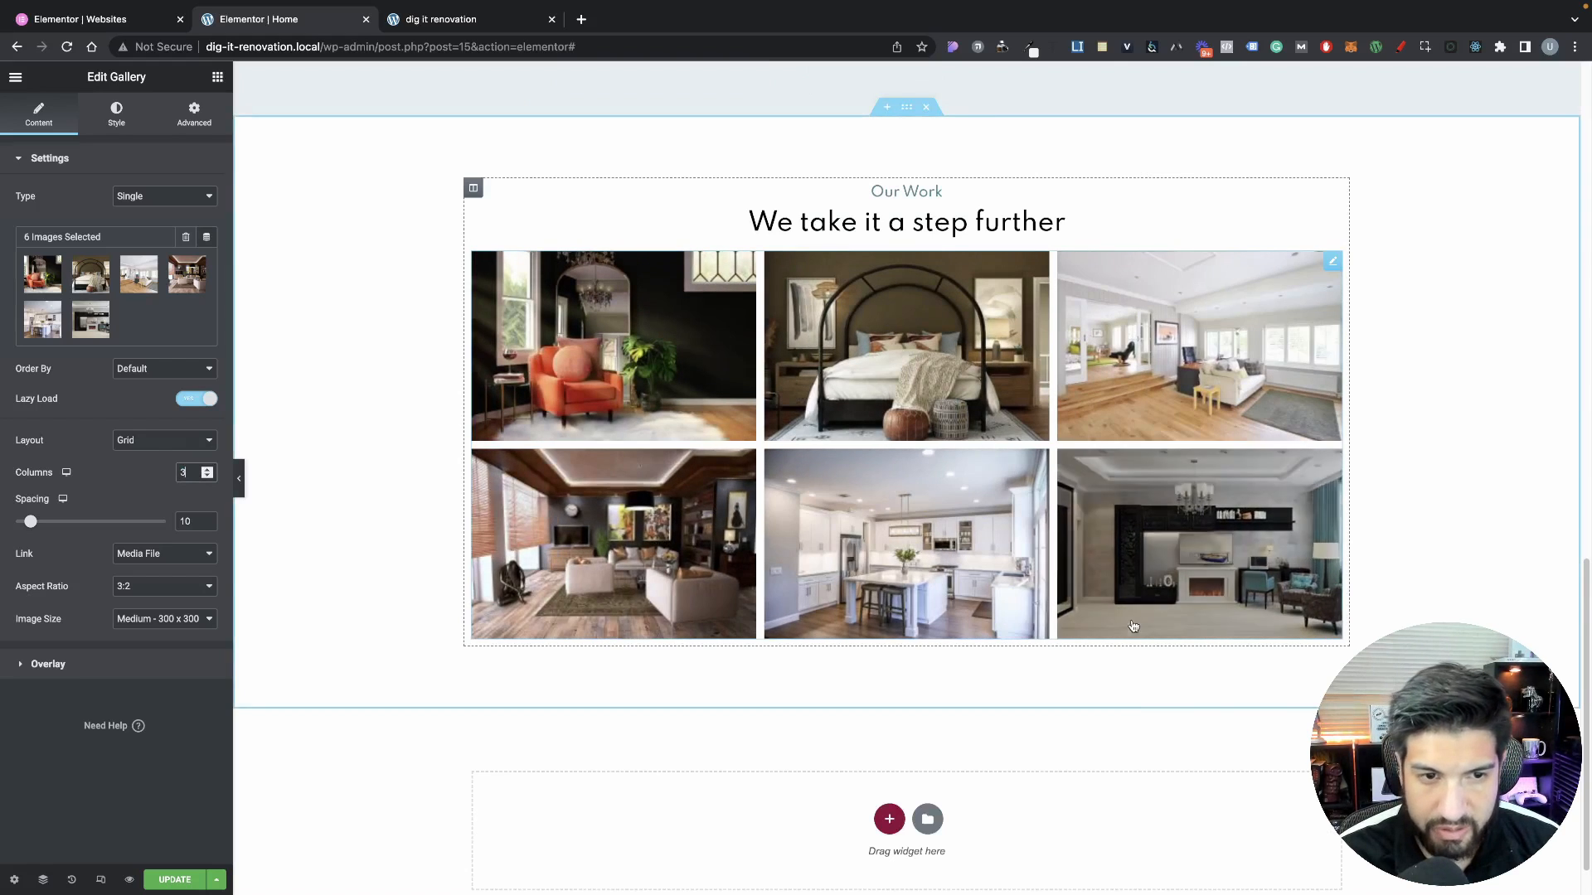
Unlink the gallery's margin values and set its top margin to 30 px
scroll(1133, 626, up, 3)
scroll(1092, 605, down, 2)
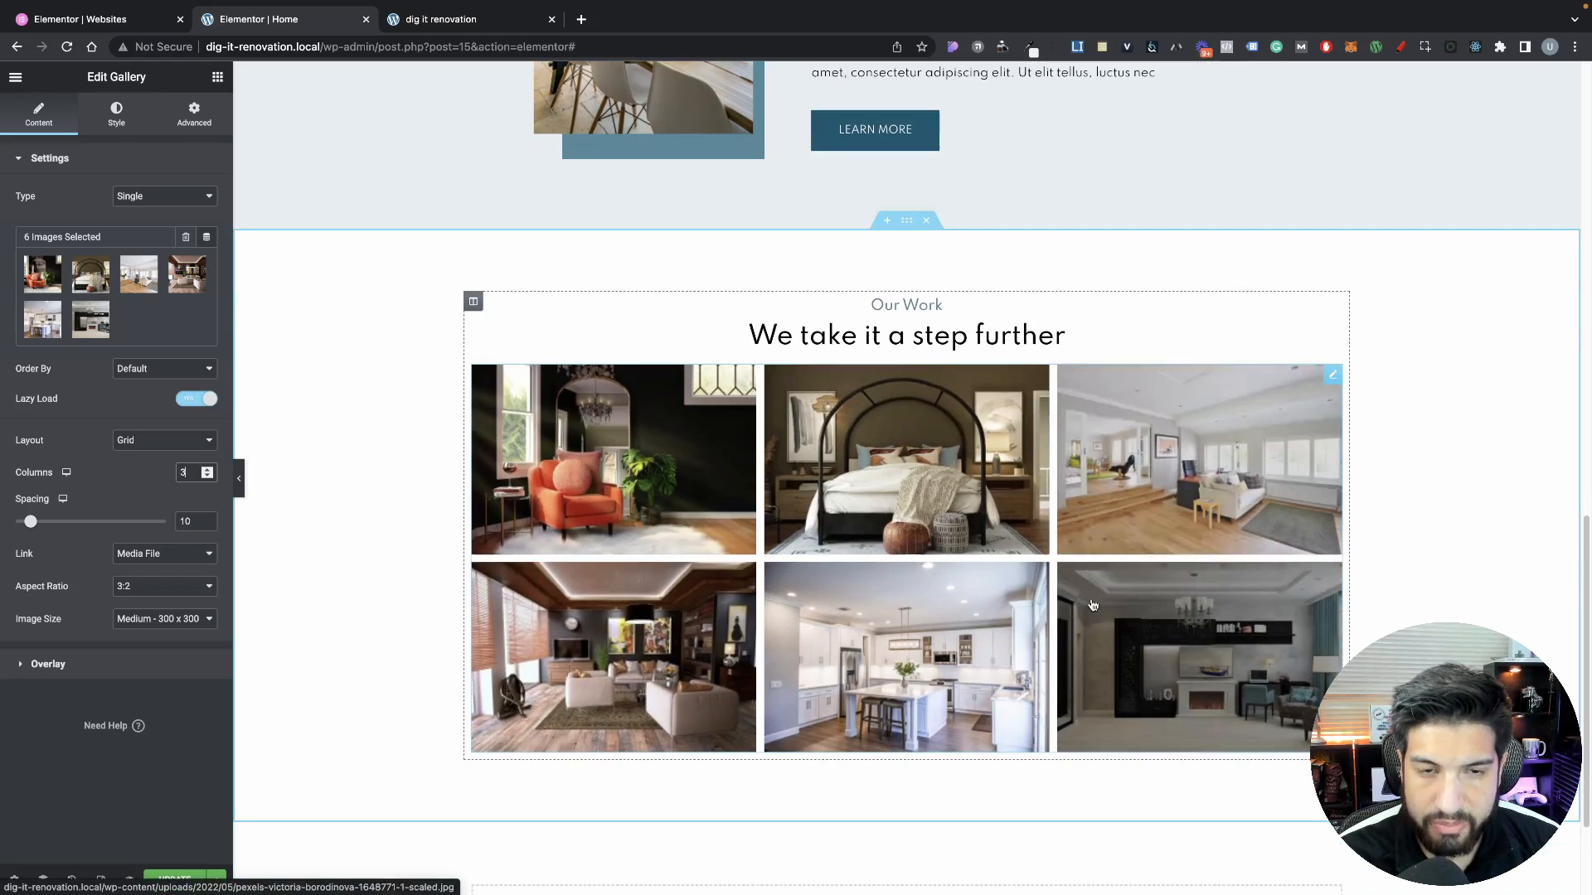
click(205, 121)
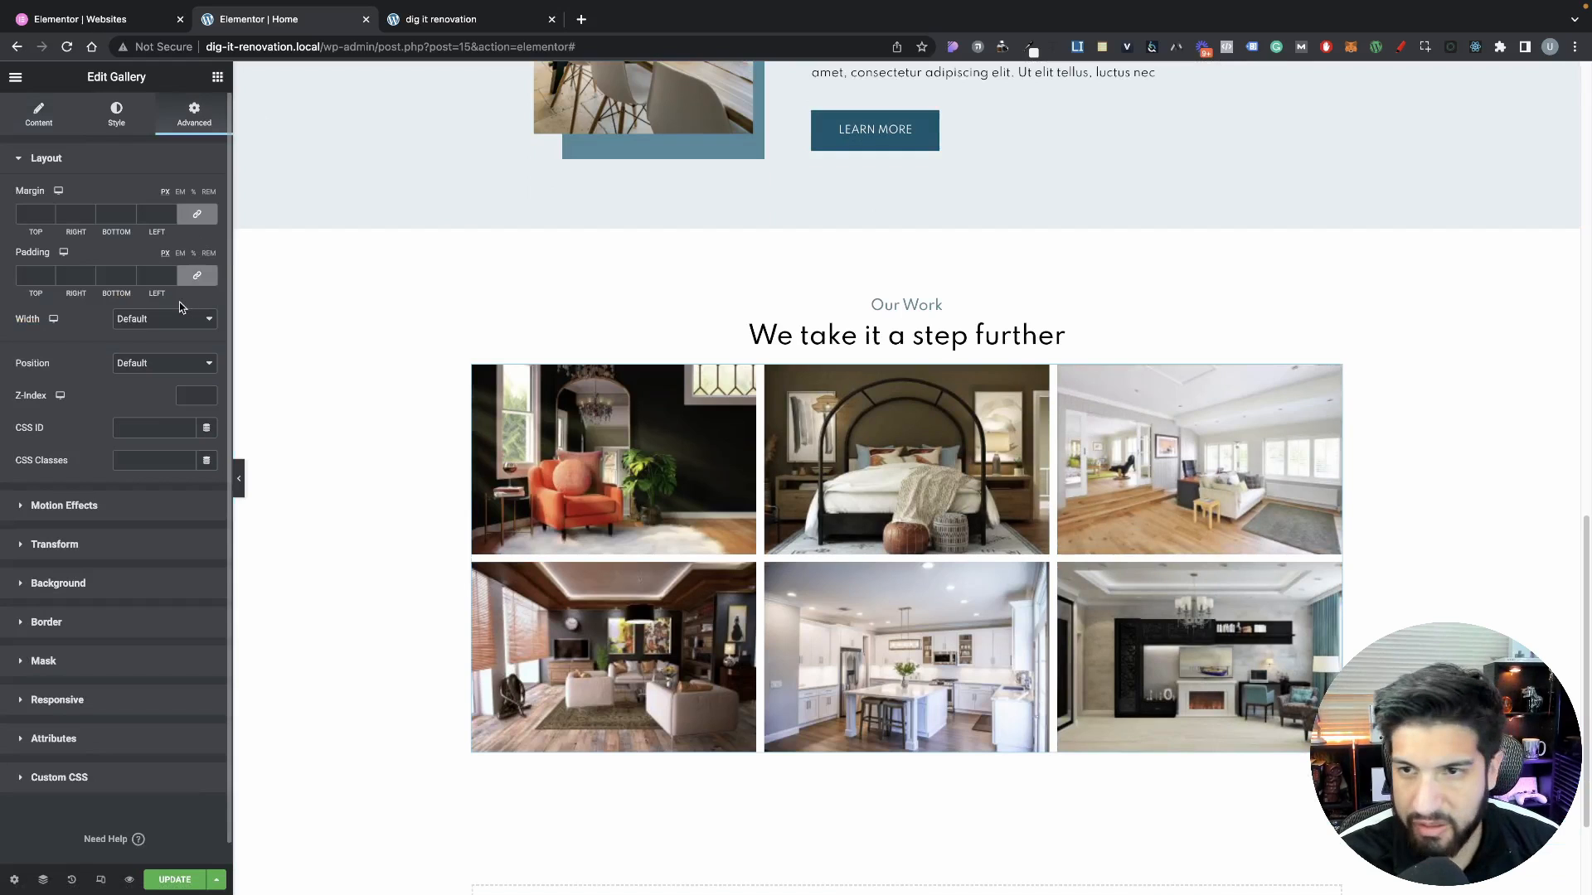
click(199, 216)
click(35, 214)
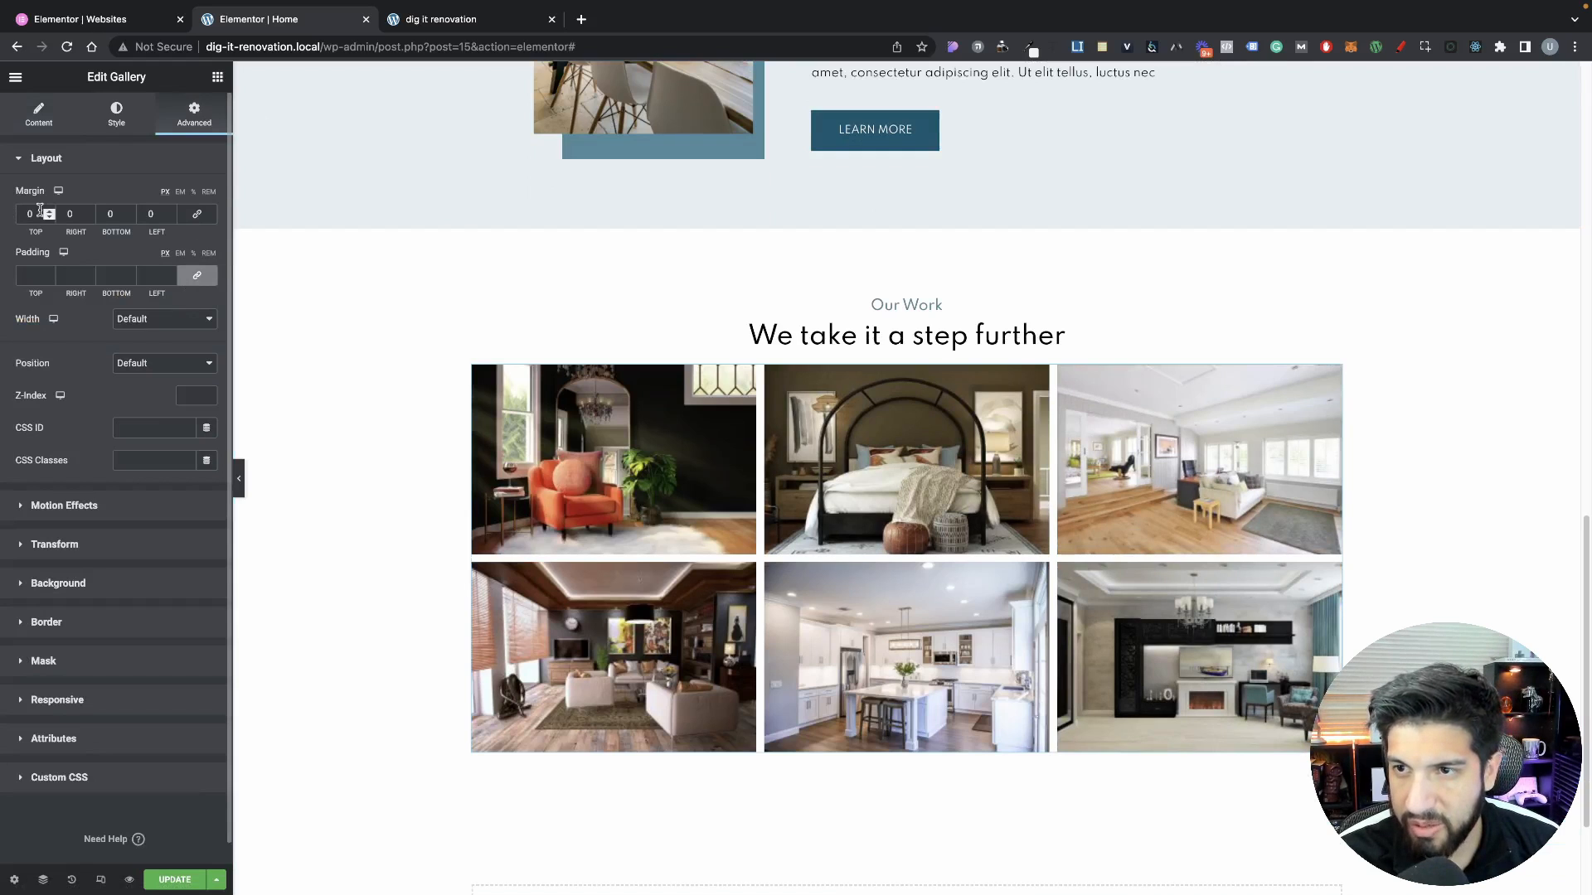
text(30)
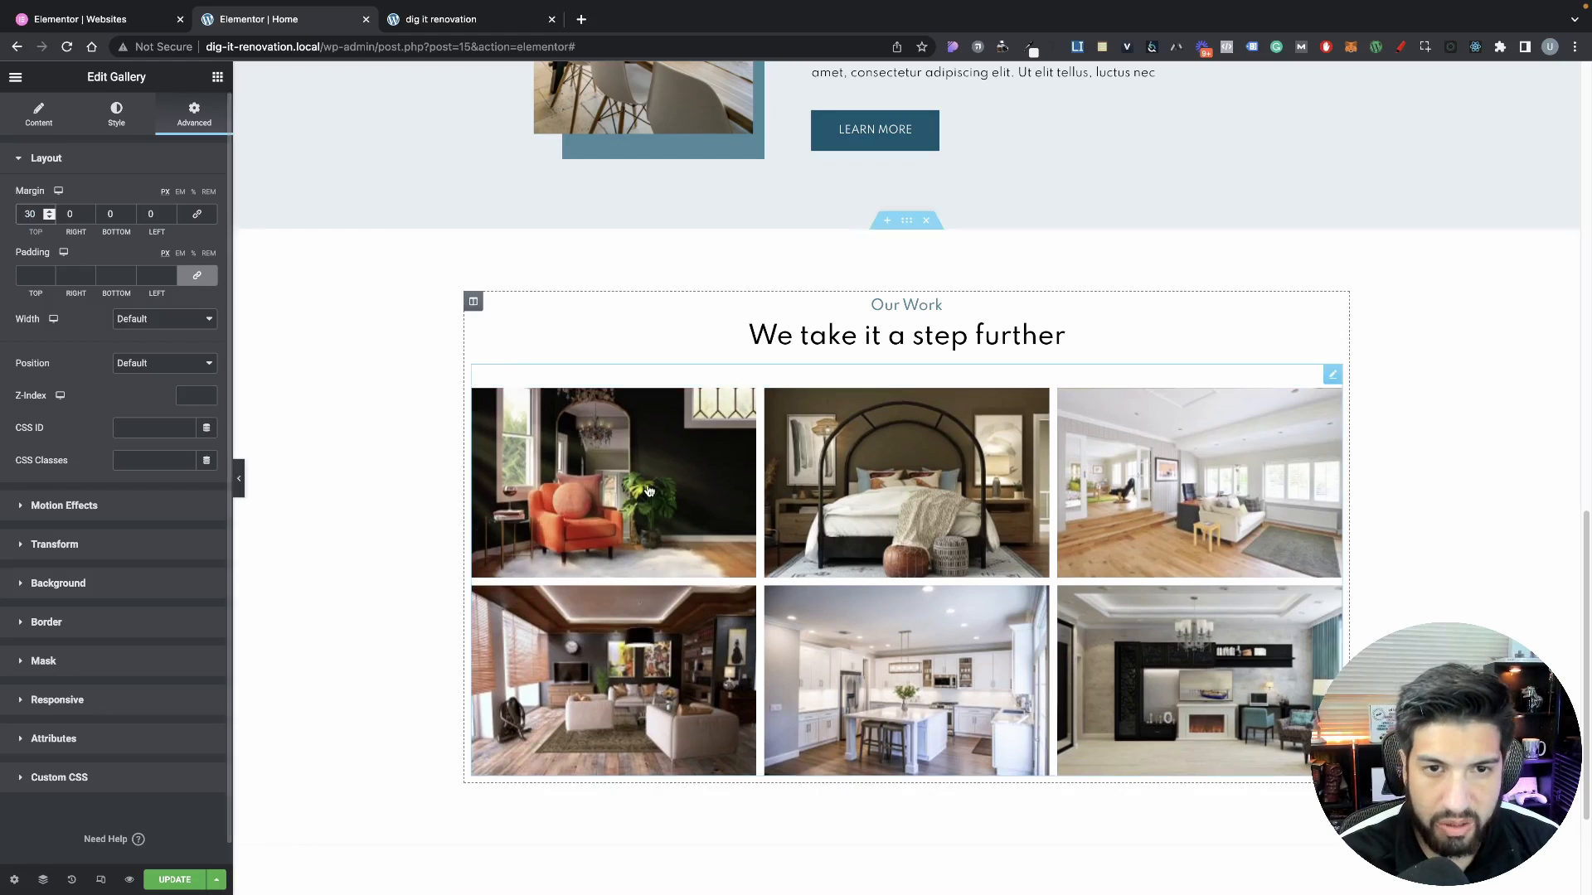
Add a new single-column section below the Our Work gallery section
scroll(871, 738, down, 2)
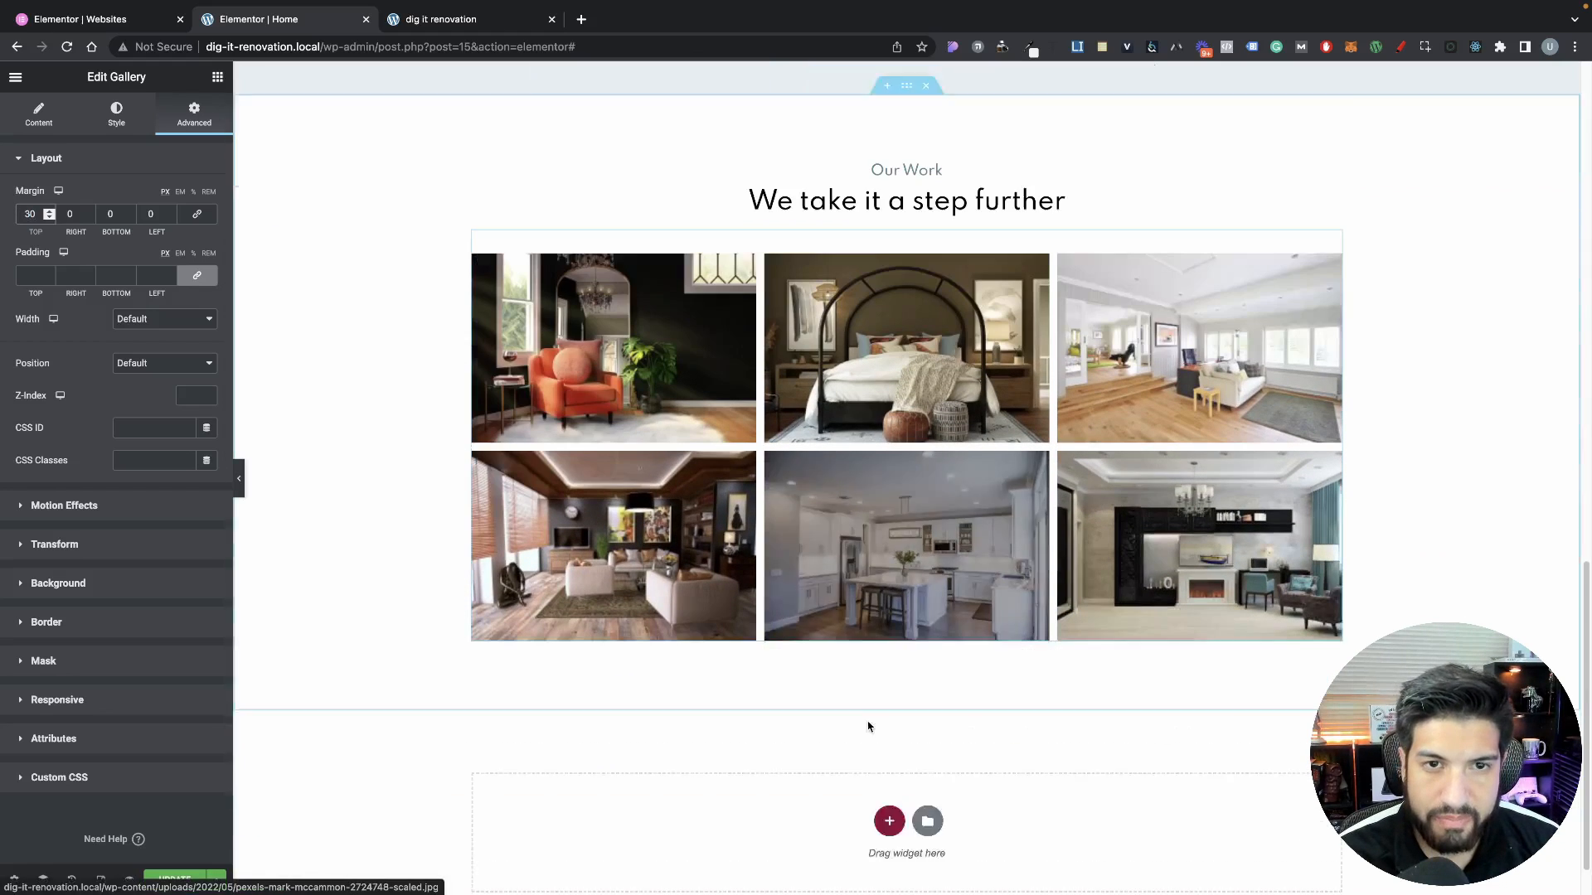
scroll(867, 738, down, 1)
click(888, 761)
scroll(874, 738, down, 1)
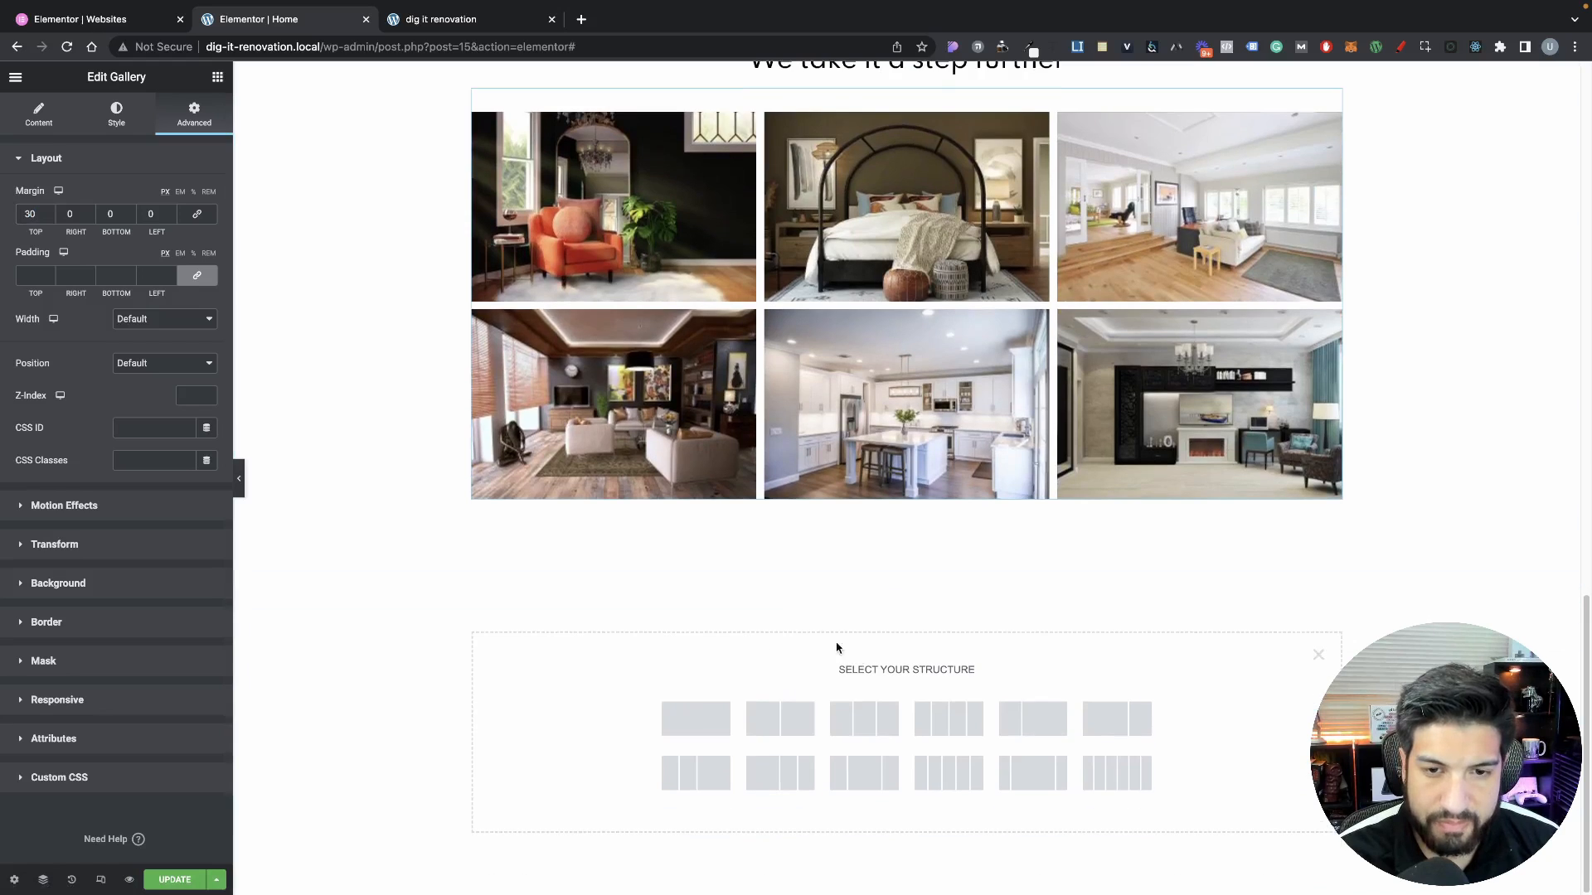
click(709, 728)
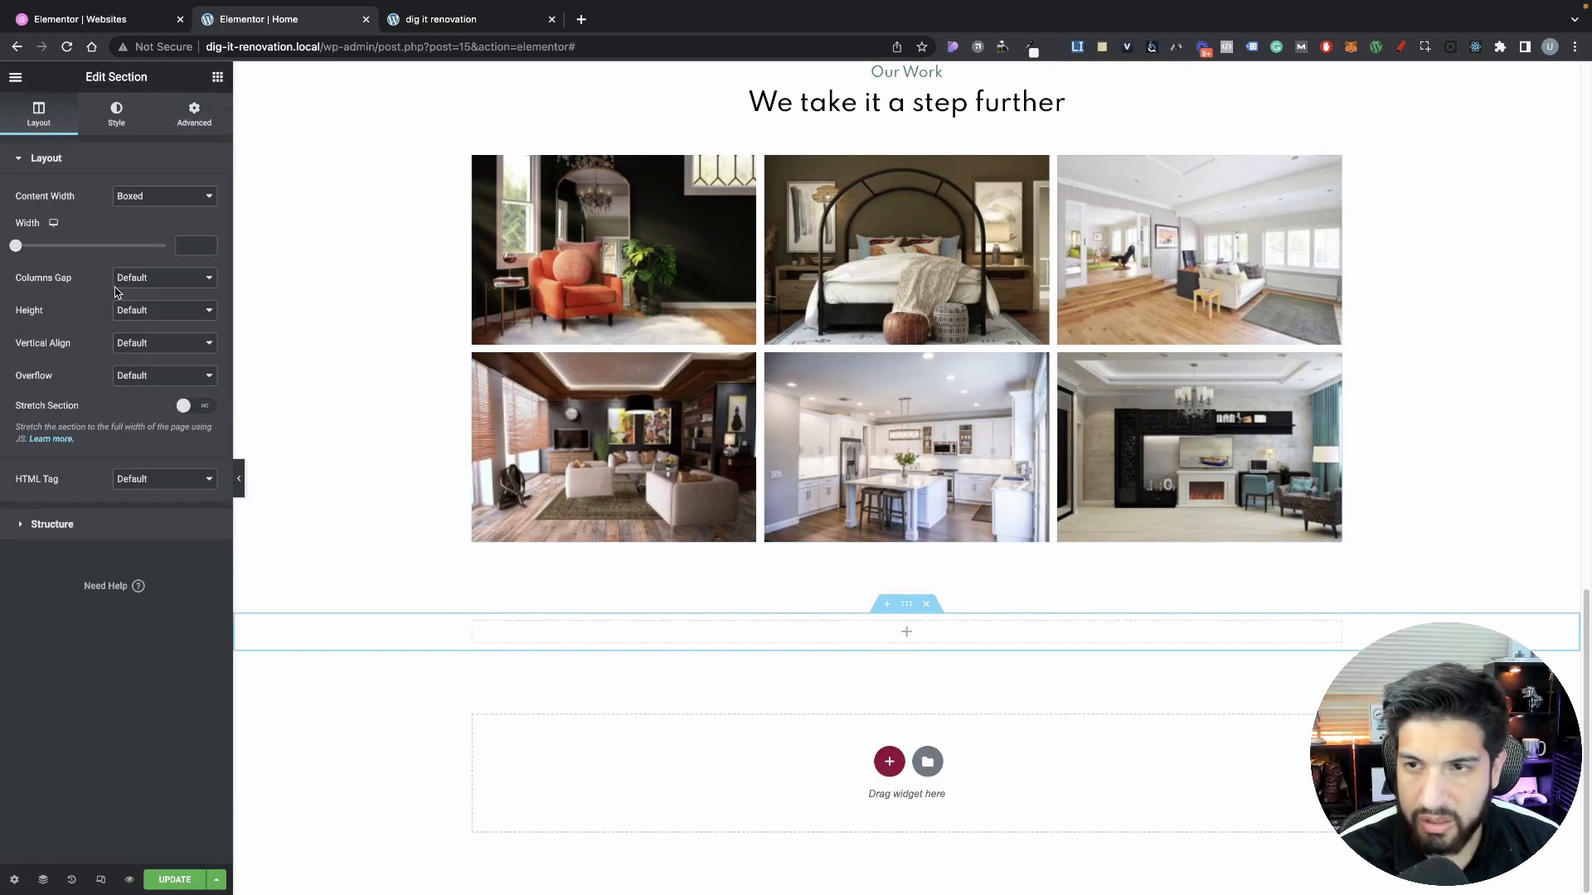
Set the empty section's top and bottom padding to 80 px each
click(189, 118)
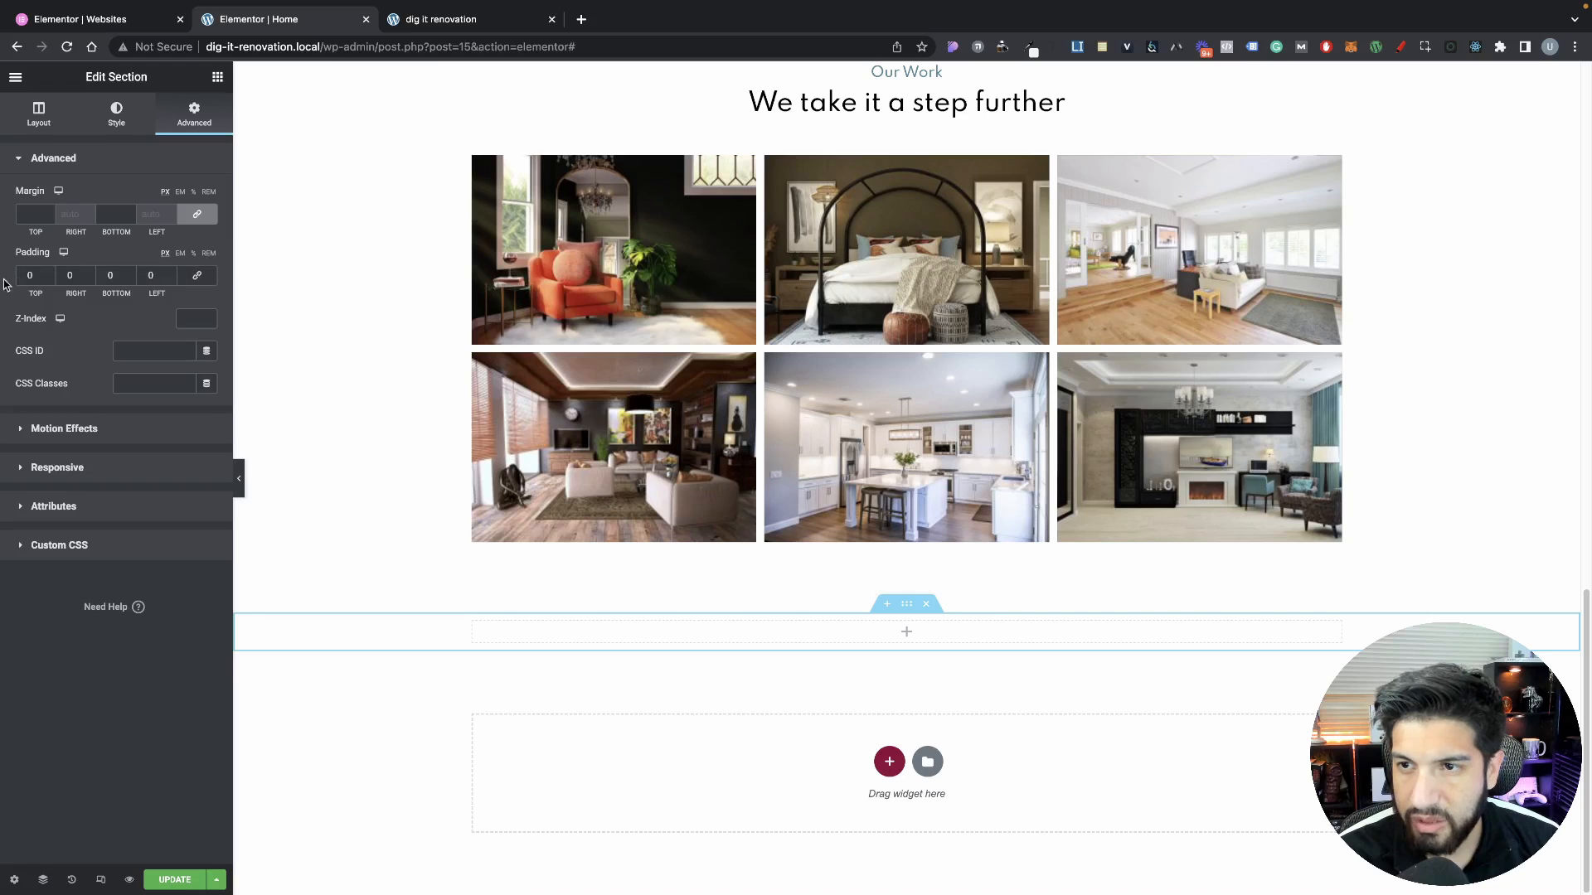
double_click(29, 276)
text(80)
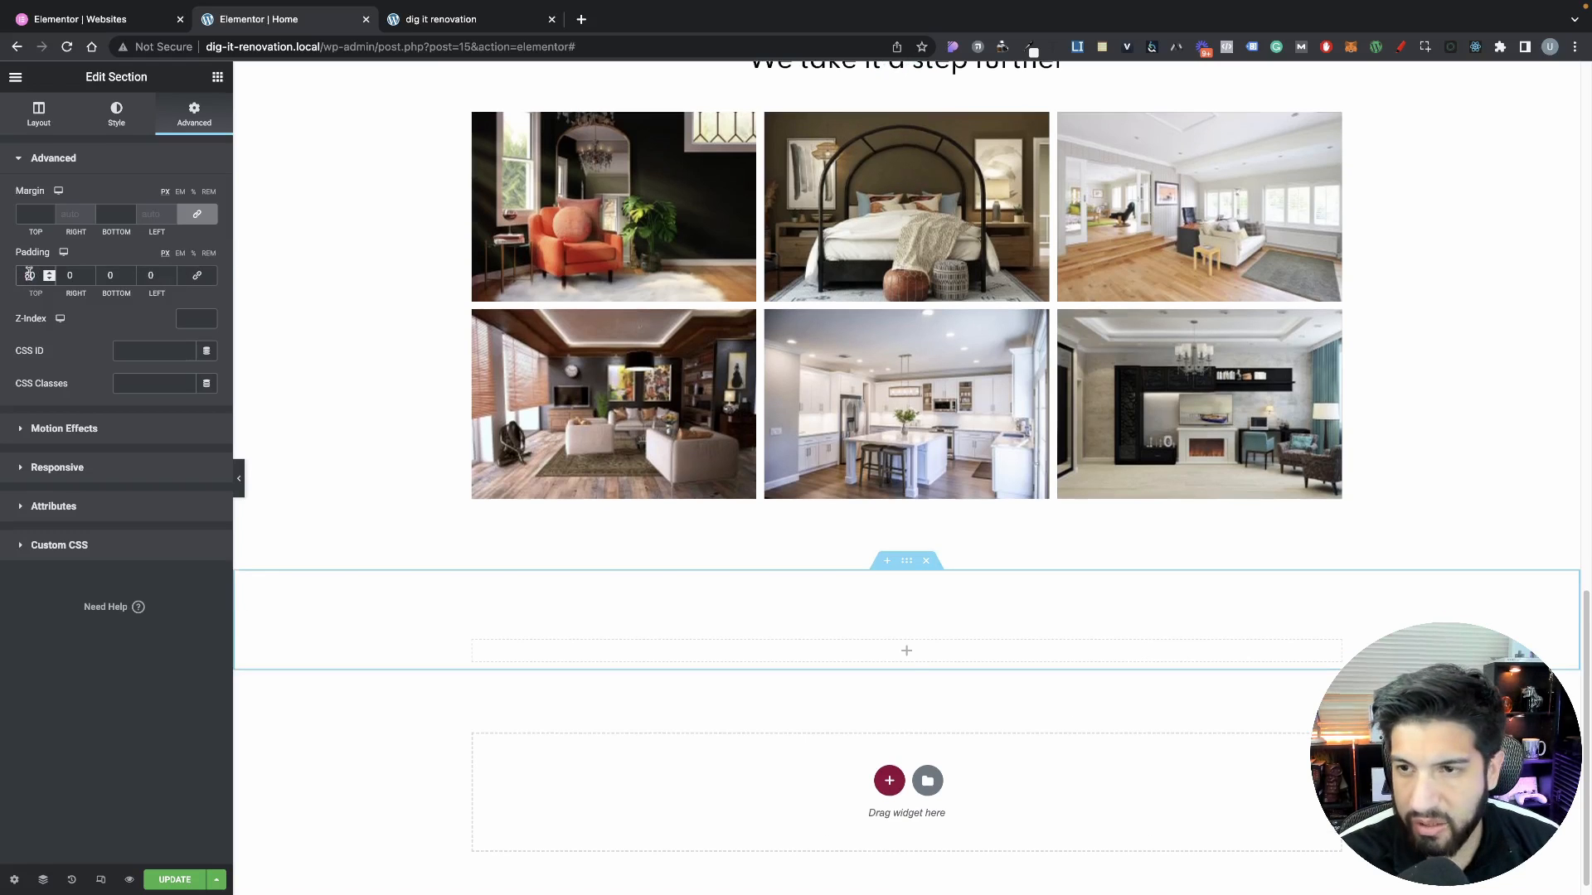
double_click(113, 275)
text(80)
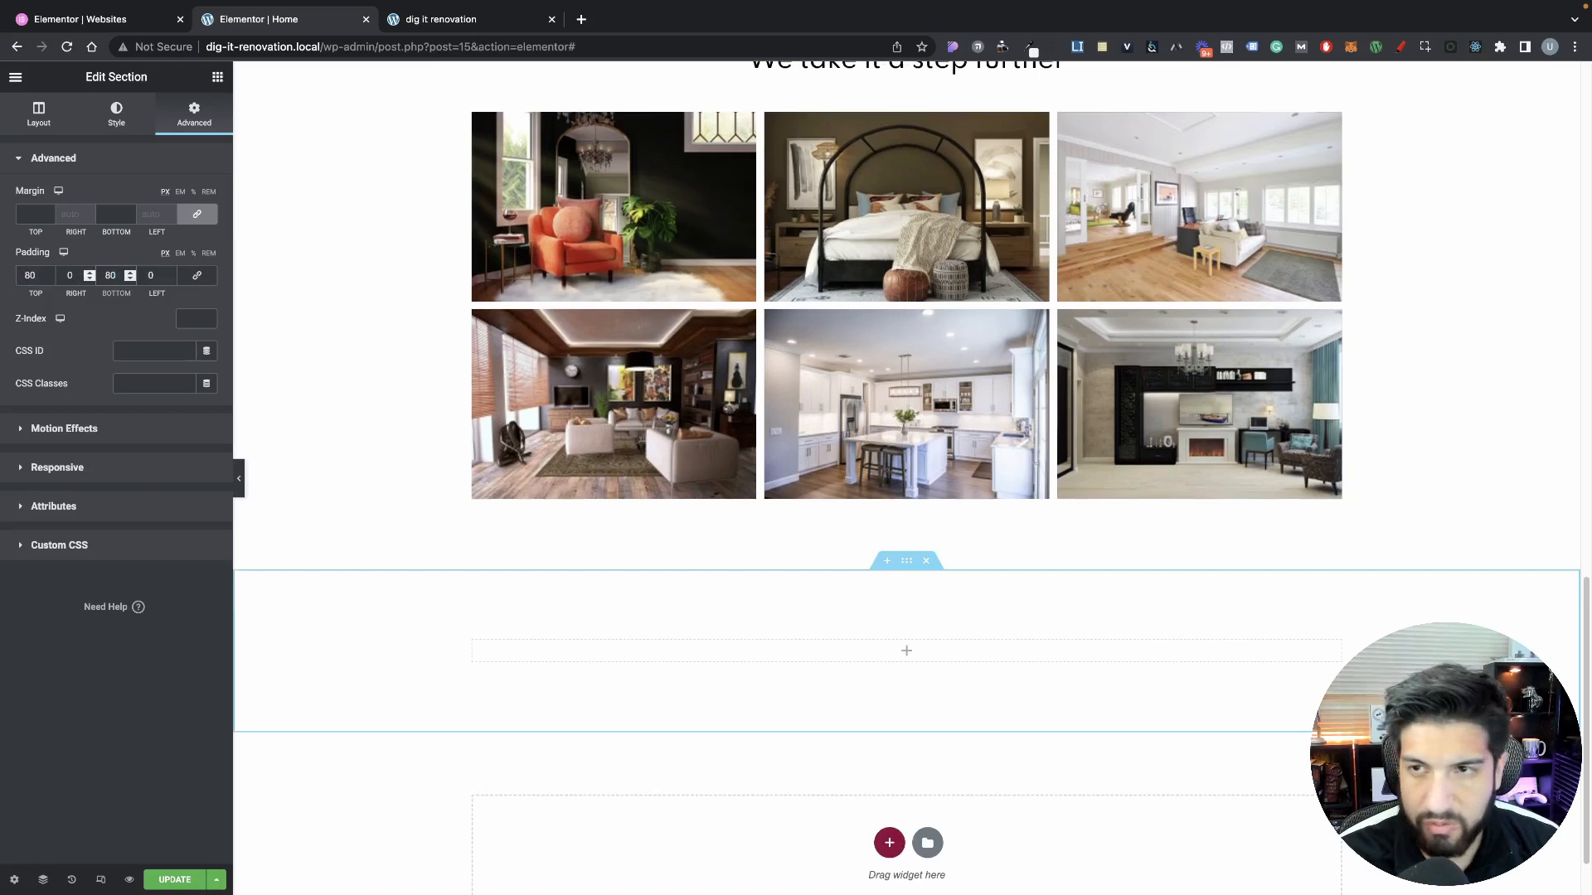
Give the new empty section a classic background using the global color "Section color"
click(115, 123)
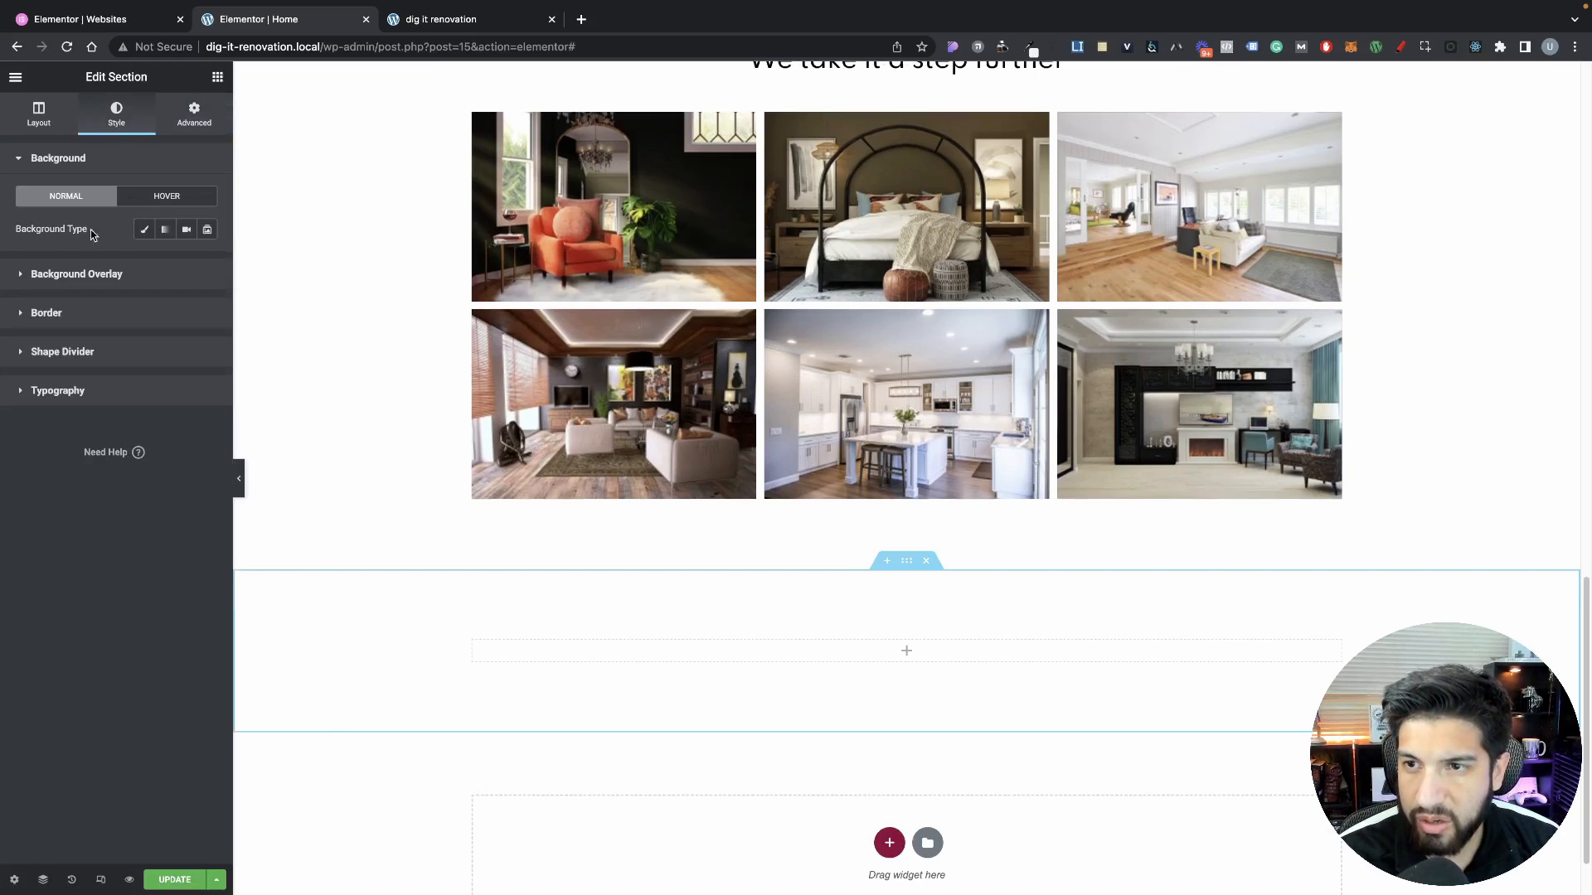
click(144, 229)
click(207, 262)
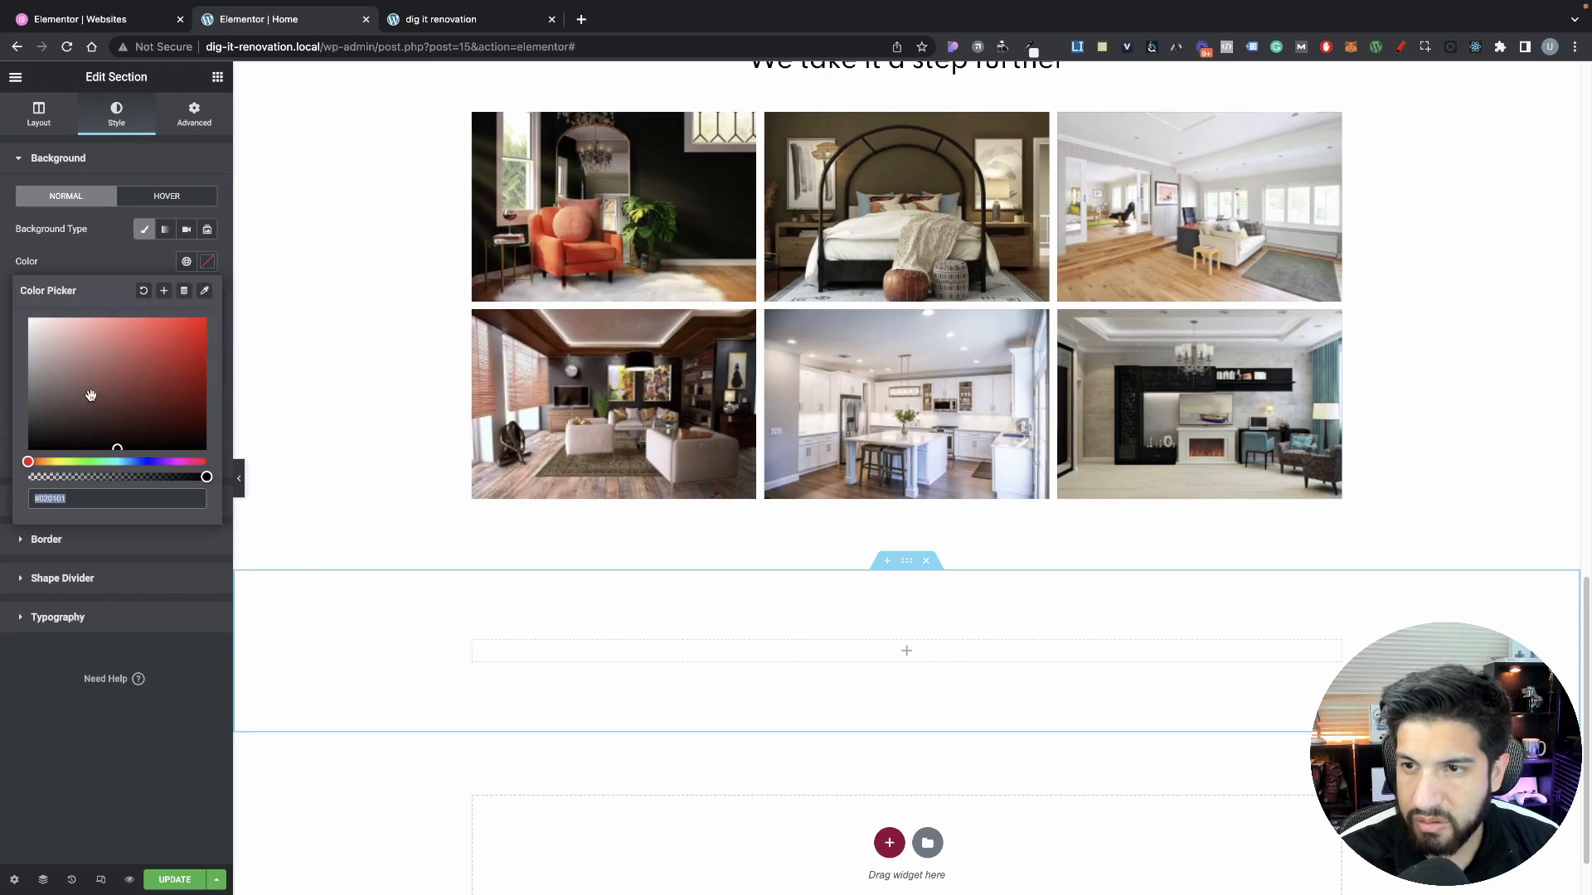
click(187, 262)
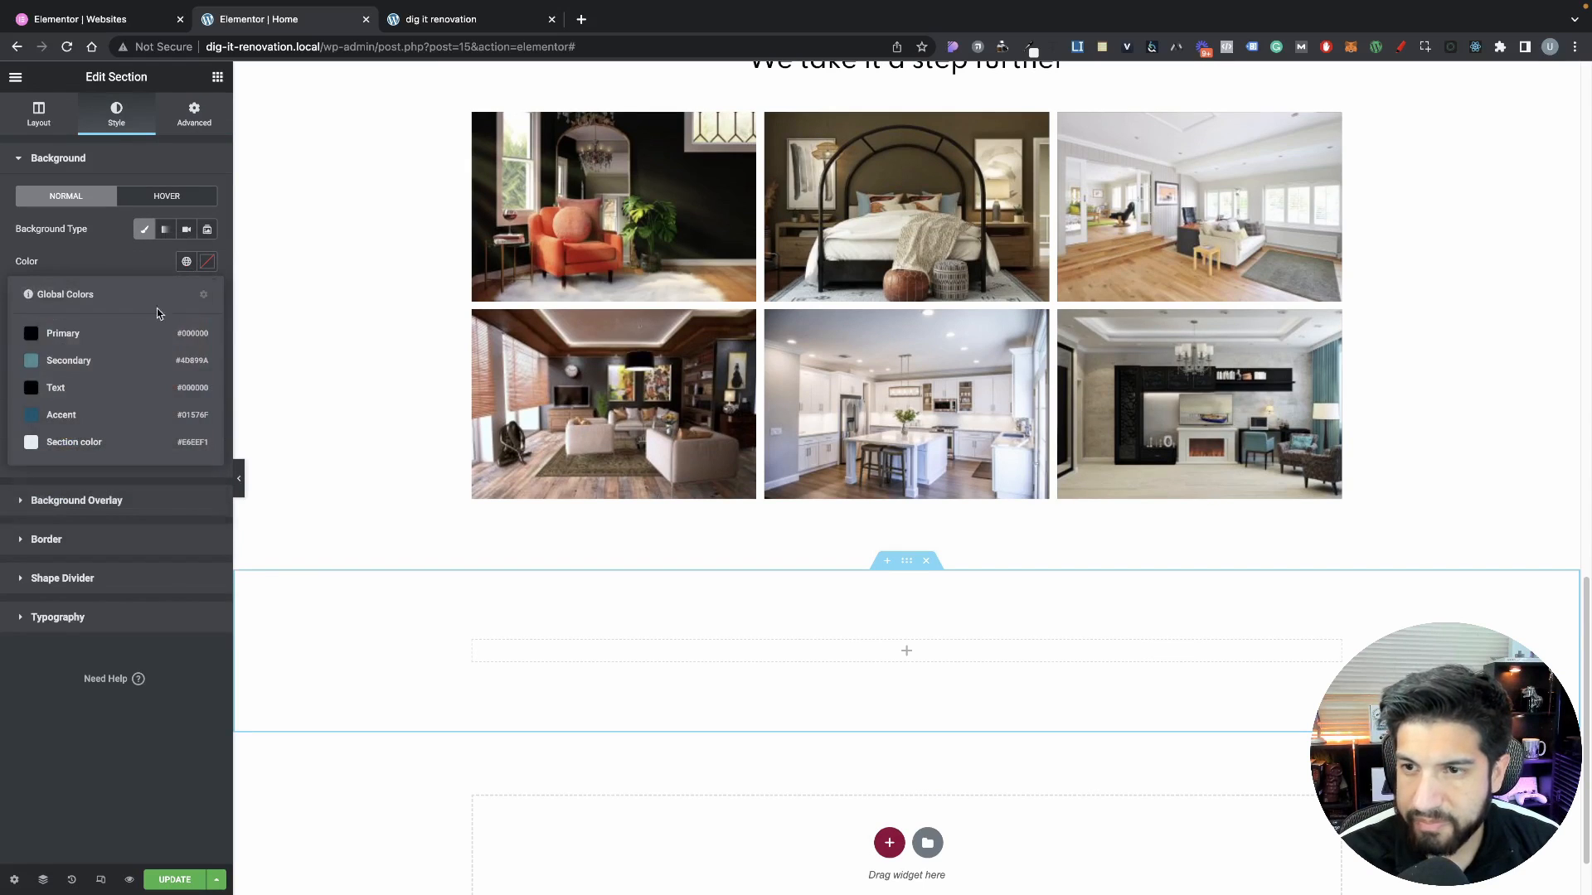
click(83, 437)
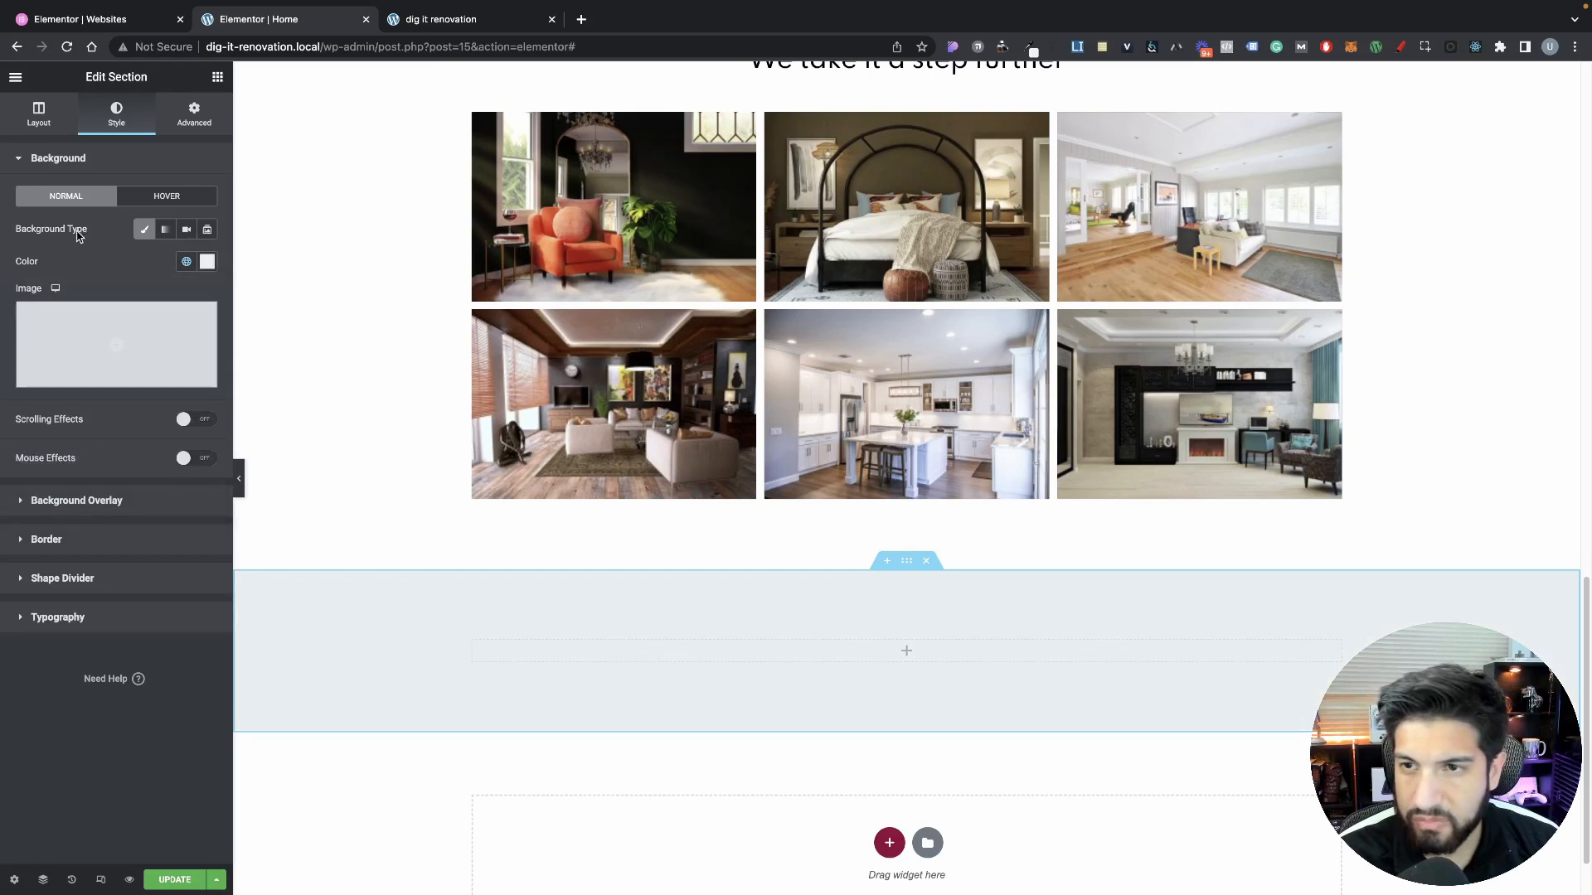
click(38, 112)
Copy the "Our Work" heading above the gallery and paste it into the new colored section
scroll(904, 364, up, 4)
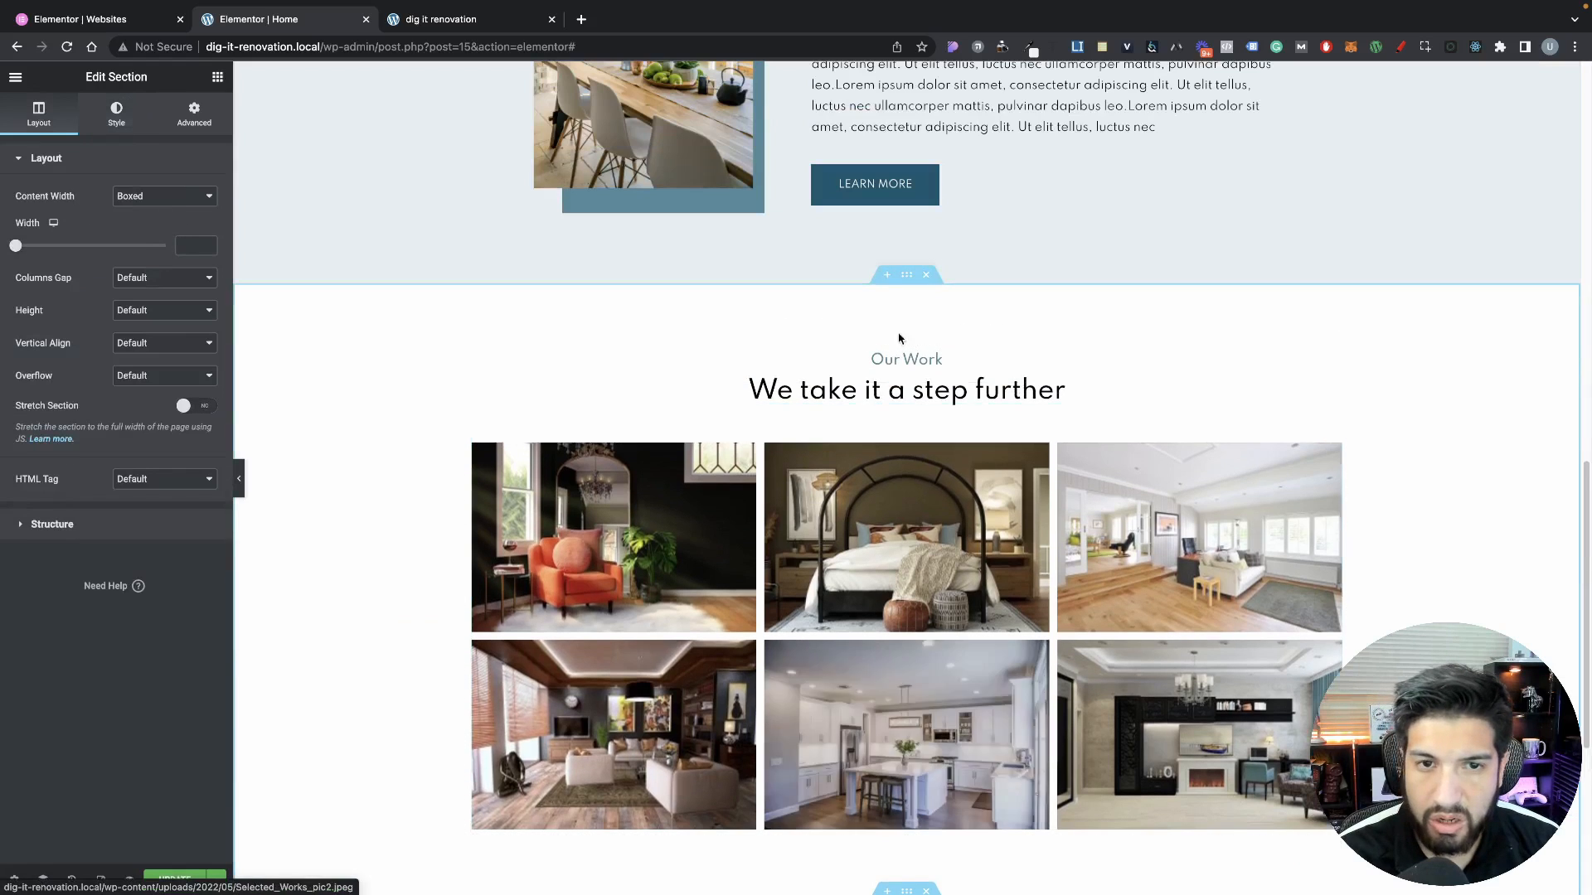
right_click(904, 365)
click(945, 427)
scroll(923, 570, down, 5)
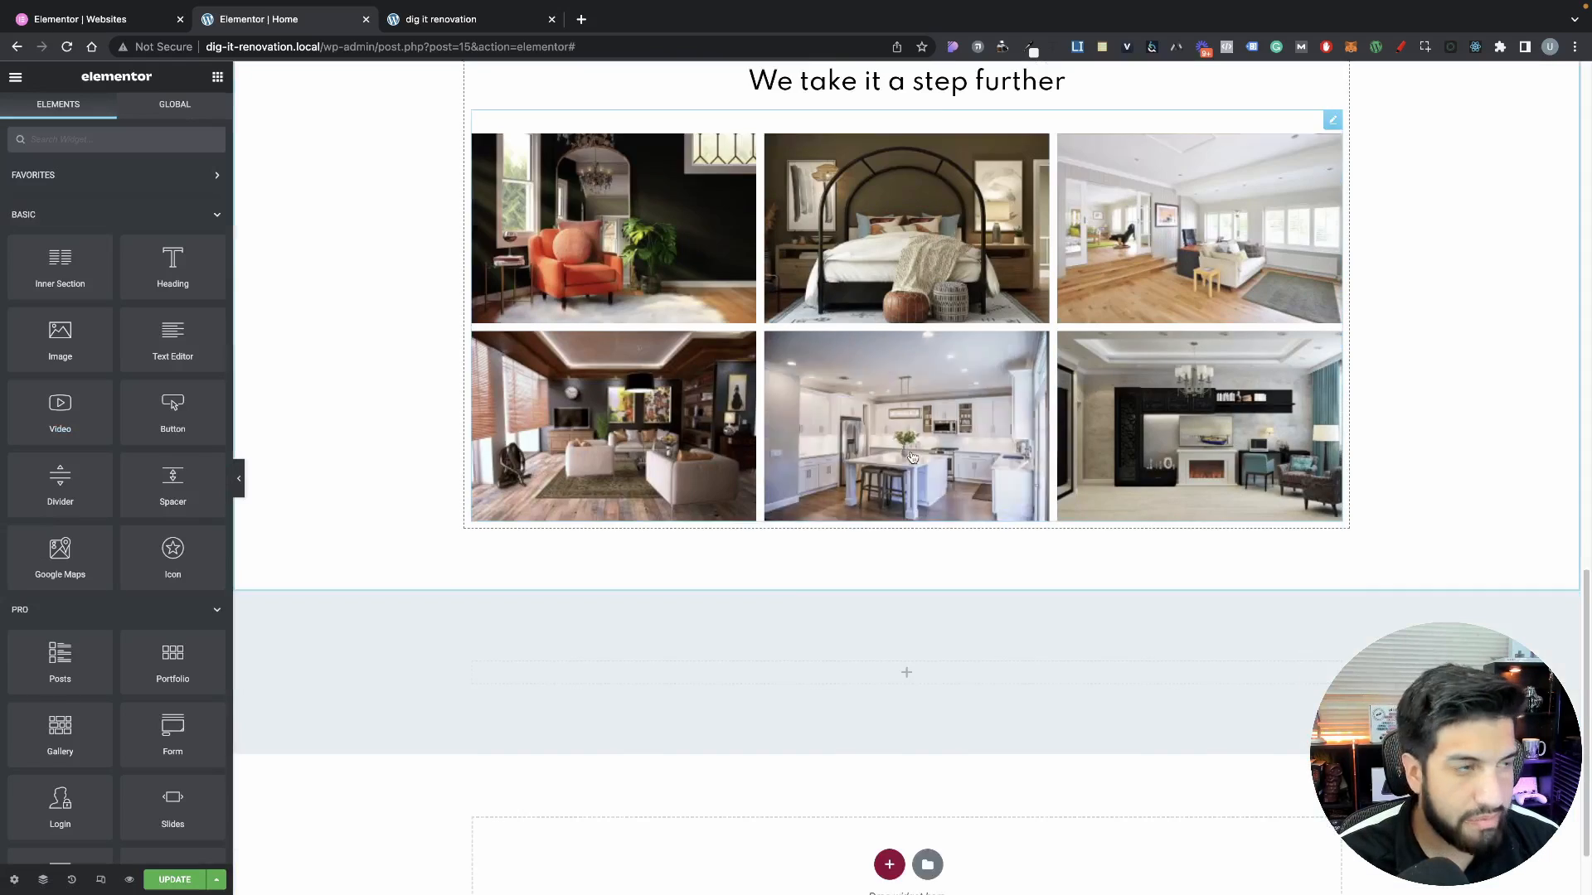
right_click(923, 570)
click(973, 688)
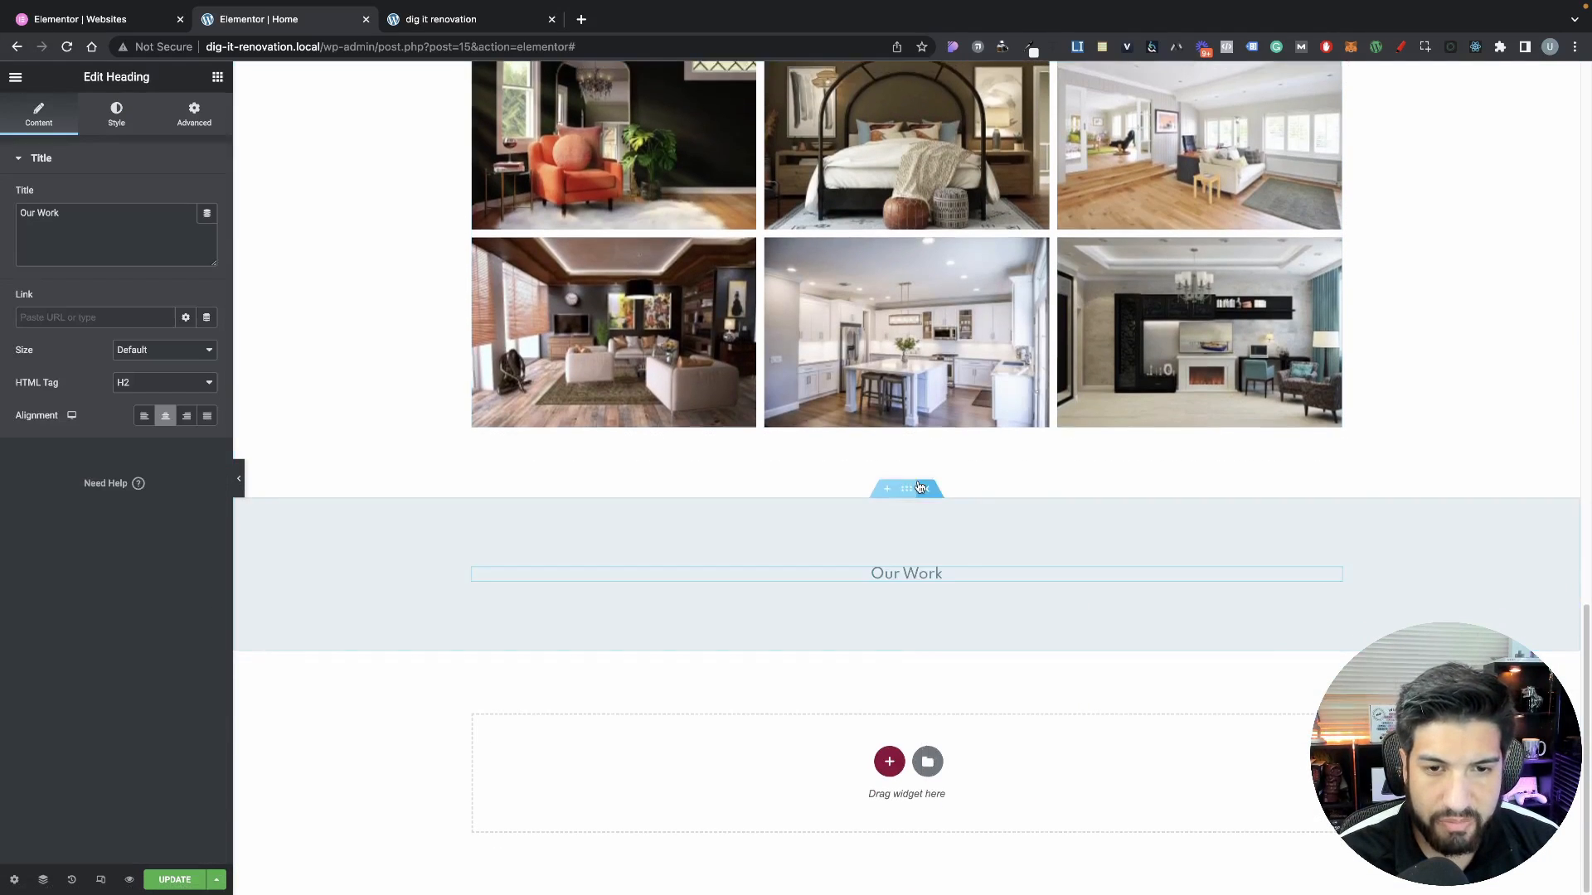
Copy the "We take it a step further" heading and paste it below the copied heading in the colored section
scroll(919, 458, up, 6)
right_click(903, 497)
click(945, 562)
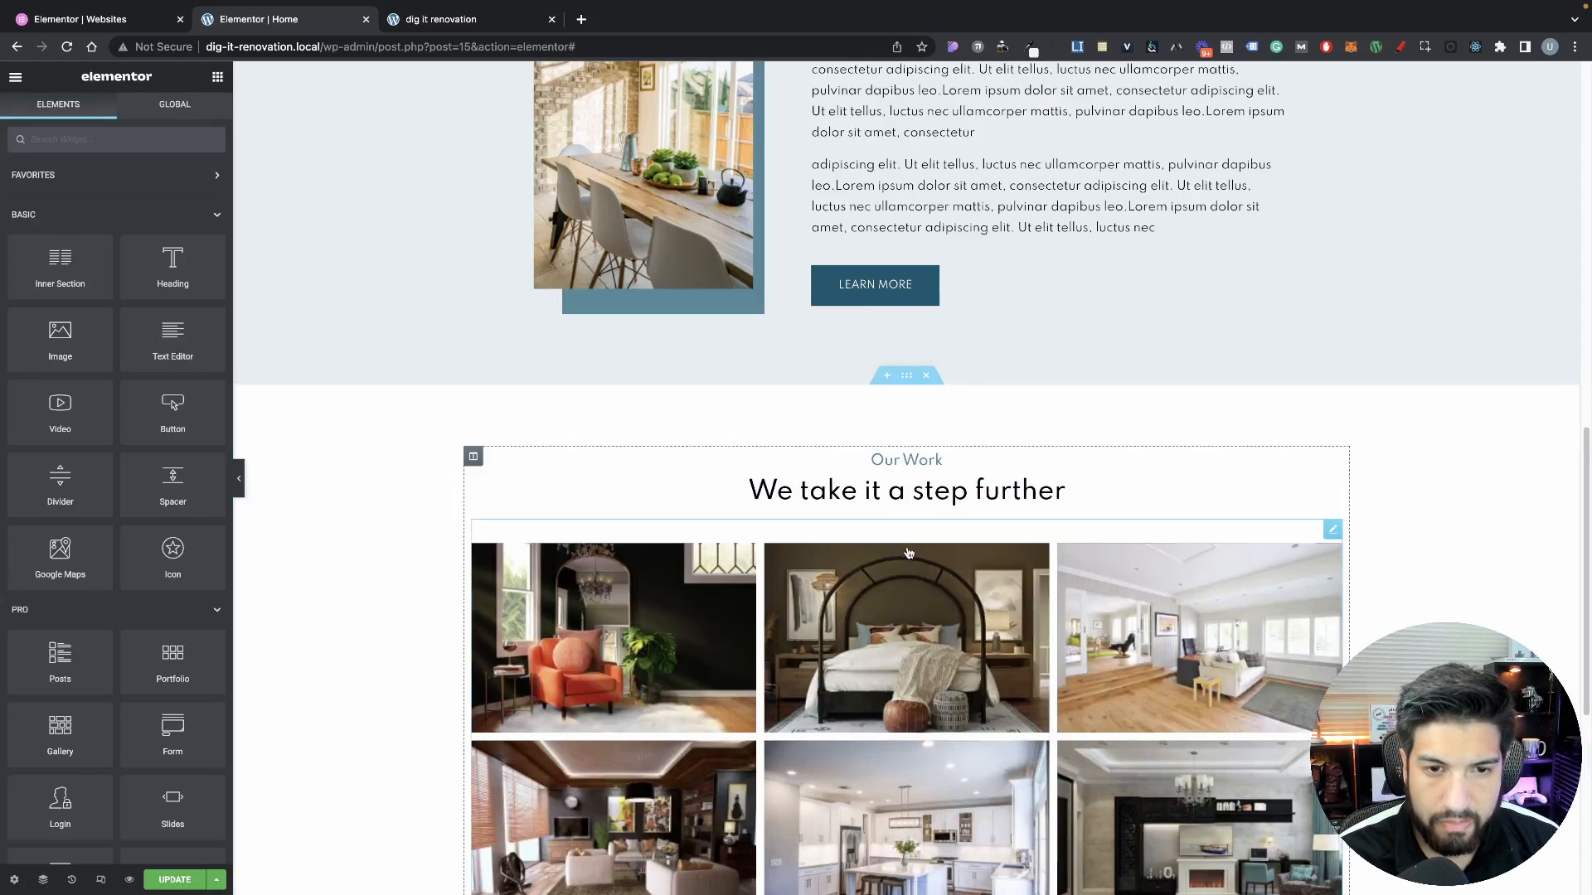
scroll(936, 608, down, 6)
right_click(935, 579)
click(958, 659)
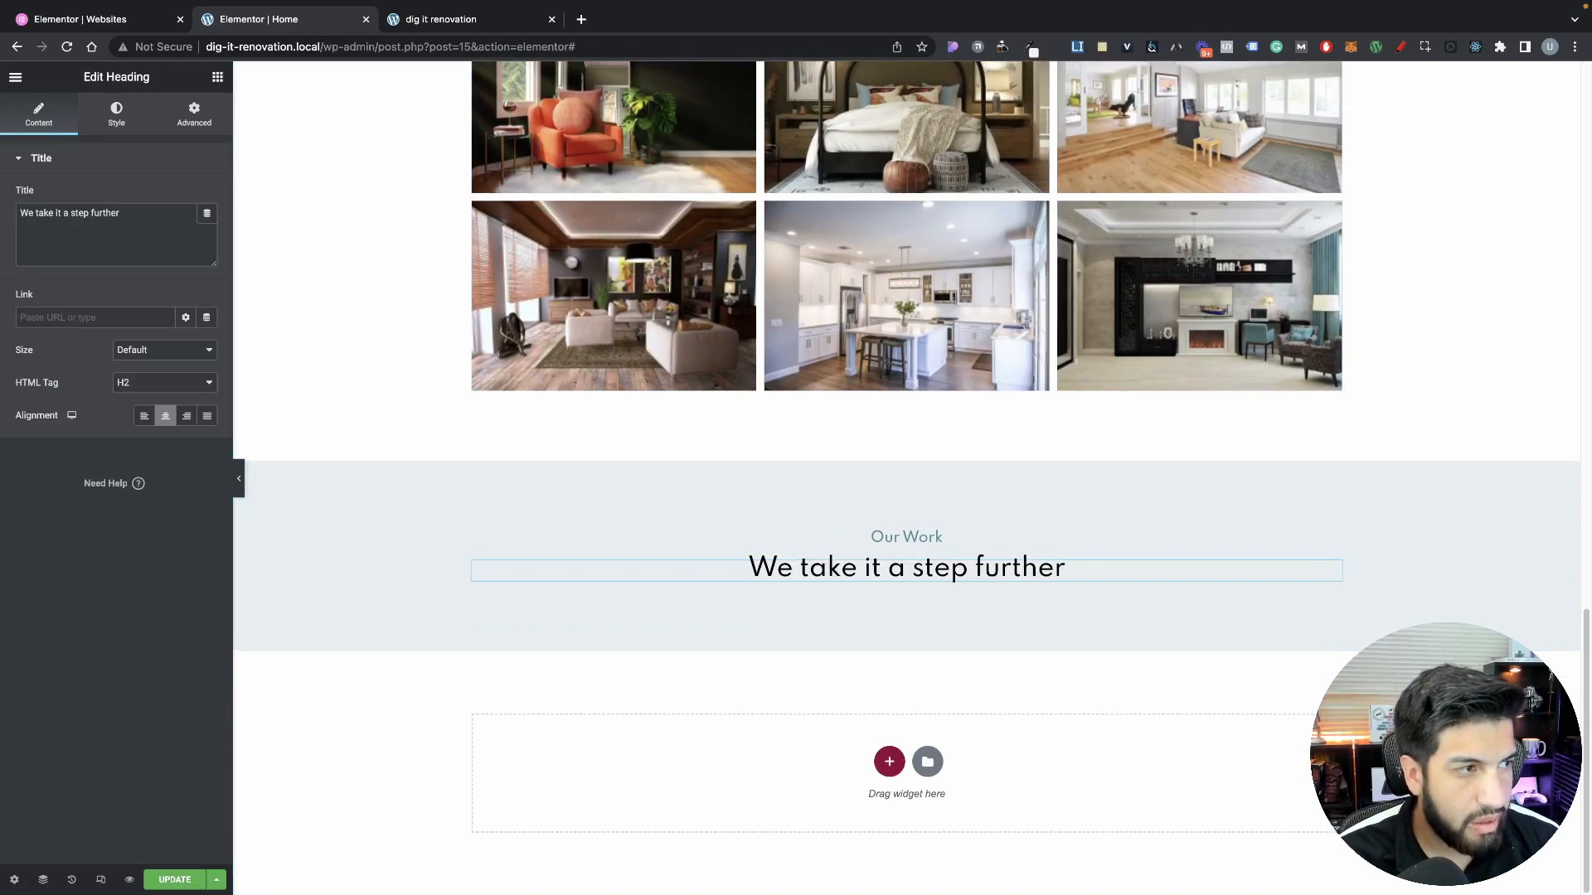
Change the colored section's main heading to "We provide top tier service" and its small heading to "Our Services"
triple_click(930, 572)
text(We provide top tier service)
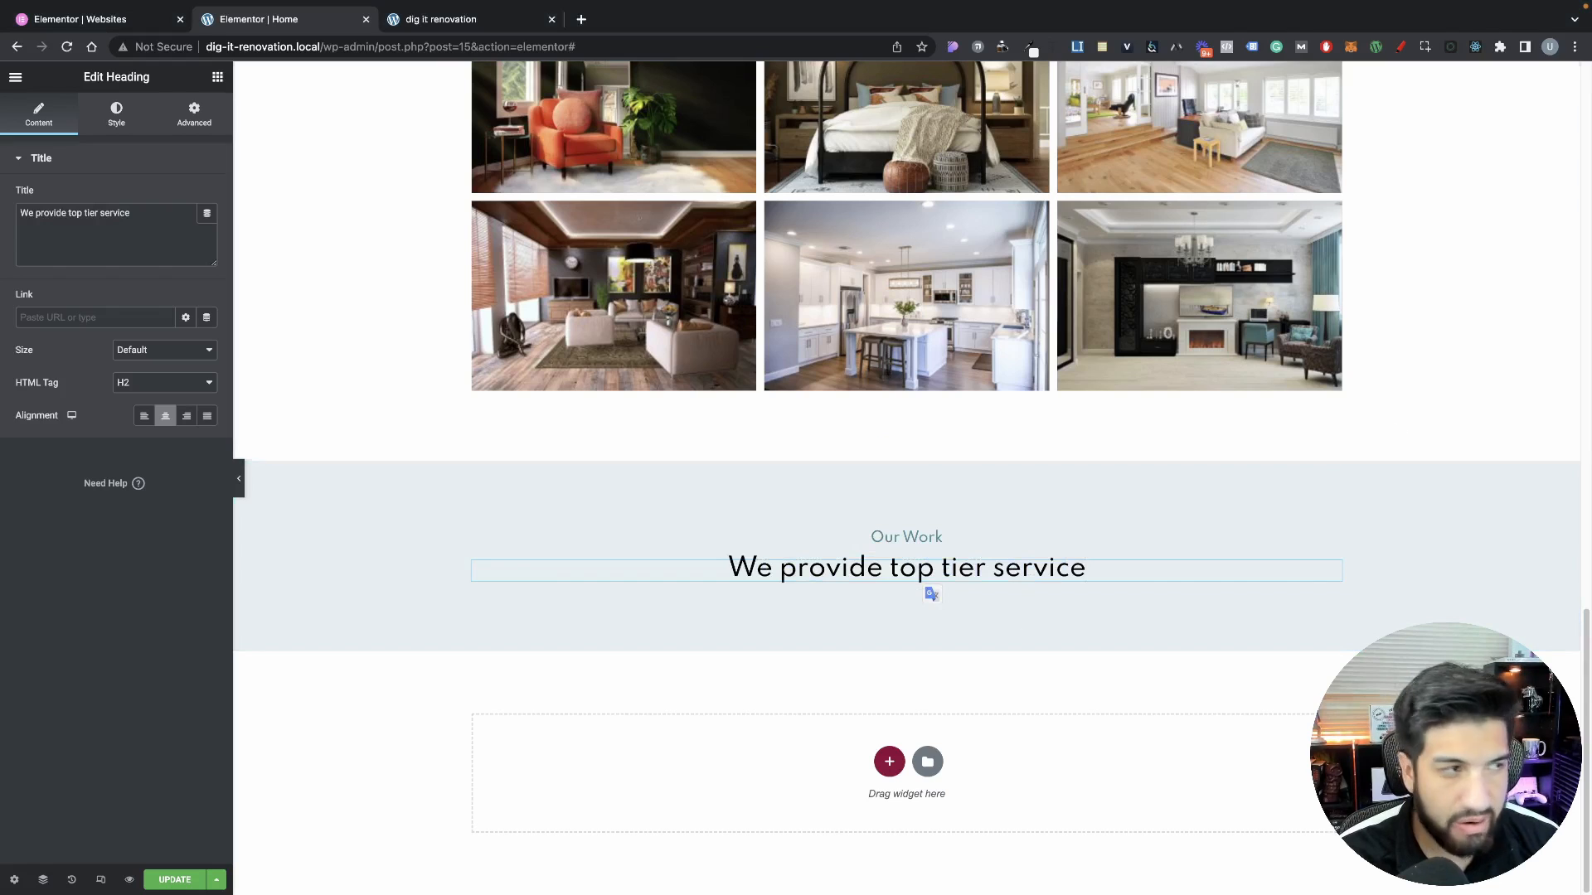
triple_click(889, 539)
text(Our Services)
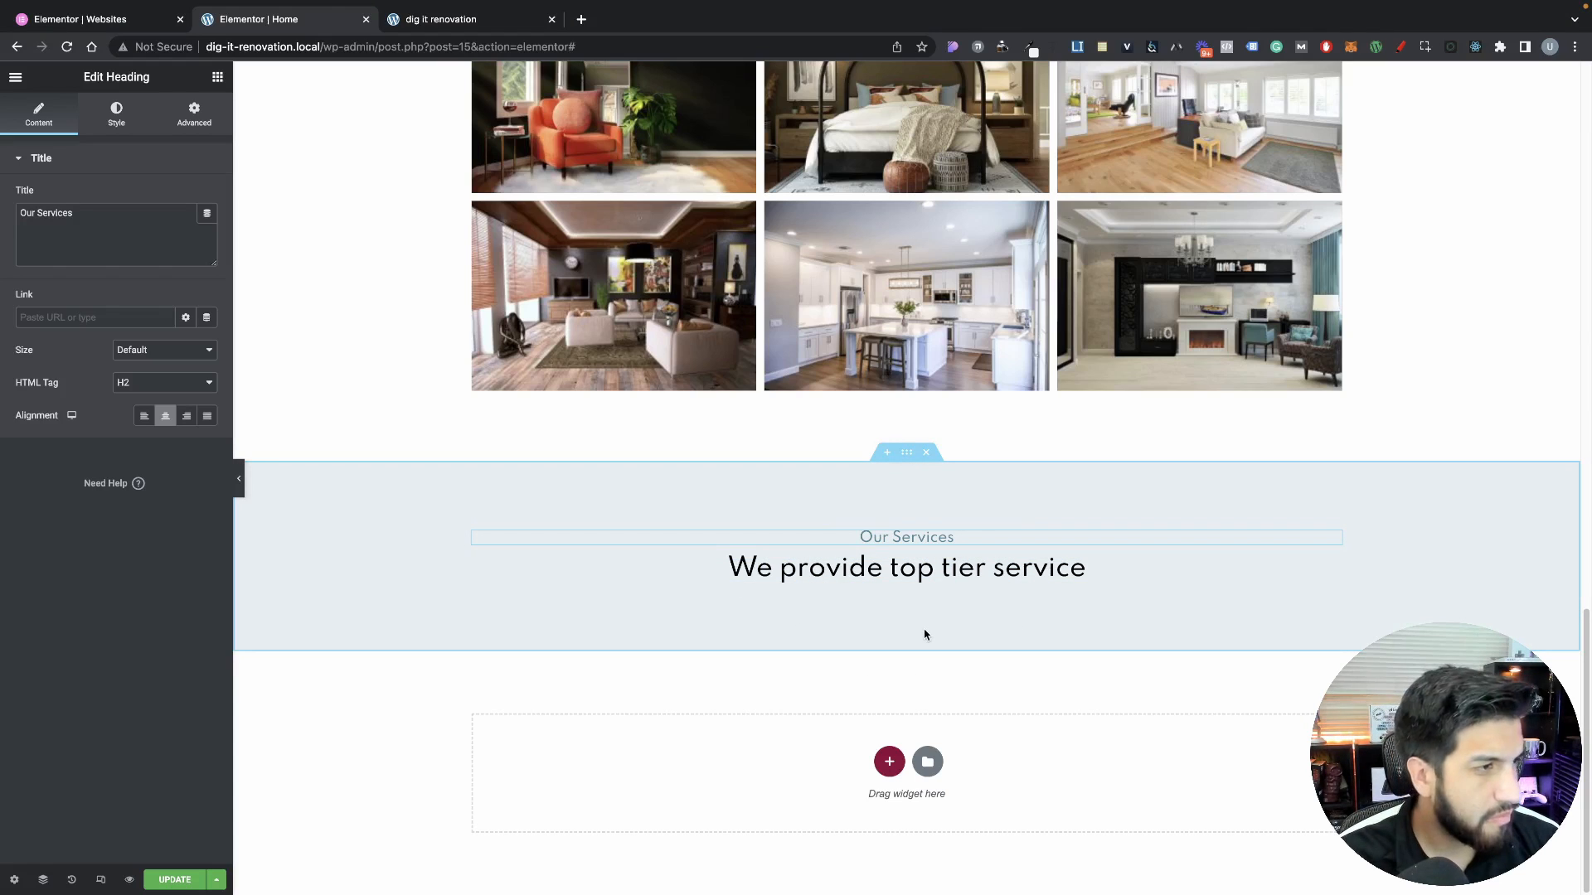
Add an inner section below the "We provide top tier service" heading and open its advanced settings
click(217, 78)
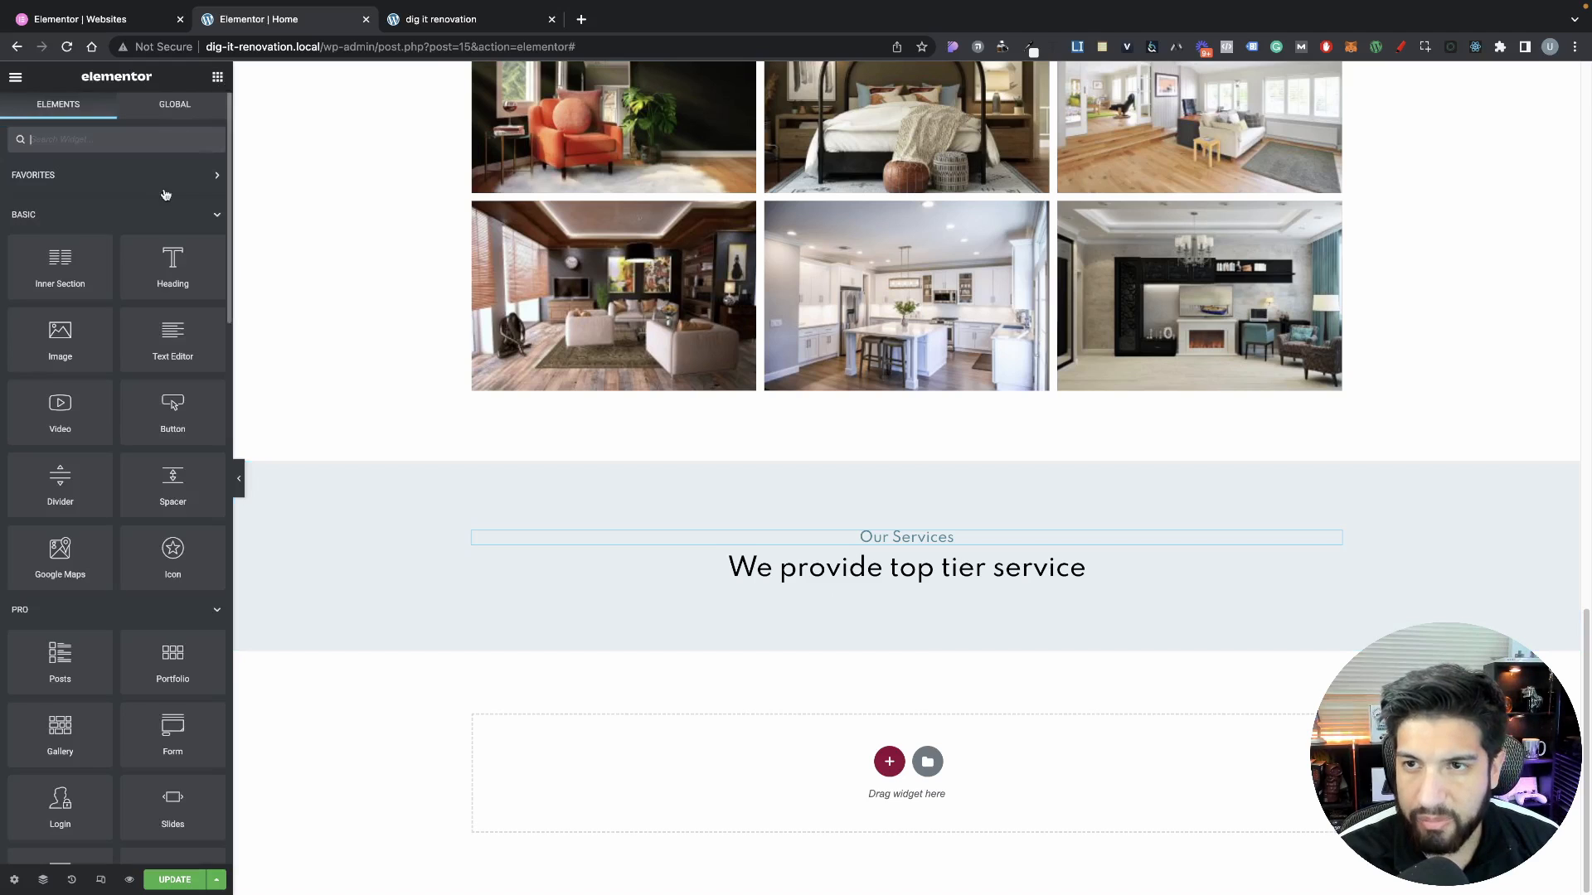
drag(28, 266, 874, 584)
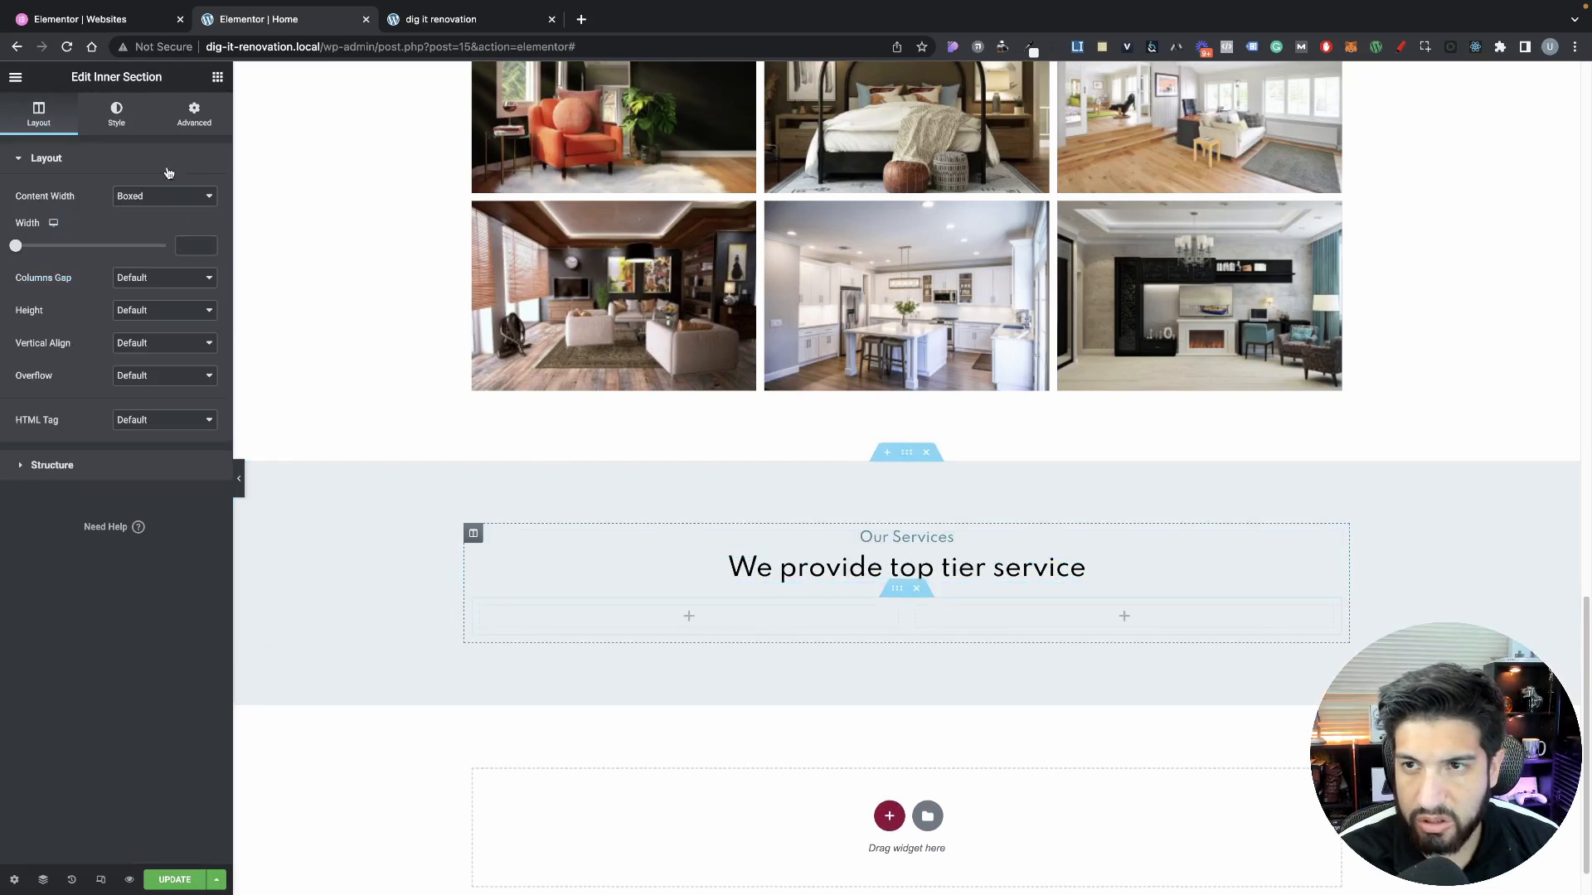
click(217, 77)
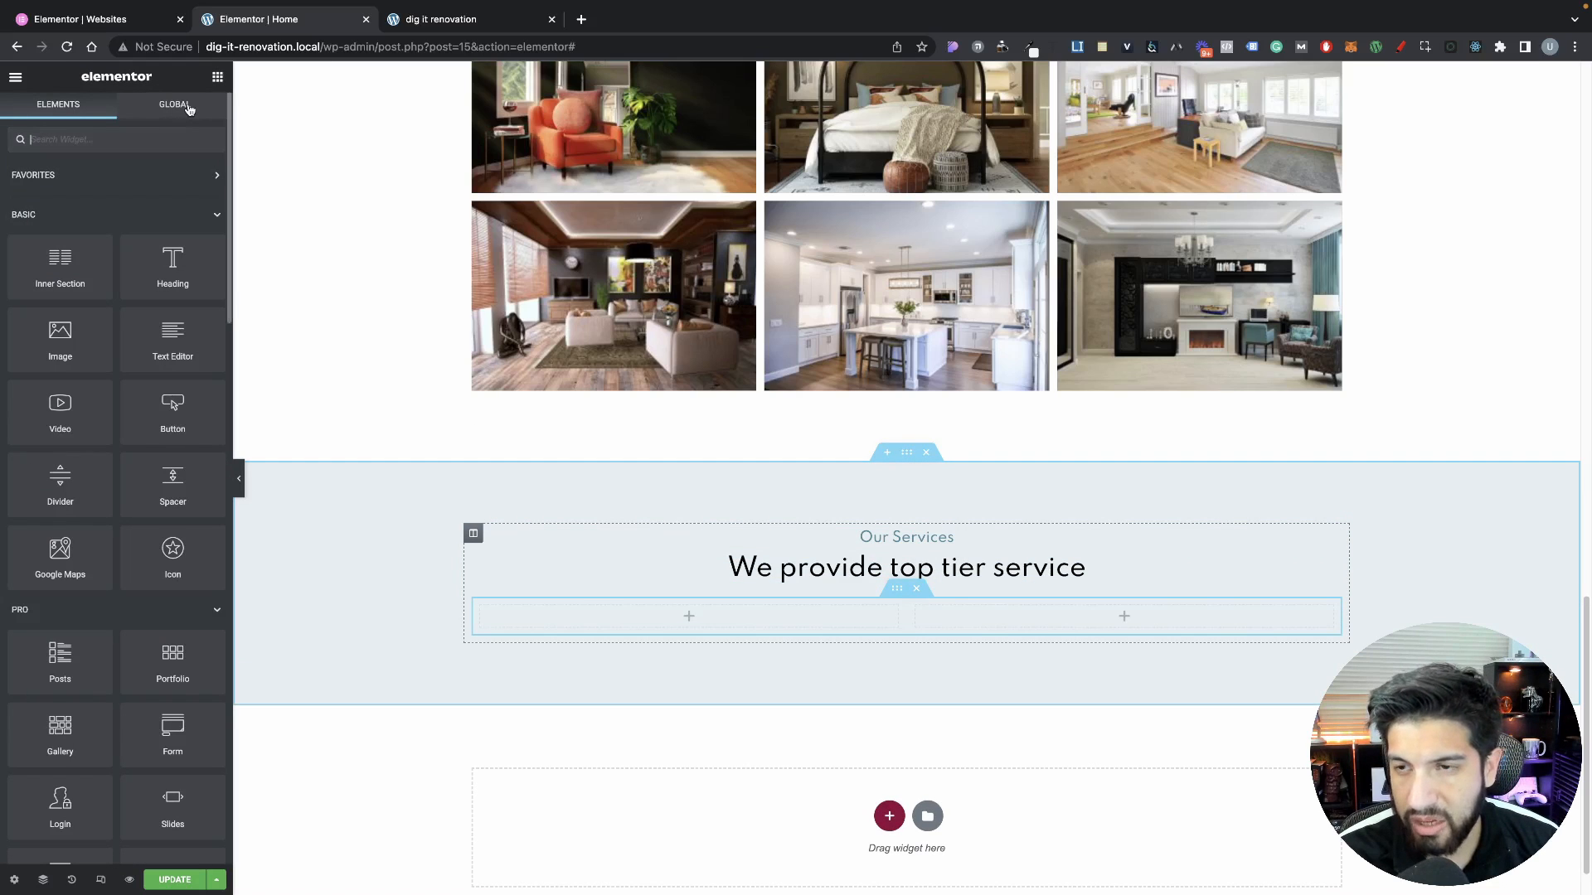
click(897, 591)
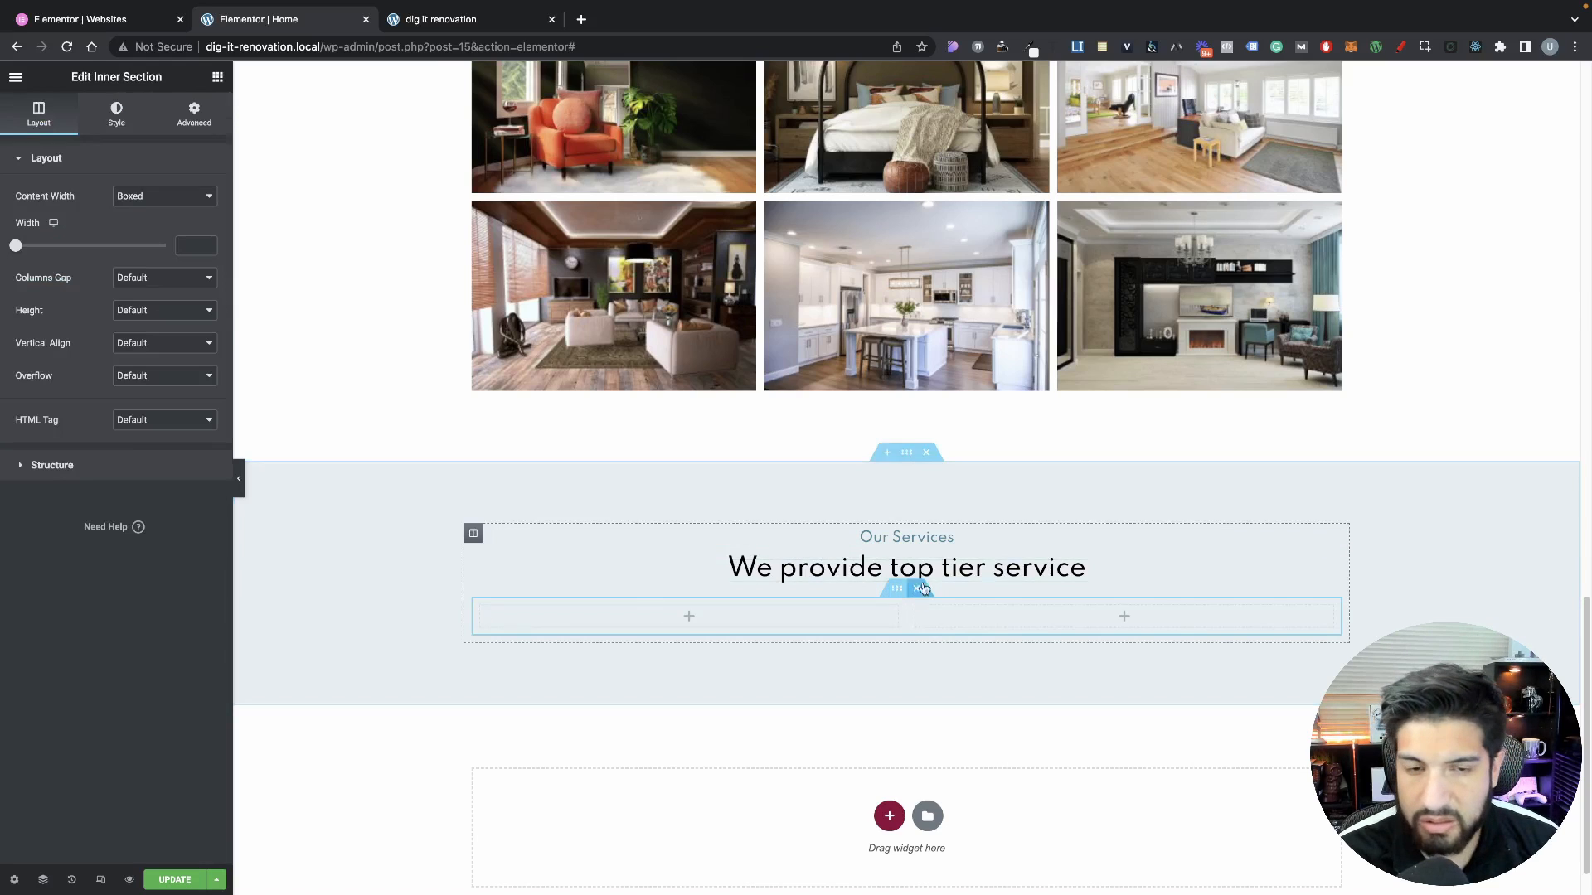
click(194, 113)
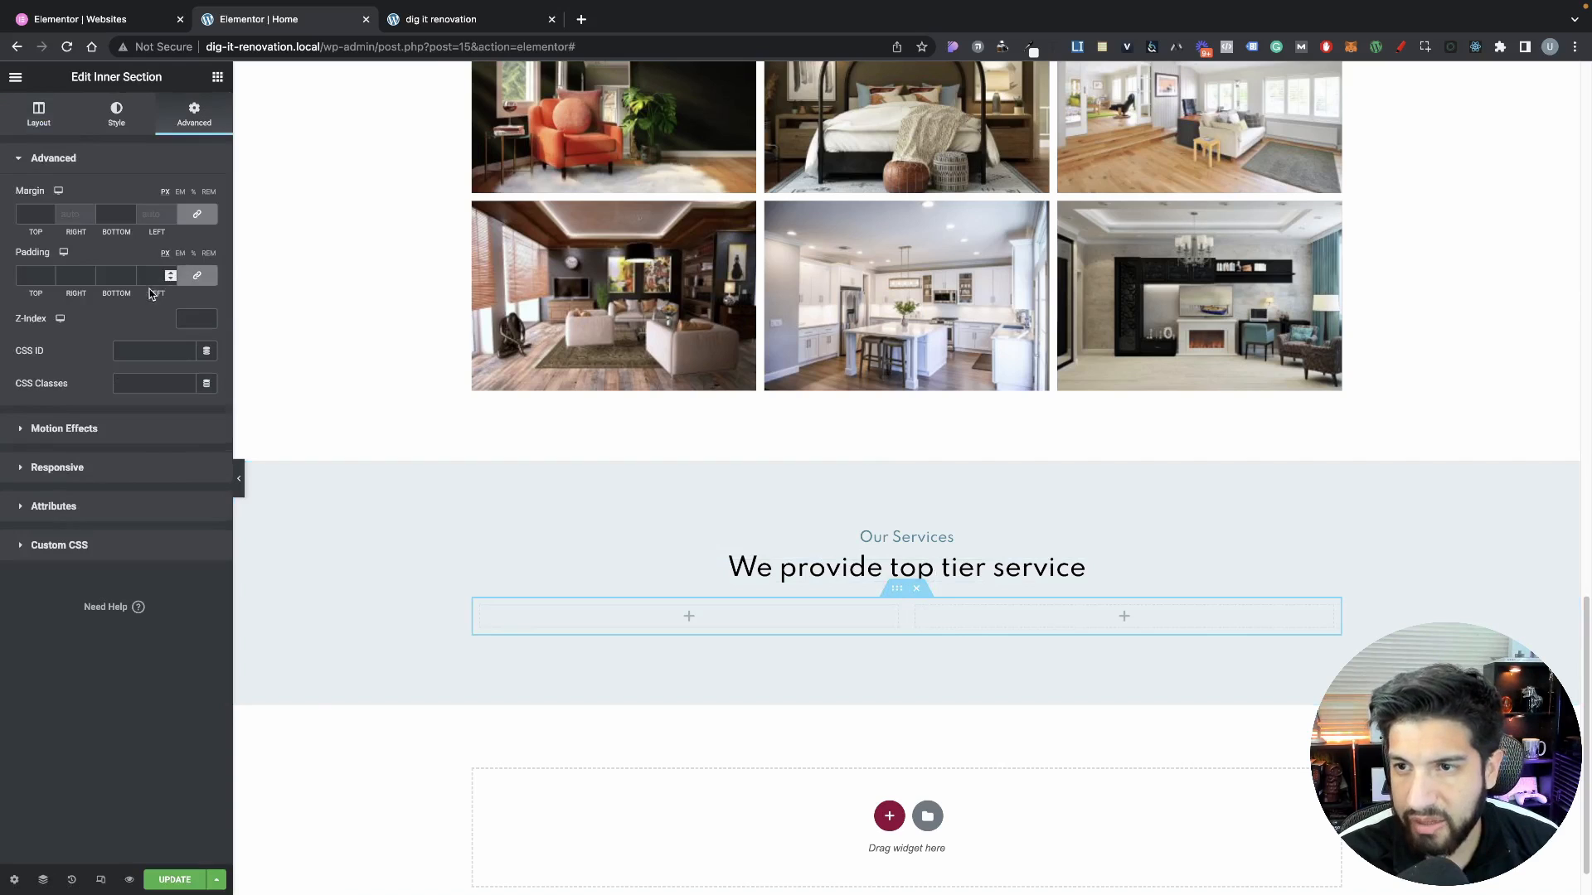
double_click(30, 275)
text(30)
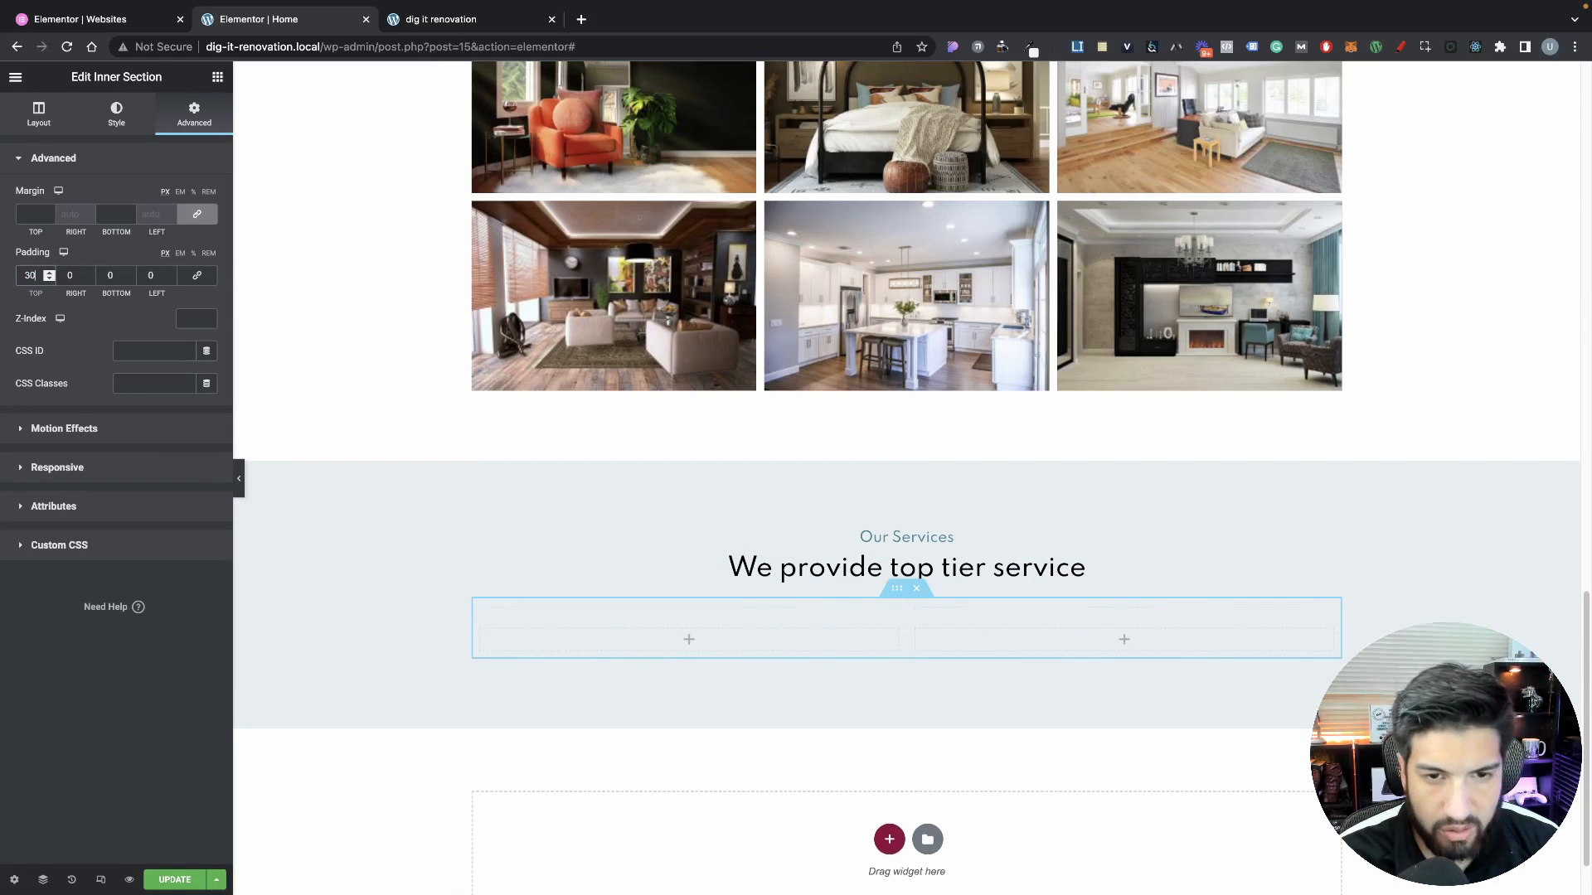
drag(36, 274, 23, 274)
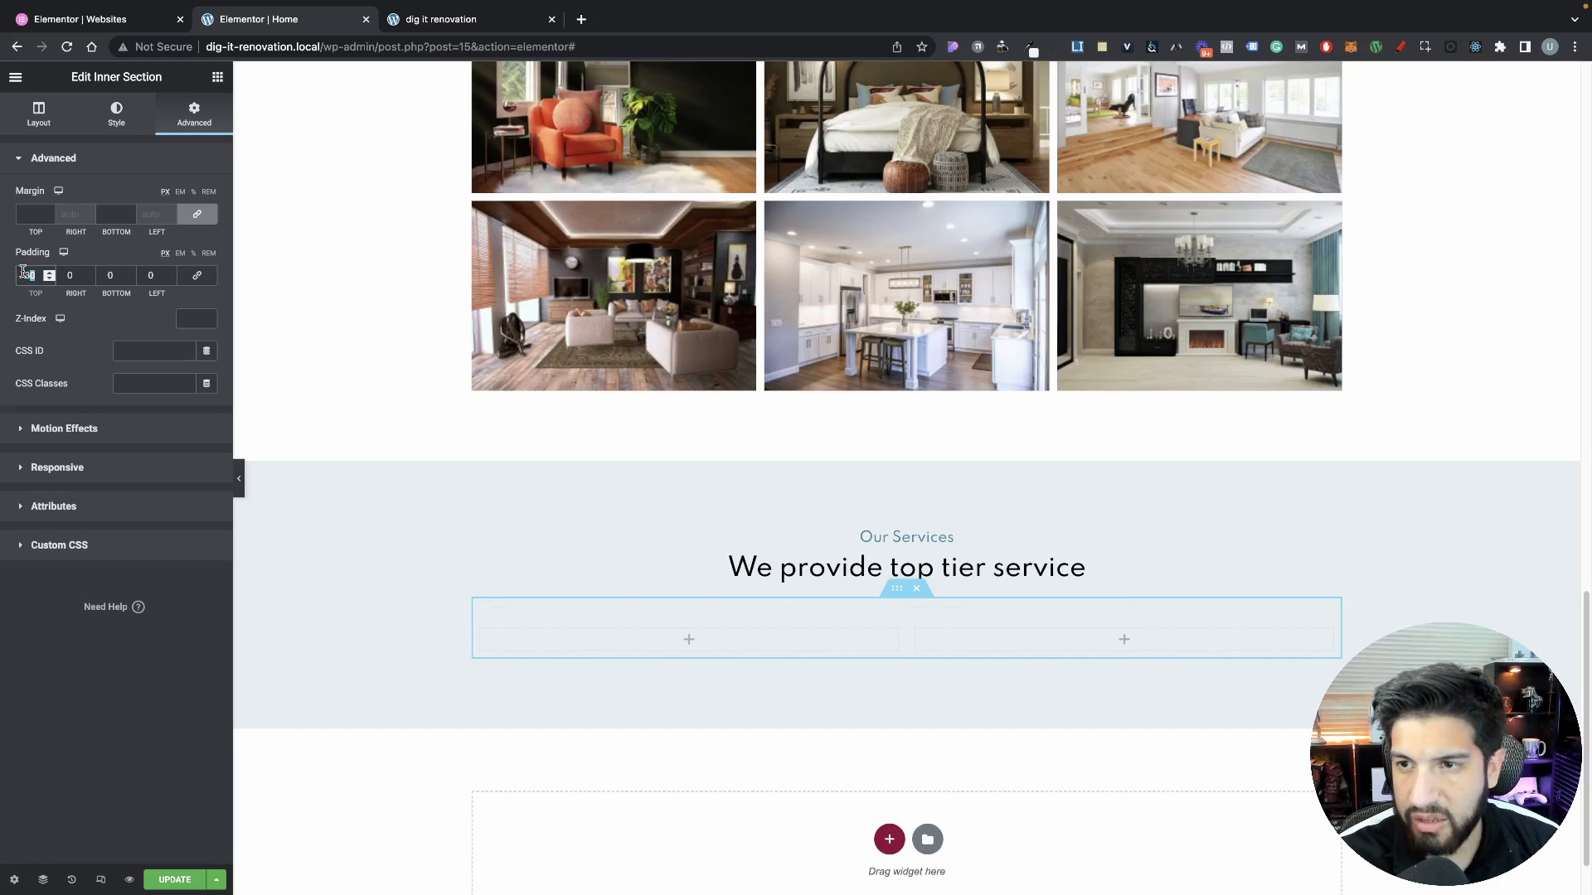
text(0)
click(180, 254)
Unlink the inner section's margin values and set its top margin to 30 px
click(197, 214)
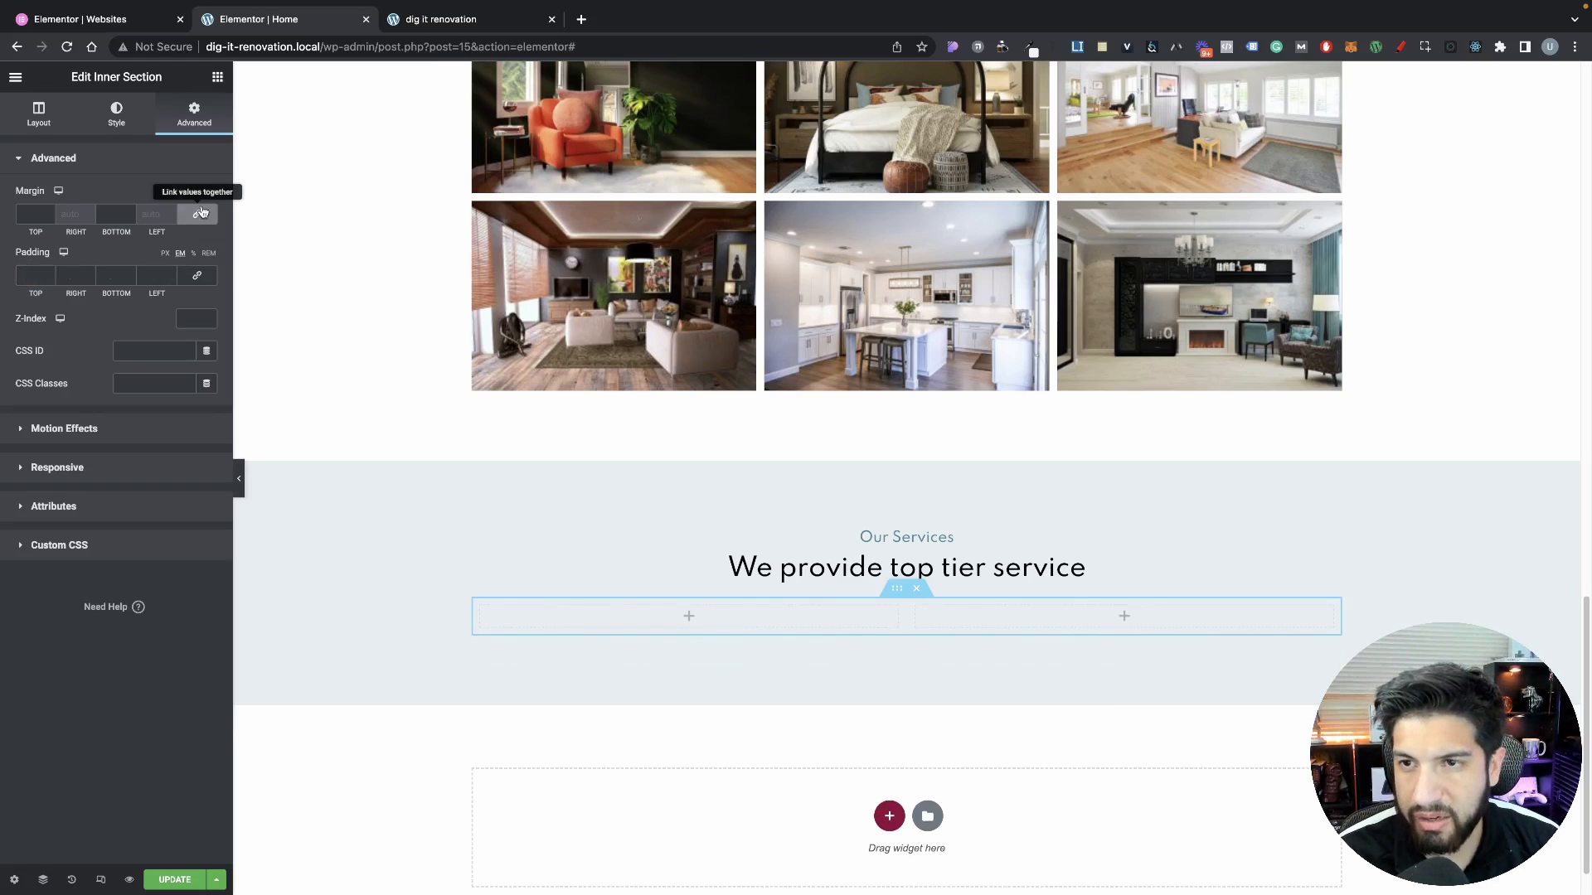
double_click(30, 214)
text(30)
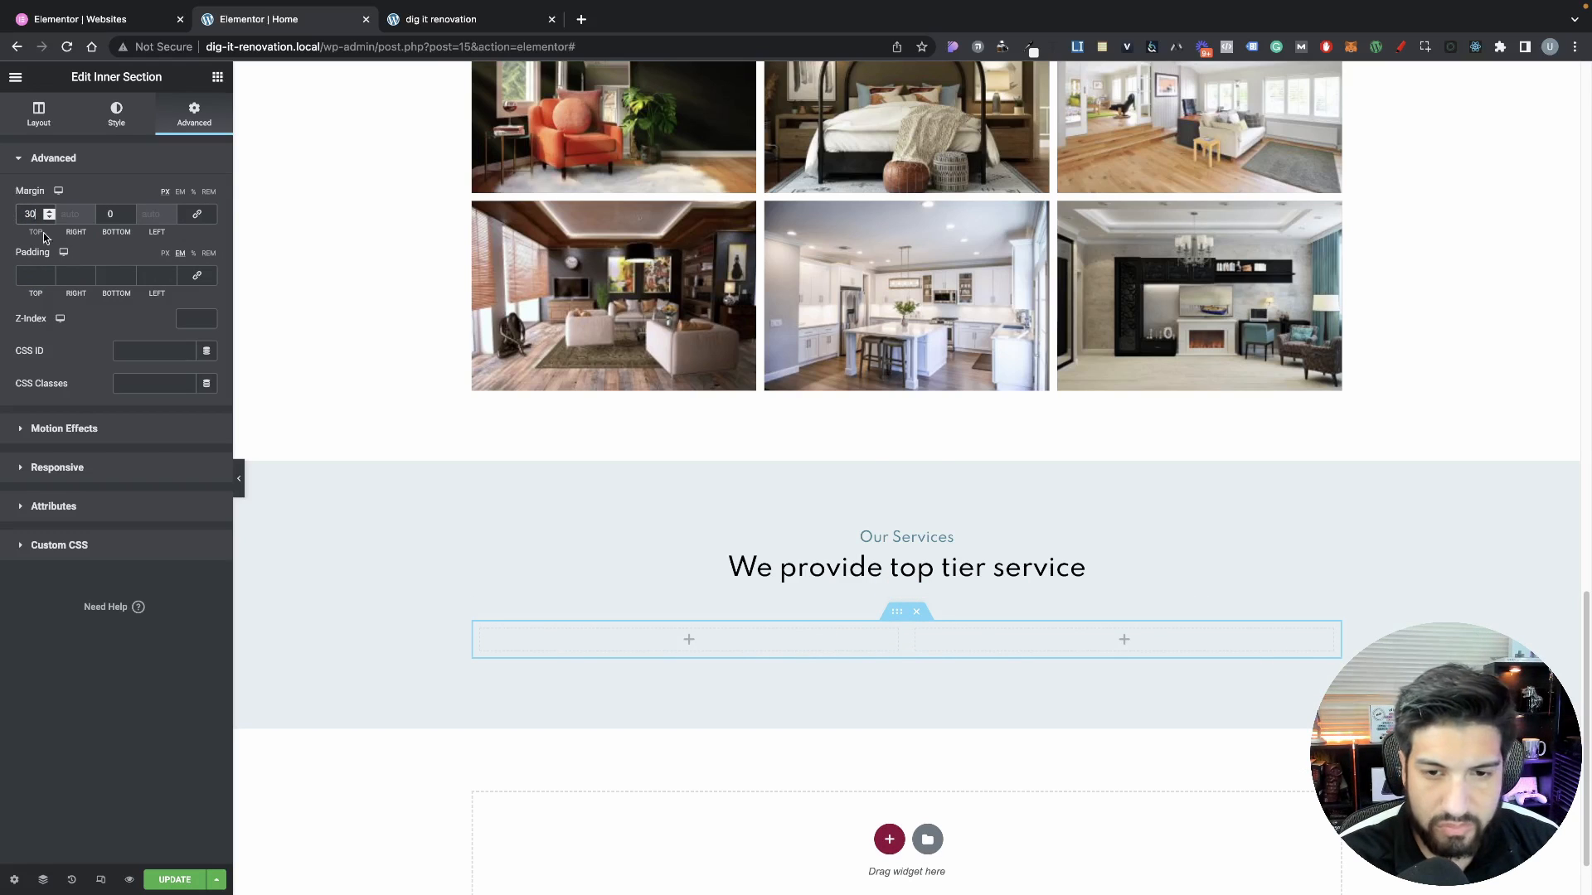
Add a third column to the inner section and place an Image widget in its first column
right_click(918, 639)
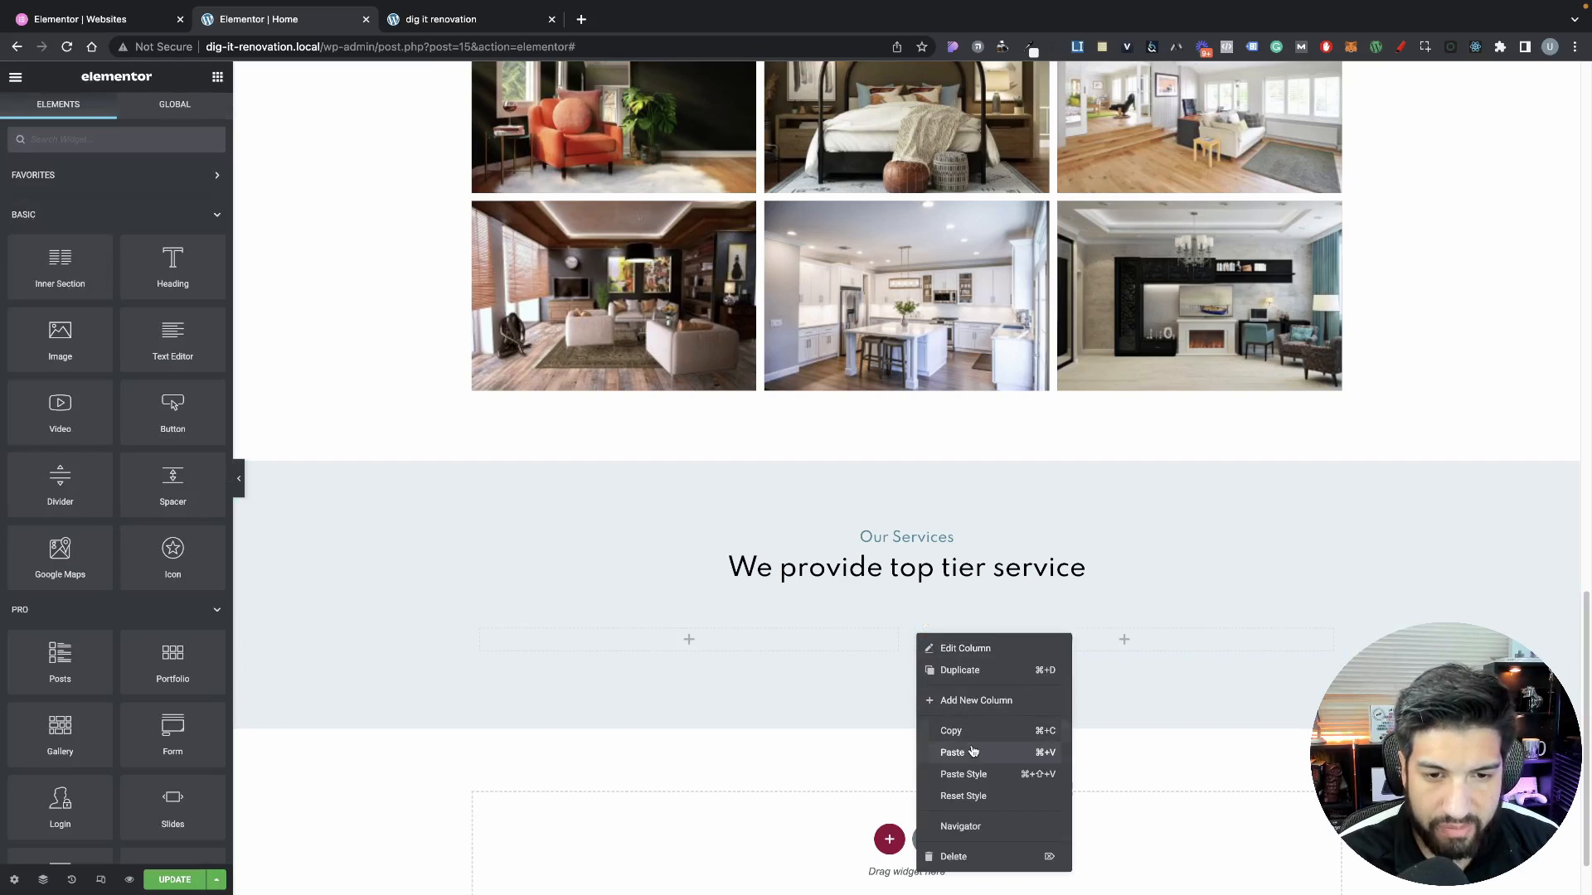
click(982, 702)
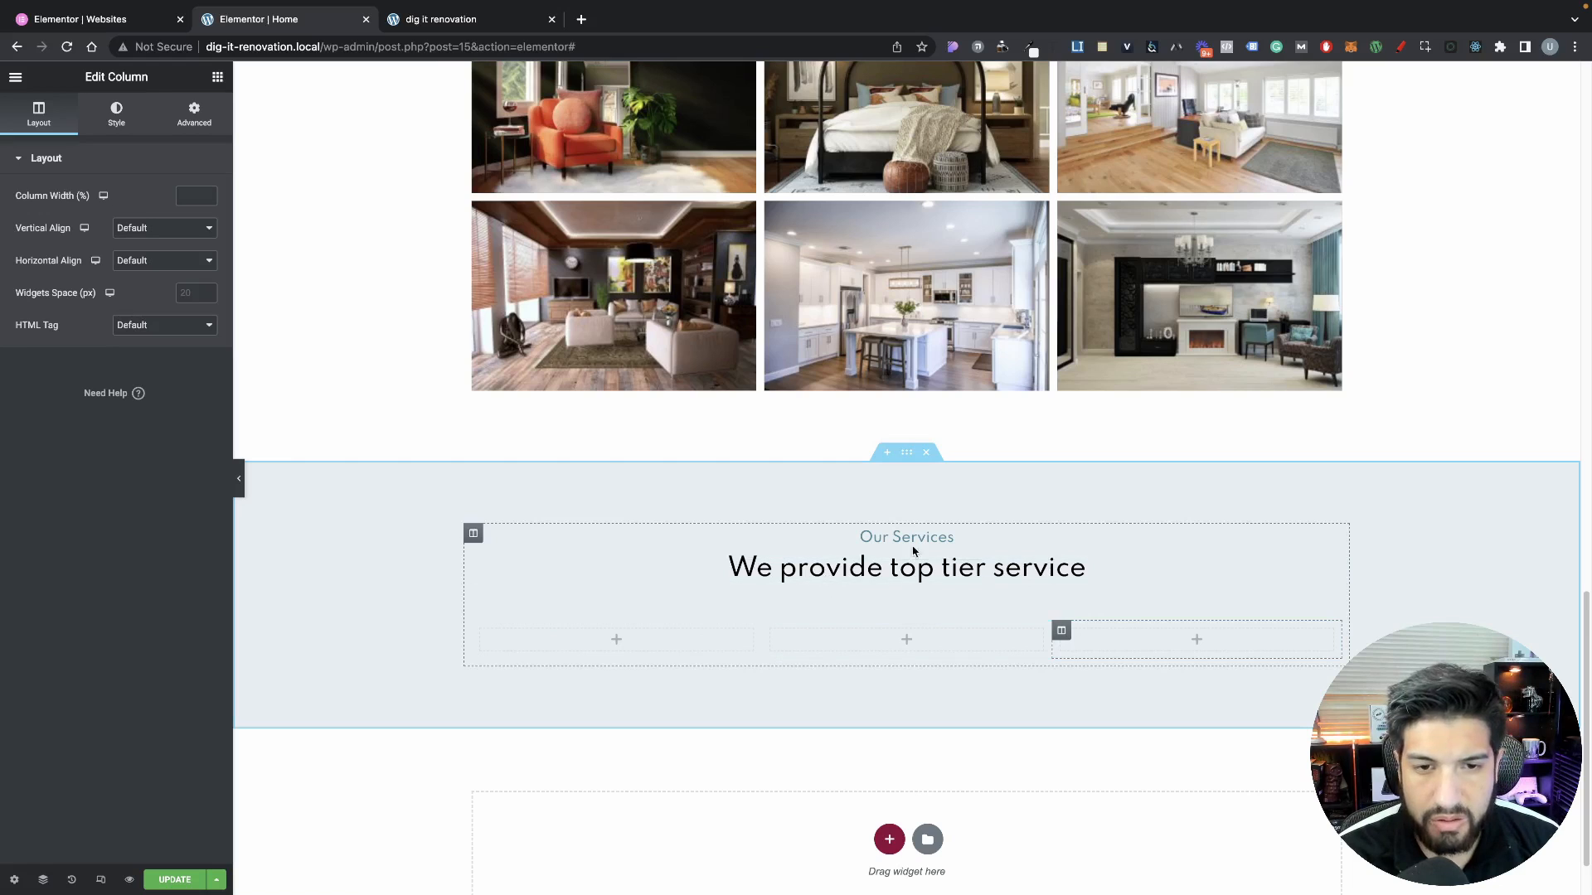
click(218, 78)
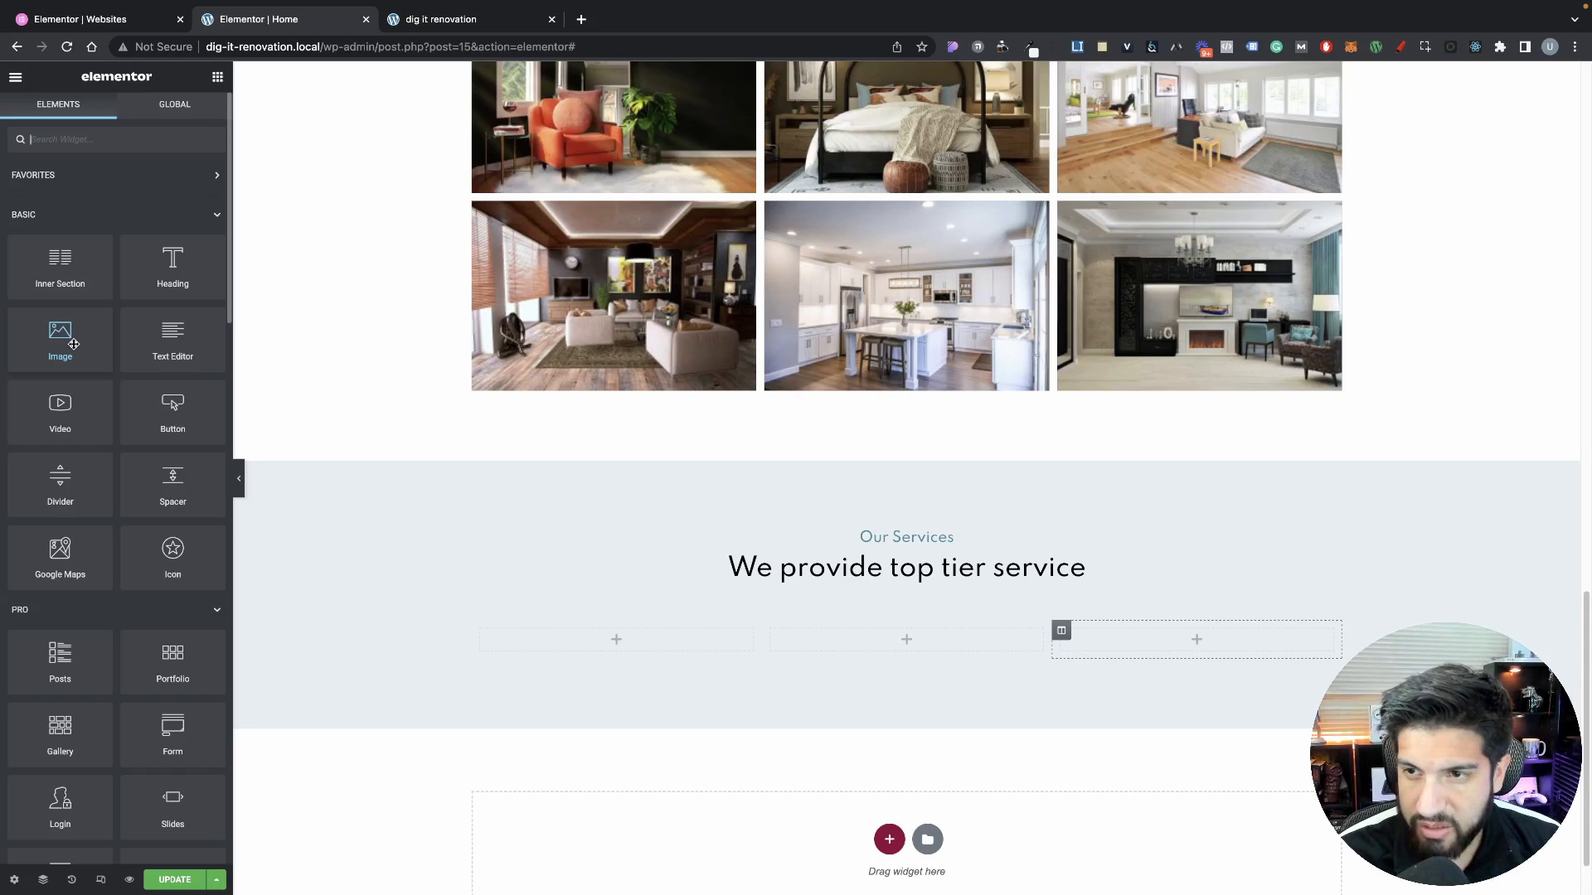
drag(73, 343, 661, 641)
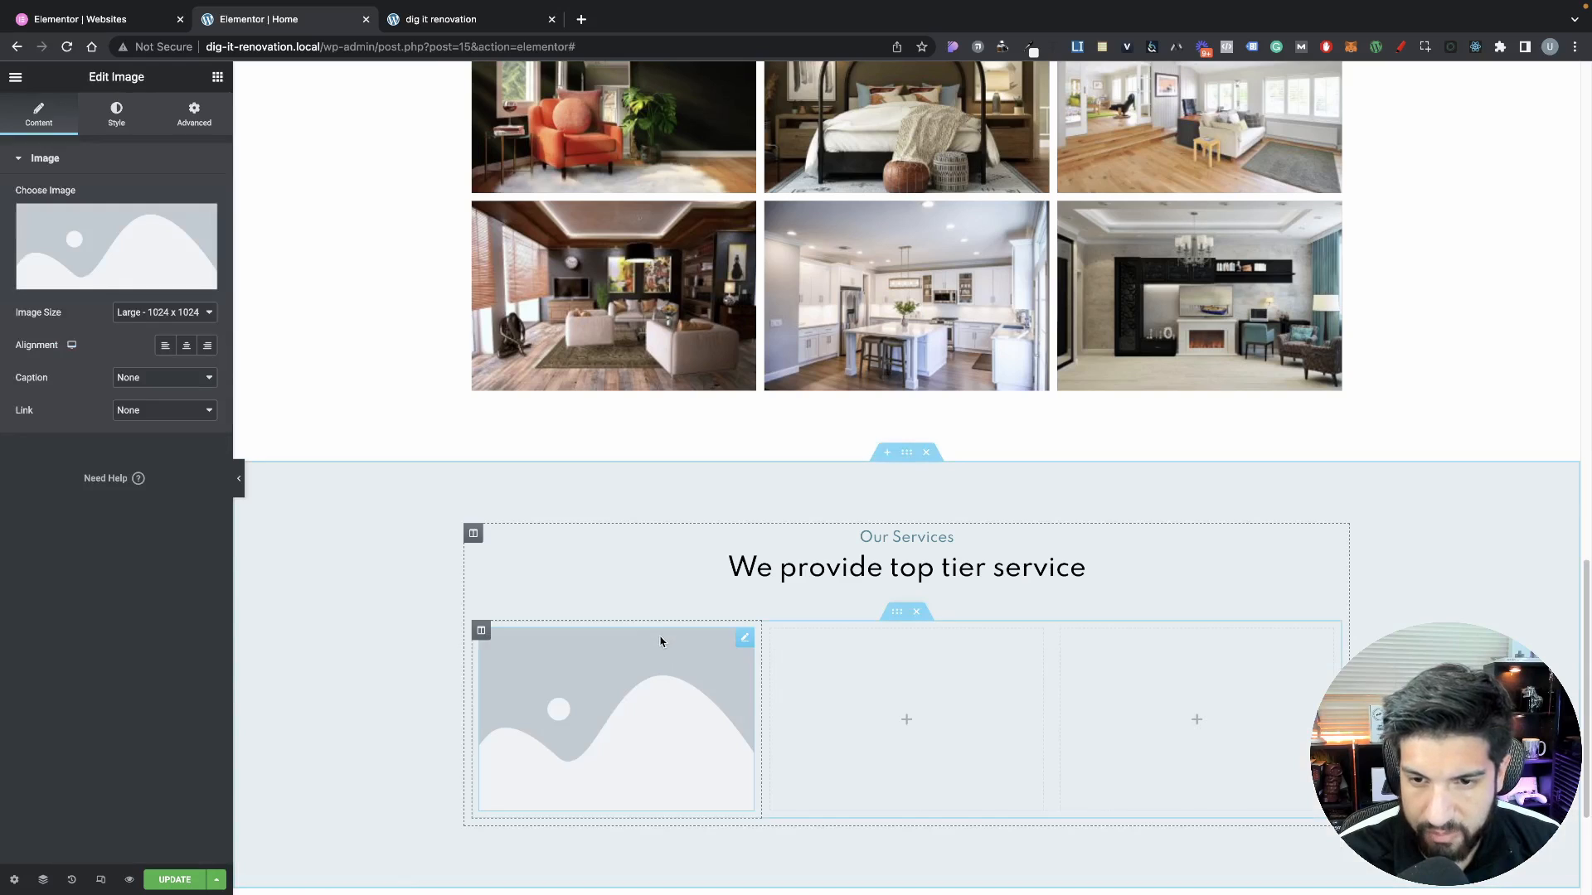
Set the inner section's columns gap to No Gap
click(897, 619)
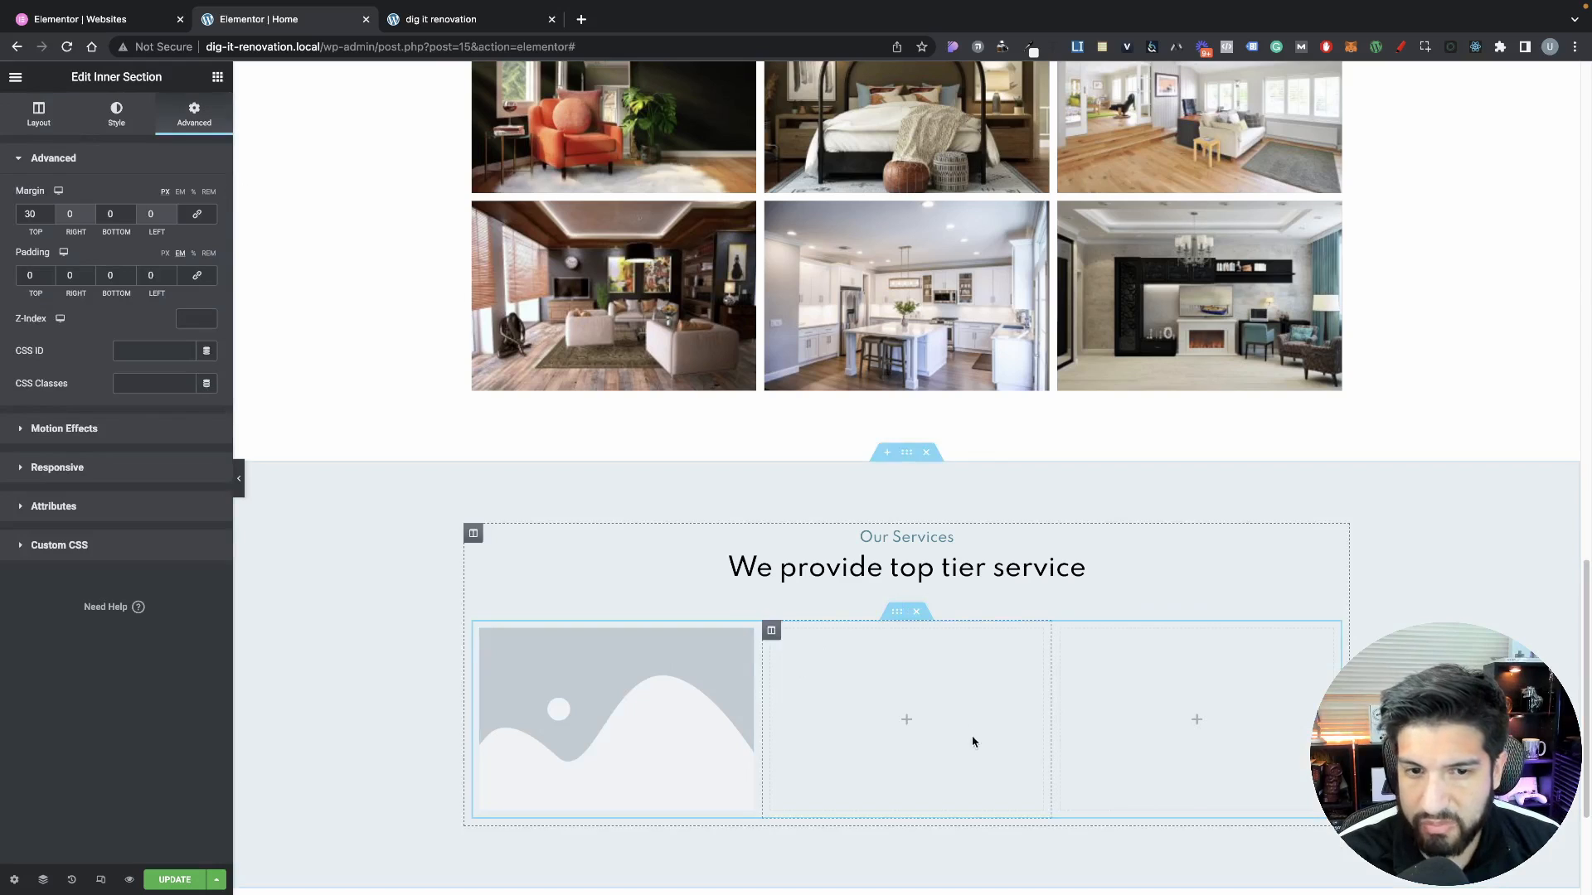
click(43, 121)
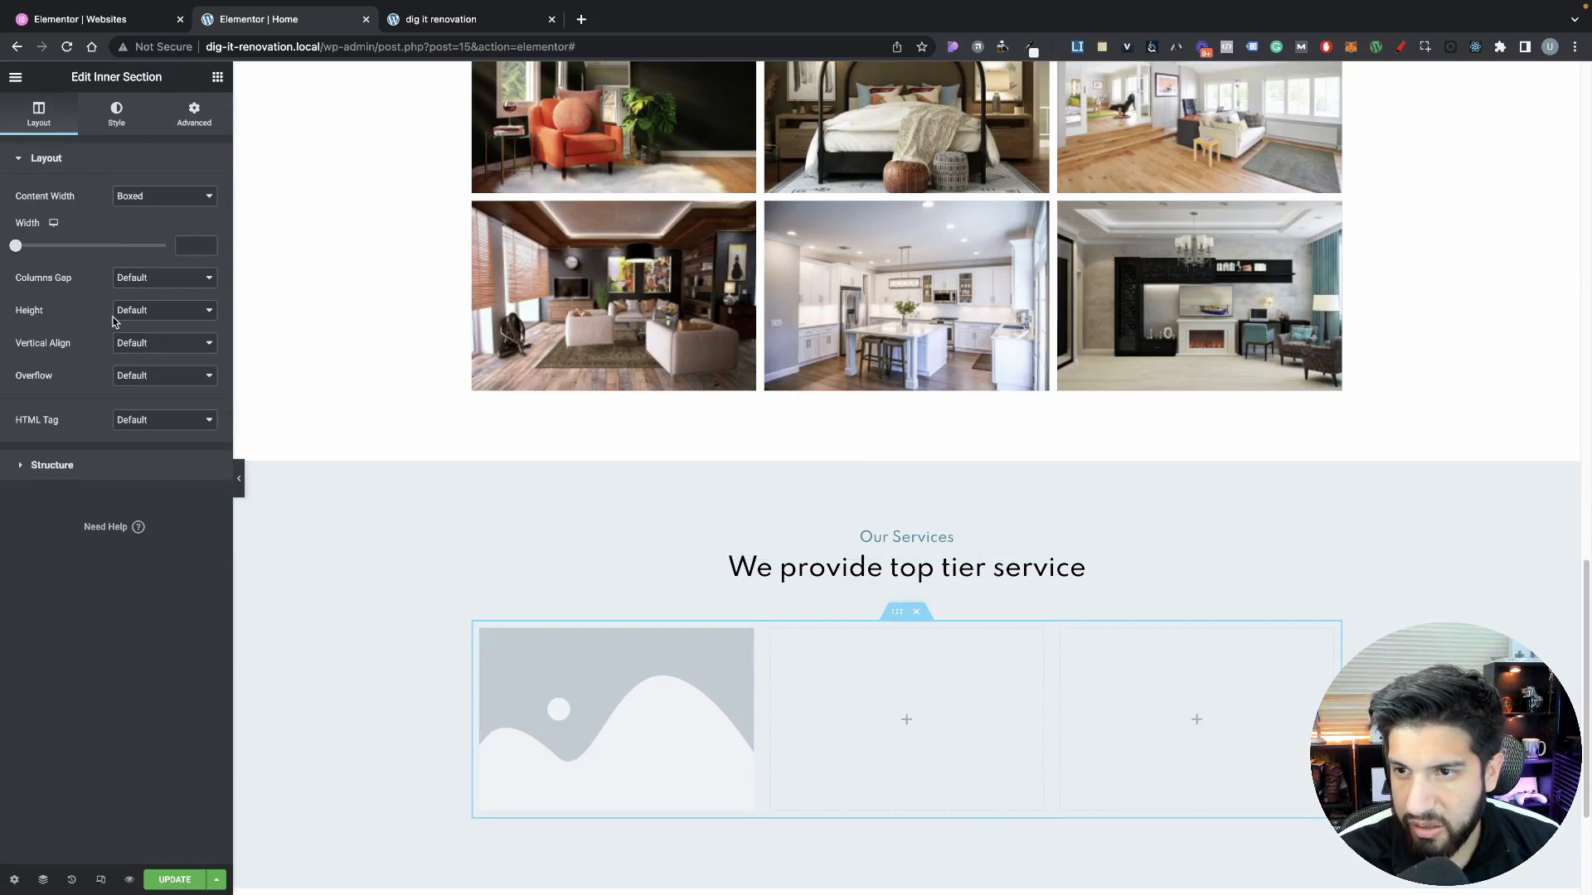
click(136, 280)
click(137, 296)
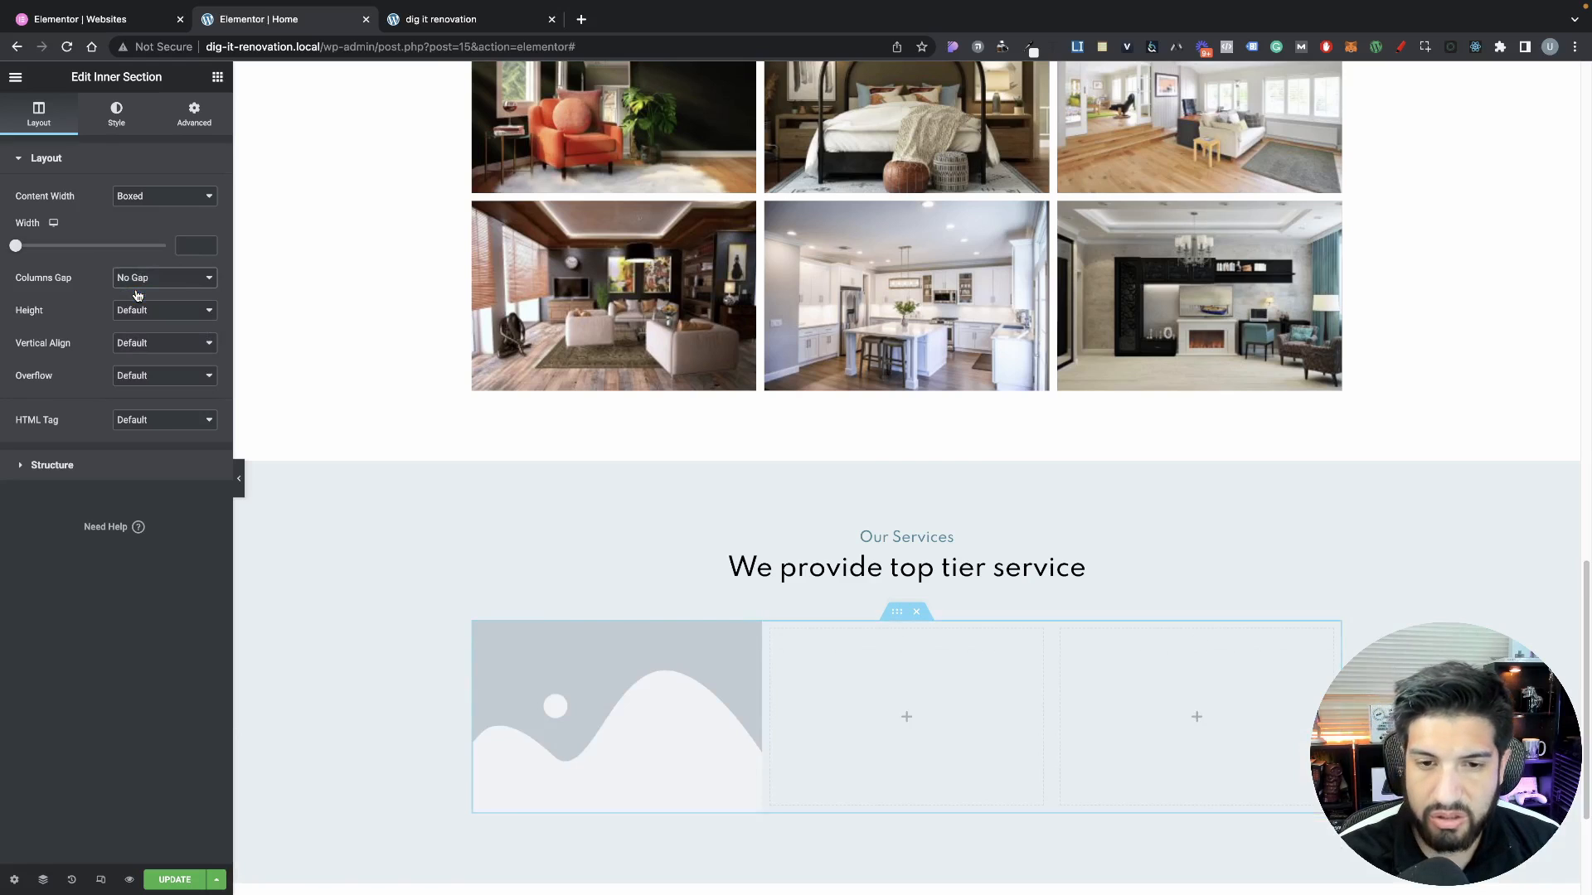
Insert the color and material swatches photo pexels-pixabay-159045 from the media library into the first column's image widget
click(584, 735)
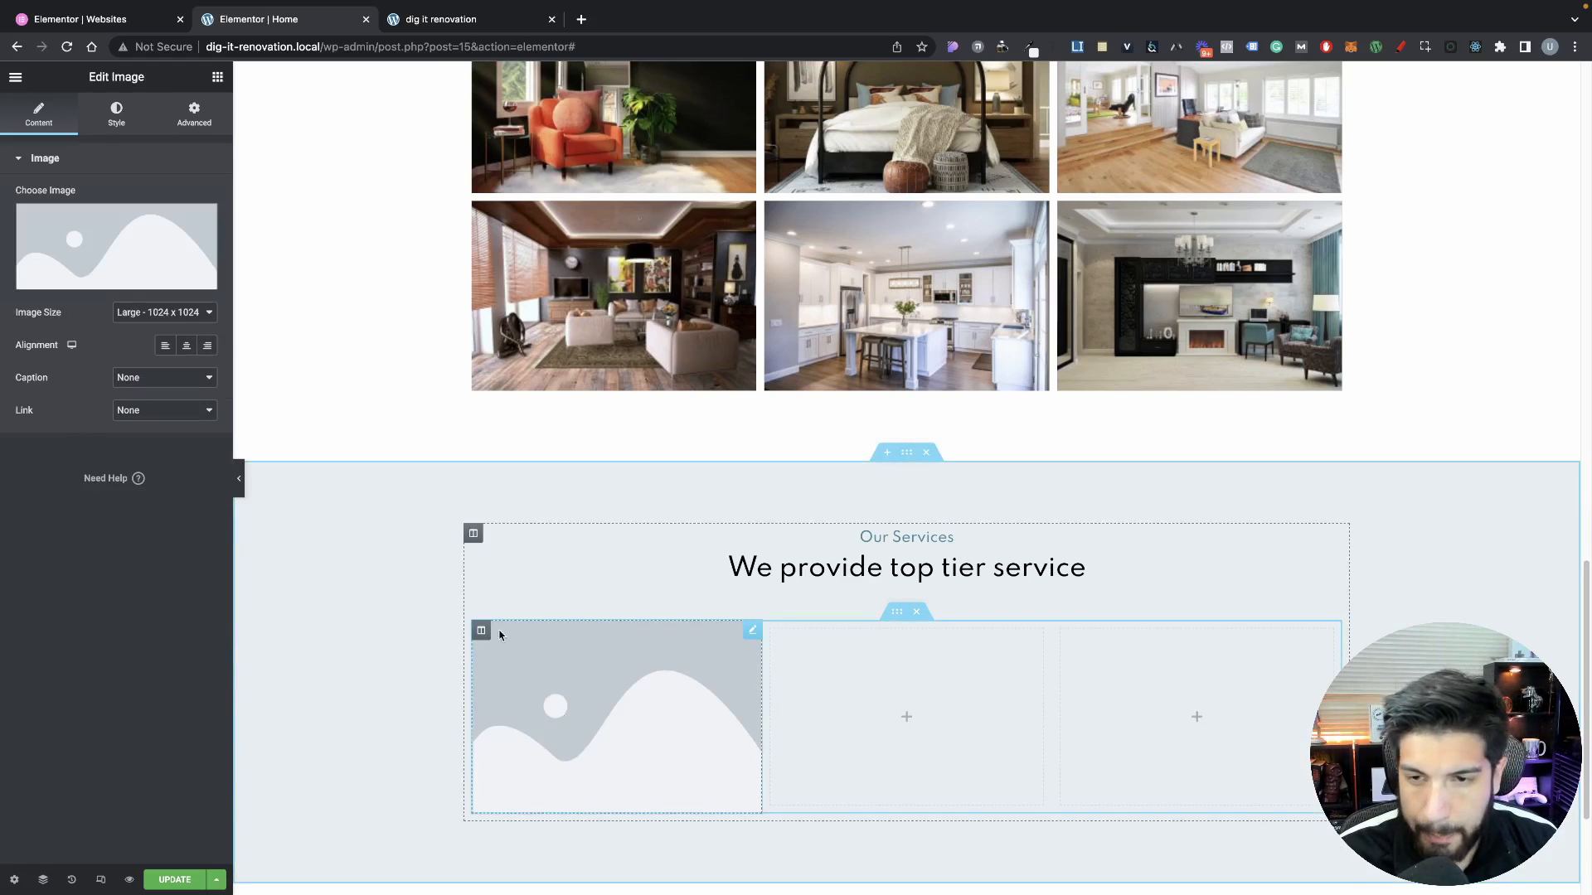
click(162, 279)
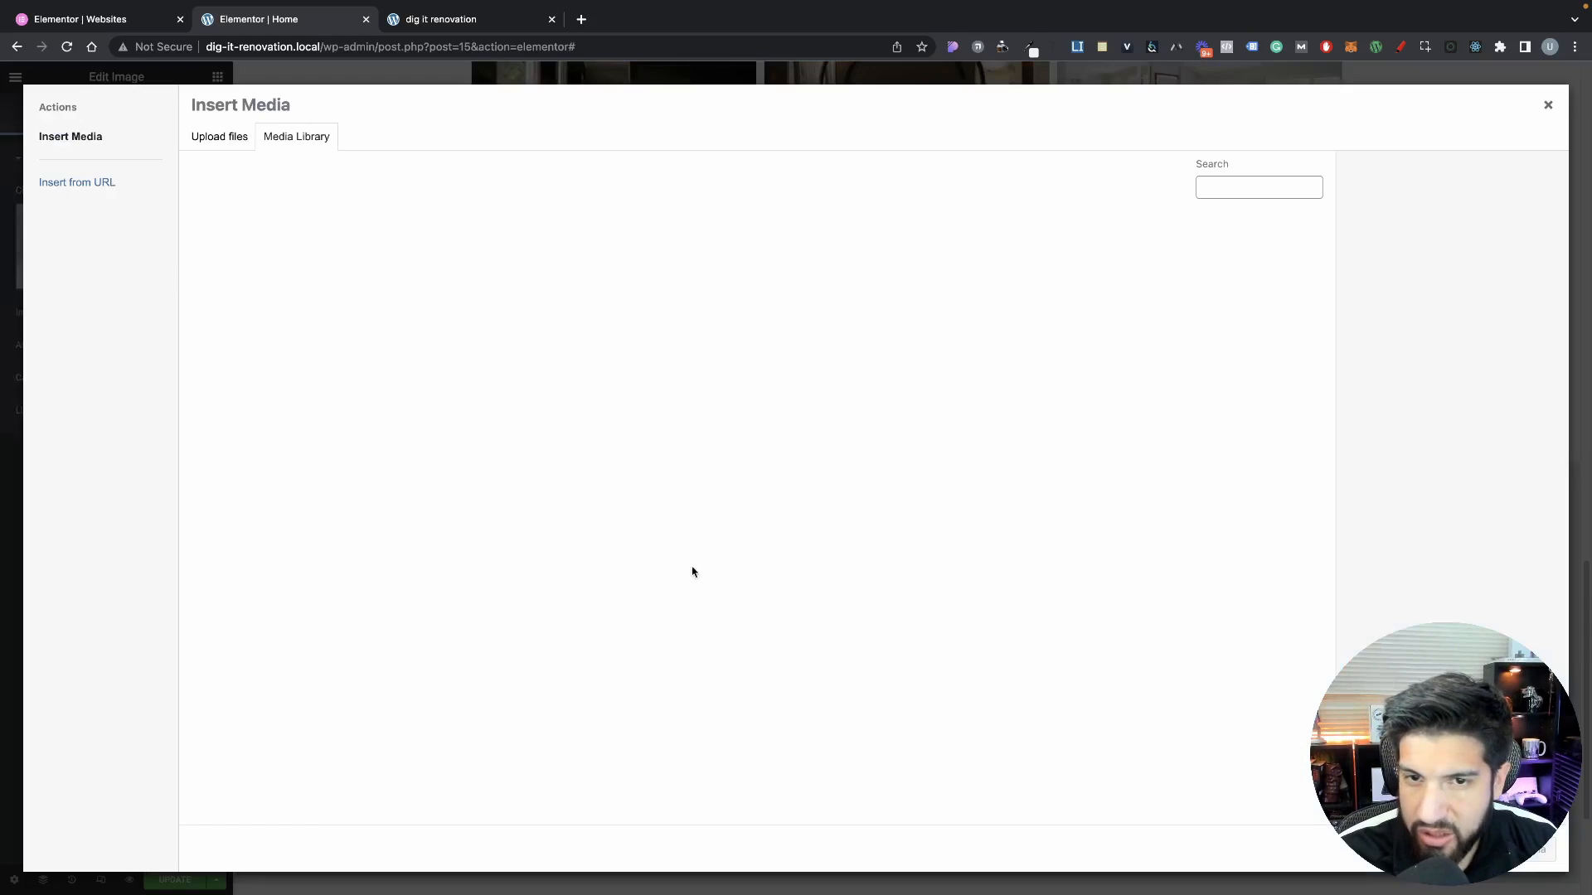
click(360, 394)
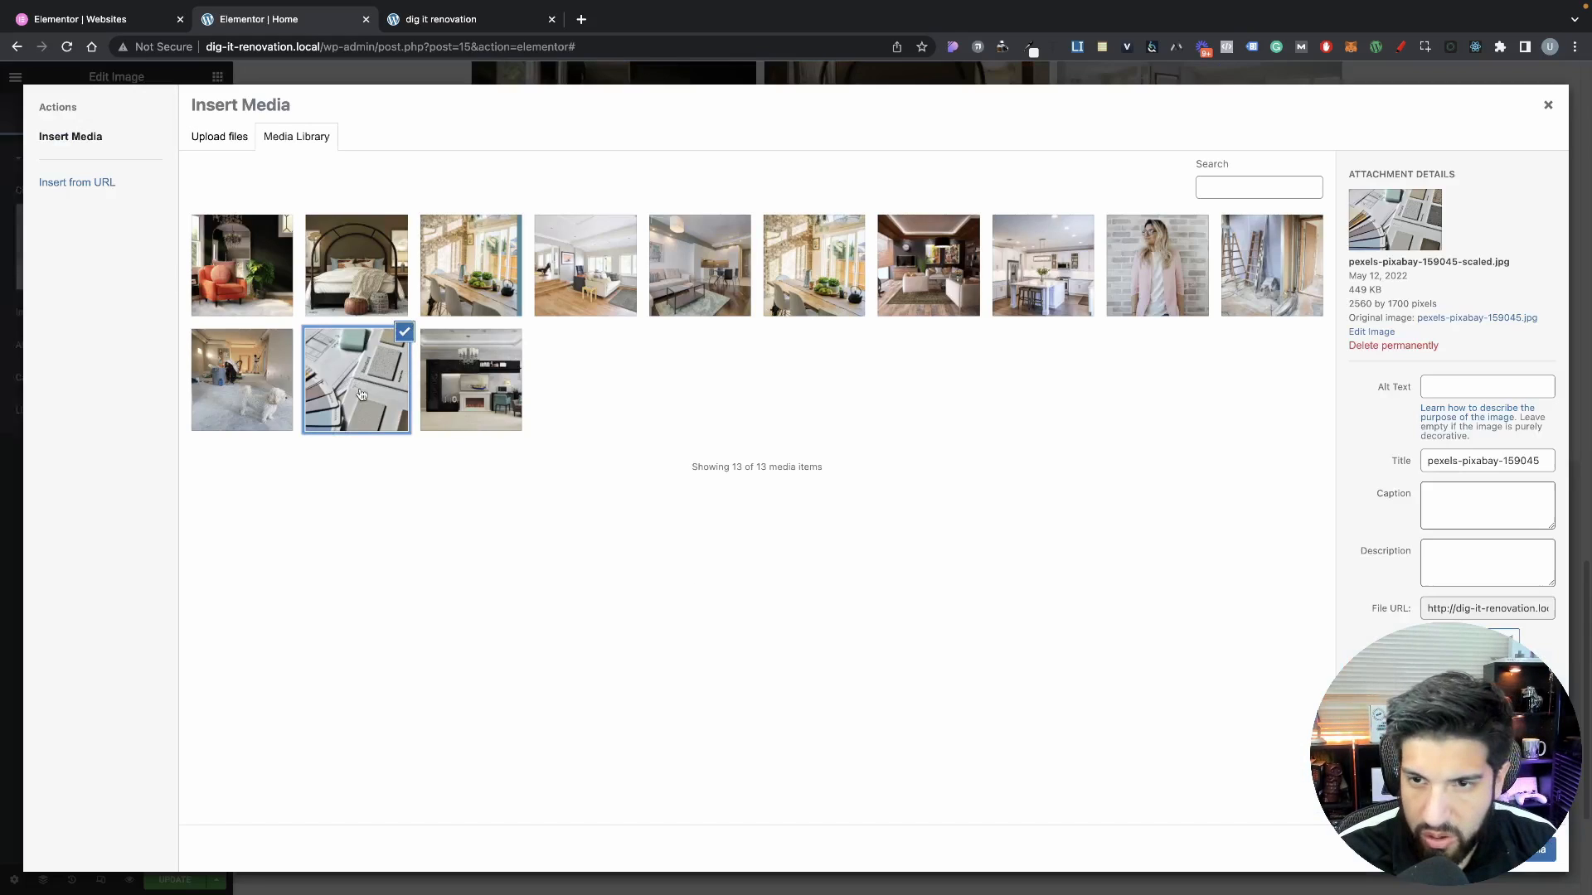
click(1515, 861)
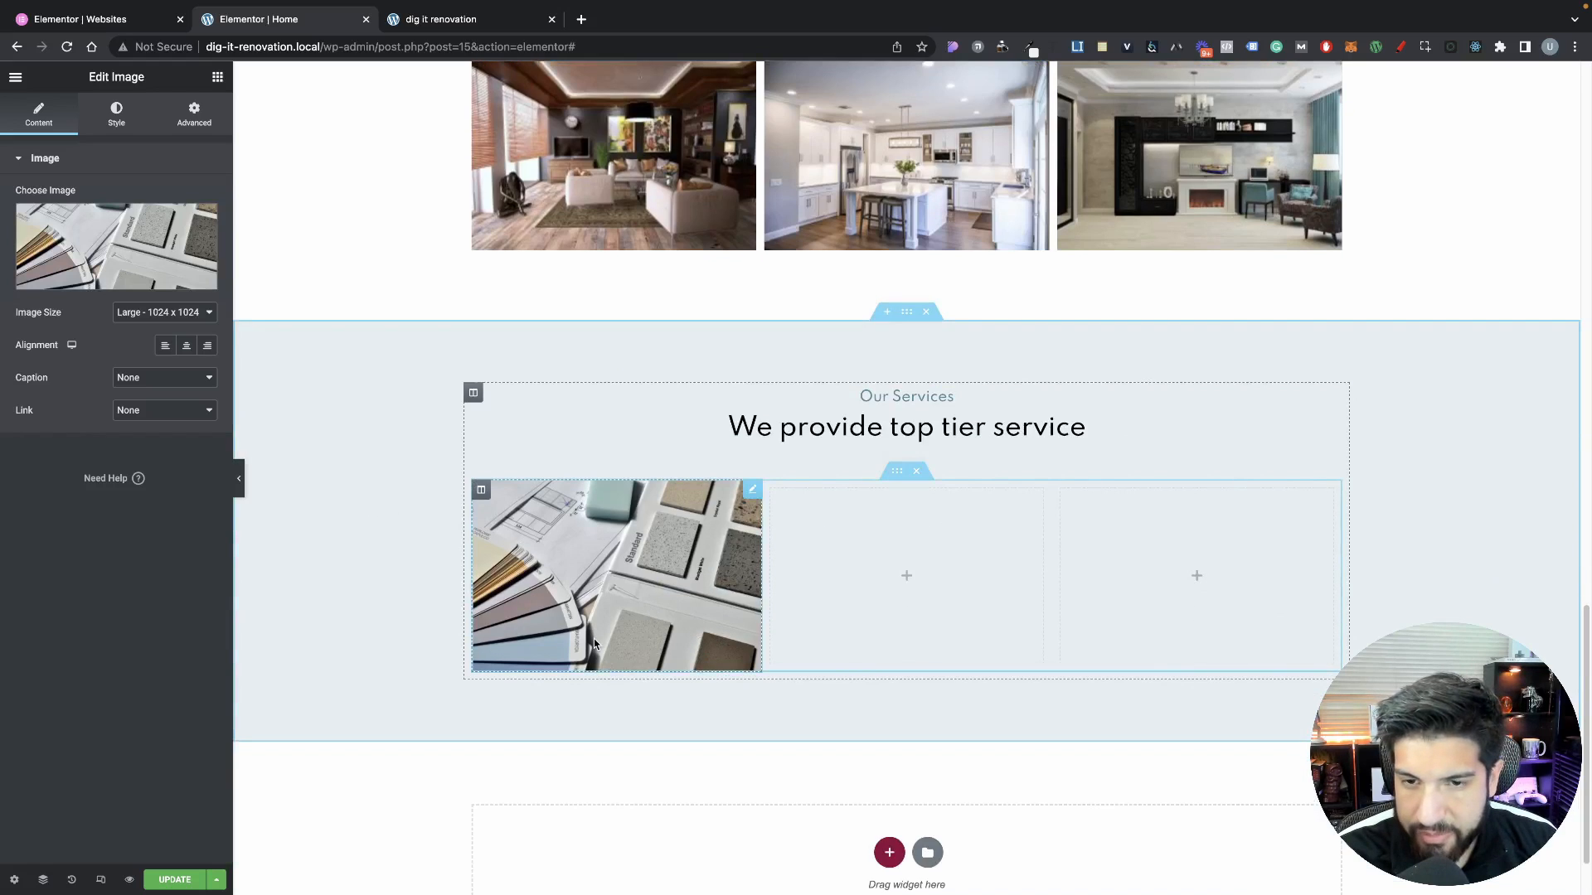
Give the first service column a classic background with the color #FFFFFF
click(482, 491)
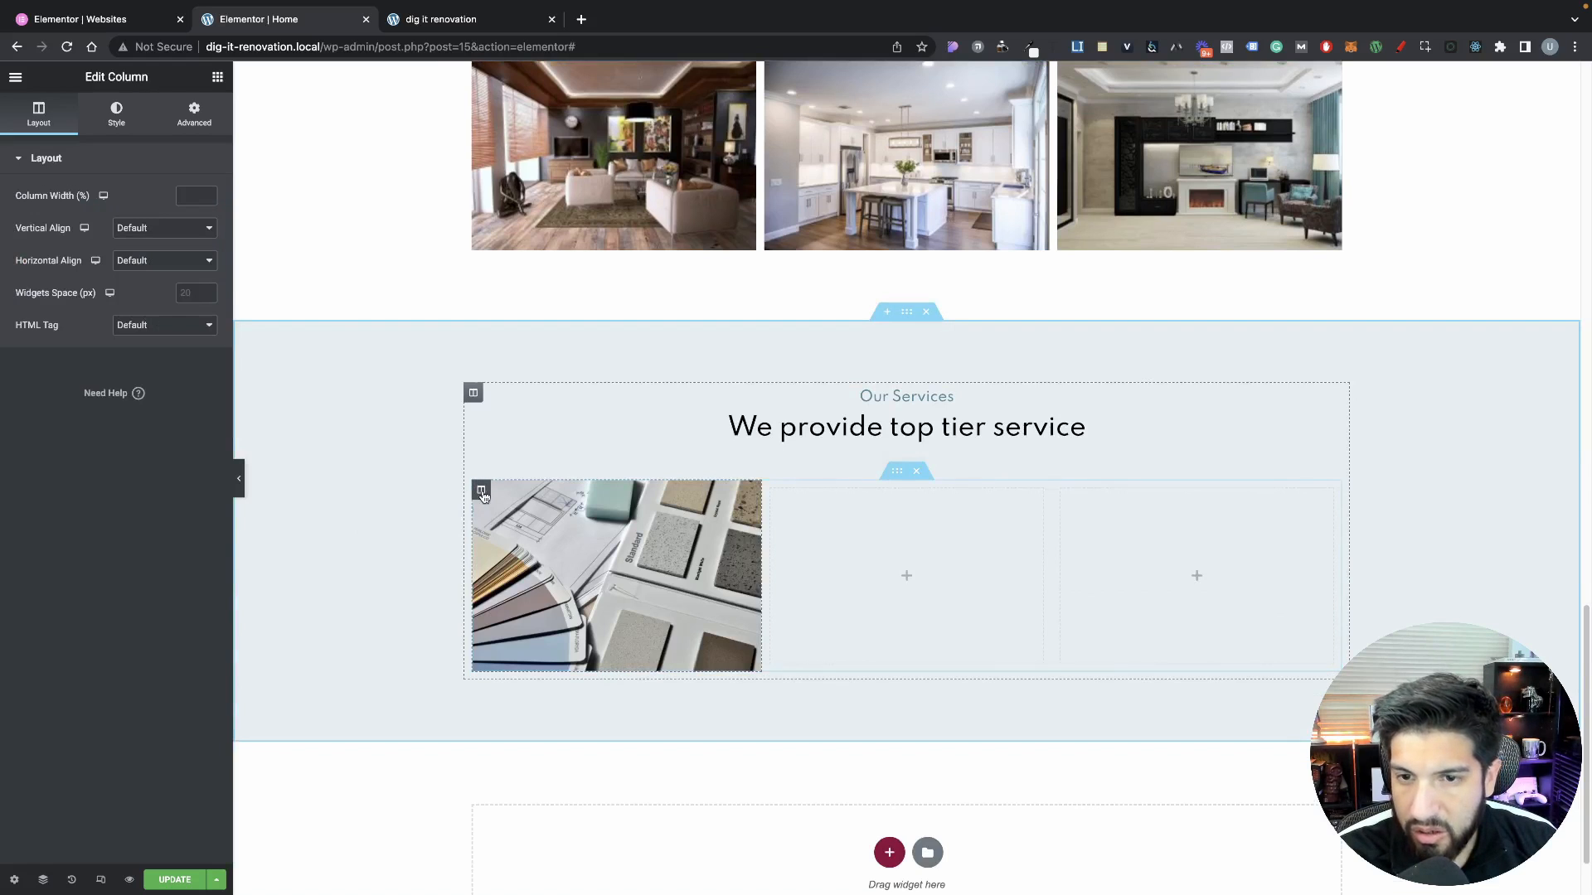
click(120, 123)
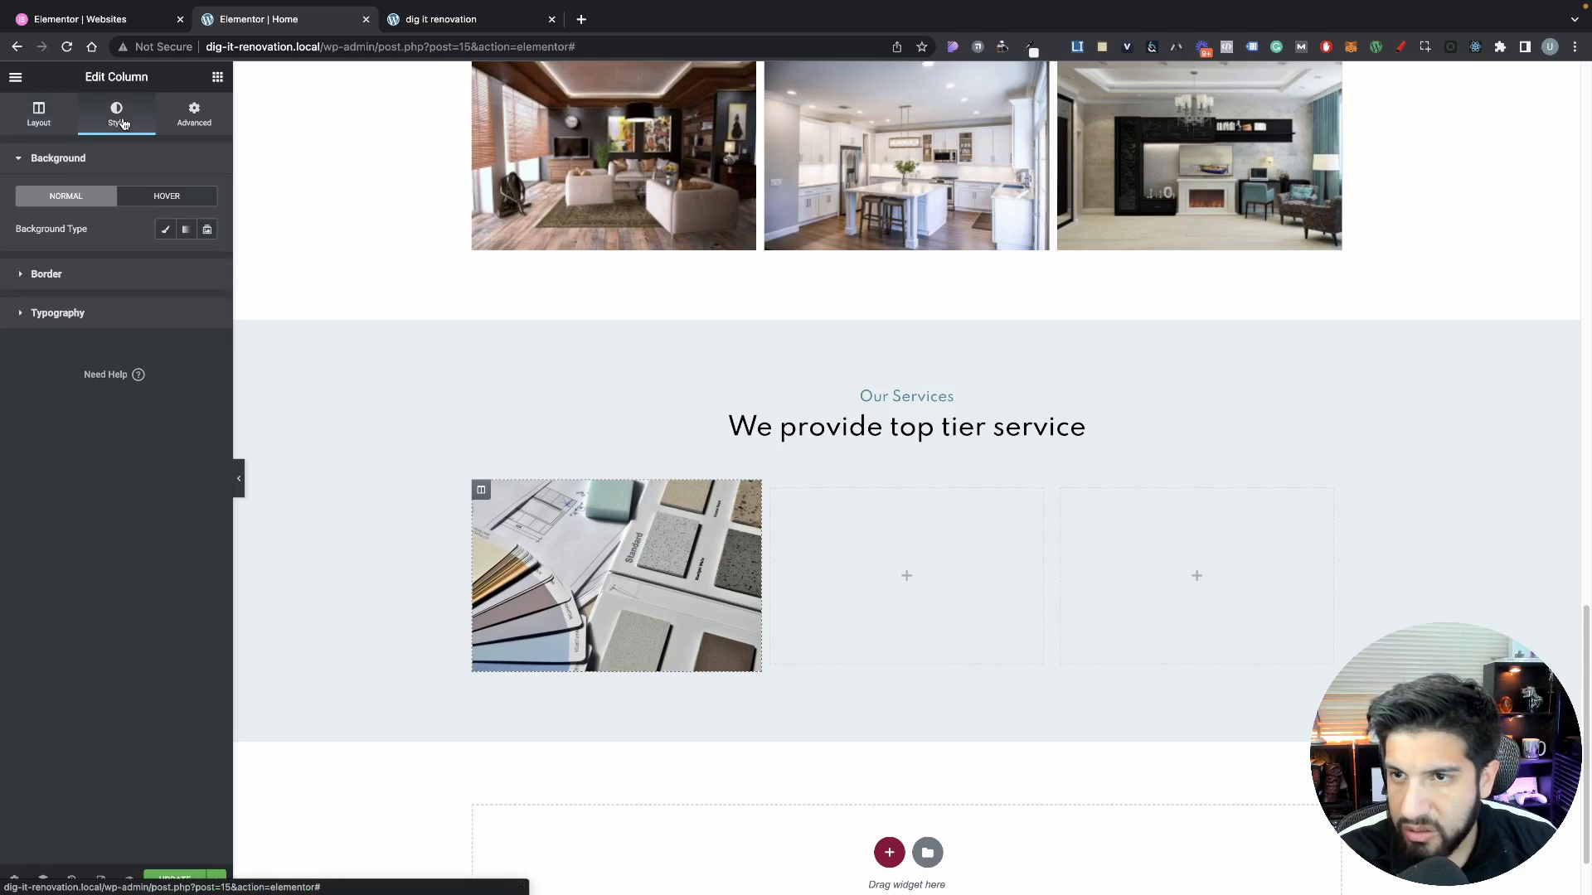
click(165, 230)
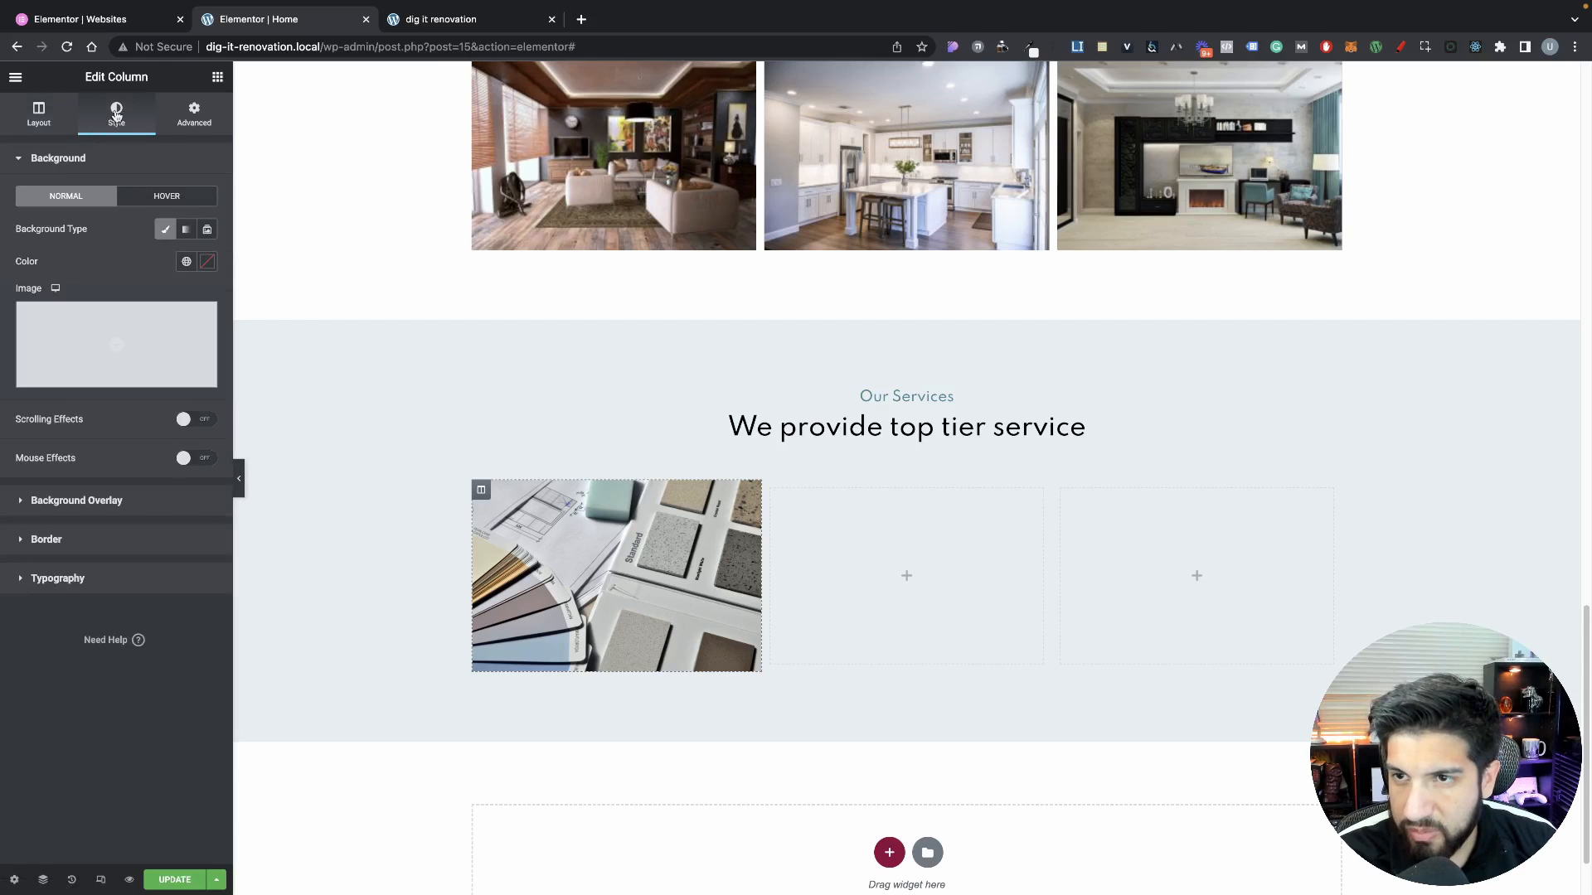
click(206, 262)
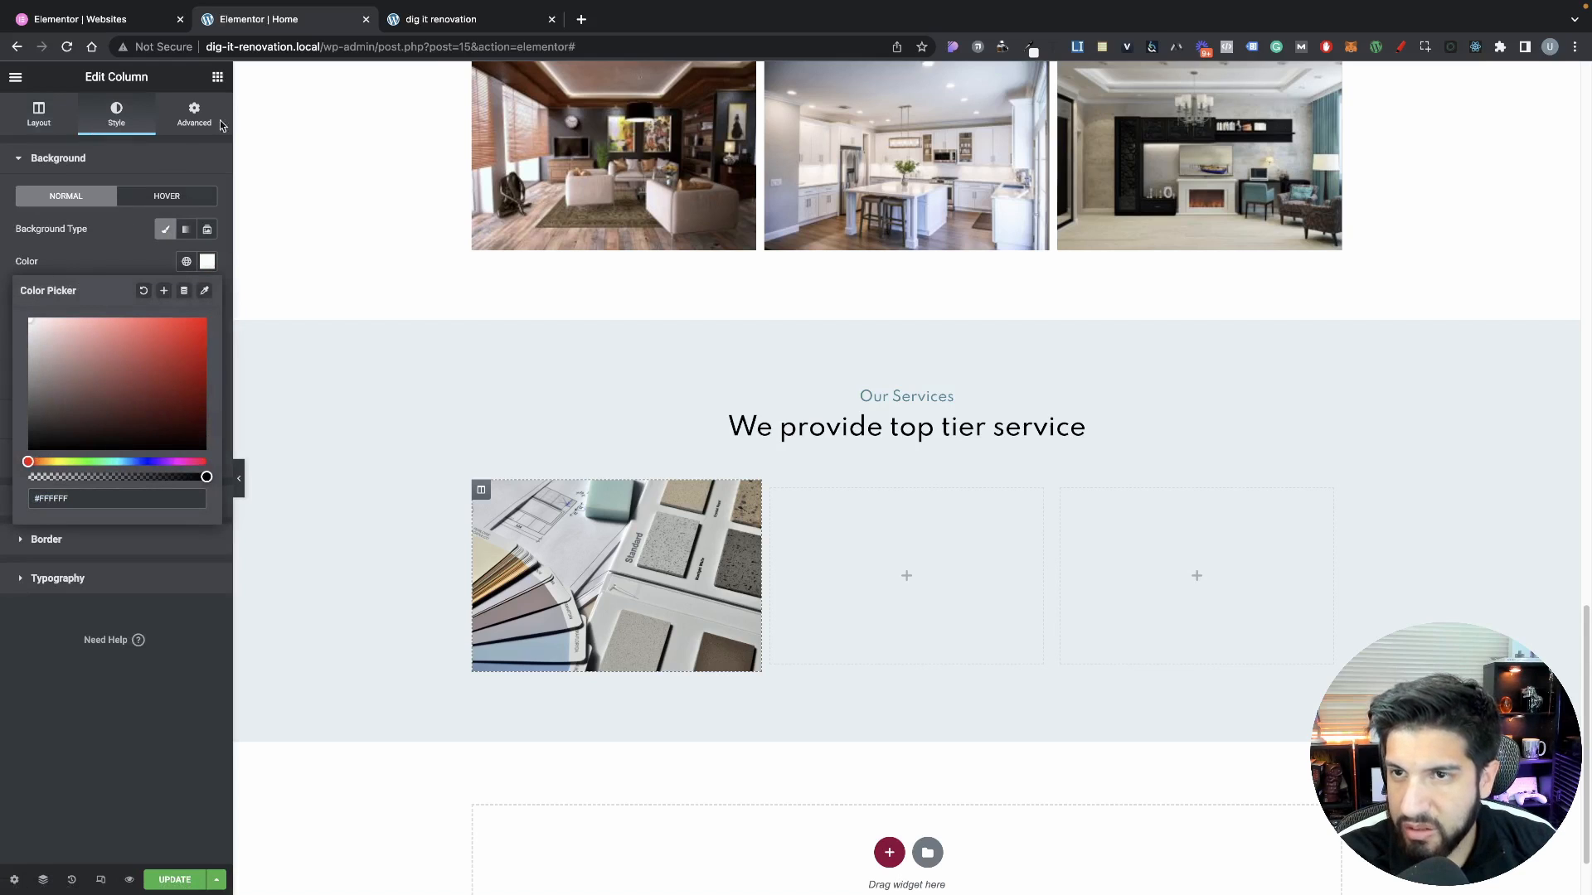
Copy the Our Services heading and paste it below the image in the first service column
click(217, 77)
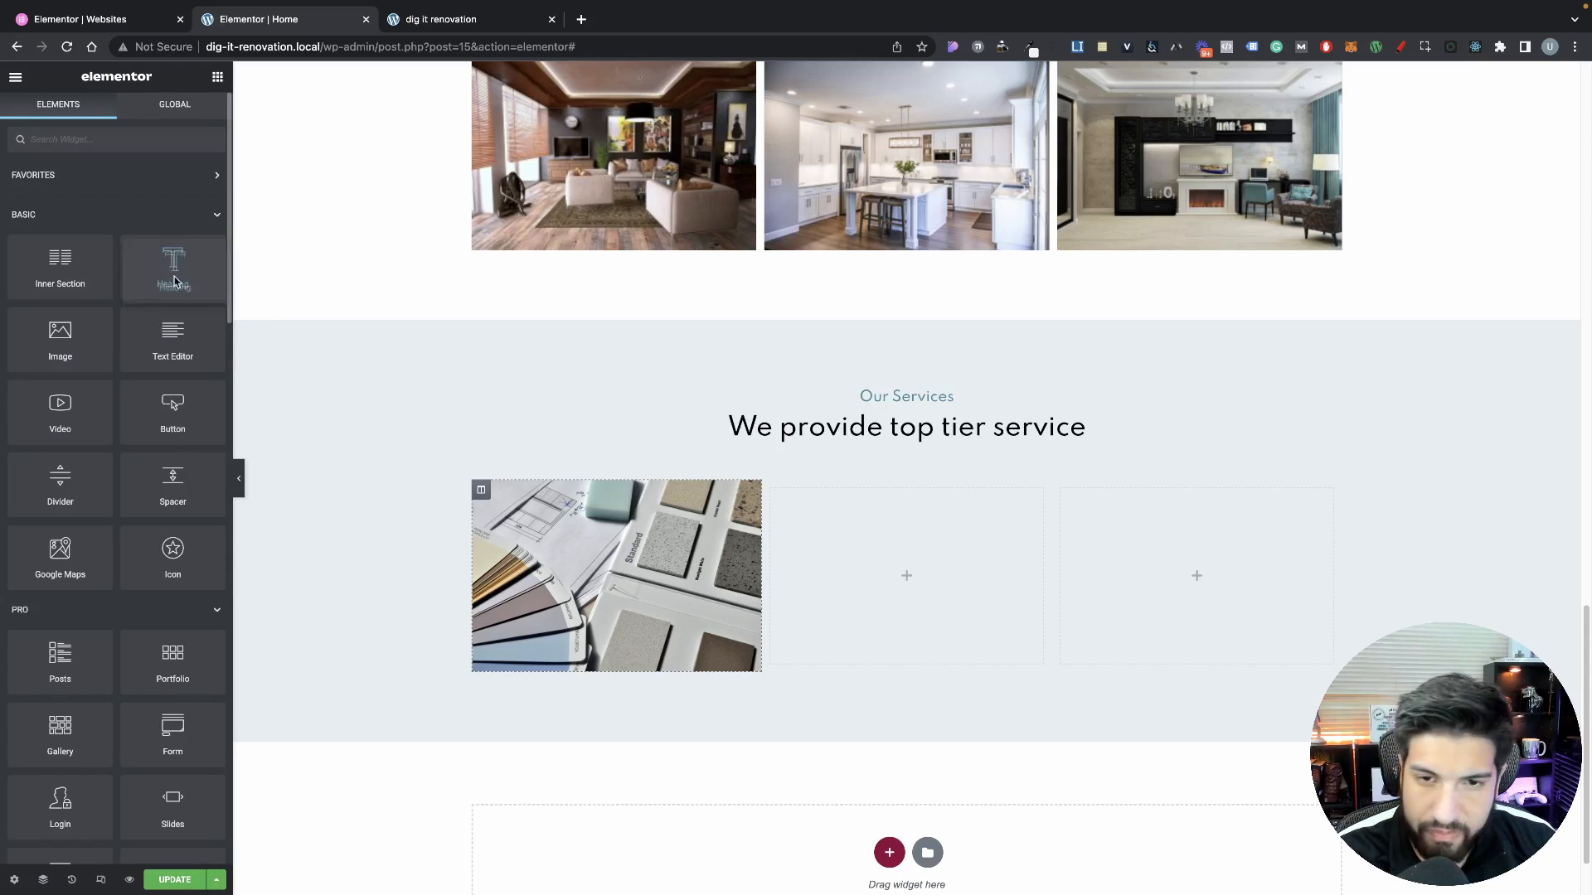
drag(172, 273, 846, 396)
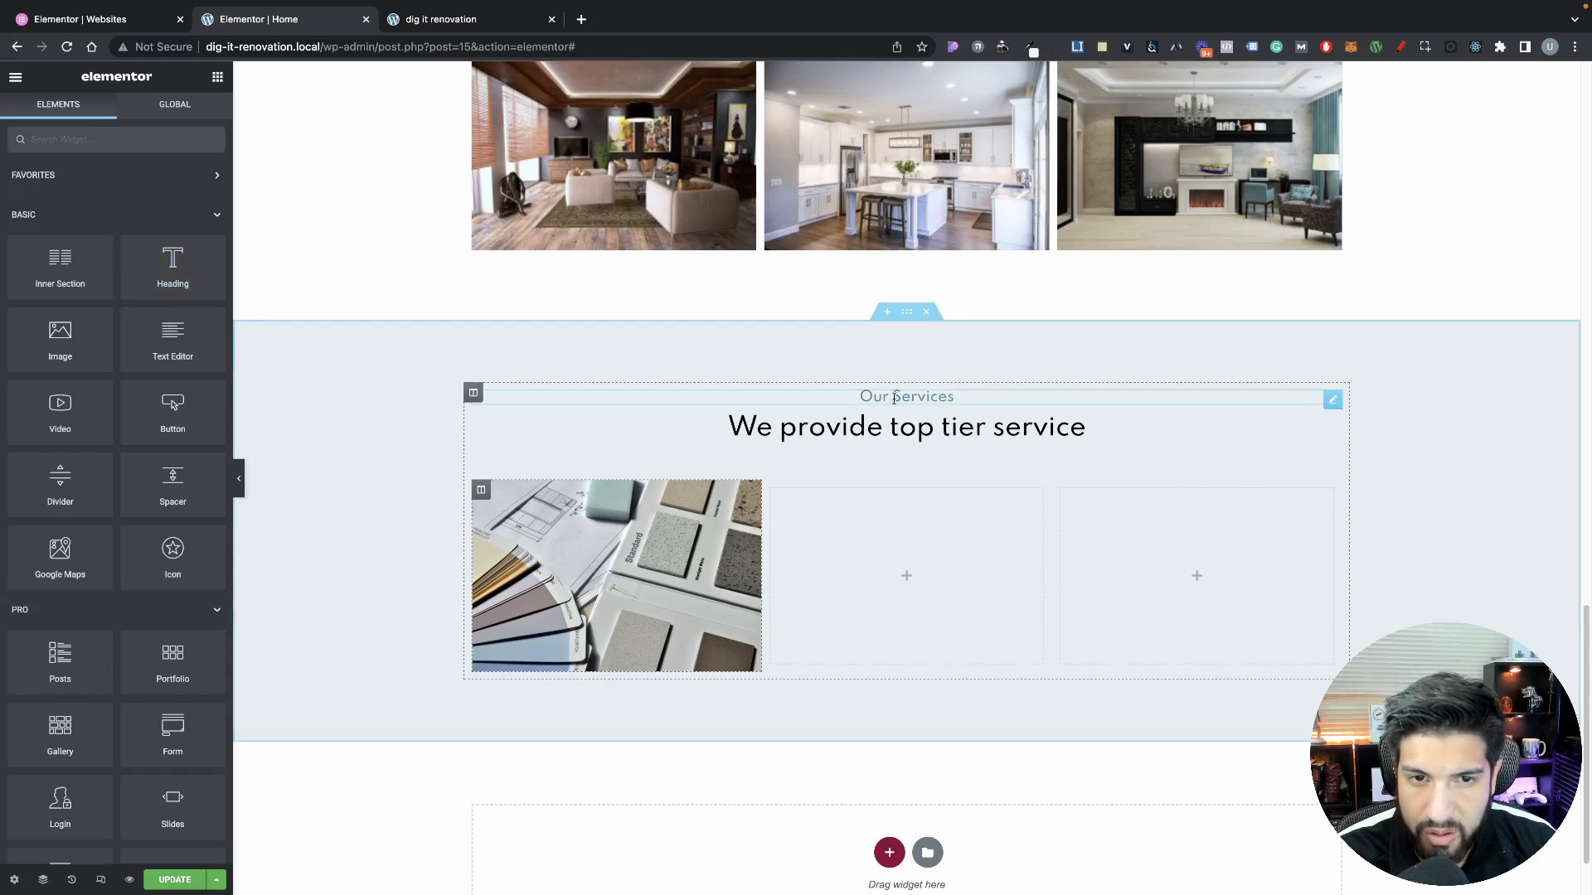
right_click(1331, 401)
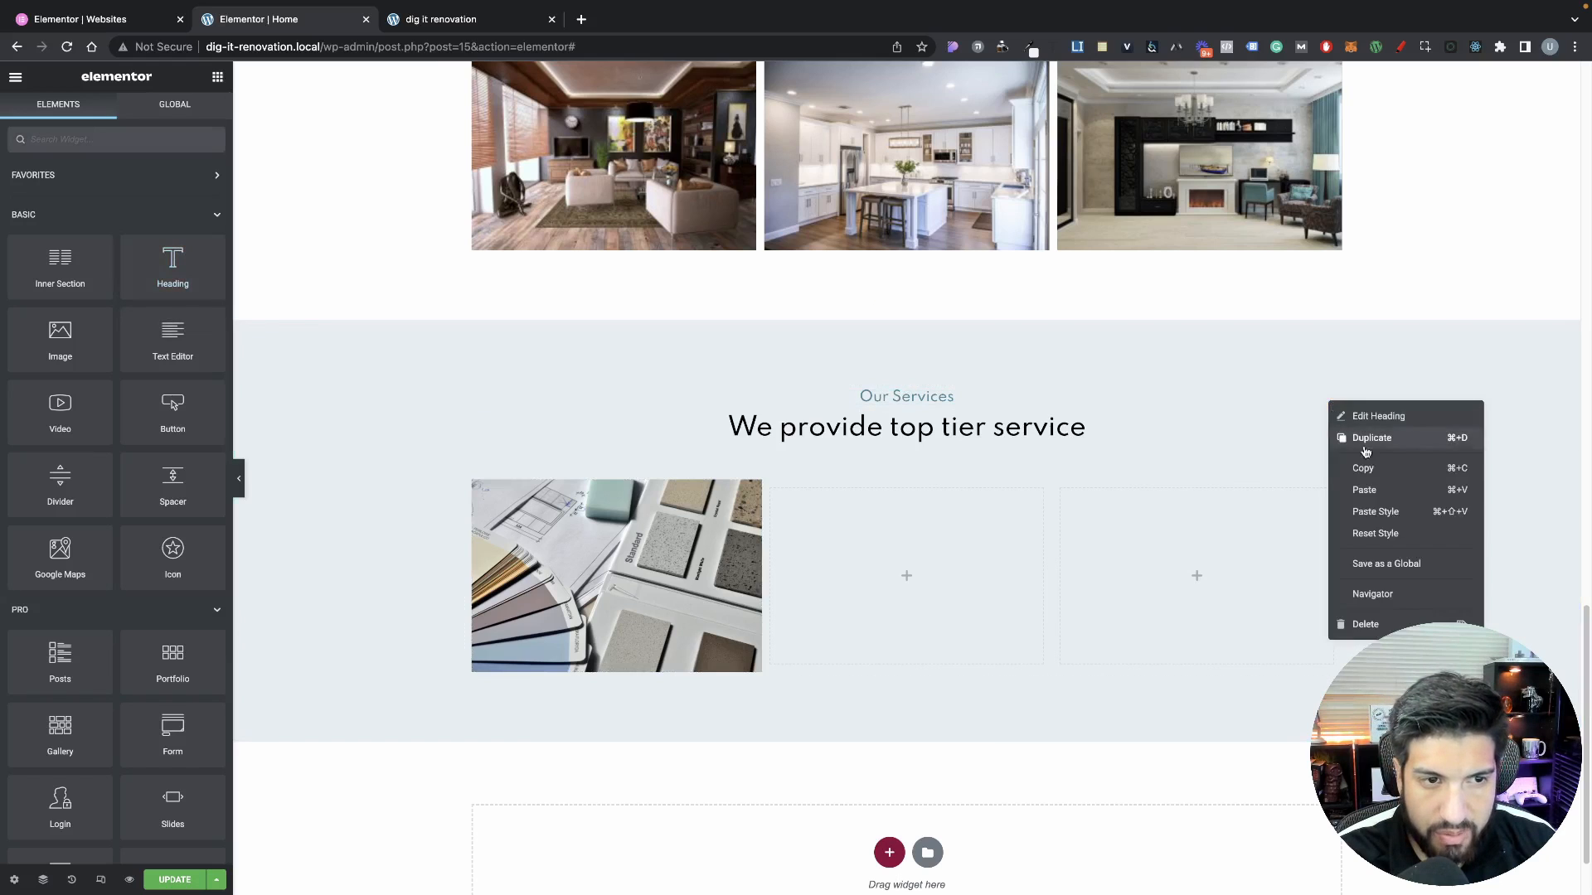
click(1277, 457)
right_click(668, 614)
click(715, 703)
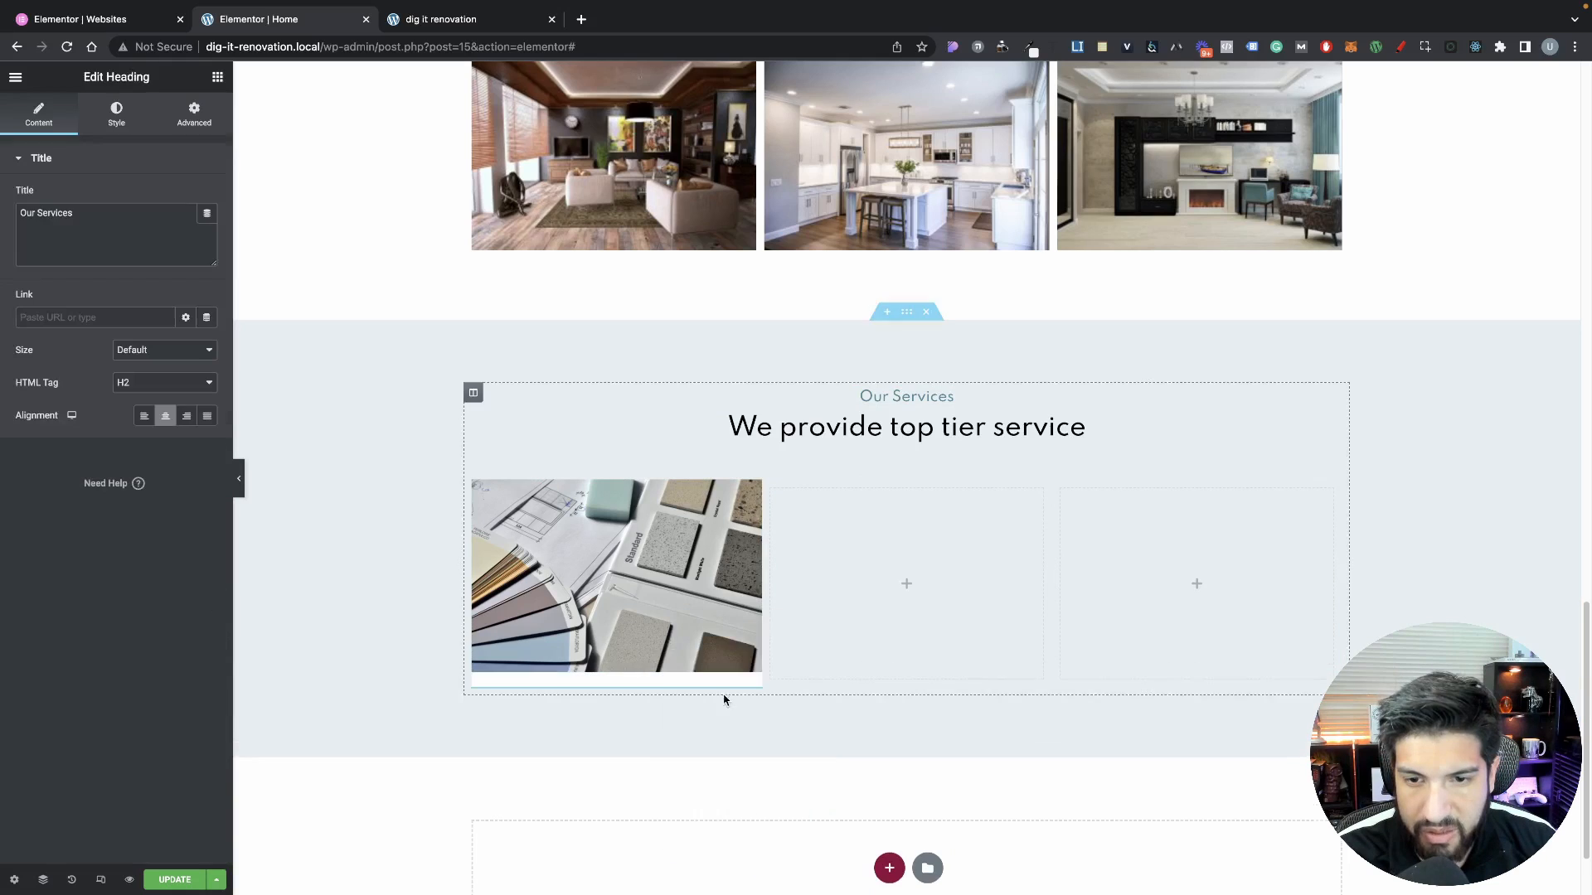
scroll(602, 589, down, 2)
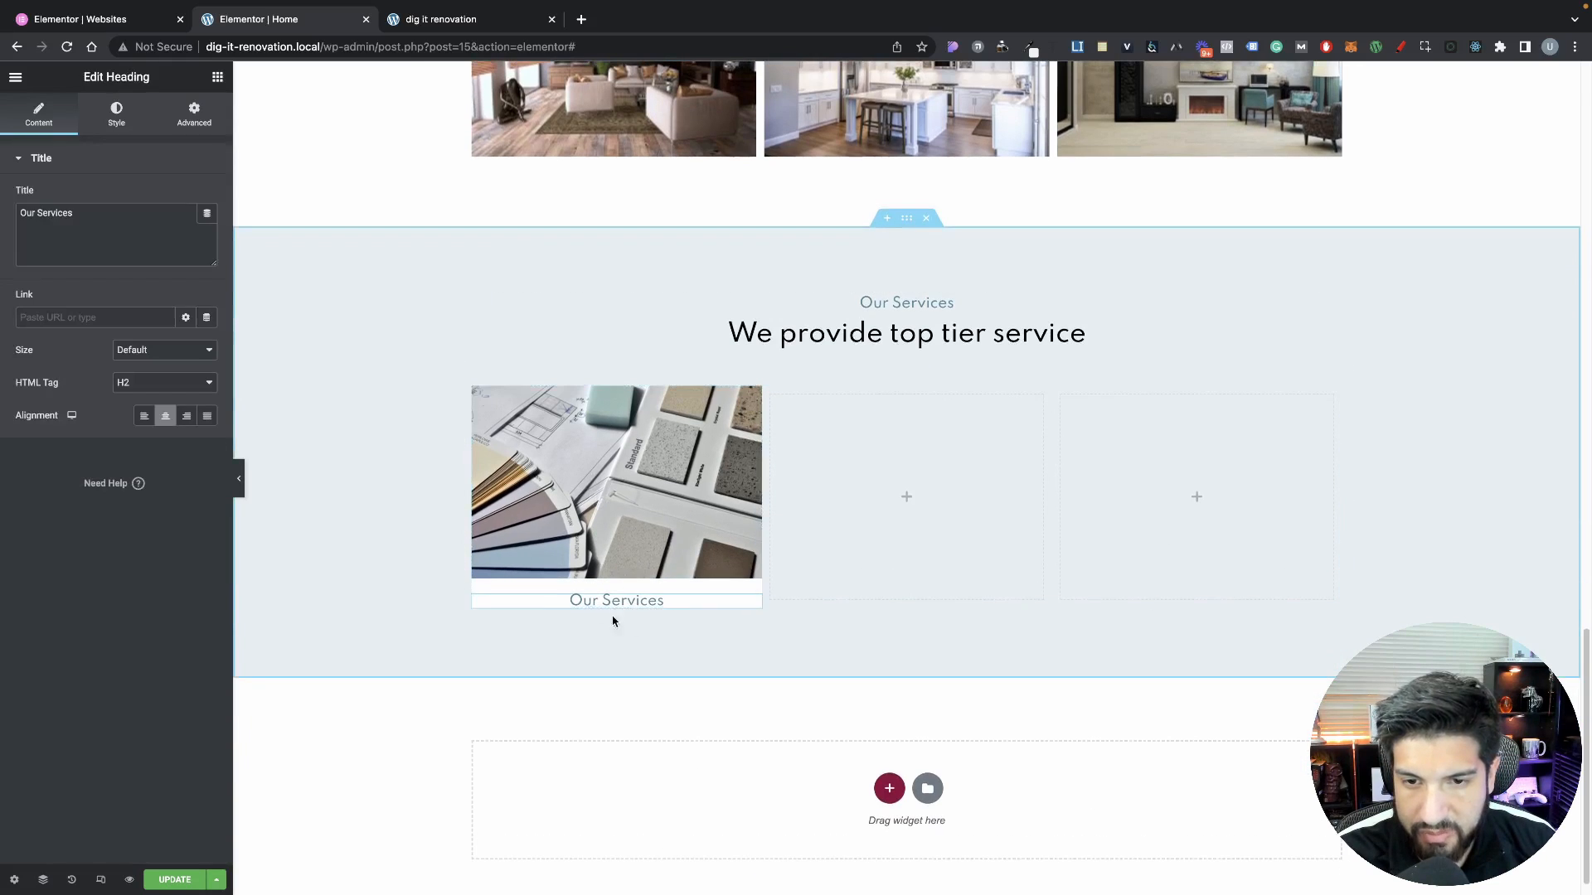
Left-align the pasted heading below the swatches image and change its title to Service One
click(148, 420)
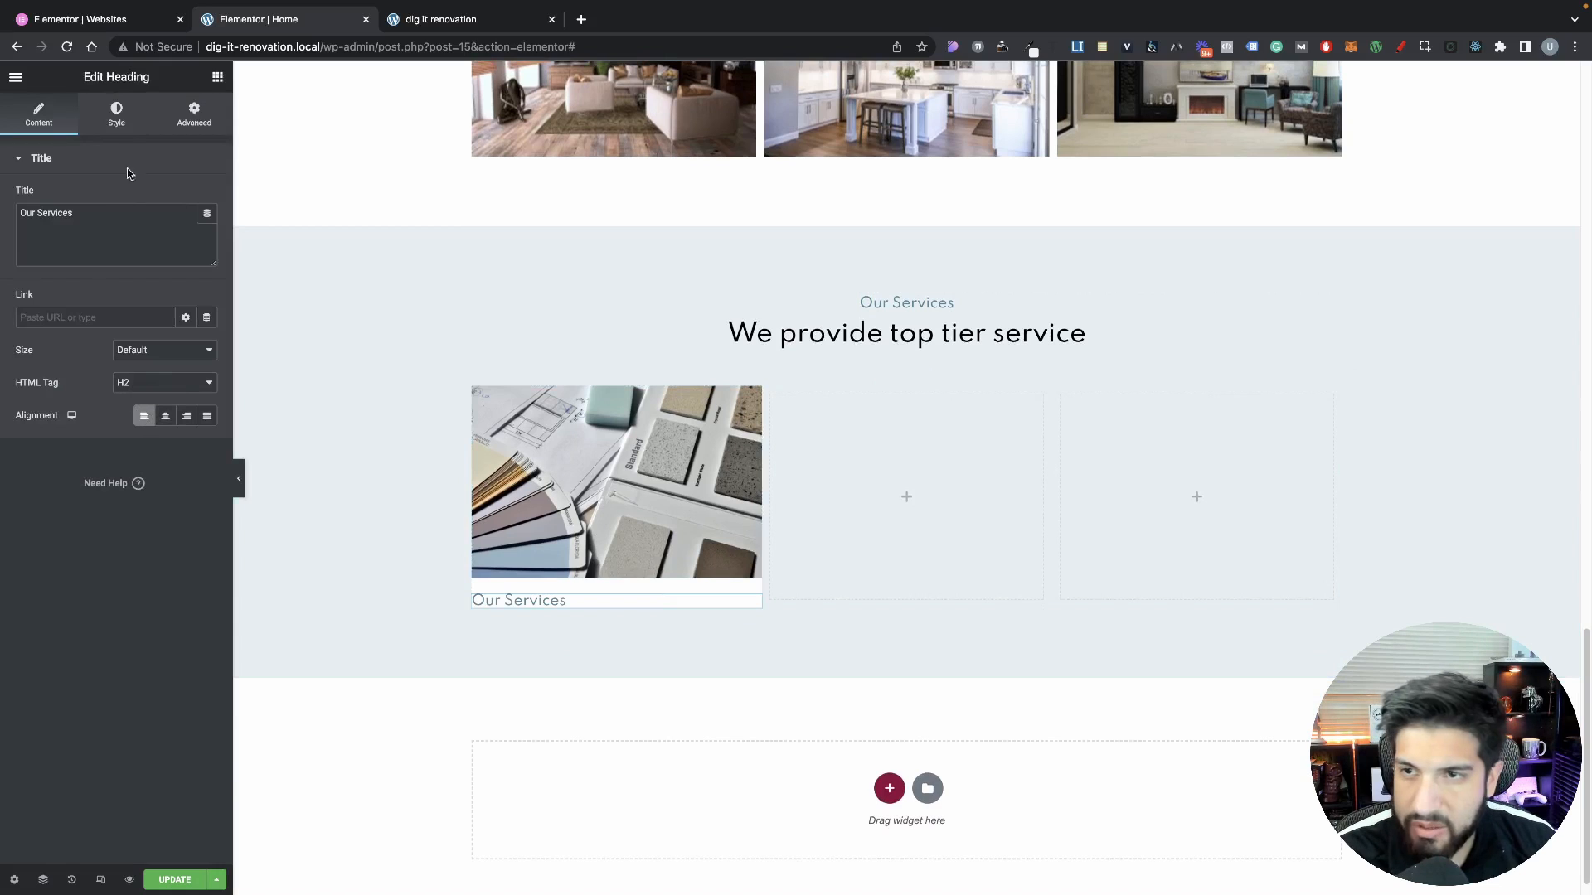
click(125, 121)
click(208, 231)
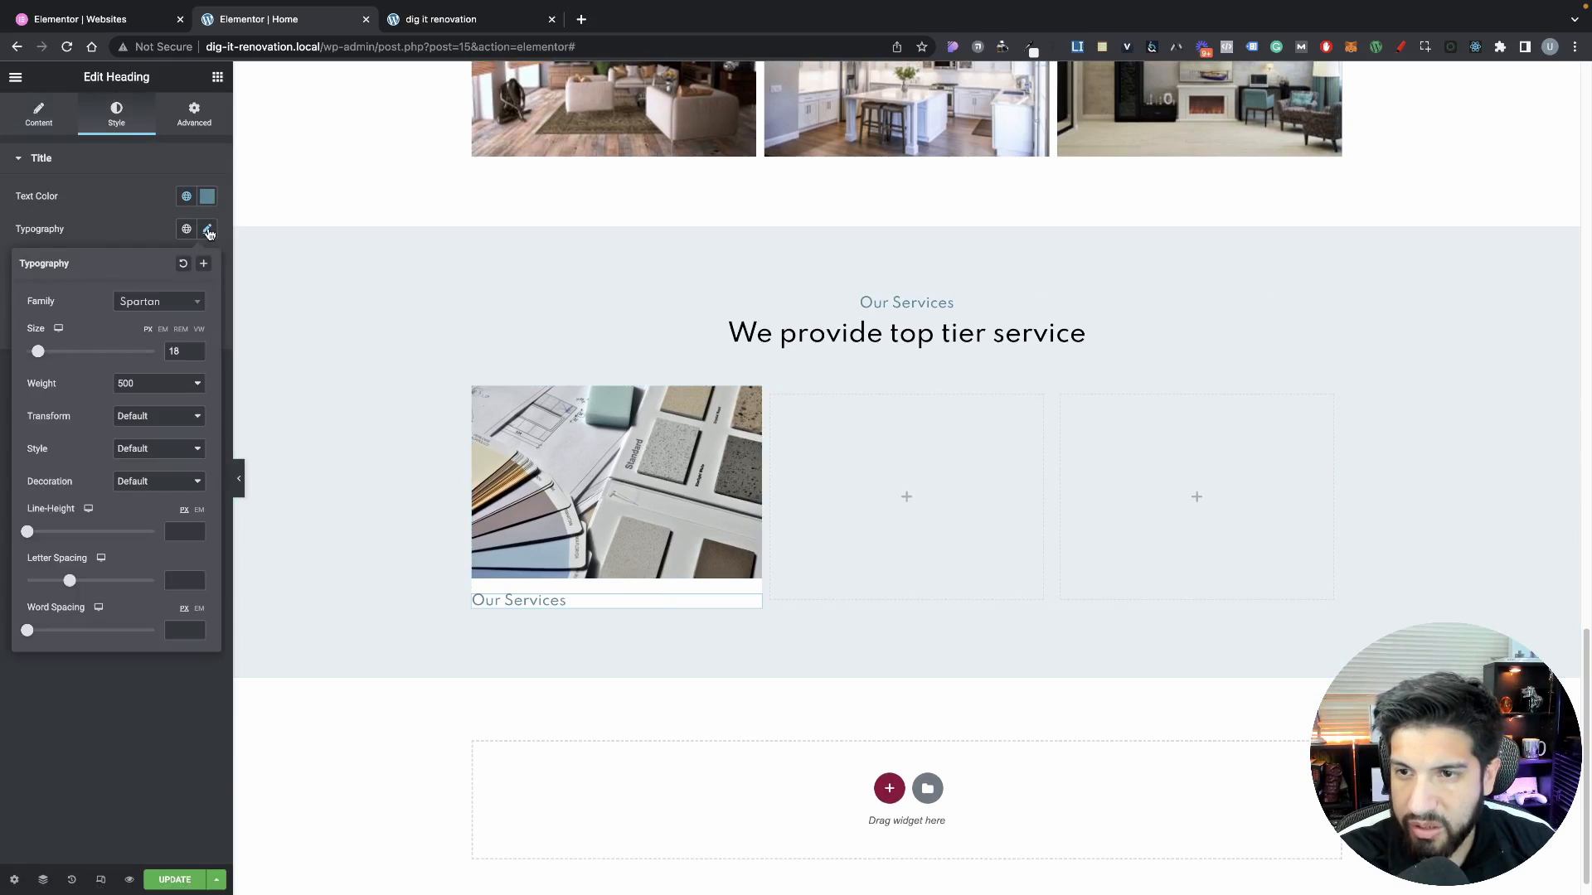
click(130, 235)
click(45, 123)
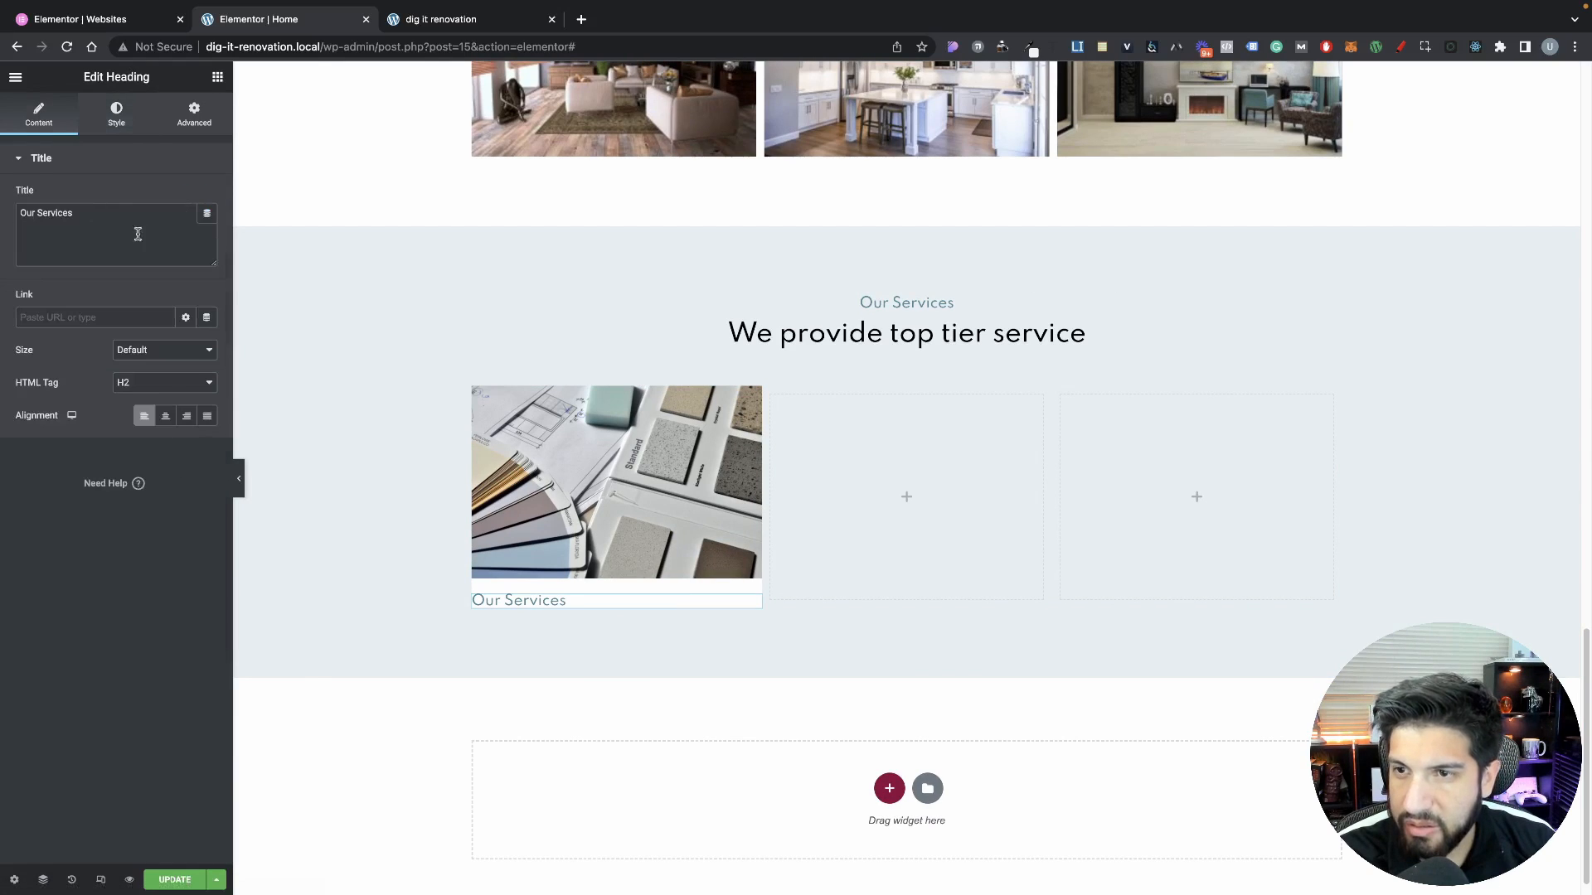
triple_click(95, 231)
key(BackSpace)
text(Se)
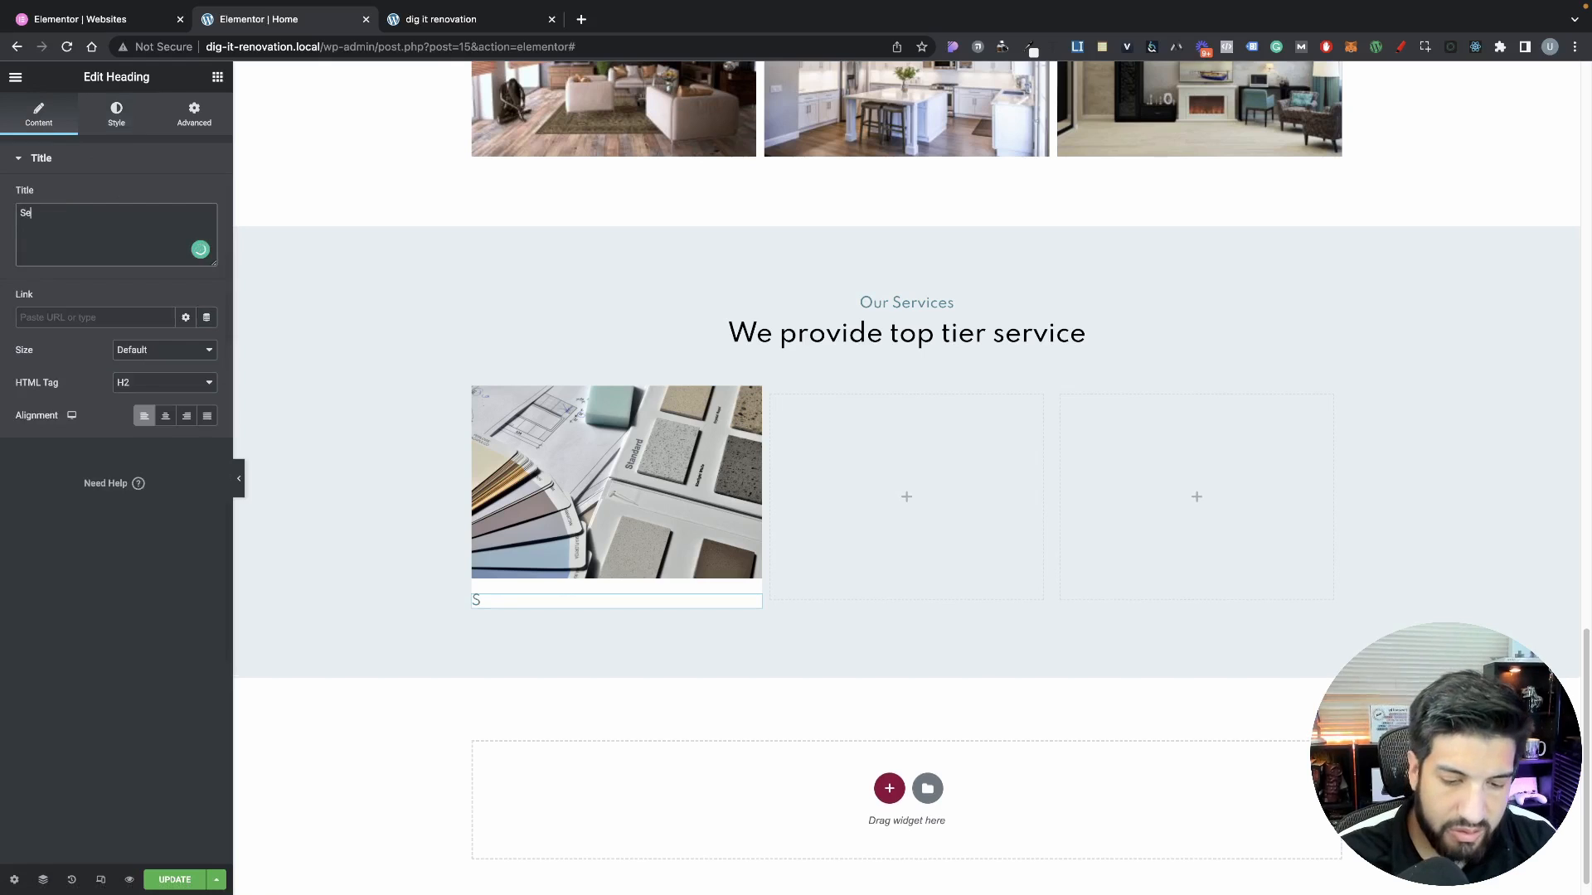
text(rvice One)
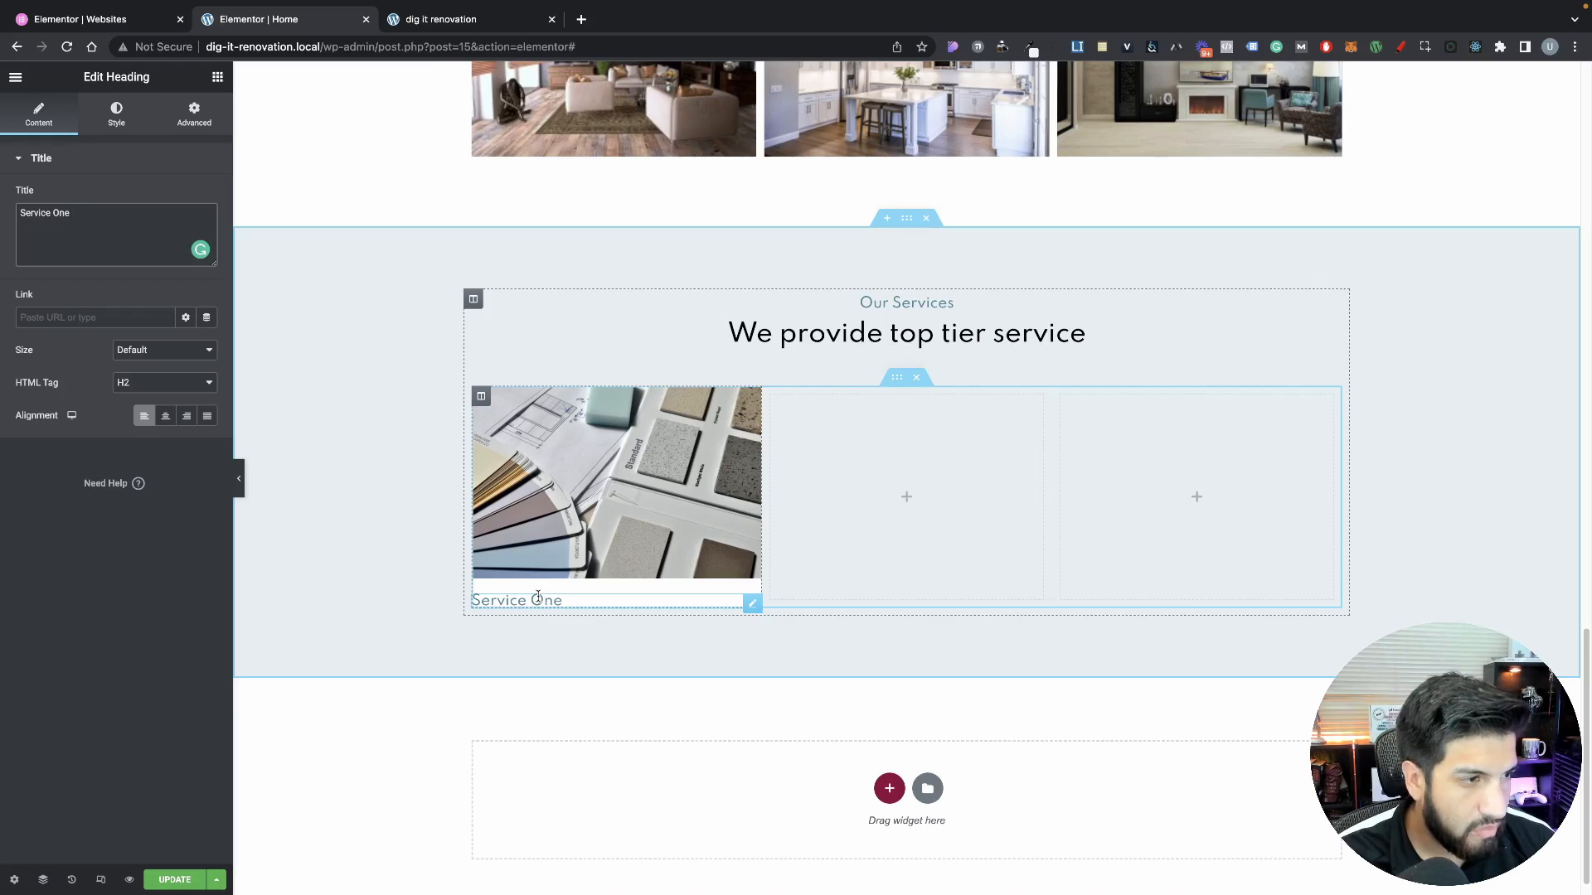
Delete the Service One heading from the first service column
right_click(510, 602)
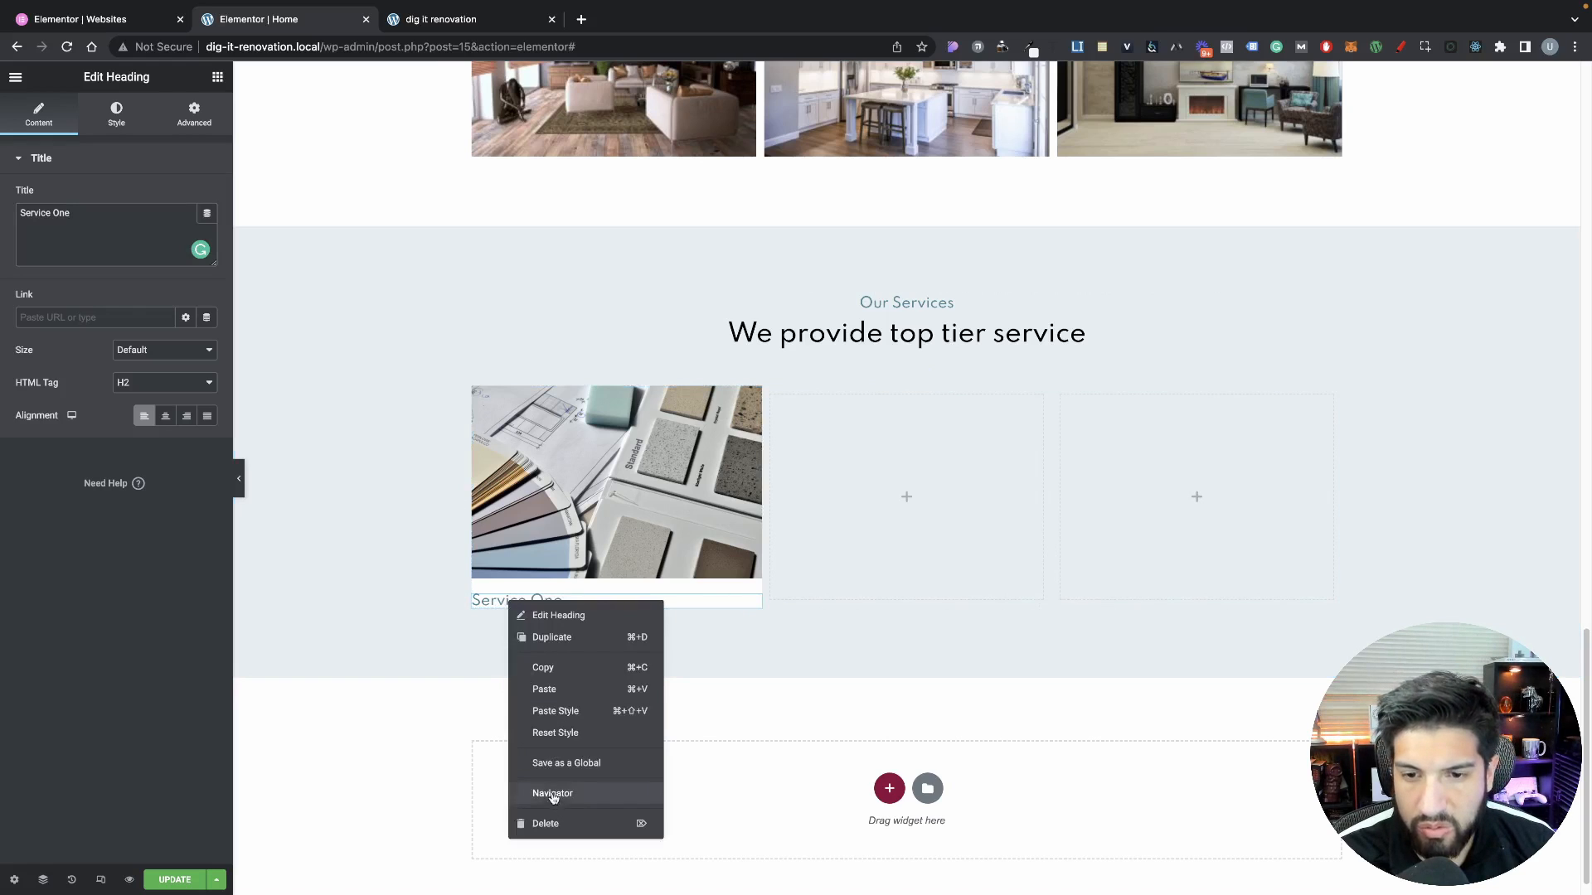
click(549, 823)
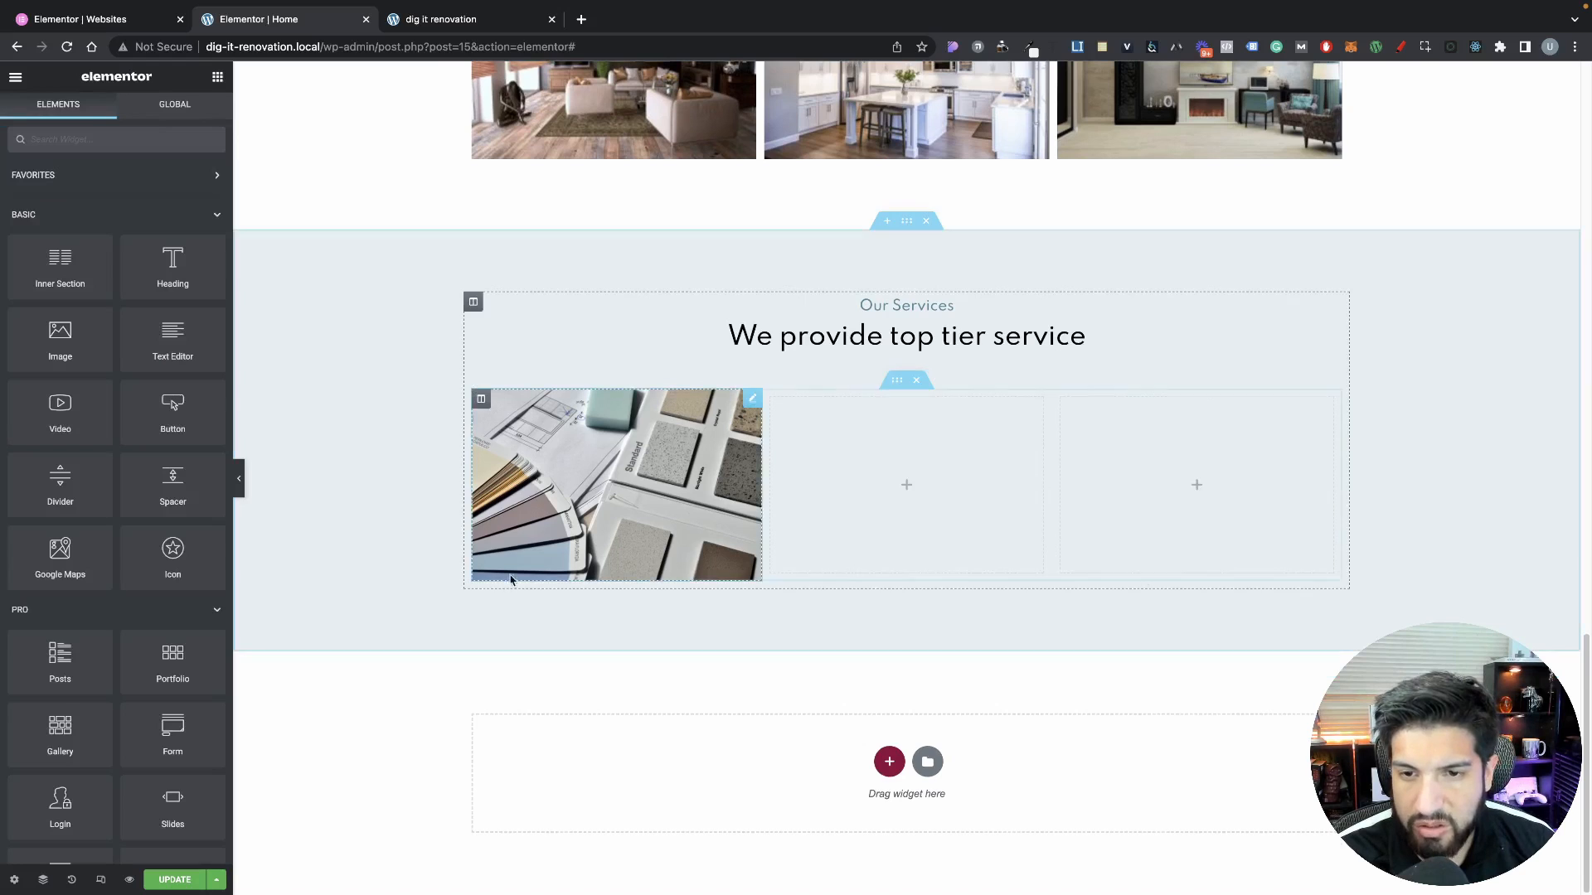
Add an Icon Box widget below the image in the first service column
click(108, 137)
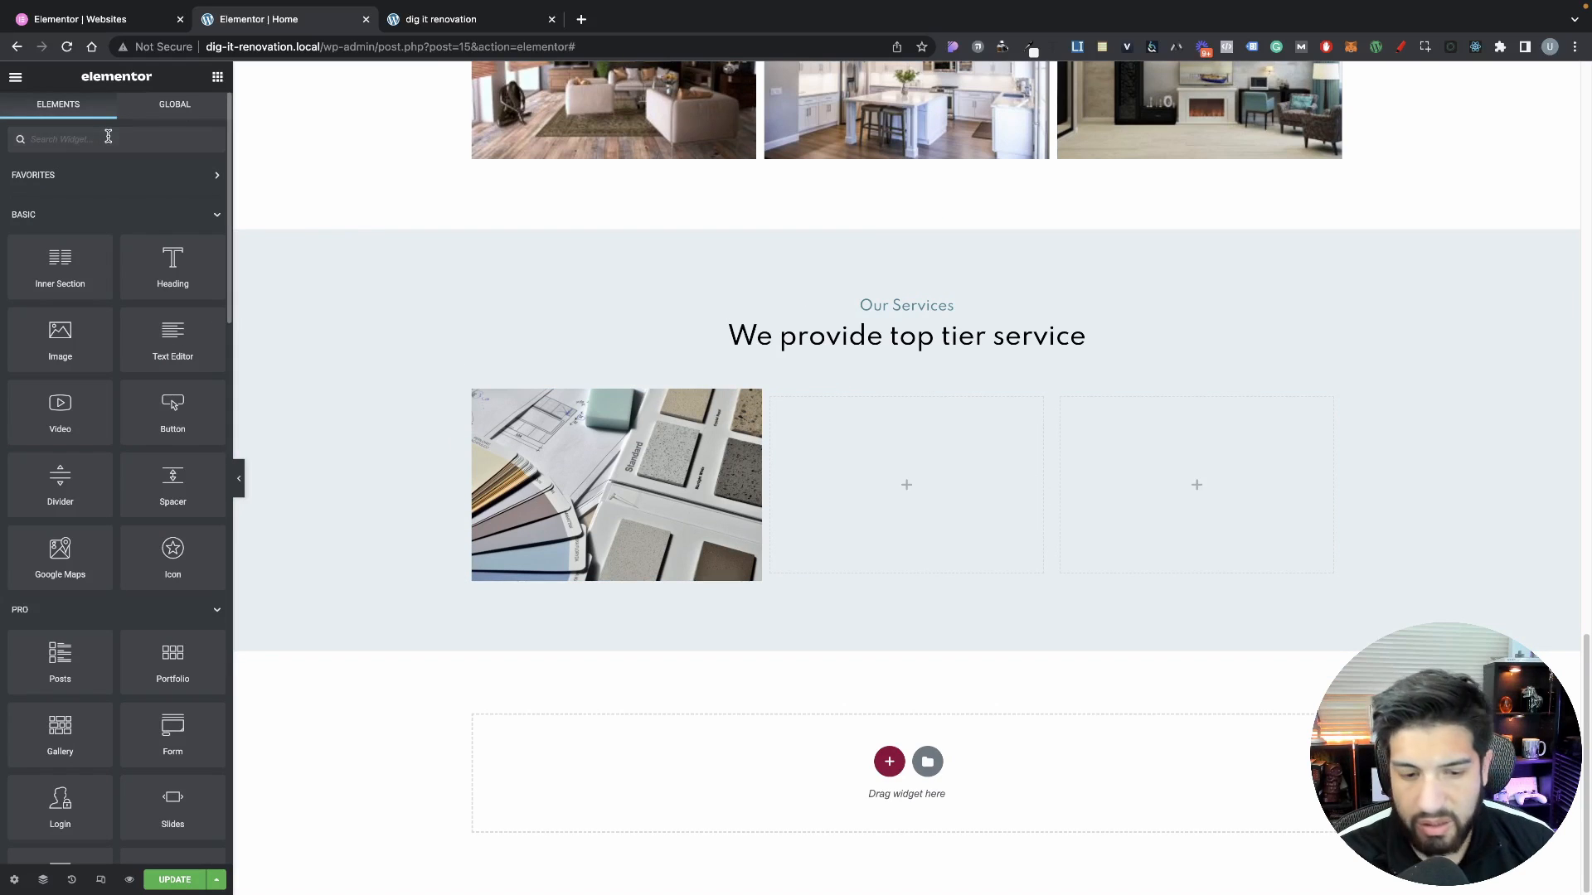
text(icon)
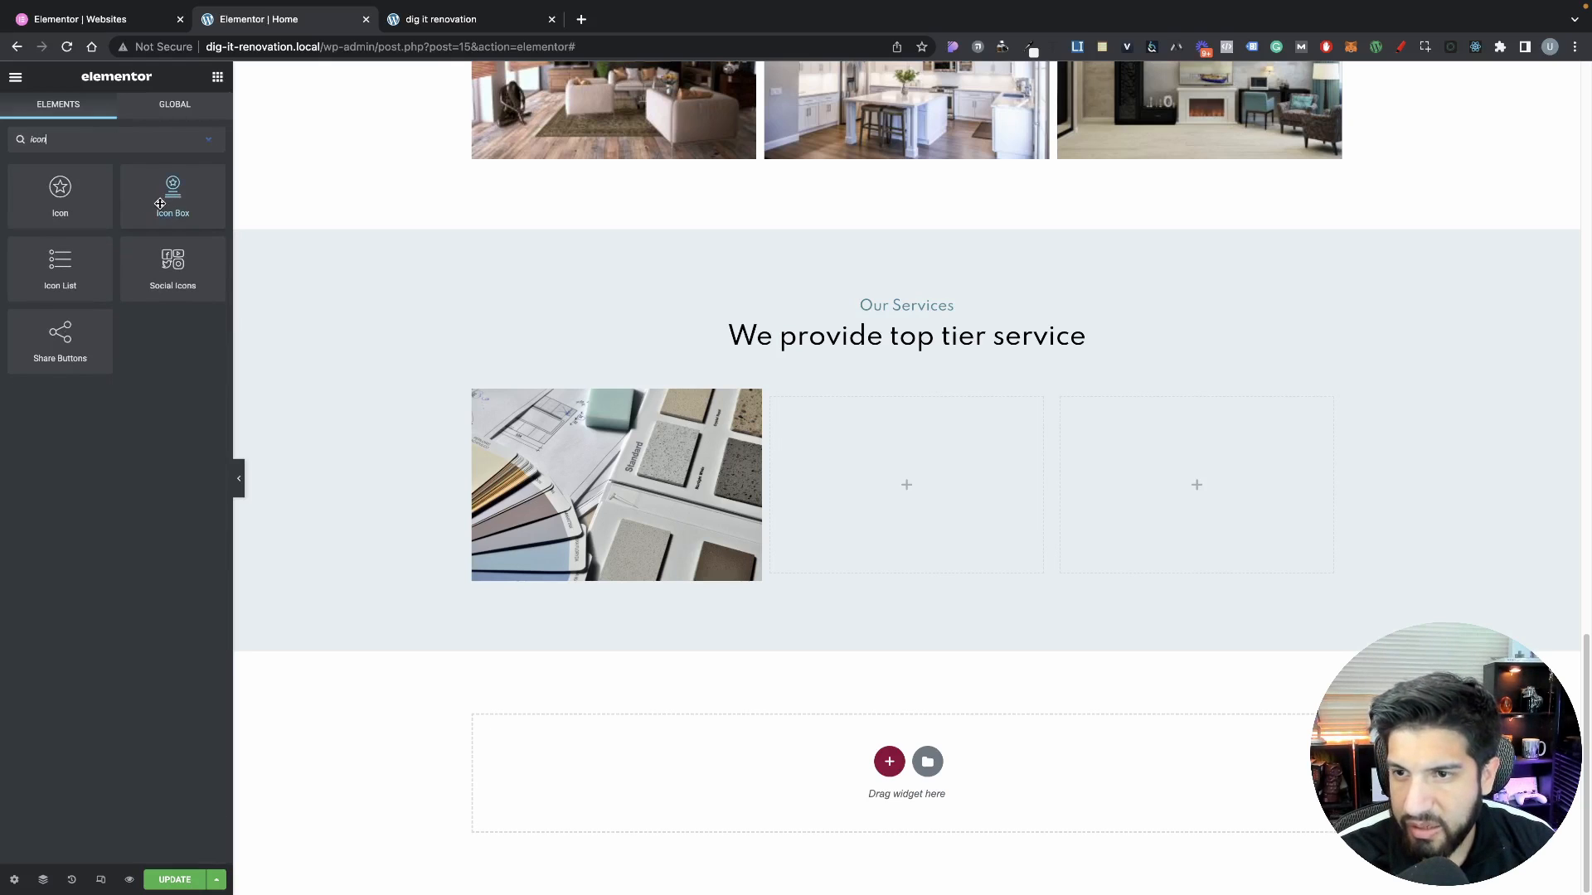
drag(162, 195, 600, 568)
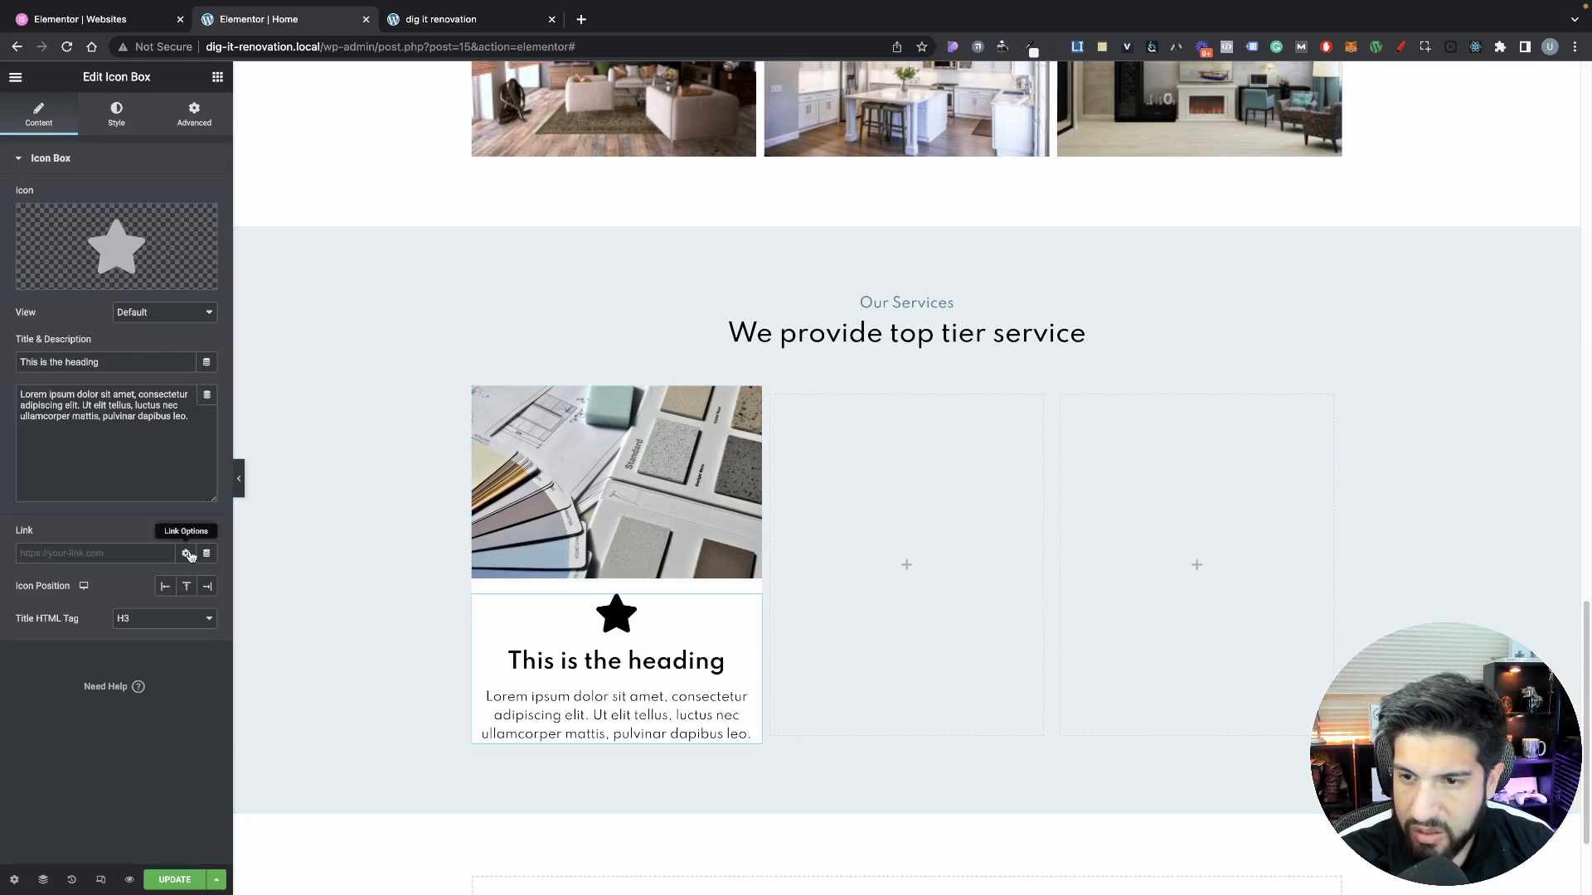
Remove the star icon from the icon box and left-align its content
click(202, 224)
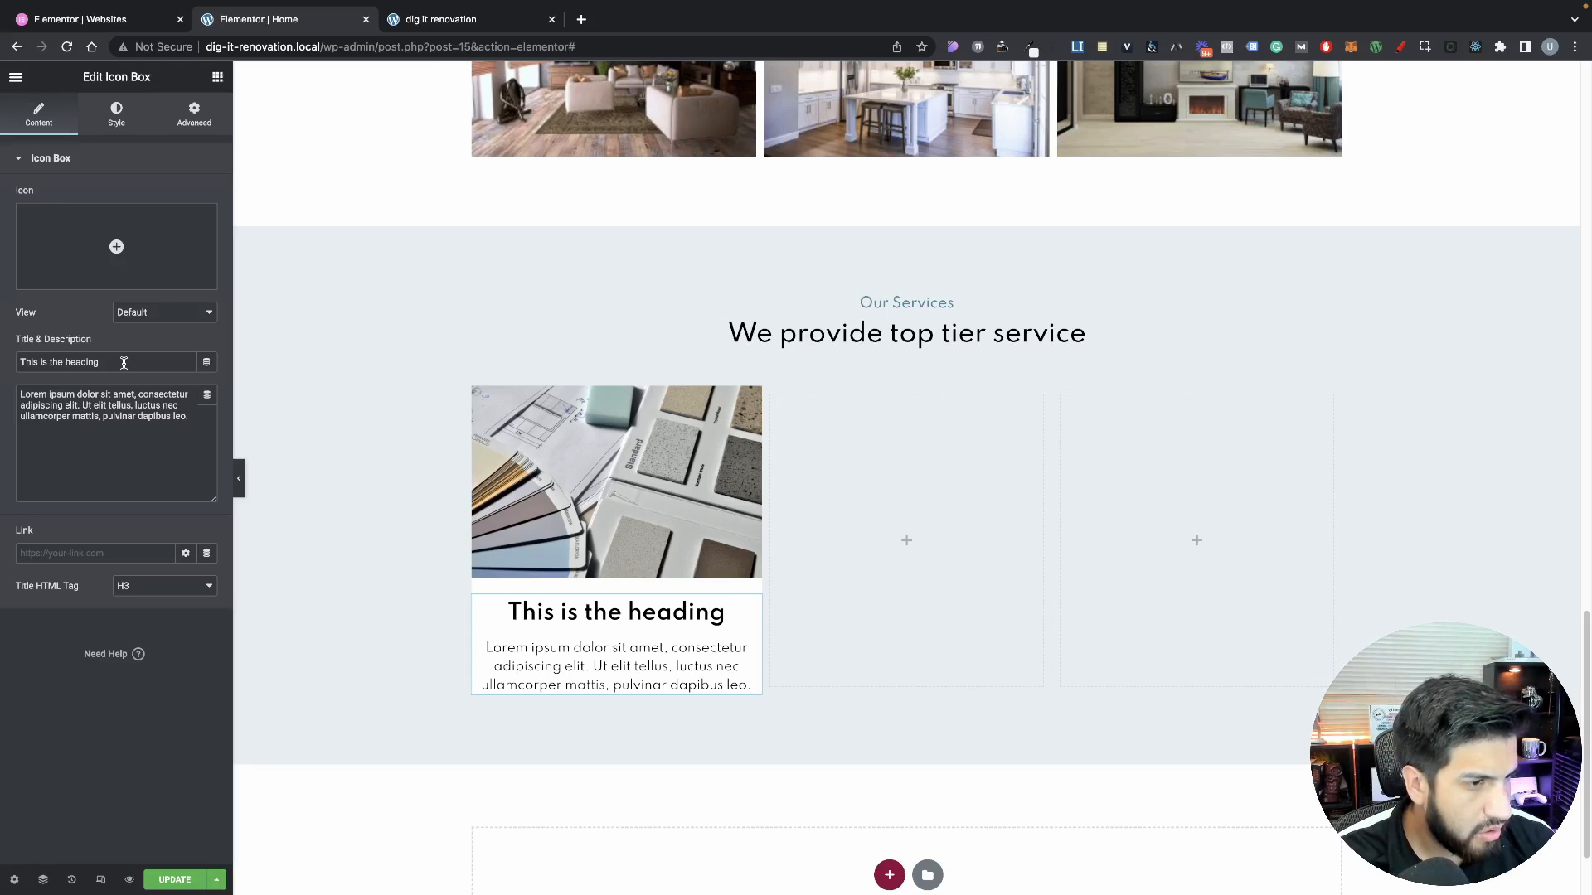
click(114, 124)
click(146, 198)
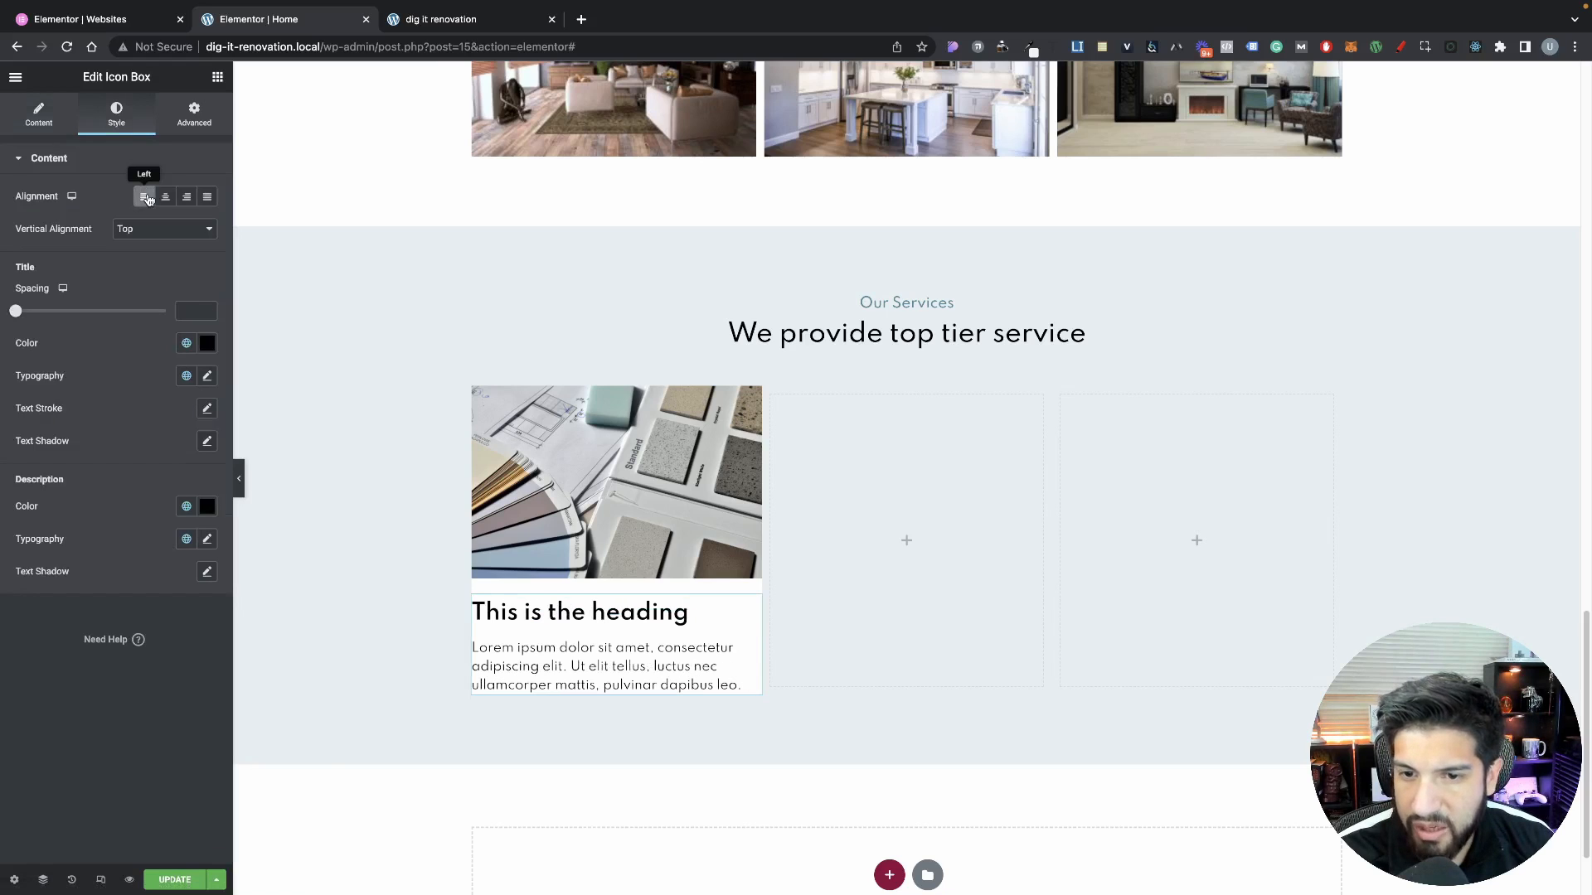
Set the icon box's padding to 20 px on all four sides
click(195, 131)
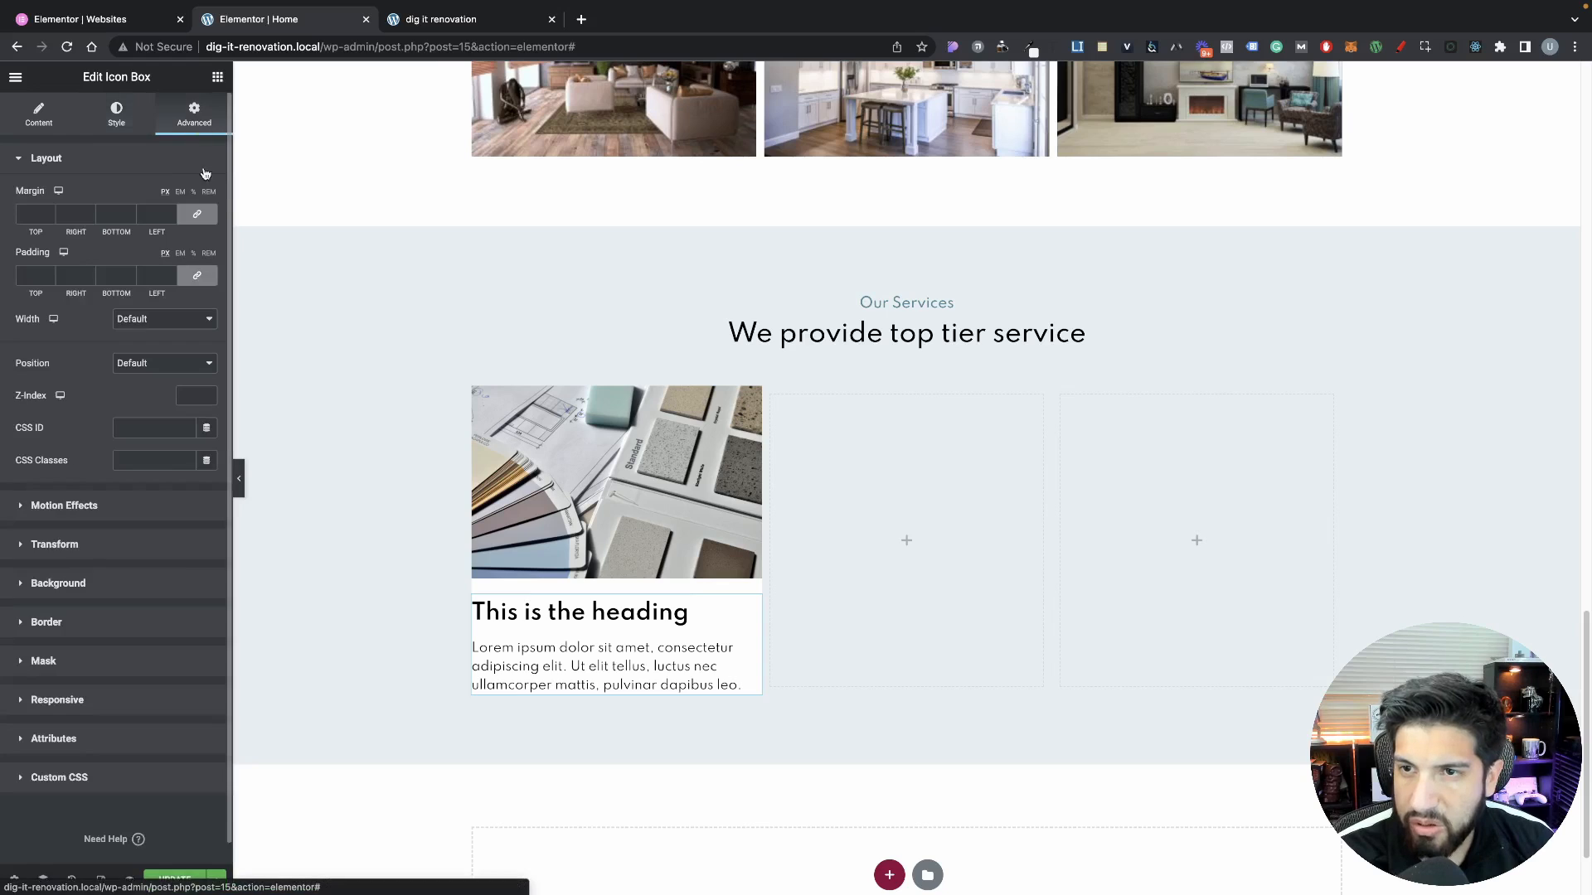
click(195, 278)
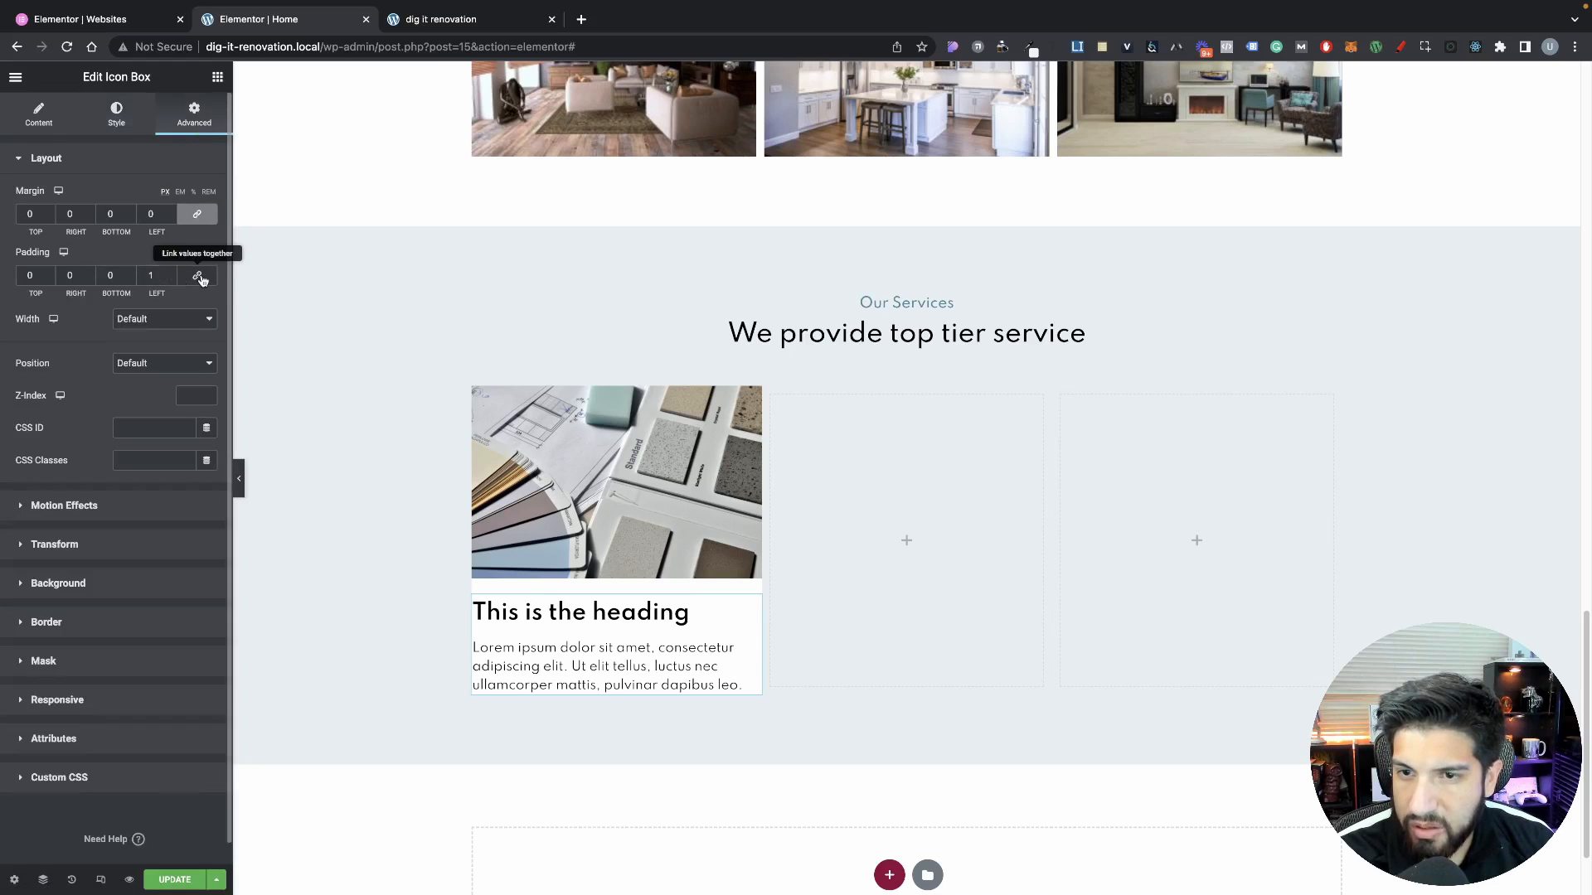
click(181, 280)
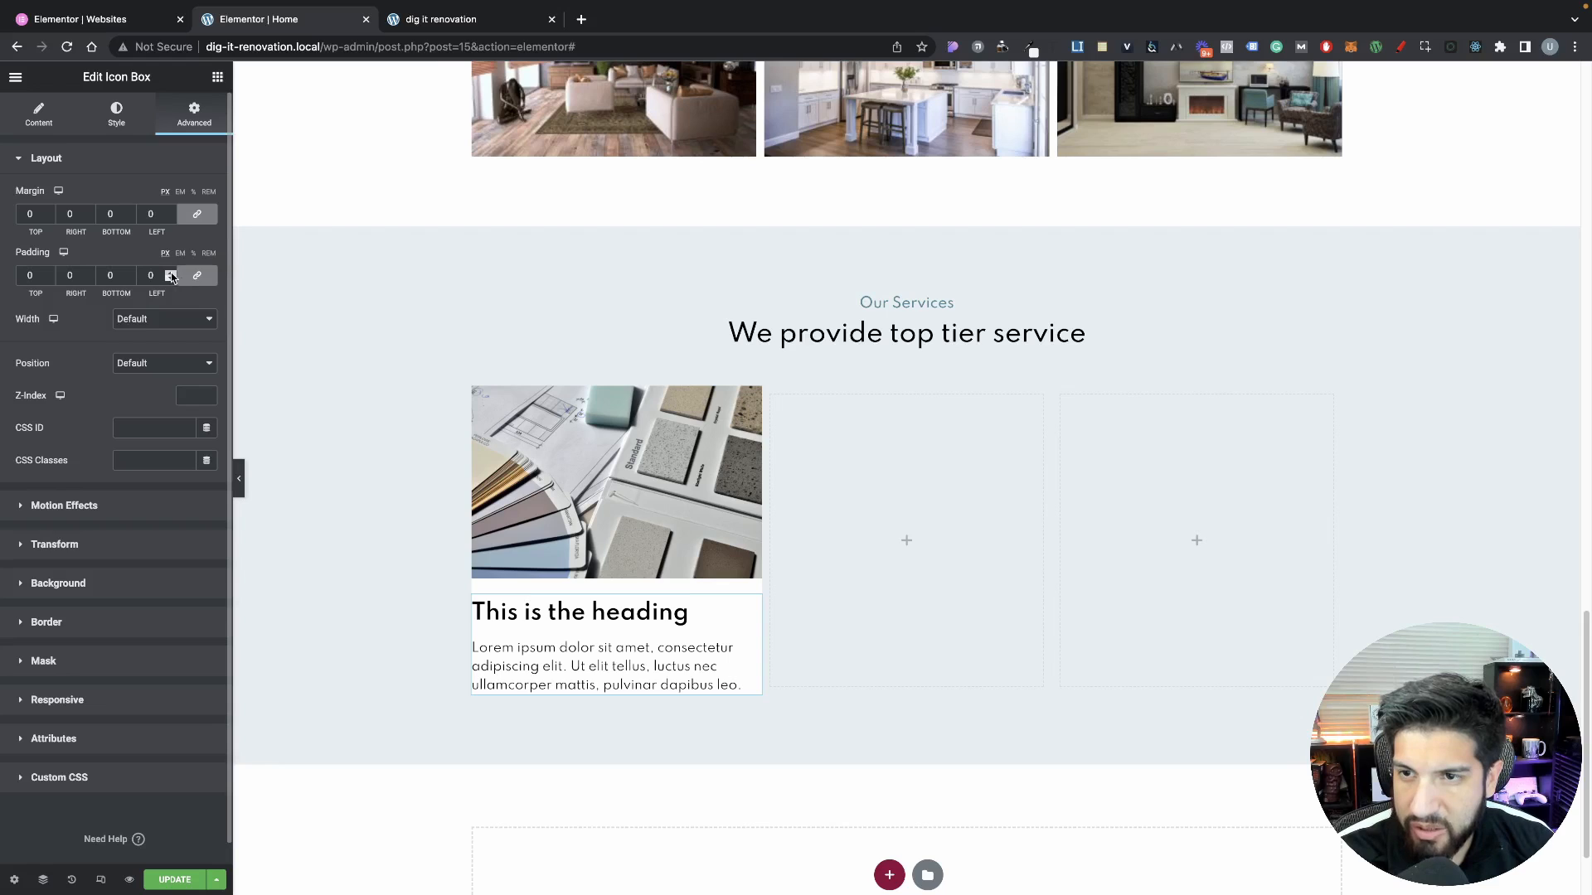
click(169, 273)
click(169, 273)
click(169, 274)
click(169, 274)
click(170, 274)
click(169, 274)
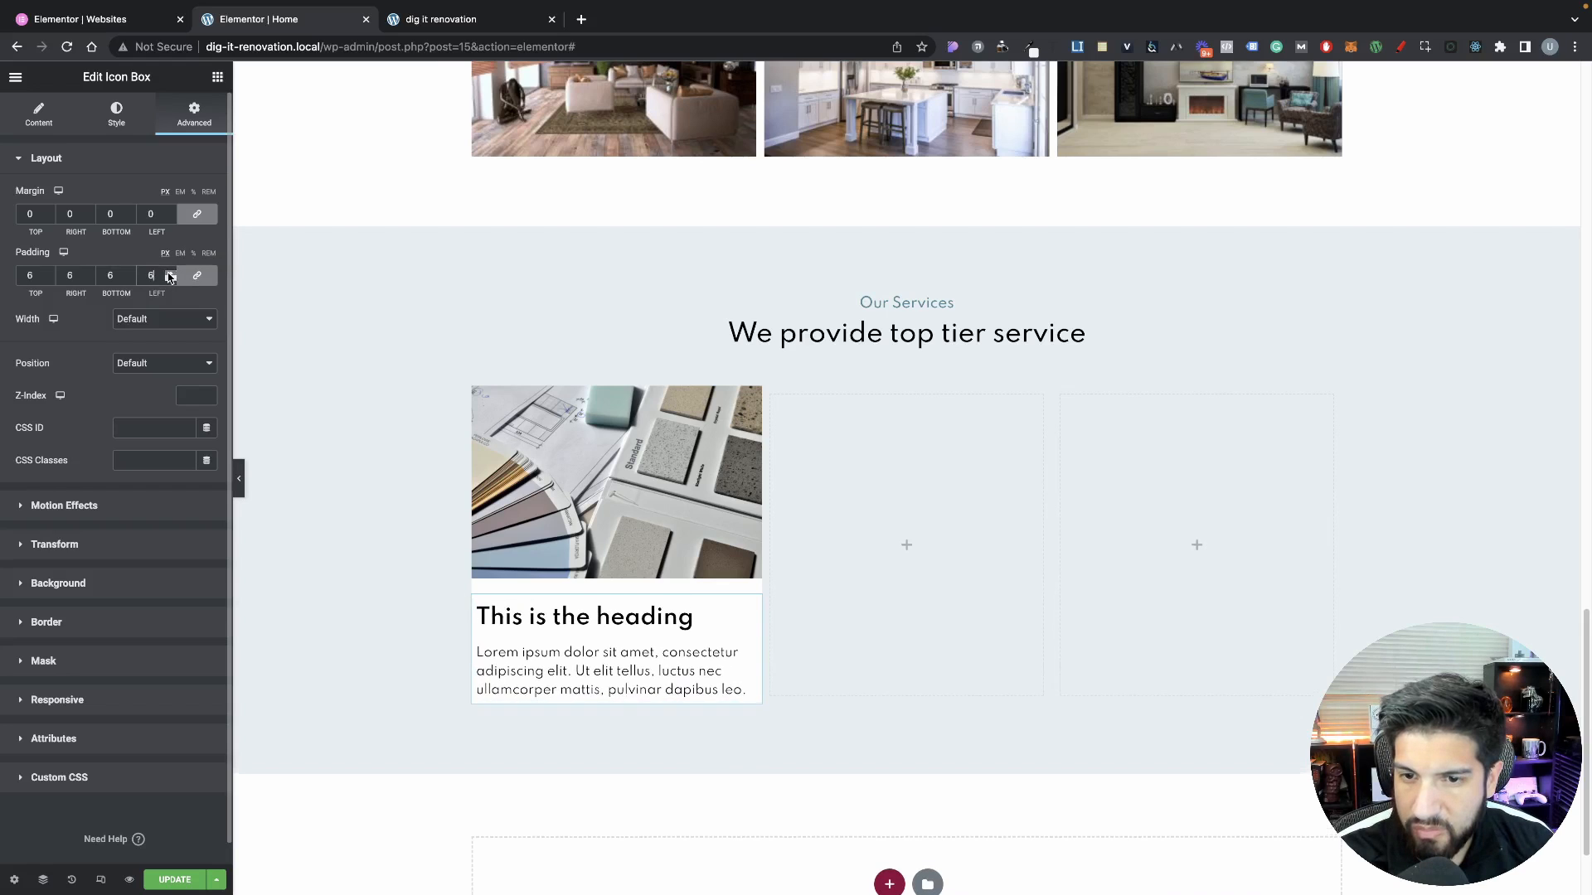
click(169, 274)
click(169, 273)
click(170, 273)
click(169, 273)
click(169, 274)
click(169, 273)
click(169, 273)
click(169, 274)
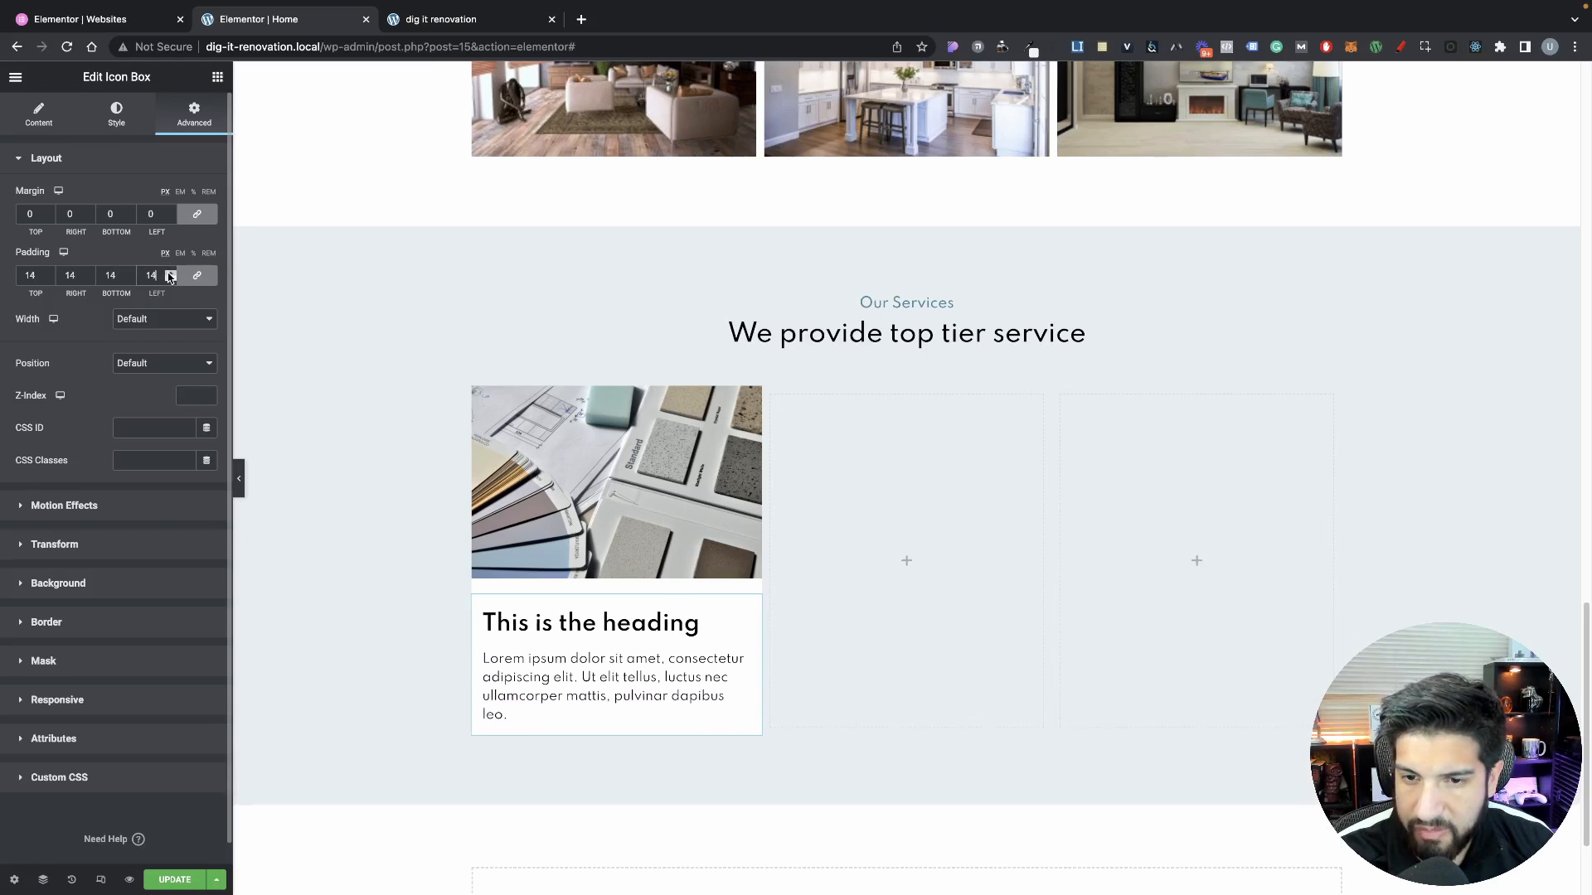
click(169, 273)
click(169, 273)
click(169, 273)
click(169, 273)
click(169, 274)
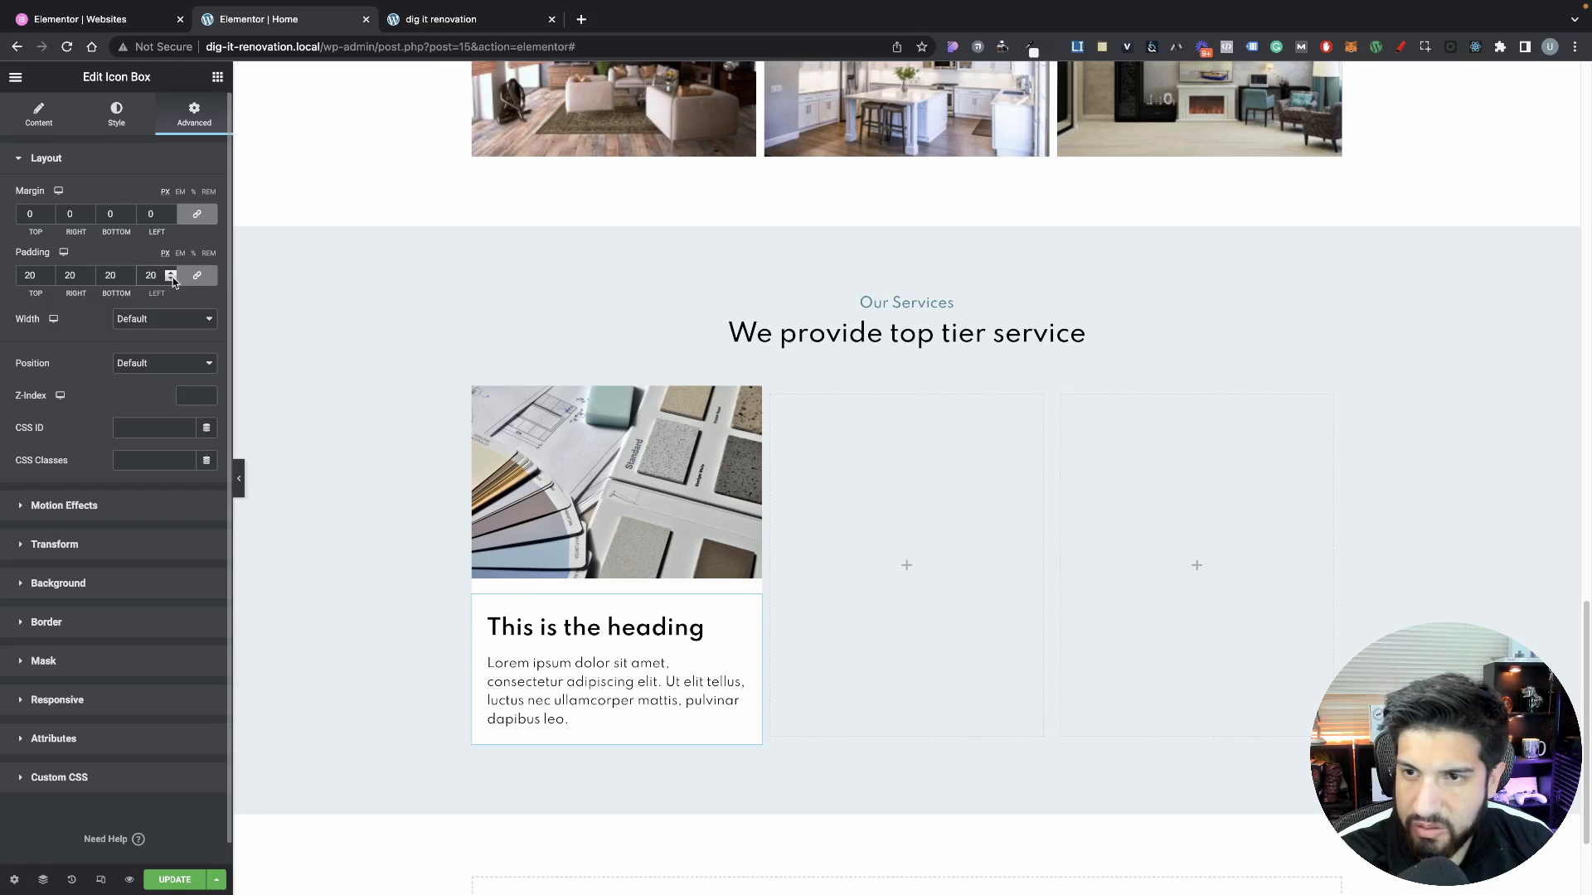
Unlink the icon box's padding values and set the top padding to 0
click(199, 277)
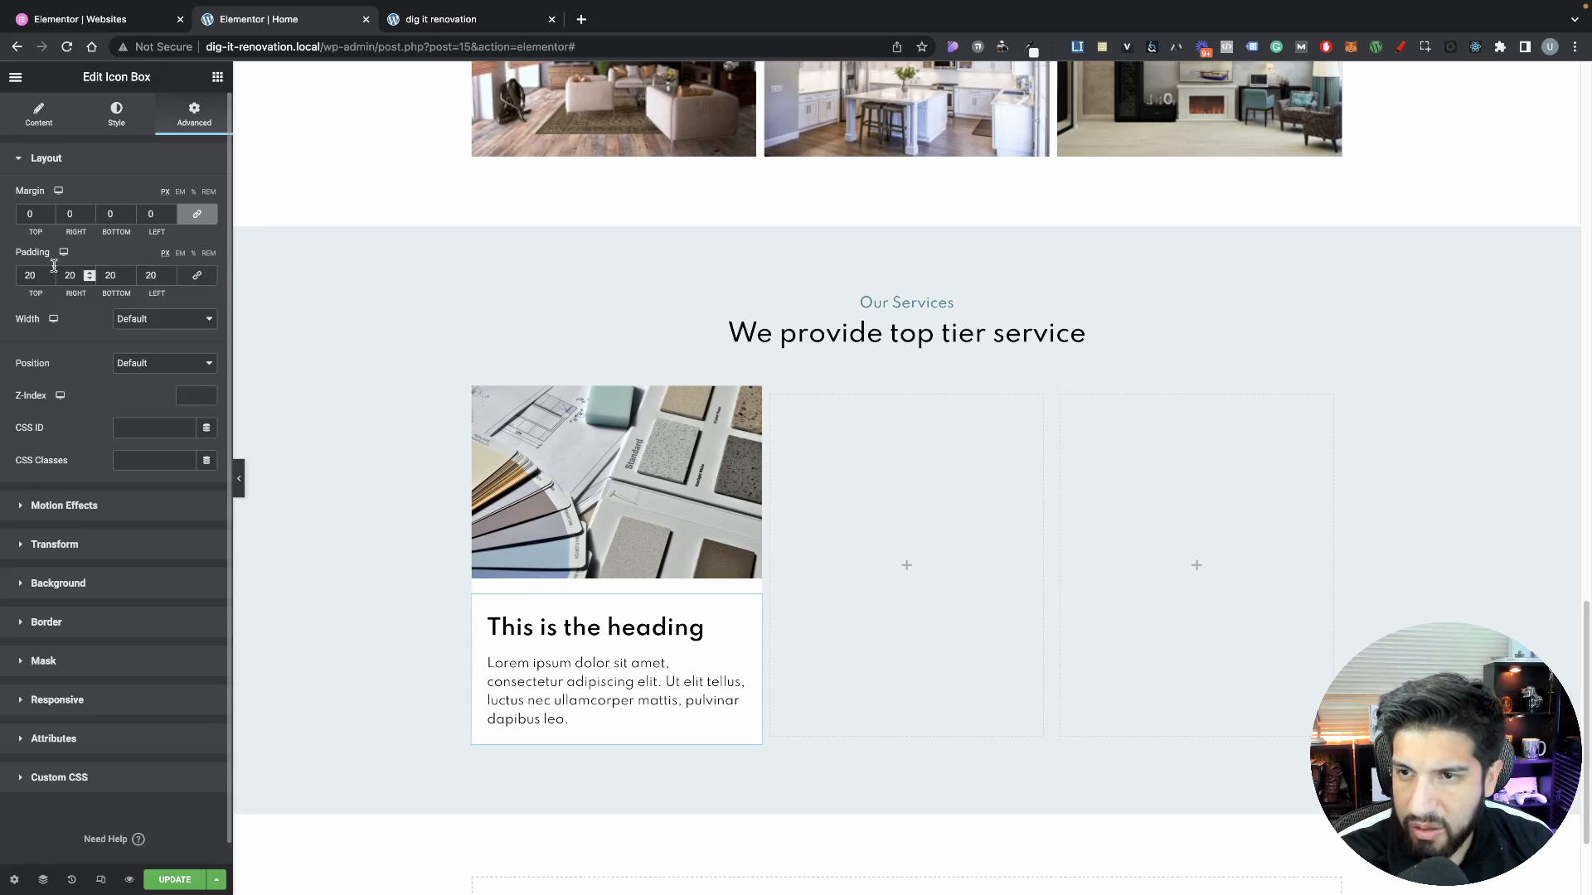
drag(38, 276, 19, 270)
text(0)
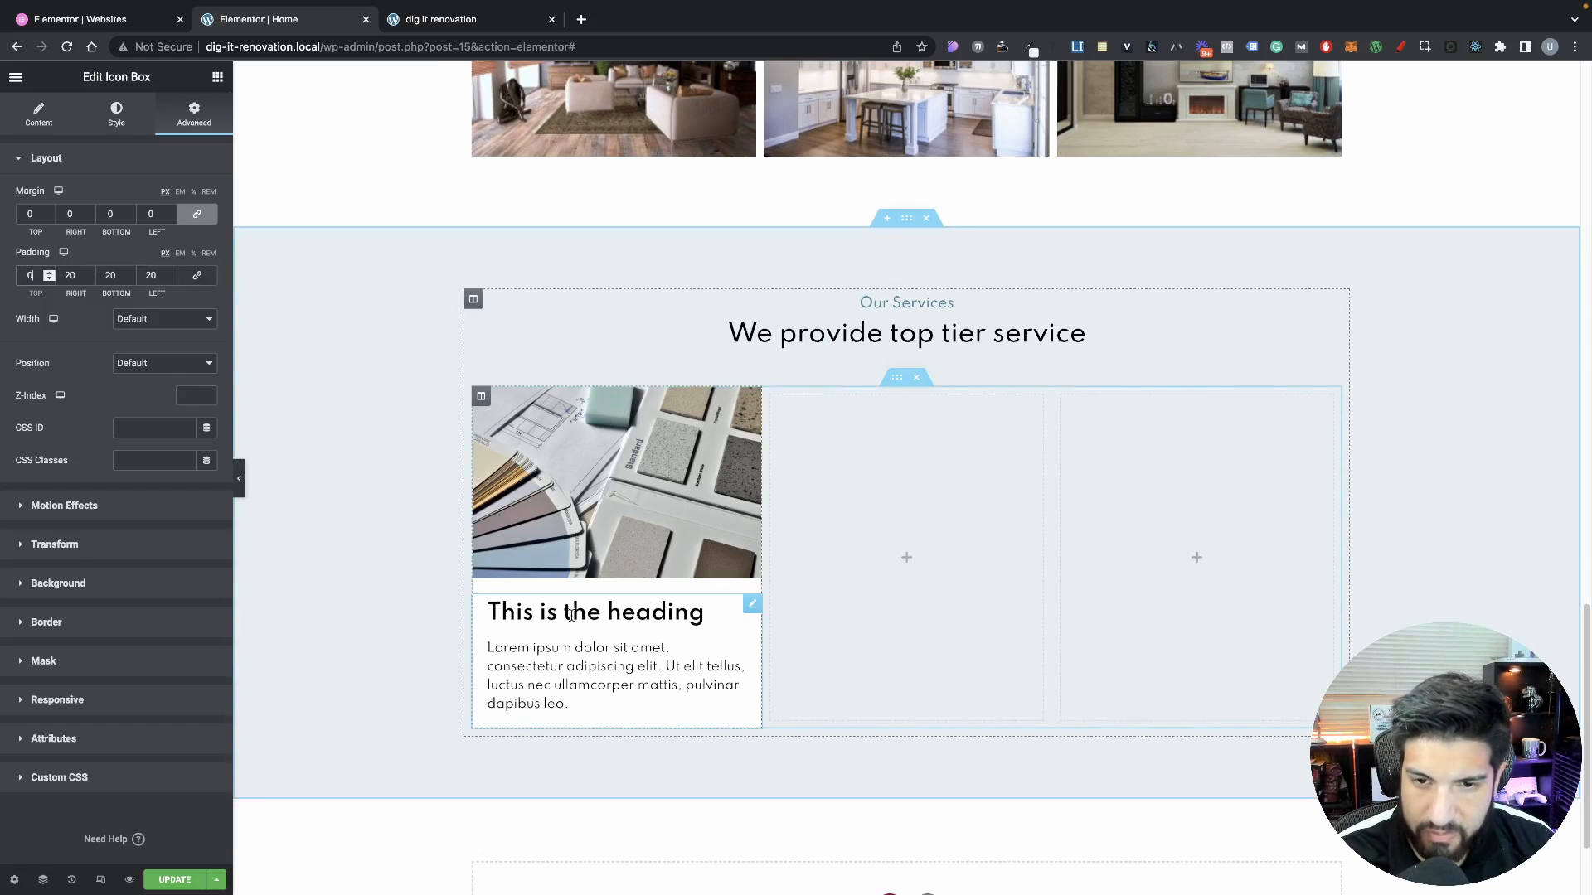
Change the icon box title to Service One and remove "dapibus leo." from the end of its description
click(19, 120)
drag(111, 352, 1, 322)
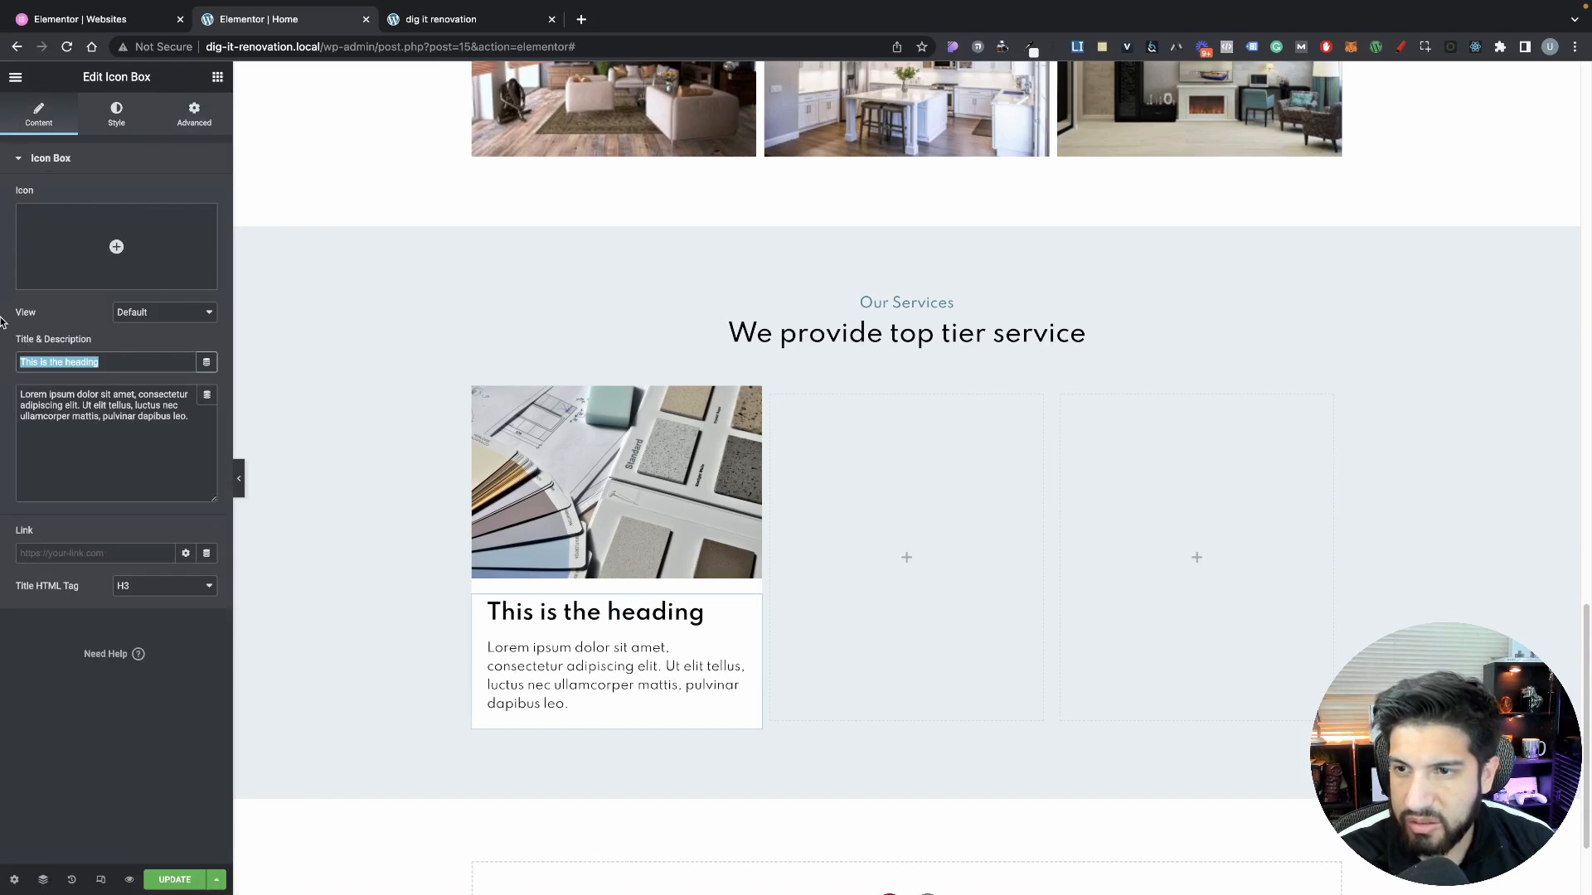
text(SE)
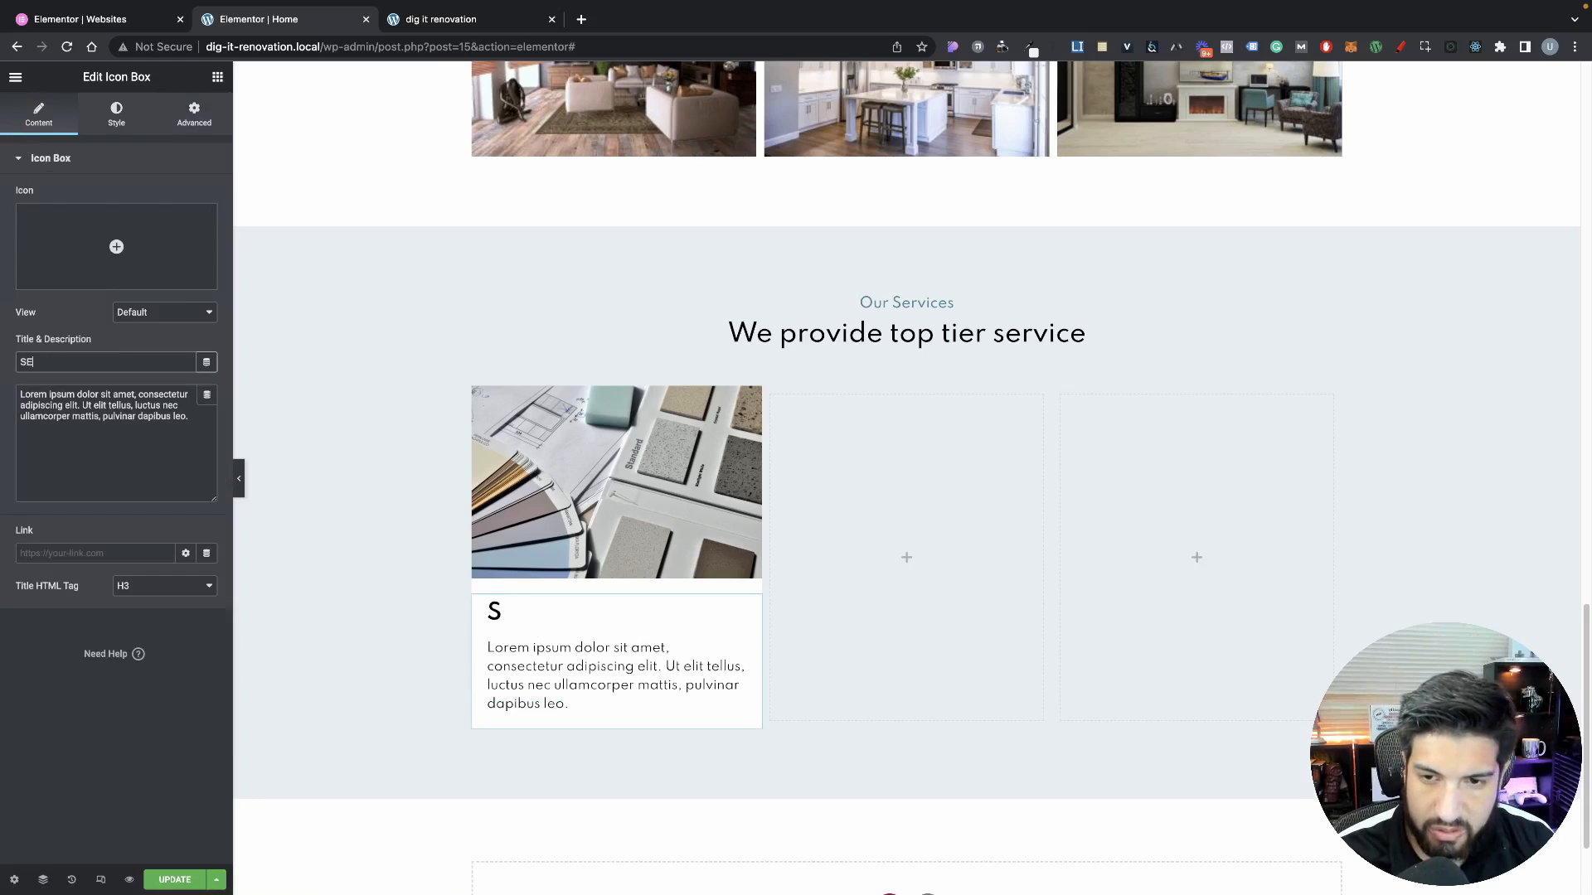
key(BackSpace)
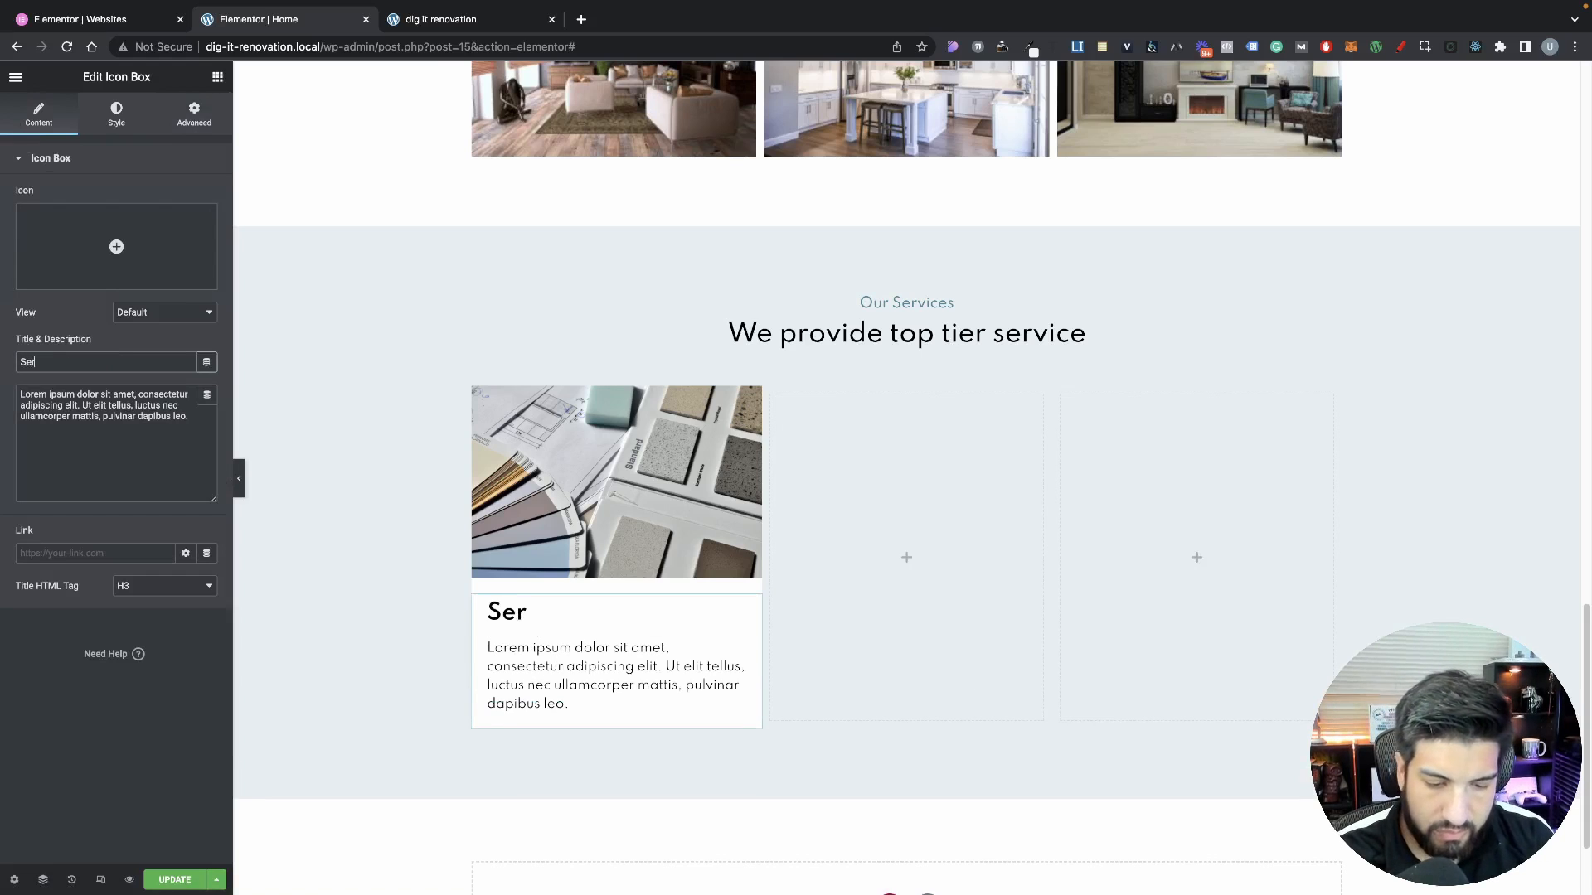
text(erci)
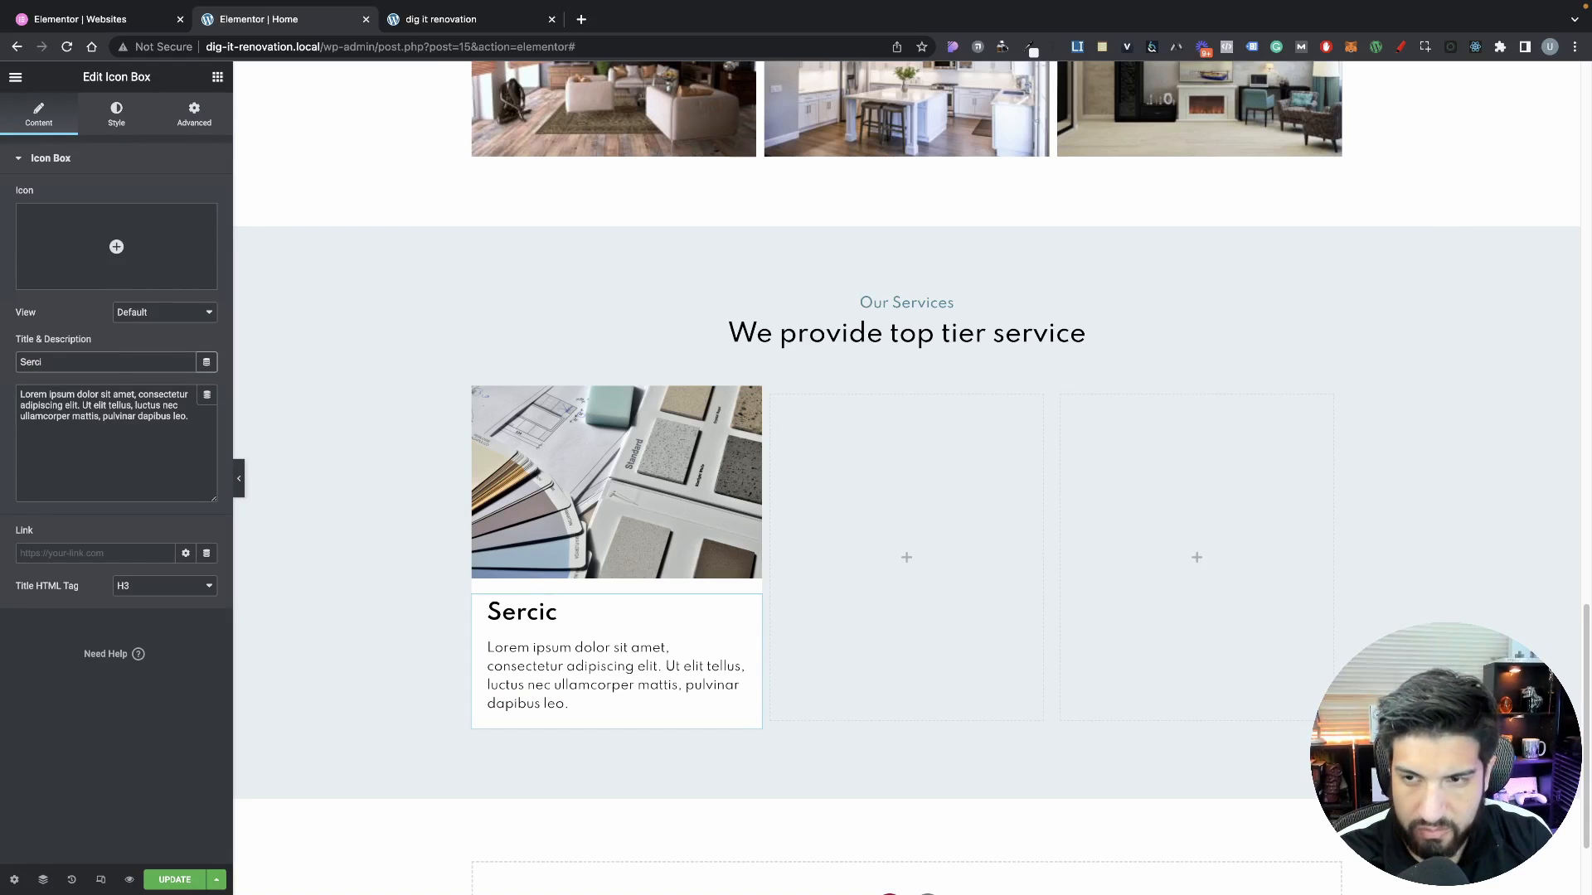
text(ce vi)
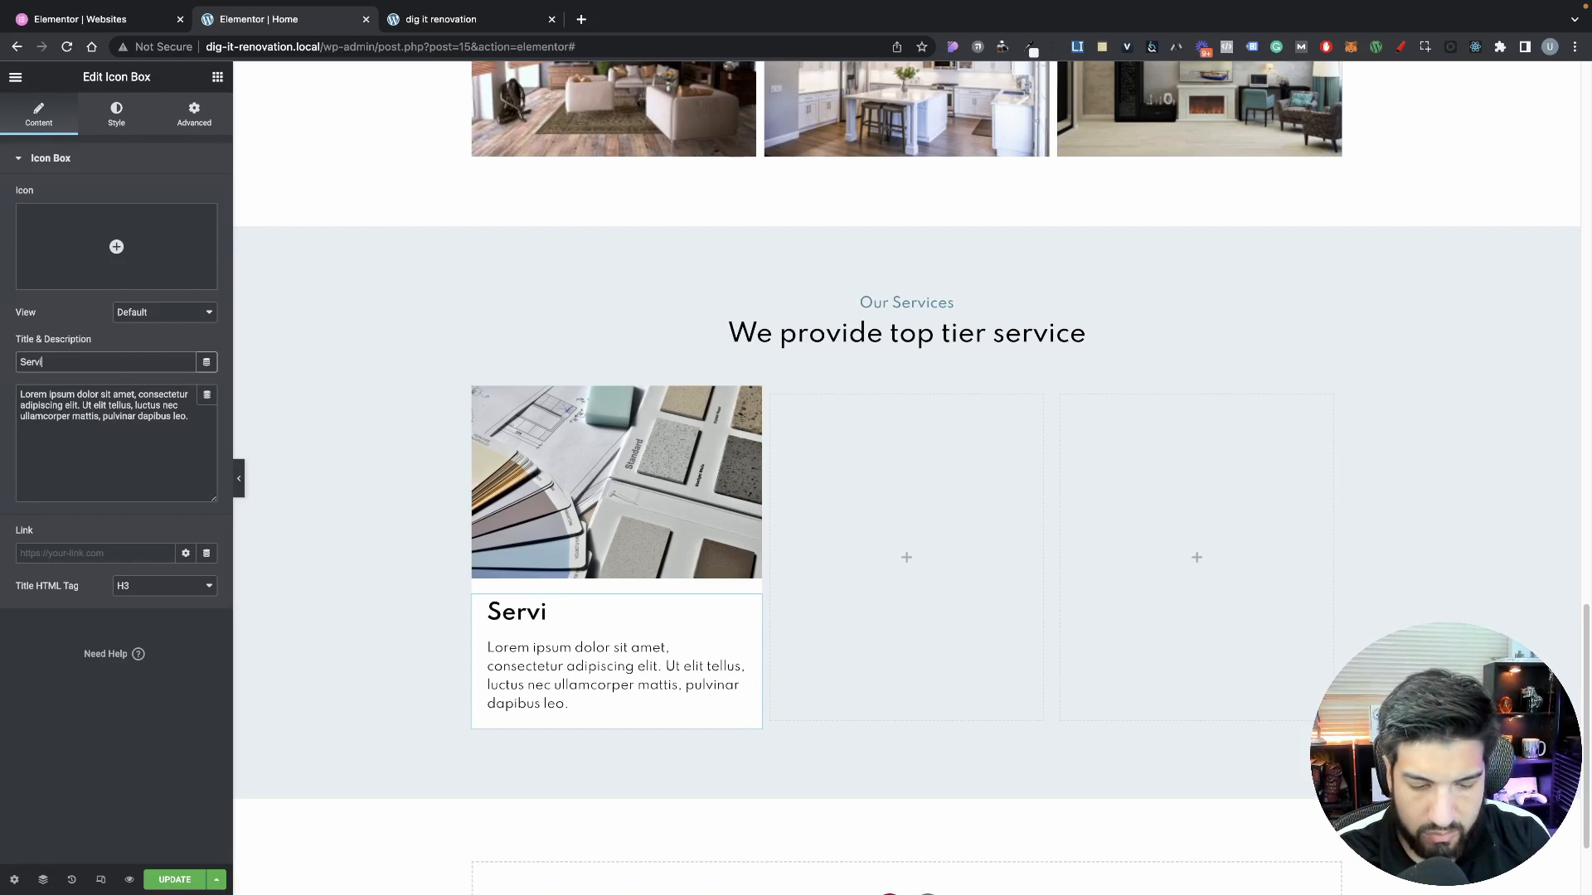
text(ce One)
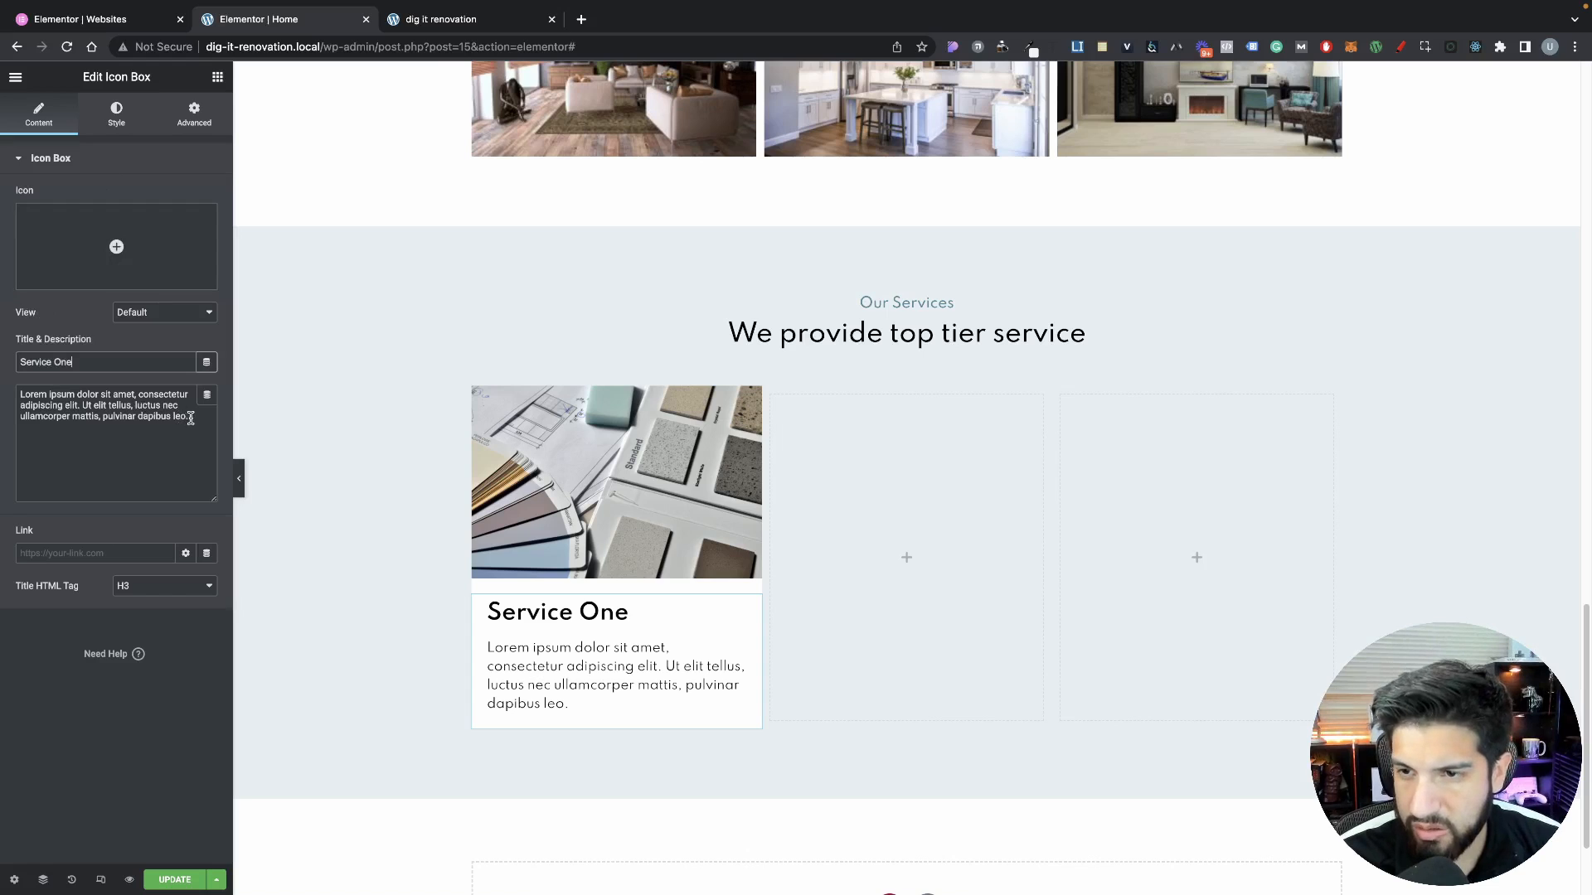
drag(189, 417, 136, 416)
key(BackSpace)
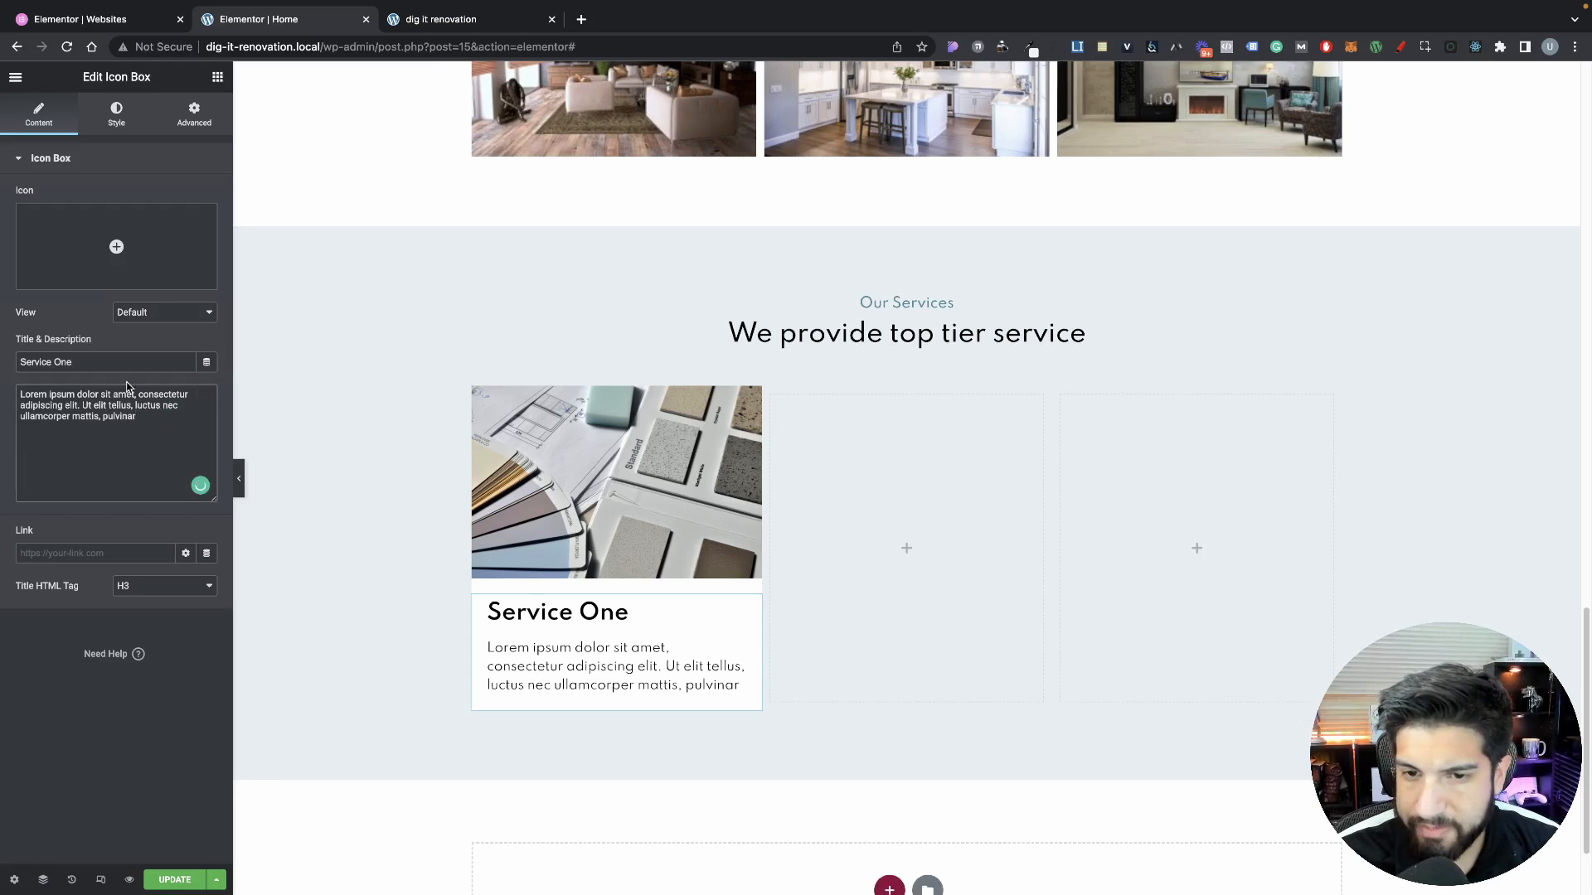
Set the Service One title color to the global Secondary color after trying Accent
click(107, 121)
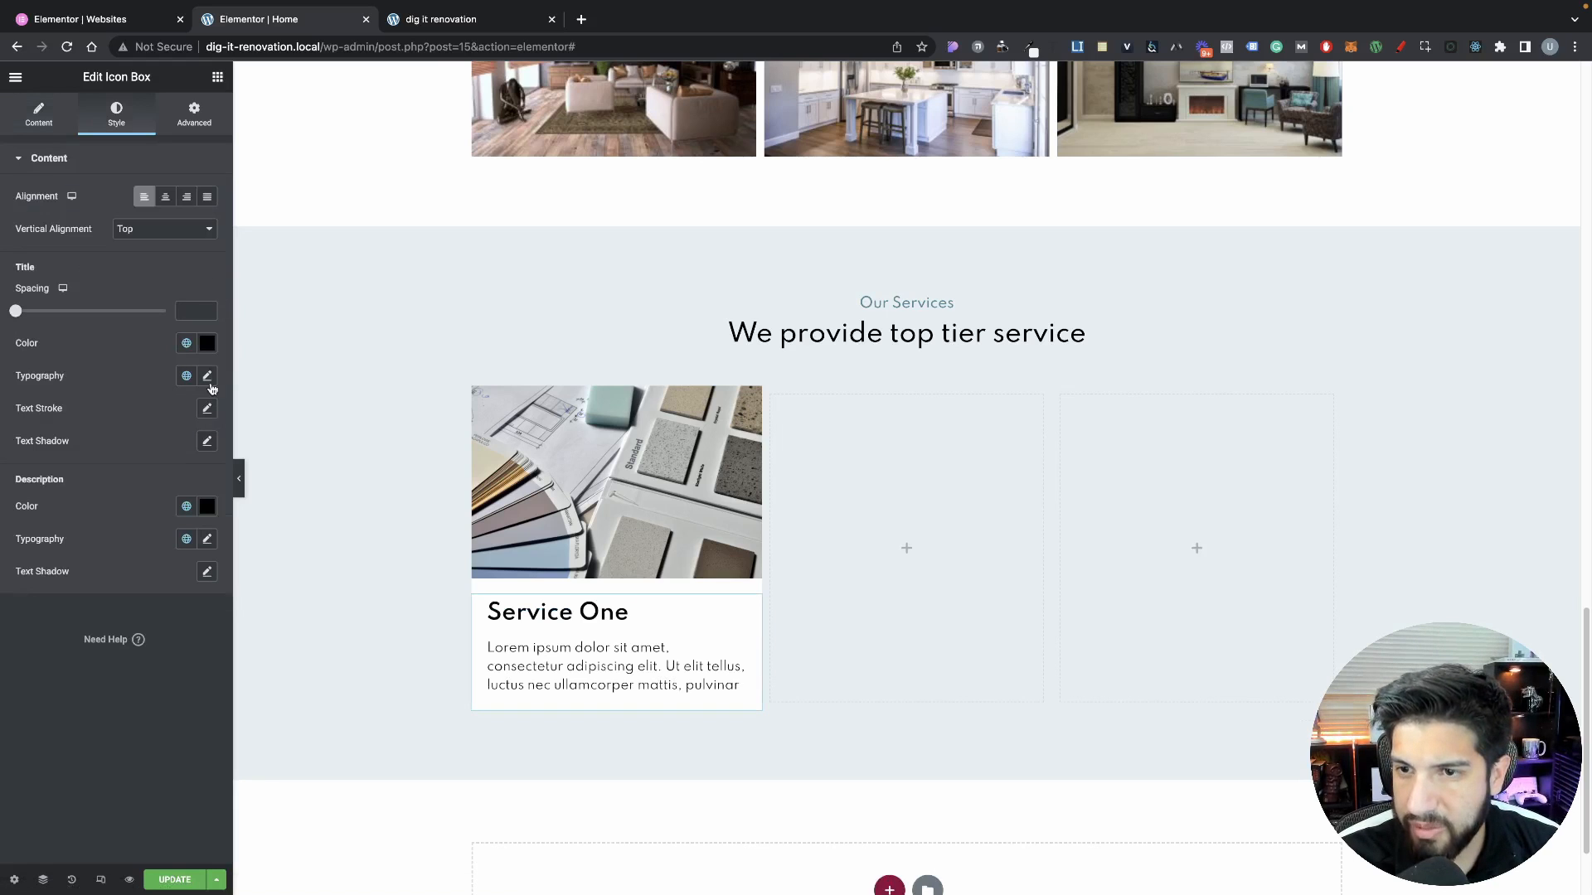
click(199, 345)
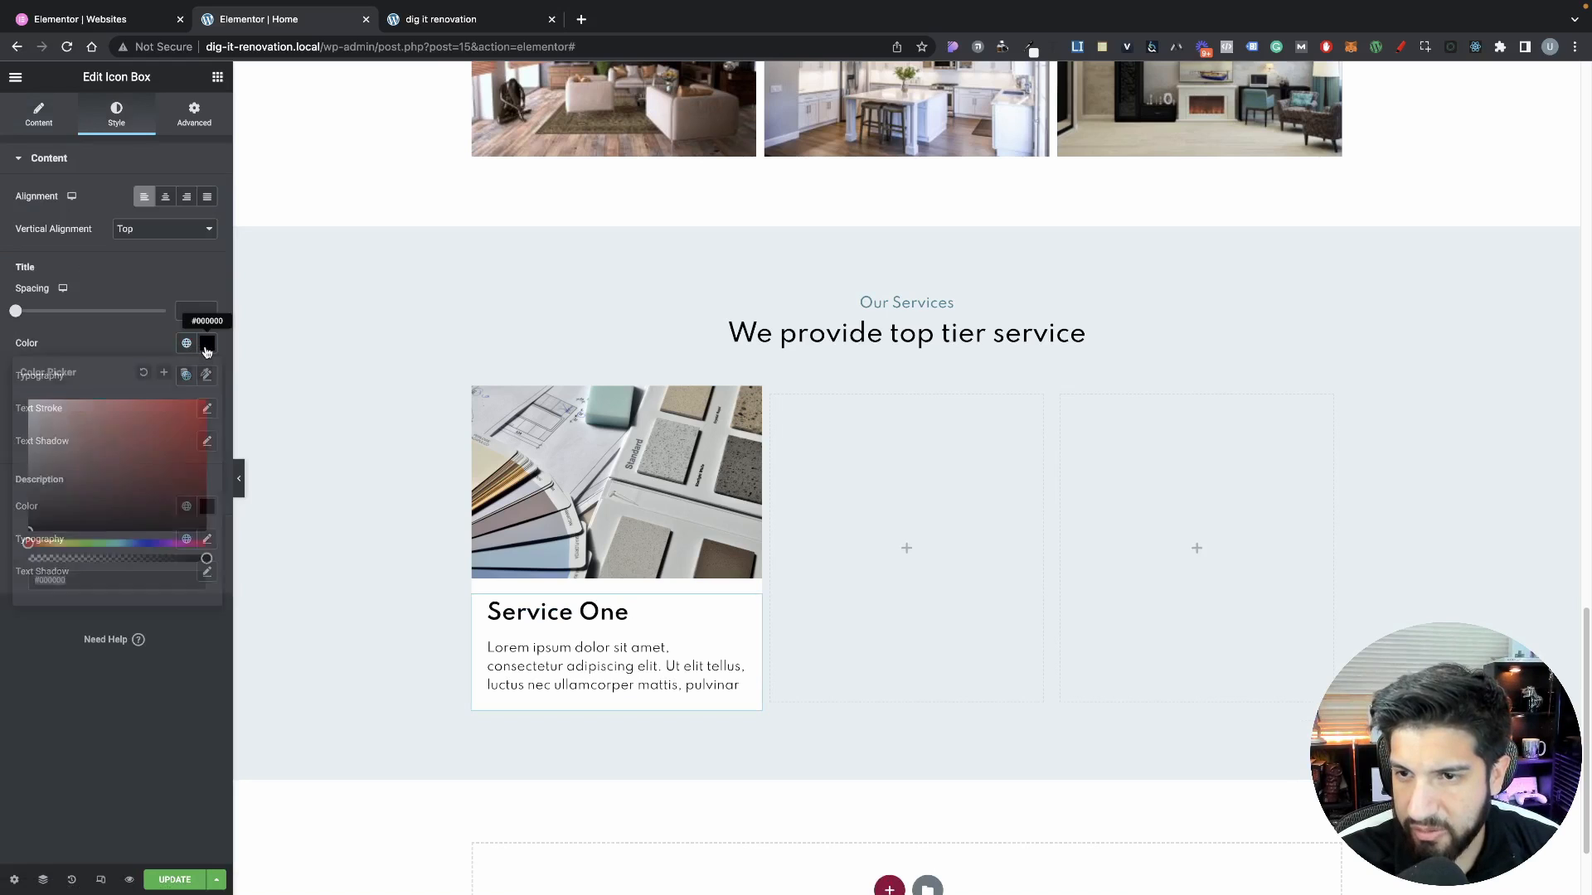
click(186, 344)
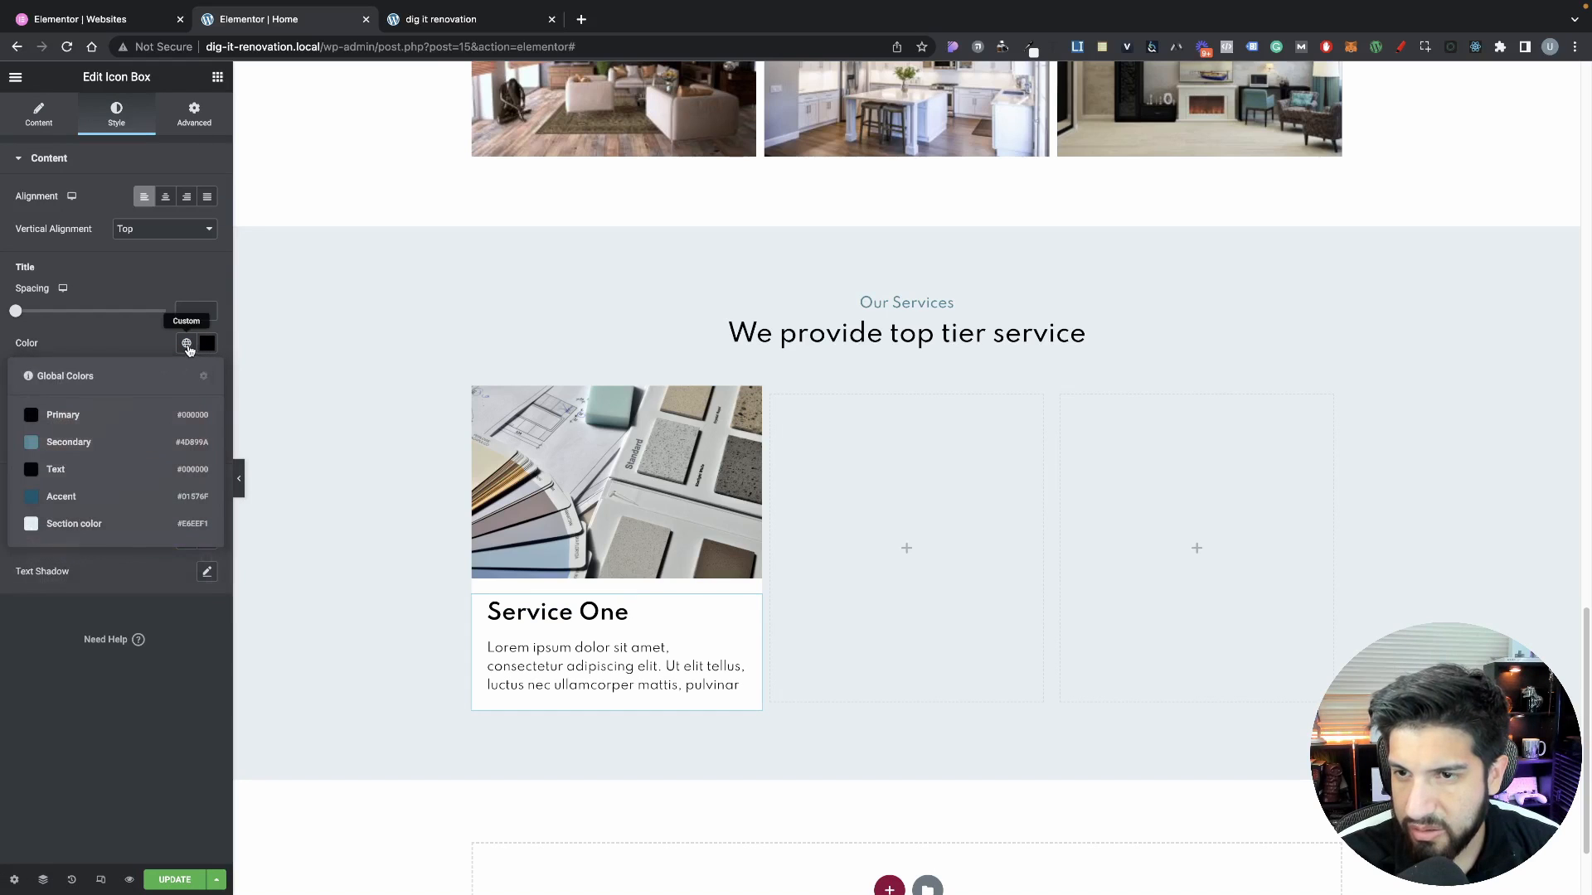
click(106, 500)
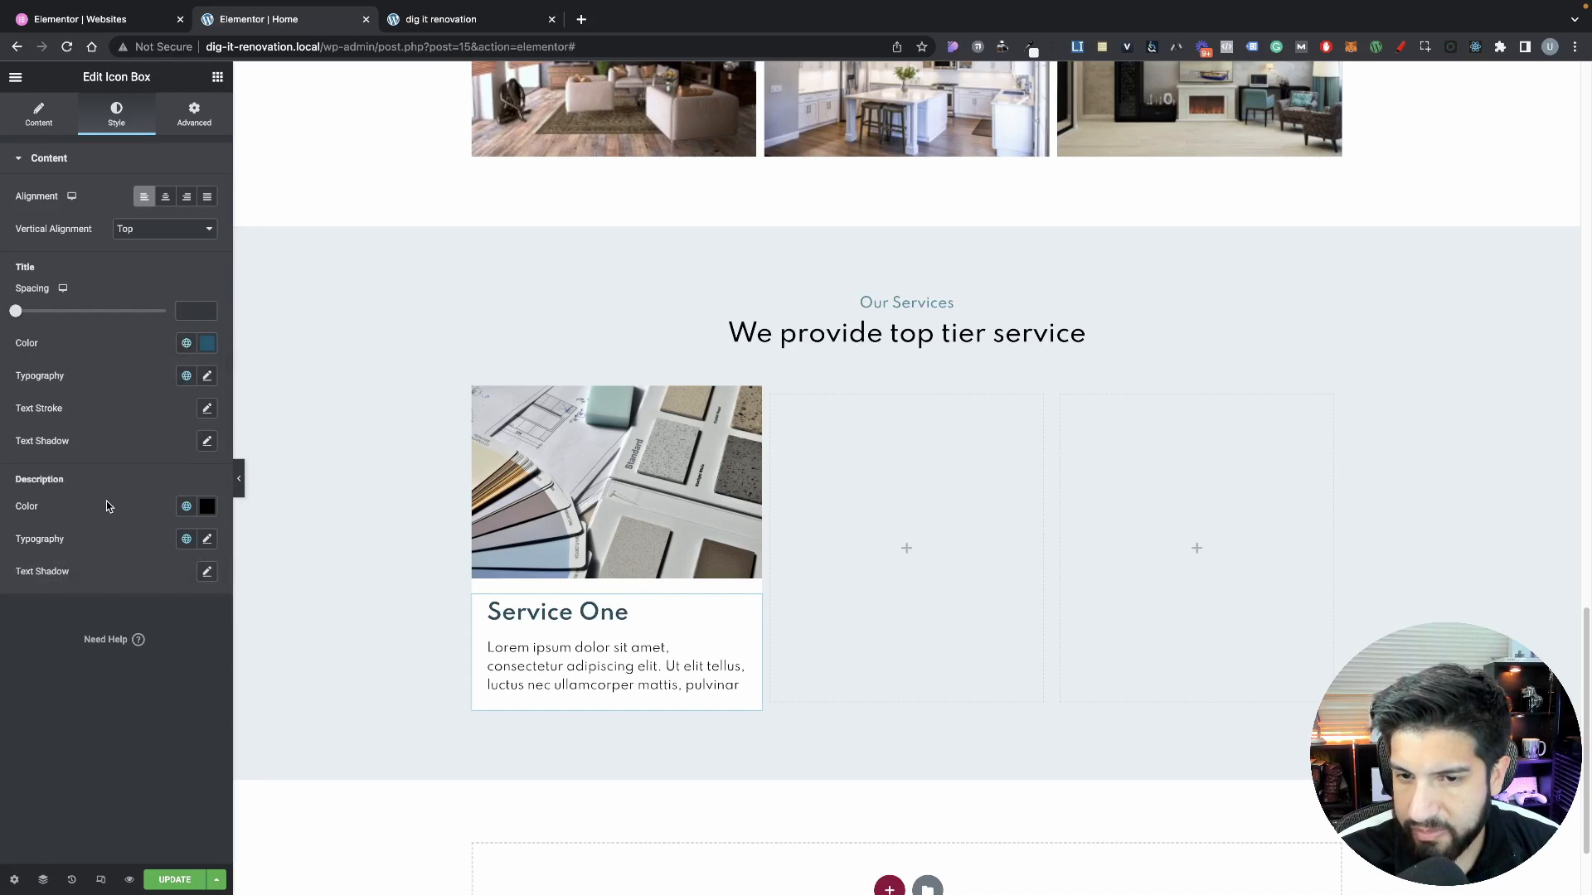
click(187, 343)
click(105, 443)
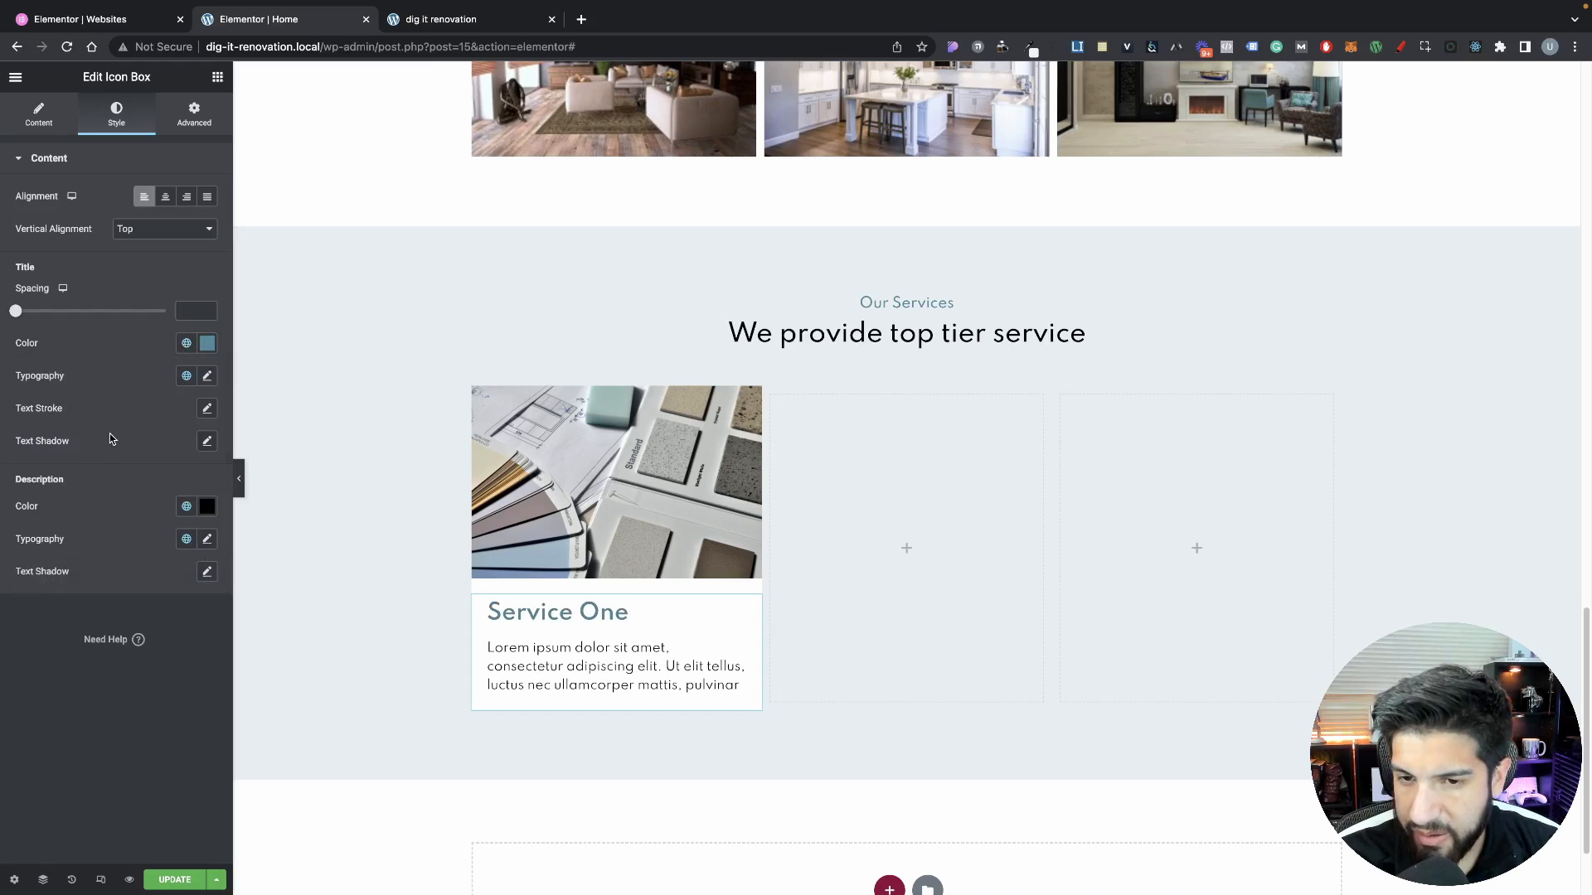
Set the Service One title's typography to size 20 px and weight 500
click(206, 376)
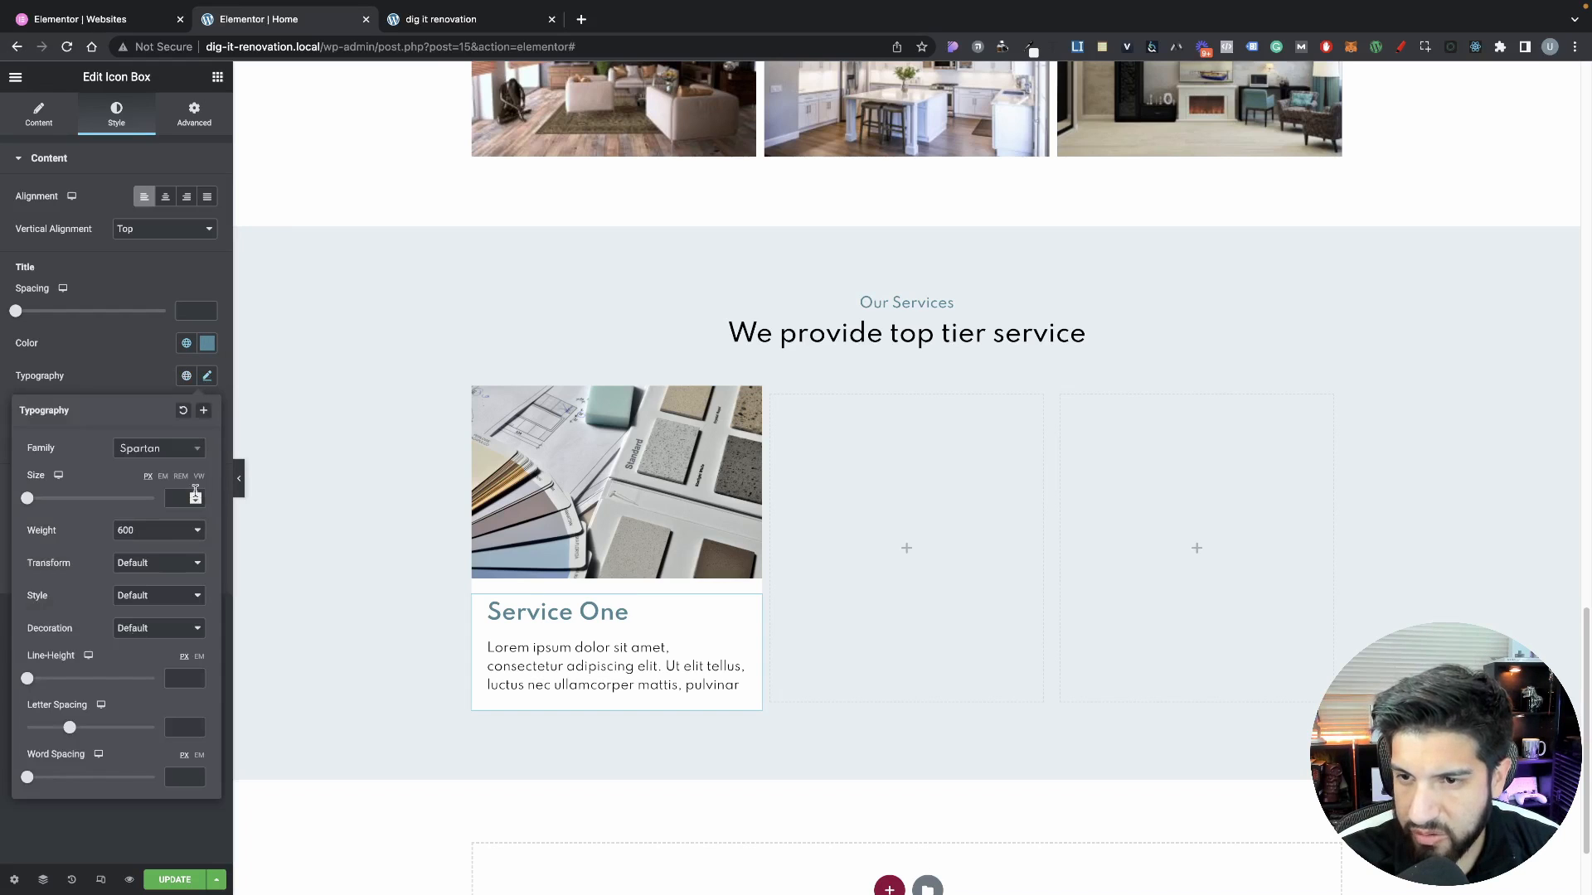
click(177, 496)
text(18)
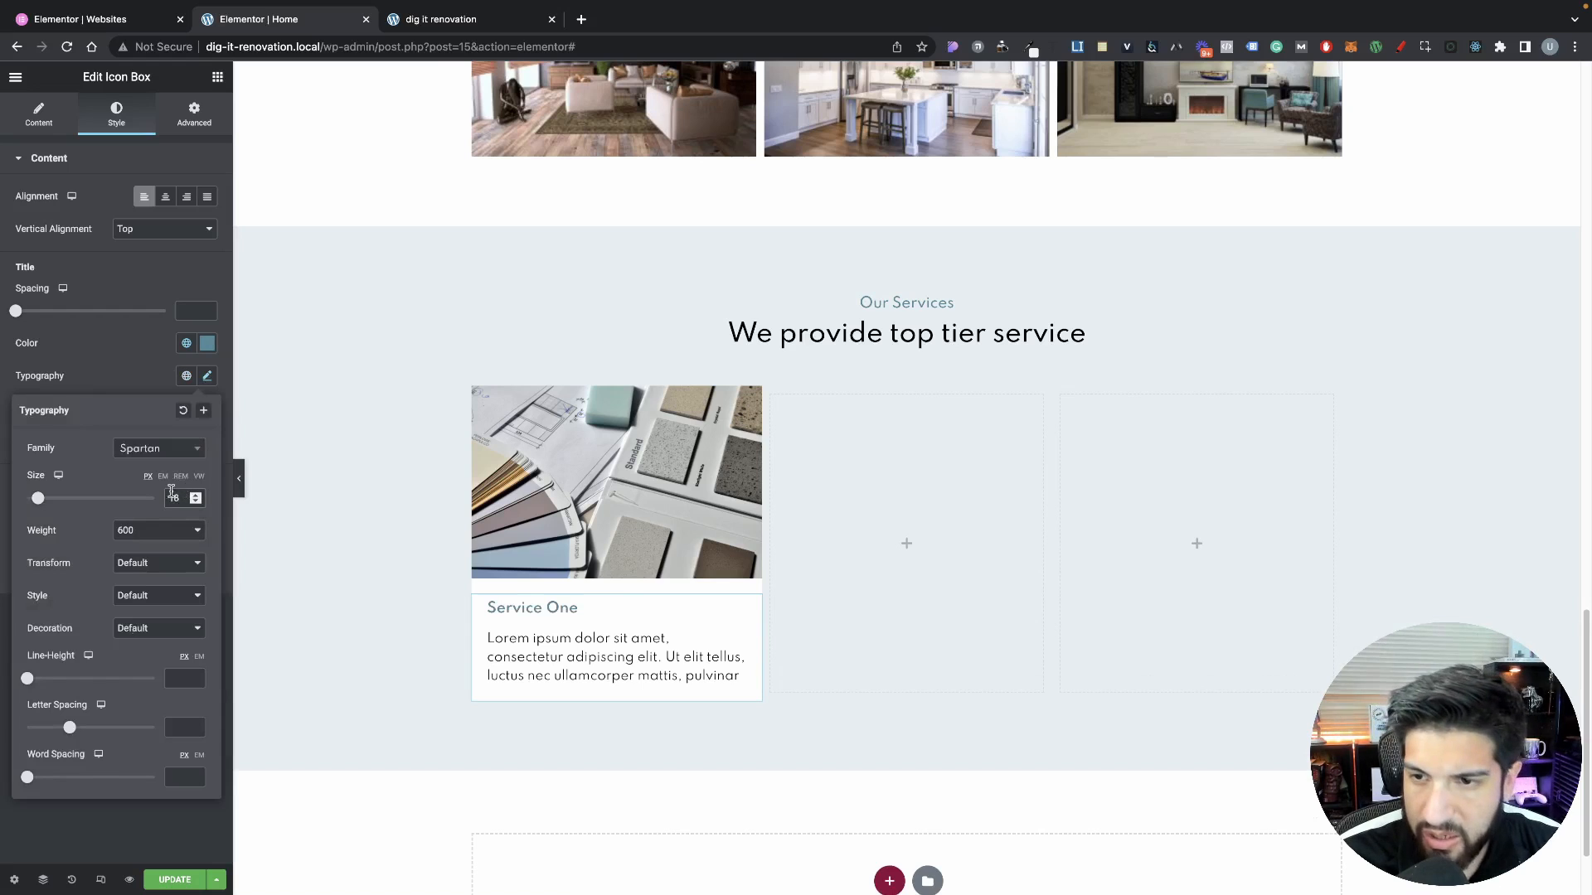
key(BackSpace)
key(BackSpace)
text(20)
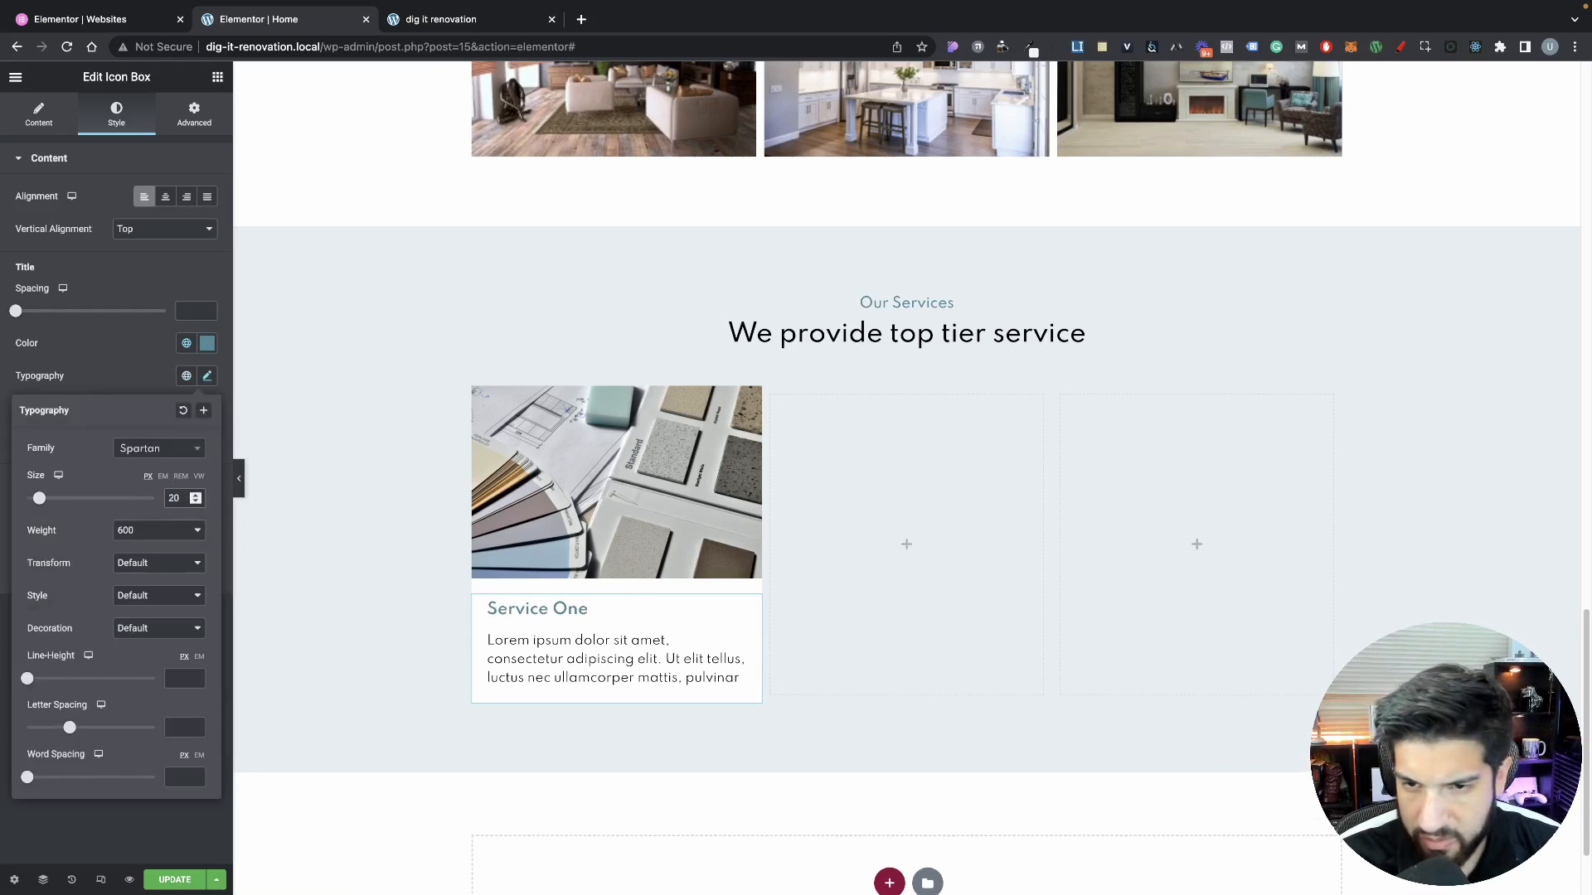
click(141, 531)
click(142, 532)
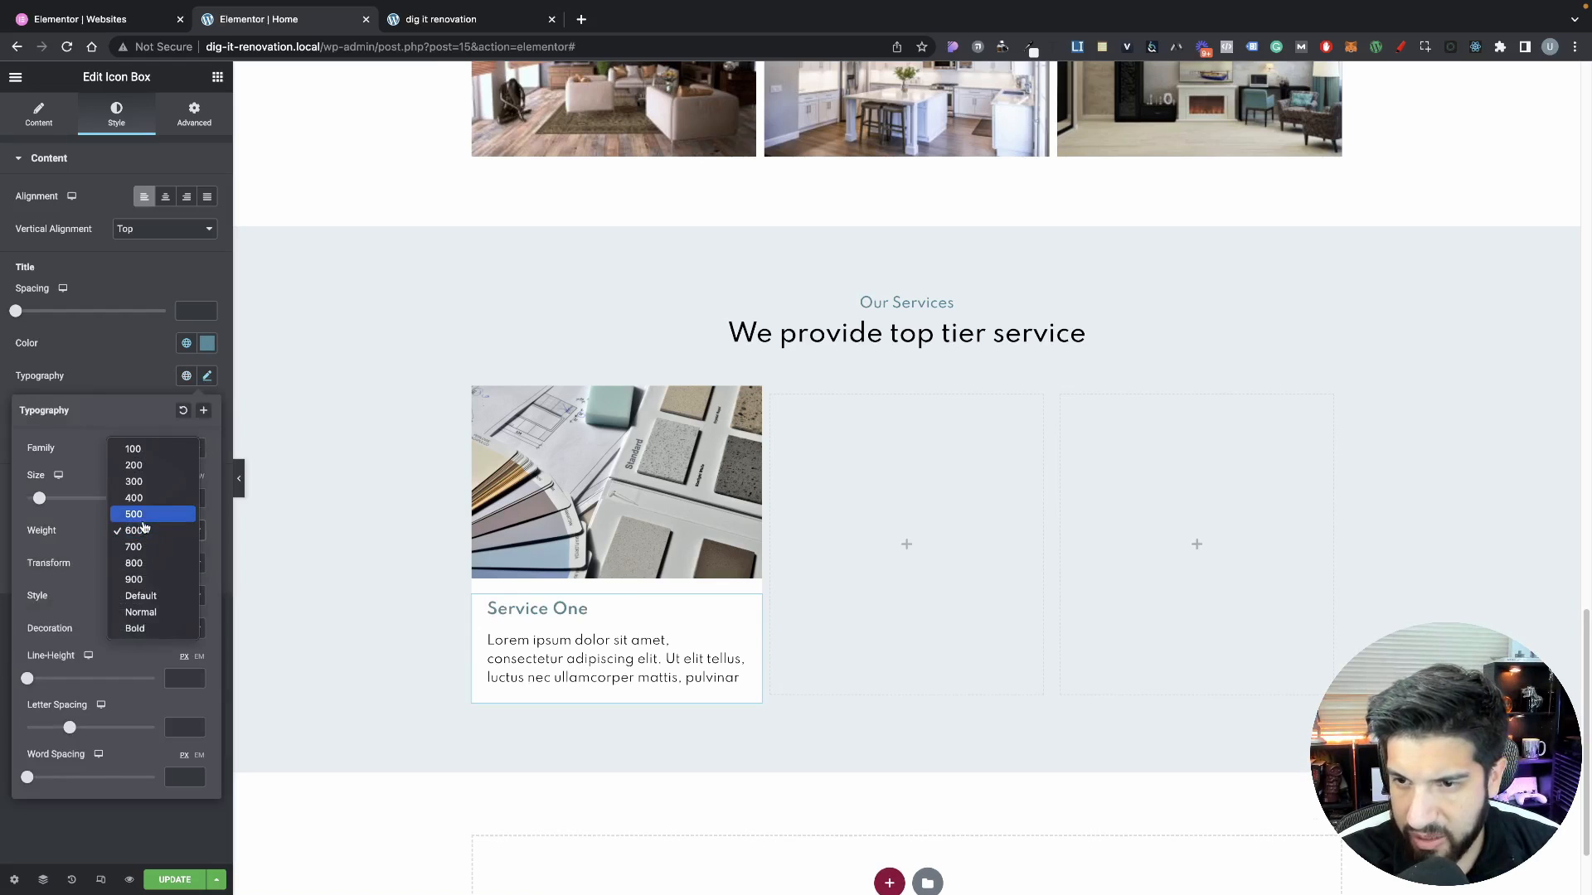
click(145, 522)
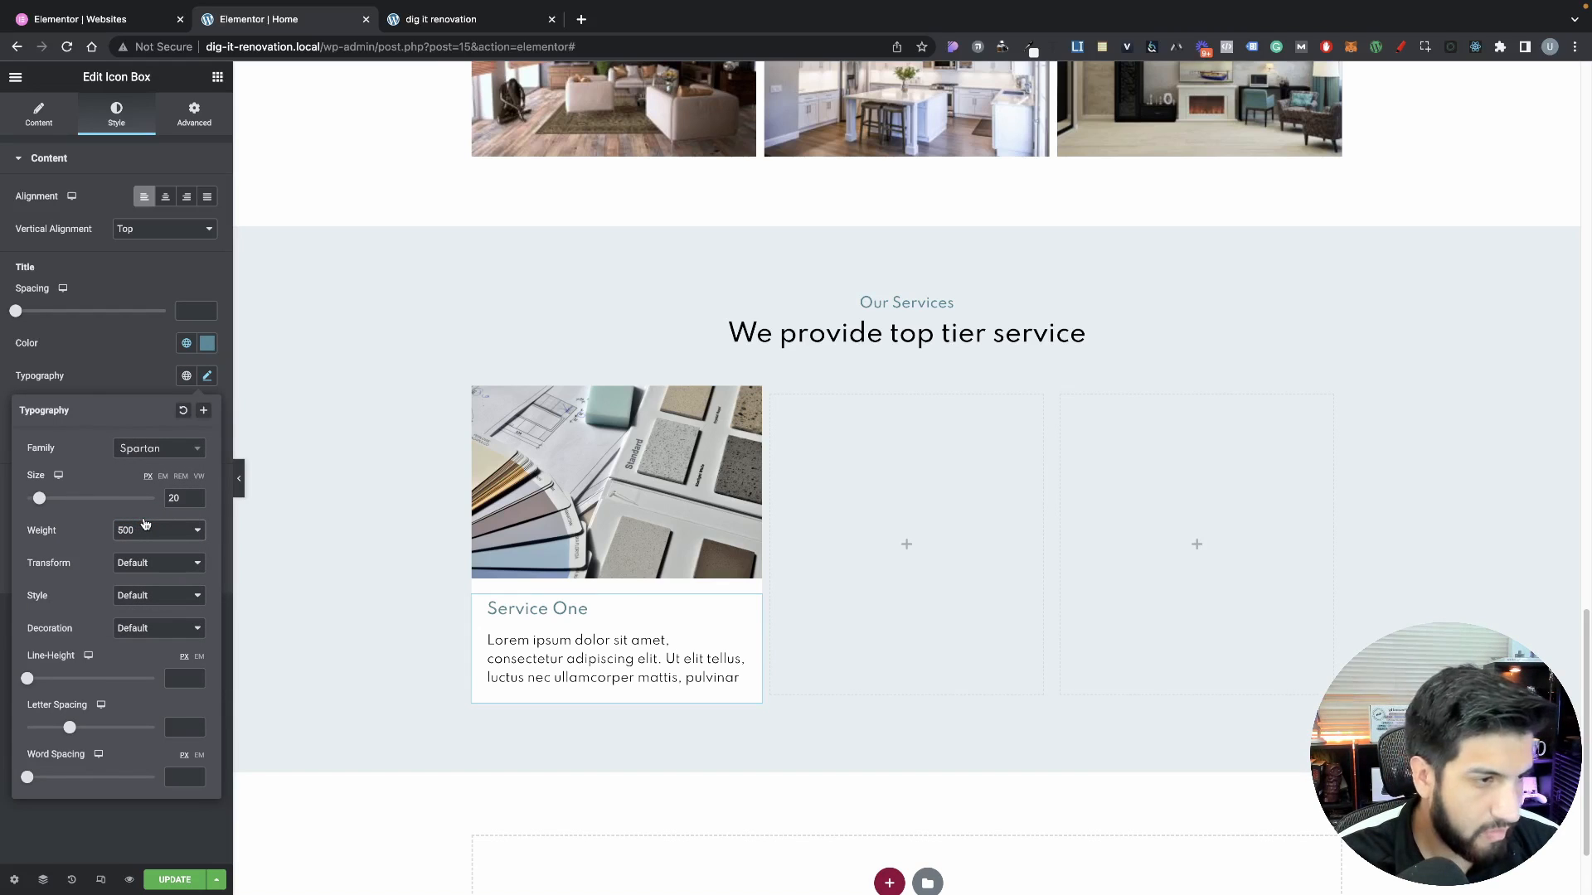
click(38, 344)
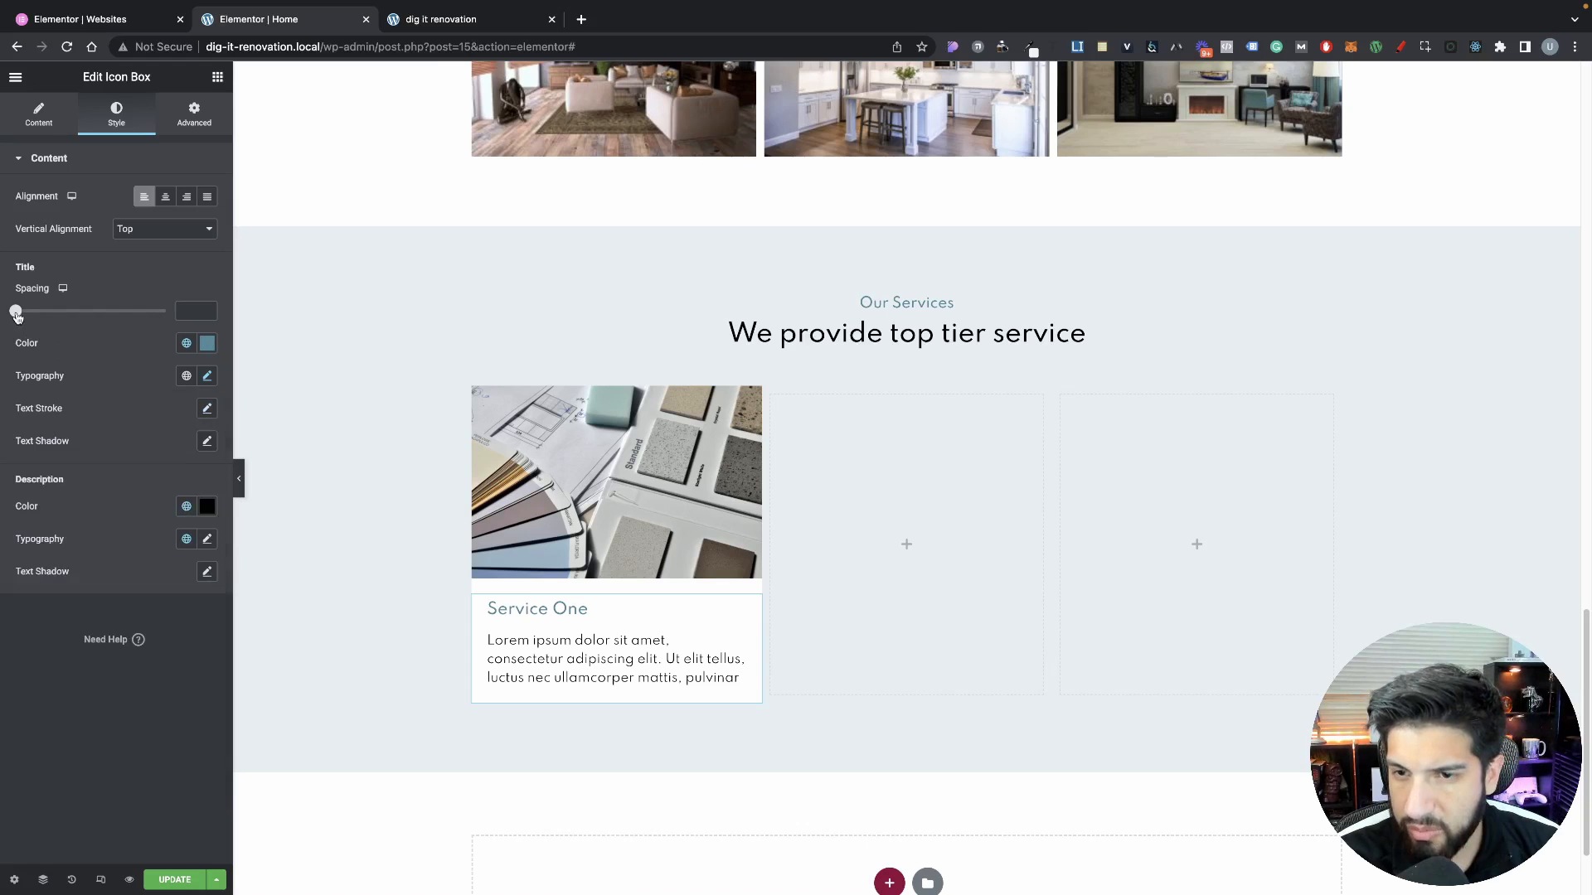
Set the icon box's title spacing to 7 and its description font size to 15 px
mouse_move(16, 313)
mouse_down()
mouse_move(46, 310)
mouse_move(26, 310)
mouse_up()
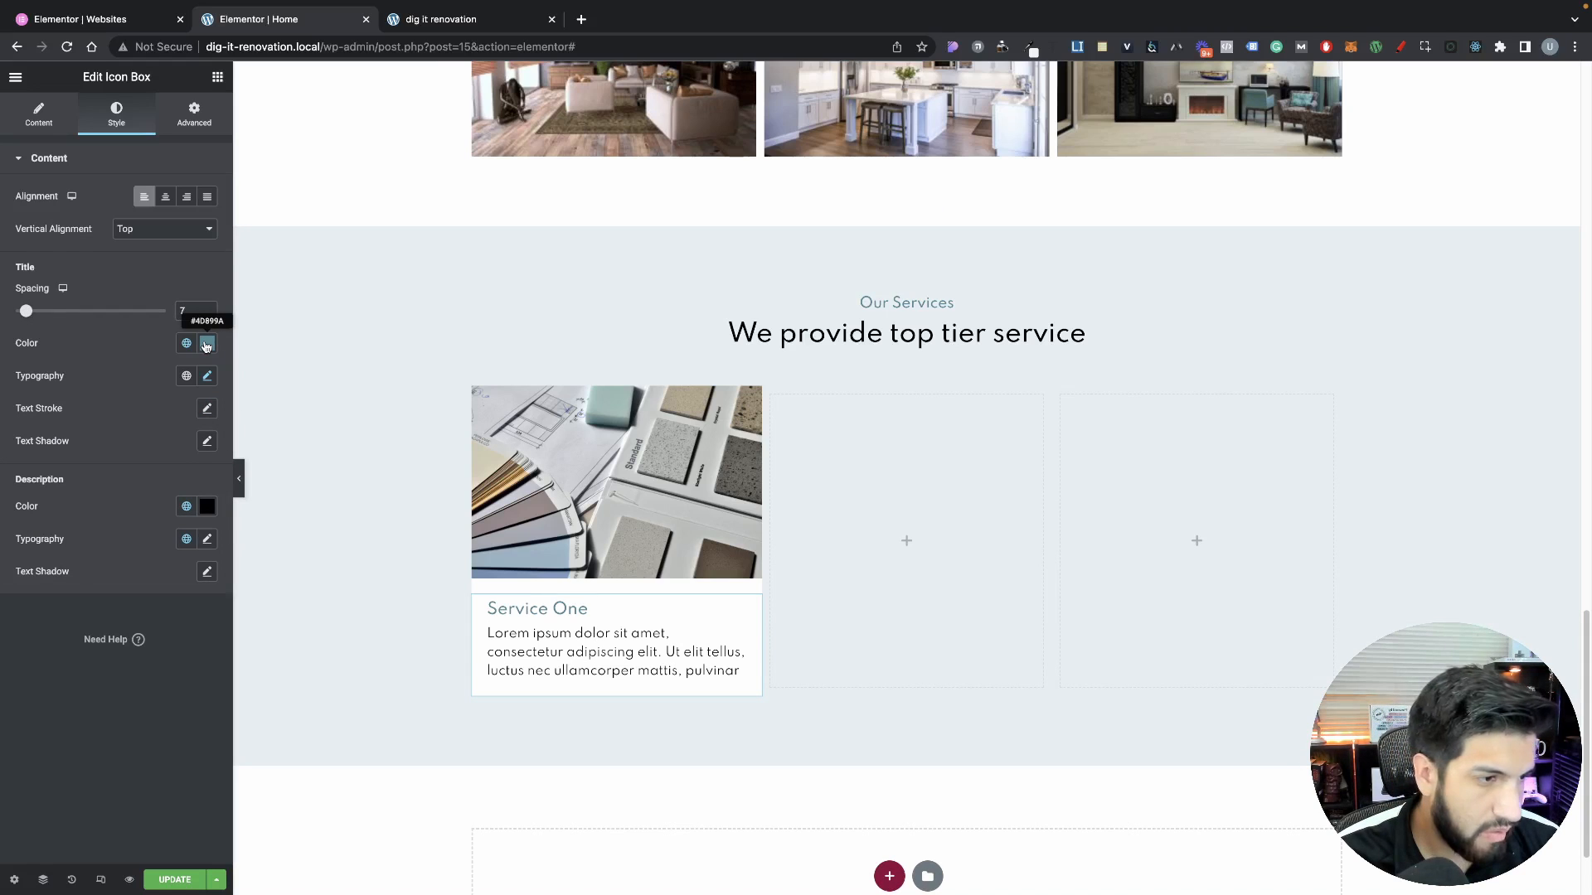
click(207, 540)
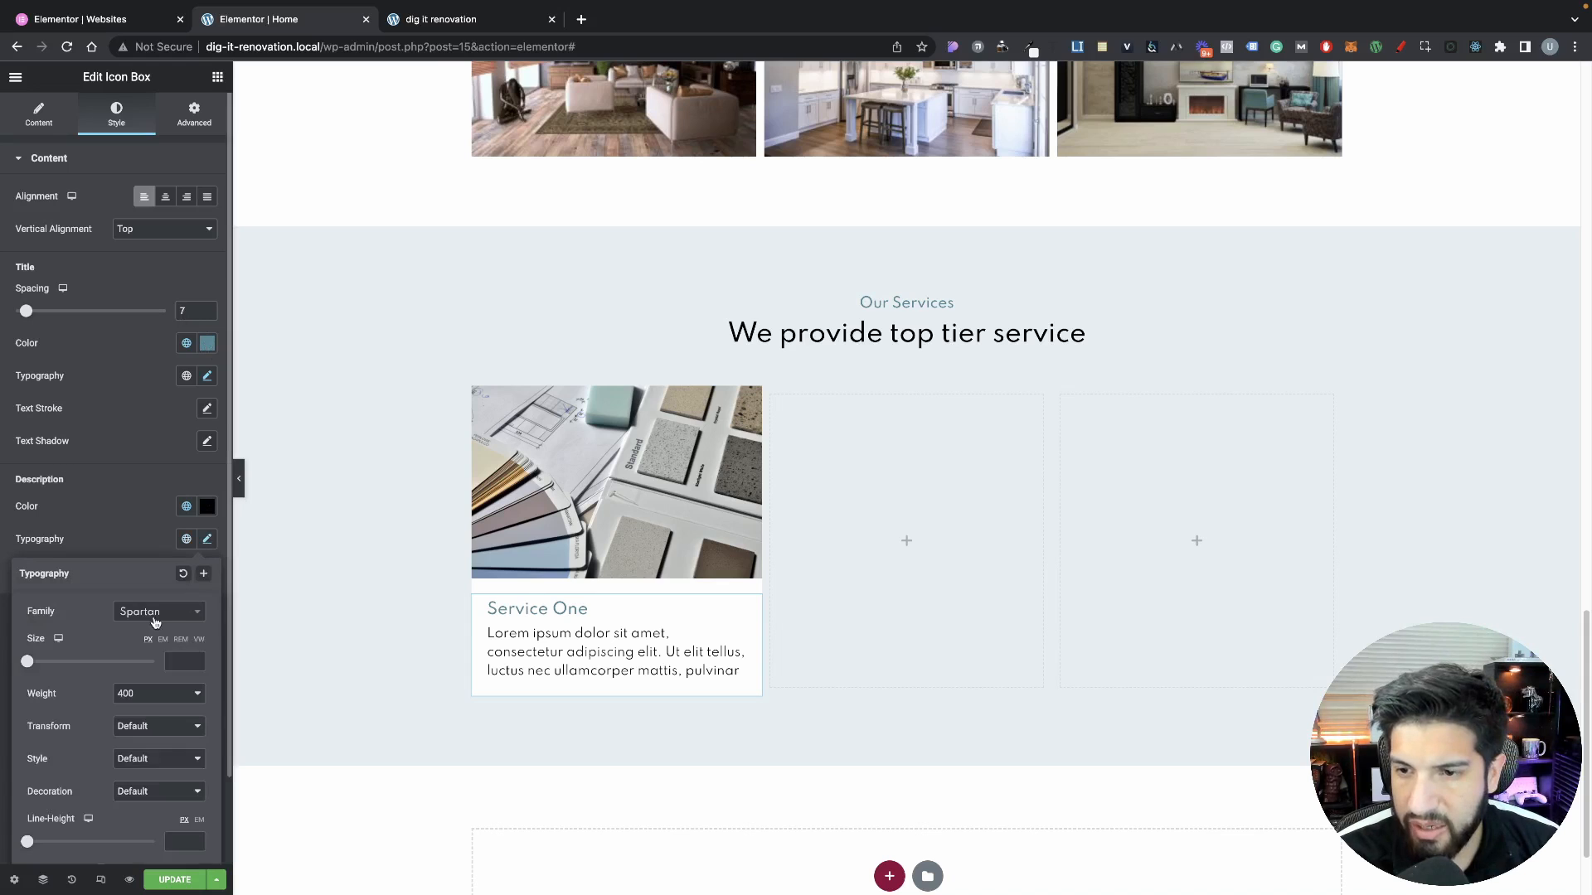
scroll(51, 661, down, 1)
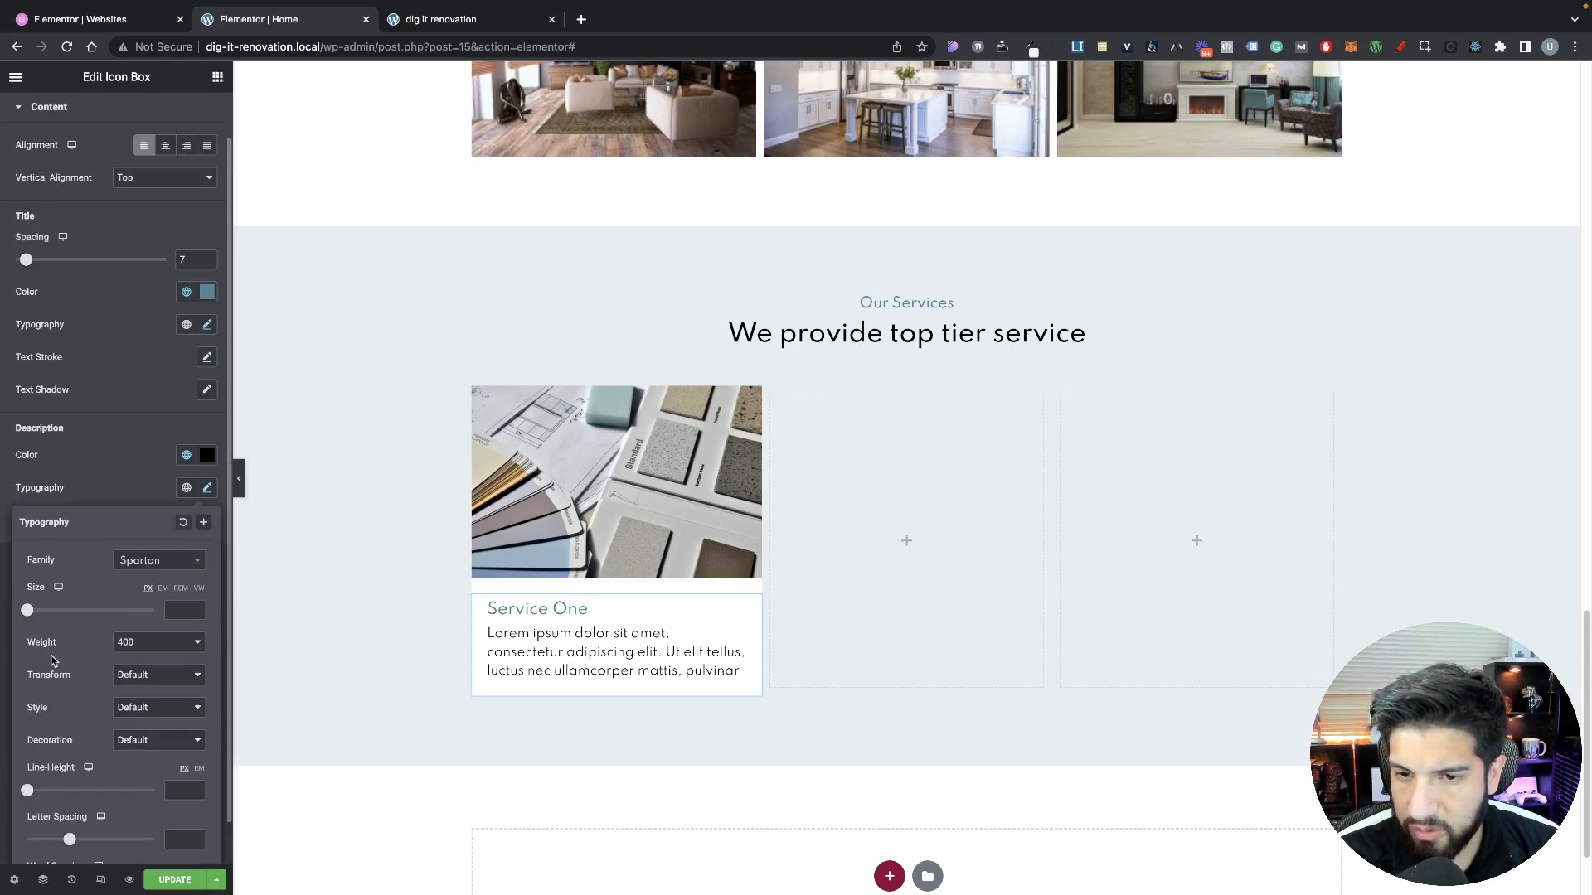
click(172, 605)
text(15)
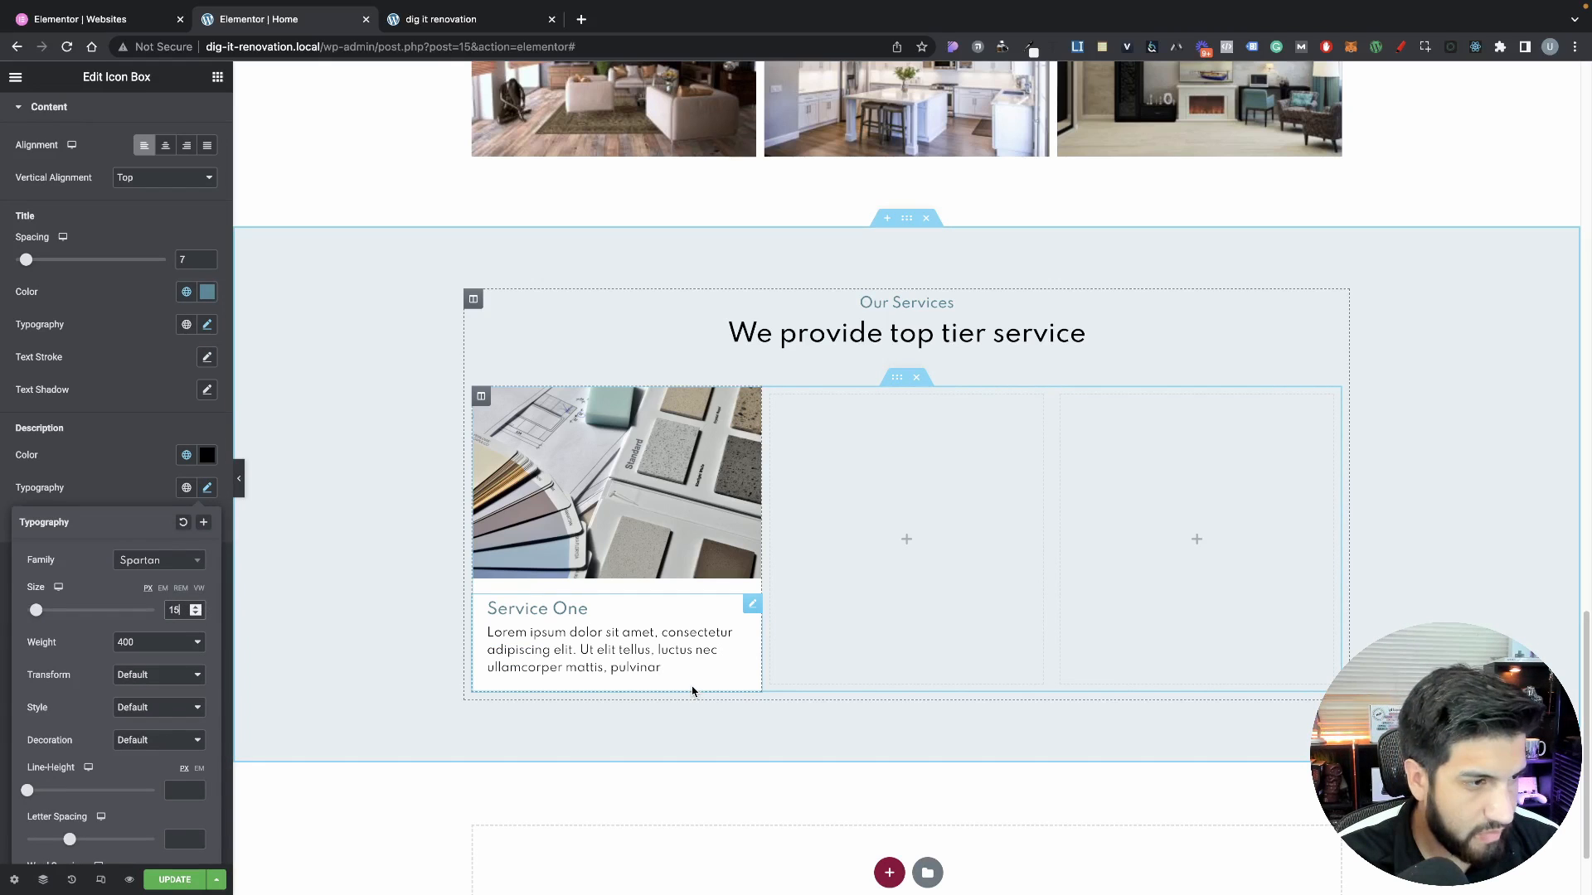
Replace the Service One card image with service-one.jpg from the media library
scroll(692, 690, down, 2)
click(649, 398)
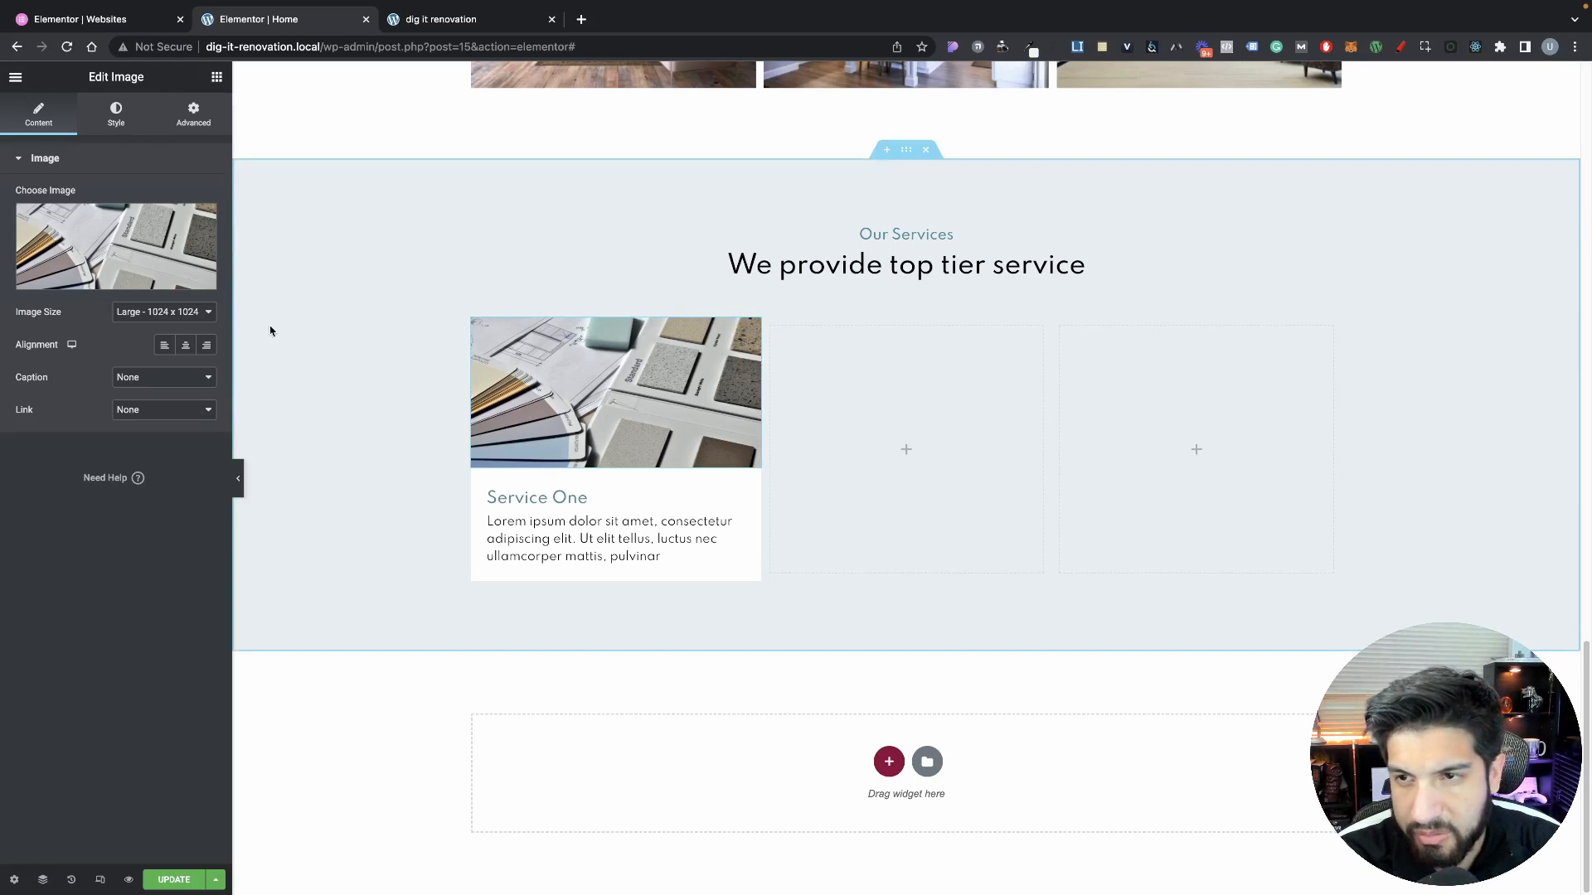
click(145, 255)
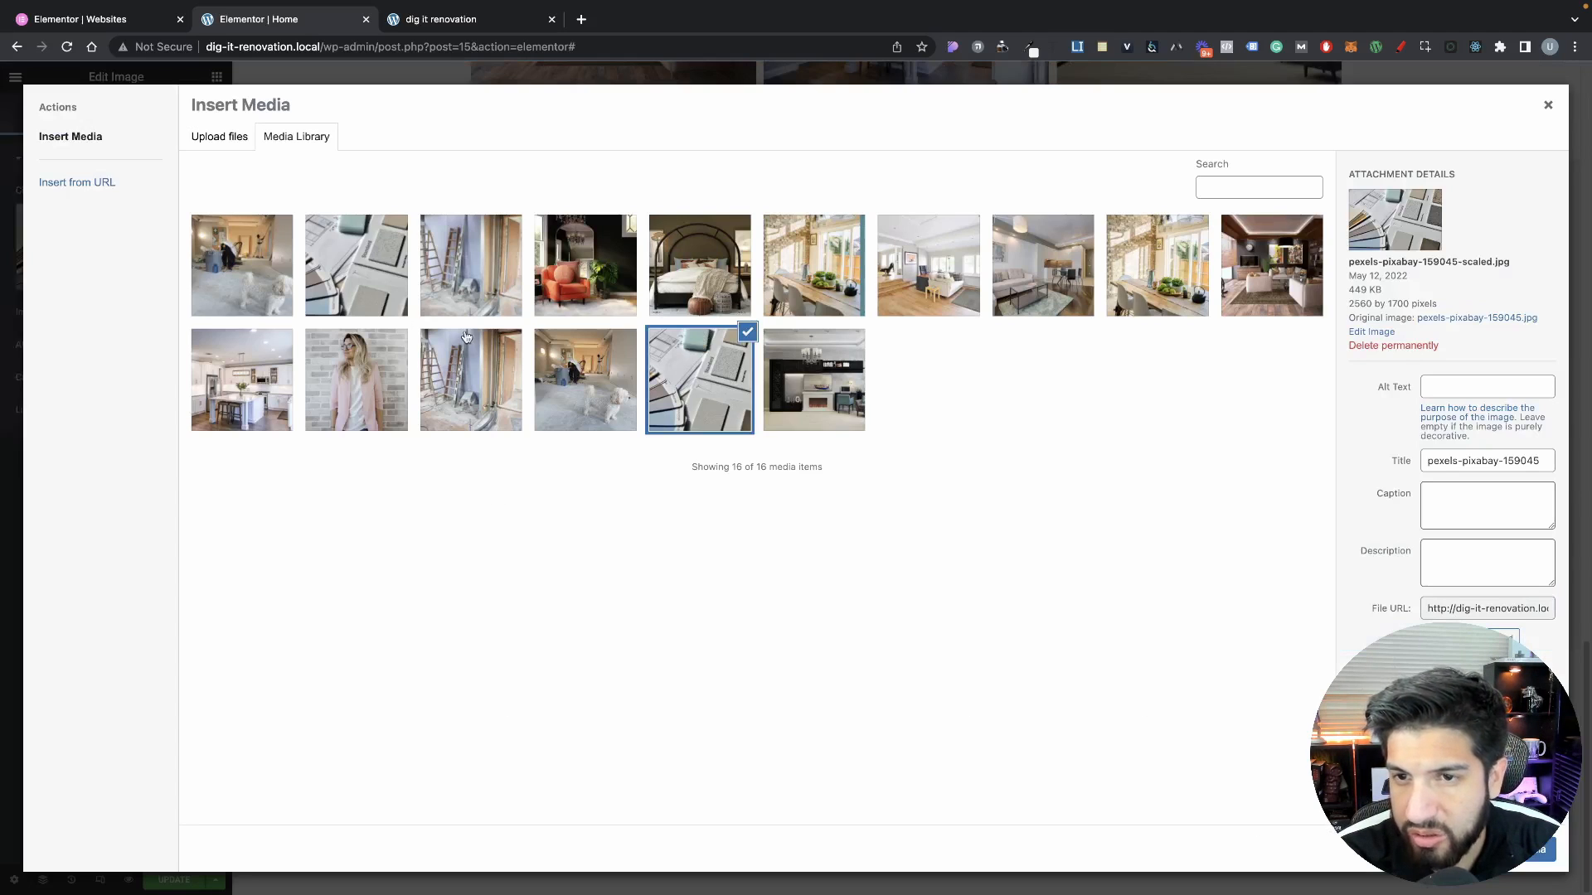
click(360, 287)
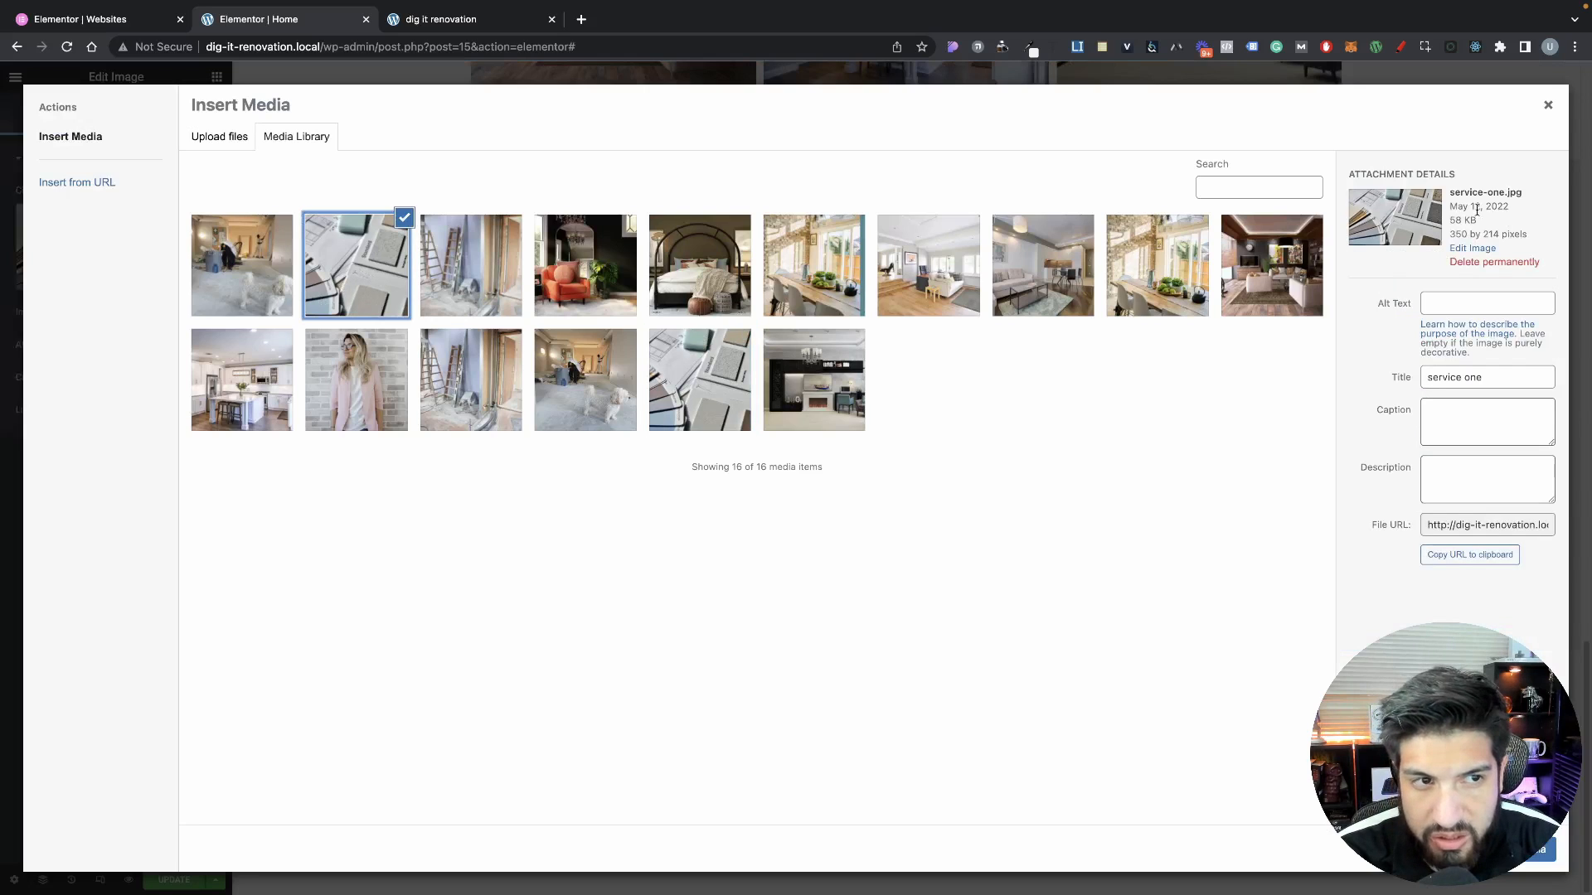
click(662, 354)
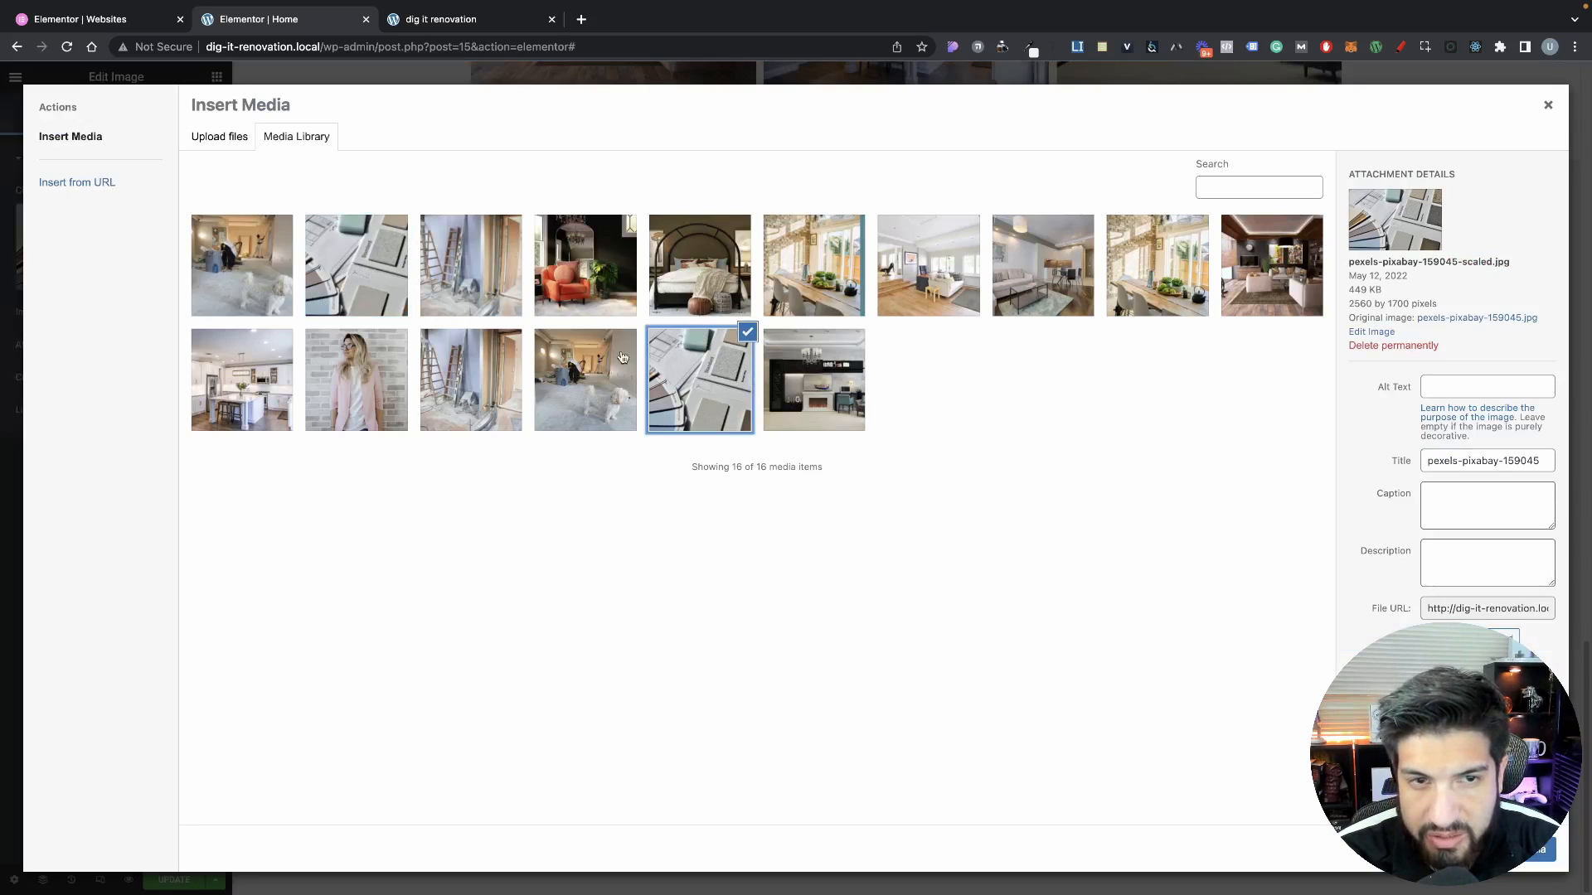
click(361, 274)
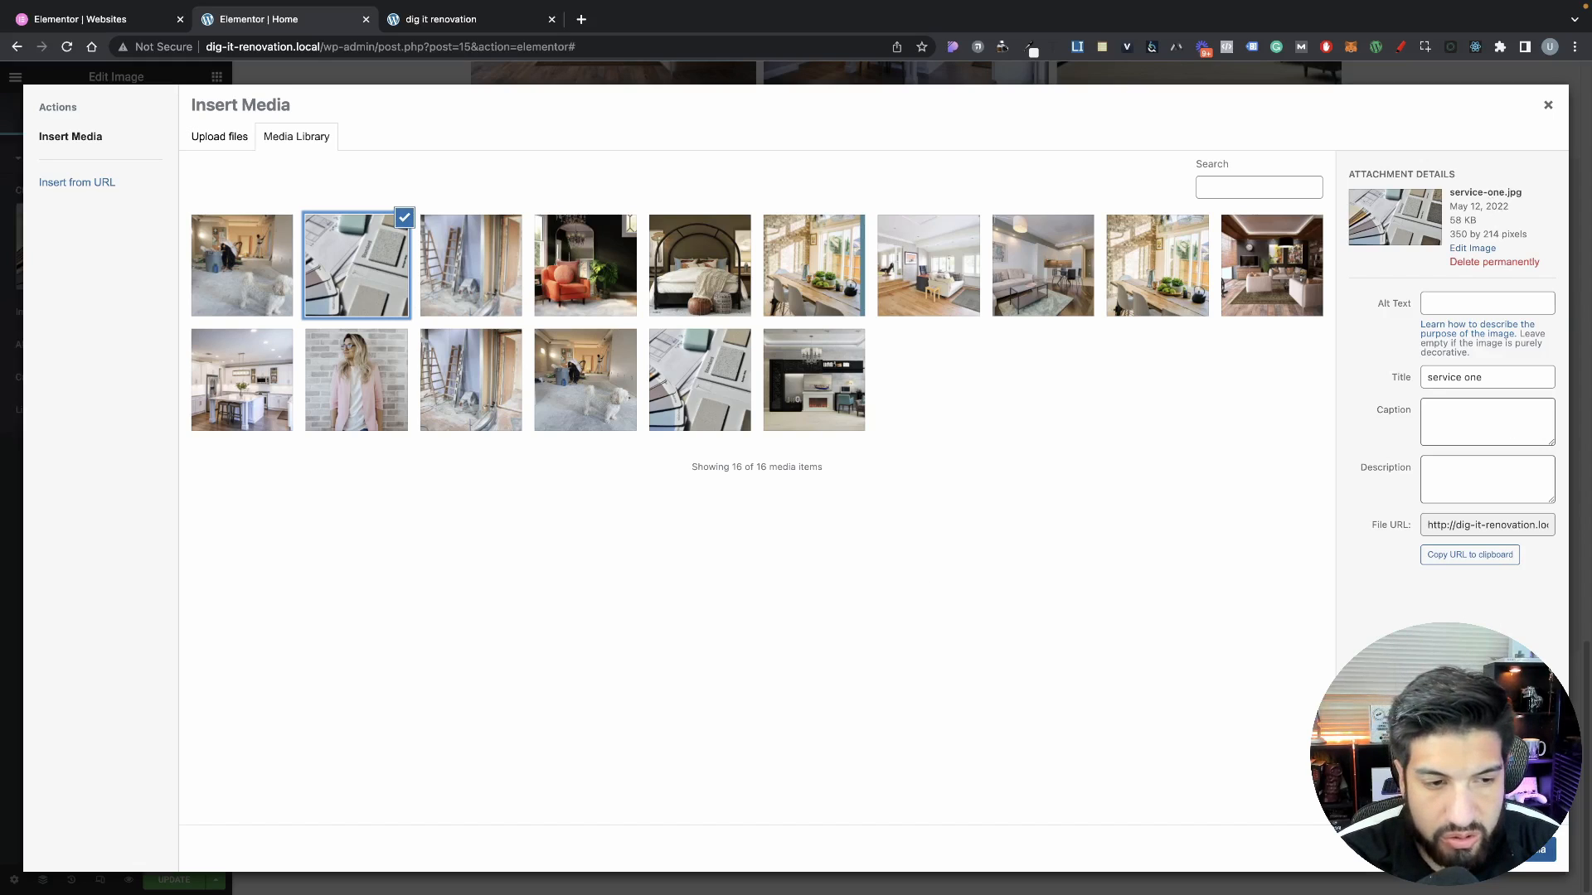
click(1517, 850)
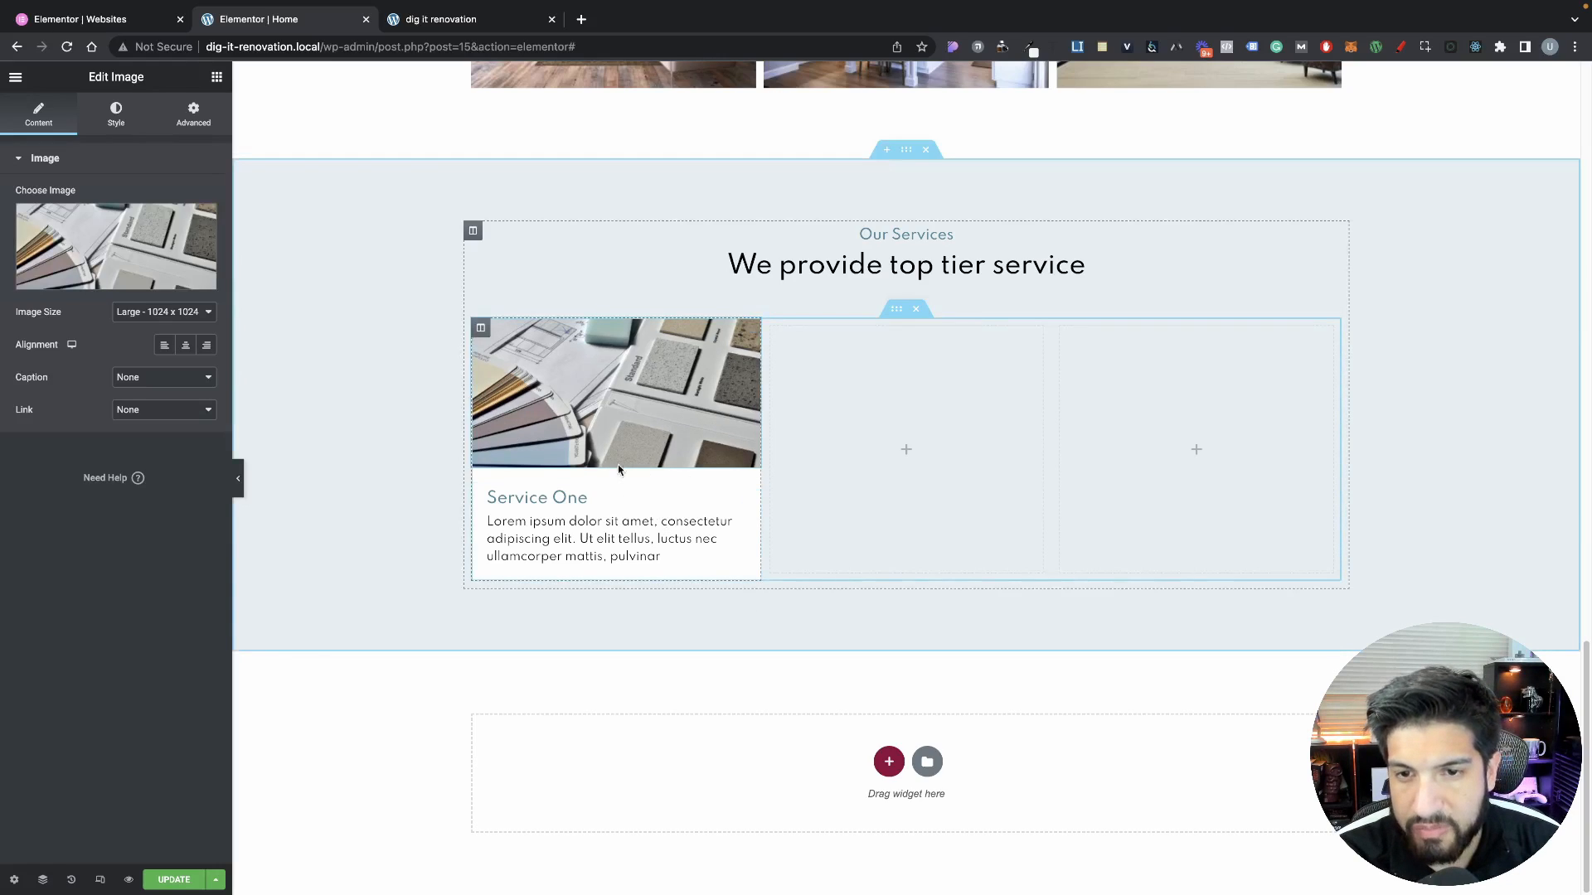
Unlink the Service One column's margin values and set the left and right margins to 10 px
click(482, 329)
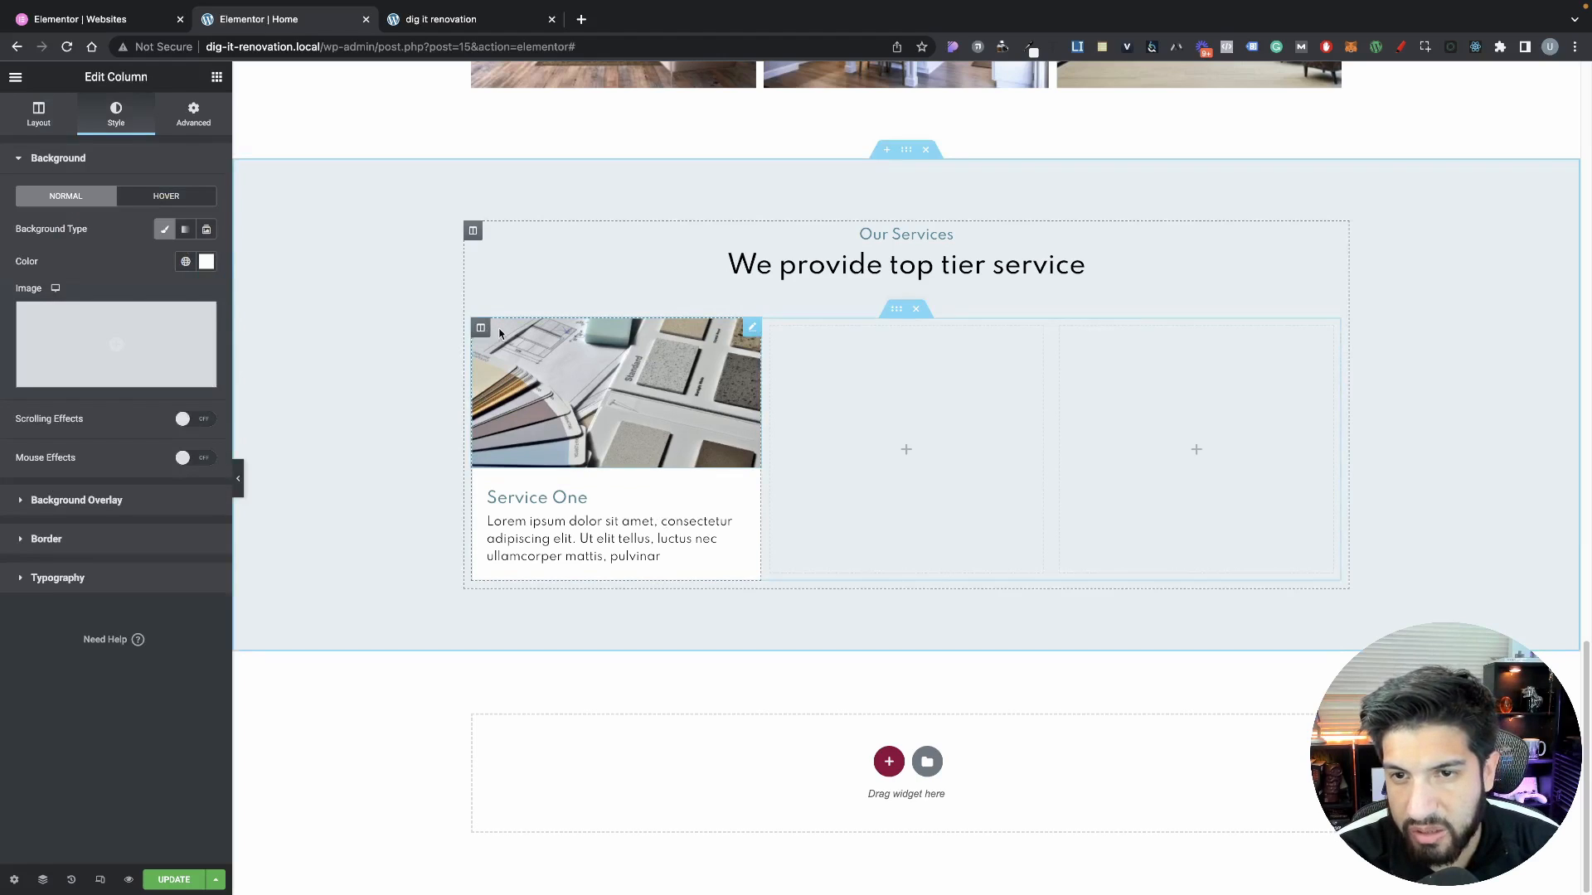
click(190, 131)
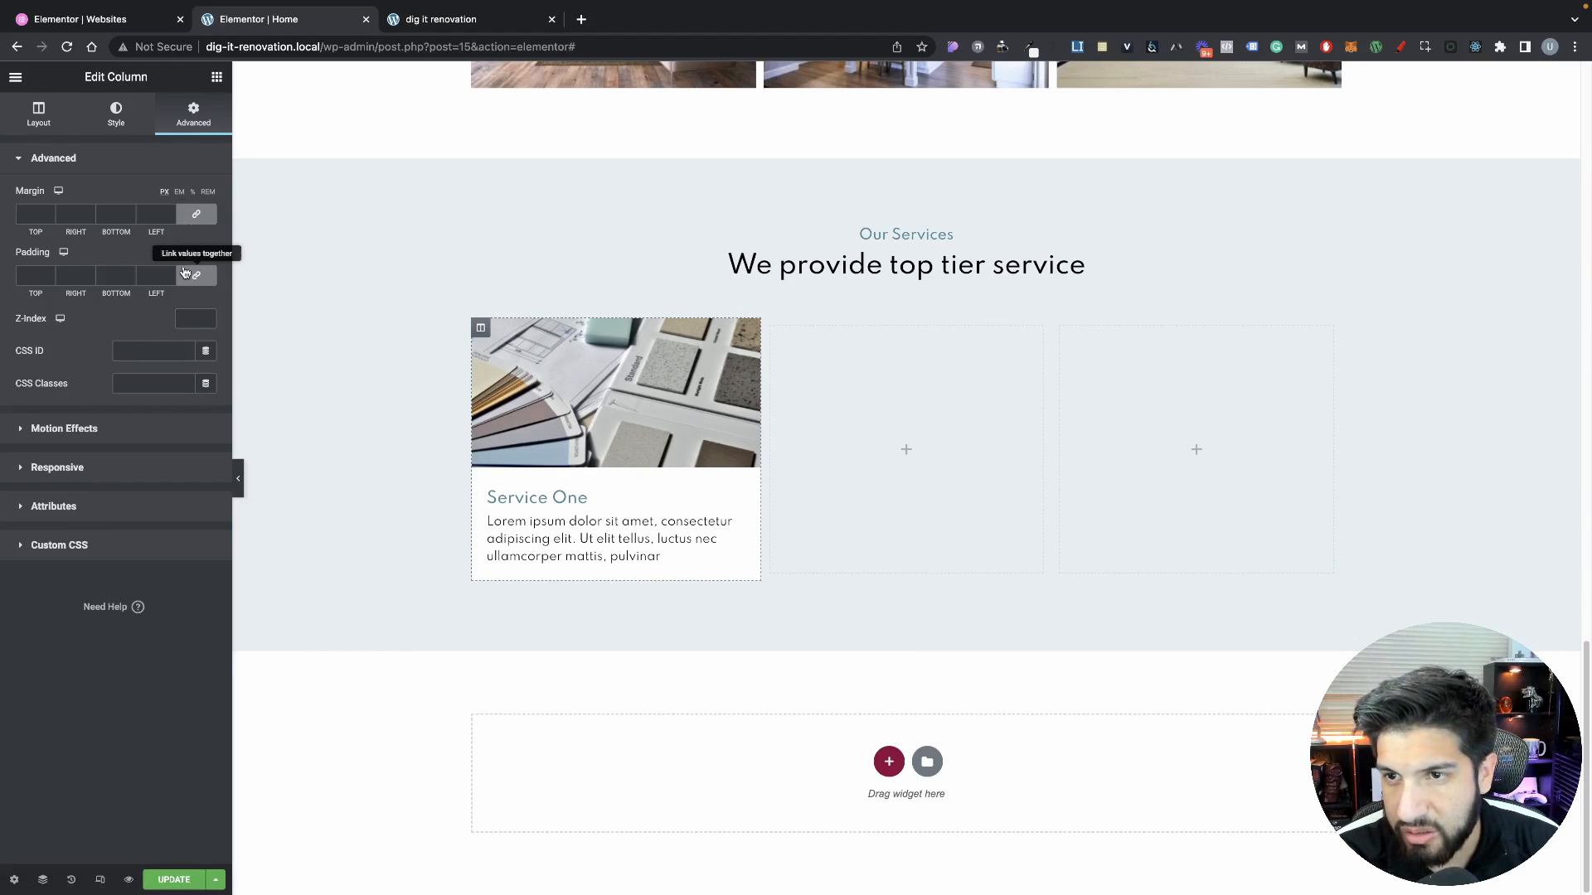
click(196, 214)
click(168, 213)
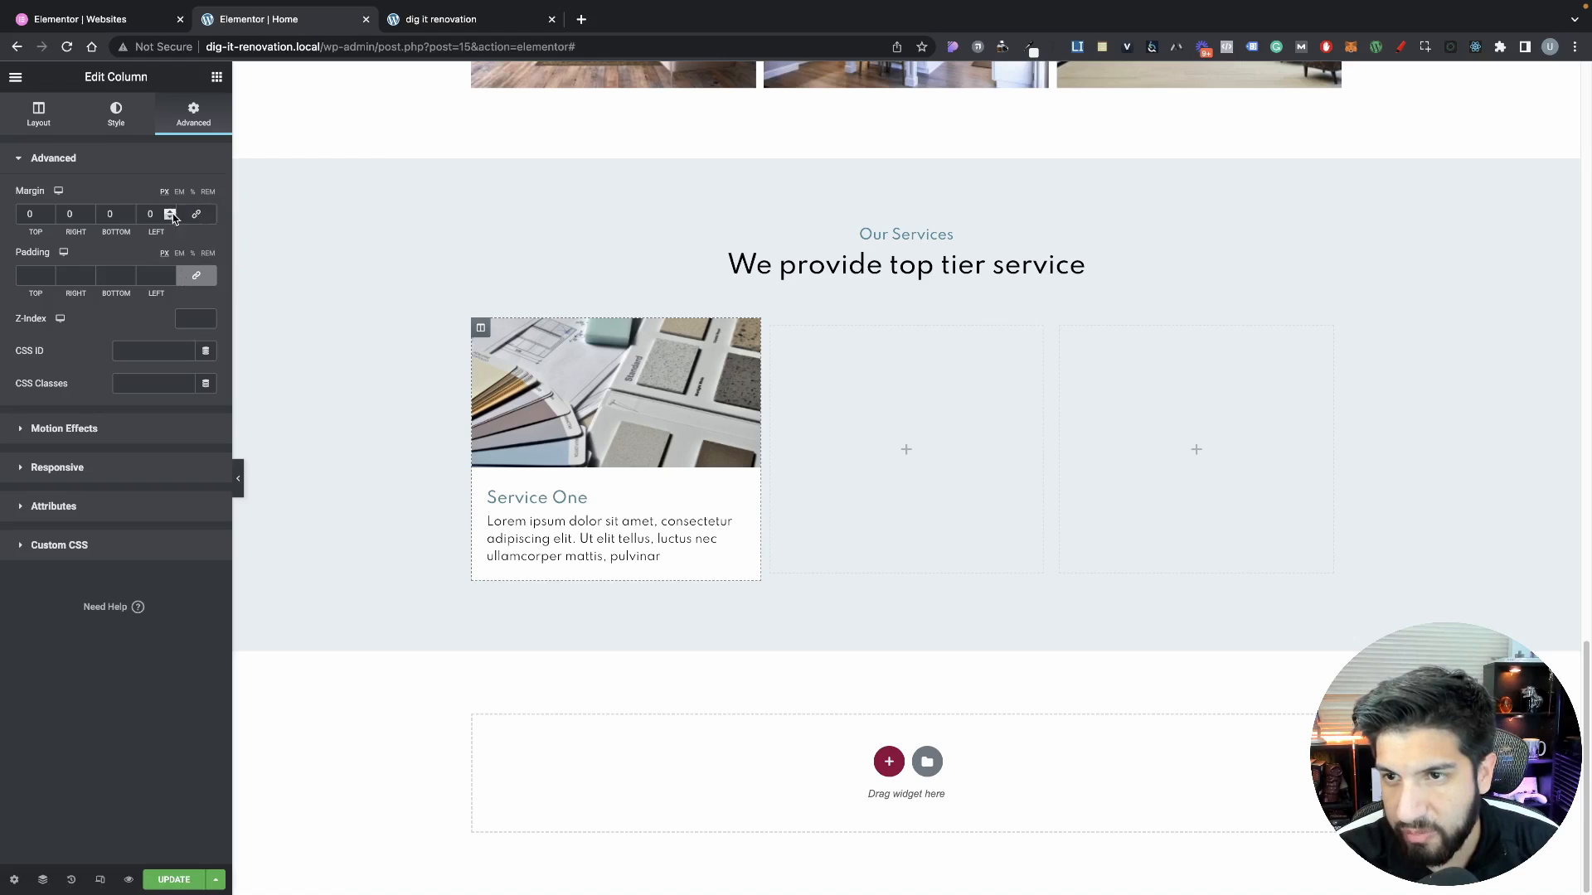
text(1)
double_click(169, 210)
double_click(169, 210)
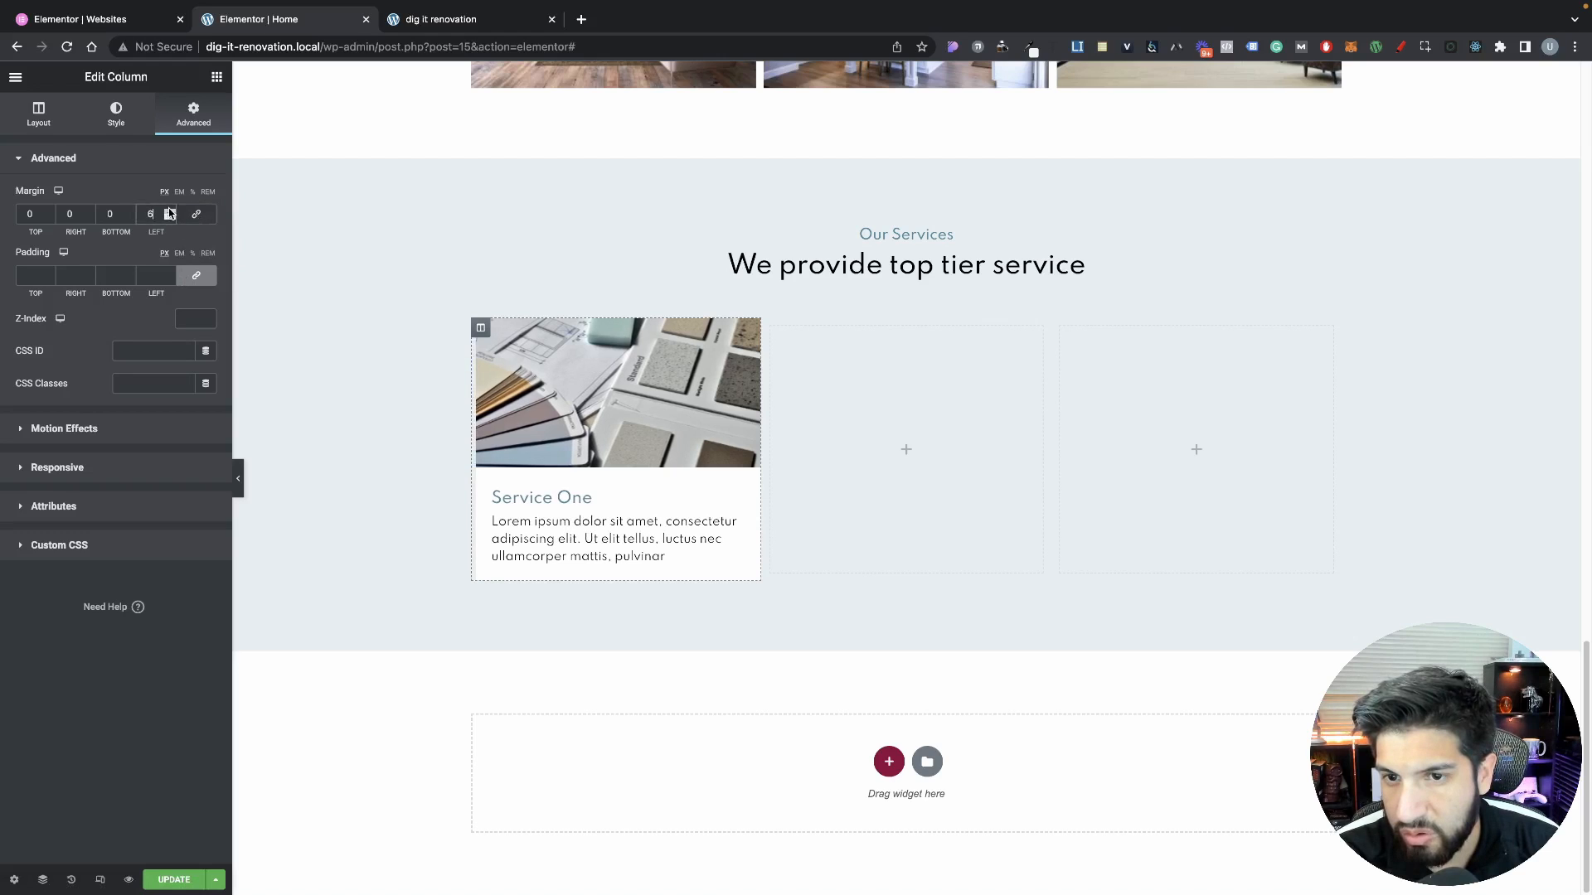
double_click(169, 211)
double_click(169, 211)
double_click(170, 211)
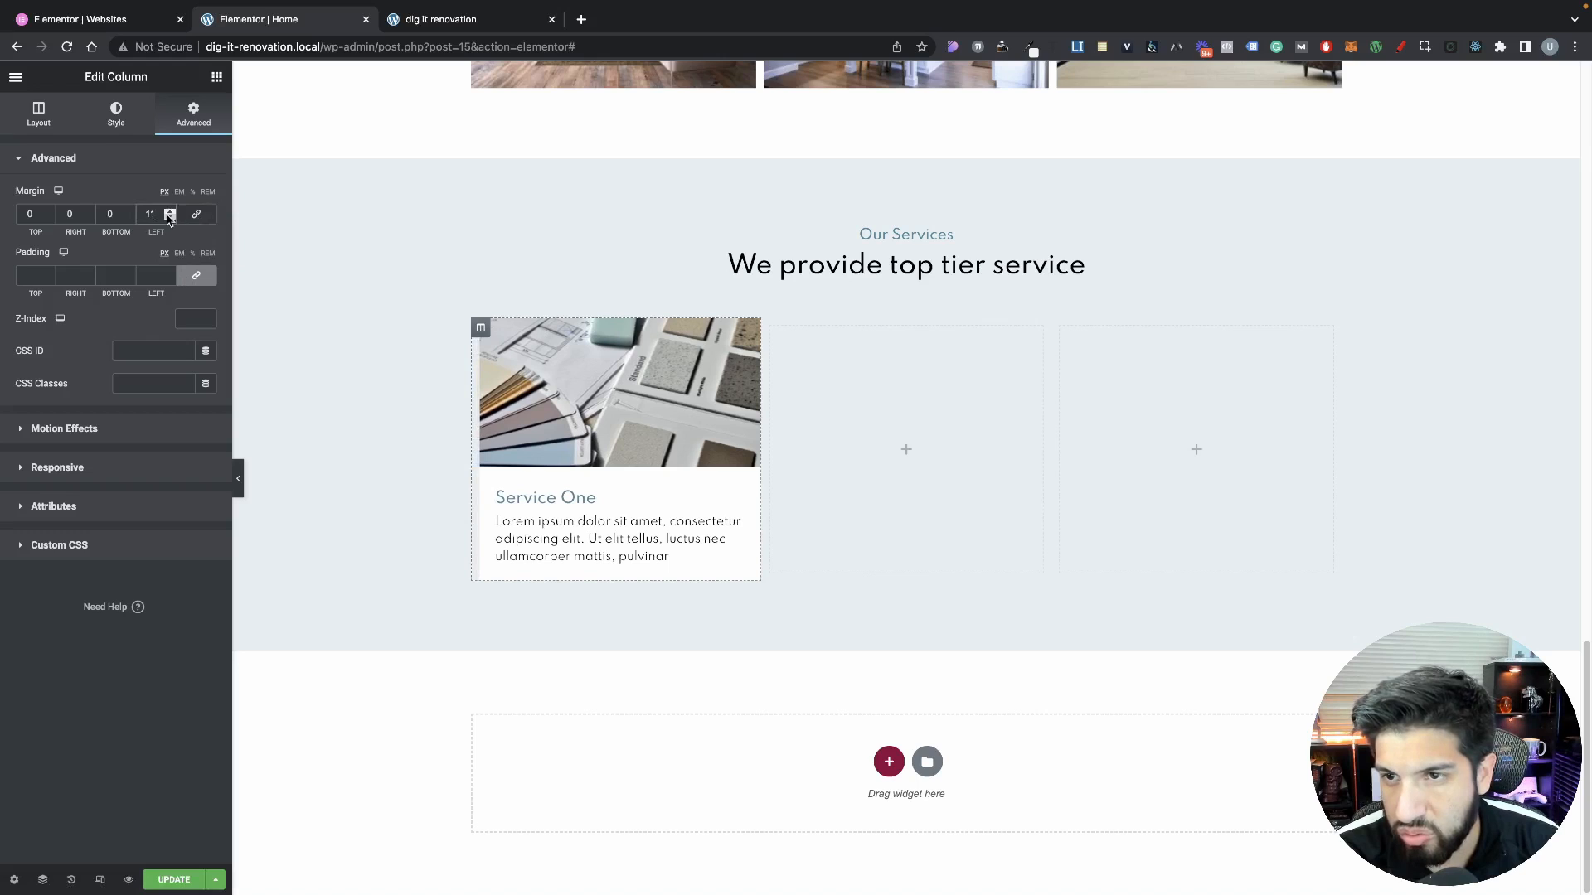
click(169, 217)
double_click(70, 214)
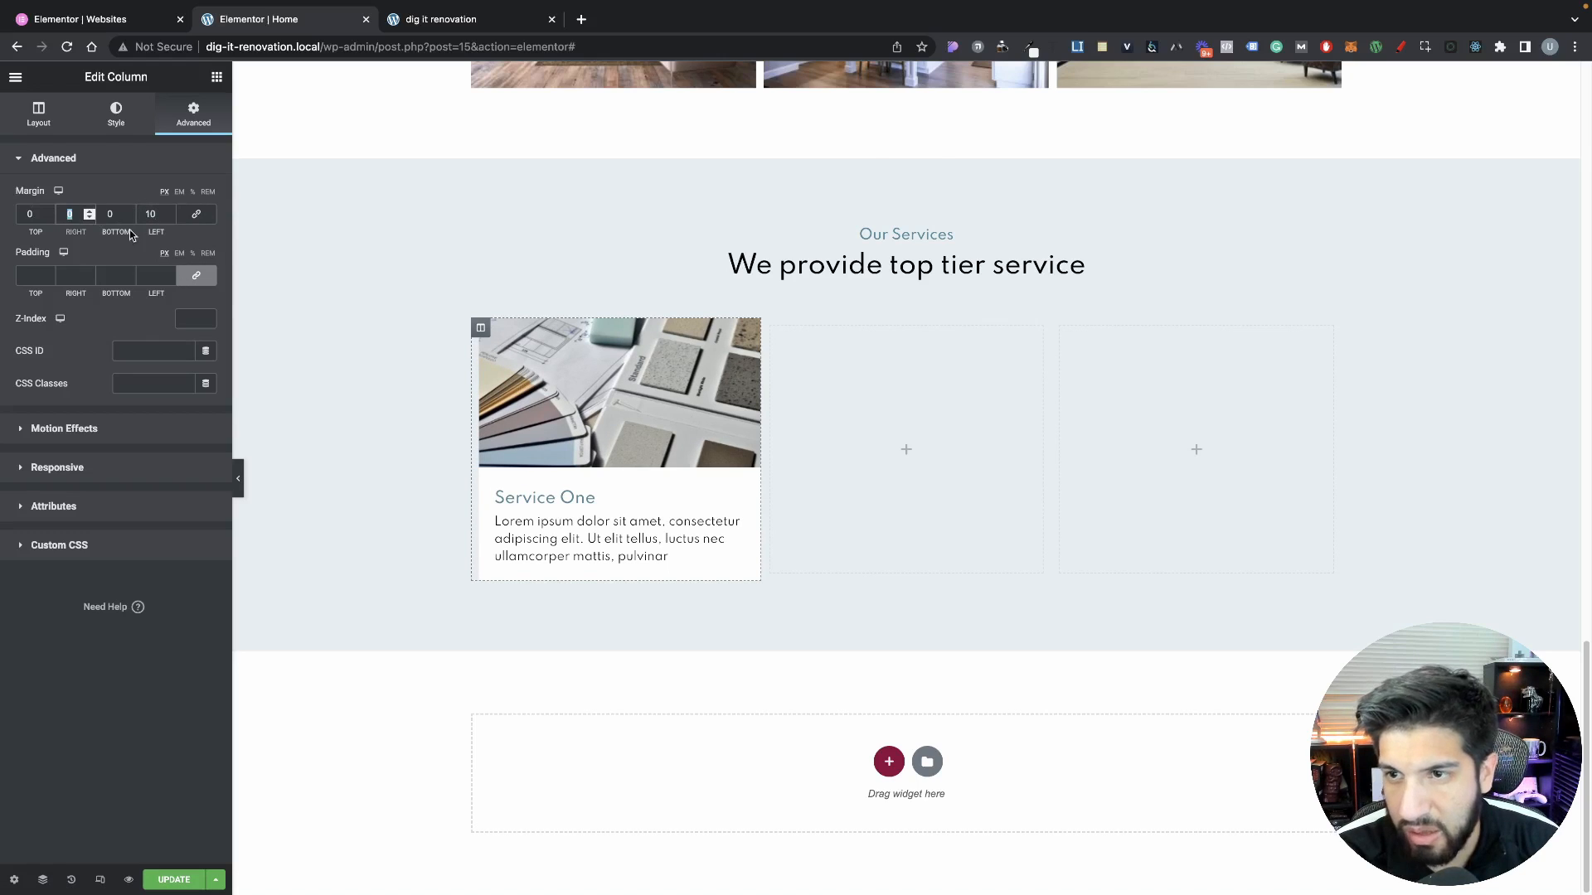
text(10)
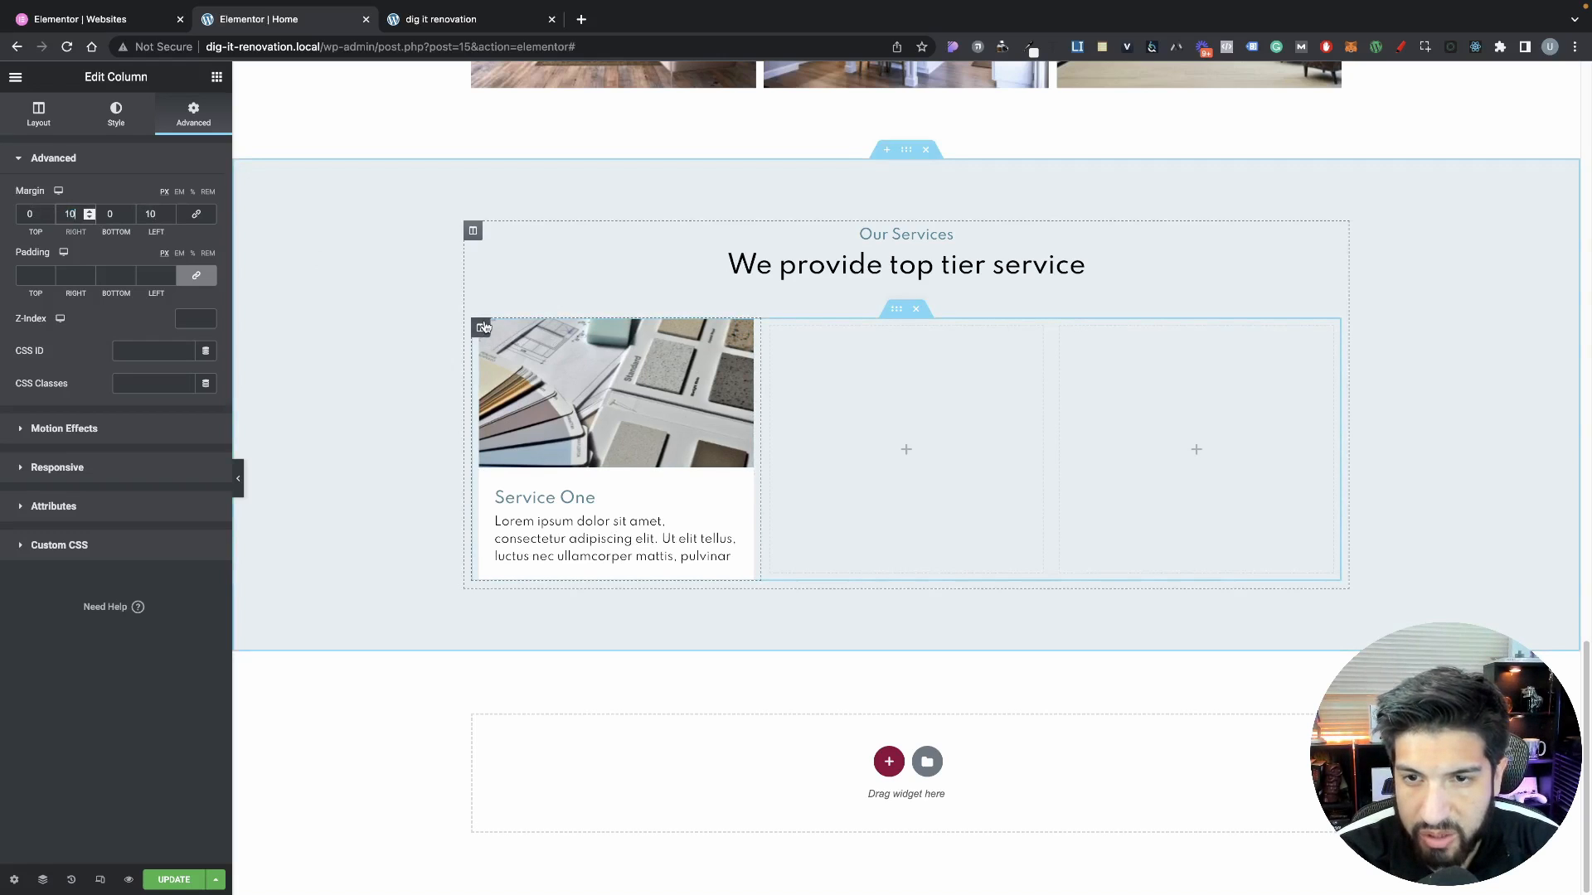
Duplicate the Service One column twice and add an extra empty column beside the blank ones
right_click(485, 328)
click(526, 360)
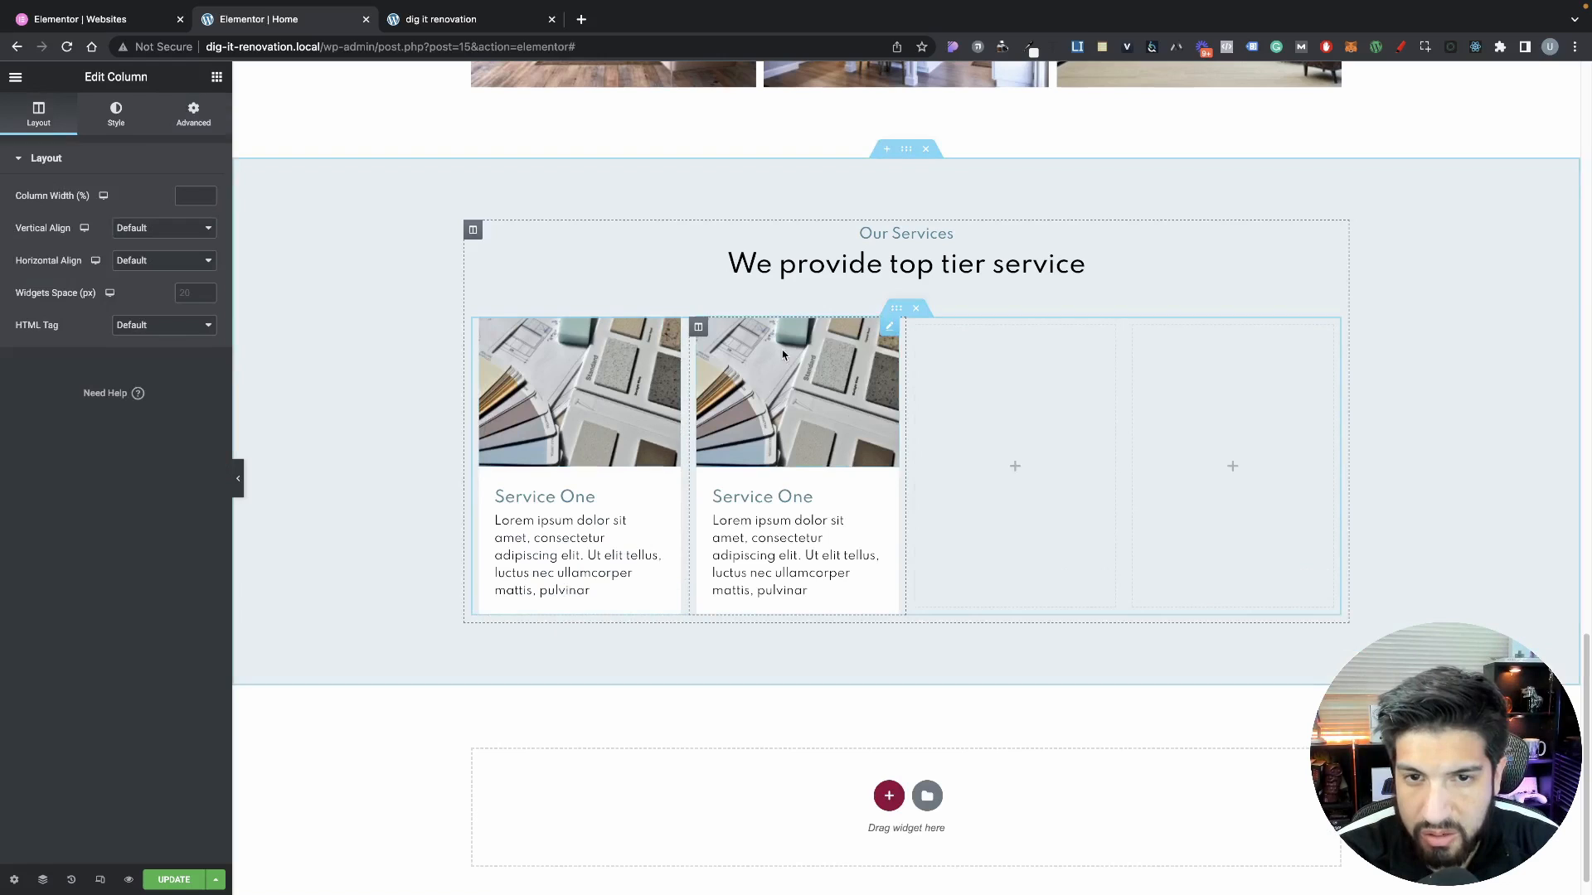
right_click(917, 327)
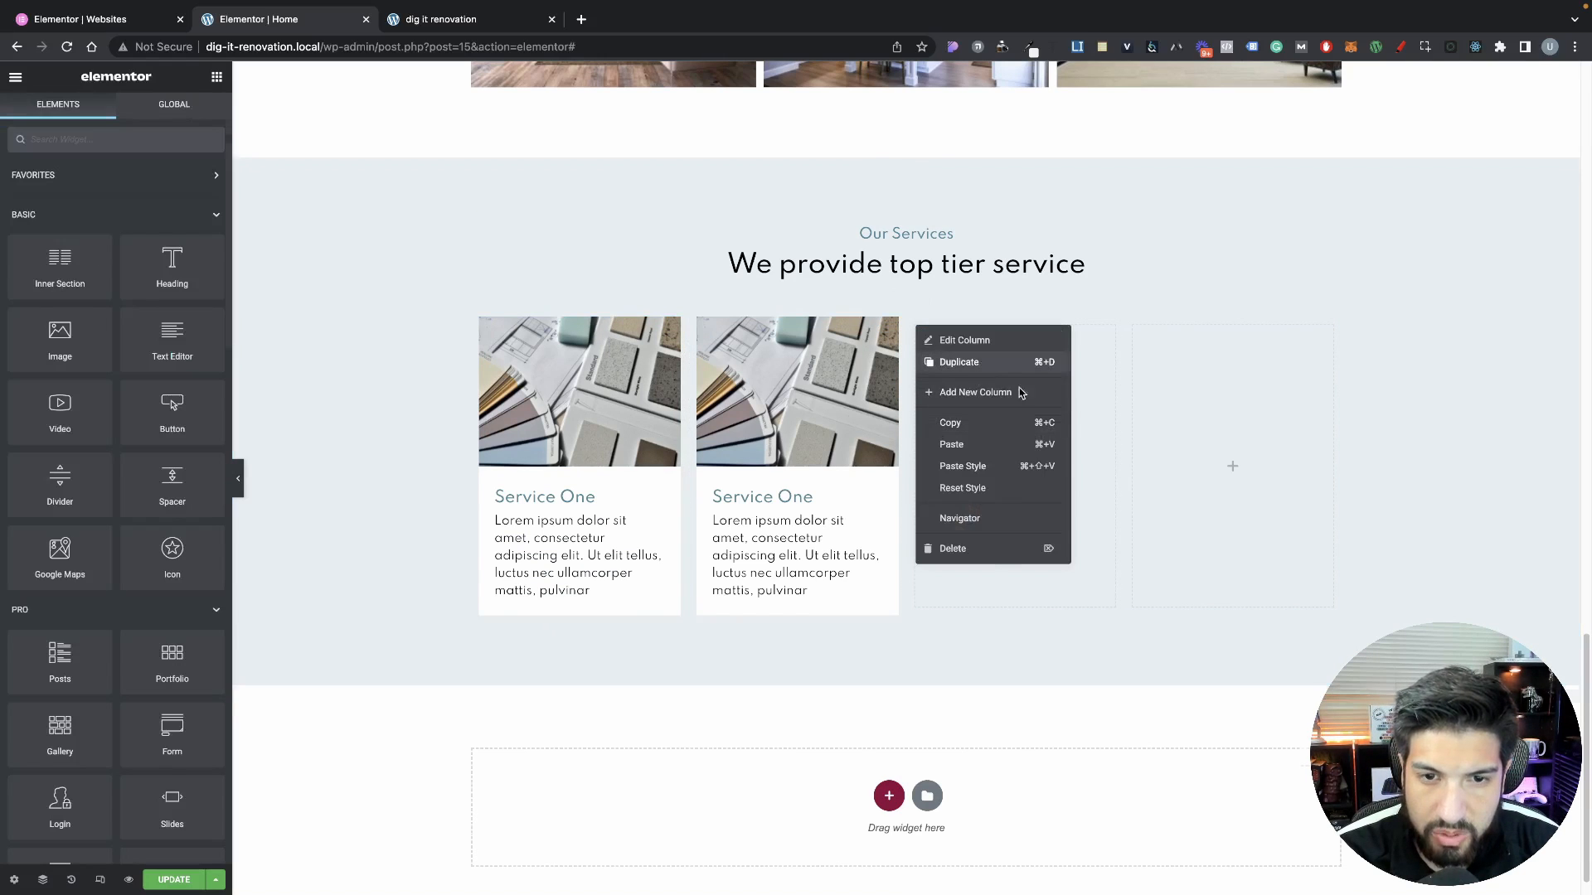
click(976, 392)
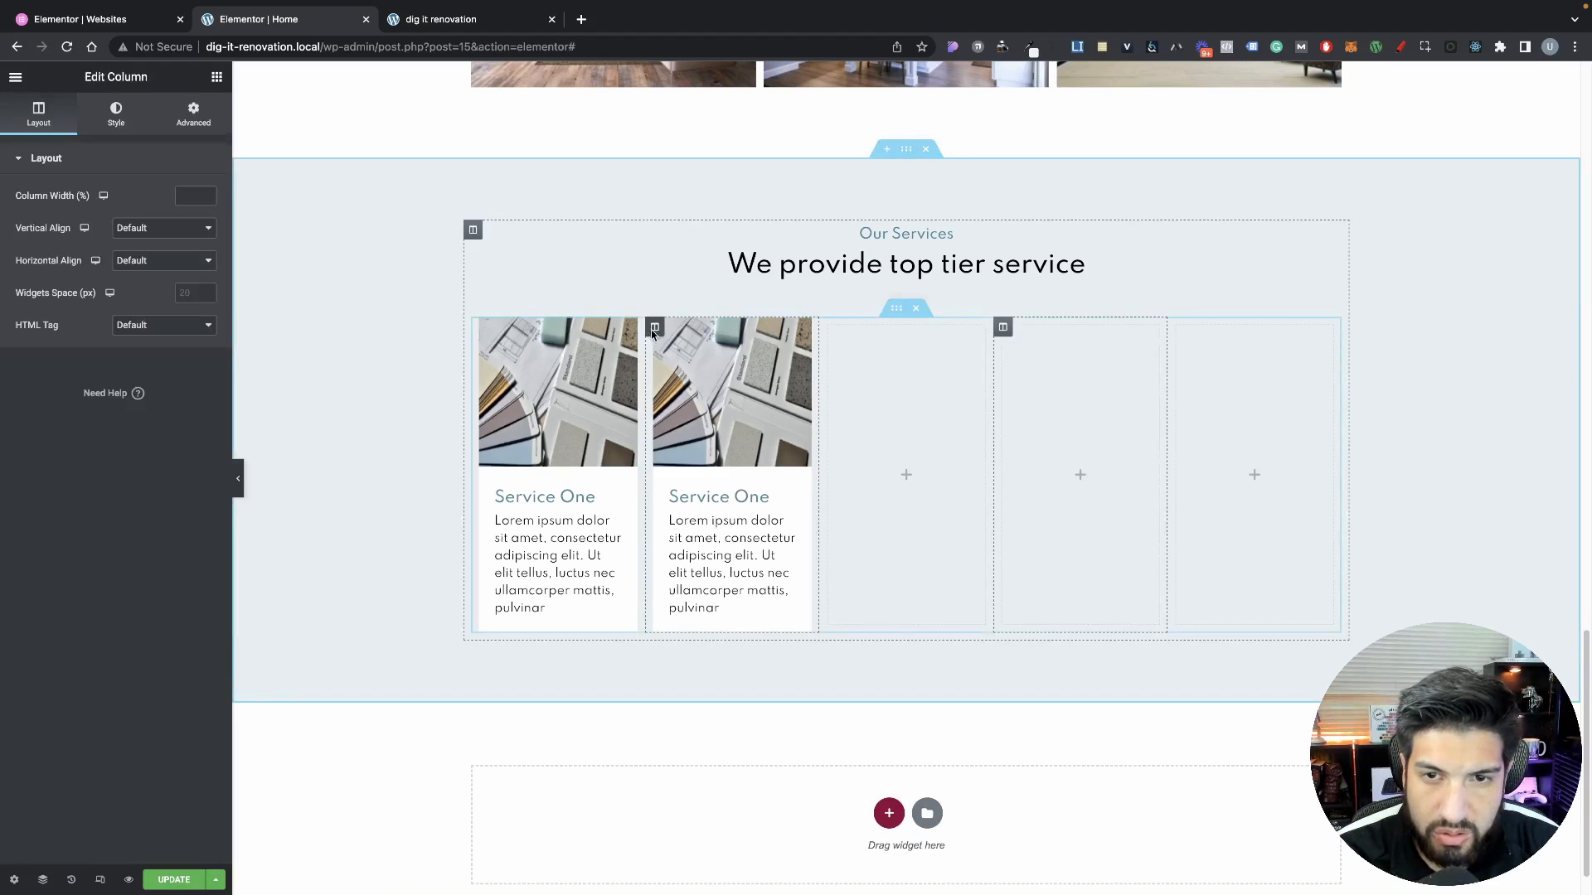
right_click(654, 328)
click(694, 365)
Delete the three empty columns from the Our Services inner section, leaving only the service cards
right_click(917, 327)
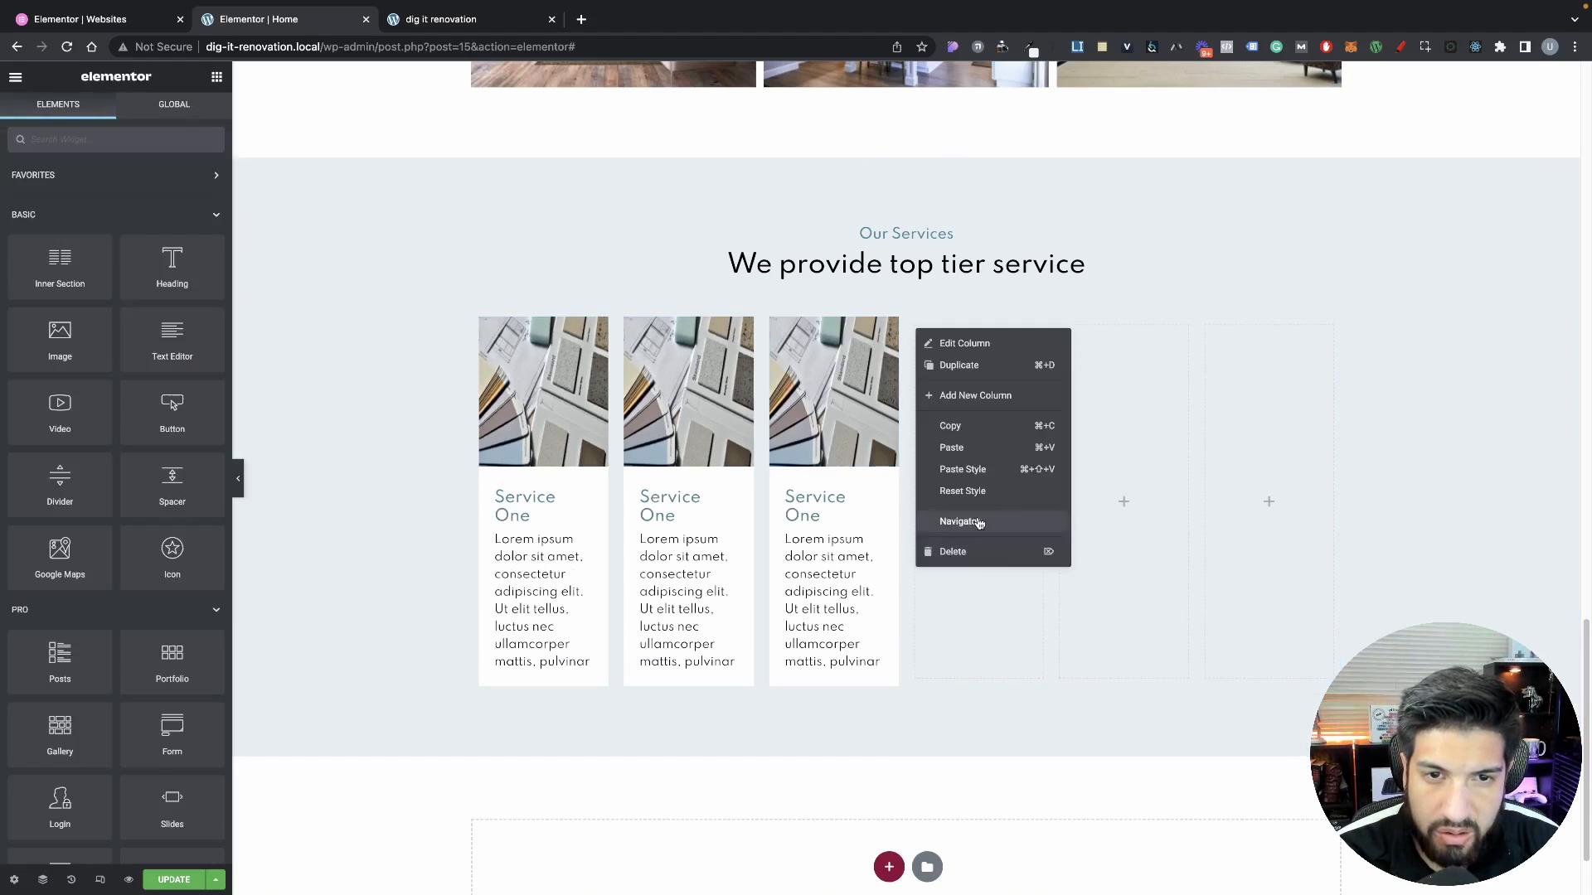
click(1004, 552)
right_click(1002, 326)
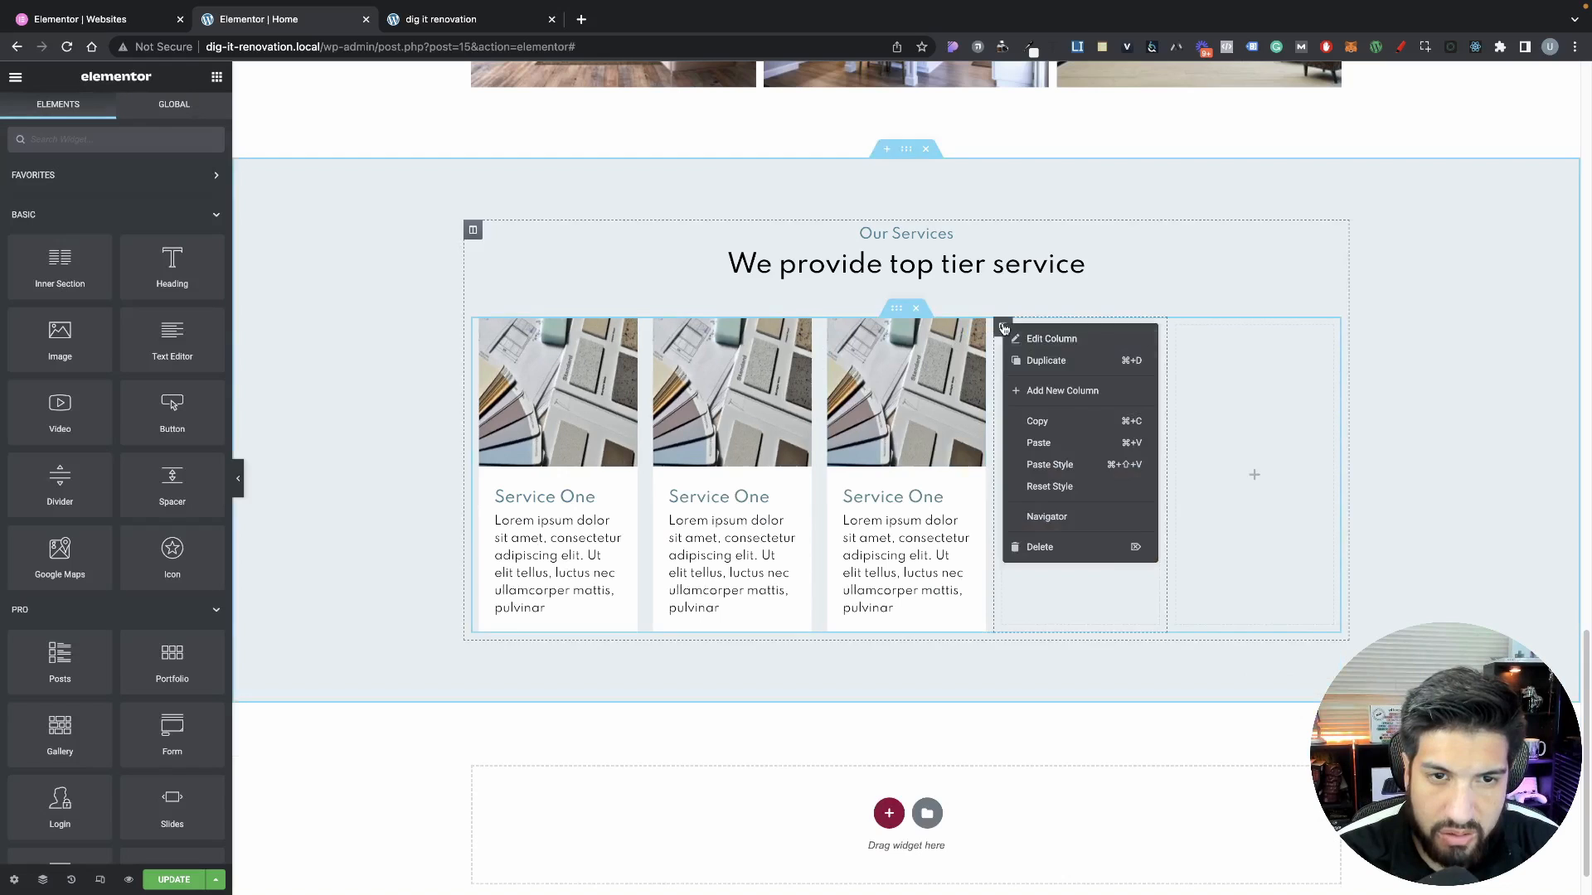
click(1102, 549)
right_click(1204, 446)
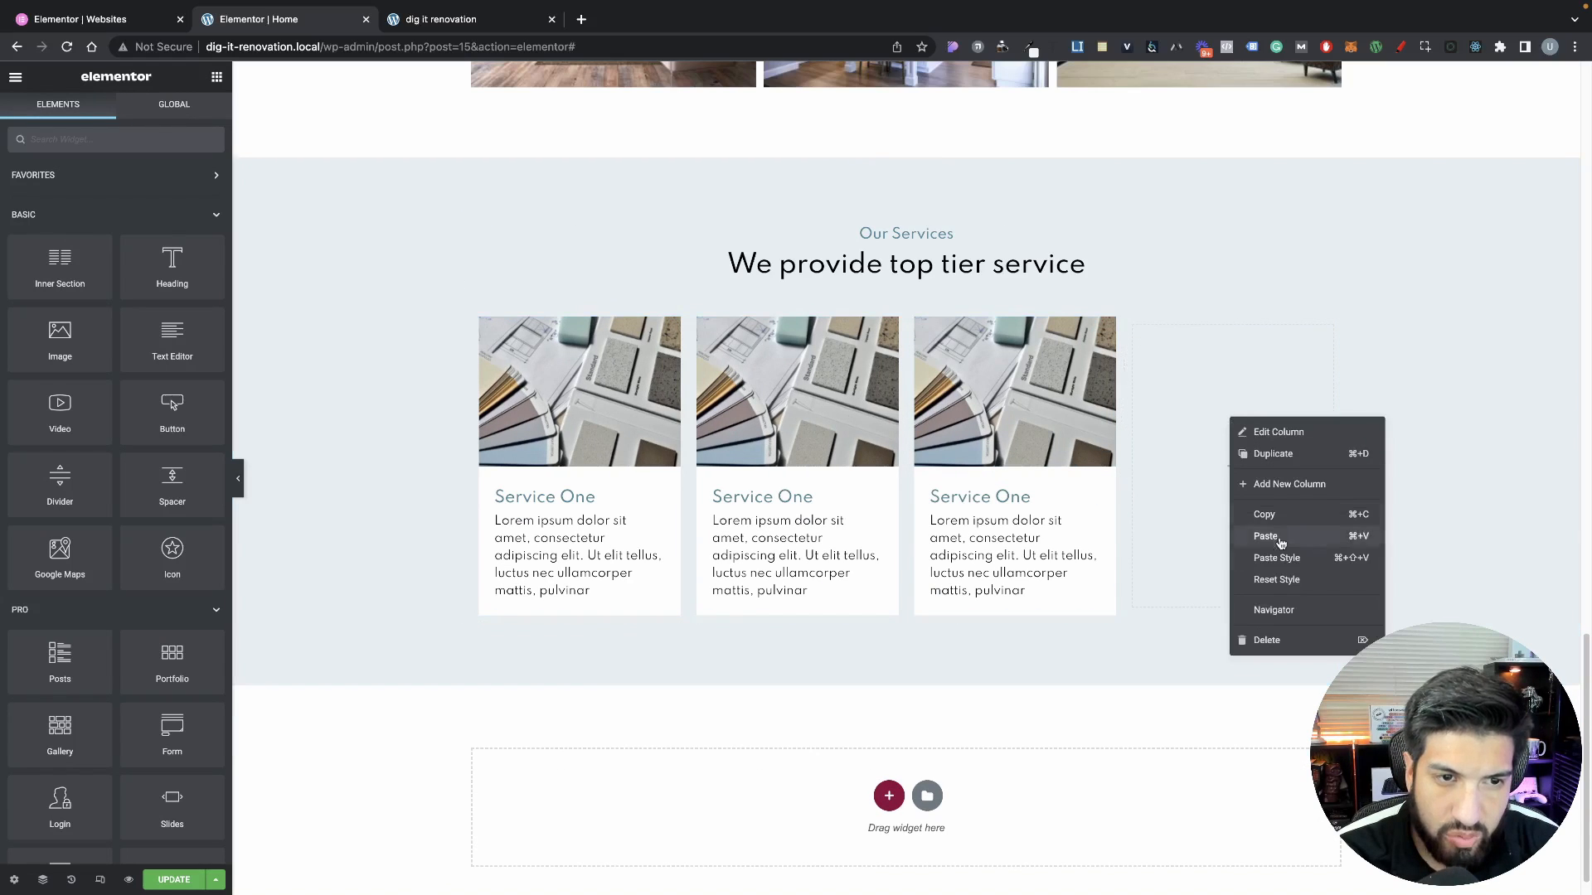
click(1266, 640)
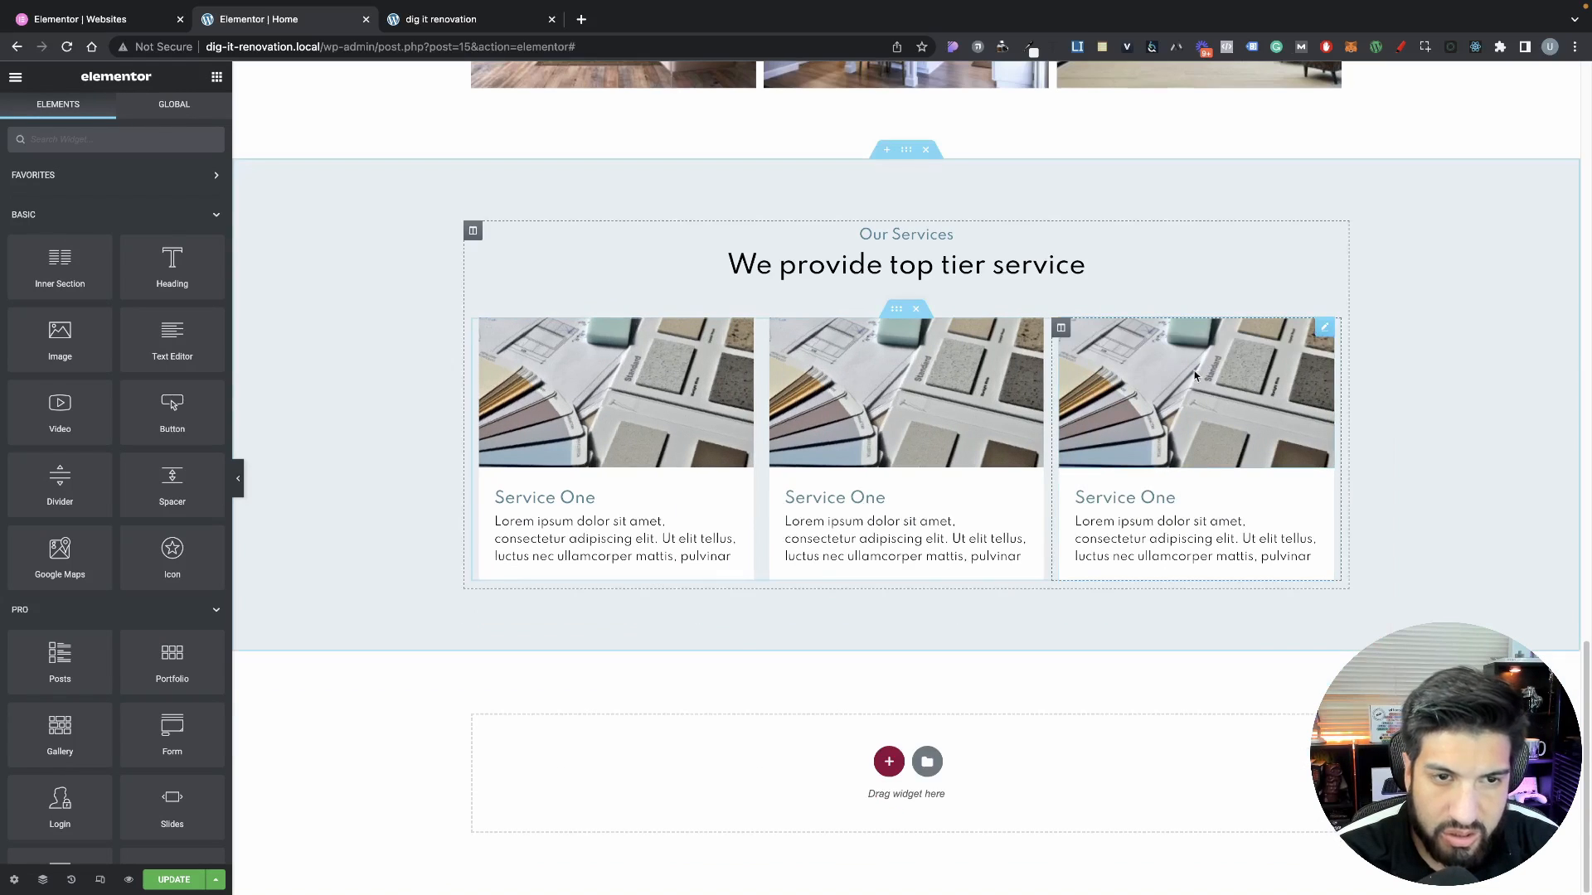
Replace the middle service card's image with service-two.jpg from the media library
click(862, 423)
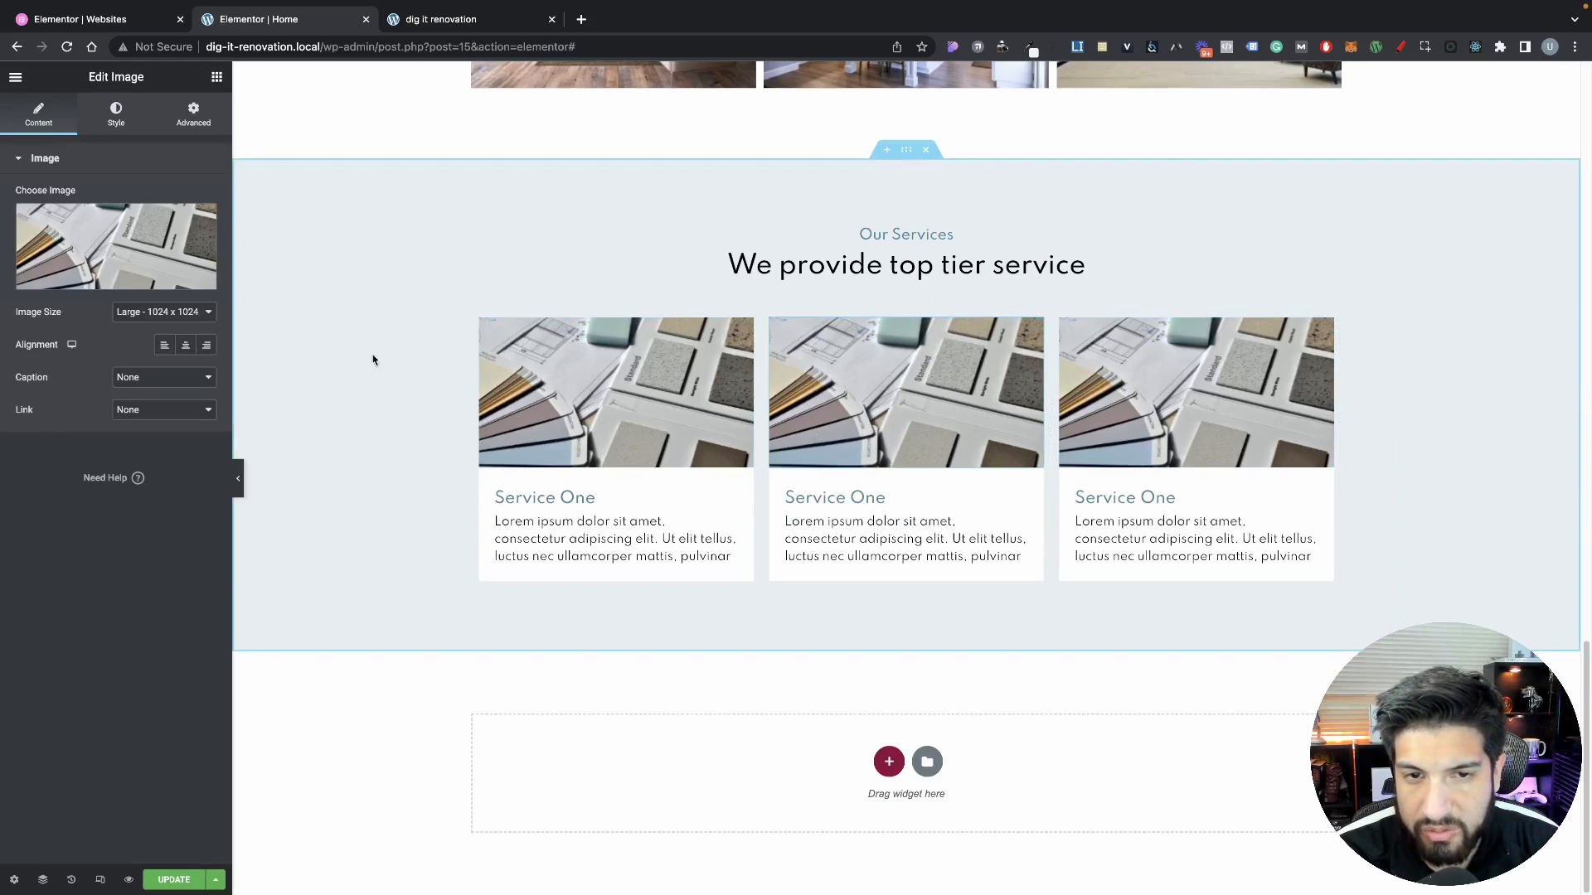
click(68, 263)
click(249, 286)
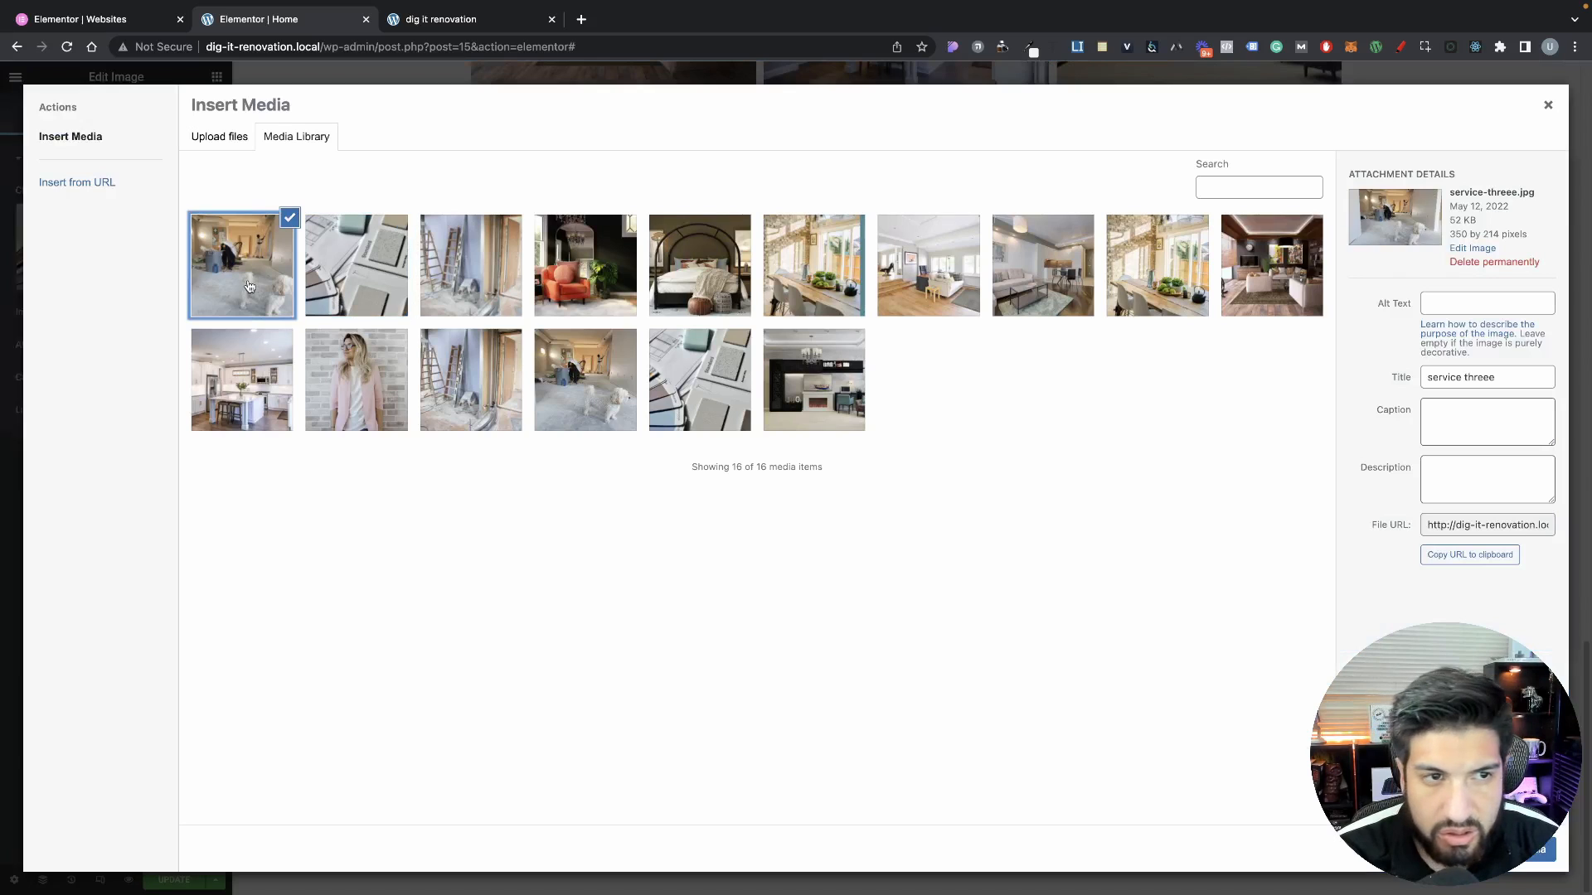
click(514, 306)
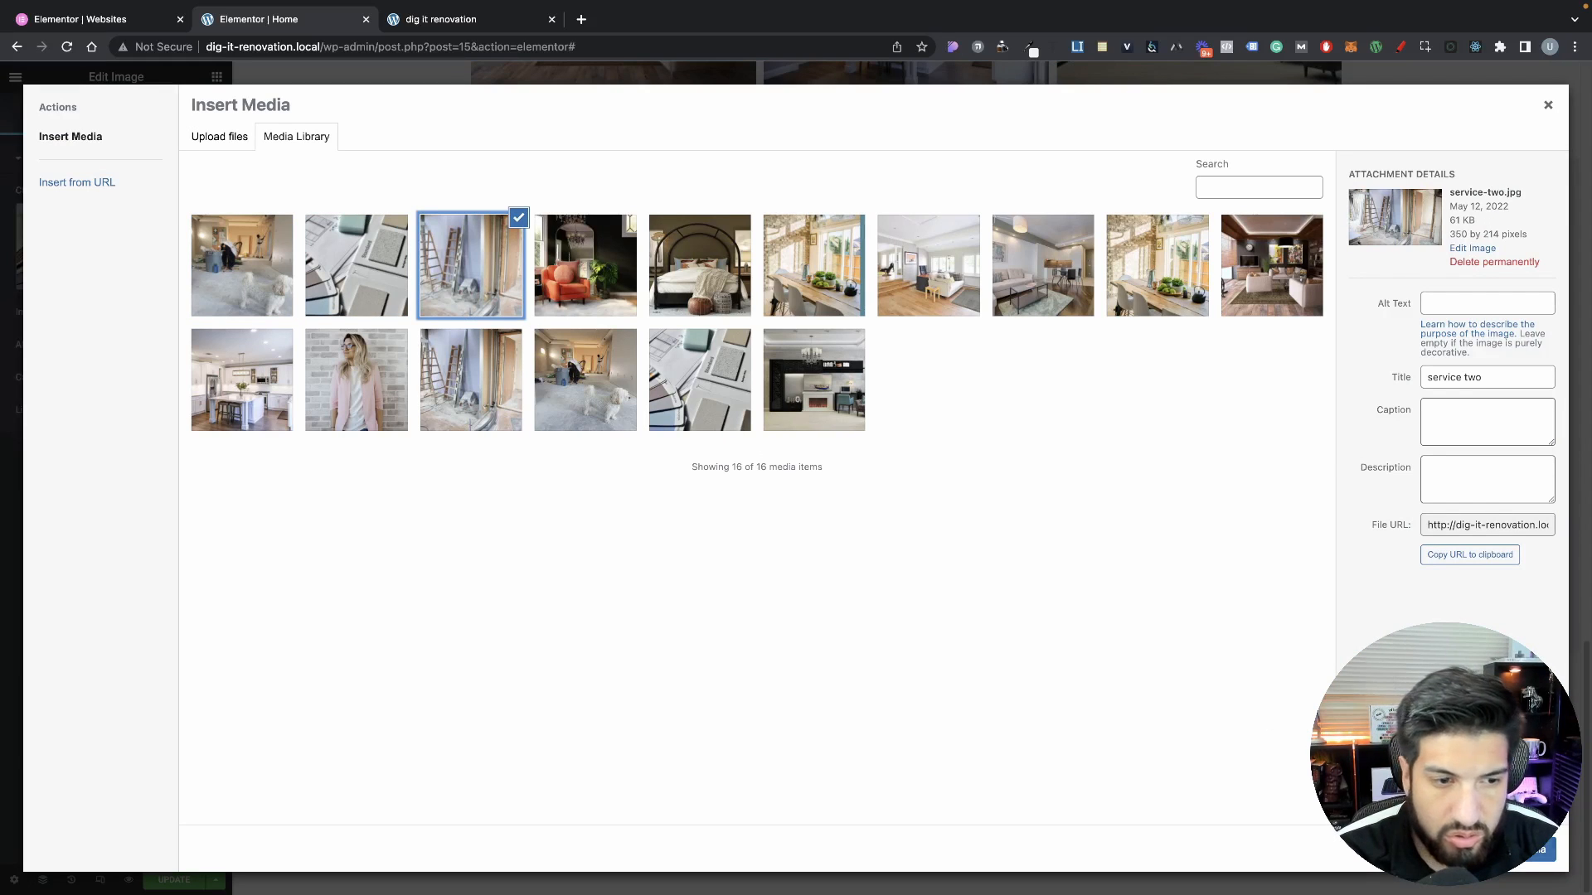
click(1527, 849)
Replace the third service card's image with service-threee.jpg from the media library
click(1166, 418)
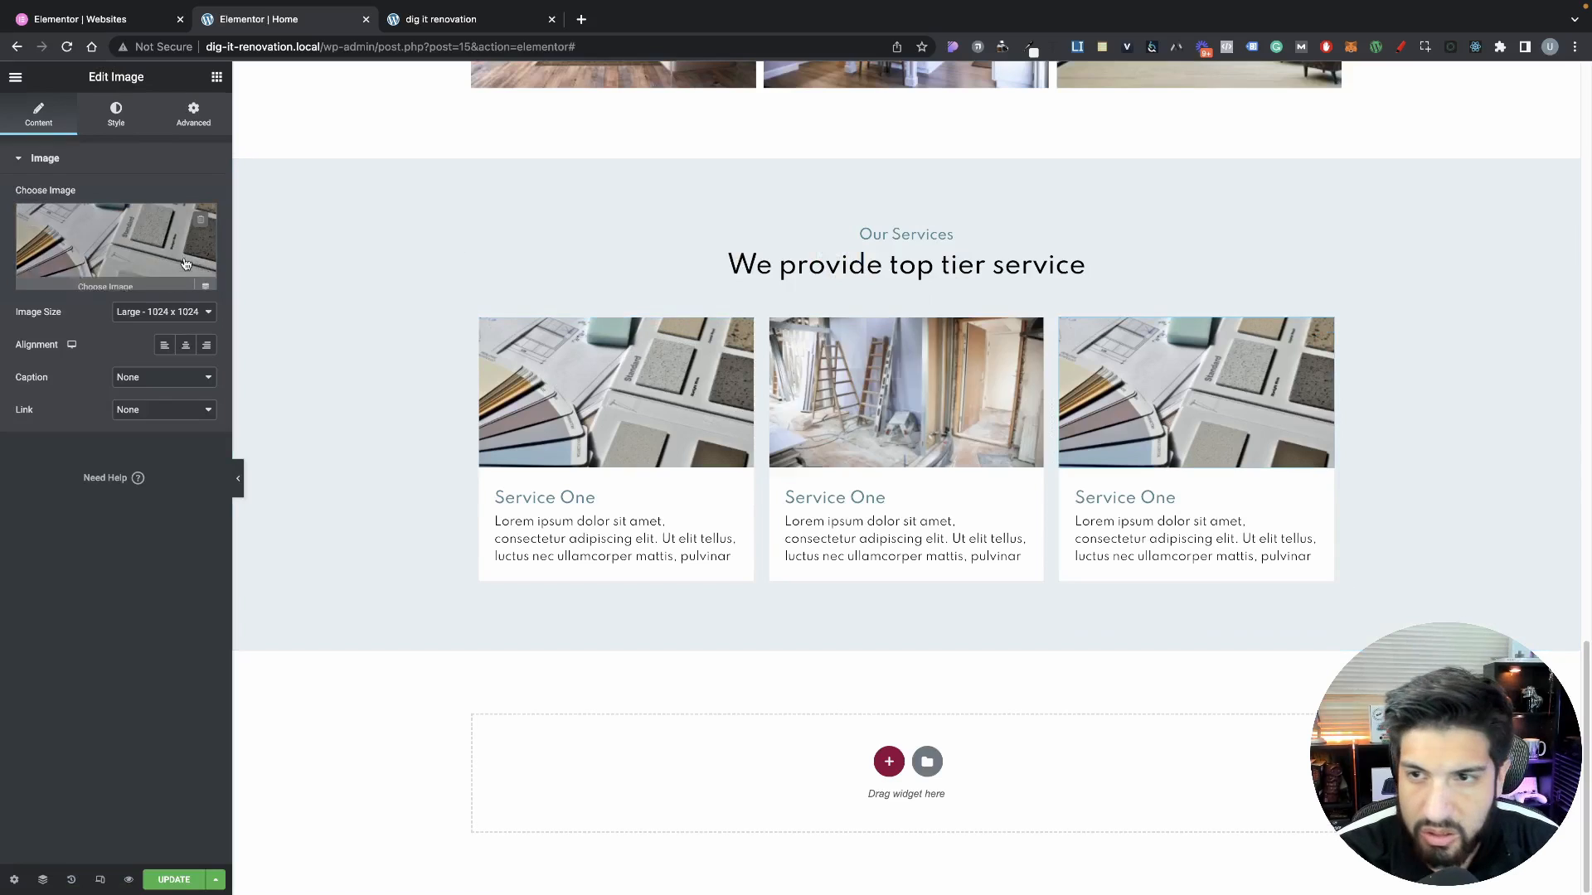
click(186, 264)
click(214, 286)
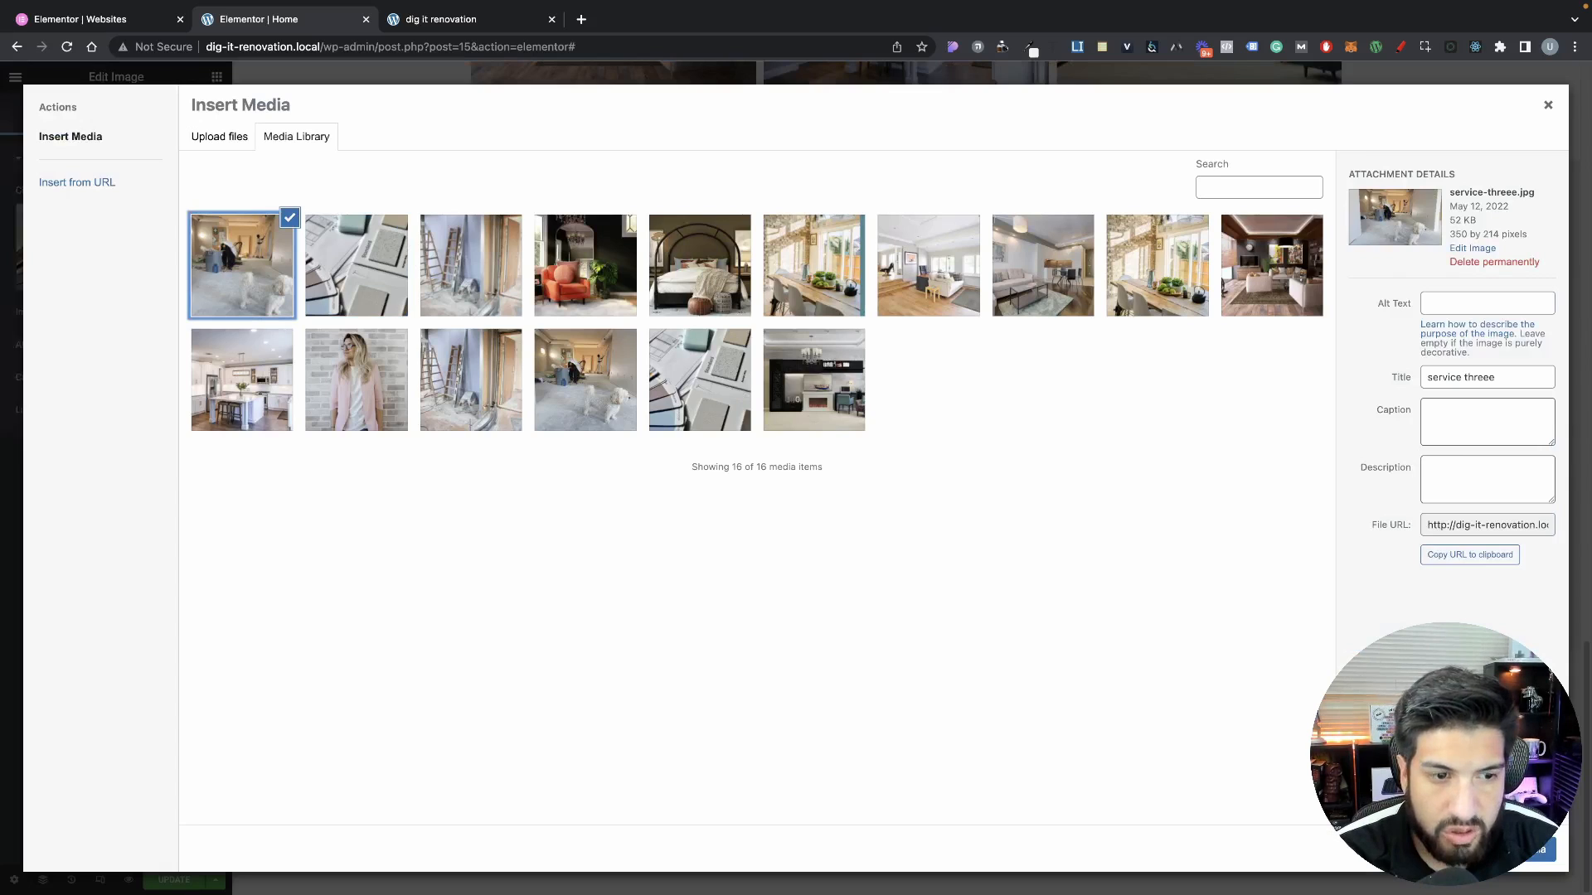
click(1527, 850)
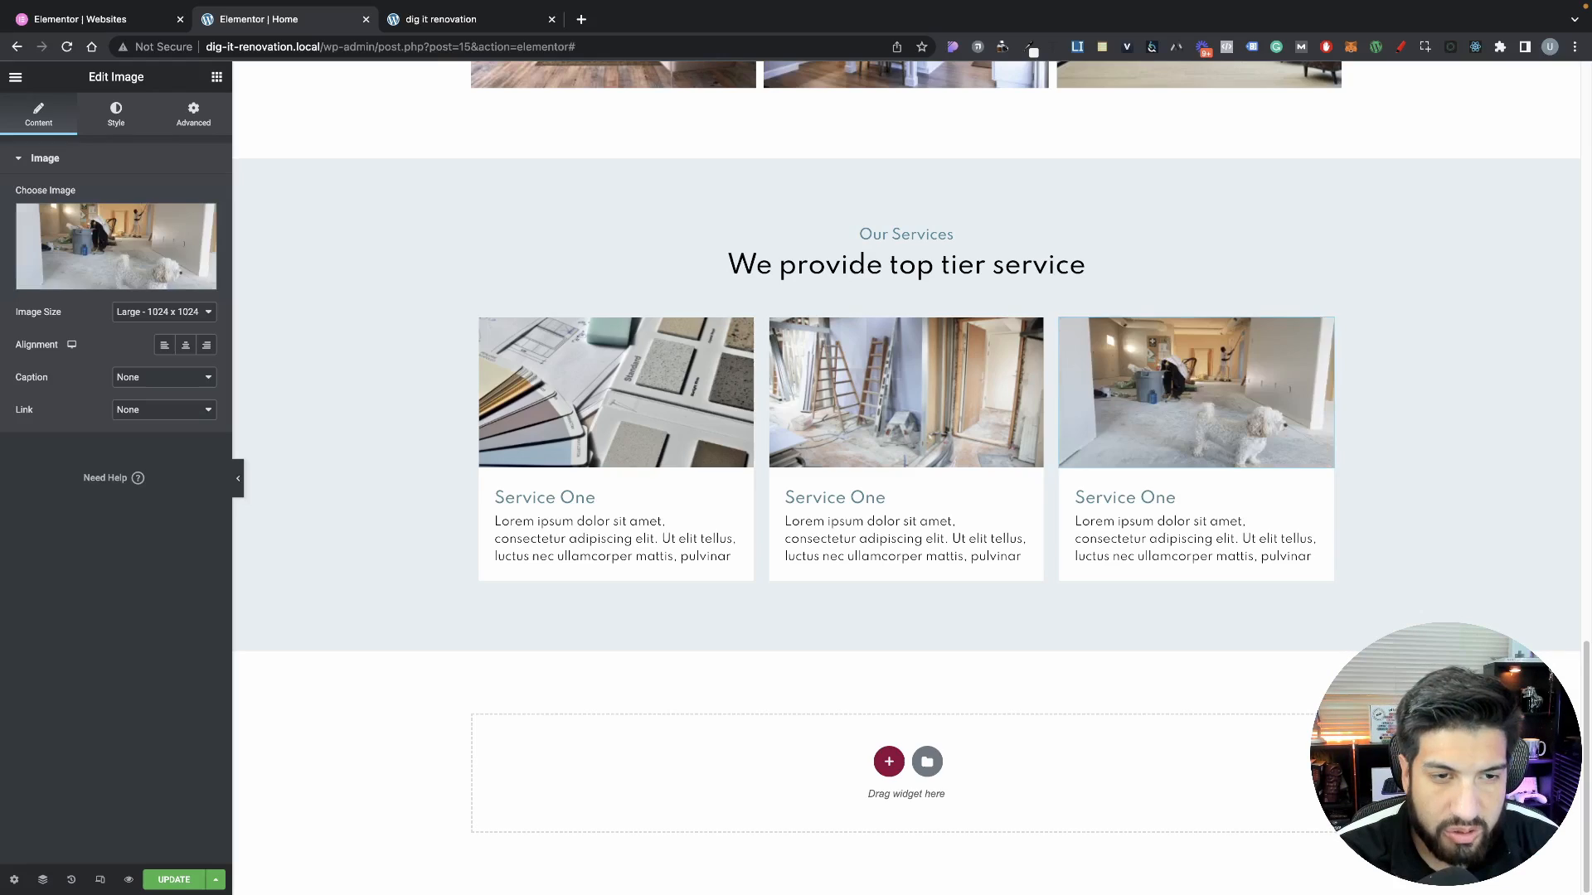
Change the middle service card's title to "Service Two"
click(828, 511)
key(BackSpace)
key(BackSpace)
key(BackSpace)
key(BackSpace)
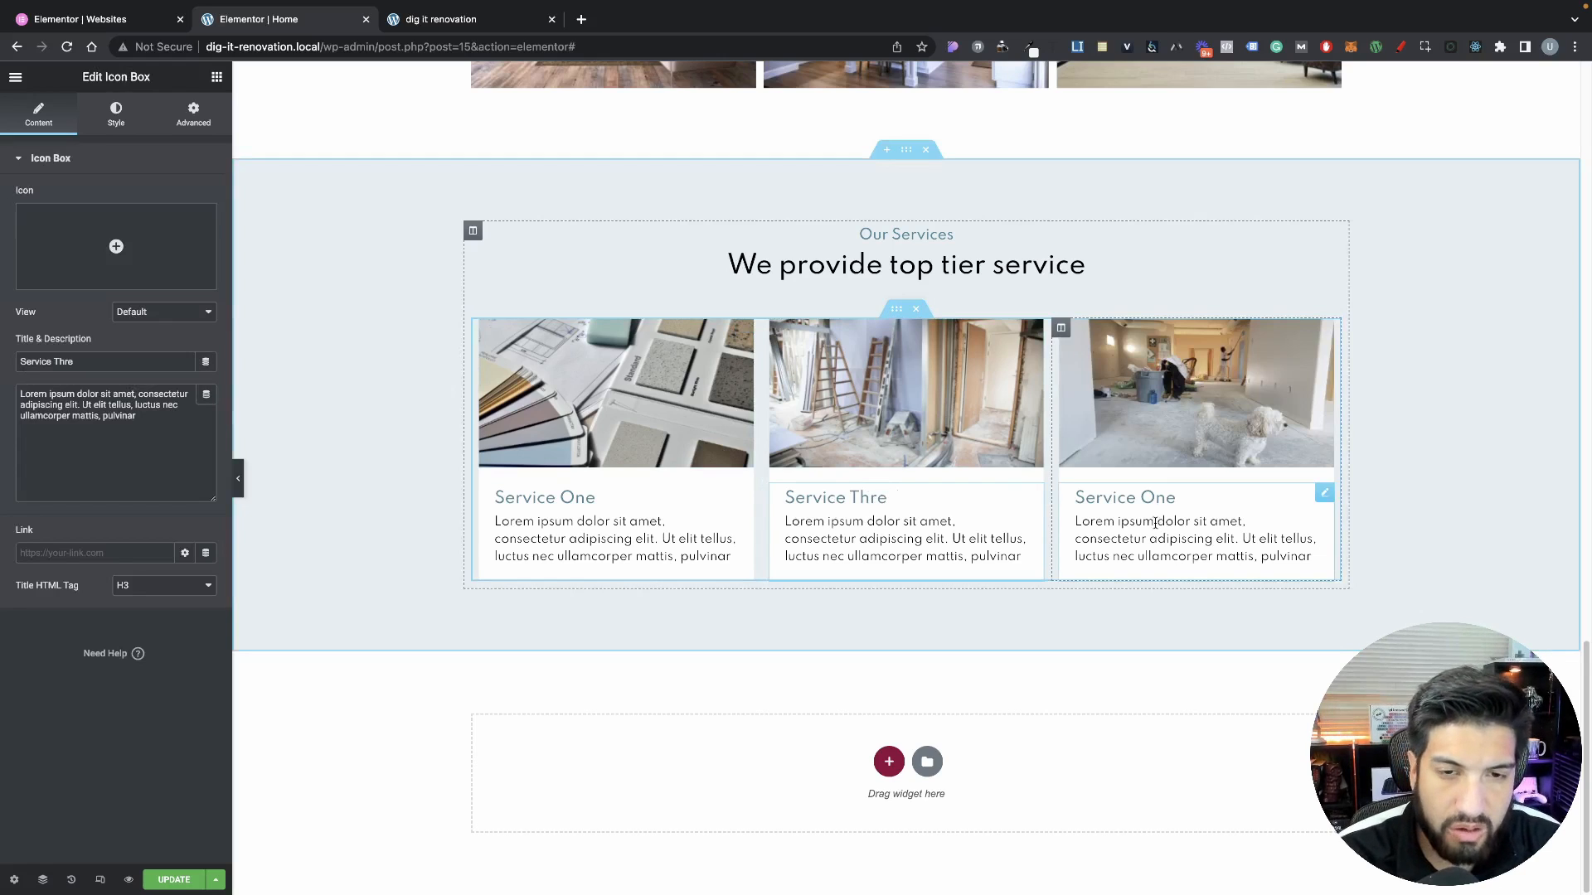
key(BackSpace)
key(BackSpace)
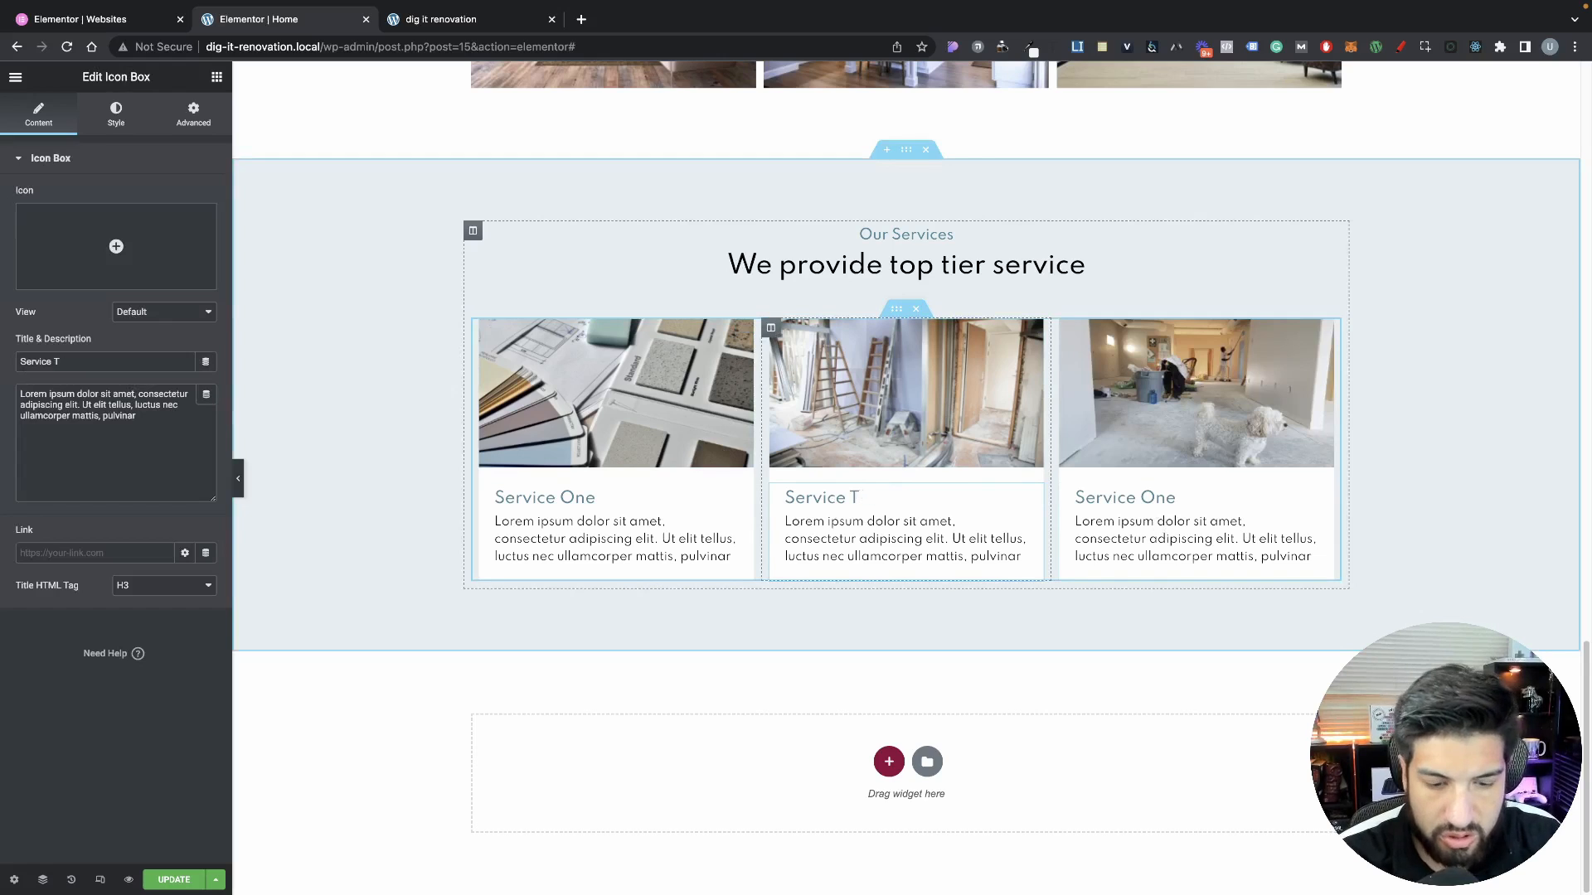
text(wo)
Change the third service card's title to "Service Three"
click(1149, 495)
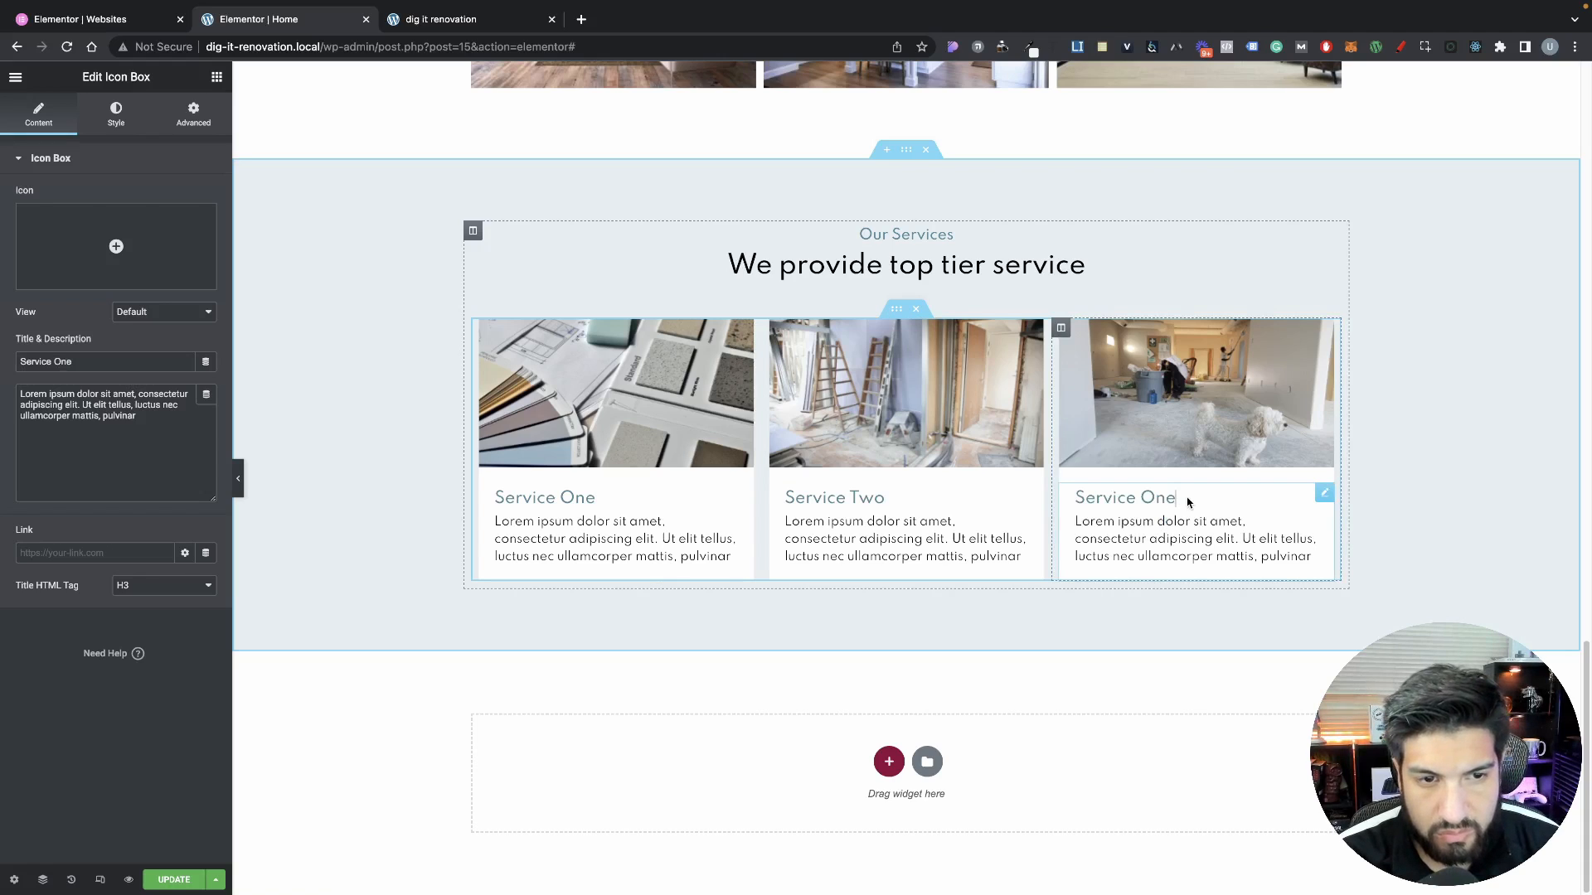
key(BackSpace)
key(BackSpace)
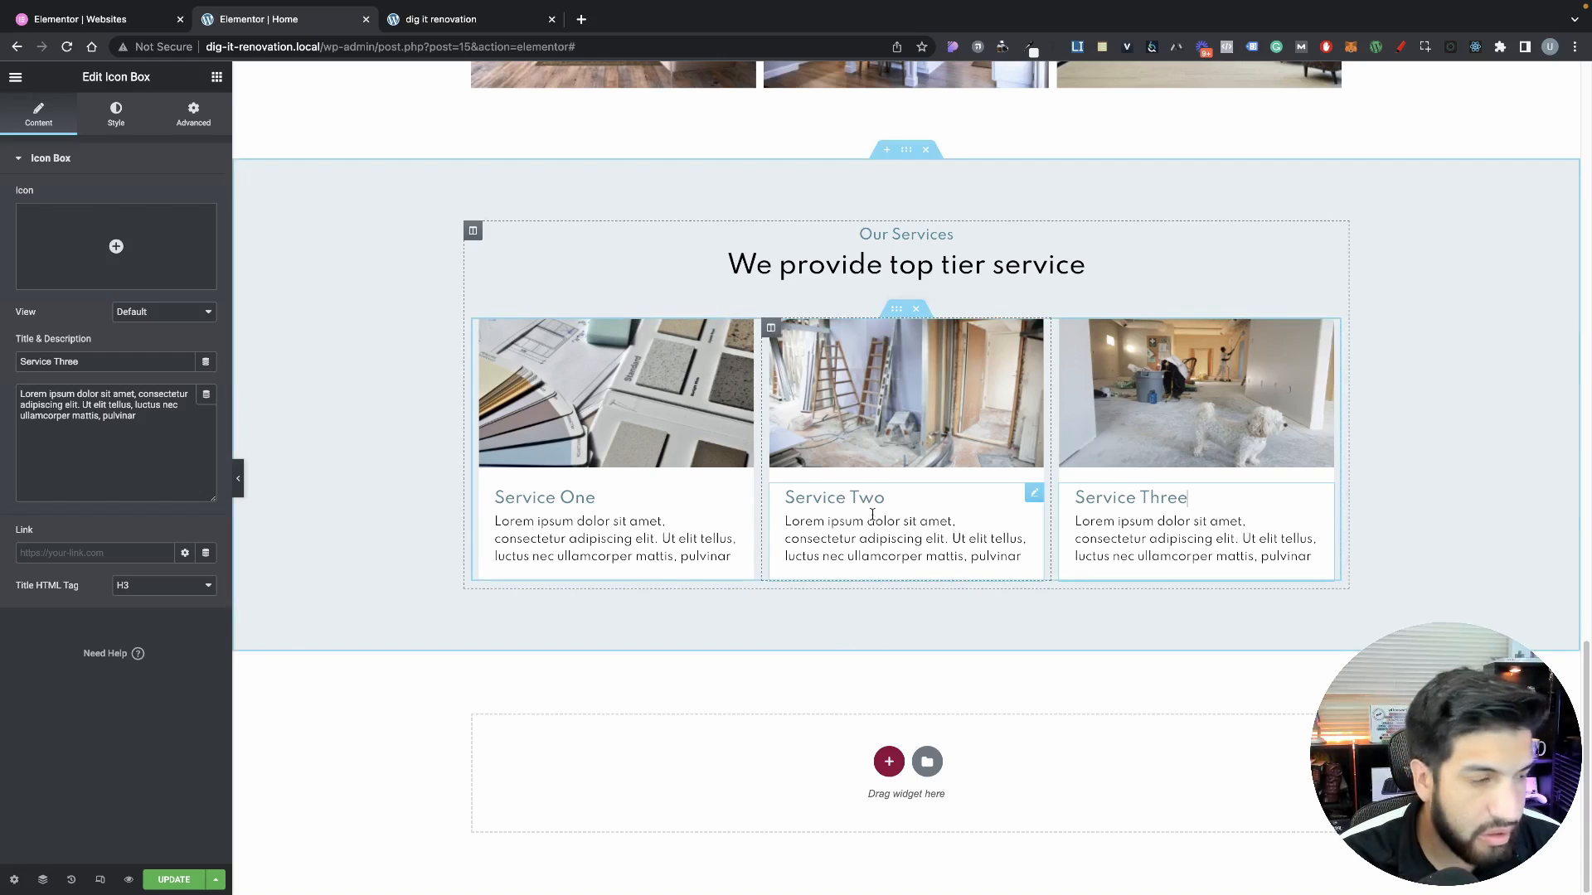
scroll(804, 650, up, 6)
scroll(809, 649, down, 6)
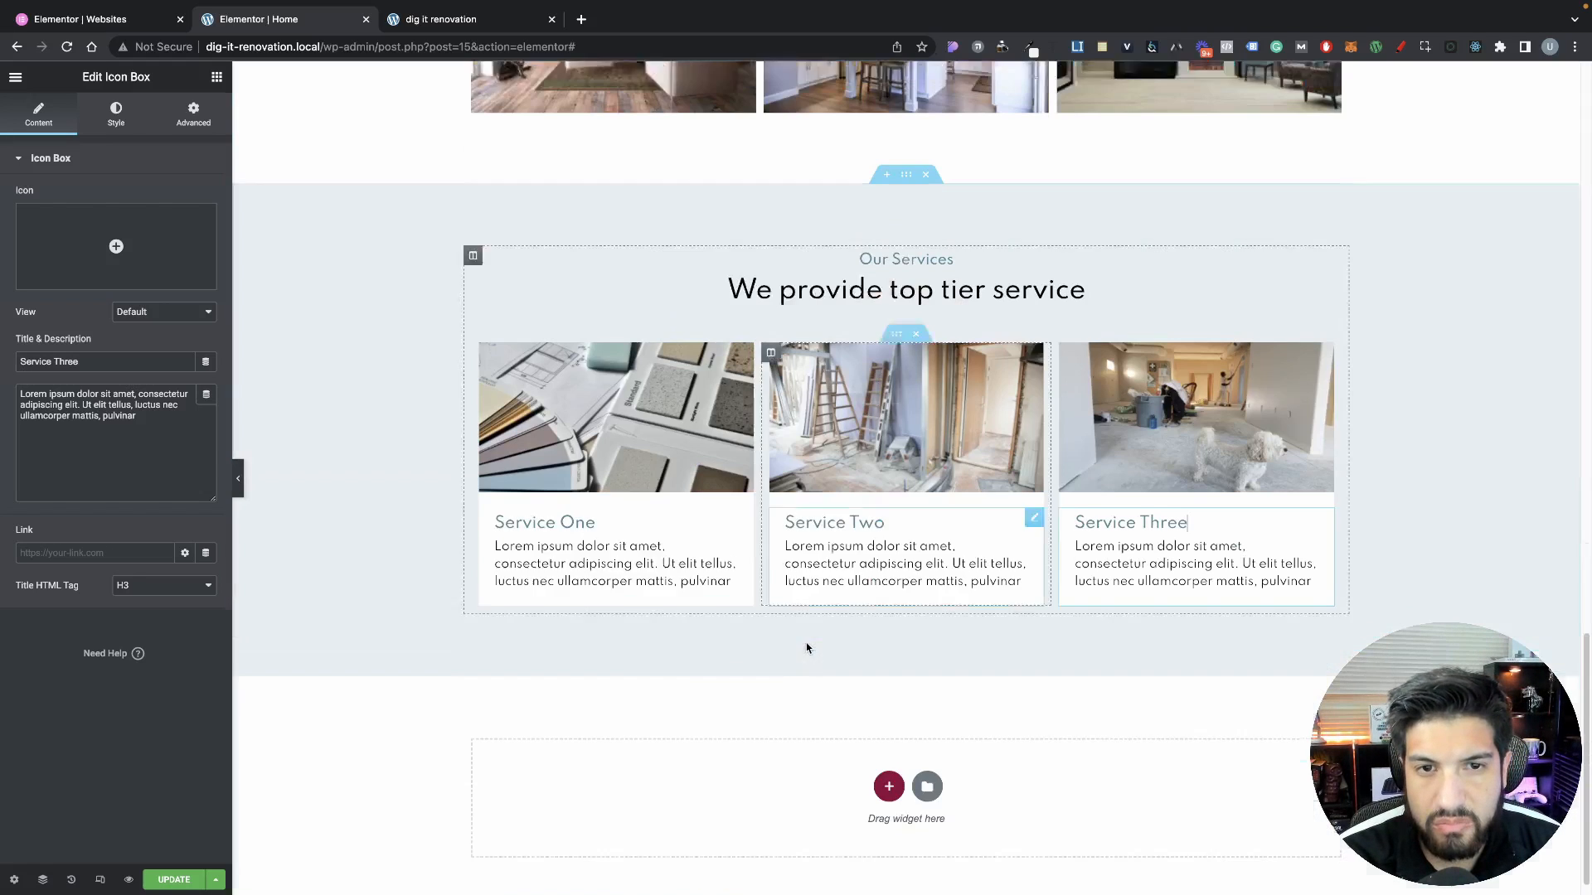
scroll(808, 648, down, 1)
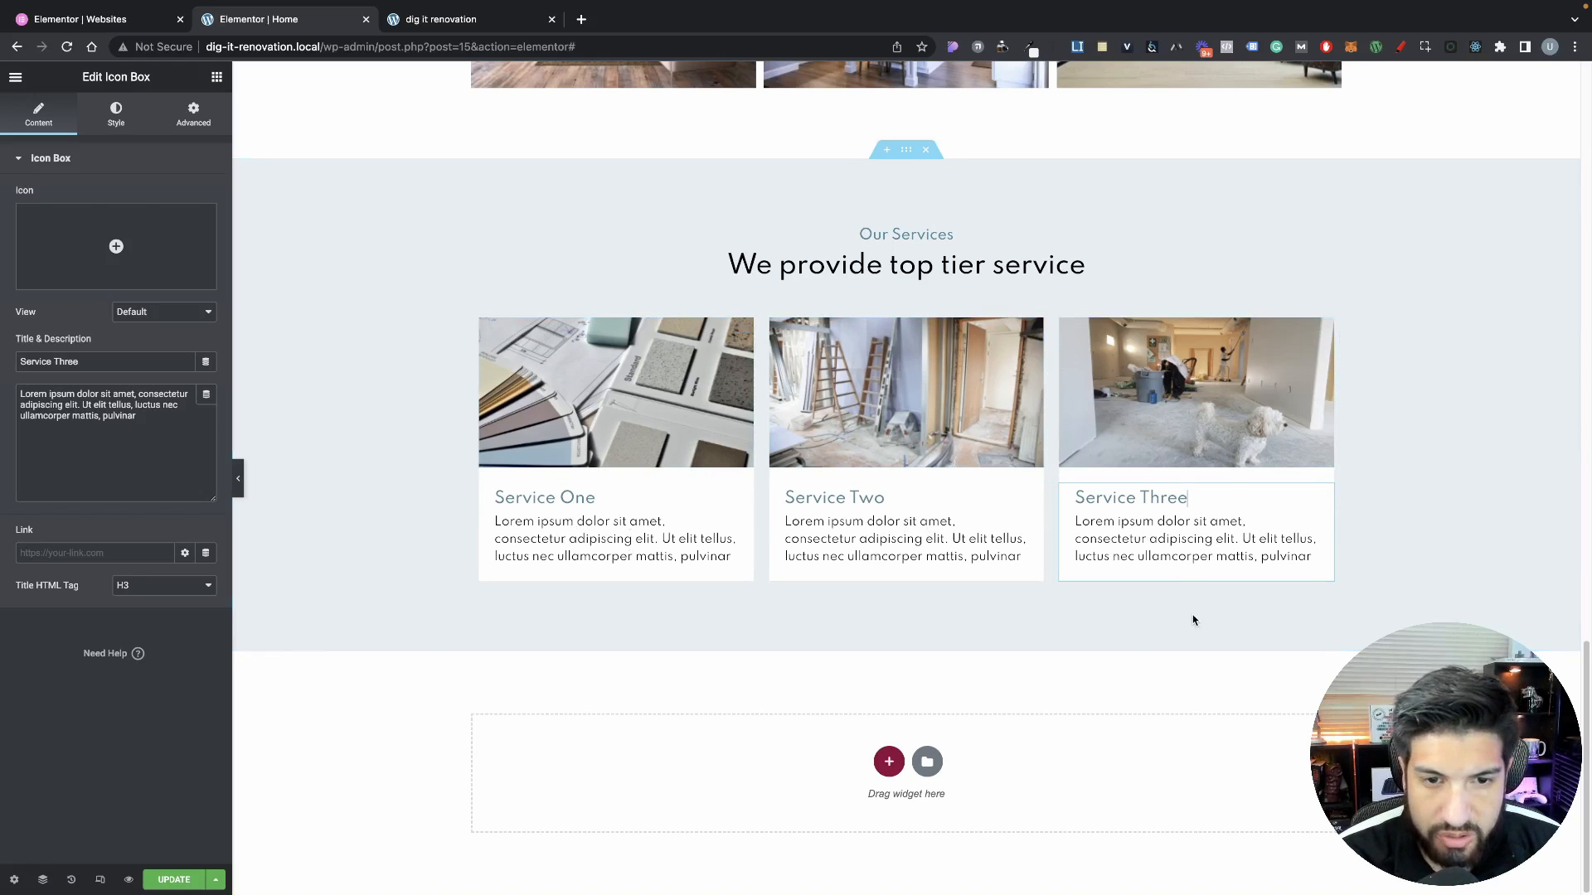
click(1187, 497)
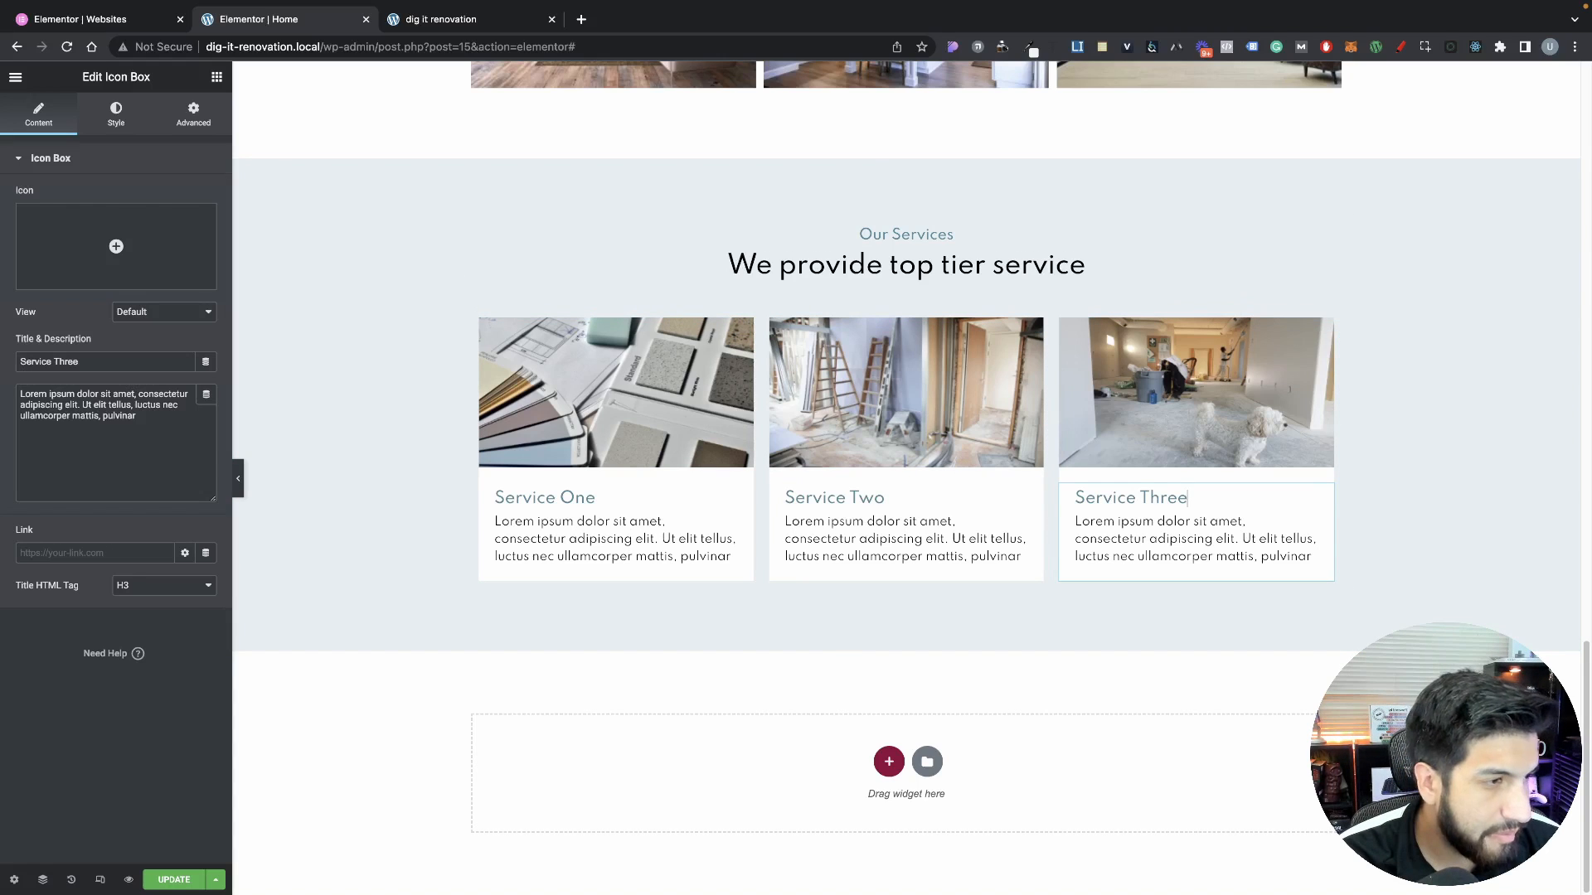
Add a new section with two equal columns below the Our Services section
click(888, 763)
scroll(829, 696, down, 1)
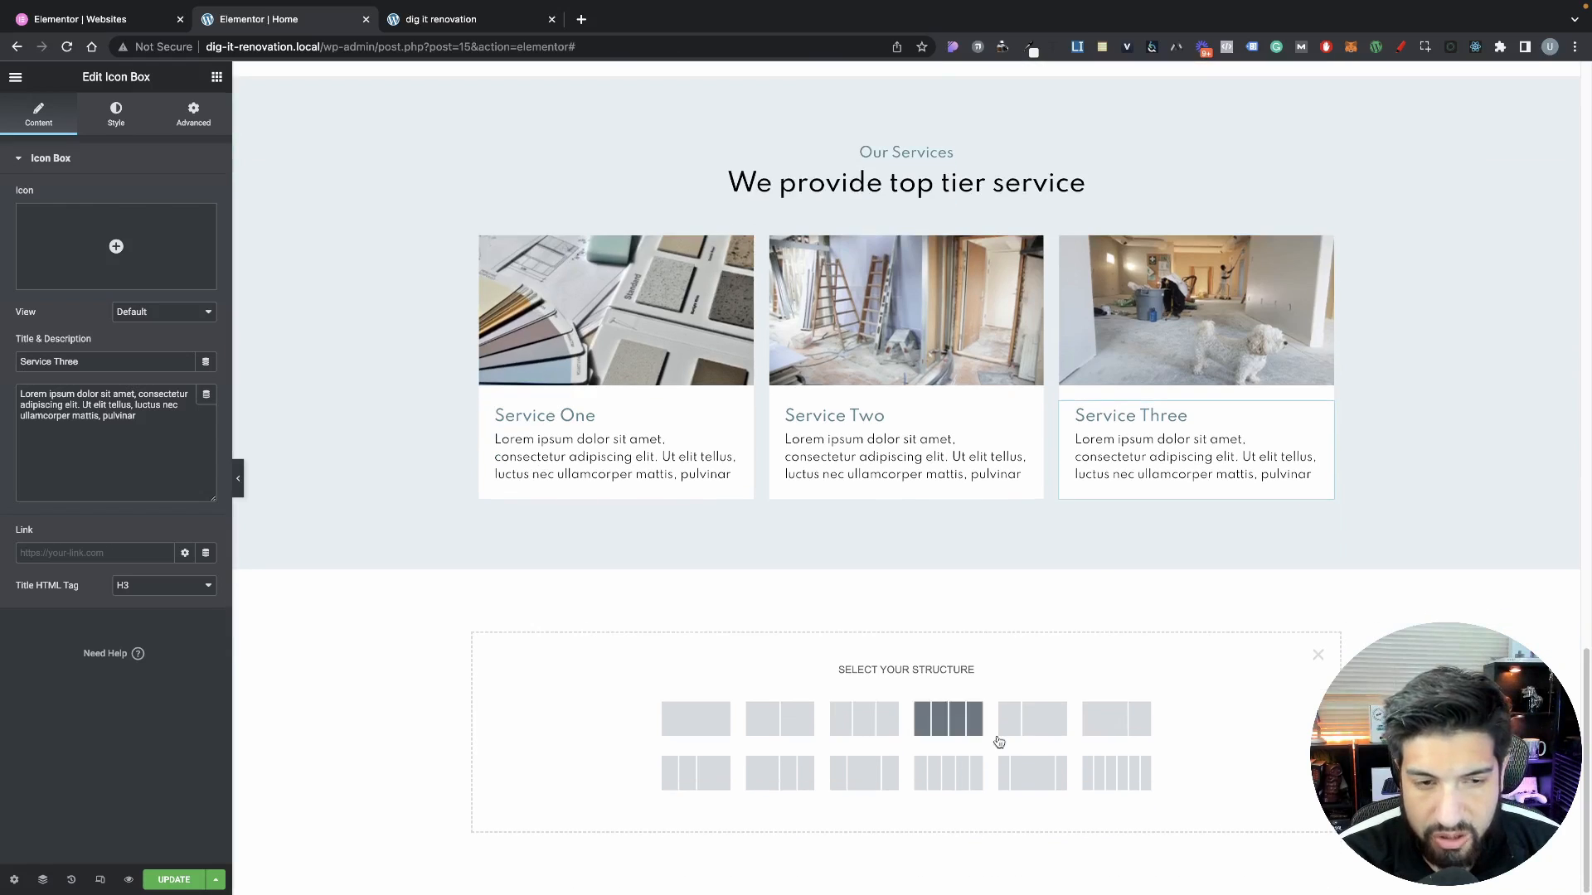
click(800, 720)
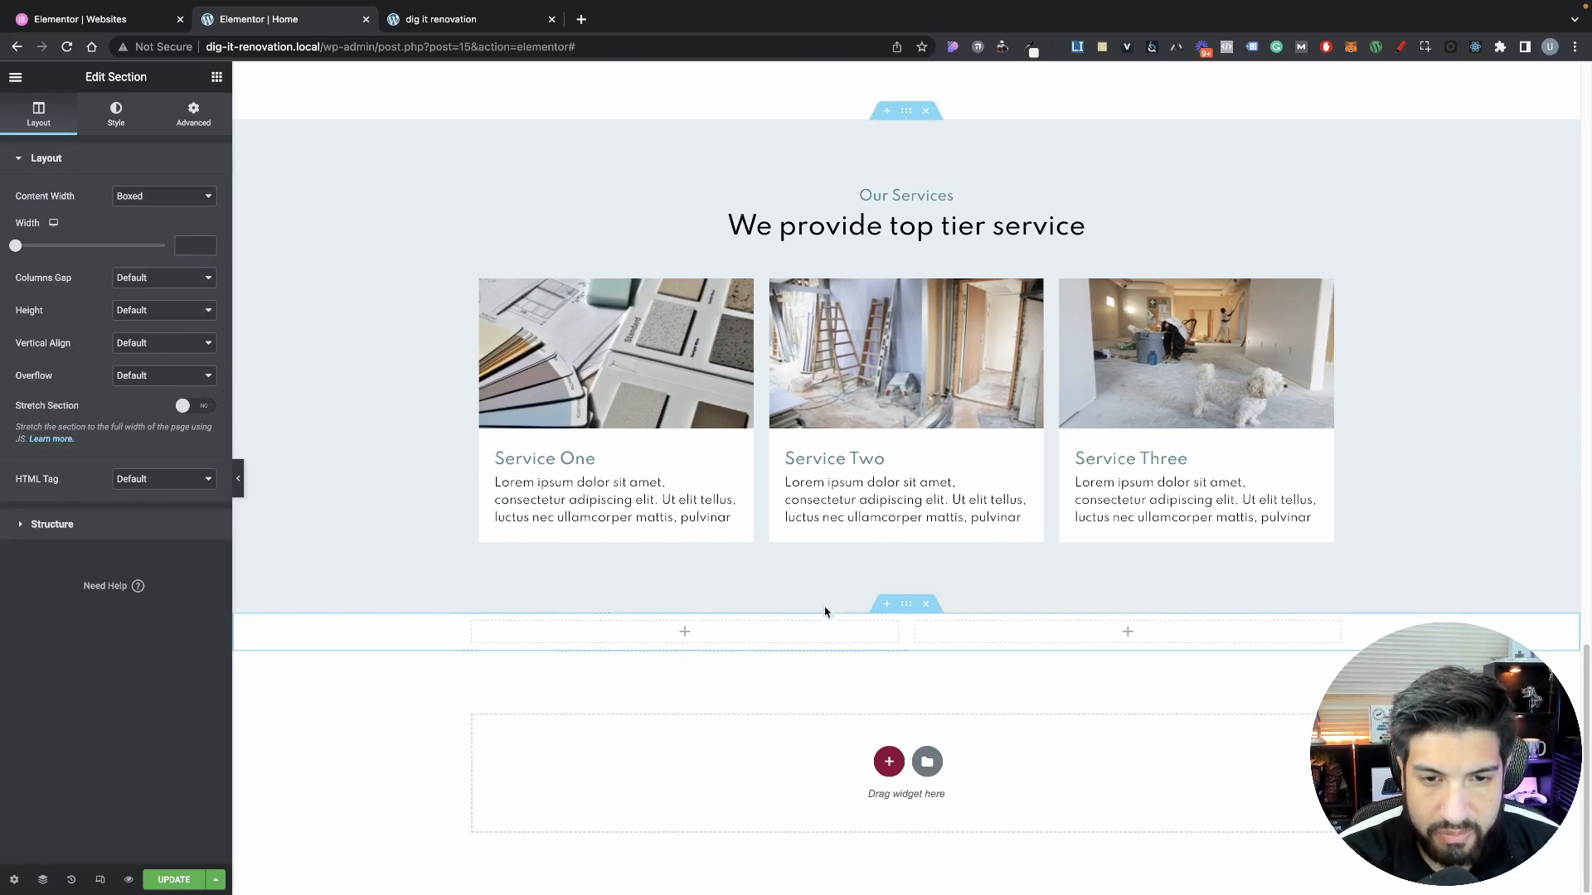
Set the new two-column section's top and bottom padding to 80 px, leaving the sides at 0
click(196, 114)
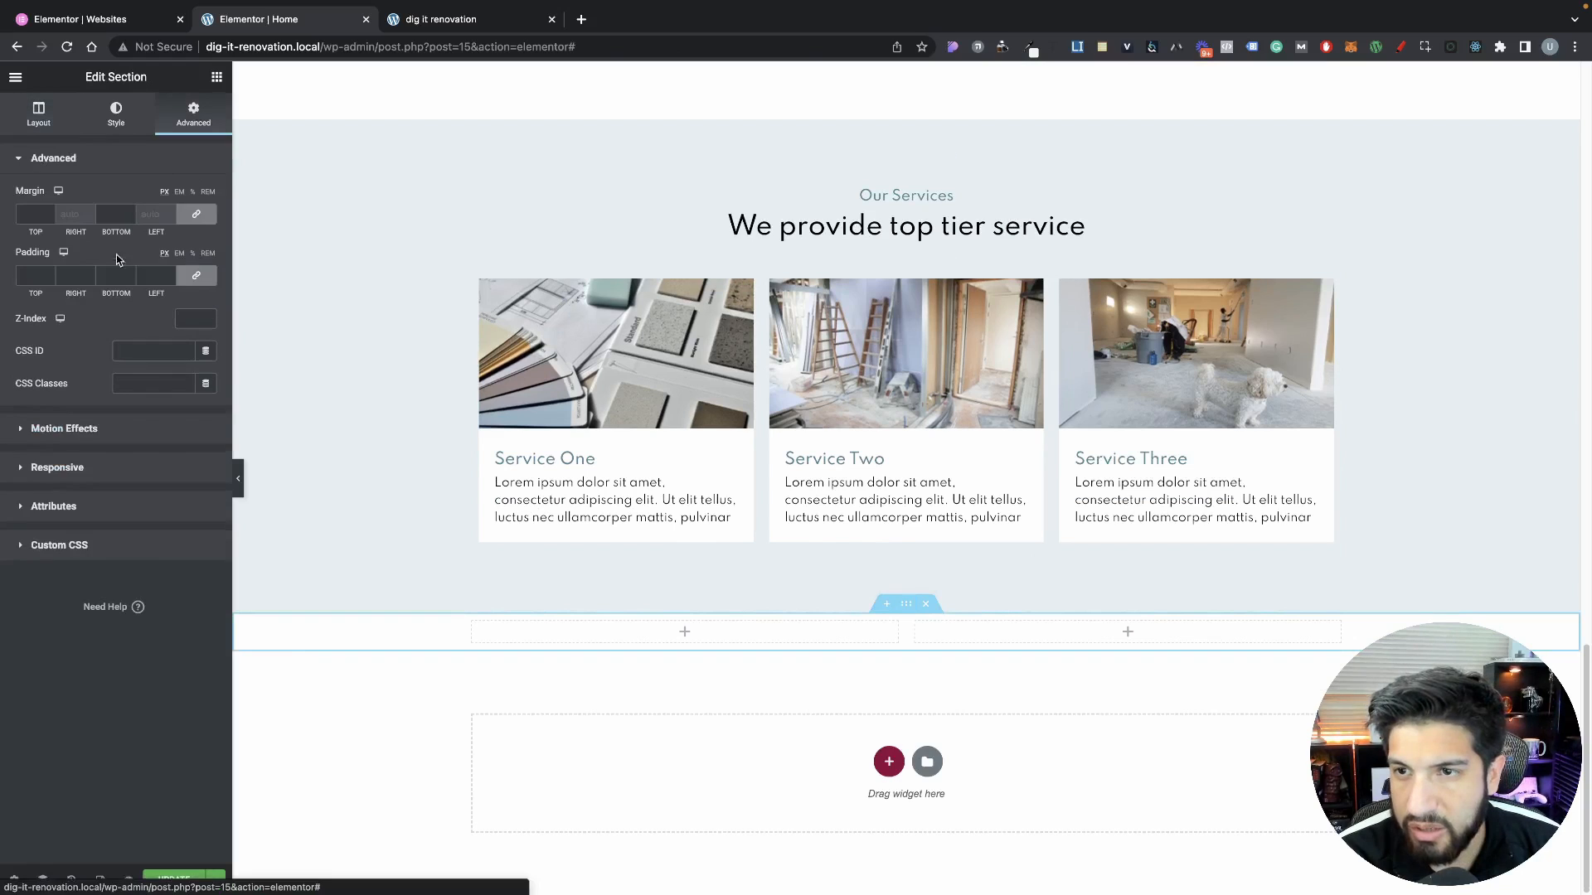
click(111, 275)
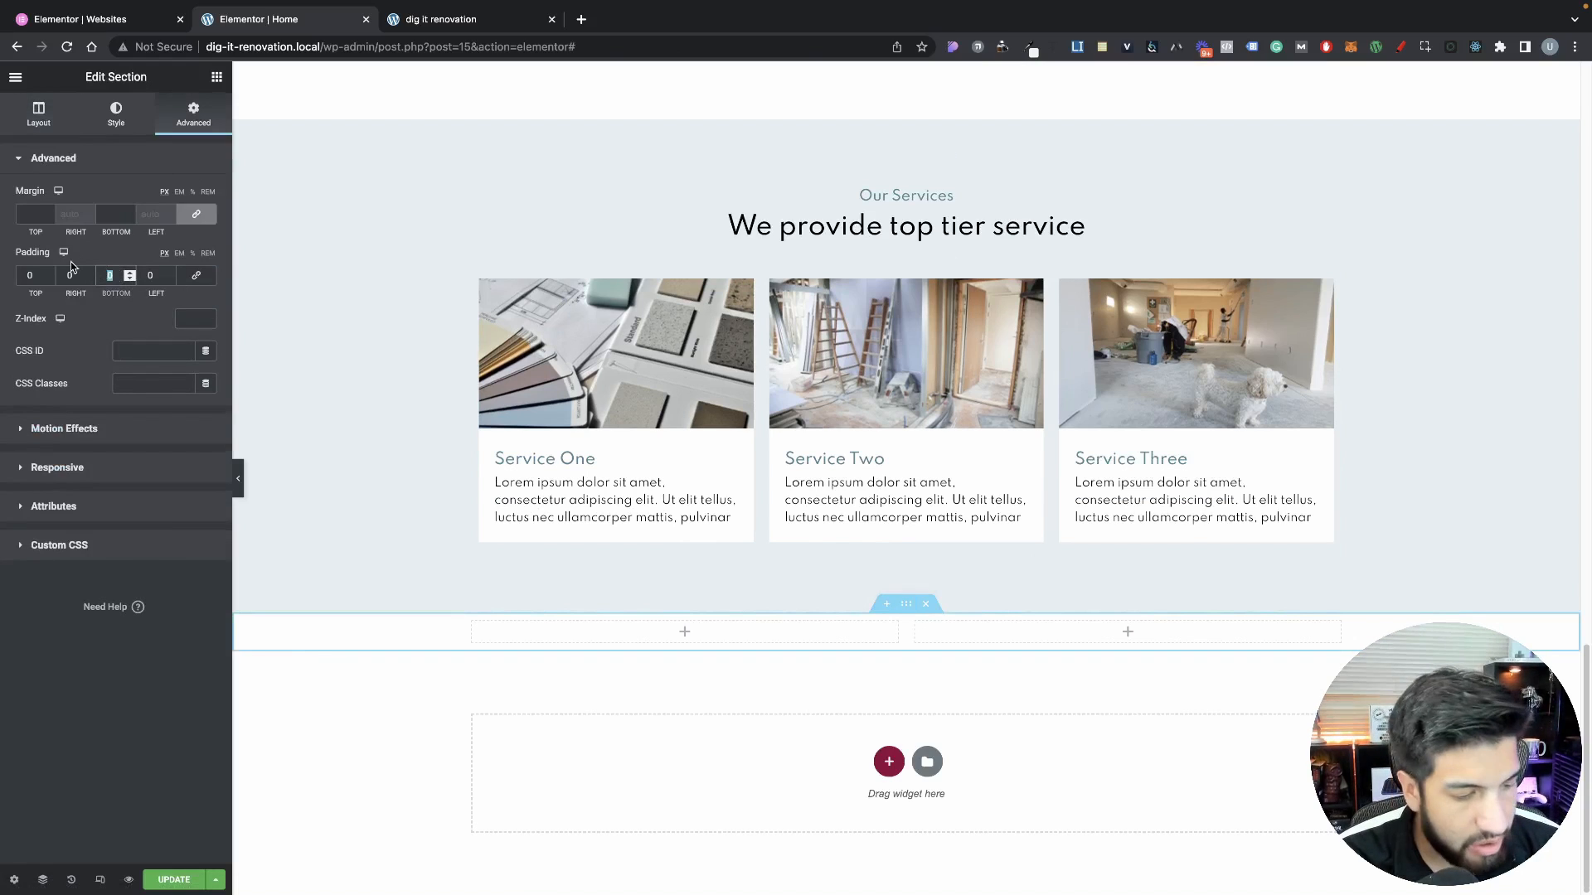
text(80)
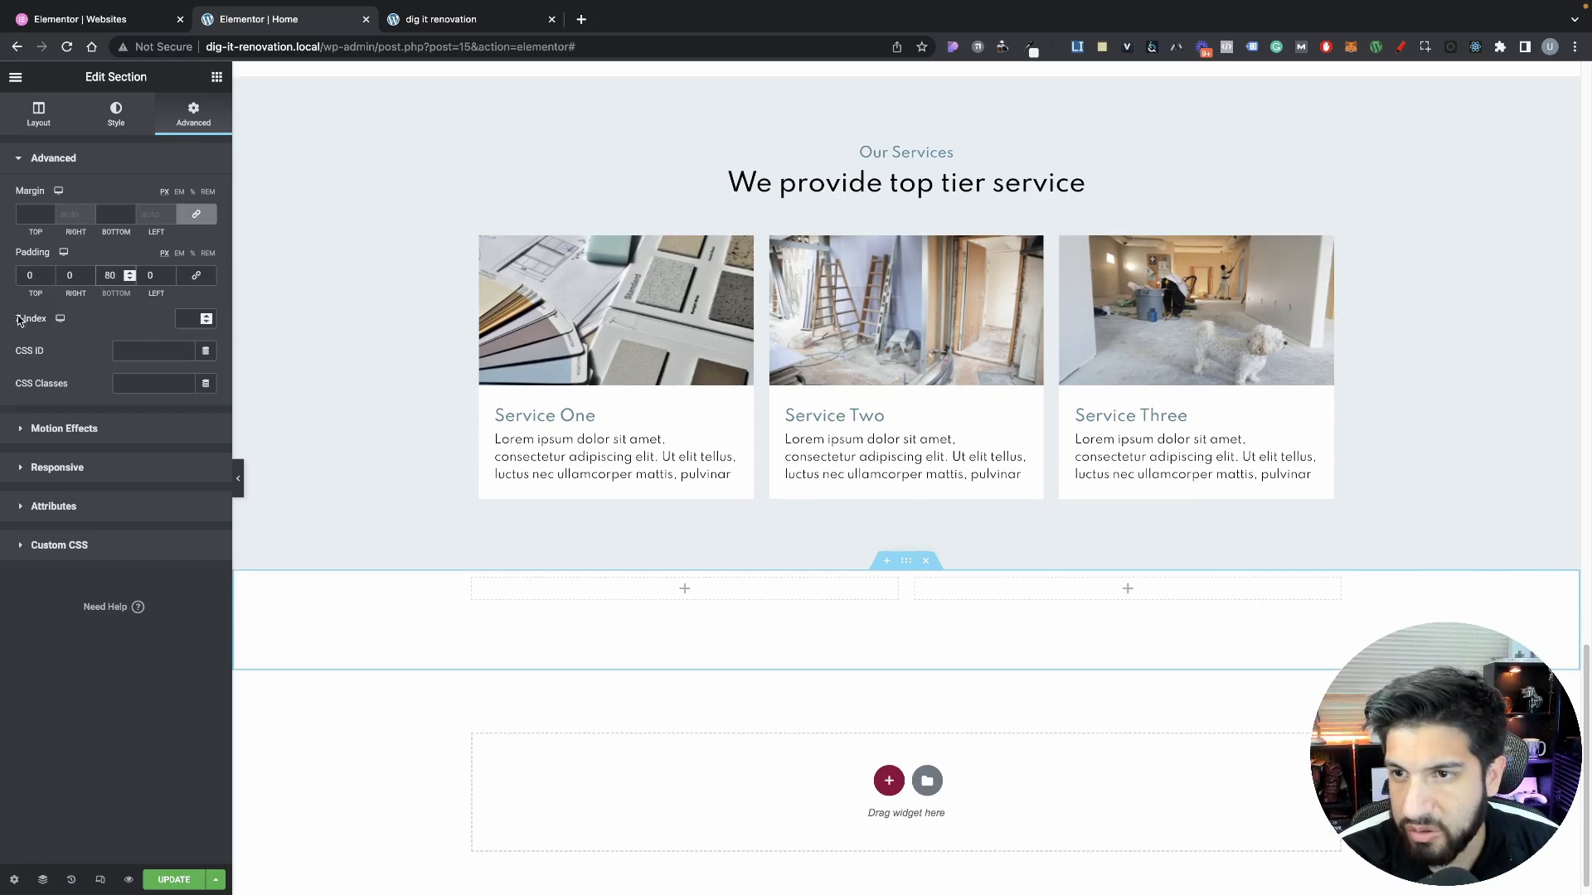
click(25, 275)
text(80)
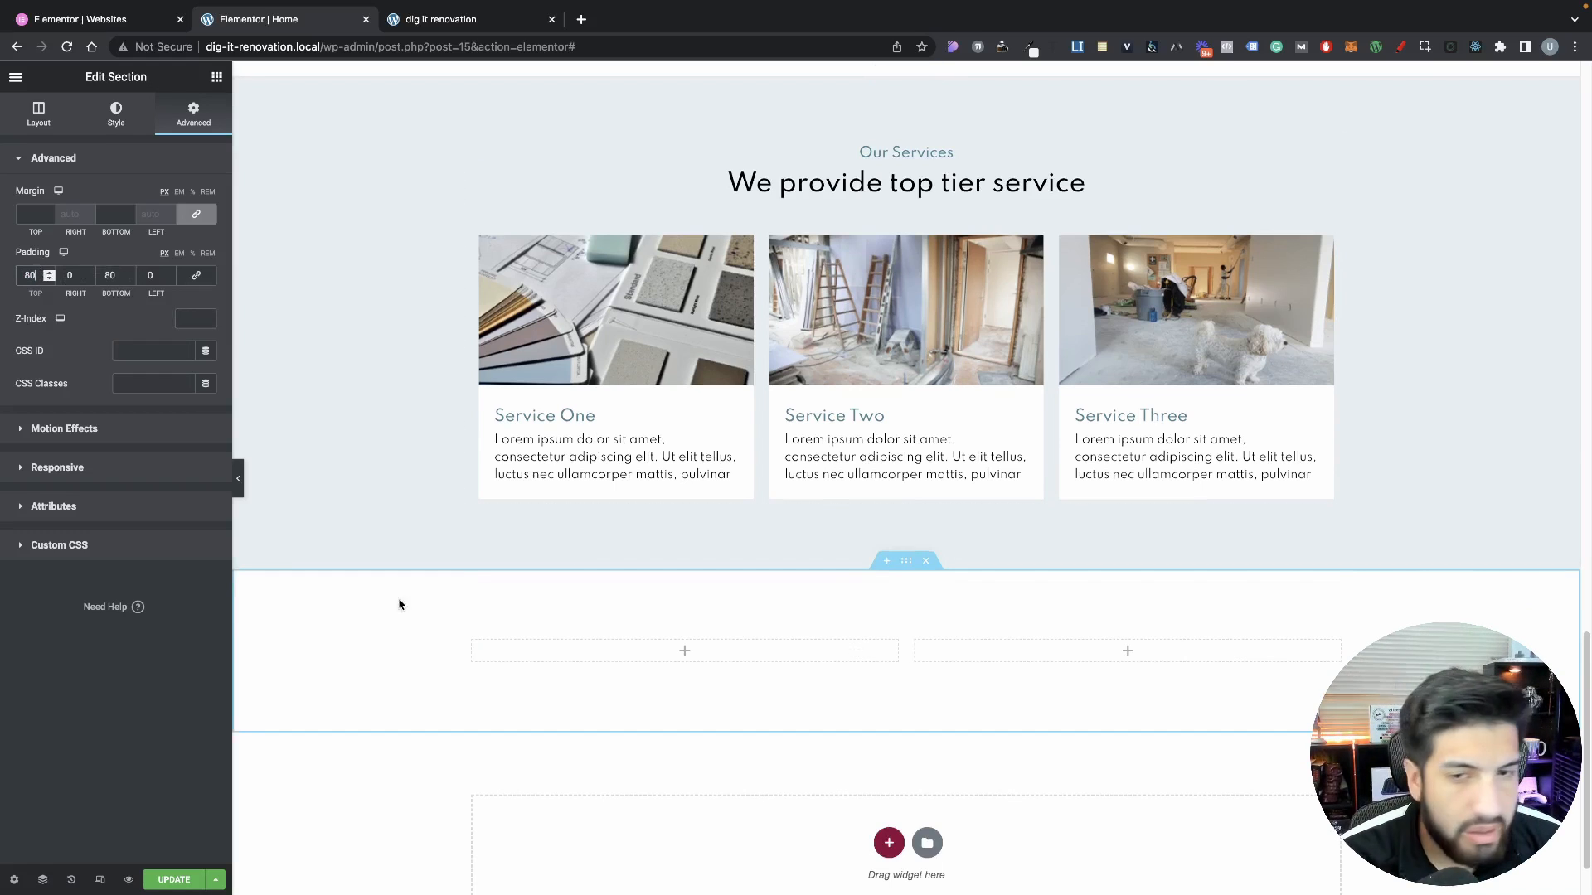
Copy the "Our Services" heading and paste it into the first column of the new section
click(610, 659)
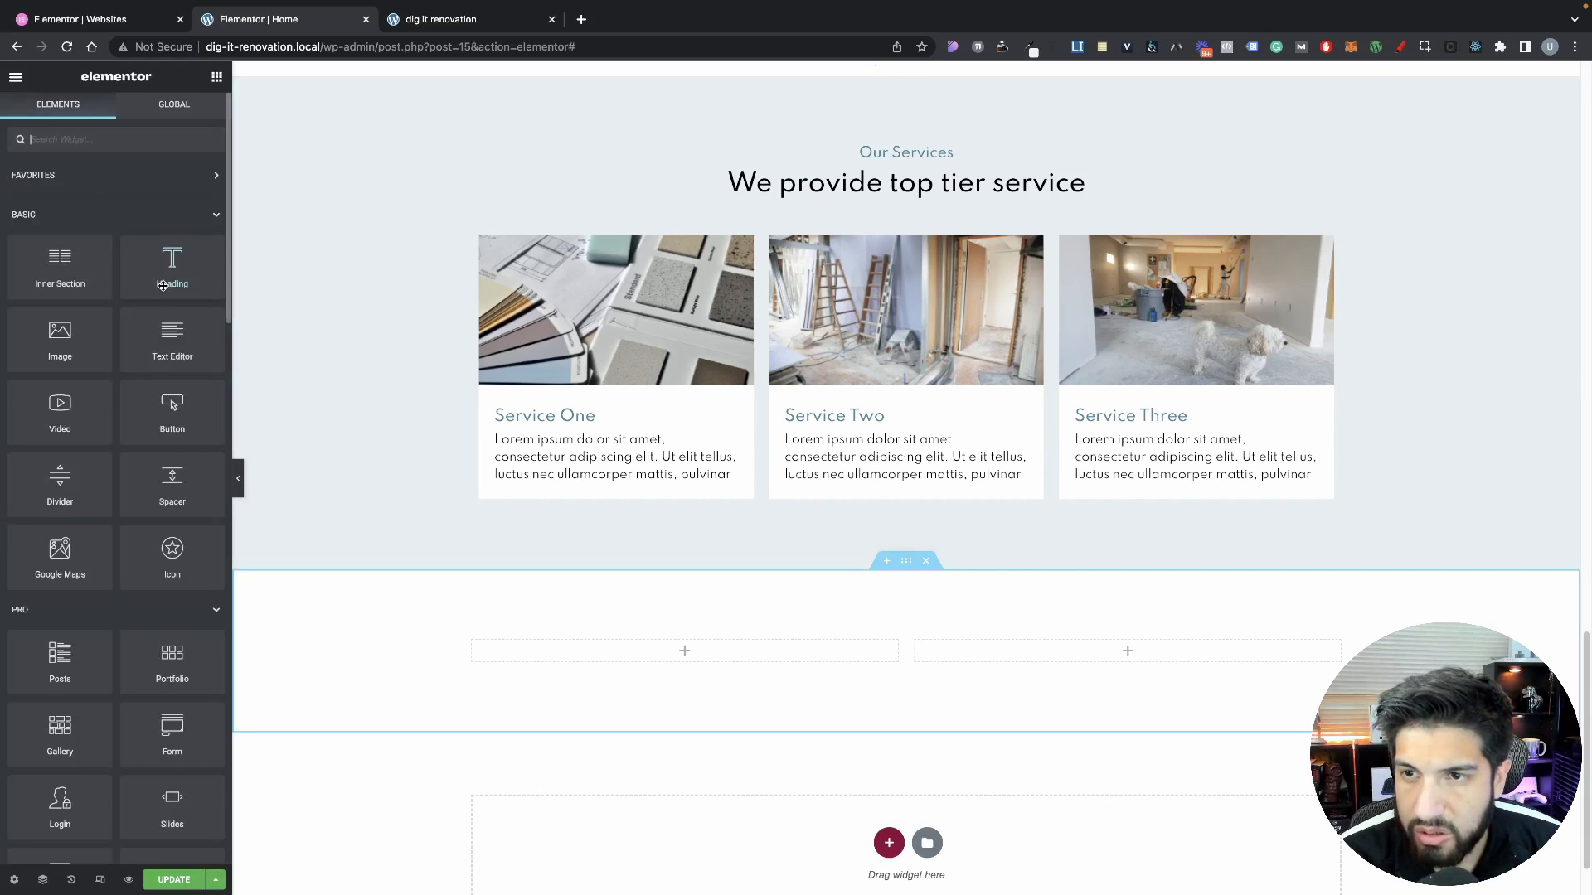
scroll(904, 315, up, 2)
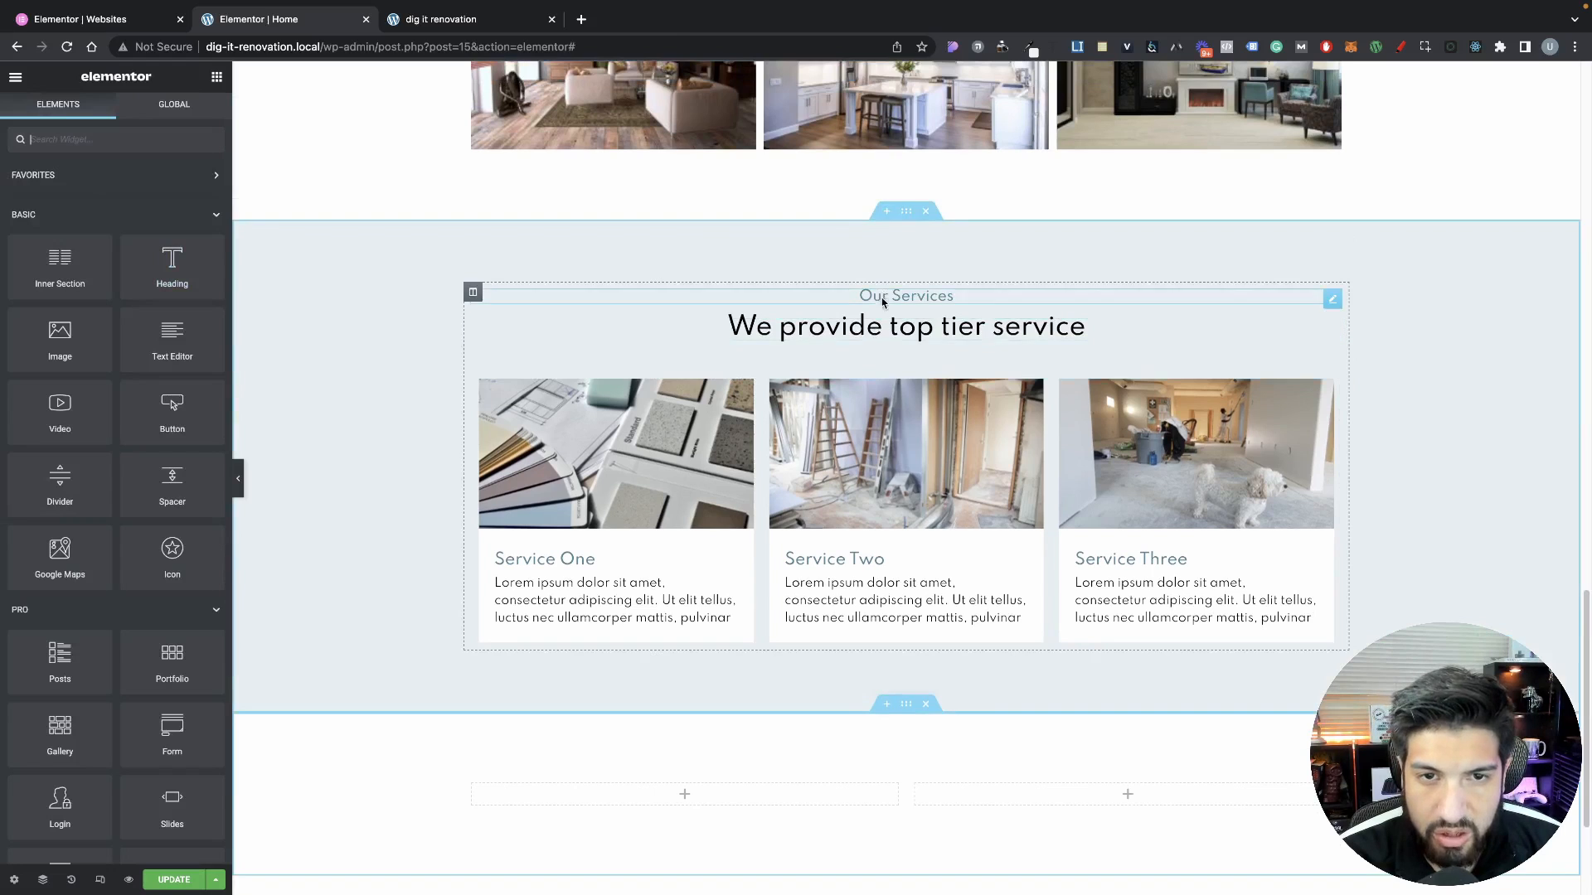
right_click(883, 297)
click(913, 363)
scroll(736, 476, down, 3)
right_click(682, 572)
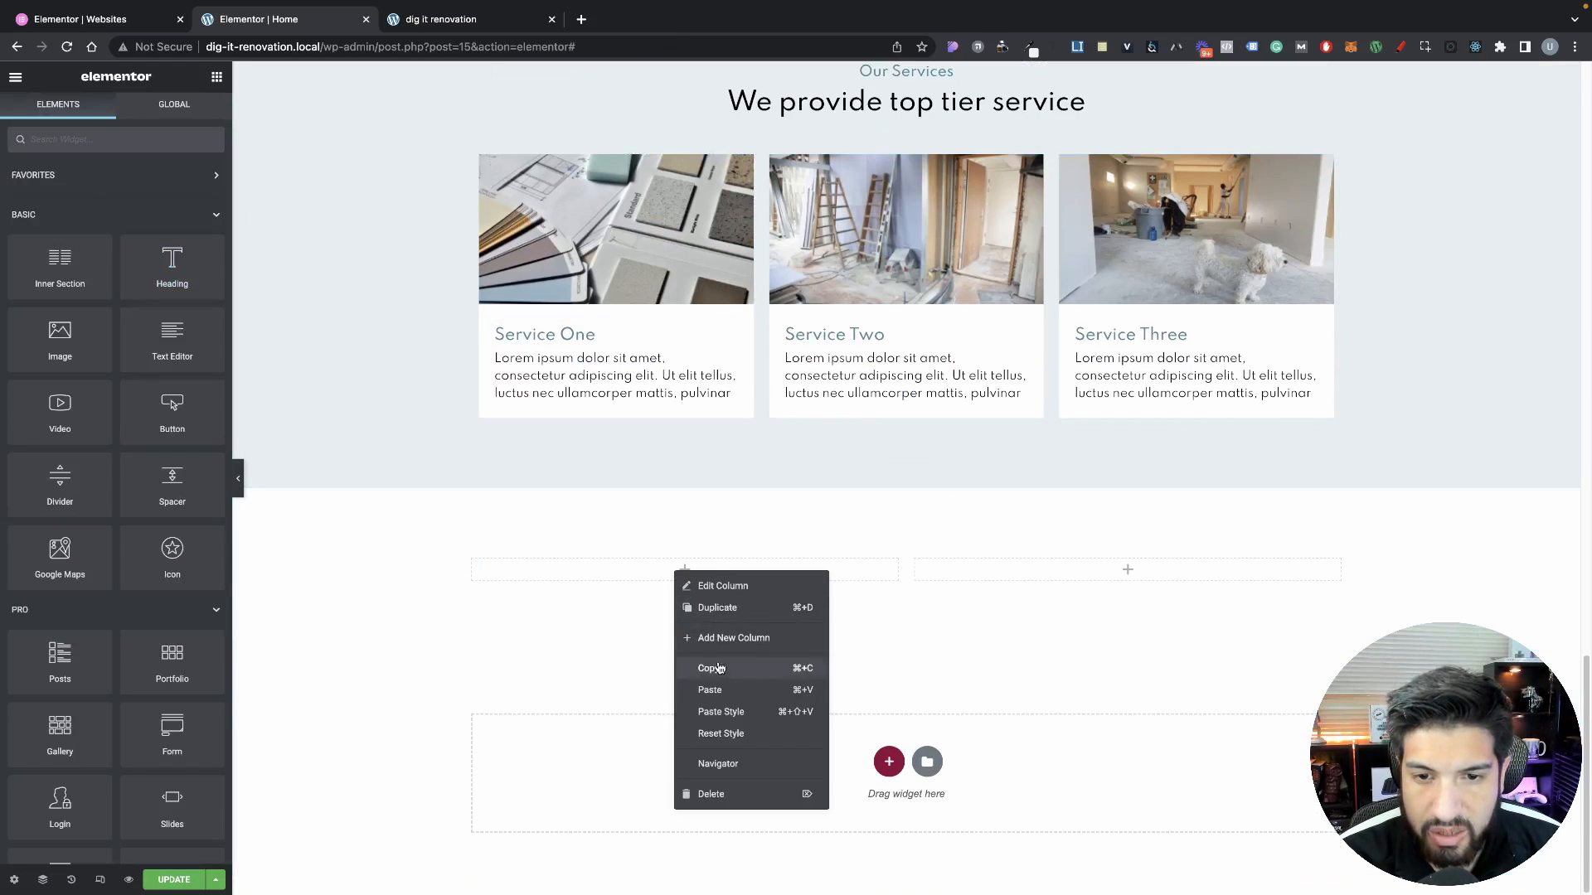
click(705, 690)
Copy the "We provide top tier service" heading and paste it beneath the pasted "Our Services" heading in the new section
scroll(917, 315, up, 2)
right_click(901, 249)
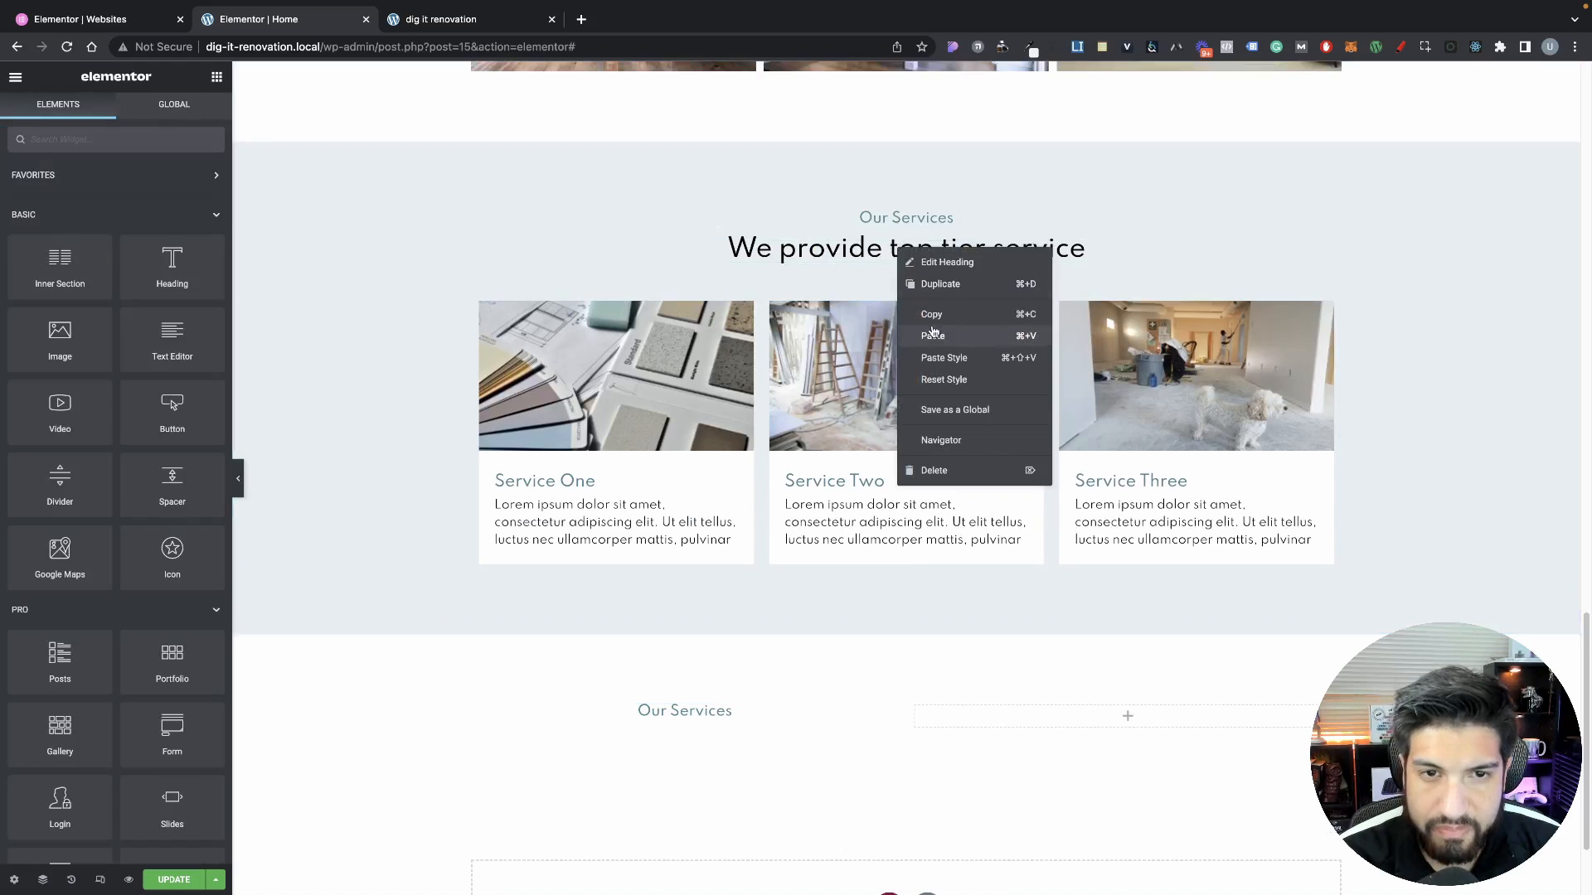
click(920, 315)
scroll(906, 338, down, 2)
right_click(695, 580)
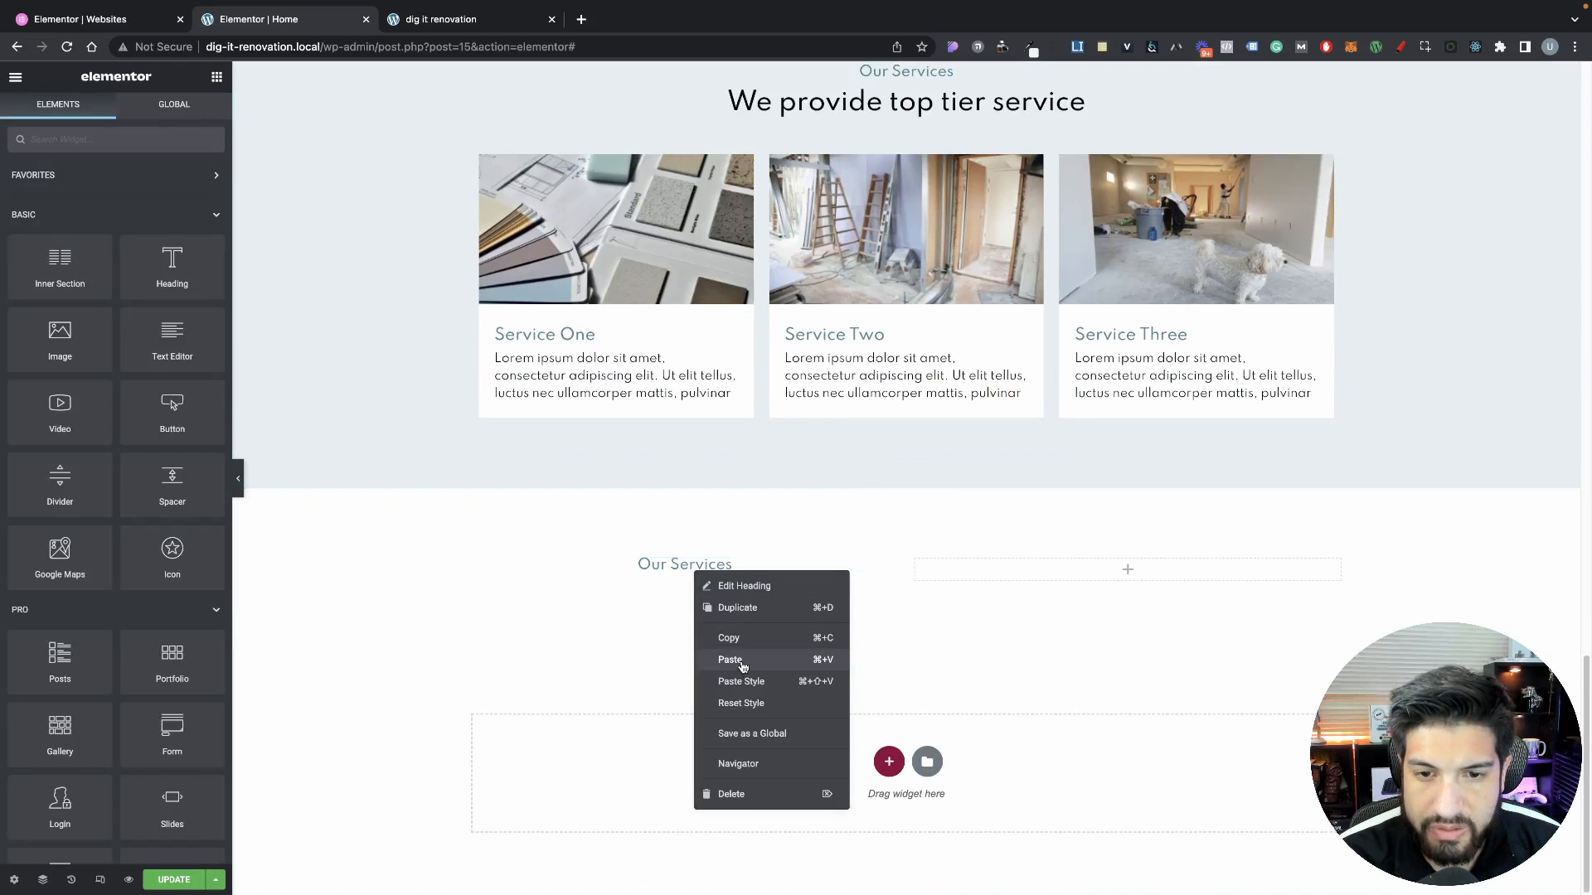
click(728, 660)
Left-align both pasted headings in the first column of the new section
click(676, 556)
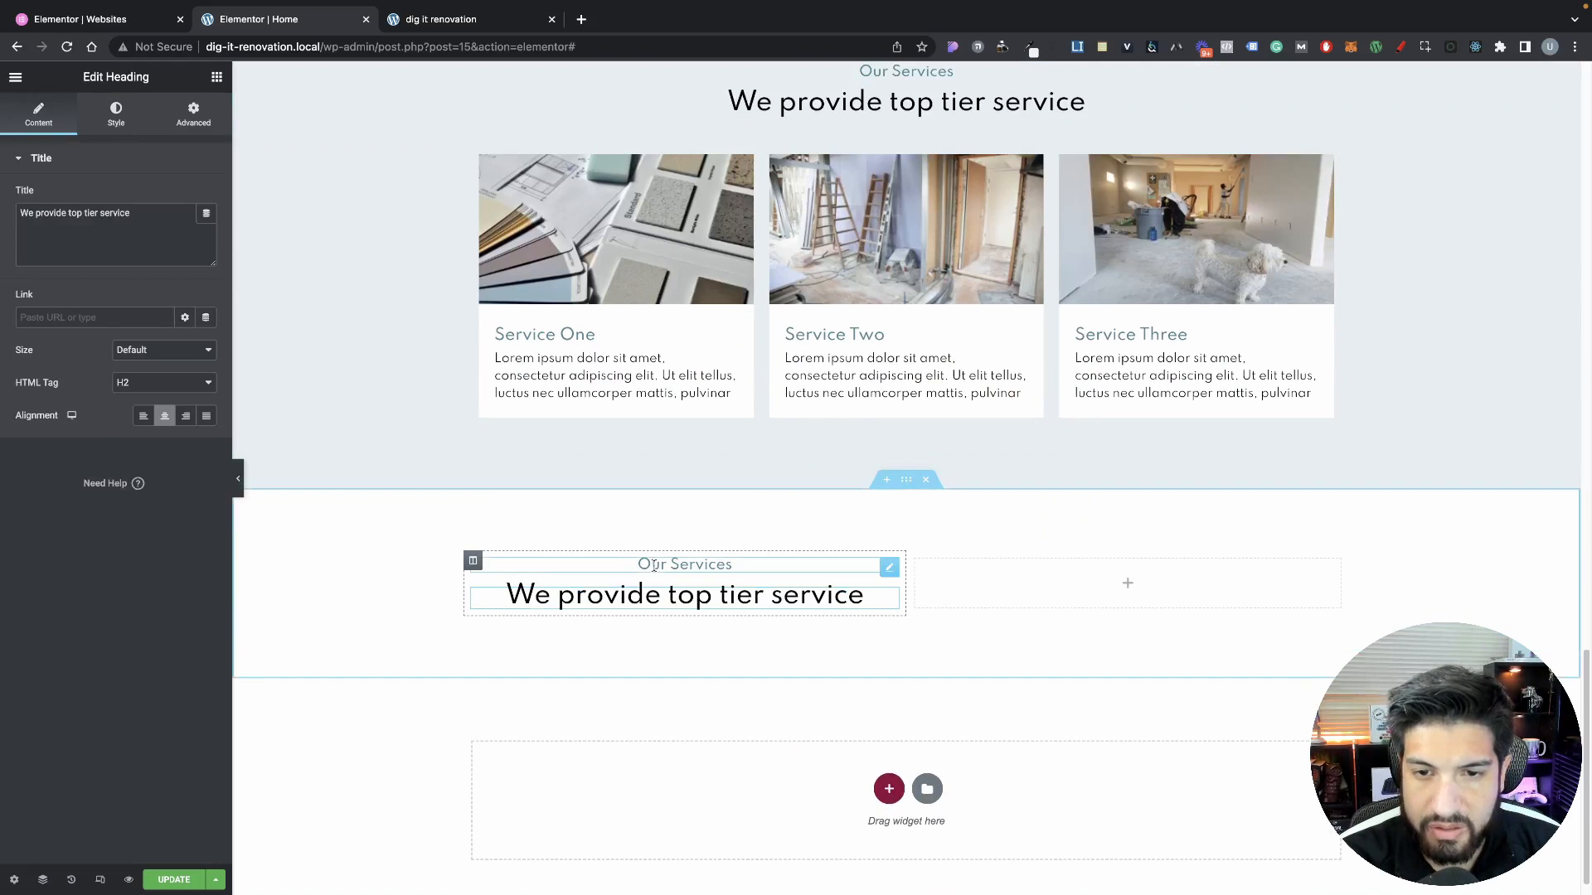
click(143, 415)
click(568, 603)
click(143, 416)
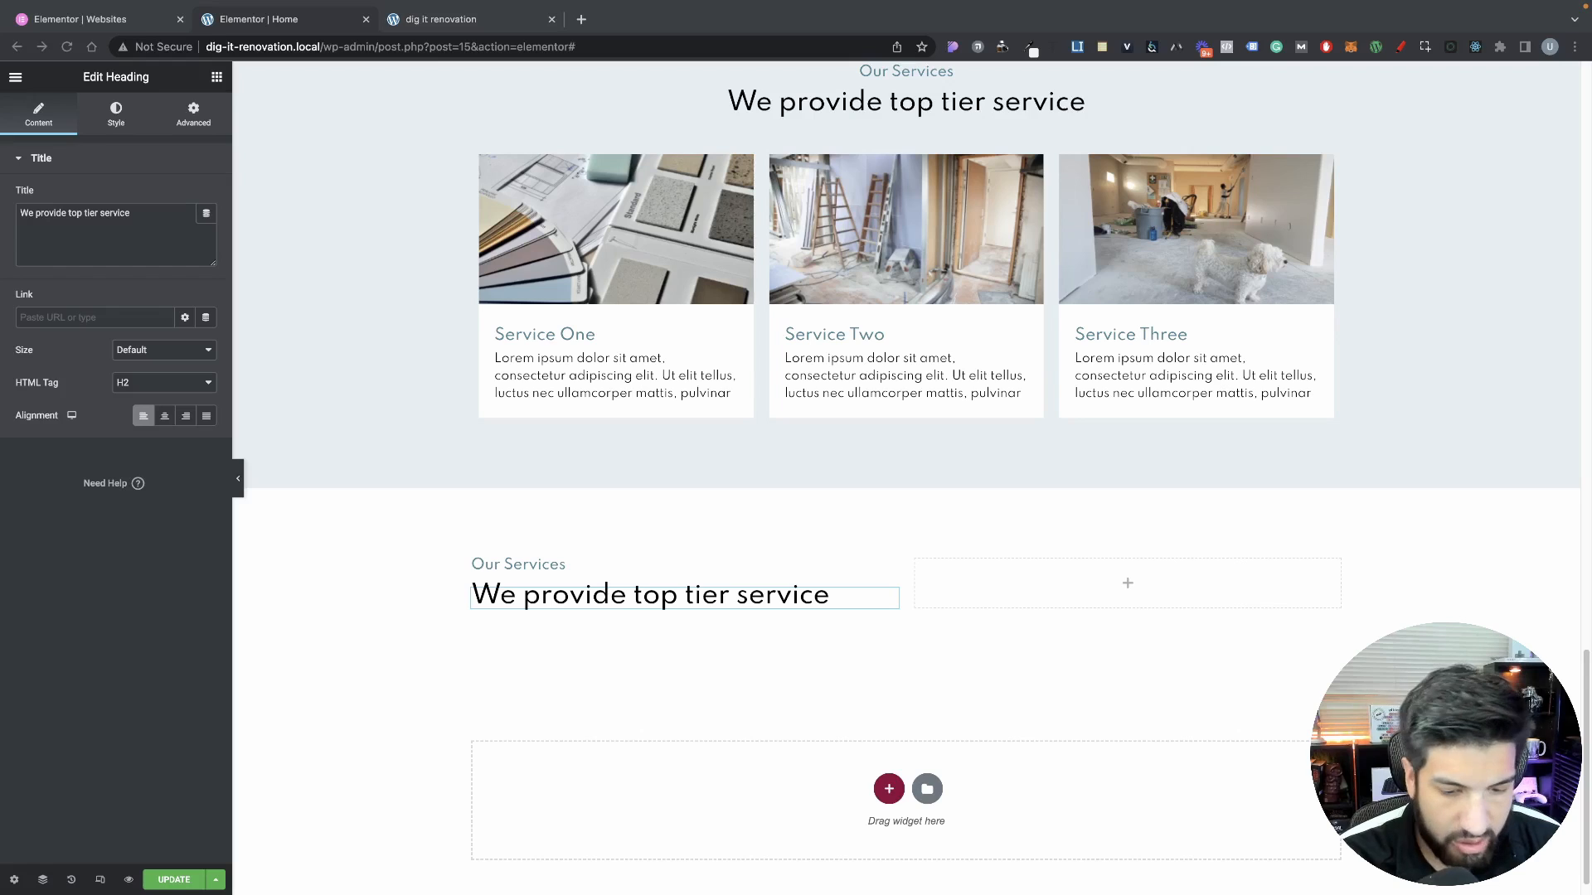
Retitle the new section's small heading "Contact Info" and its large heading "Get in touch with us"
click(573, 563)
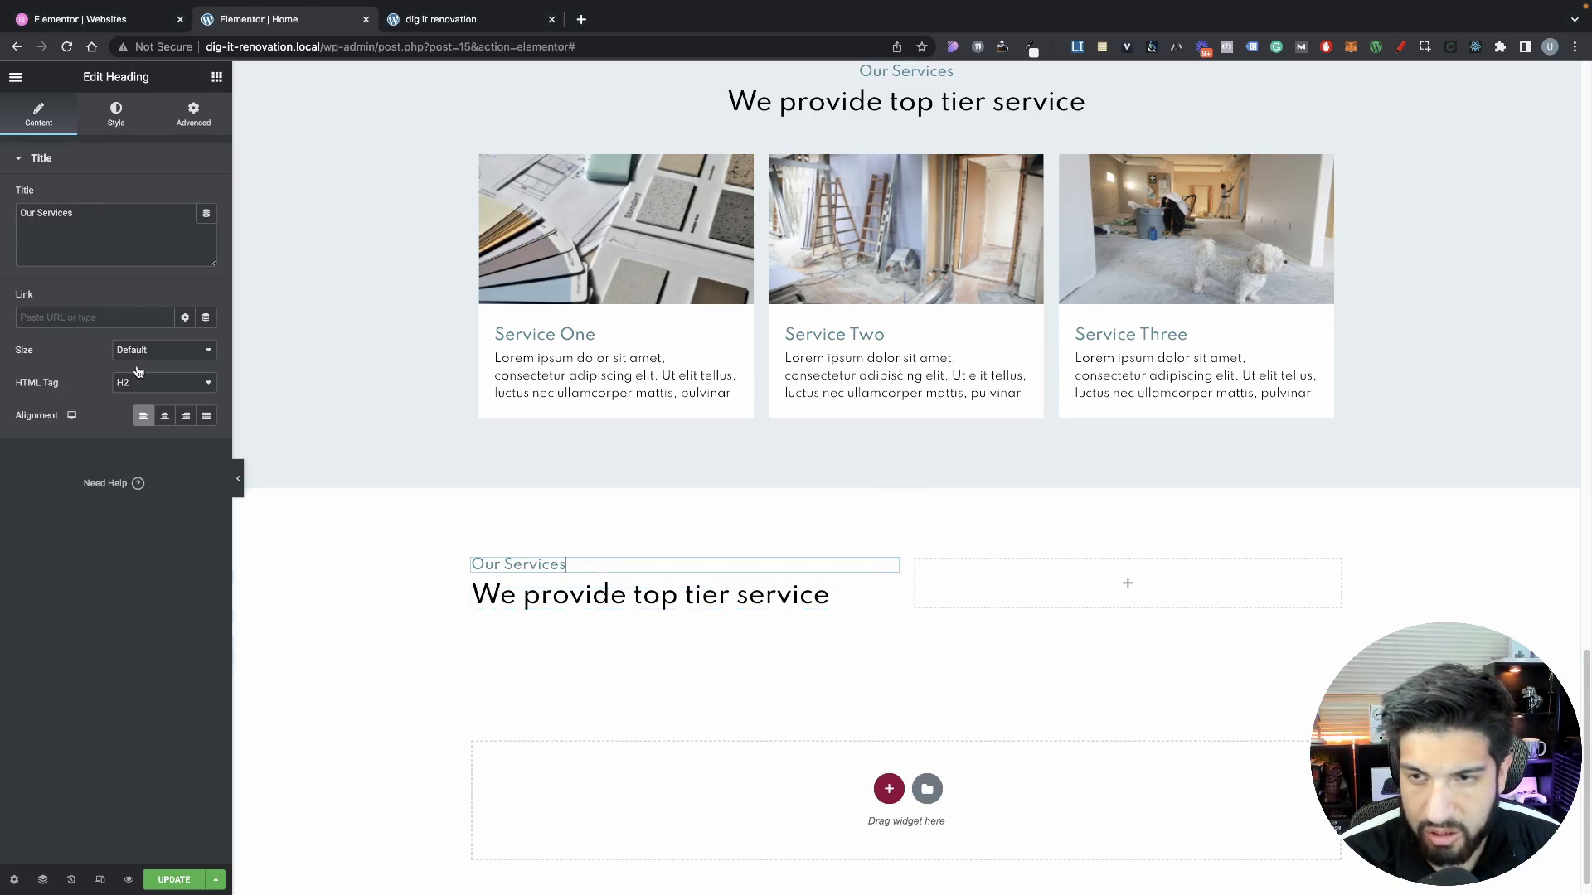
triple_click(114, 217)
text(Contact Info)
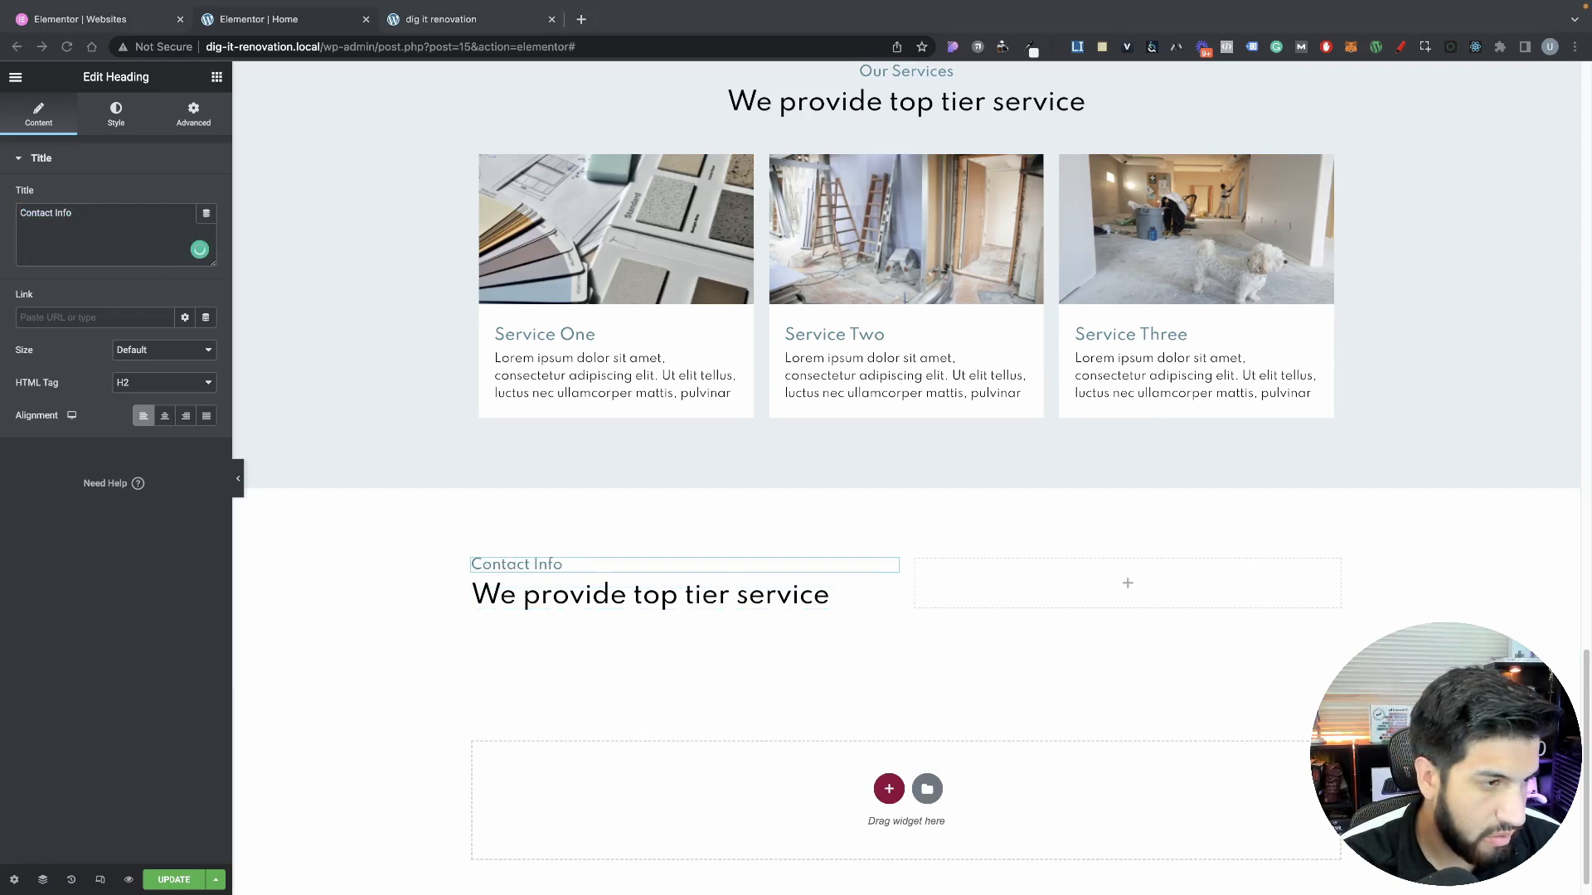
click(583, 599)
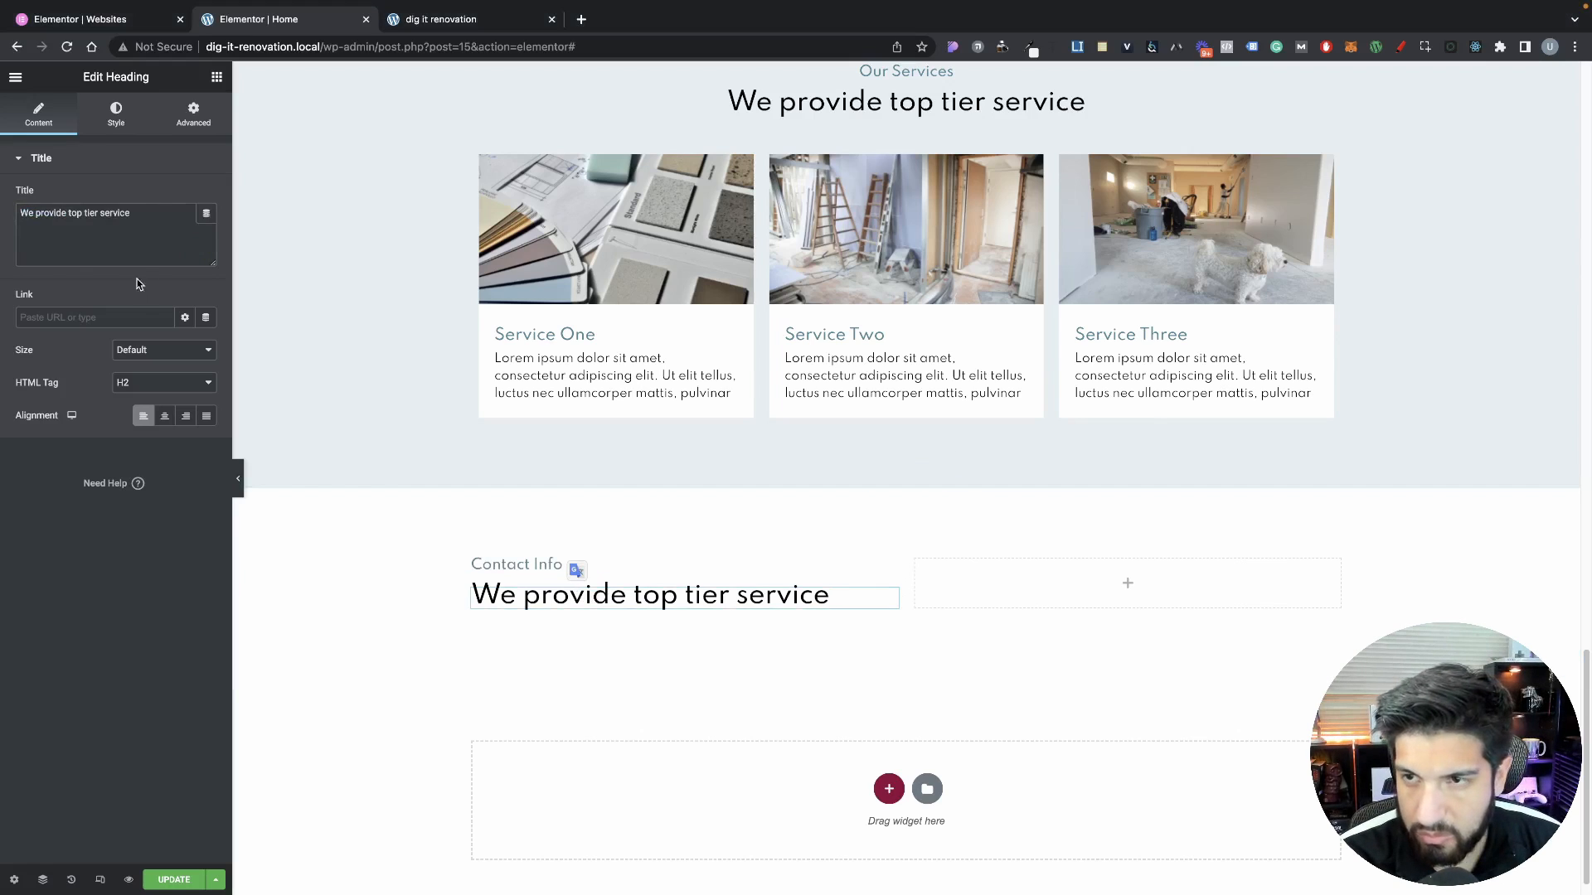
triple_click(145, 206)
text(Get in touch with us)
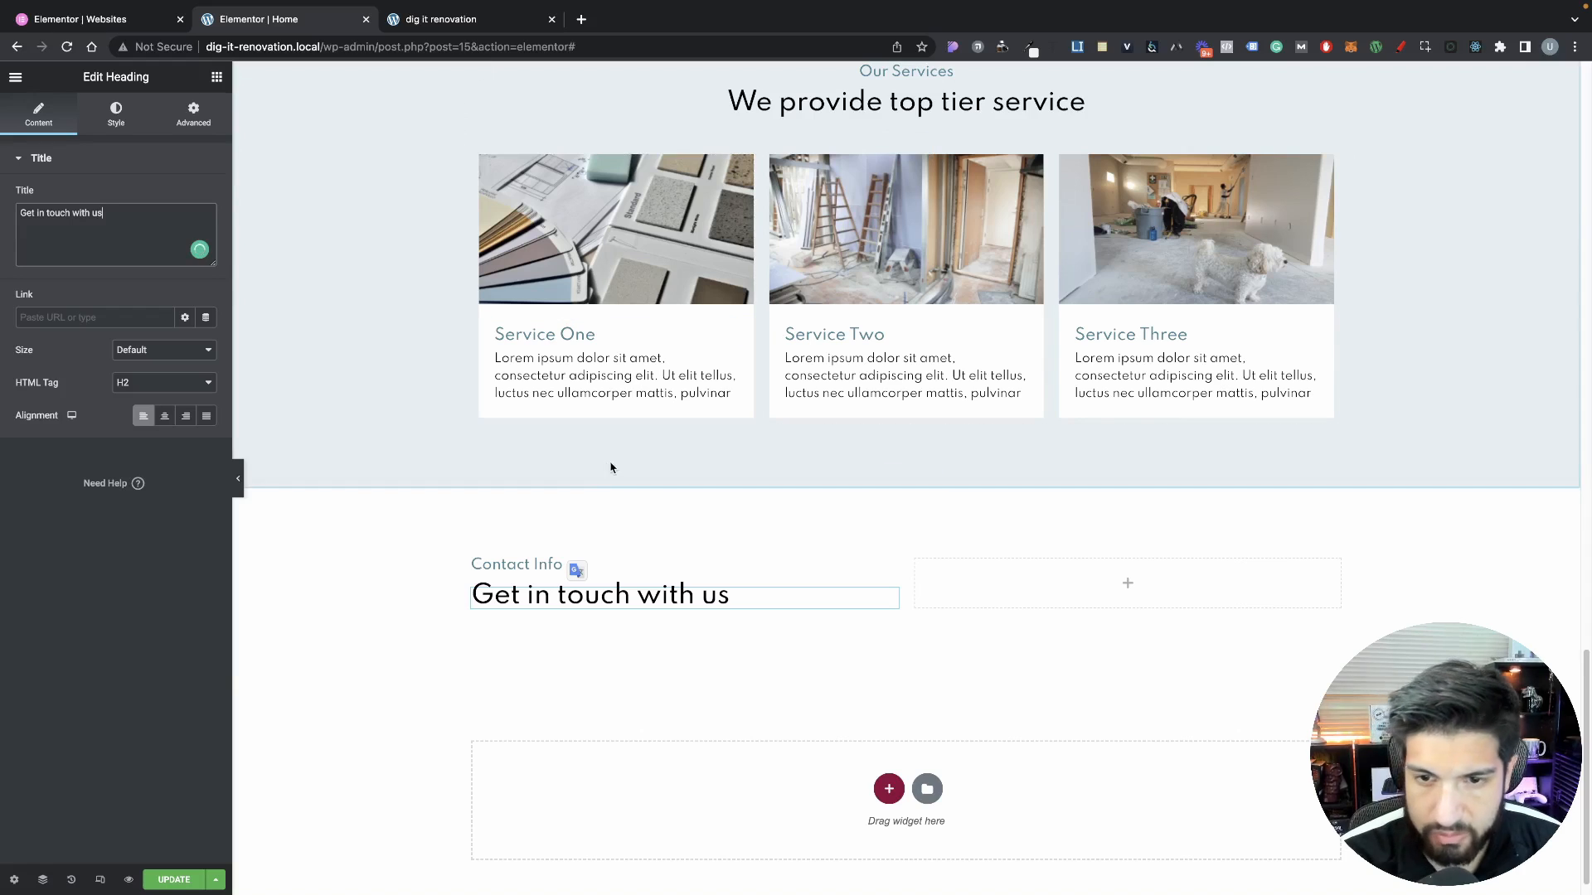
Add a Text Editor widget to the contact column and arrange it beneath the "Get in touch with us" heading
scroll(959, 462, down, 1)
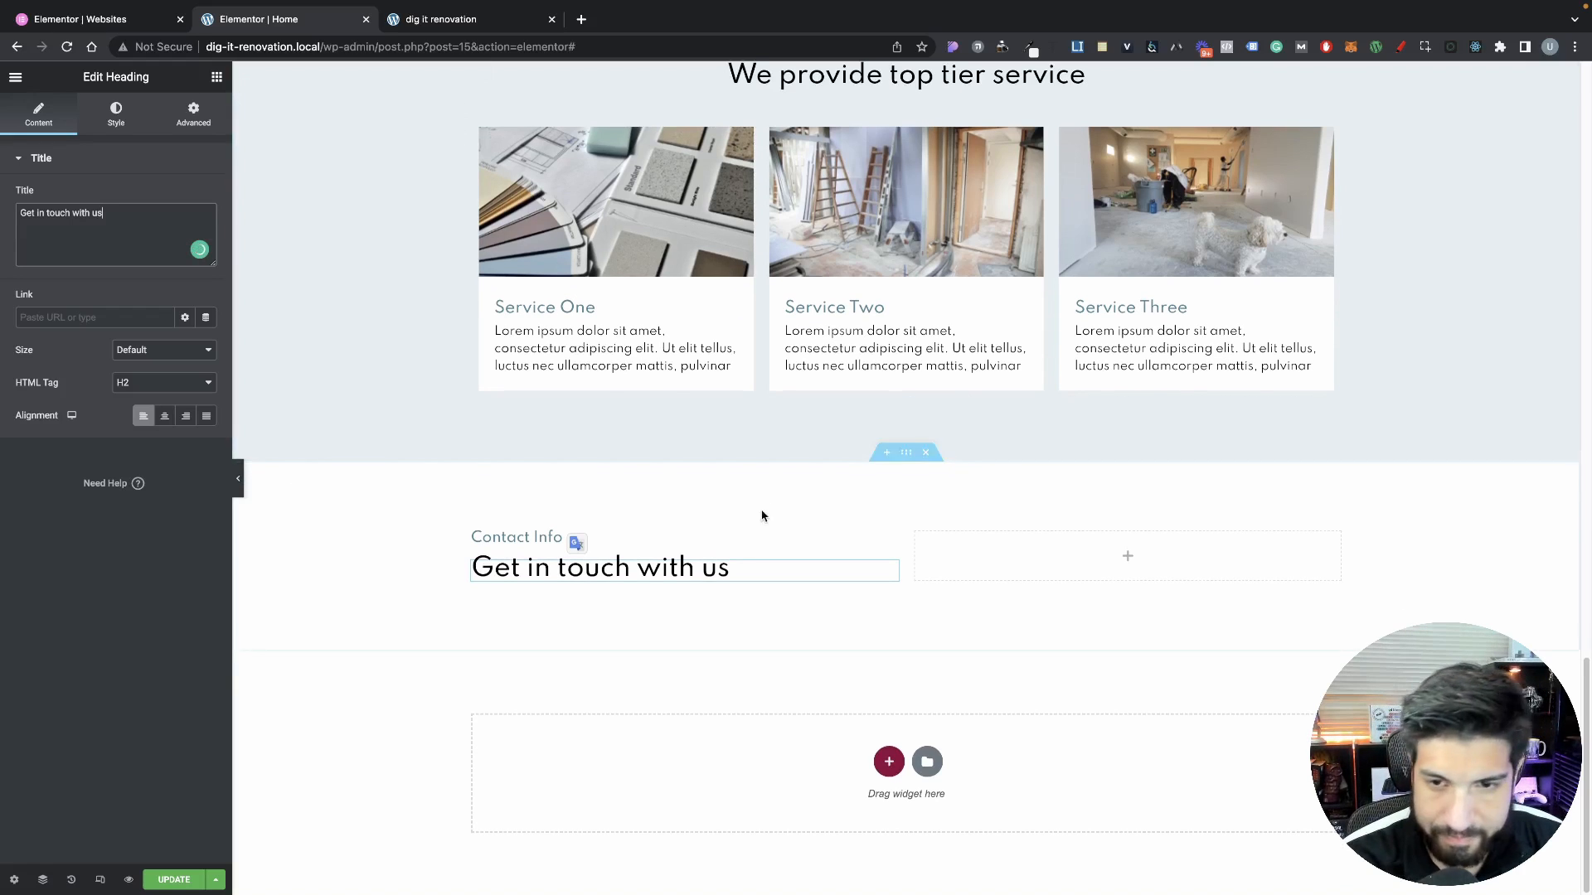
click(217, 78)
drag(161, 333, 588, 585)
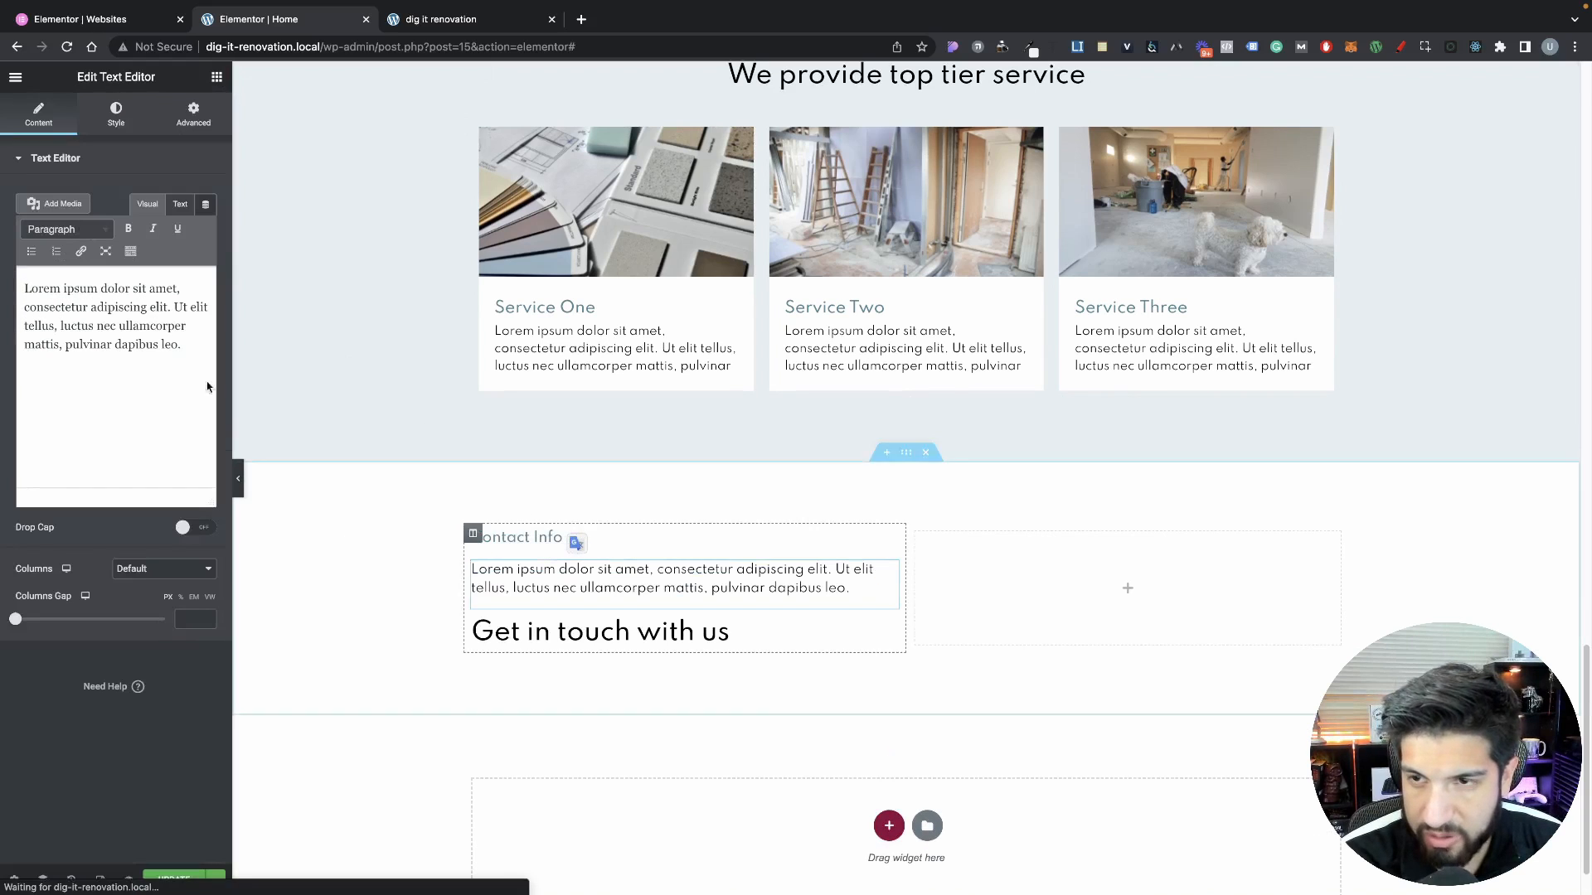
drag(883, 634, 734, 547)
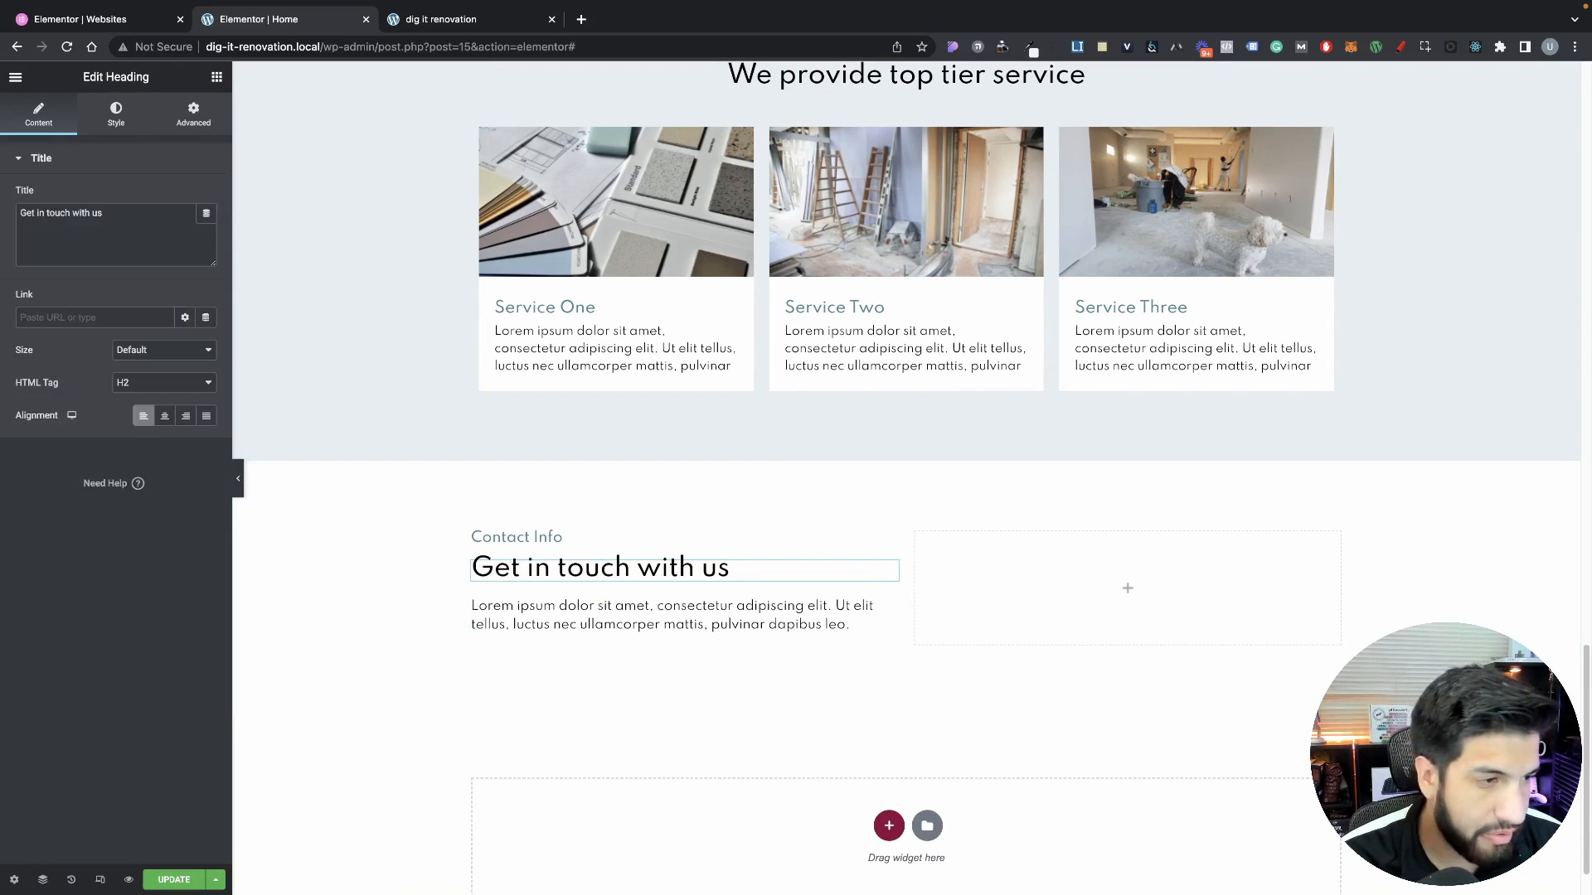
Delete the closing words "mattis, pulvinar dapibus leo." from the paragraph beneath the "Get in touch with us" heading
click(543, 620)
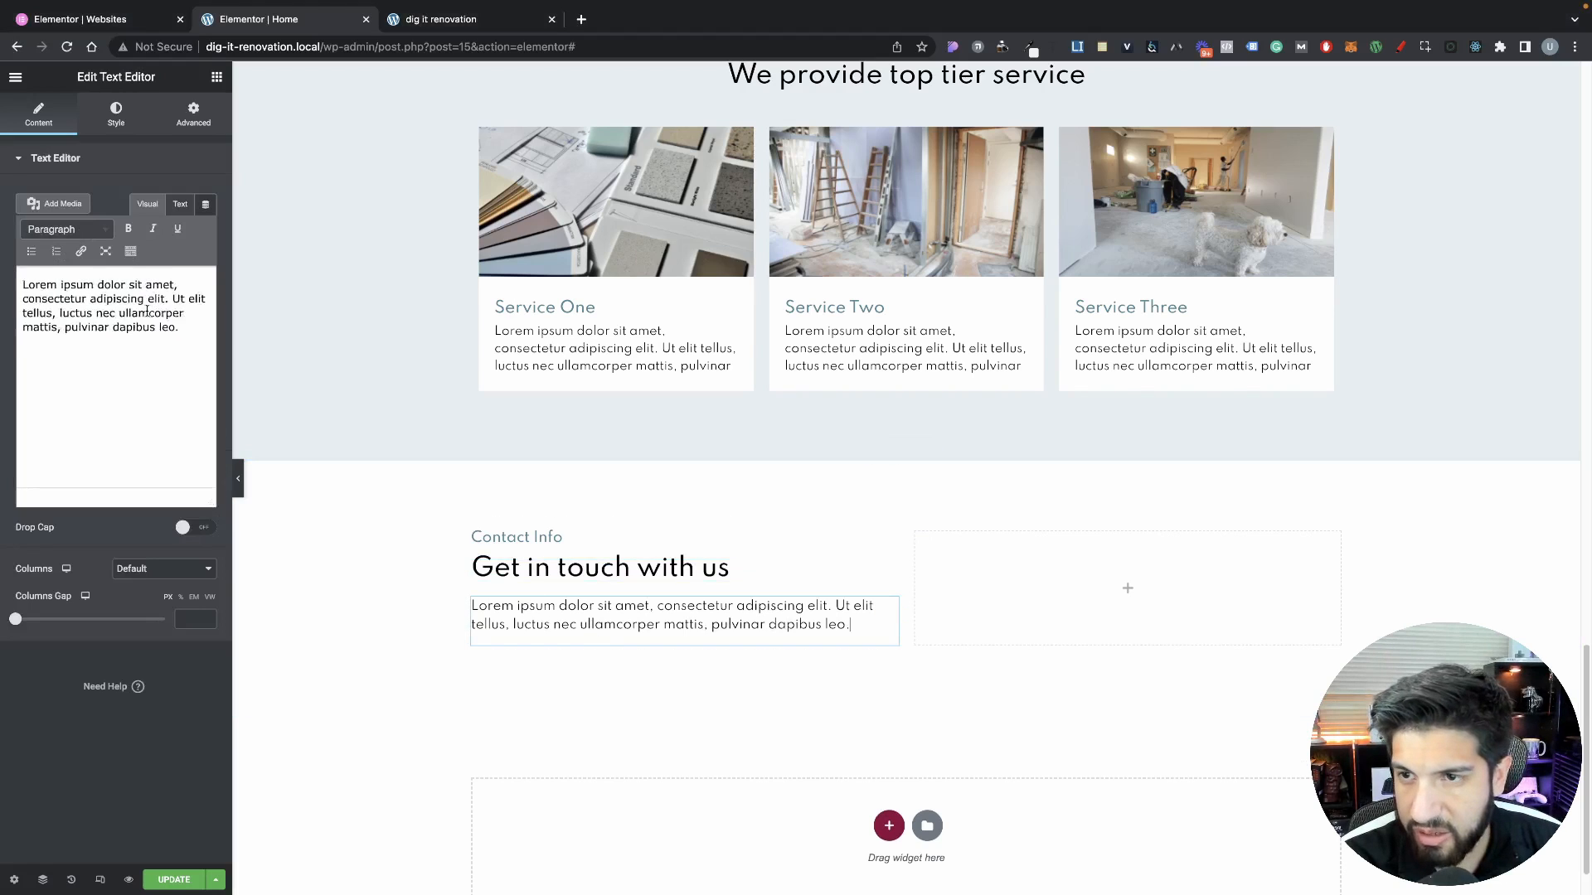
drag(183, 344, 2, 345)
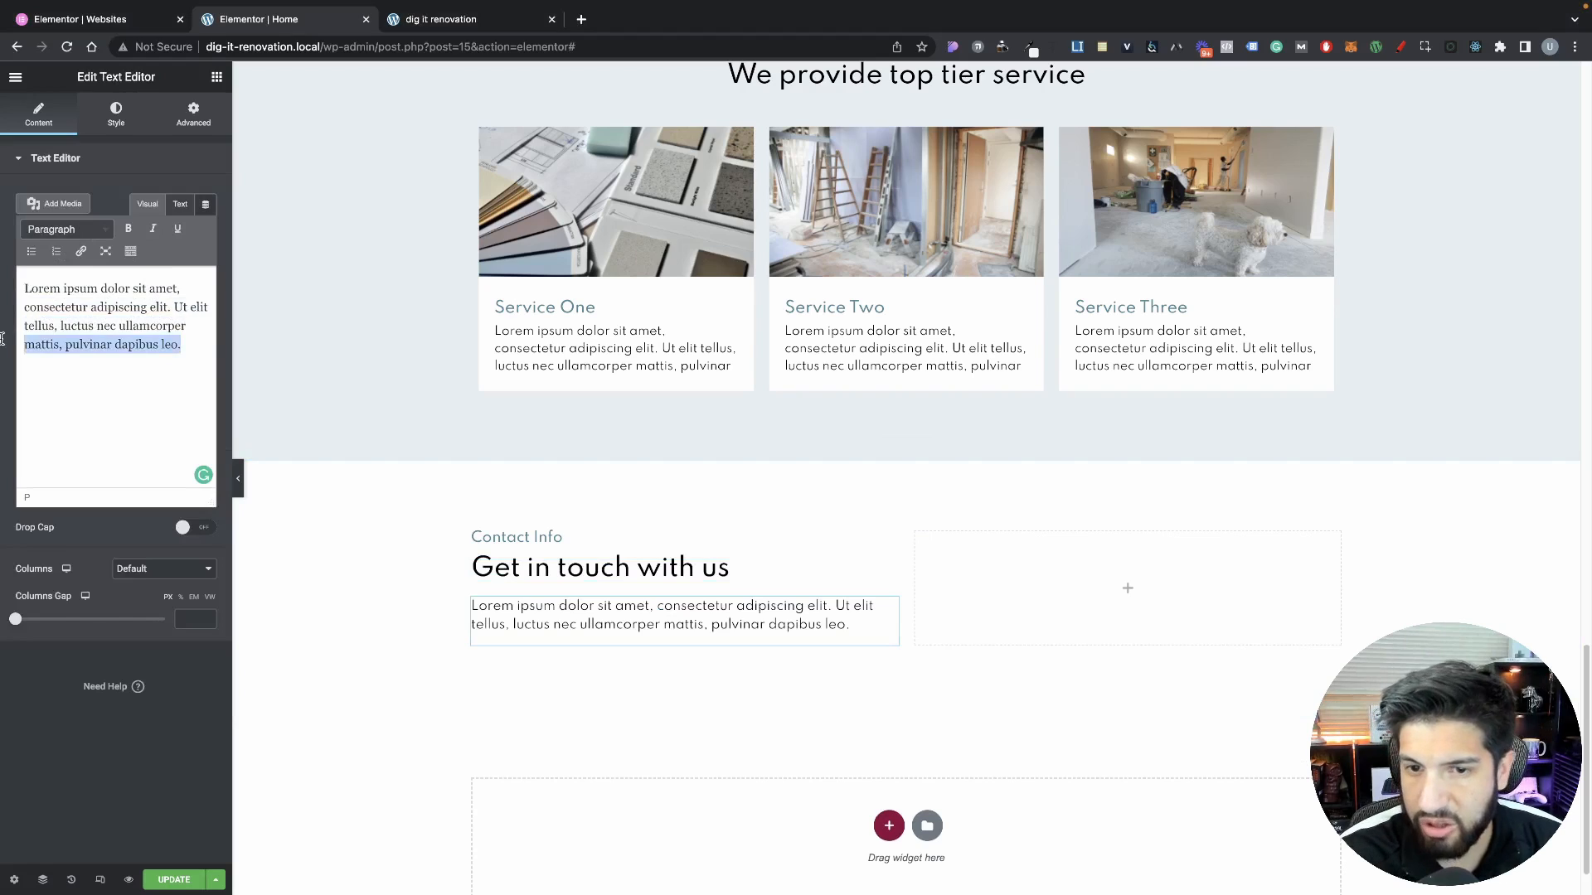
key(BackSpace)
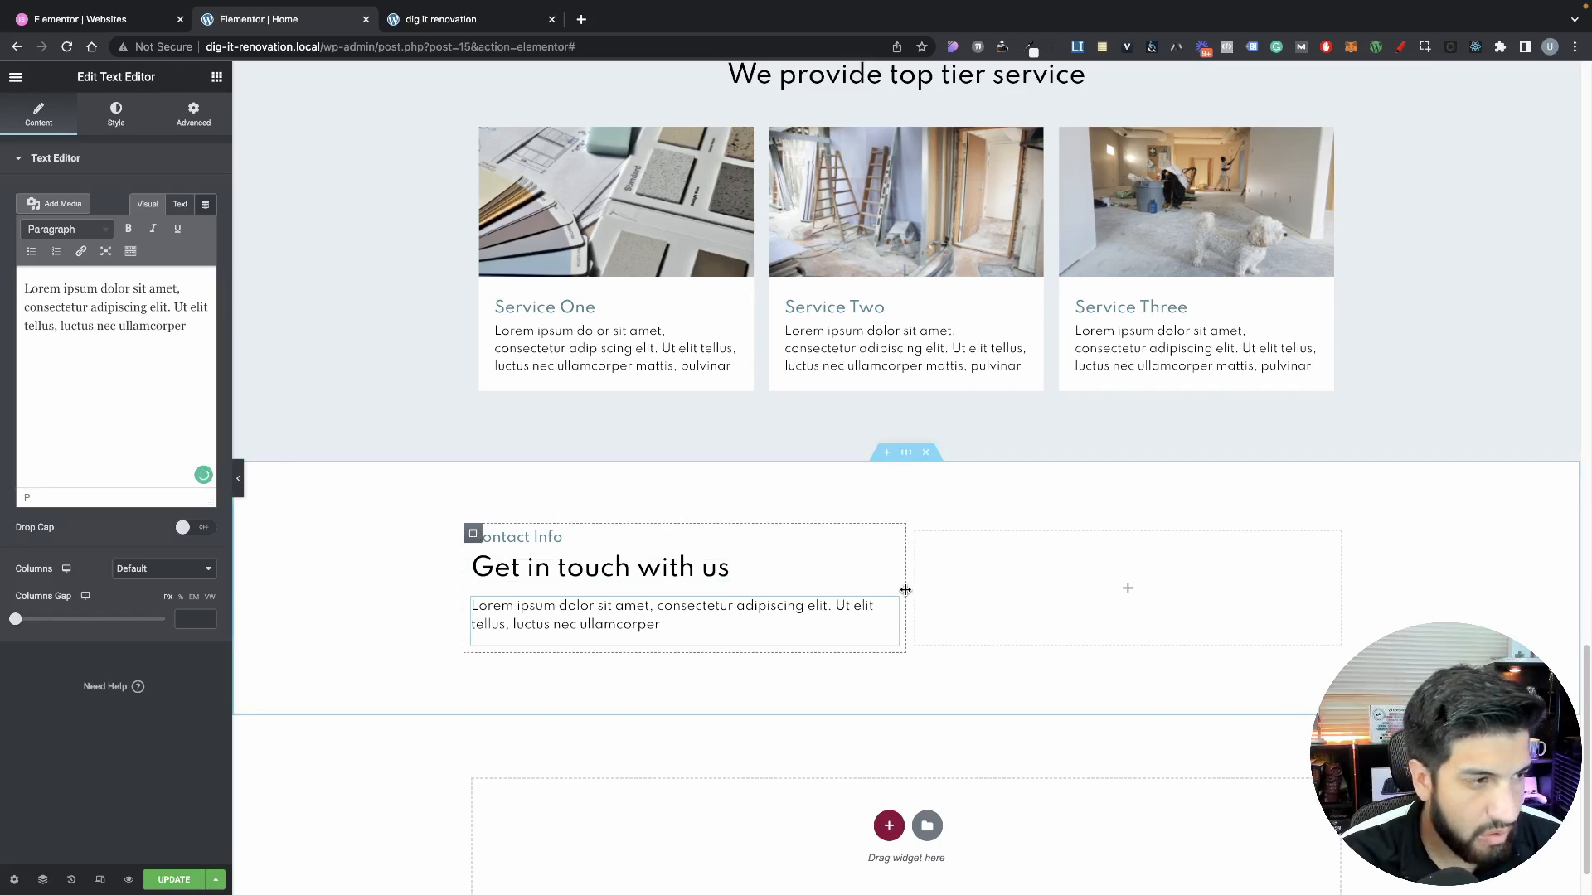
Give the contact paragraph a custom width of 79%
click(474, 535)
click(668, 618)
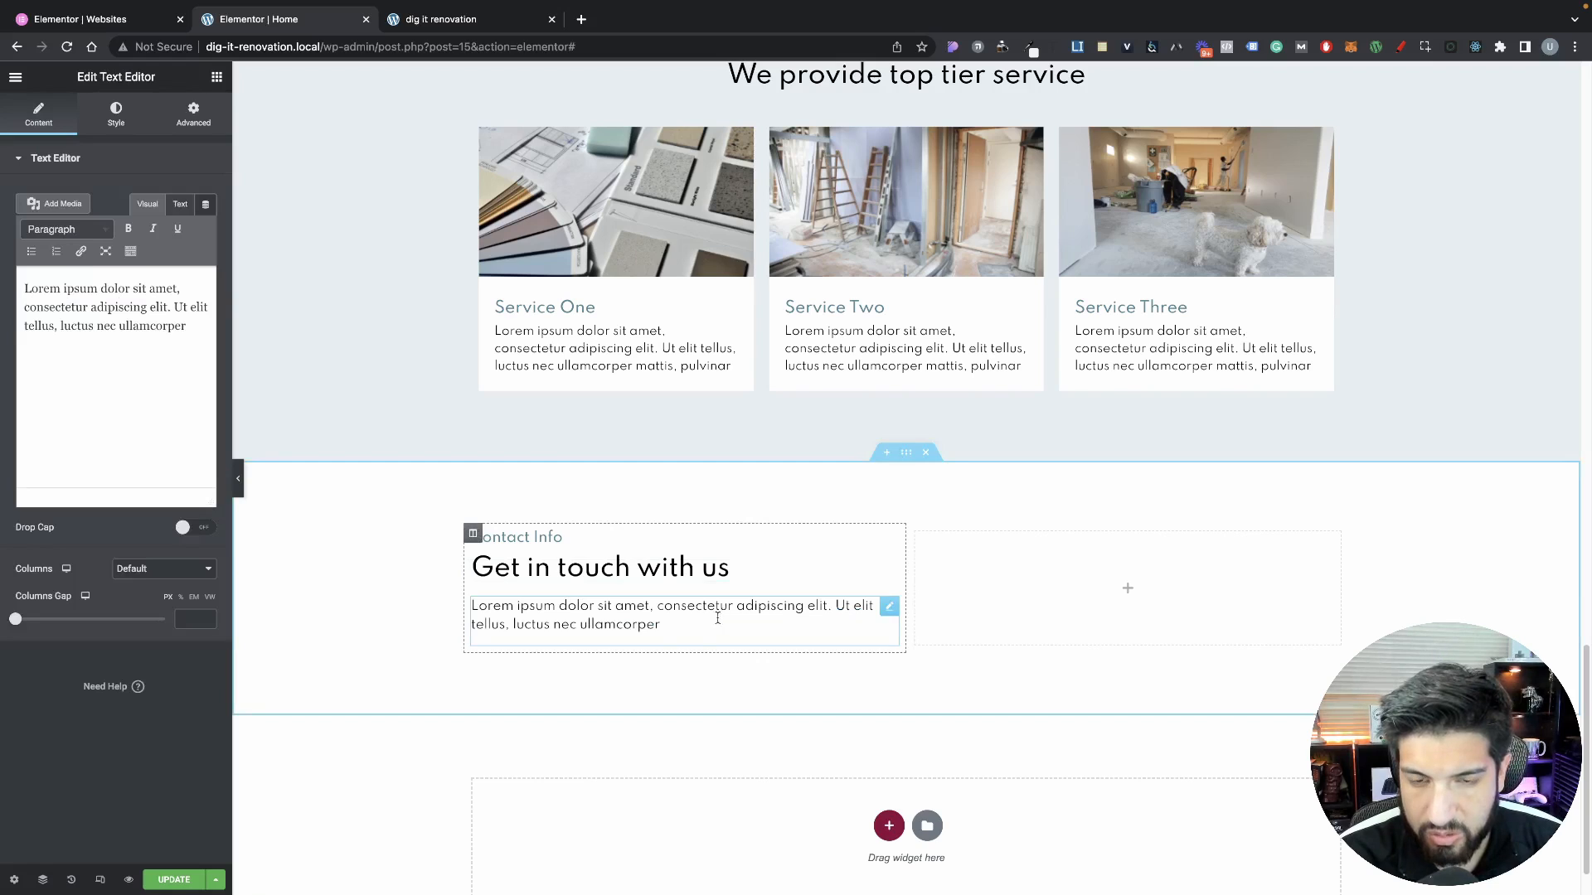
click(195, 119)
click(163, 323)
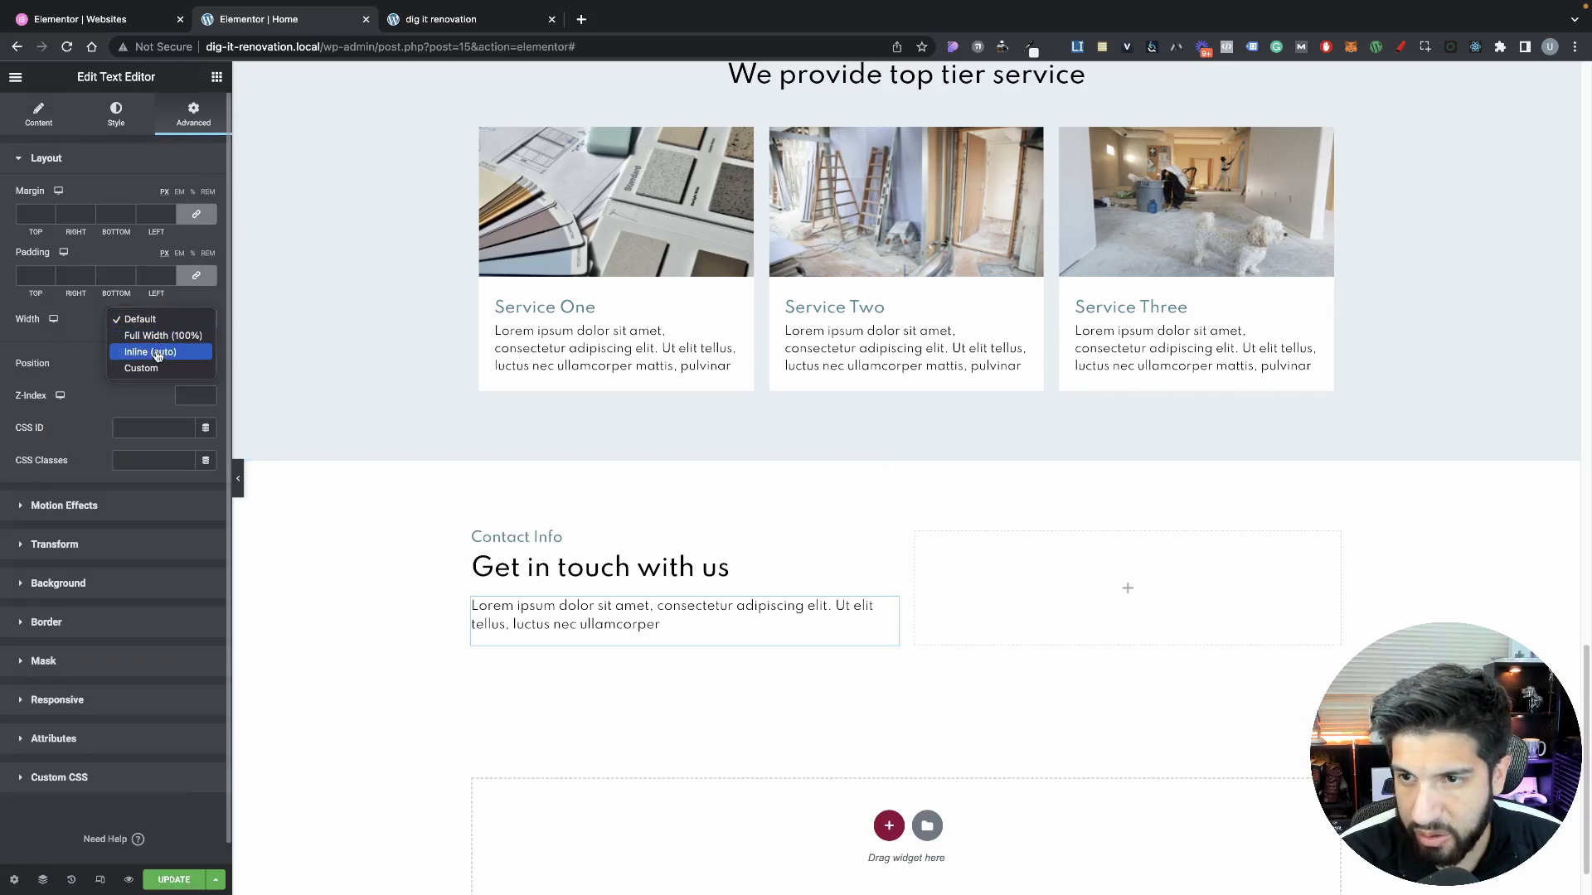
click(141, 368)
drag(13, 370, 136, 380)
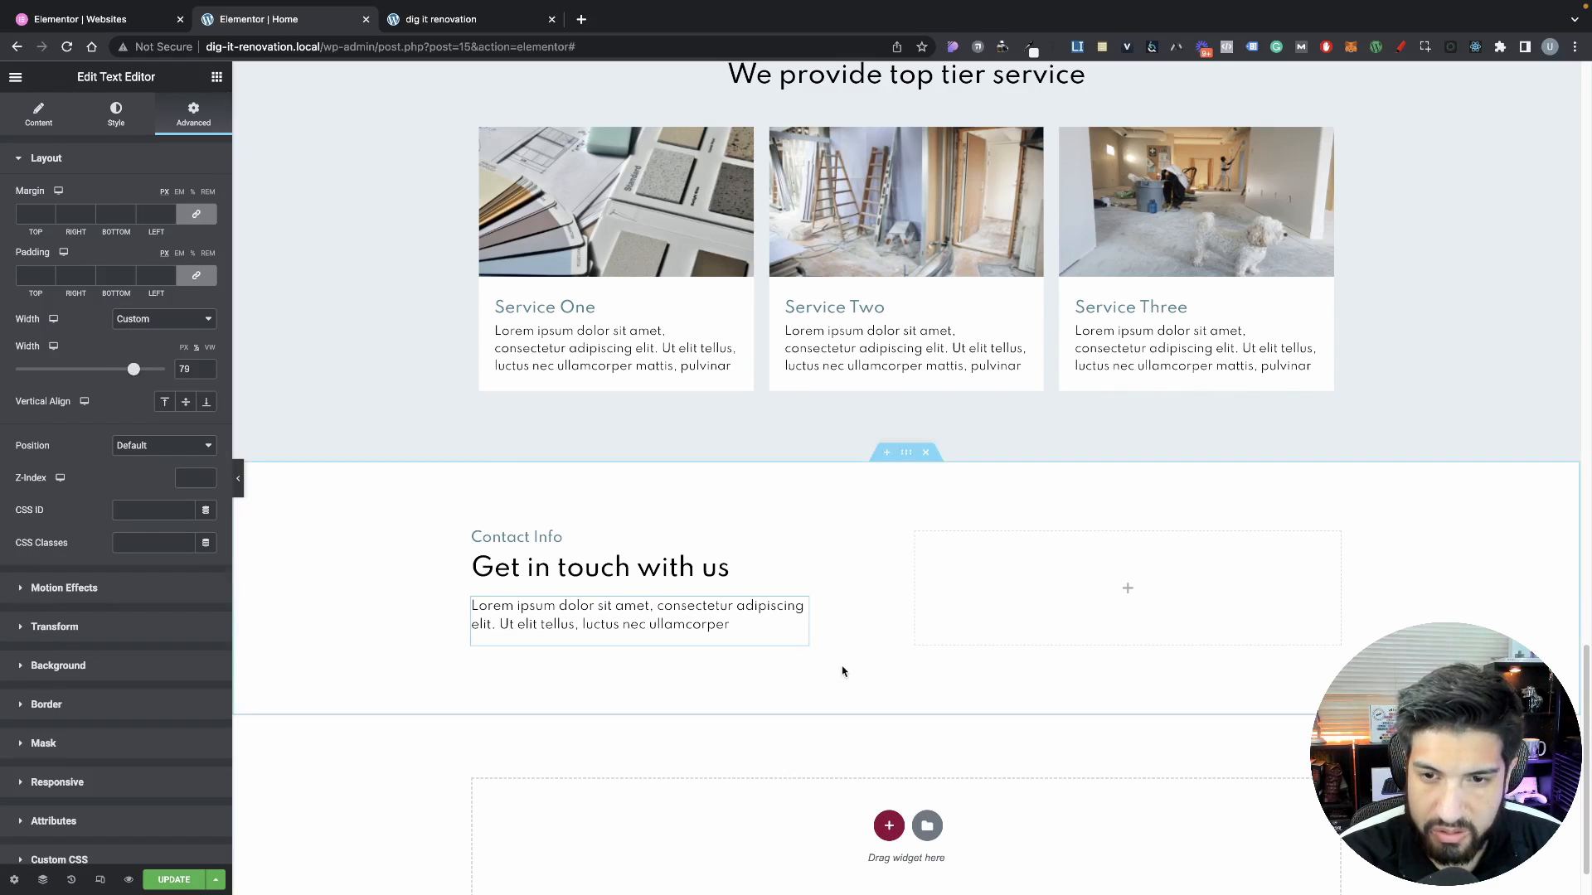
Add a Divider widget beneath the contact paragraph and set its width to 30%
scroll(821, 655, down, 1)
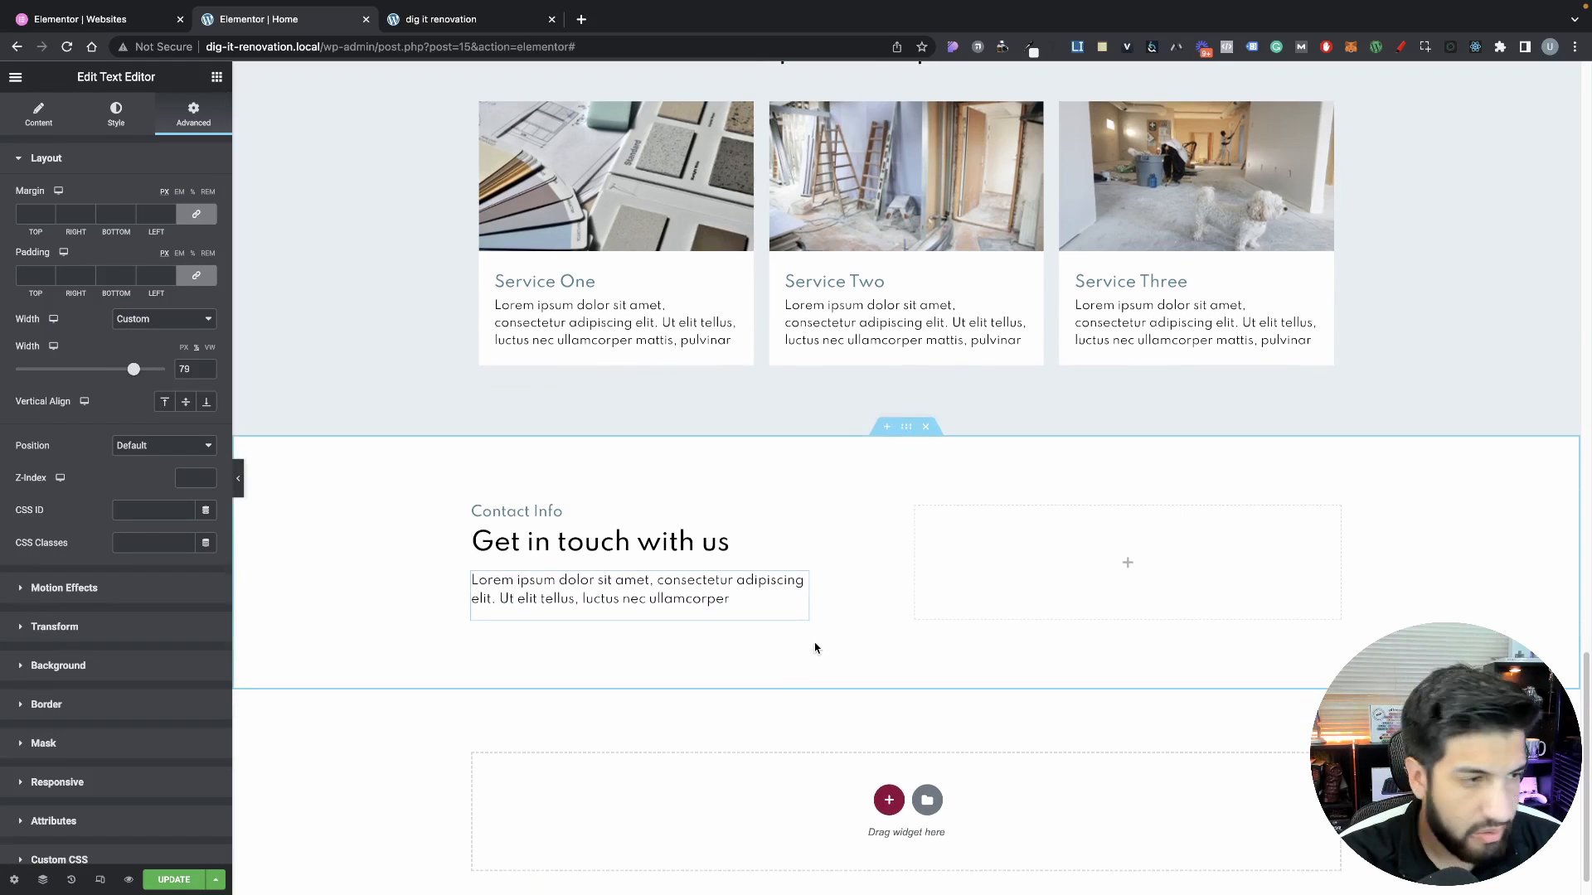
click(217, 76)
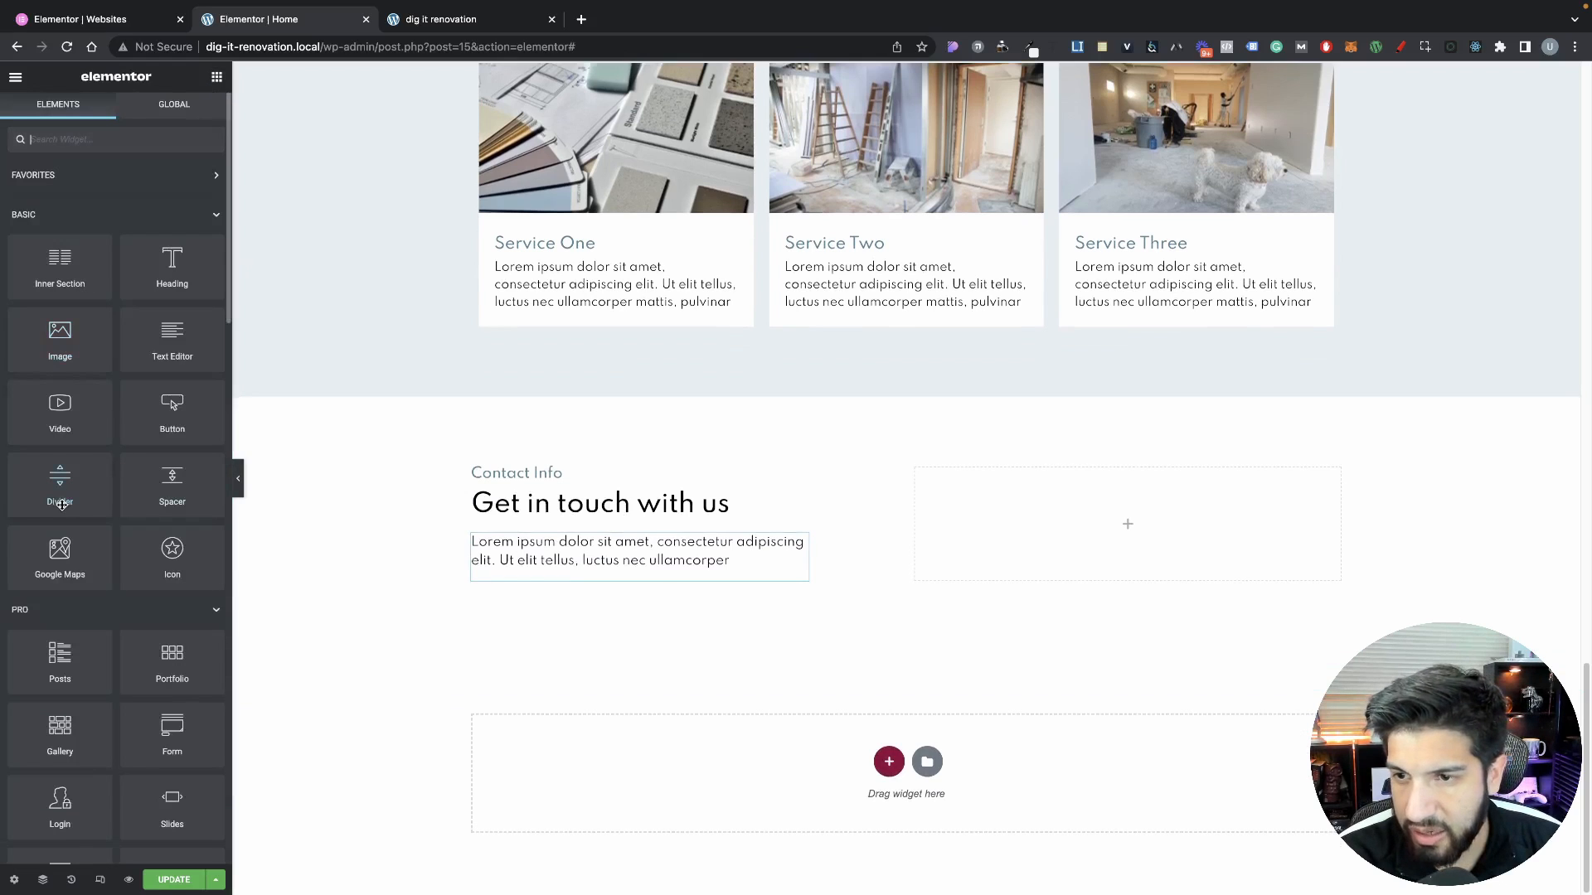
drag(62, 496, 585, 570)
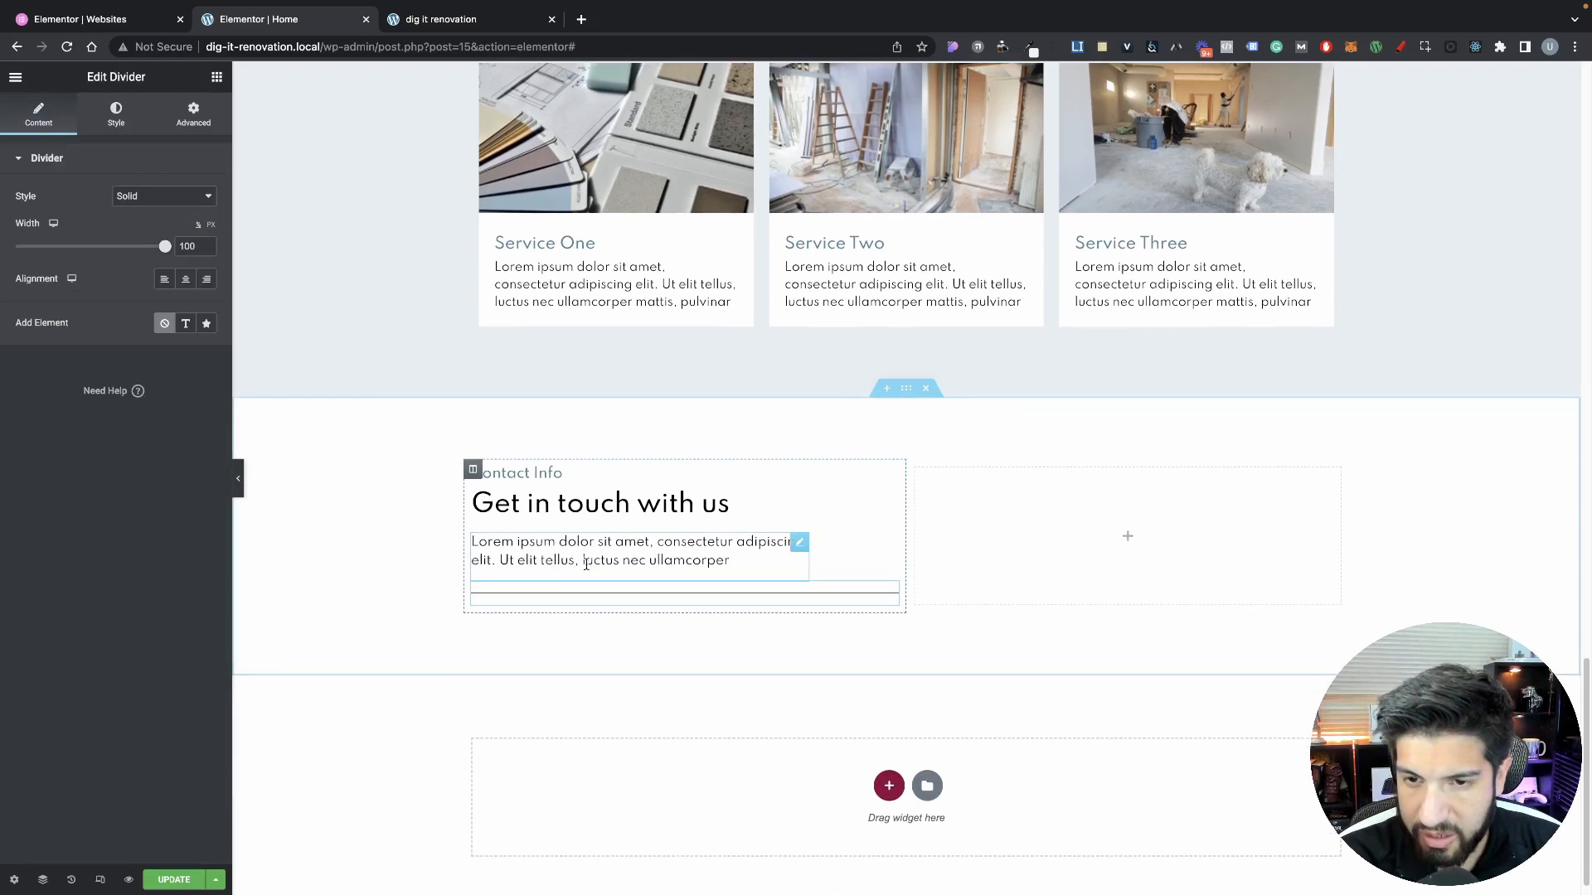
drag(172, 245, 66, 243)
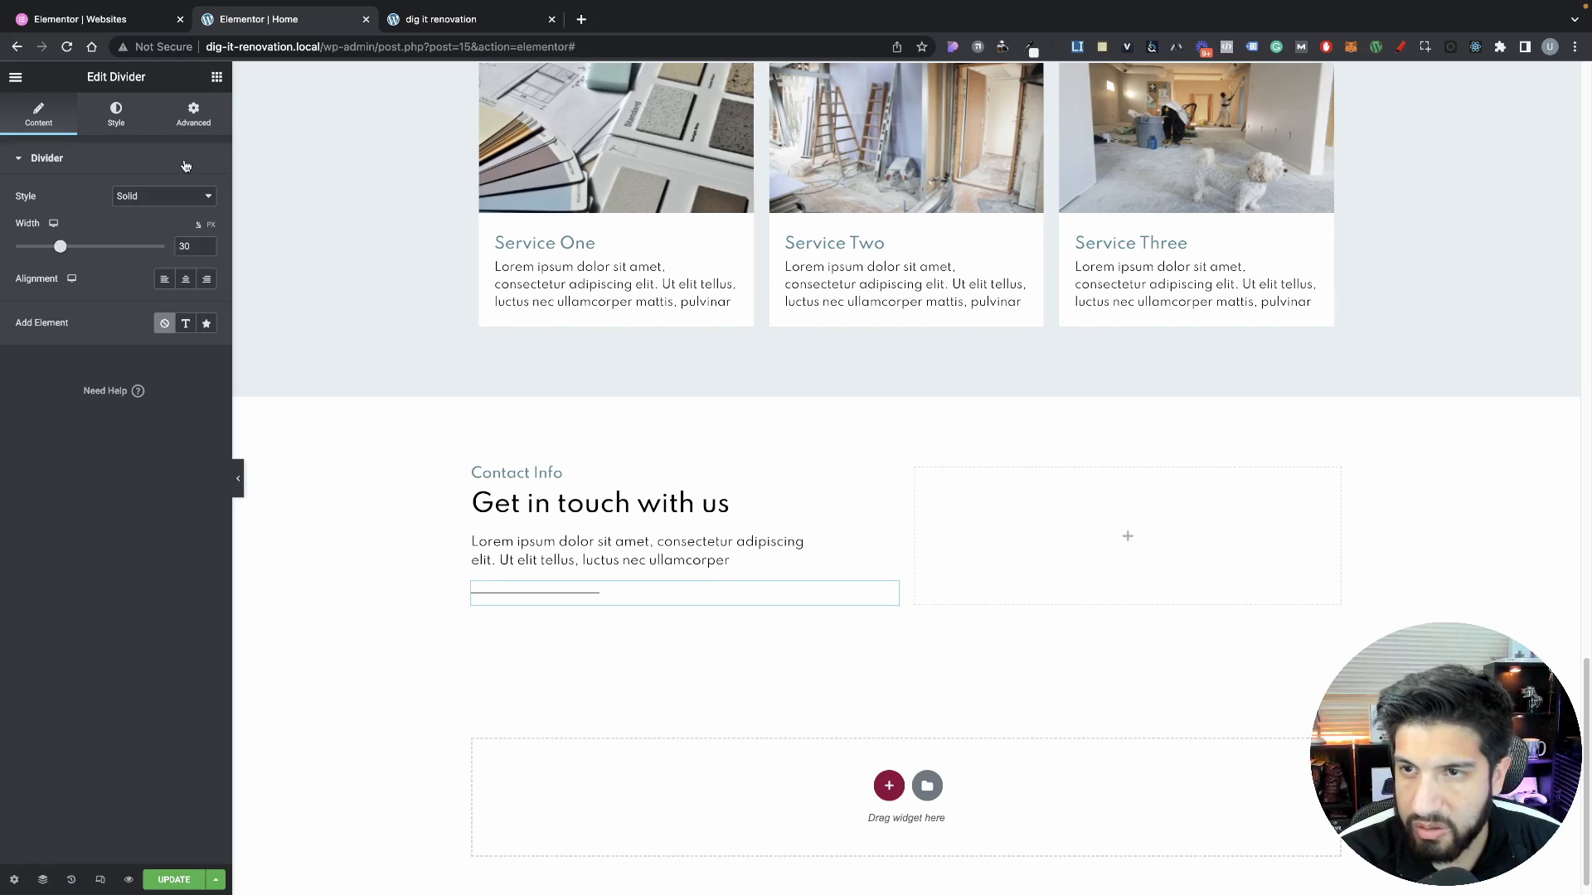
Style the divider with the global Accent color and a gap of 32
click(116, 114)
click(185, 197)
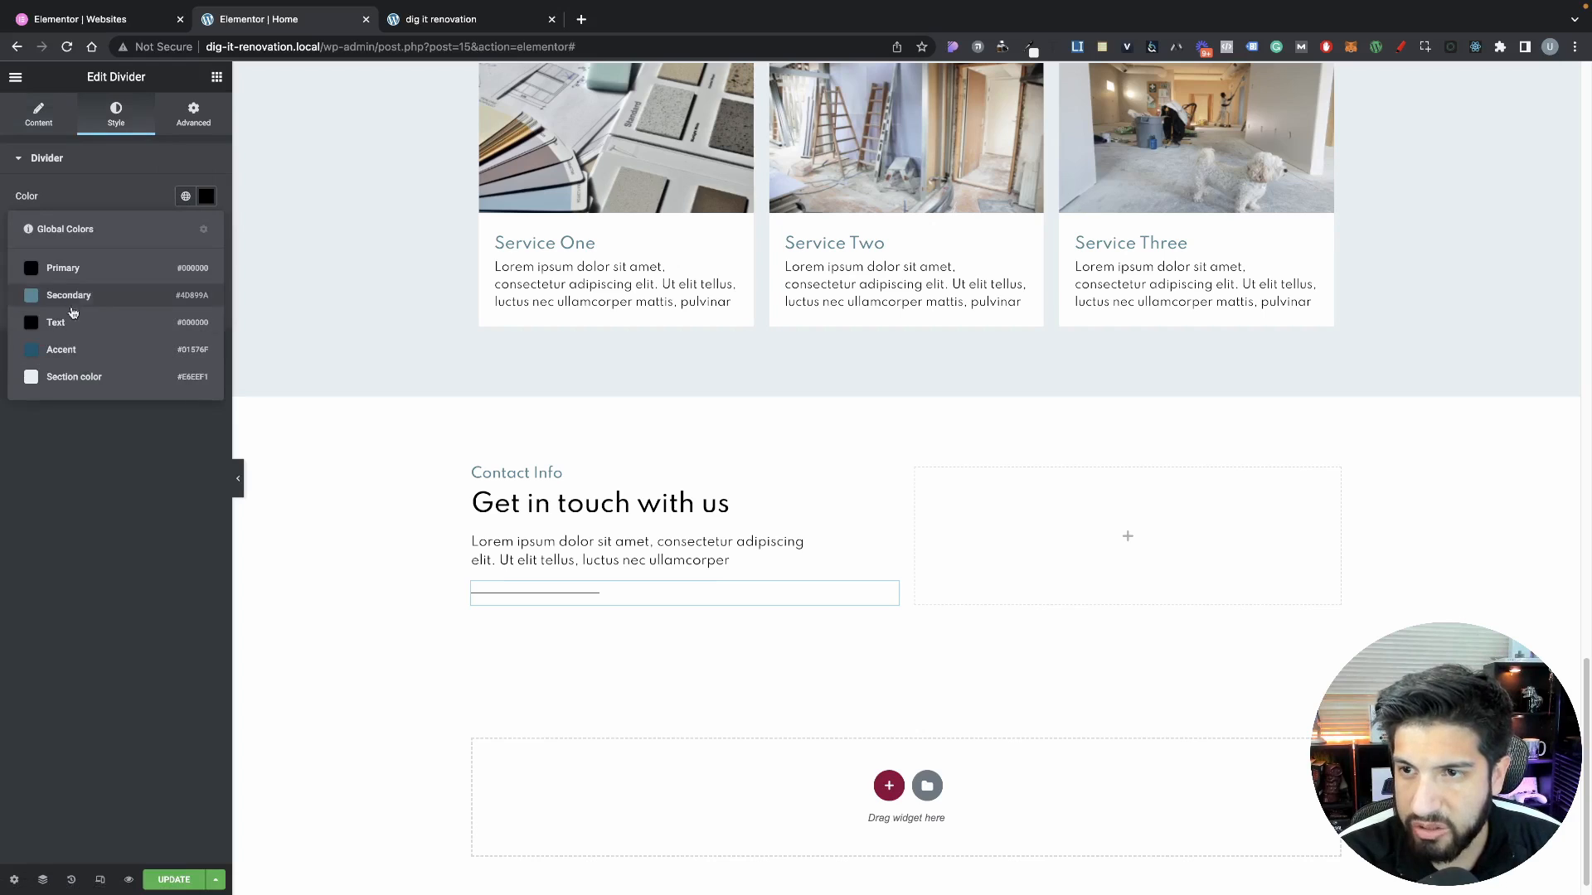
click(71, 349)
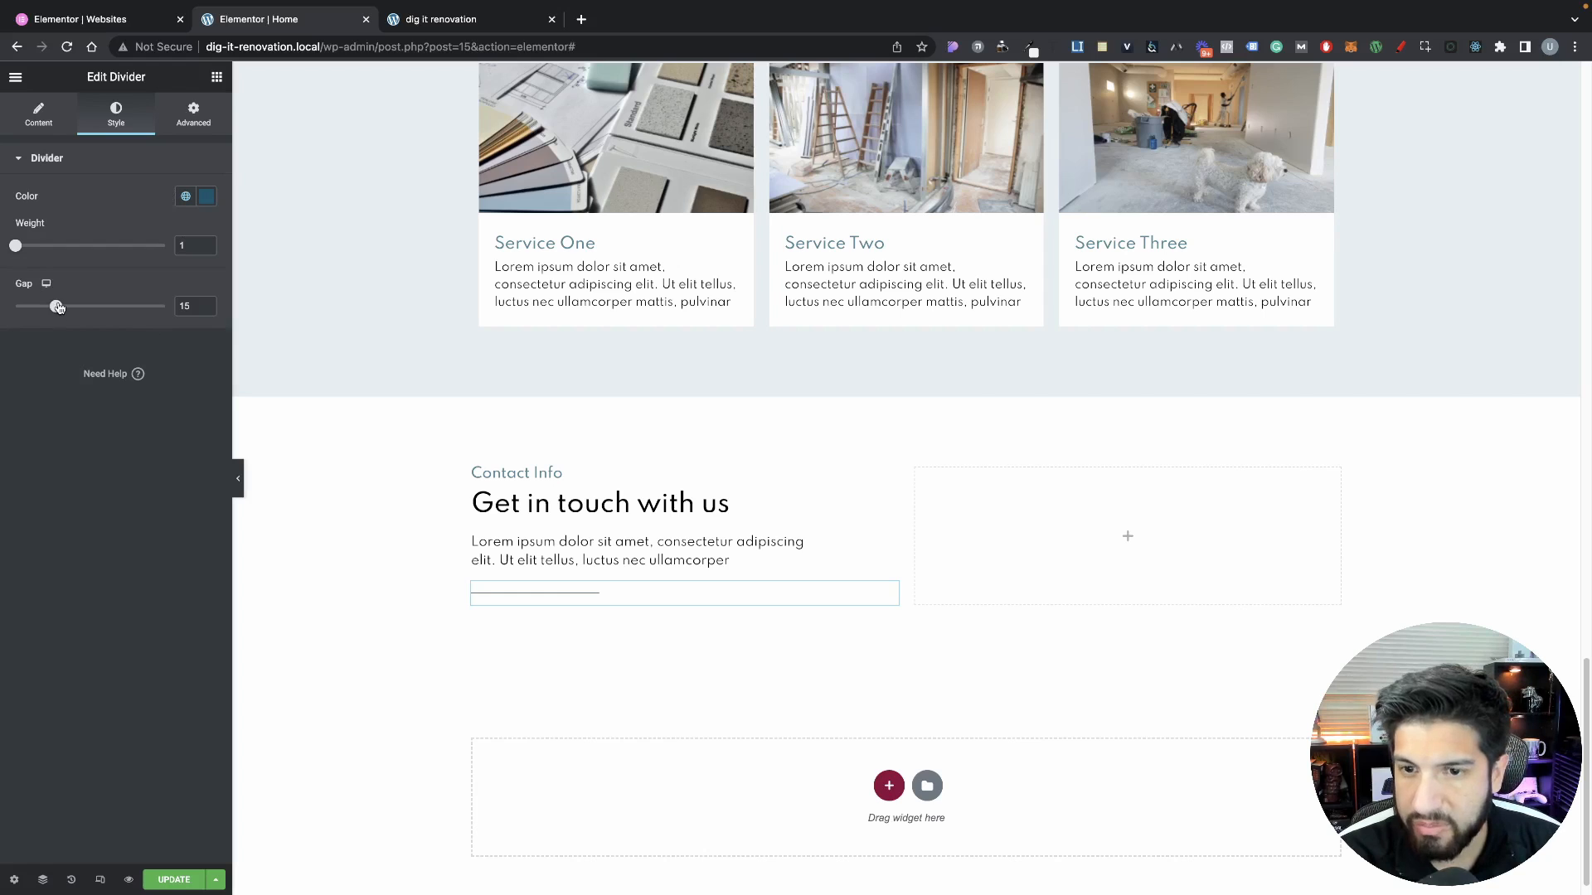
drag(56, 307, 112, 309)
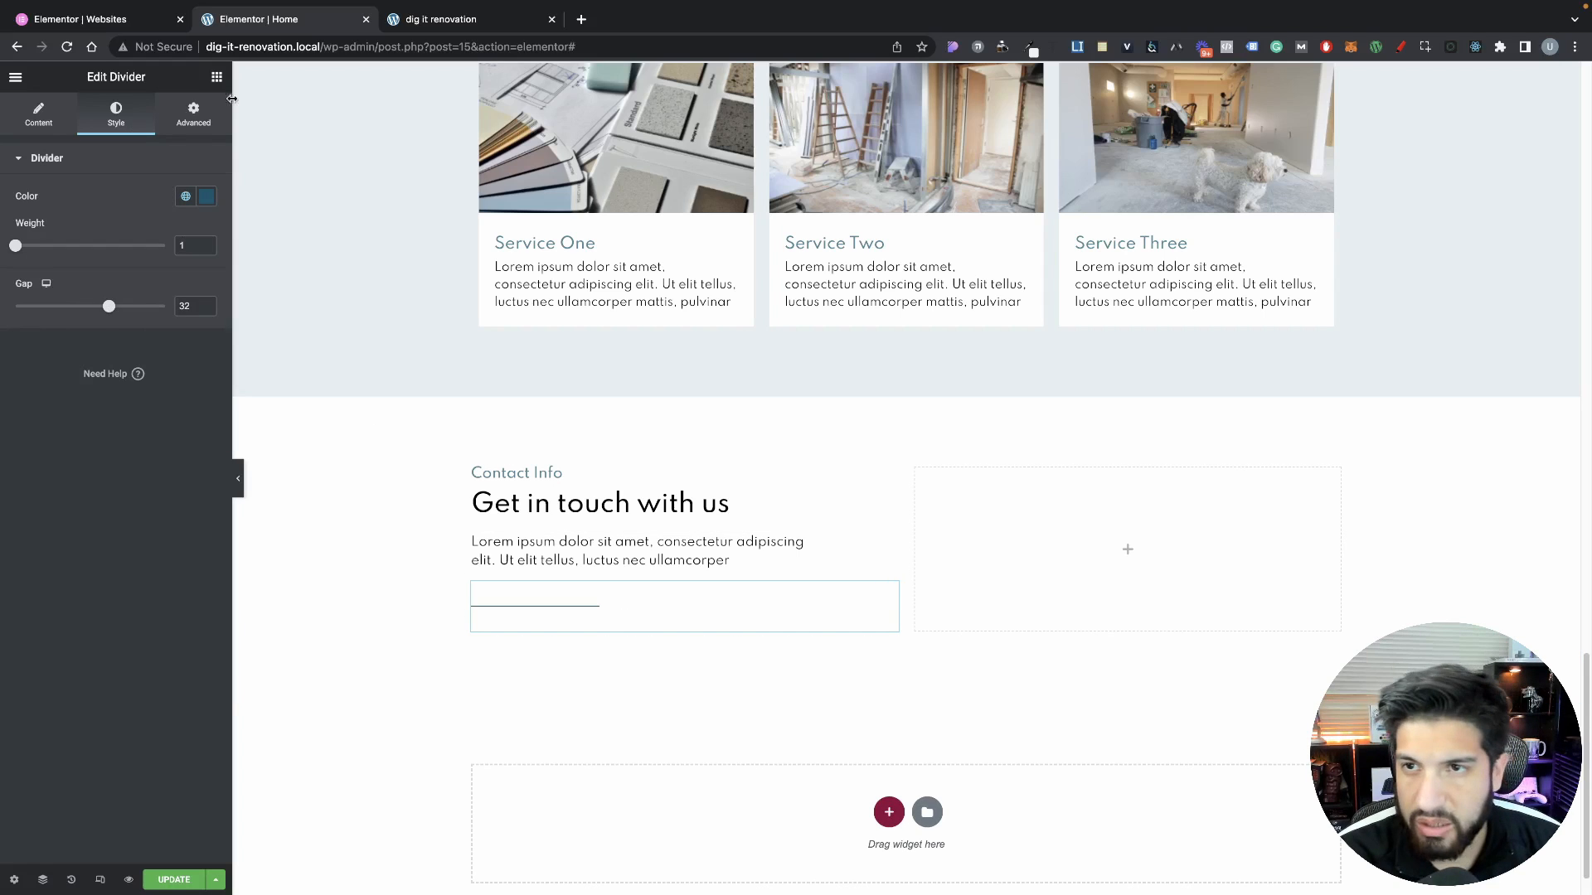
Add an Icon List widget beneath the divider and remove its second and third items
click(217, 78)
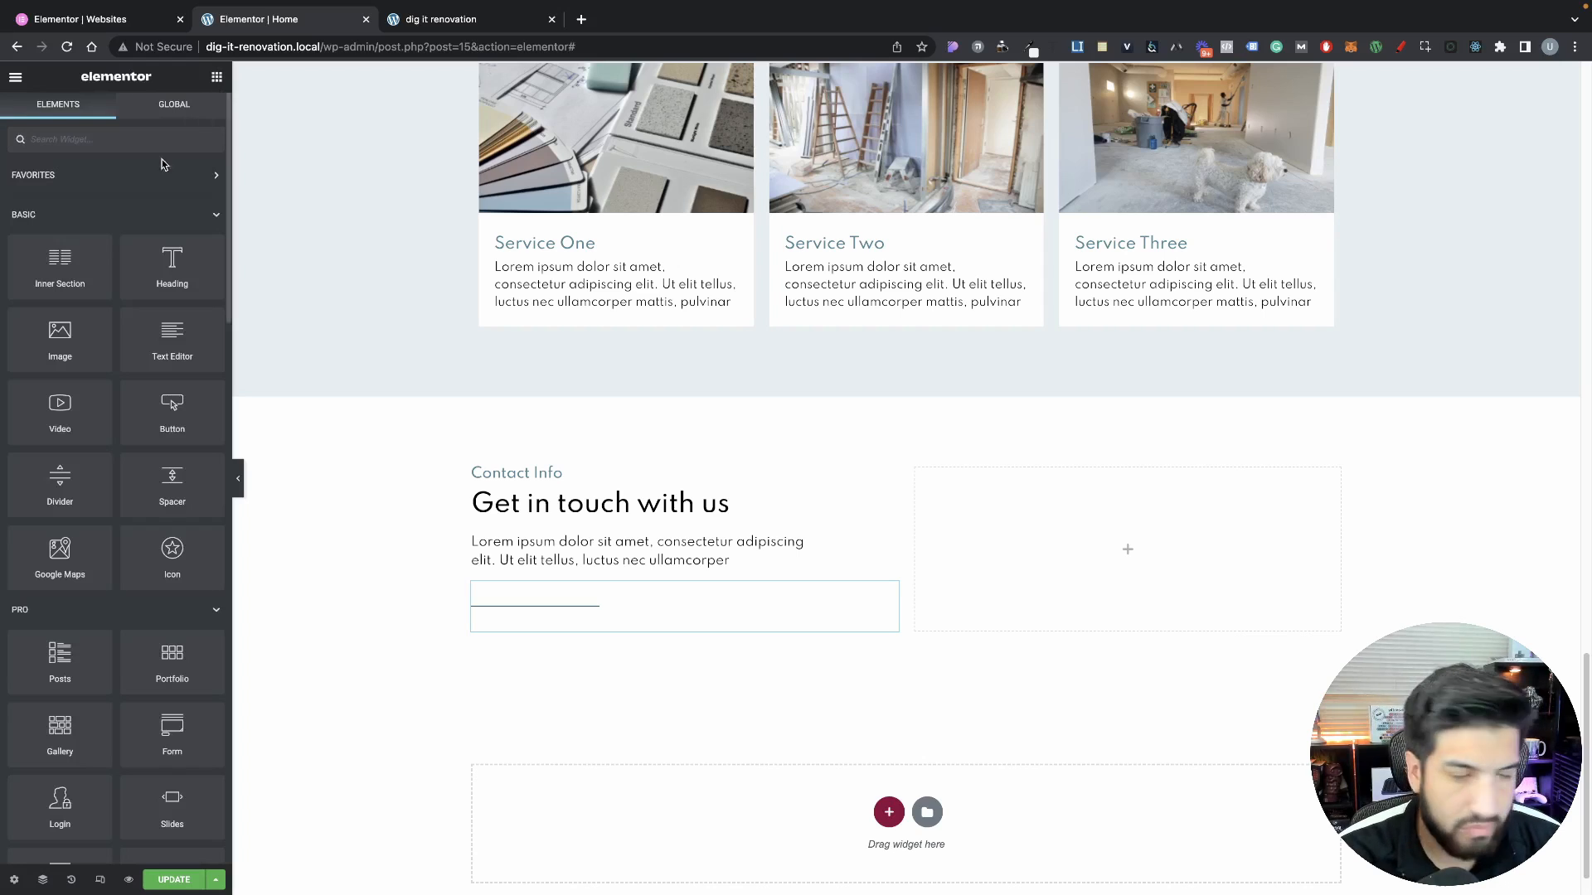
text(list)
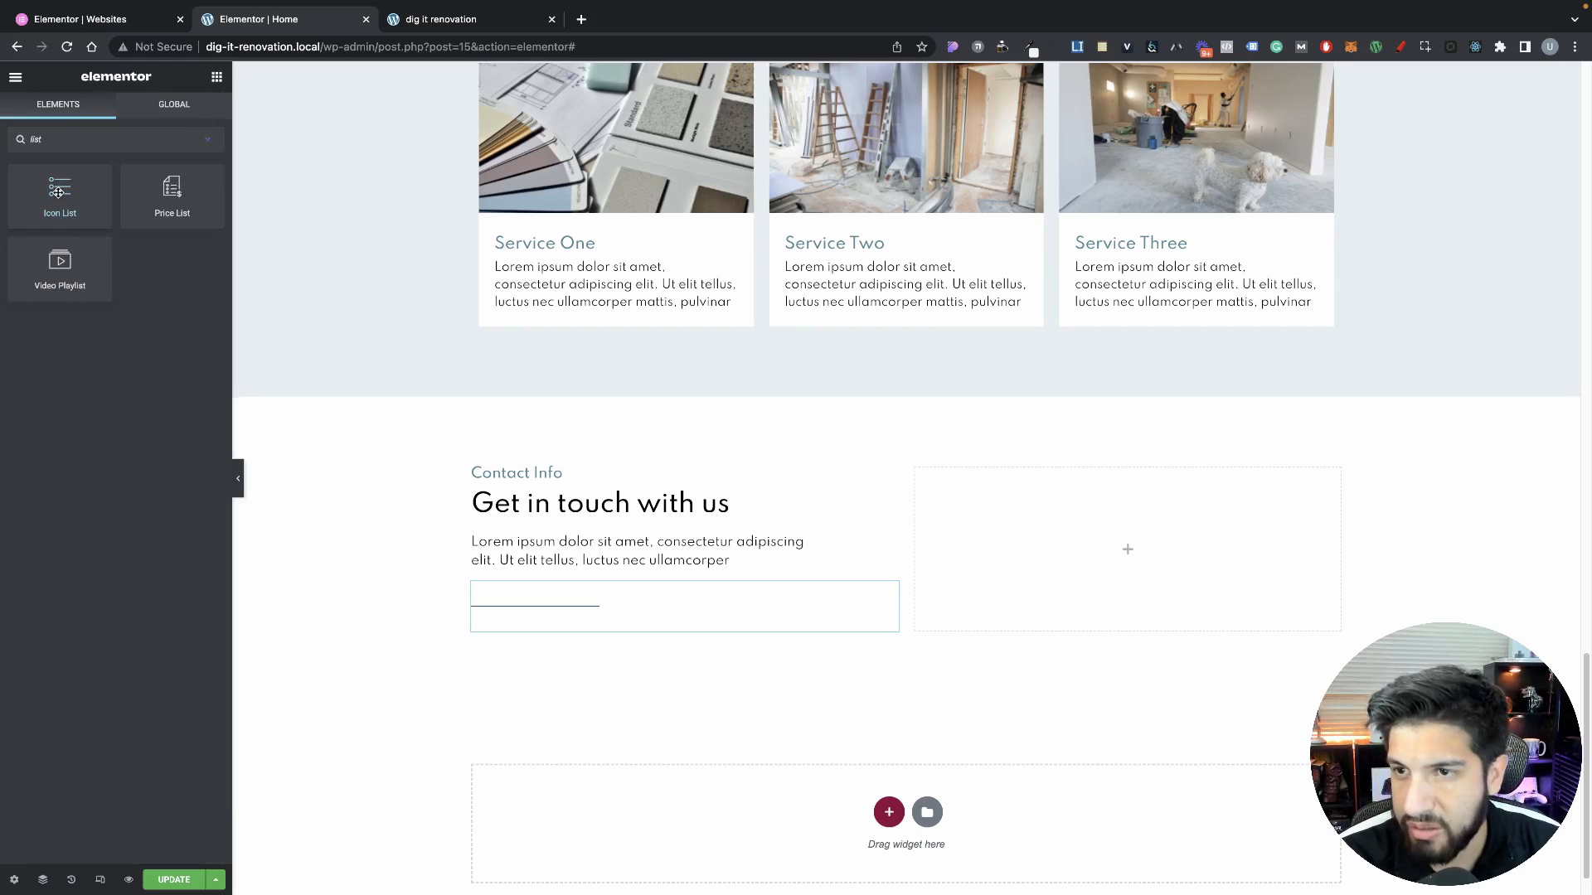
drag(50, 186, 620, 634)
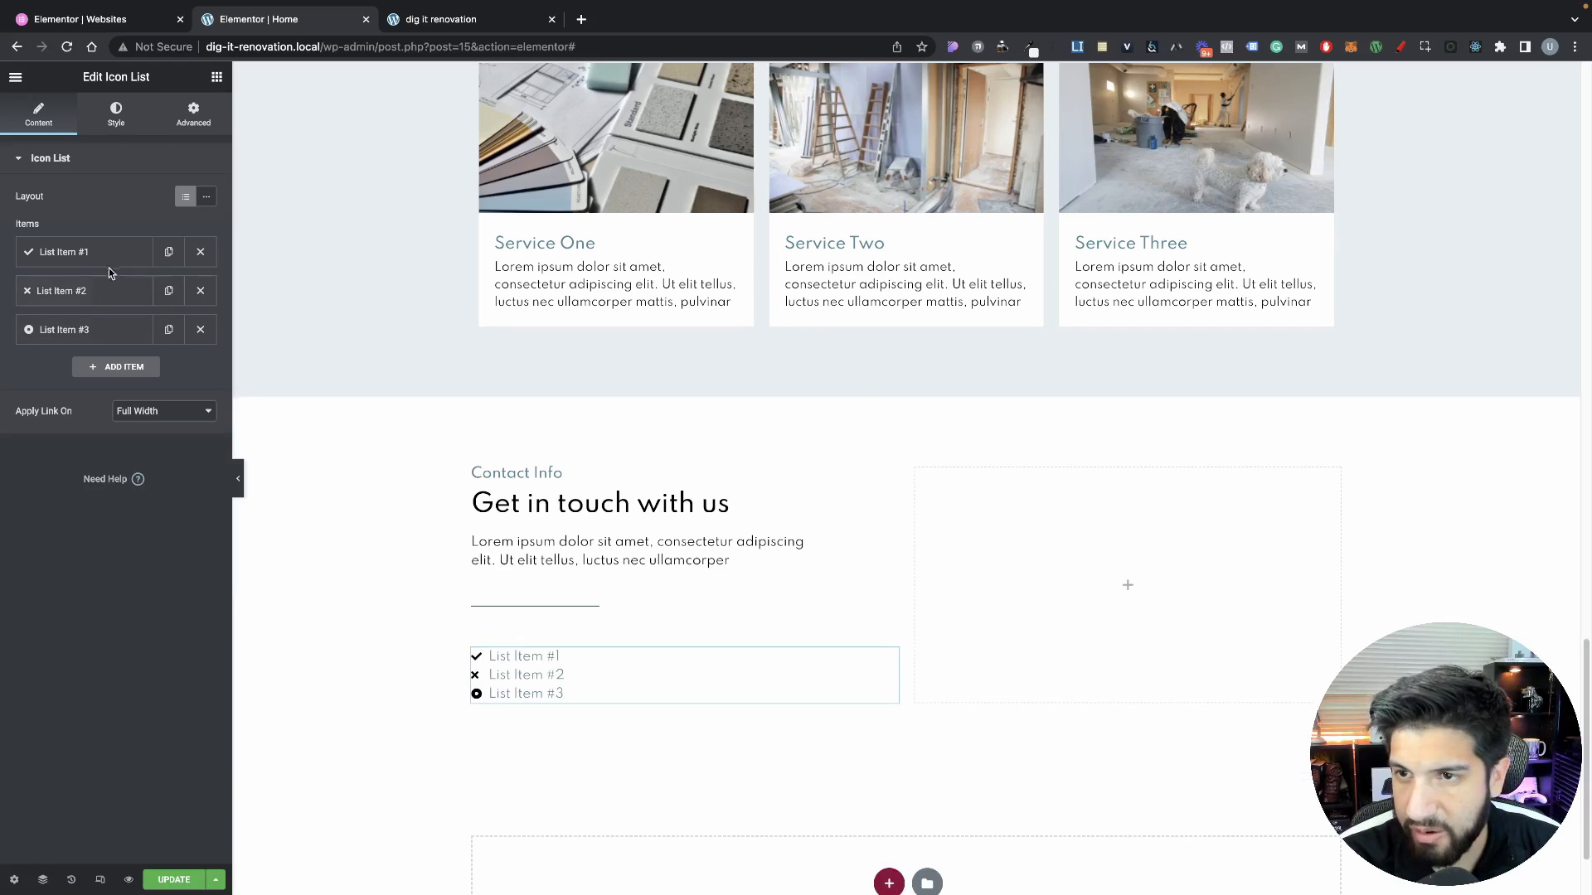
click(200, 329)
click(200, 291)
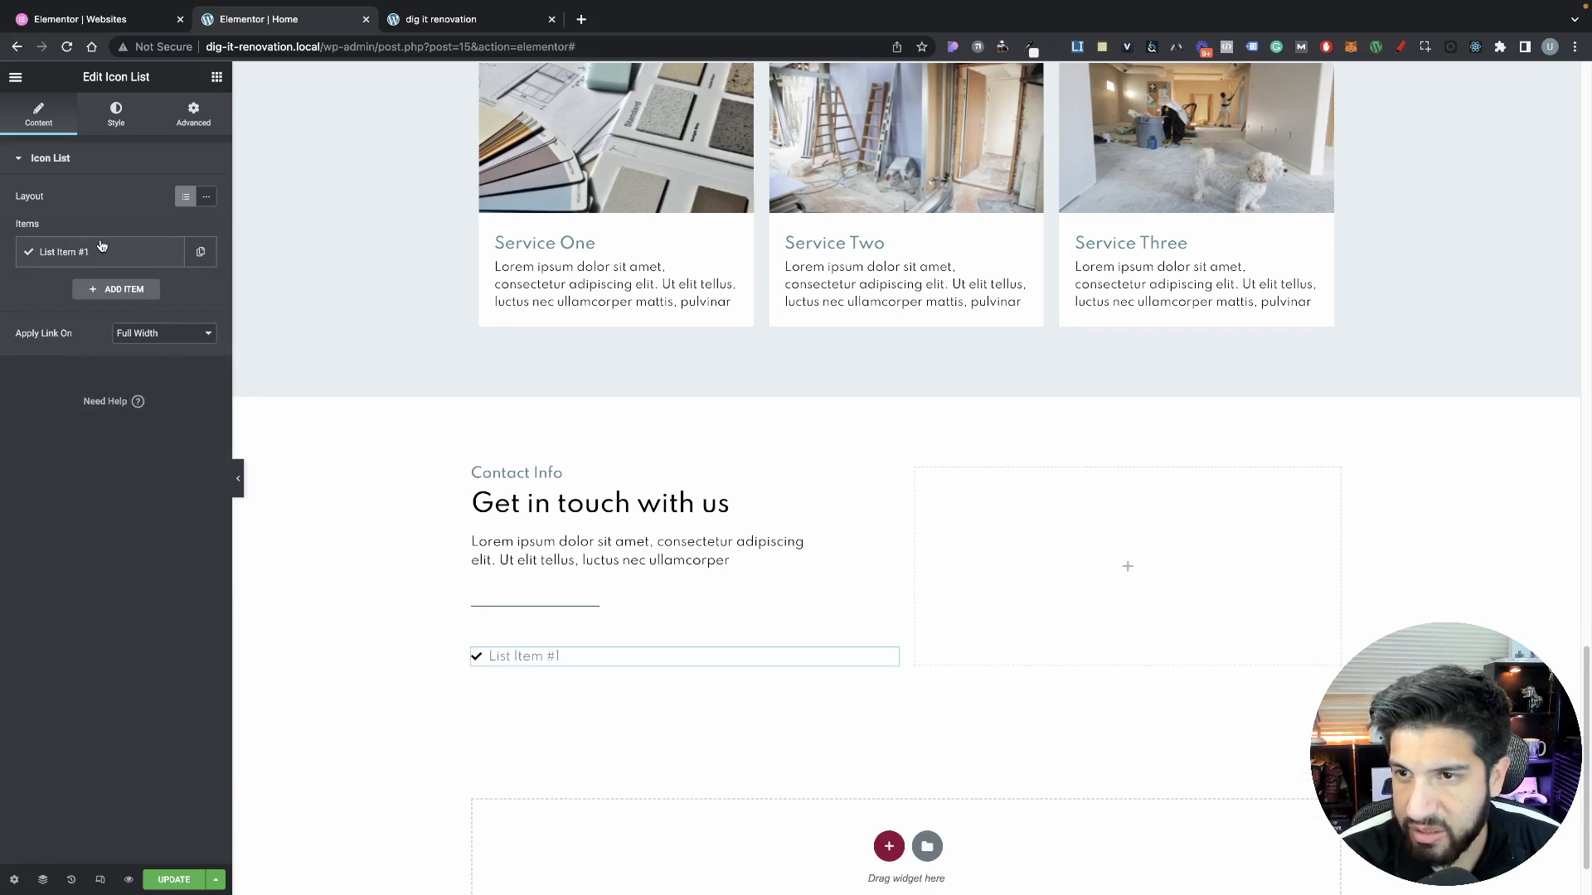
Remove the check icon from the remaining list item and replace its text with the company's street address
click(99, 251)
click(192, 358)
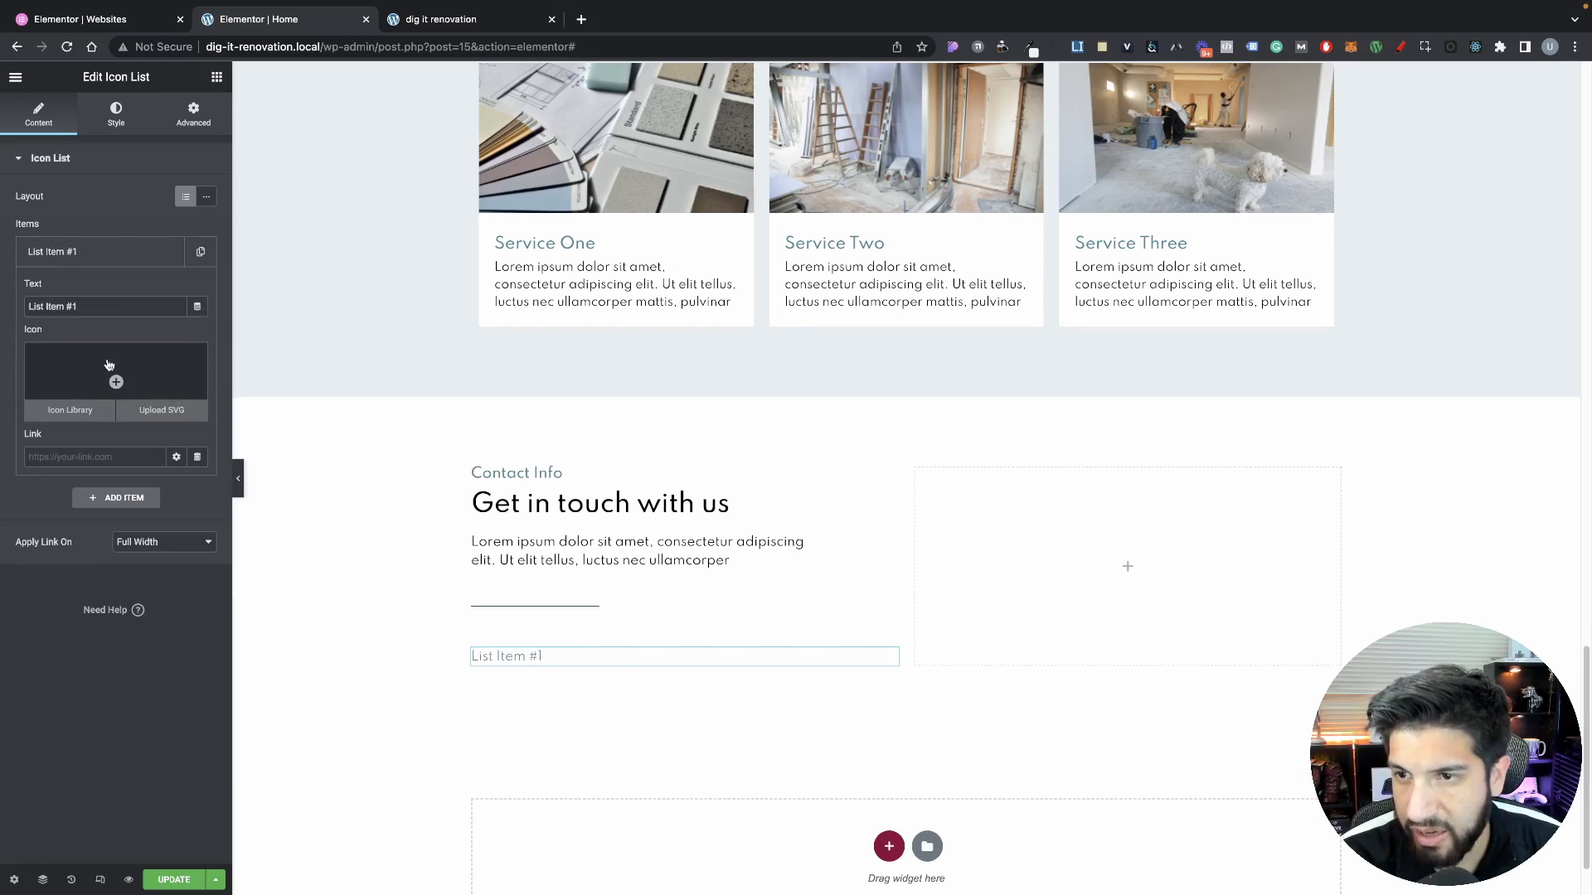
drag(77, 307, 27, 282)
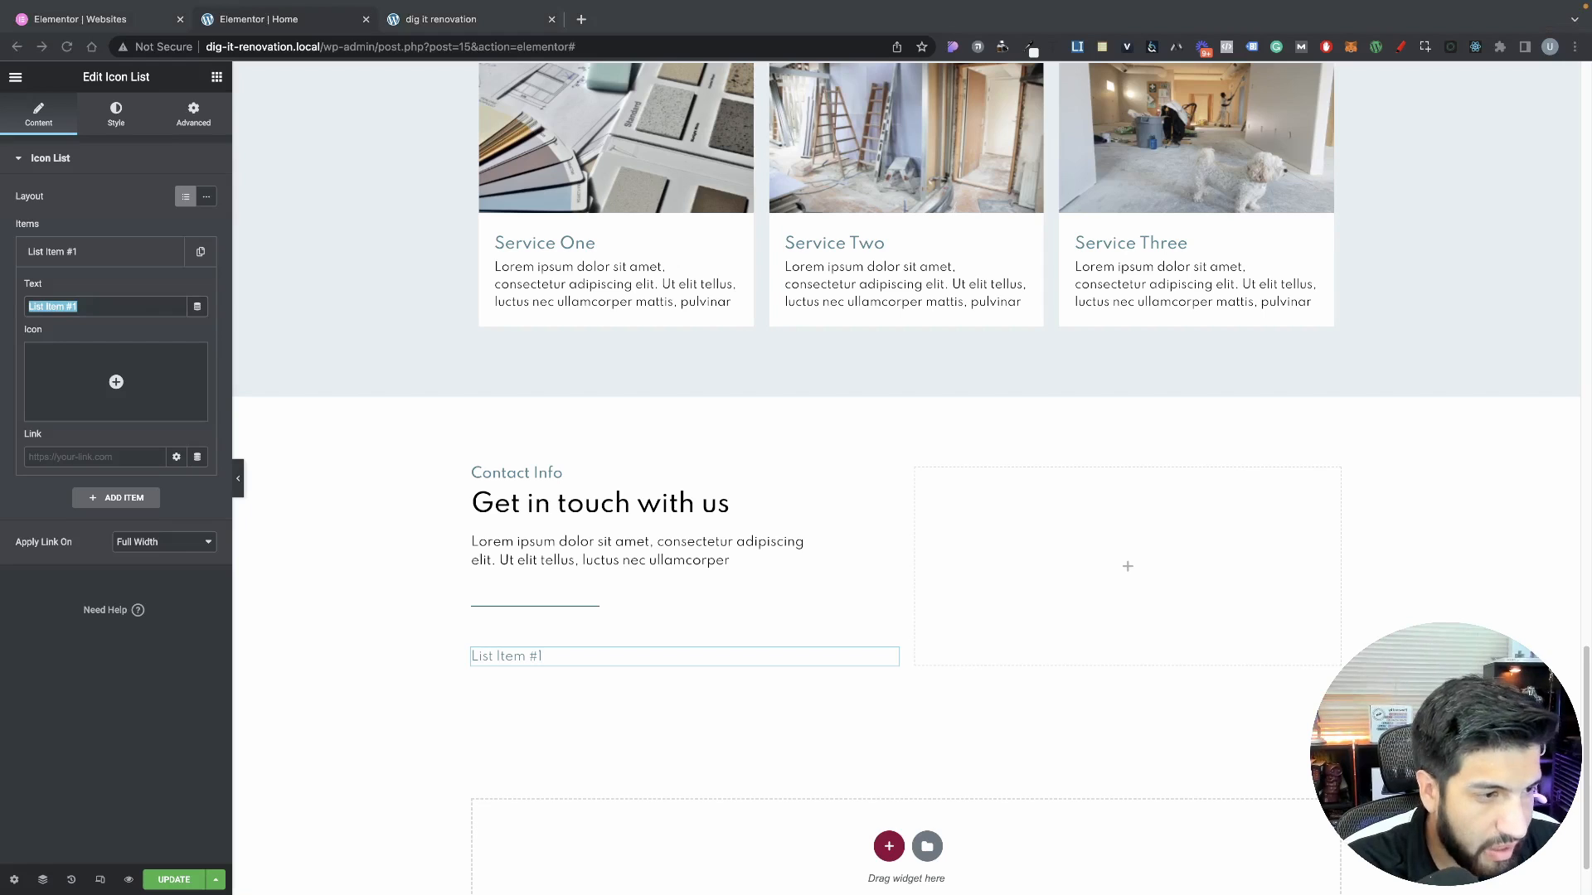
click(100, 306)
triple_click(100, 306)
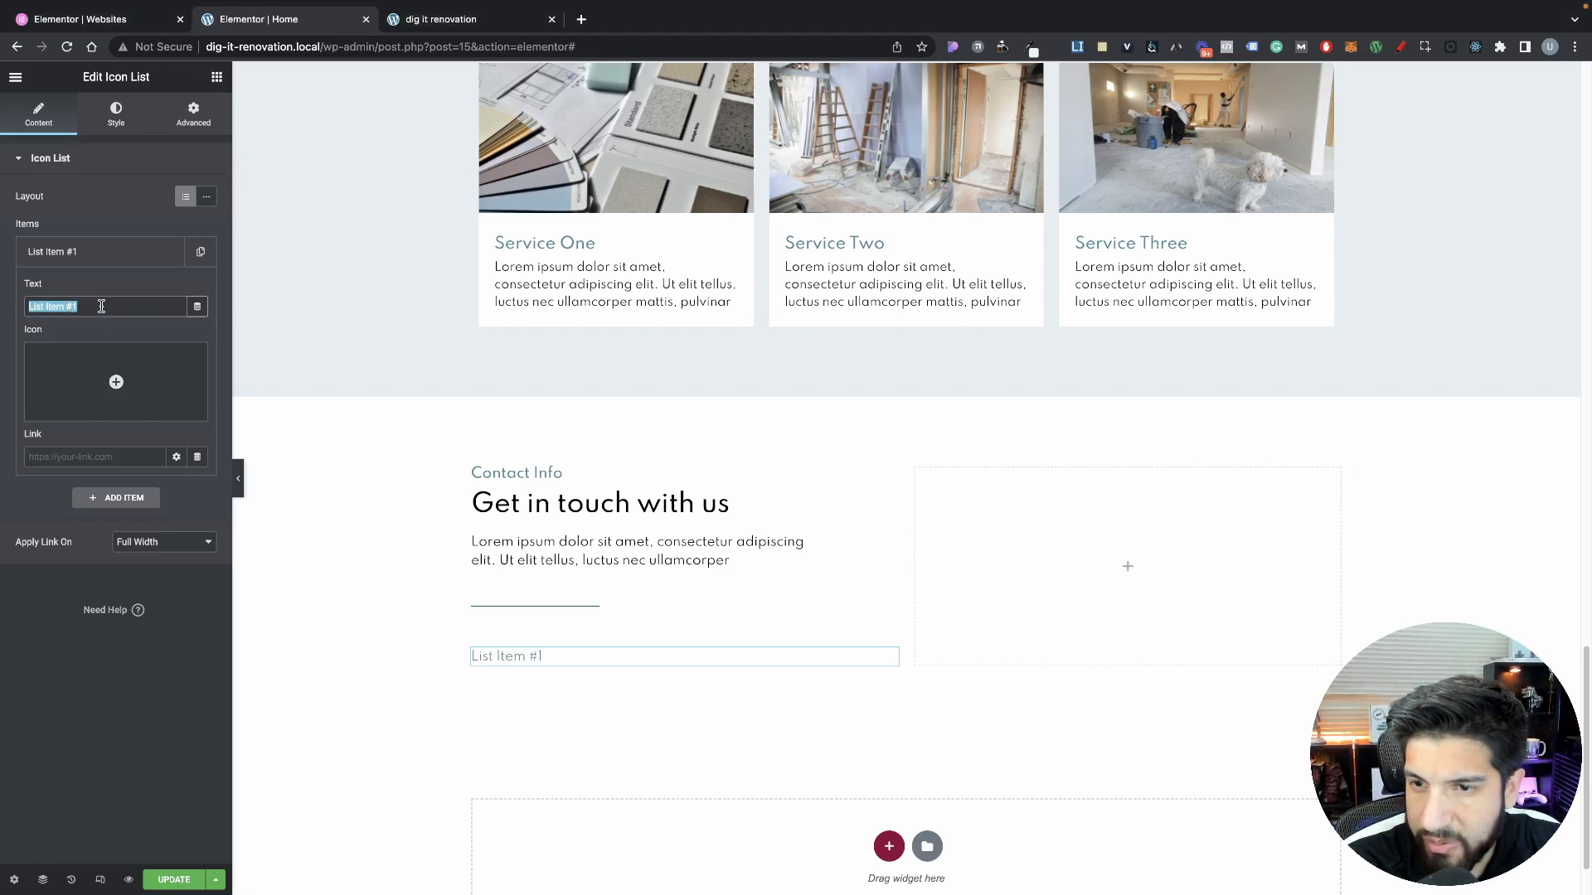
text(26th St. Ave. Los Angeles, CA)
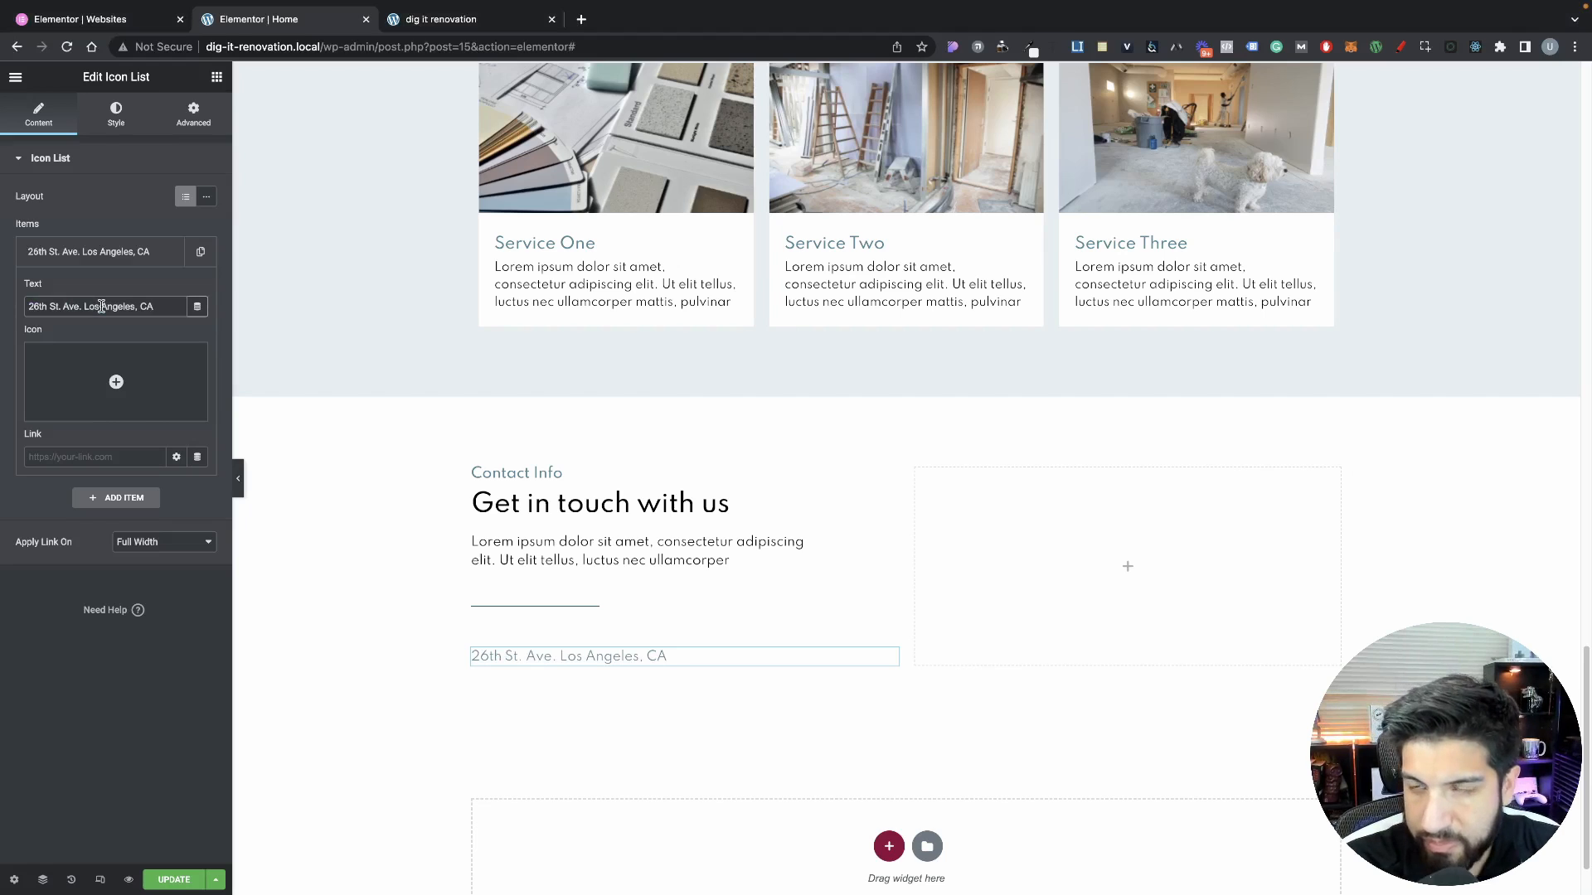
click(137, 264)
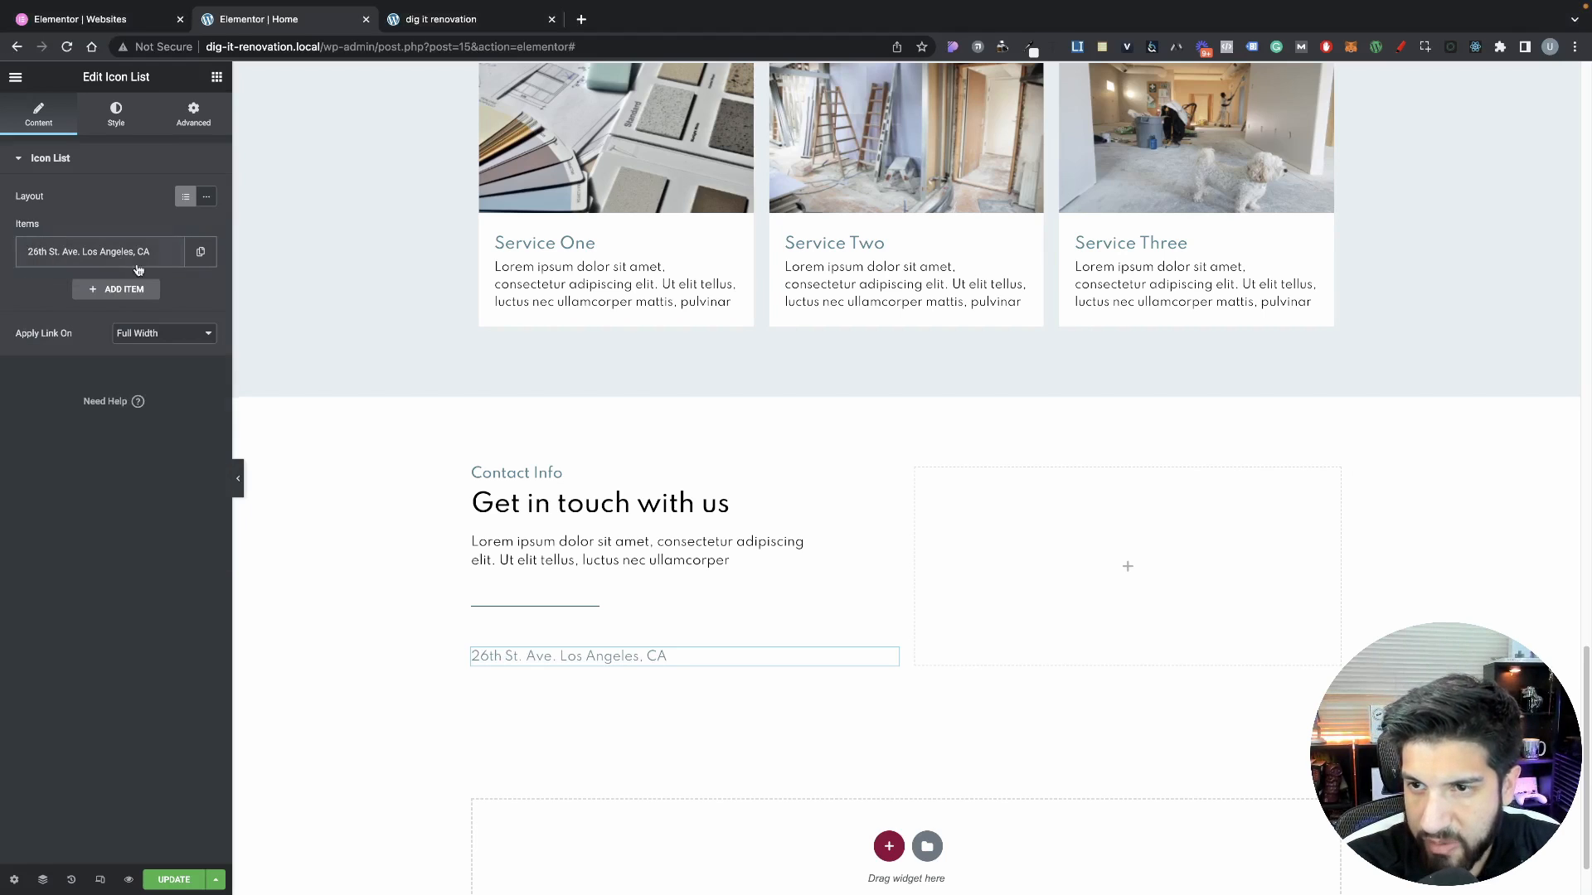
Duplicate the address item and replace the copy's text with "Phone:" followed by the company's phone number
click(201, 259)
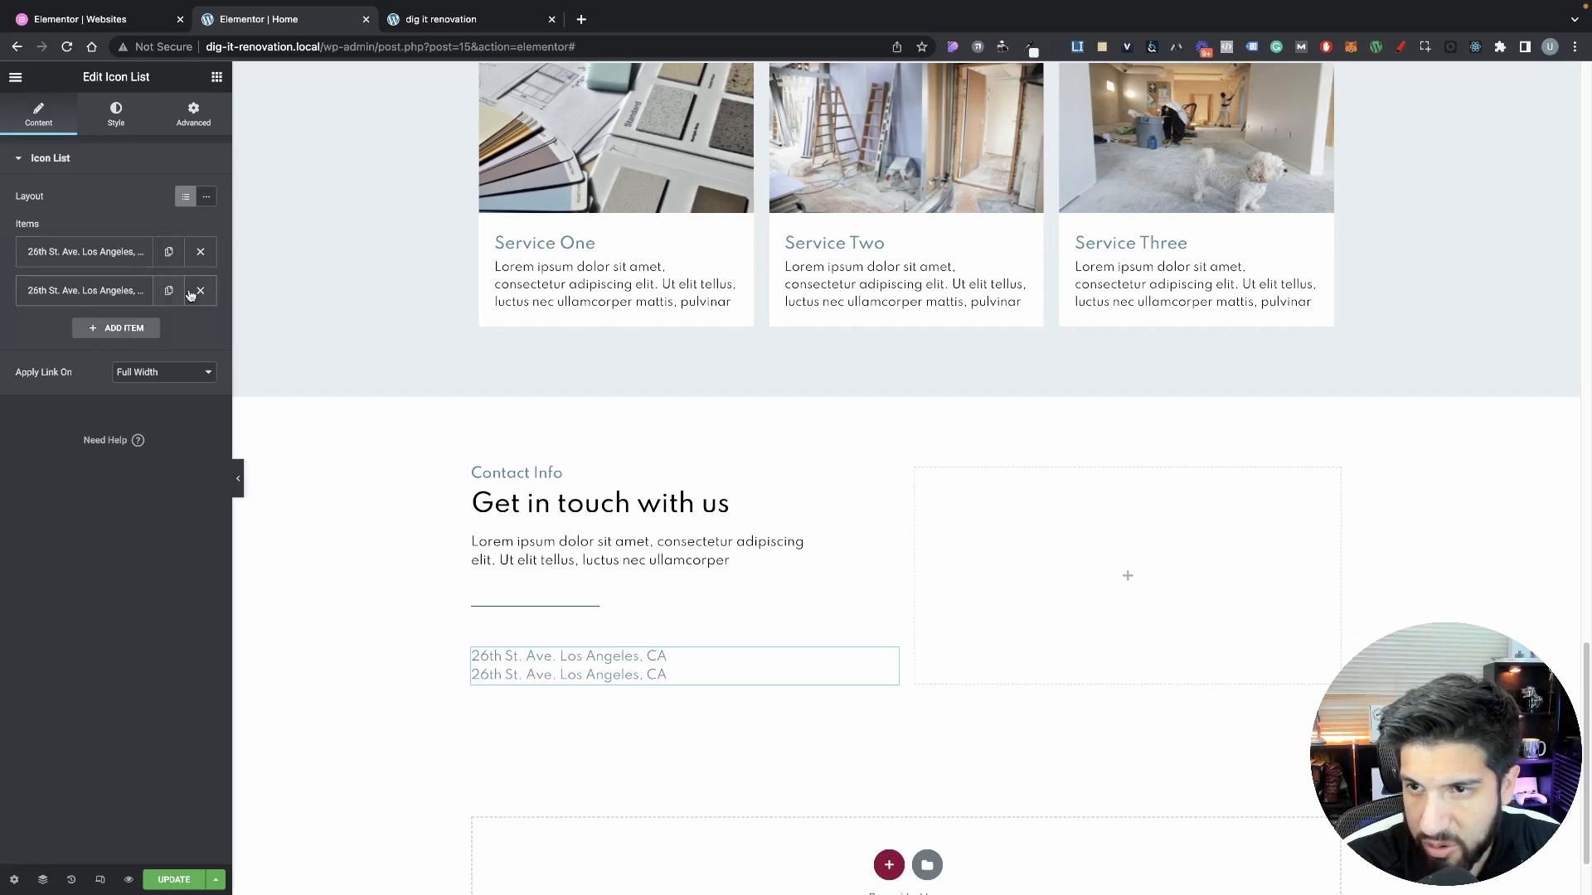
key(super+Tab)
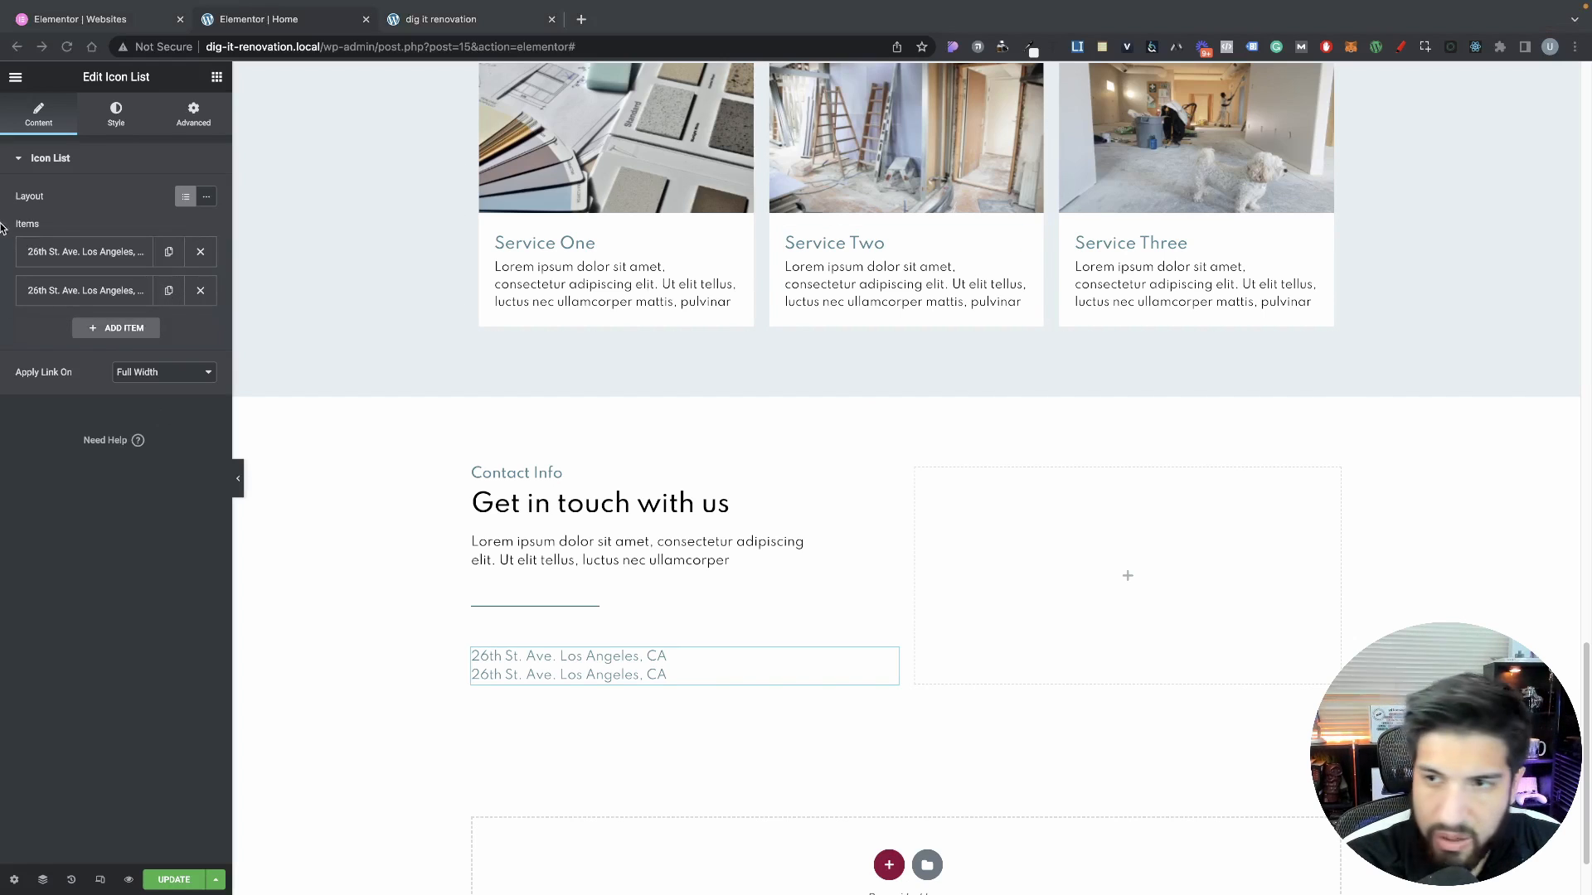
click(83, 286)
triple_click(89, 349)
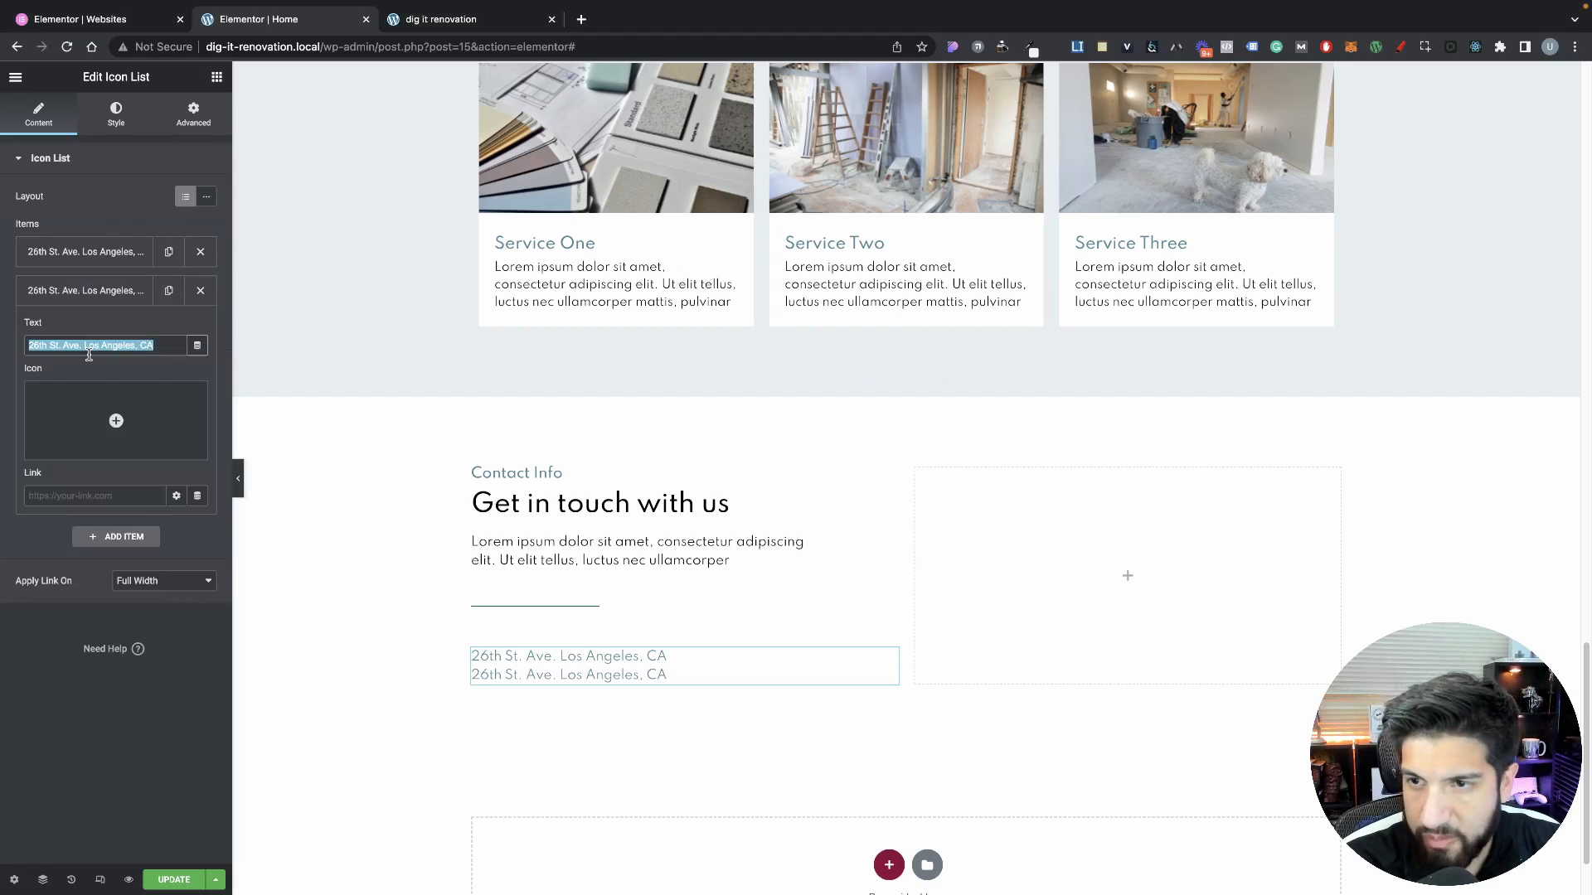
text(Phone: +1  888.888.8888)
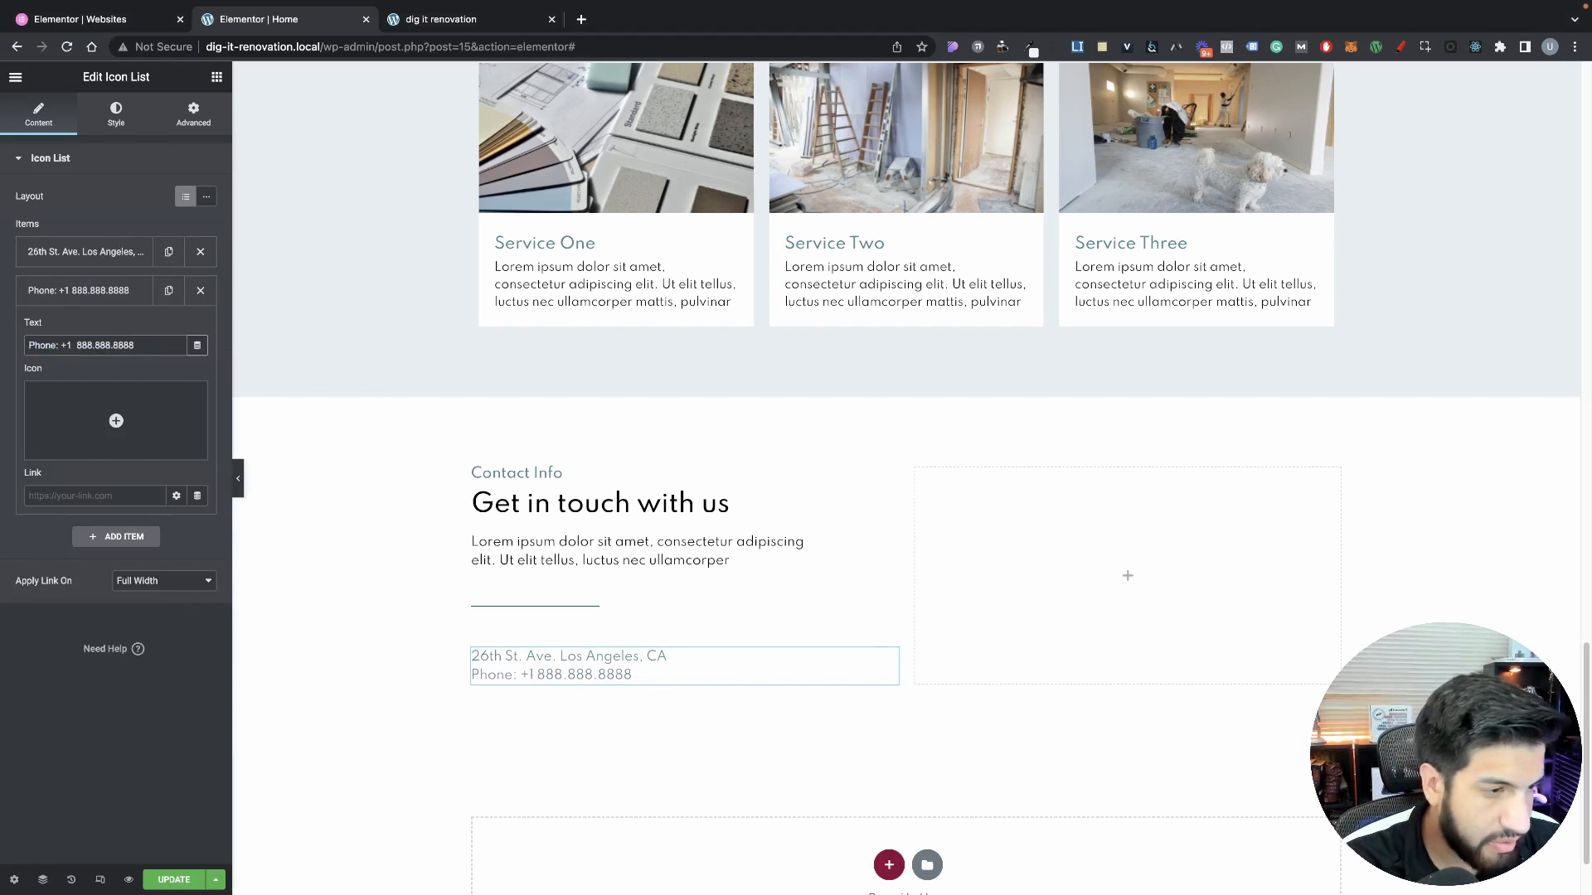
Duplicate the phone item and replace the copy's text with "Email:" followed by the company's e-mail address
key(super+Tab)
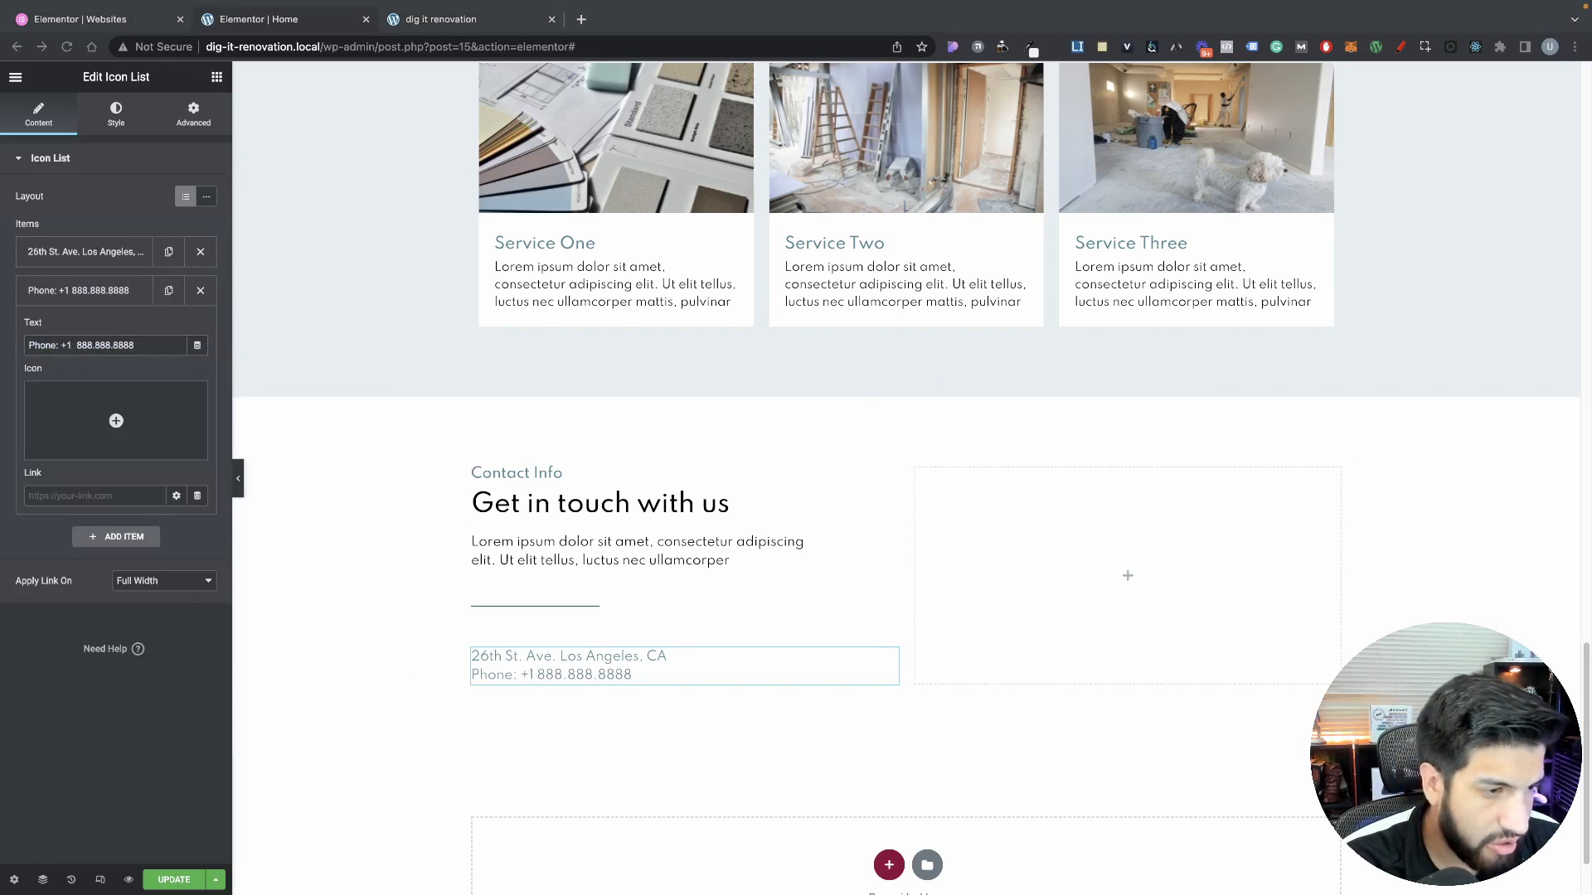
key(super+Tab)
click(96, 294)
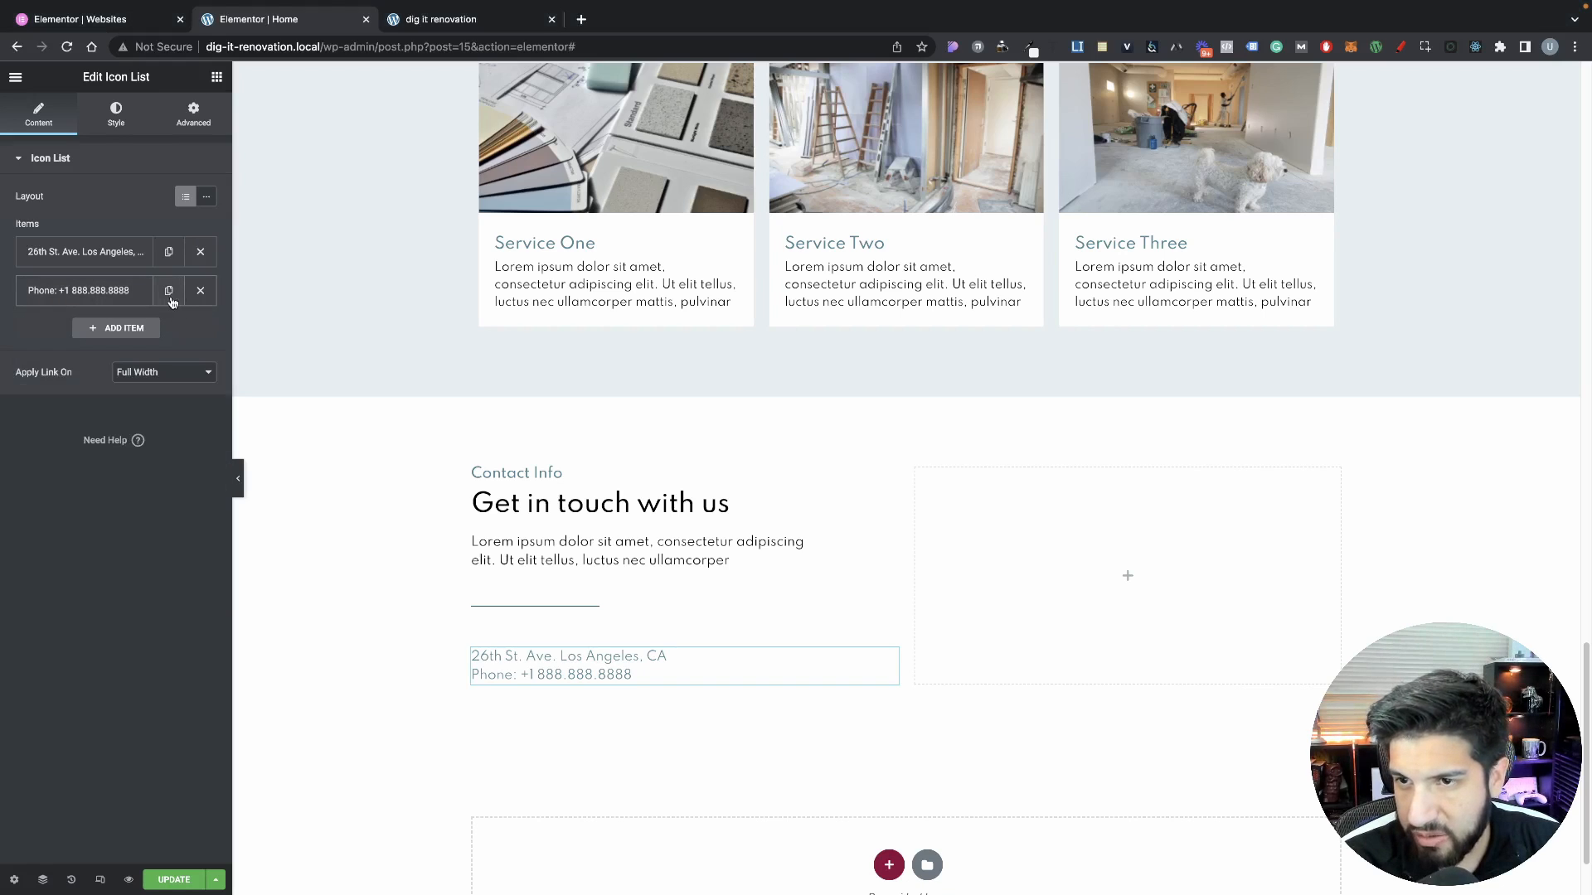
click(169, 291)
click(106, 334)
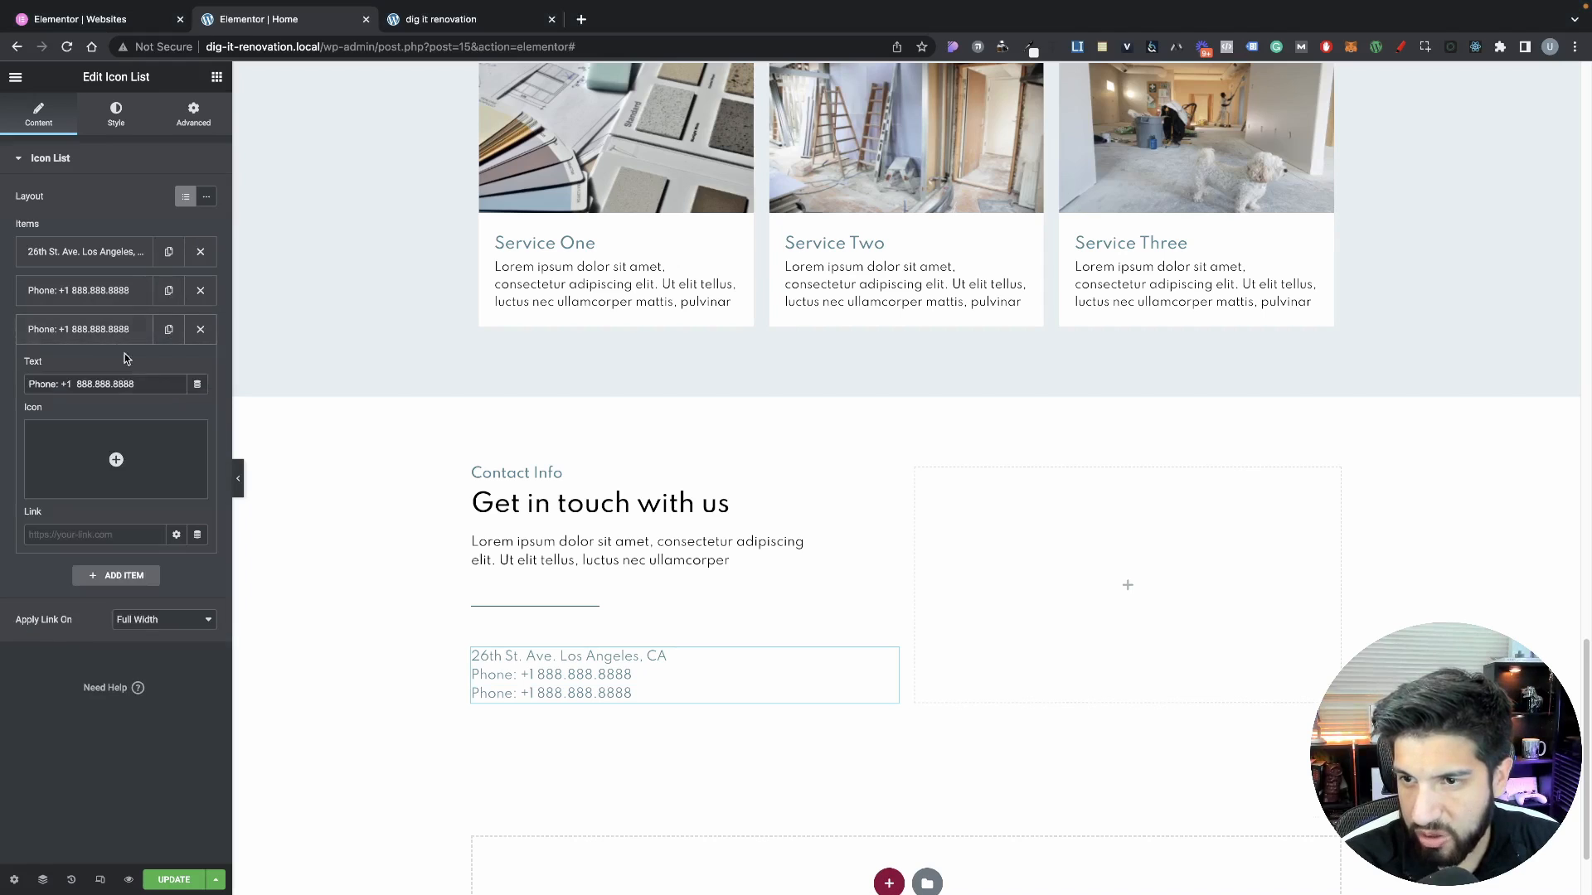
triple_click(135, 384)
key(ctrl+v)
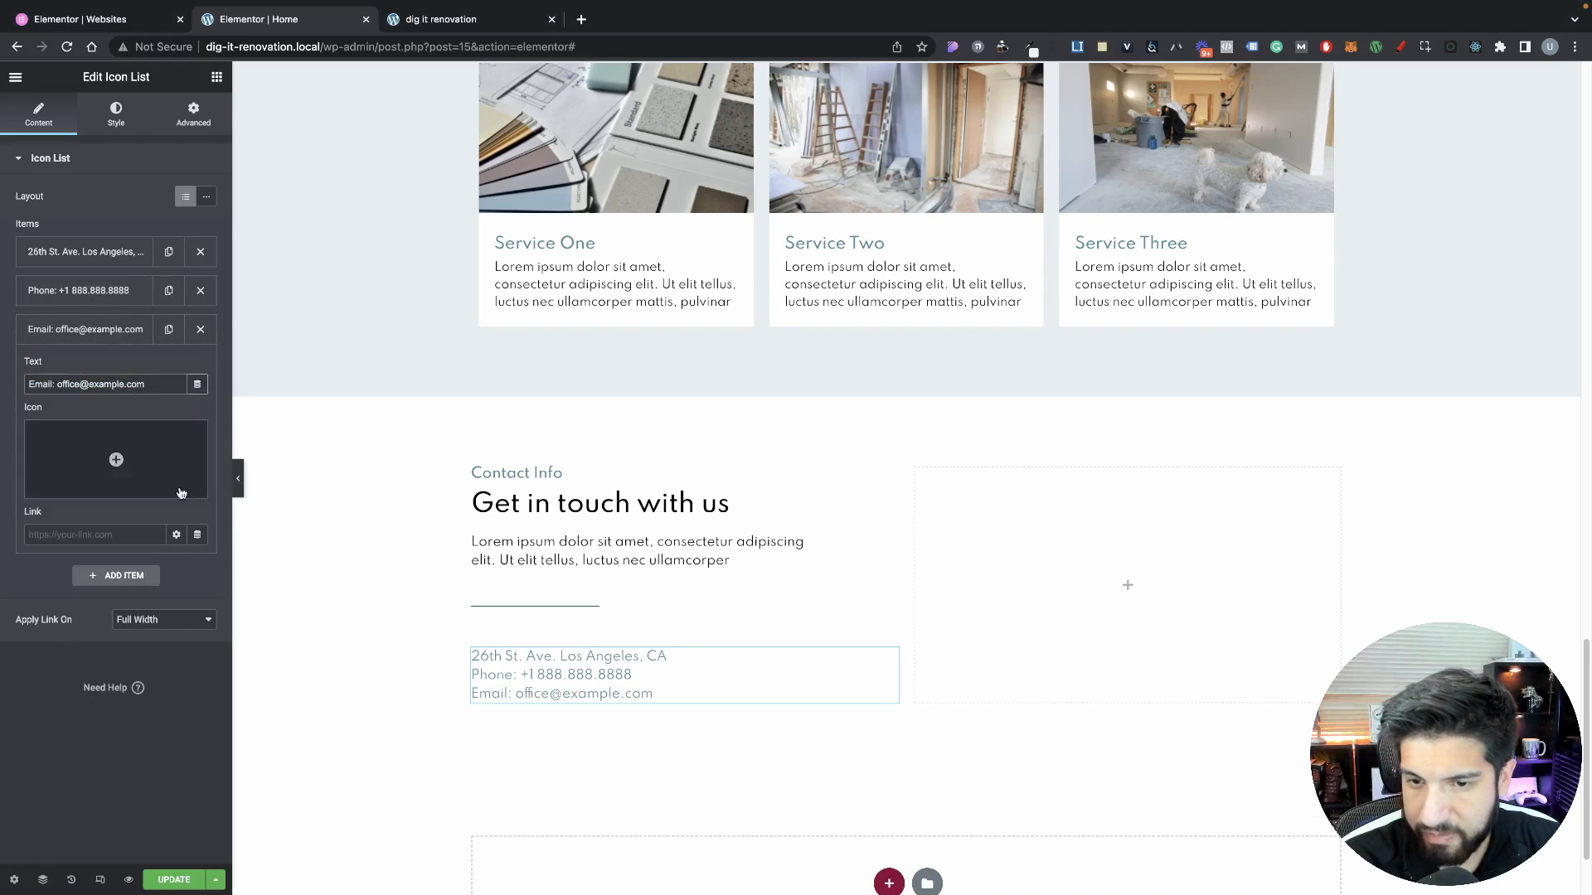
Try replacing the "Email:" prefix of the third icon list item with an envelope icon
drag(56, 385, 5, 380)
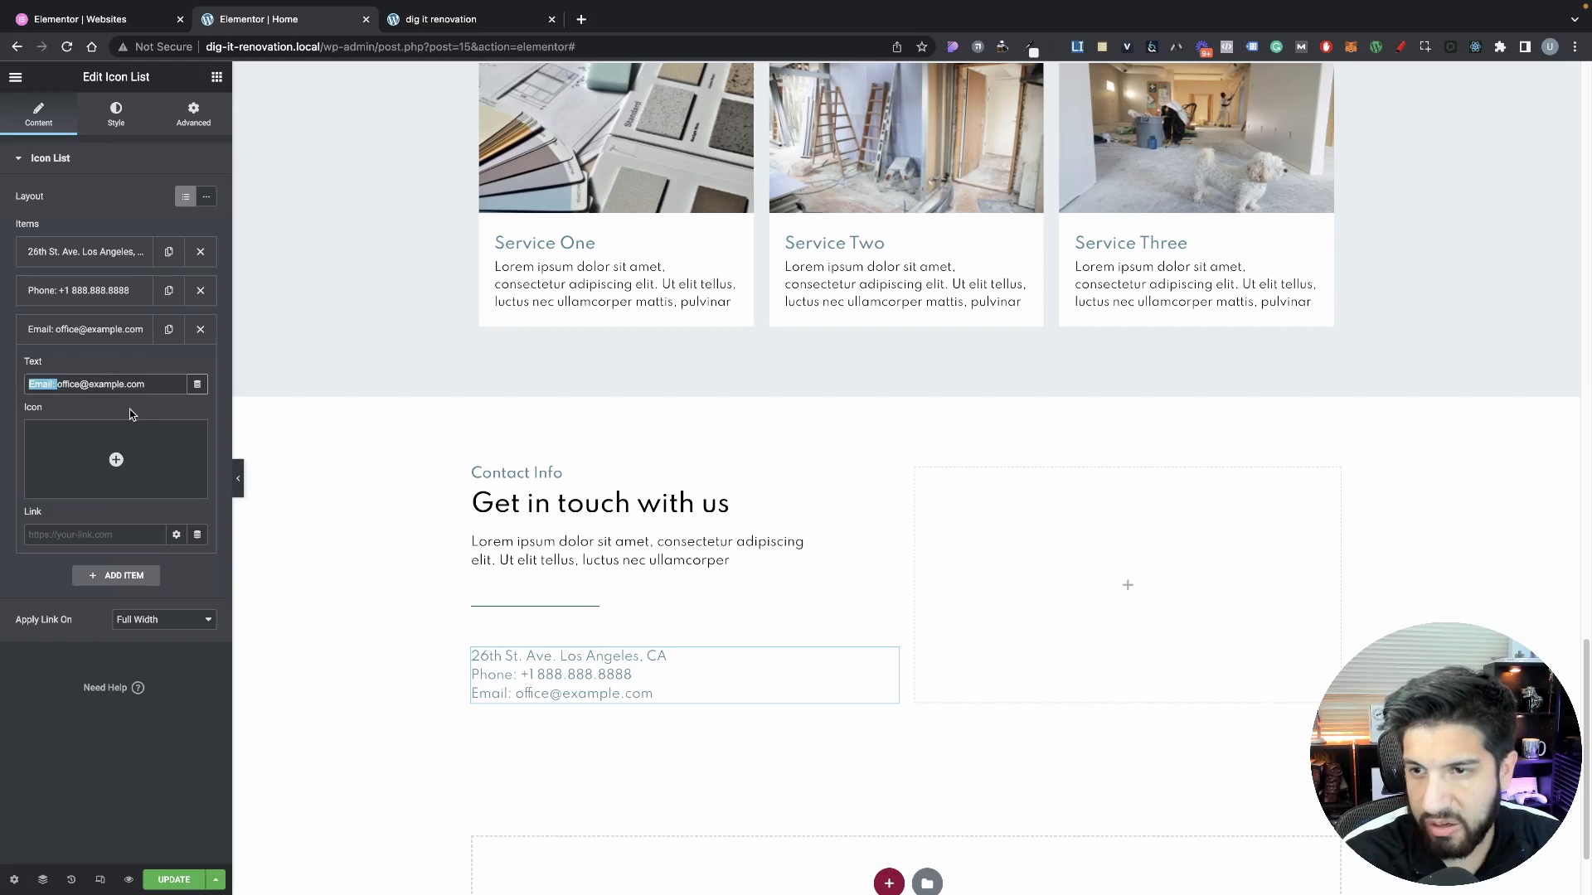
key(BackSpace)
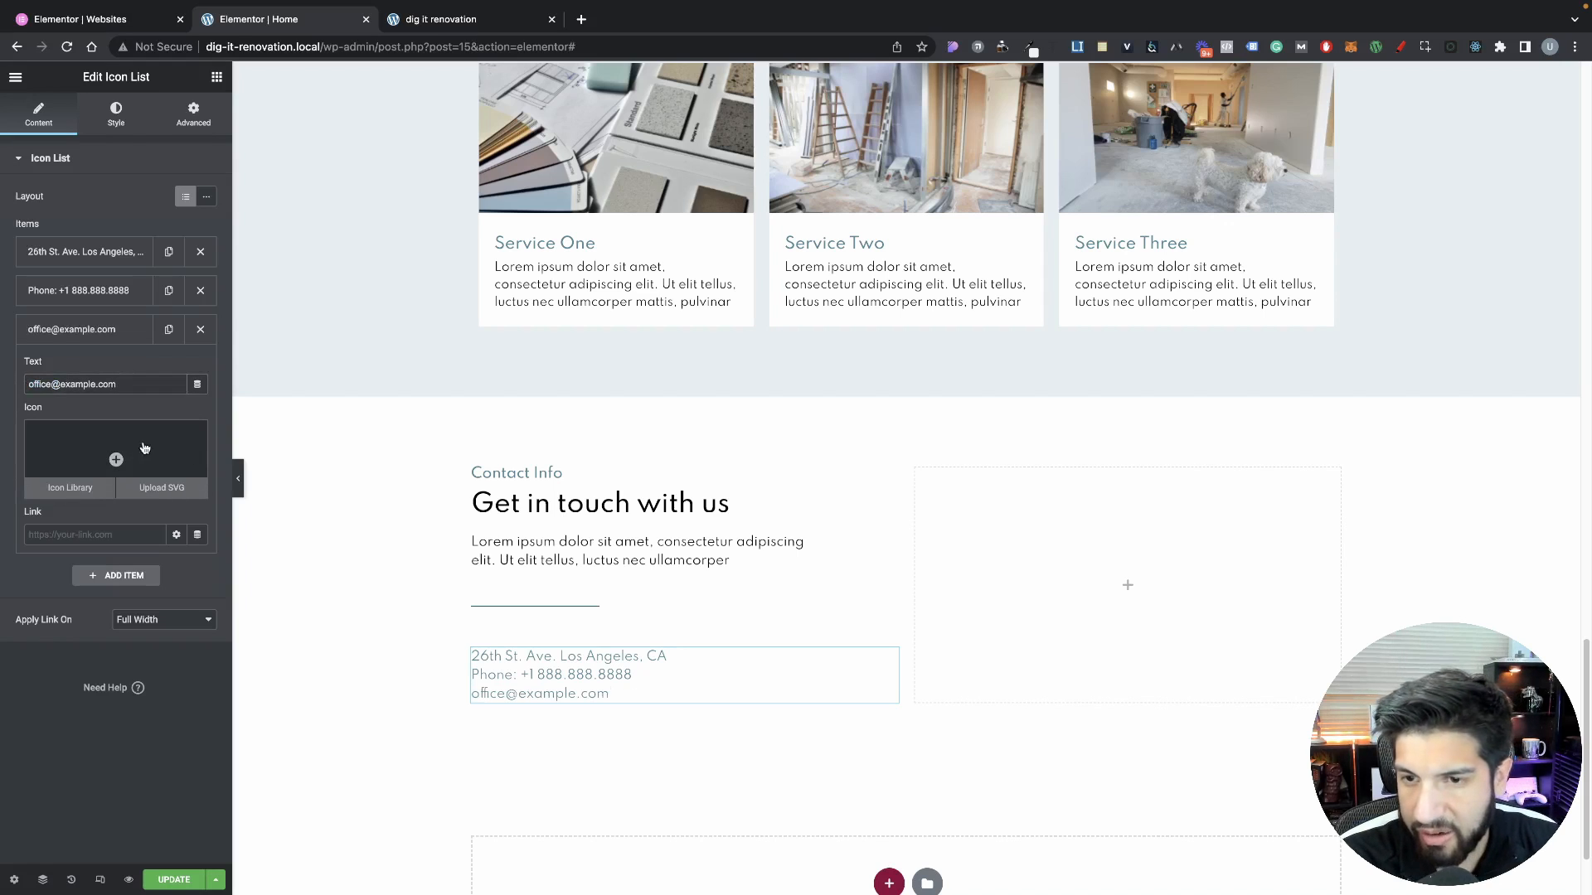
click(143, 448)
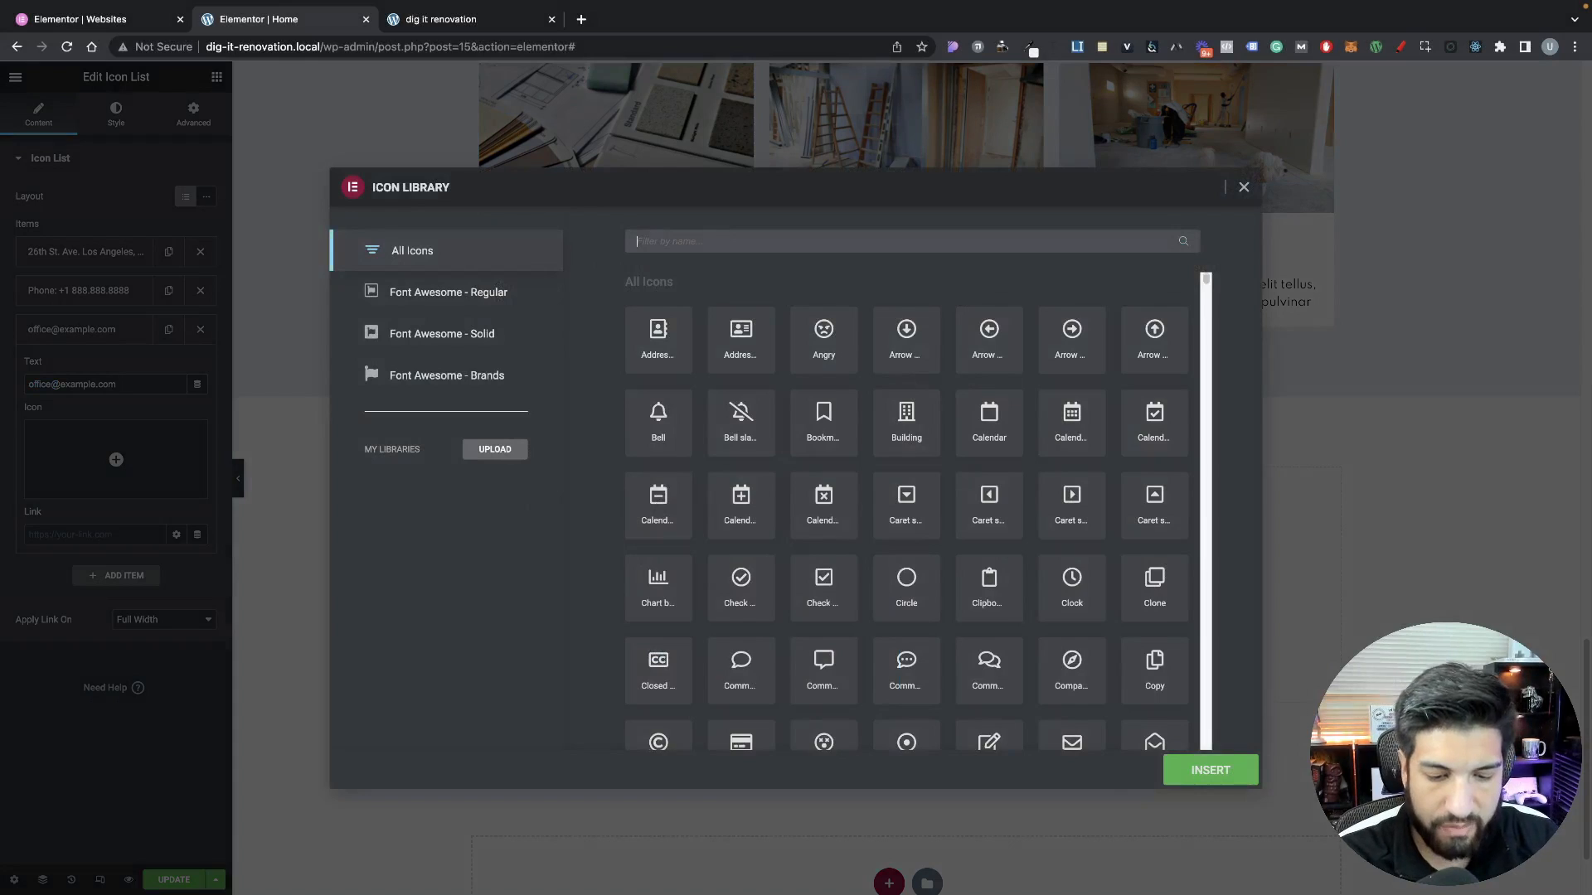
text(env)
double_click(846, 345)
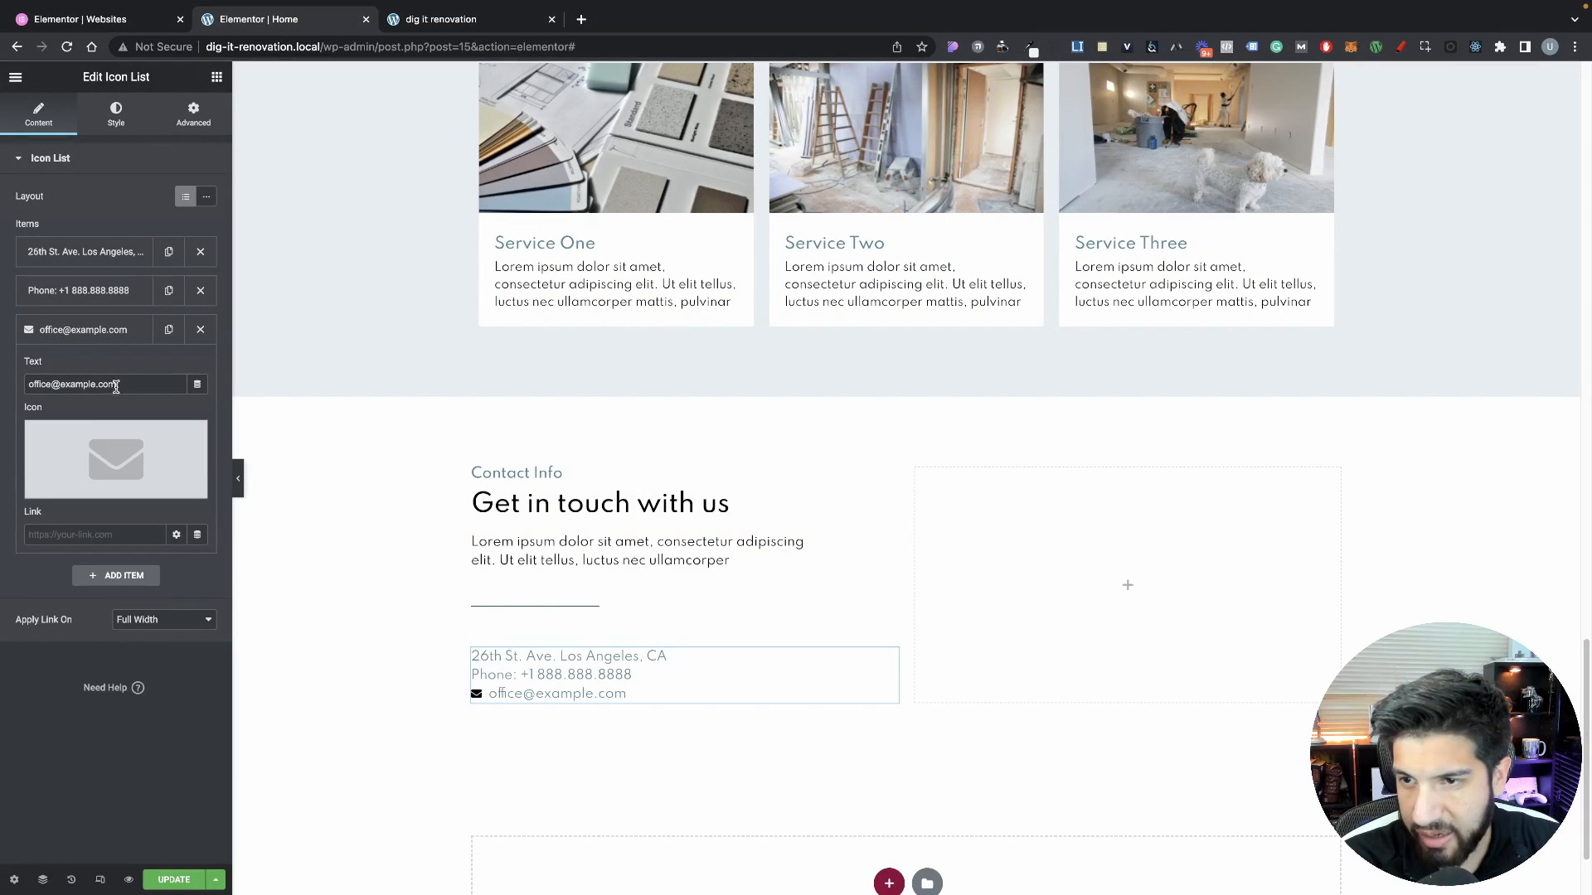
Remove the envelope icon from the third list item and restore its "Email:" prefix
click(184, 434)
drag(122, 385, 3, 379)
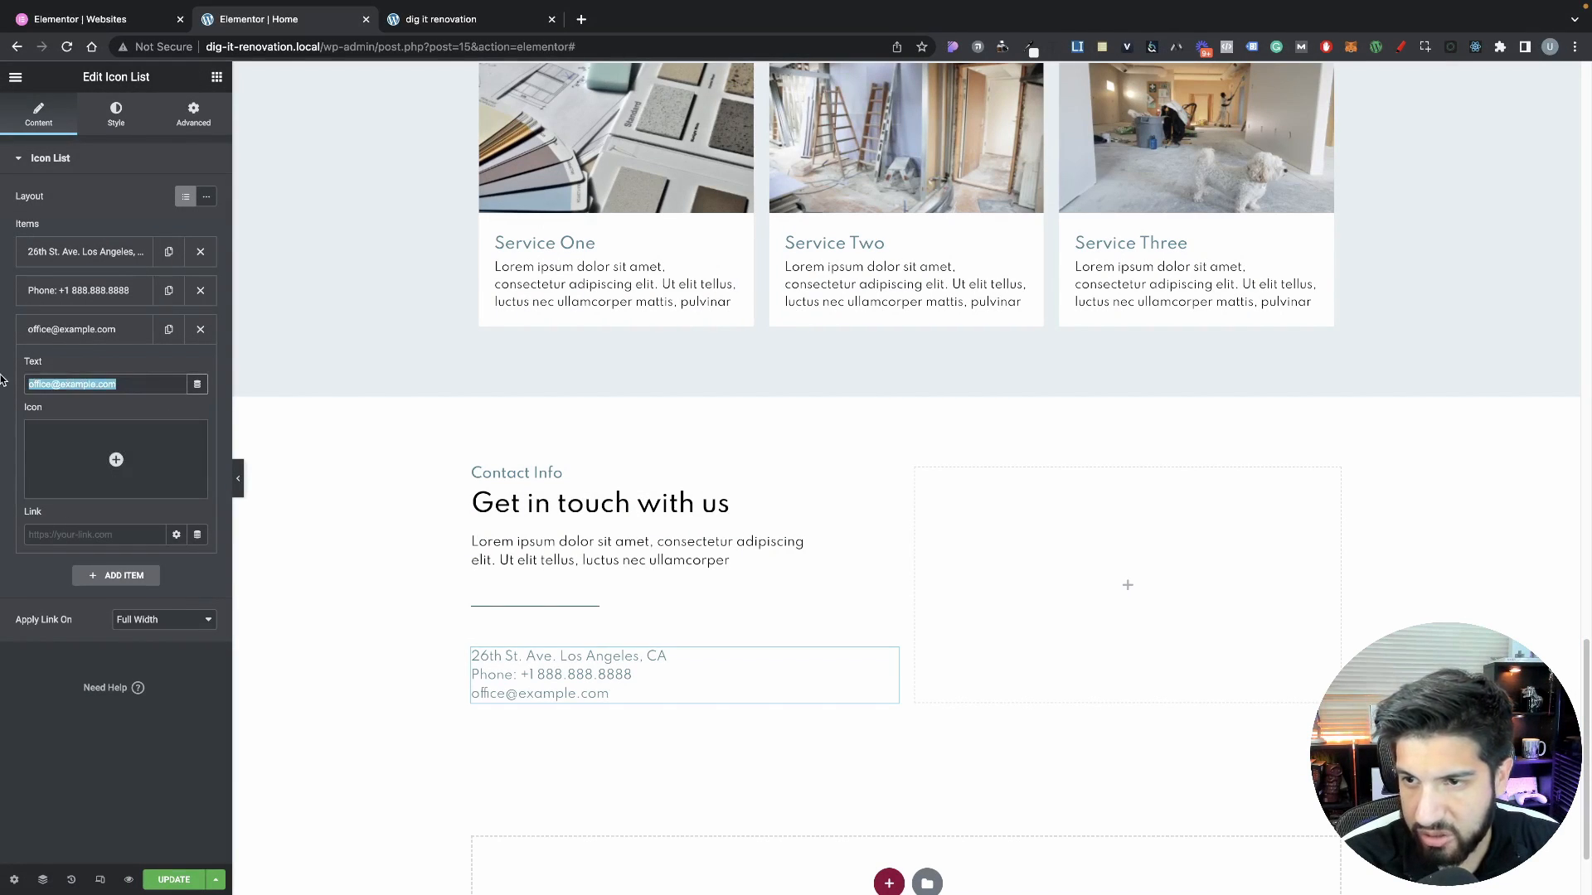
key(Left)
text(Email:)
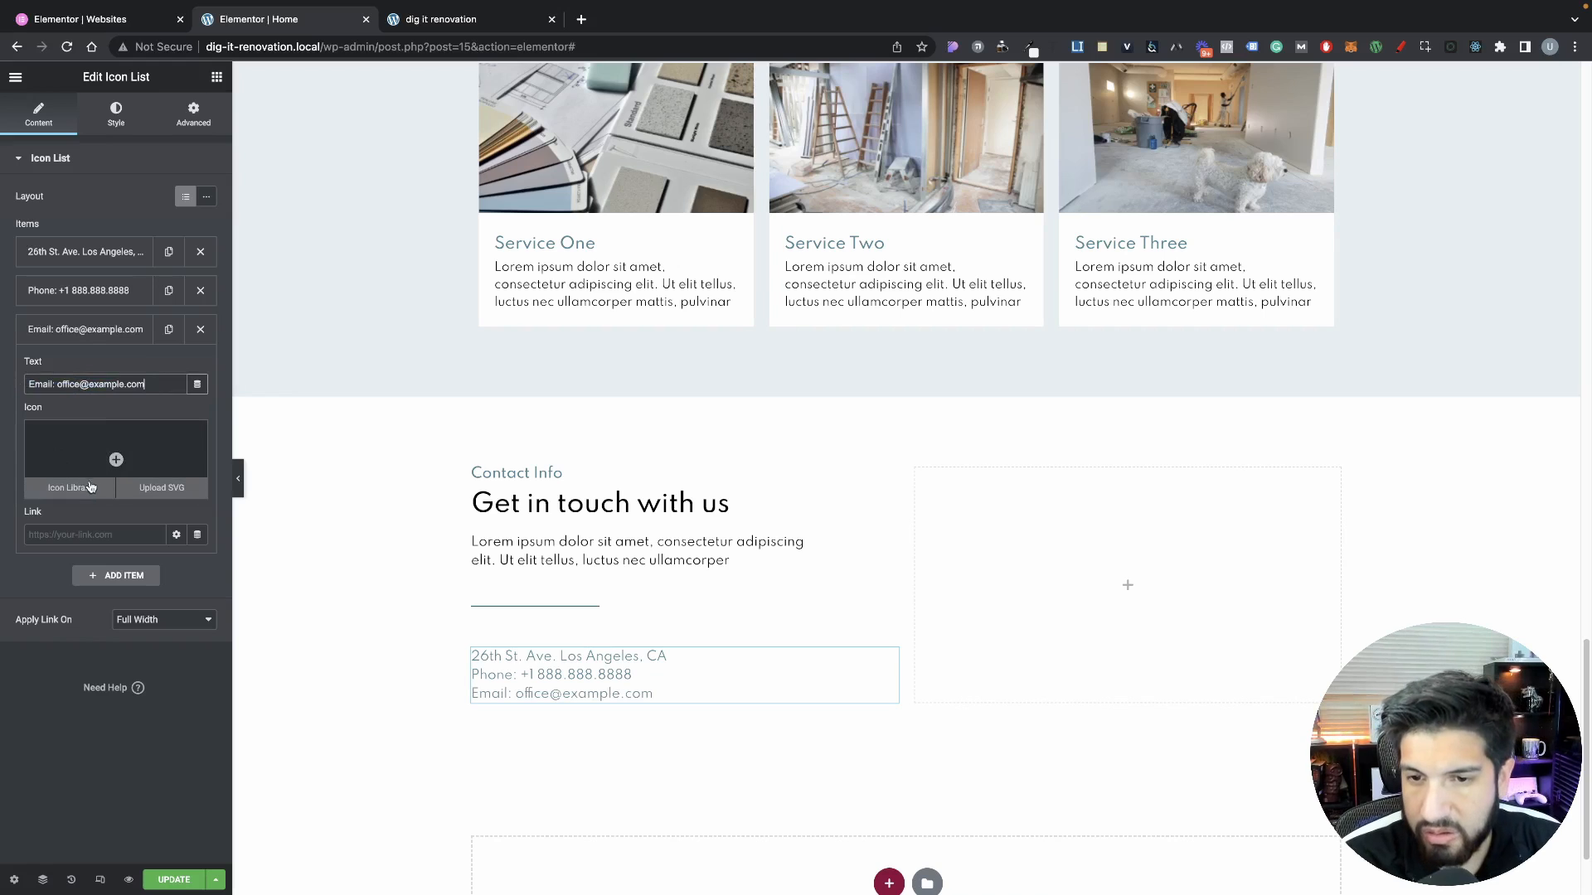
Set the space between the contact icon list's items to 15
click(116, 117)
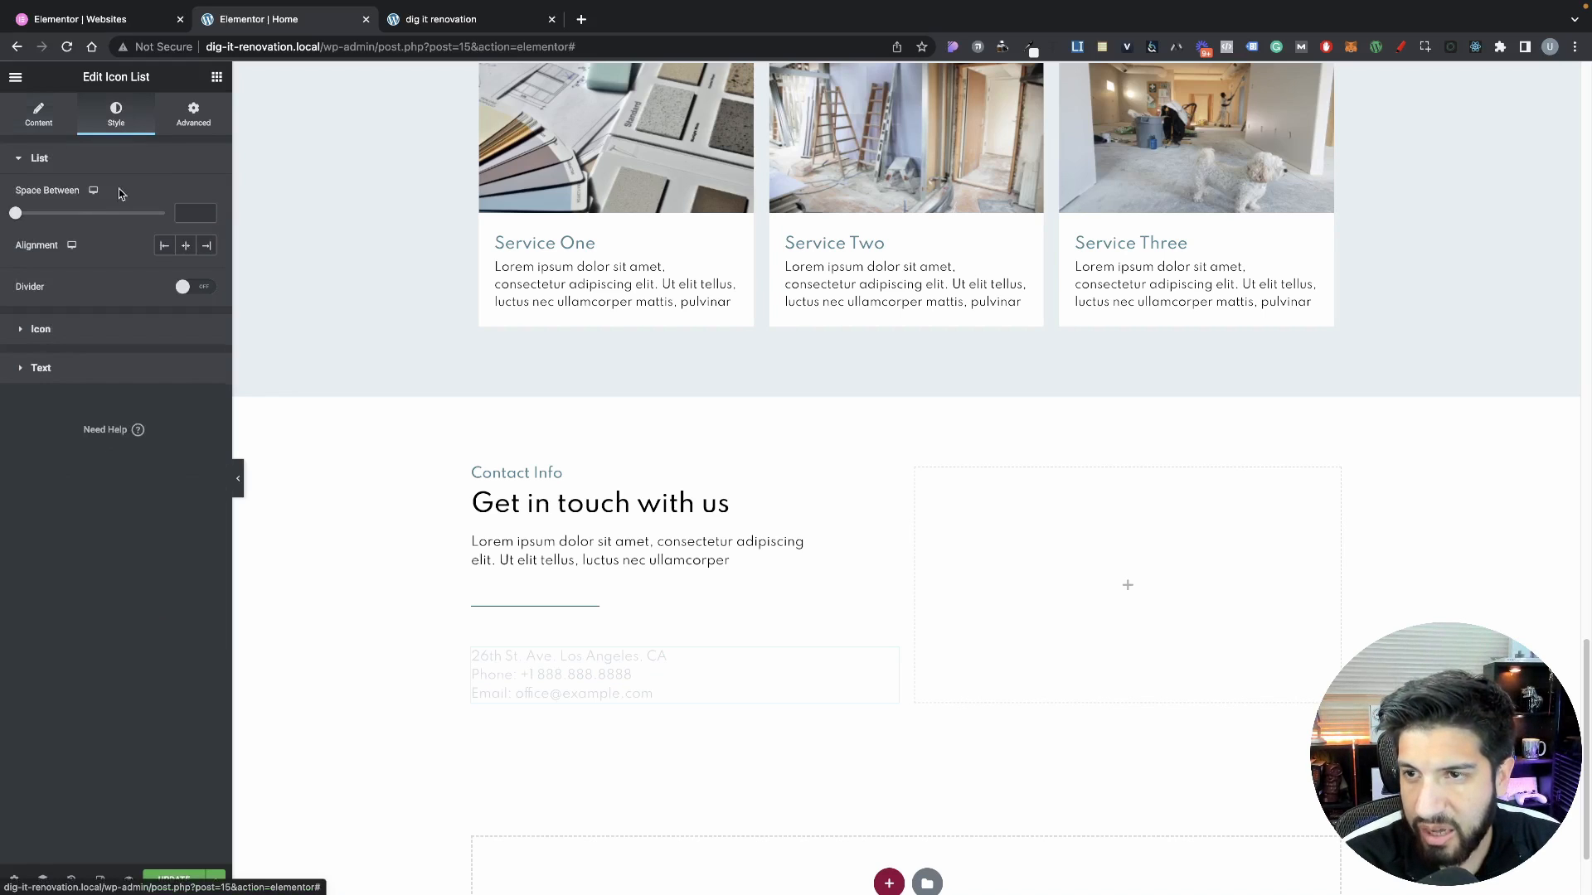
drag(15, 215, 46, 217)
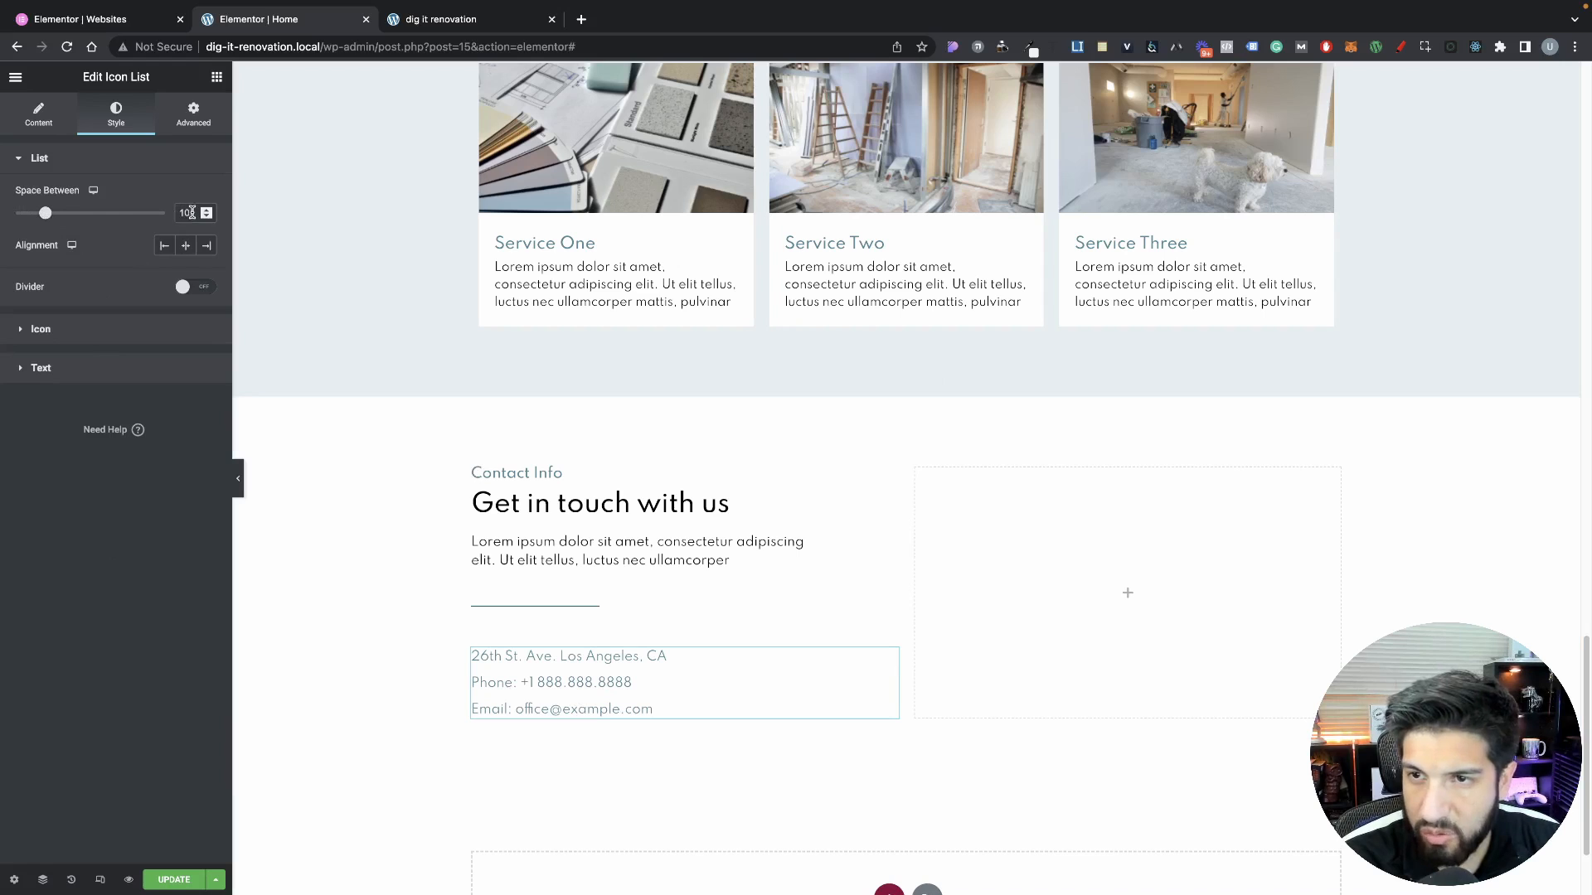
drag(192, 214, 131, 208)
text(15)
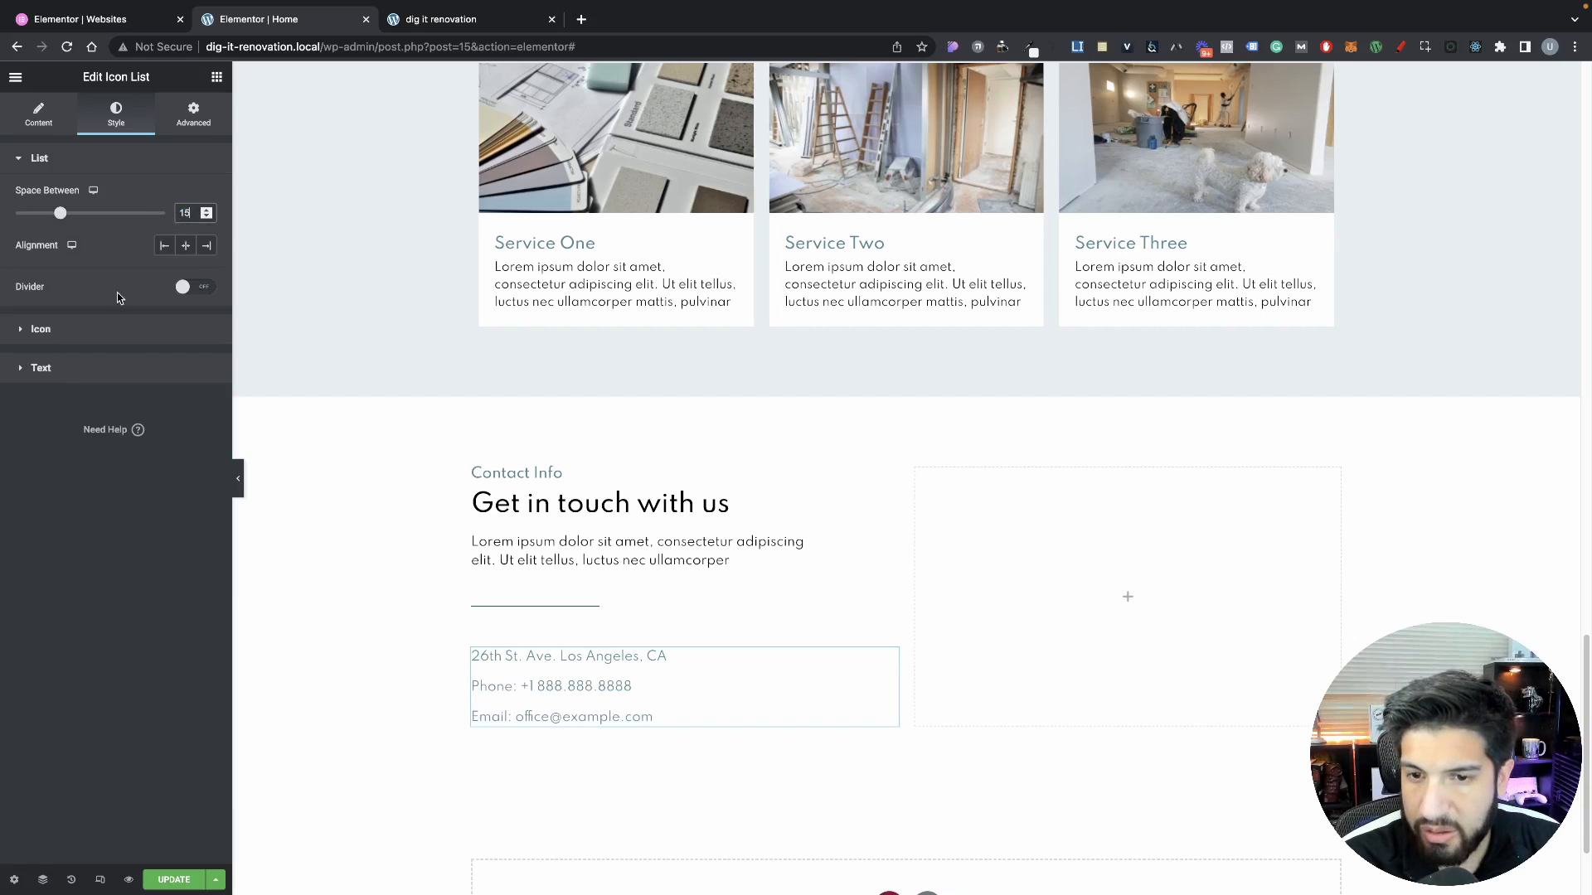
click(39, 115)
click(117, 115)
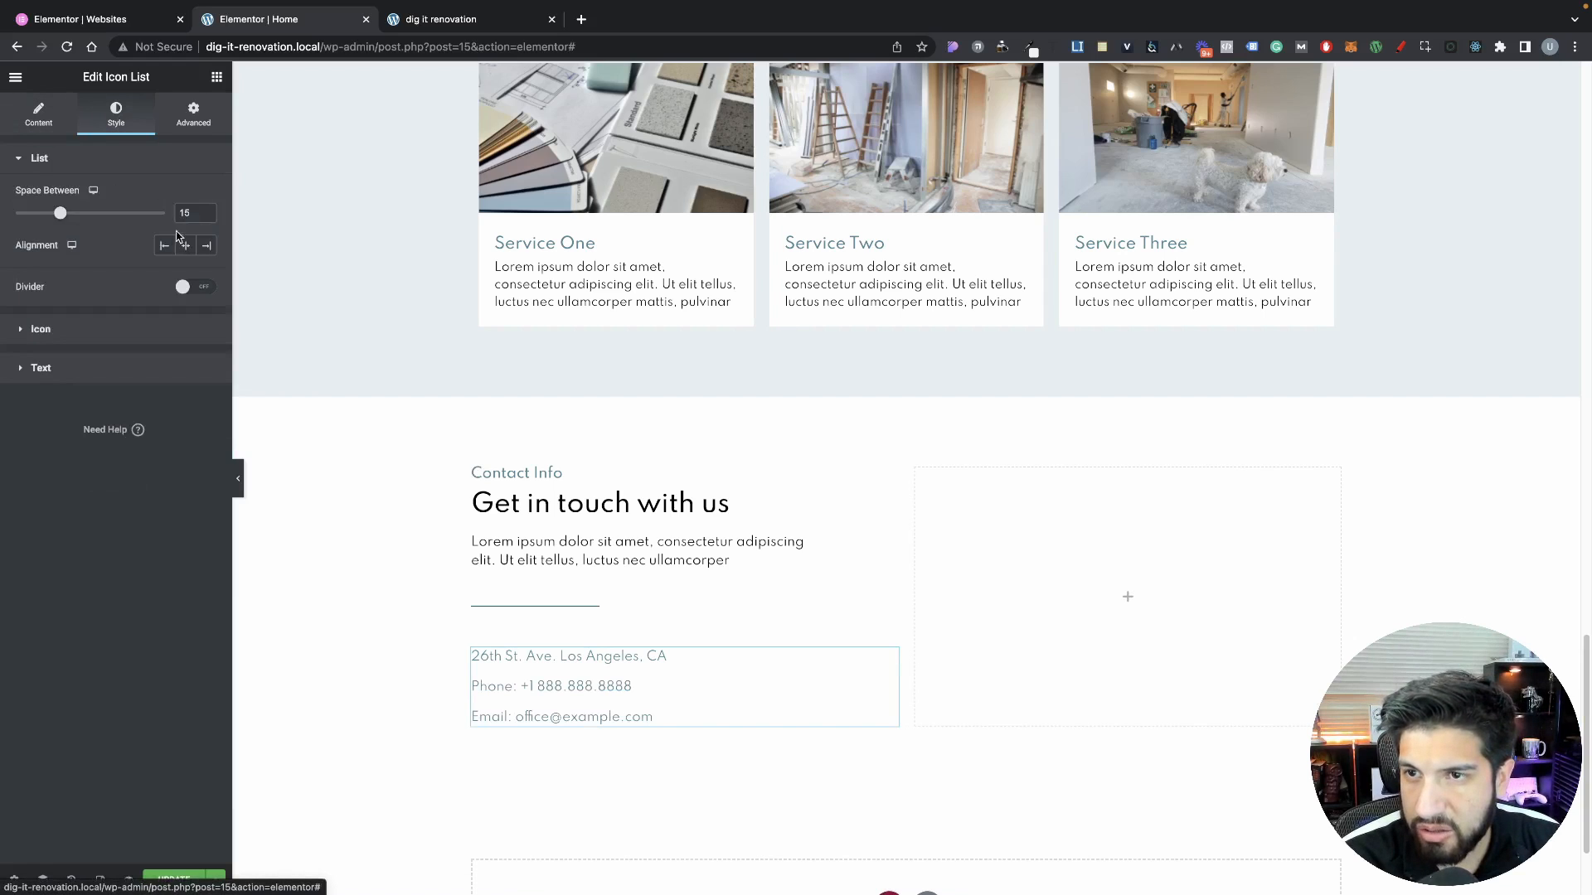
Change the contact icon list's text color to the global Primary color
click(97, 369)
click(185, 274)
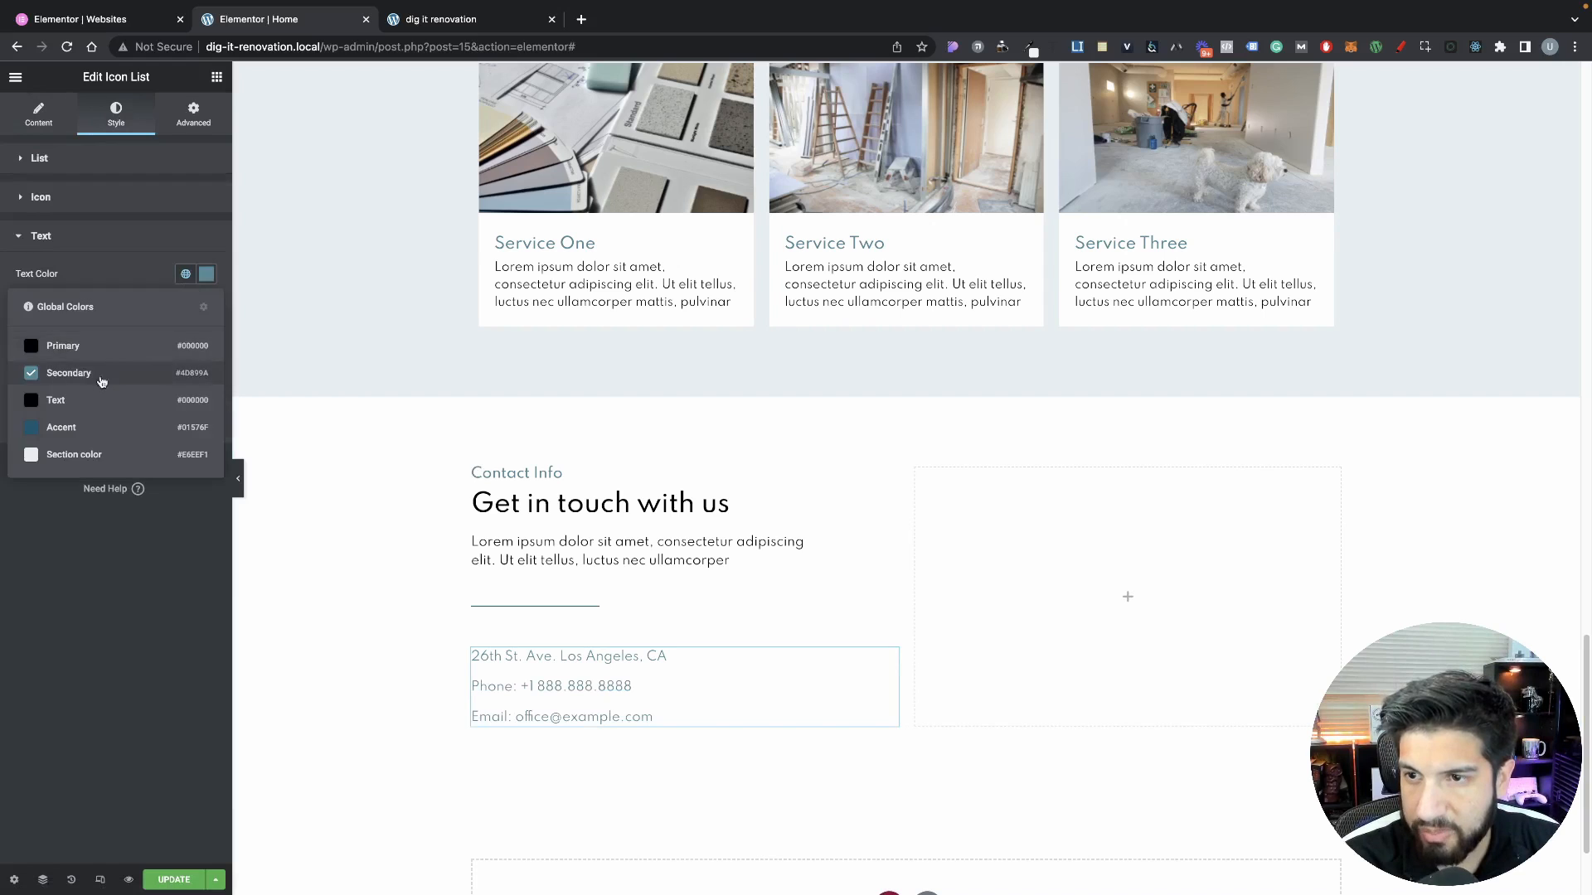
click(103, 345)
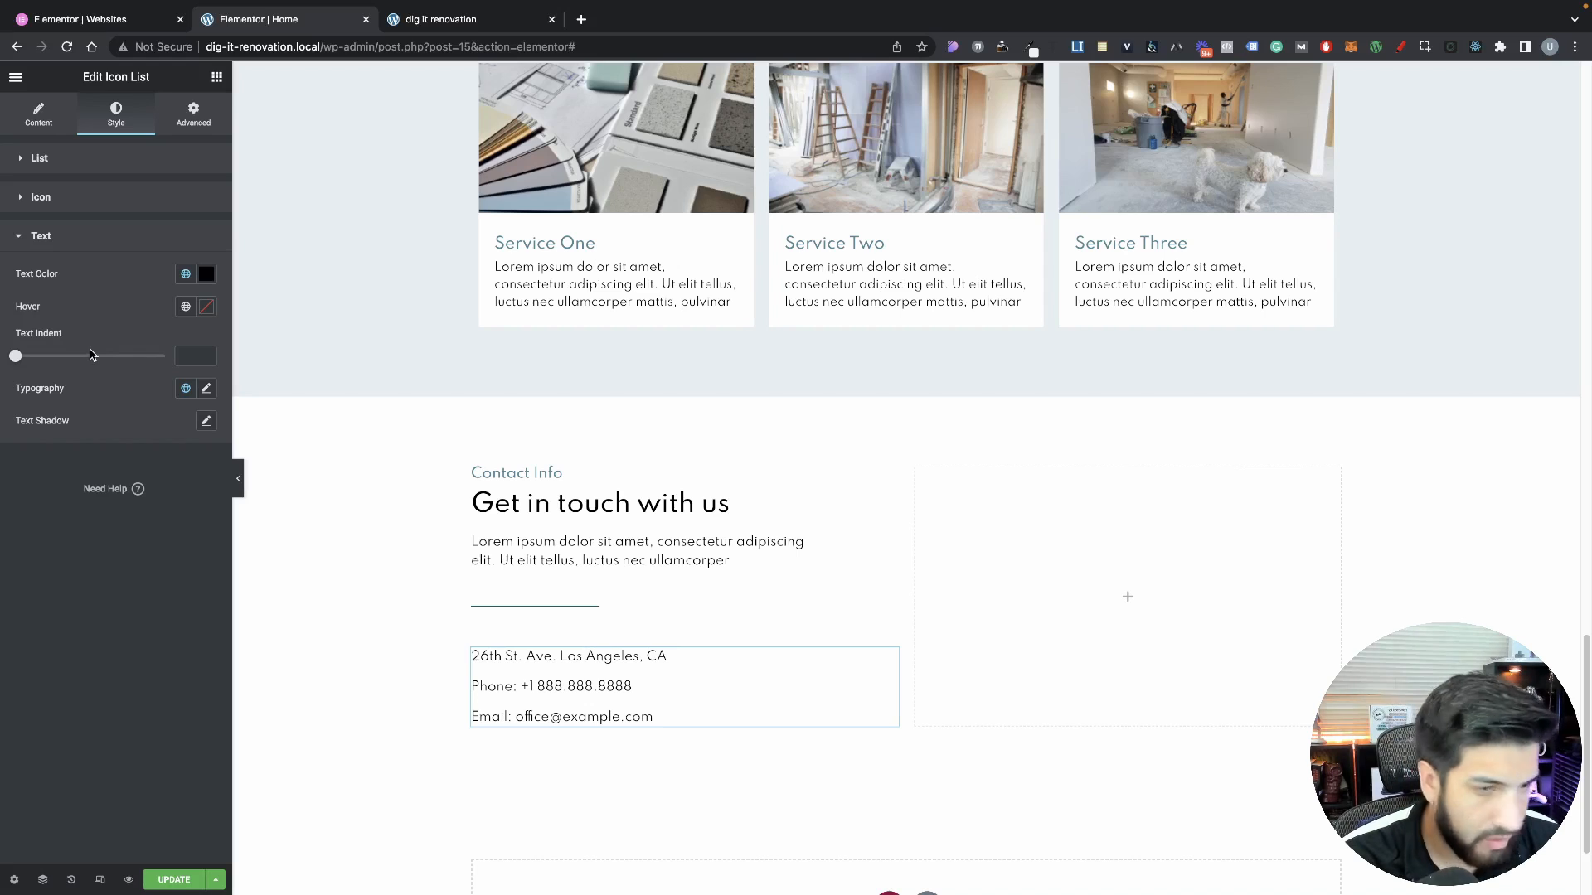
Reduce the gap of the divider above the contact details to 17
scroll(657, 601, down, 2)
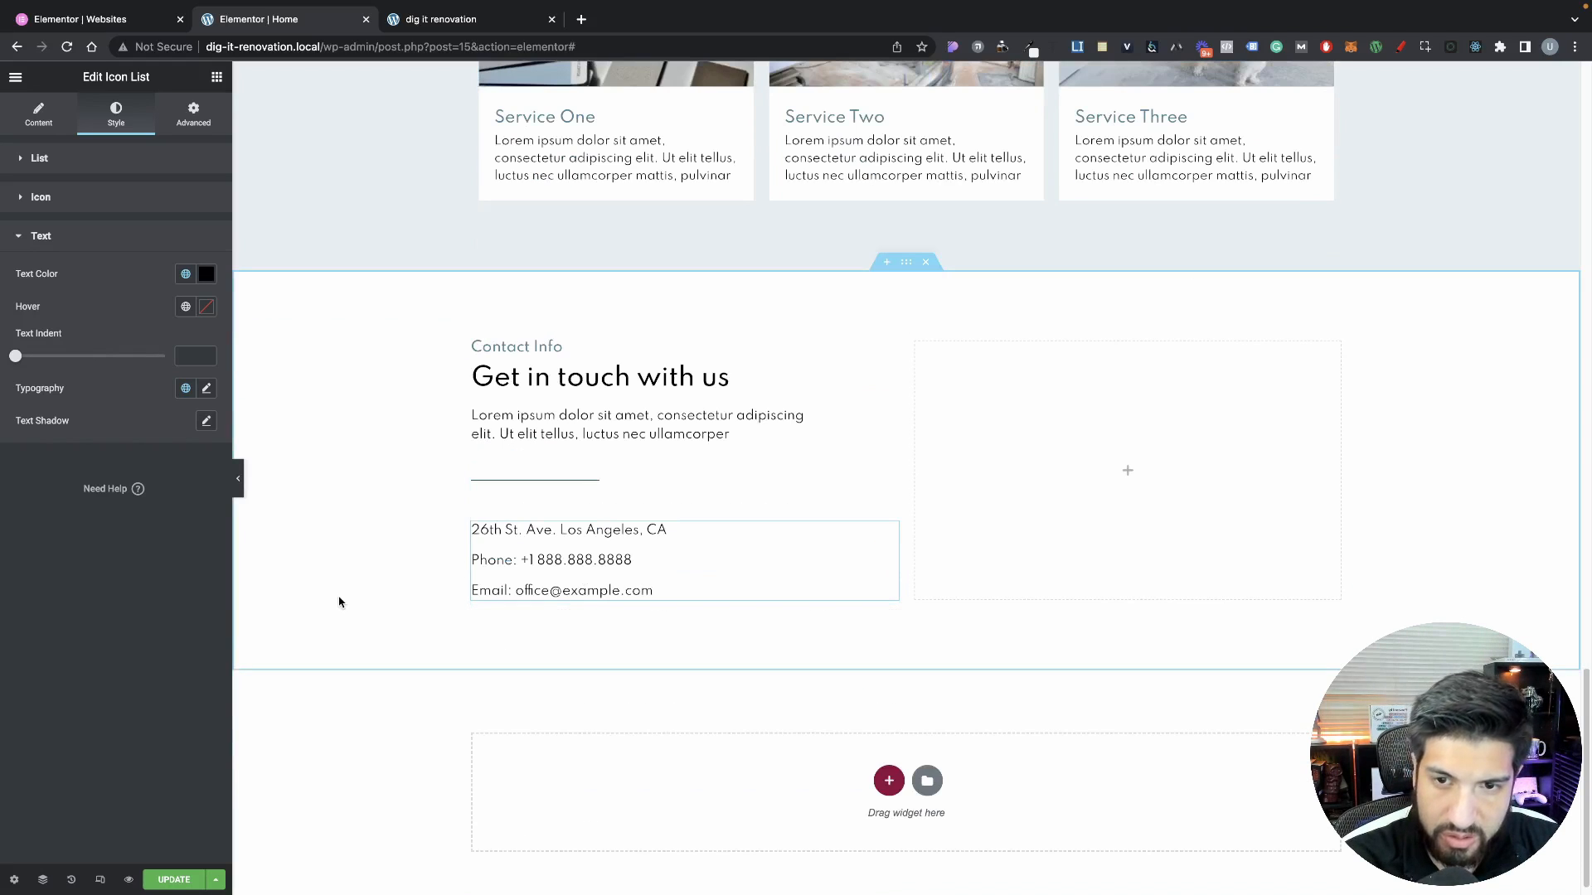
click(554, 491)
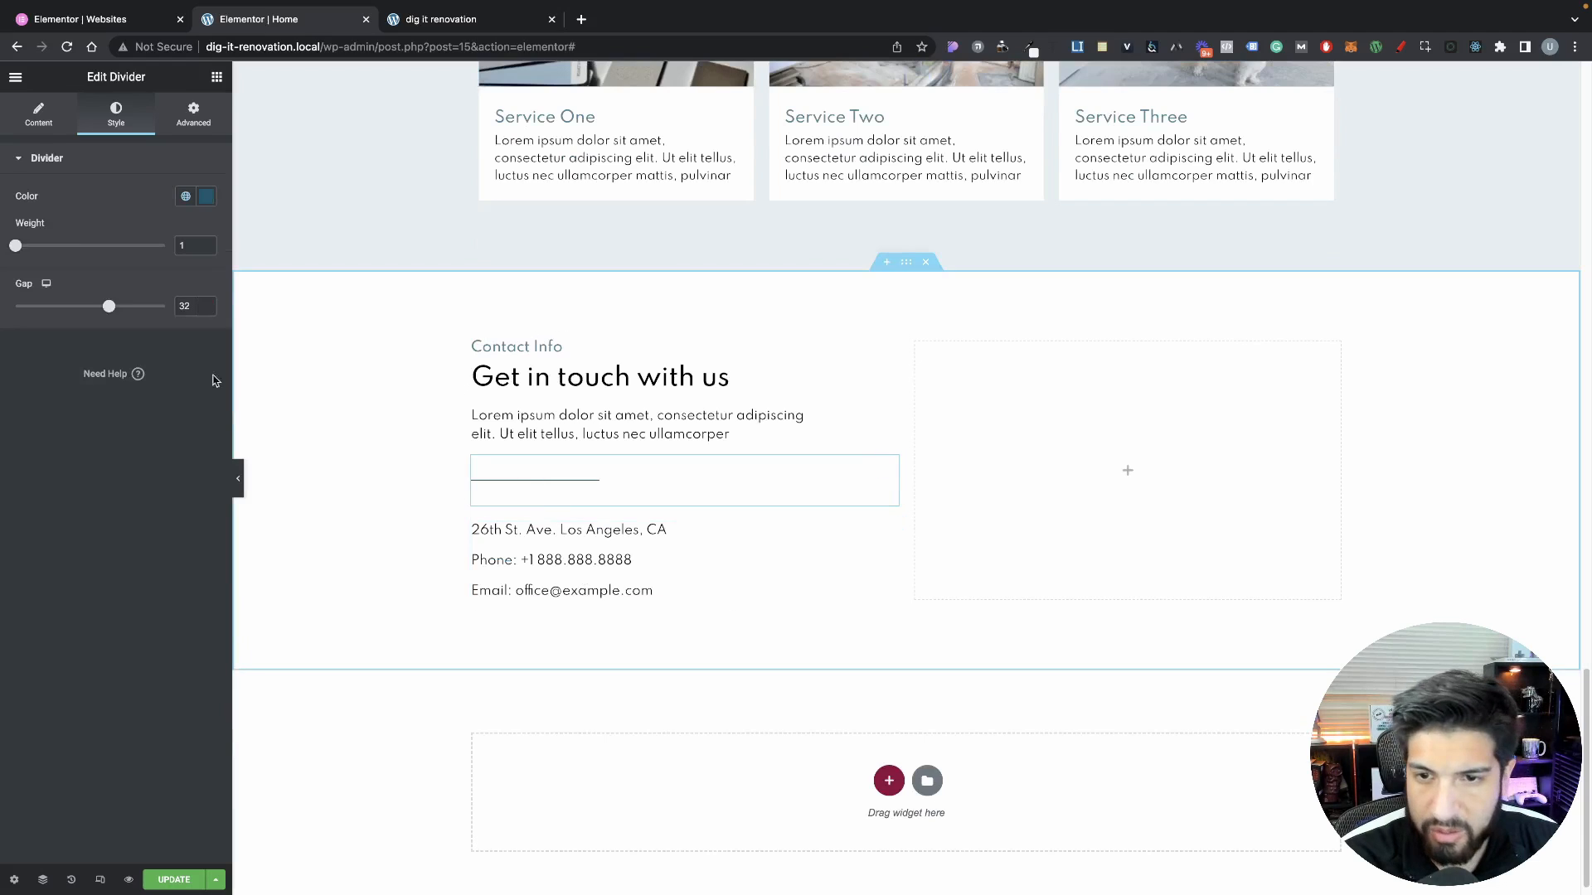
drag(109, 309, 62, 309)
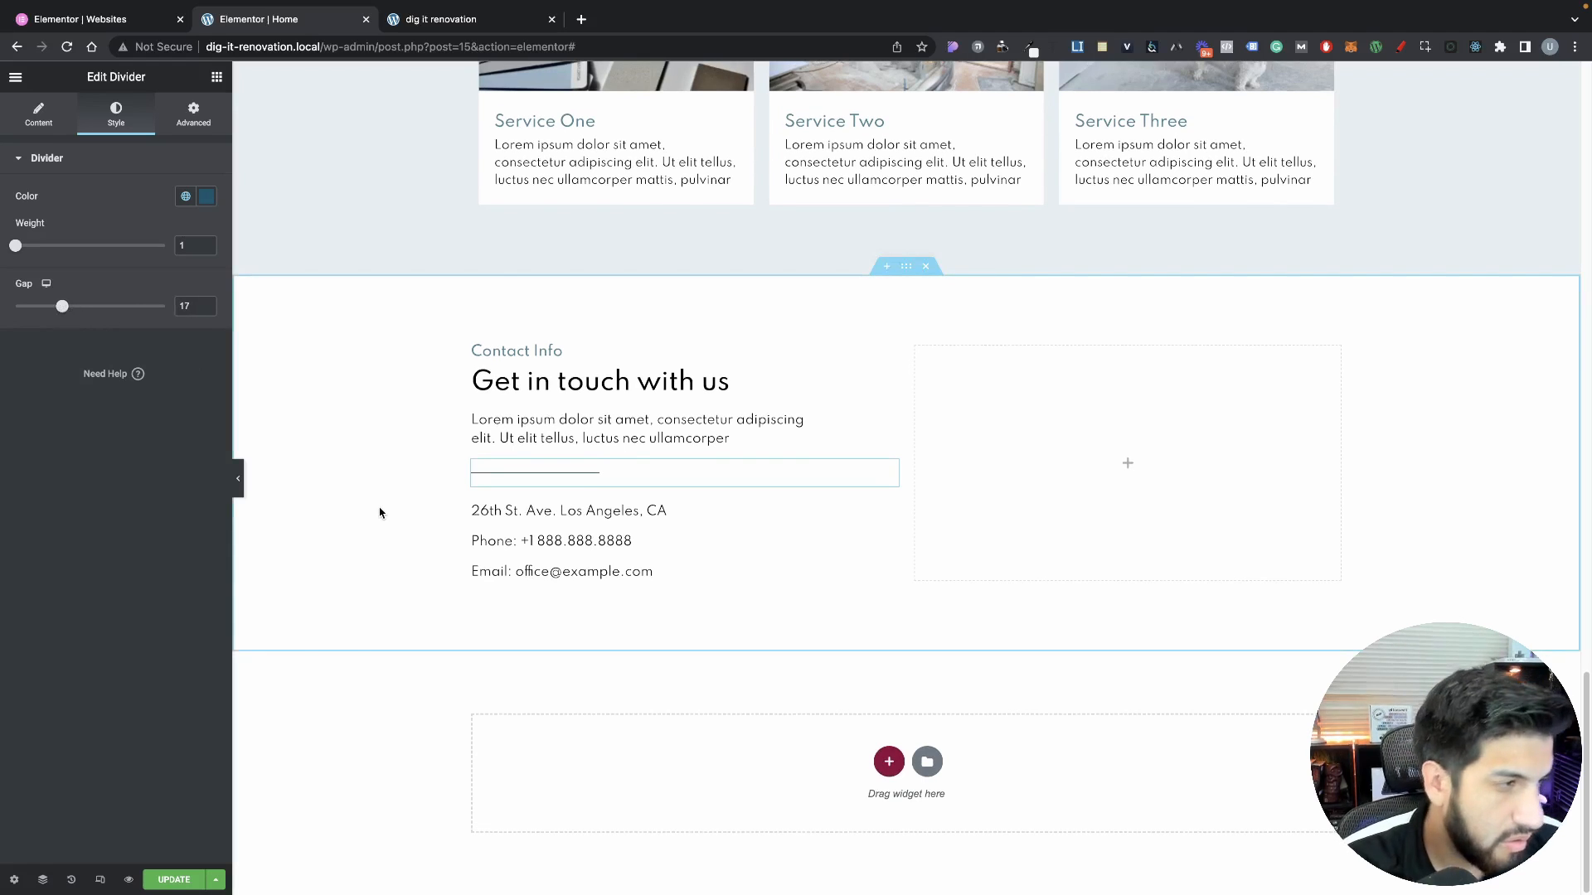
Find the Form widget and add it to the empty column beside the contact info
click(216, 77)
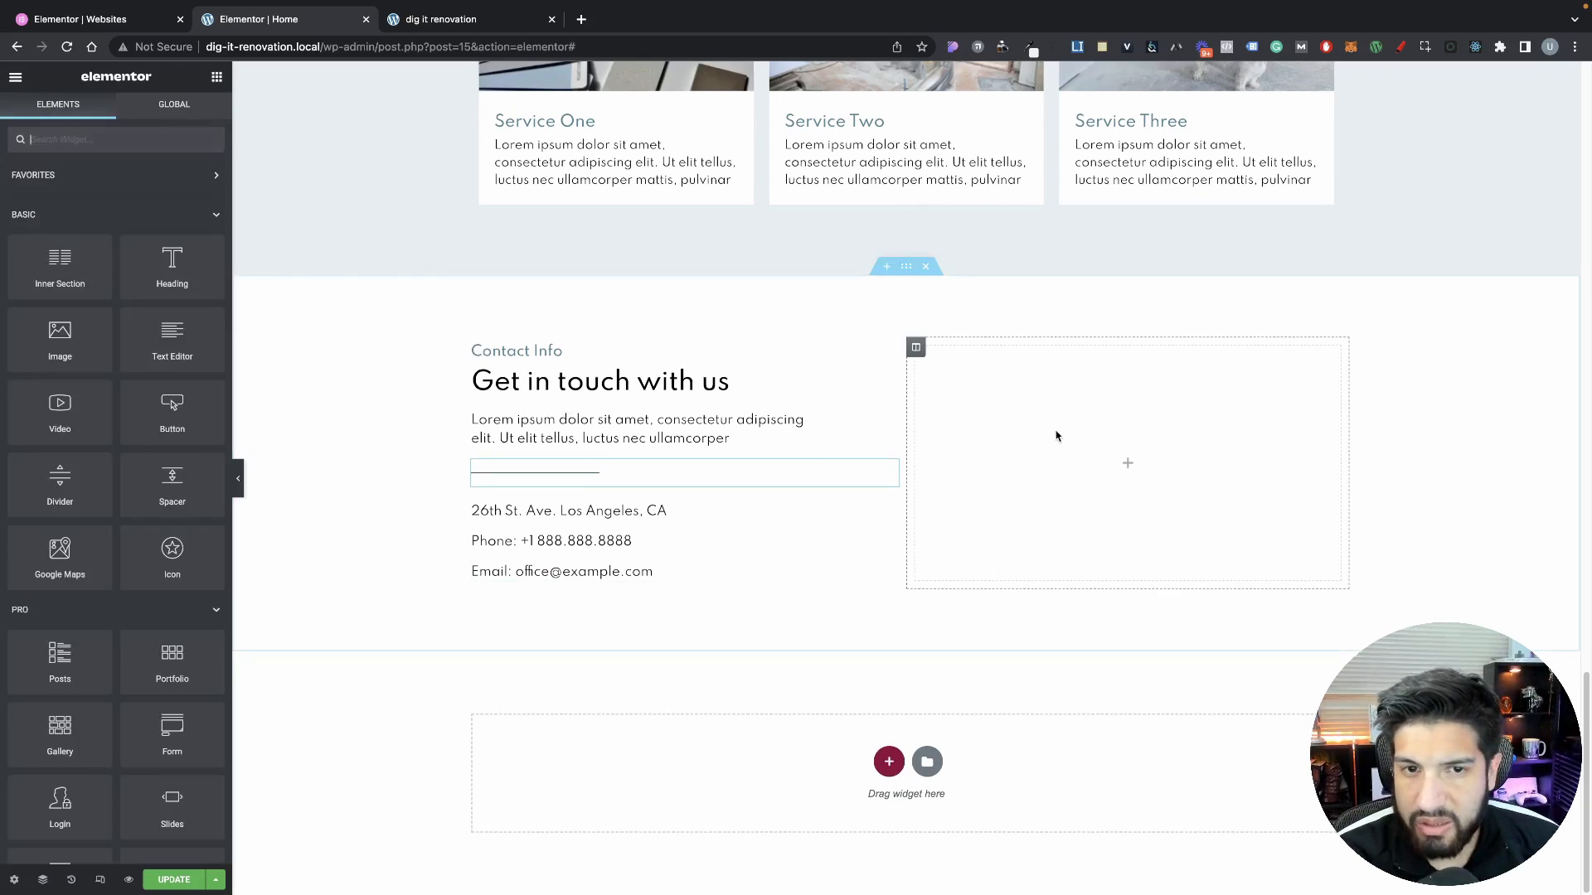
click(31, 139)
text(const)
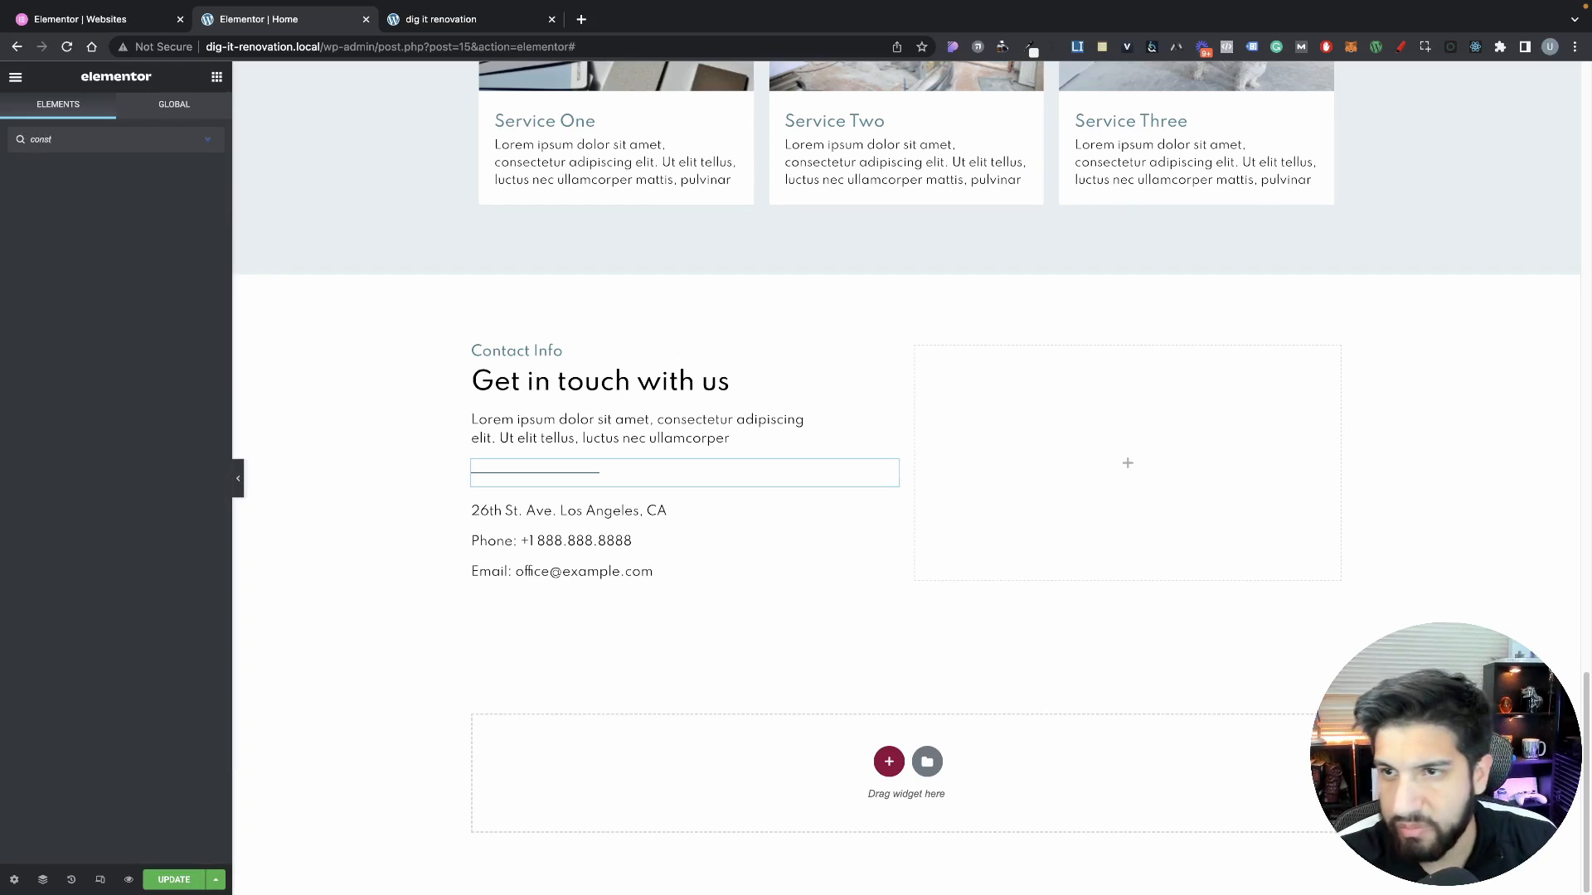
key(BackSpace)
key(BackSpace)
key(BackSpace)
key(BackSpace)
key(BackSpace)
text(form)
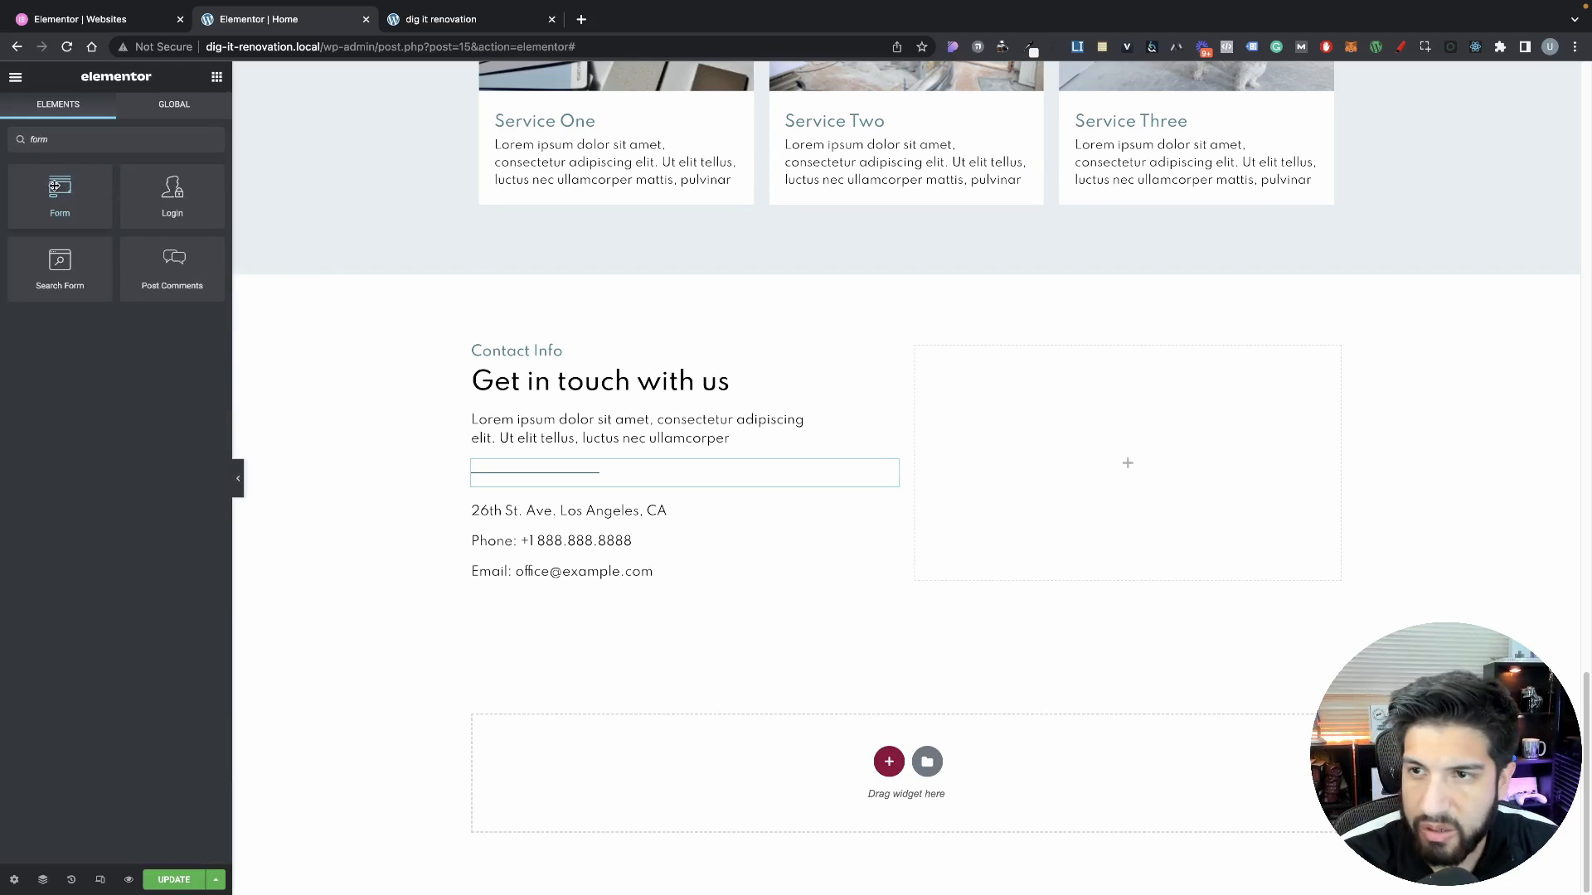
drag(55, 189, 1154, 443)
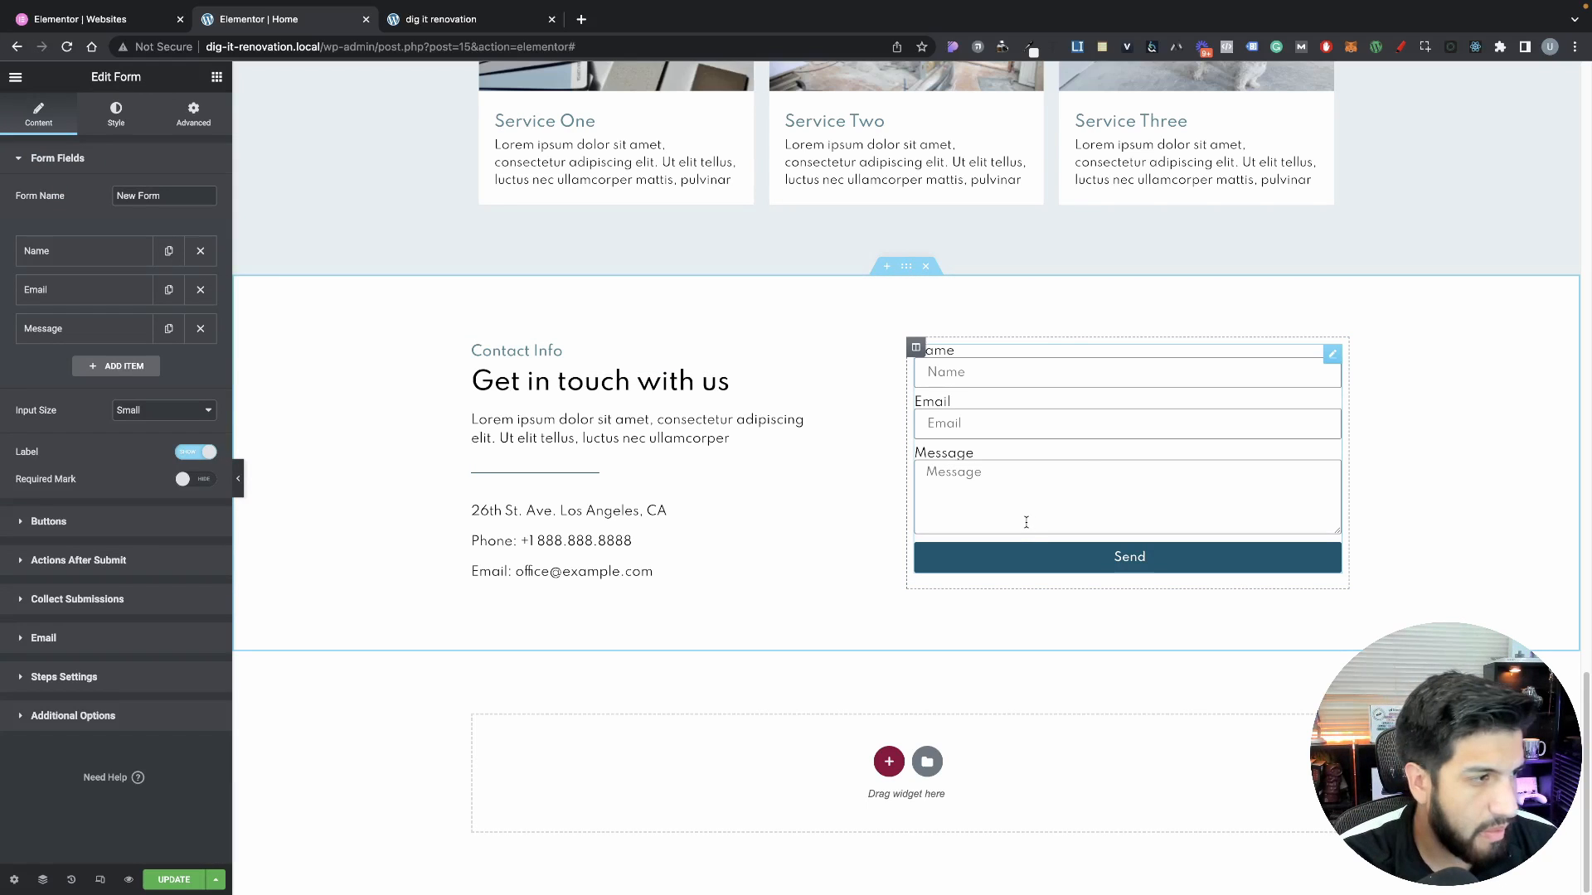
Give the form's column a Classic background using the global Section color
click(915, 347)
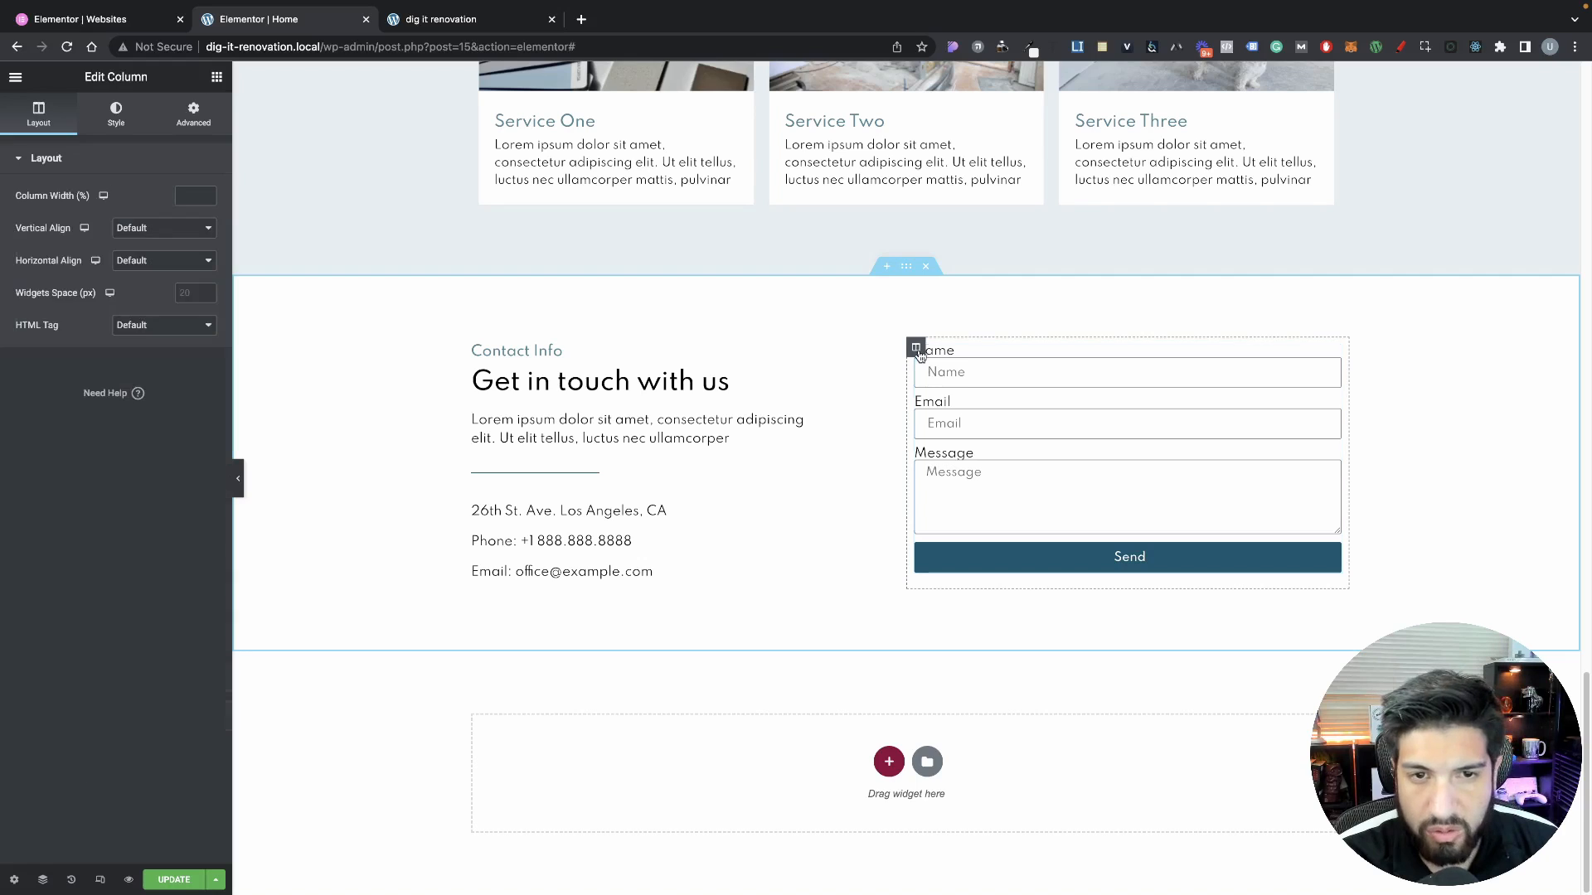
click(124, 114)
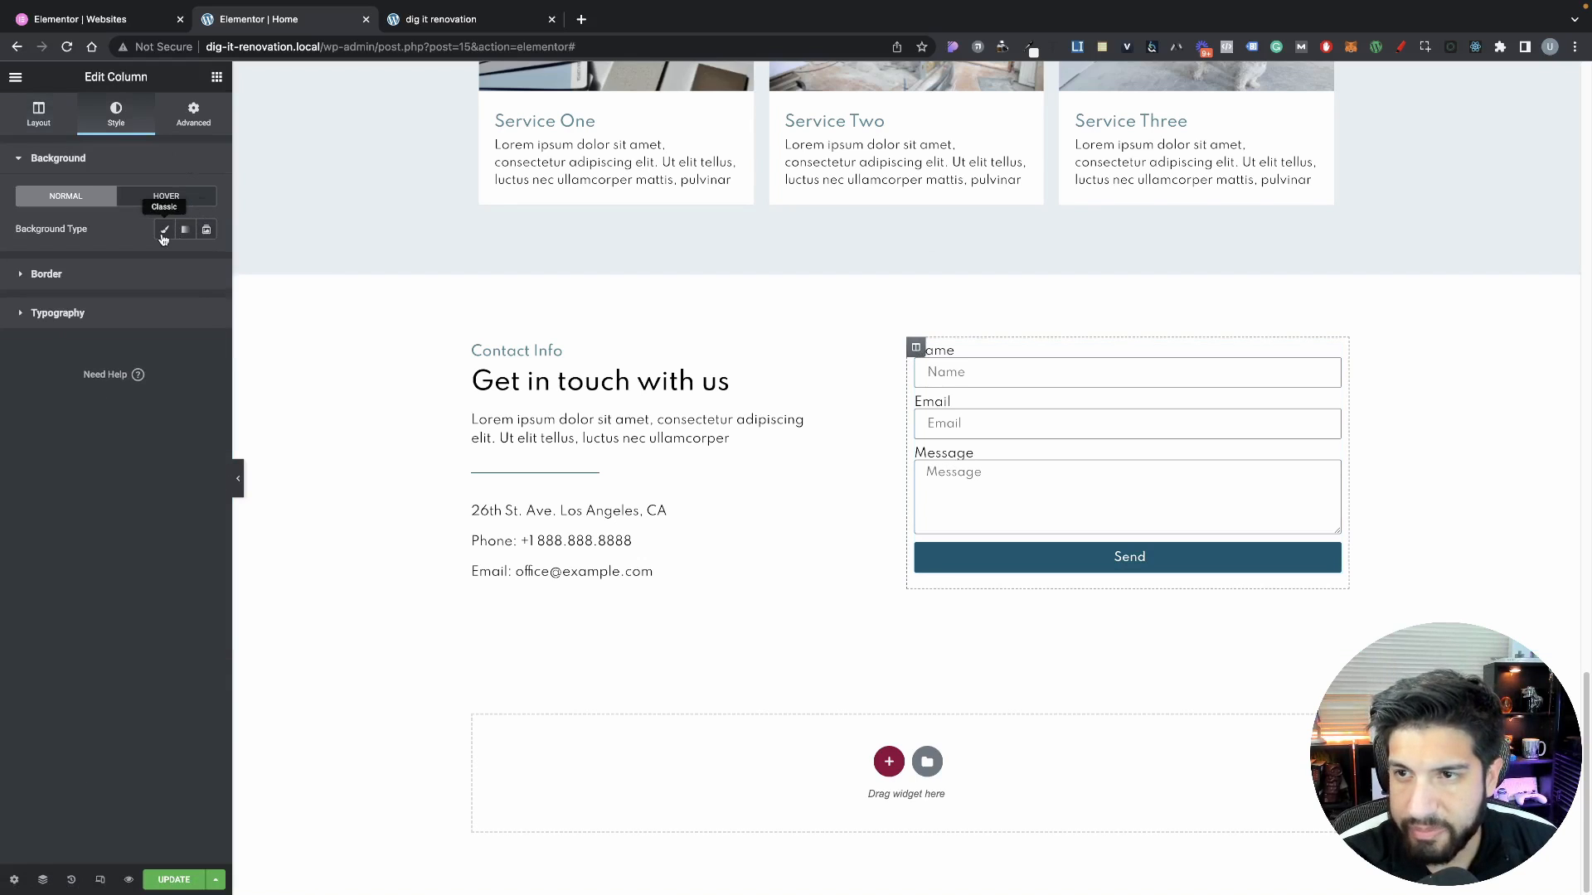
click(164, 229)
click(185, 263)
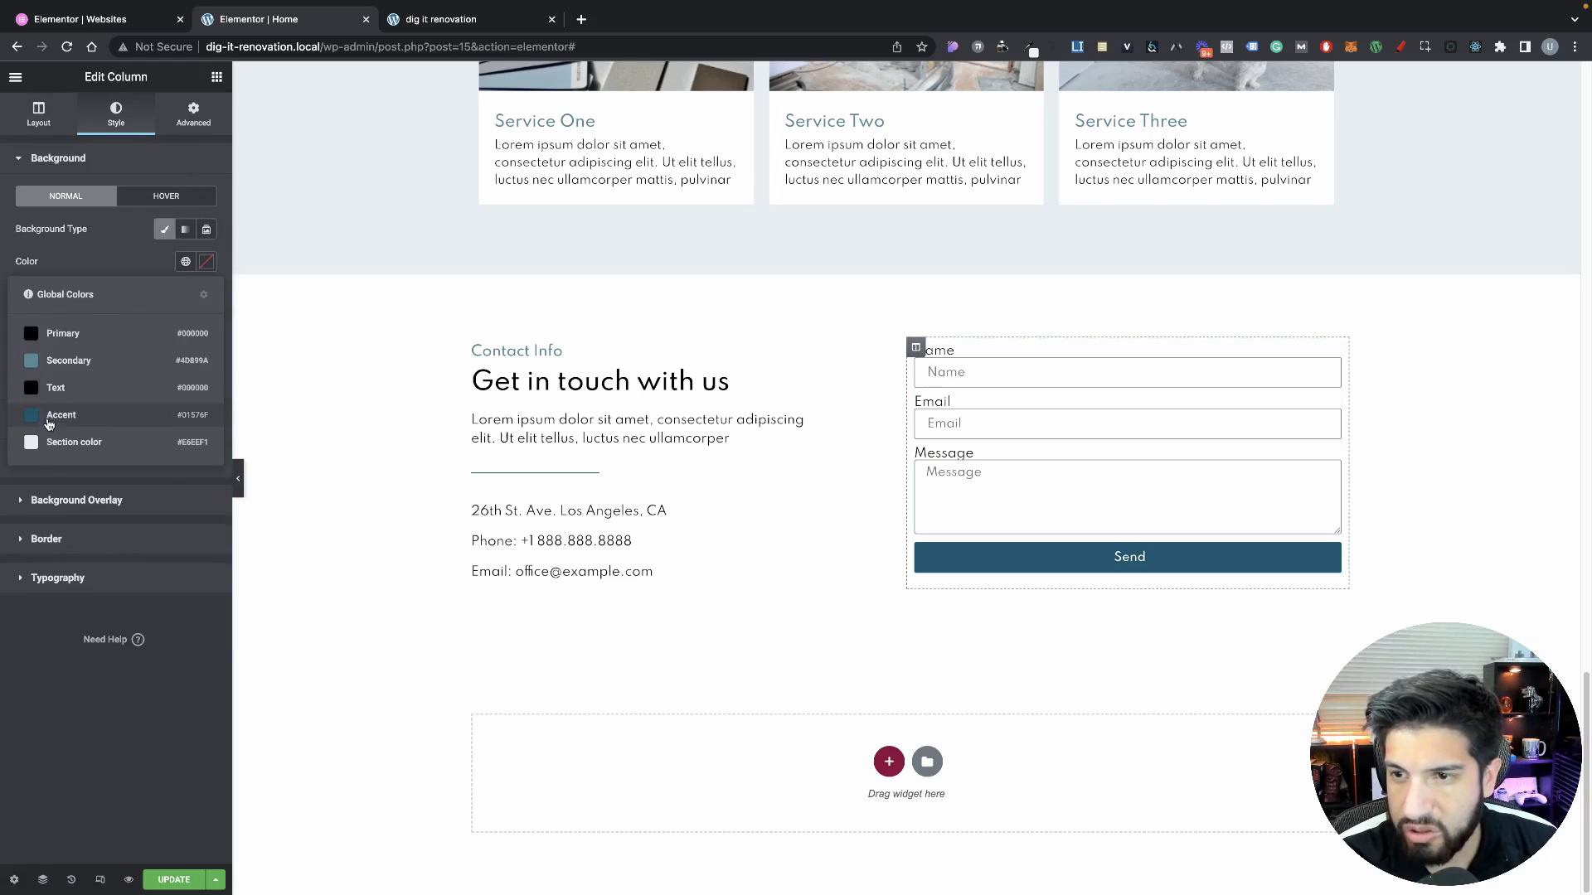
click(99, 443)
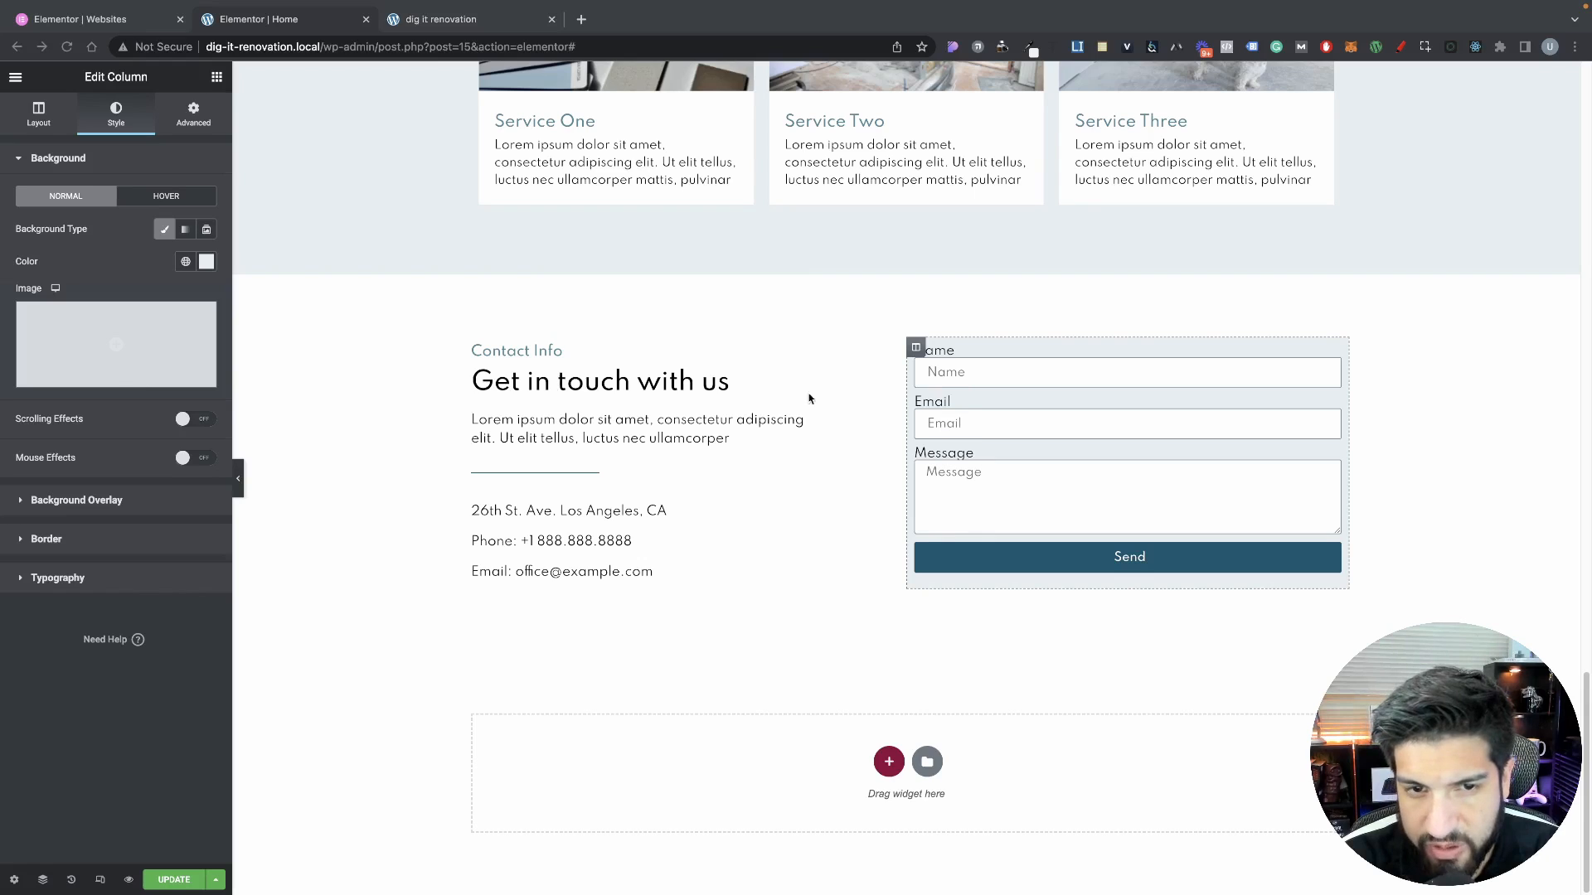
Set the form column's background to the custom color #F8FAFB
click(205, 262)
text(#F8FAFB)
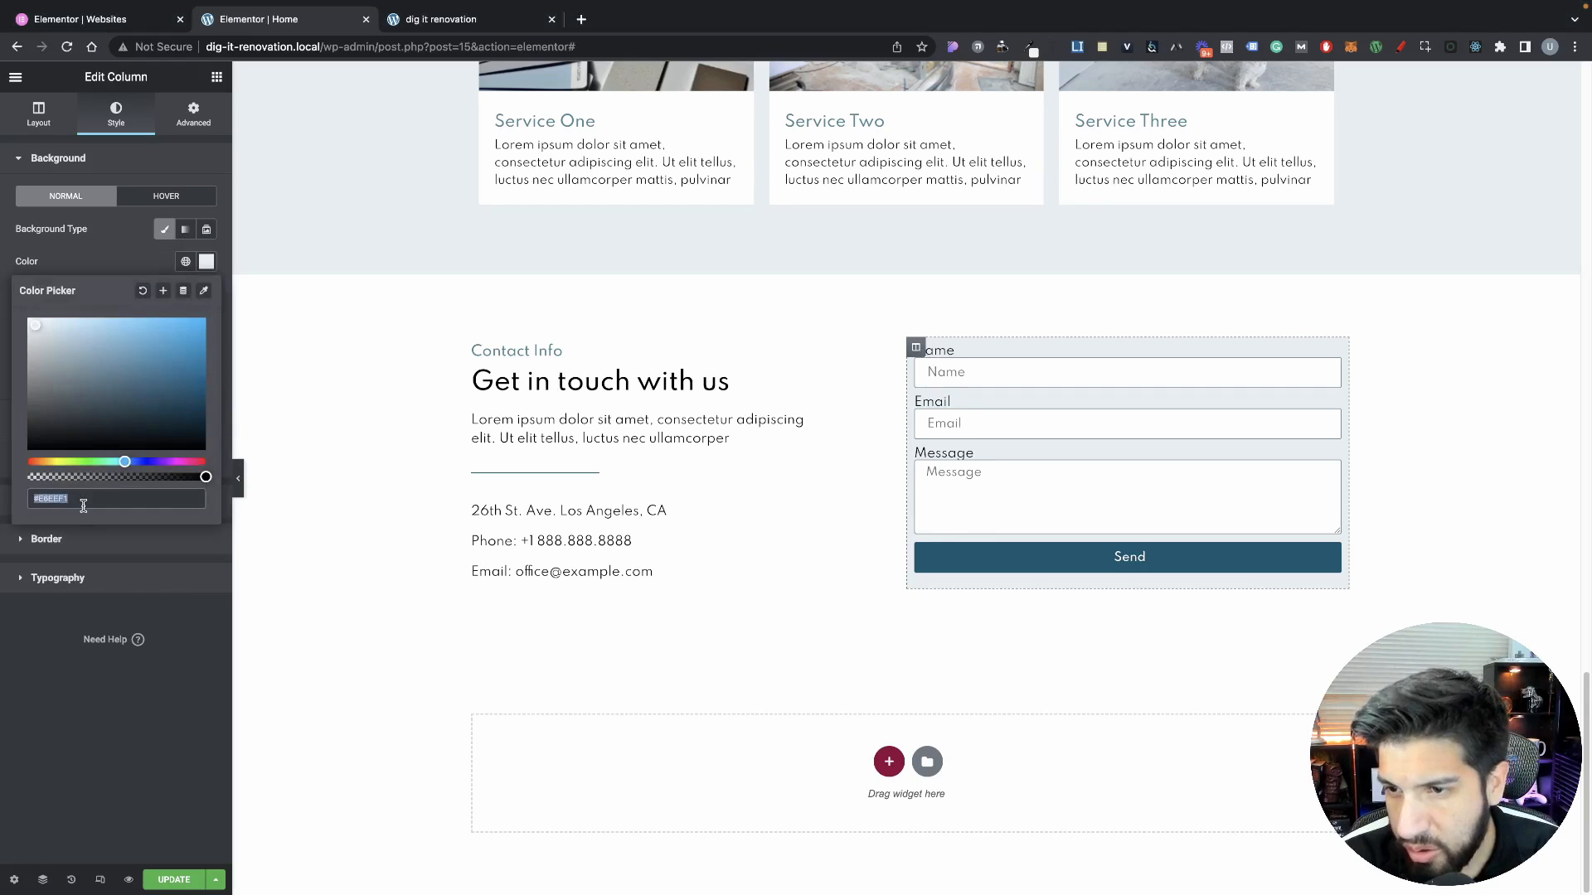
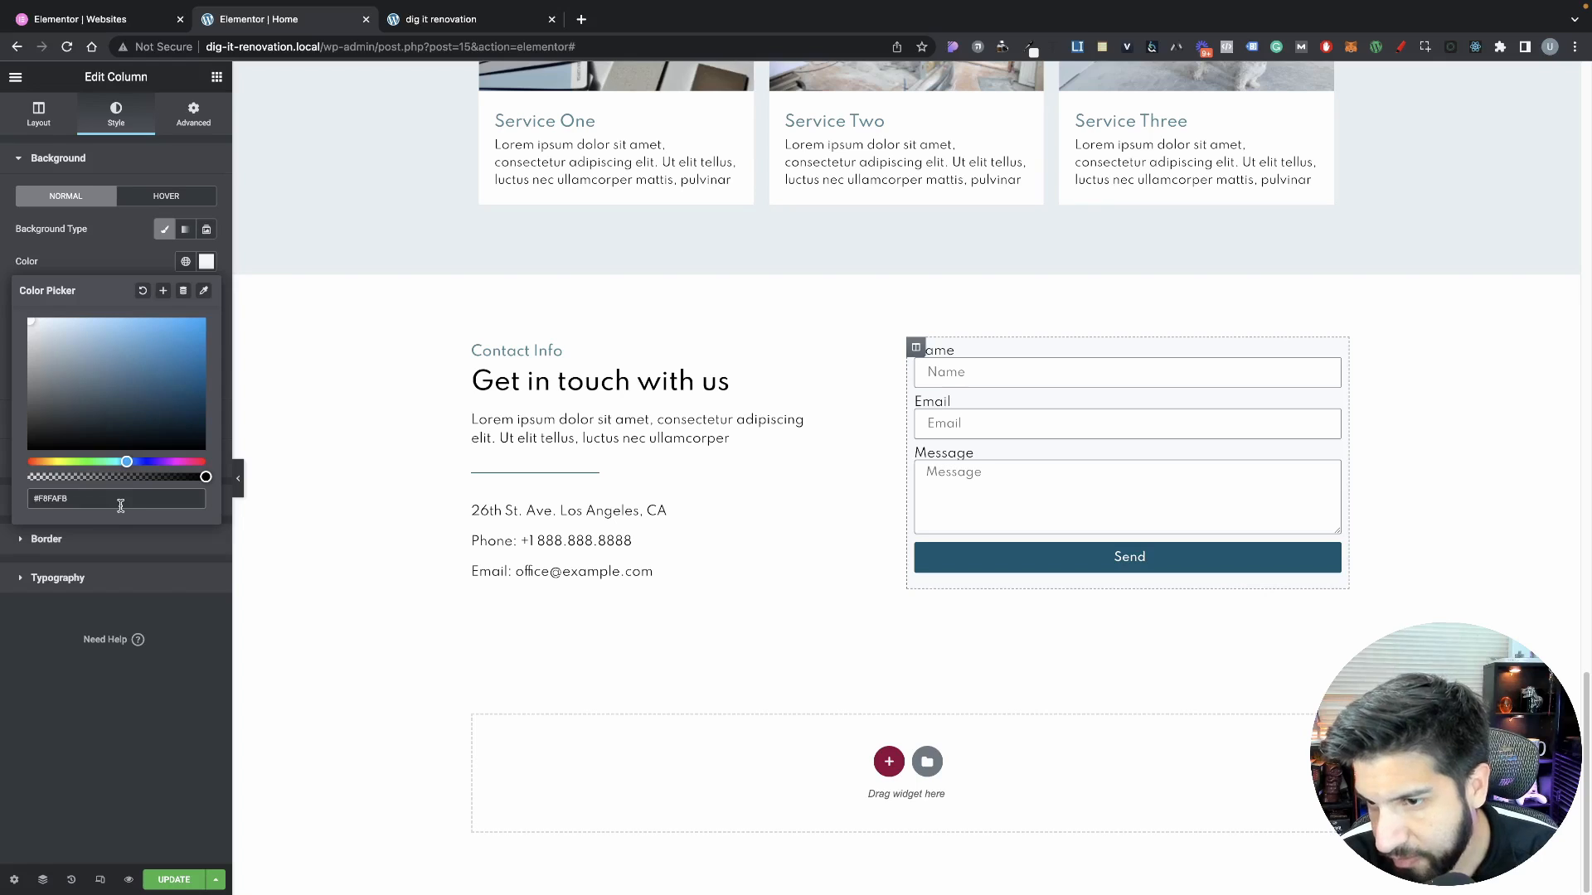
click(131, 678)
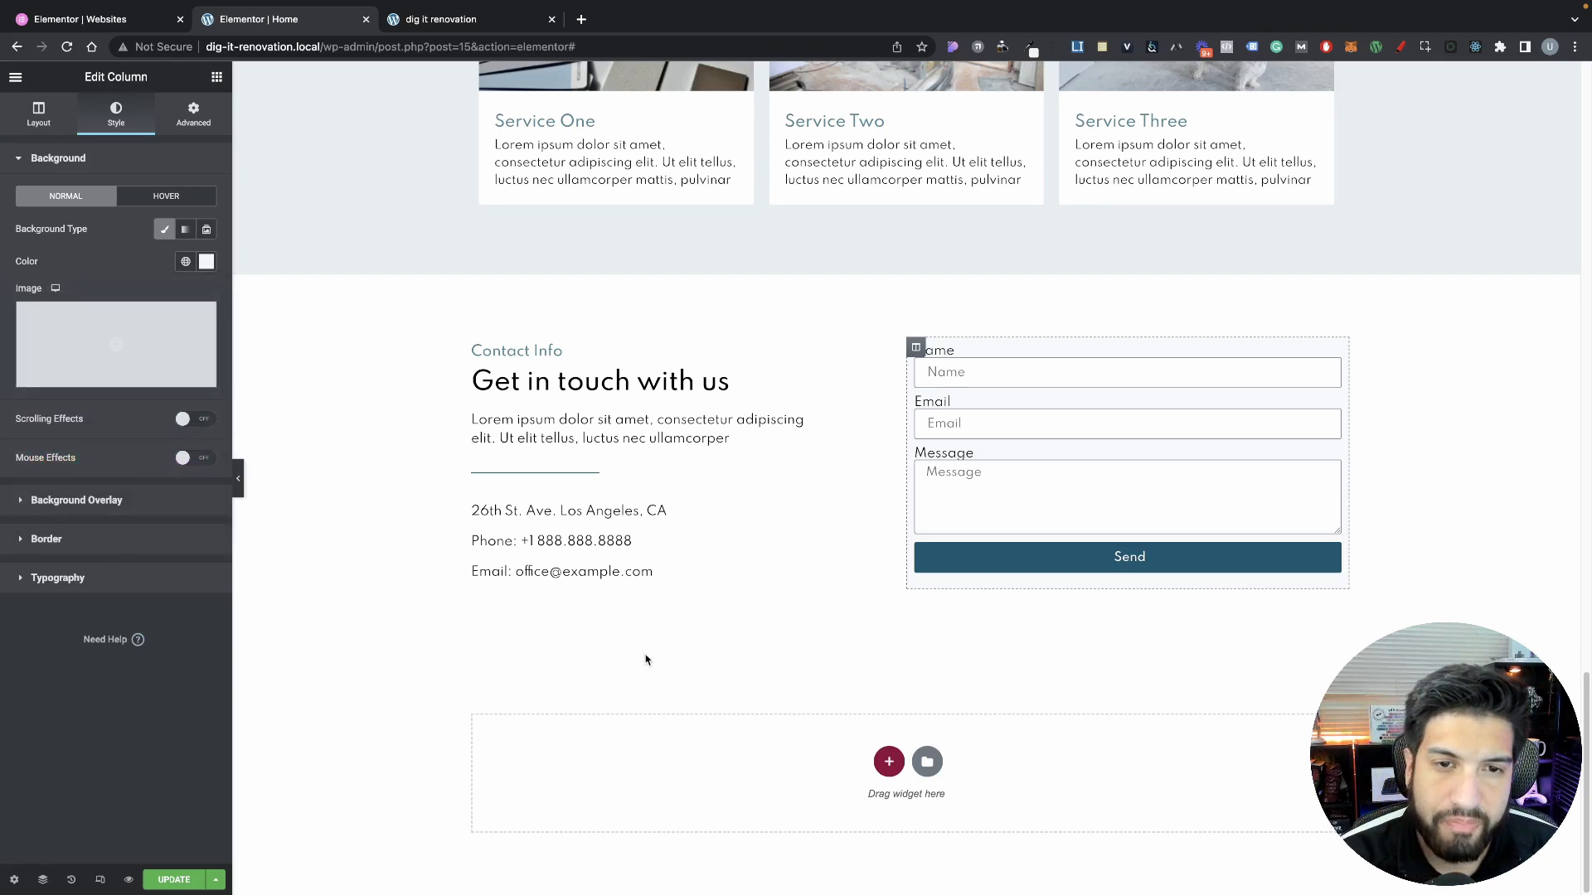
click(205, 262)
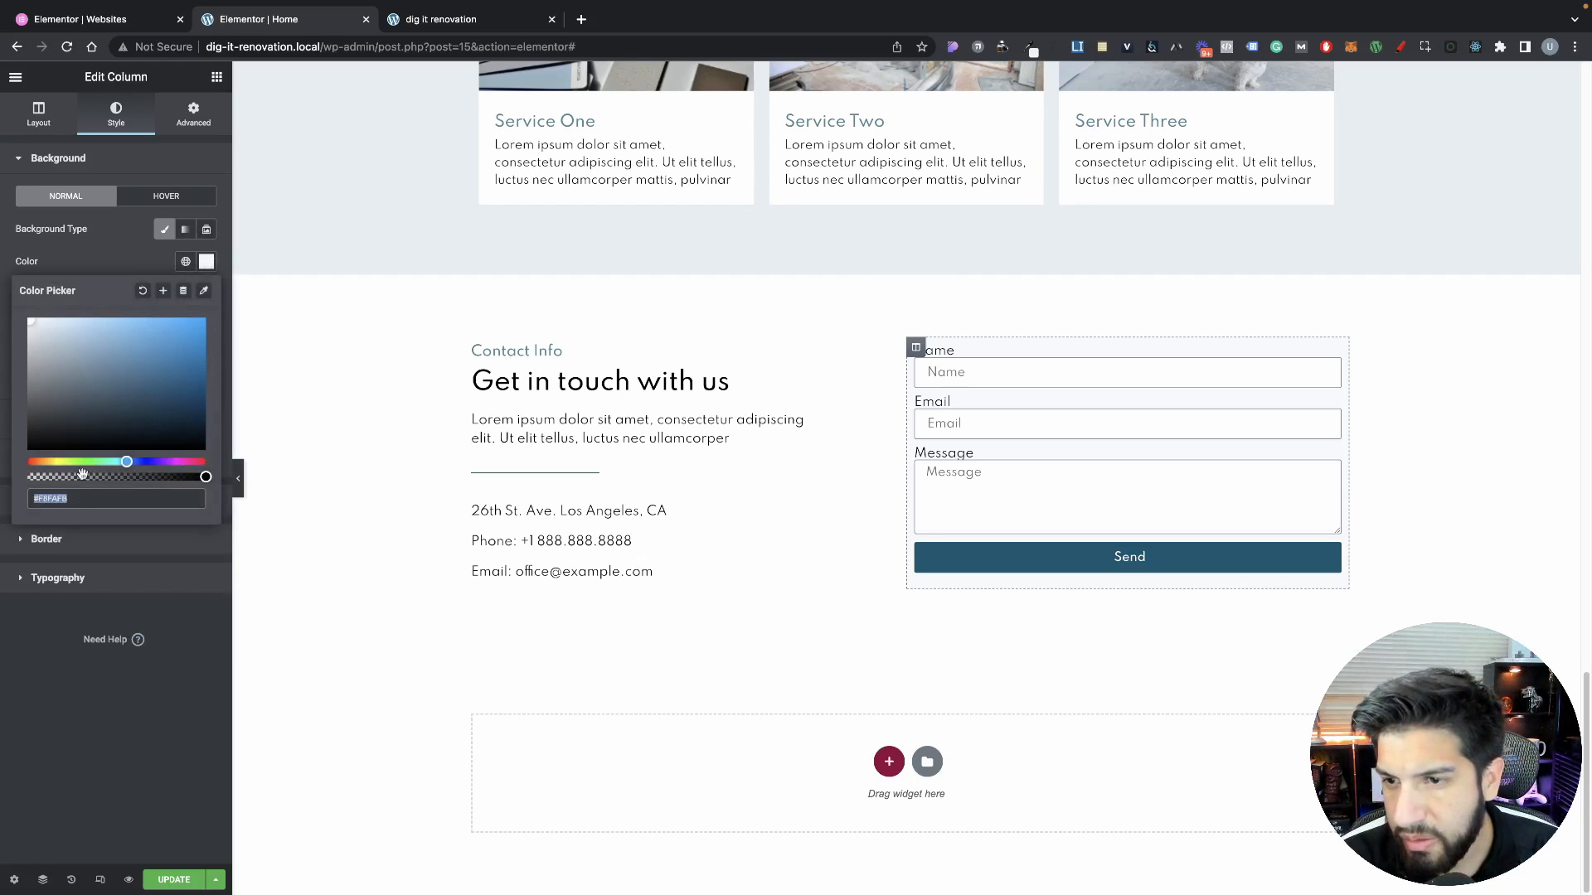
click(89, 263)
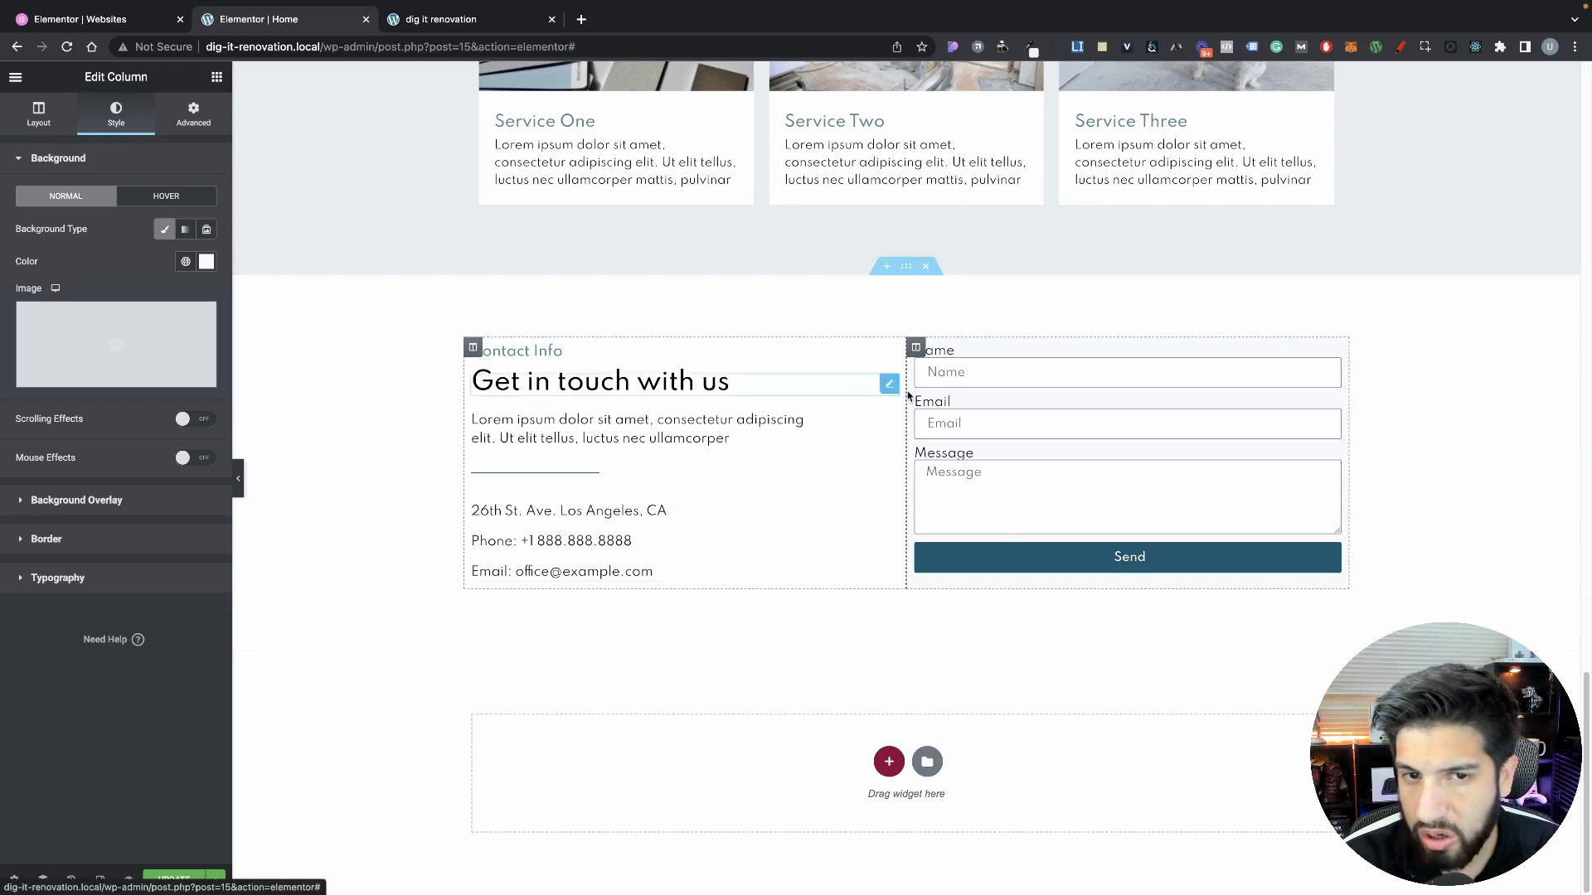
Set the form column's padding to 35 px on all four sides
click(191, 108)
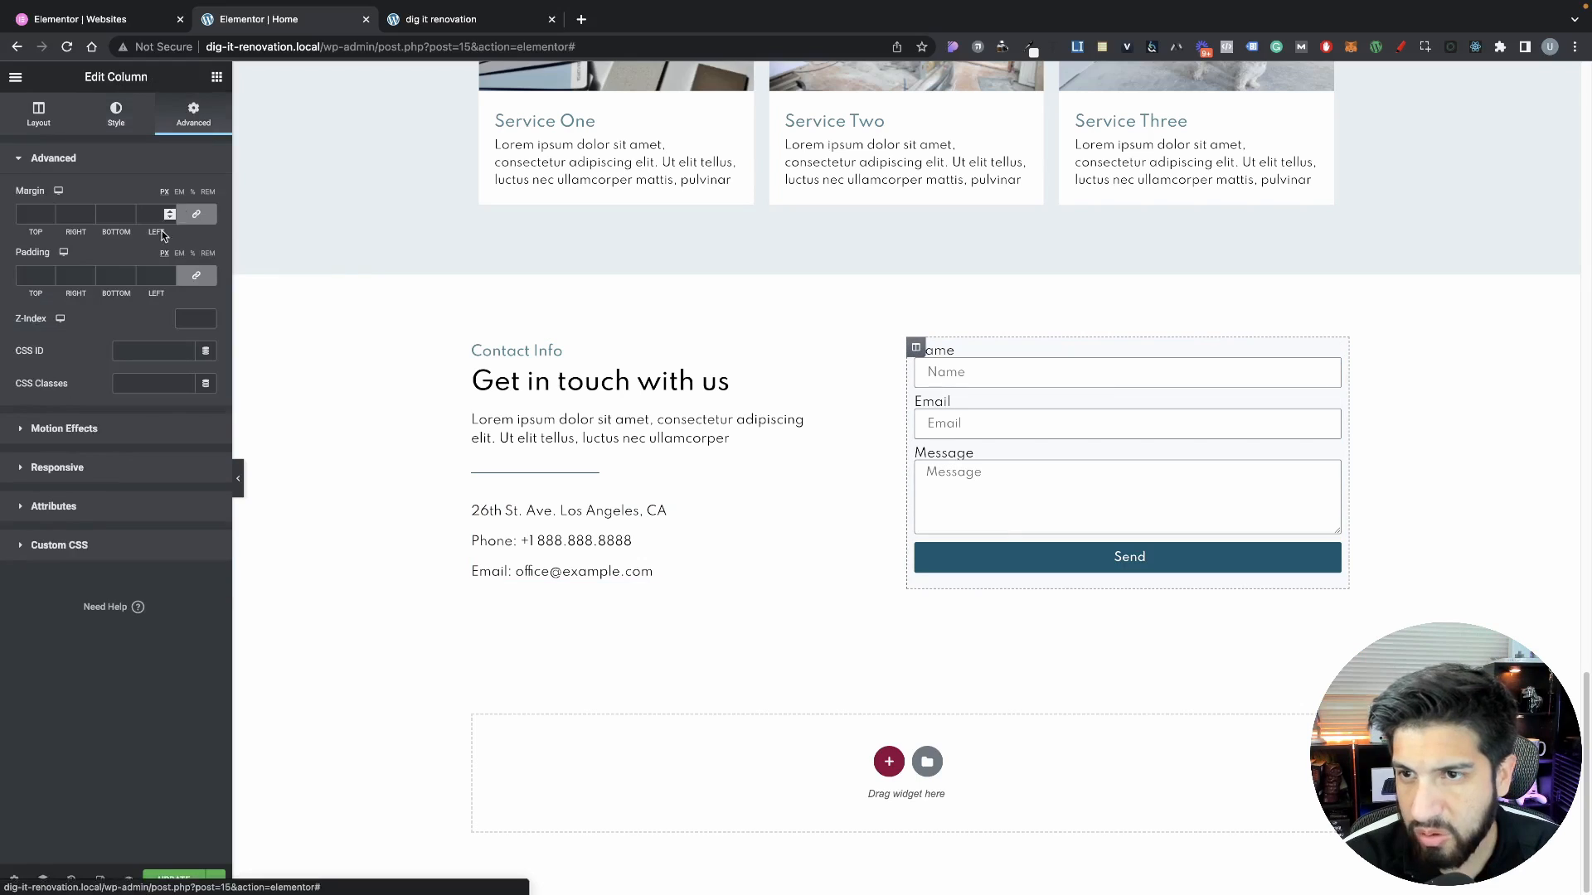
click(184, 279)
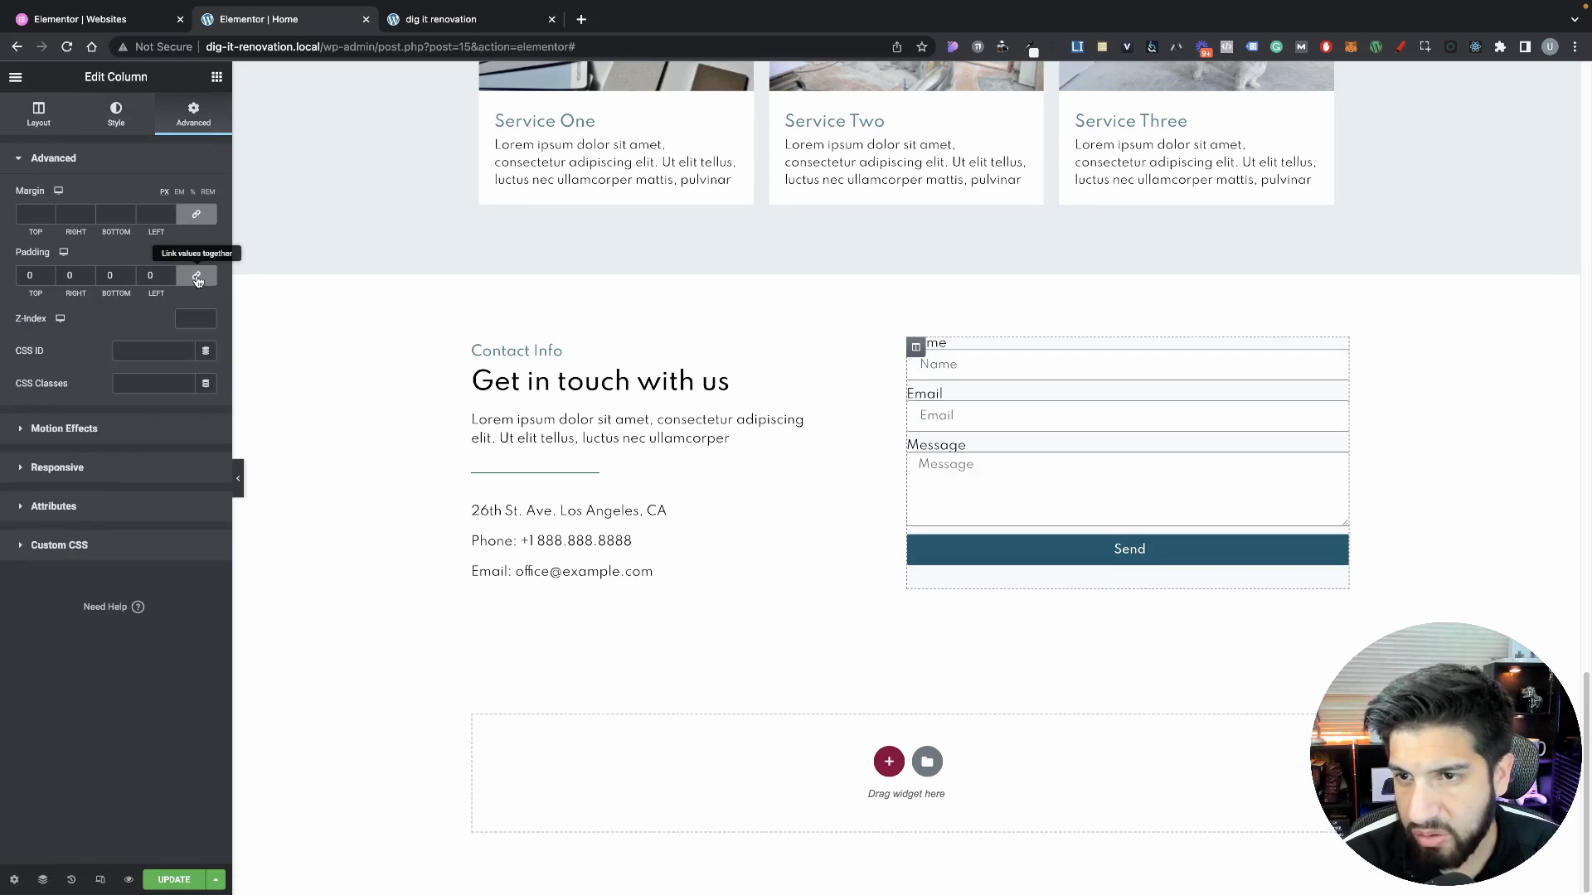
click(169, 273)
click(169, 274)
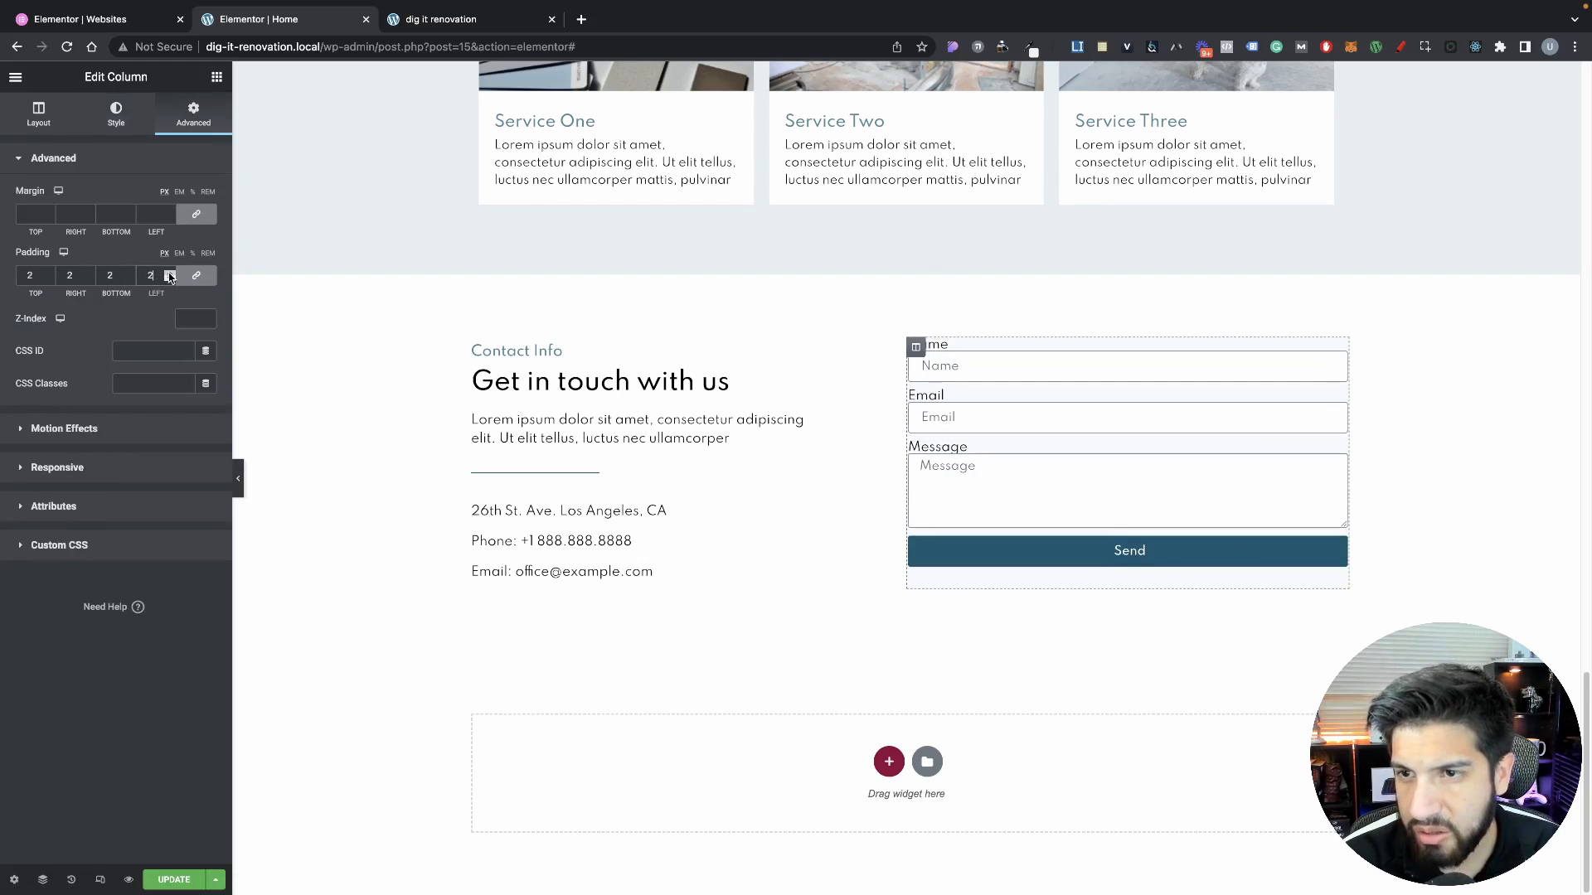
click(169, 273)
click(169, 273)
click(170, 274)
click(169, 274)
click(169, 273)
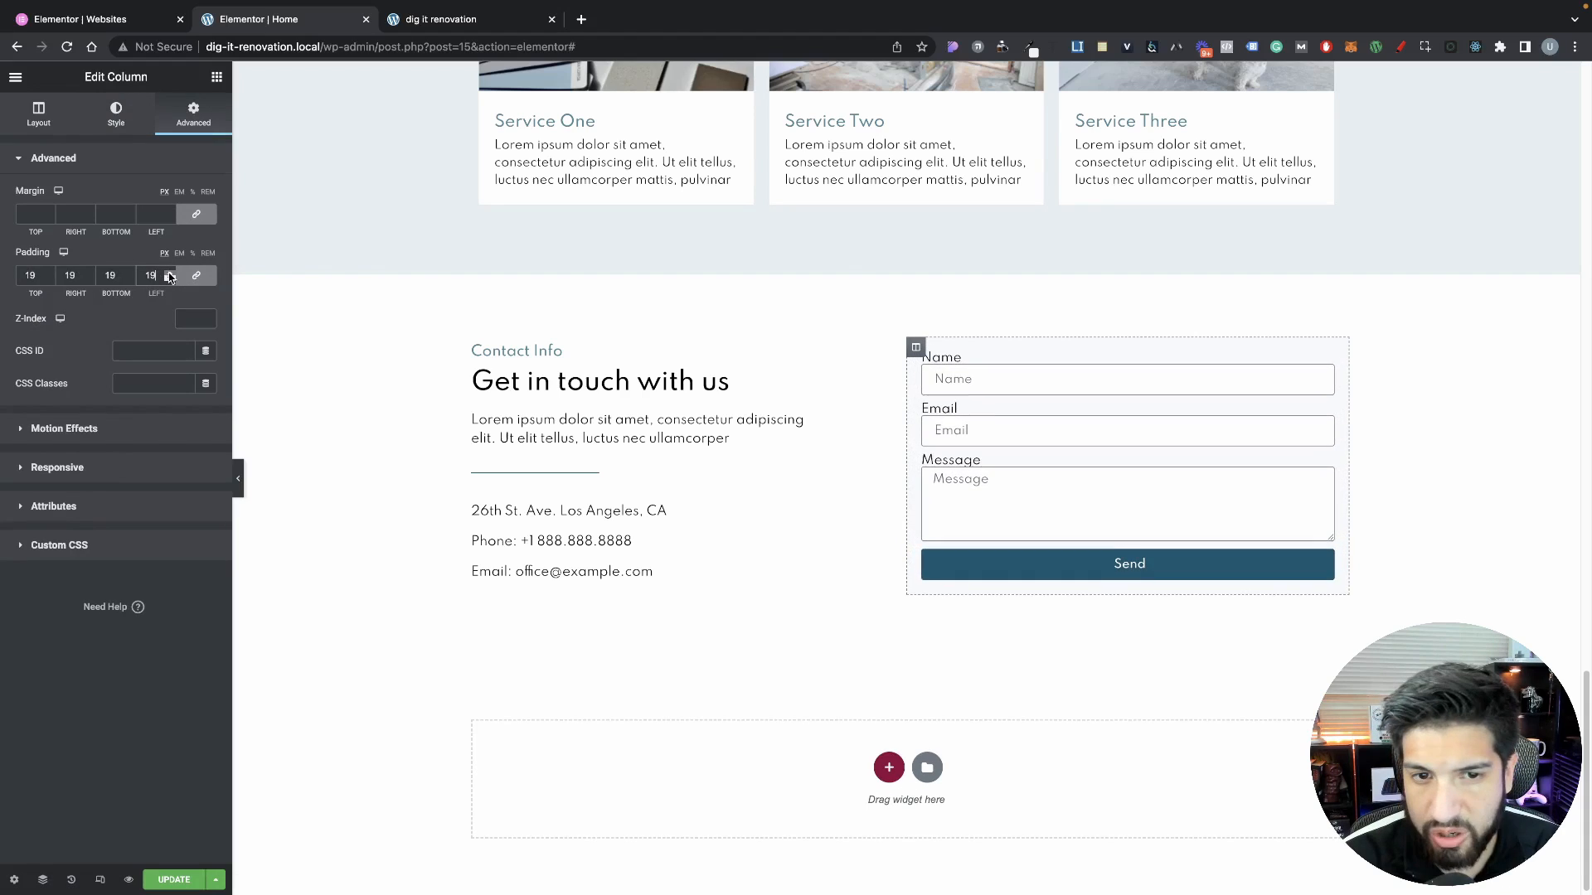
click(170, 273)
click(169, 274)
click(169, 273)
click(169, 274)
click(169, 274)
click(169, 273)
click(169, 274)
click(170, 273)
click(169, 273)
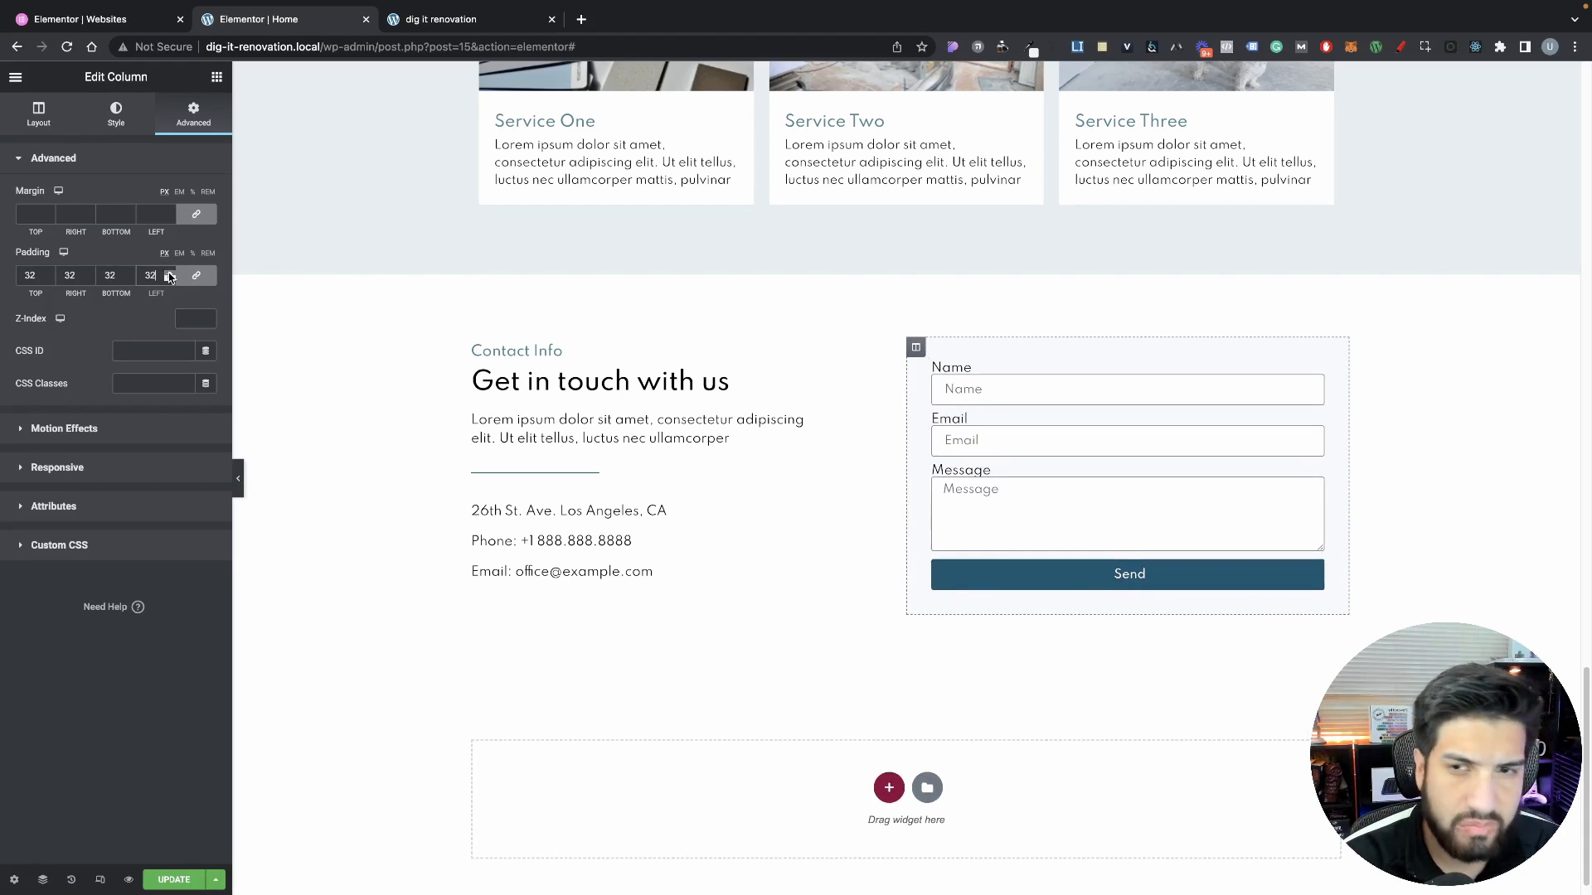
click(169, 274)
click(169, 274)
click(169, 274)
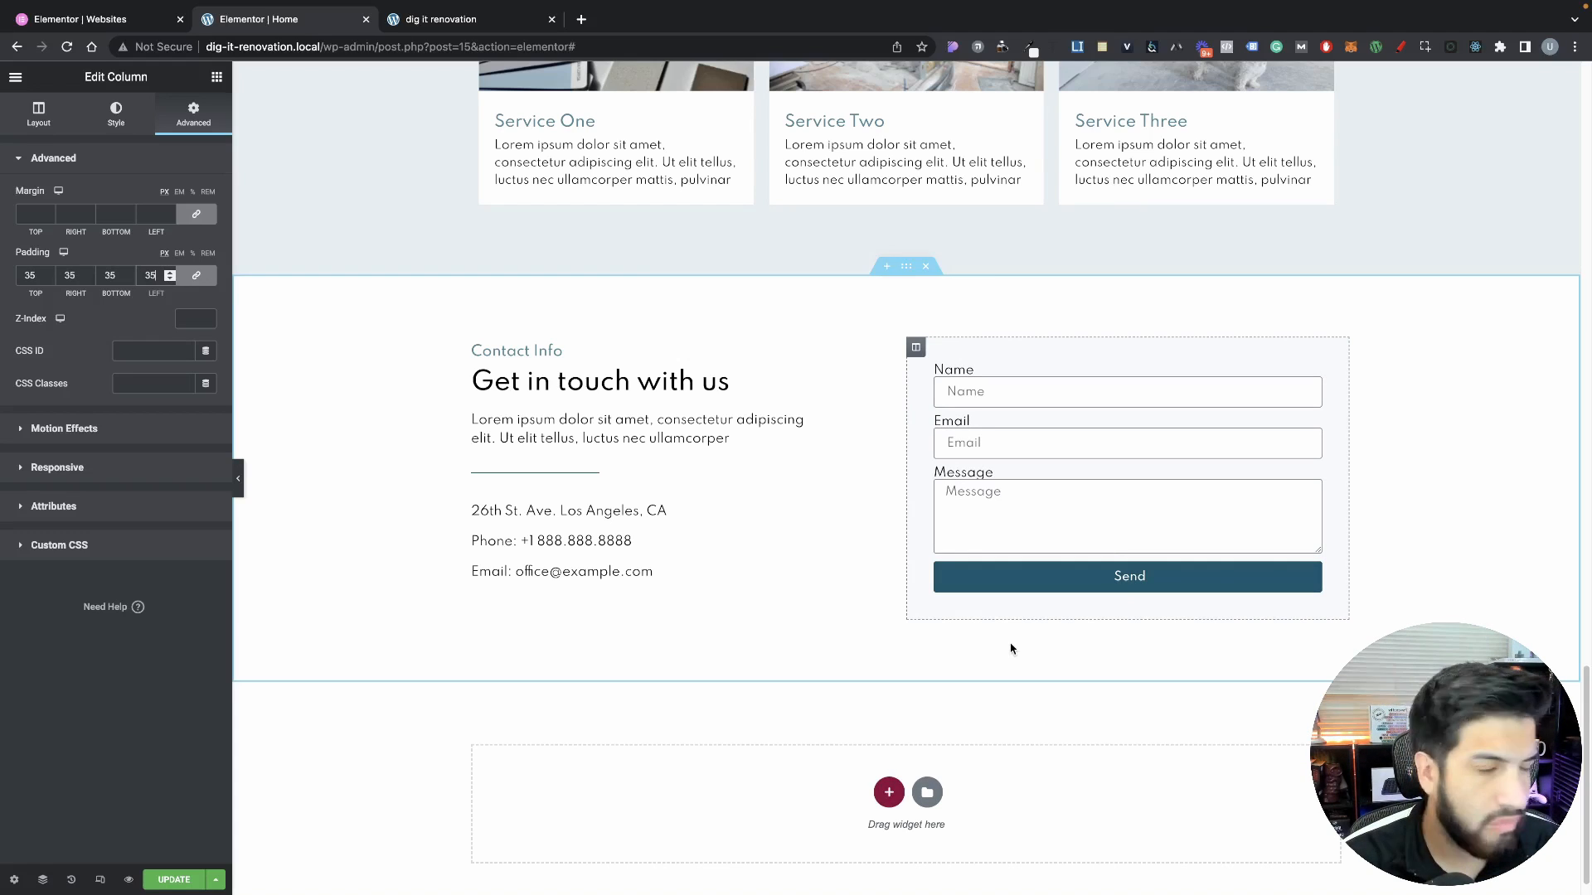
click(30, 120)
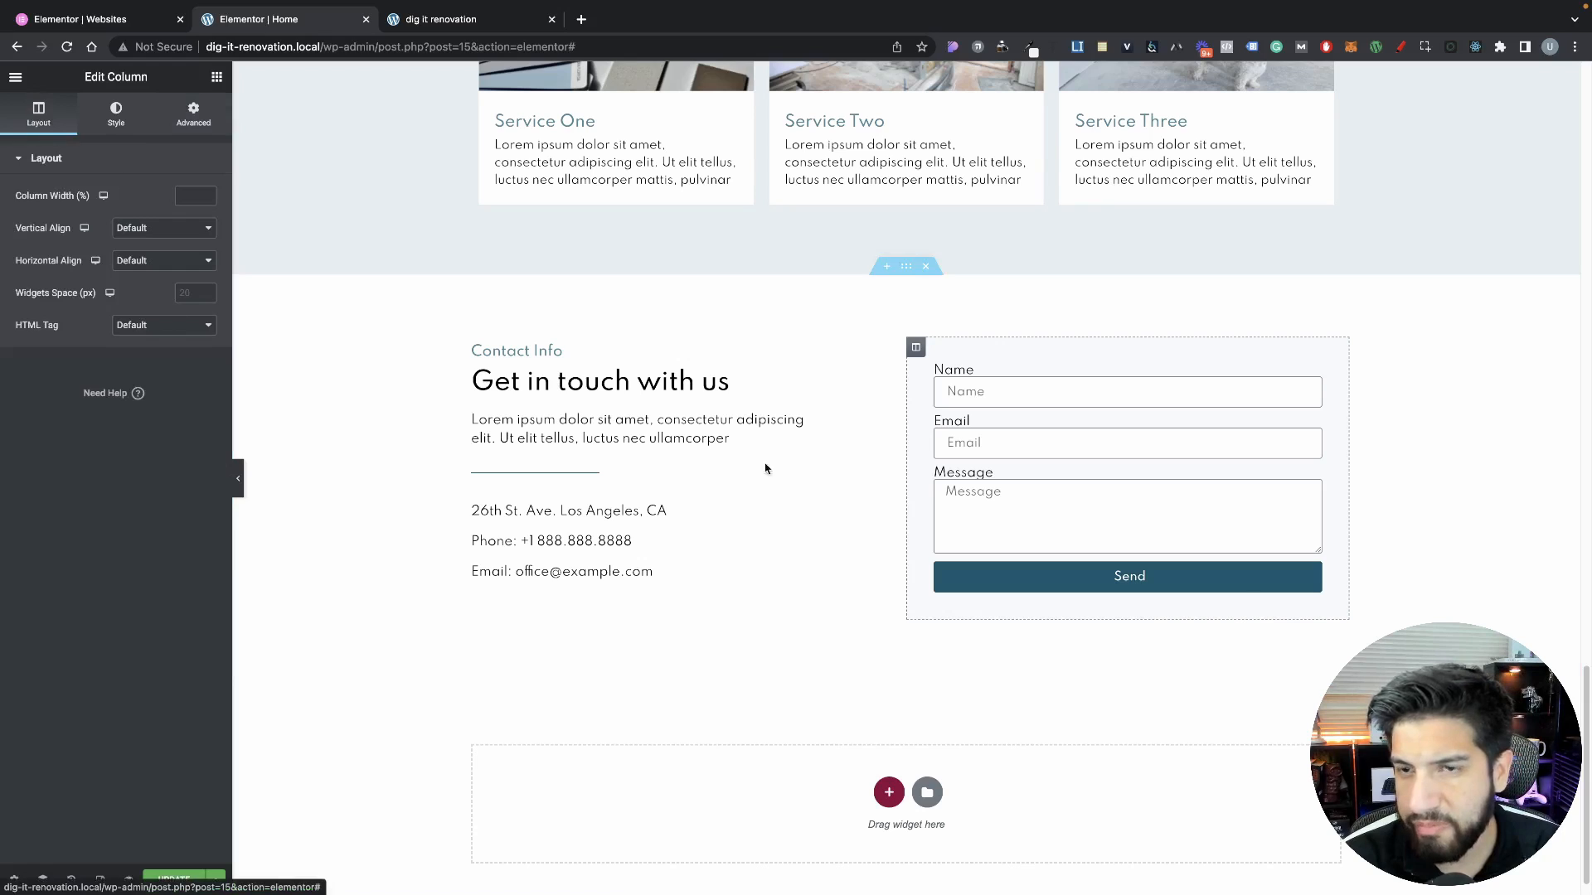
Hide the contact form's field labels and set the Name field's placeholder to "Full Name"
click(1091, 475)
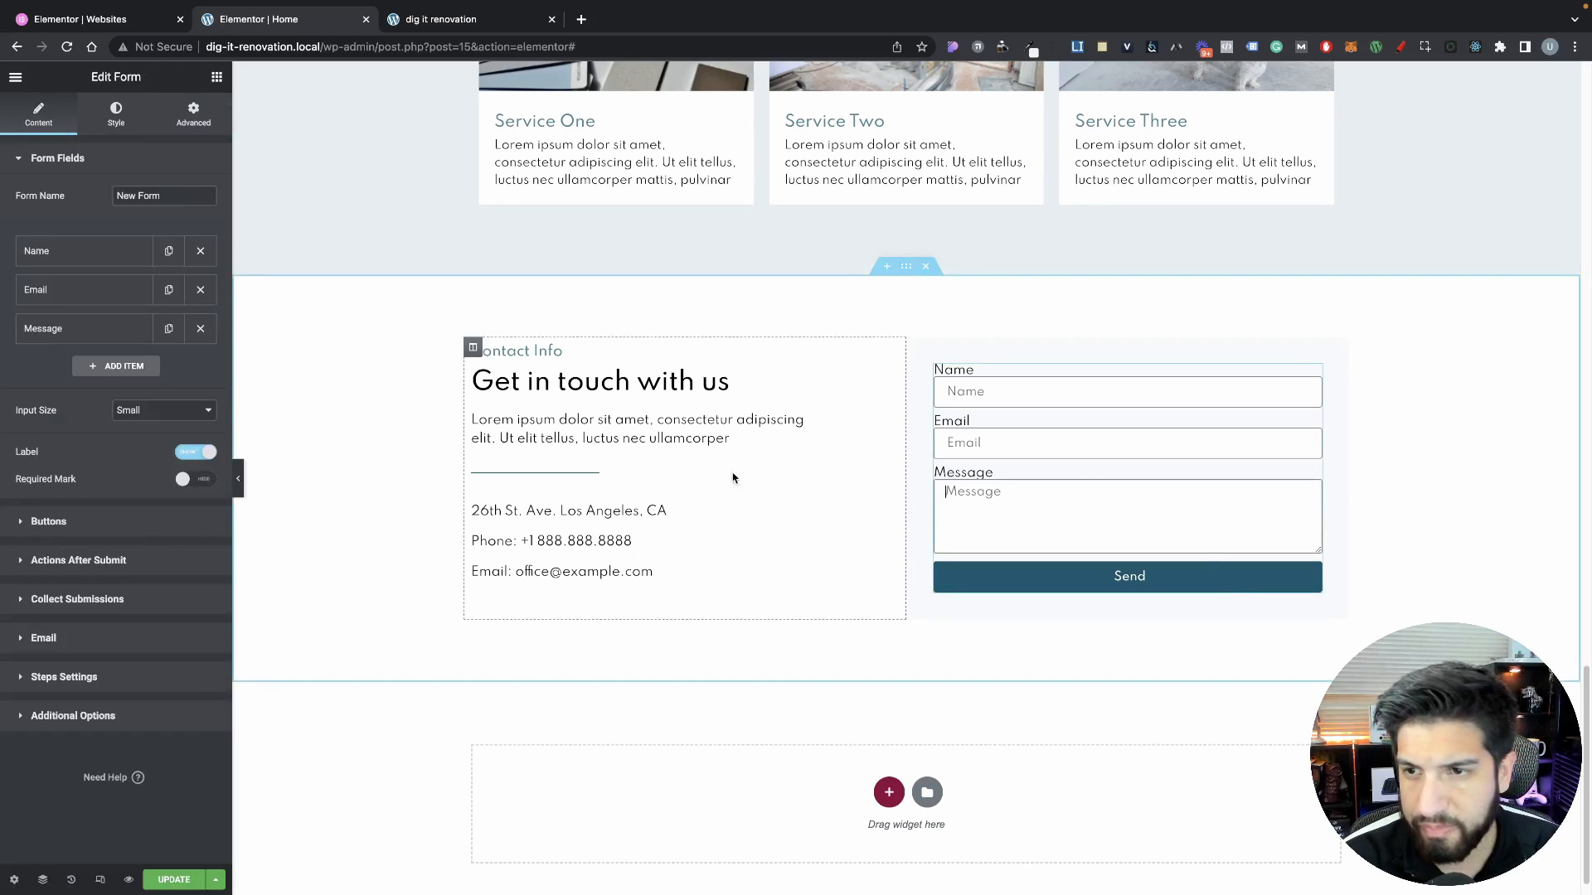
click(203, 461)
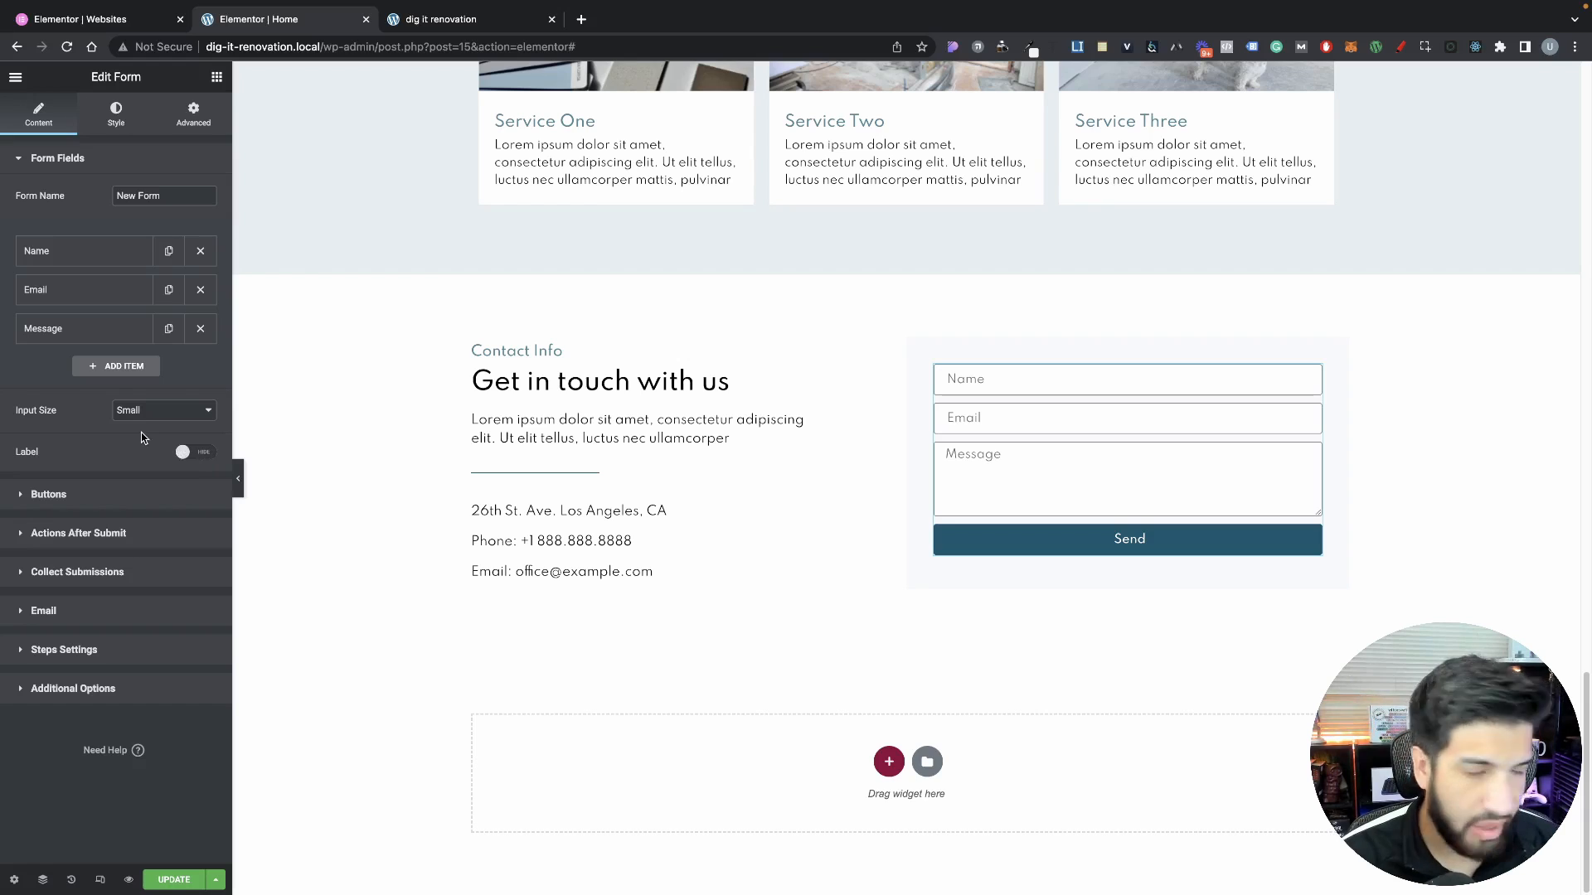
click(65, 252)
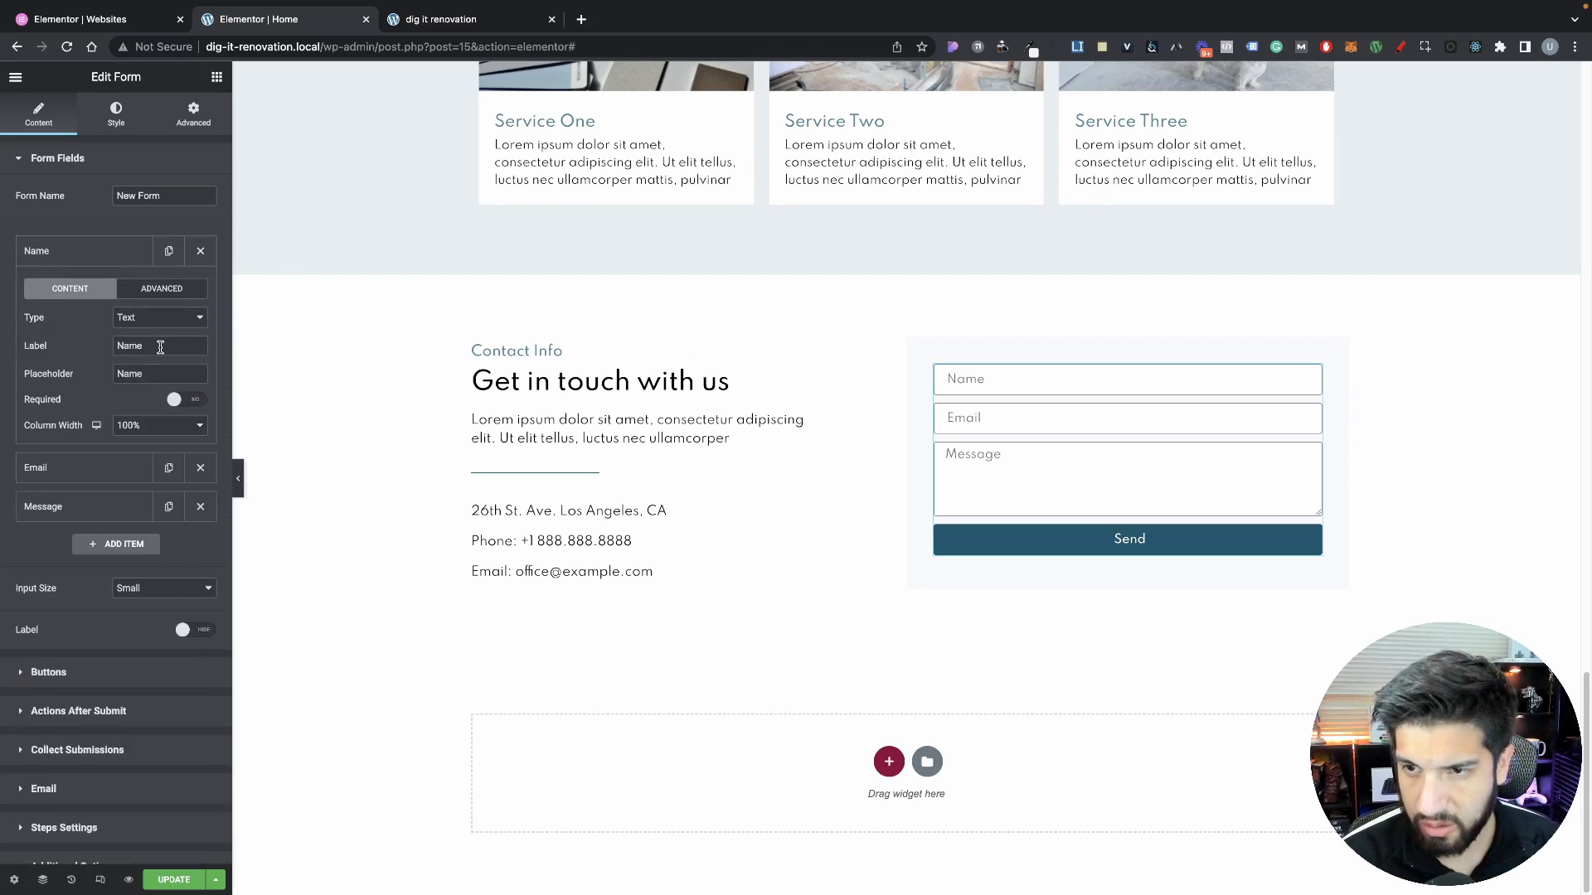
drag(157, 346, 65, 336)
double_click(134, 375)
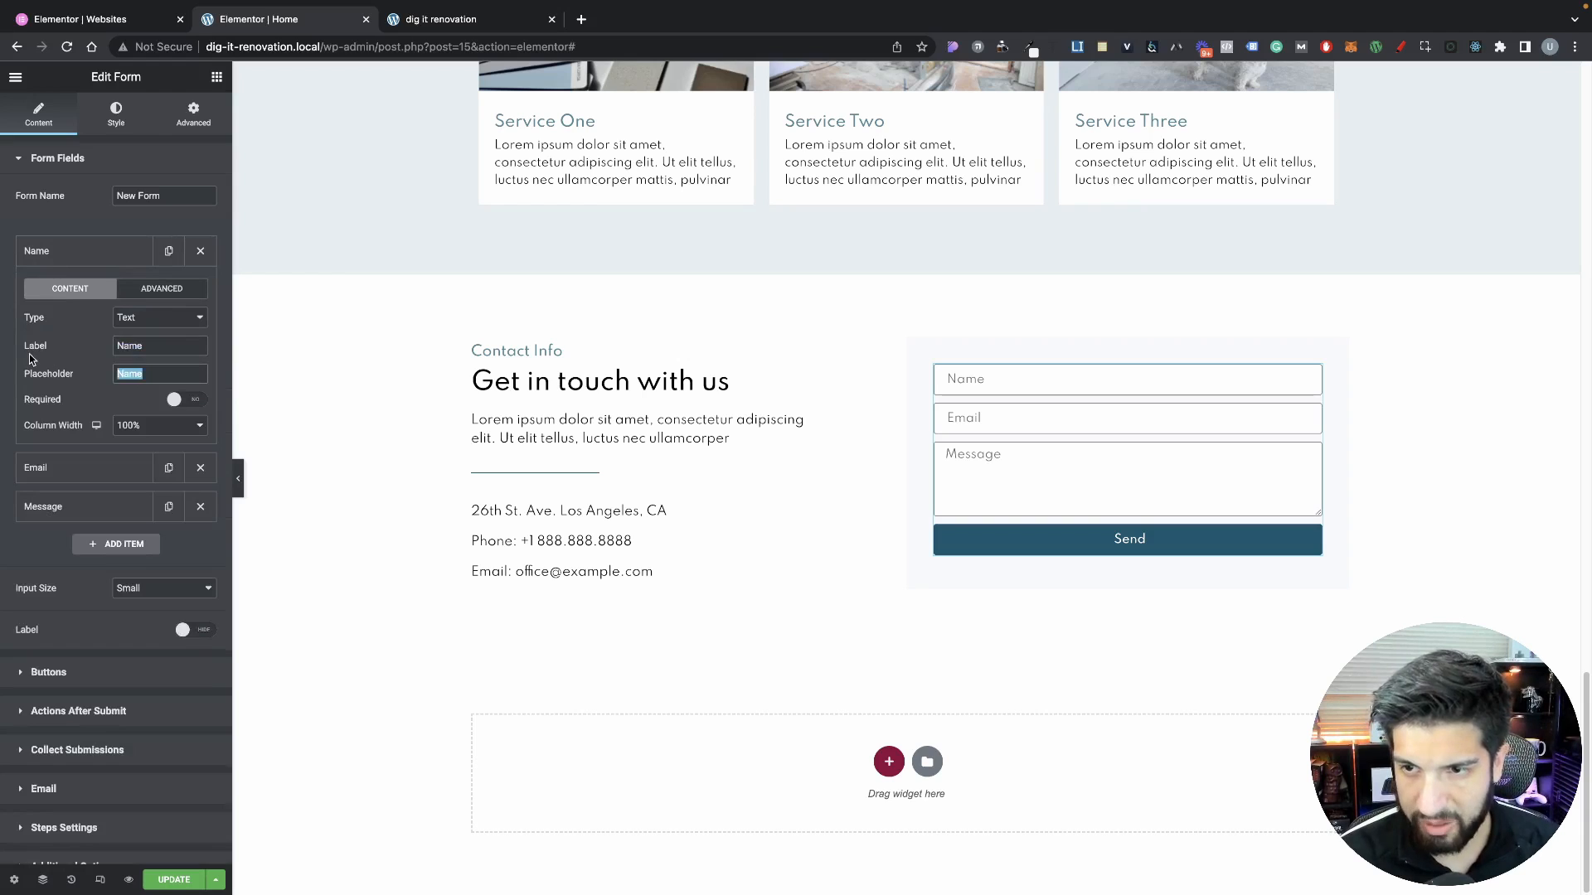
text(Full)
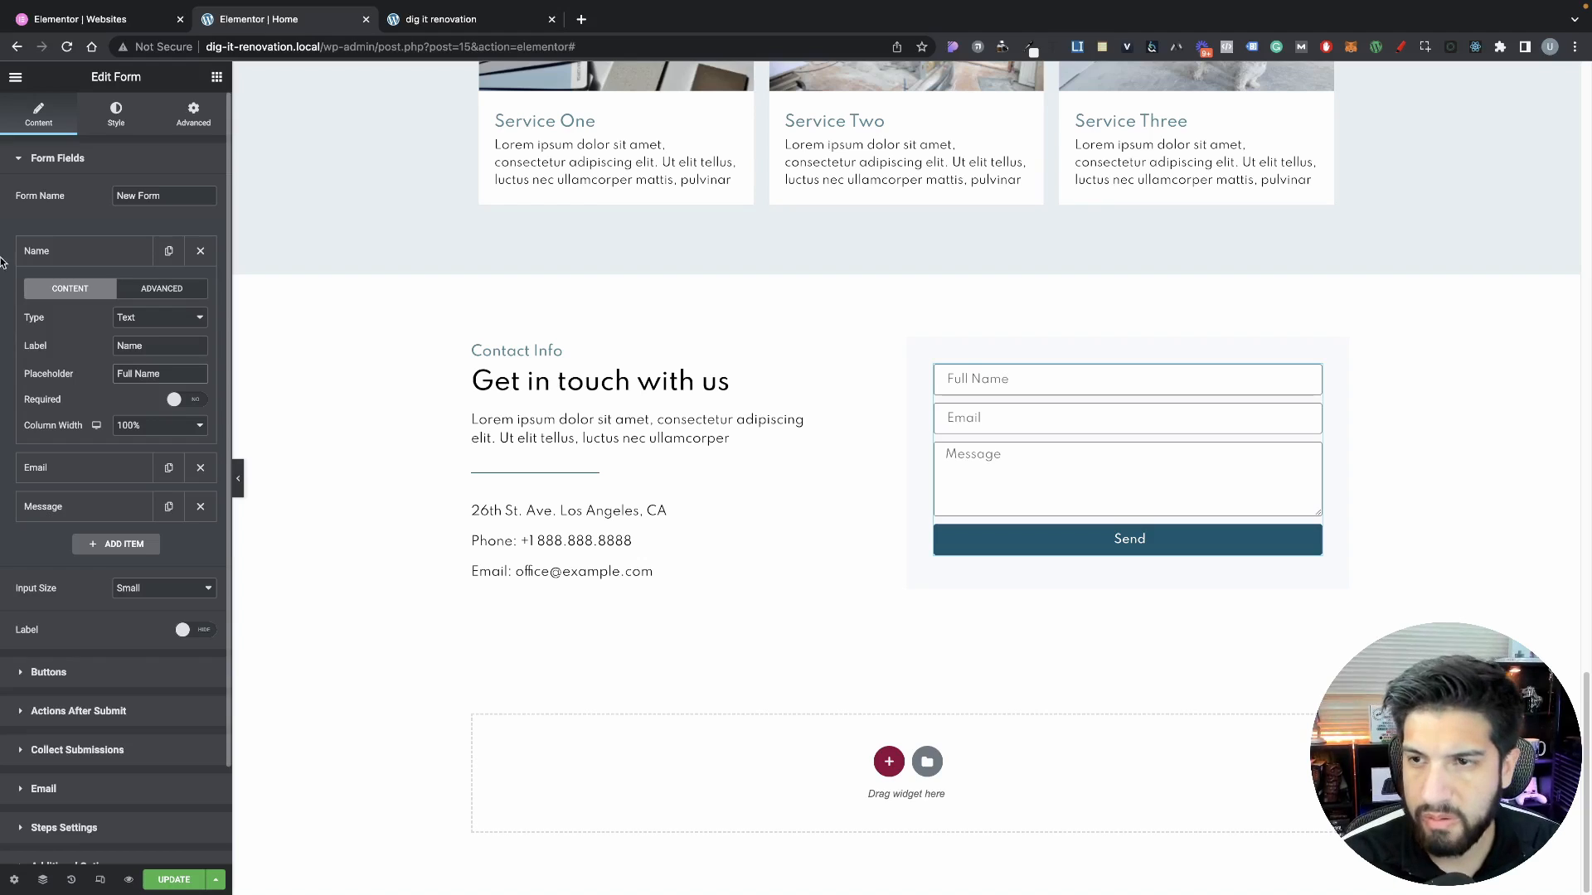
click(57, 252)
Set the form's Email field placeholder to "Email Address"
click(75, 289)
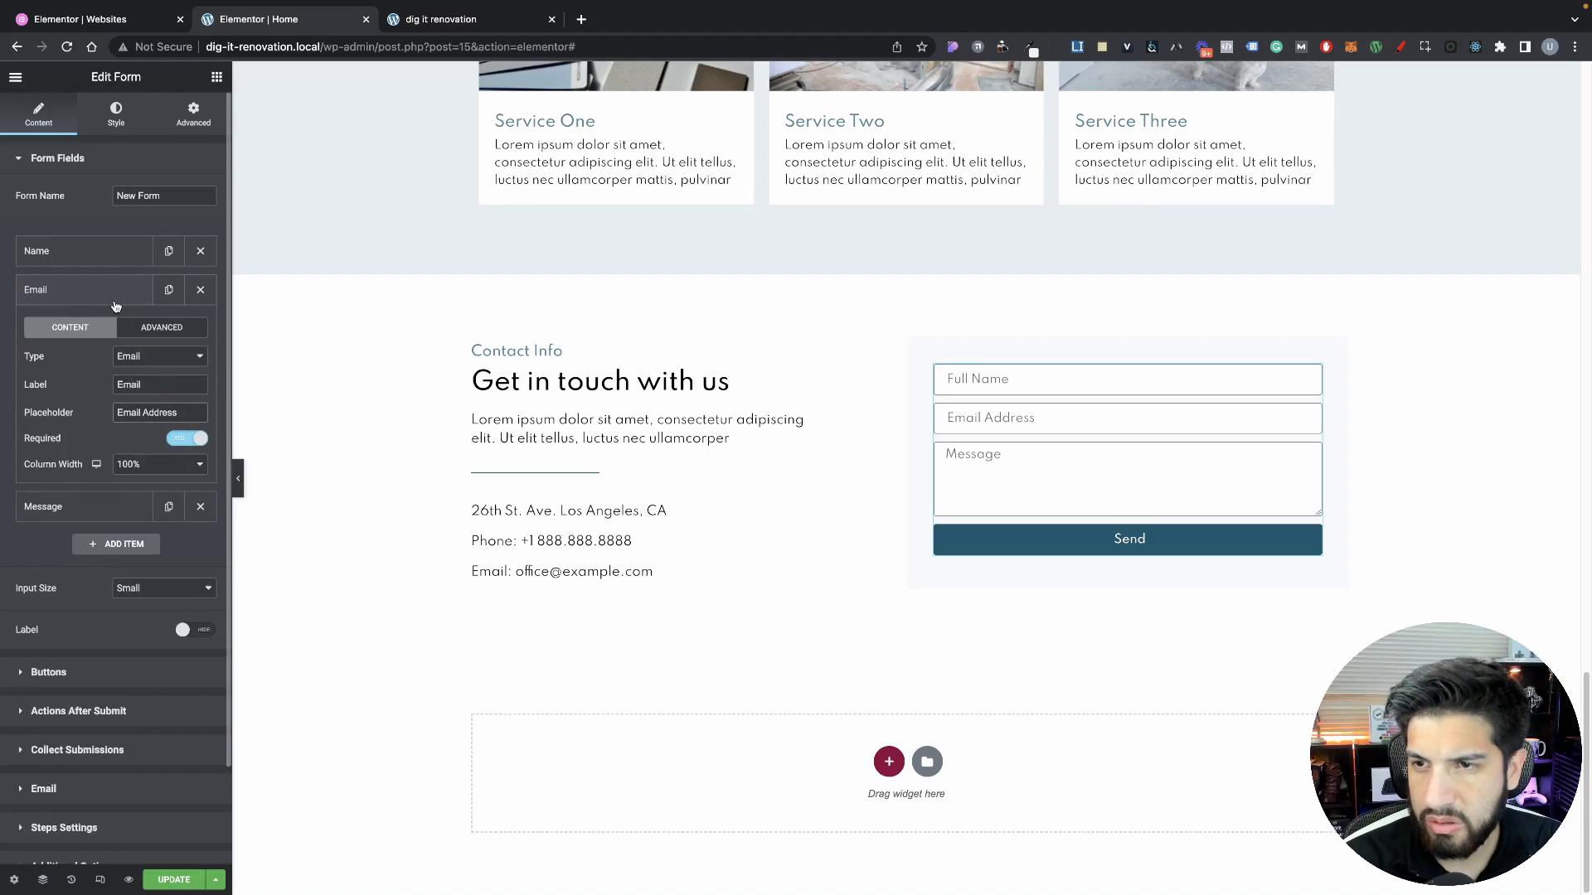
click(112, 299)
click(111, 335)
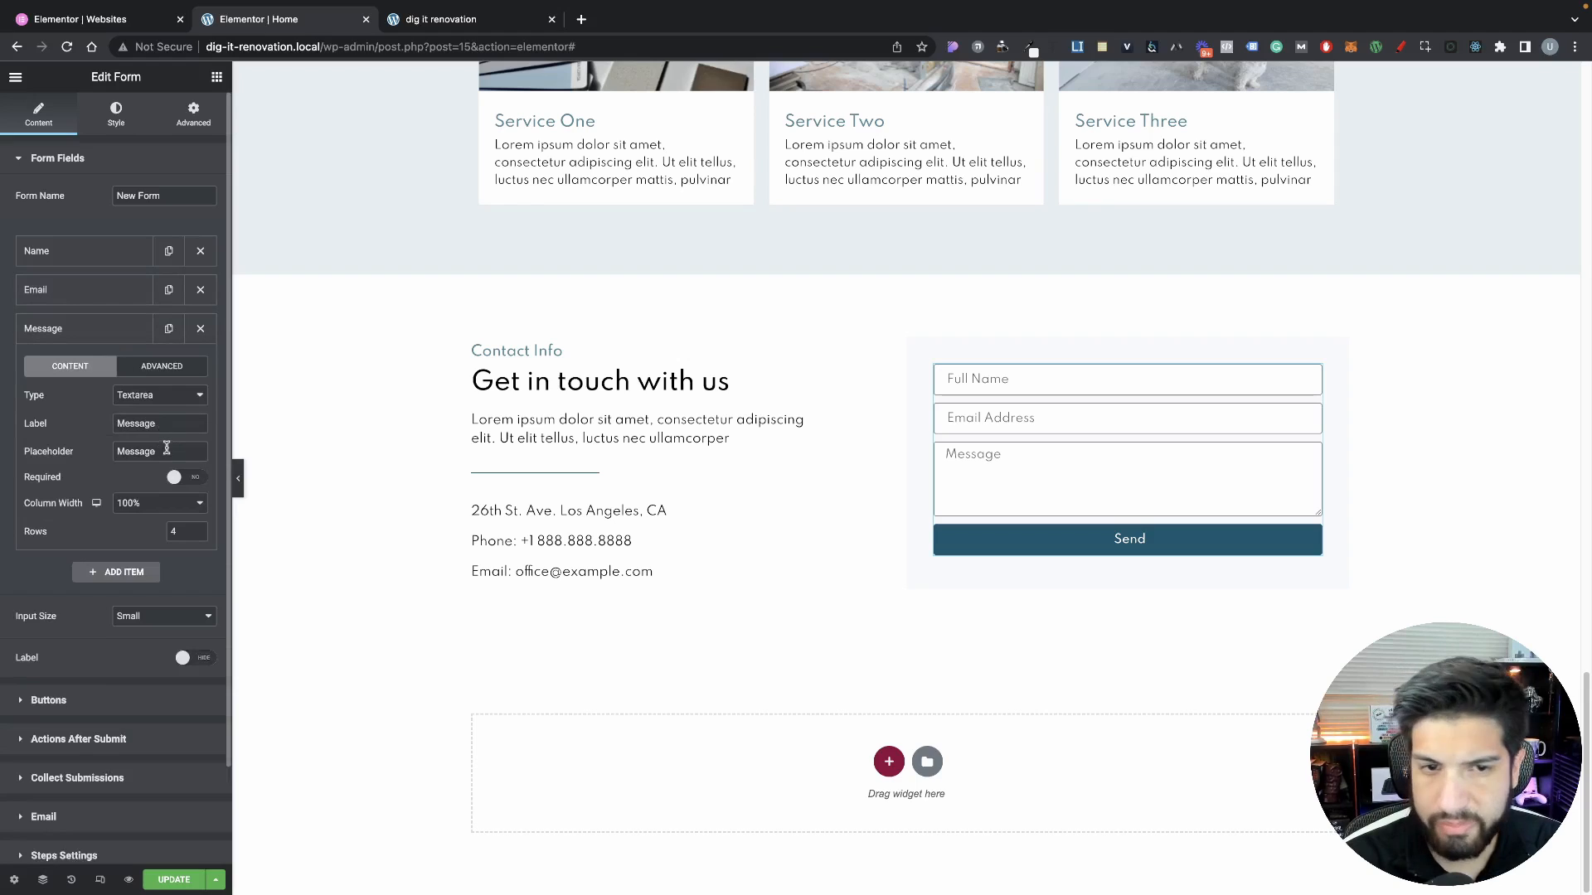
click(138, 331)
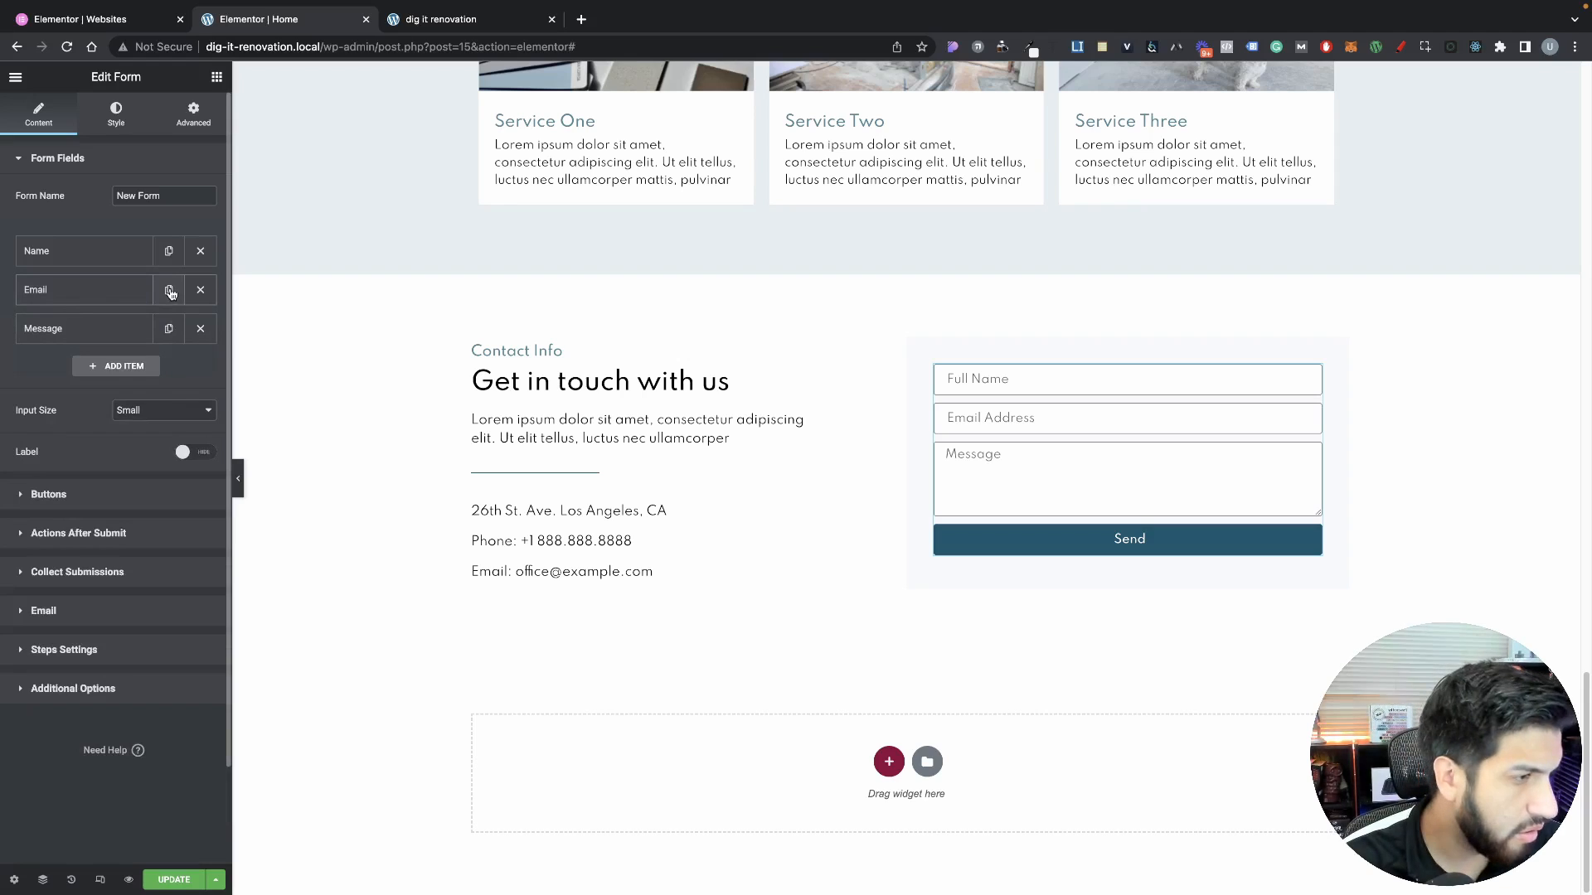
Duplicate the form's Email field and turn the copy into a Tel field labeled "Phone"
click(170, 292)
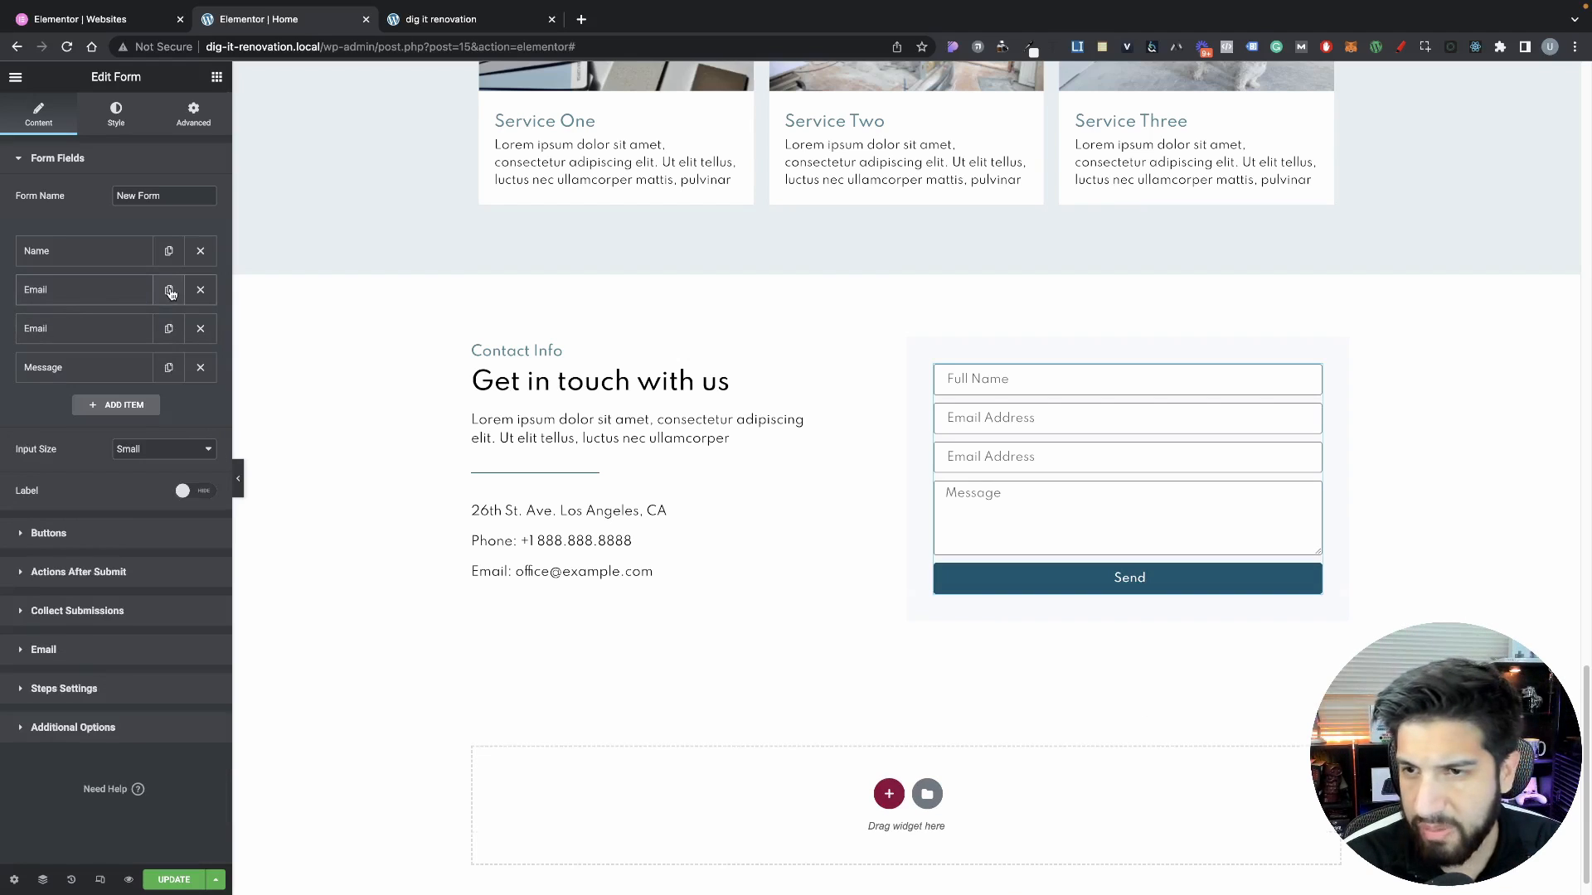
click(93, 335)
click(150, 396)
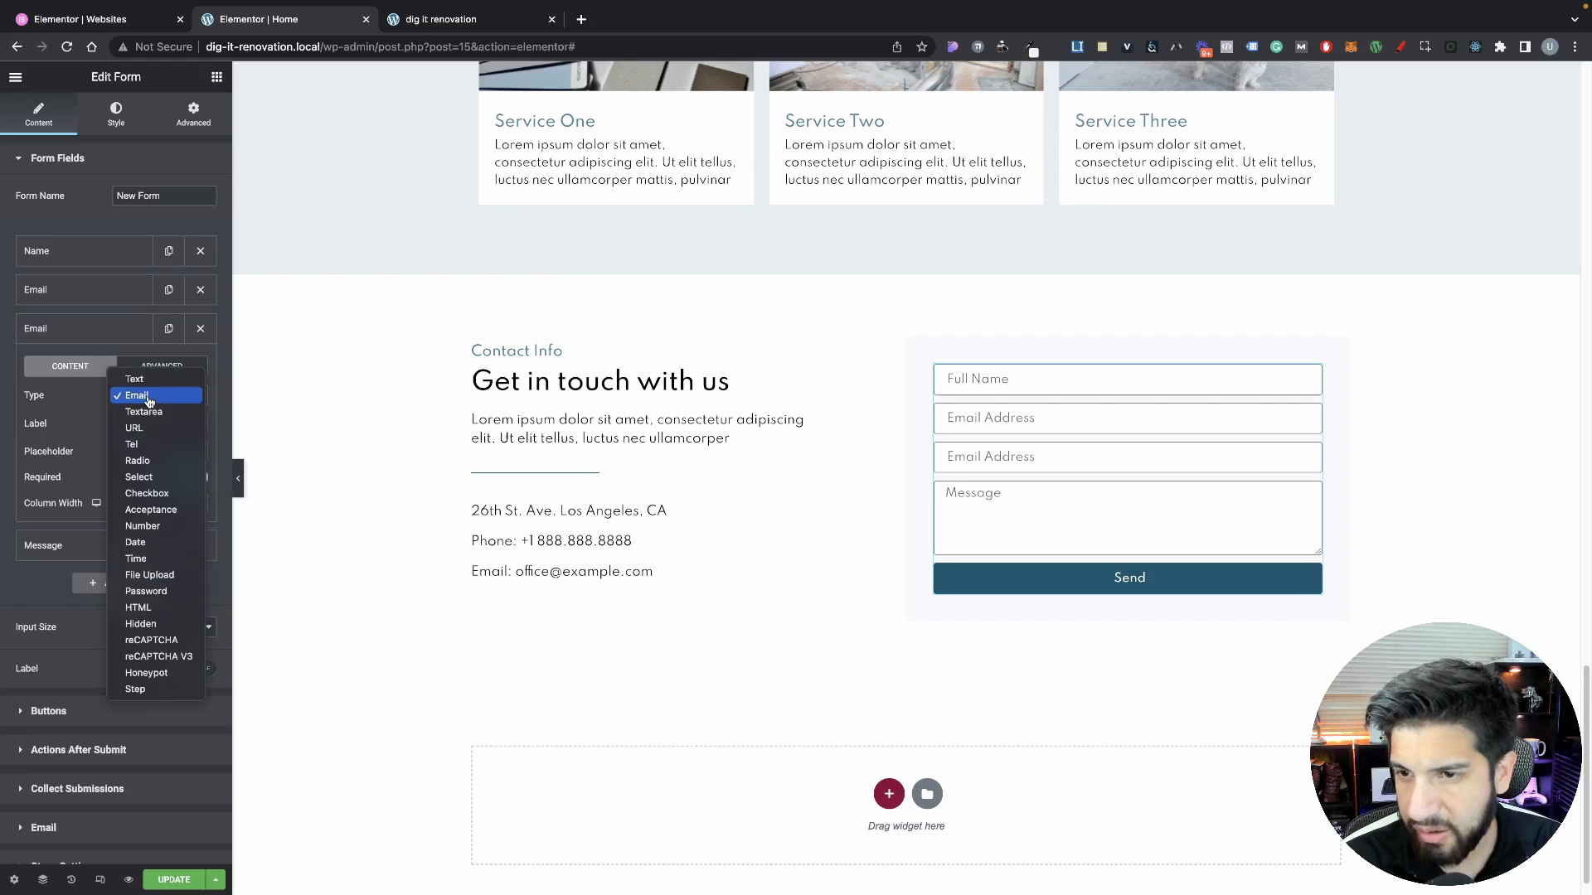
click(143, 448)
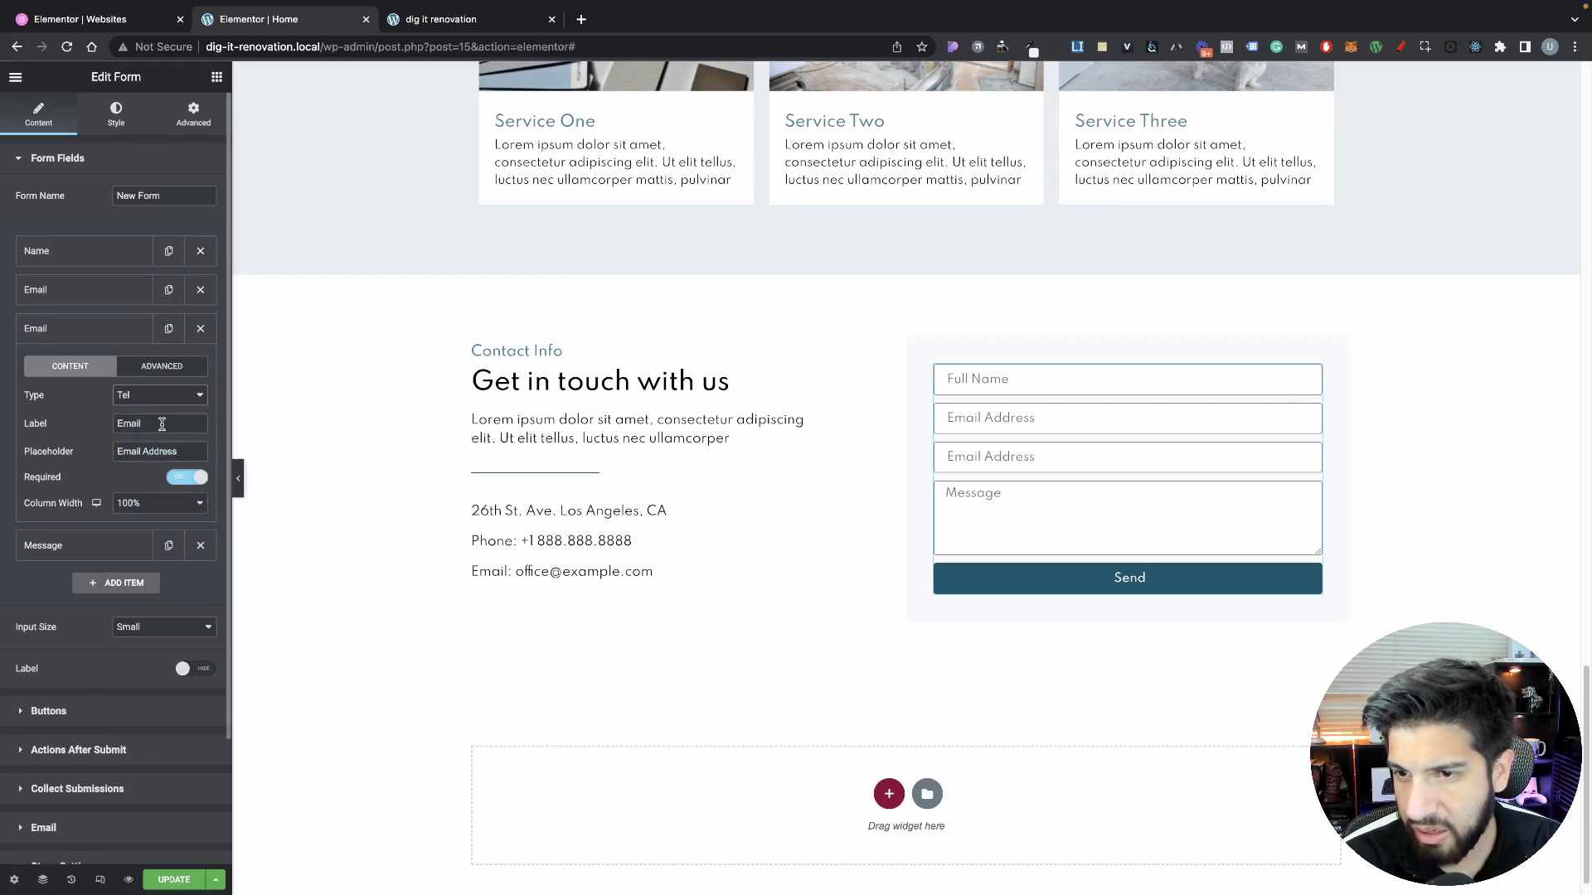
drag(159, 424, 91, 419)
key(BackSpace)
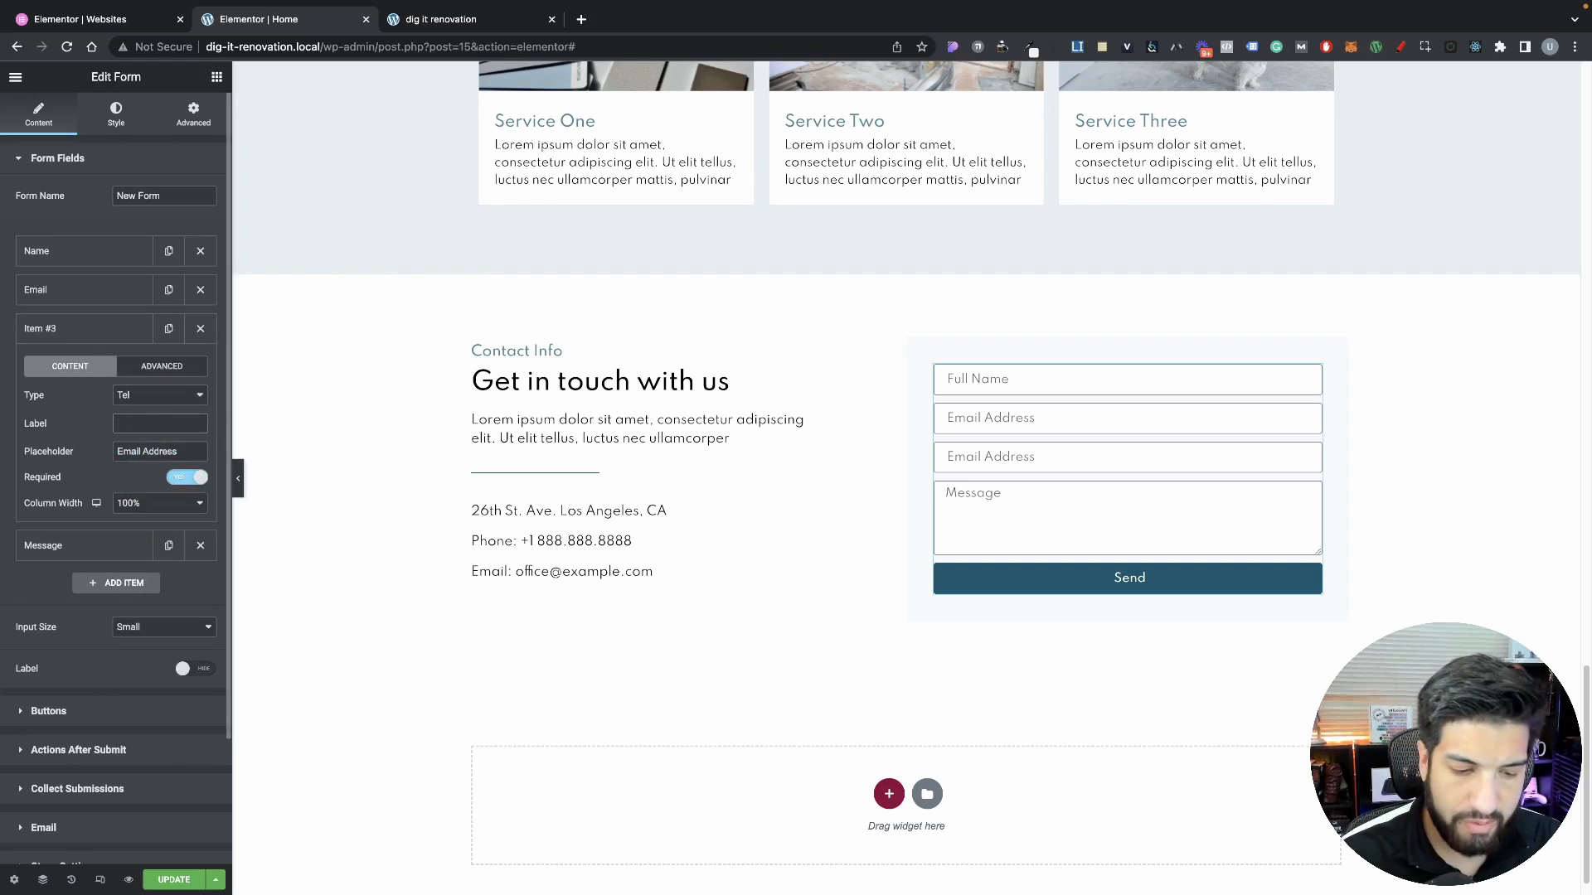
text(P)
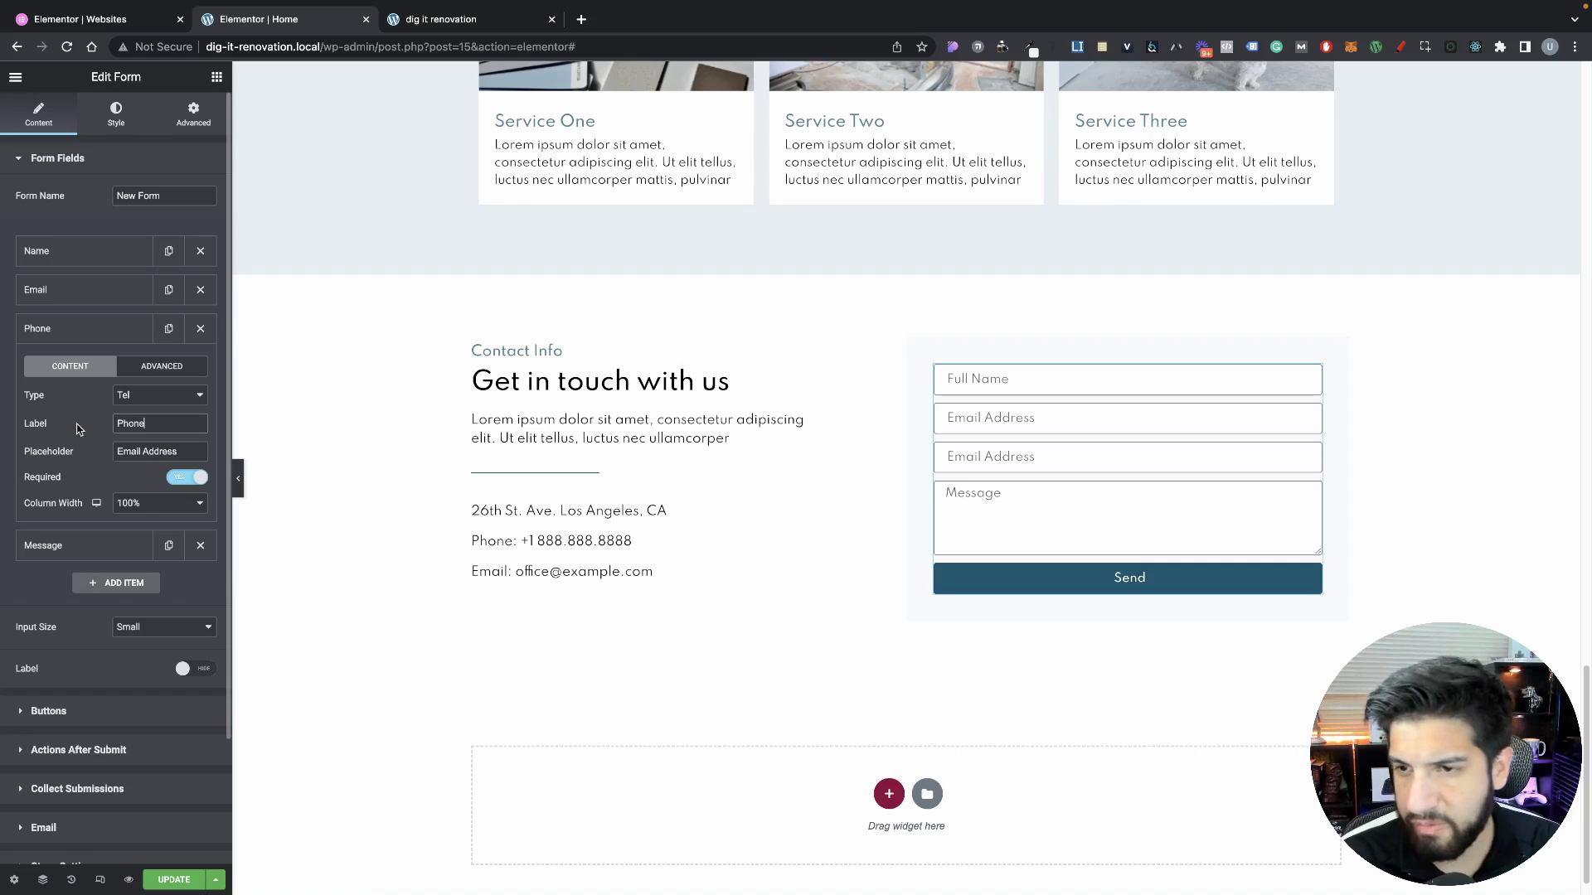
text(hone)
Set the Phone field's placeholder to "Phone Number" and move the field above Email
drag(184, 452, 53, 431)
key(BackSpace)
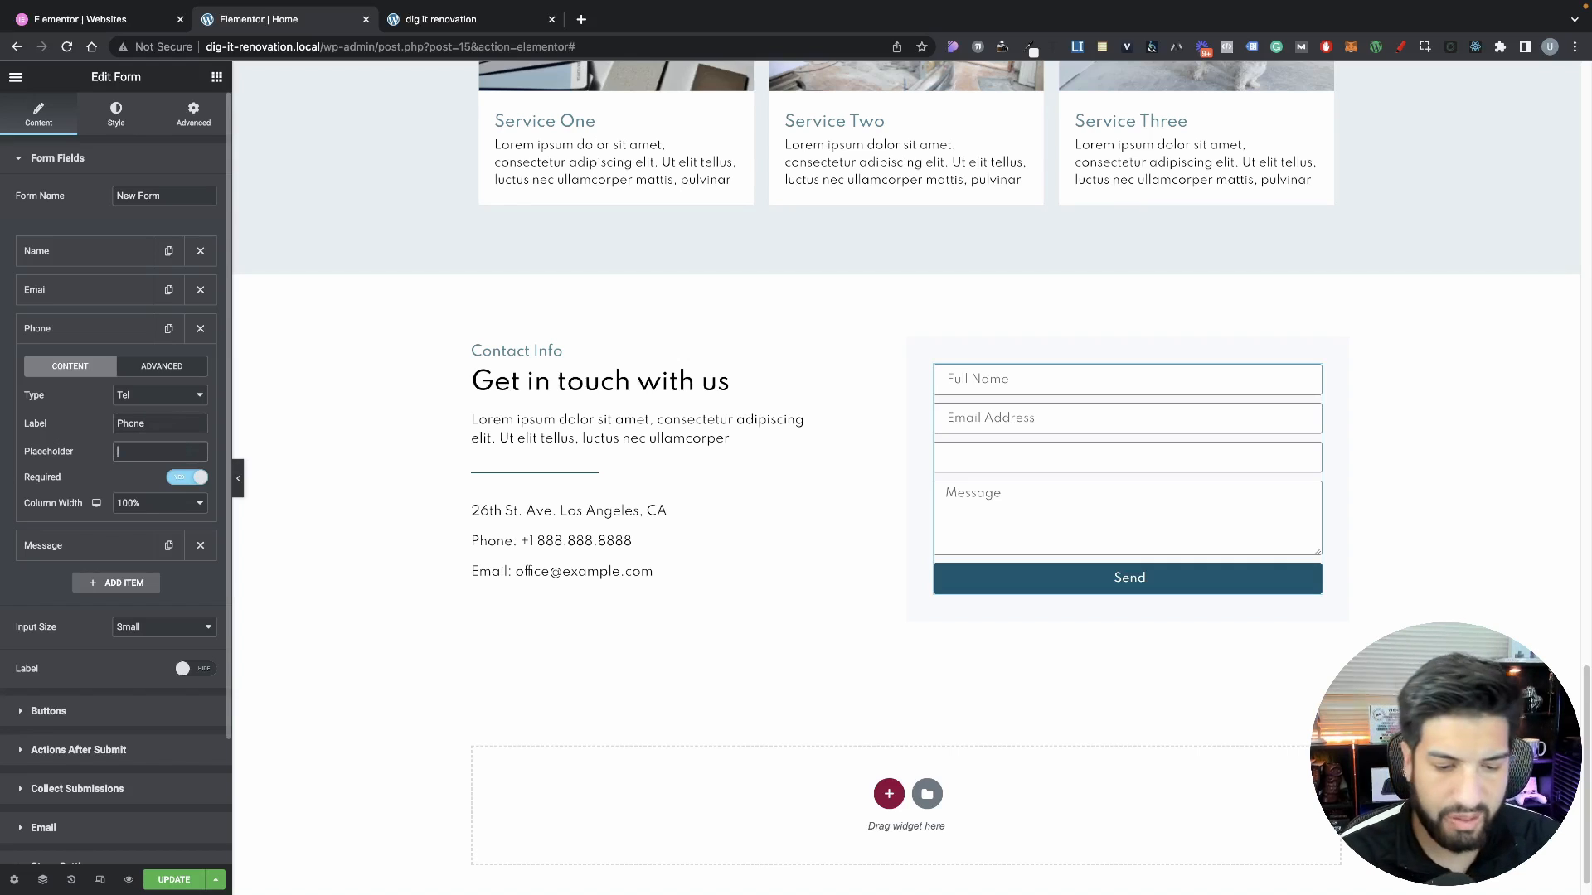
text(Phone )
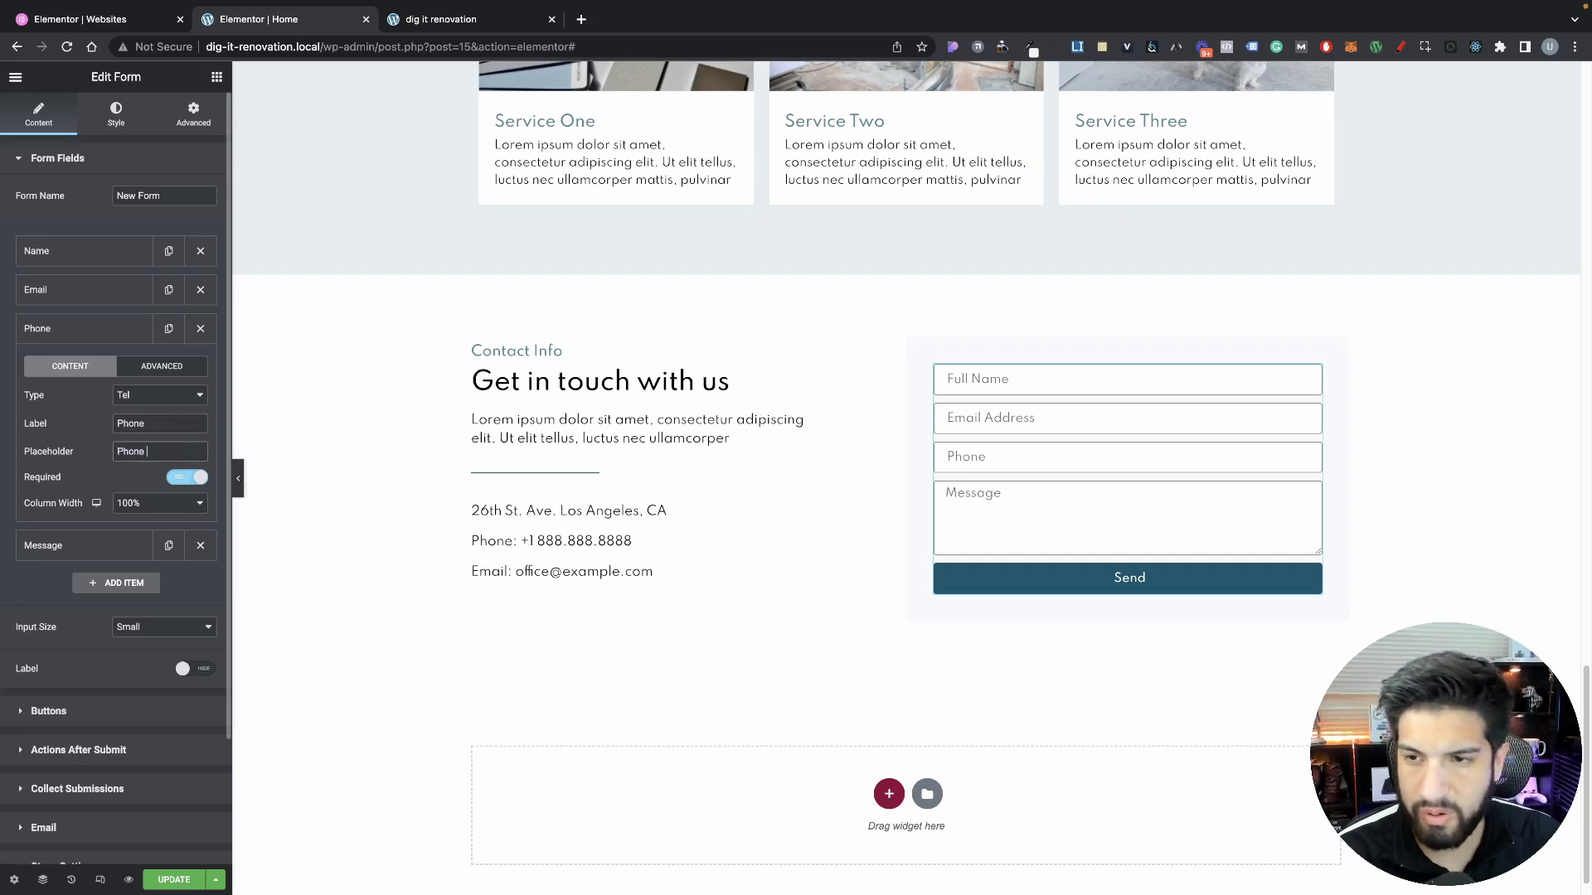
text(Number)
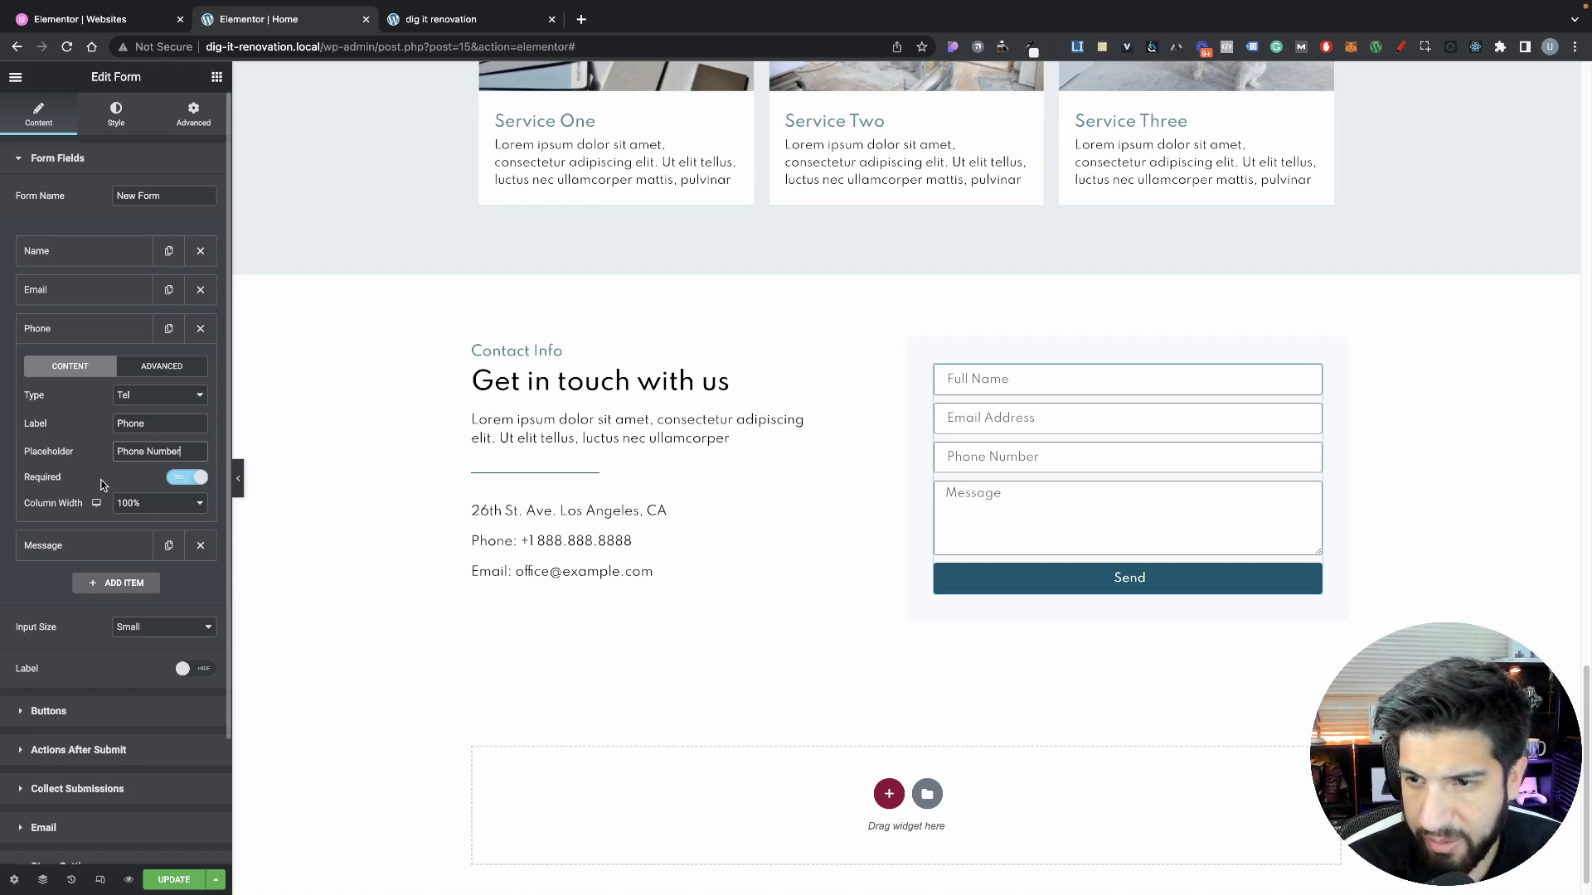
click(100, 339)
drag(101, 347, 107, 306)
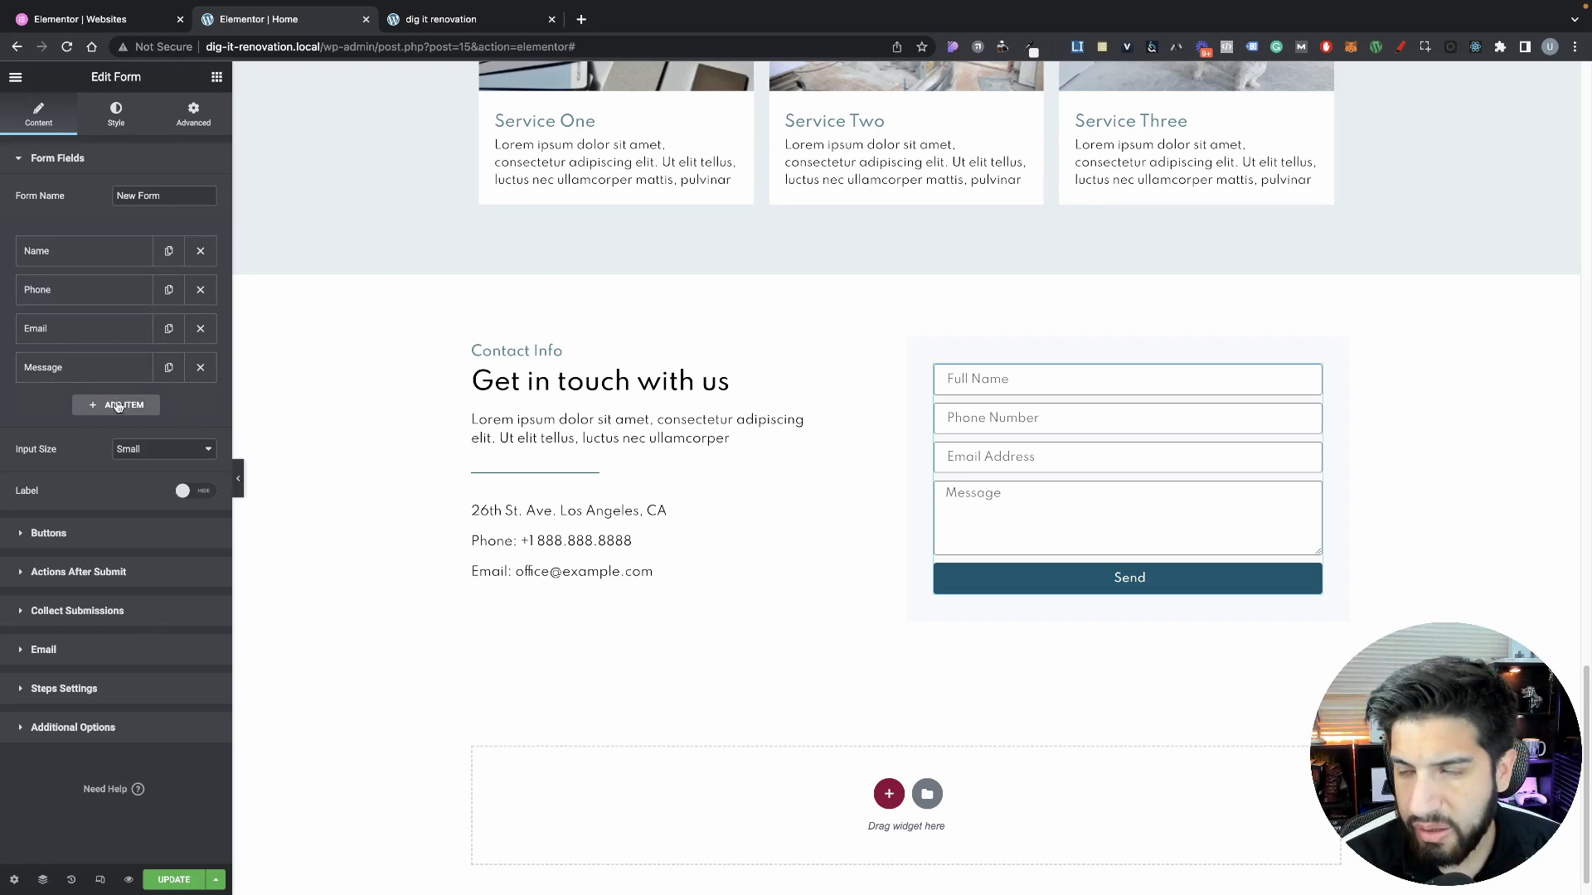
Add a new Text field to the form with the placeholder "Service Description"
click(110, 405)
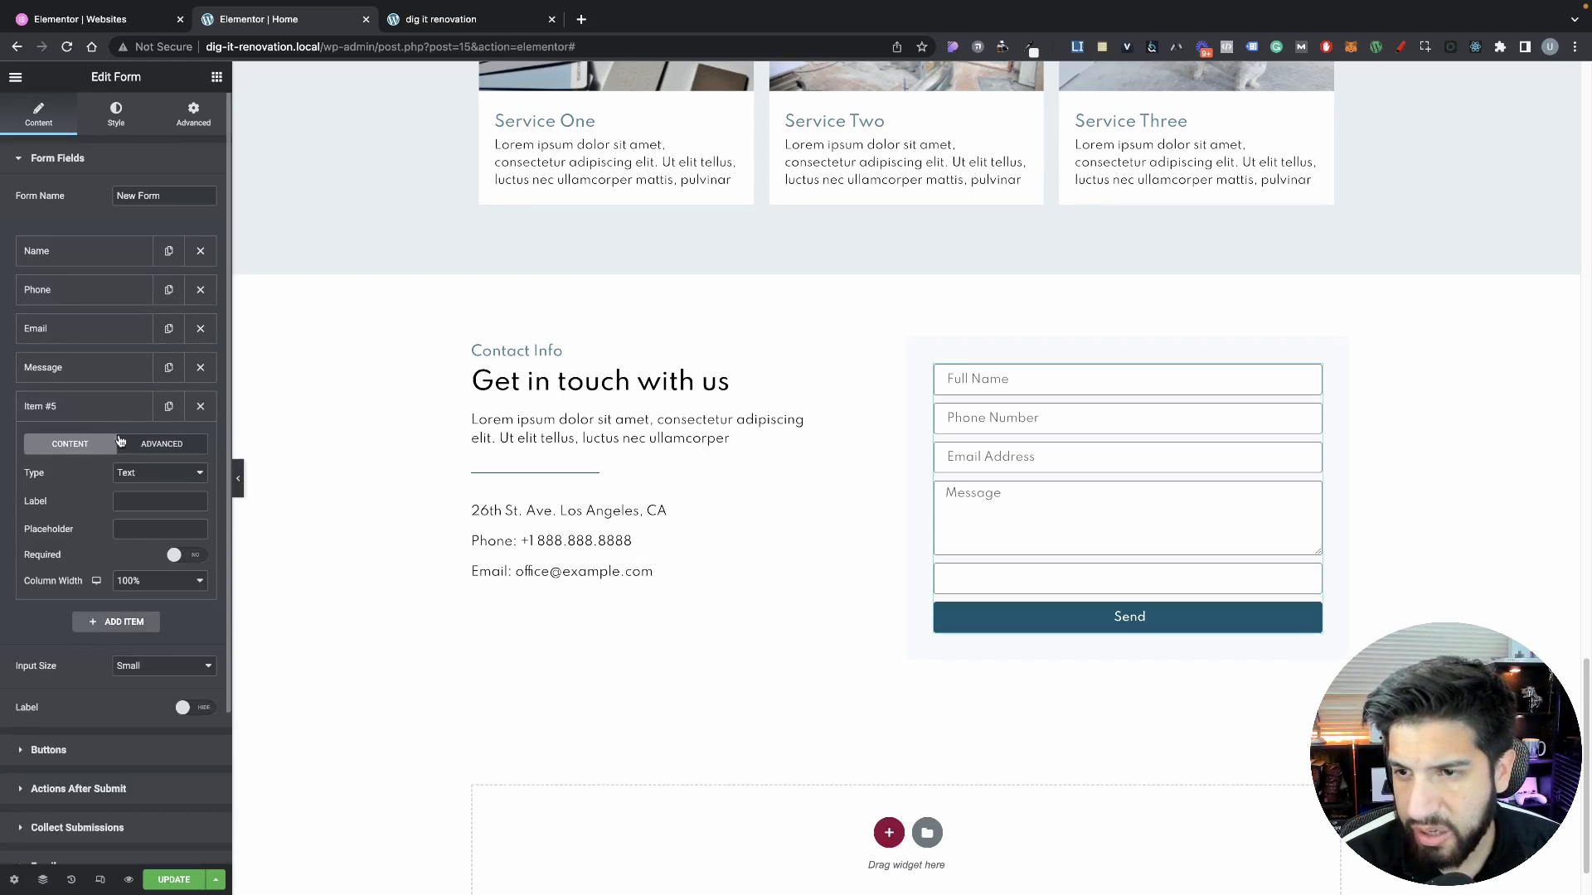
click(158, 473)
click(135, 467)
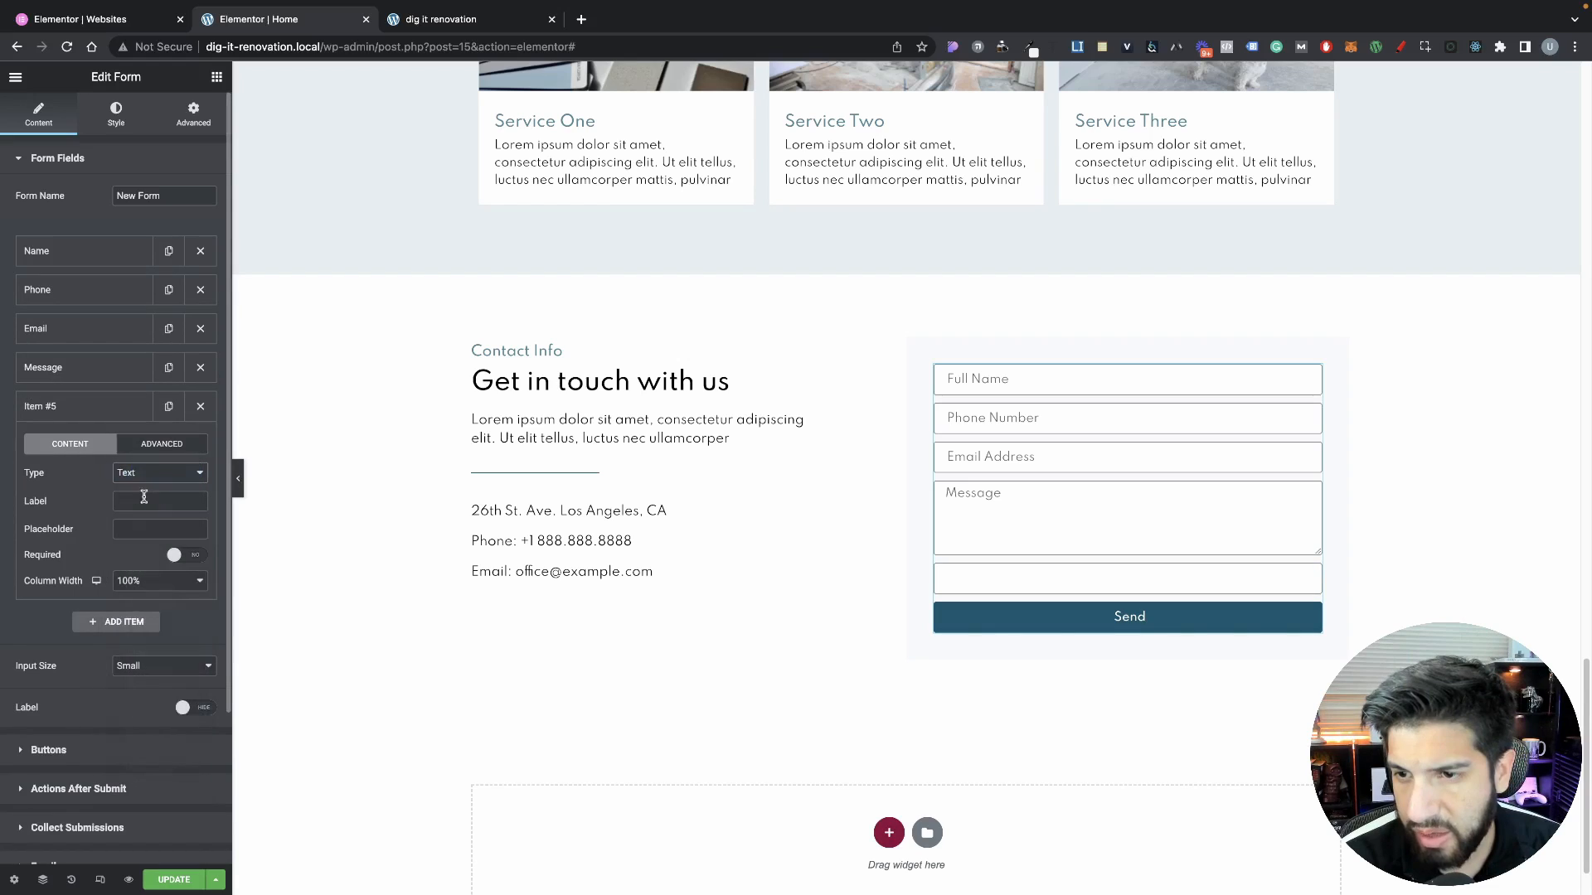
click(161, 501)
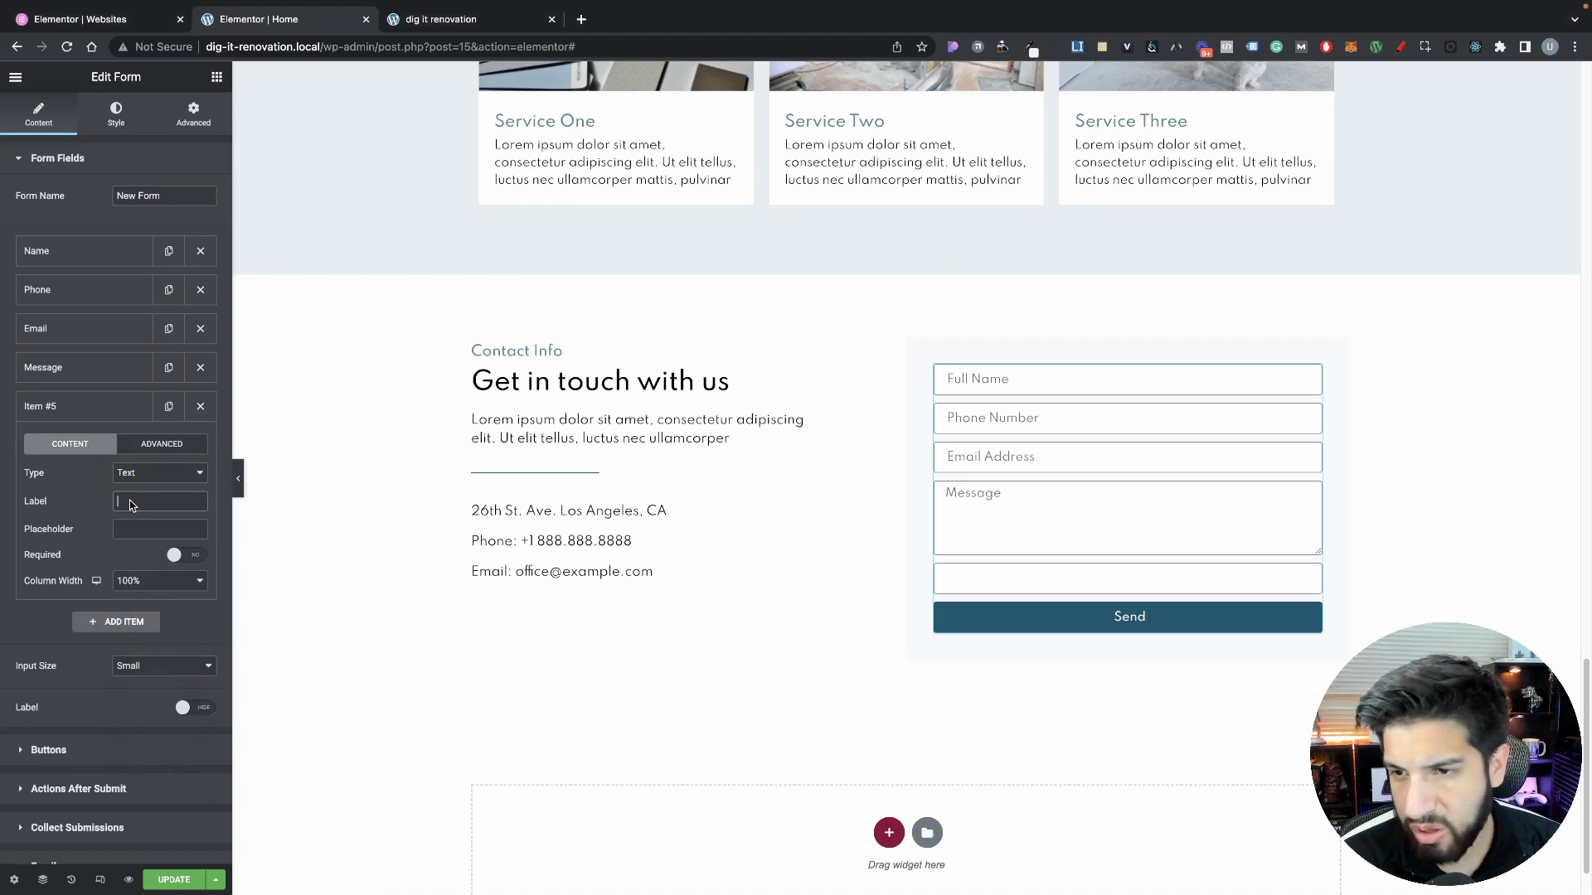
click(166, 529)
key(ctrl+v)
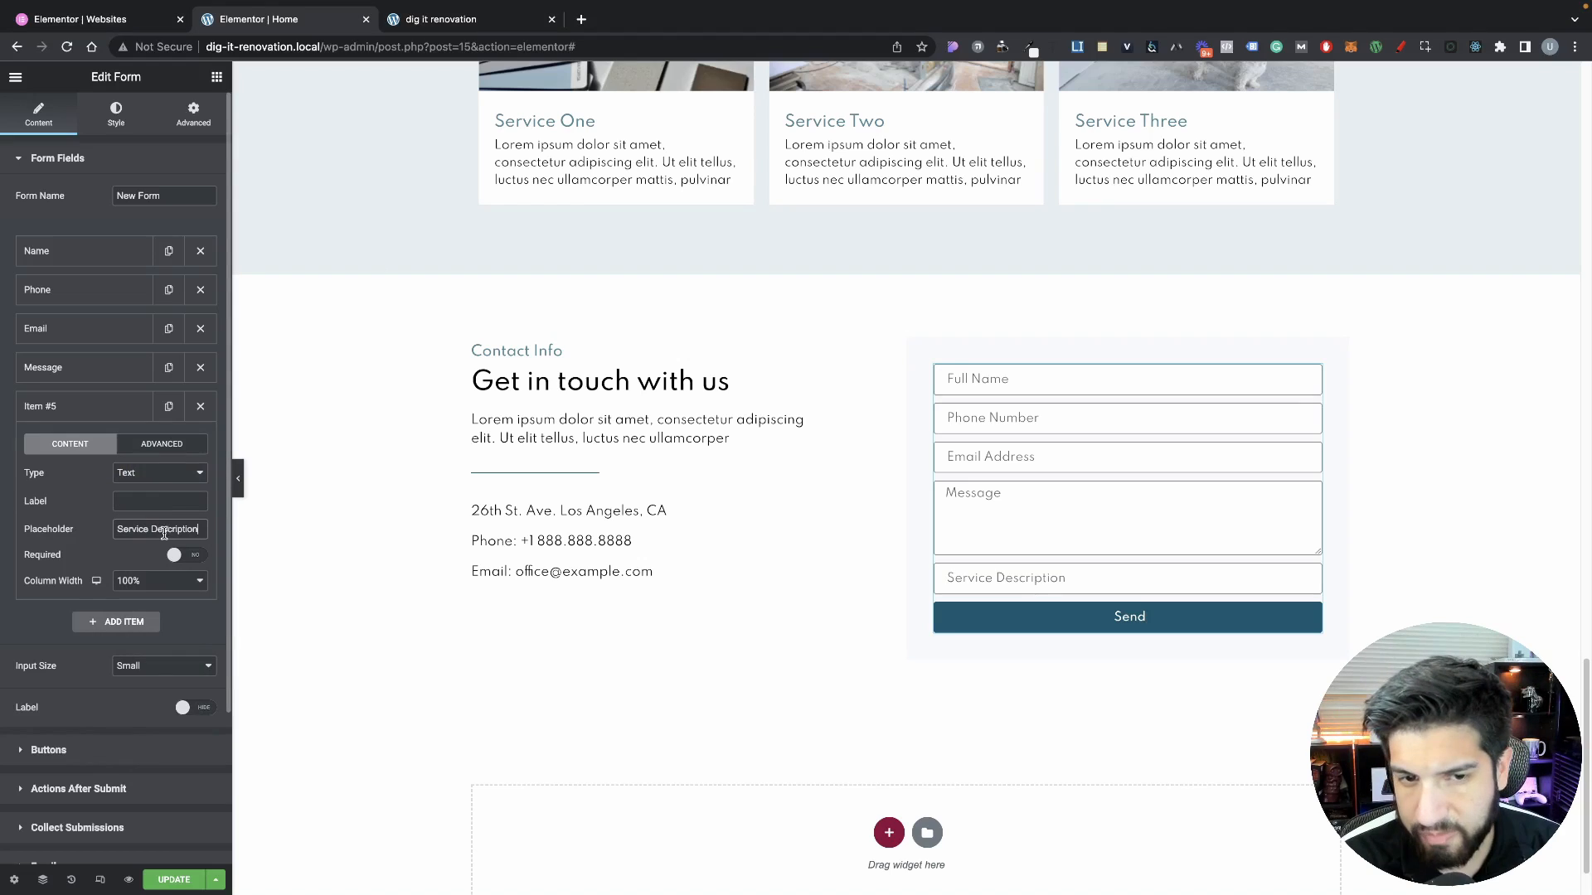
Label the new text field "Service Description" and move it above the Message field
click(148, 503)
key(ctrl+v)
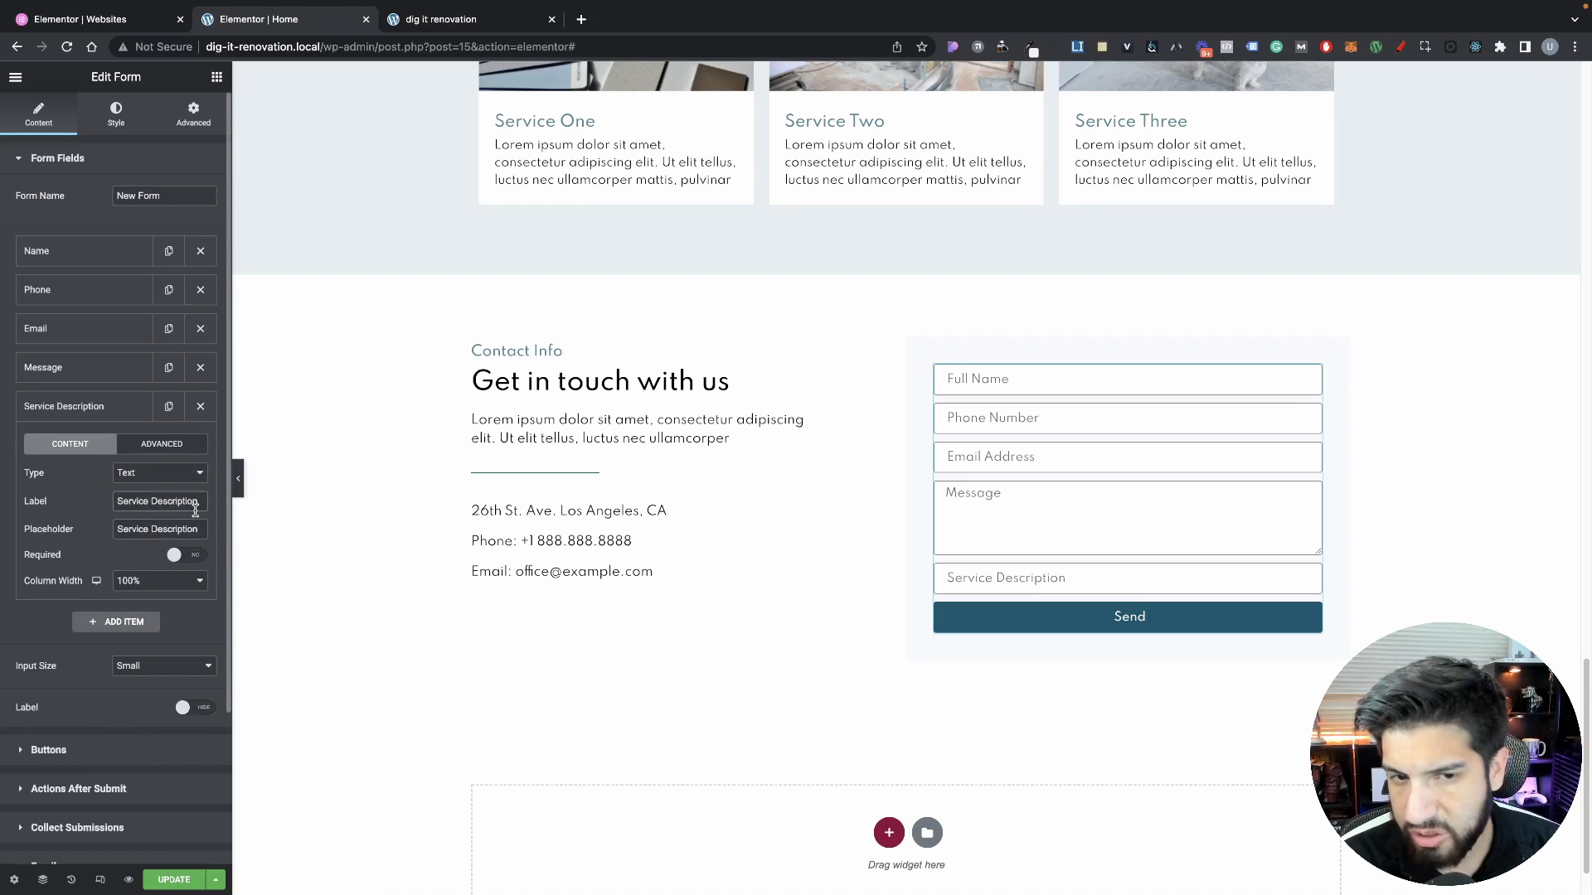
click(113, 415)
drag(102, 419, 109, 378)
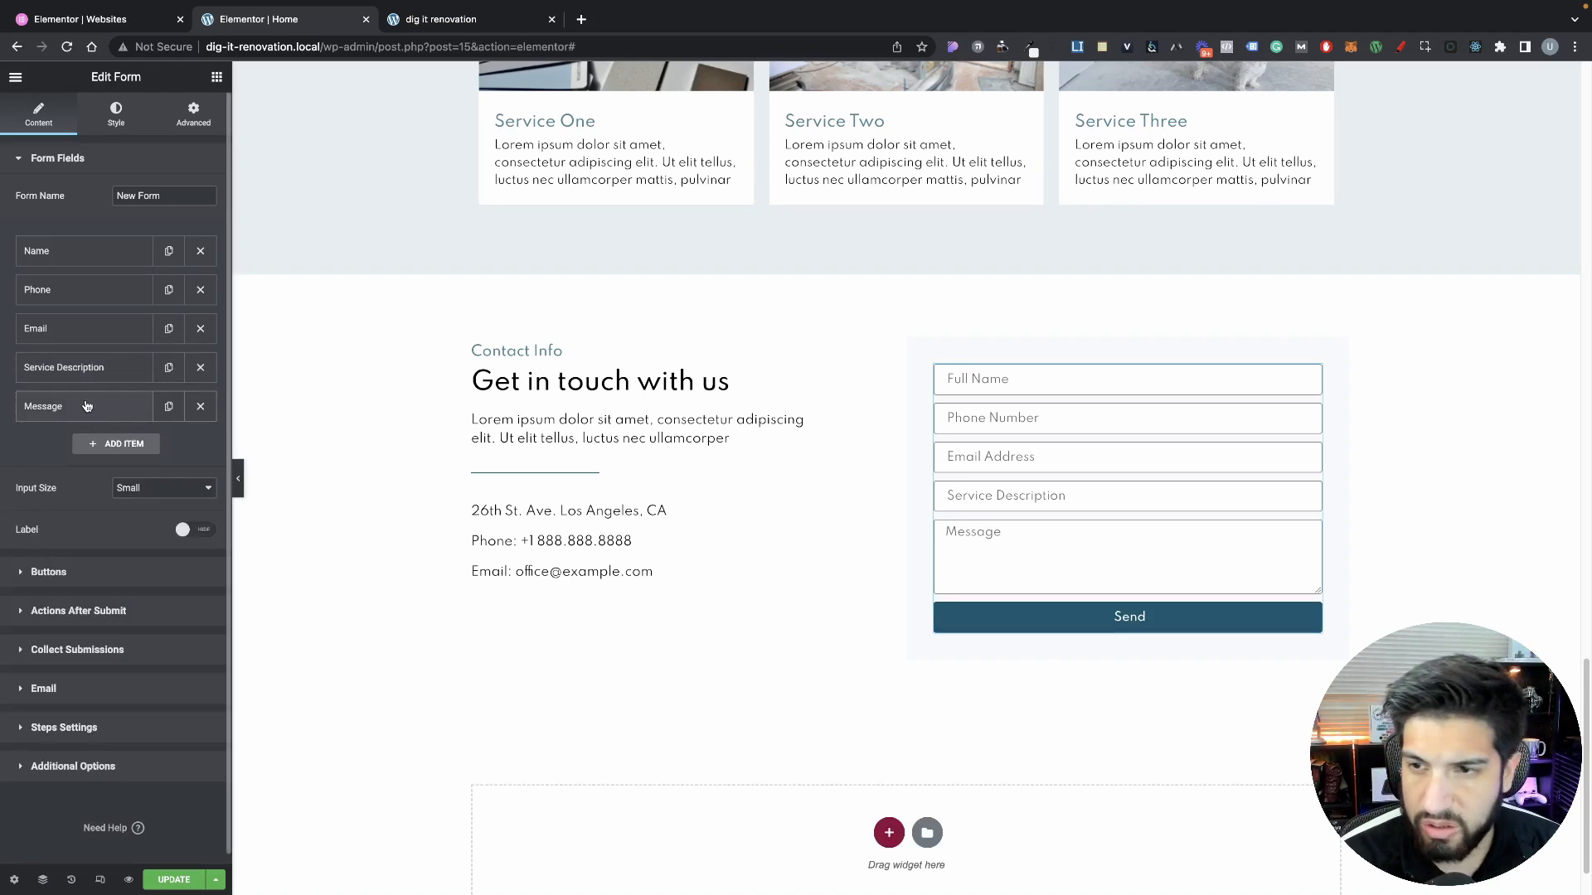
Change the Service Description field's placeholder to "Service Subject"
click(1114, 538)
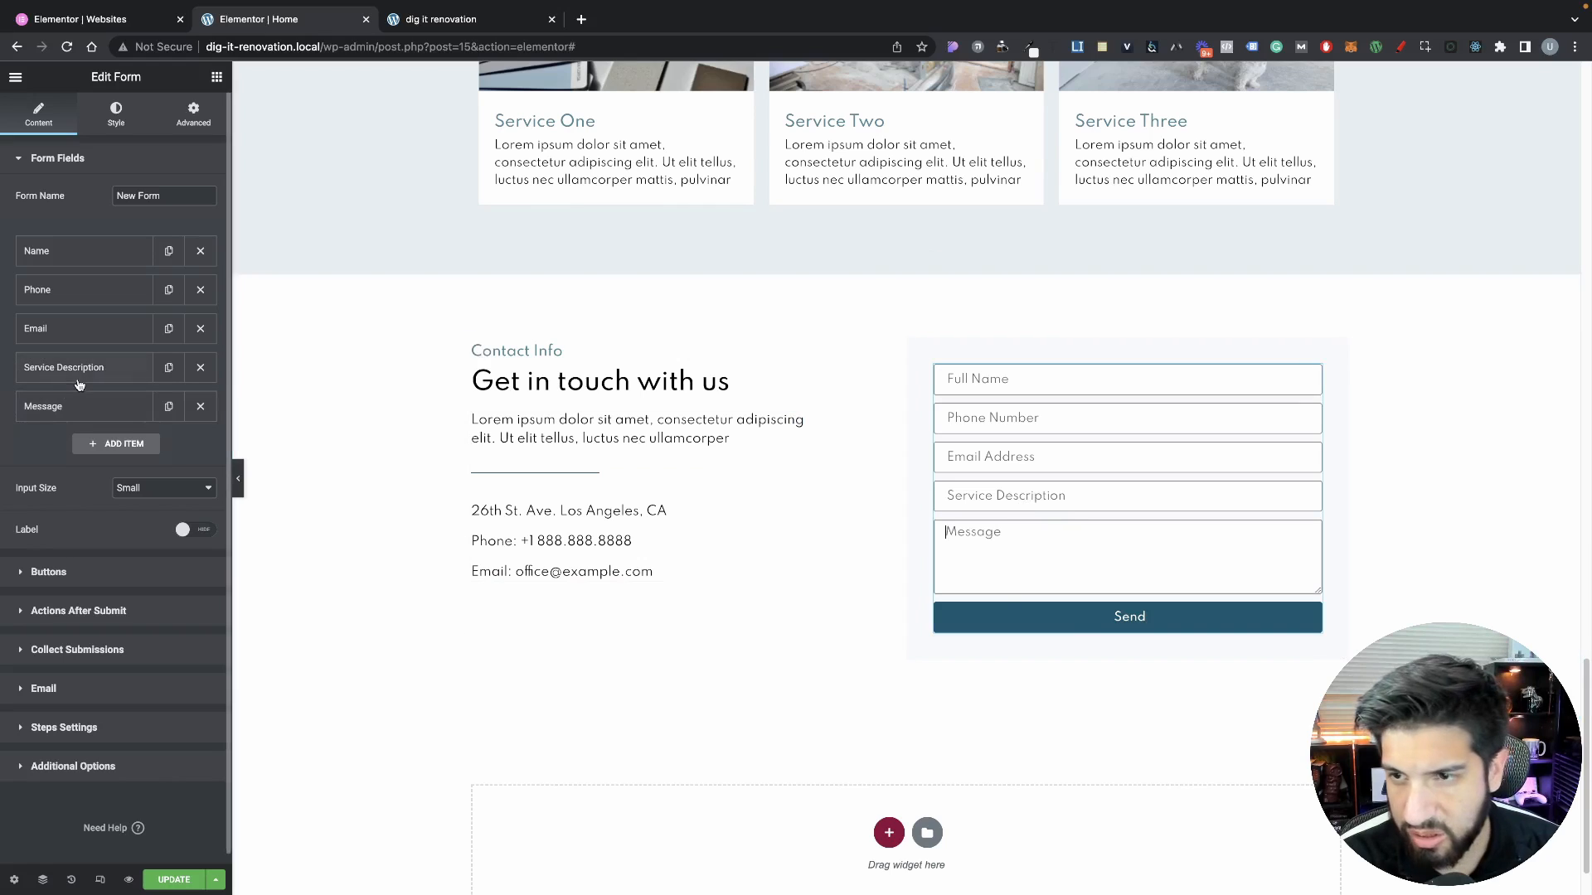
click(104, 369)
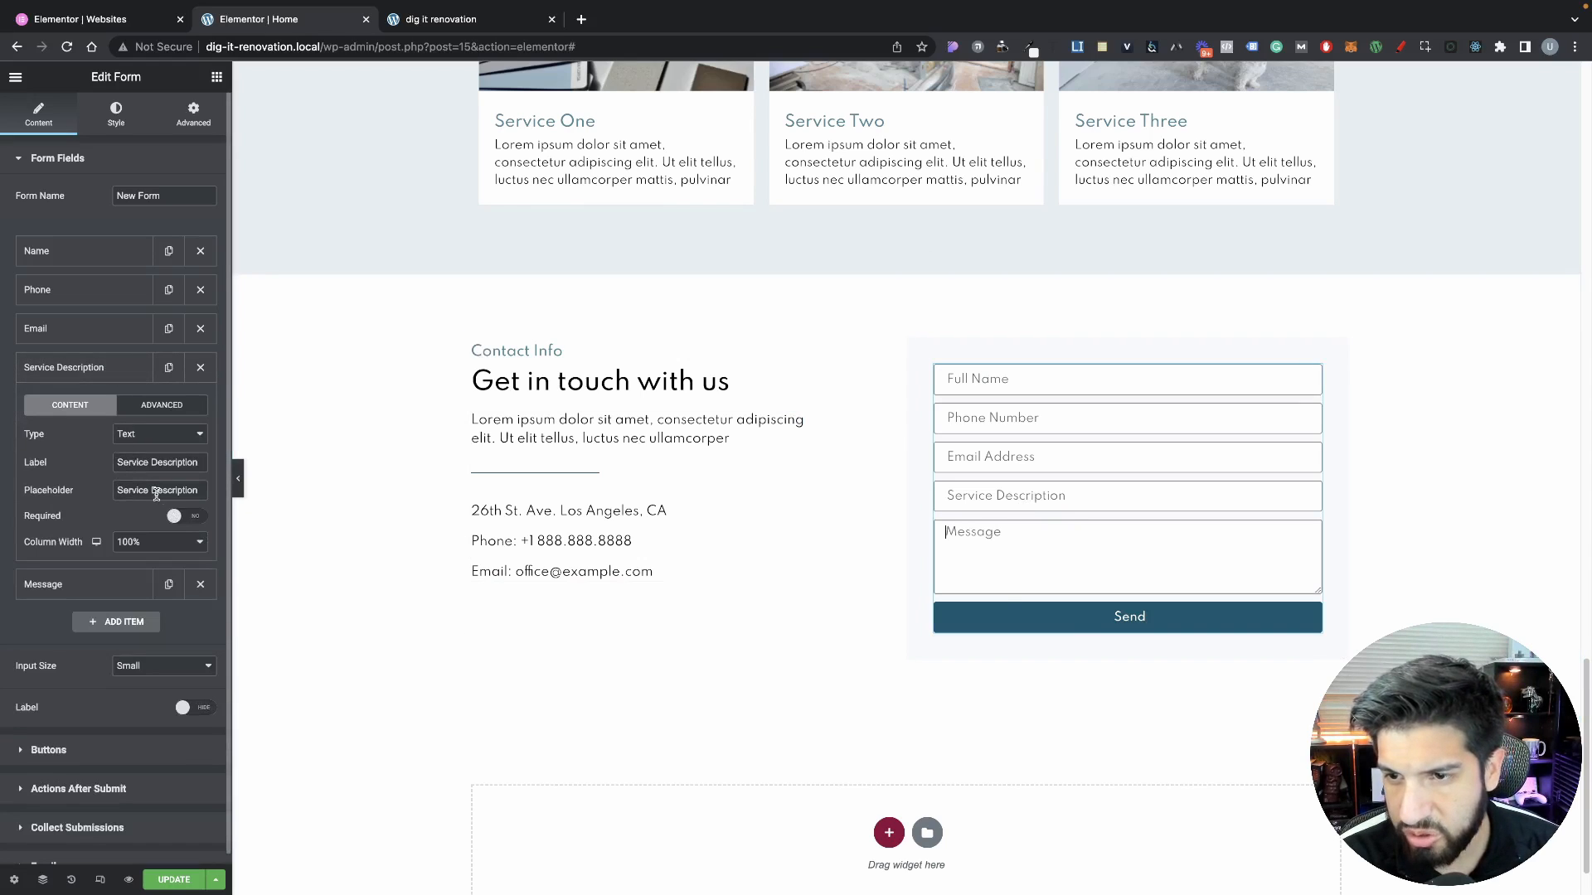
double_click(157, 490)
key(BackSpace)
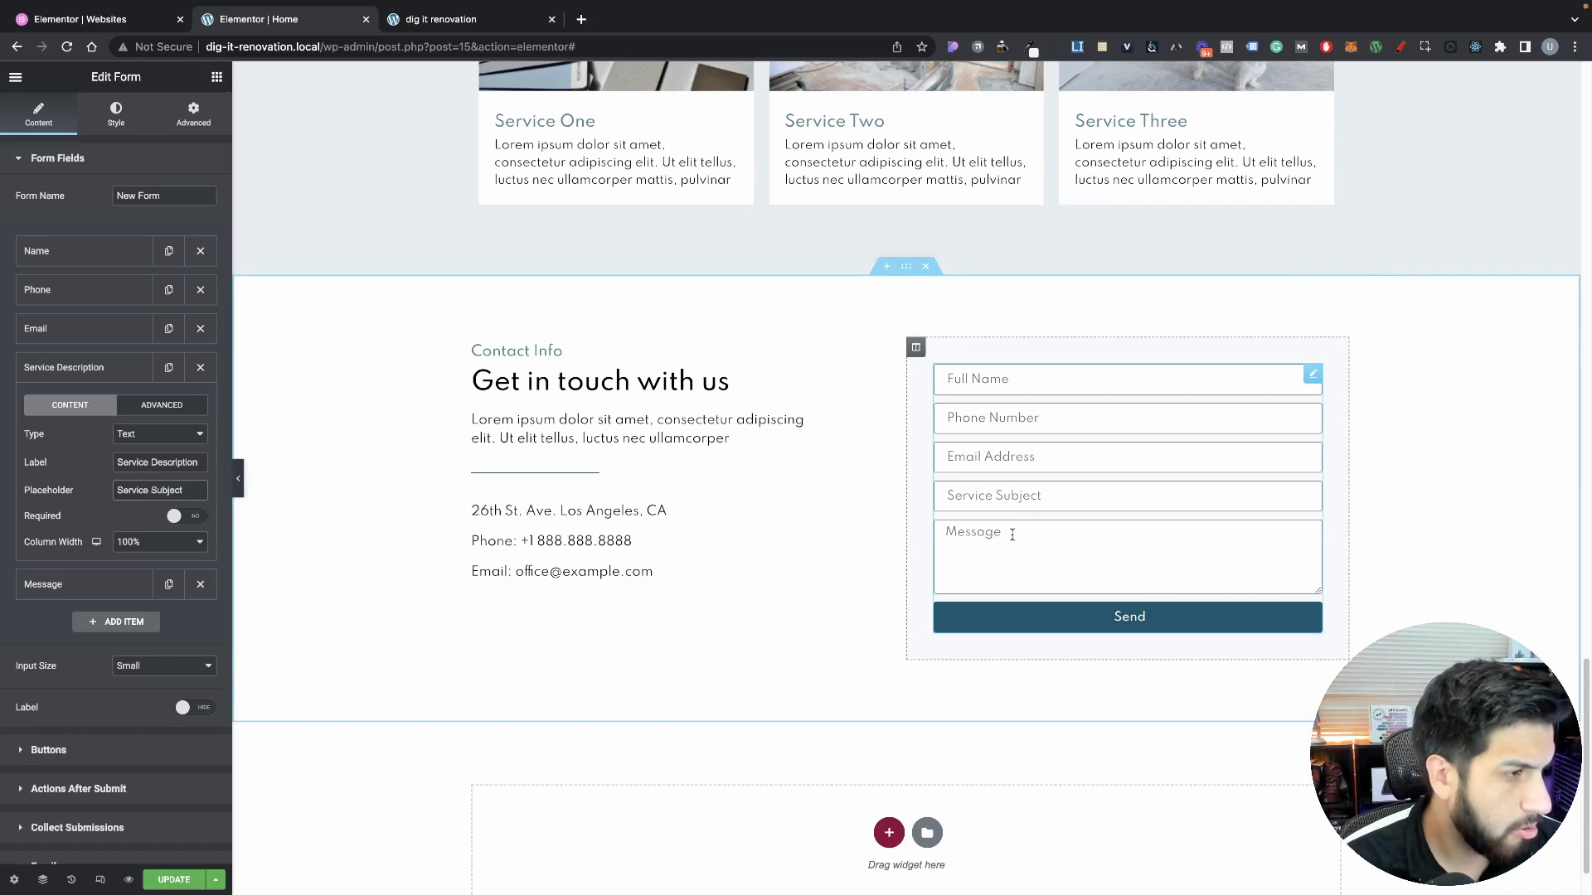
click(80, 370)
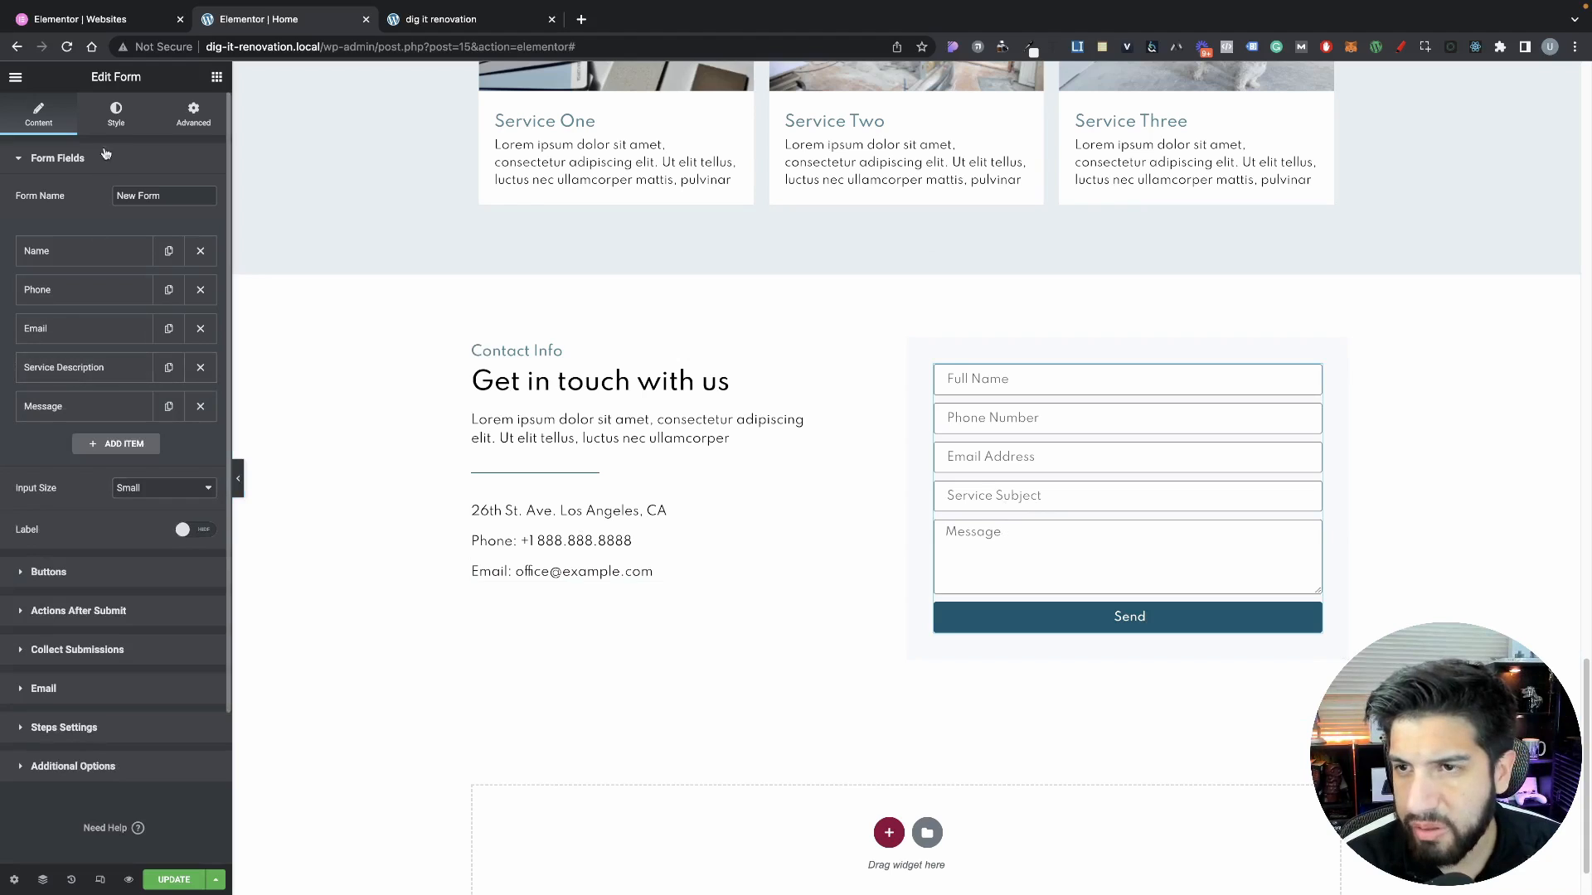
Set the form's label typography size to 14 px
click(110, 123)
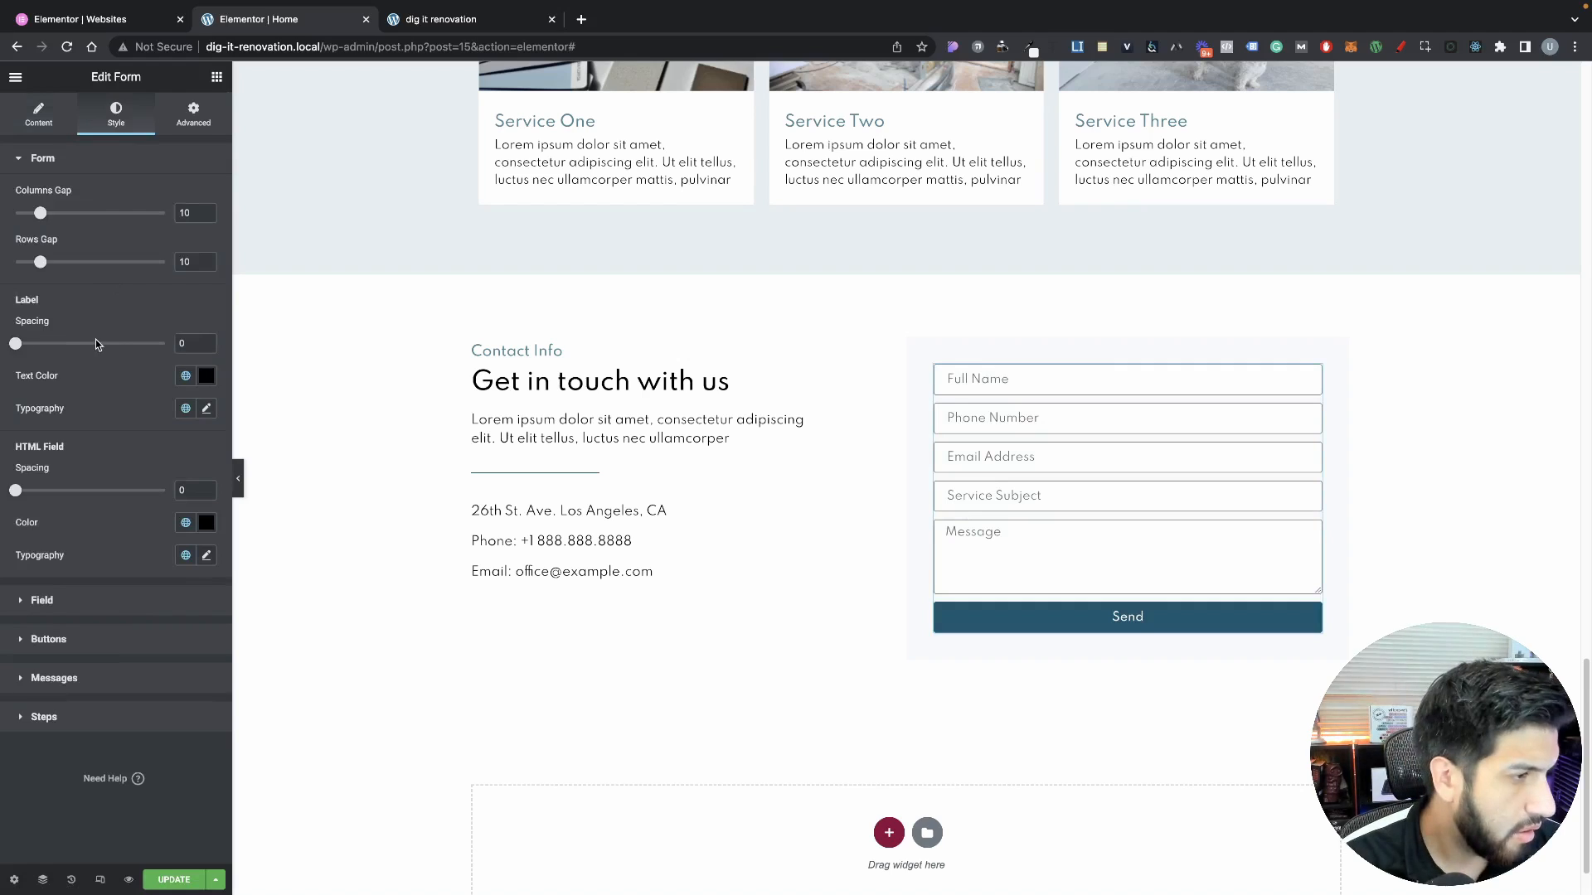
click(206, 411)
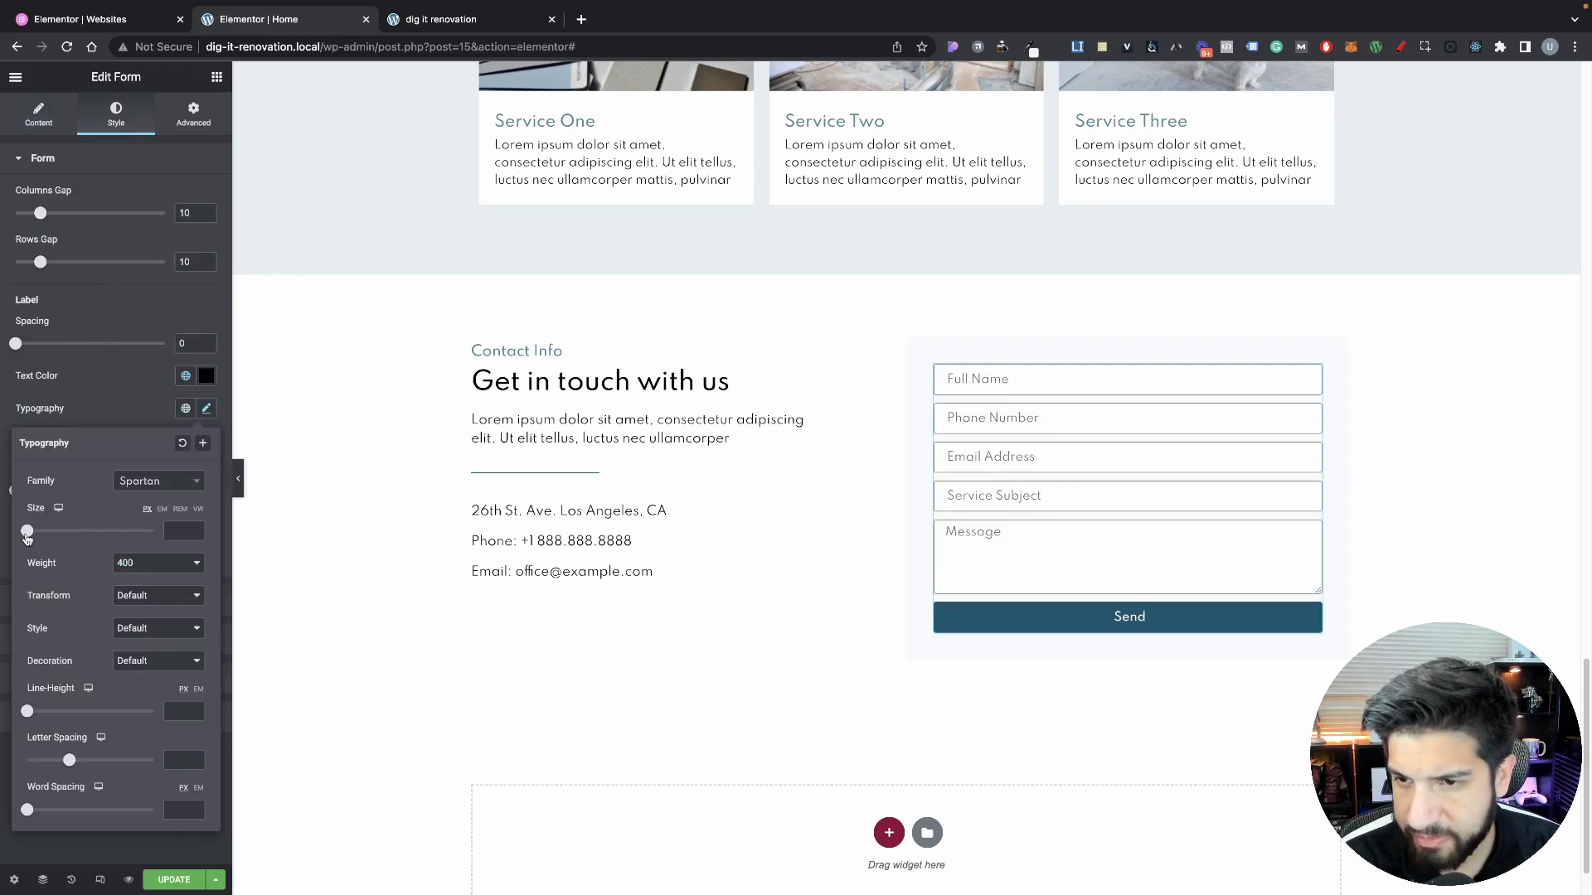
drag(28, 536, 36, 537)
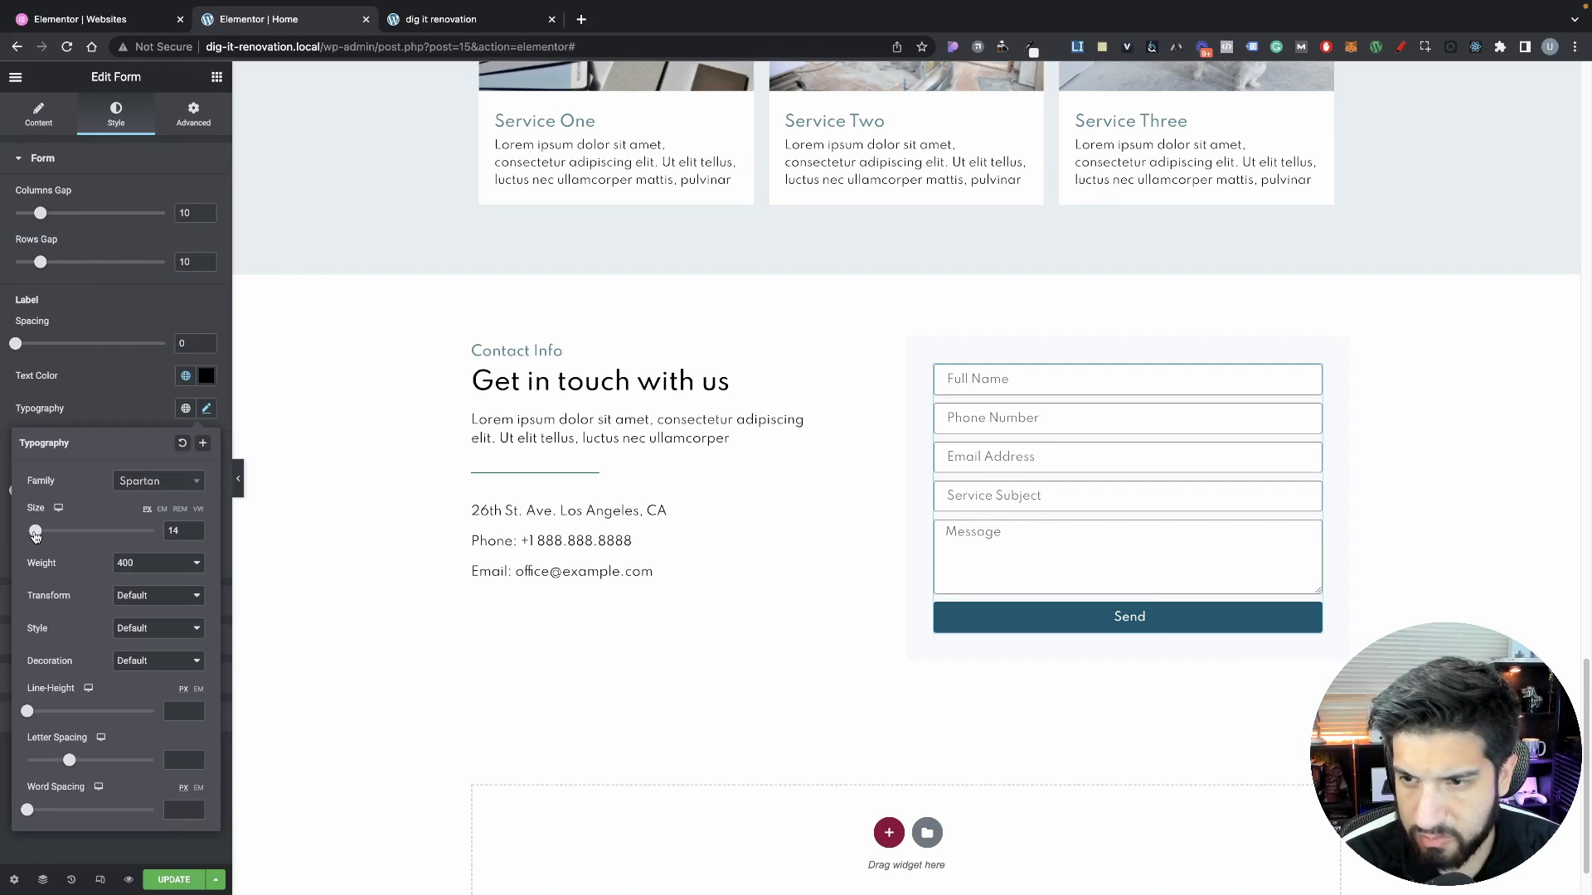
click(97, 413)
Set the typography size of the form's input fields to 15 px
click(68, 595)
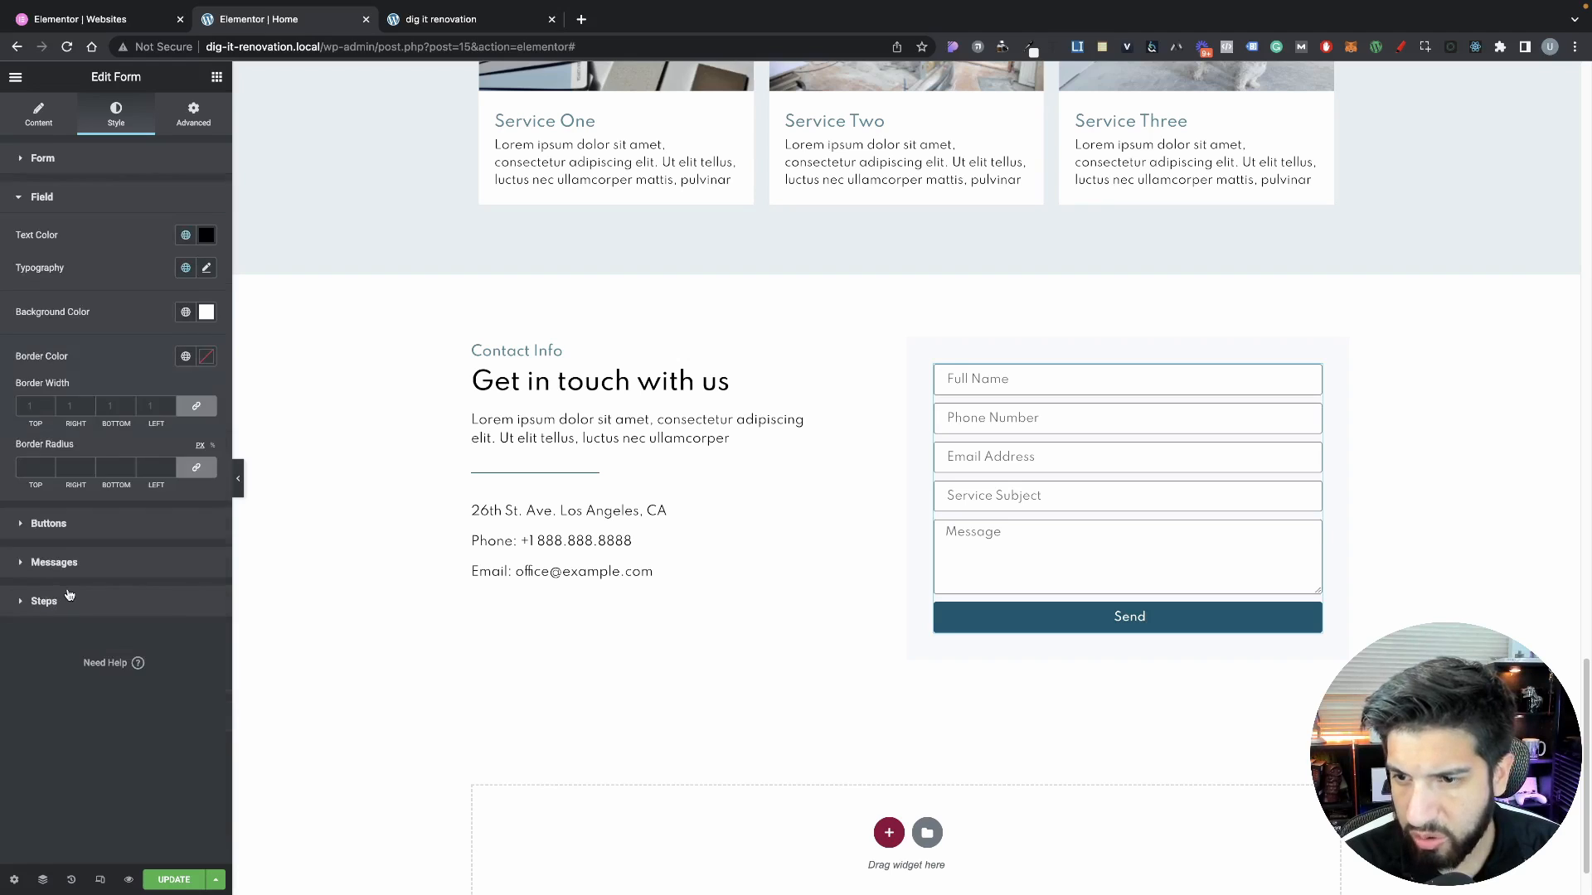
click(207, 267)
drag(27, 390, 36, 390)
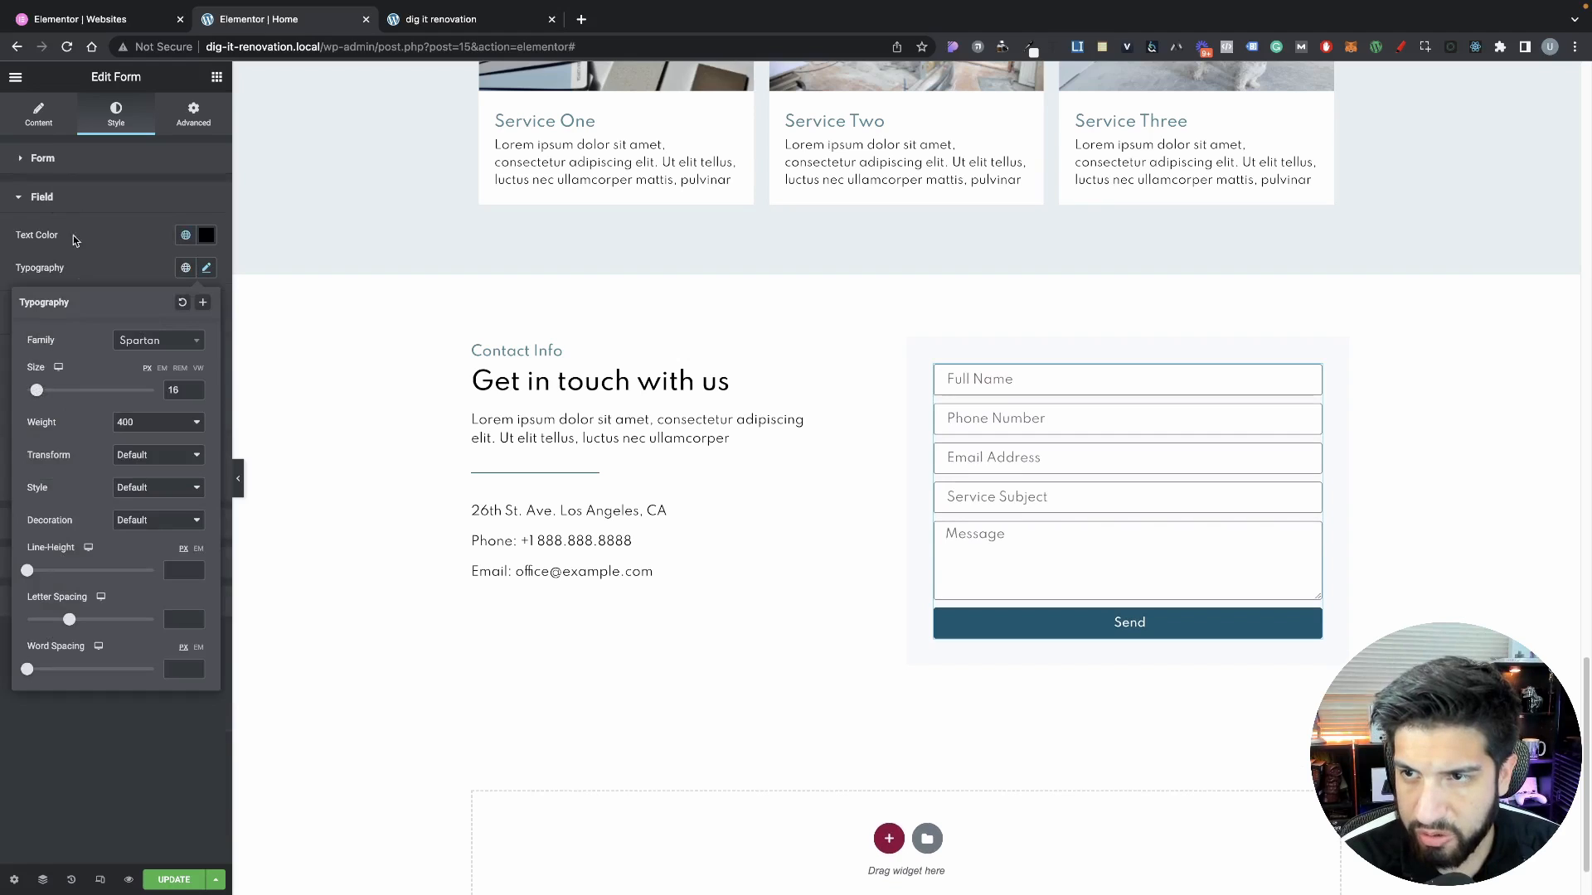
drag(37, 395, 38, 395)
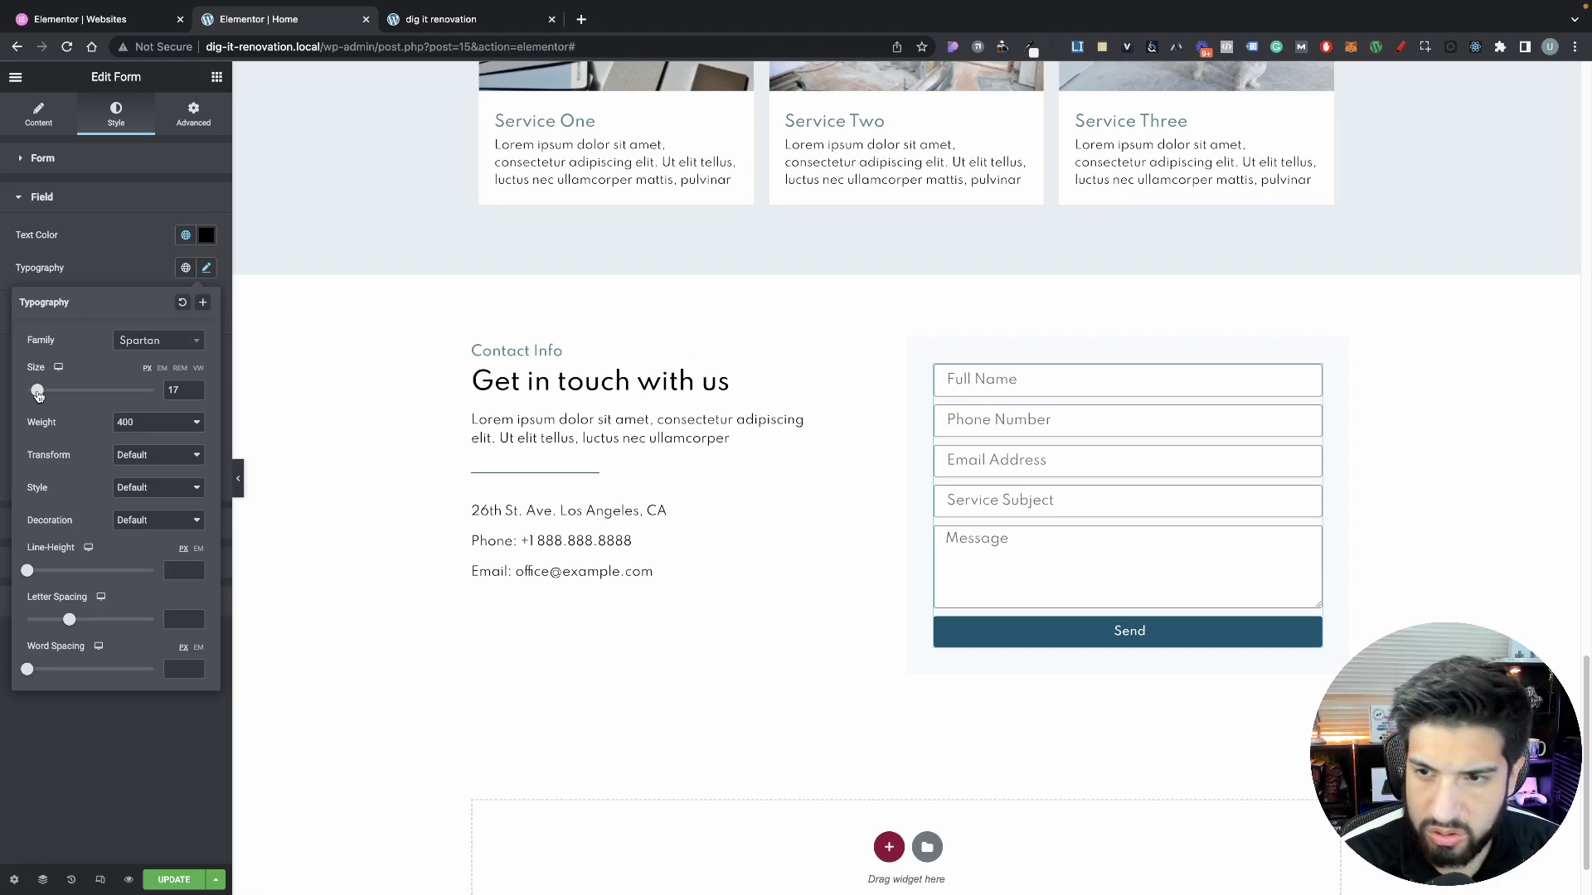
double_click(174, 389)
text(15)
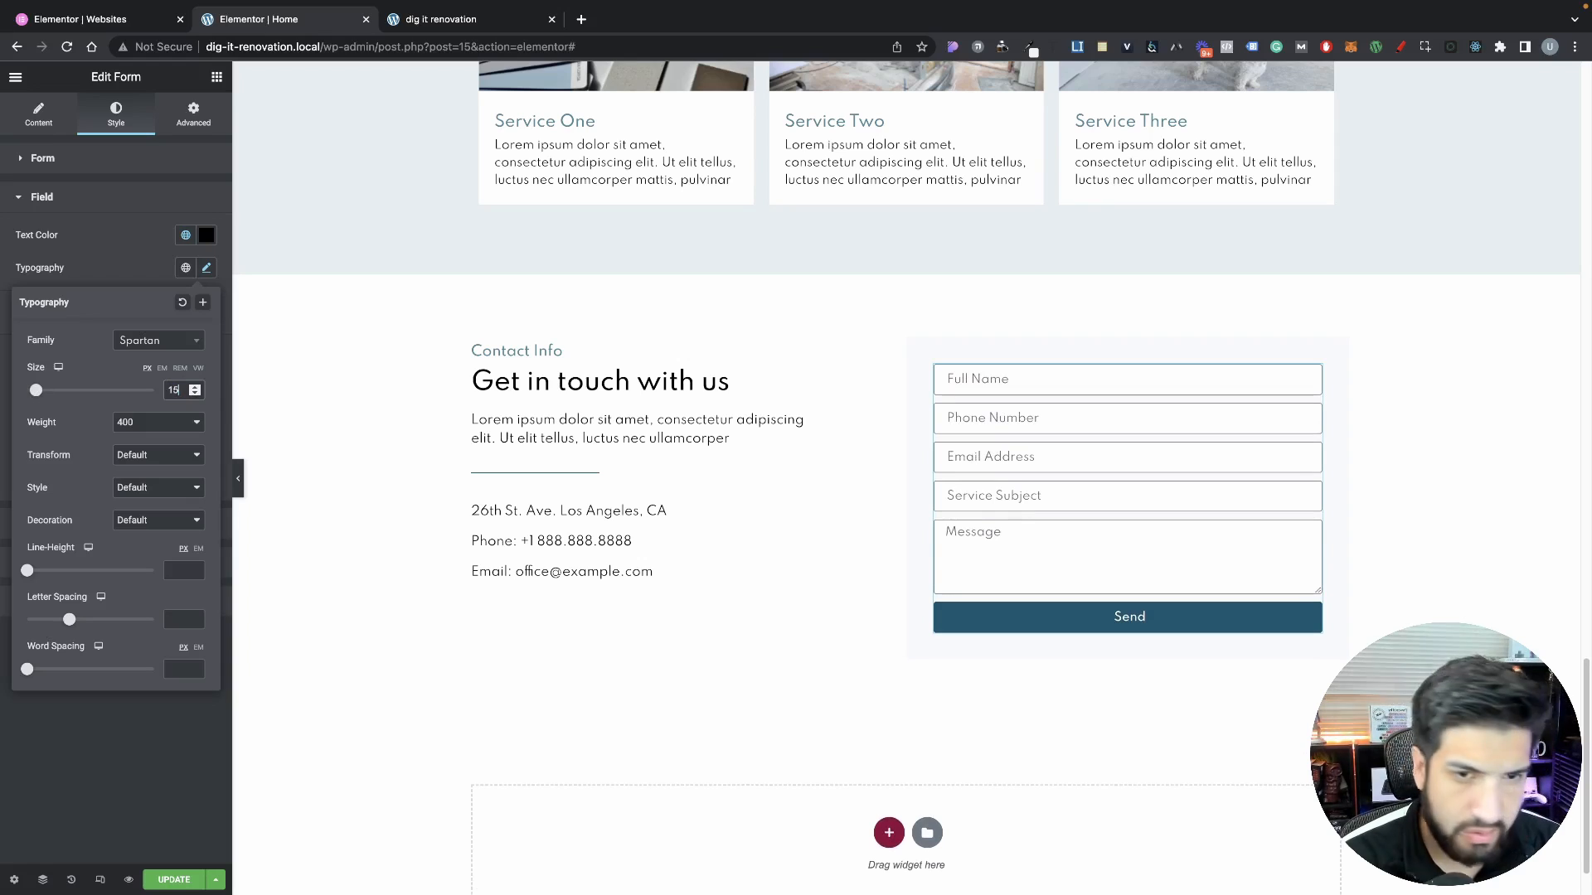
click(141, 283)
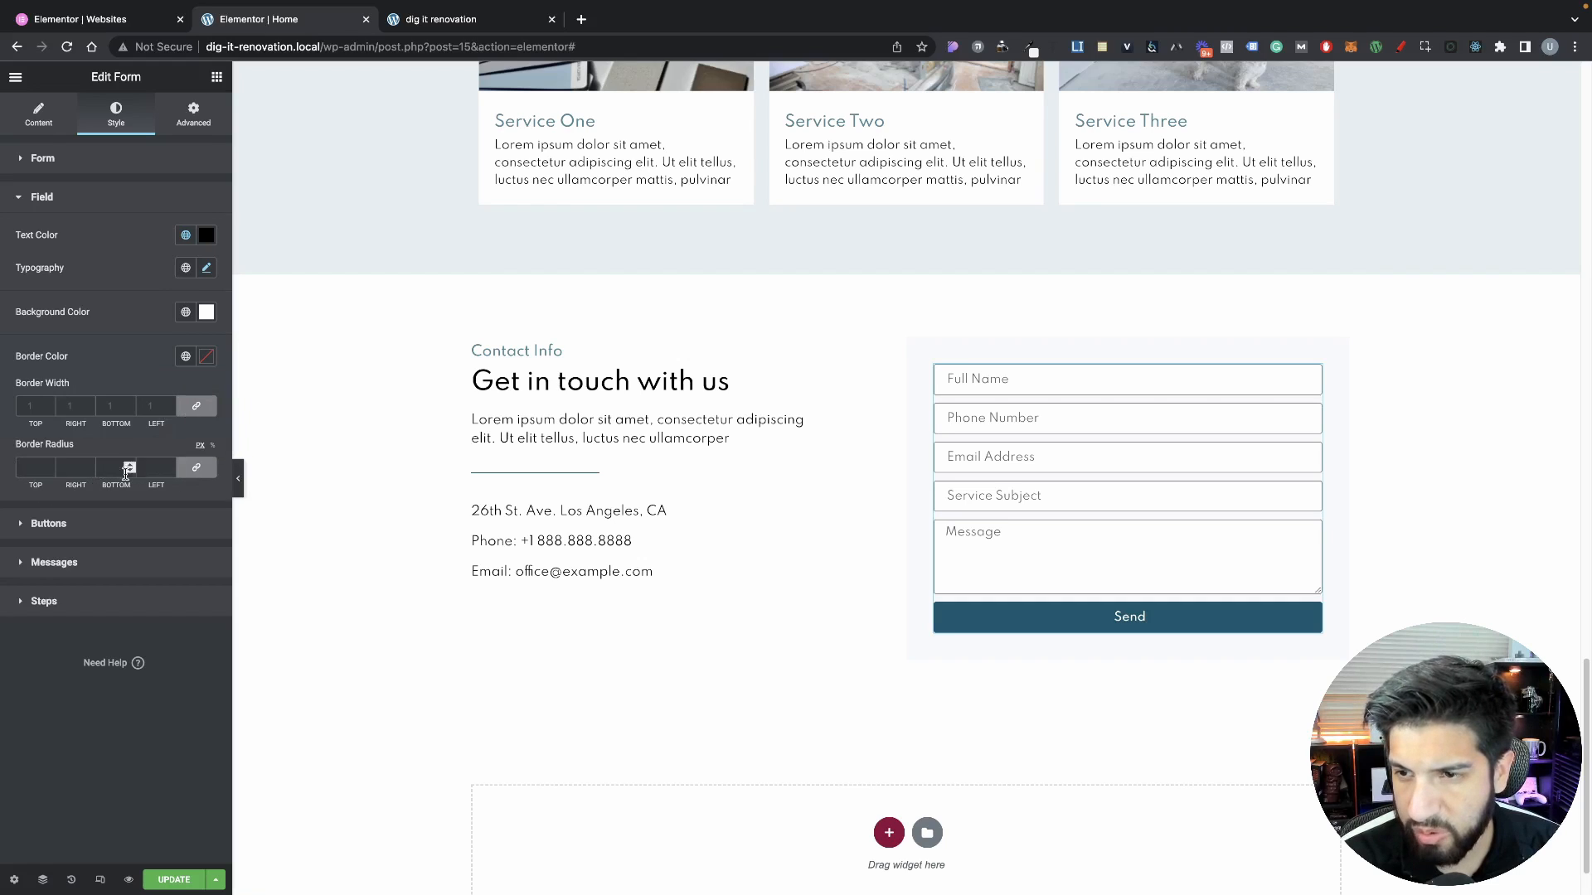
Set the border radius of the form's input fields to 0 on all corners
click(151, 467)
text(0)
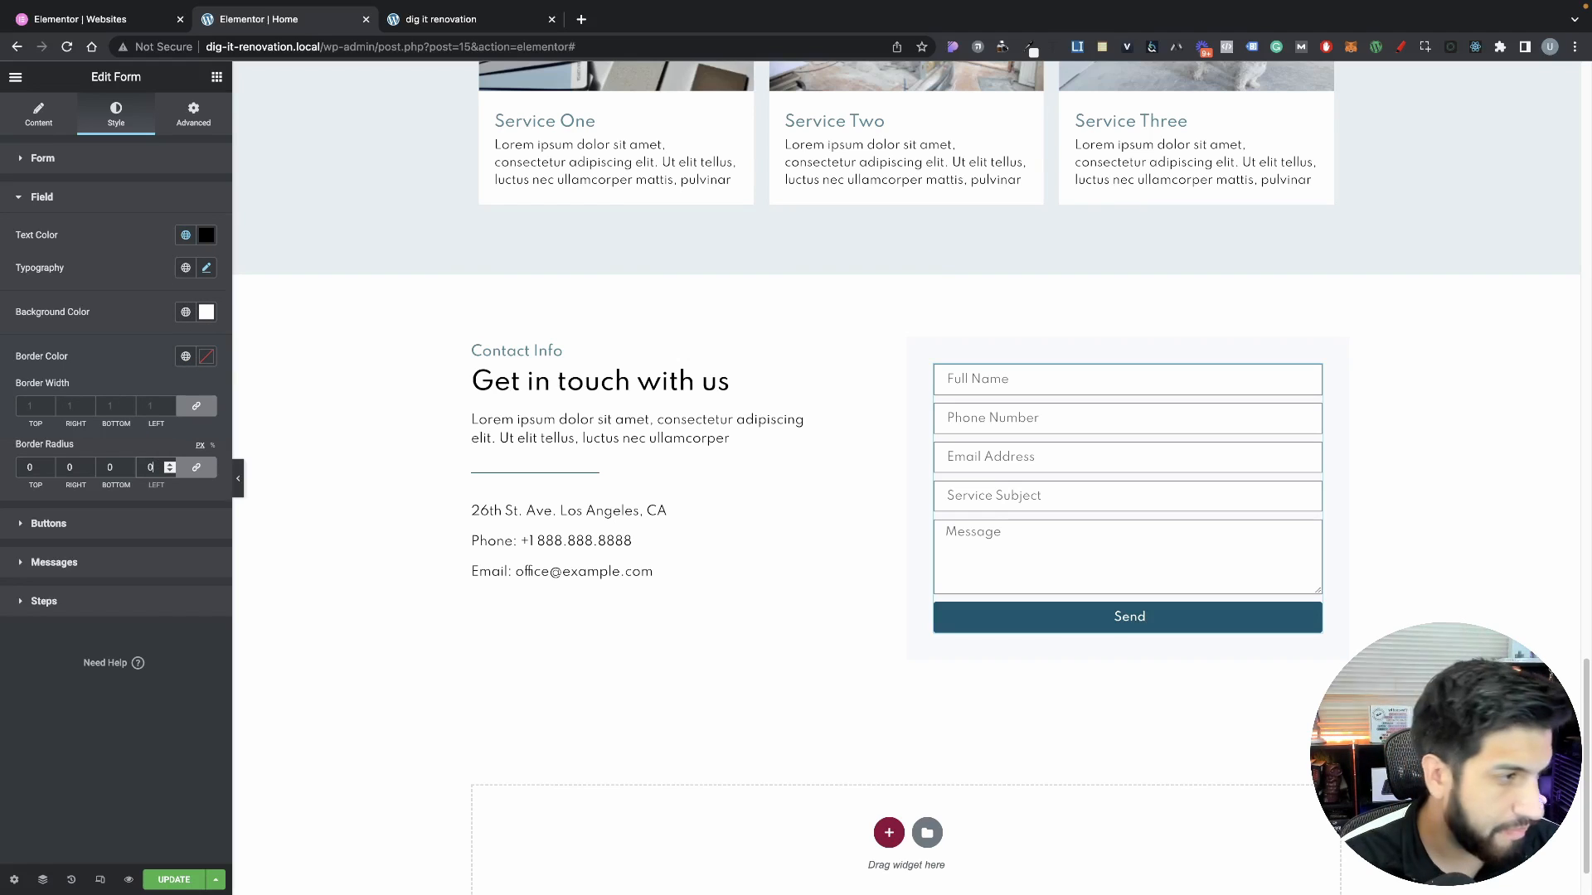
Try a custom mid-gray border color on the form's input fields and preview the page without the editing panel
click(206, 356)
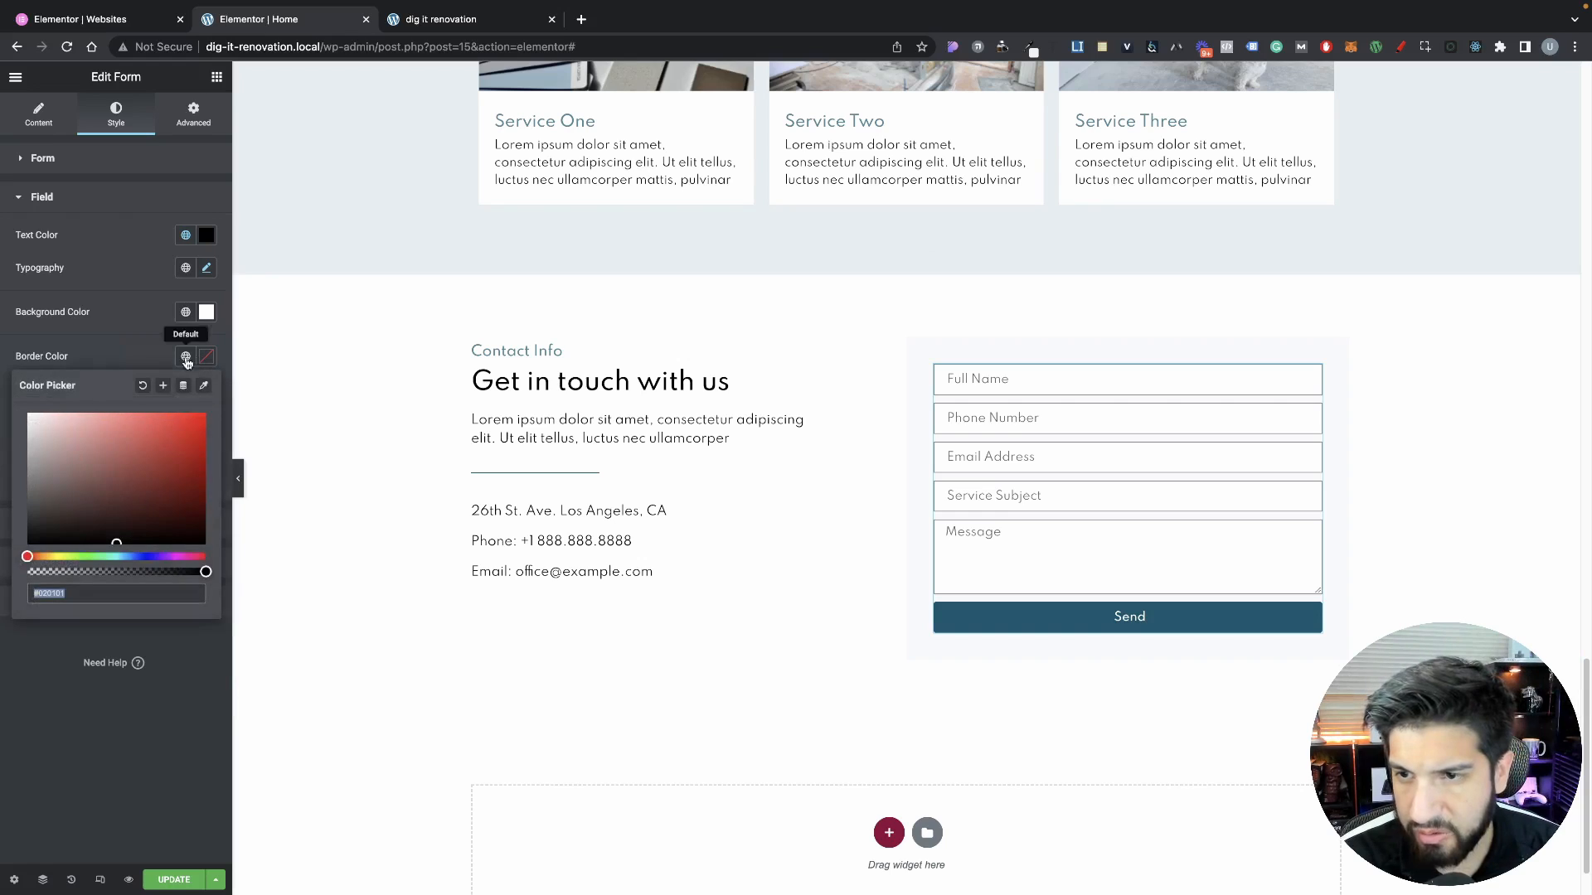
drag(52, 425, 4, 455)
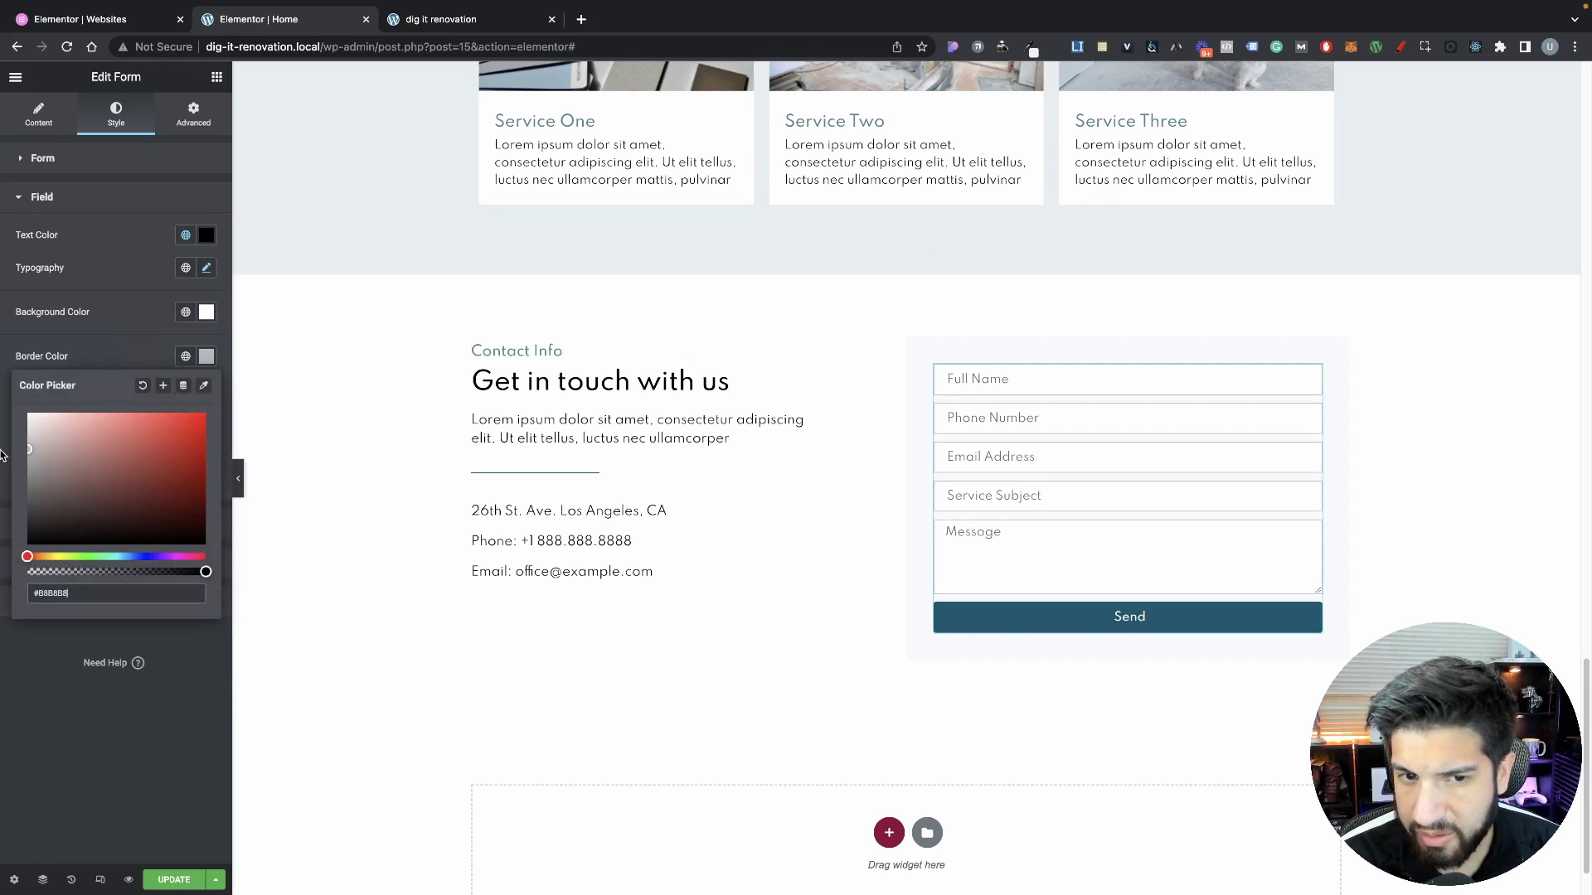
click(101, 319)
click(240, 474)
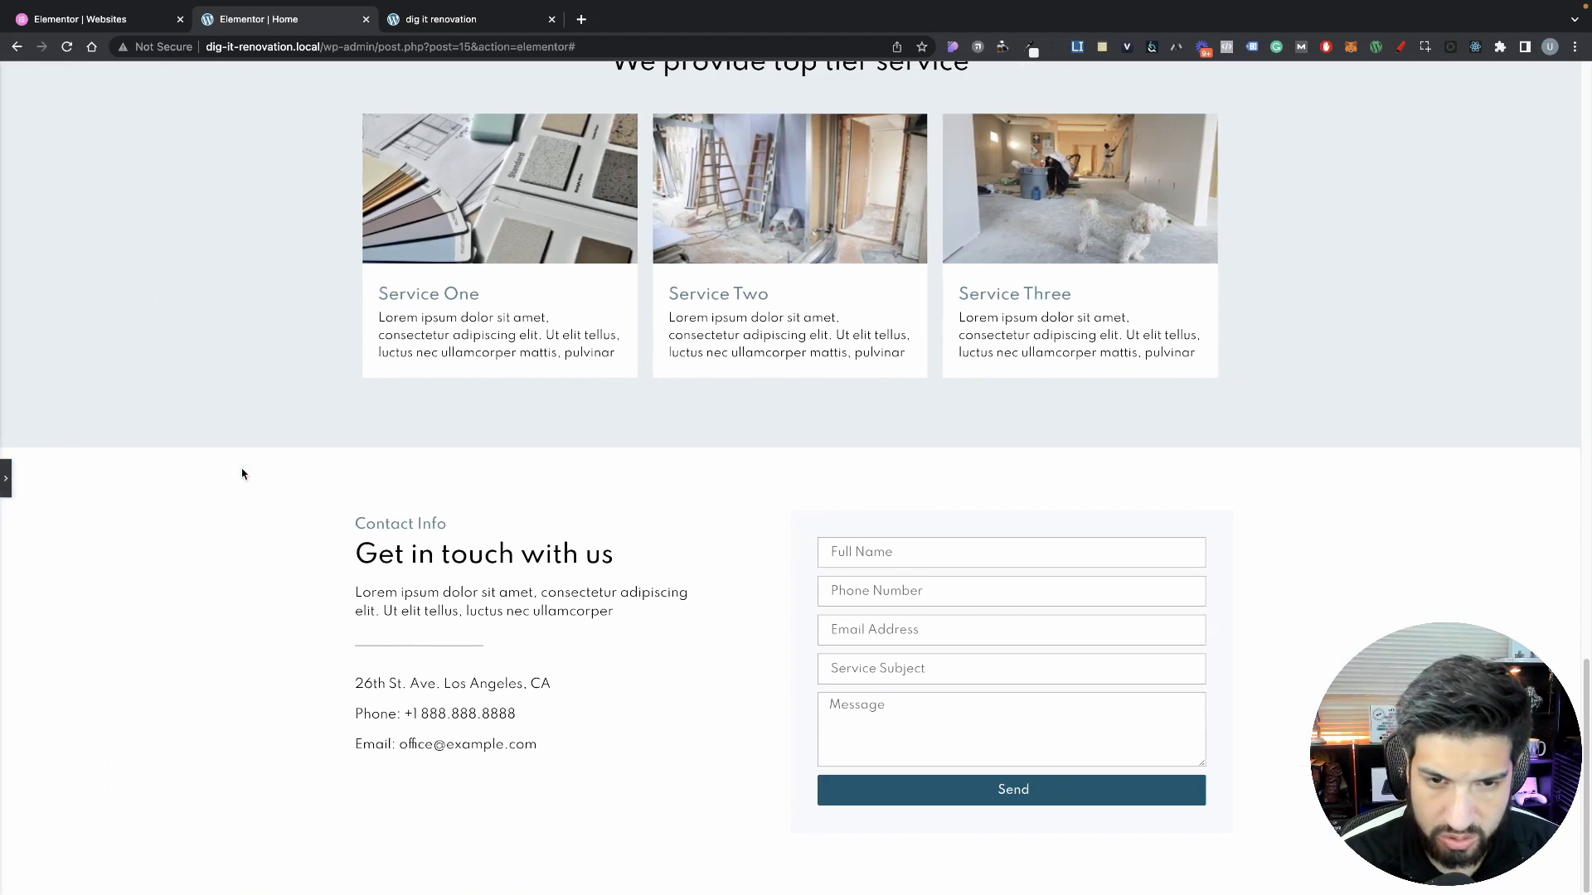
click(5, 477)
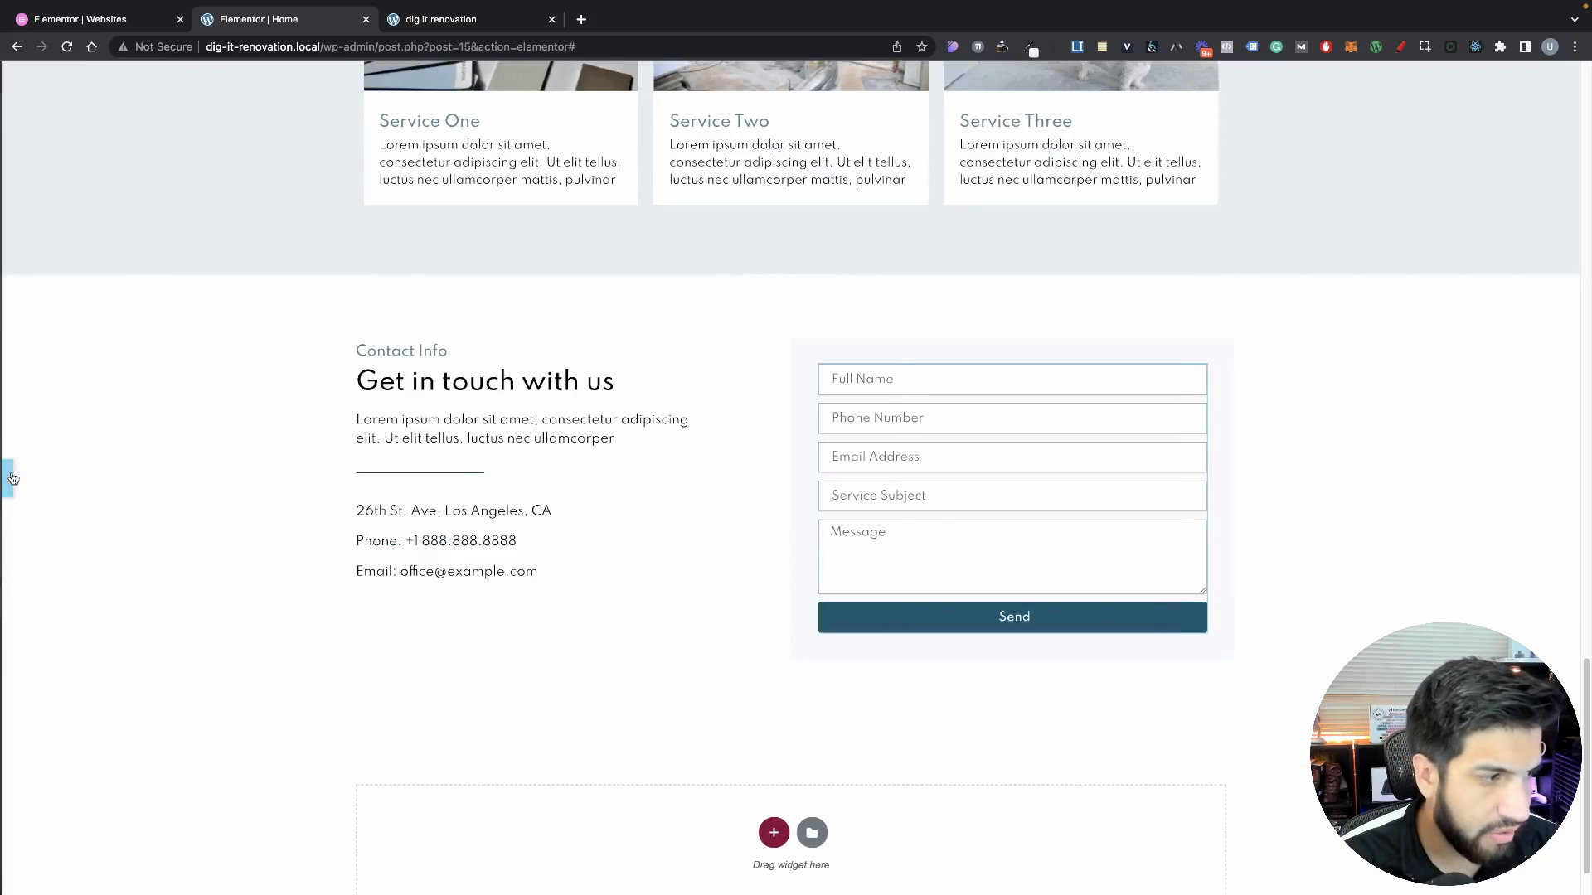
Try the global Secondary color as the border color of the form's input fields
click(206, 356)
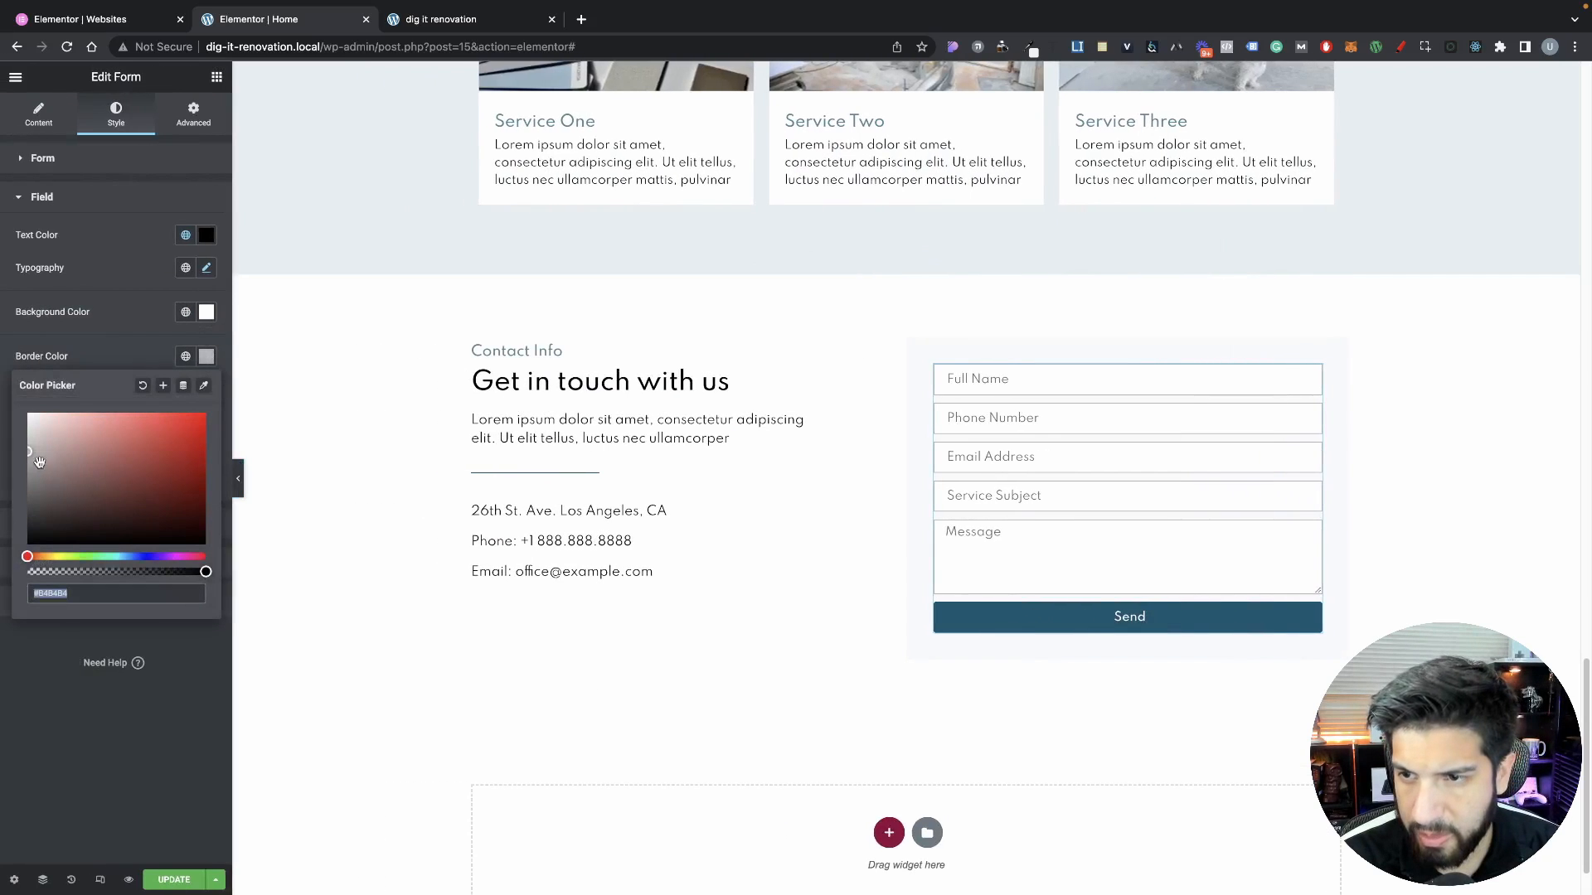
click(185, 355)
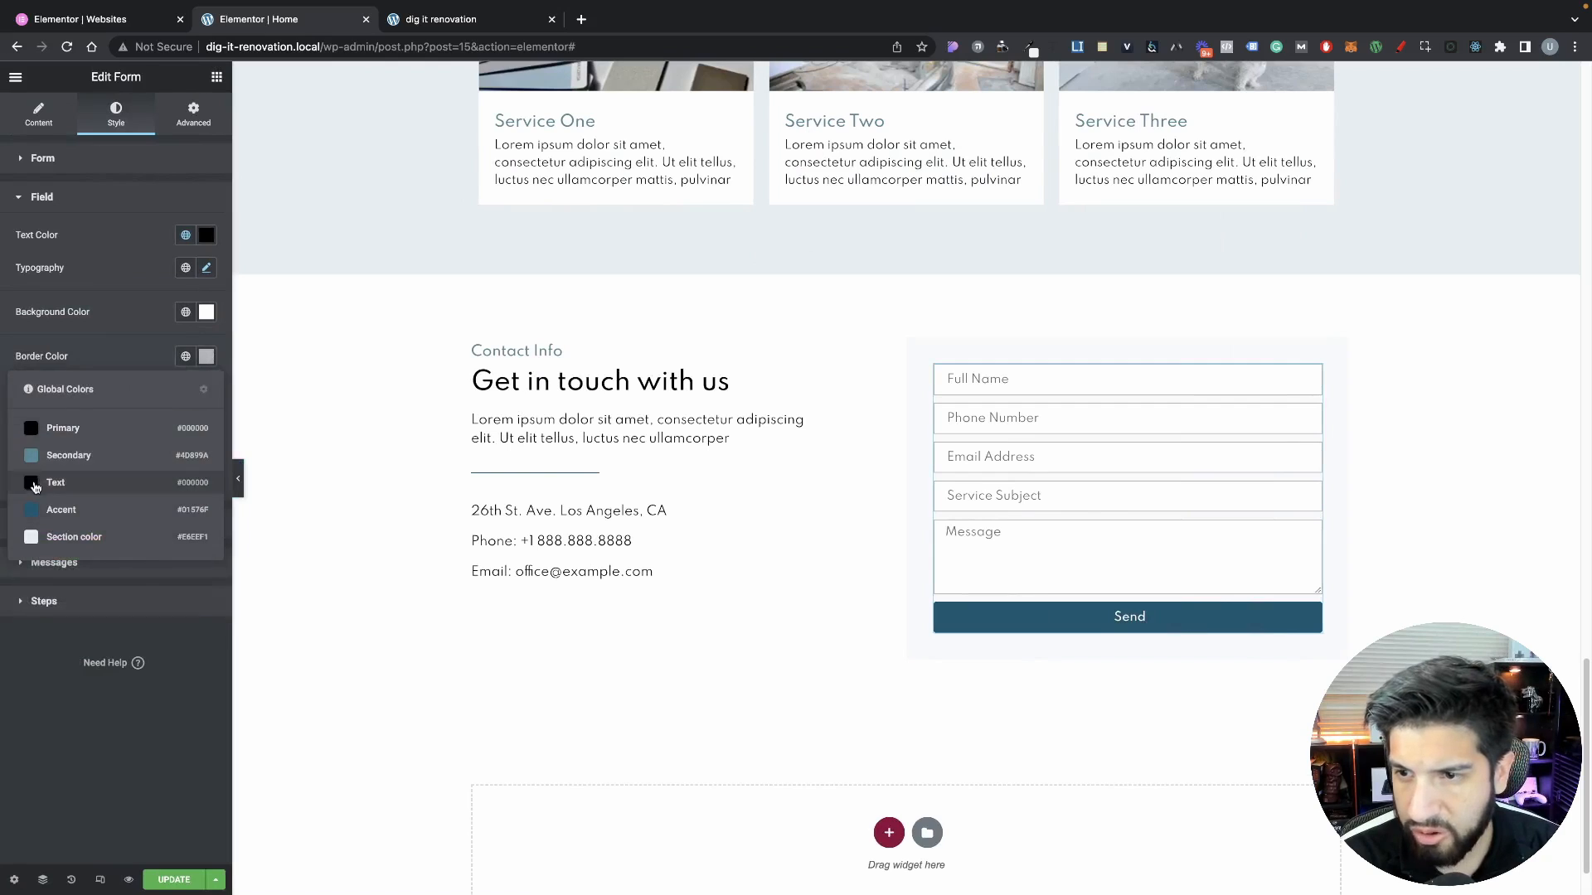
click(114, 453)
Set the input fields' border color to light gray #D2D2D2 and preview the contact section at full width
click(206, 355)
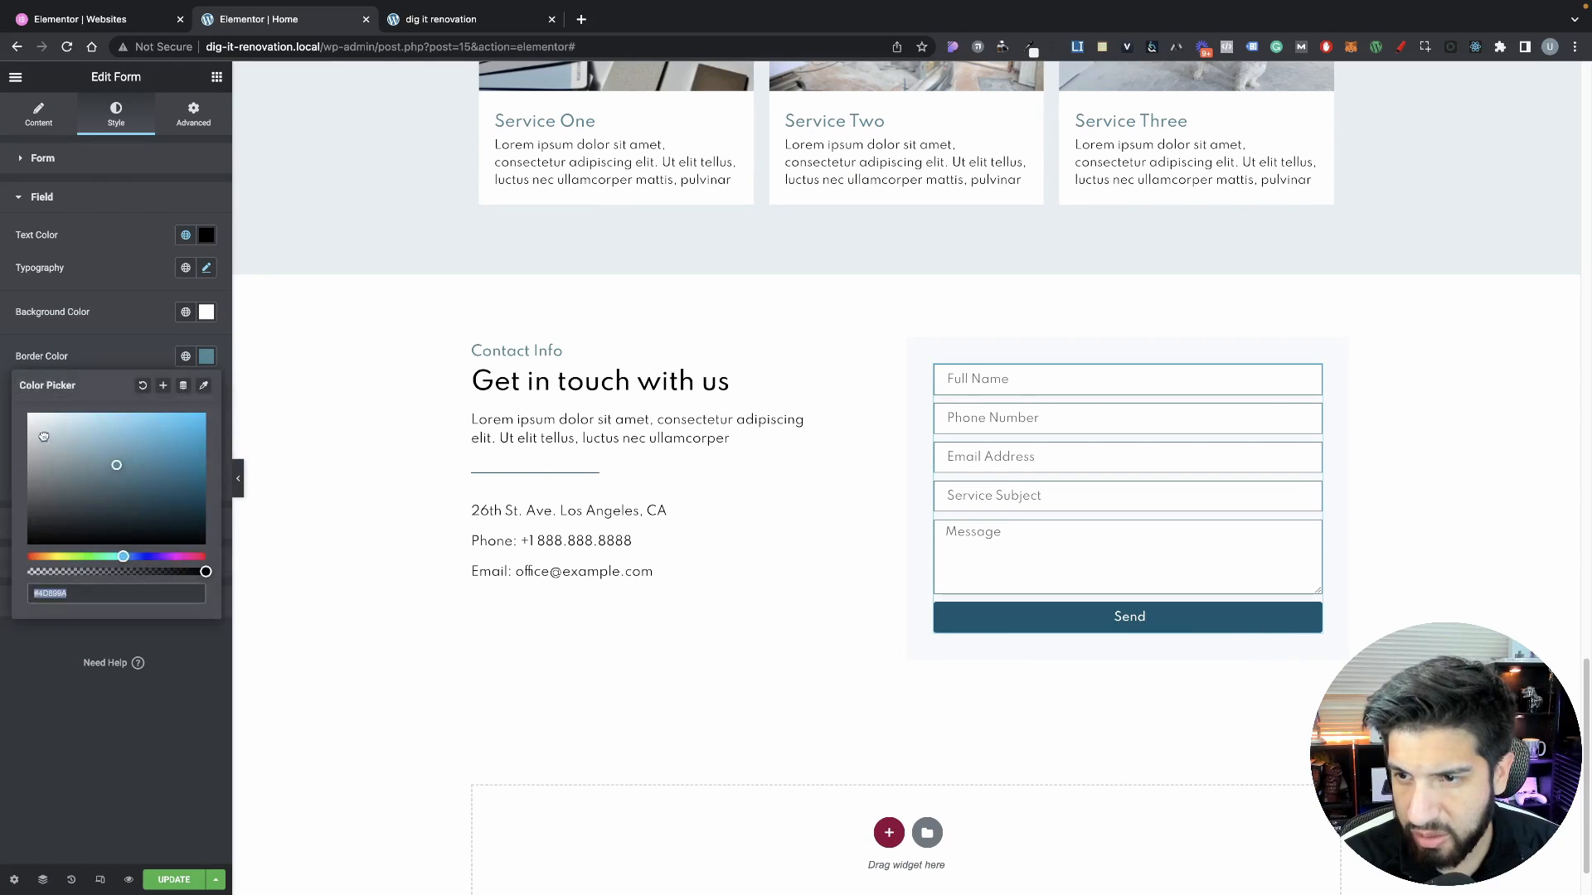
drag(47, 440, 10, 440)
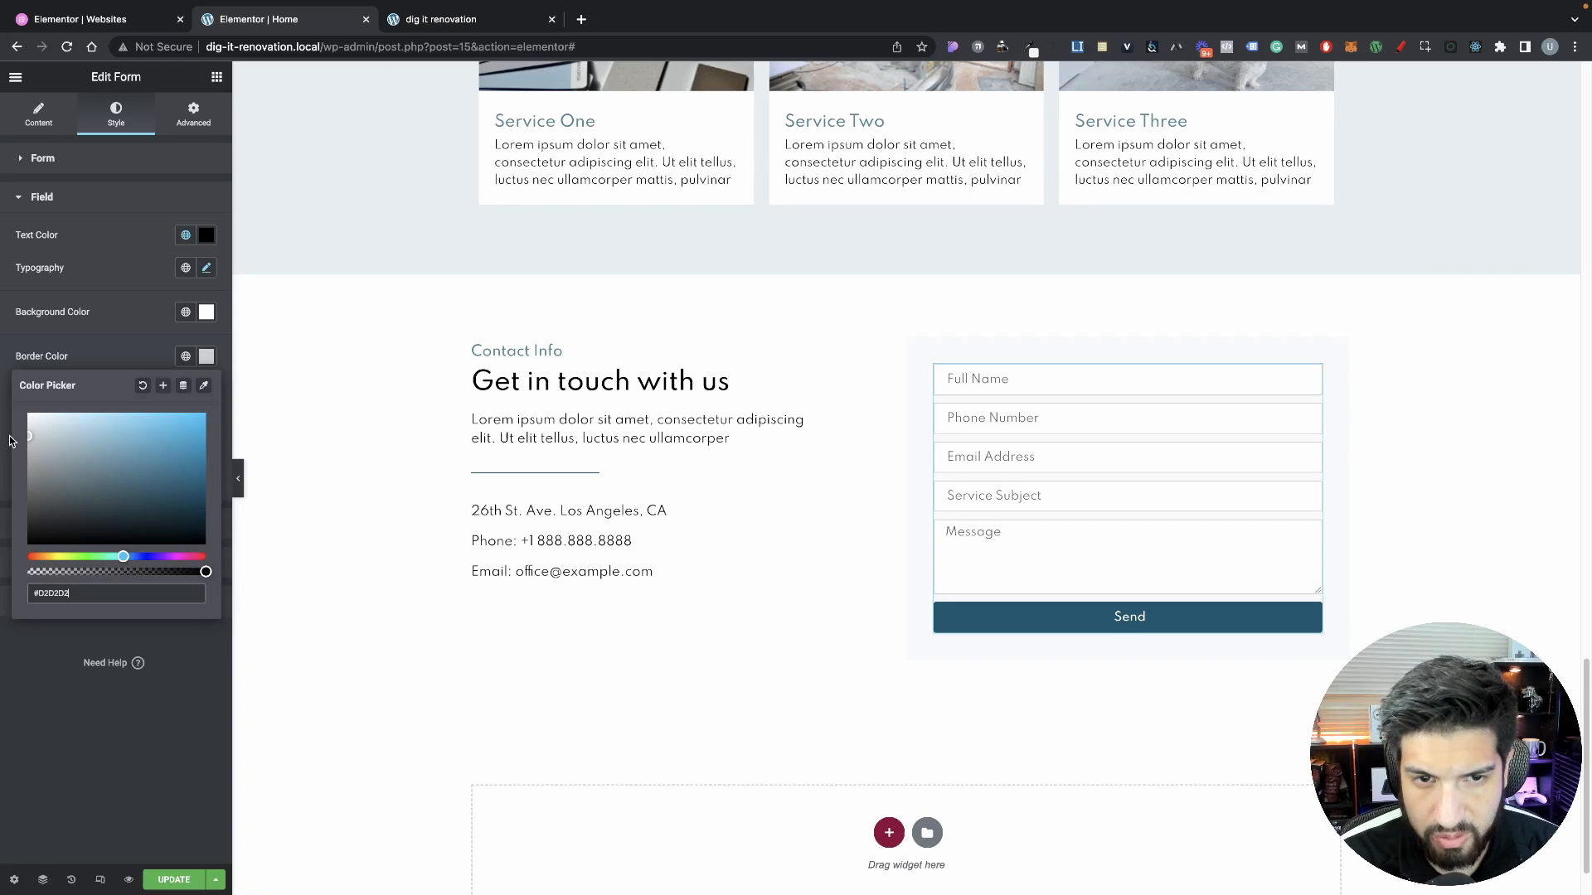
click(75, 333)
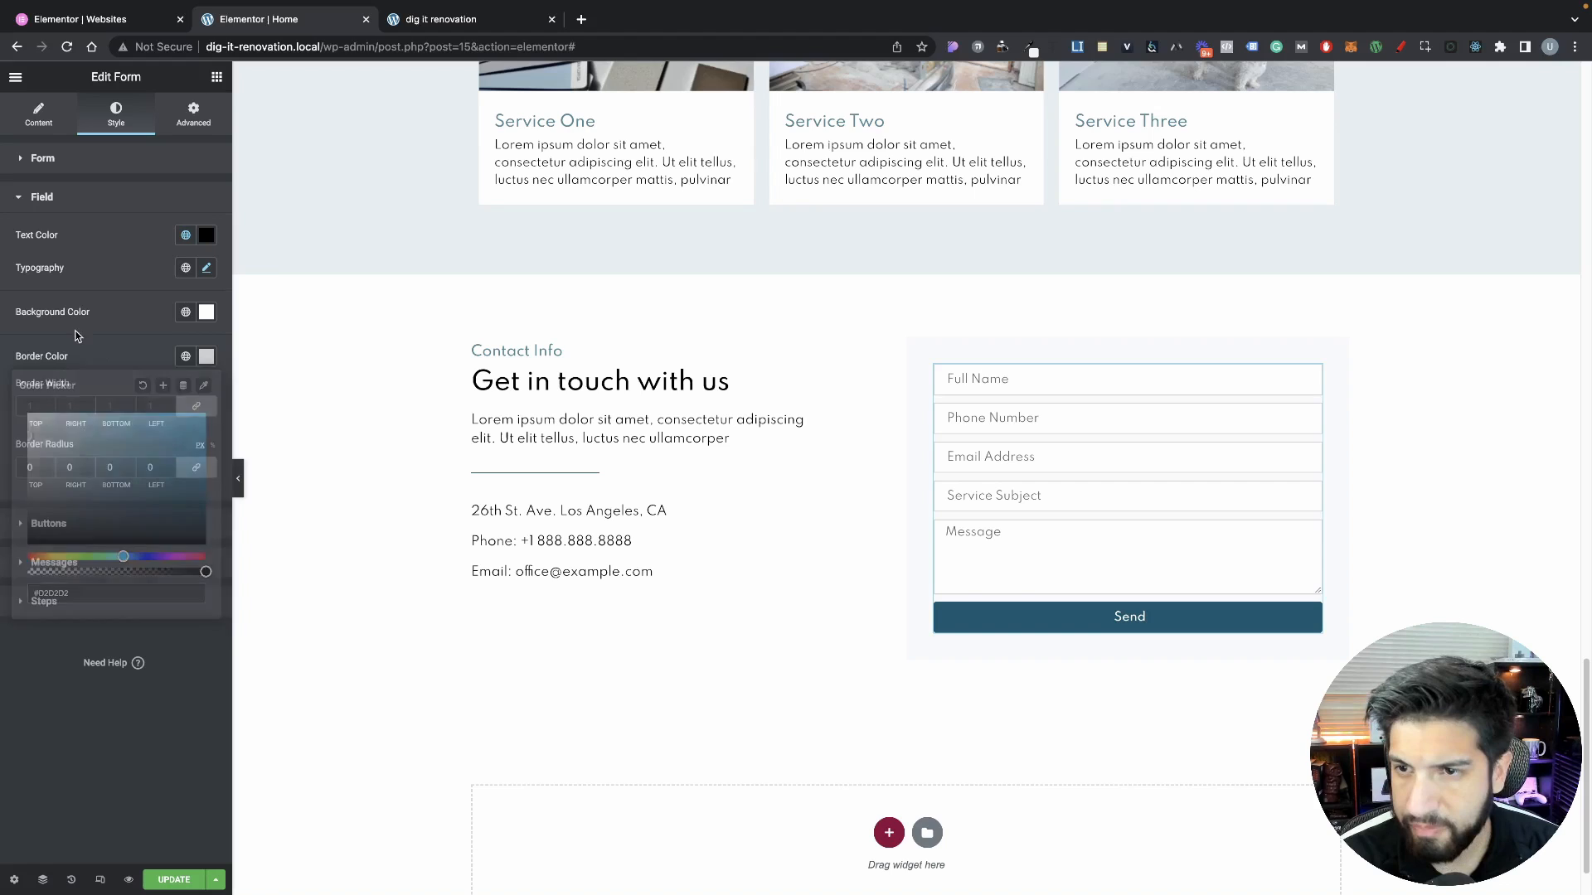
scroll(242, 493, up, 2)
click(240, 489)
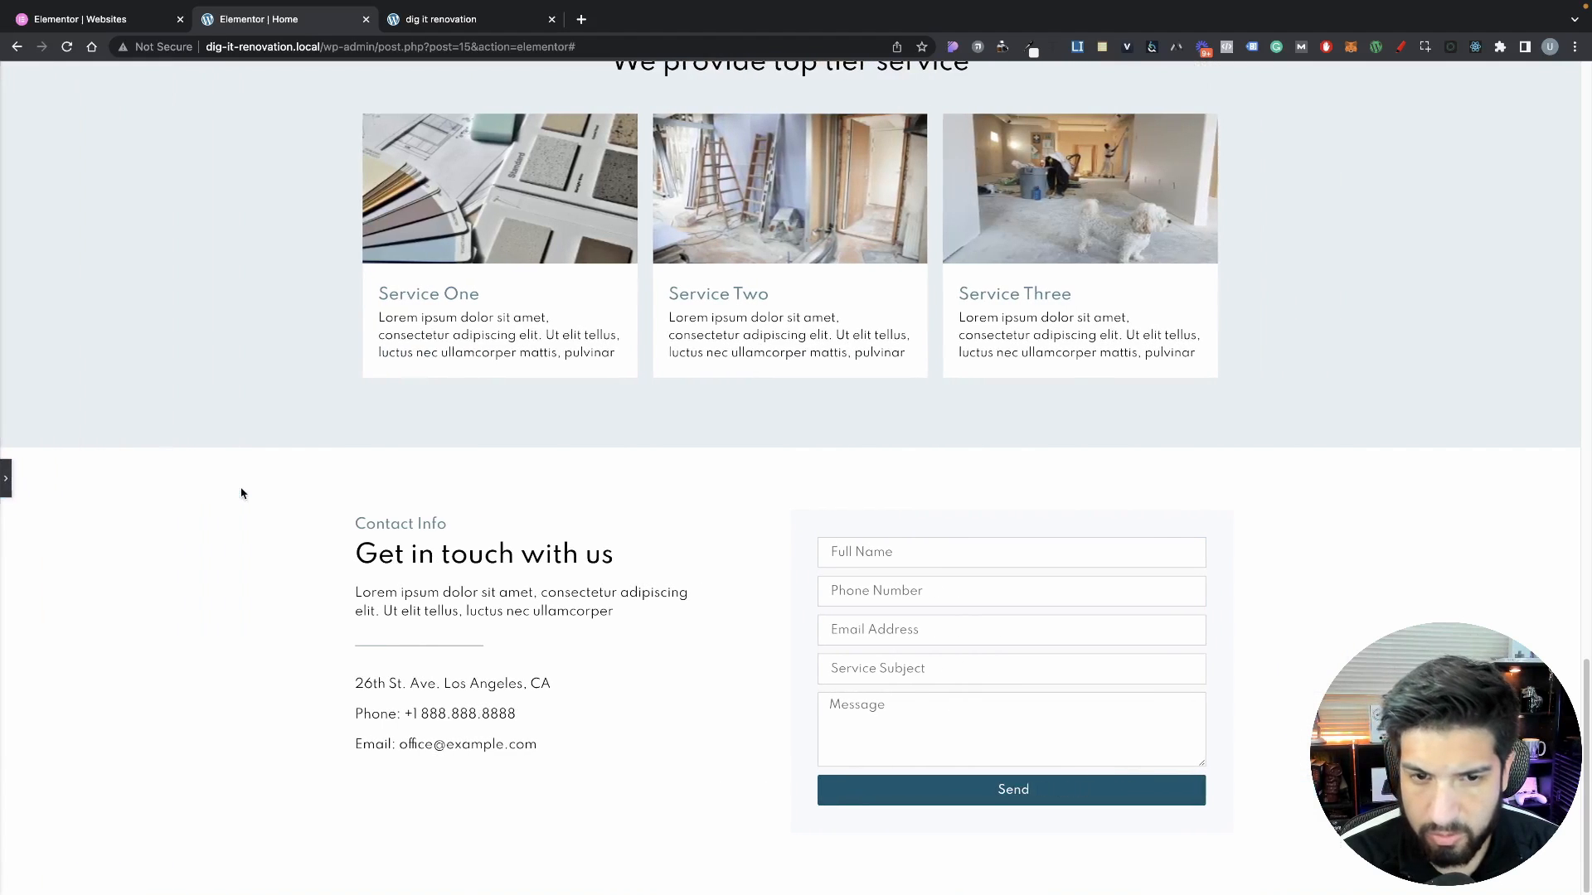
click(4, 476)
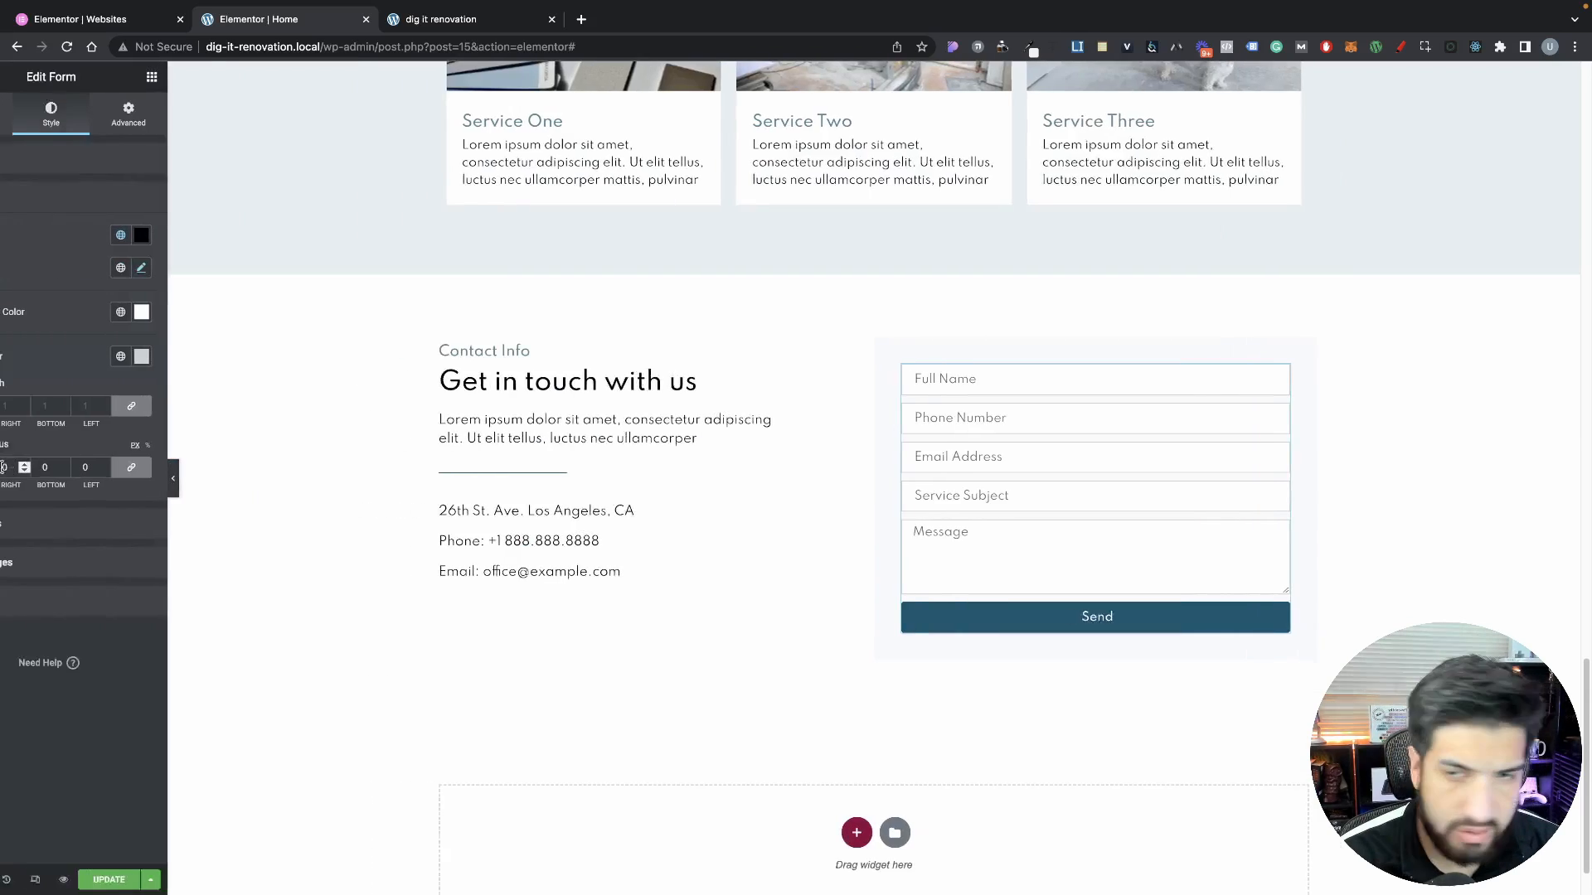
Set the input fields' border color to #D3D3D3 and preview the contact section at full width
click(185, 357)
click(206, 357)
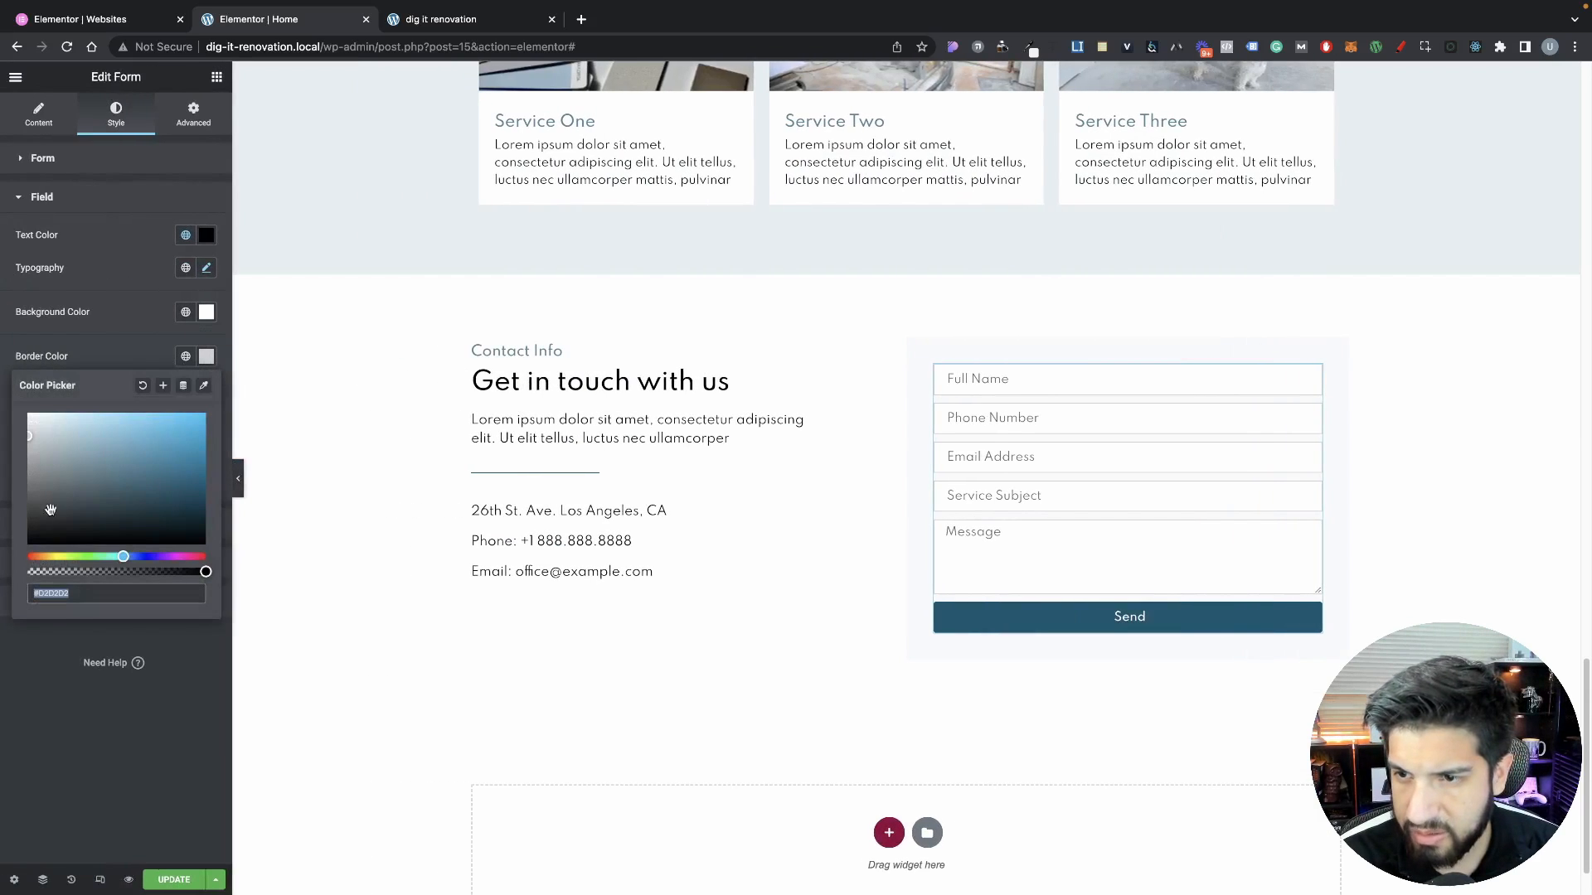
key(super+Tab)
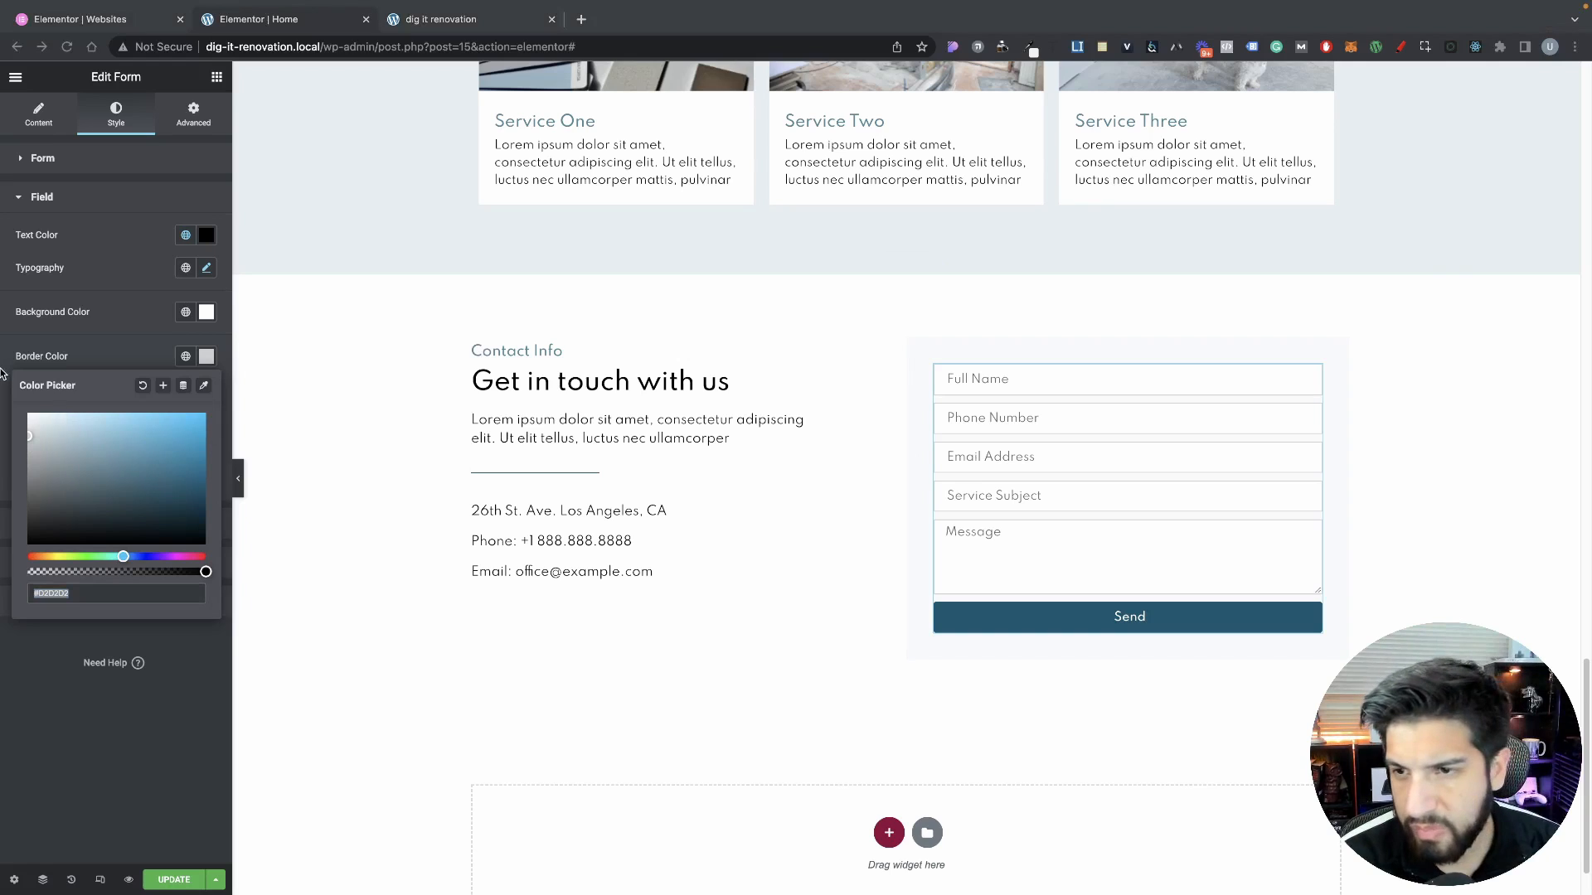
click(206, 356)
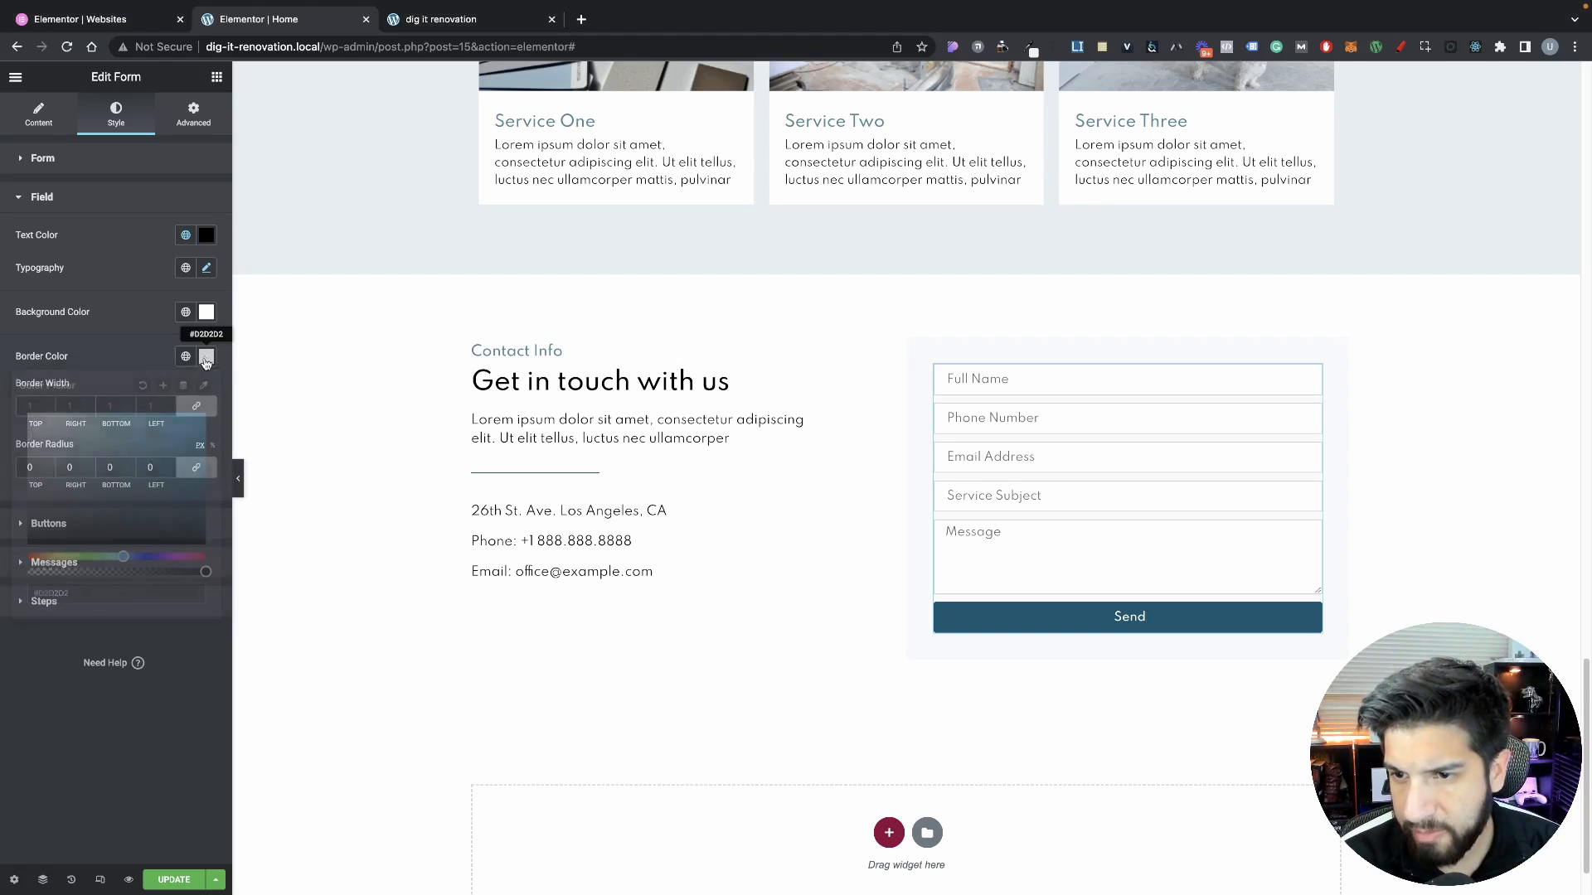
text(#D3D3D3)
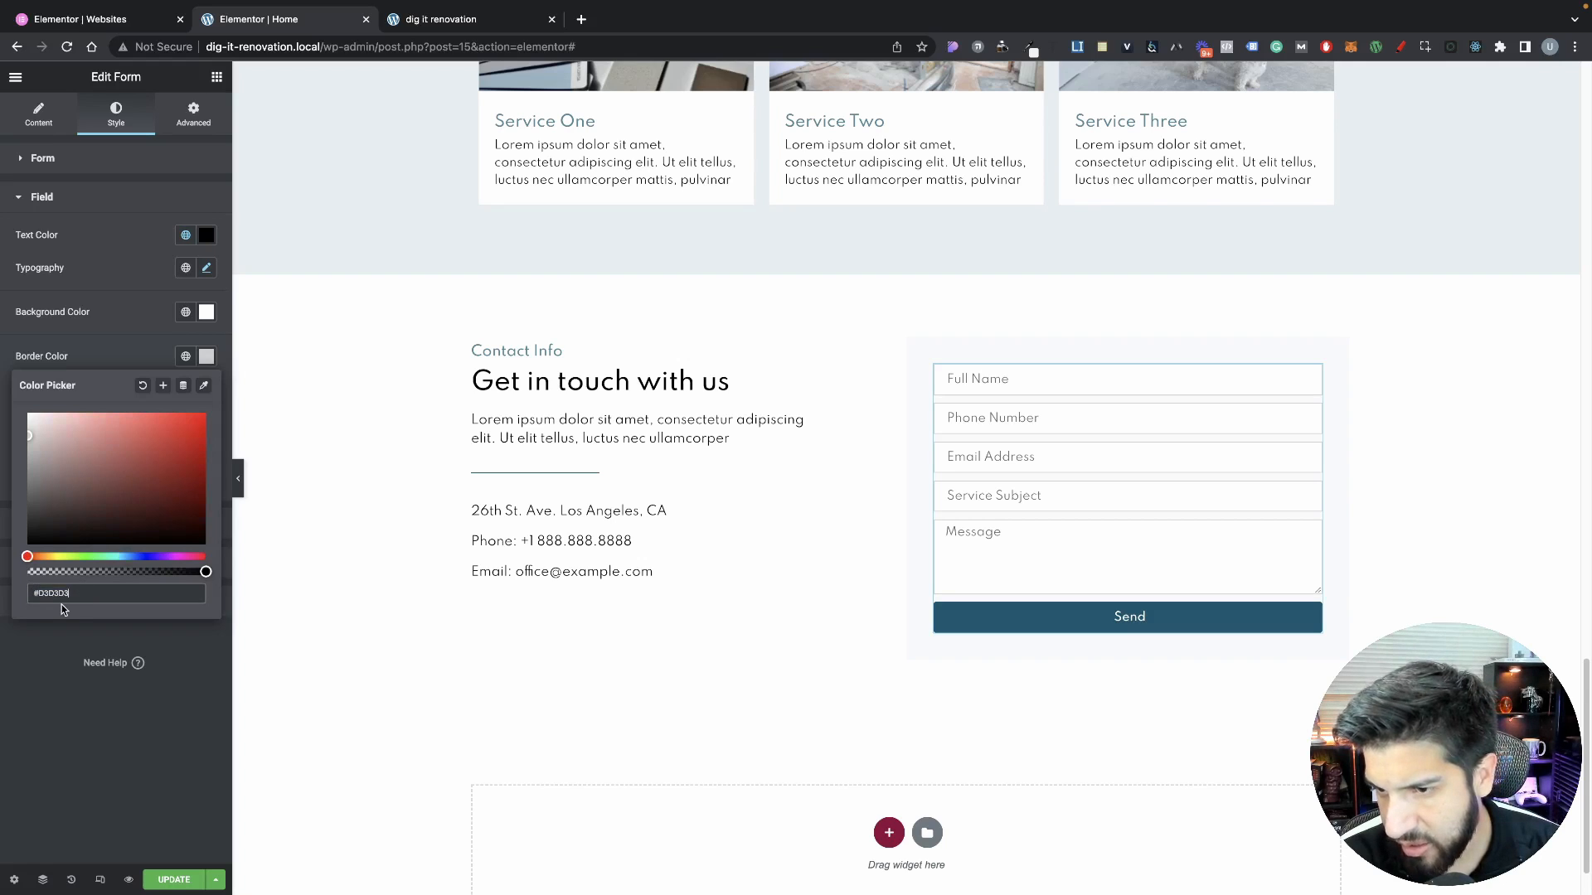
click(141, 357)
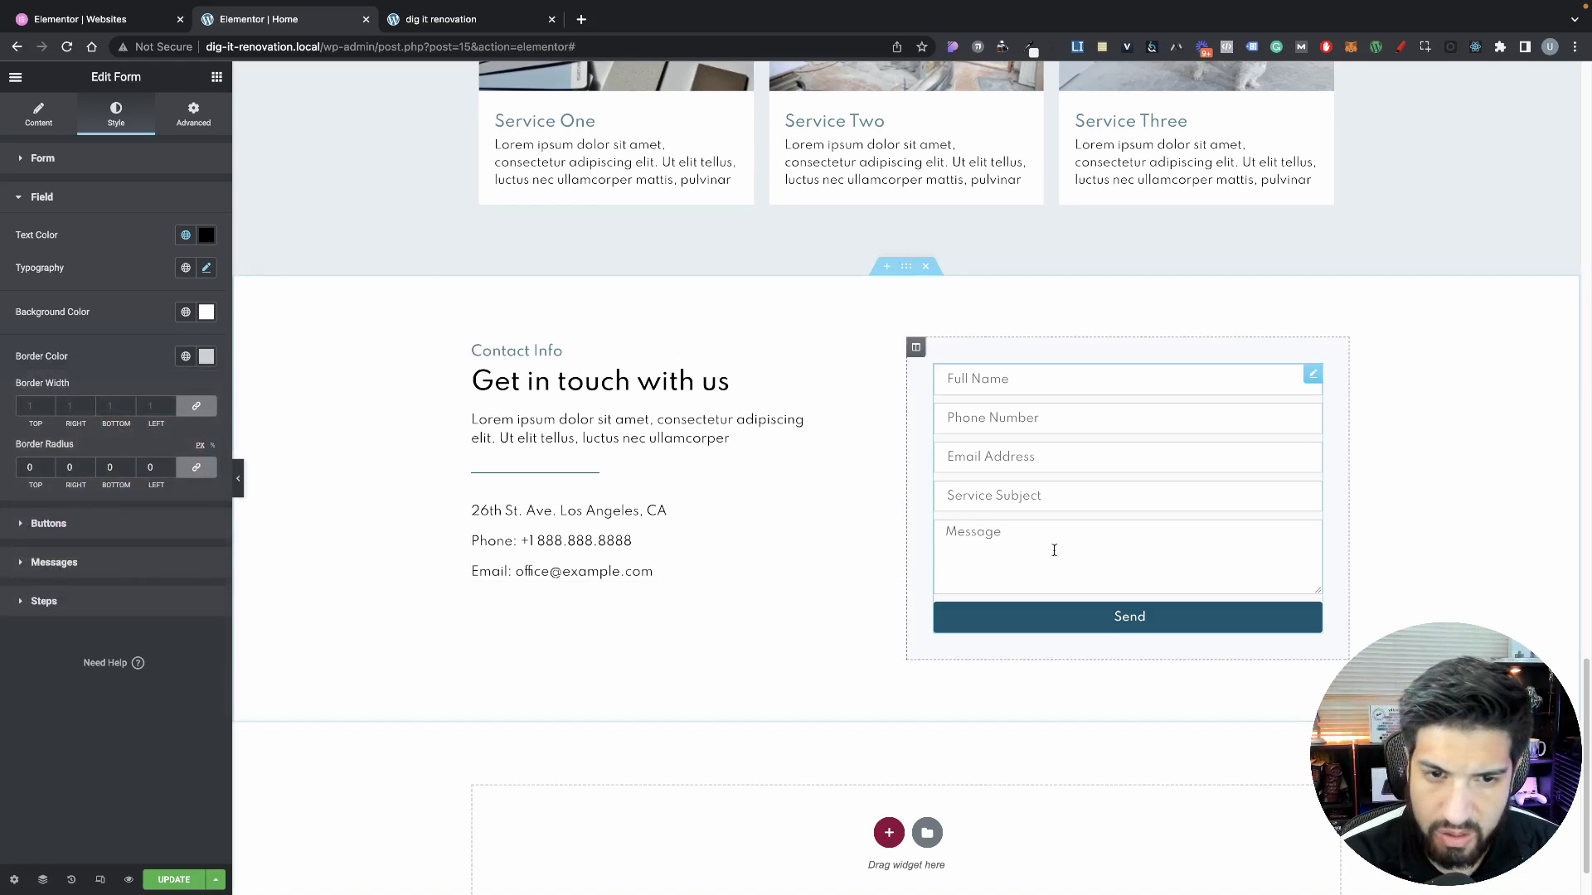
click(238, 478)
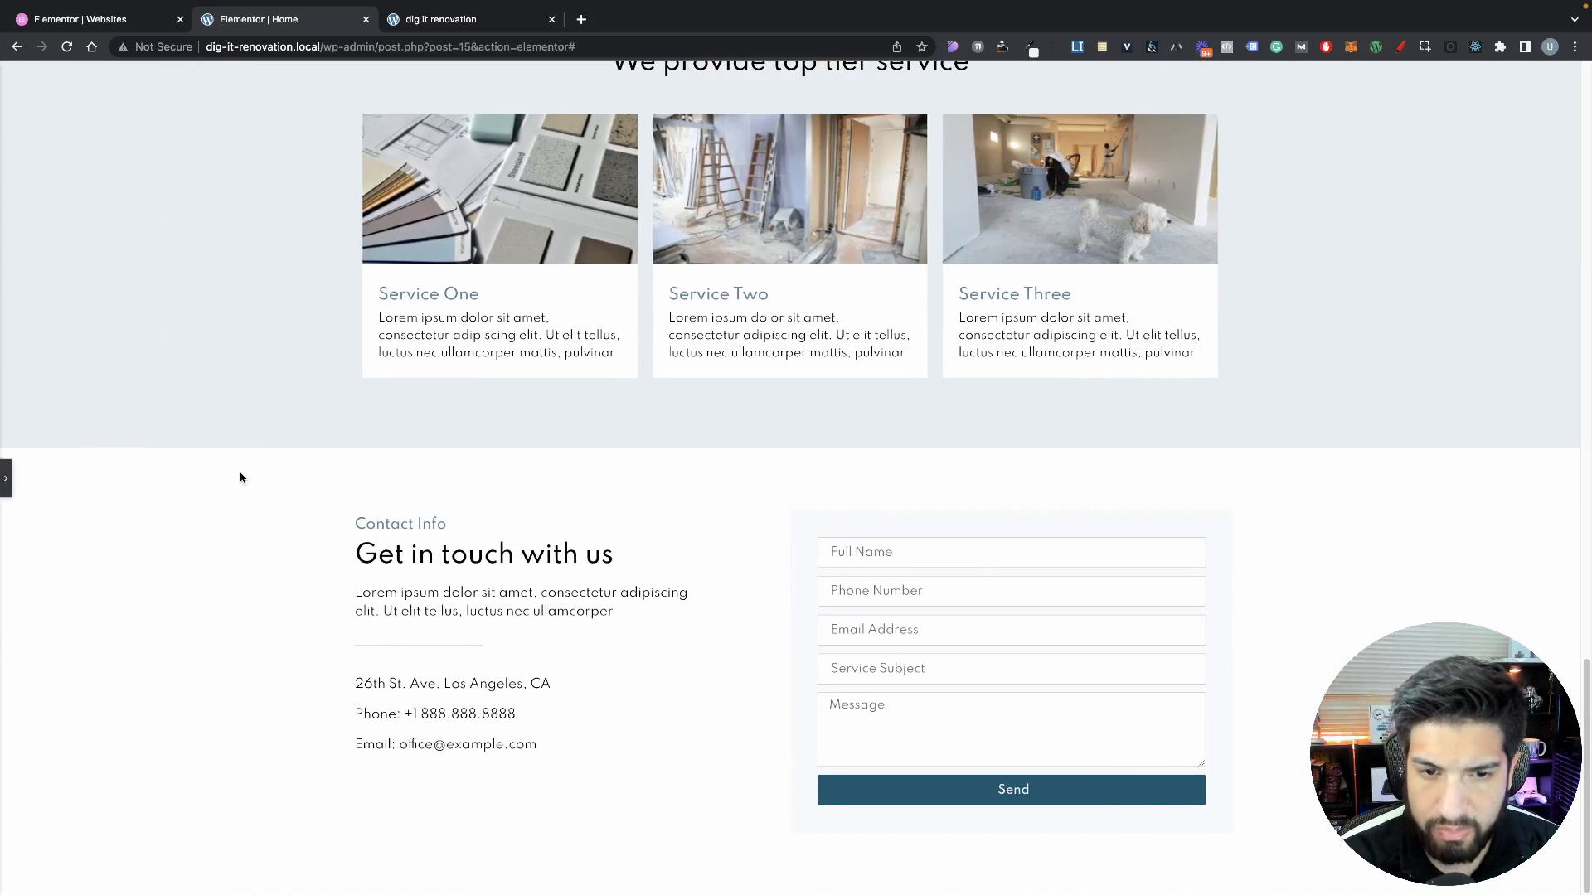
click(5, 485)
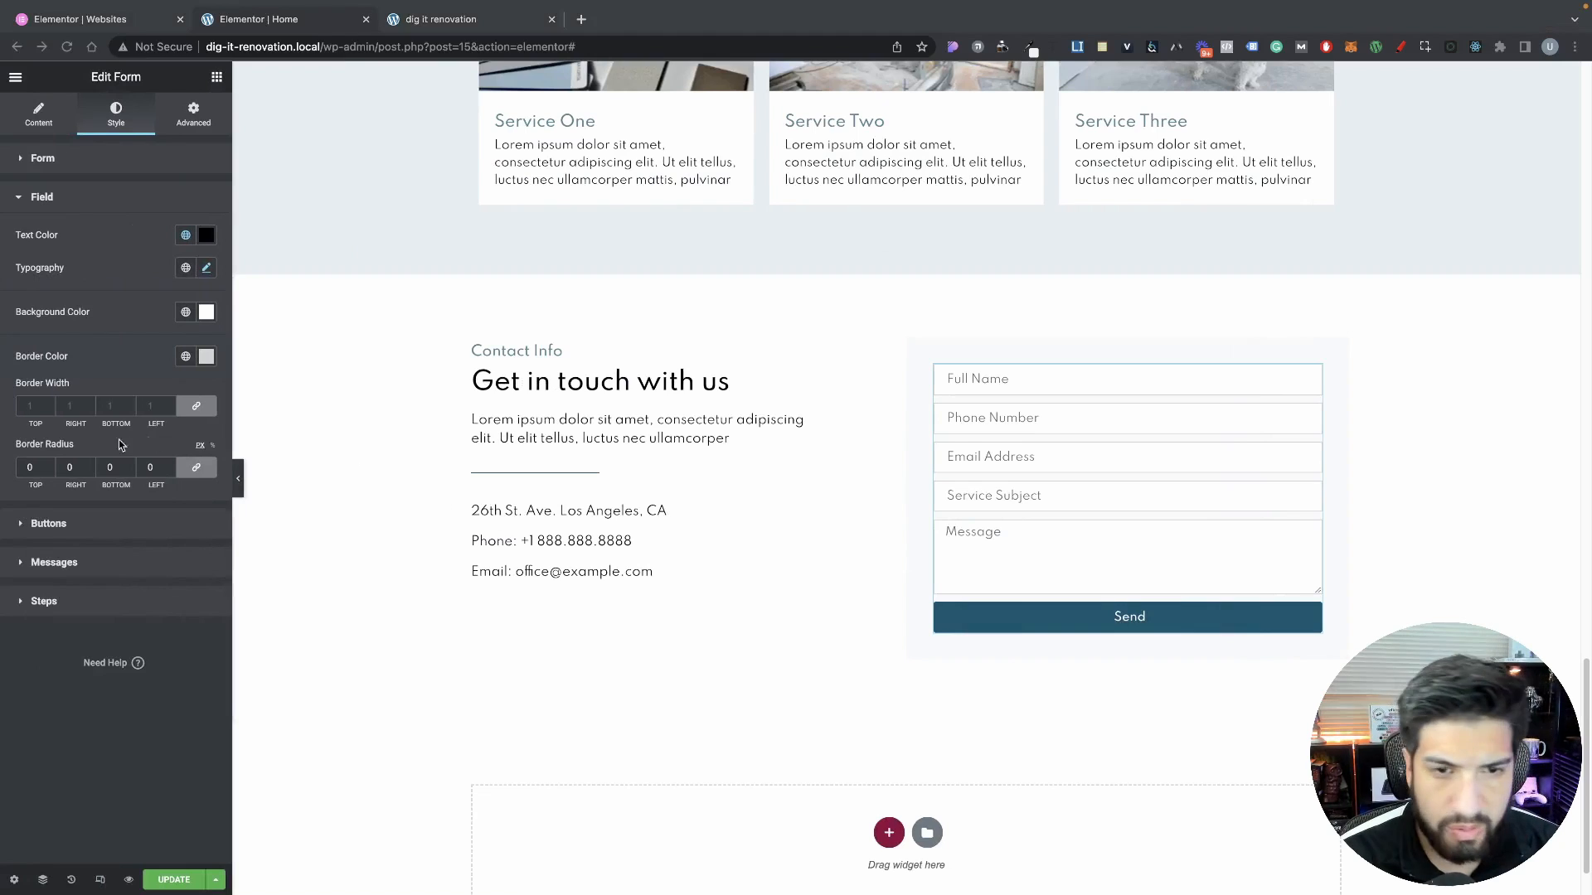
Increase the form's rows gap to 22
click(76, 170)
click(76, 170)
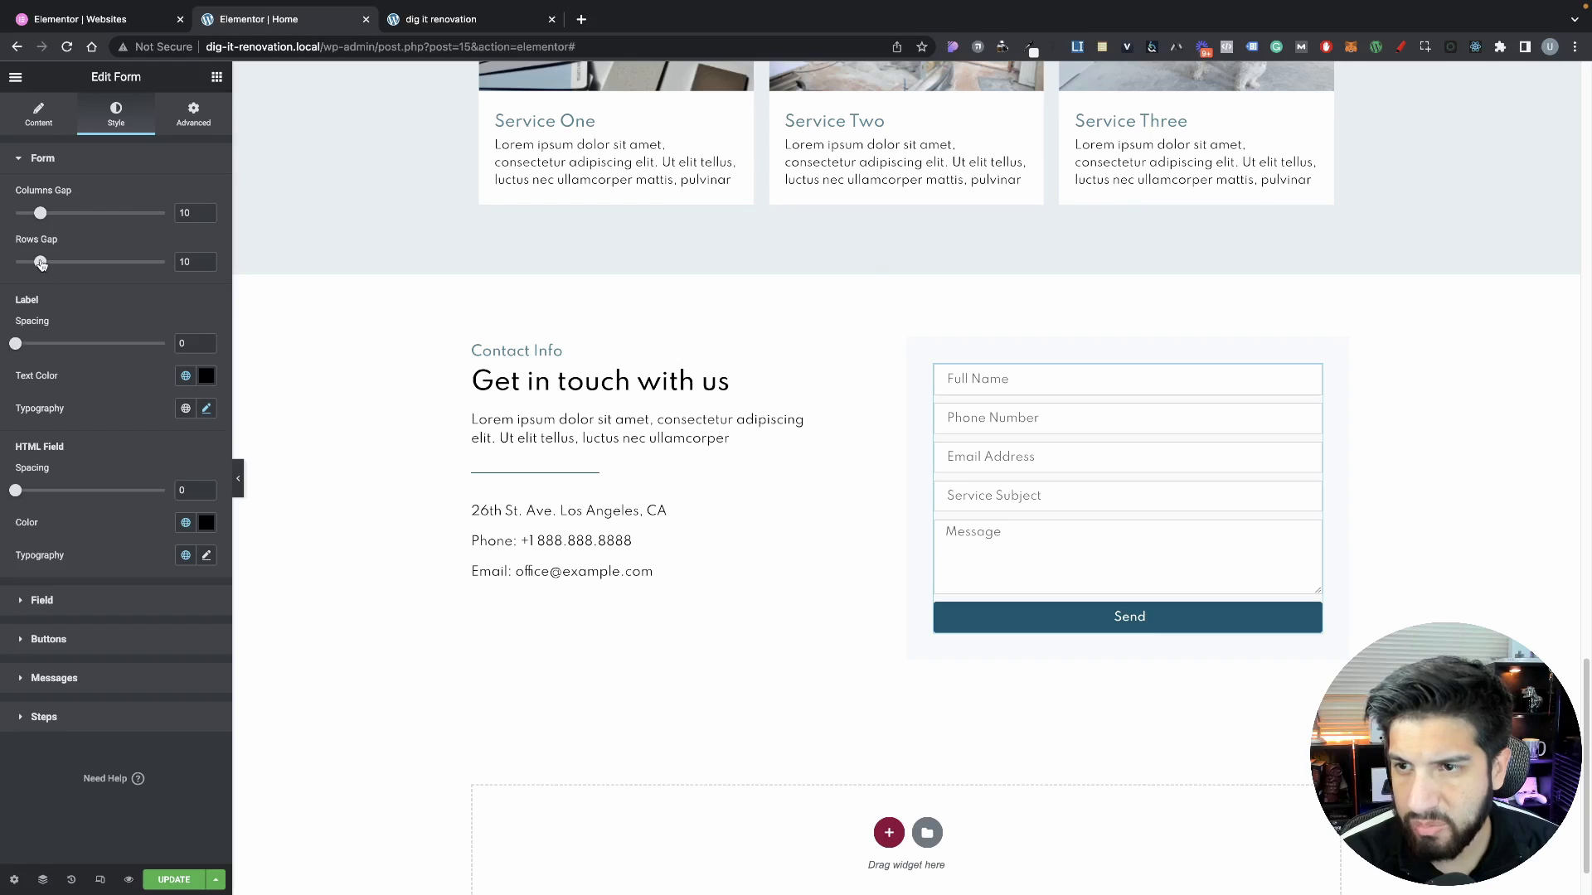
drag(40, 262, 70, 262)
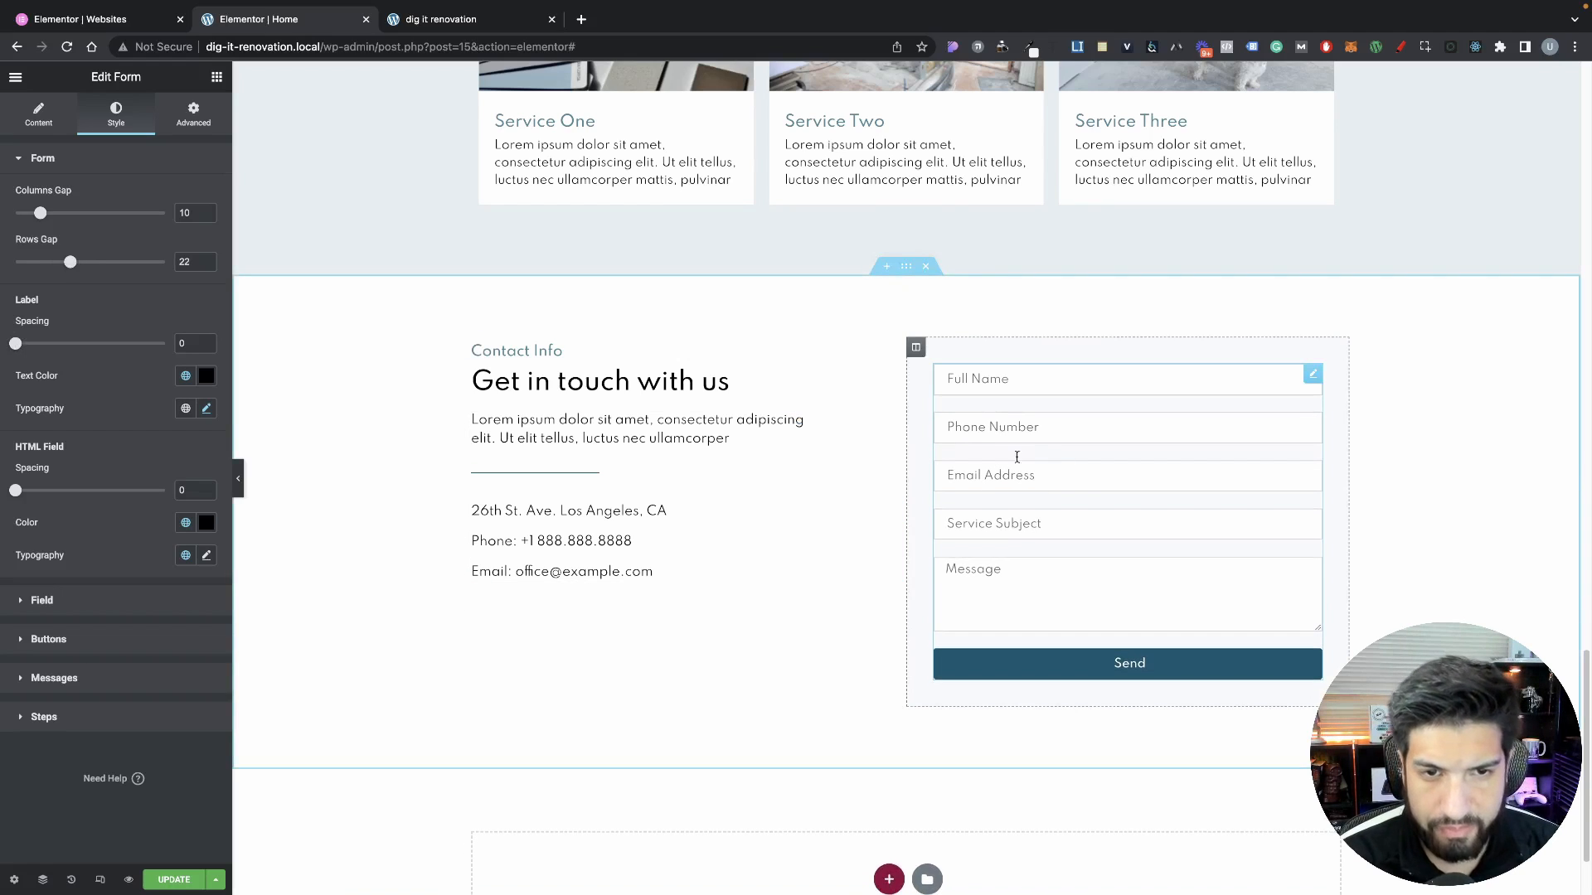
click(1003, 536)
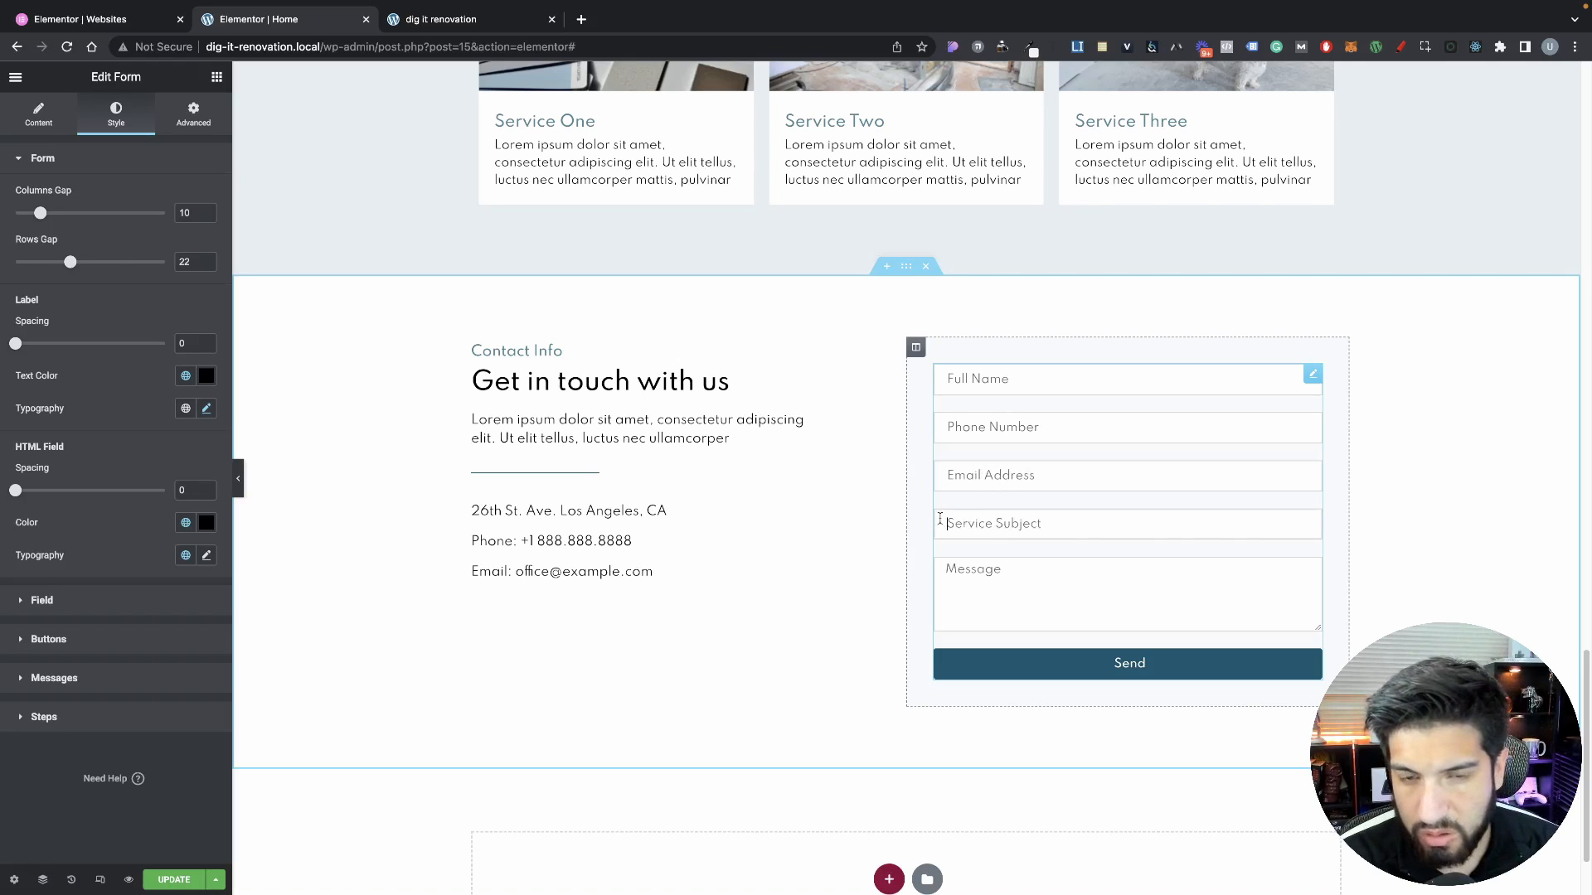
Add custom CSS to the form with a "selector input" rule that sets the height to 50px
click(74, 598)
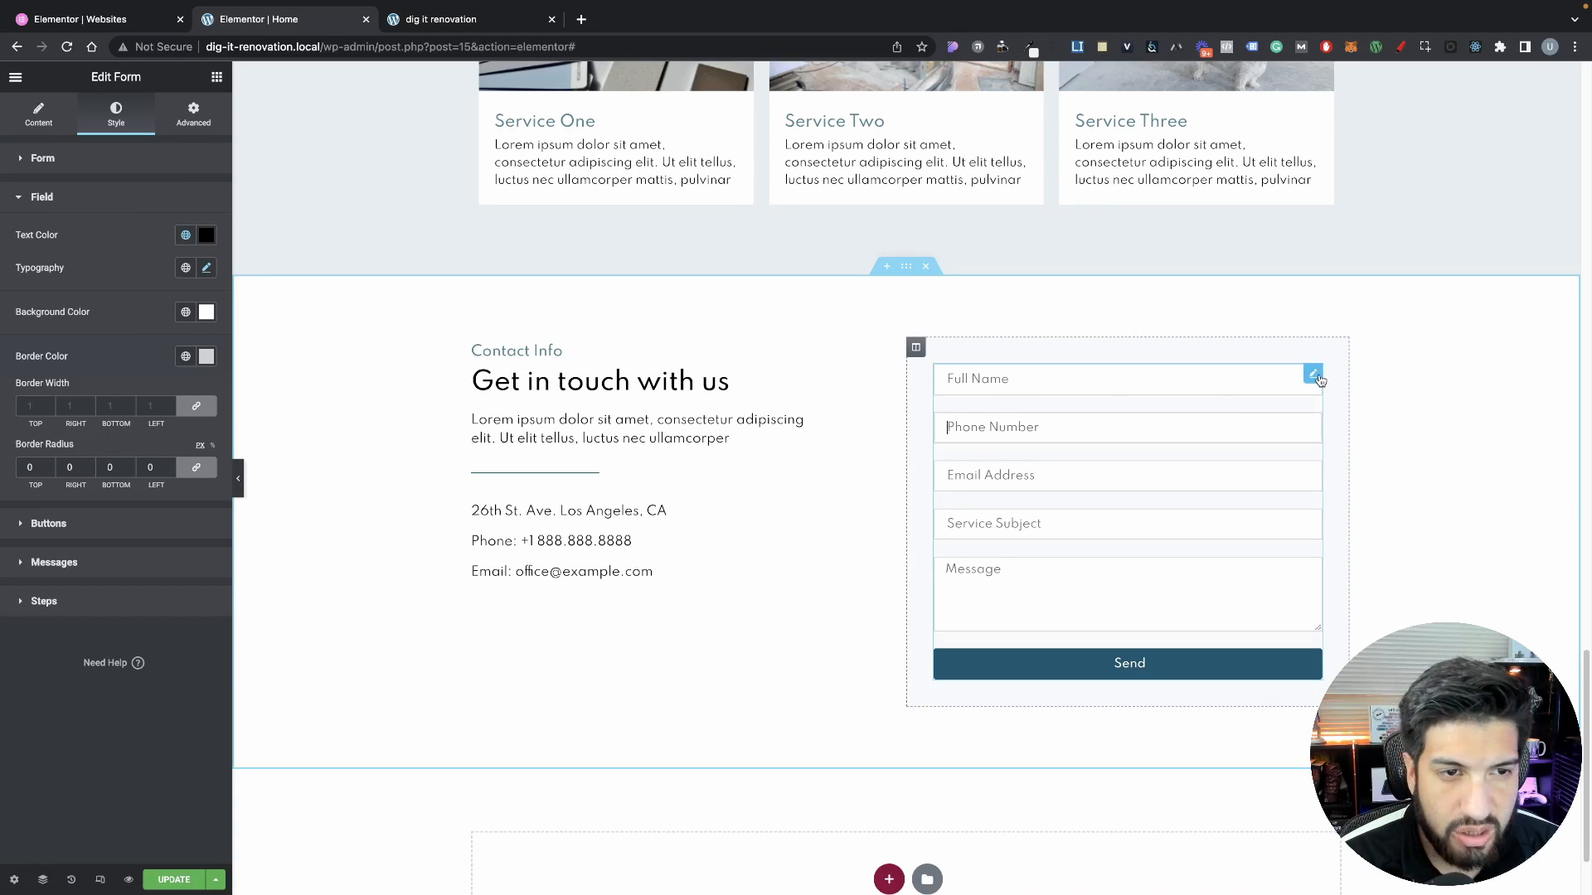
click(193, 116)
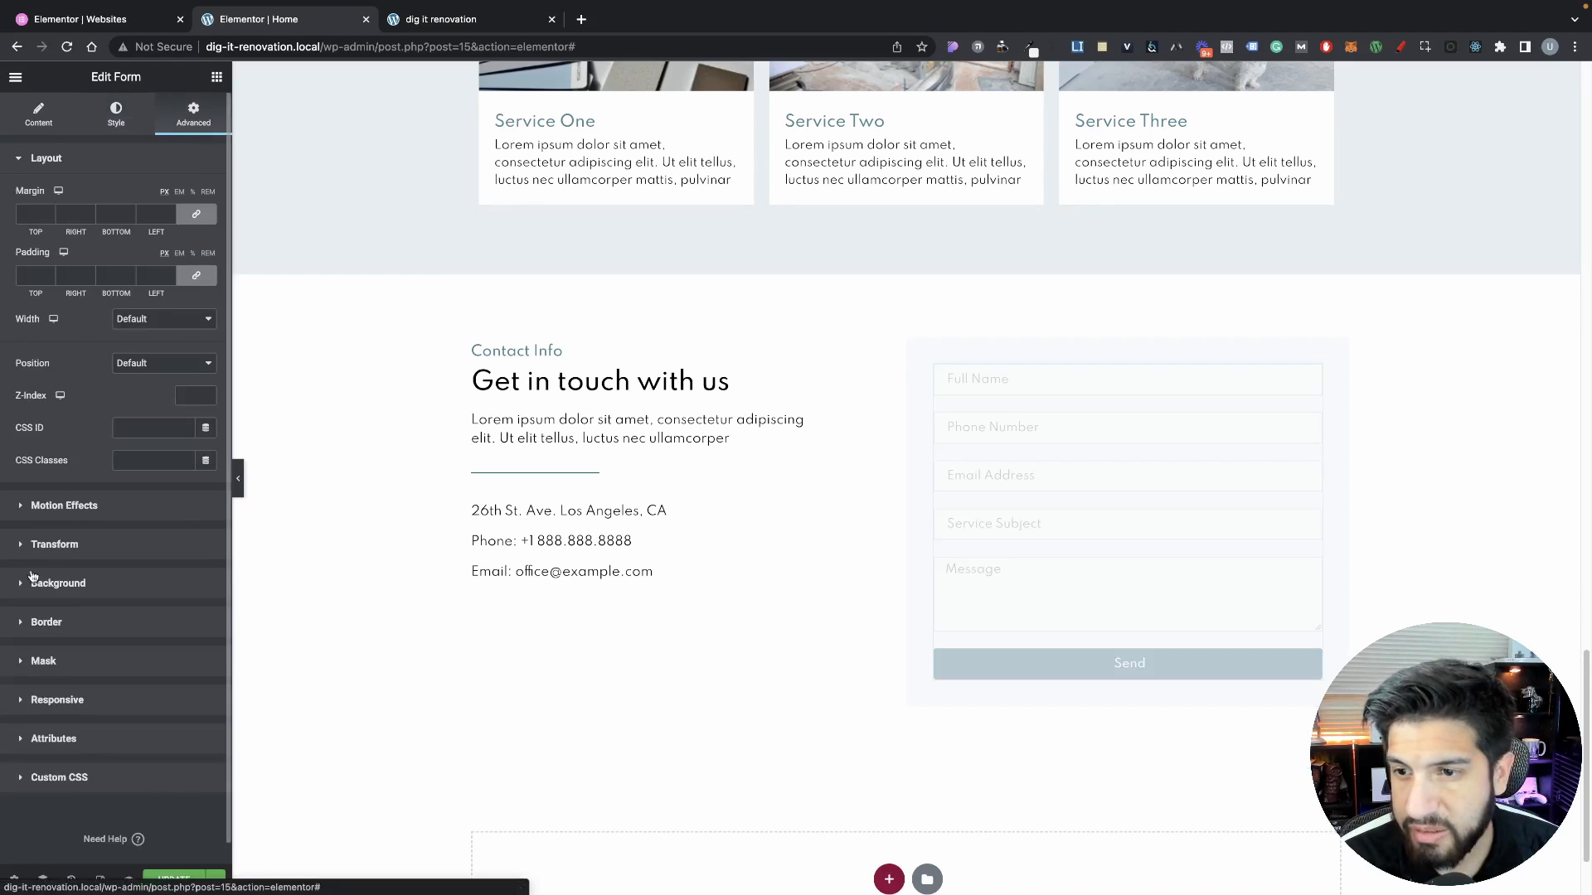
click(62, 780)
click(102, 571)
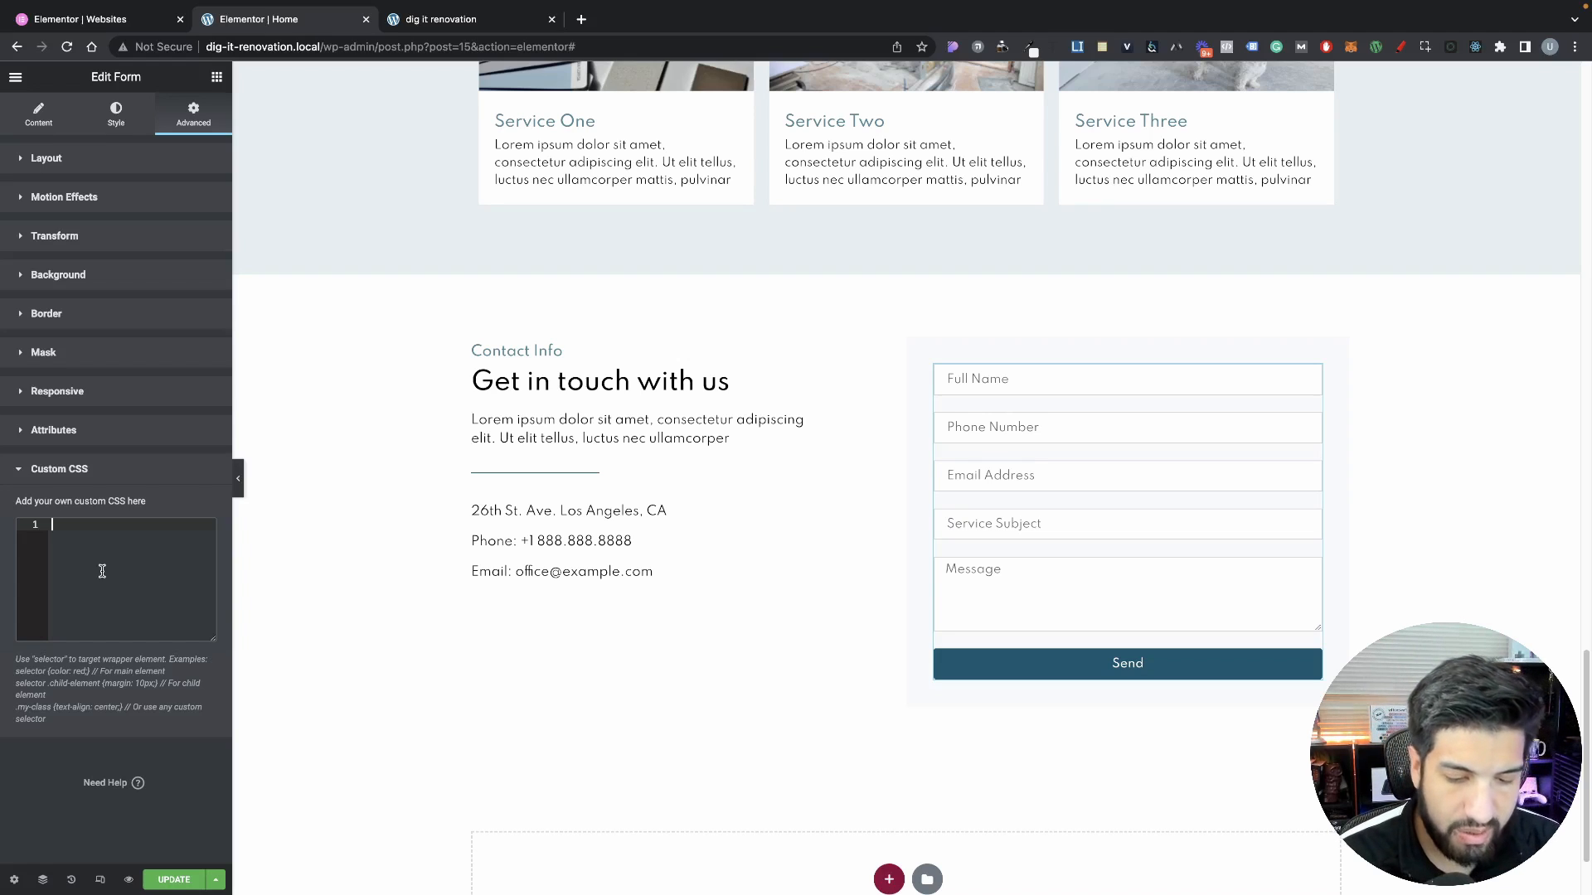
text(sel)
key(Return)
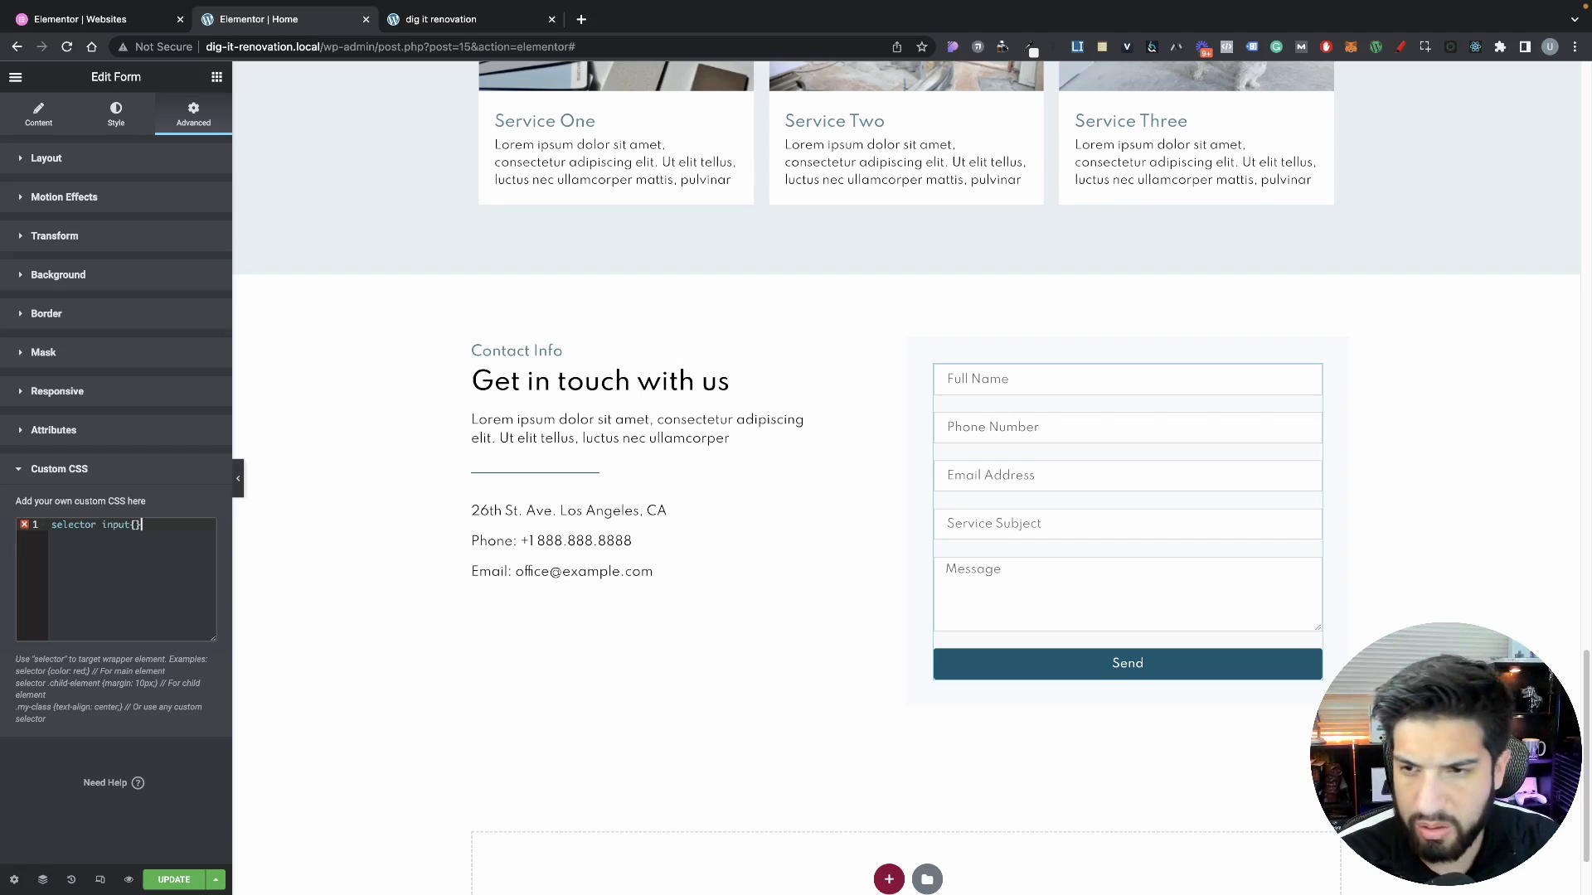
key(Return)
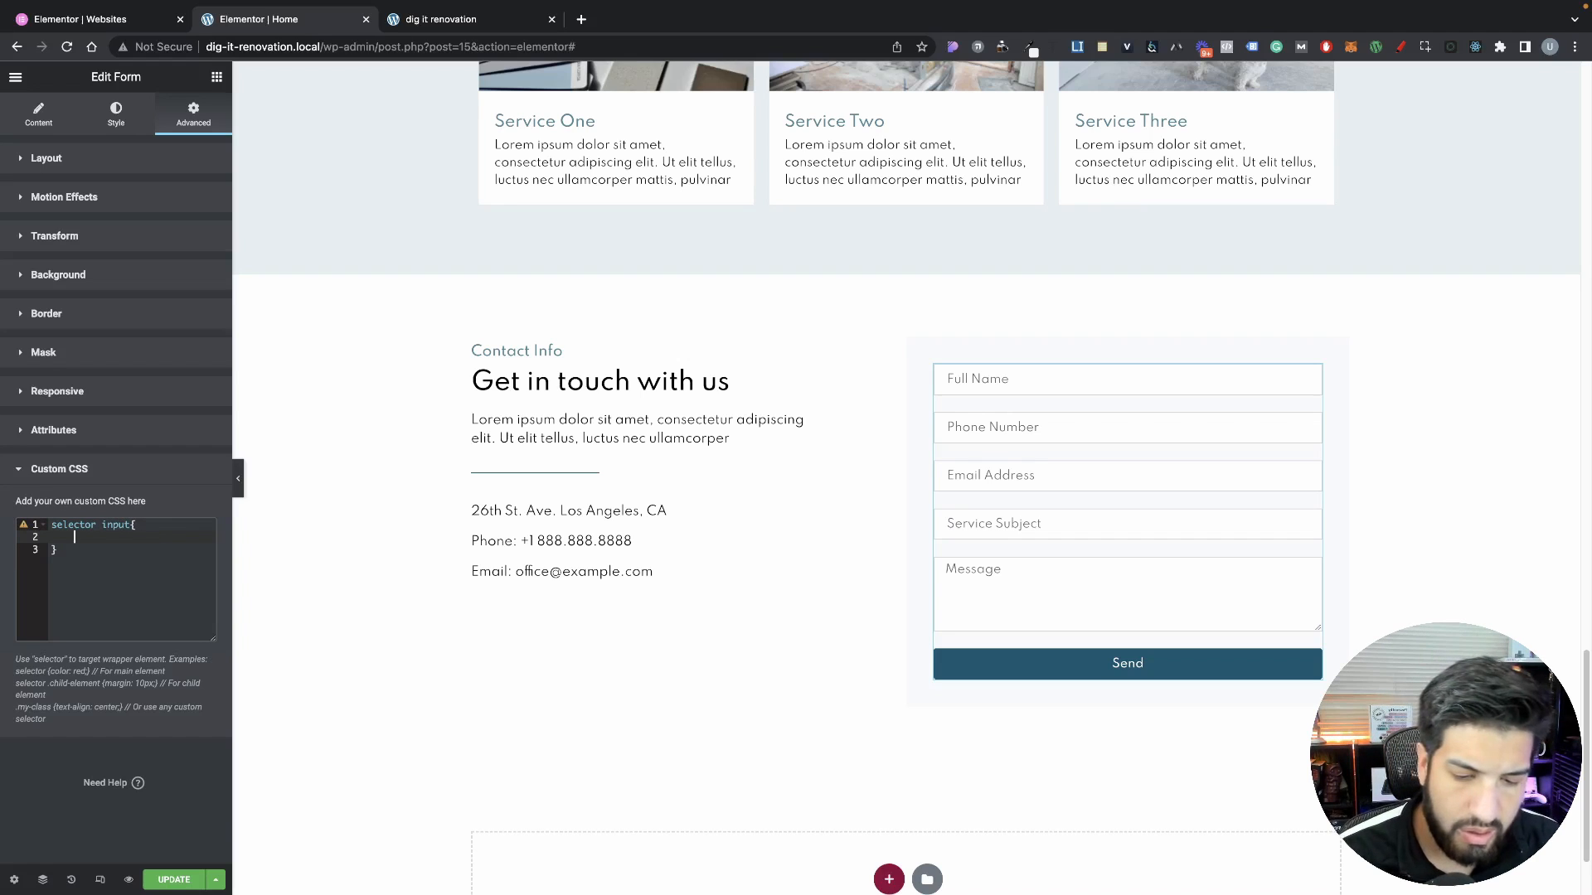
text(he)
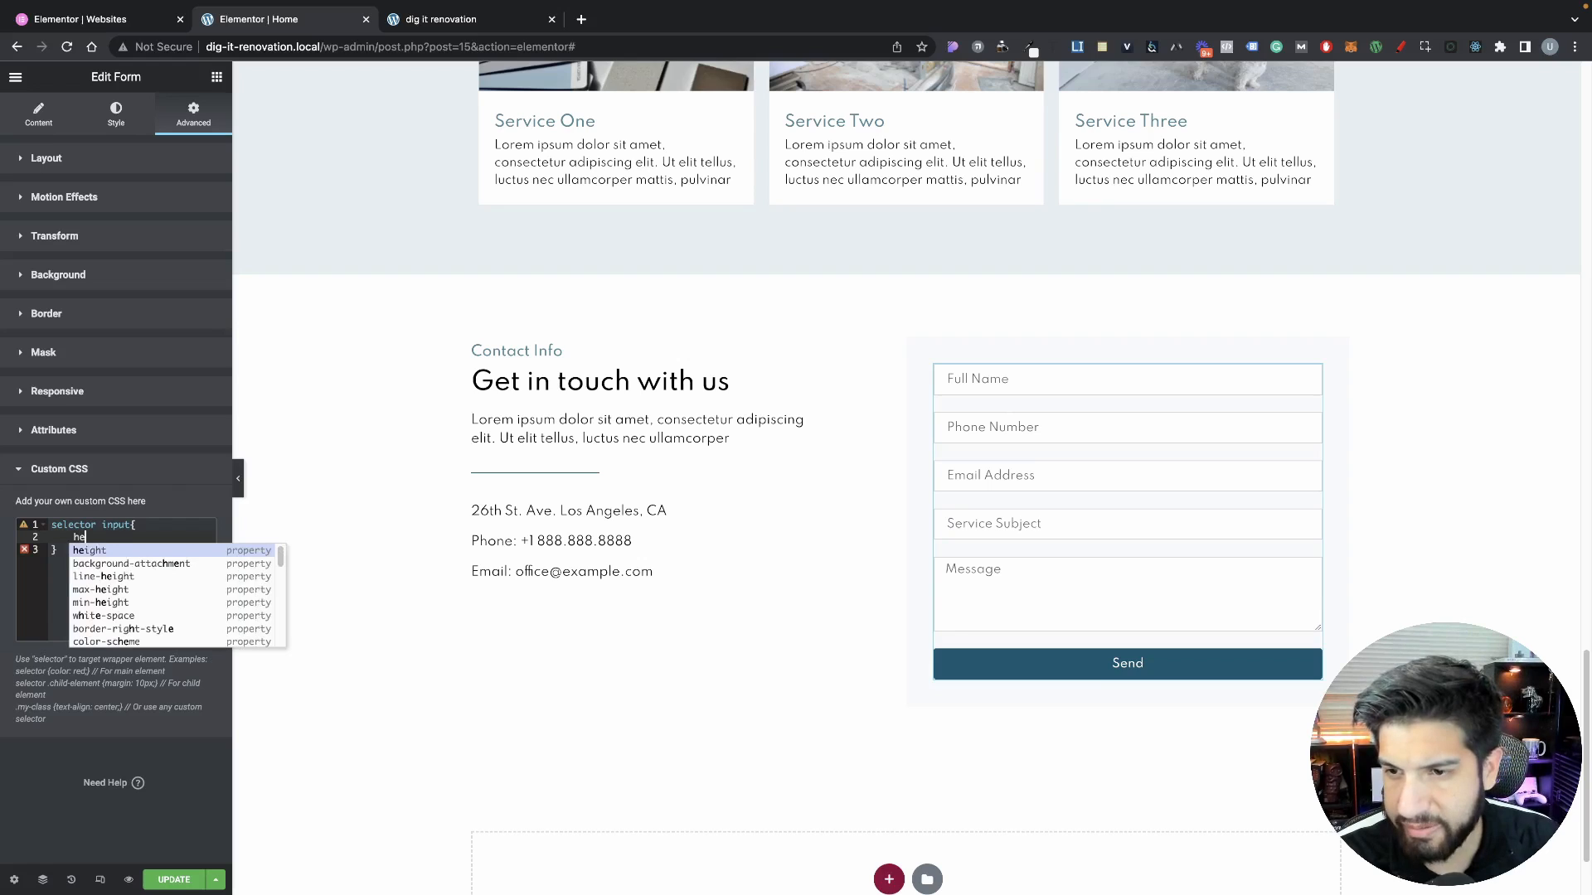
key(Return)
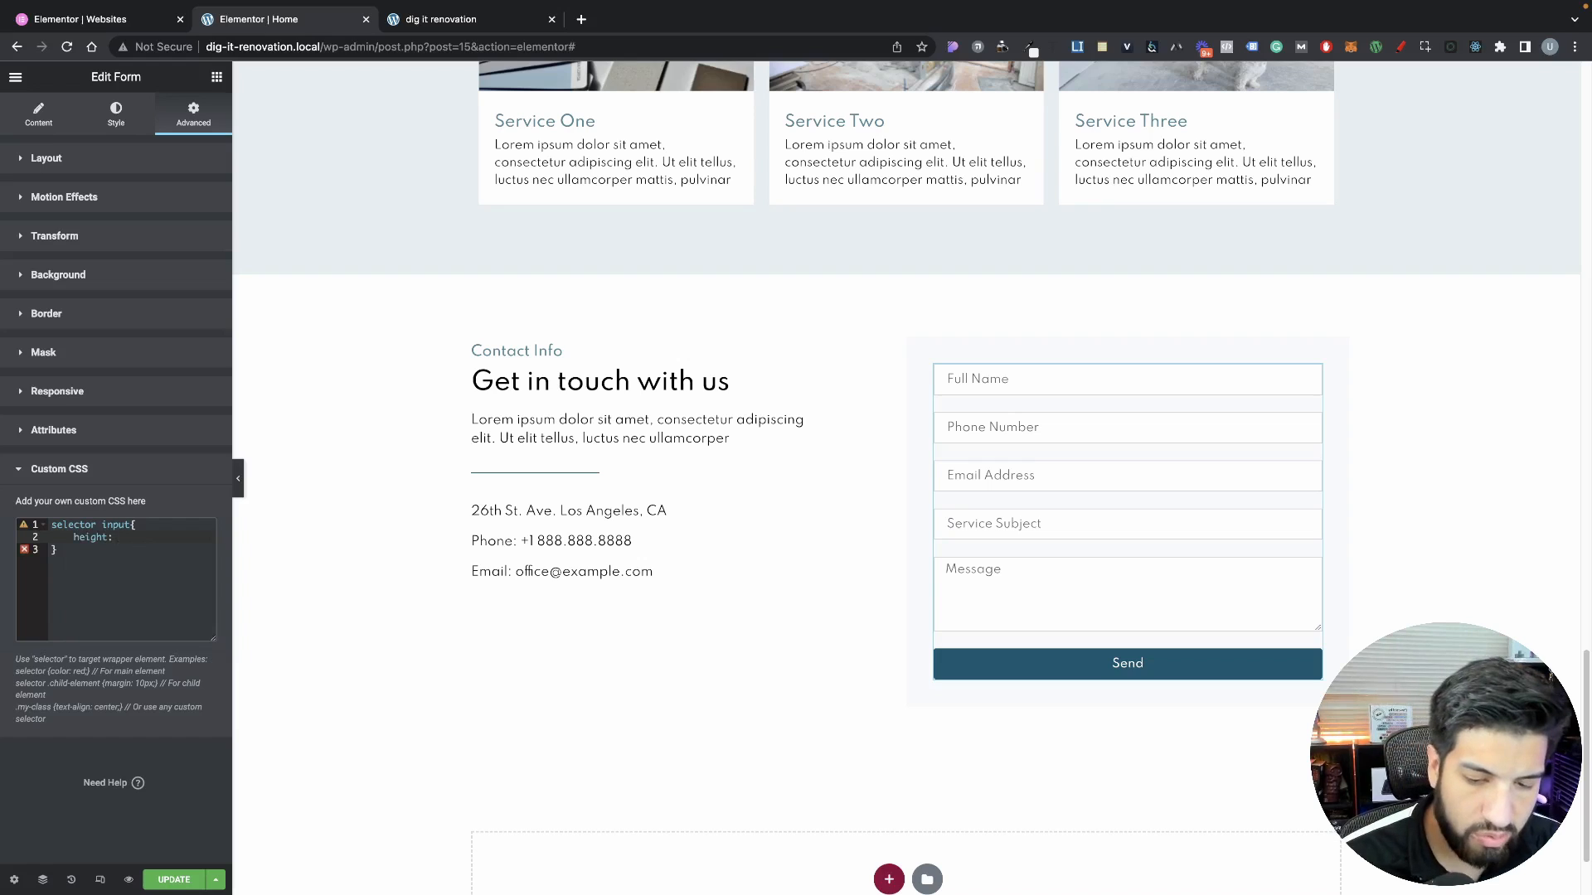
text(50)
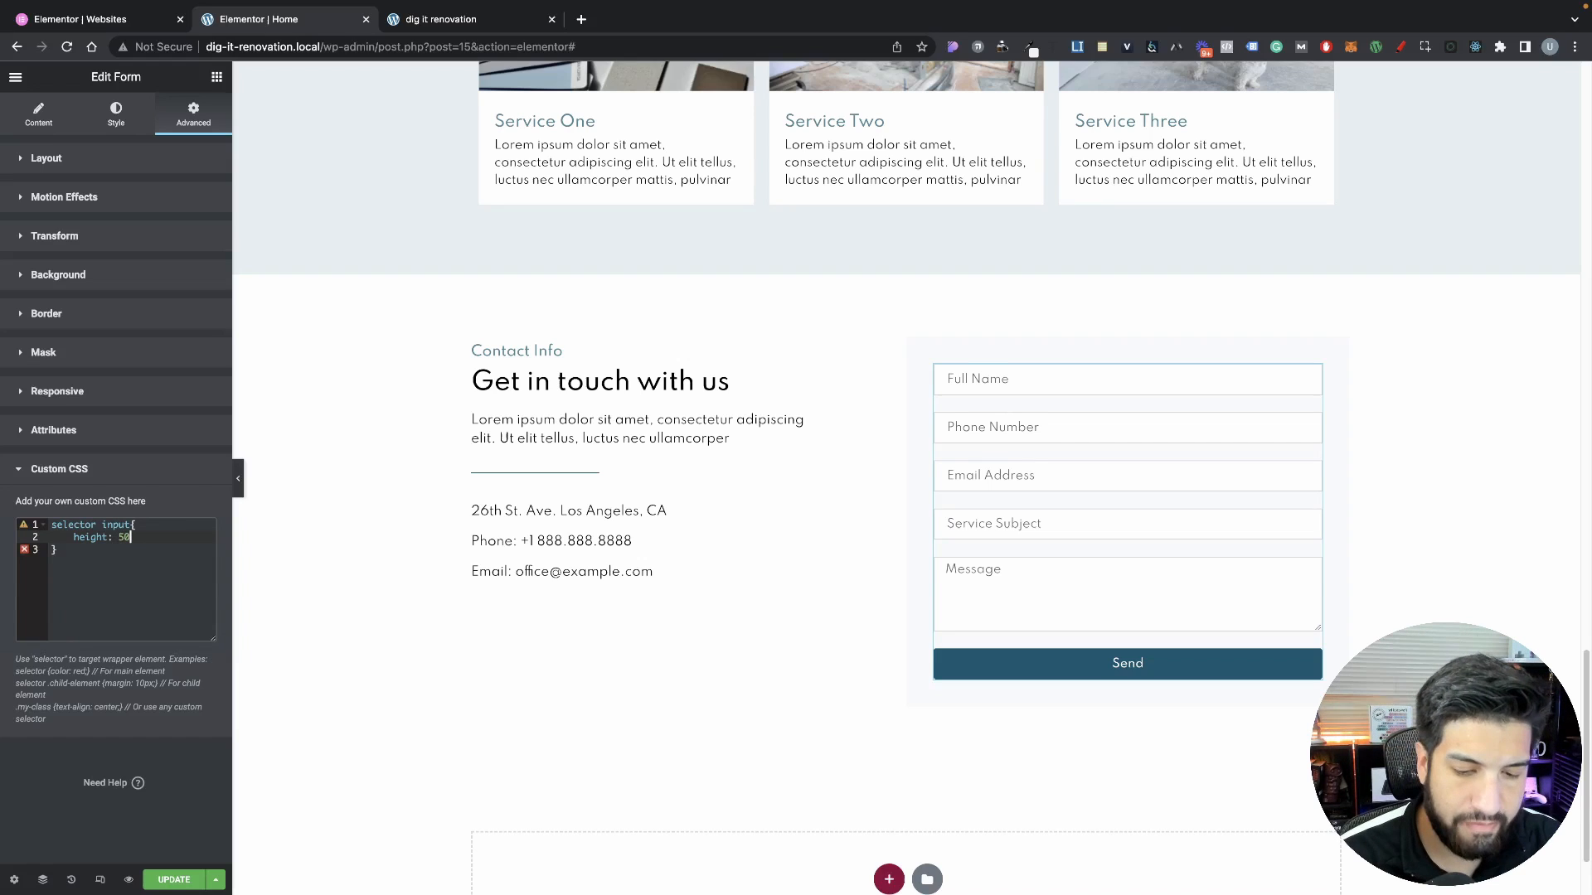
text(px)
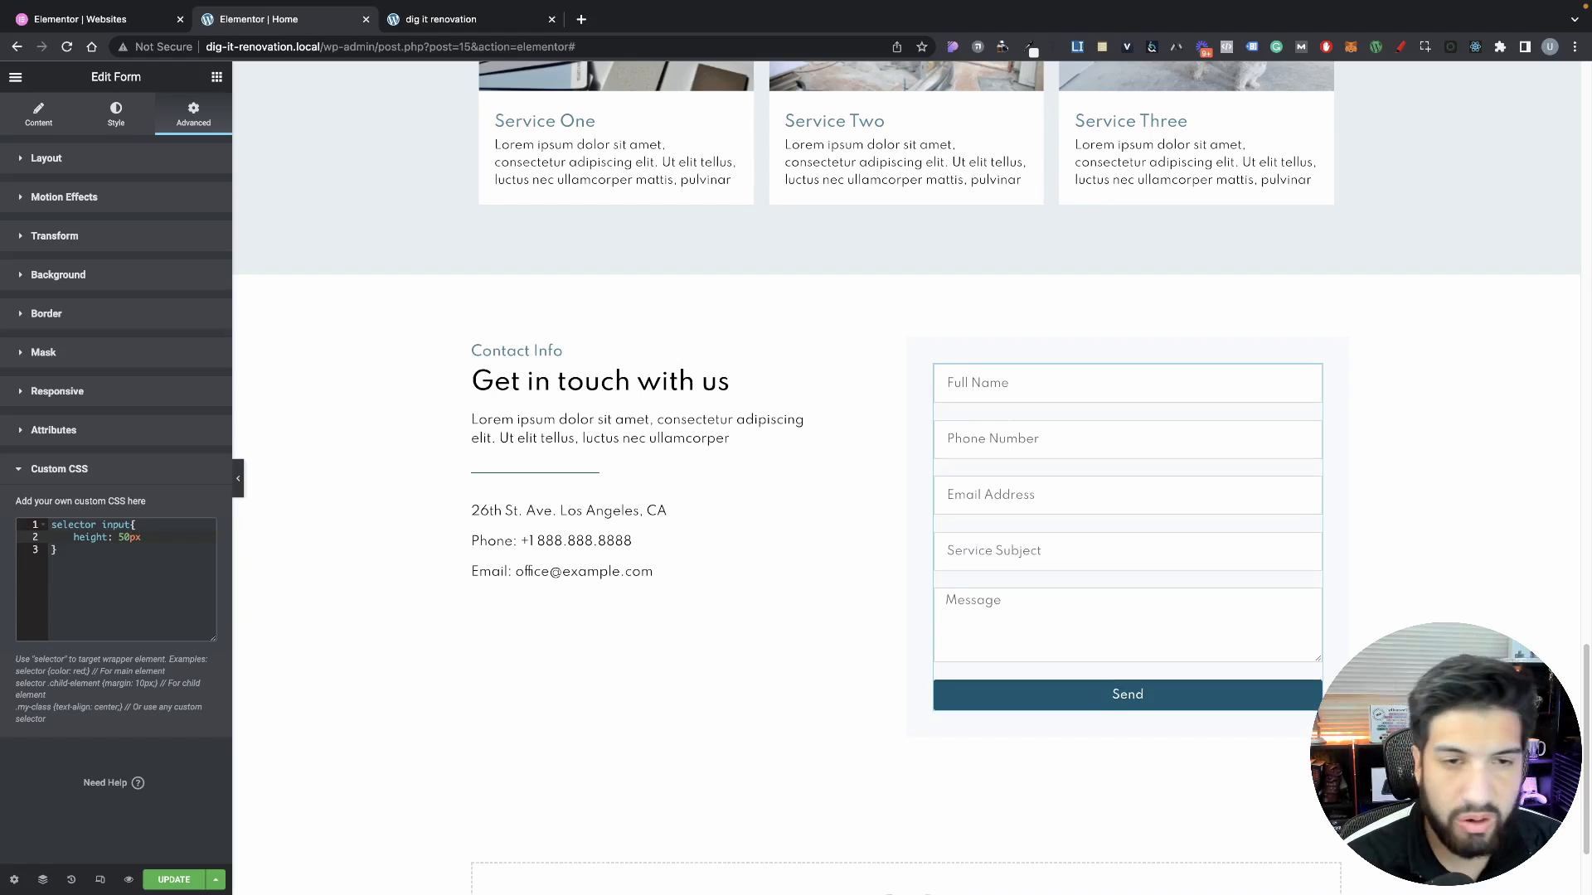
Review the form's custom CSS rule and preview the contact section without the editing panel
click(115, 585)
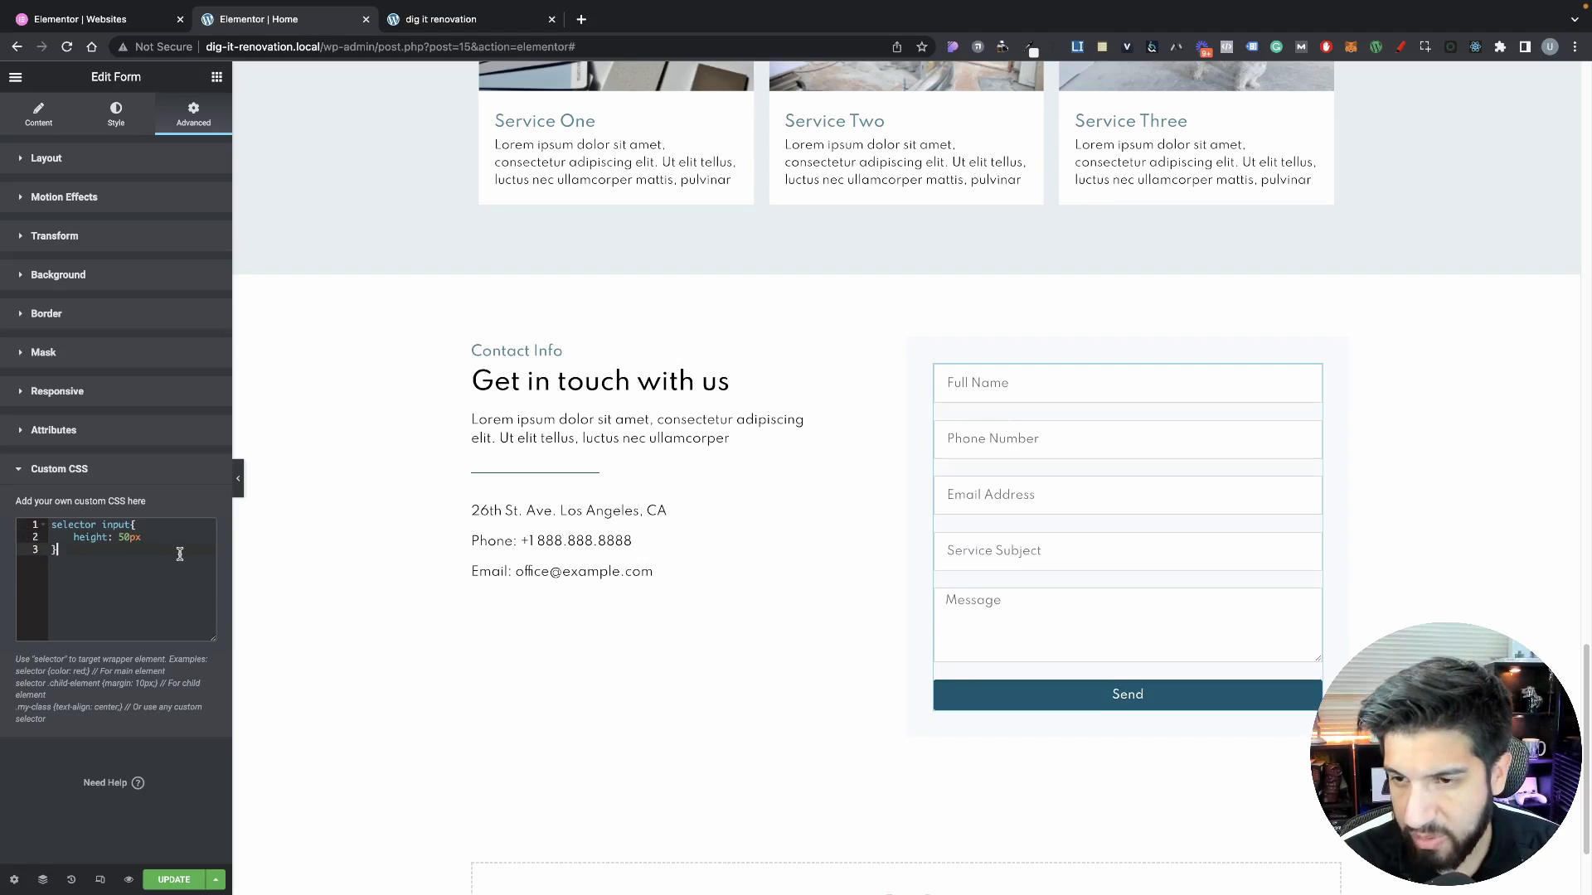
drag(84, 567, 2, 496)
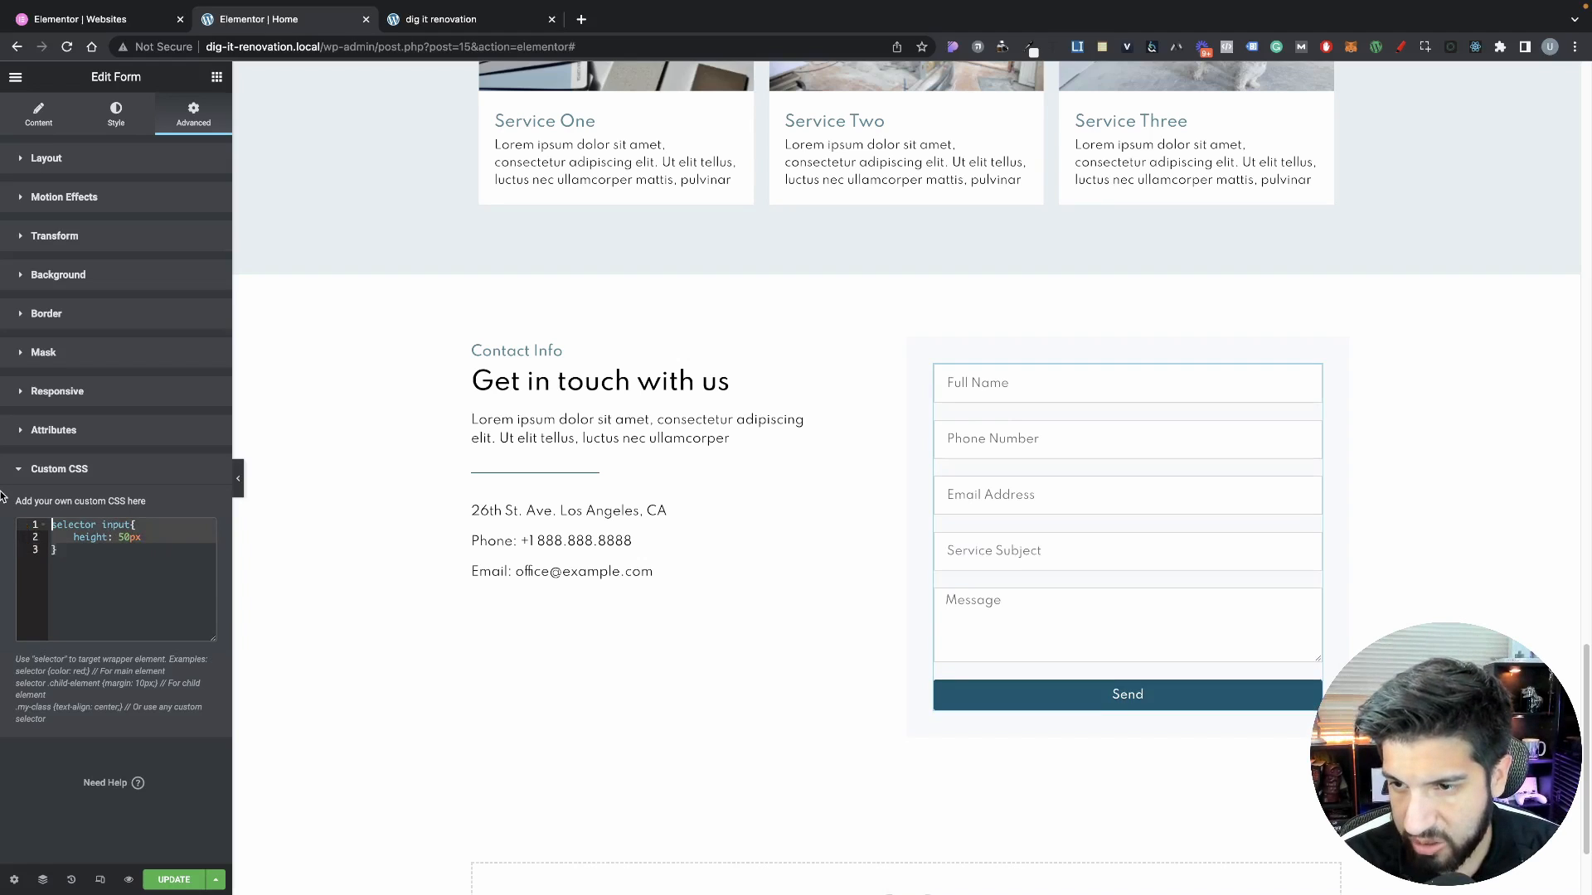
click(128, 564)
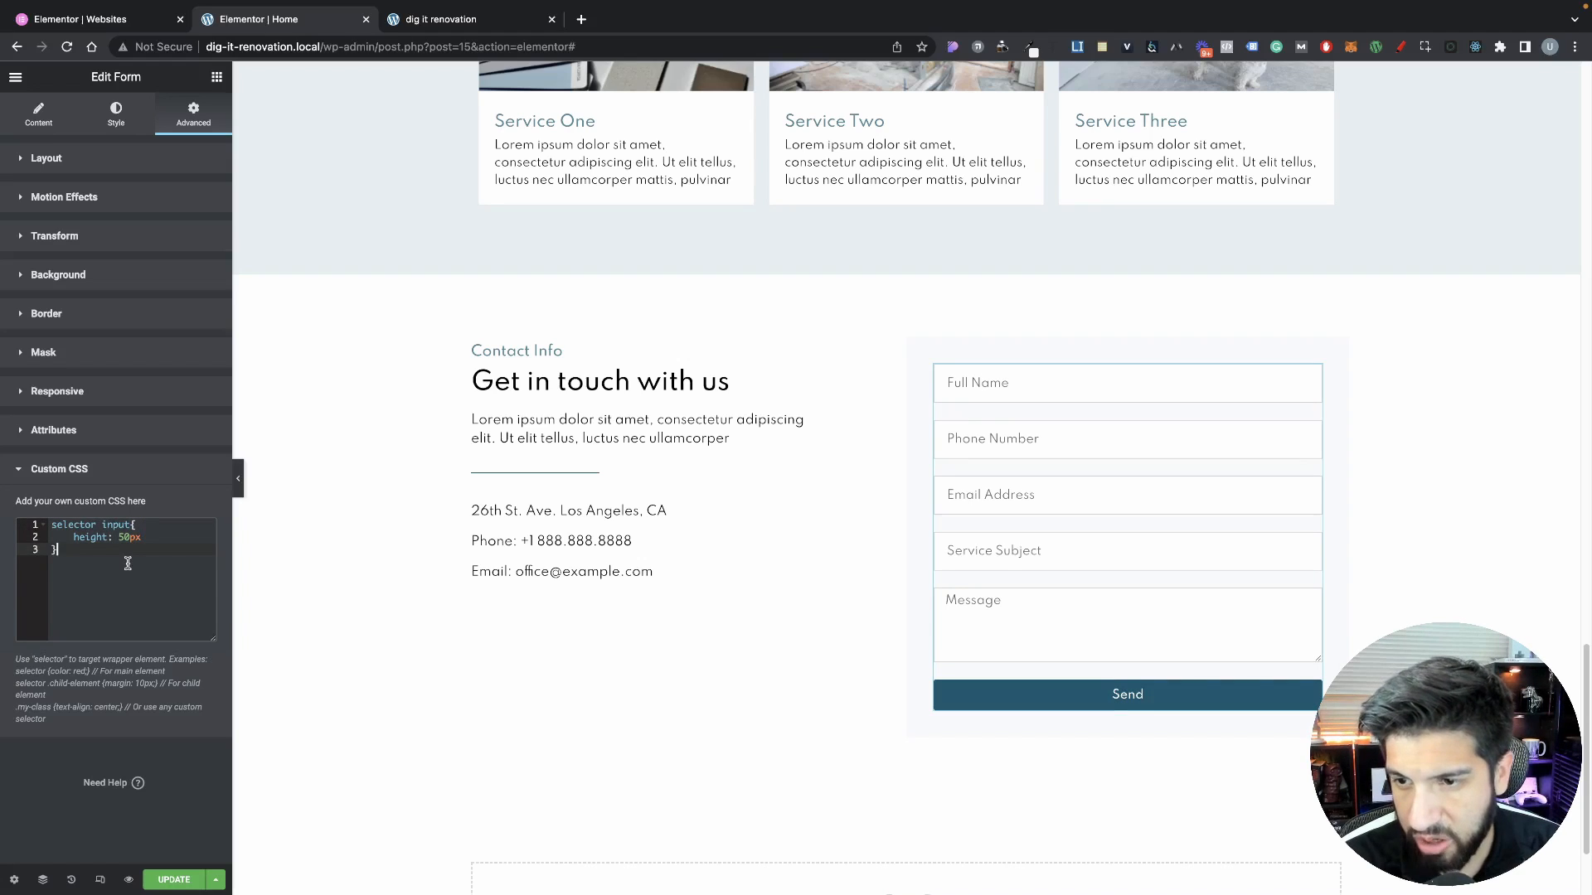
click(243, 498)
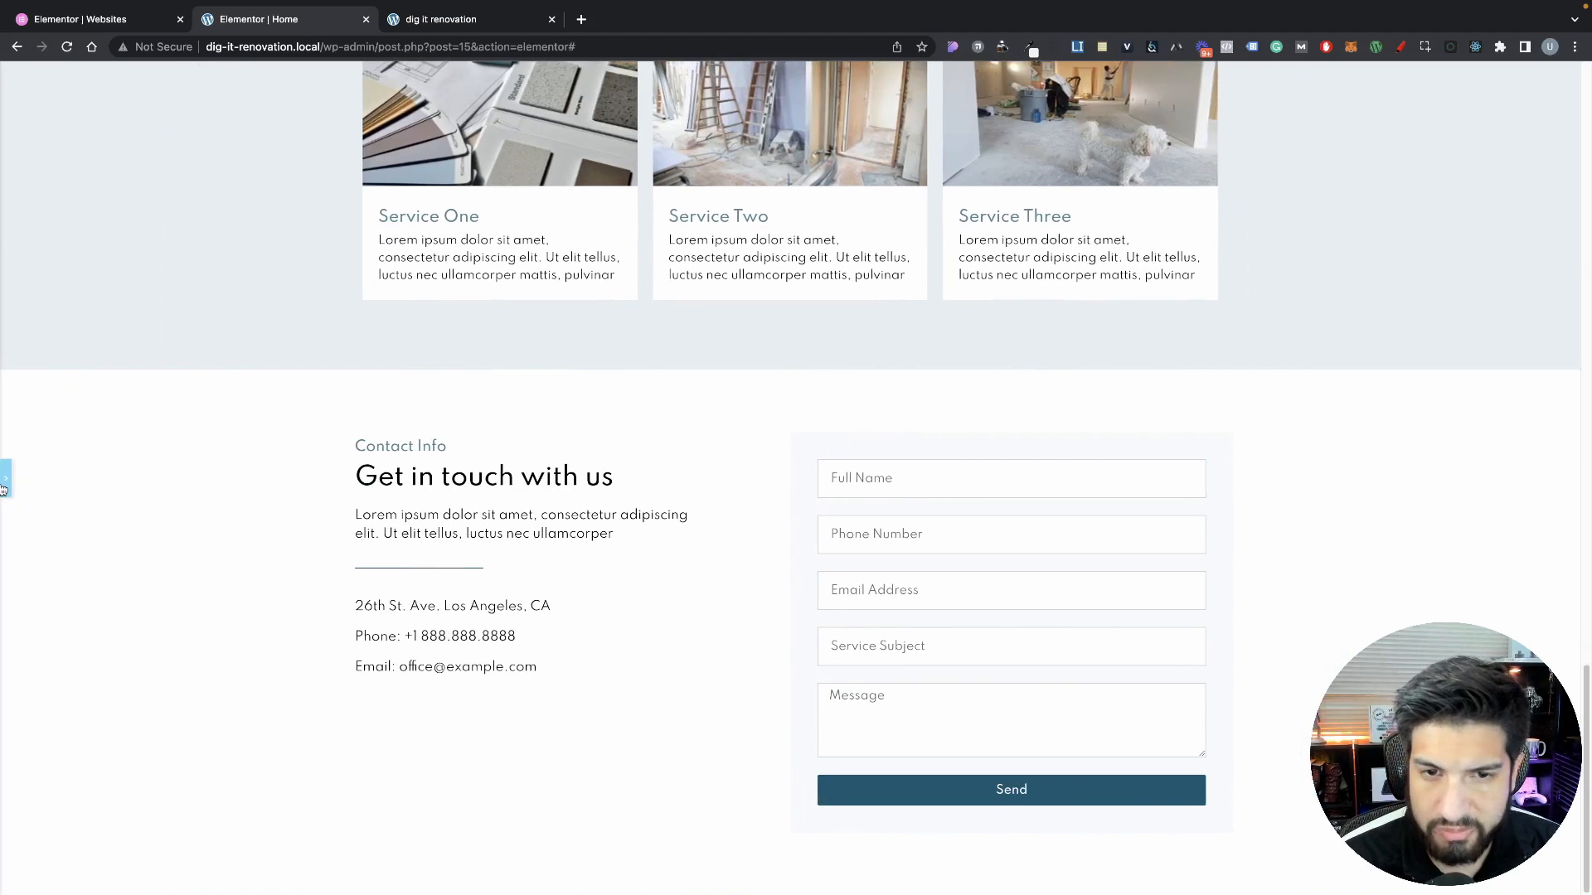
Set the form buttons' border radius to 0 on all corners
click(4, 490)
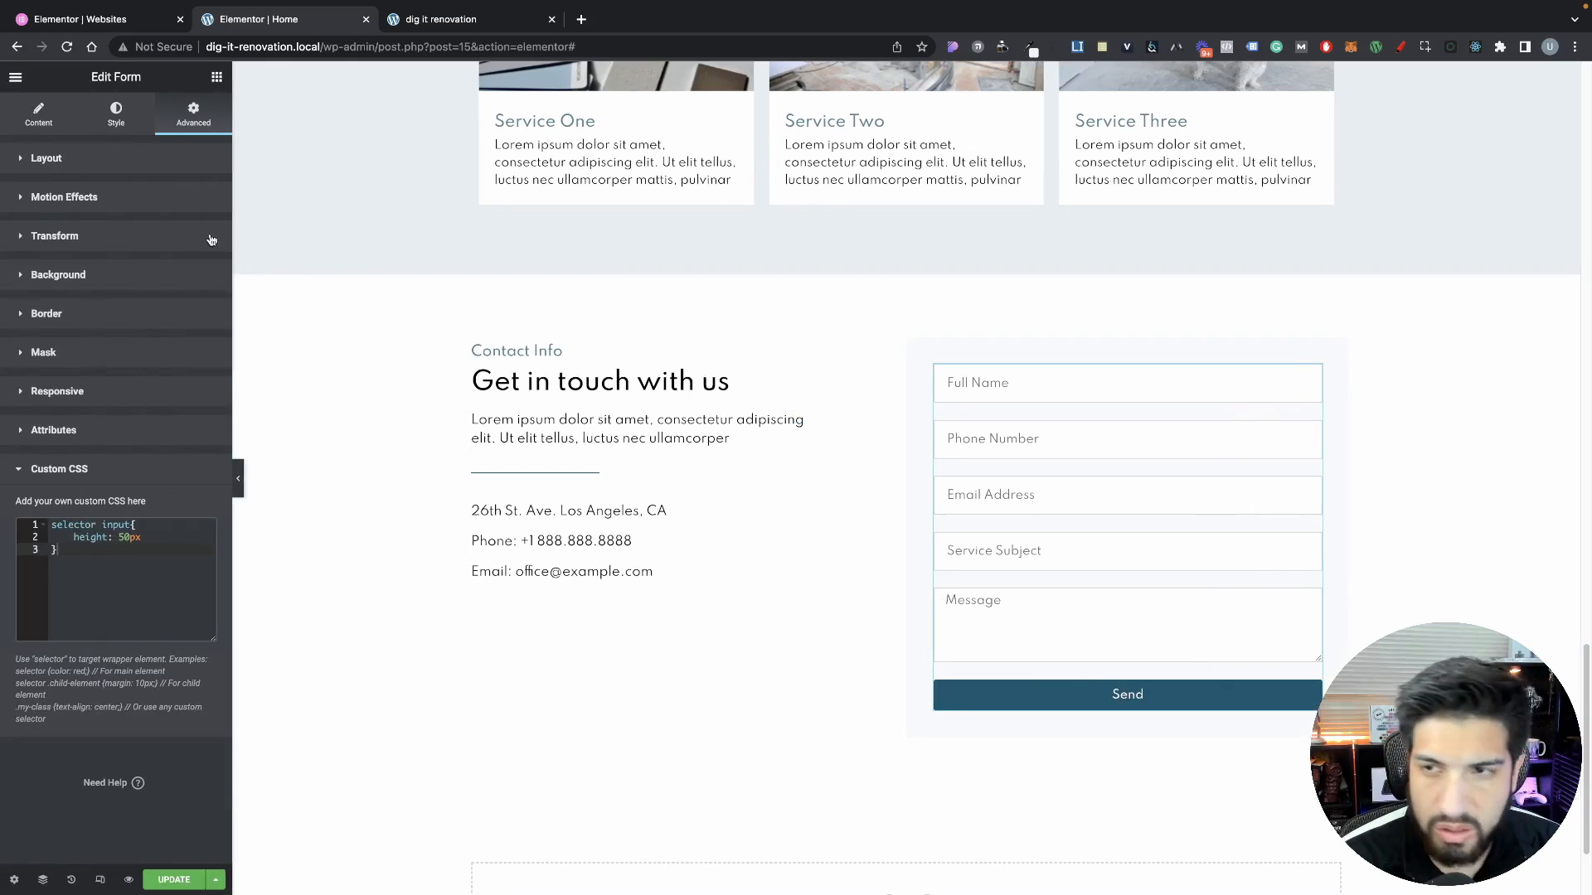
click(116, 114)
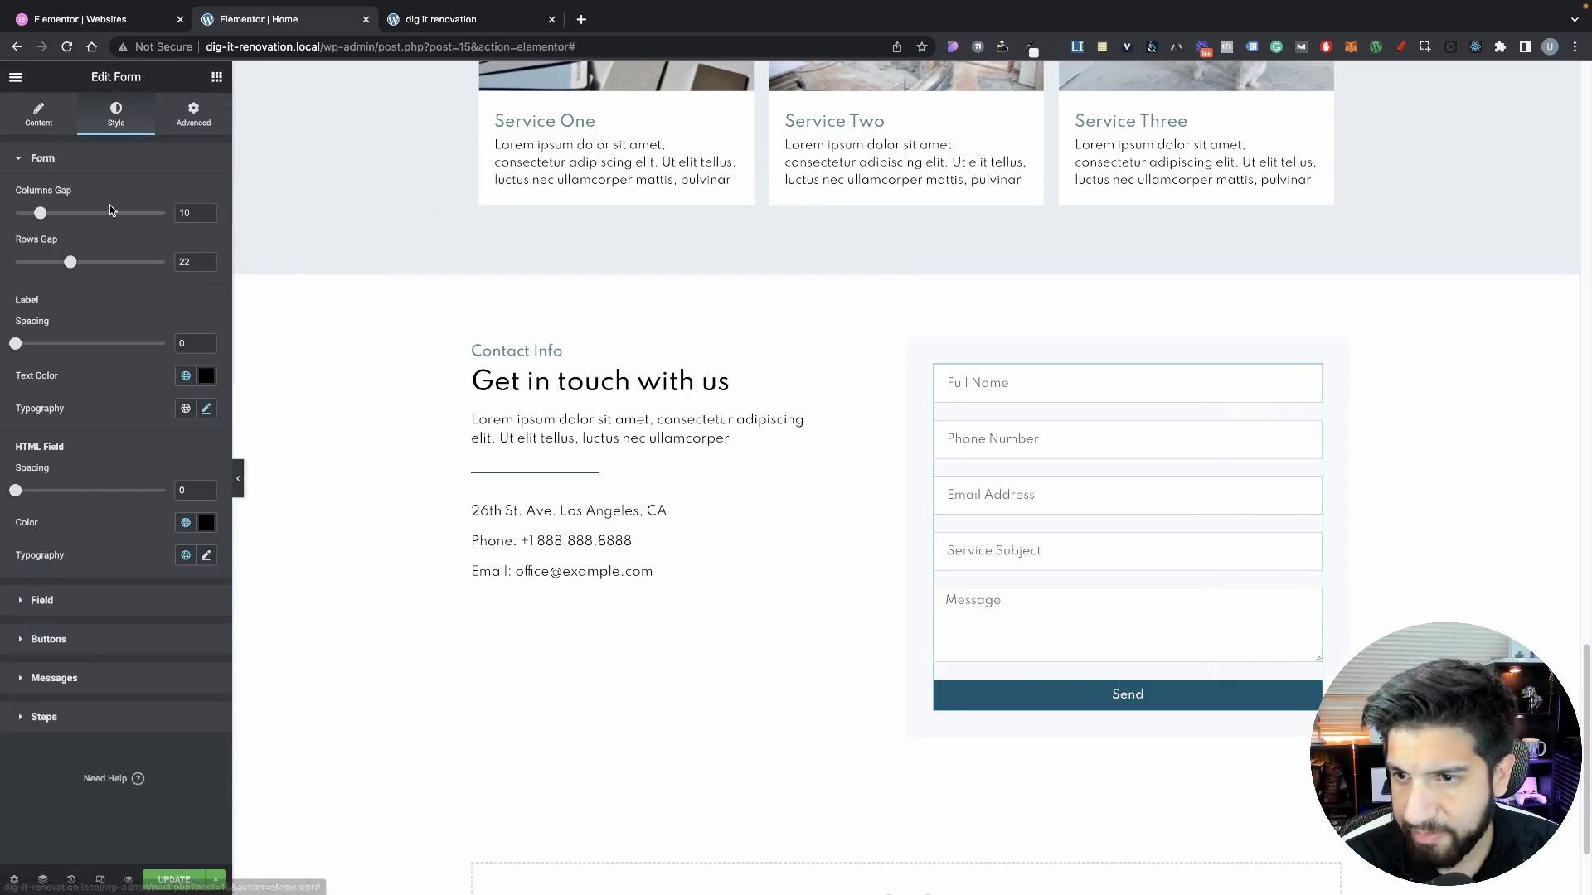
click(64, 642)
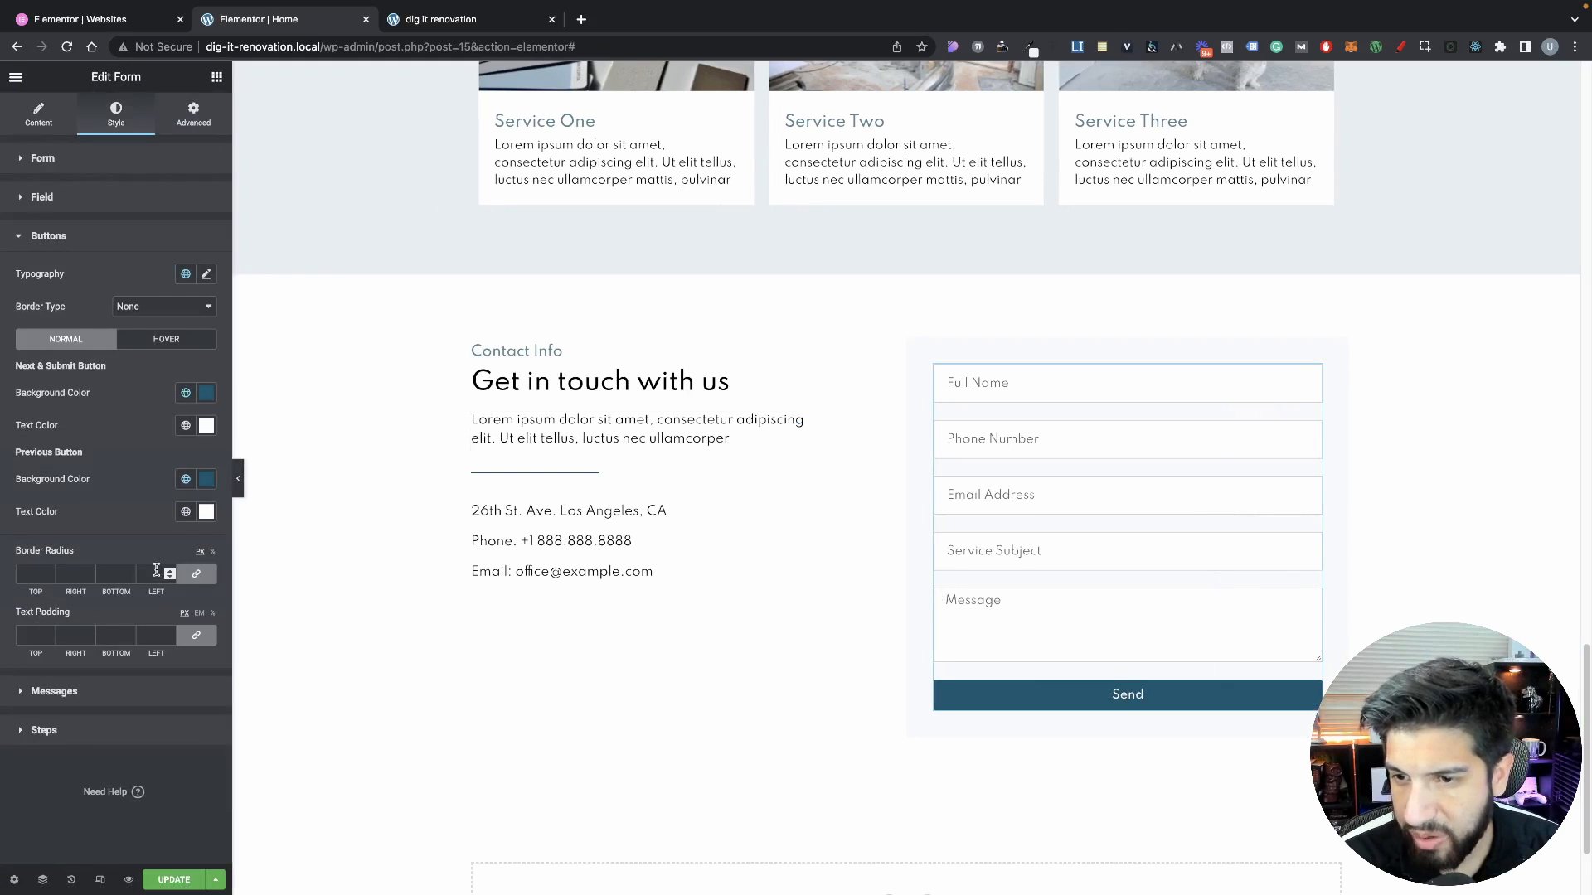
text(0)
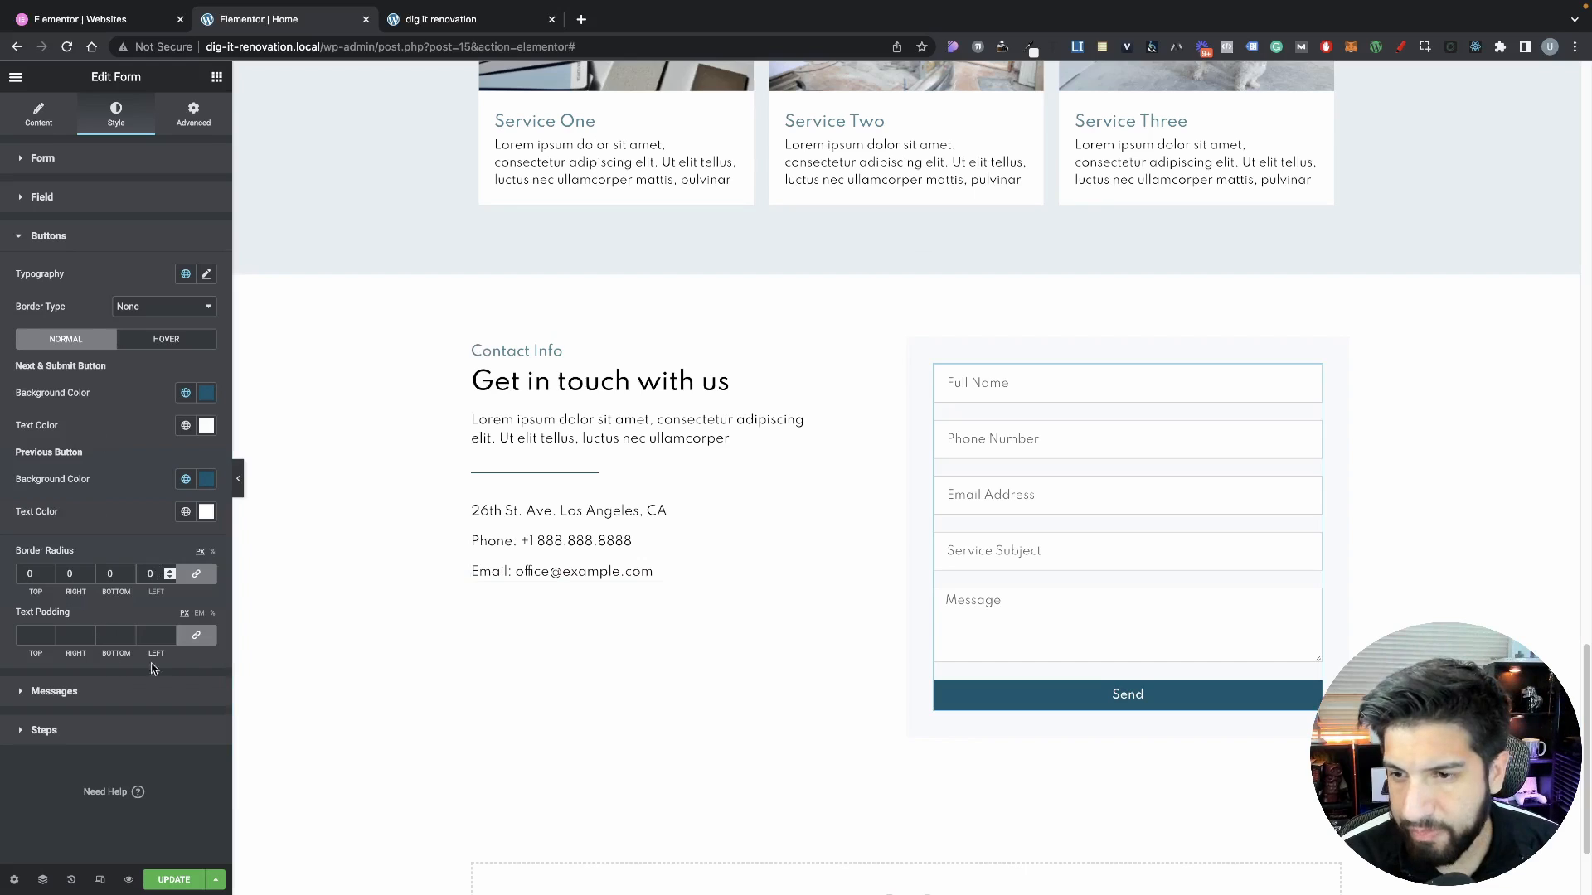
Unlink the form buttons' text padding and set it to 25 for top and bottom, with 0 for right and left
click(200, 644)
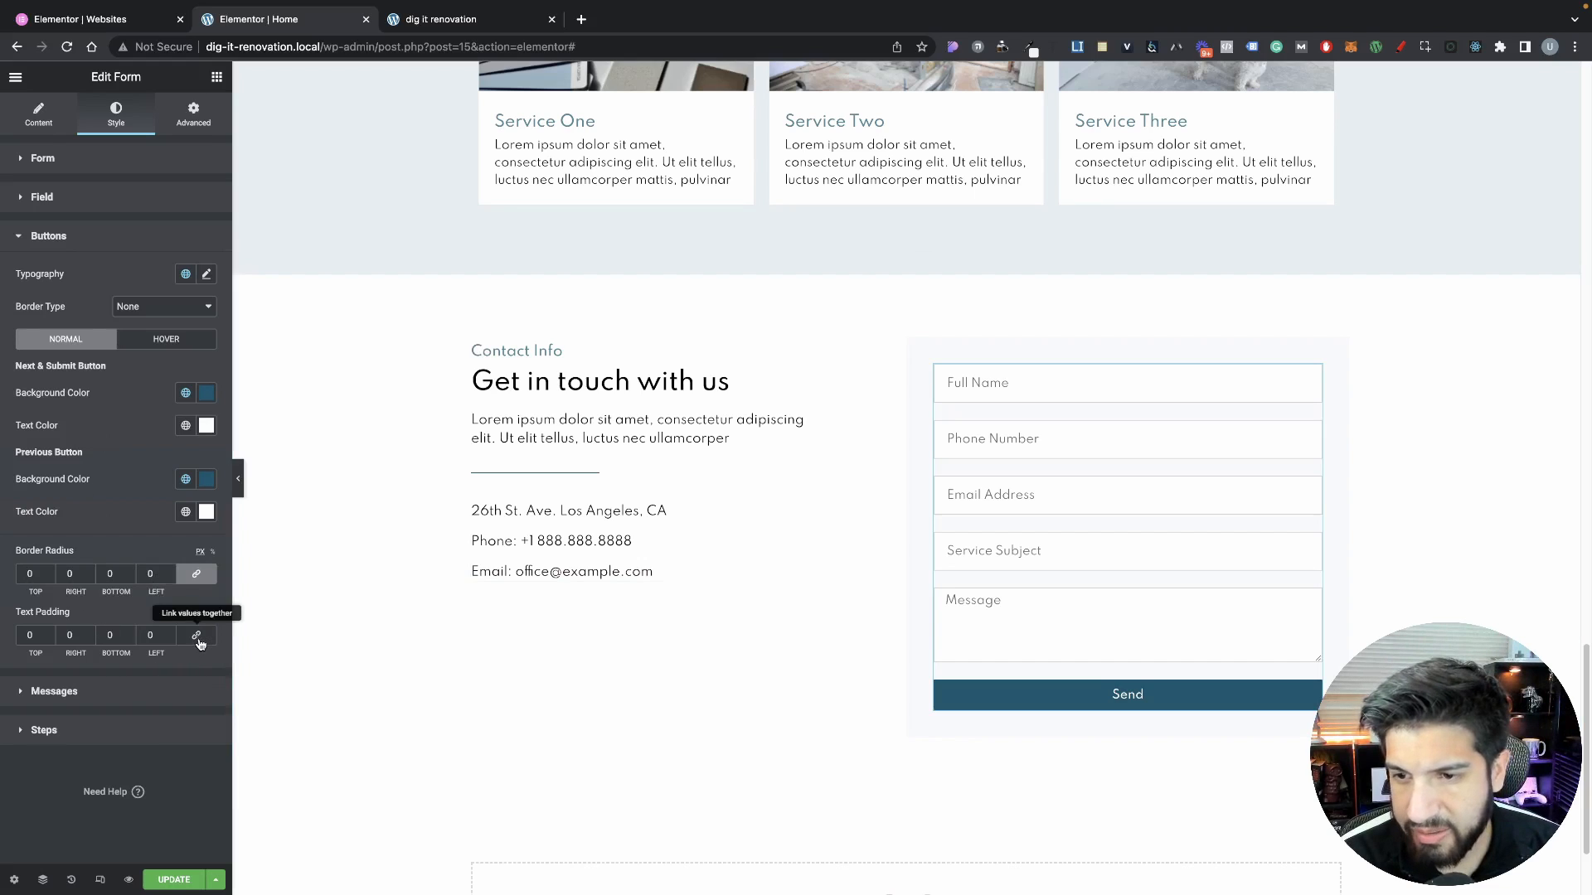
click(30, 635)
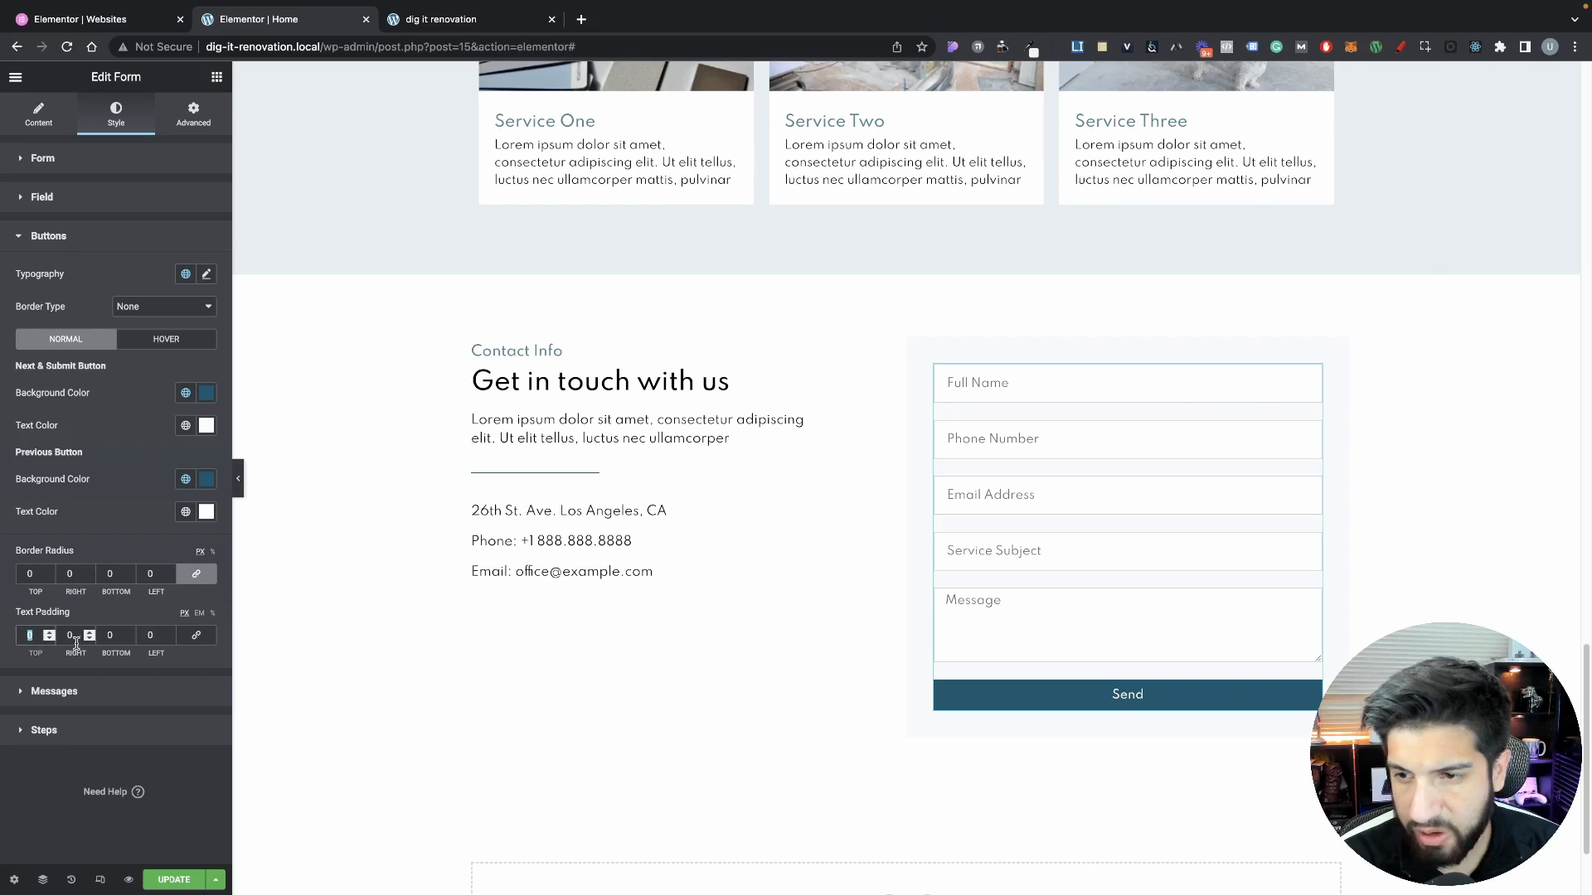
text(20)
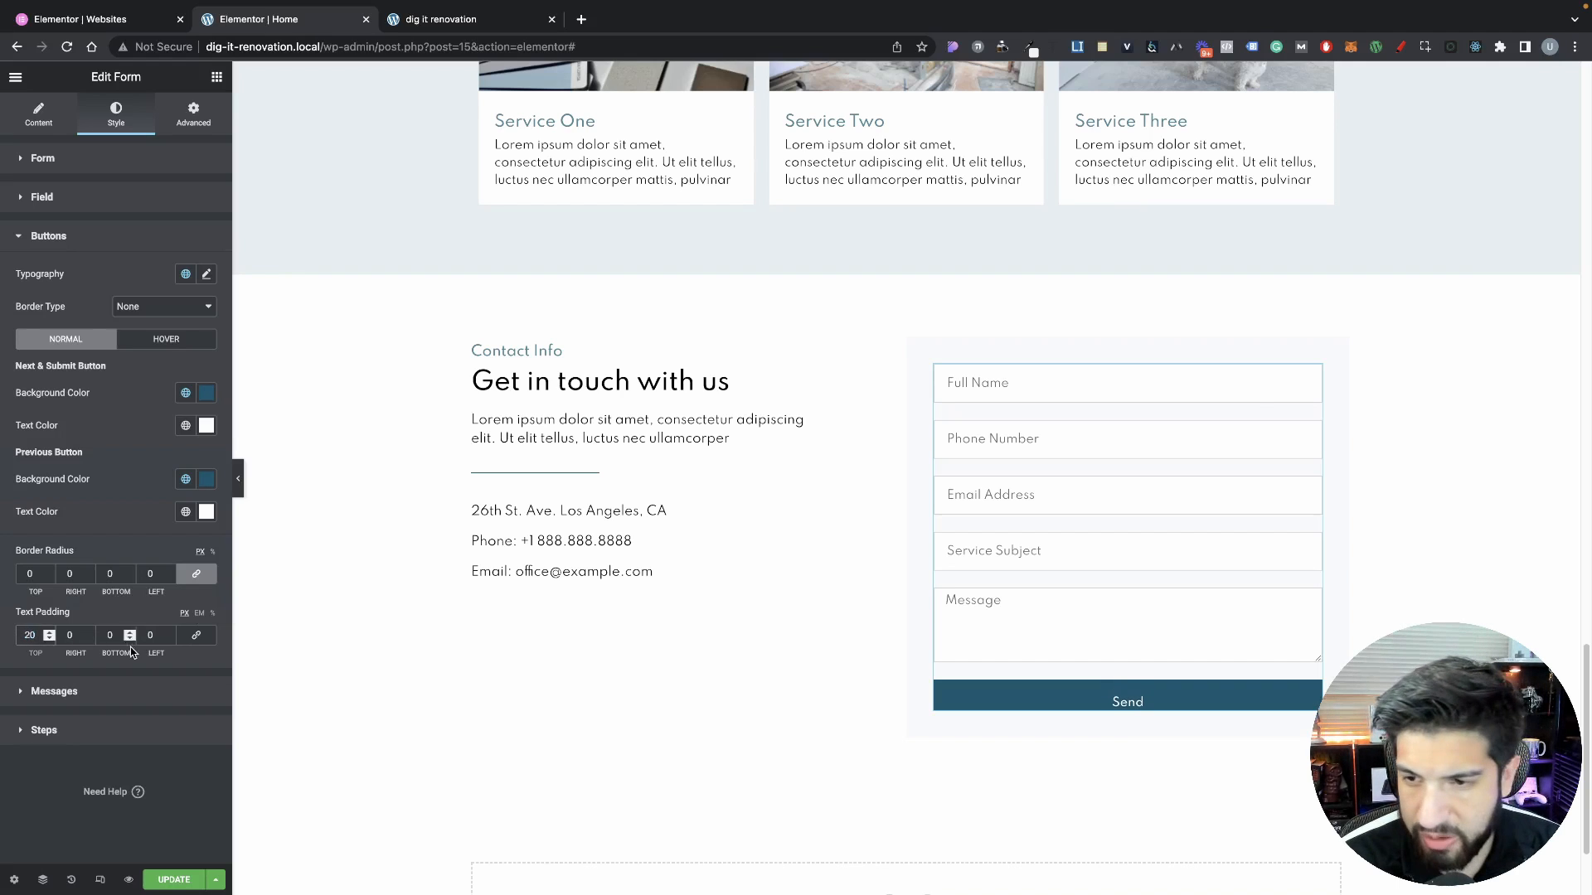
click(112, 636)
text(20)
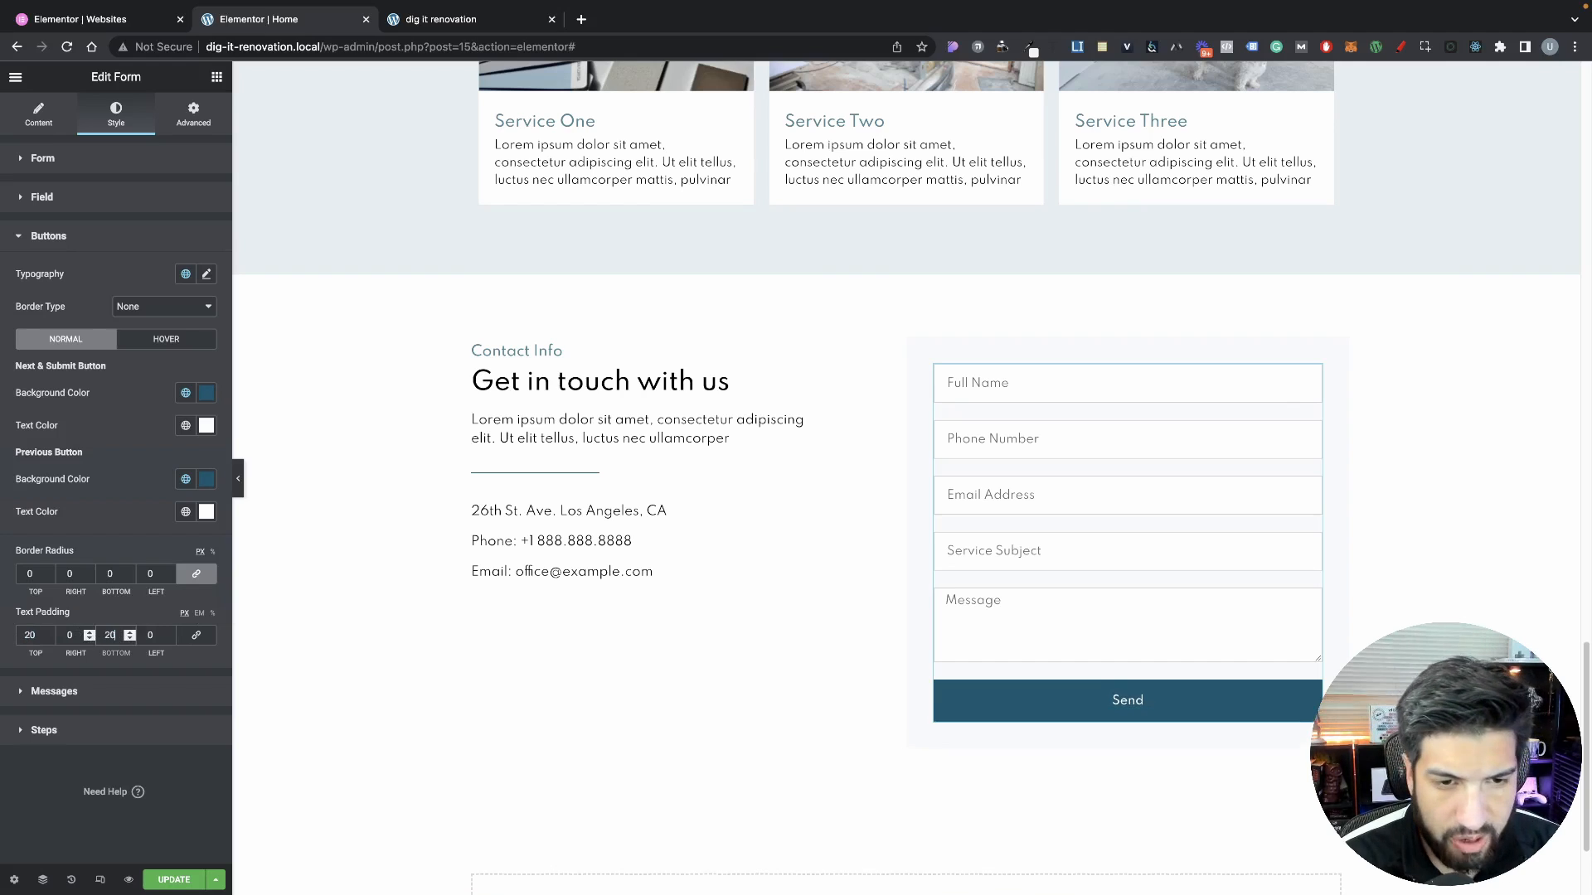
click(34, 636)
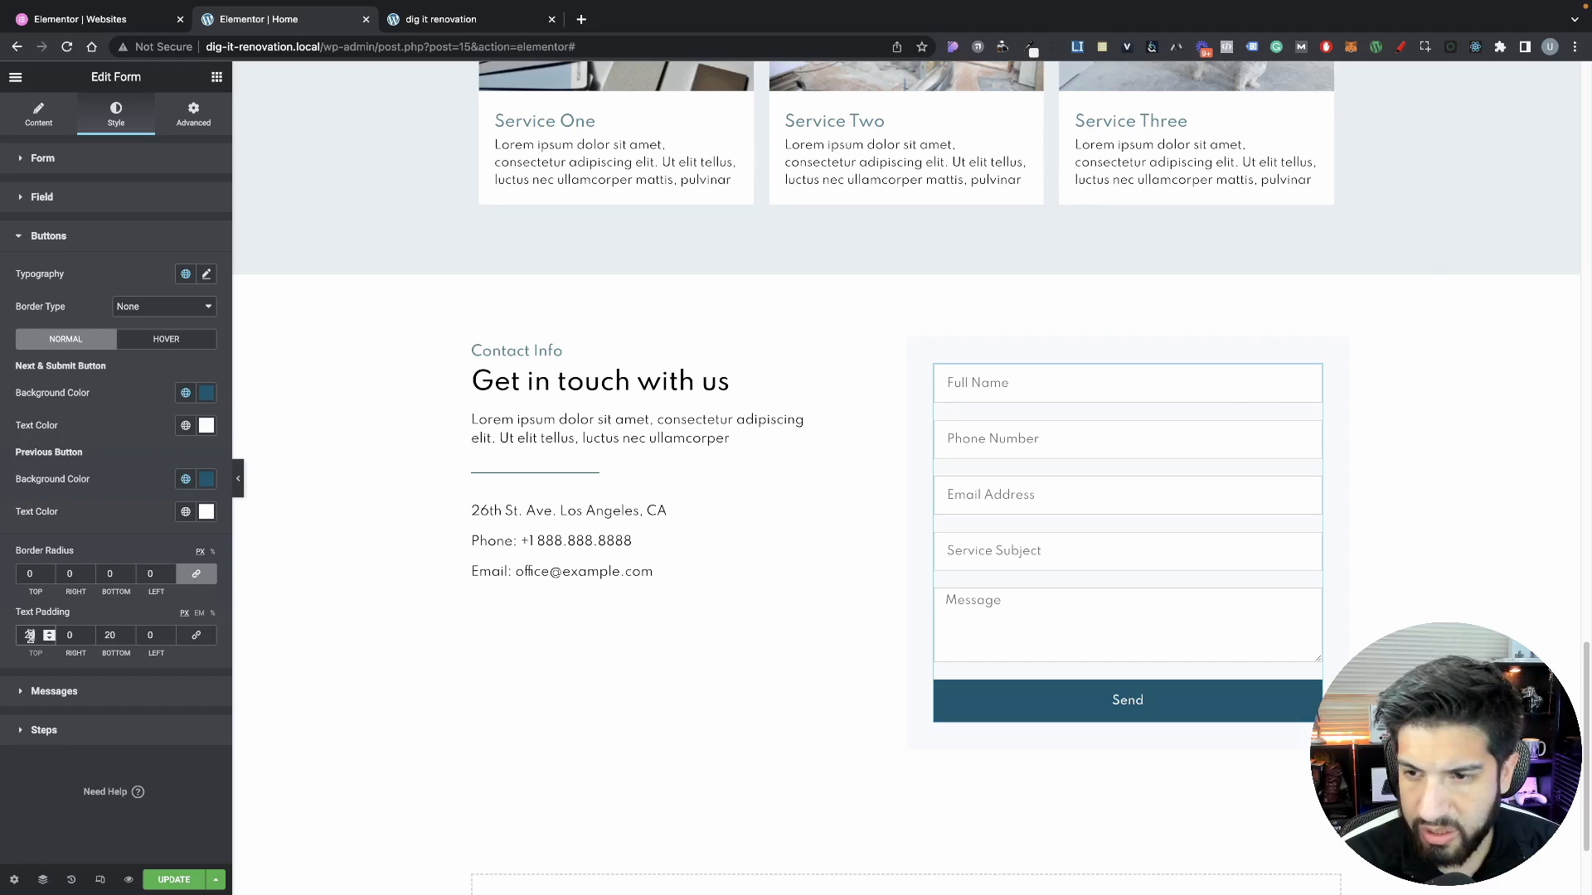
text(25)
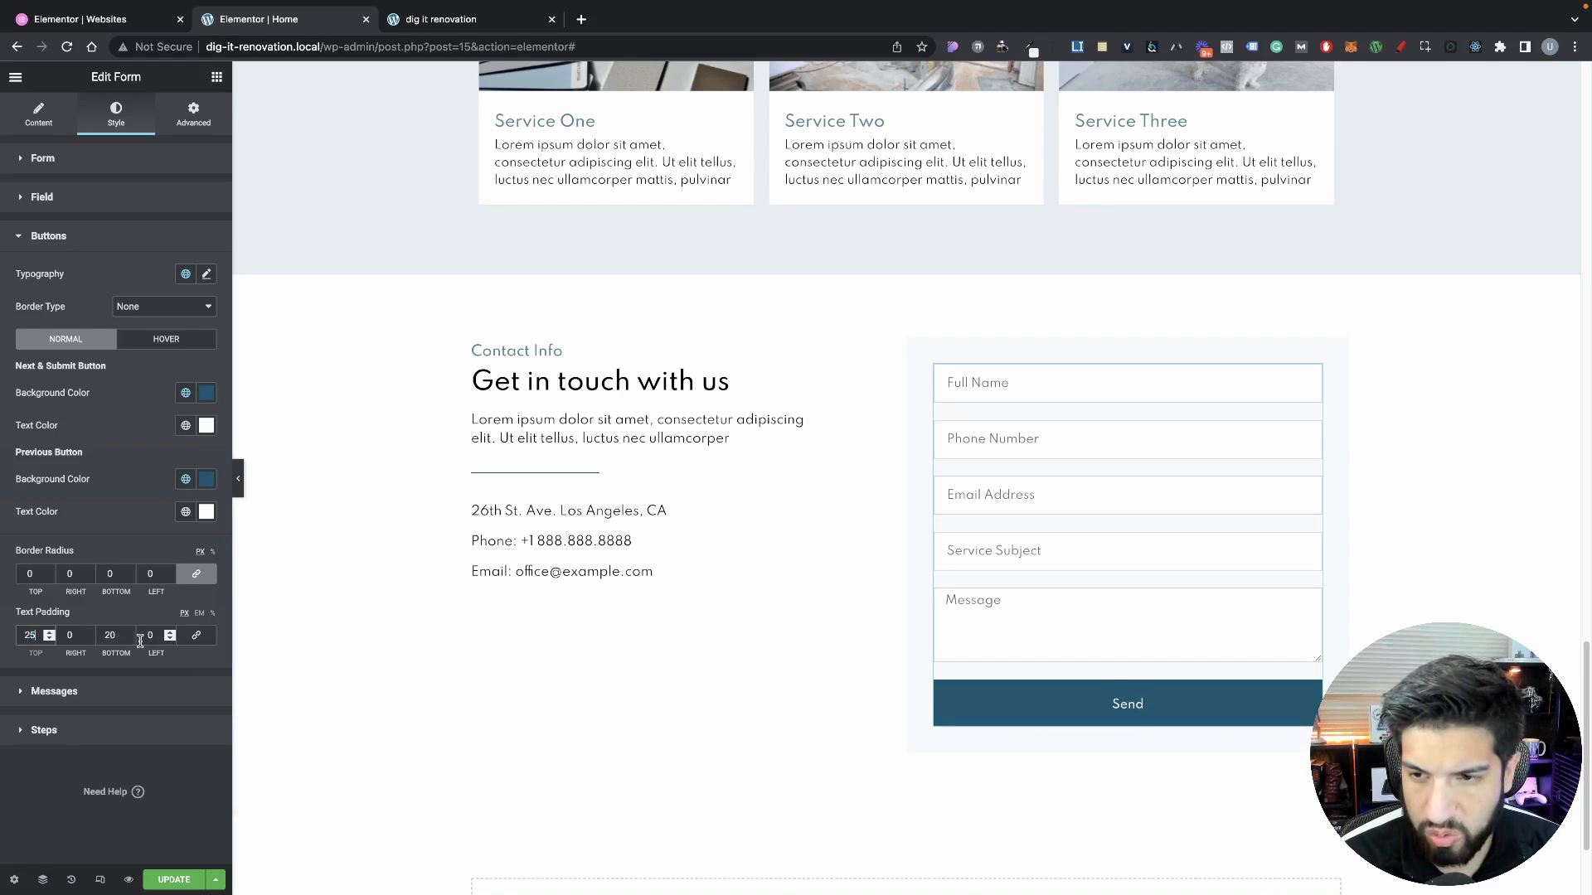
double_click(111, 636)
text(25)
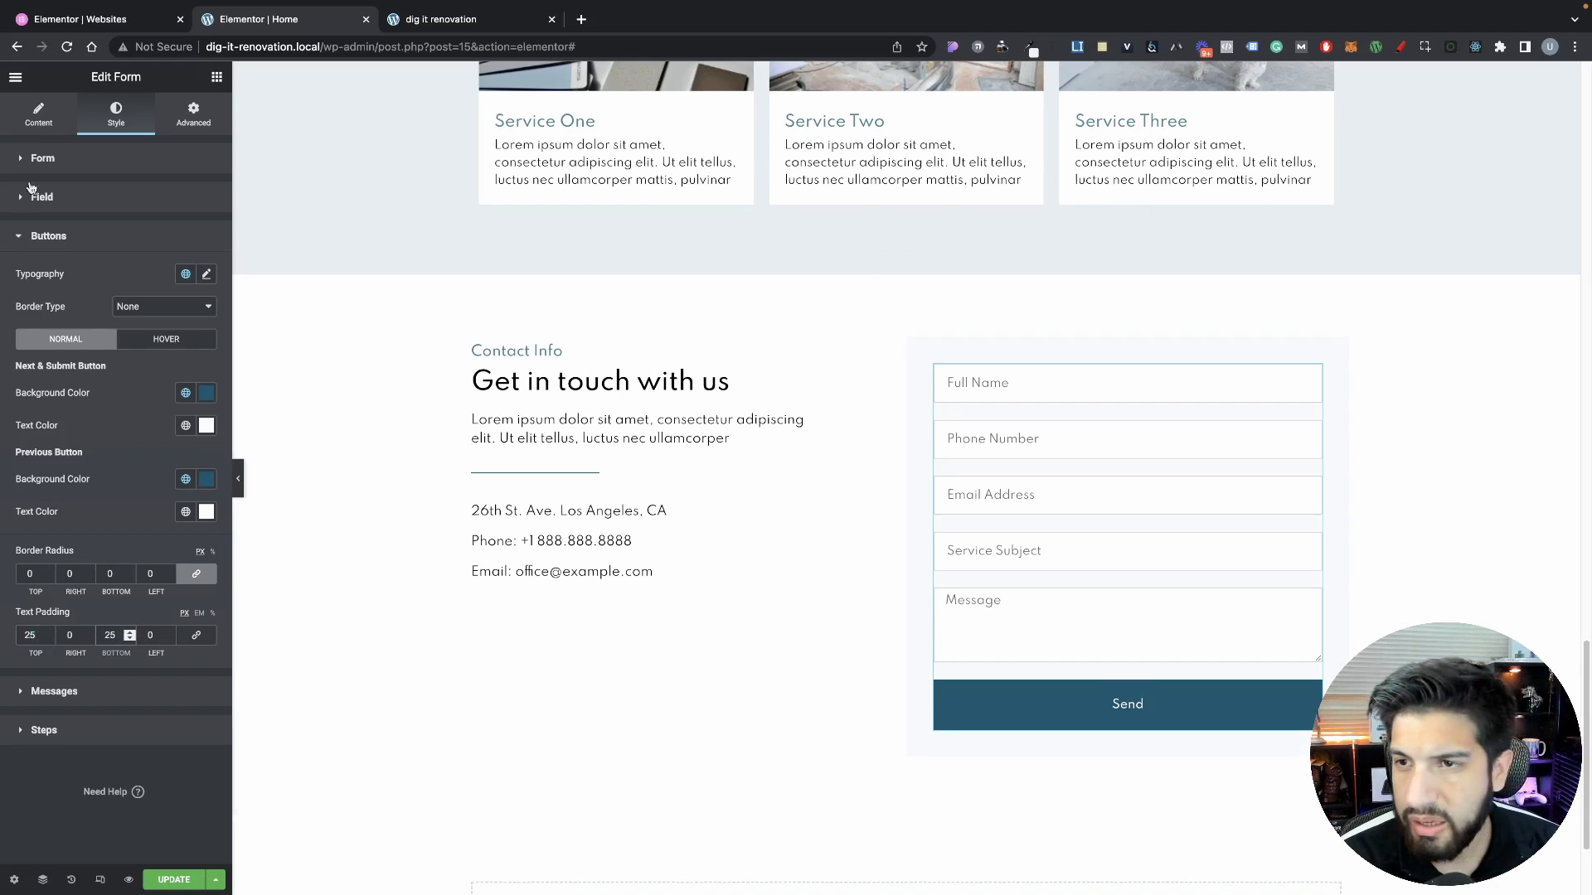
Replace the form's submit button text with "Submit Message"
click(41, 124)
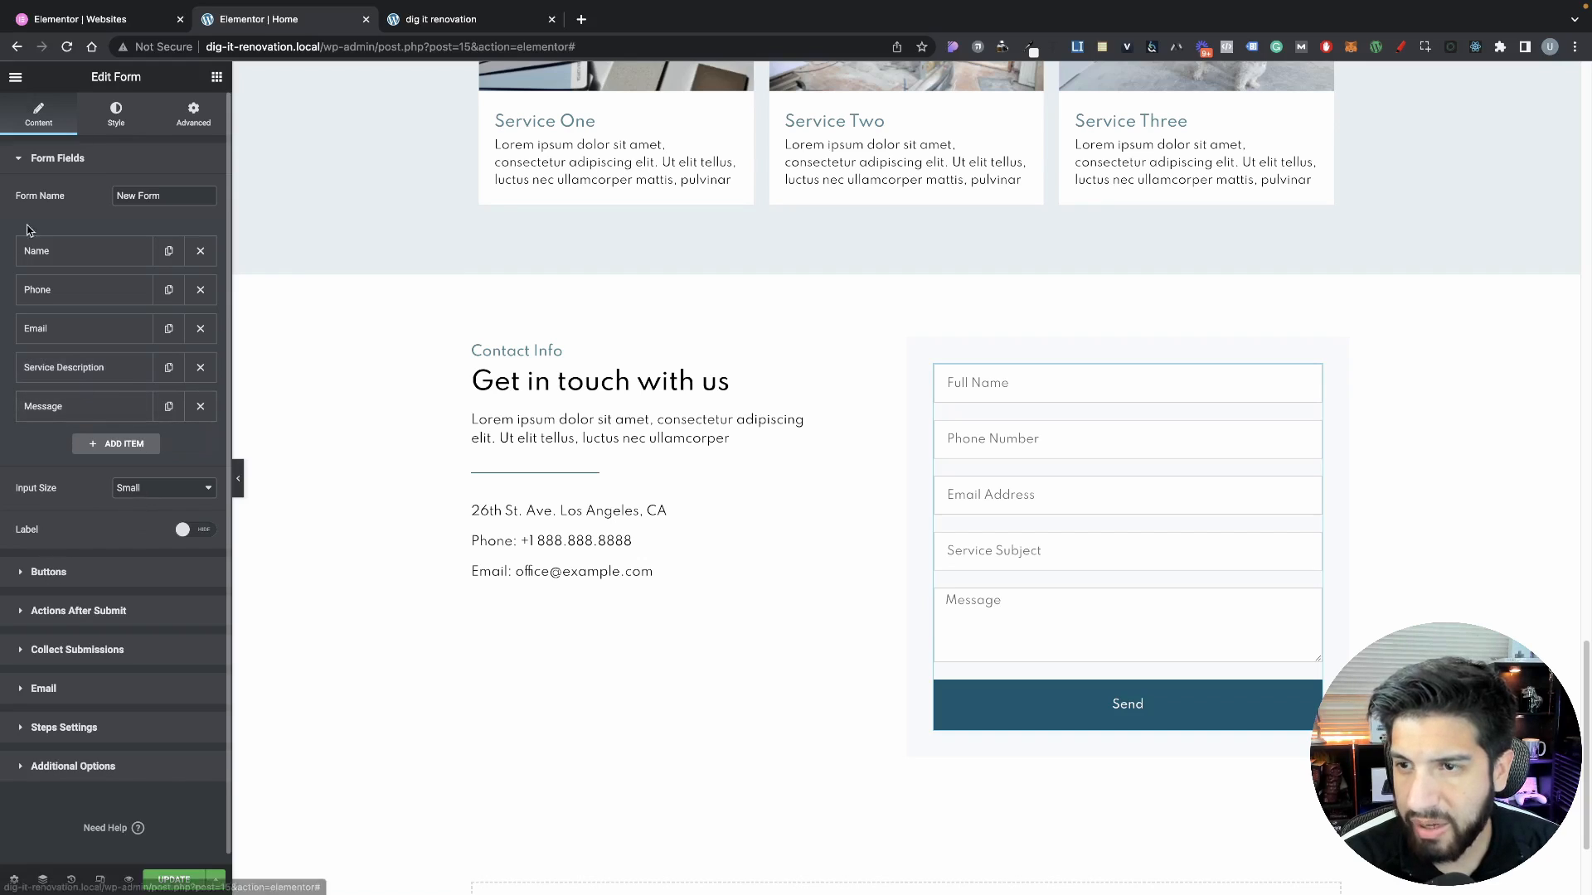
click(65, 576)
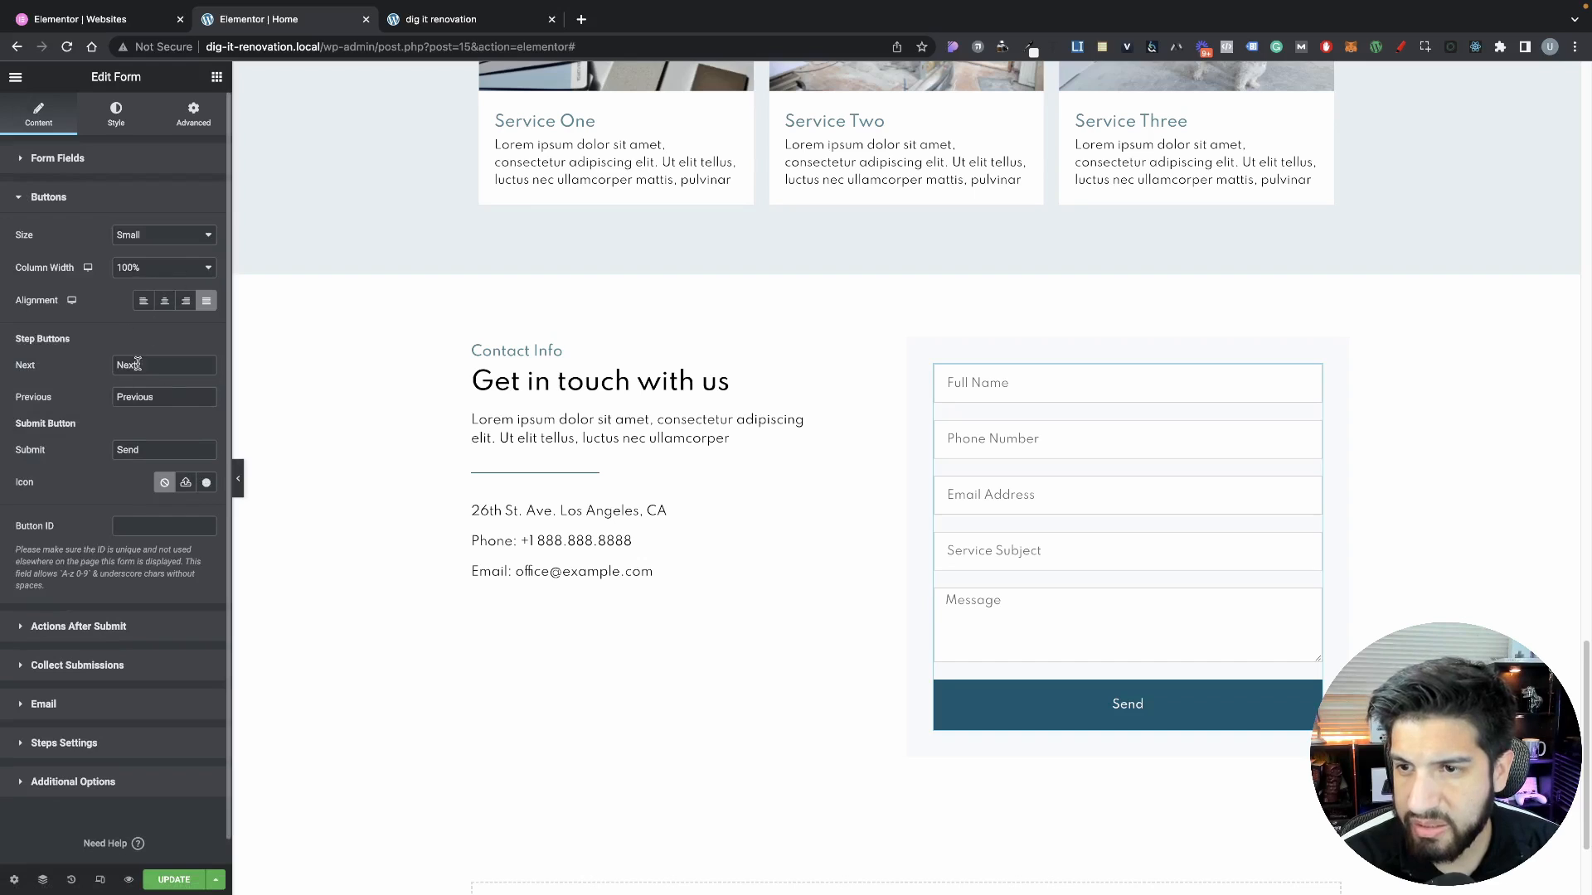
drag(155, 450, 85, 448)
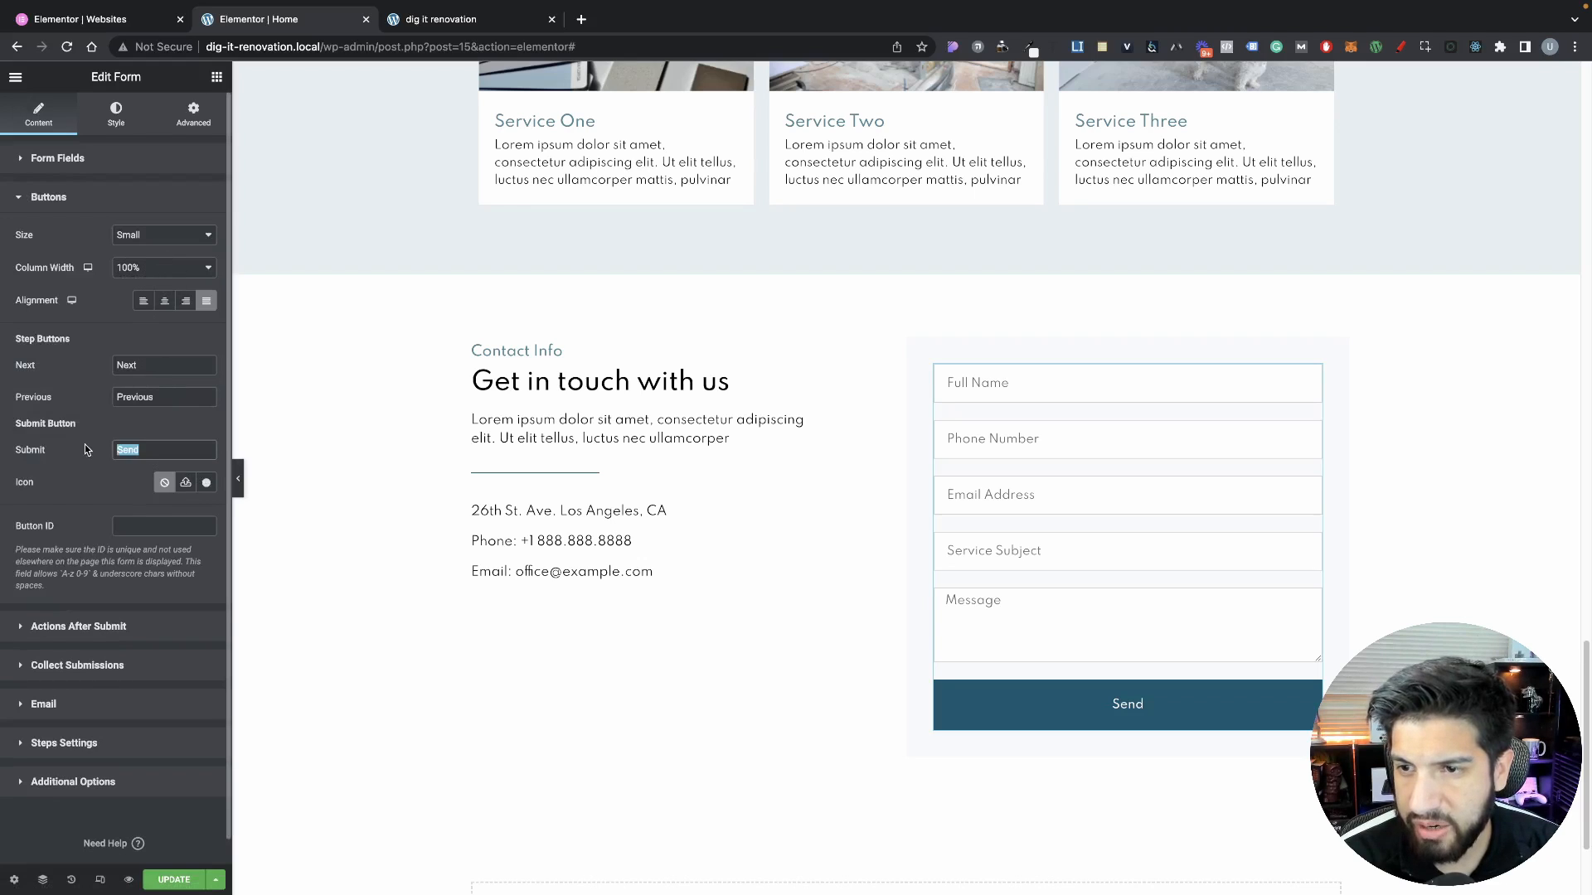
key(BackSpace)
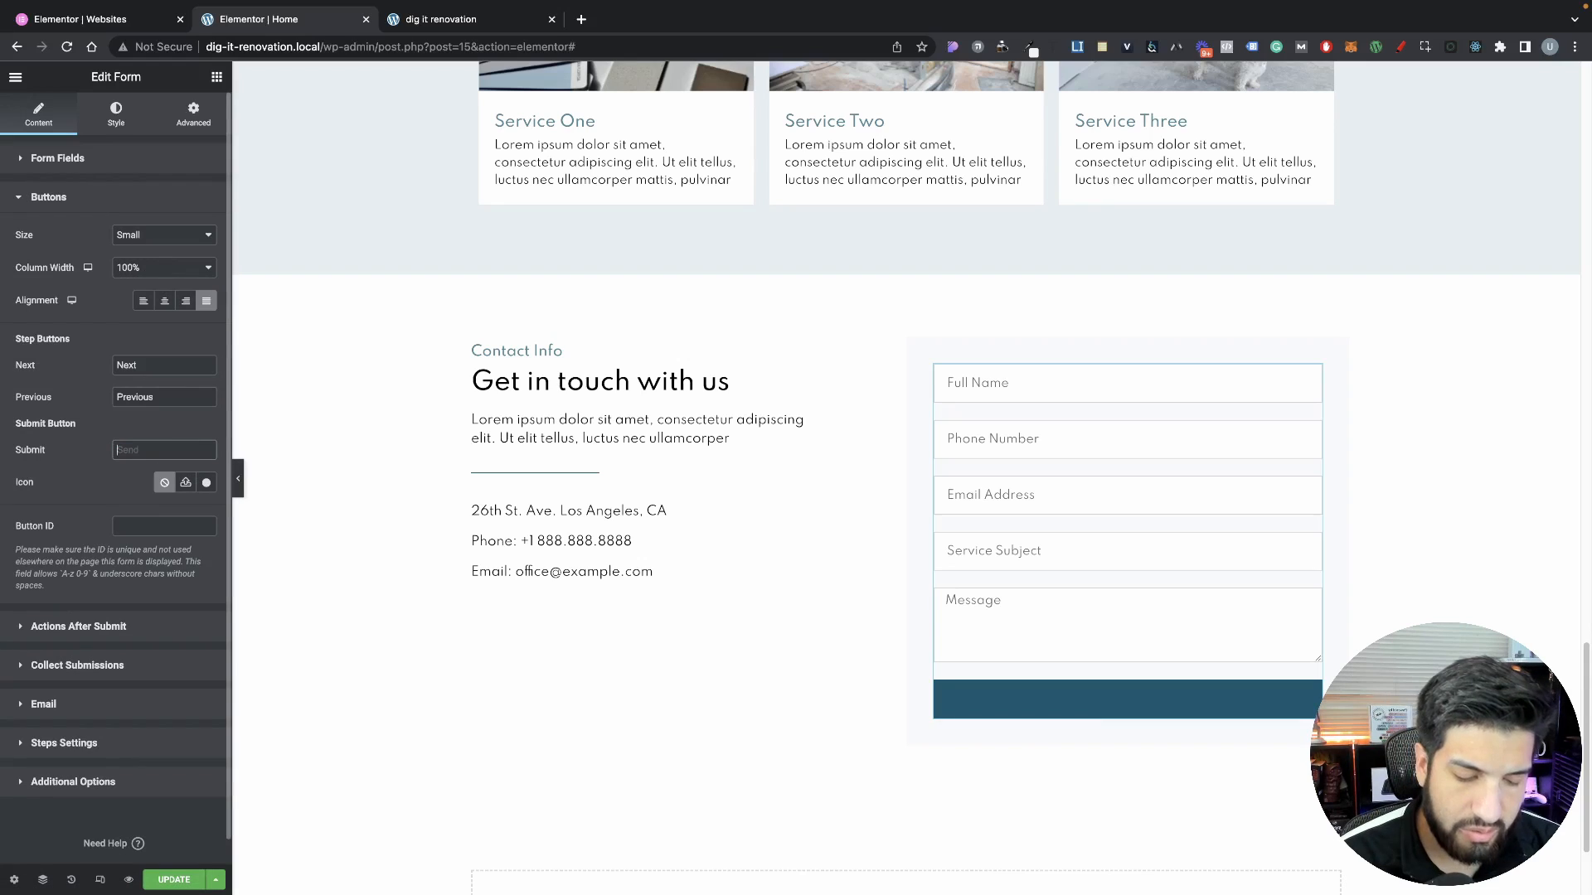
text(Si)
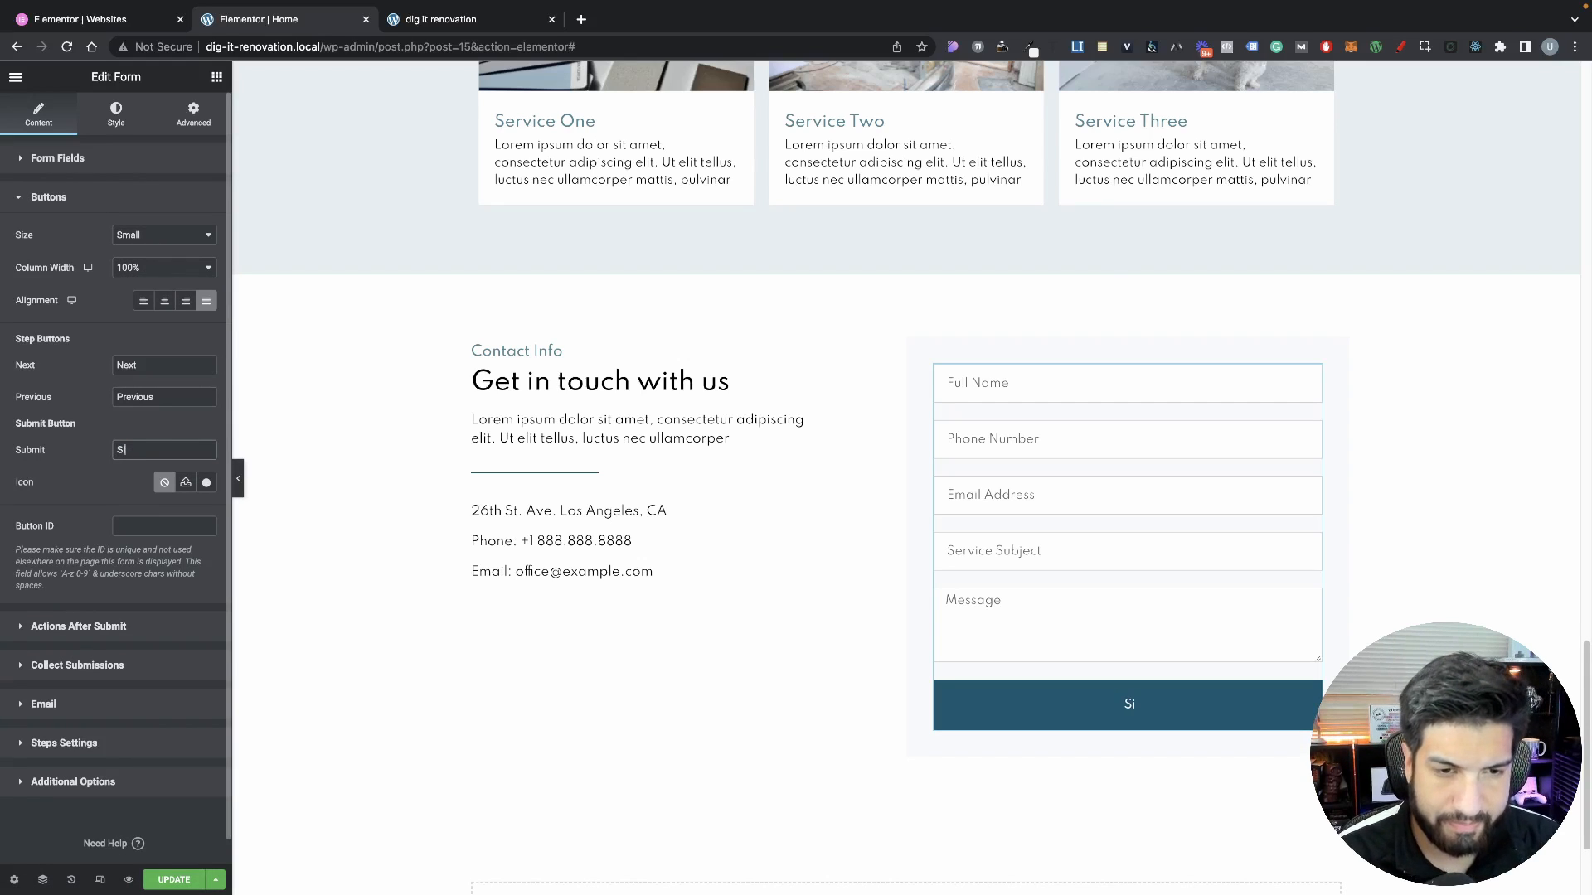
text(bmit)
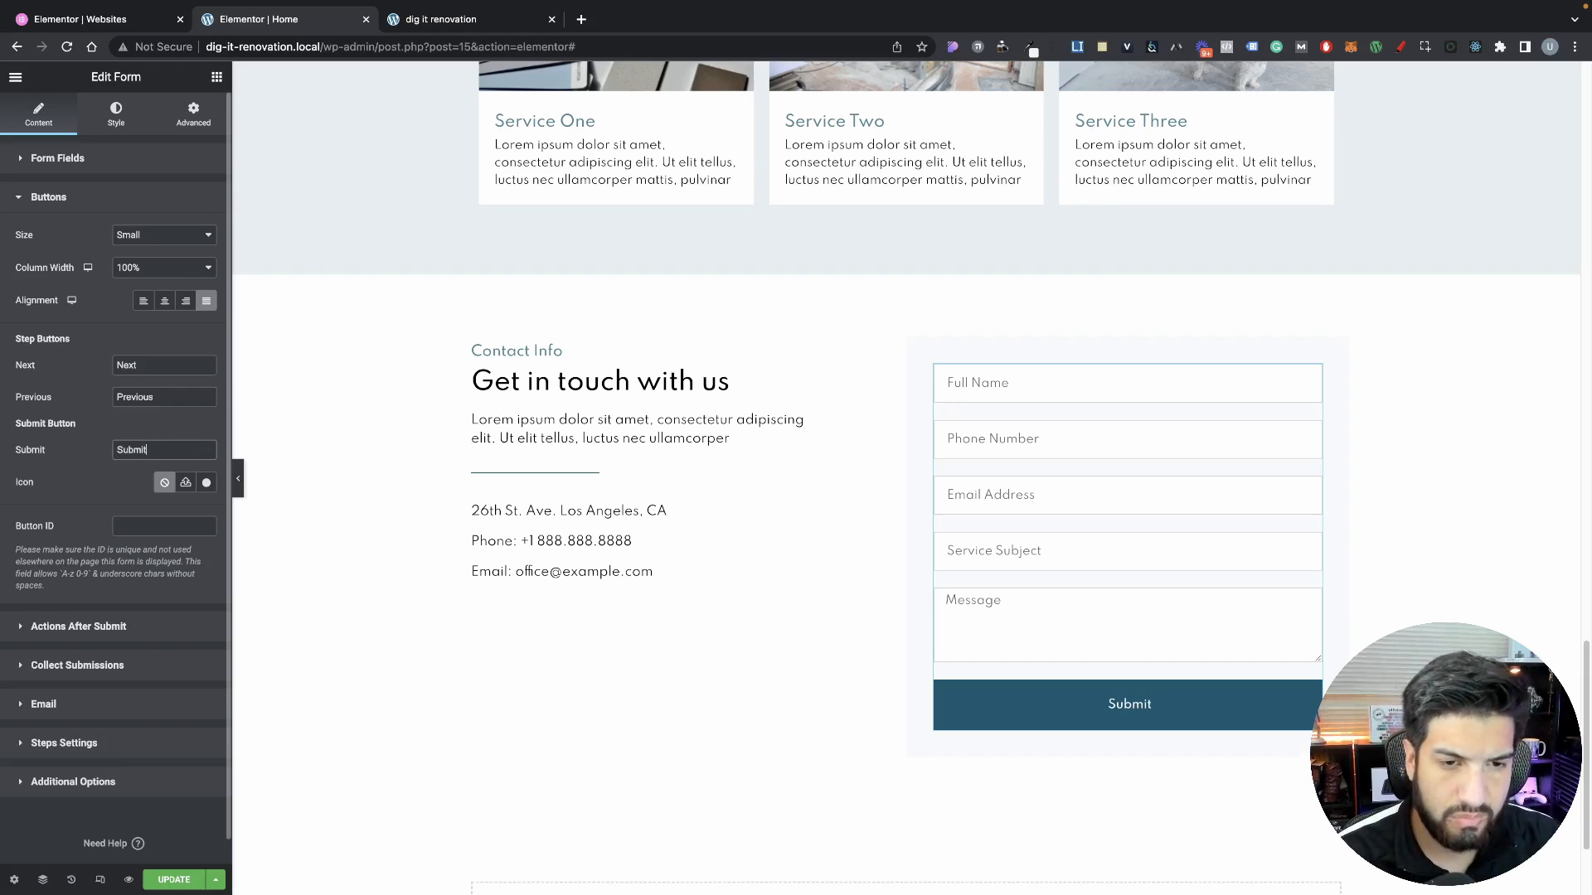
text( Me)
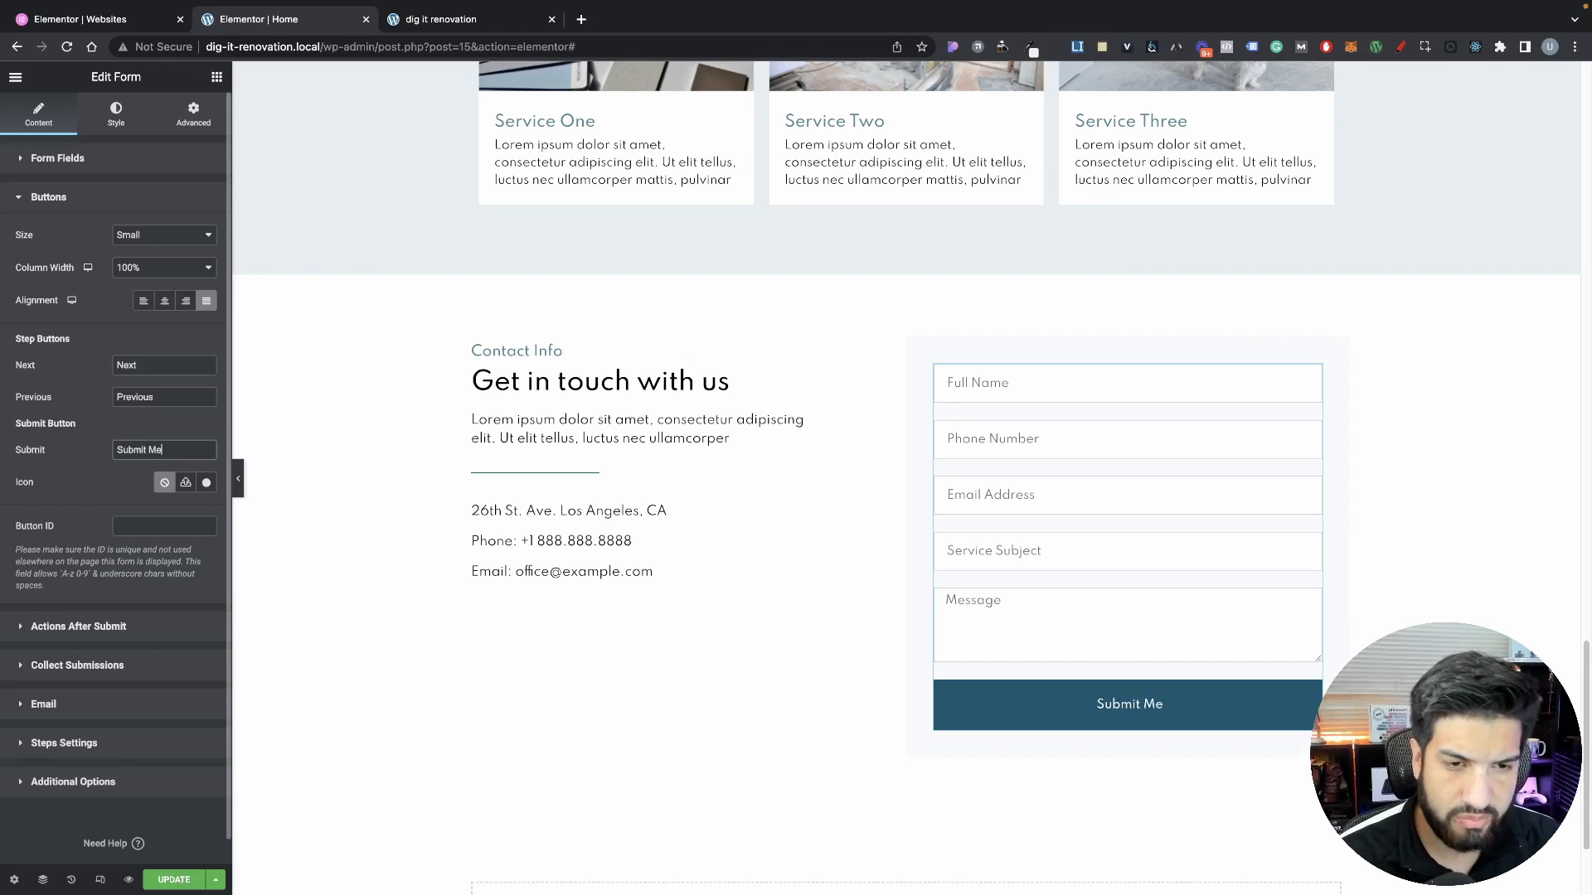
text(ssage)
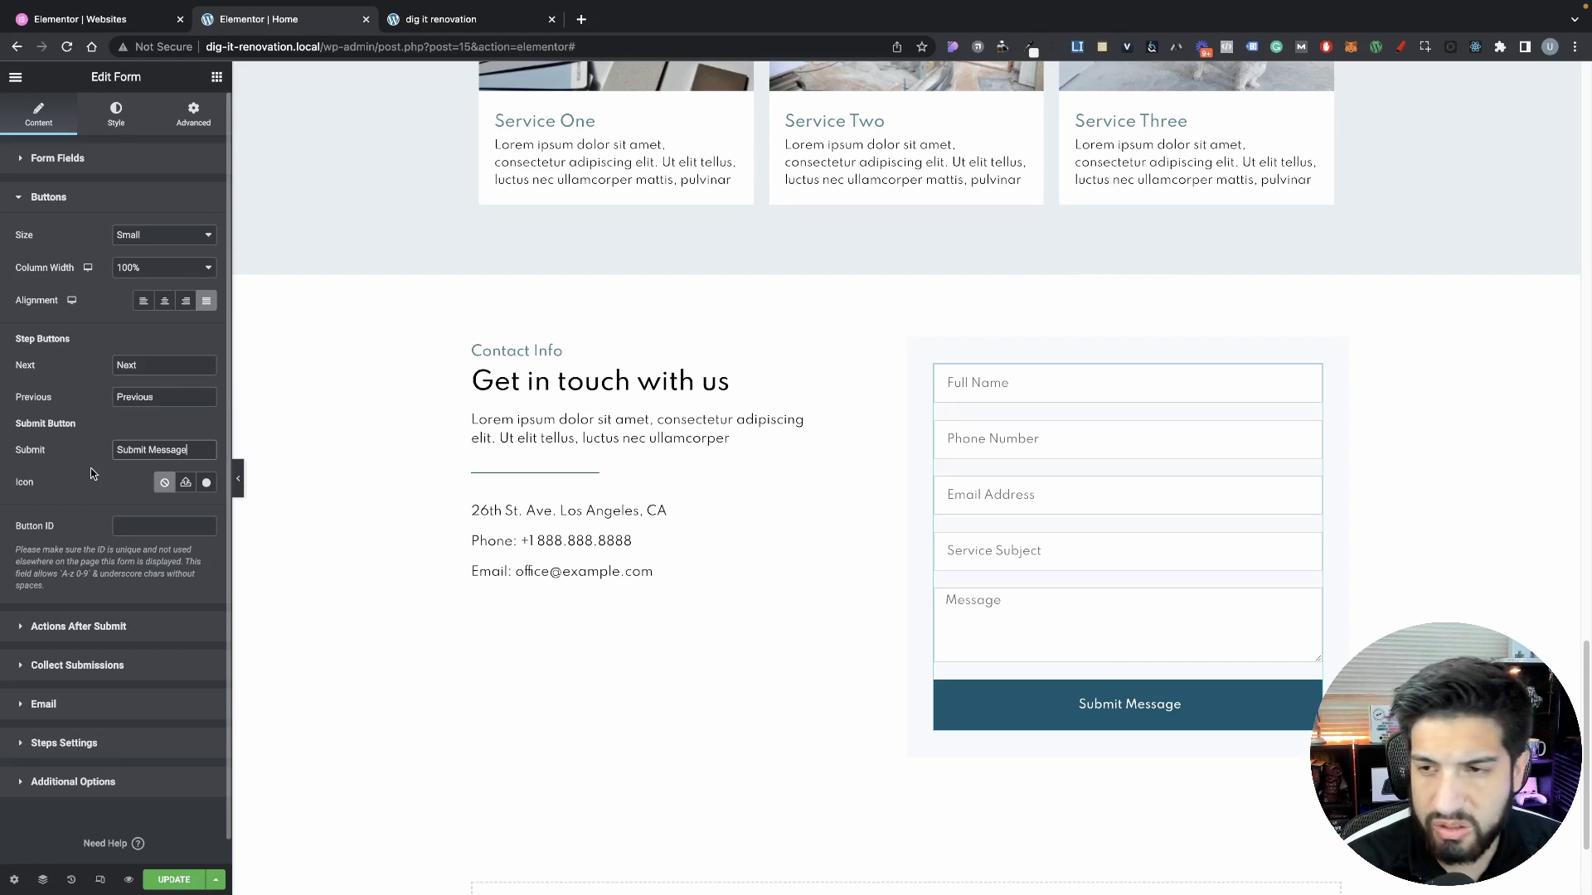
Shorten the submit button text to "Submit"
key(BackSpace)
key(BackSpace)
key(BackSpace)
key(BackSpace)
key(BackSpace)
key(BackSpace)
key(BackSpace)
key(BackSpace)
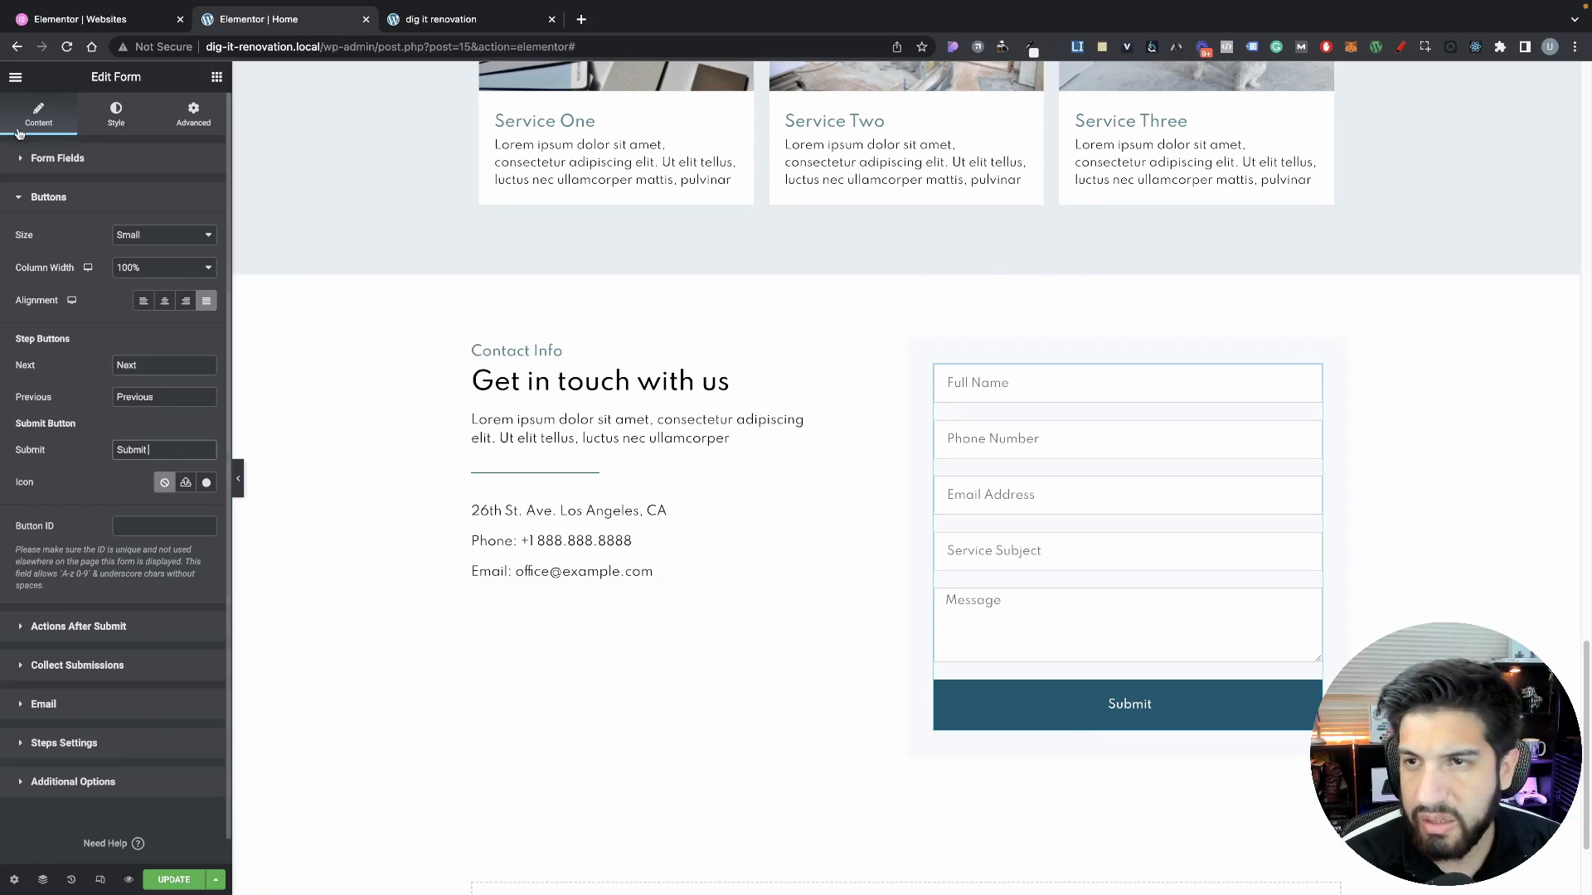
Set the form buttons' typography size to 17 px
click(116, 115)
click(207, 409)
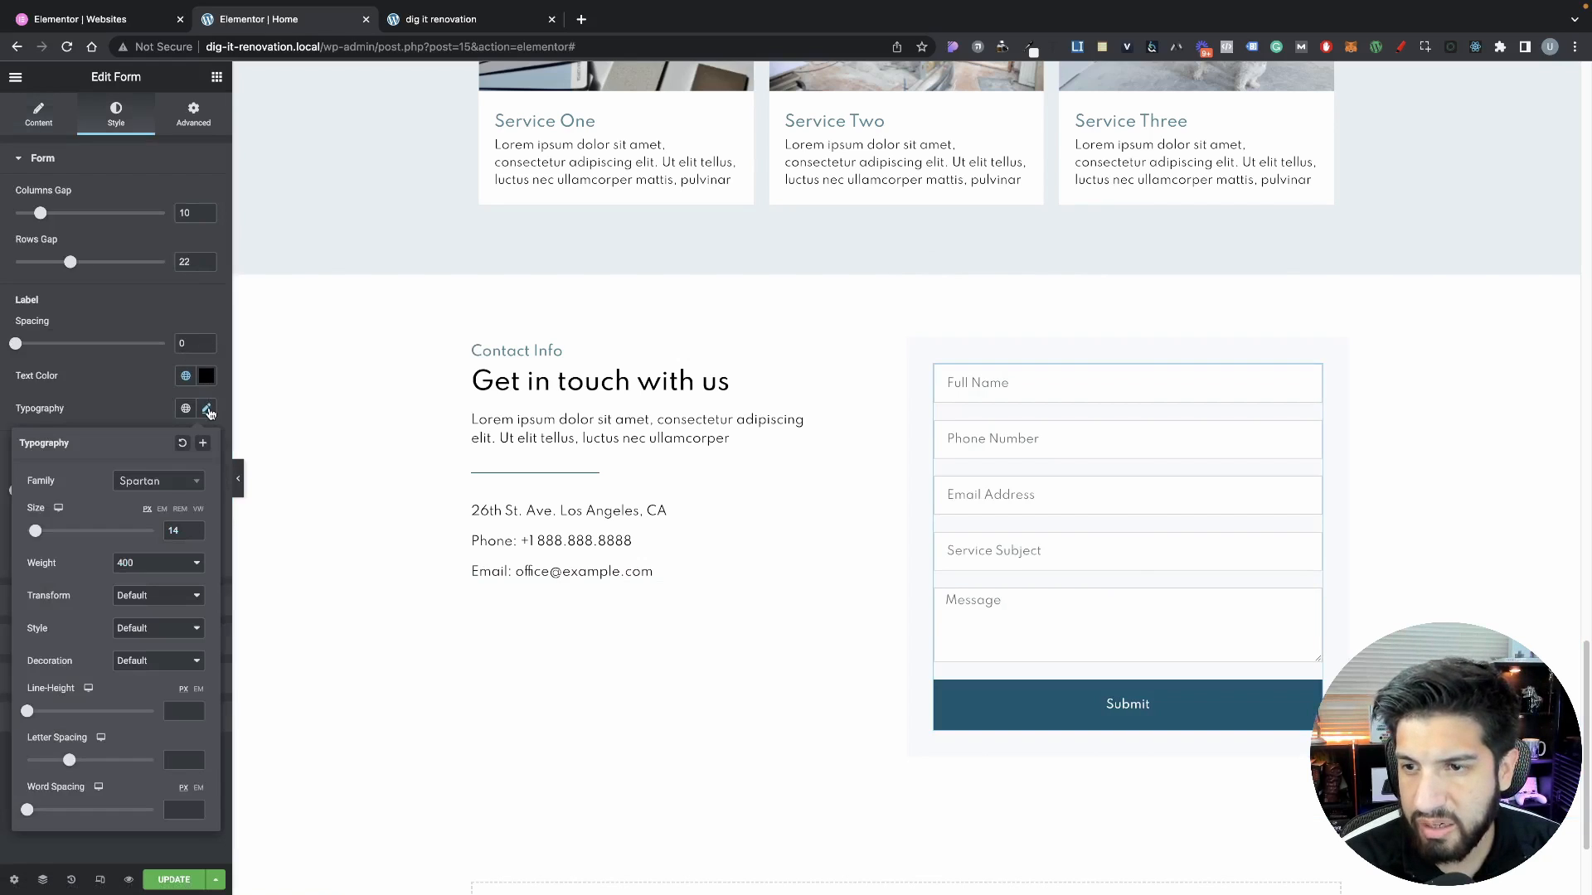
click(91, 415)
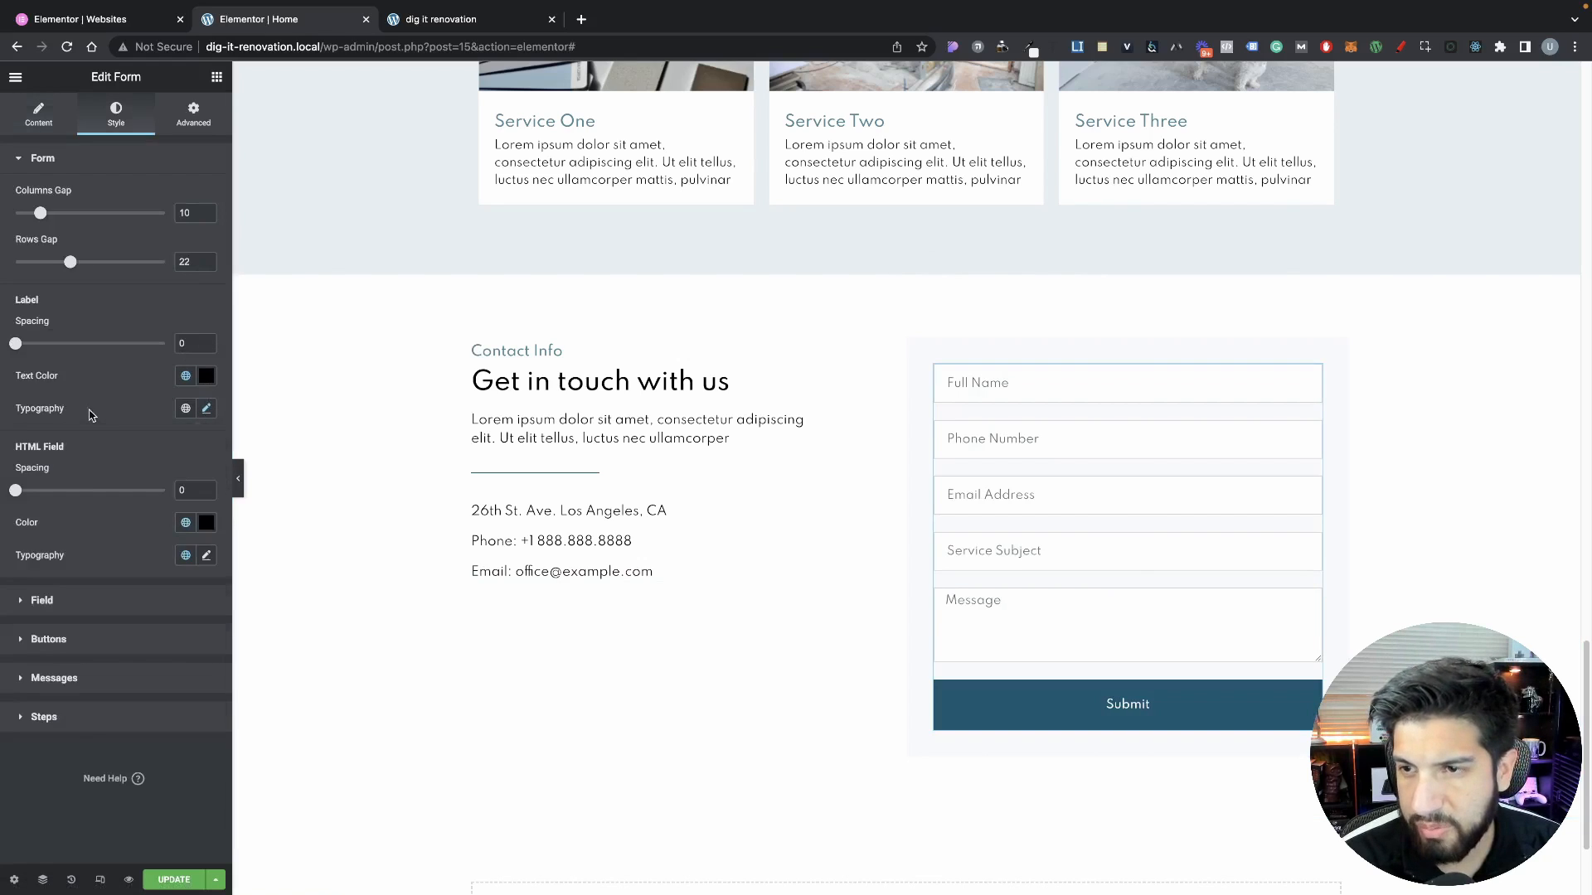
click(48, 639)
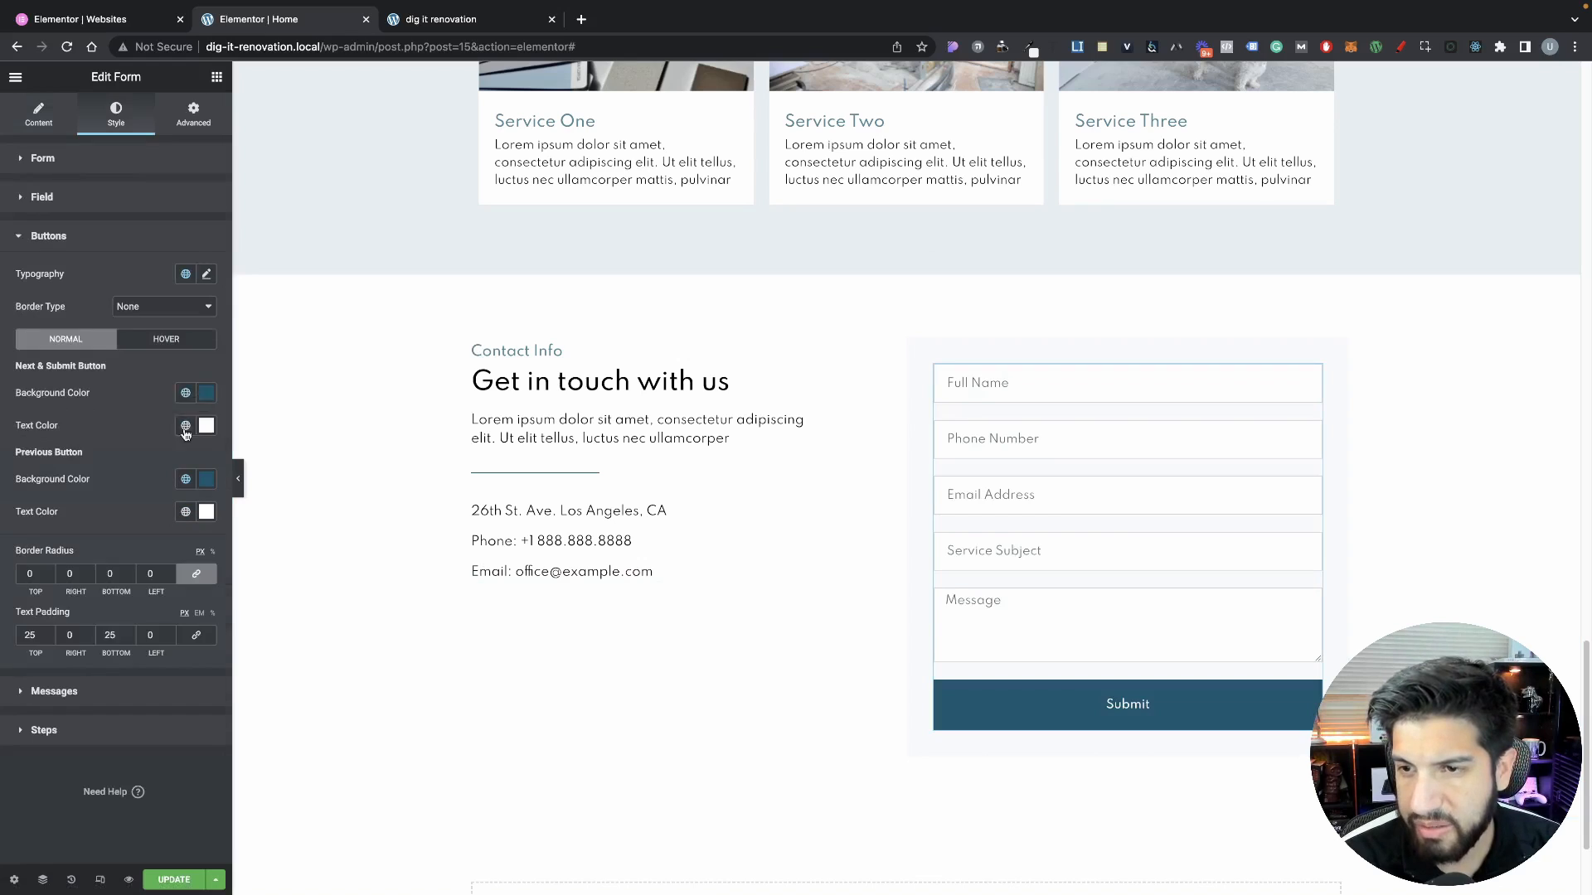
click(205, 274)
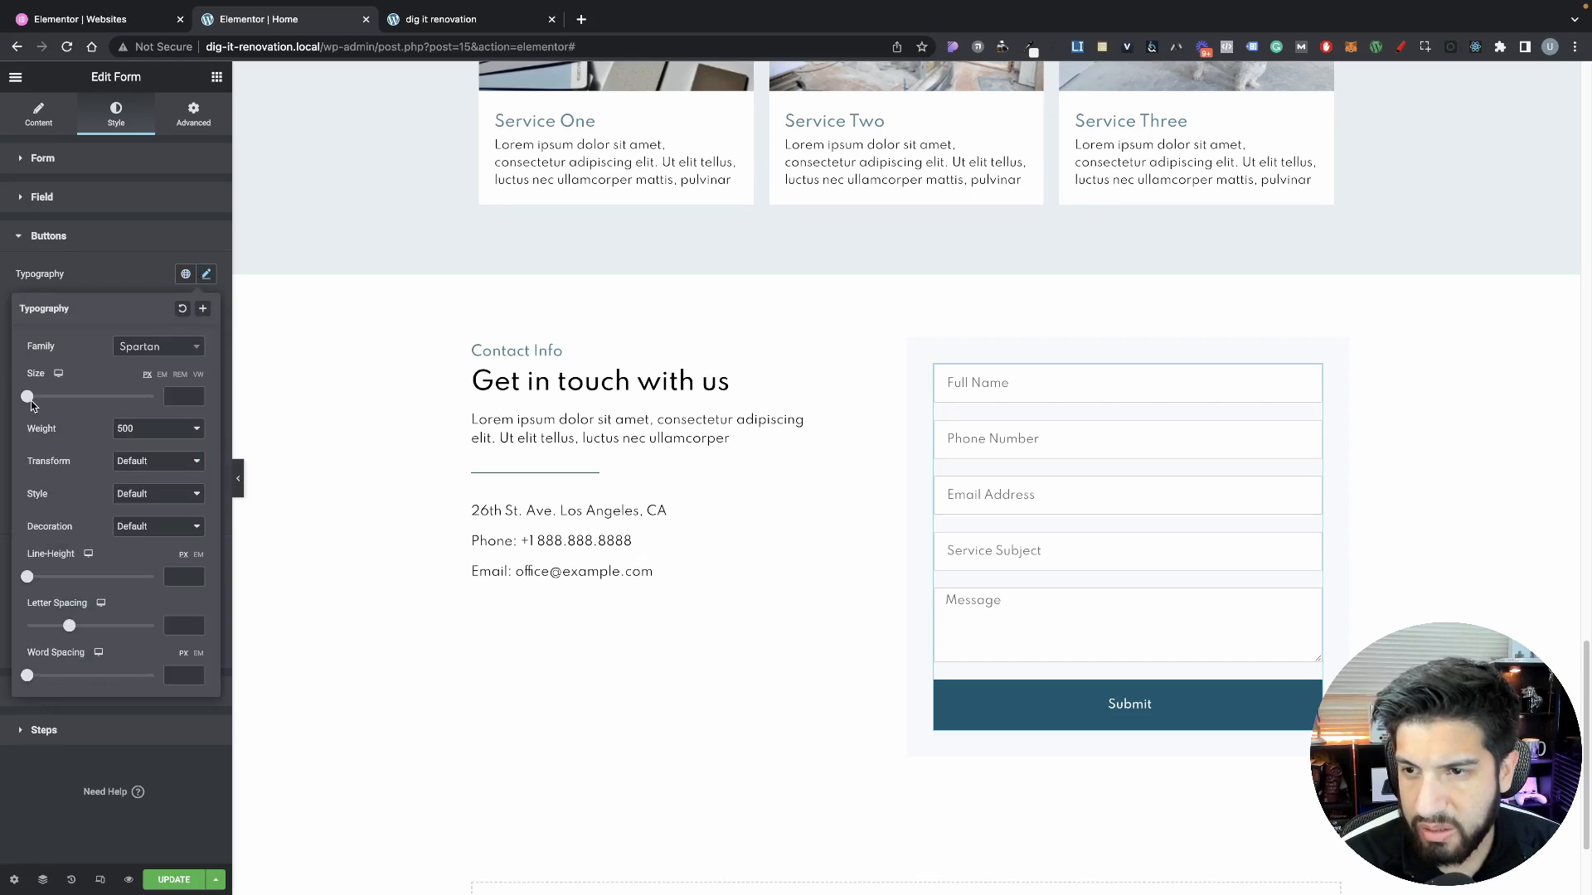
drag(31, 402, 39, 402)
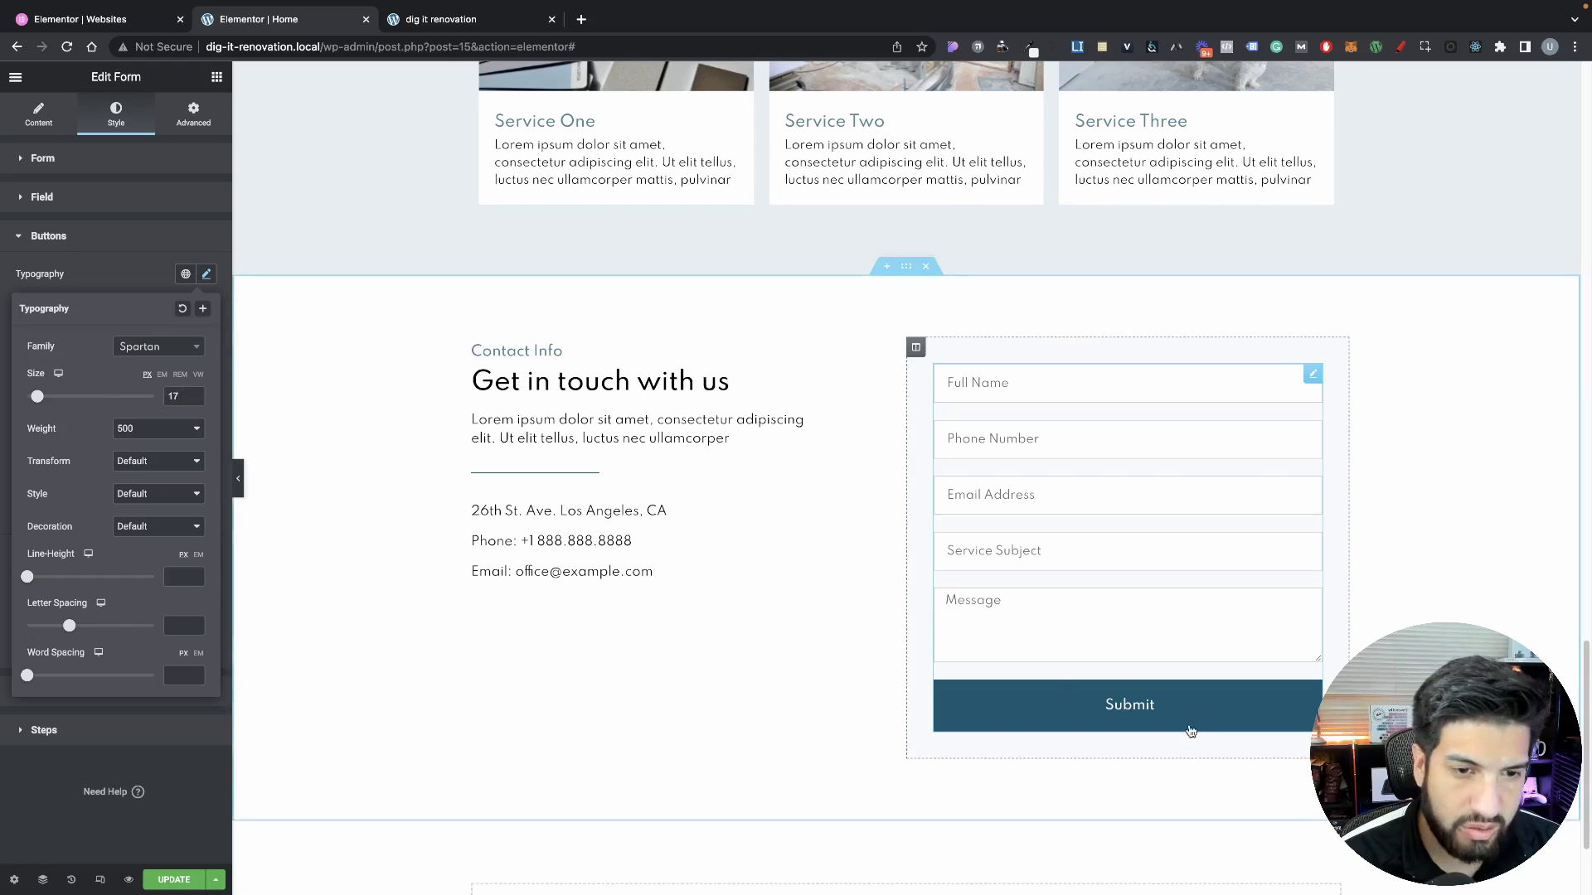
click(127, 282)
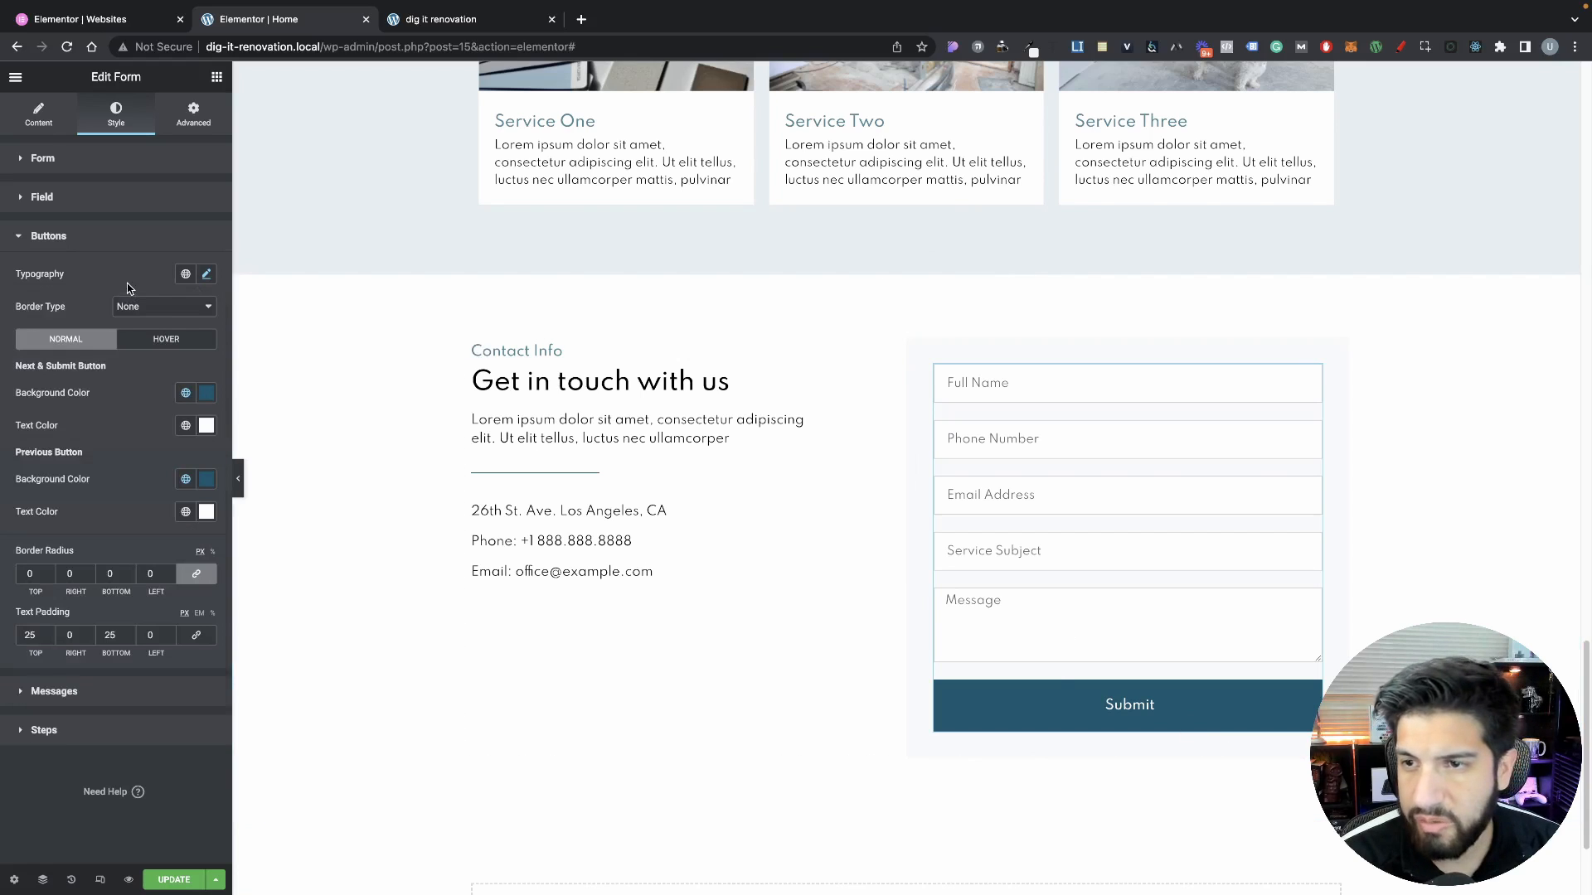
Set the form buttons' hover animation to Grow and preview the contact section at full width
click(154, 353)
click(43, 564)
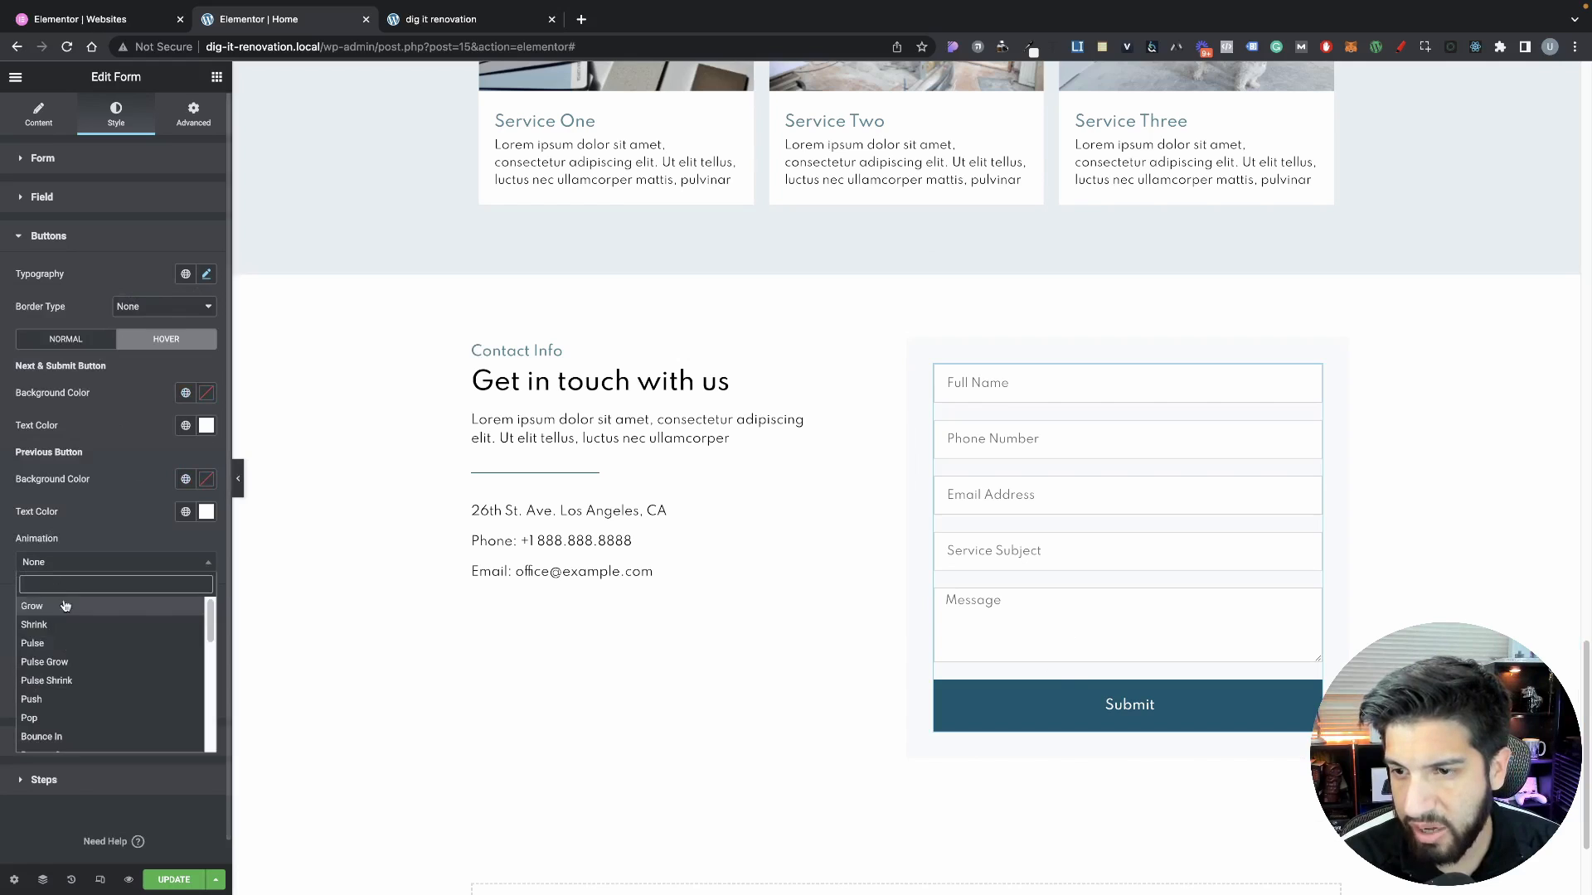
click(64, 606)
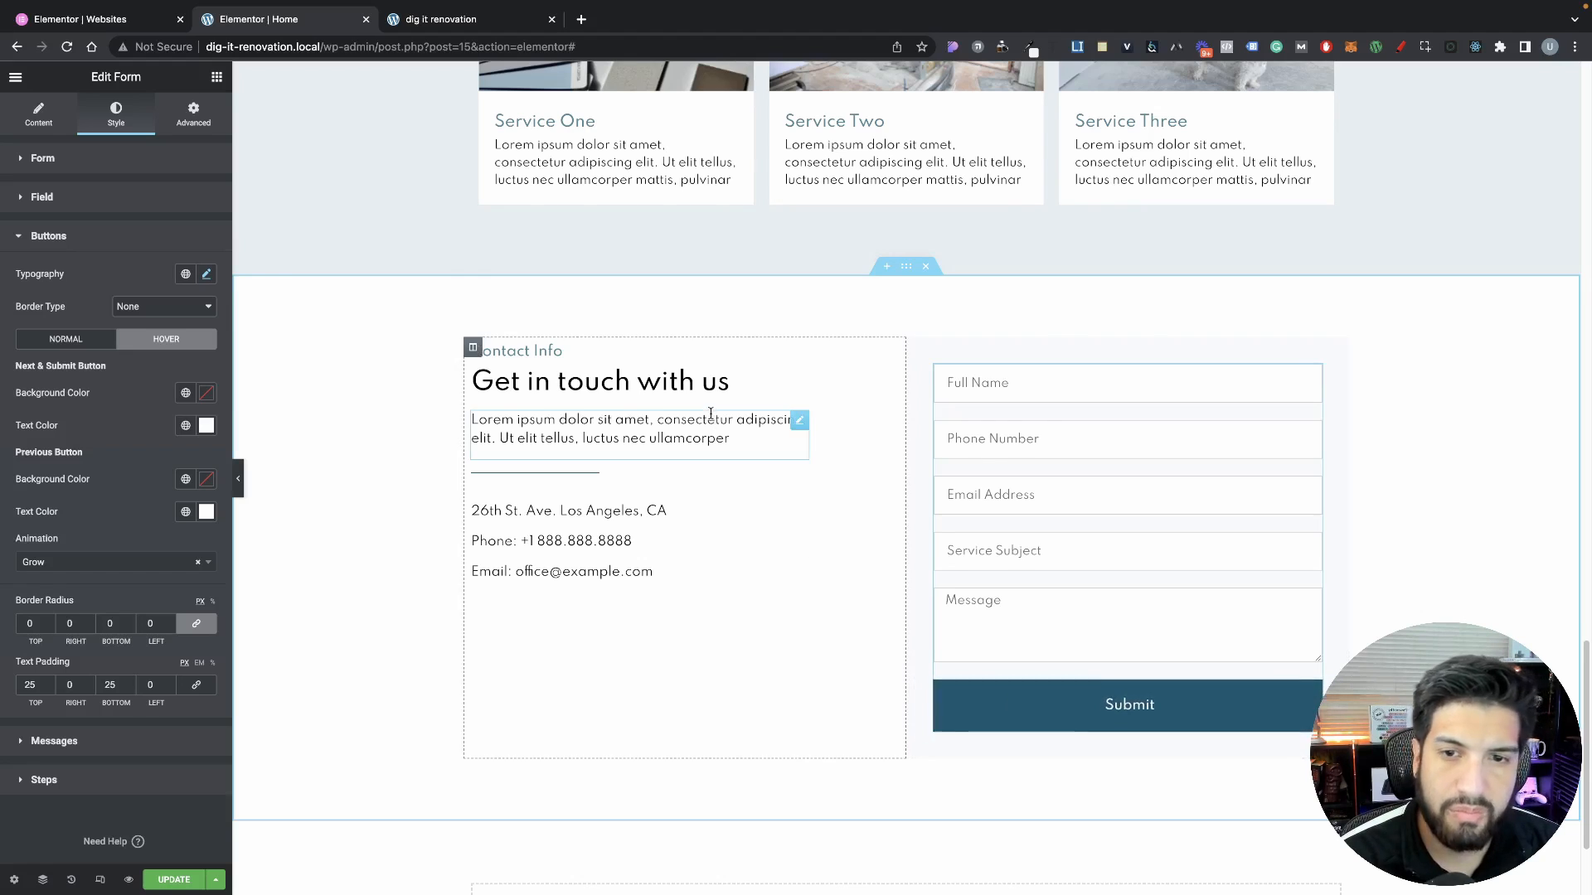
scroll(721, 427, up, 1)
scroll(734, 442, down, 1)
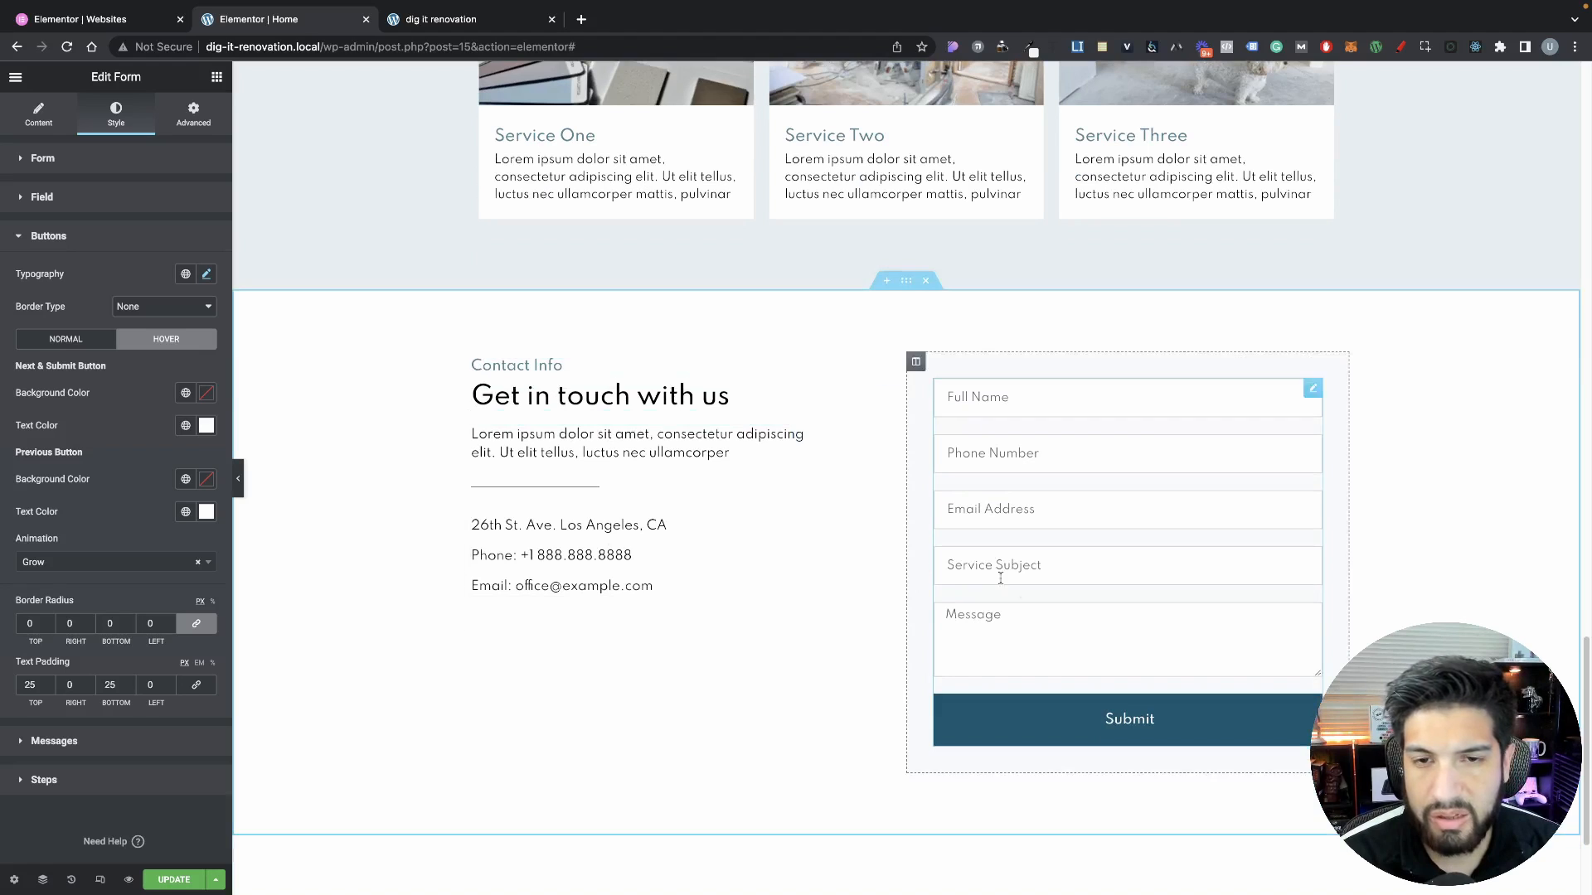
click(238, 479)
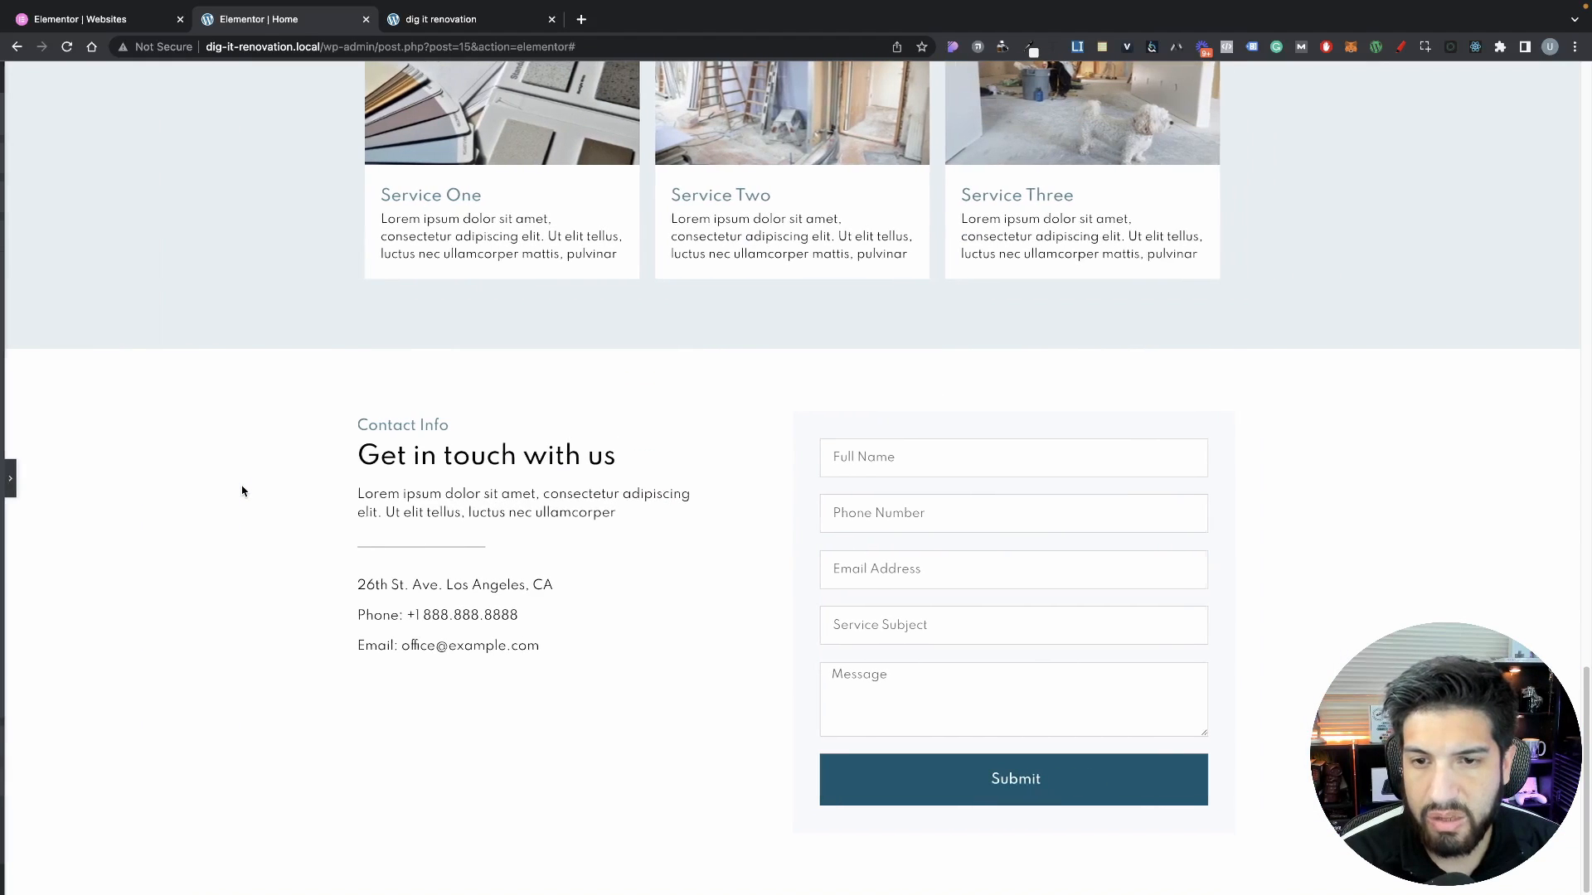
click(6, 479)
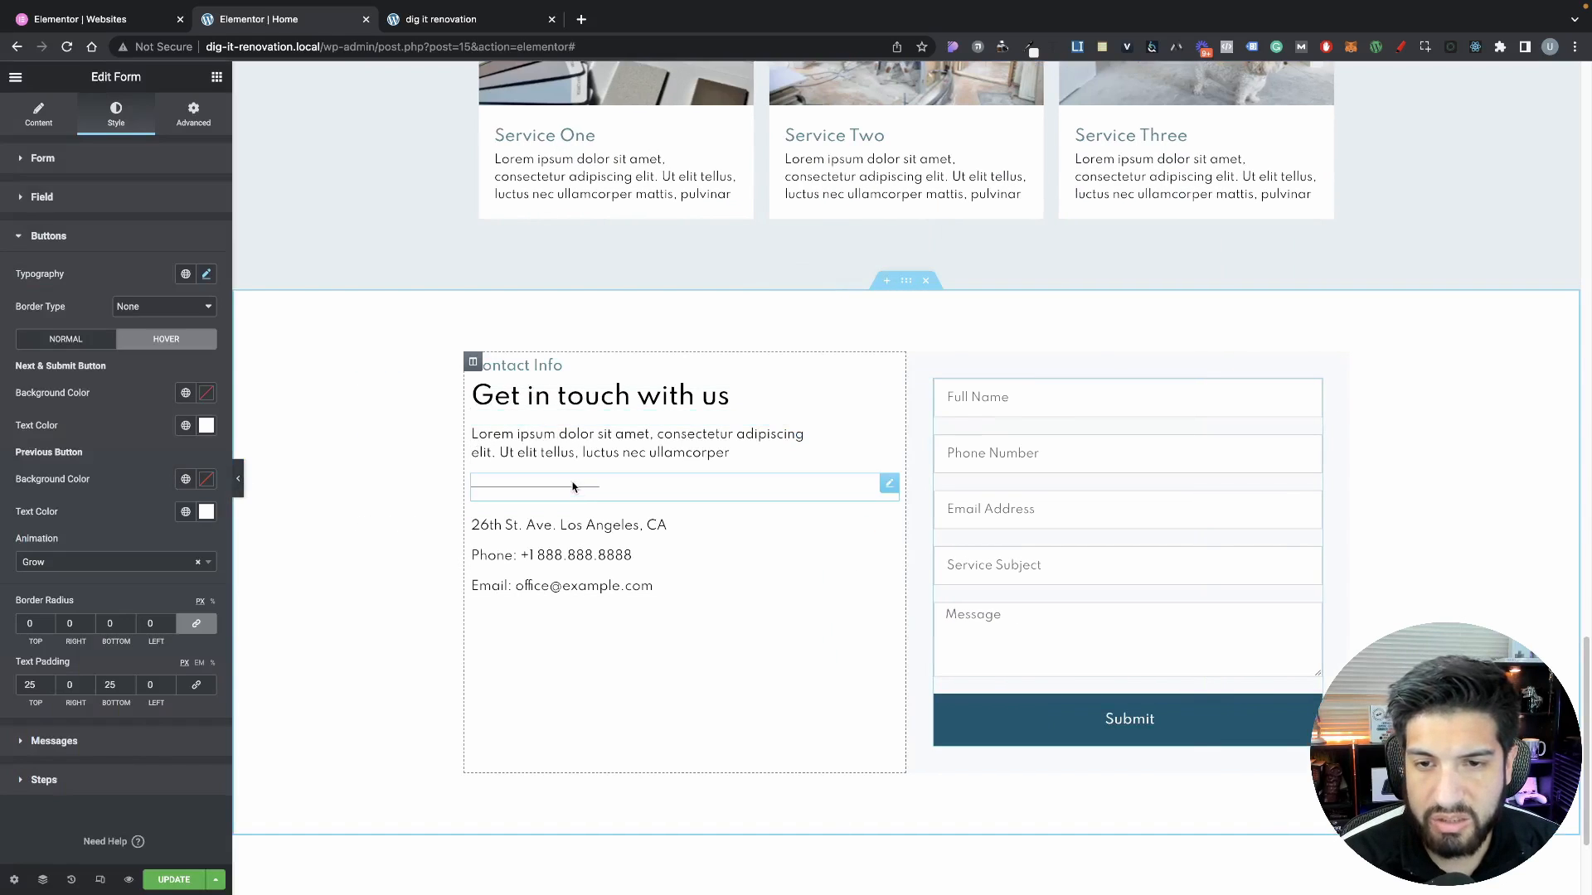
Set the contact info column's vertical alignment to Middle and check the section without the editing panel
click(479, 365)
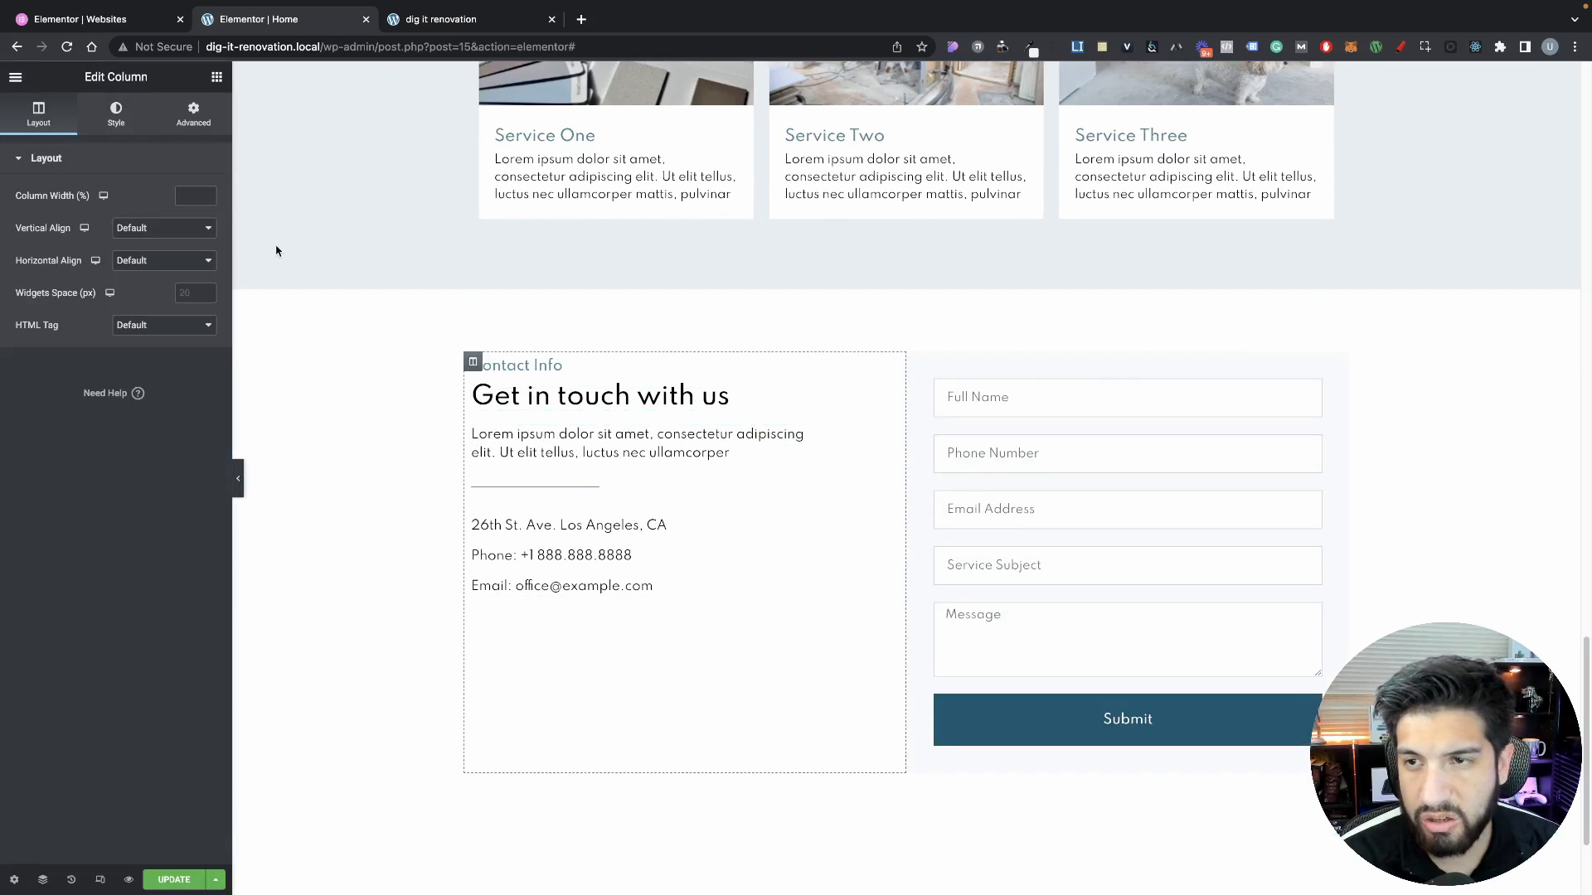
click(133, 228)
click(141, 260)
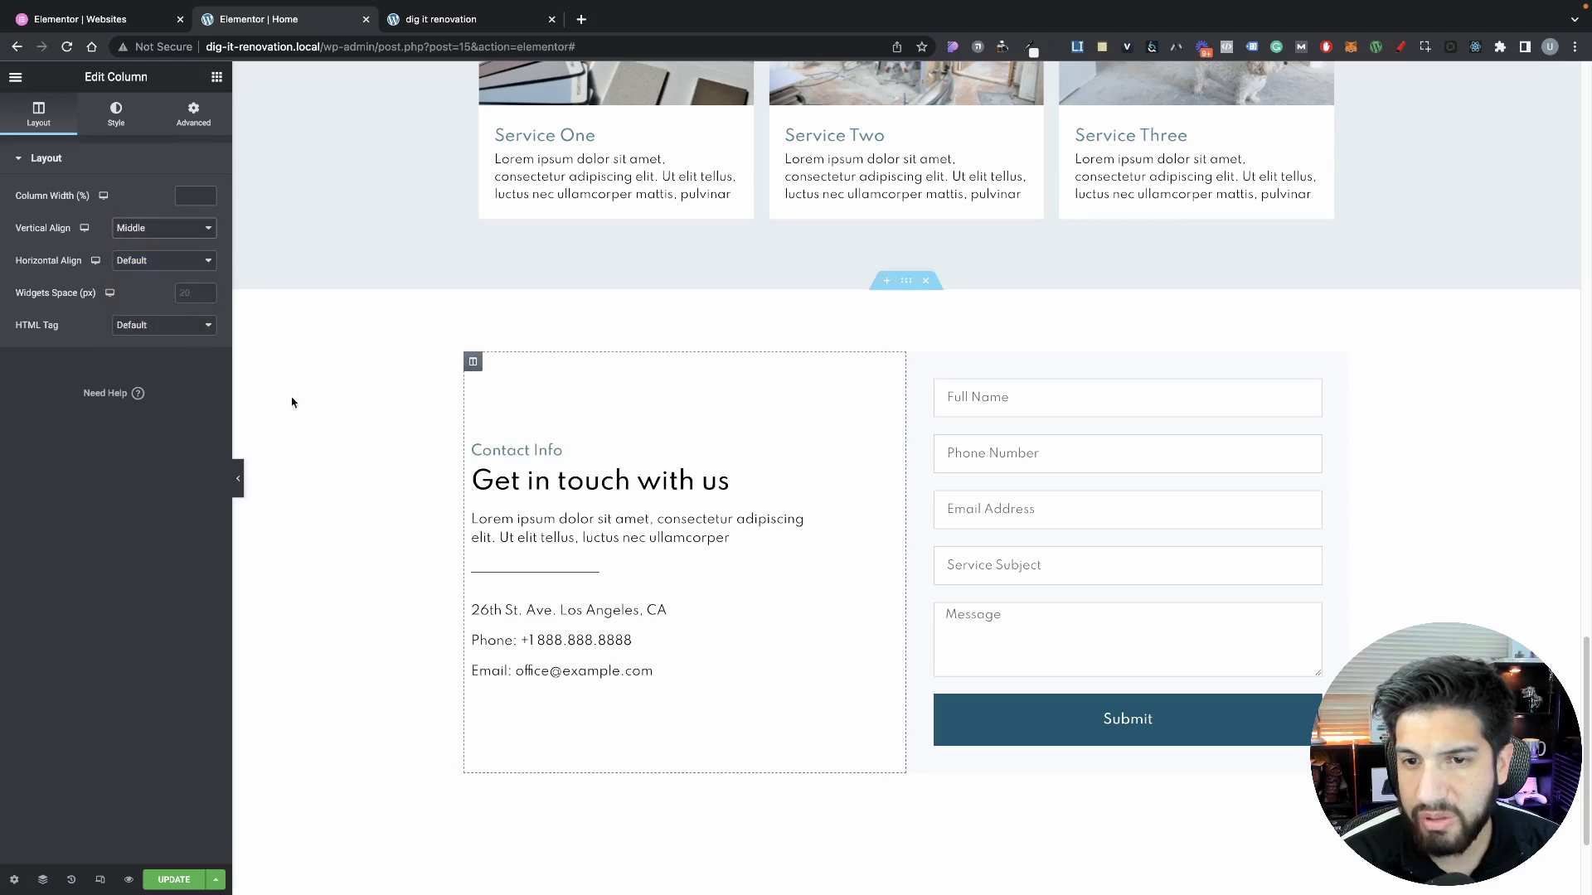
click(239, 478)
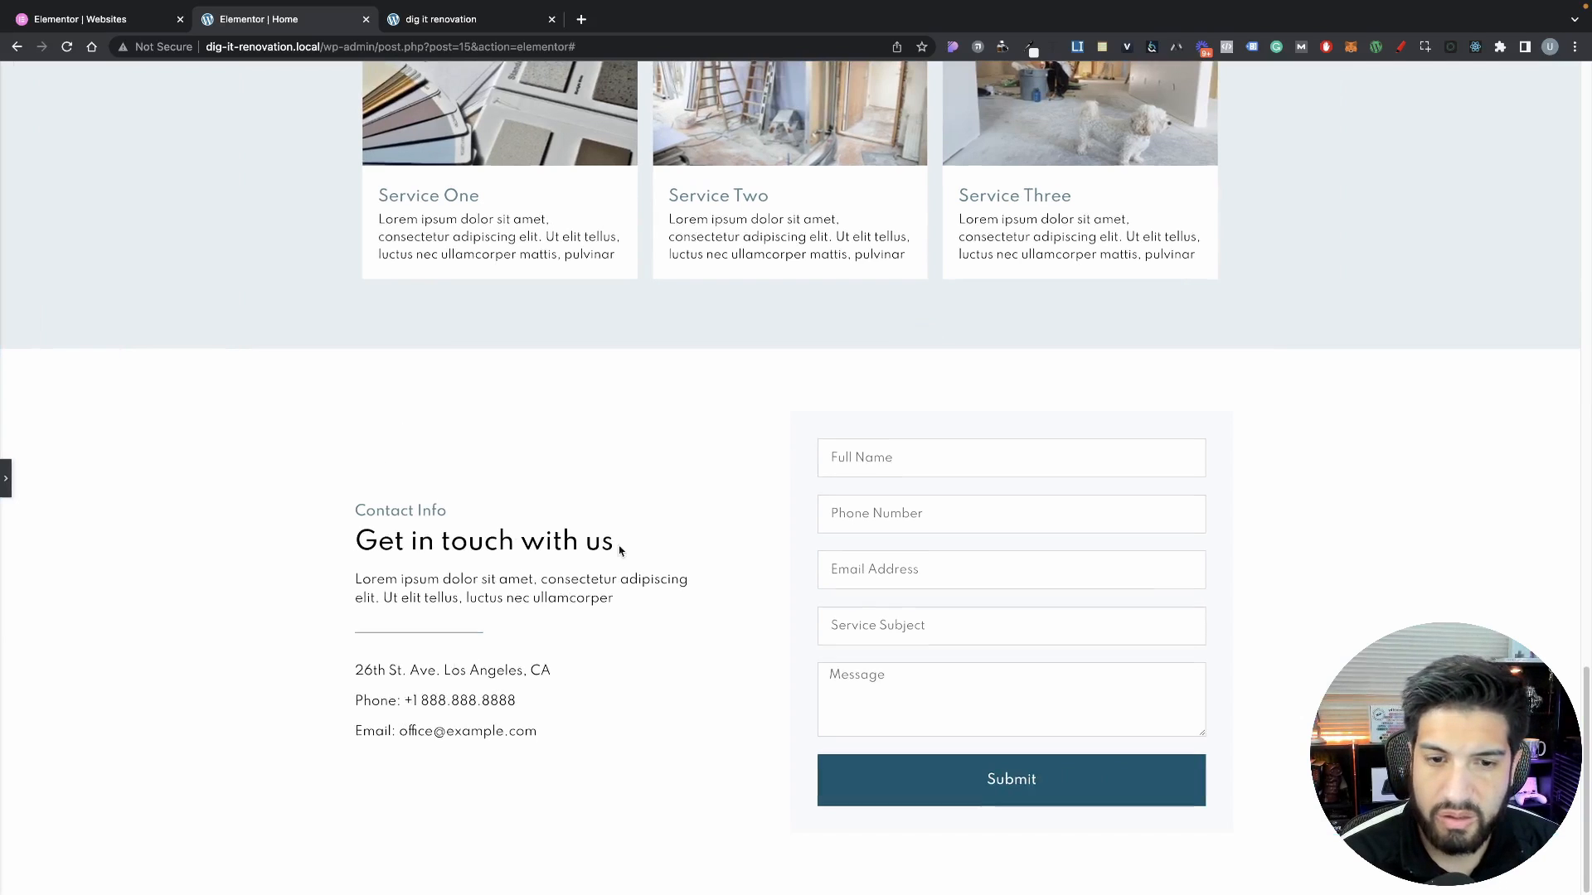
scroll(618, 547, up, 2)
scroll(497, 535, down, 2)
click(4, 479)
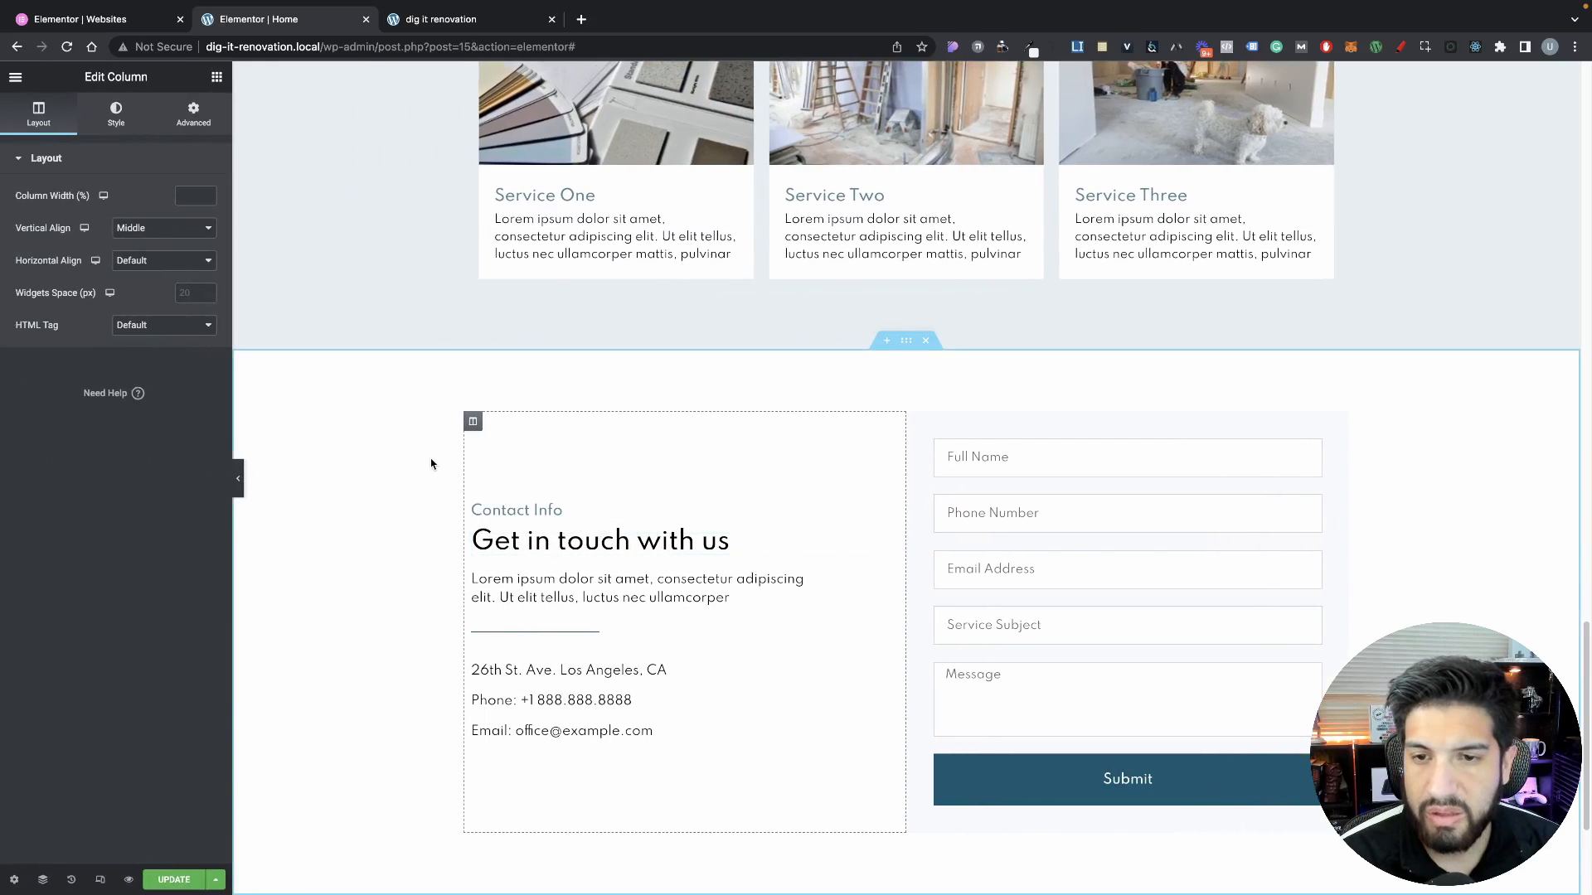
Add a Social Icons widget below the email line in the contact info column and align it left
click(216, 77)
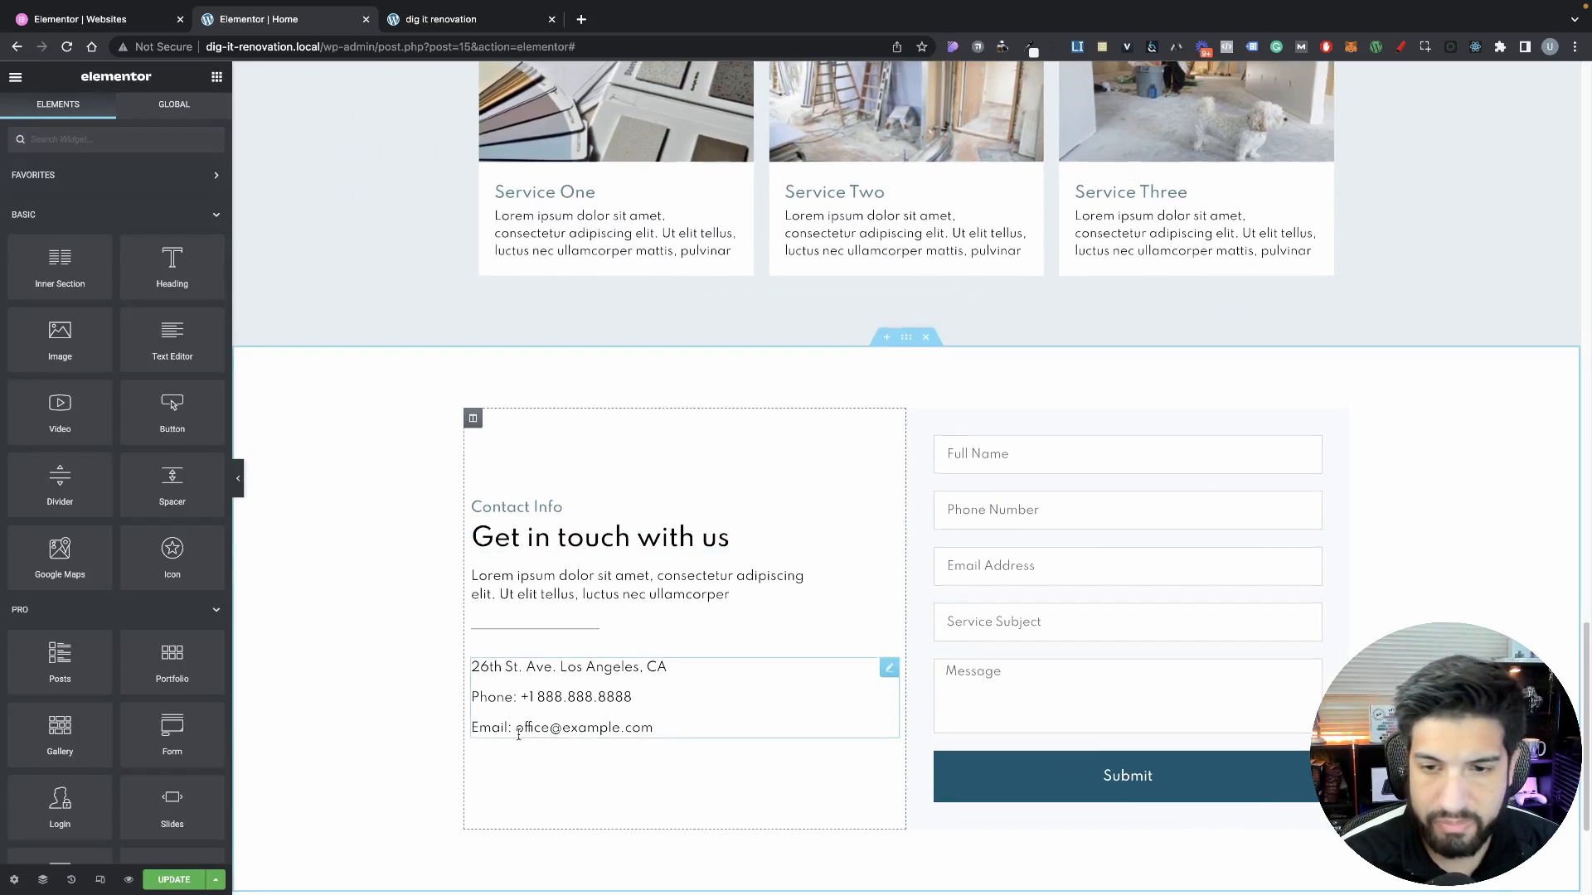
scroll(630, 700, down, 3)
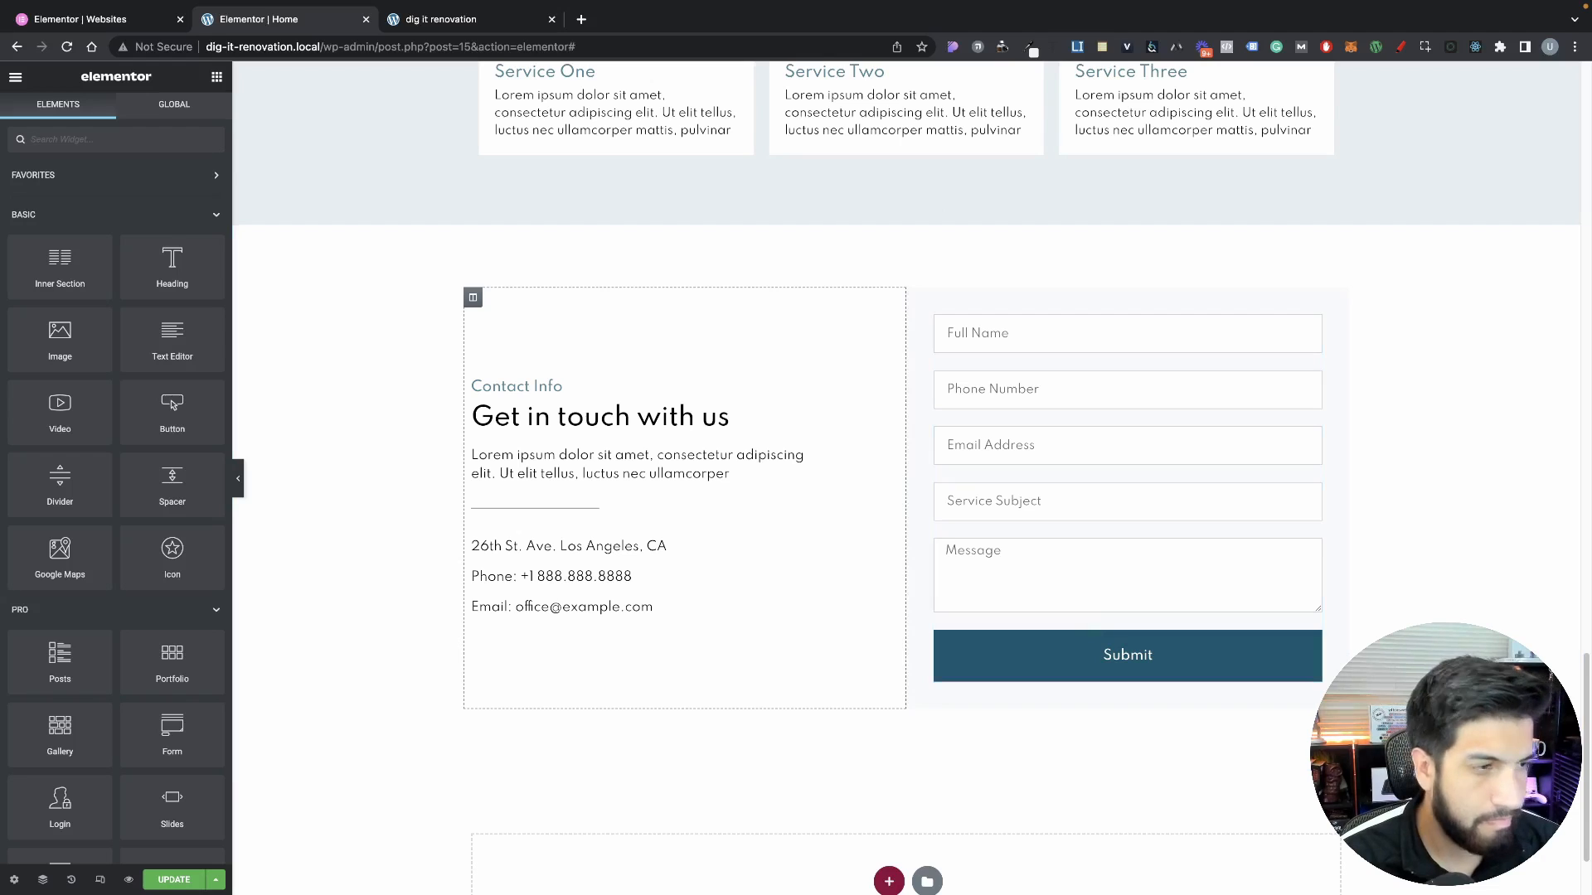
click(83, 139)
text(s)
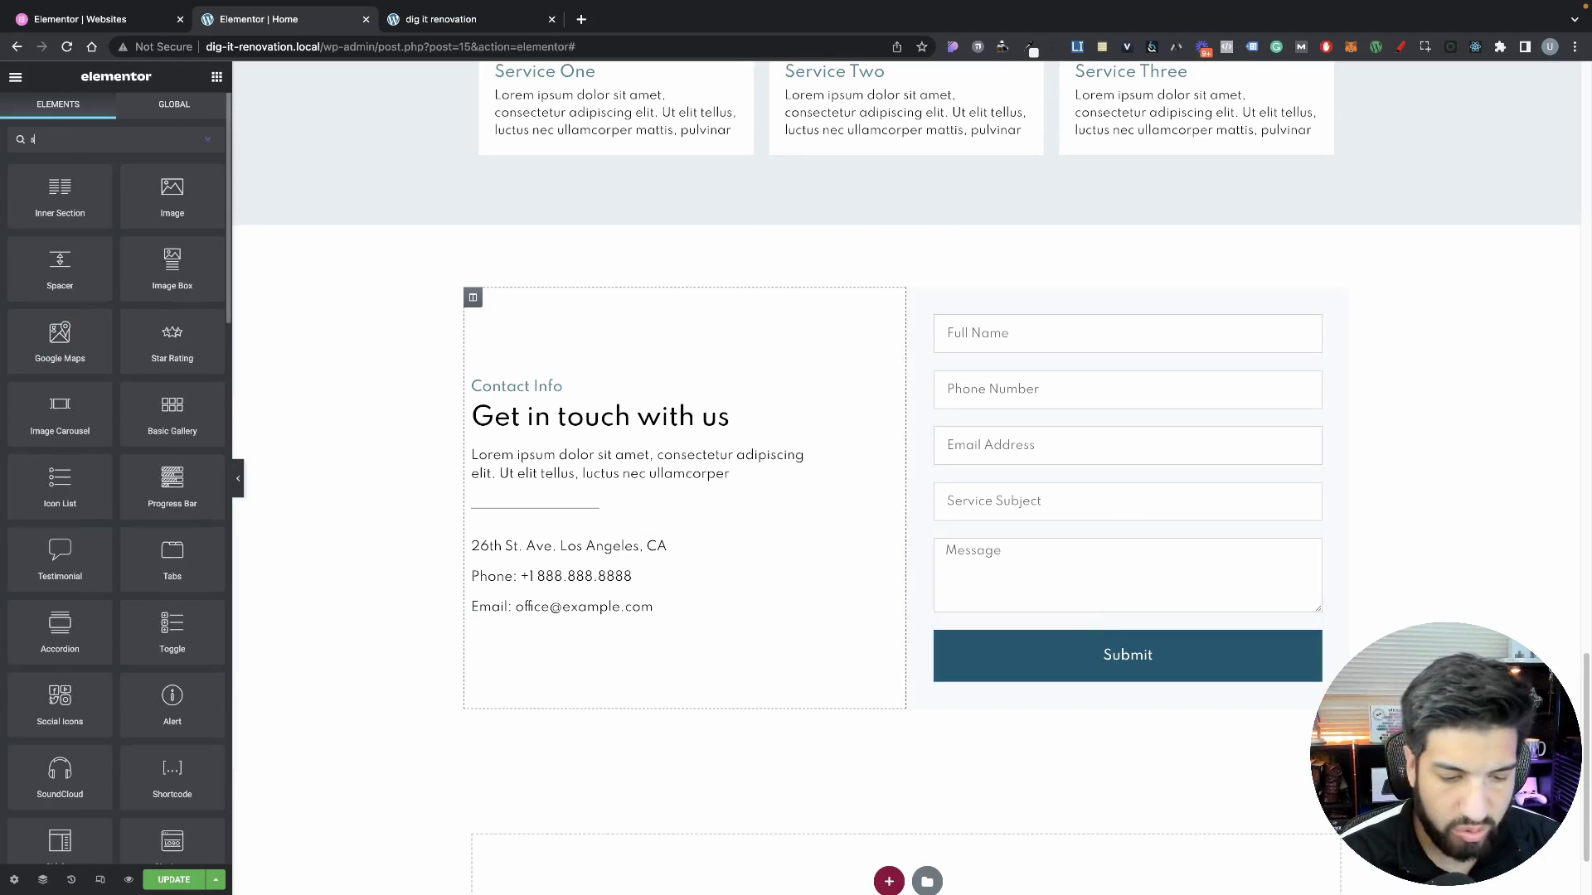
text(ocial)
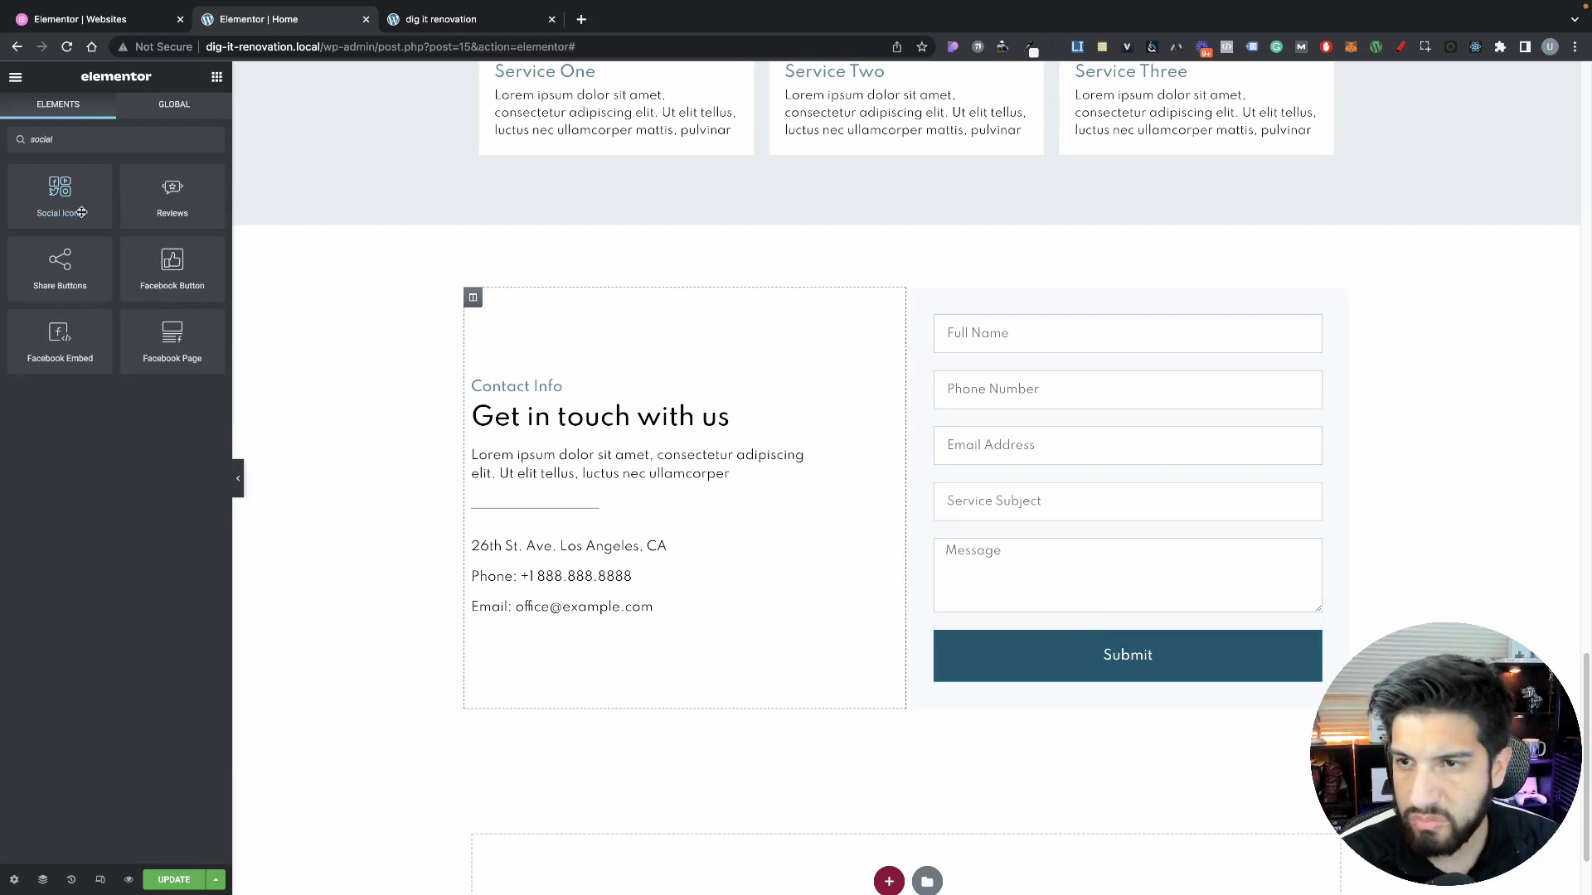
drag(71, 208, 580, 618)
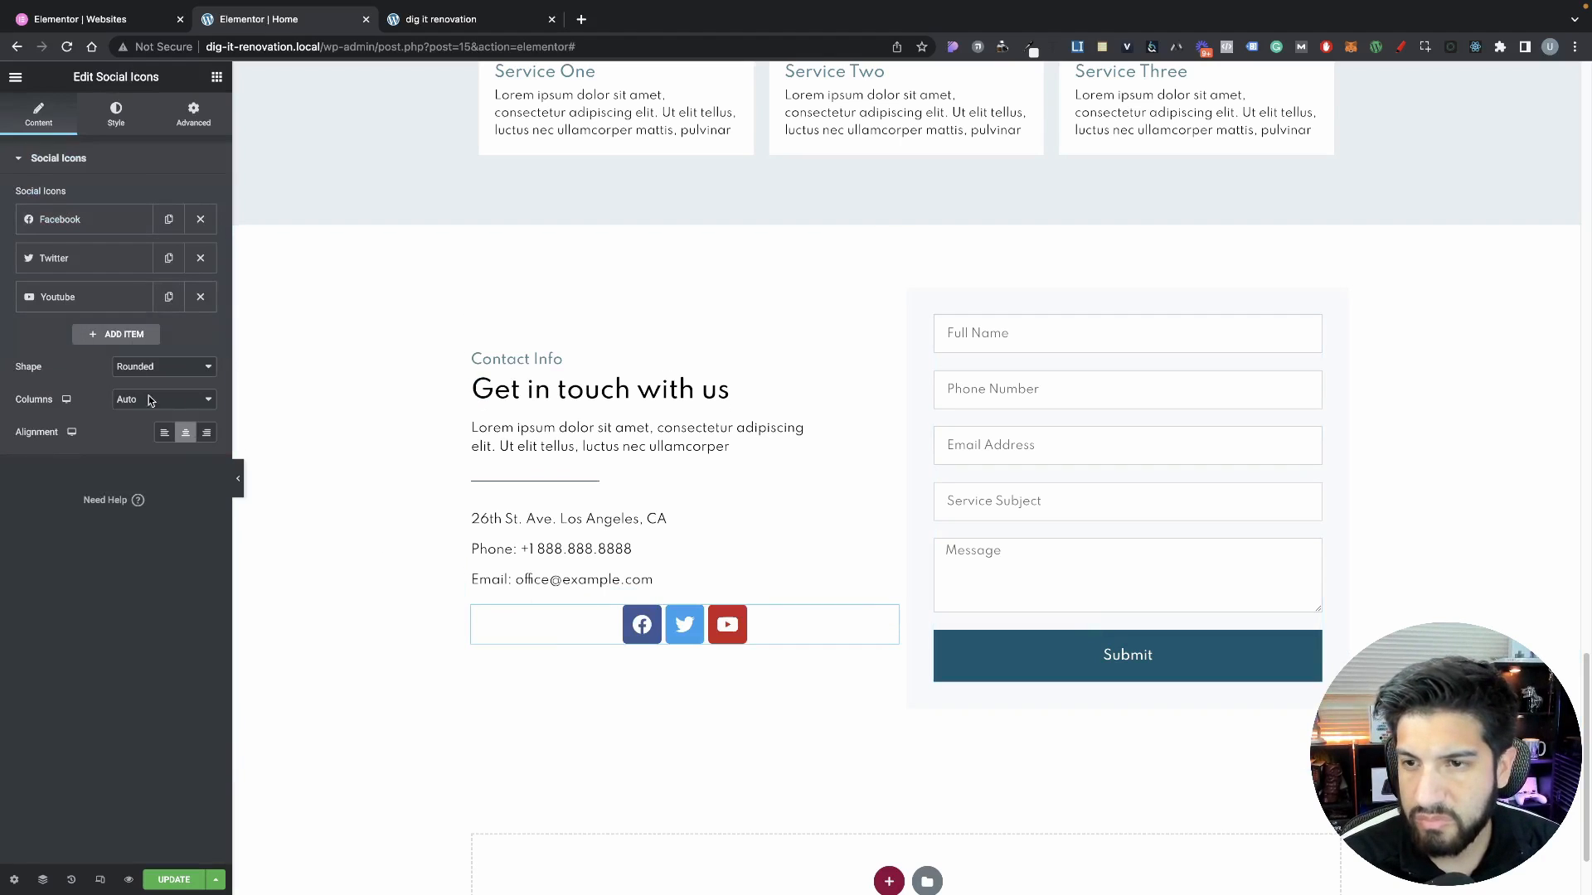
click(165, 432)
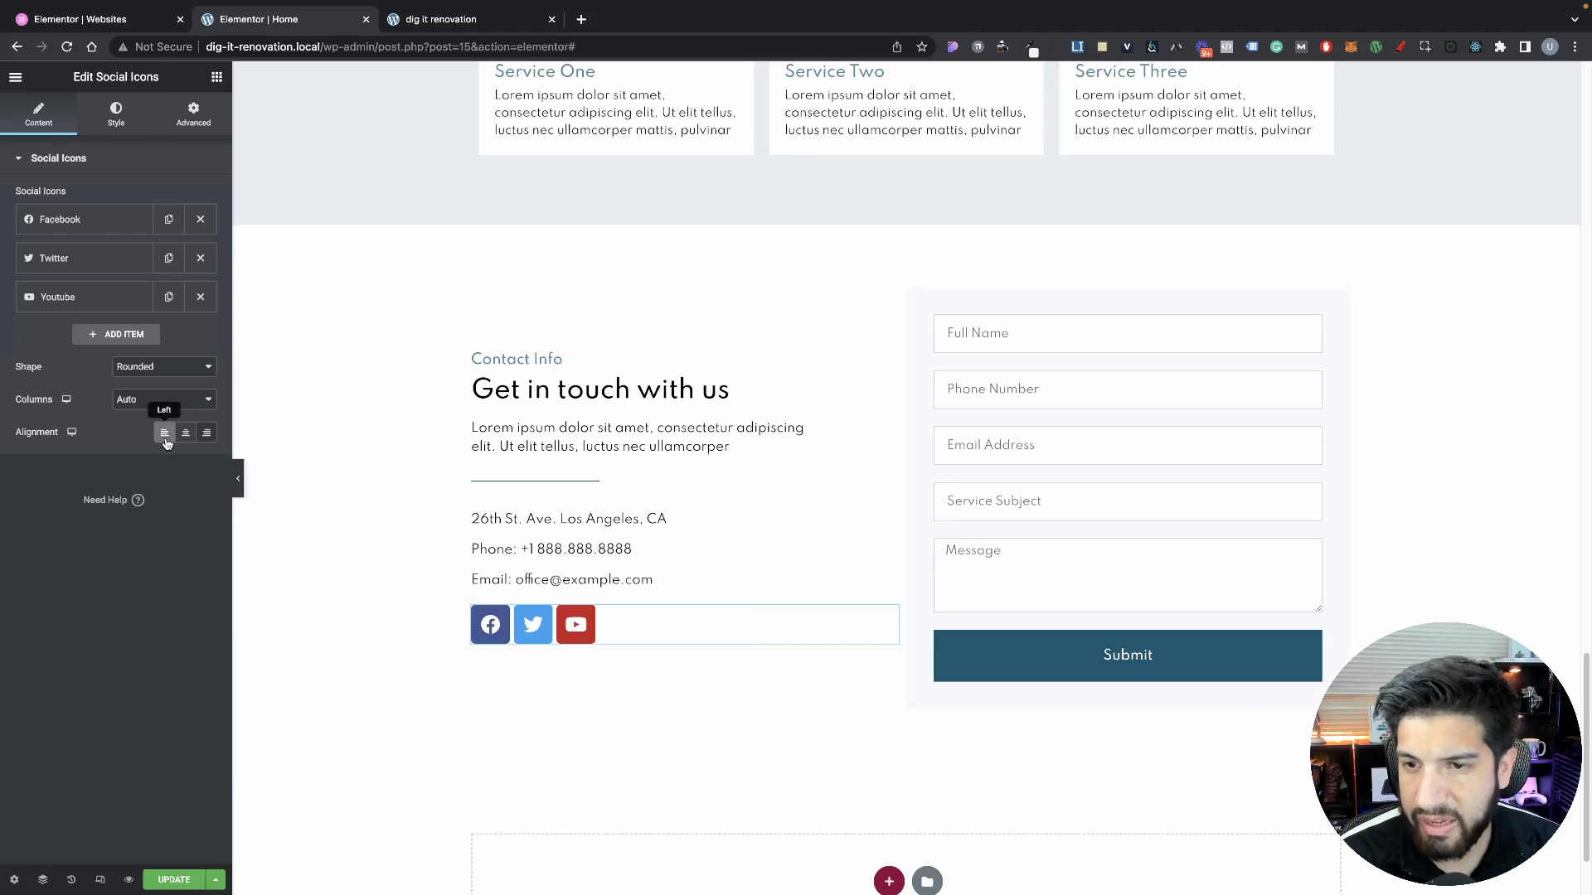
Switch the social icons' color mode to Custom
click(141, 127)
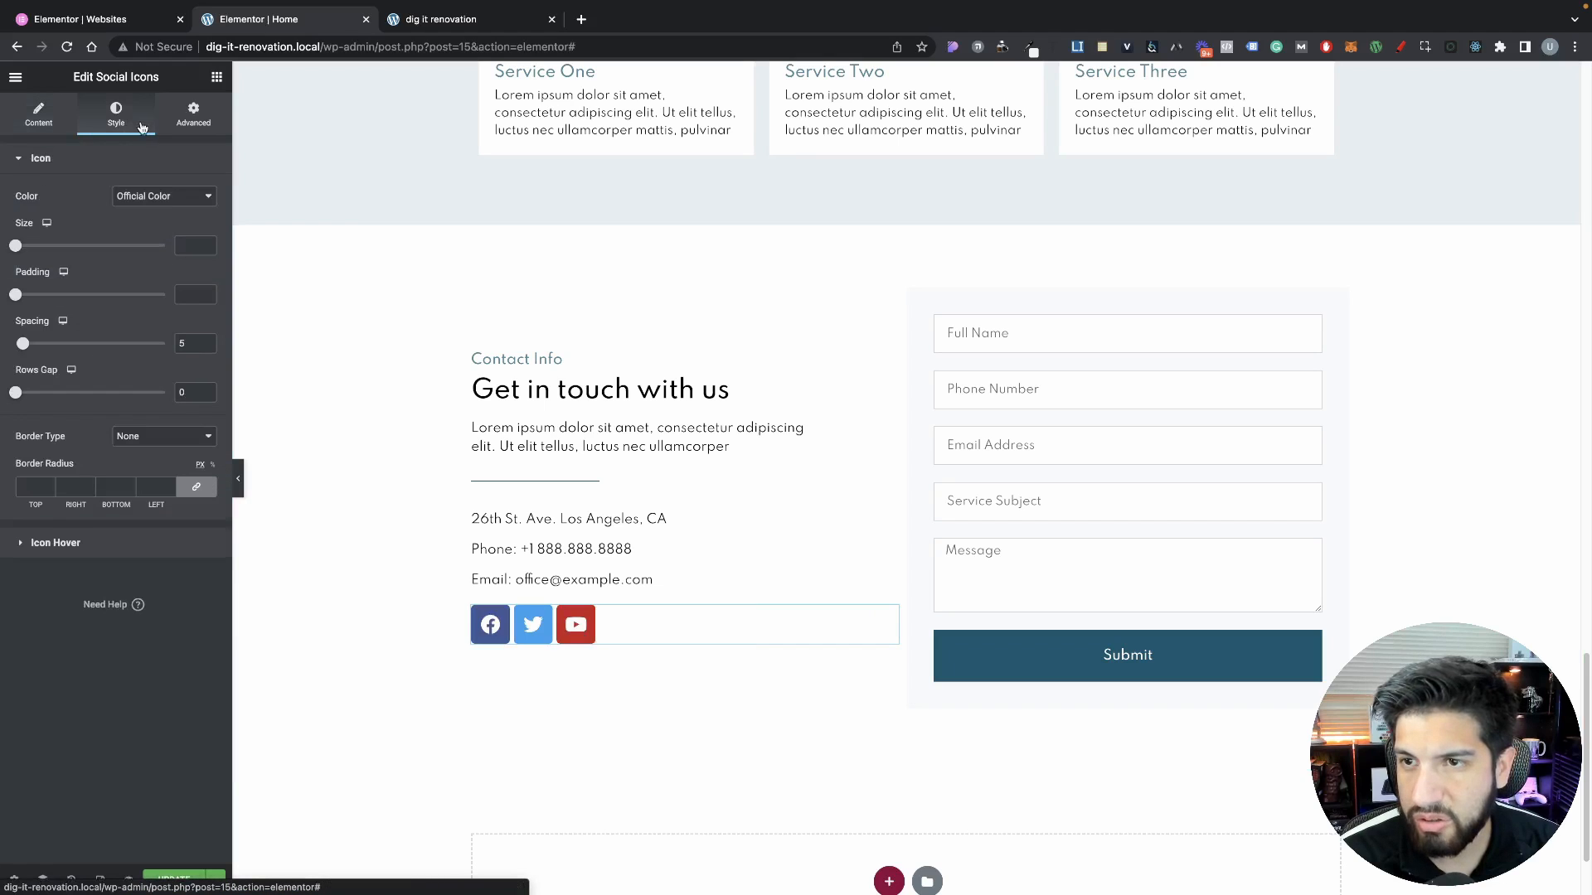
click(120, 165)
click(160, 203)
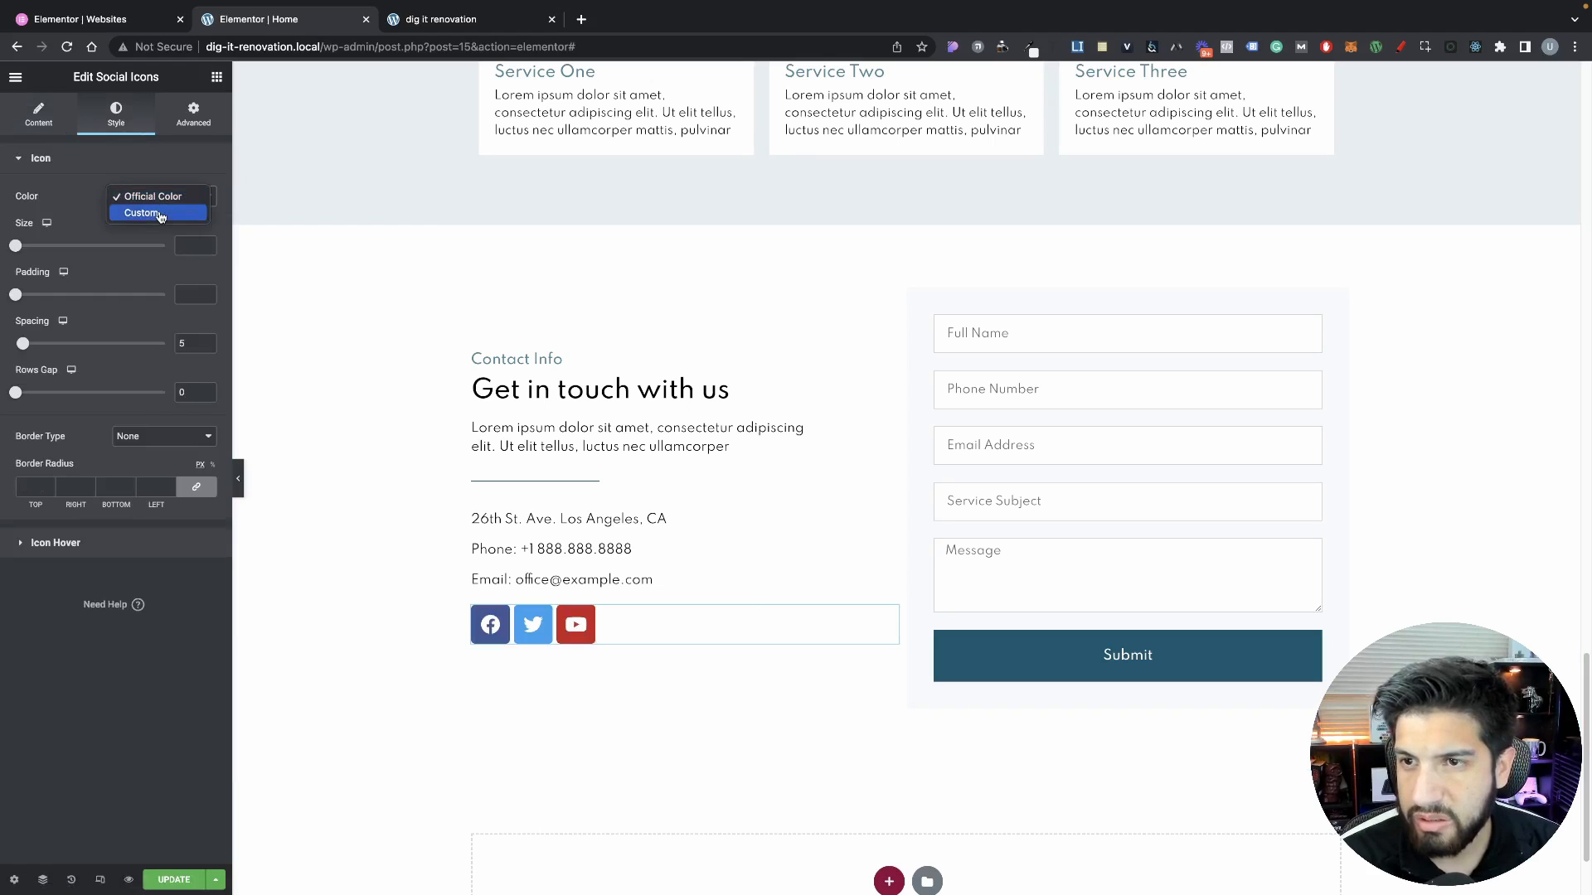
click(161, 214)
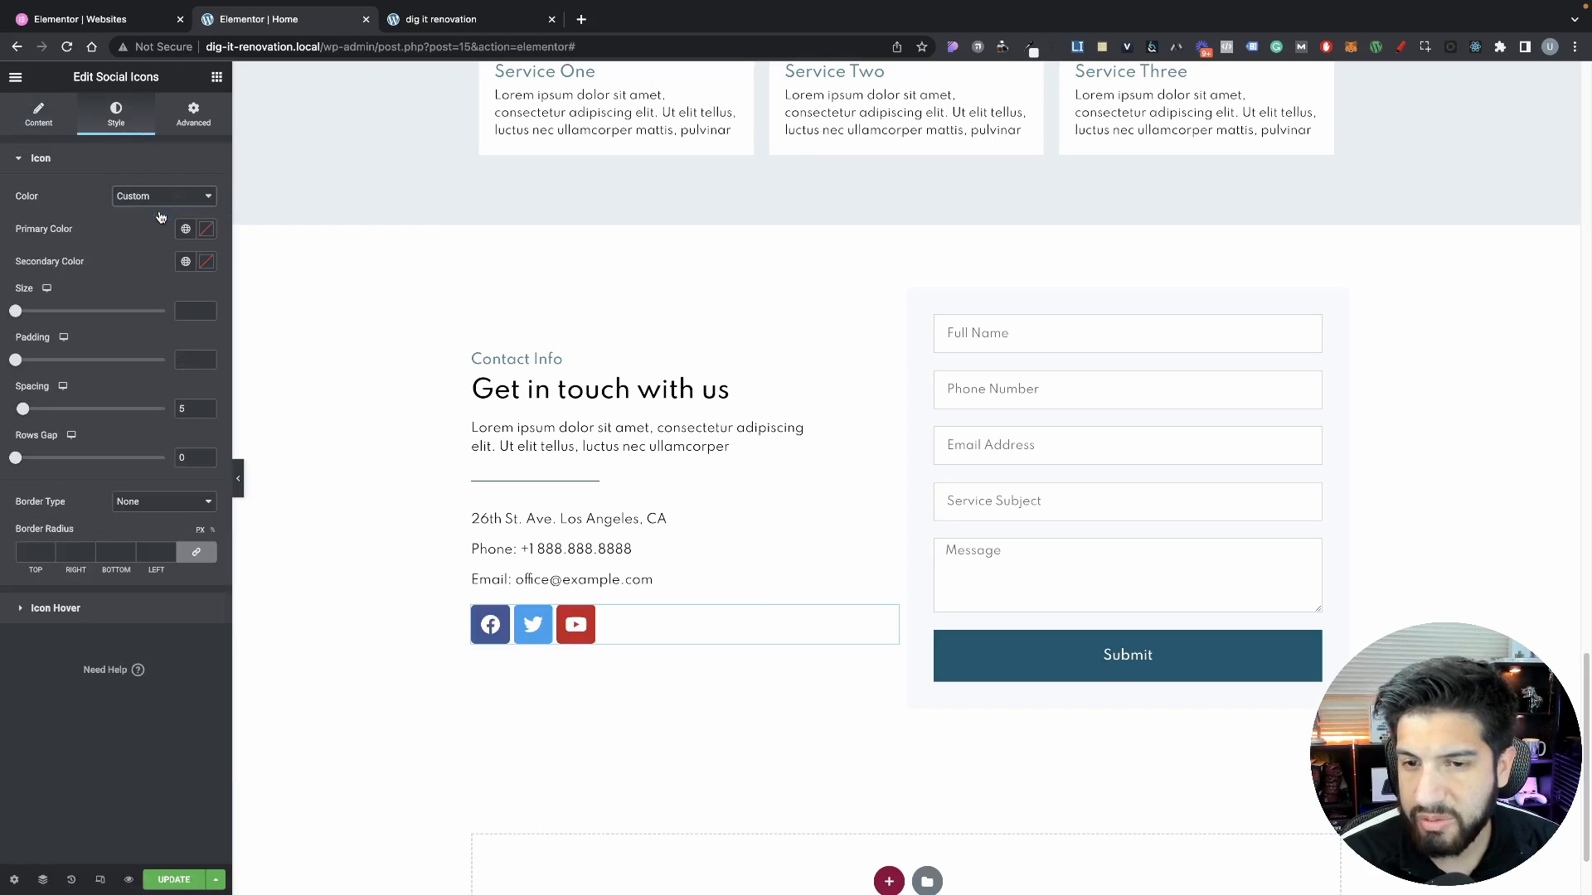
Set the social icons' shape to Circle
click(22, 127)
click(115, 116)
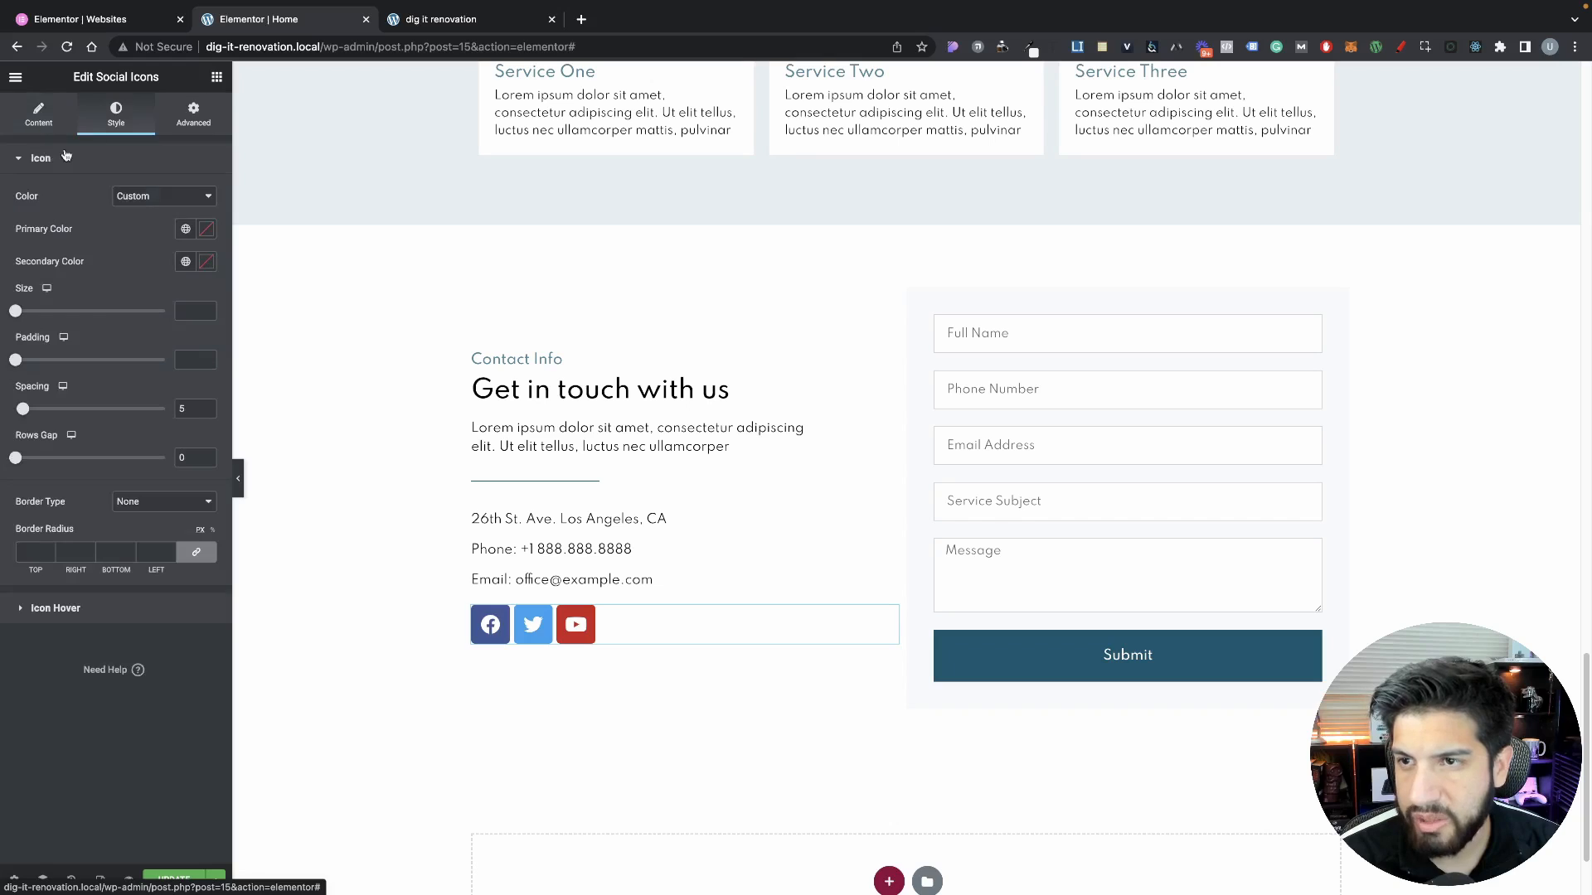
click(38, 117)
click(162, 367)
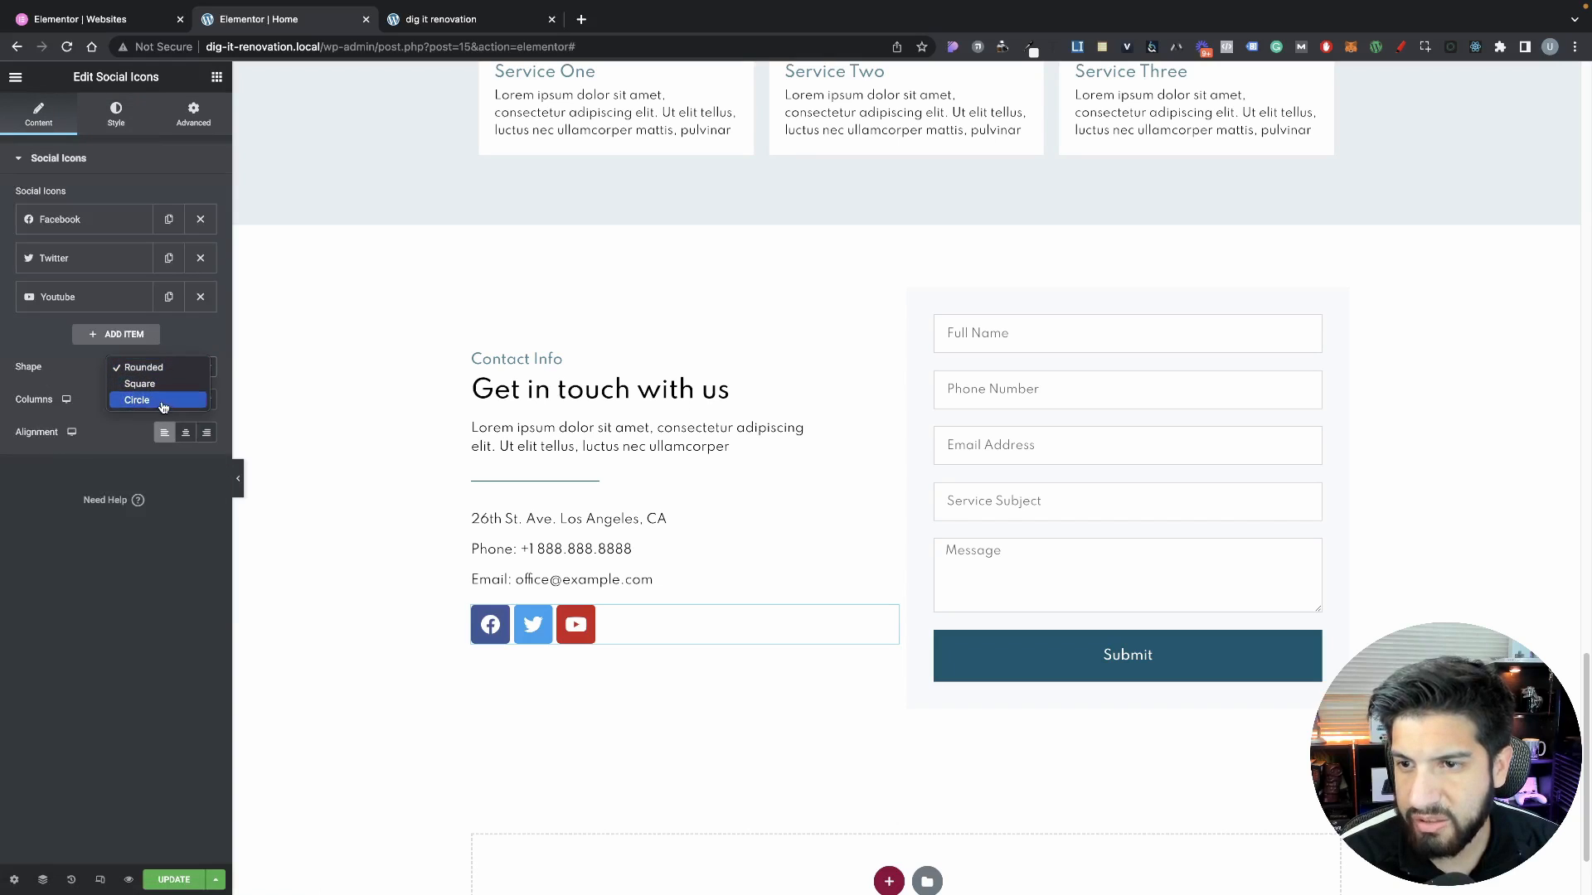
click(161, 399)
Set the social icons' secondary color to white
click(122, 120)
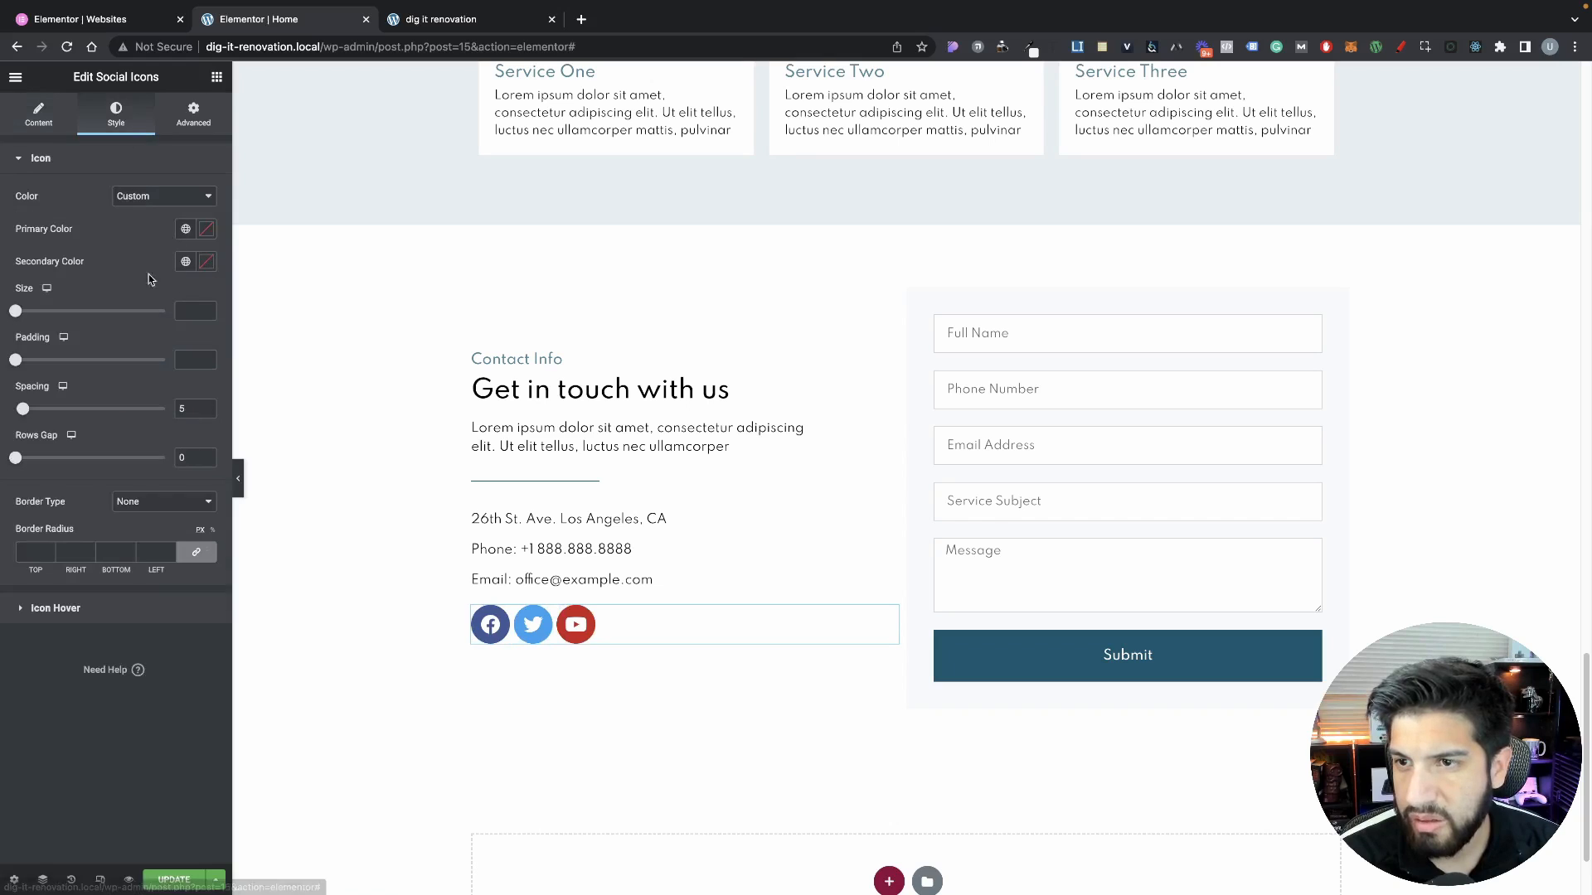
click(185, 261)
click(93, 414)
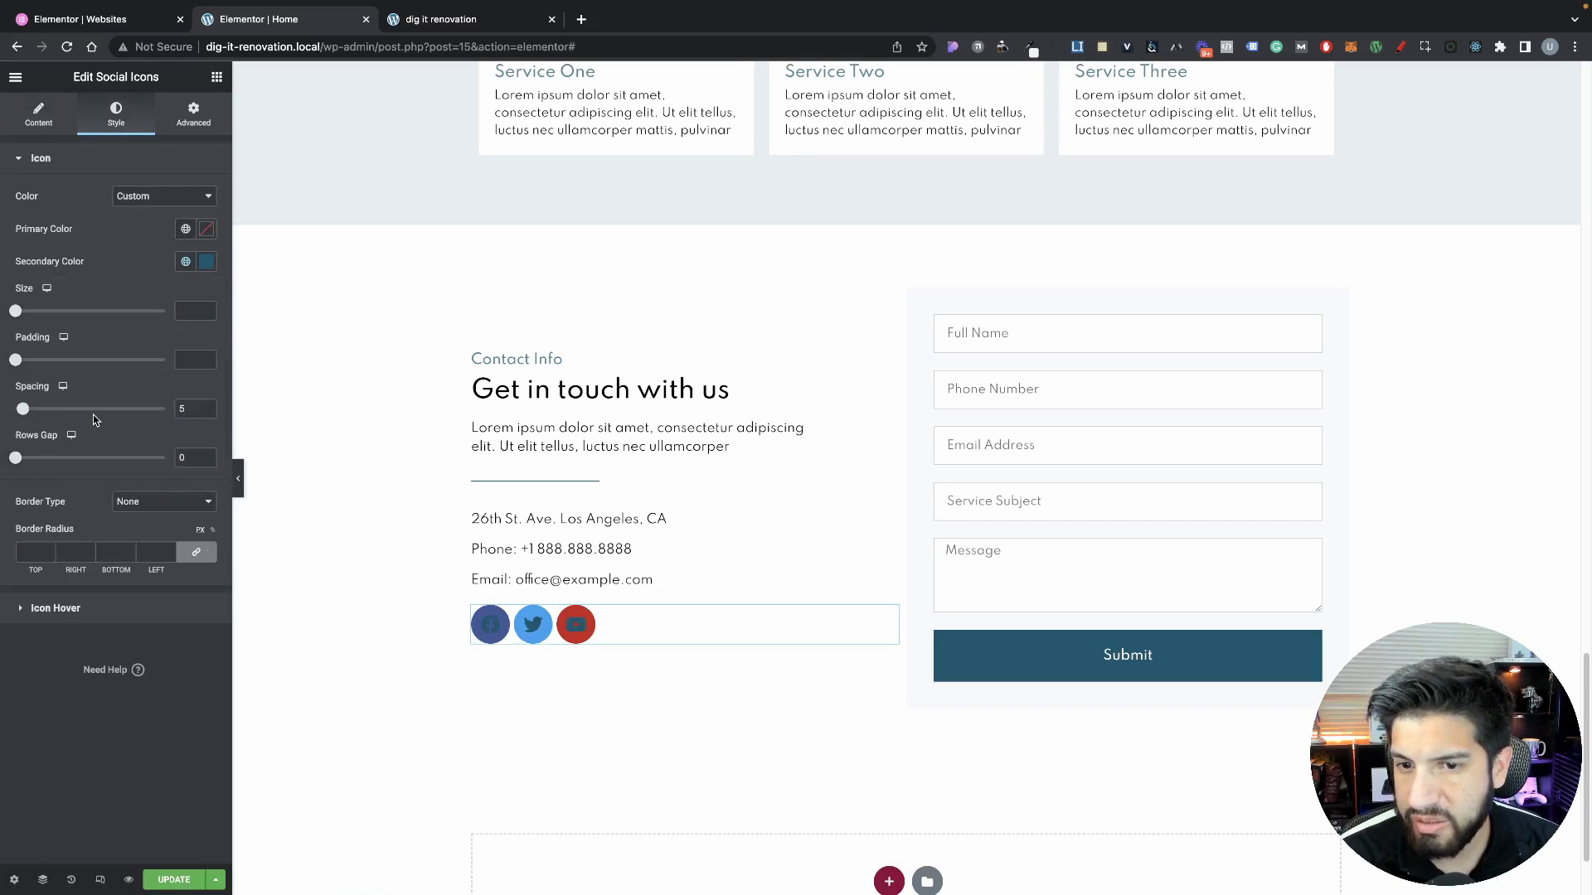
click(185, 262)
click(206, 264)
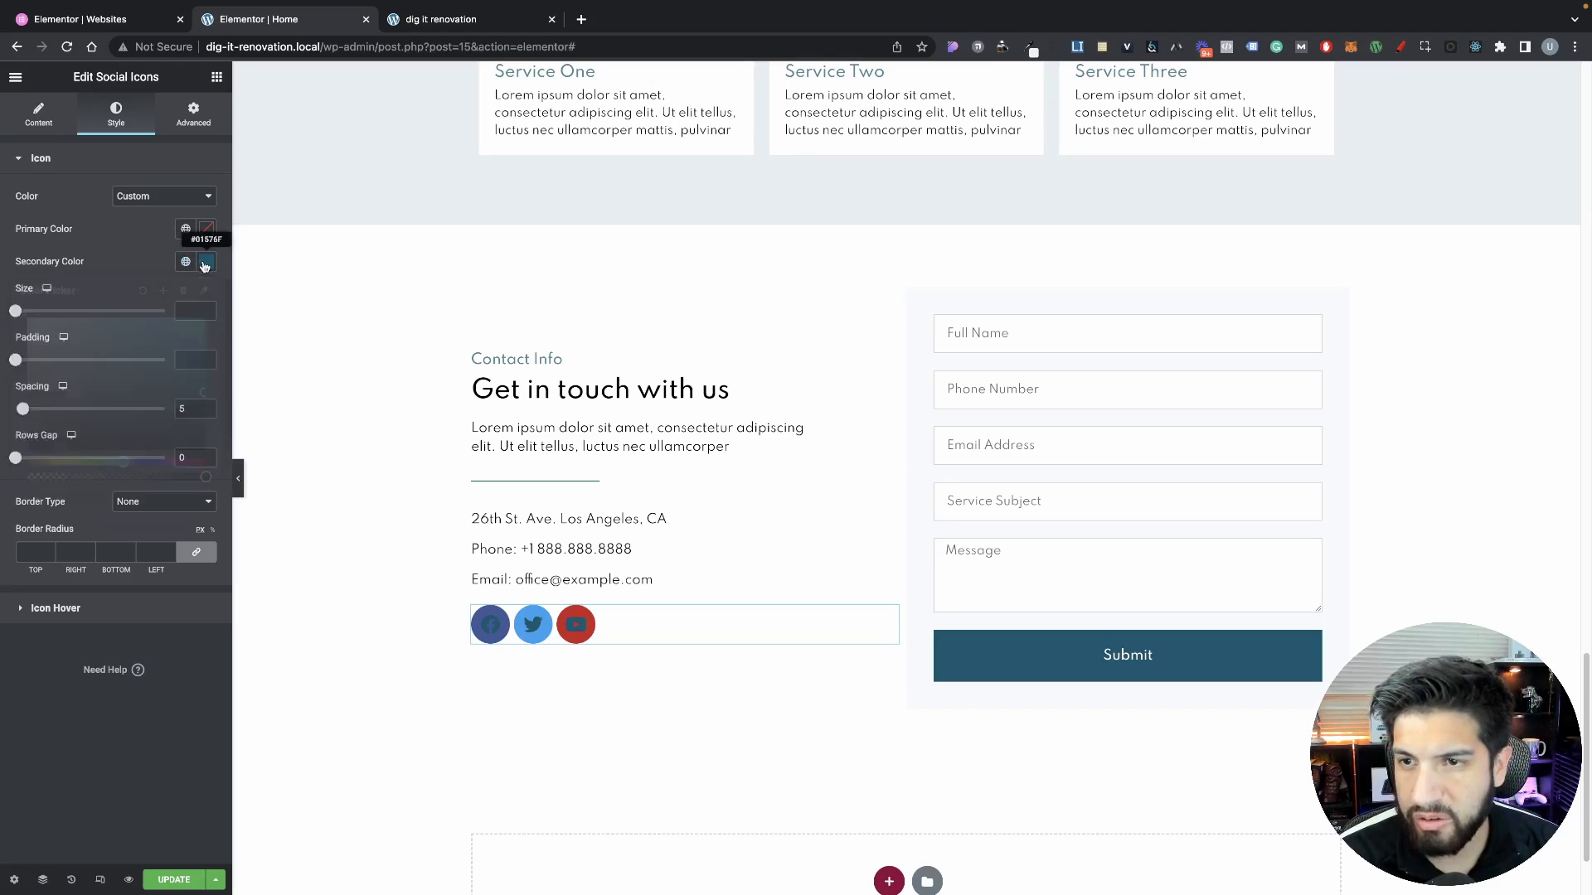
drag(58, 340, 20, 233)
Set the social icons' primary color to the global Secondary color
click(203, 236)
click(185, 229)
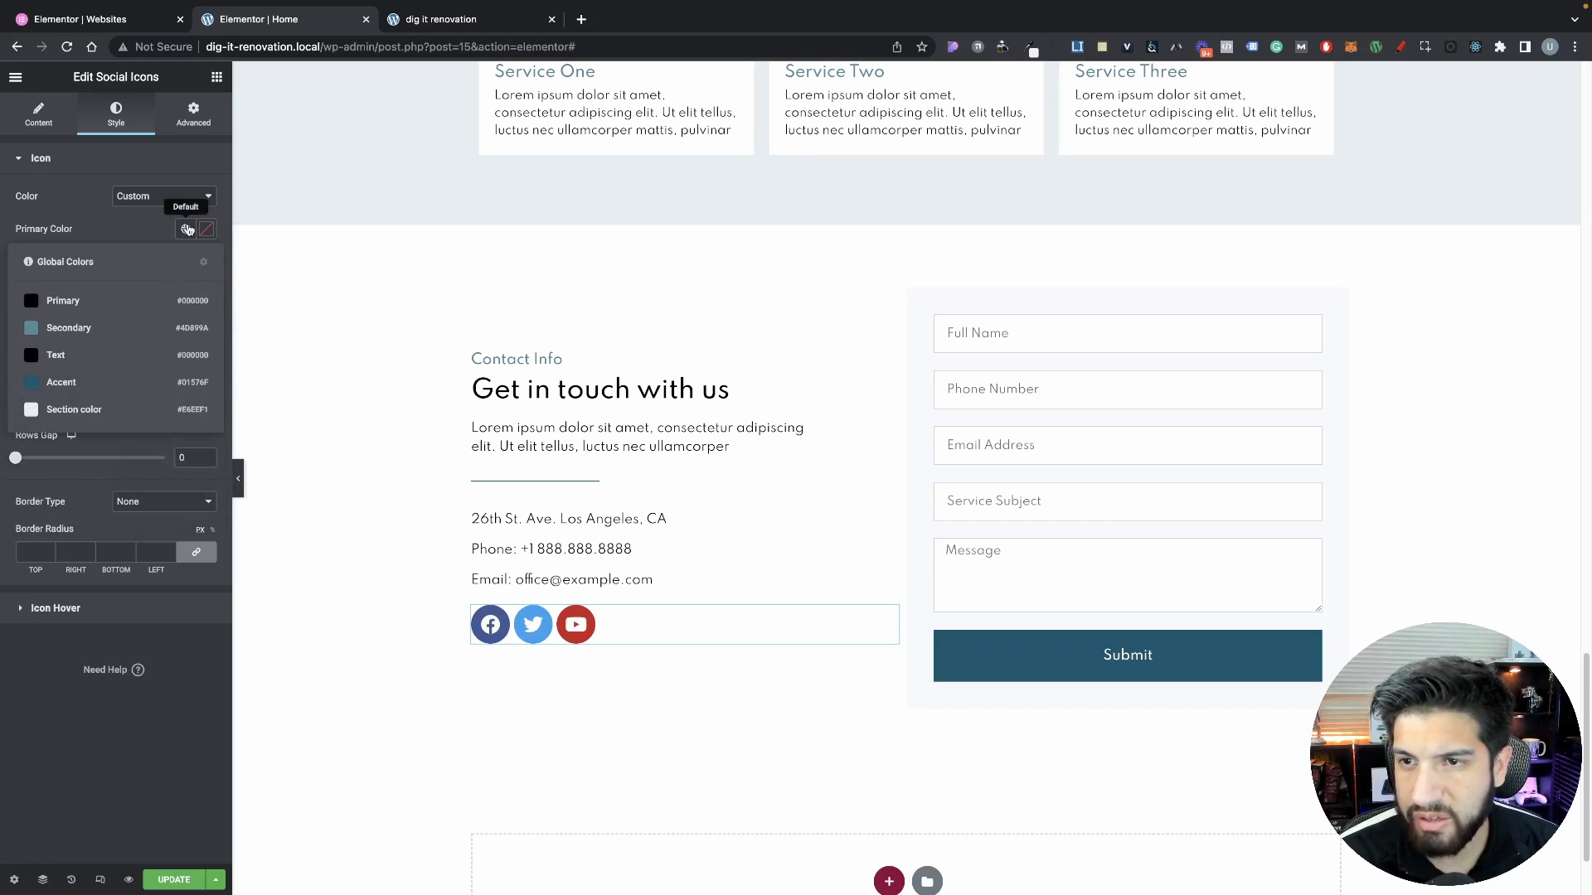
click(105, 378)
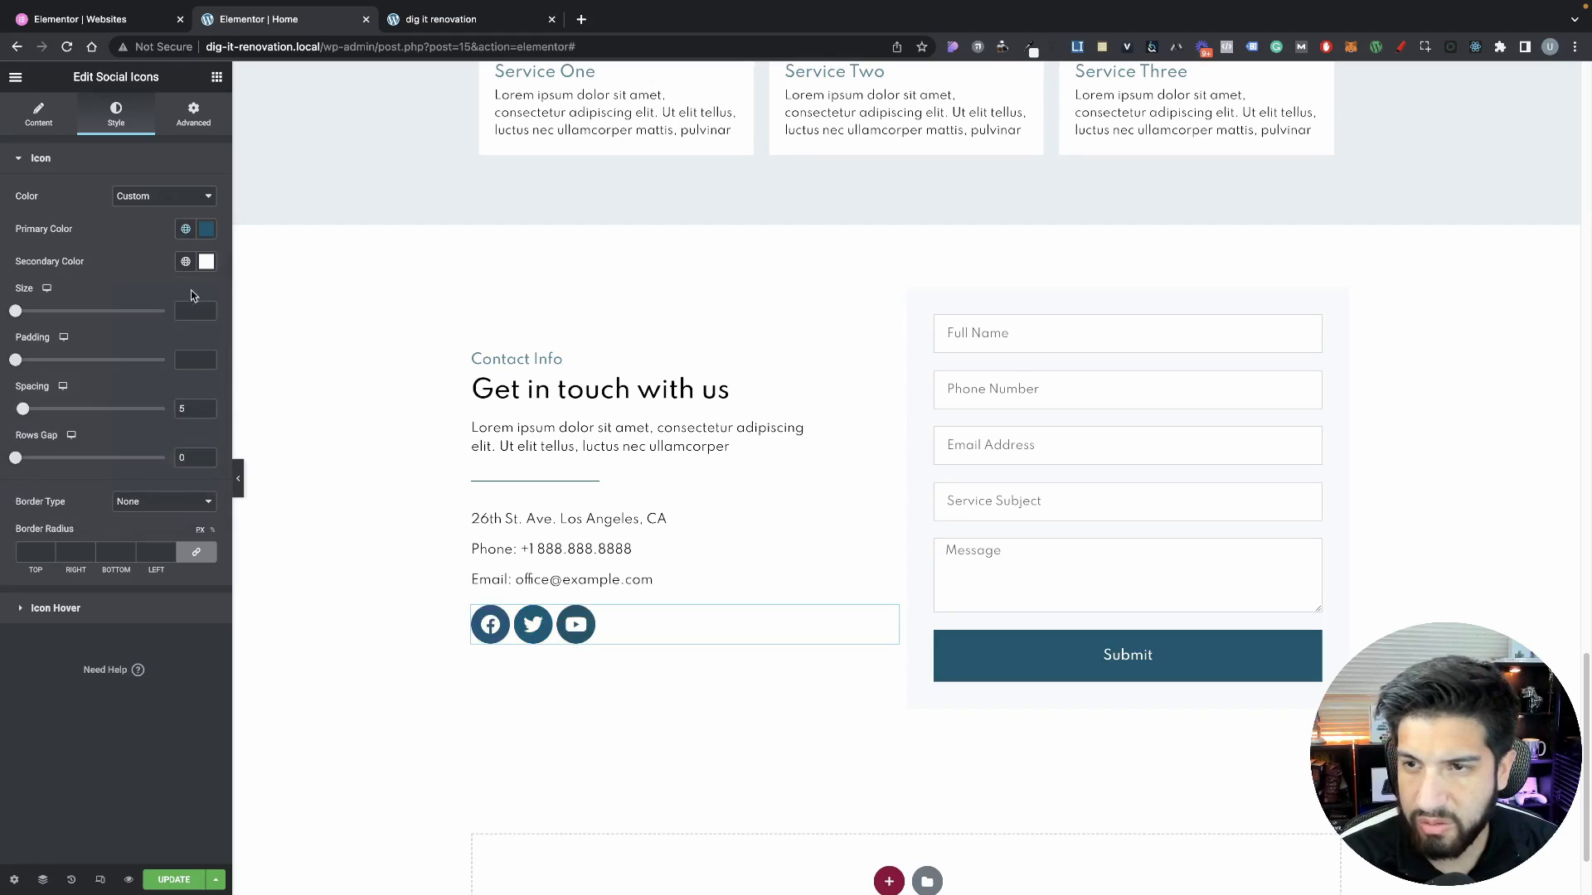
click(186, 229)
click(91, 329)
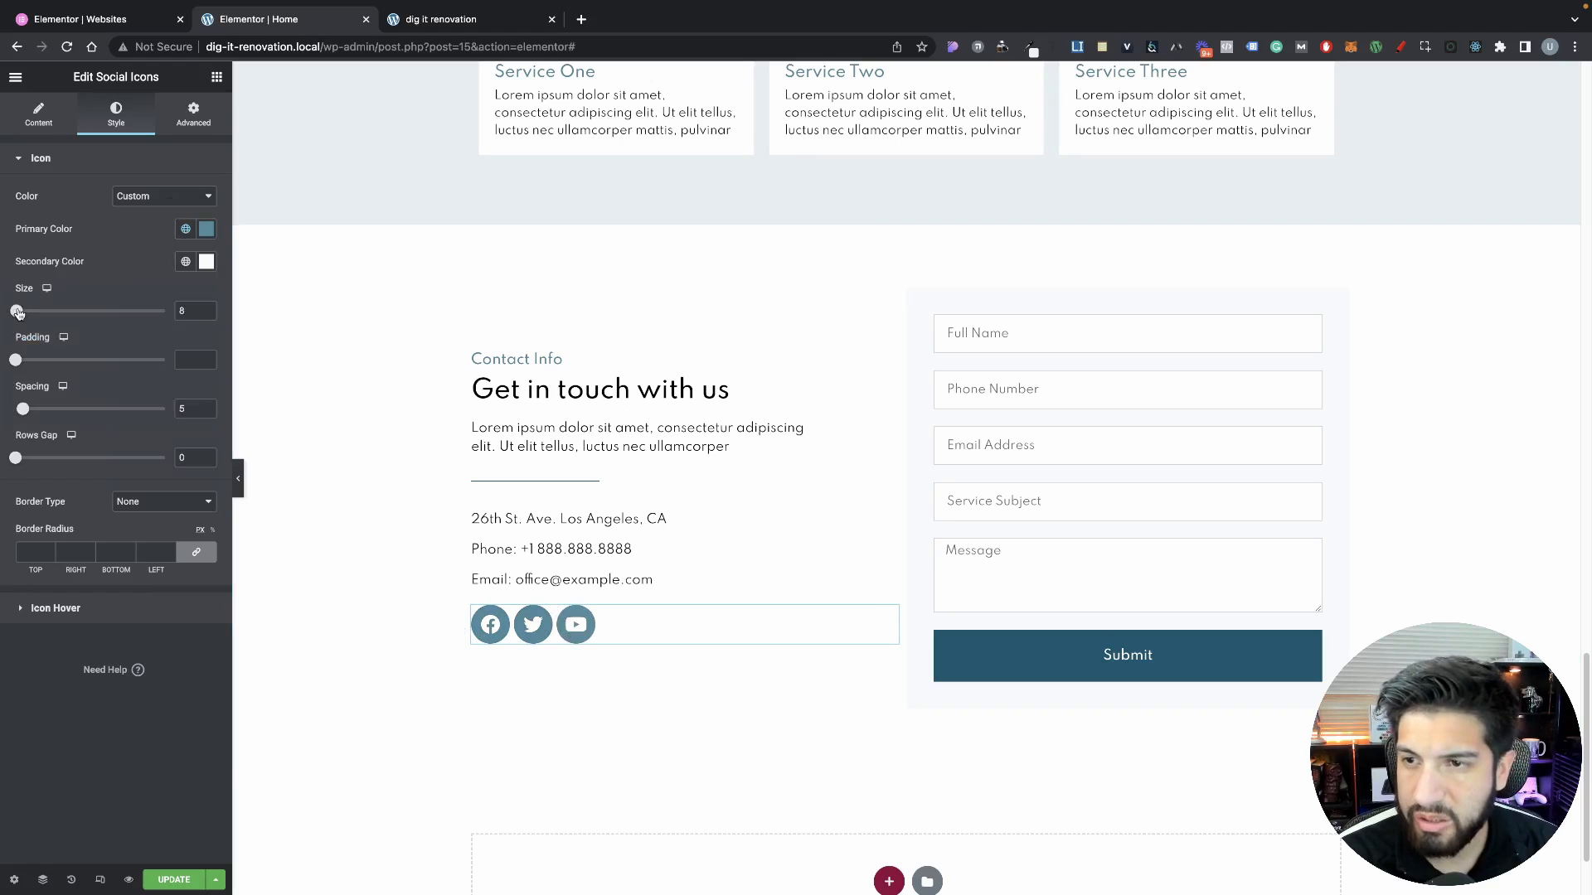
Set the social icons' size to 14 and preview the contact section at full width
drag(18, 312, 20, 313)
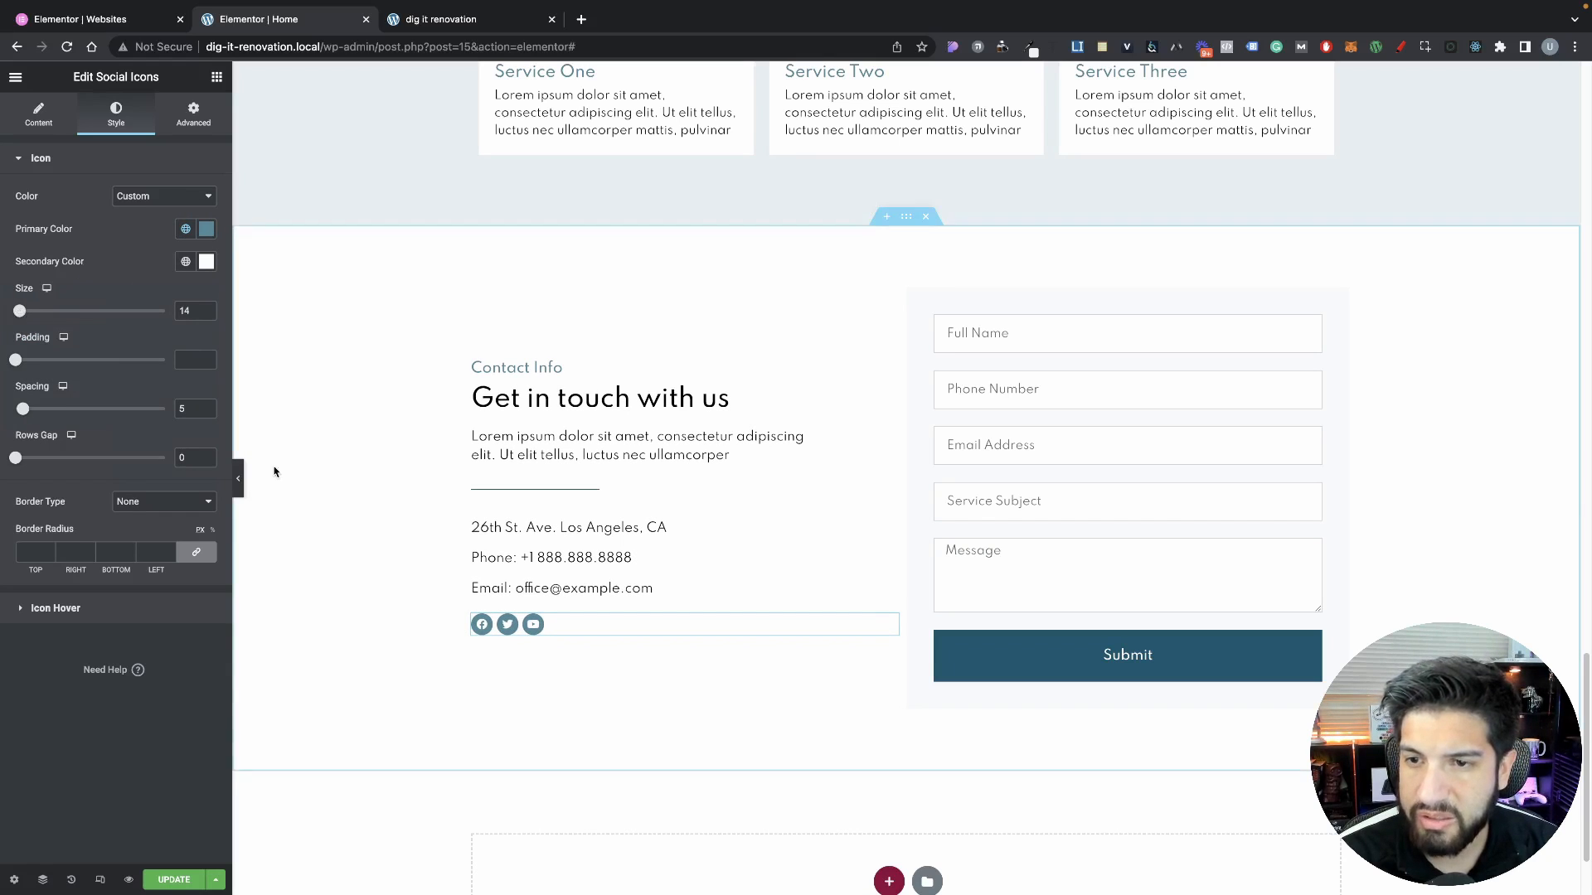
click(238, 479)
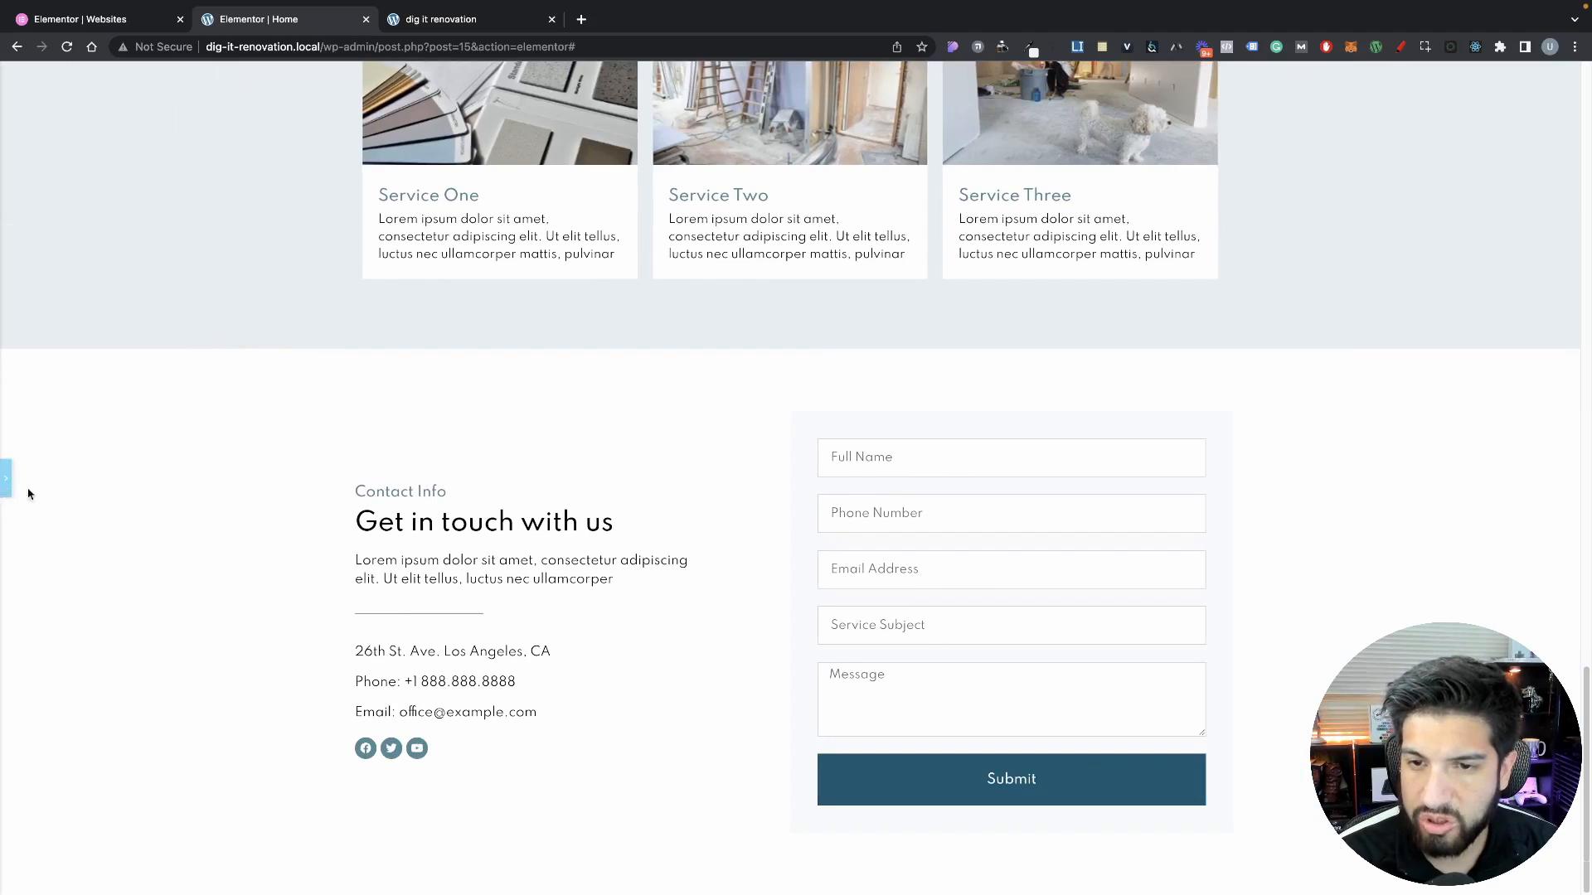
click(6, 479)
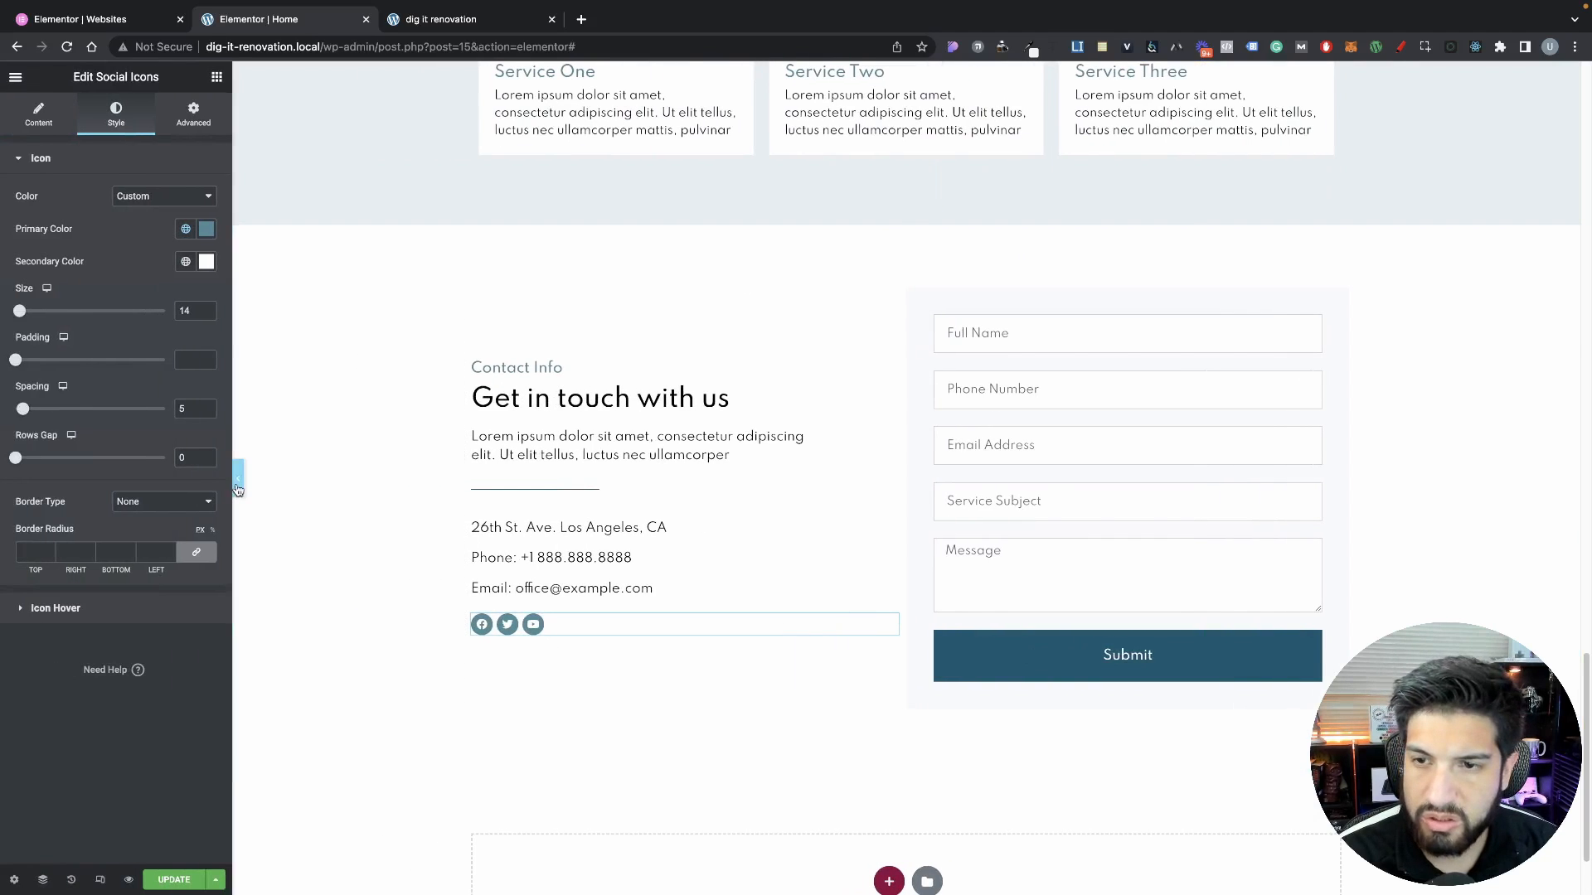
click(238, 488)
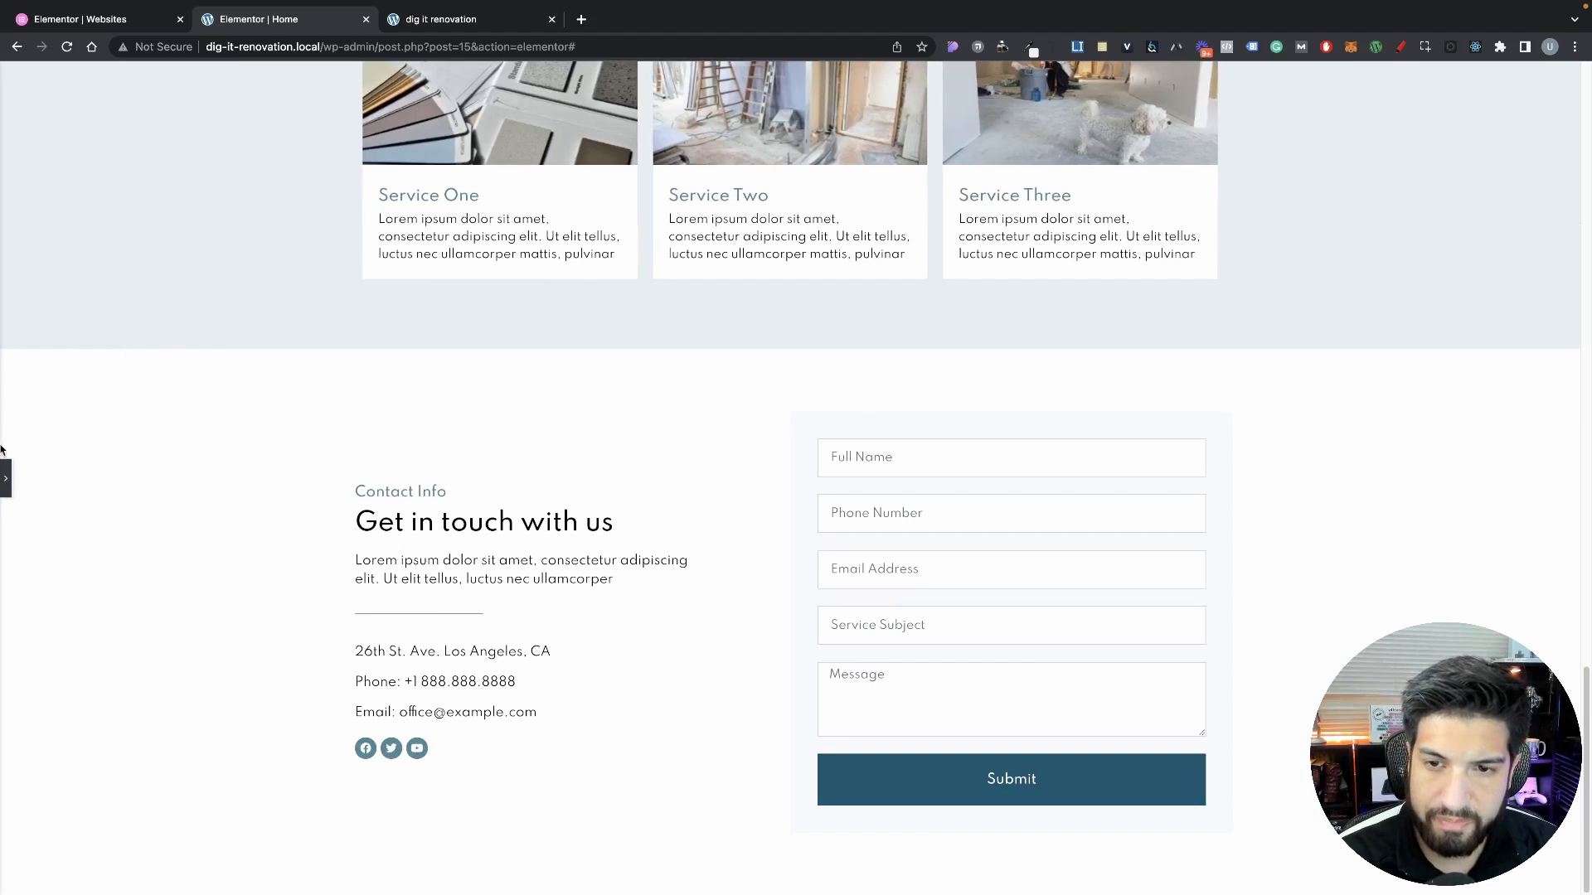
click(6, 479)
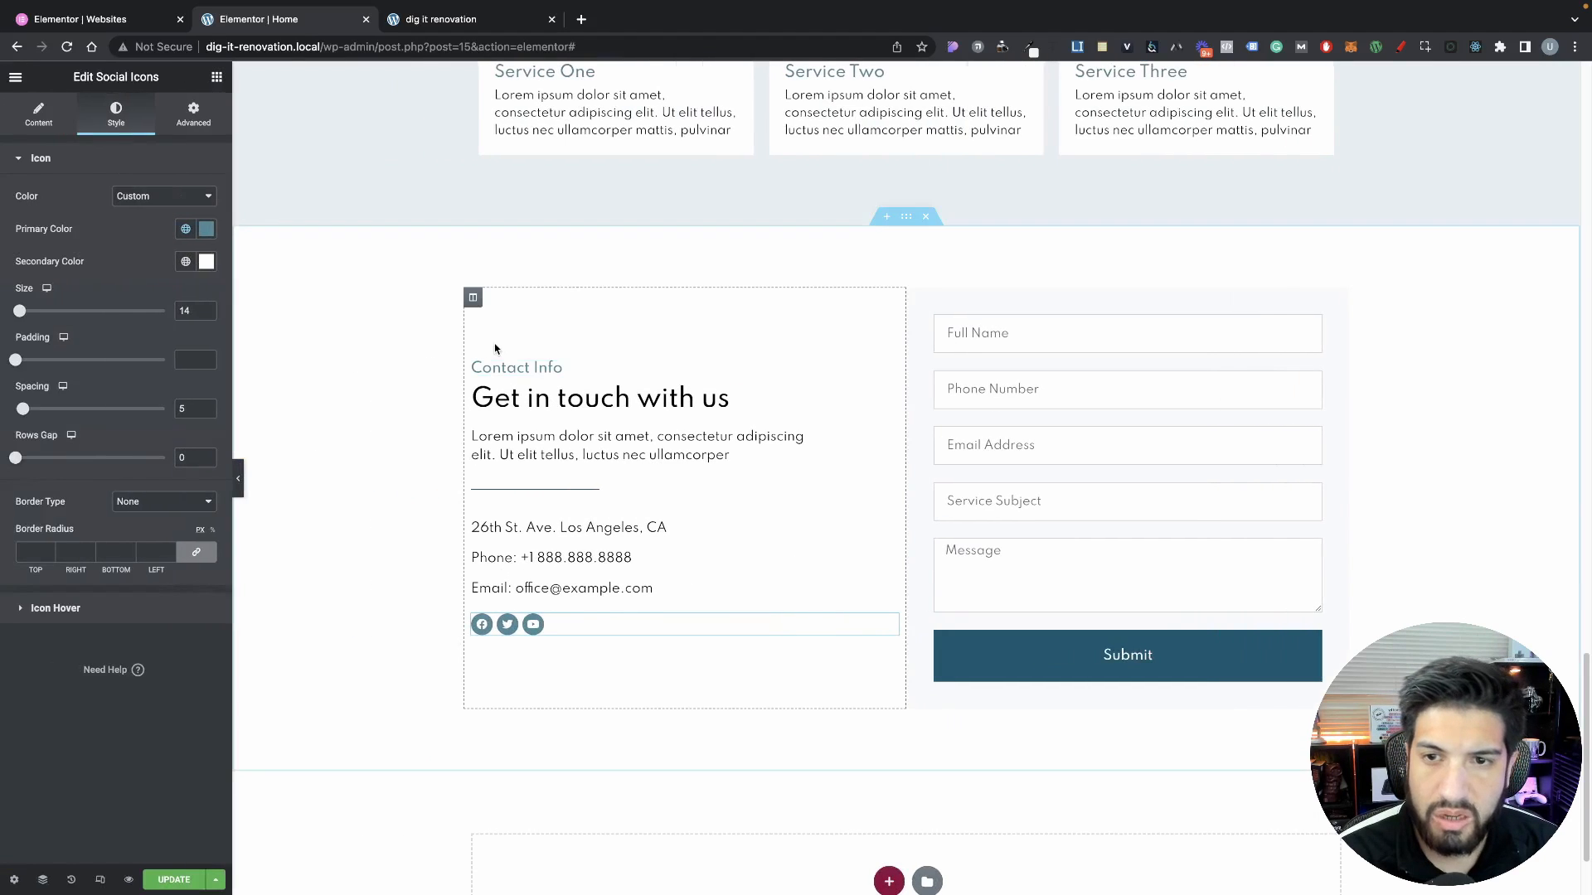
Set the contact info column's vertical alignment to Top and preview the section without the editing panel
click(473, 297)
click(153, 228)
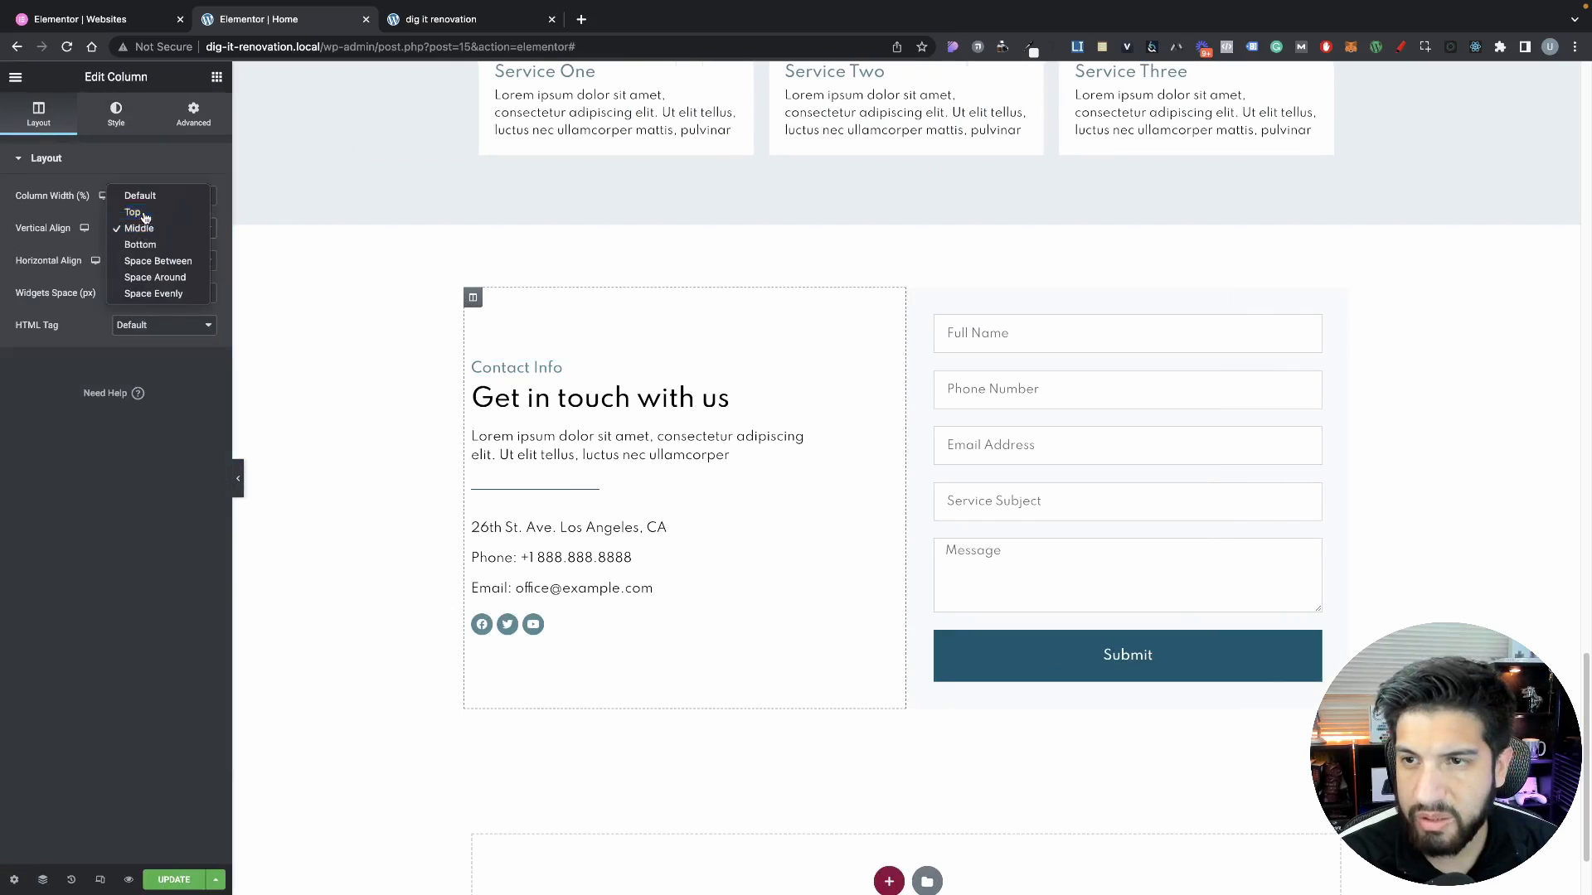
click(144, 215)
click(239, 474)
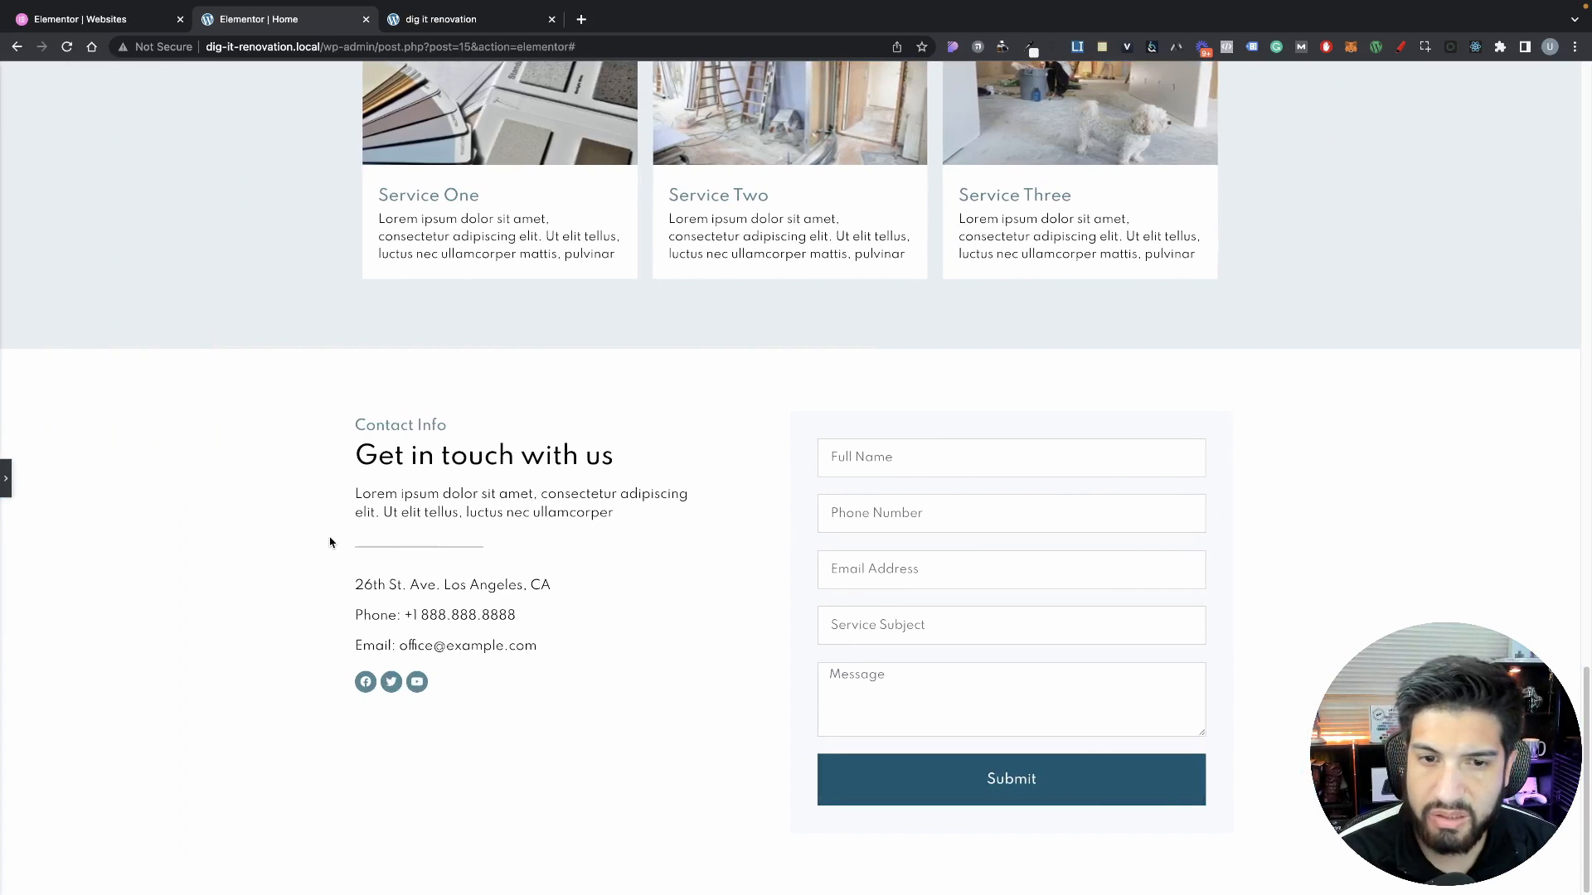
click(4, 479)
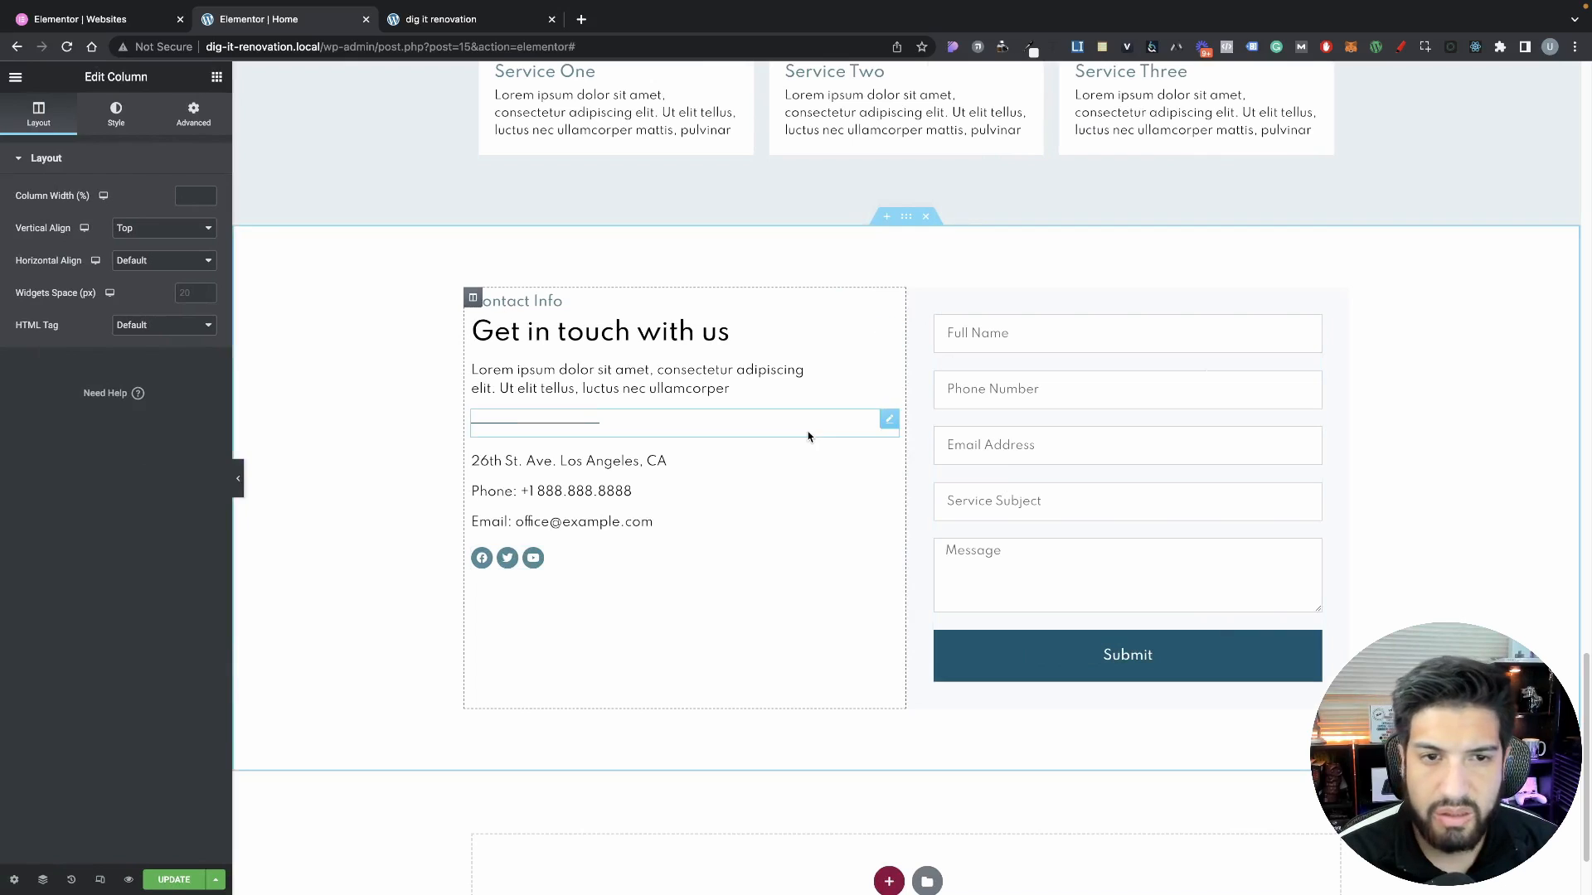
Copy the "Get in touch with us" heading above the form fields and retitle the copy "Get a free quote"
click(216, 77)
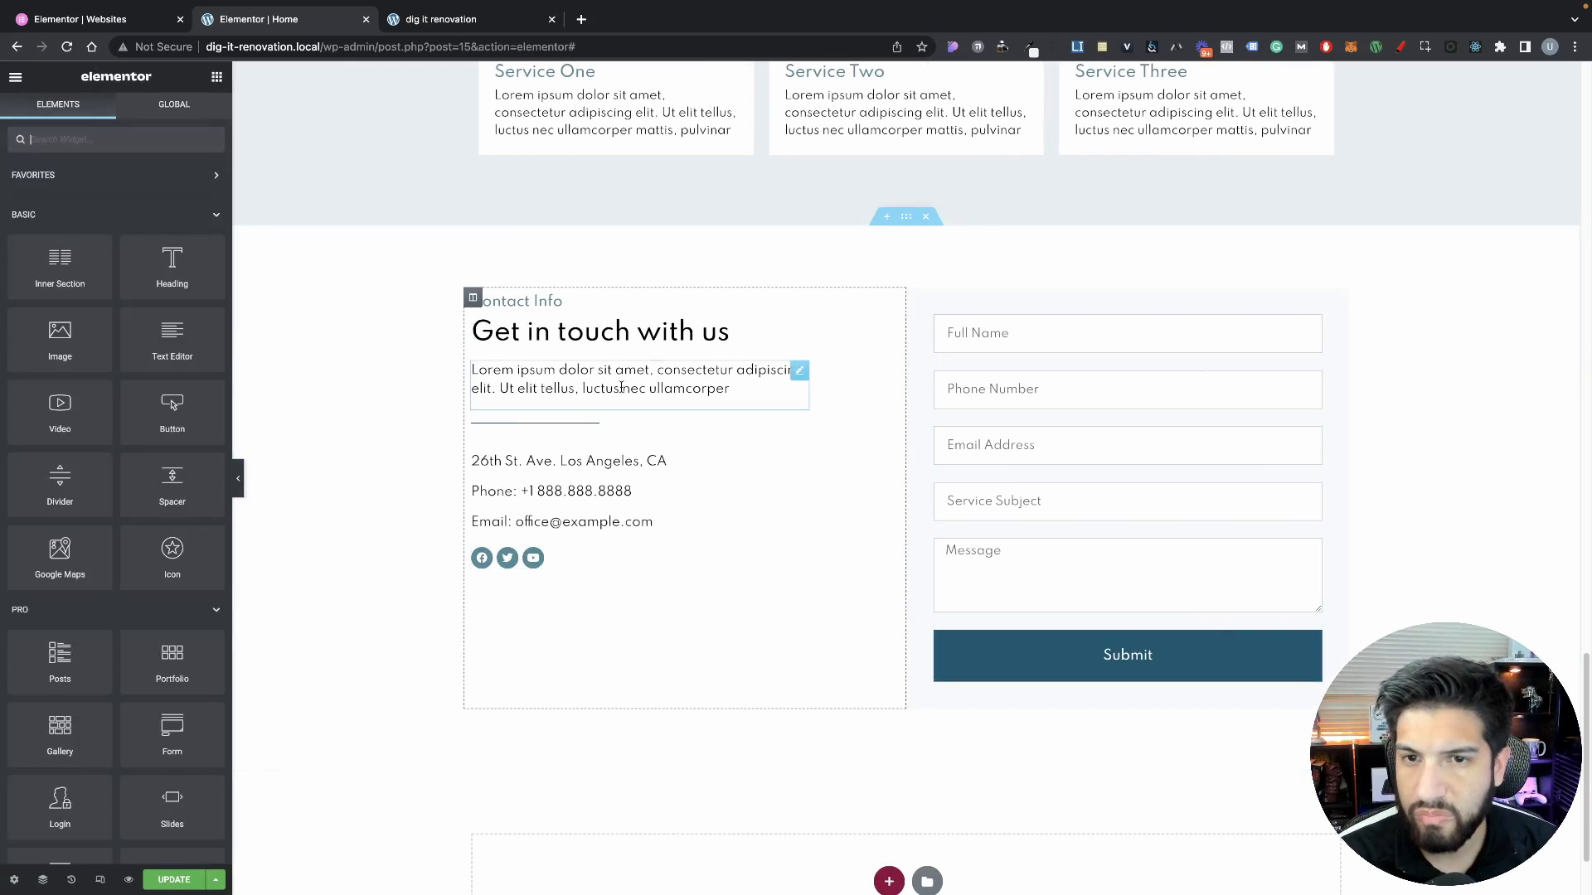
right_click(563, 324)
click(632, 396)
right_click(1002, 328)
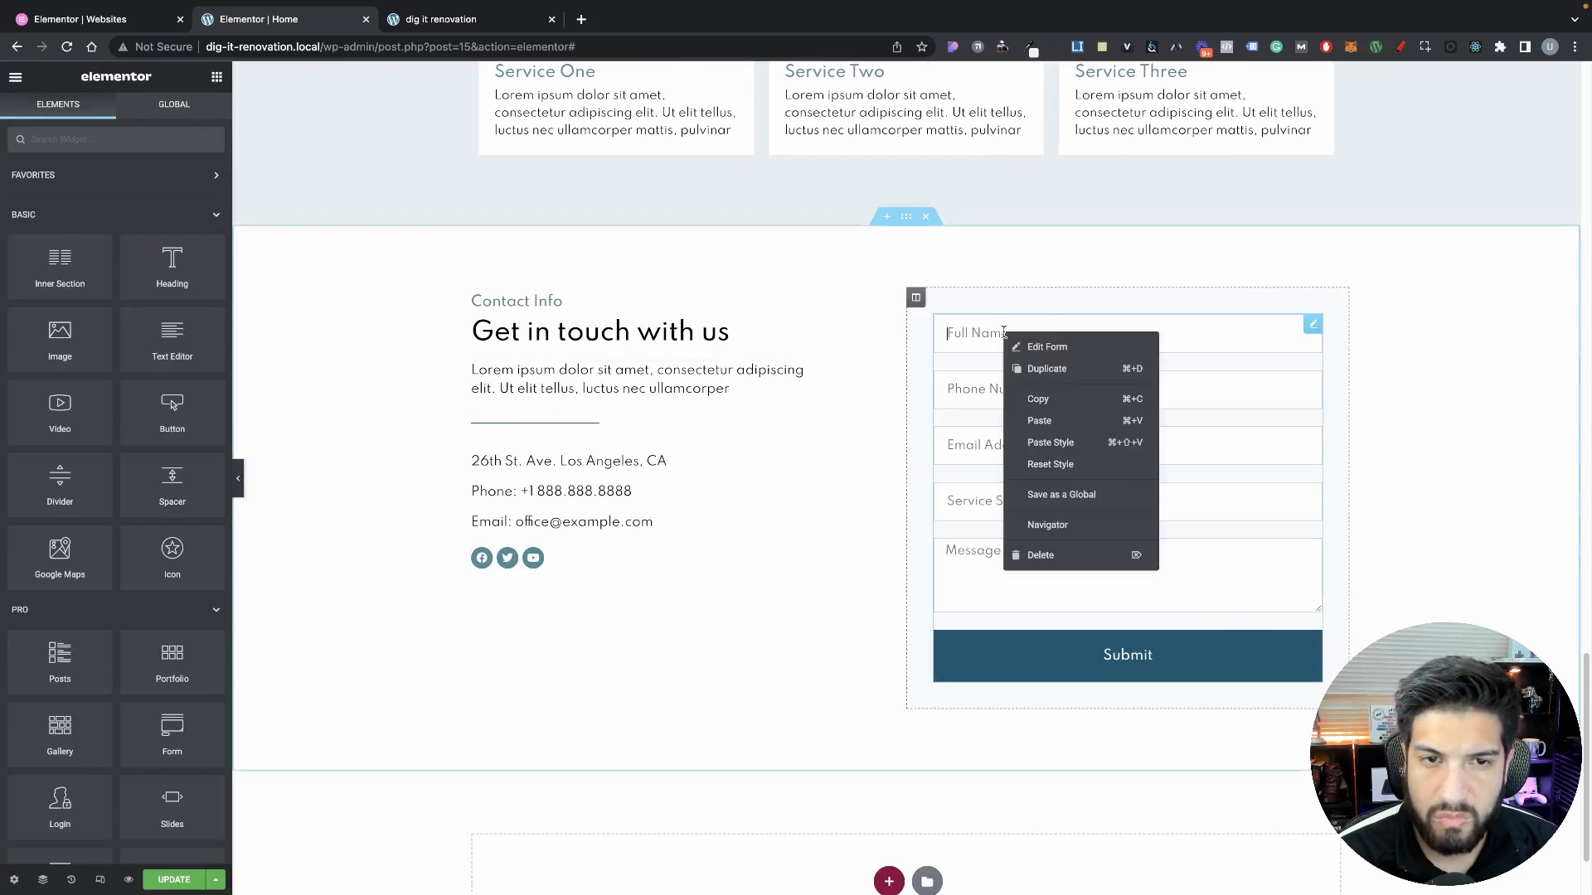
click(1074, 421)
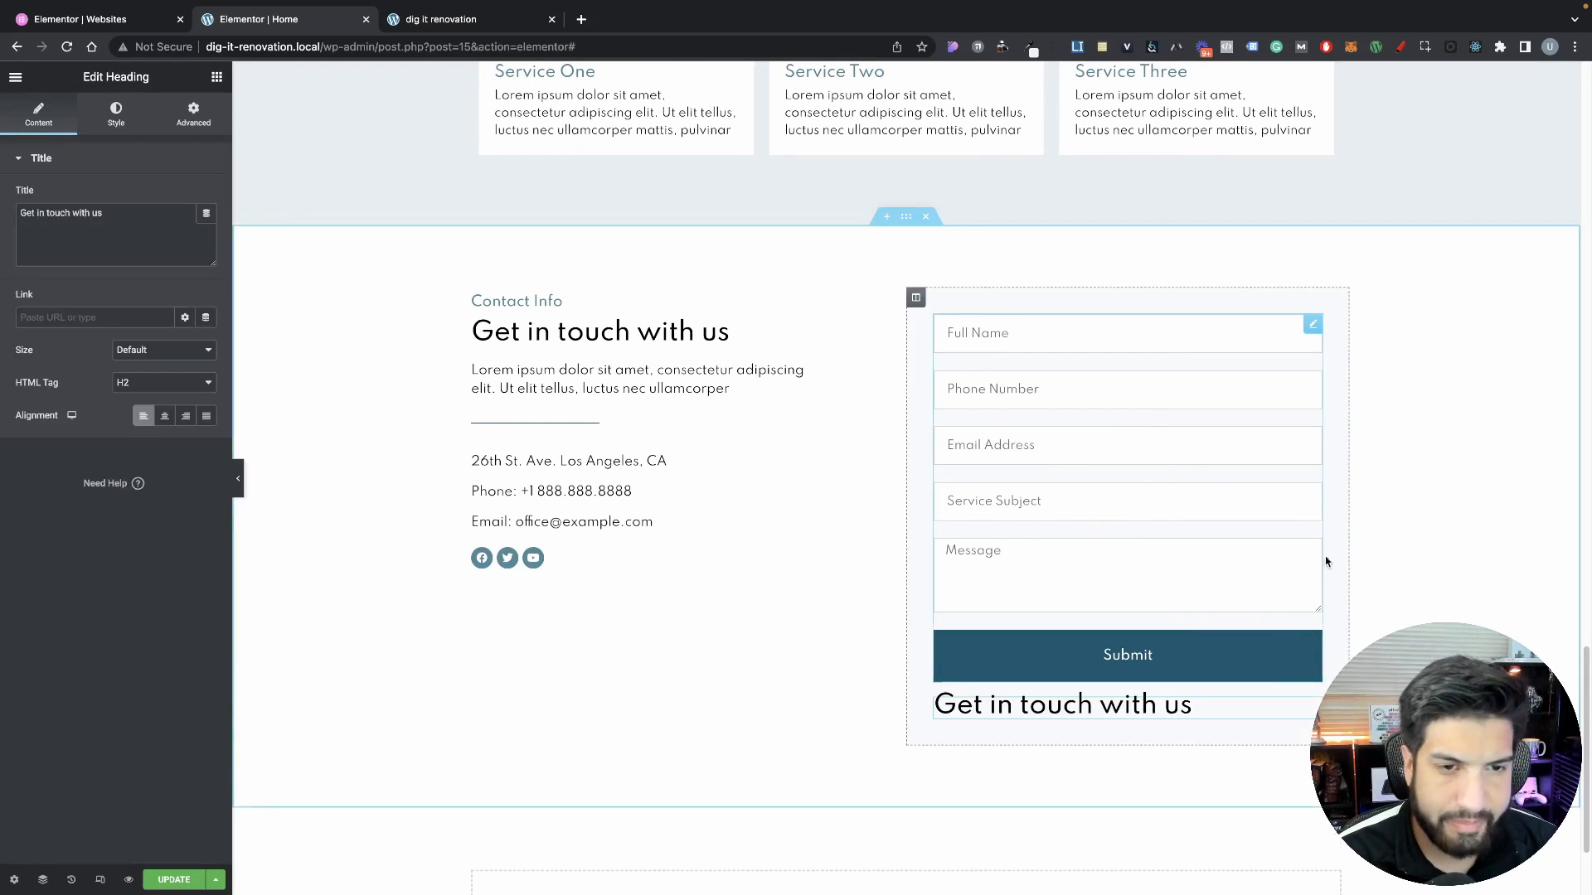
drag(1312, 703, 1042, 350)
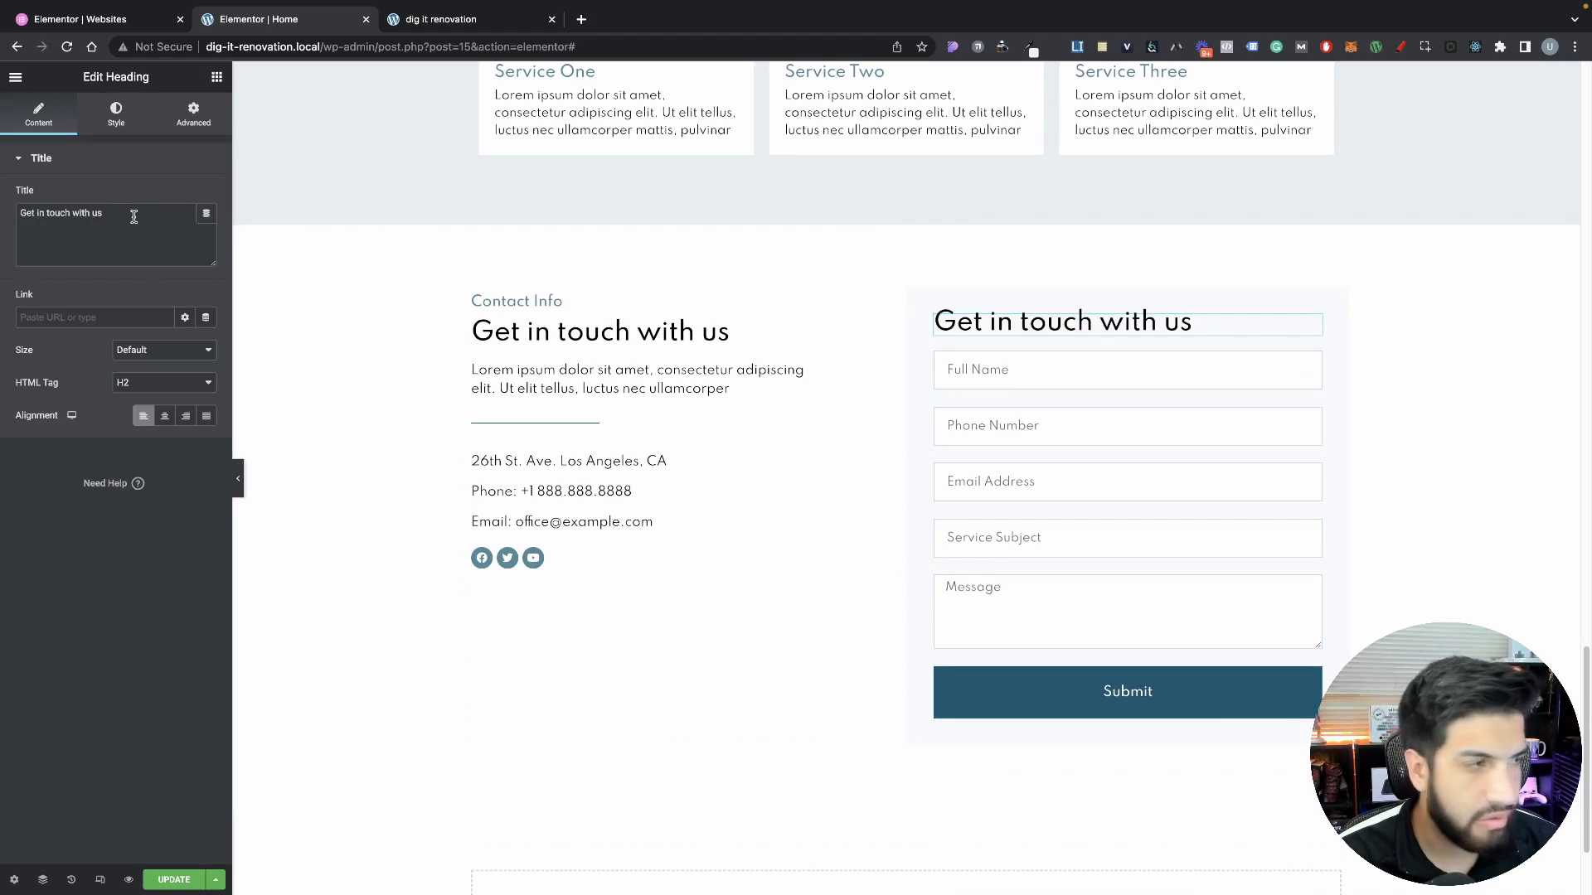
drag(133, 216, 11, 211)
text(Get a free quote)
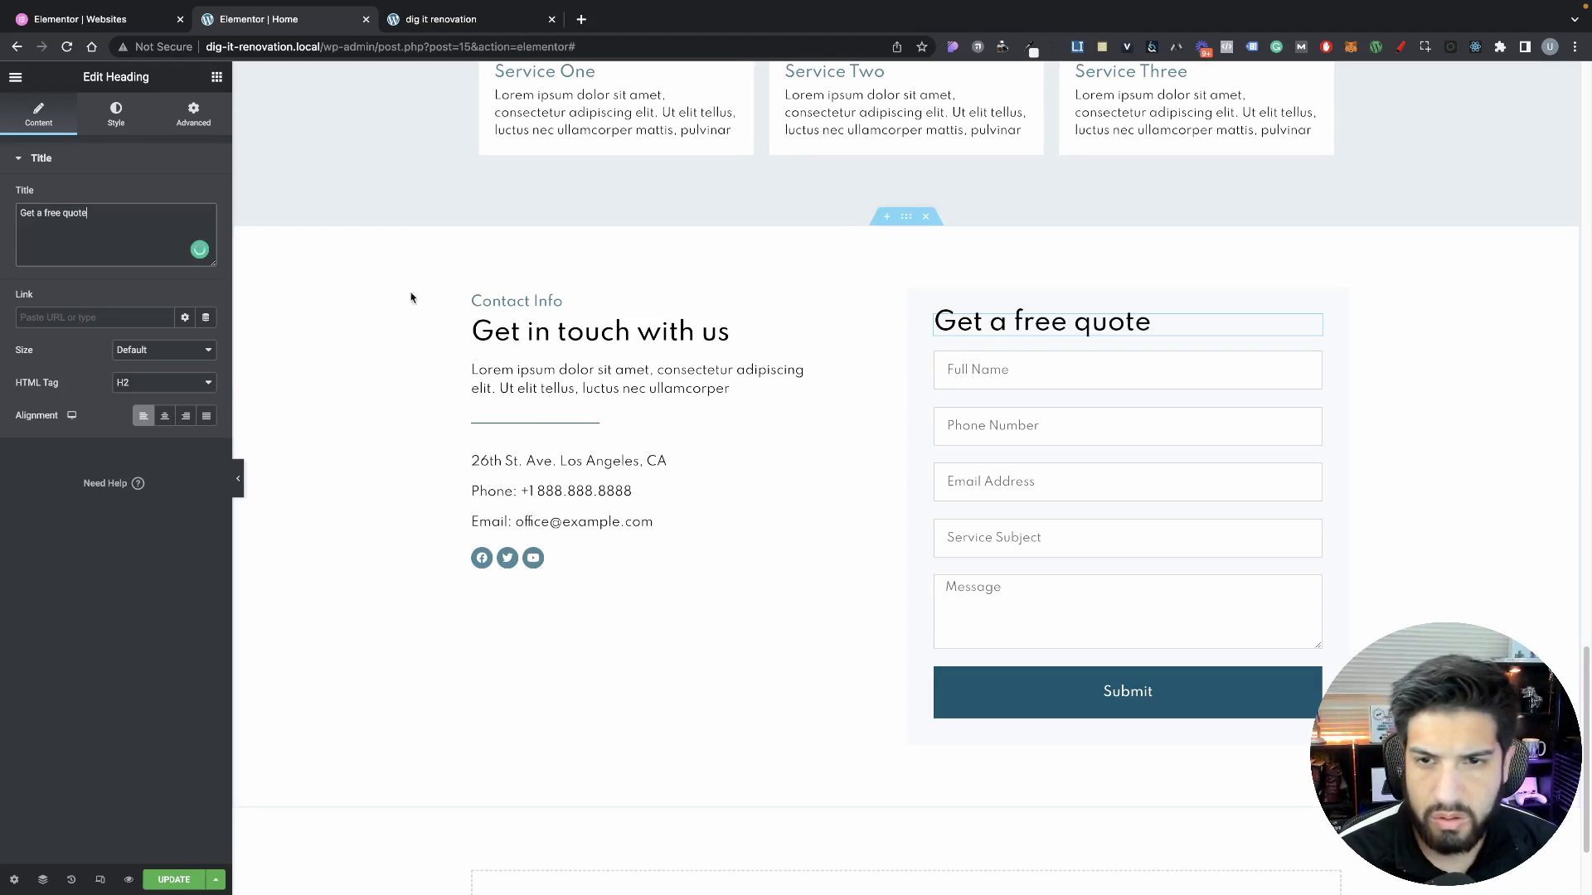
Copy the "Contact Info" heading above "Get a free quote", retitle the copy "Contact us" and preview the section
right_click(504, 304)
click(584, 373)
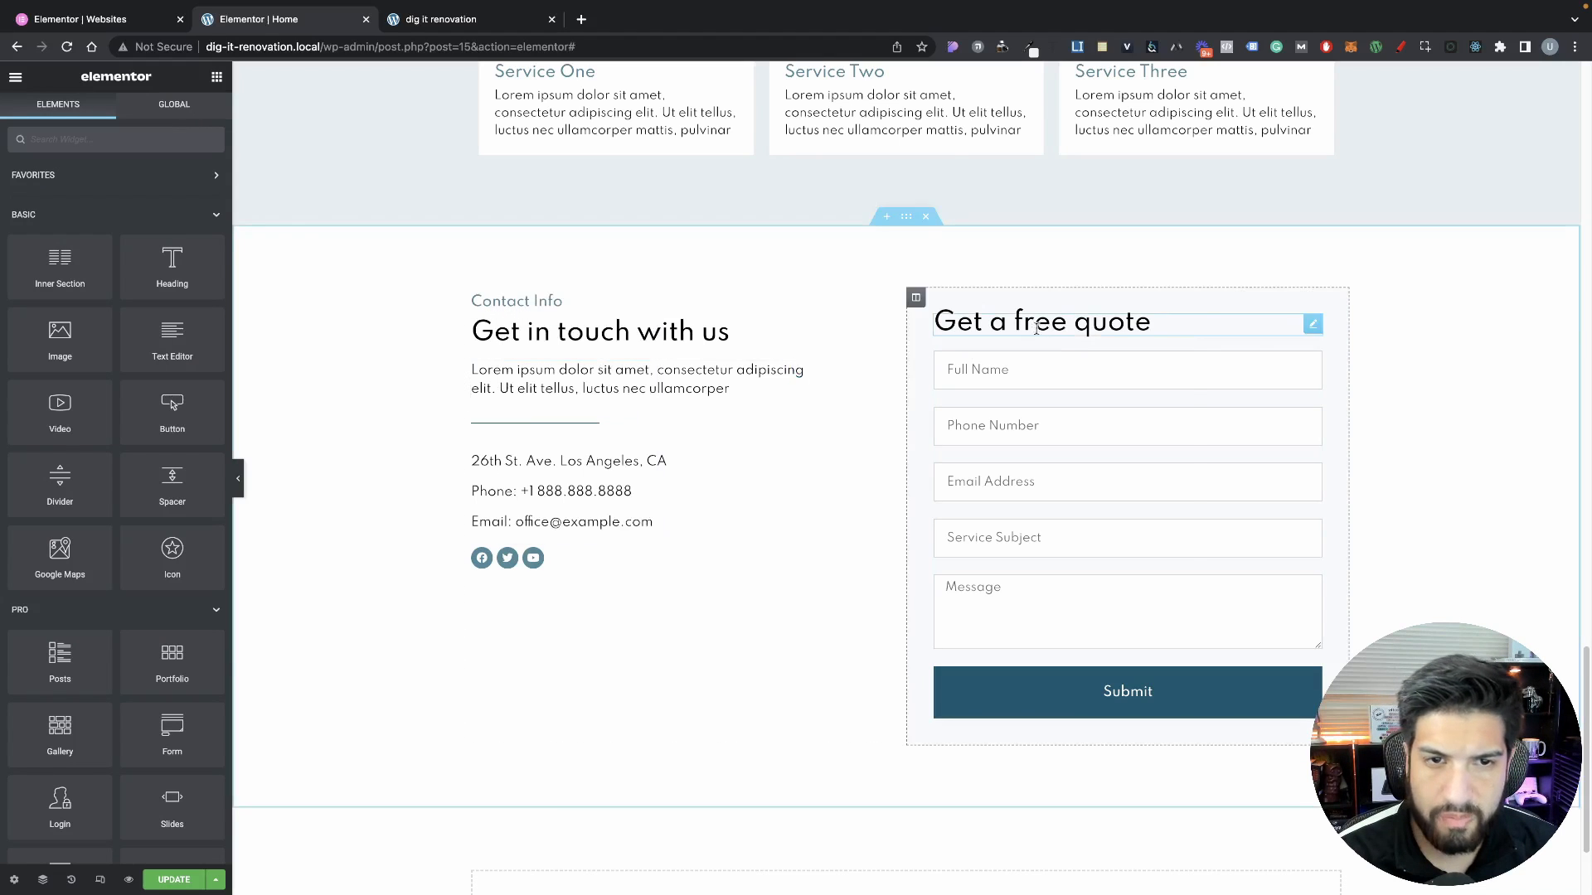
right_click(1038, 325)
click(1073, 412)
drag(1313, 362, 1183, 317)
drag(128, 249, 3, 176)
click(106, 204)
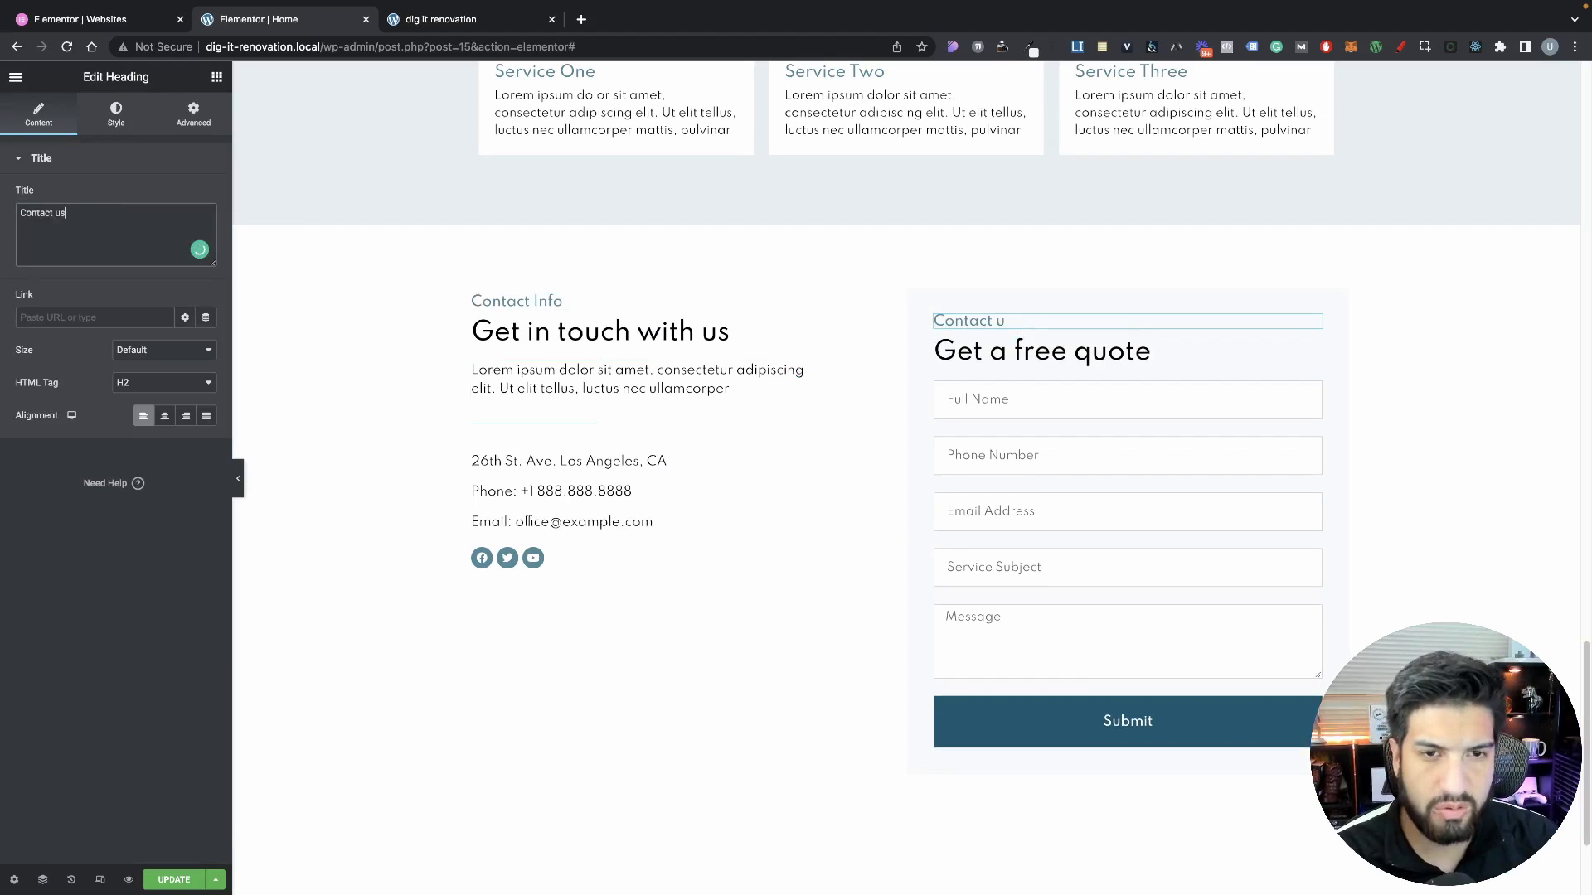
click(237, 479)
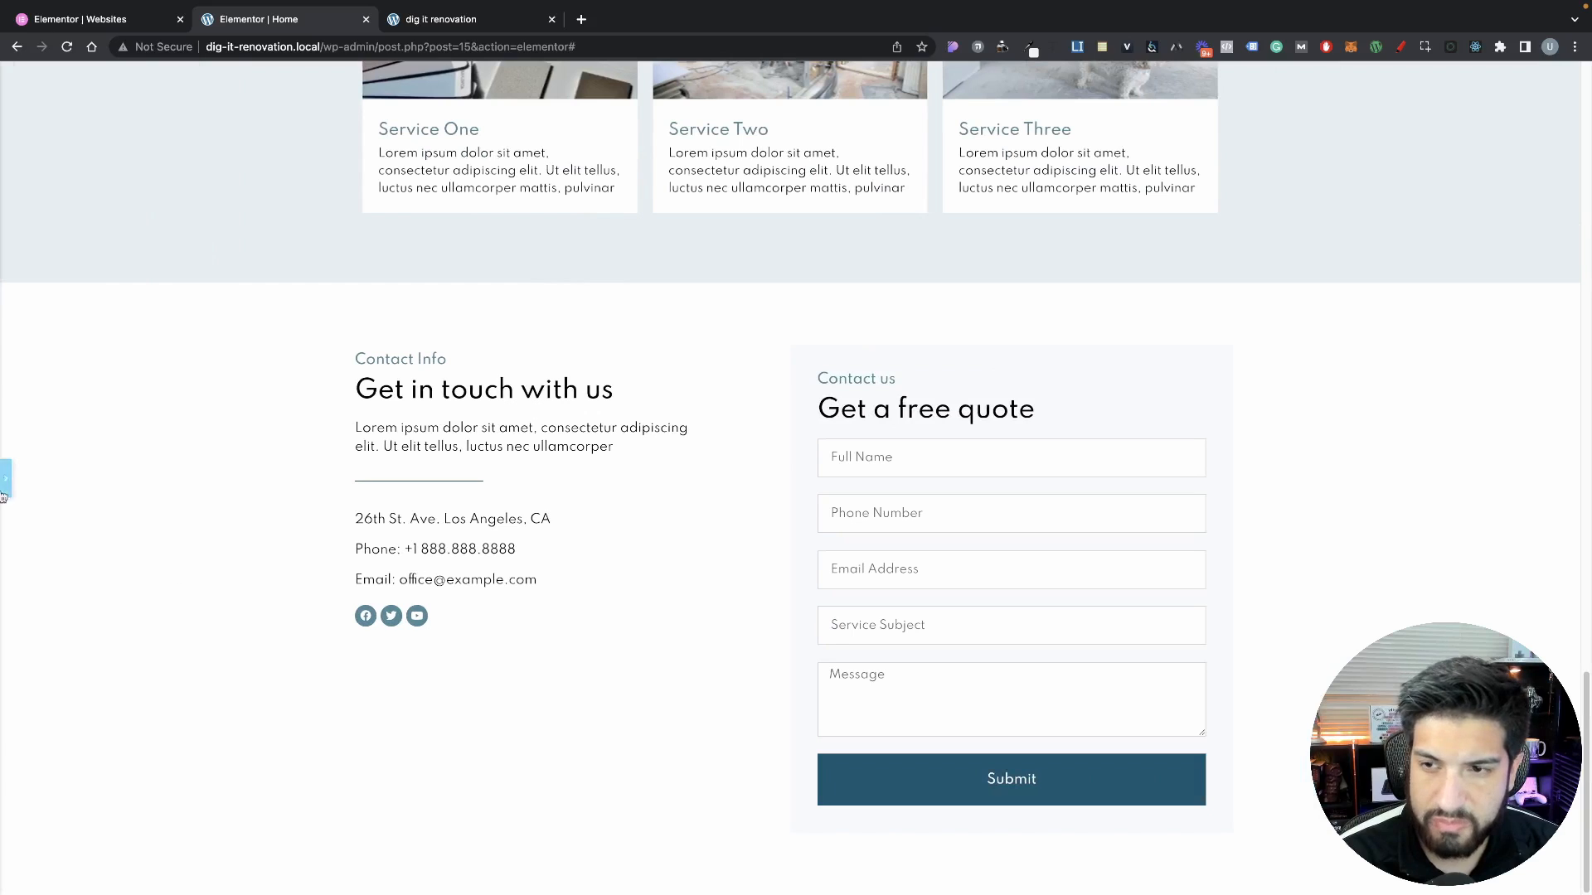
click(8, 479)
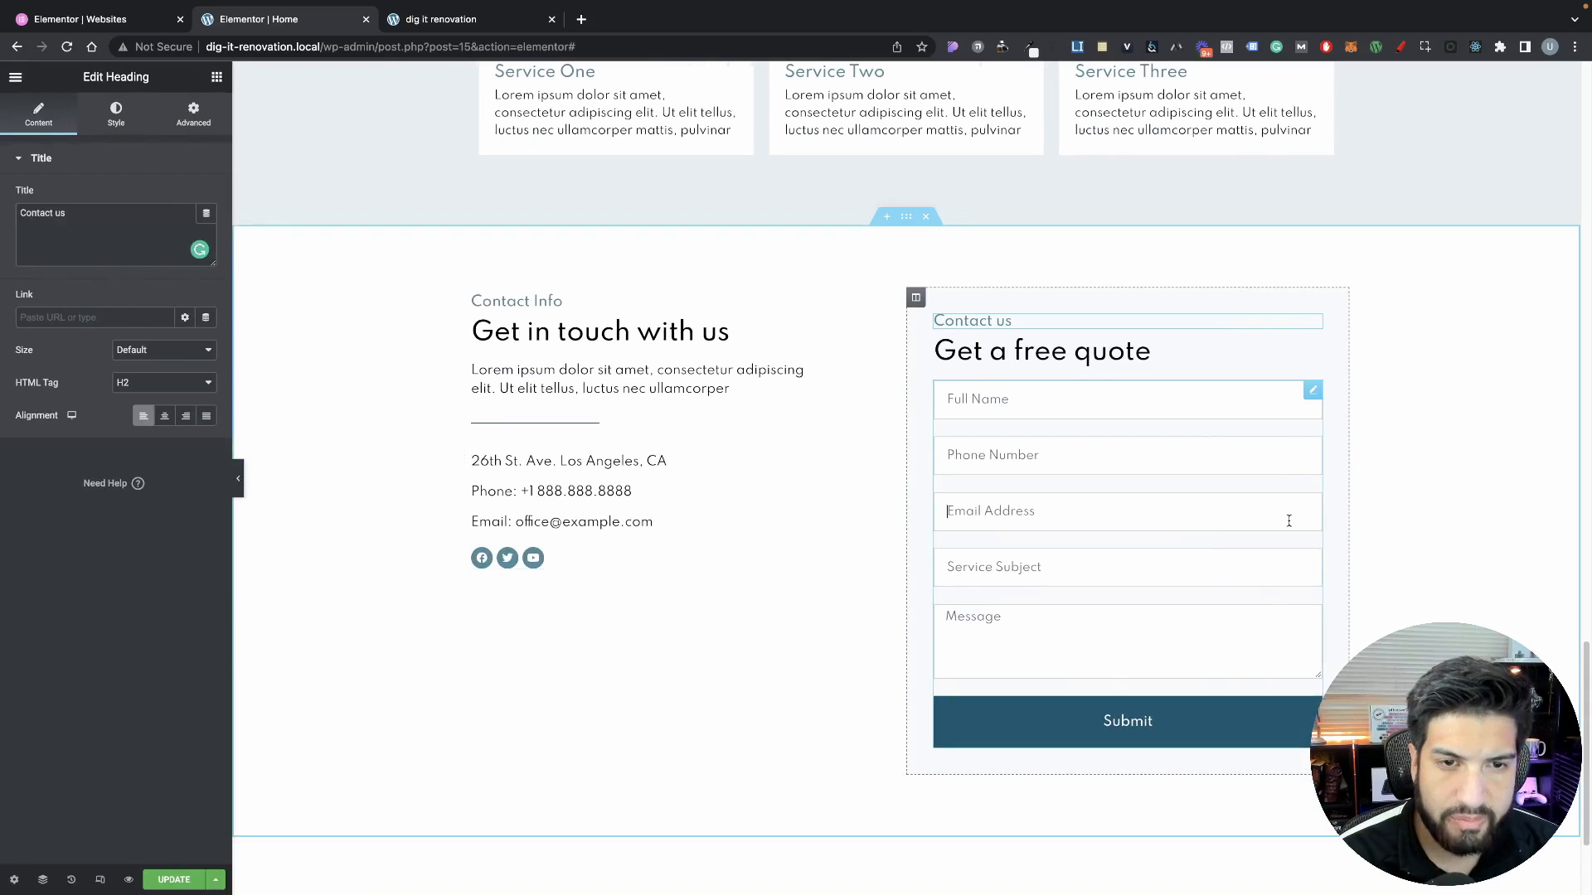
Set the quote form's Message field to 3 rows and preview the contact section without the editing panel
click(1289, 520)
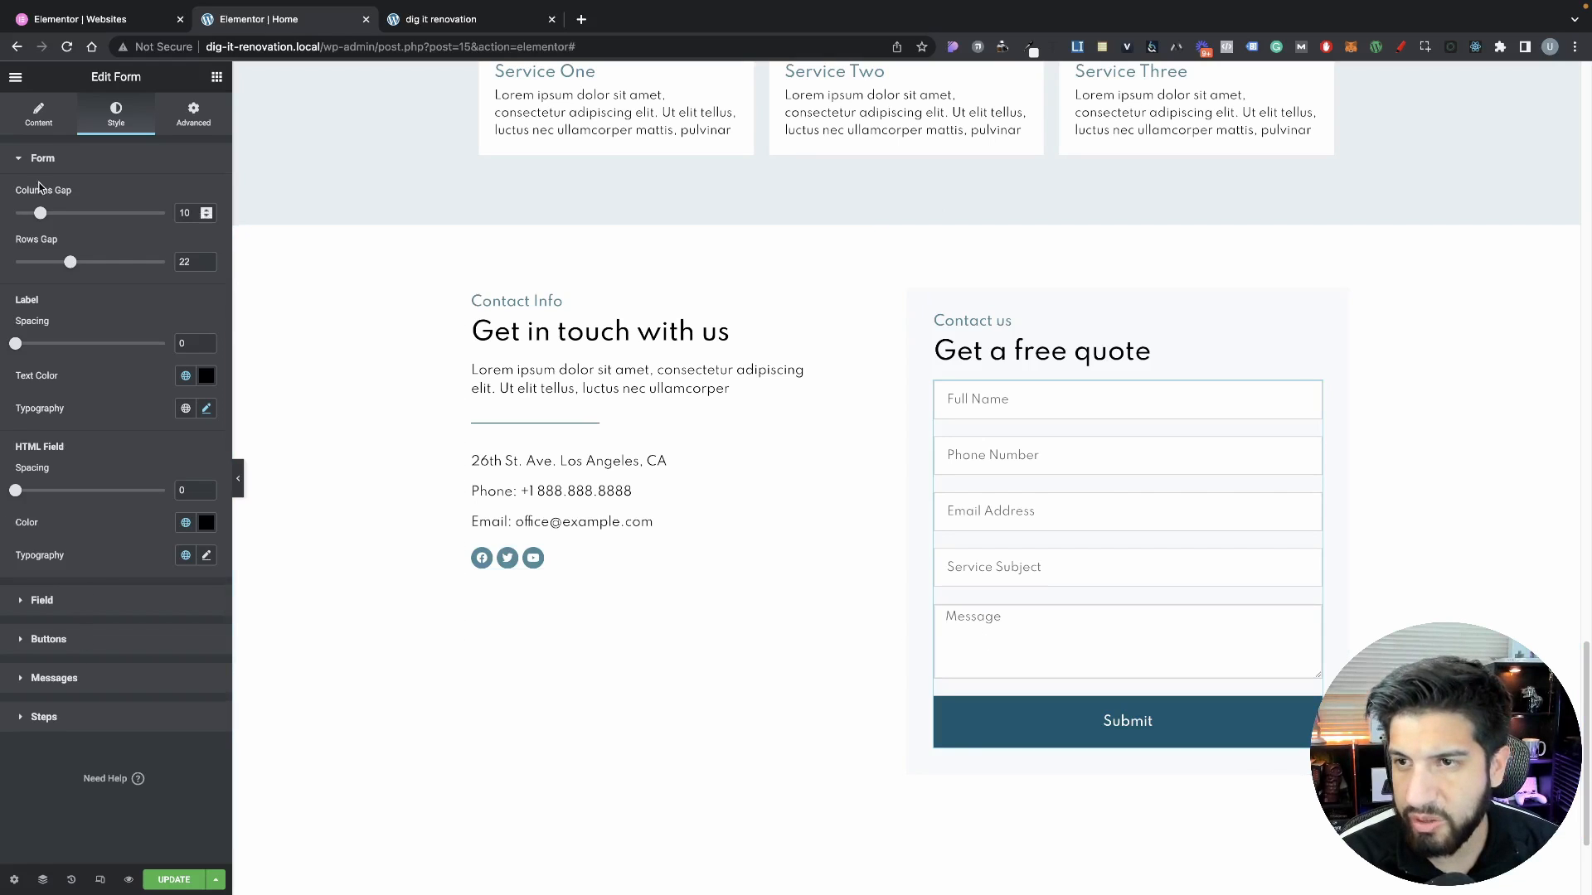
click(38, 115)
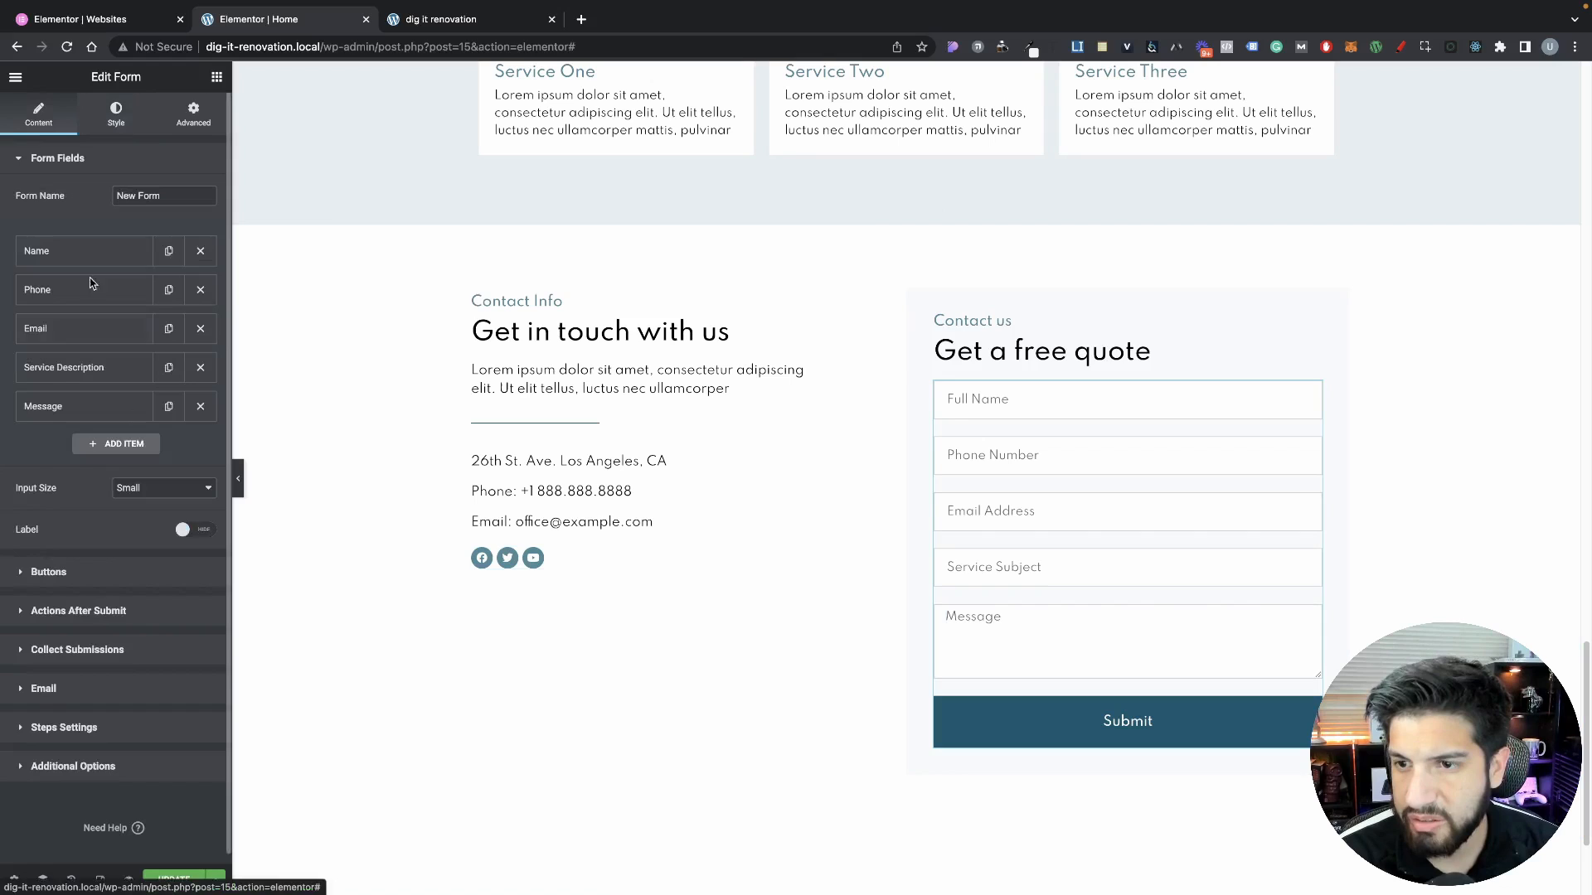
click(87, 410)
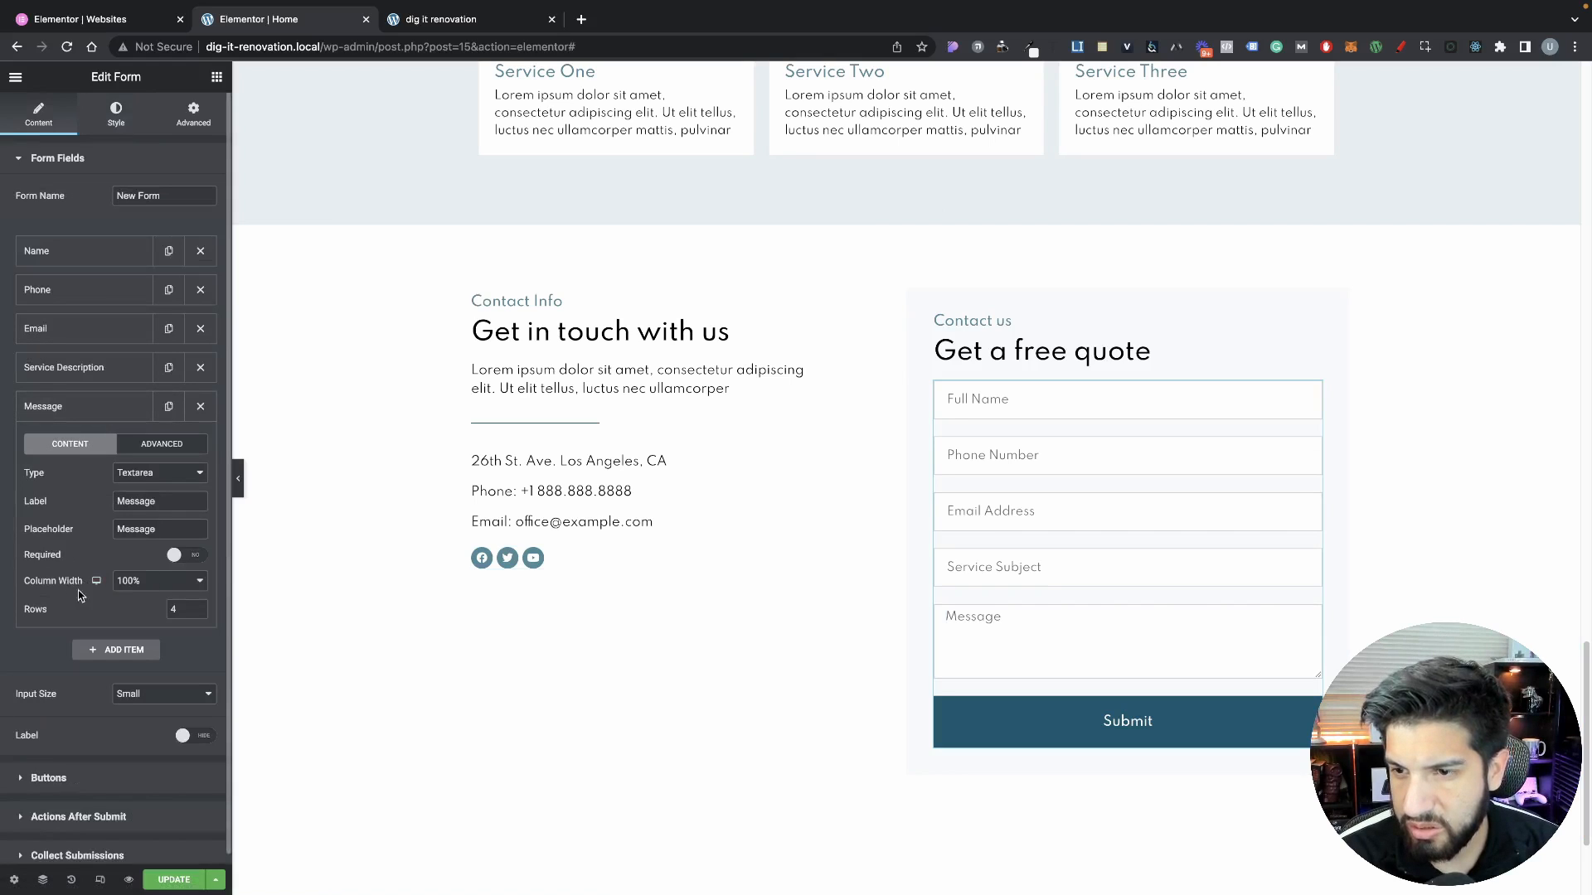
text(2)
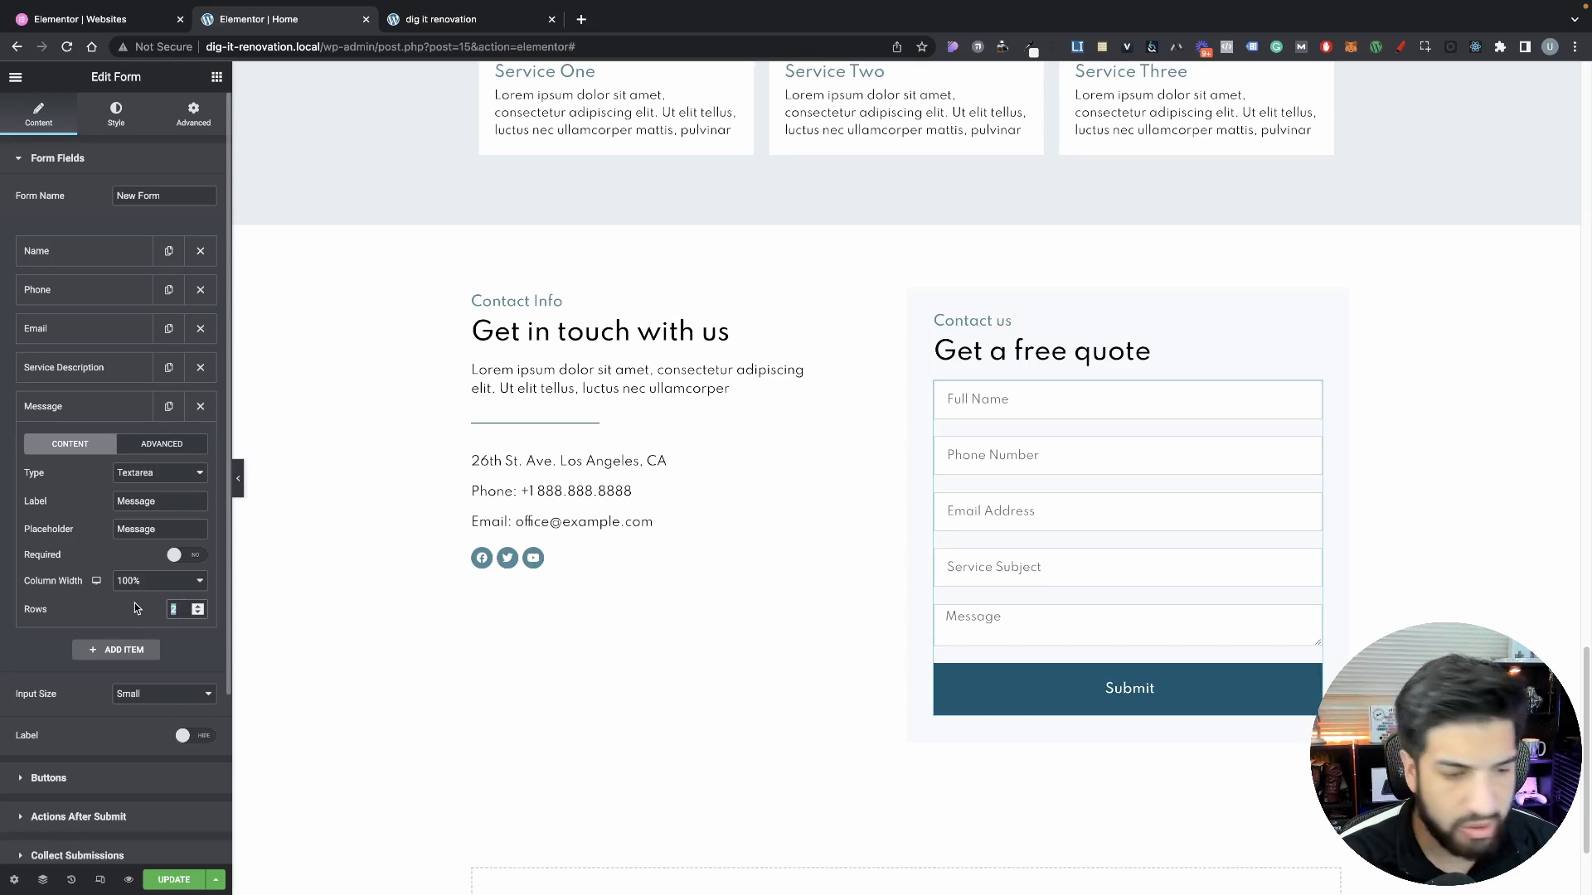
text(3)
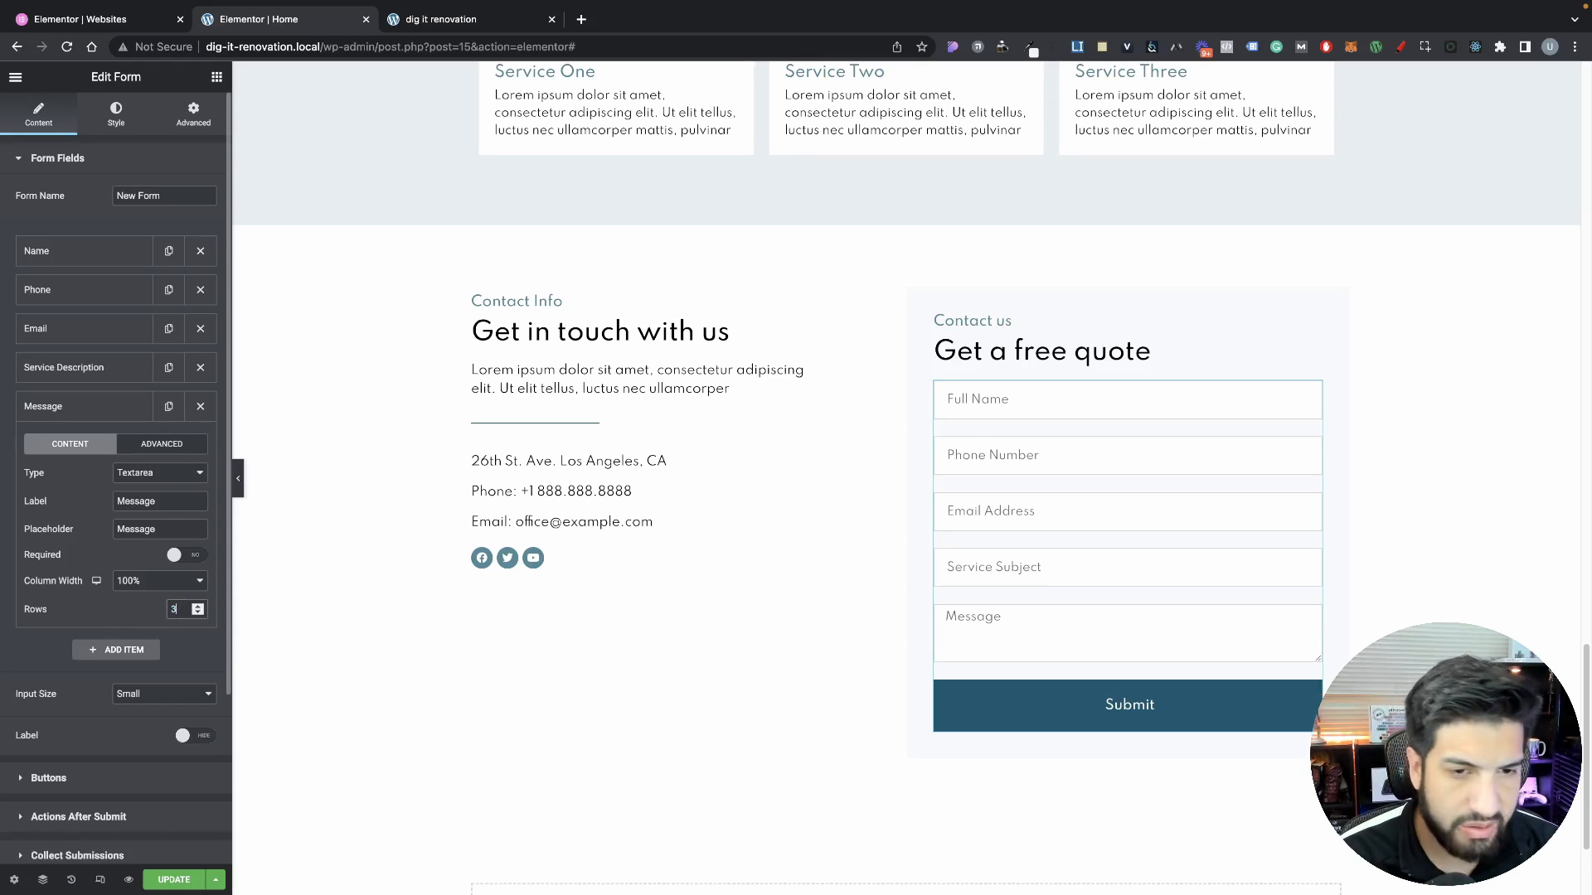
click(240, 484)
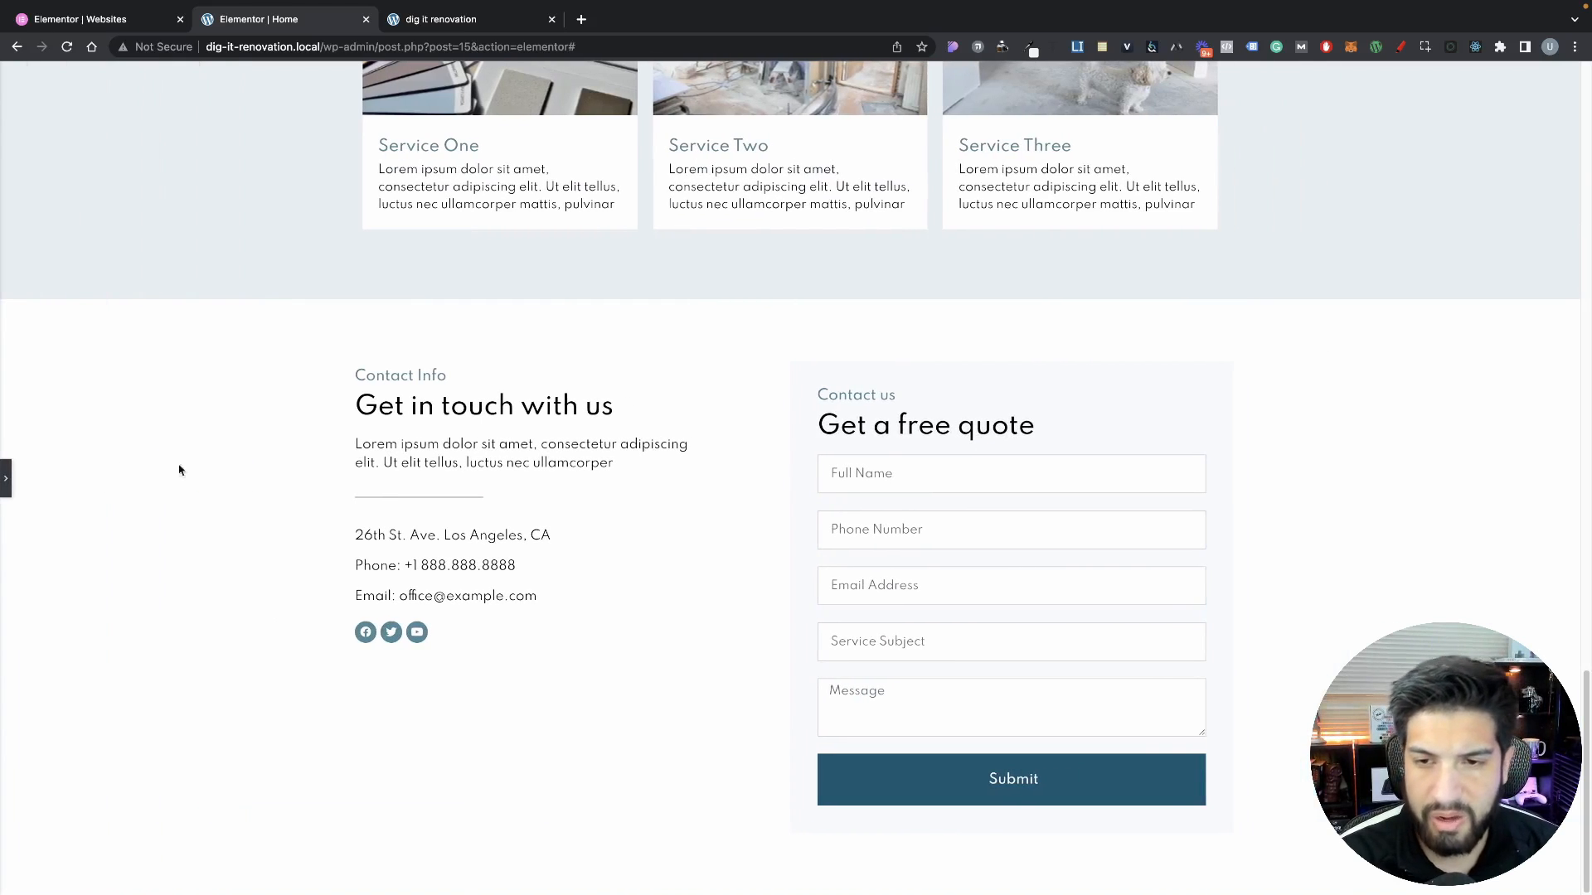
click(6, 478)
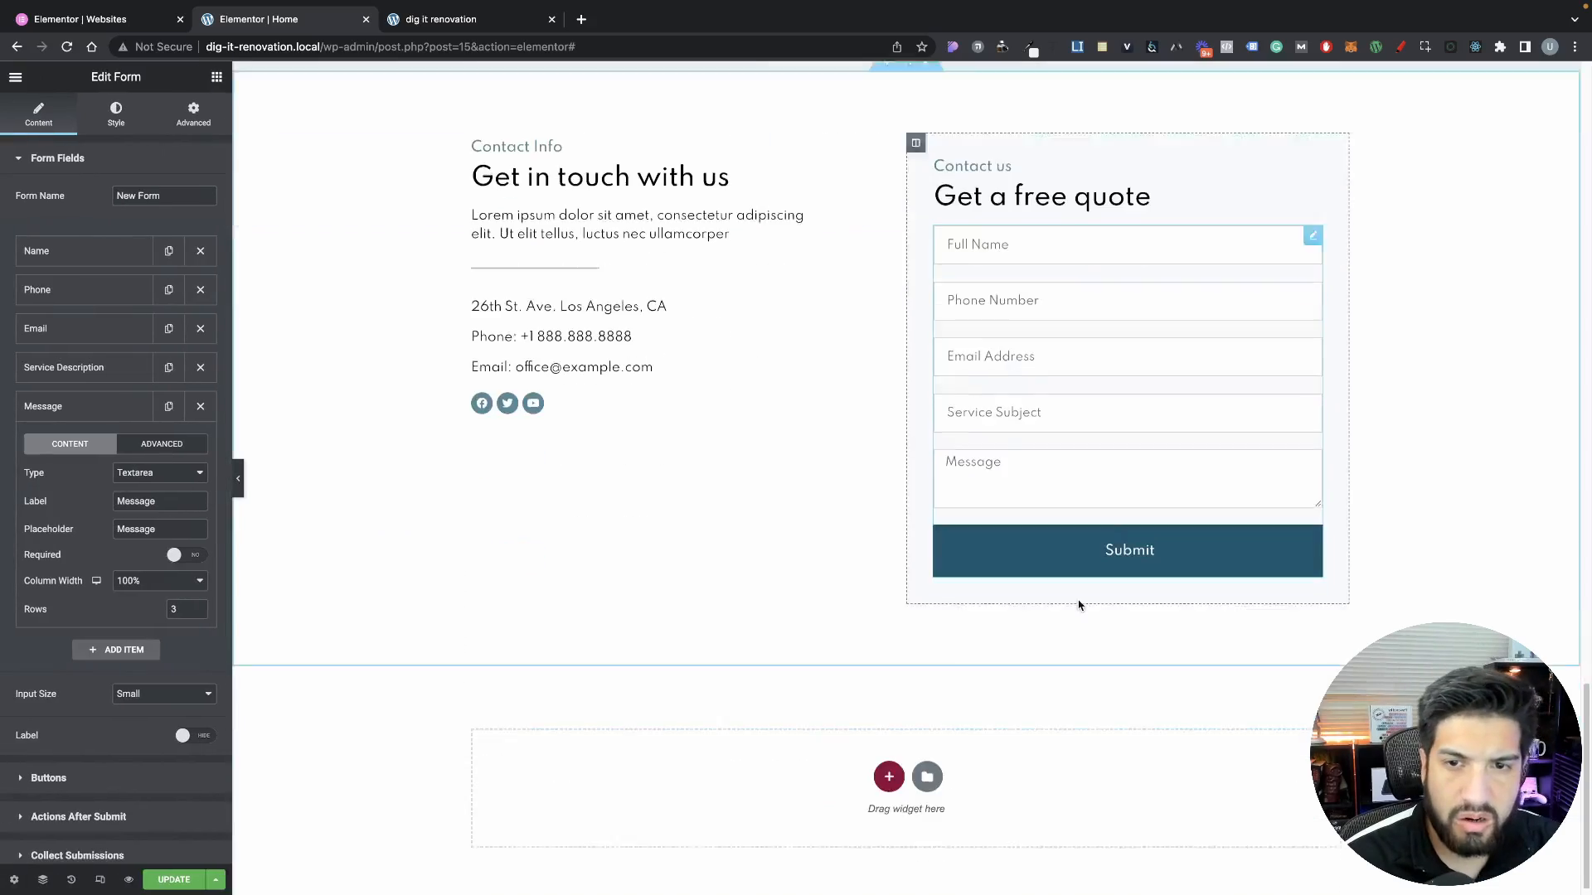
Review the home page's sections between the welcome banner and the quote form, and save the page update
scroll(877, 572, up, 20)
scroll(869, 592, down, 10)
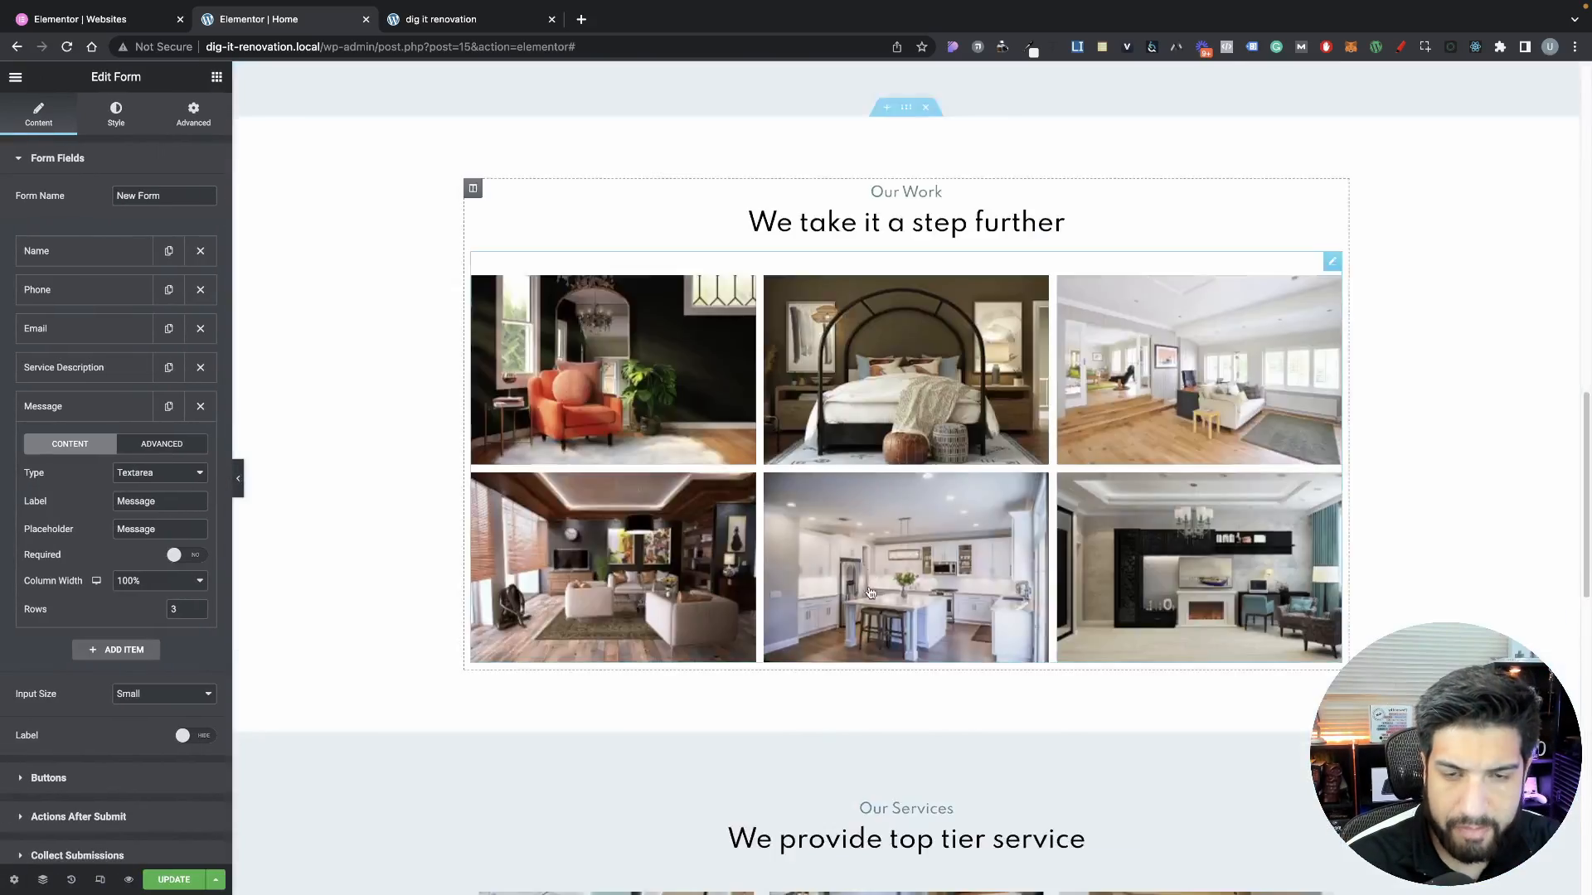
scroll(869, 592, down, 10)
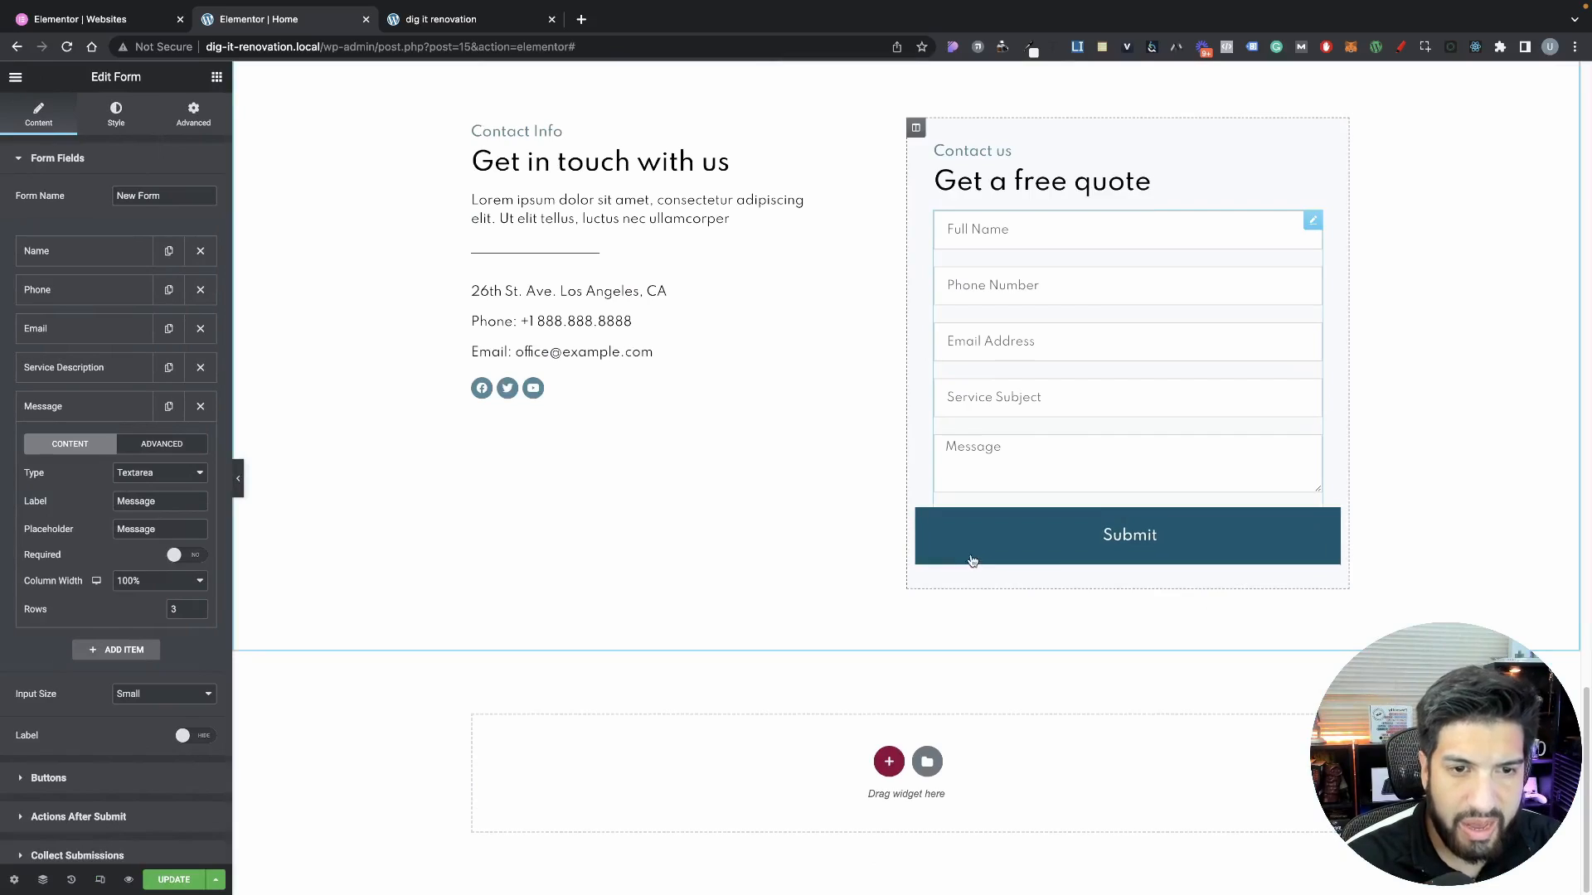
scroll(1079, 564, up, 20)
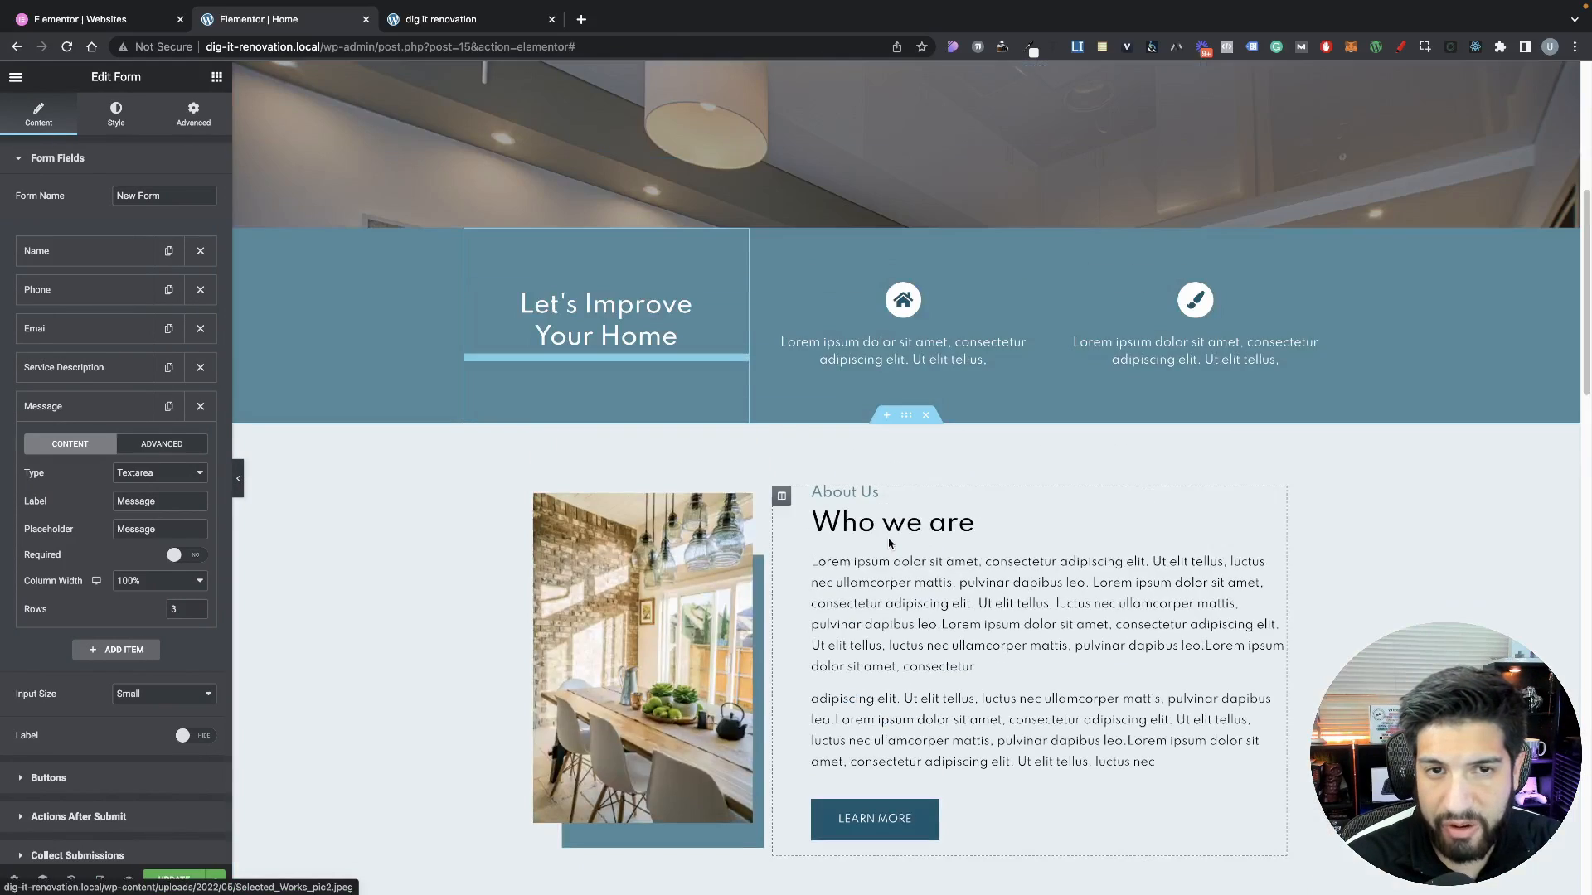
scroll(888, 538, down, 15)
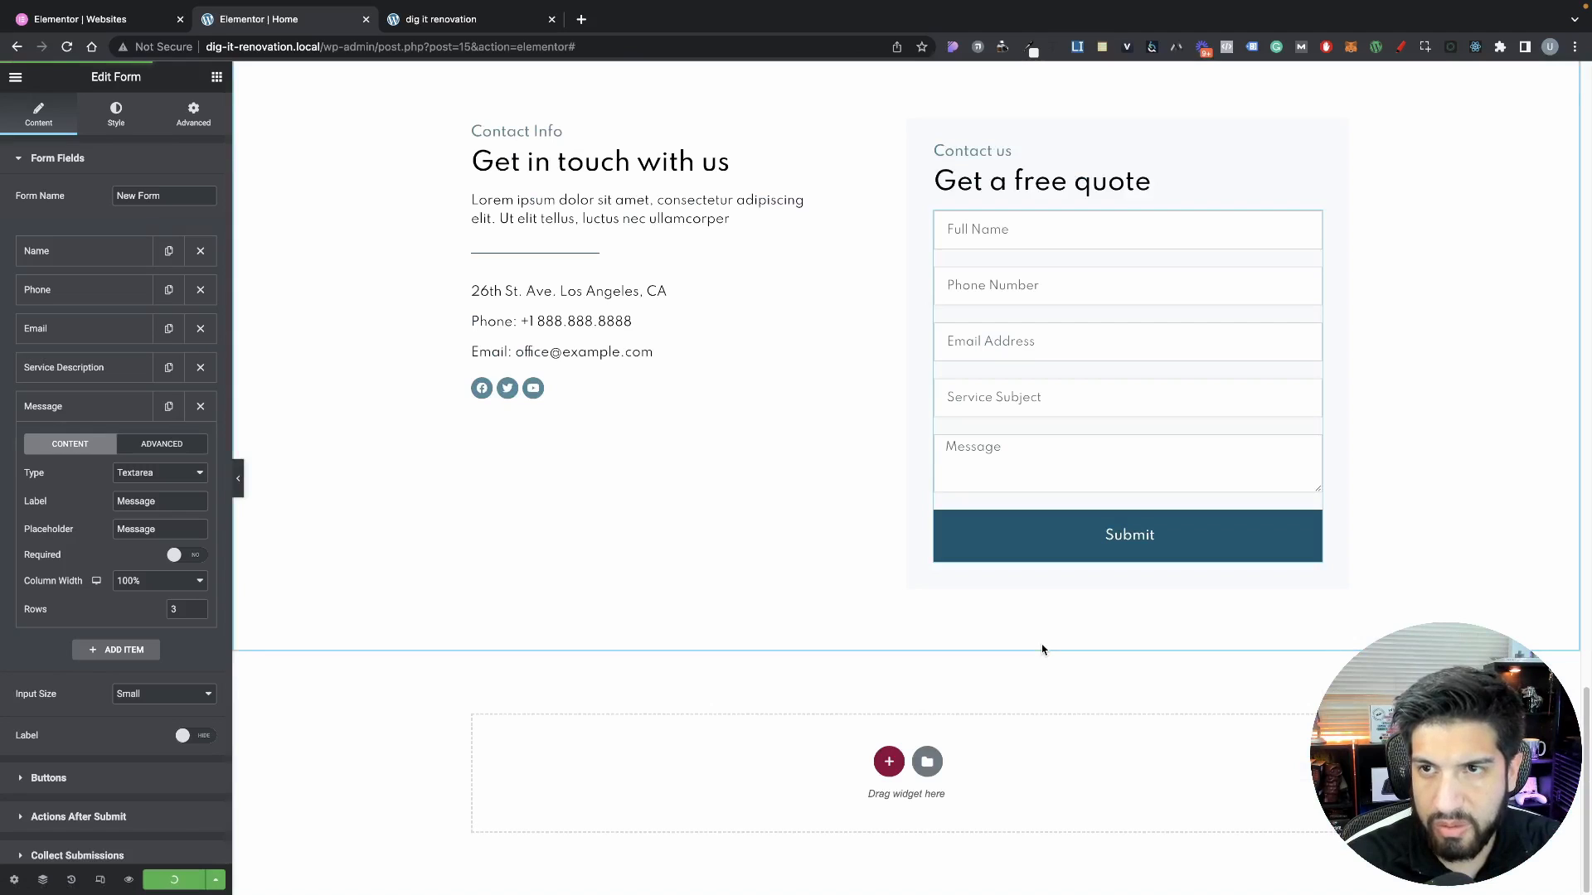
scroll(1043, 650, up, 7)
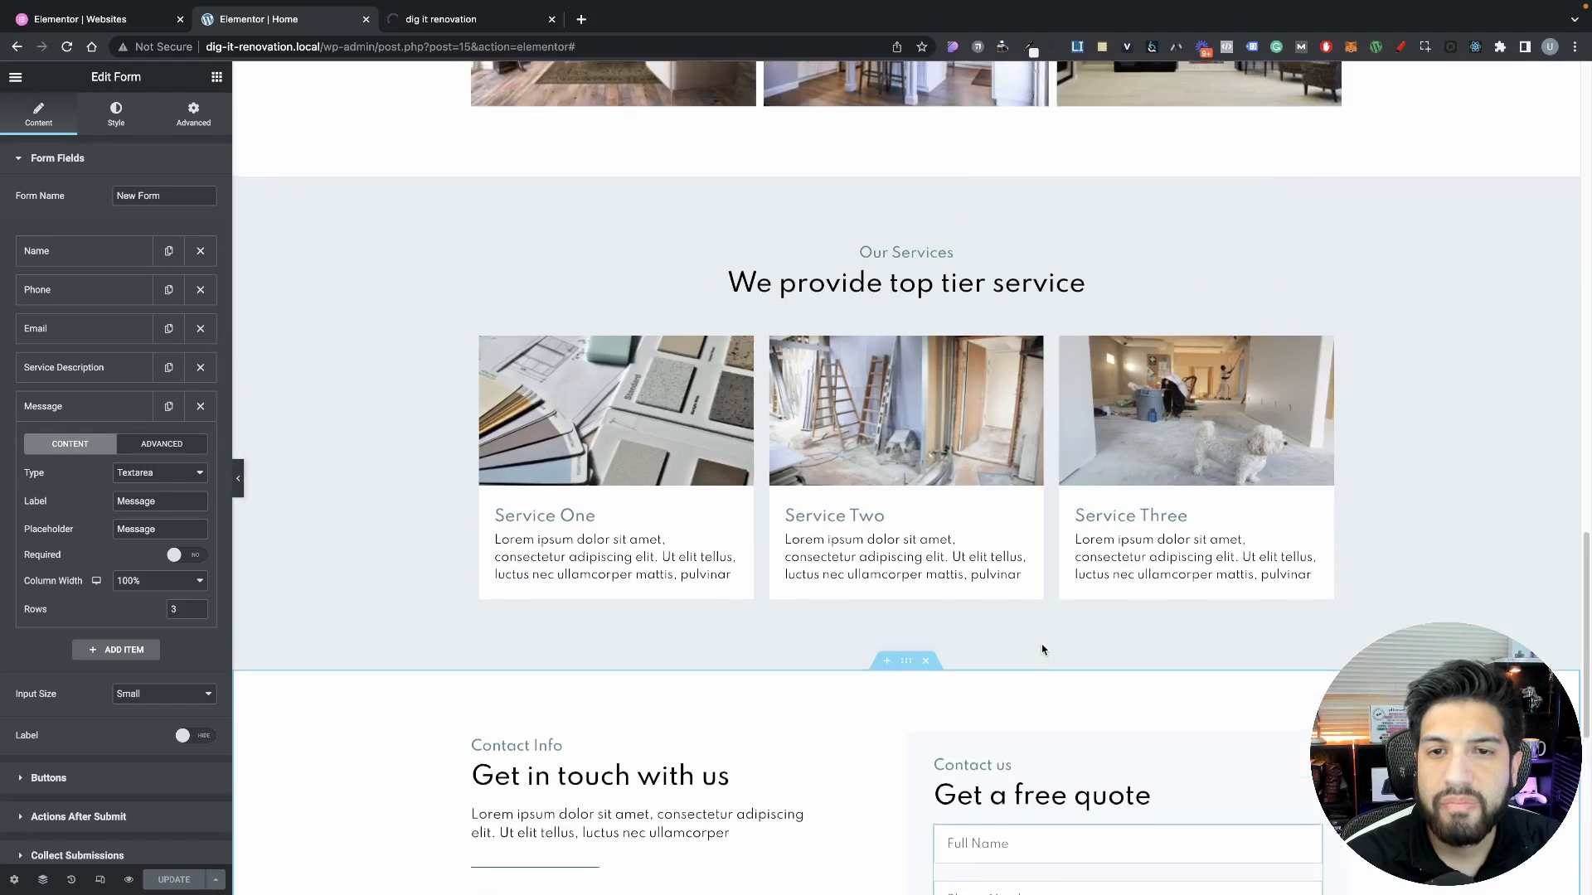
scroll(1043, 649, up, 15)
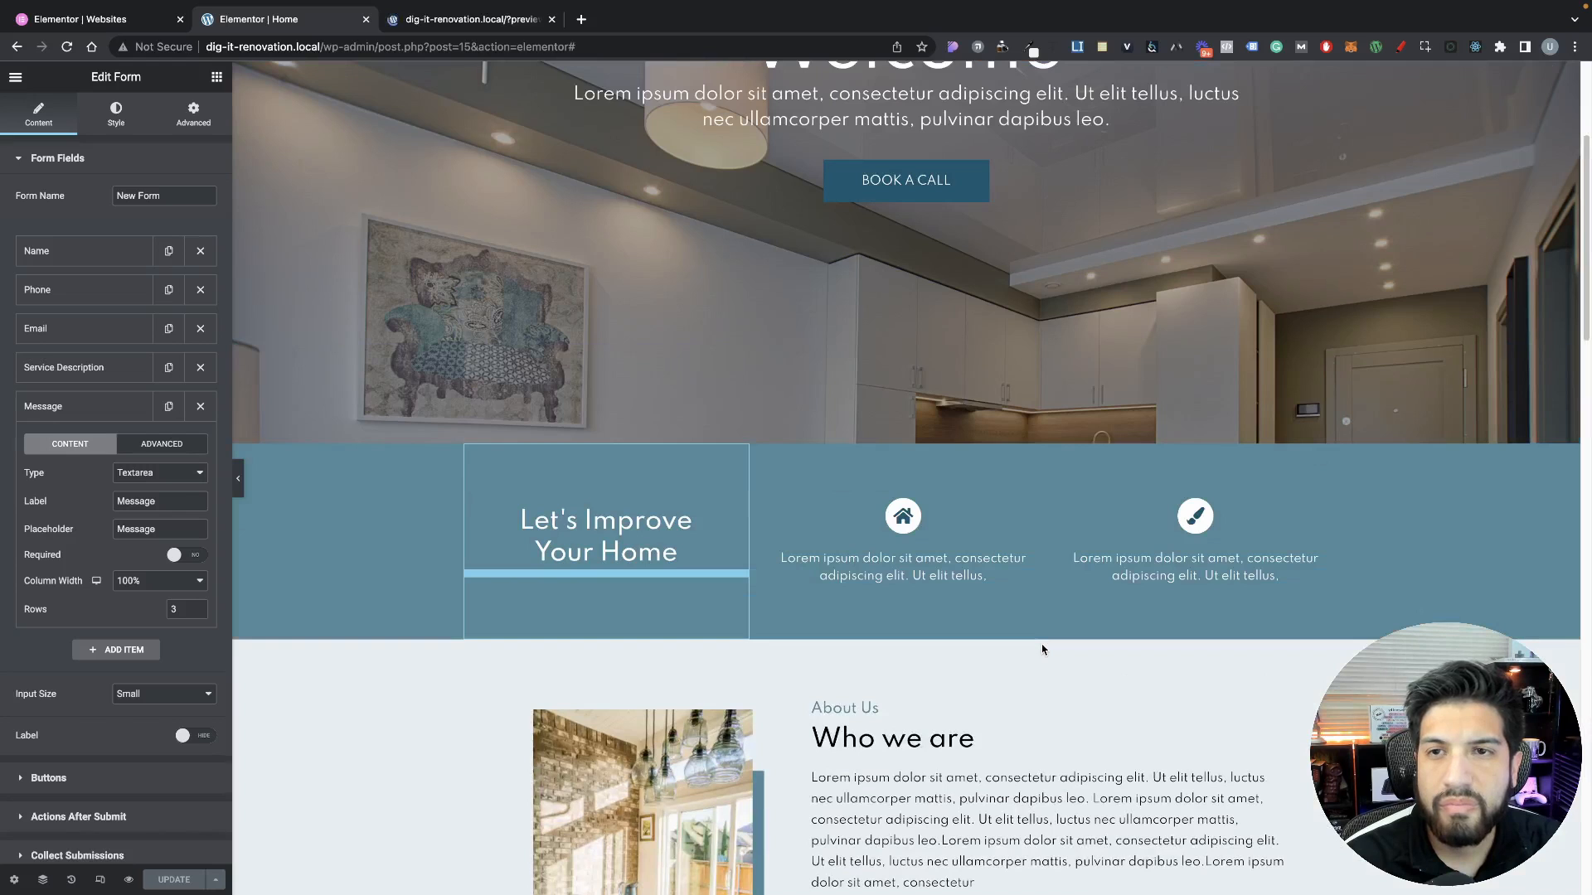
scroll(1042, 649, up, 3)
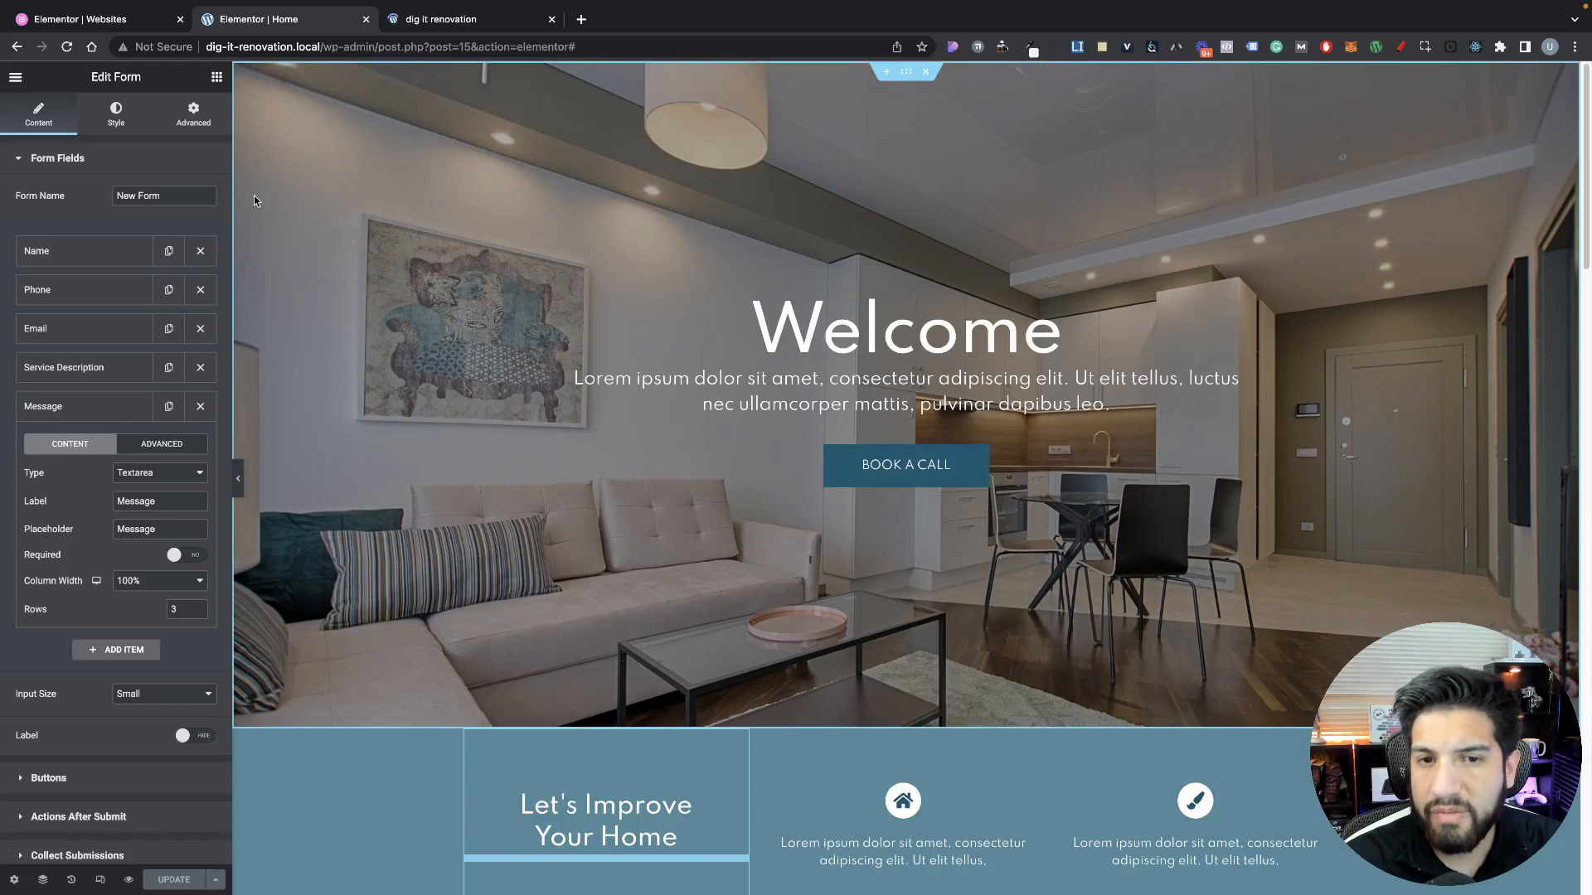
Check the site preview in its own browser tab and look through the home page's sections again in the editor
click(418, 25)
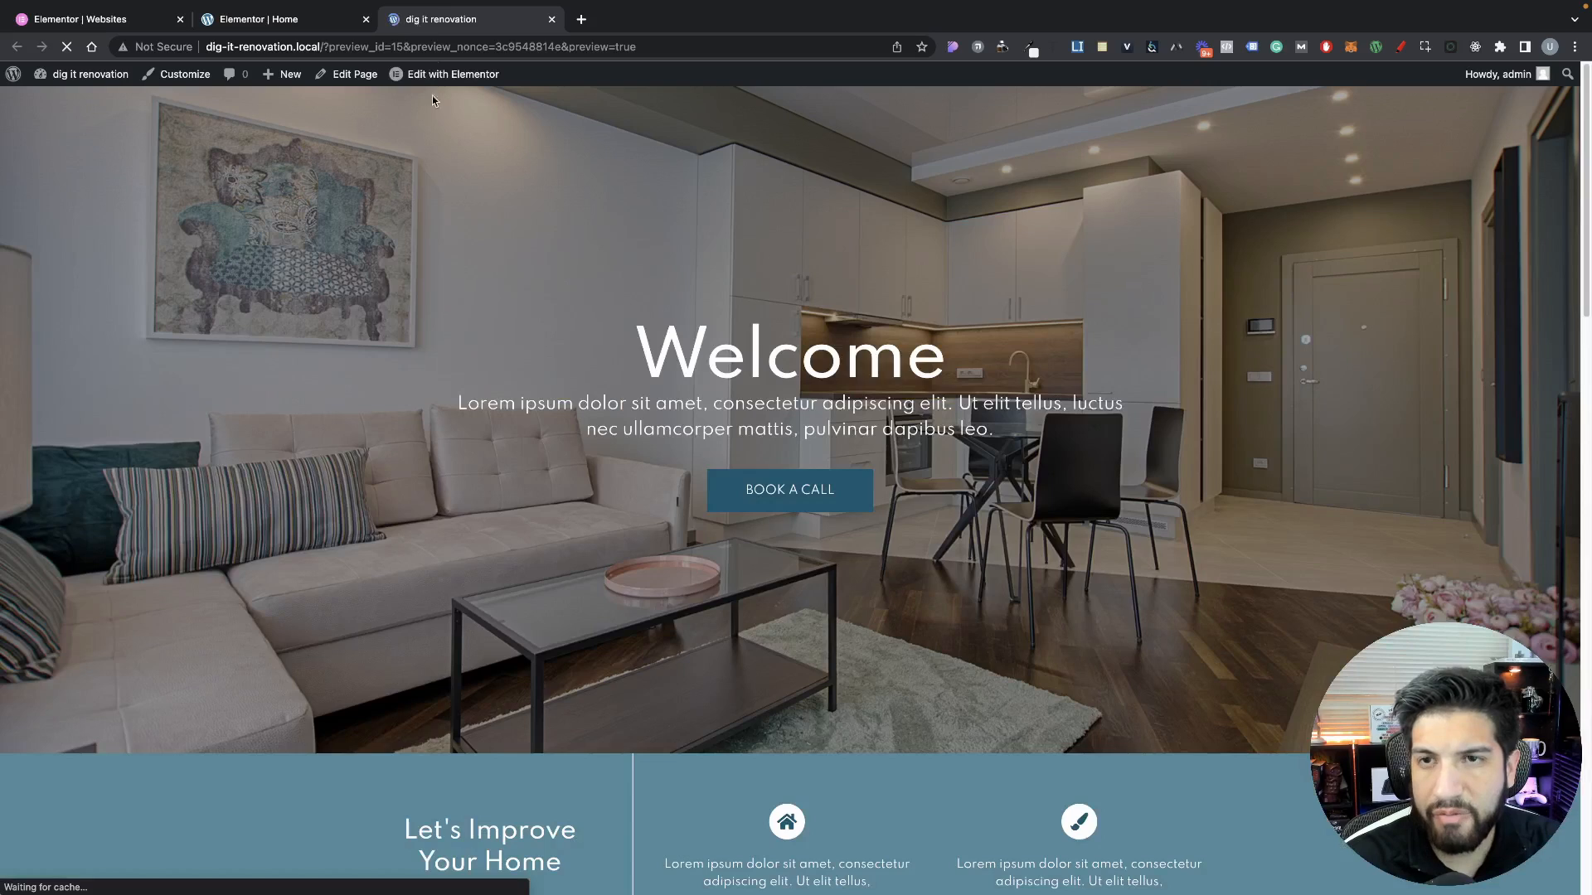
click(259, 18)
scroll(839, 479, down, 10)
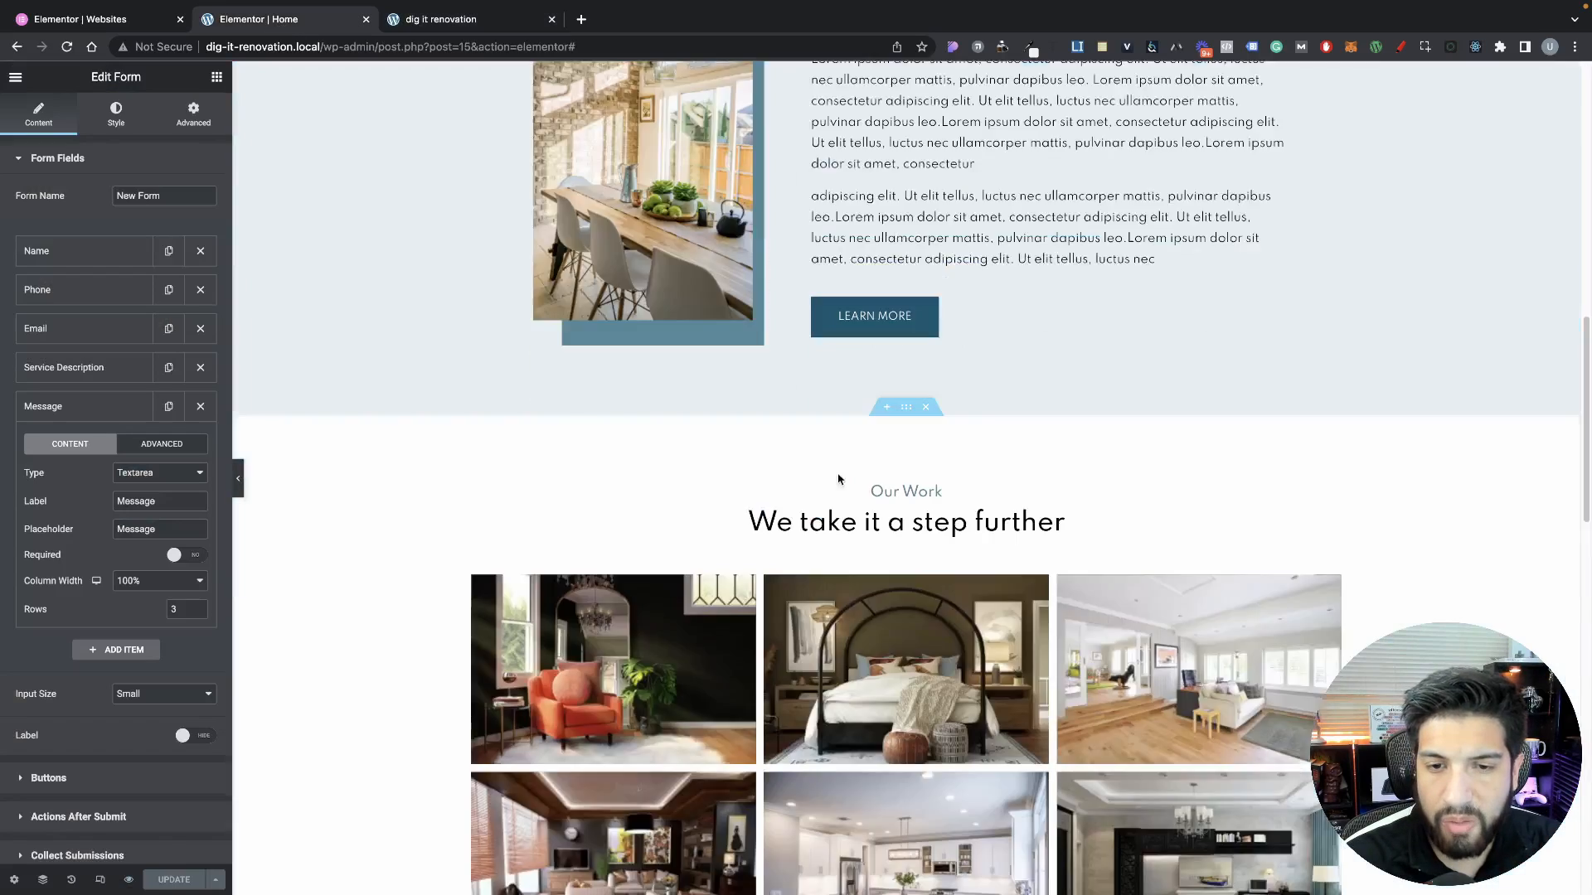
scroll(838, 479, down, 15)
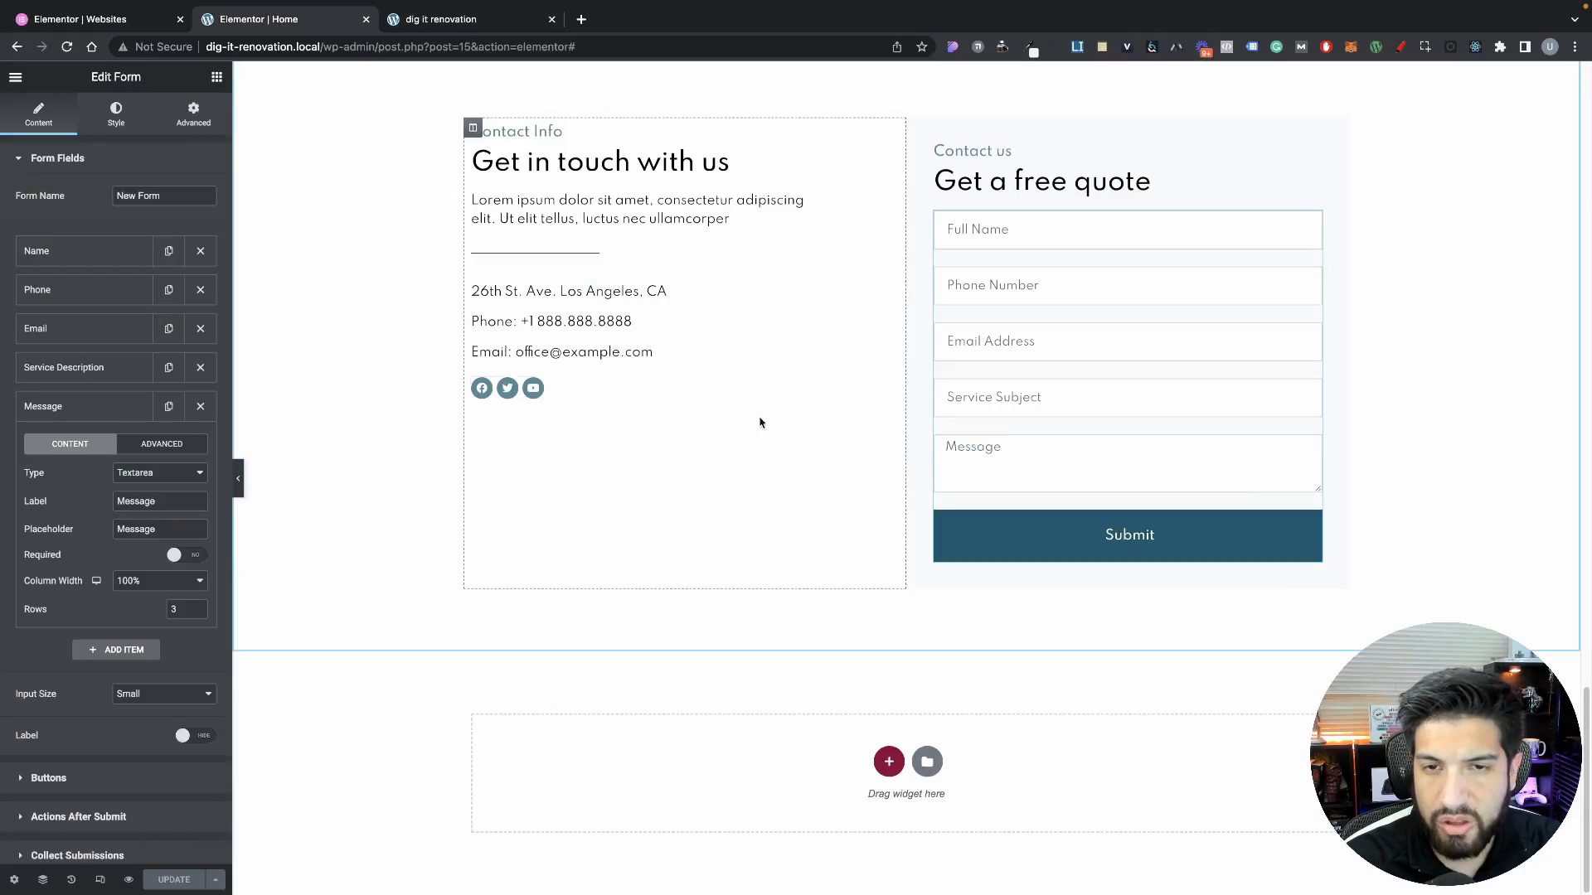
scroll(759, 422, up, 20)
scroll(771, 386, down, 5)
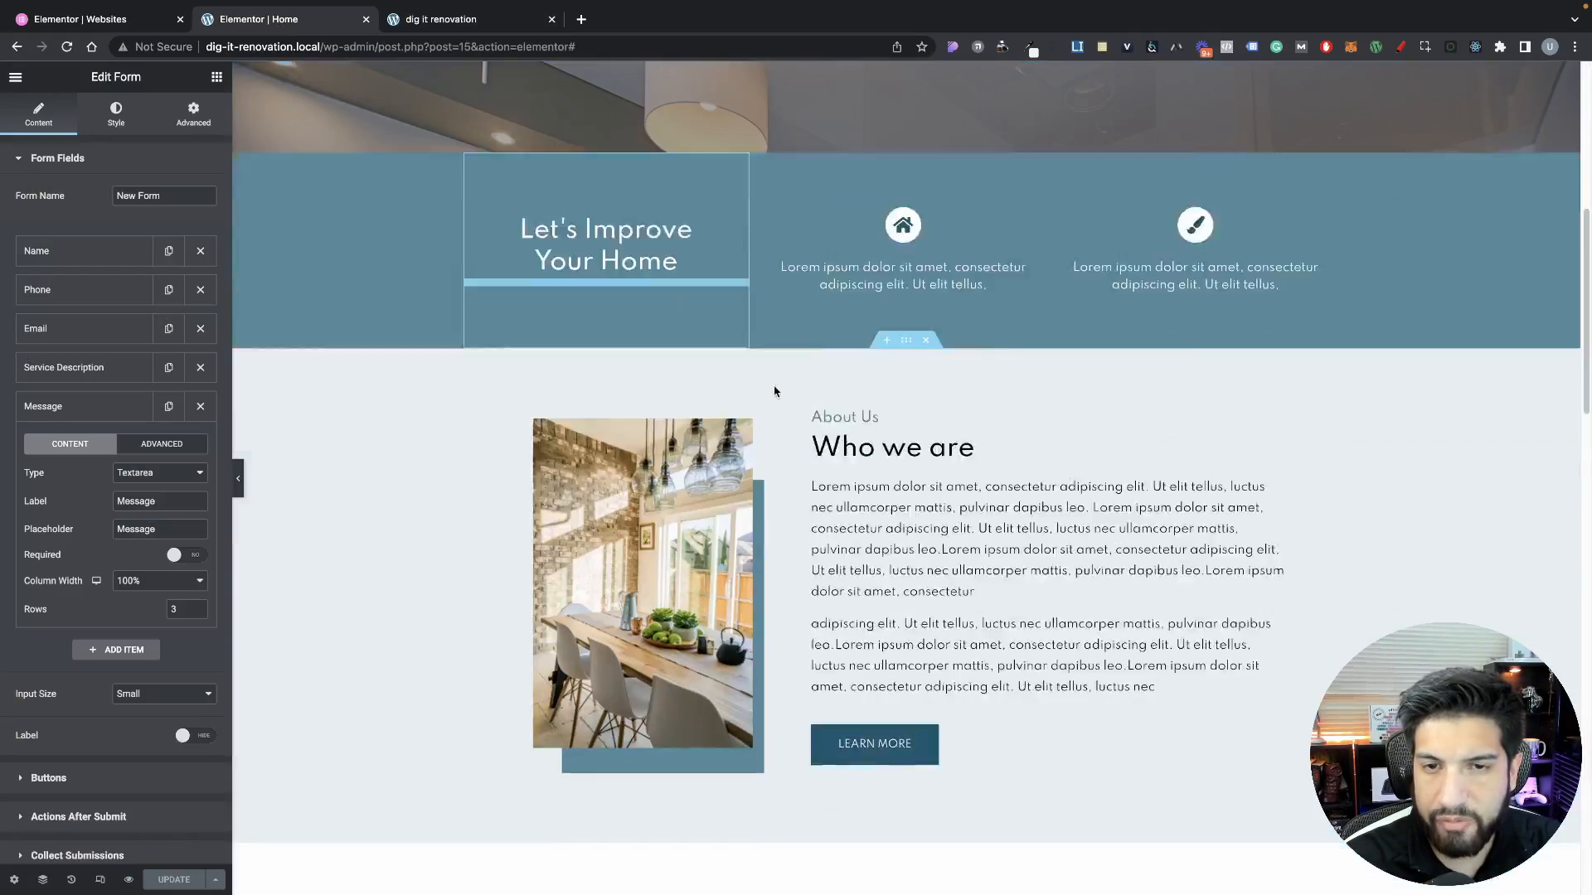
scroll(774, 388, up, 5)
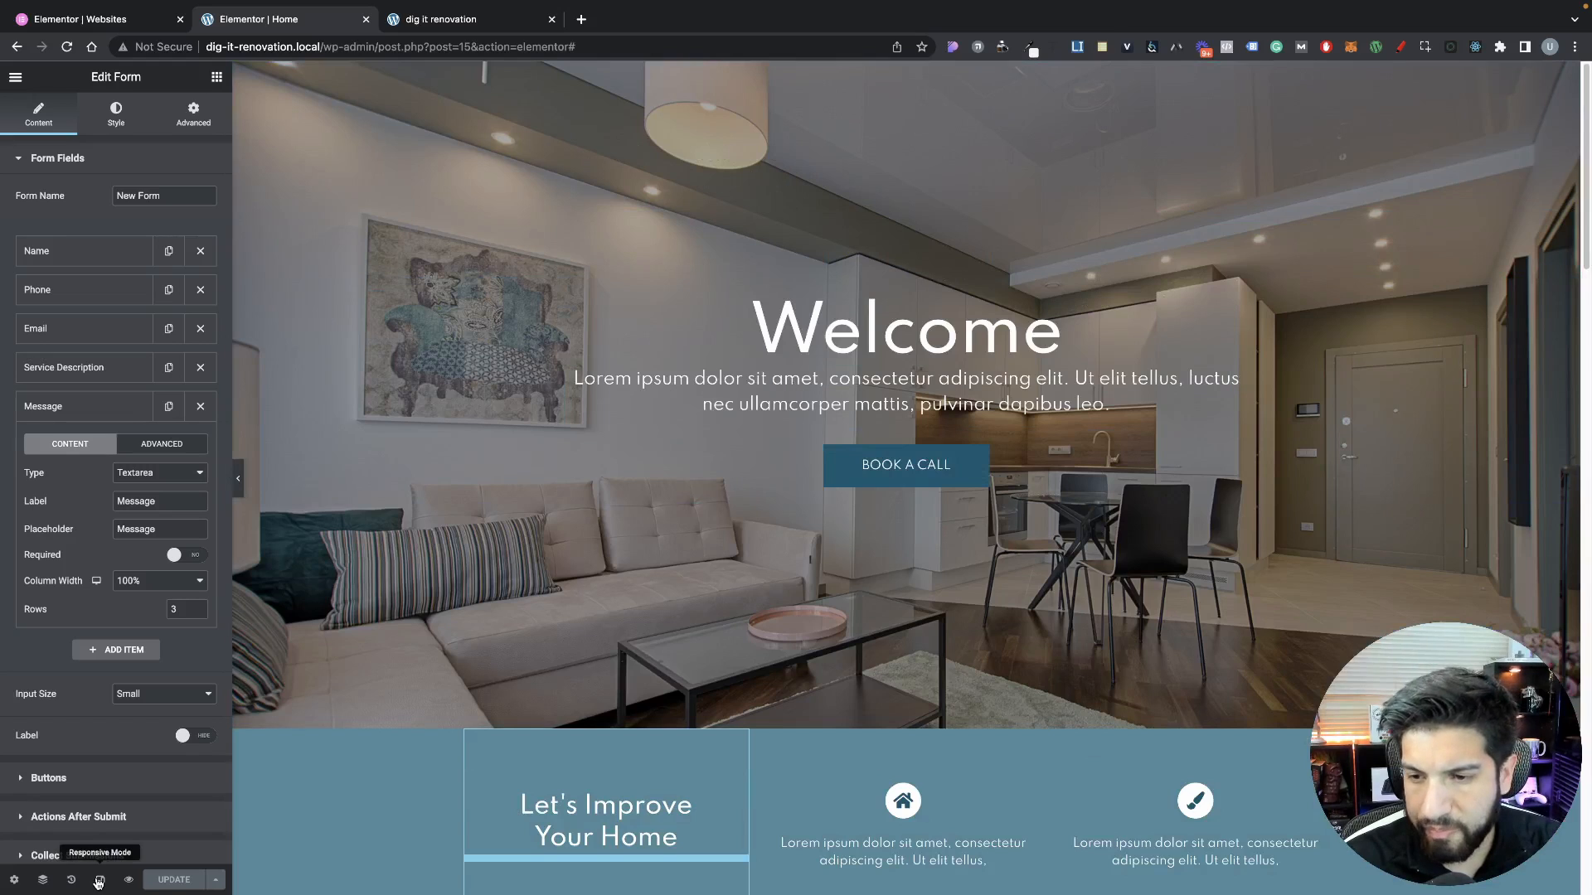
Examine the home page's layout in the tablet view of responsive mode and return to the desktop view
click(97, 882)
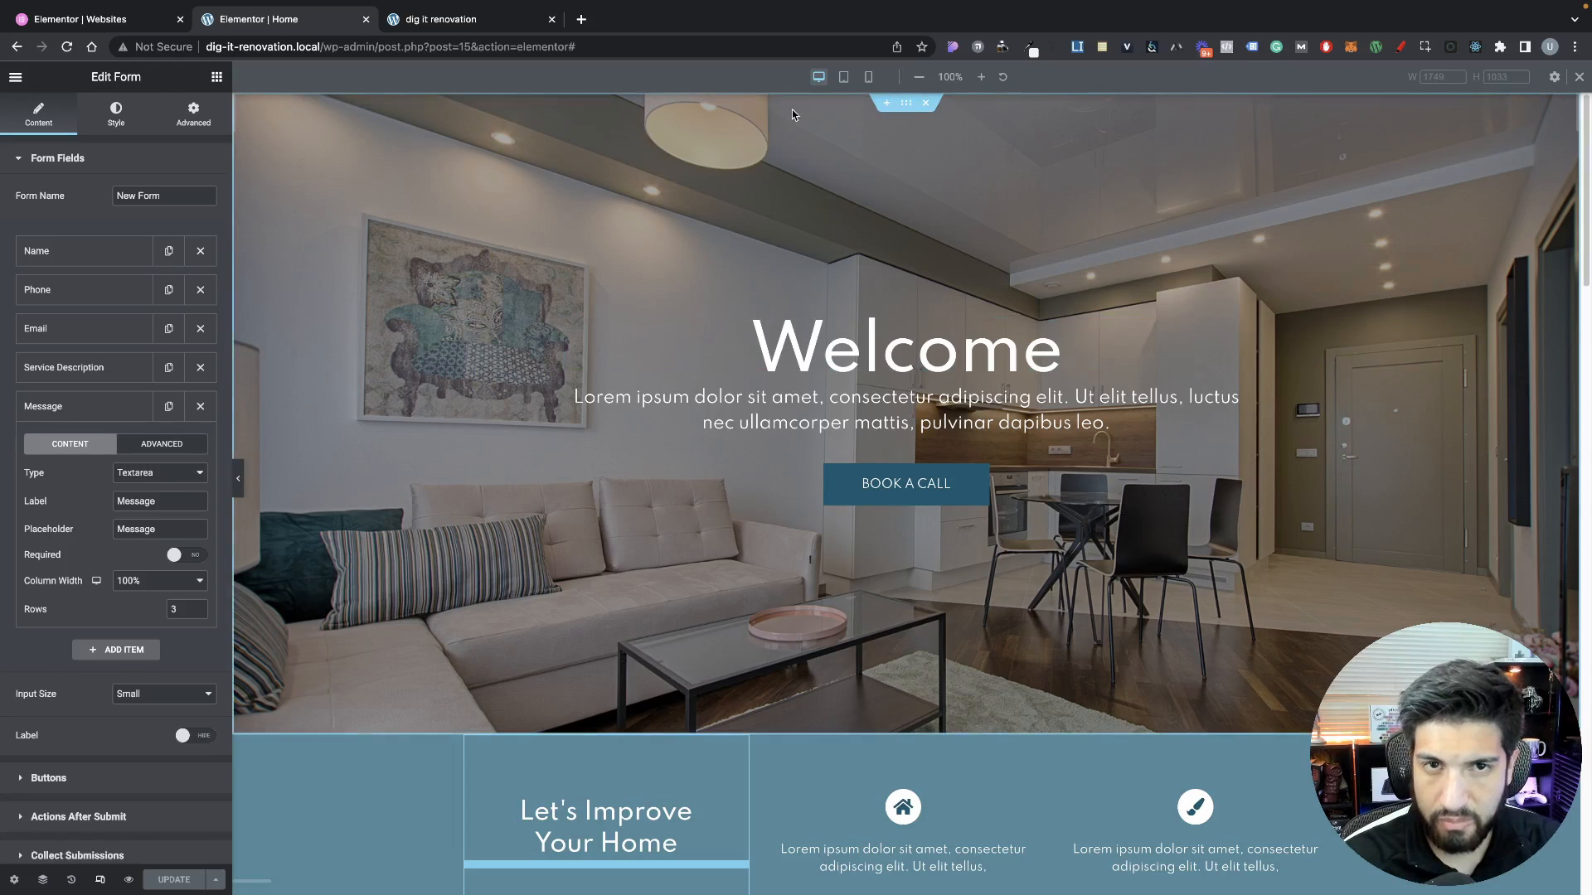
click(845, 78)
scroll(718, 408, down, 10)
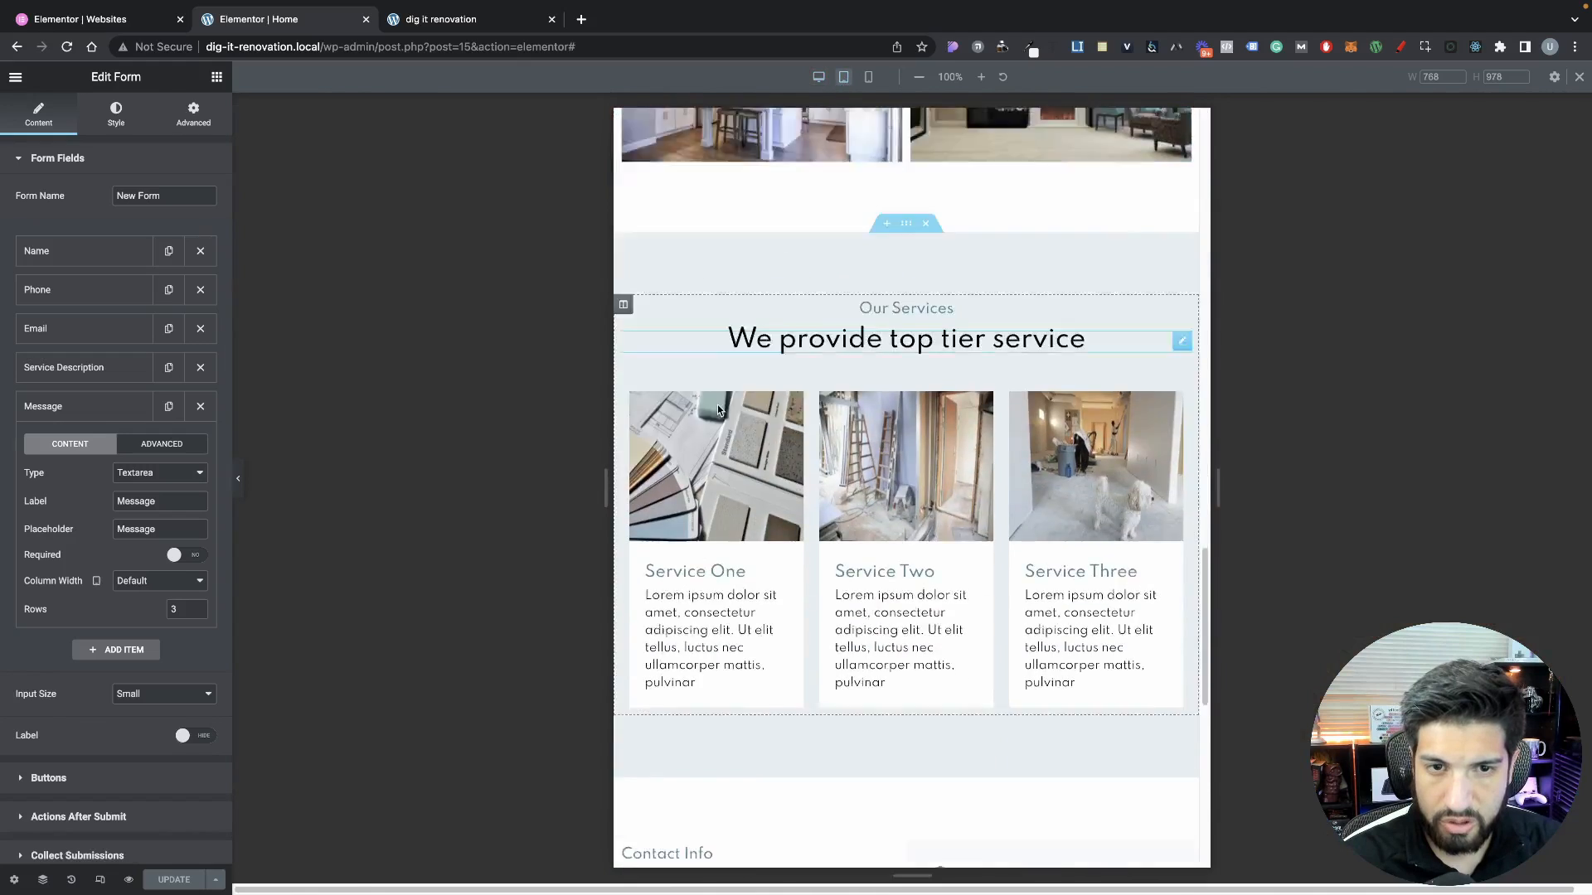
scroll(718, 404, up, 10)
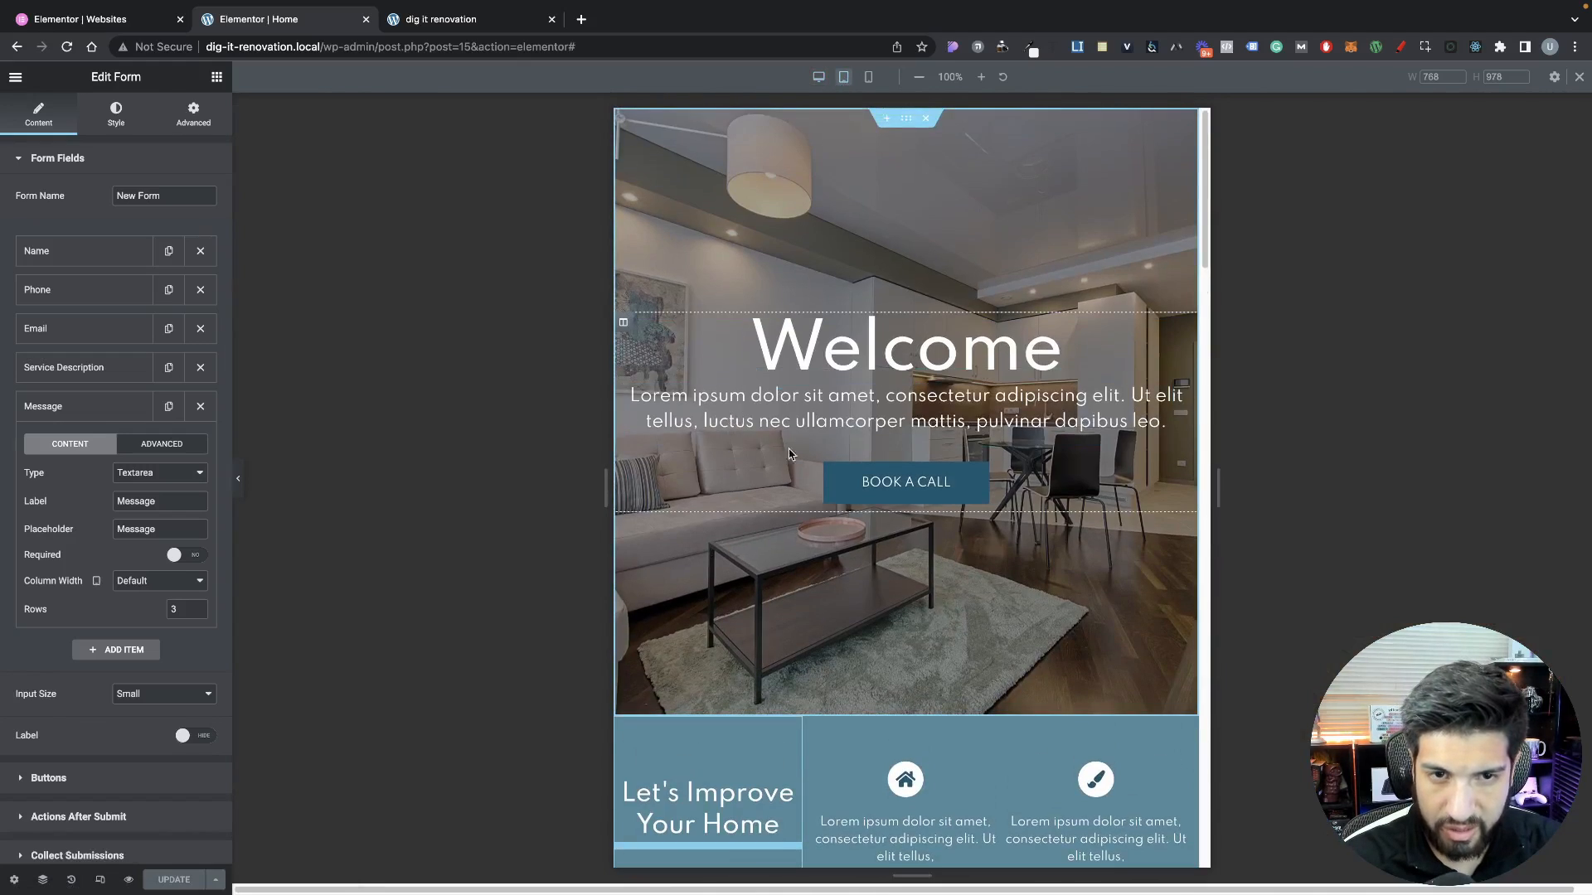
scroll(872, 196, down, 6)
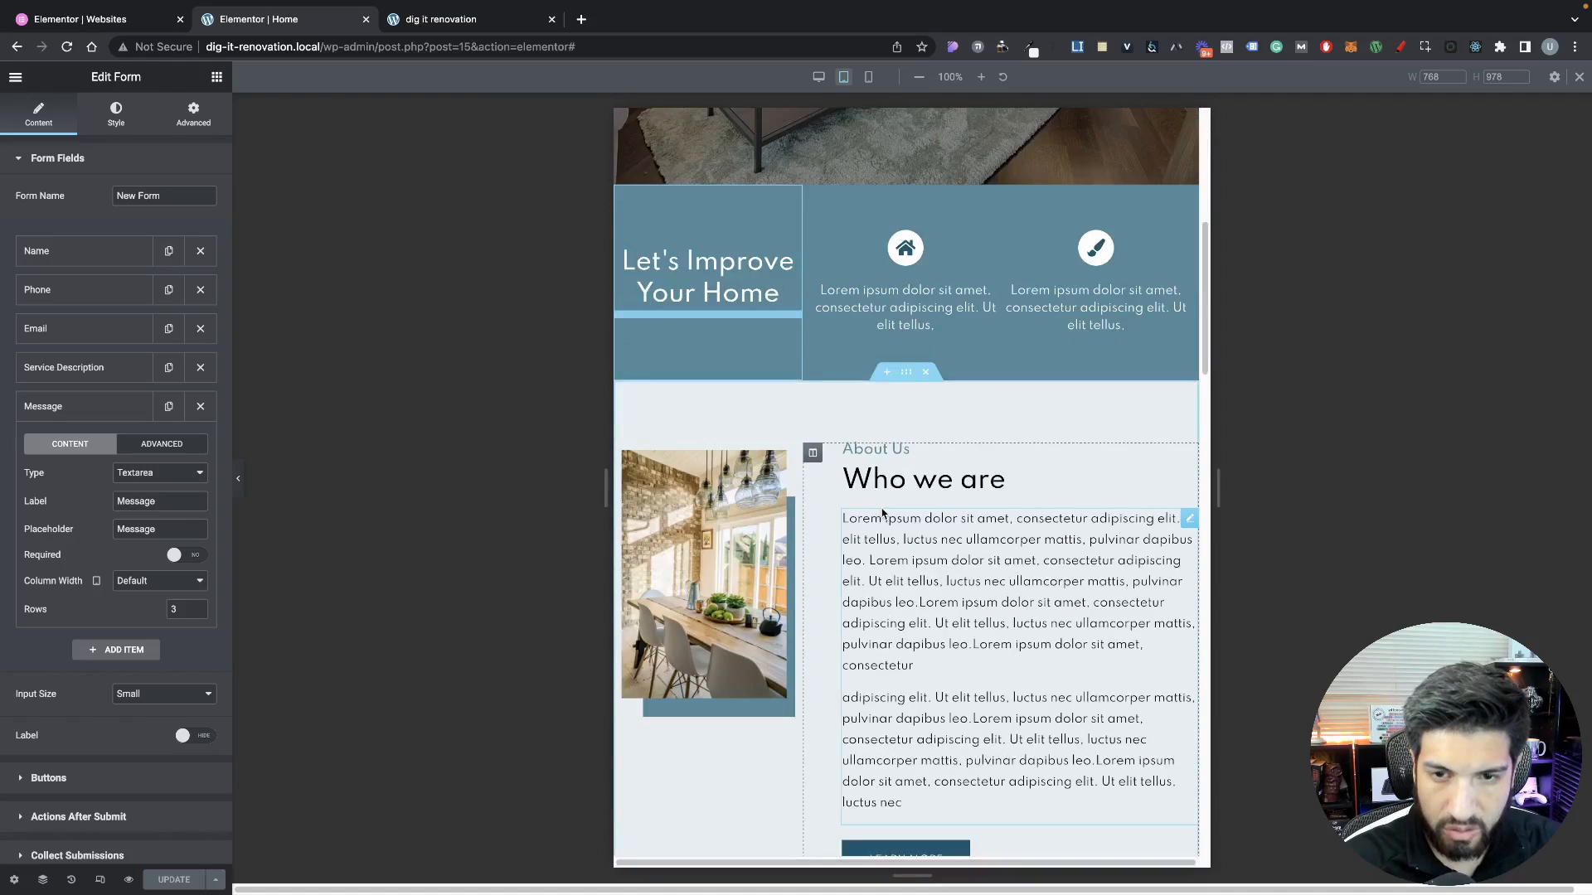
scroll(846, 266, up, 6)
click(818, 77)
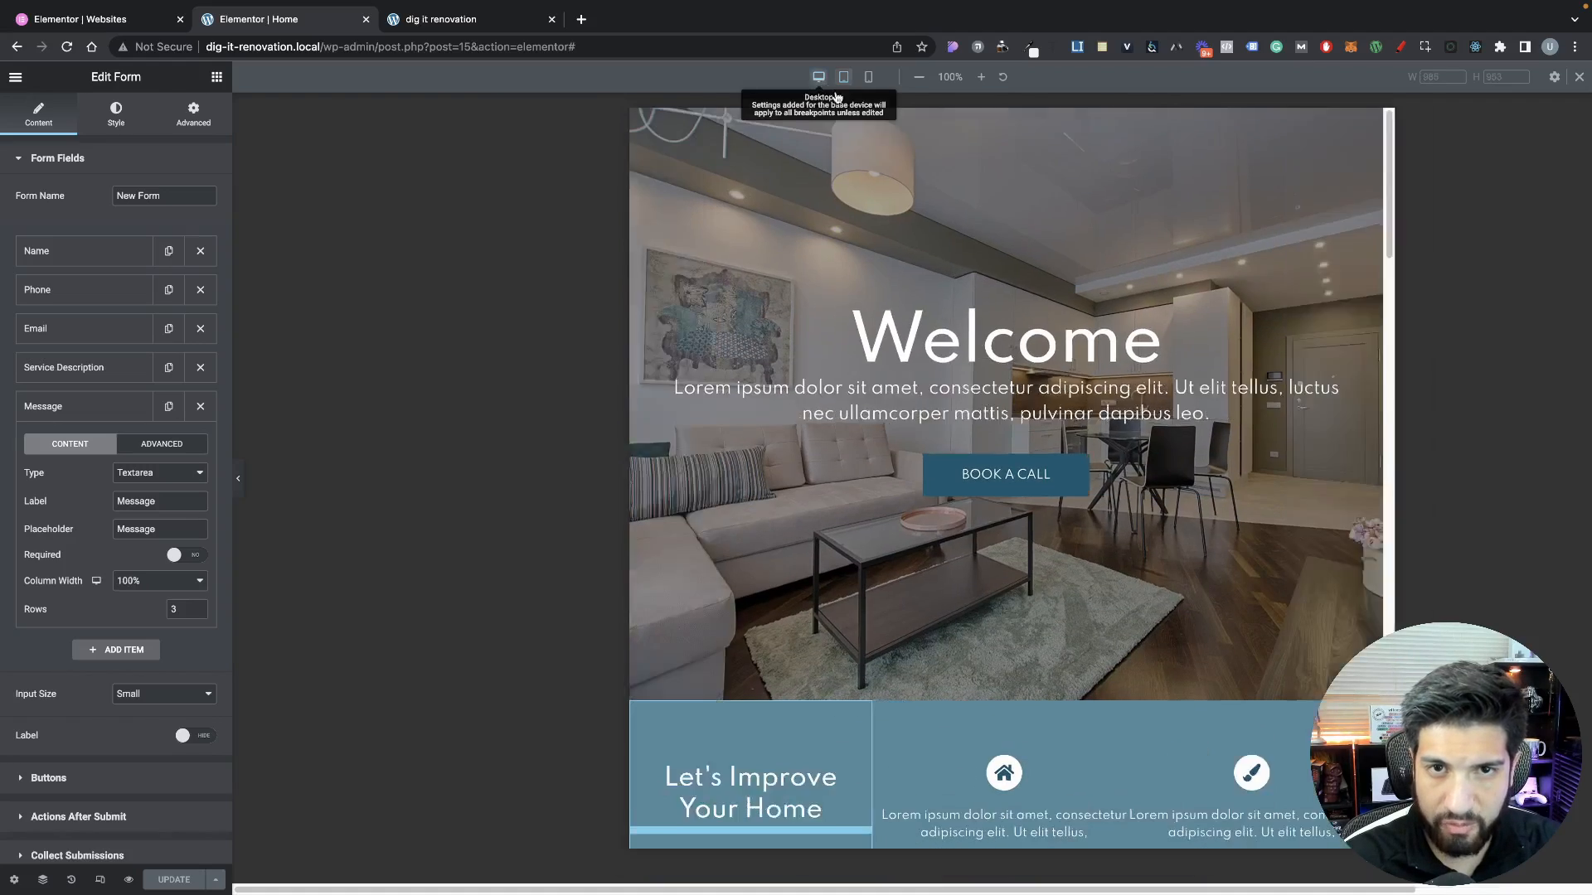
Unlink the padding values of the "Let's Improve Your Home" section and set its left and right padding to 20 px
scroll(880, 155, down, 10)
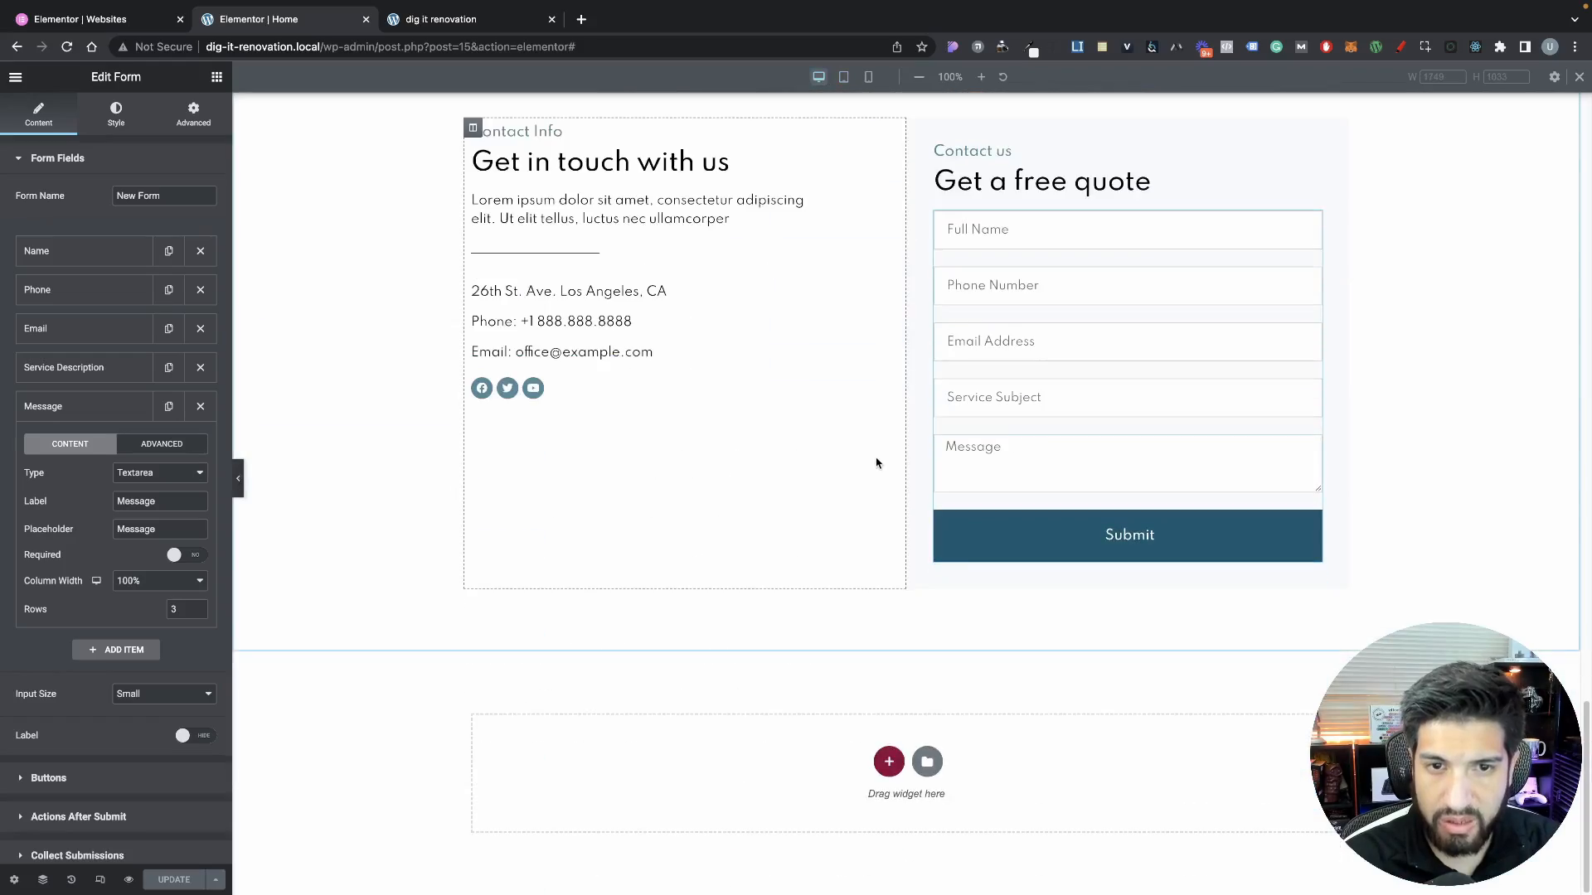
scroll(877, 458, up, 11)
scroll(902, 560, down, 9)
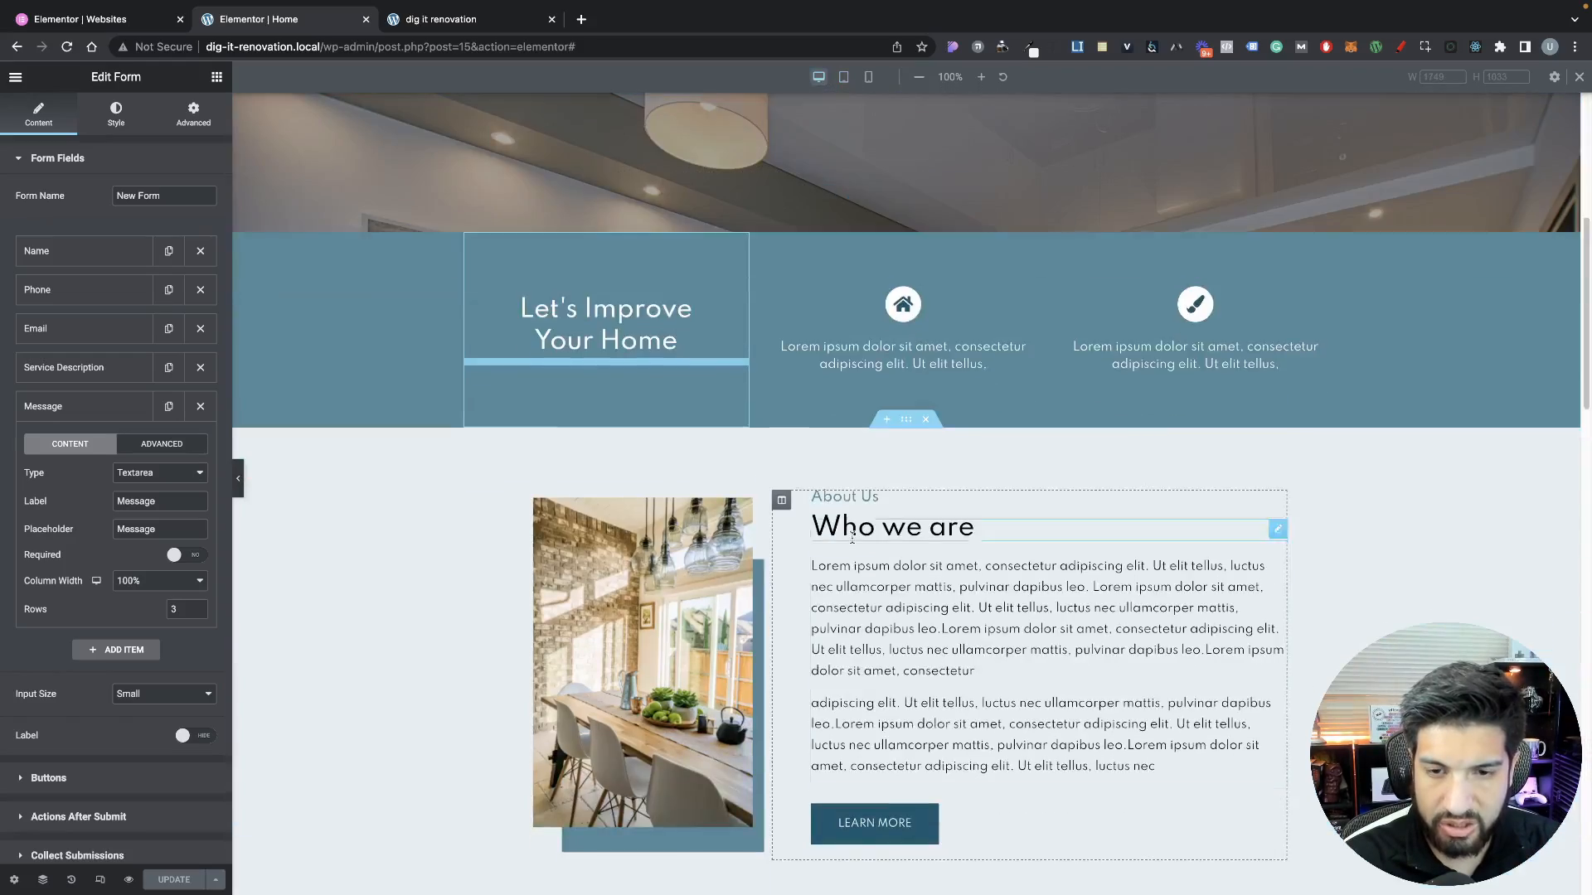
scroll(936, 522, up, 4)
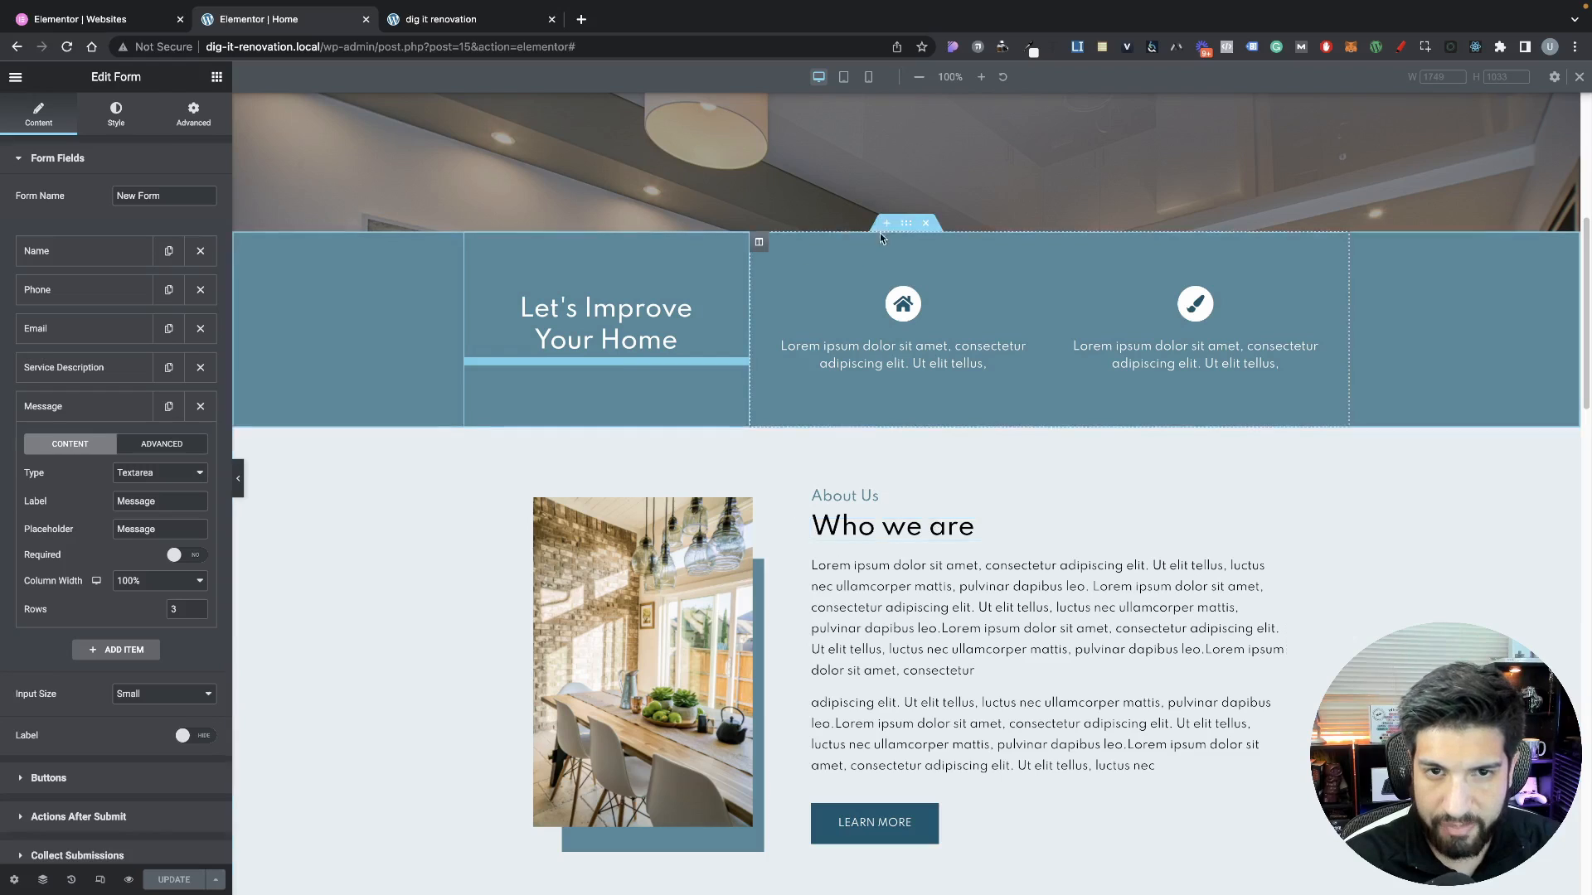
click(907, 223)
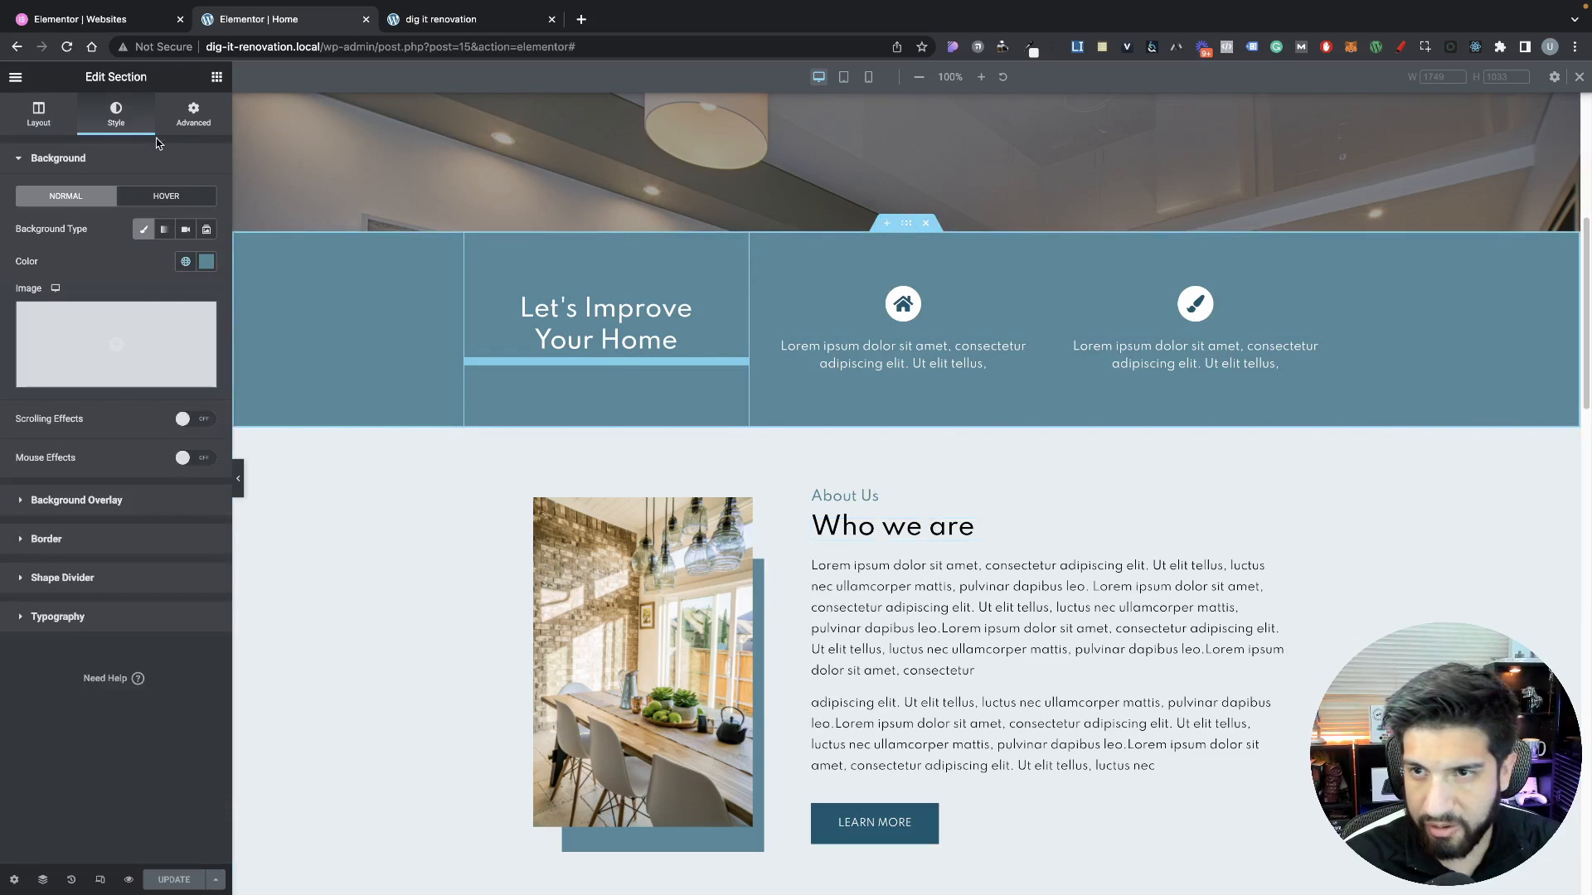
click(199, 126)
click(197, 275)
drag(155, 275, 132, 272)
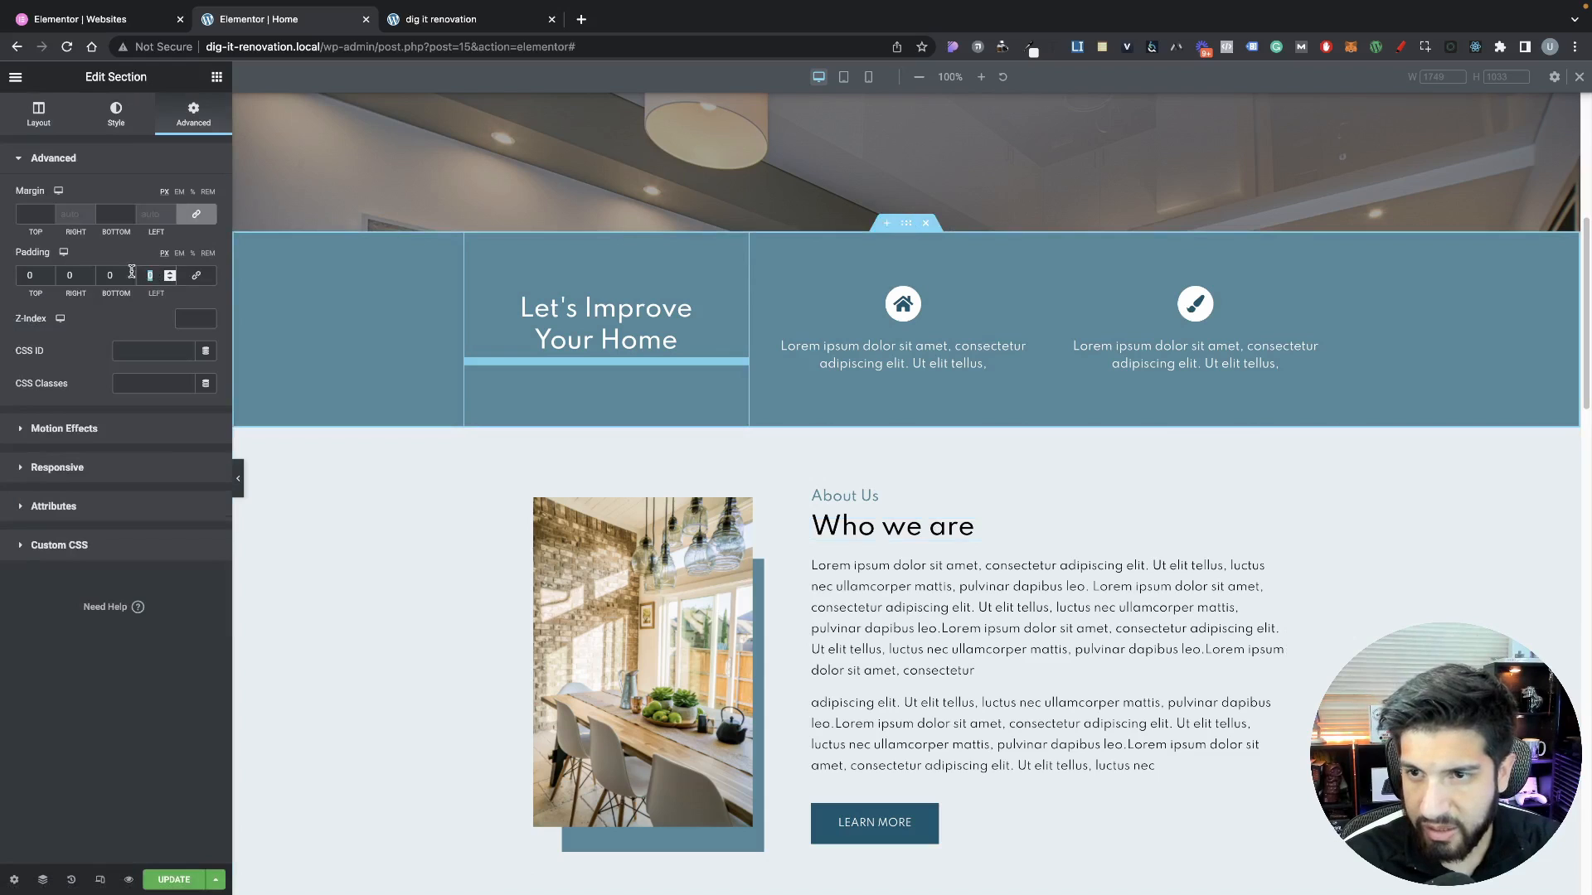
text(20)
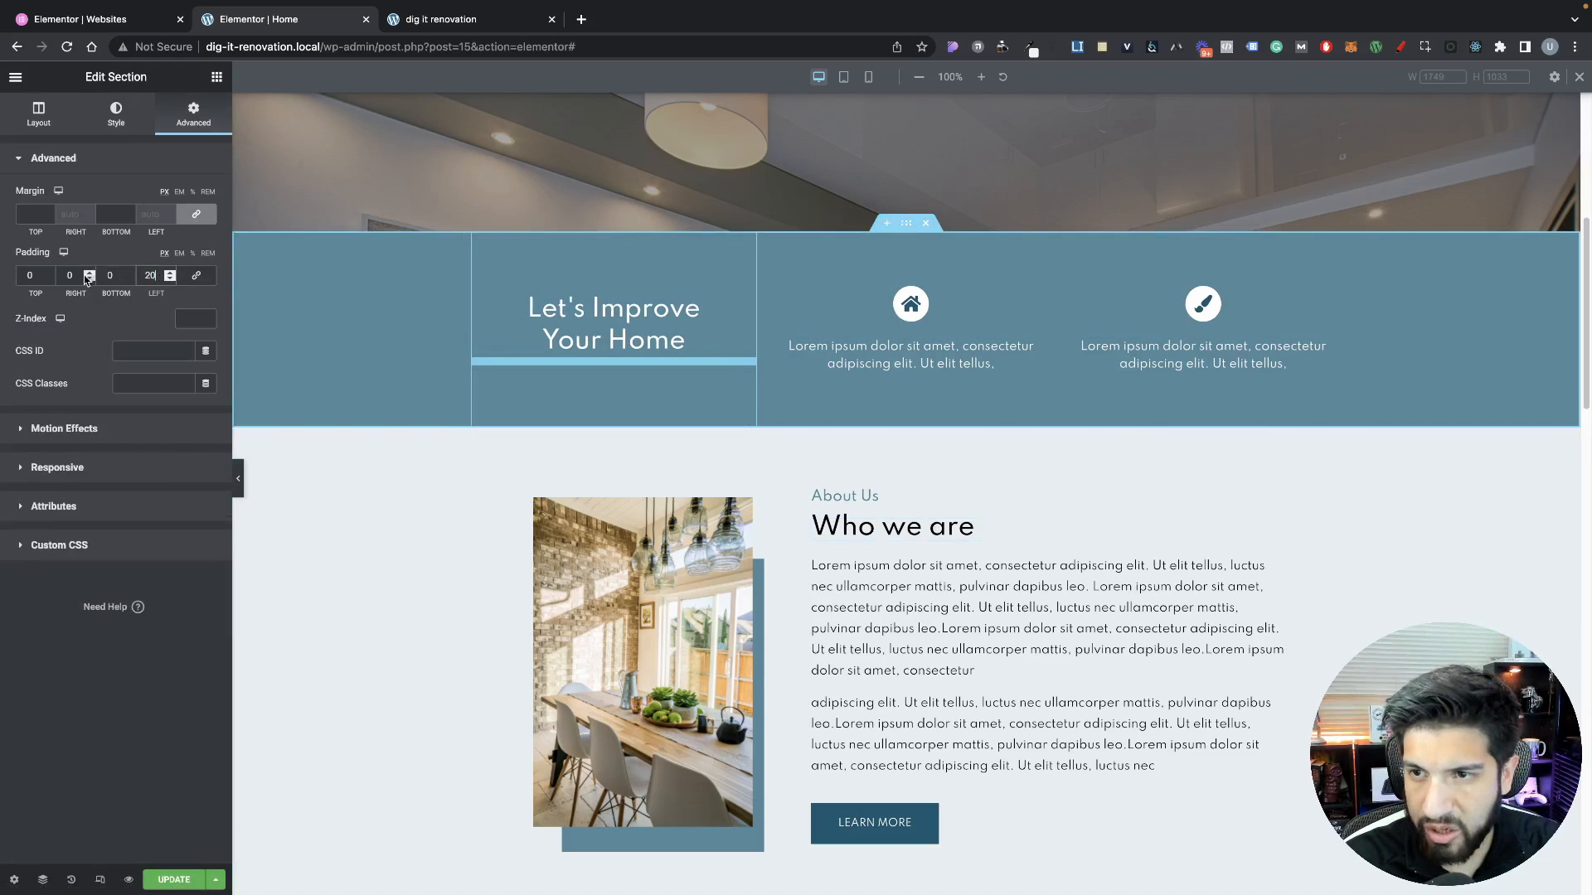
text(20)
Set the left and right padding of the "Who we are" section to 20 px
scroll(928, 448, down, 4)
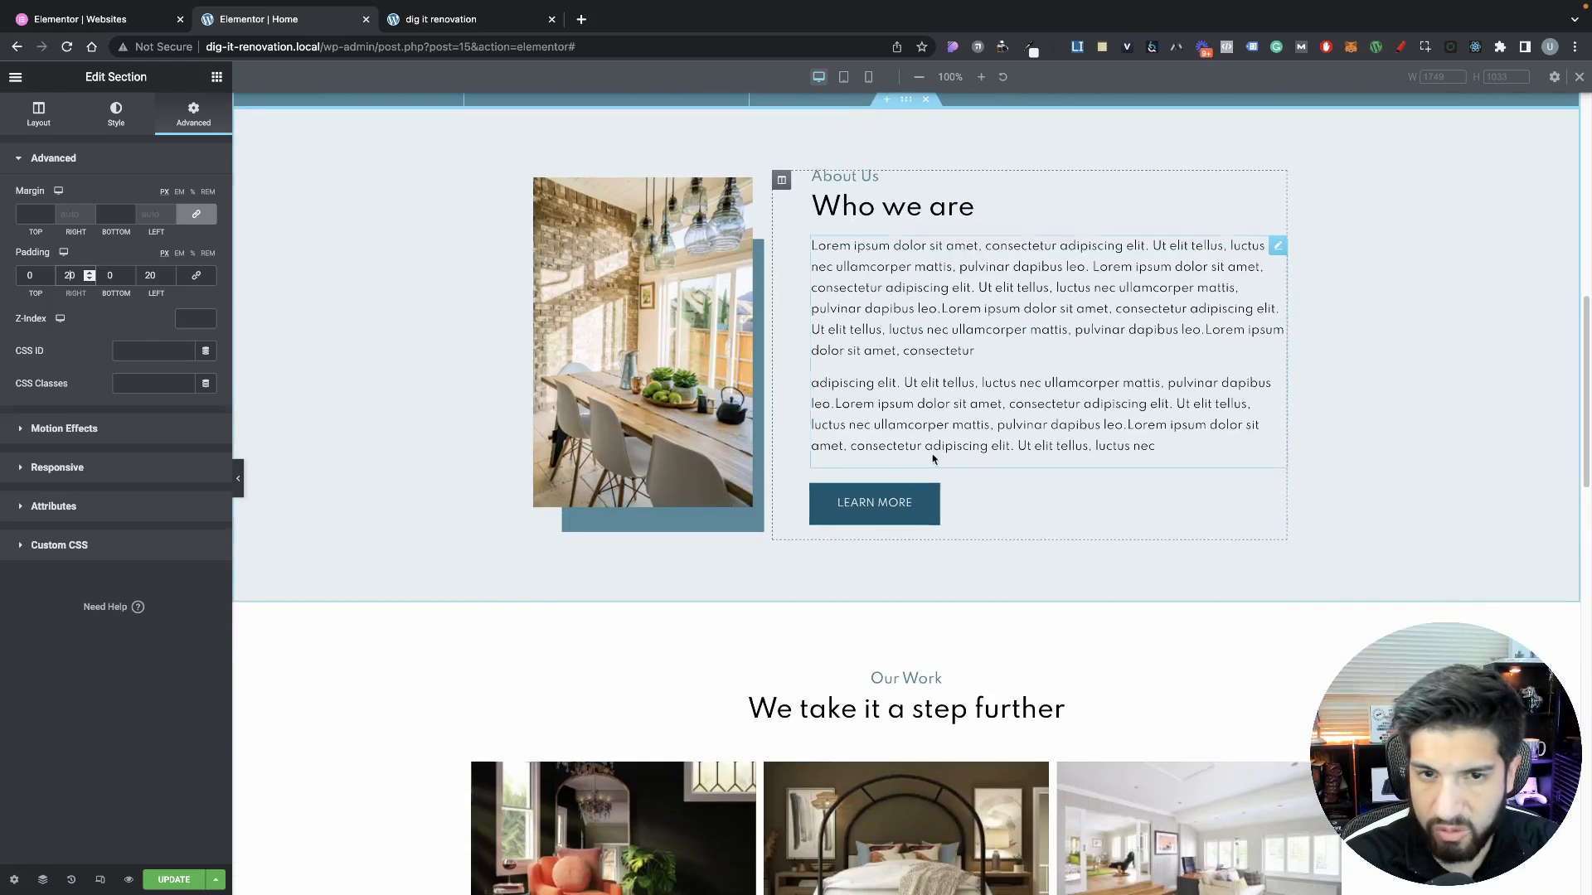
scroll(919, 334, up, 2)
click(906, 245)
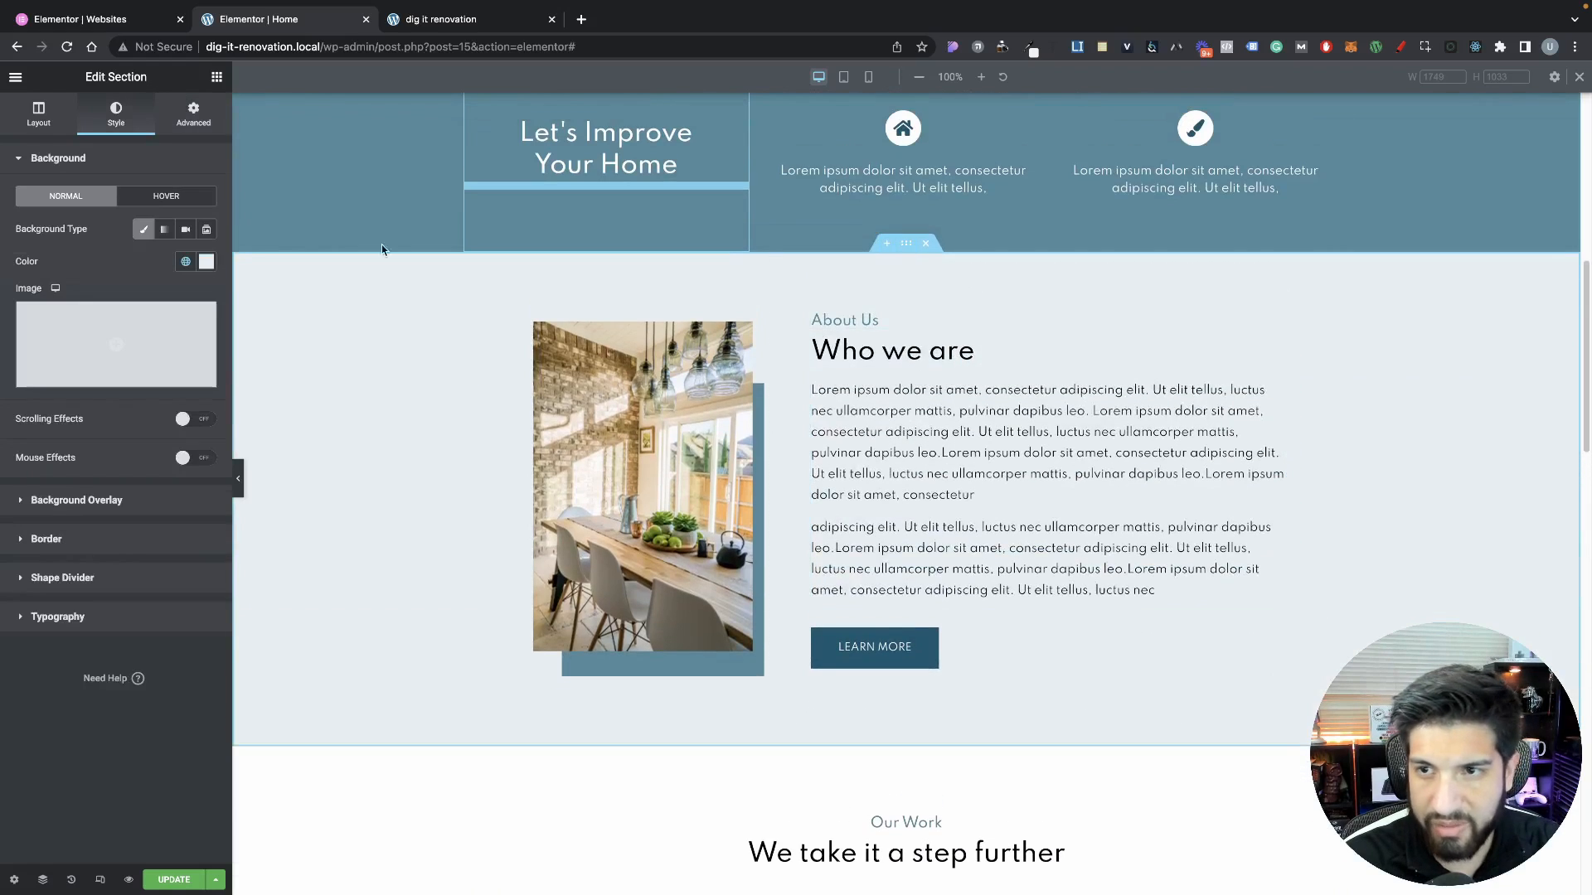
click(193, 115)
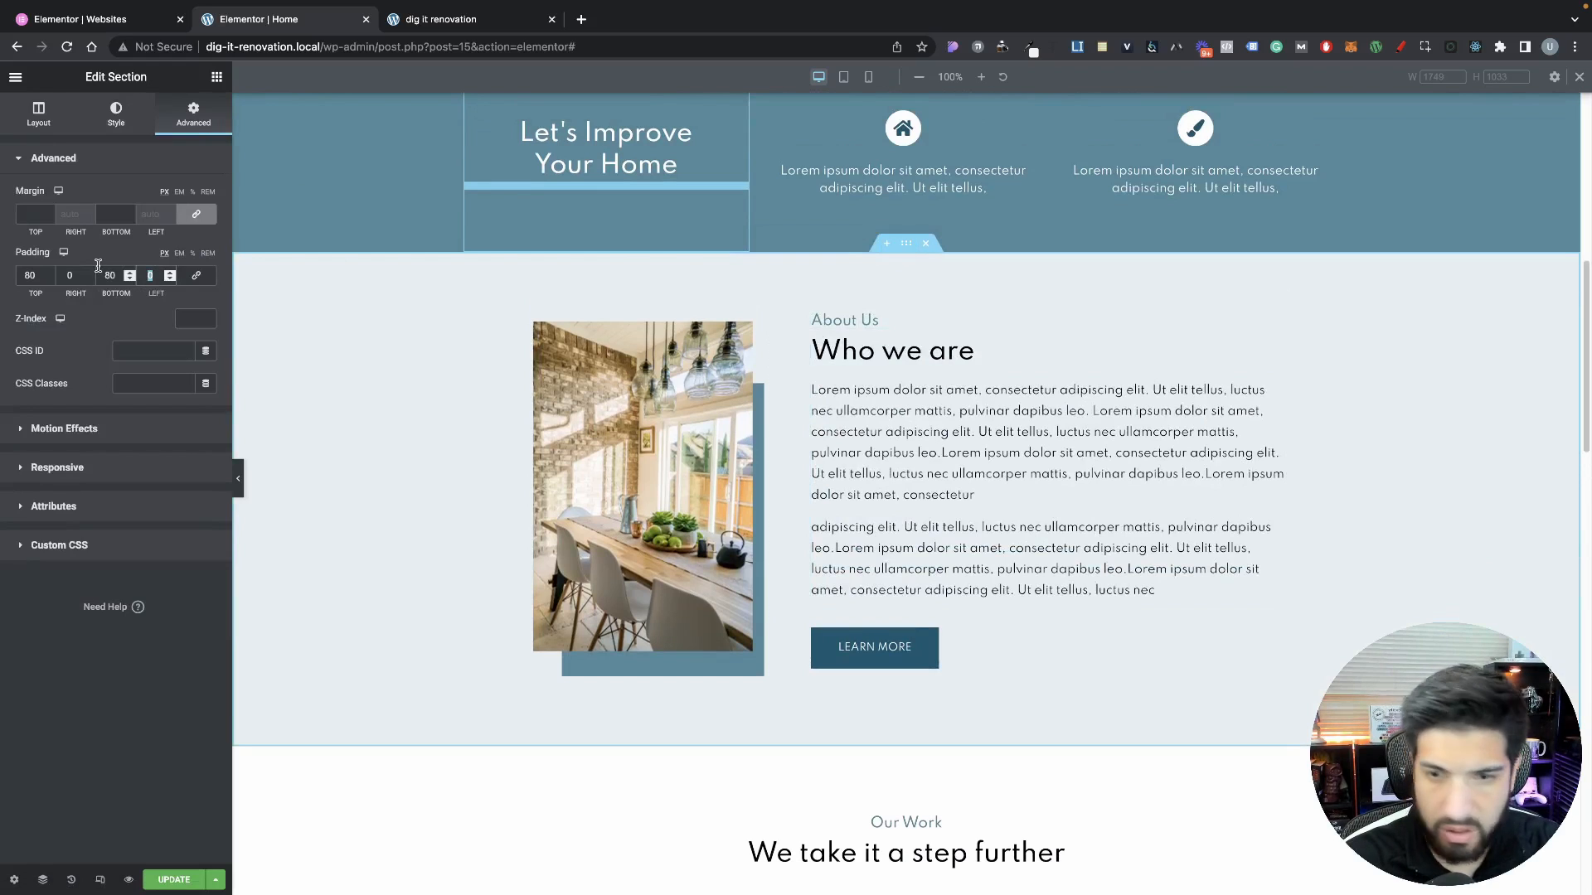
text(20)
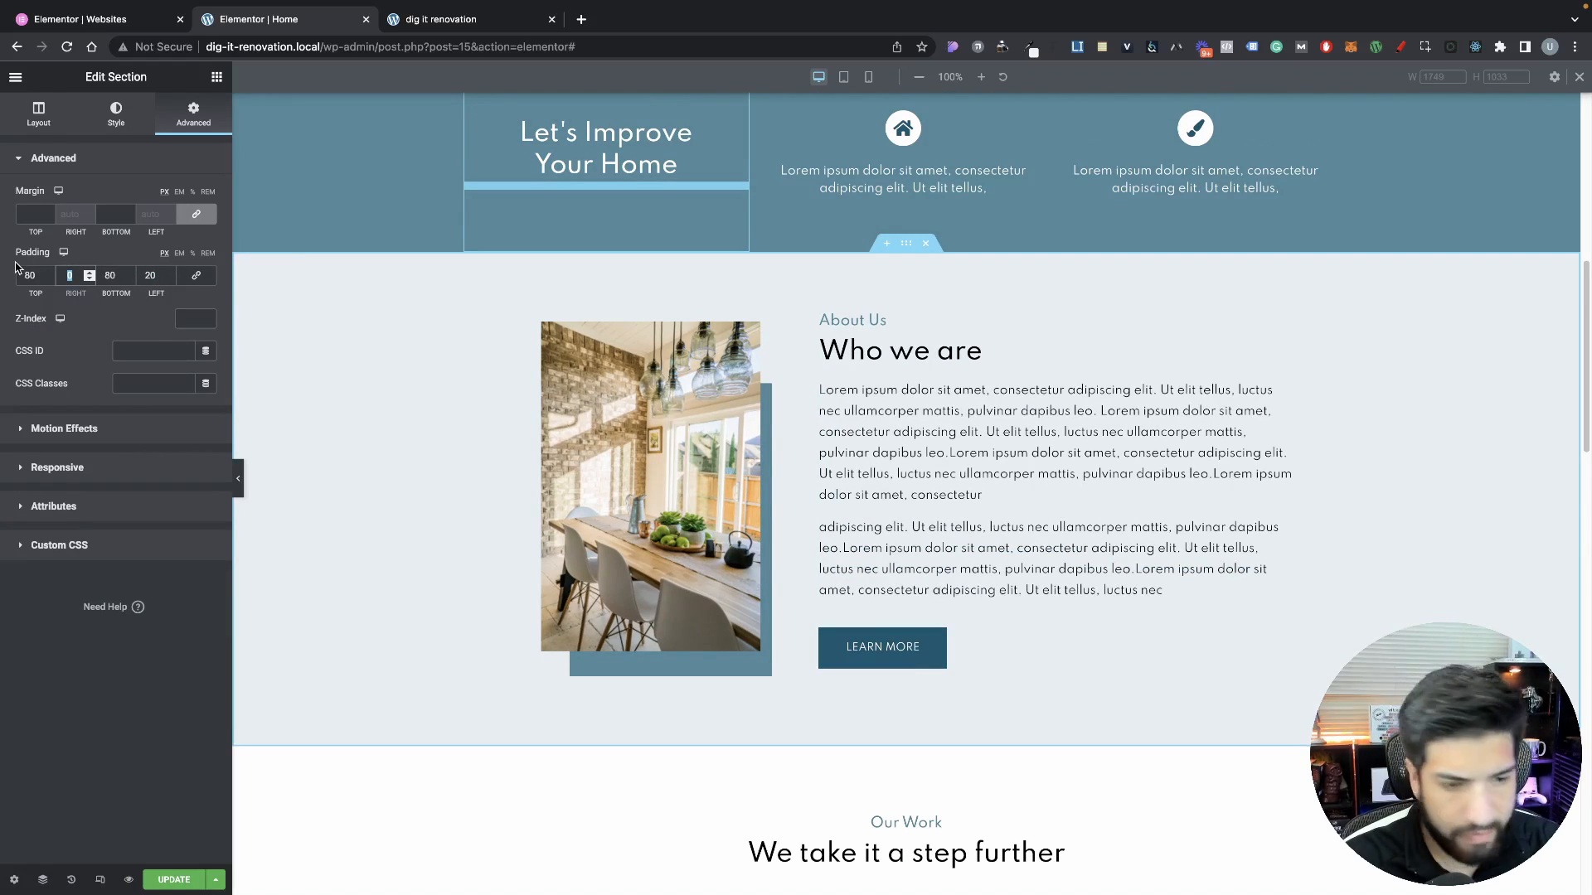
text(20)
scroll(711, 497, down, 7)
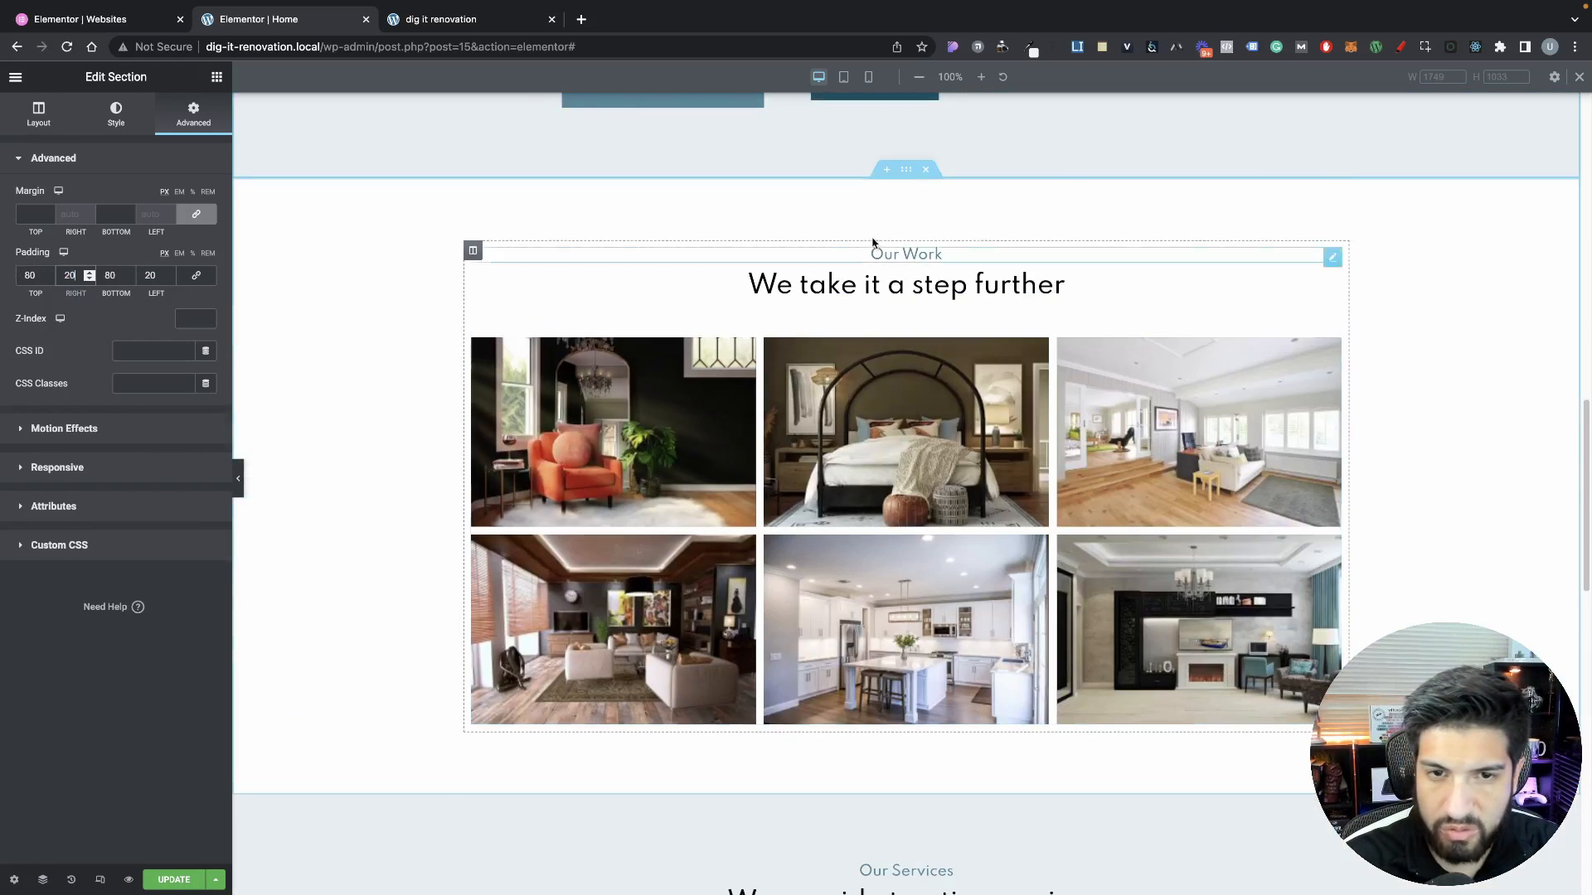
Set the left and right padding of the "Our Work" section to 20 px
click(753, 225)
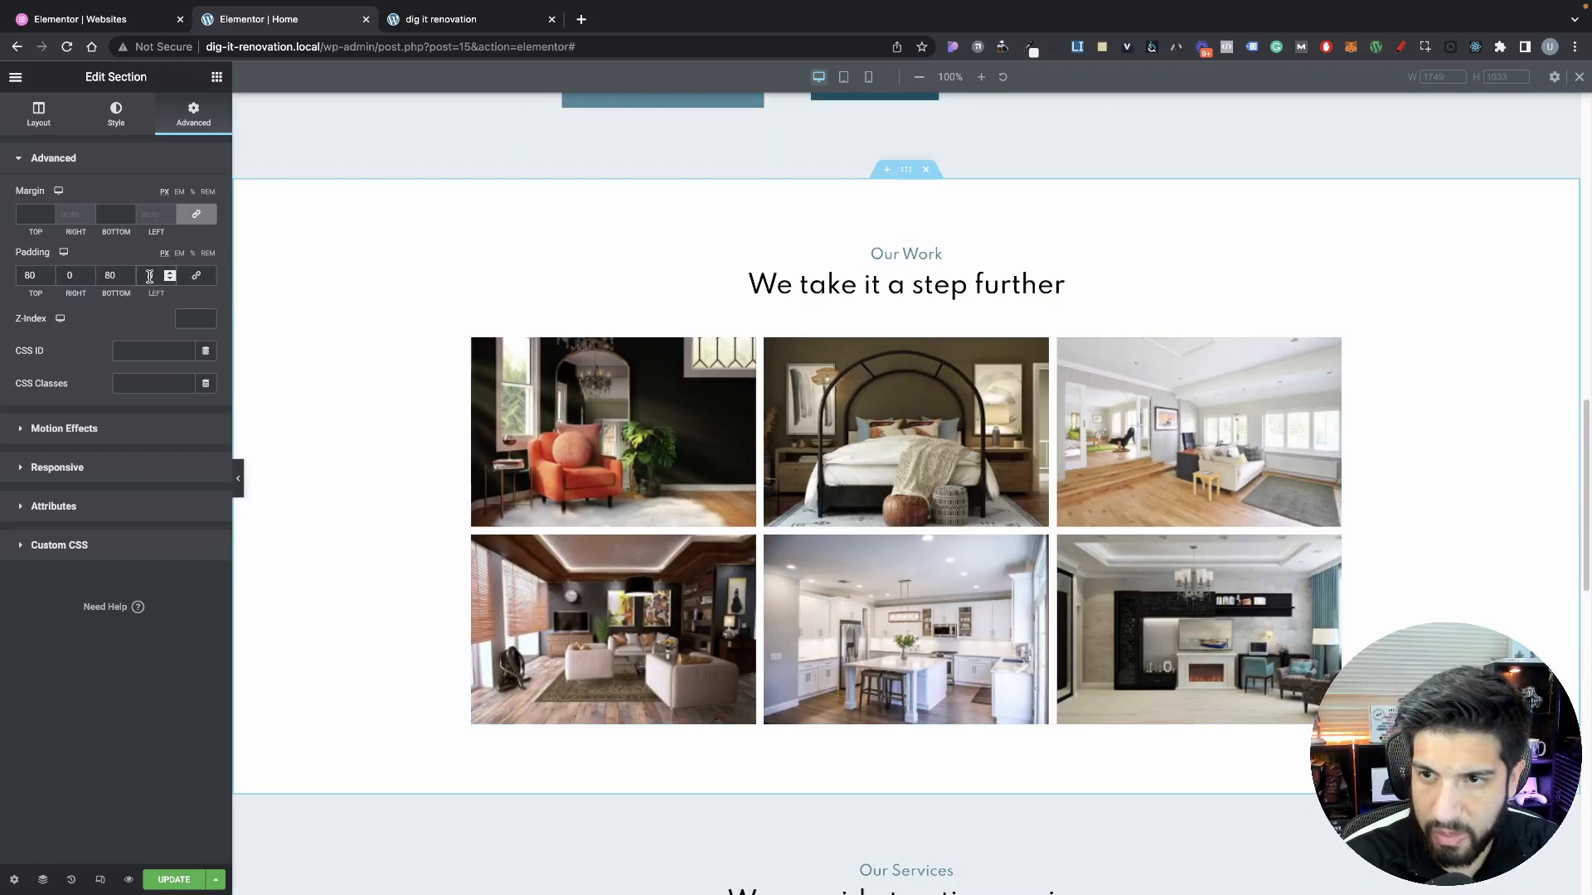
text(20)
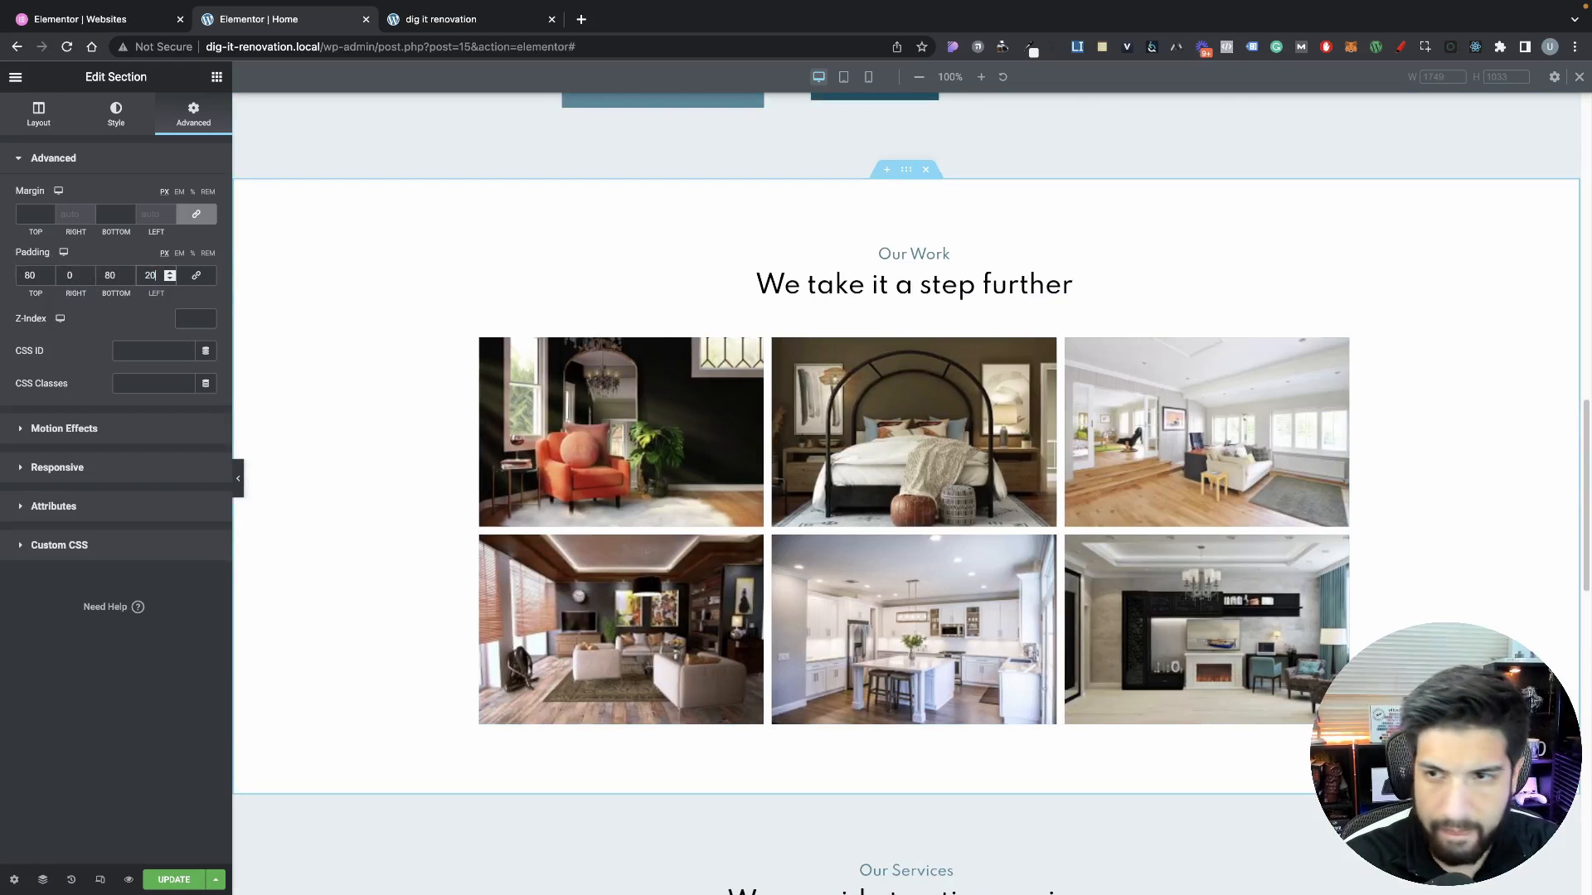
double_click(70, 275)
text(20)
Set the left and right padding of the "Our Services" section to 20 px
scroll(804, 506, down, 6)
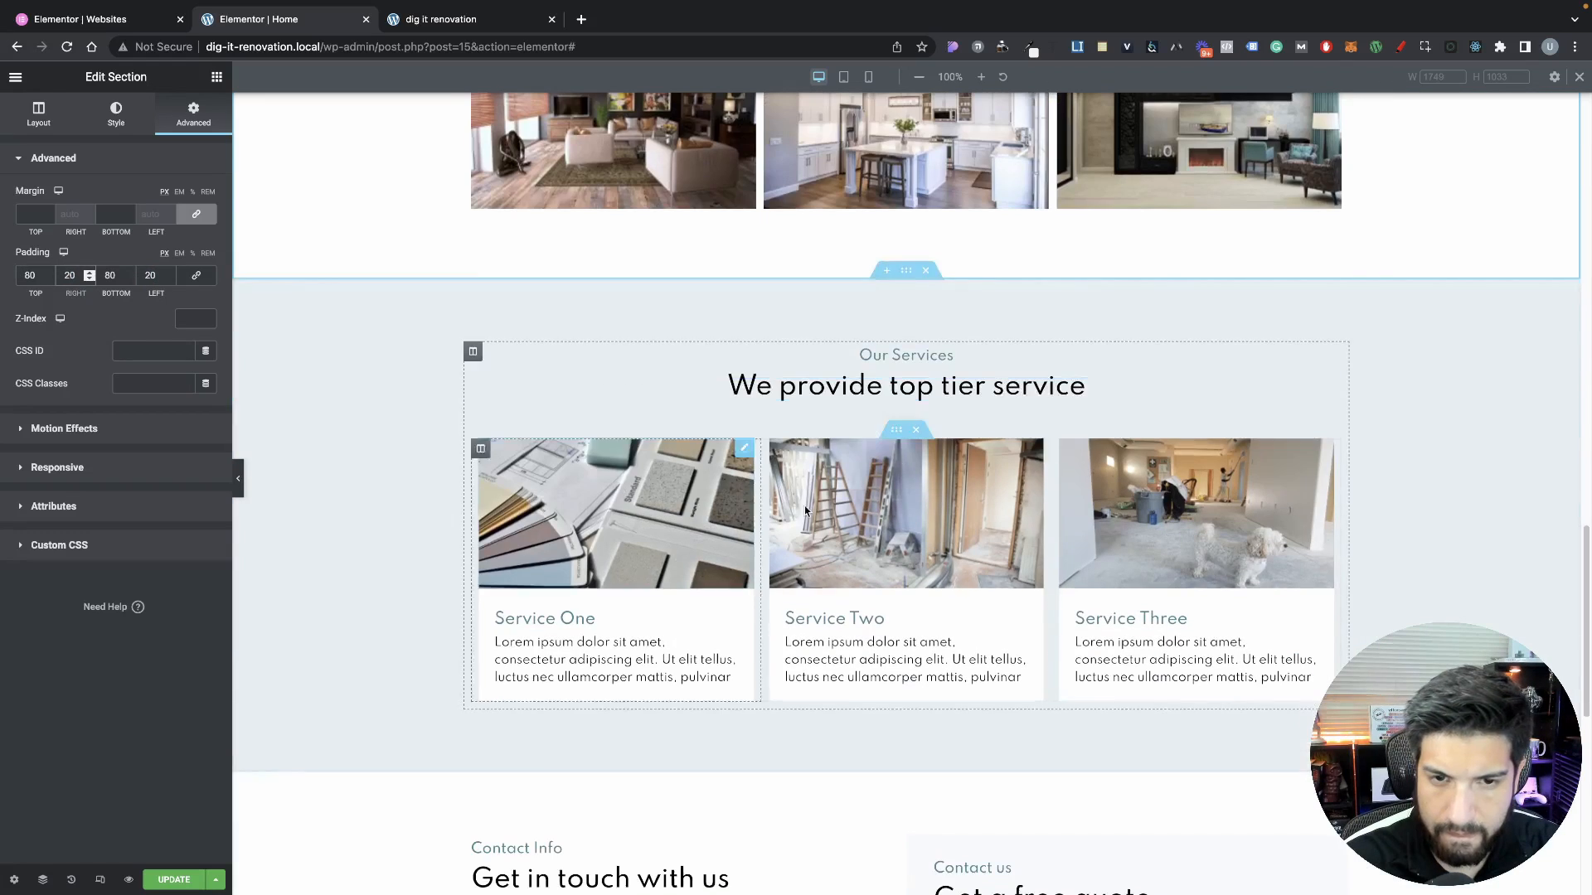
click(905, 270)
click(193, 114)
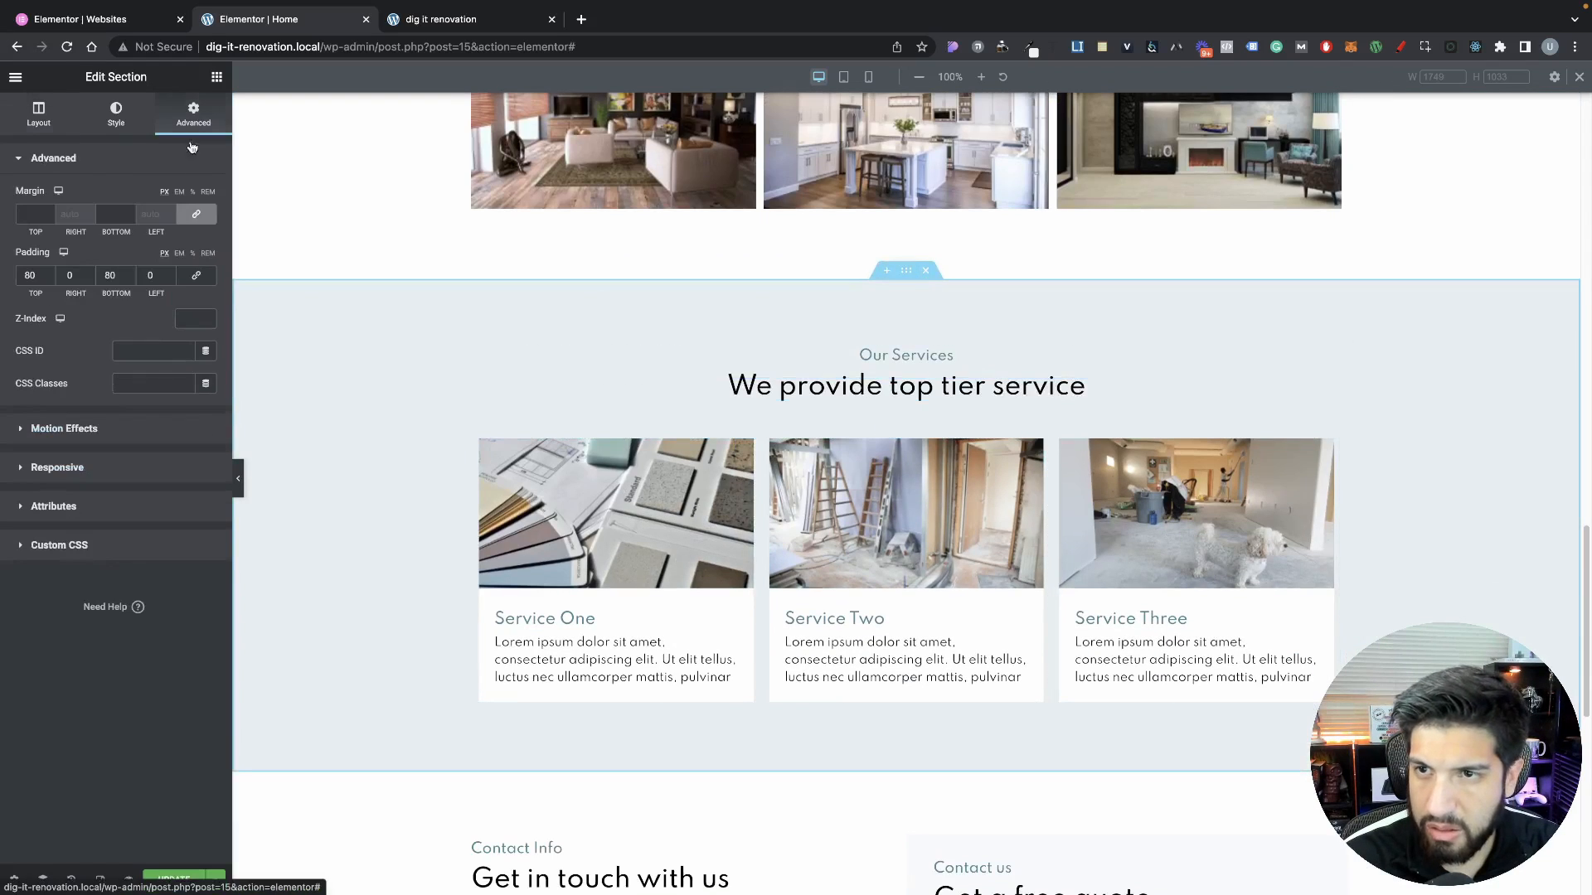
text(20)
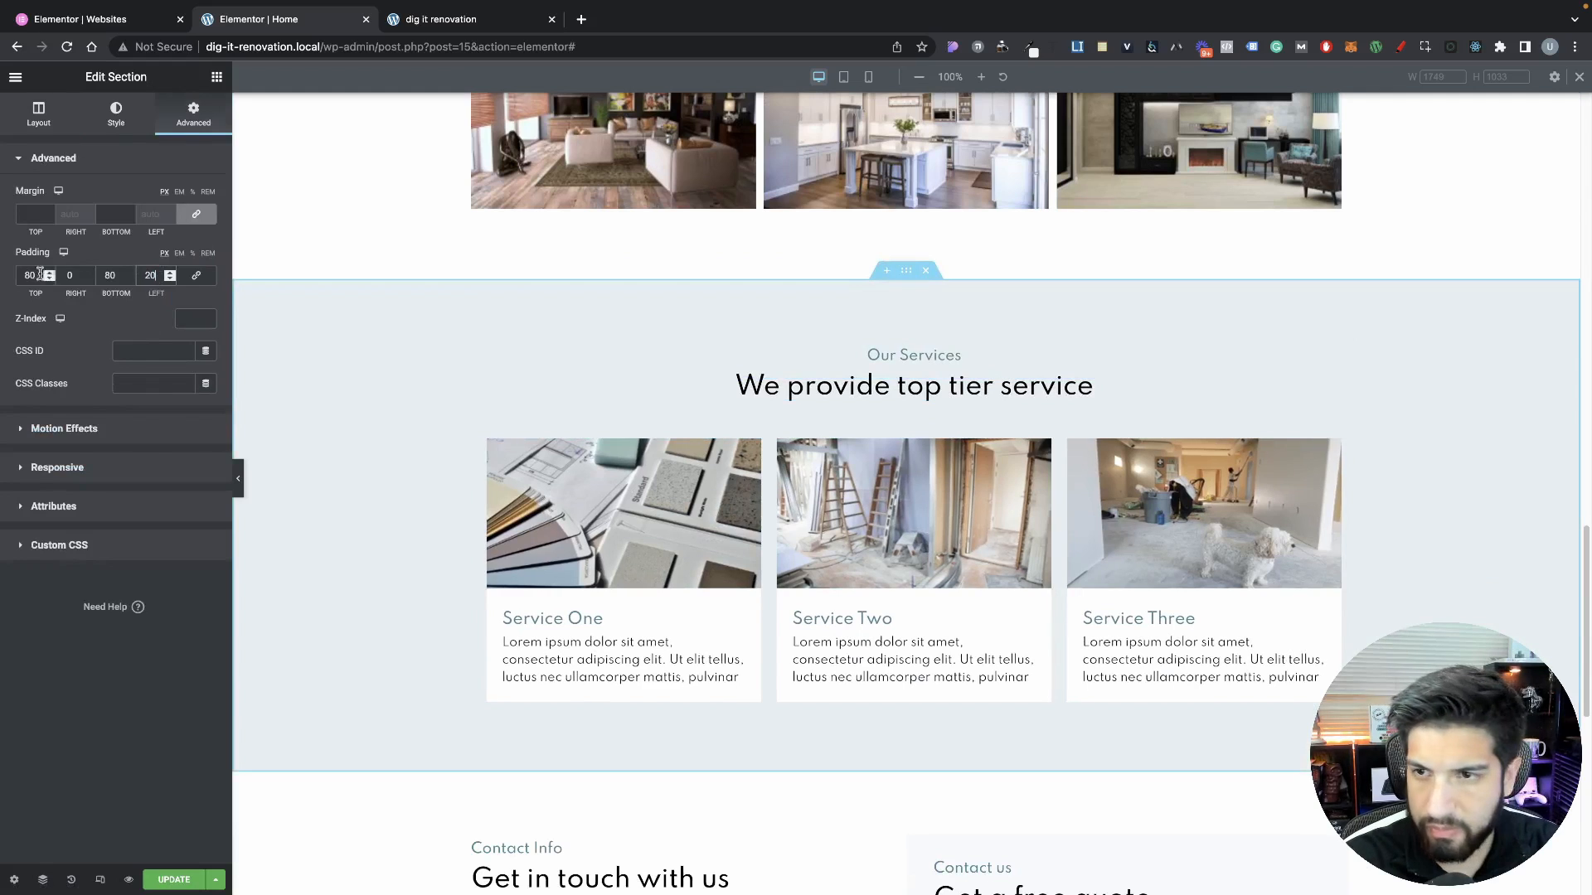
click(69, 275)
text(20)
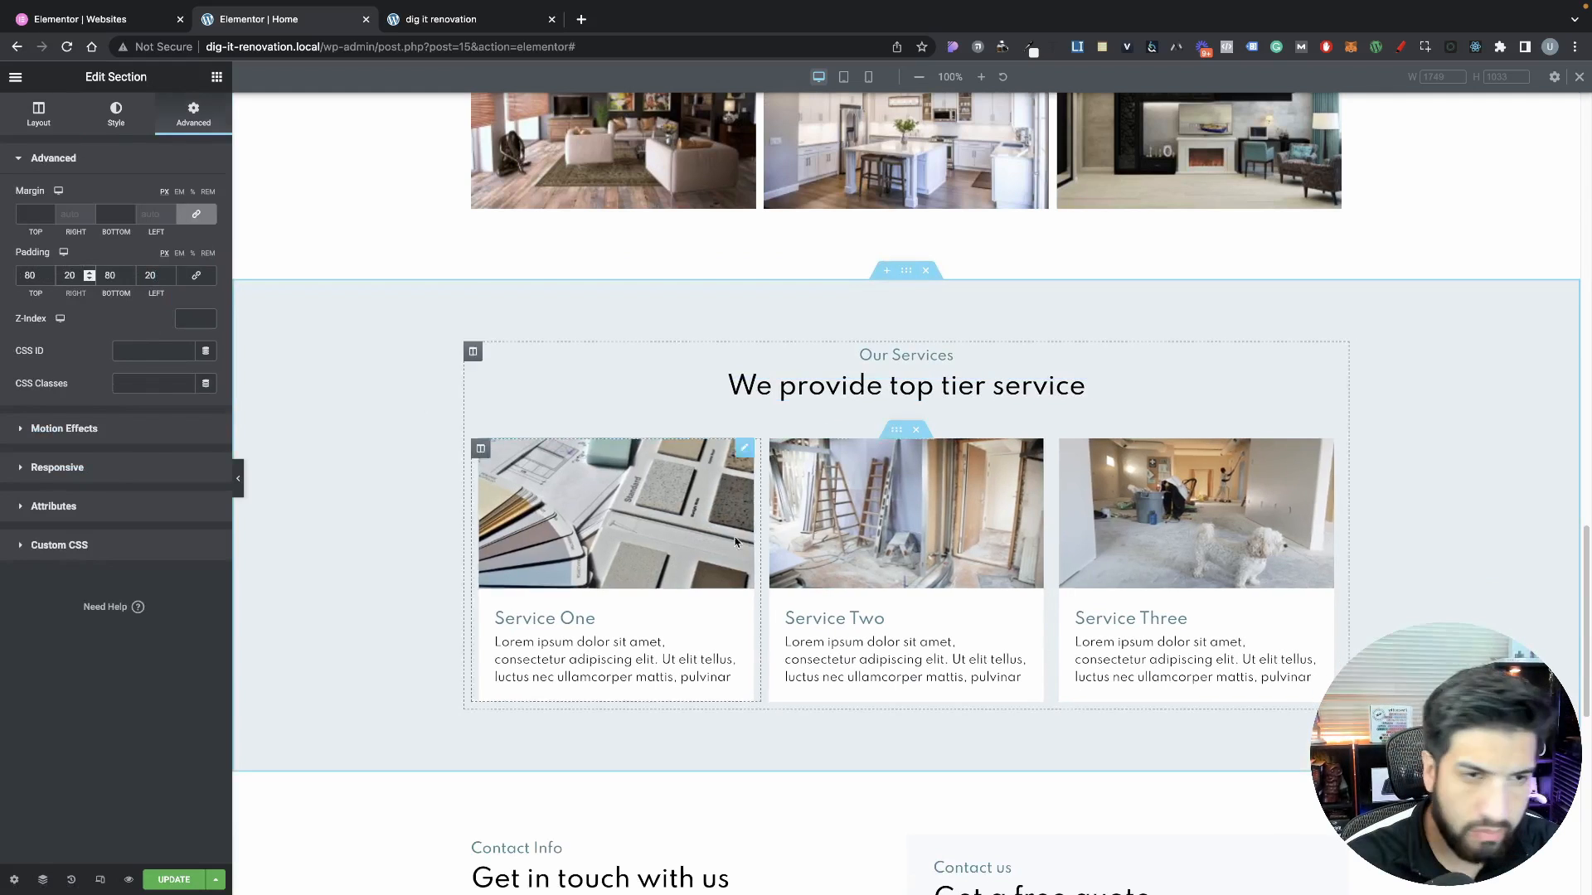
Set the left and right padding of the contact section with the quote form to 20 px
scroll(885, 730, down, 6)
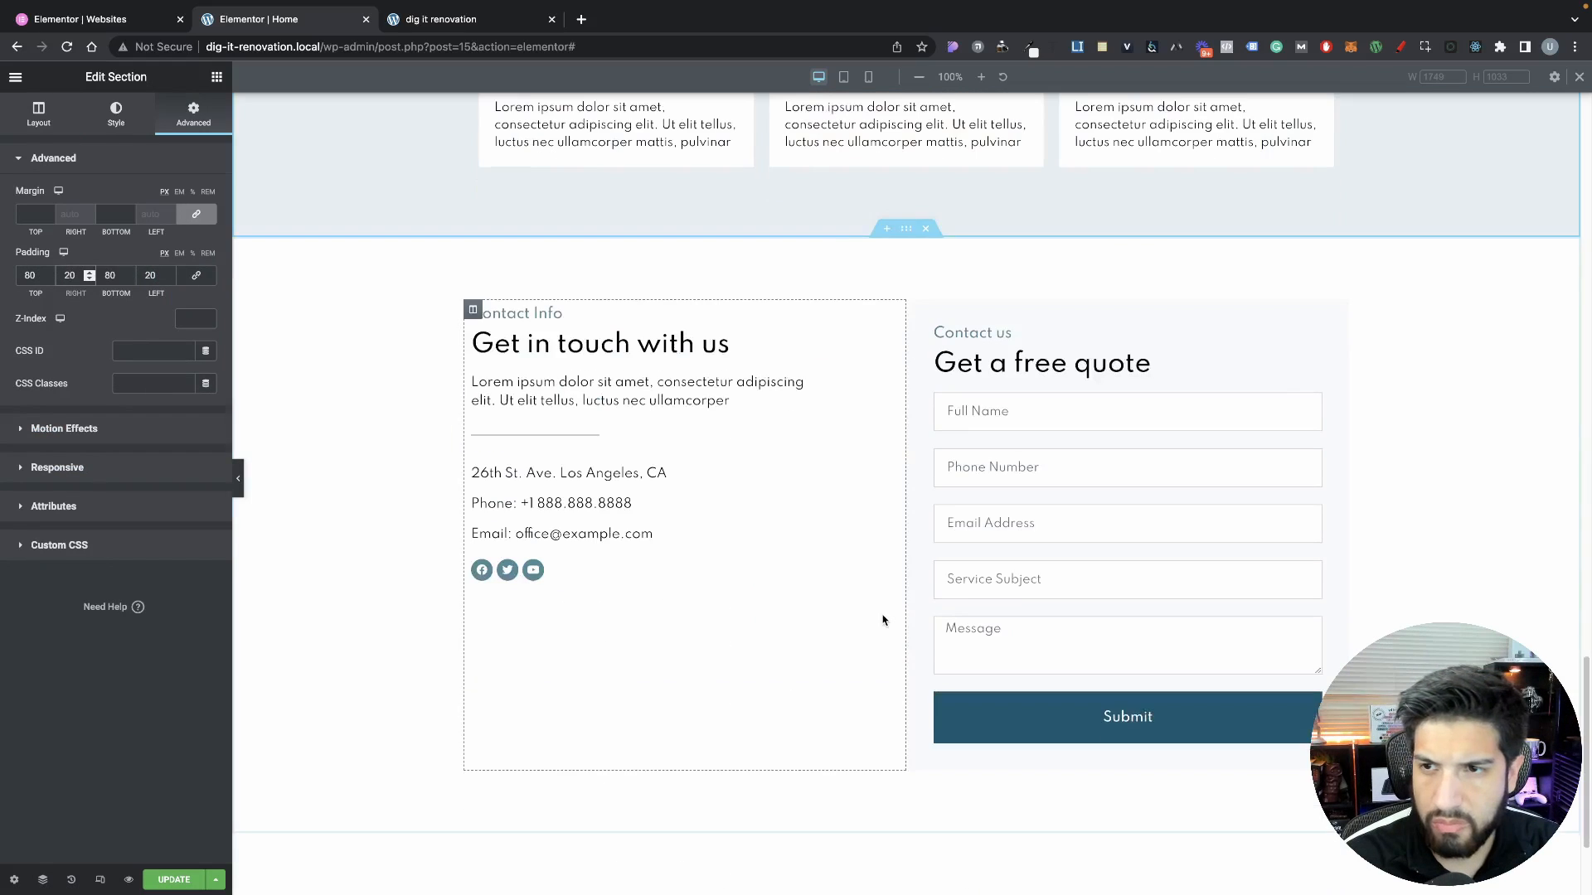
click(908, 231)
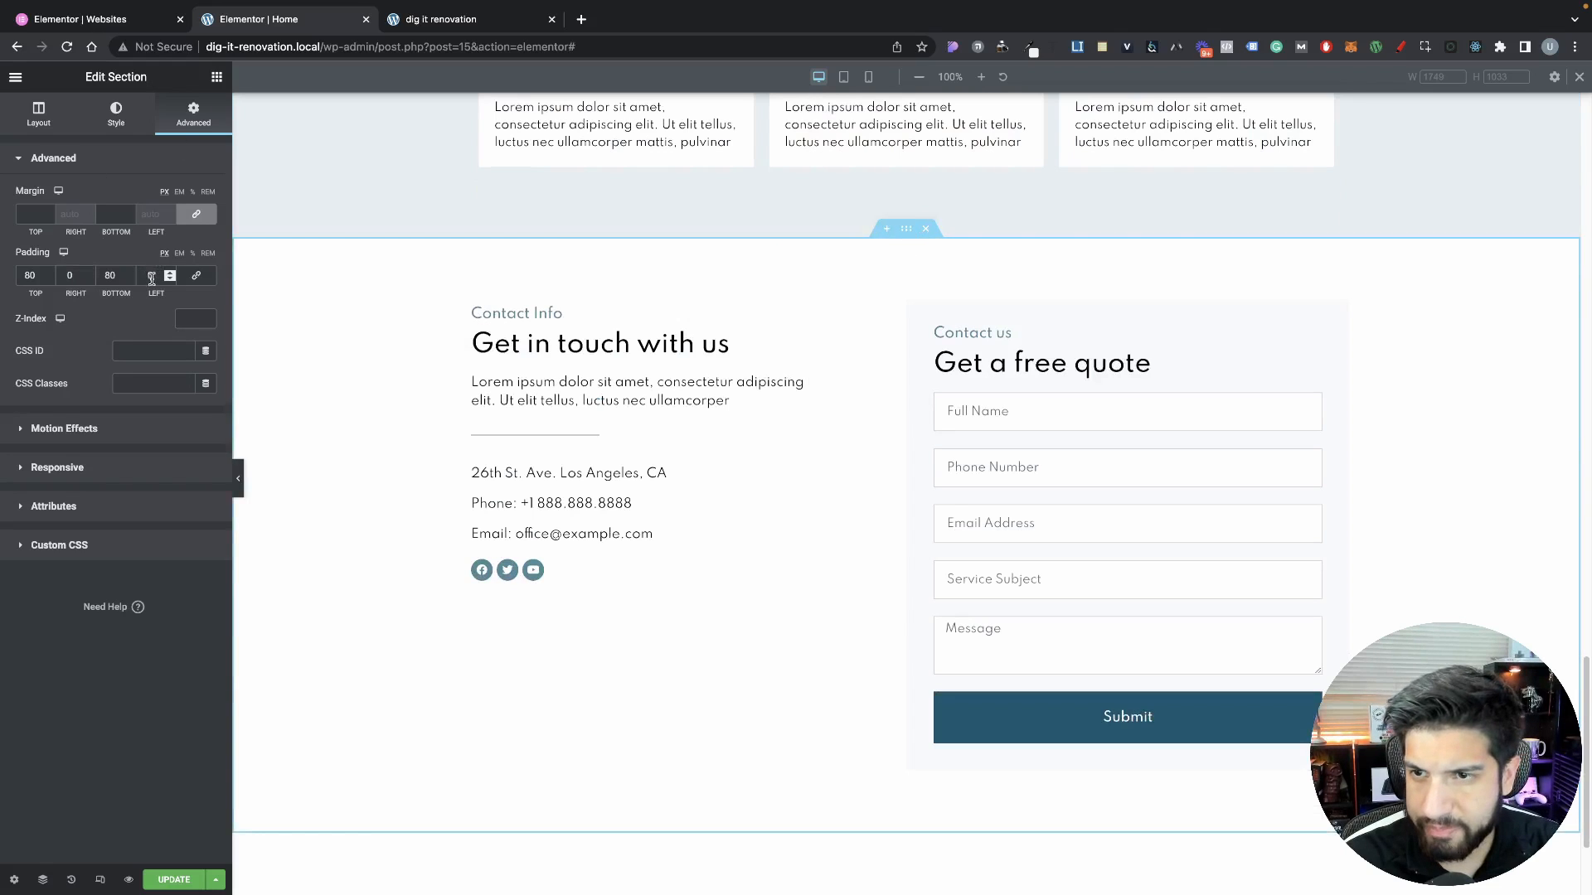
text(20)
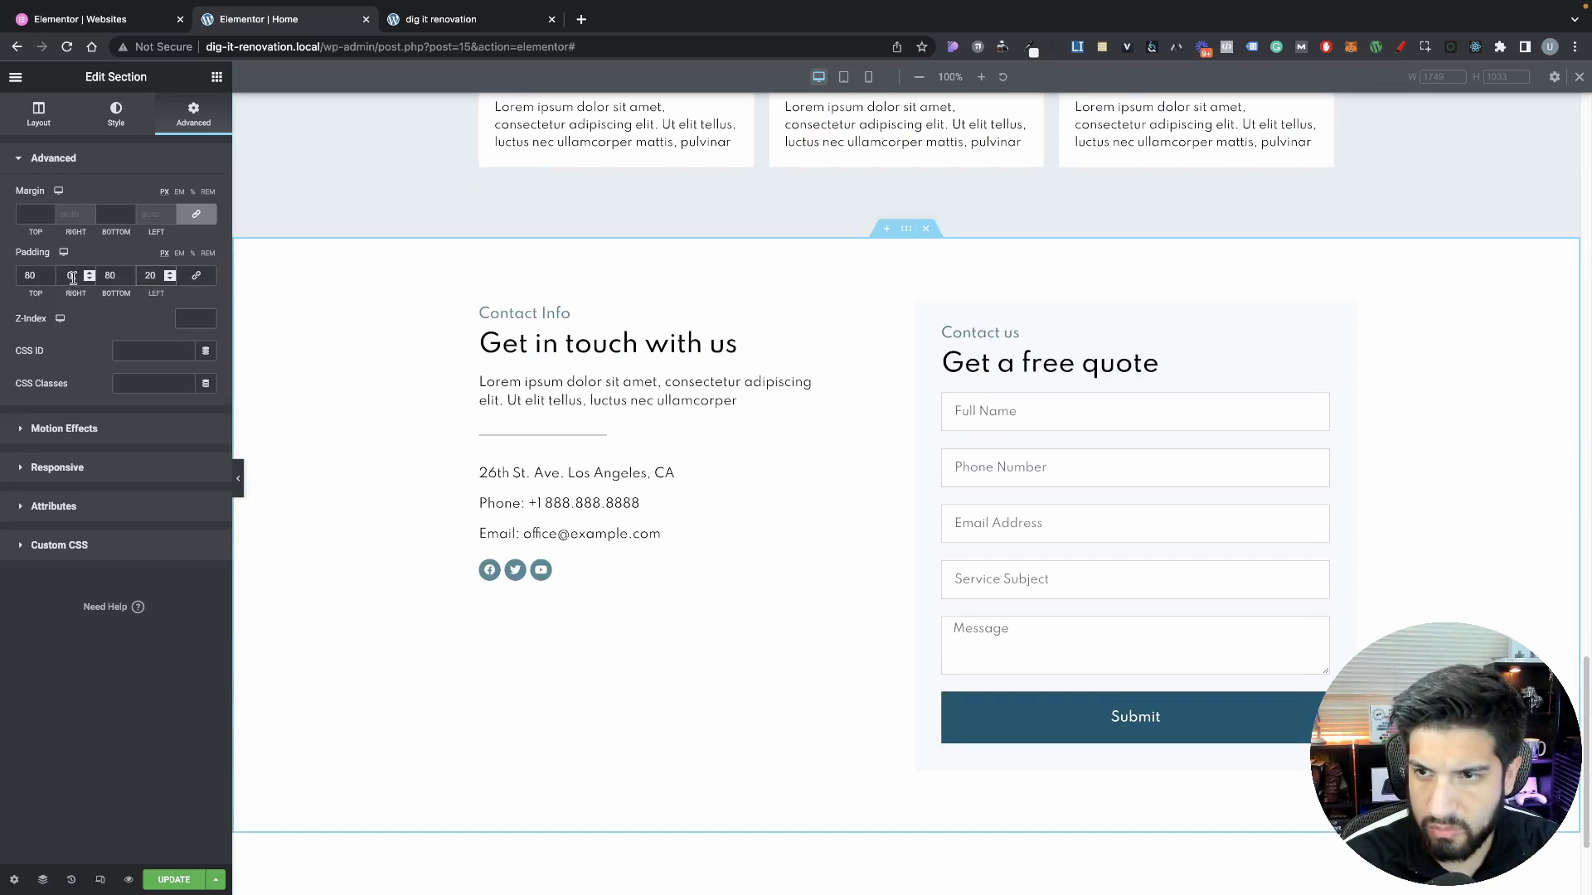
double_click(73, 279)
text(20)
Switch to the tablet view and set the font size of the hero's "Welcome" heading to 50 px
scroll(811, 491, up, 8)
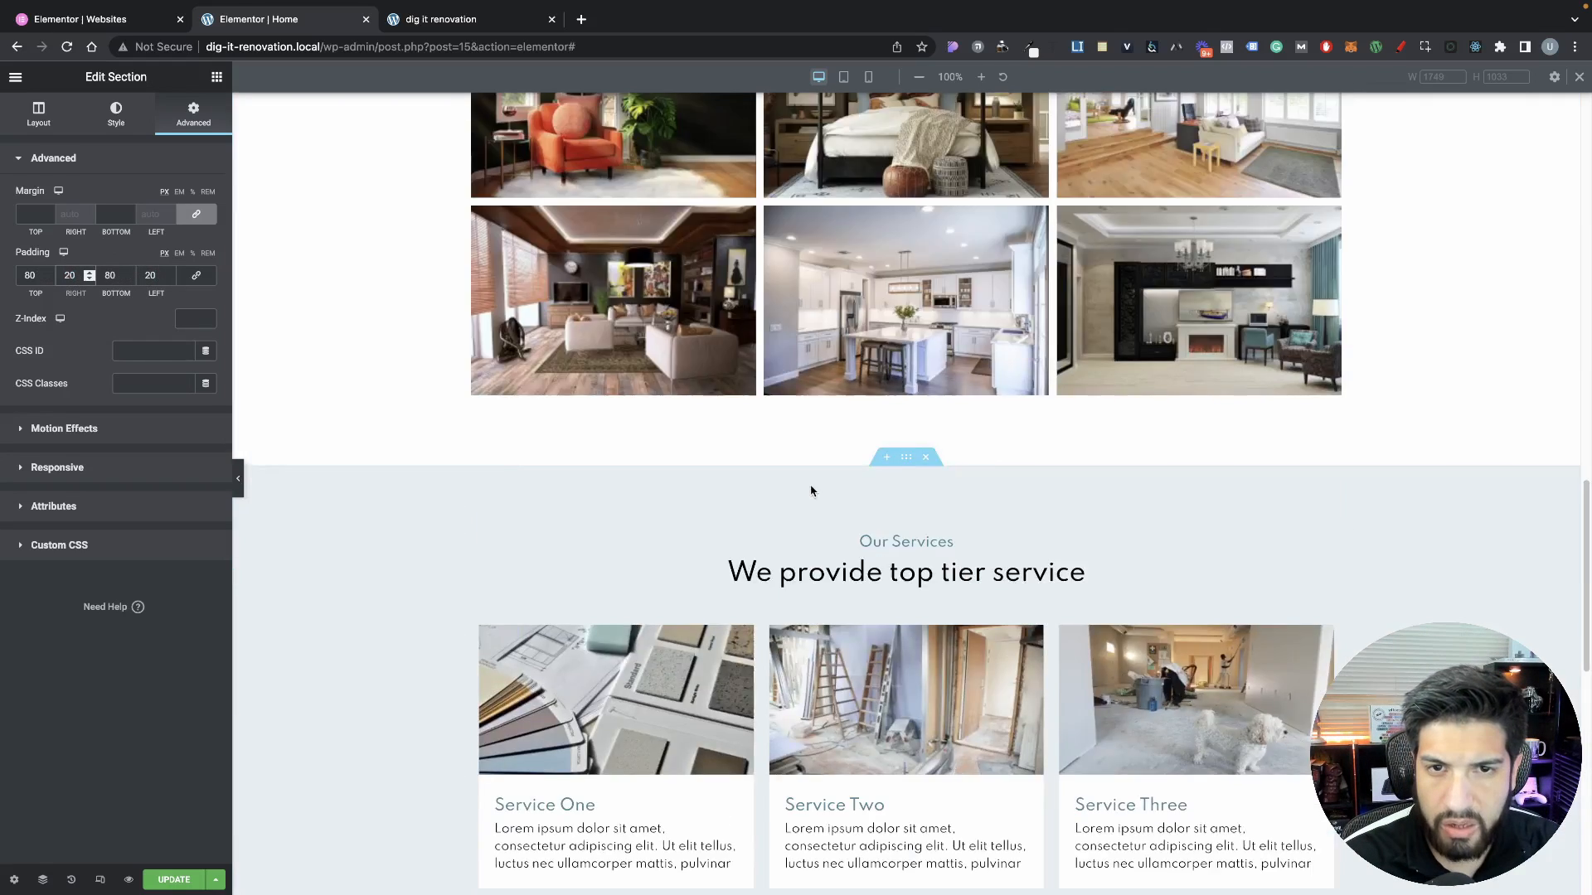
scroll(811, 490, up, 10)
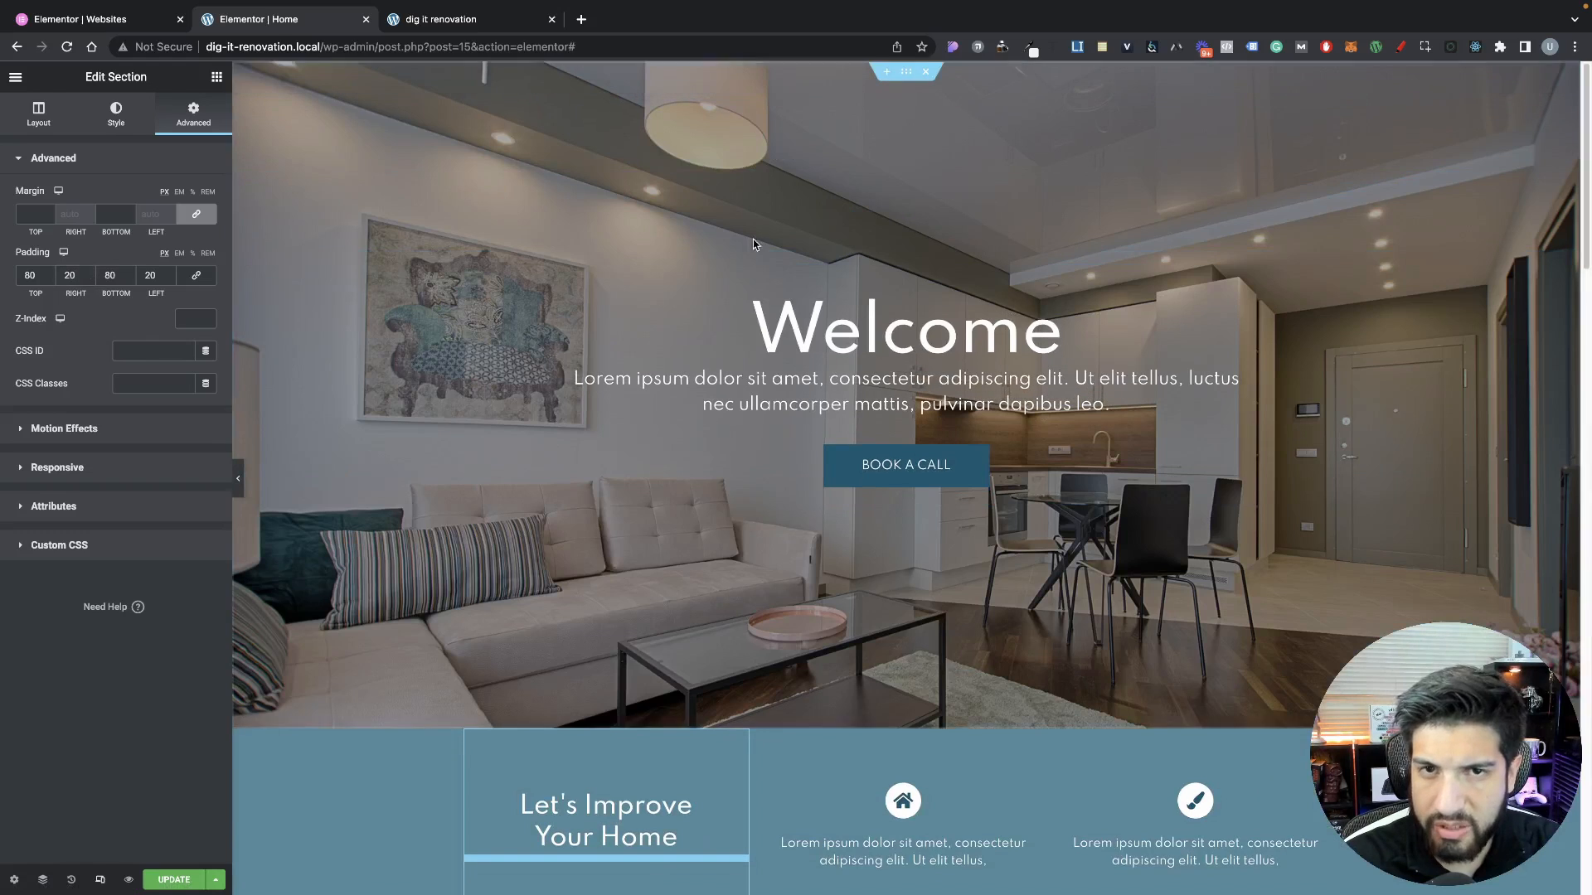
click(100, 879)
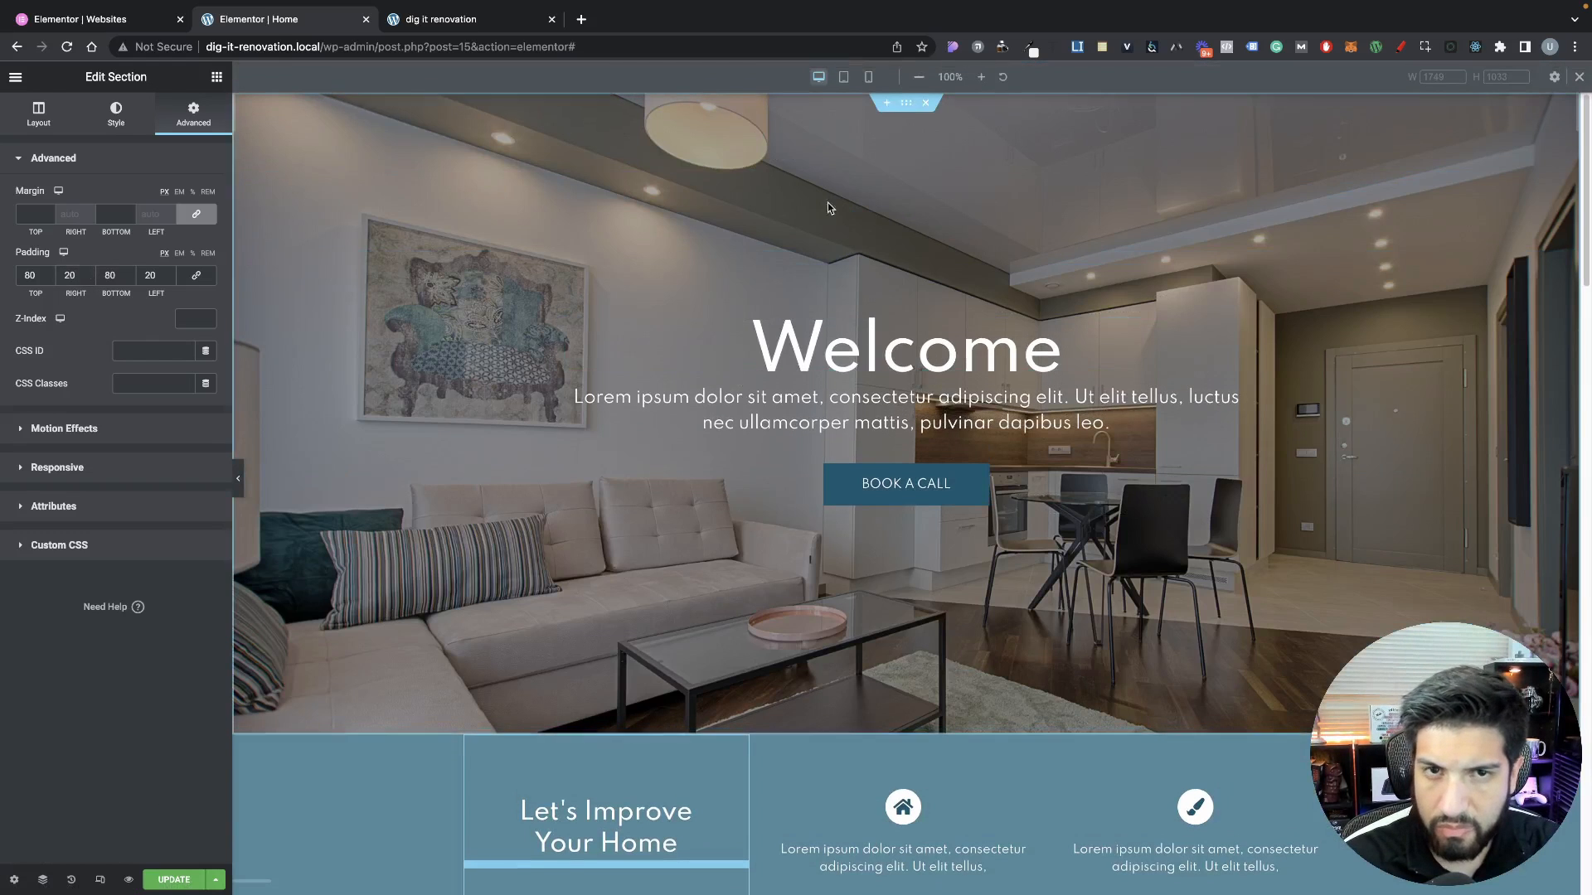
scroll(889, 247, down, 15)
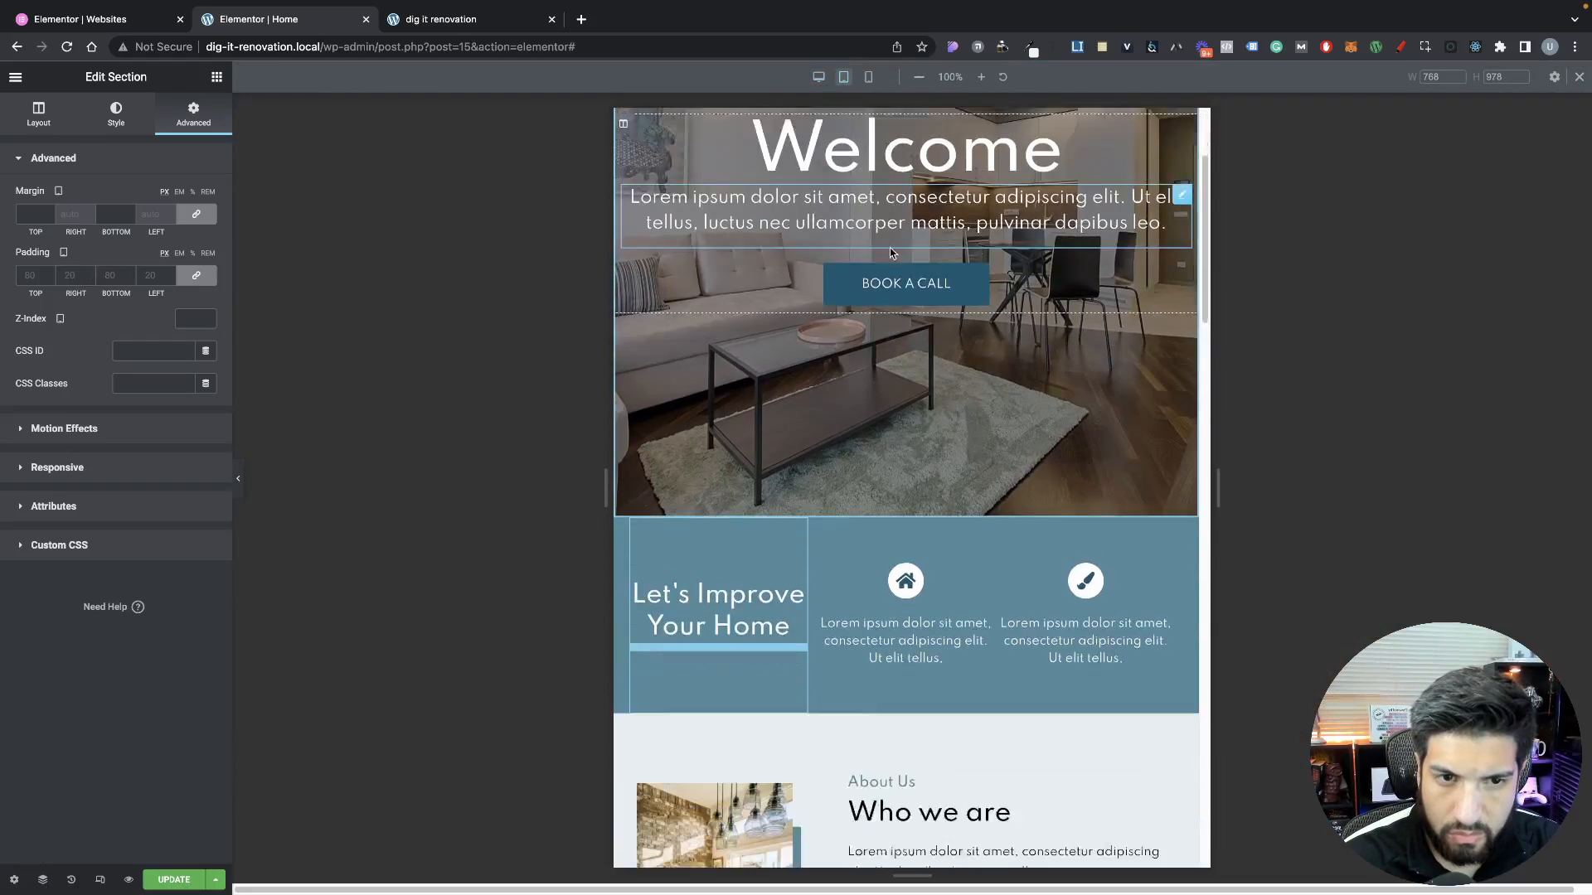
scroll(912, 274, up, 15)
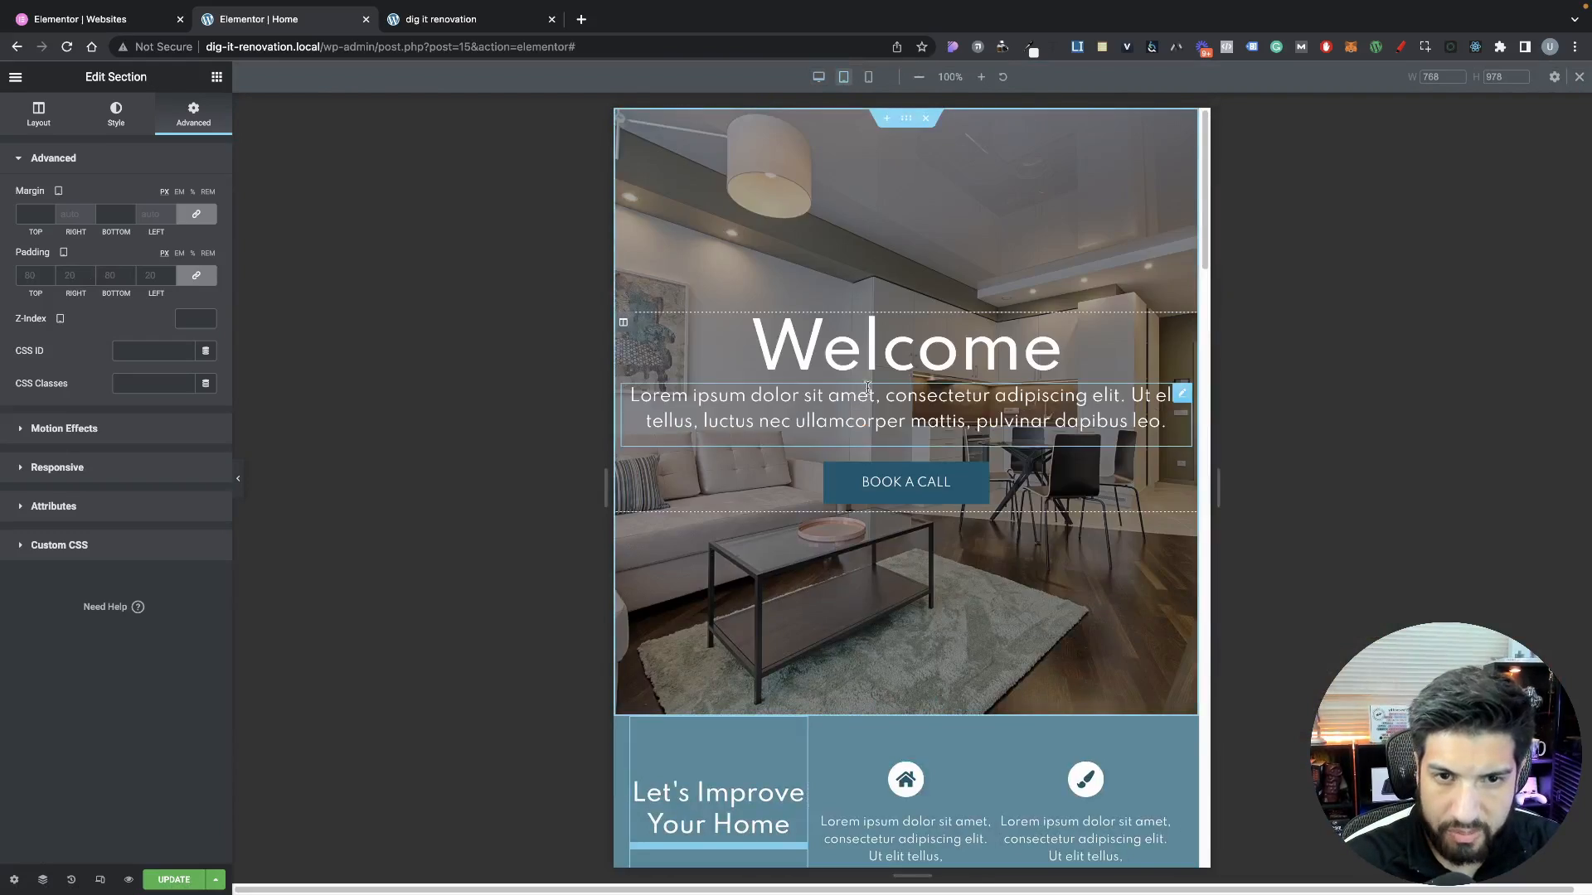
click(995, 348)
click(116, 120)
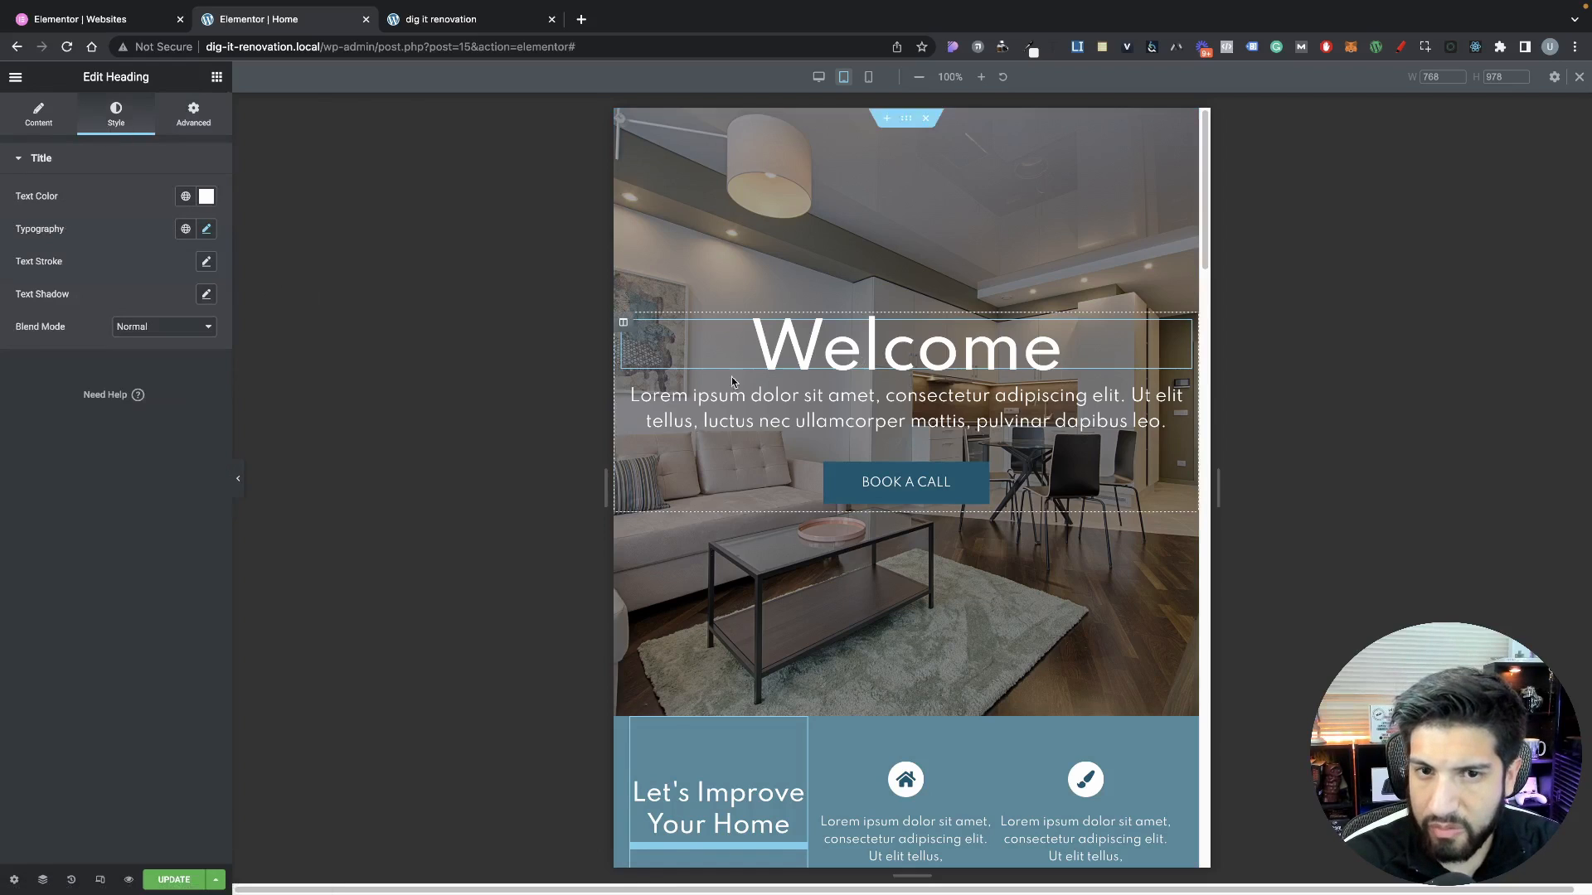
click(206, 229)
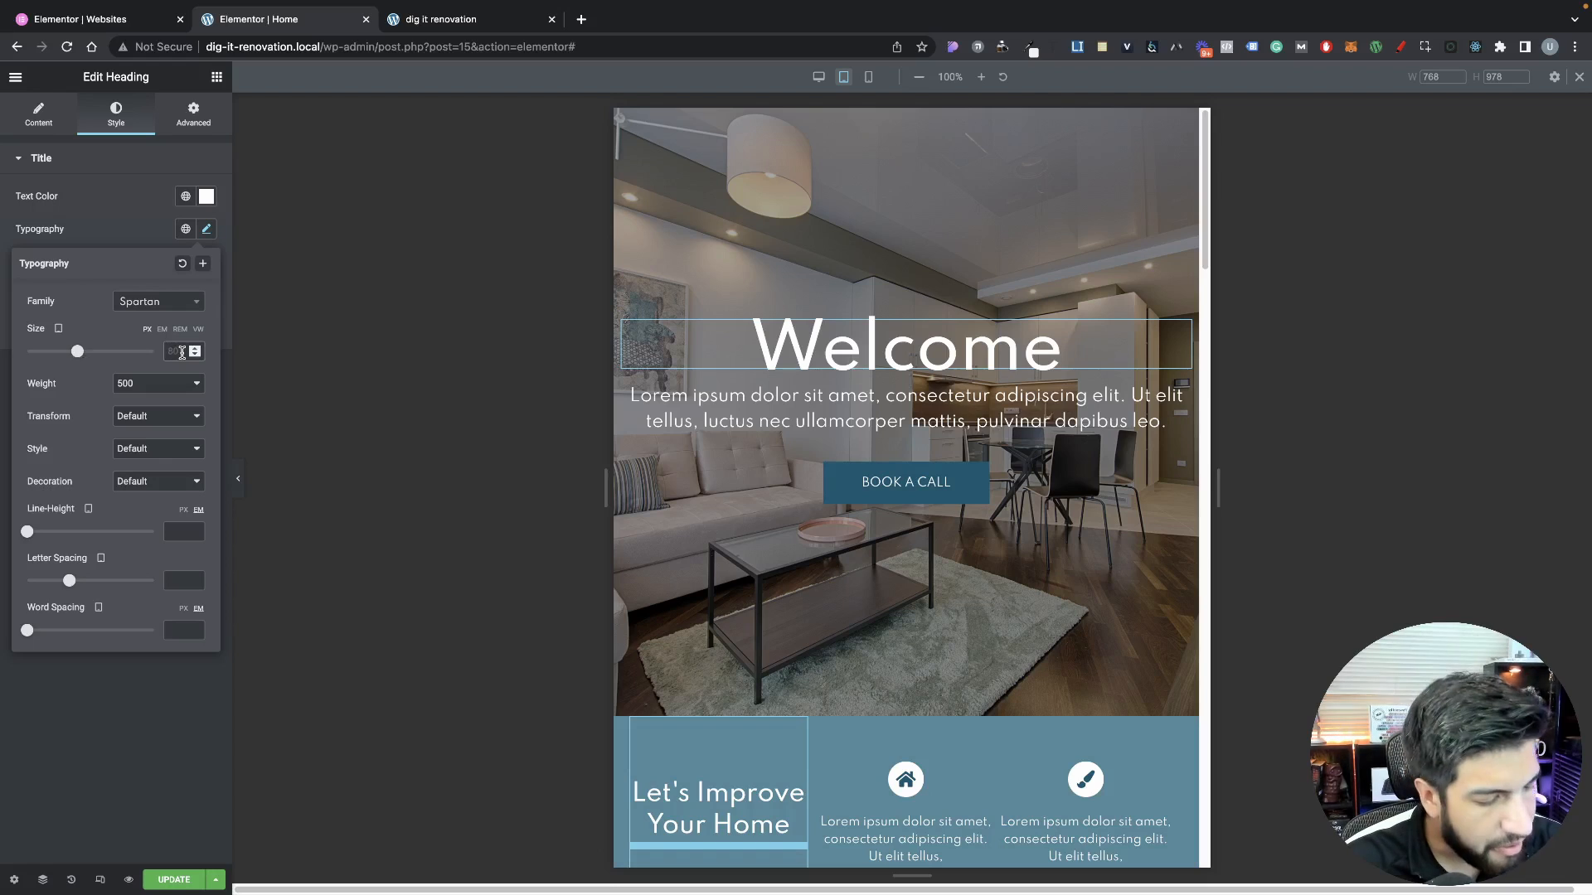
text(50)
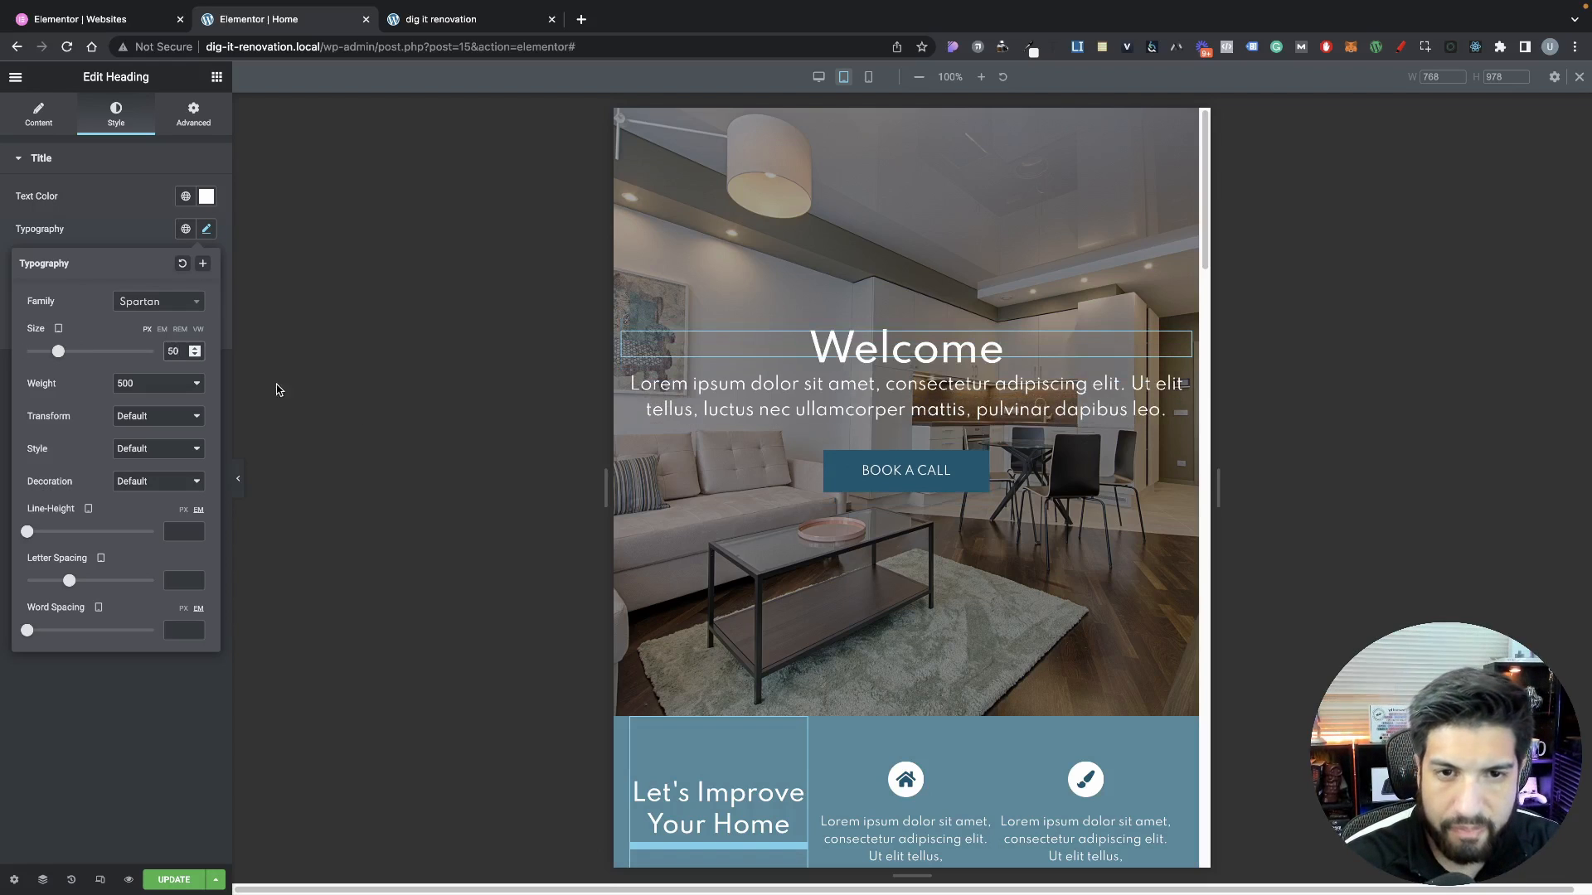
Set the tablet font size of the paragraph under the "Welcome" heading to 18 px
click(764, 408)
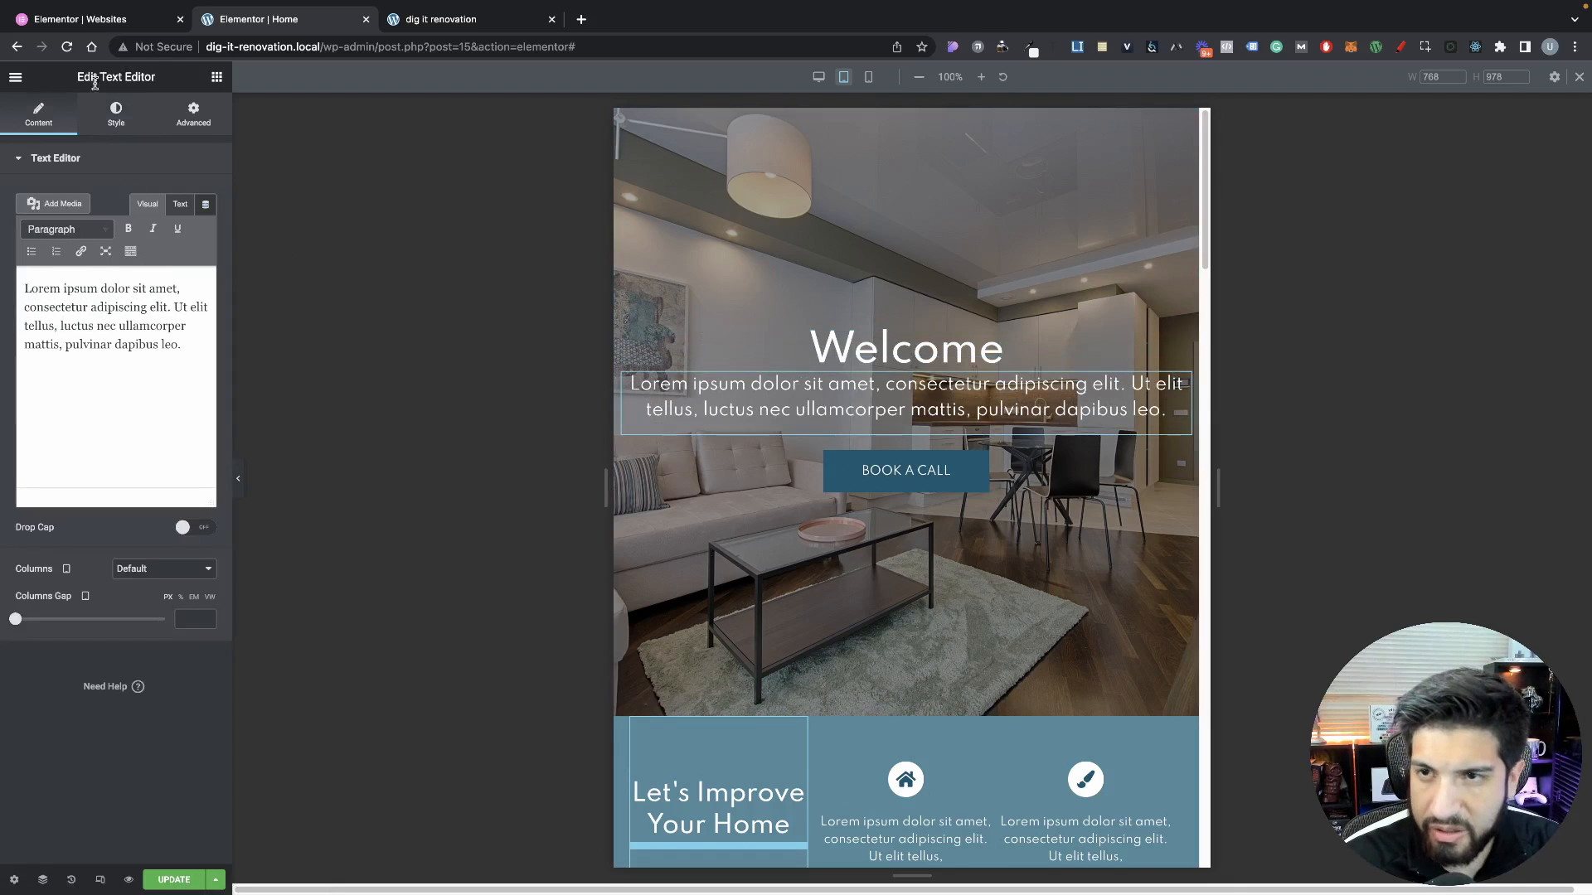
click(115, 116)
click(208, 262)
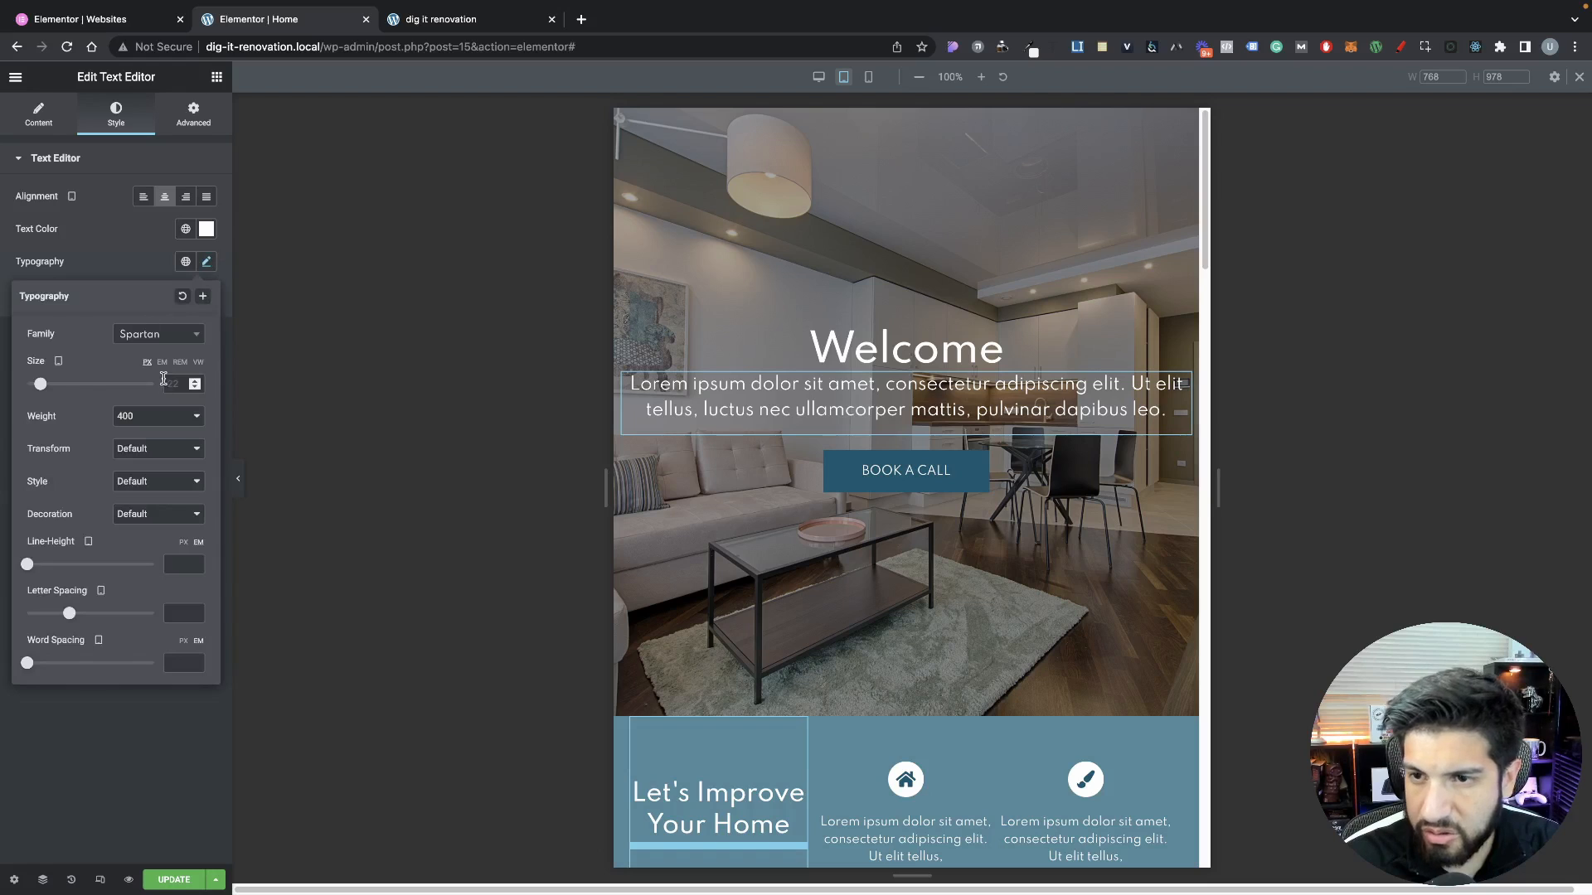
click(176, 384)
text(189)
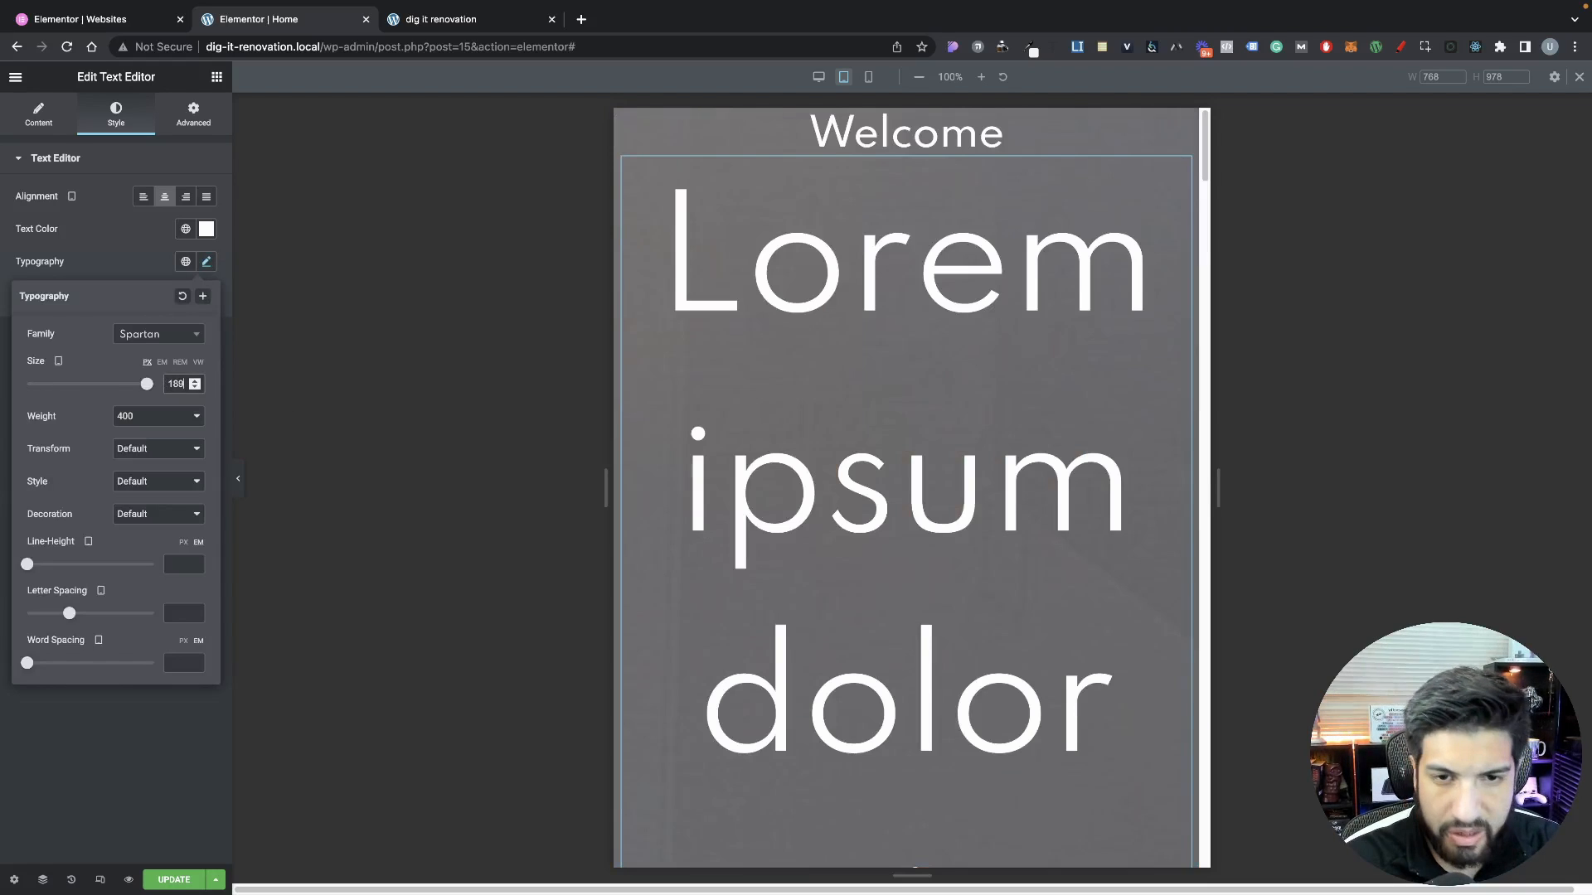
key(BackSpace)
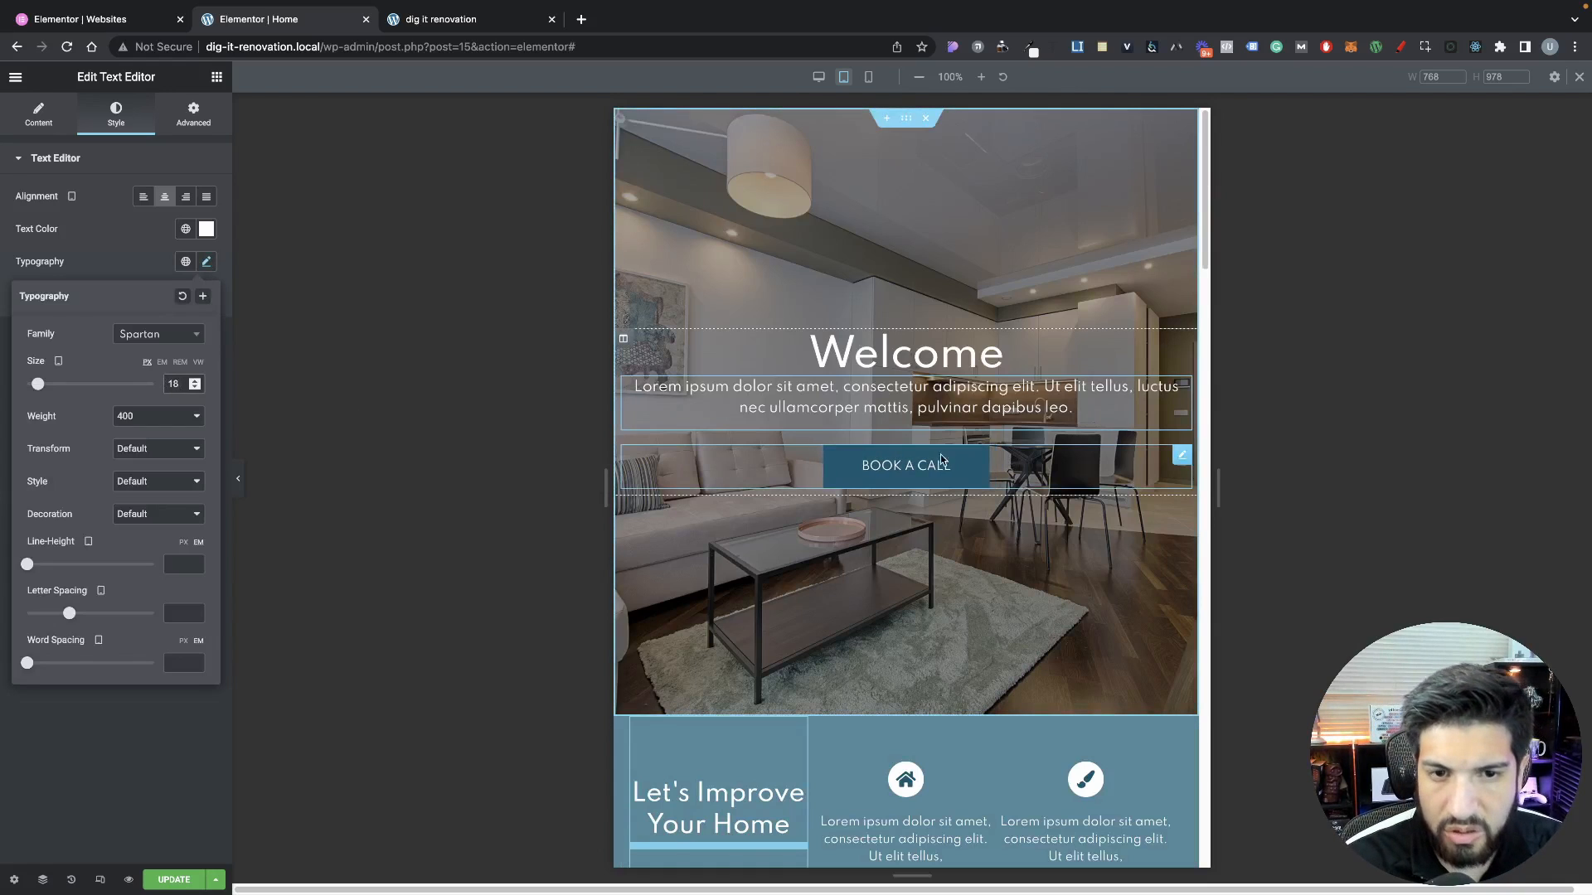
click(826, 452)
scroll(877, 438, down, 4)
scroll(877, 437, up, 4)
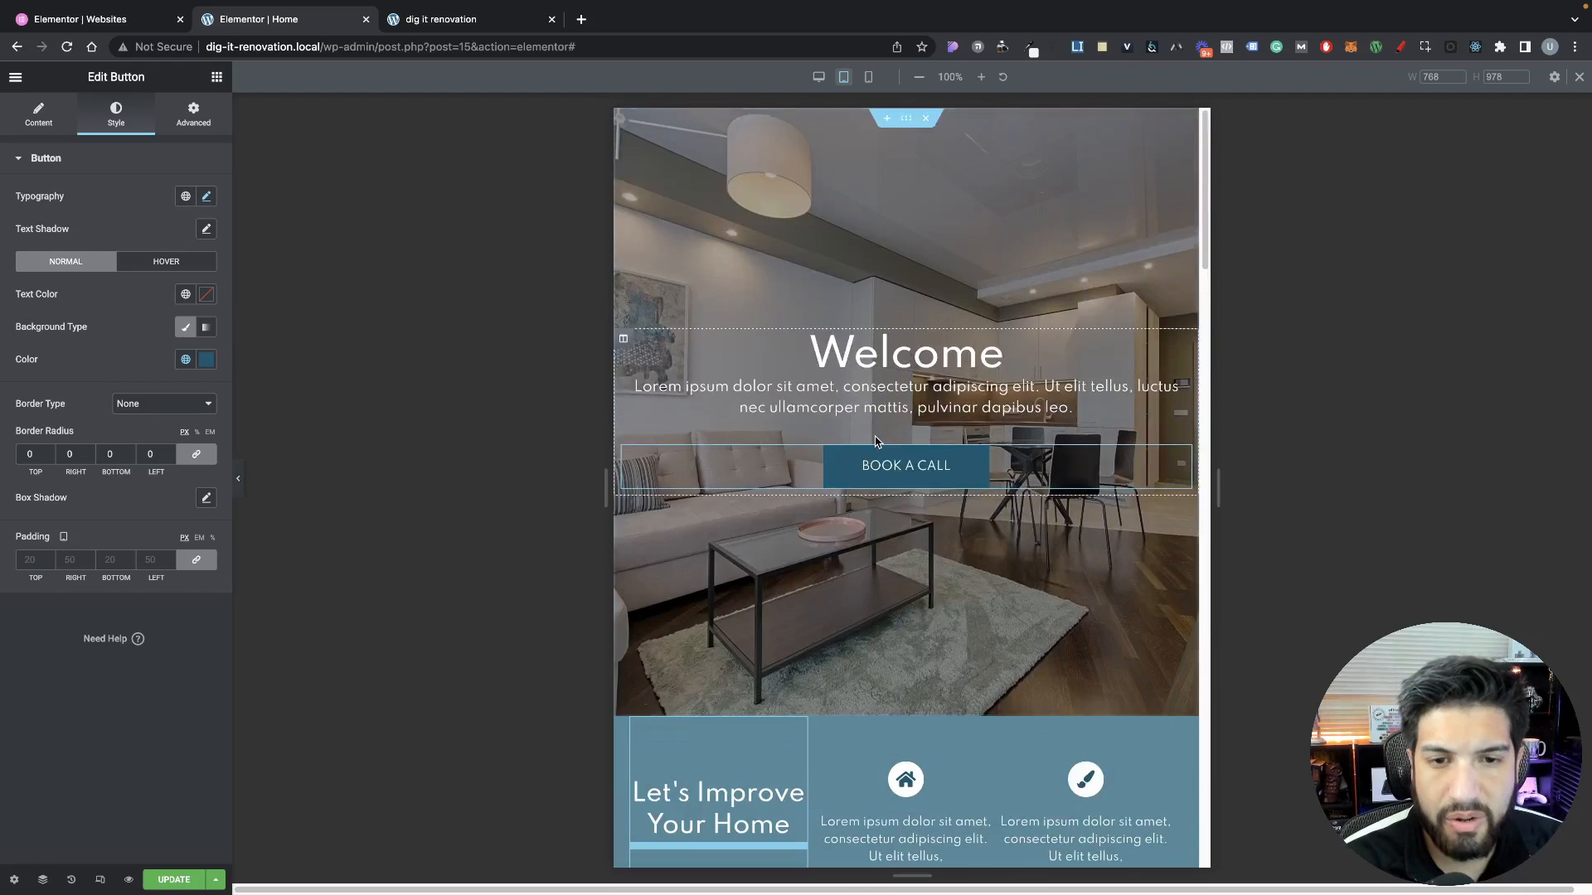
Set the tablet font size of the "Let's Improve Your Home" heading to 25 px
scroll(903, 485, down, 3)
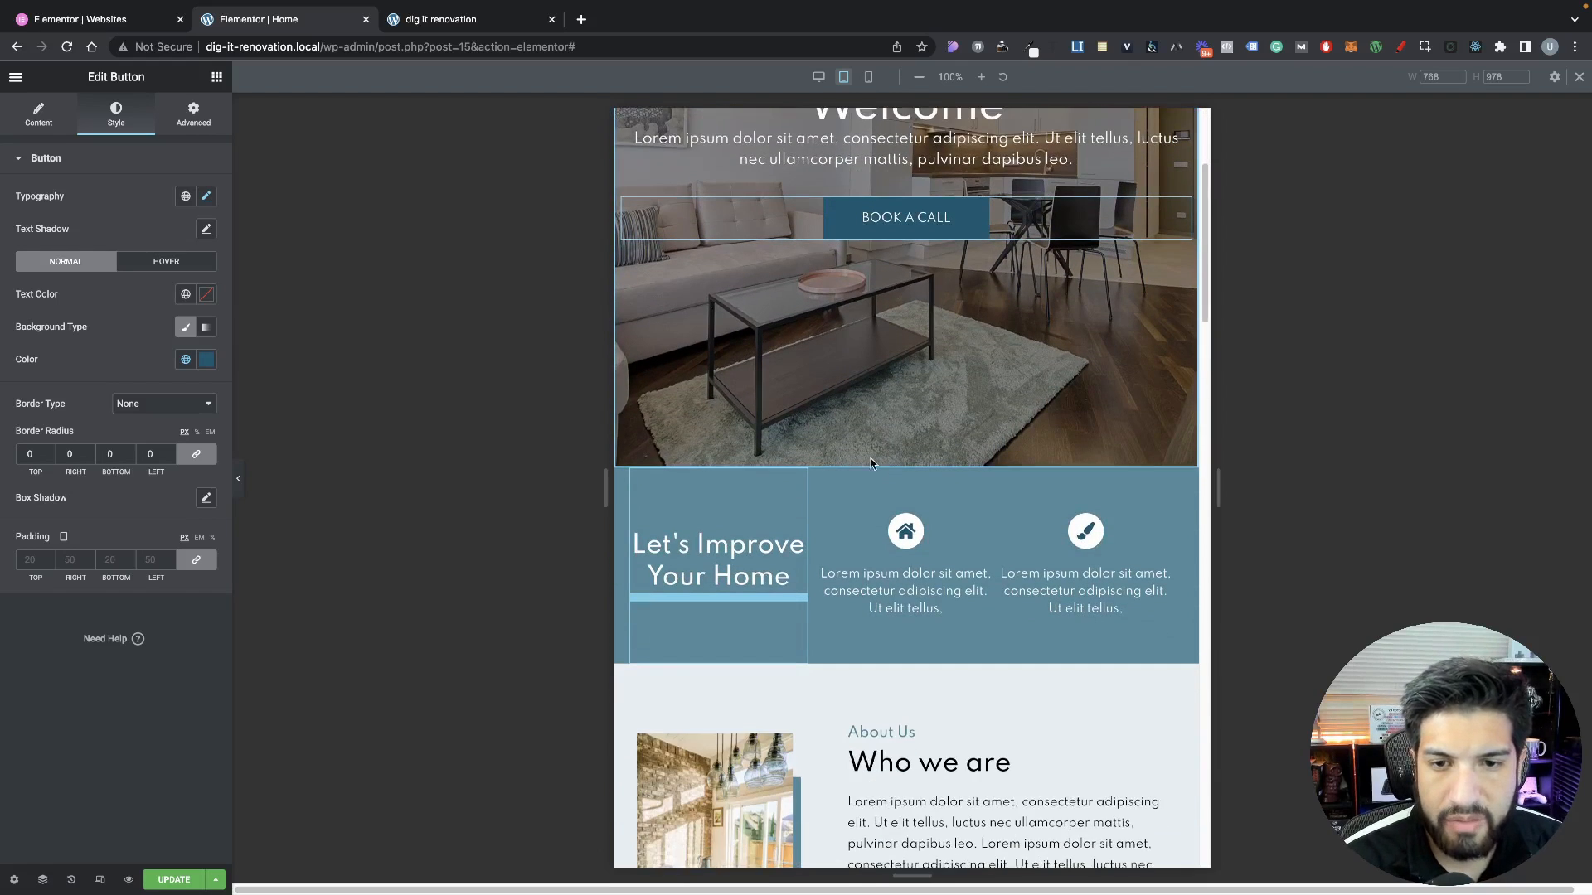
scroll(839, 448, down, 2)
click(718, 464)
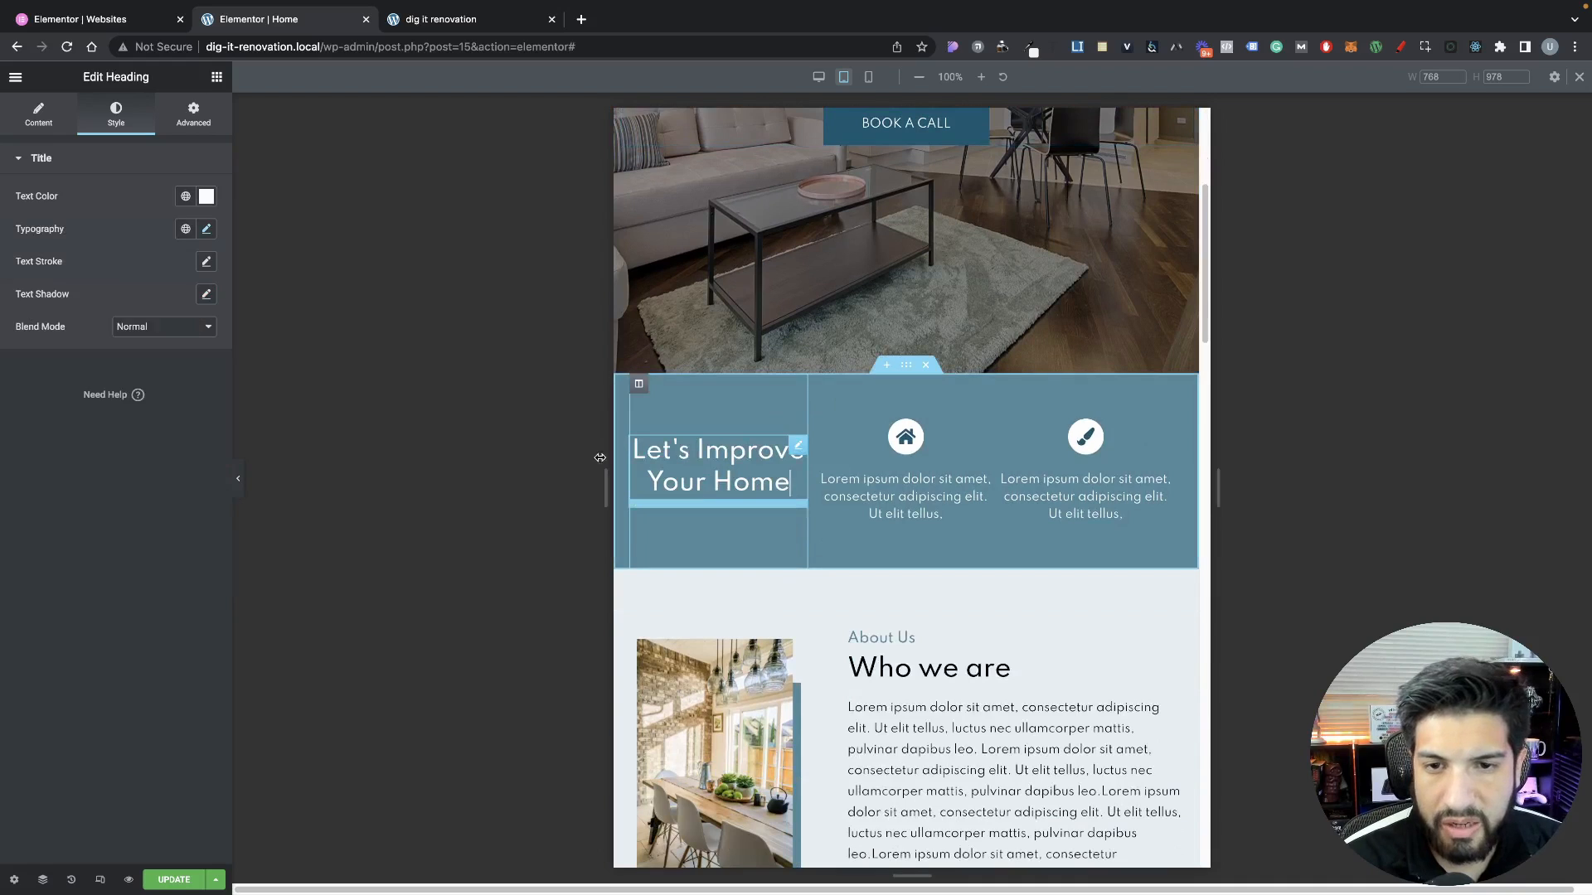
click(207, 232)
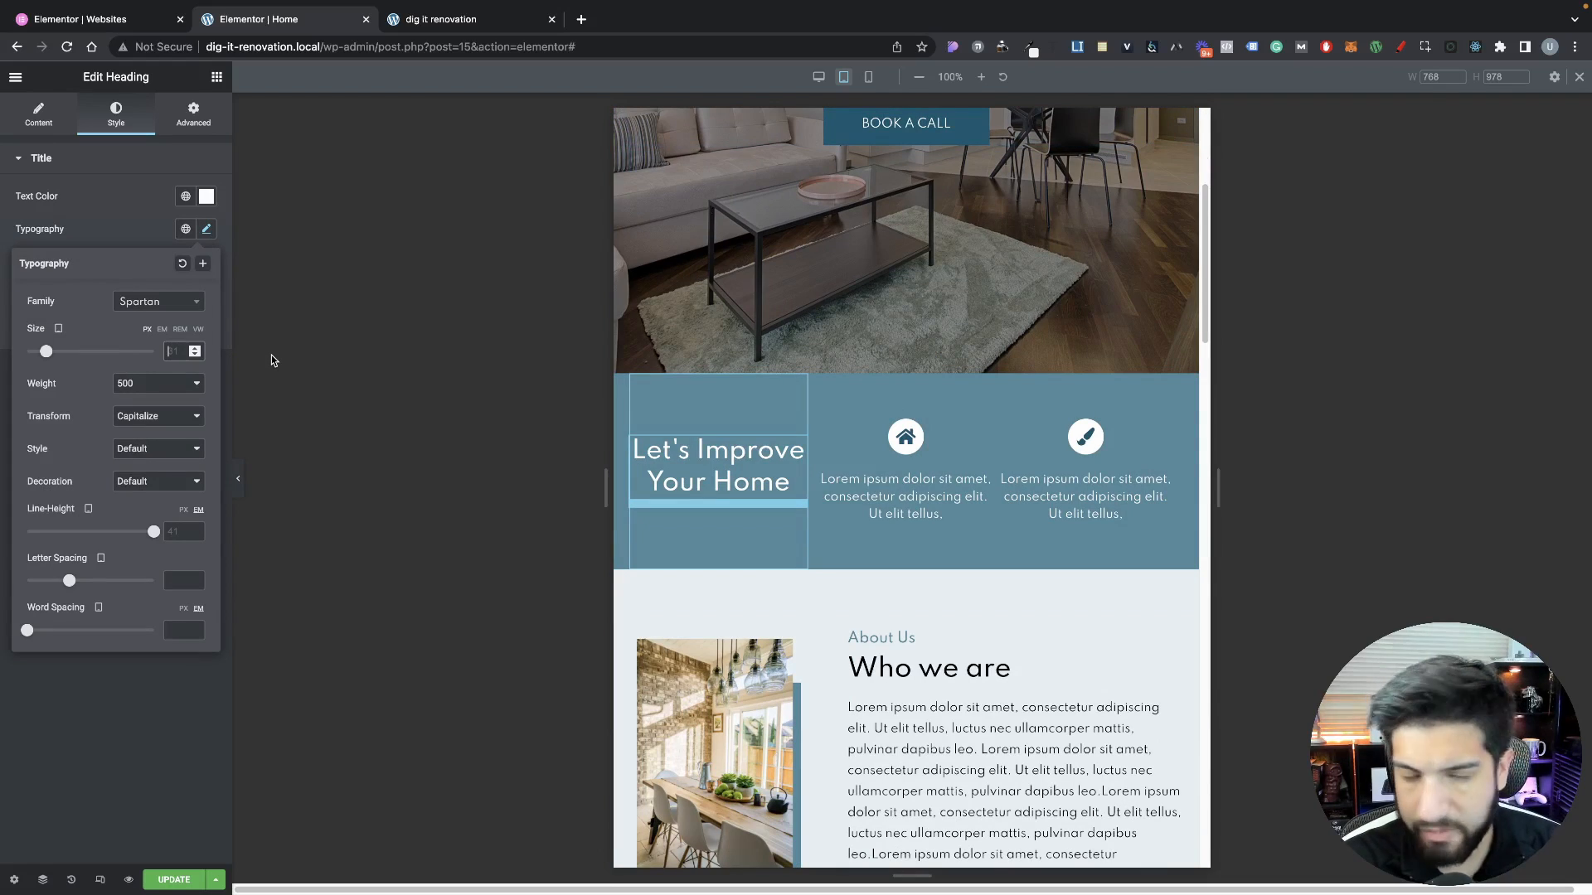
text(25)
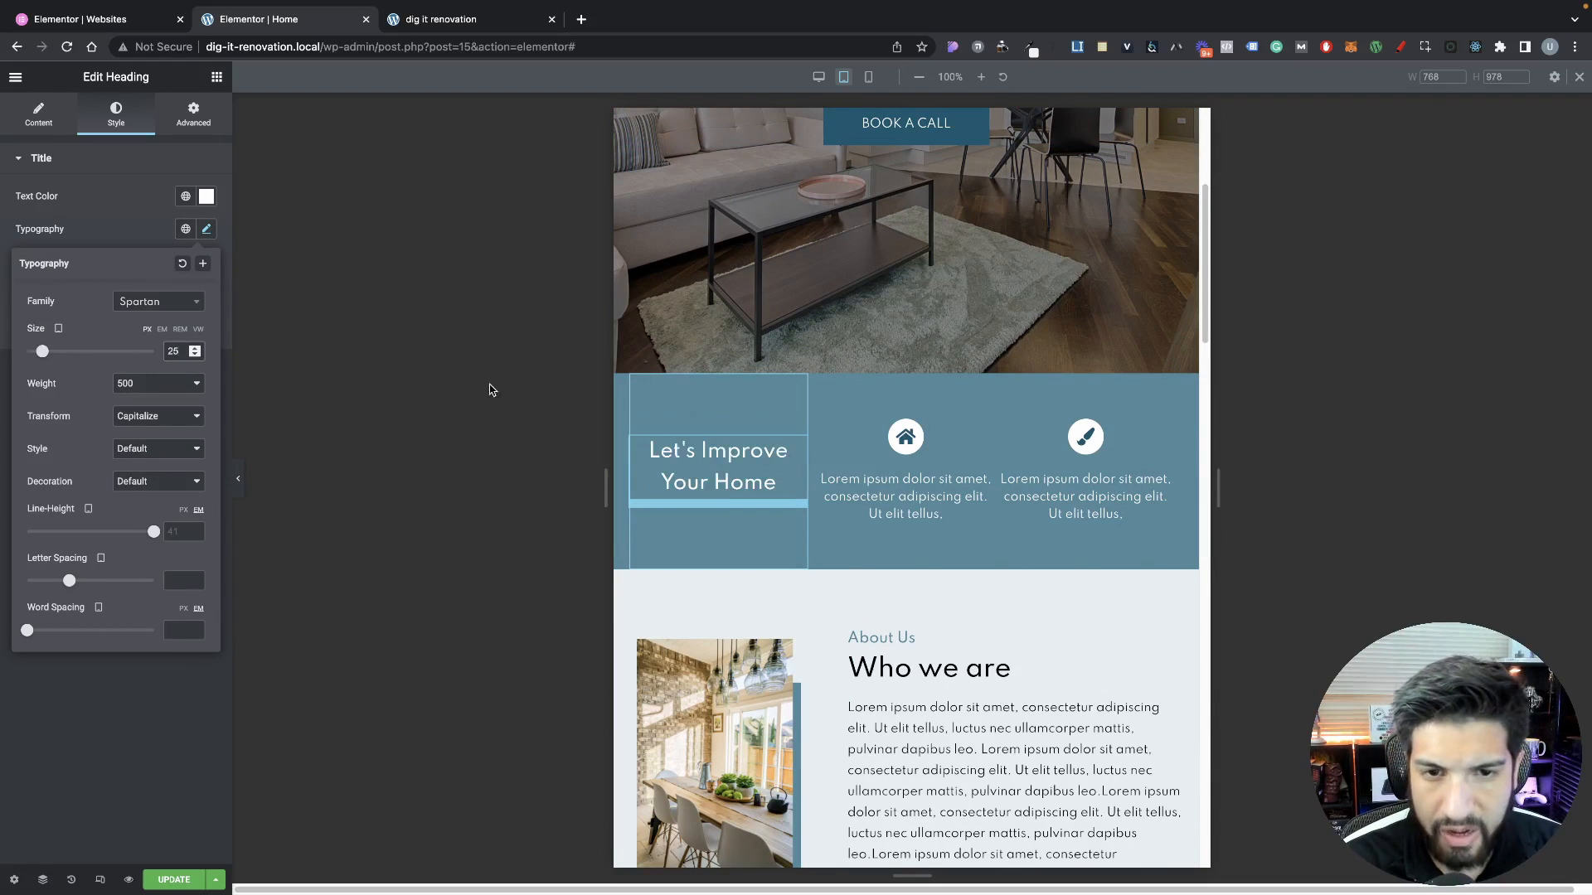
Examine the tablet layout of the "Let's Improve Your Home" and "Who we are" sections, with and without the editing panel
click(936, 476)
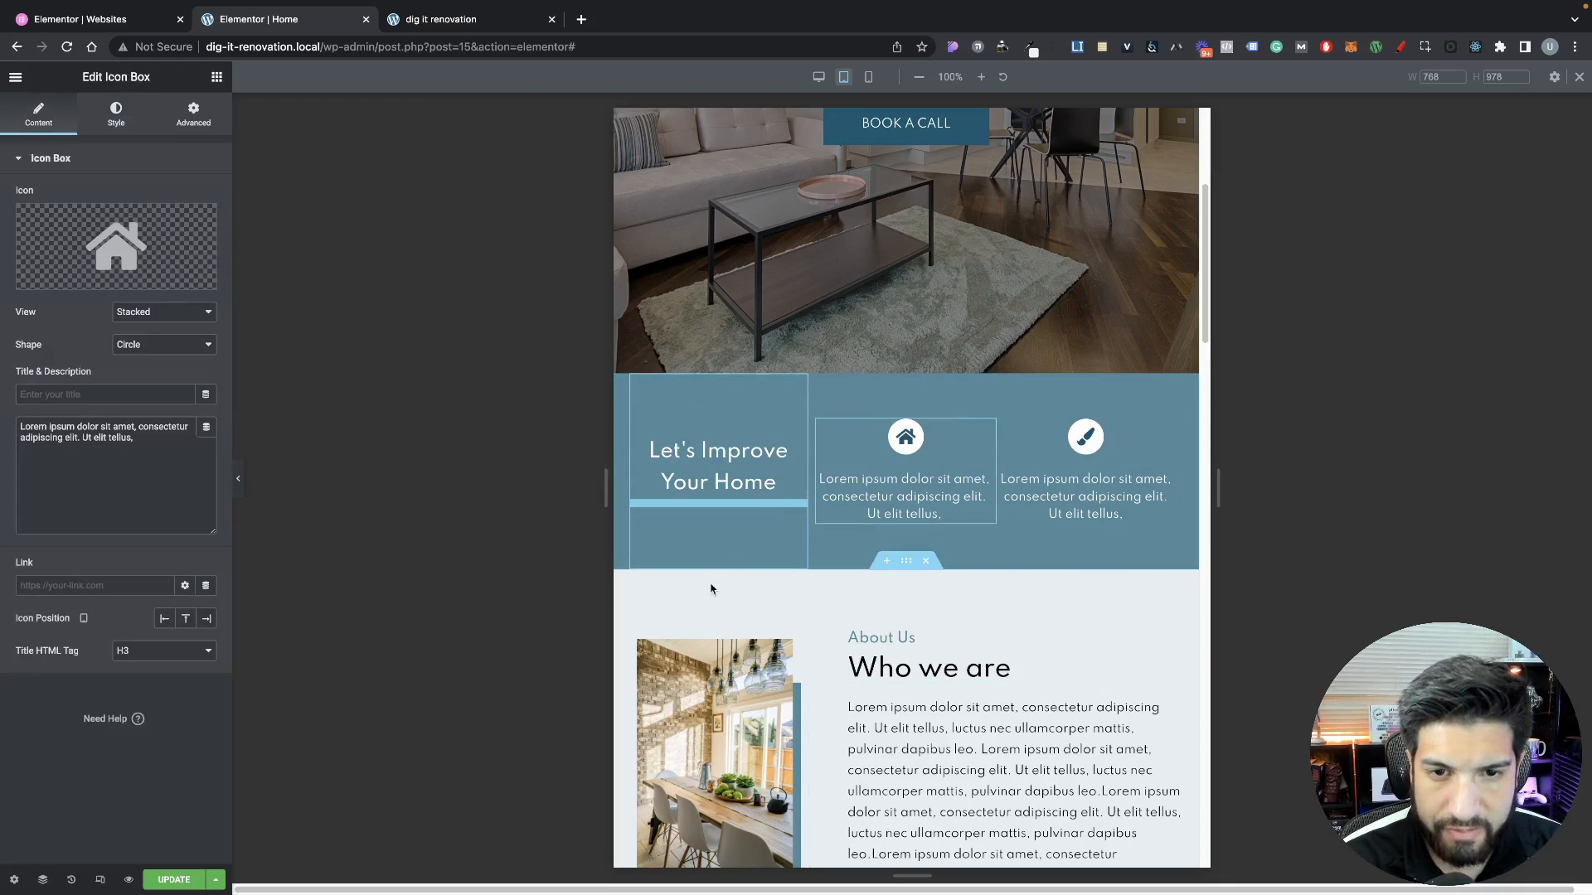
click(238, 479)
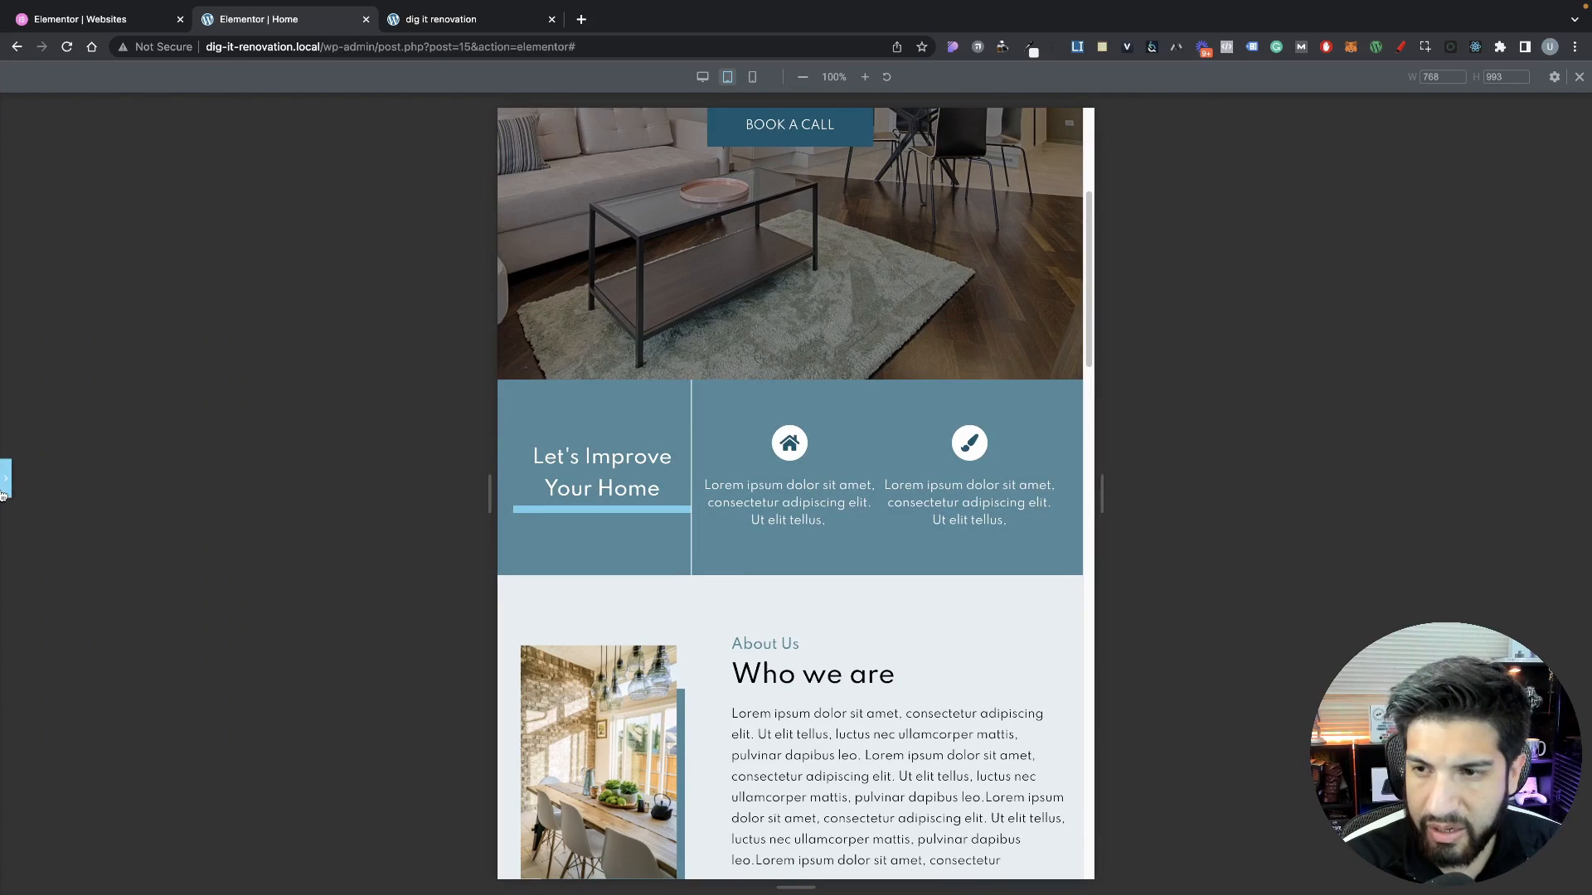
click(5, 481)
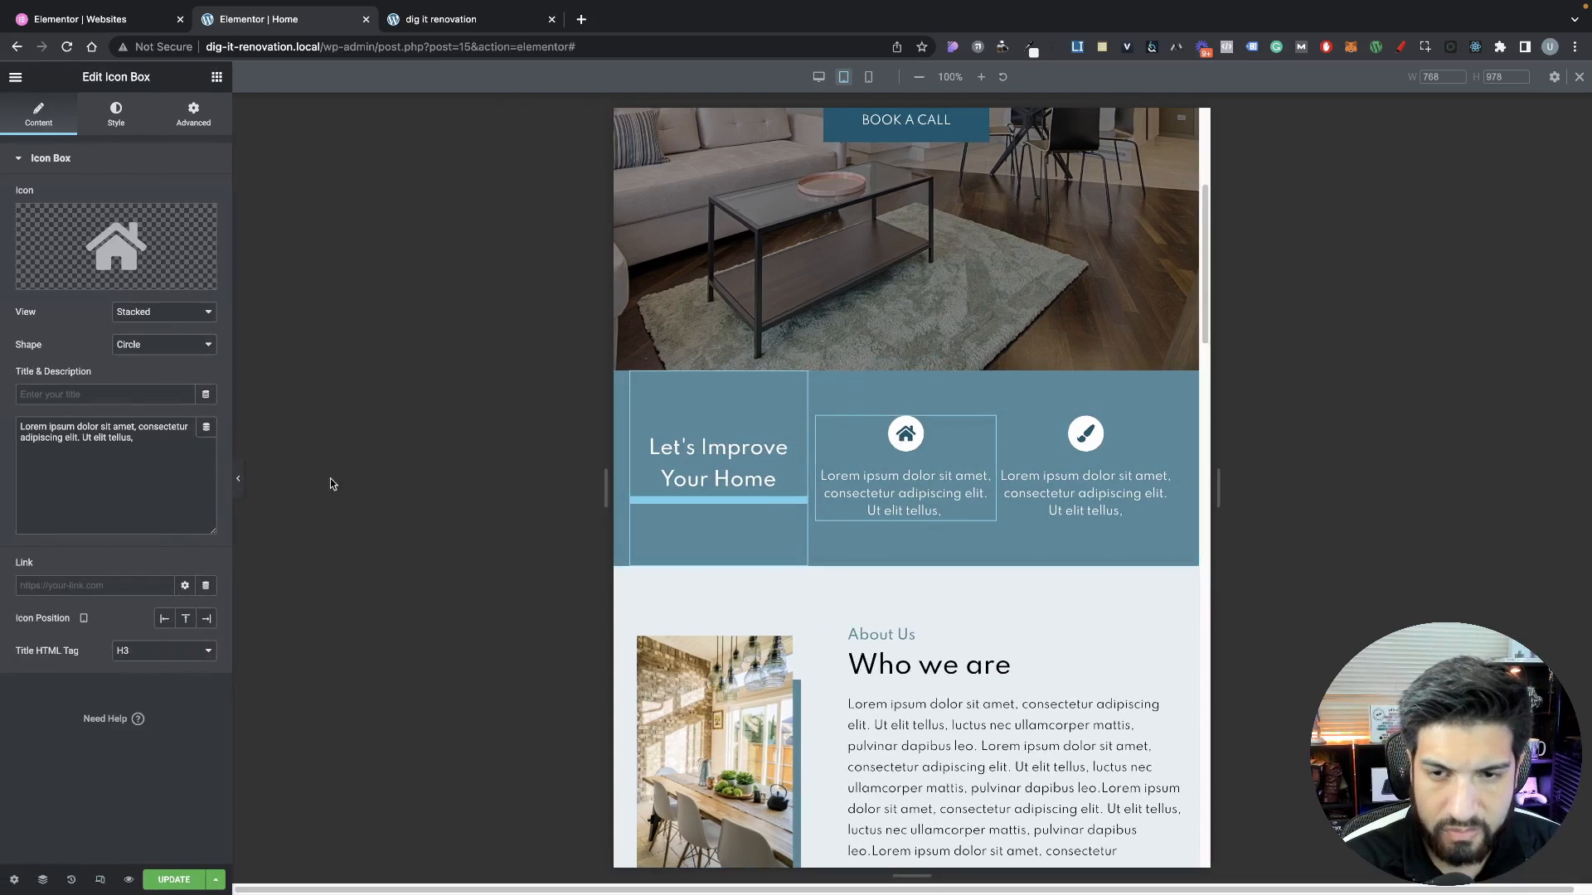
click(237, 481)
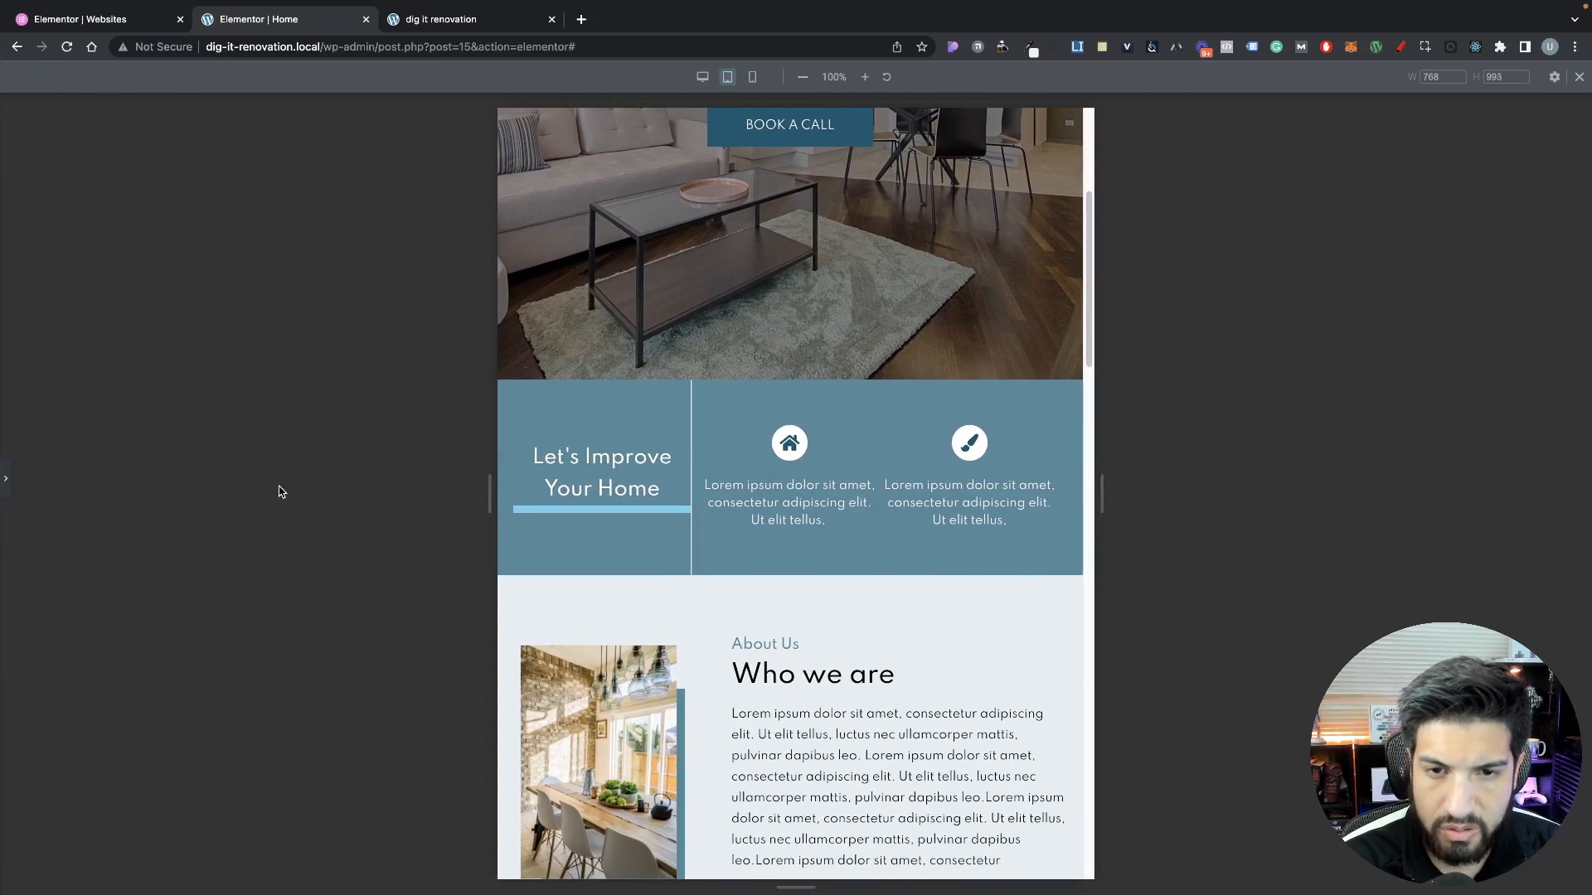
click(33, 470)
scroll(995, 464, down, 3)
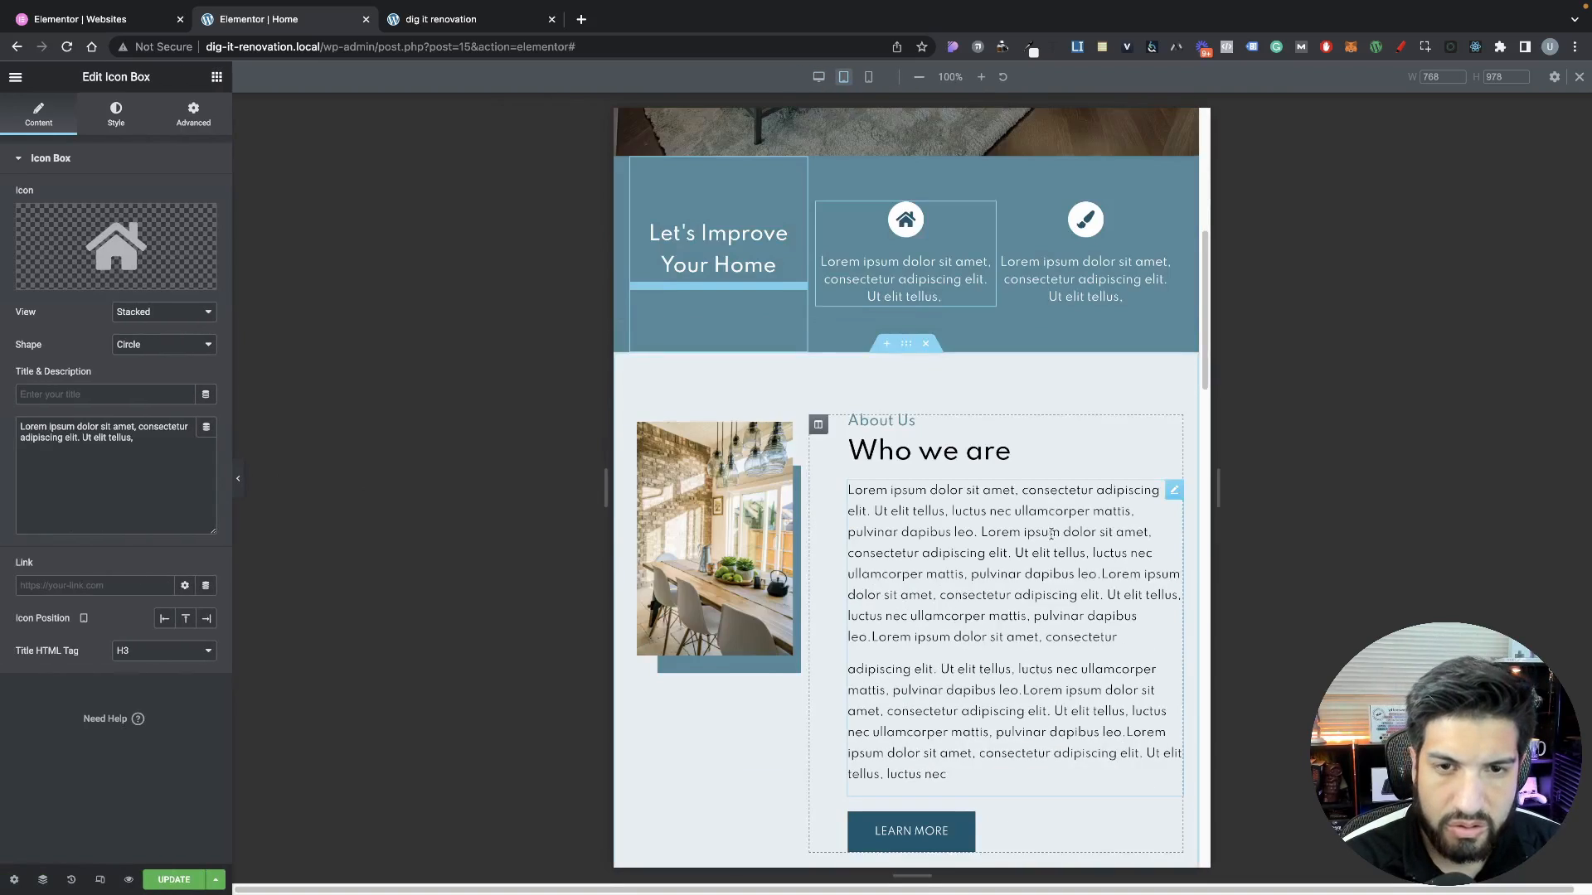
scroll(948, 408, down, 1)
scroll(948, 407, up, 4)
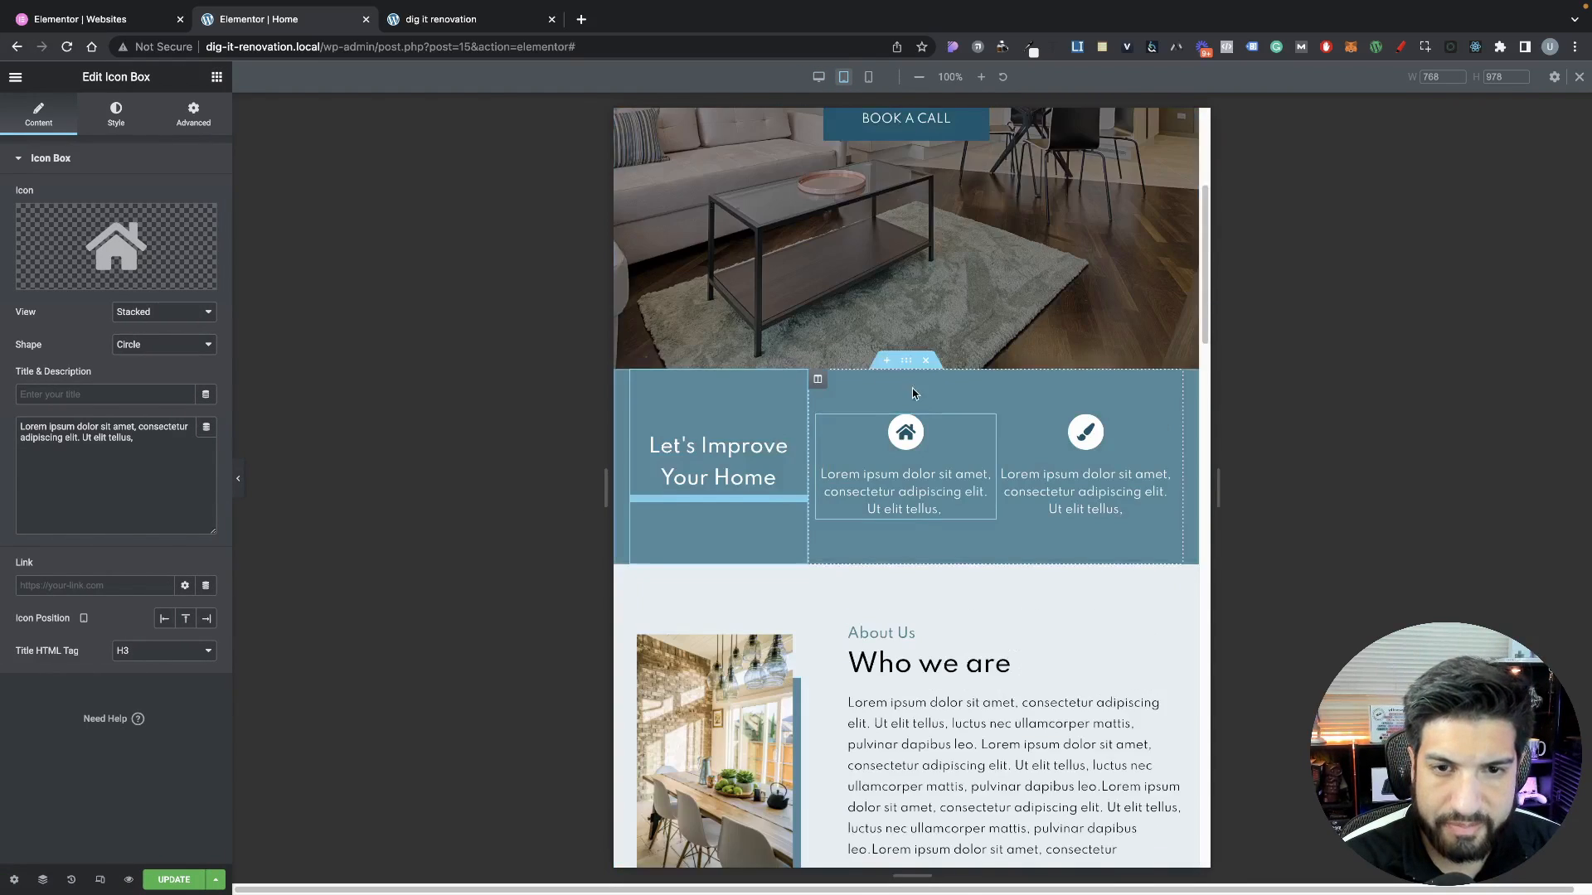
Set the tablet left and right padding of the column holding the two icon boxes to 20 px, leaving top and bottom at 0
scroll(912, 388, down, 2)
click(817, 242)
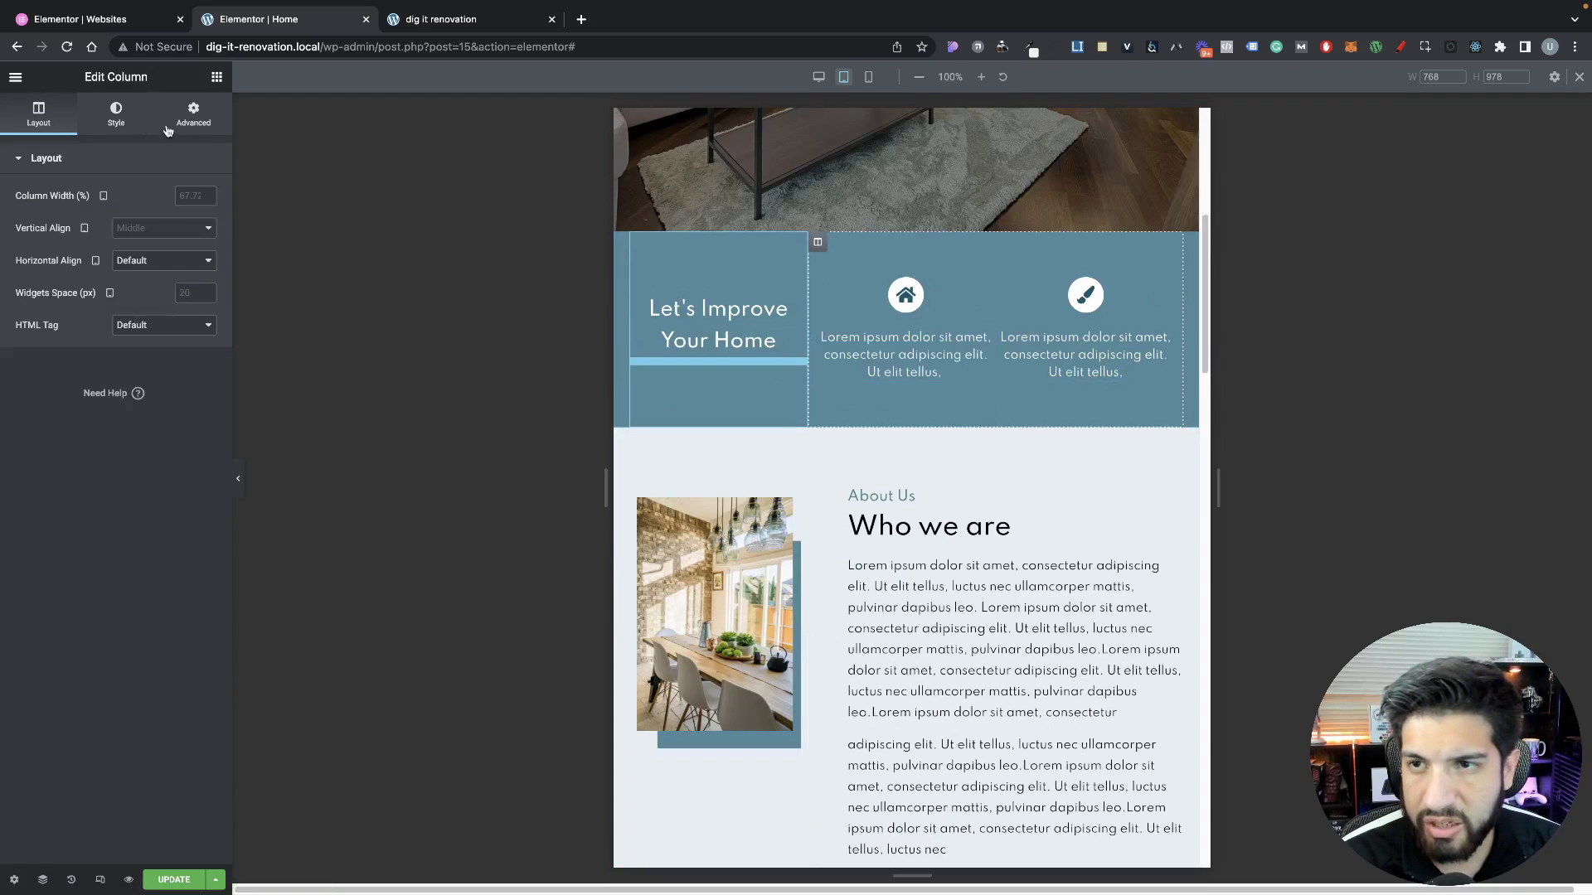
click(199, 130)
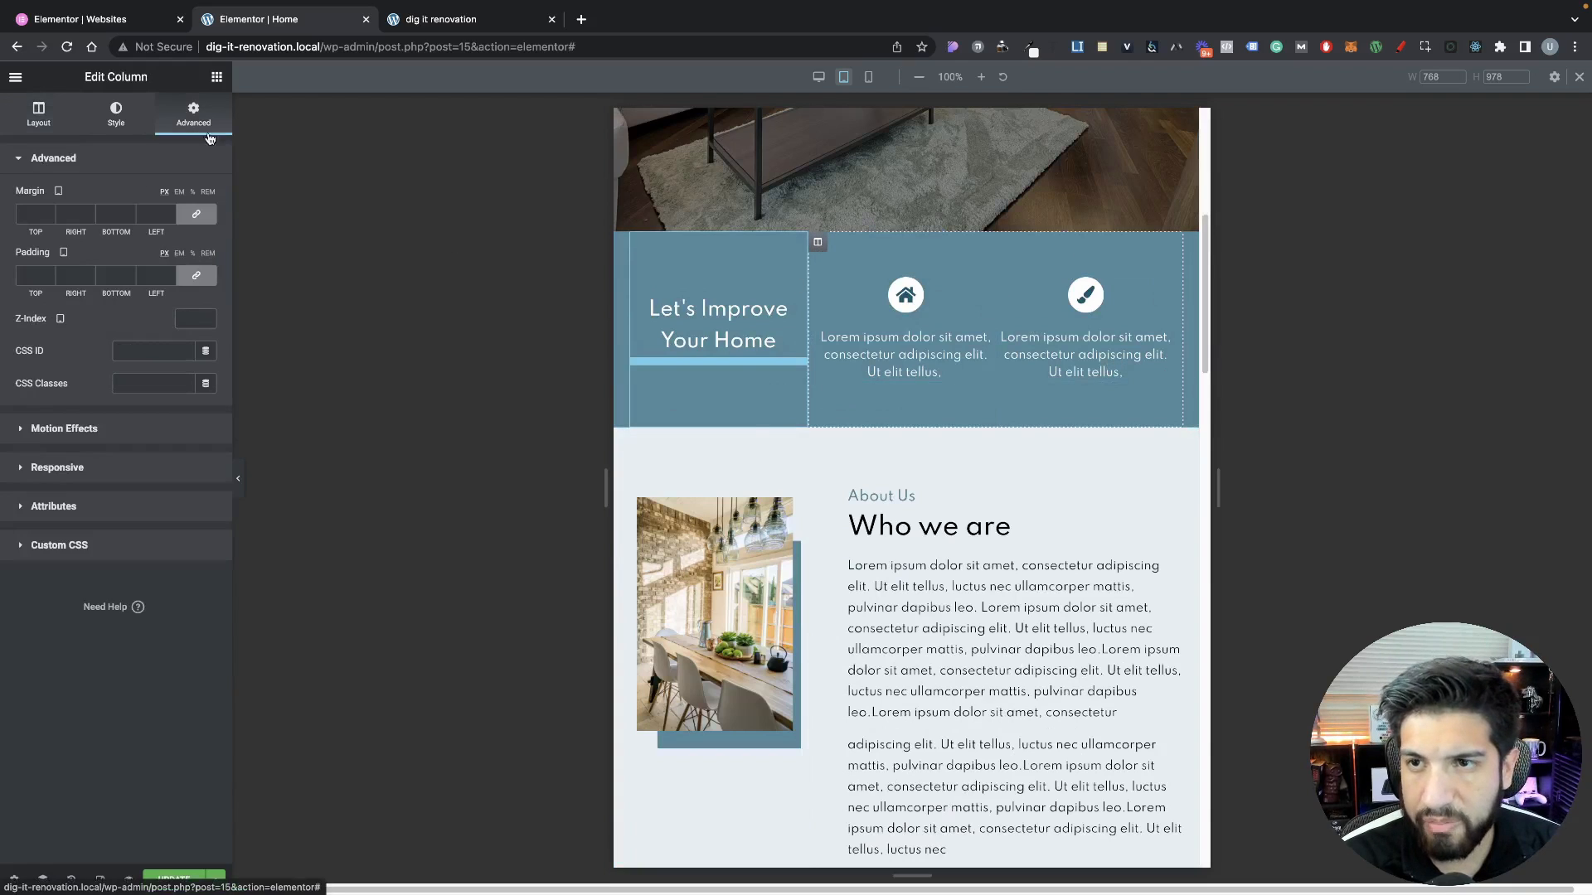
click(179, 283)
click(169, 279)
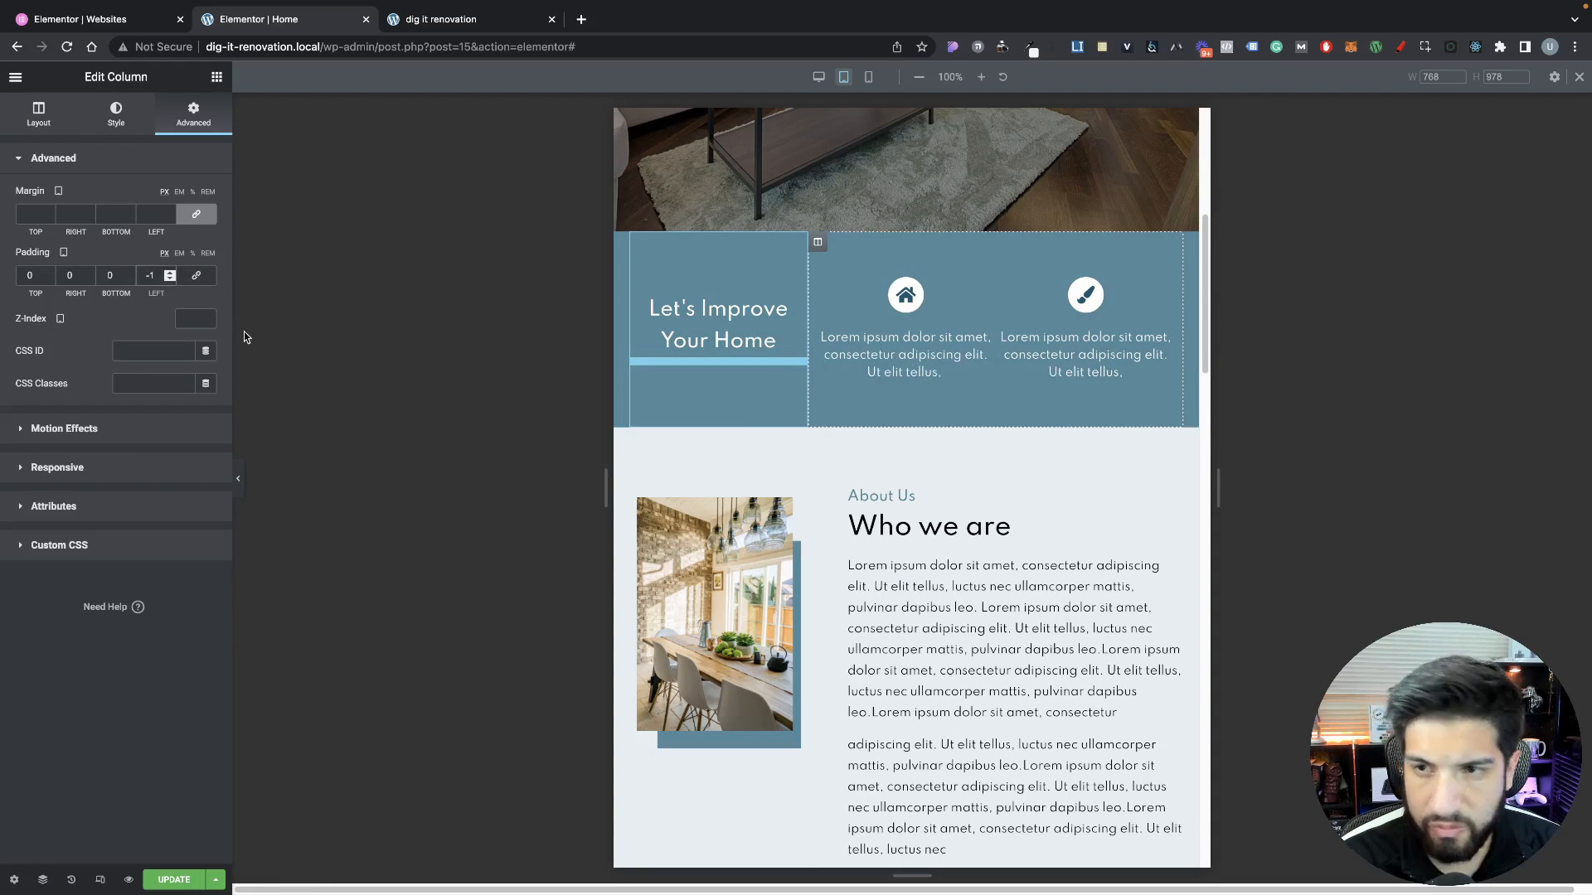
drag(156, 275, 110, 271)
text(2)
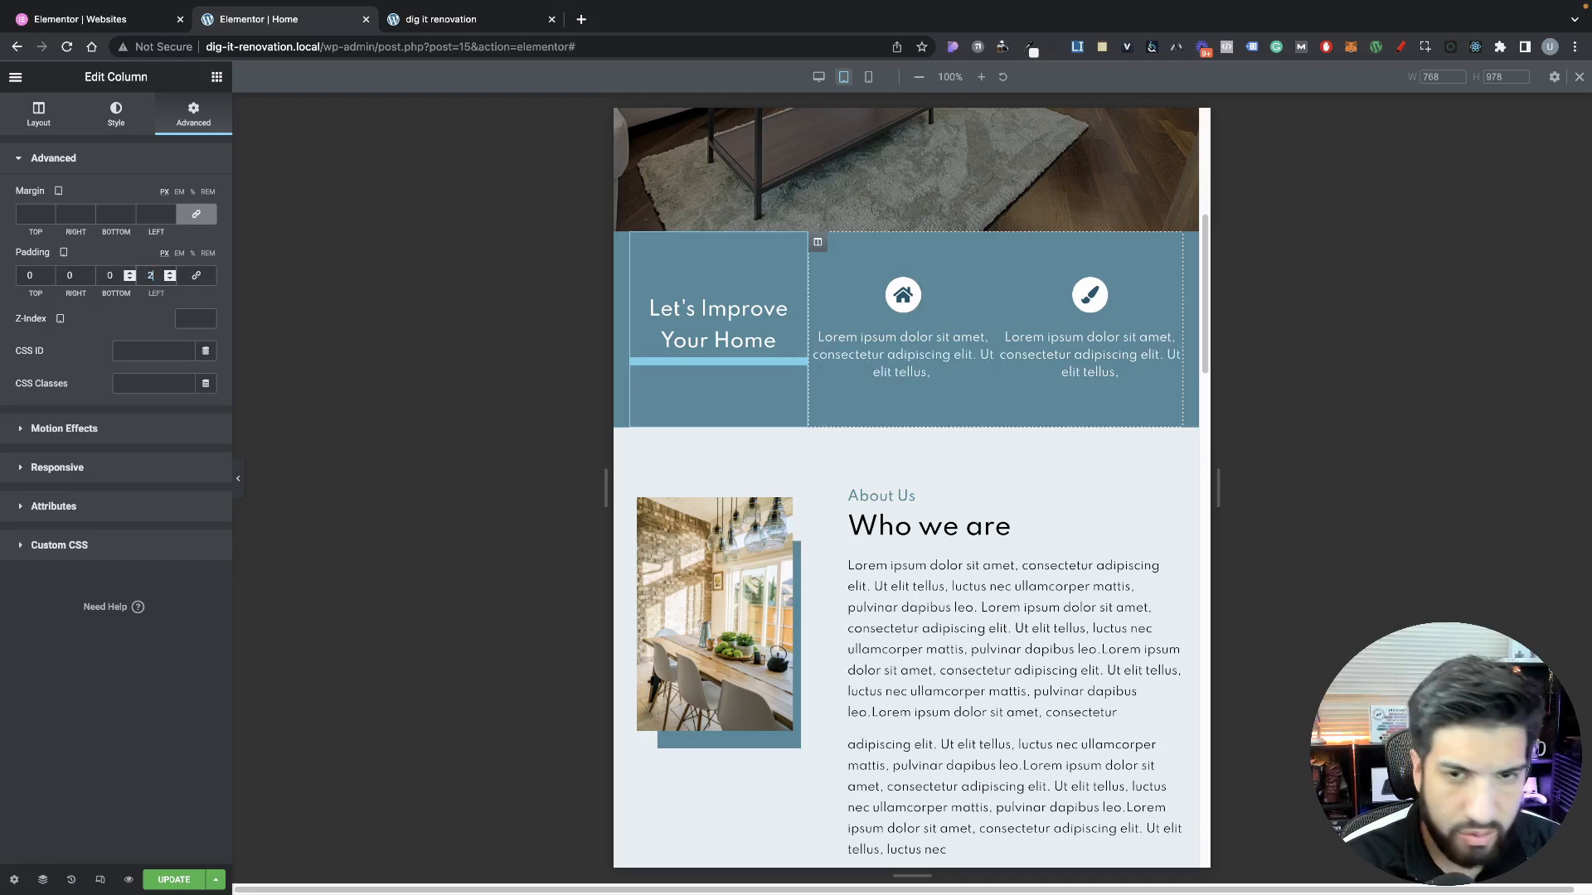
text(020)
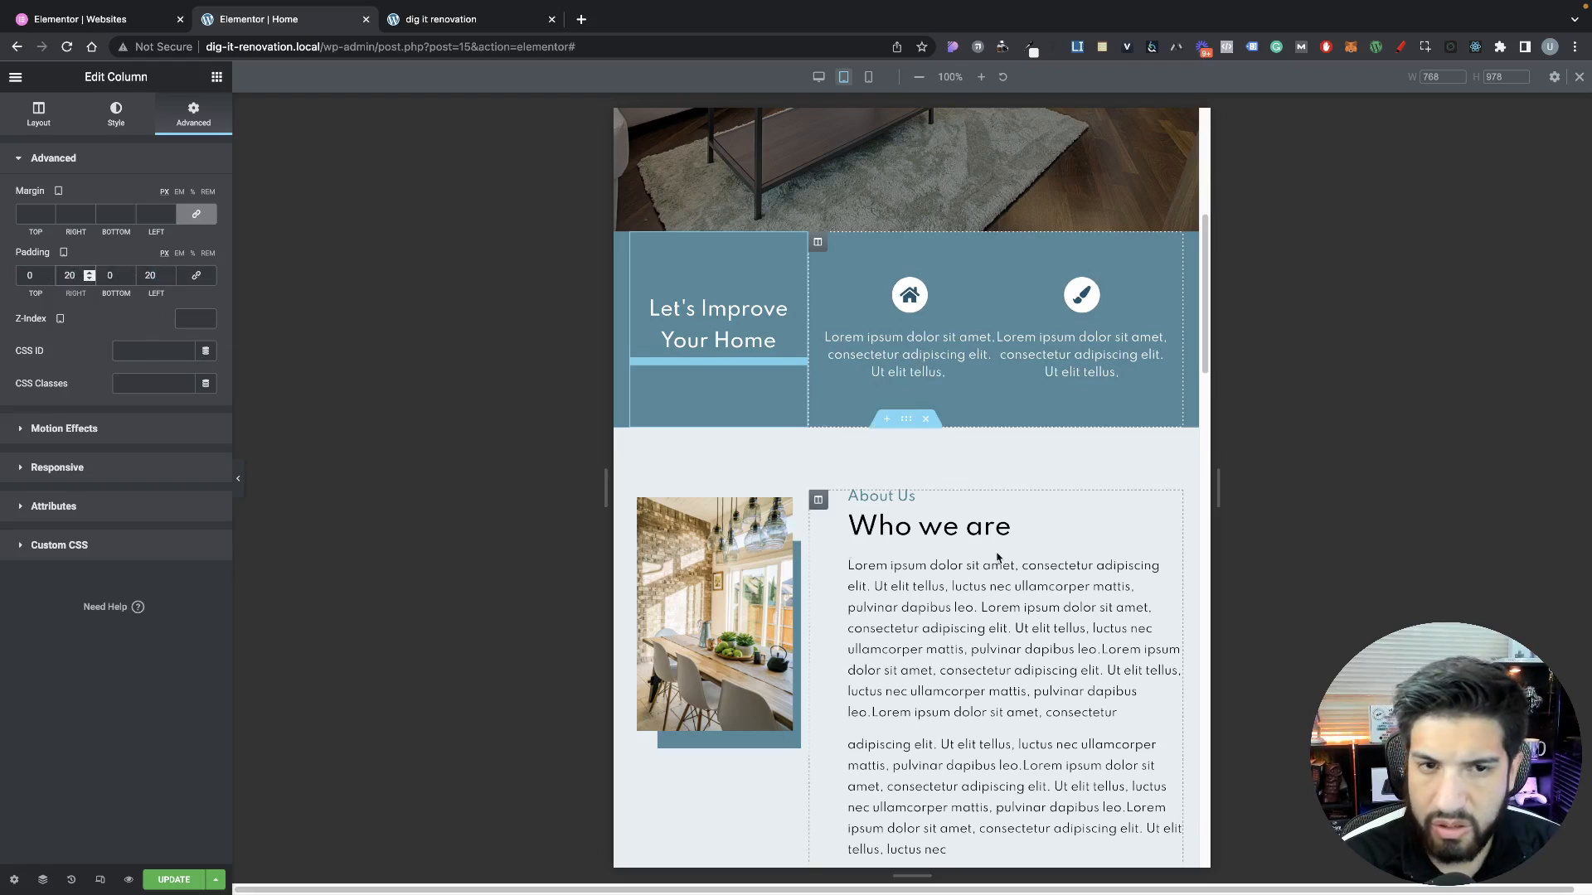
Try tablet right margins of 20 and 10 px on the house icon box, settling on 6 px with the other sides at 0
scroll(1005, 555, down, 2)
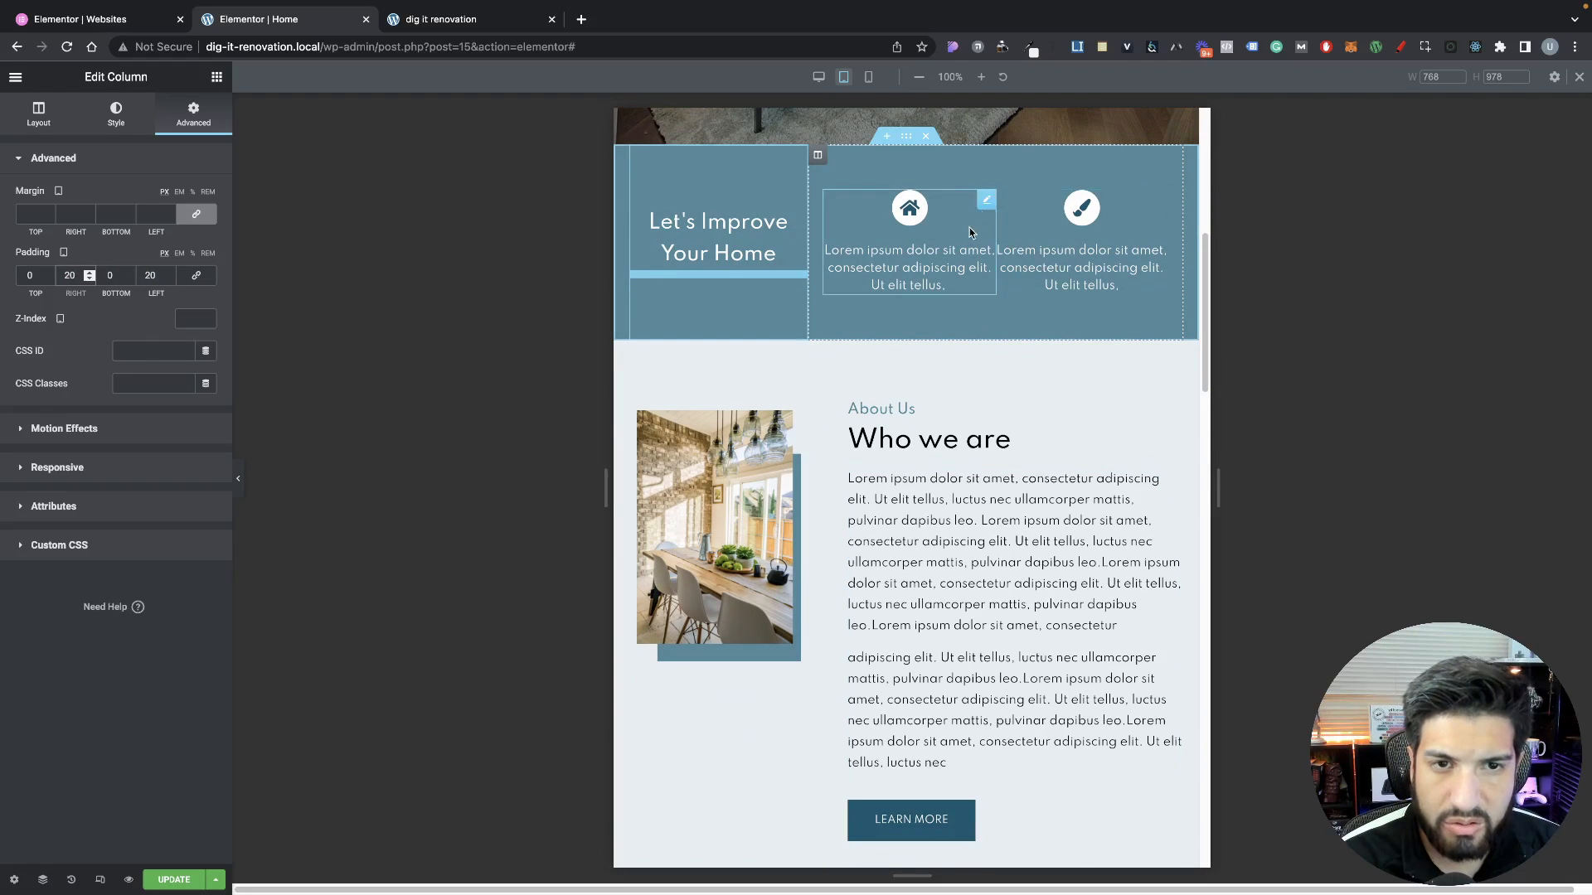
click(985, 201)
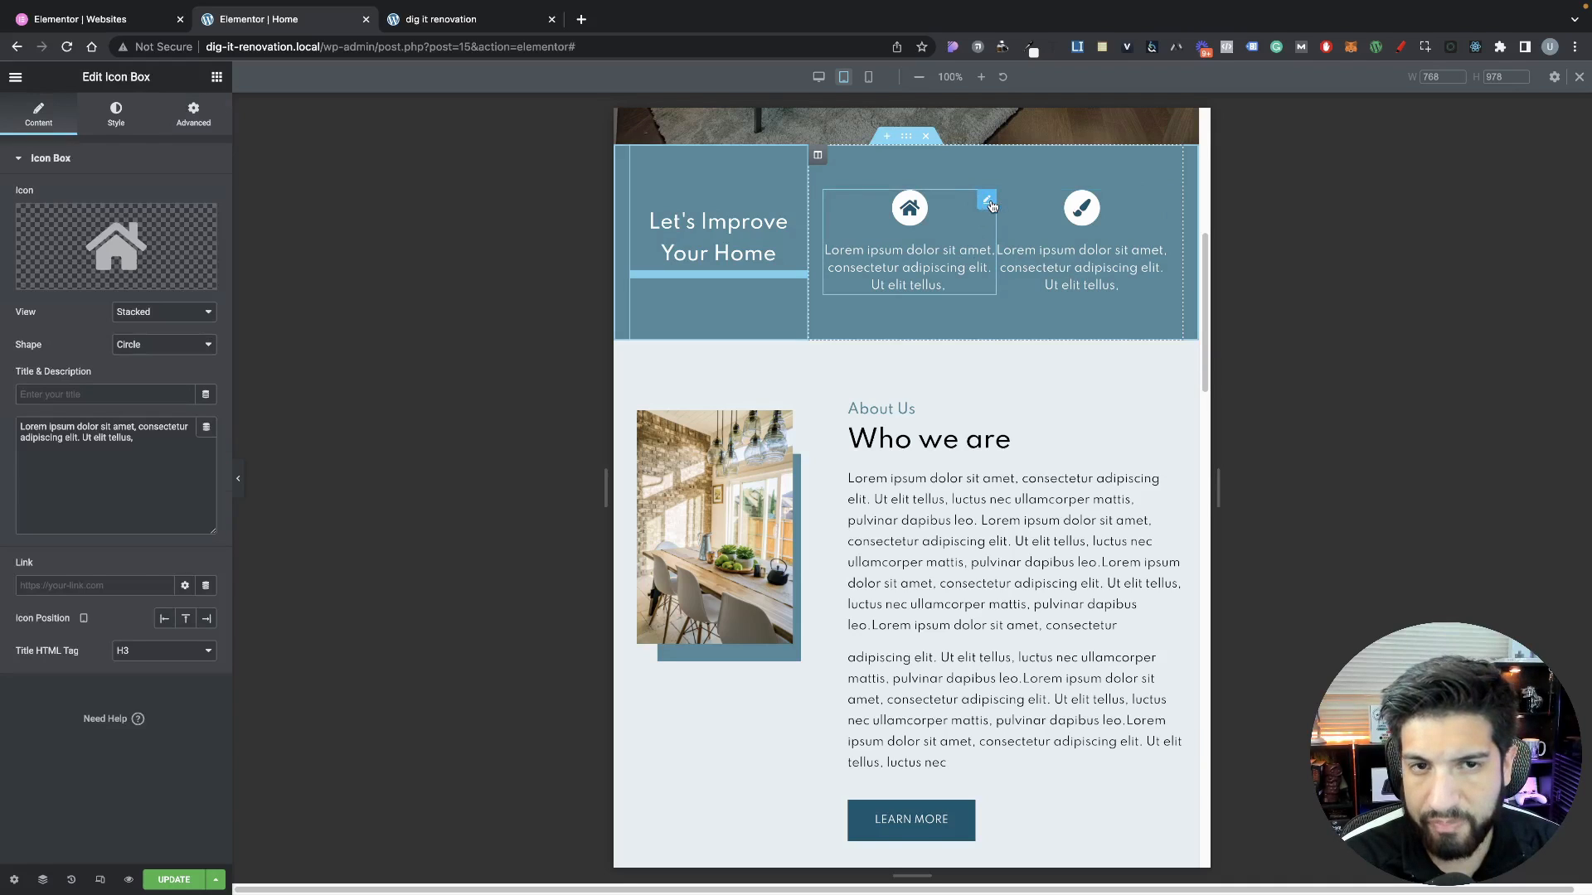
click(194, 120)
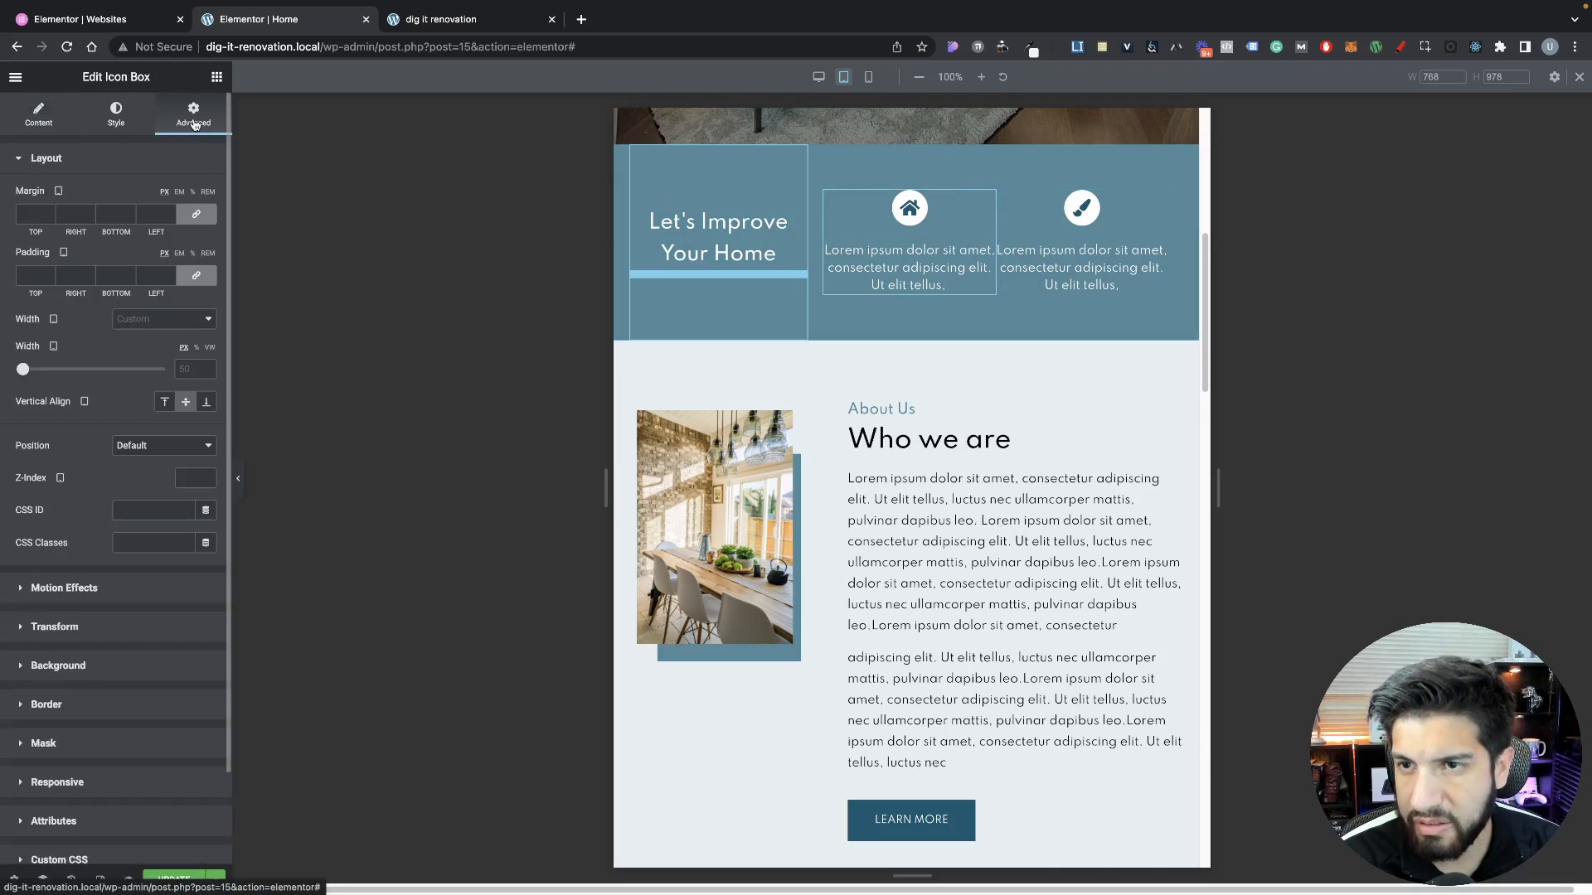
click(191, 215)
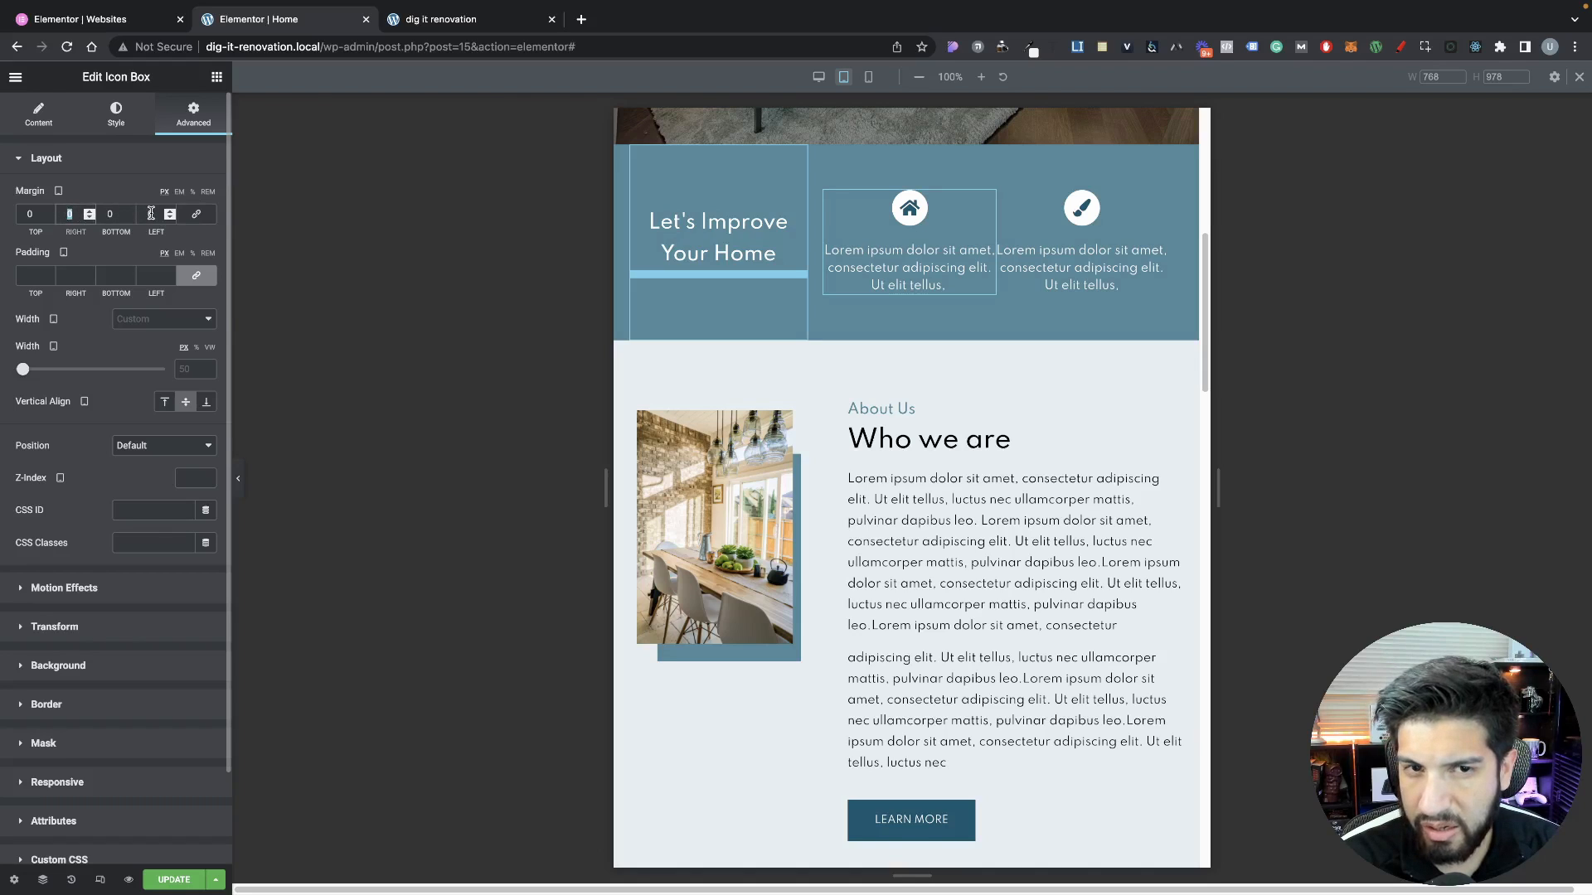
text(20)
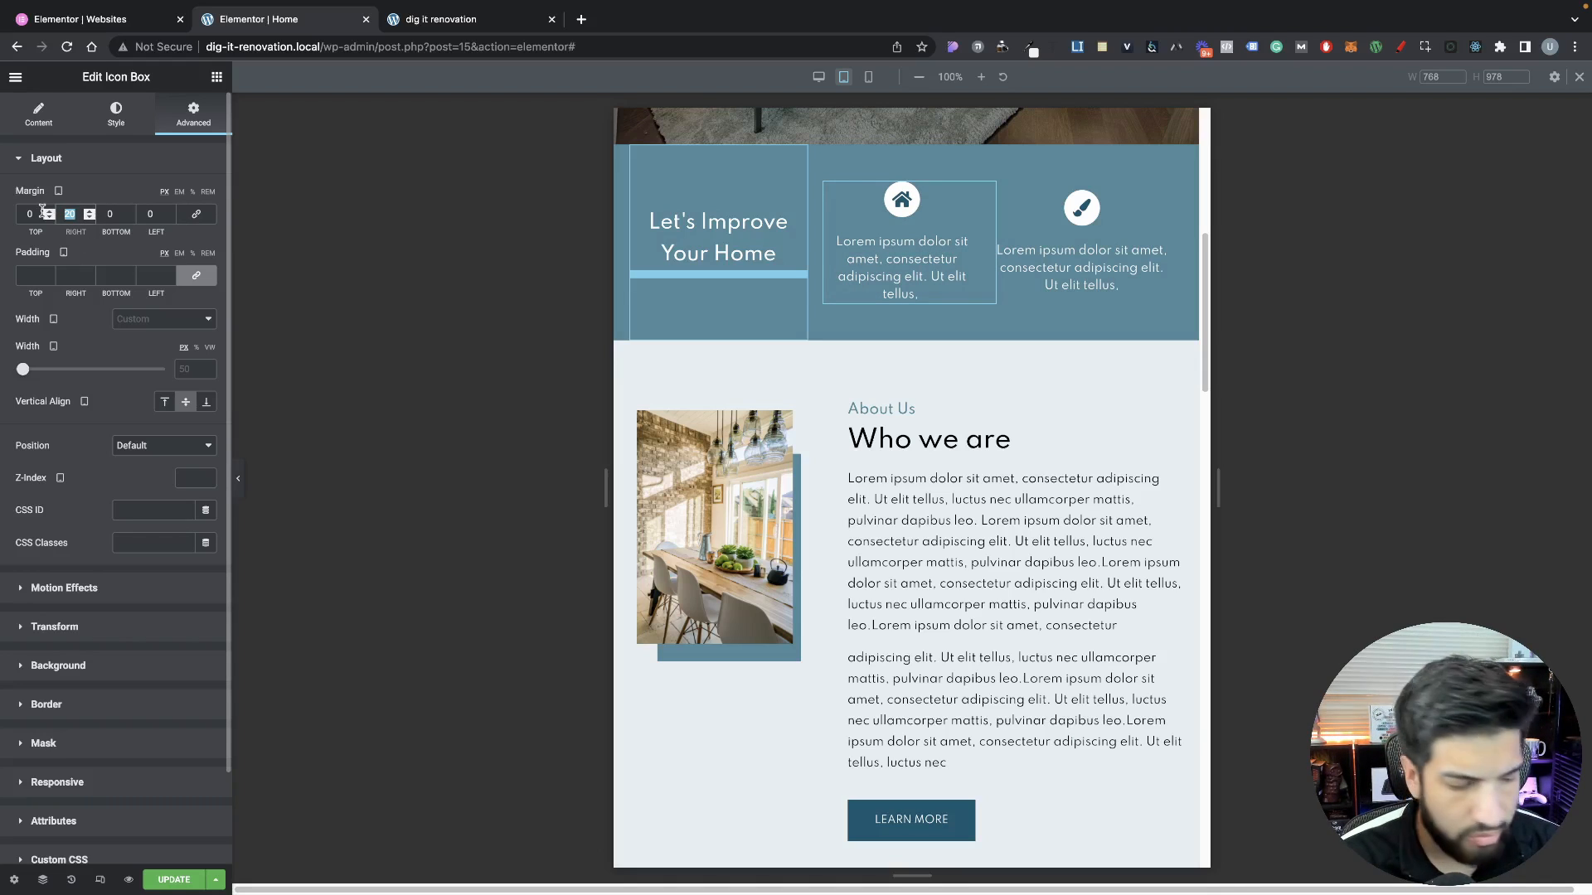
text(10)
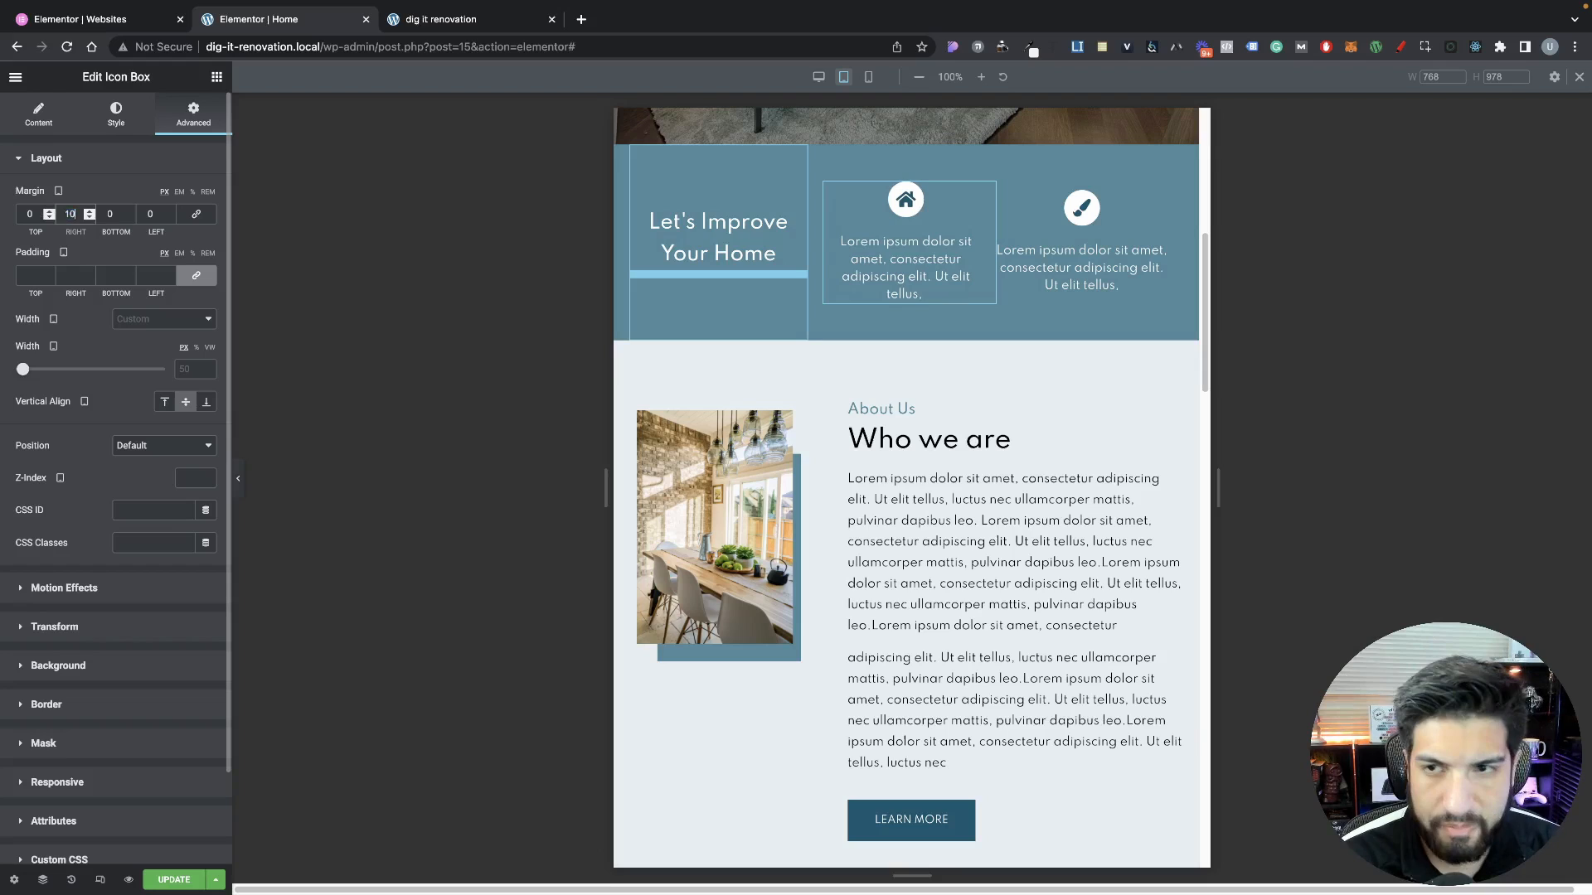
drag(87, 219, 43, 220)
click(86, 218)
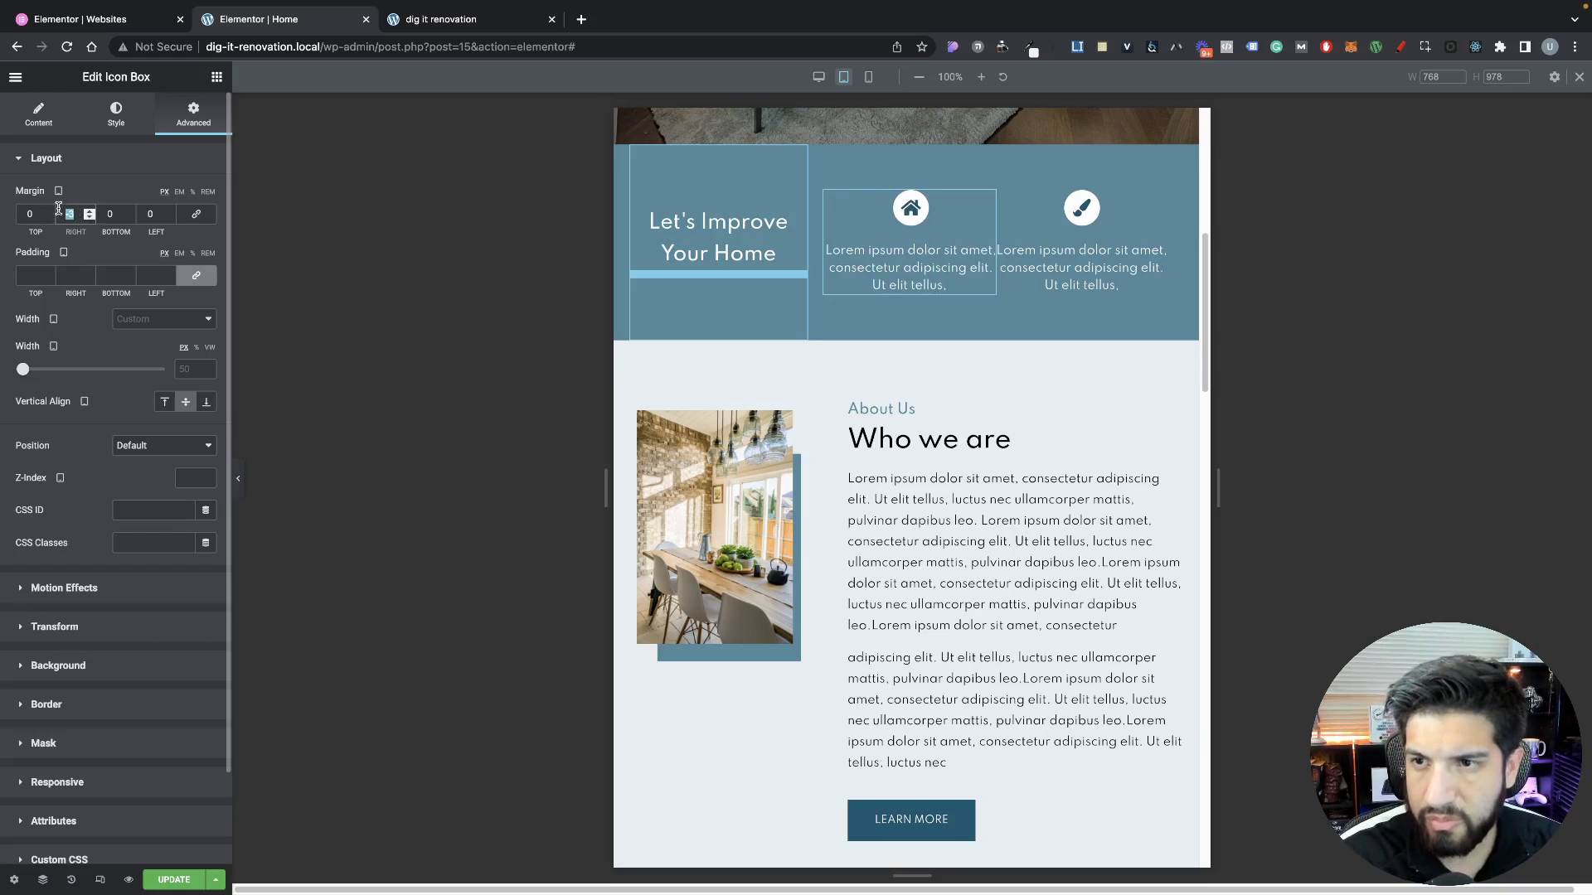
text(0)
key(BackSpace)
text(3)
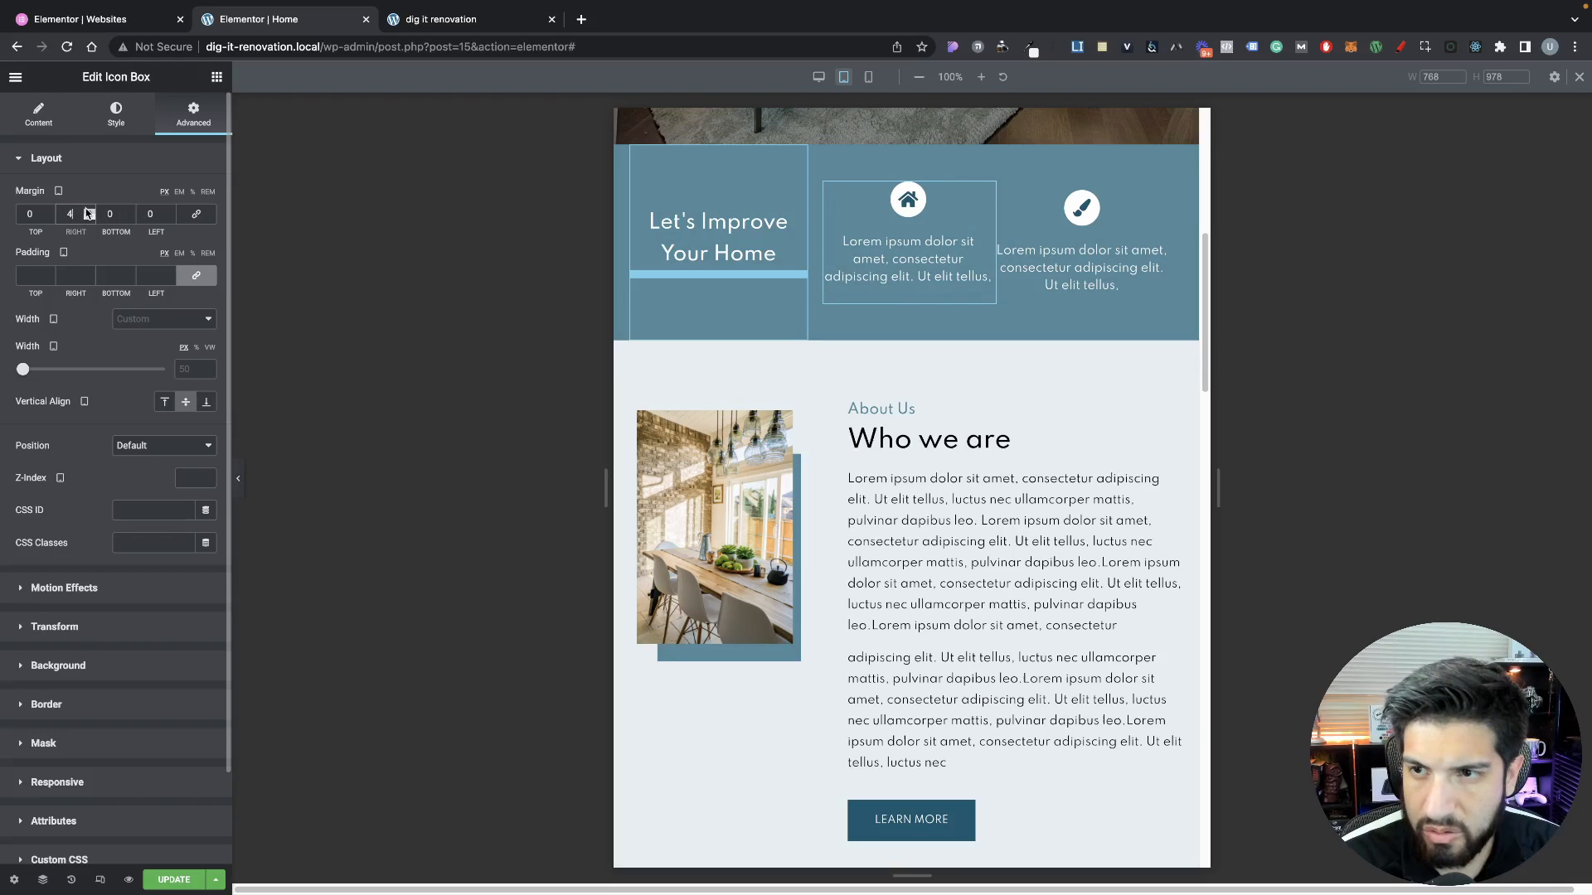
click(86, 209)
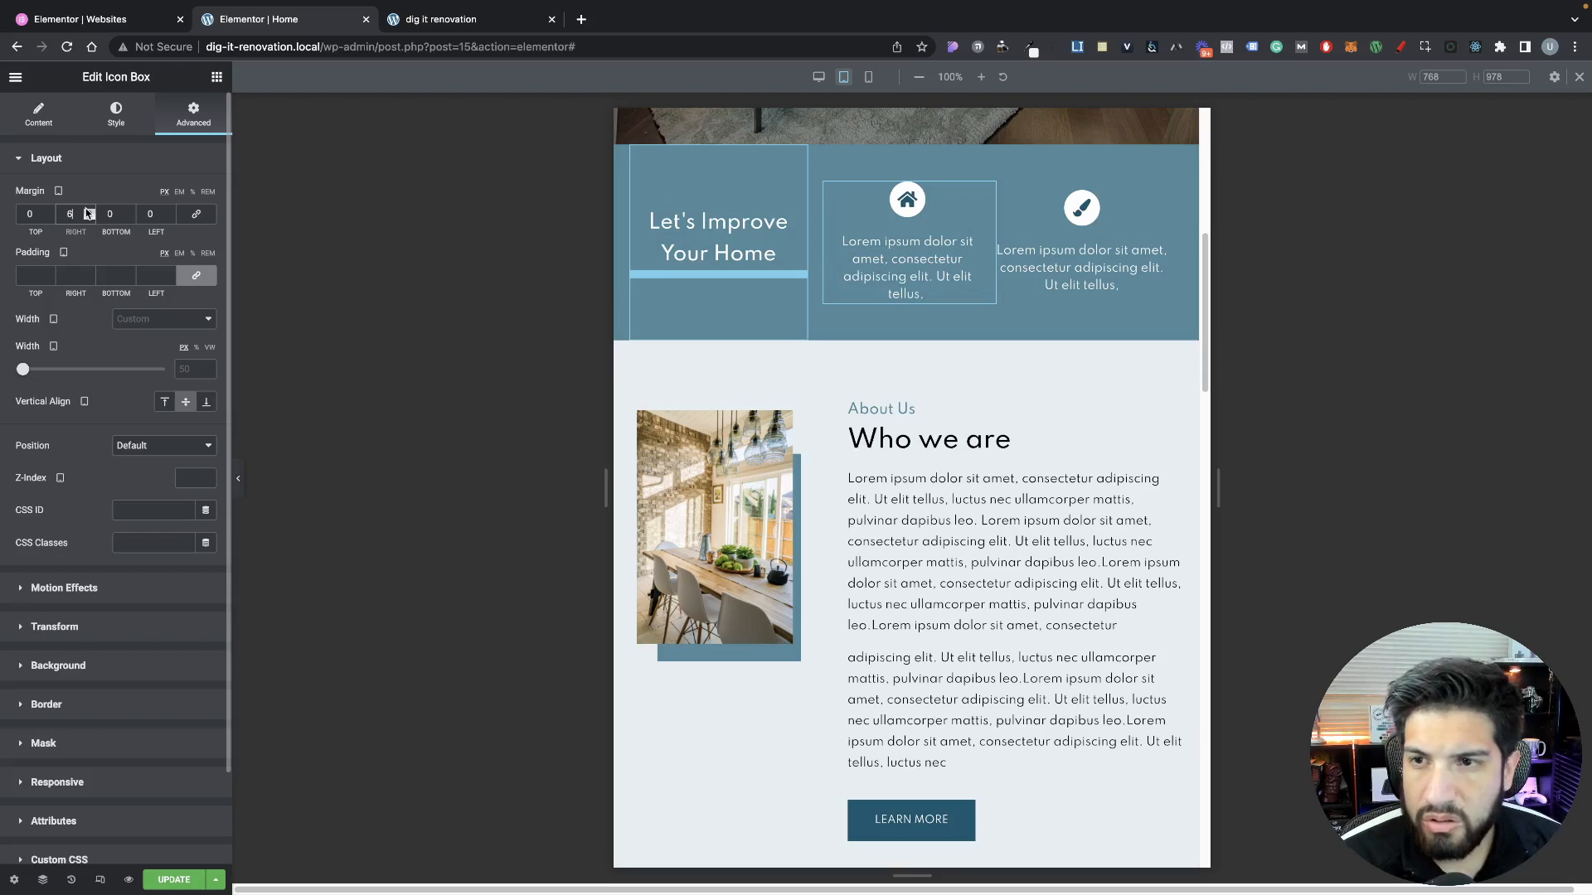
Set the tablet left margin of the brush icon box to 6 px, with the other sides at 0
click(1043, 245)
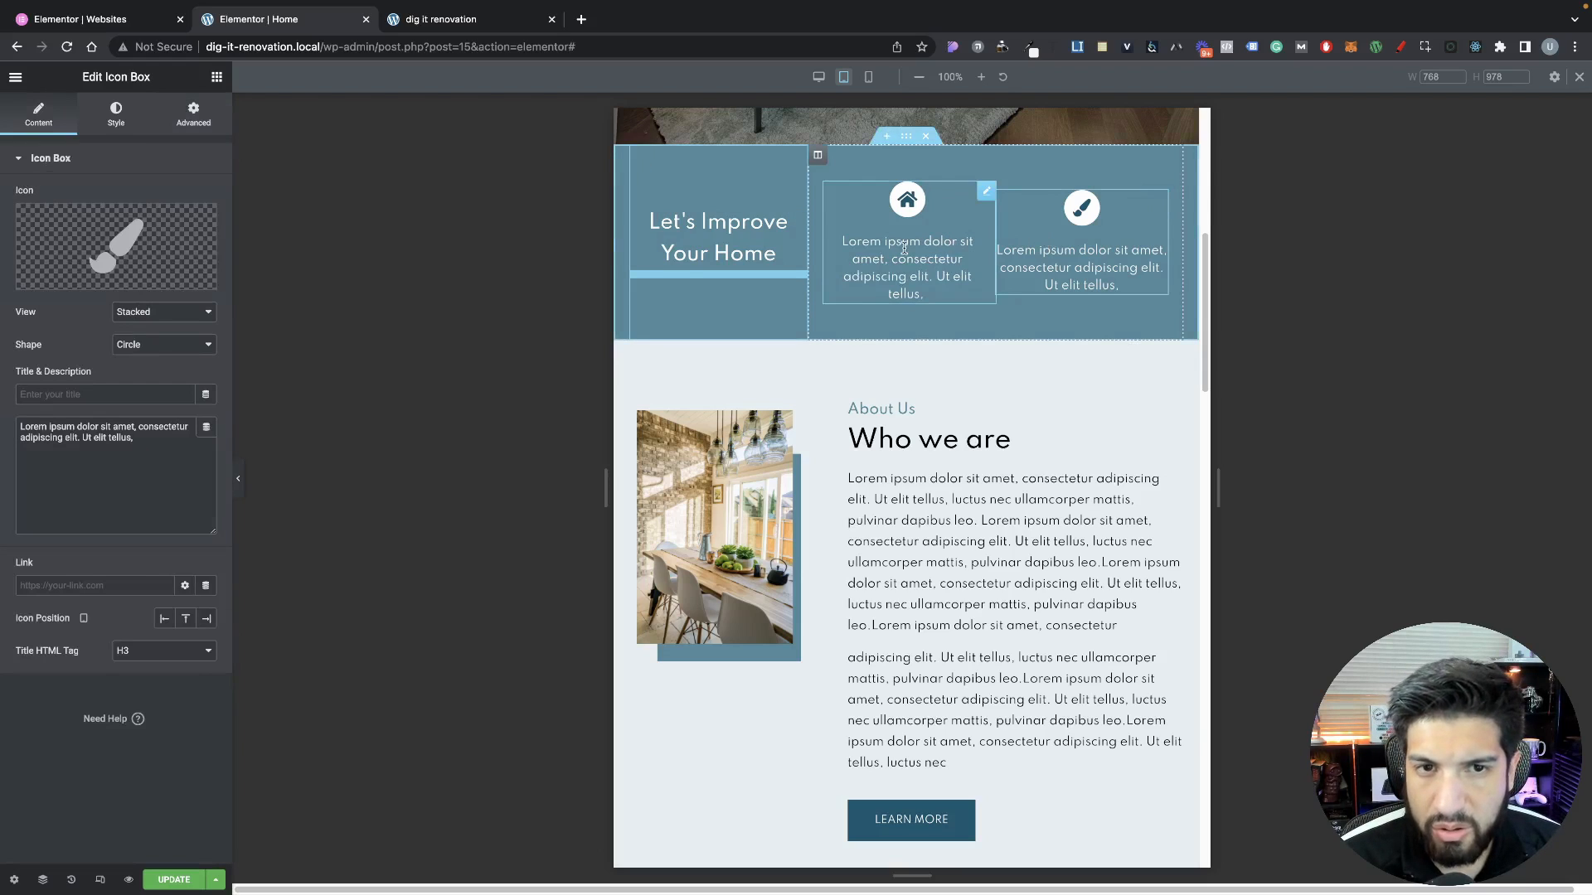
click(187, 113)
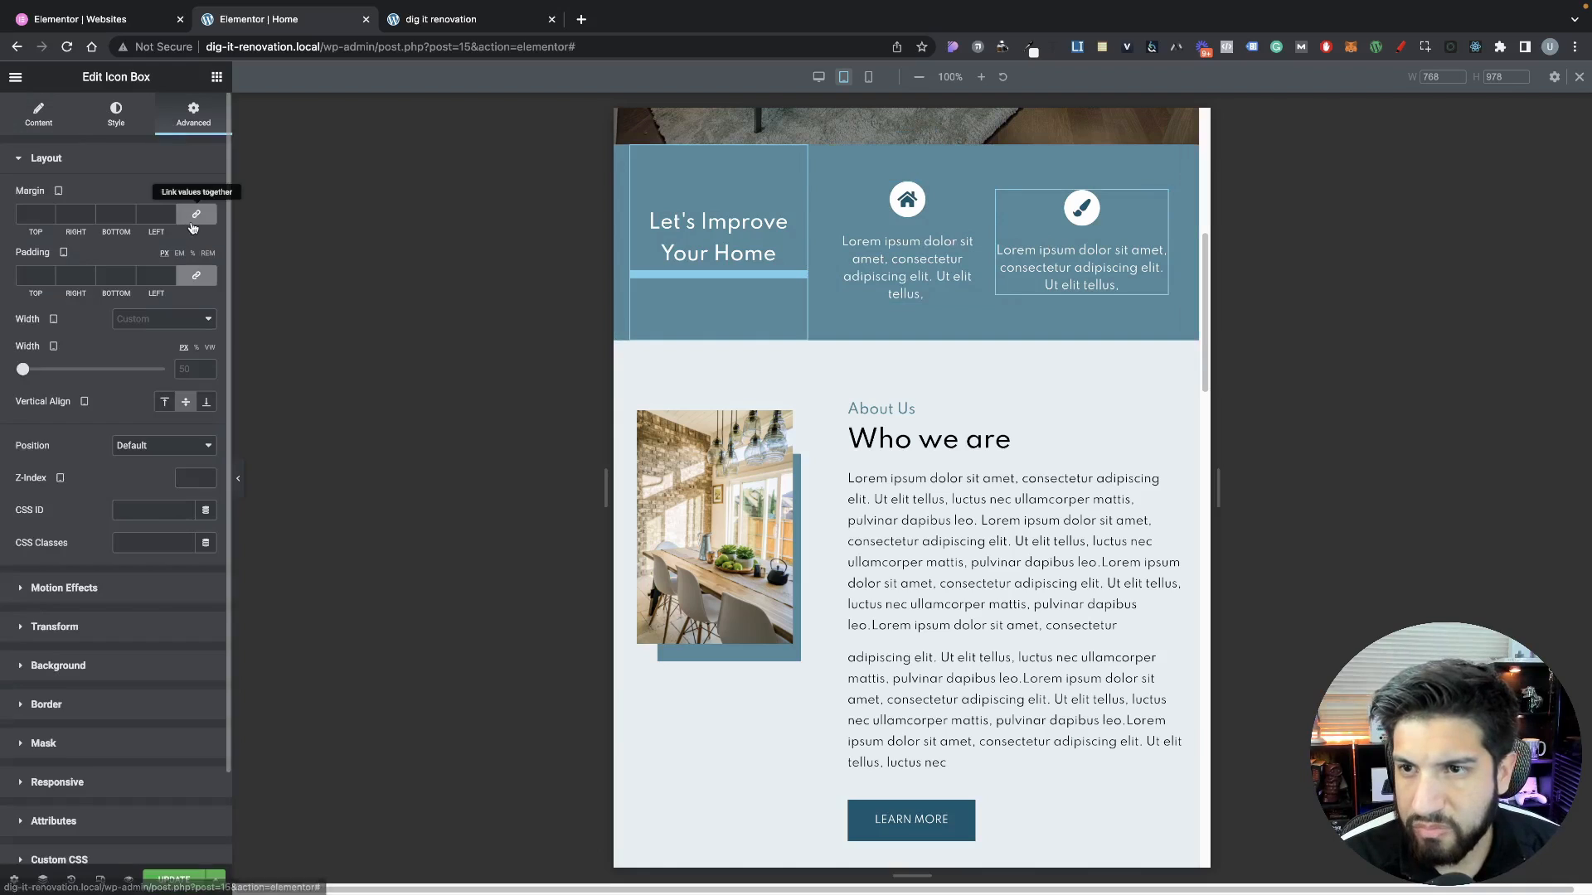
click(150, 214)
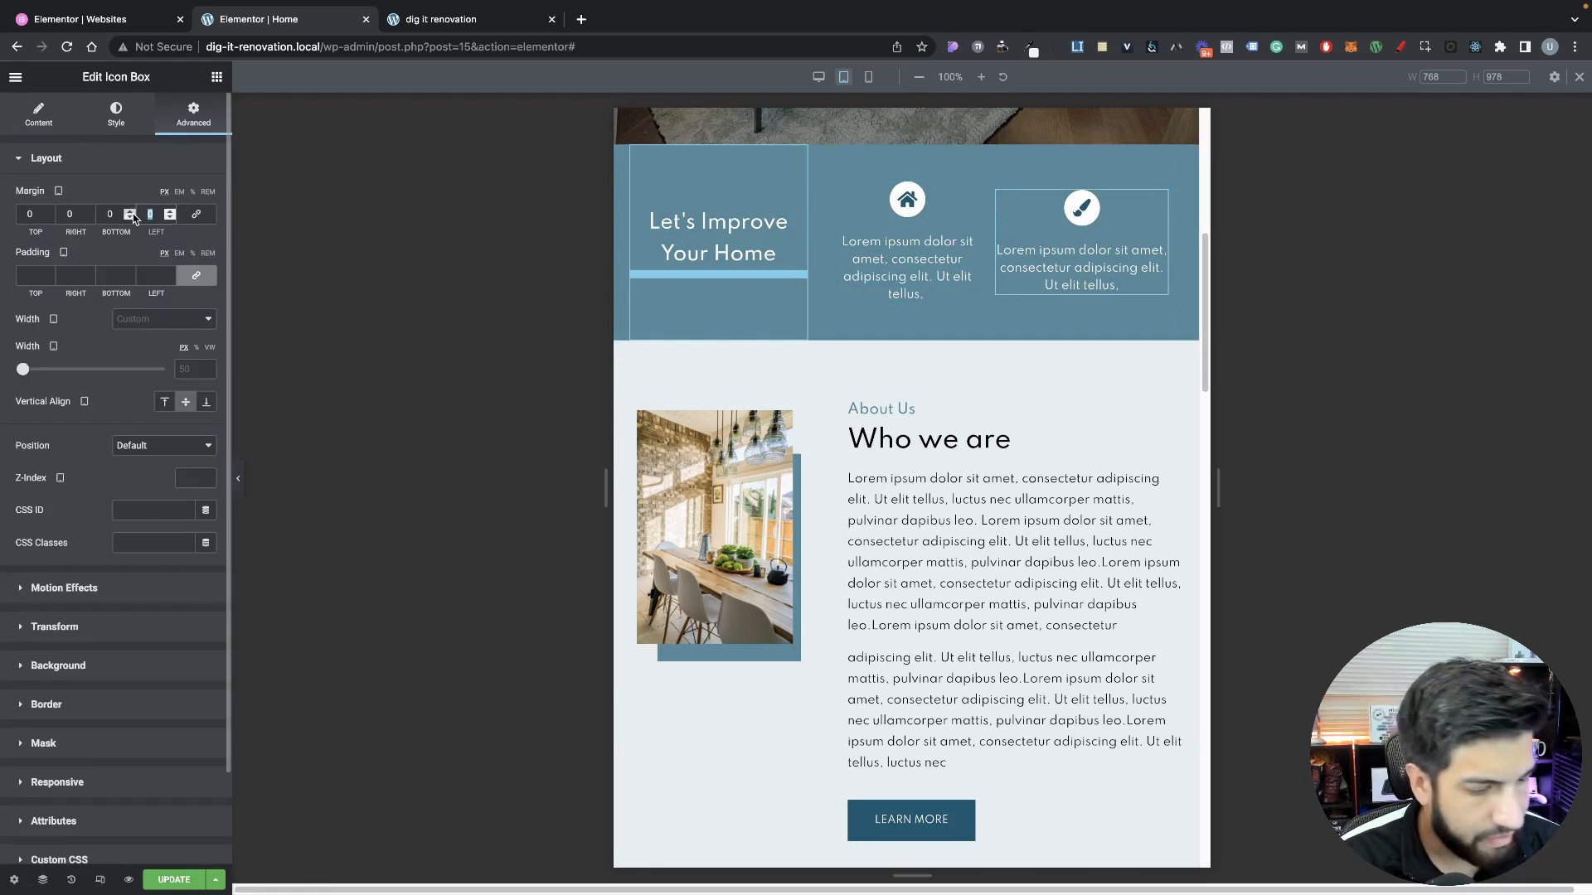
text(6)
Examine the tablet layout of the page from the "Let's Improve Your Home" section down to the contact form
scroll(995, 427, down, 2)
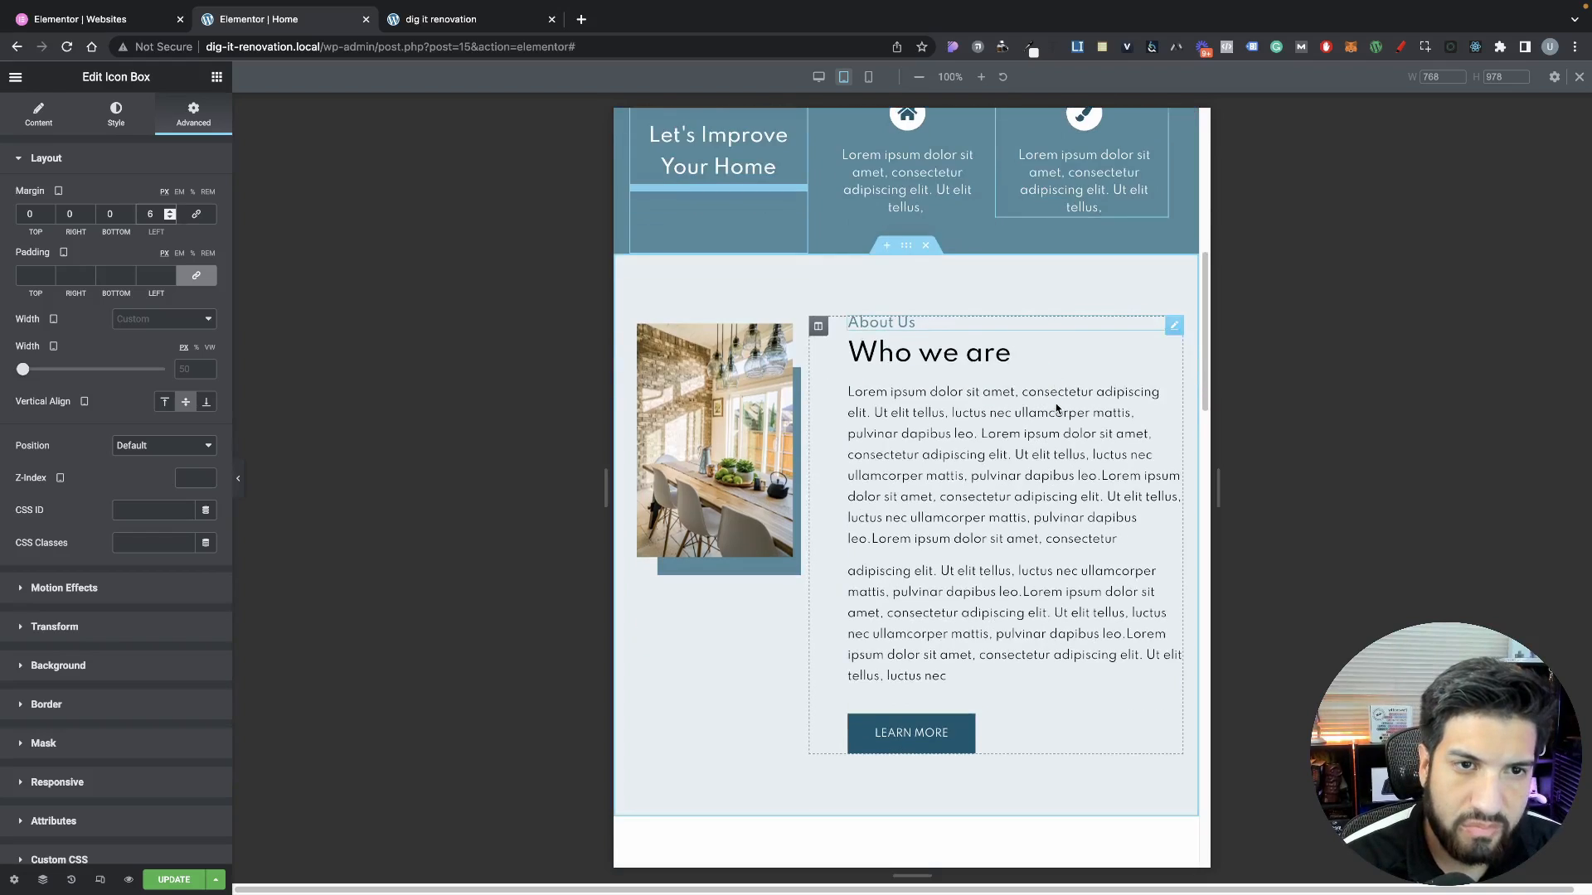
scroll(895, 439, up, 3)
scroll(895, 439, down, 3)
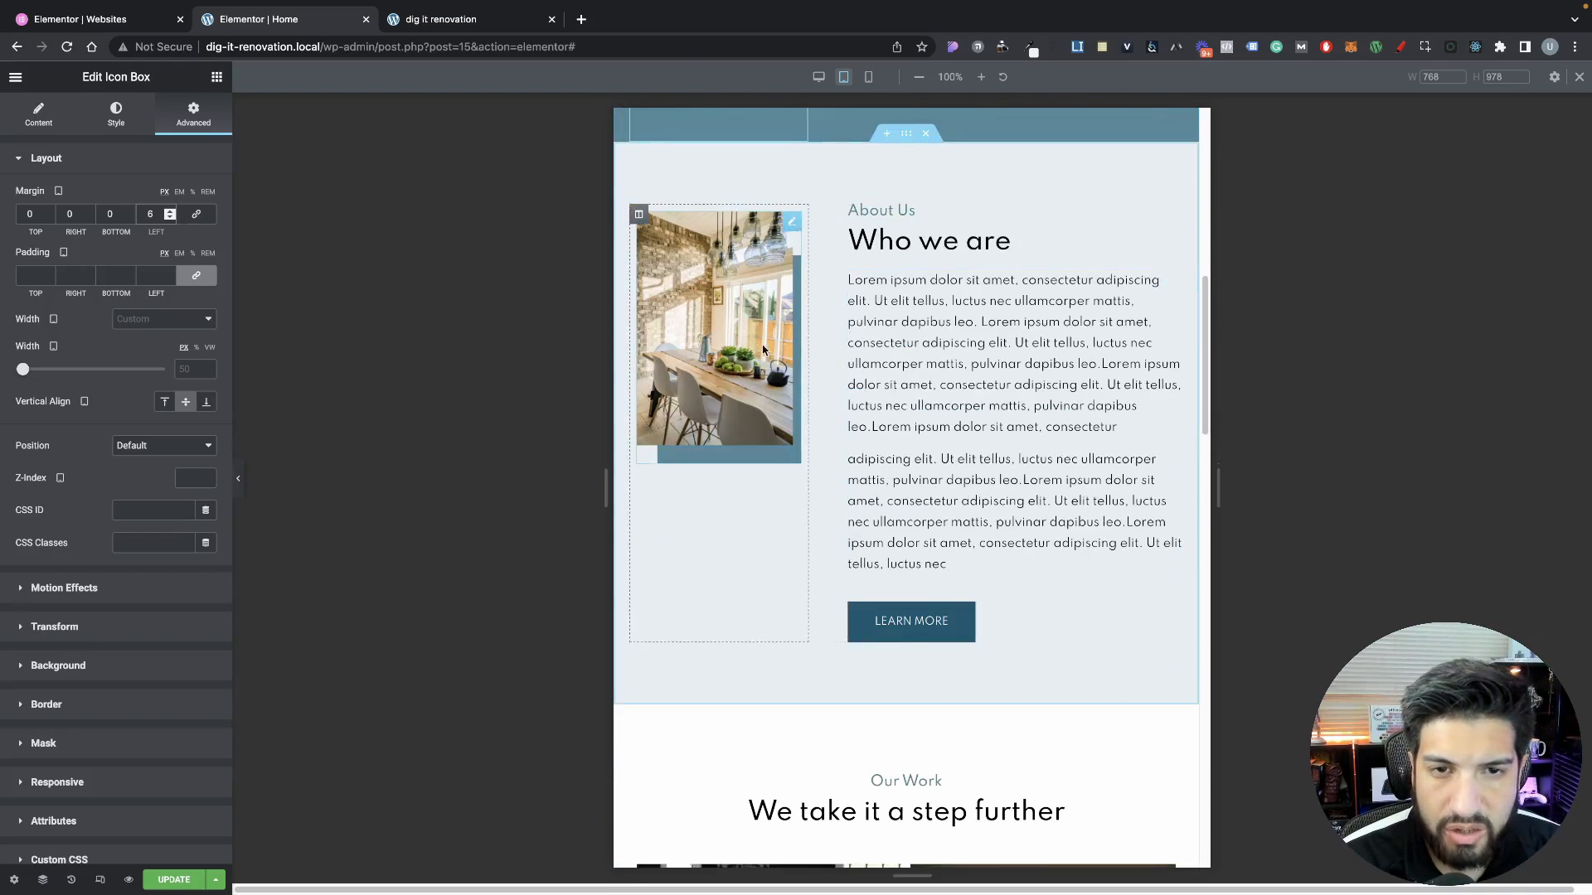
scroll(902, 445, down, 1)
scroll(902, 445, up, 2)
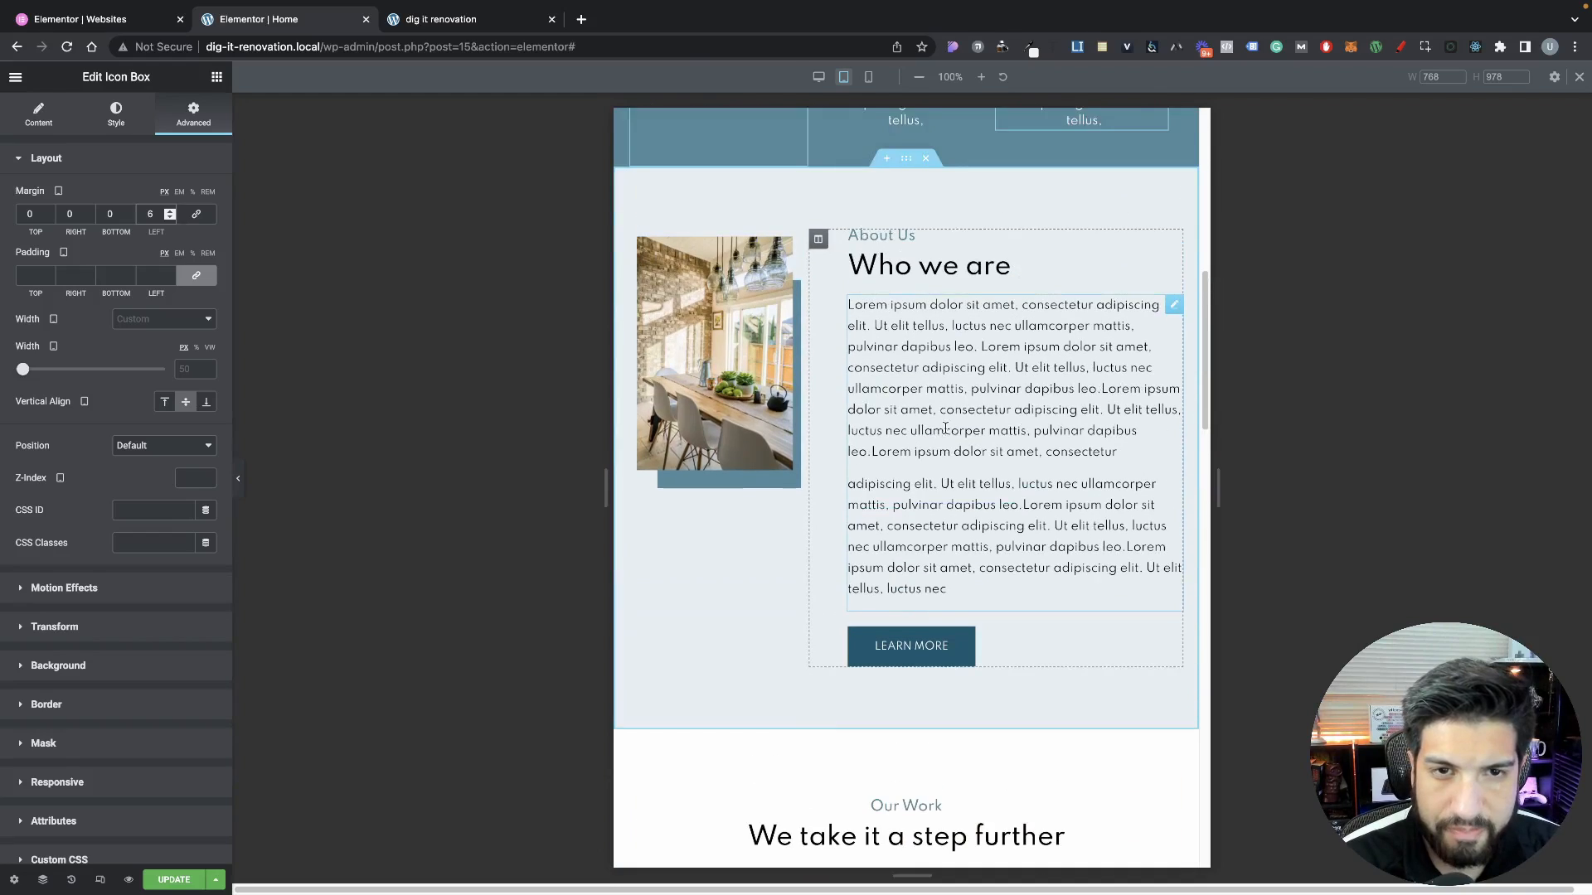
scroll(976, 357, up, 6)
scroll(975, 370, down, 4)
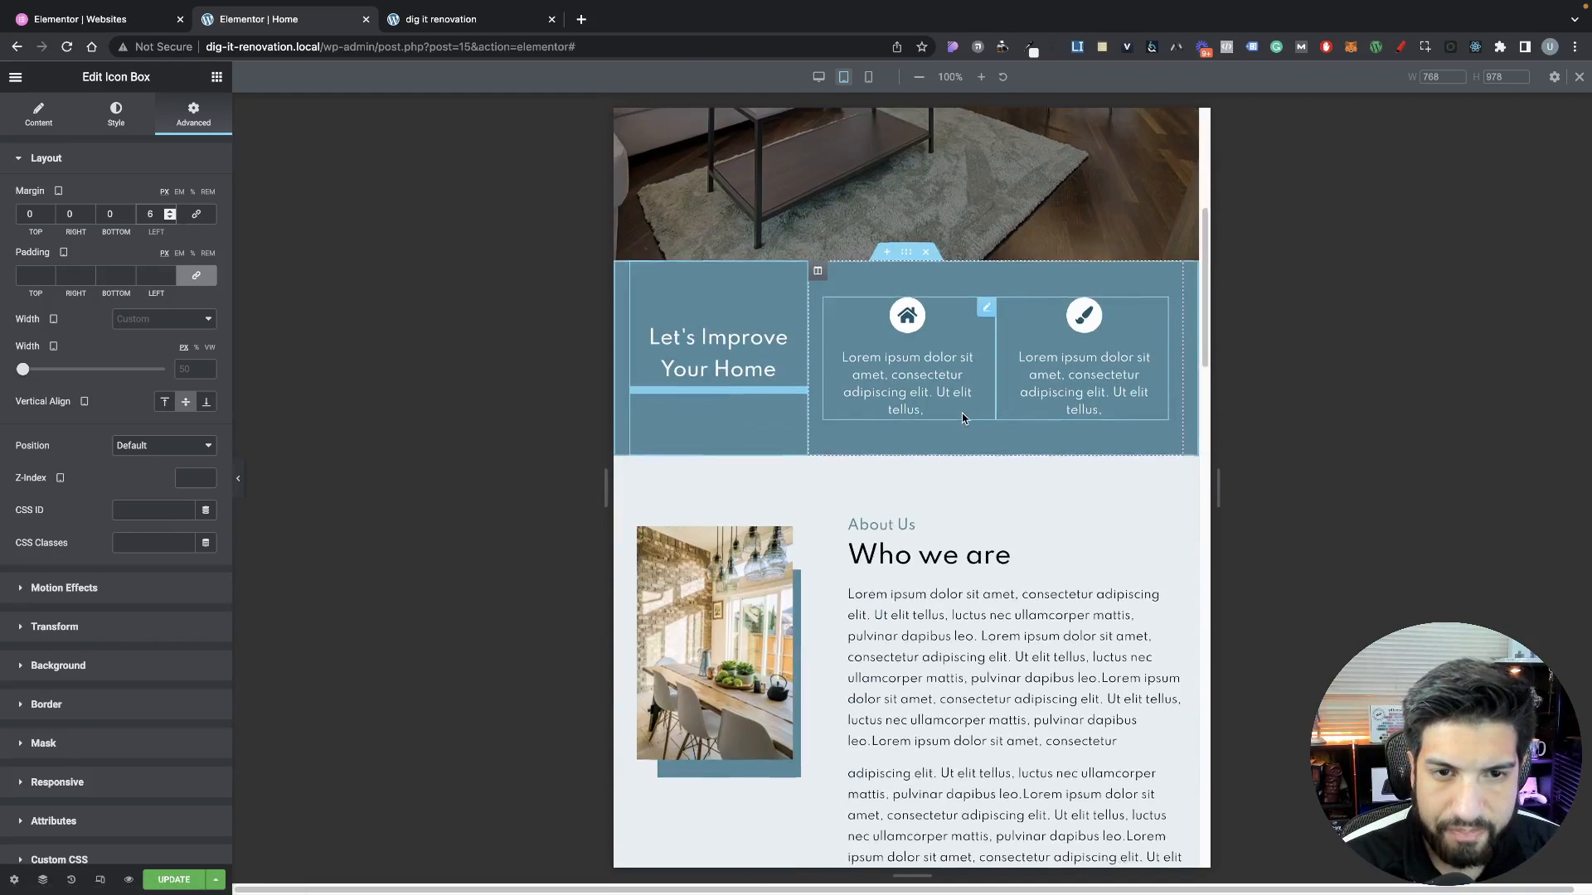
scroll(957, 377, down, 3)
scroll(959, 414, up, 2)
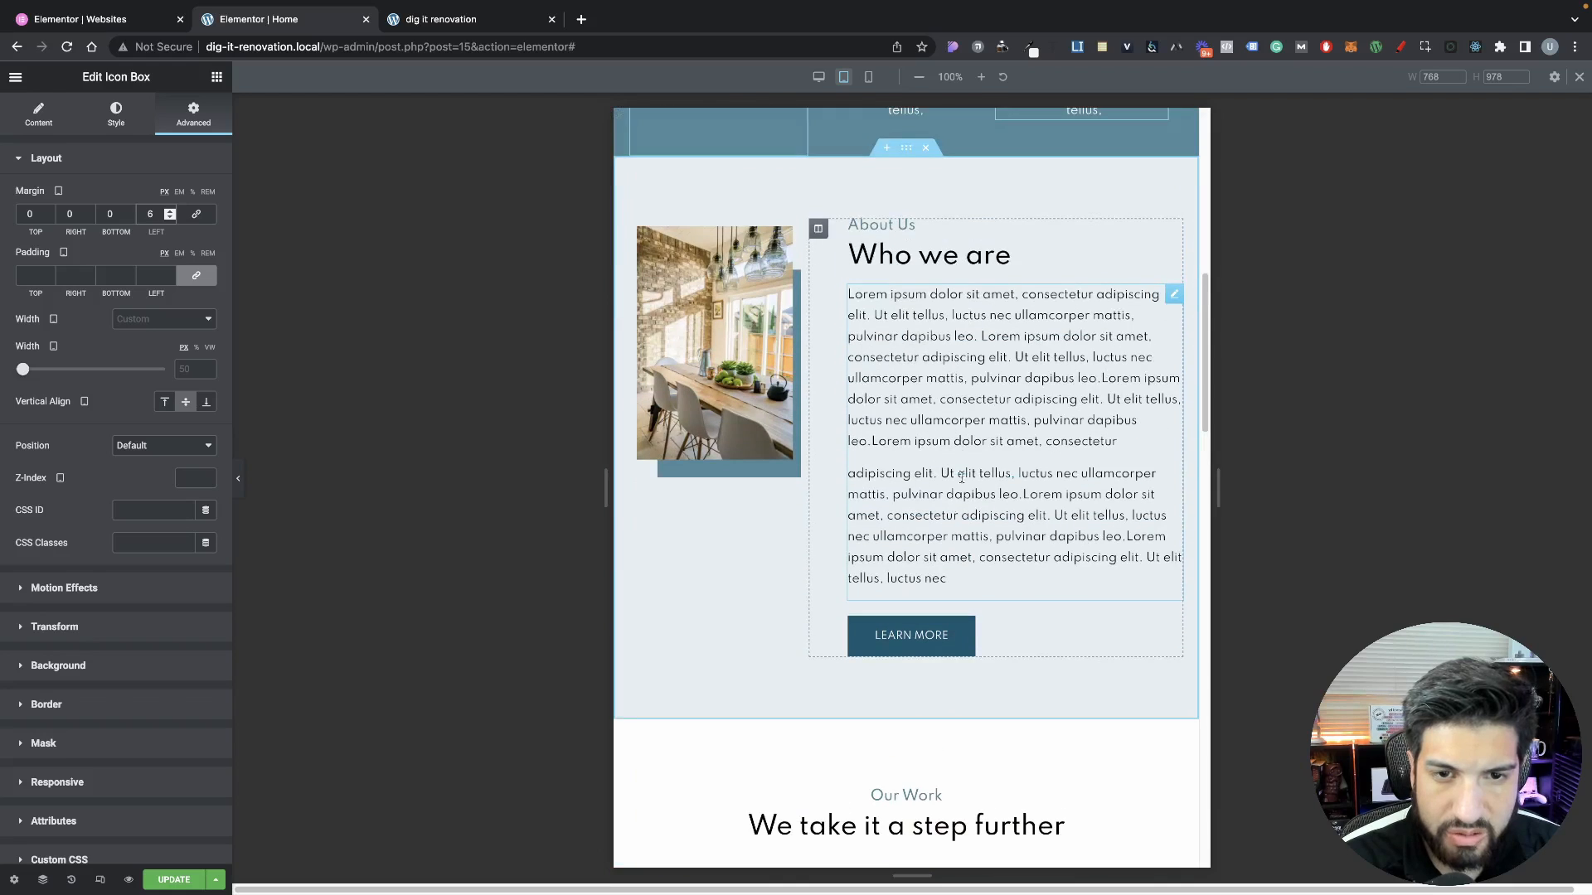
scroll(795, 447, down, 2)
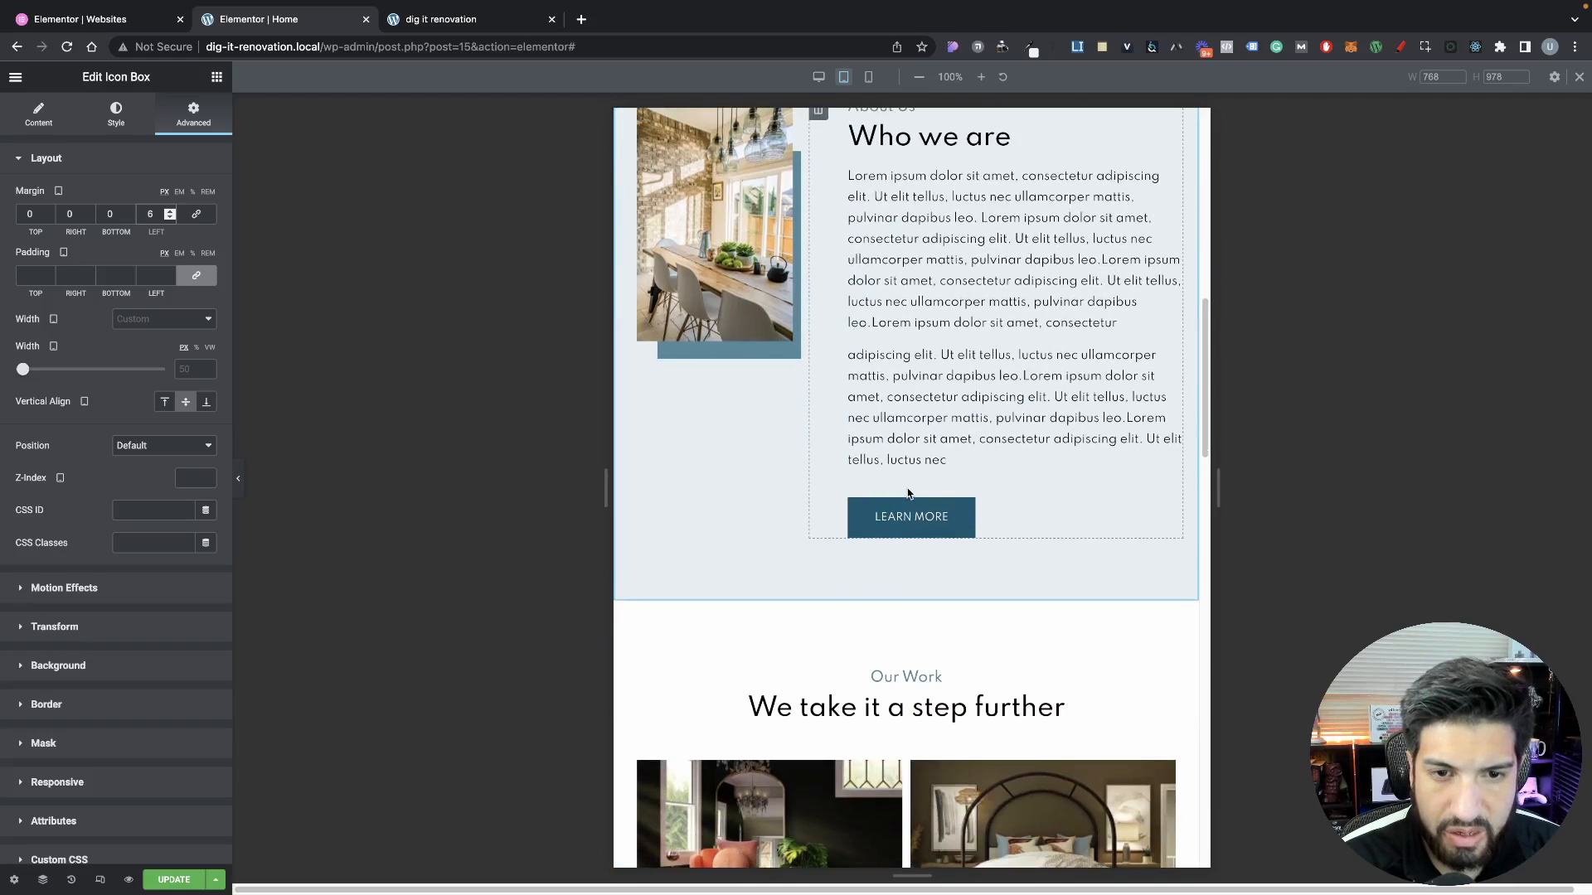
scroll(912, 516, down, 7)
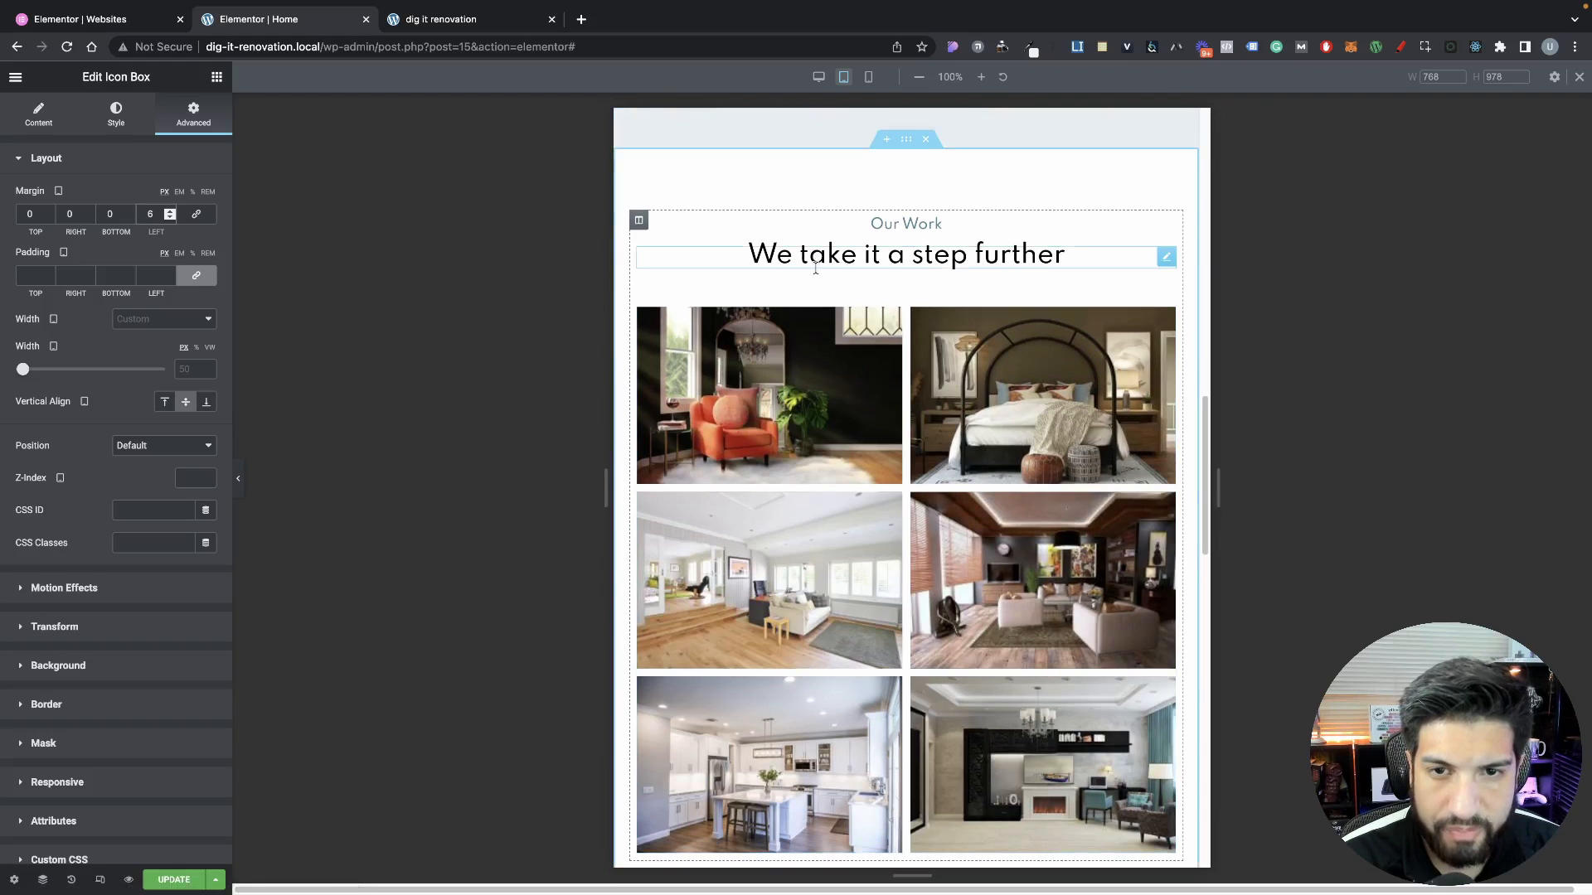
scroll(832, 264, down, 10)
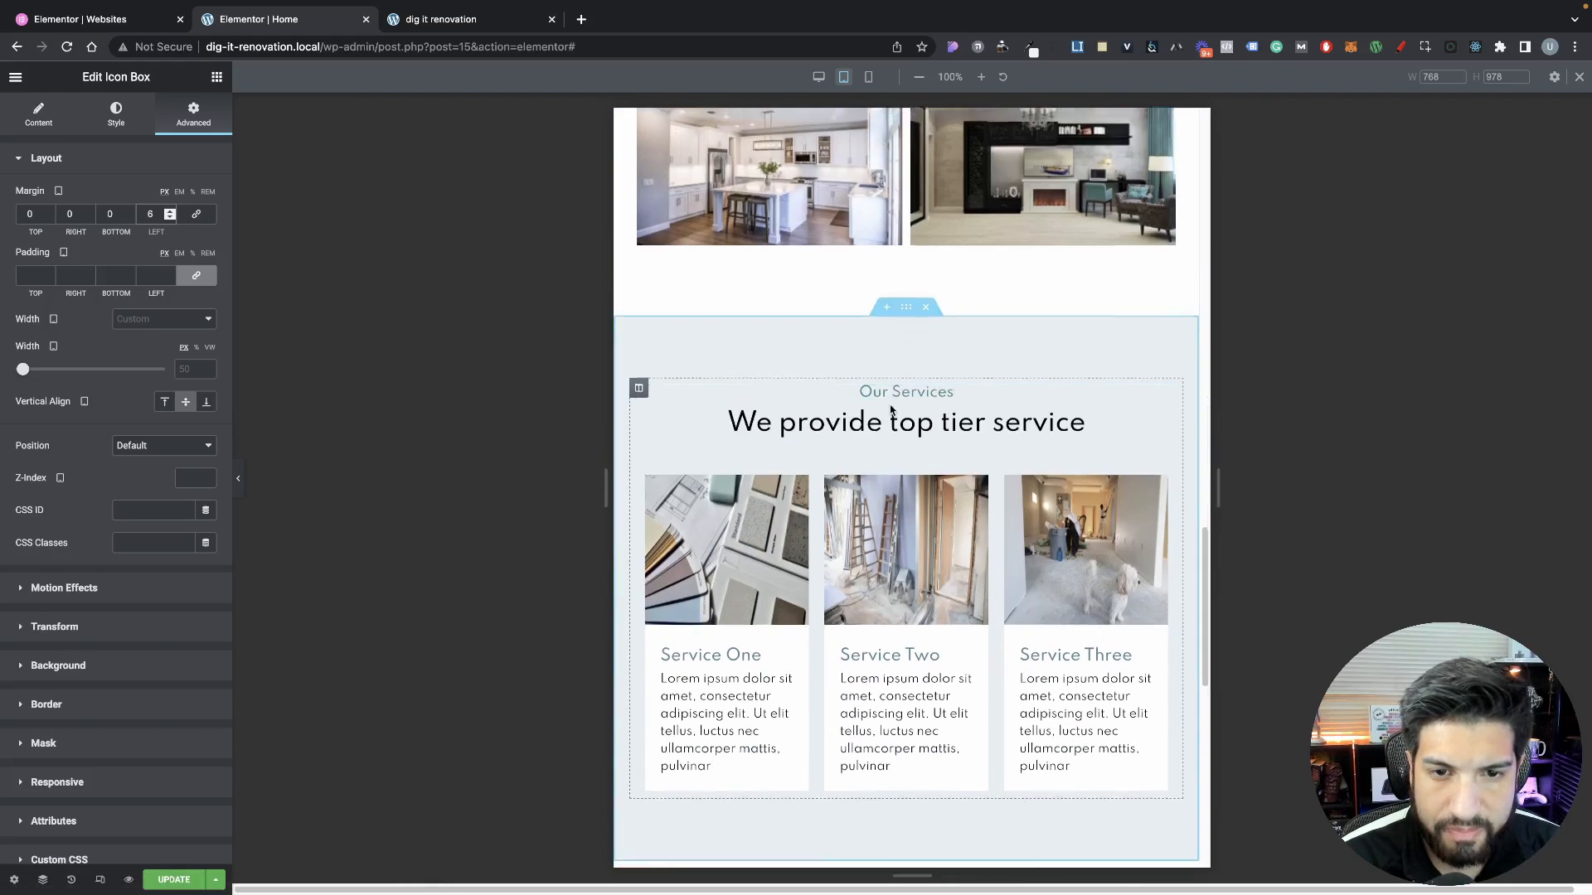
scroll(880, 406, up, 5)
scroll(887, 398, down, 15)
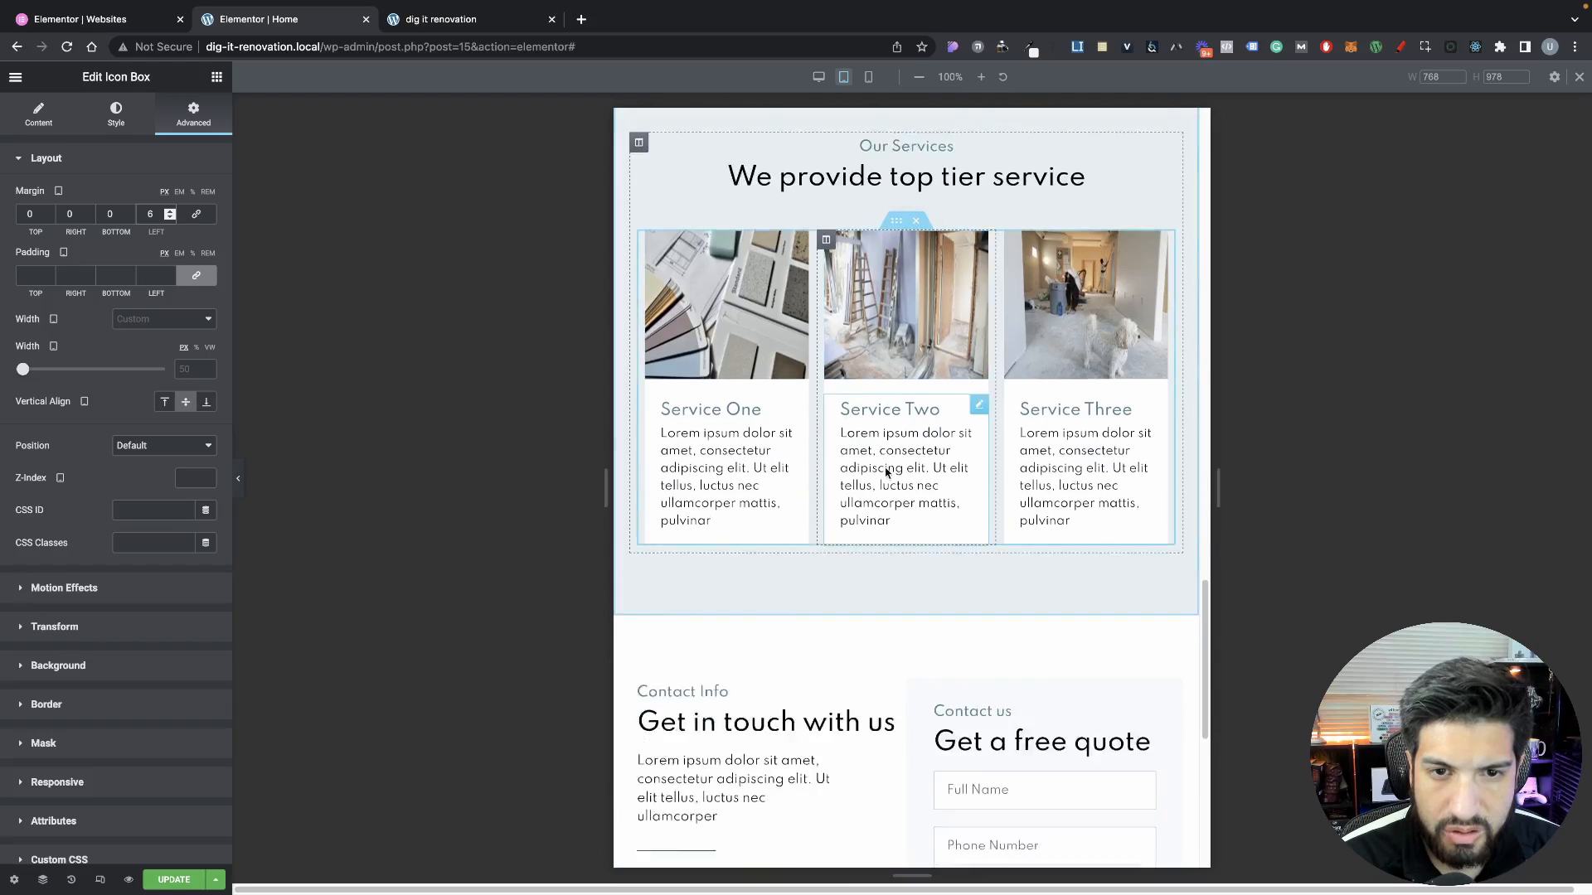
scroll(829, 419, up, 11)
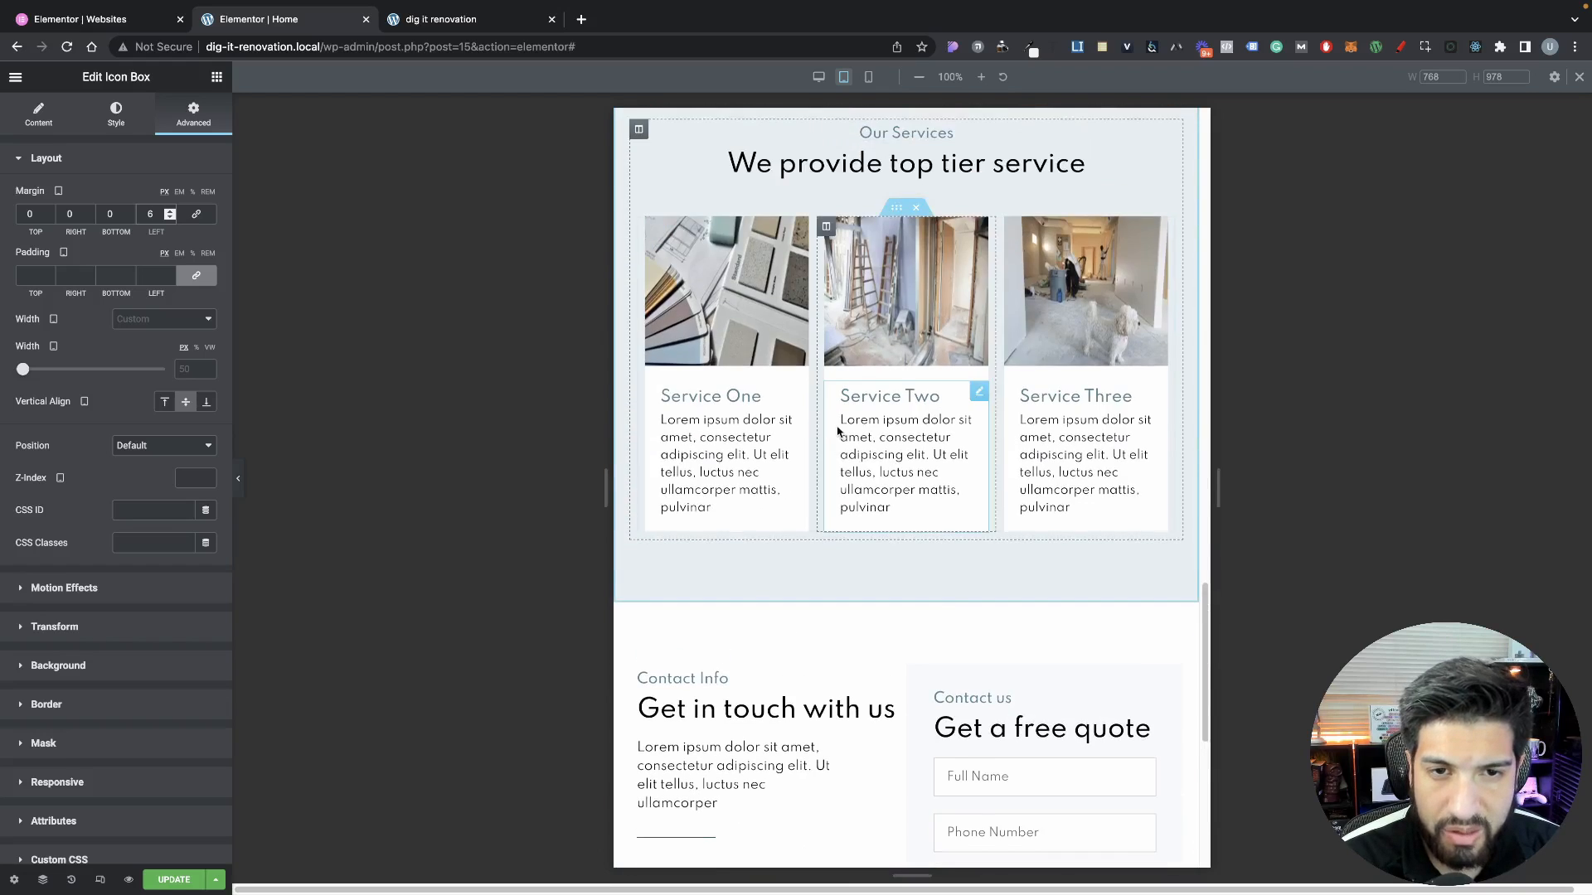
scroll(855, 432, down, 11)
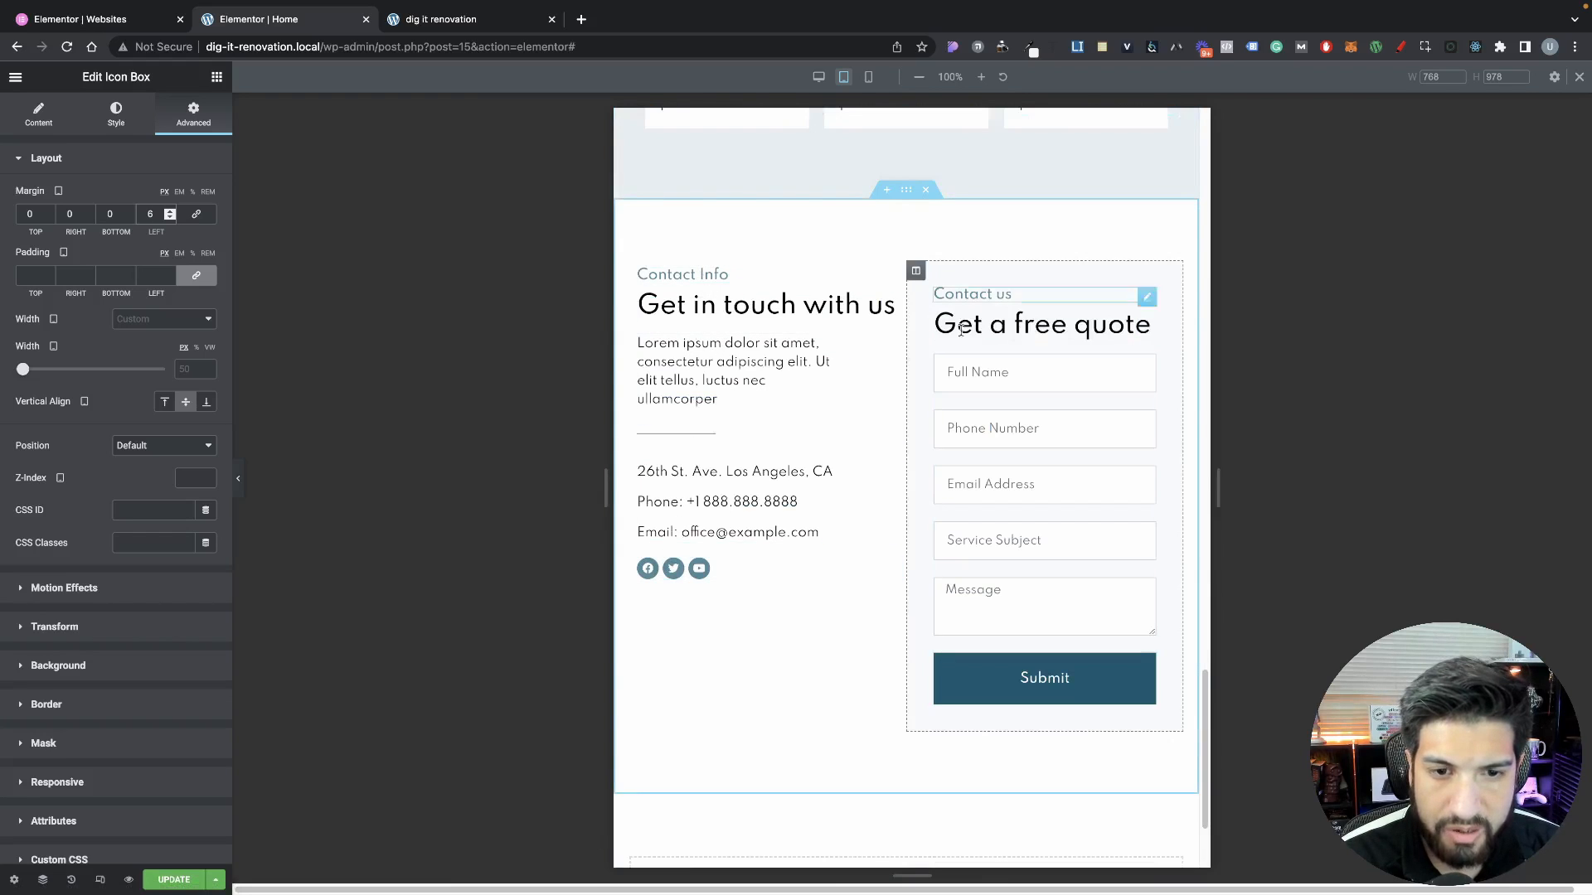
Examine the page without the editing panel, widening the tablet preview to 1016 px, and restore the panel
click(238, 478)
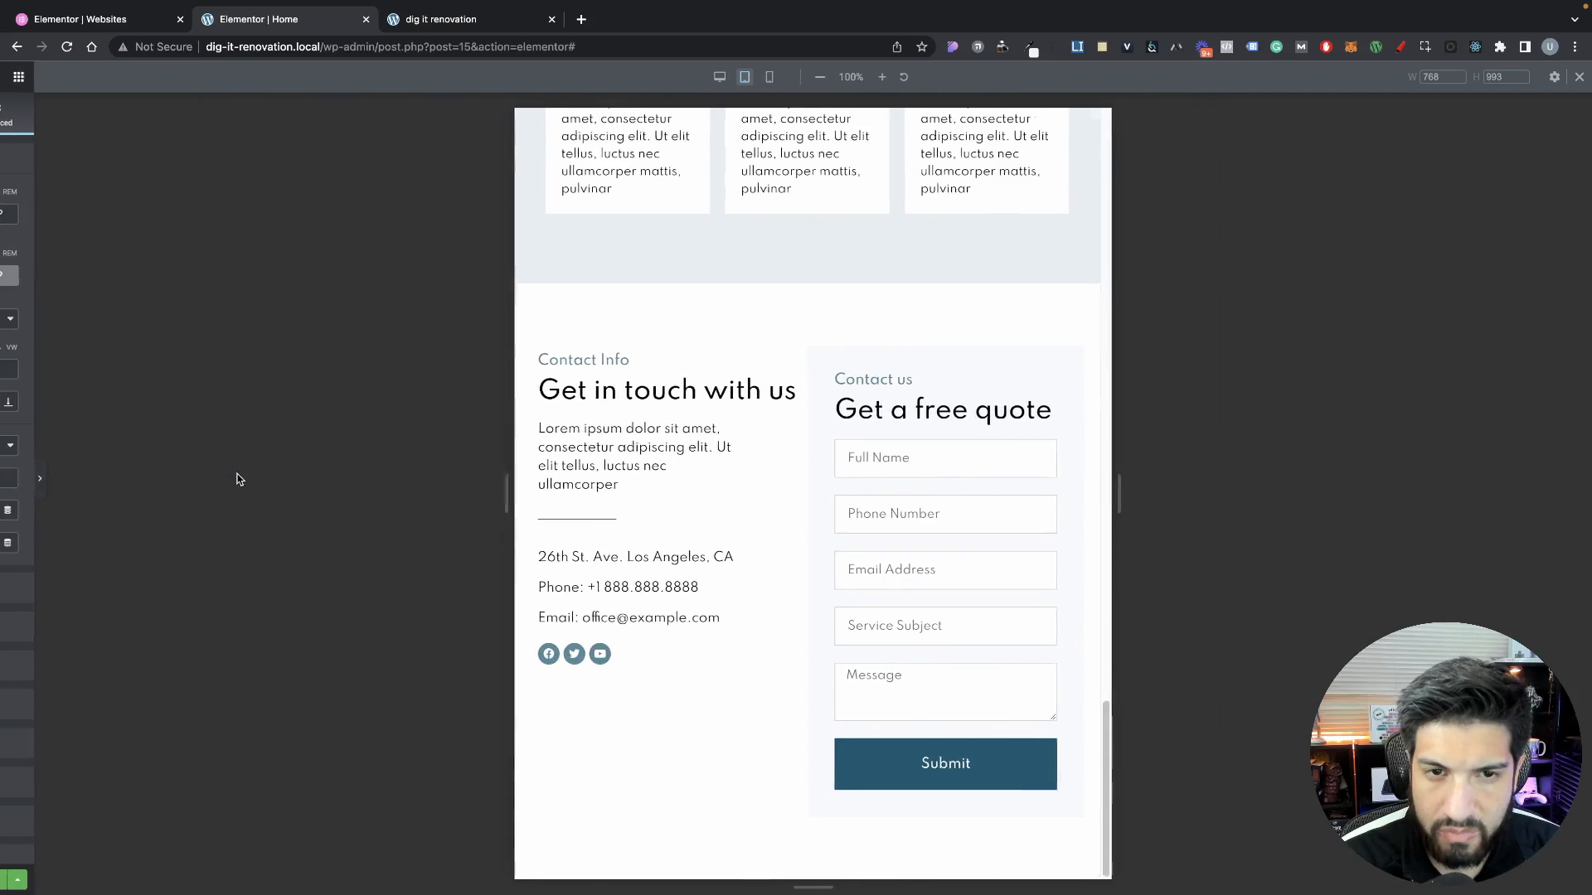
click(4, 485)
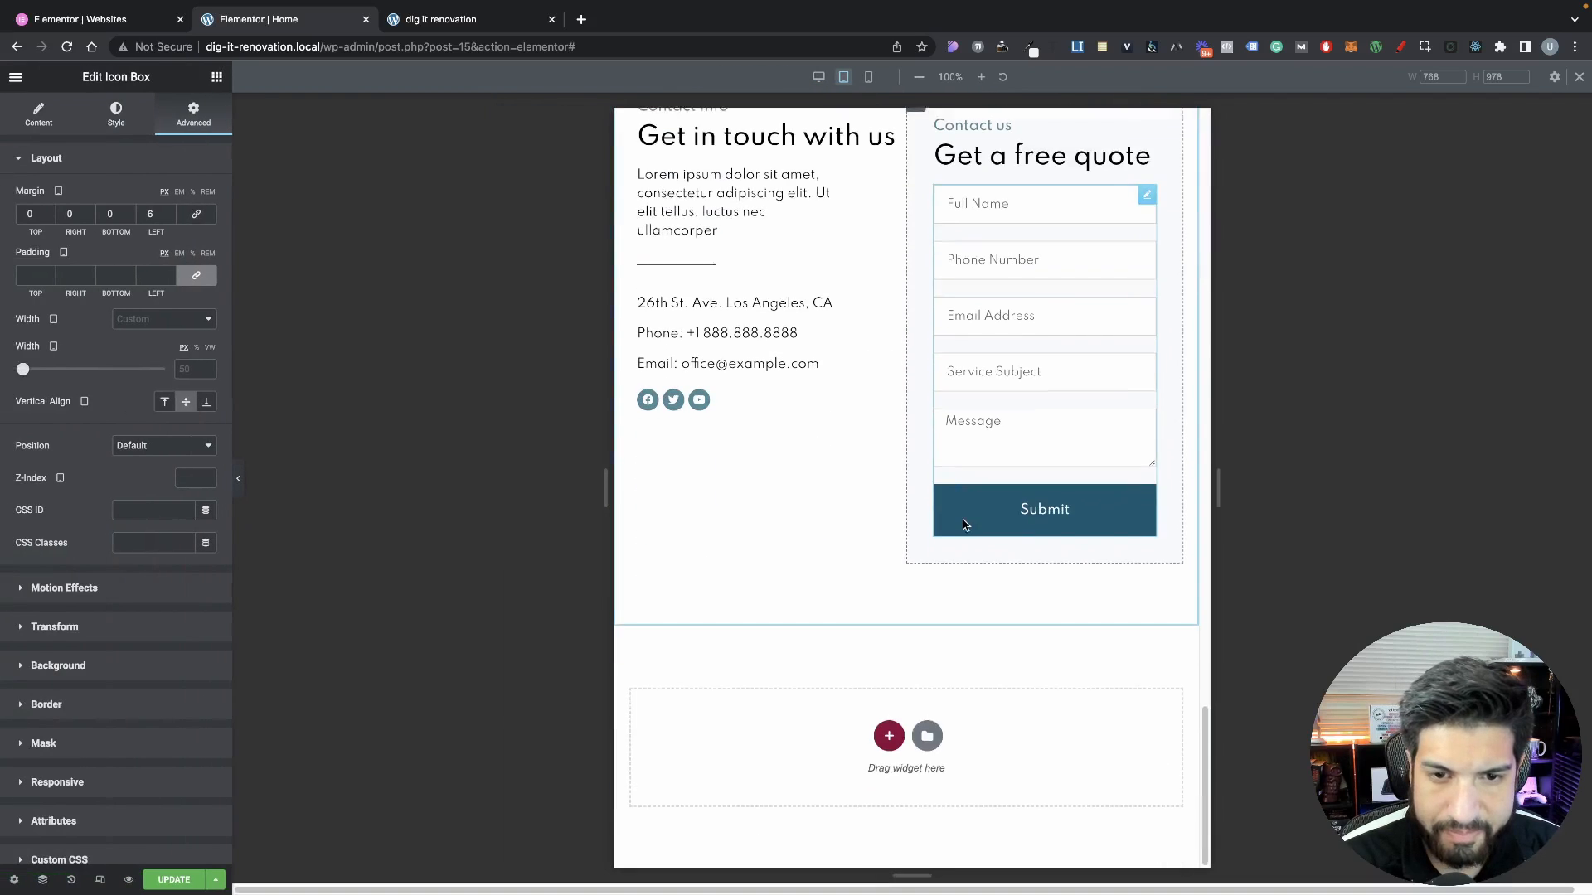
click(238, 480)
drag(1105, 499, 1201, 500)
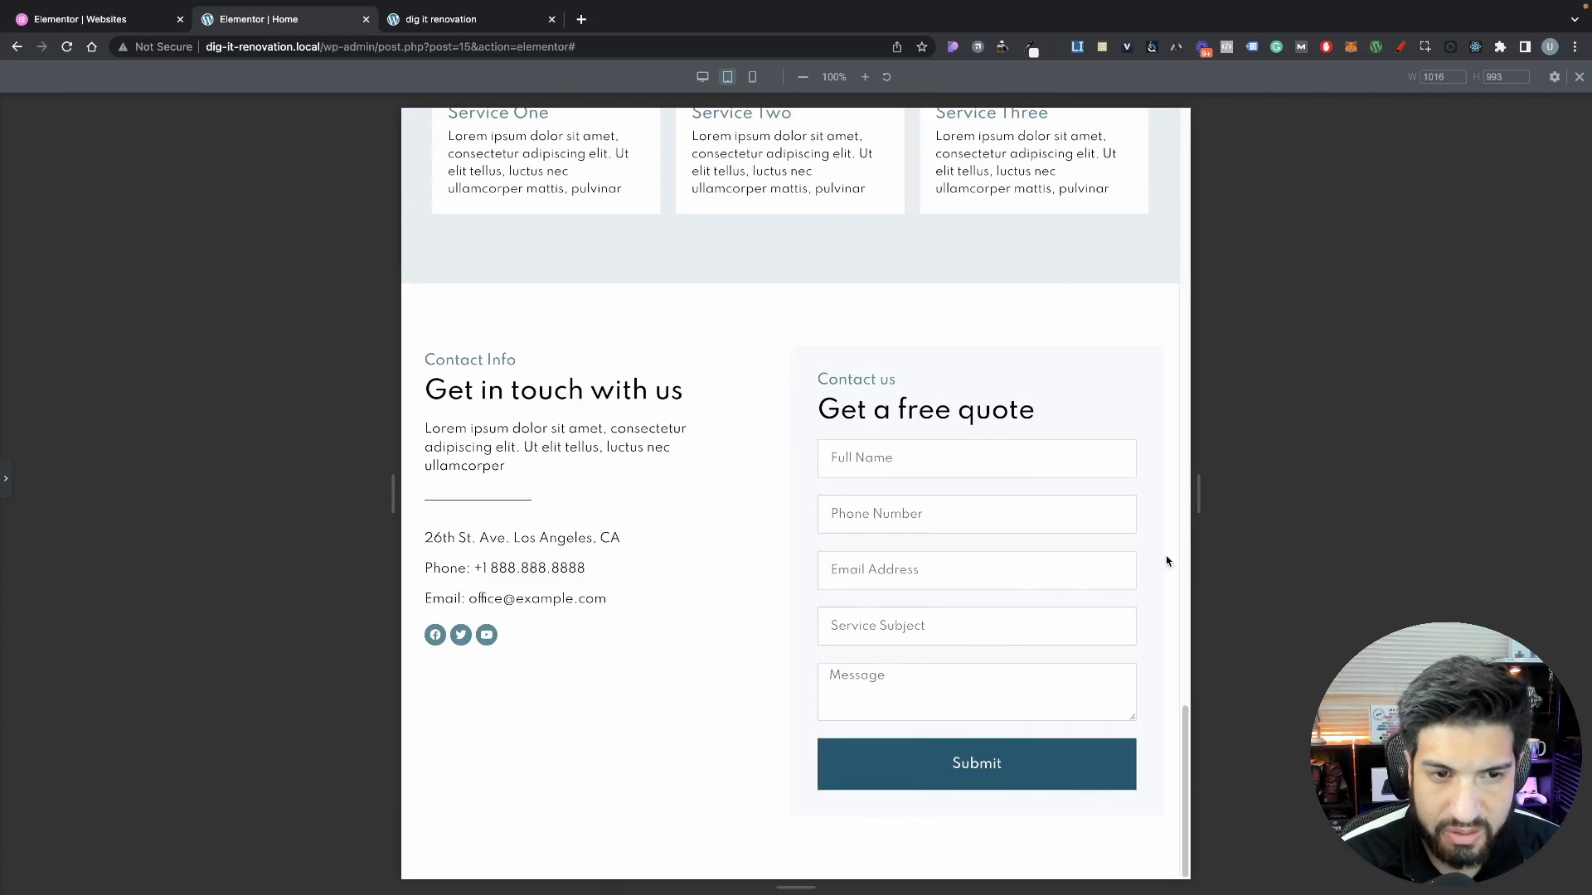
scroll(1166, 561, up, 15)
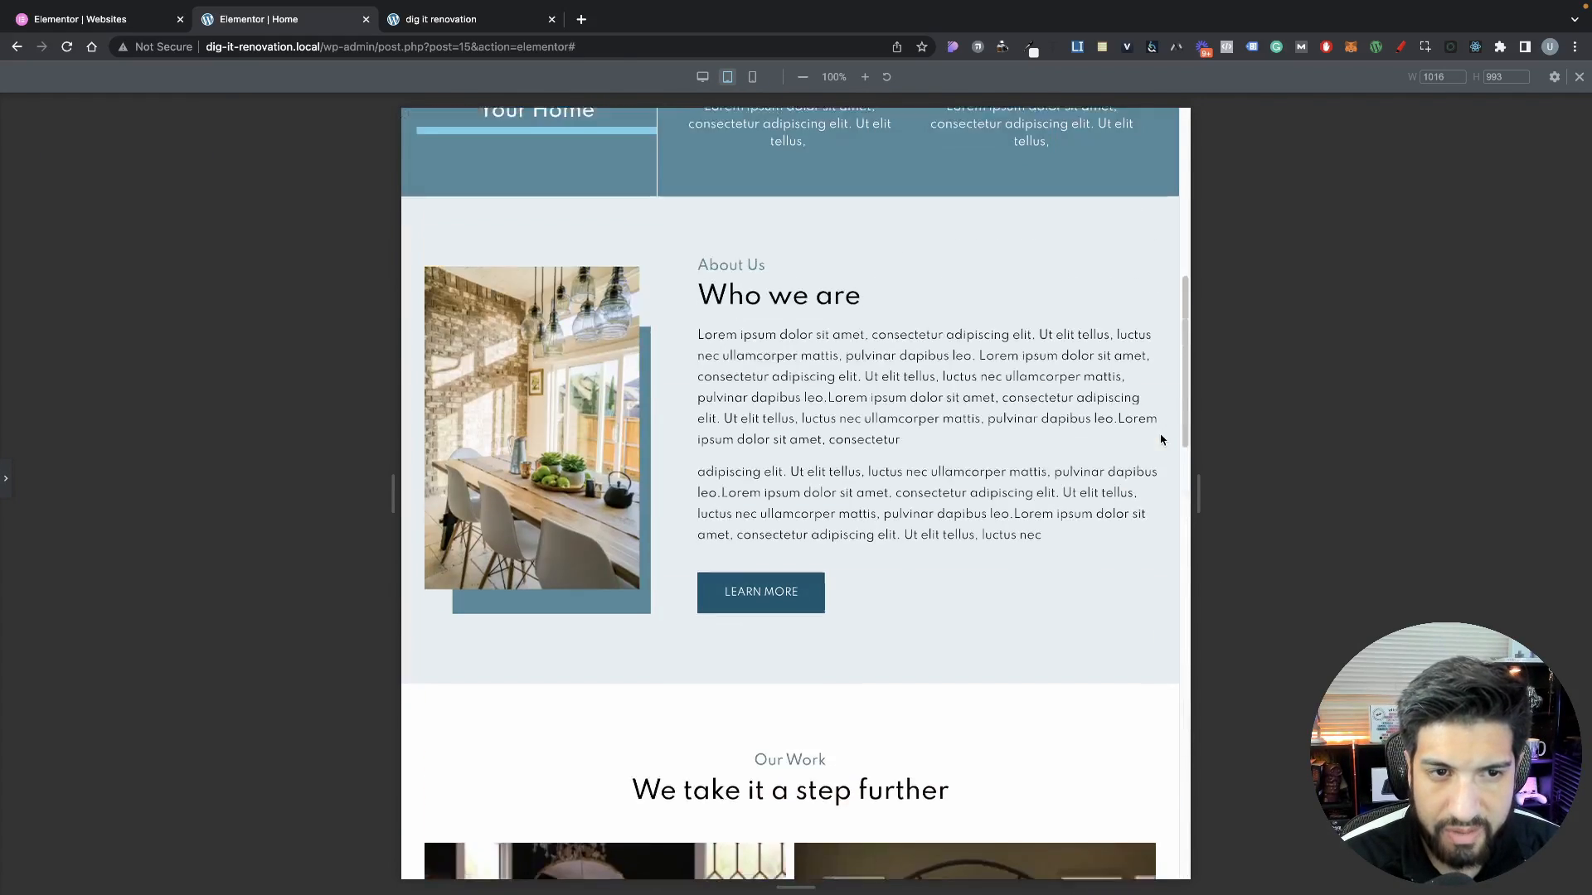
scroll(1164, 435, up, 9)
scroll(1053, 410, down, 4)
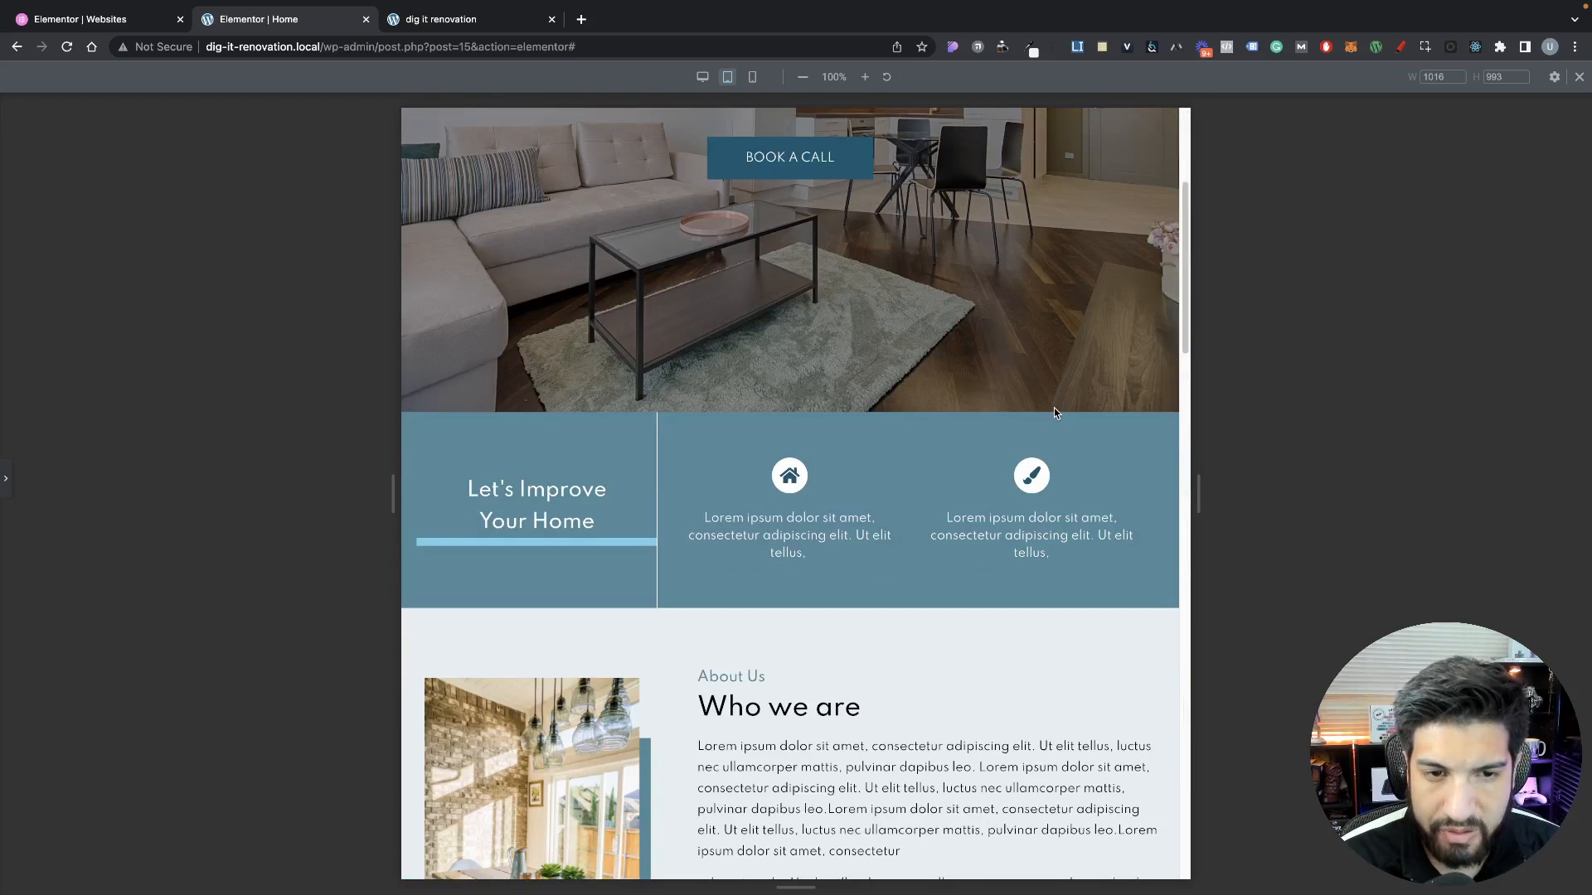
scroll(1053, 410, up, 4)
click(6, 478)
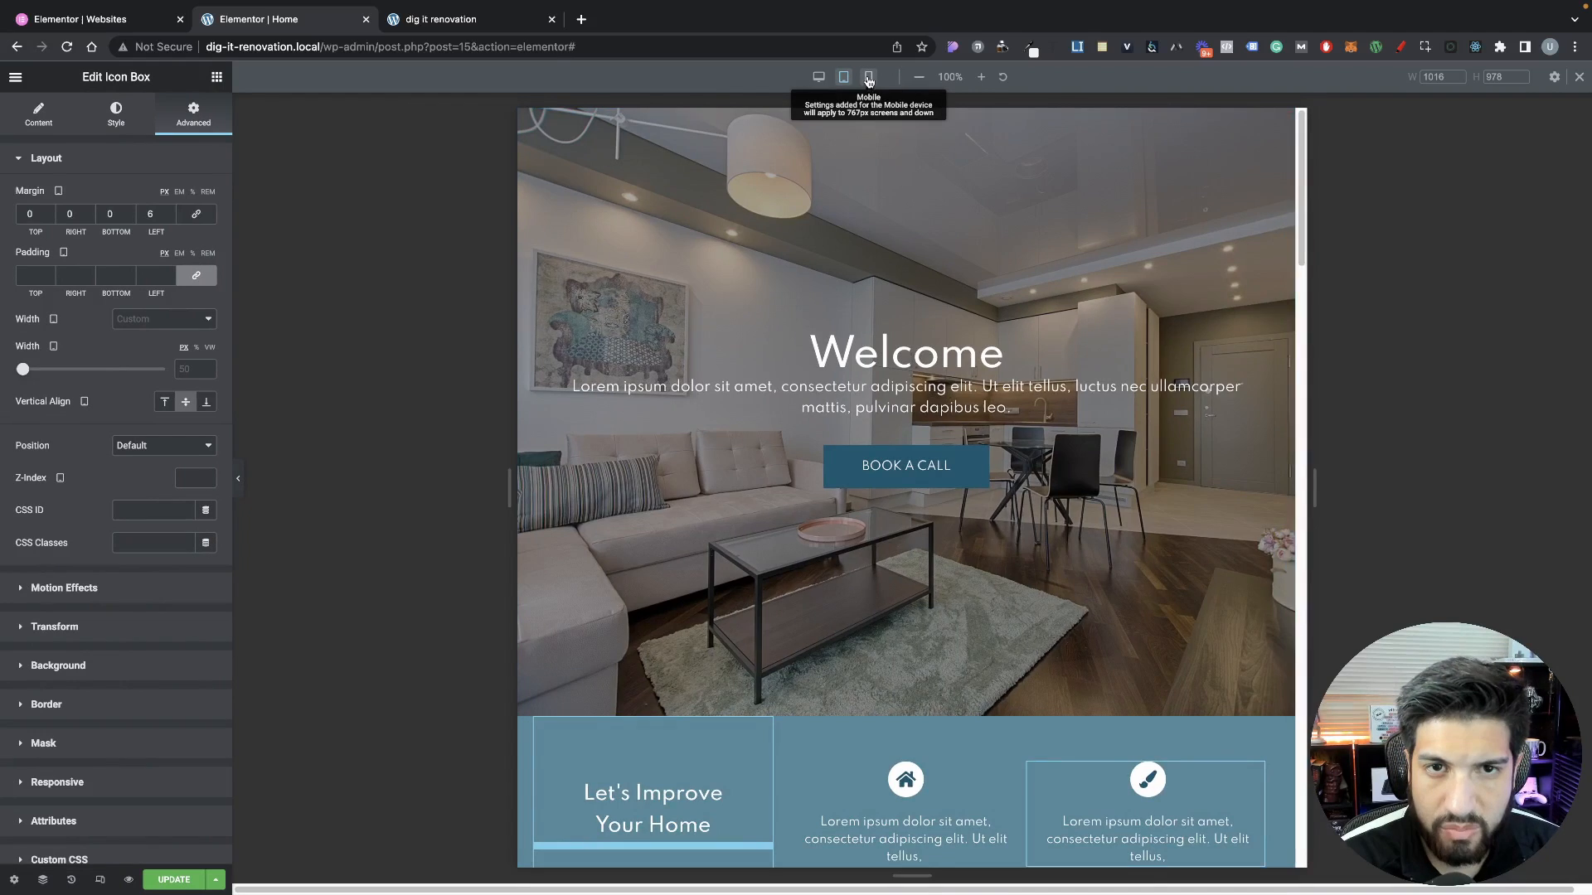
Switch the preview to mobile and set the Welcome heading's font size to 30 px
click(869, 78)
scroll(993, 400, down, 4)
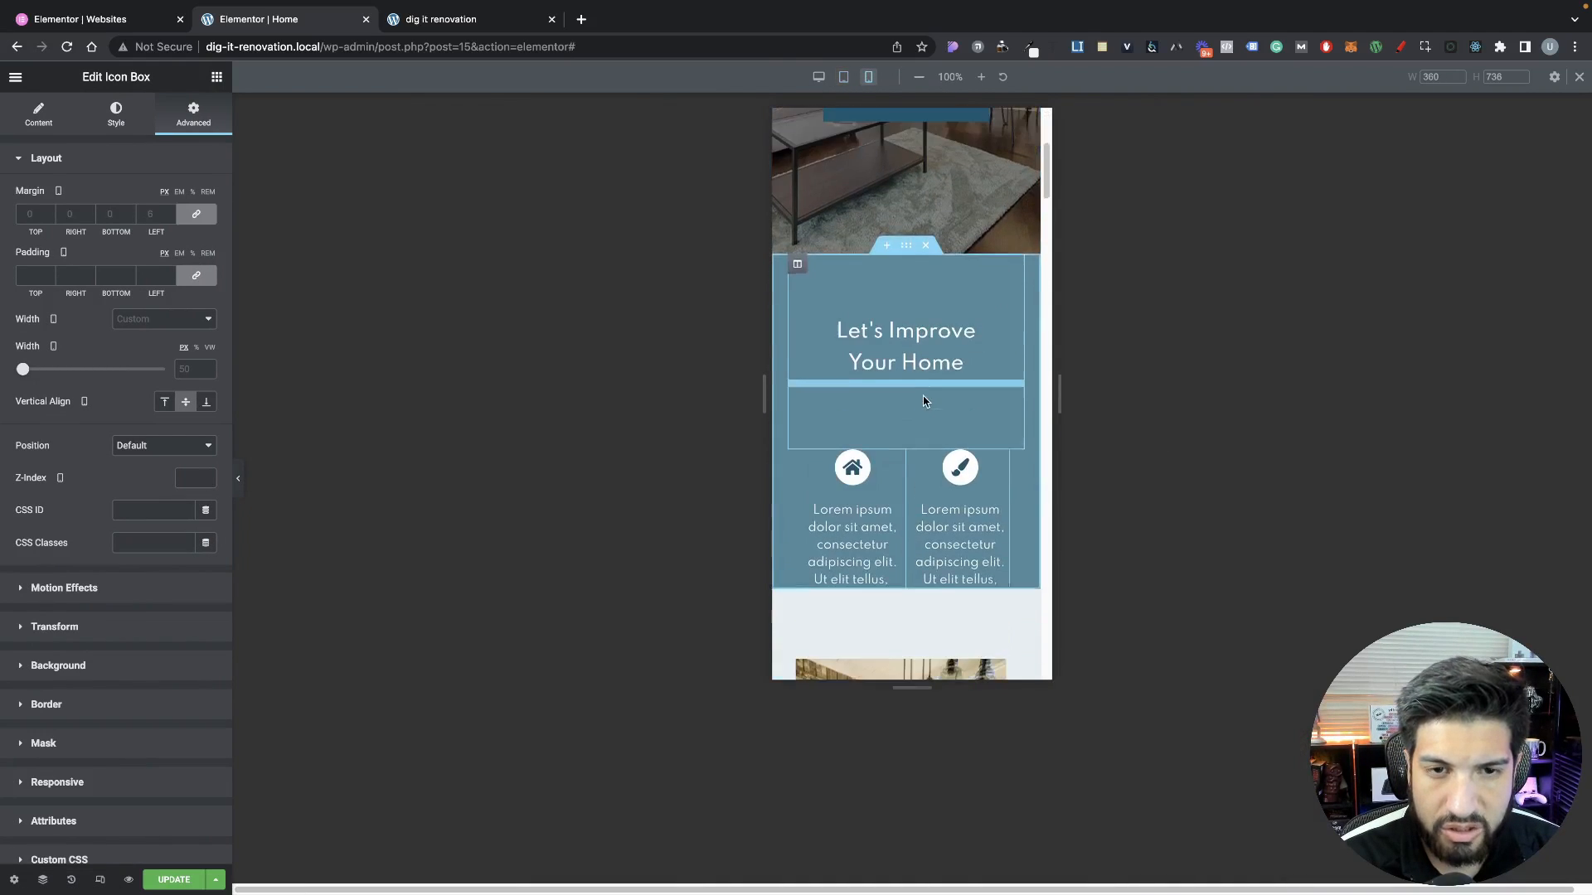
scroll(924, 401, up, 5)
click(780, 244)
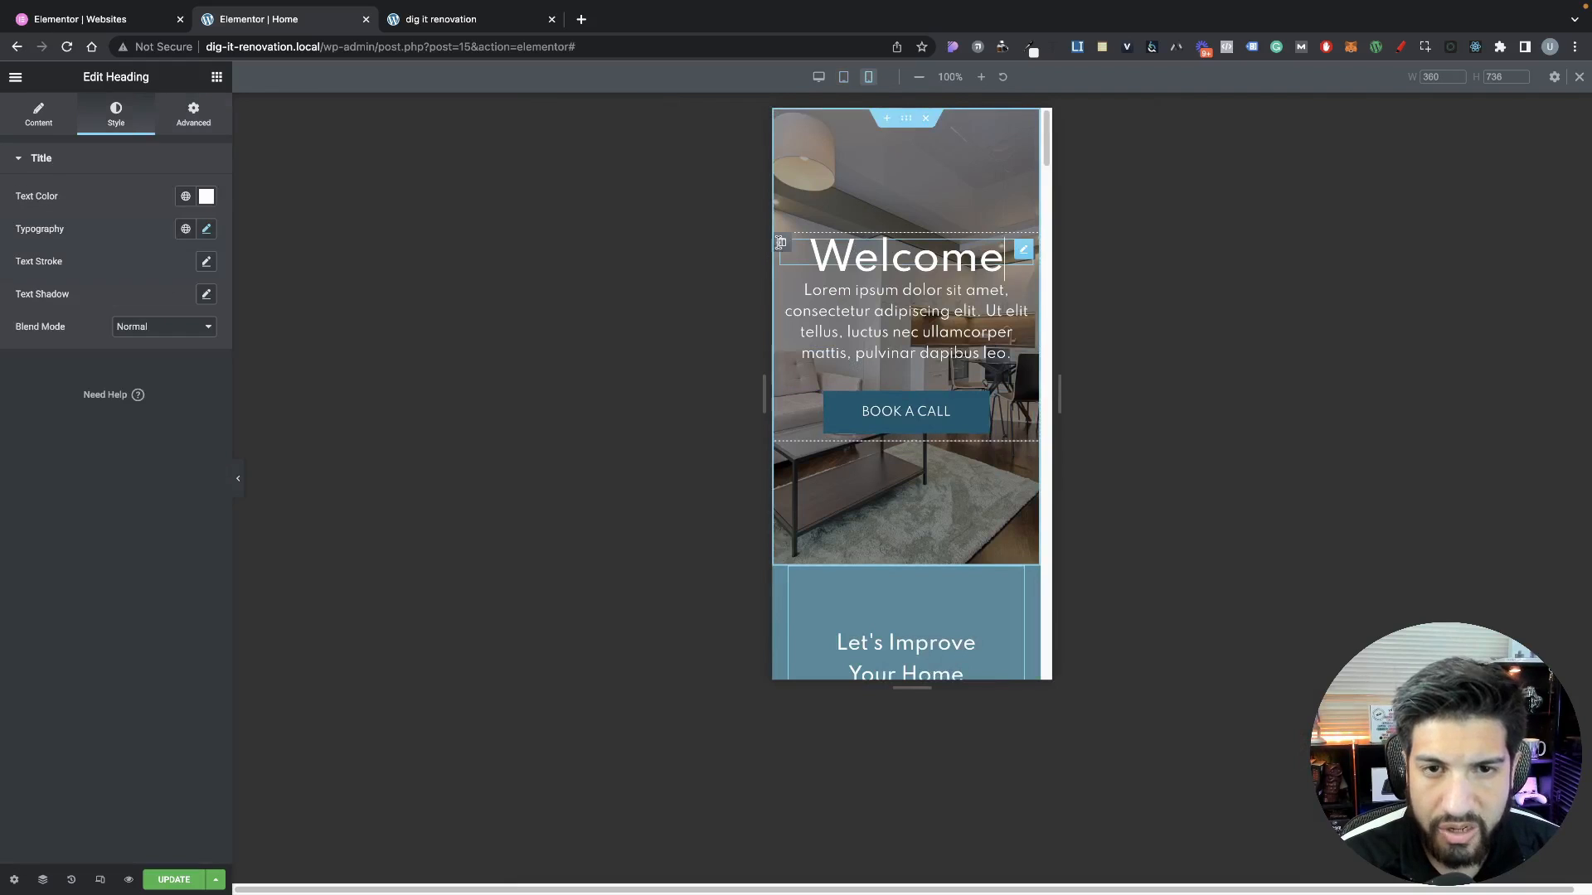
click(206, 230)
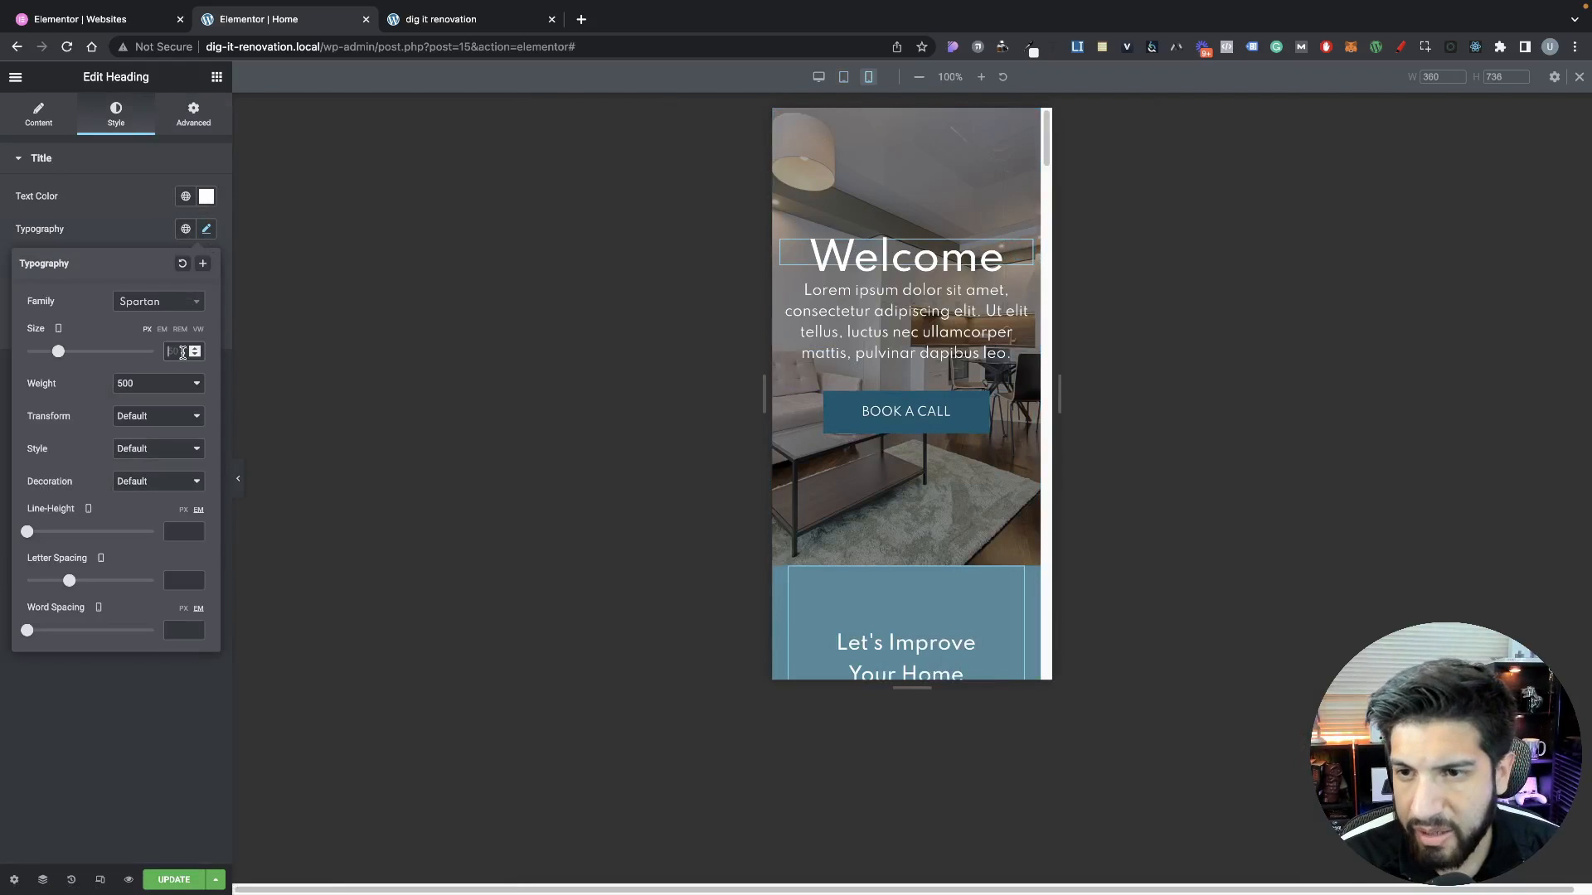
text(30)
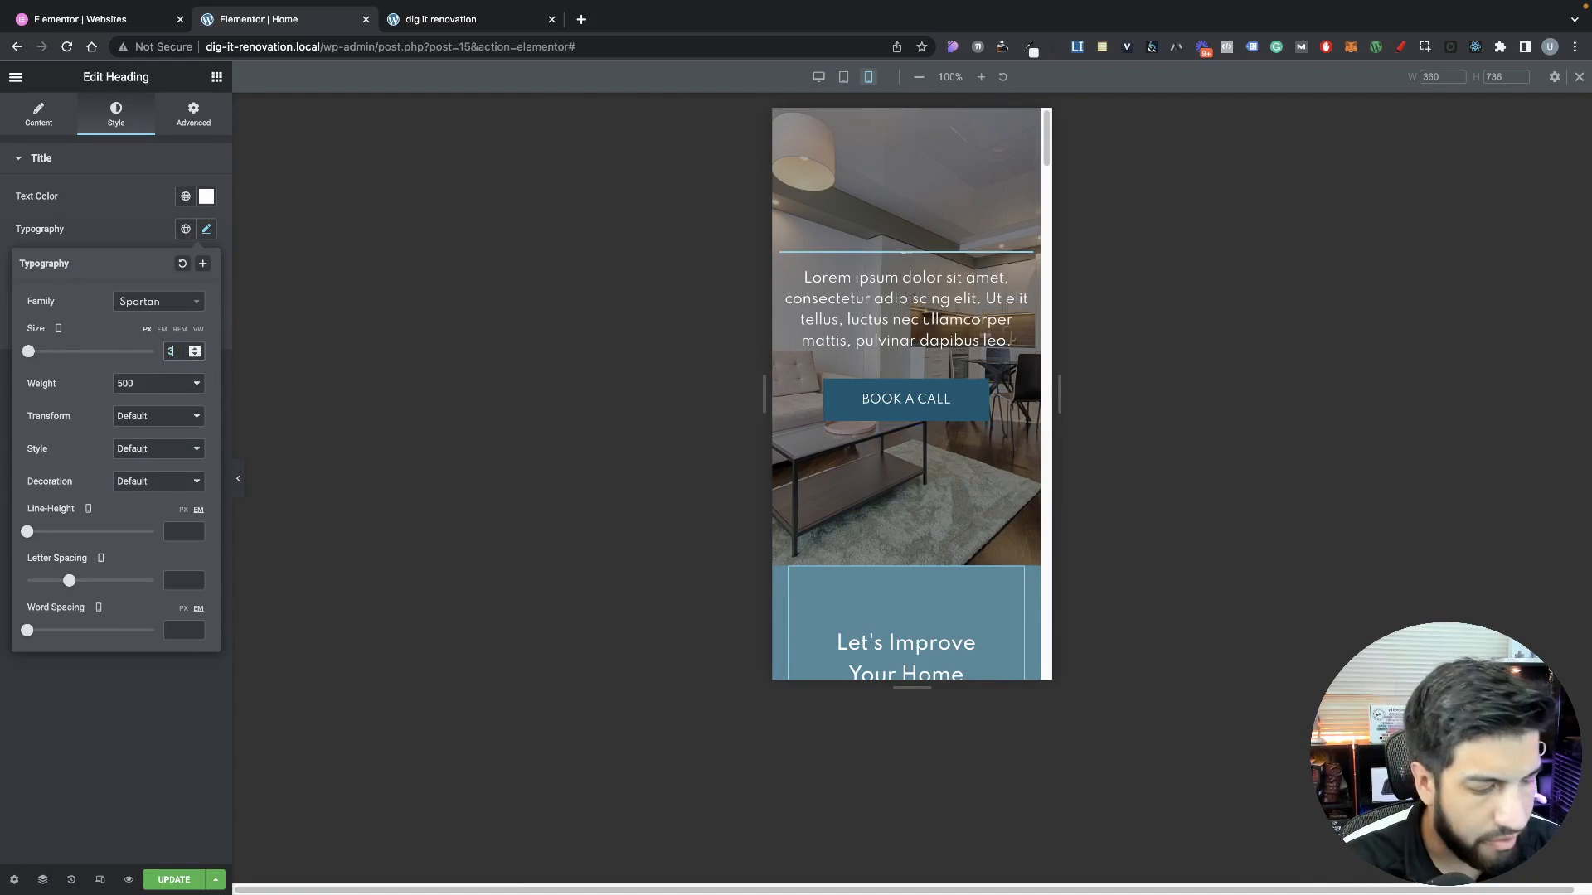
Unlink the Welcome heading's mobile margins and set the bottom margin to -6 px, with the other sides at 0
click(829, 316)
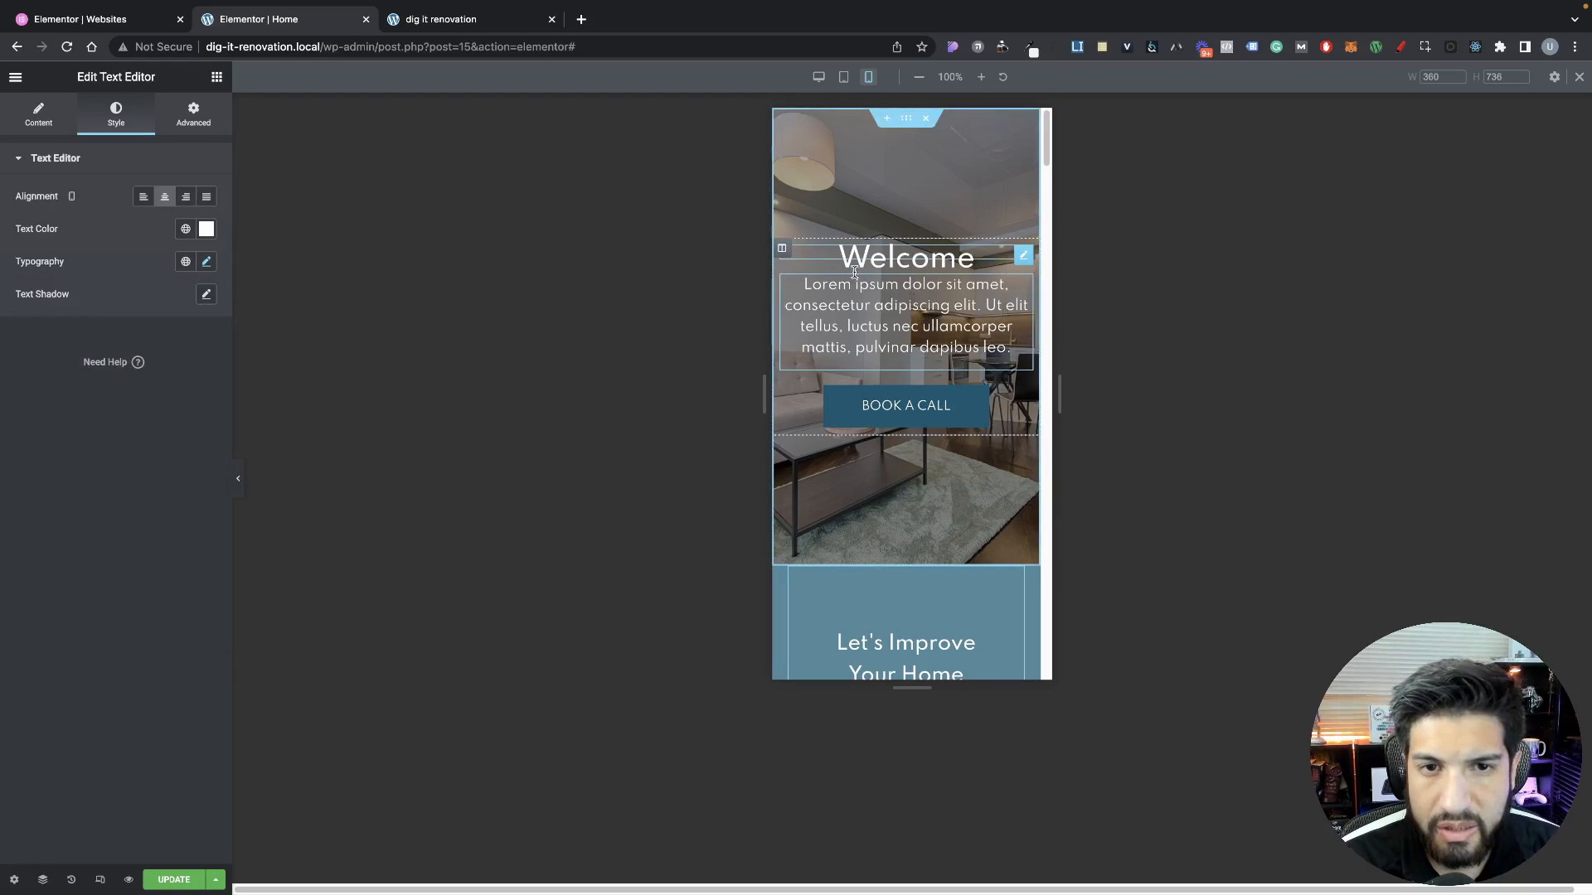
click(937, 257)
click(191, 116)
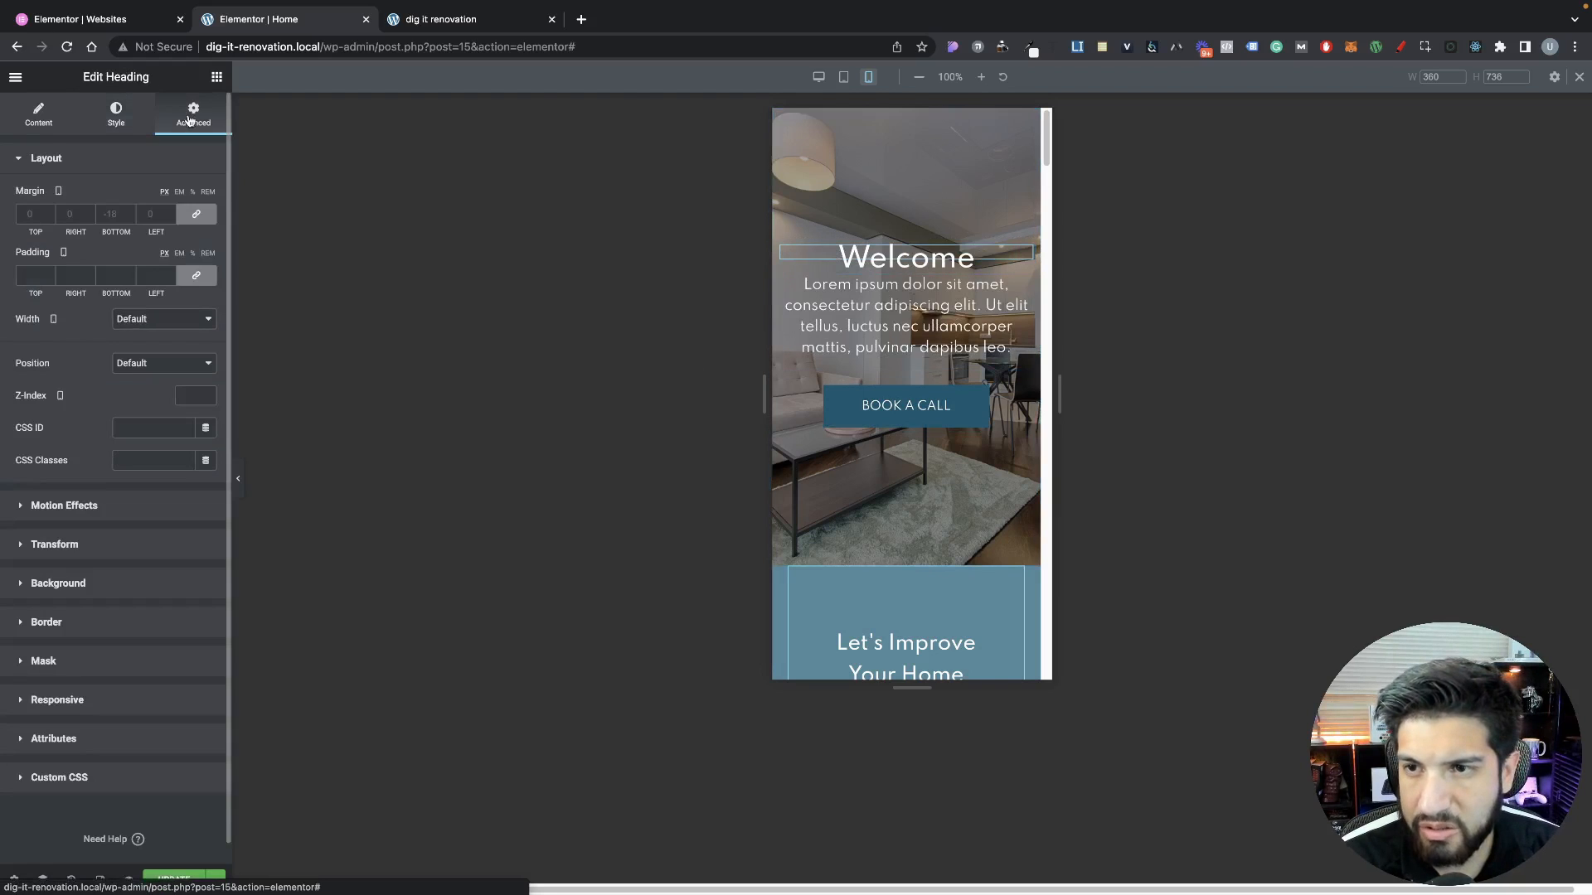
click(196, 218)
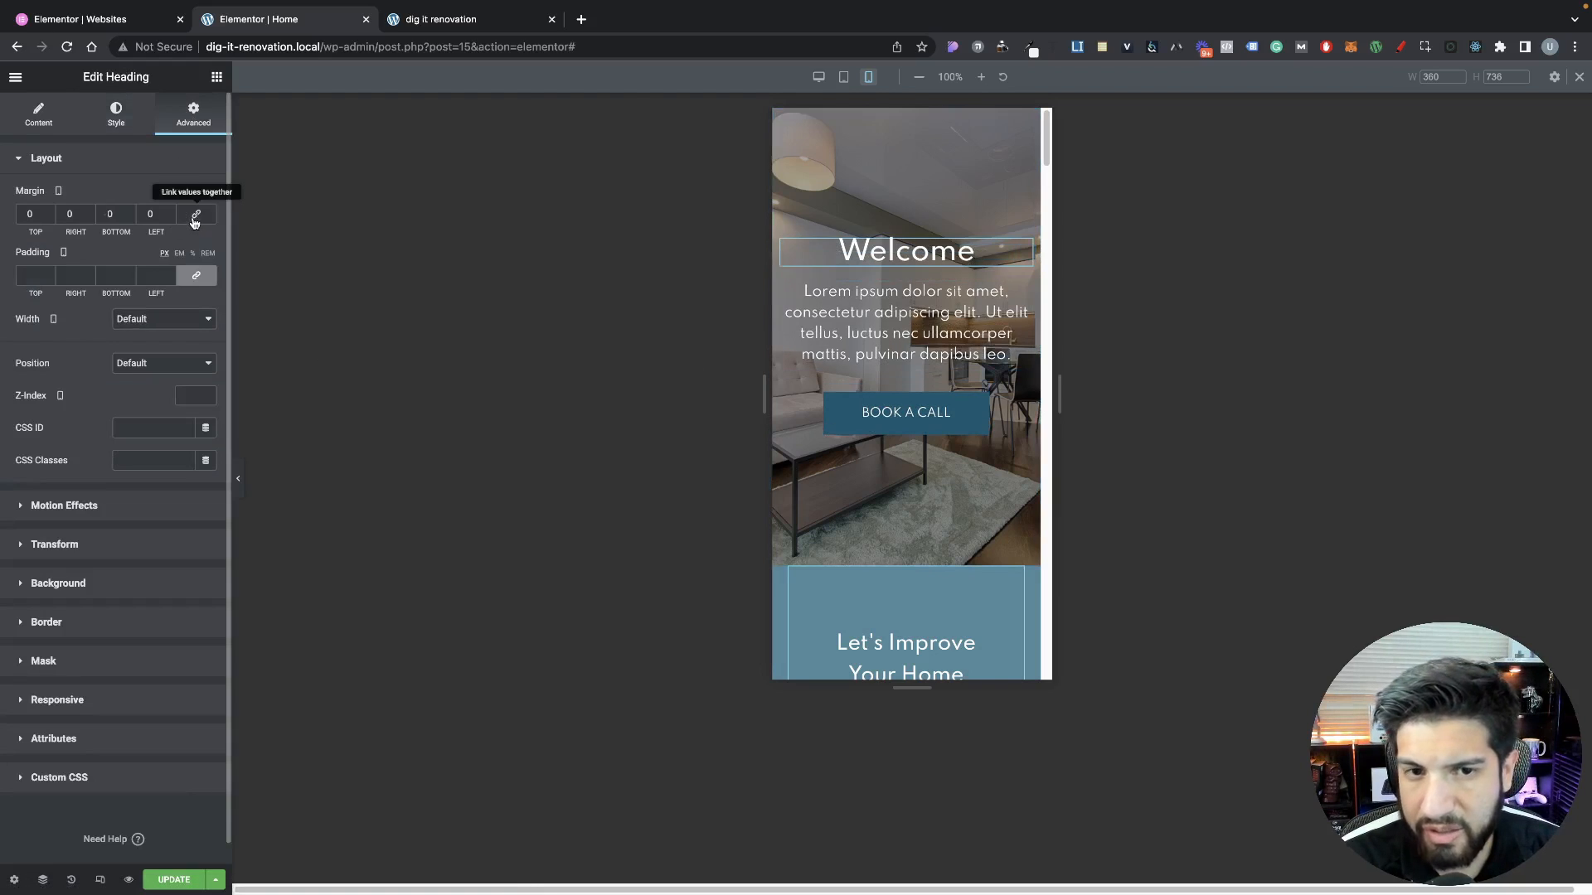
click(131, 218)
click(131, 217)
click(131, 217)
click(131, 217)
click(131, 217)
click(131, 218)
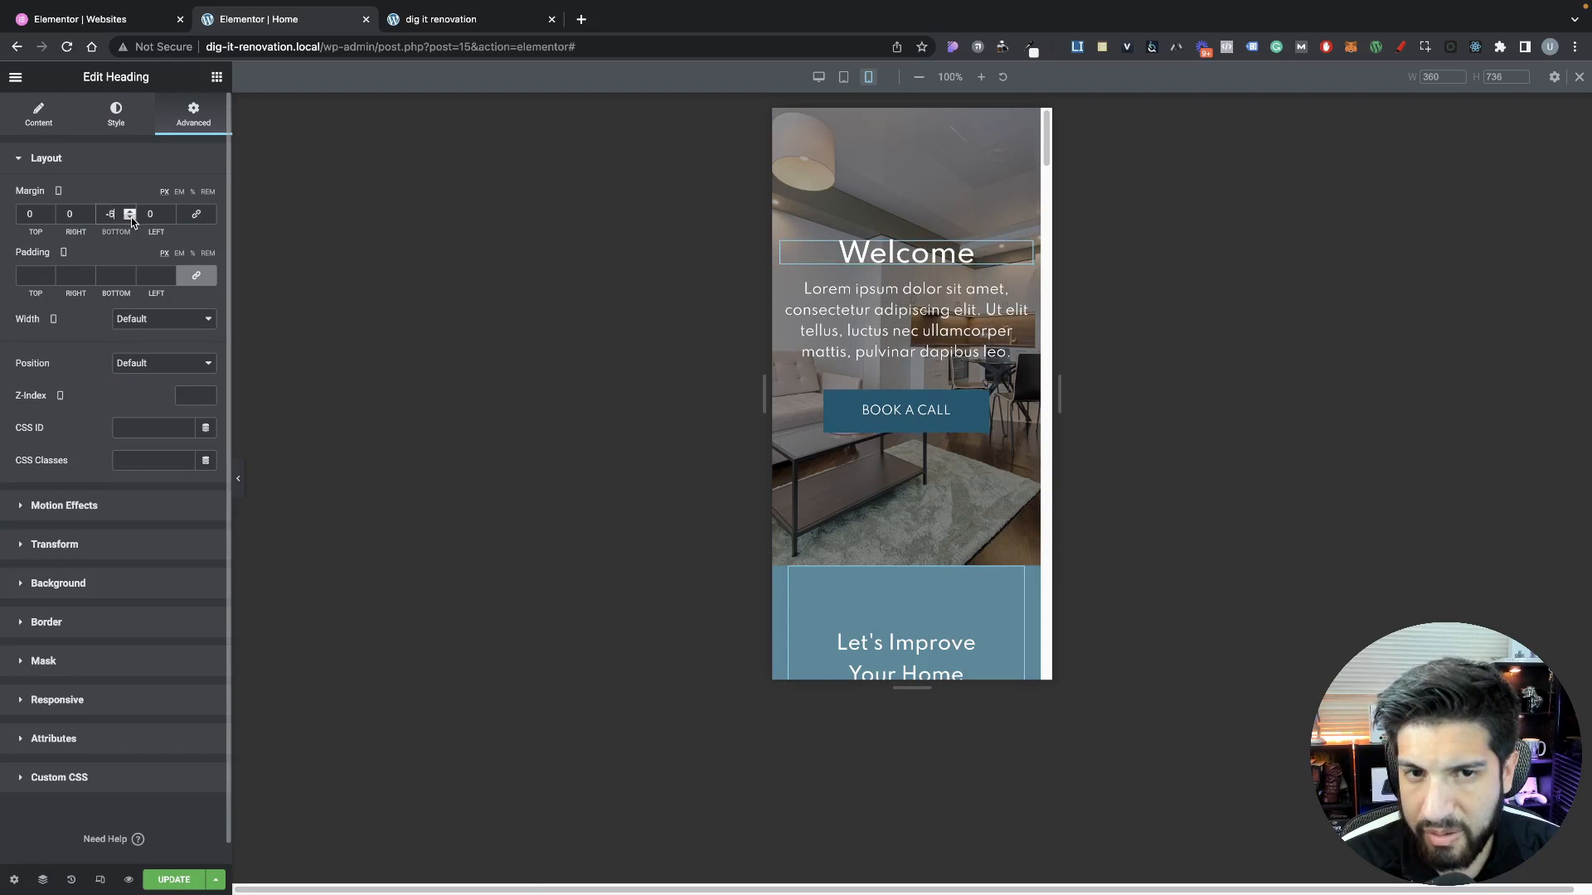
Set the mobile font size of the paragraph below the Welcome heading to 15 px
click(883, 309)
click(206, 262)
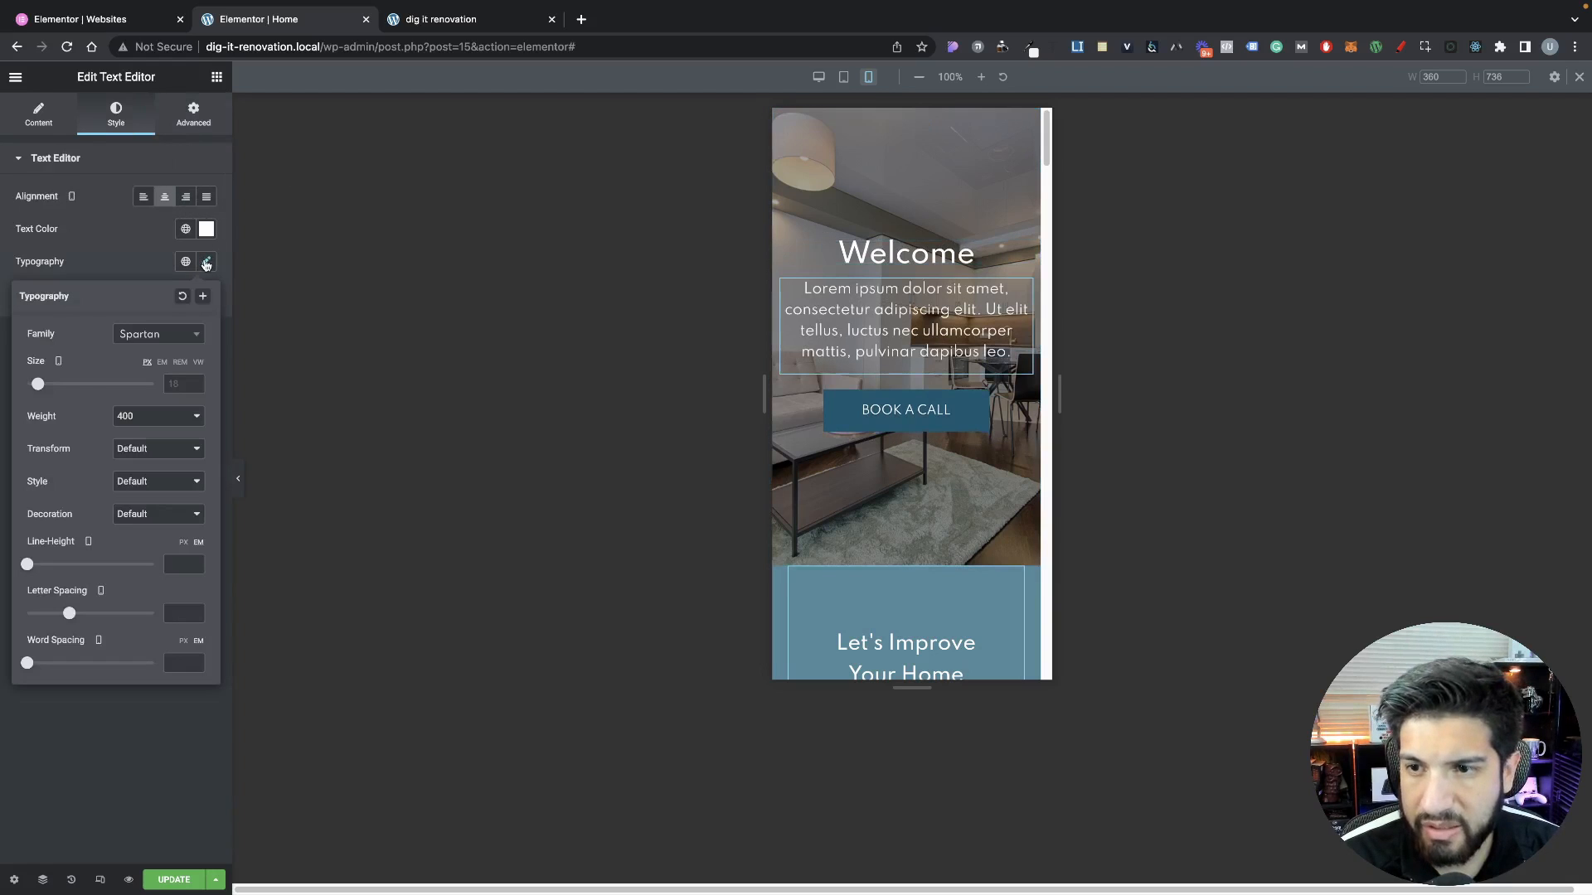
click(181, 390)
text(15)
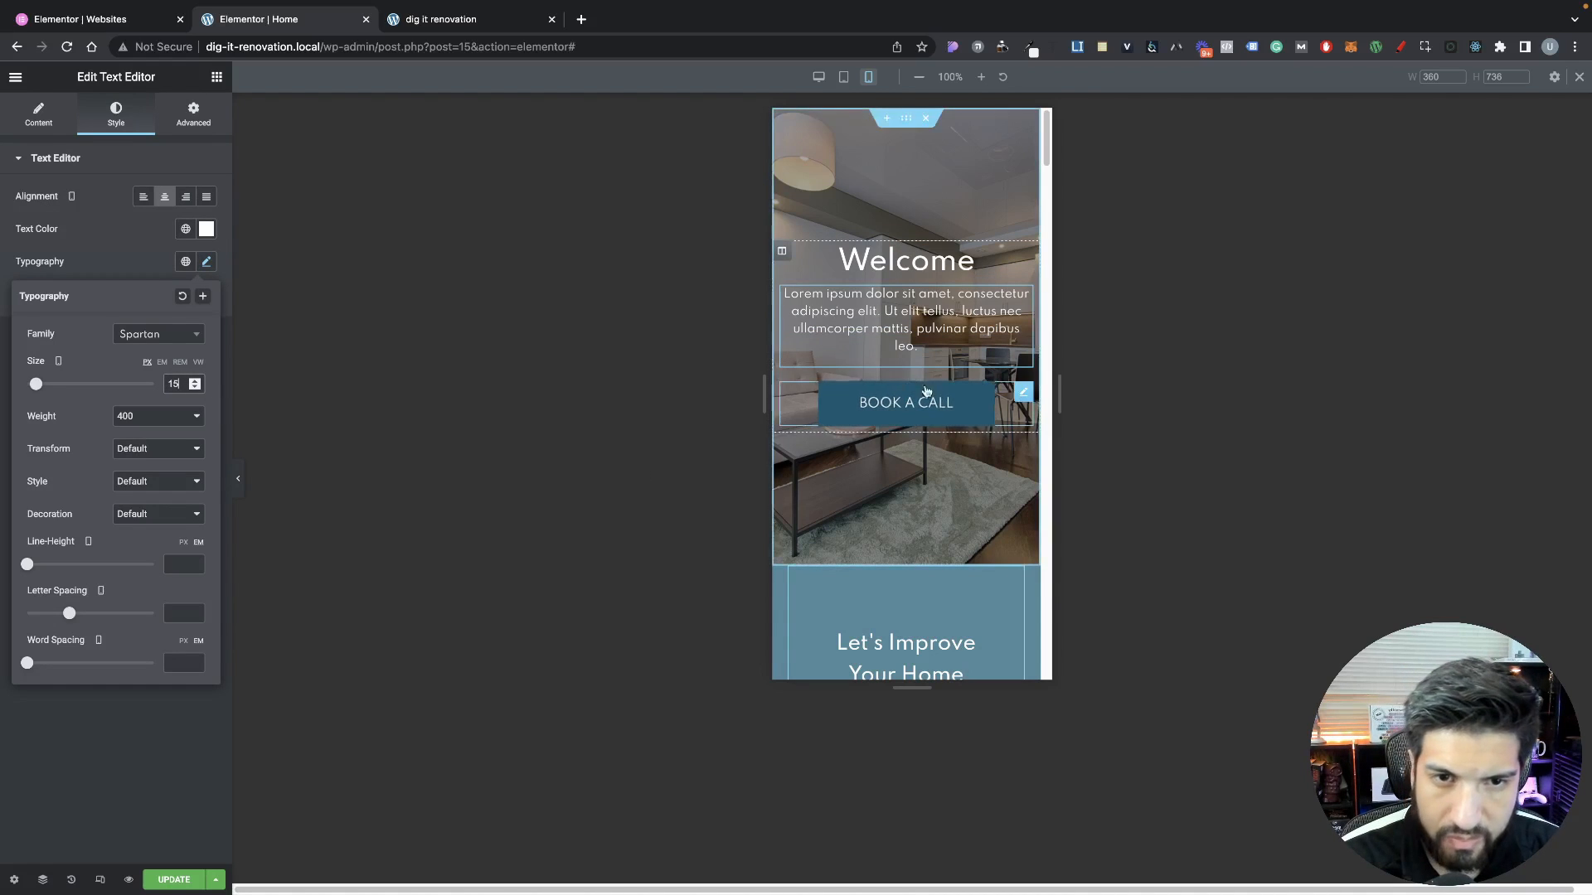
Set the Book A Call button's mobile font size to 12 px and check it in the preview
click(1005, 401)
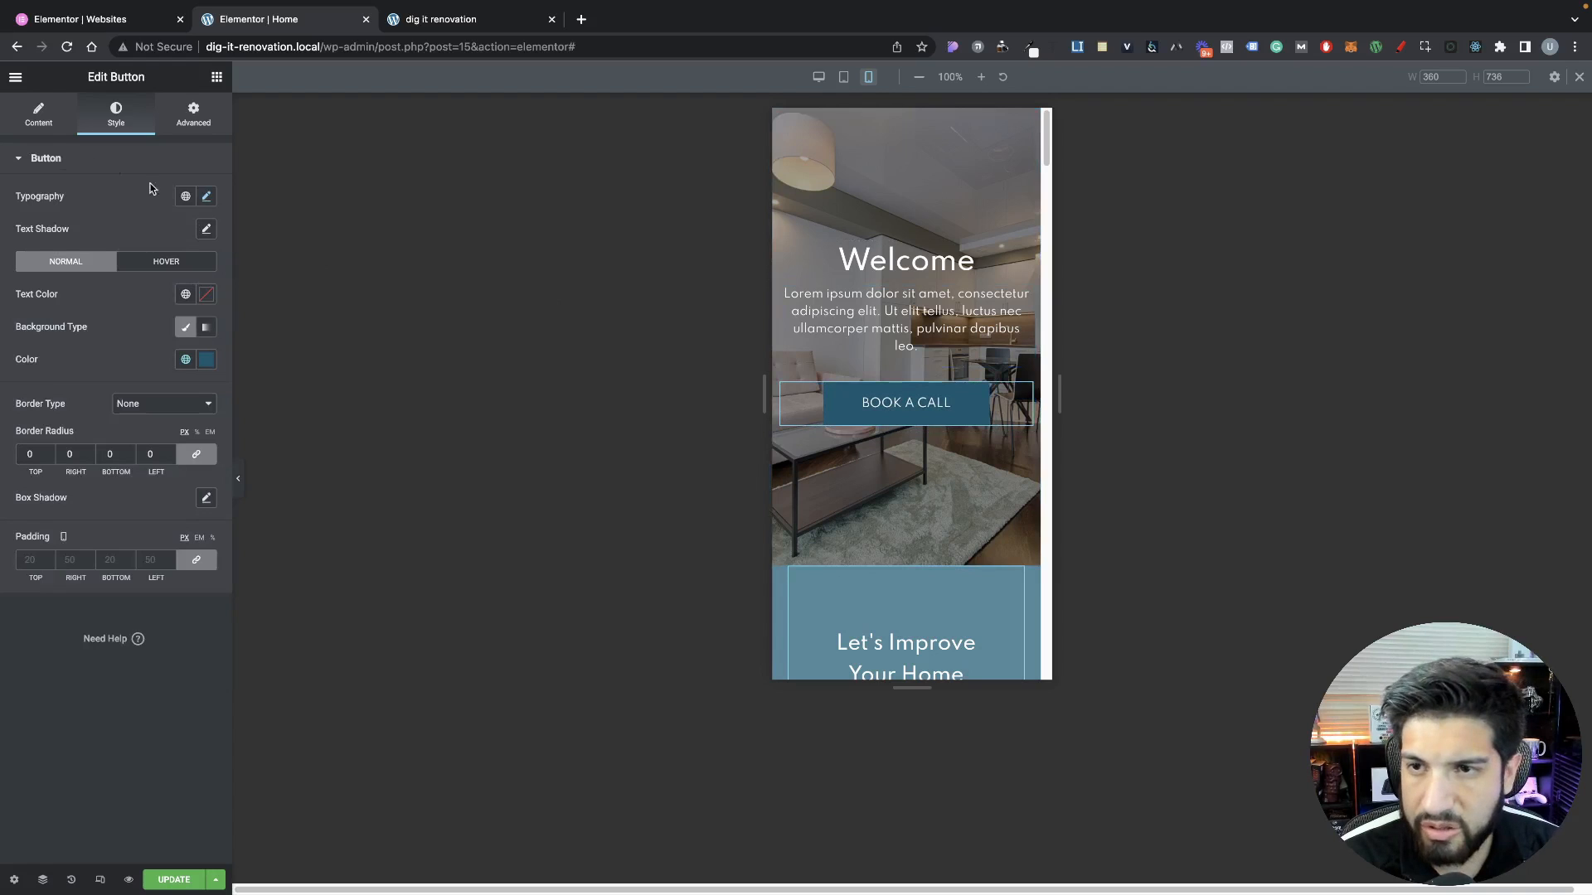
click(205, 196)
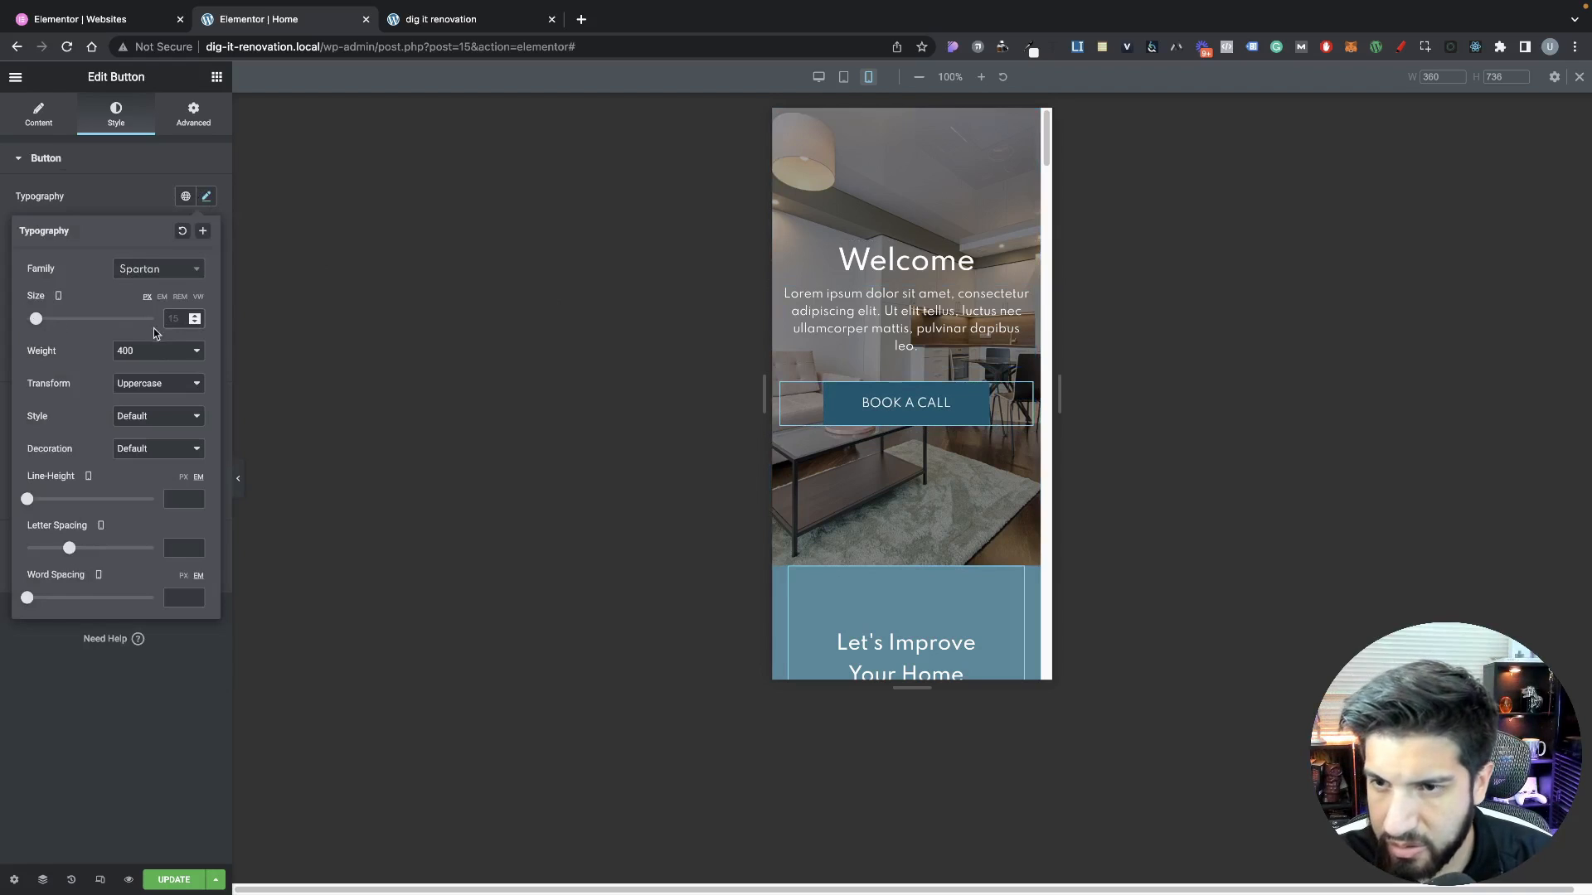
click(194, 320)
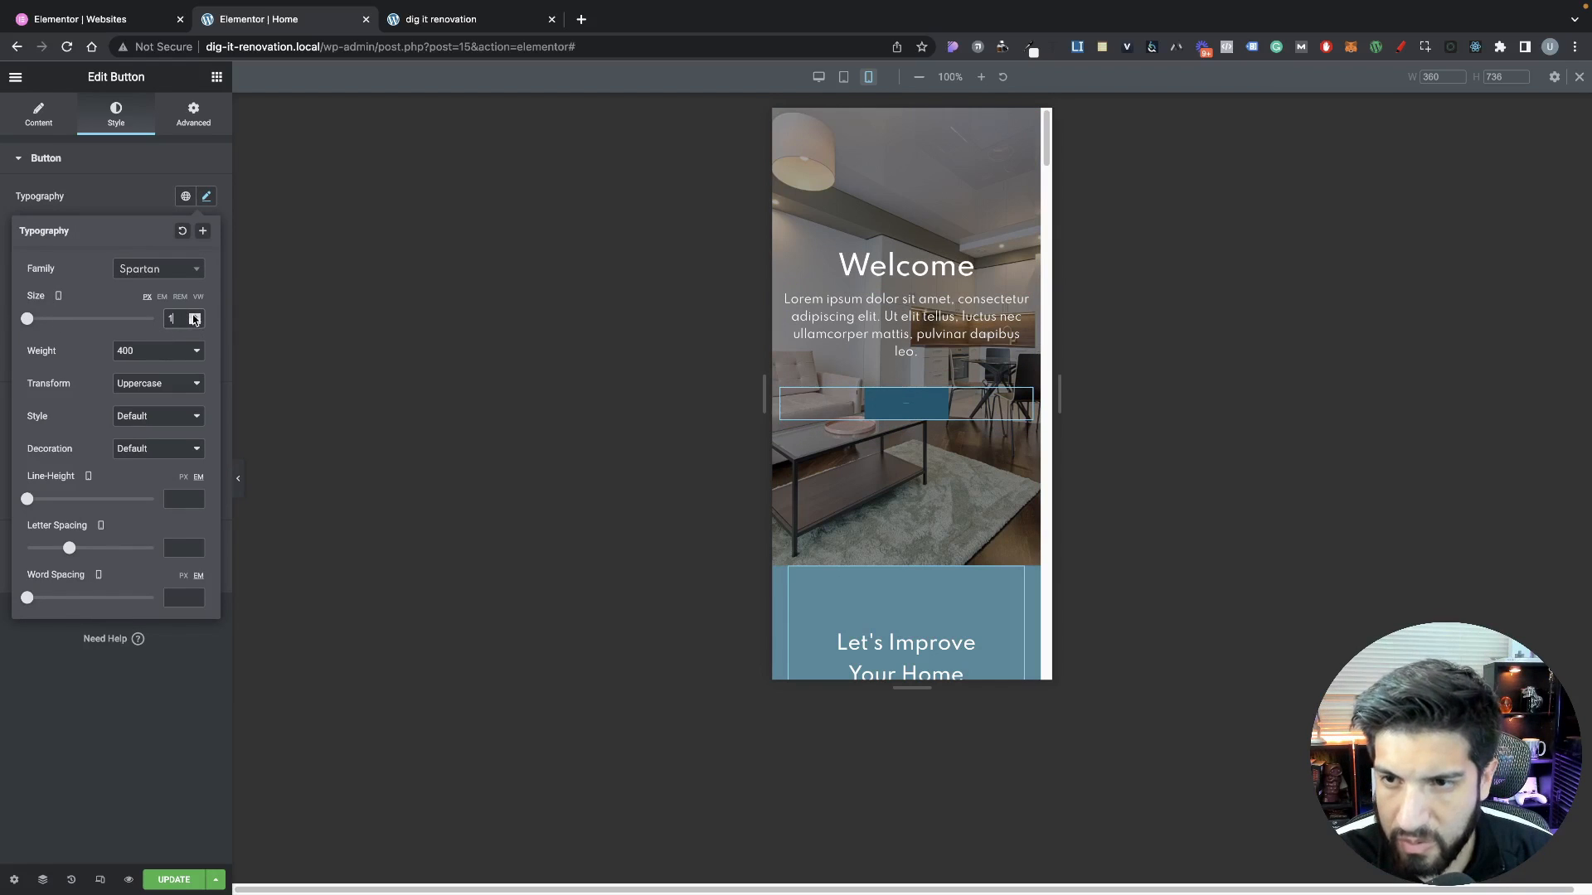
text(1)
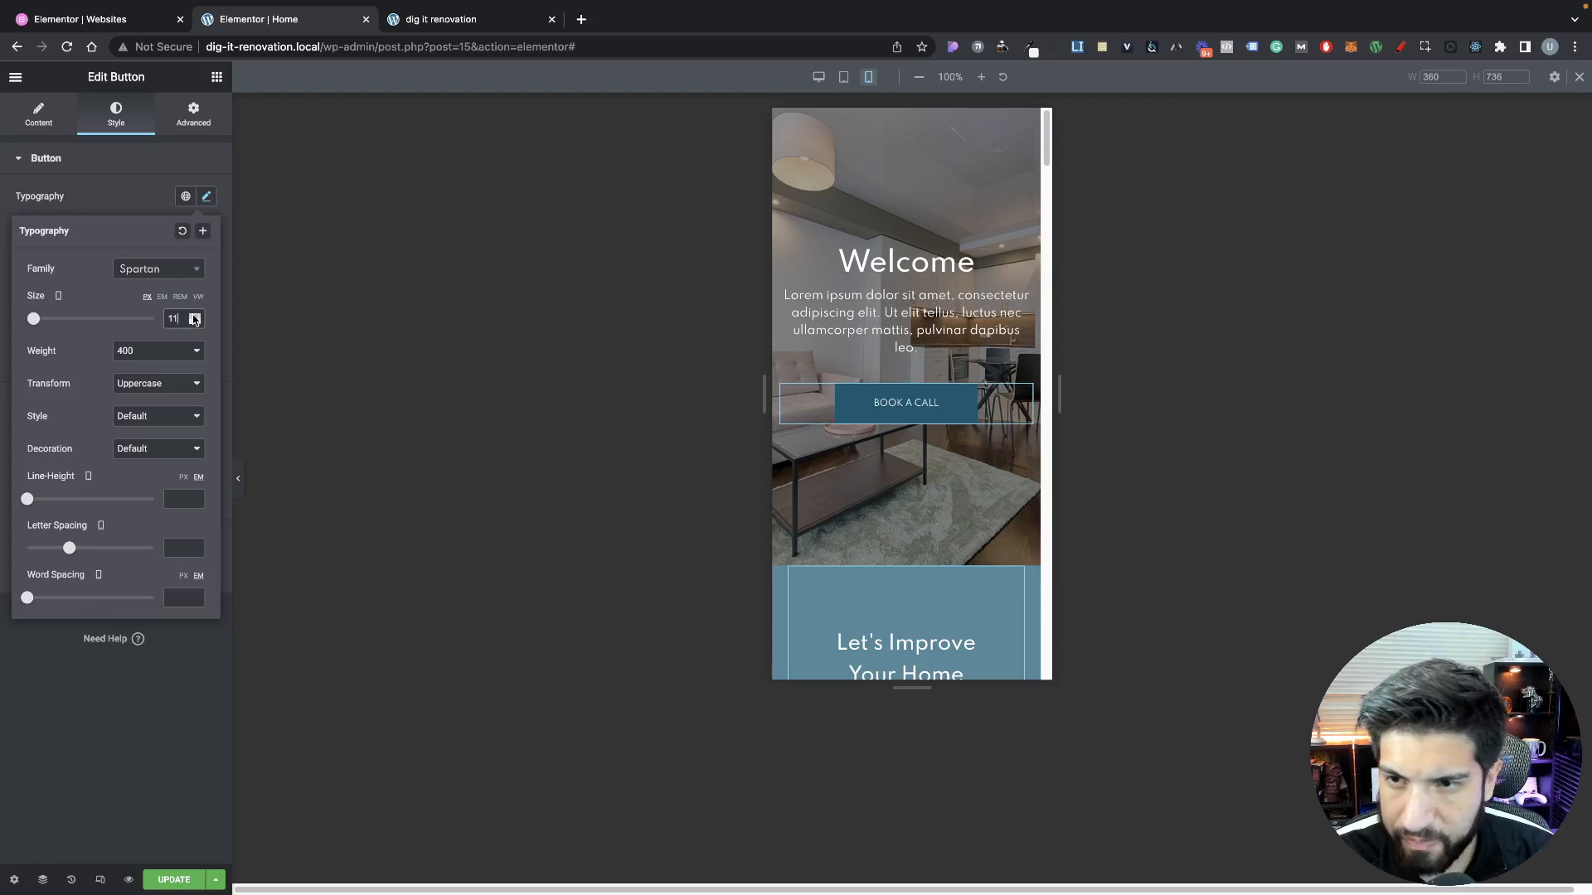
click(195, 318)
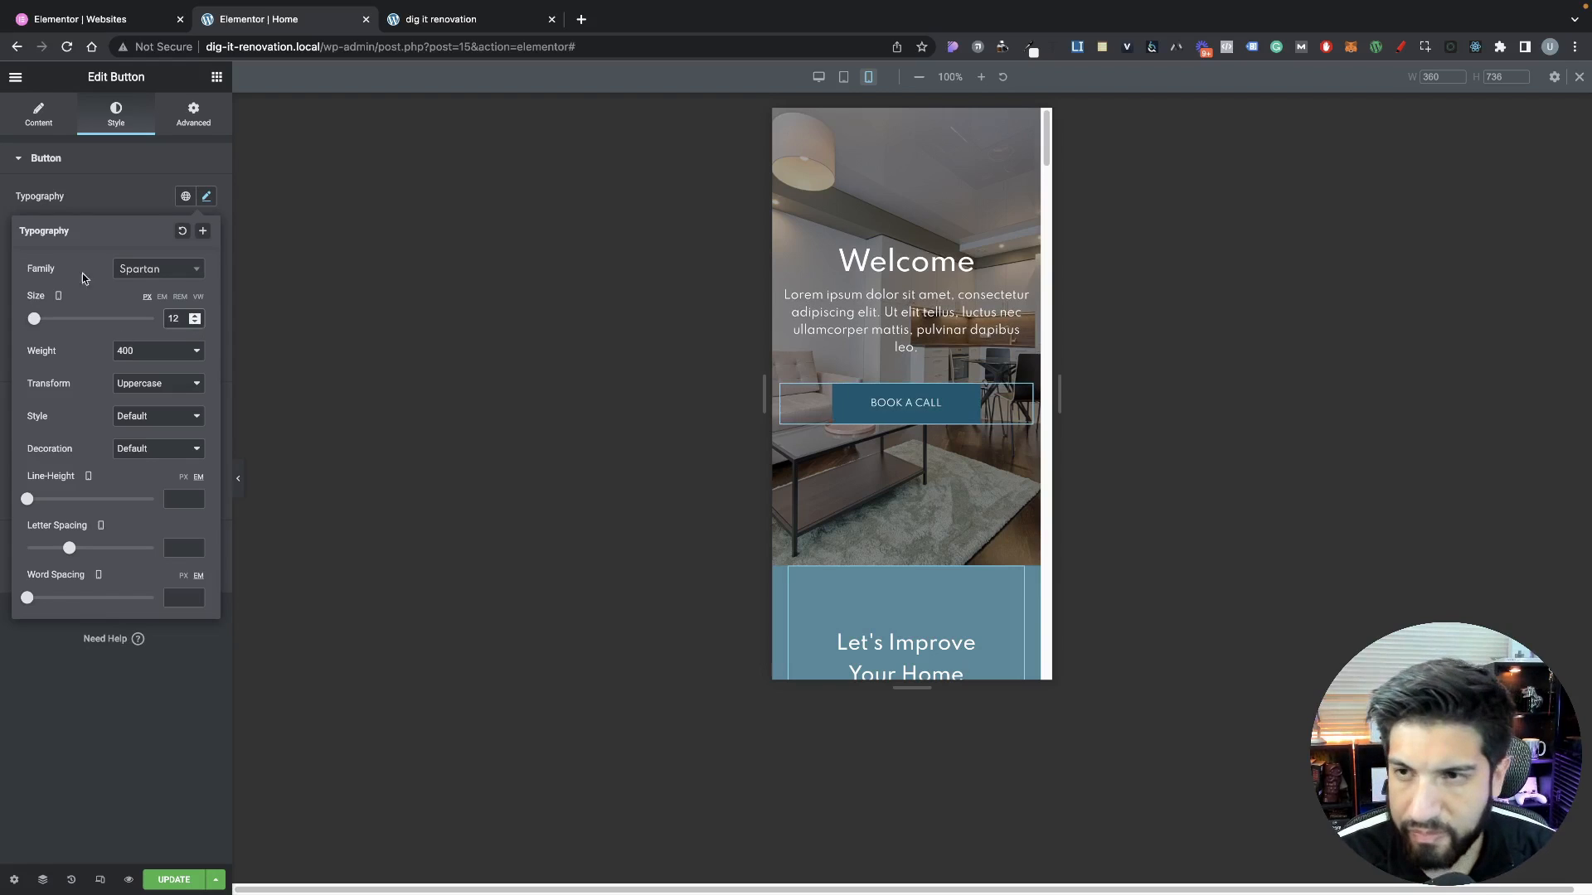
click(121, 198)
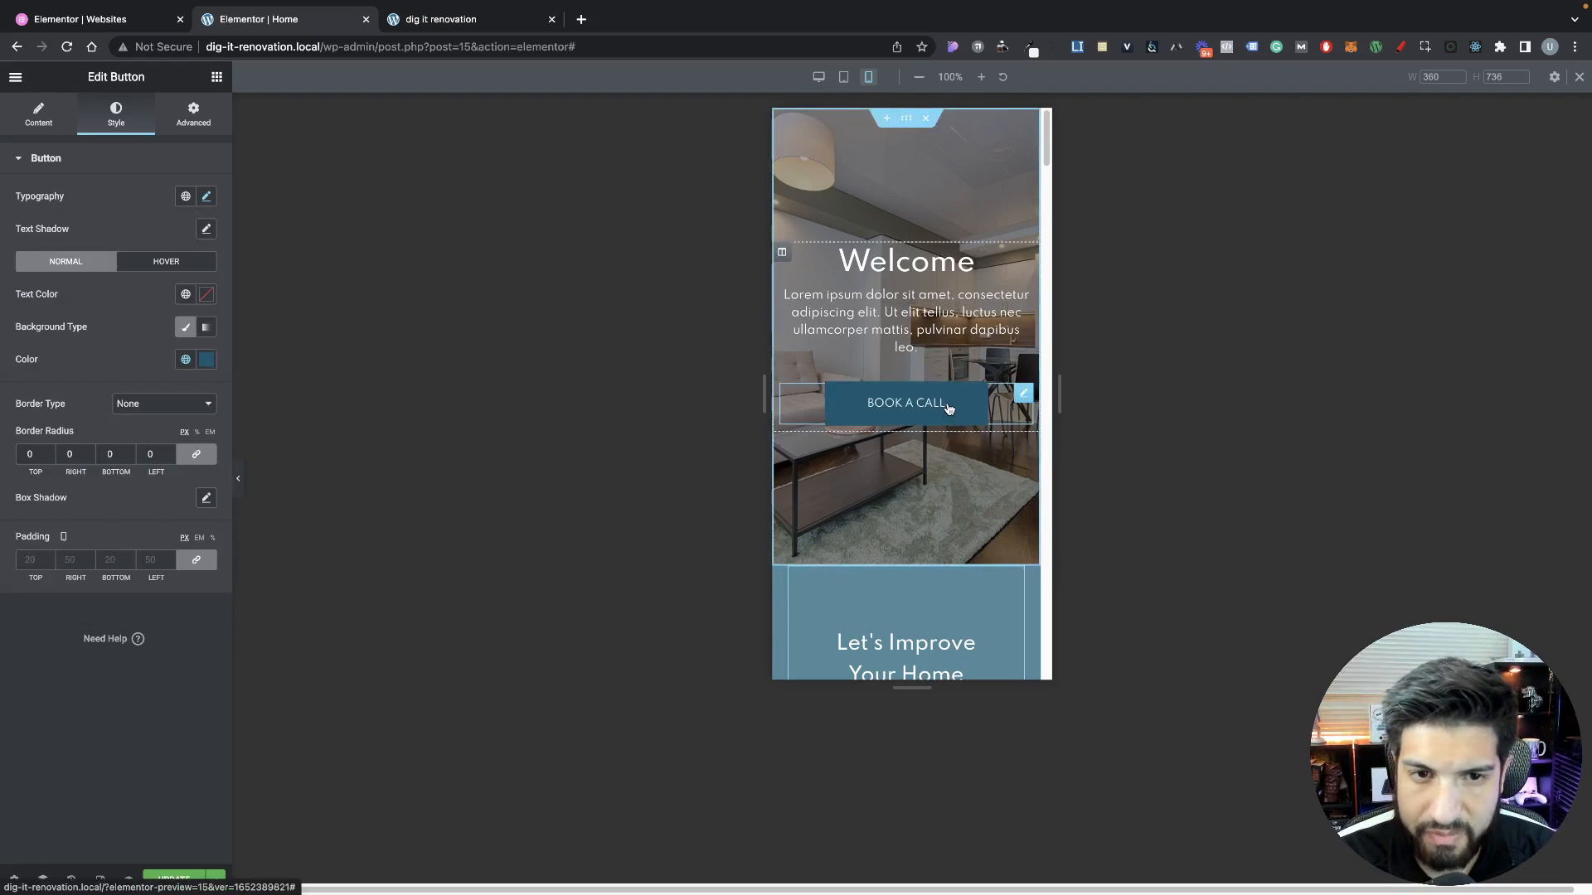
scroll(907, 484, down, 4)
scroll(917, 485, up, 4)
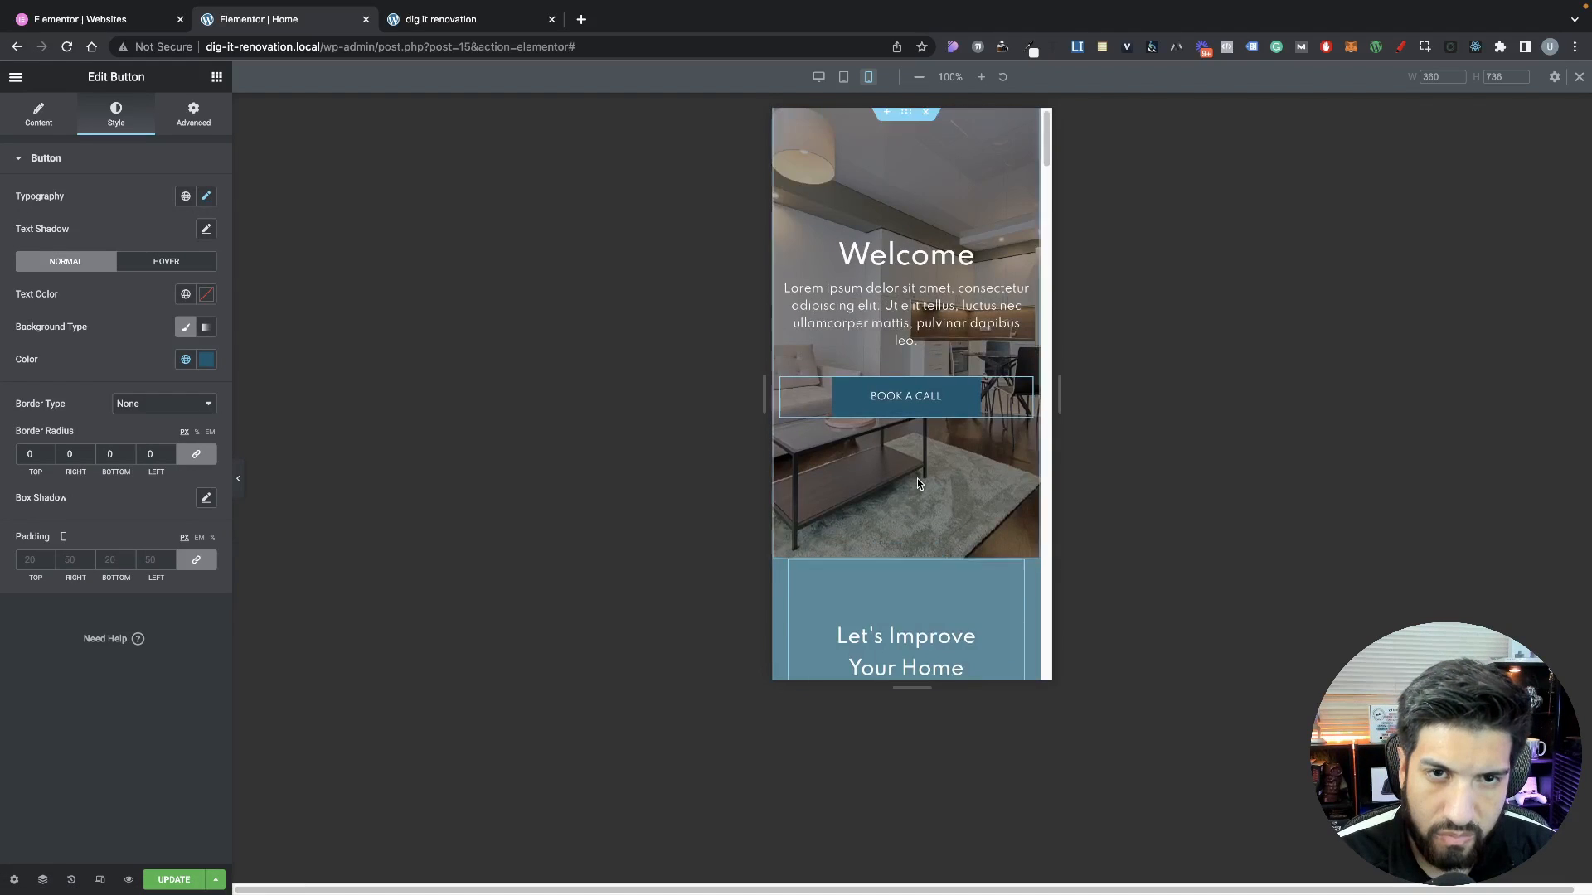
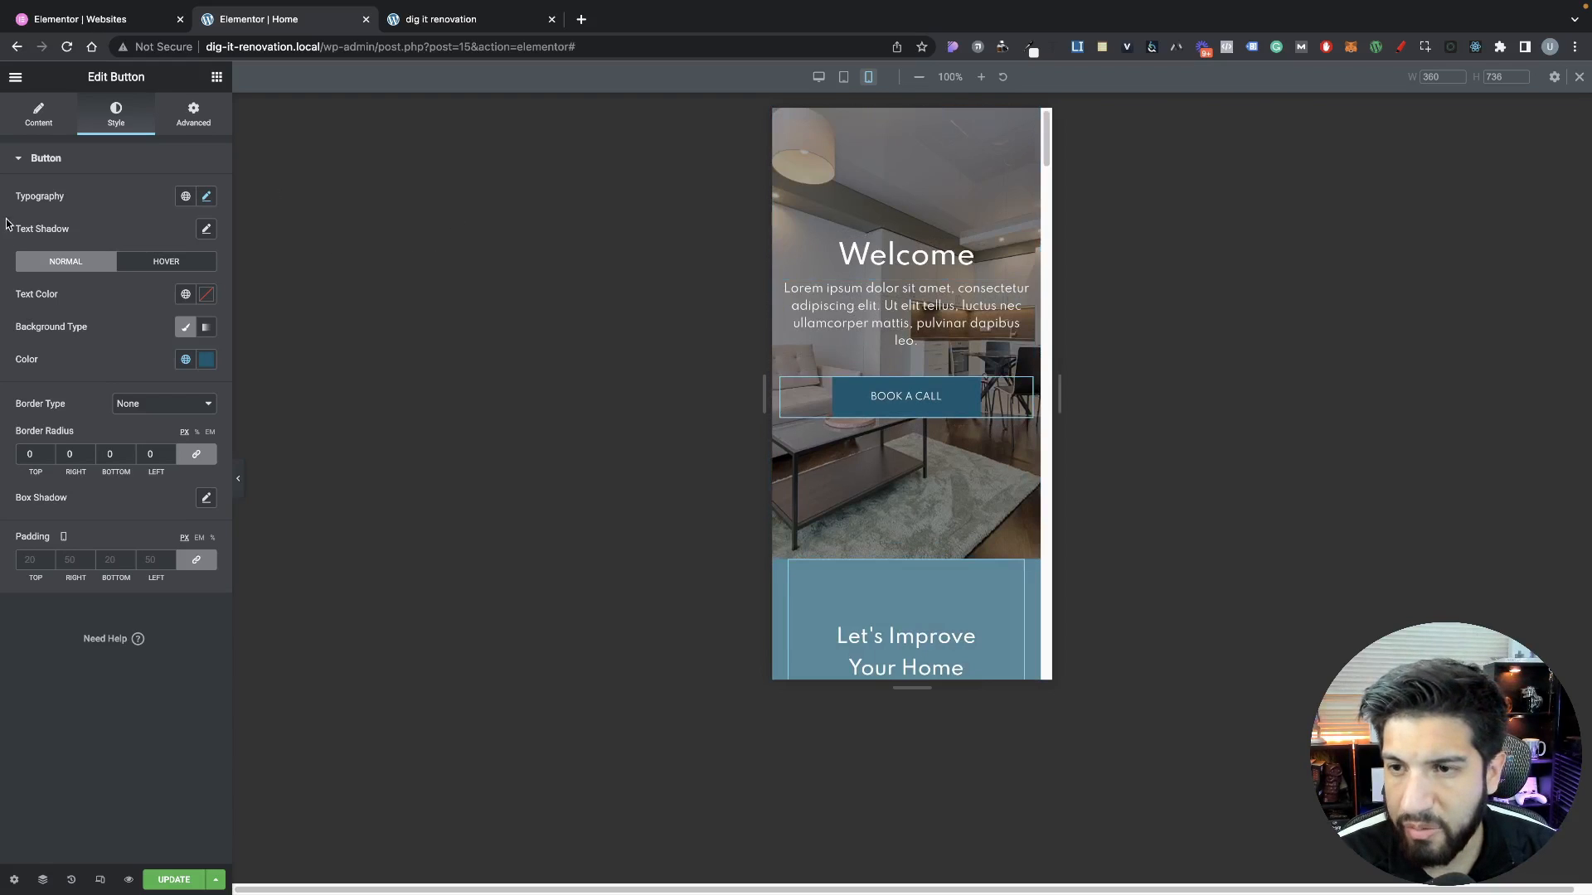
Set the Book A Call button's mobile alignment to justified and check the result with the editing panel hidden and restored
click(24, 115)
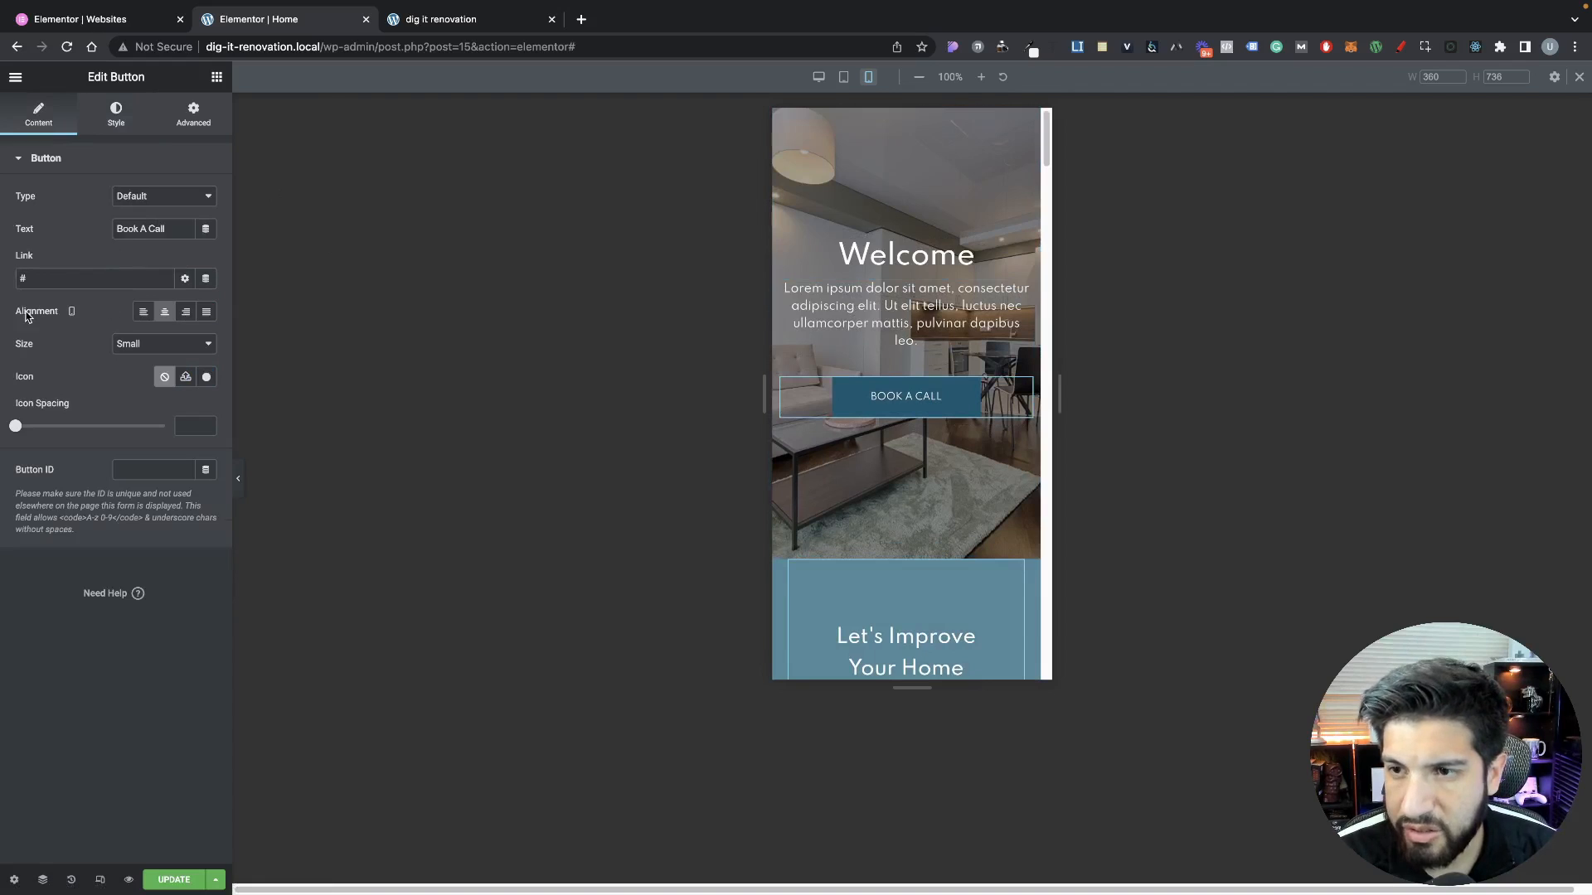
click(209, 320)
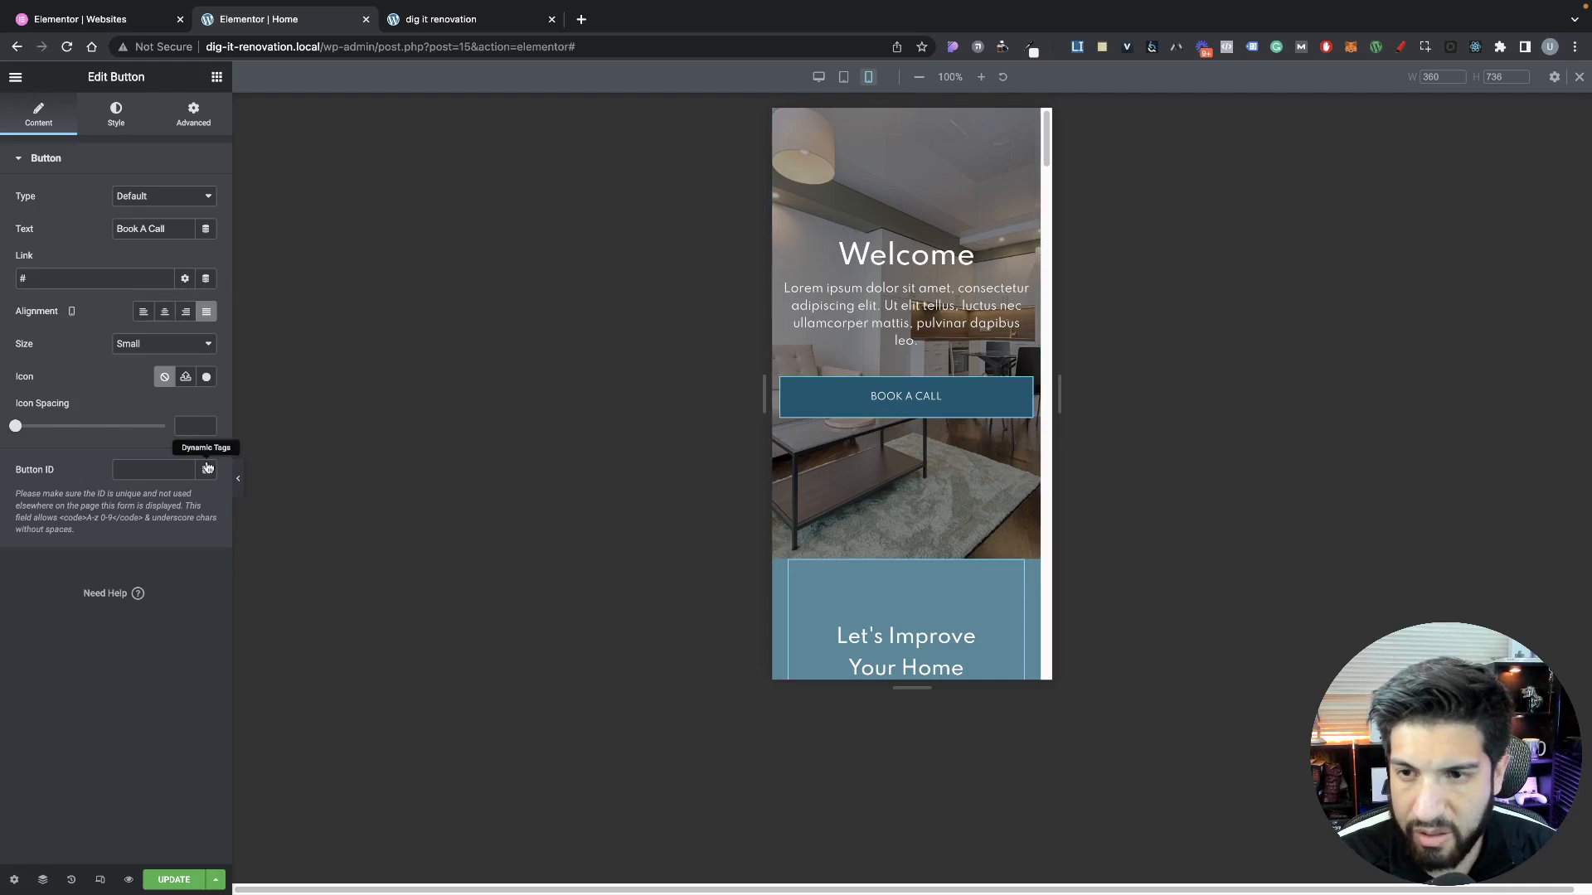
click(241, 480)
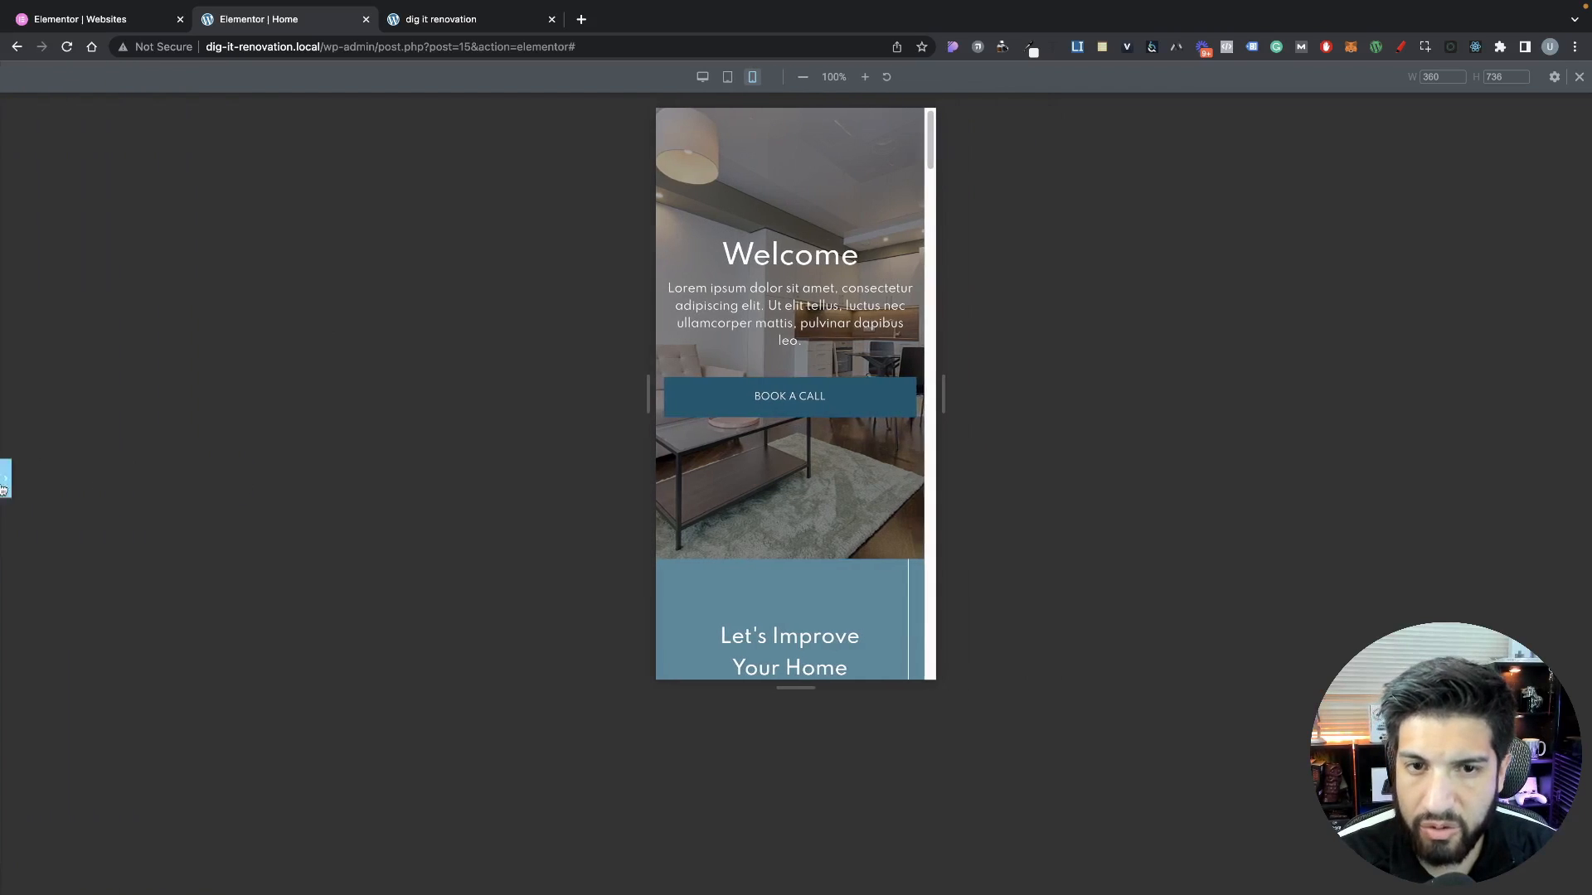
click(5, 476)
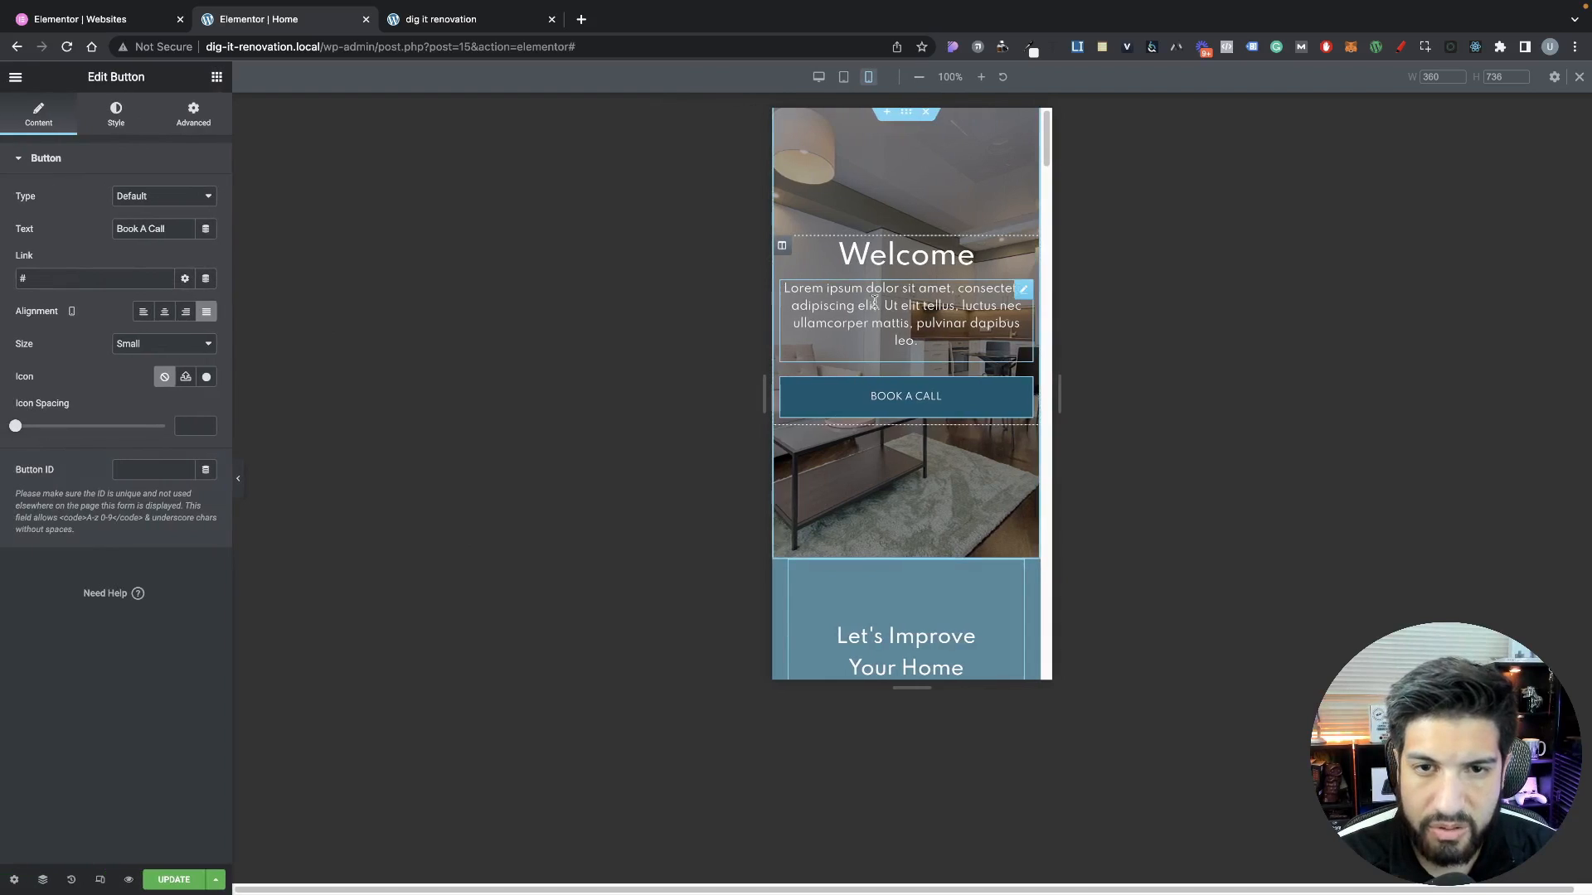
scroll(894, 439, down, 3)
scroll(904, 290, up, 3)
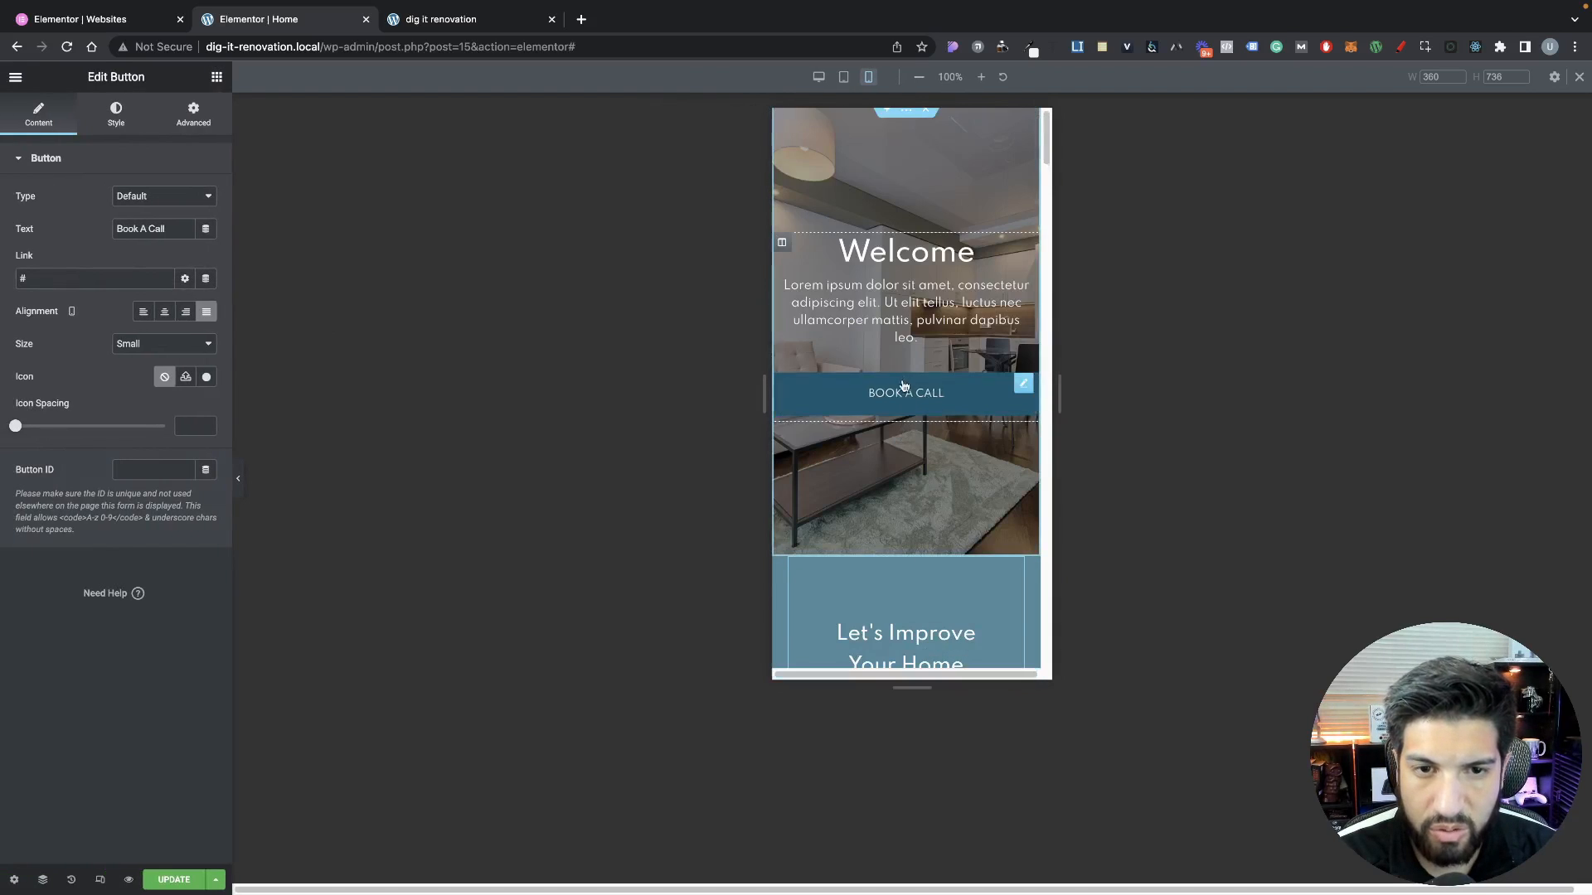
Set the Welcome section's mobile left and right padding to 15 px each, with top and bottom at 0
scroll(943, 240, up, 1)
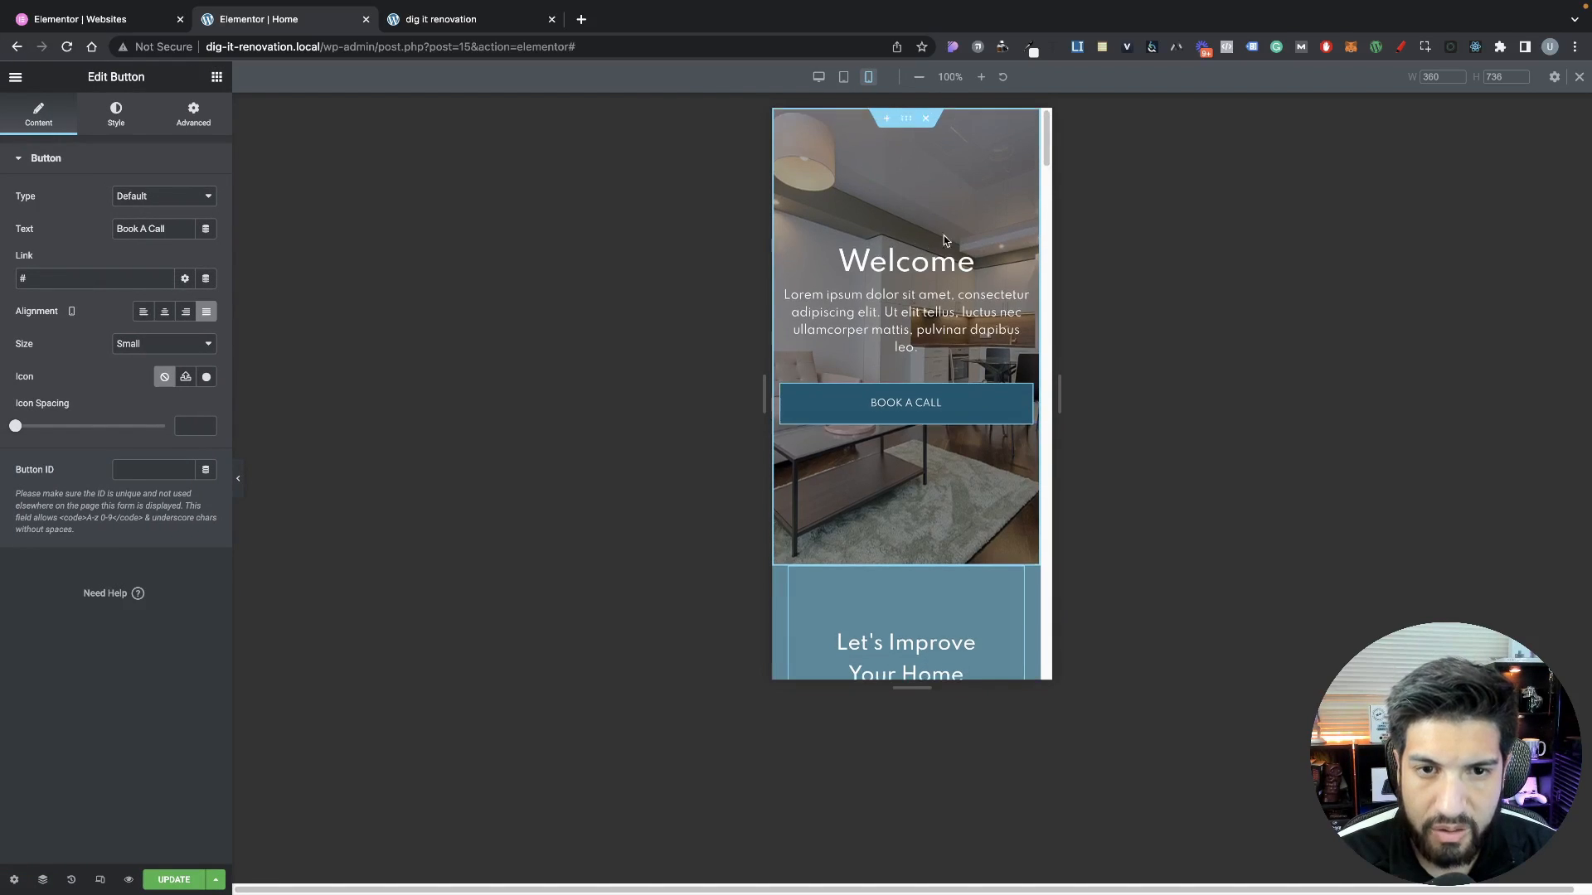
click(908, 120)
click(41, 116)
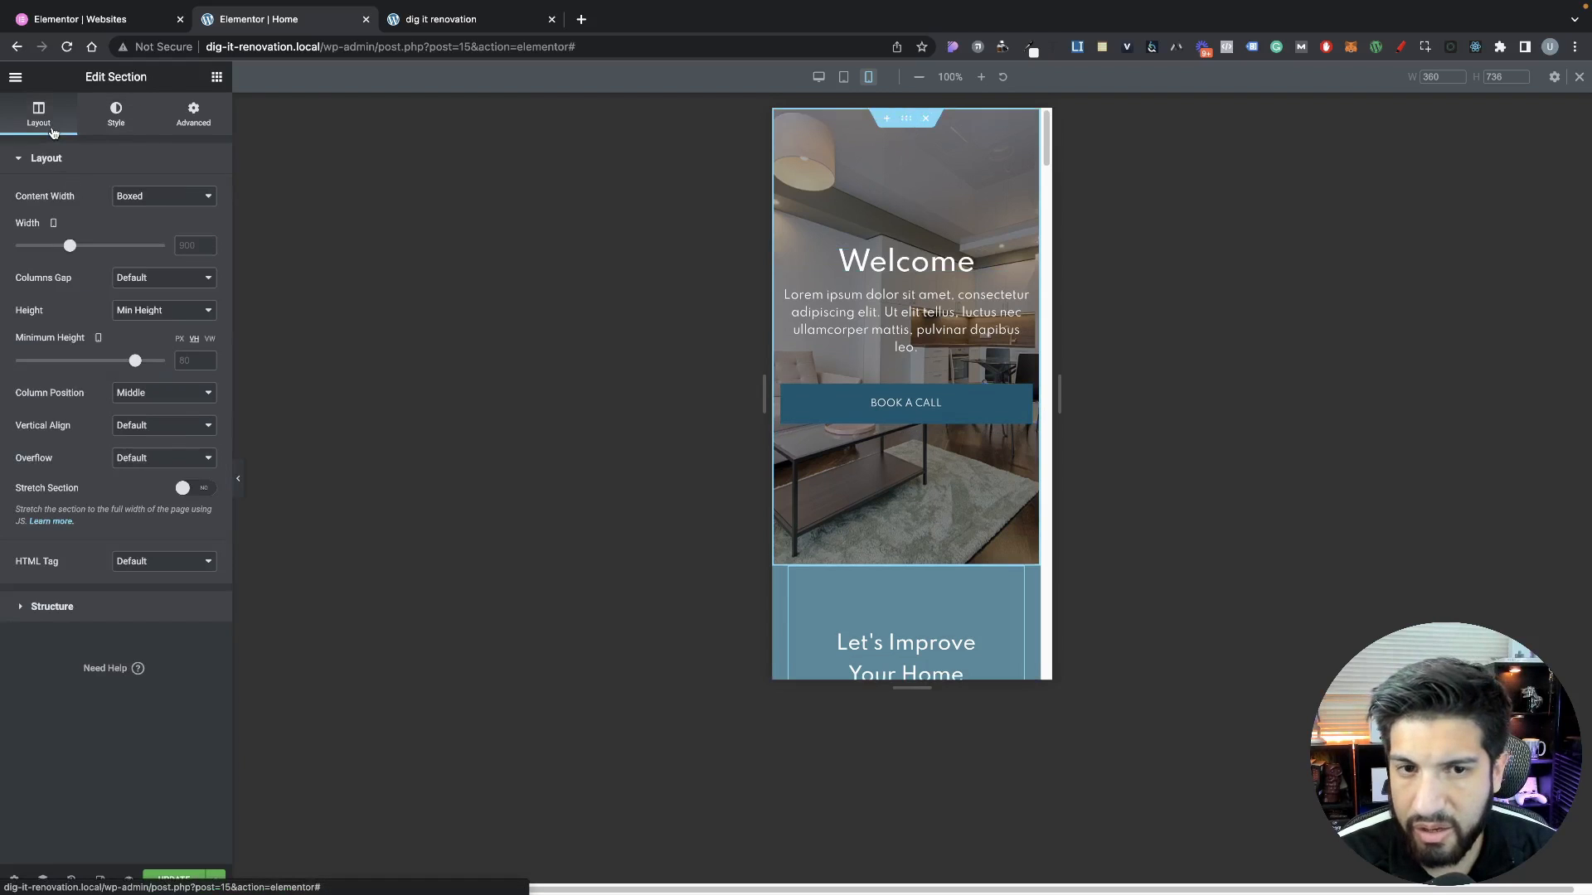
click(180, 135)
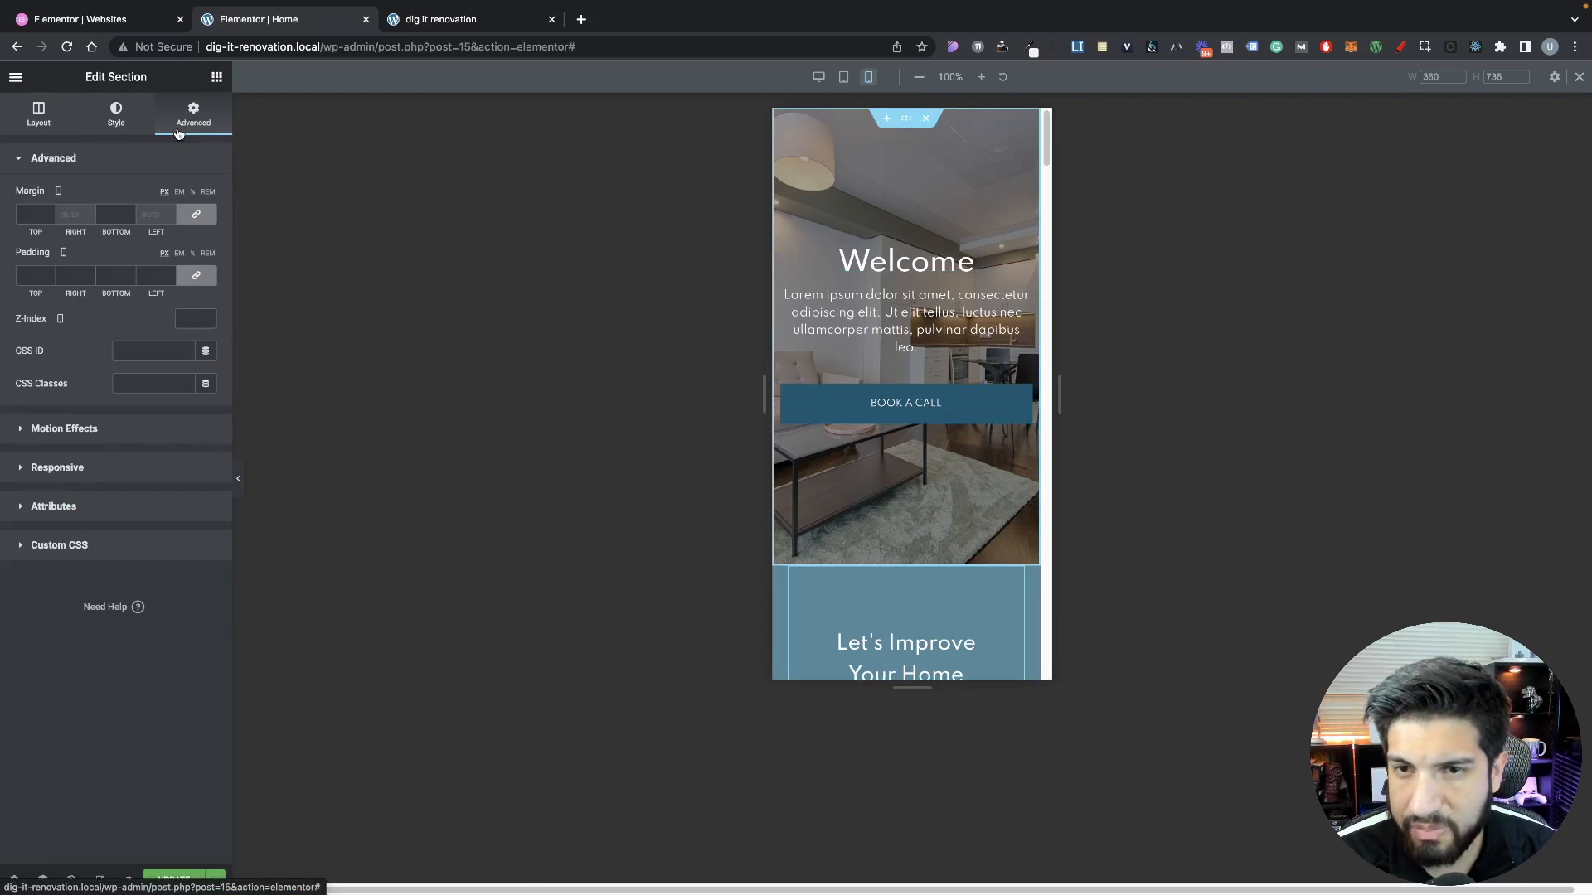
click(189, 282)
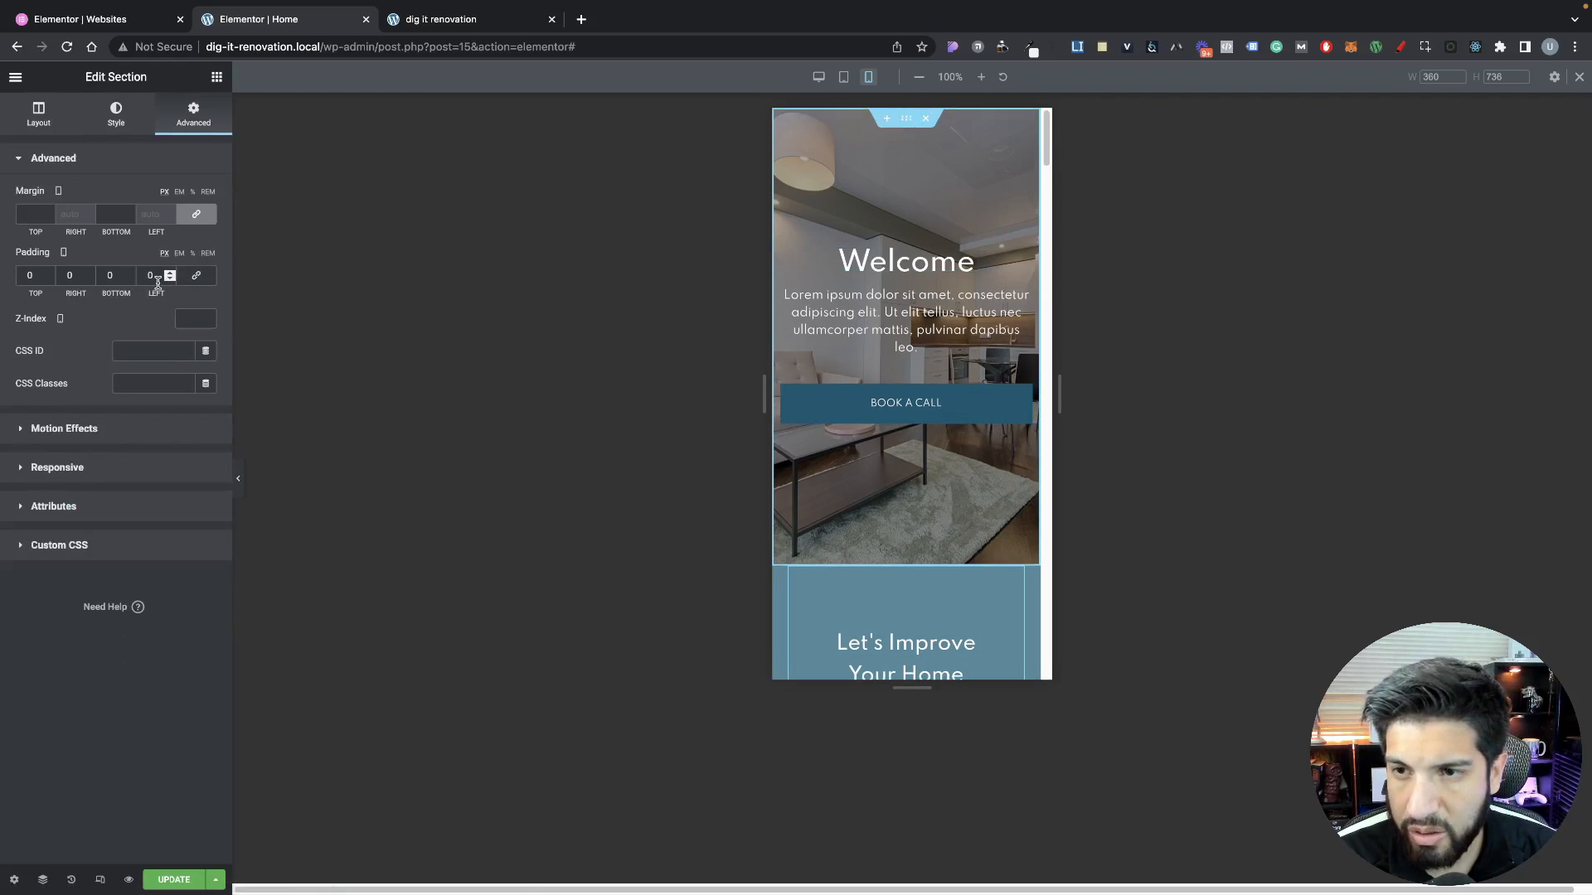
text(20)
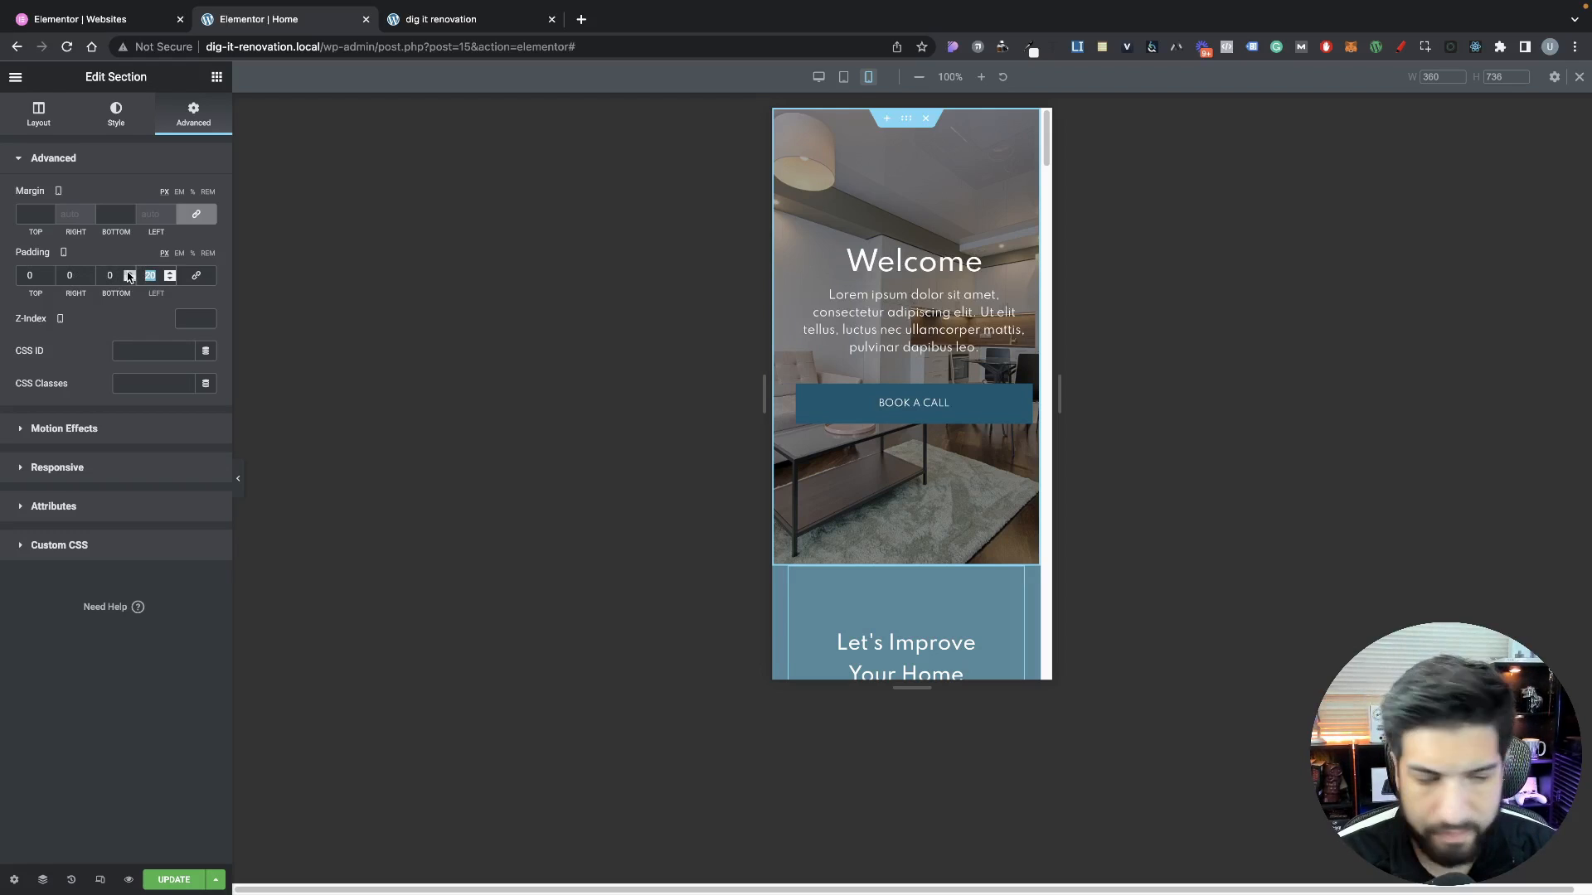
text(15)
double_click(75, 275)
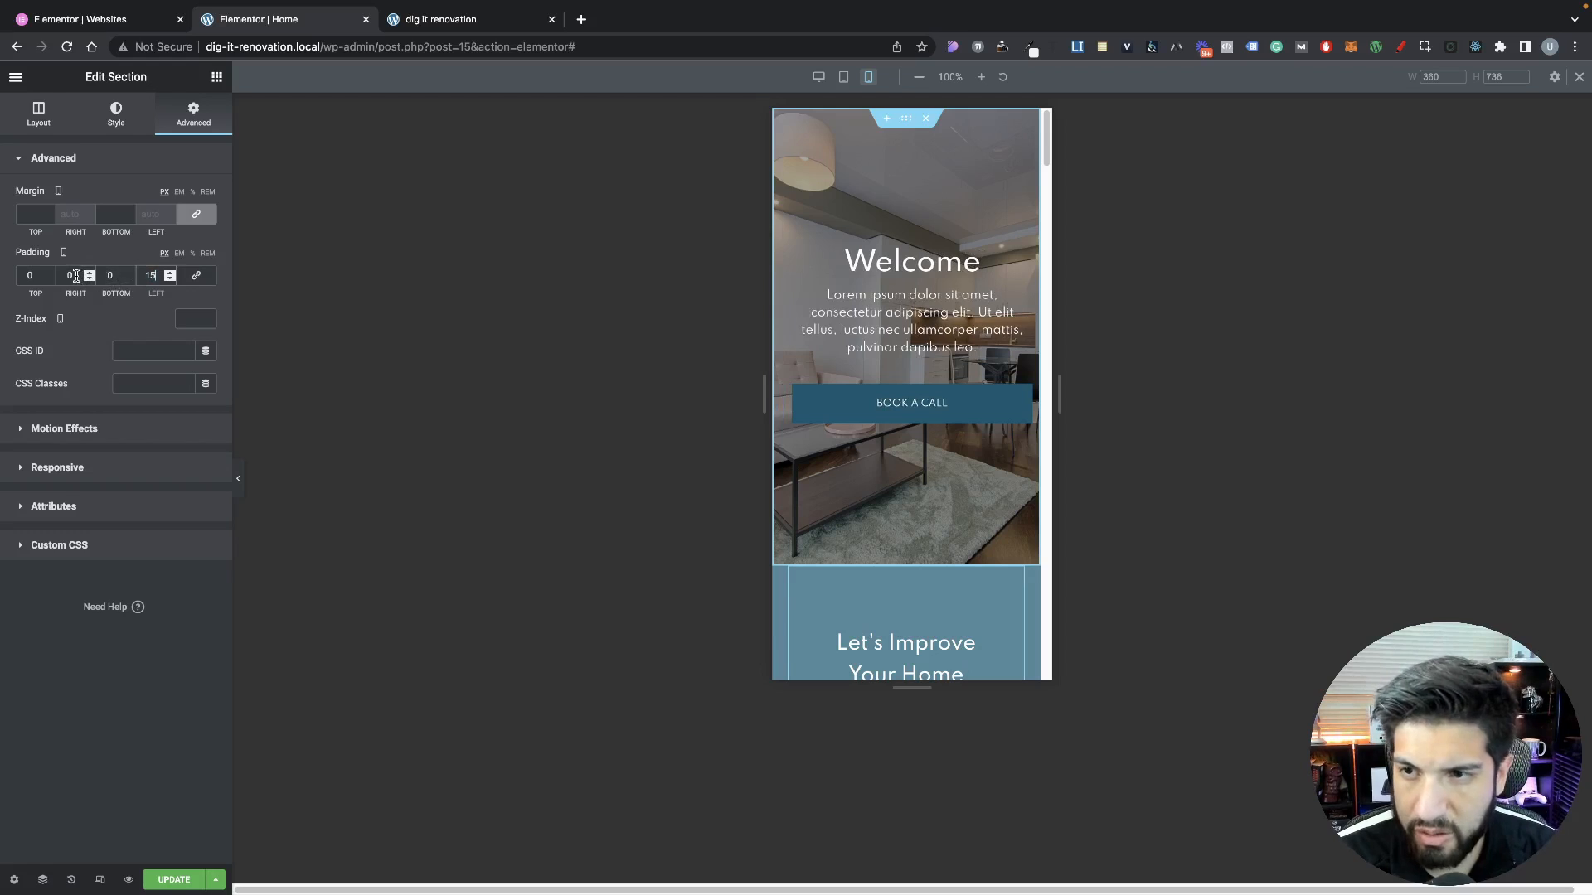
text(15)
scroll(829, 332, down, 3)
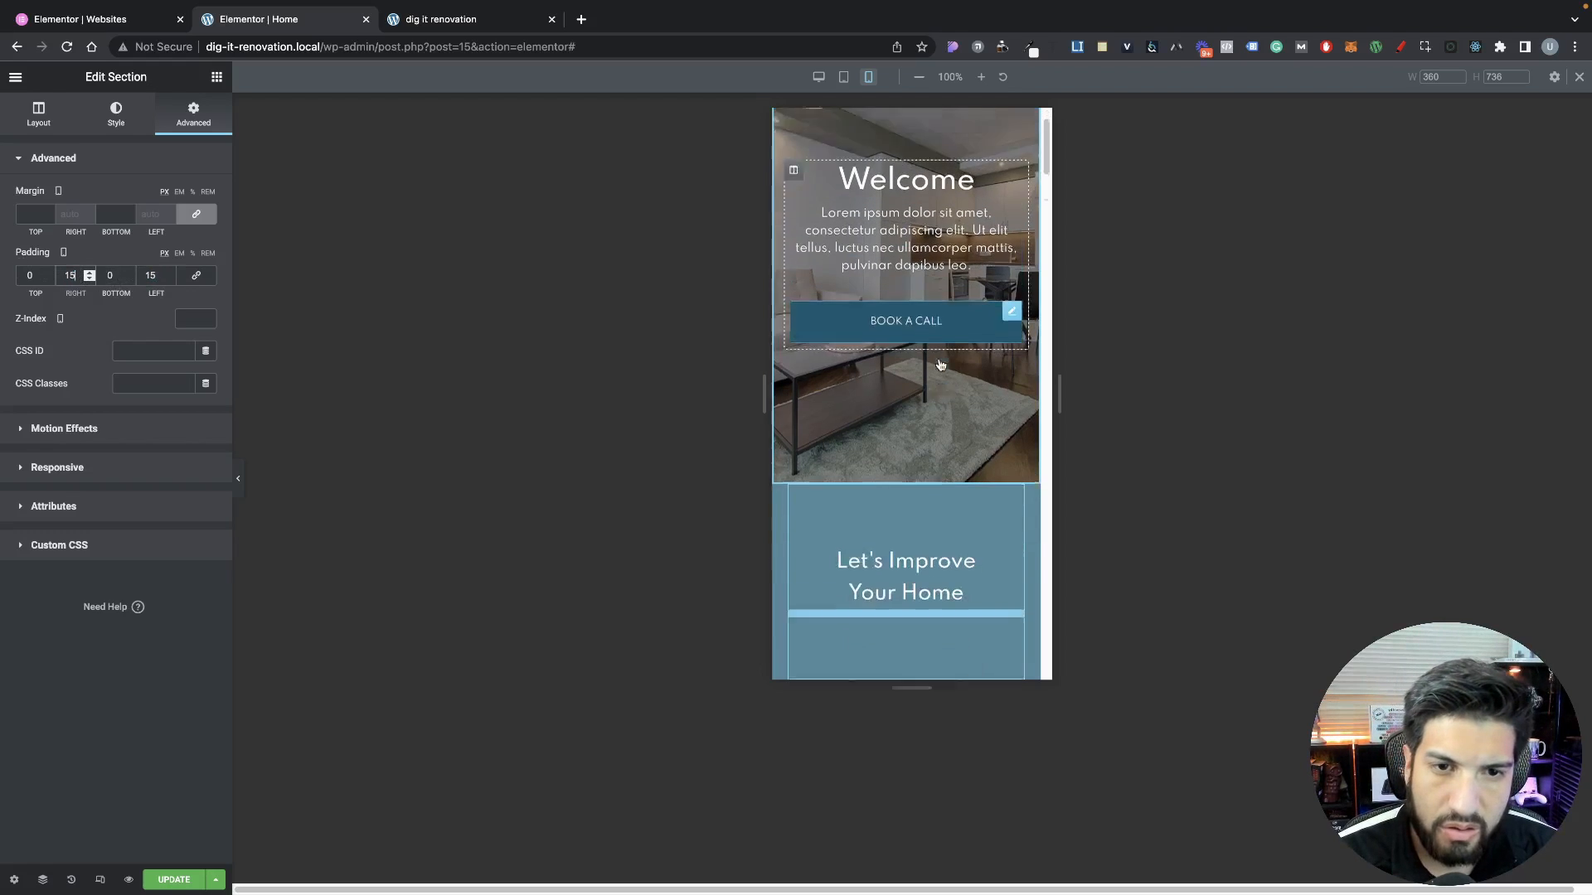
scroll(904, 373, up, 3)
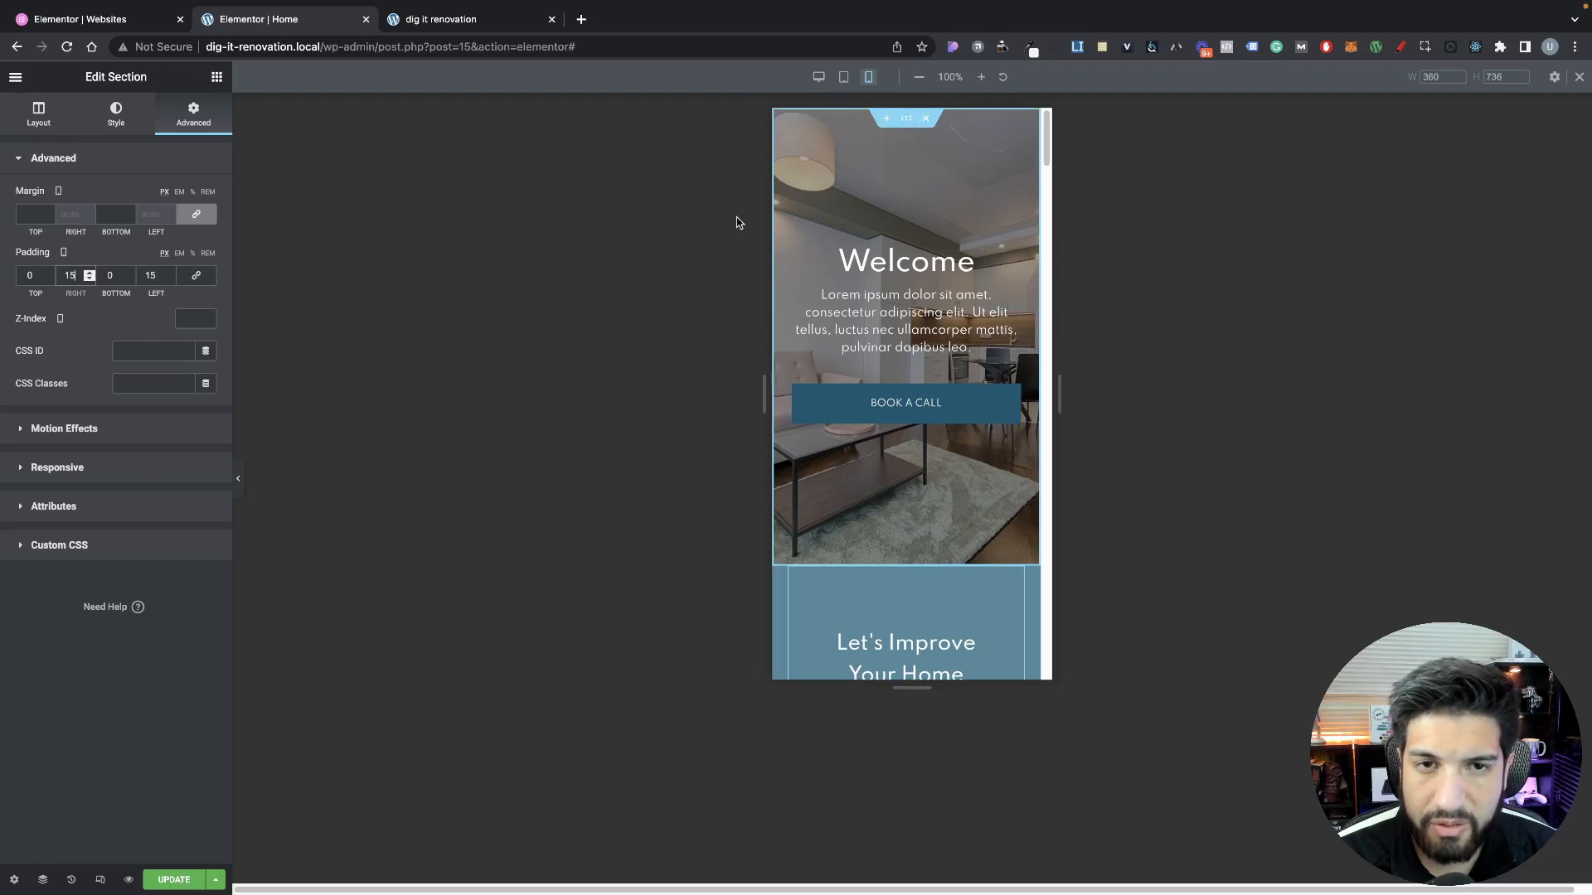
Reduce the Welcome section's mobile minimum height to 50 VH
click(42, 120)
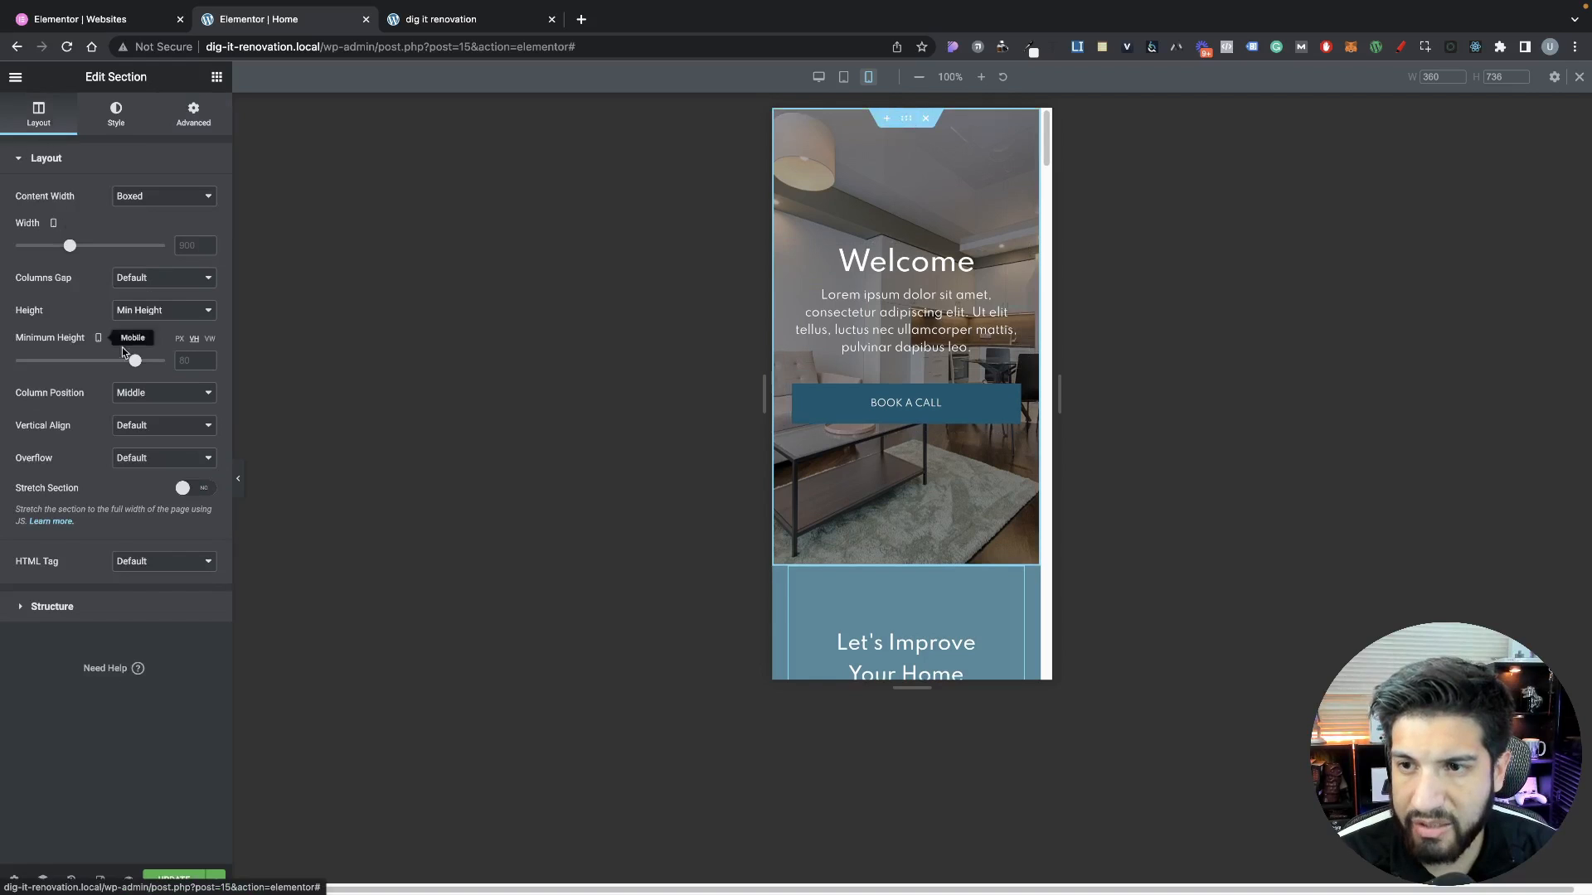
drag(139, 365, 90, 363)
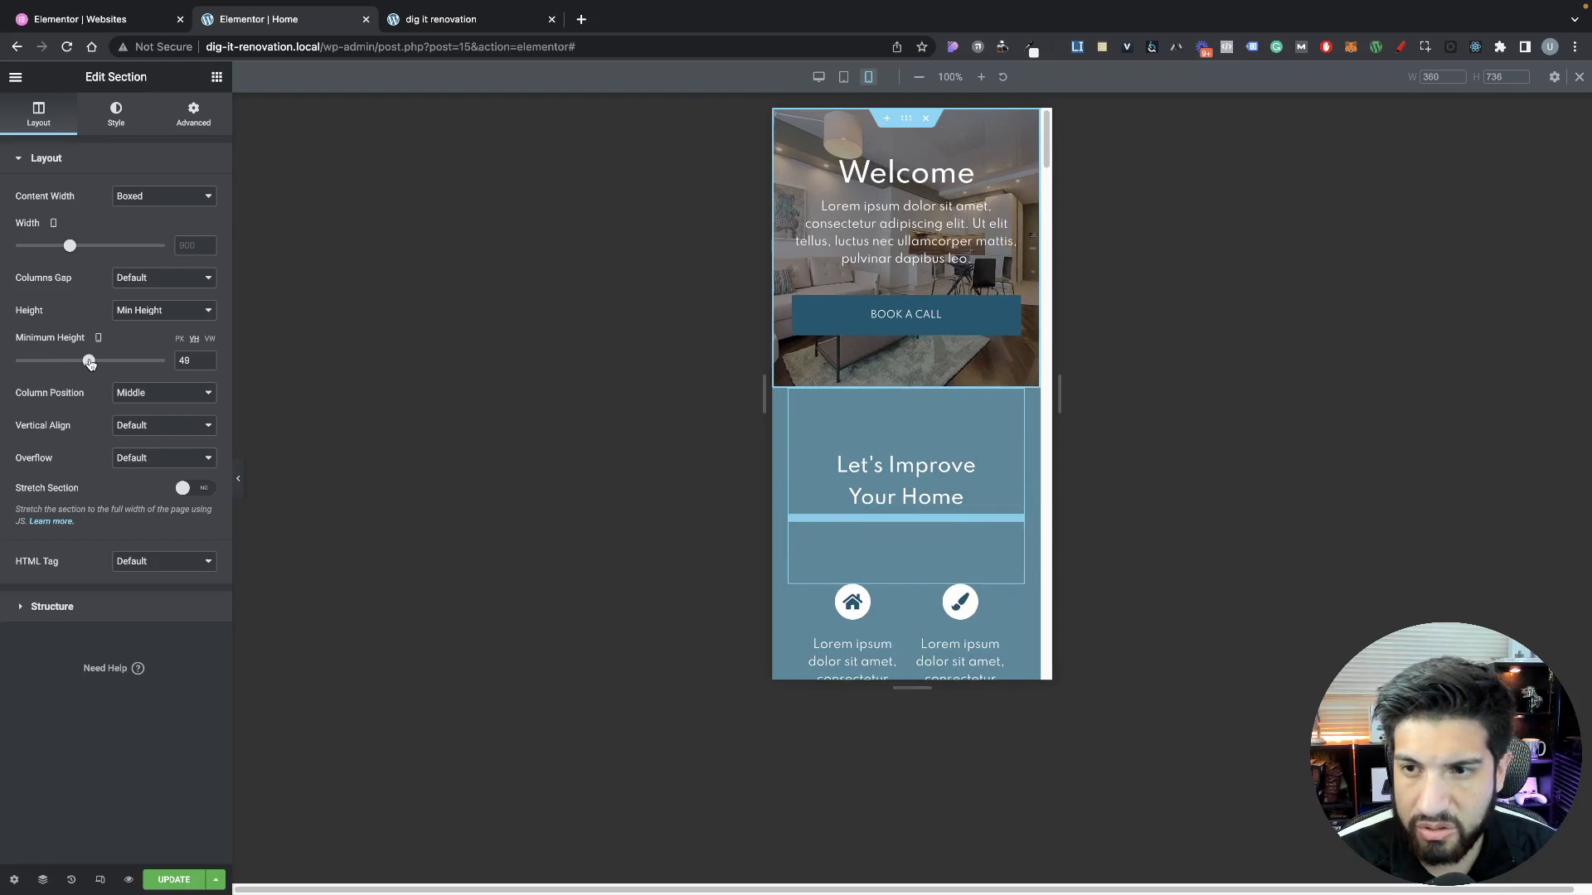
double_click(184, 360)
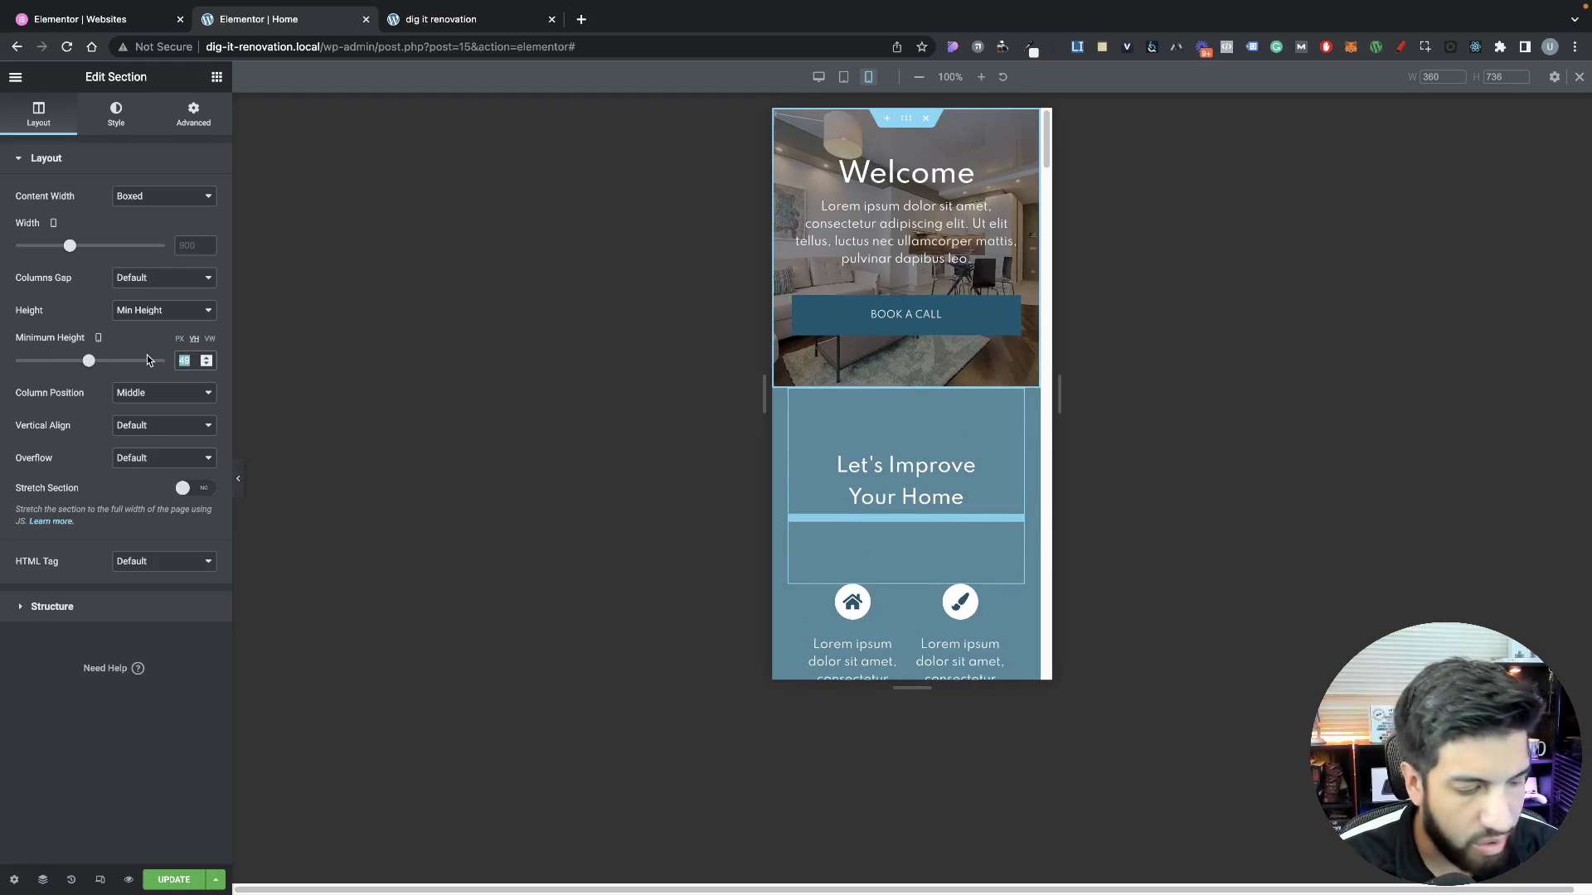
text(50)
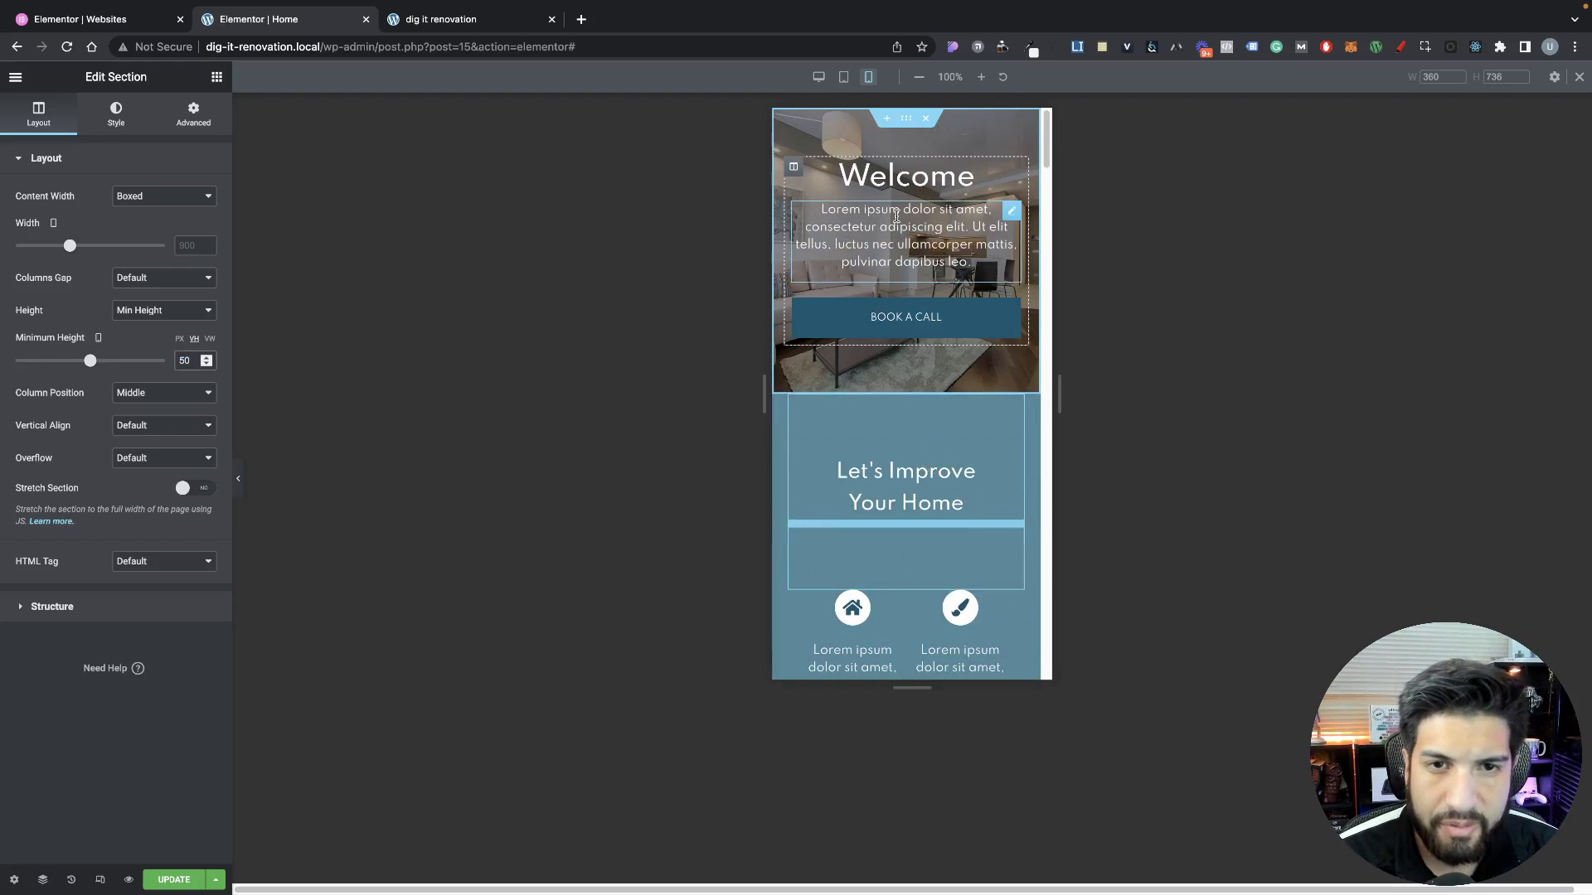
Set the Let's Improve Your Home heading column's mobile padding to 30 px top and bottom, with 0 on the sides
scroll(912, 398, down, 2)
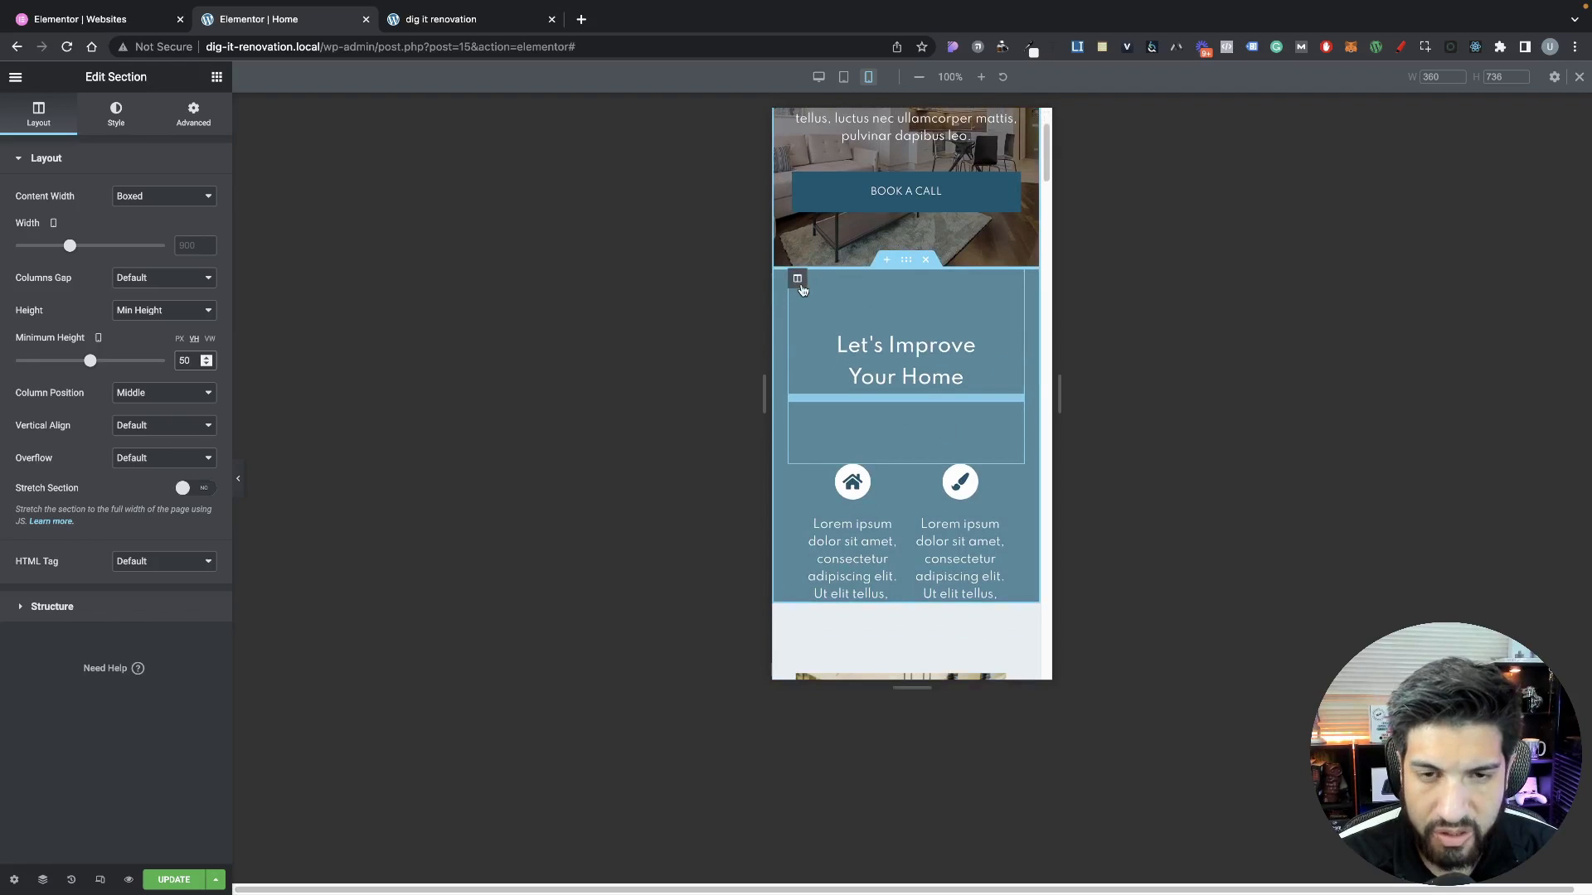
click(799, 282)
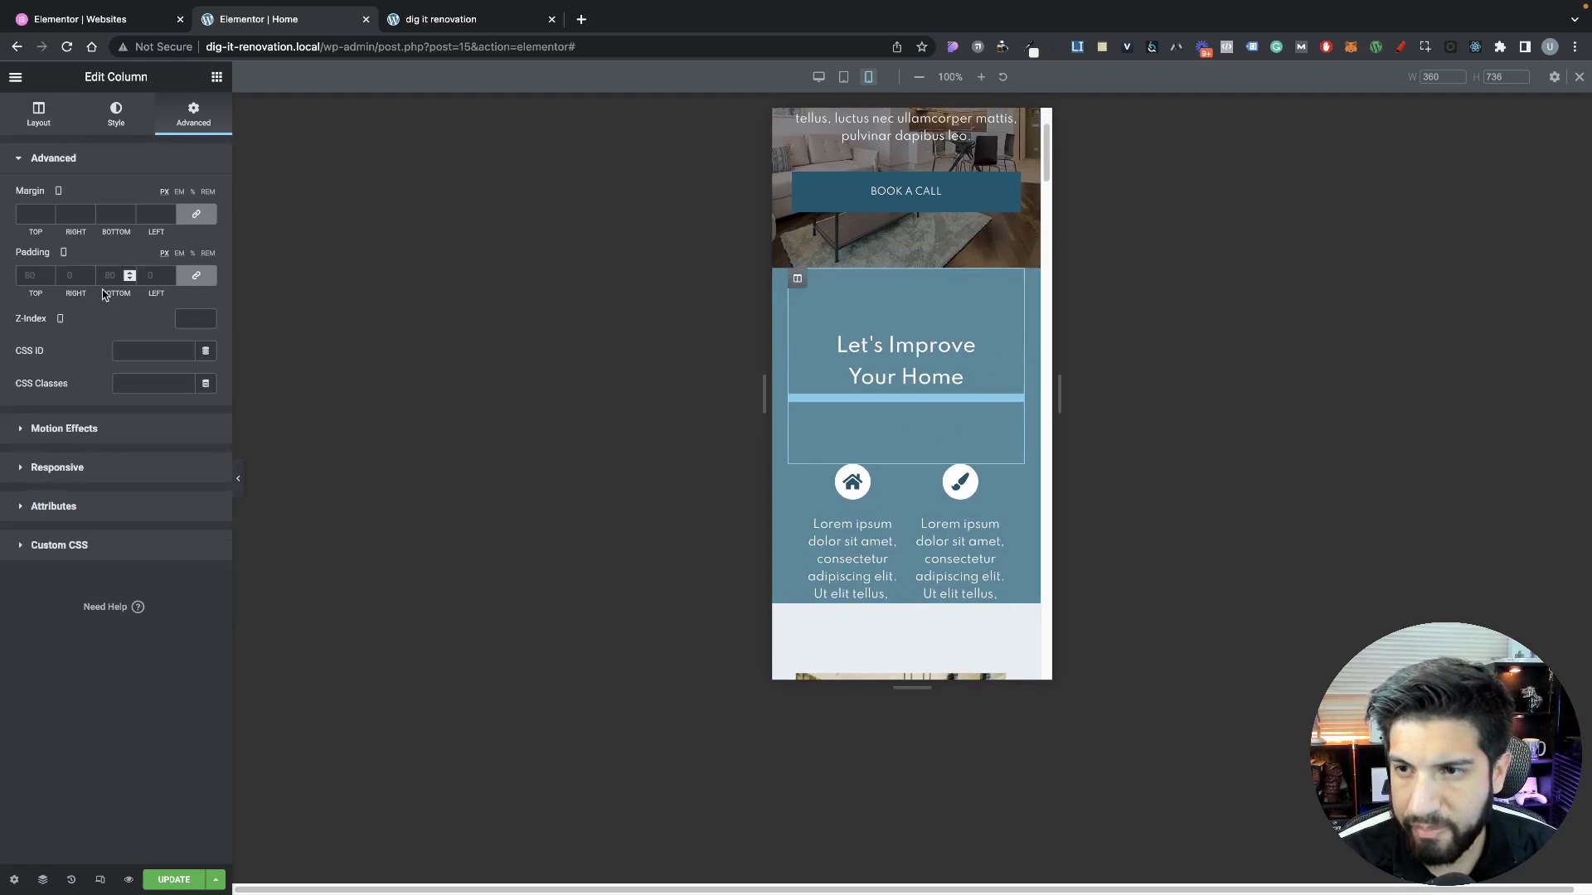
click(192, 284)
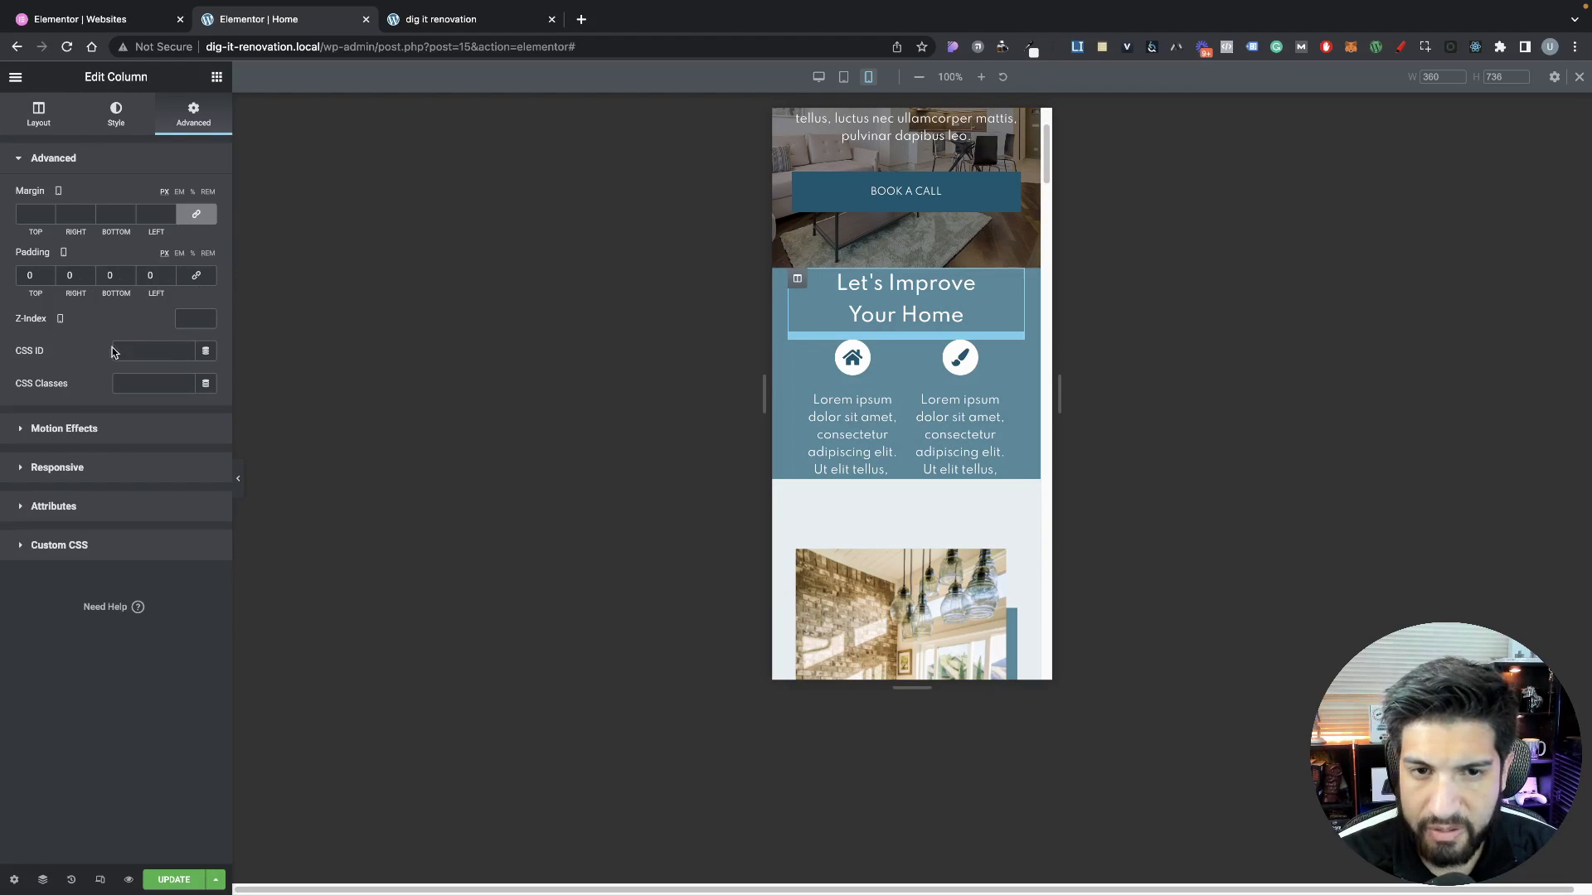
text(30)
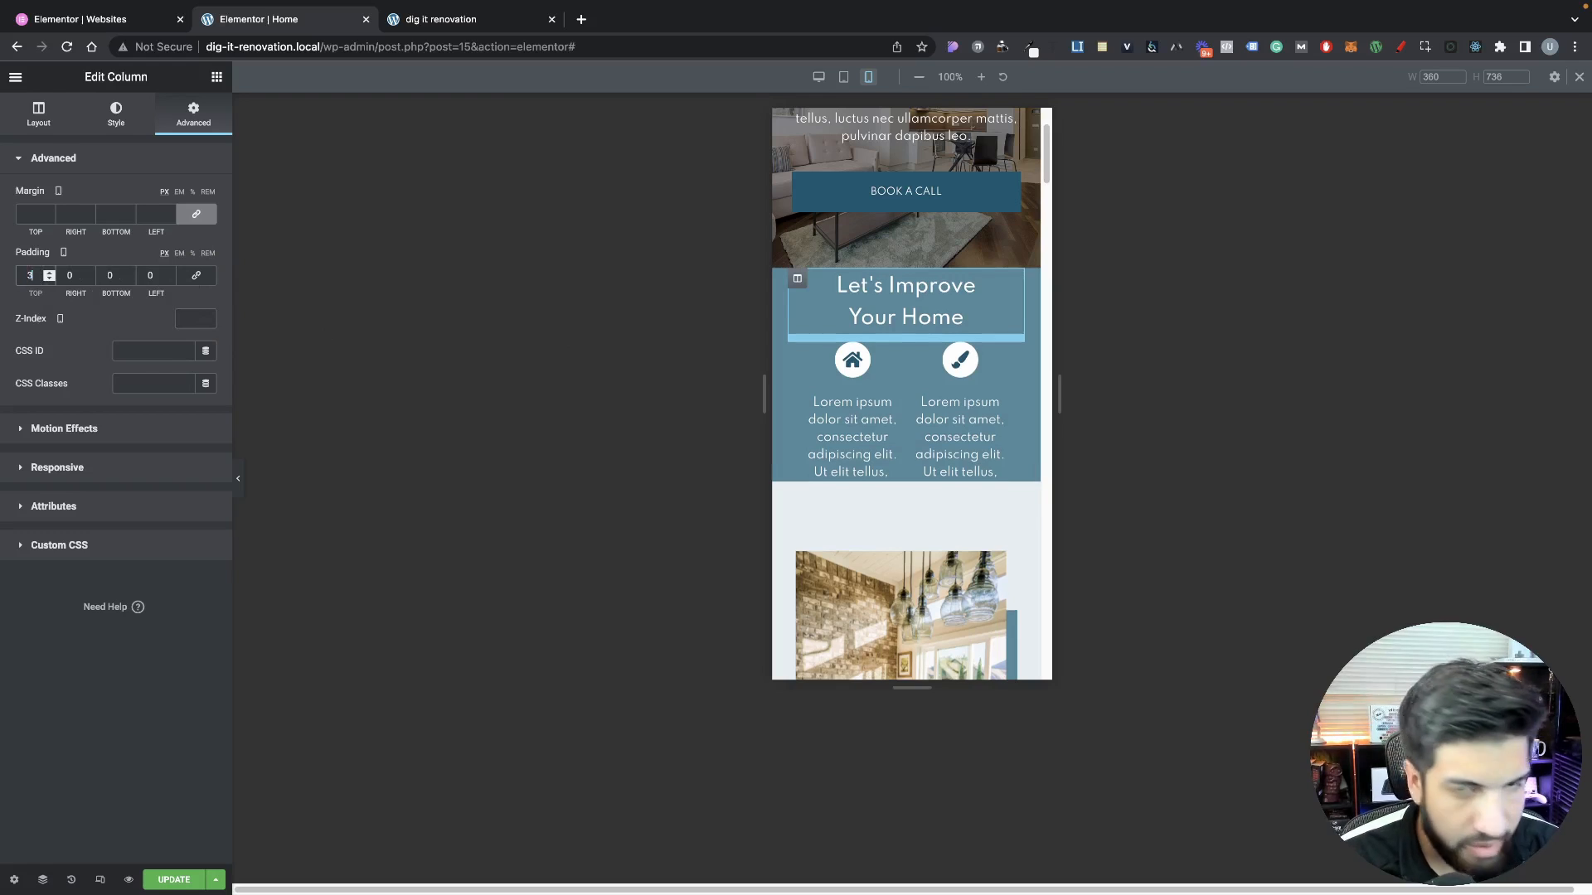
click(124, 278)
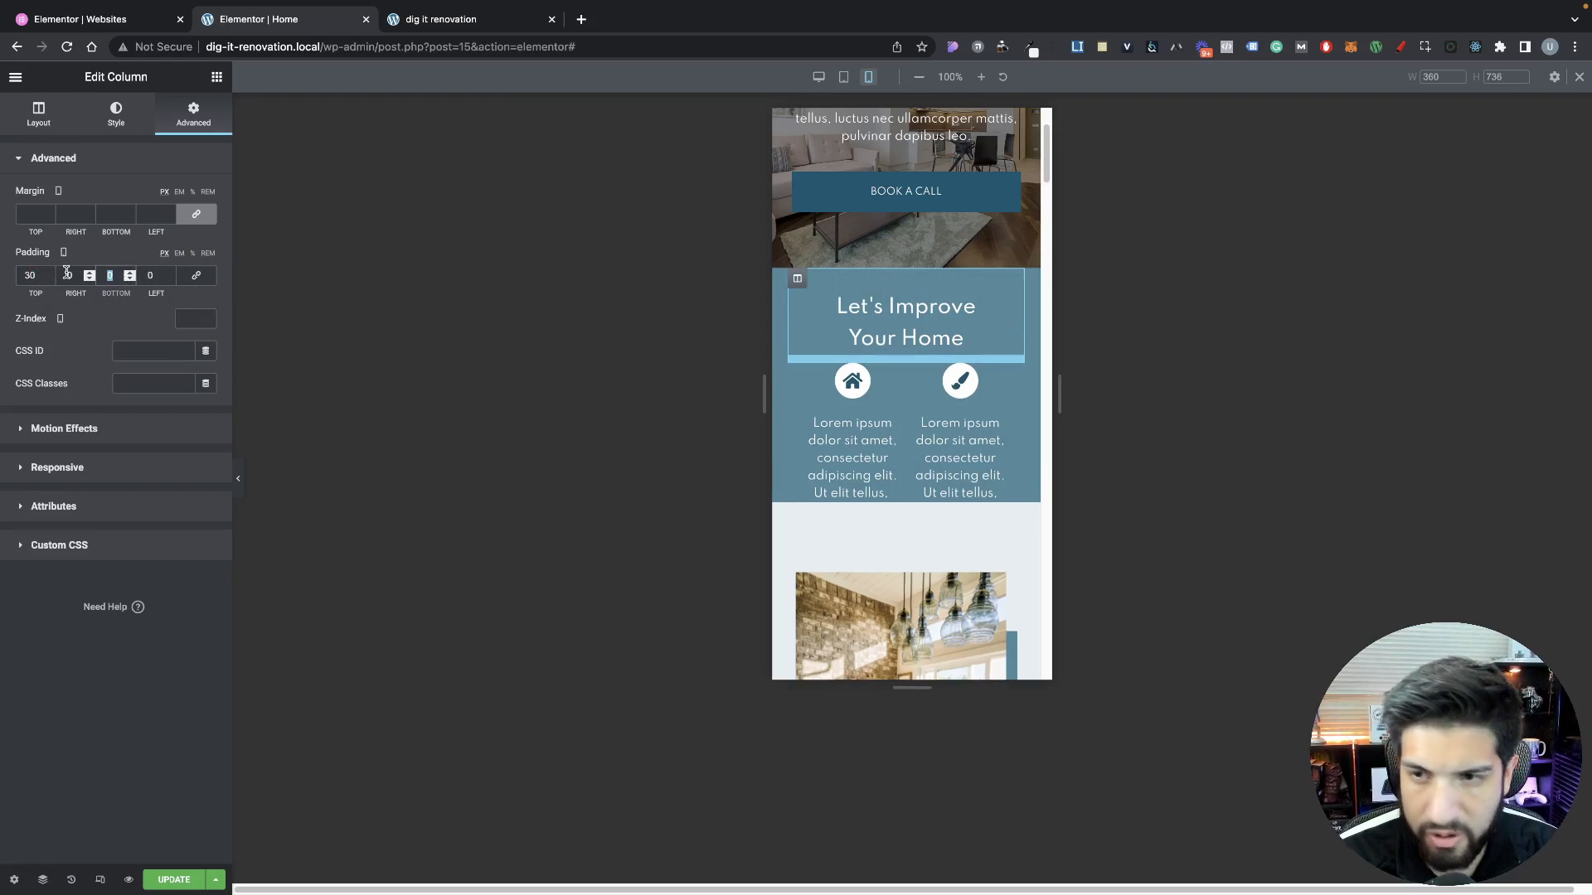
text(30)
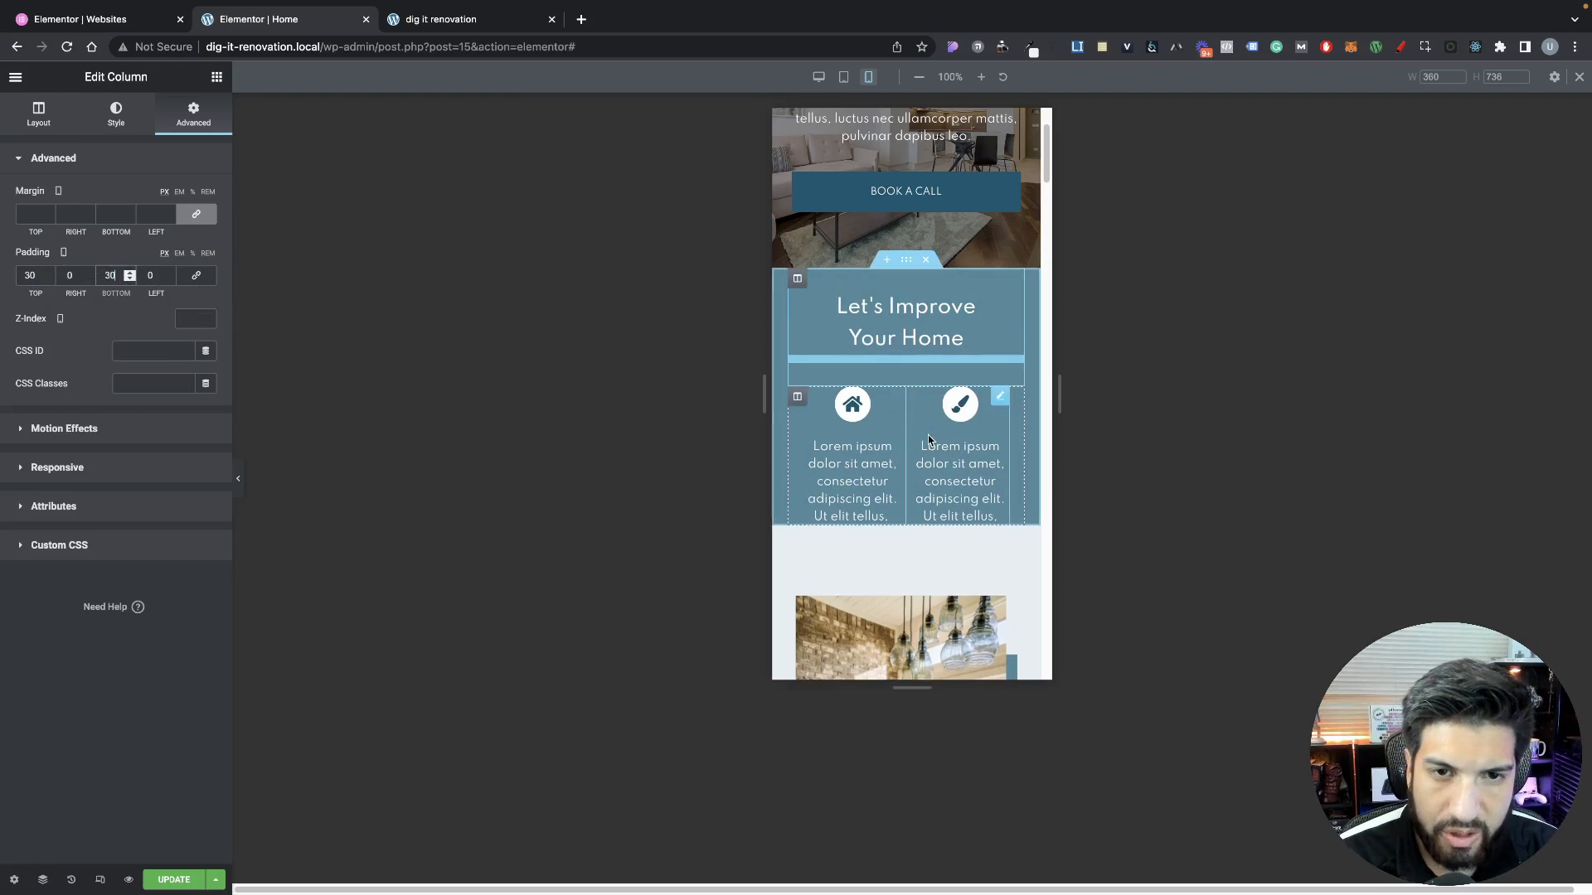
Zero the icon box column's mobile padding, and give the Let's Improve Your Home section 15 px left and right padding with 0 top and bottom
click(797, 397)
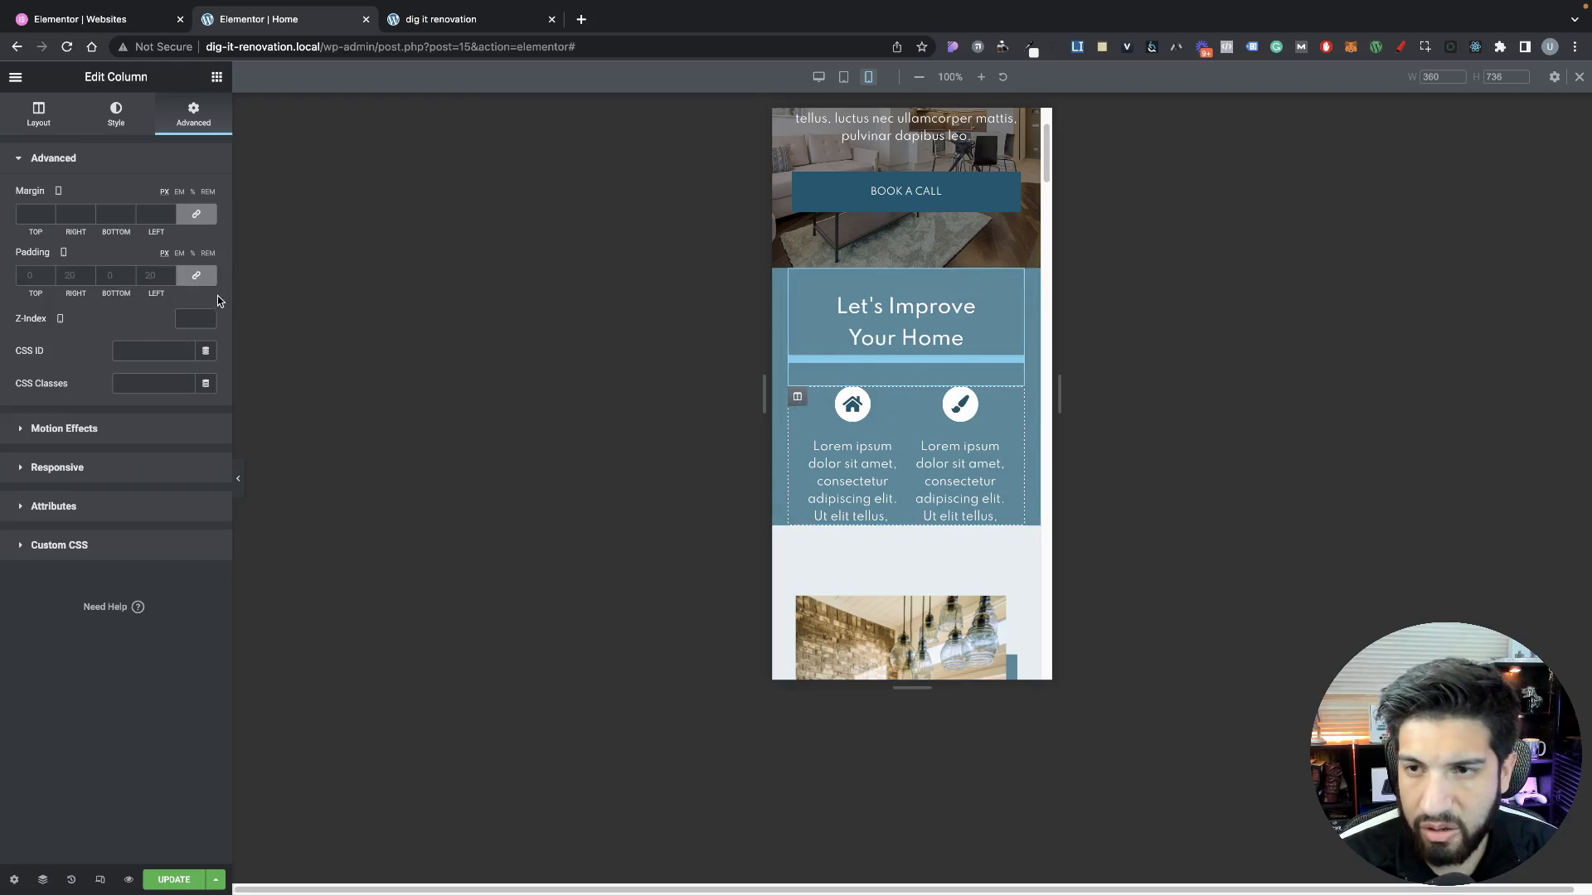
click(194, 278)
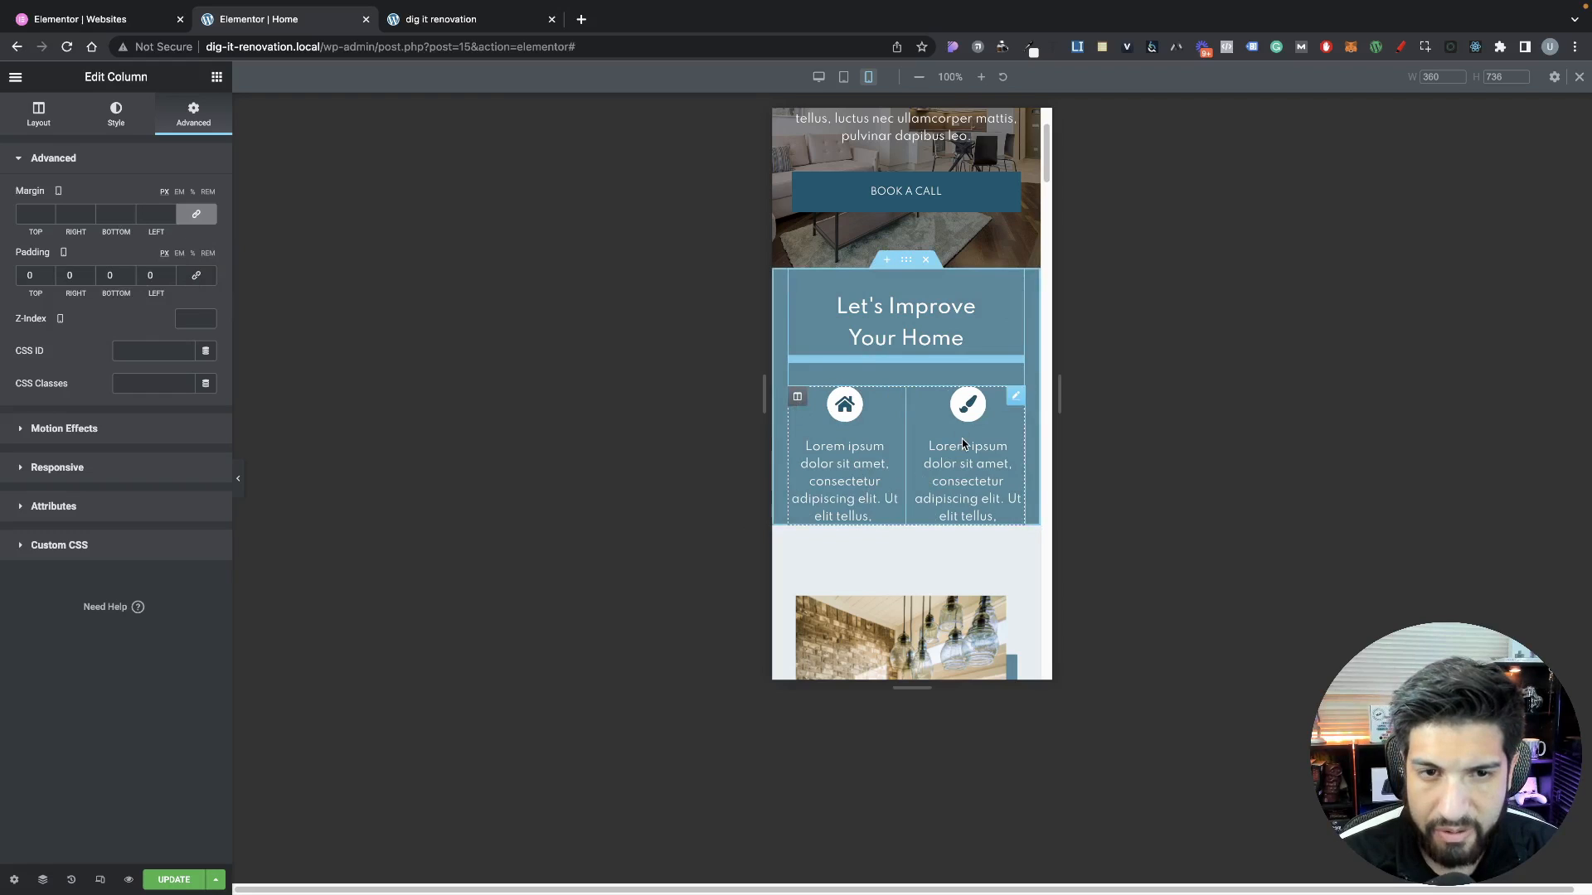
click(907, 262)
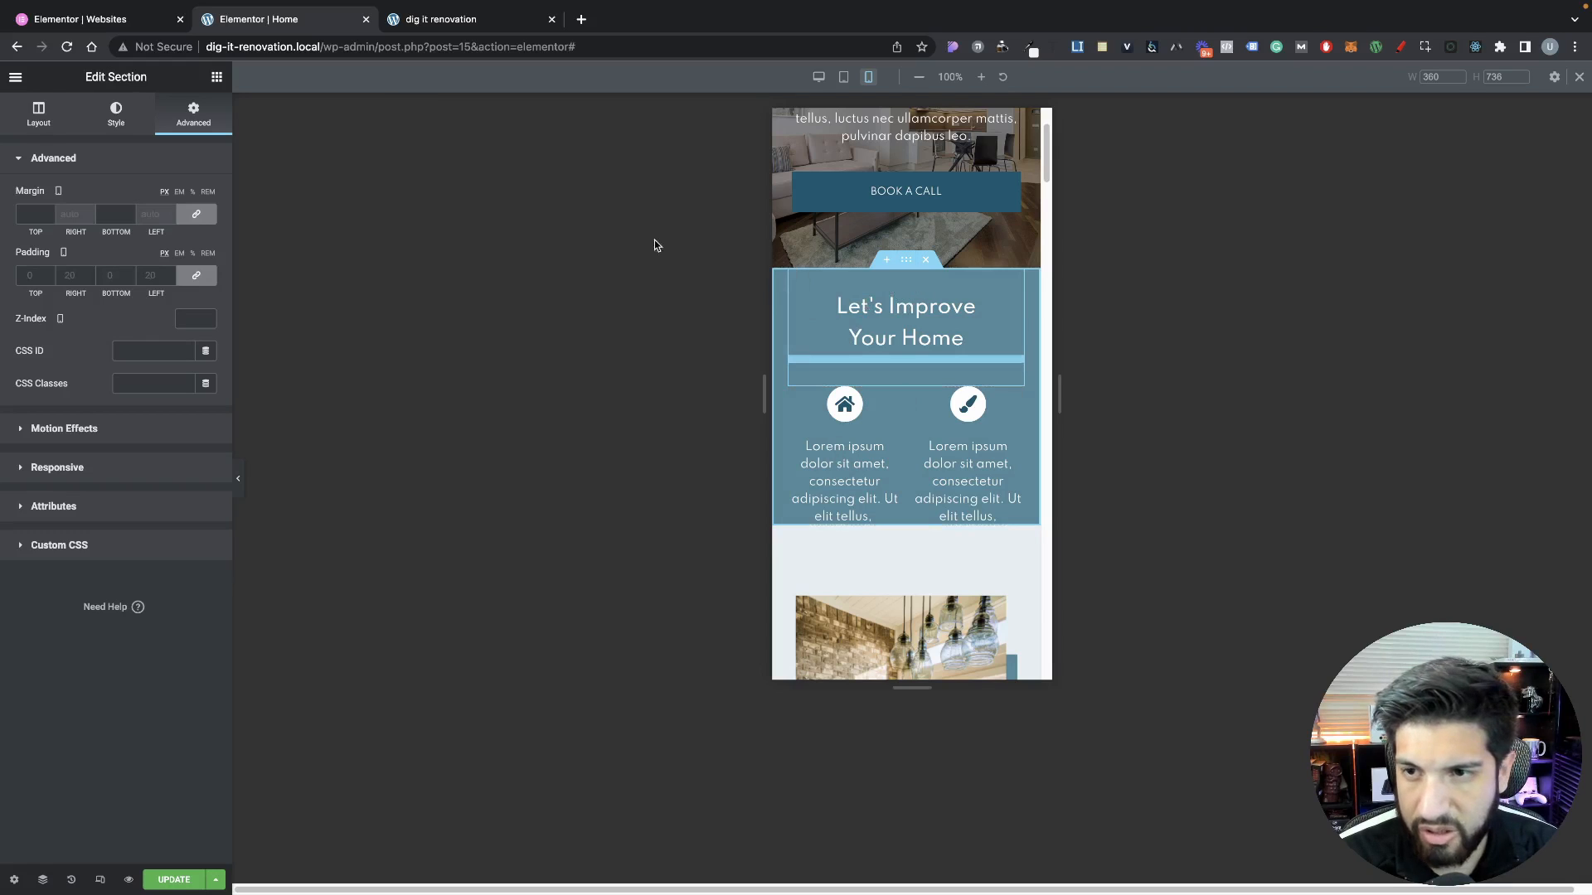
click(196, 275)
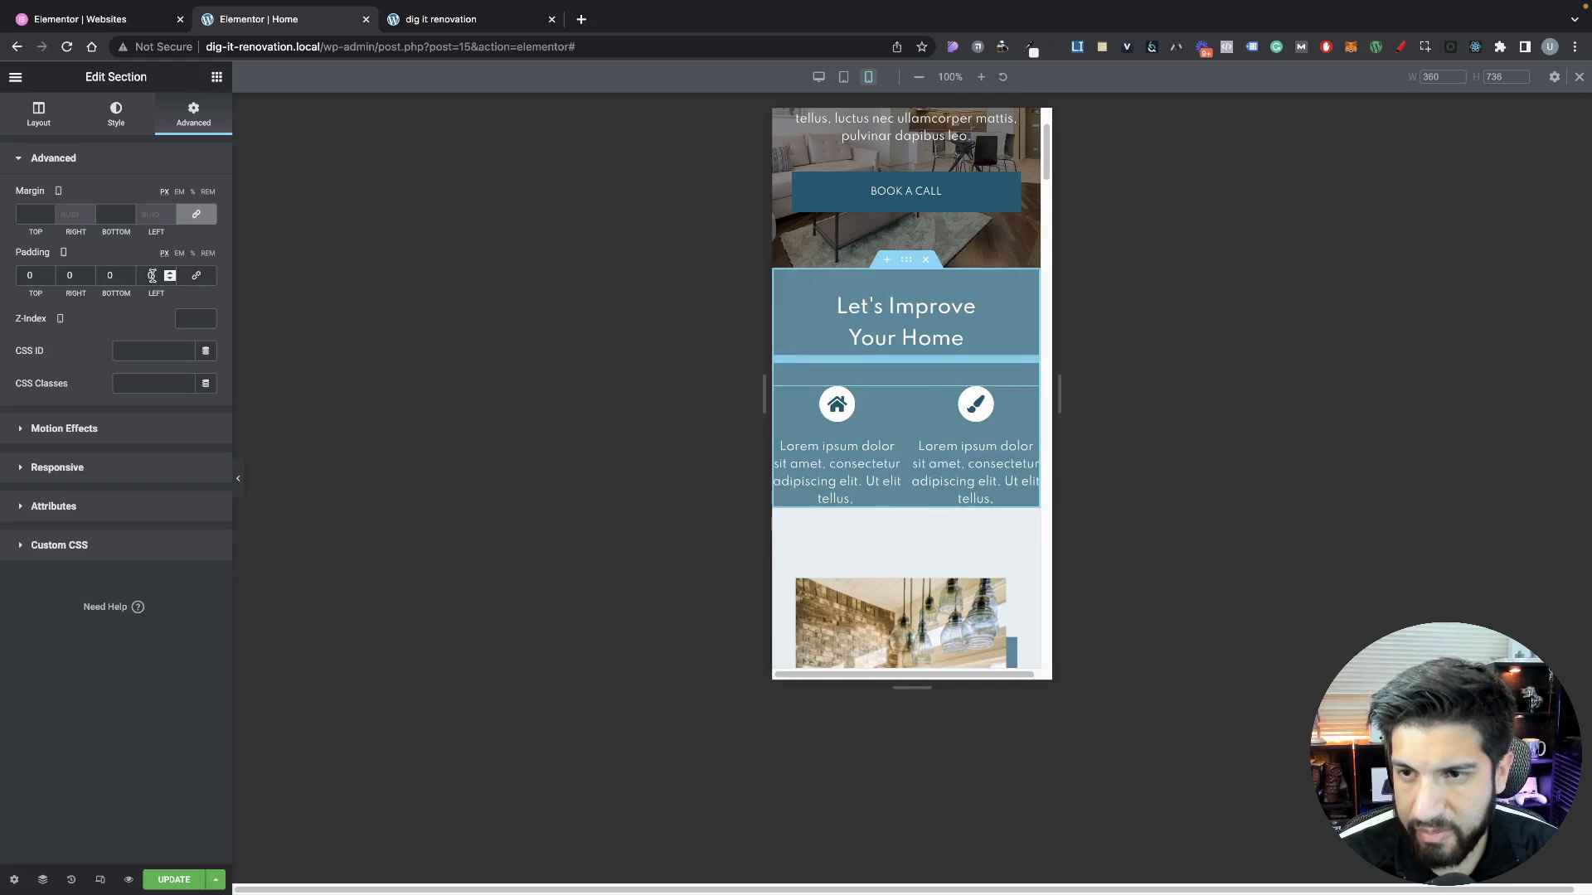
text(15)
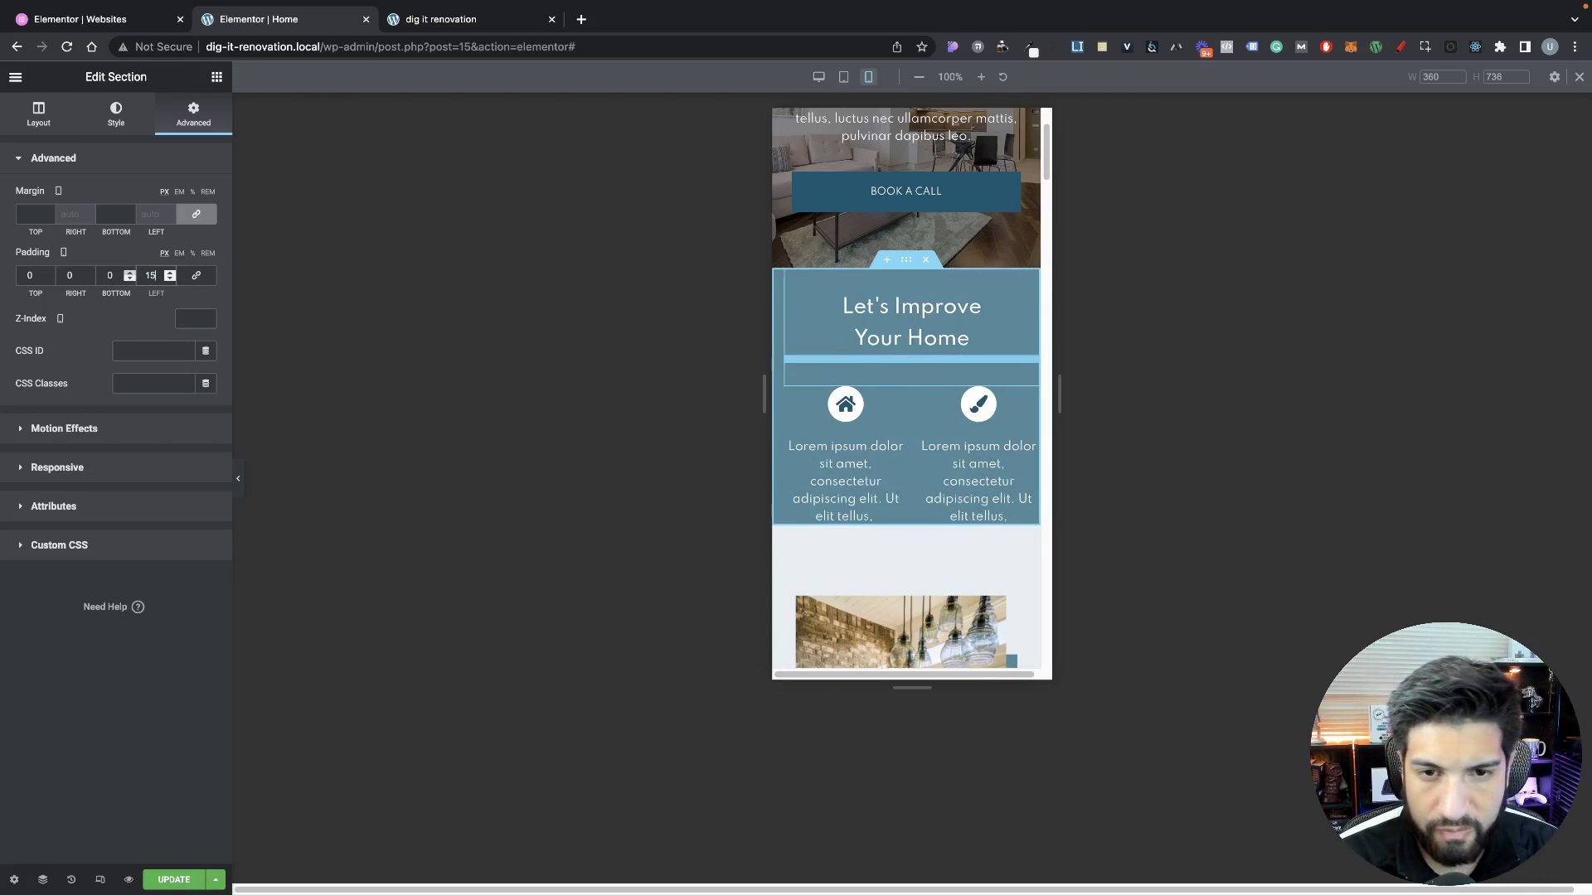
click(73, 275)
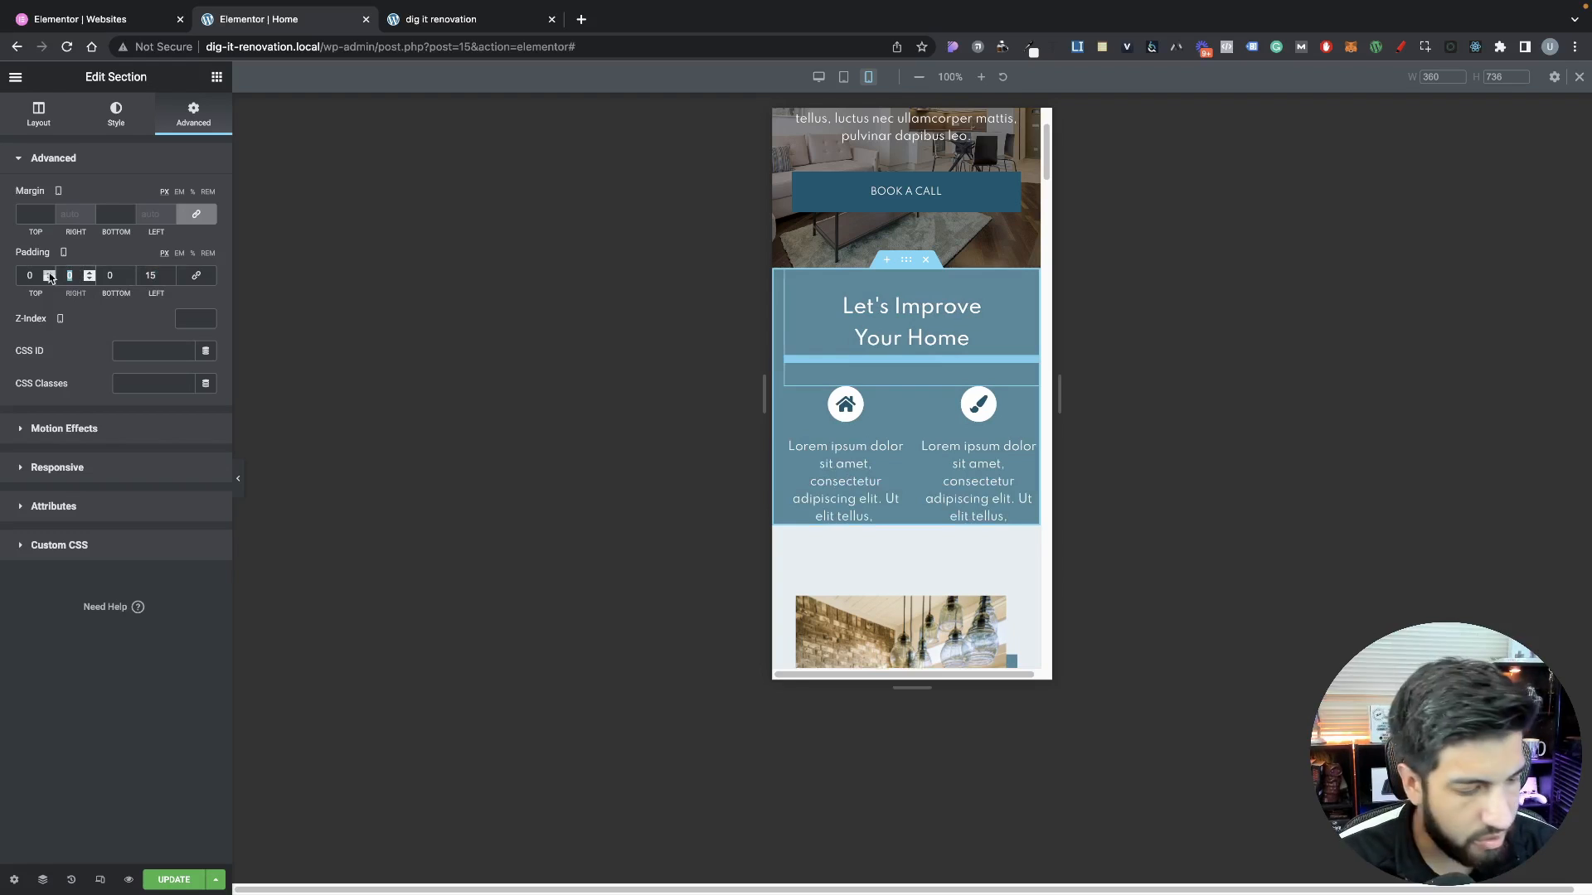
text(15)
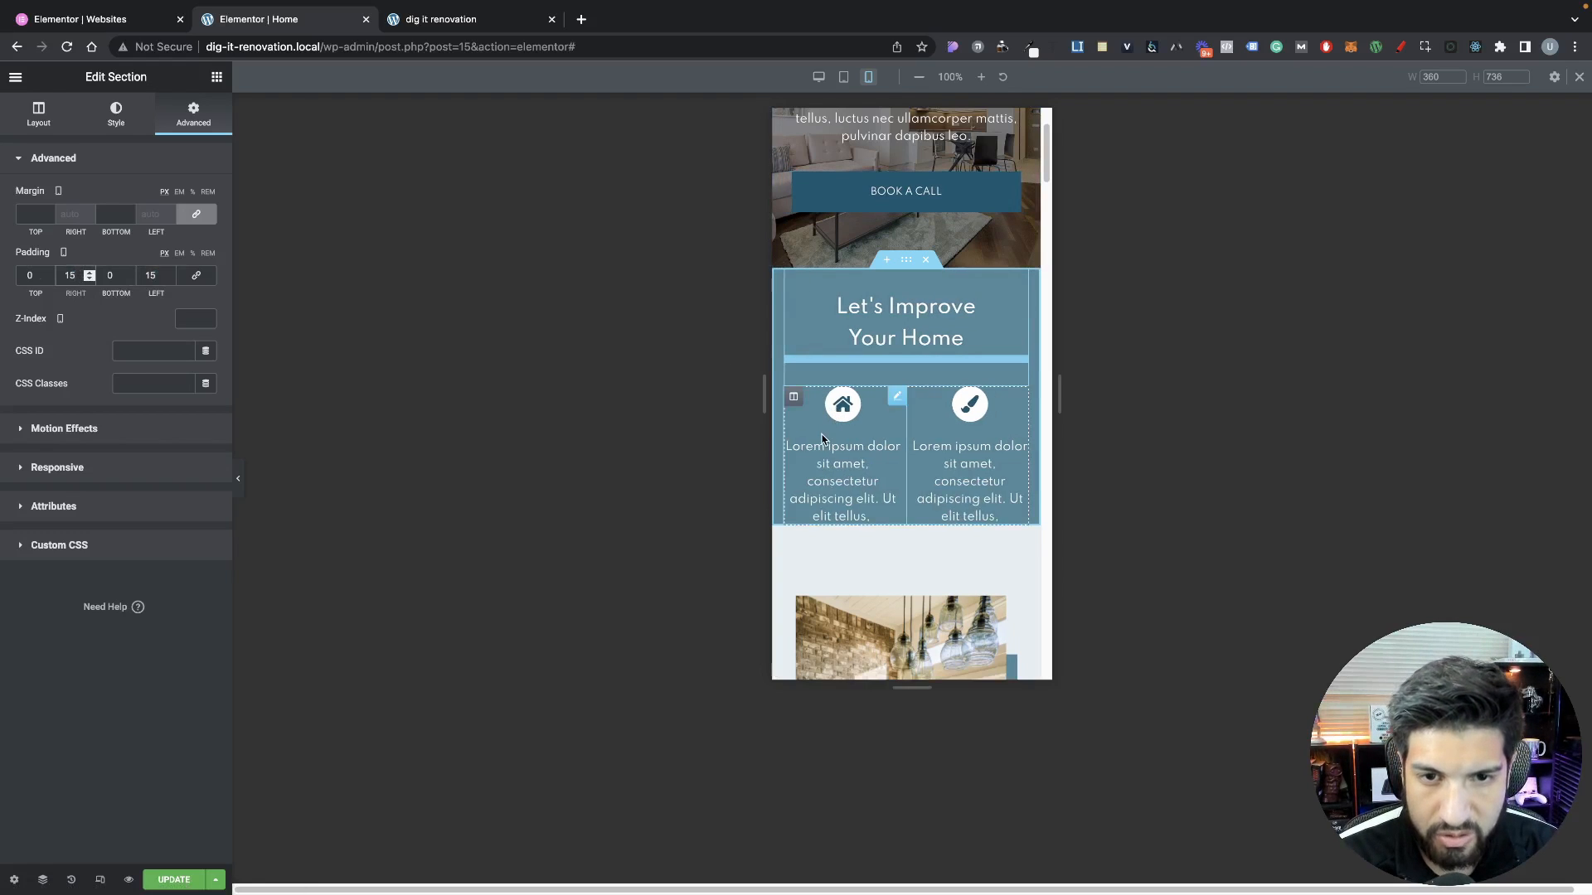
Try a 40 px mobile bottom padding on the Let's Improve Your Home section and check it with the editing panel hidden
key(Tab)
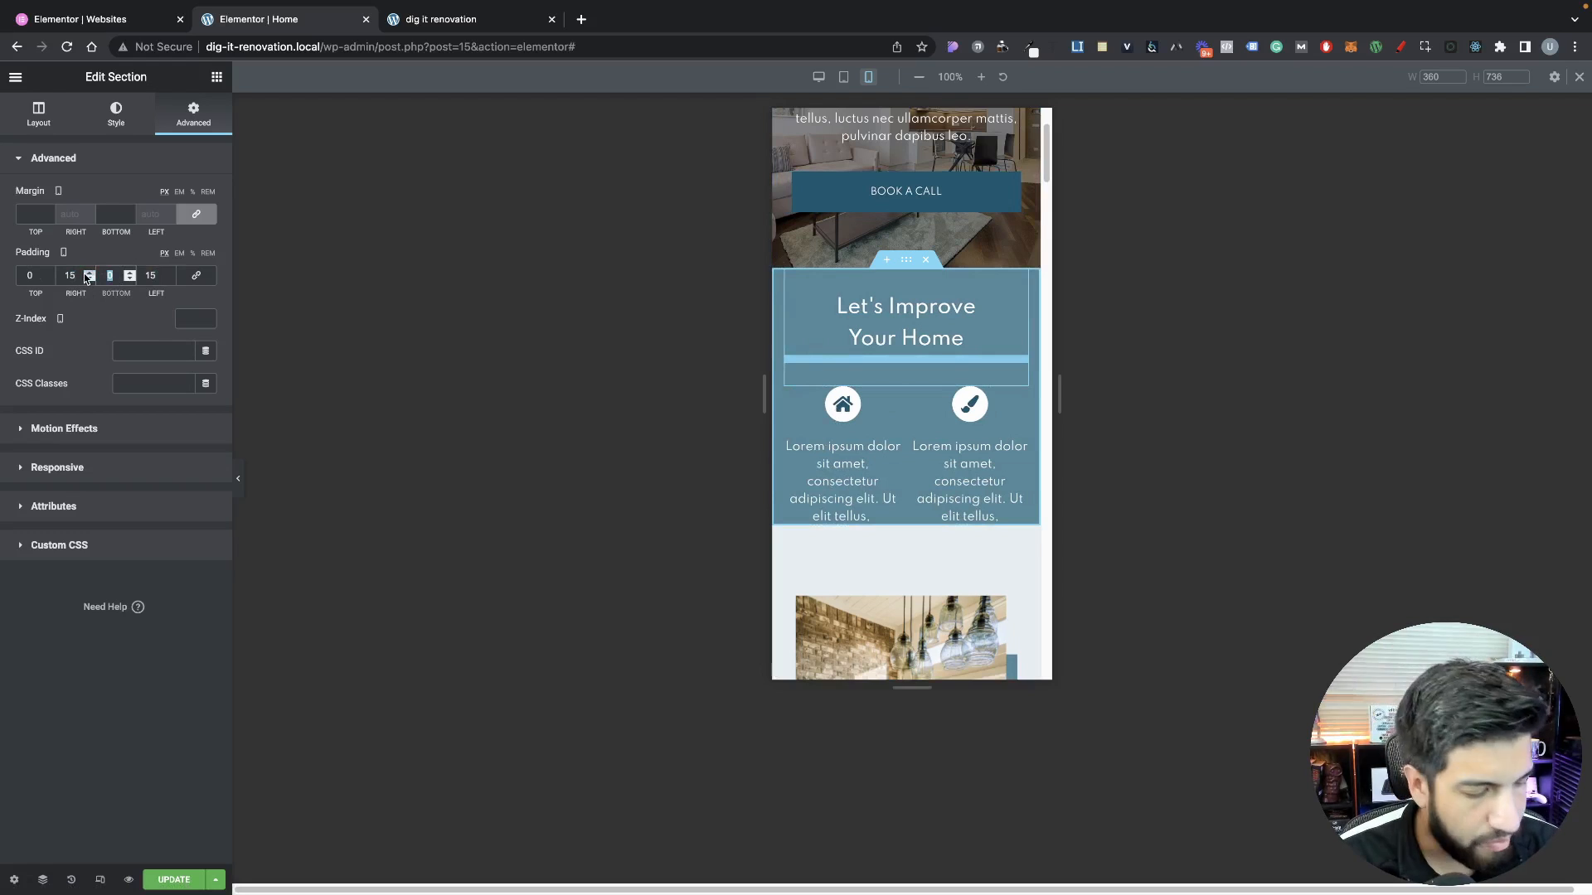
text(20)
key(BackSpace)
key(BackSpace)
text(0)
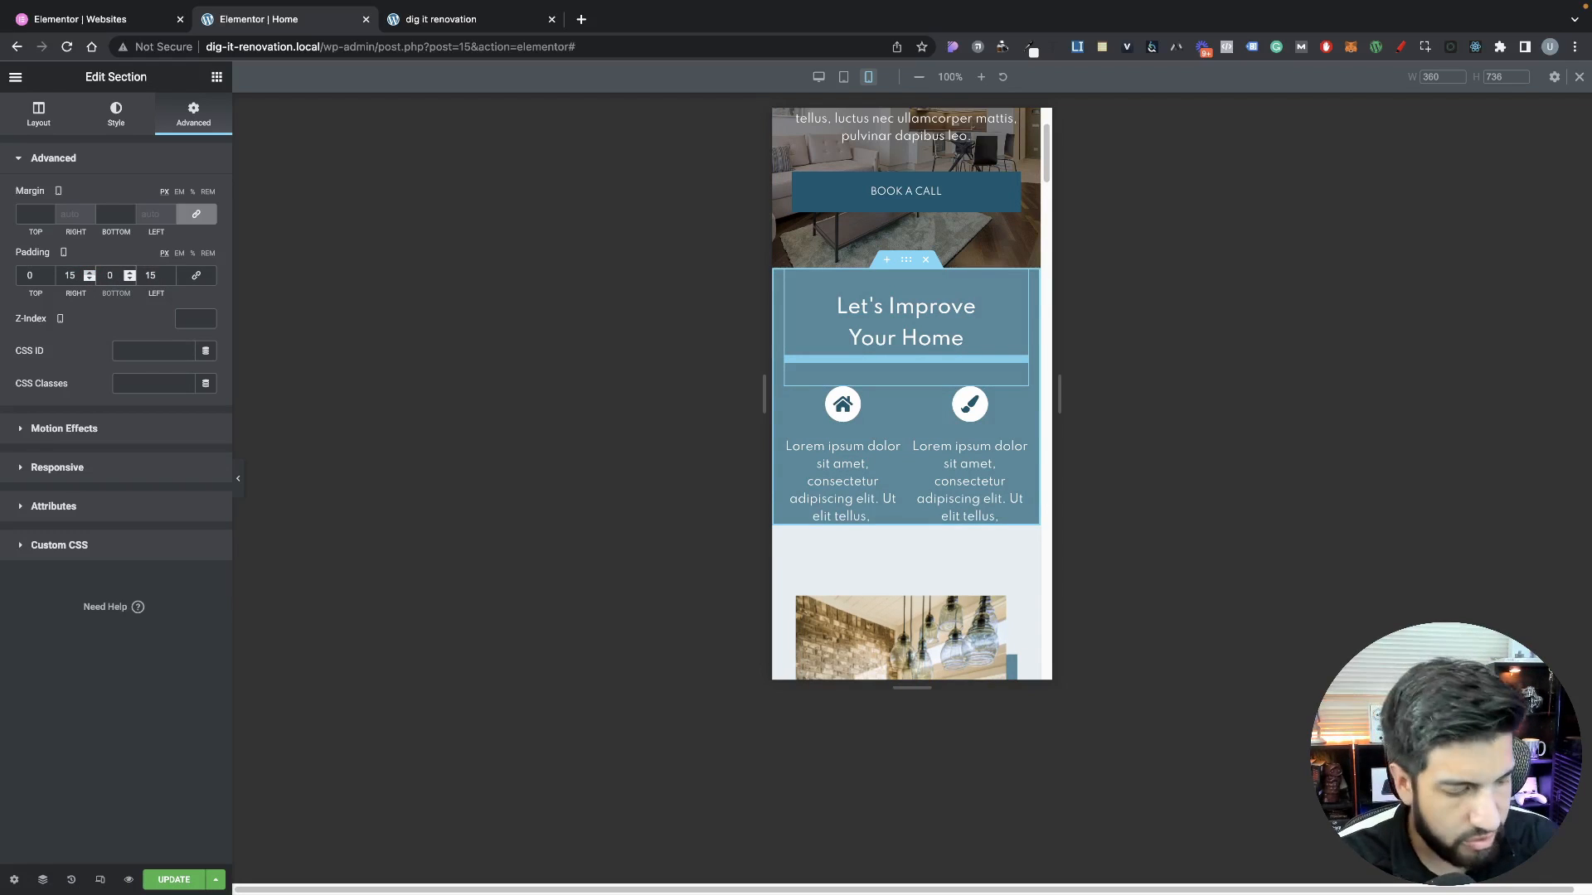
text(30)
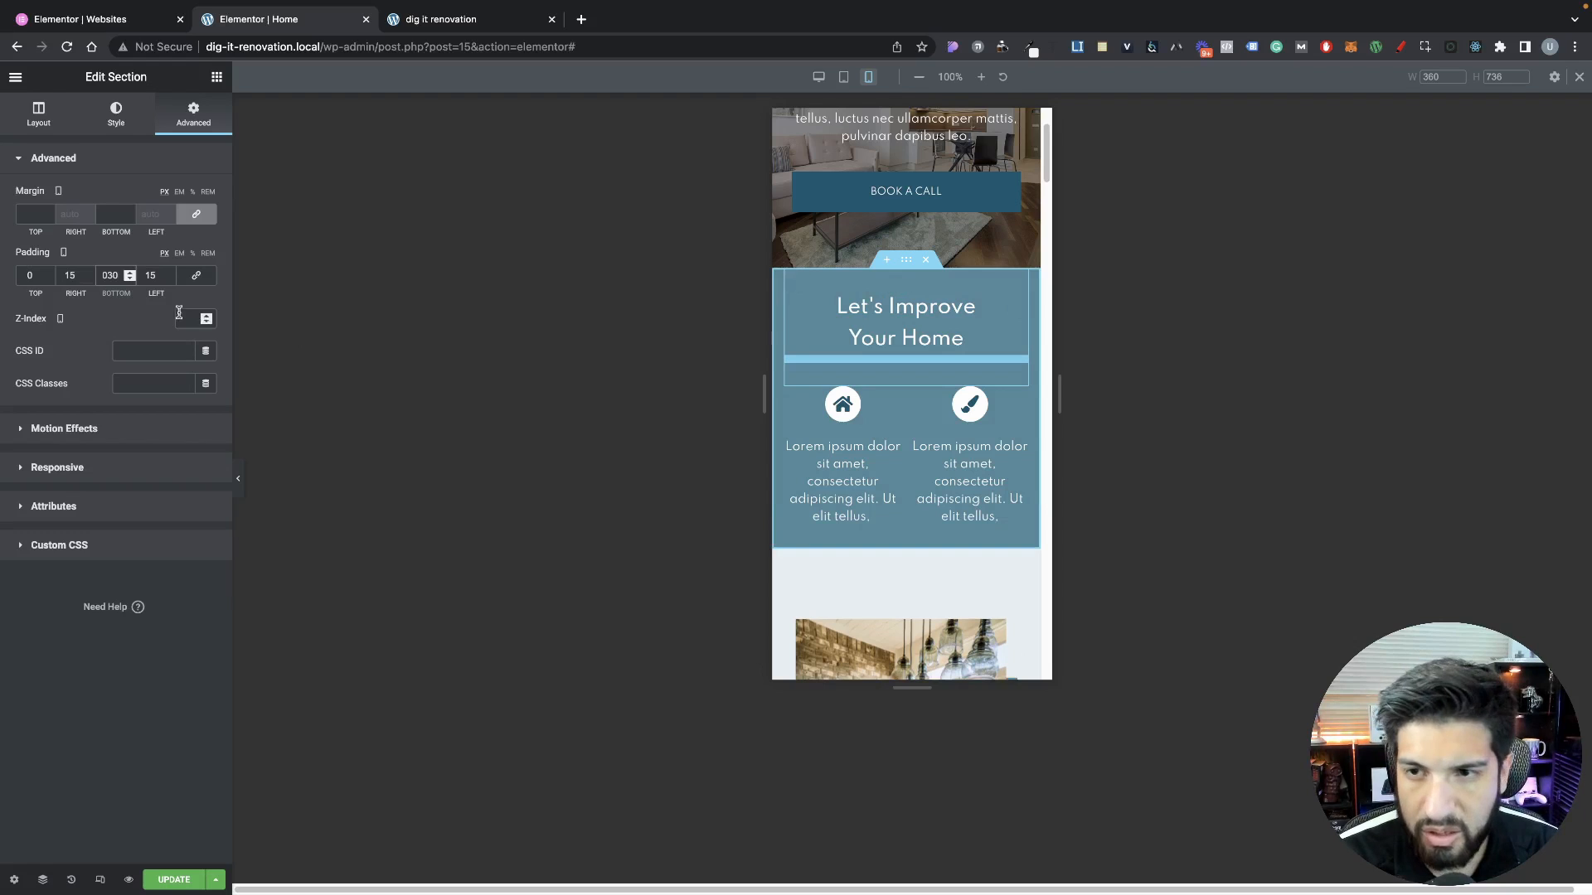
drag(122, 276, 68, 265)
text(40)
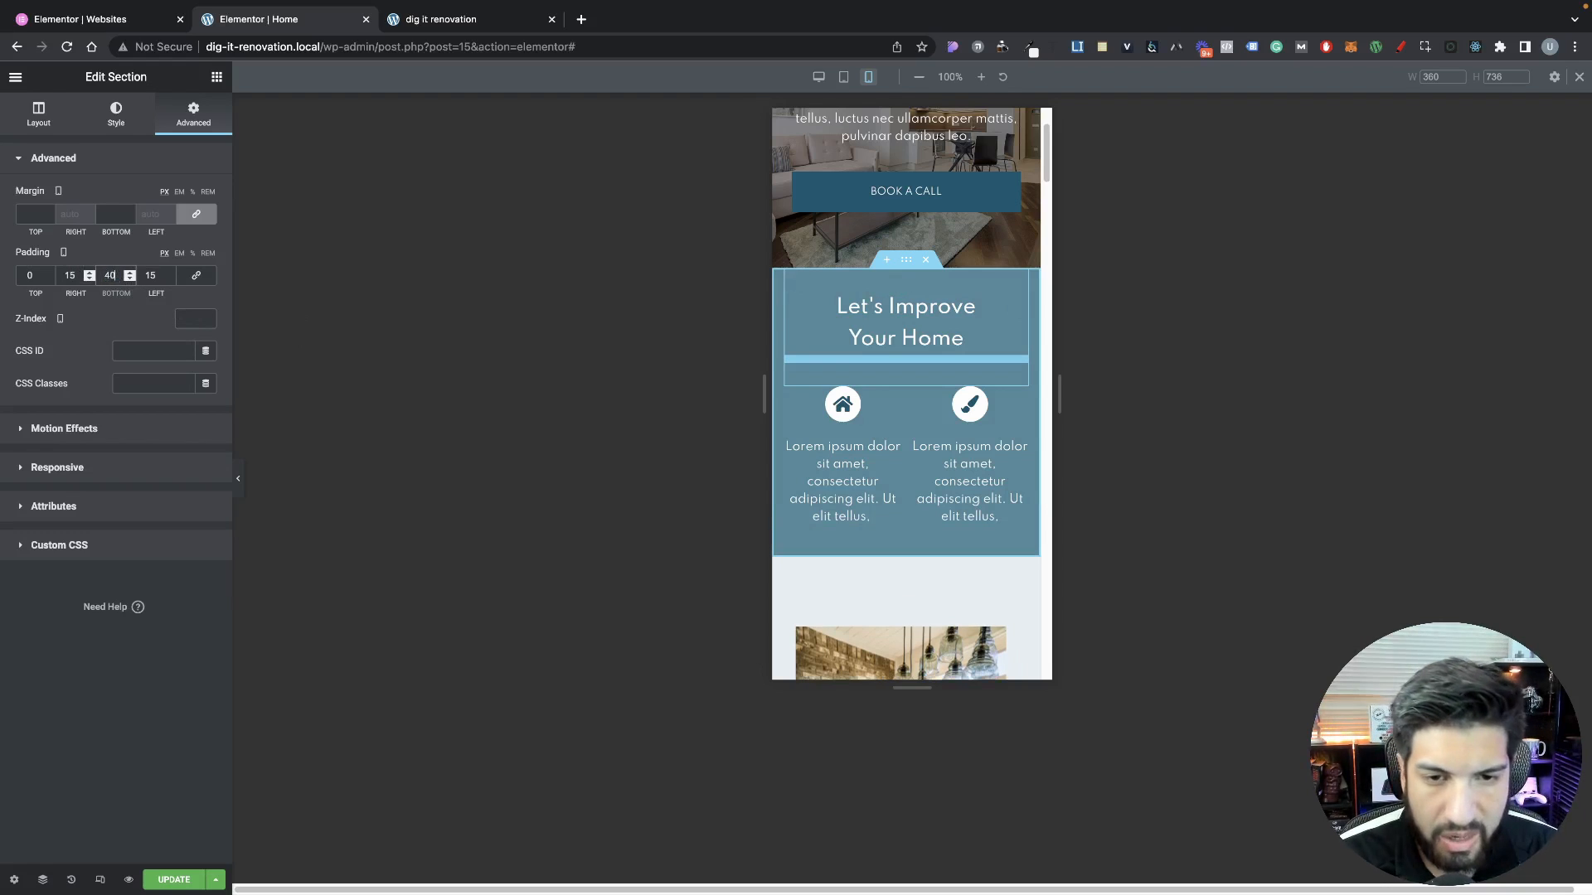
click(238, 478)
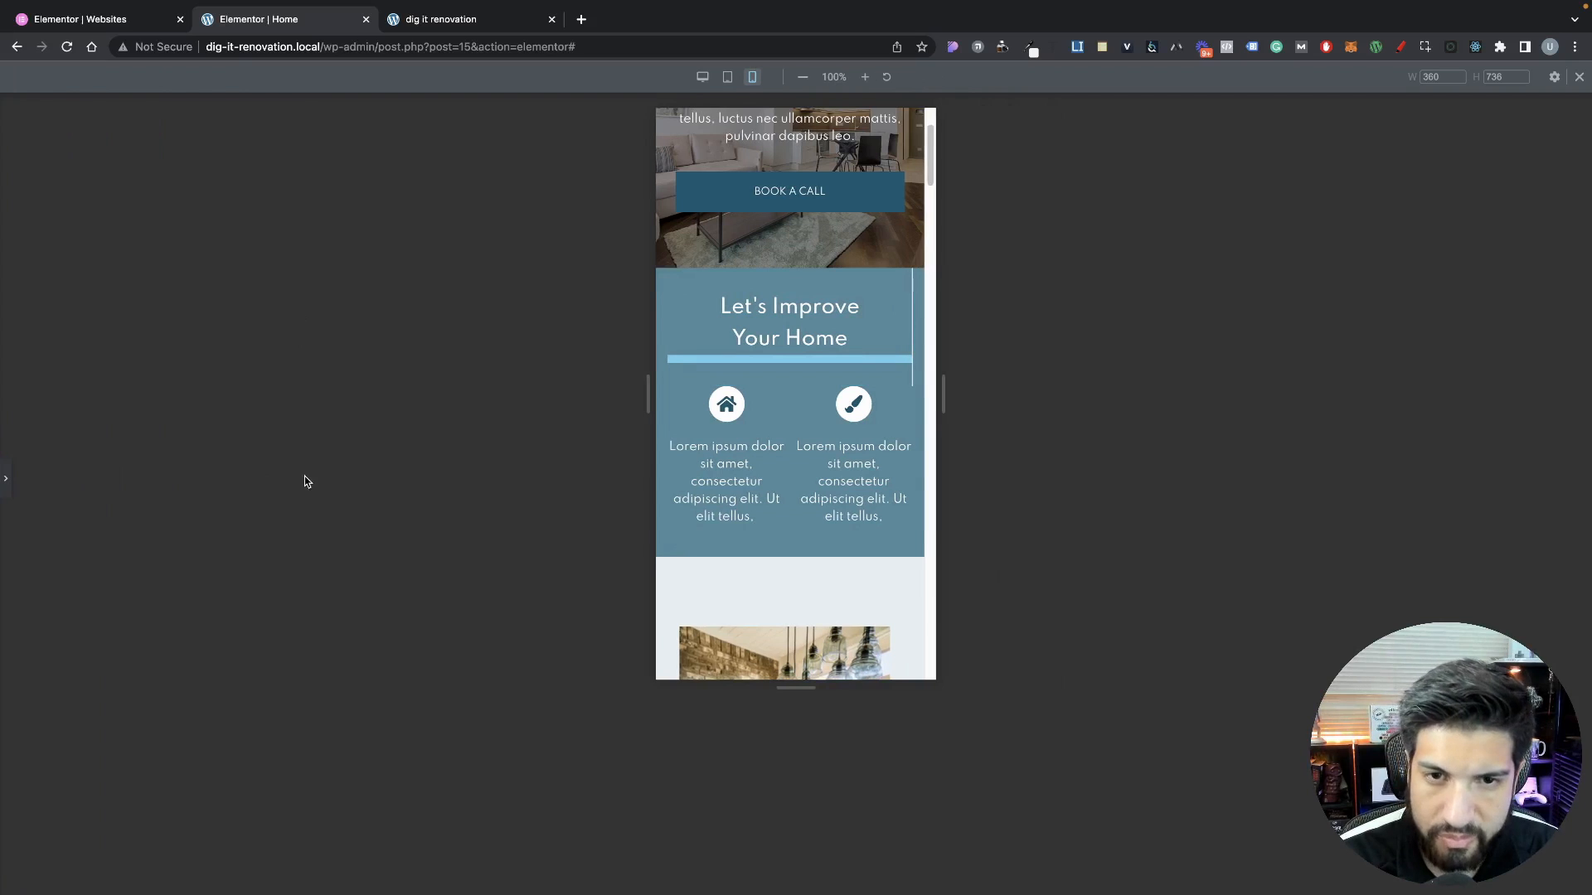
click(4, 480)
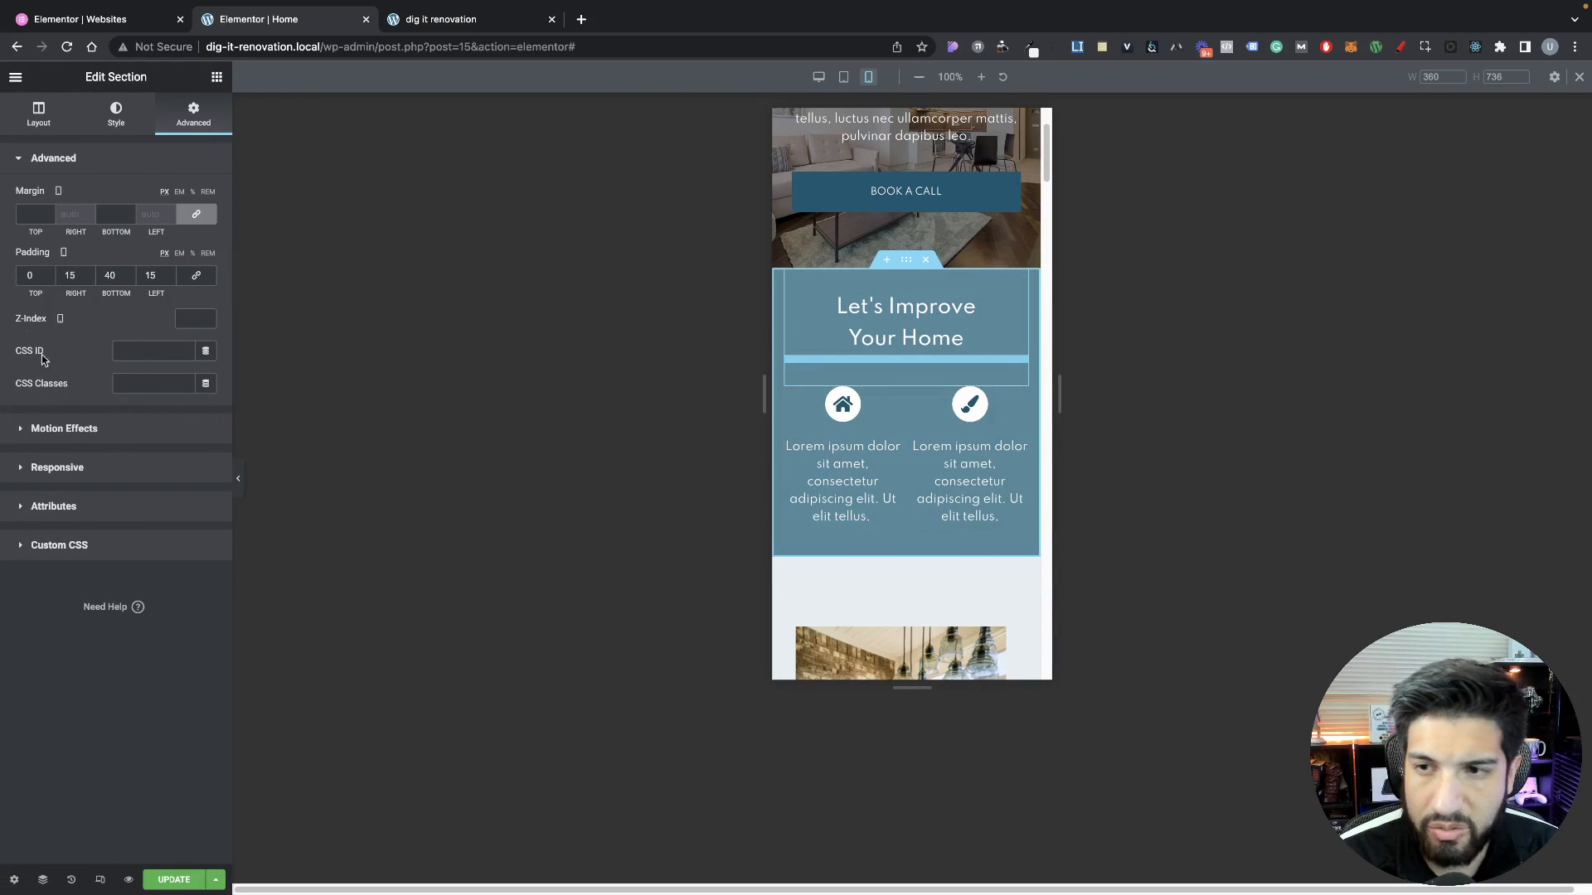
Set the Let's Improve Your Home section's mobile top and bottom padding to 50 px each
double_click(120, 279)
text(50)
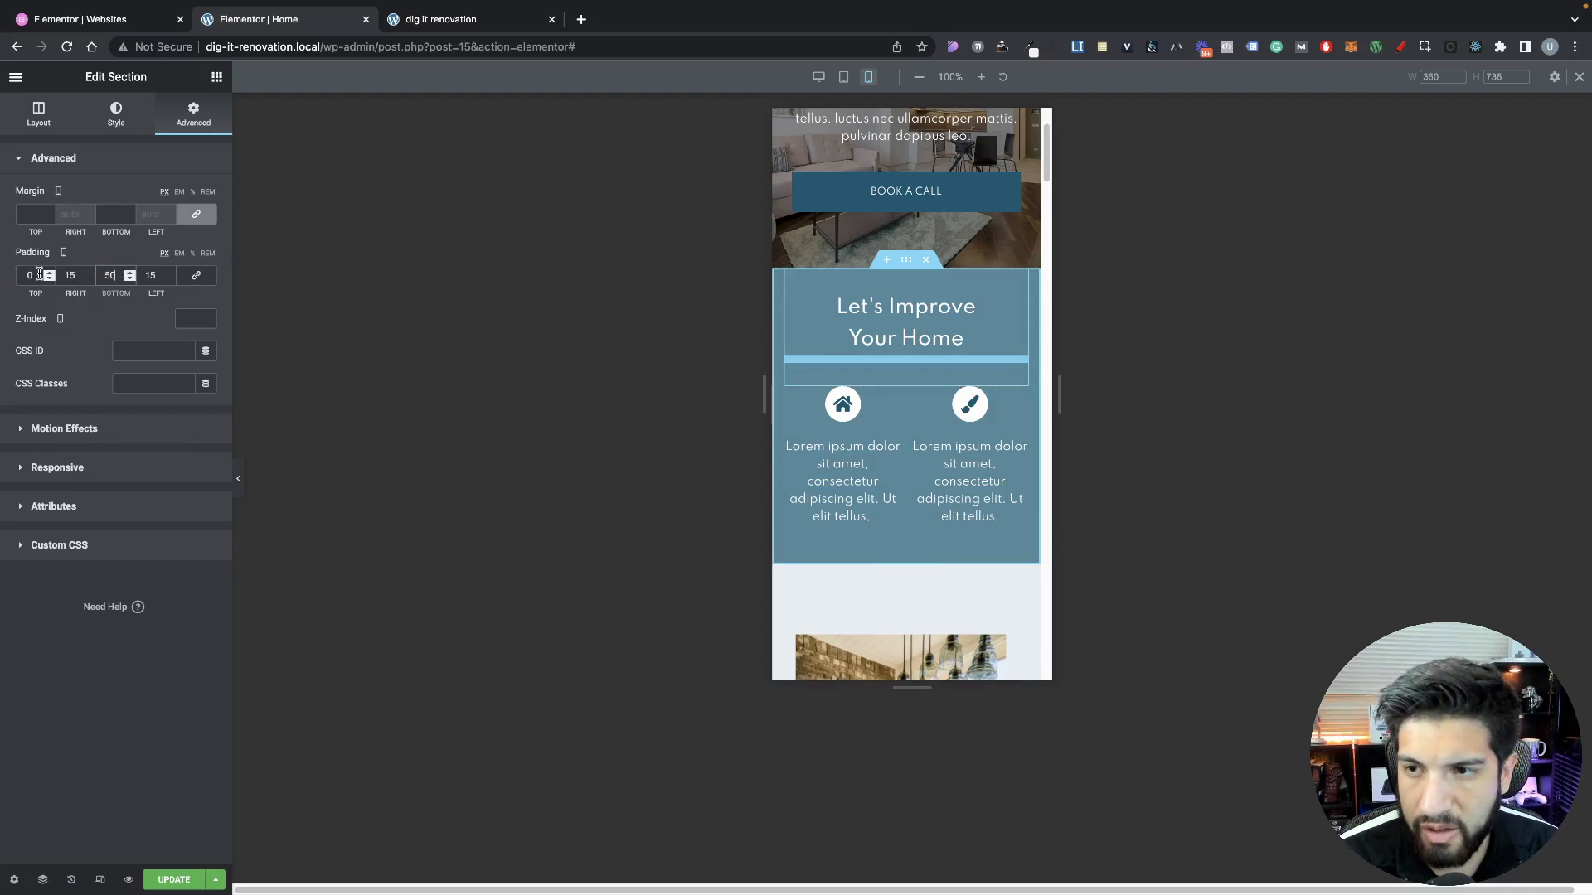
drag(37, 275, 1, 270)
text(50)
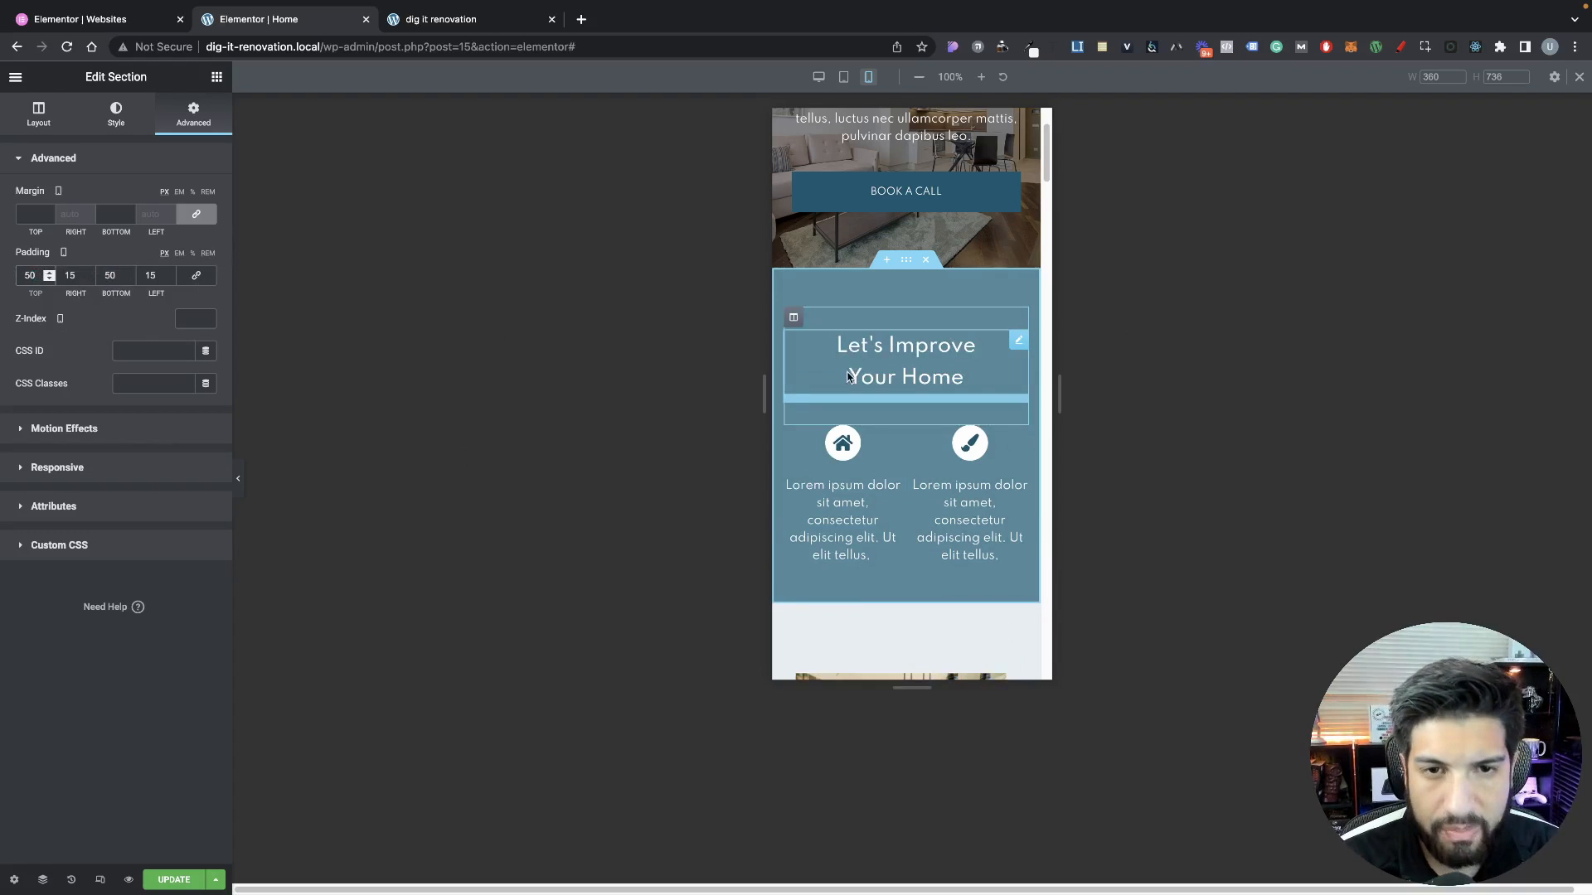
Set the heading column's mobile top padding to 0 and check the result with the editing panel hidden and restored
click(916, 369)
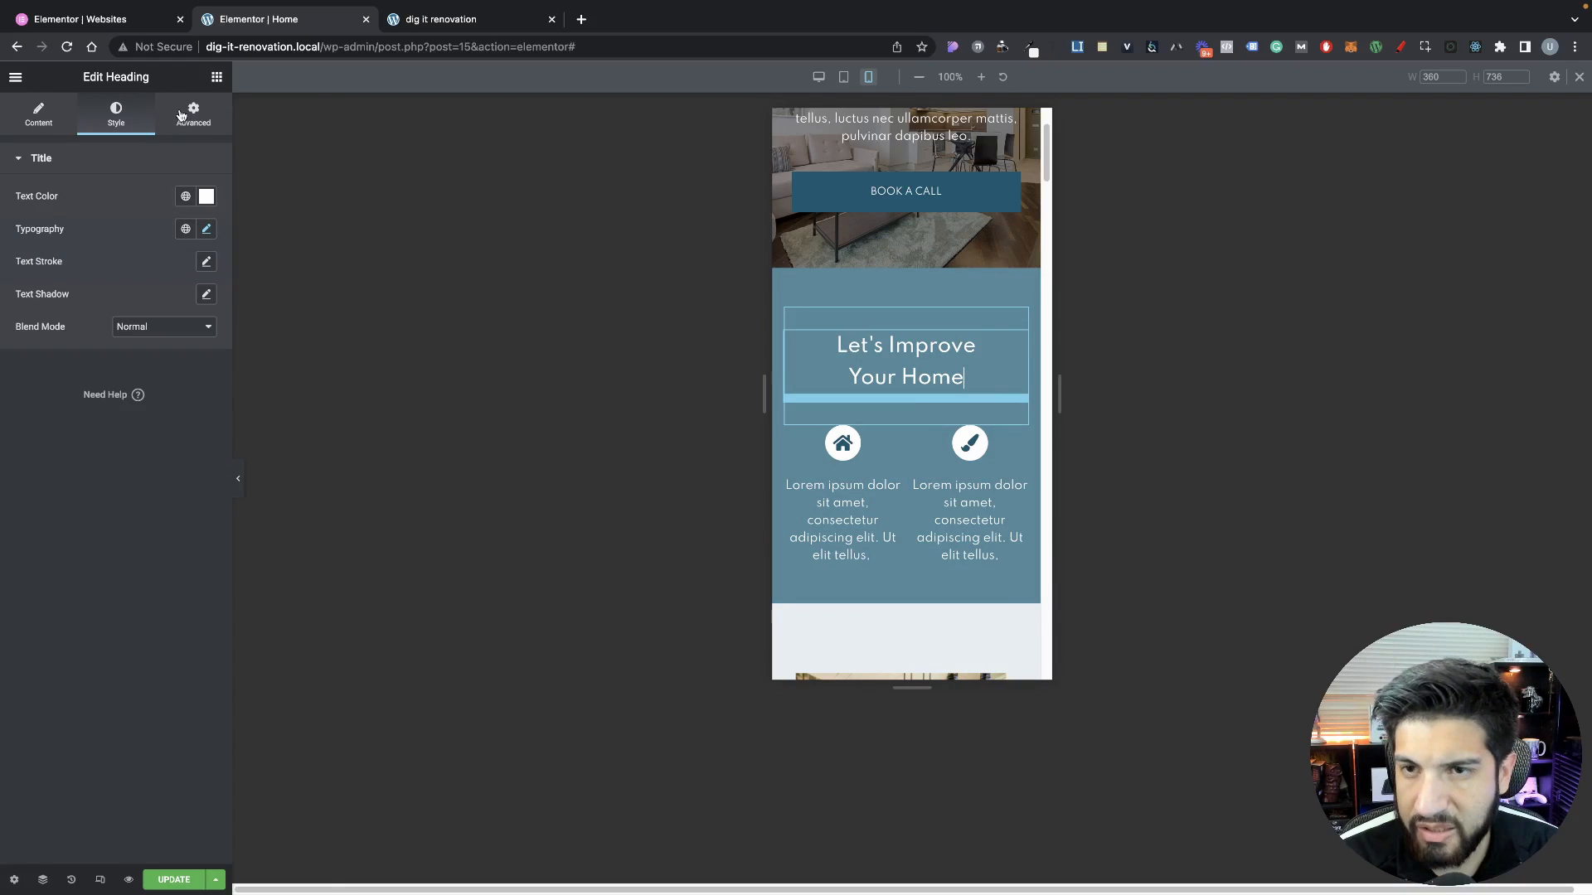
click(794, 317)
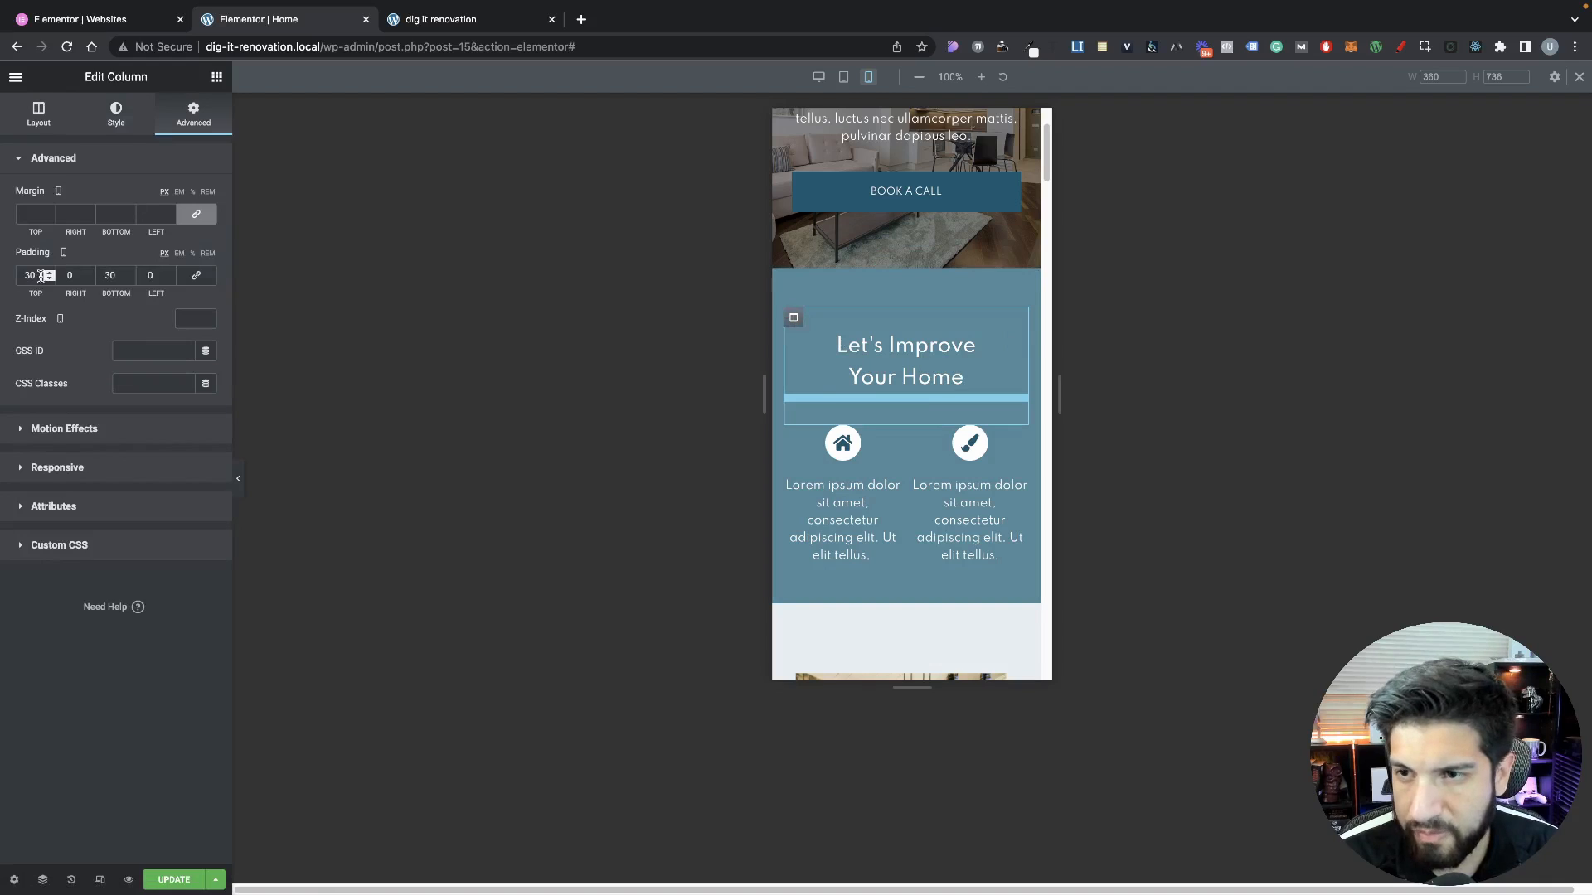
drag(40, 276, 2, 272)
text(0)
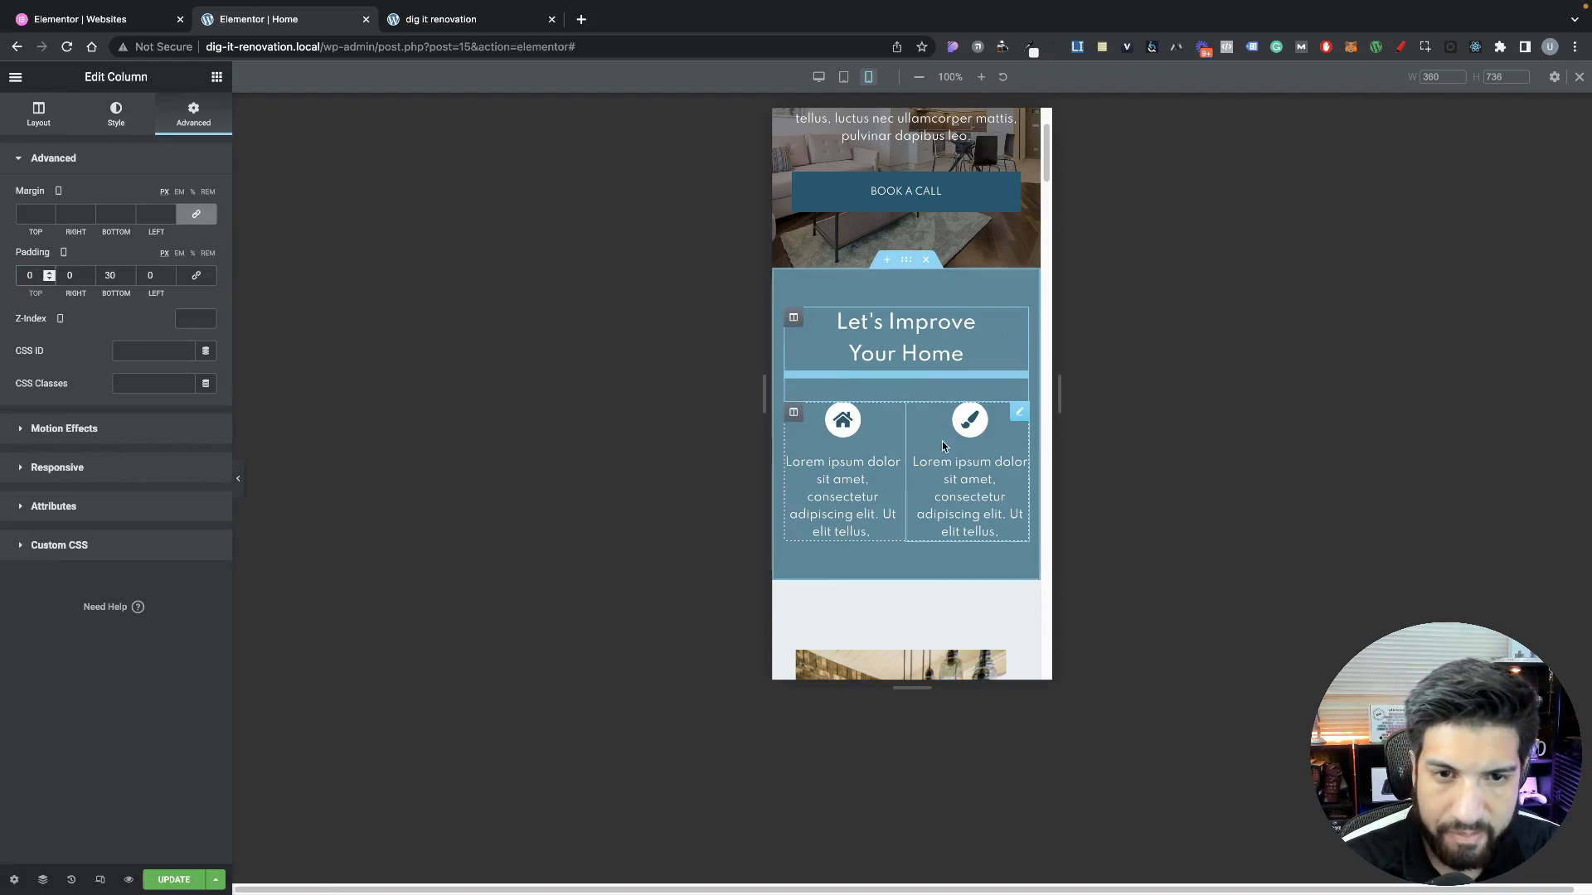
click(239, 481)
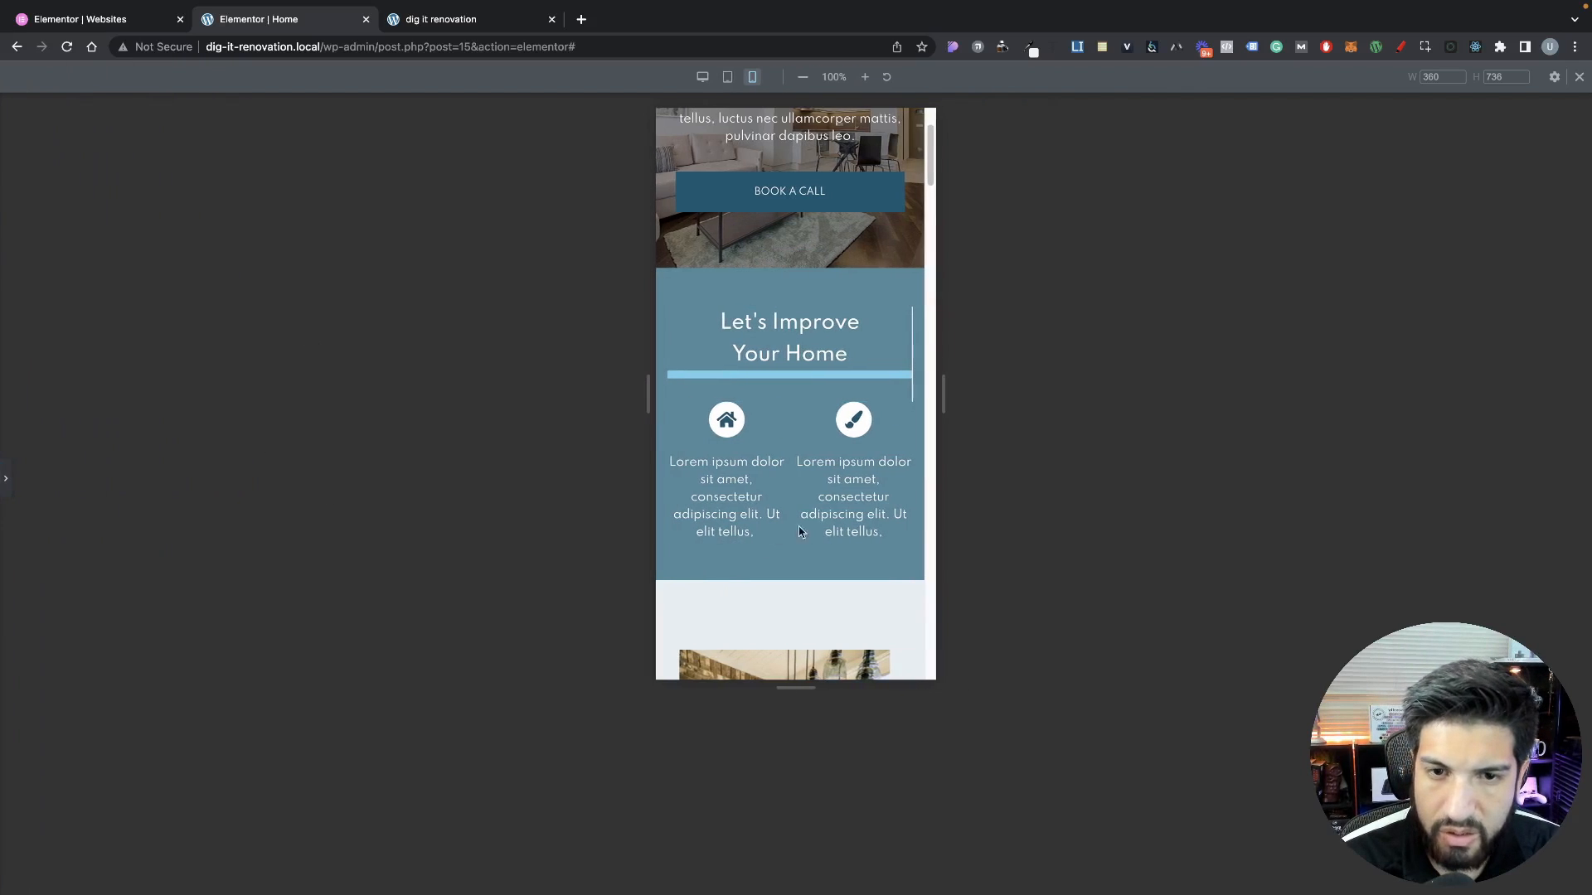
click(6, 478)
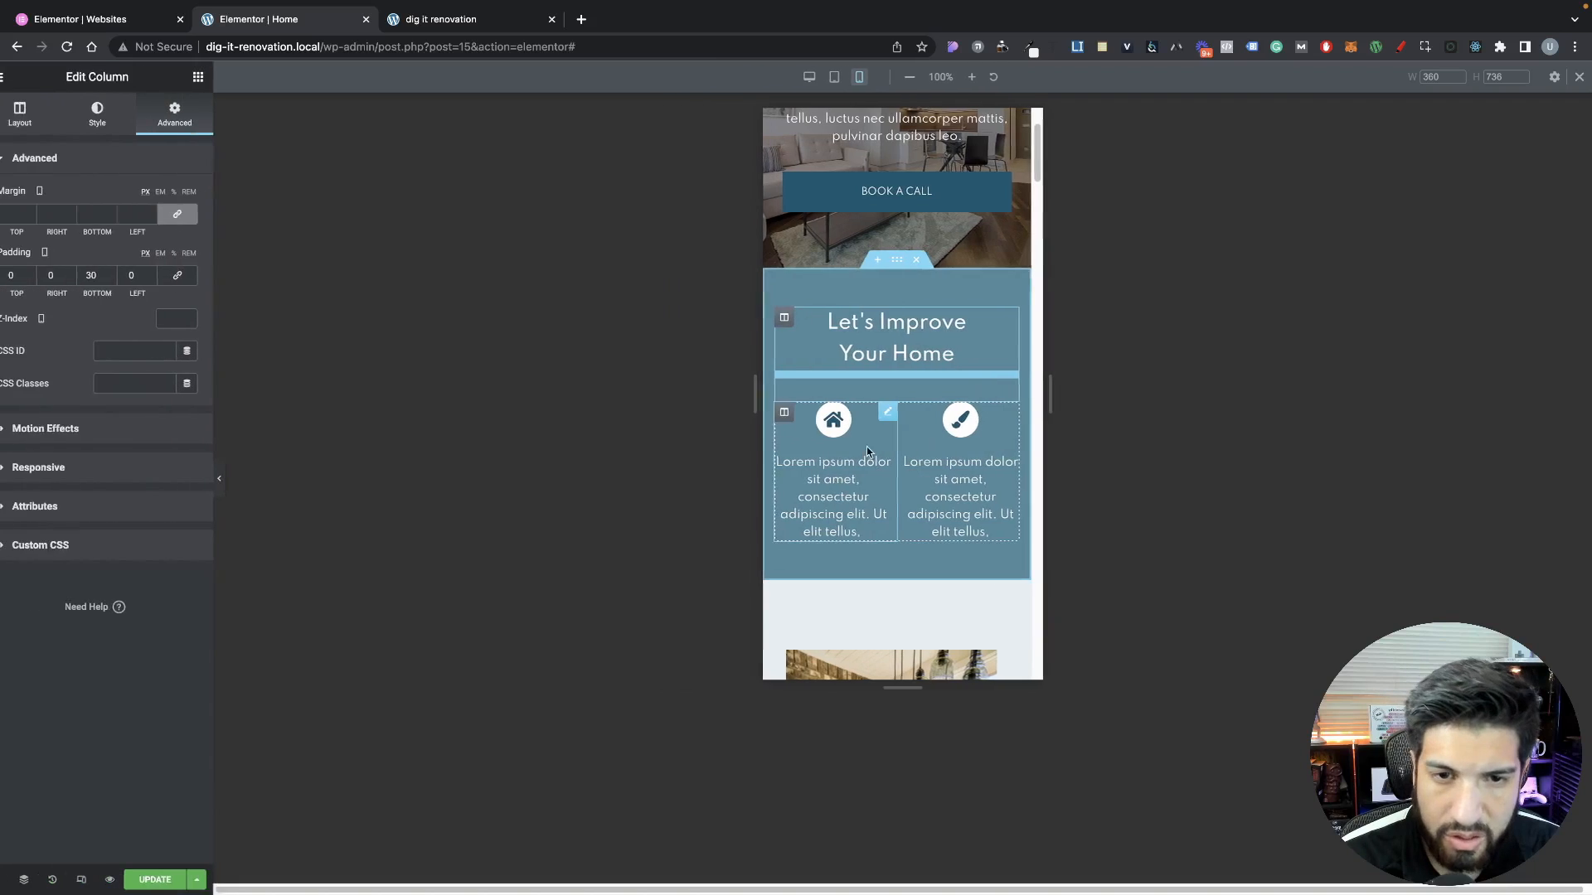
Set the house icon box's description font size to 12 px for mobile
click(943, 428)
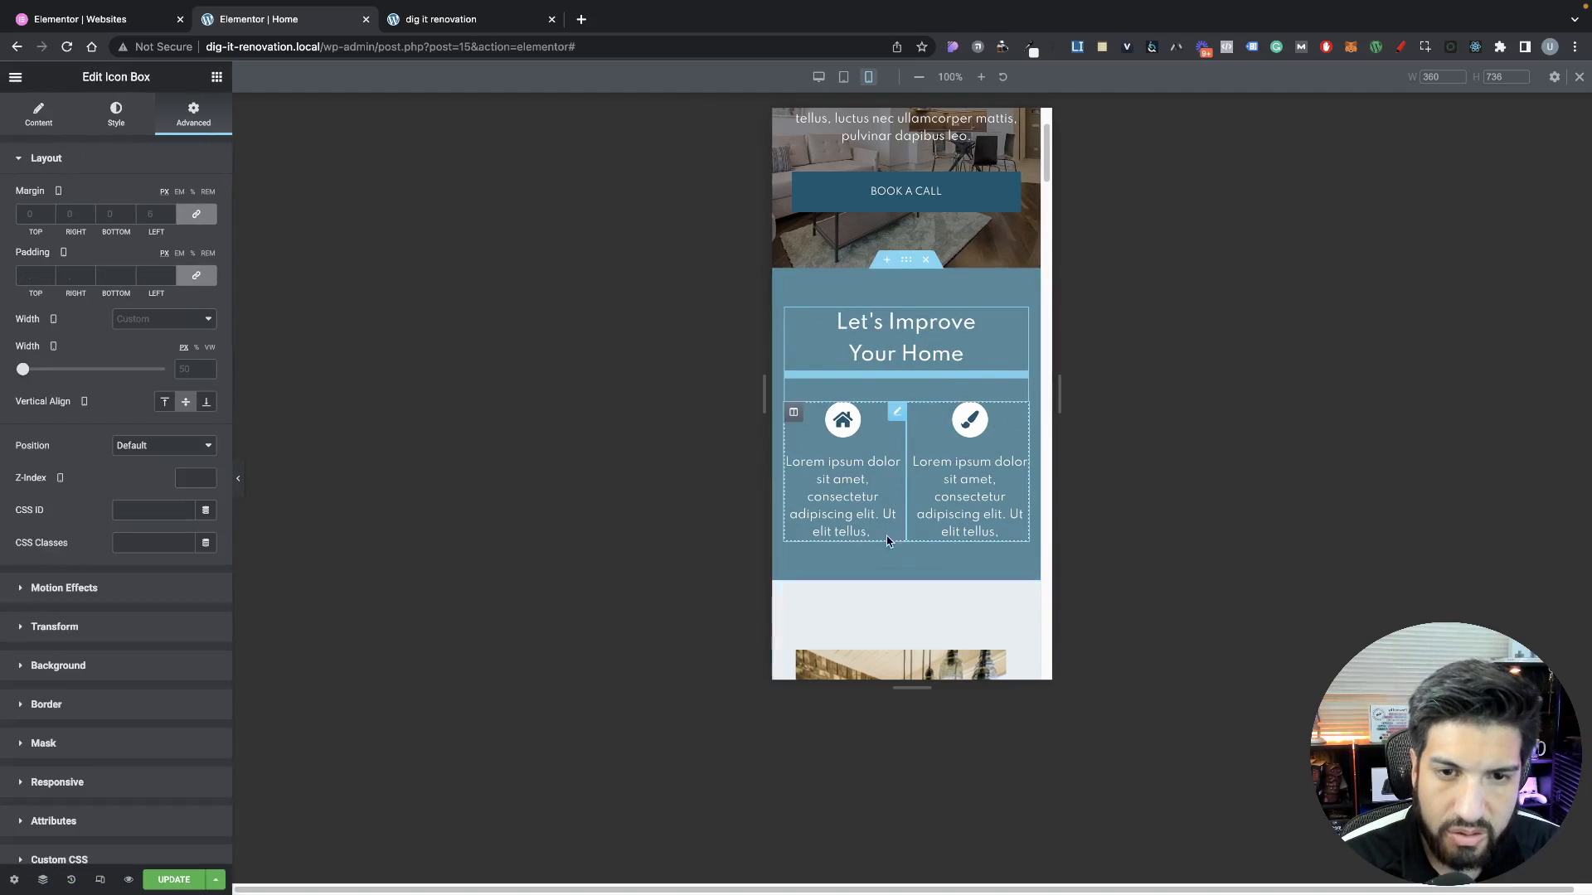
scroll(894, 521, down, 2)
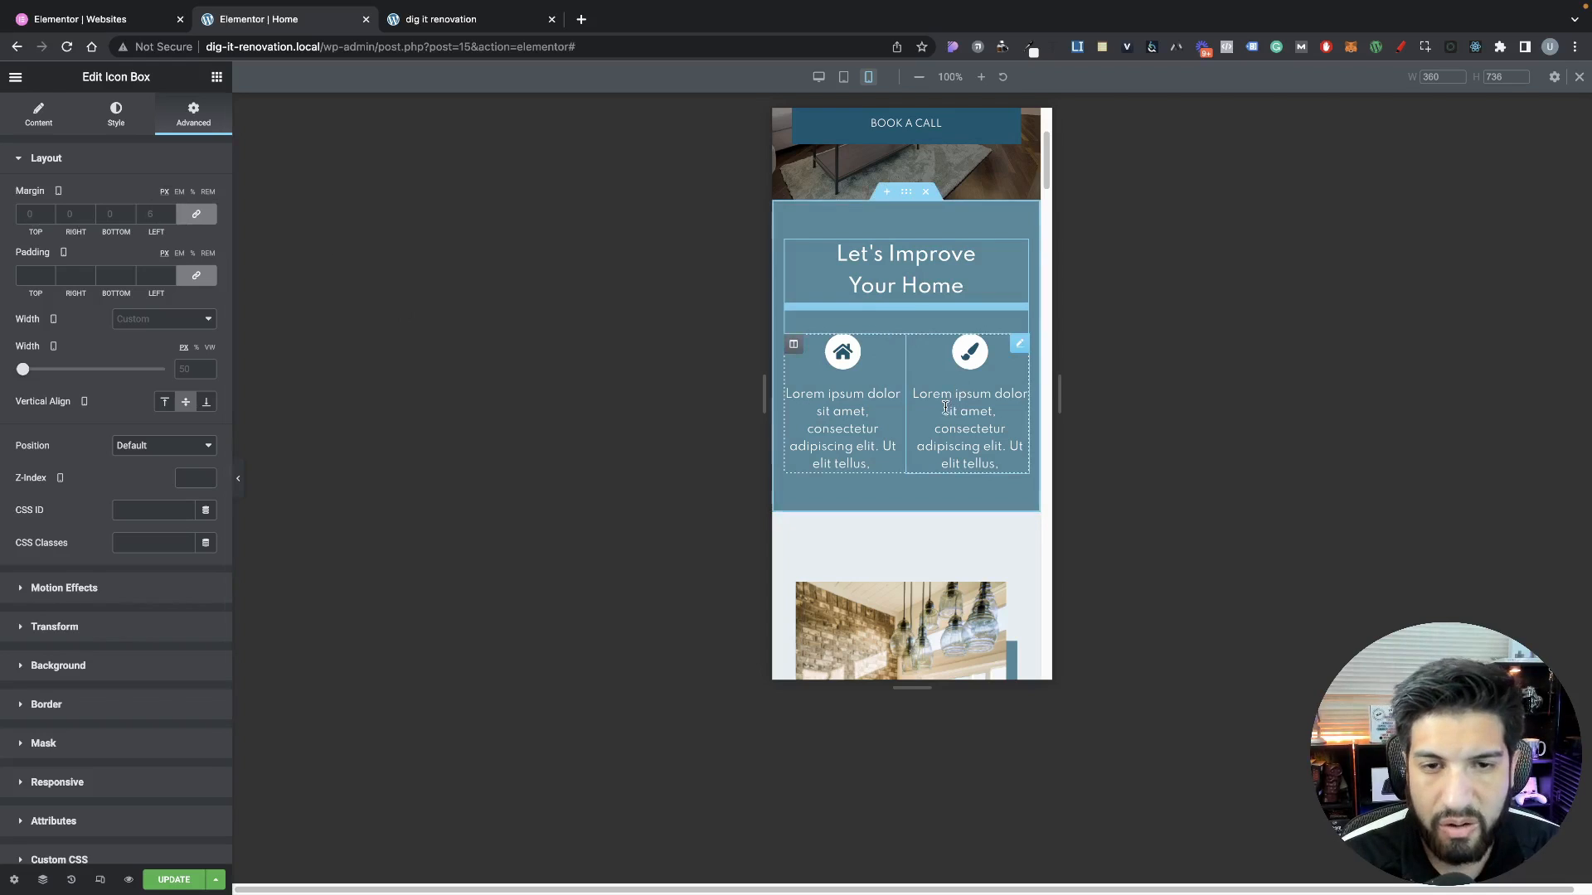
scroll(945, 407, up, 1)
click(117, 114)
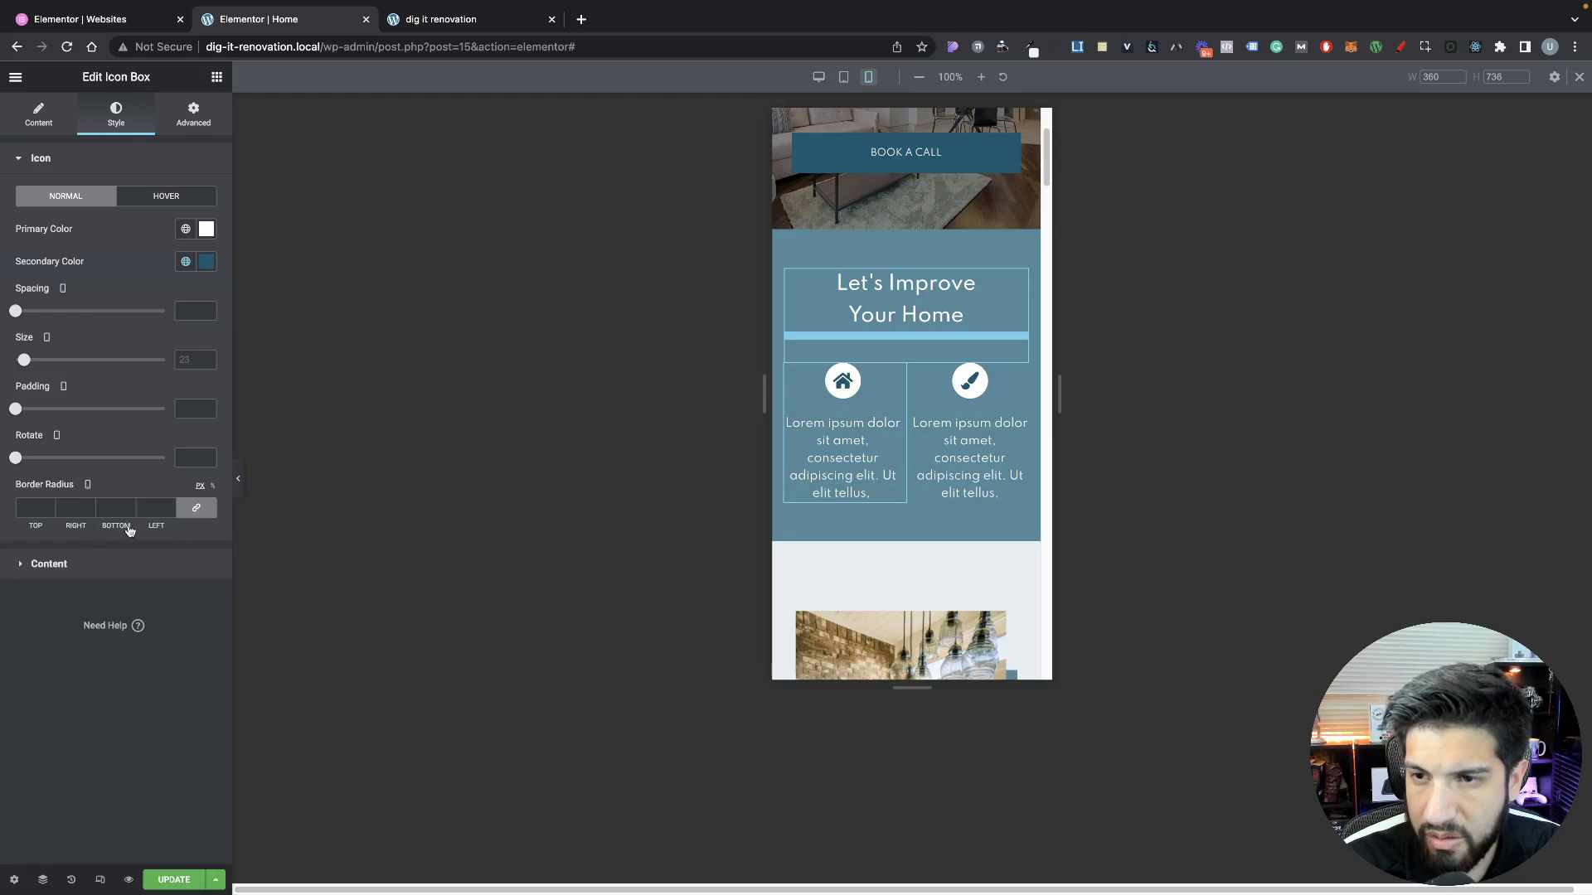
click(83, 562)
click(206, 578)
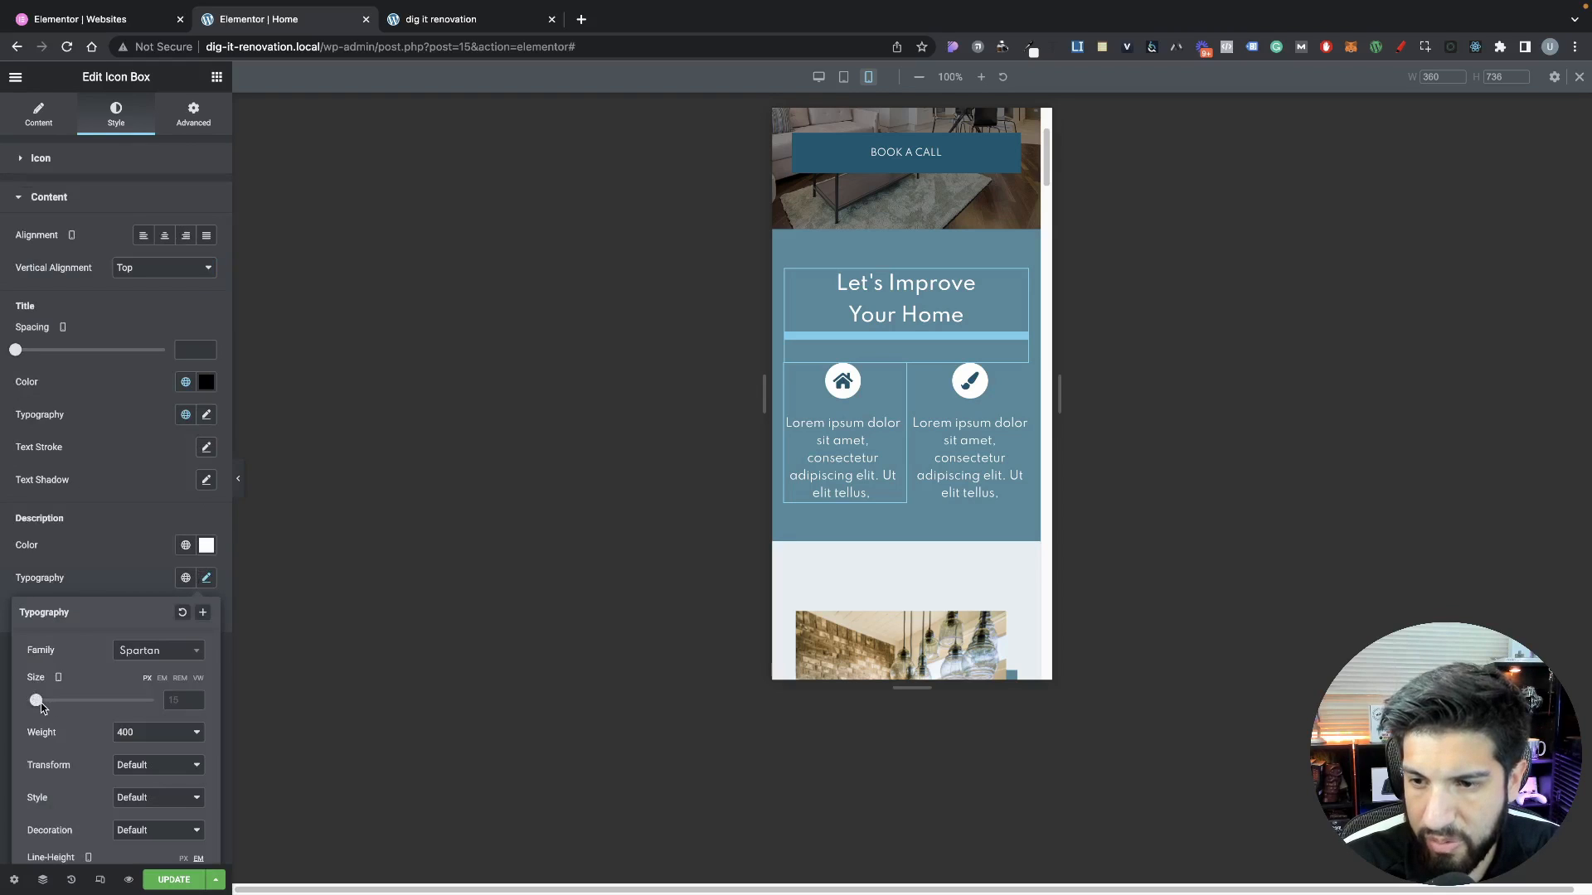
drag(37, 703, 34, 704)
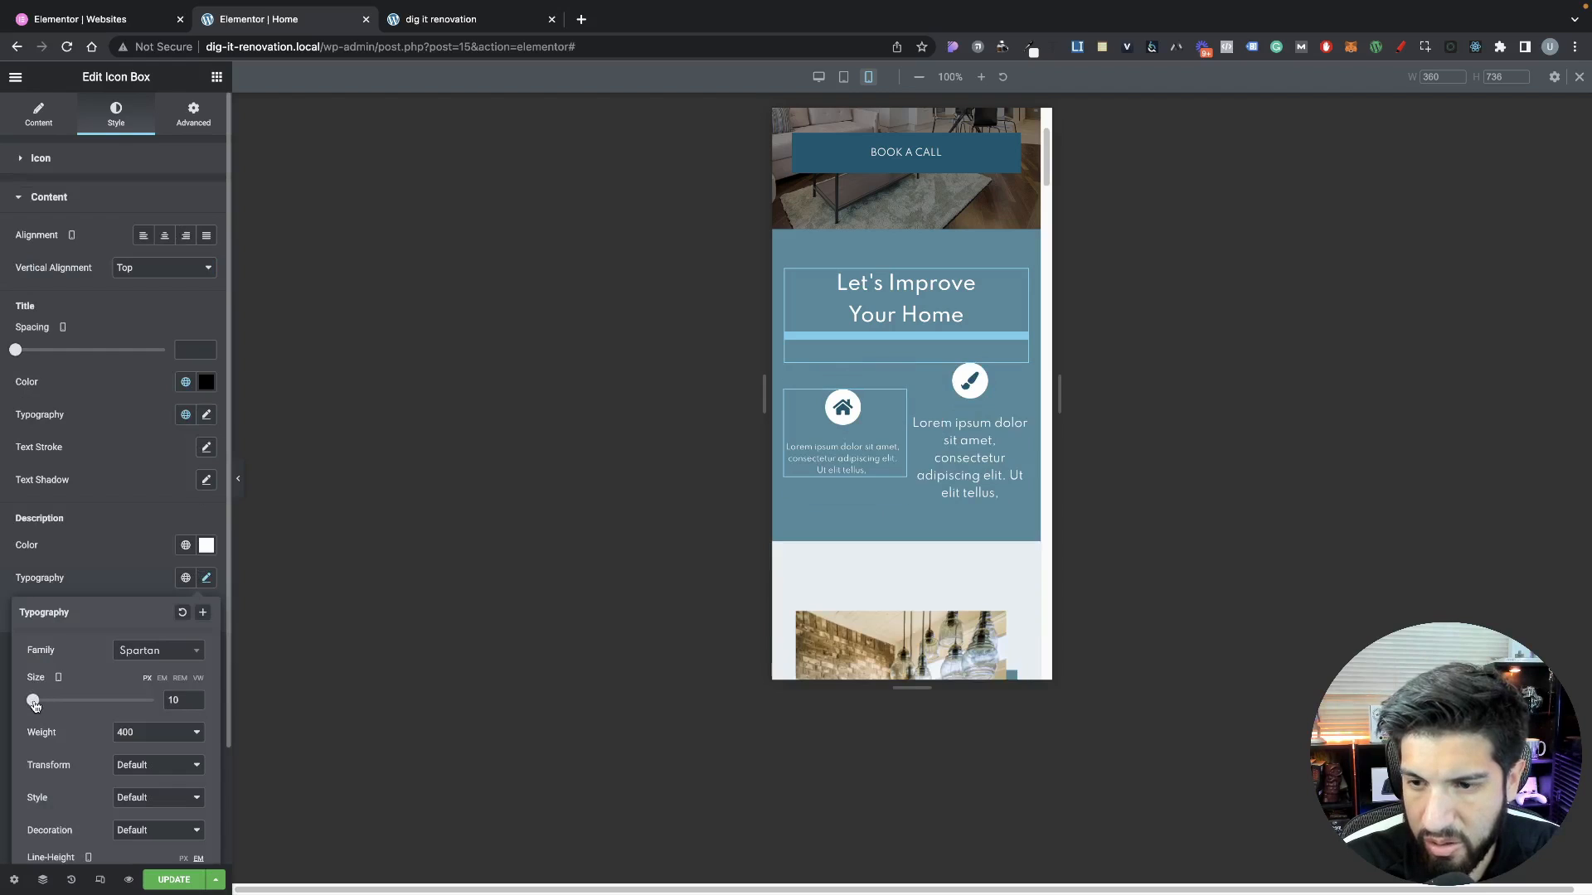
click(194, 698)
click(194, 698)
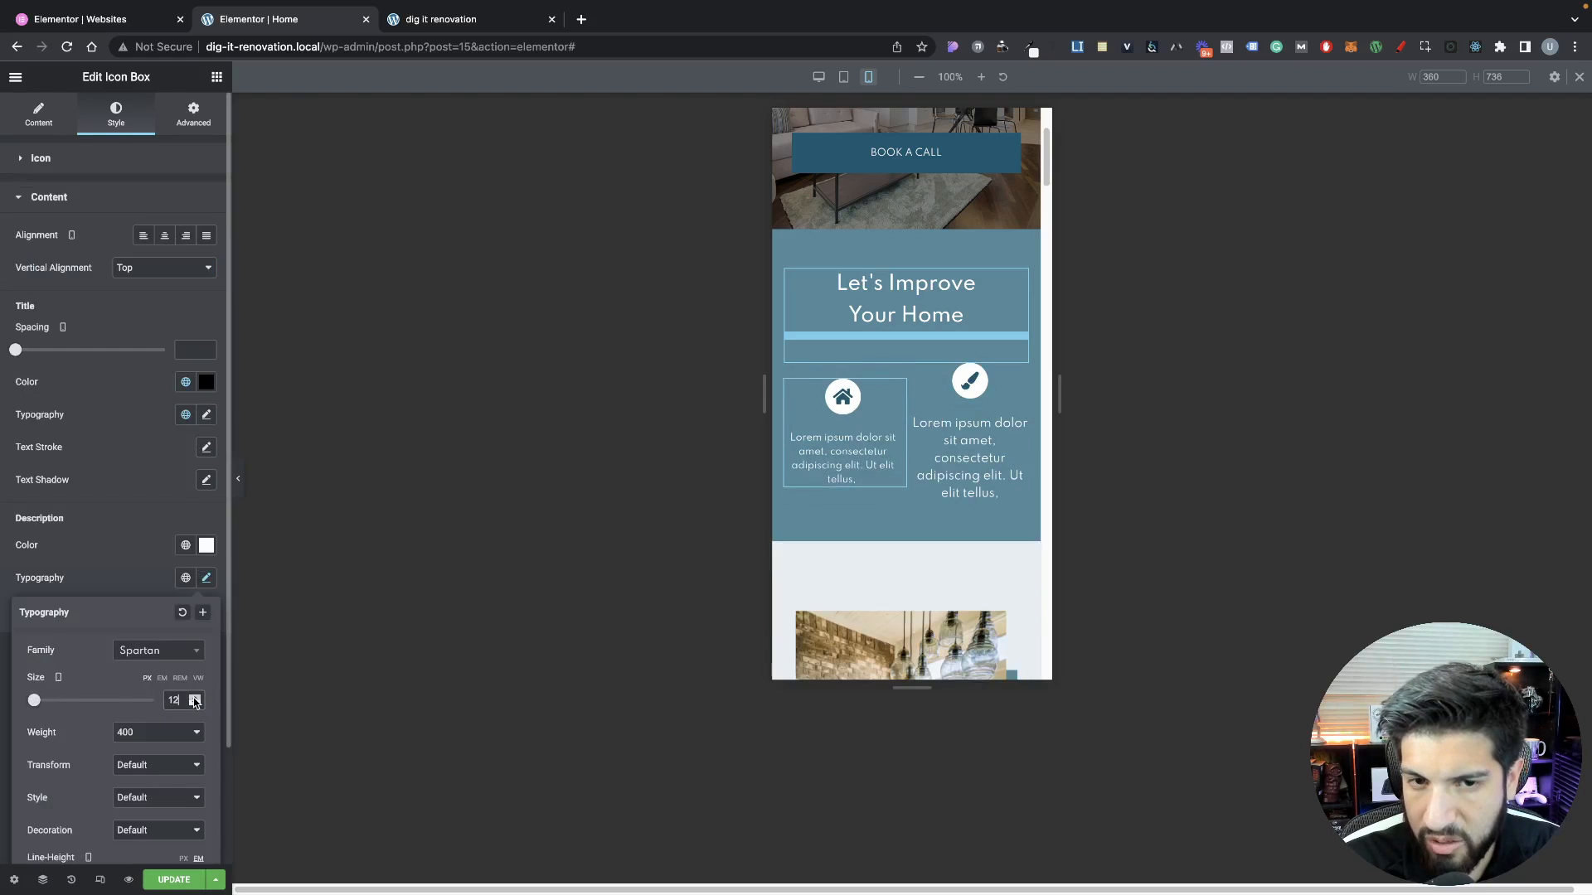
right_click(862, 423)
click(882, 411)
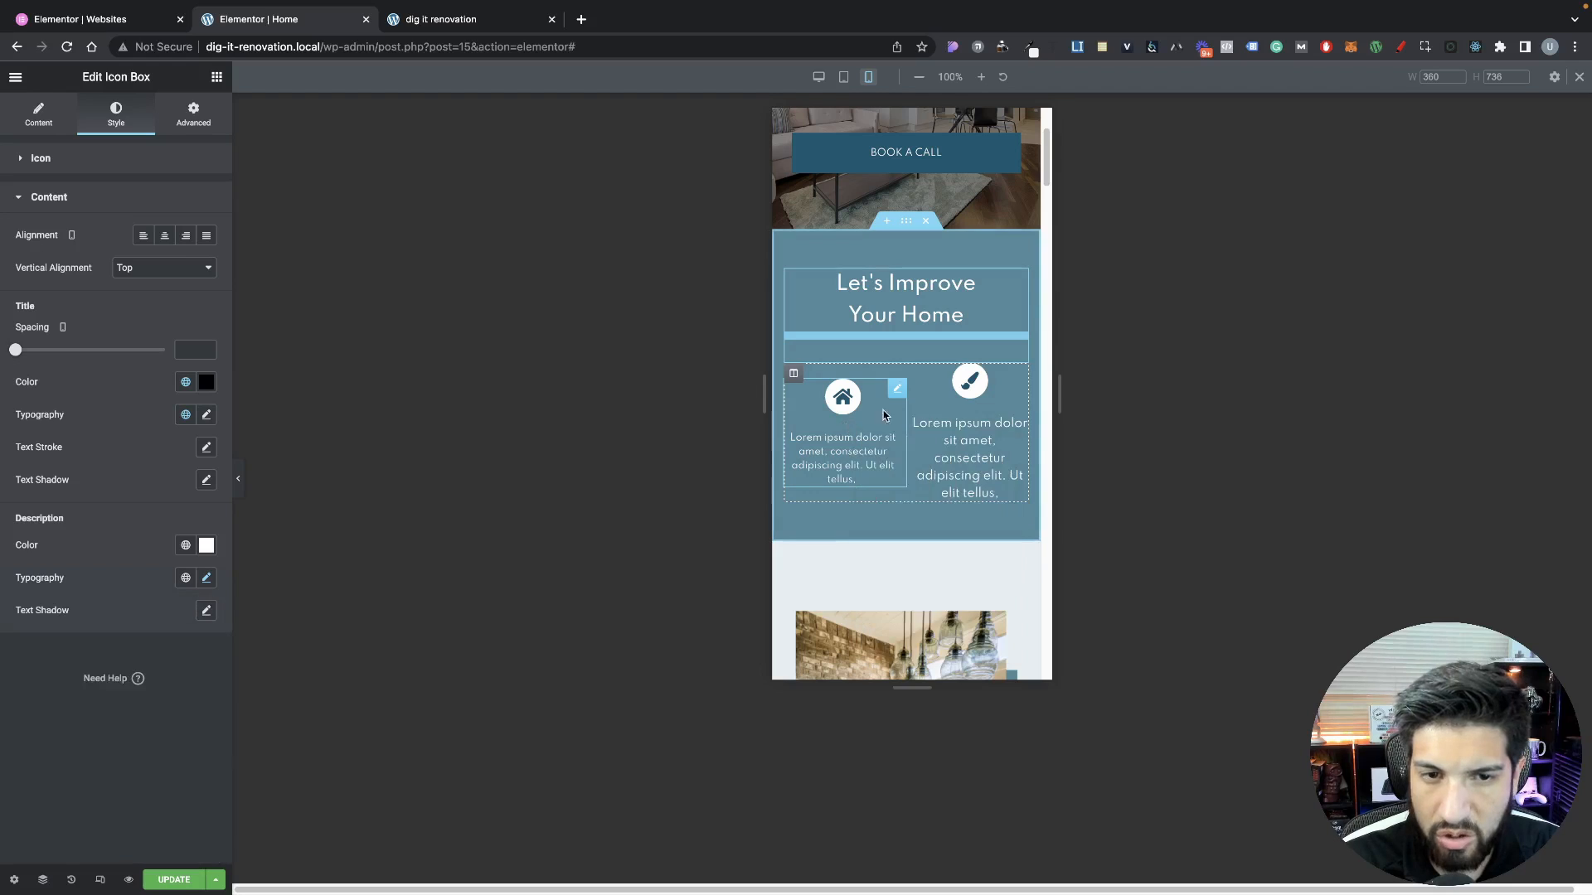
Set the paintbrush icon box's description font size to 12 px for mobile
click(944, 418)
click(116, 114)
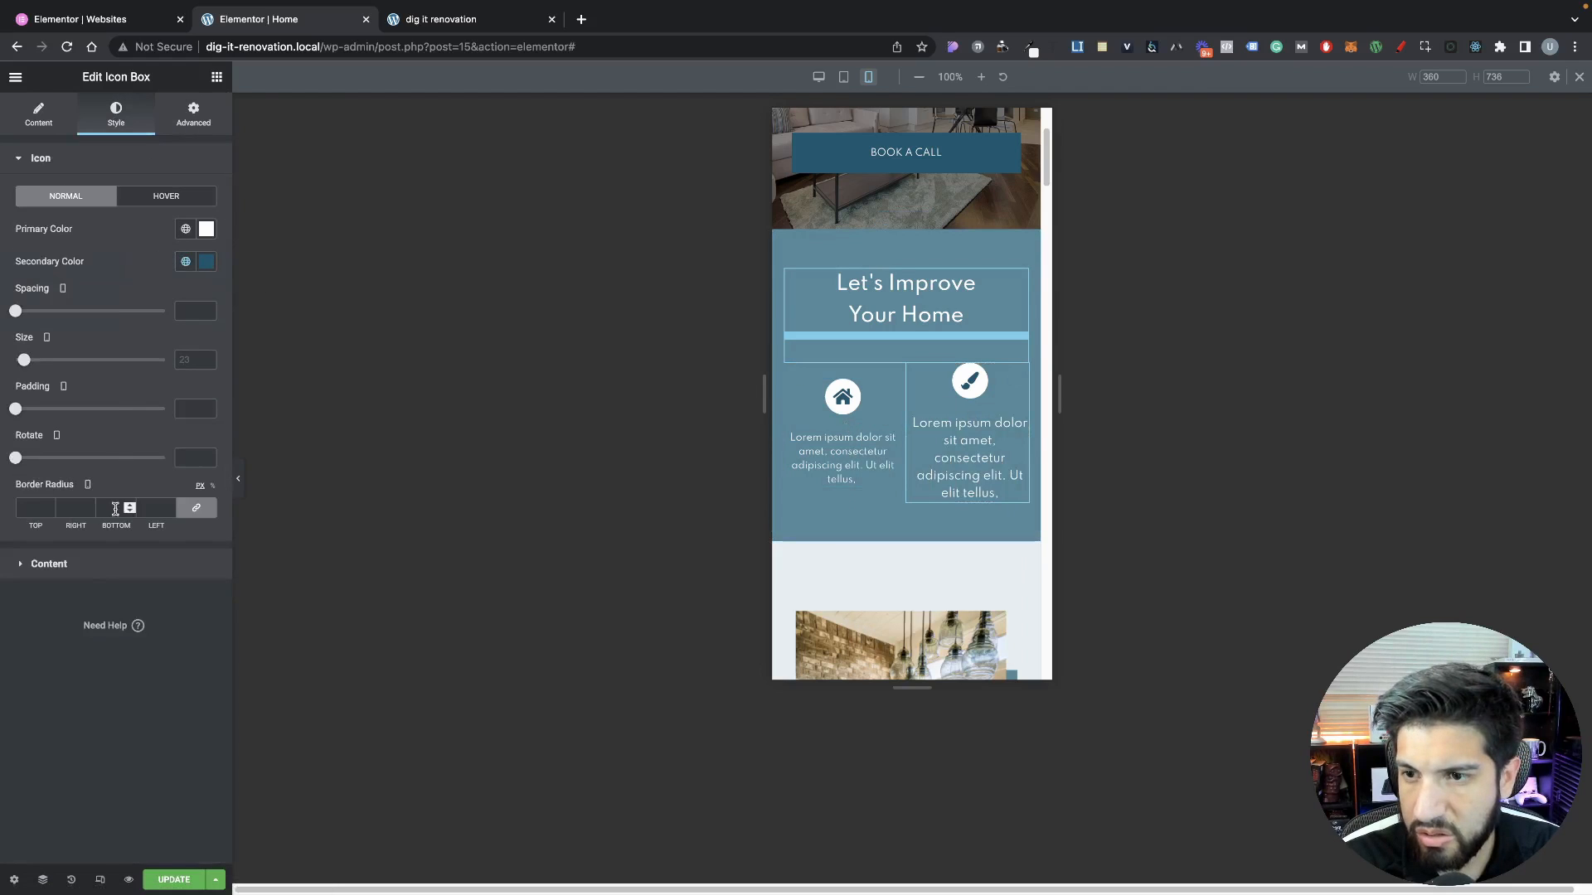
click(116, 567)
click(207, 578)
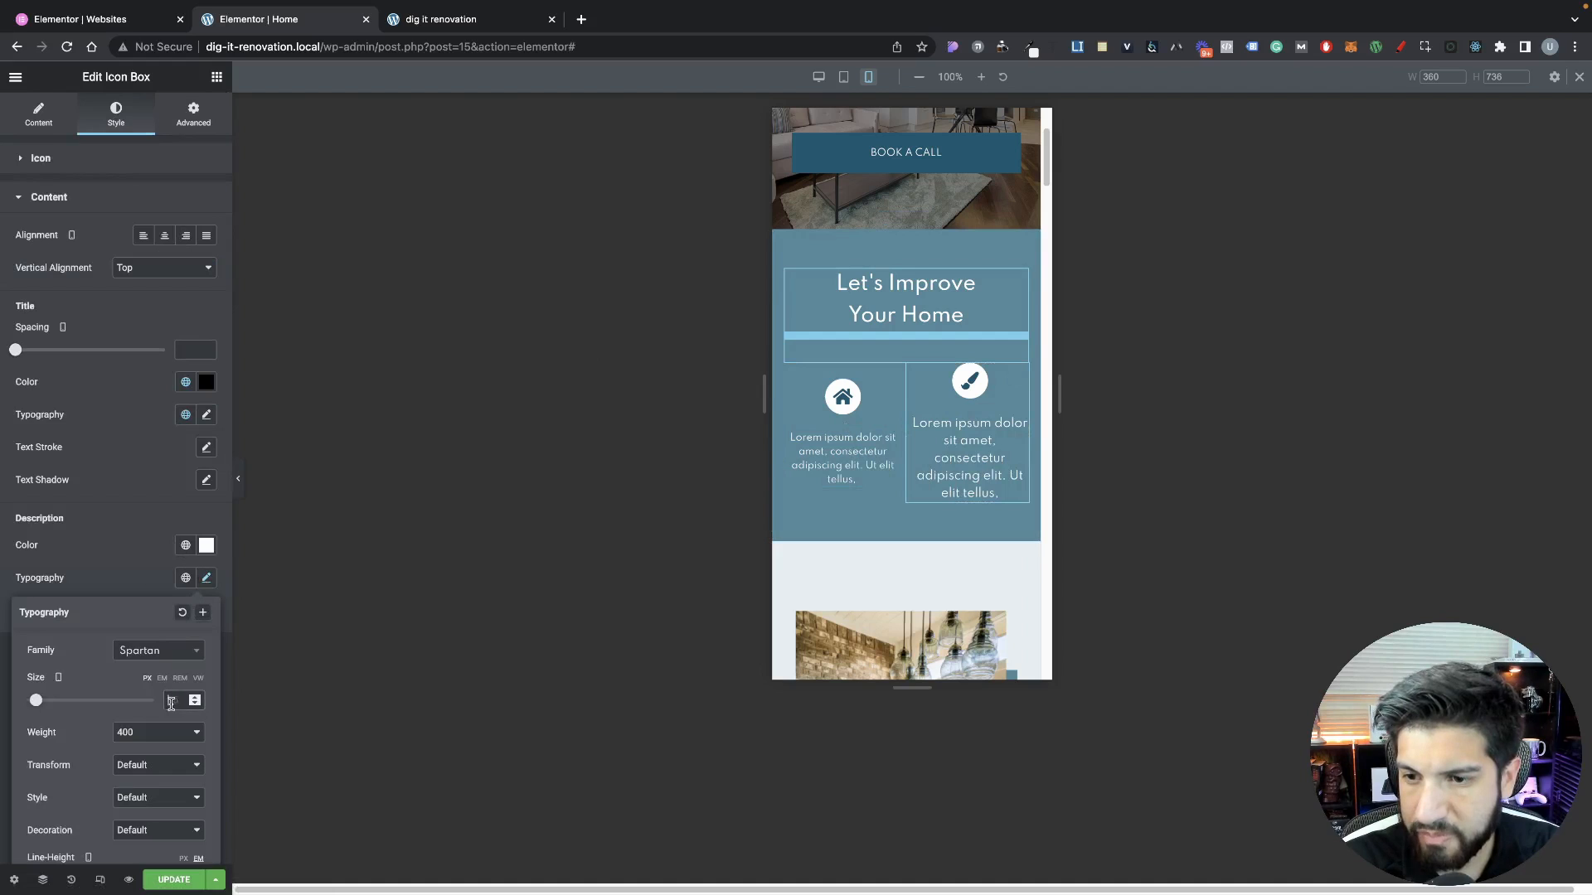
text(12)
scroll(842, 507, down, 1)
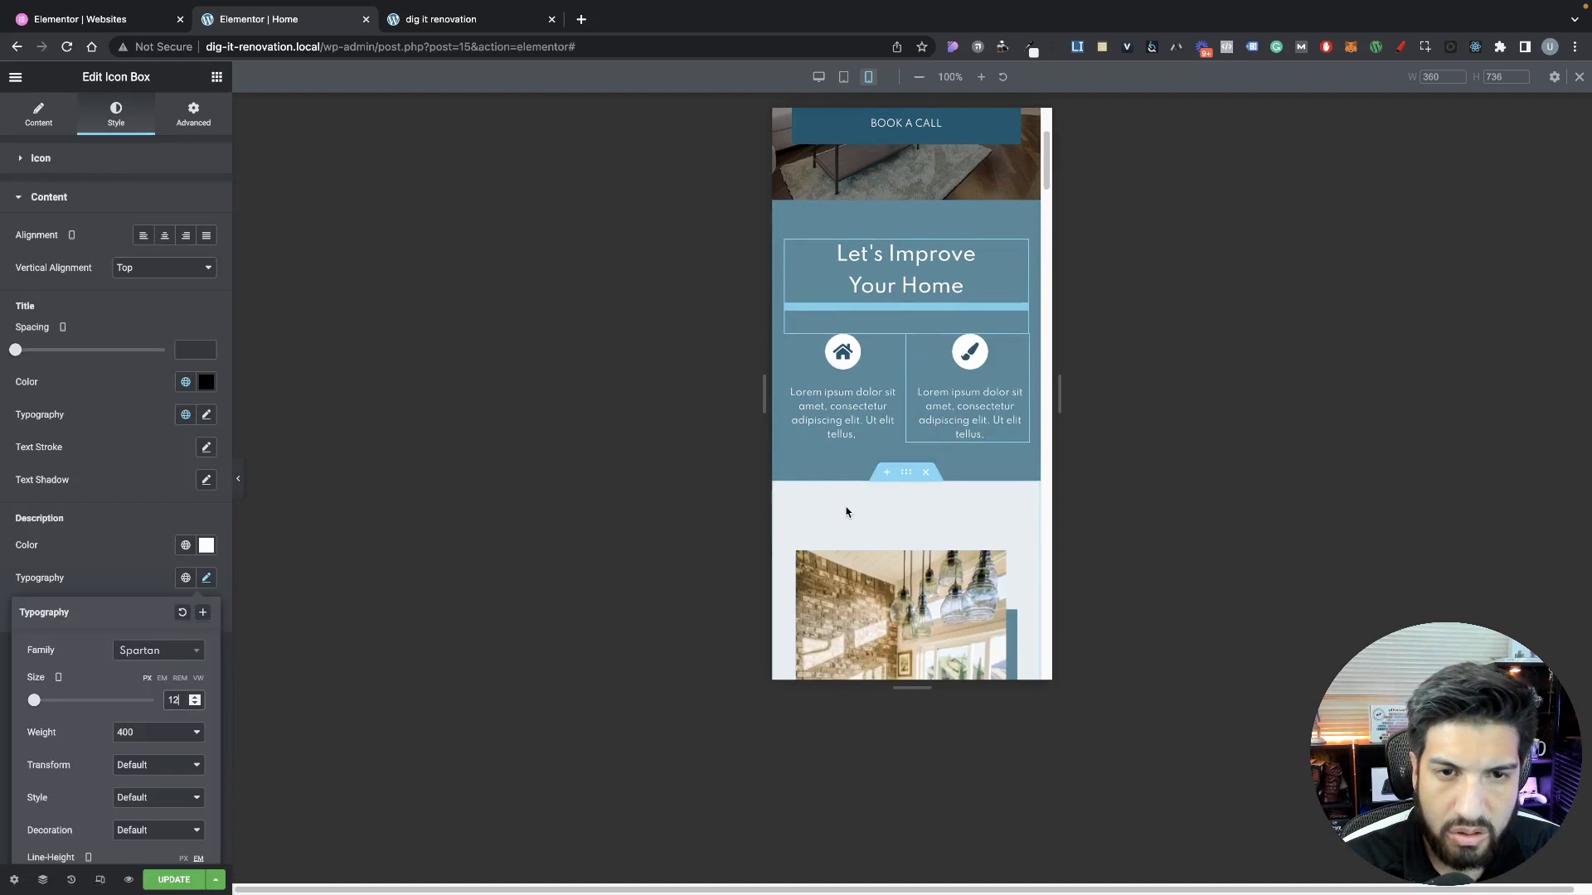
Reduce the dining room image above the About Us text to 75% width for mobile
scroll(860, 494, down, 6)
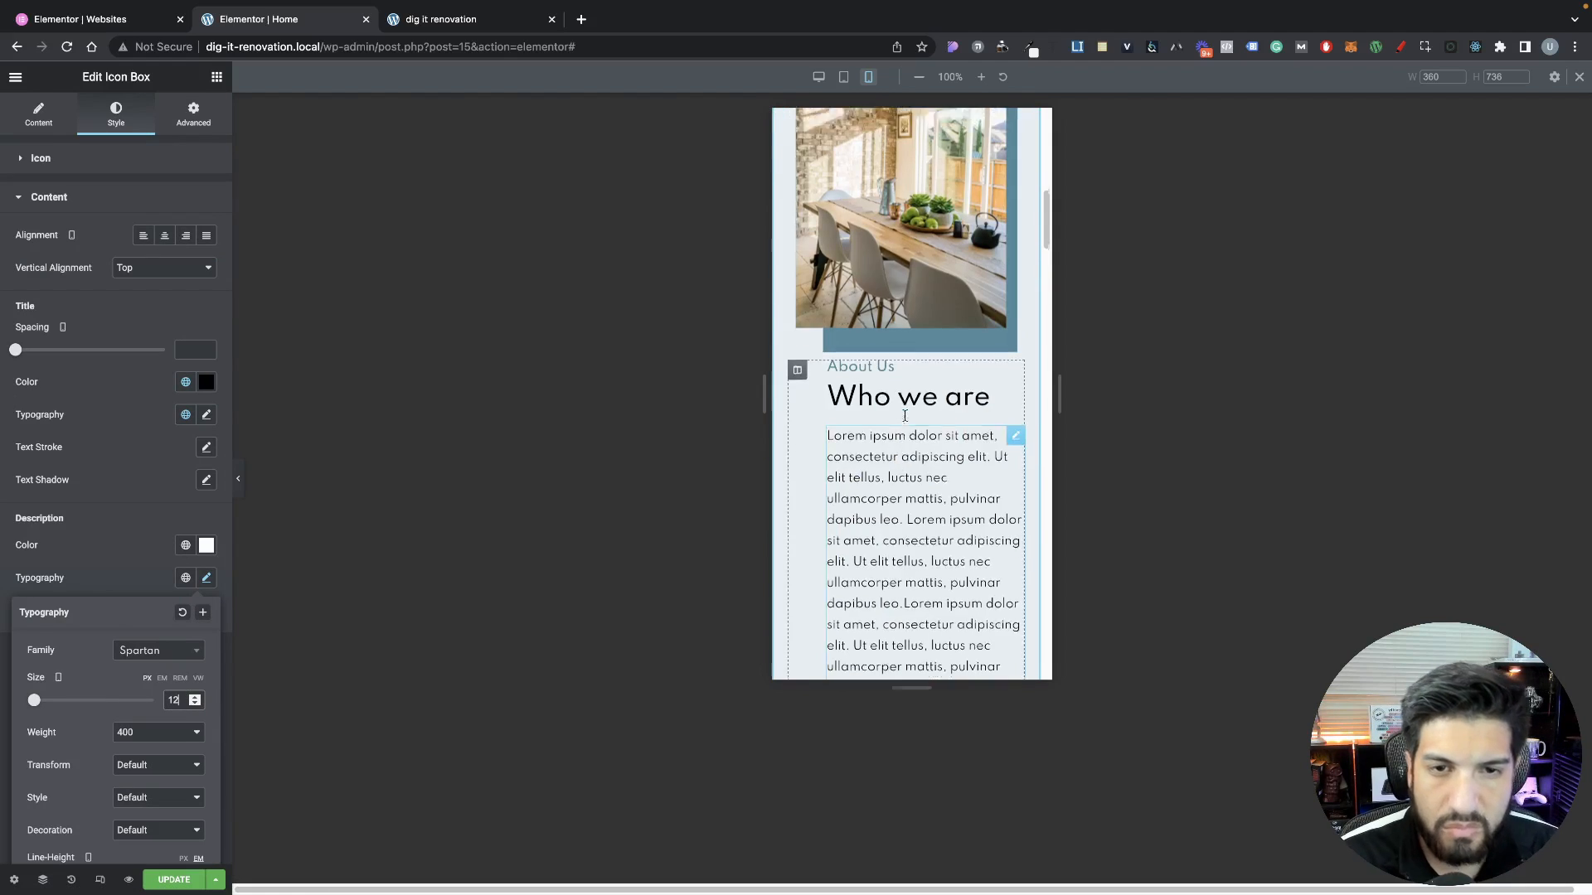
scroll(911, 401, up, 4)
scroll(911, 401, down, 3)
scroll(920, 304, up, 5)
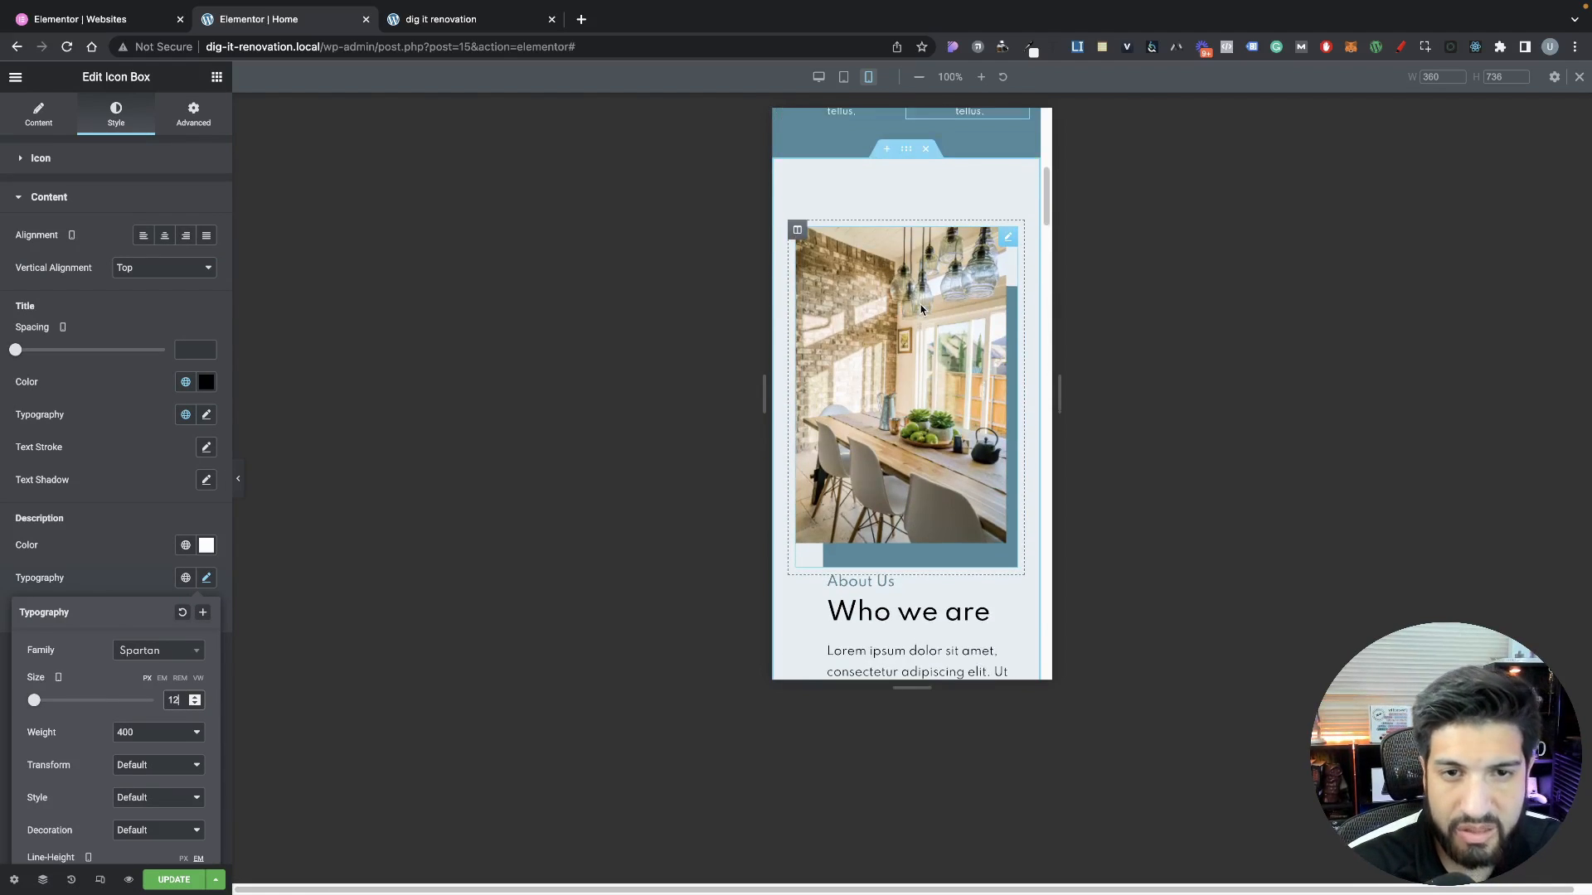
scroll(891, 327, down, 3)
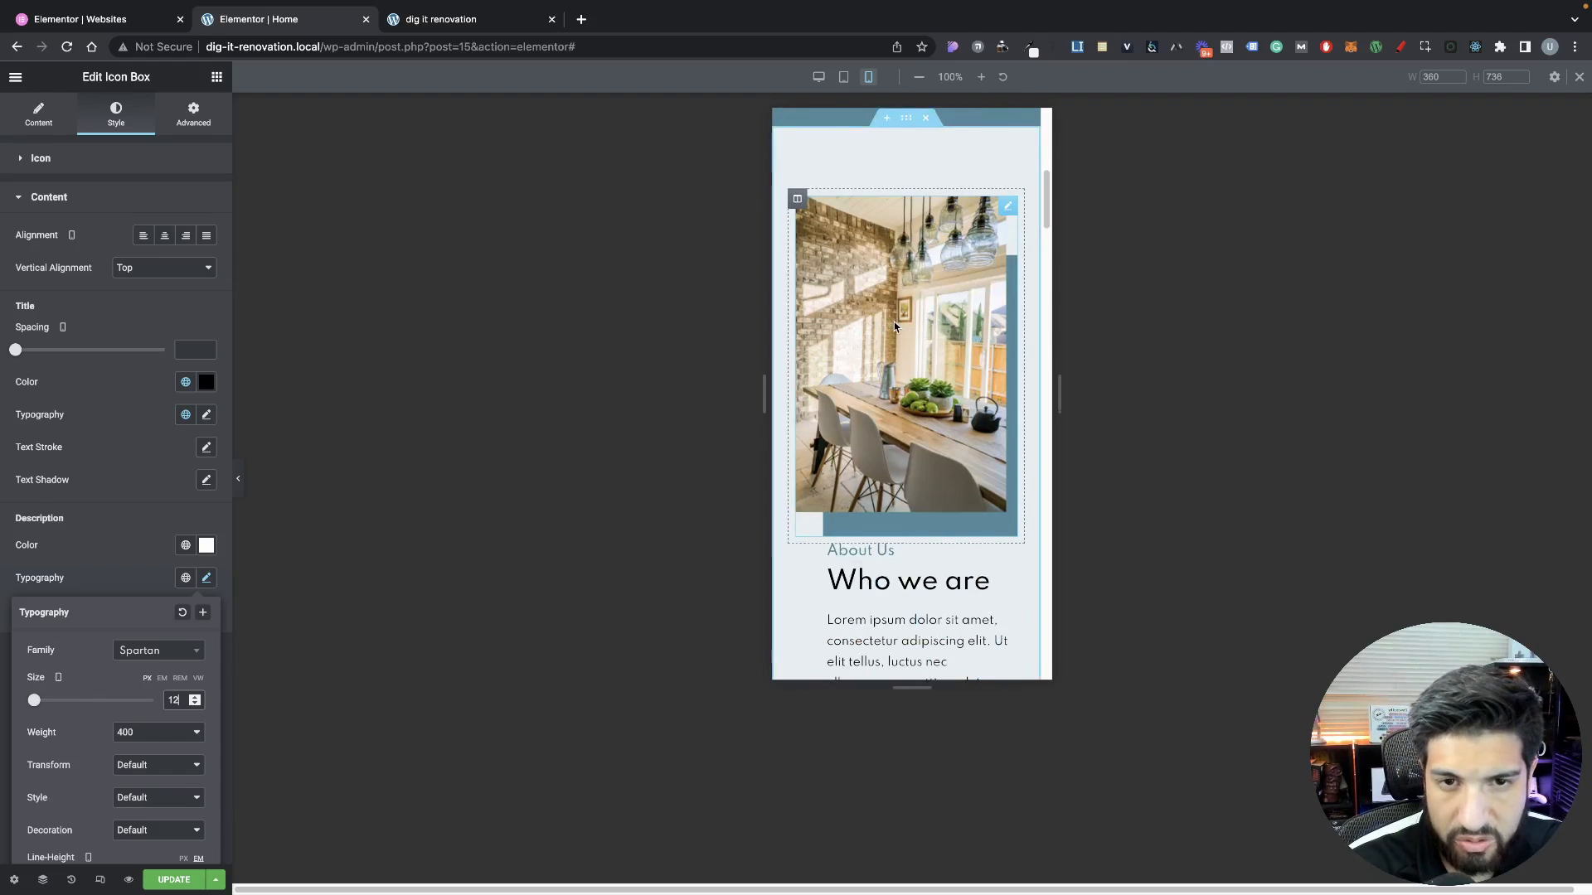
click(895, 326)
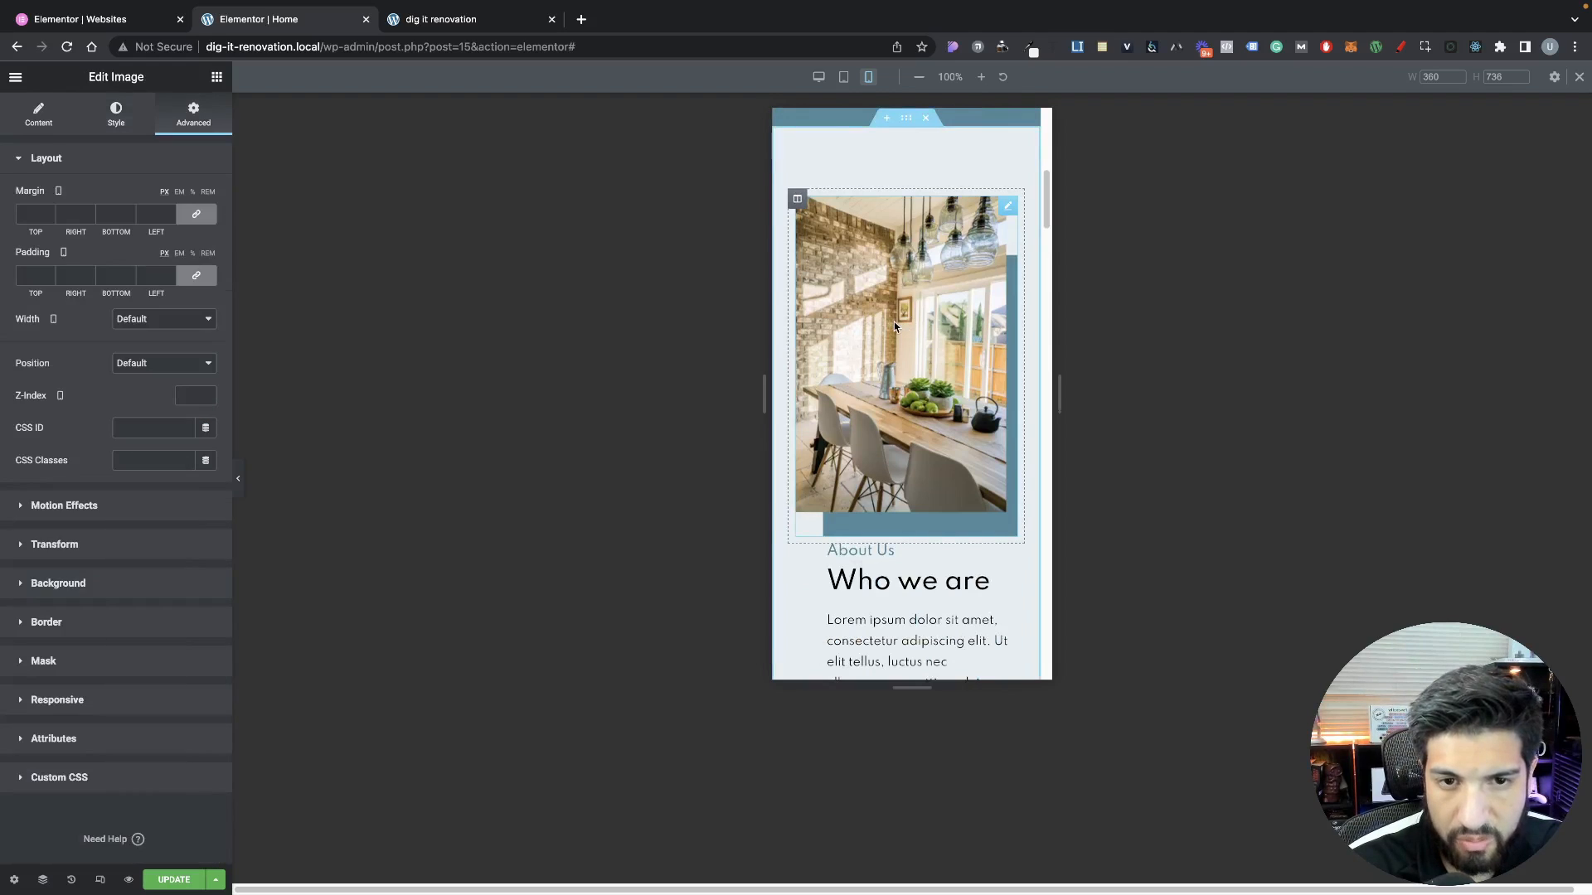
click(116, 115)
drag(15, 214, 127, 214)
Set the About Us text column's mobile padding to 30 px at the top and 0 on the other sides
scroll(1017, 459, down, 2)
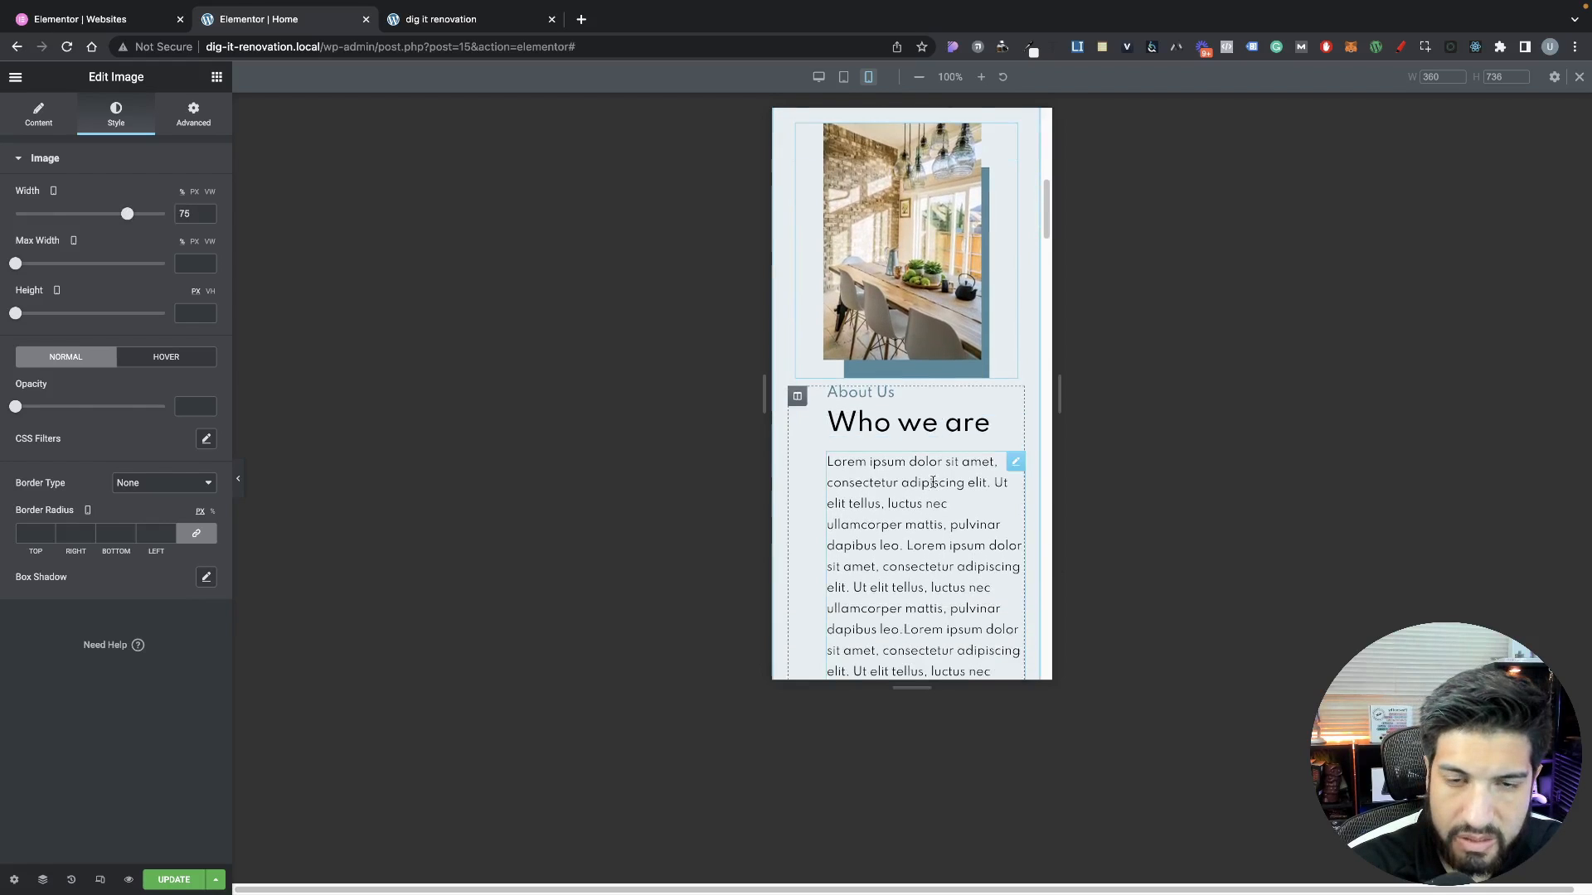
click(797, 383)
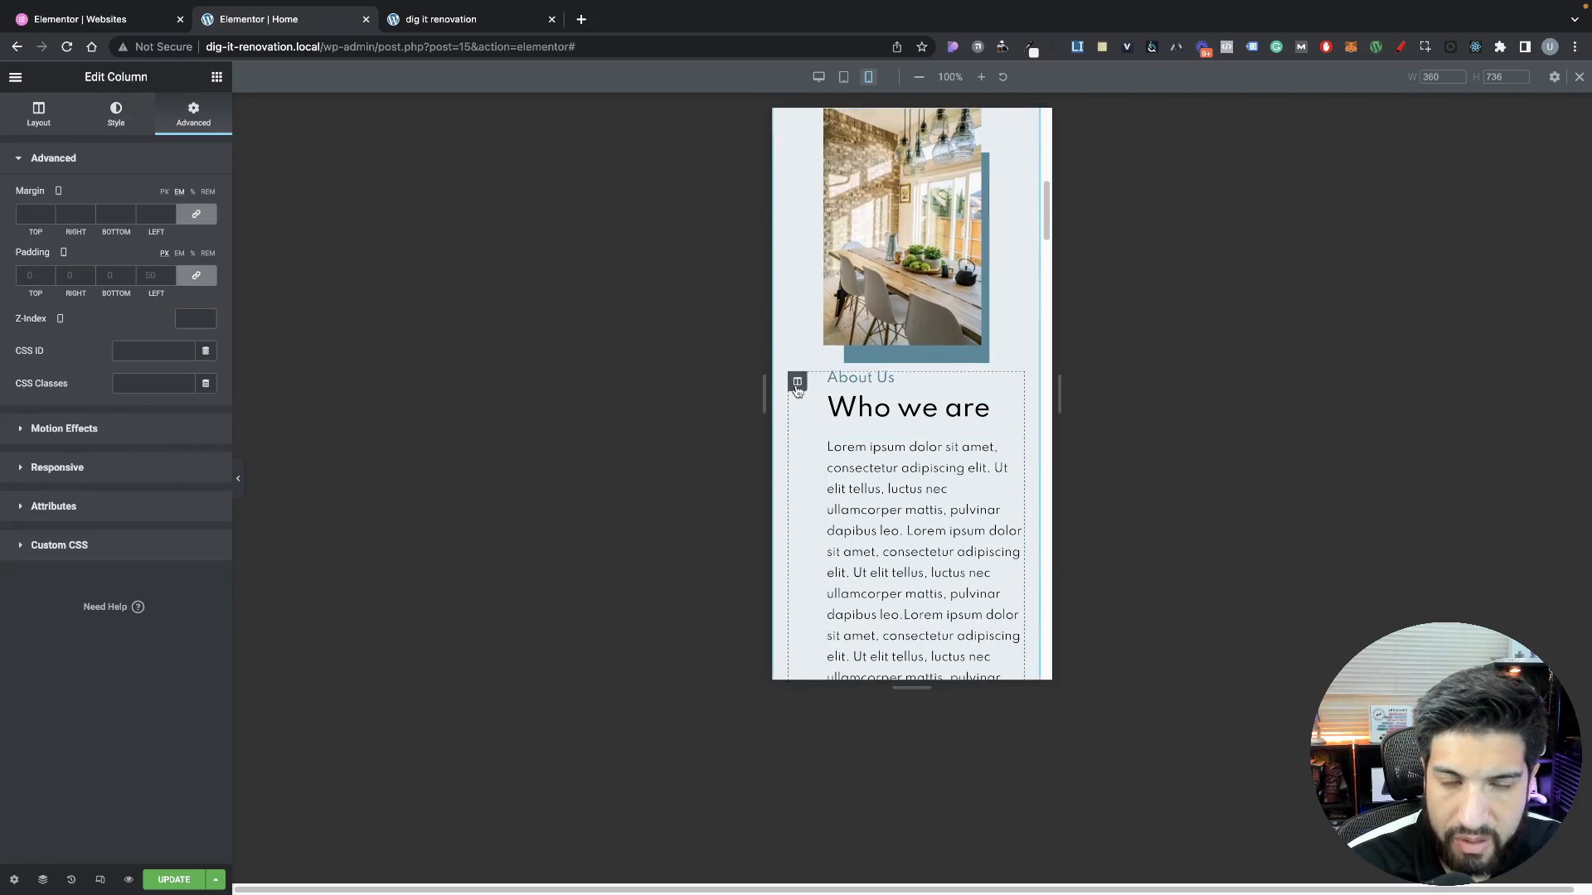
scroll(825, 404, down, 3)
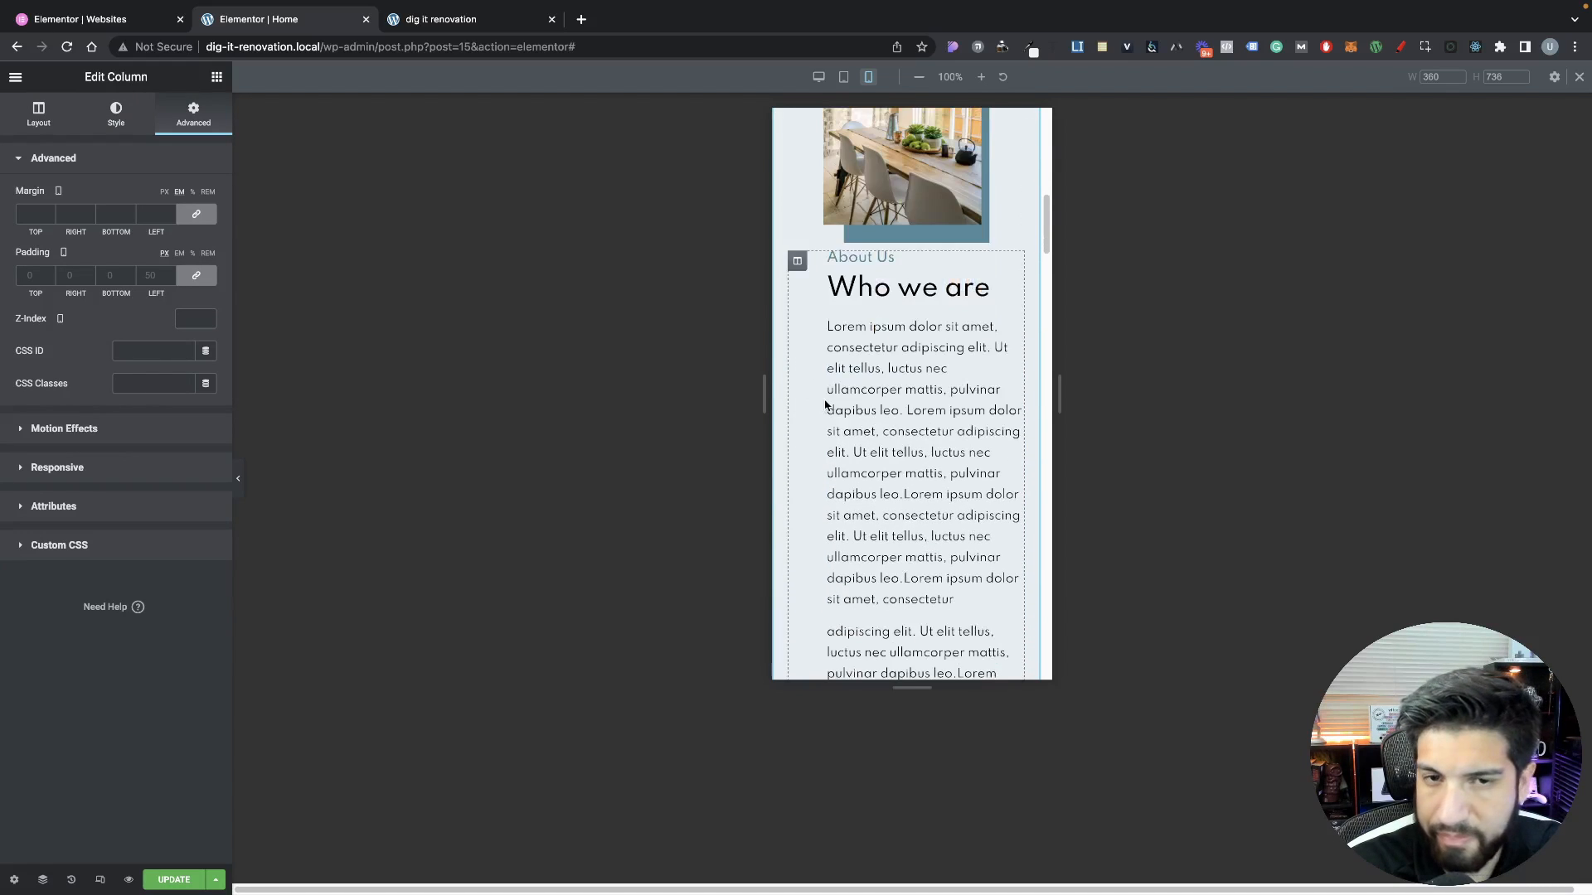
scroll(825, 405, up, 1)
scroll(821, 383, down, 5)
scroll(829, 393, up, 5)
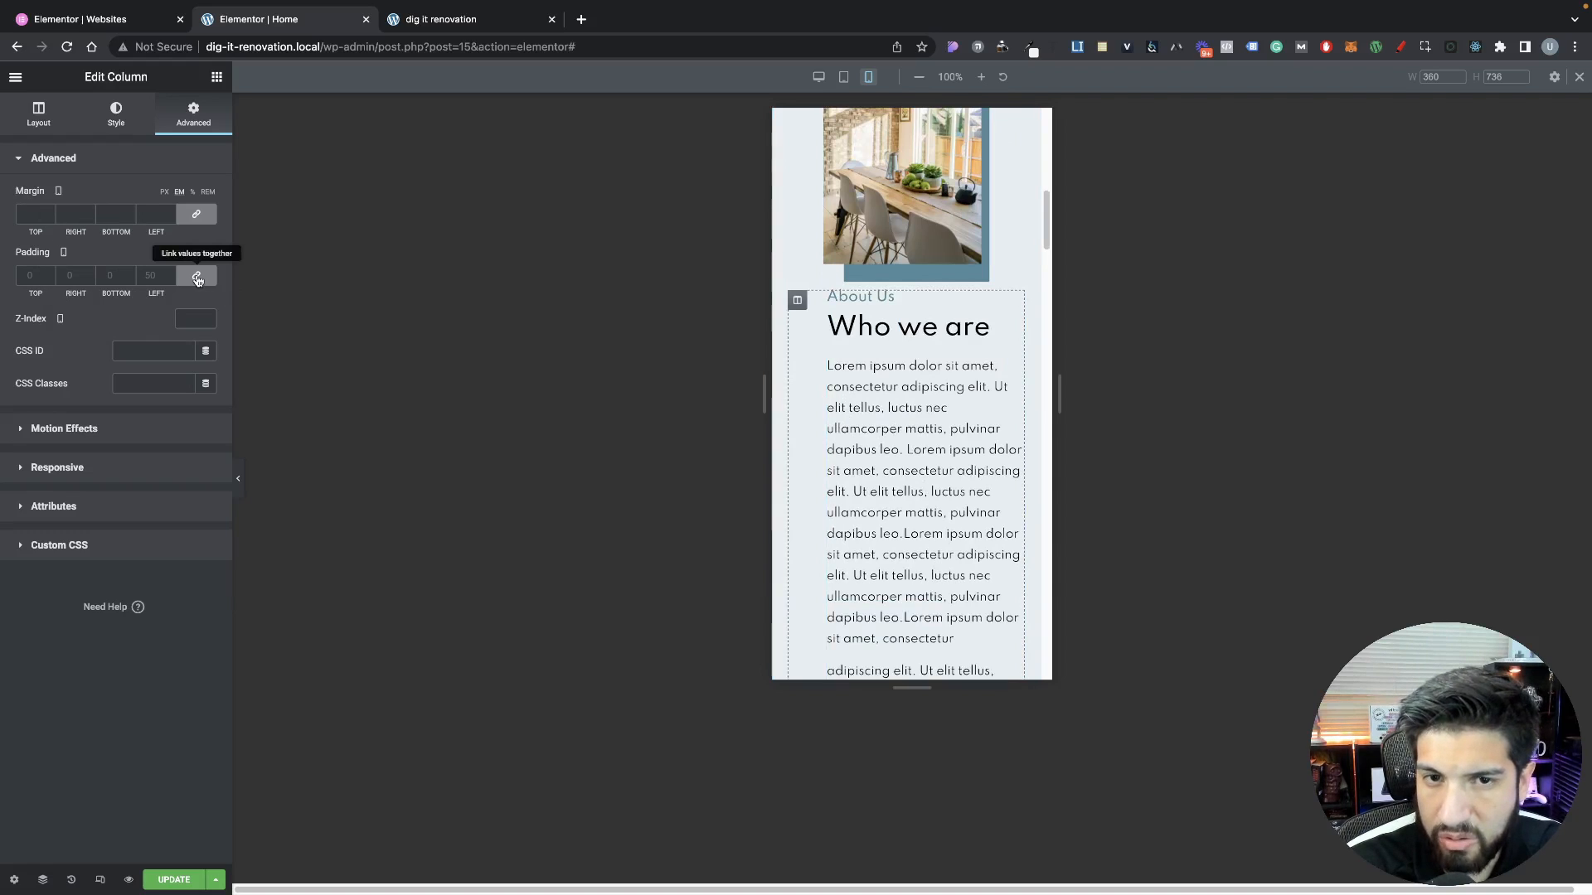
click(197, 278)
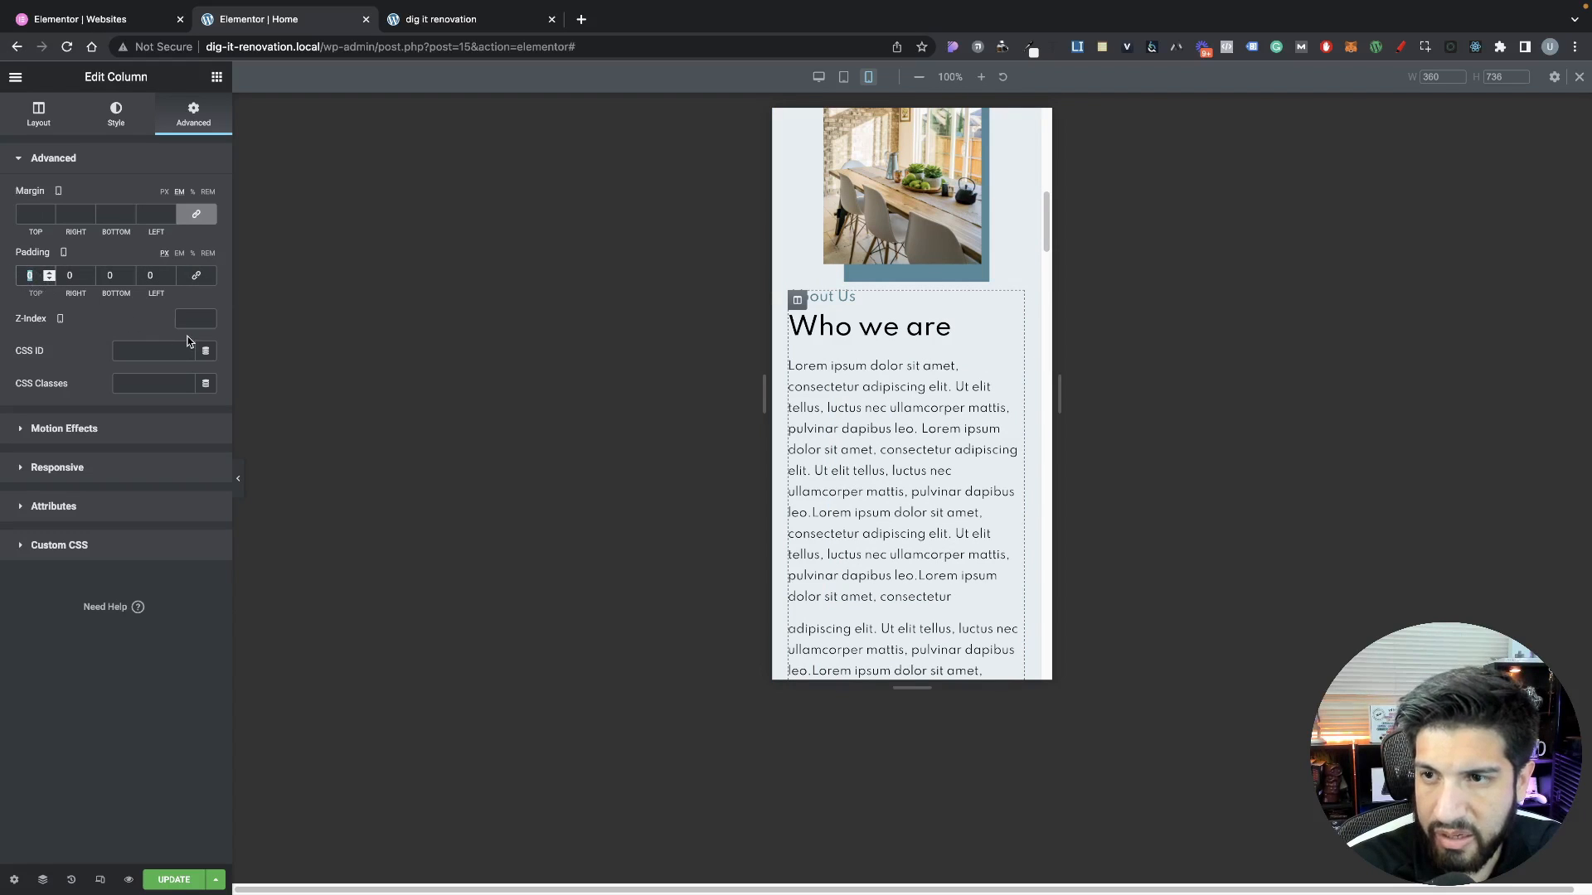
text(20)
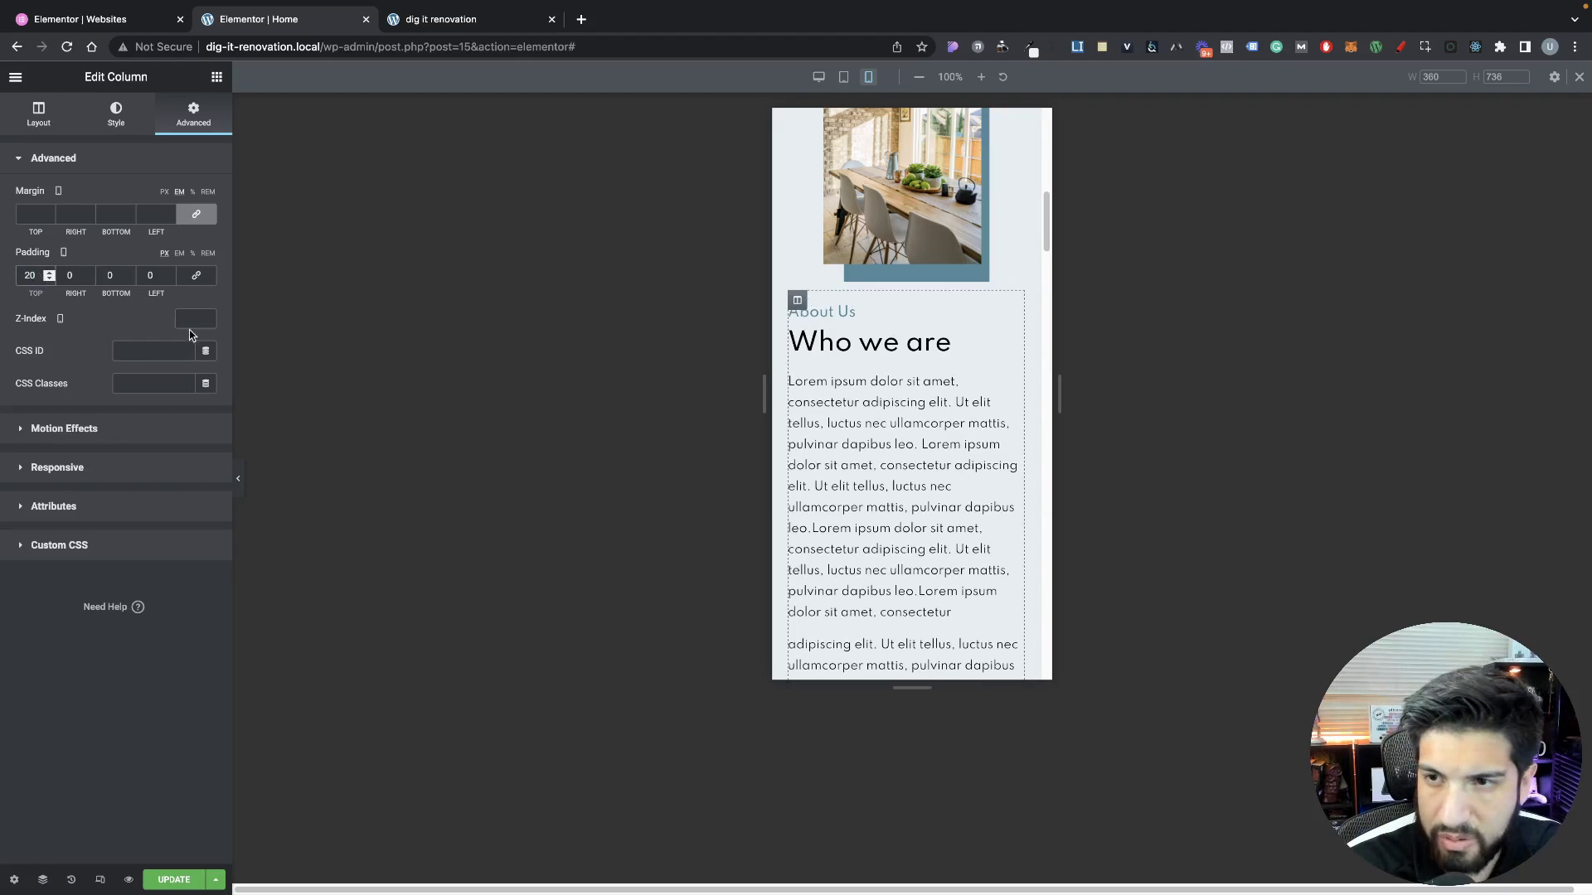
text(30)
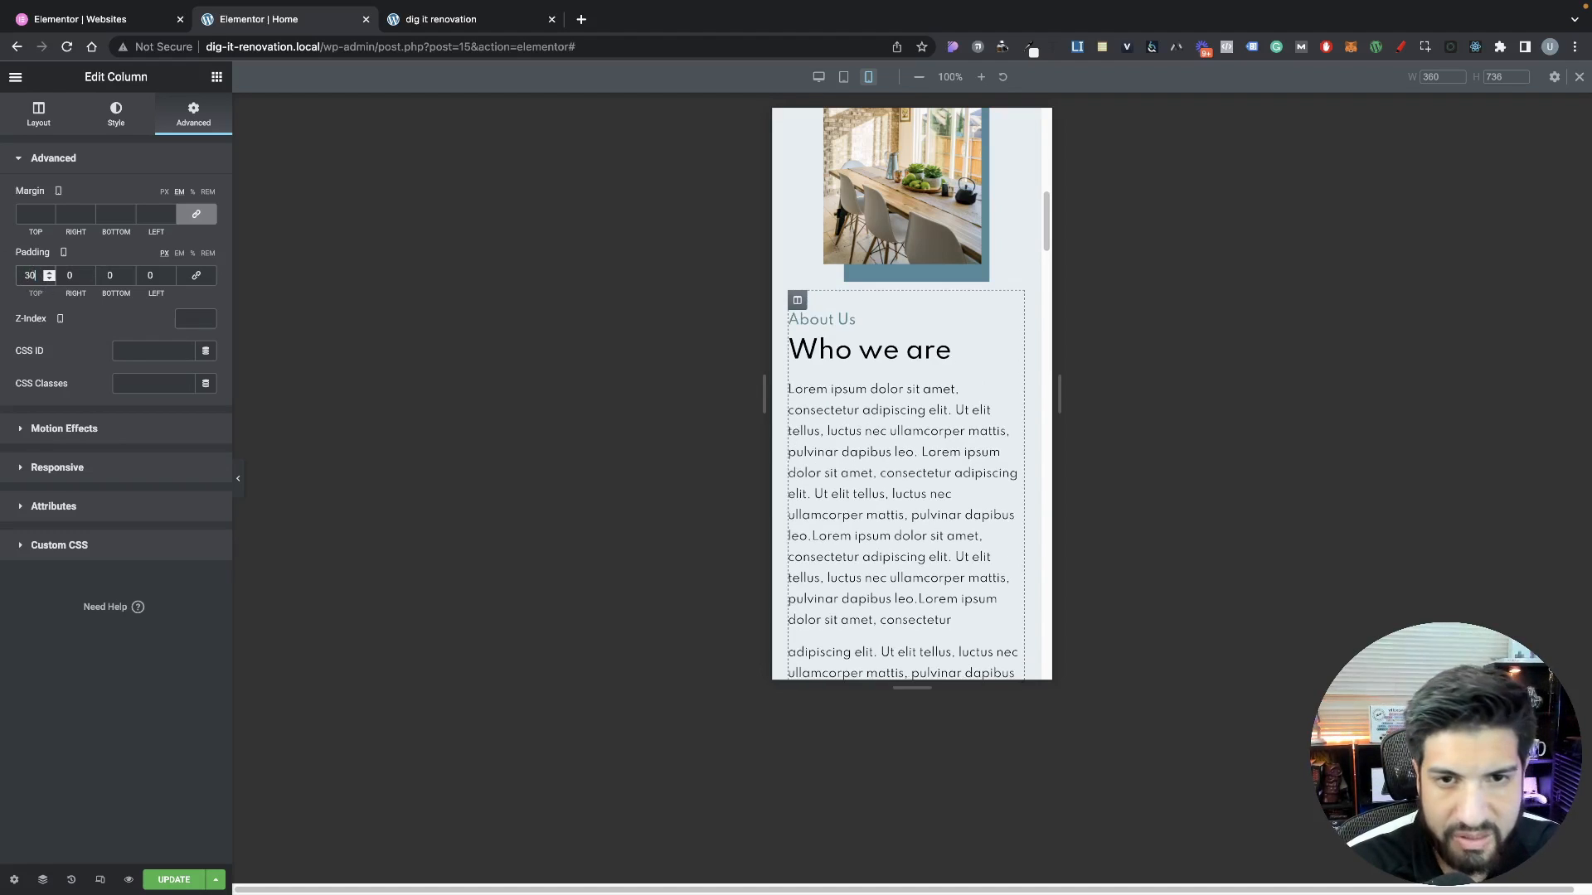
Set the About Us section's mobile padding to 50 px top and bottom and 15 px right and left
scroll(911, 414, up, 3)
scroll(869, 450, down, 2)
scroll(912, 390, up, 4)
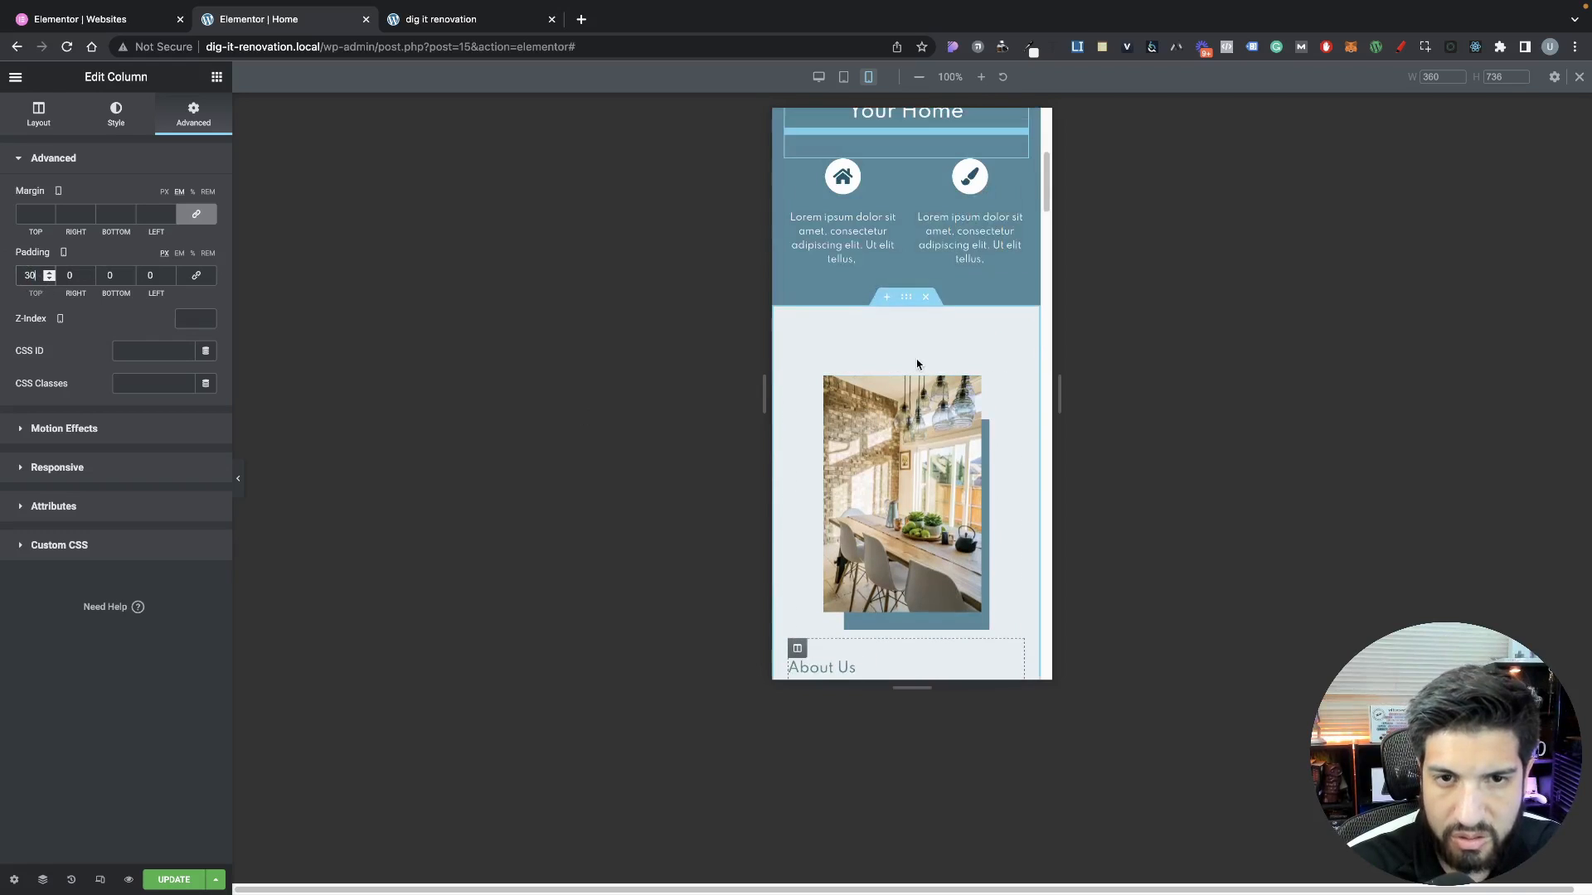
click(906, 298)
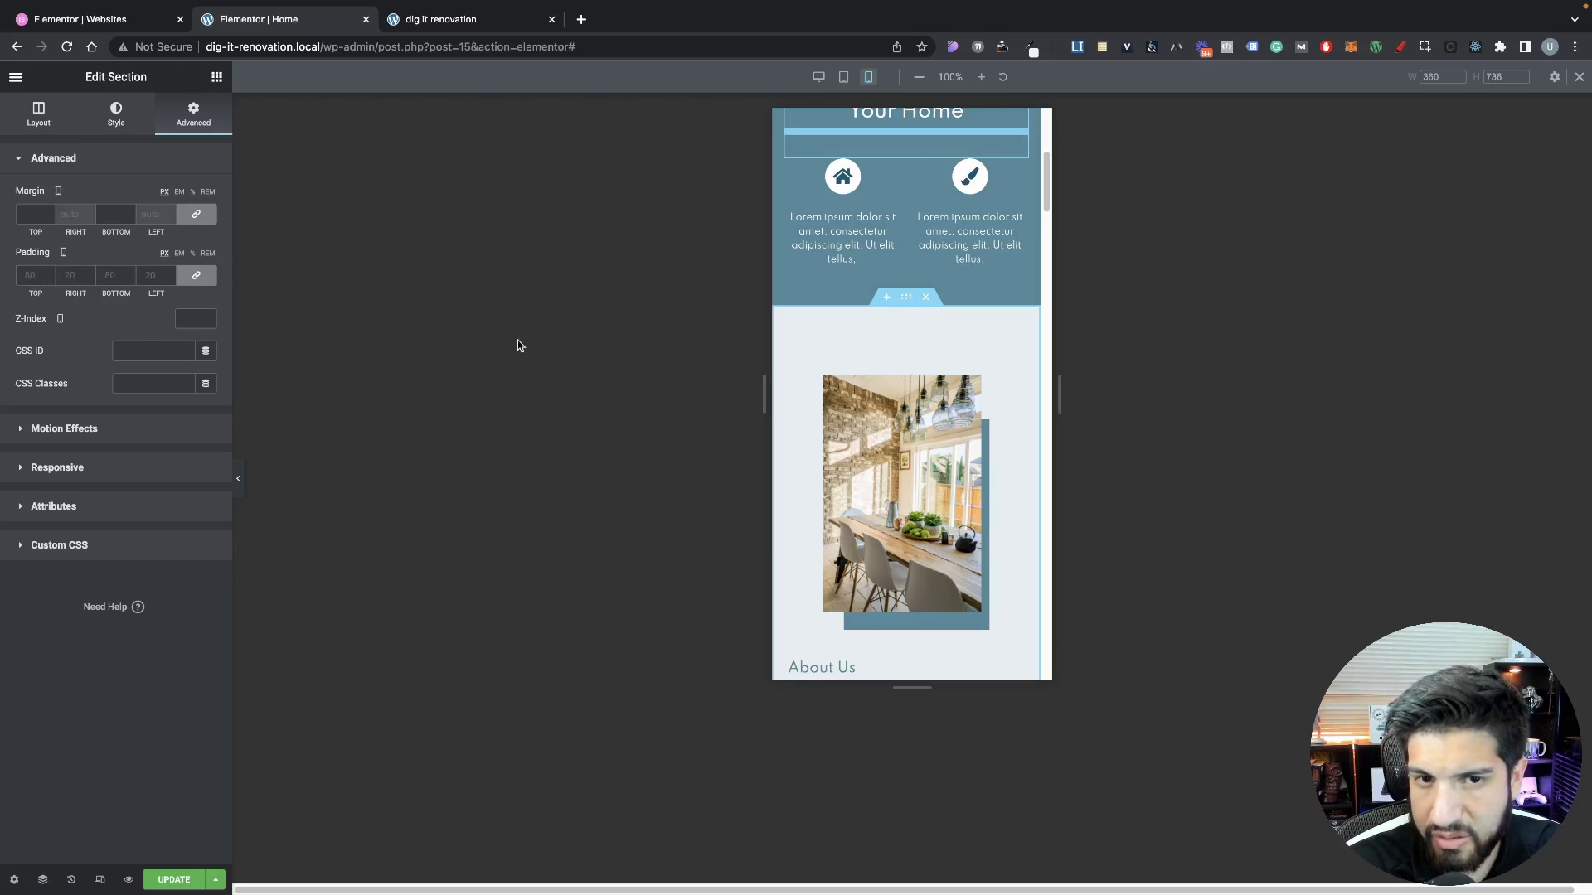
click(197, 279)
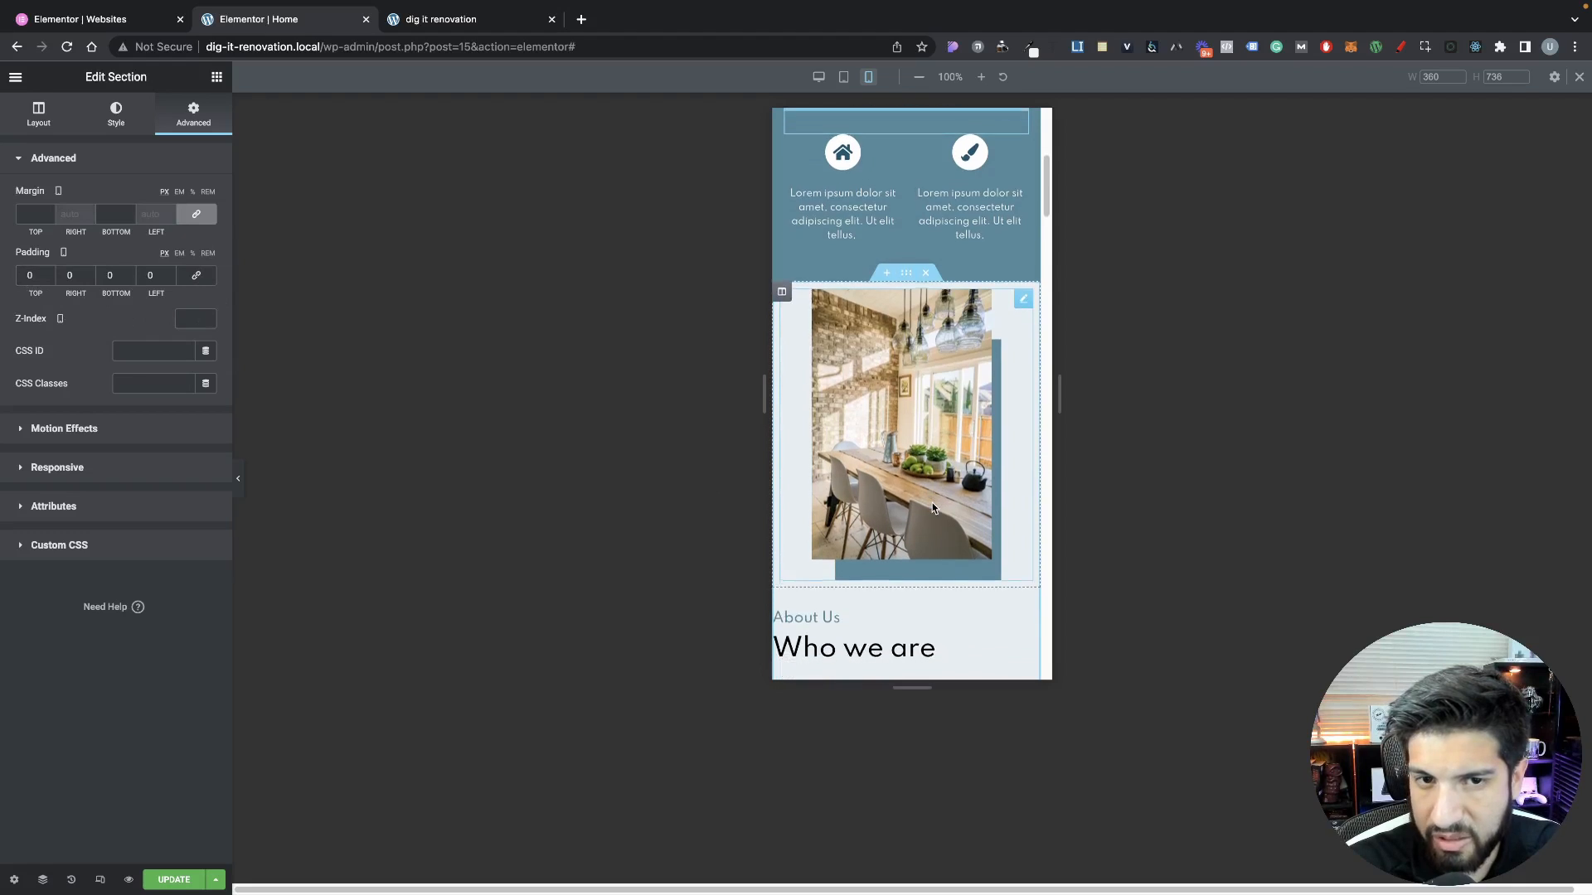
text(50)
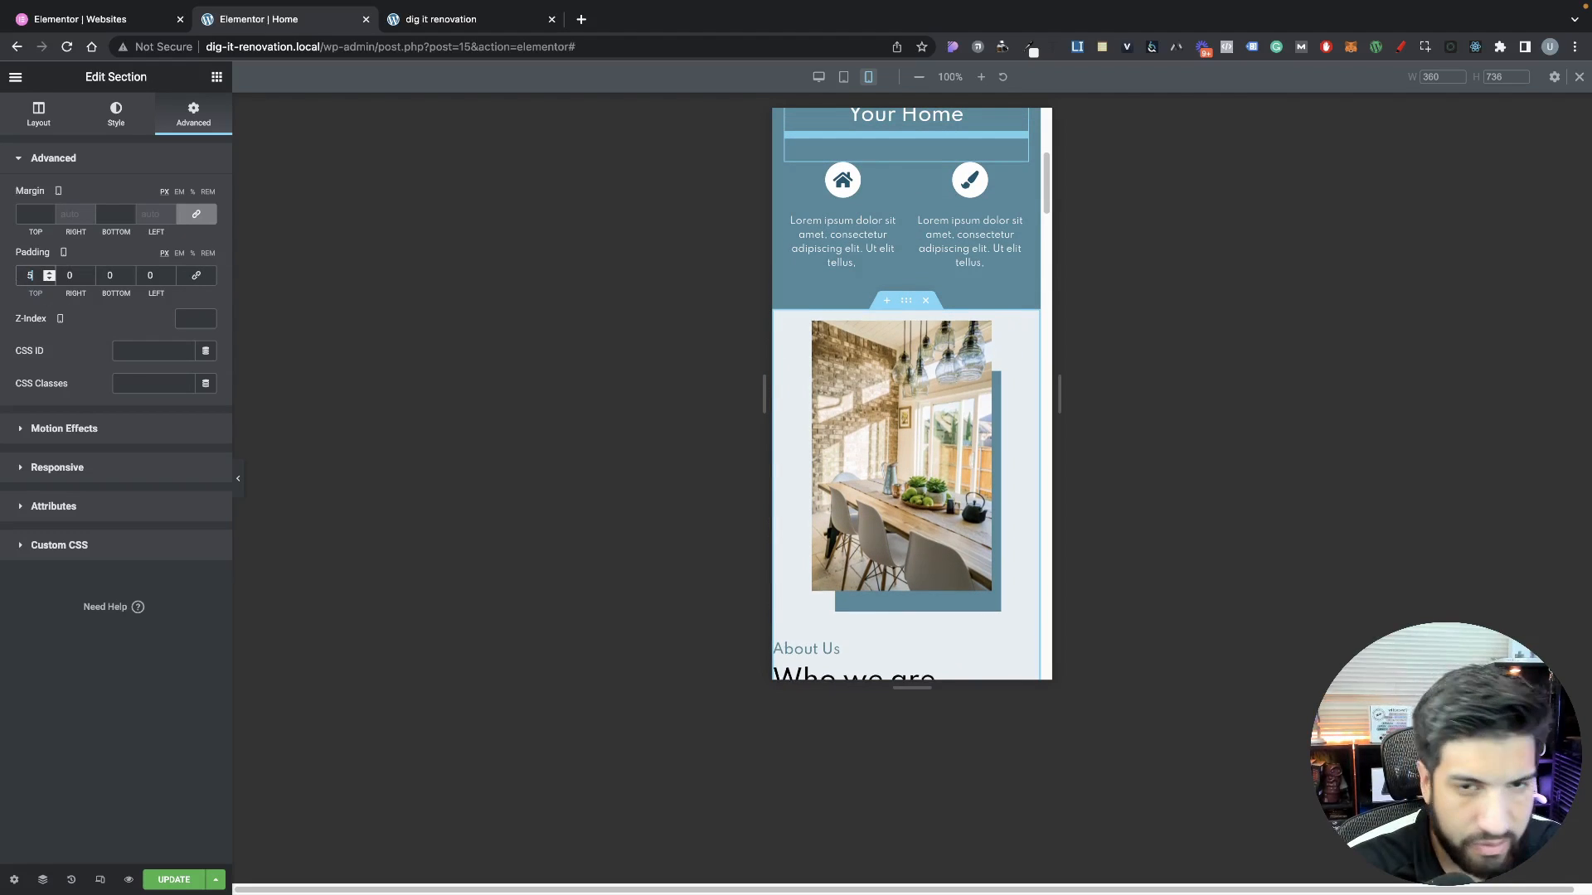
key(Tab)
key(Tab)
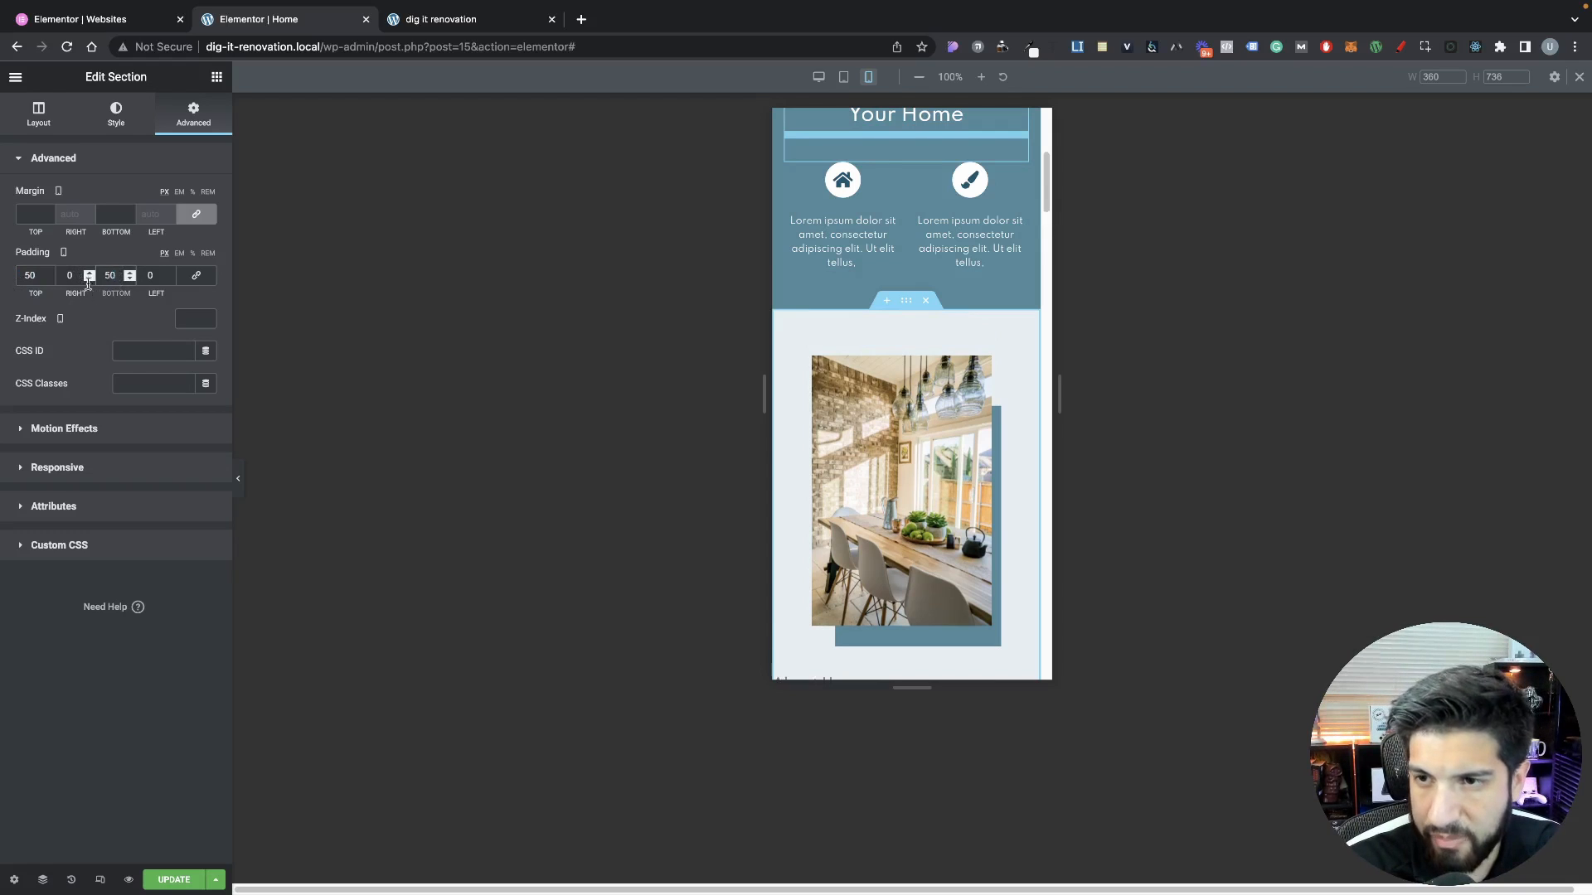
text(15)
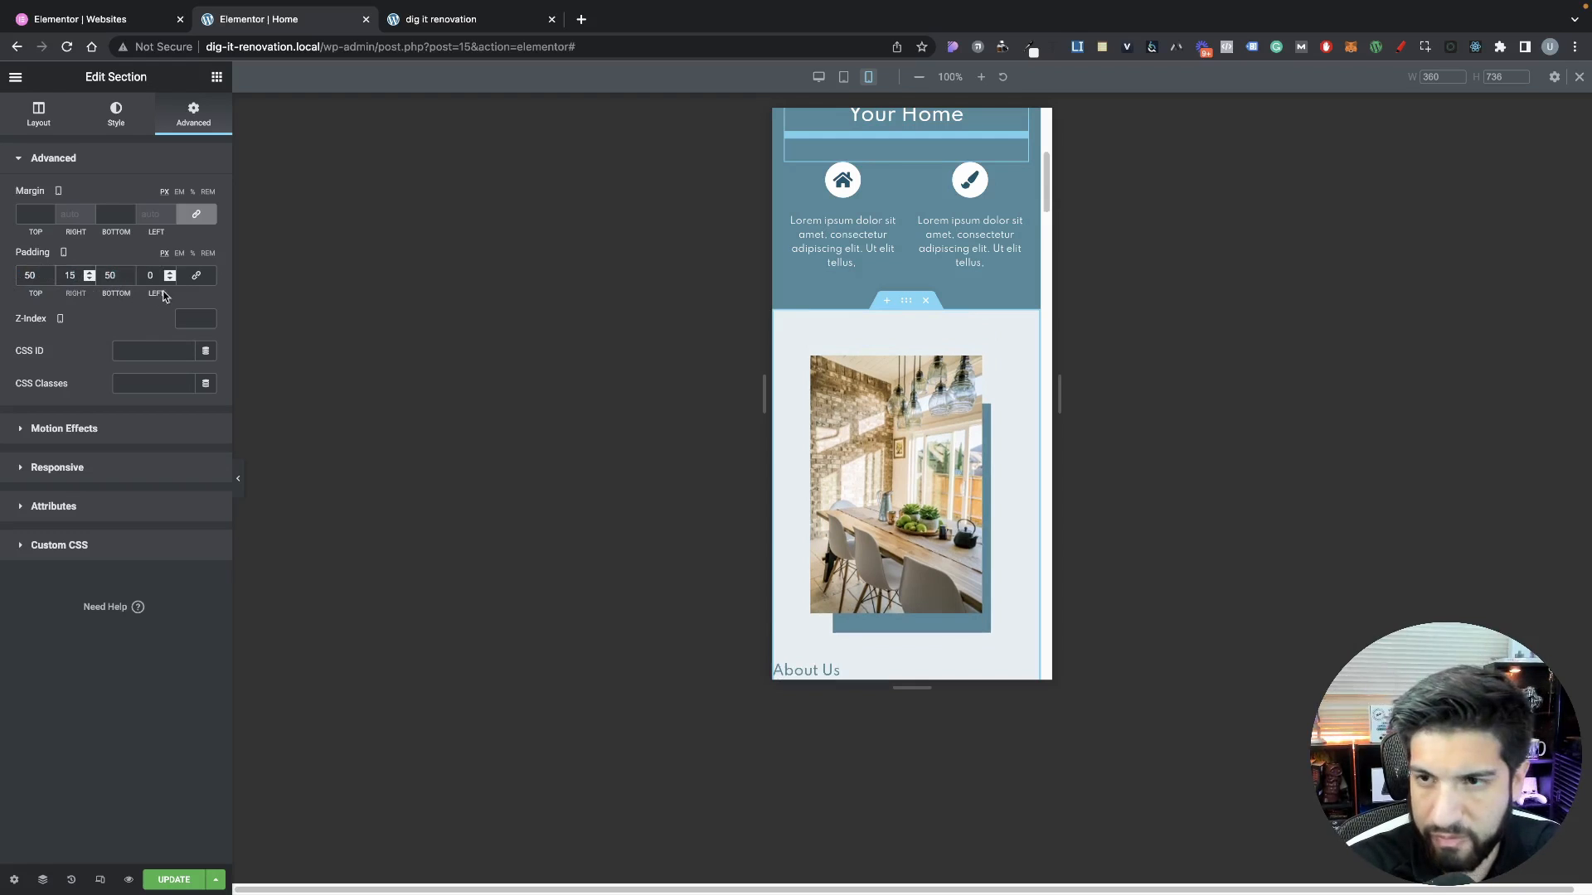
key(Tab)
key(Tab)
text(15)
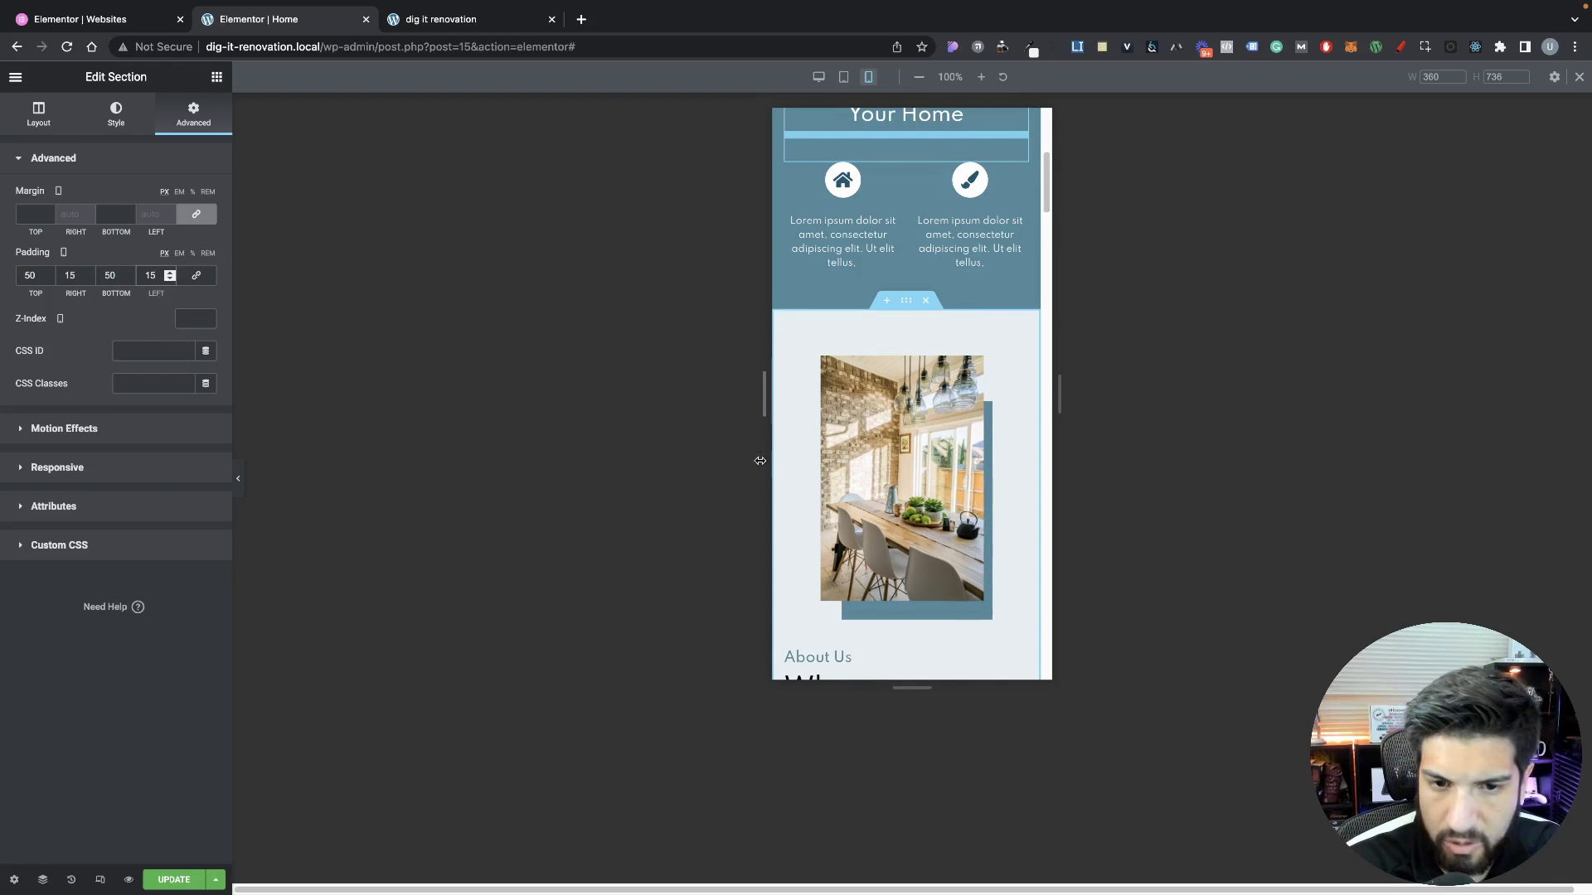
Review the About Us section's mobile layout and open the About Us heading's style settings
scroll(895, 520, down, 3)
scroll(896, 523, down, 5)
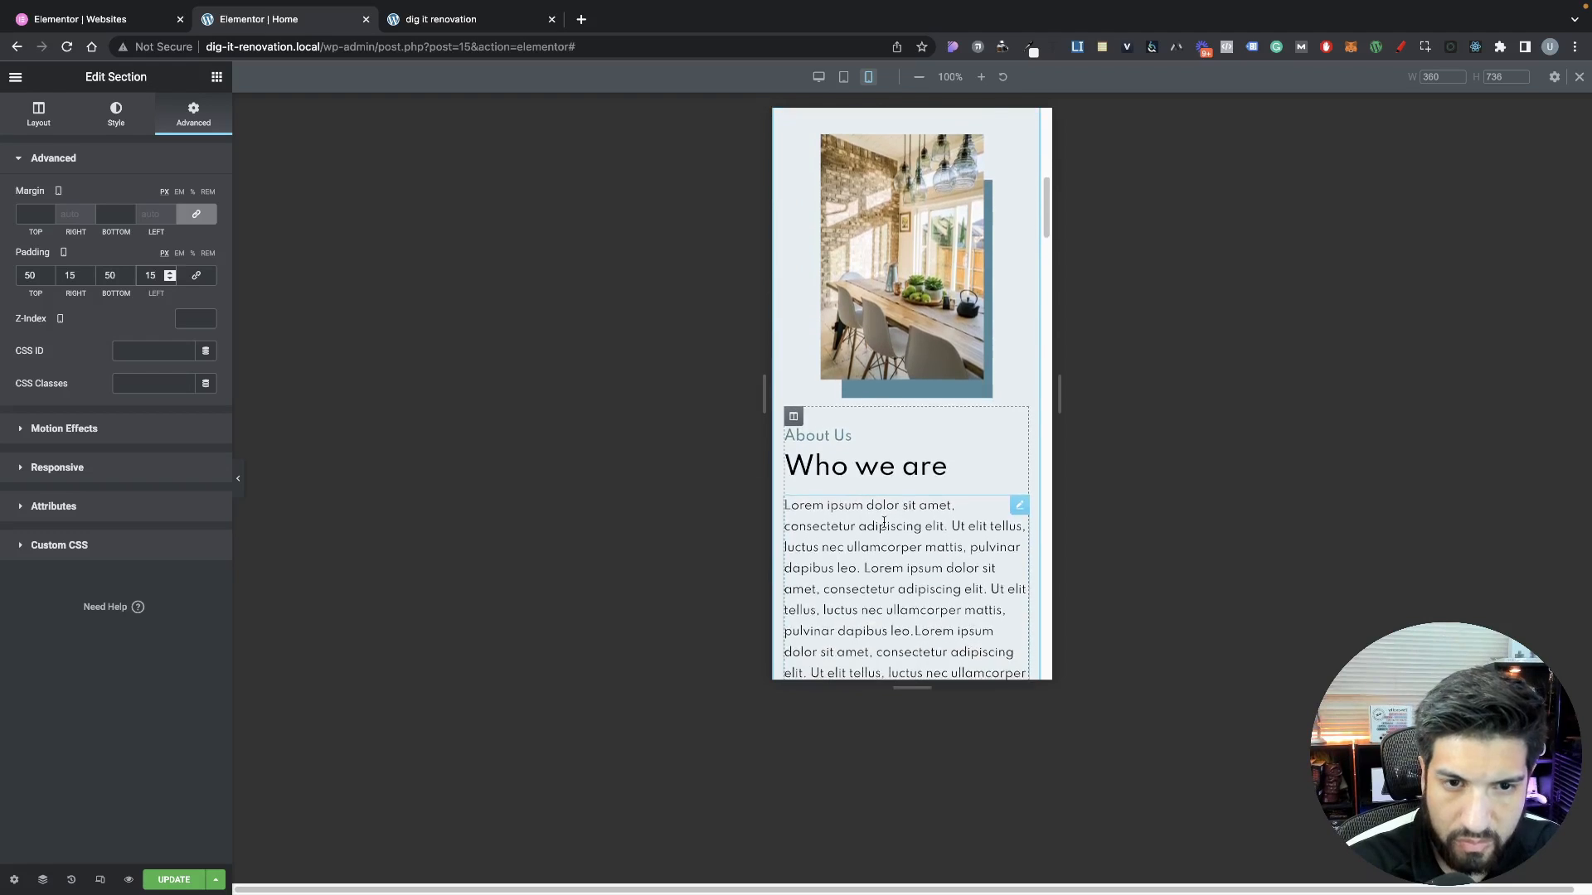
scroll(868, 543, down, 3)
scroll(867, 530, up, 7)
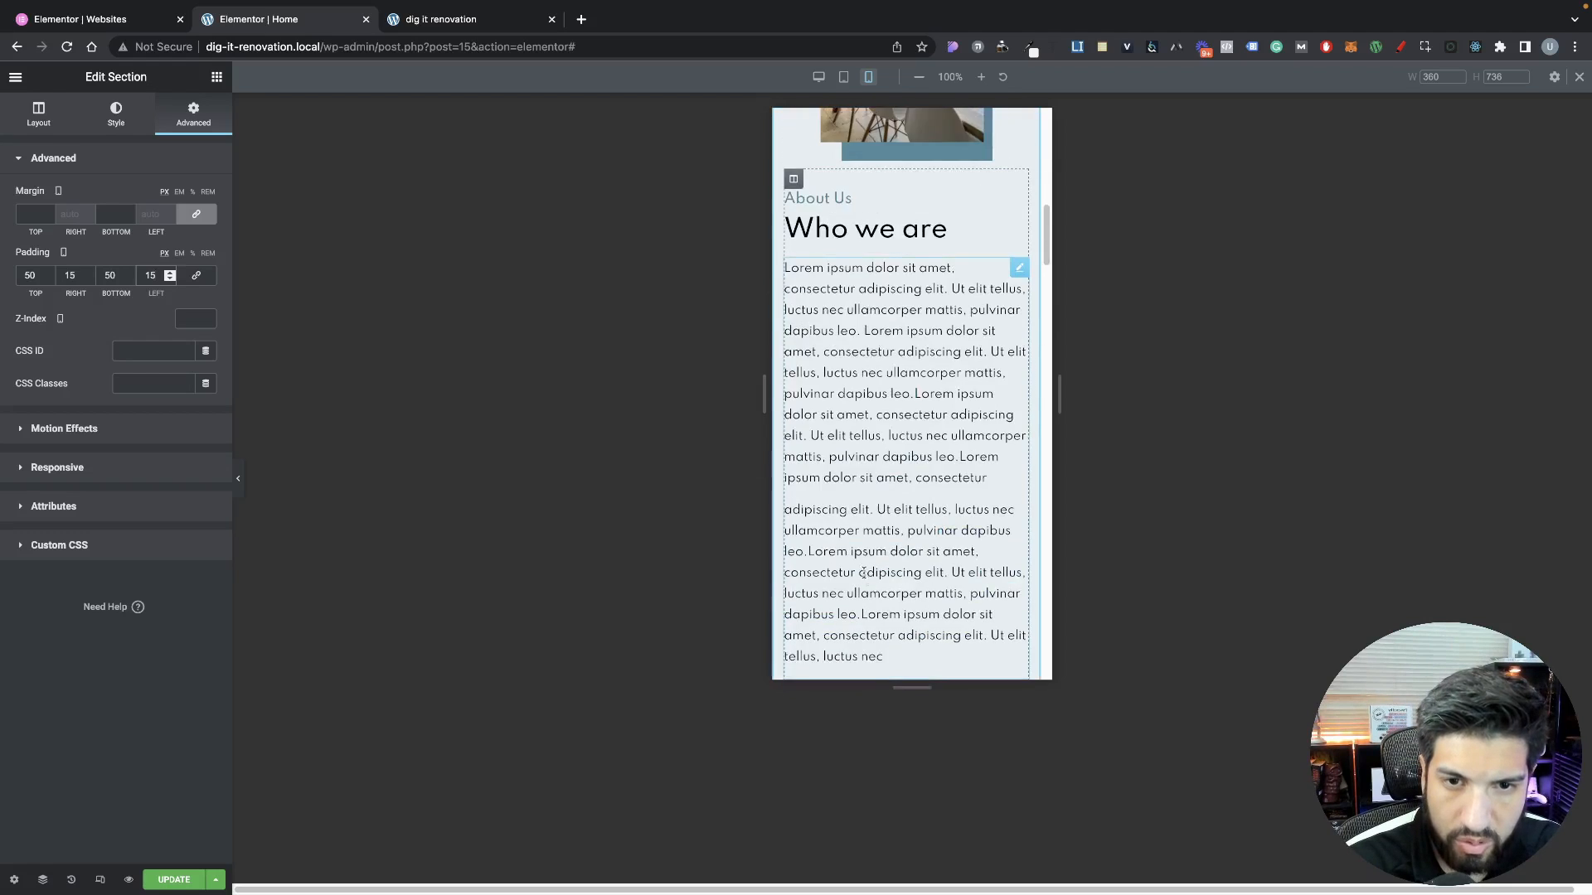
scroll(803, 566, down, 4)
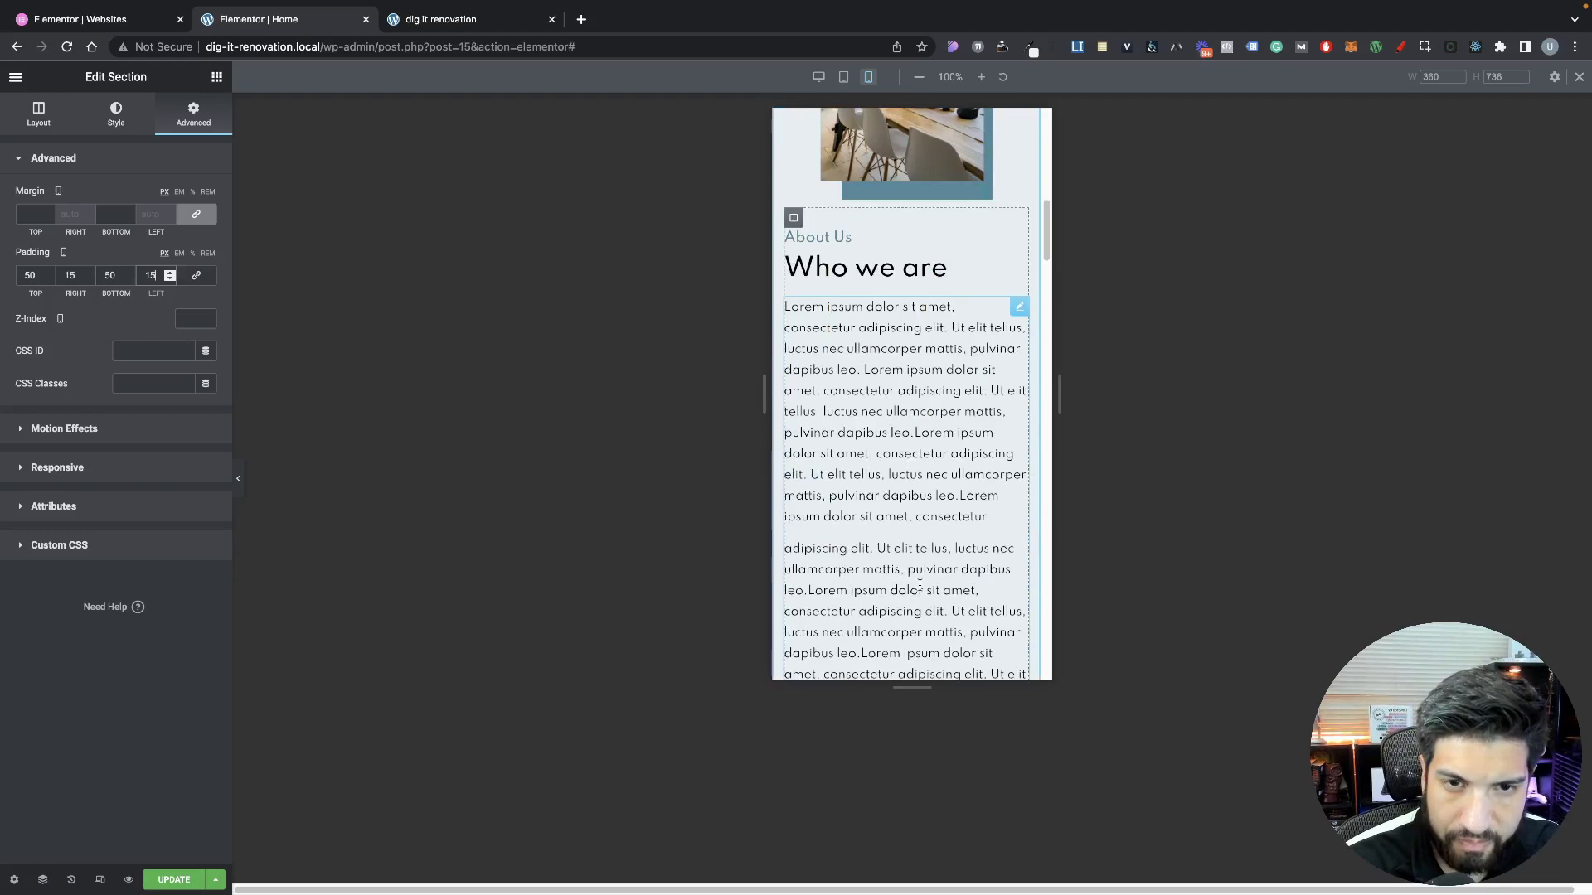
click(844, 239)
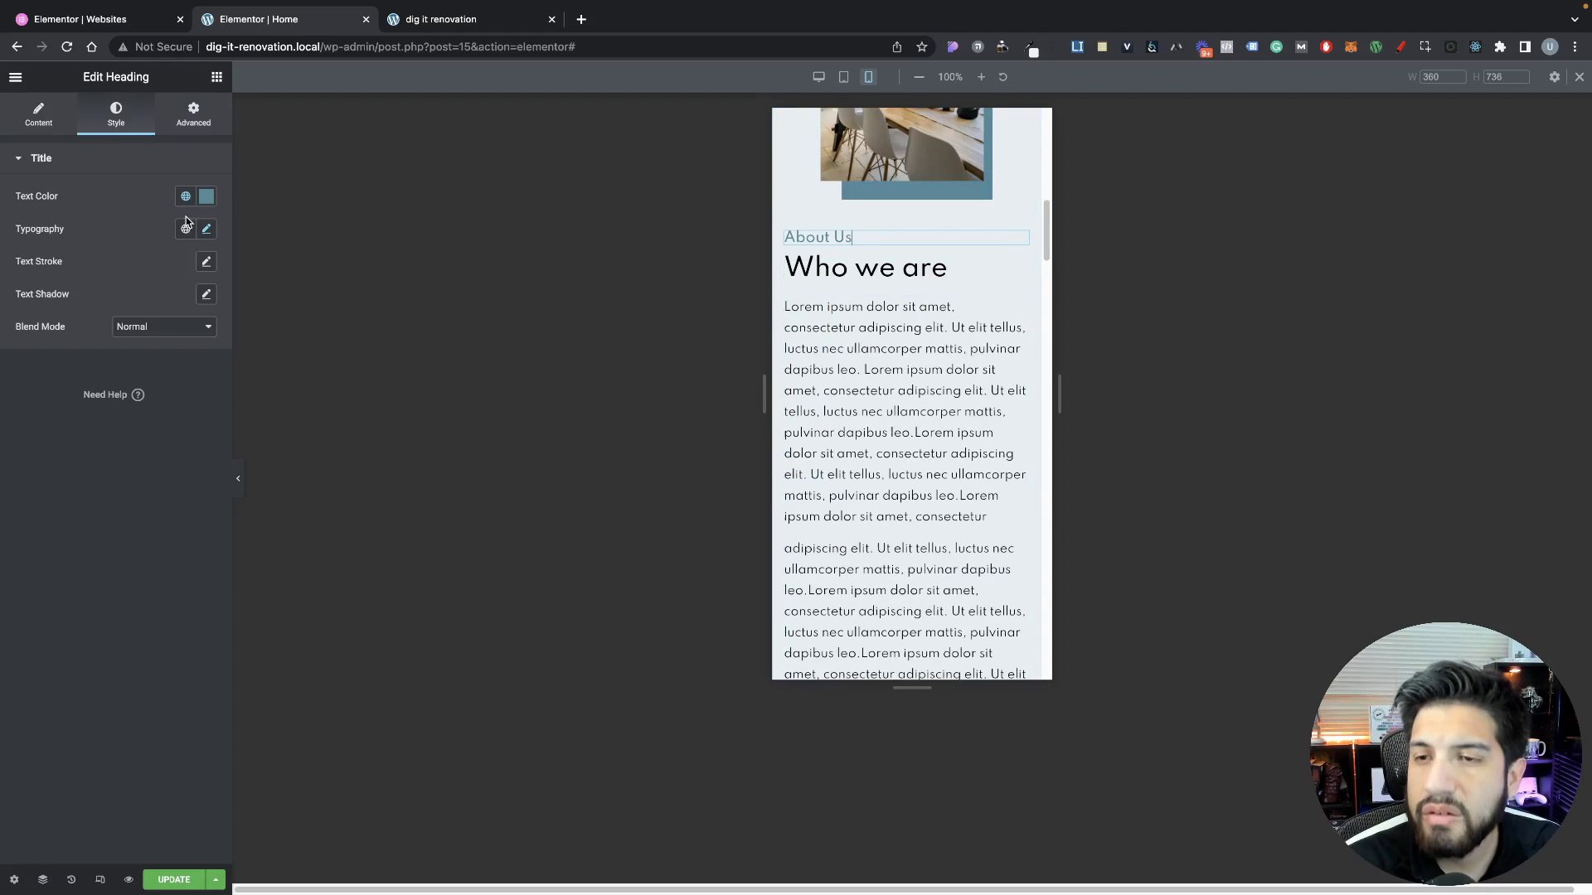
Set the mobile font size of the "About Us" heading to 15 px
click(207, 232)
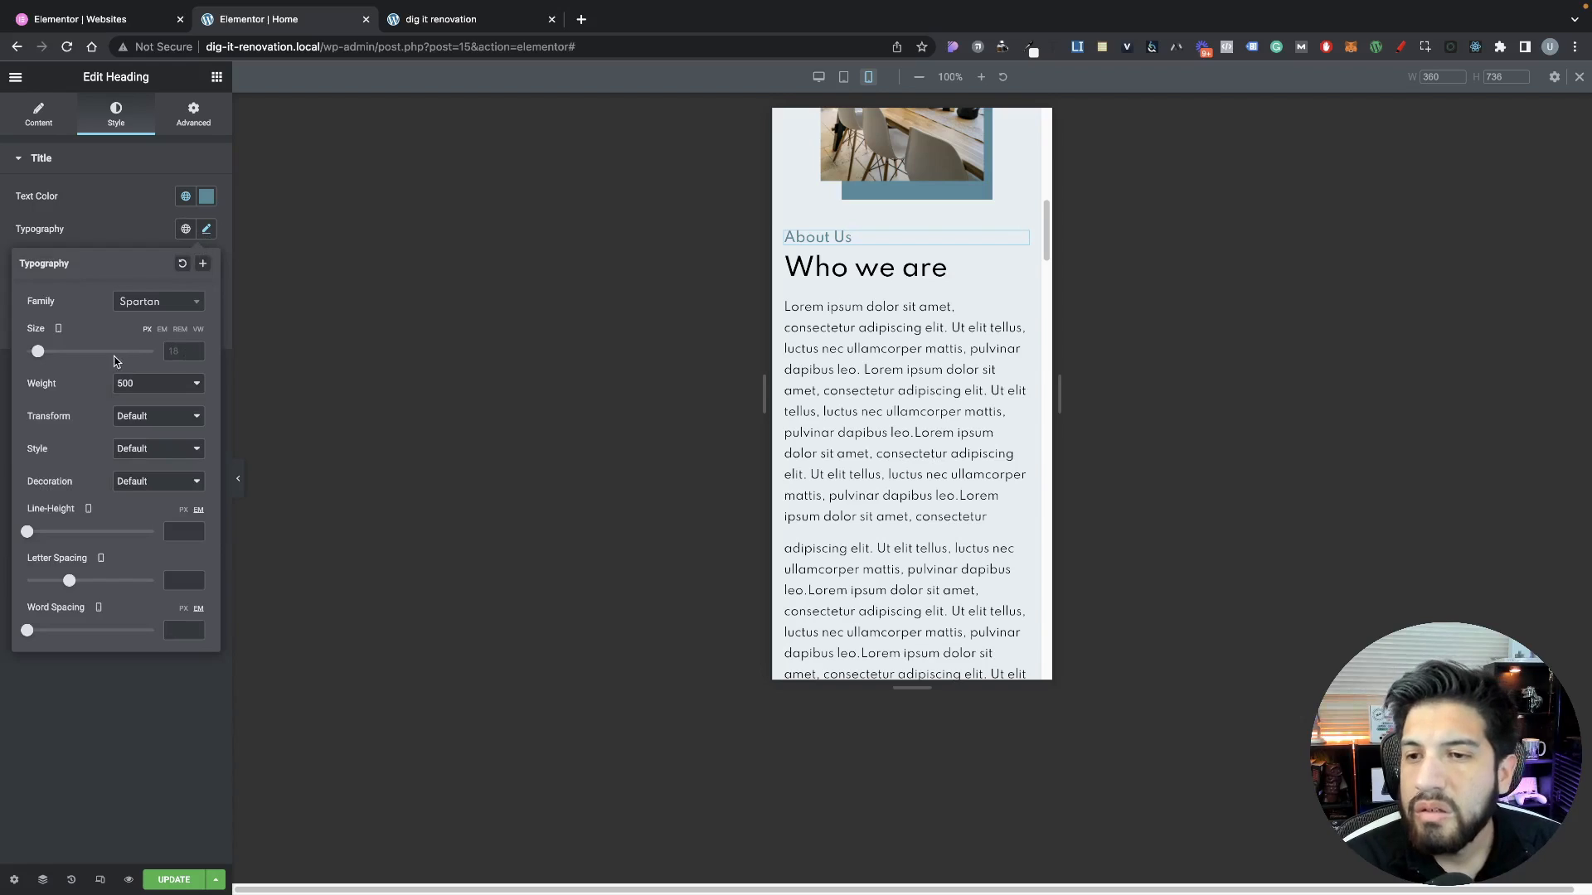
click(194, 353)
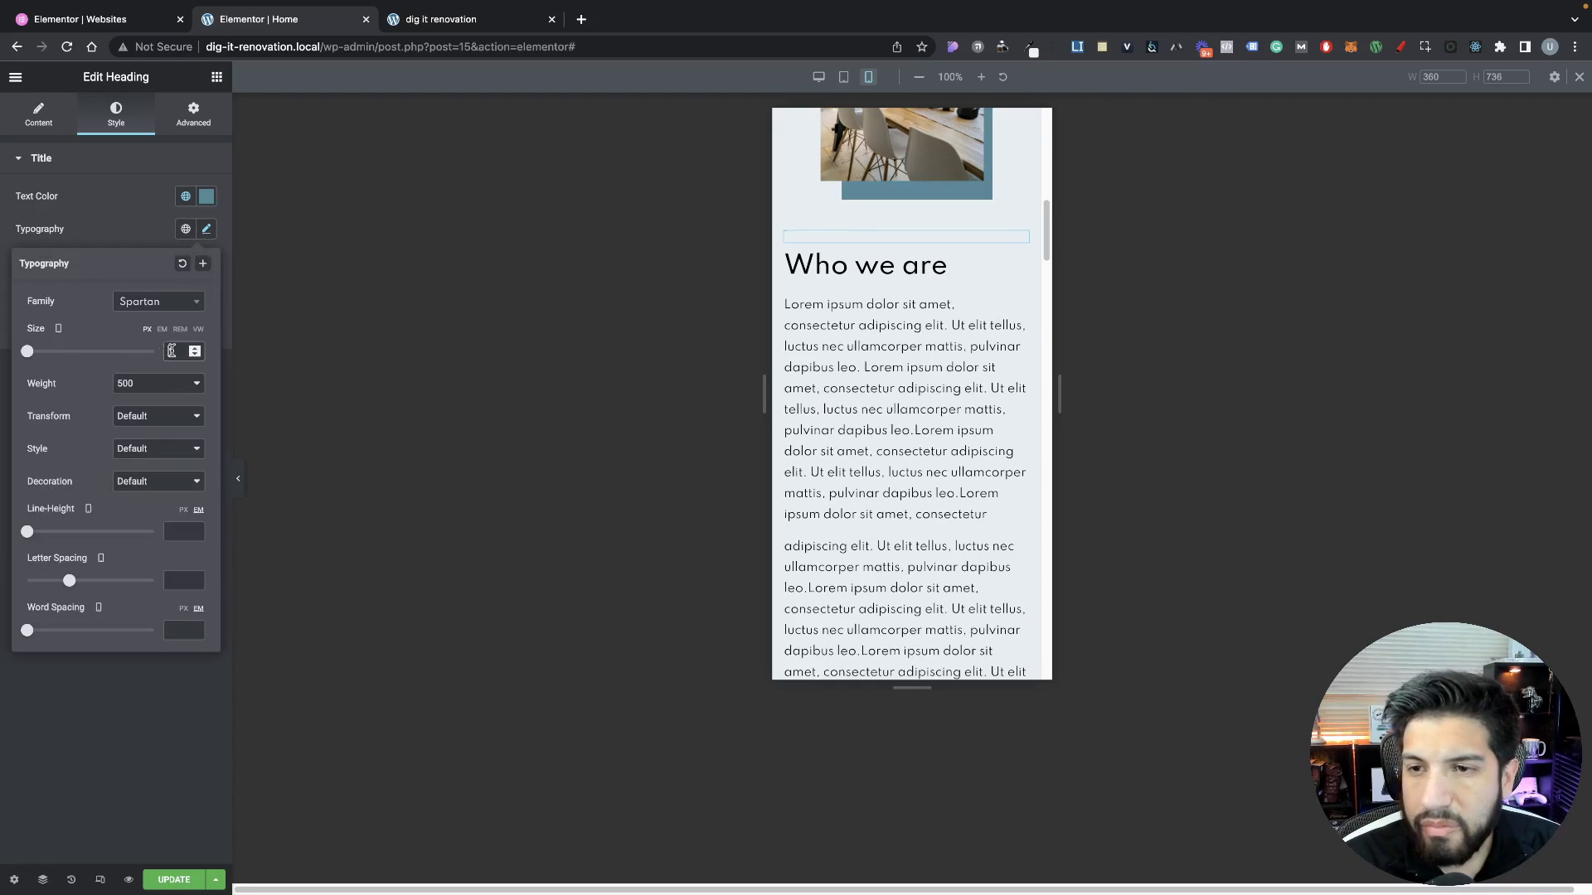
text(15)
Reduce the mobile font size of the "Who we are" heading to 23 px
click(928, 265)
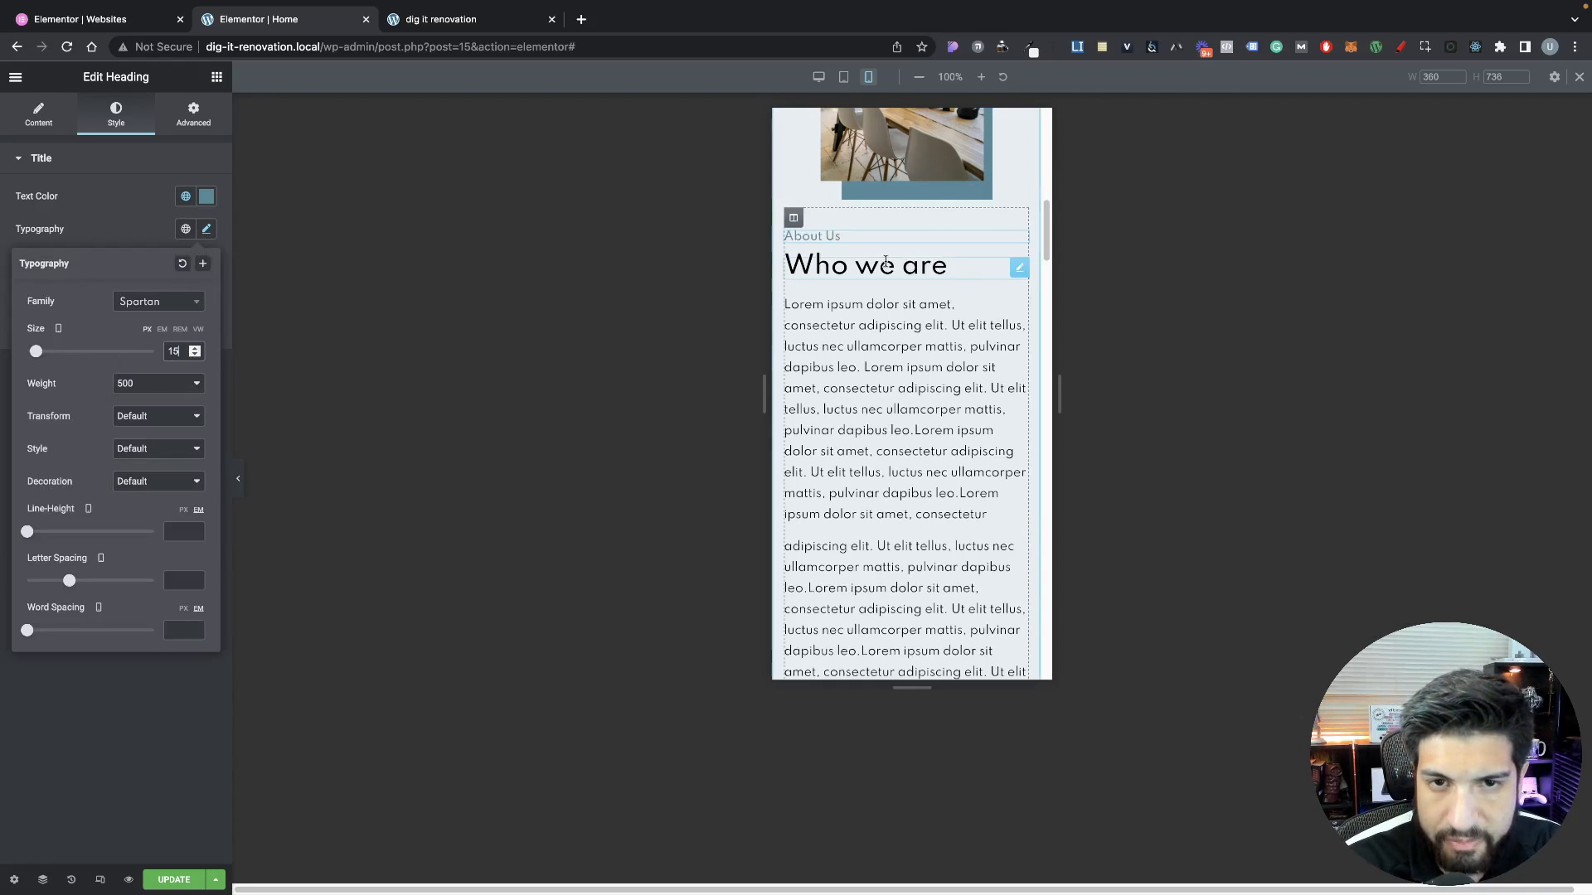
click(193, 114)
click(40, 121)
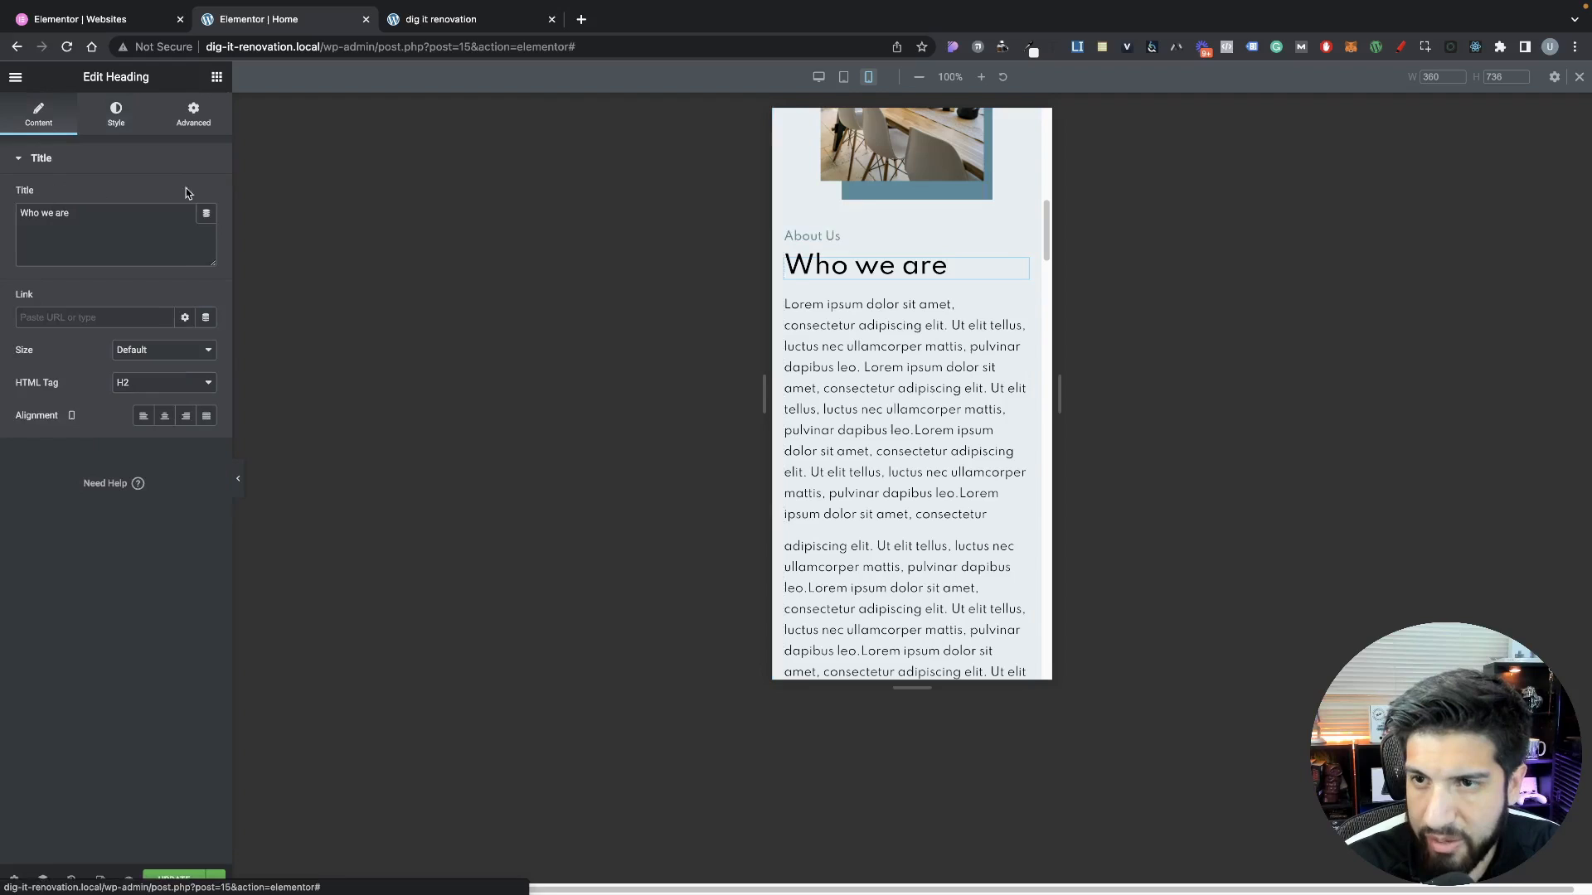
click(118, 123)
click(205, 231)
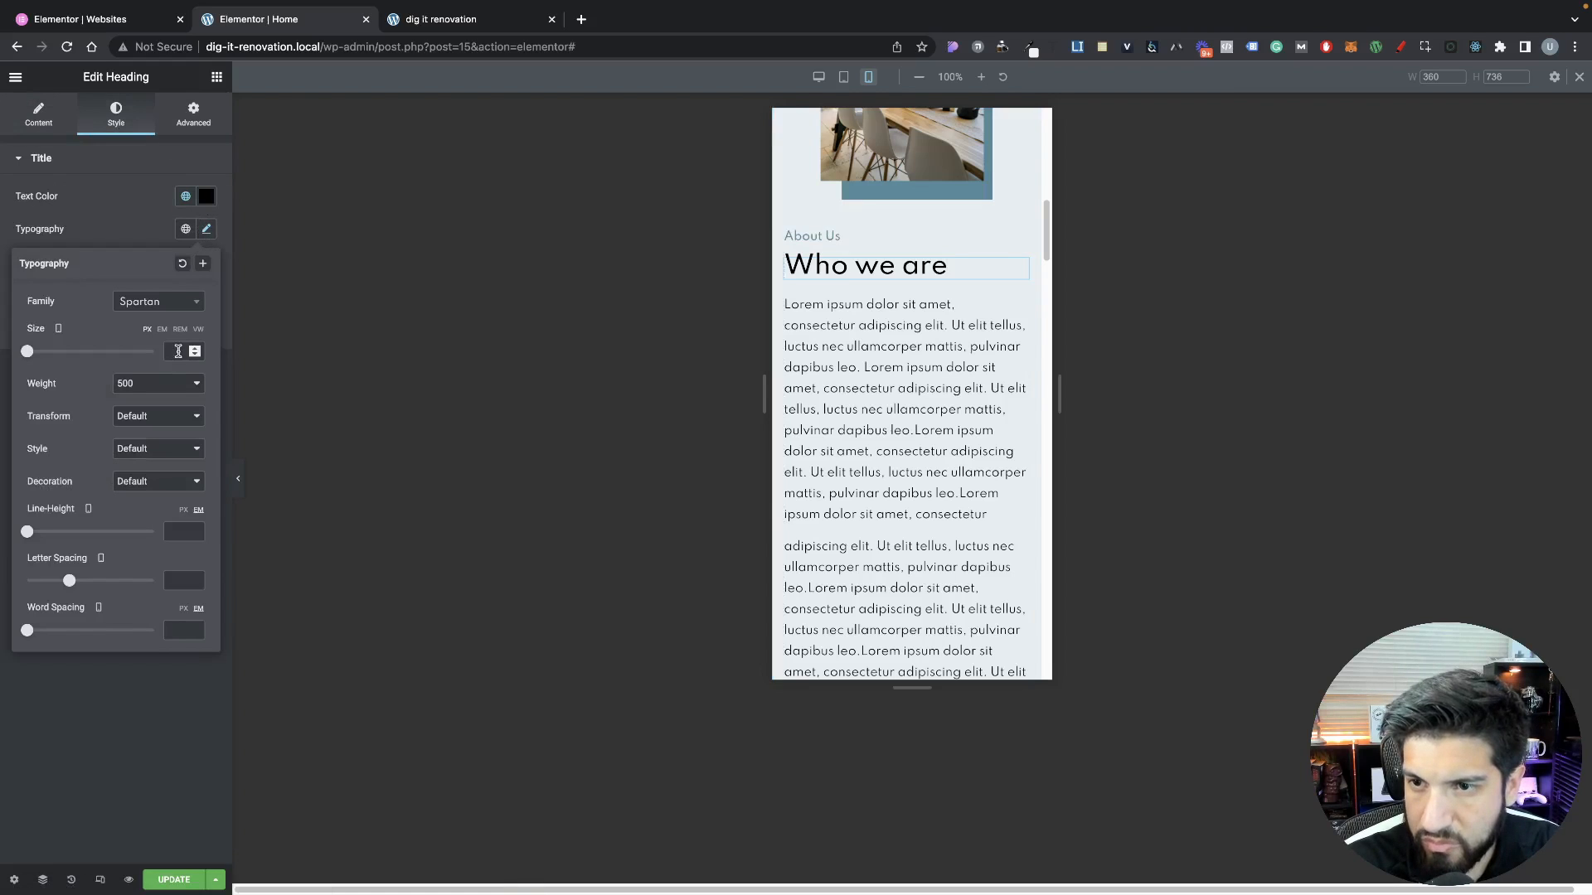
drag(26, 358, 44, 359)
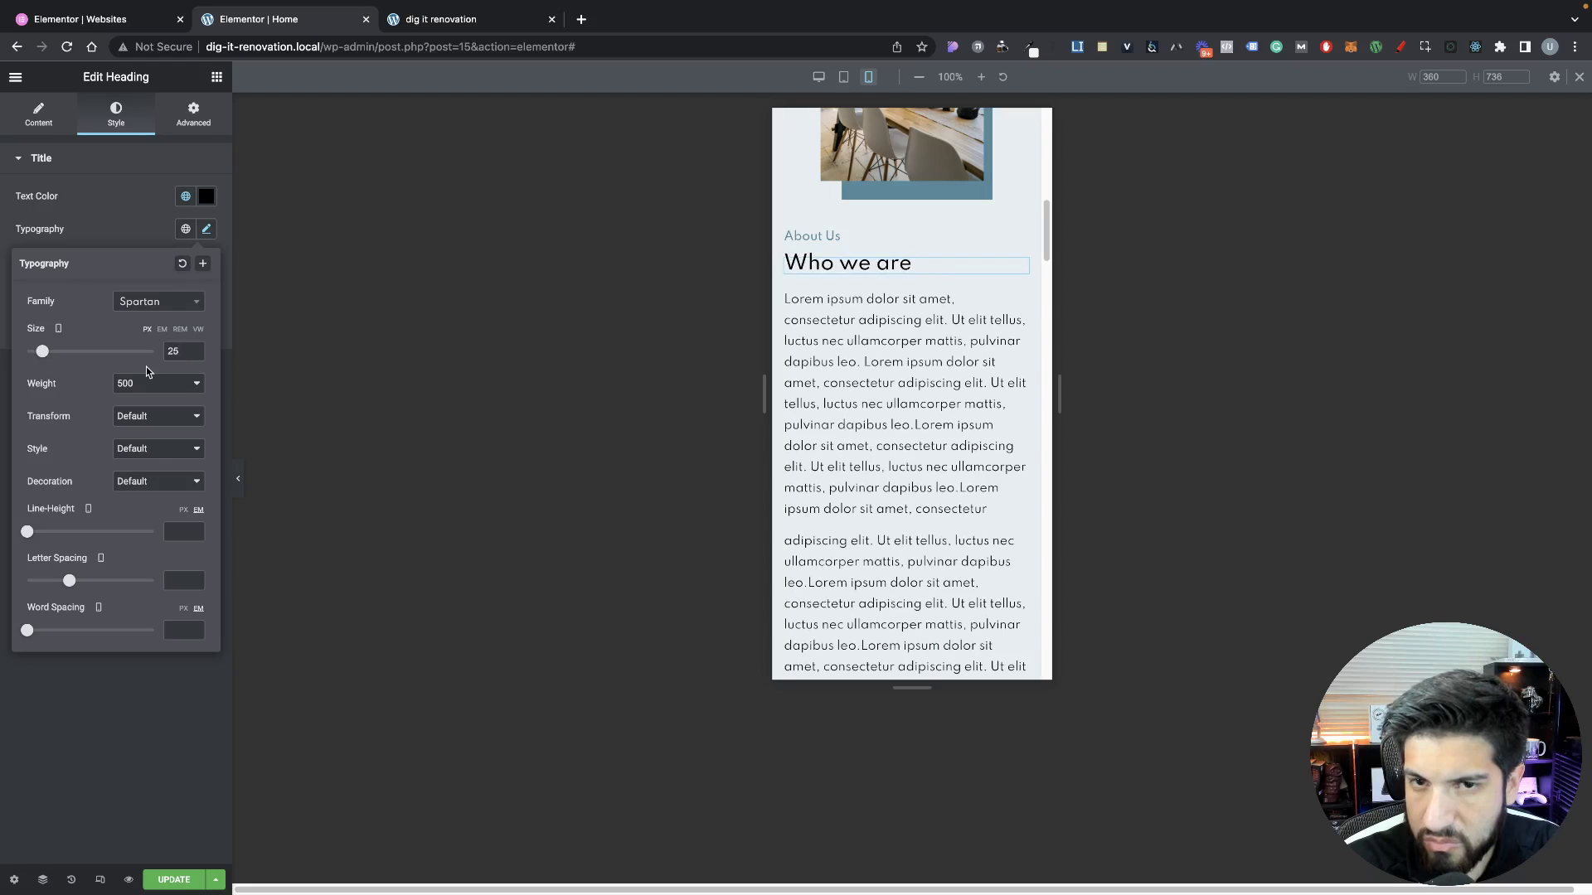
click(195, 355)
click(196, 356)
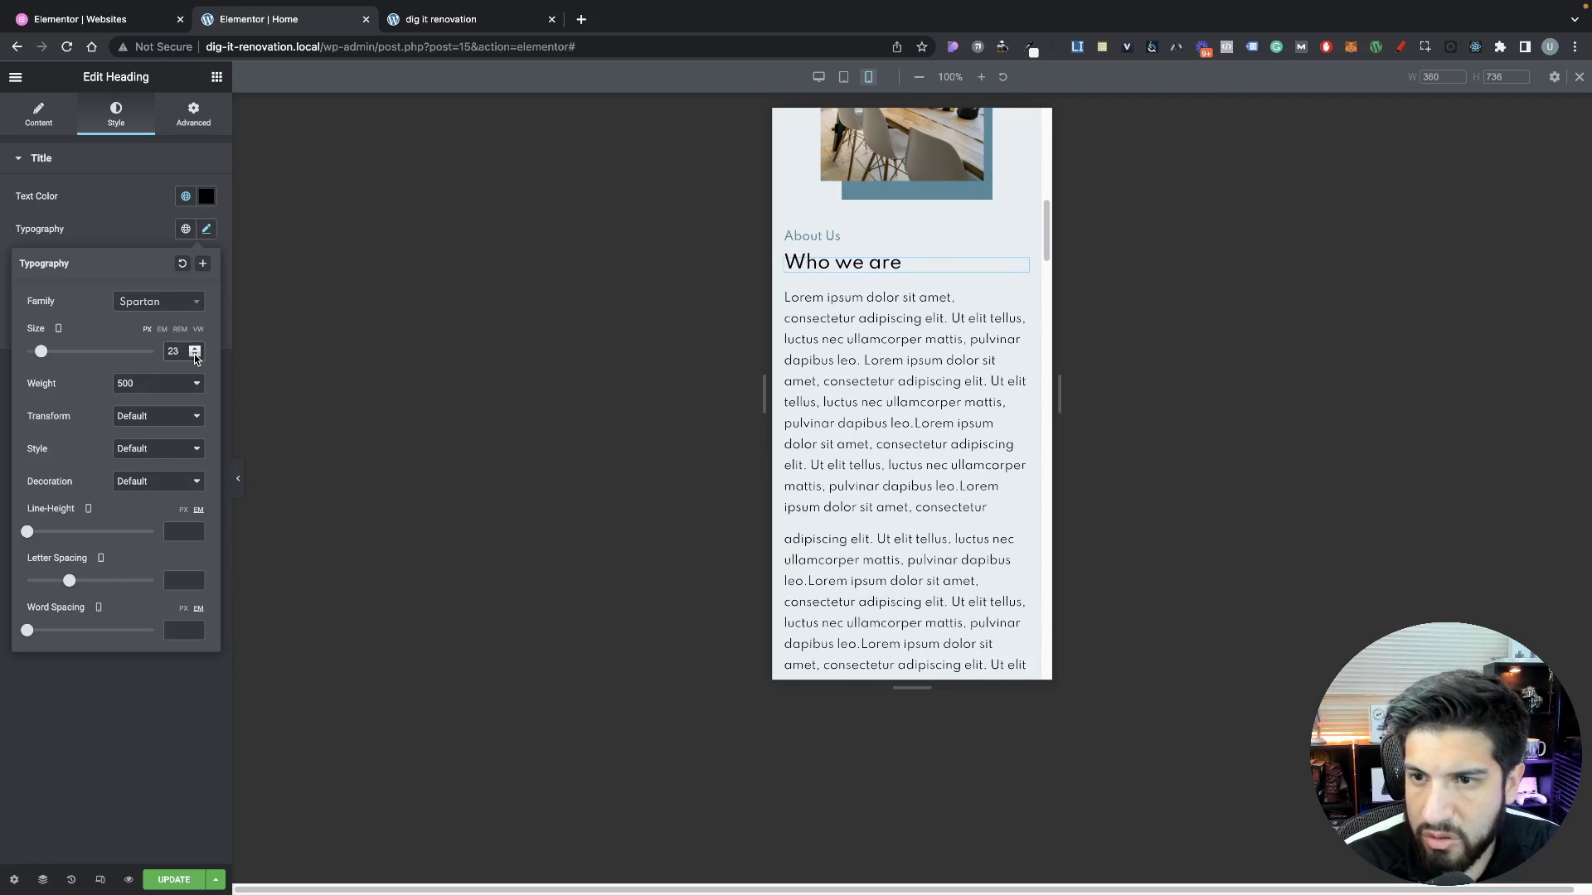
Review the remaining mobile sections and check the typography of the "Who we are" heading for reference
scroll(912, 307, down, 10)
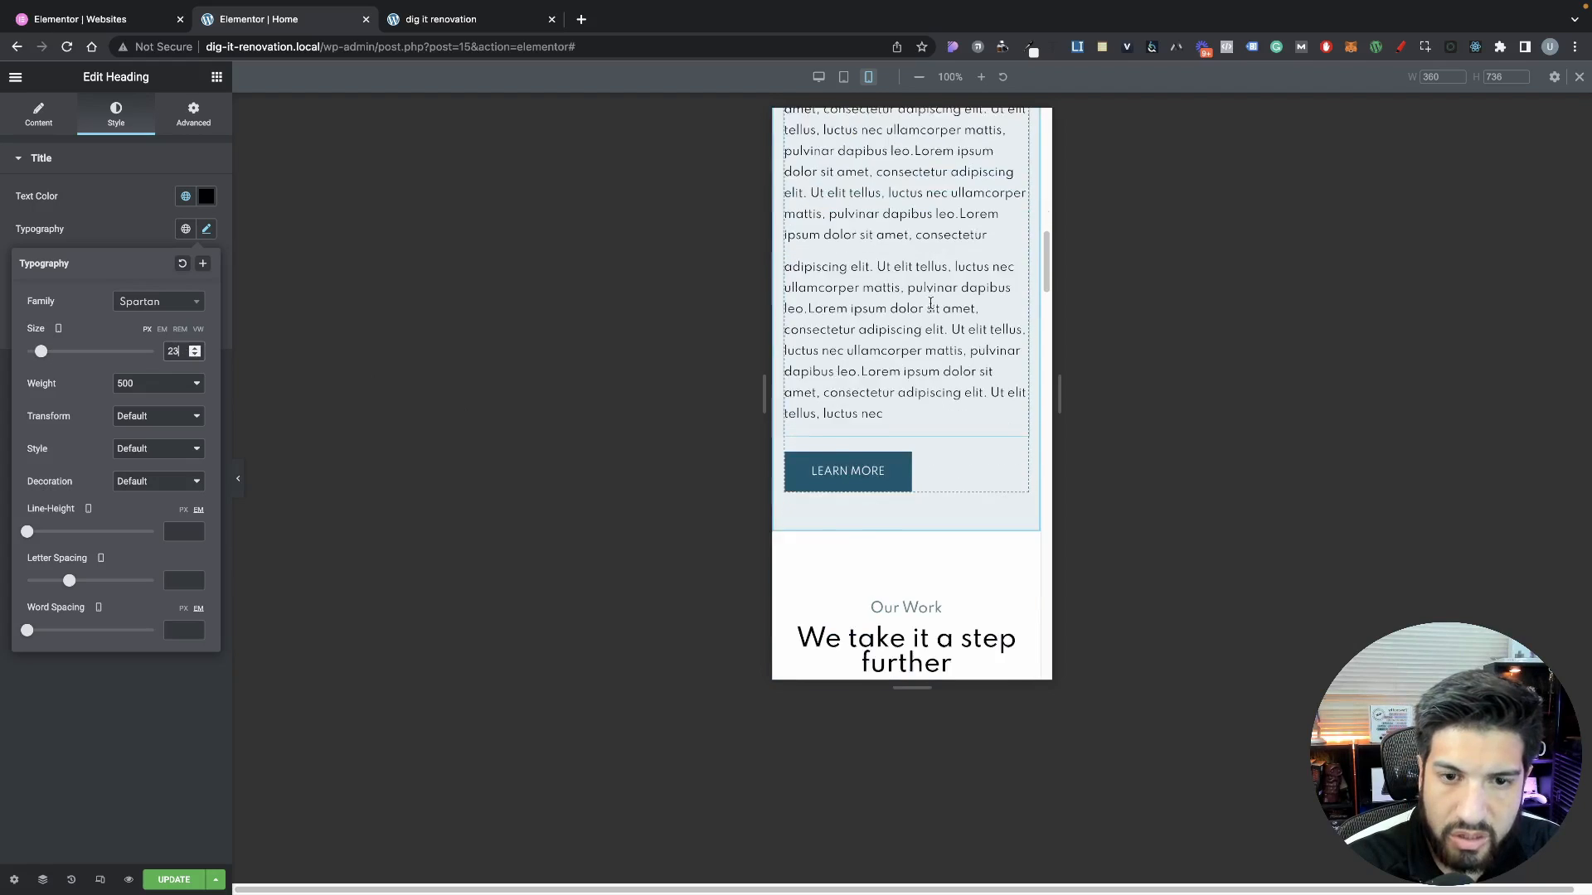
scroll(933, 310, down, 20)
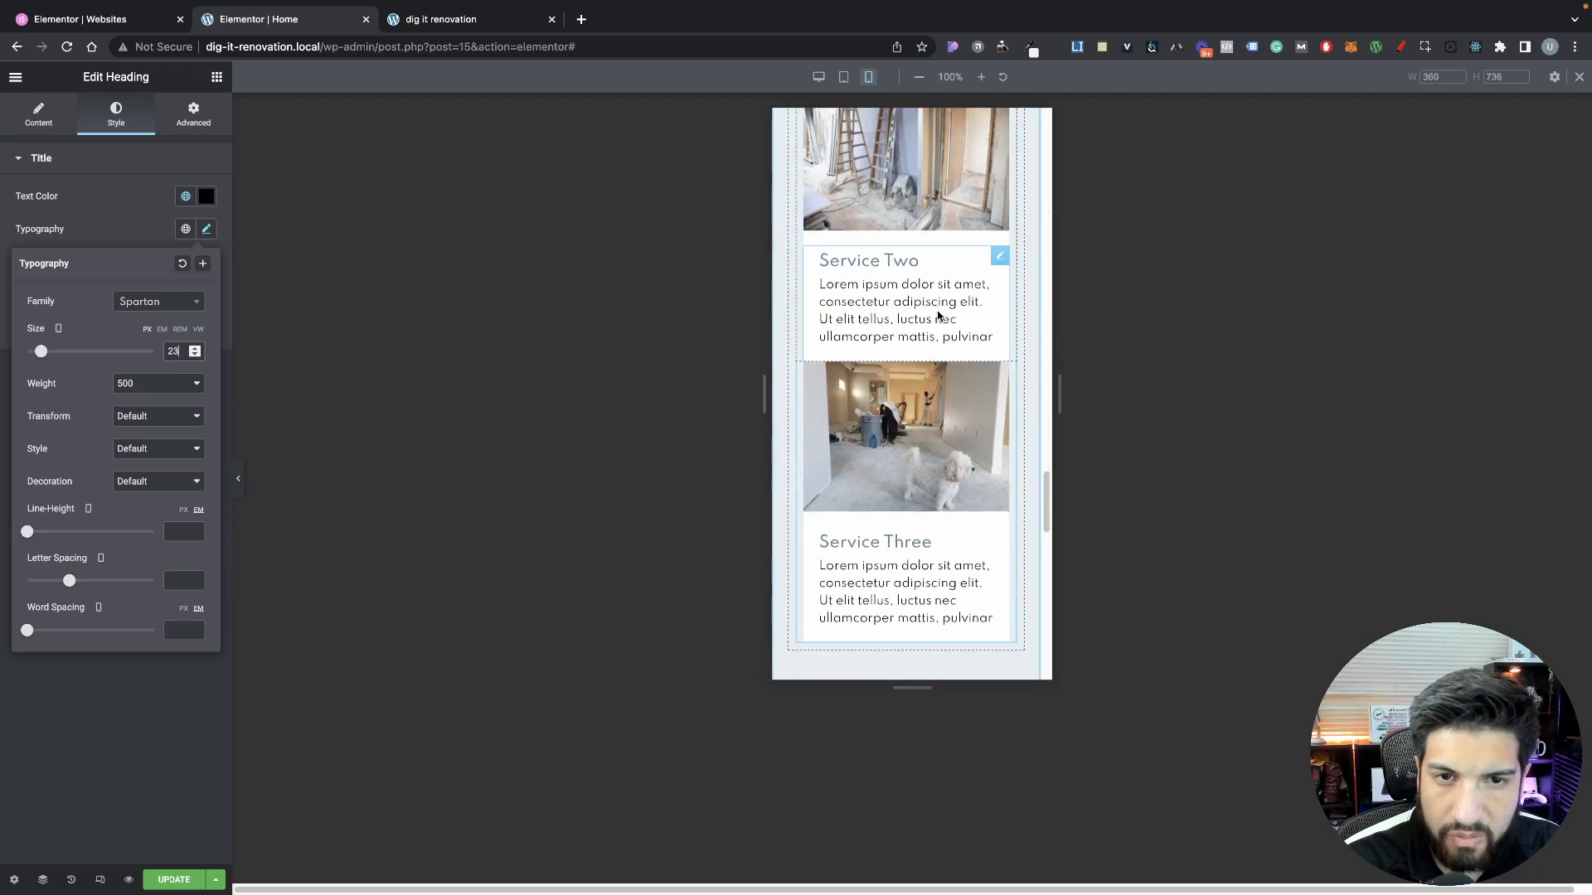
scroll(937, 315, down, 3)
scroll(942, 320, up, 20)
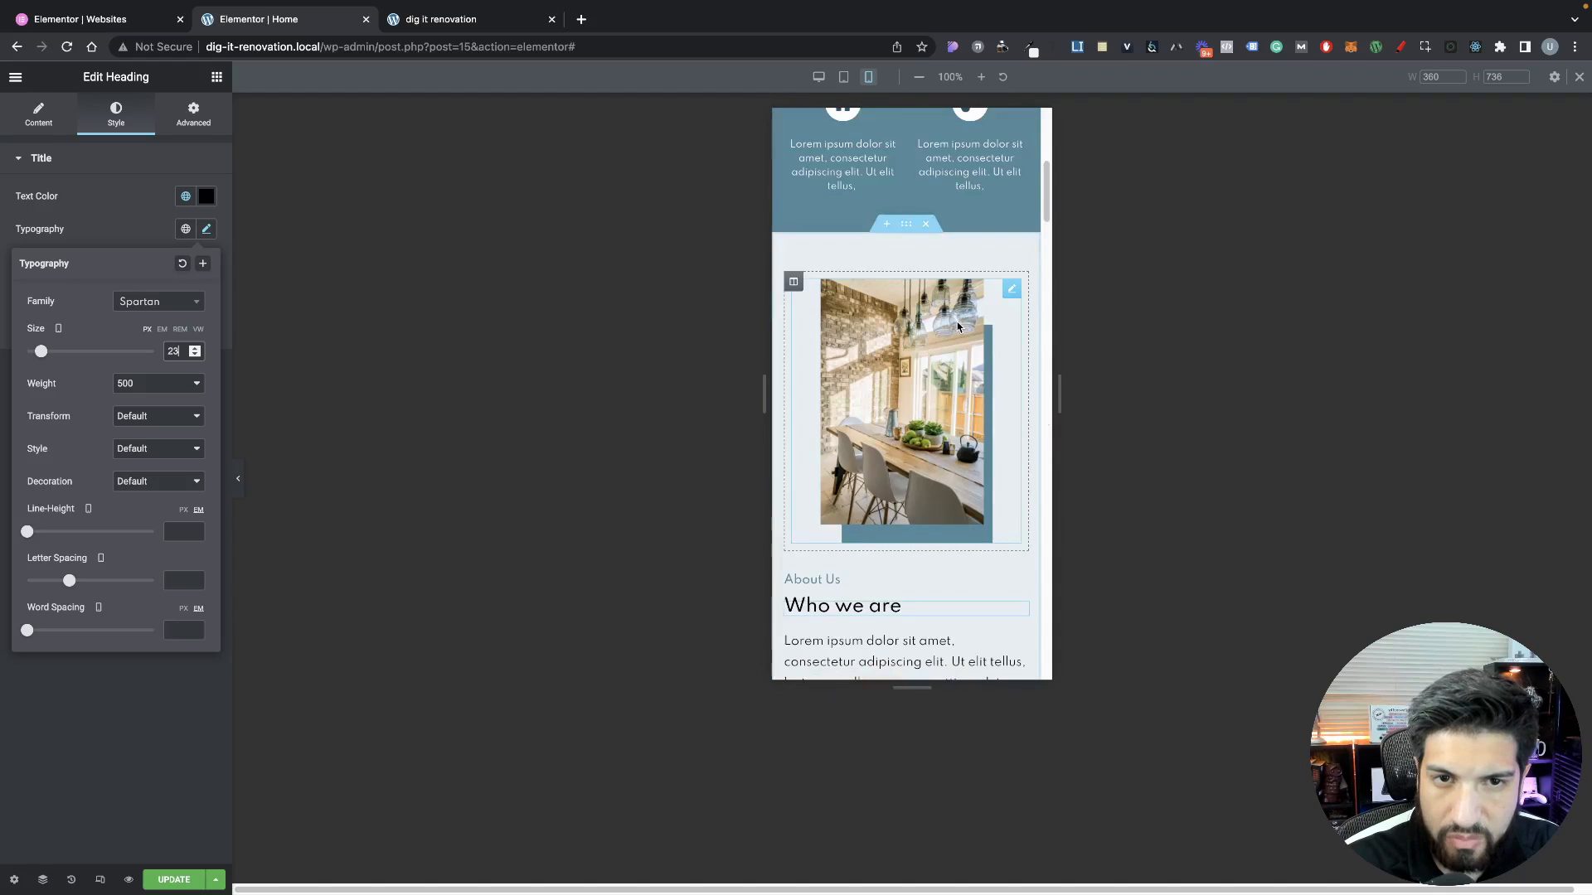
scroll(958, 326, down, 10)
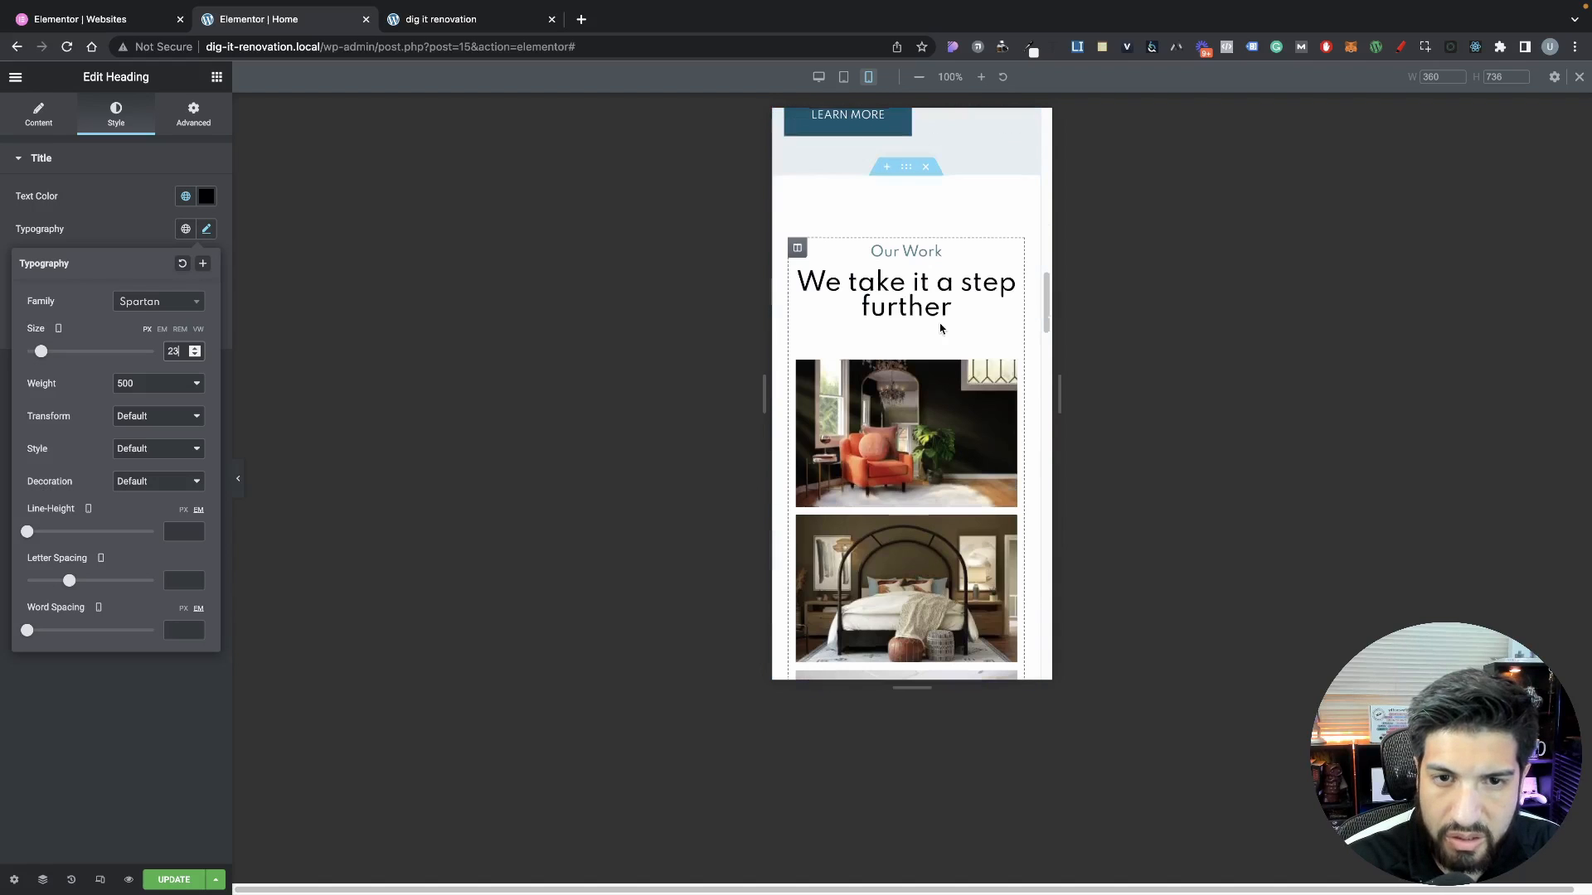
click(897, 305)
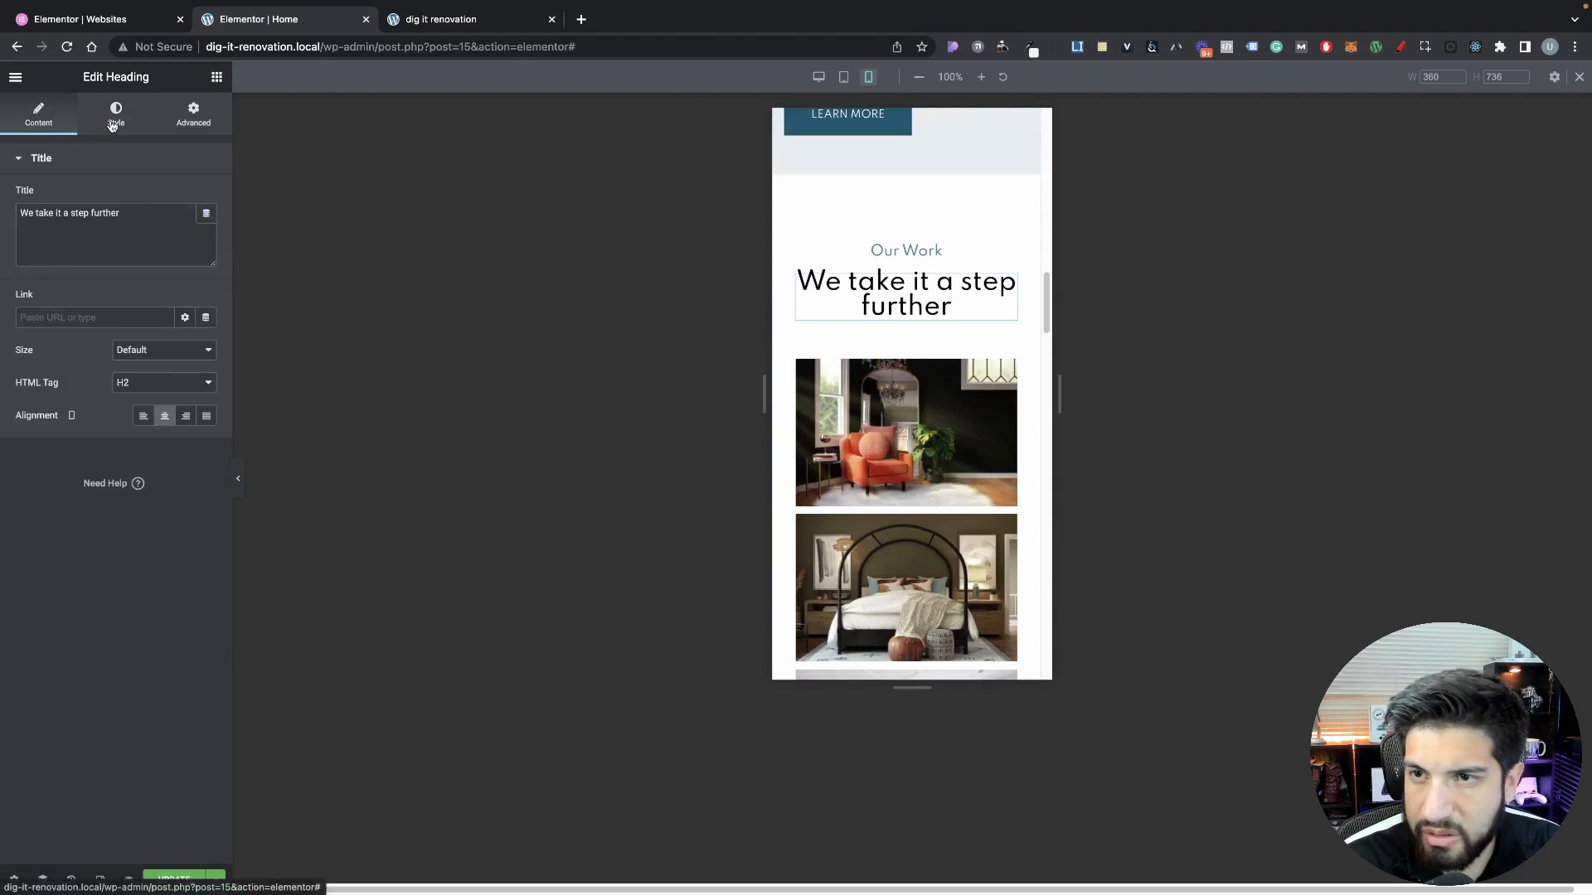
scroll(898, 390, up, 10)
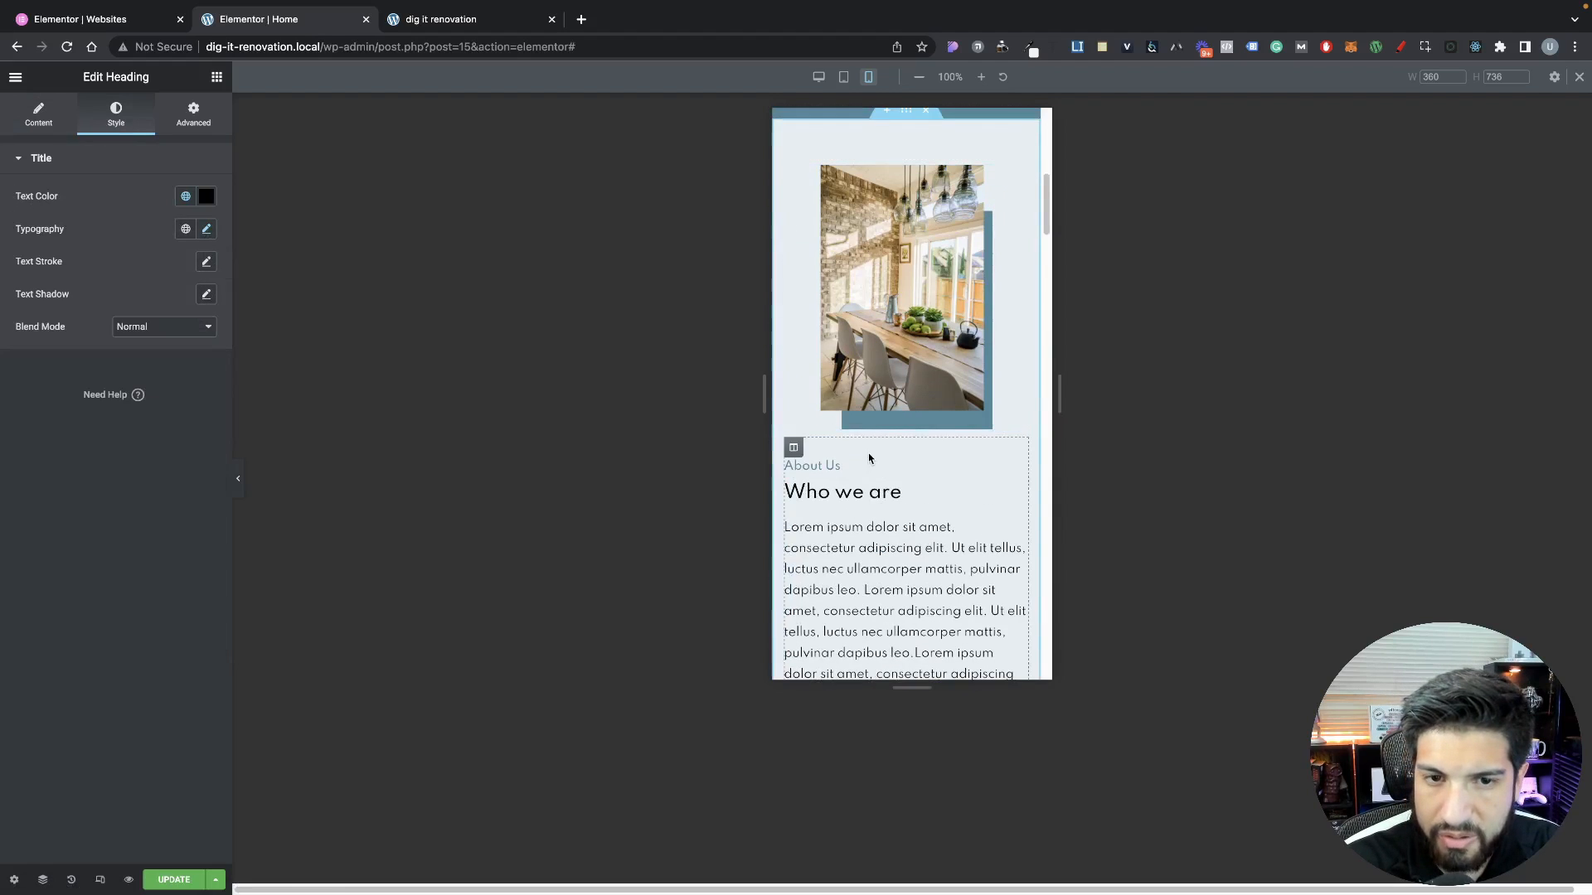
click(858, 489)
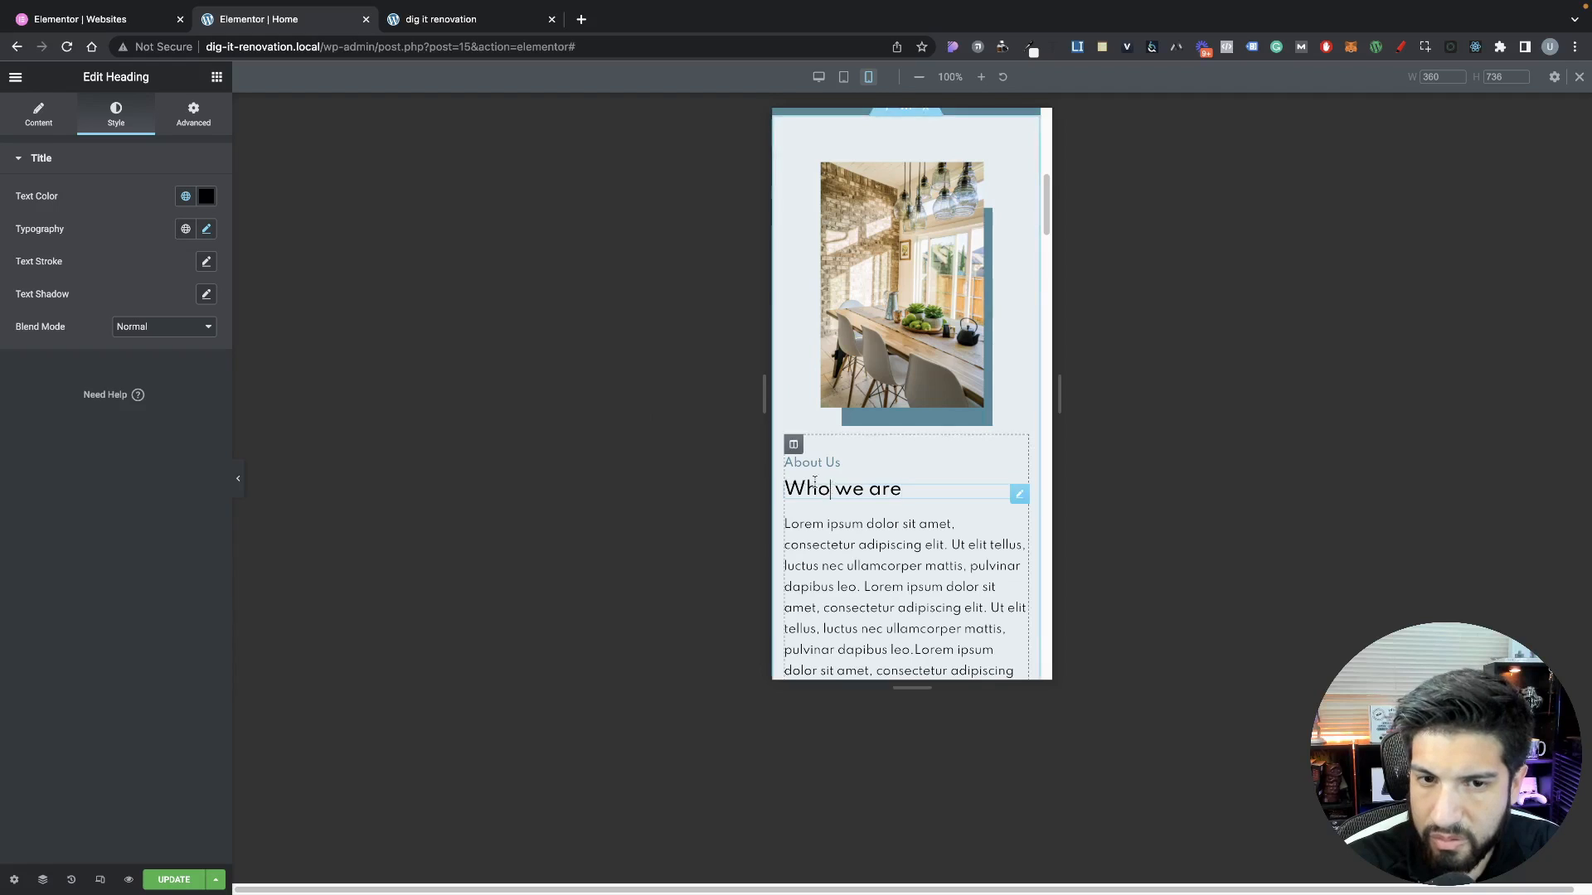
click(207, 229)
click(106, 710)
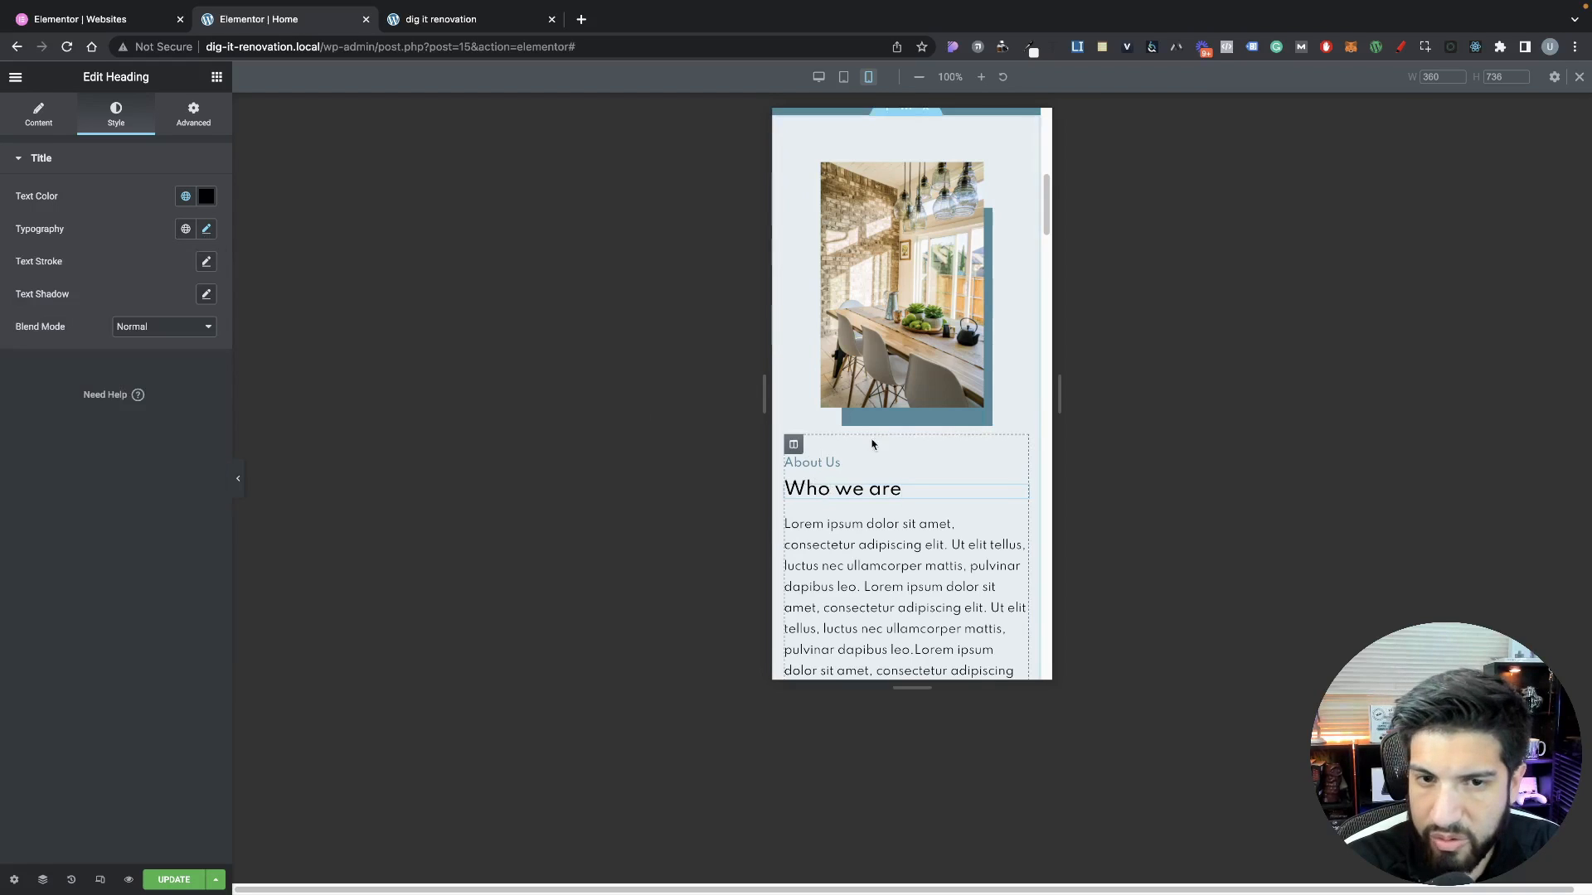
Set the "We take it a step further" heading to a 23 px font size and 1.6 em line height on mobile
scroll(871, 414, down, 10)
click(840, 367)
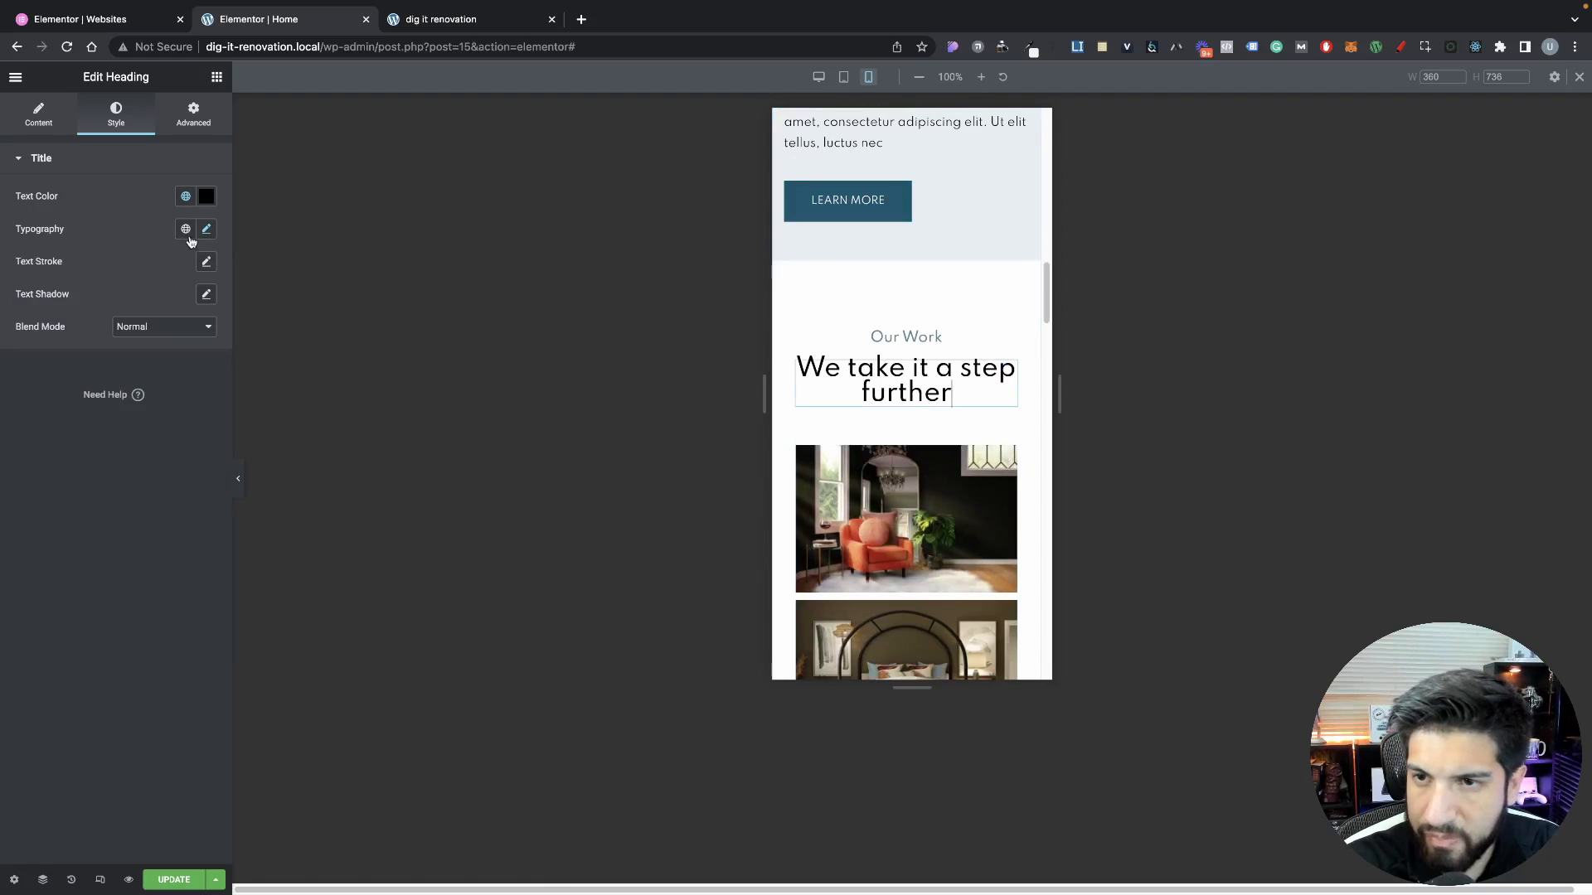
click(204, 234)
click(178, 350)
text(23)
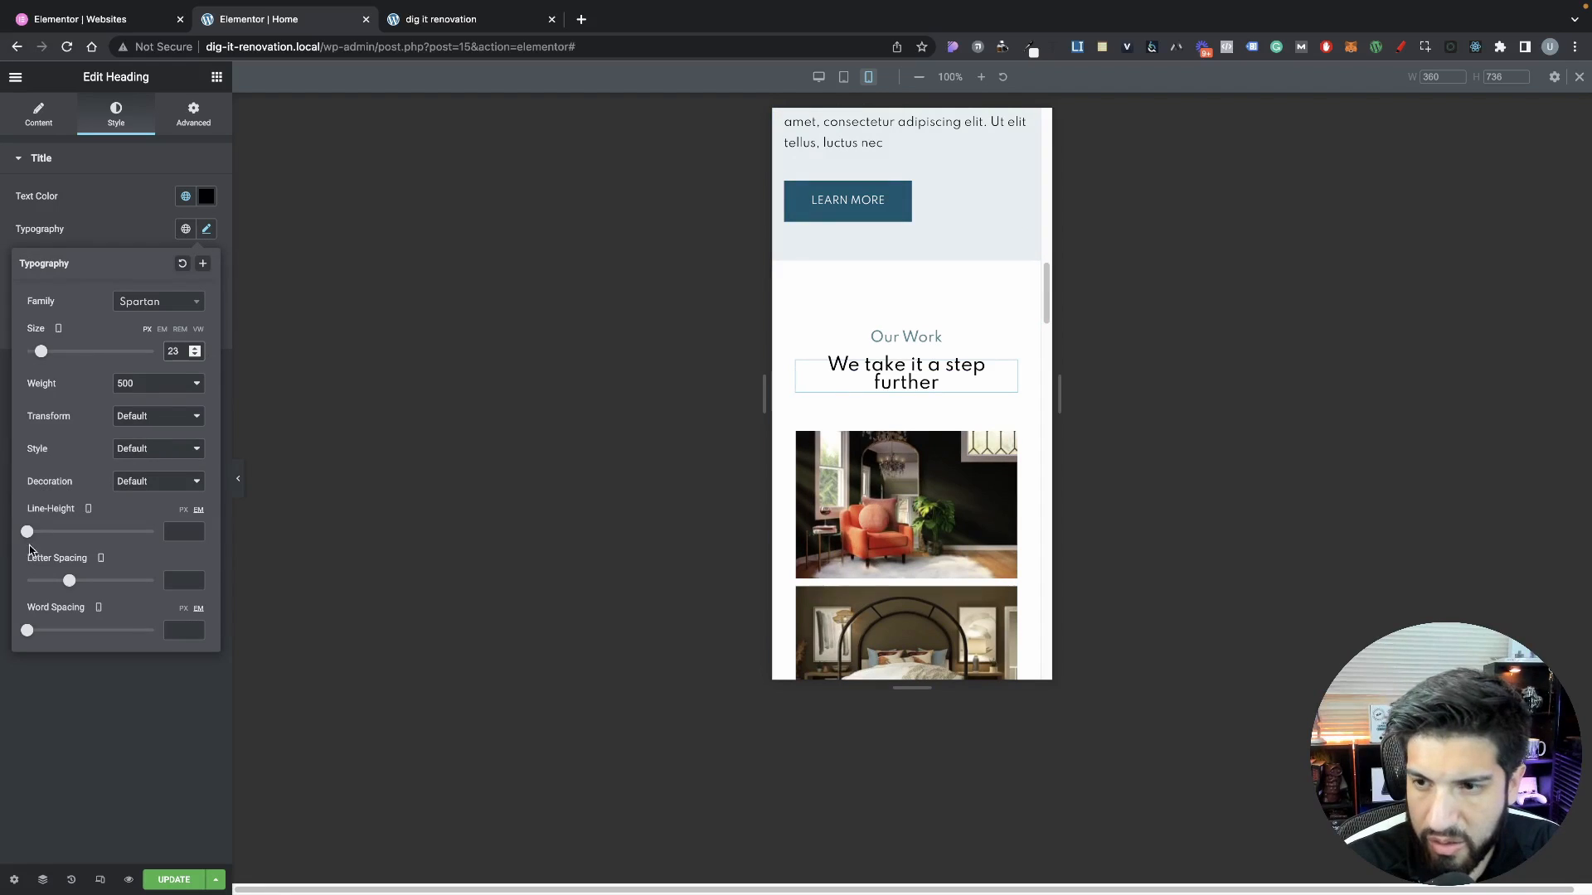
drag(28, 535, 46, 539)
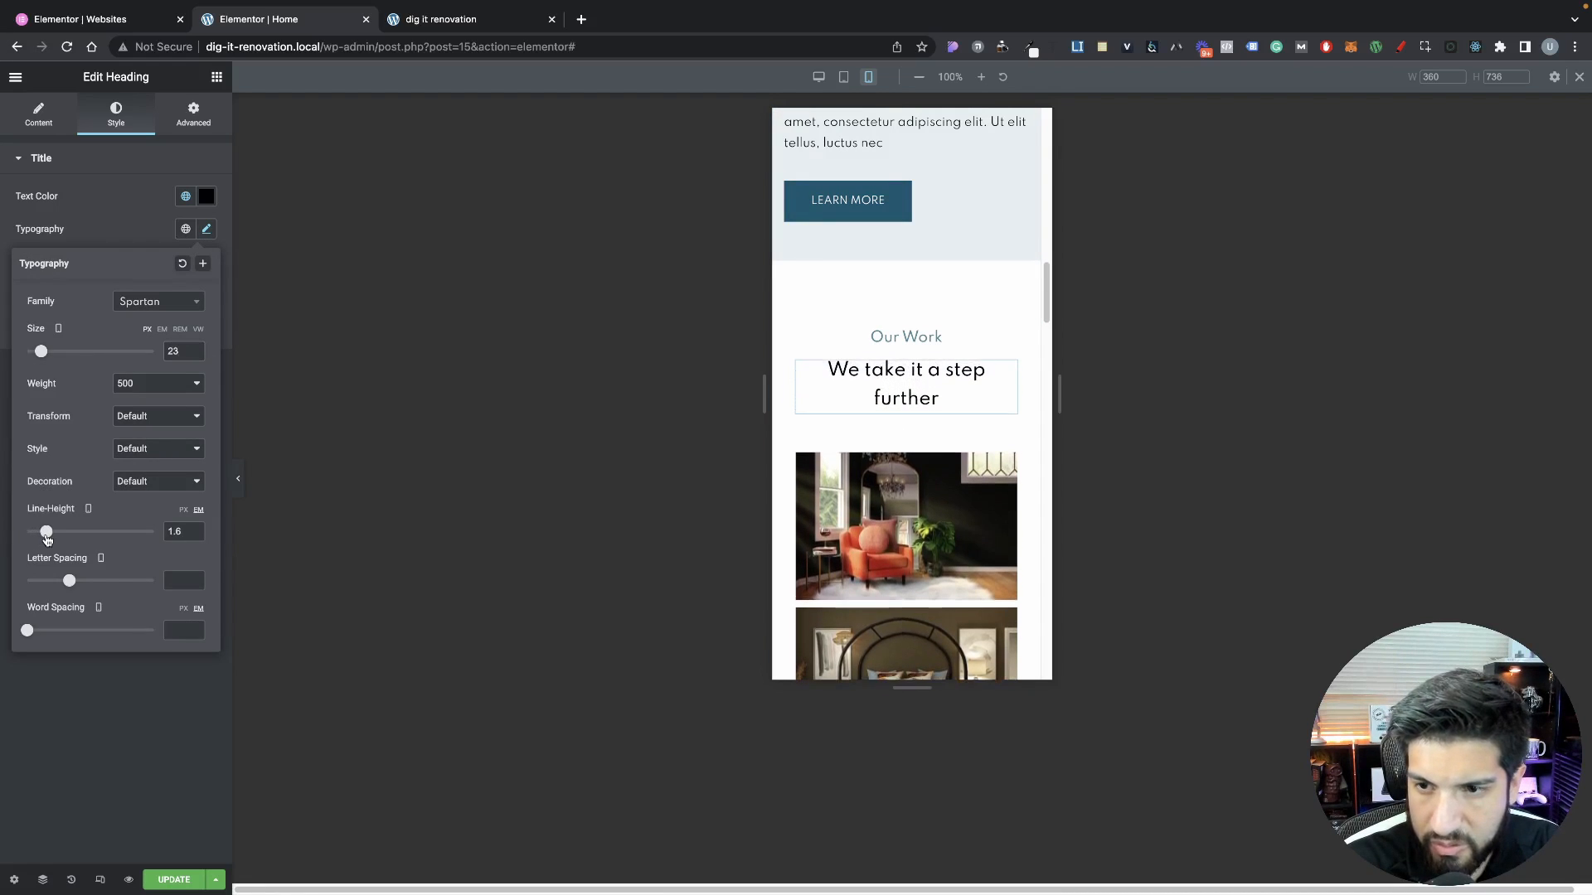
Set the mobile font size of the "Our Work" heading to 15 px
click(926, 333)
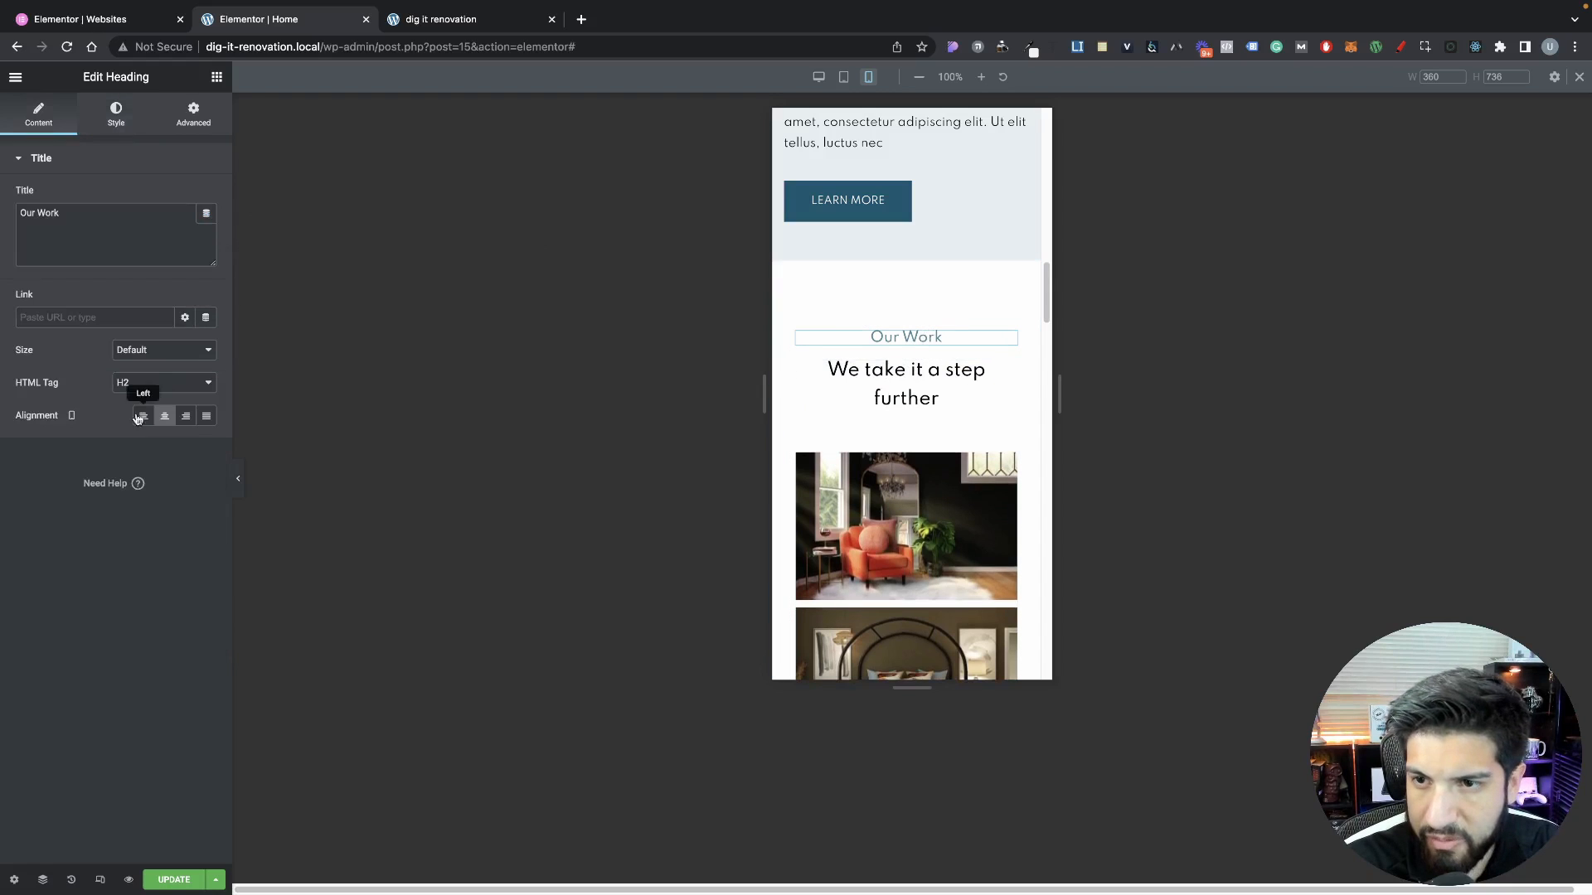
click(115, 122)
click(206, 229)
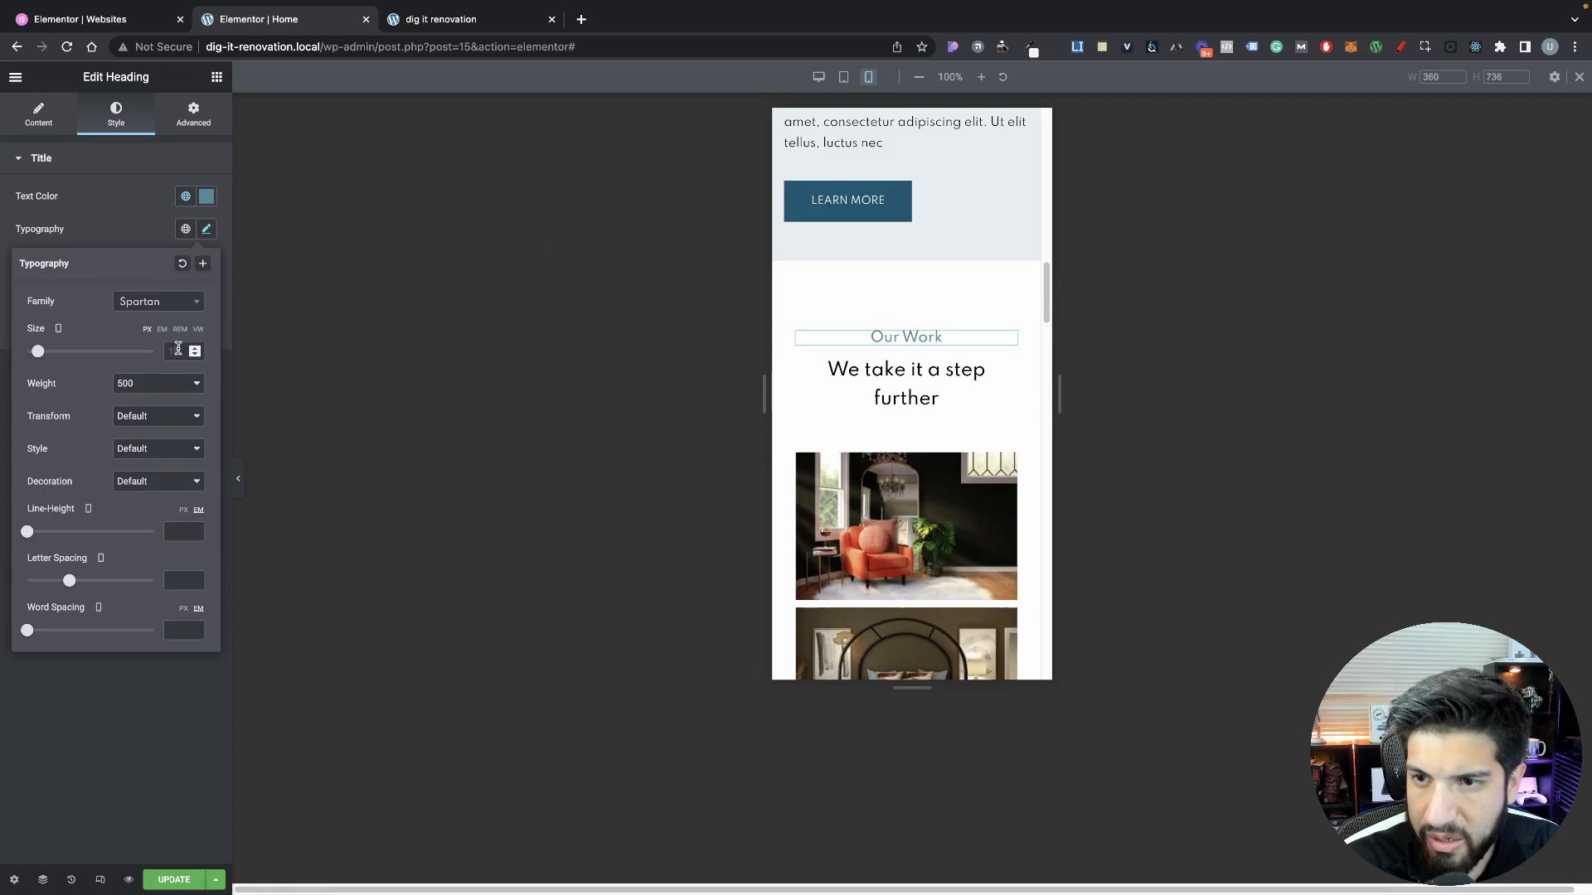
text(15)
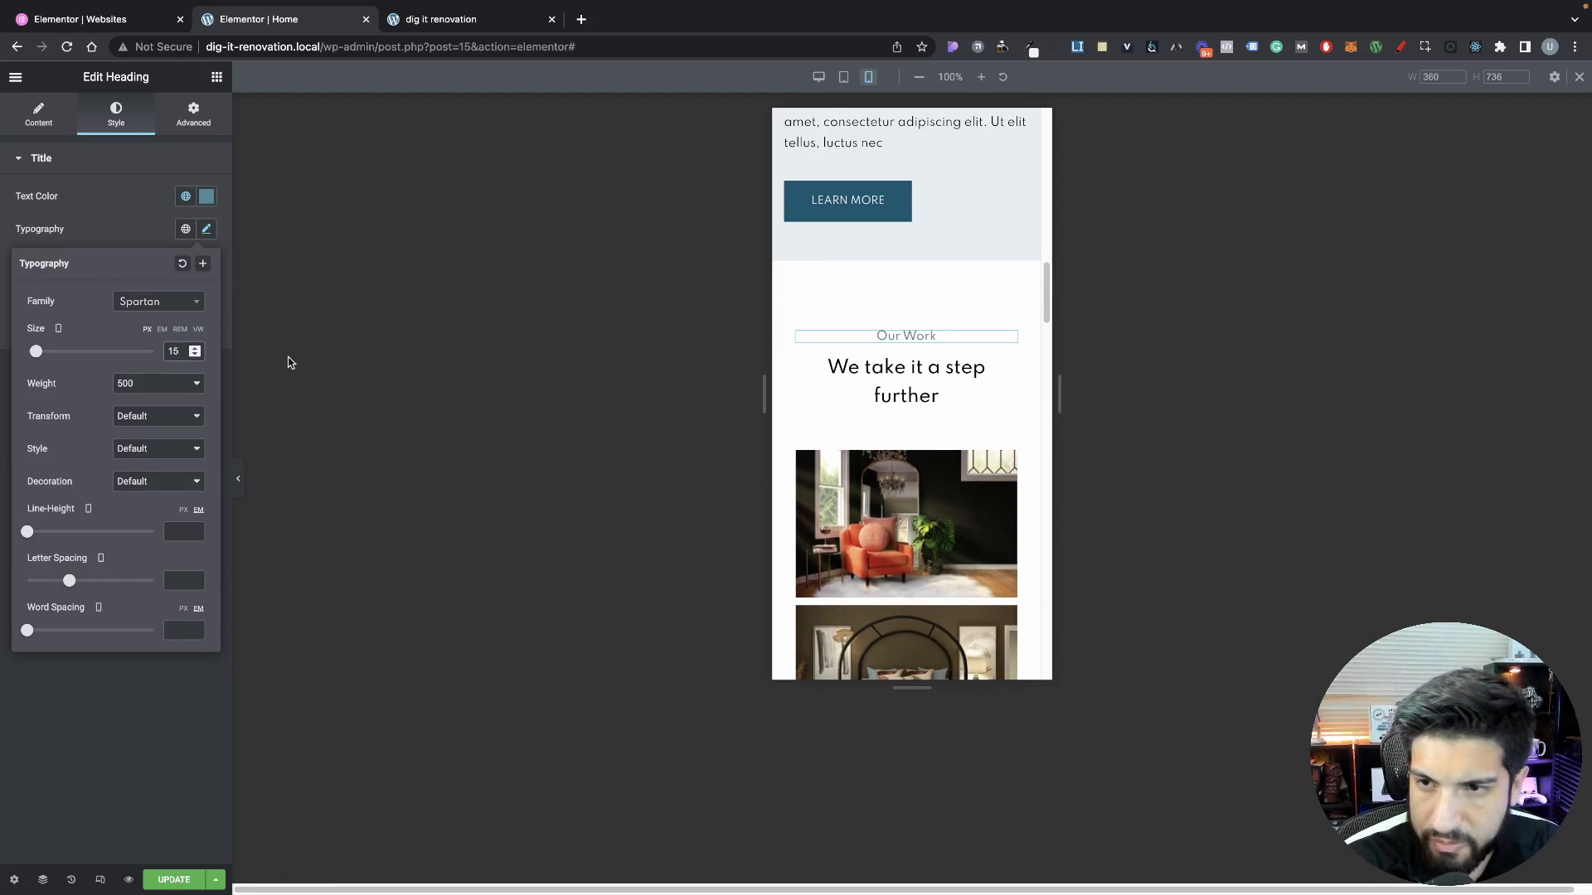
Check the font size of the "About Us" heading, and review the work gallery and services sections in the mobile preview
scroll(903, 398, up, 5)
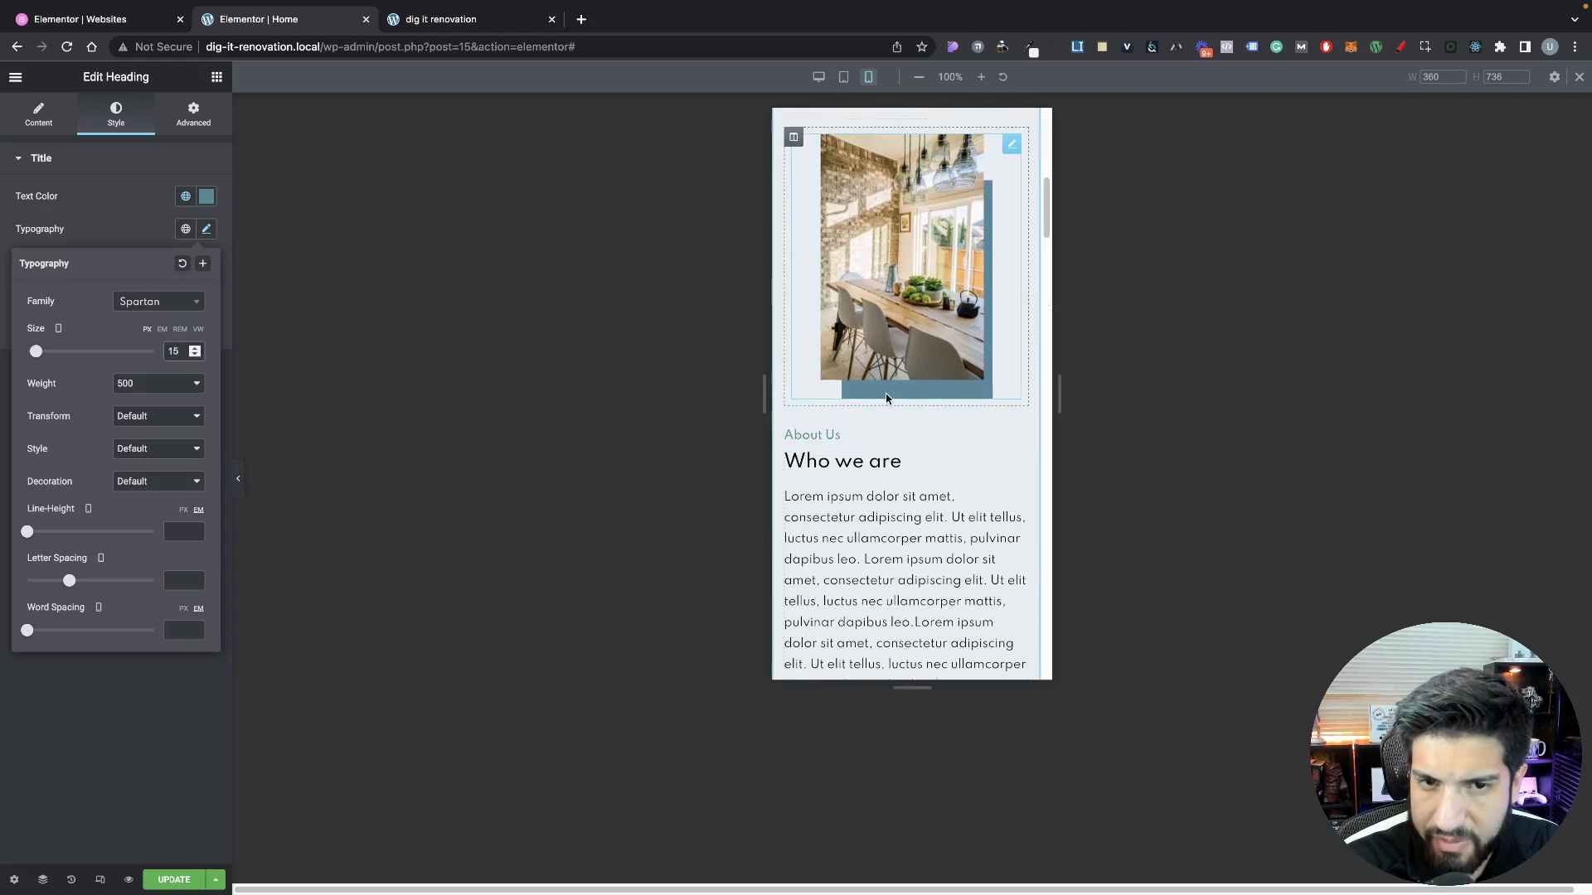
click(821, 438)
click(202, 236)
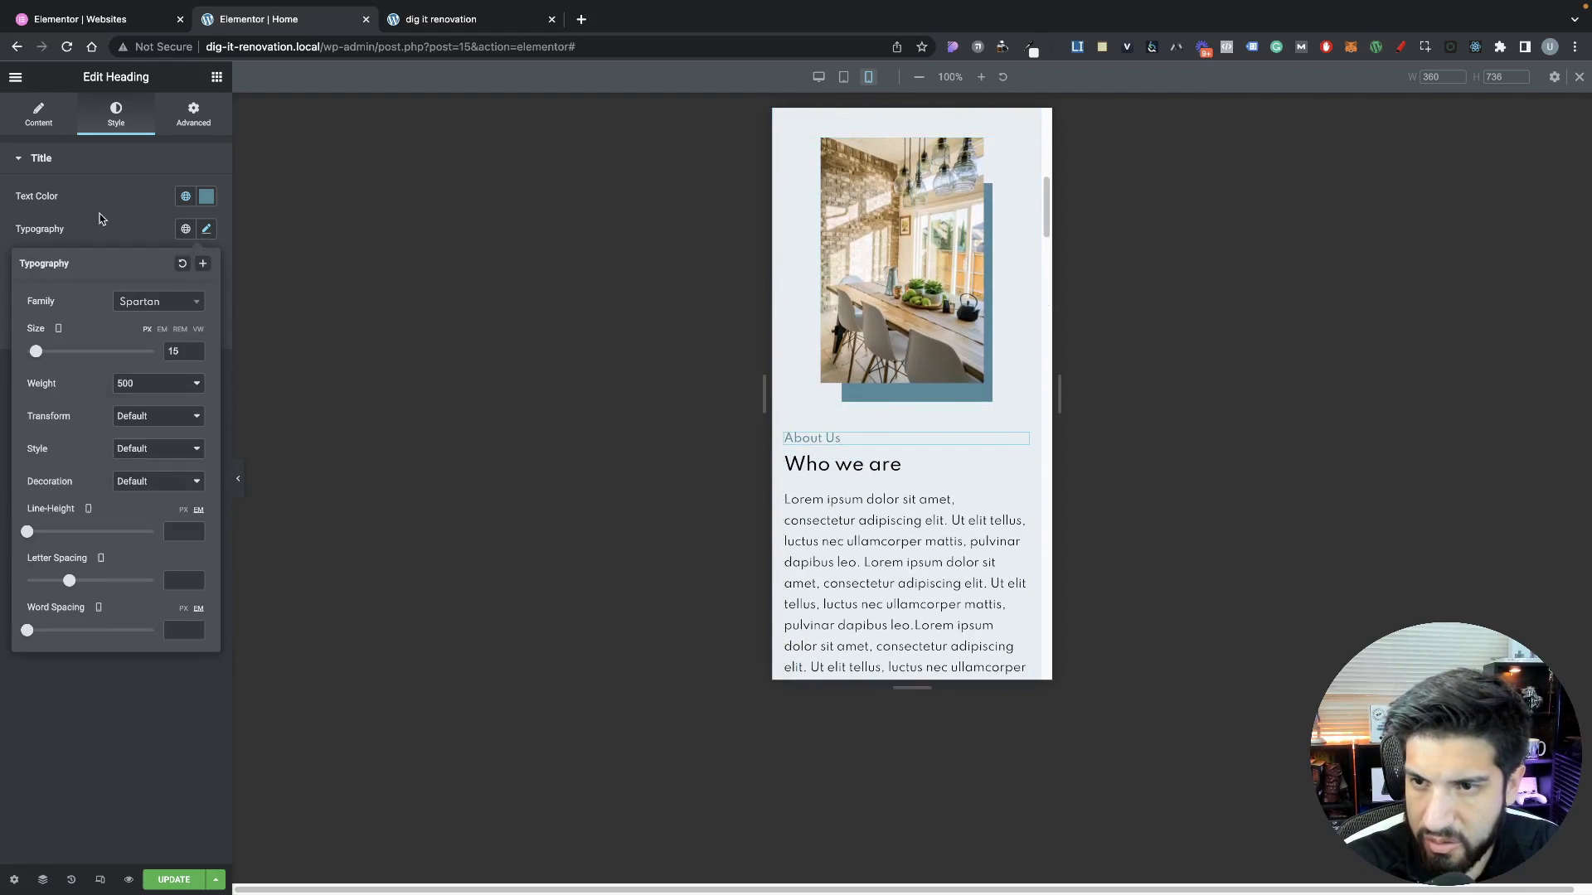
click(101, 217)
scroll(912, 398, down, 5)
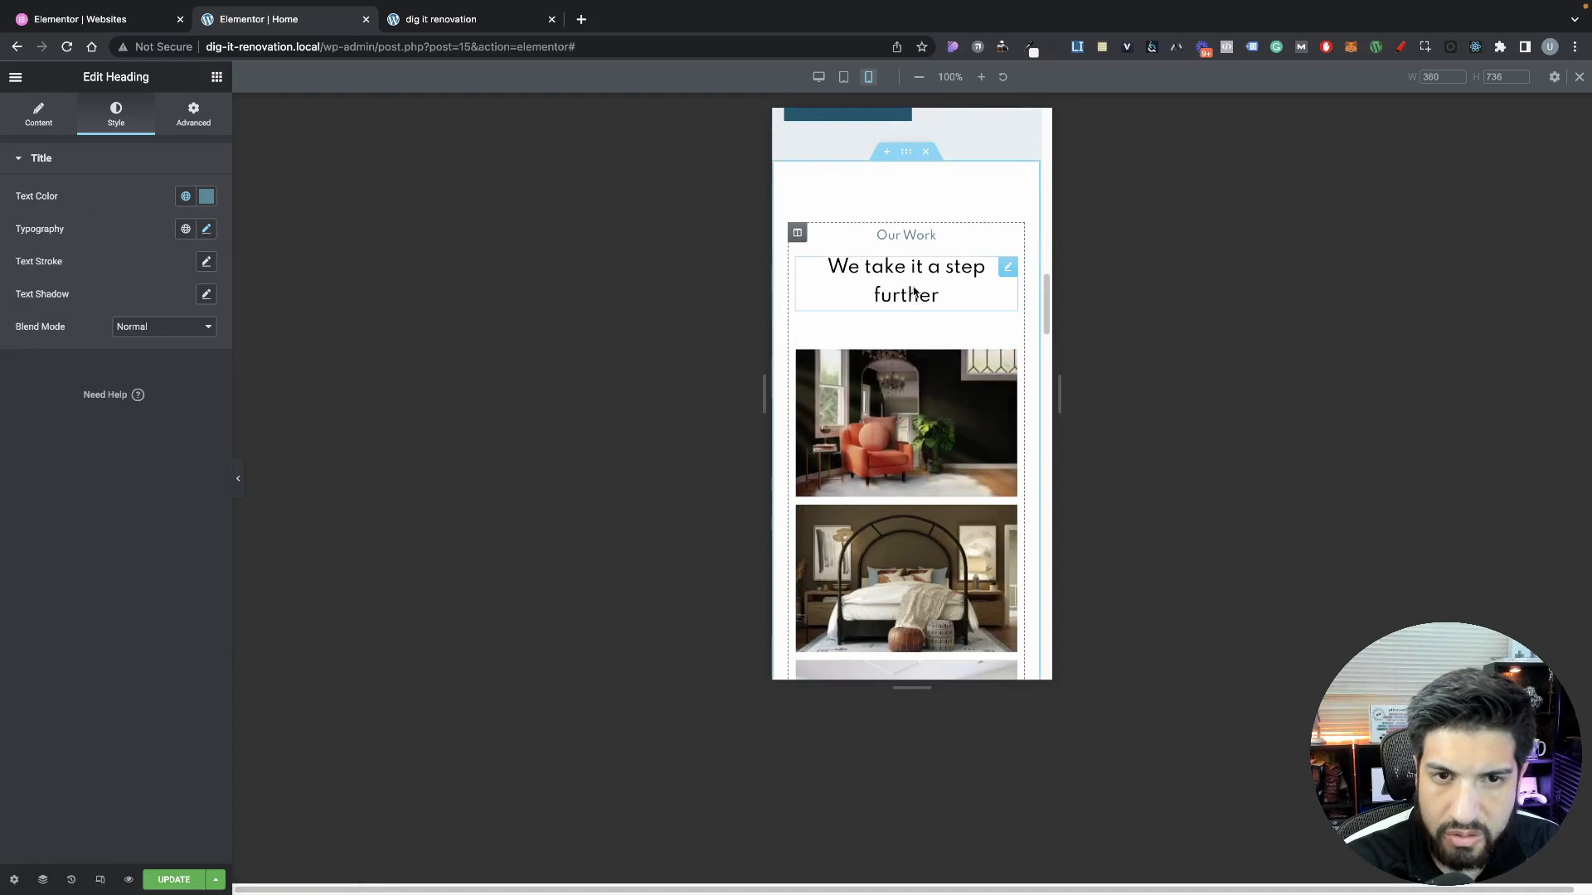
scroll(839, 327, down, 10)
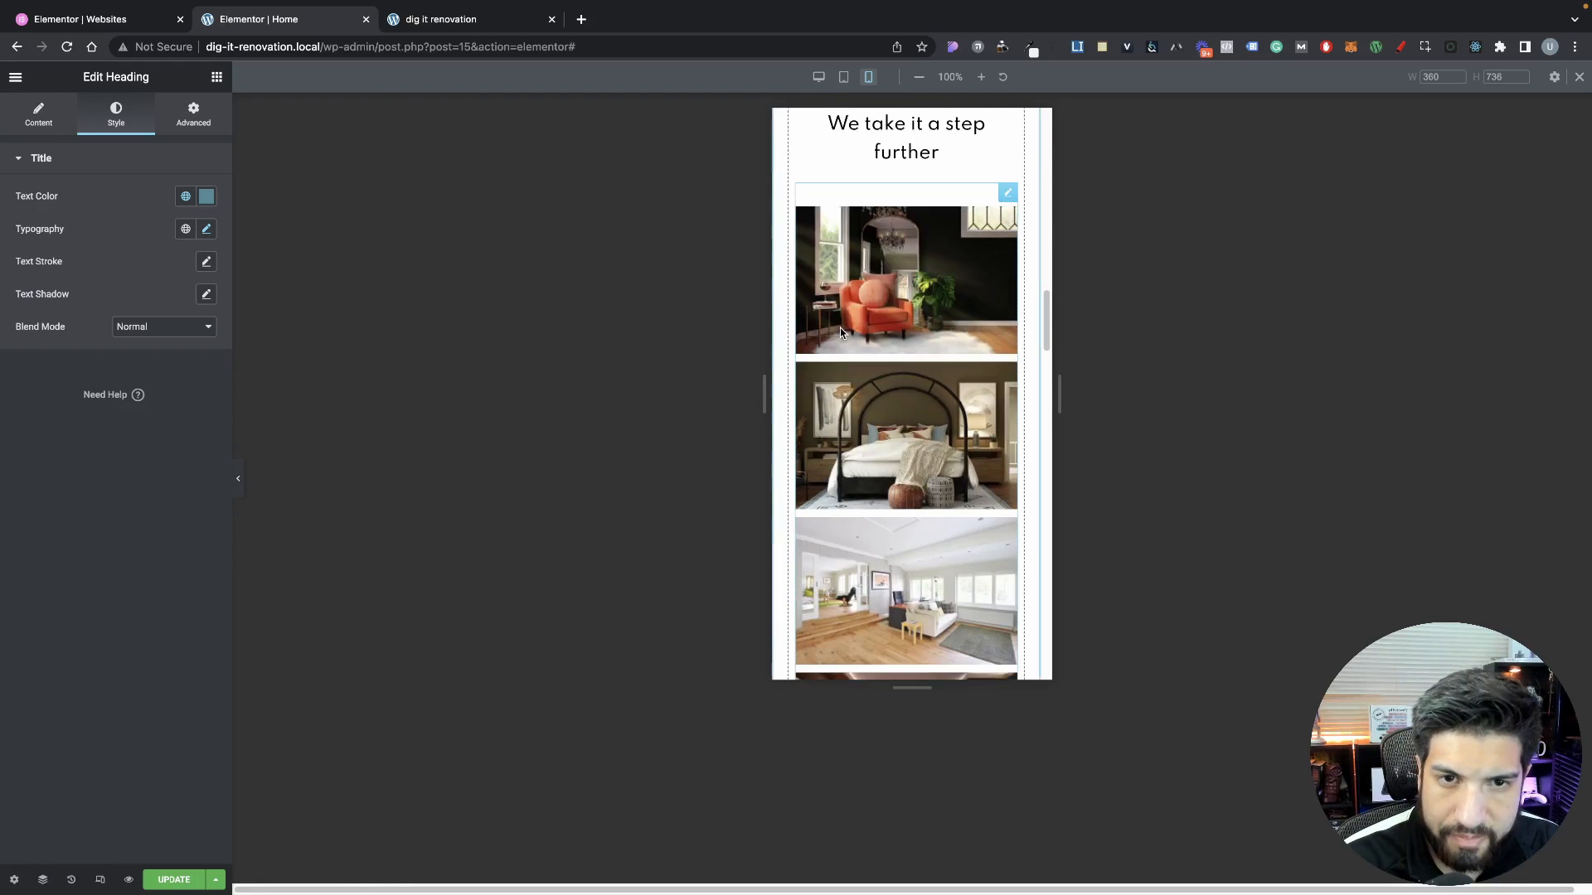
scroll(875, 316, up, 9)
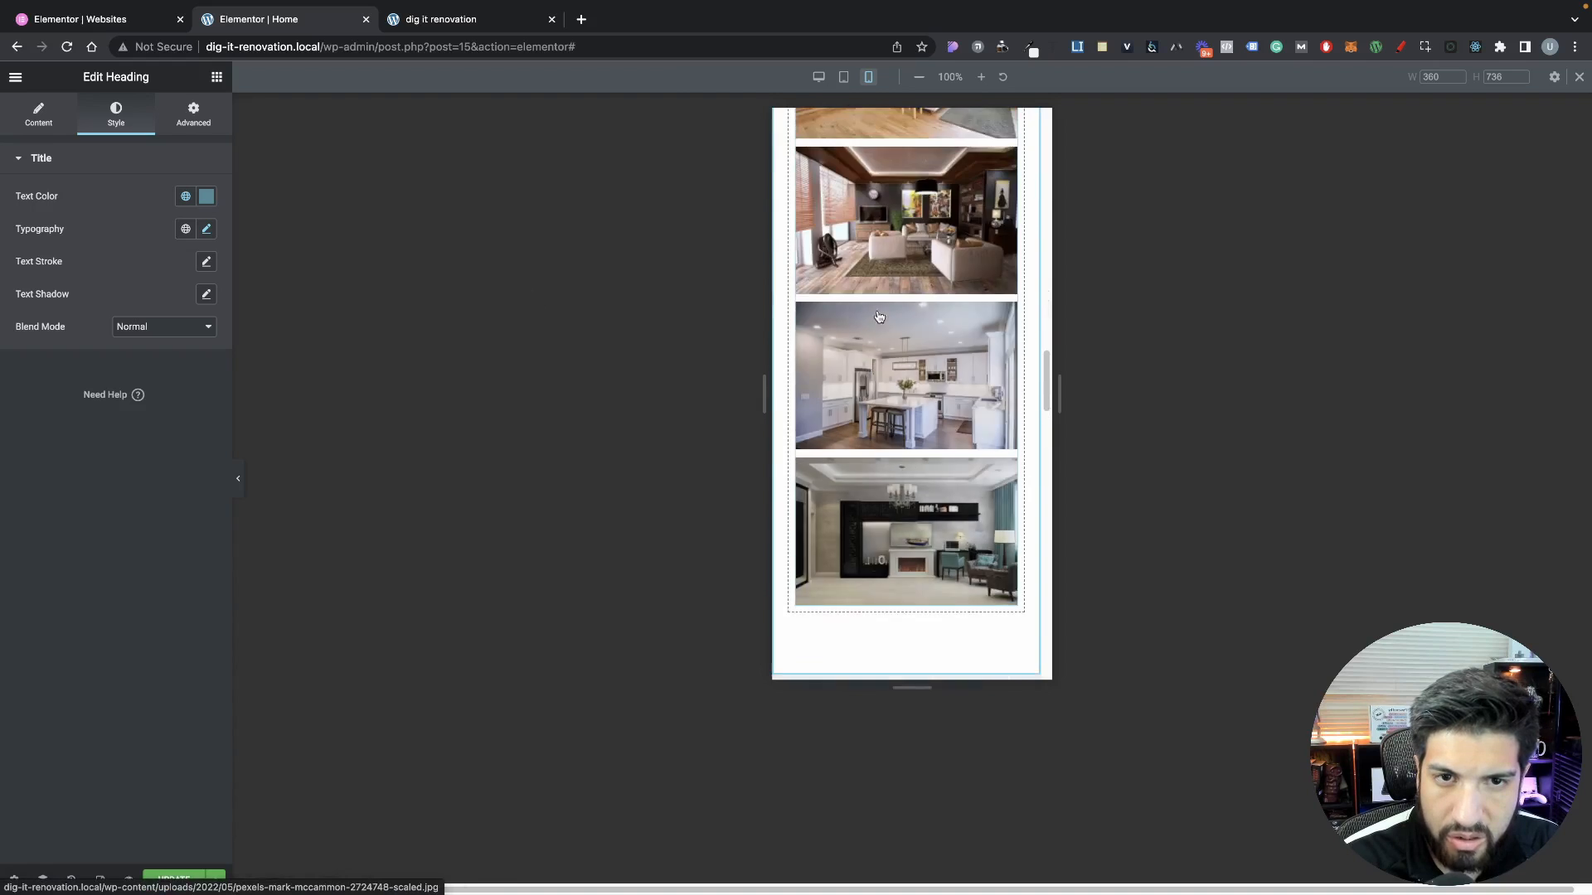
scroll(879, 317, down, 12)
scroll(877, 310, down, 2)
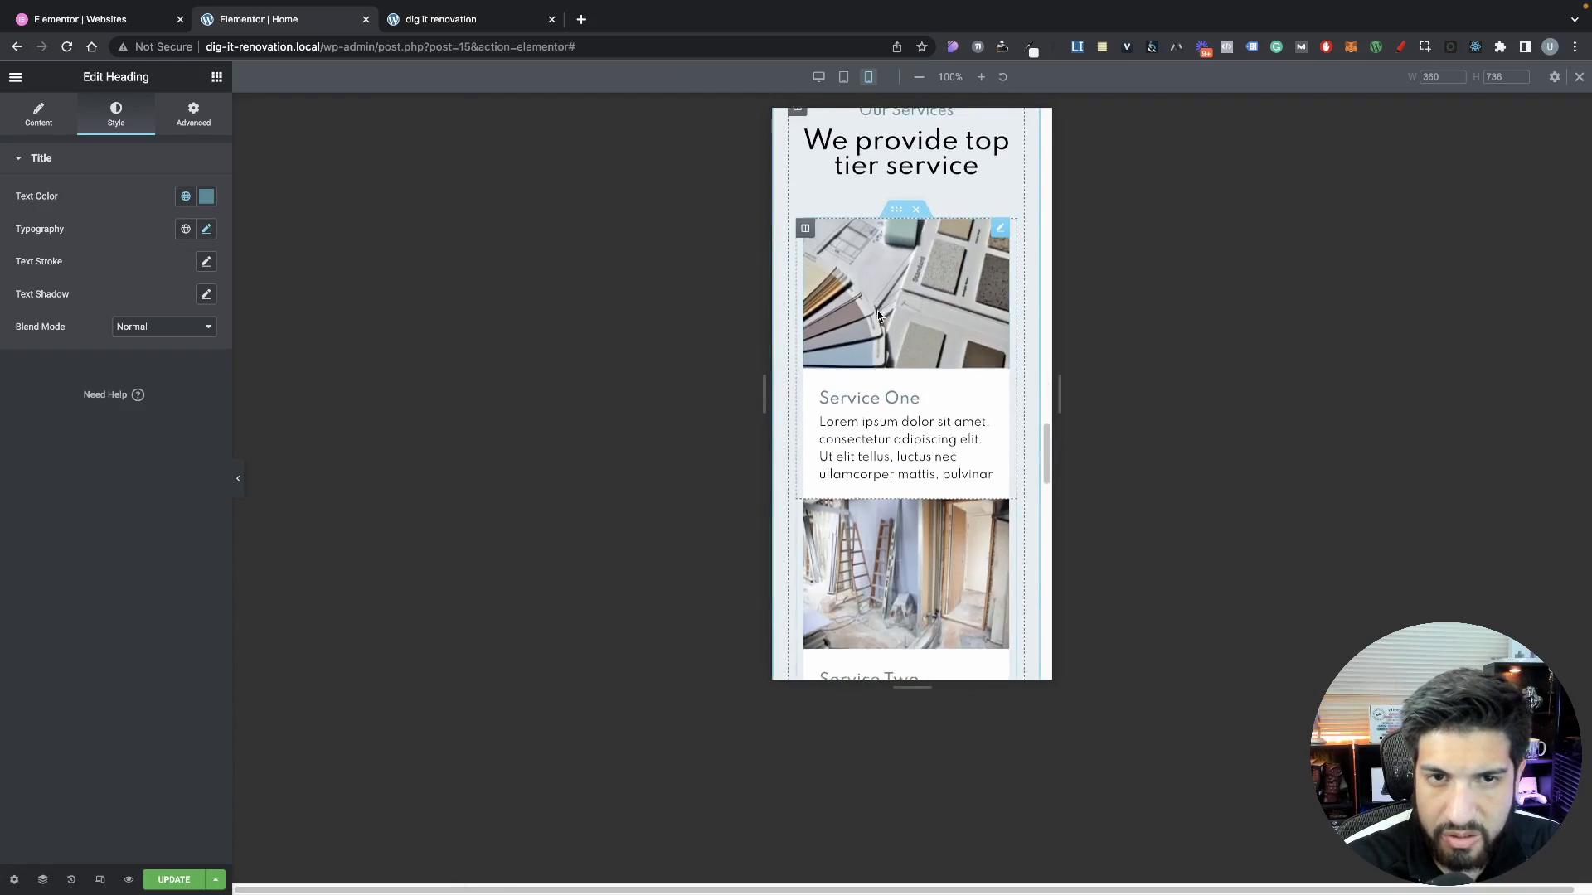
scroll(879, 307, up, 8)
scroll(939, 270, up, 7)
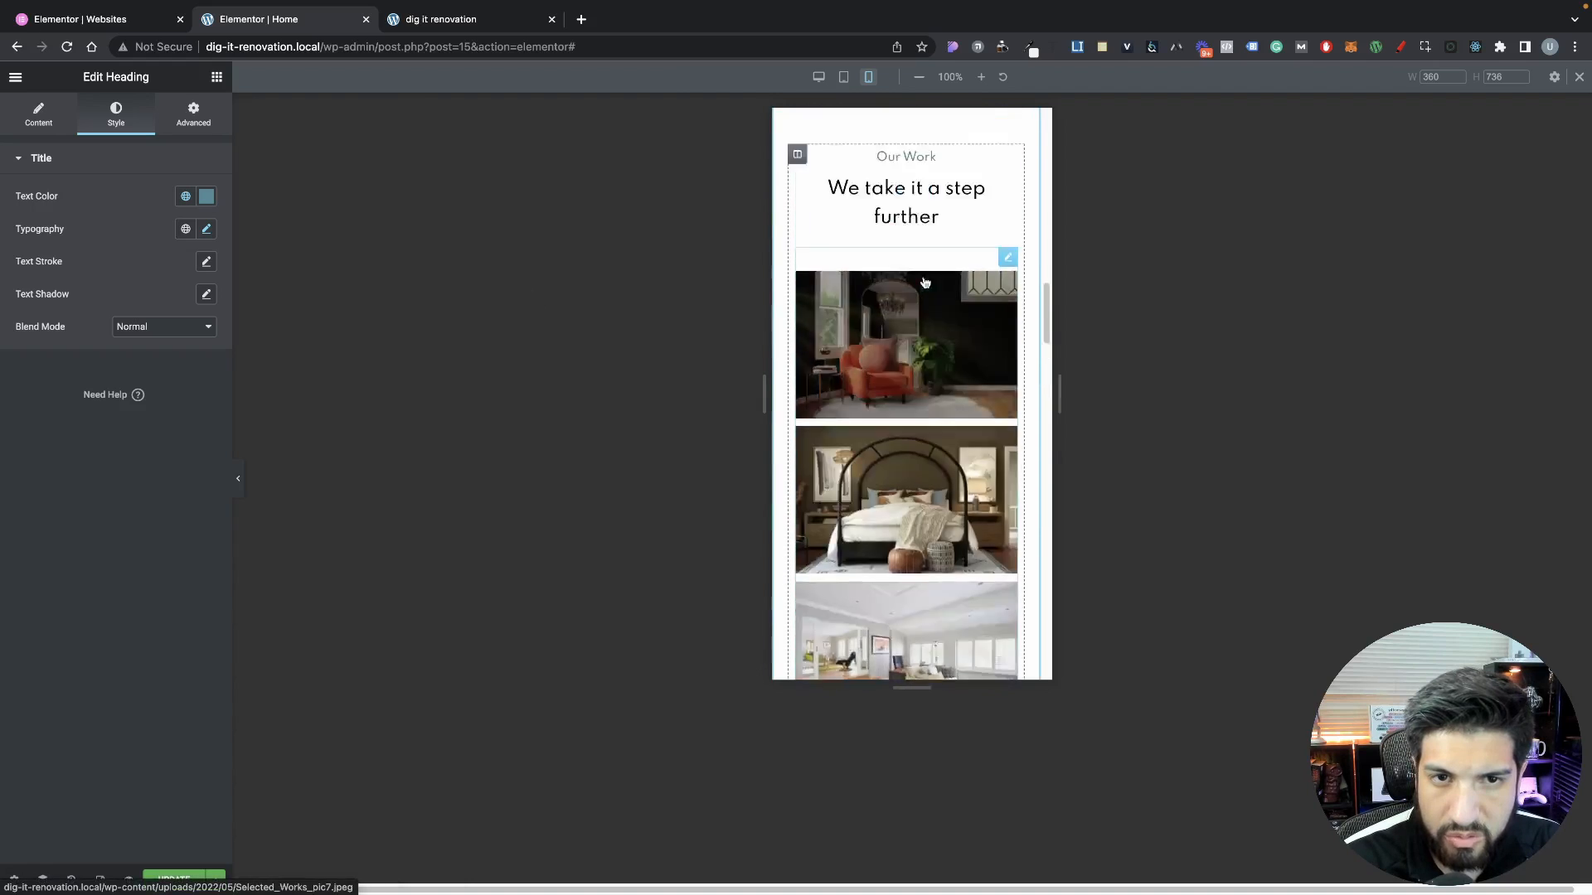
Copy the "Our Work" heading and paste its style onto the "Our Services" heading
right_click(910, 341)
click(943, 407)
scroll(894, 401, up, 6)
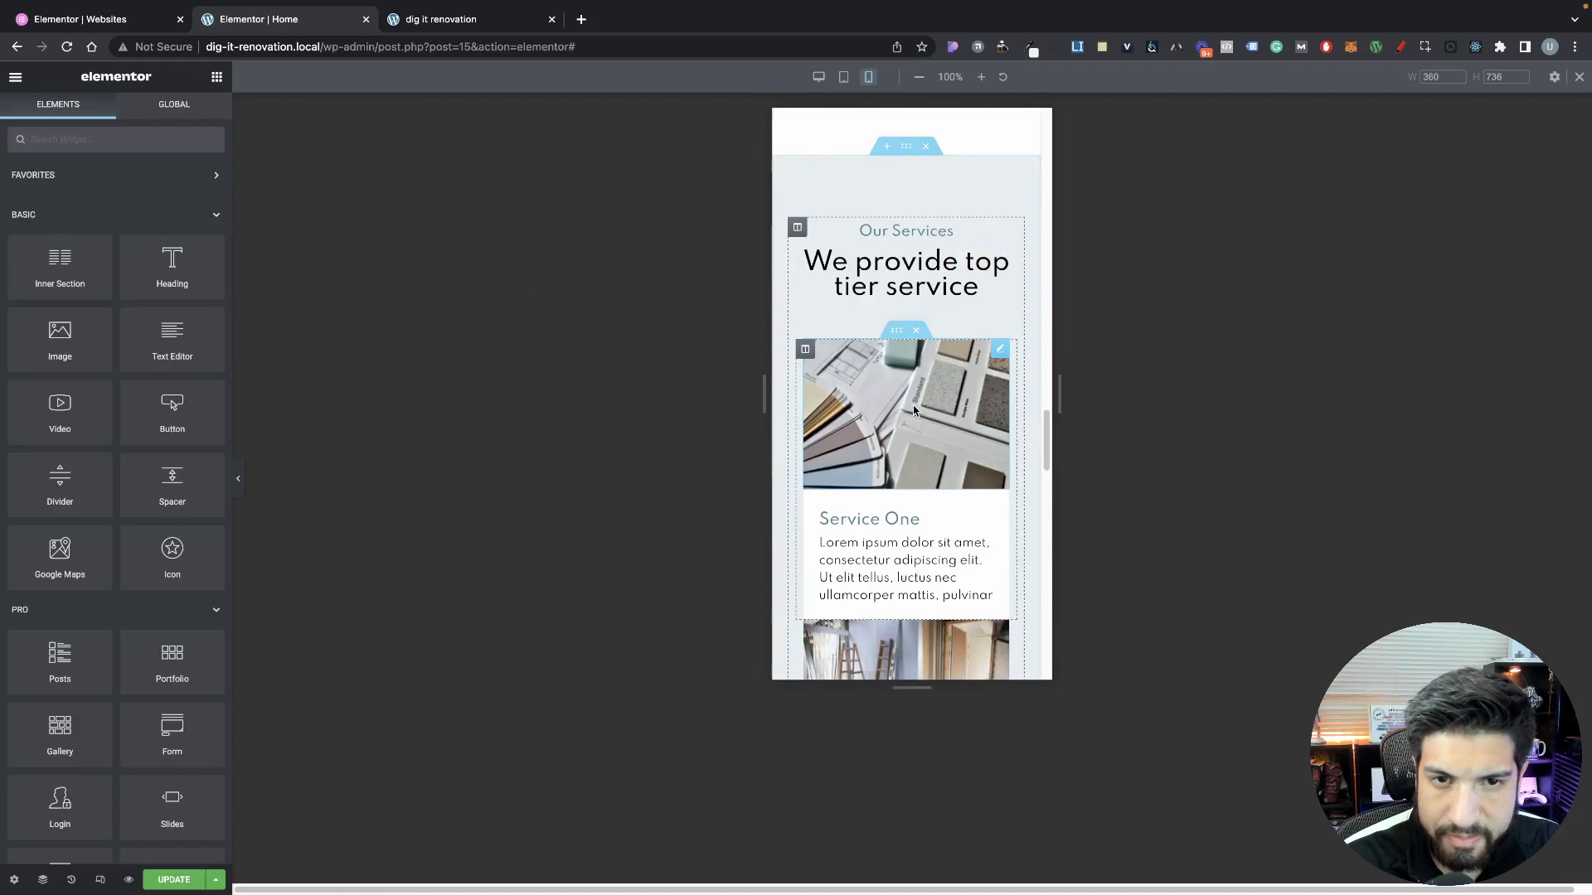
right_click(912, 239)
click(947, 342)
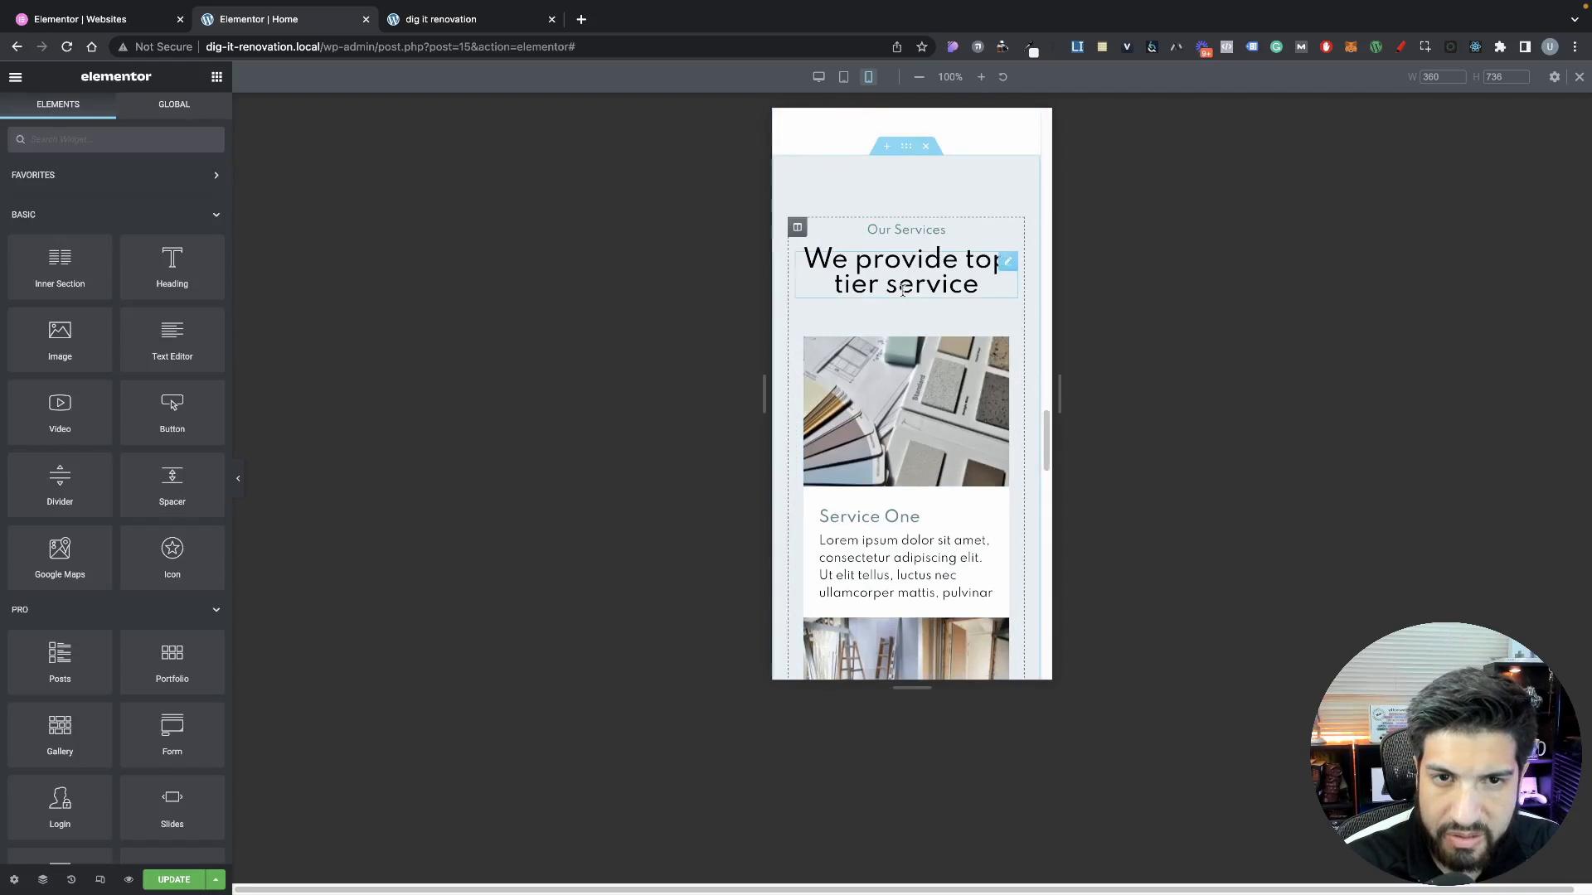
Copy the "We take it a step further" heading and paste its style onto the "We provide top tier service" heading
scroll(920, 315, down, 6)
scroll(919, 290, up, 2)
right_click(919, 286)
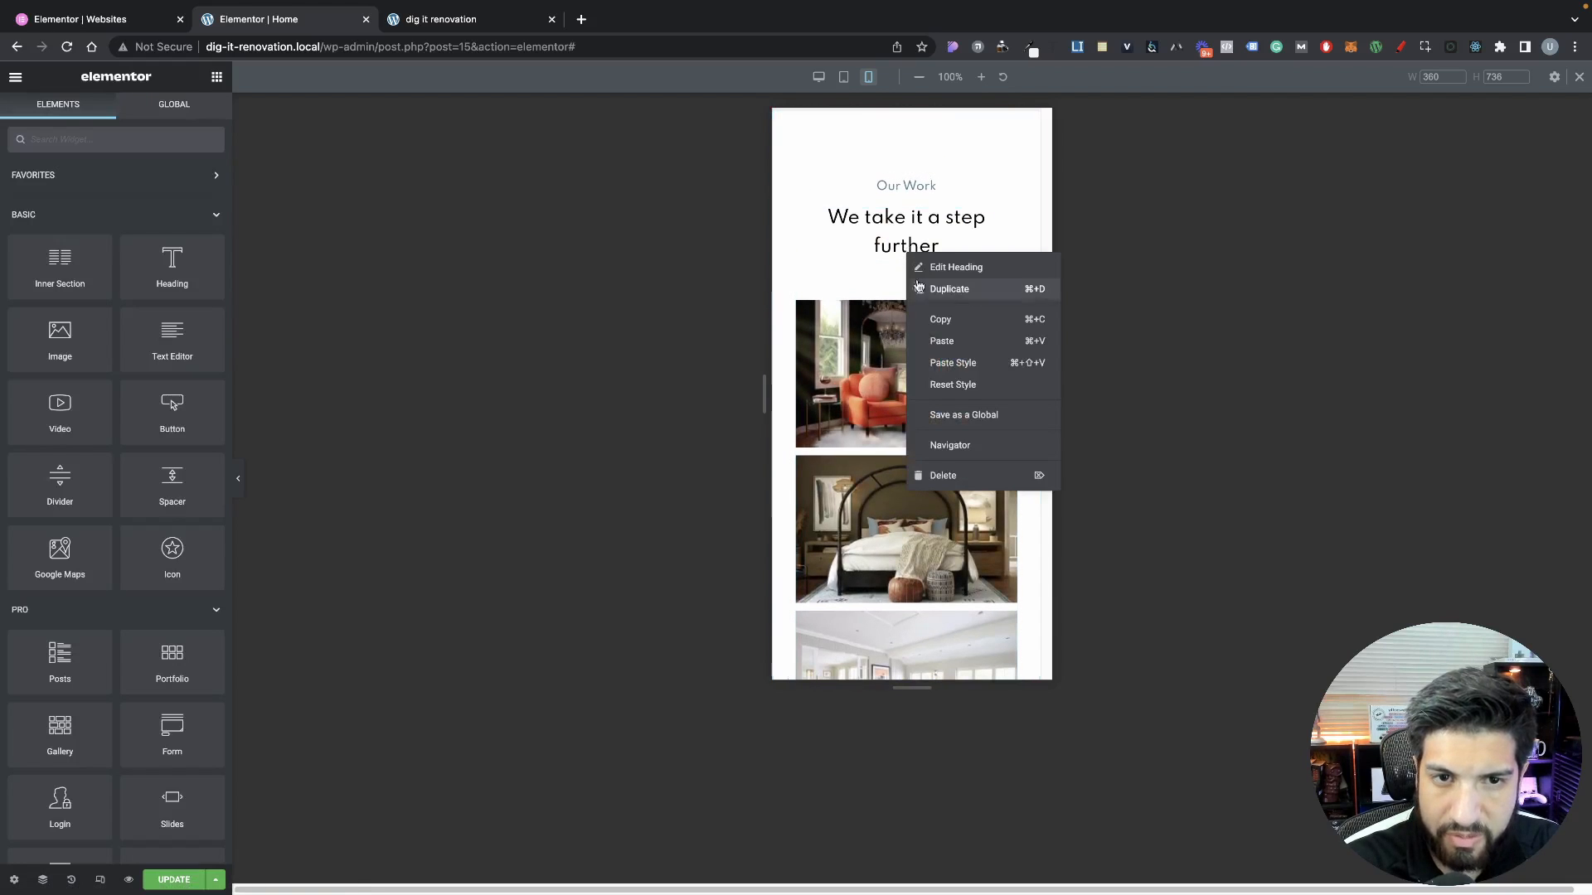
click(940, 319)
scroll(937, 331, down, 8)
right_click(888, 394)
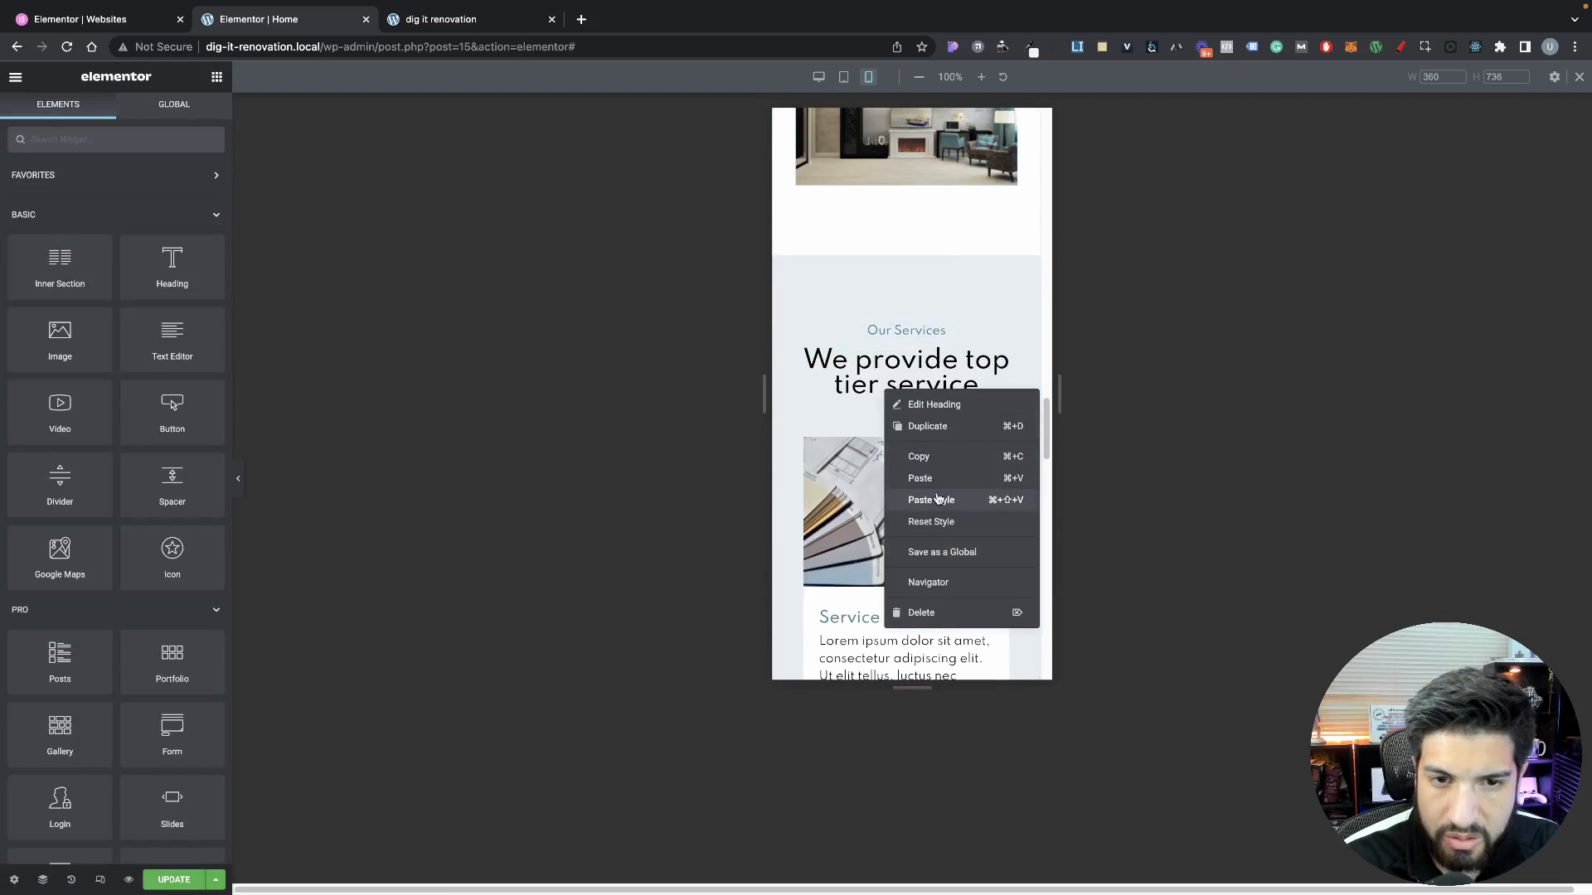
click(937, 498)
Compare the headings of the services section with those of the work section in the mobile preview
scroll(892, 306, down, 2)
scroll(892, 309, up, 2)
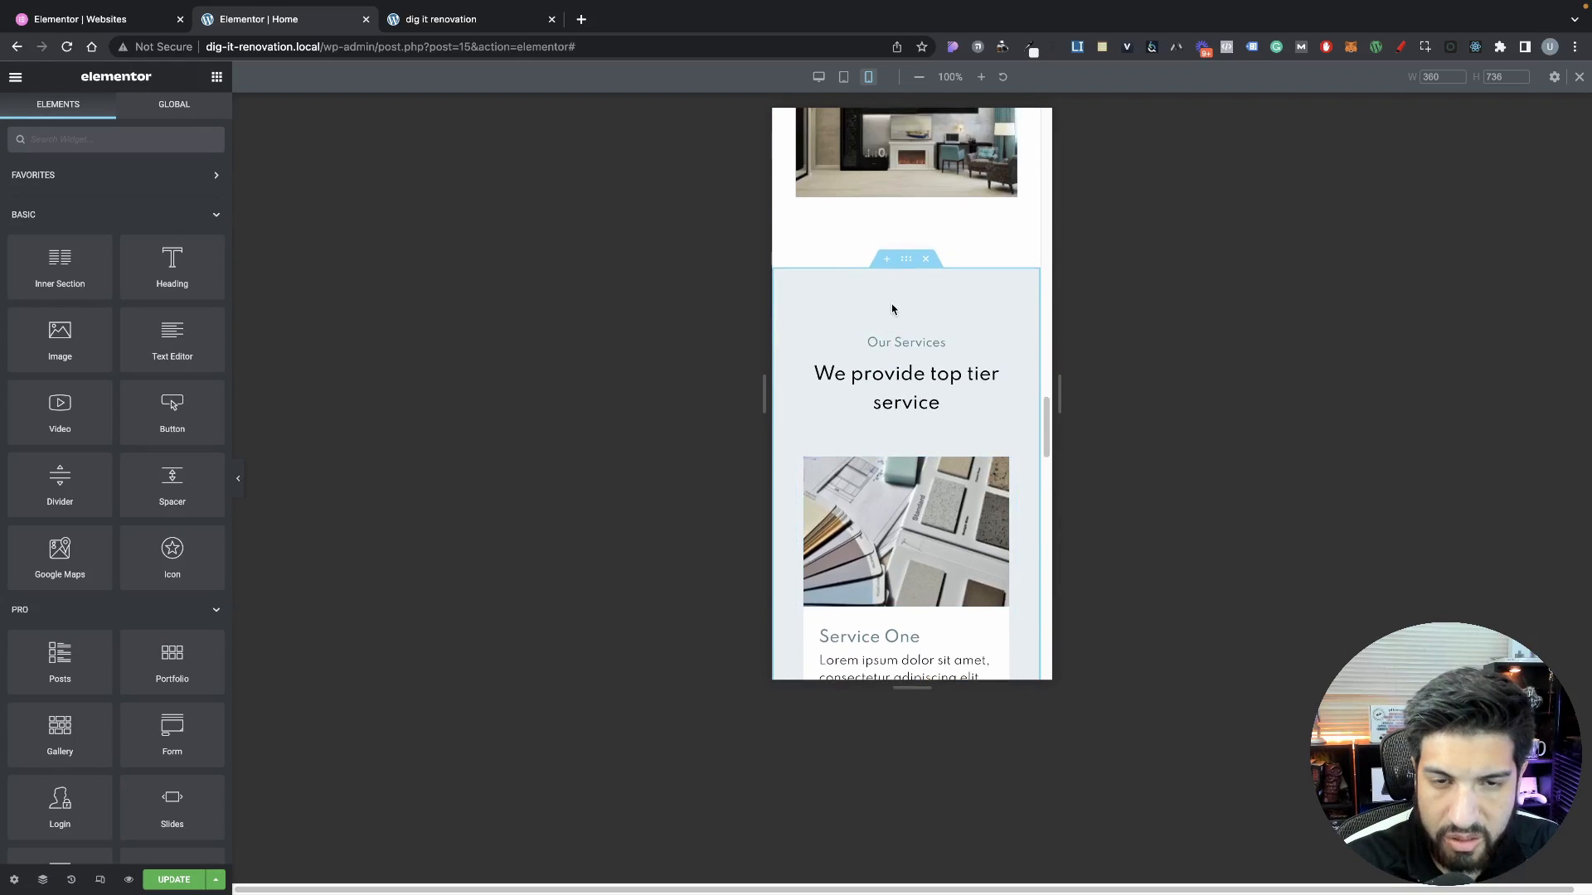
scroll(892, 309, down, 1)
scroll(923, 359, up, 3)
scroll(923, 358, down, 4)
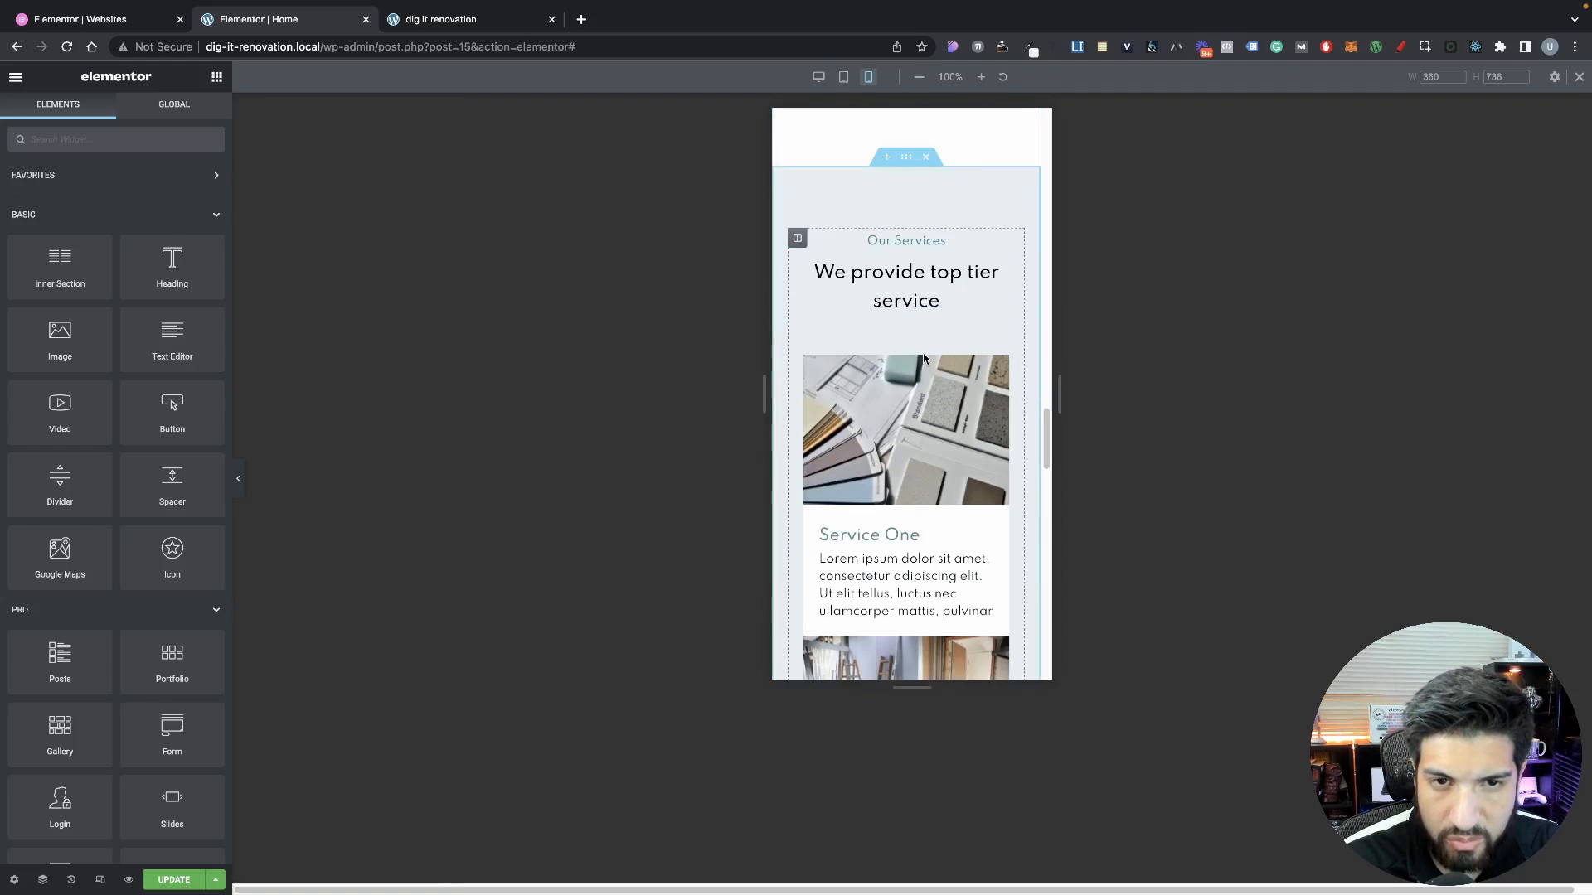
scroll(924, 358, up, 10)
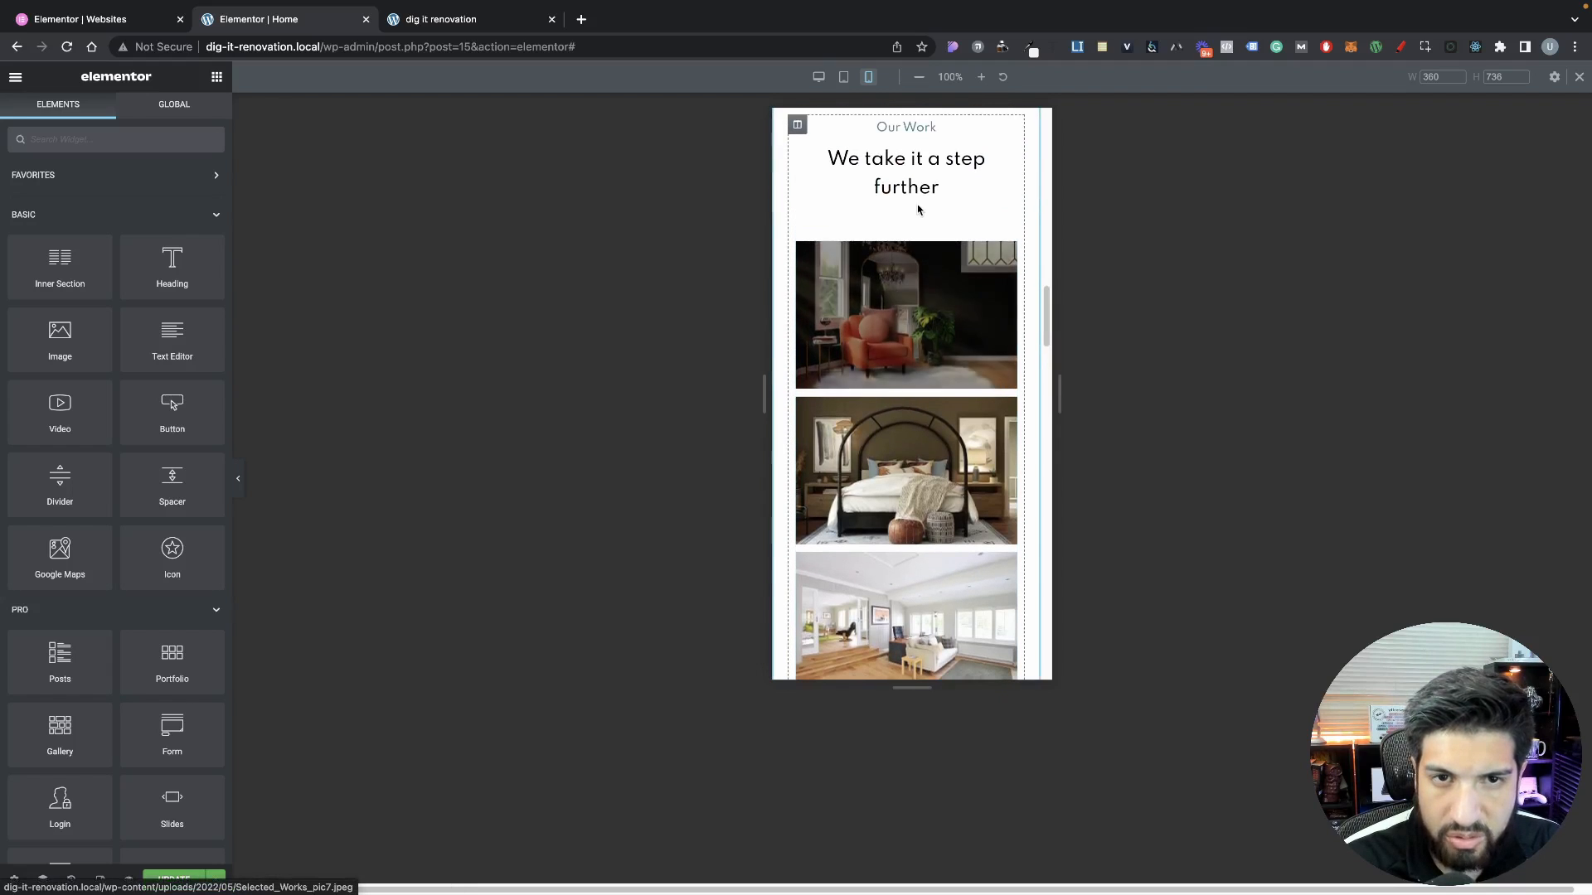
Set the "We take it a step further" heading's line height to 1.3 em and paste its style onto the "We provide top tier service" heading
click(917, 190)
click(206, 229)
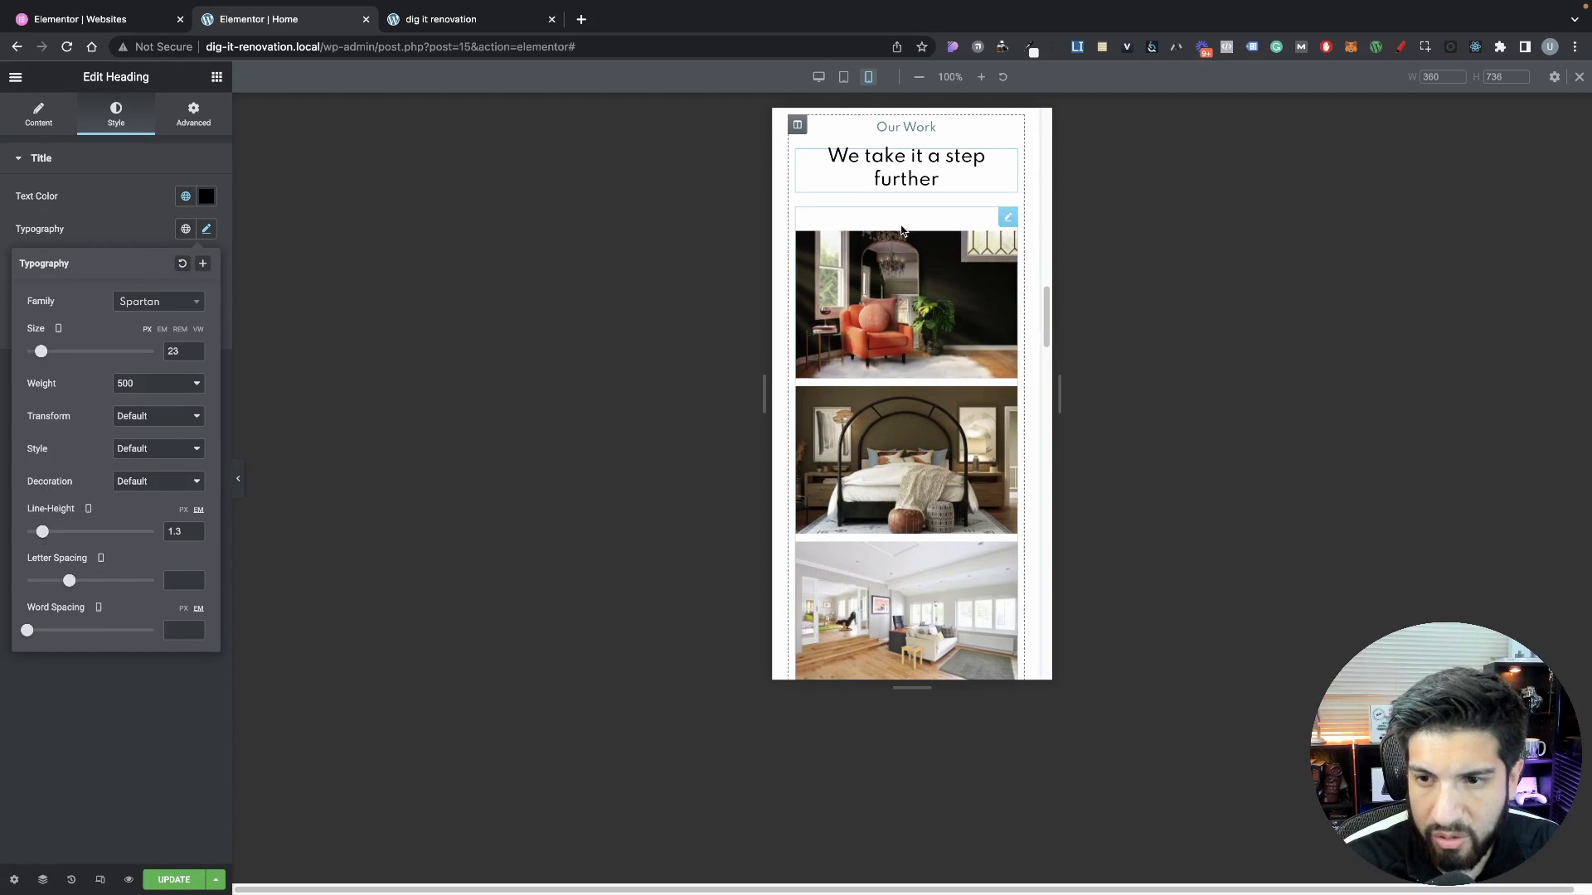
right_click(956, 173)
click(980, 243)
scroll(939, 342, down, 10)
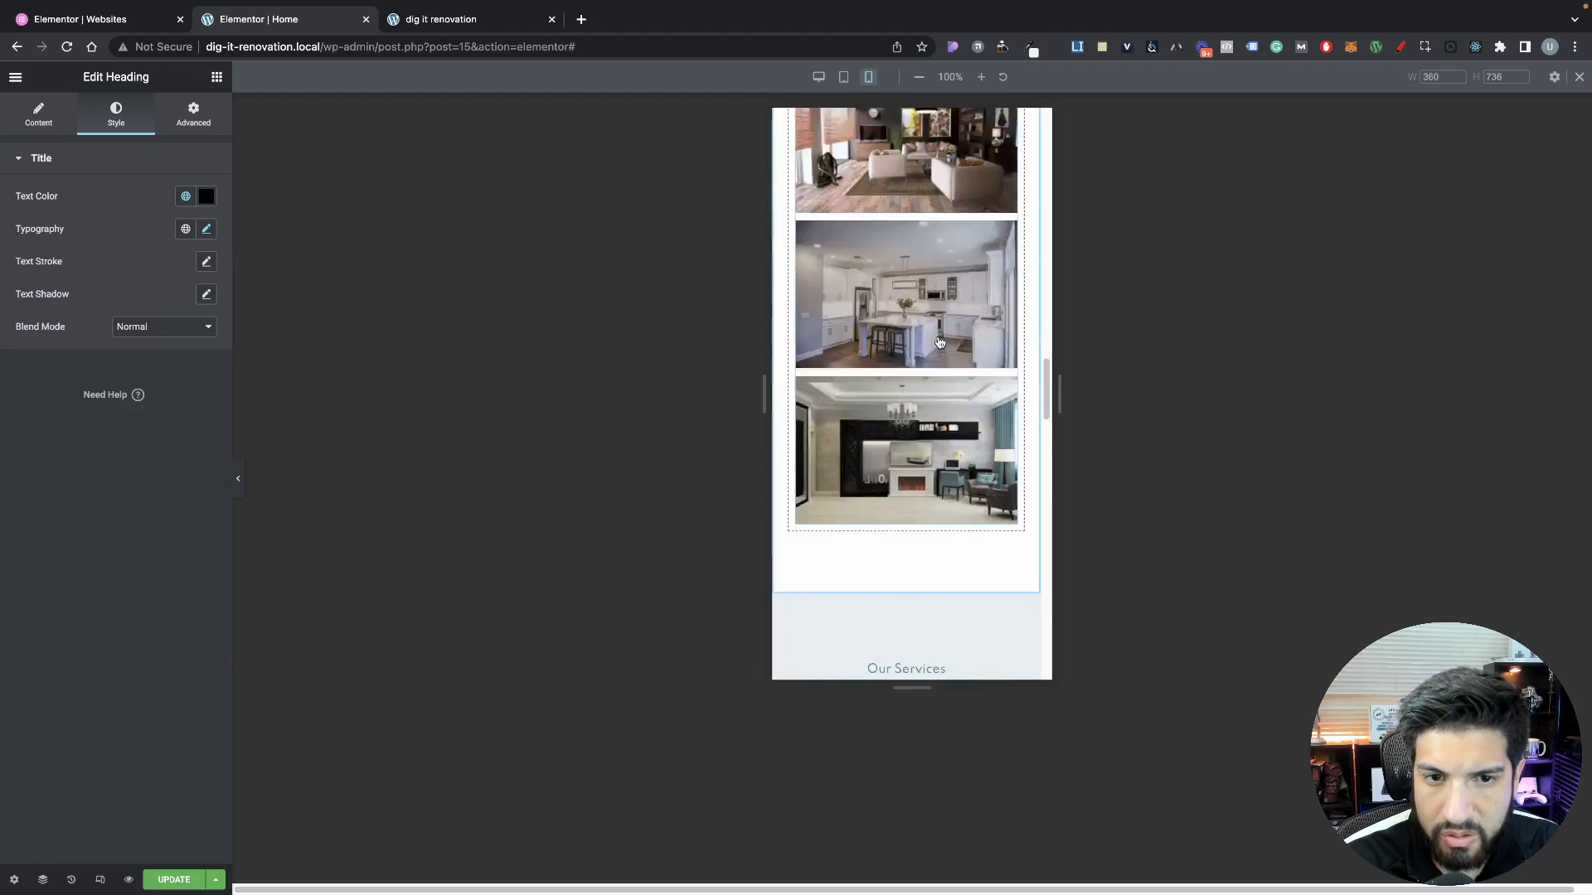
right_click(920, 494)
click(973, 605)
Set the Service One column's mobile margins to 0 on the top, right and left, and 10 px on the bottom
scroll(926, 375, down, 5)
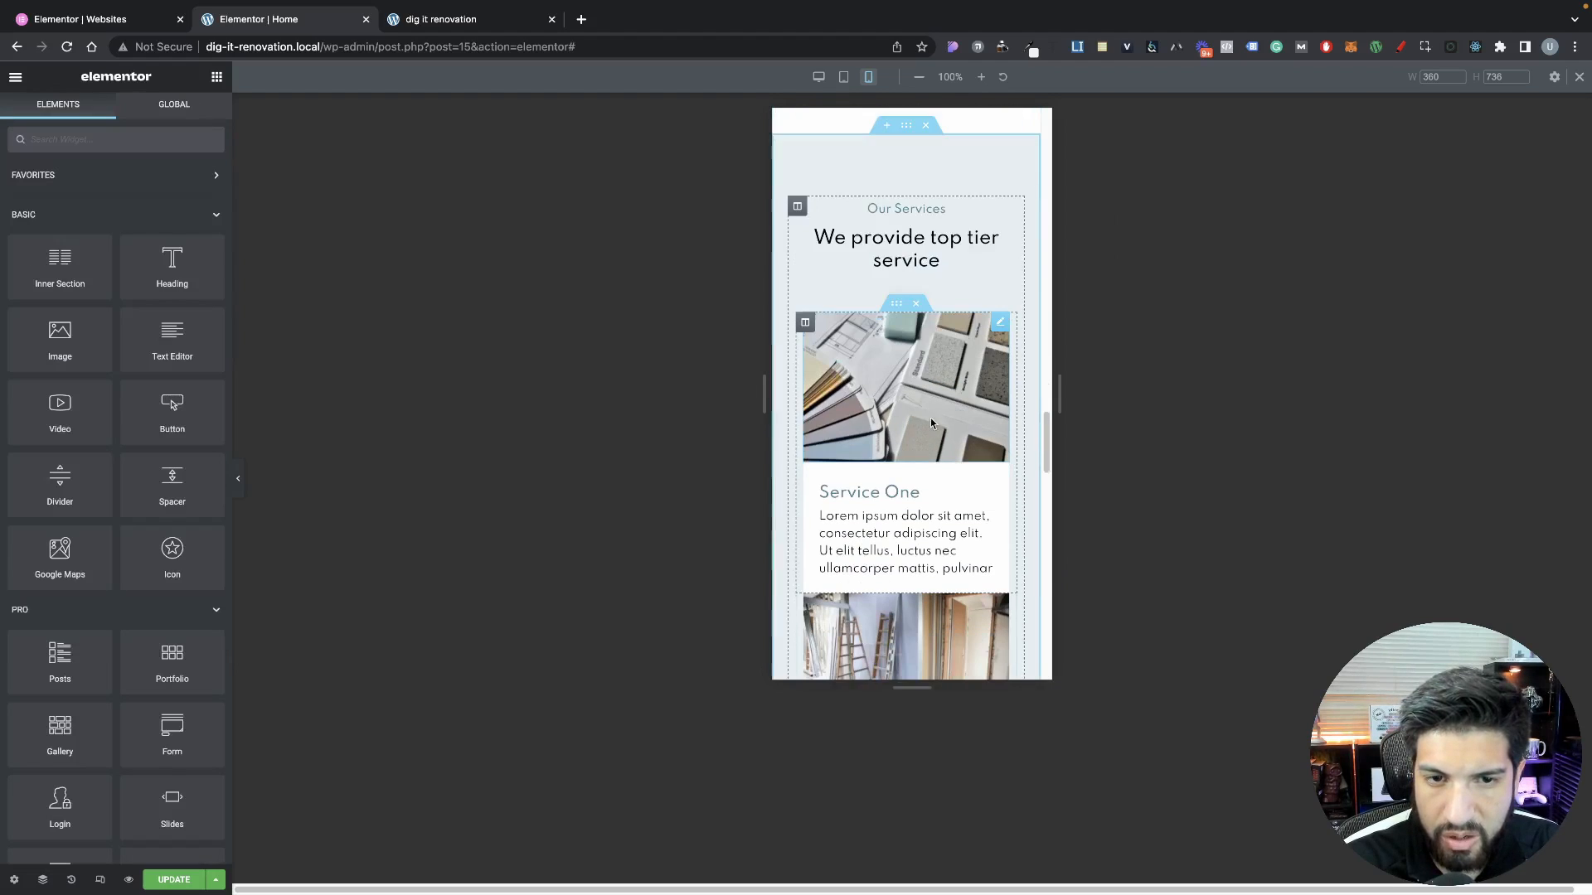
scroll(912, 315, down, 7)
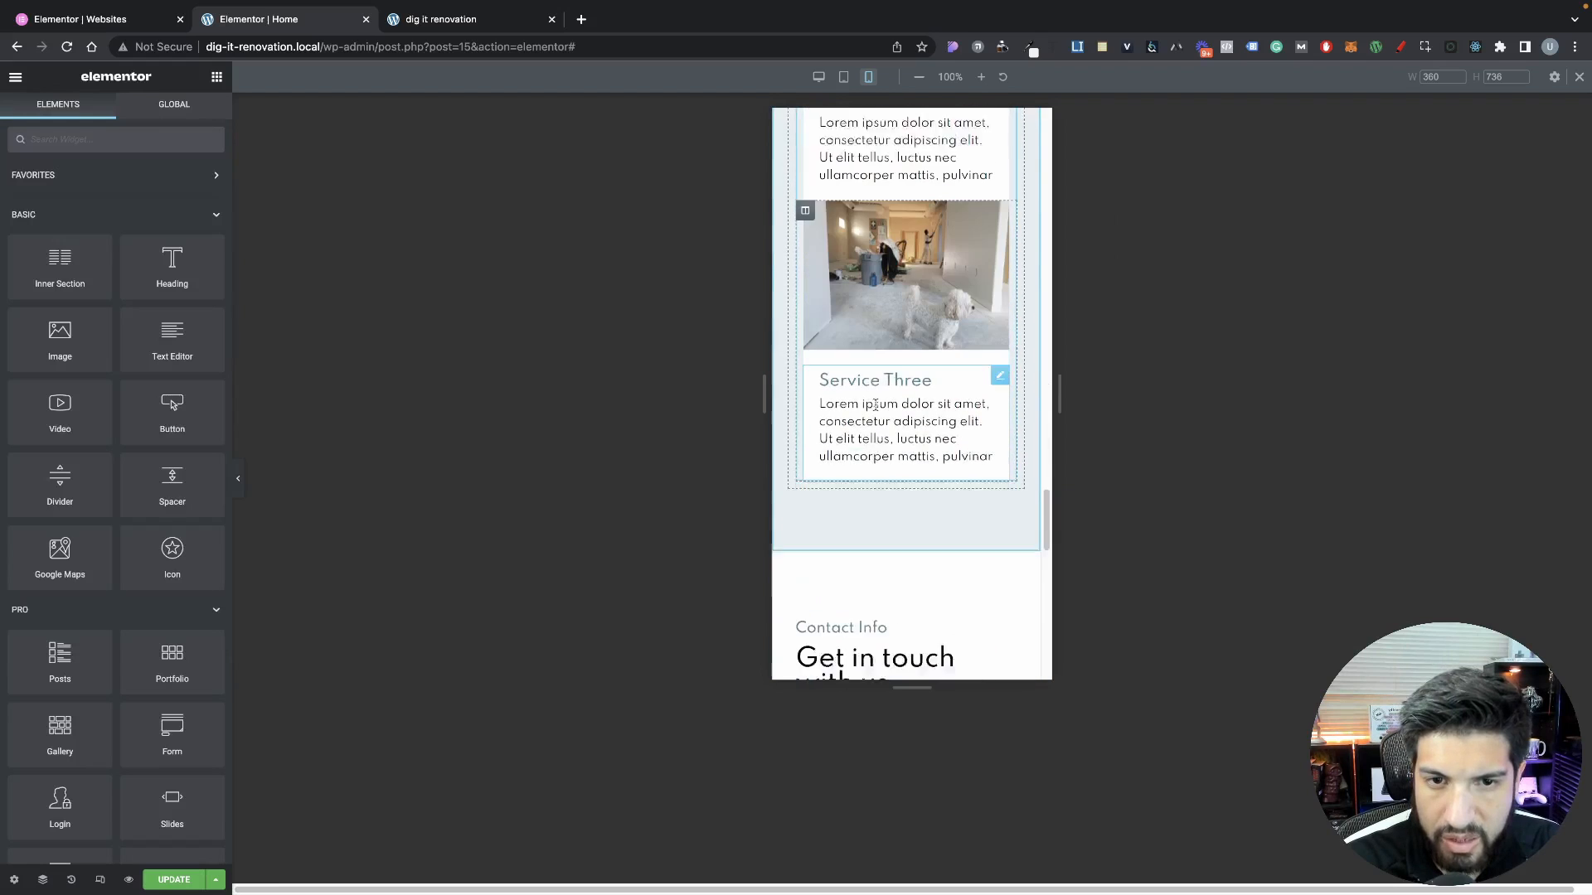
scroll(903, 378, up, 10)
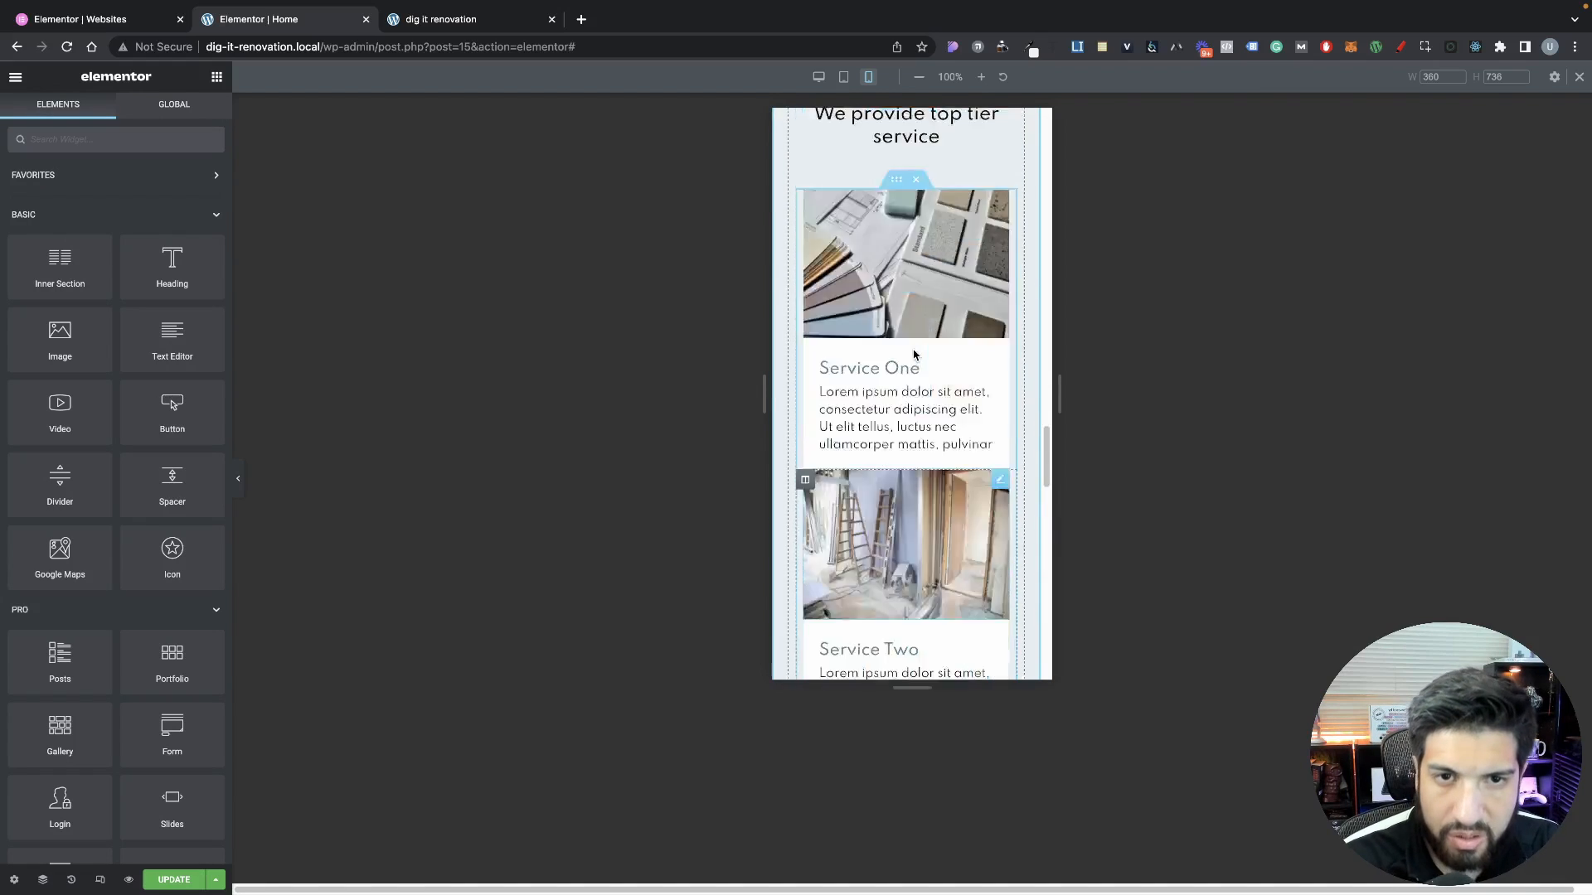
scroll(903, 427, down, 4)
scroll(902, 415, up, 3)
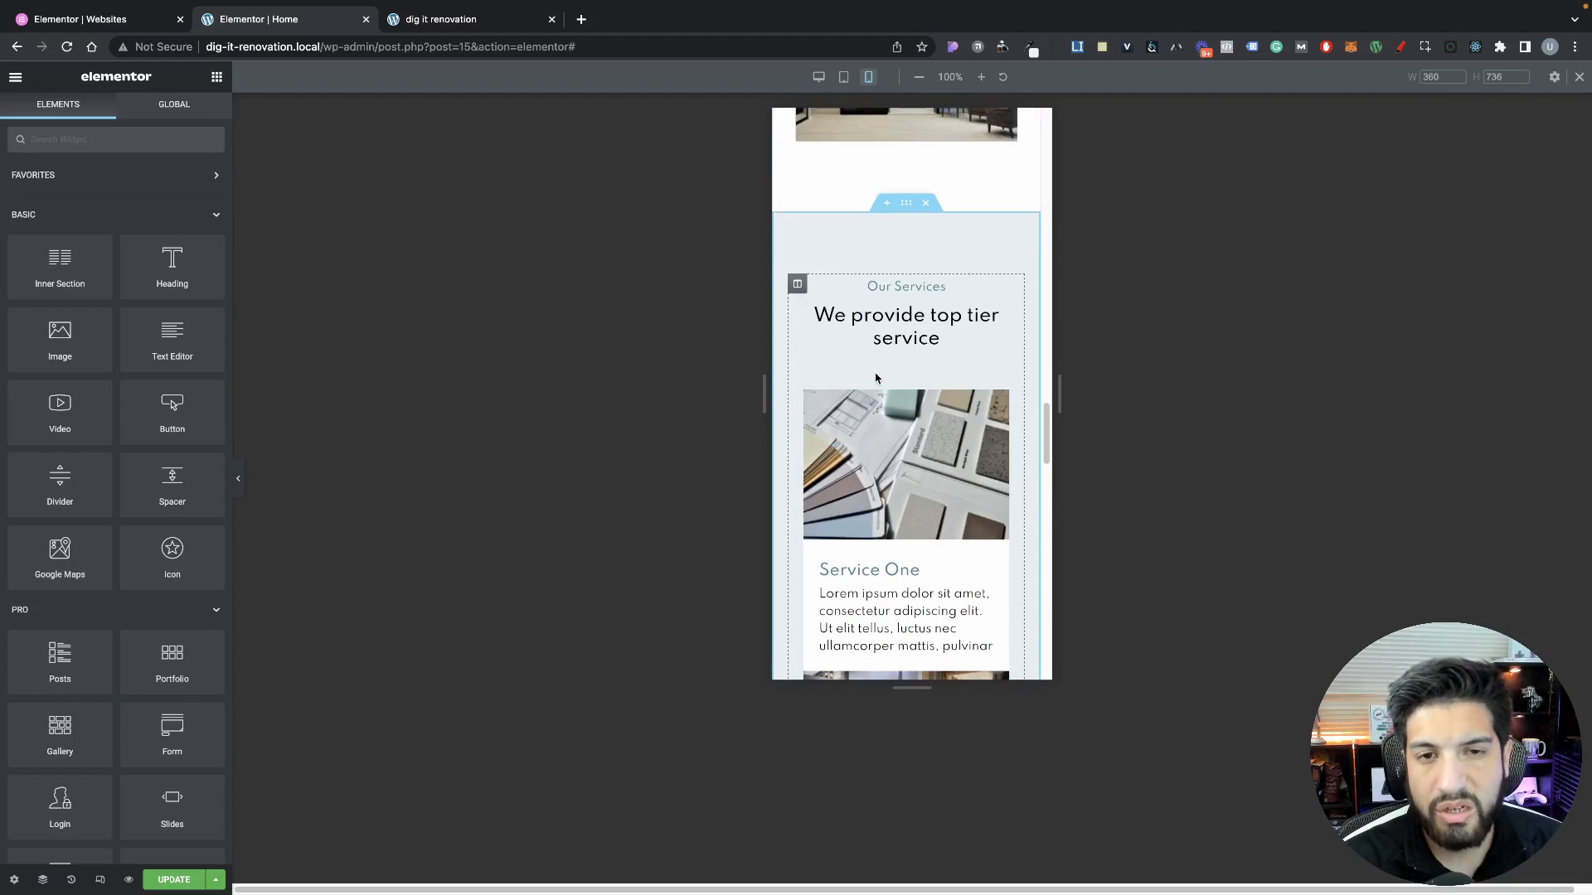
scroll(902, 363, down, 6)
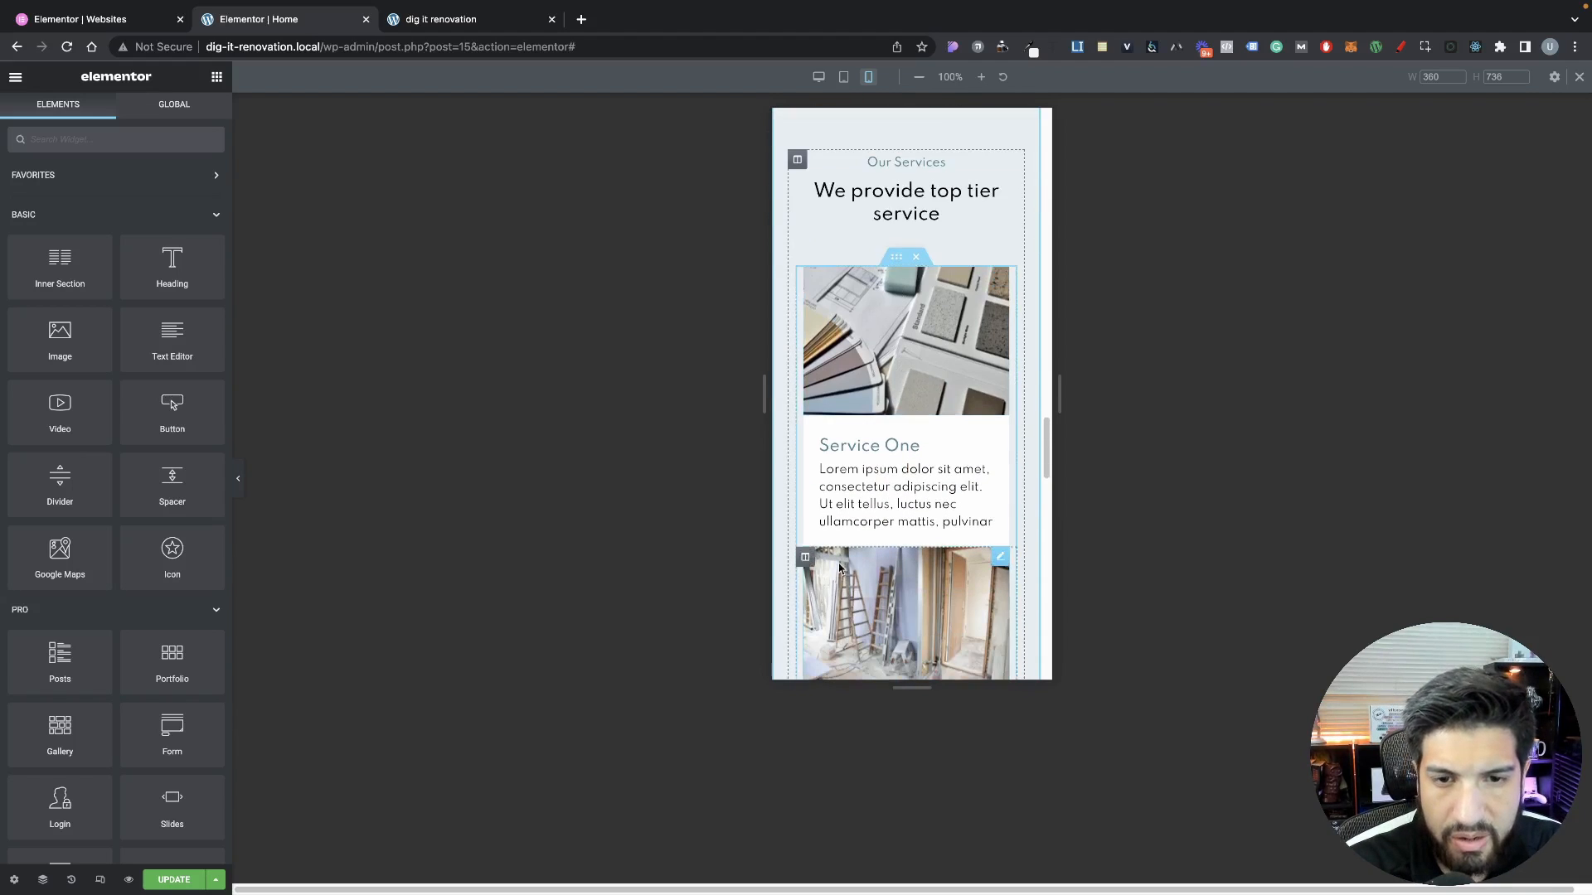
scroll(862, 415, up, 5)
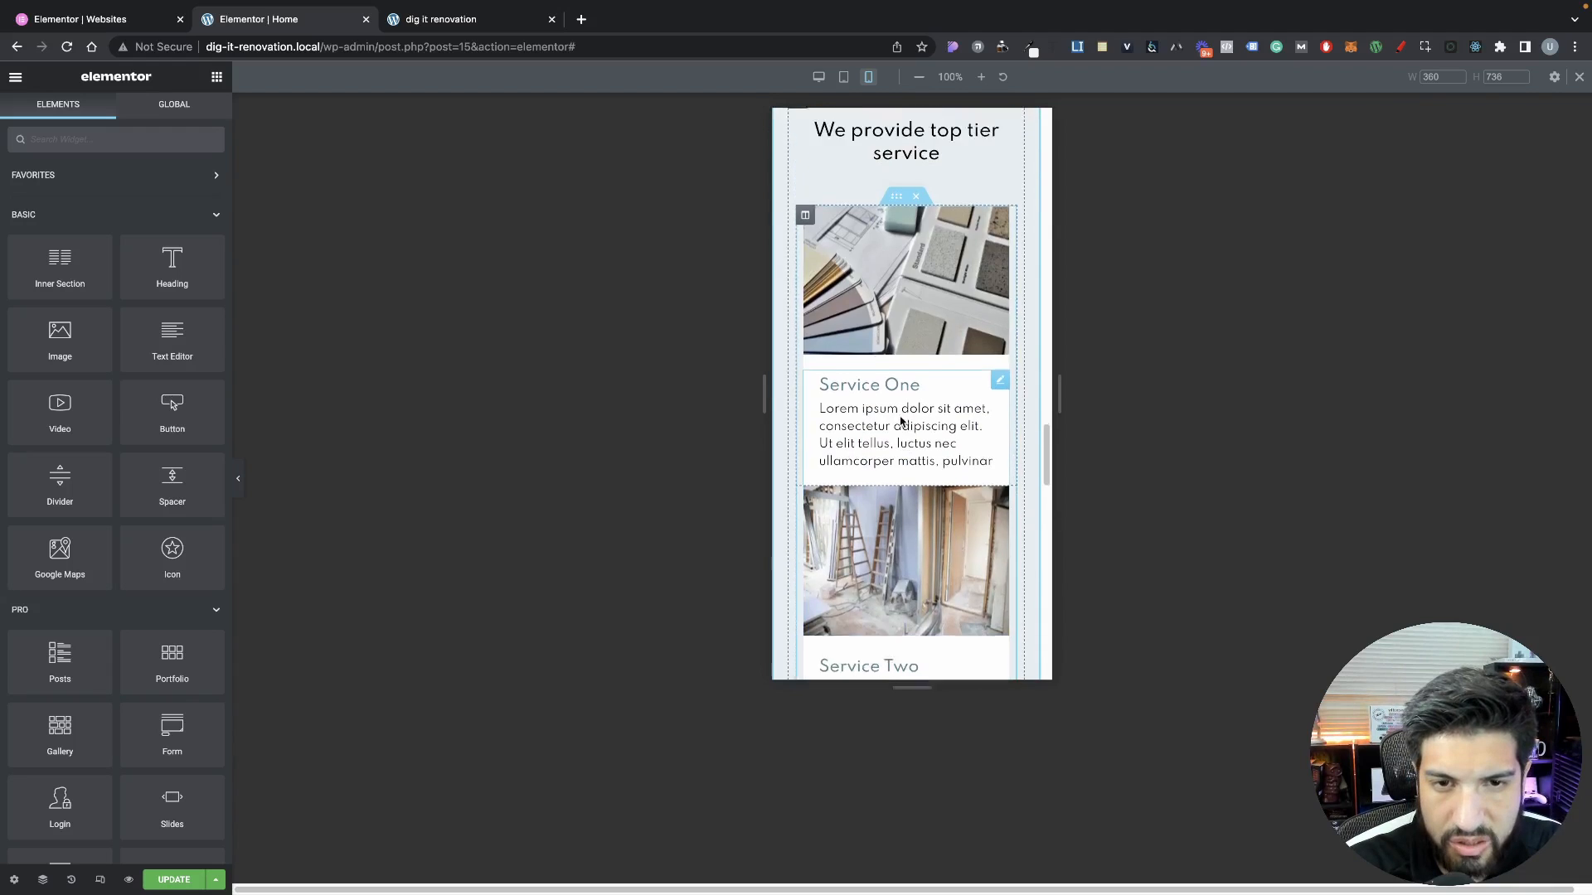
click(805, 194)
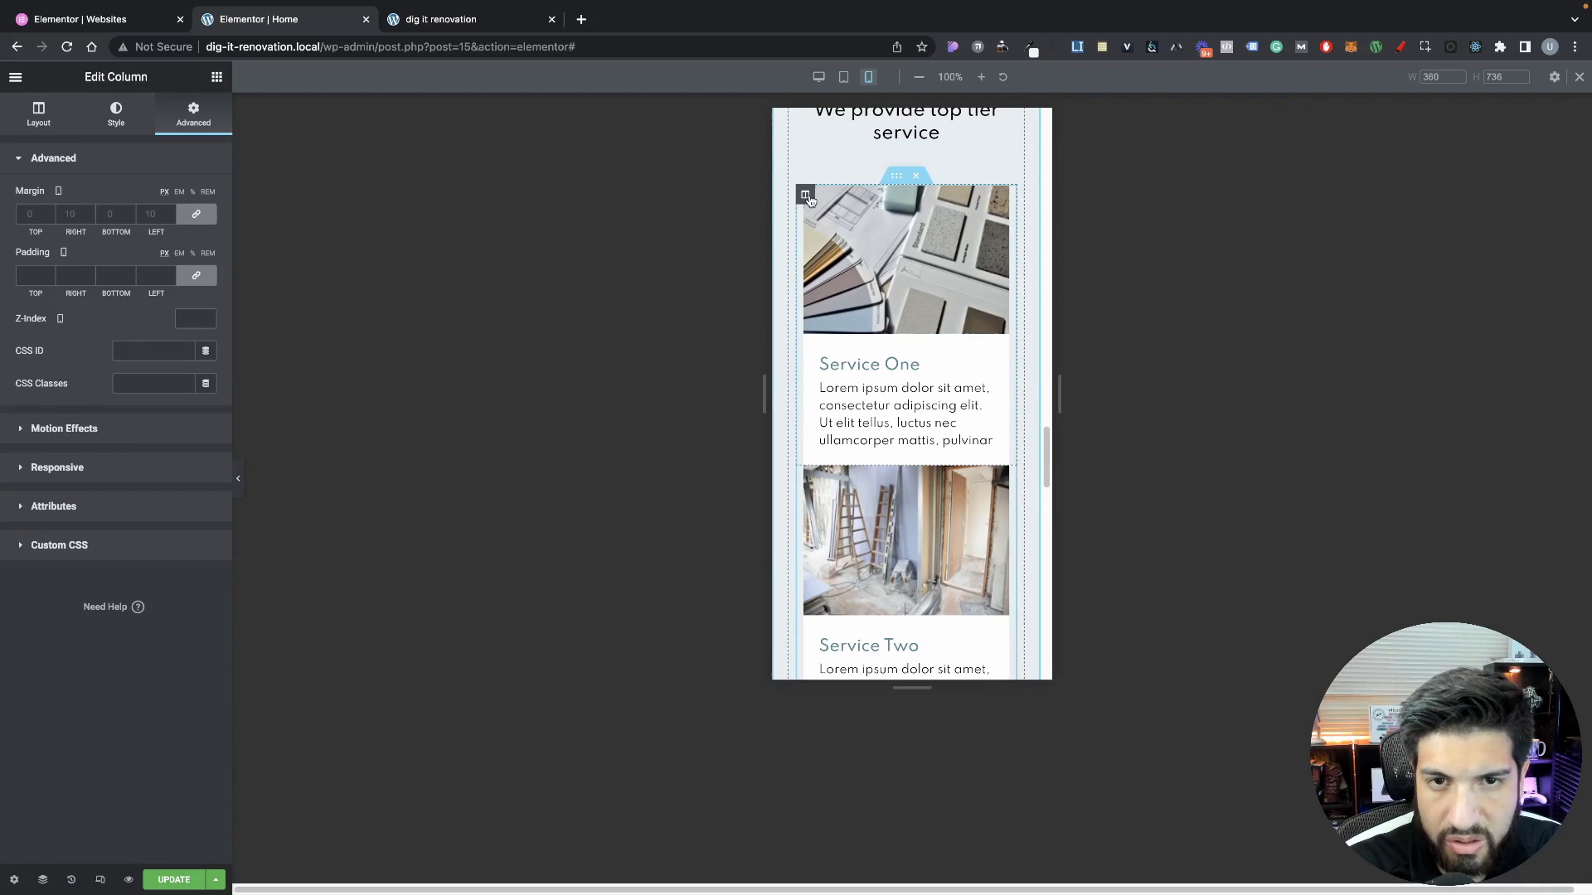
click(197, 215)
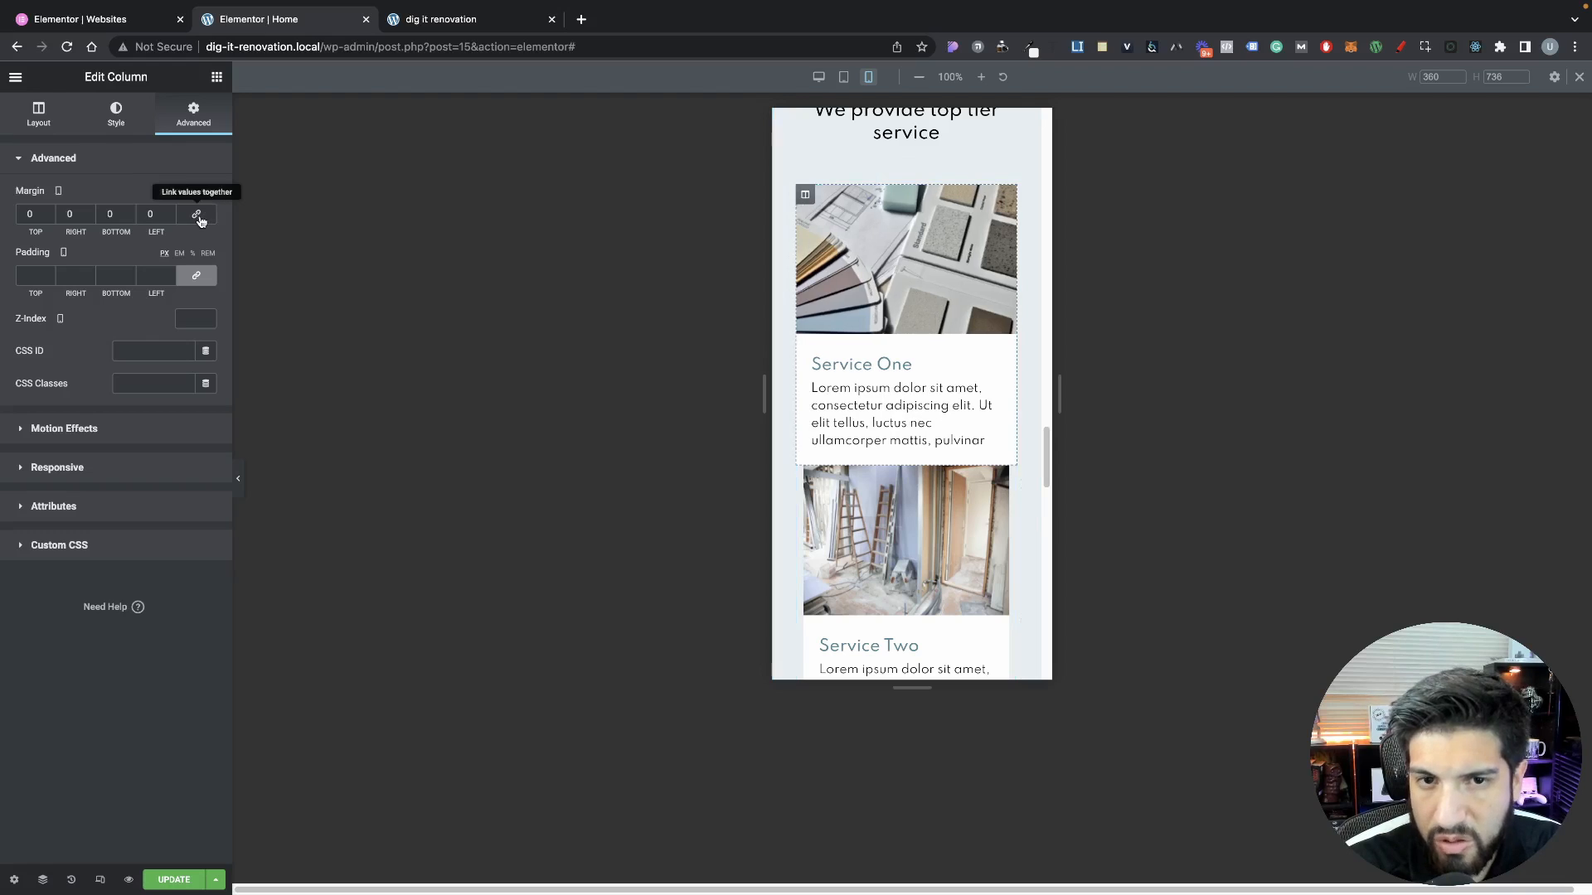
click(129, 213)
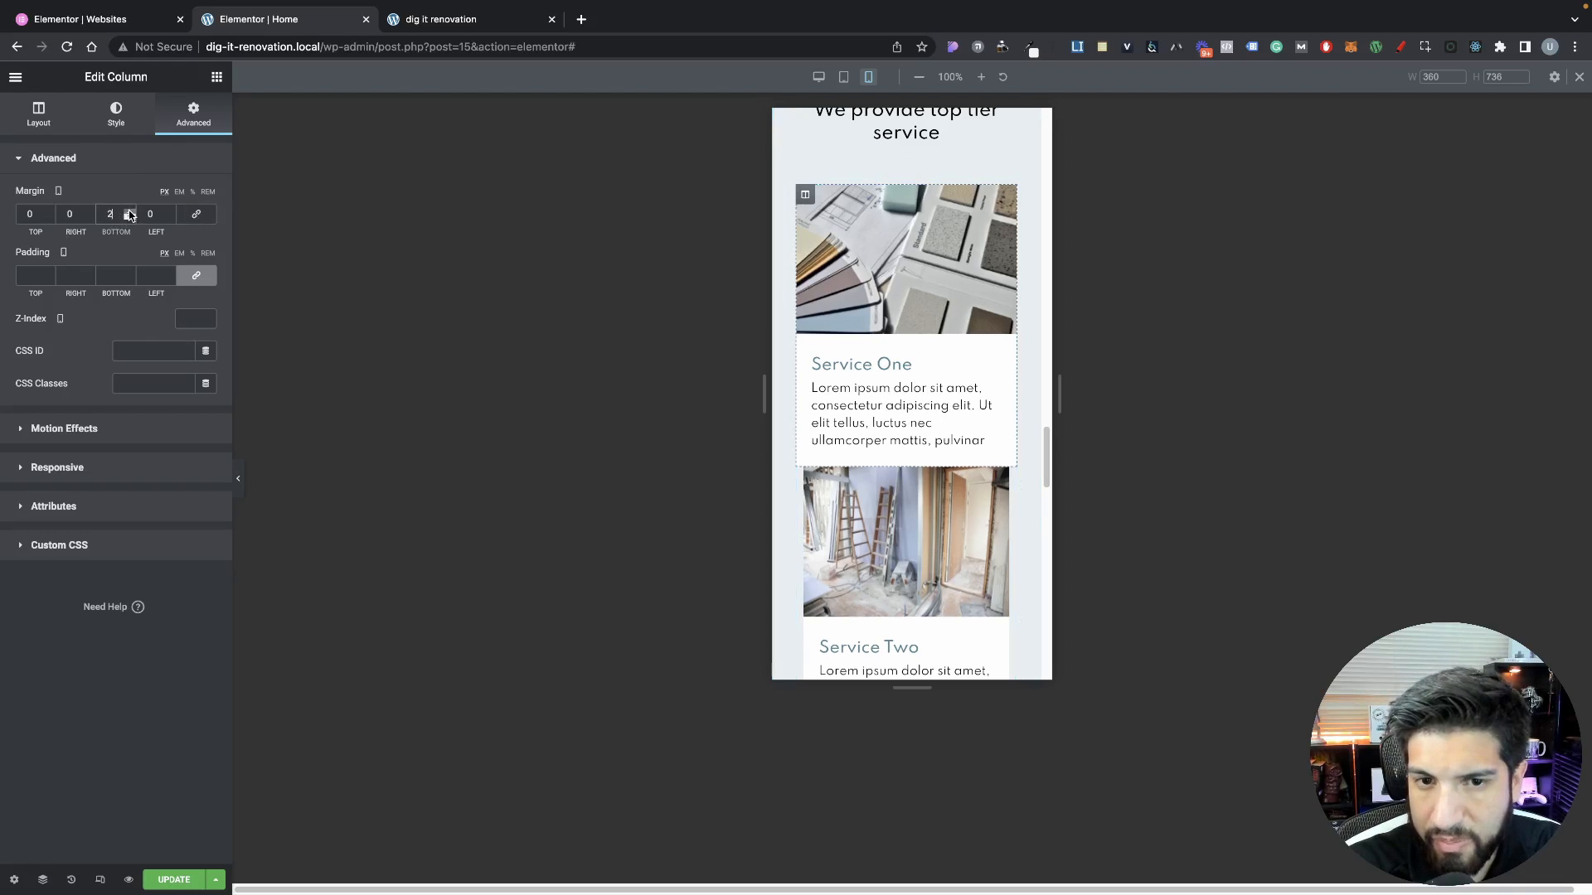
click(129, 213)
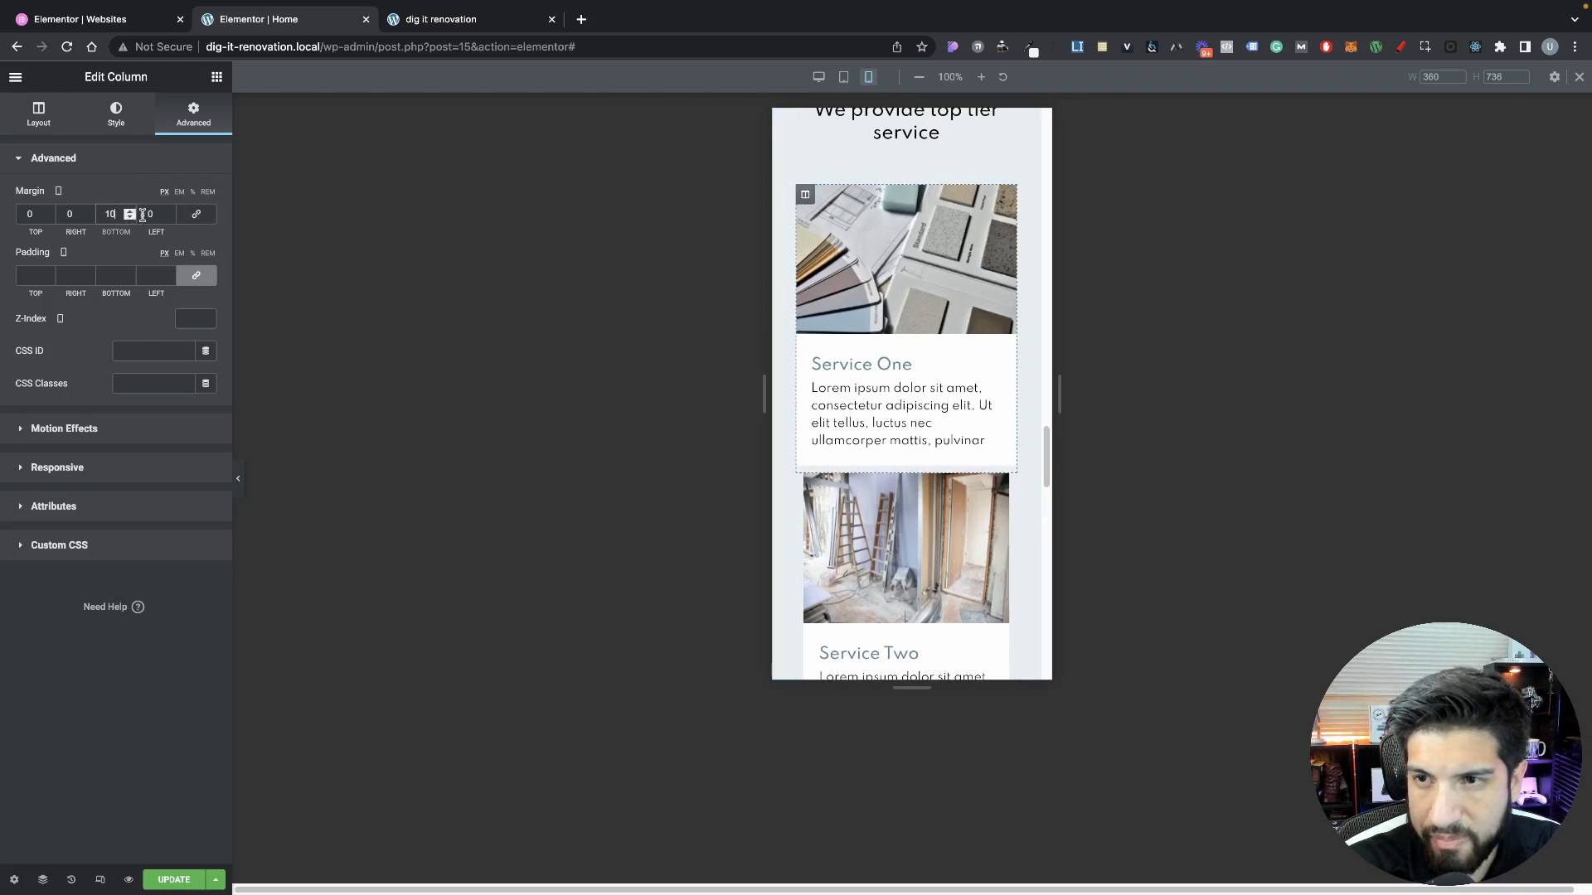
Set the Service Two column's mobile margins to 10 px on the top and bottom and 0 on the right and left
scroll(806, 230, down, 5)
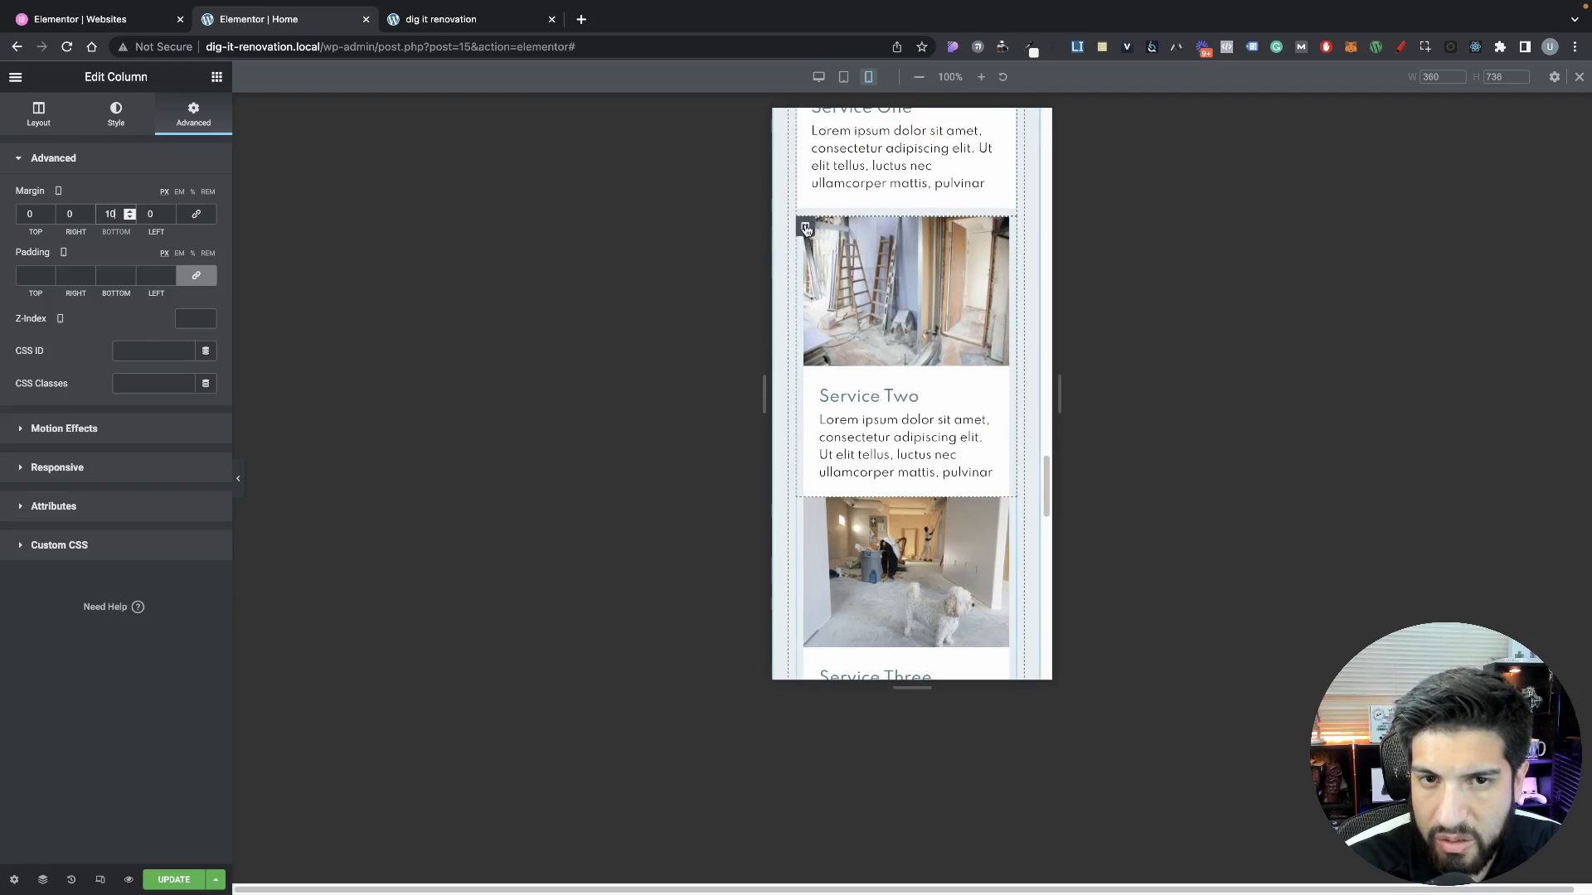
click(806, 230)
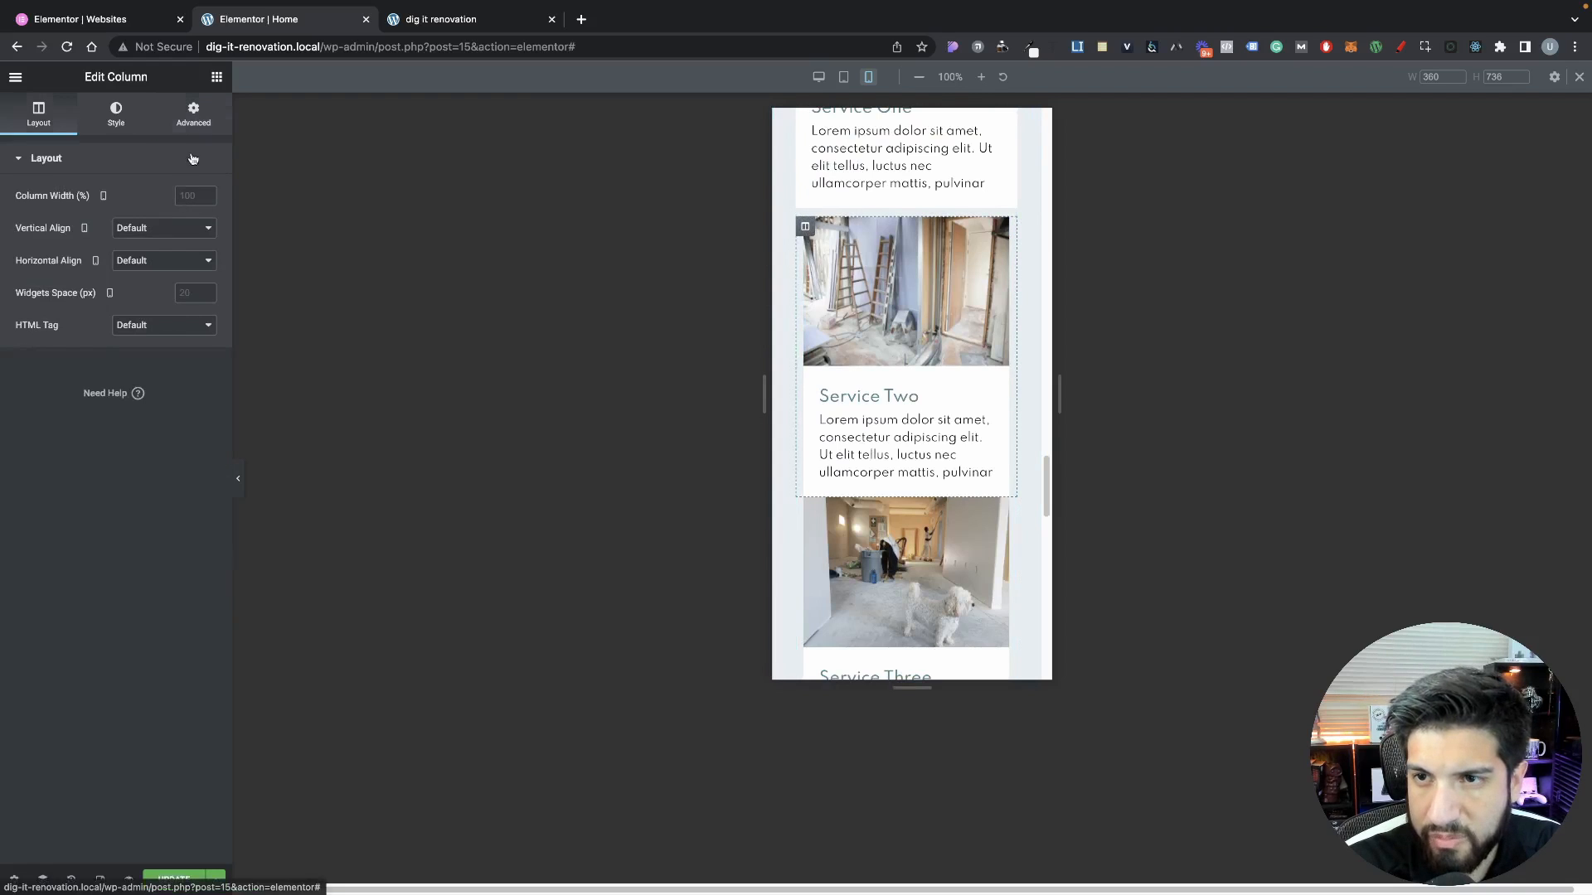
click(195, 123)
click(197, 214)
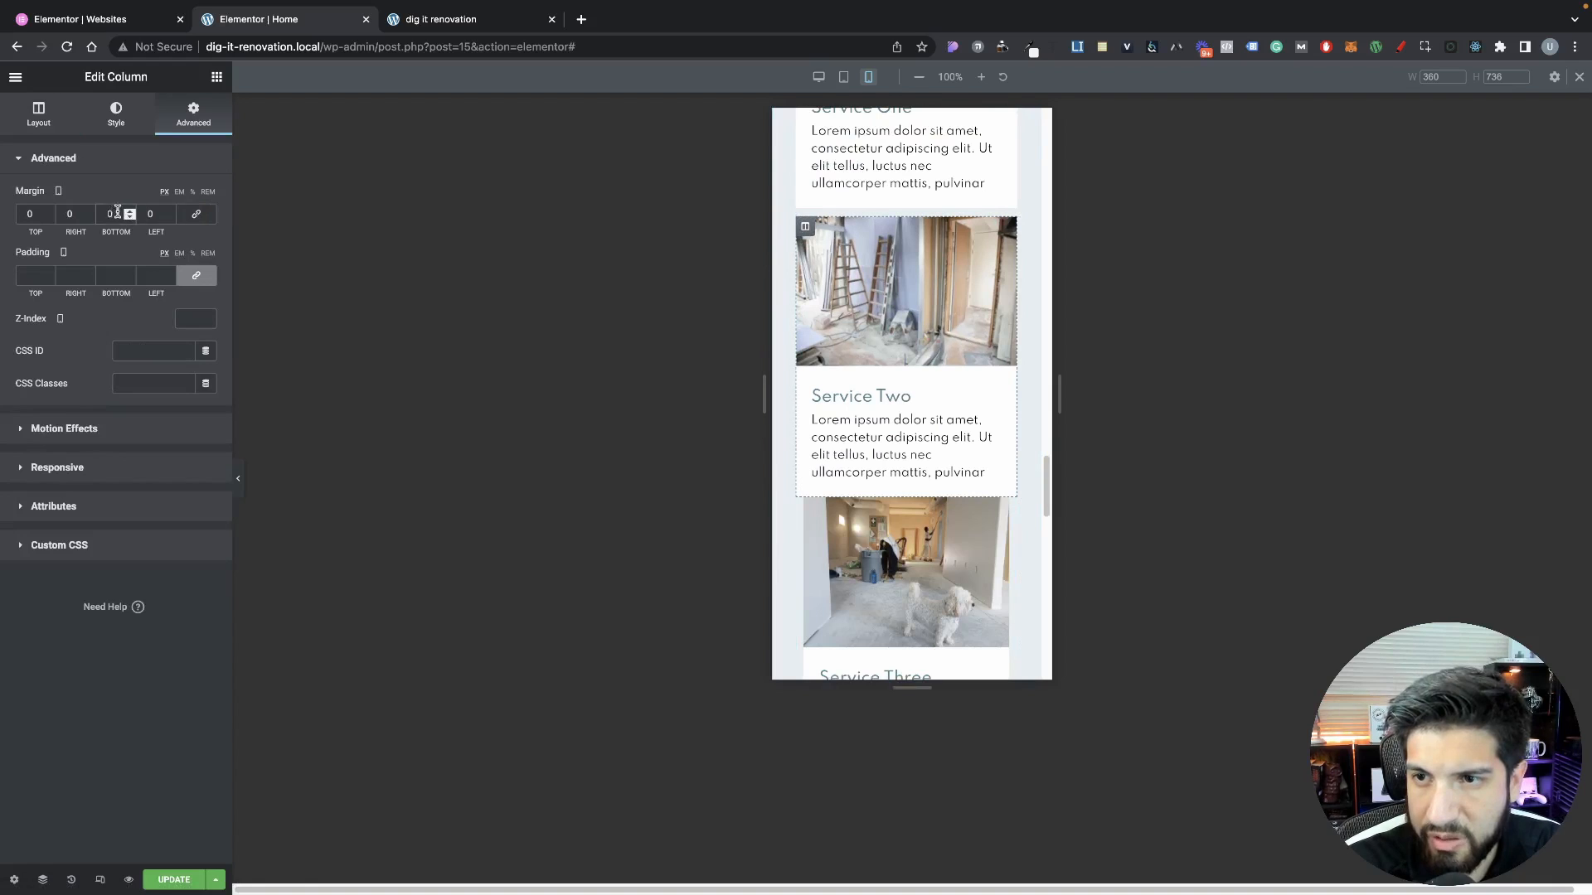
text(10)
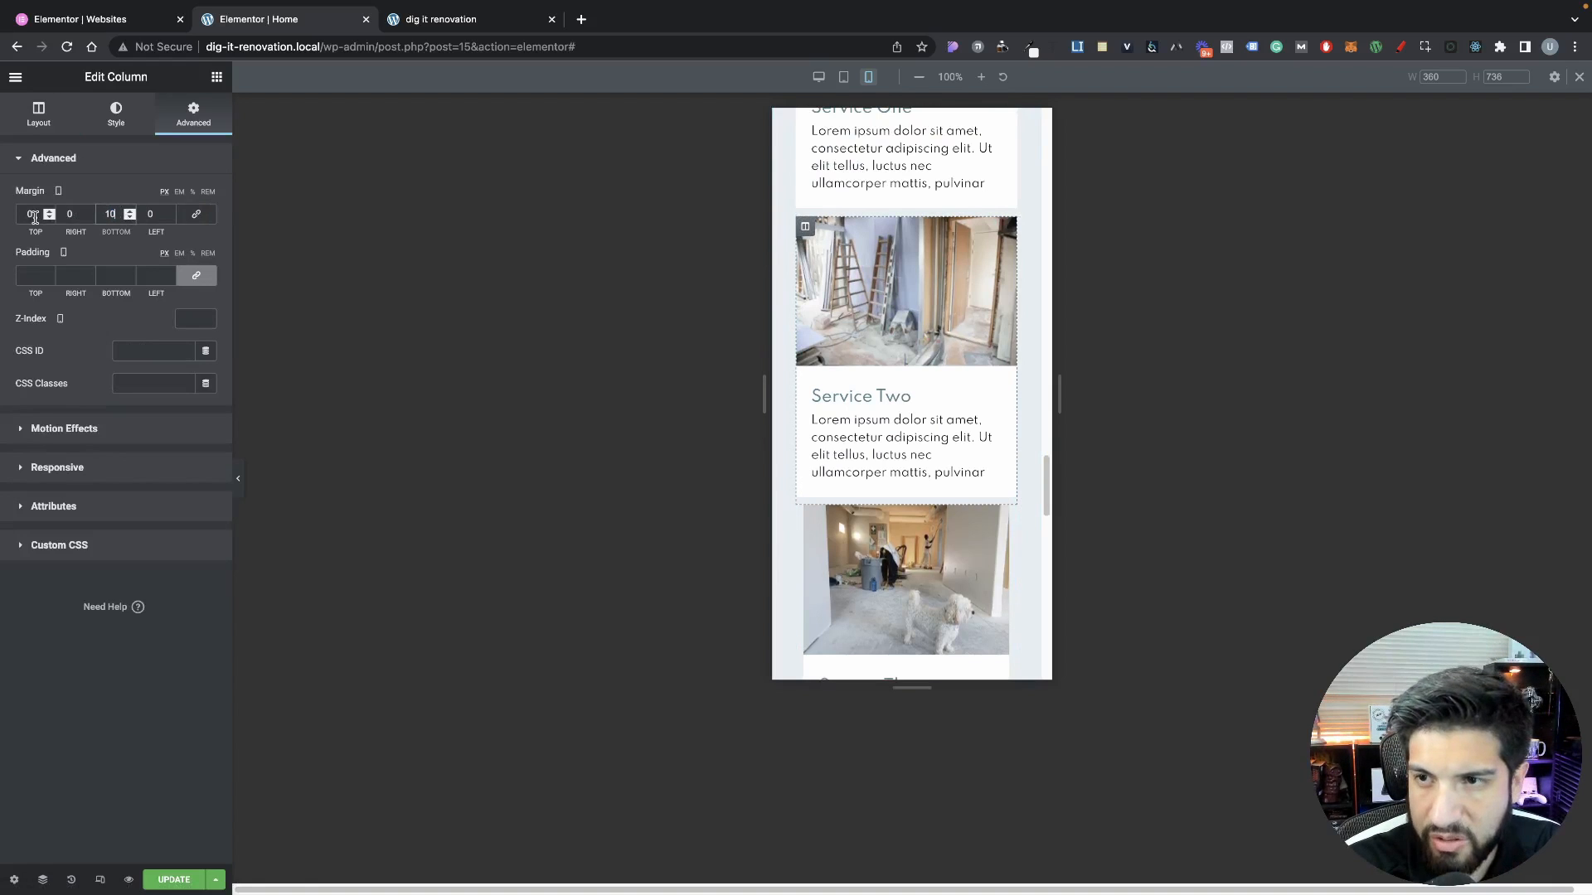
text(10)
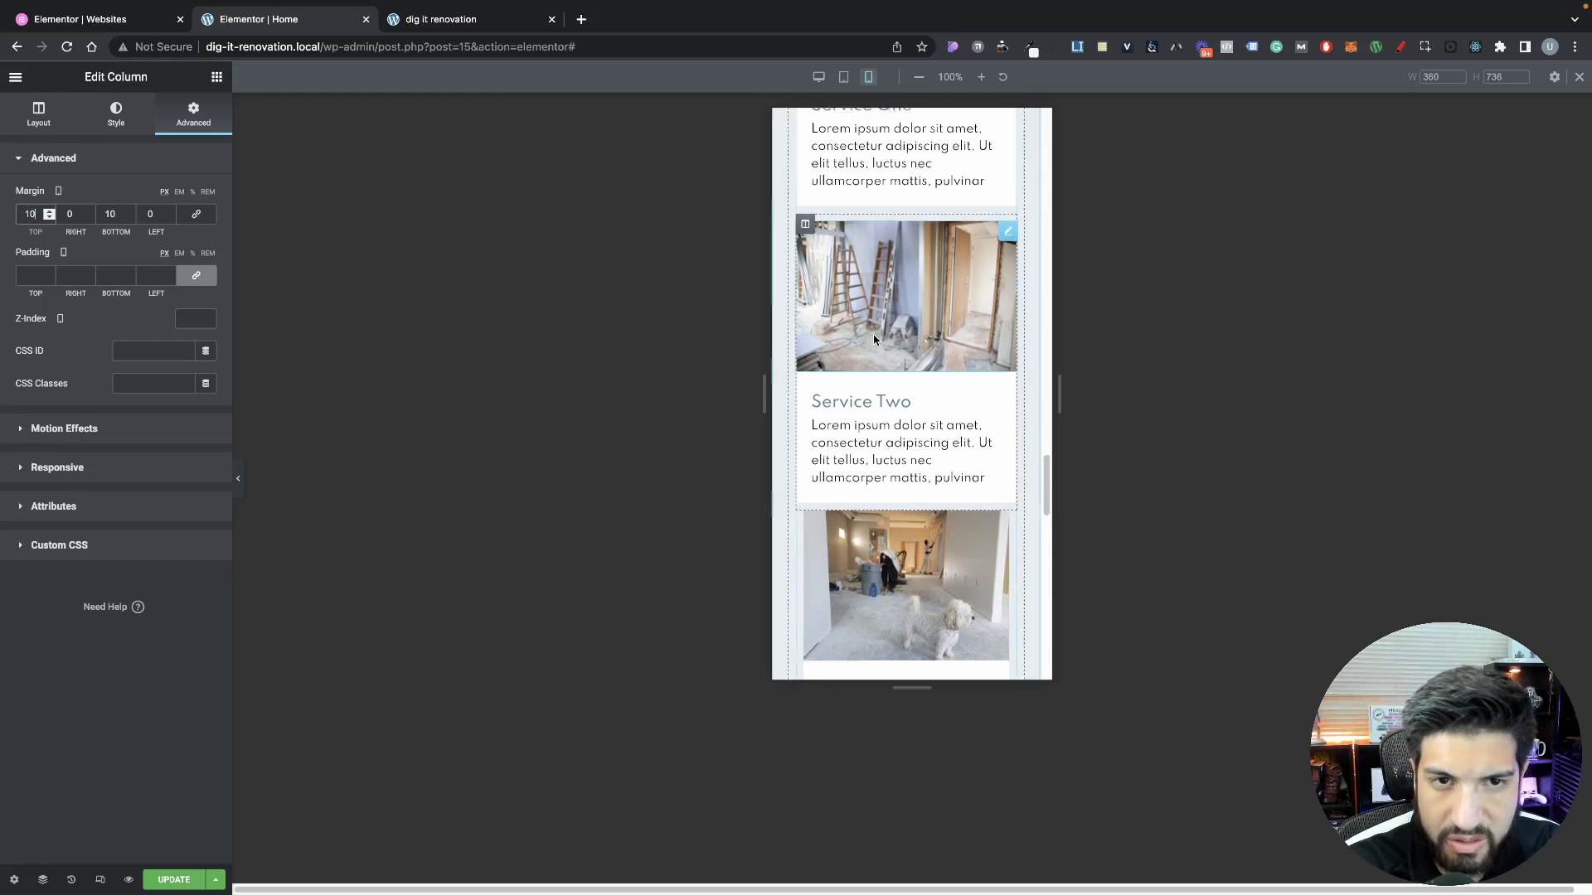
Set the Service Three column's mobile margins to 10 px on the top and 0 on the other sides
scroll(829, 398, down, 3)
click(808, 401)
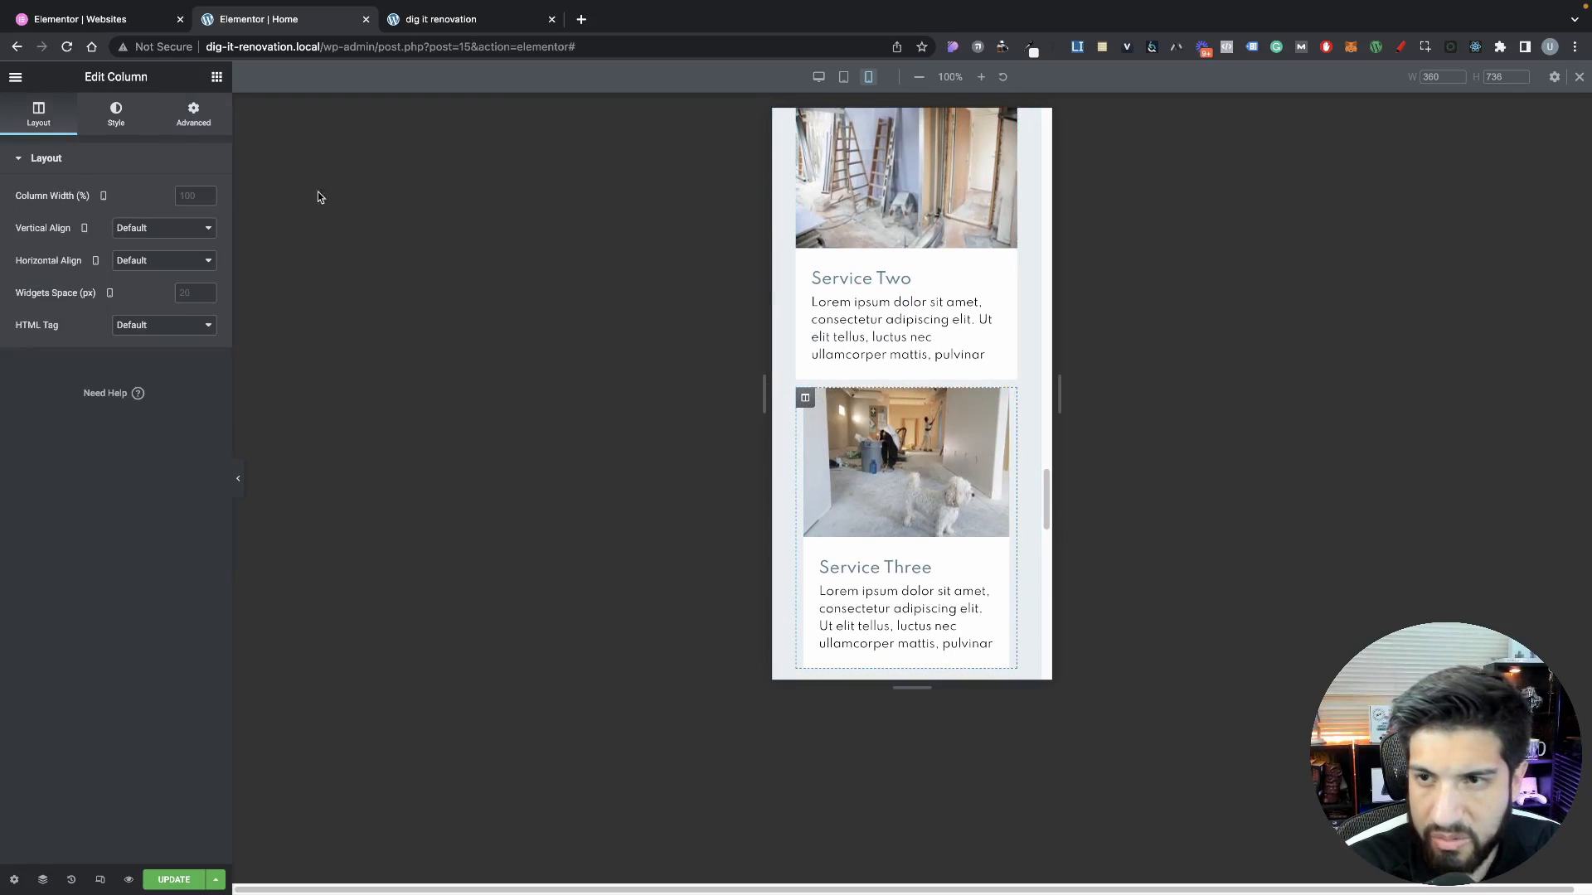
click(193, 114)
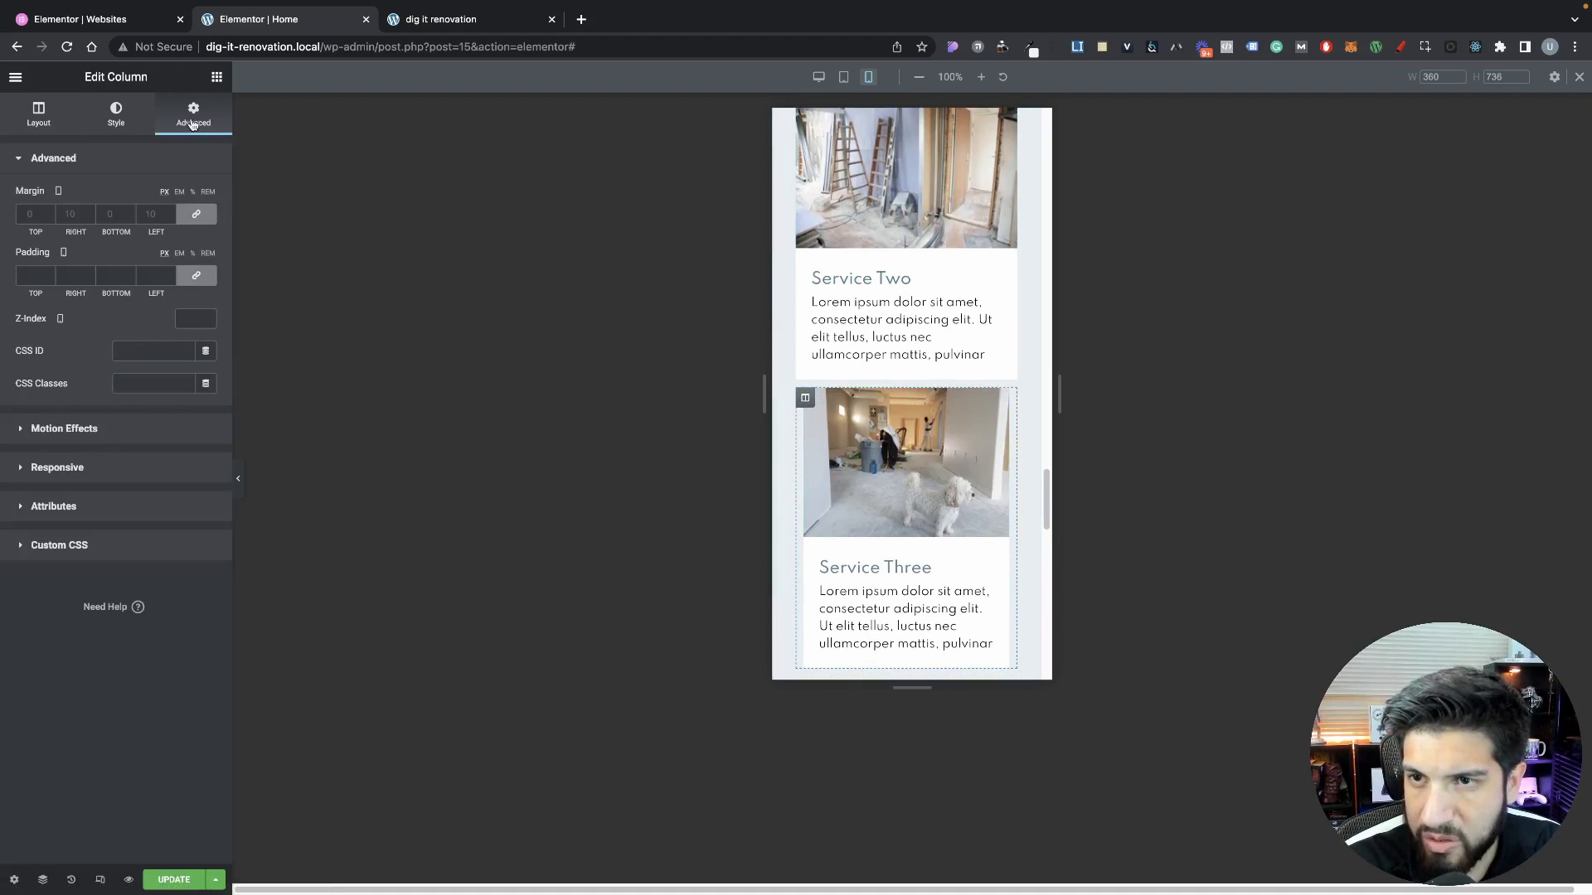
click(195, 214)
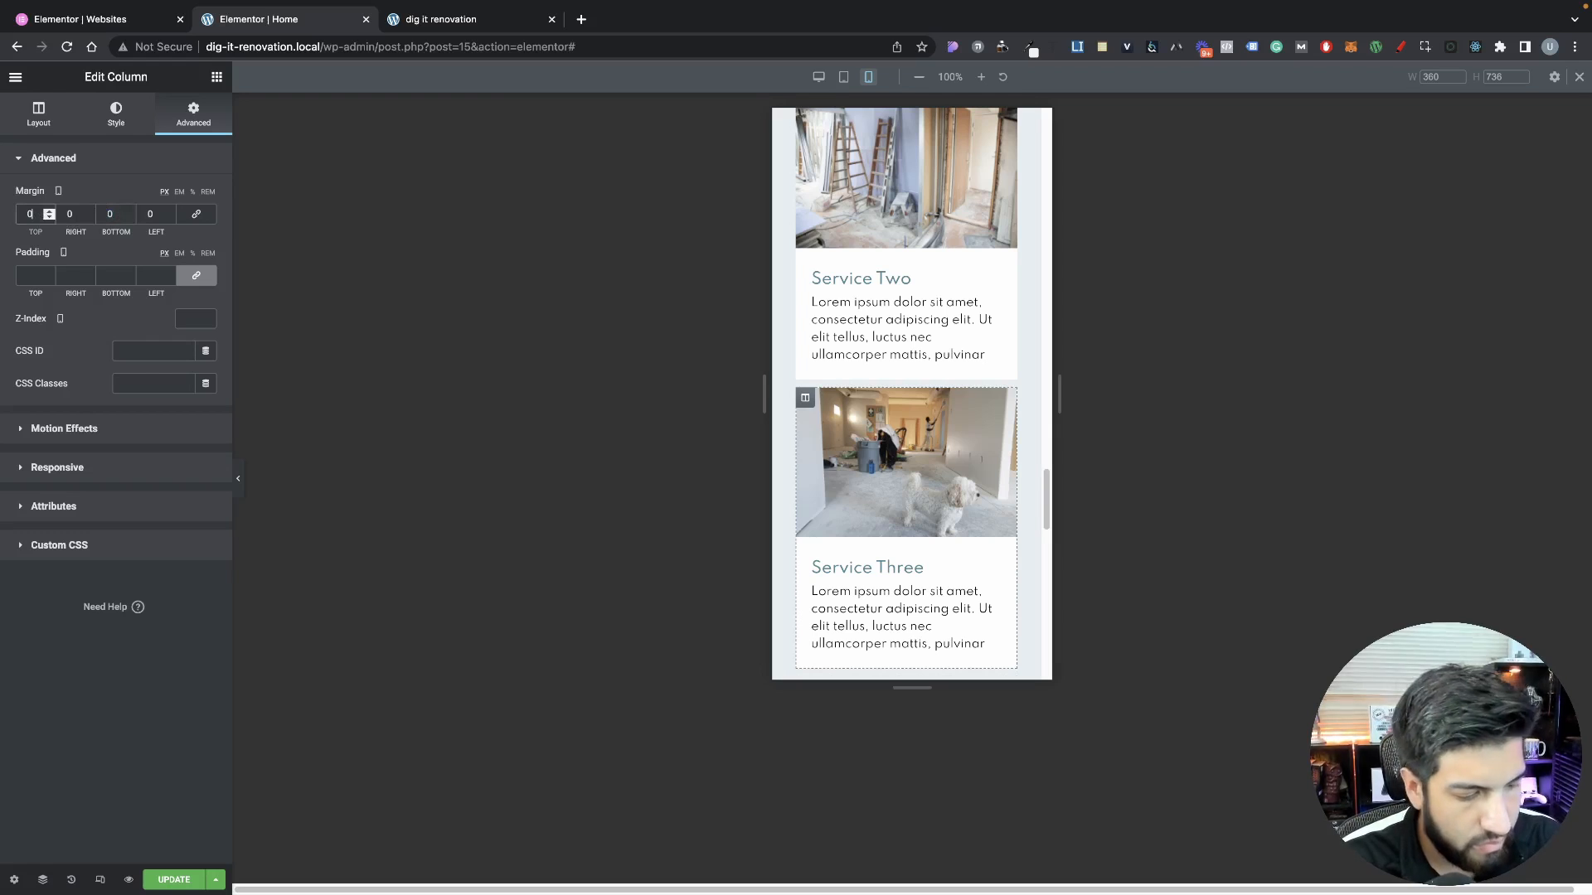
text(10)
scroll(917, 363, down, 3)
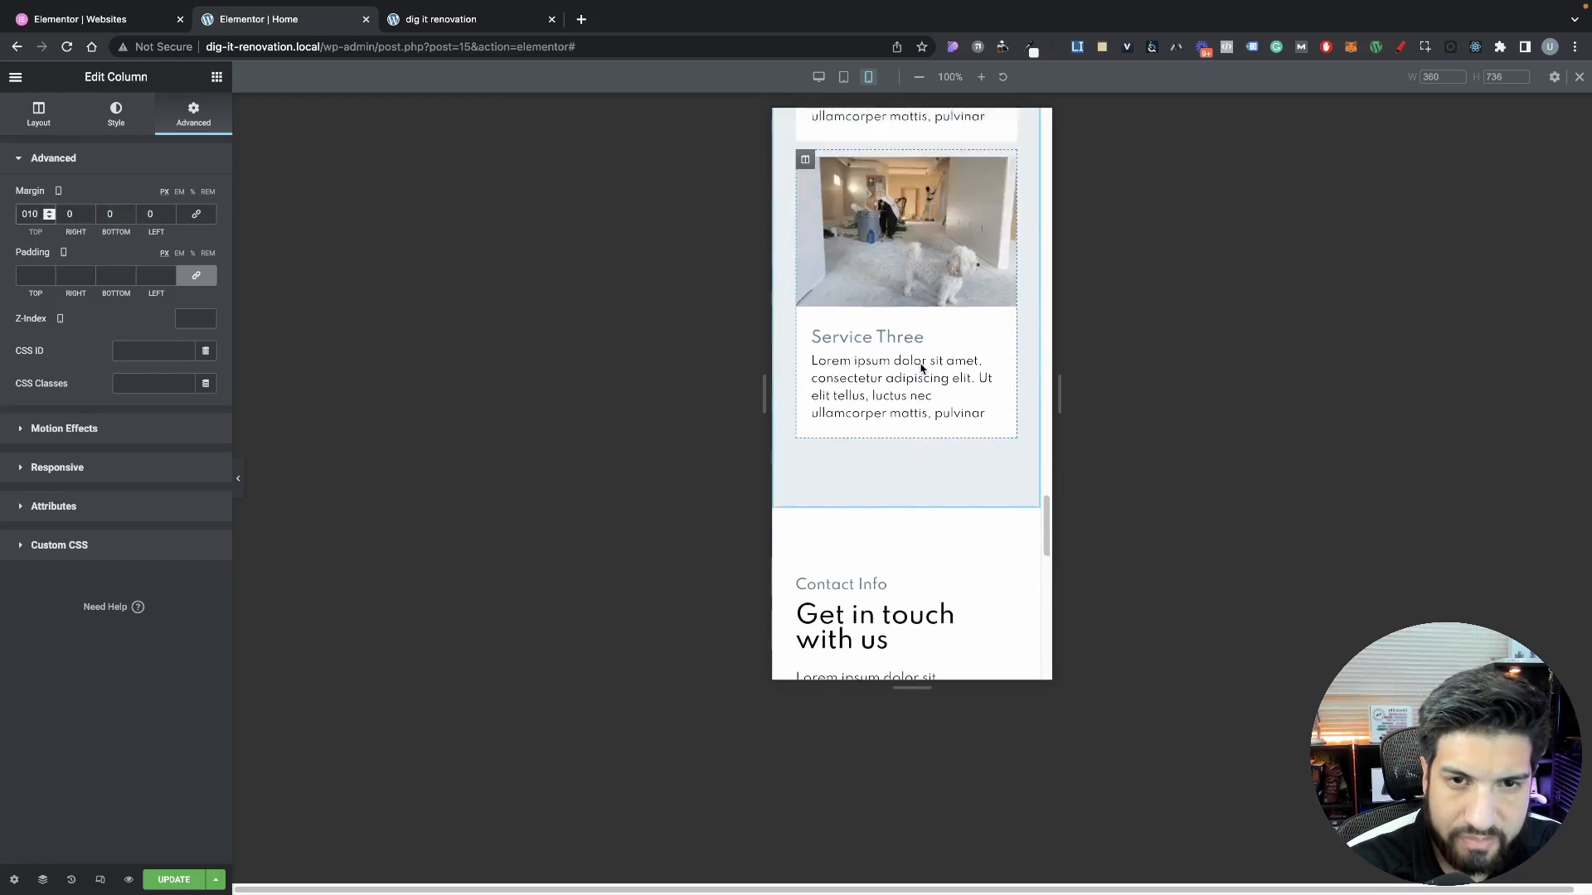
Check the title typography of the Service One box, and review the sections above it in the mobile preview
scroll(920, 366, up, 4)
scroll(880, 344, up, 3)
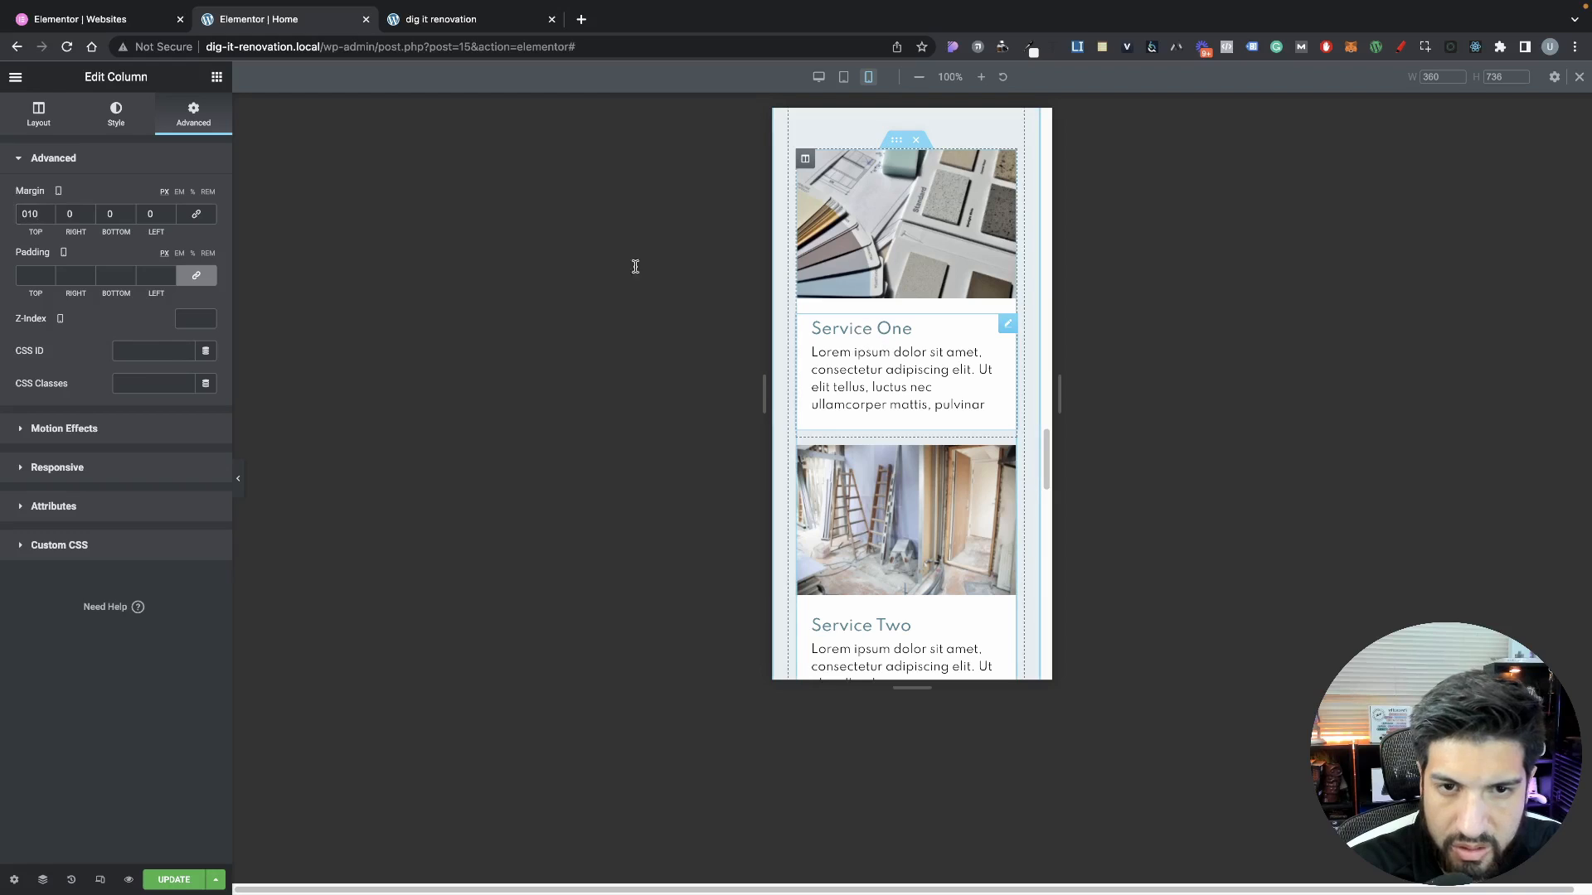
click(887, 328)
click(206, 376)
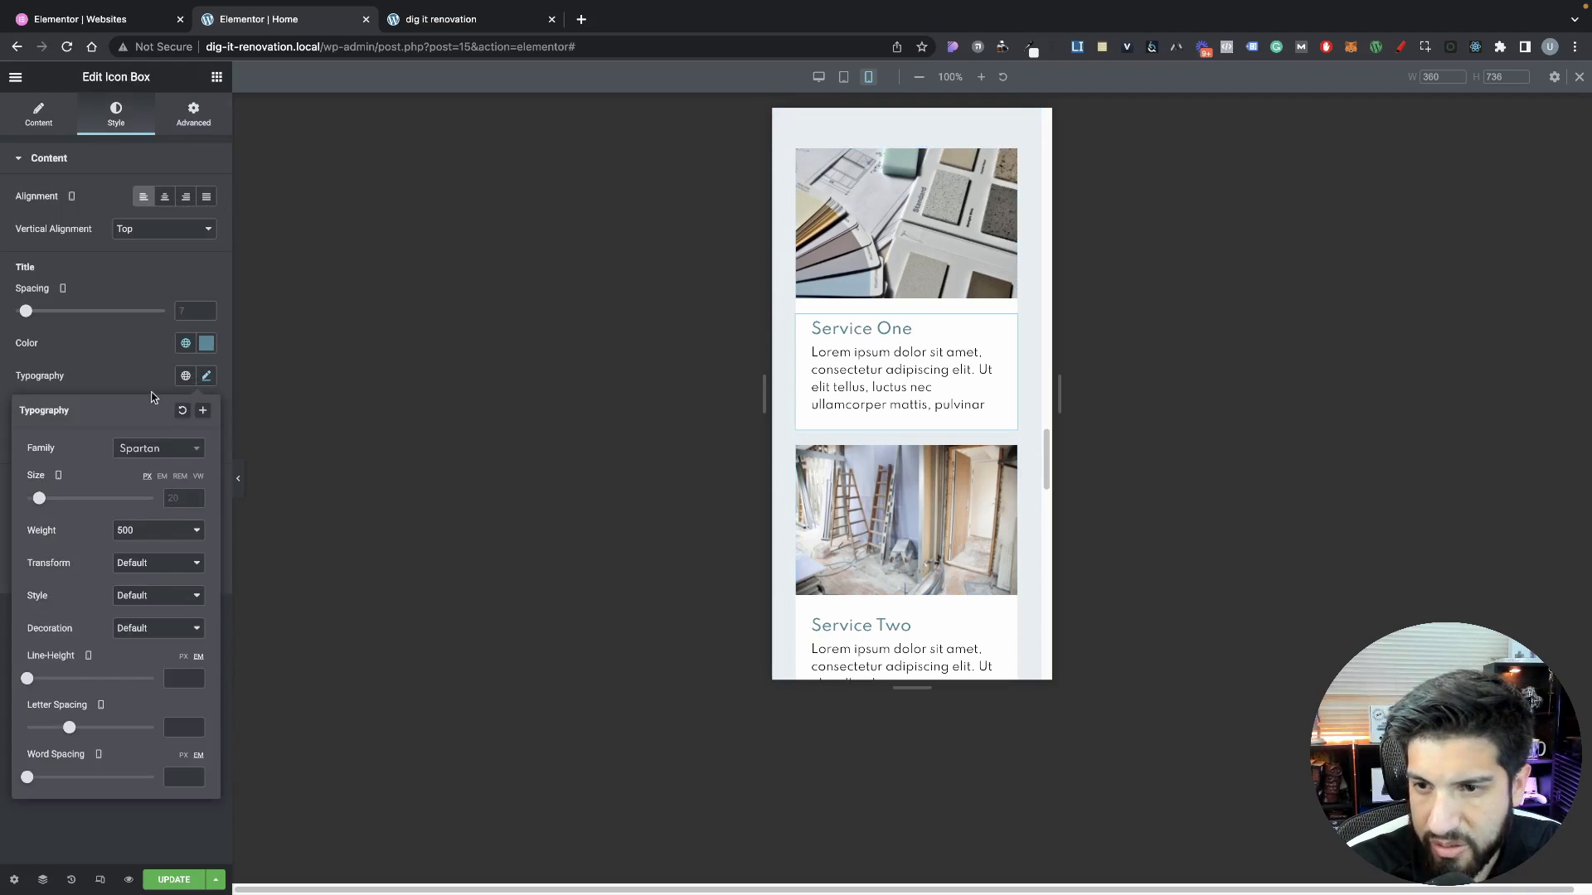
click(126, 356)
scroll(941, 424, down, 8)
scroll(940, 424, up, 13)
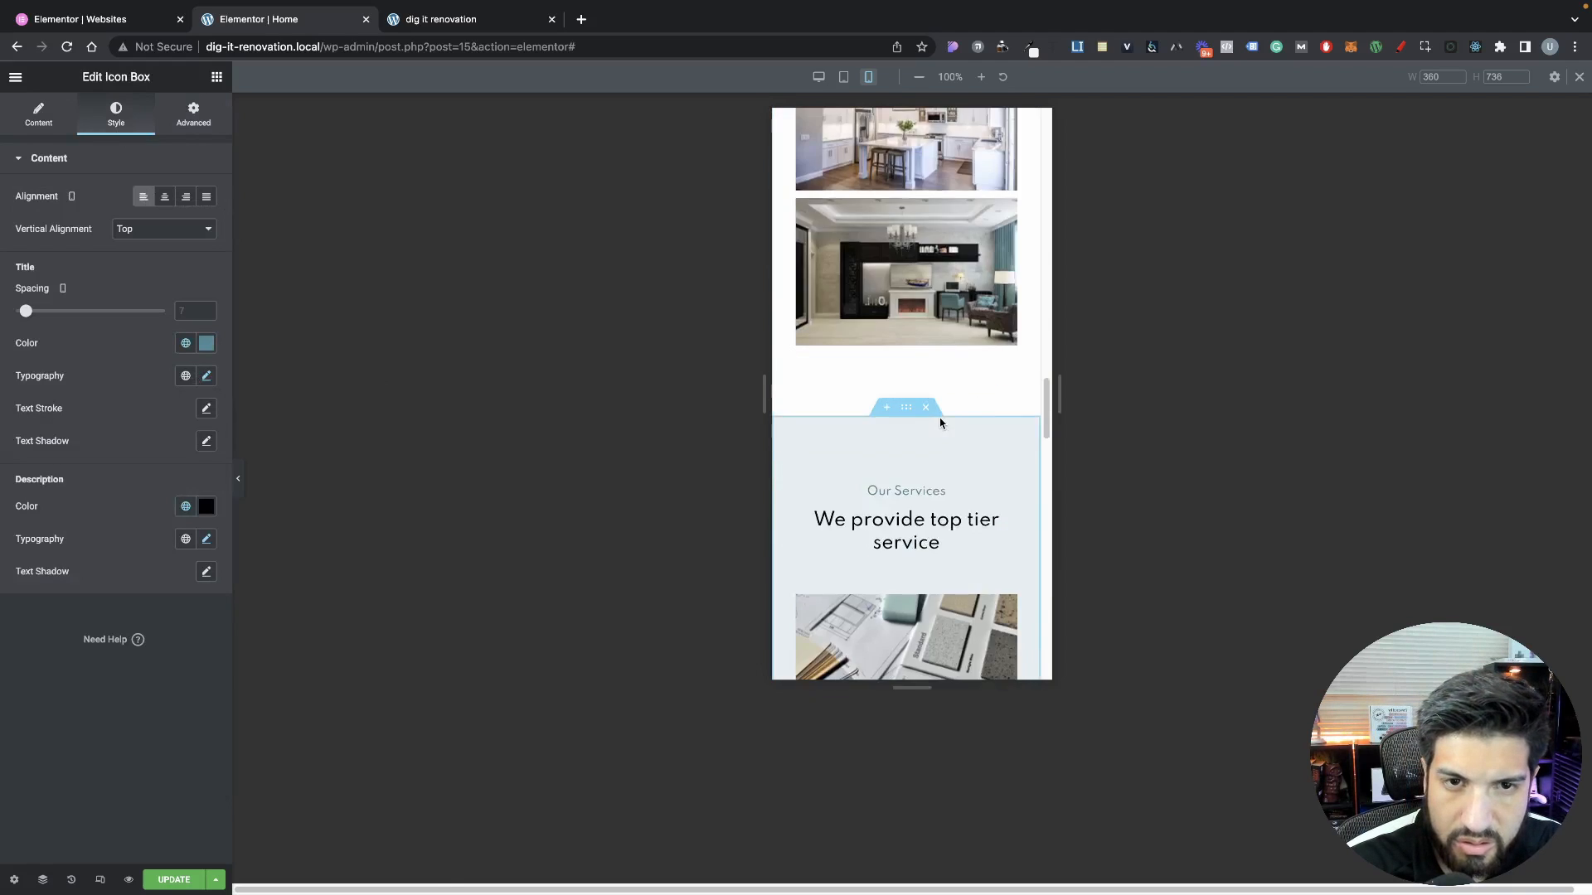
scroll(940, 424, up, 15)
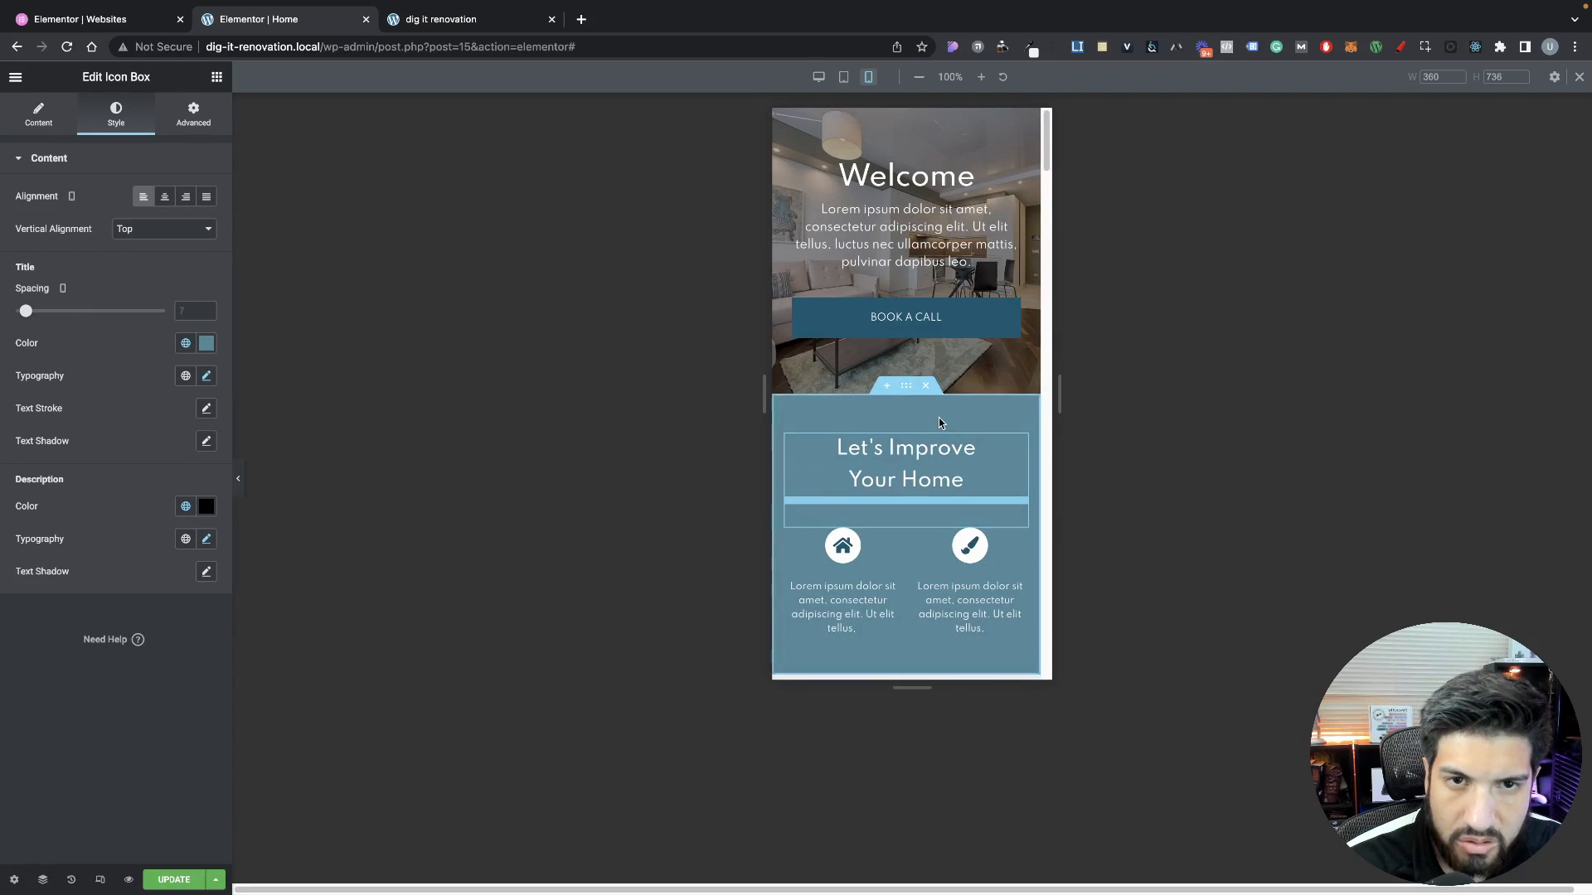
Reduce the mobile font size of the "Contact Info" heading
scroll(939, 418, down, 15)
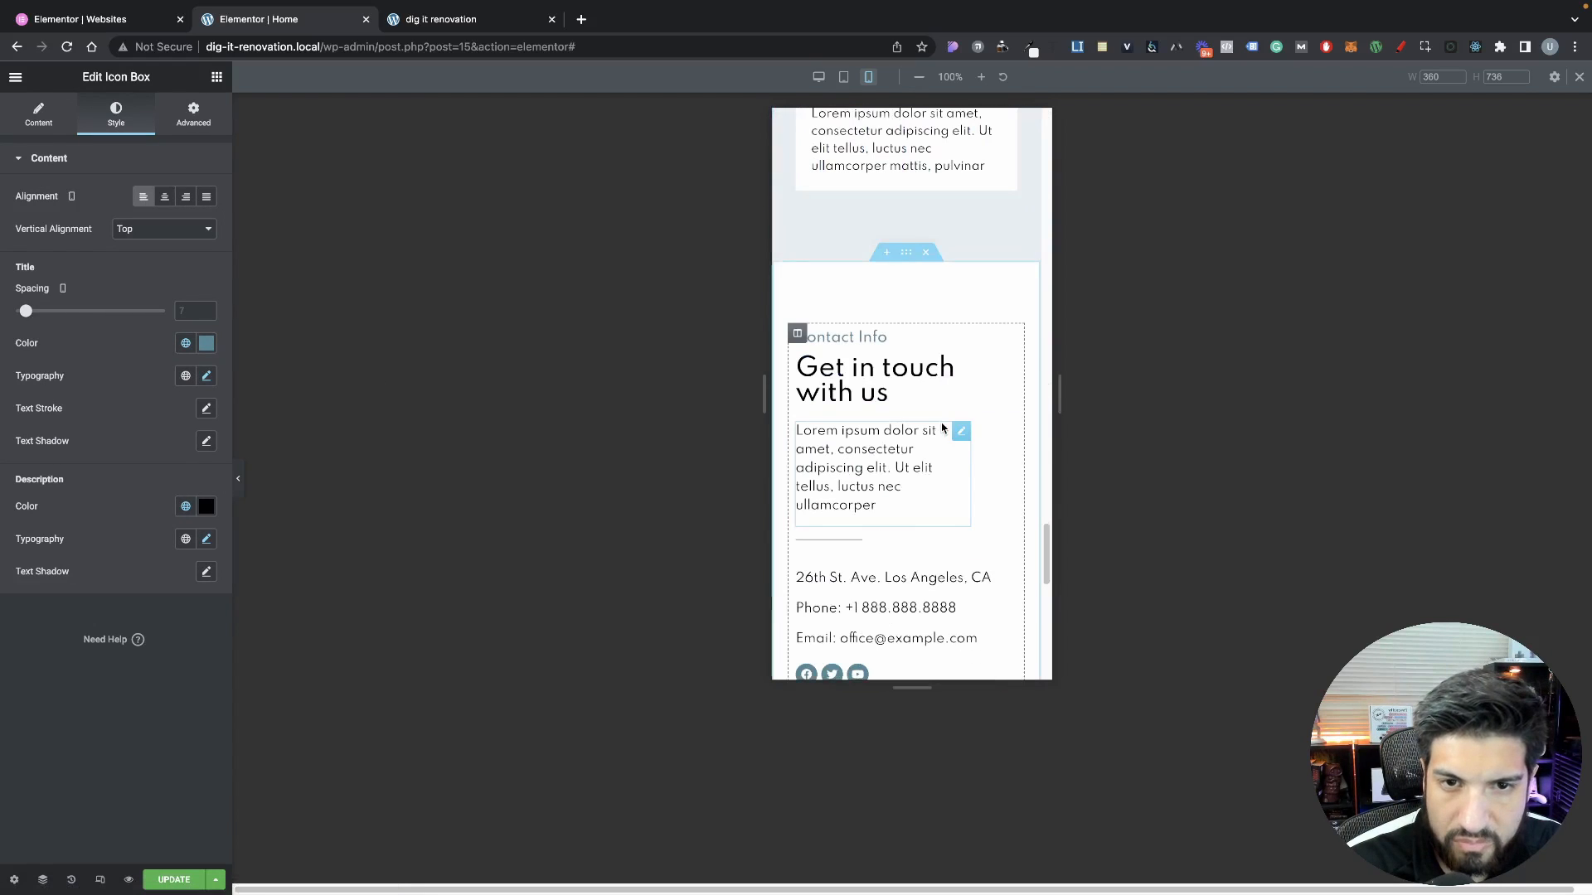
click(870, 338)
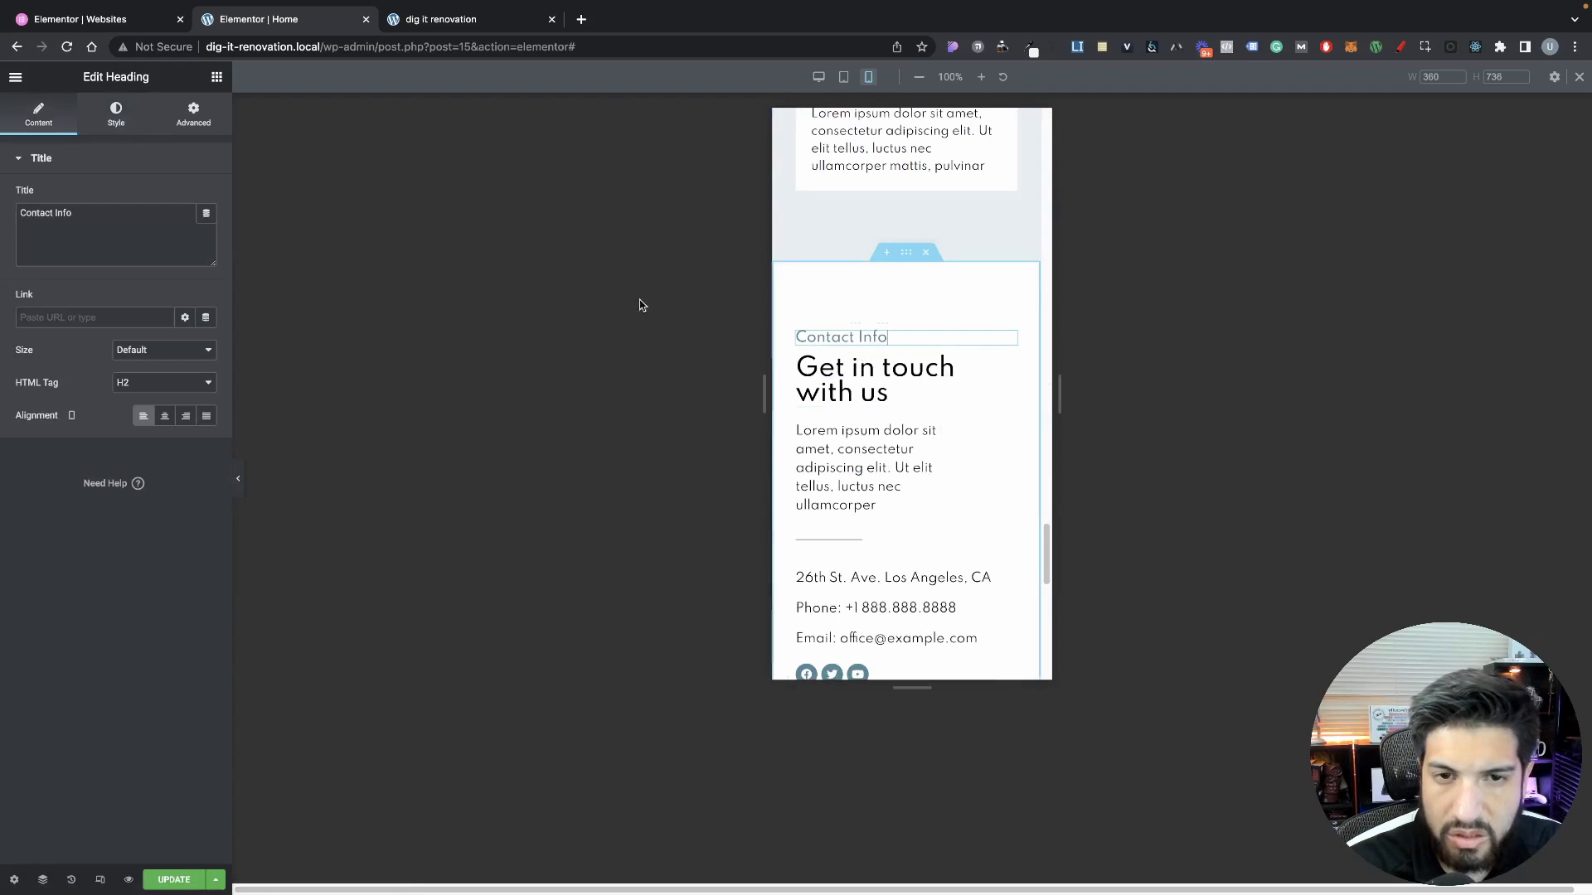
click(116, 116)
click(206, 229)
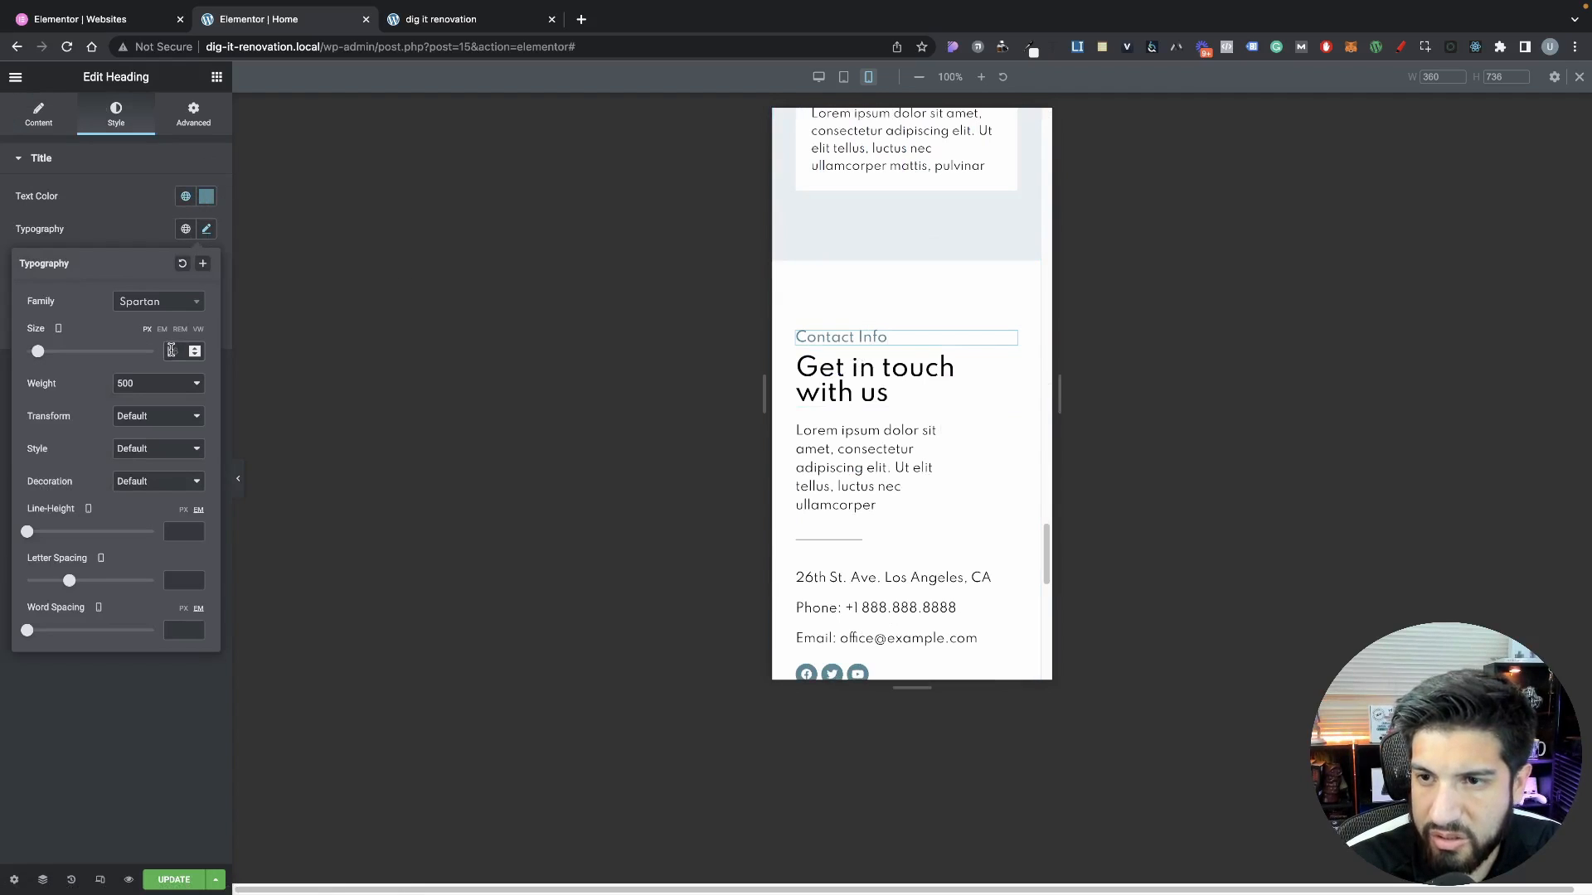
Set the mobile font size of the "Get in touch with us" heading to 22 px
click(887, 390)
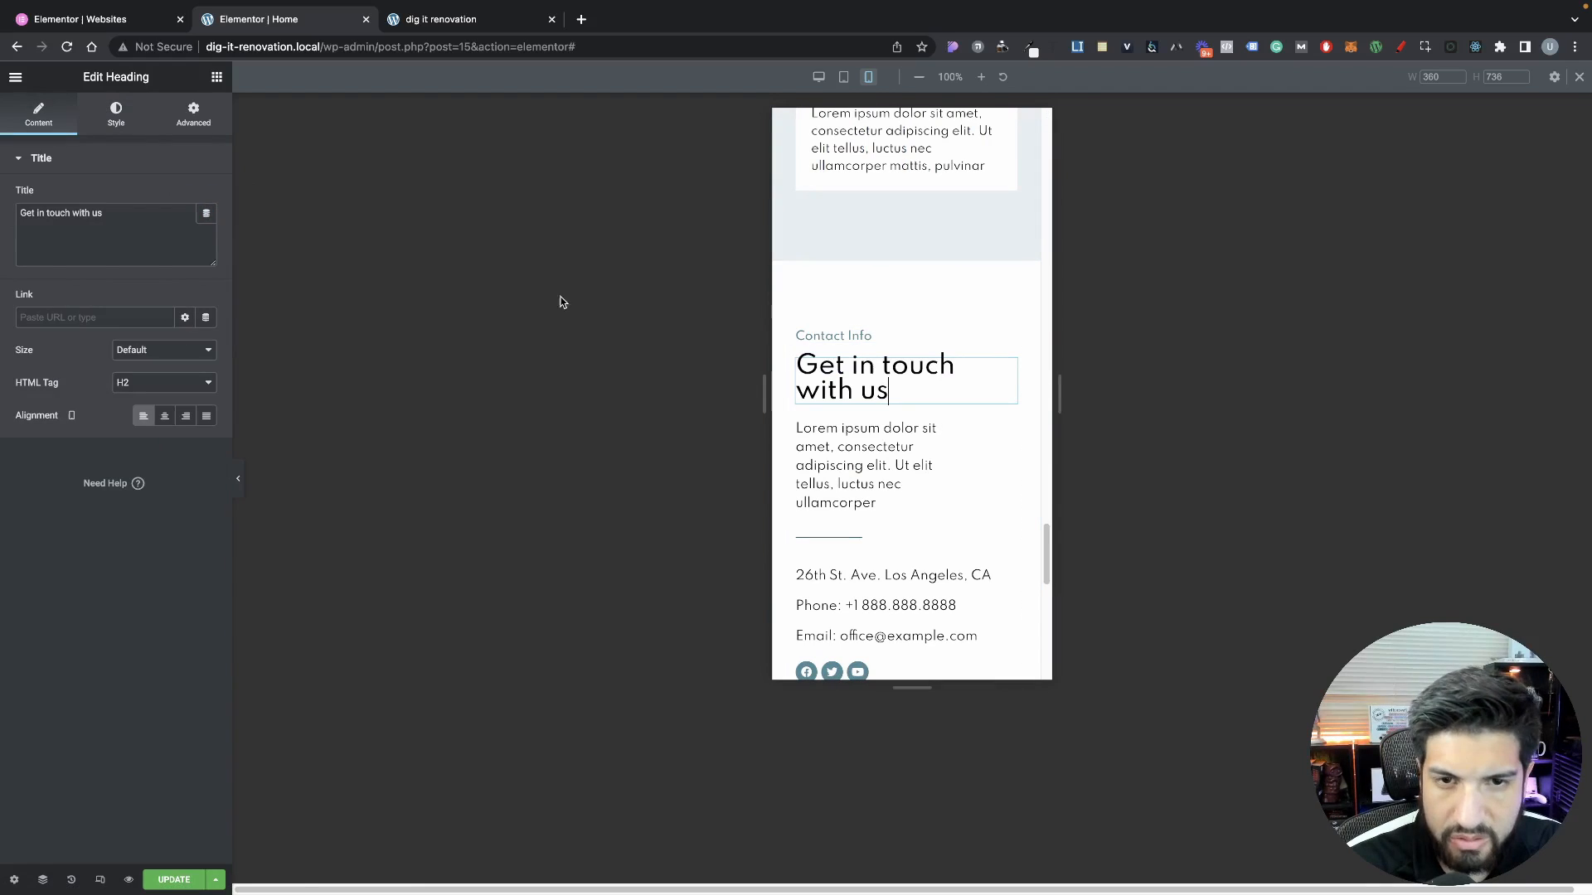
click(117, 114)
click(206, 229)
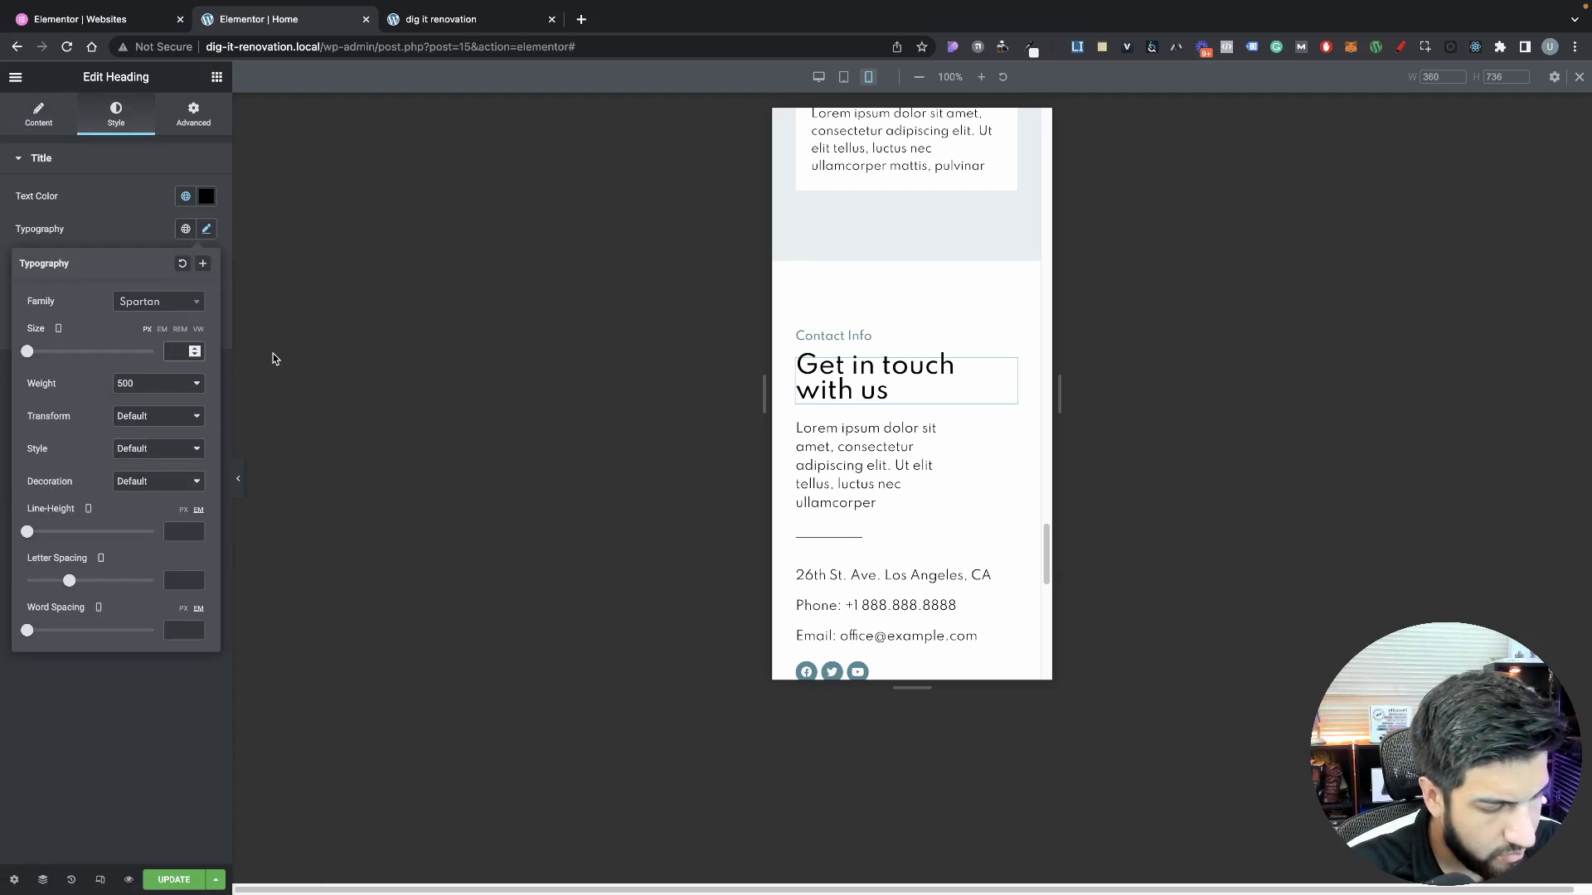
text(22)
Check the font size and line height of the "We provide top tier service" heading for comparison
scroll(829, 373, up, 15)
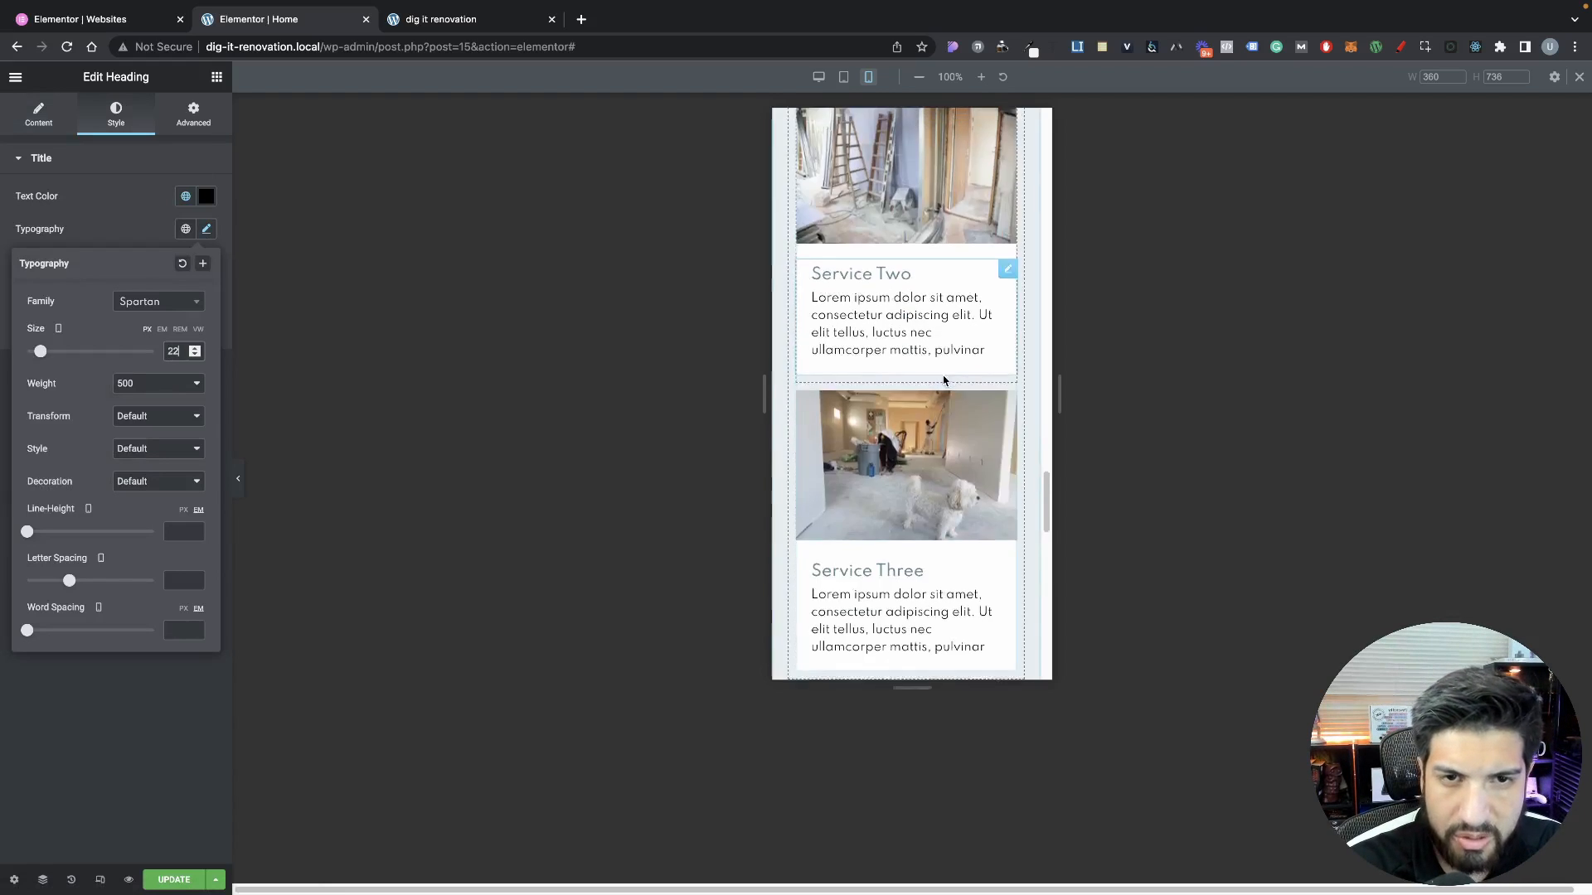
click(878, 469)
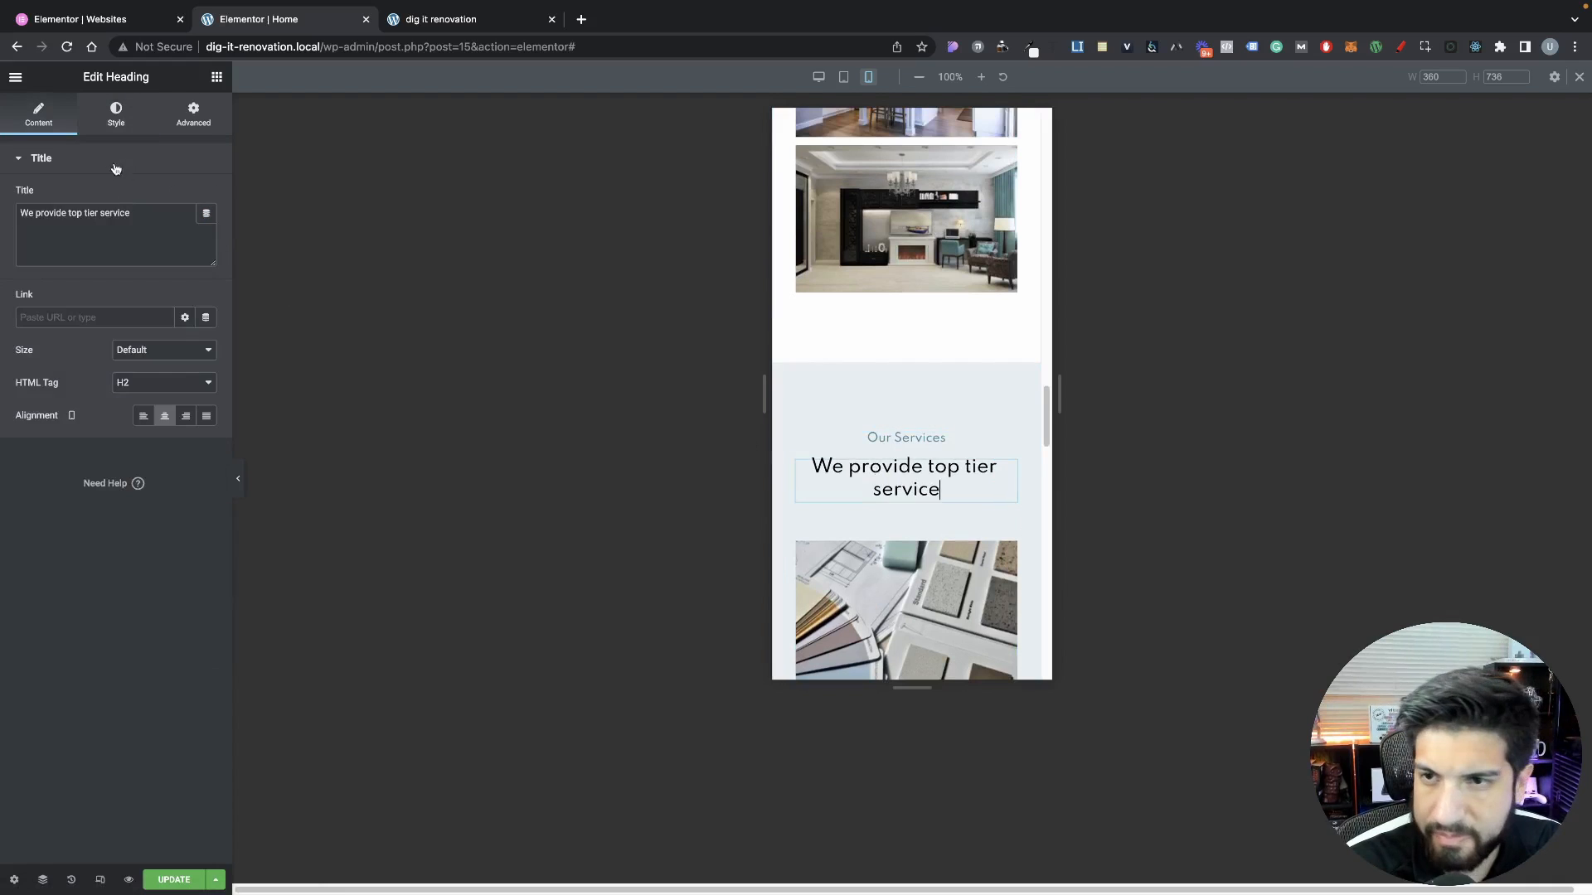
click(116, 115)
click(206, 230)
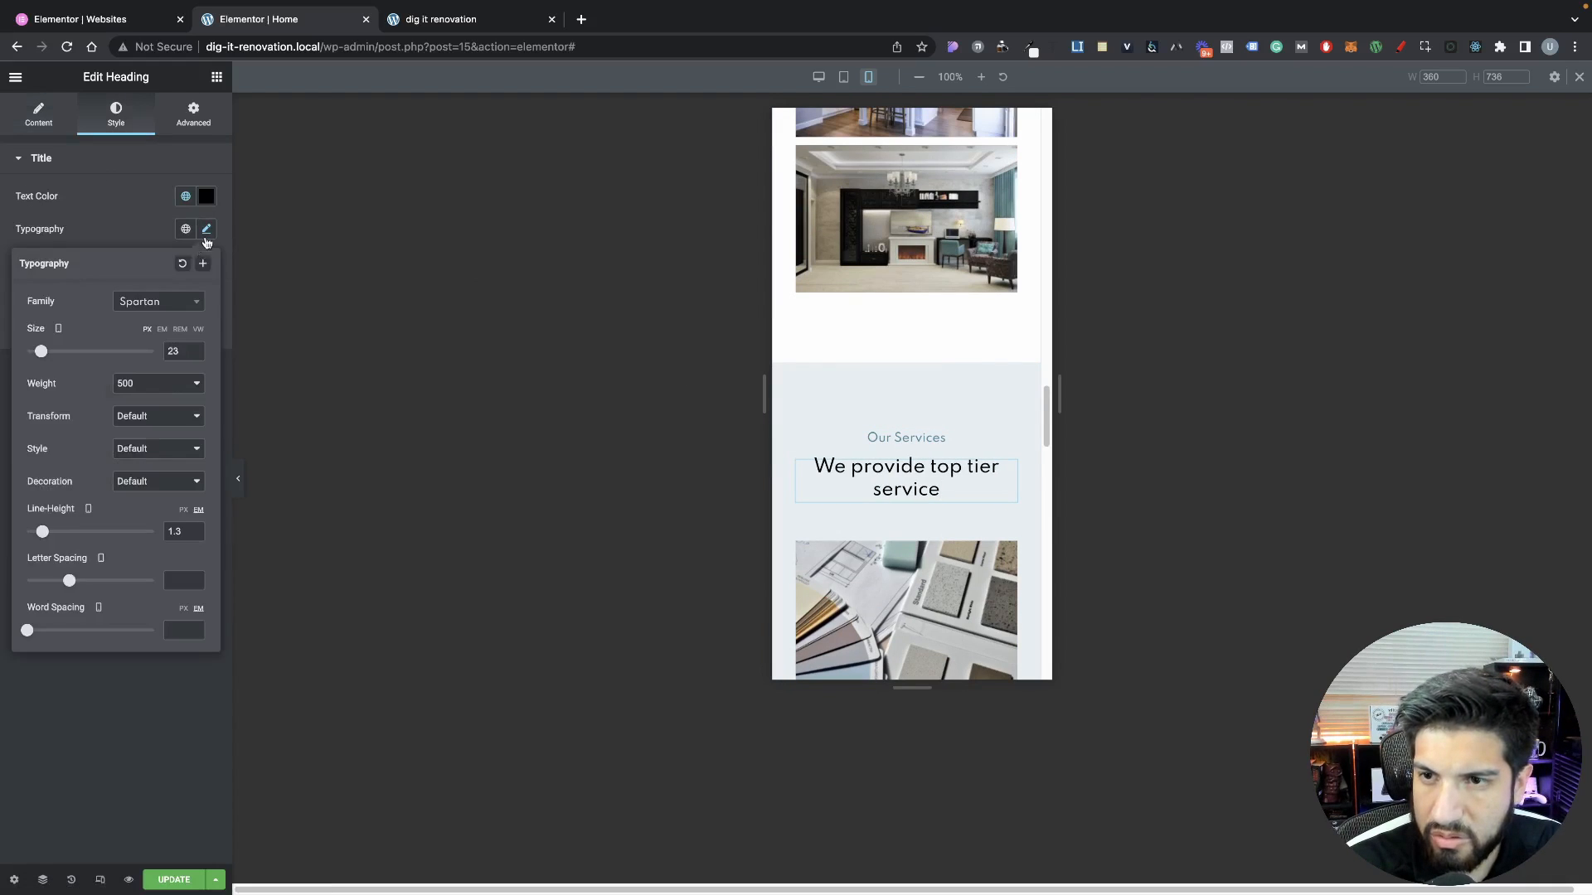
click(124, 673)
Set the mobile font size of the "Get a free quote" heading to 23 px
scroll(920, 547, down, 15)
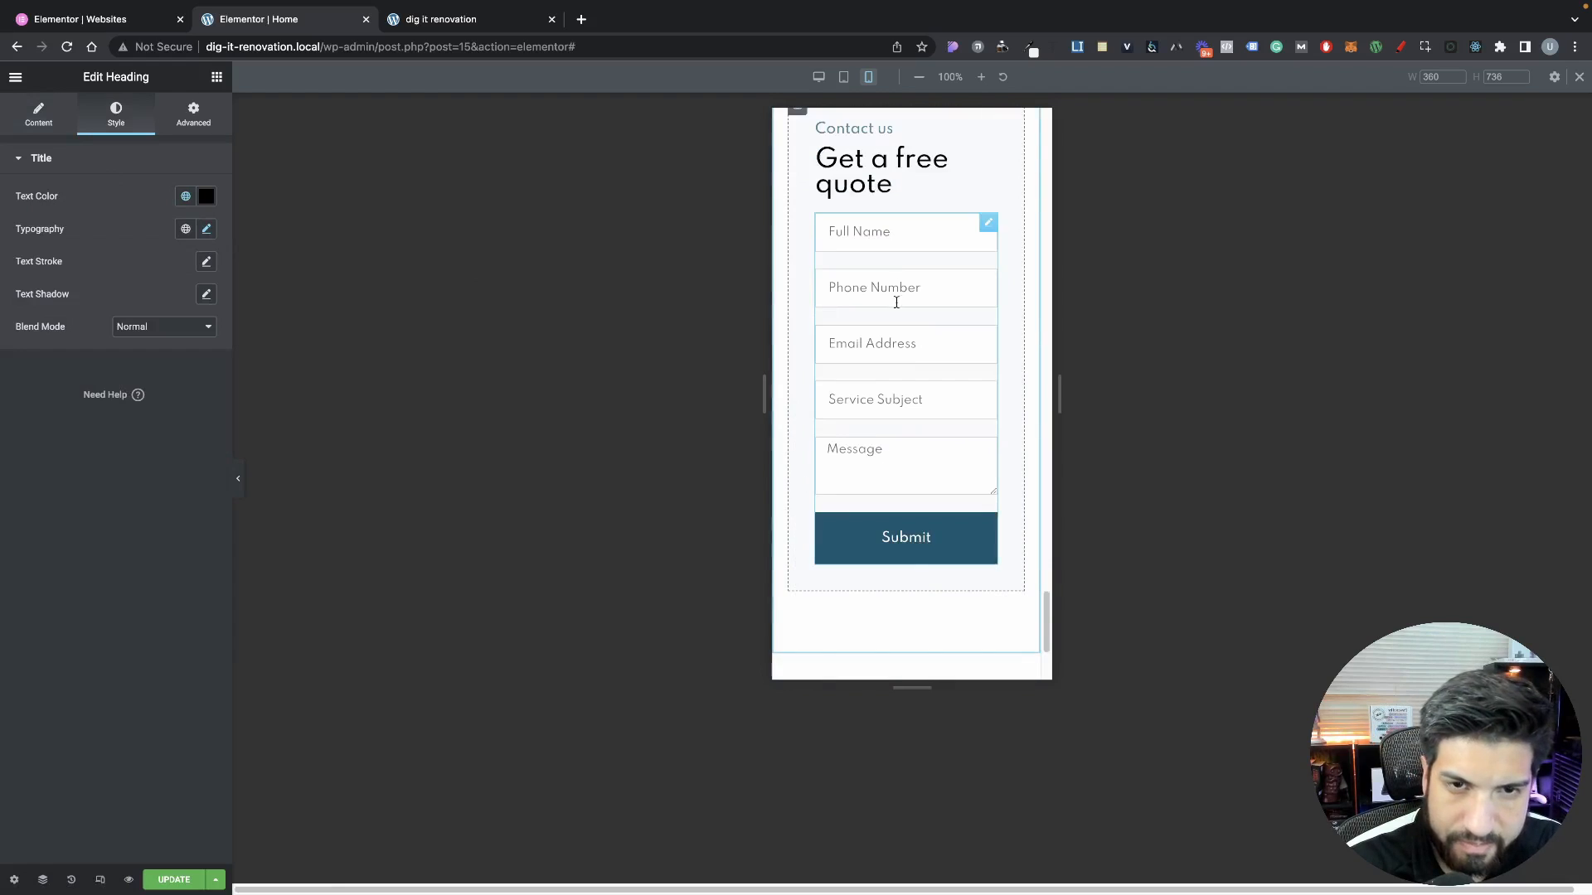
click(879, 157)
click(120, 116)
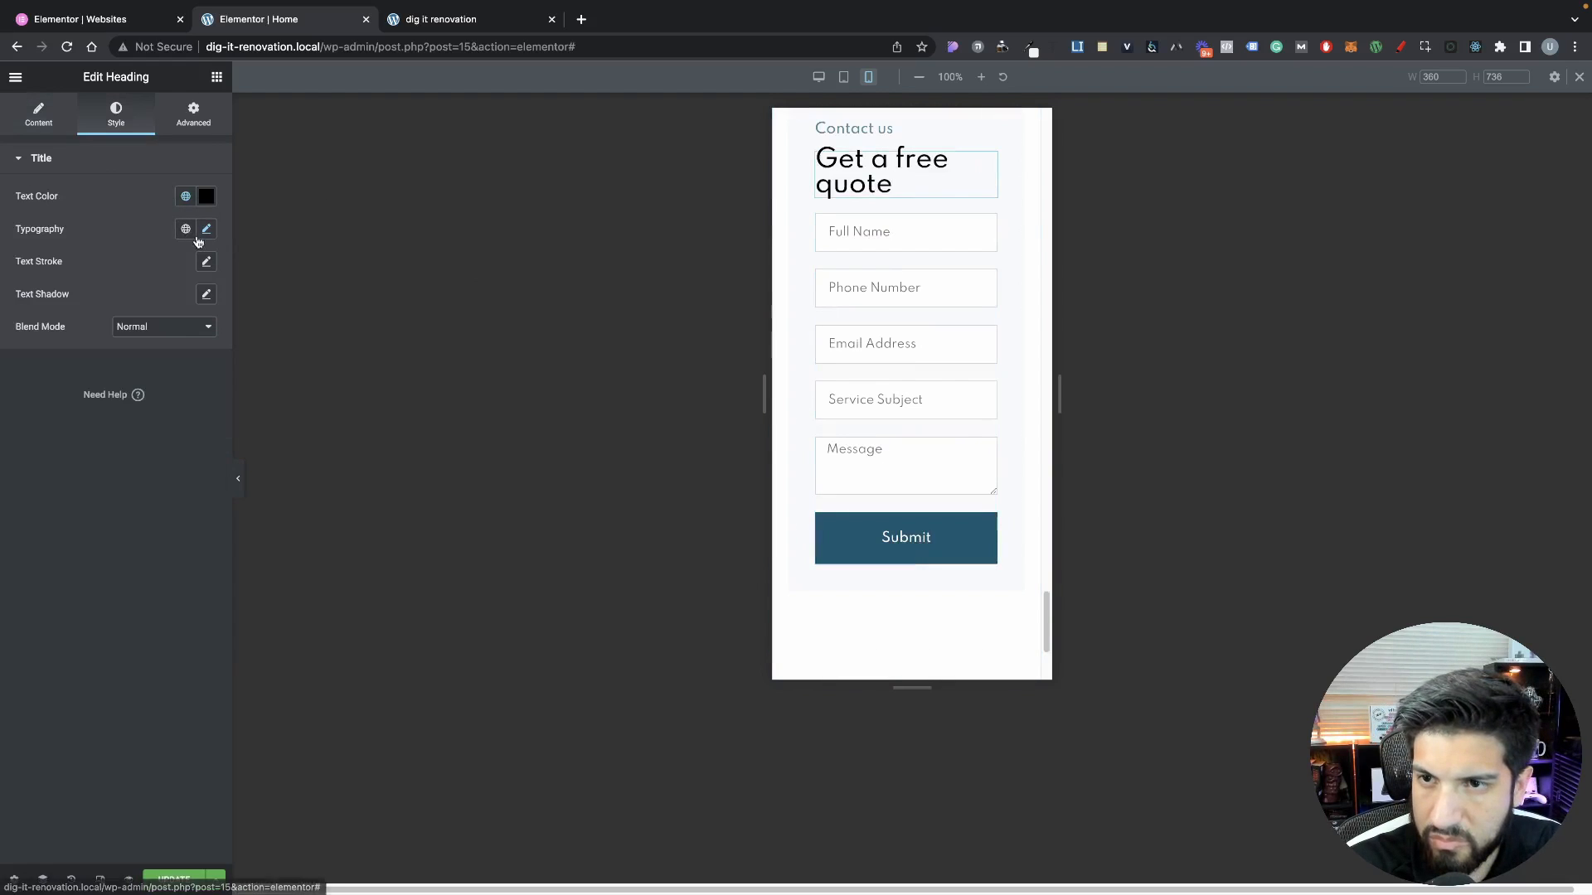
click(206, 230)
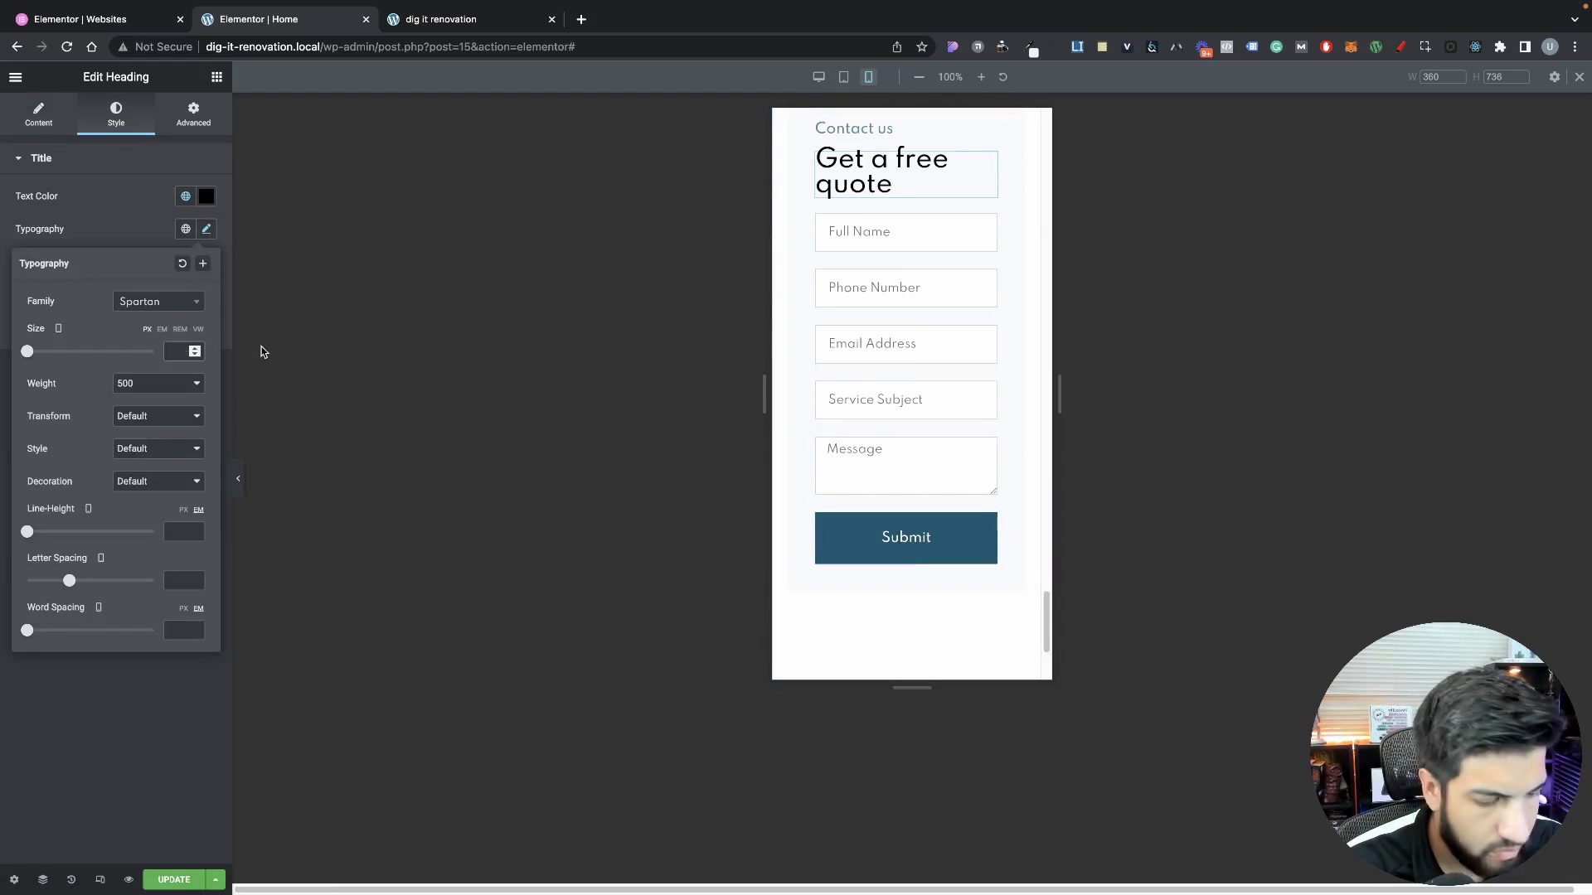
text(23)
Set the mobile font size of the "Get in touch with us" heading to 23 px
scroll(927, 332, up, 5)
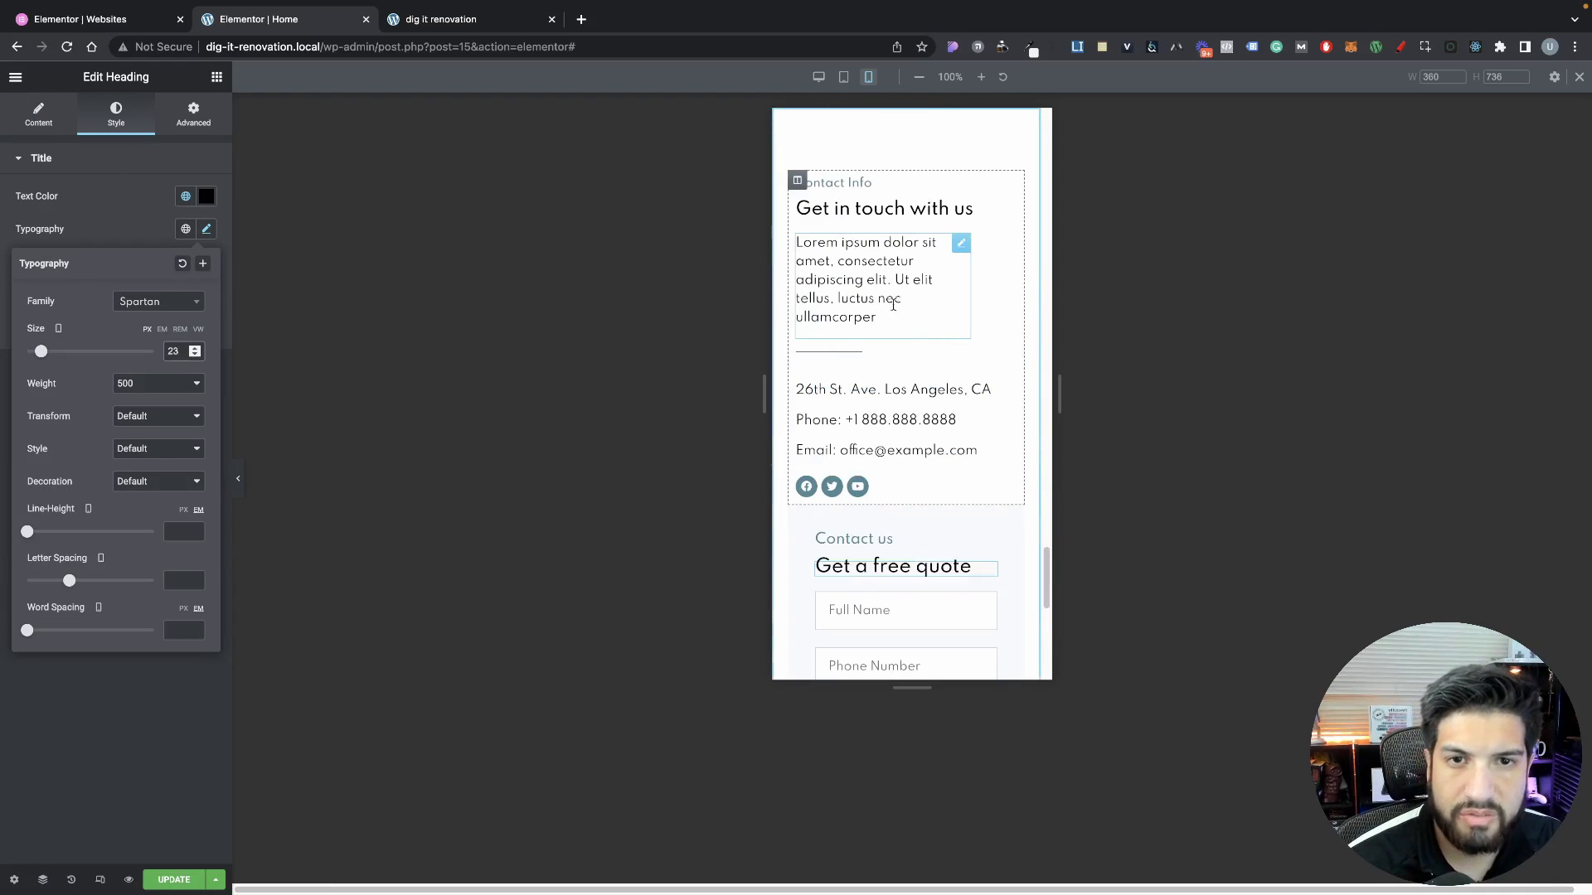
scroll(892, 303, down, 1)
click(880, 184)
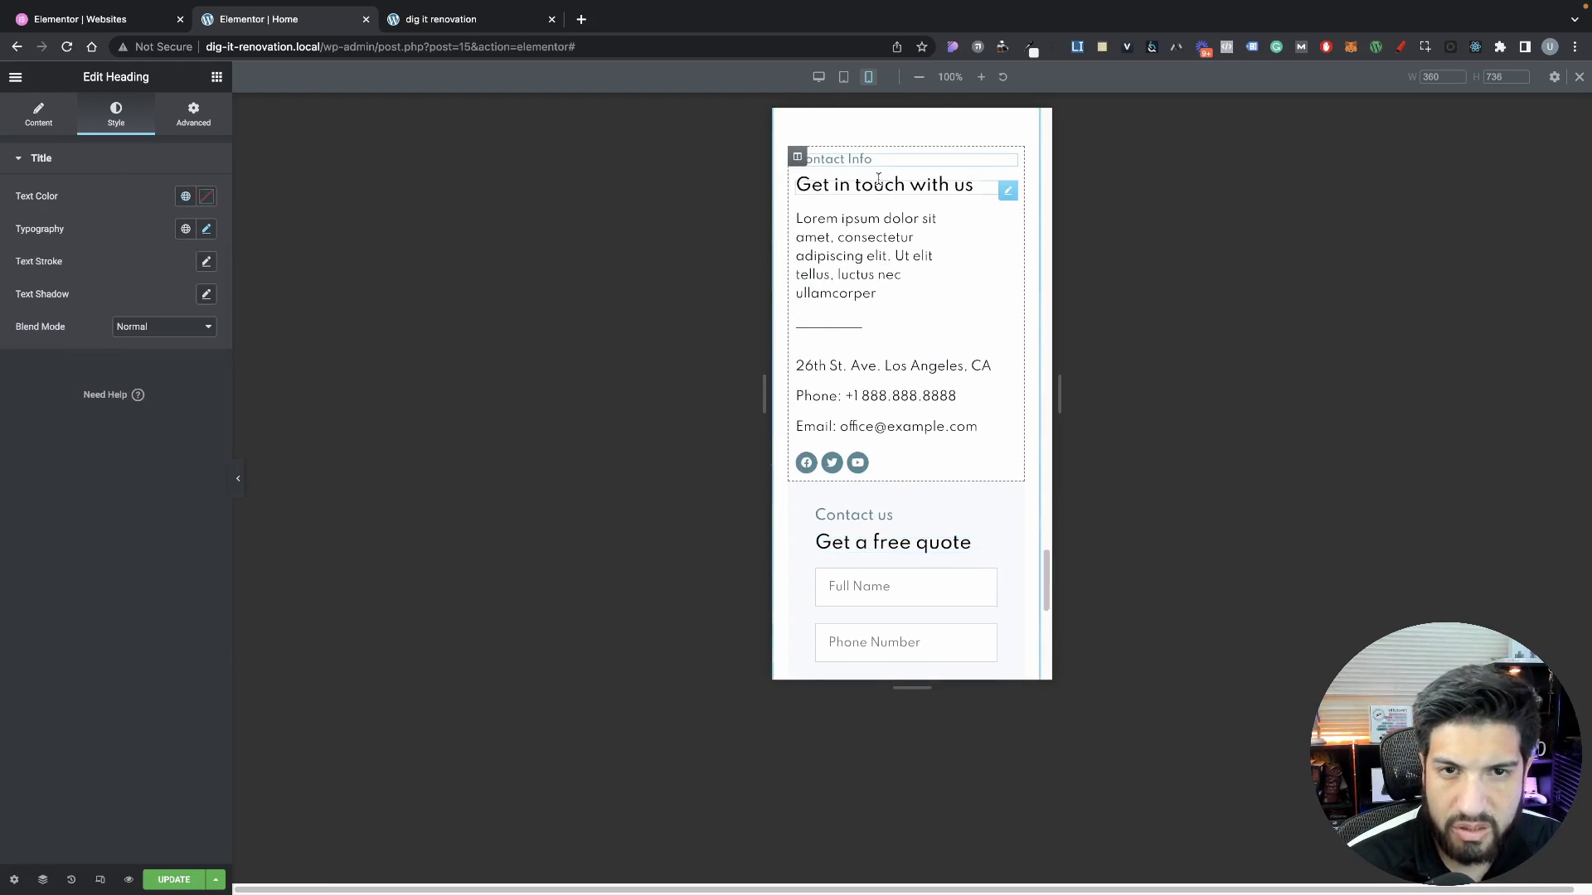
click(205, 230)
text(23)
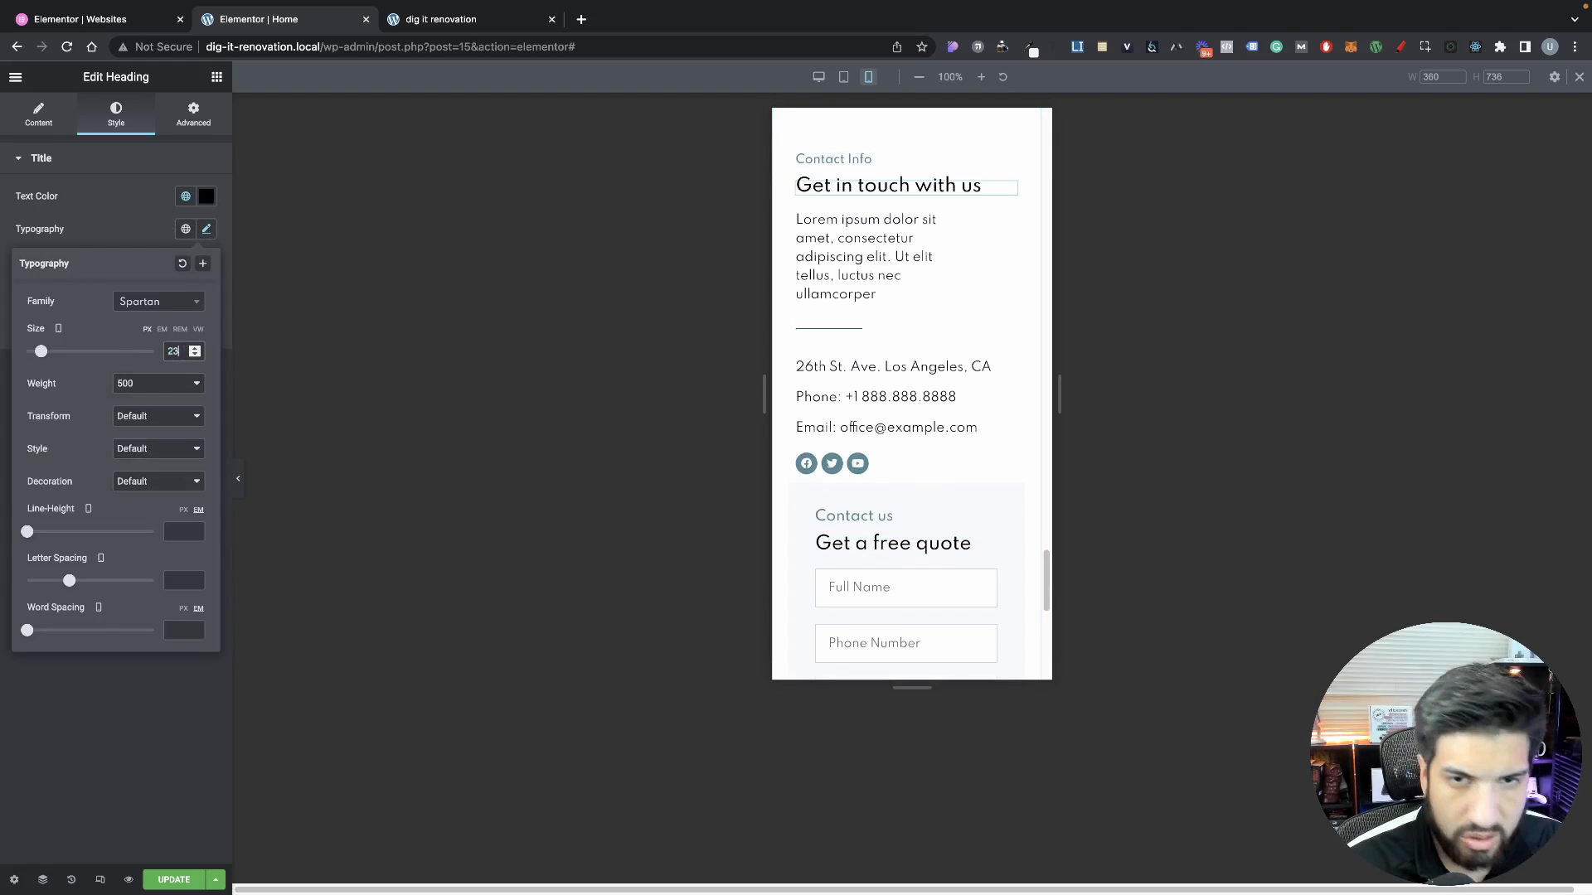
Unlink the "Our Work" section's mobile padding and set it to 50 px top and bottom, 15 px left and right
scroll(893, 249, up, 10)
scroll(893, 249, up, 10)
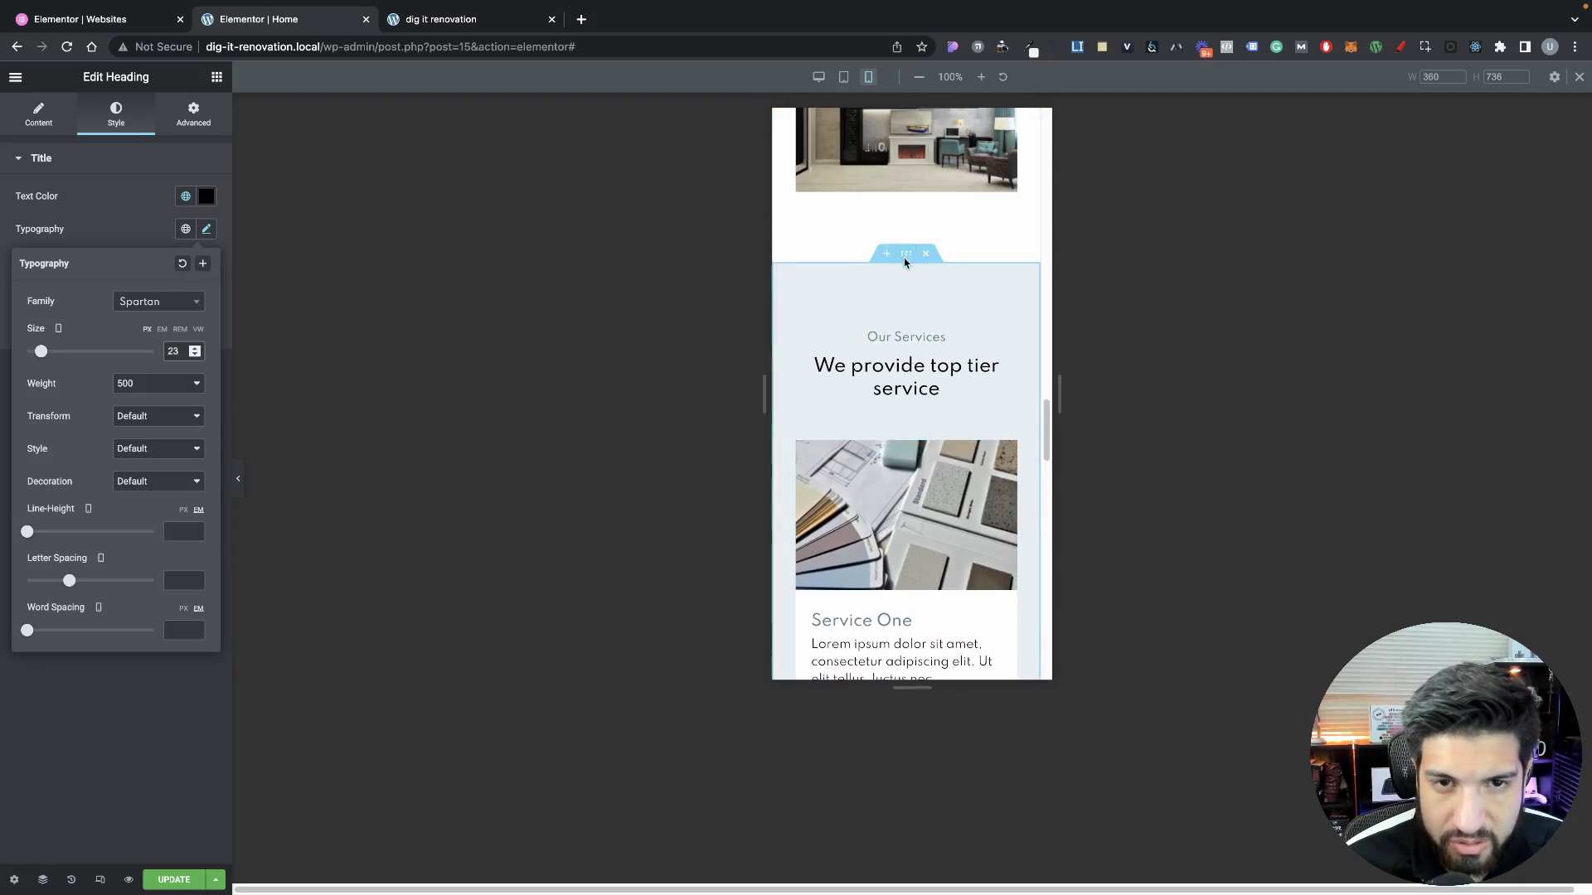
scroll(942, 243, up, 1)
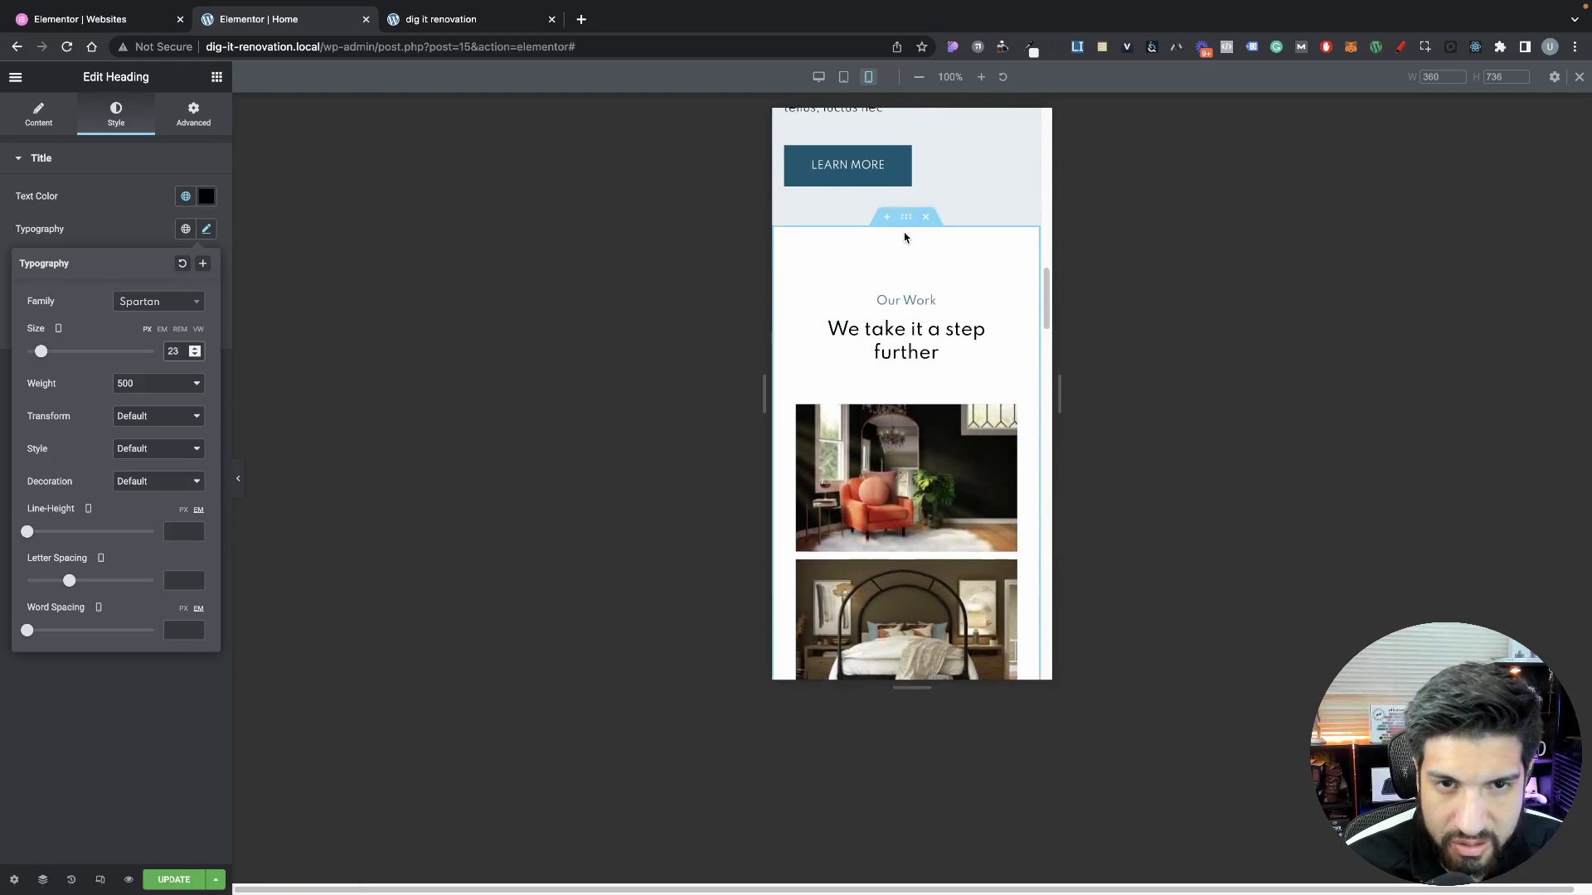
click(907, 217)
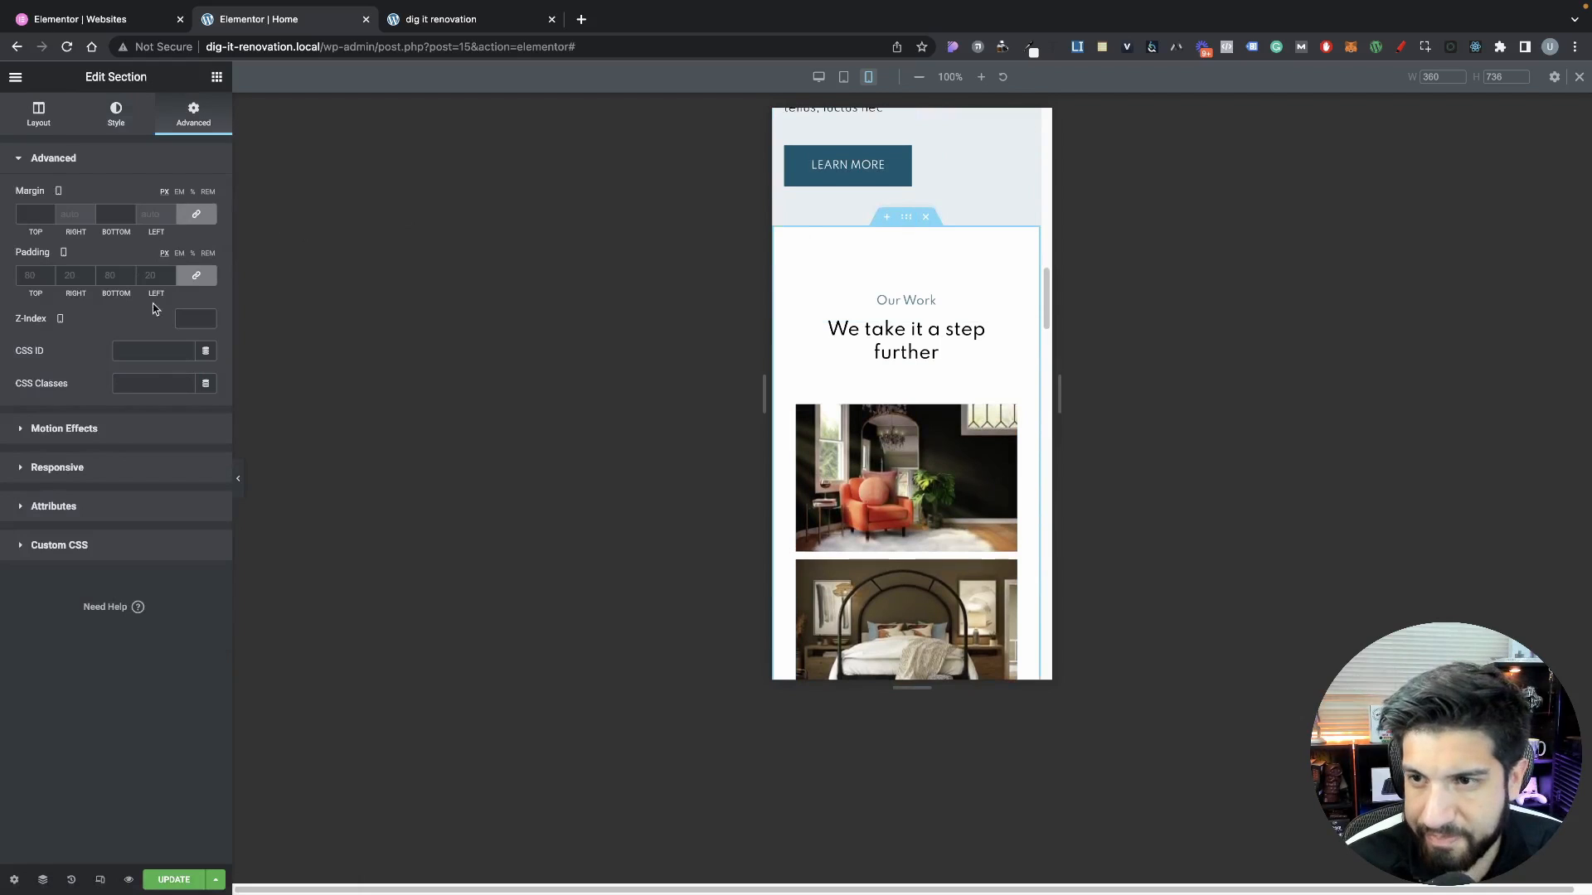
click(196, 275)
click(147, 276)
text(15)
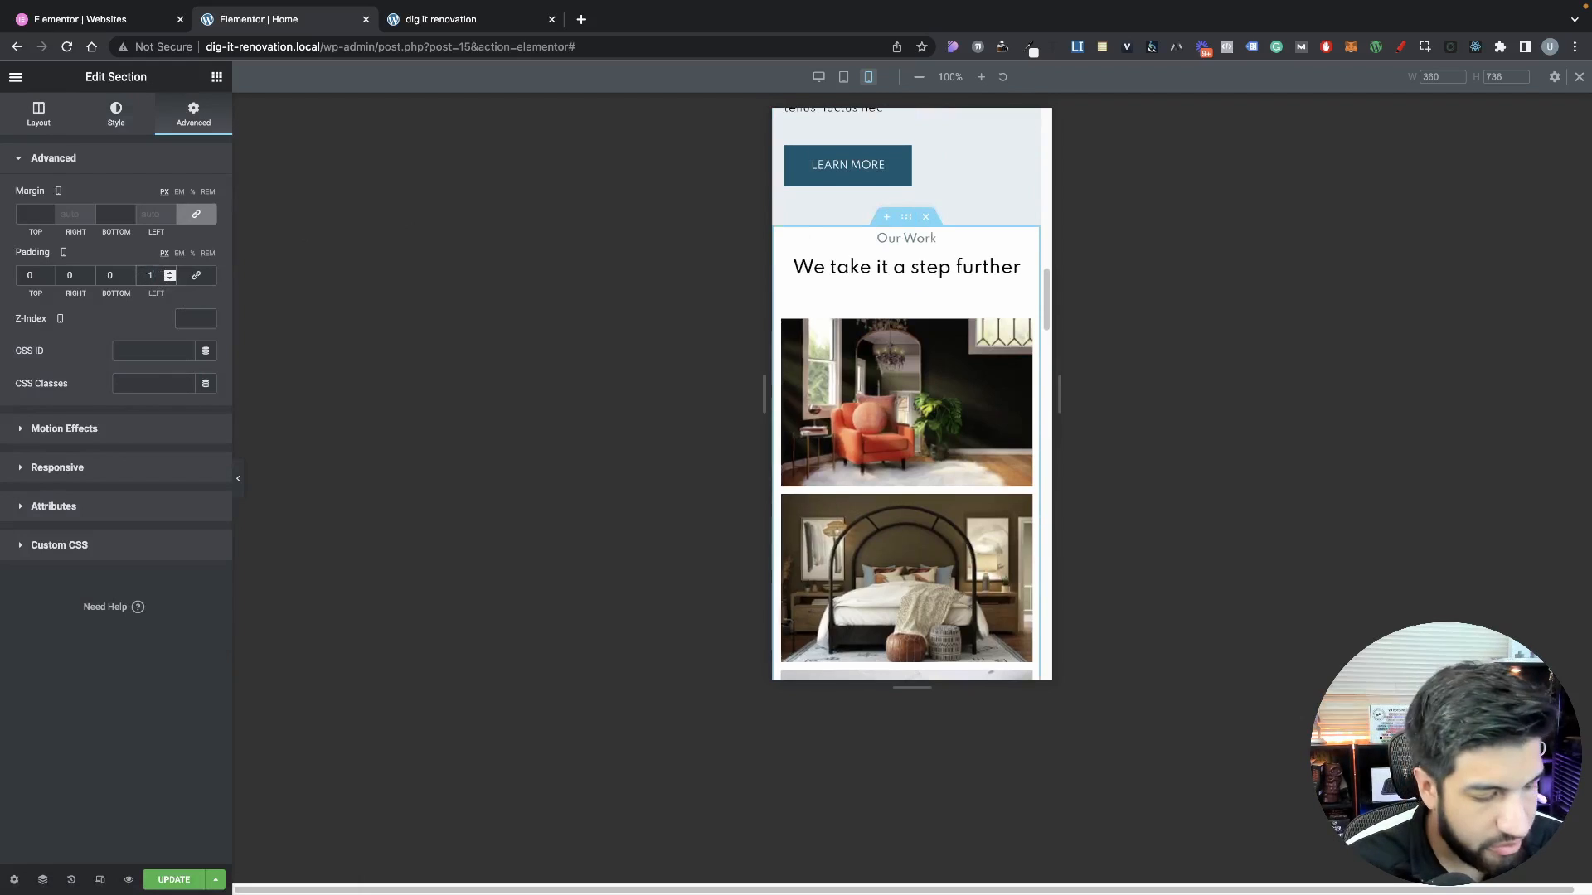
text(15)
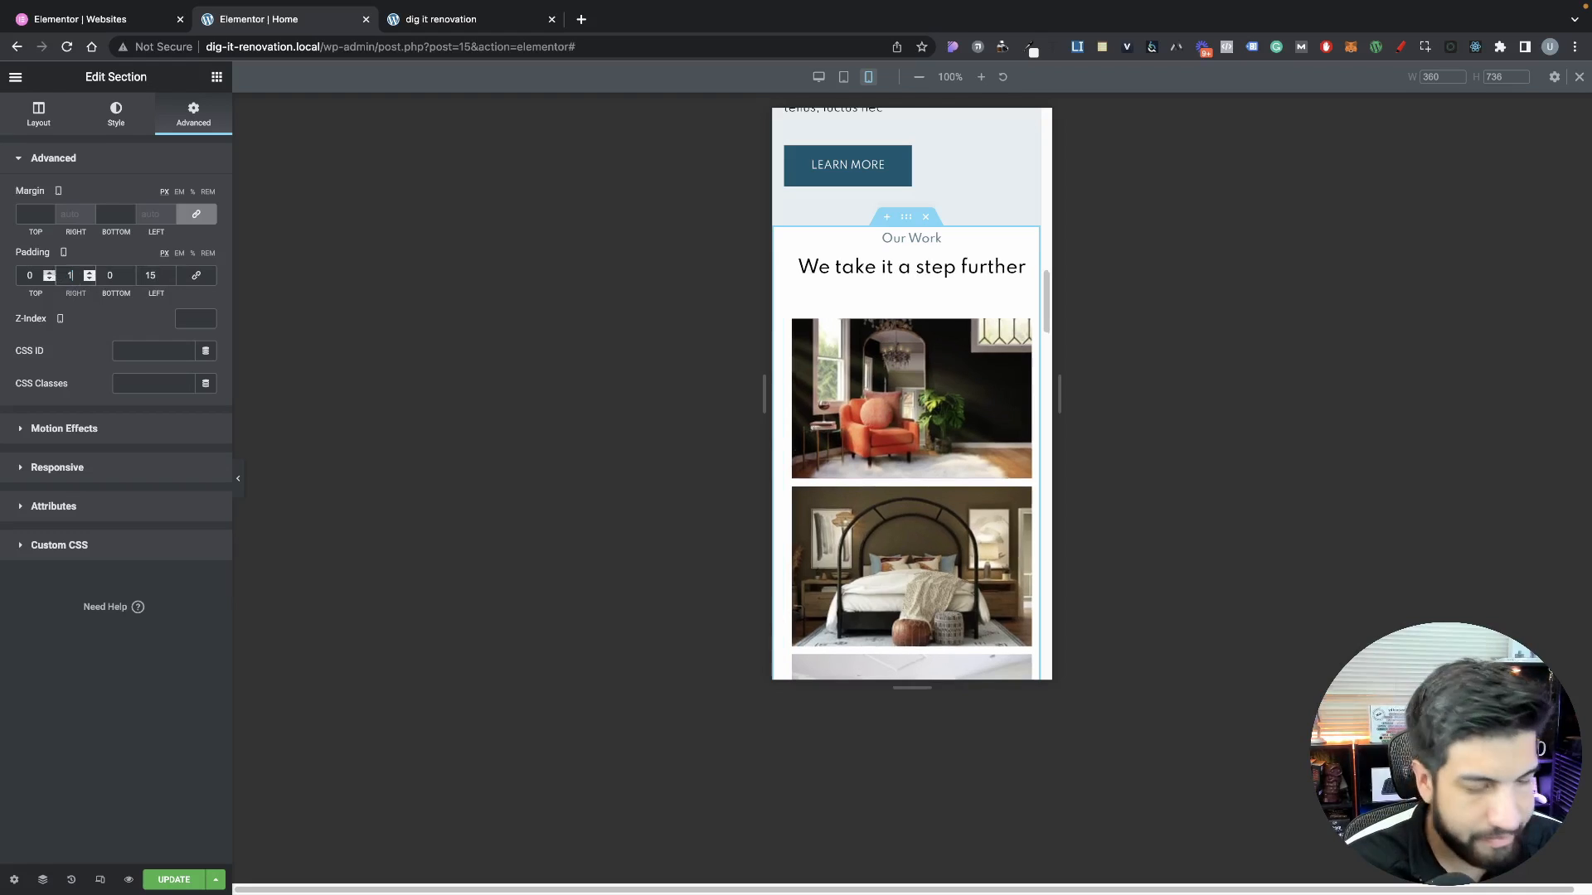
text(20)
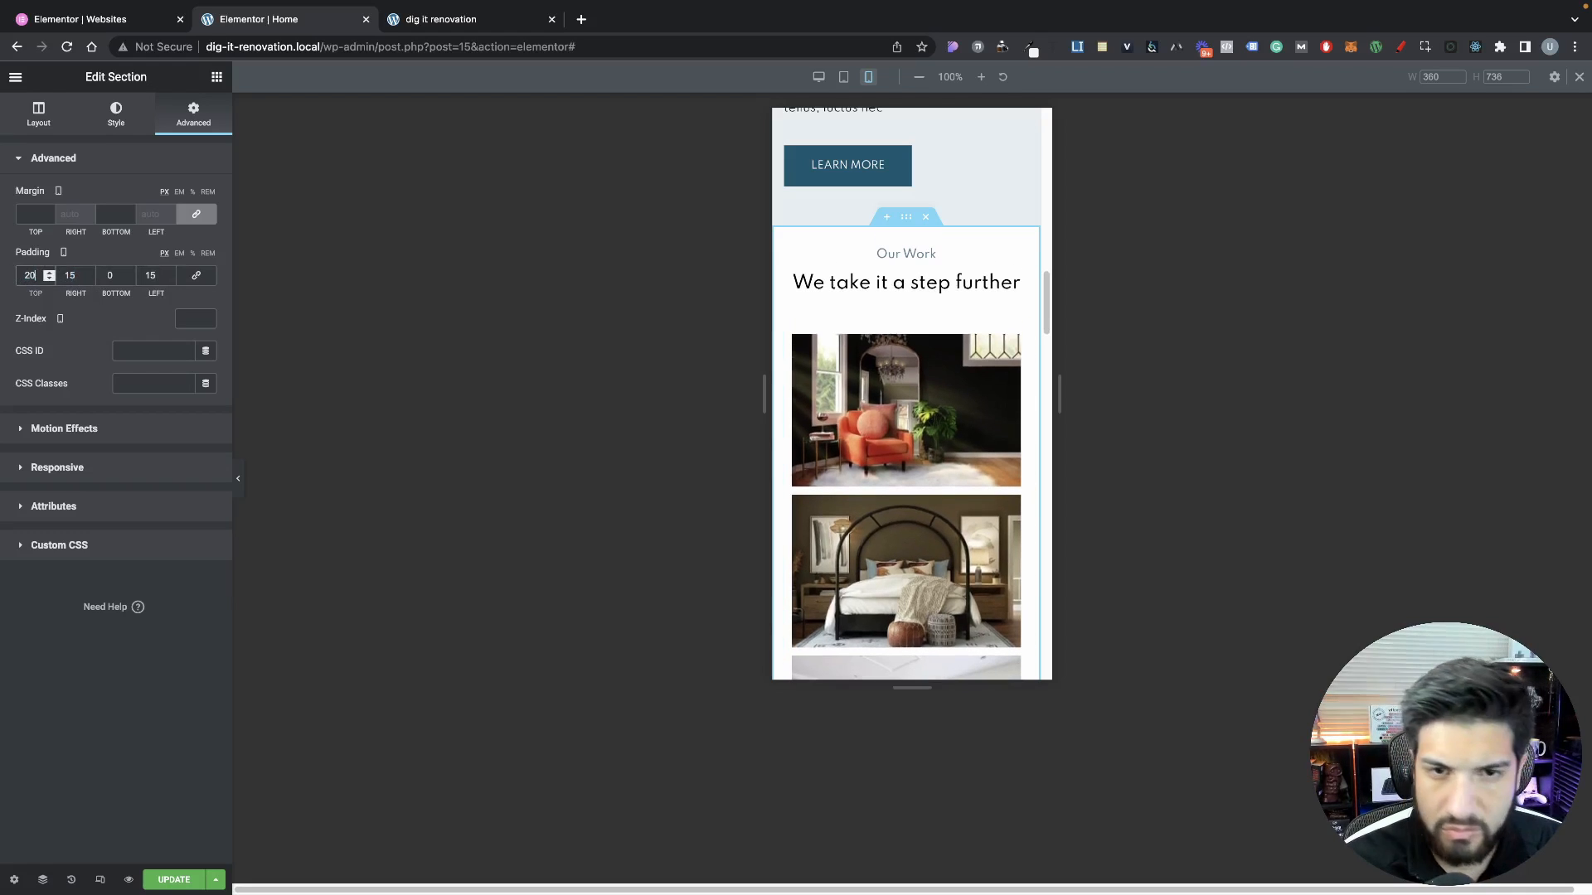
text(50)
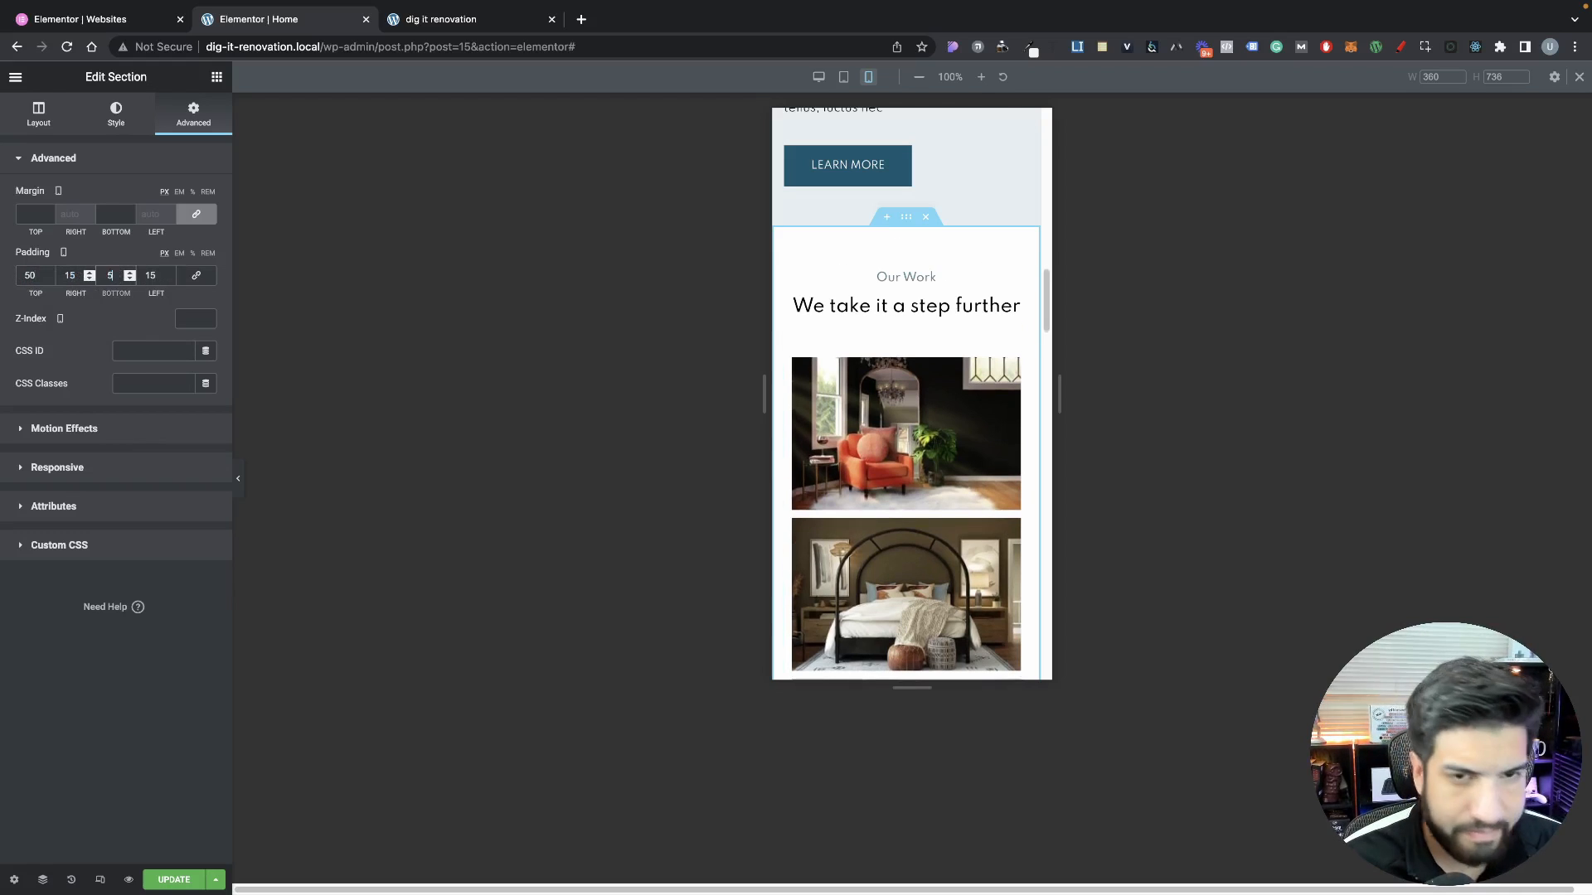
Set the "Our Services" section's mobile padding to 50 px top and bottom and 15 px left and right
scroll(829, 274, up, 10)
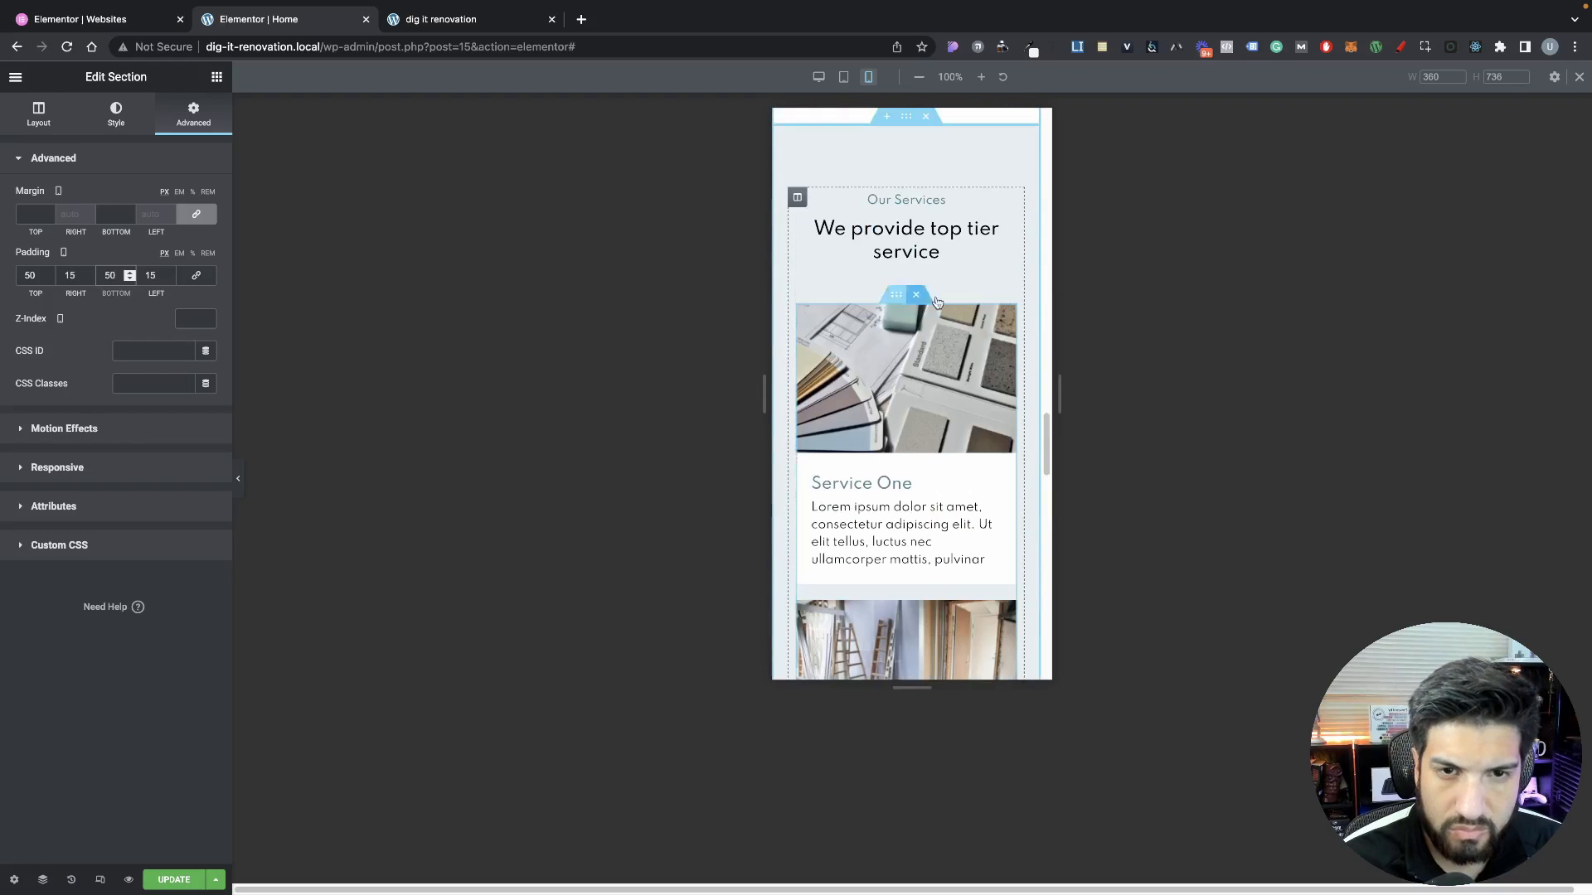
click(906, 145)
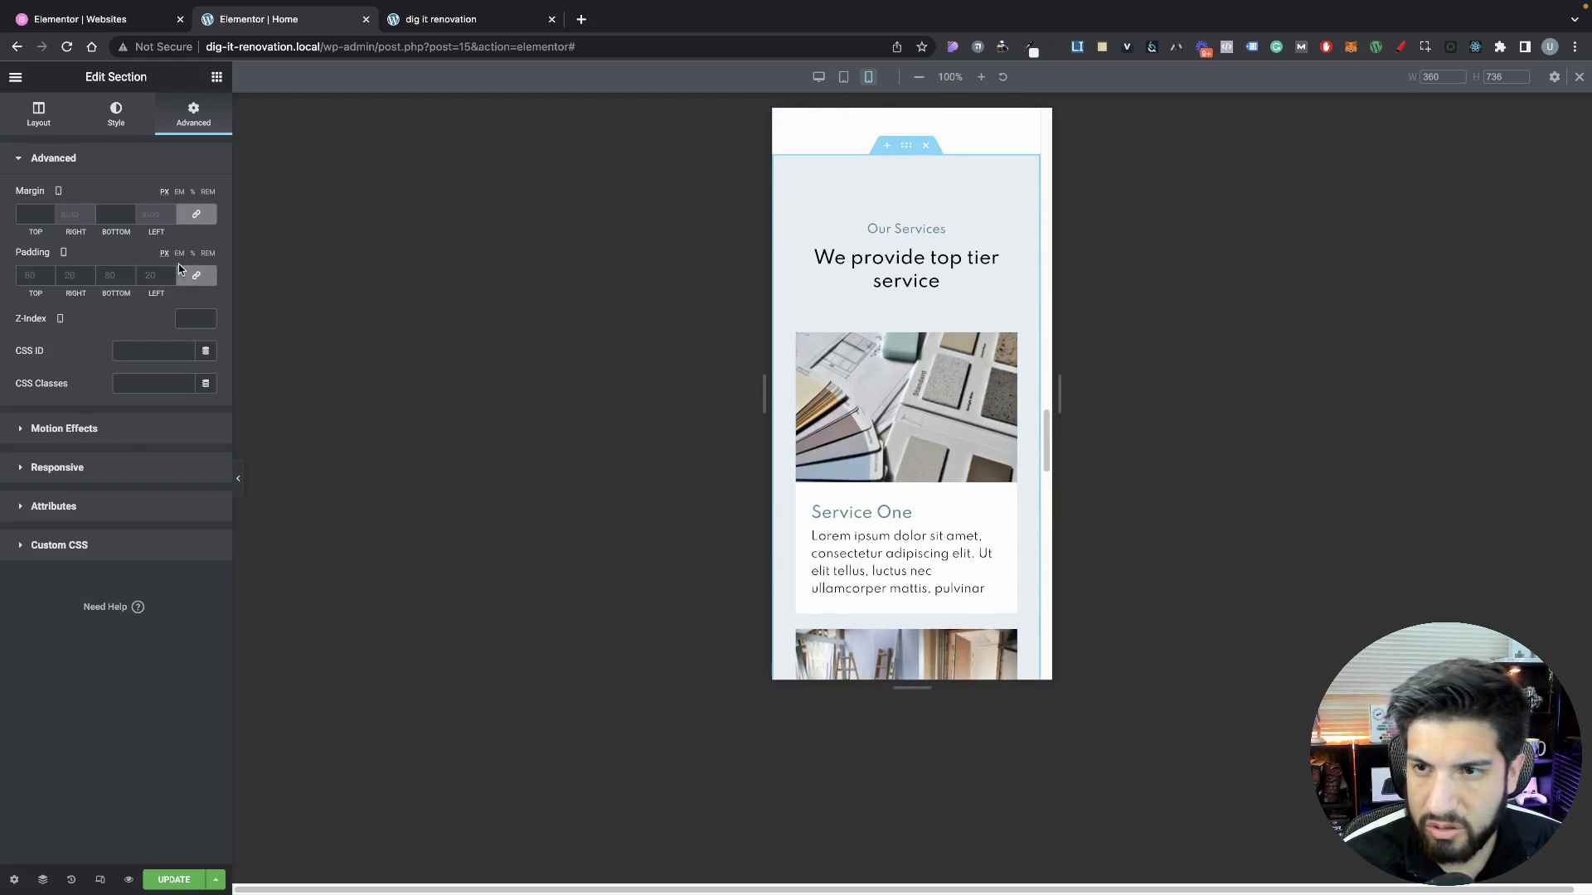
click(149, 274)
text(0)
text(15)
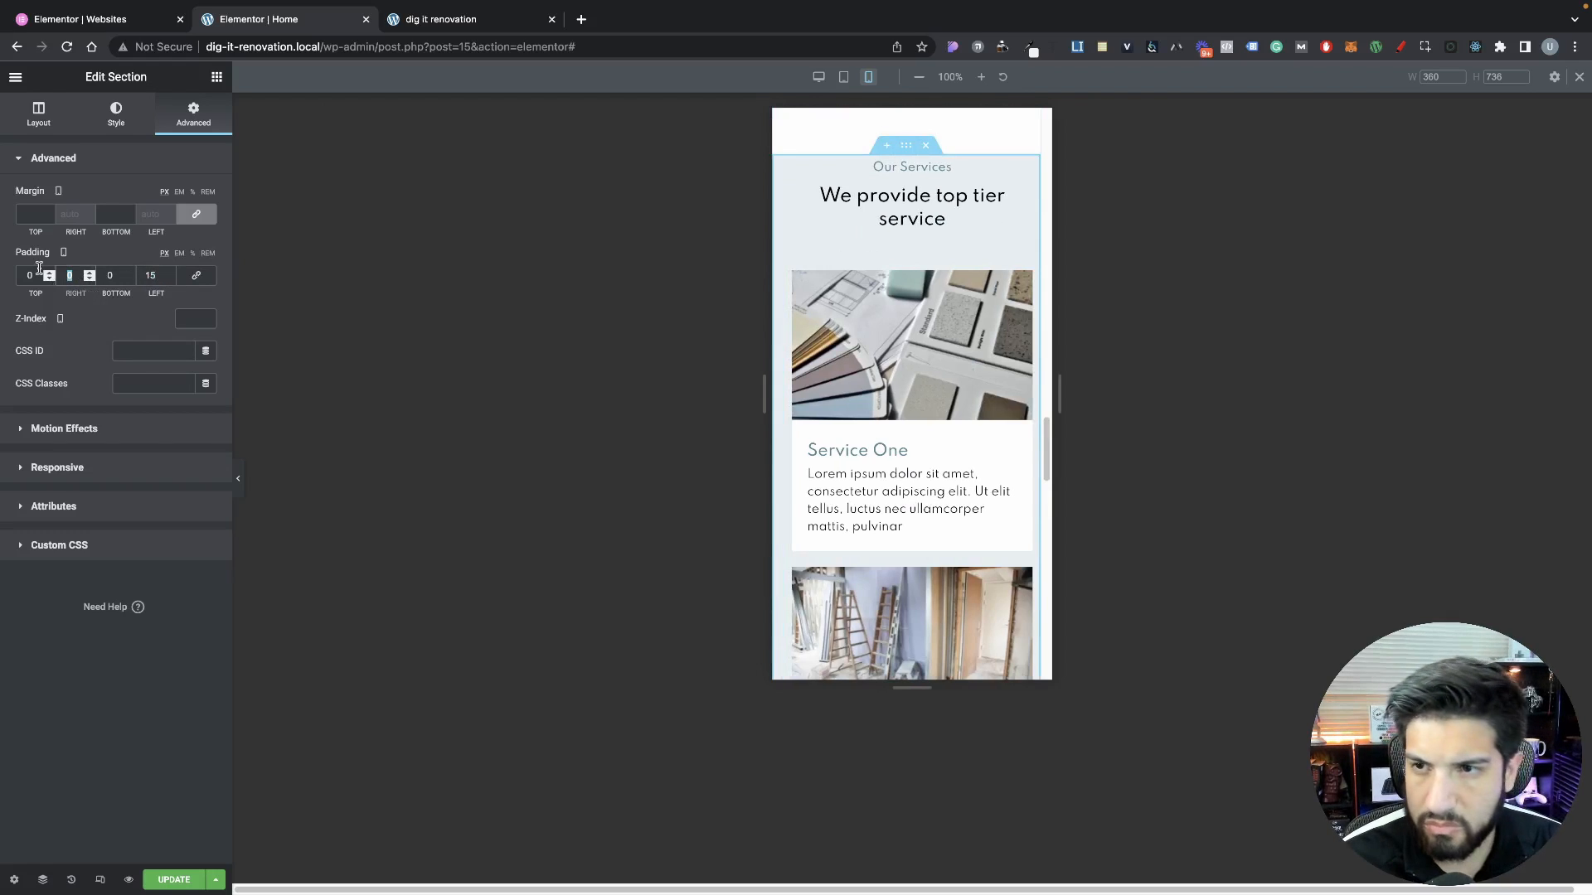
text(15)
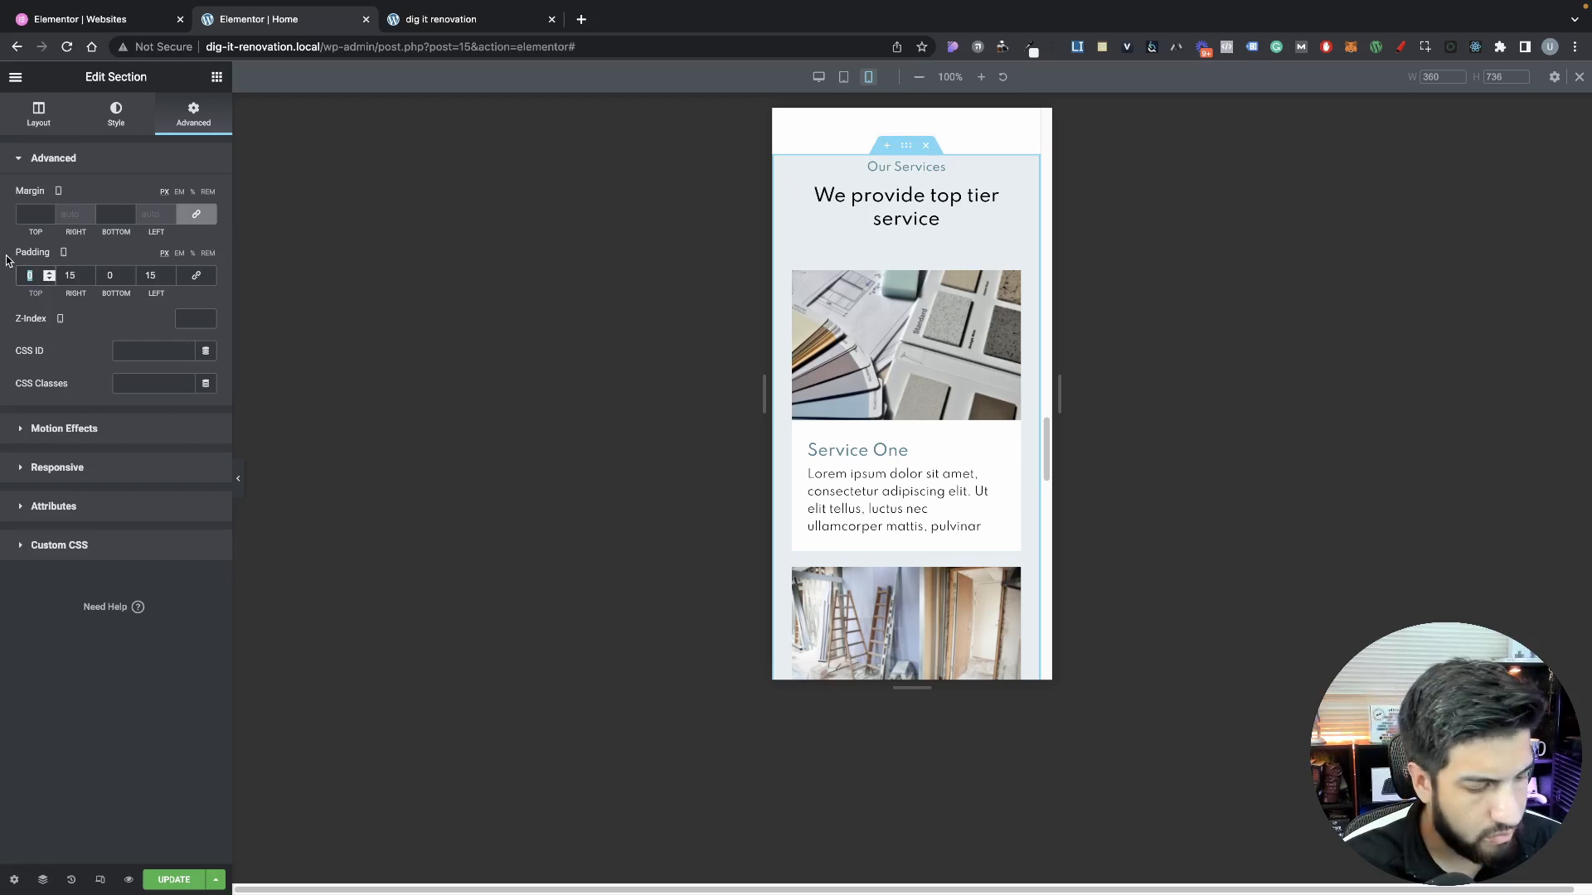
text(50)
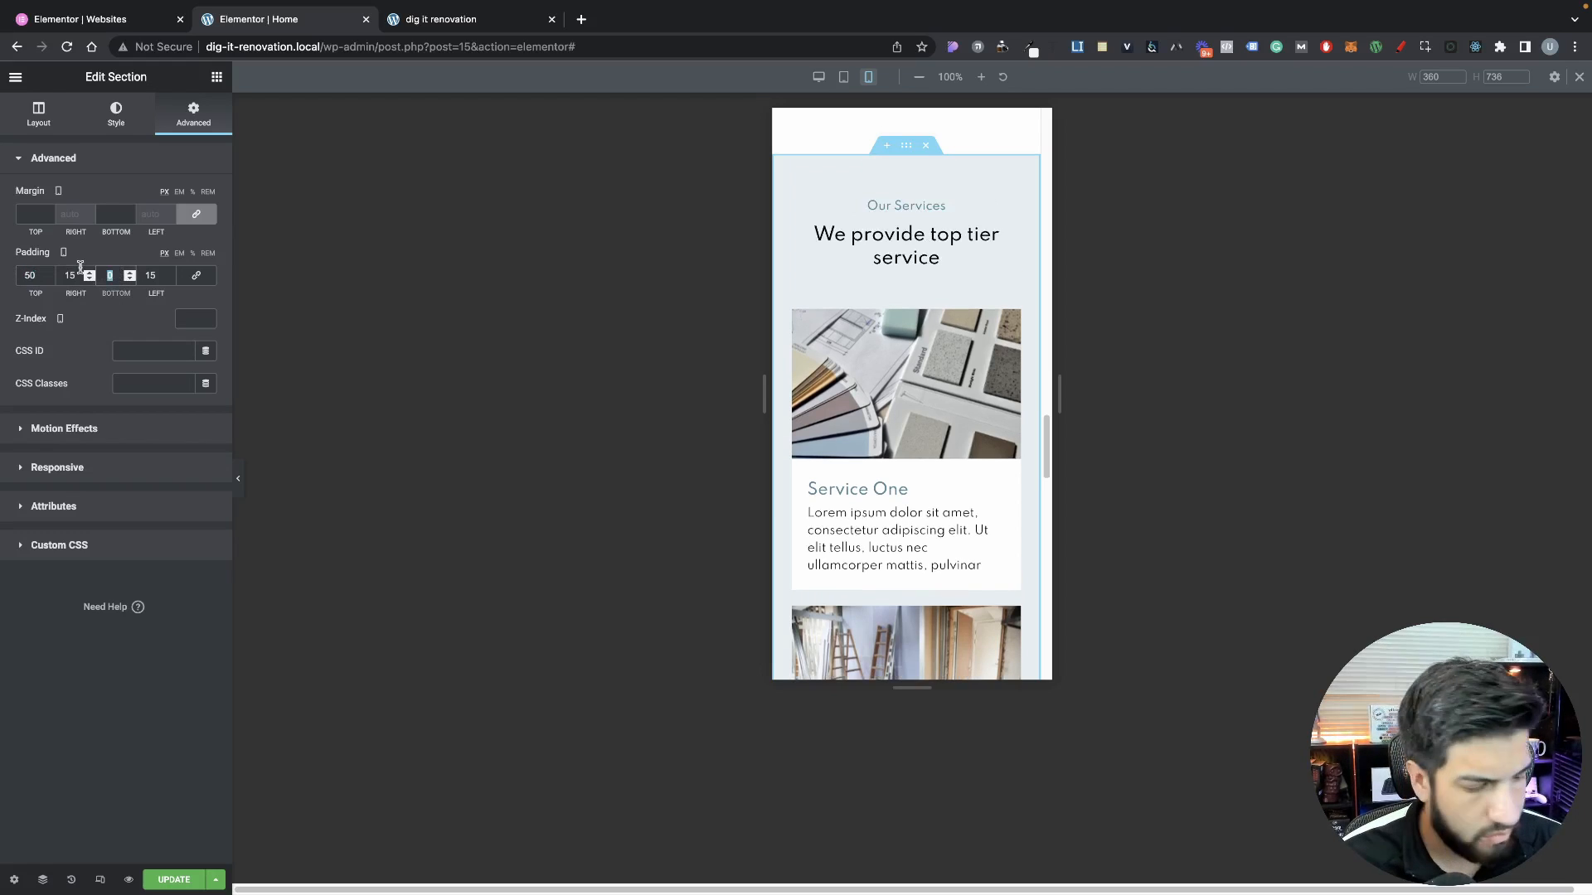
Set the contact section's mobile padding to 50 px top and bottom and 15 px left and right
scroll(860, 377, down, 15)
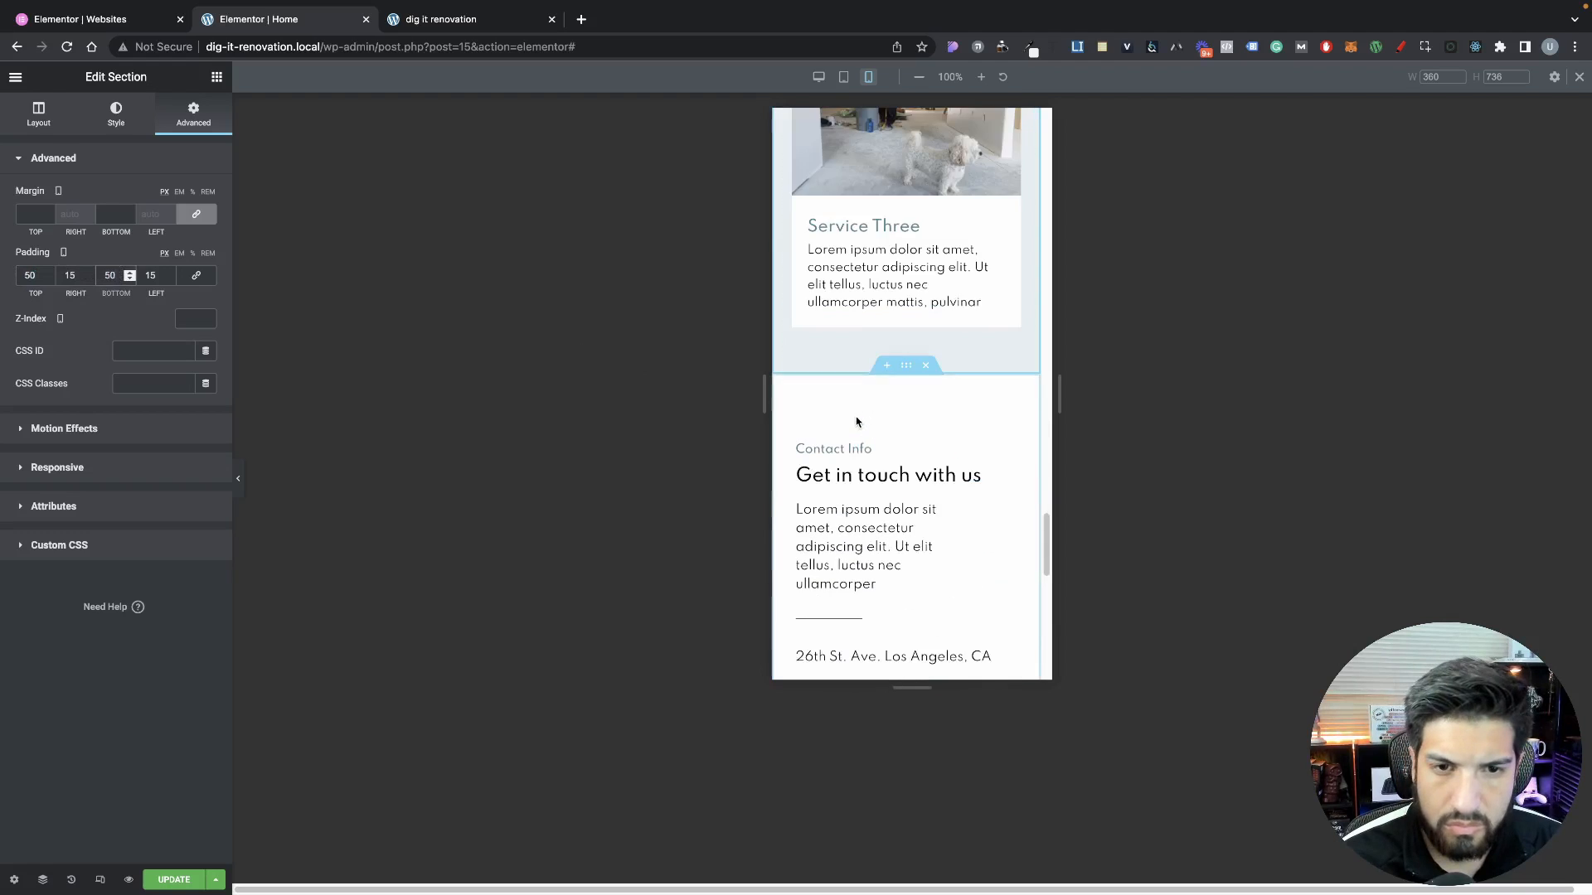
scroll(871, 378, down, 1)
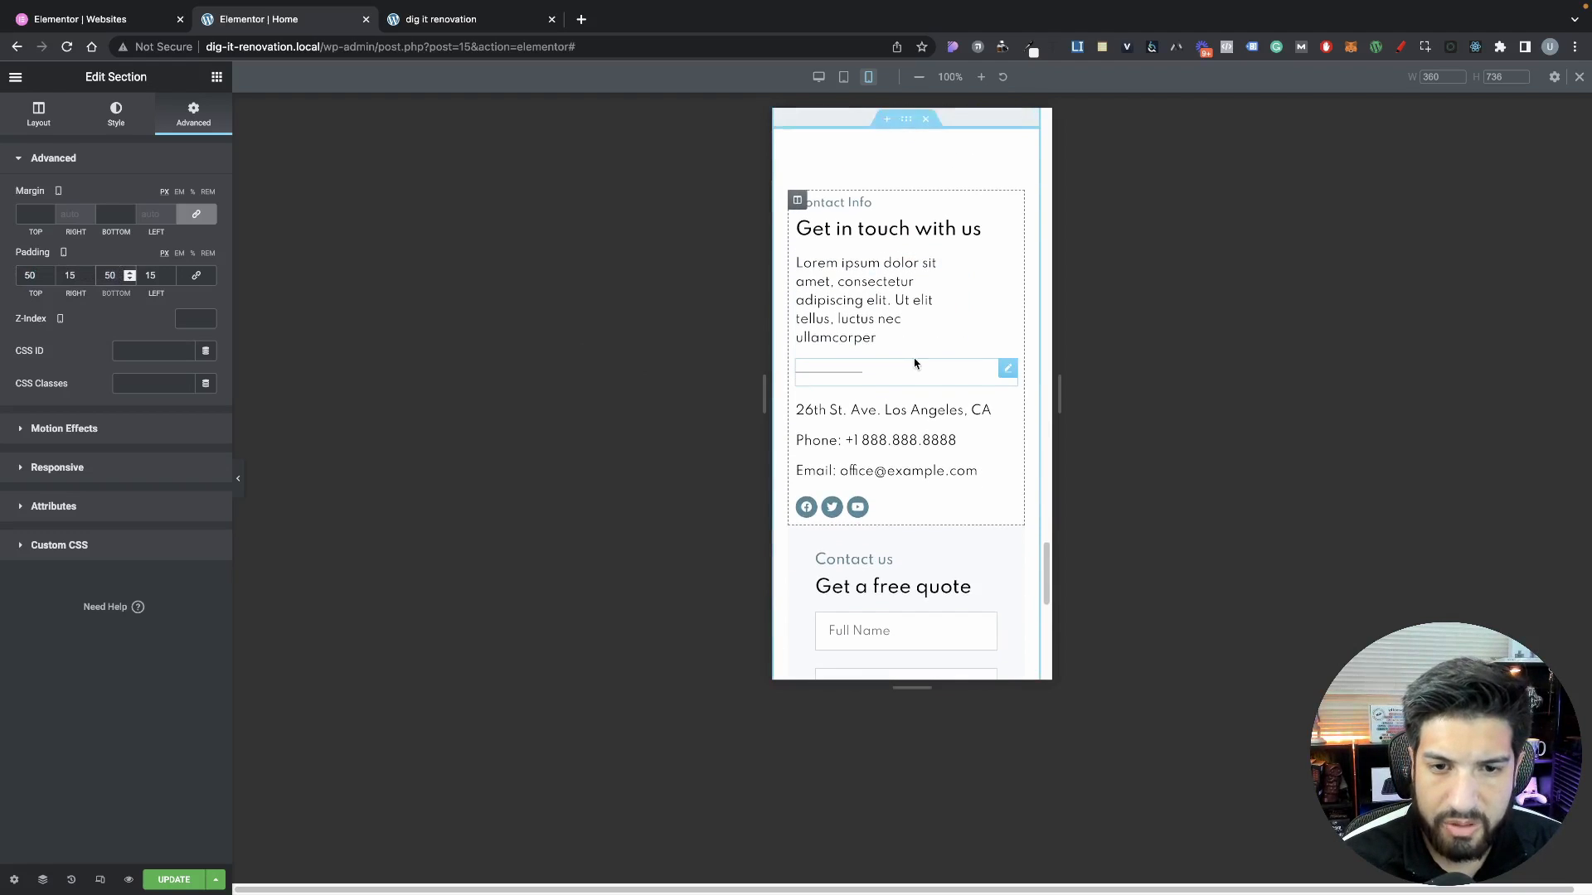
scroll(902, 260, up, 1)
click(906, 222)
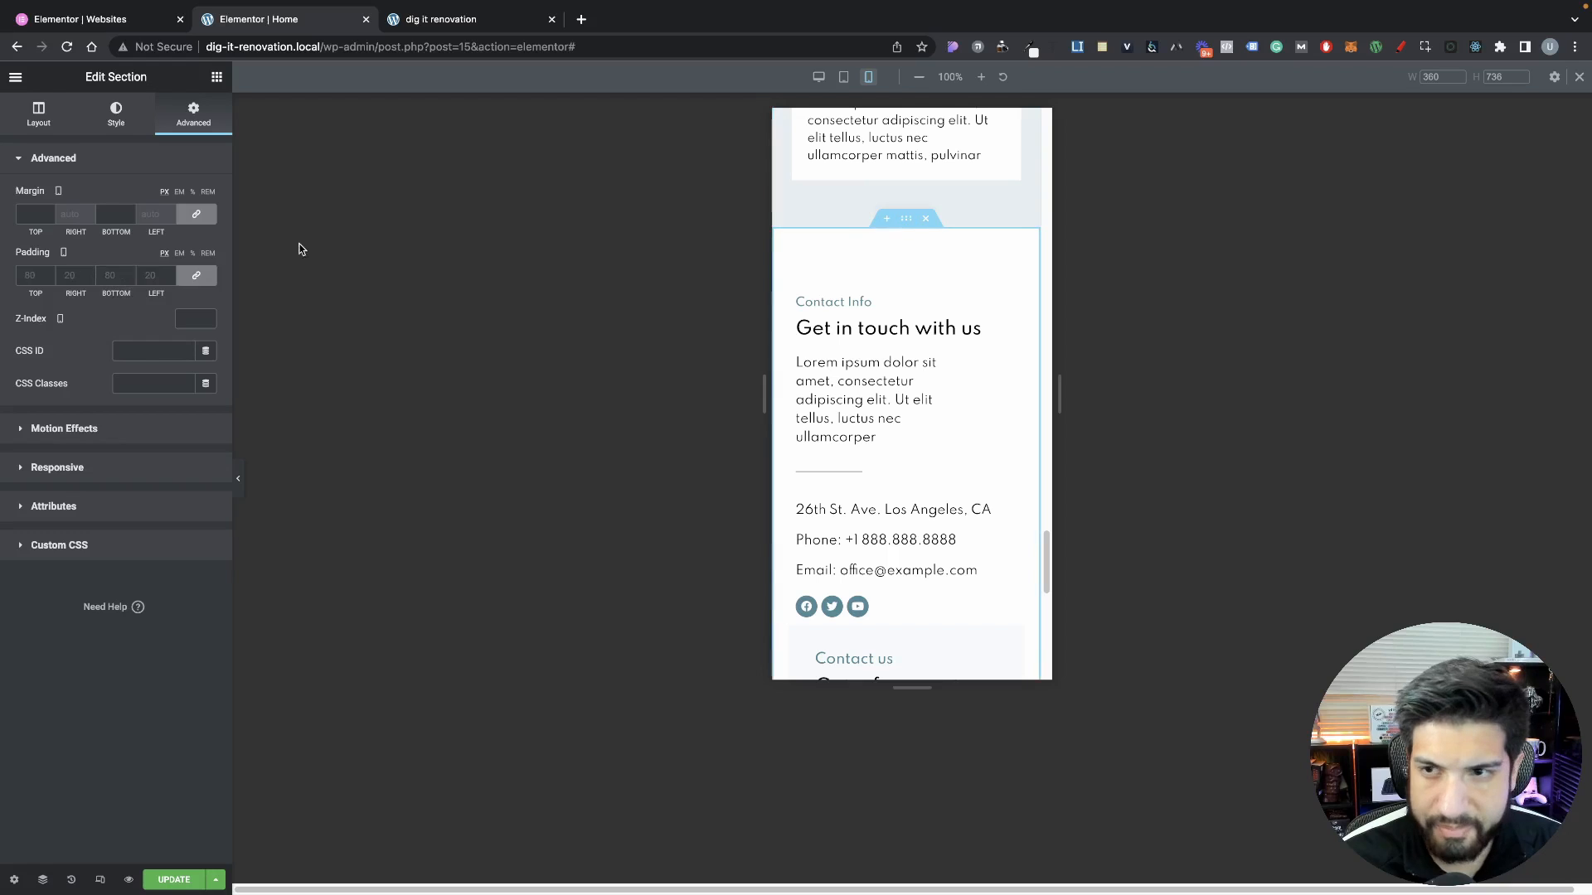
click(193, 277)
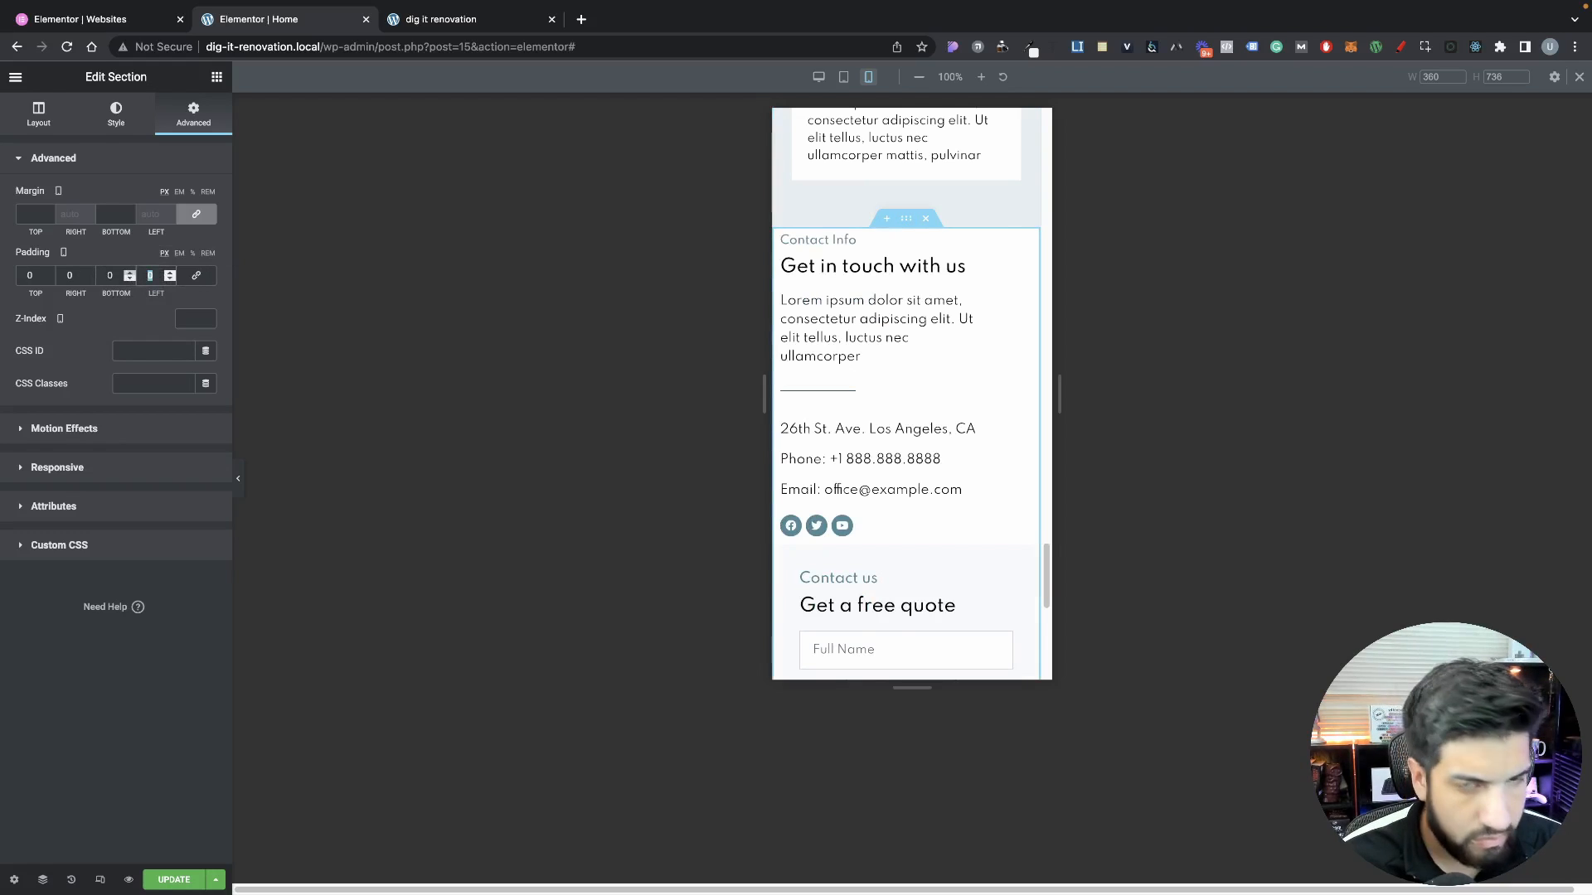
text(1515)
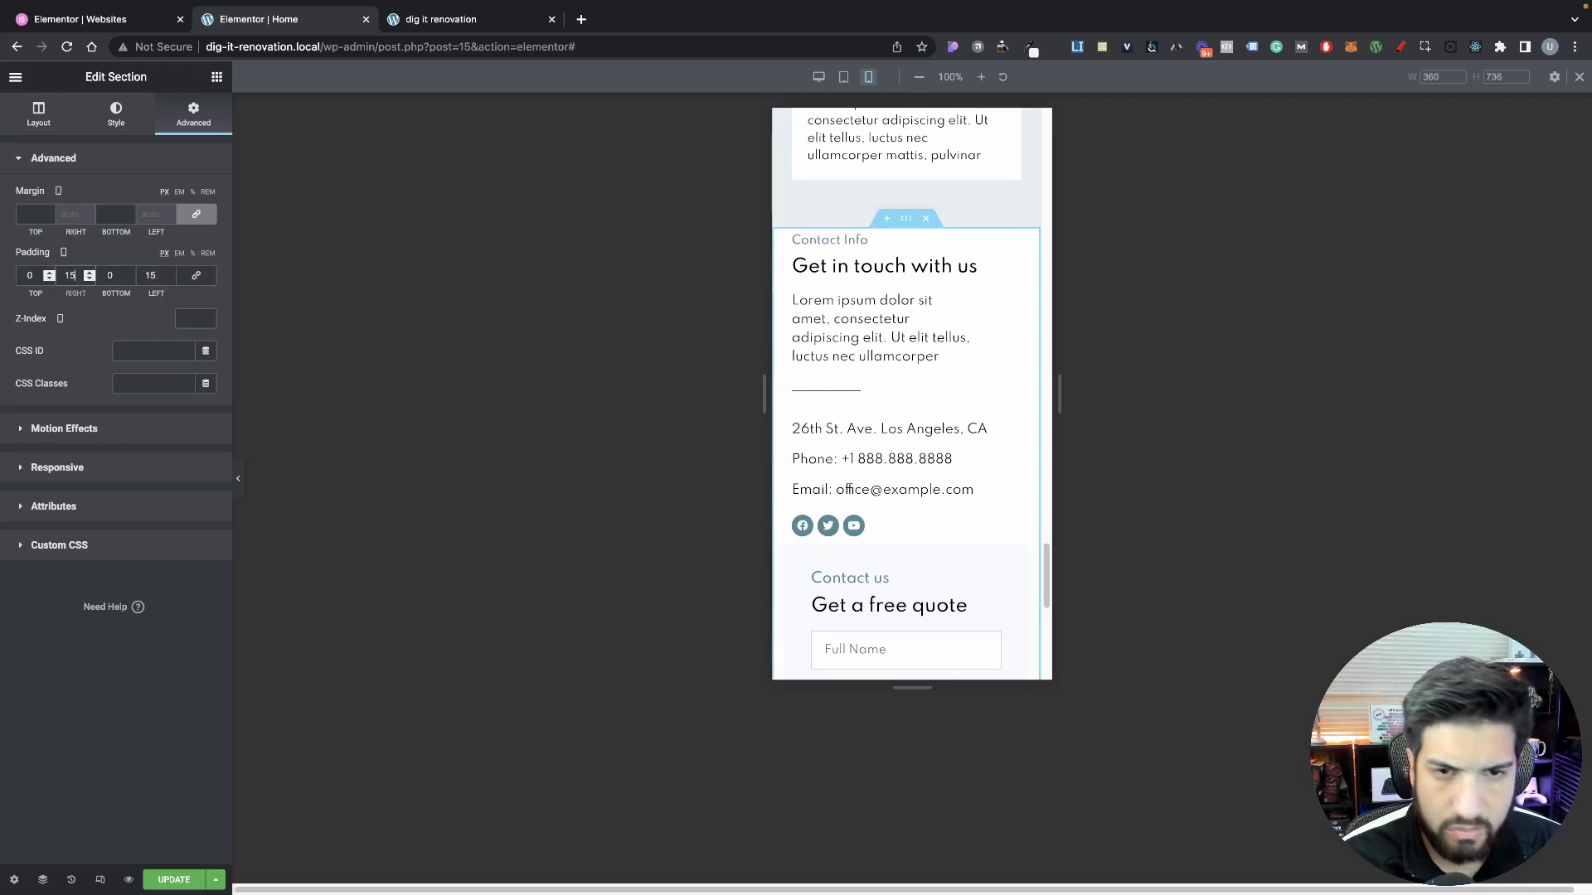
text(50)
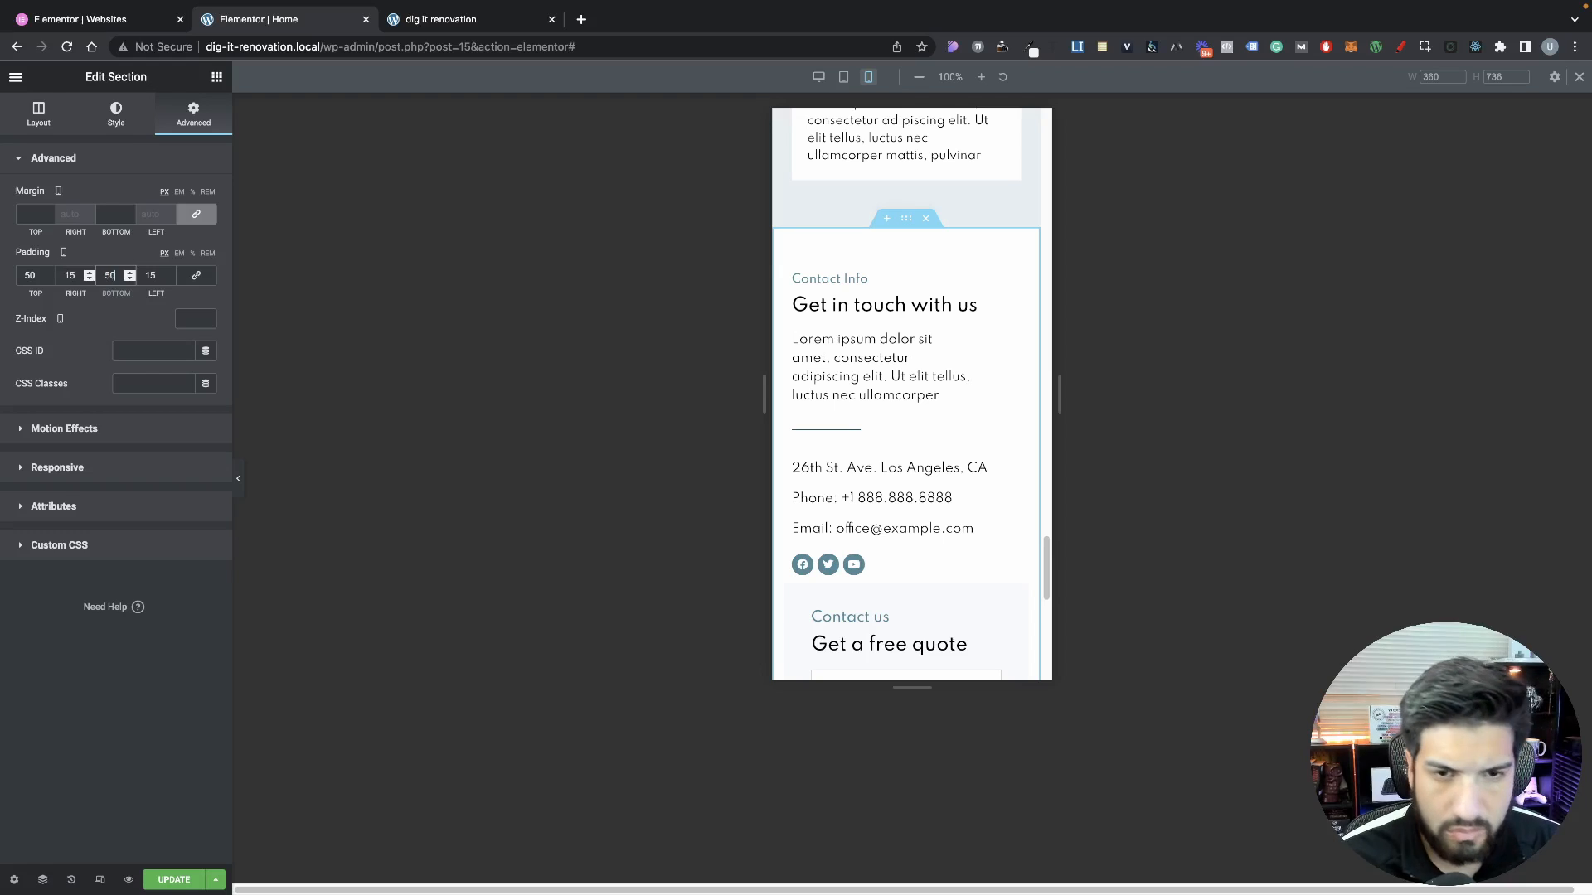
Set the mobile width of the paragraph under "Get in touch with us" to Full Width (100%)
scroll(884, 324, down, 1)
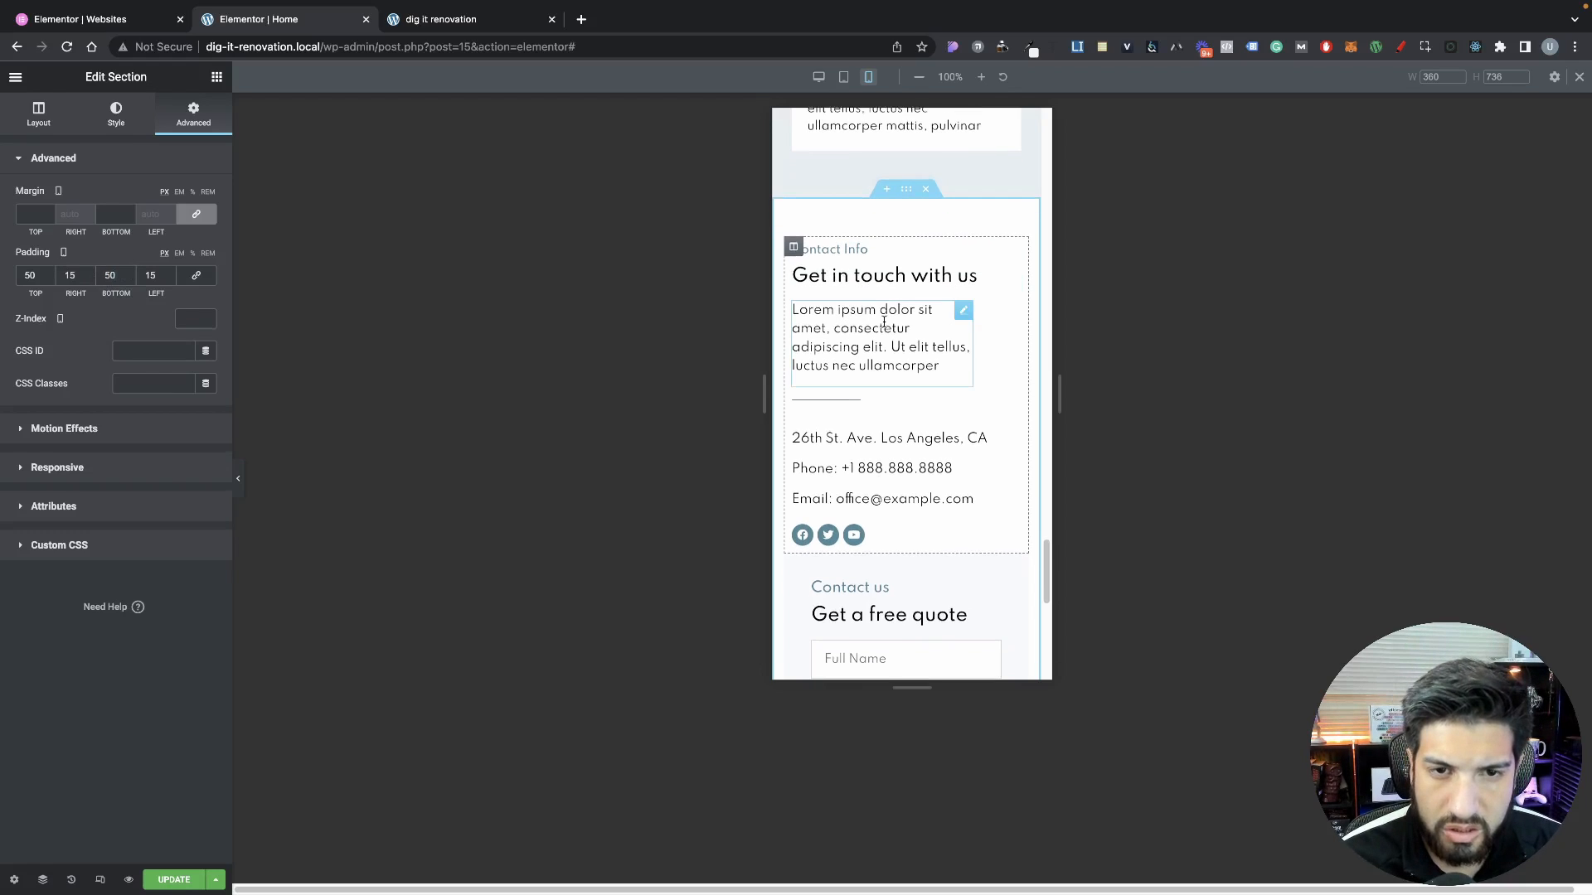
click(884, 323)
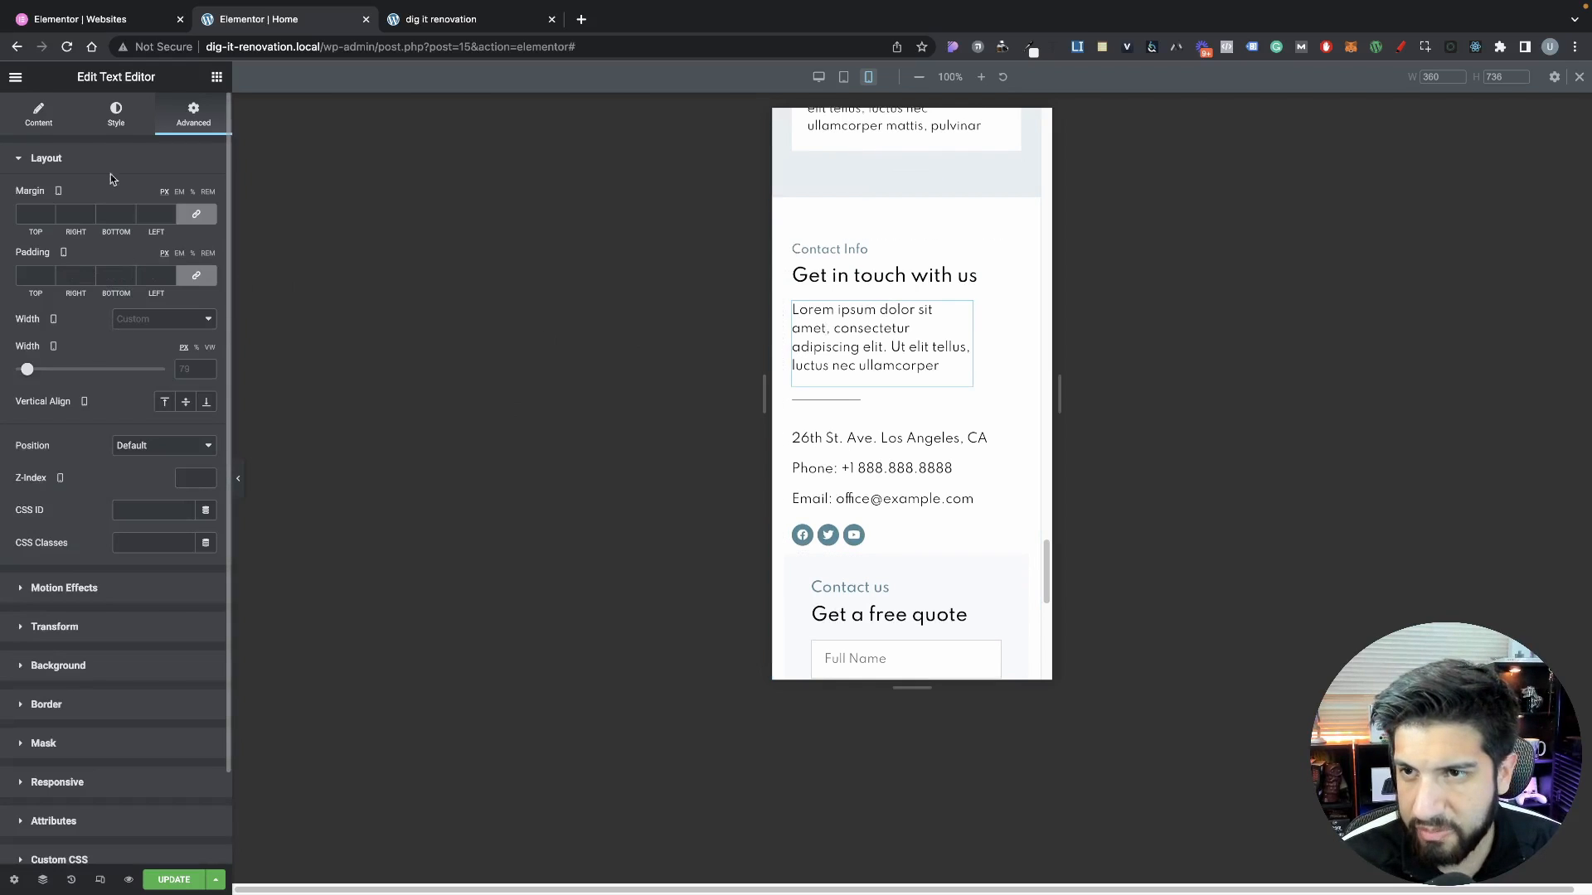
click(137, 324)
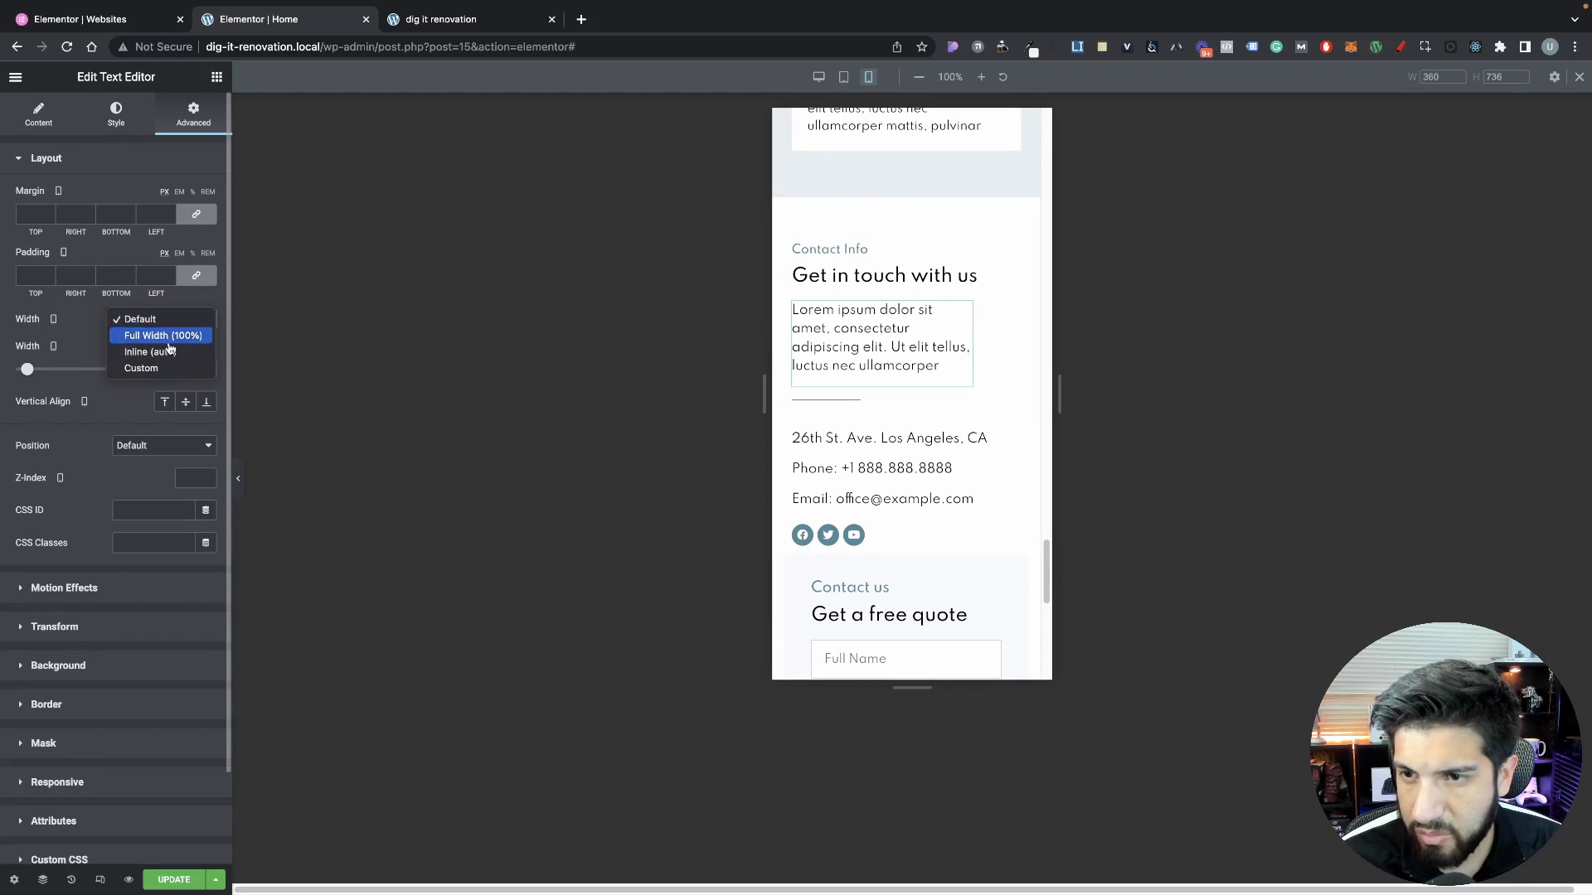
click(172, 337)
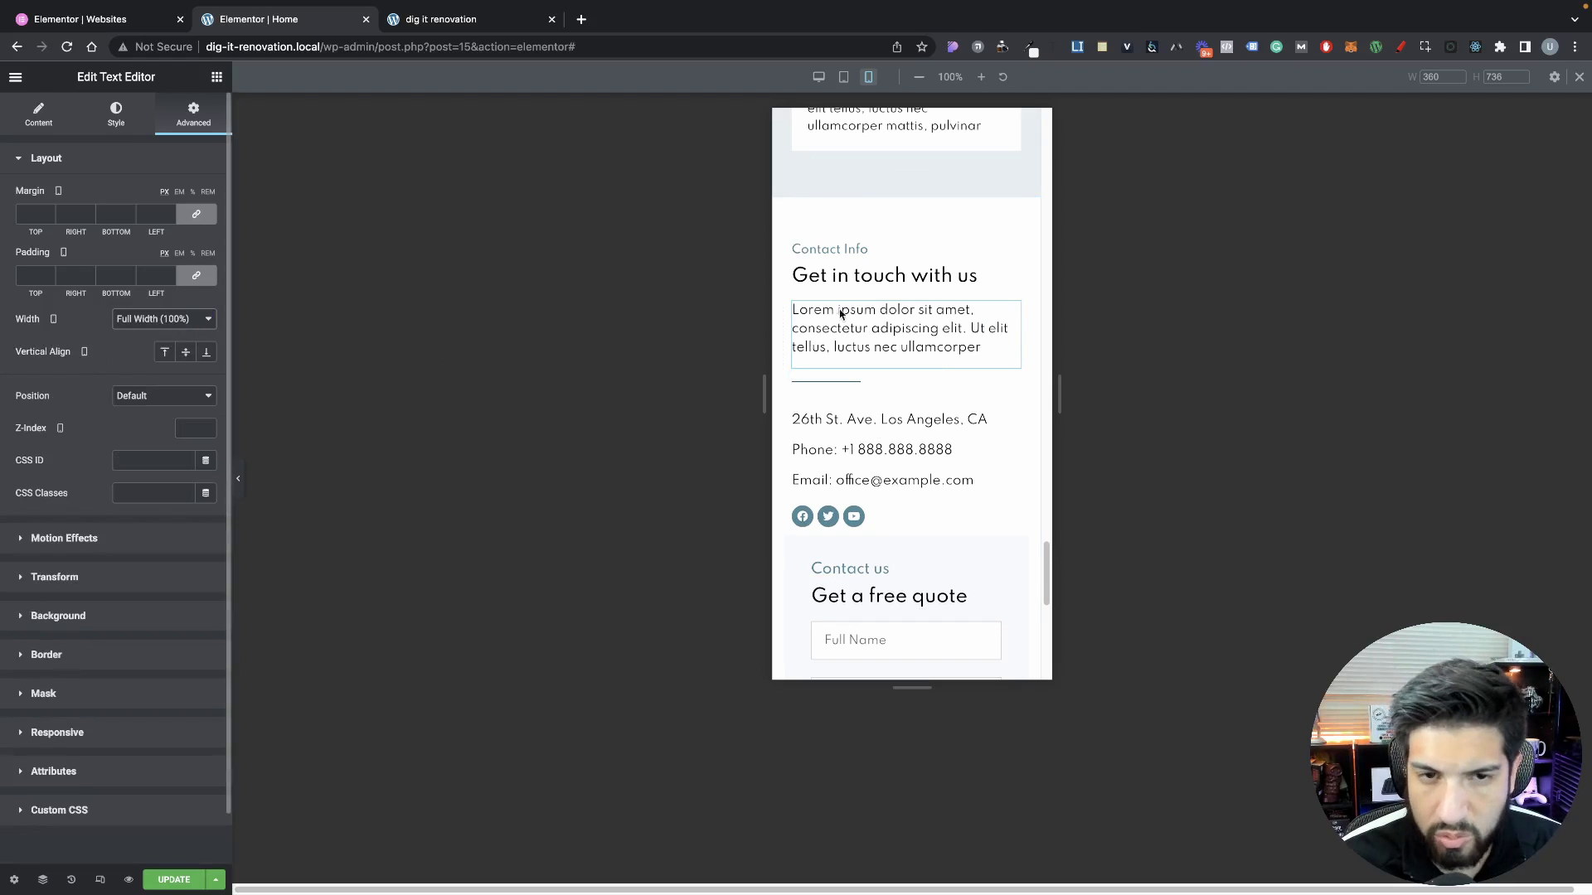
Set the mobile width of the divider below the contact paragraph to 50%
scroll(854, 387, down, 1)
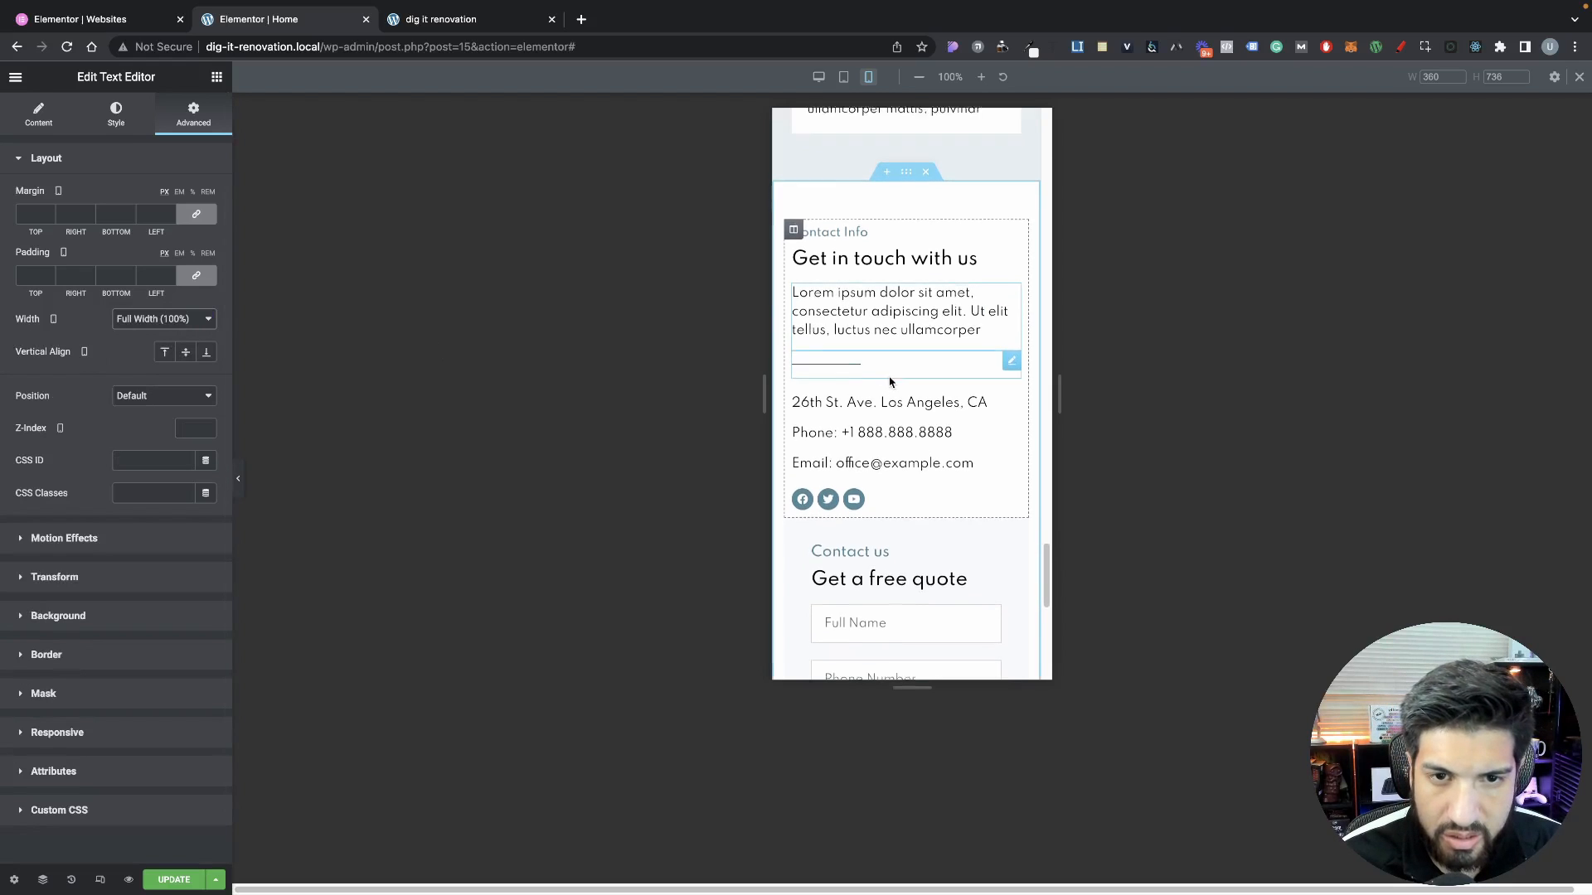
click(878, 365)
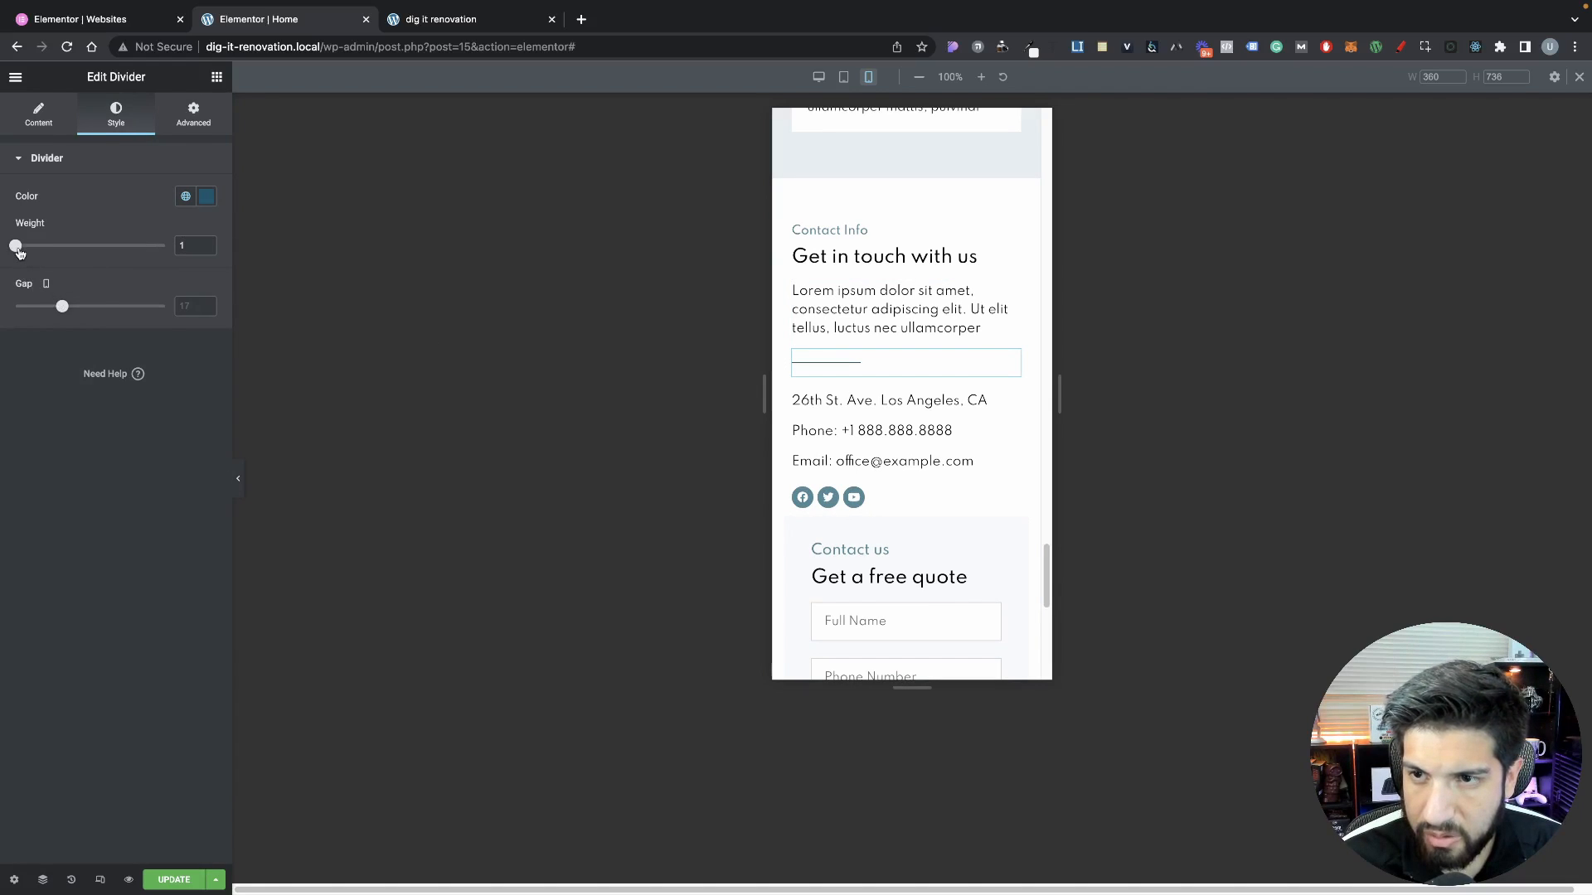
click(39, 116)
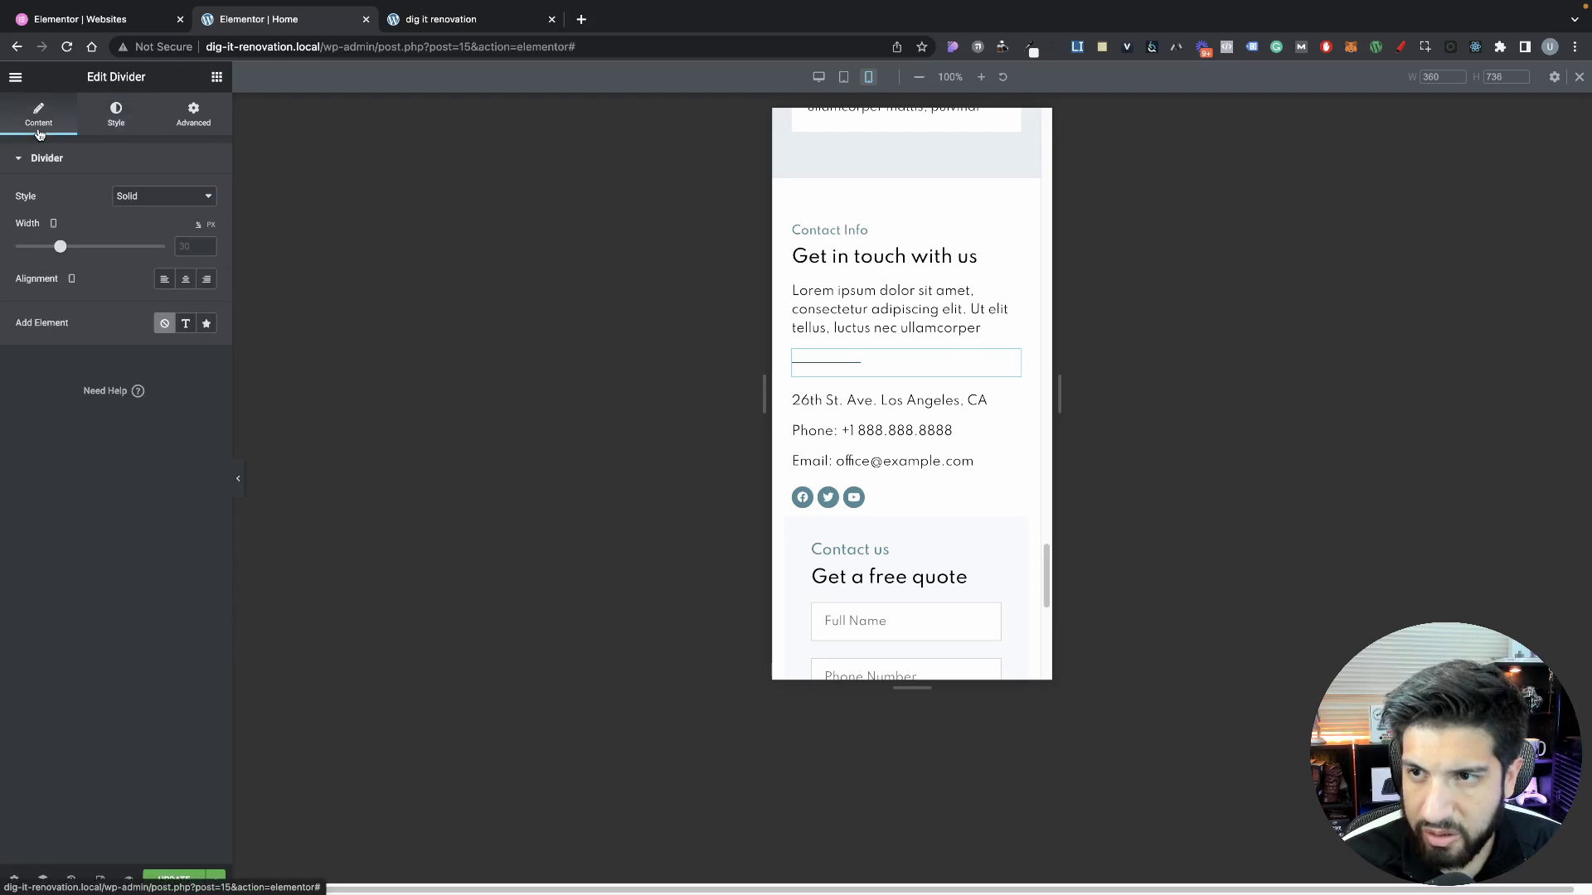
drag(60, 246, 72, 248)
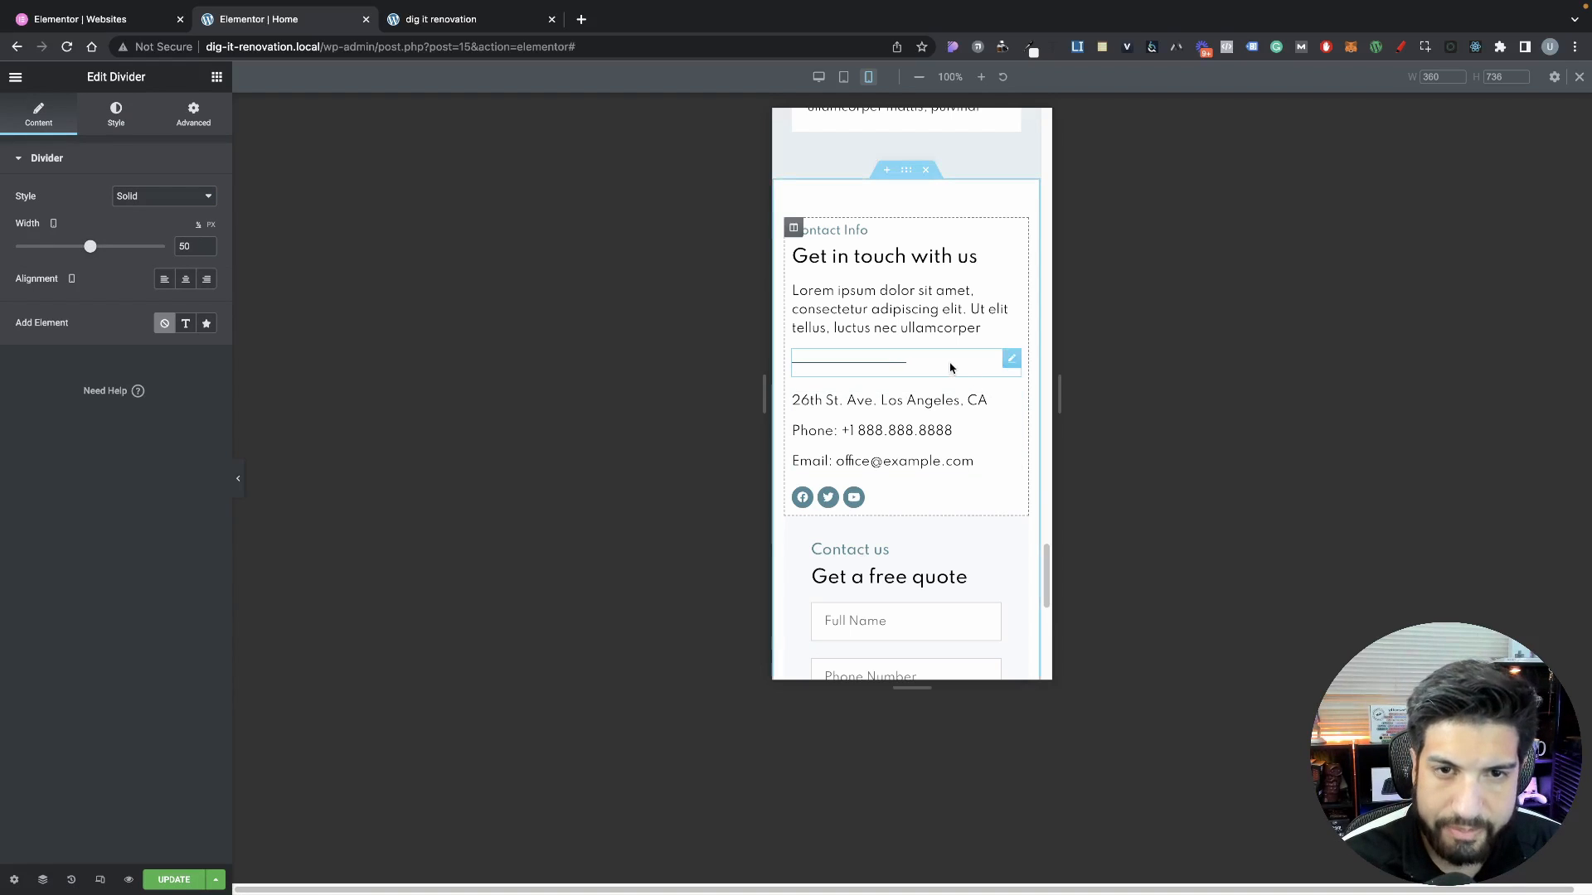
Set the mobile text size of the icon list with the address, phone and email to 14 px
scroll(929, 365, down, 1)
scroll(912, 415, down, 1)
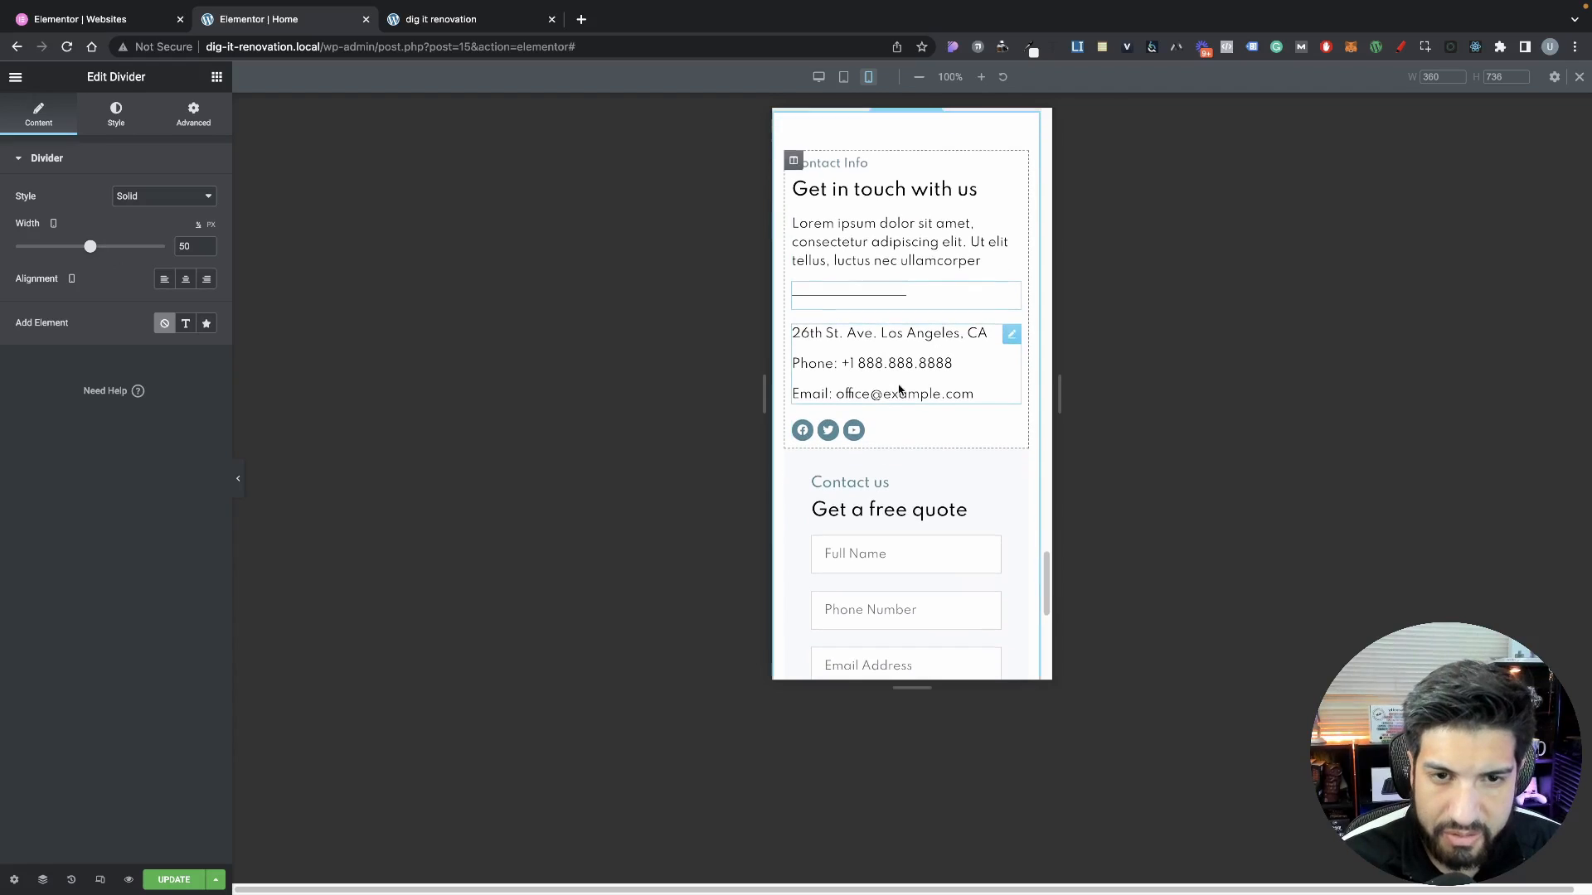
click(899, 389)
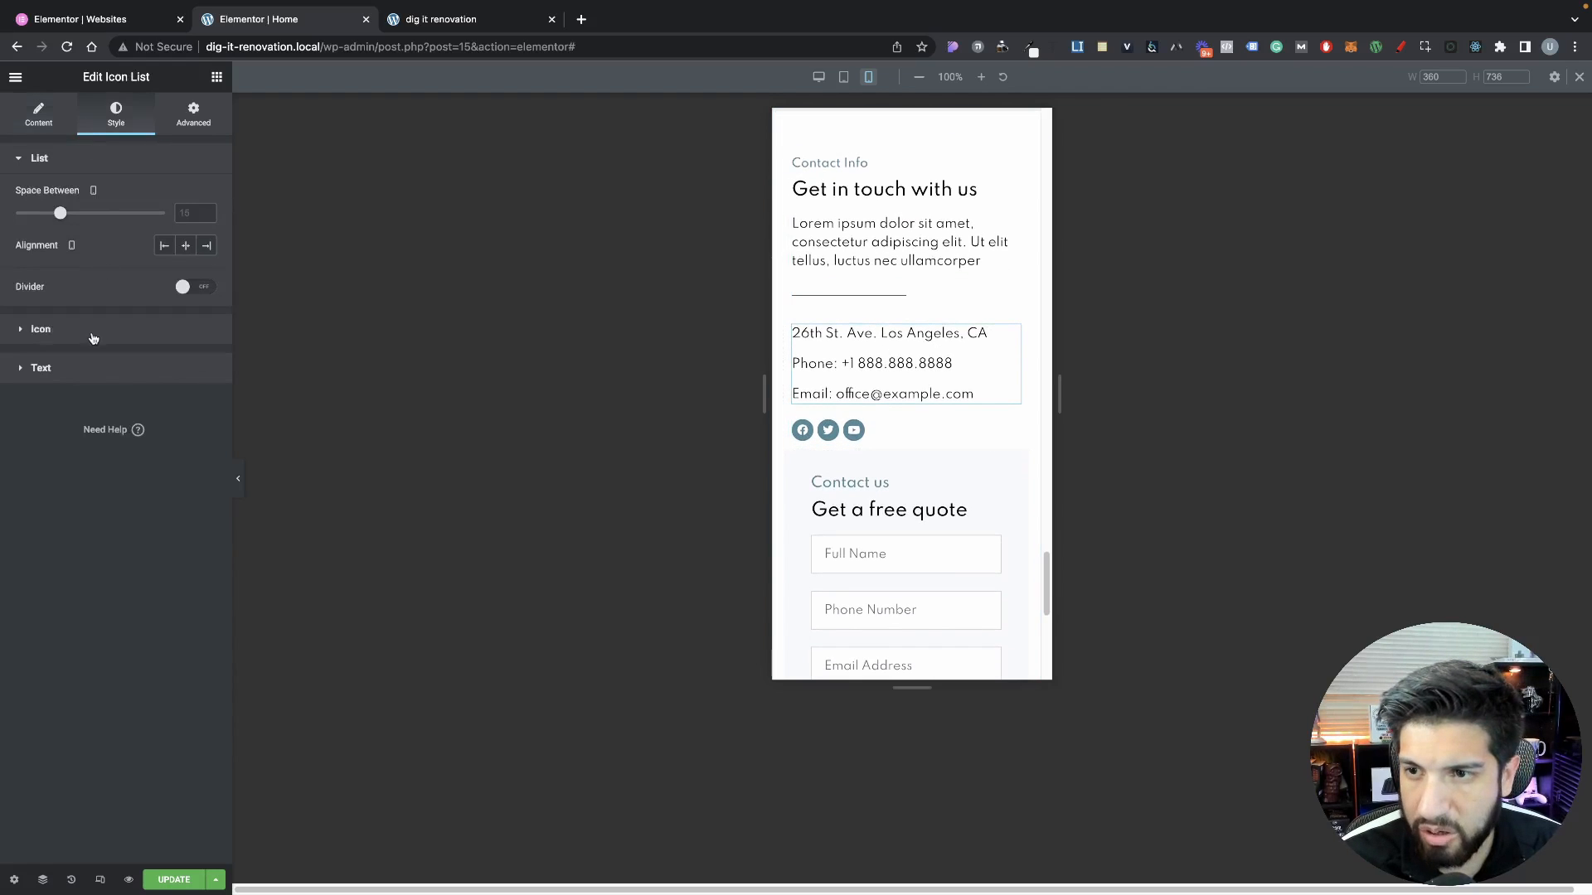
click(59, 367)
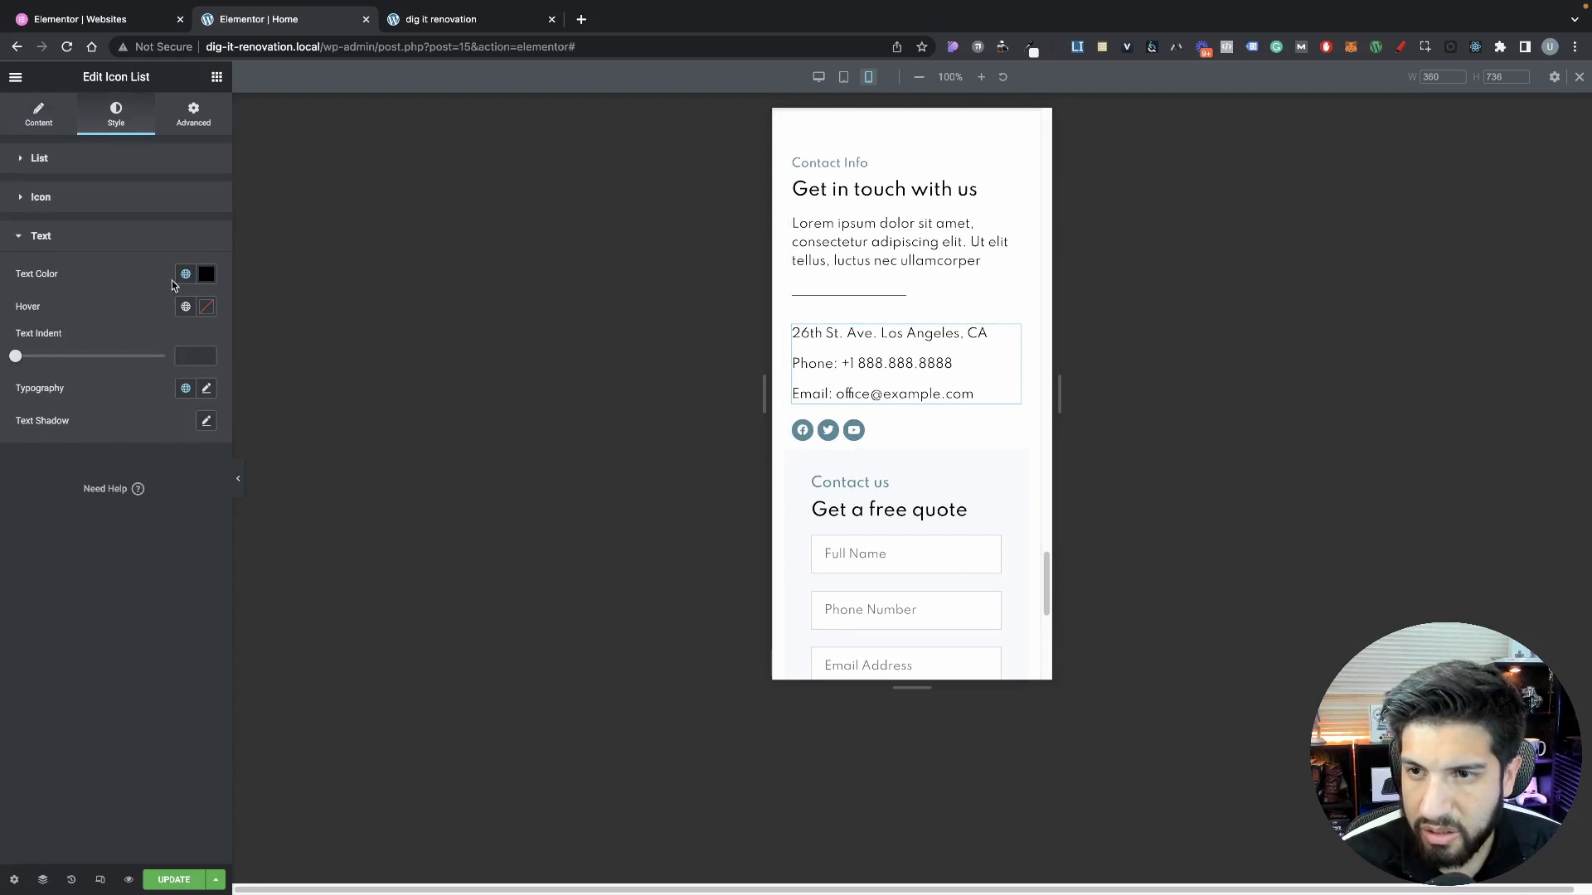
click(206, 390)
click(175, 511)
text(15)
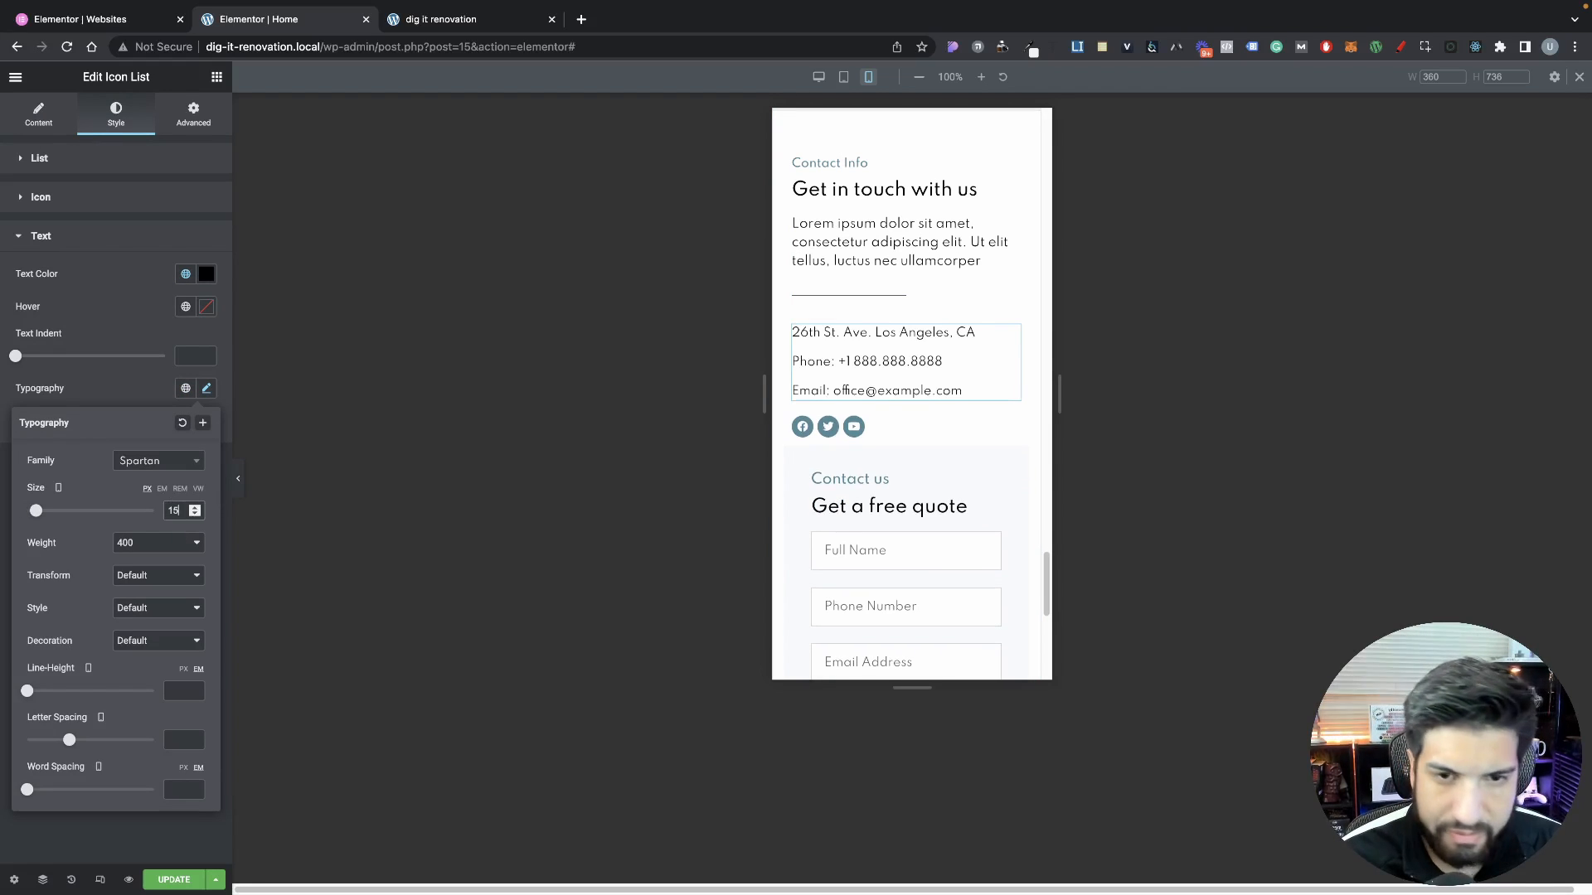
click(195, 515)
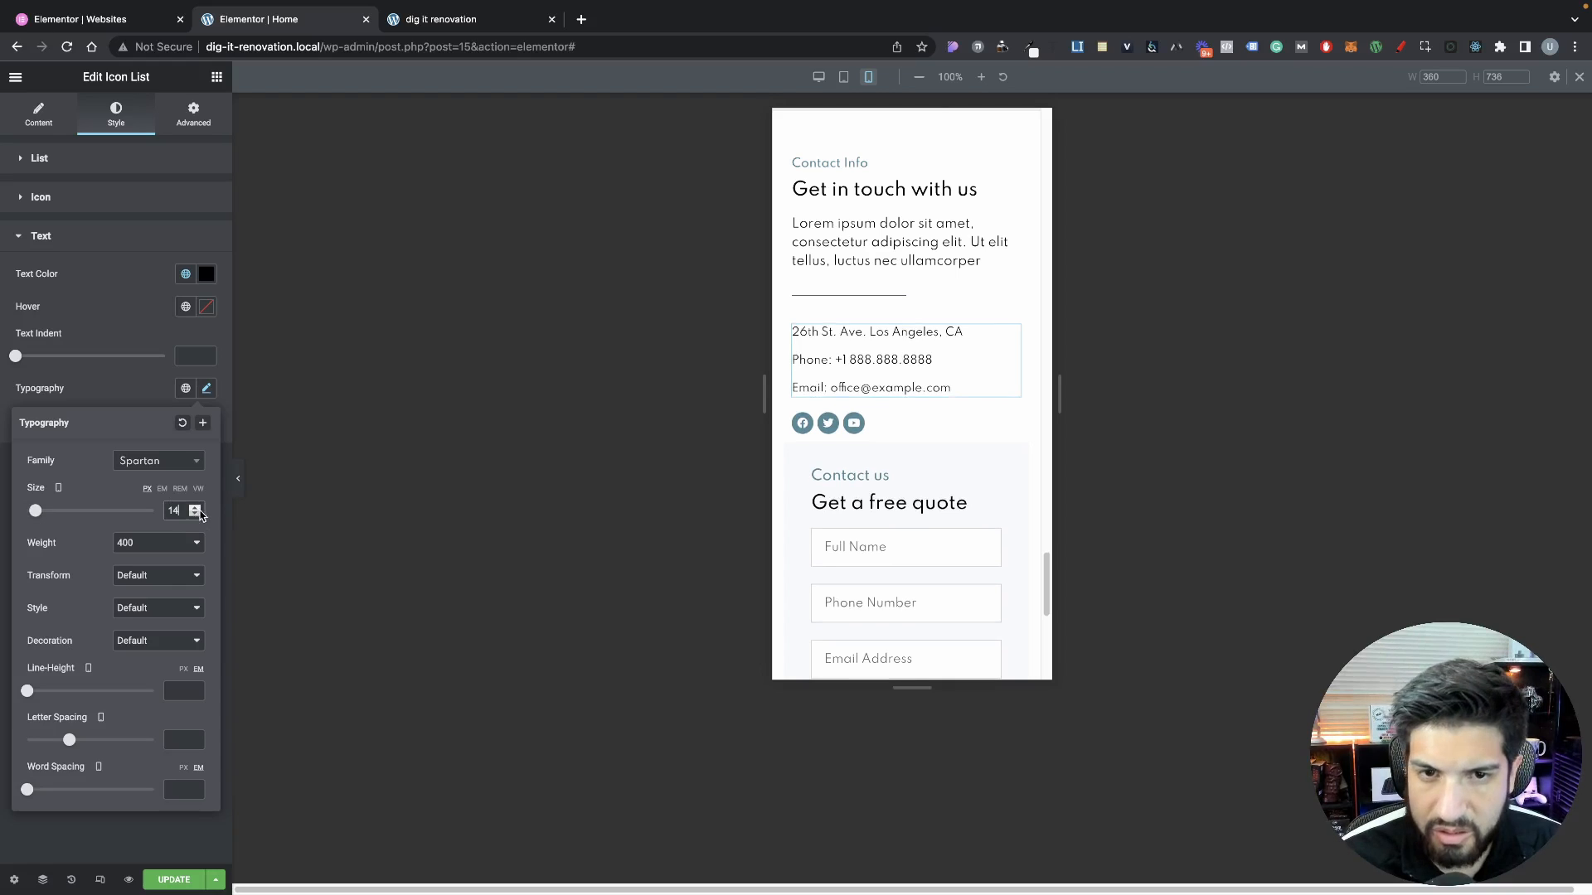
Turn on reversed columns for mobile in the contact section
scroll(946, 406, down, 1)
scroll(946, 406, up, 1)
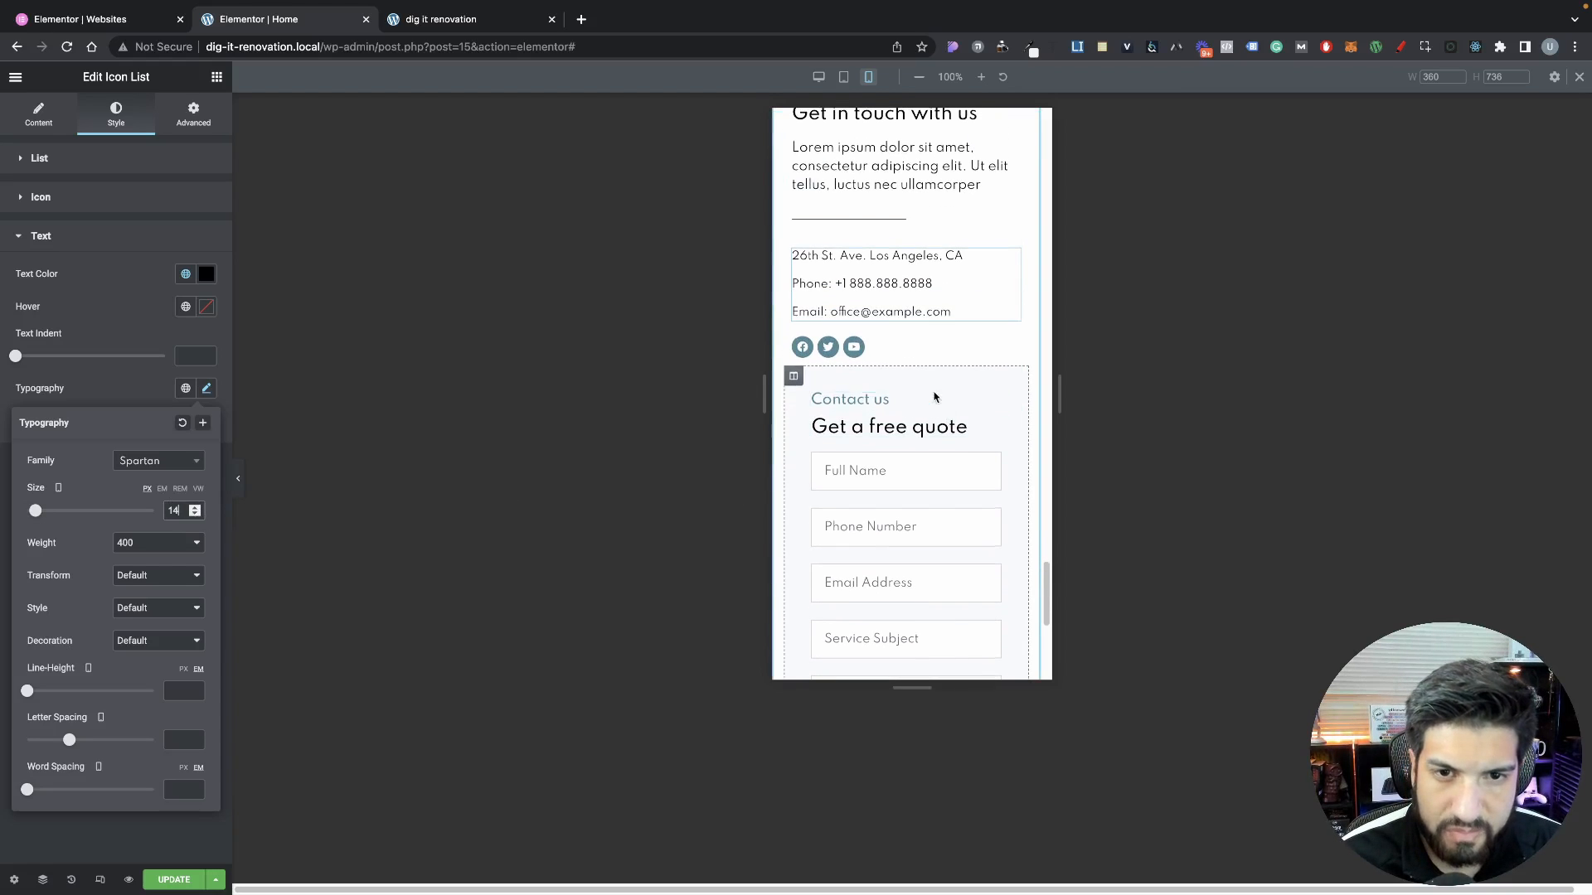
scroll(912, 341, up, 4)
scroll(927, 348, down, 5)
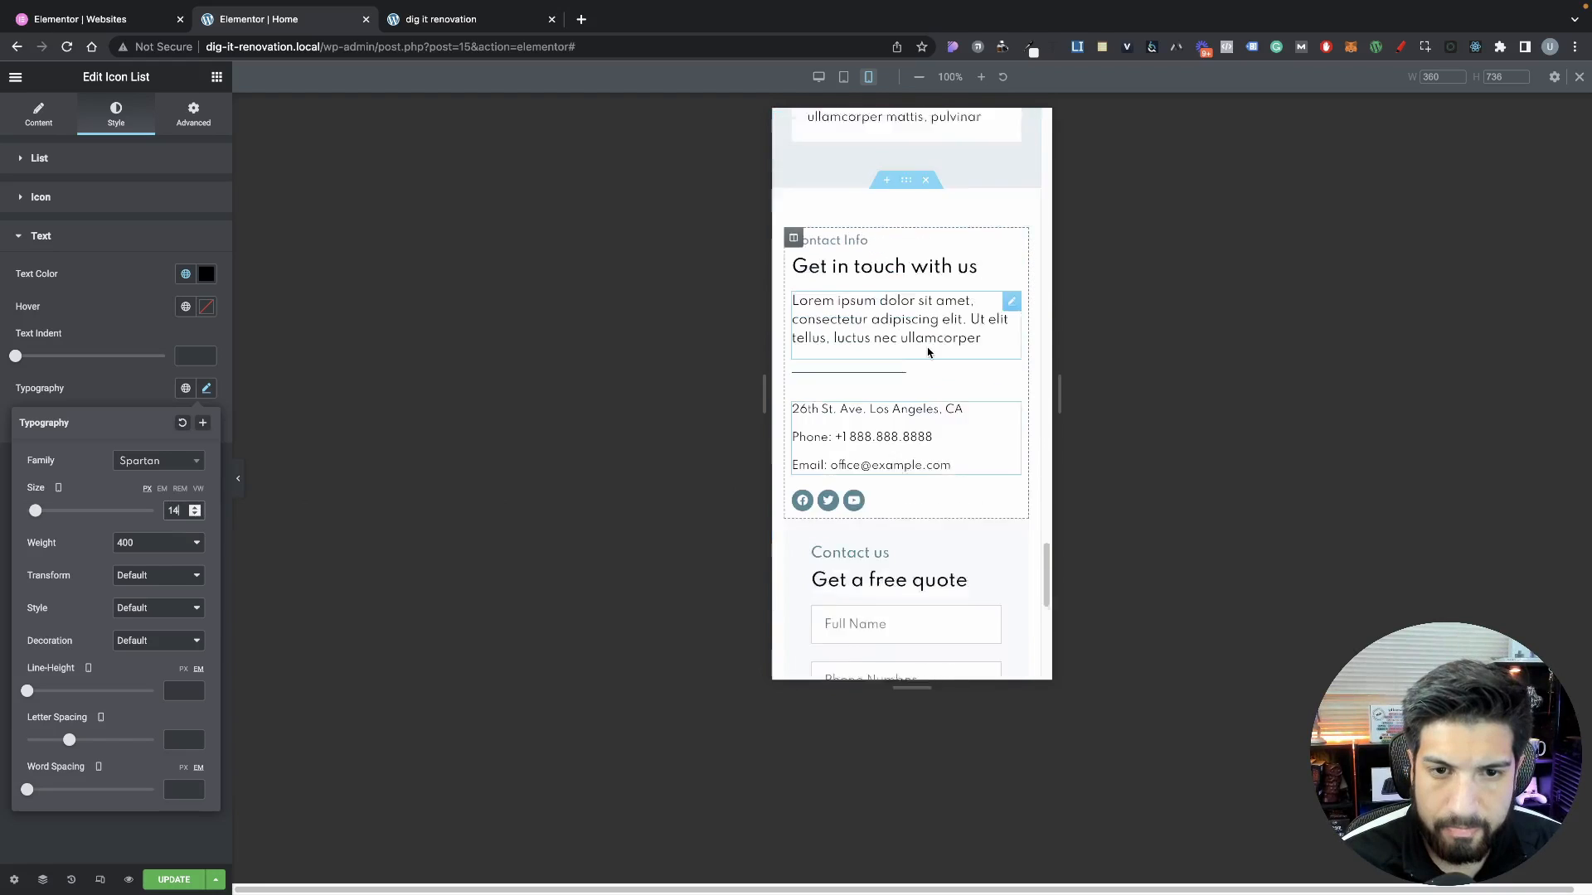
scroll(912, 349, up, 3)
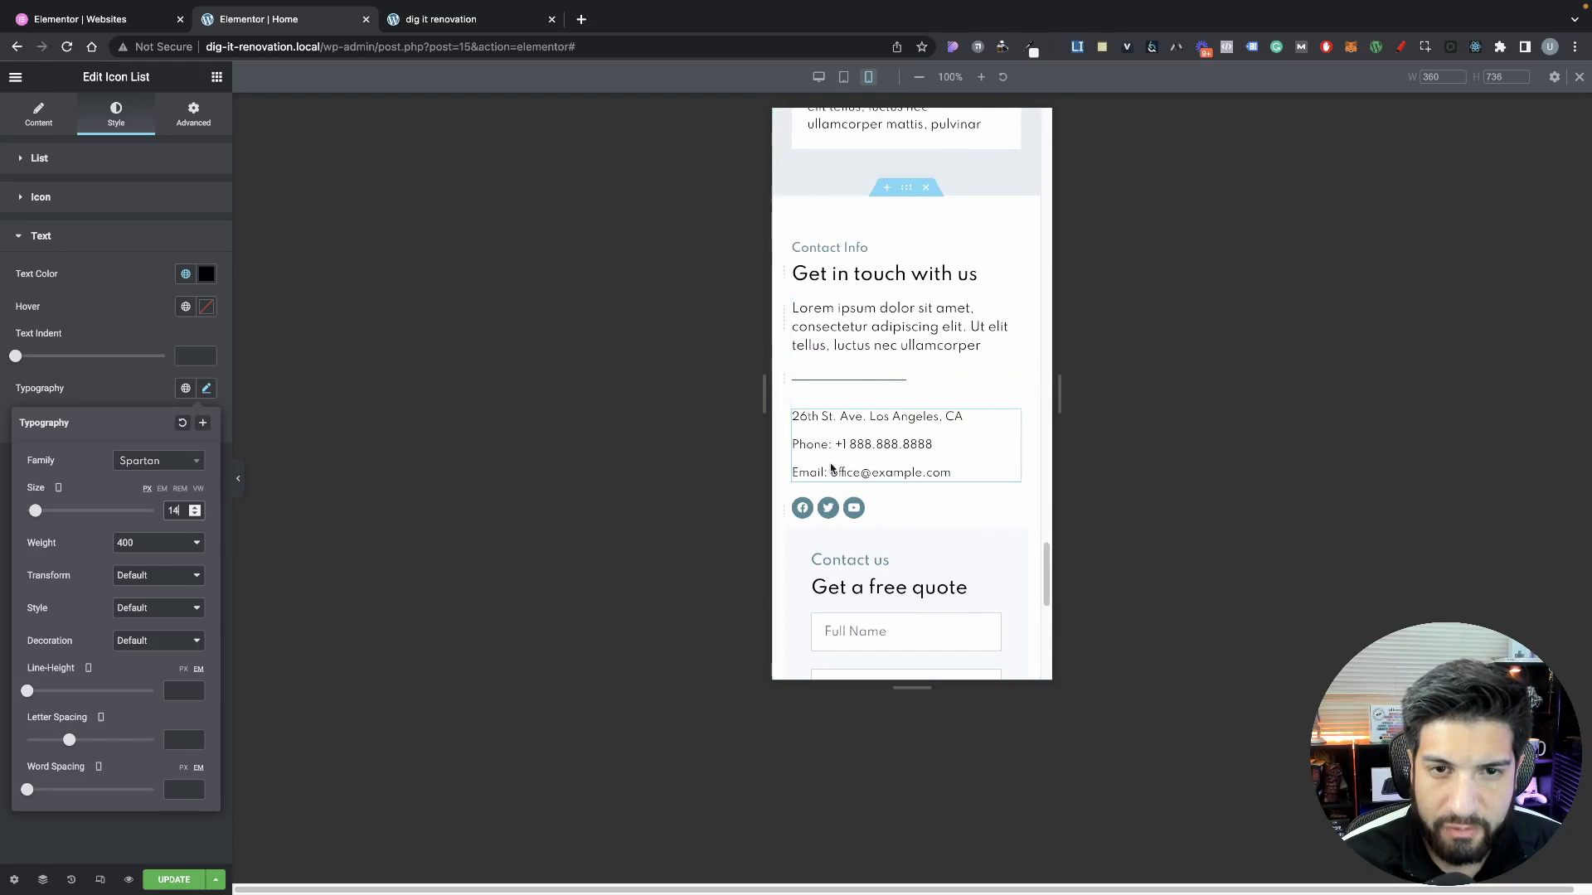
click(907, 189)
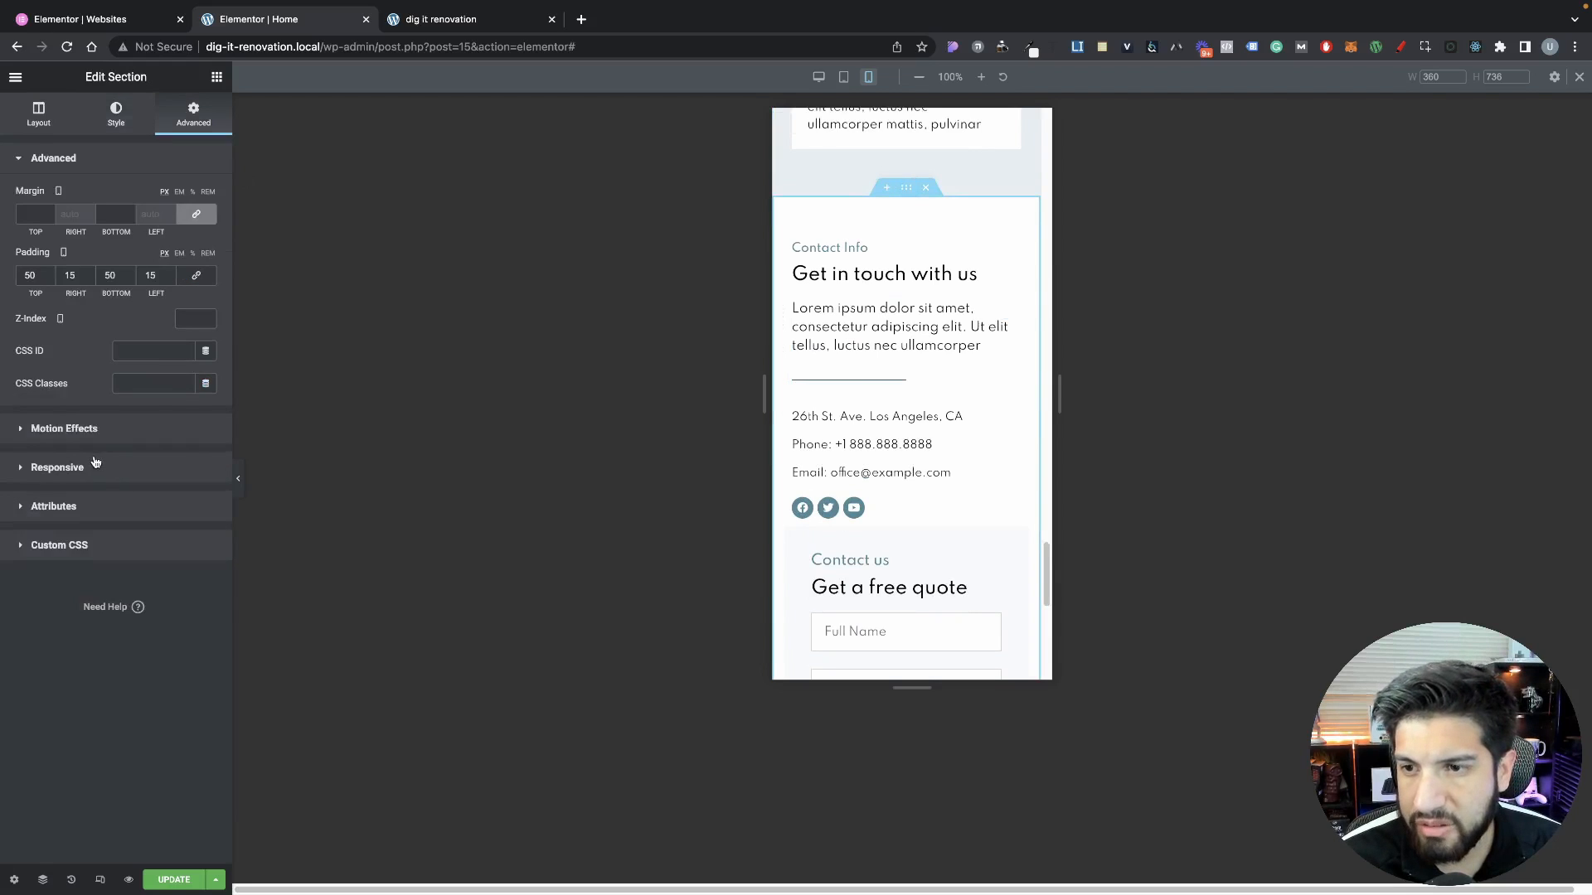
click(57, 467)
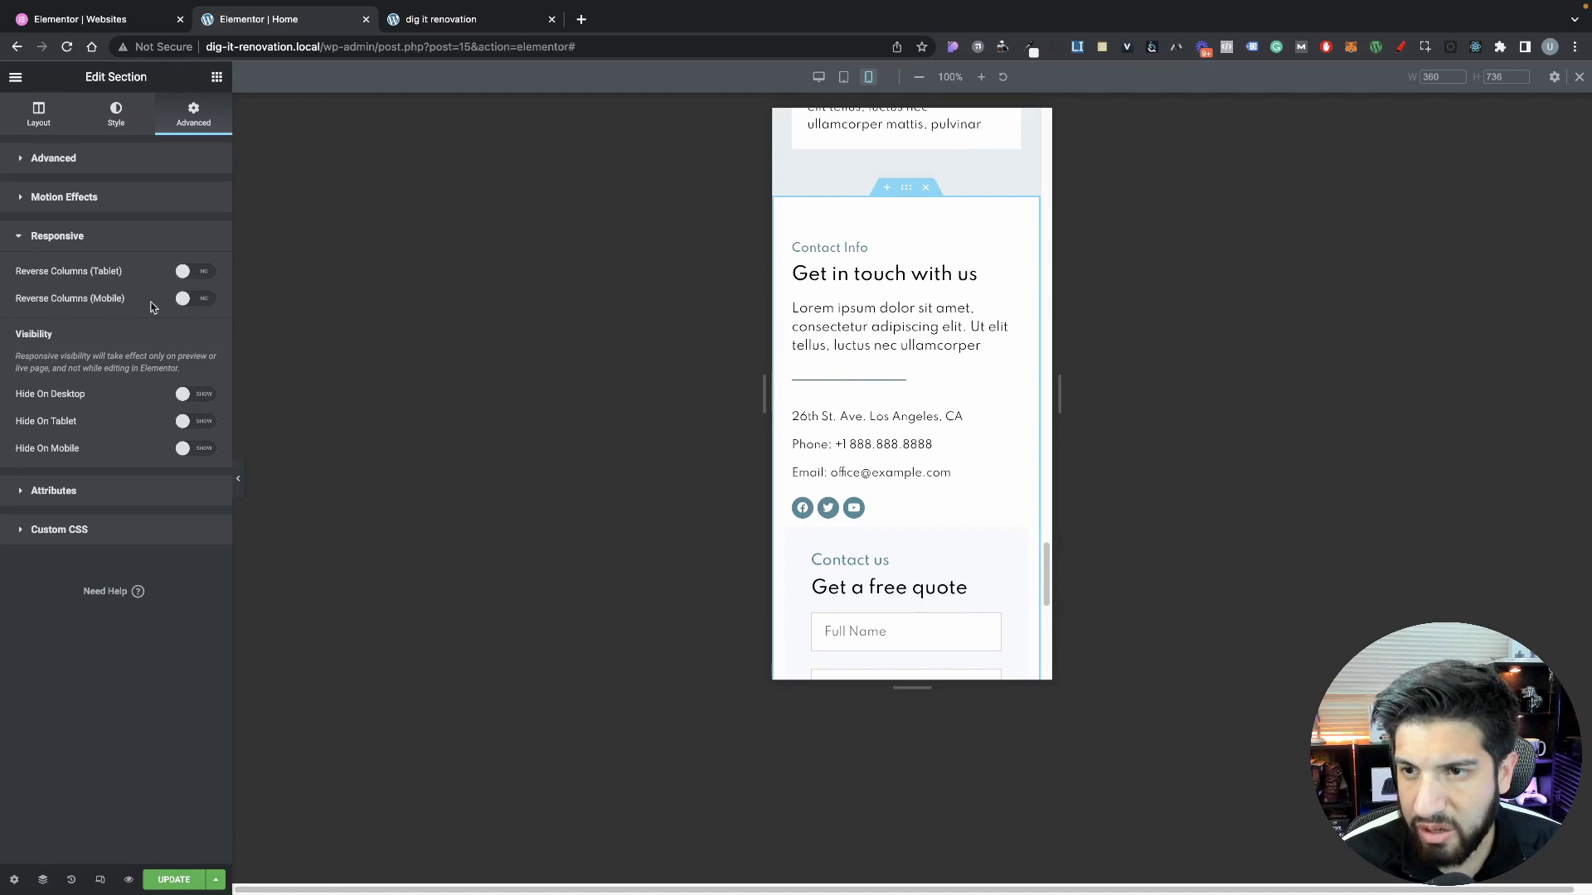
click(194, 300)
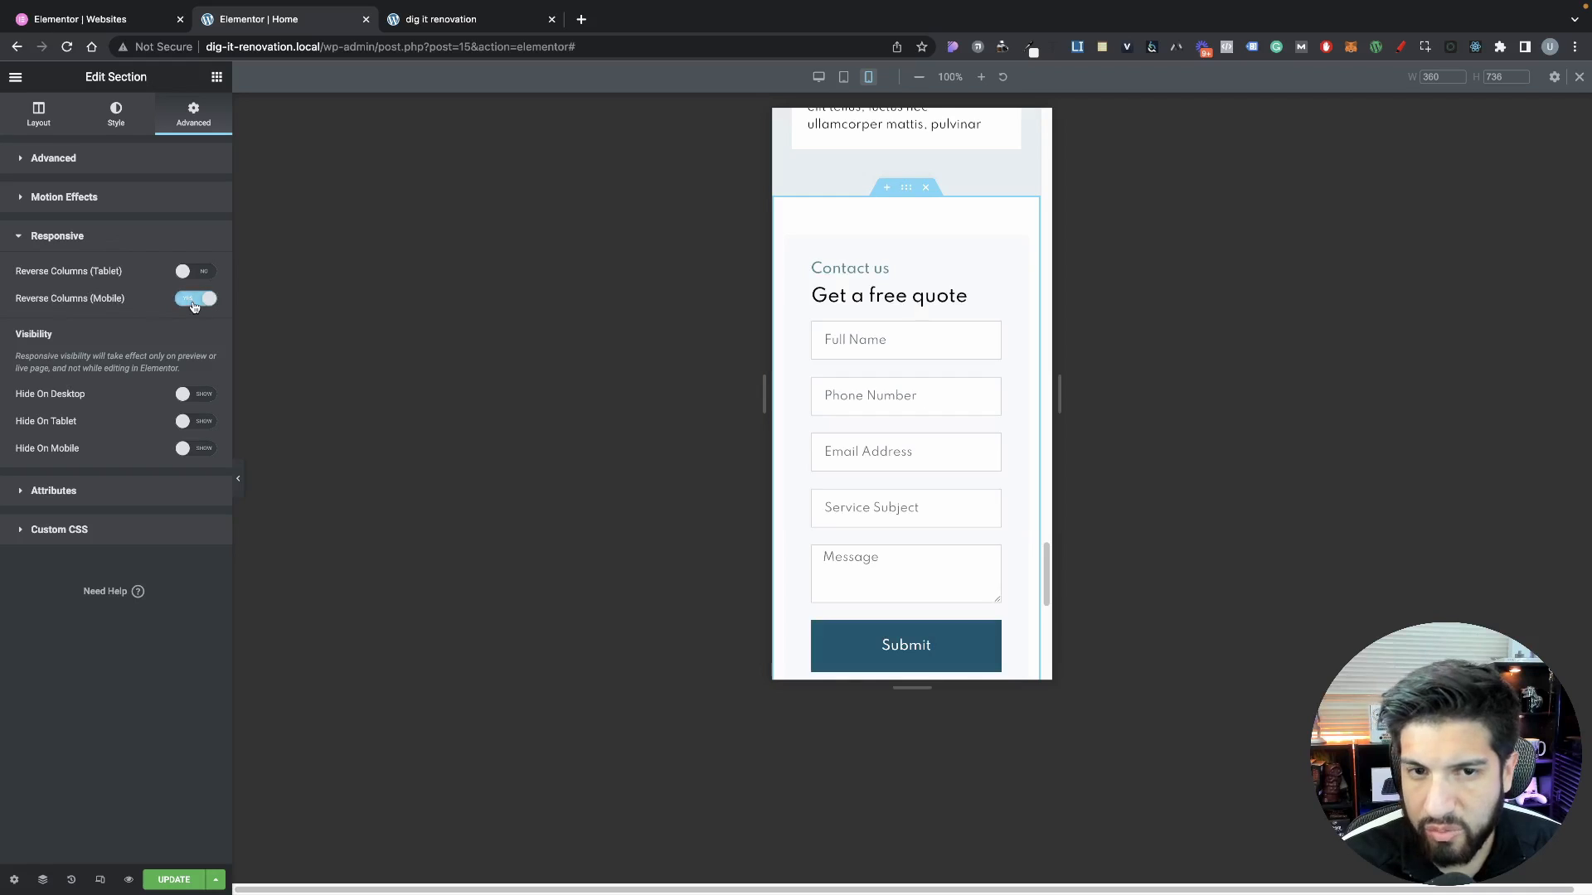
Unlink the mobile margins of the "Get in touch with us" column and set its top margin to 50 px
scroll(883, 388, down, 6)
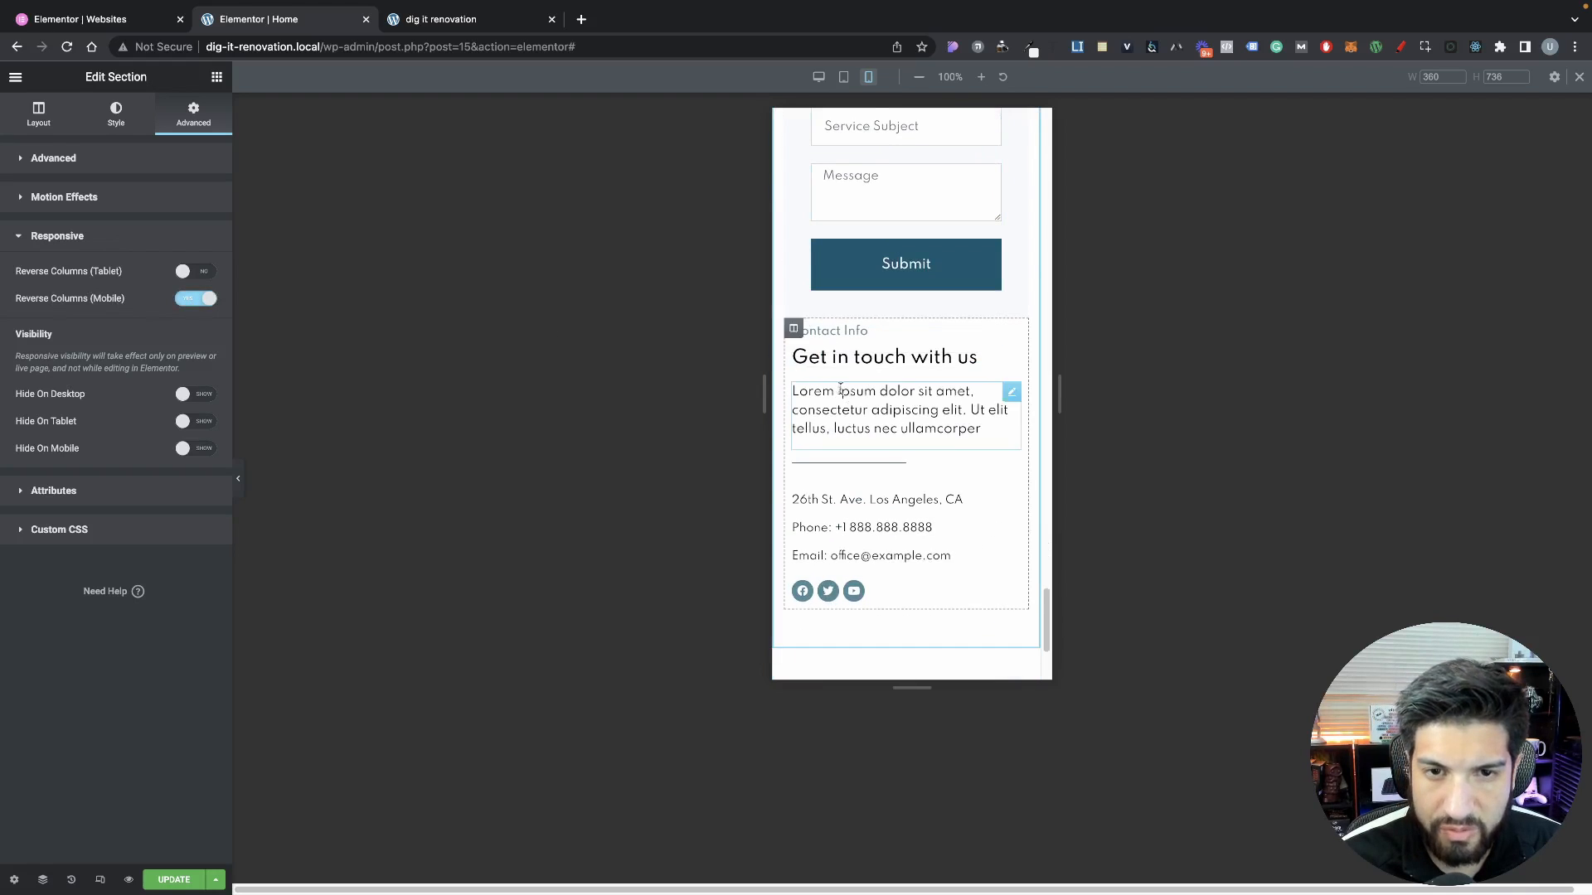
scroll(883, 388, up, 4)
scroll(820, 440, down, 2)
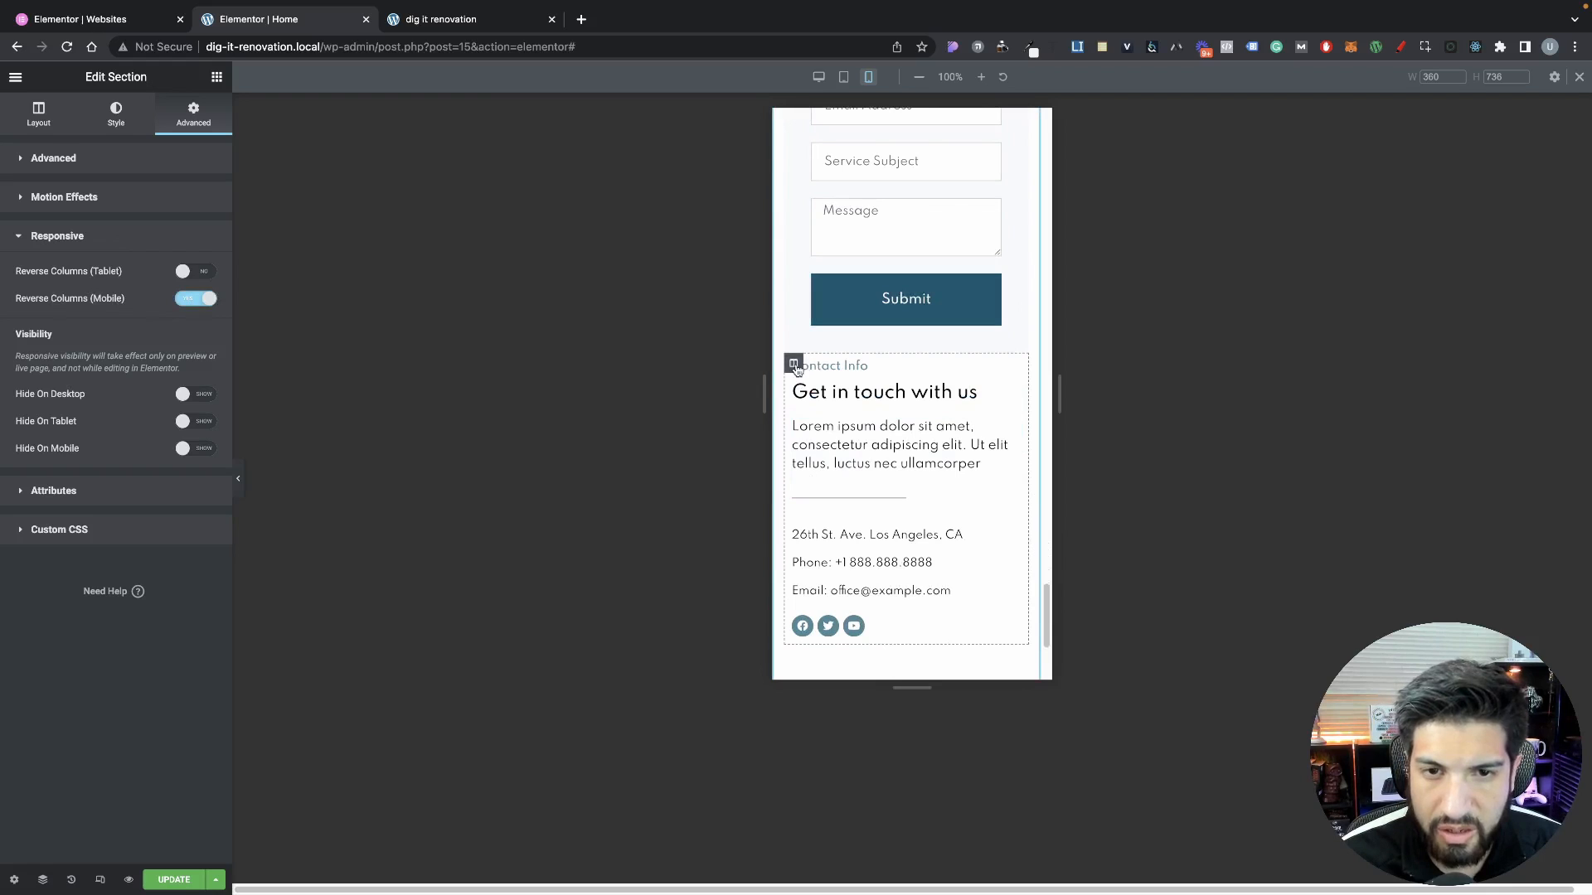
click(794, 365)
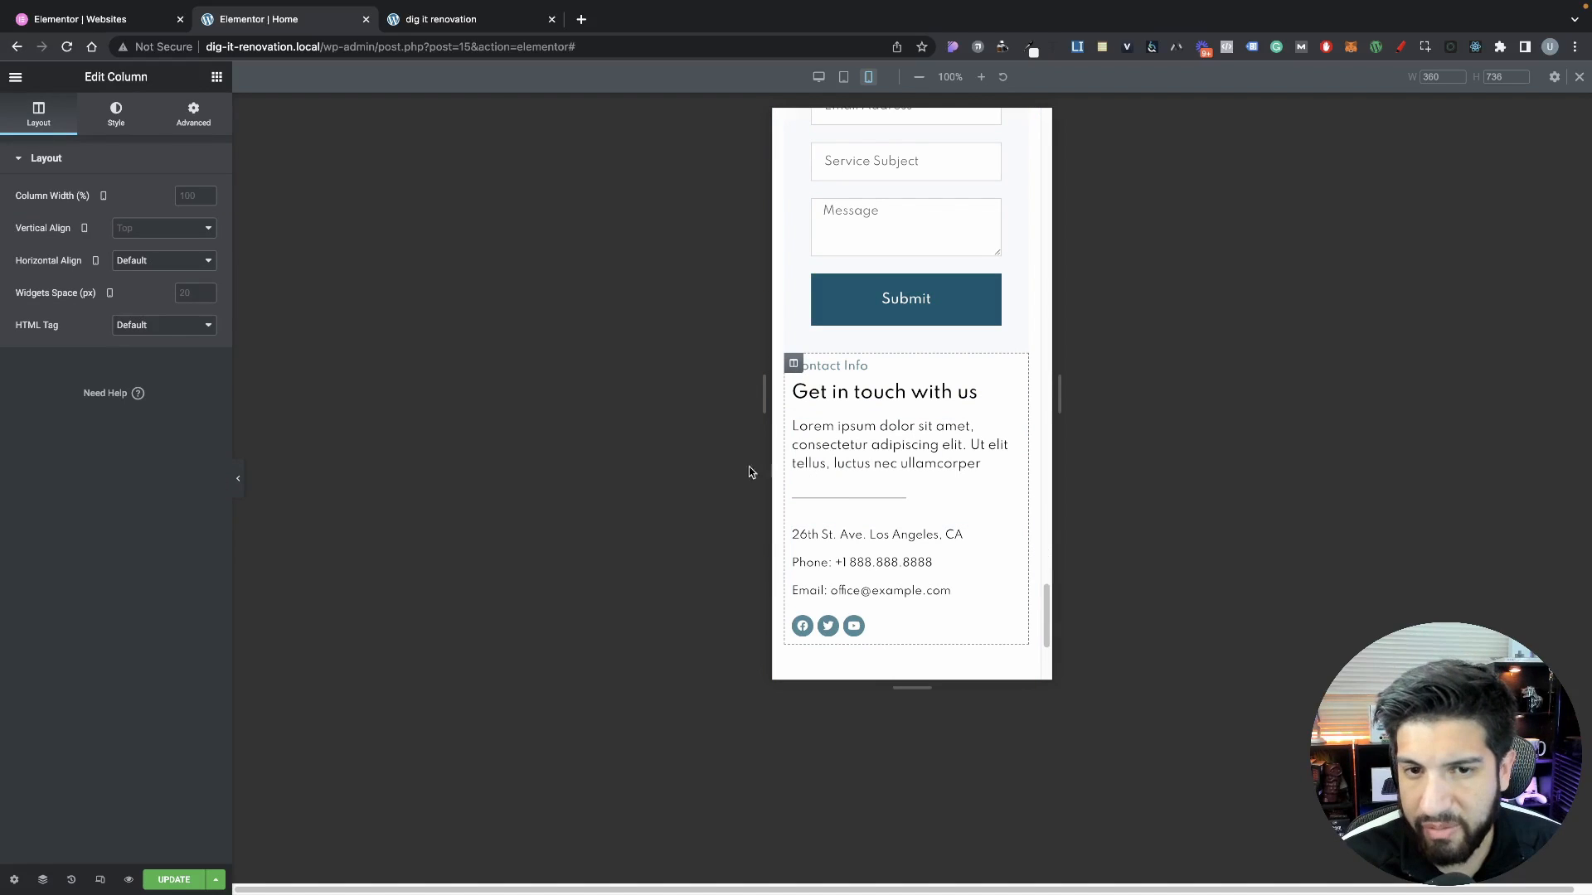
click(194, 124)
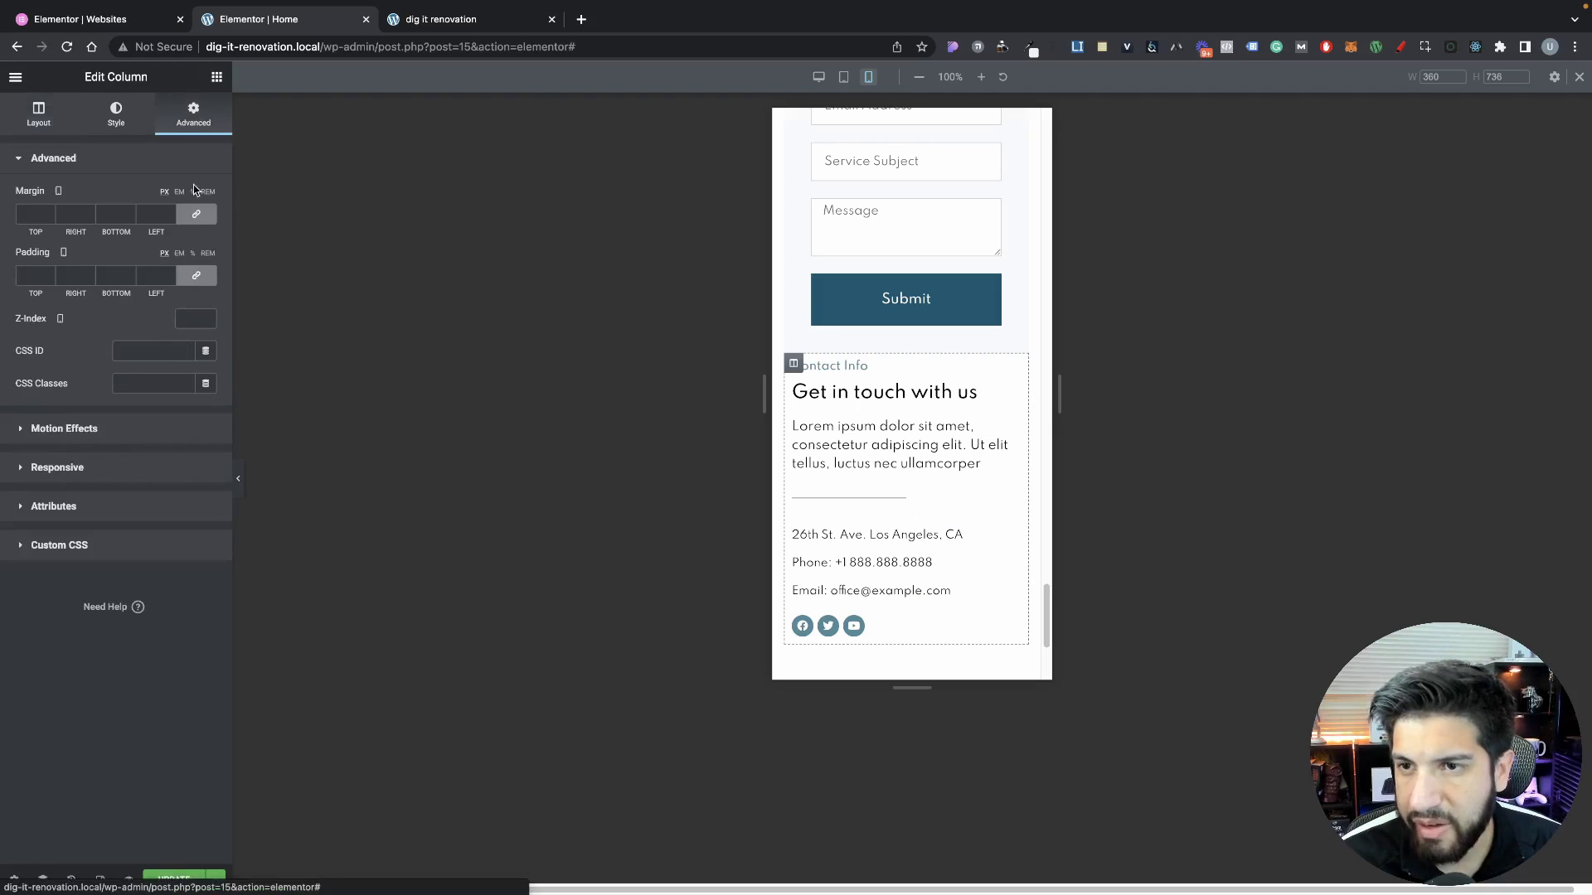
click(184, 216)
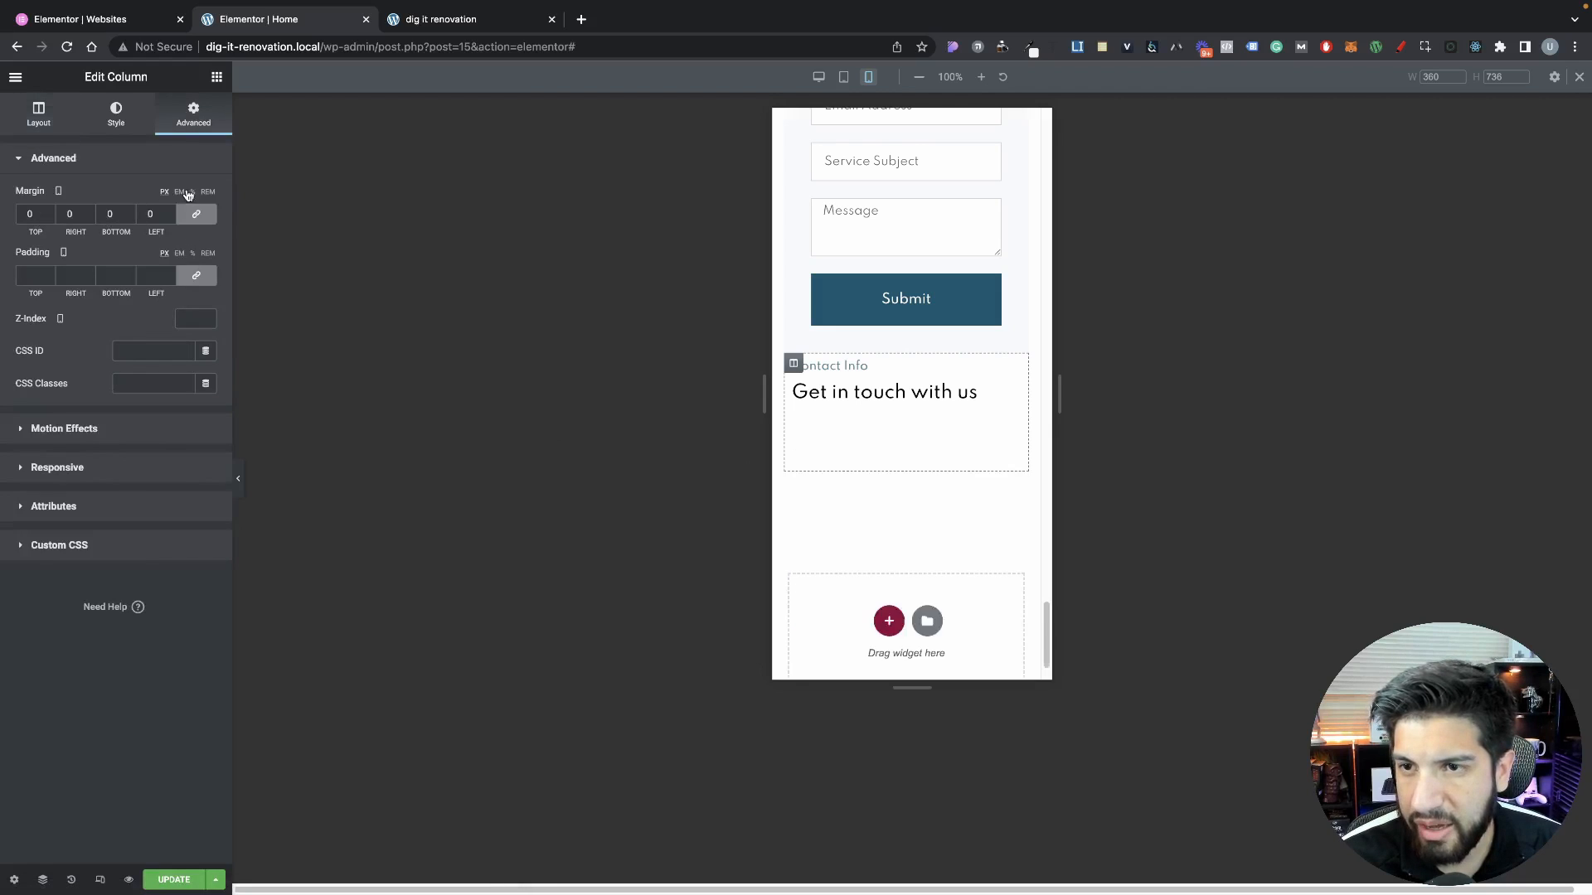
click(207, 220)
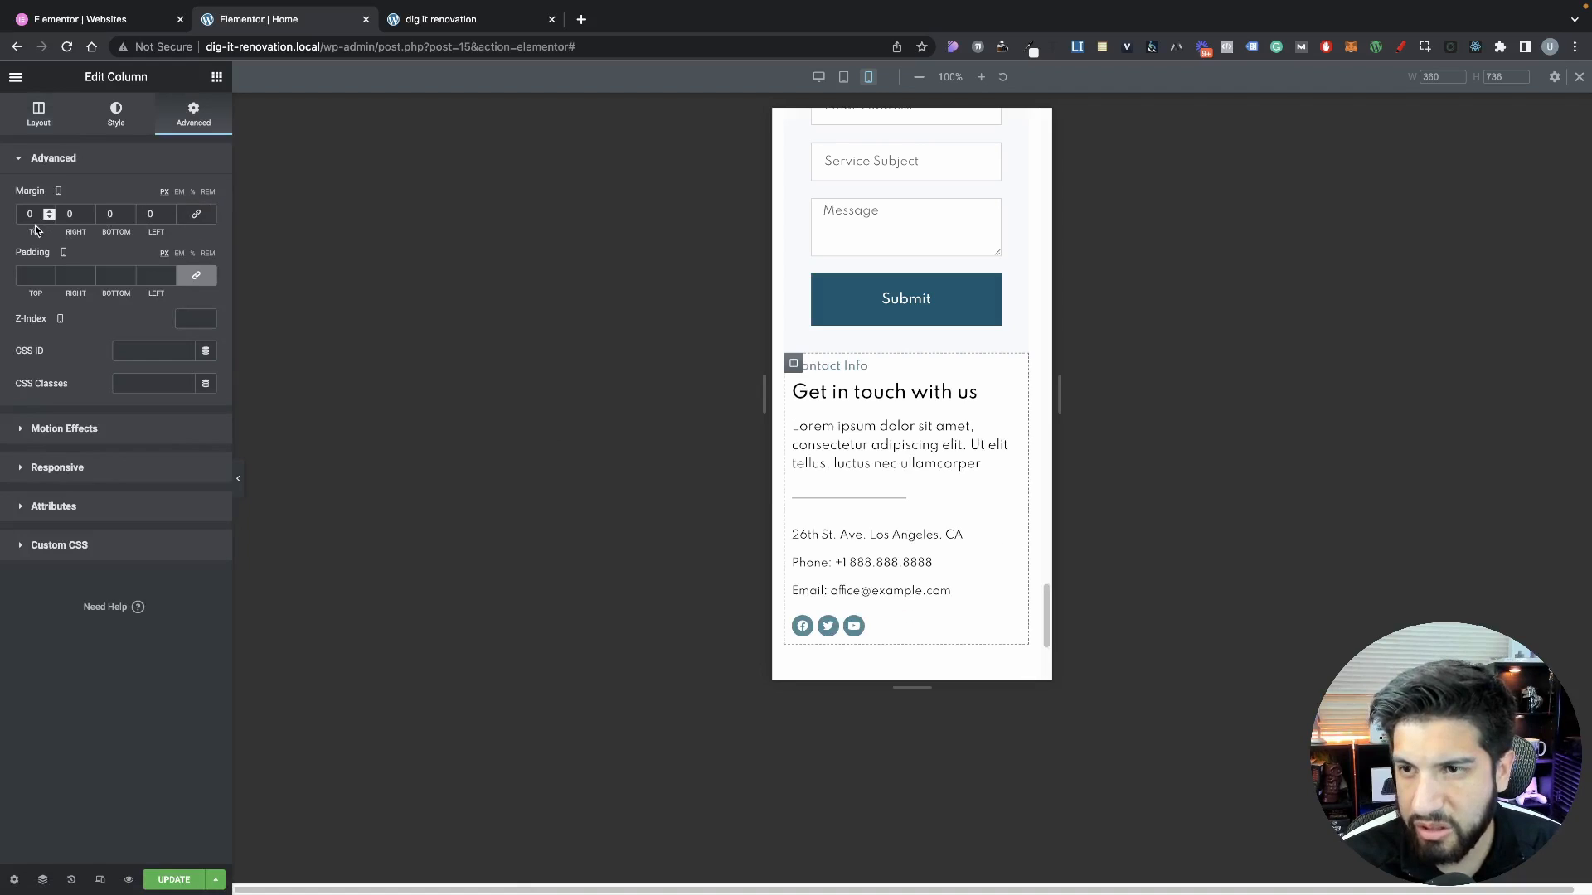
text(30)
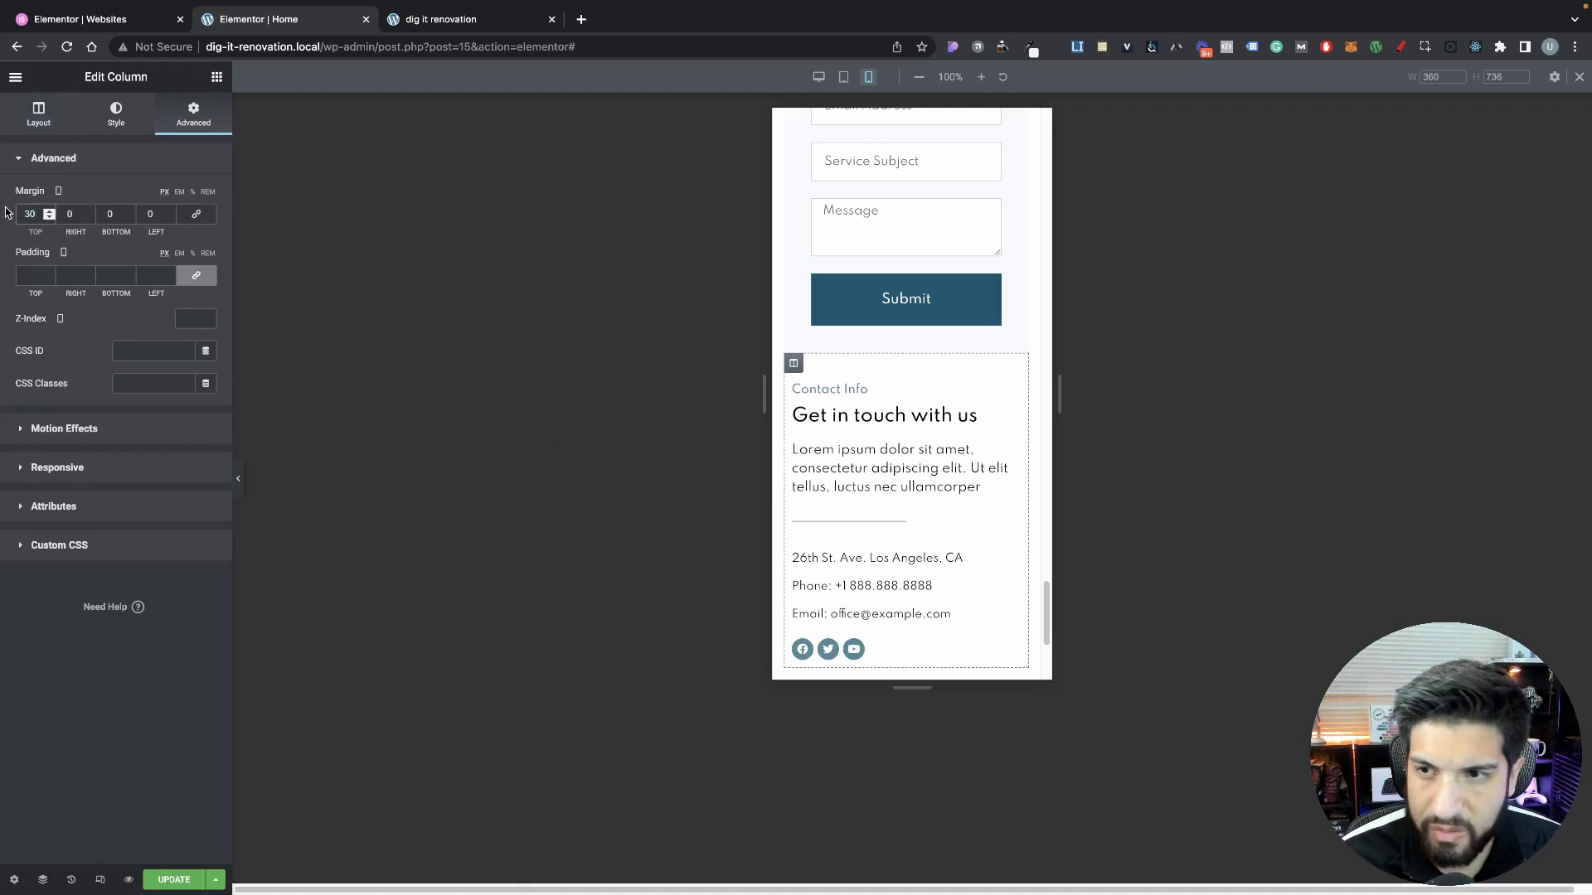
text(50)
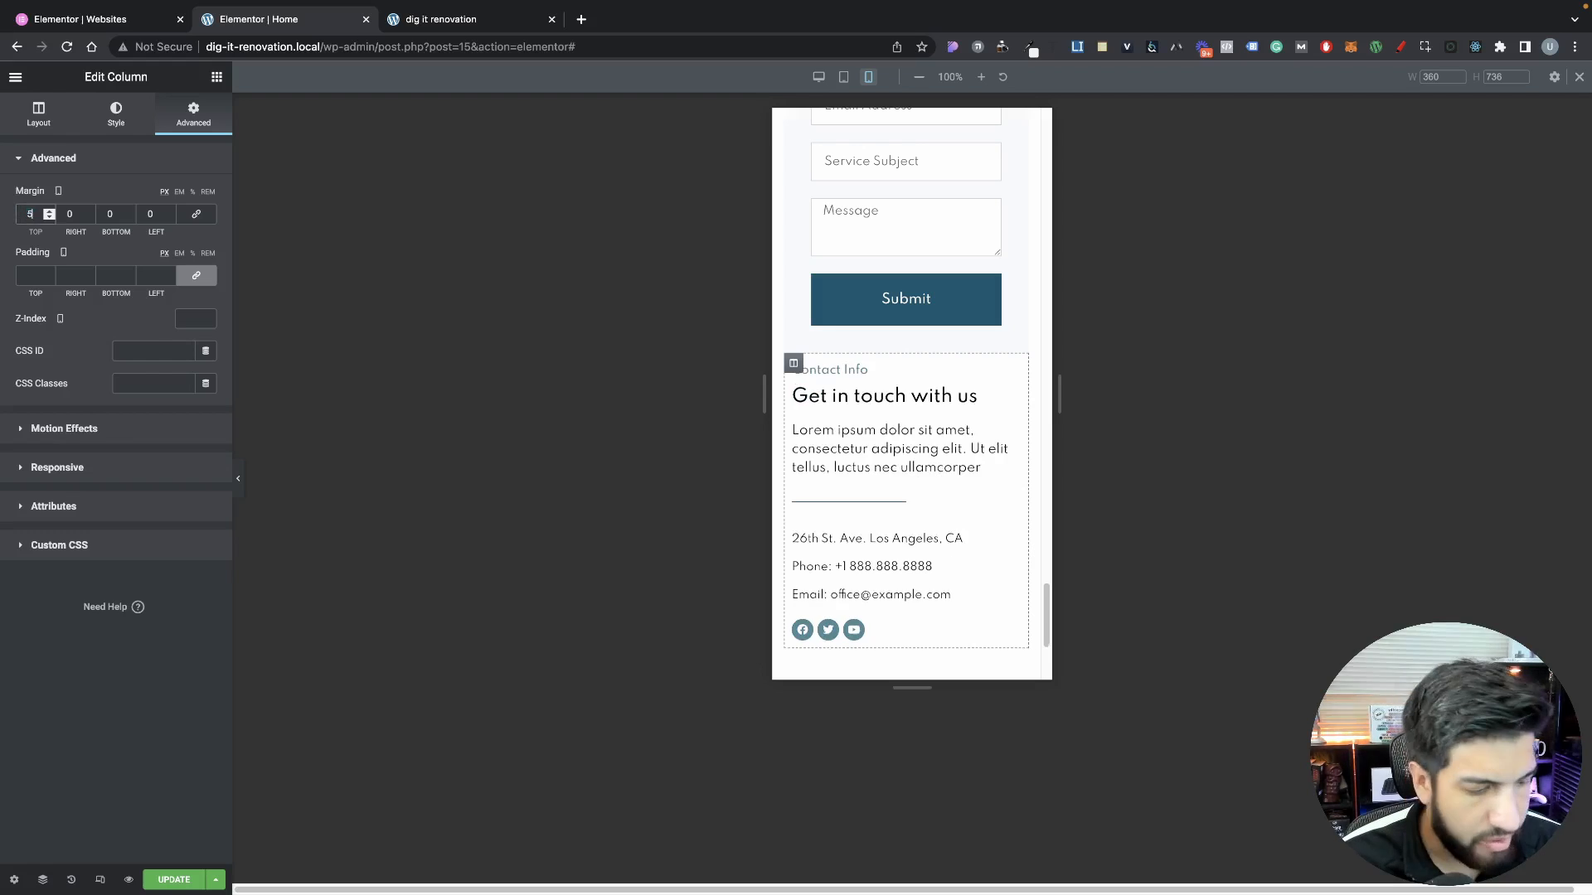
Preview the services and contact sections in the mobile view with the editing panel temporarily hidden
click(240, 479)
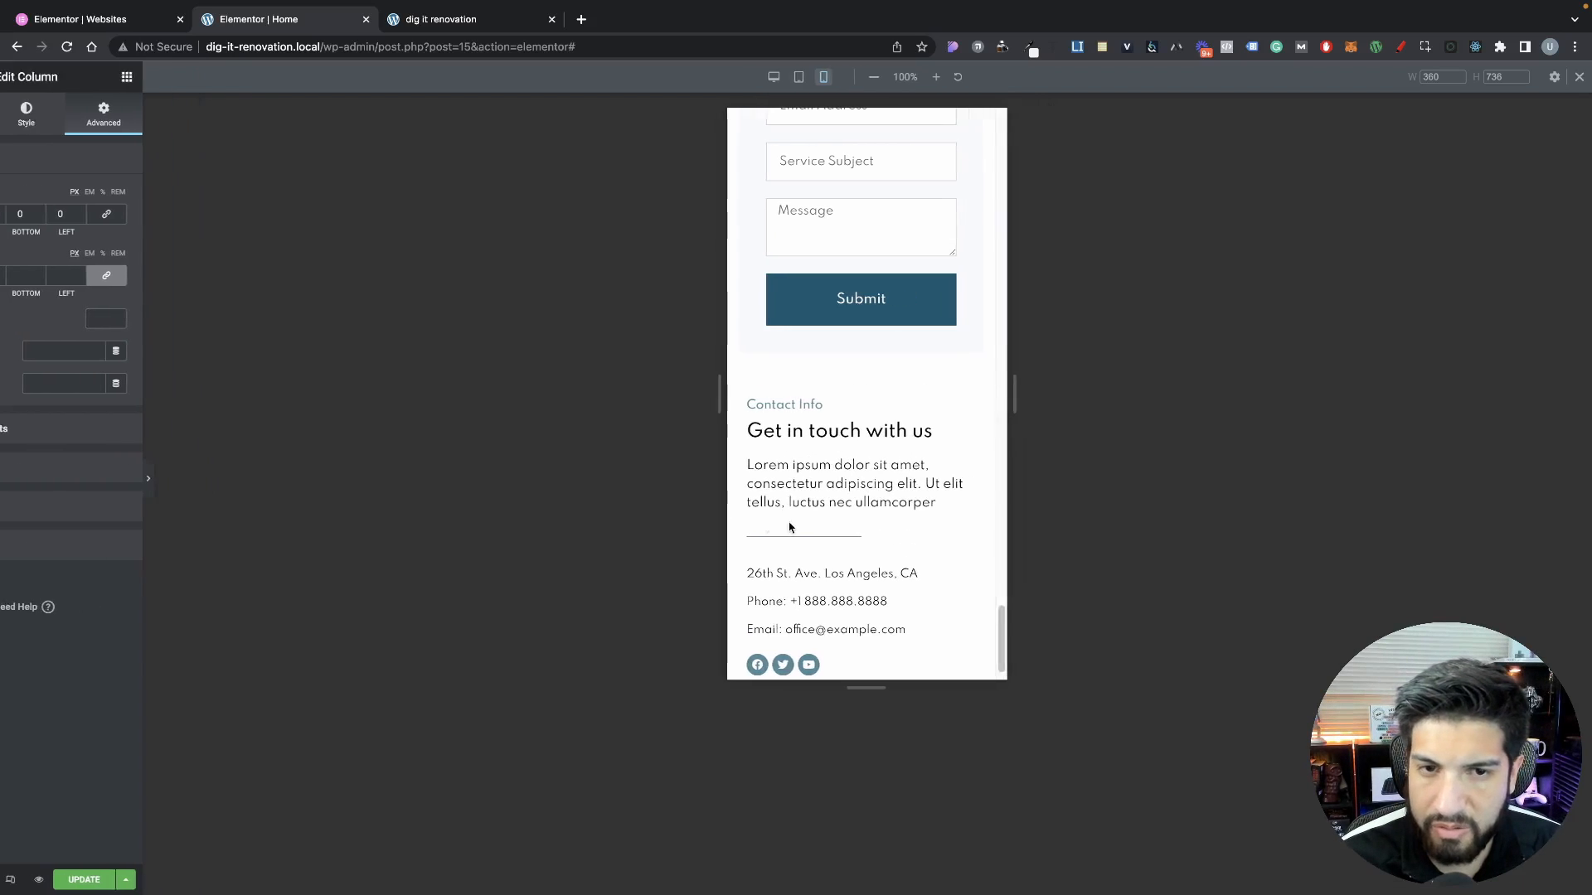
scroll(823, 521, up, 5)
scroll(820, 518, up, 3)
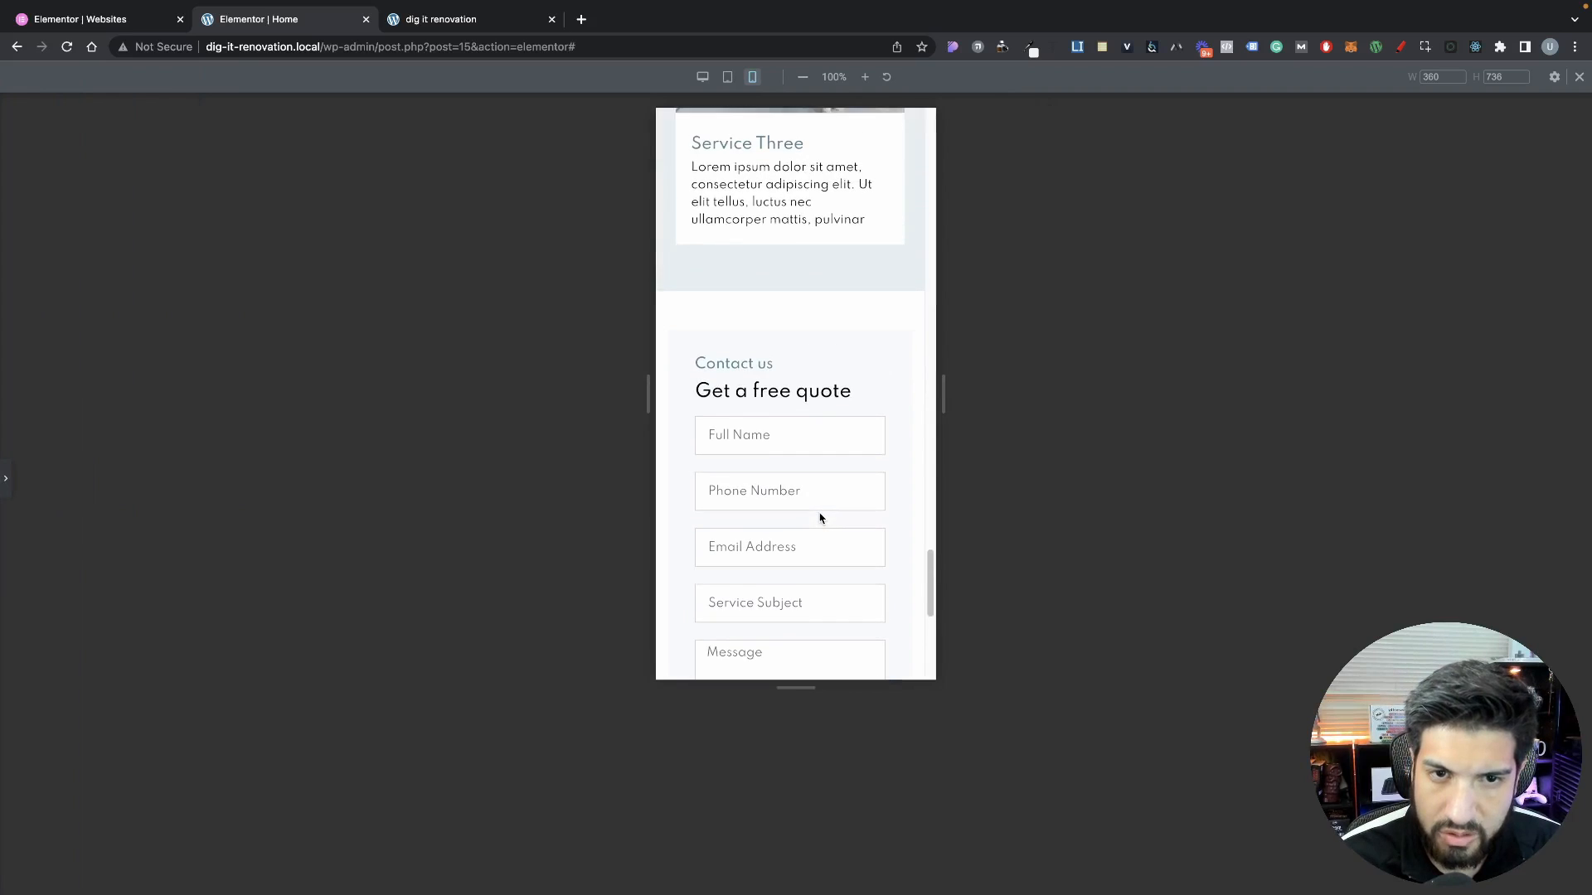
scroll(820, 518, down, 5)
scroll(820, 518, up, 5)
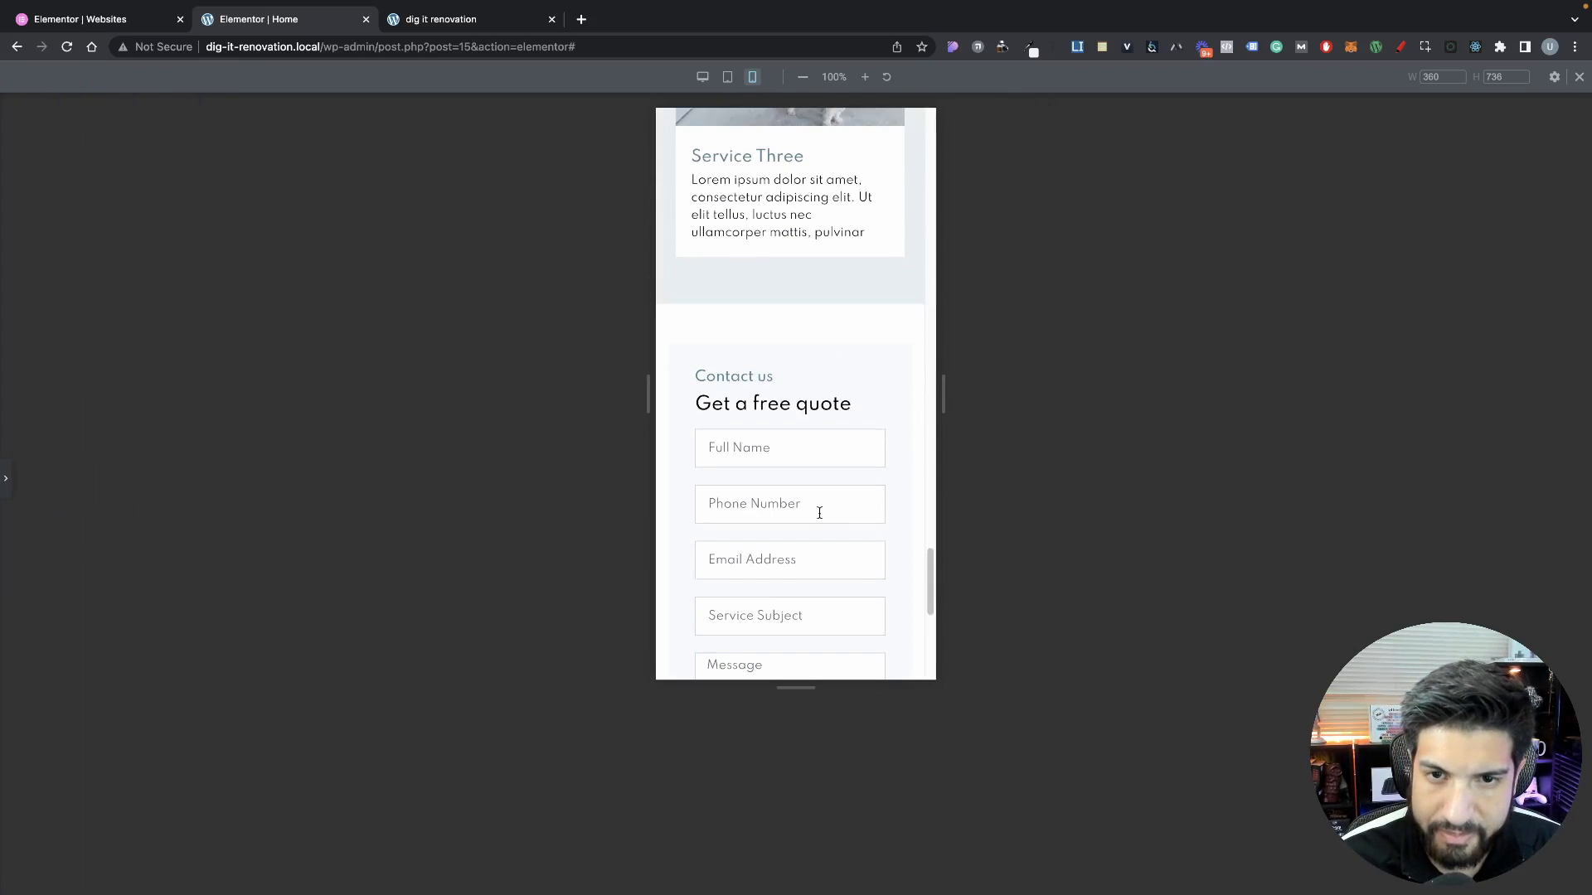
scroll(819, 512, up, 3)
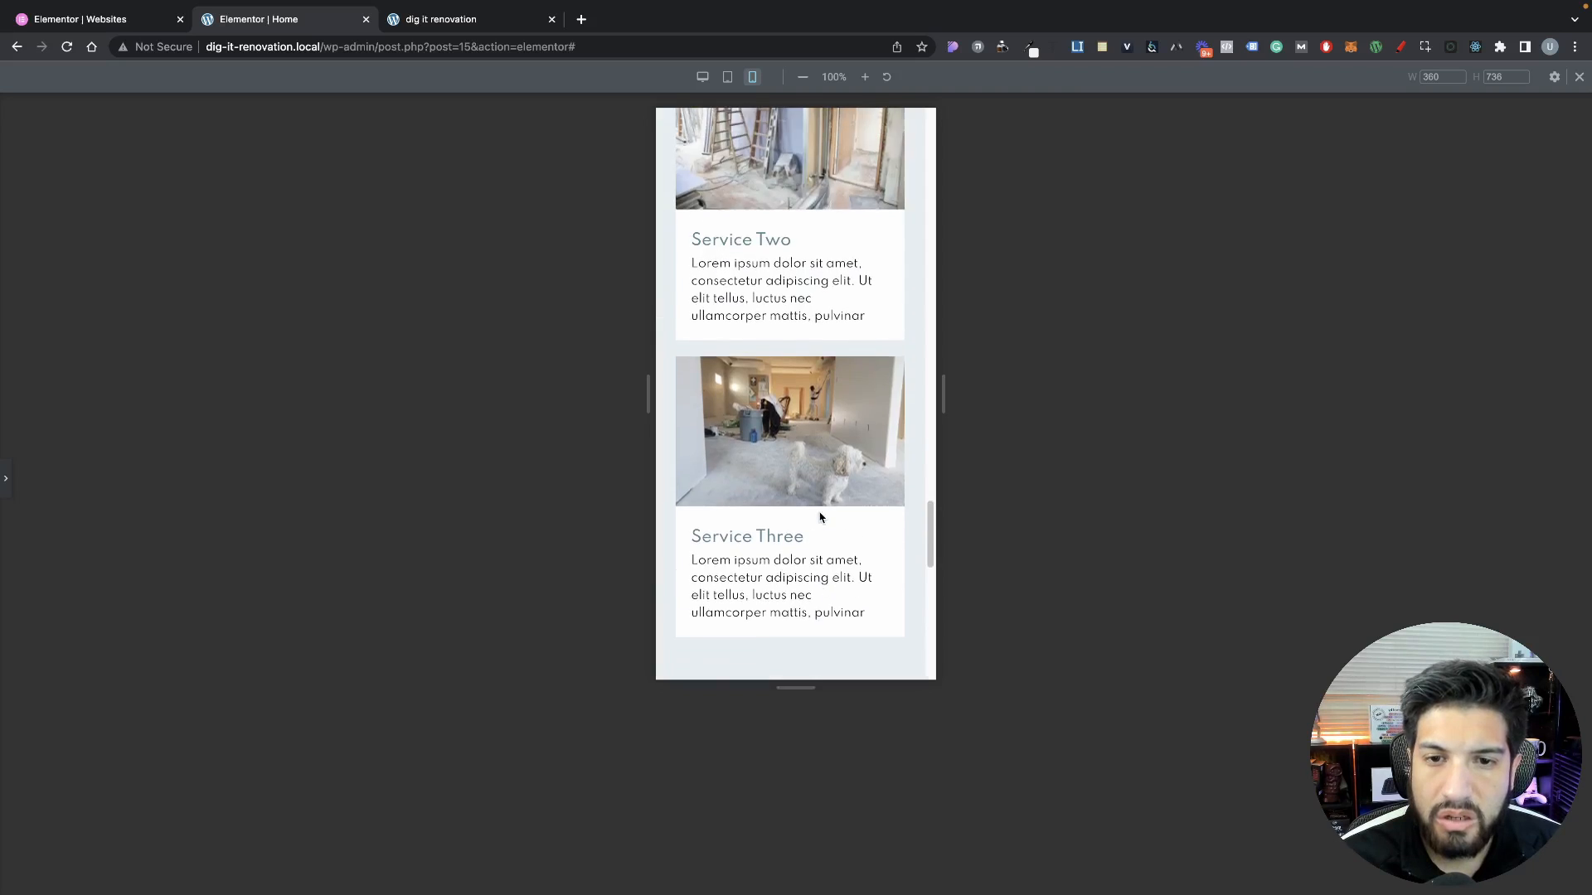
scroll(821, 517, down, 6)
scroll(821, 516, down, 2)
scroll(820, 516, up, 2)
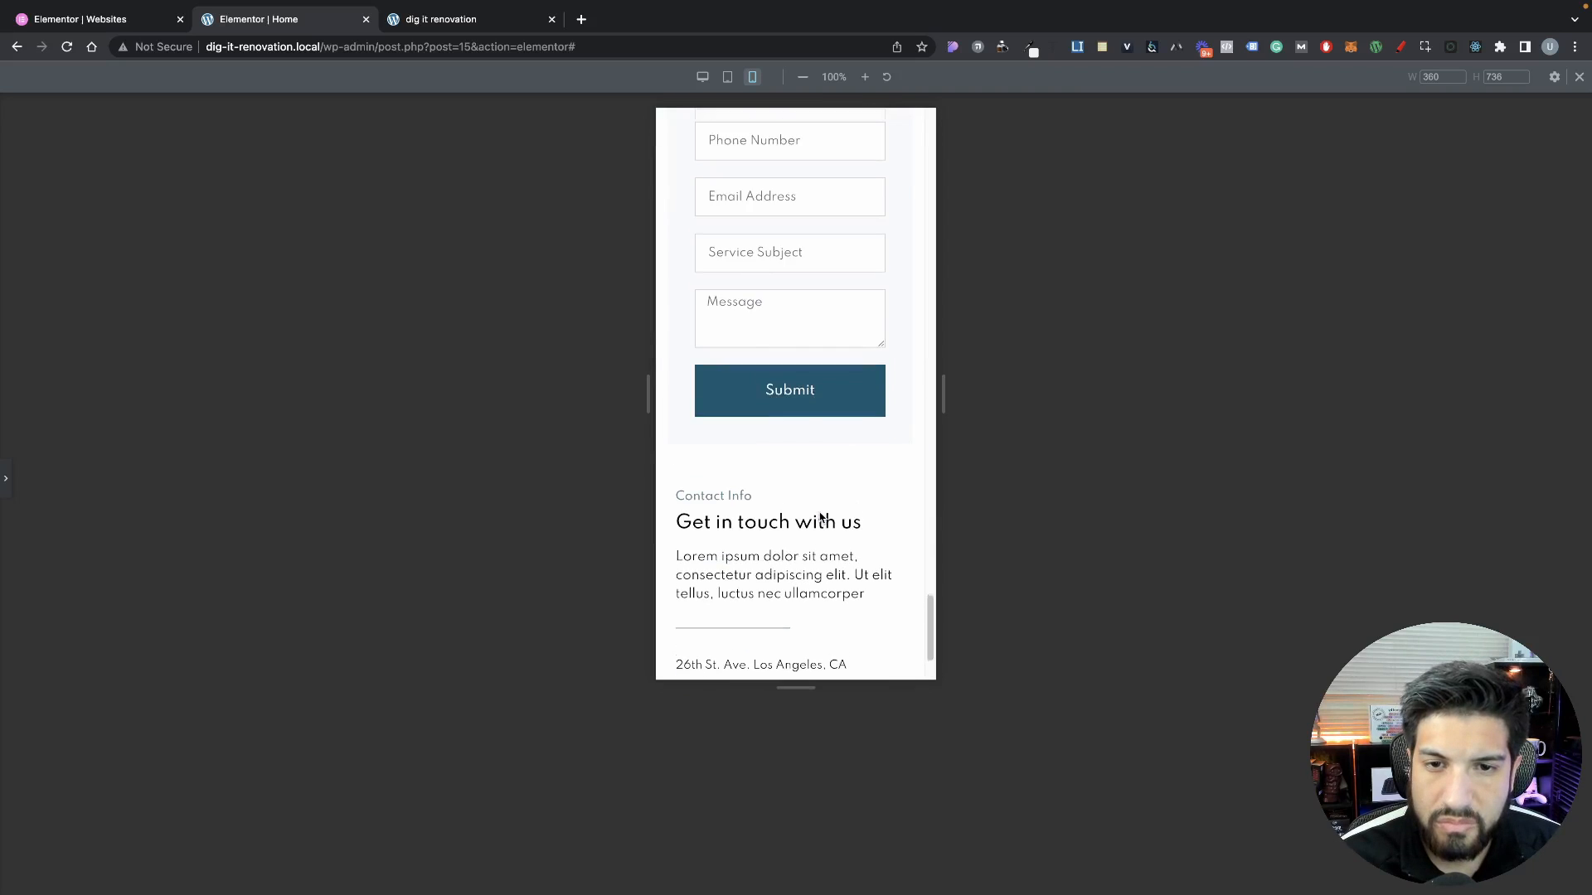
scroll(821, 516, down, 2)
click(3, 468)
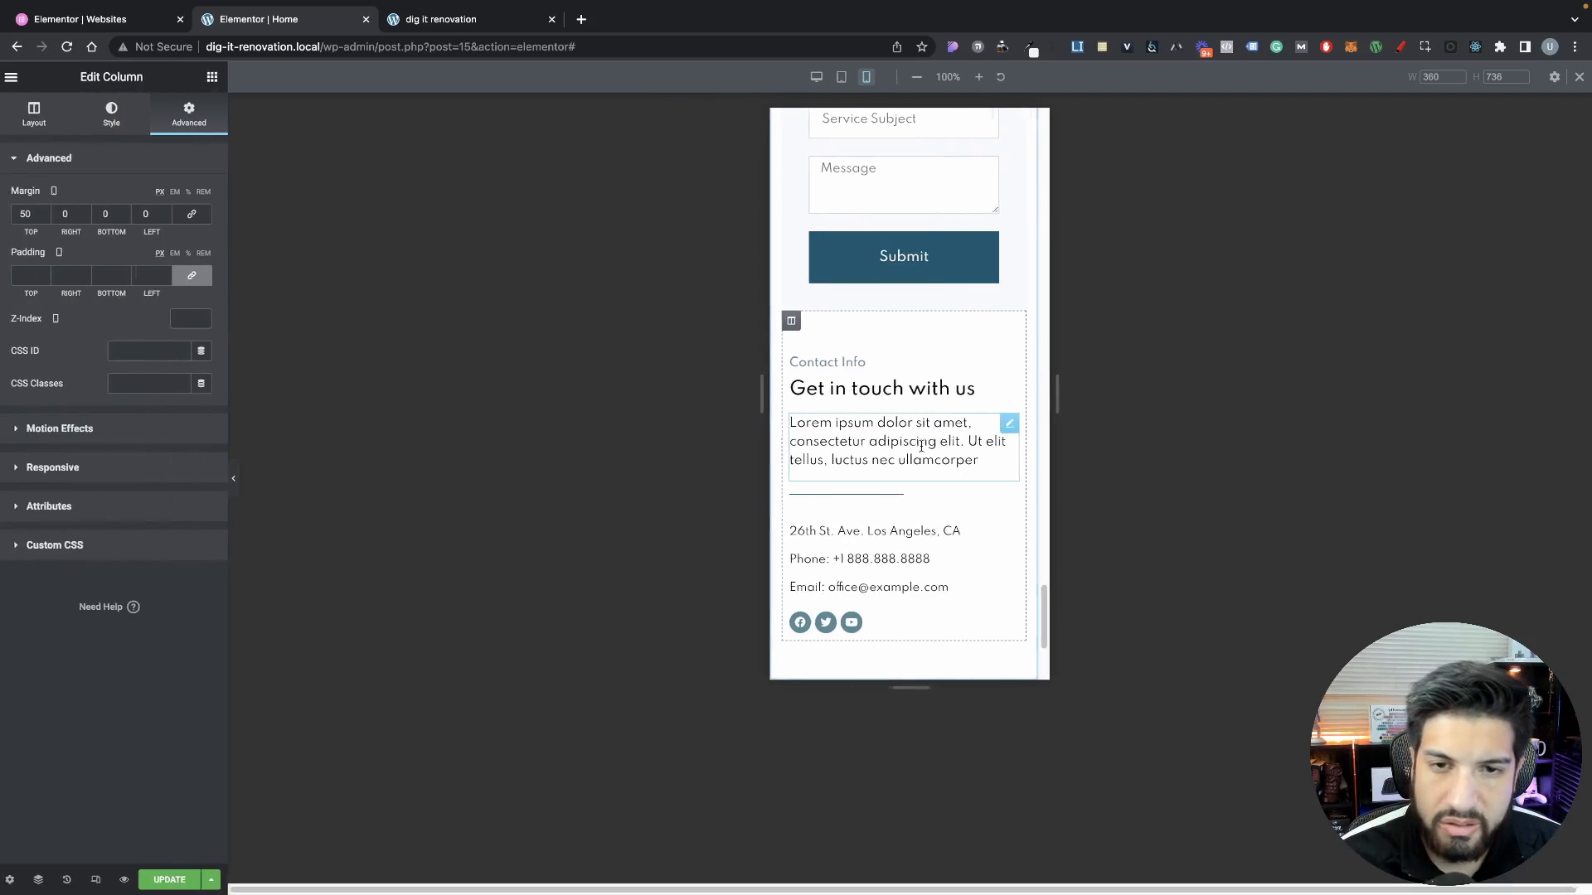
Examine the spacing around the quote form and the contact info column in the mobile view
scroll(920, 441, up, 3)
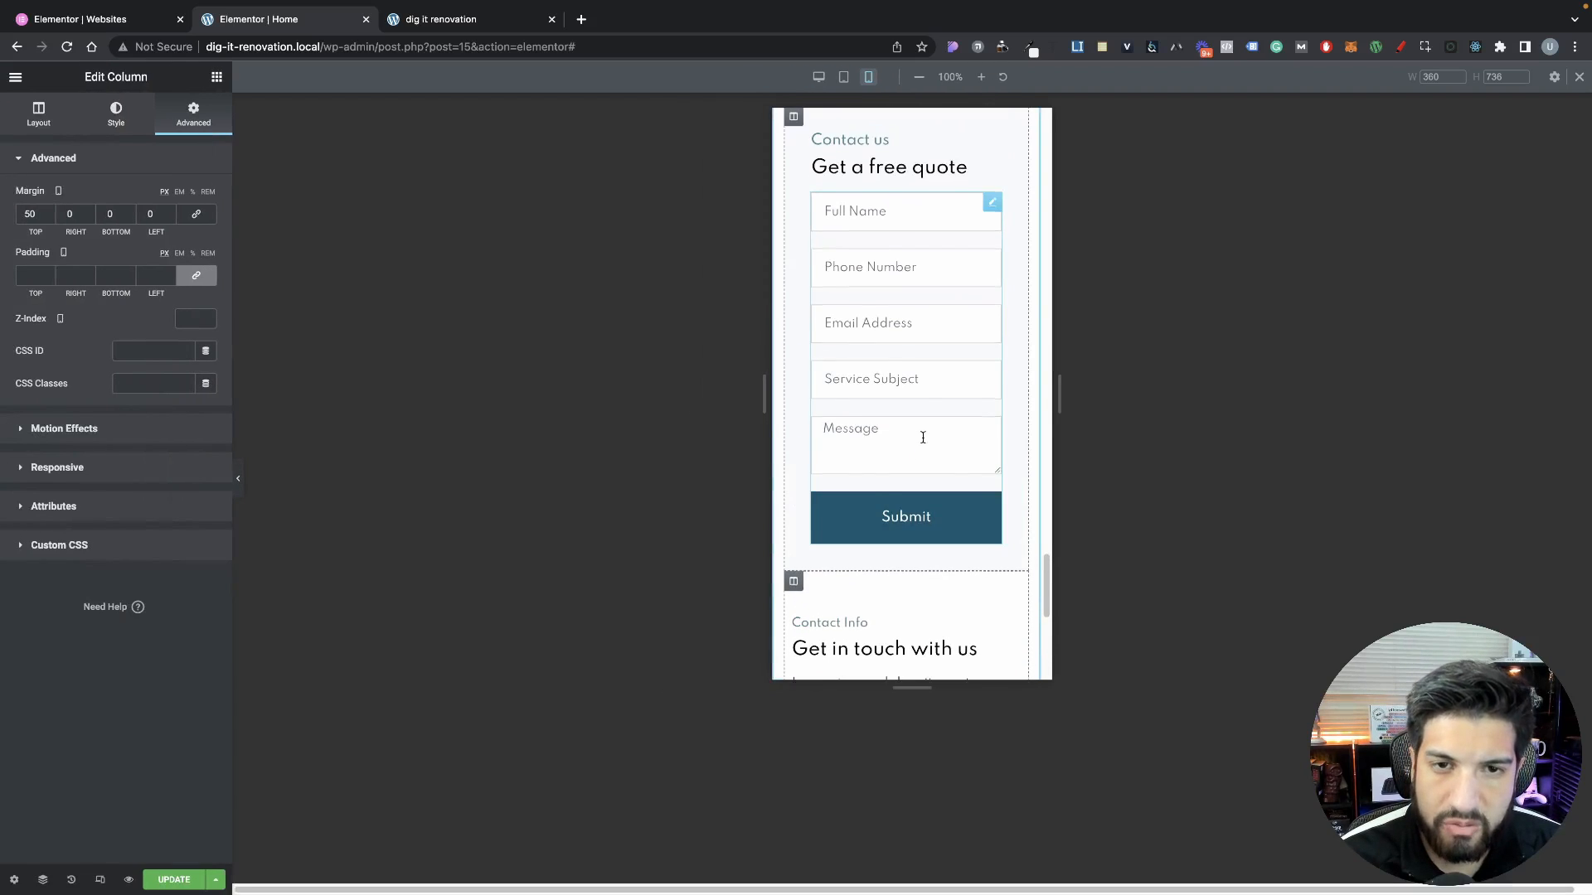
scroll(922, 437, up, 2)
scroll(945, 406, down, 7)
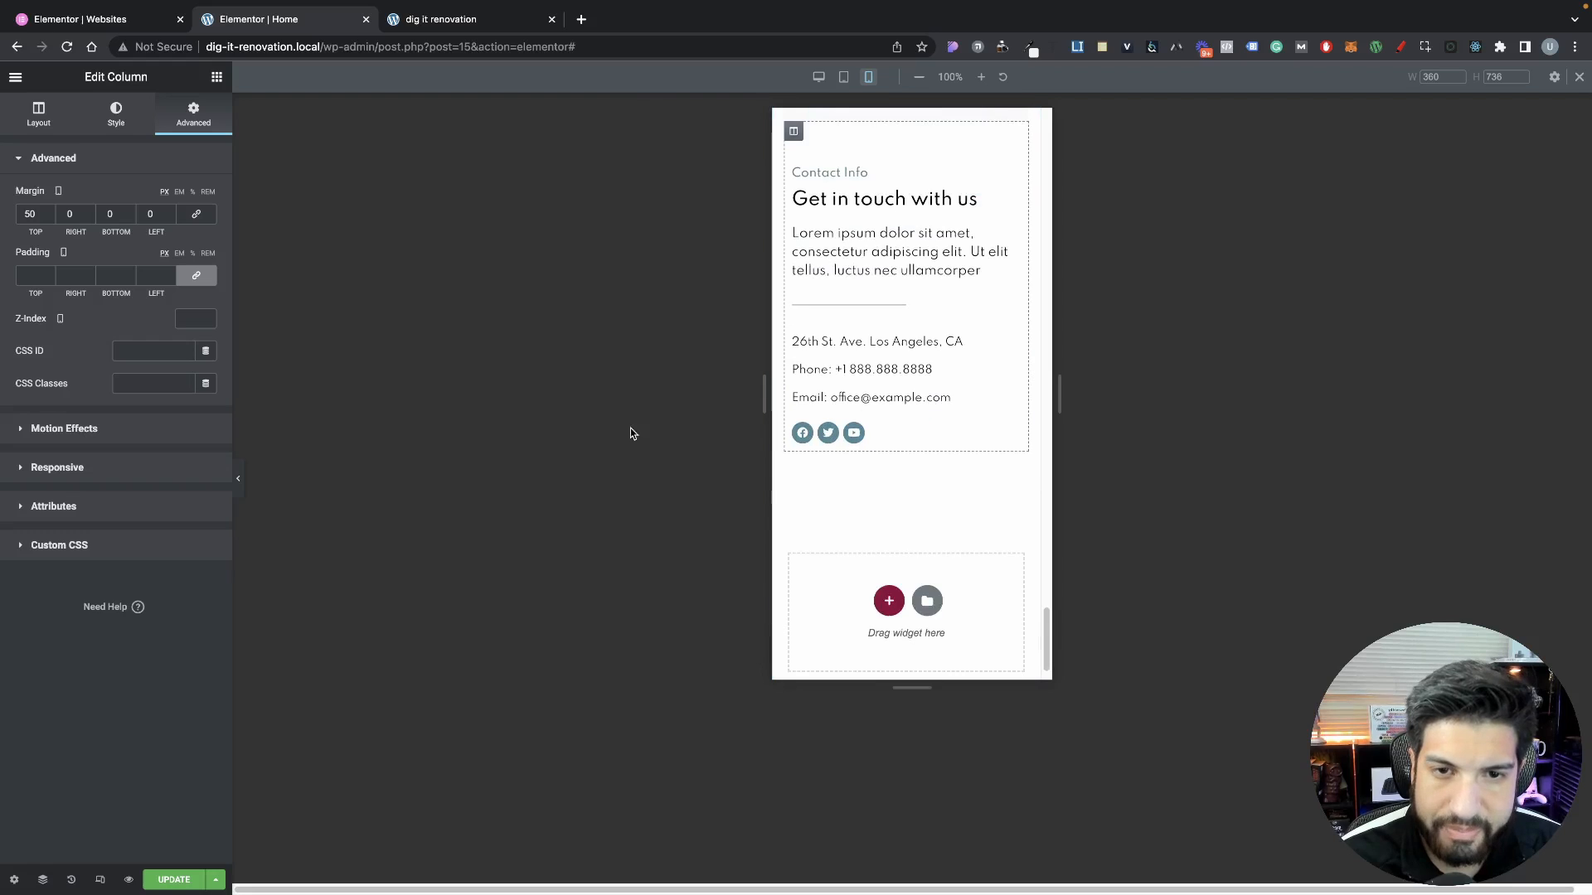
scroll(912, 481, up, 10)
scroll(912, 481, down, 8)
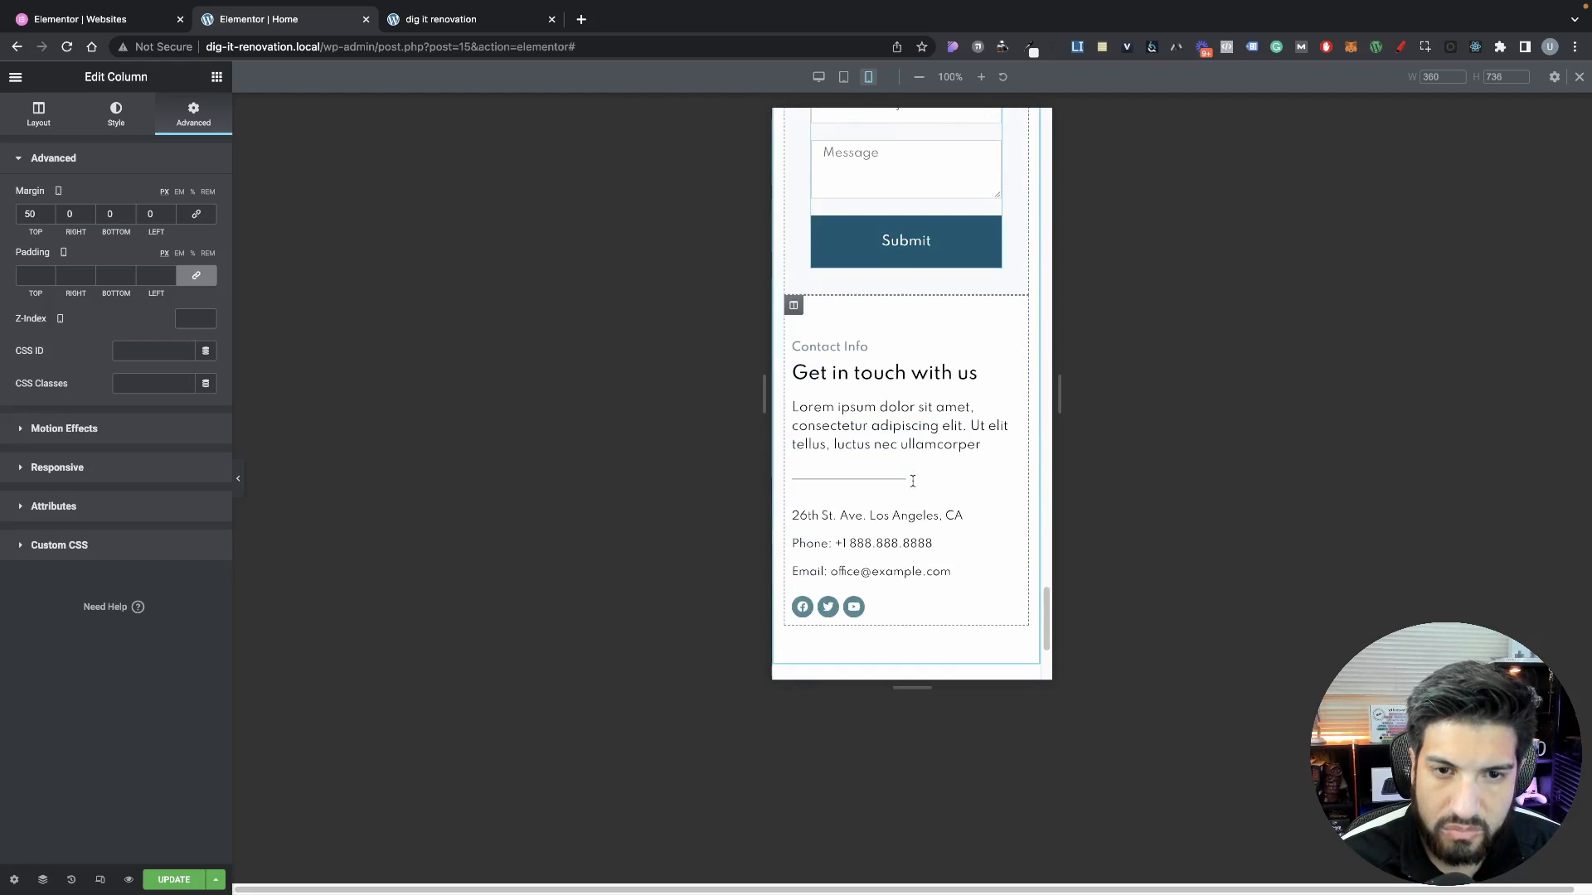
scroll(912, 481, up, 3)
scroll(912, 480, down, 4)
scroll(912, 480, up, 2)
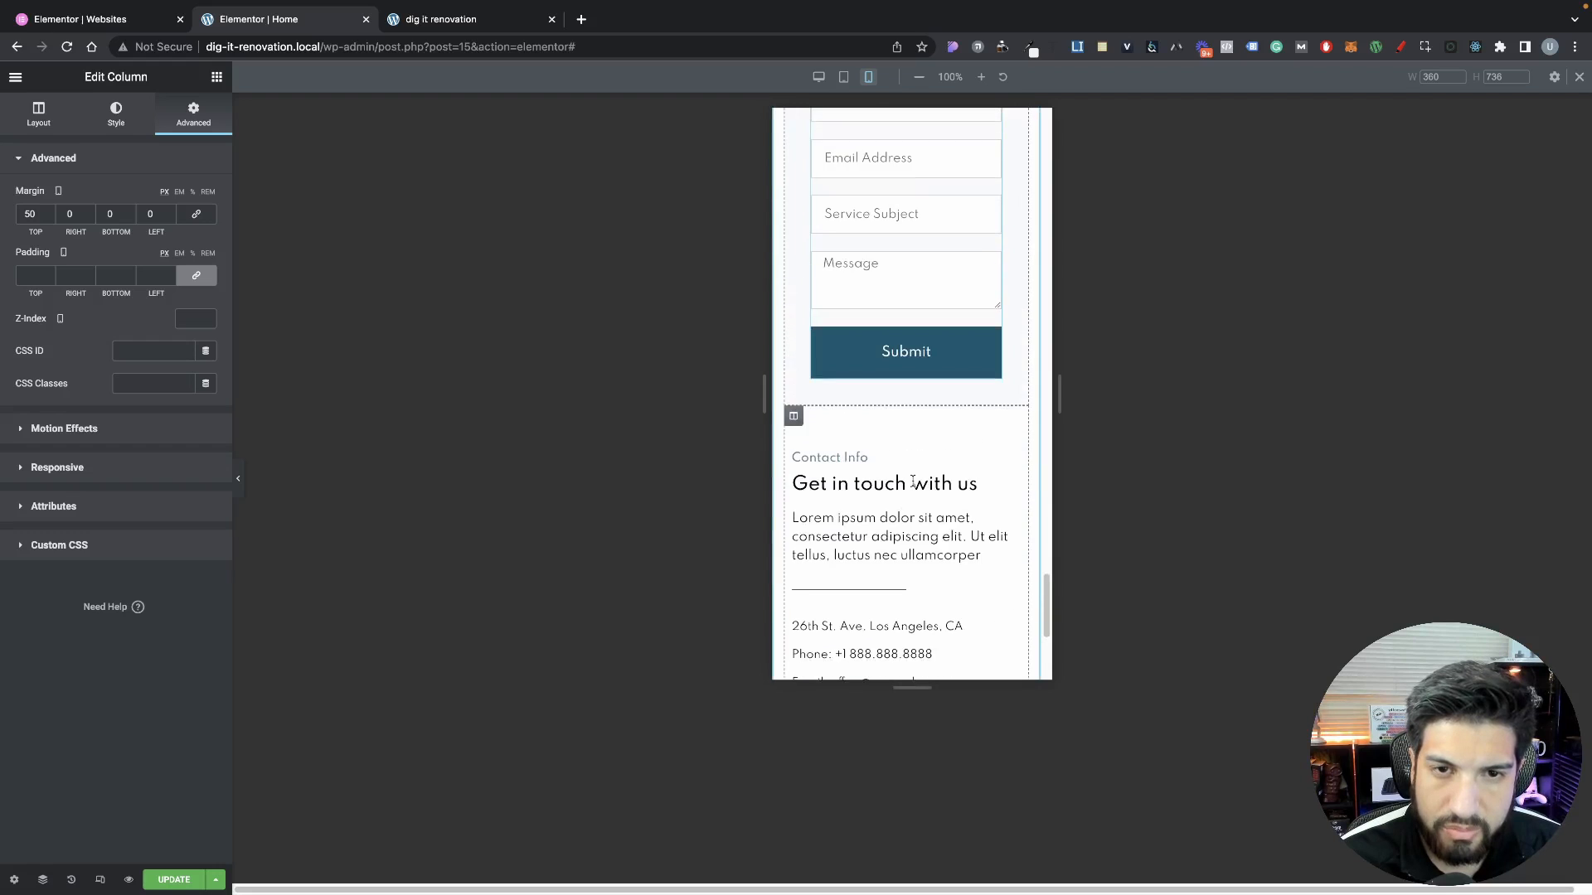
scroll(912, 481, up, 3)
scroll(912, 481, down, 5)
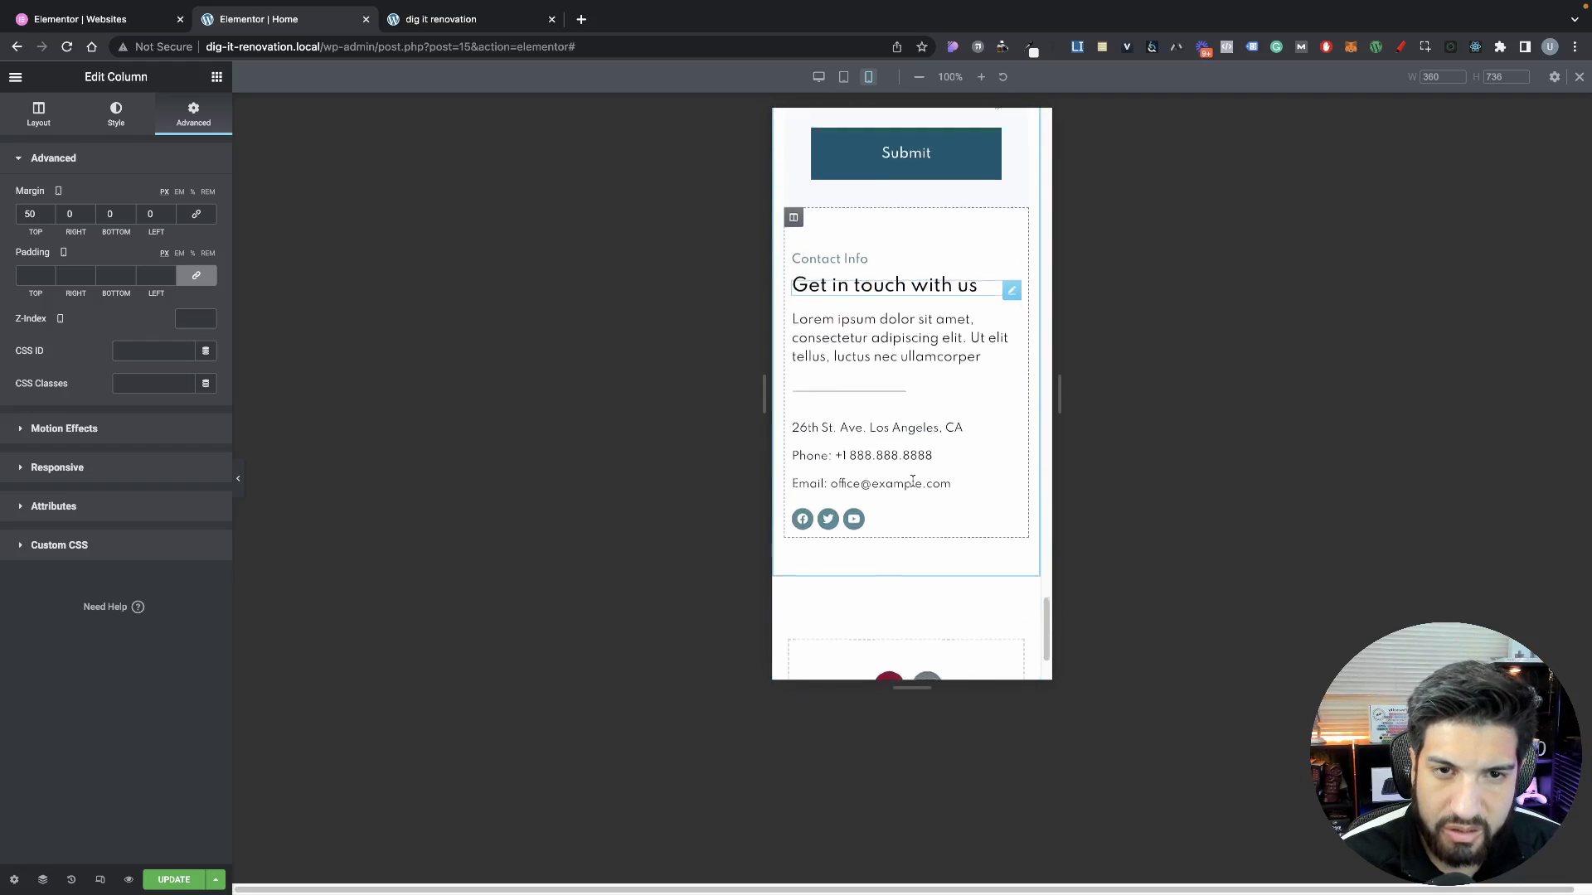
scroll(912, 482, up, 4)
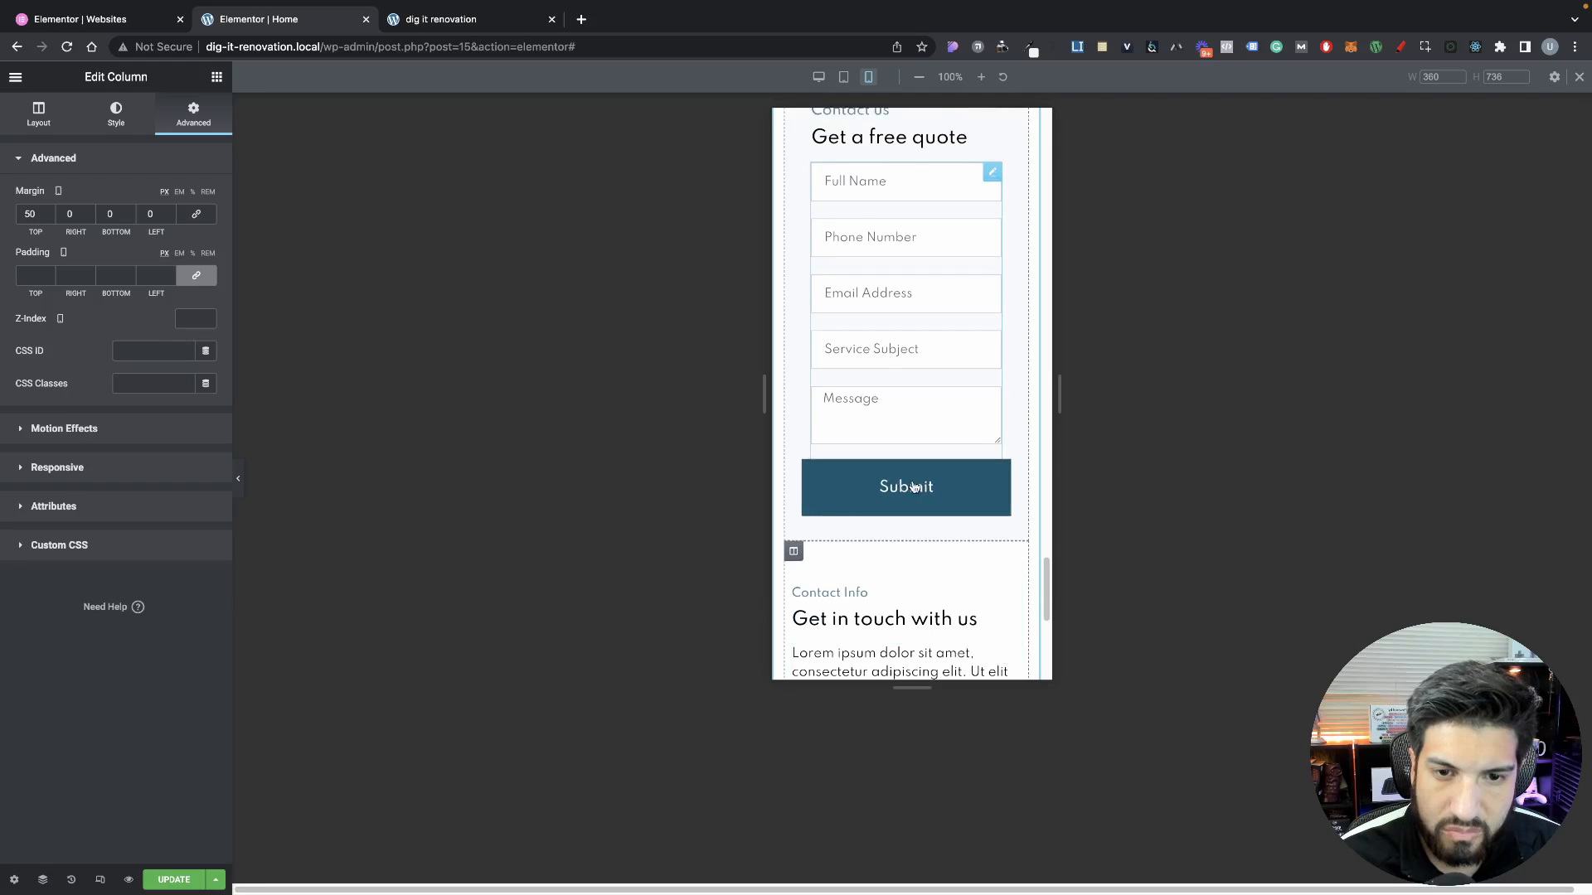
scroll(914, 487, up, 6)
scroll(912, 481, down, 6)
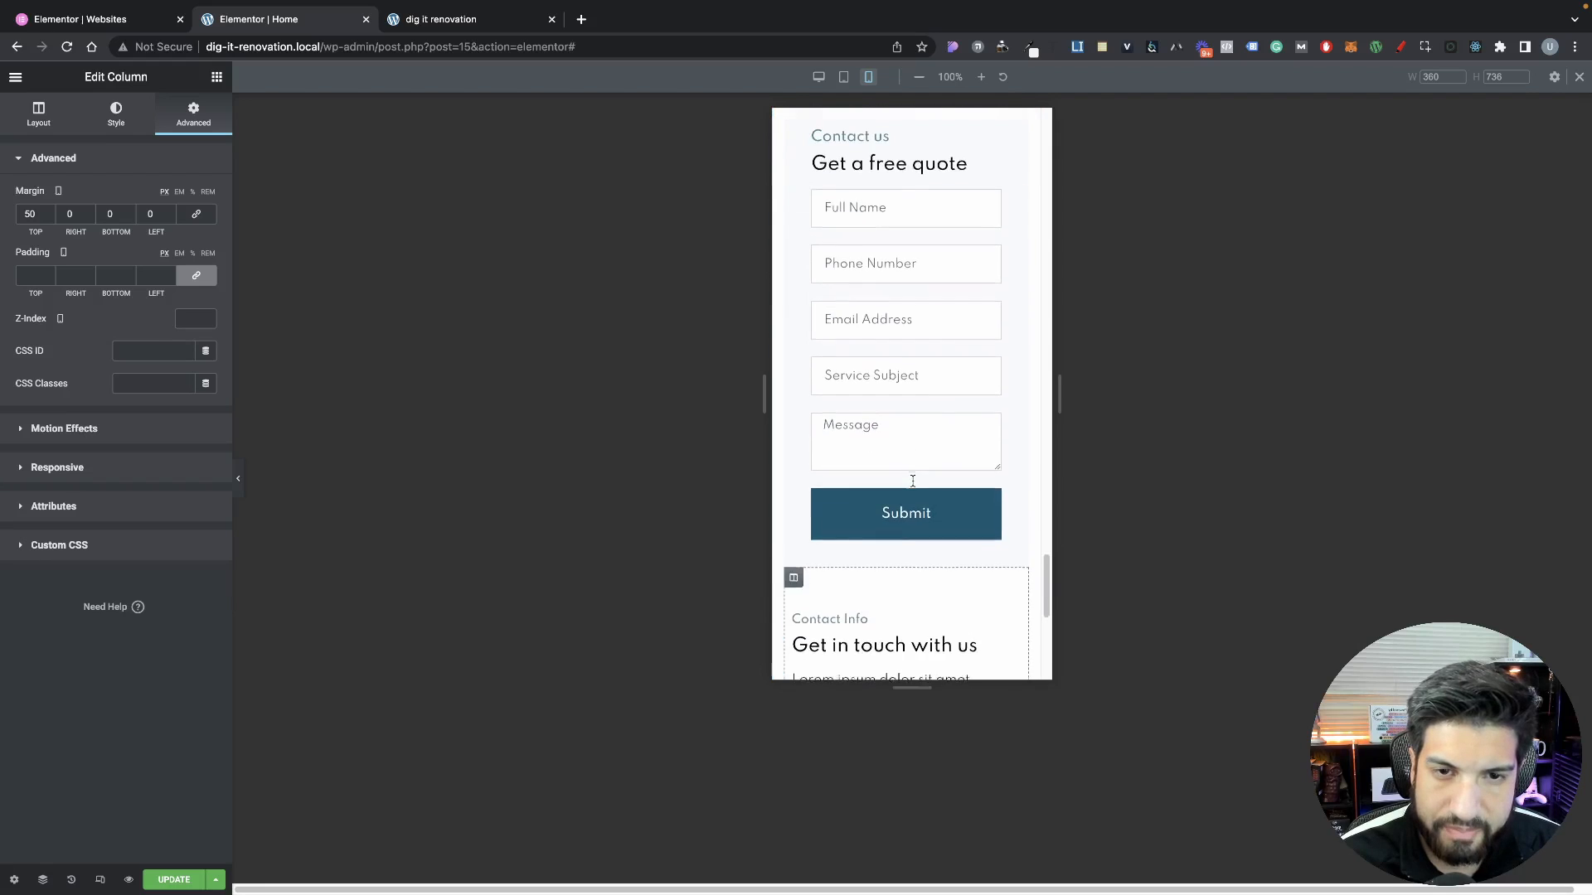
scroll(916, 485, down, 4)
scroll(917, 488, up, 6)
scroll(917, 485, down, 4)
scroll(917, 464, up, 1)
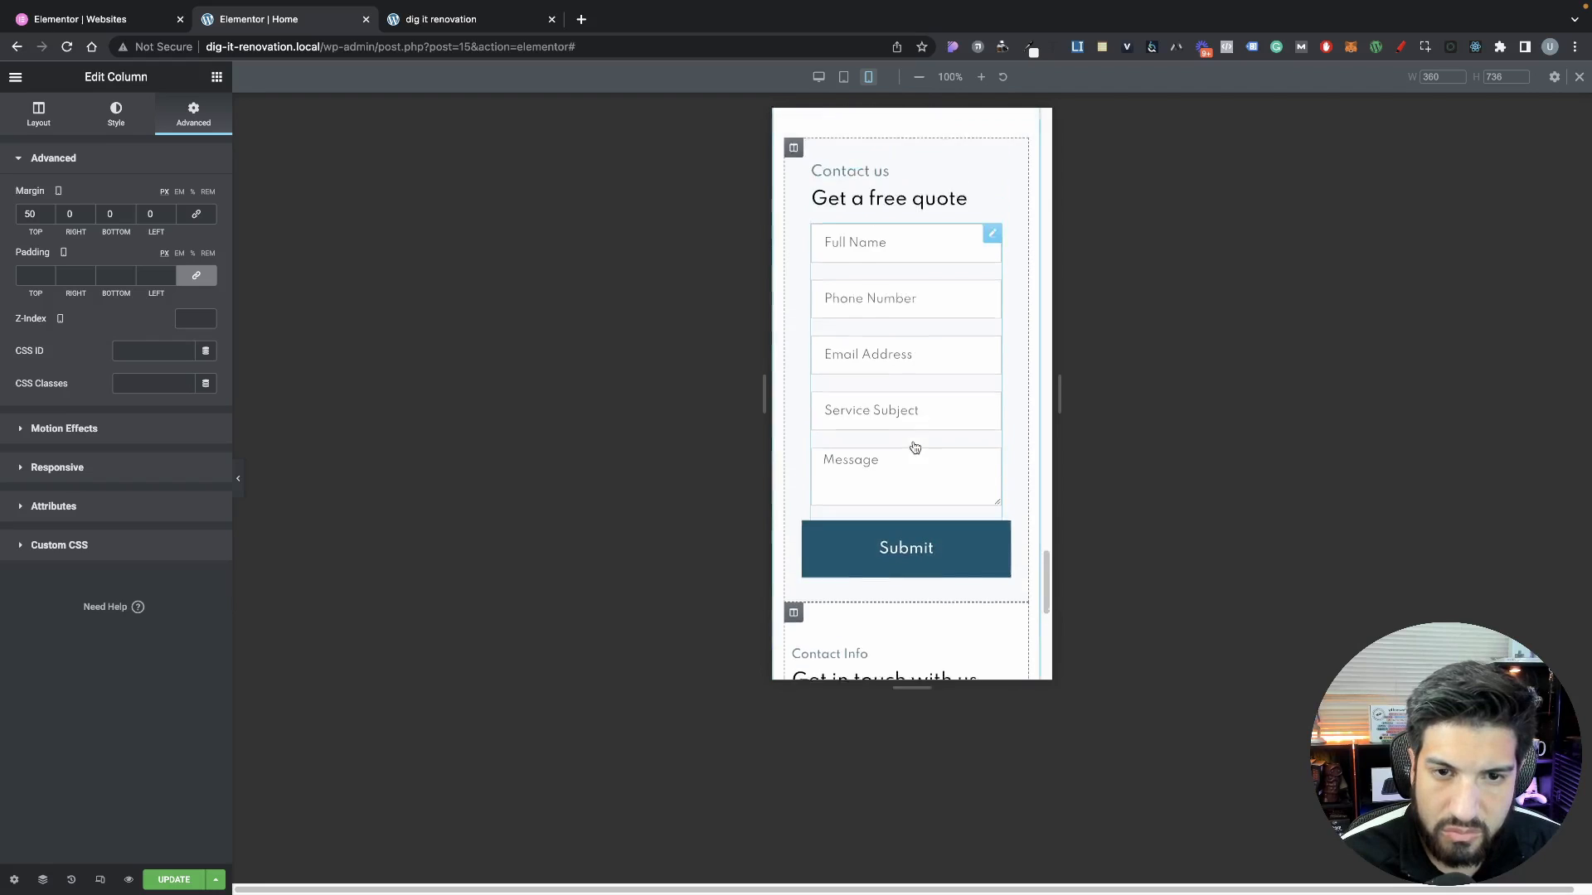
Set the mobile padding of the "Get a free quote" column to 25 px on all sides
scroll(914, 447, up, 1)
click(794, 185)
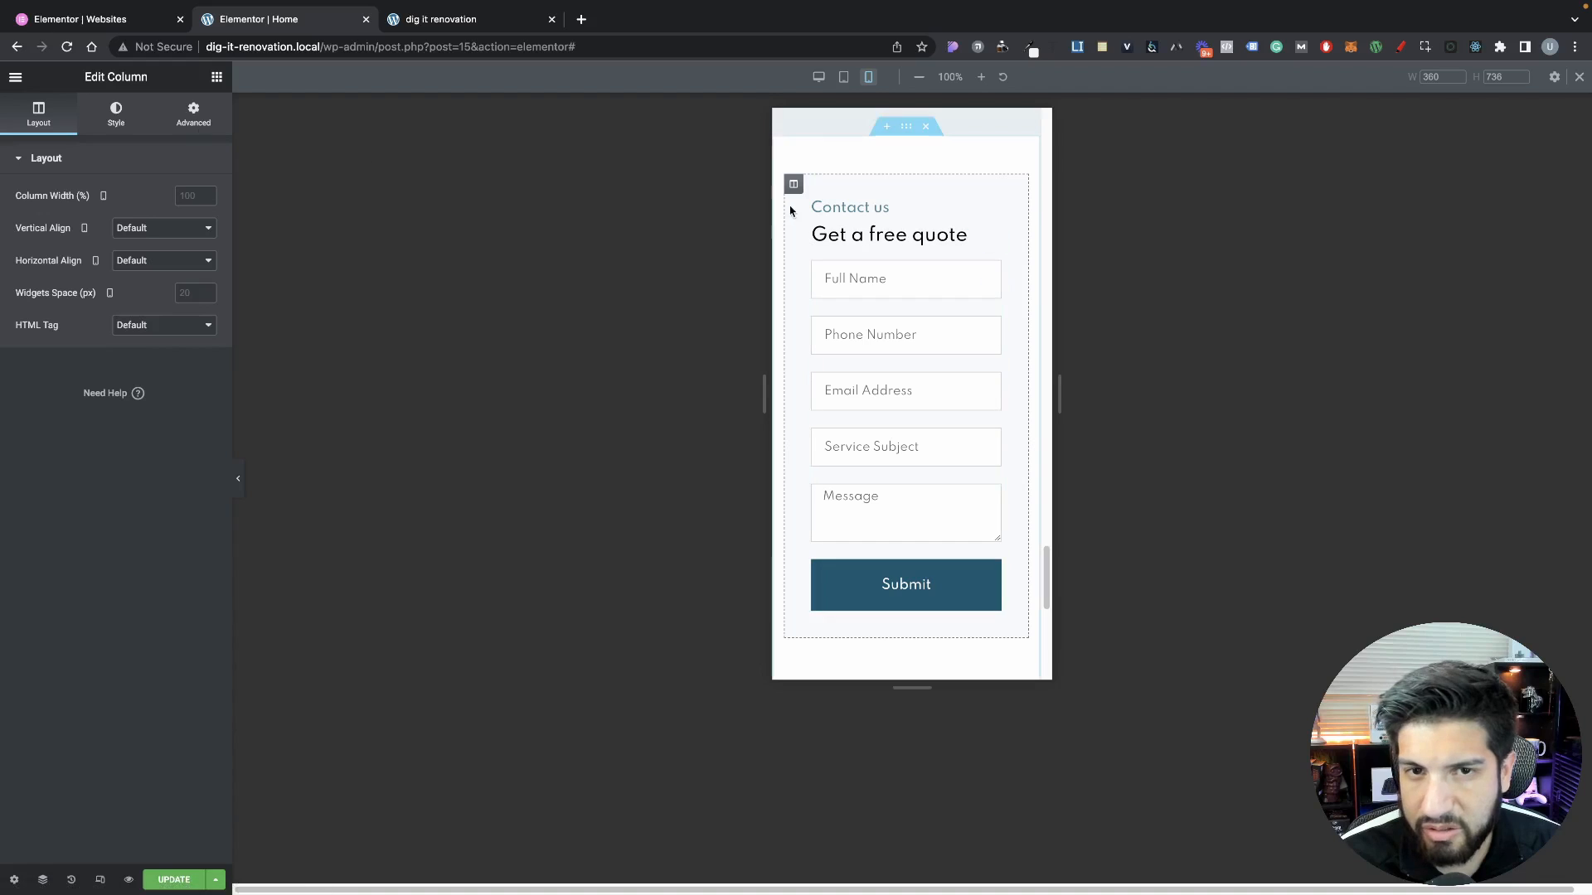
click(195, 116)
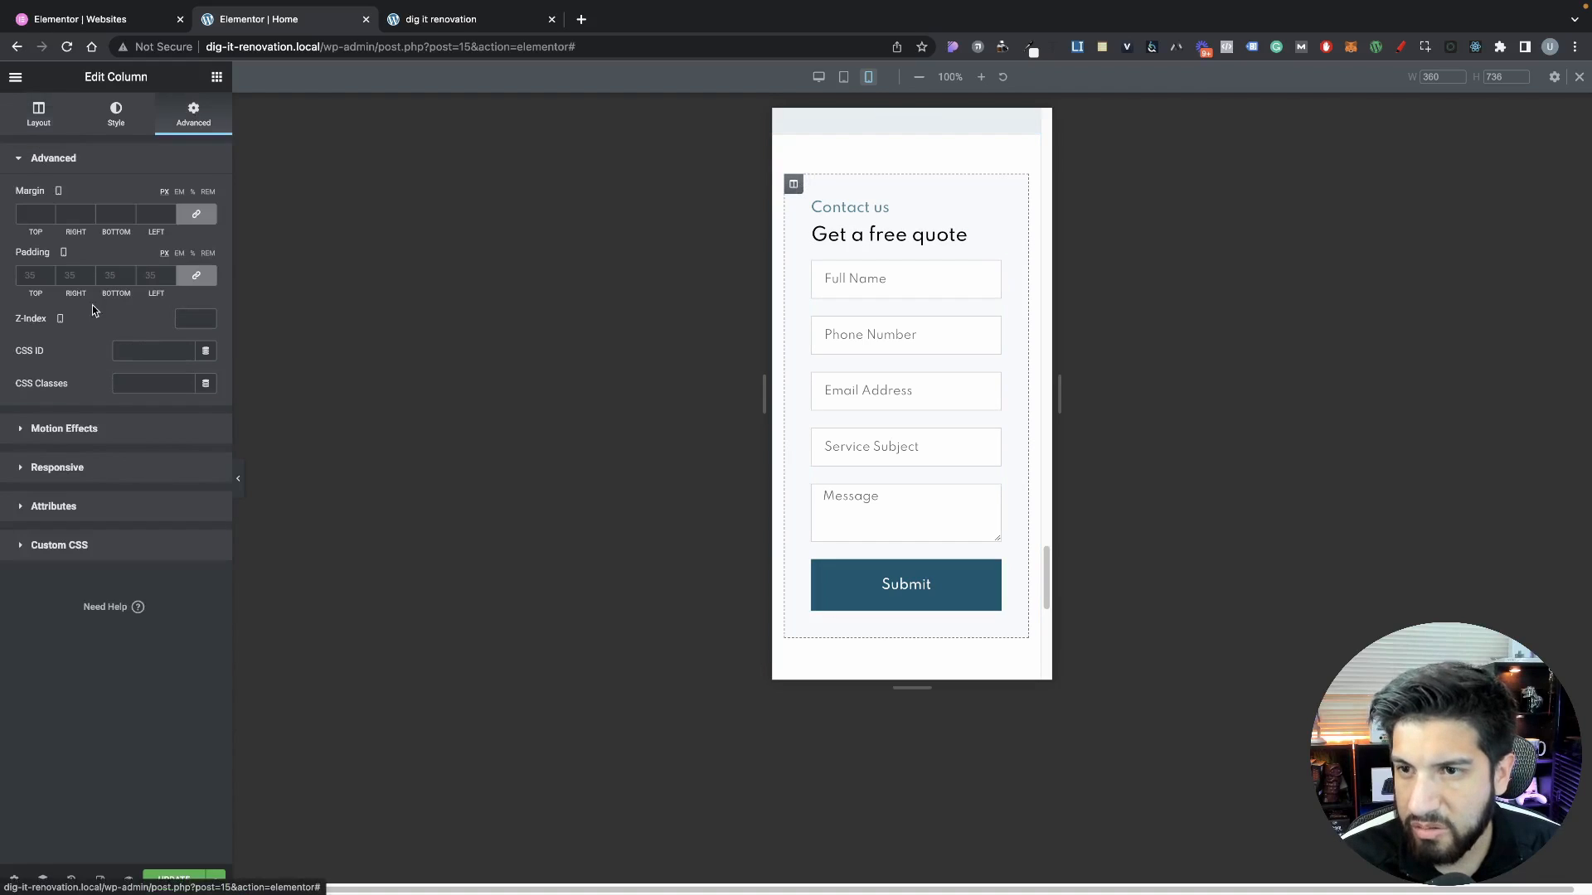
click(171, 276)
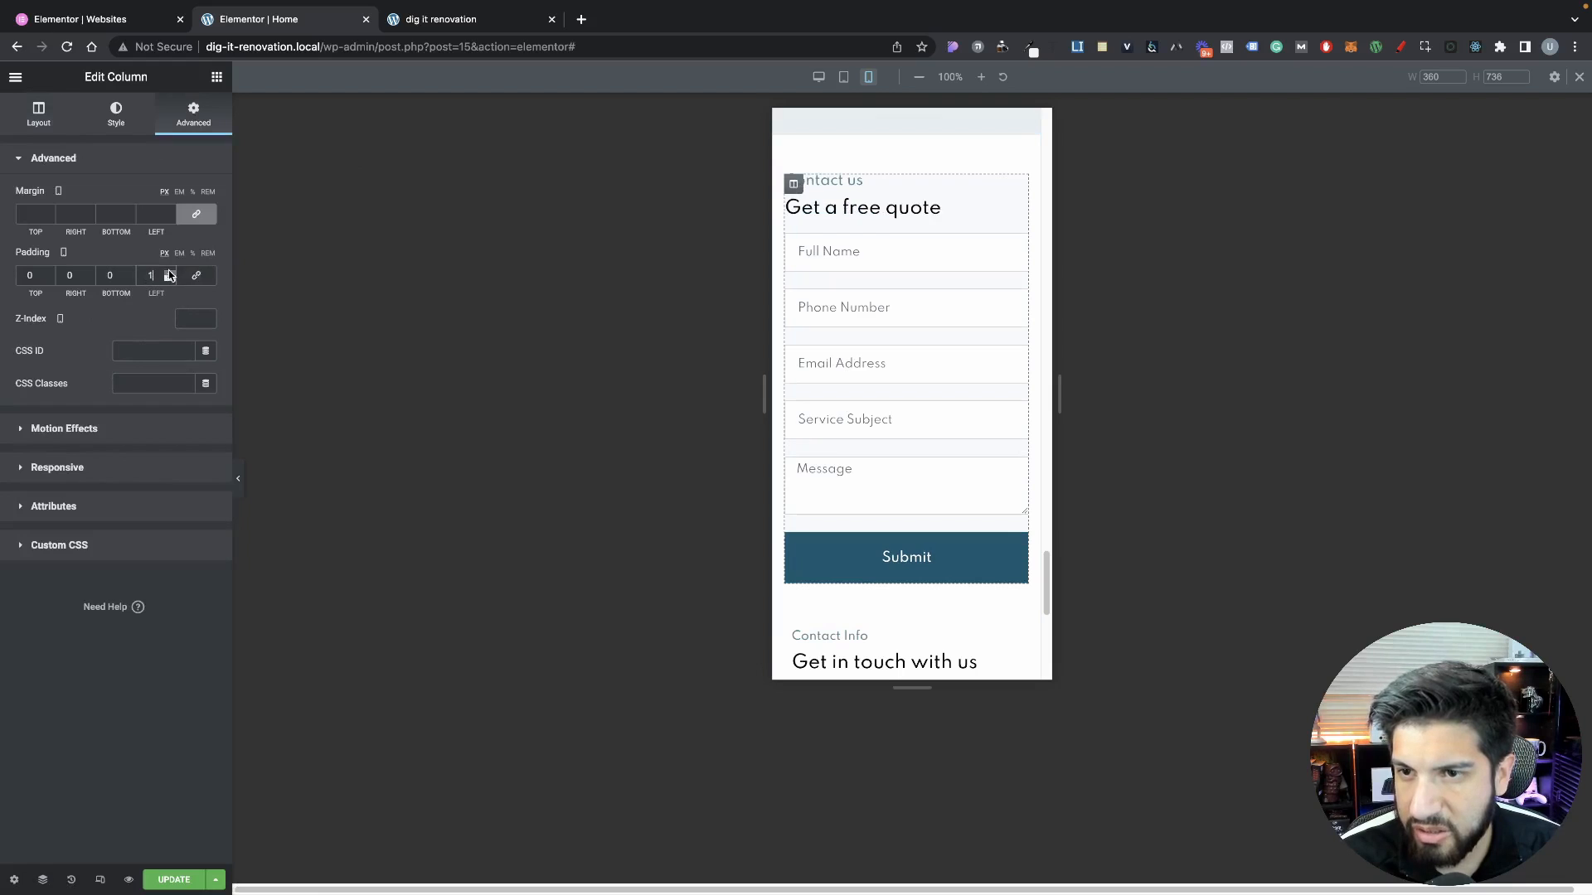
click(196, 276)
click(169, 272)
click(168, 274)
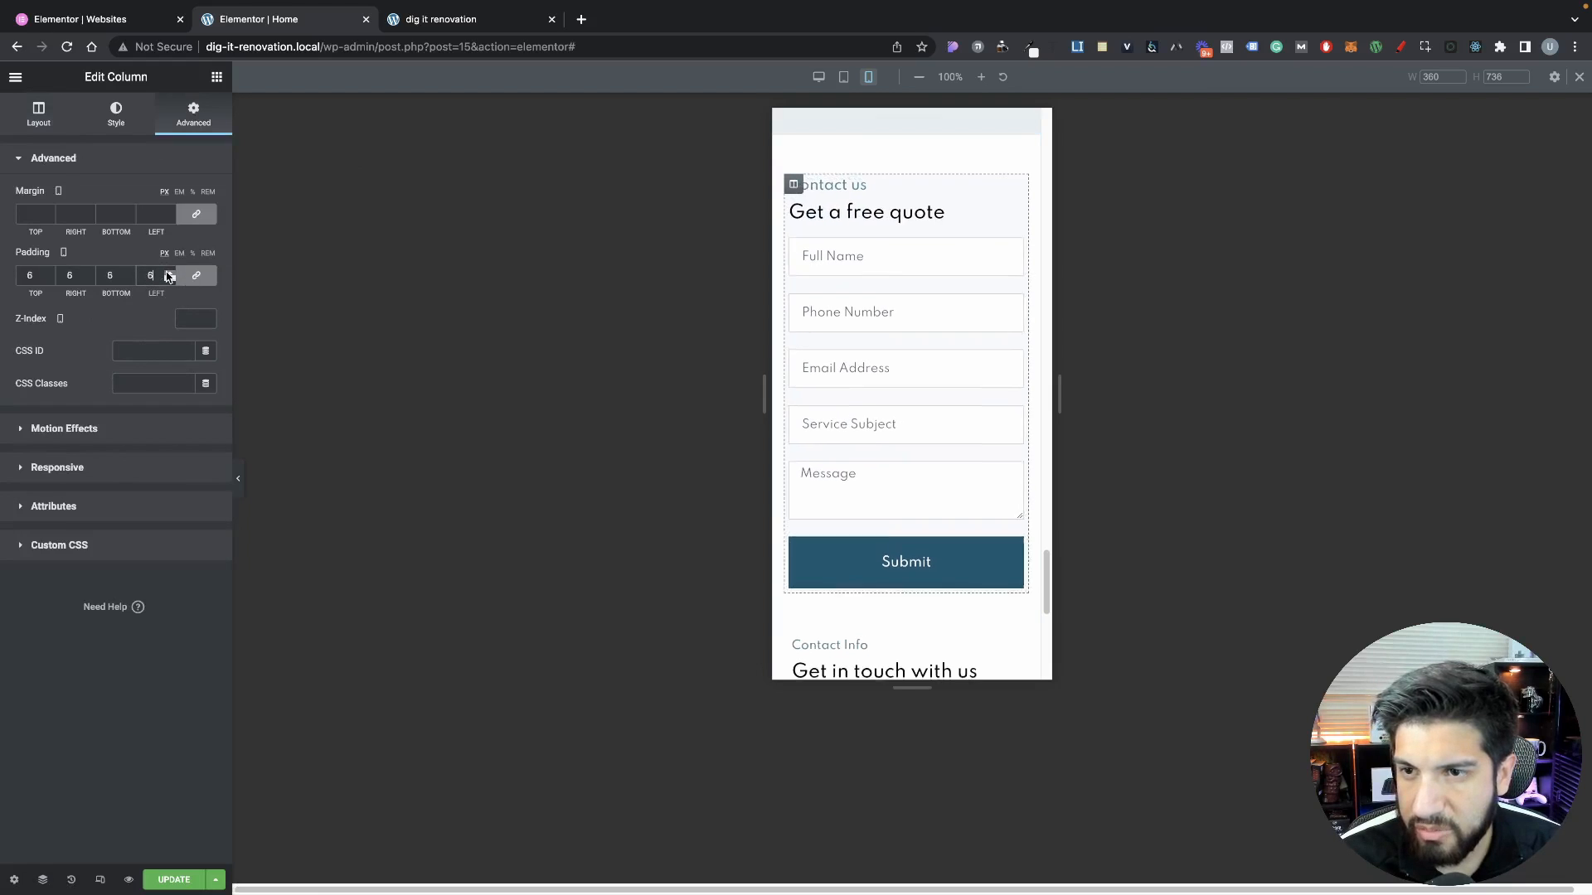
click(168, 274)
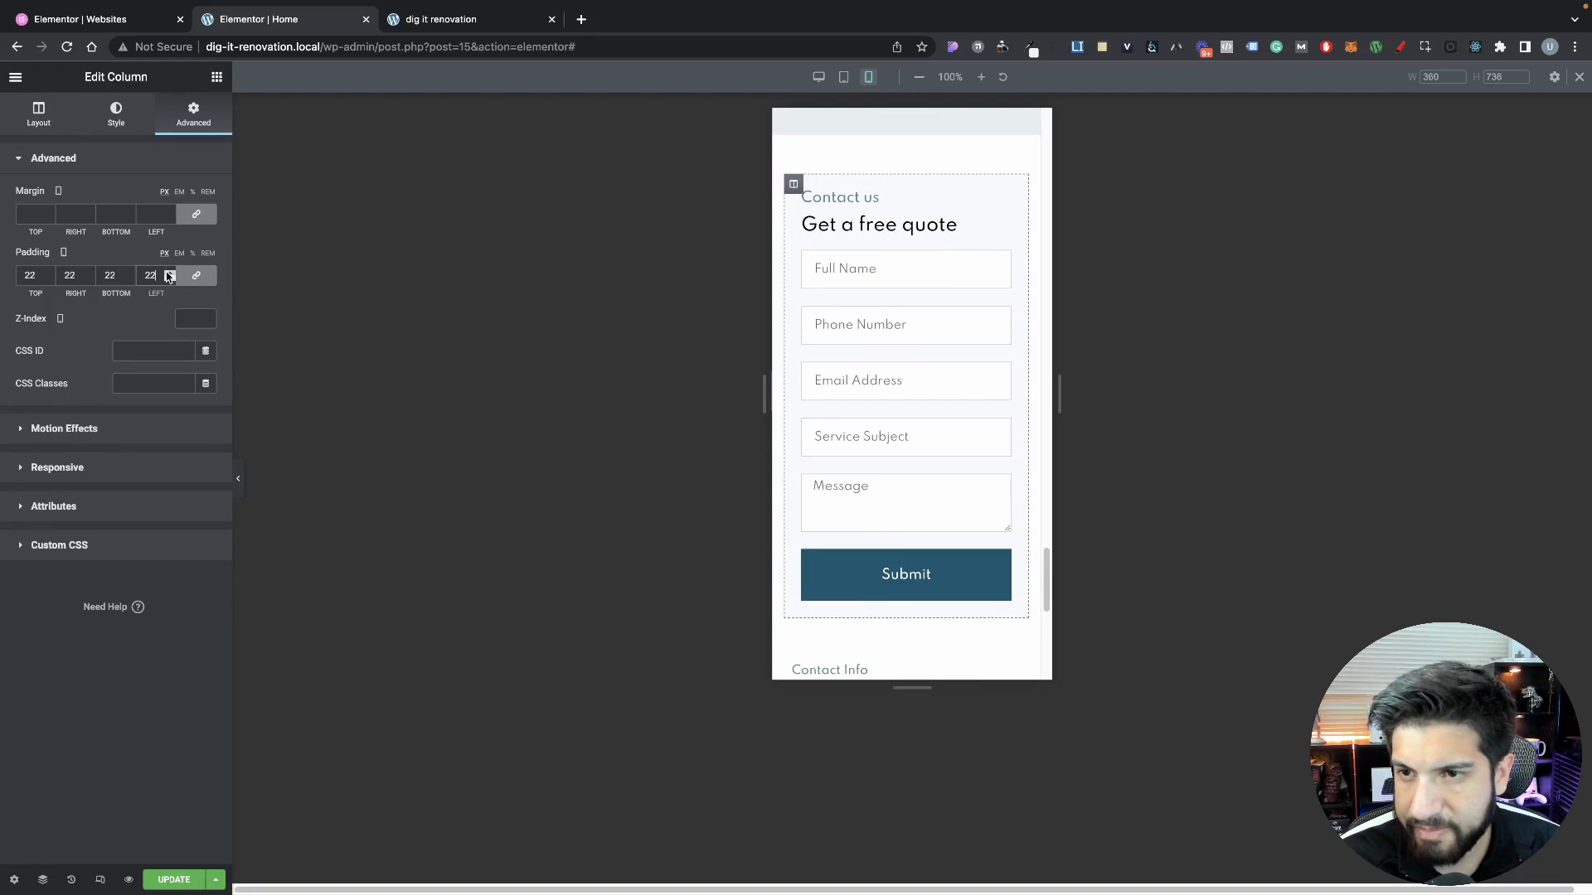
scroll(917, 415, down, 3)
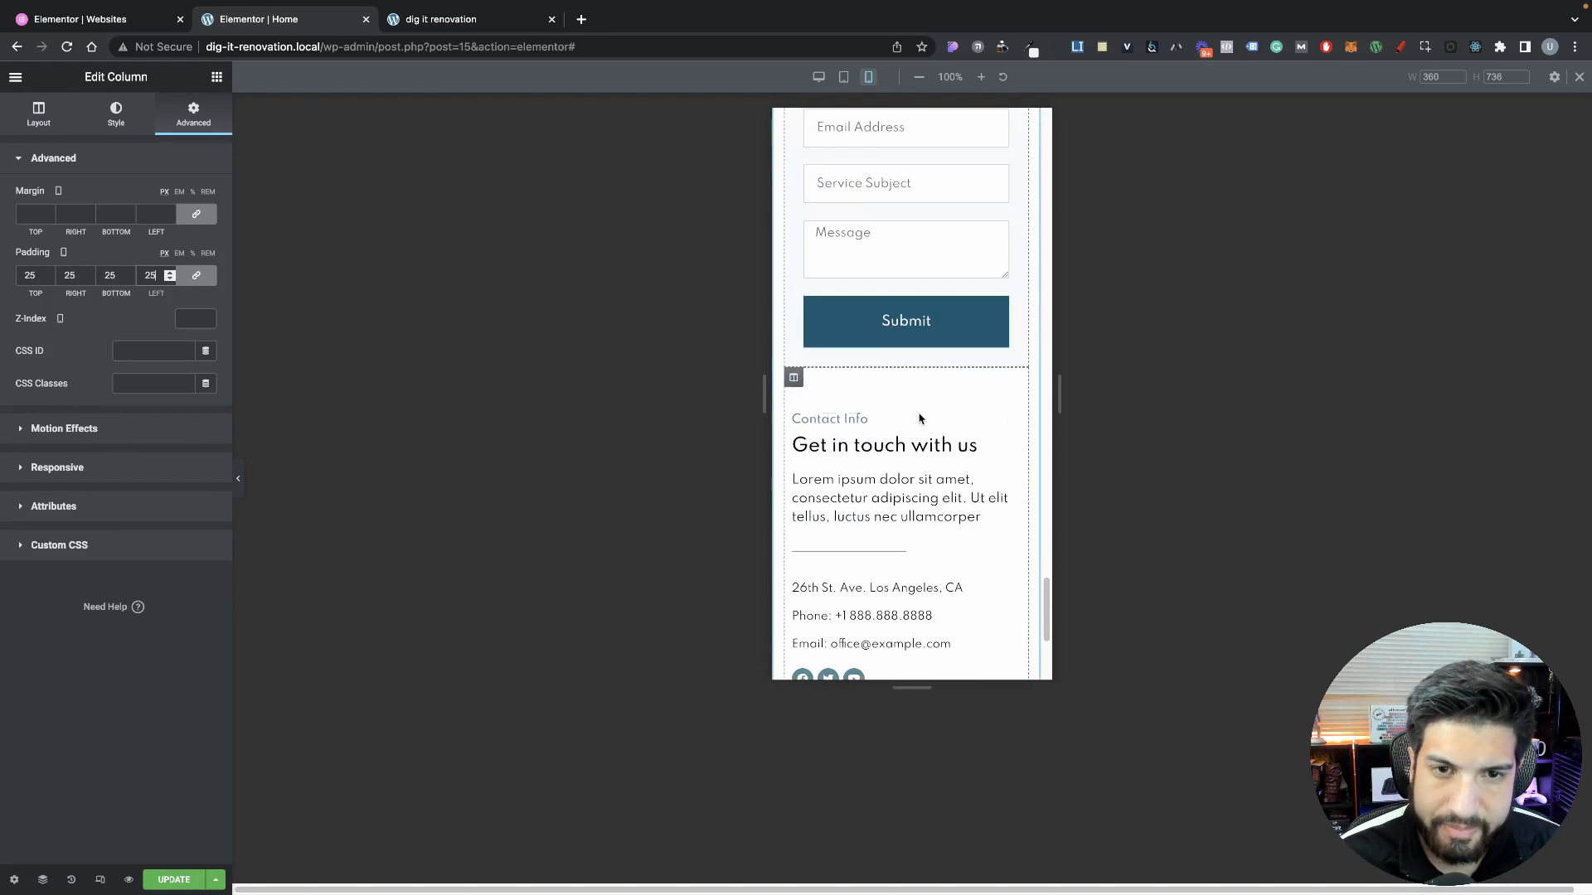
scroll(923, 415, up, 2)
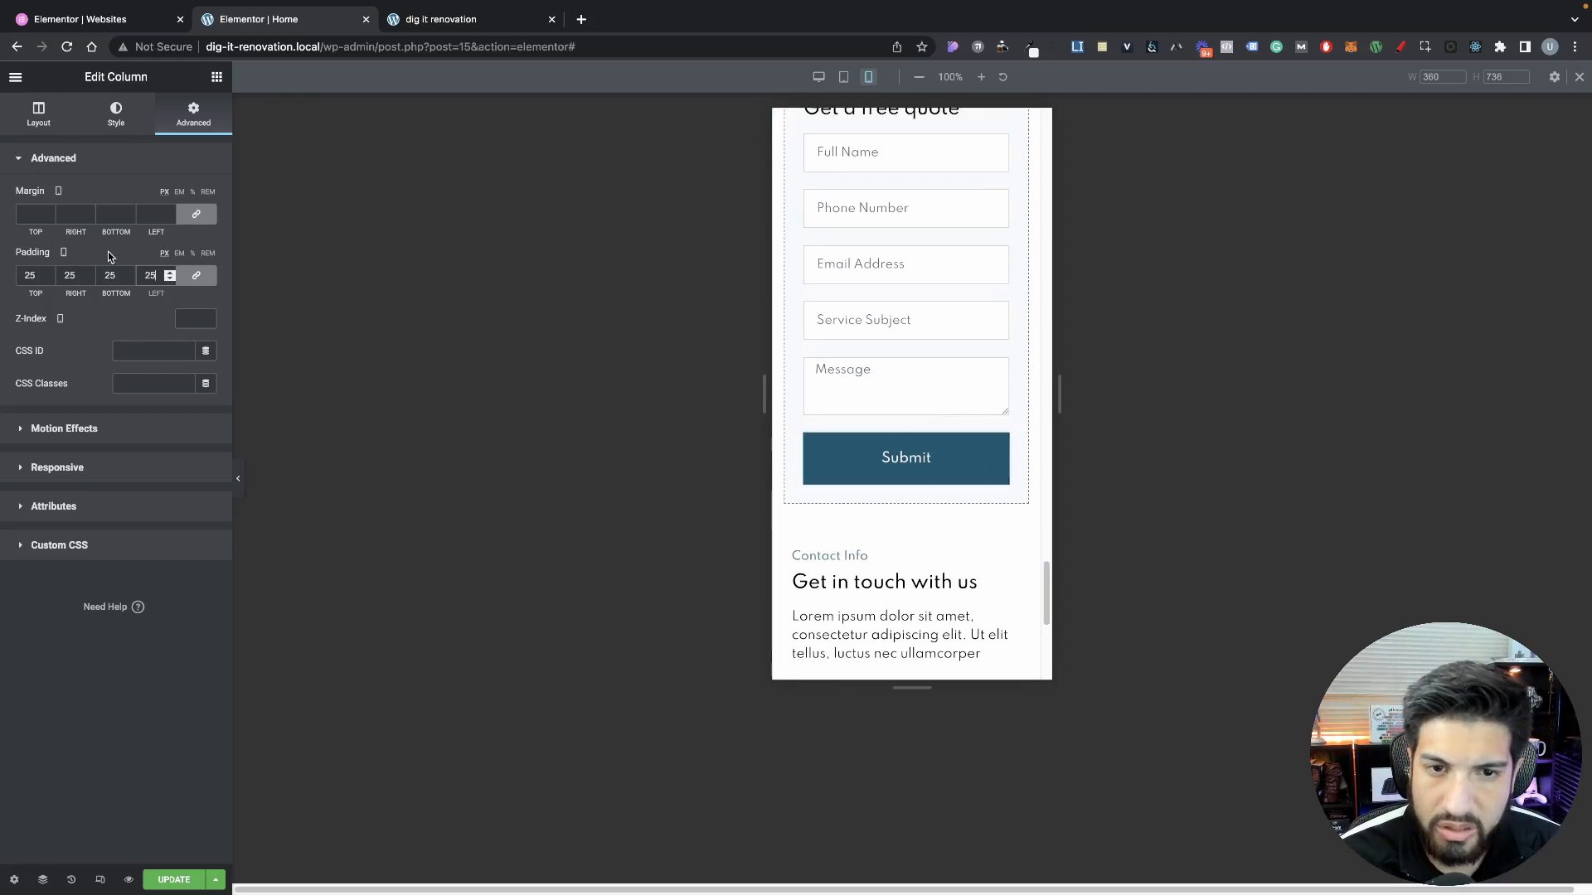
Set the mobile text size of the quote form's Submit button to 15 px
click(124, 120)
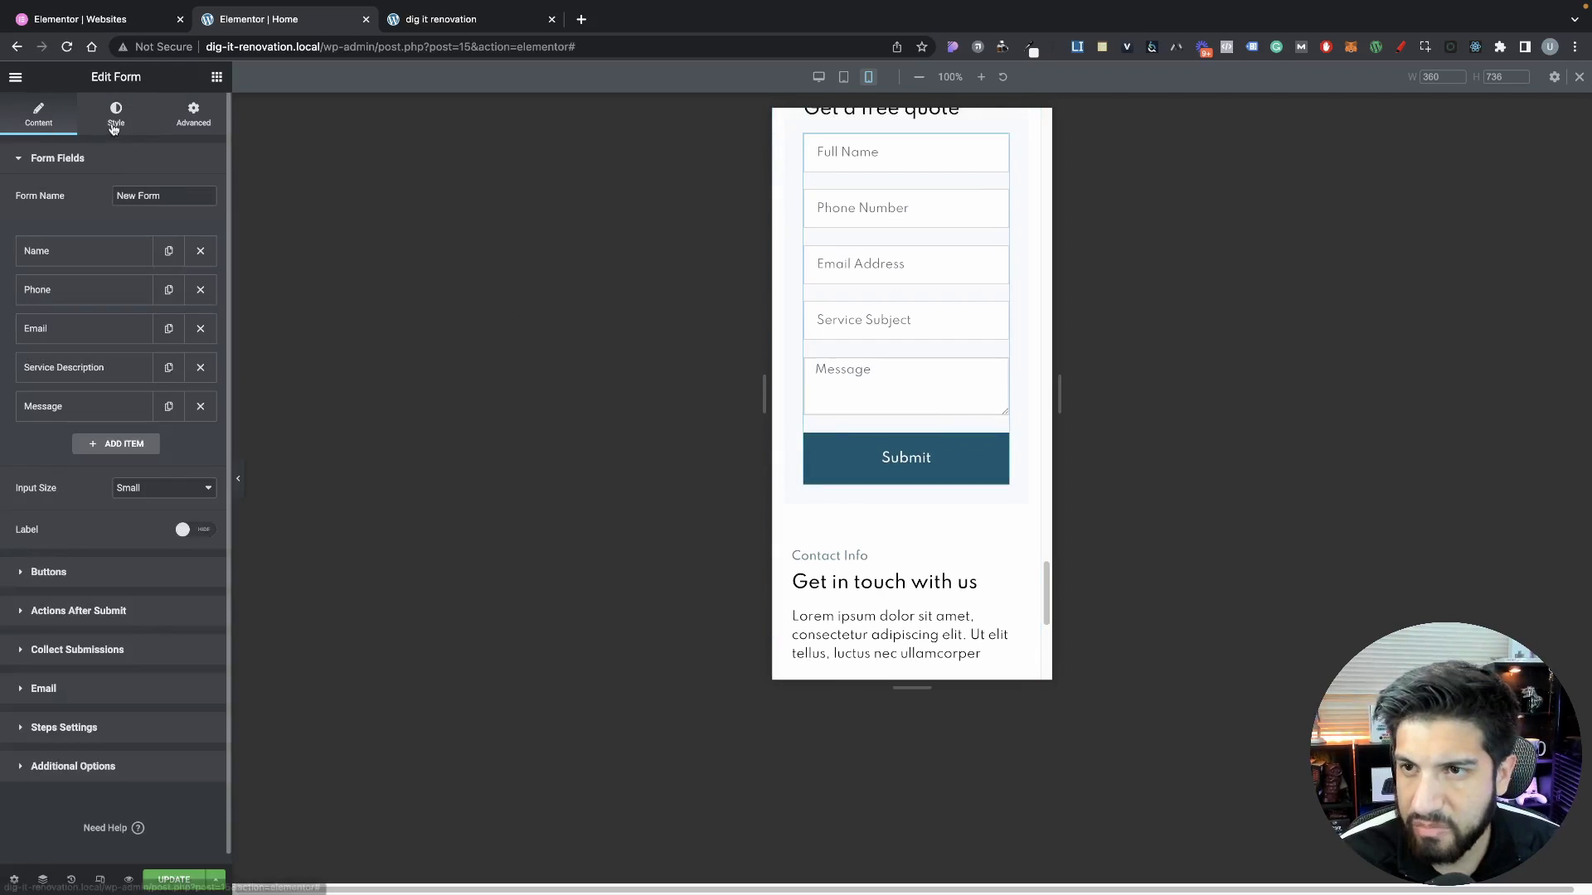
click(115, 124)
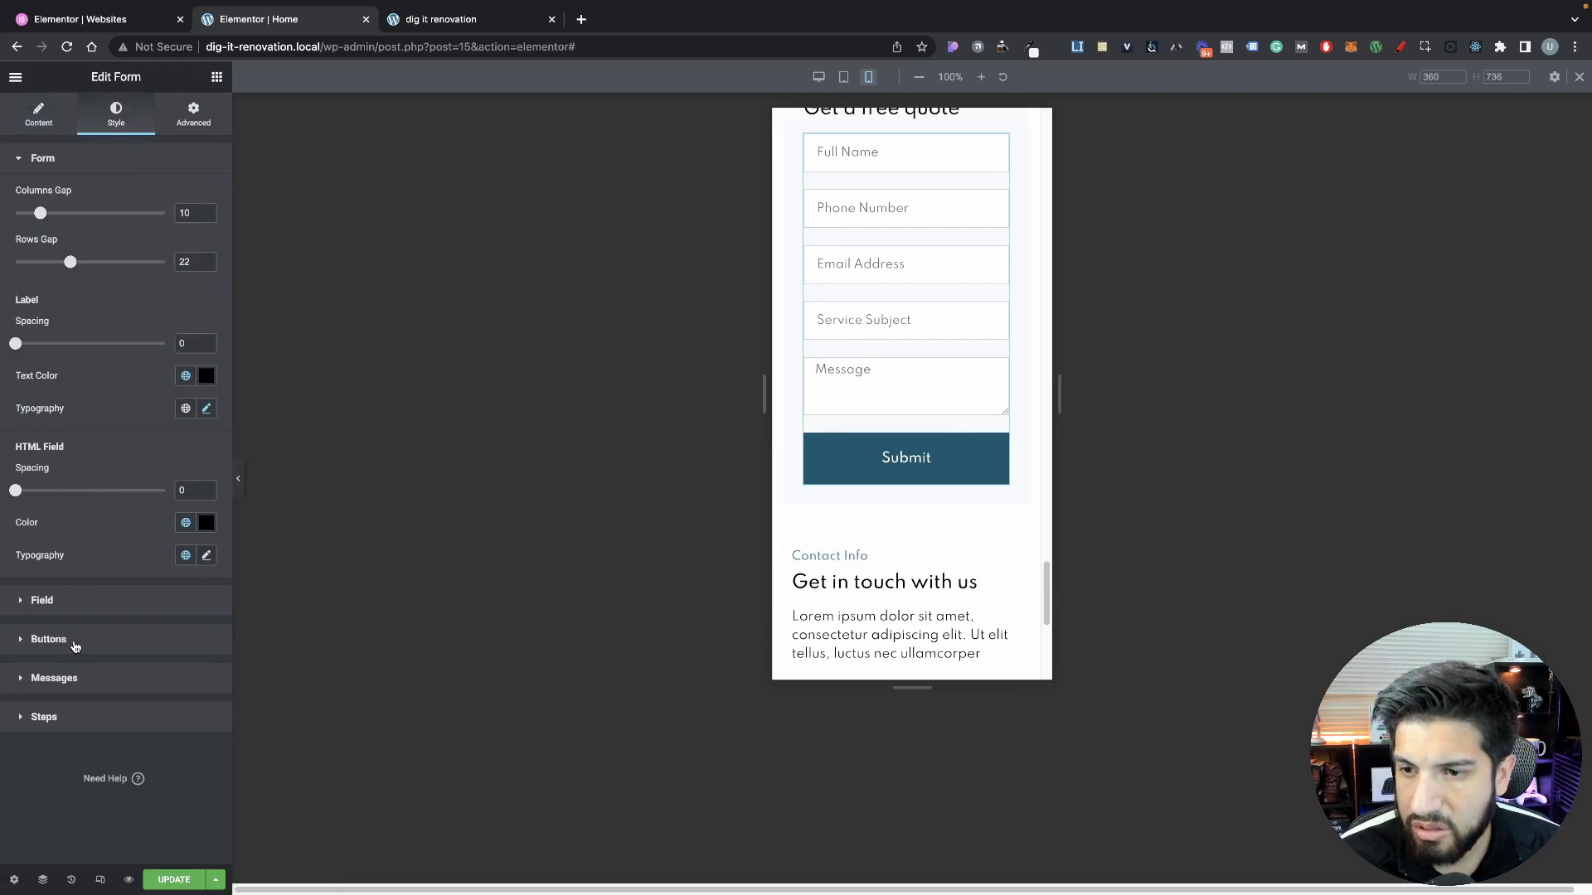
click(50, 640)
click(207, 275)
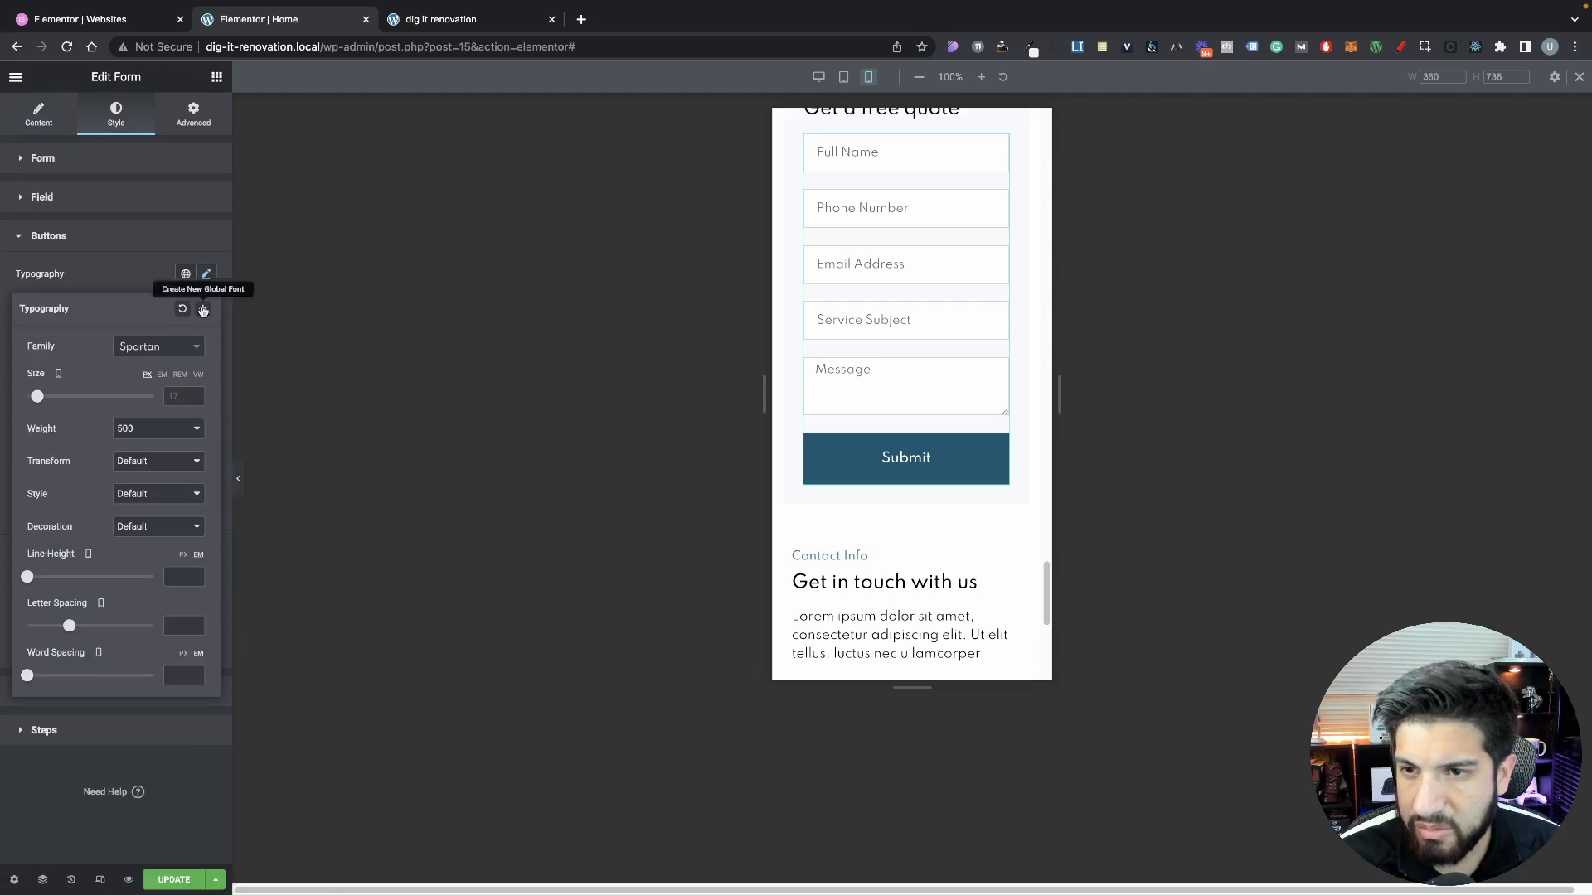
text(15)
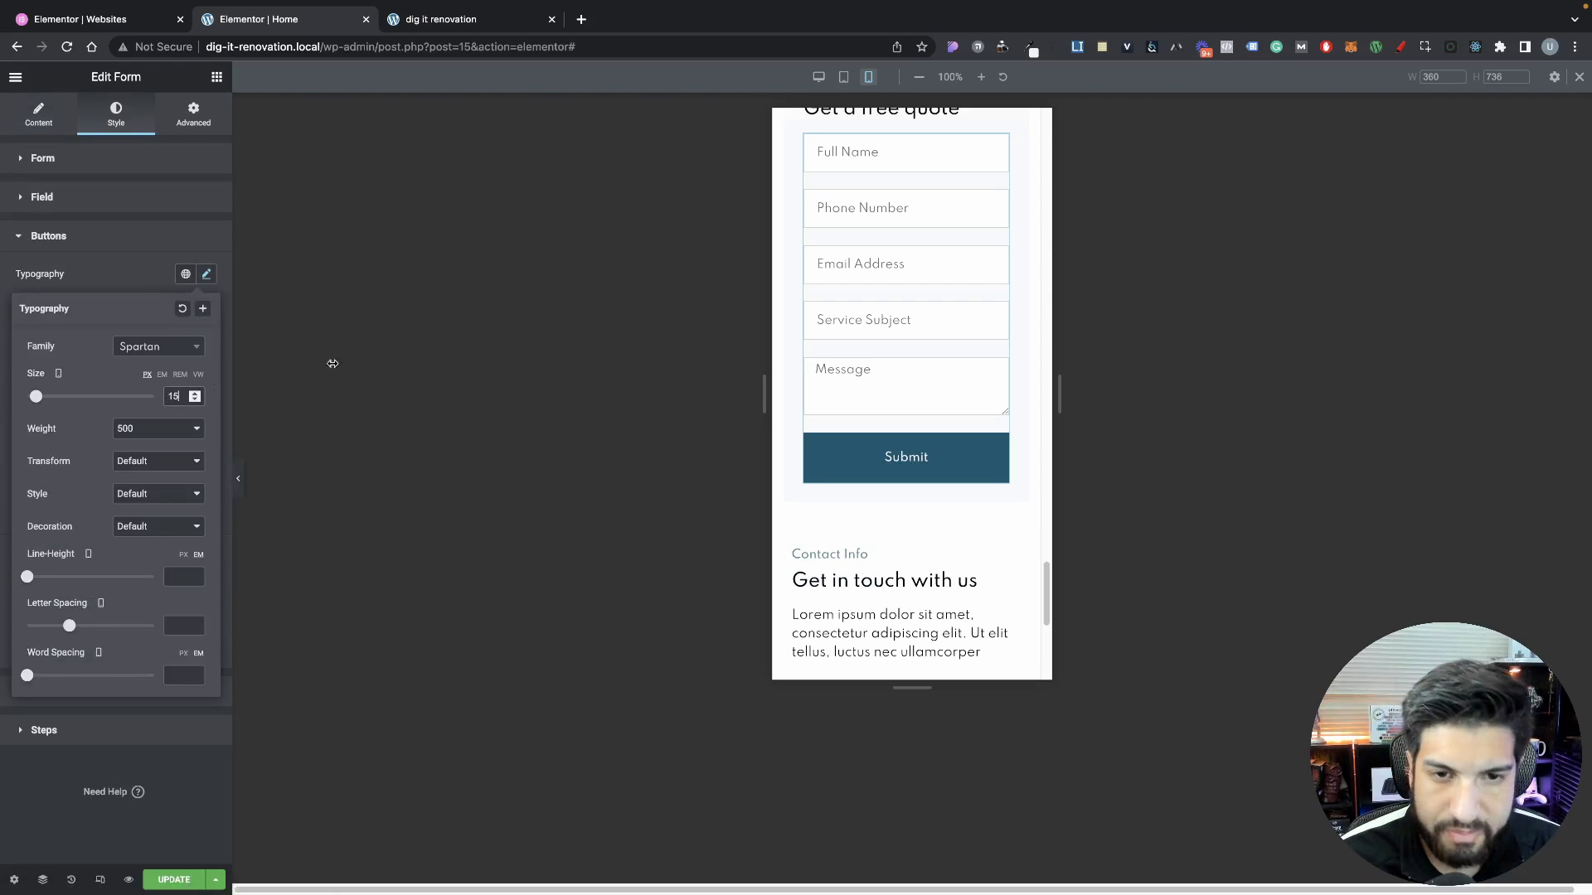
scroll(895, 438, up, 3)
click(322, 300)
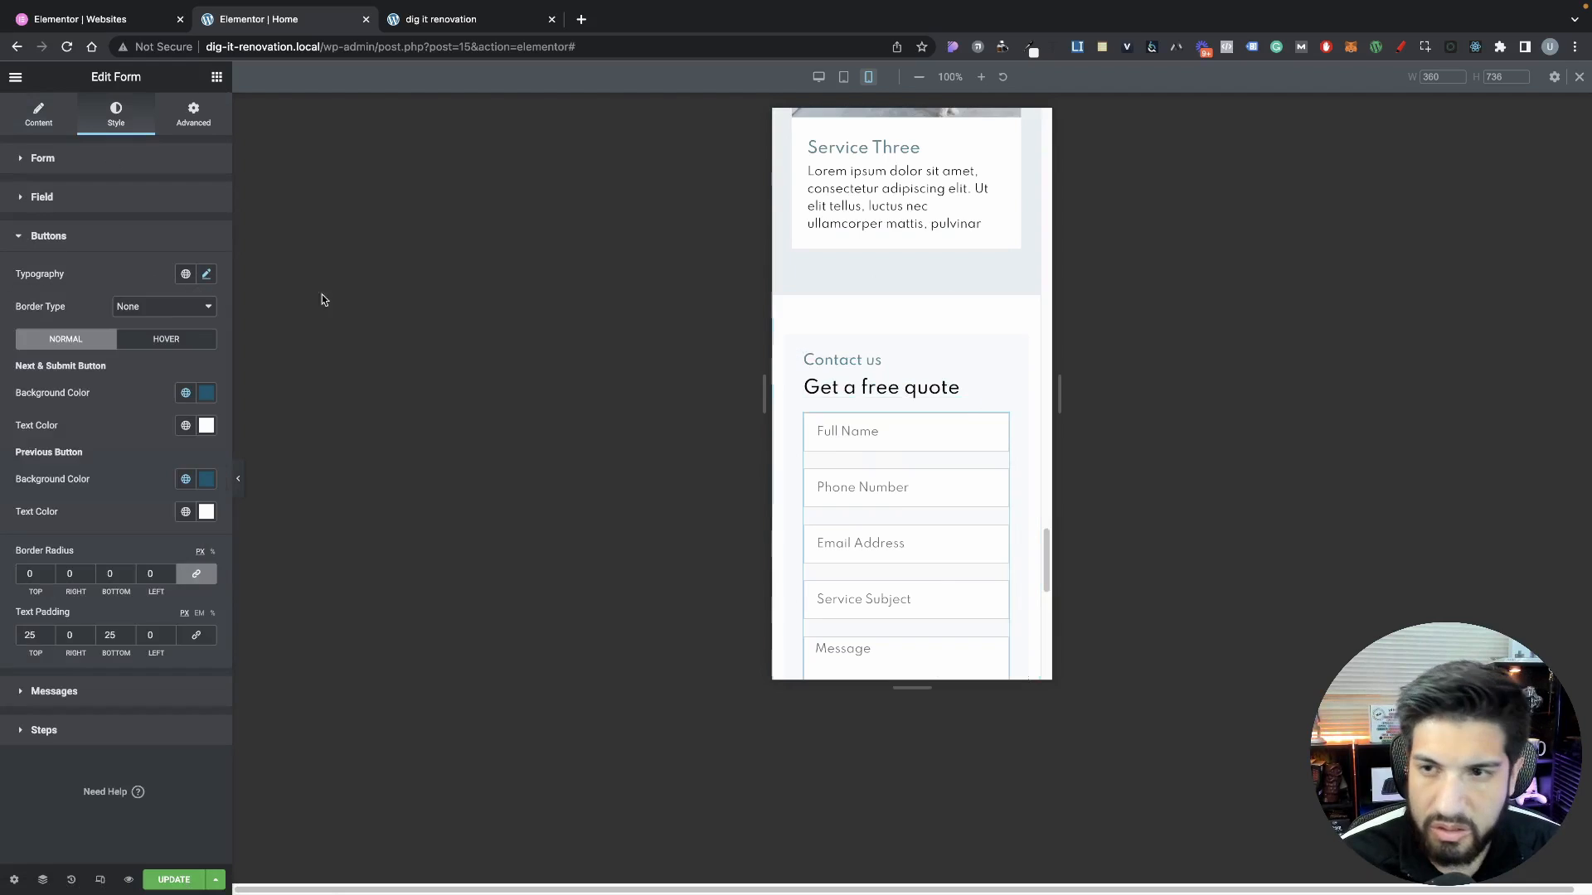
Set the mobile text size of the quote form's input fields to 13 px
click(72, 208)
click(206, 270)
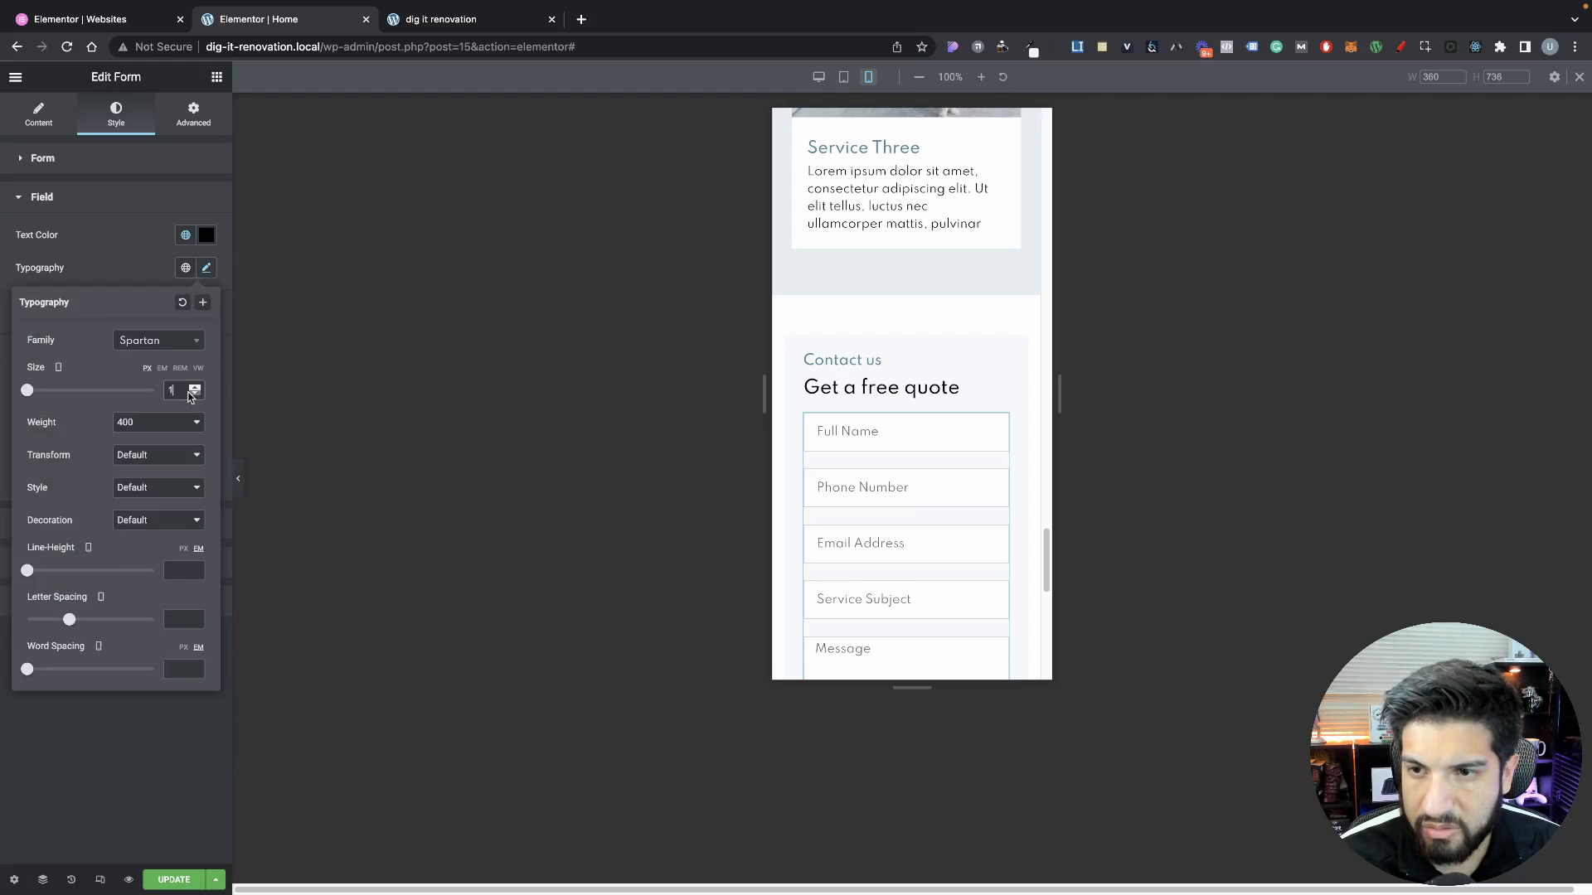
text(3)
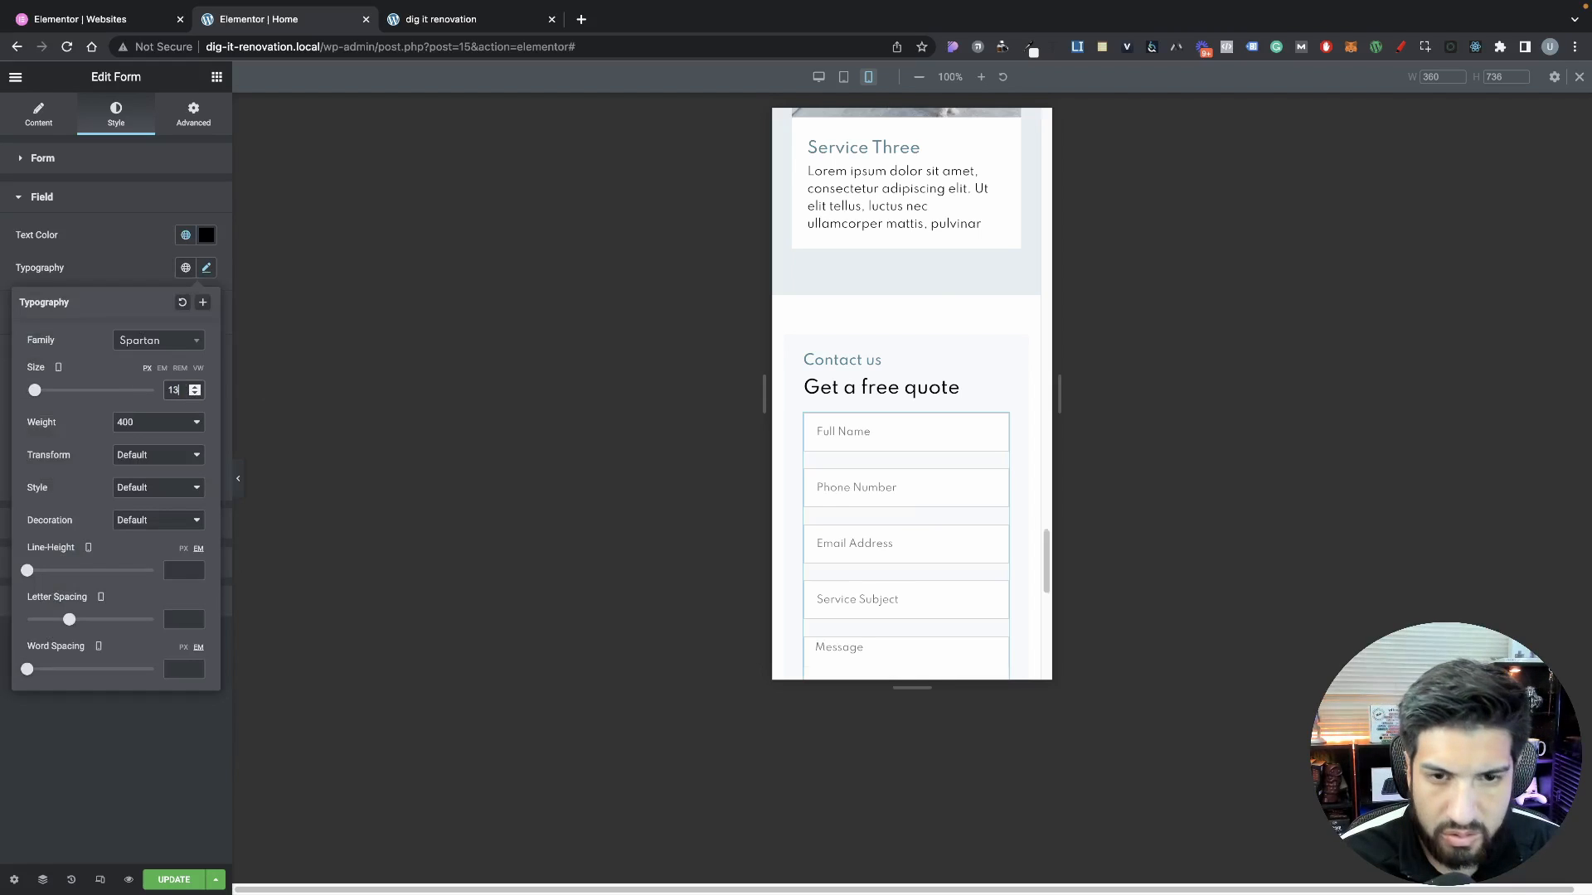
Examine the mobile text sizes and spacing in the contact, services, welcome and about sections
scroll(955, 477, down, 4)
scroll(954, 477, up, 7)
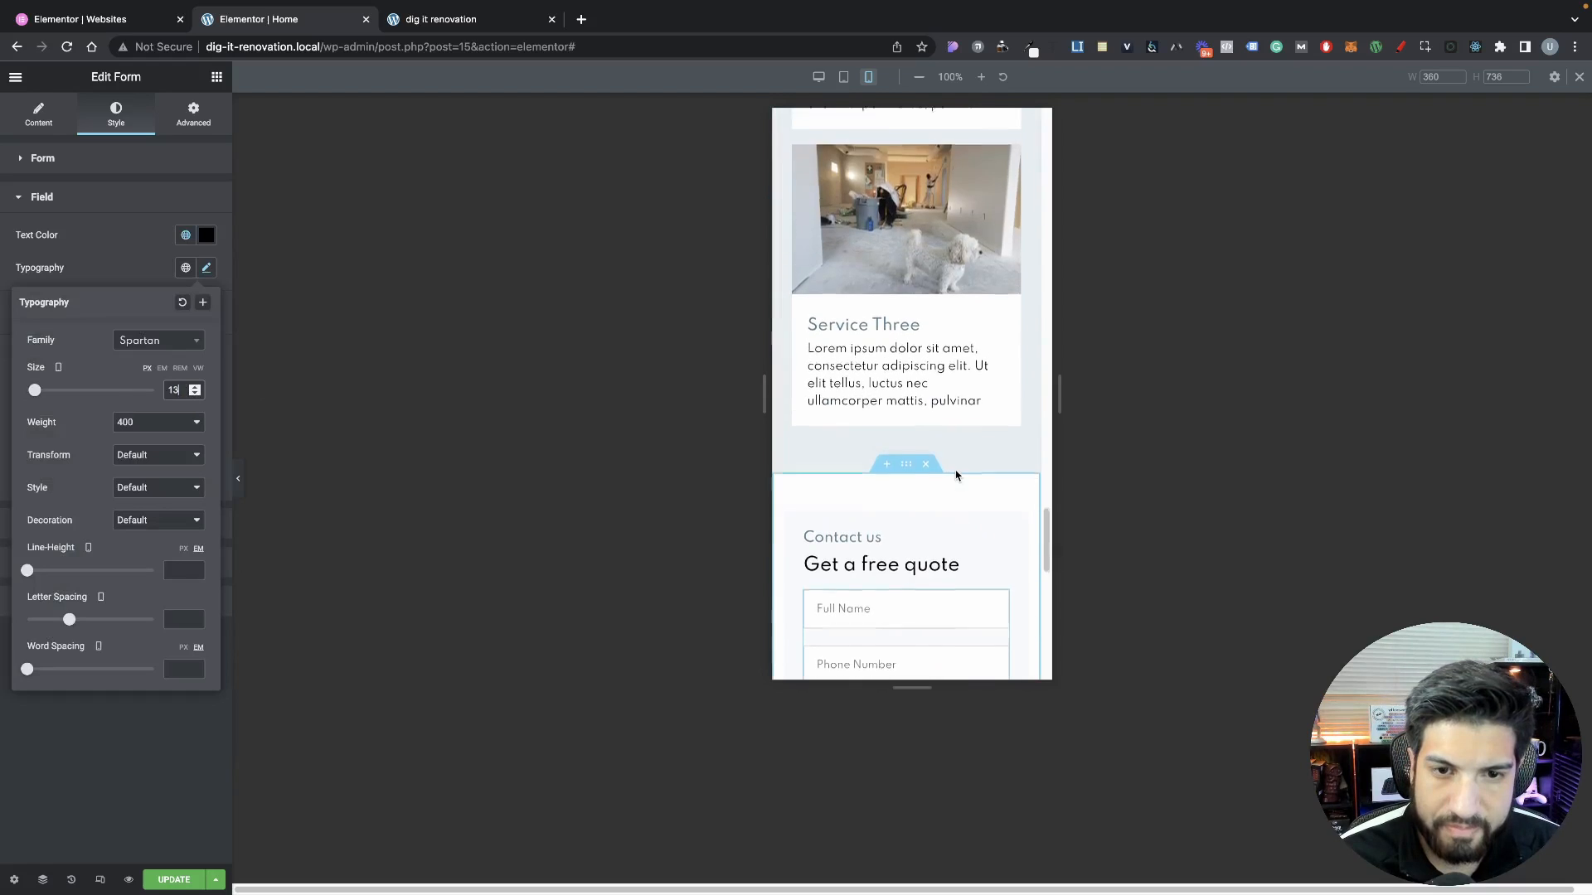
scroll(954, 470, down, 3)
scroll(954, 470, down, 3)
scroll(935, 461, up, 10)
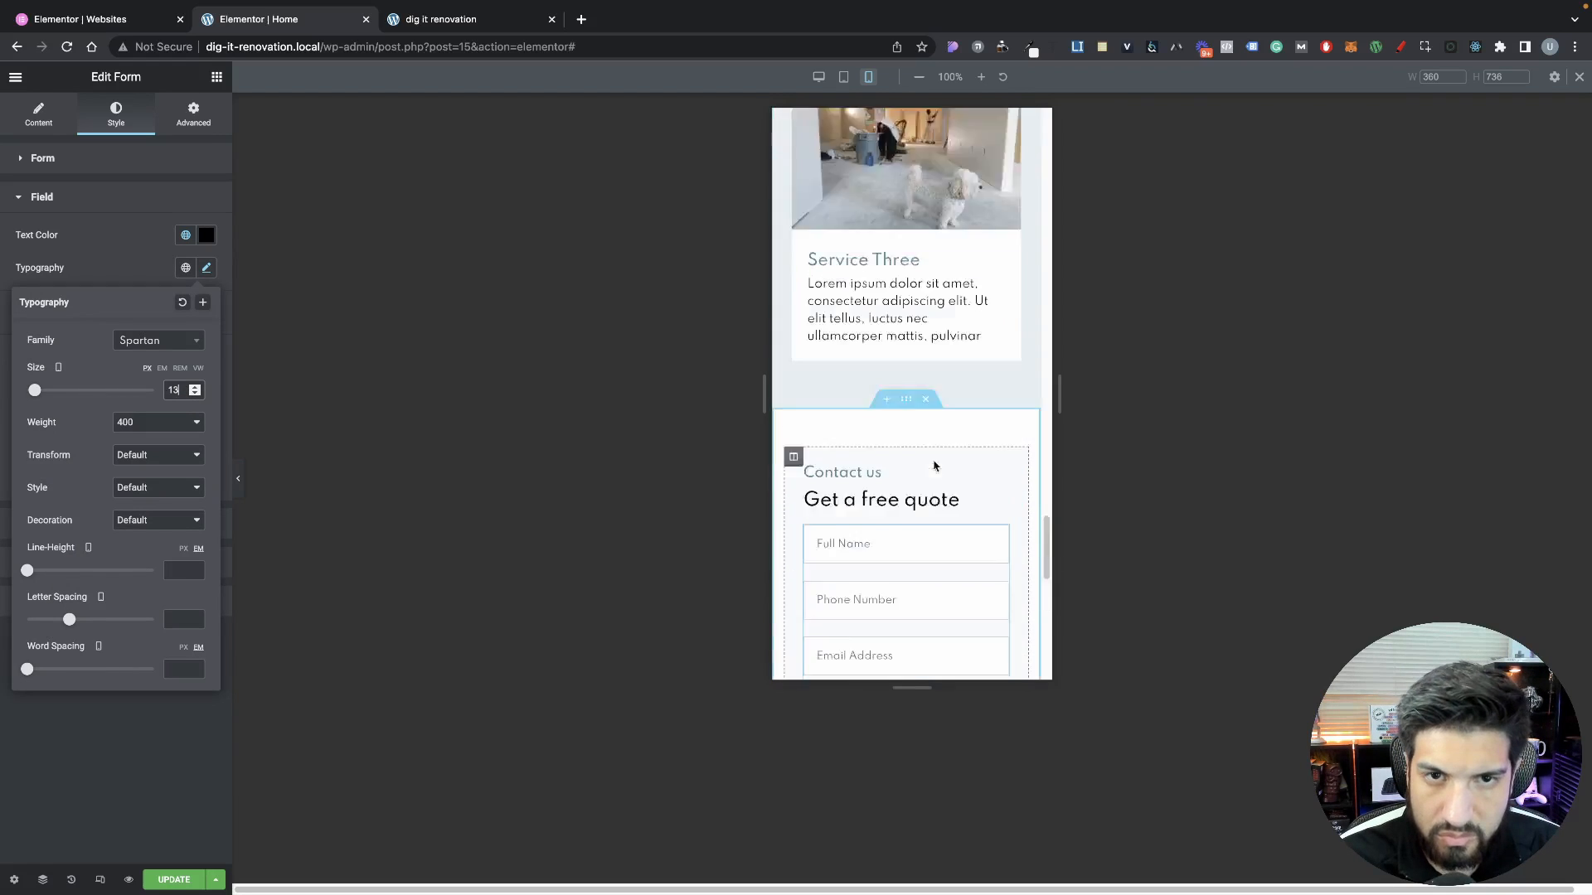
scroll(935, 462, up, 8)
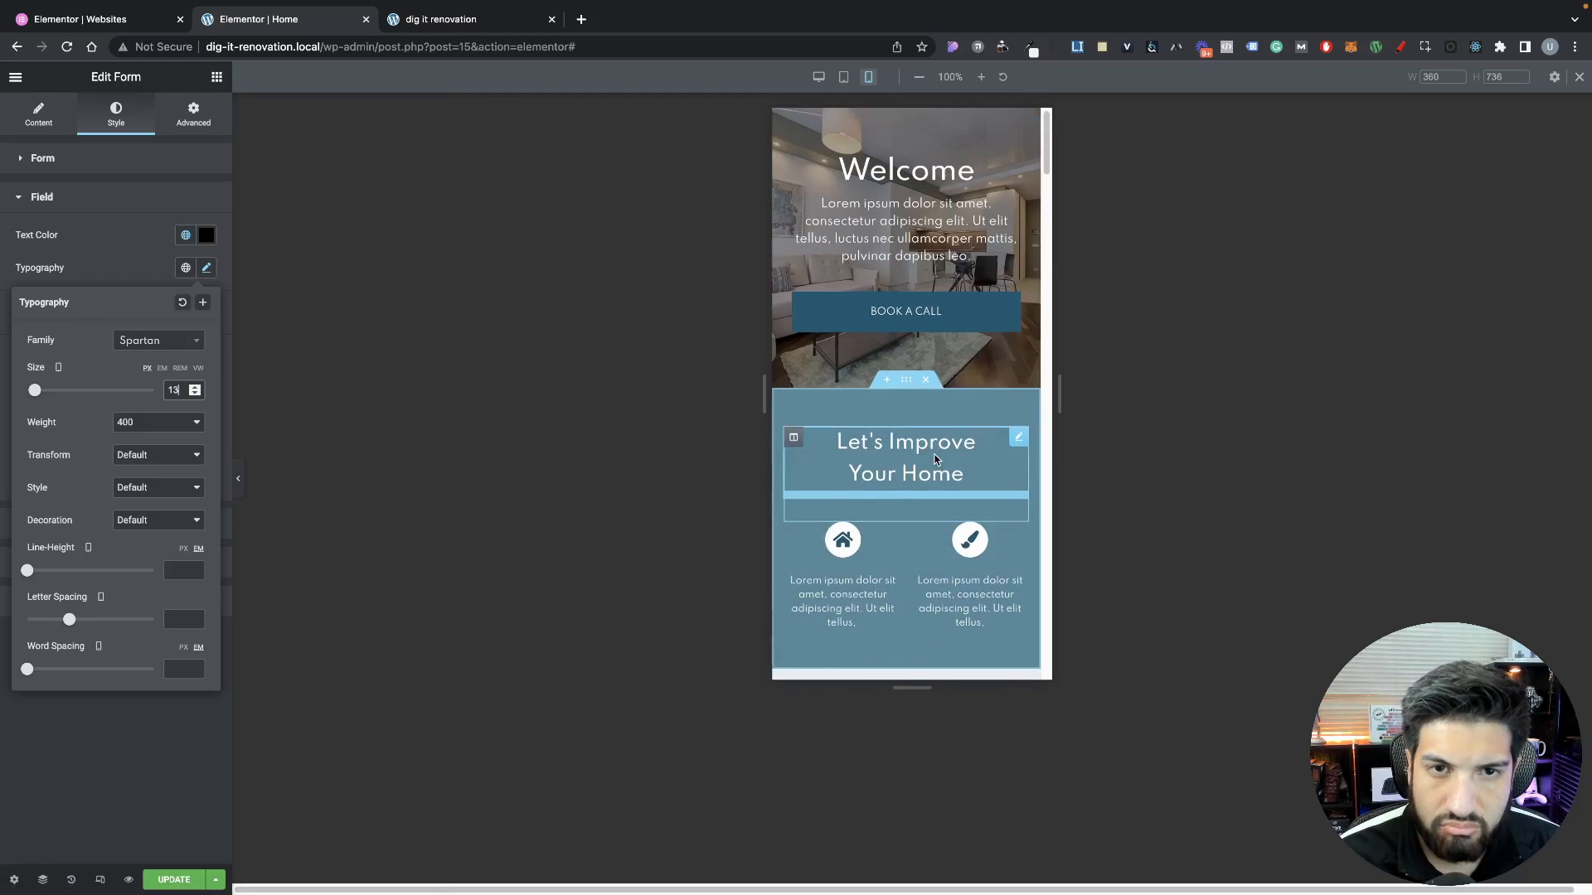
scroll(935, 462, down, 5)
scroll(935, 462, up, 3)
scroll(935, 462, up, 4)
scroll(935, 461, down, 4)
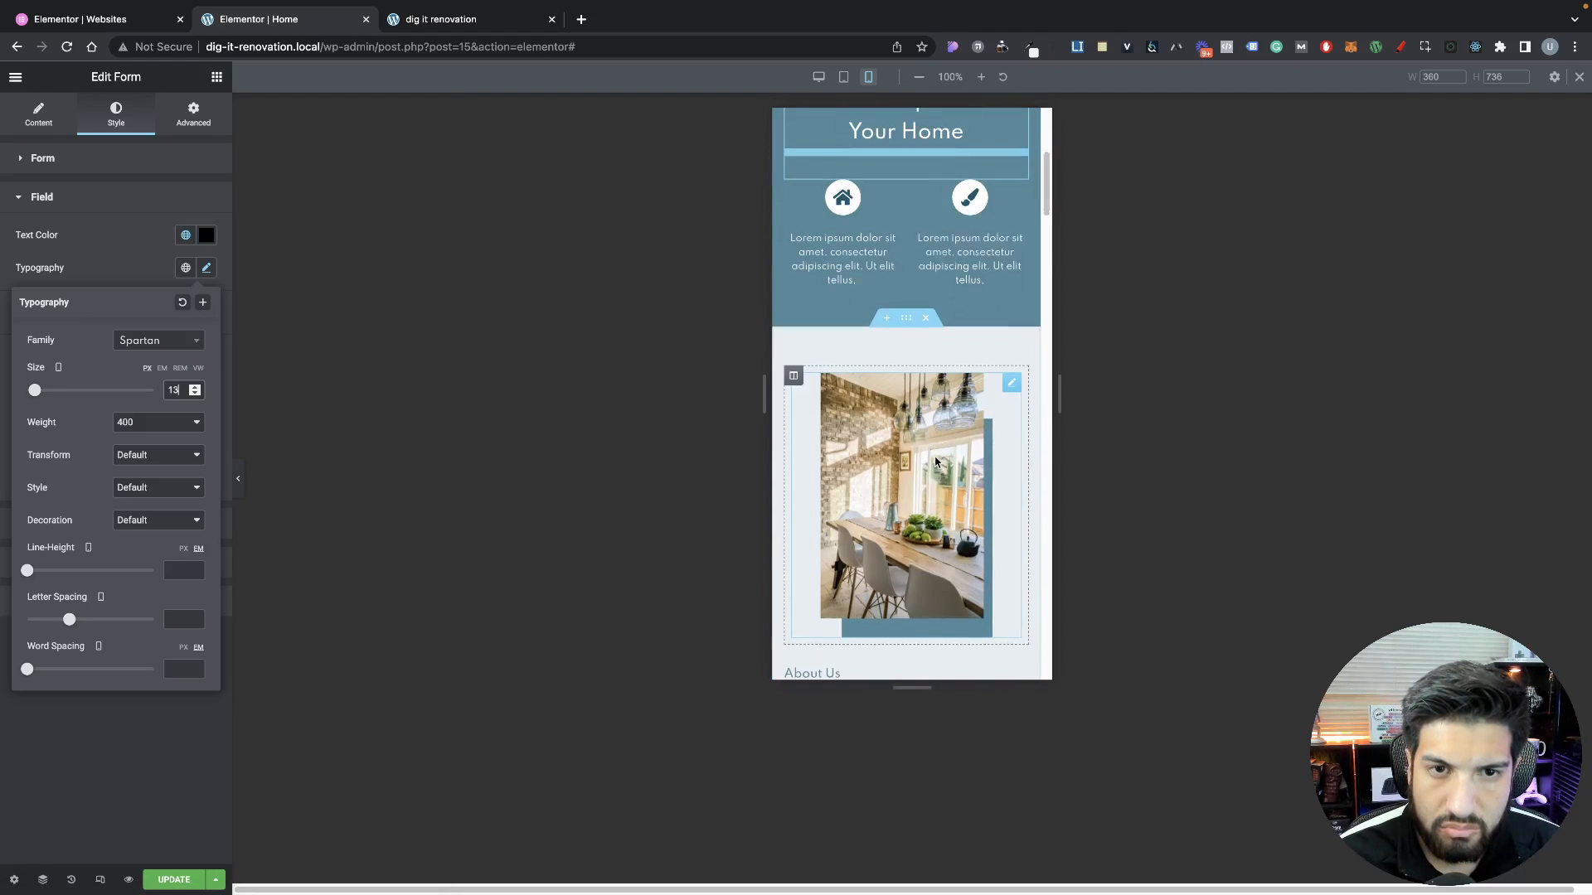
scroll(935, 462, up, 5)
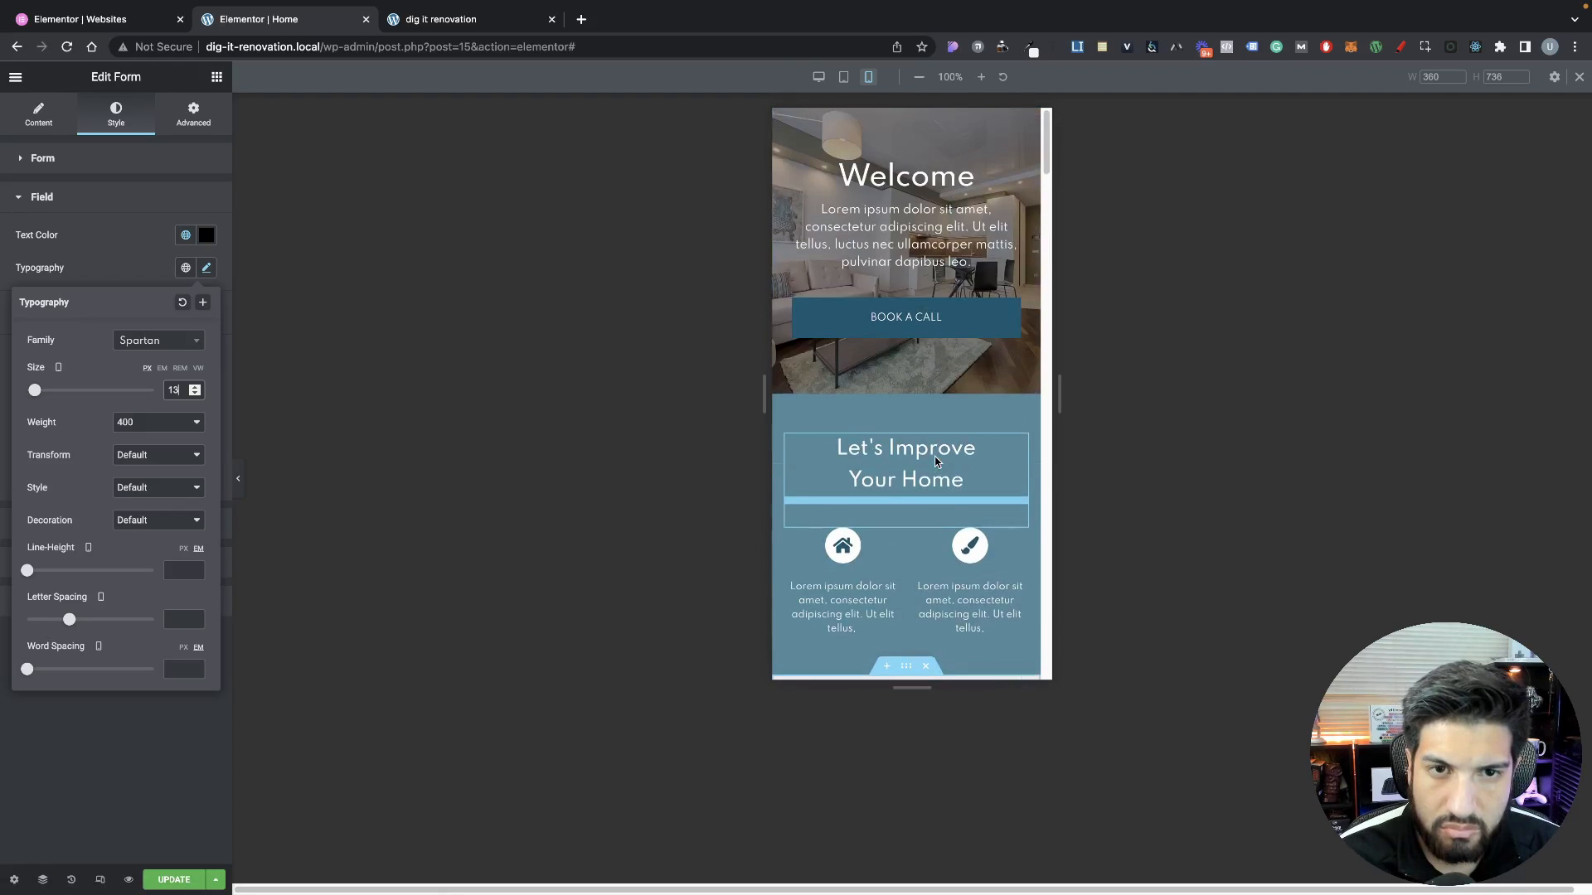
scroll(935, 457, down, 8)
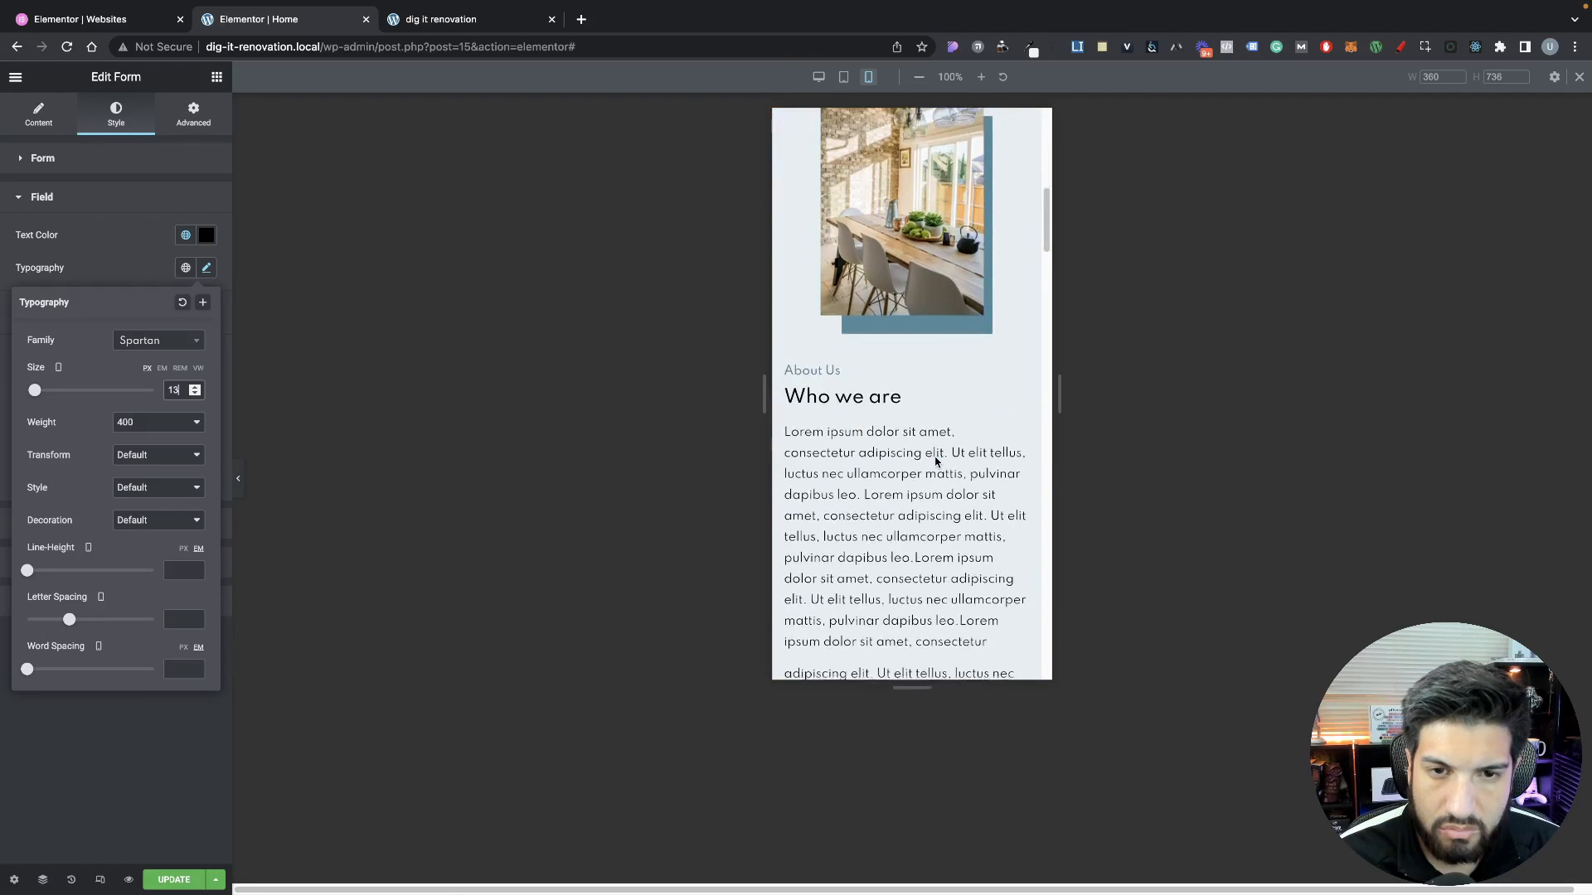
Set the mobile text size of the "Let's Improve Your Home" heading to 20 px
scroll(935, 462, up, 3)
scroll(935, 462, up, 4)
click(964, 327)
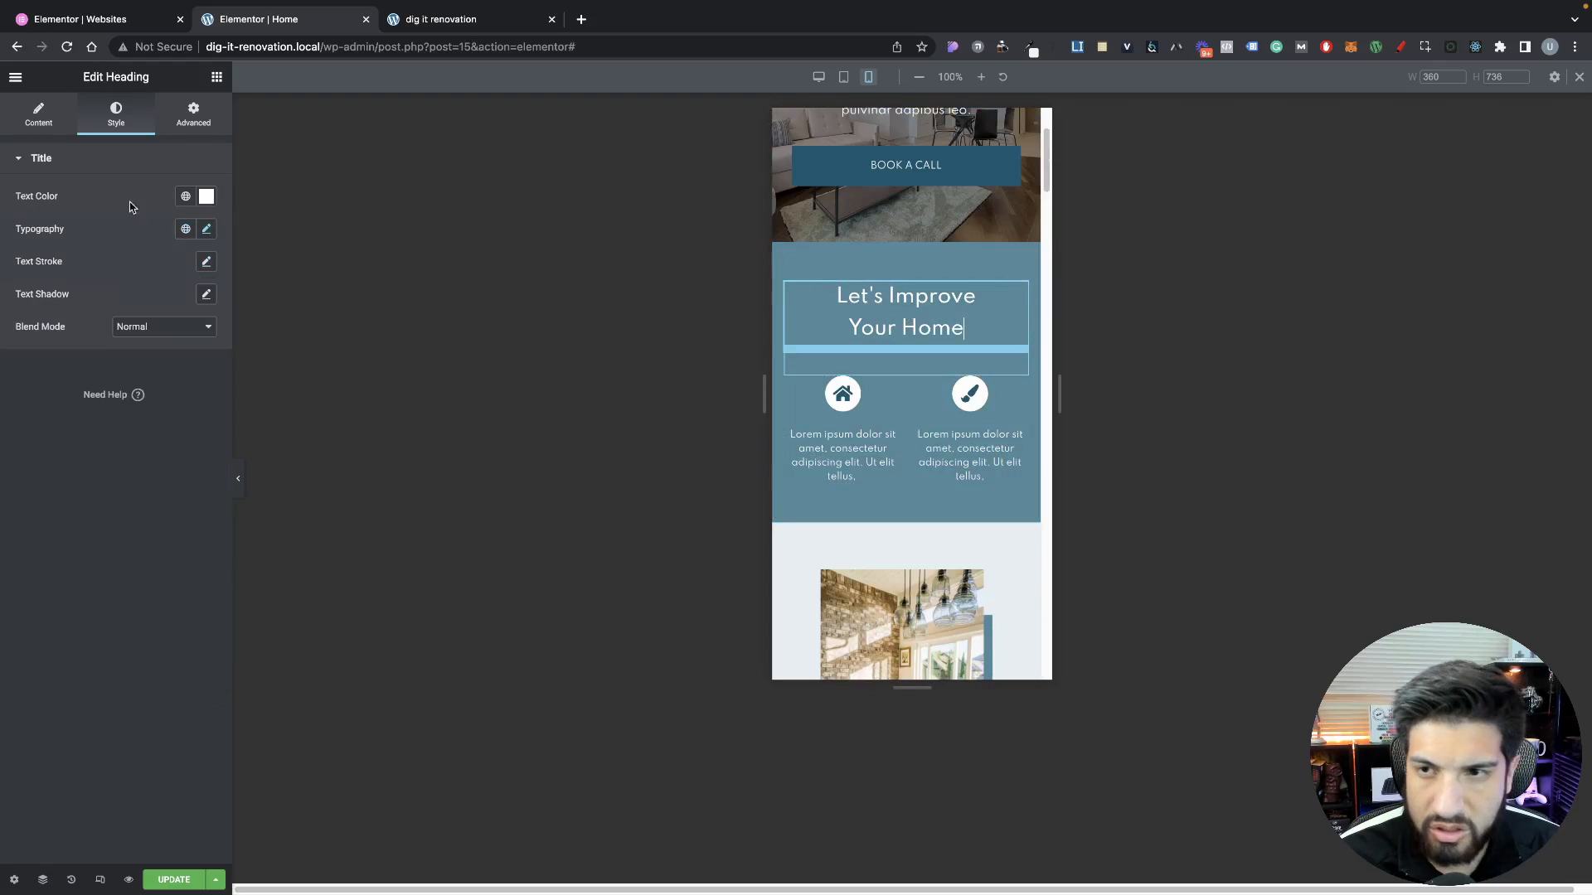
click(206, 230)
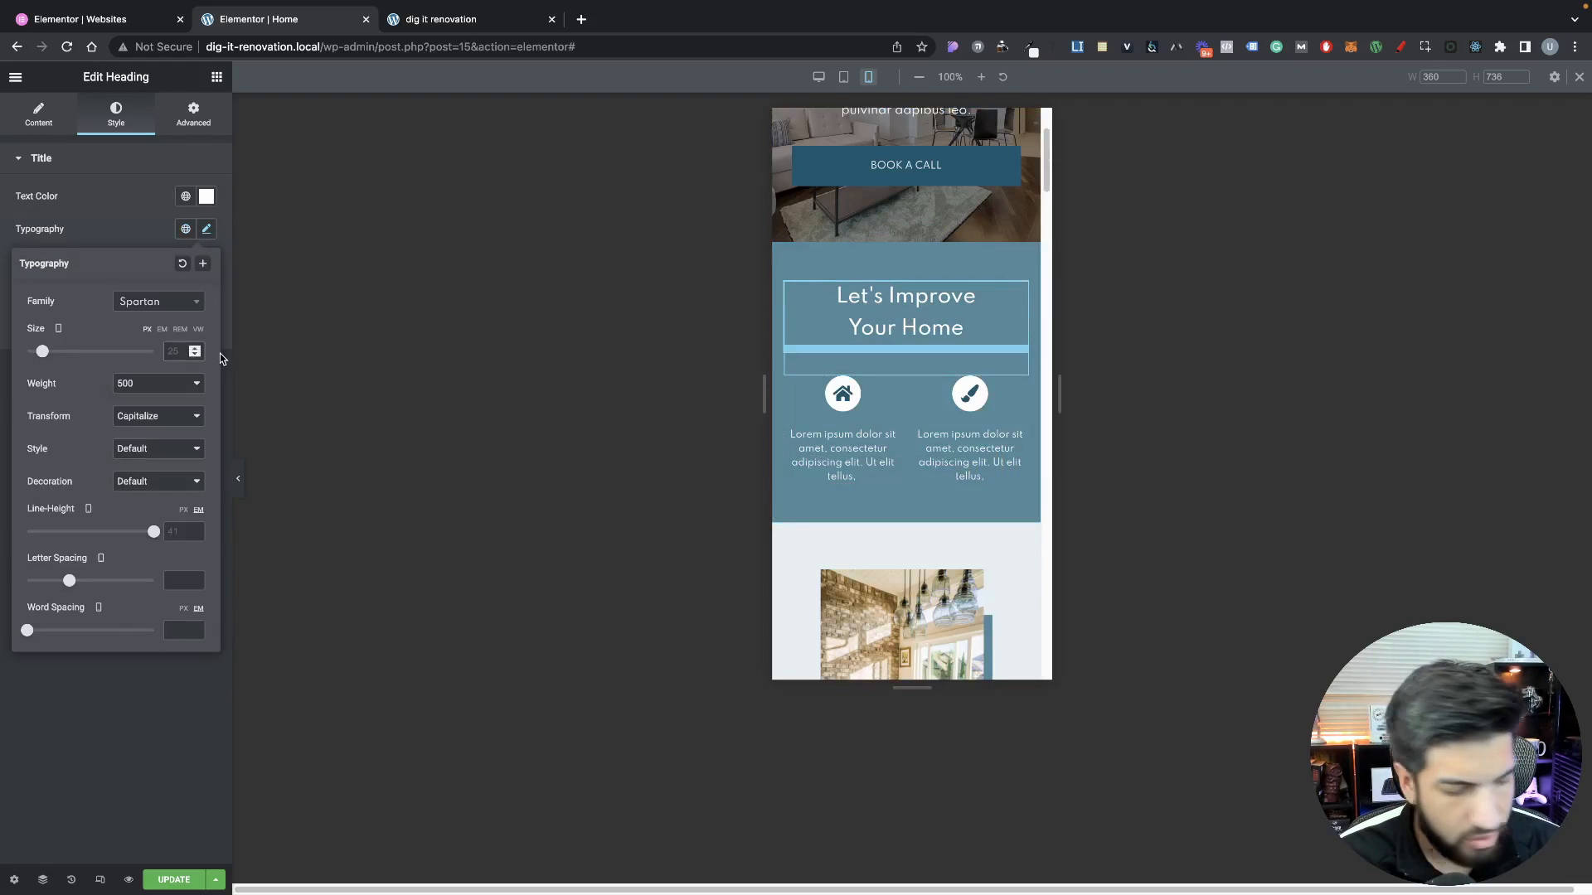
Review the whole mobile page from the about section through the services and contact sections for consistent sizing and spacing
scroll(975, 487, down, 6)
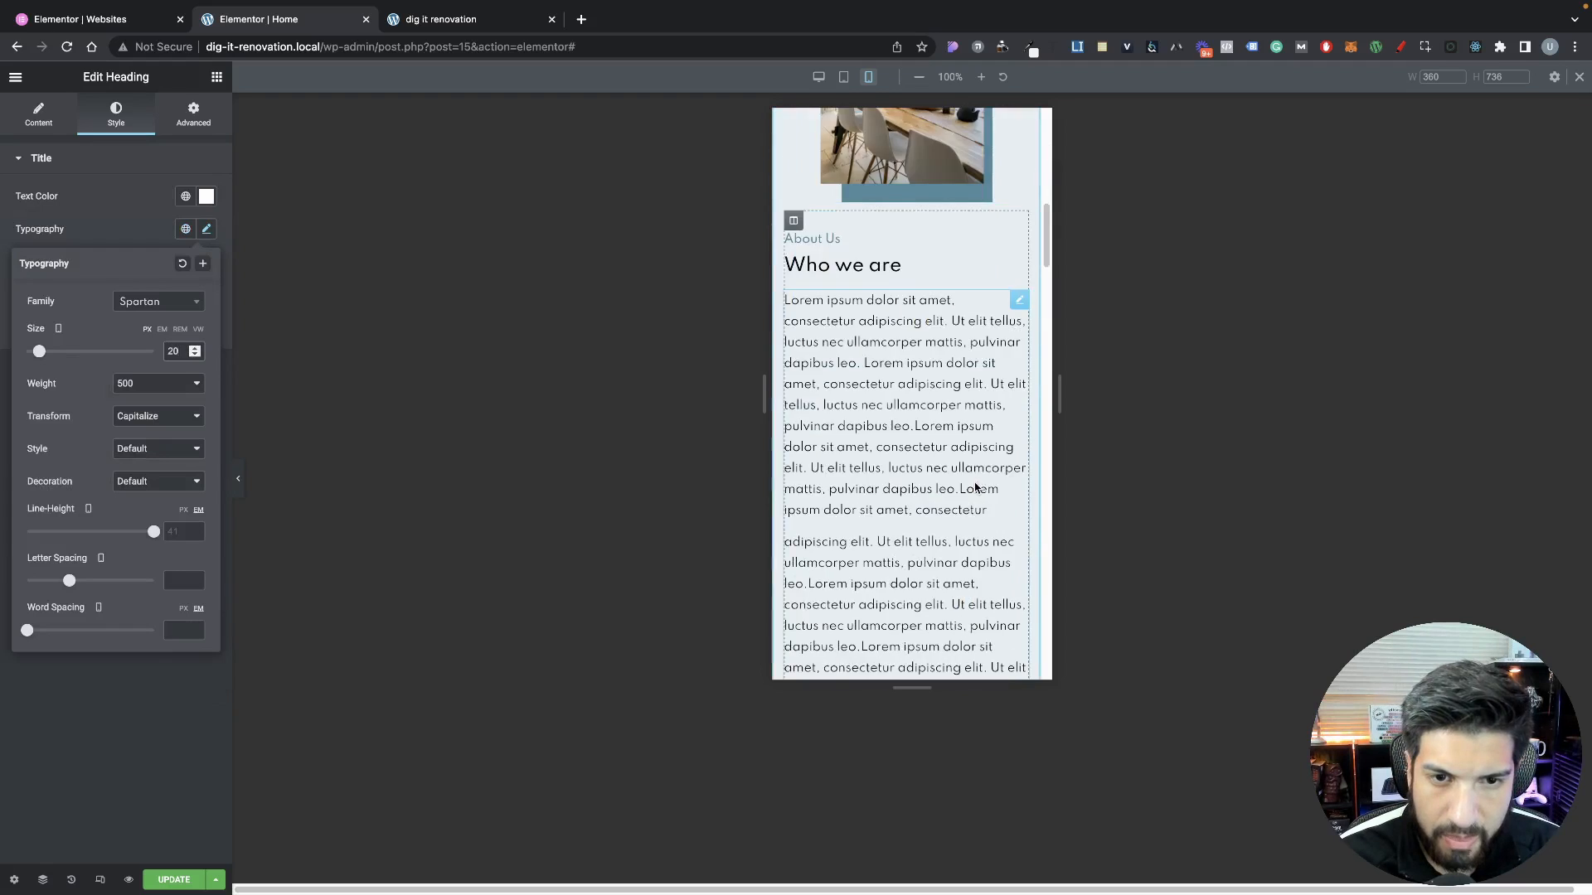
scroll(975, 488, down, 15)
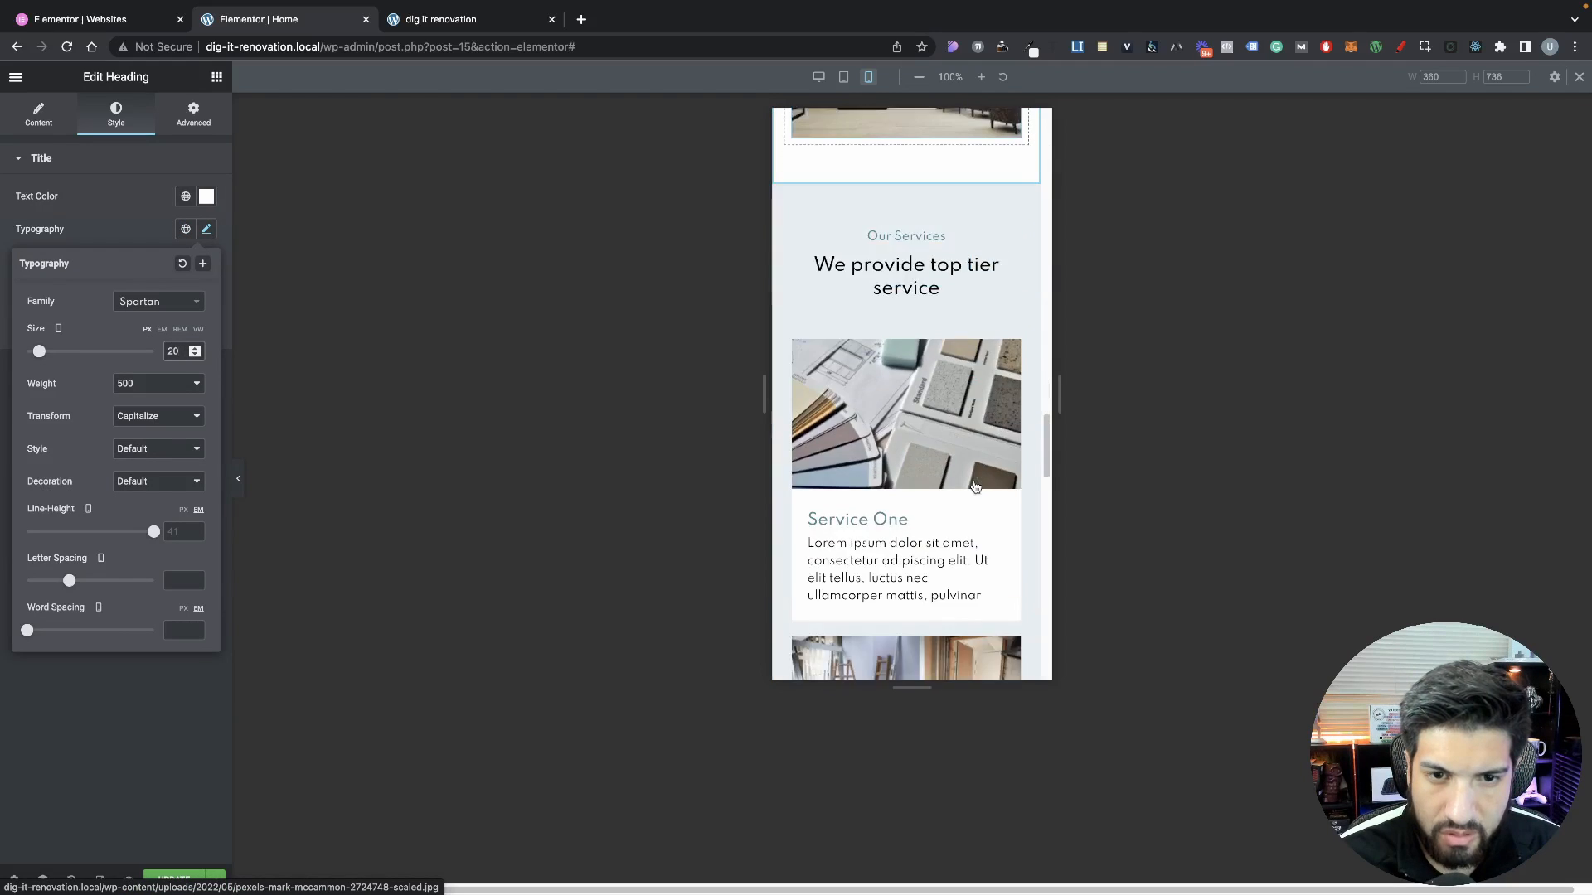
scroll(975, 487, down, 10)
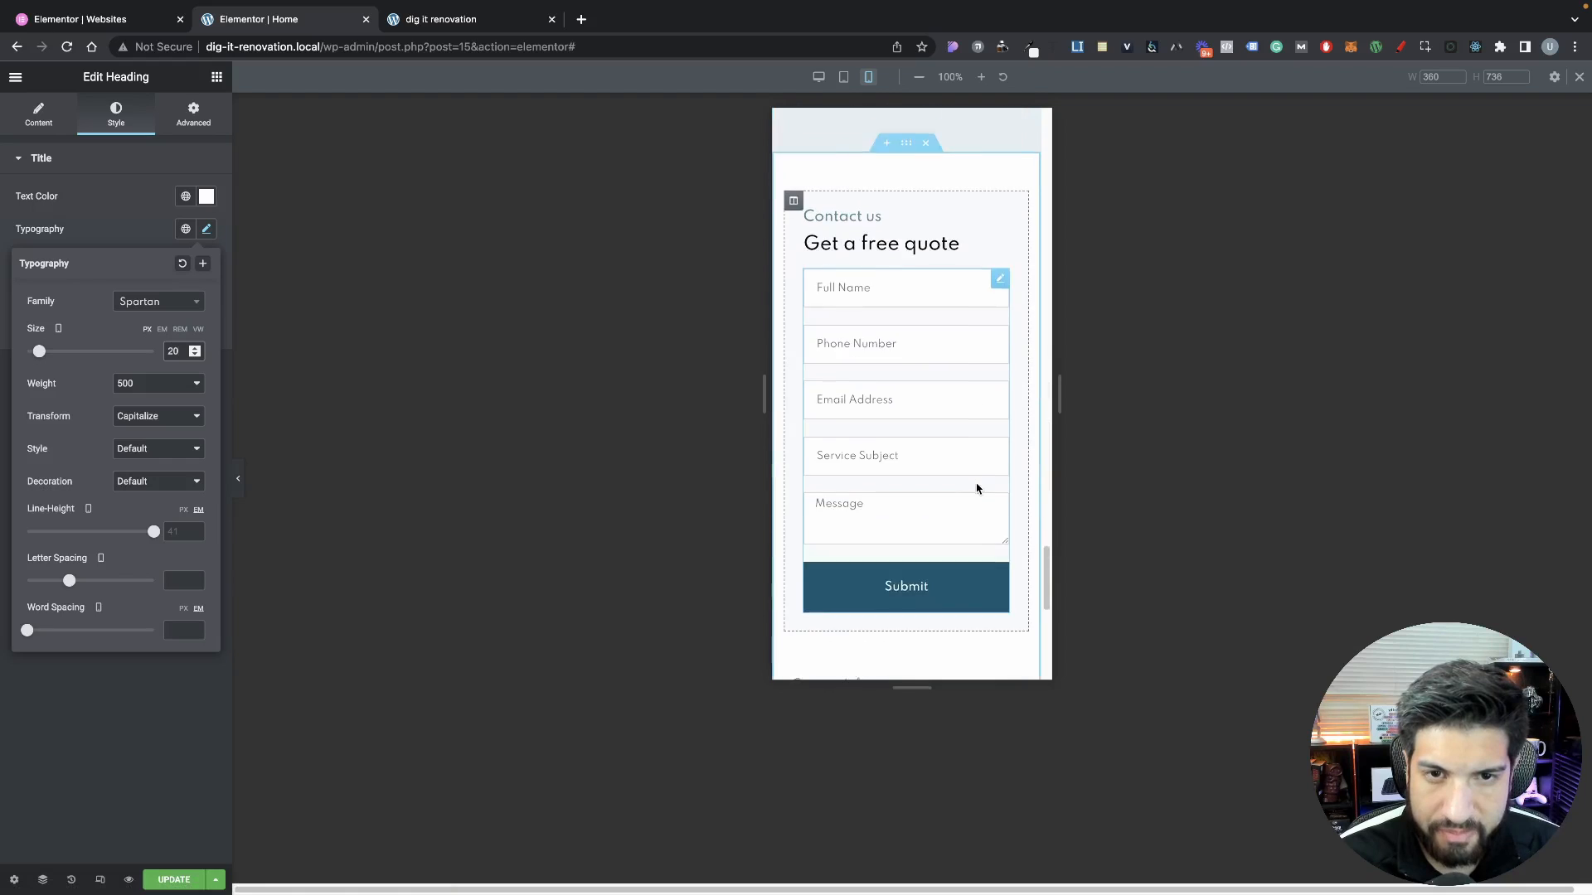
scroll(976, 489, down, 6)
scroll(976, 489, up, 5)
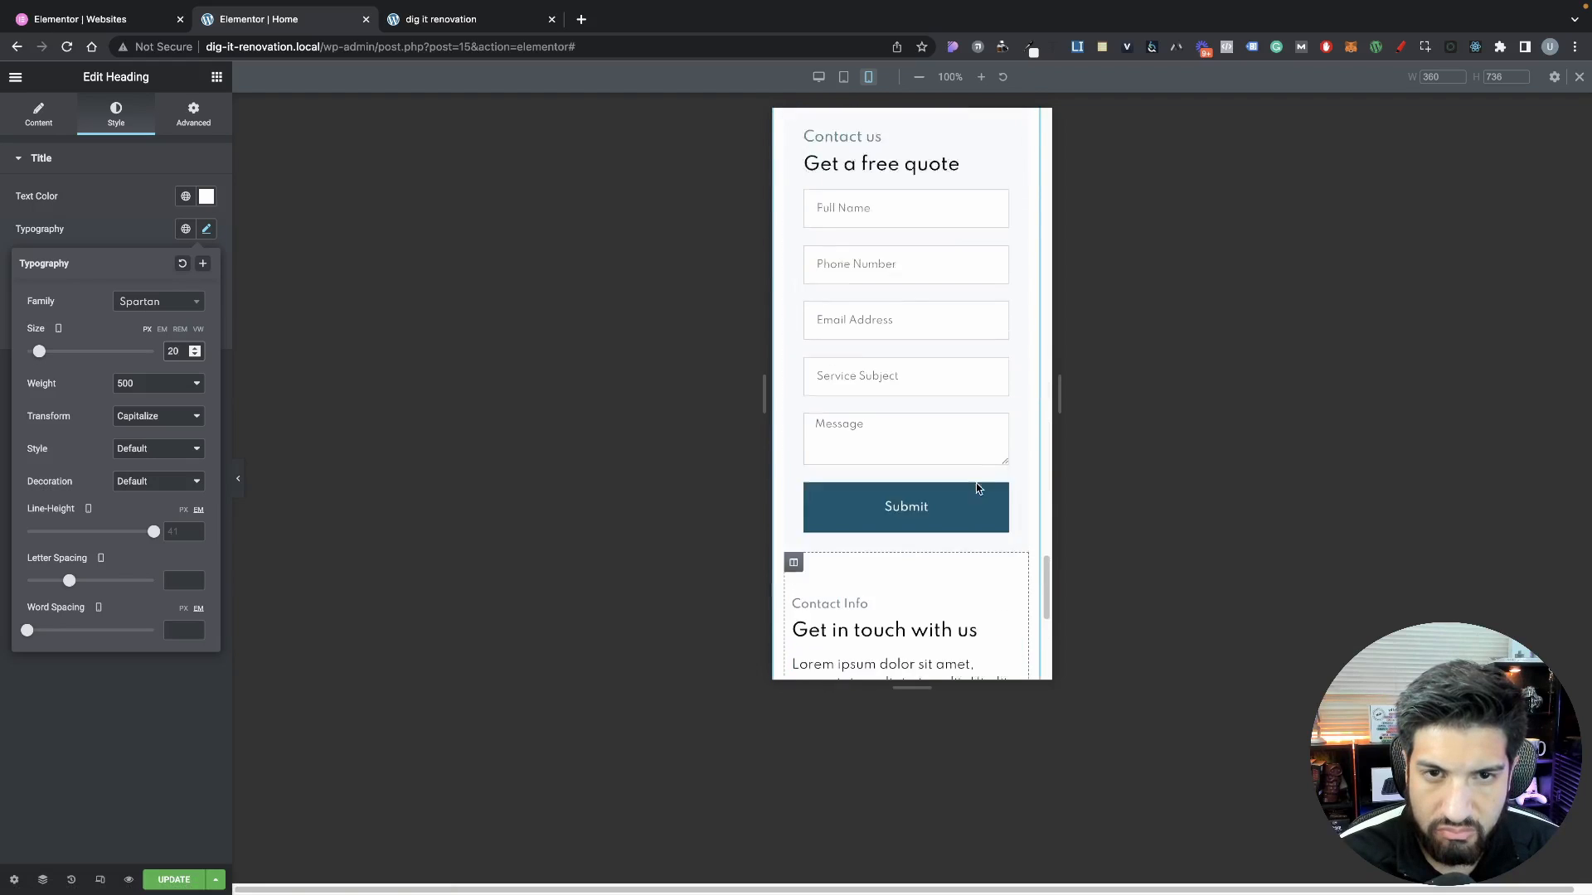
scroll(976, 489, down, 5)
scroll(976, 489, up, 10)
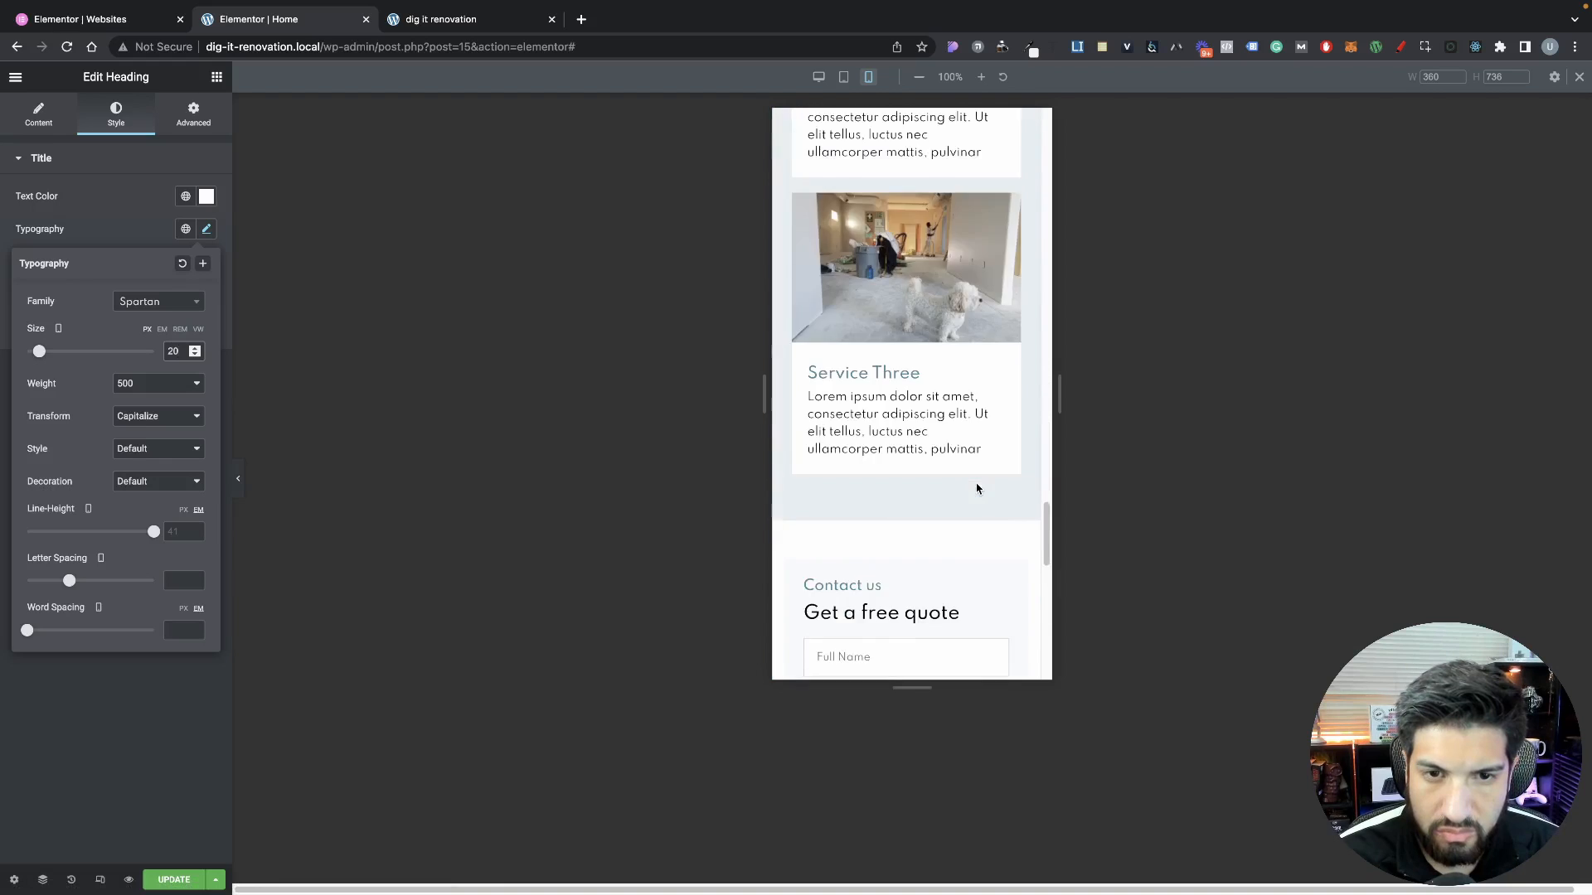
scroll(977, 489, up, 20)
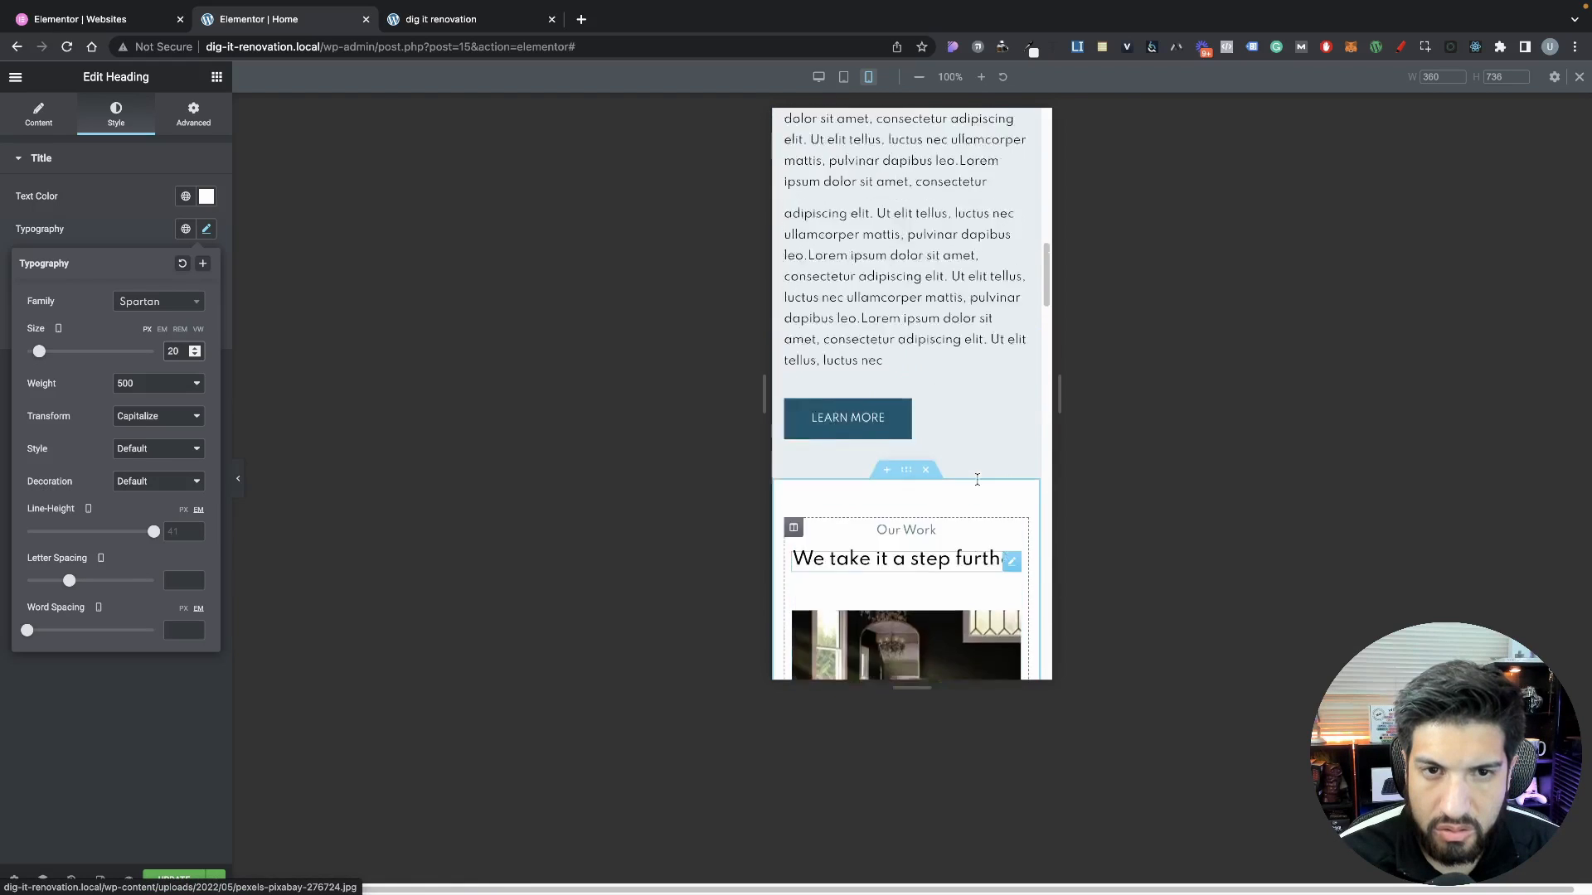
scroll(977, 479, up, 10)
Save the page changes and review the desktop layout in the site's preview tab
click(176, 880)
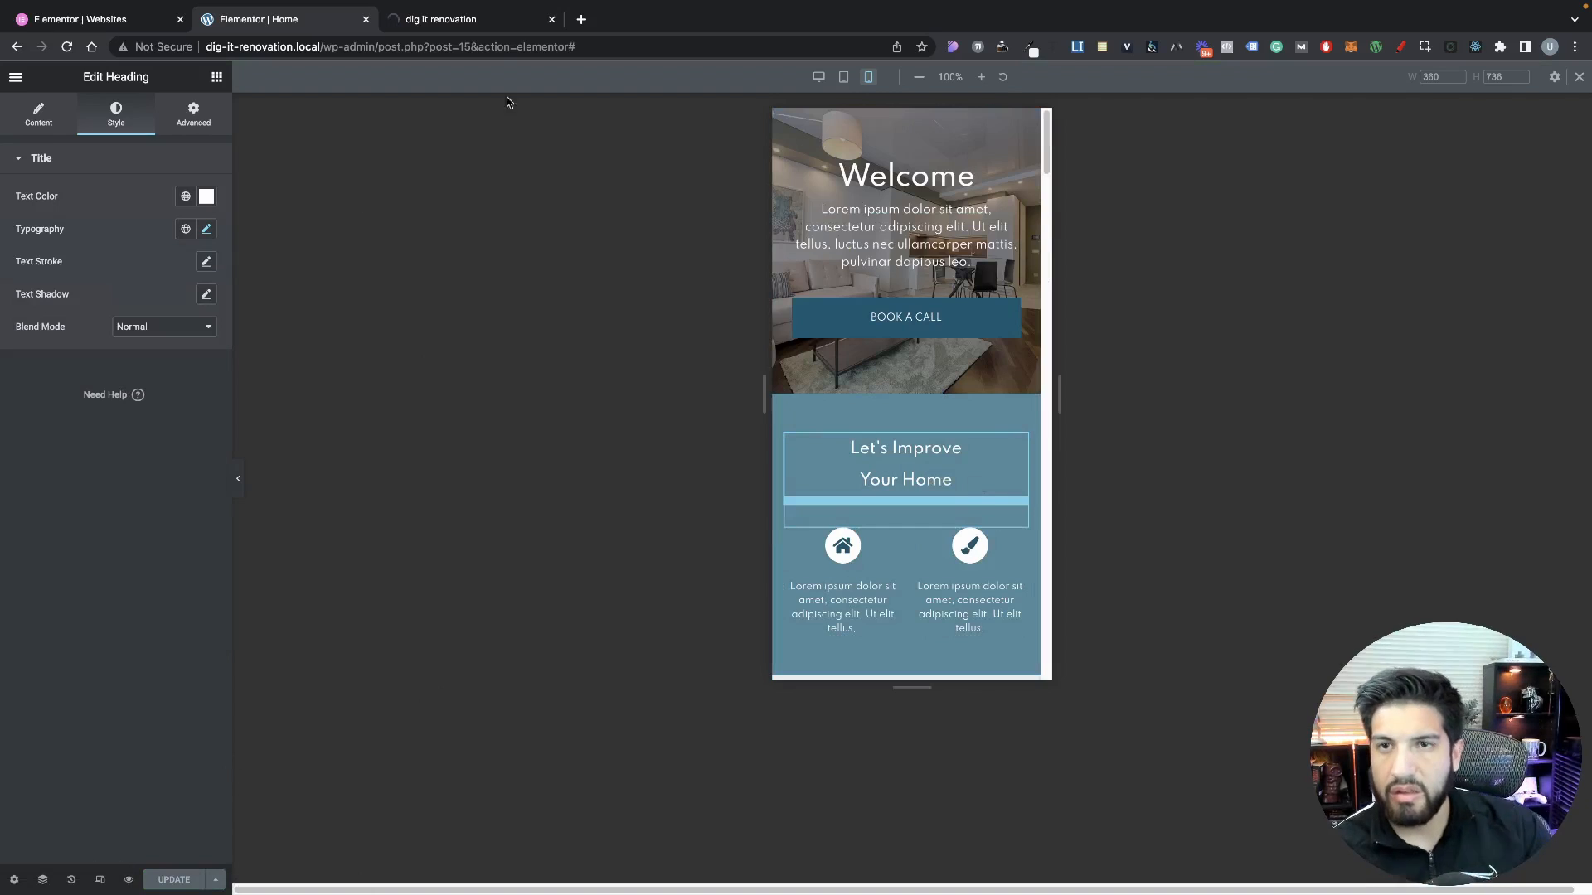
click(502, 21)
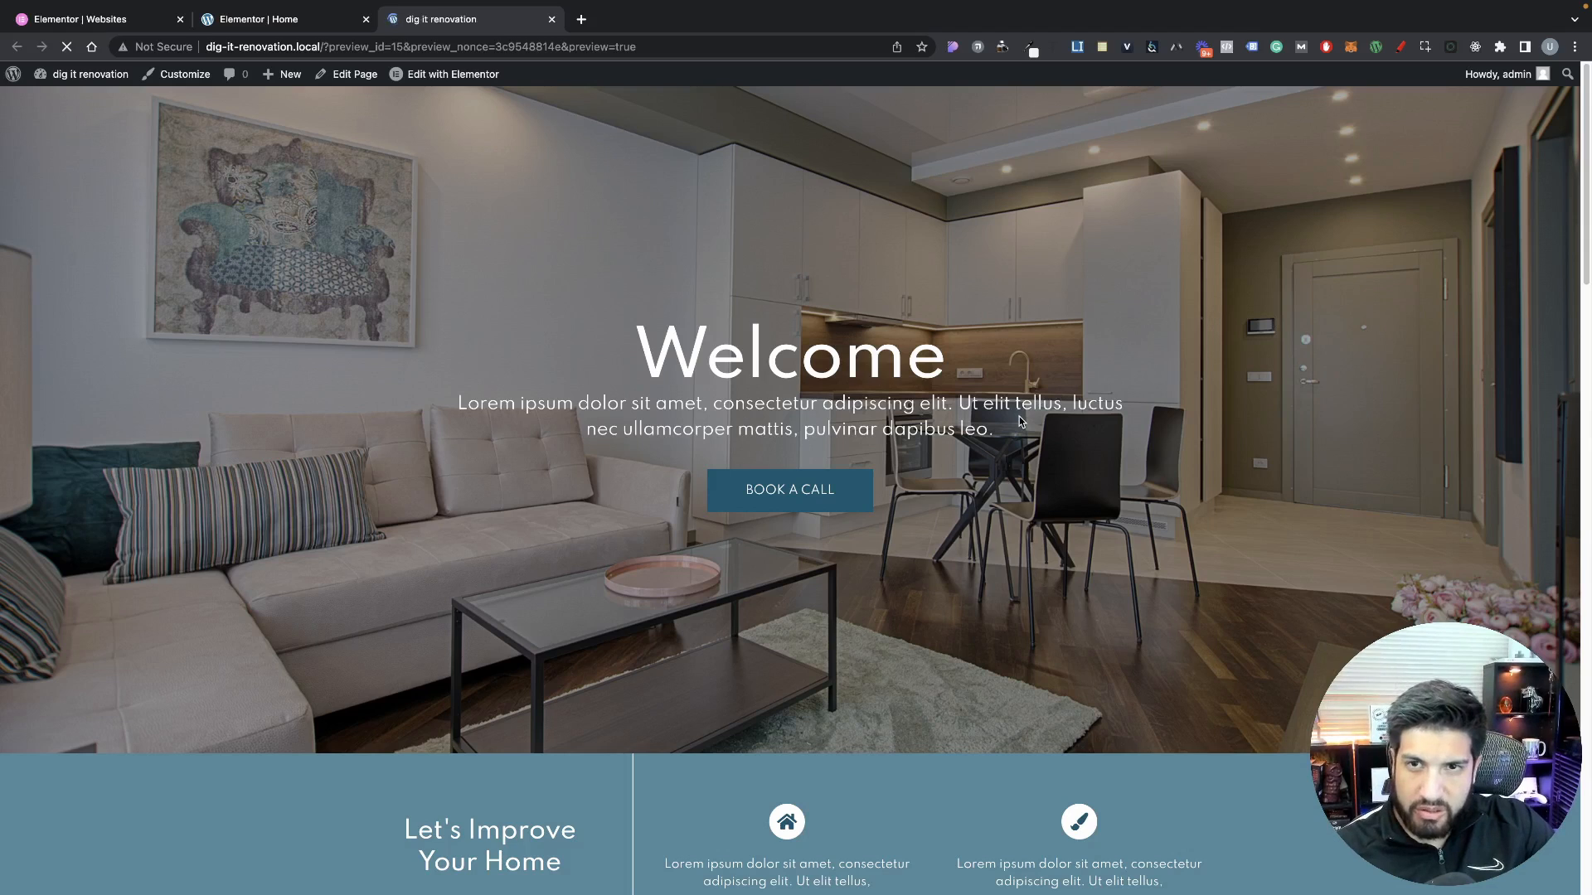
scroll(1209, 421, down, 4)
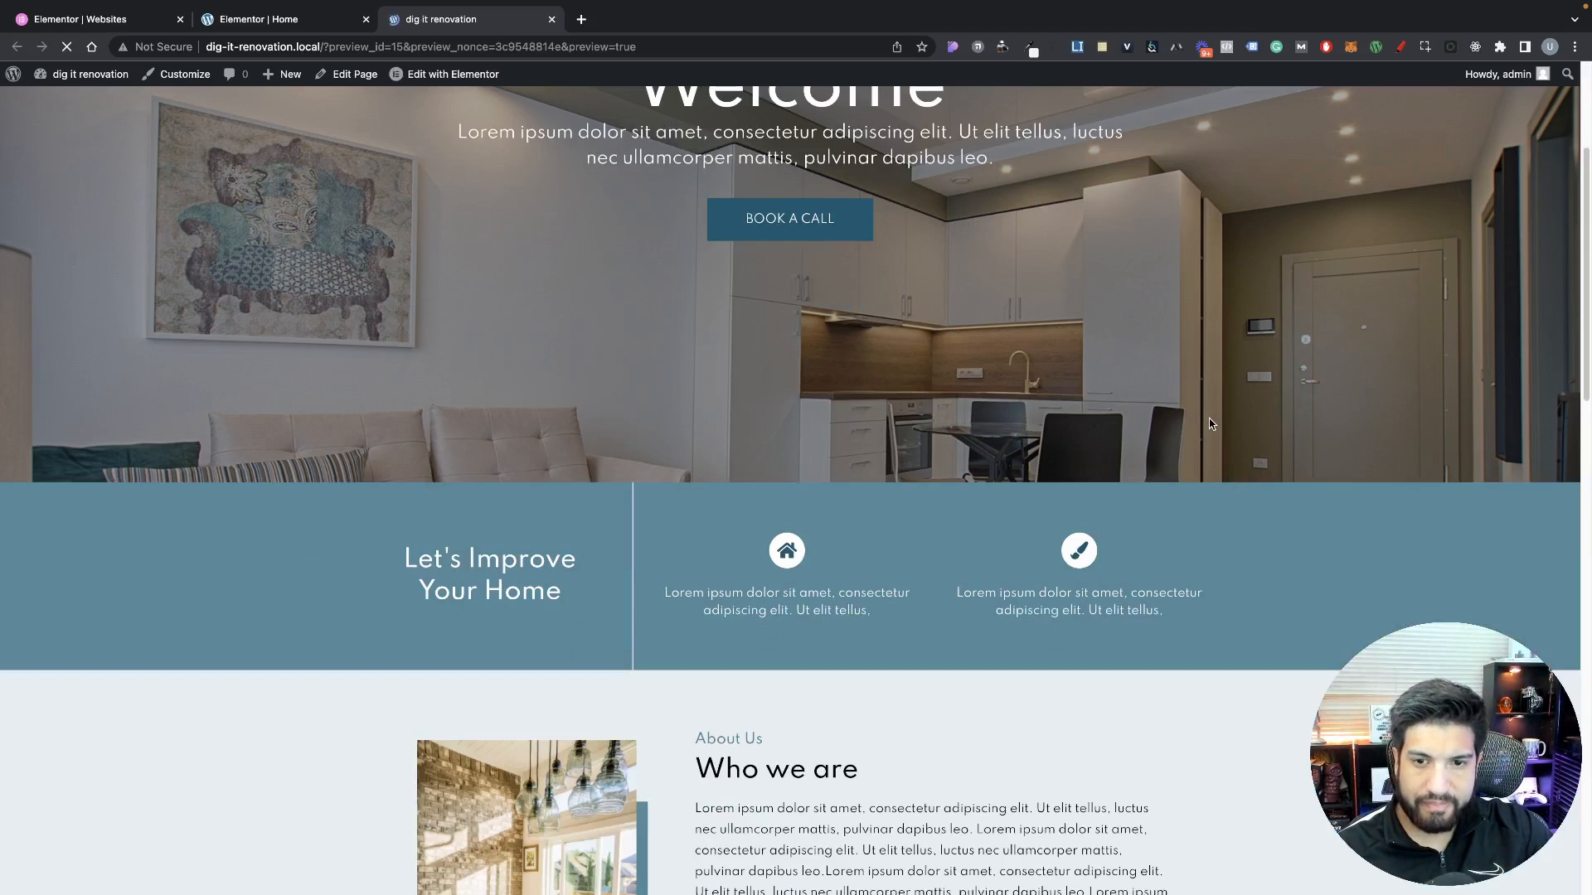
scroll(1208, 421, up, 4)
scroll(1208, 424, down, 15)
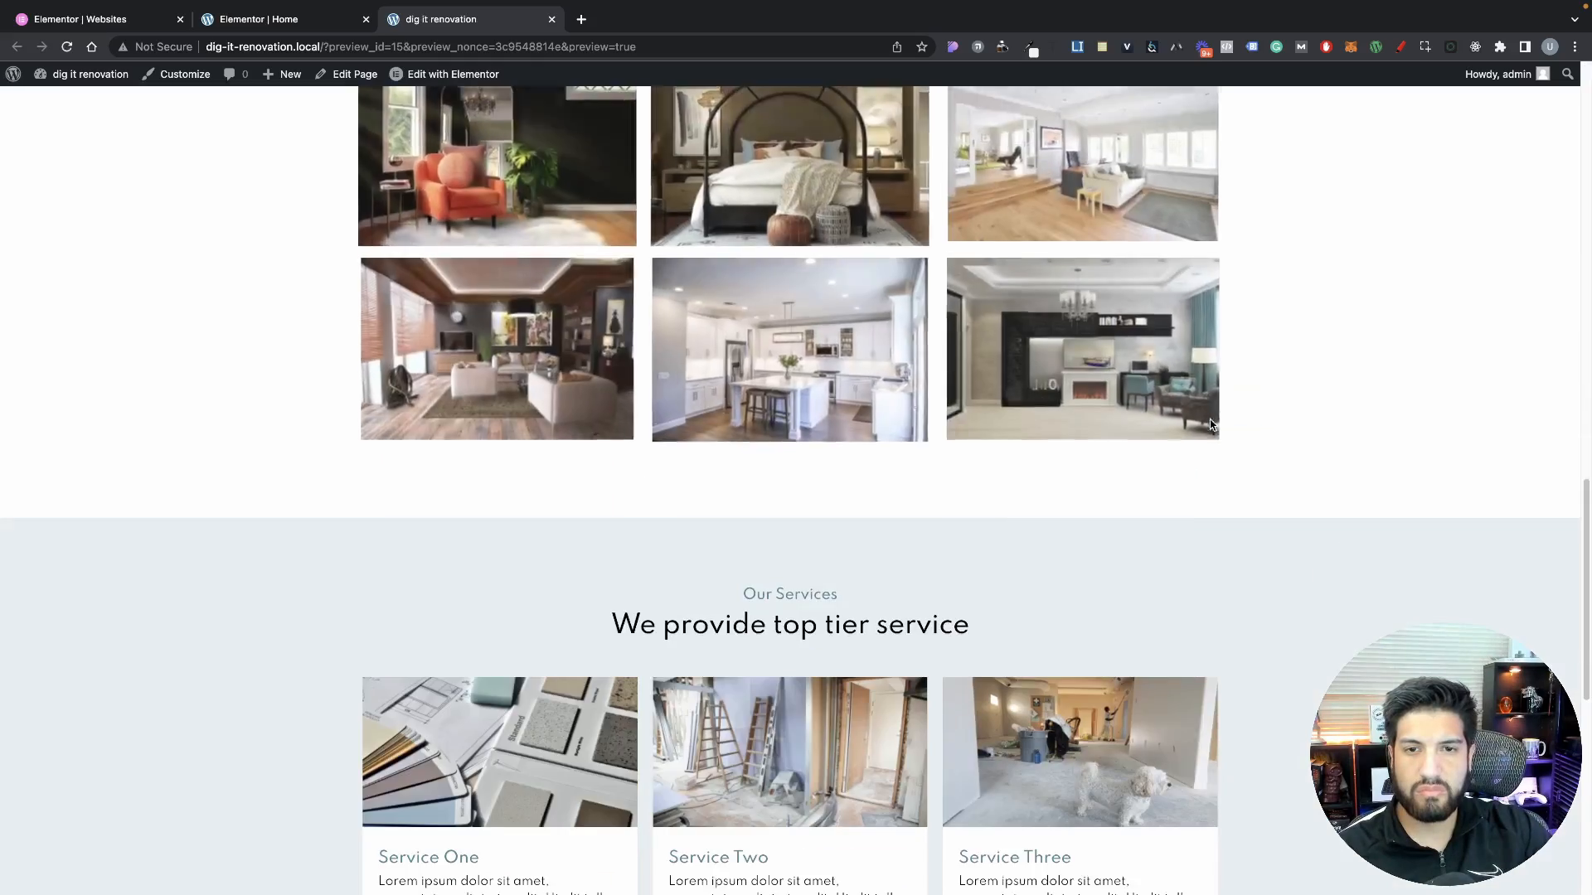
scroll(1210, 423, up, 15)
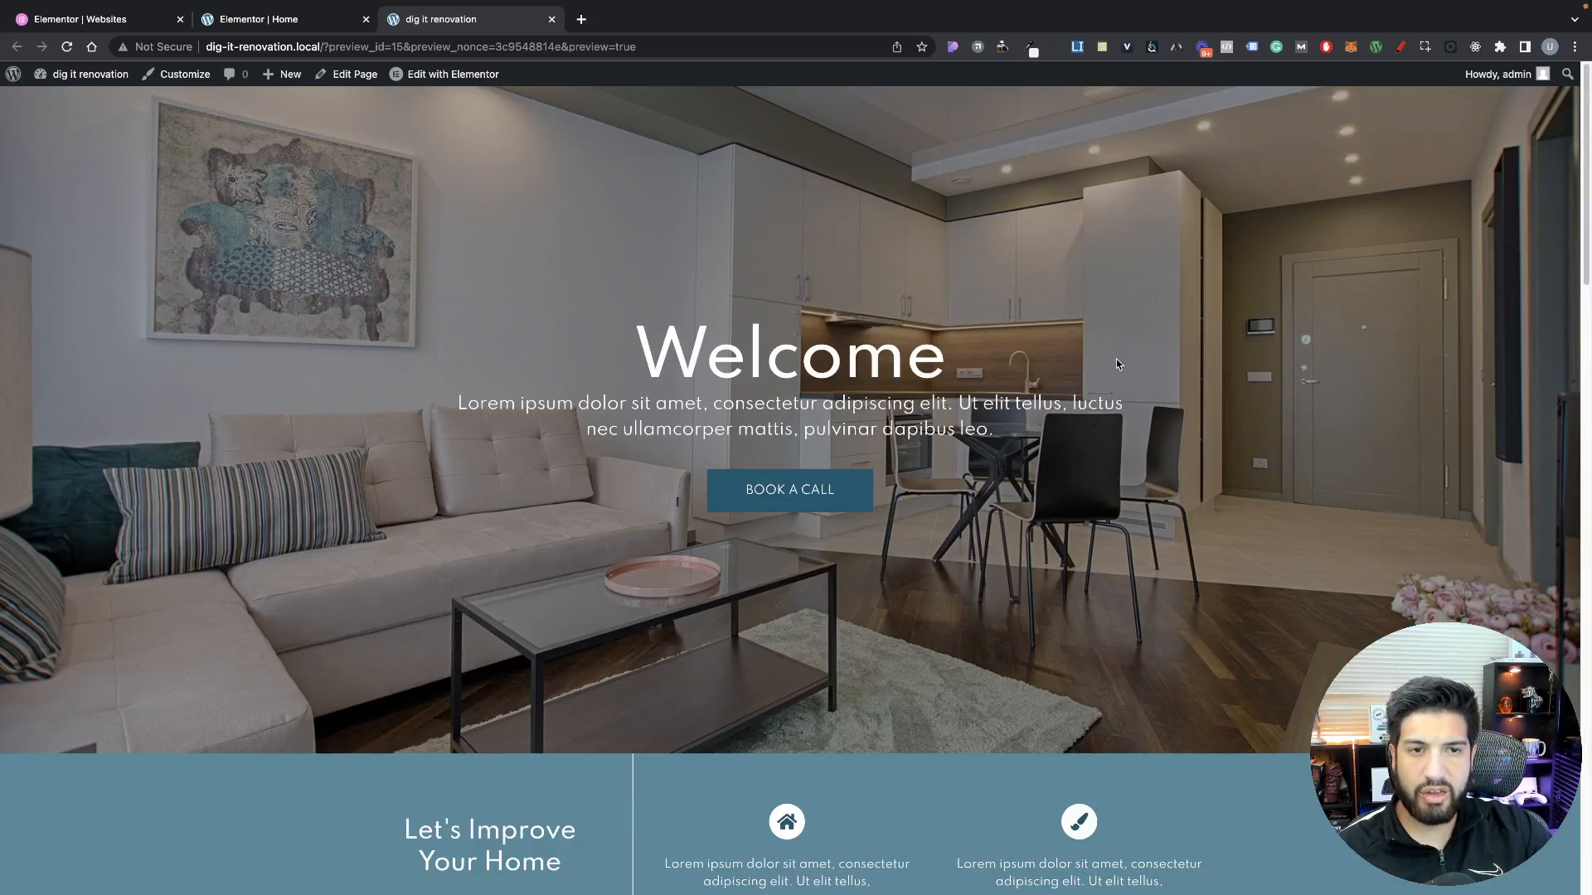
Inspect the previewed page with the browser's developer tools in the responsive device view
right_click(1198, 239)
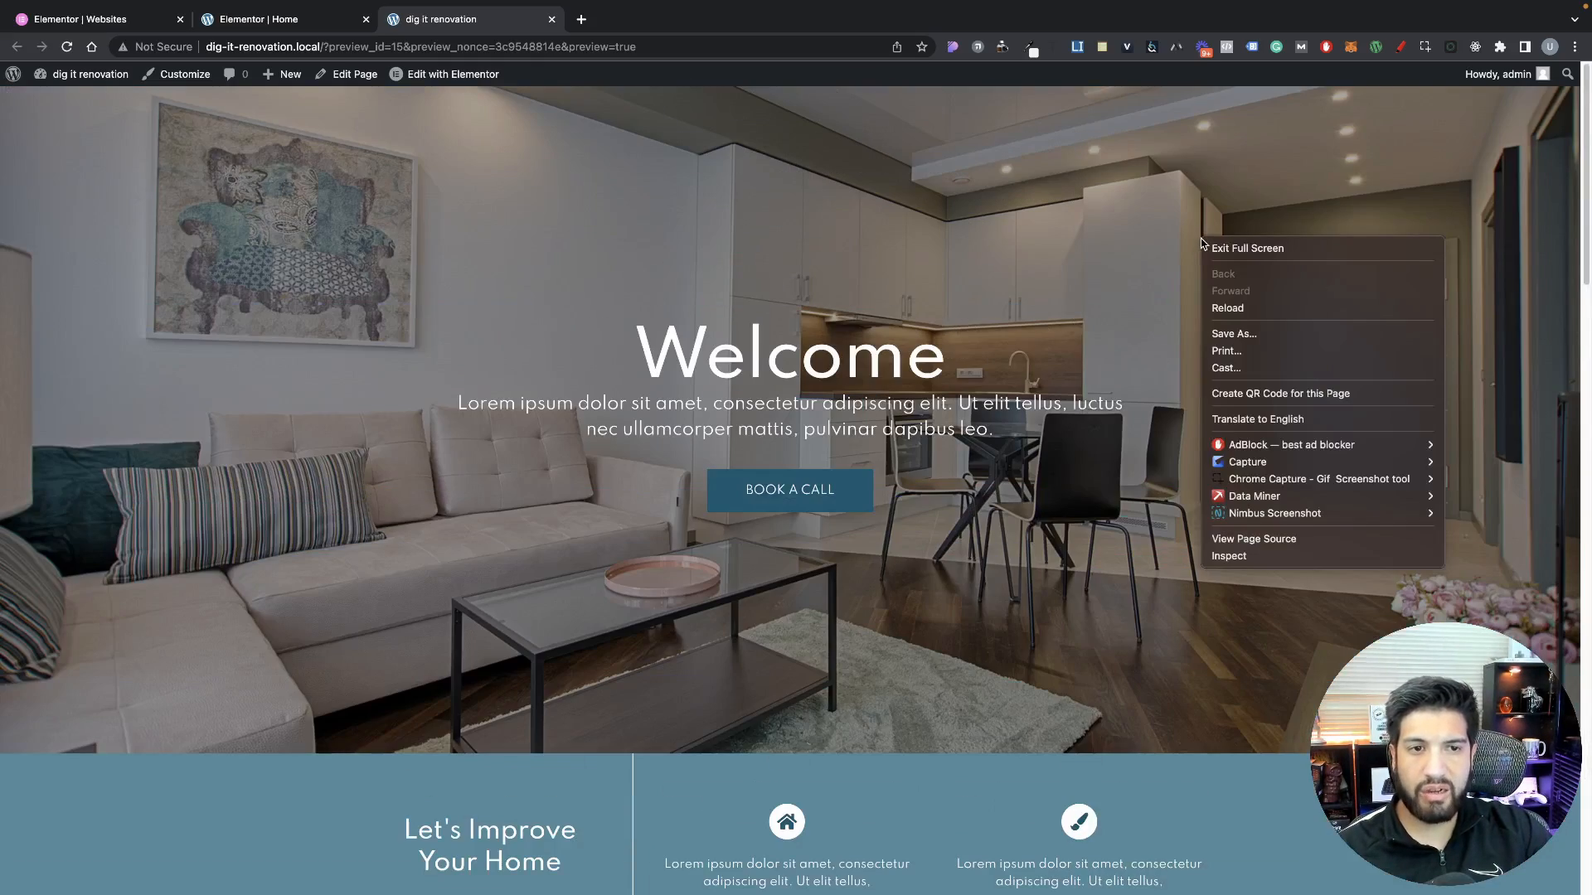
click(1223, 555)
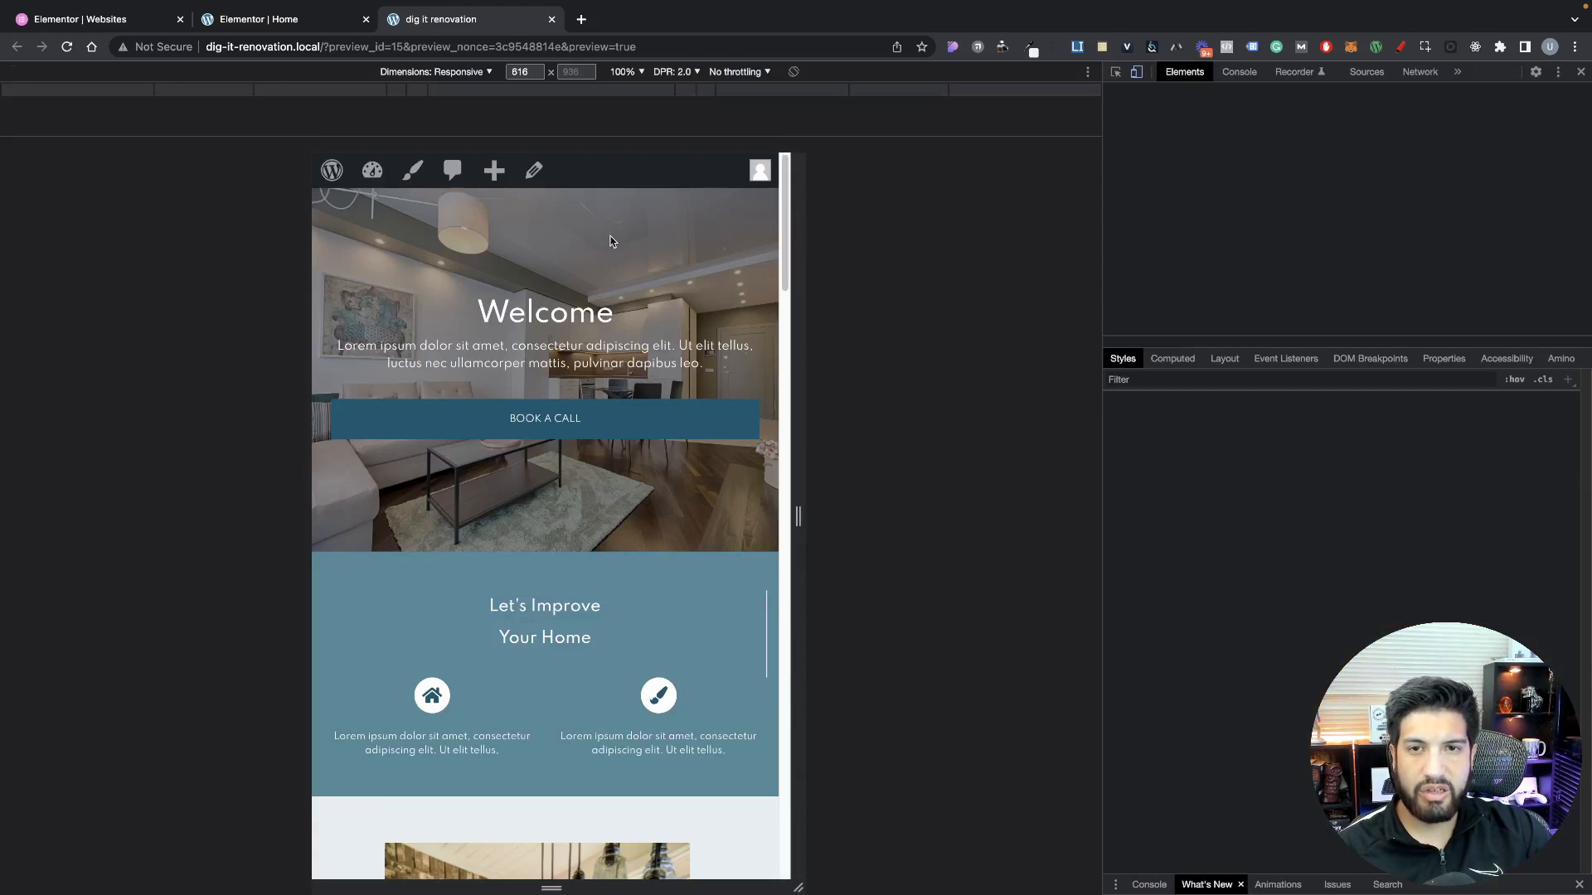
Narrow the responsive preview to 494 px wide and review the whole page from the welcome banner to the contact section
click(453, 73)
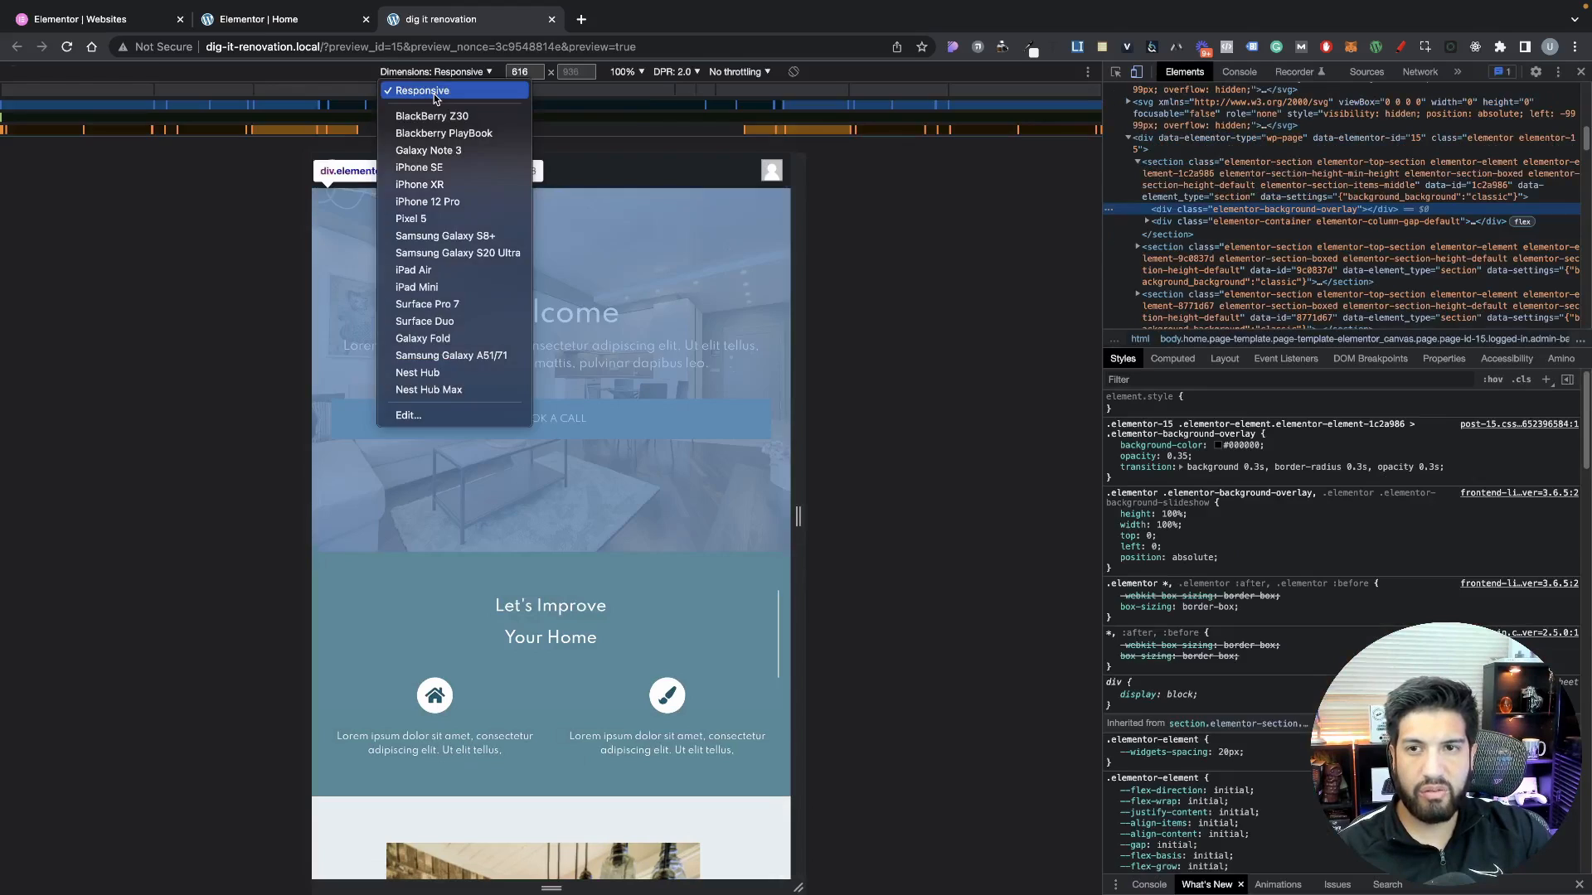
click(434, 93)
drag(810, 497, 753, 512)
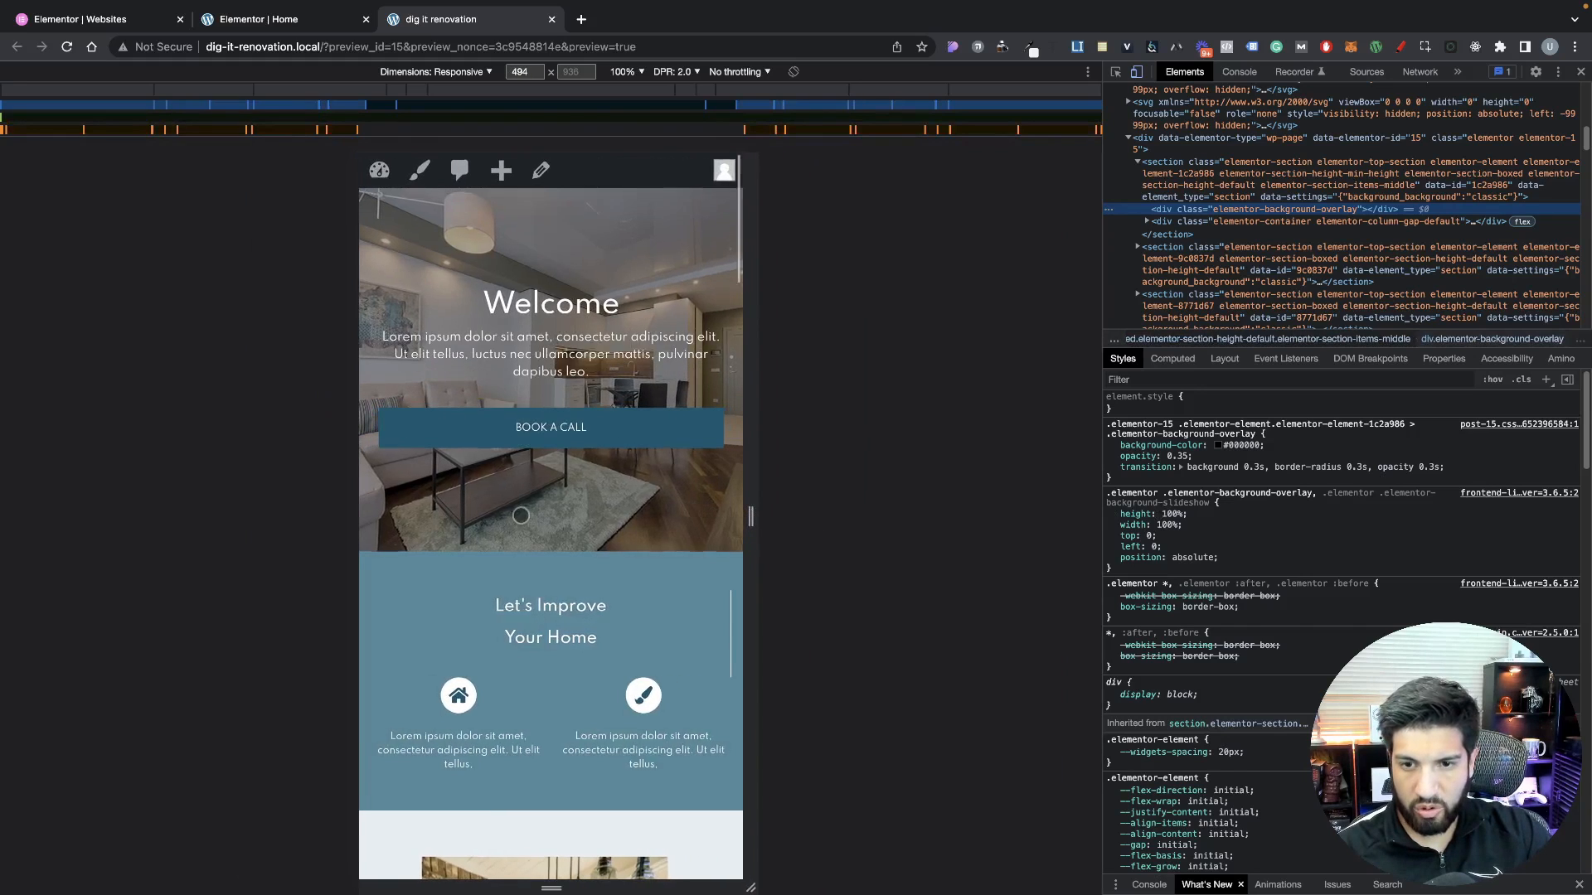
scroll(521, 515, down, 10)
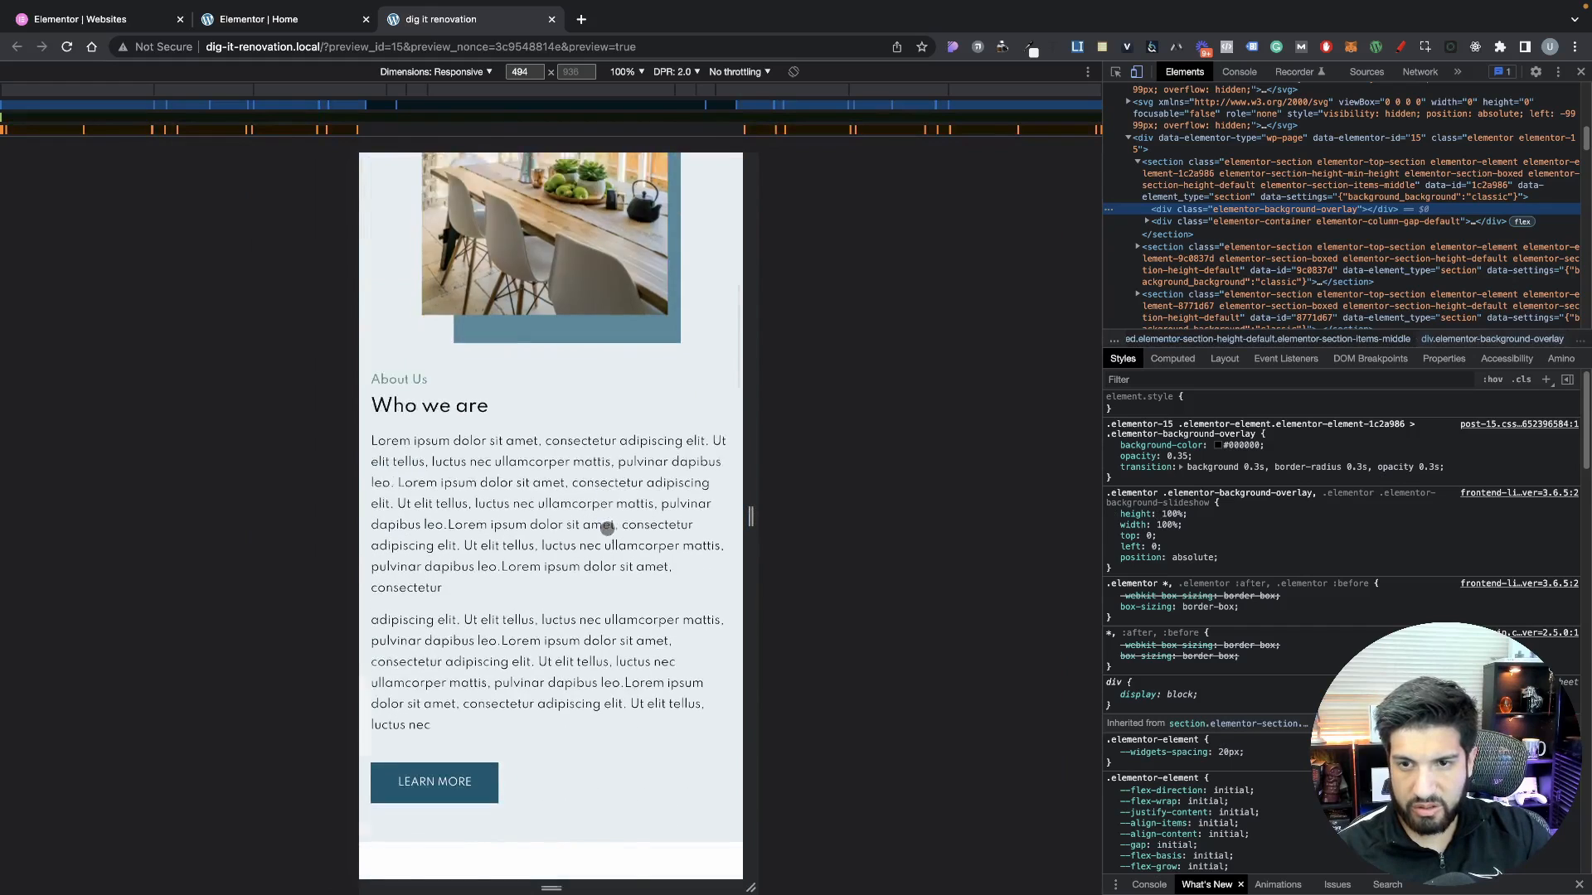
scroll(607, 527, down, 10)
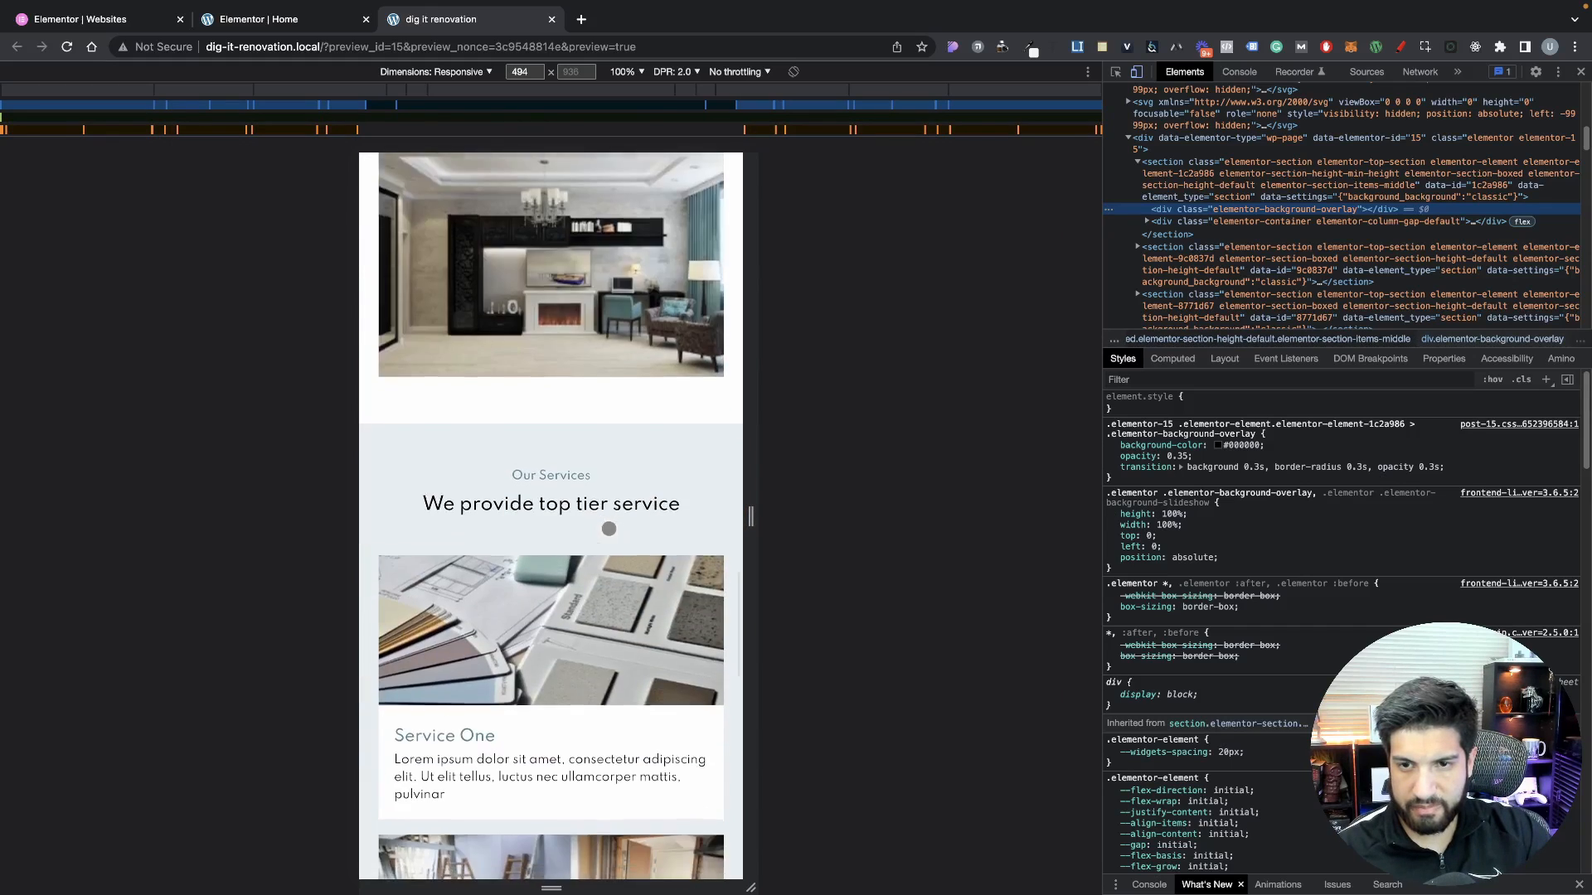
scroll(608, 529, down, 10)
scroll(610, 529, down, 1)
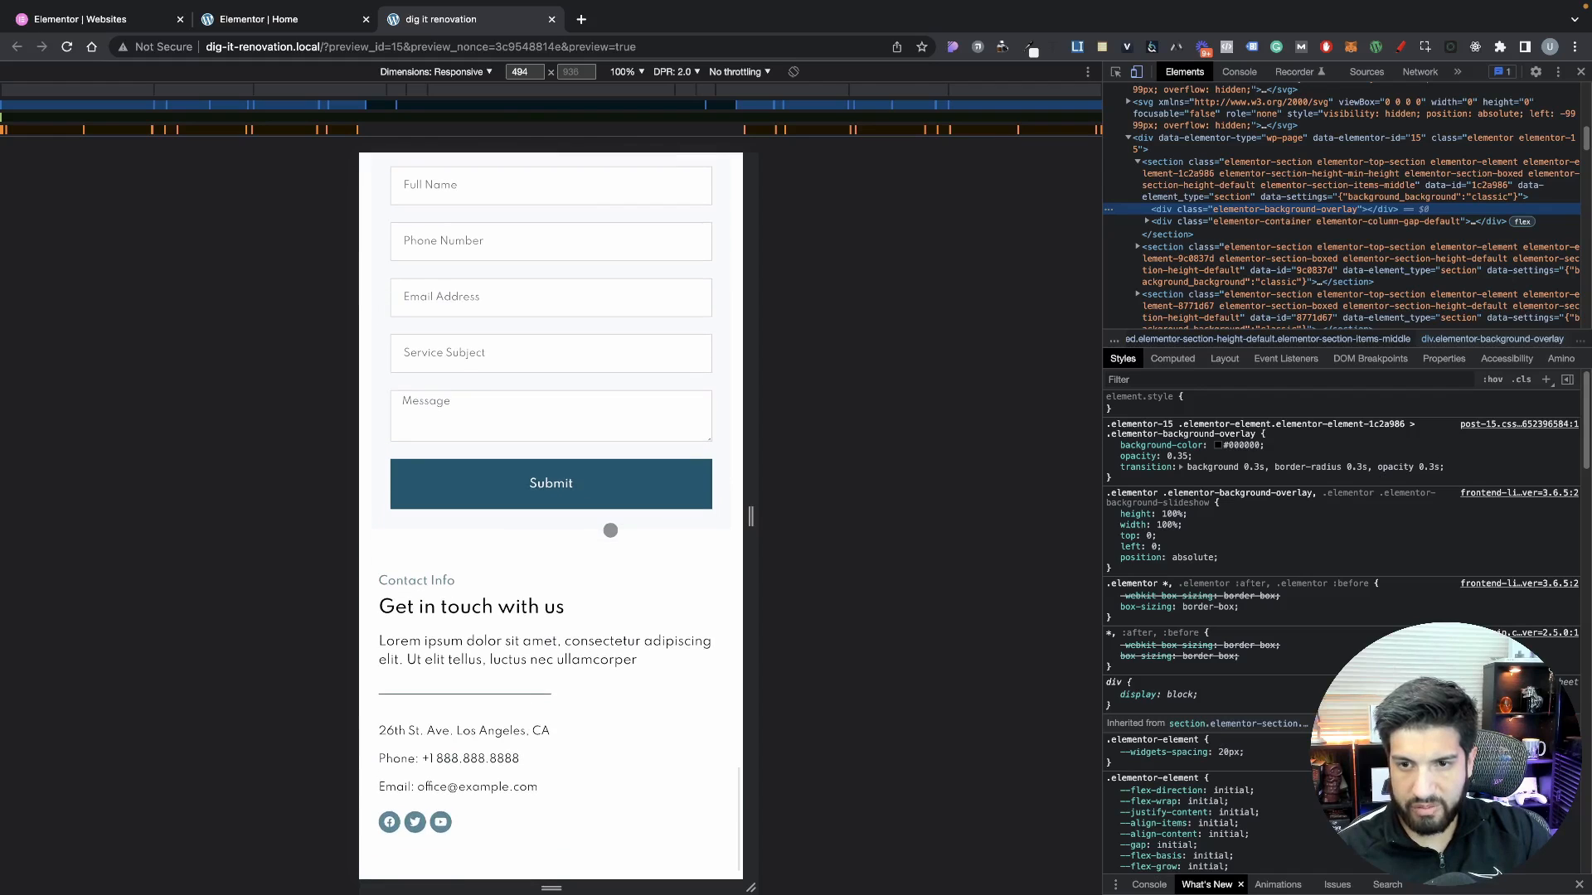
scroll(610, 530, up, 15)
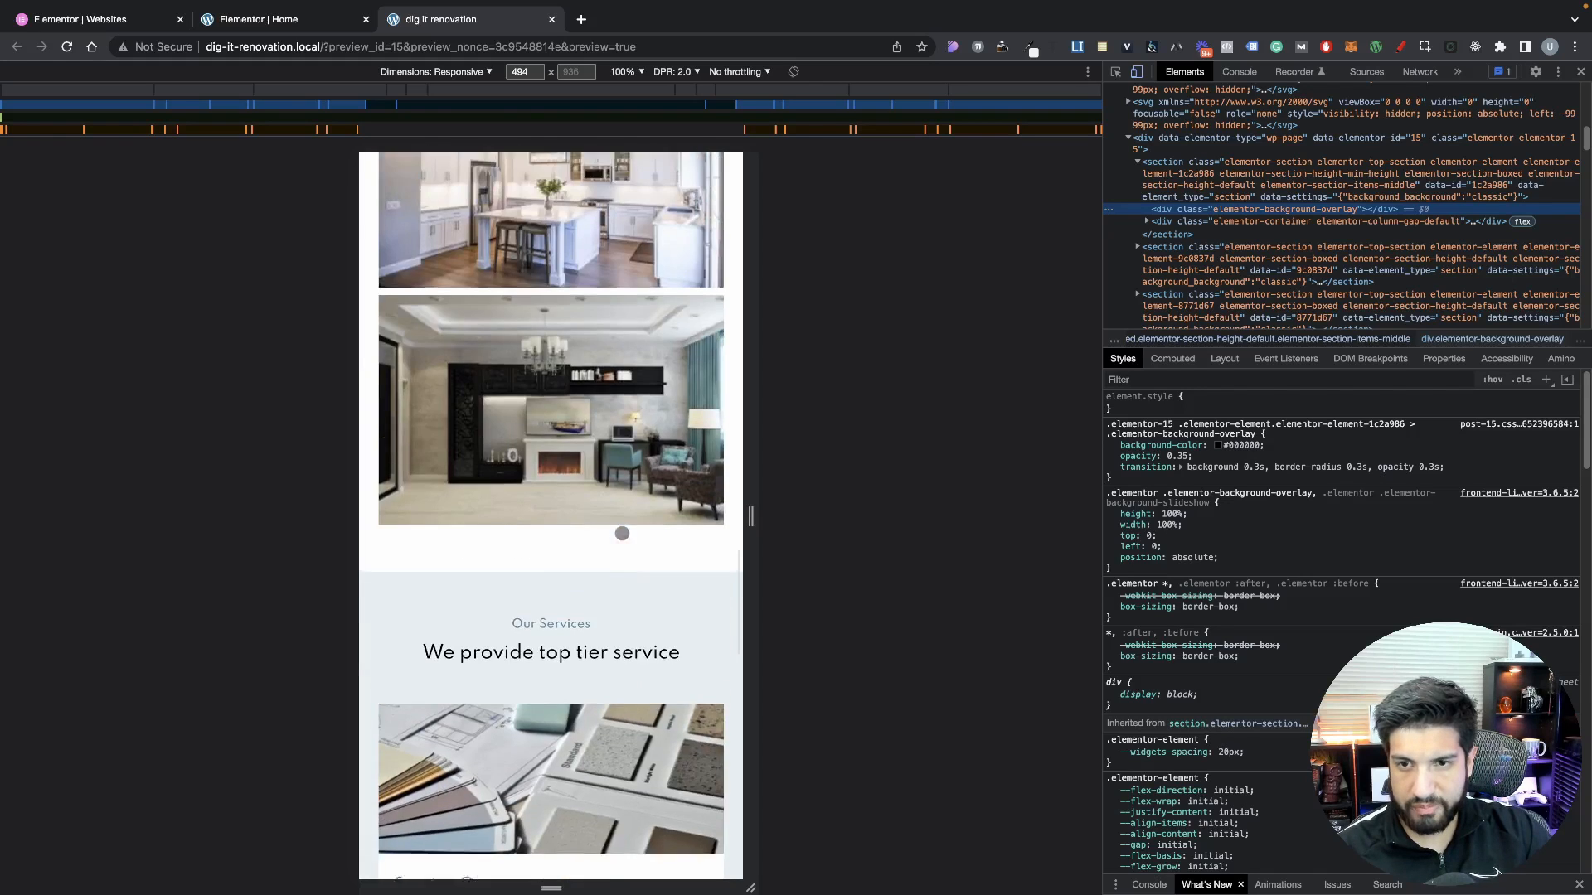
scroll(623, 532, up, 20)
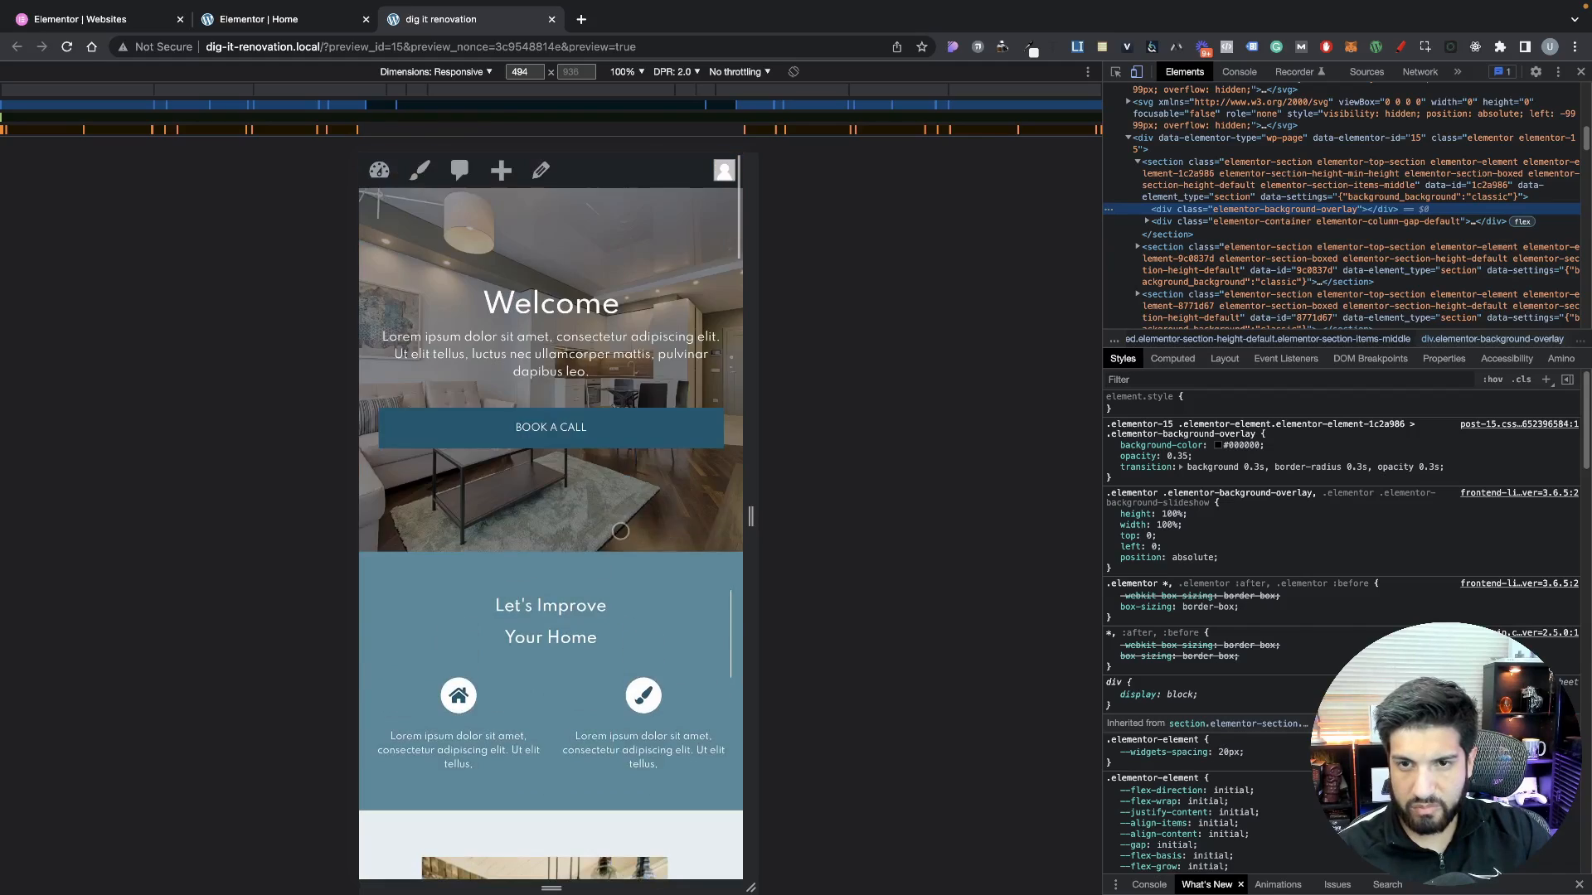
Leave the developer tools, check the full-width page down to the contact form, and close the preview
click(1581, 72)
scroll(1010, 421, down, 20)
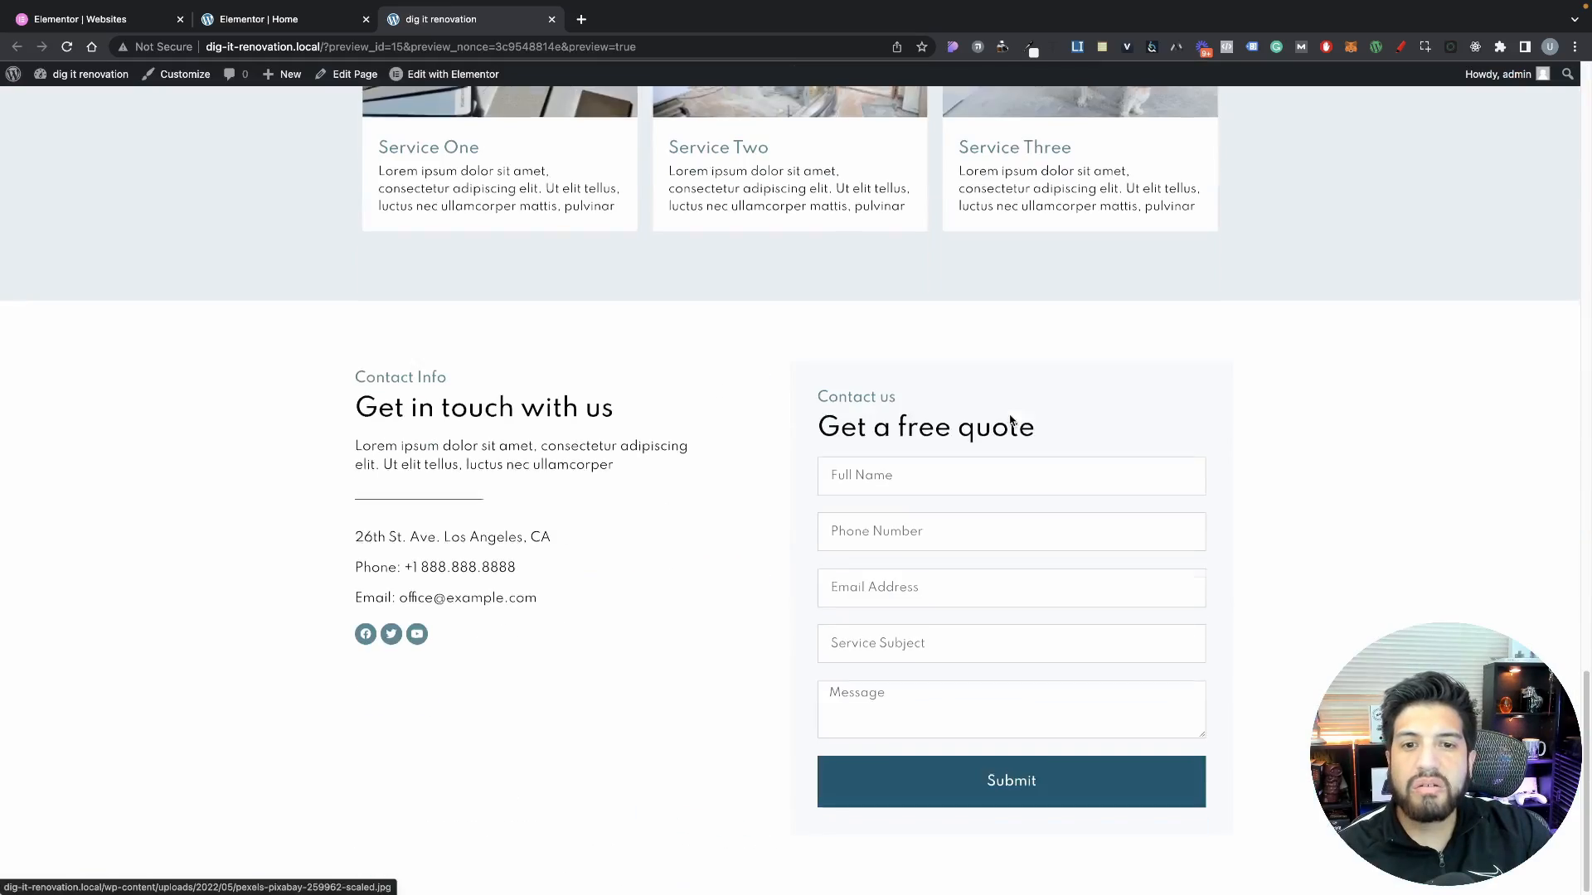
scroll(1010, 421, up, 20)
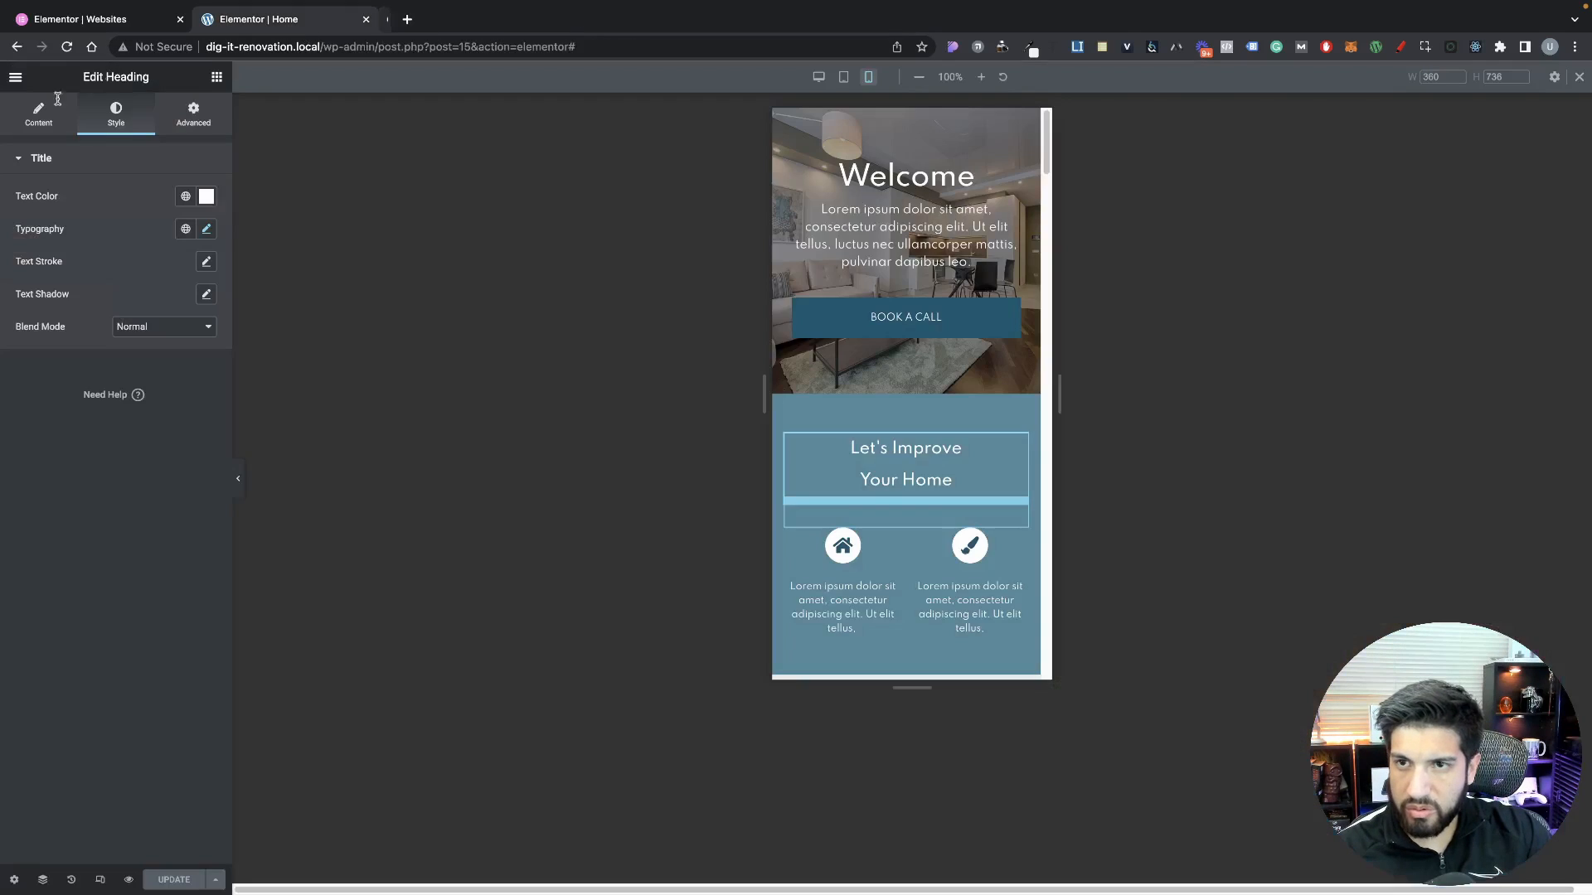
click(551, 19)
Exit the home page editor to the WordPress dashboard and open the Theme Builder
click(16, 78)
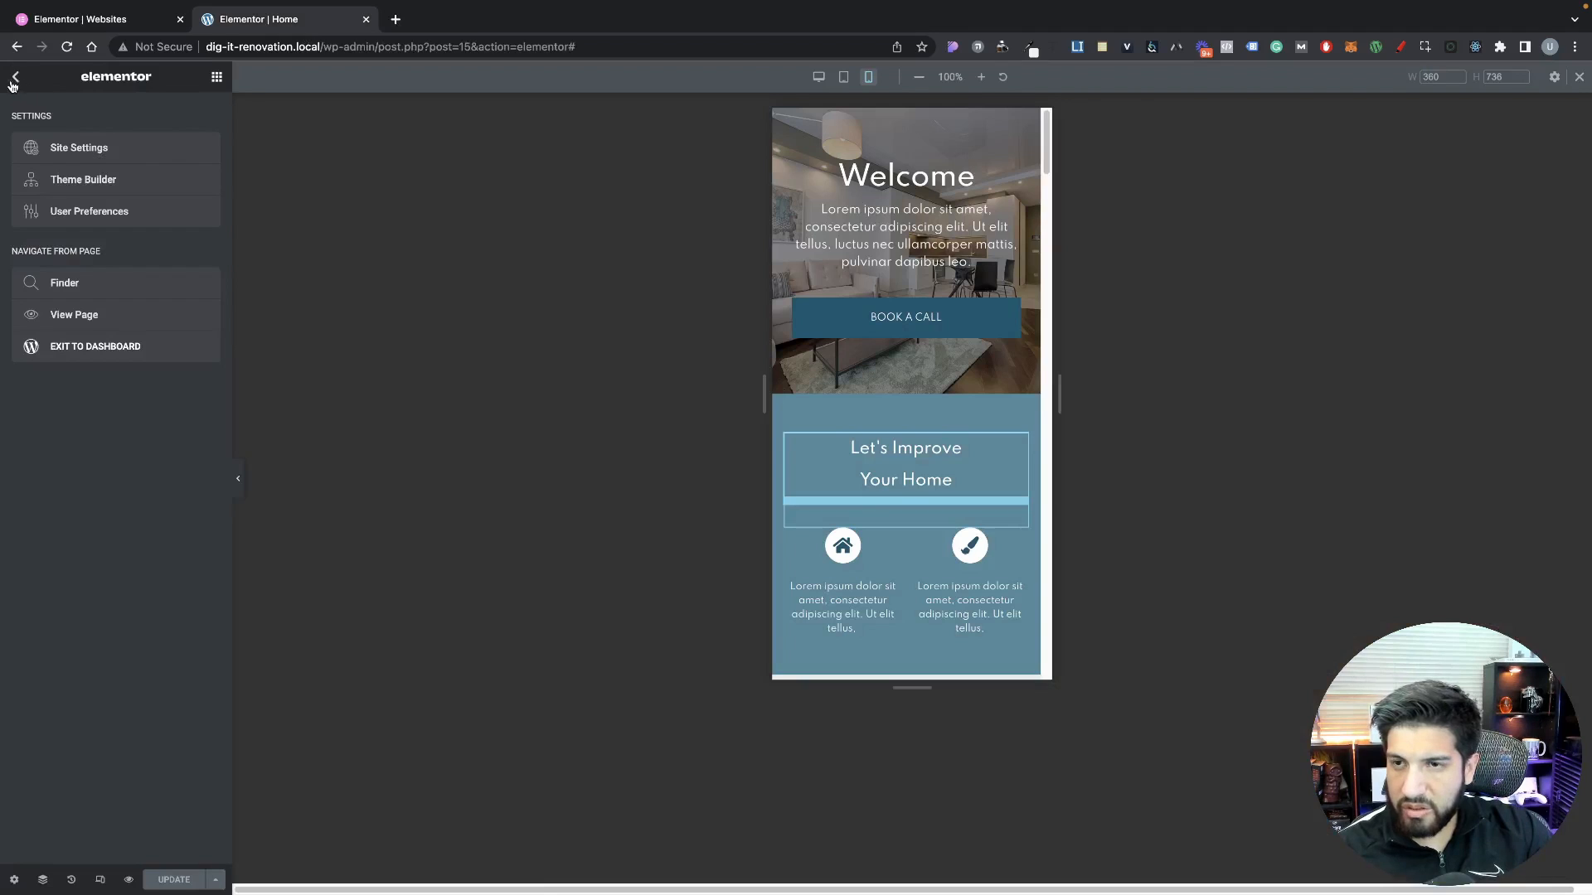
click(58, 357)
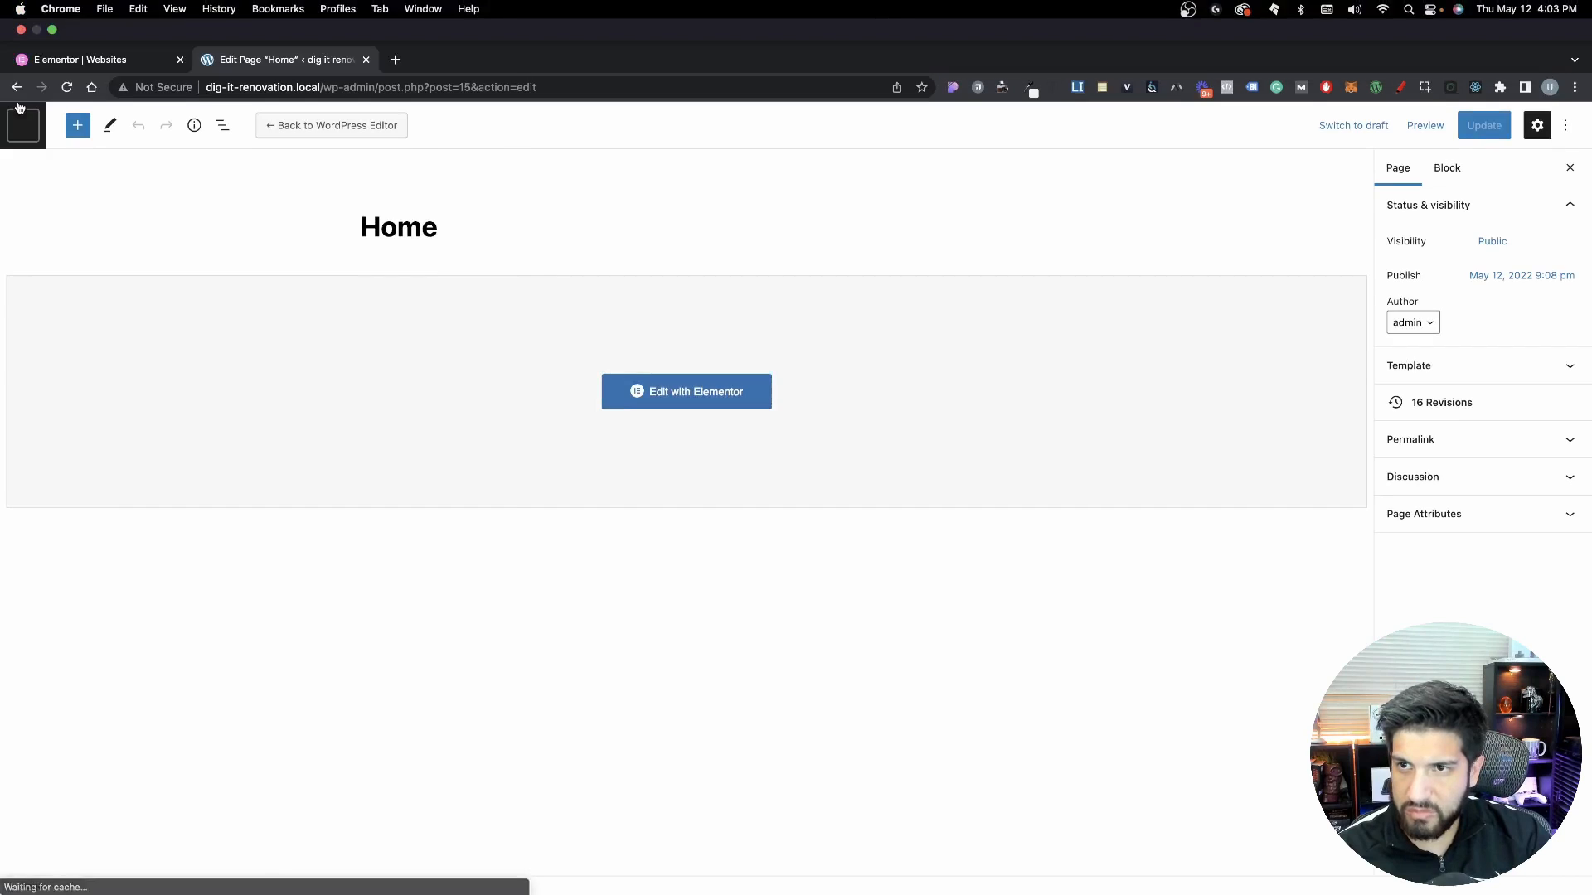
click(25, 129)
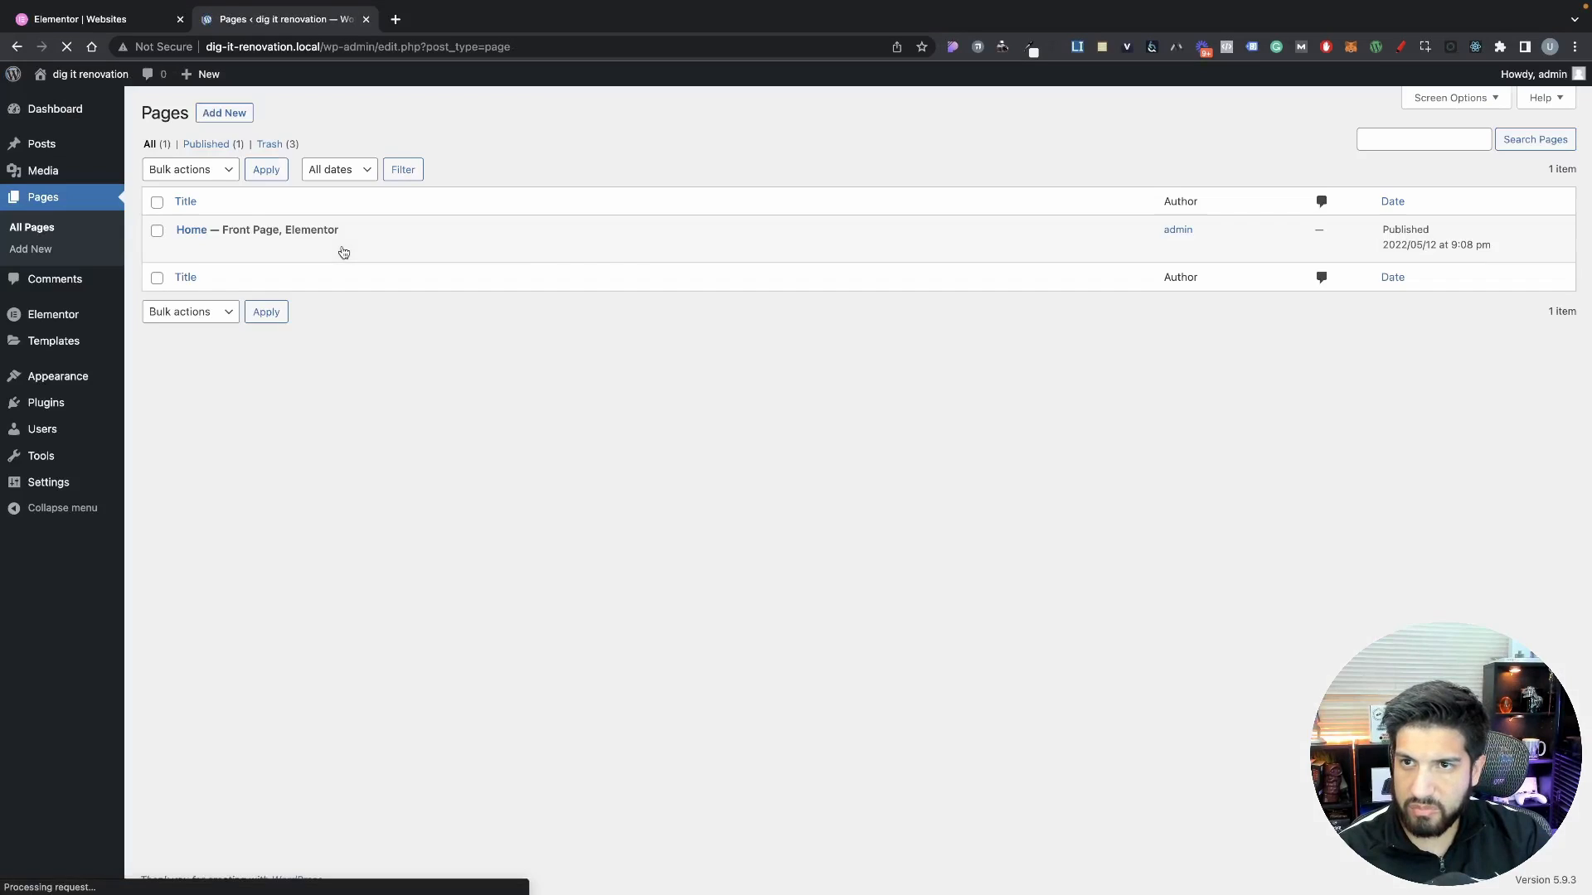
mouse_move(54, 354)
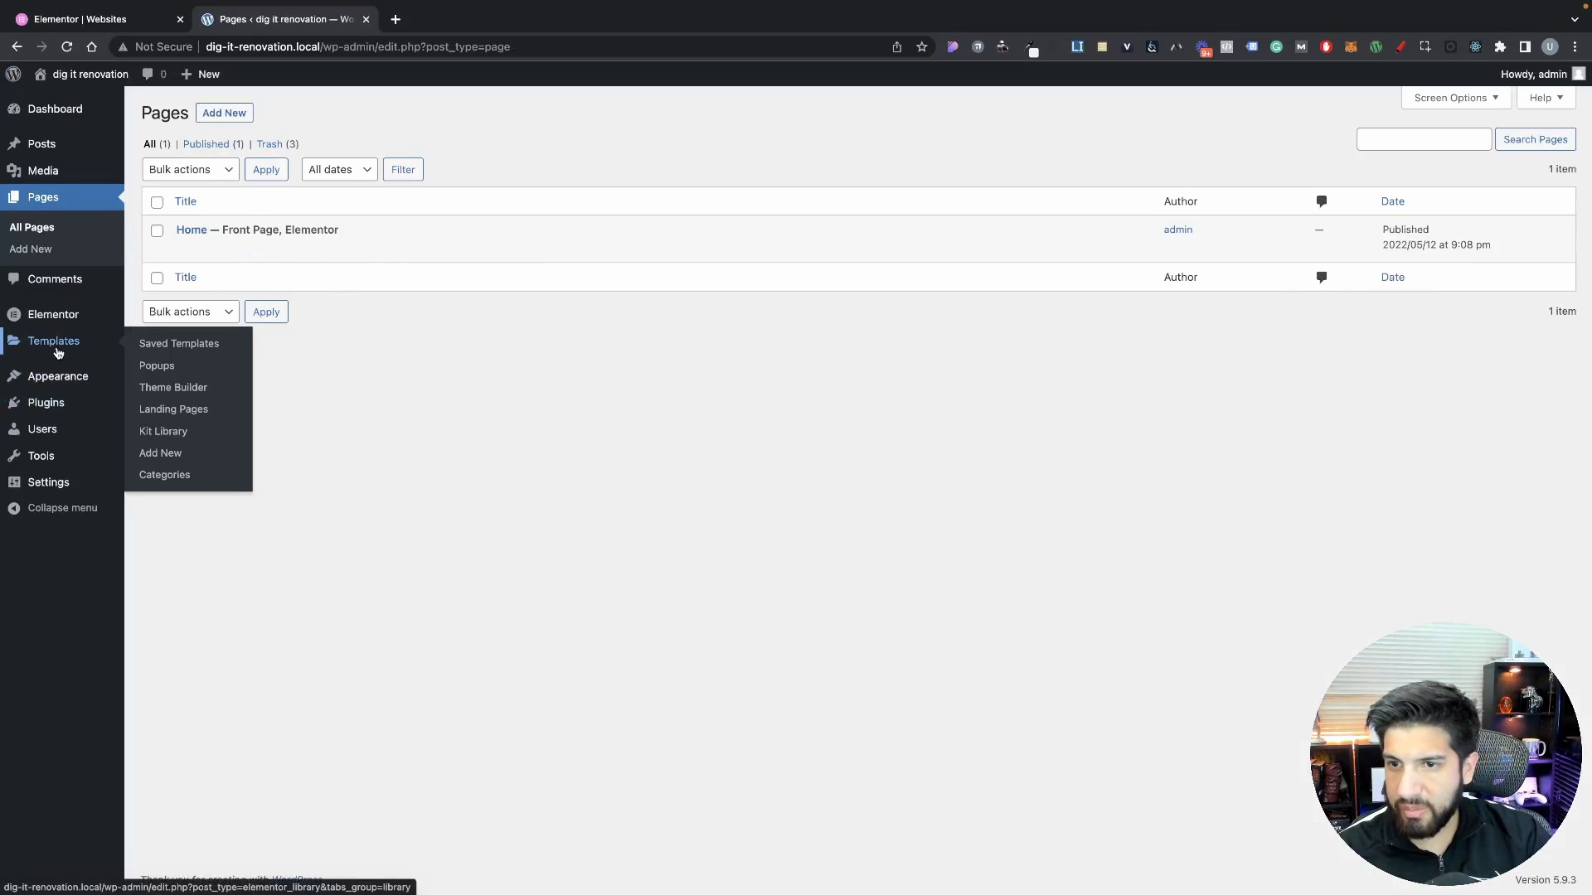
click(196, 393)
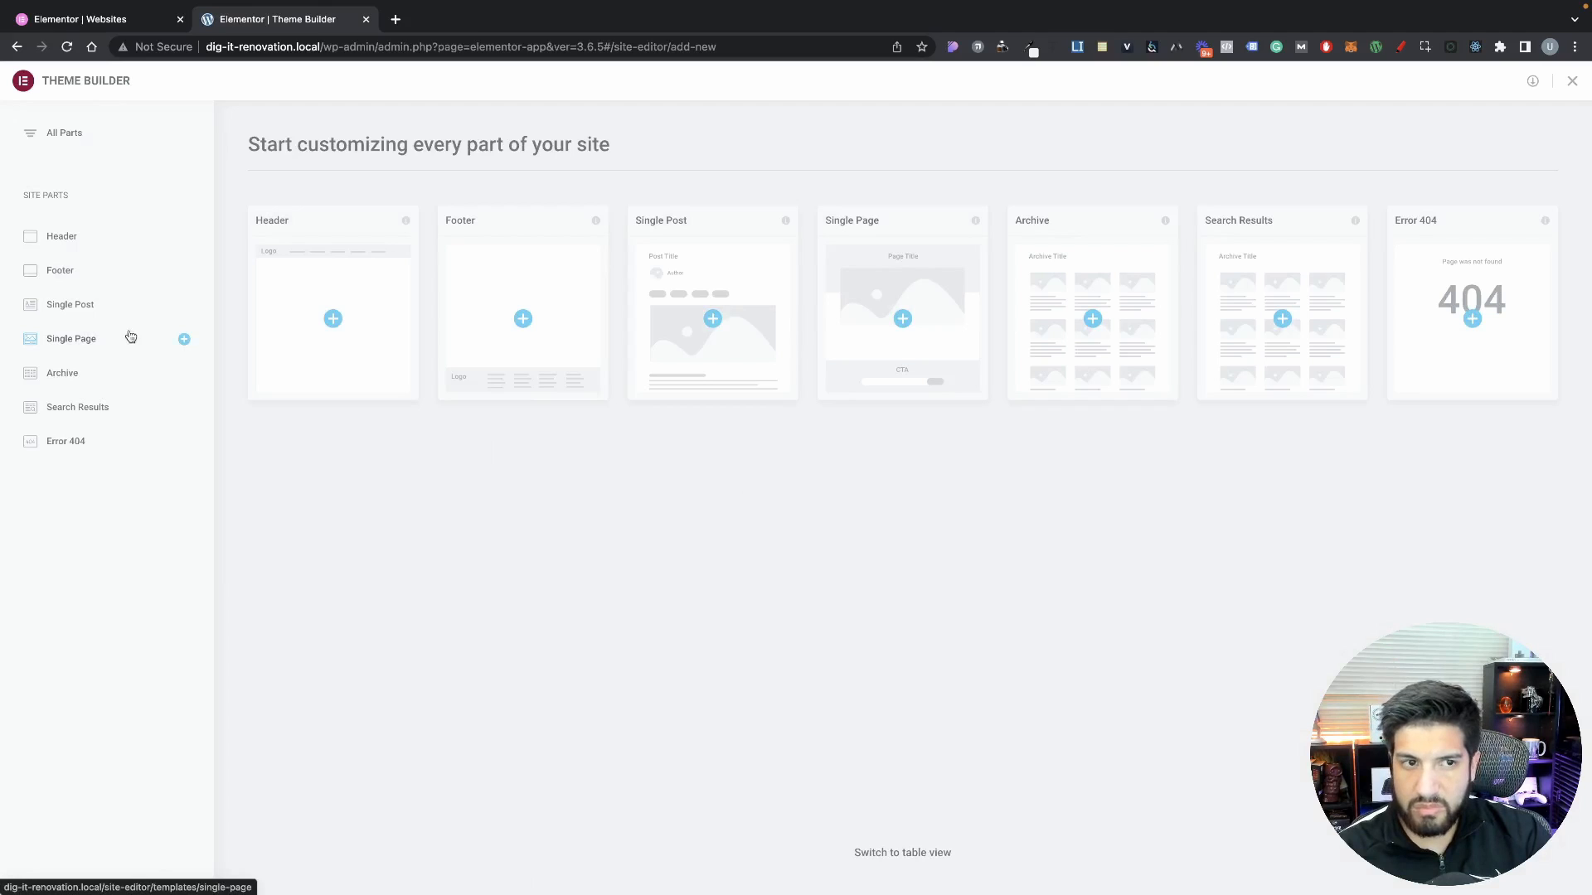
Create a new header template in the Theme Builder and start from a blank layout instead of a library block
click(68, 239)
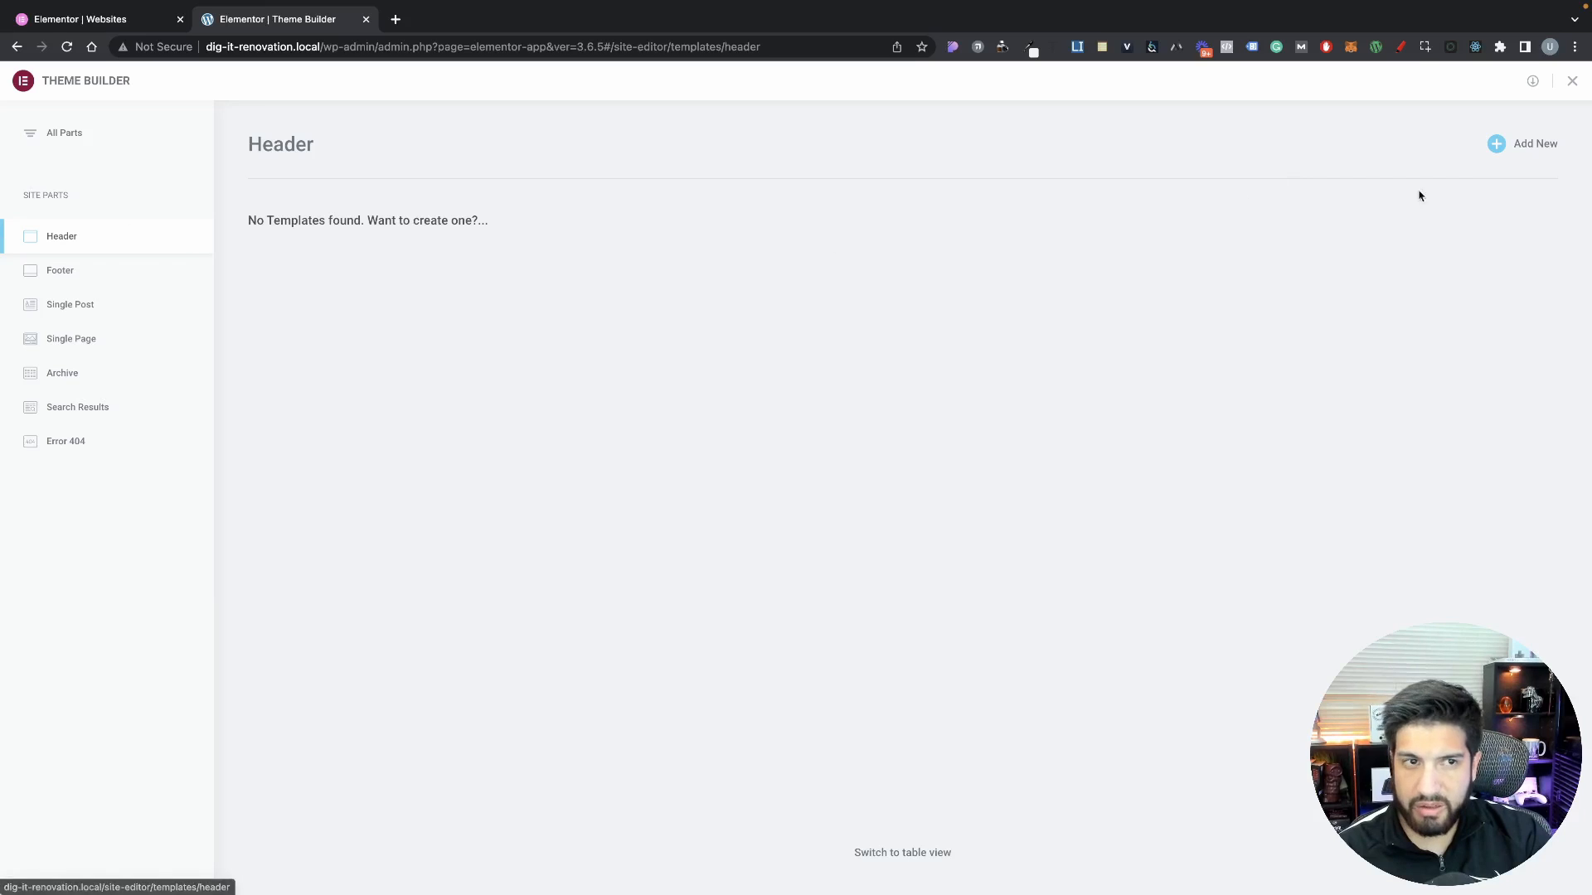
click(1496, 146)
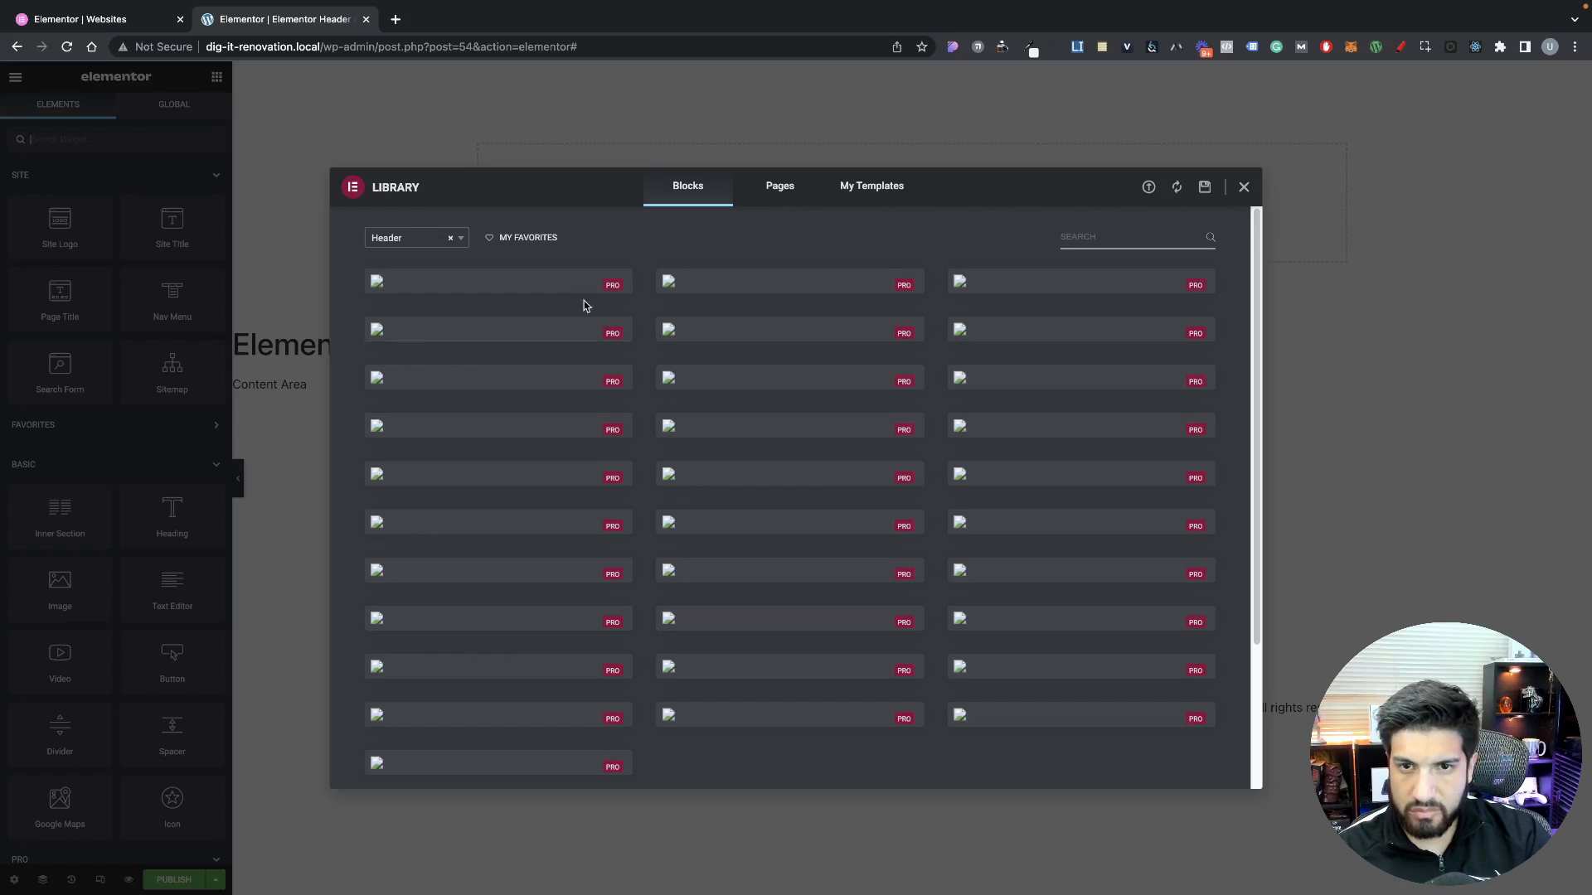
click(1240, 188)
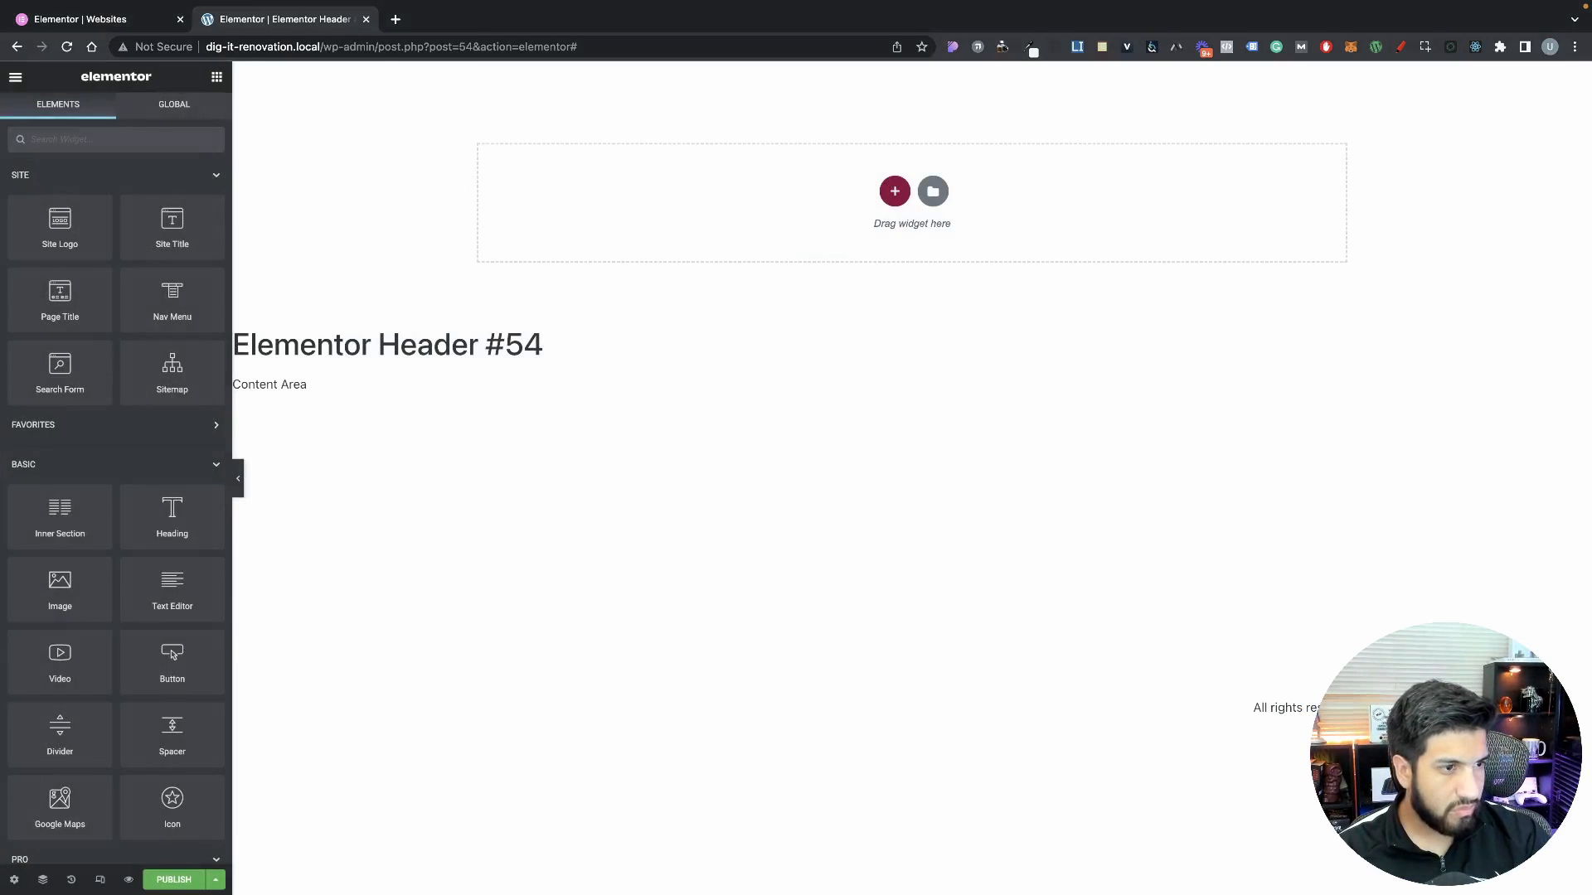
Add a two-column section to the header and make its first column much narrower than the second
click(895, 196)
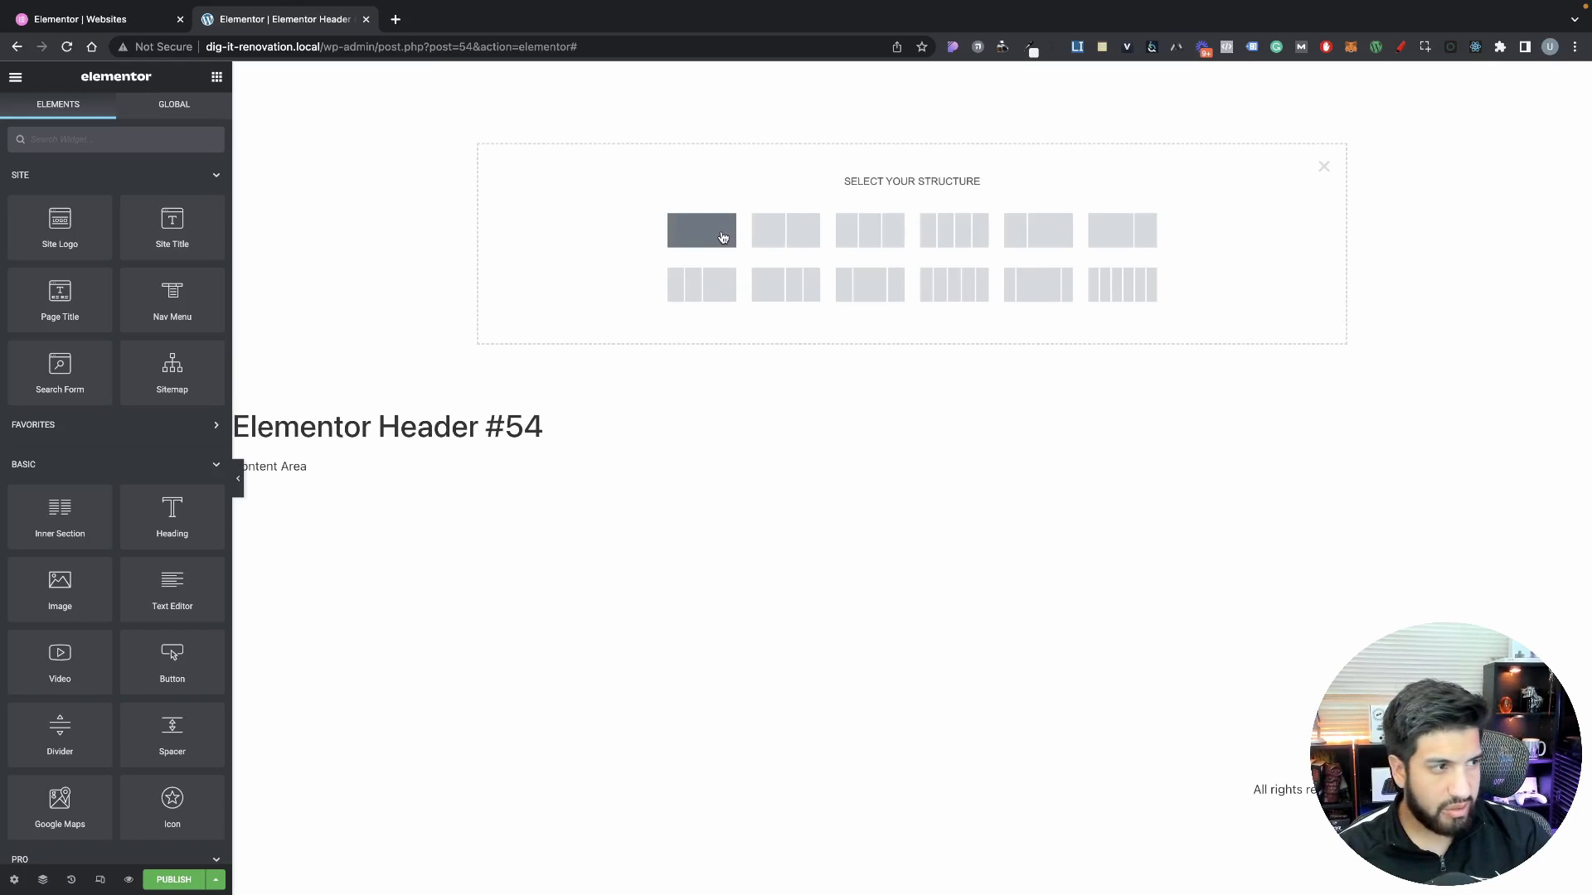
click(810, 236)
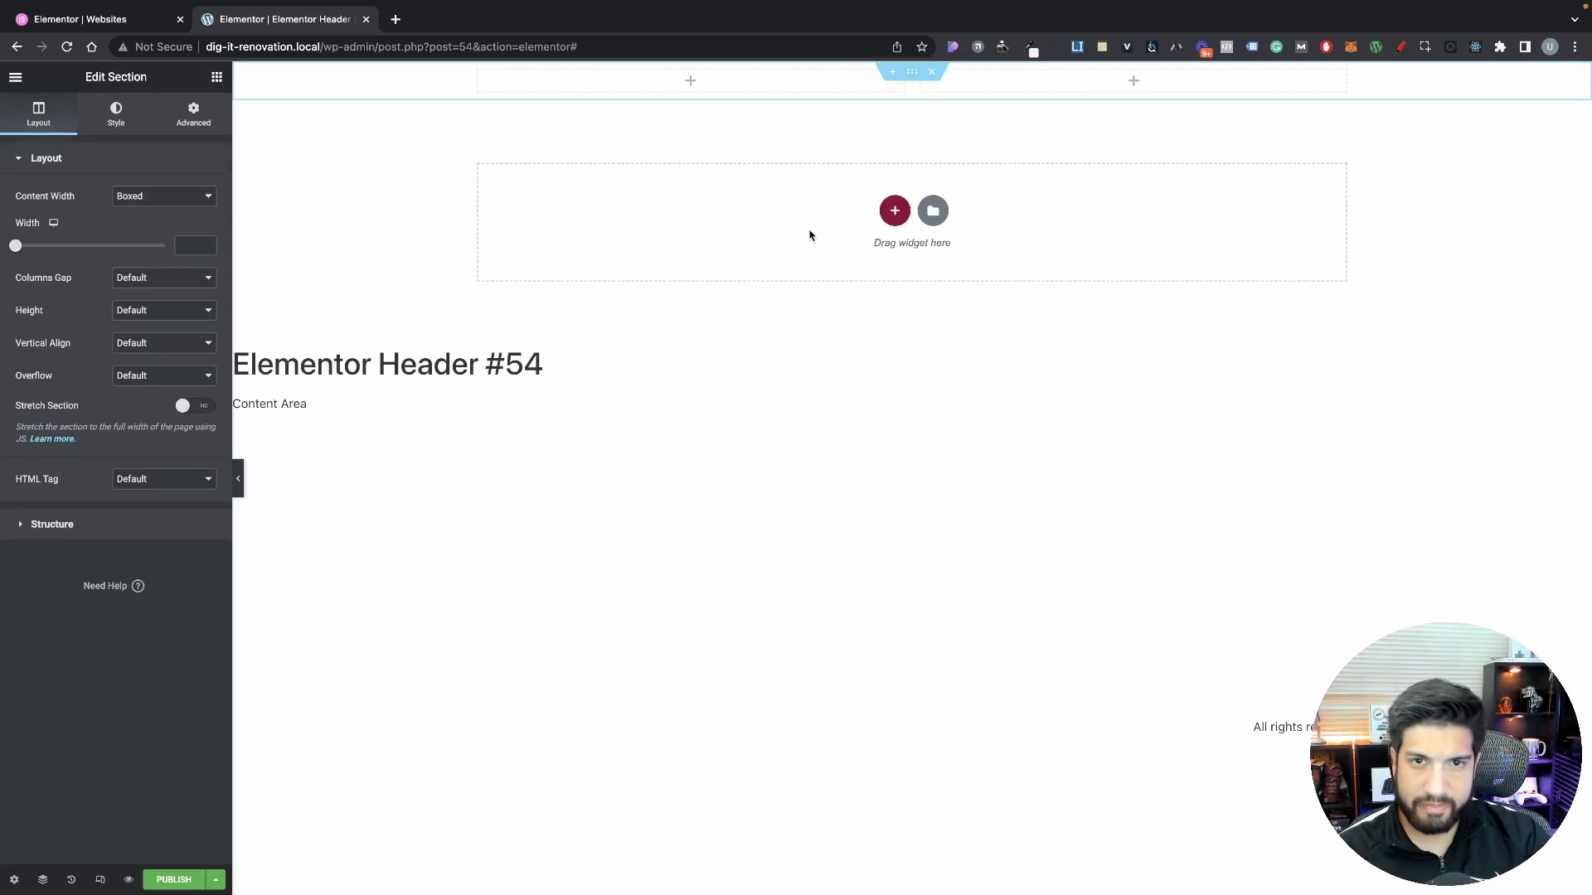
drag(911, 88, 602, 101)
Place a Site Logo widget in the header's narrow column and a Nav Menu widget in the wide one
click(217, 77)
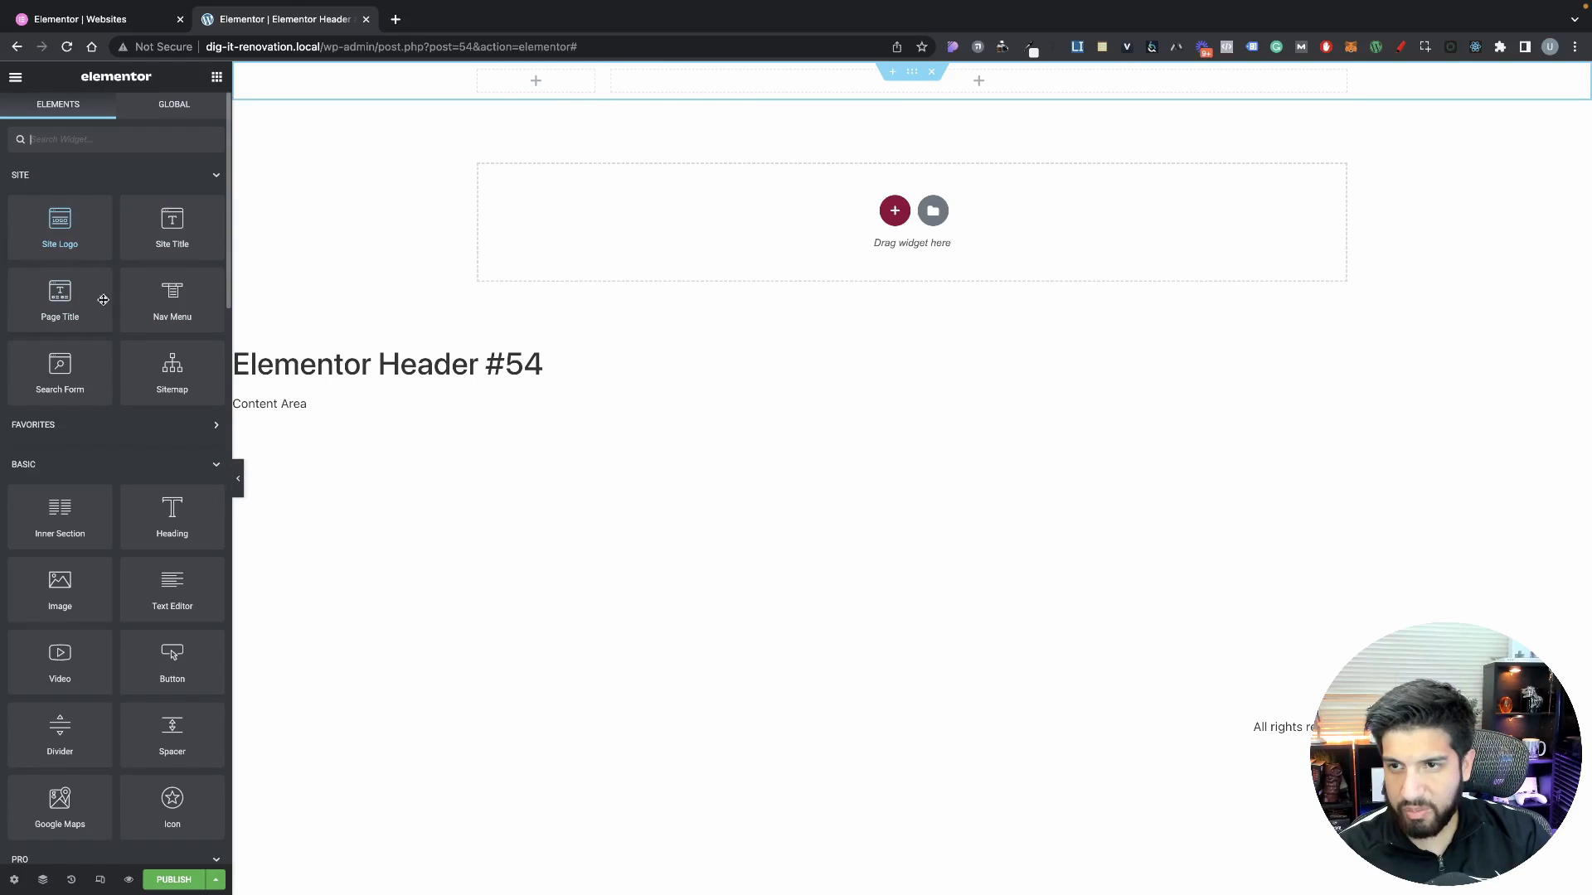
drag(81, 248, 495, 87)
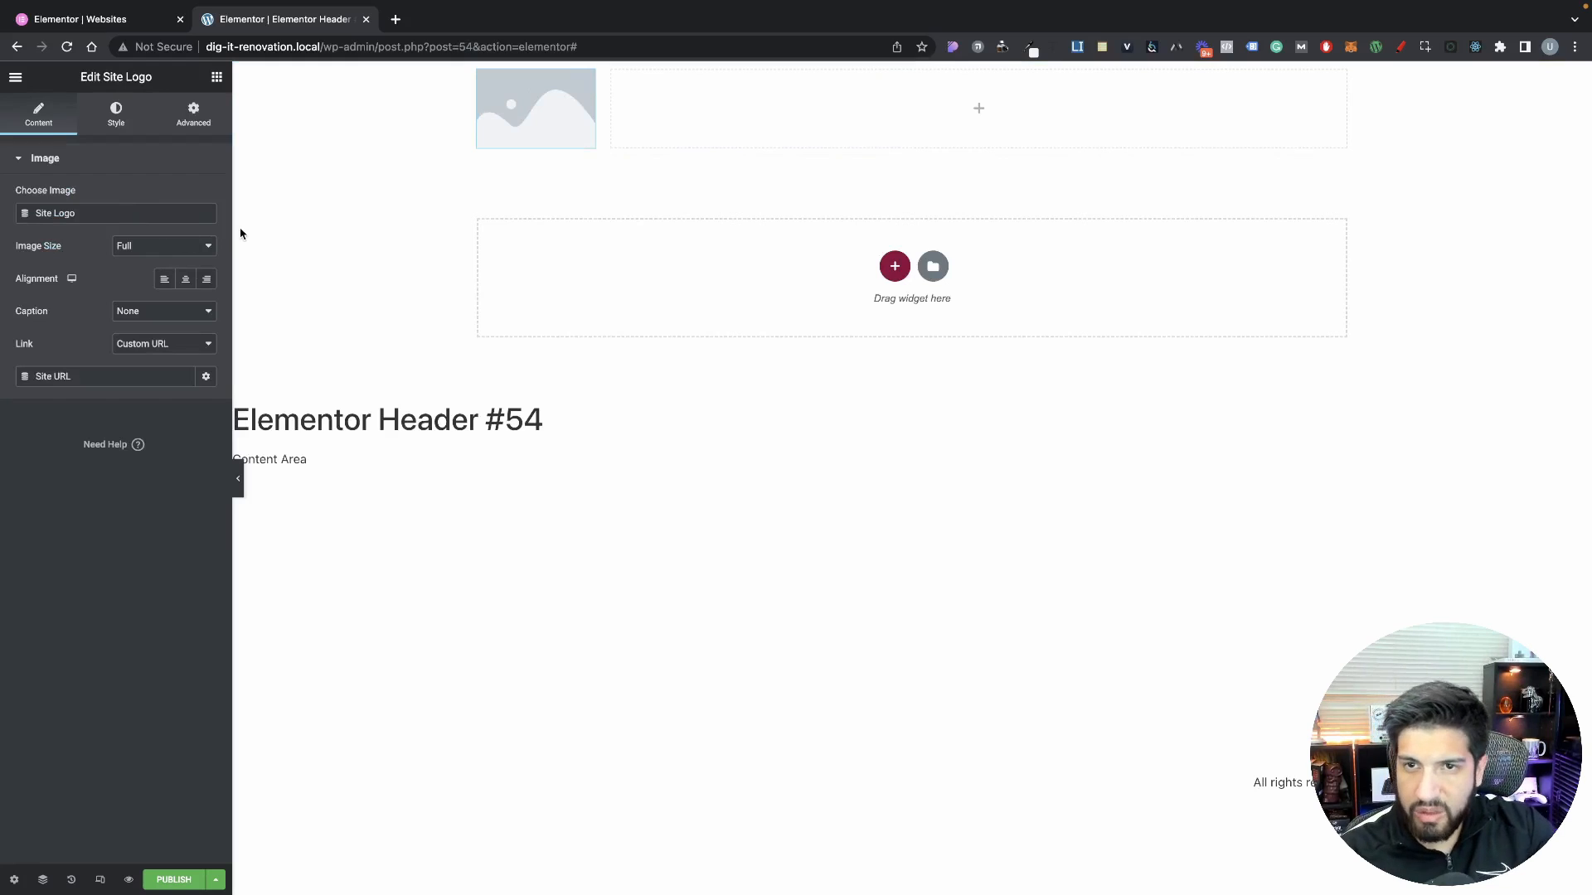
click(216, 77)
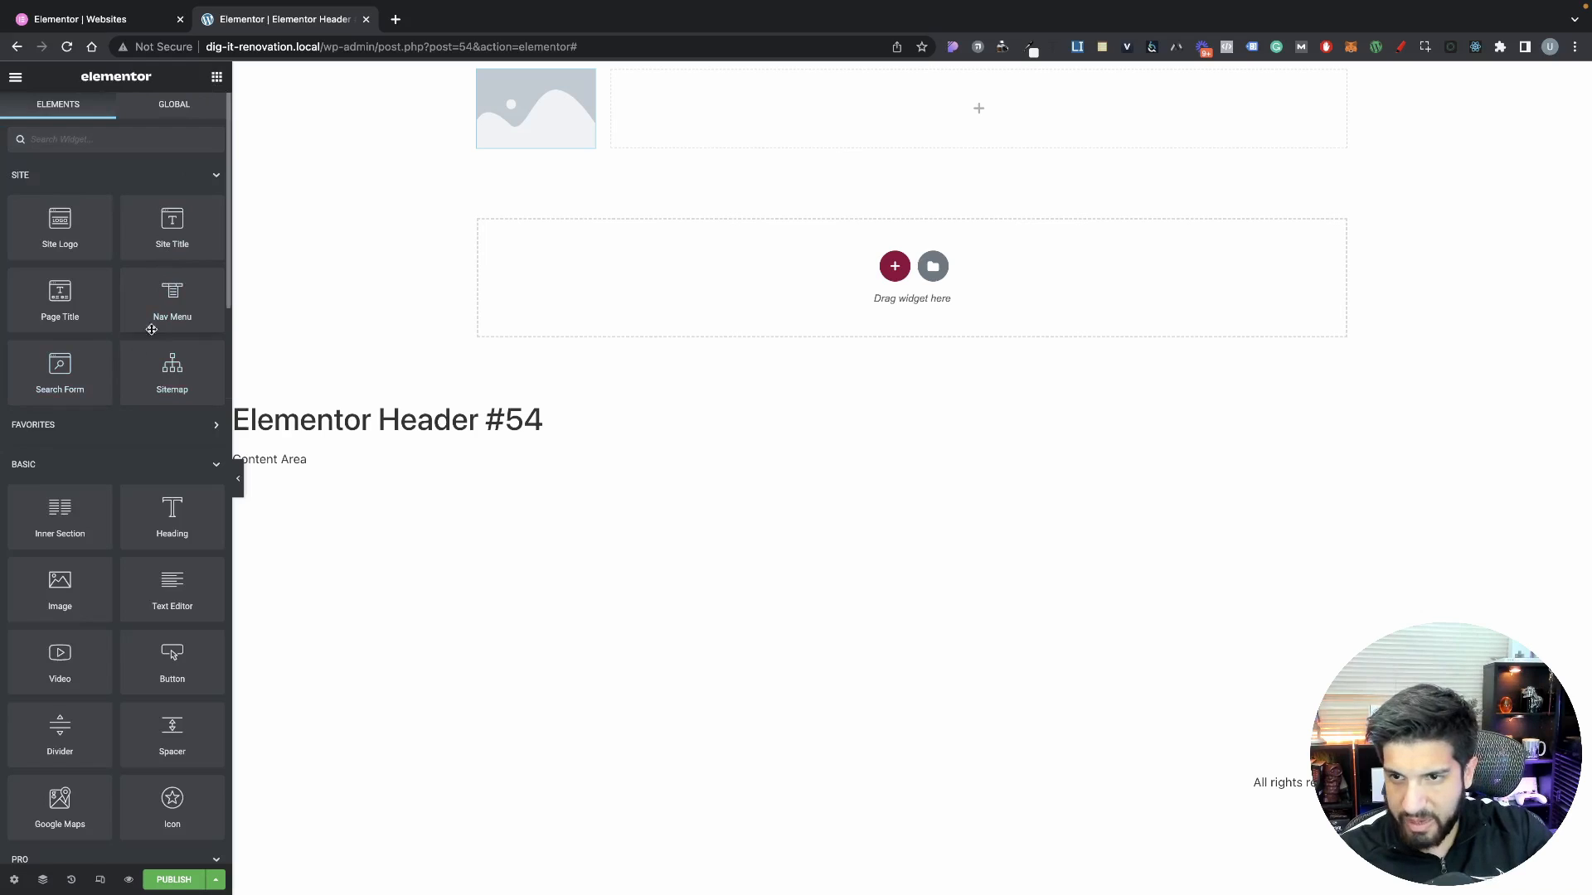
drag(152, 329, 821, 117)
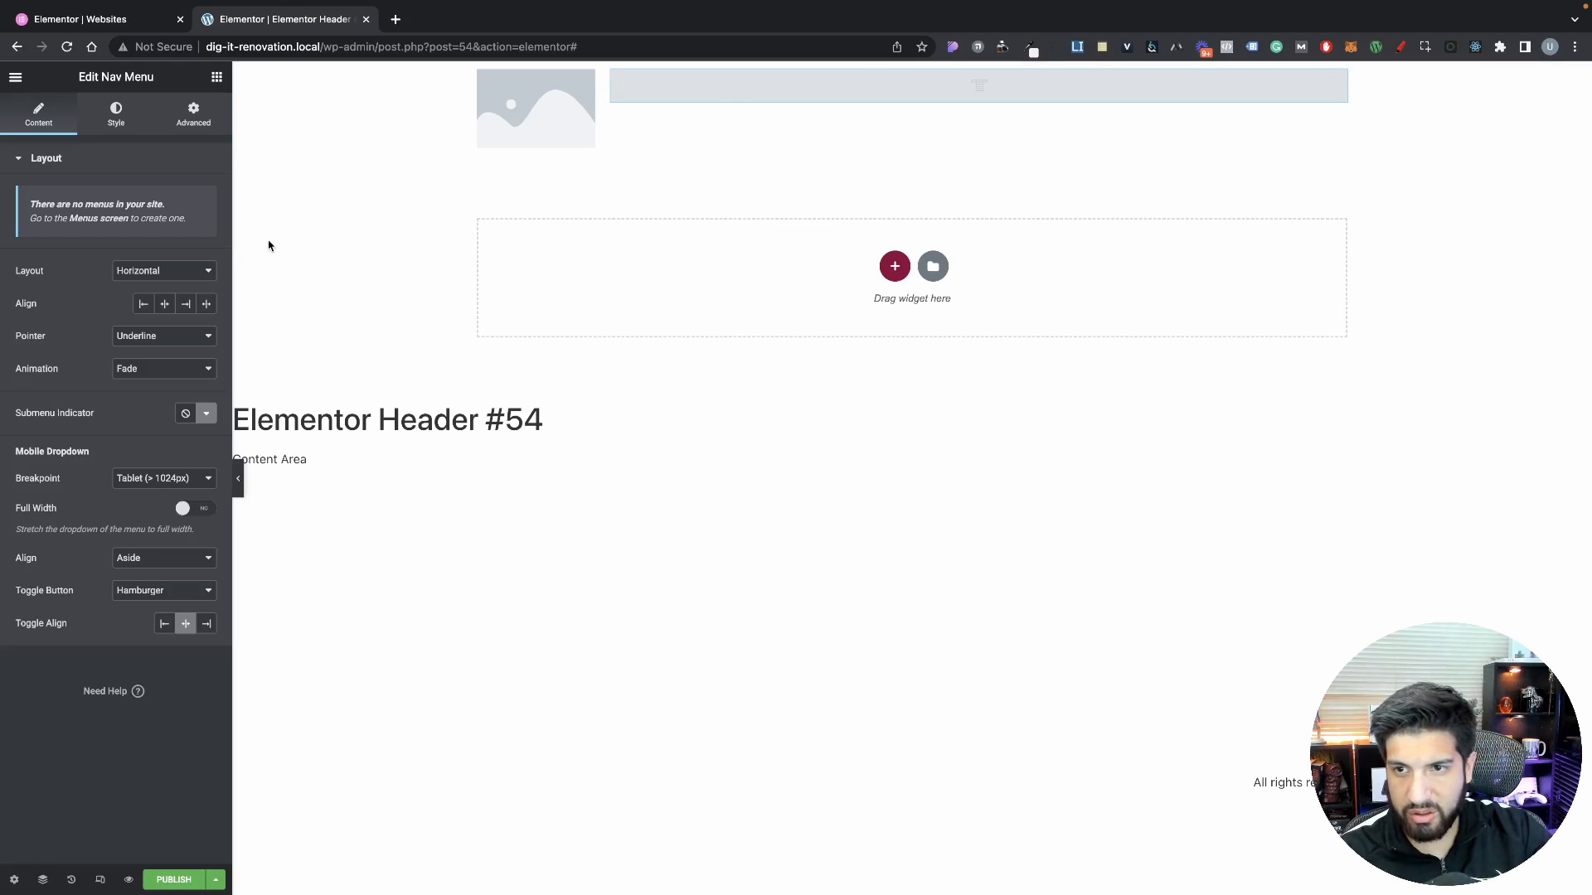
Set the Nav Menu widget's width to Inline (auto)
click(190, 117)
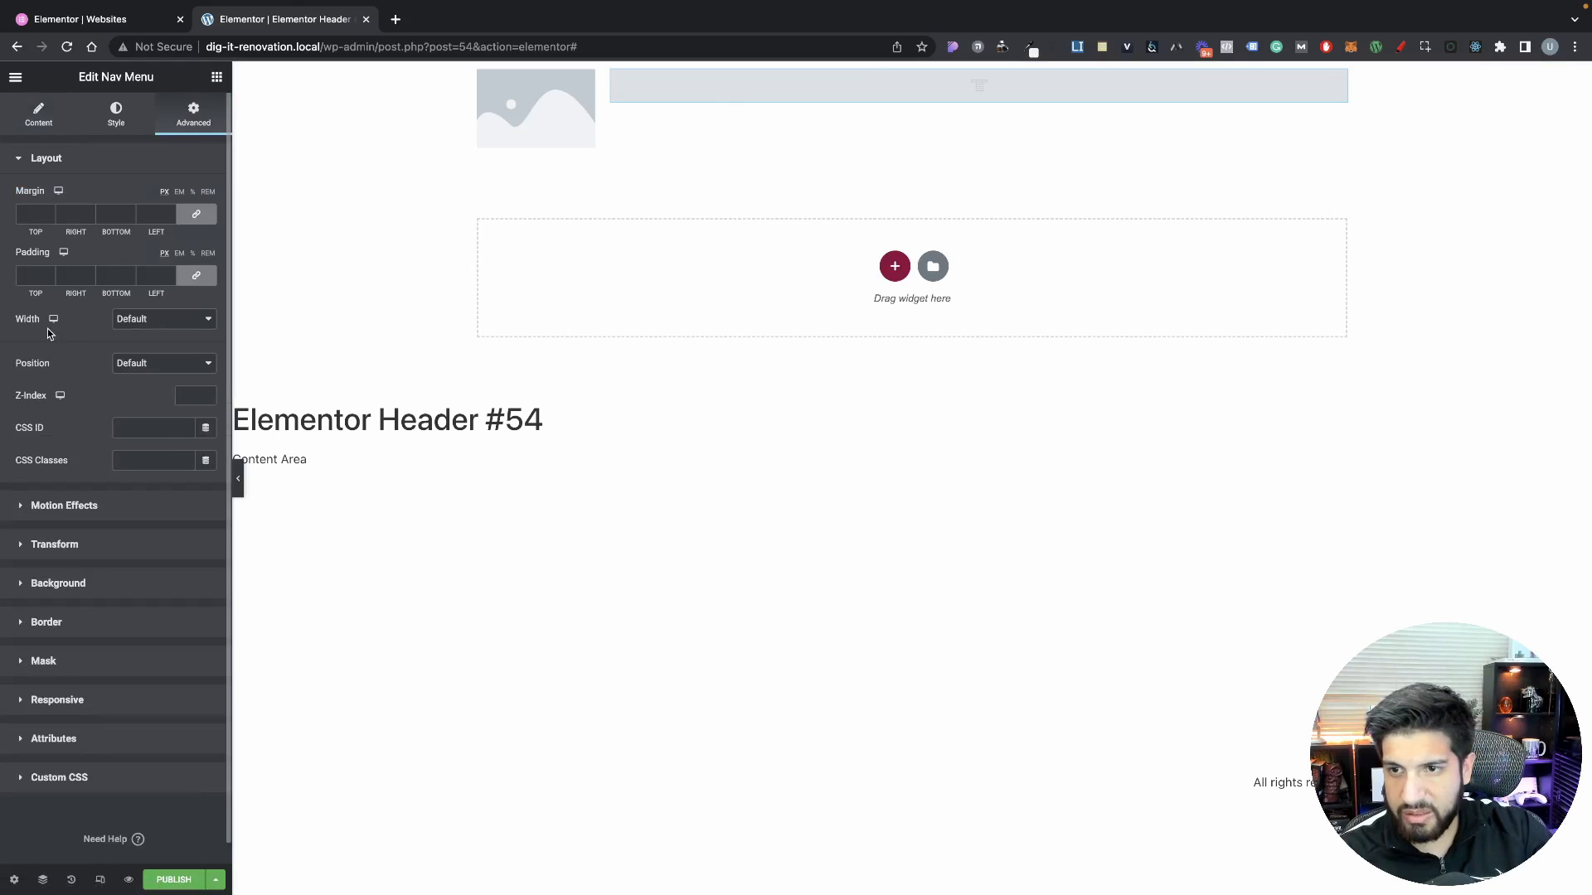
click(164, 320)
click(716, 98)
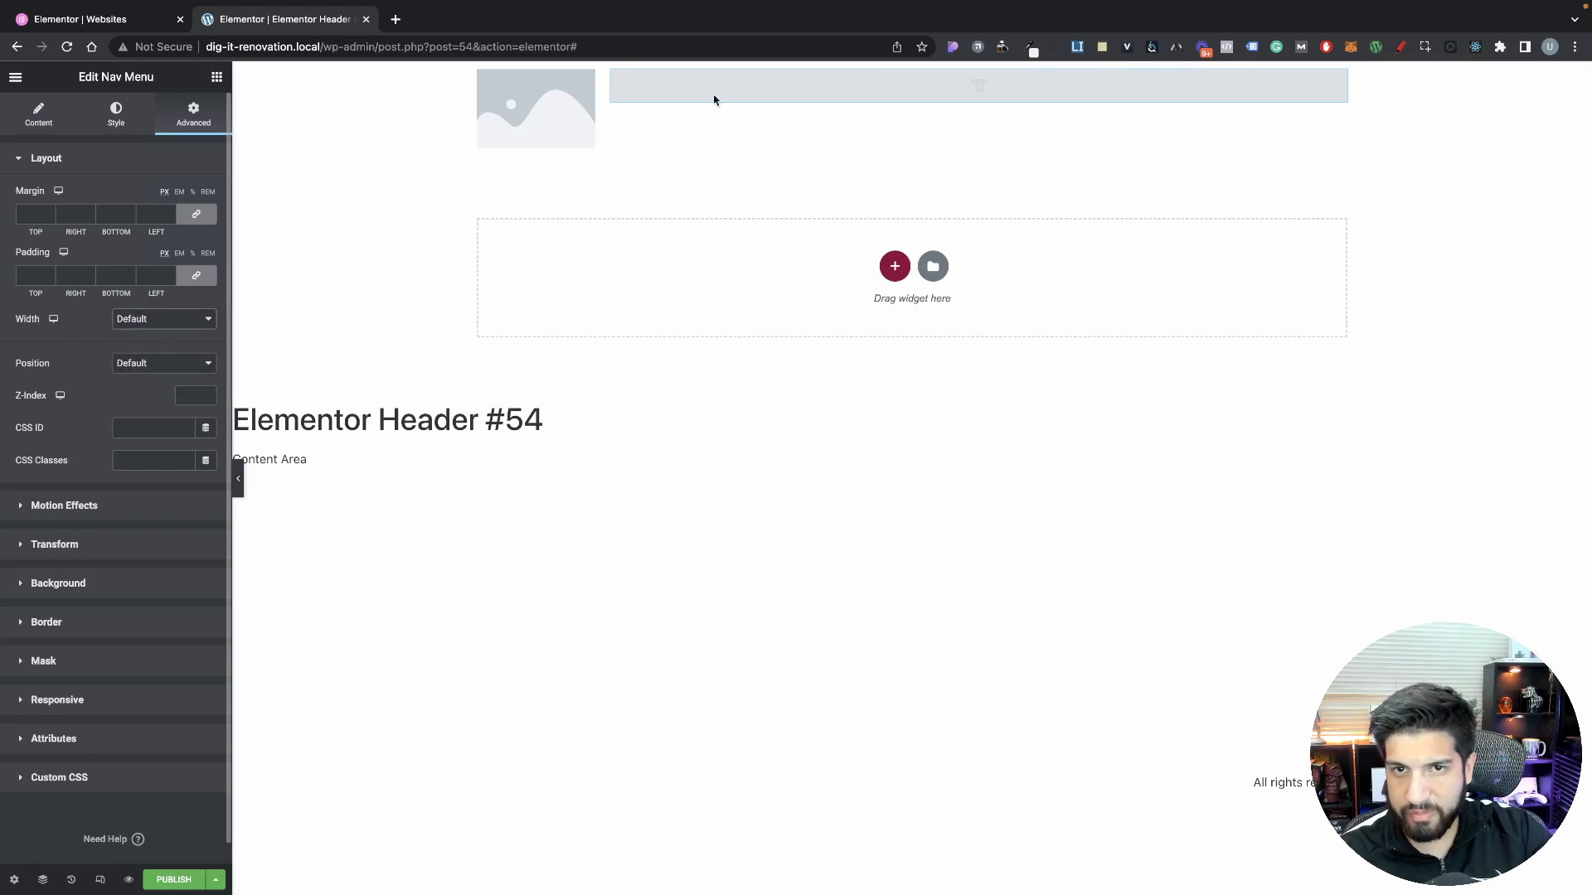
click(178, 319)
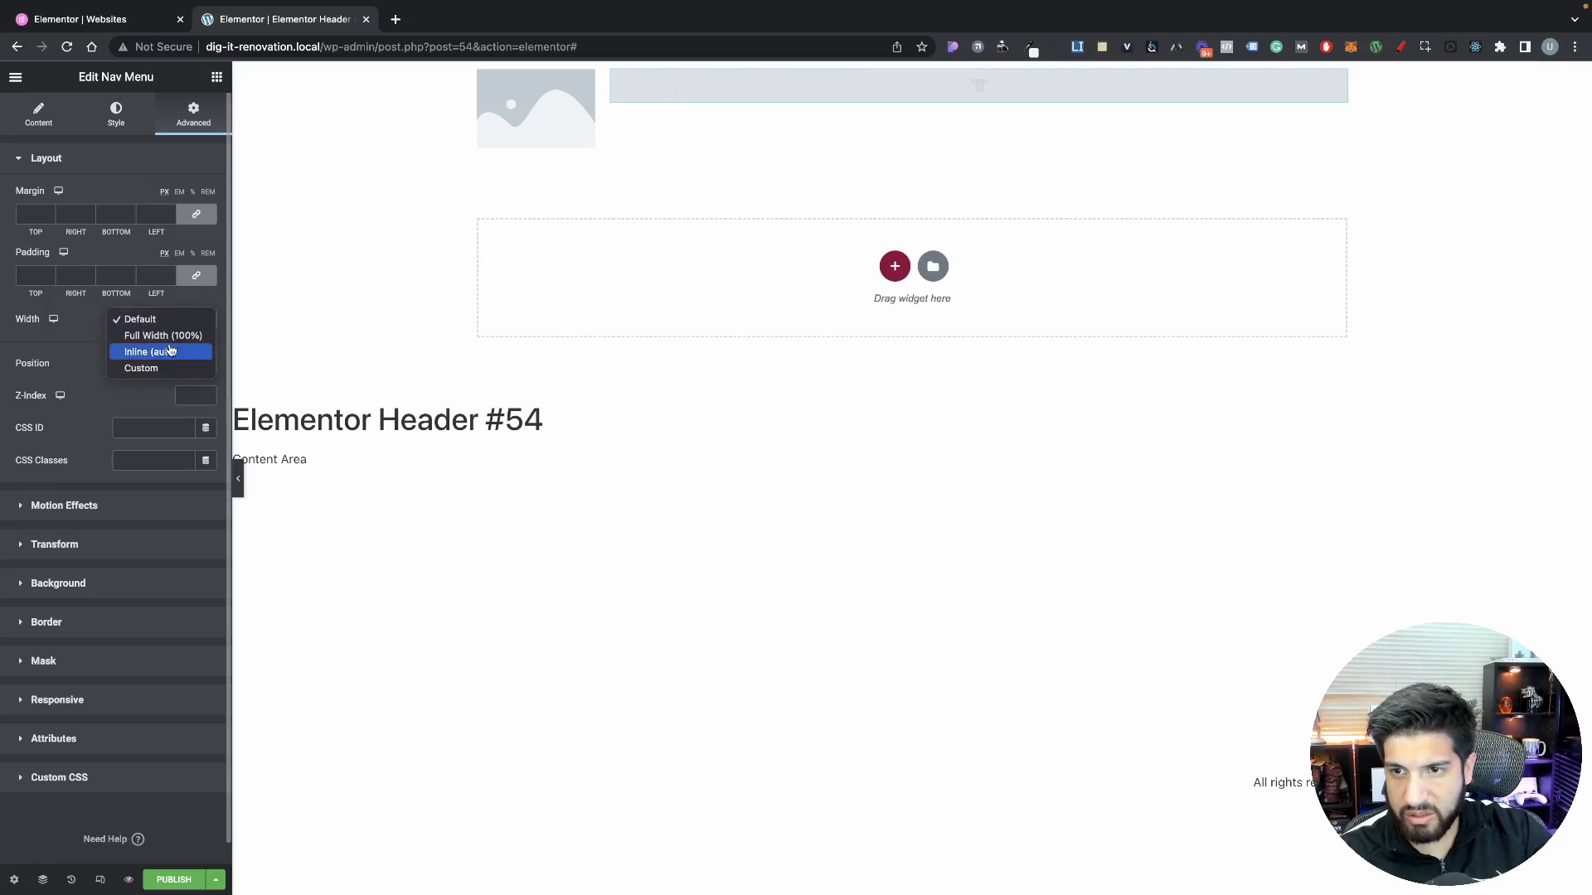
click(170, 353)
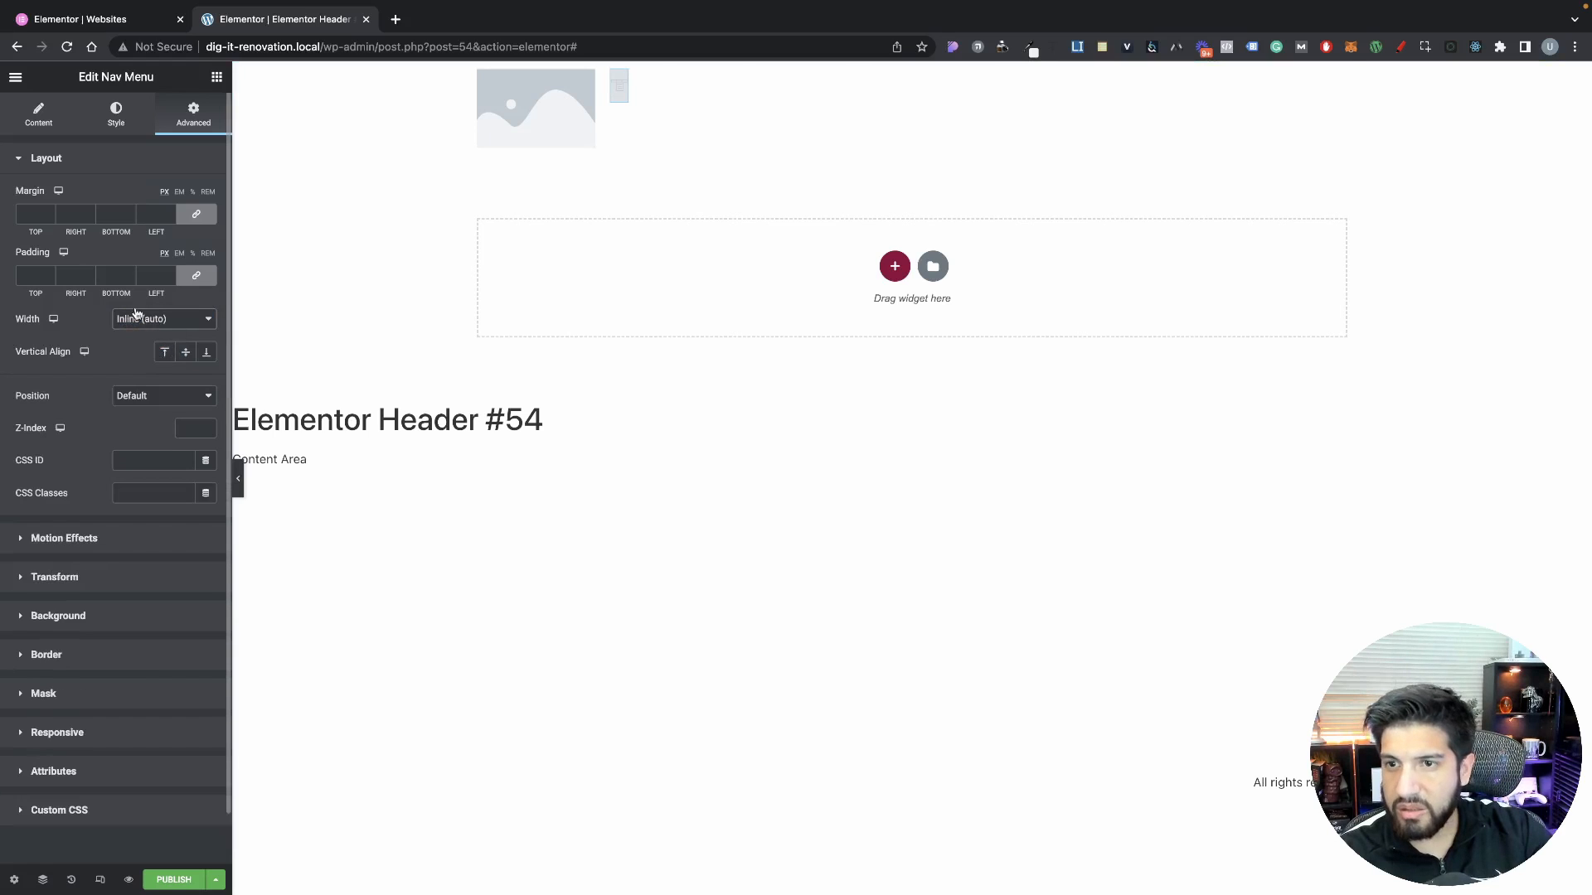
Add a Button widget after the Nav Menu in the wide column and set its width to Inline (auto)
click(216, 78)
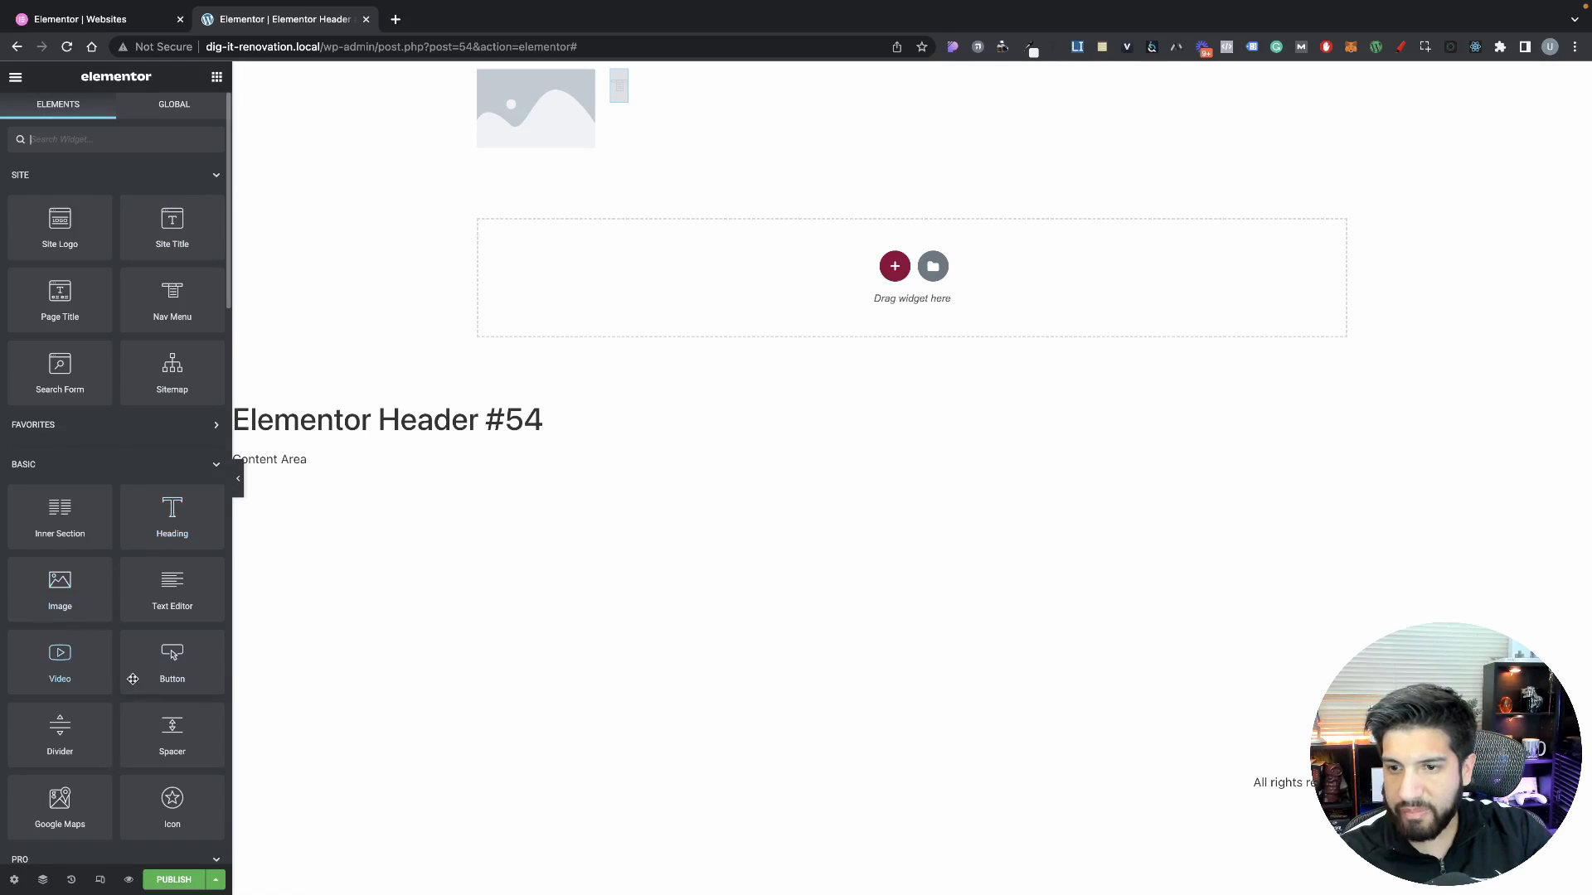
drag(132, 679, 628, 108)
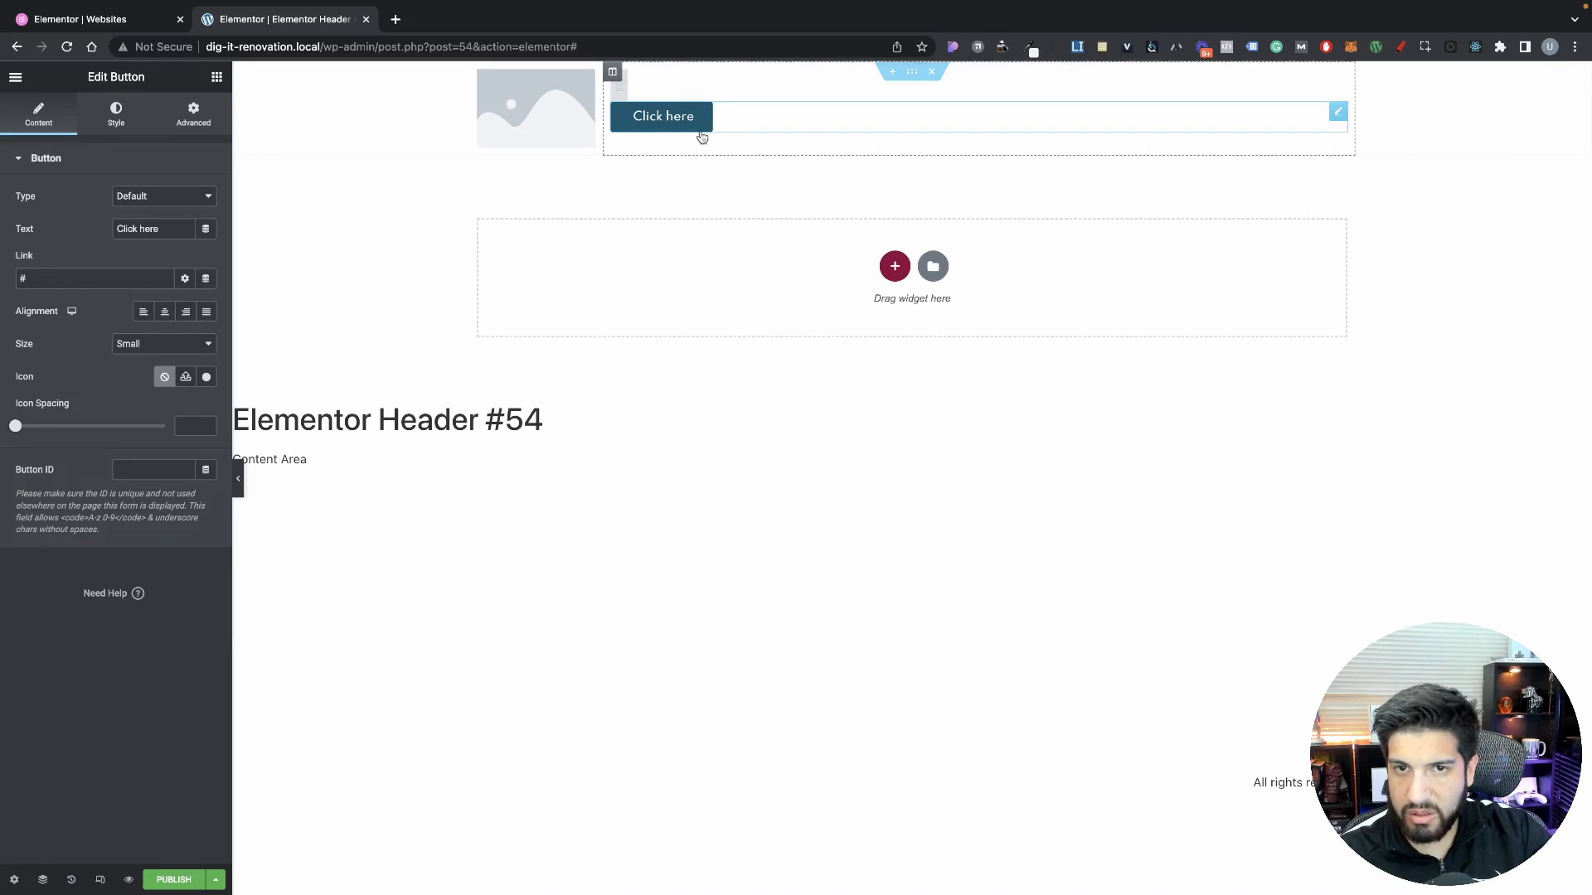
click(184, 114)
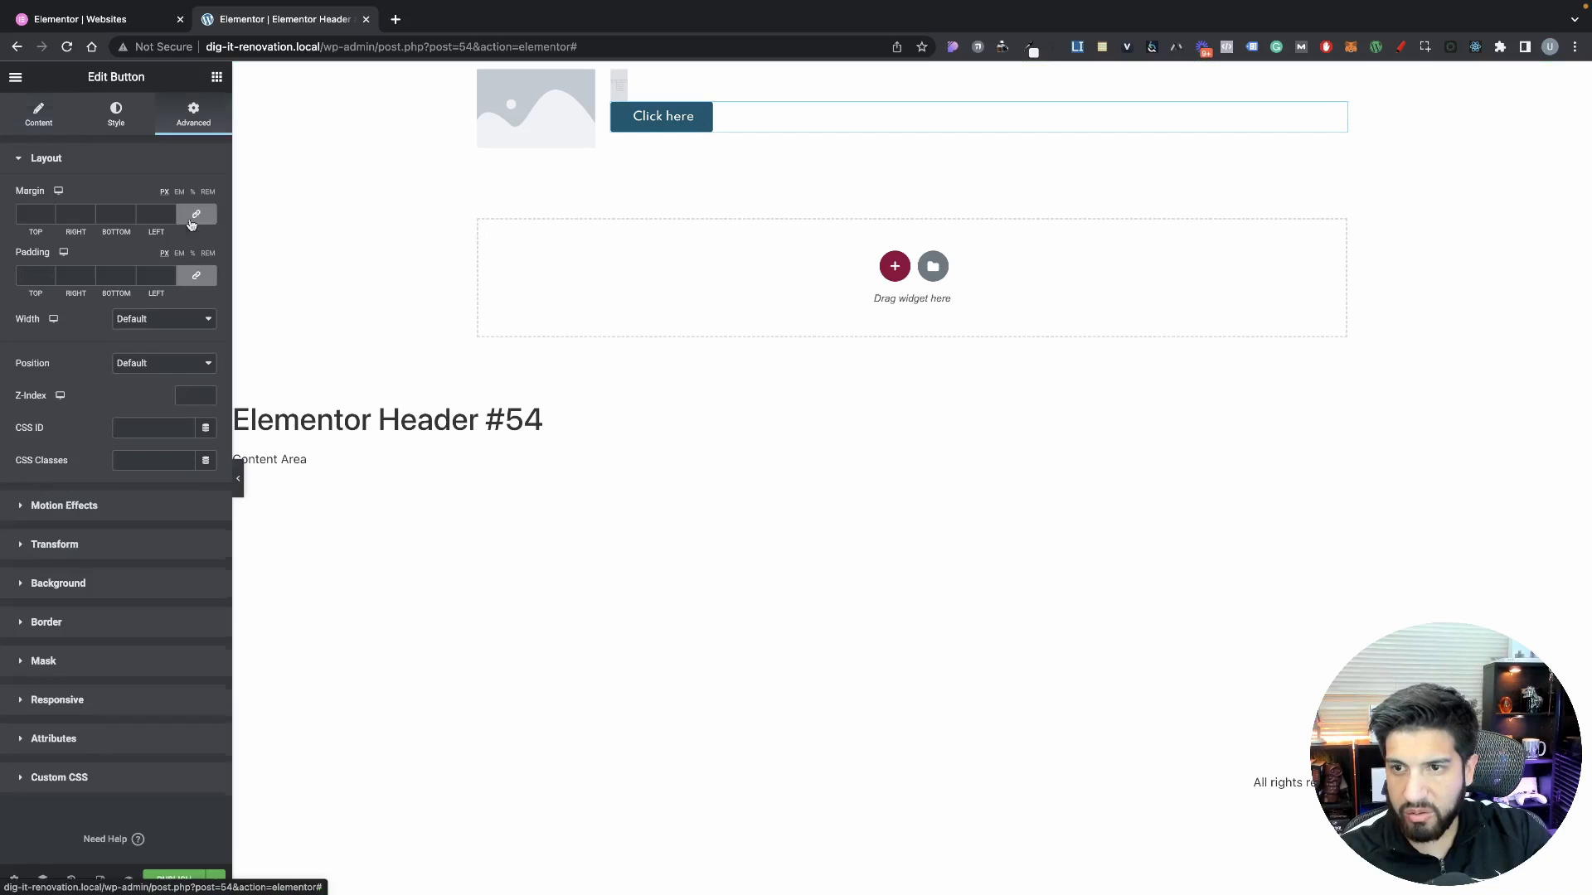
click(155, 320)
click(150, 352)
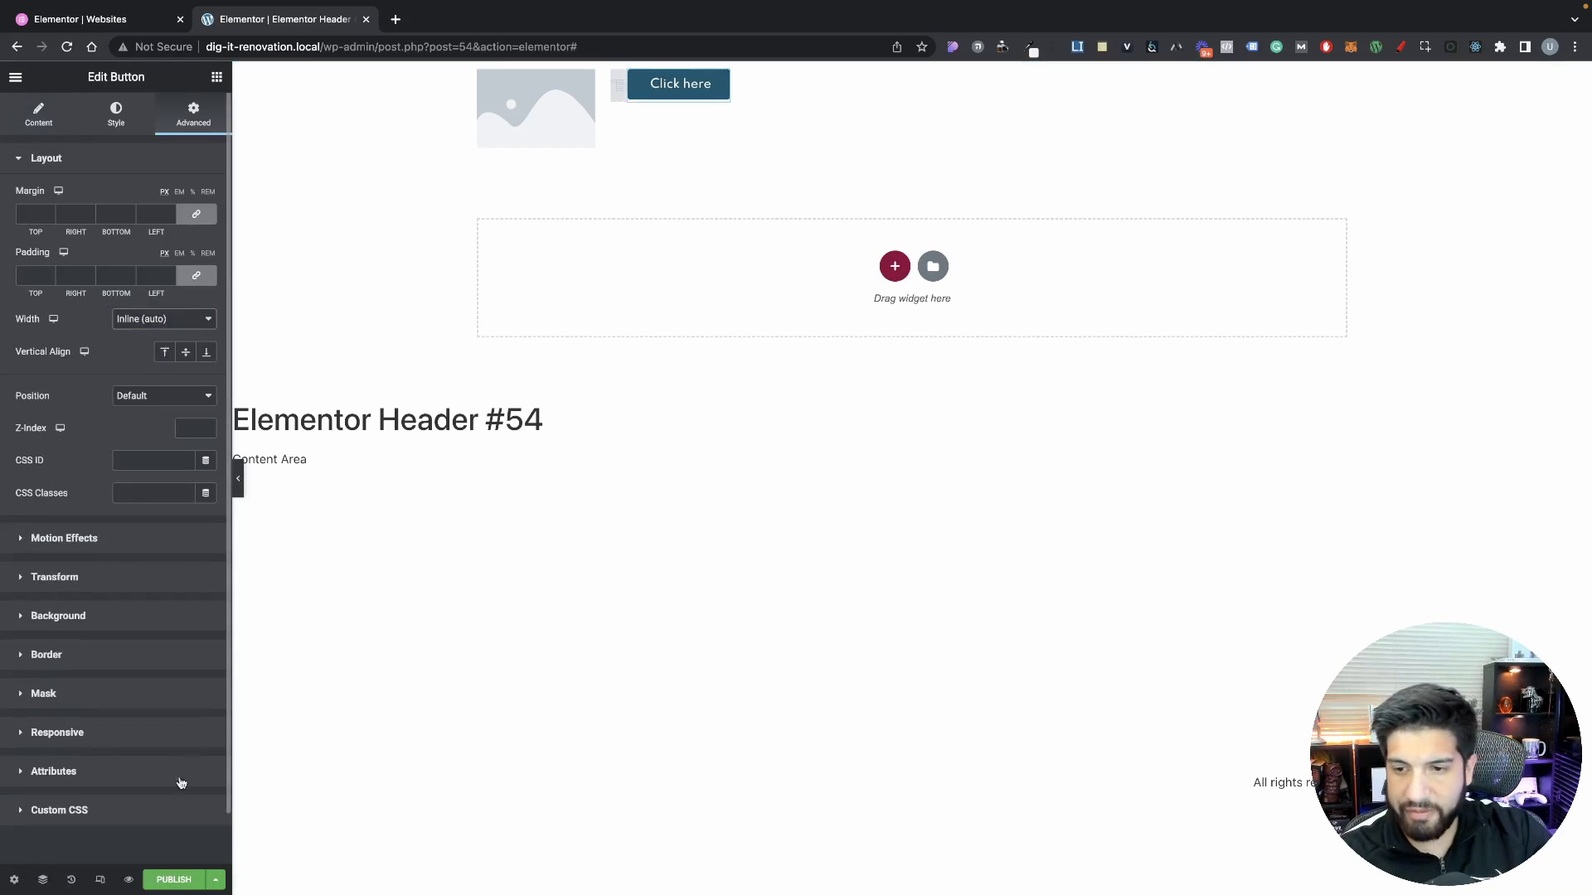
Publish the header template with a display condition that includes the Entire Site
click(174, 880)
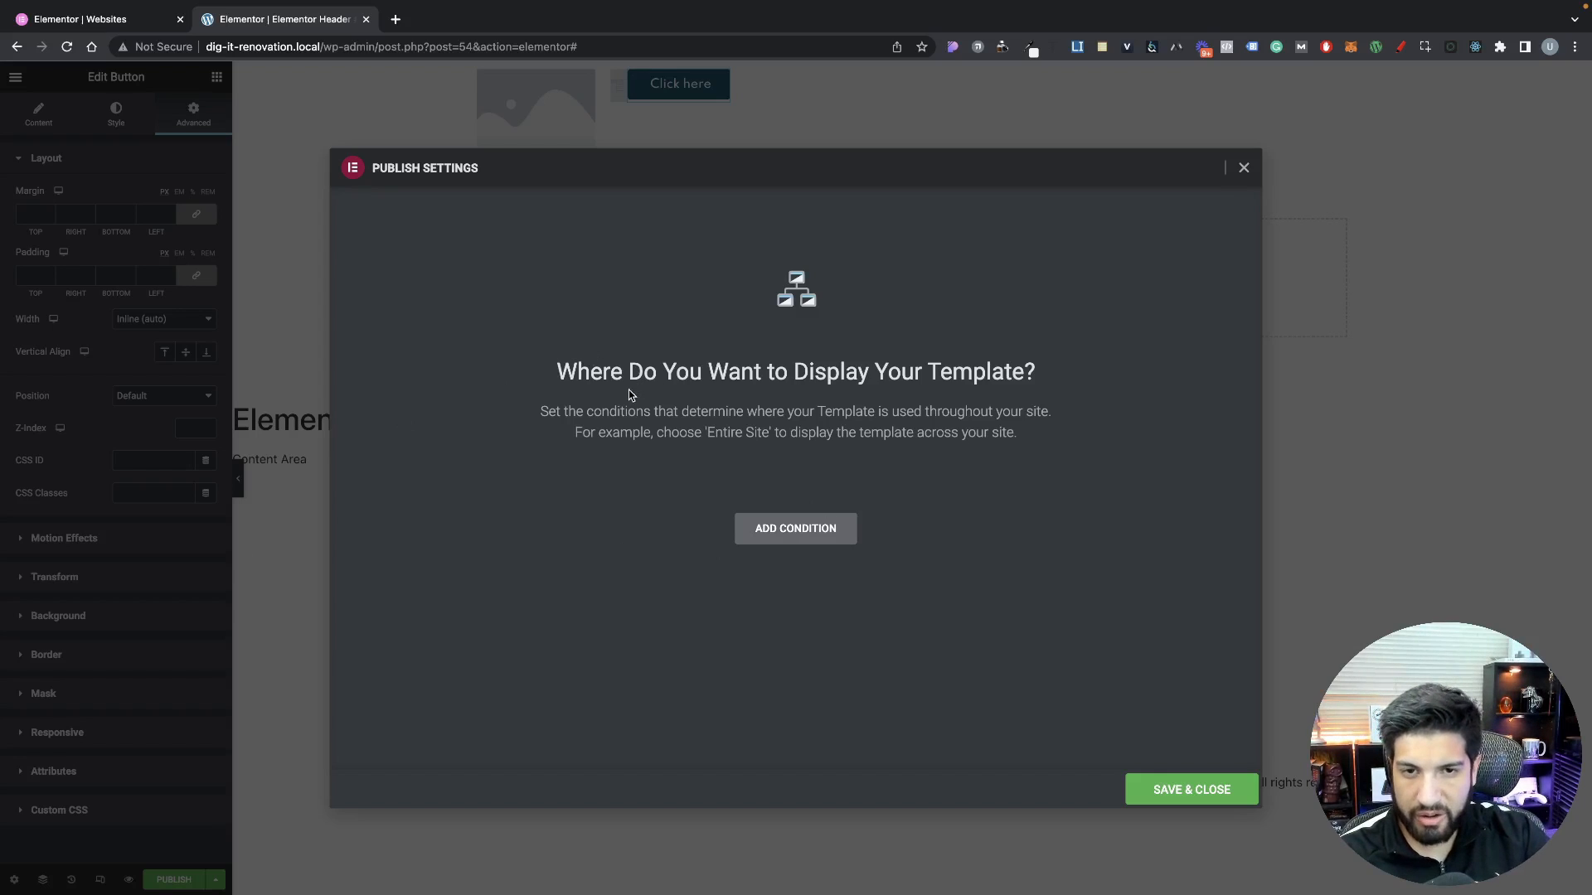
click(800, 534)
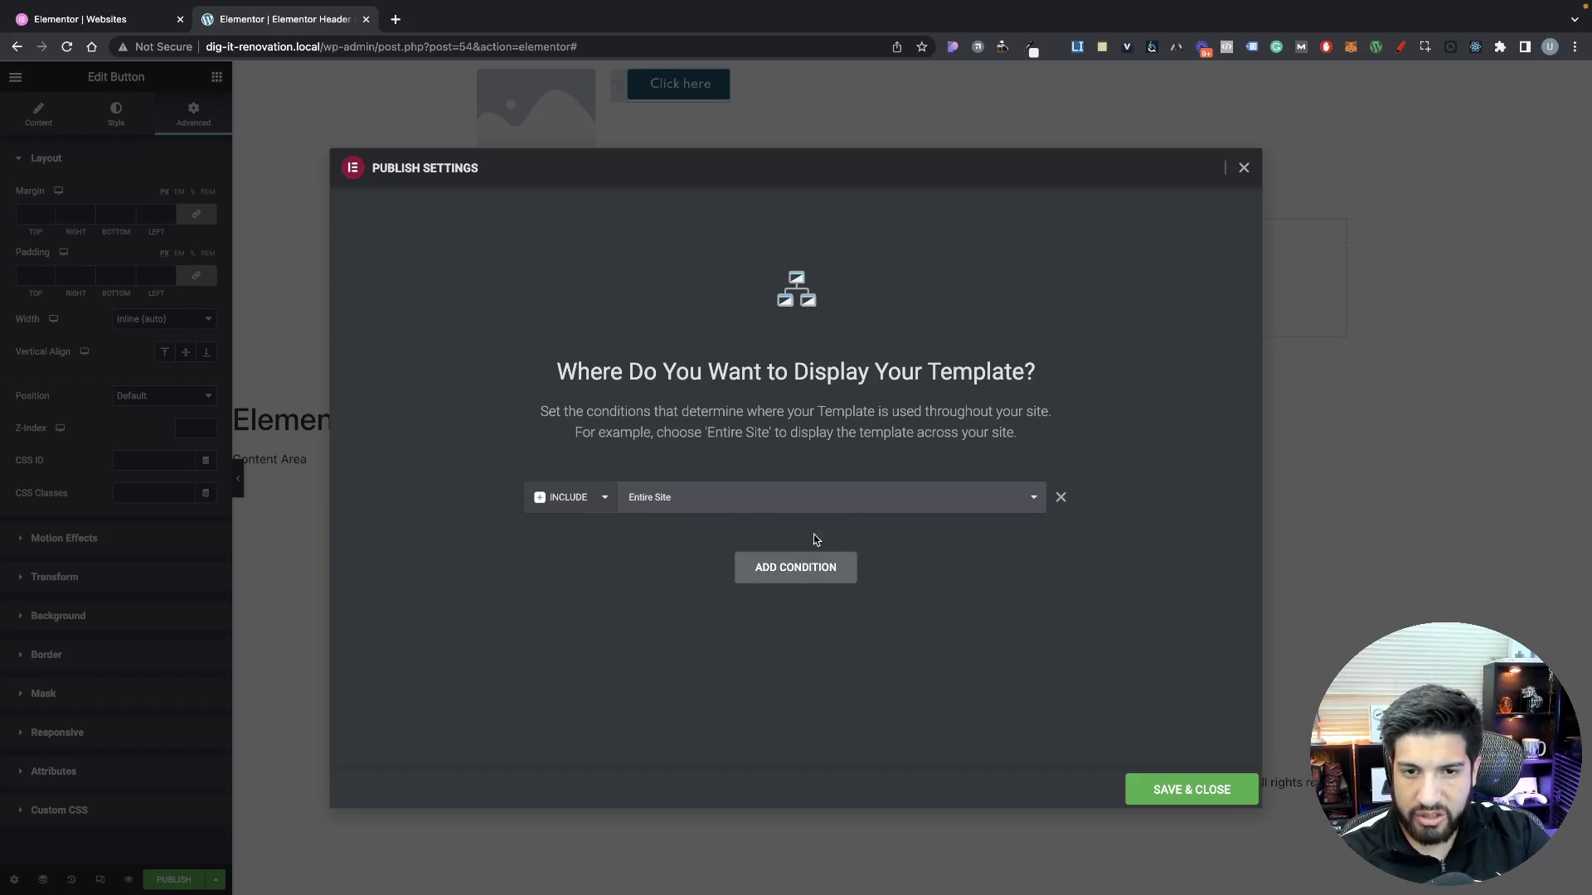
click(1219, 798)
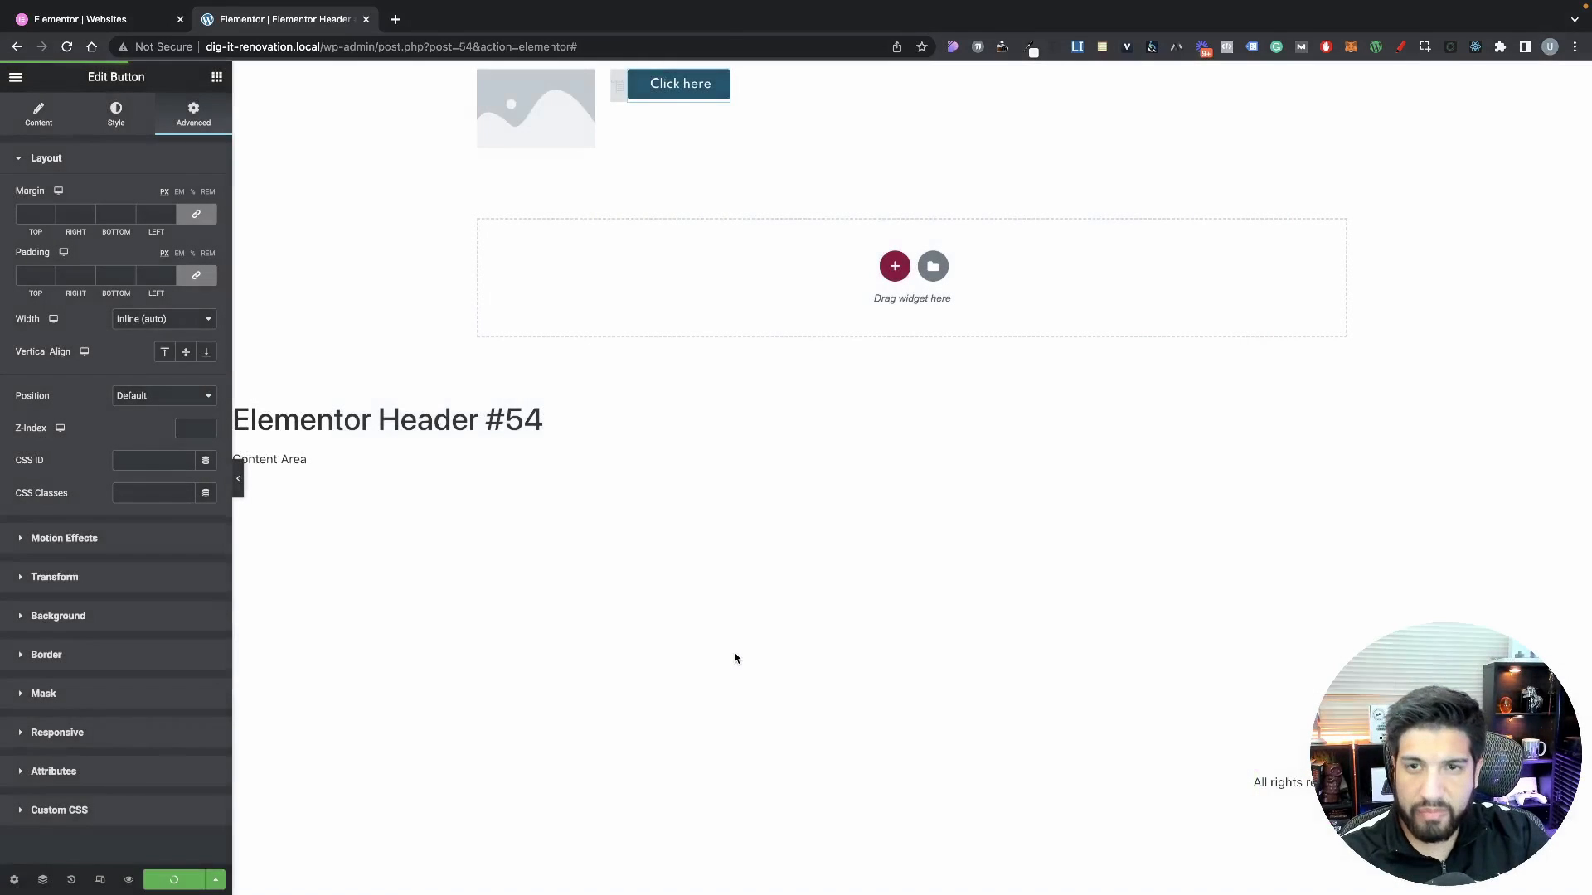
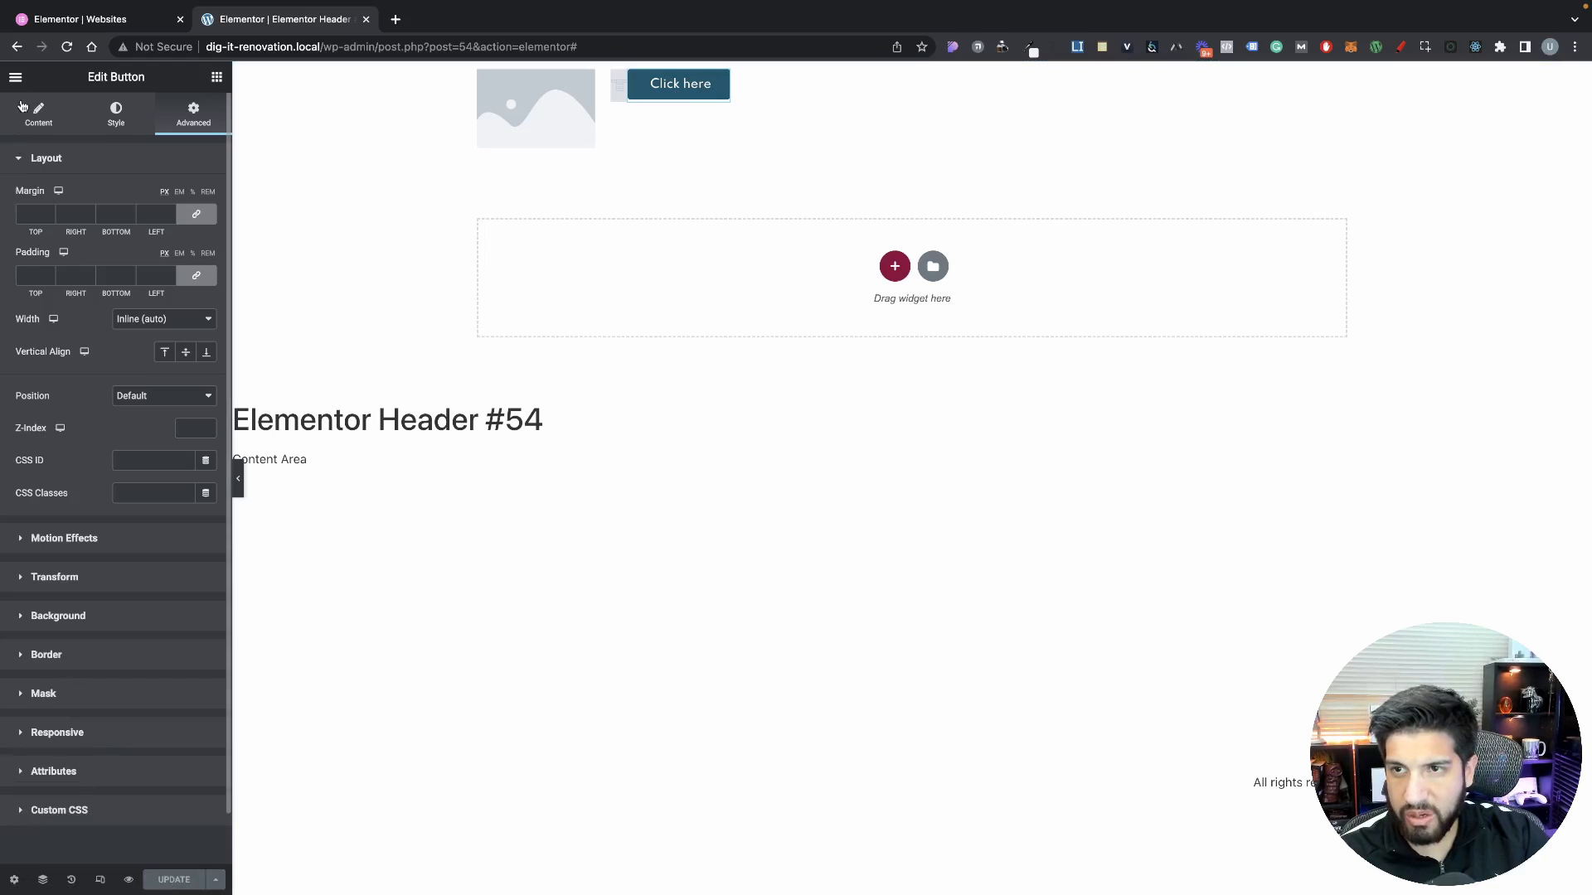
Preview the header template on the site and open the site Customizer from the preview
click(15, 76)
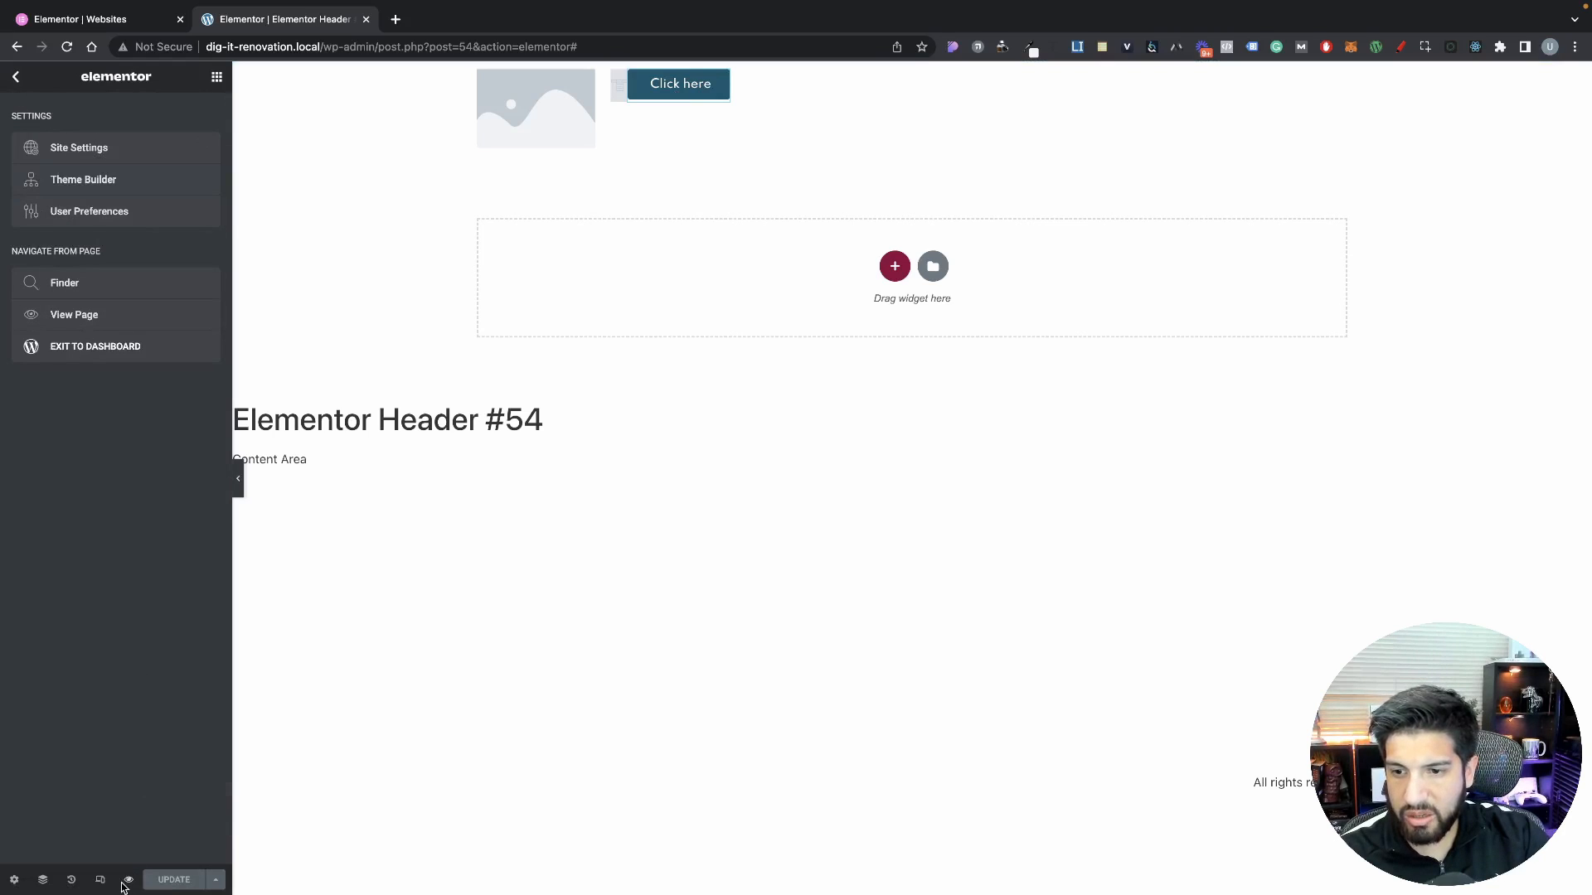
mouse_move(127, 885)
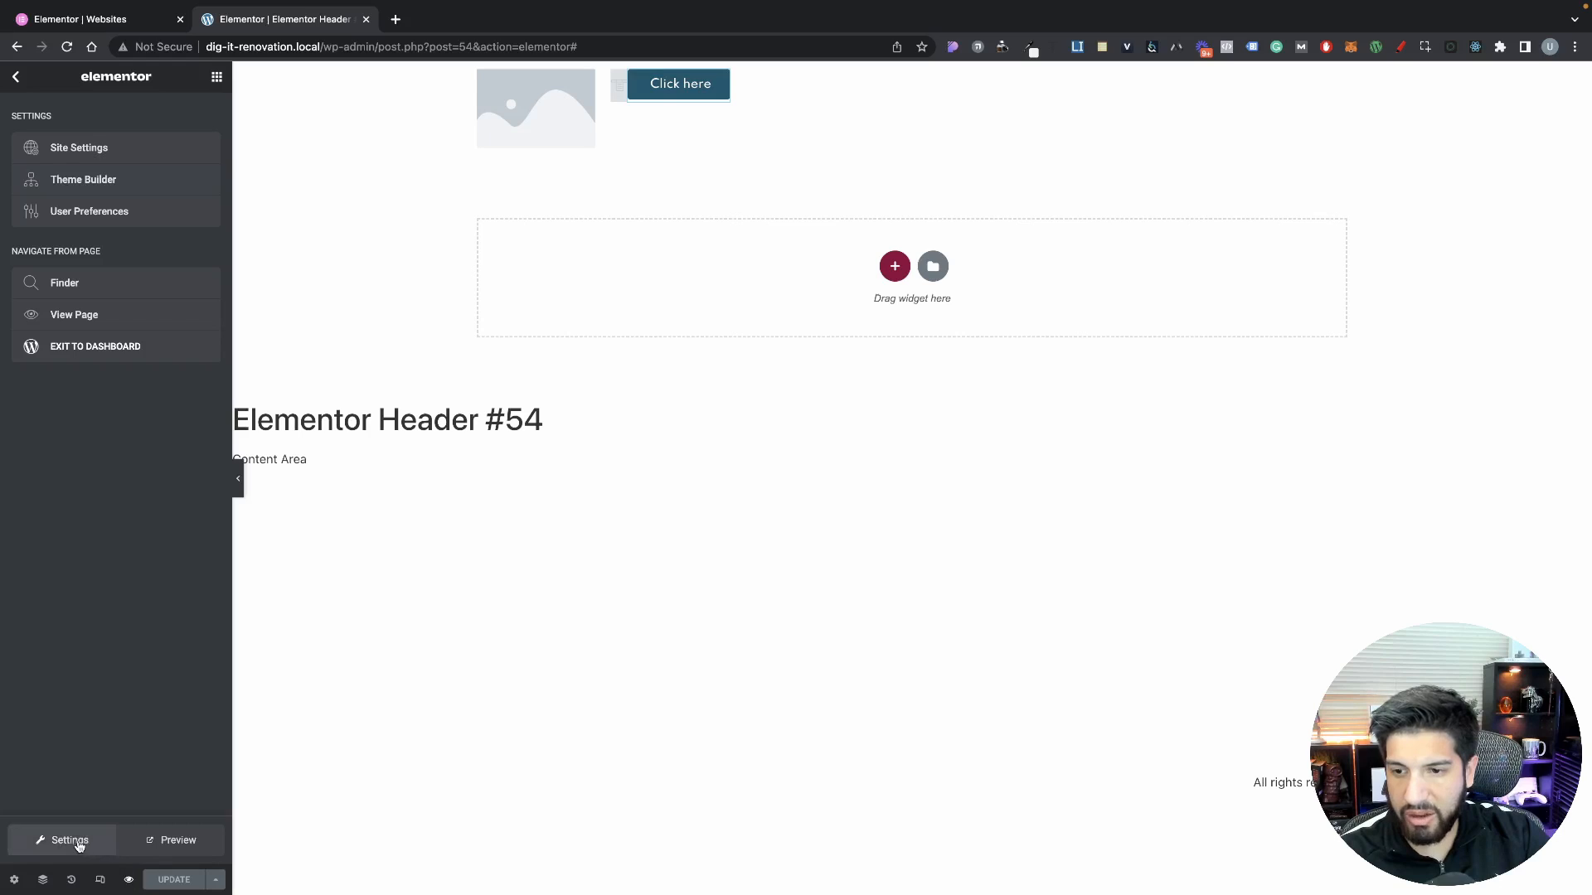
click(153, 843)
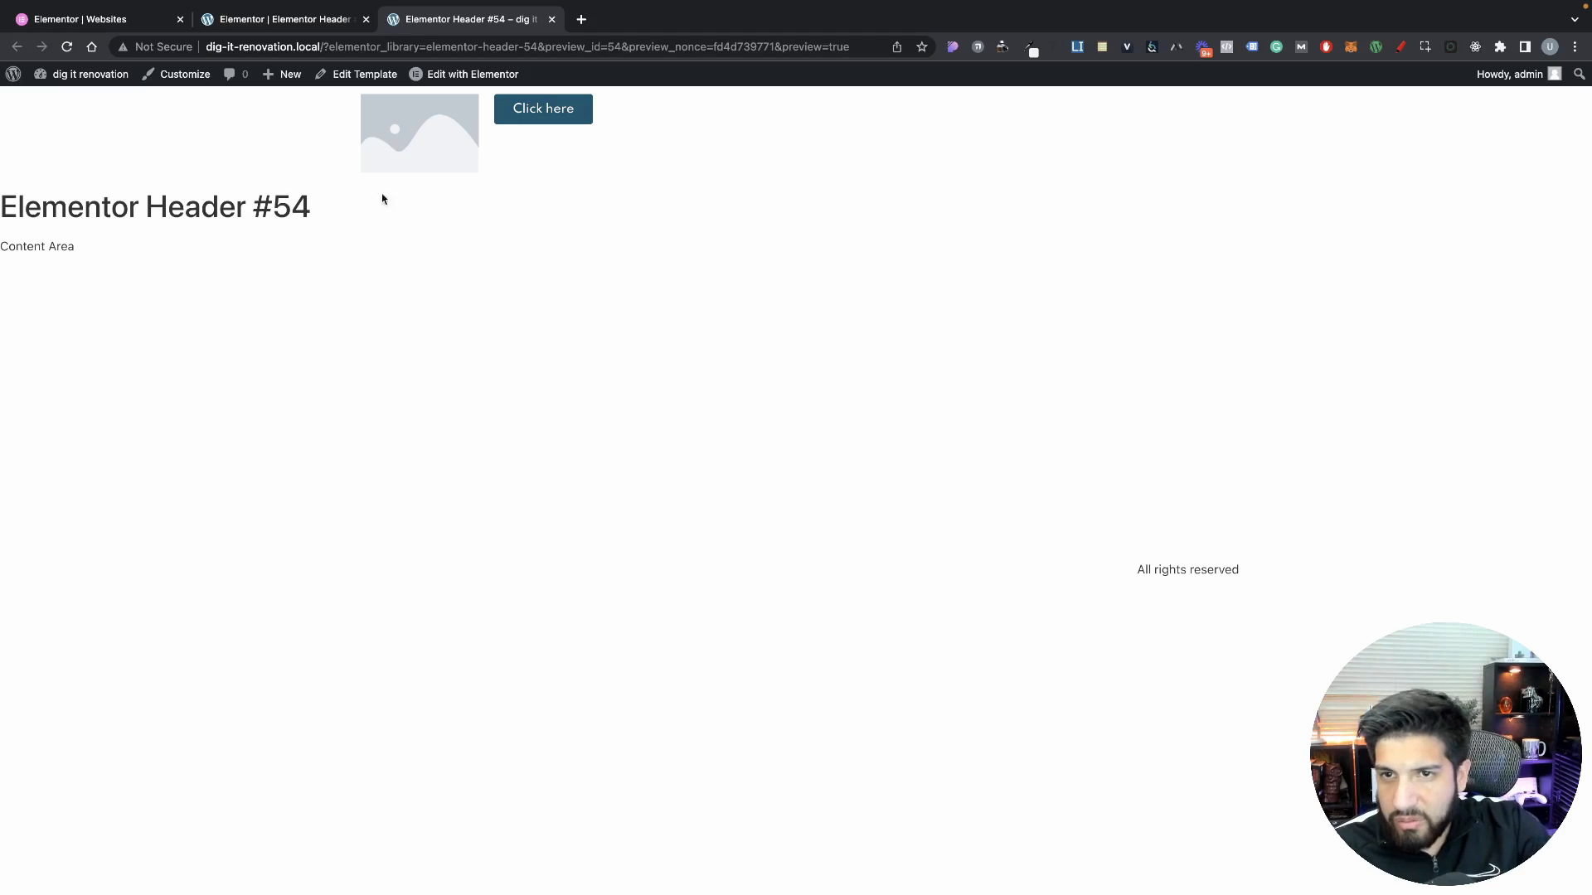
click(183, 76)
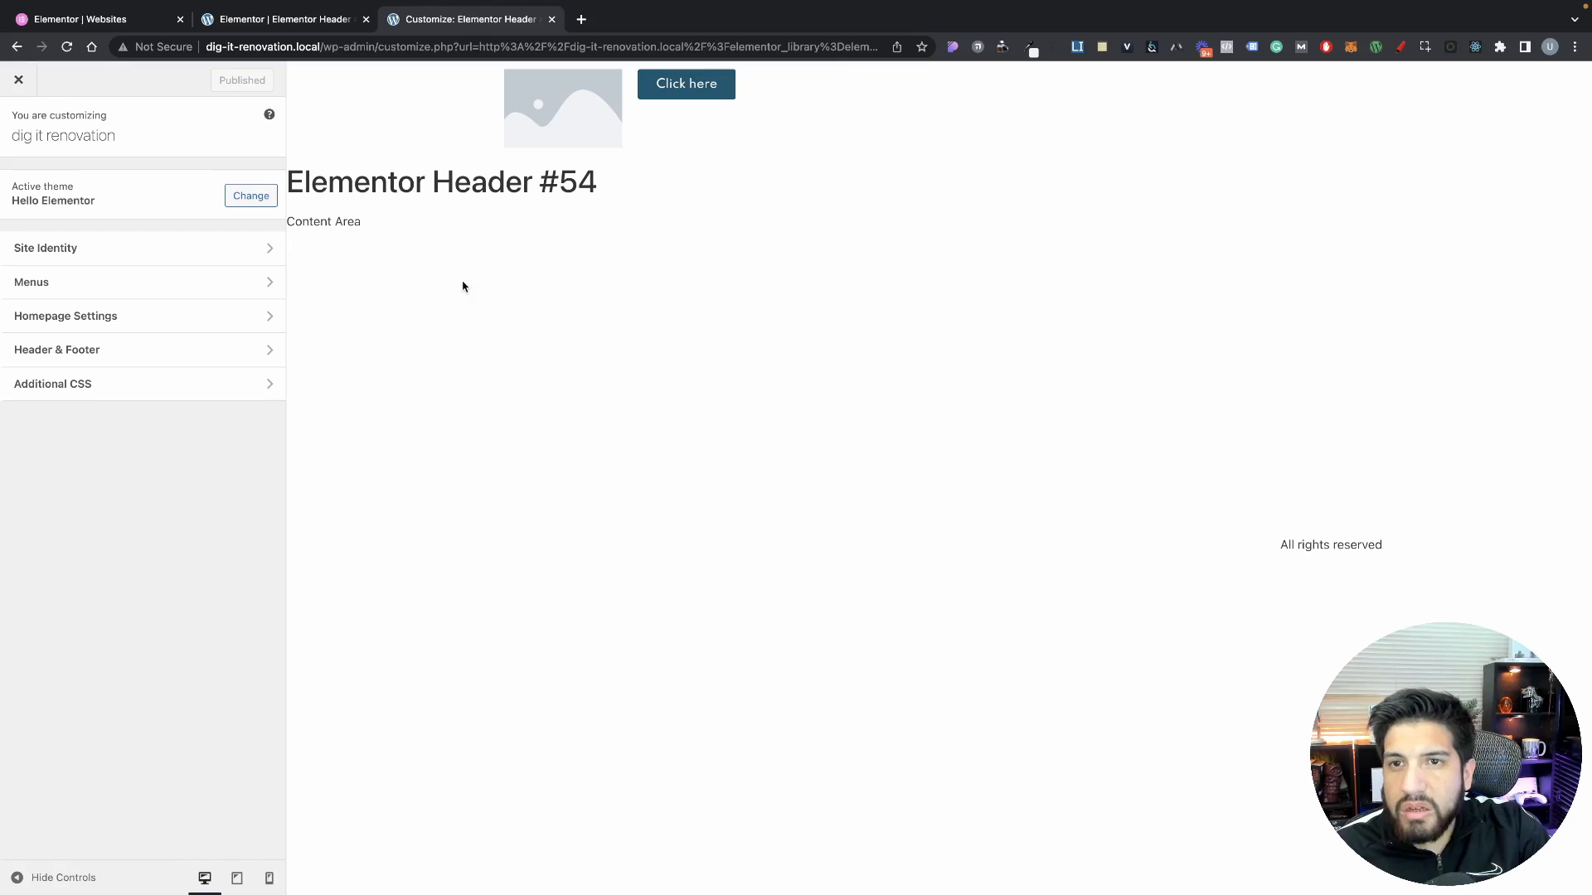
Return to the header template editor and browse the ready-made header blocks in the template library
click(276, 20)
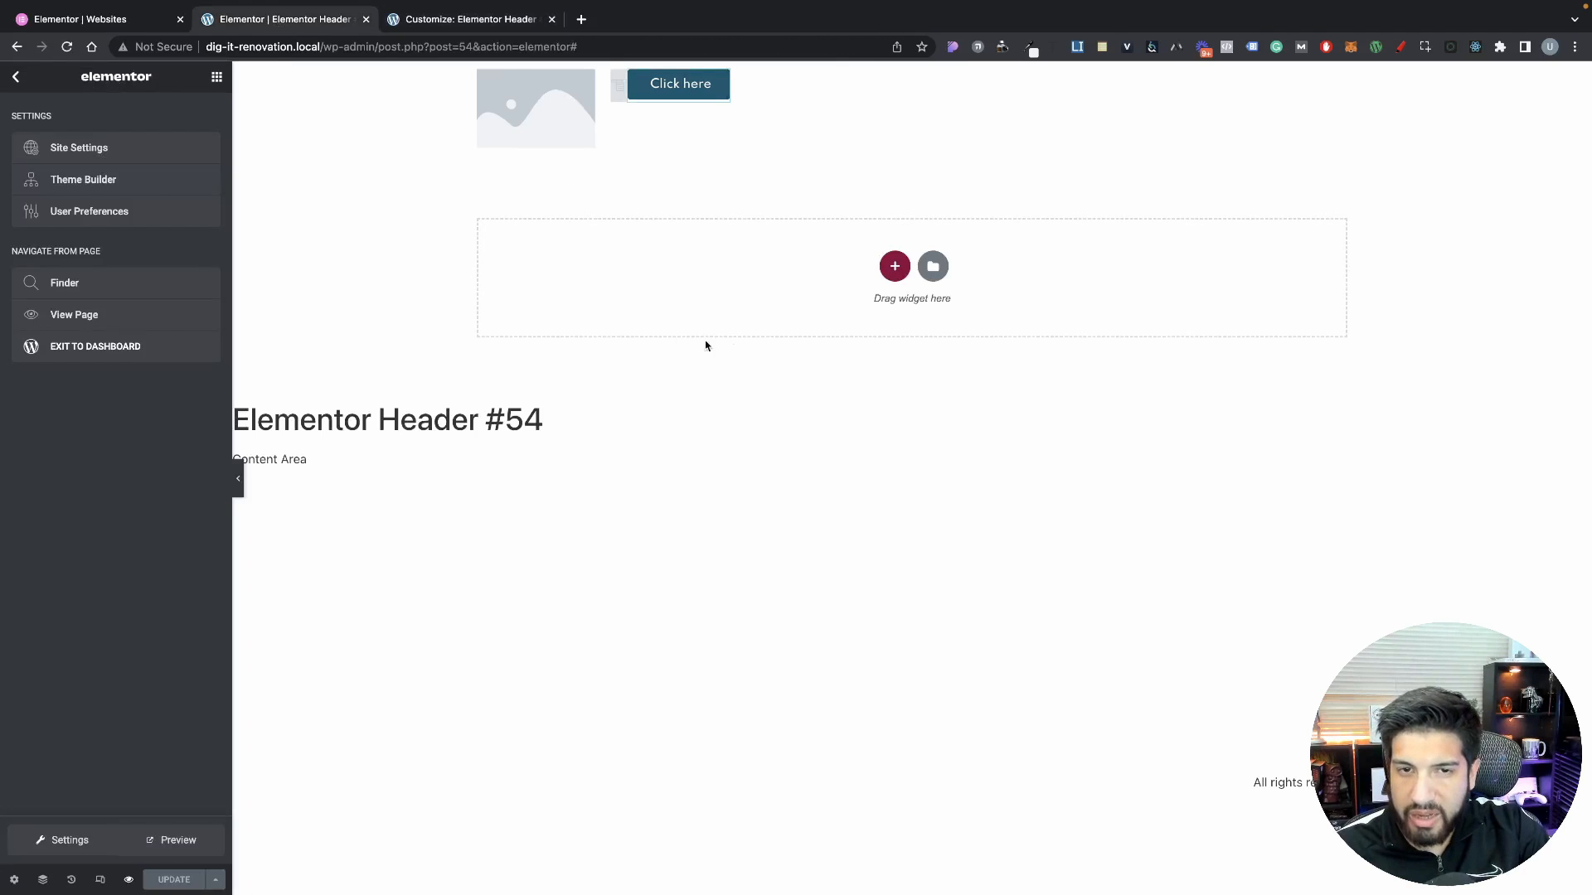
click(931, 268)
scroll(771, 564, down, 10)
scroll(767, 599, up, 5)
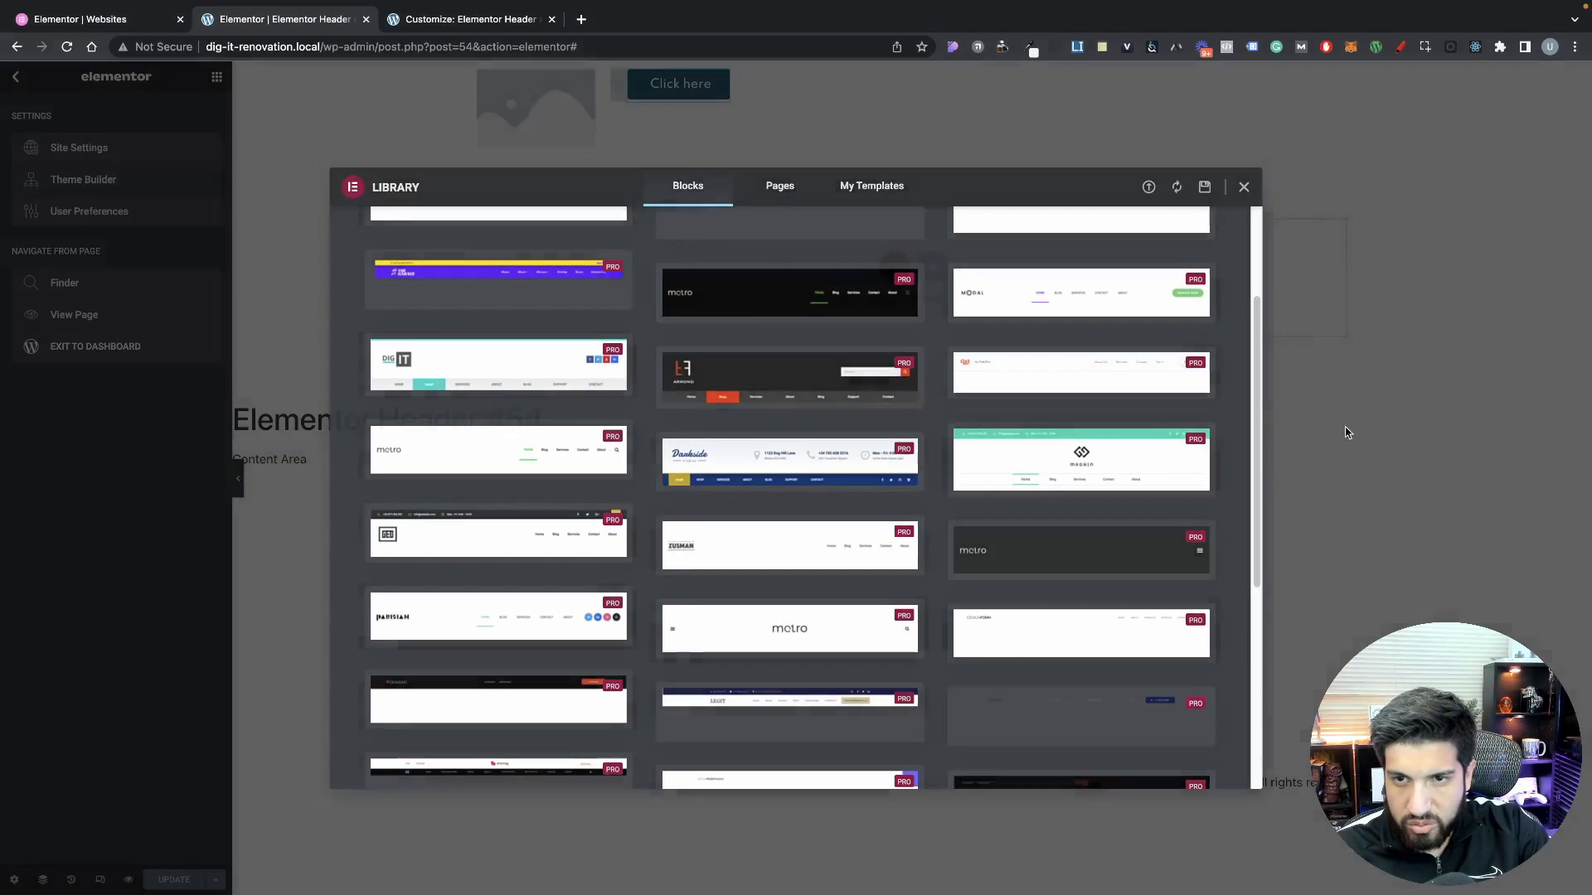
click(1343, 434)
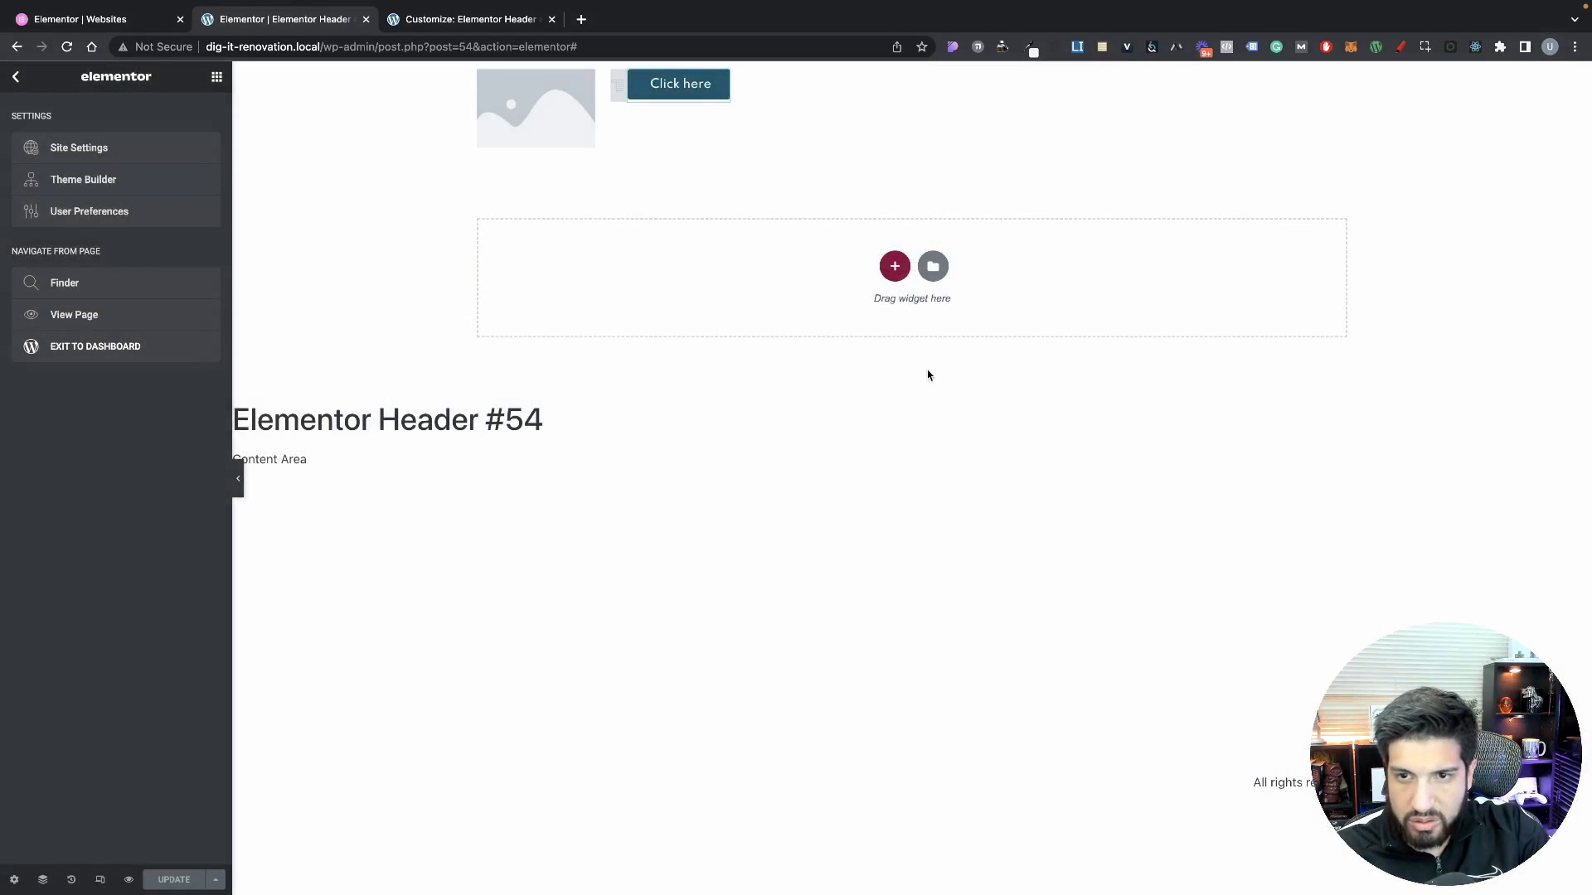
click(934, 267)
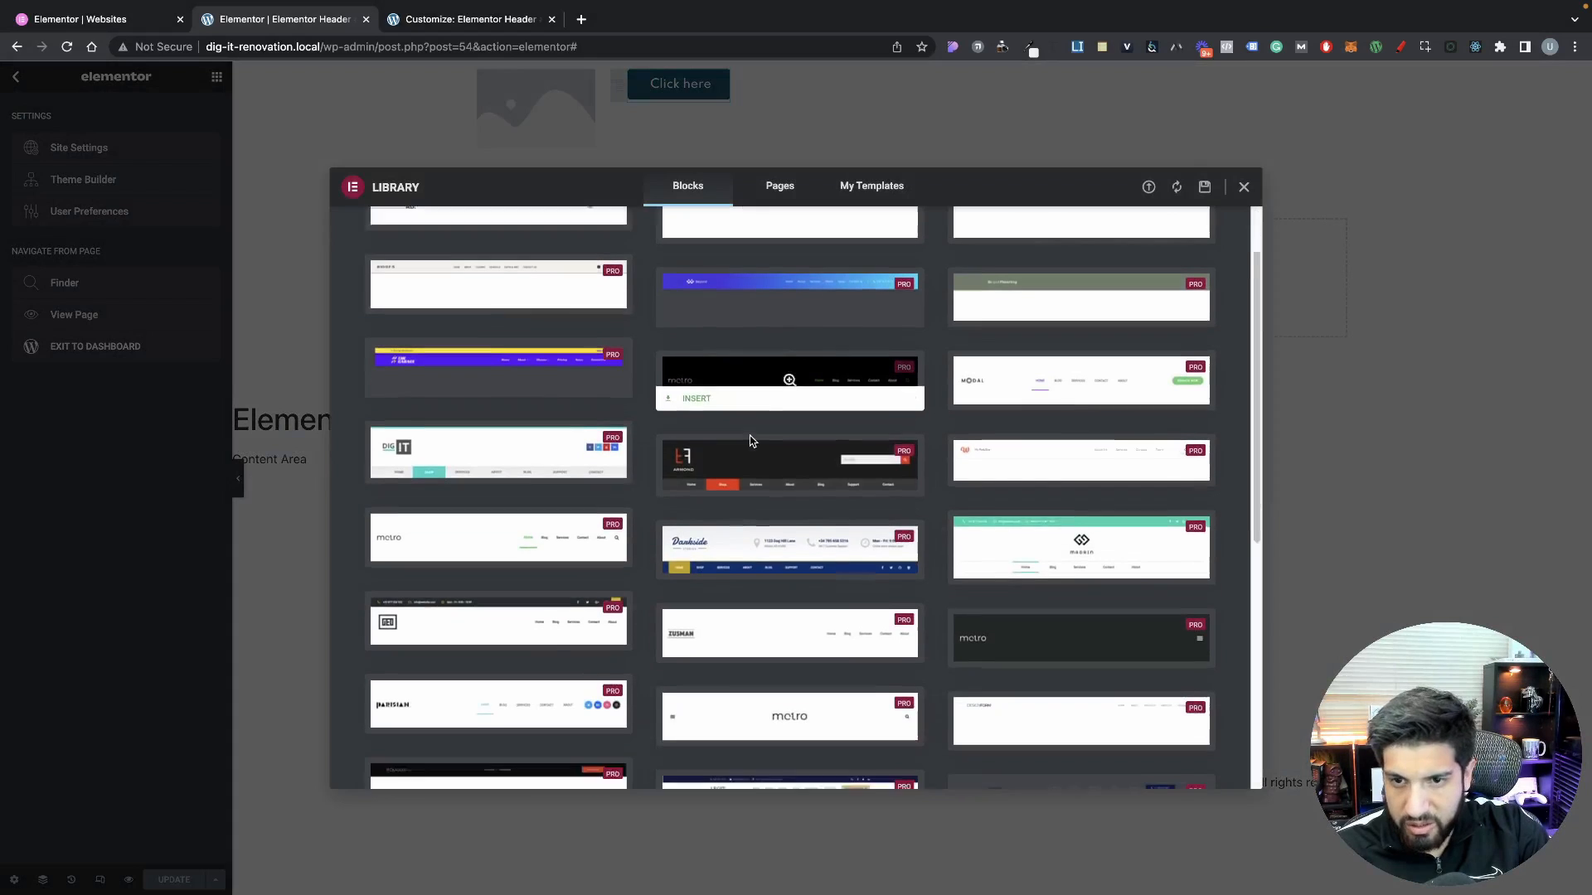
scroll(751, 440, down, 1)
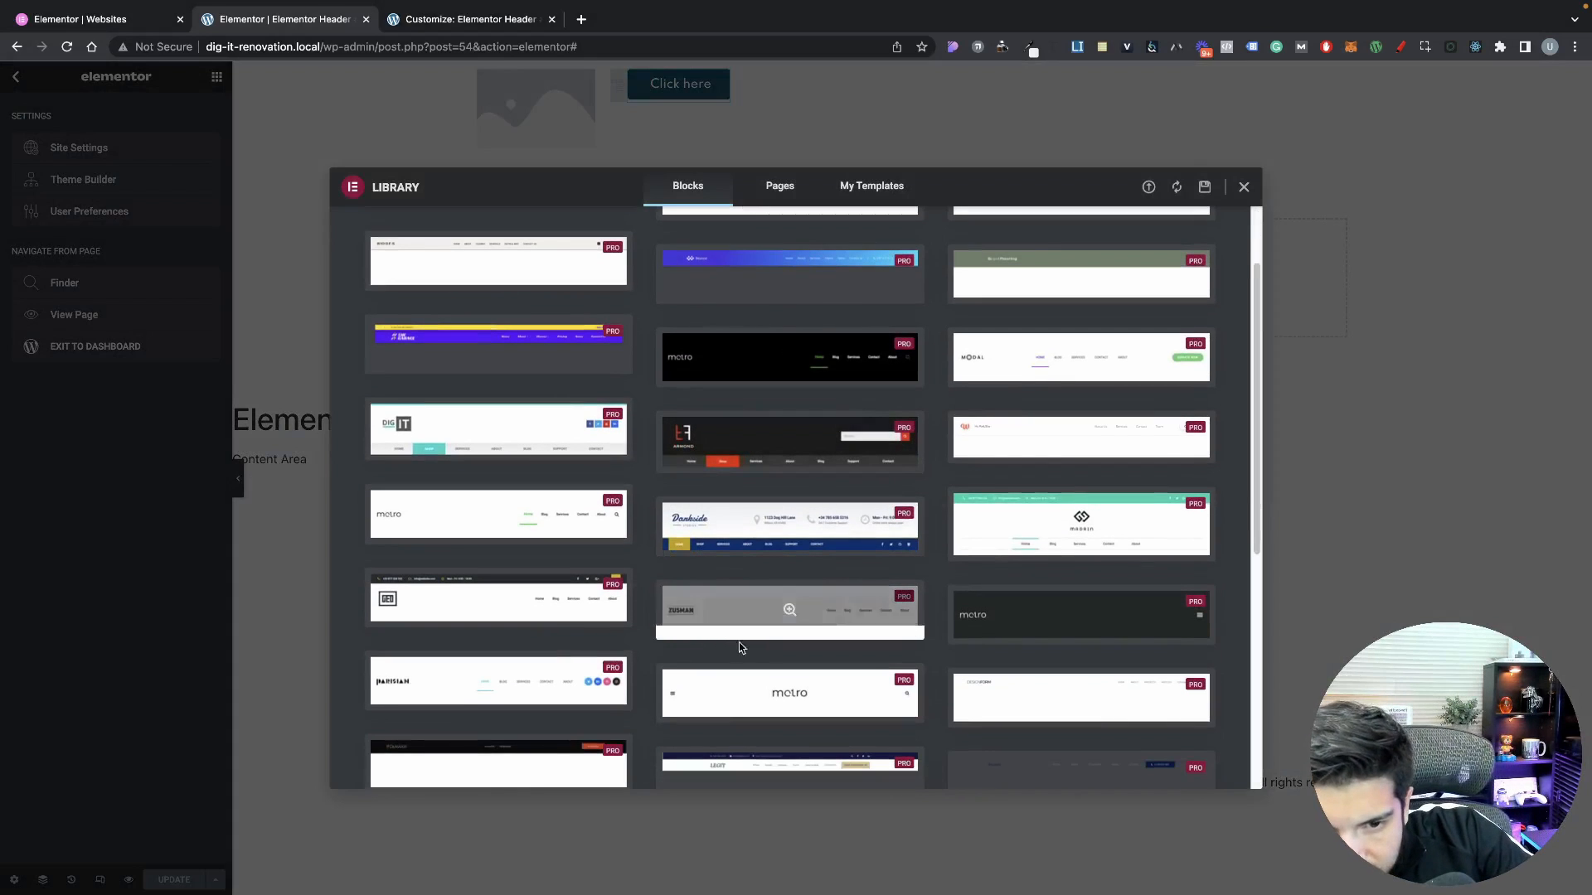
scroll(884, 655, down, 5)
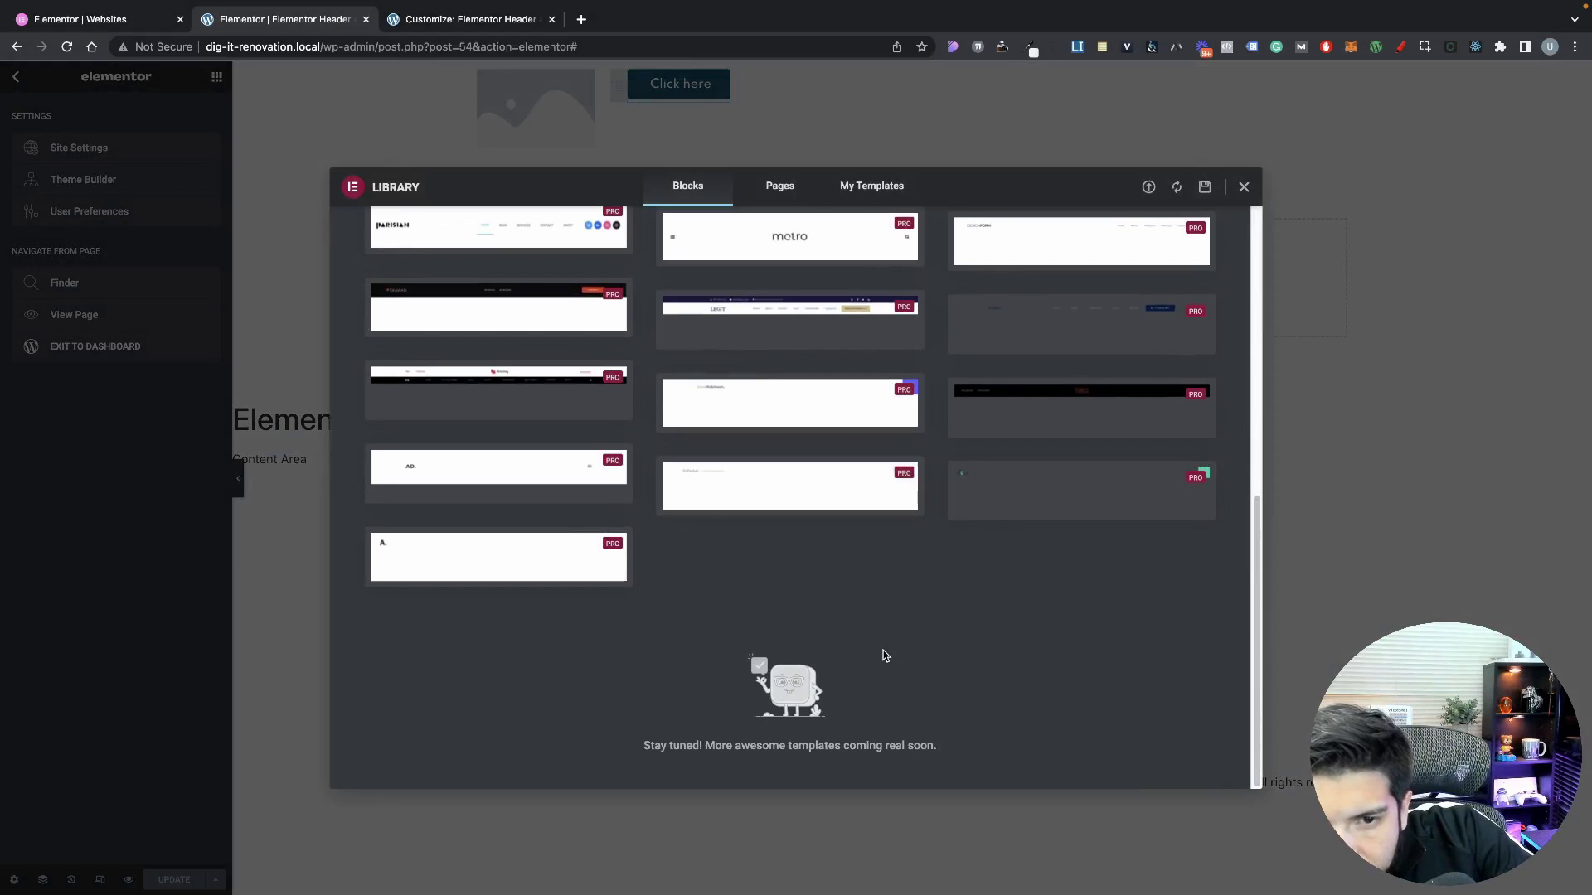
scroll(912, 646, up, 6)
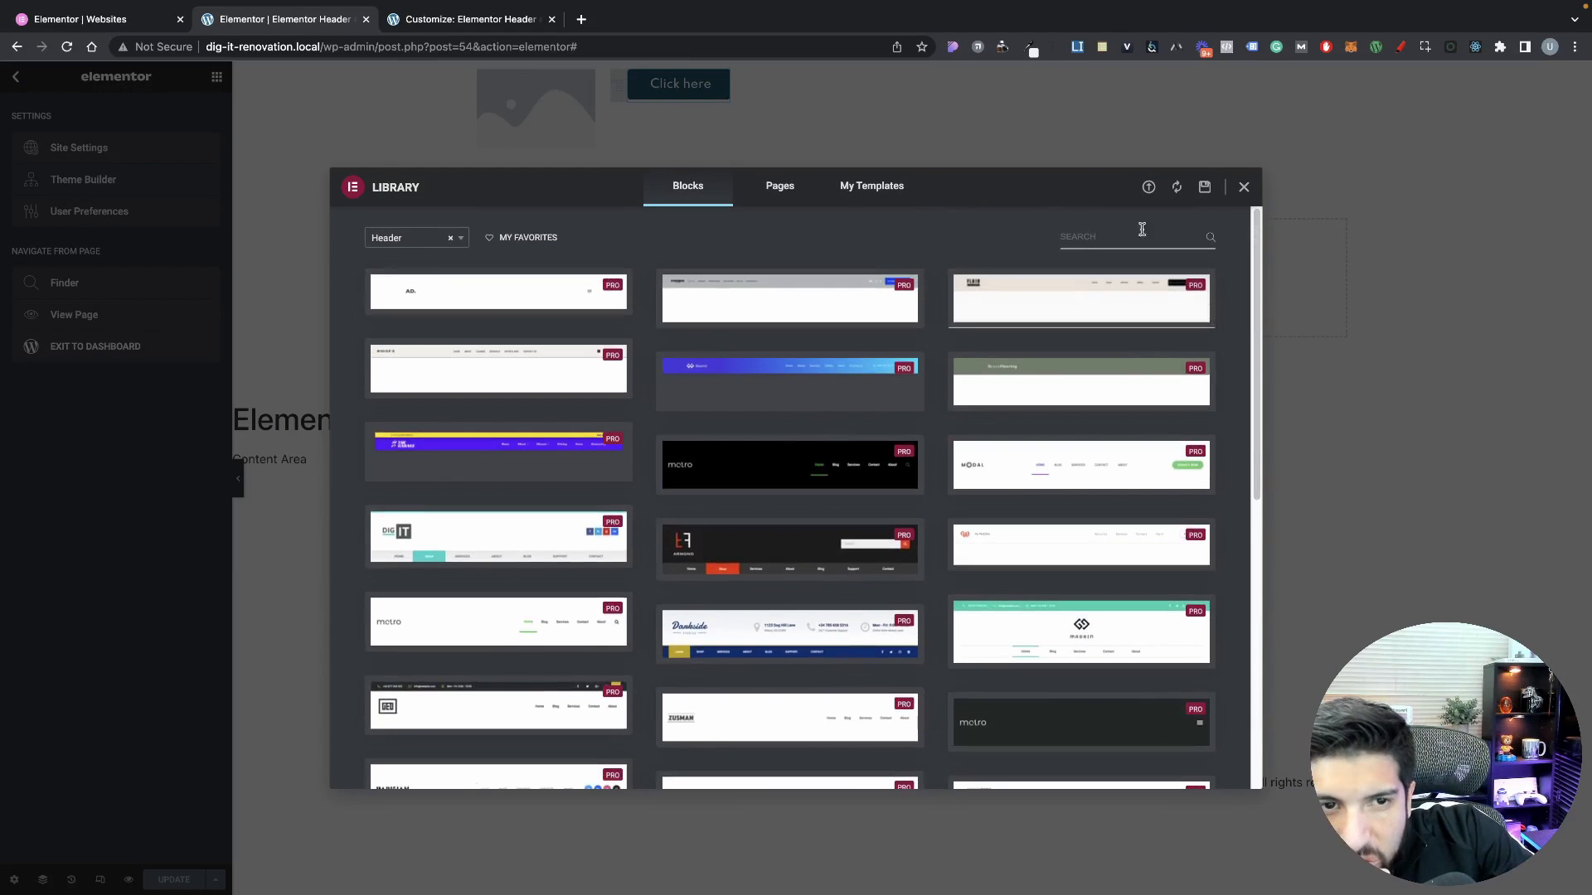
click(816, 191)
click(713, 193)
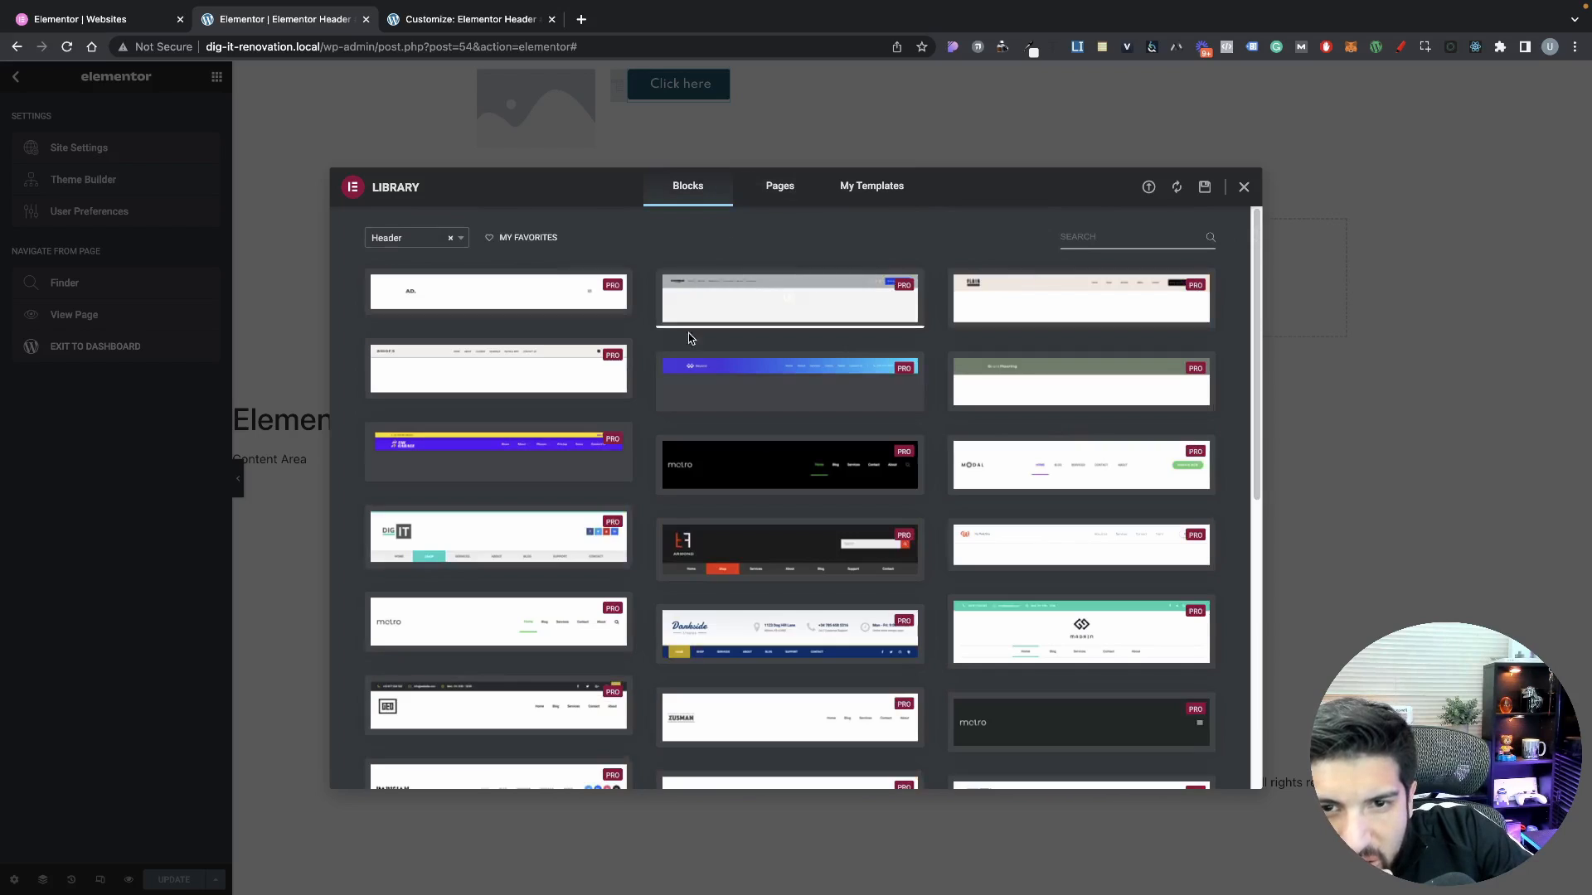
Clear the library's Header category filter and insert the light six-logo Our Clients block below the header
click(444, 238)
click(458, 243)
click(451, 240)
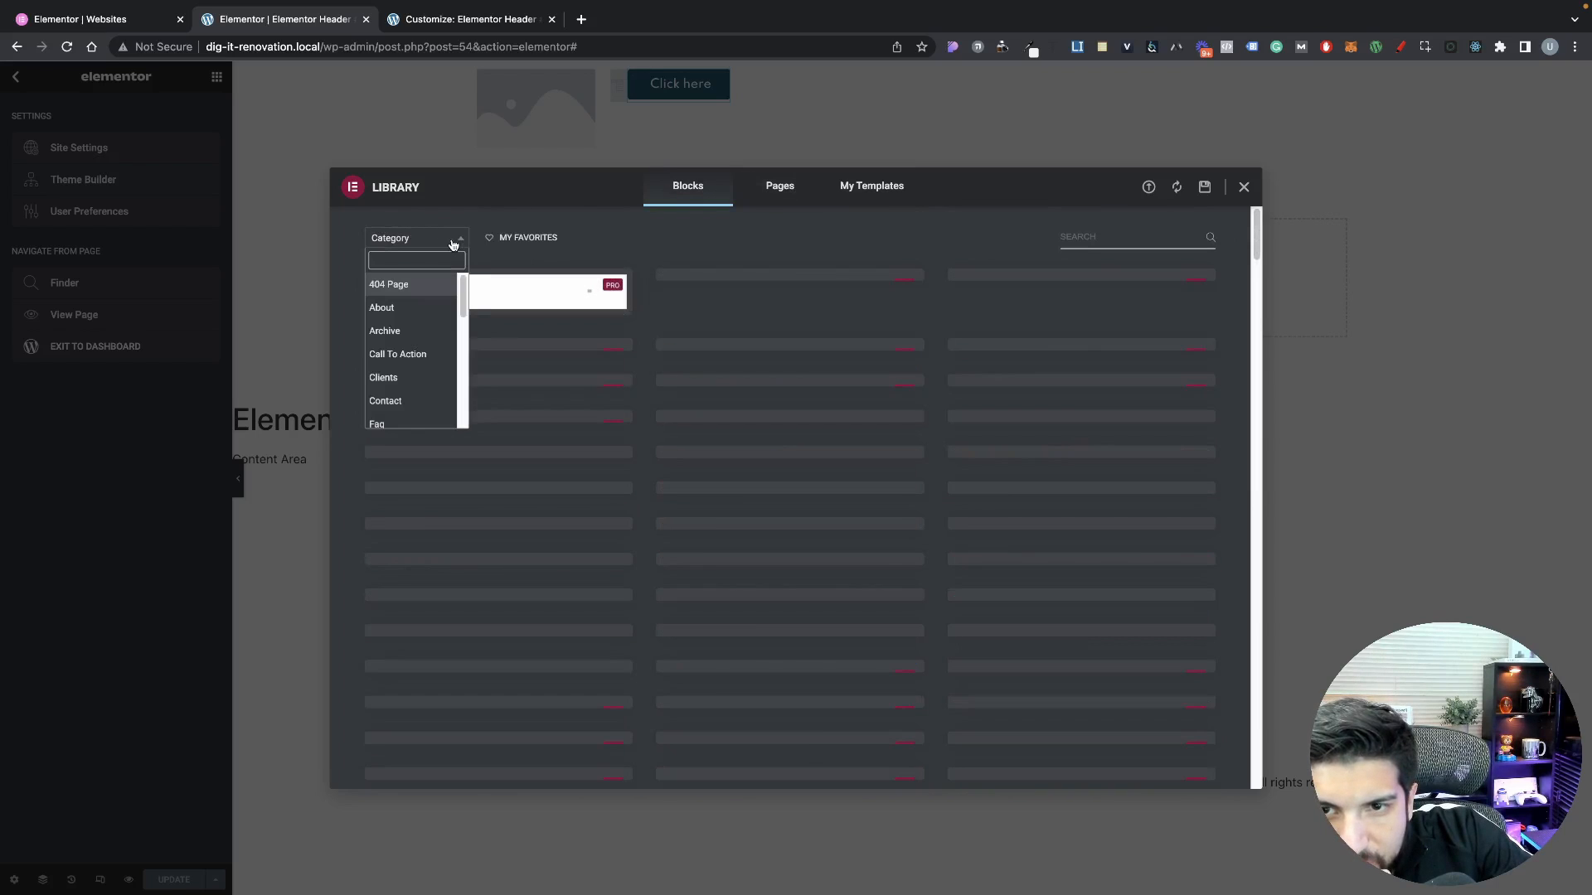
scroll(774, 390, down, 10)
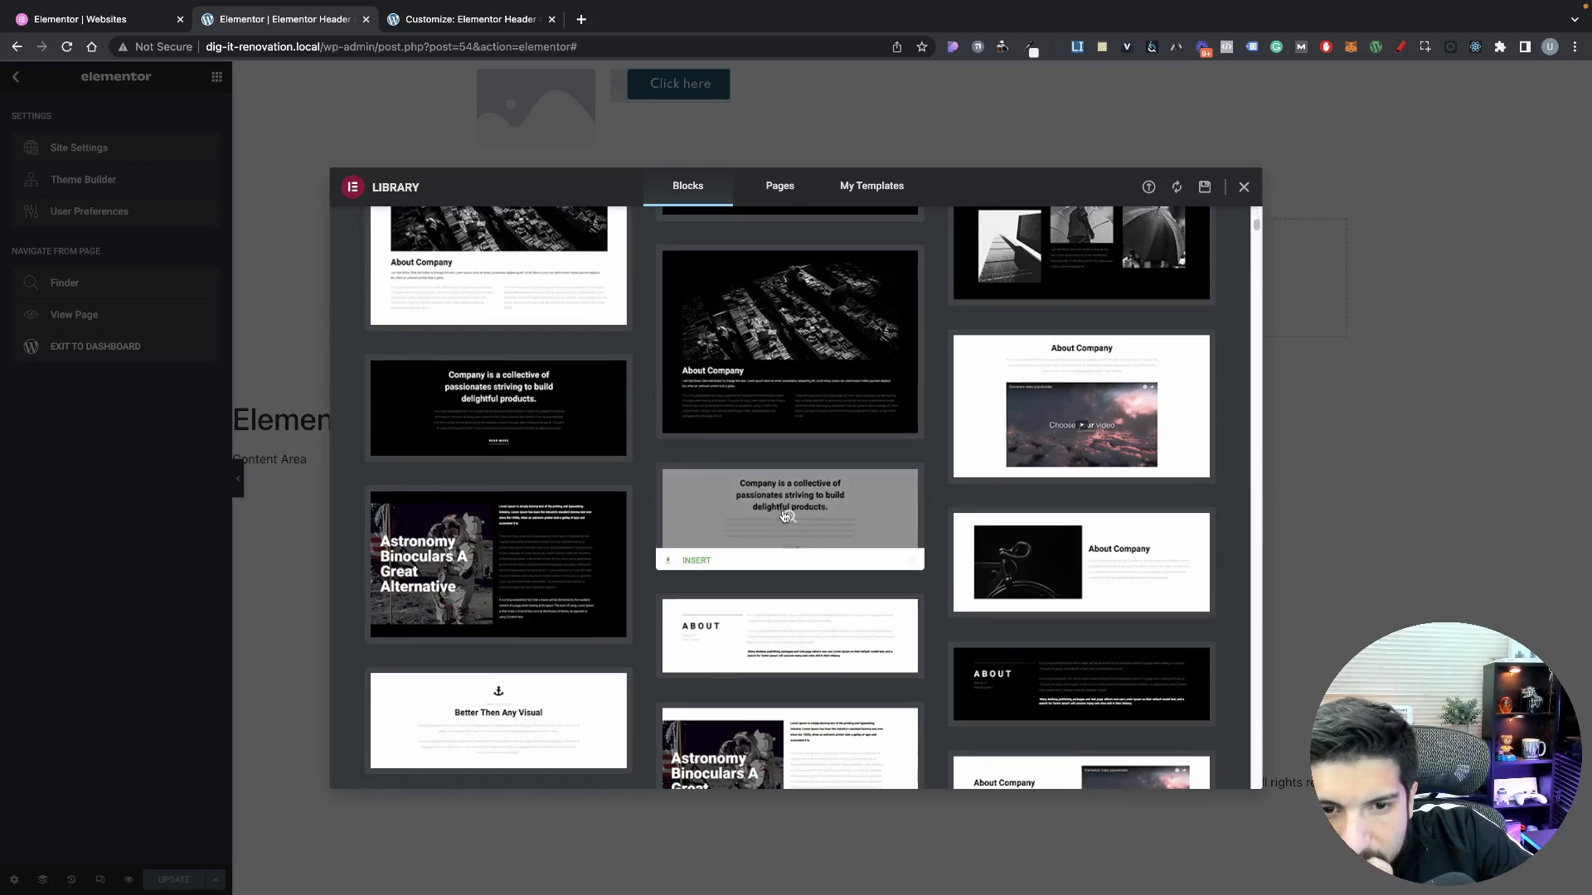
scroll(784, 518, down, 15)
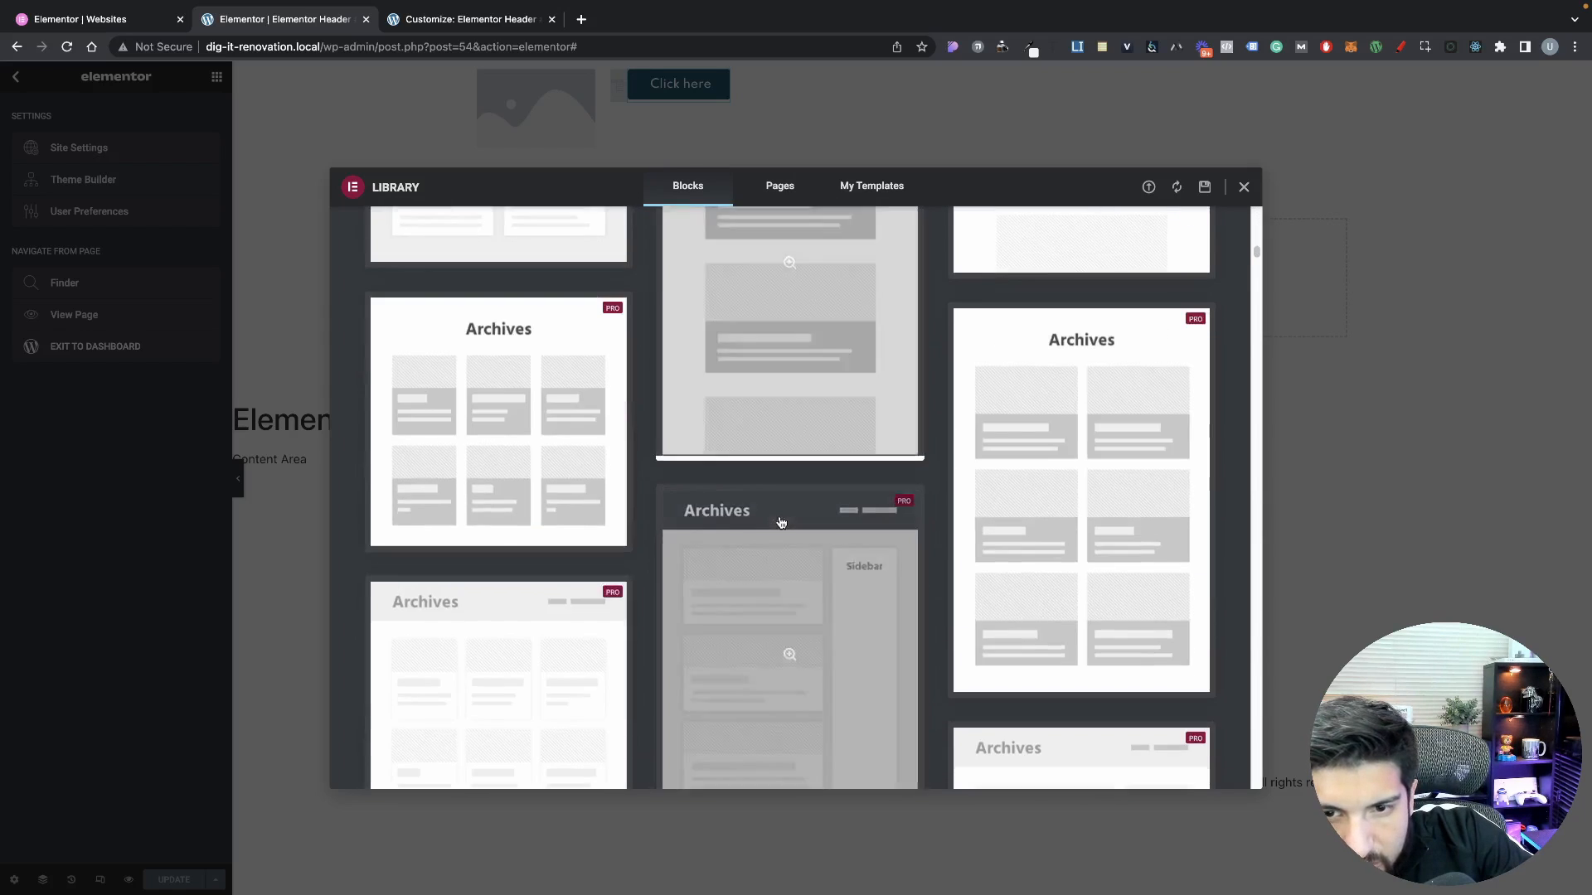
scroll(784, 526, down, 15)
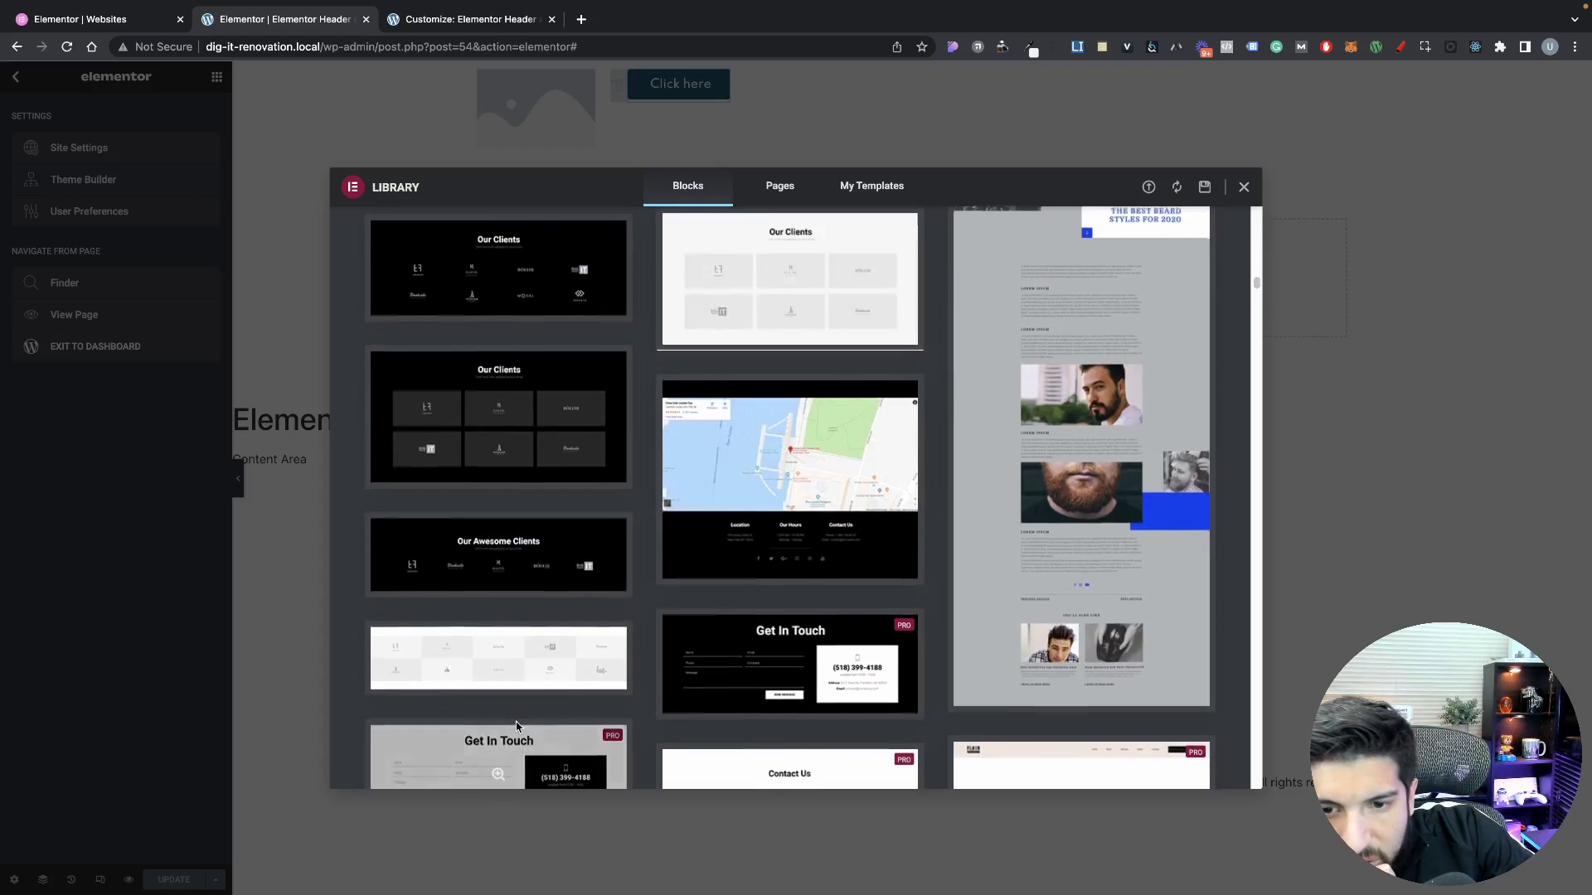
click(696, 343)
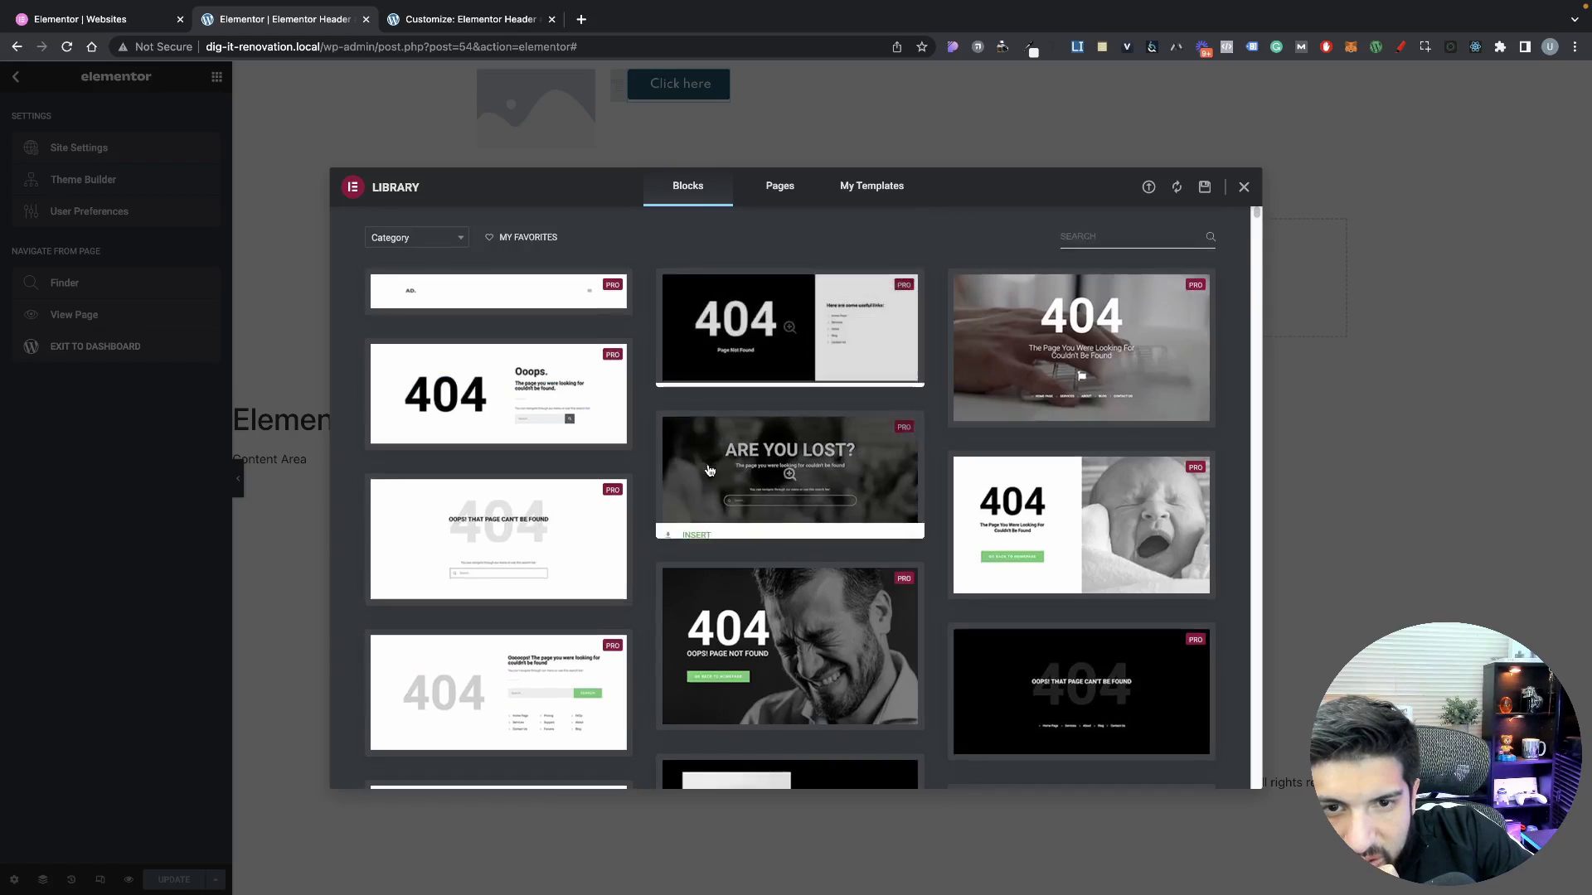
scroll(729, 431, down, 10)
scroll(759, 516, down, 20)
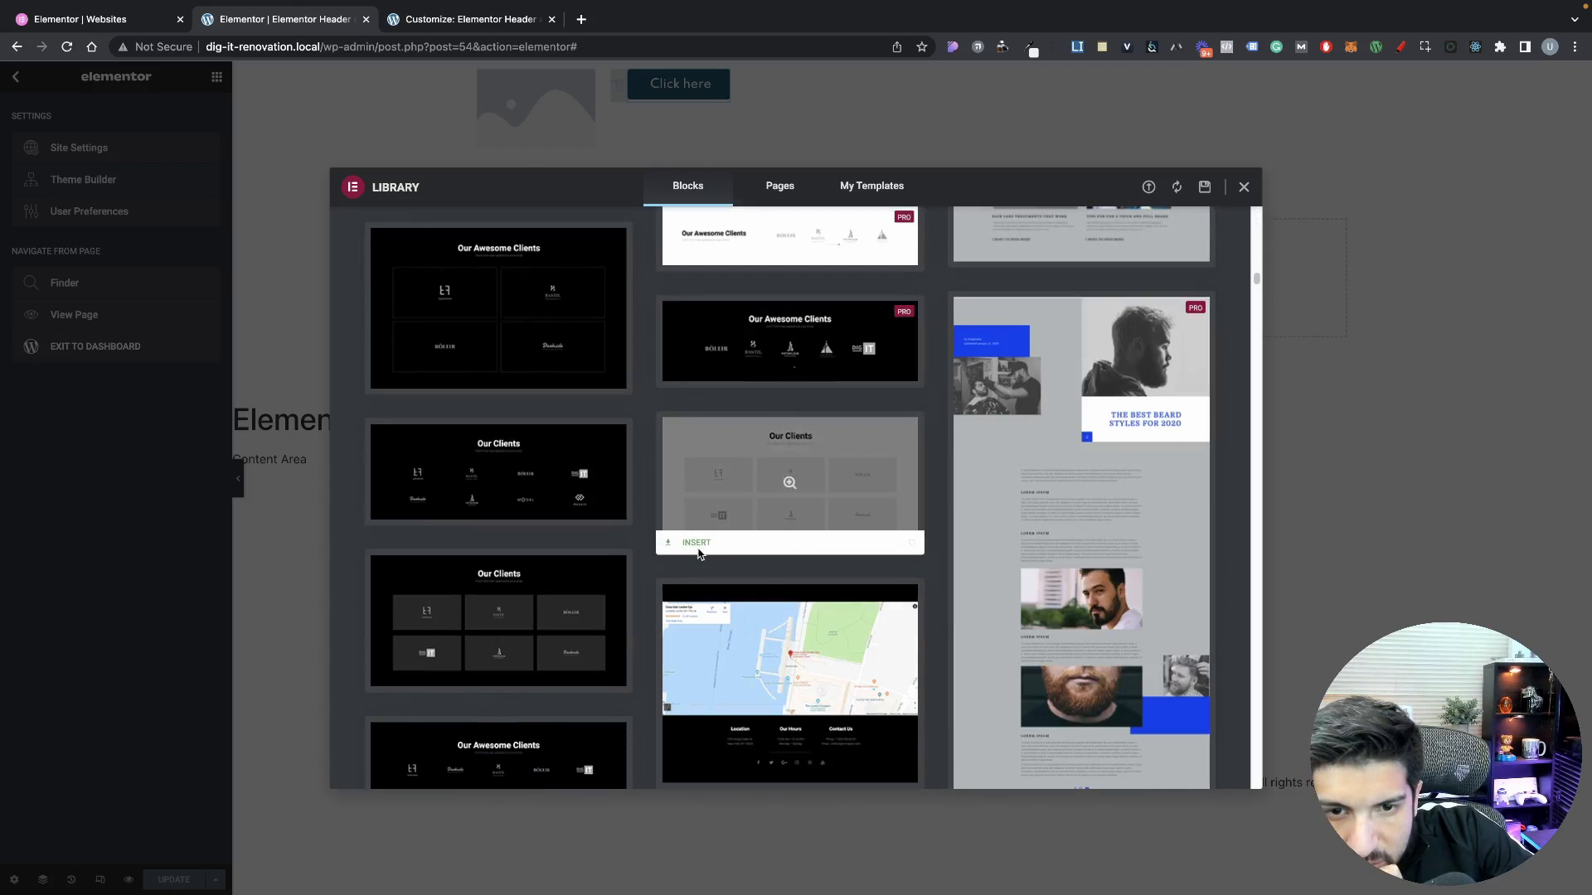
click(696, 543)
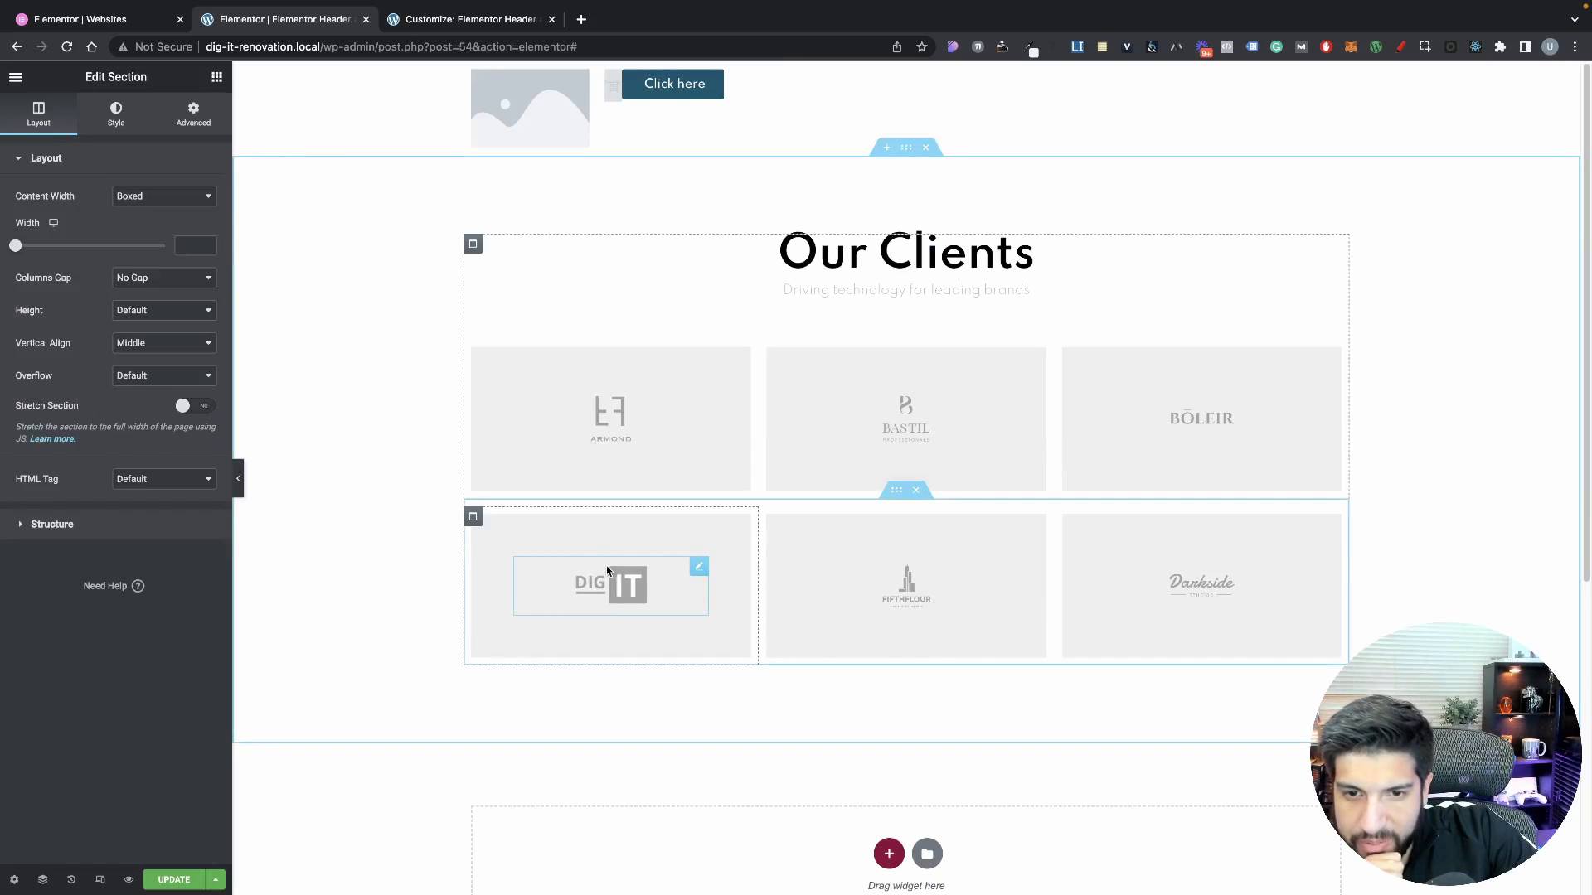
Copy the DIG IT logo image from the Our Clients block and check its picture in the media library
right_click(616, 583)
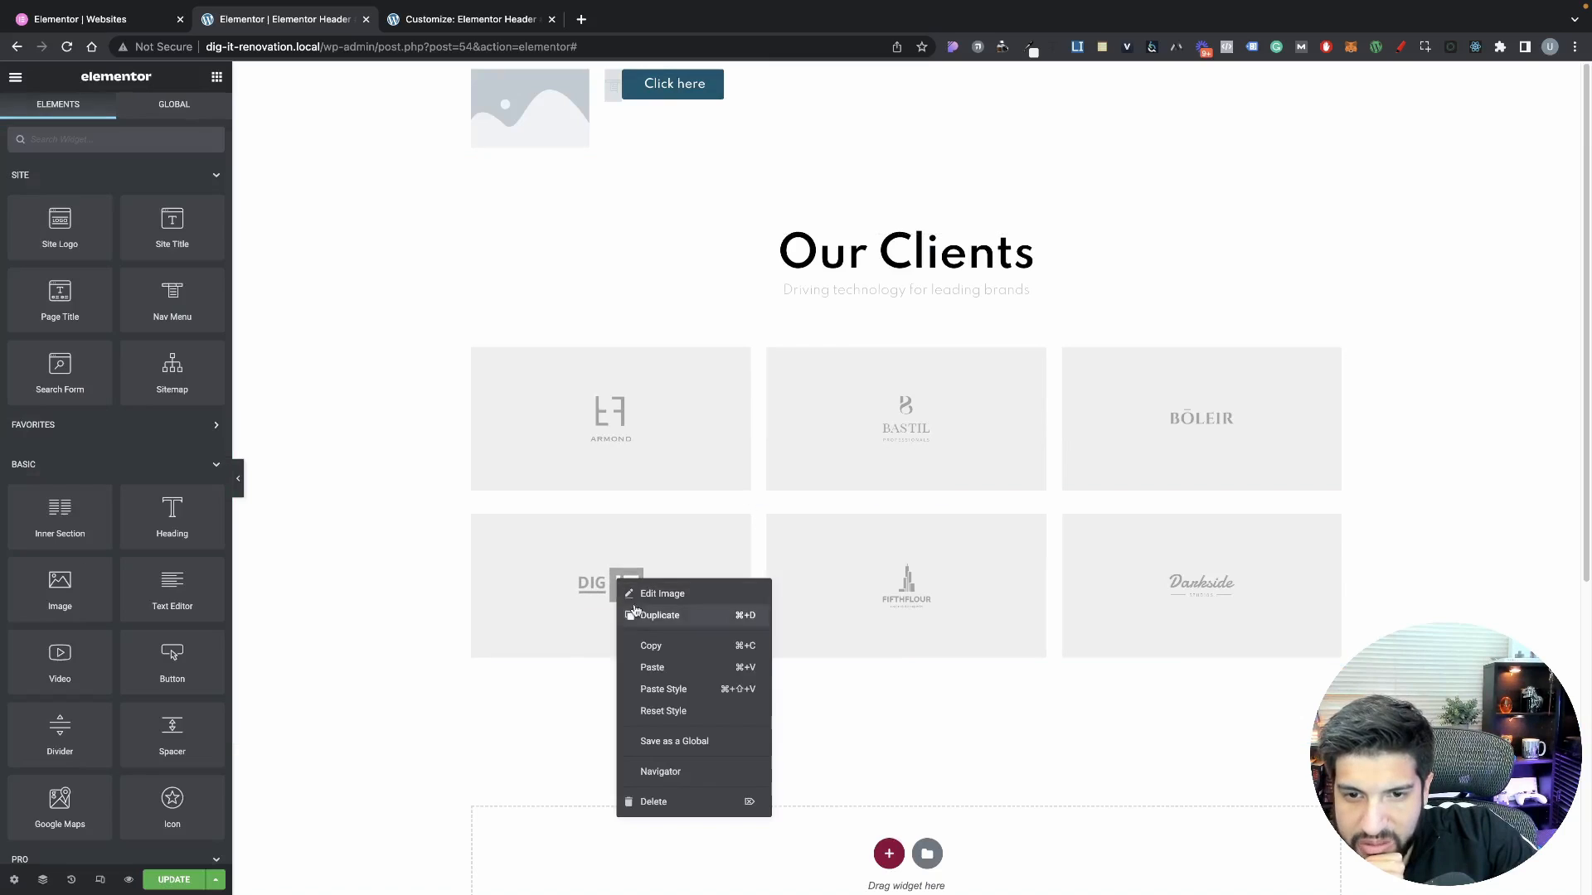
click(643, 646)
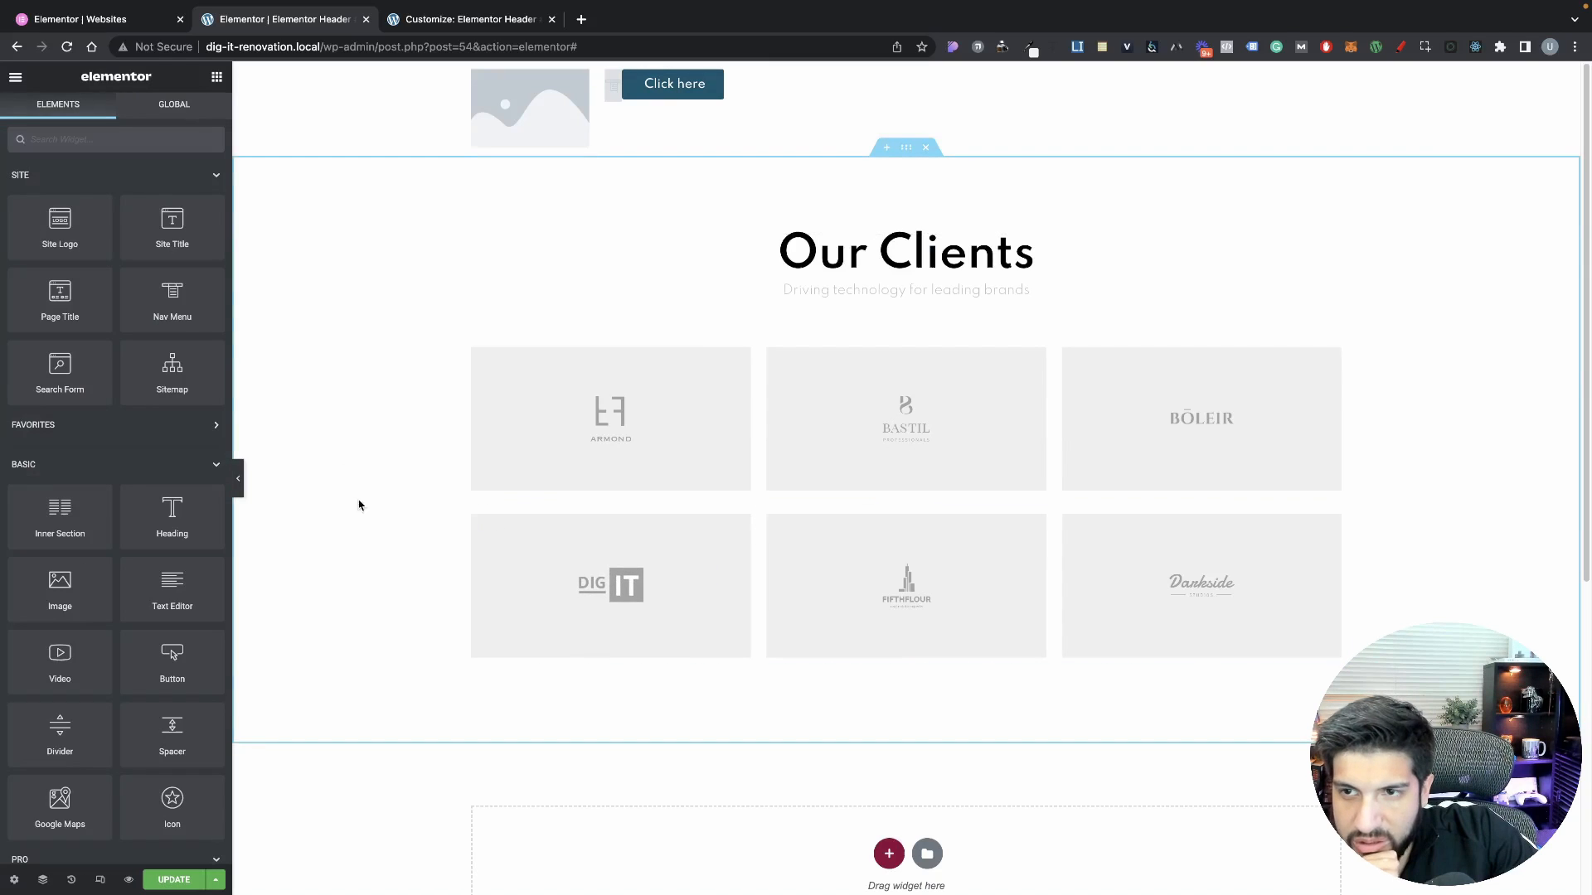
click(630, 590)
click(125, 264)
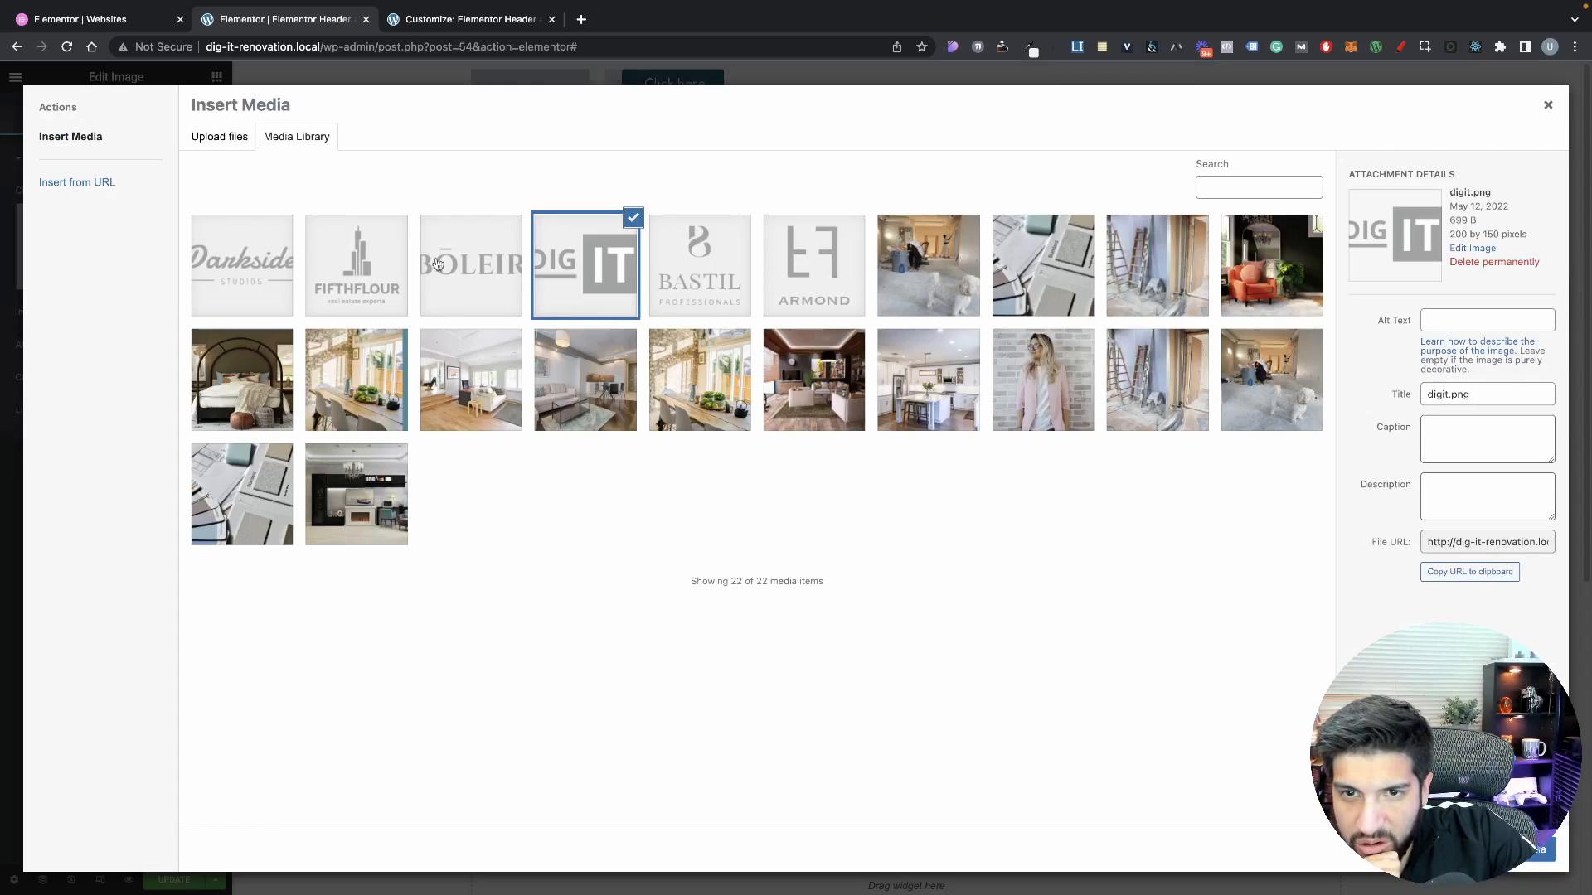
click(1547, 106)
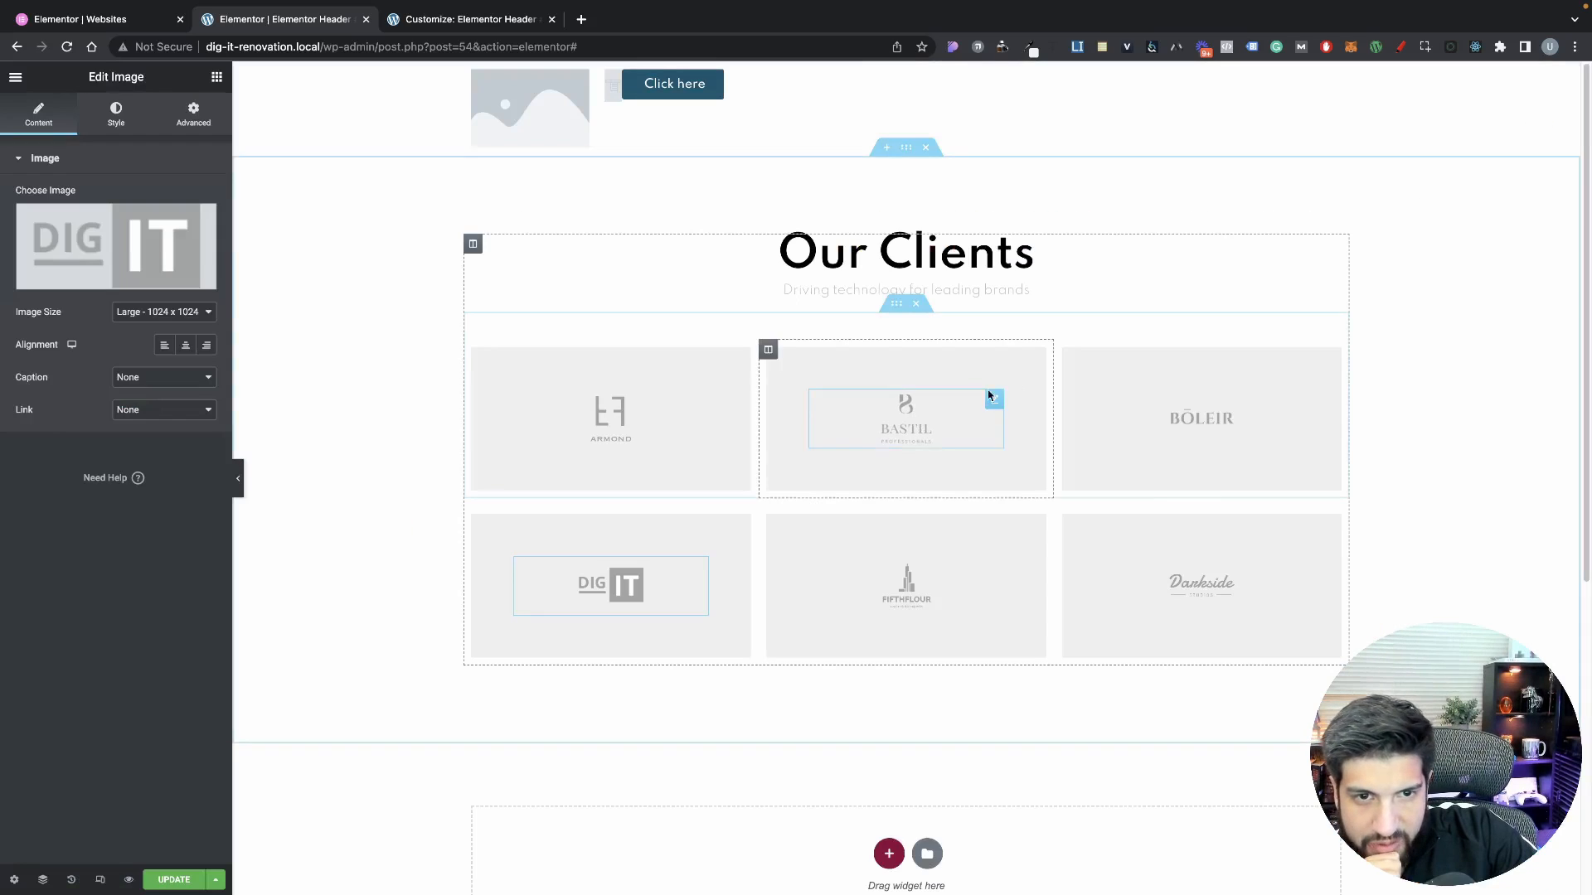
Delete the Our Clients section from the header template and update the template
click(927, 149)
click(174, 880)
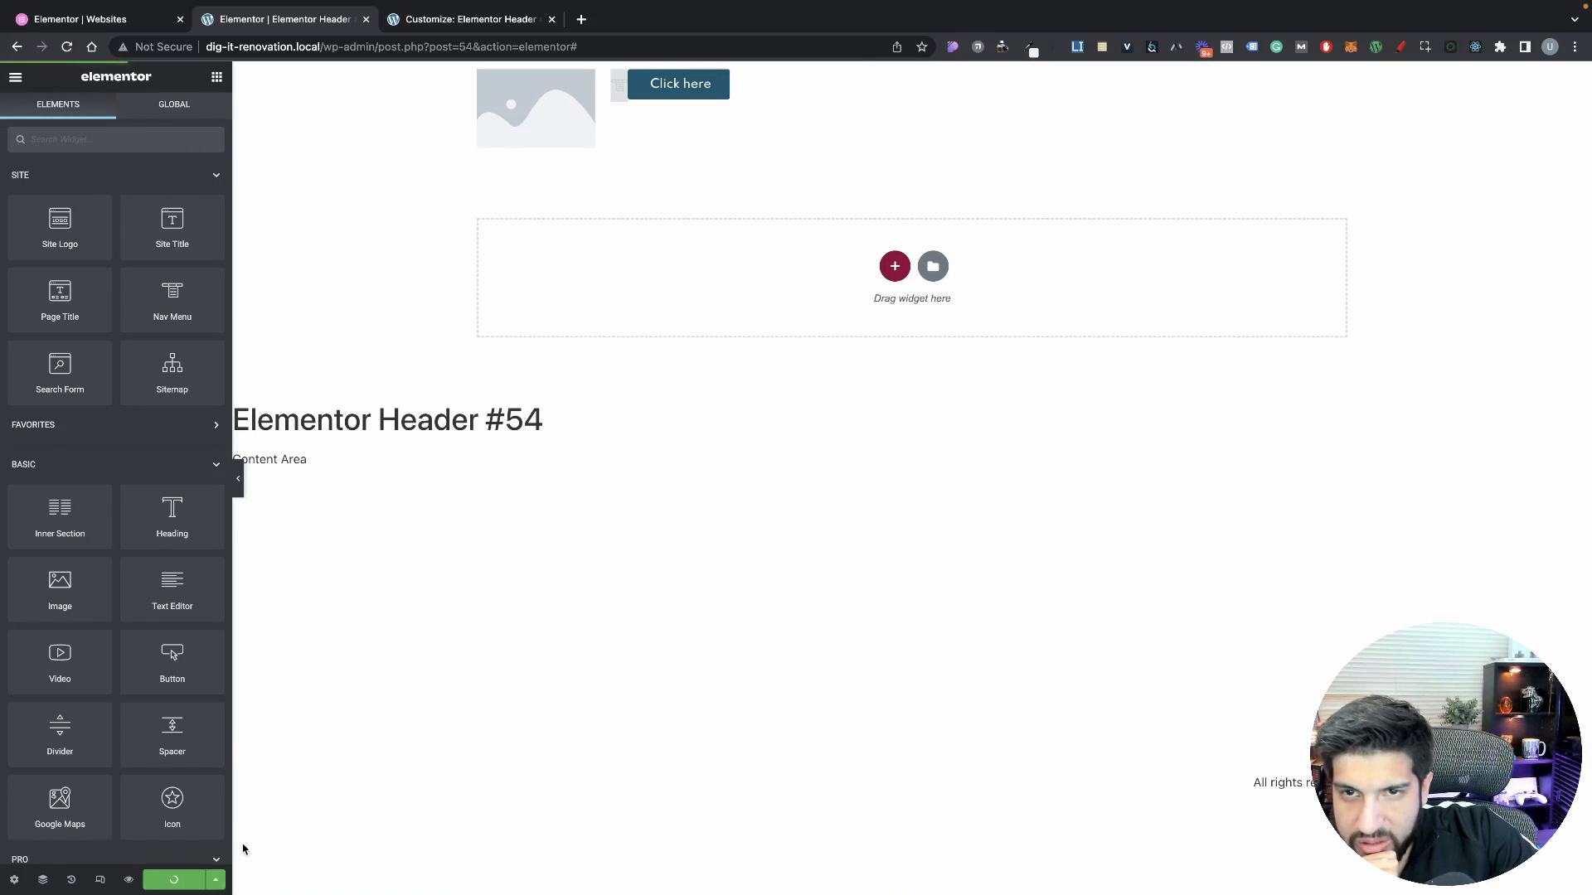
Set the DIG IT image as the site logo in the Customizer's Site Identity without cropping, publish it, and close the Customizer
click(452, 21)
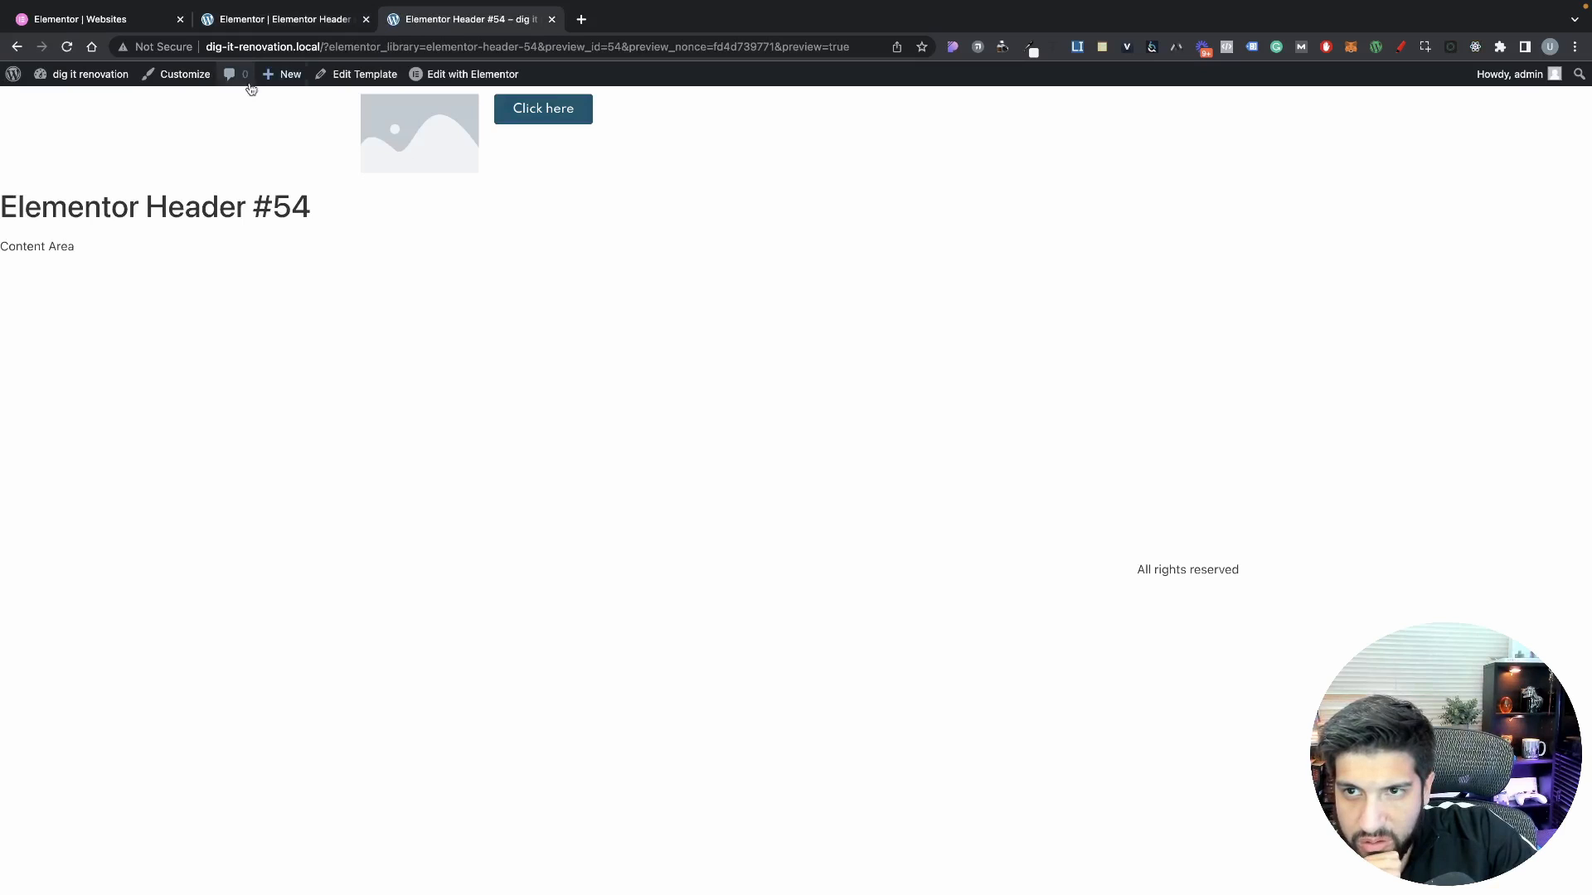
click(184, 75)
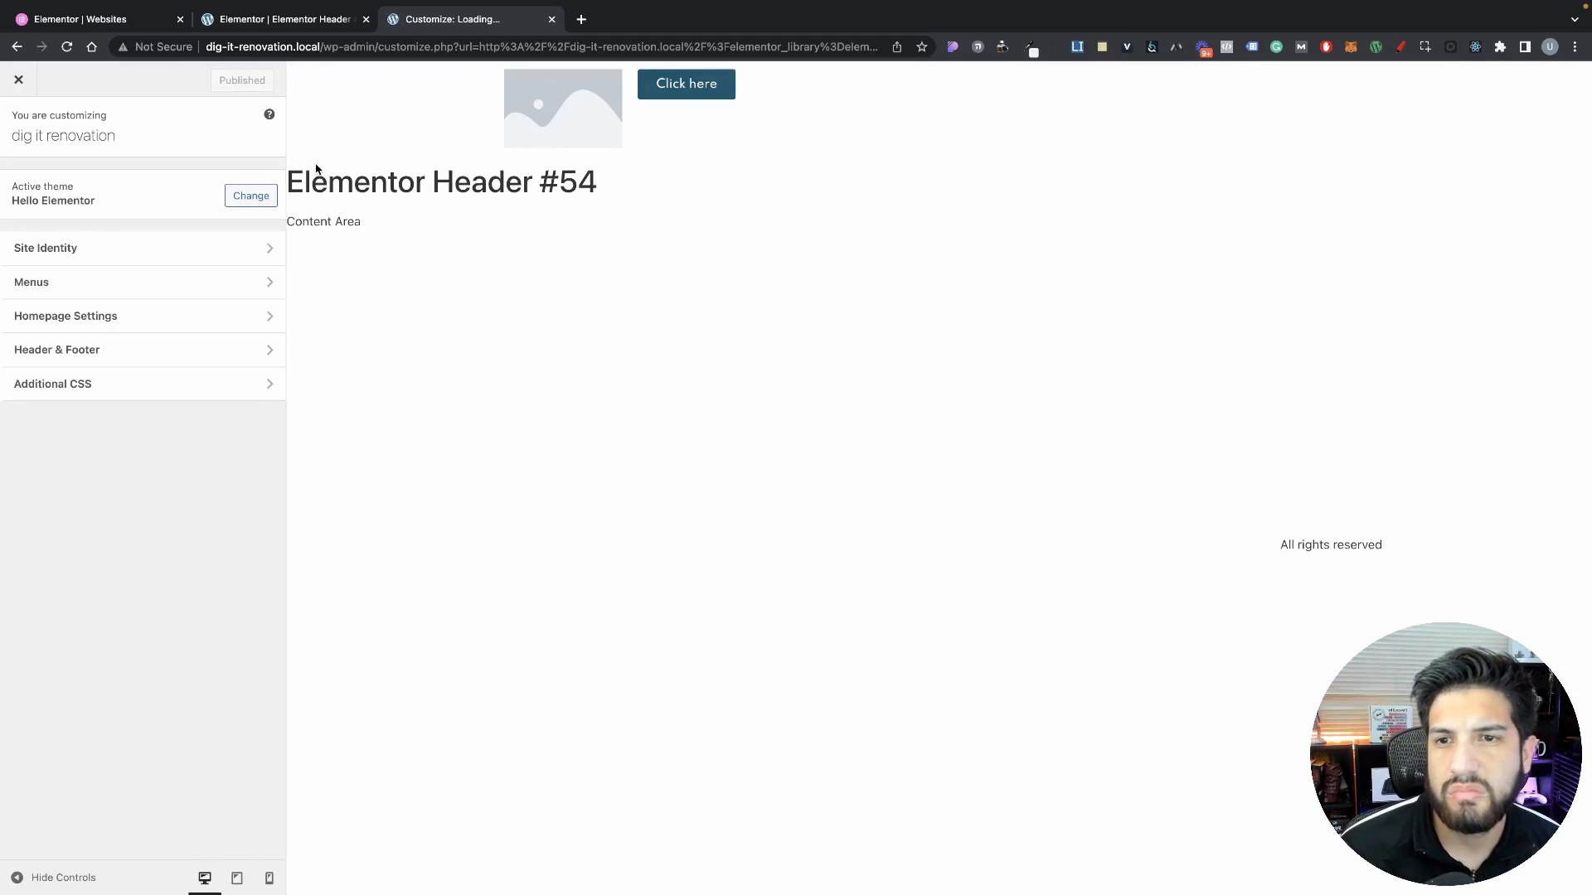
click(112, 249)
click(107, 211)
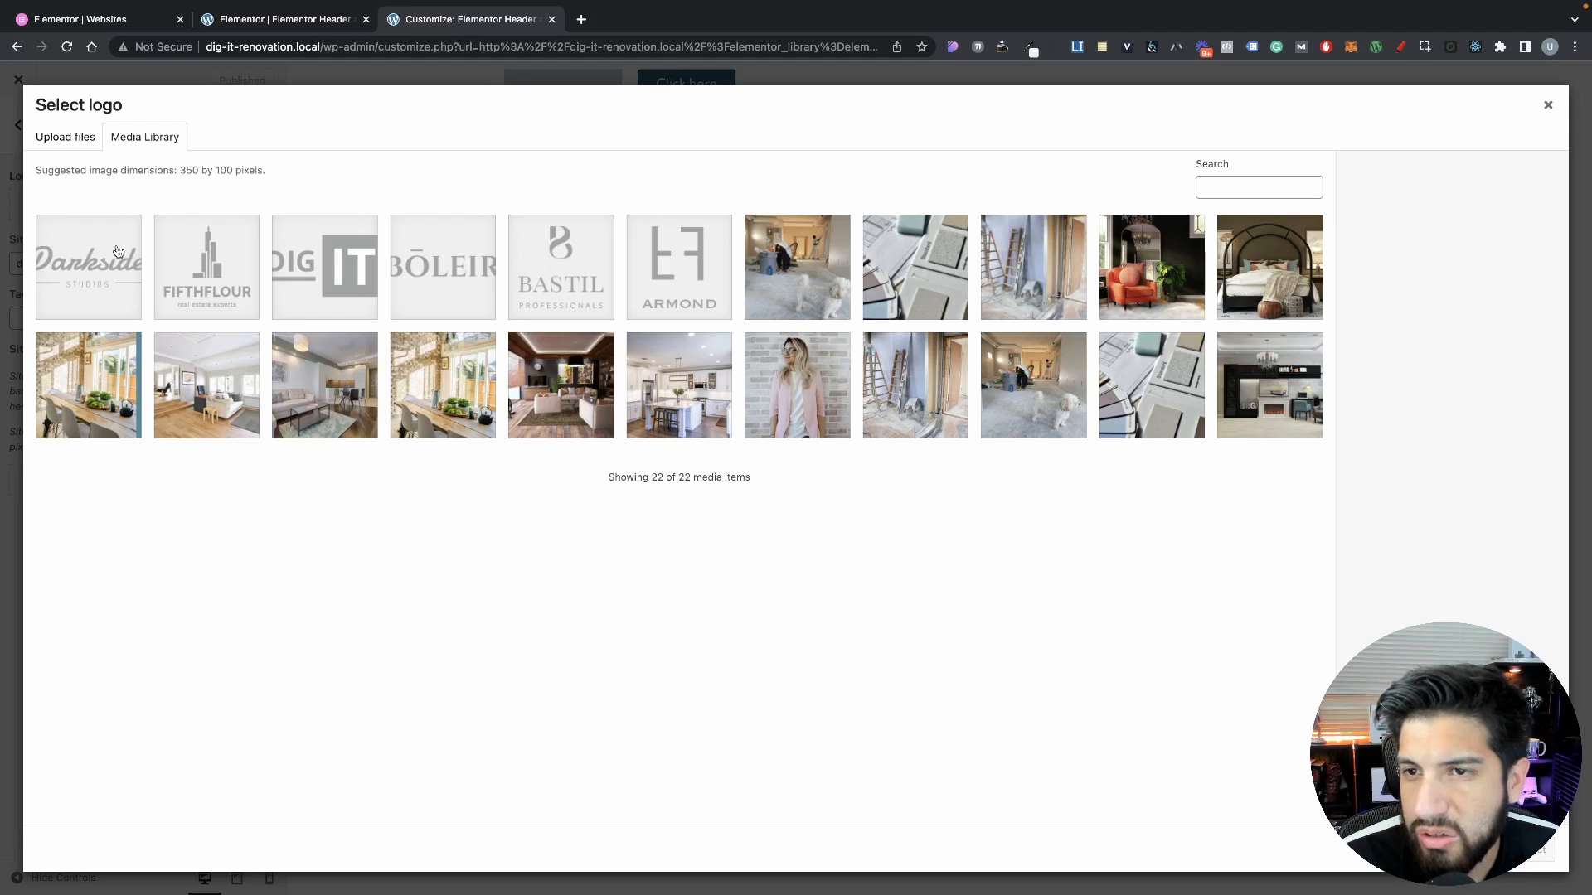
click(325, 269)
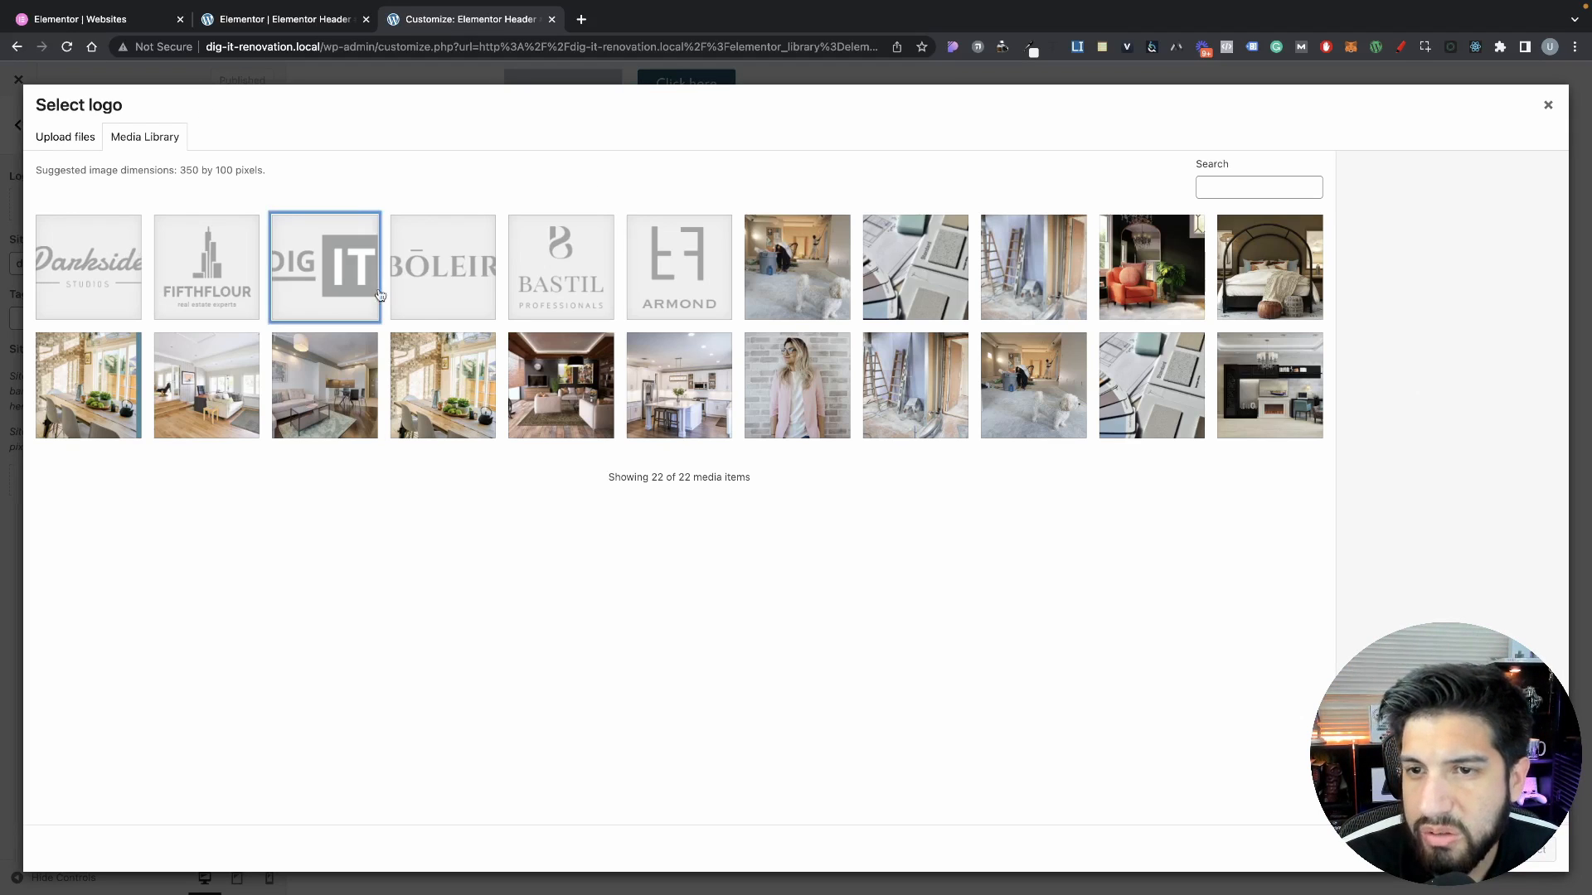
click(1542, 850)
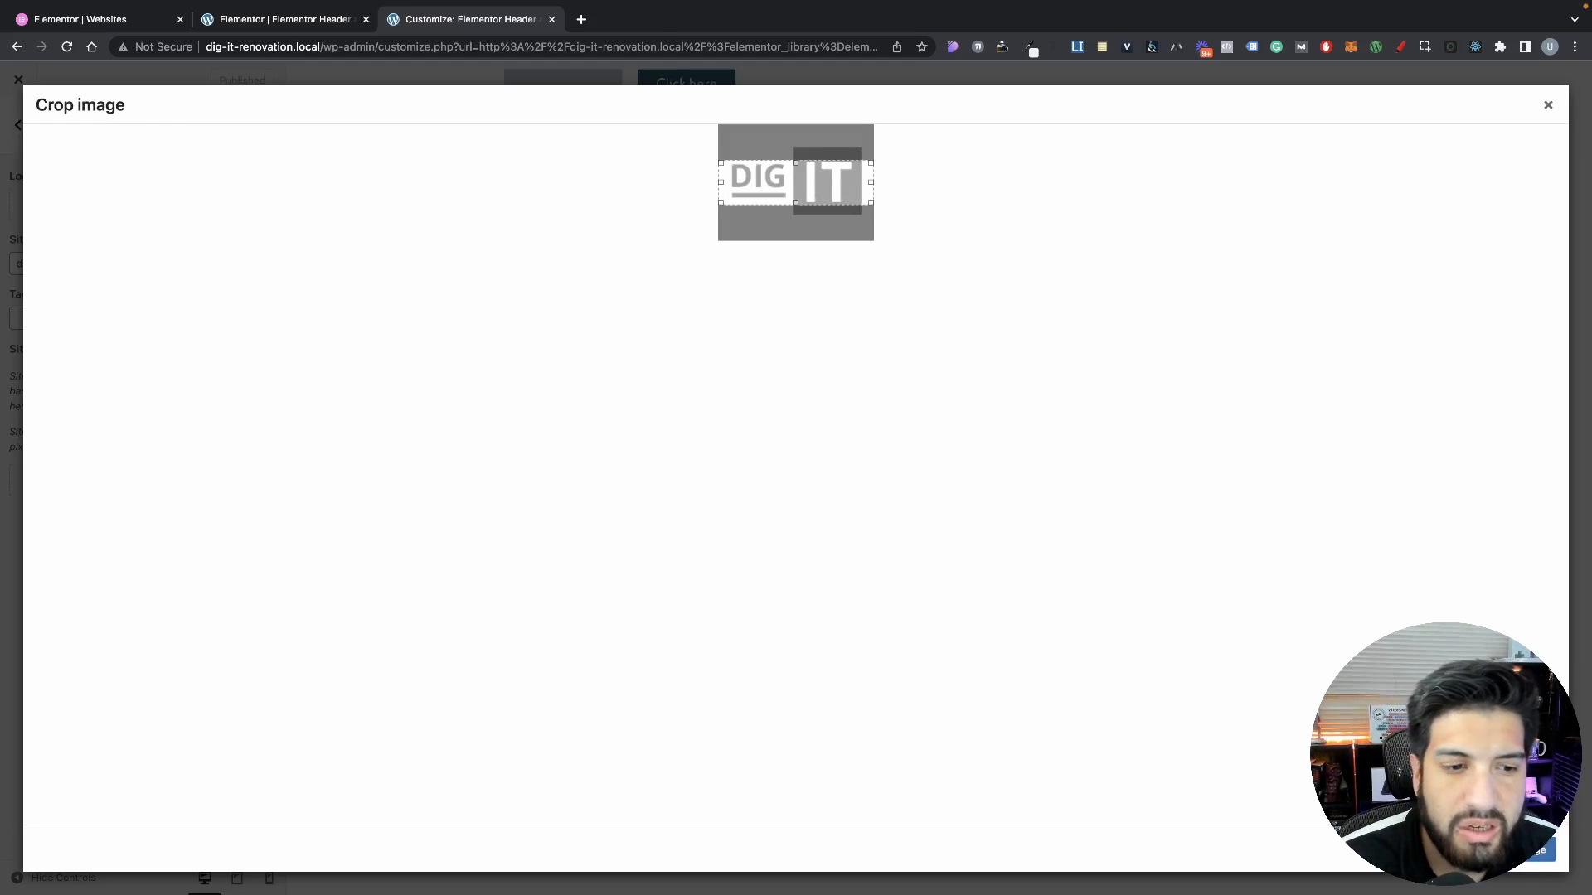
click(1427, 849)
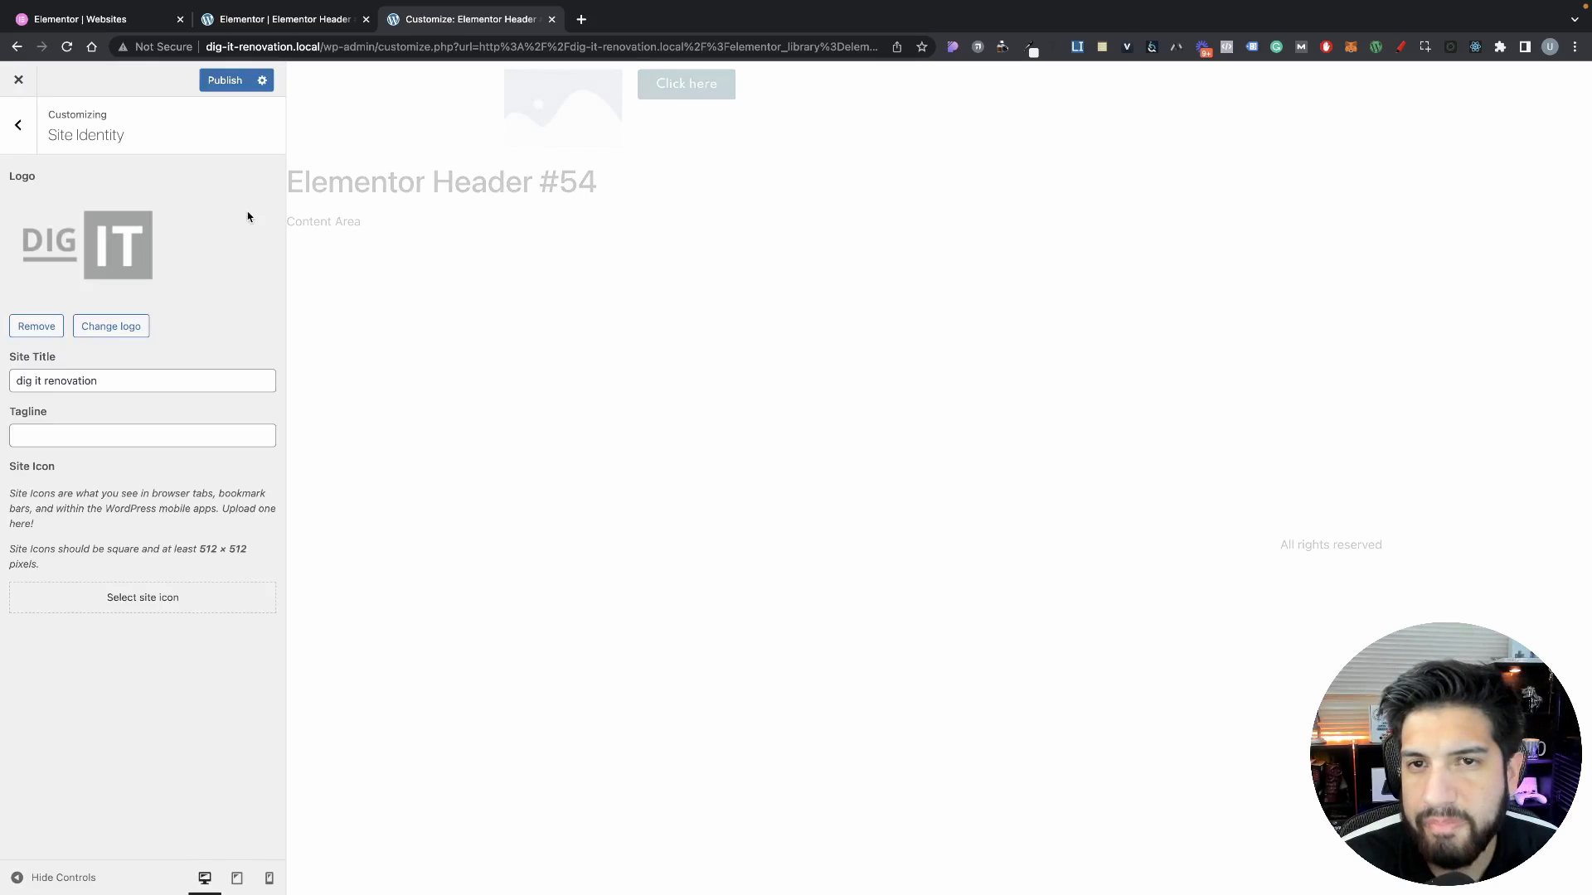
click(224, 80)
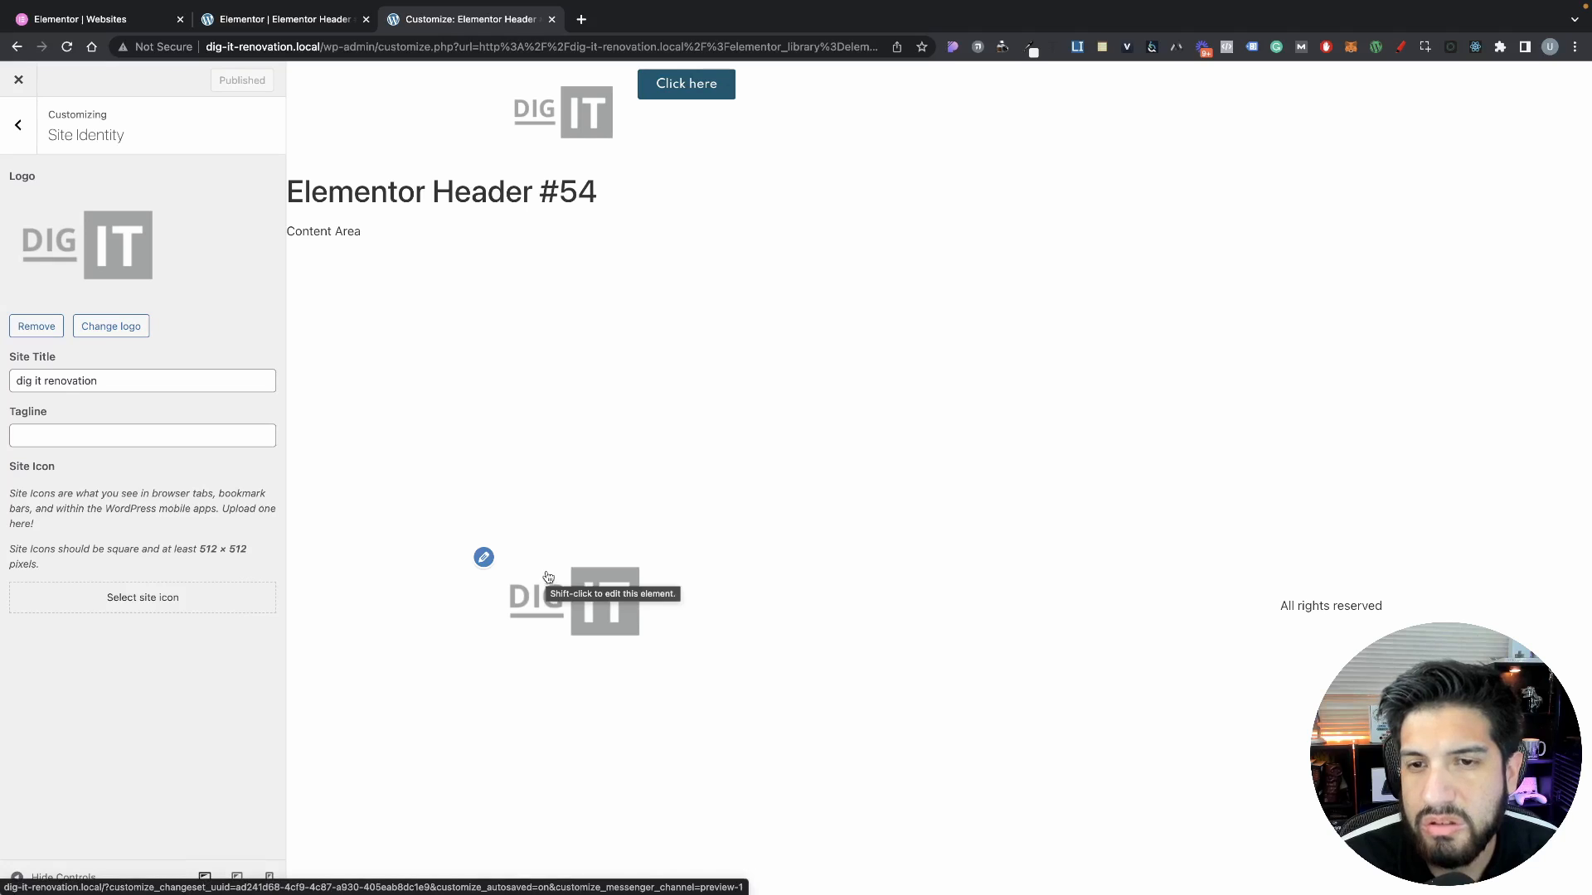
click(17, 91)
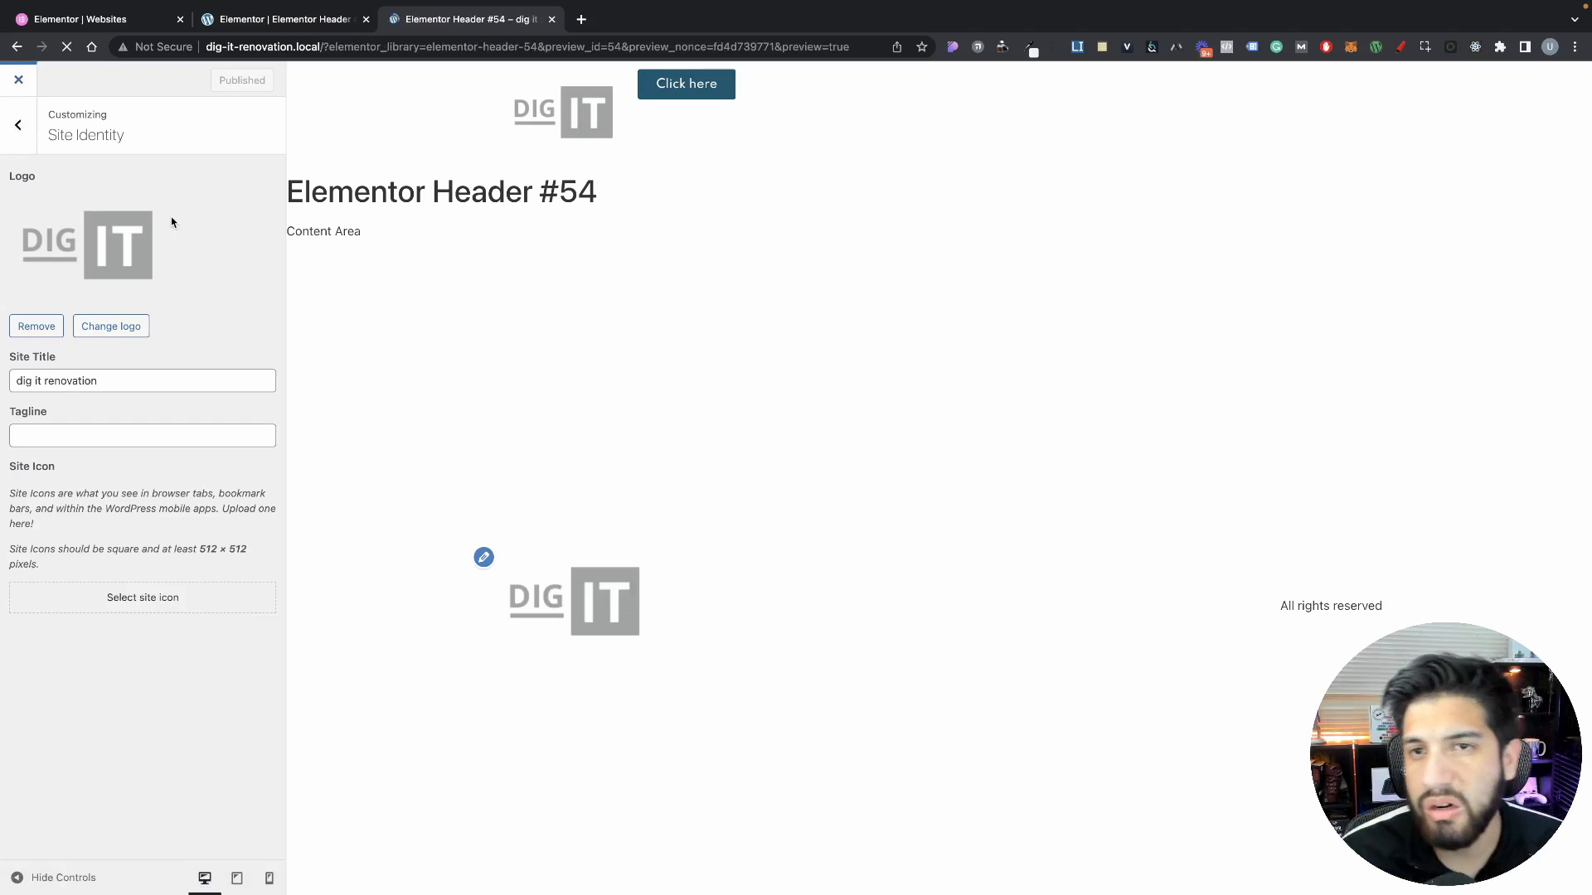
Create a new page titled Services, publish it, and return to the list of pages
click(60, 101)
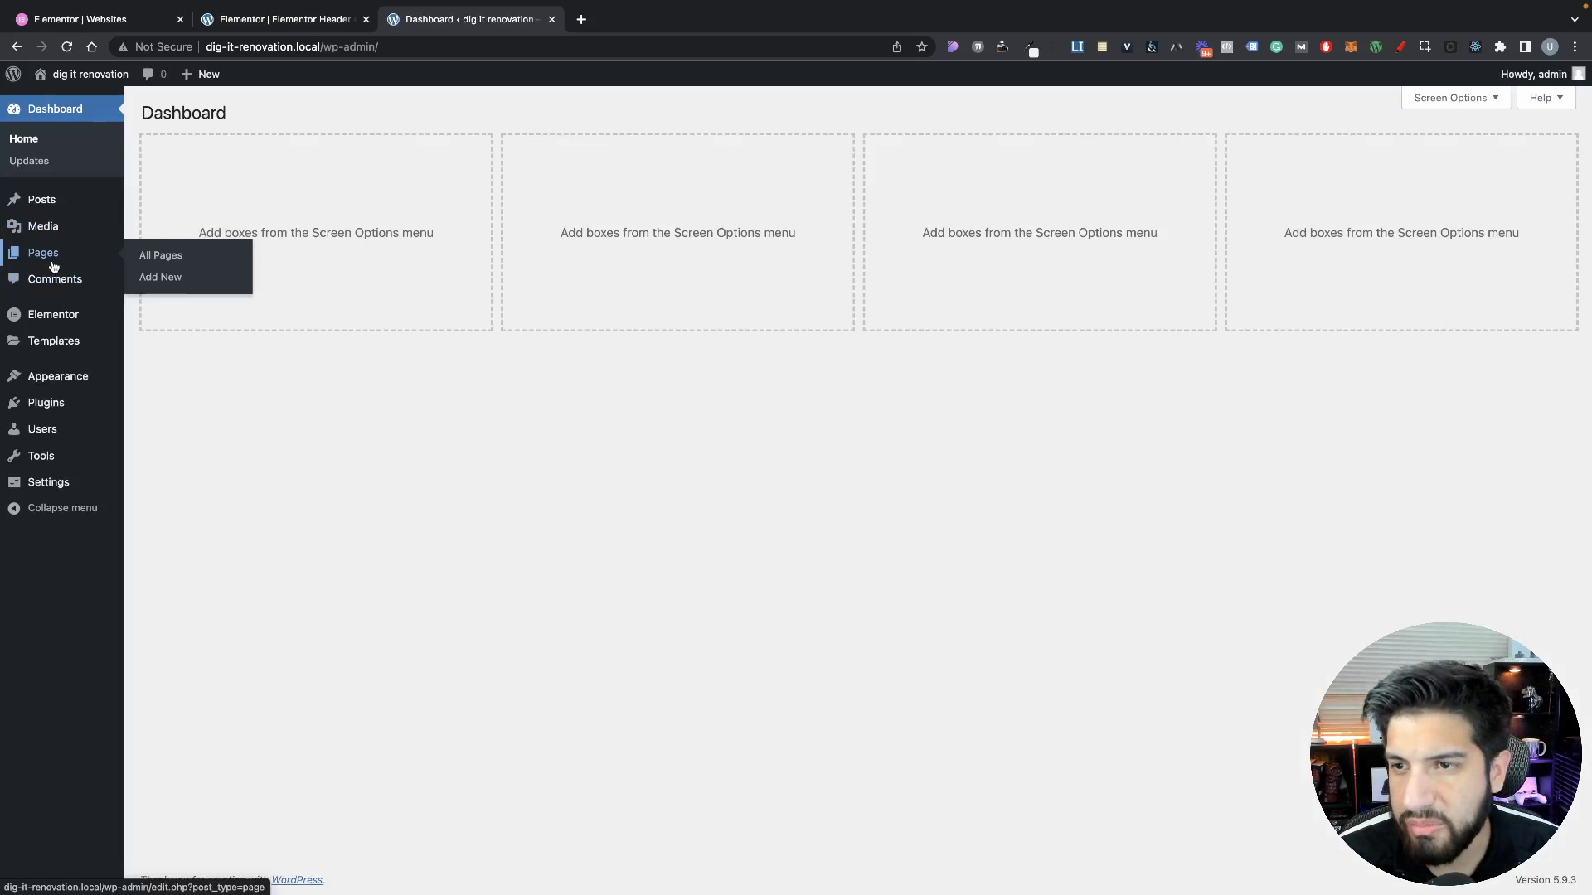
click(44, 252)
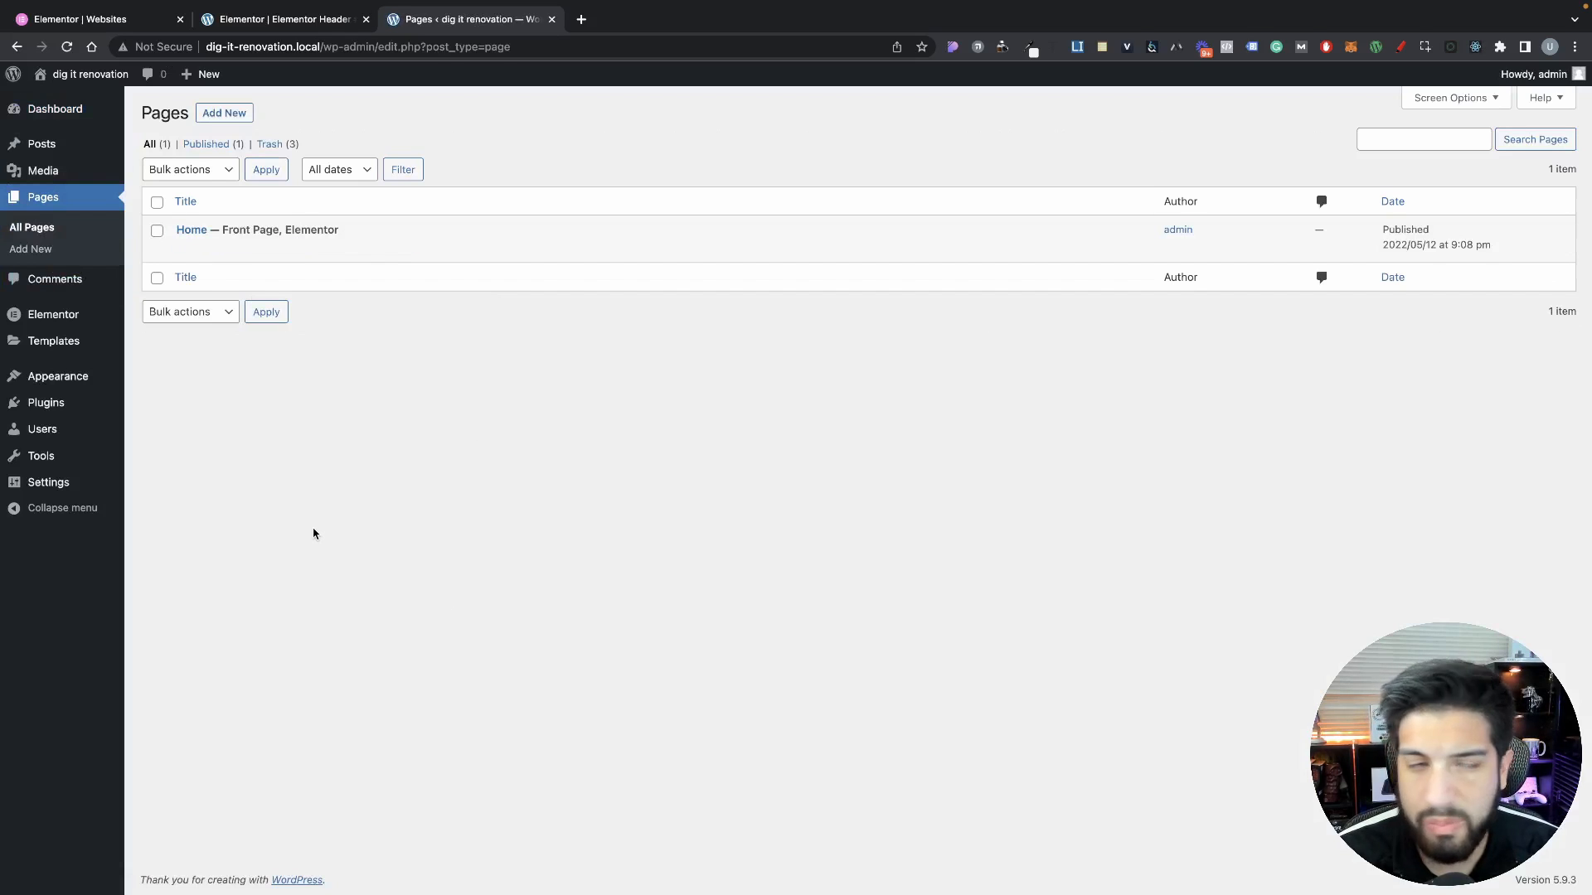
click(231, 117)
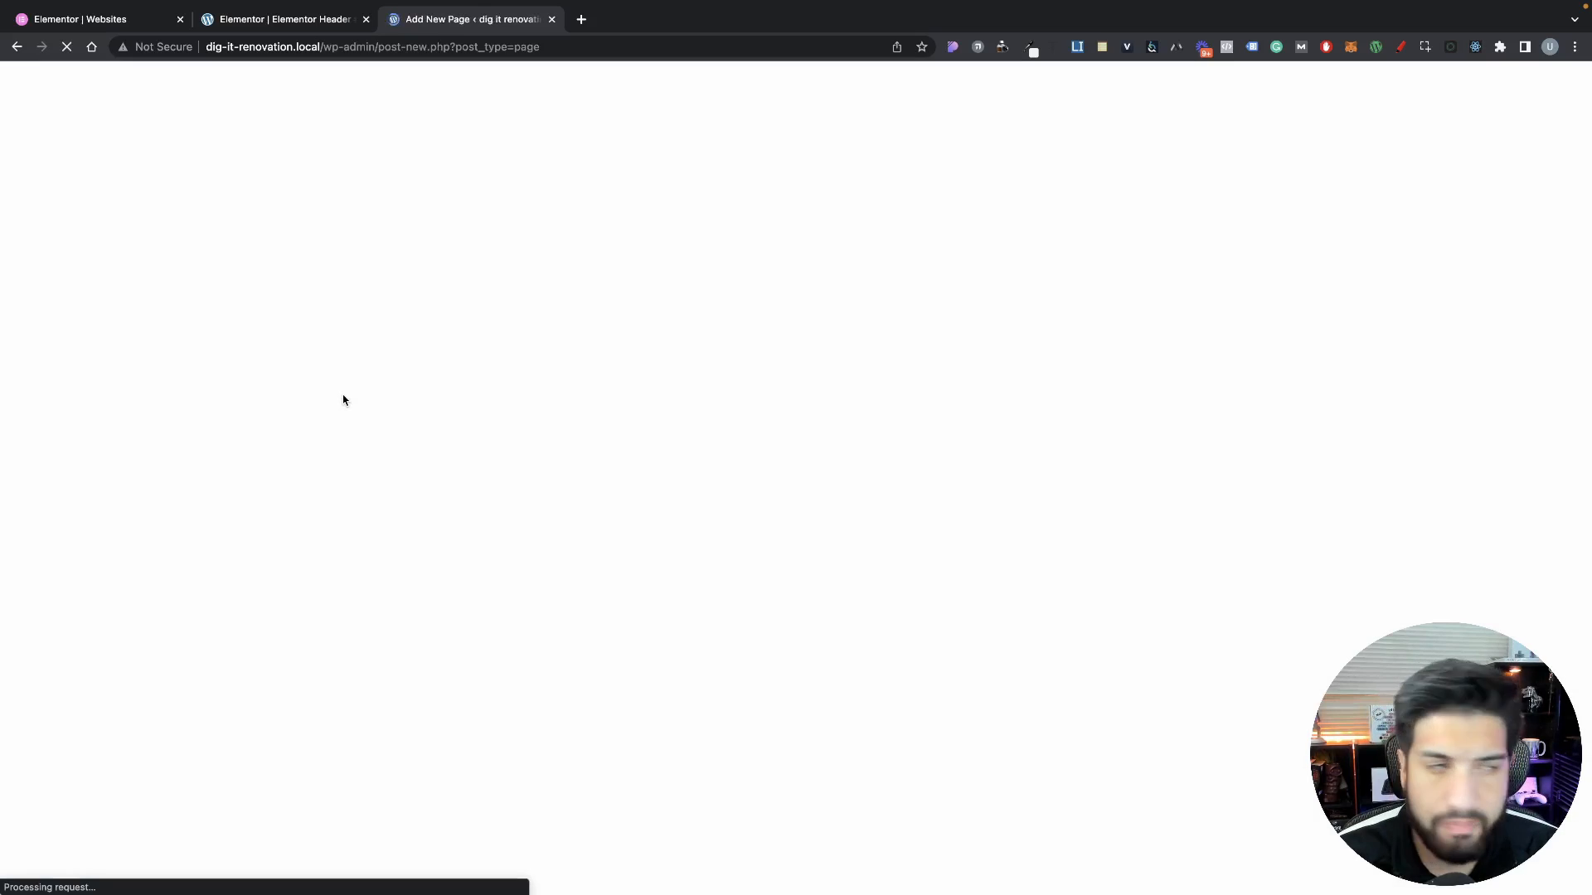
text(S)
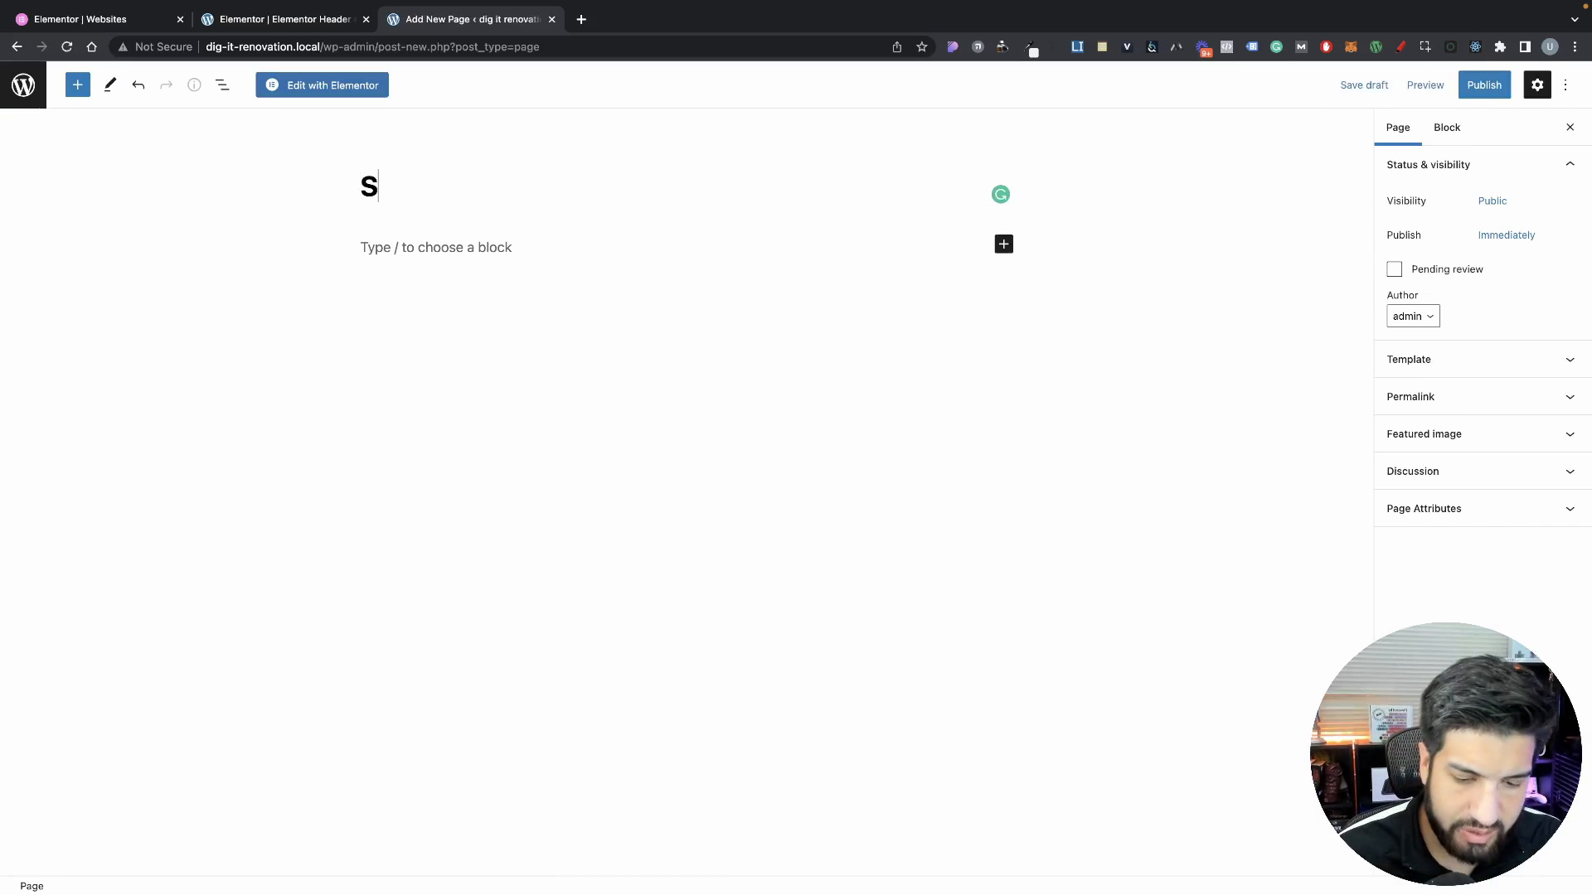
text(ervices)
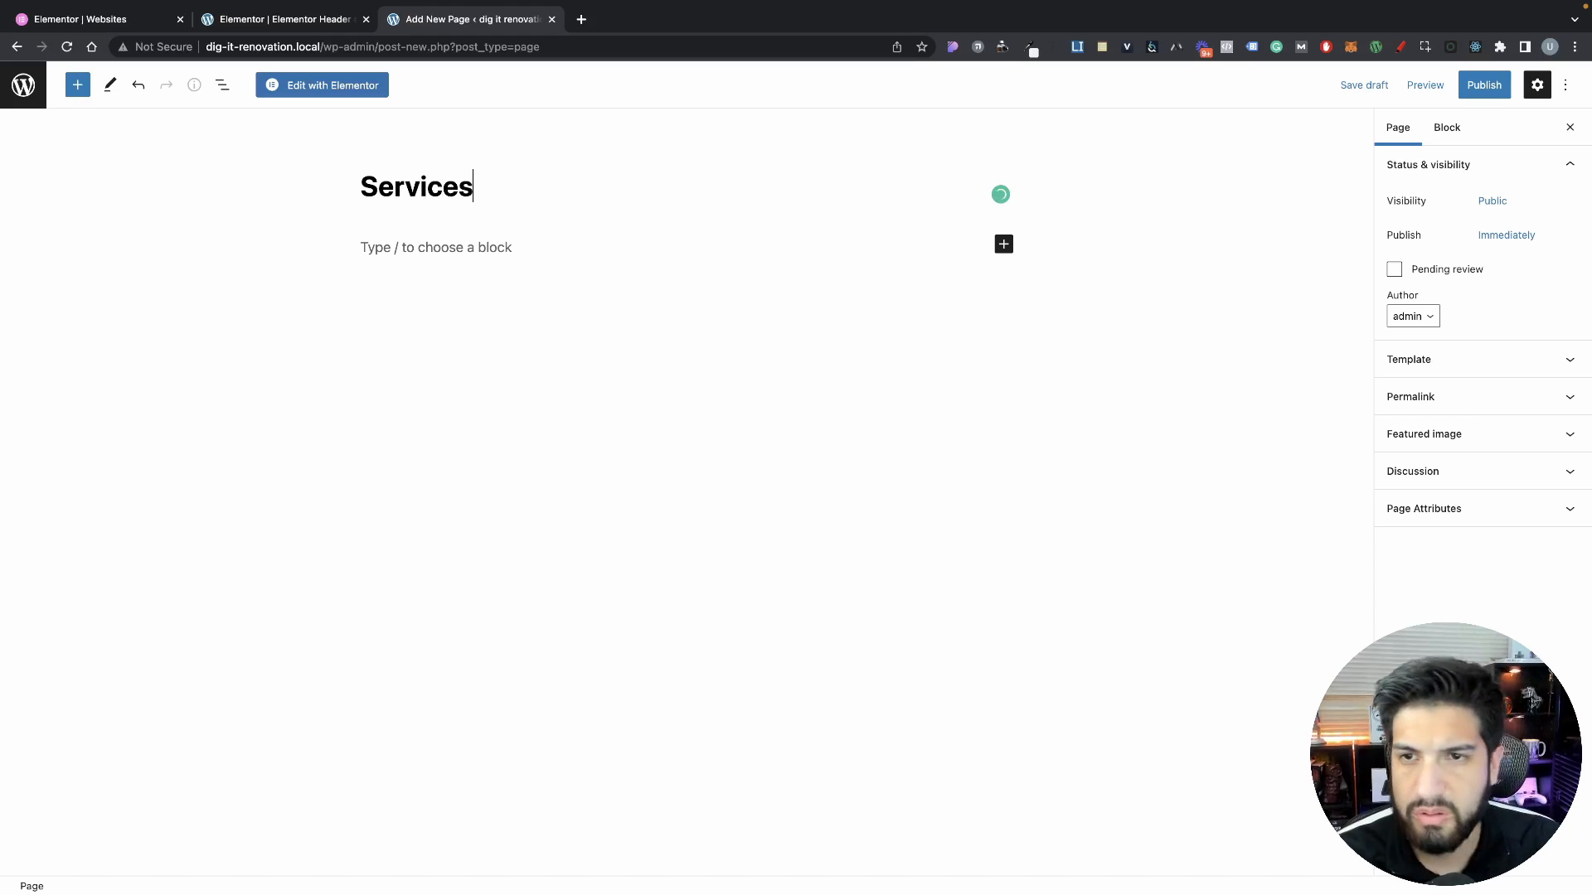
click(1481, 91)
click(1431, 87)
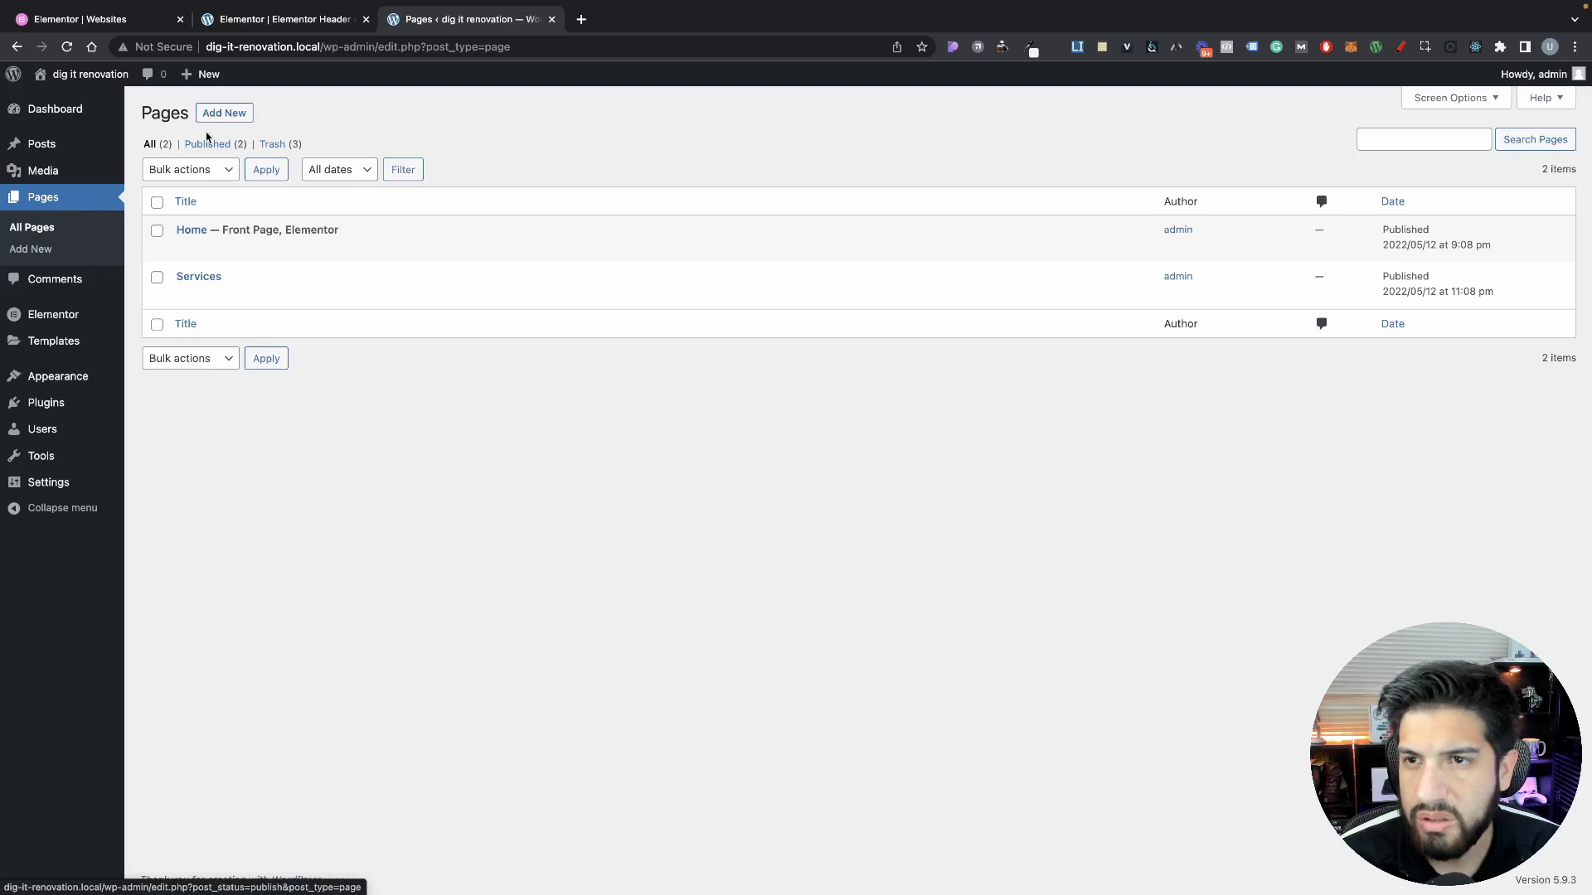
Create a new page titled About and publish it
click(224, 114)
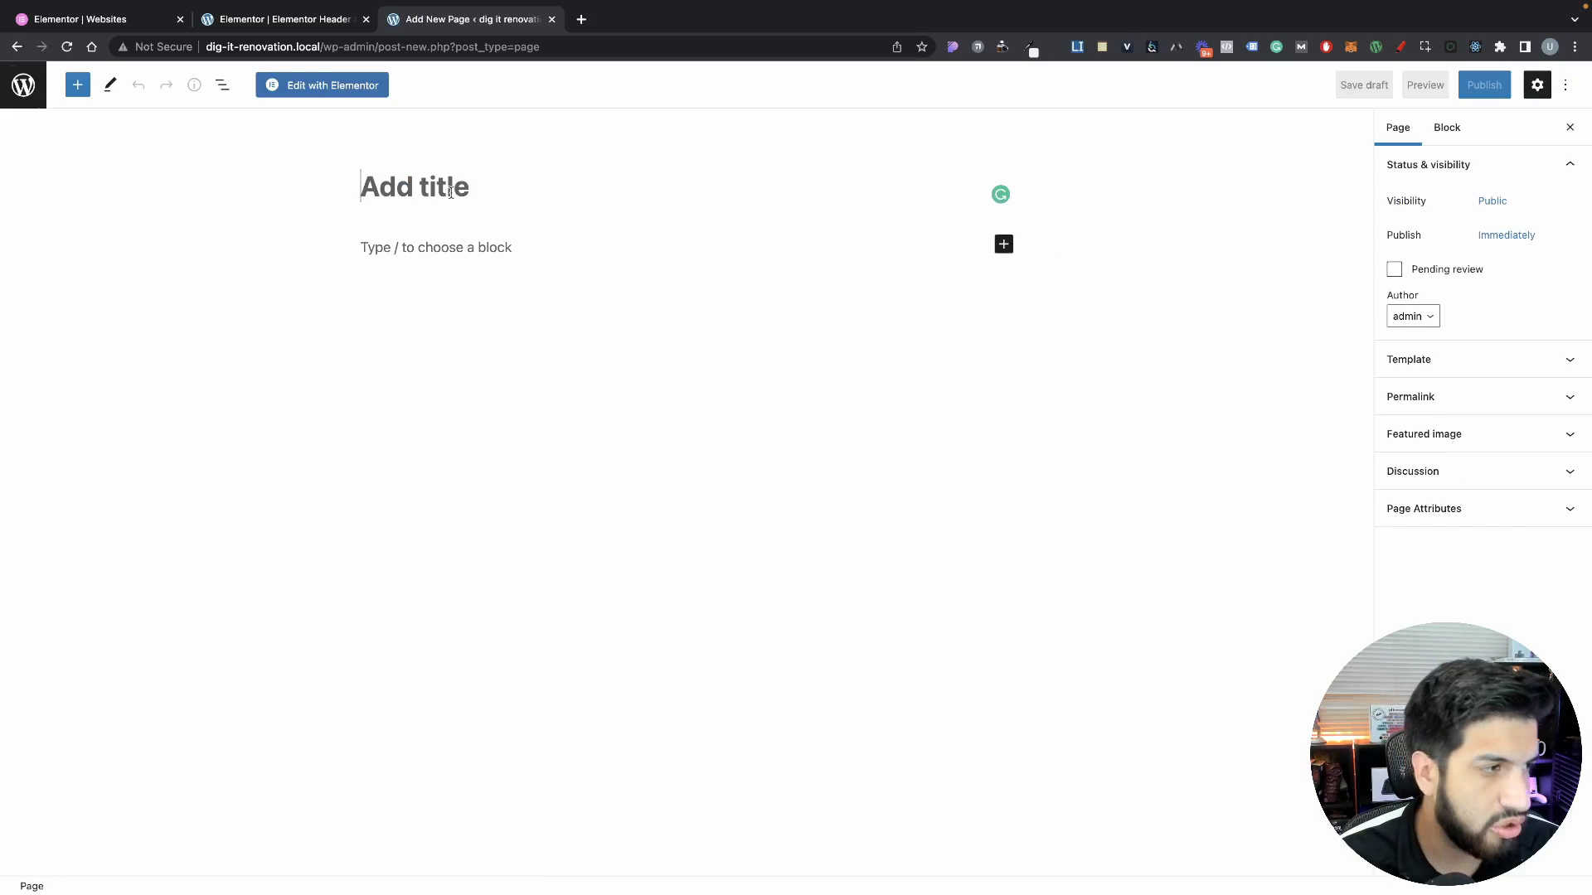
text(About)
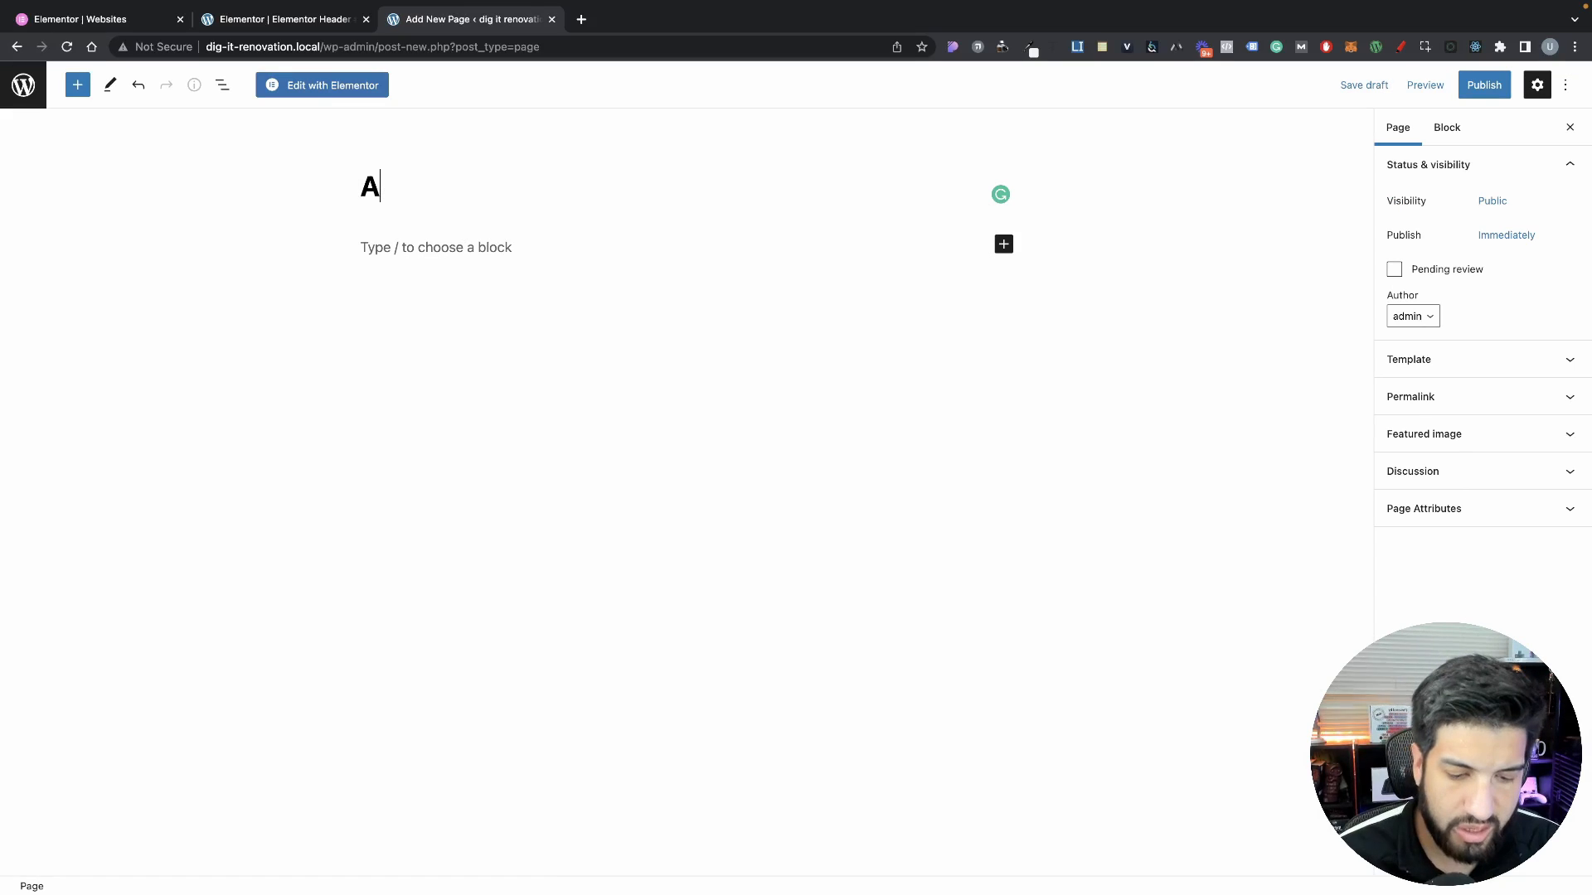
click(1483, 84)
click(1464, 85)
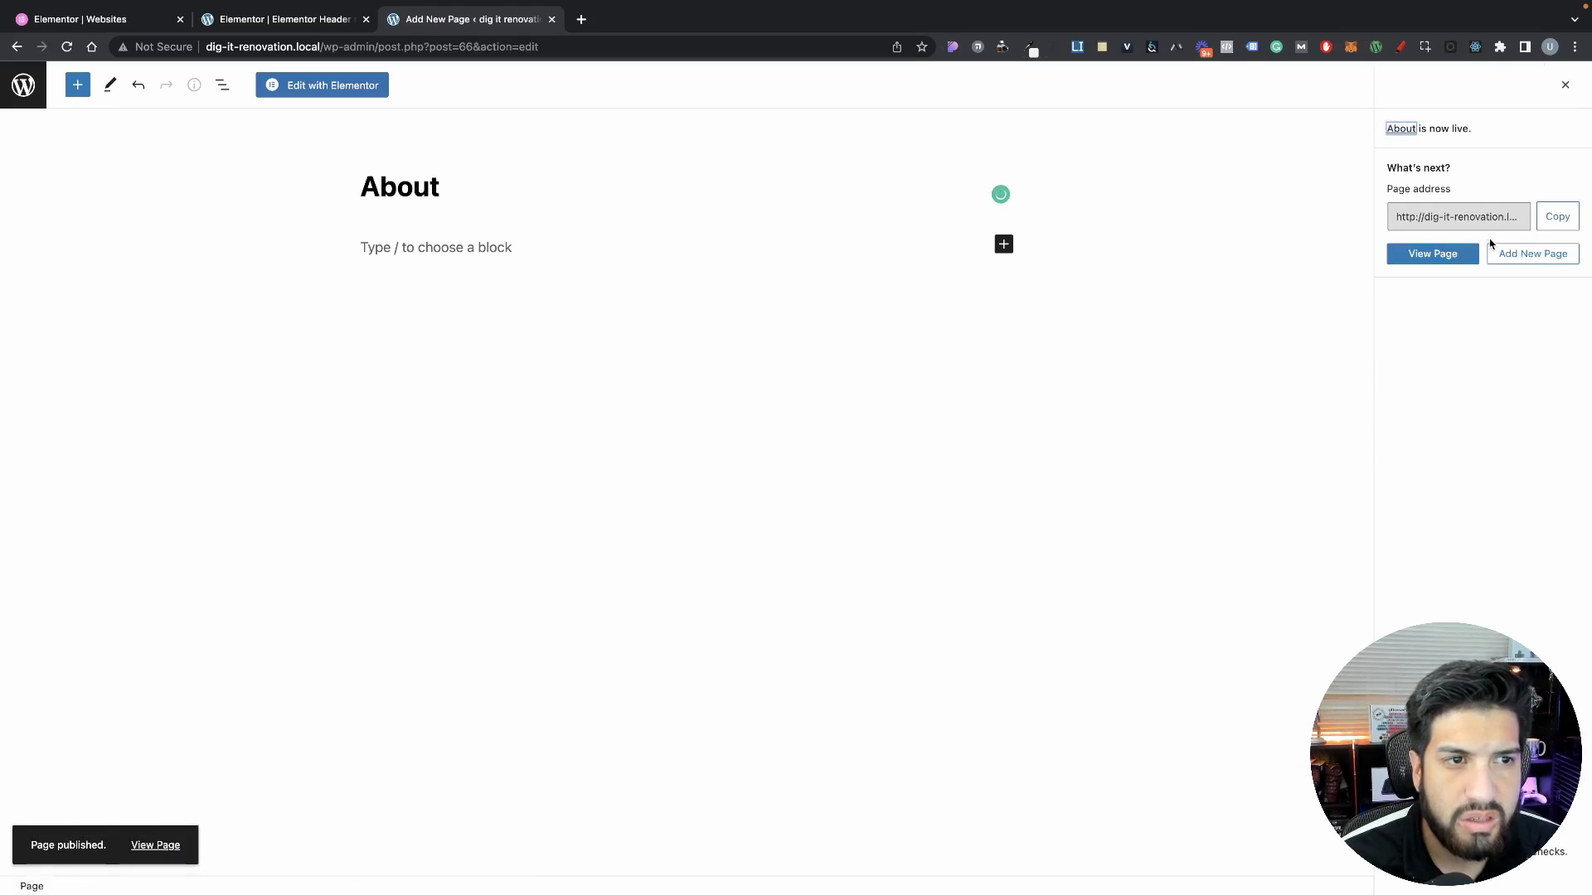
Create a new page titled Contact, publish it, and return to the list of pages
click(1525, 262)
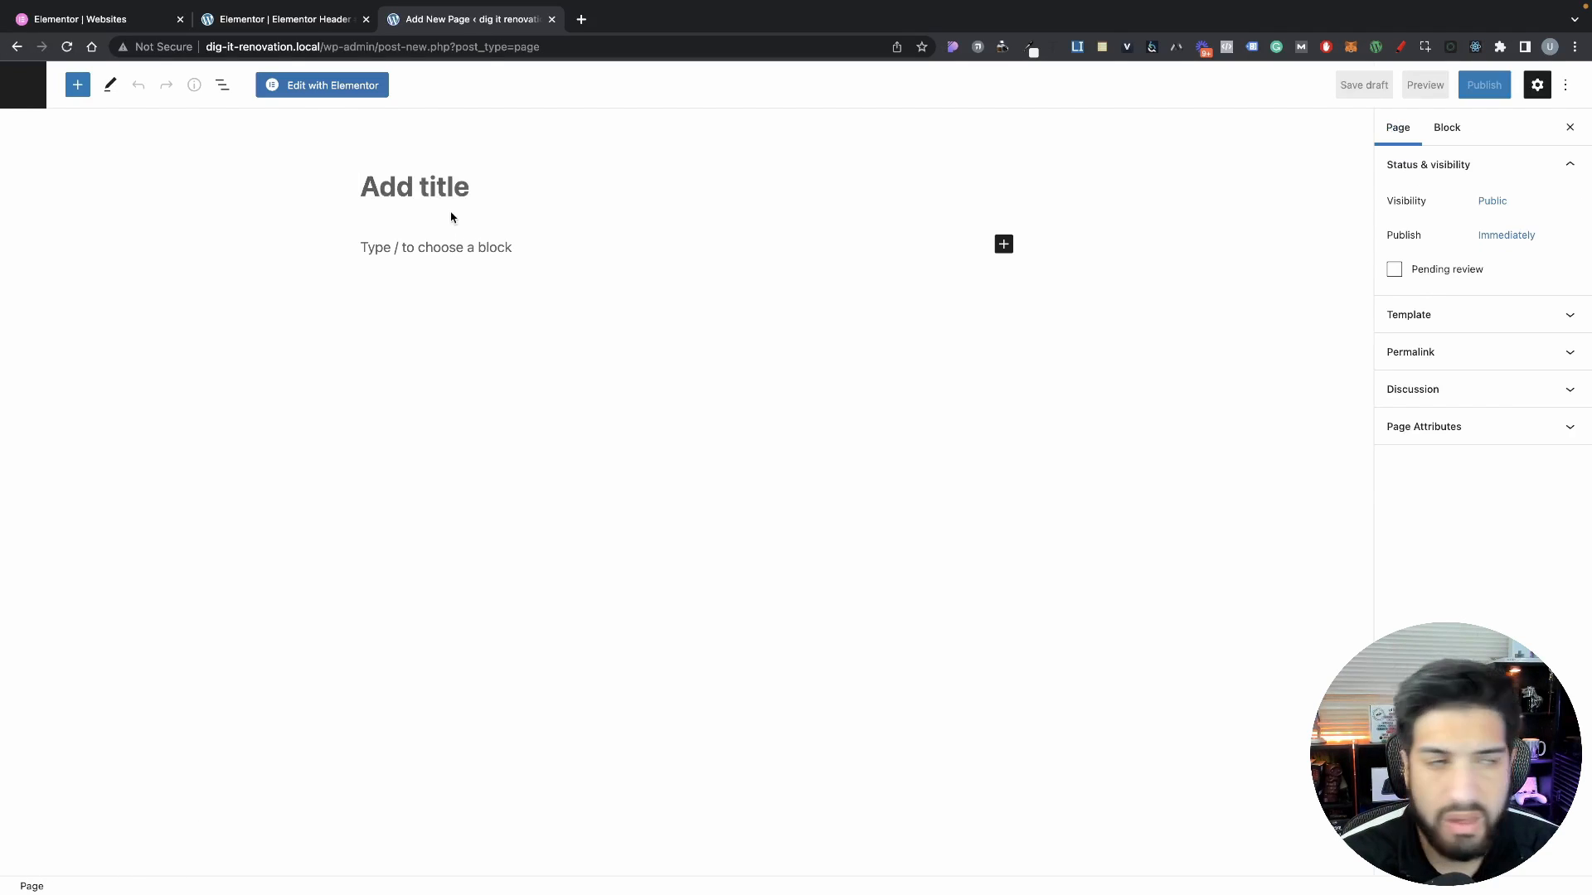
text(Contact)
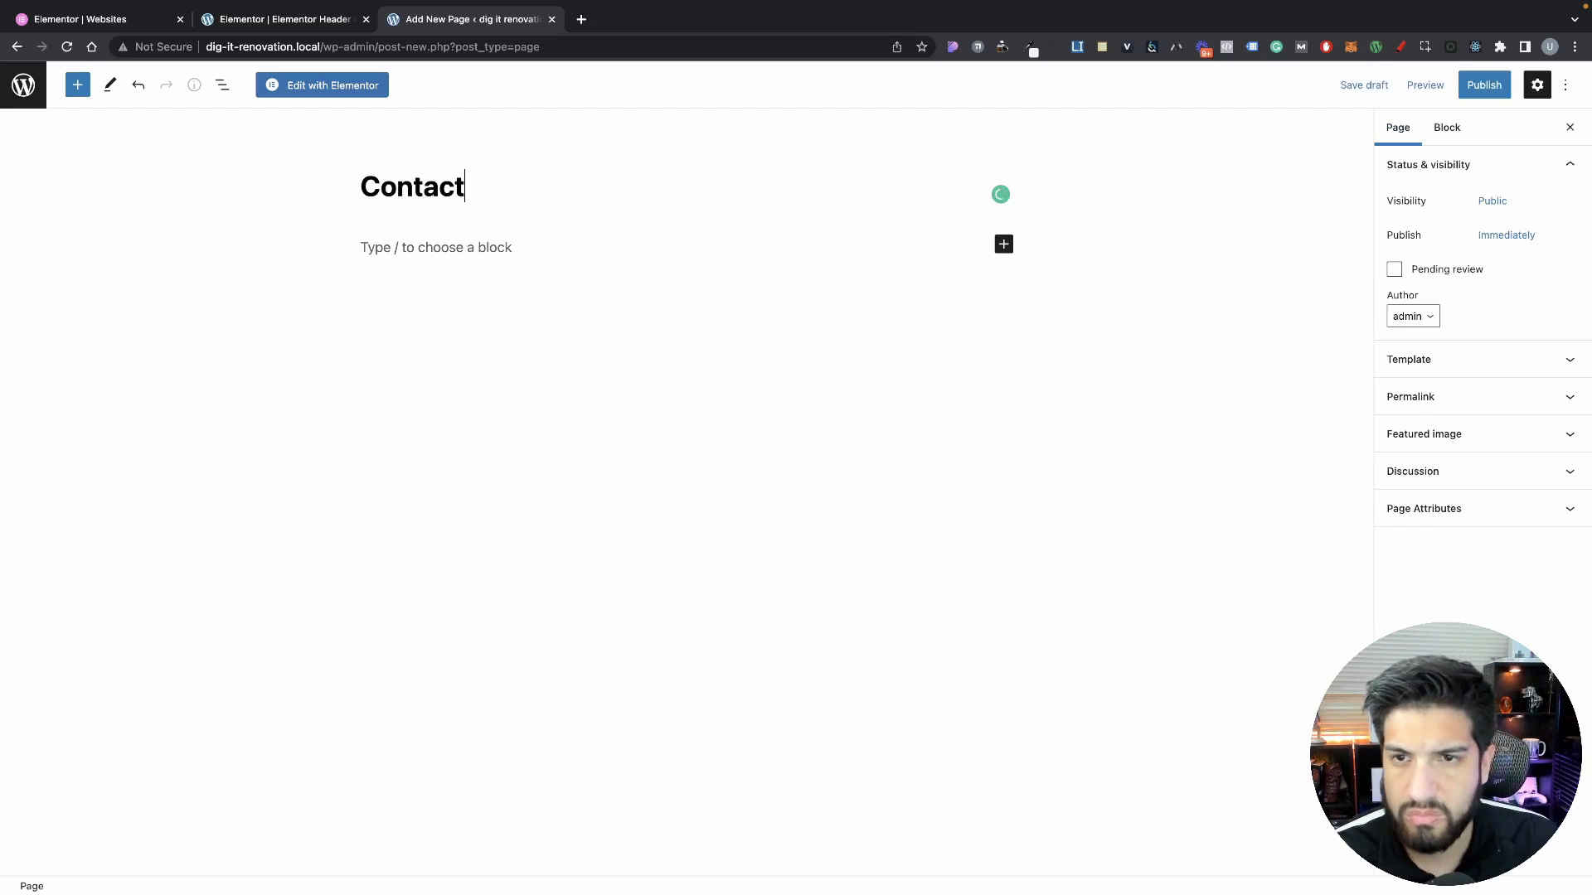
click(1484, 84)
click(1424, 85)
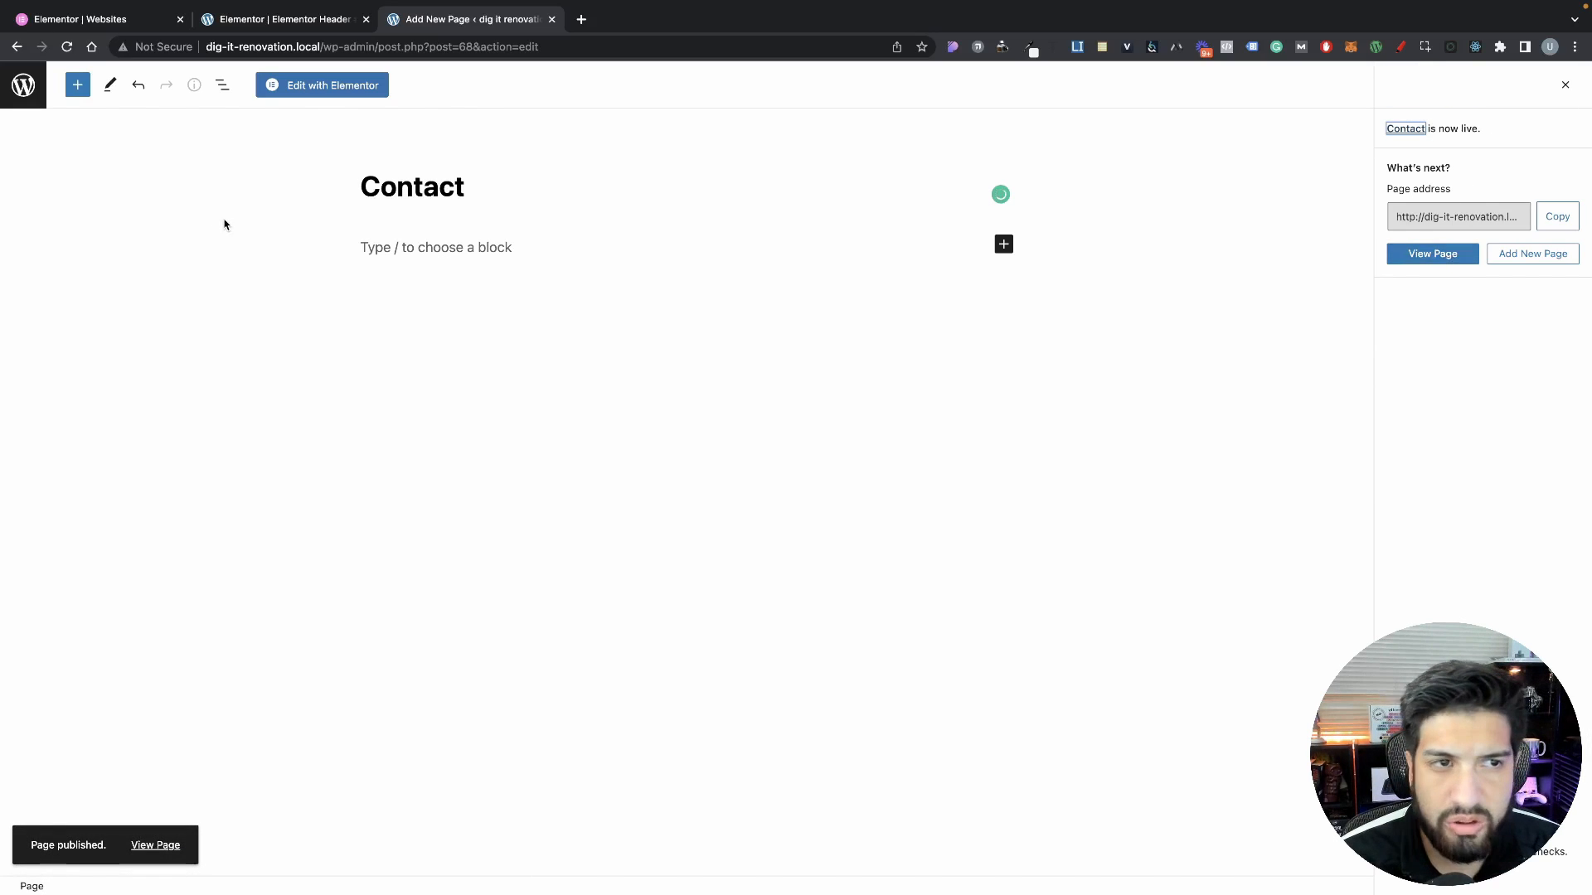
click(23, 84)
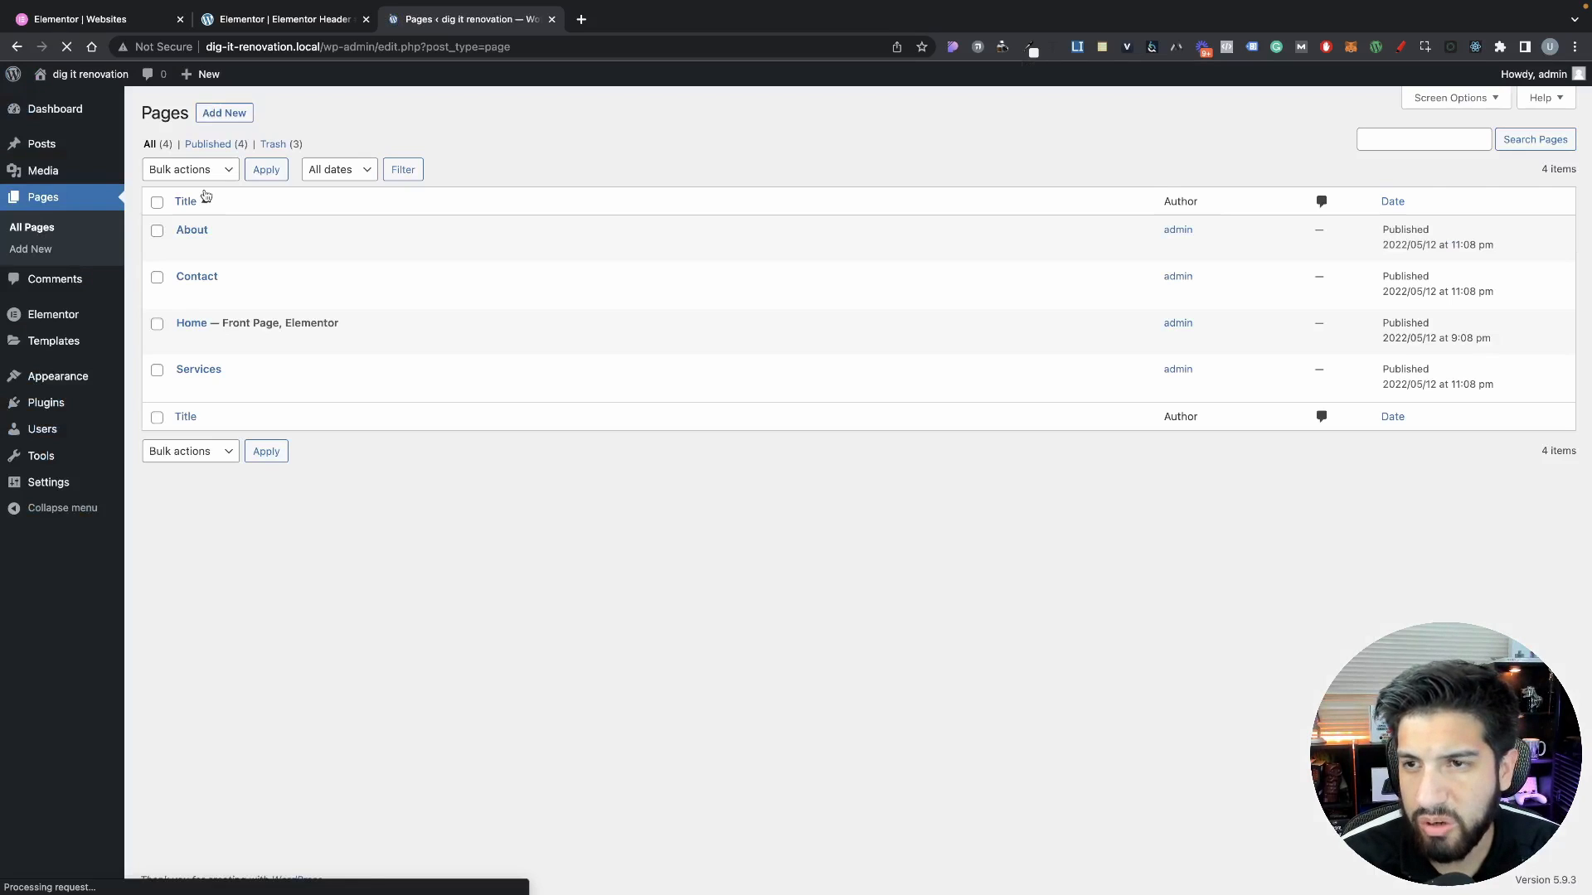
Create a navigation menu named Nav Menu and assign it to the Header and Footer display locations
mouse_move(80, 380)
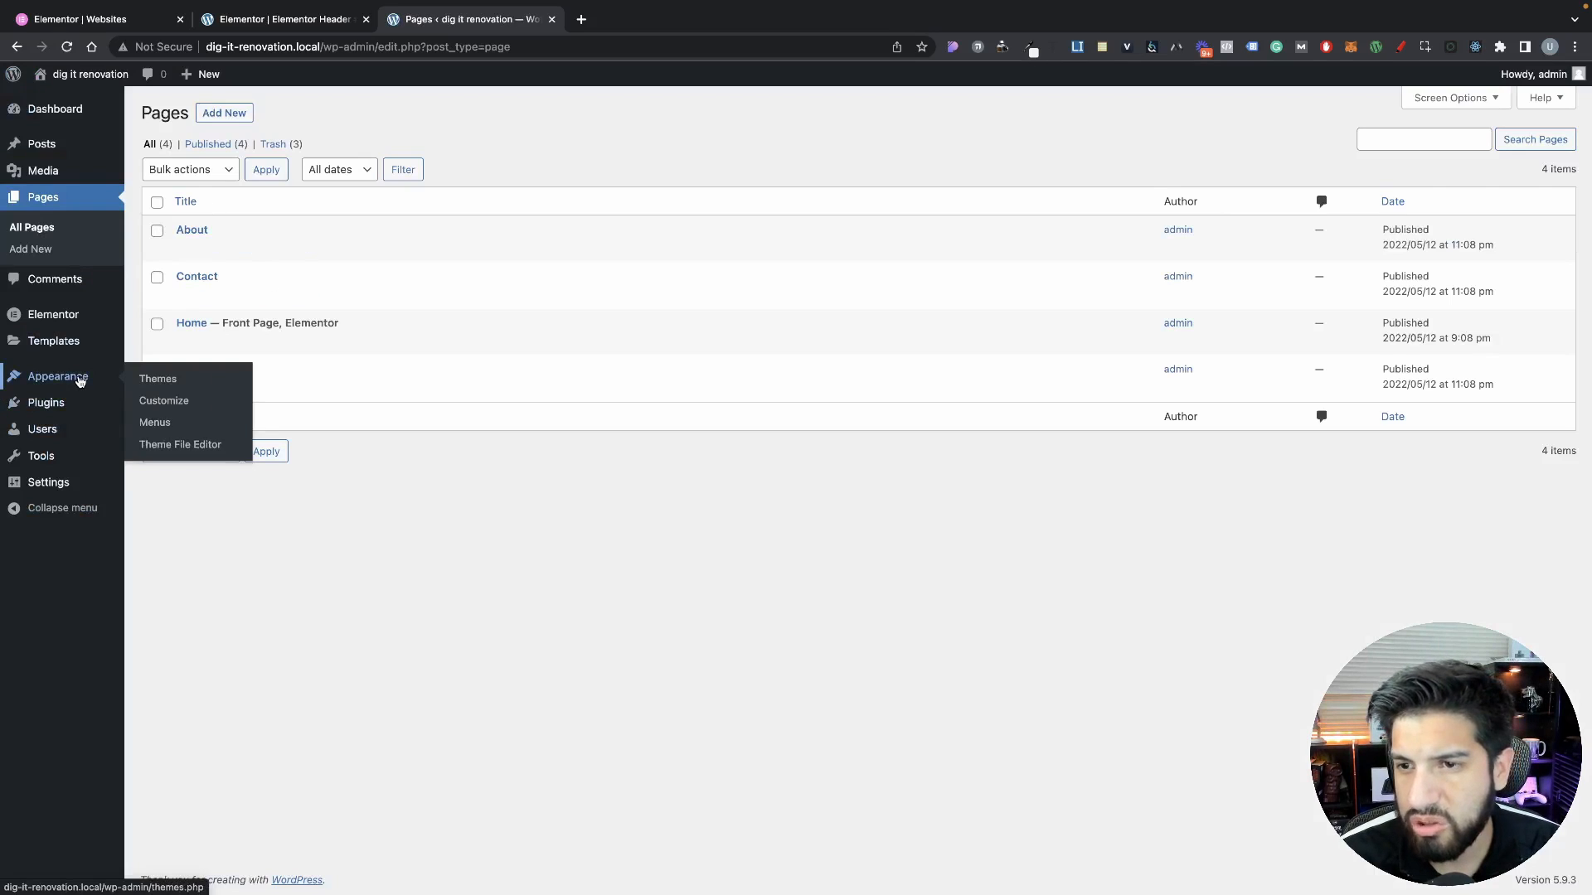
click(152, 422)
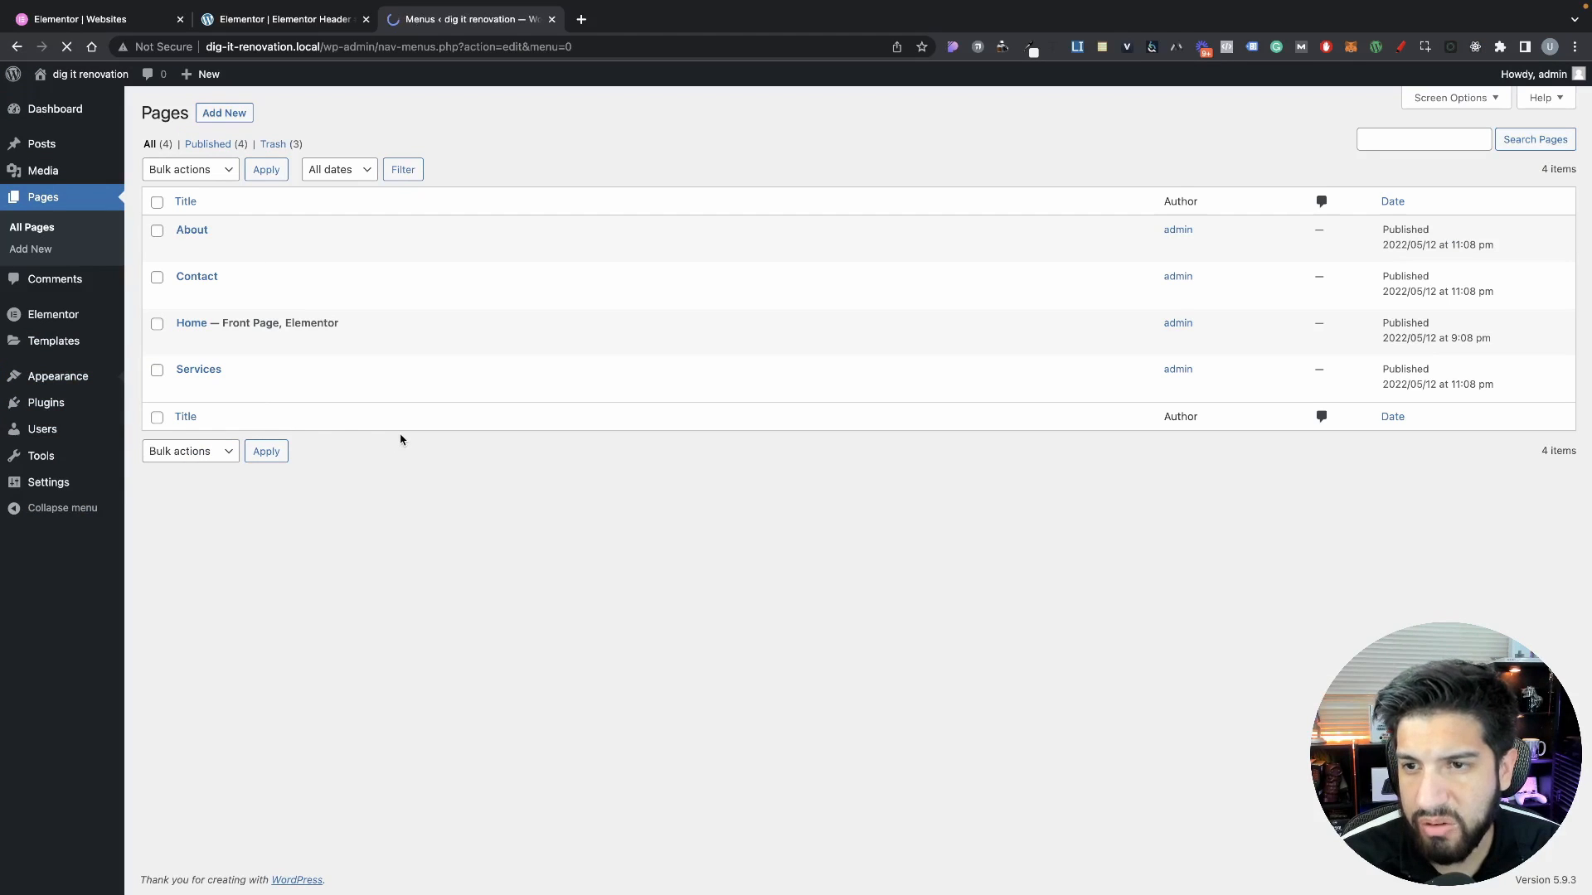
click(508, 288)
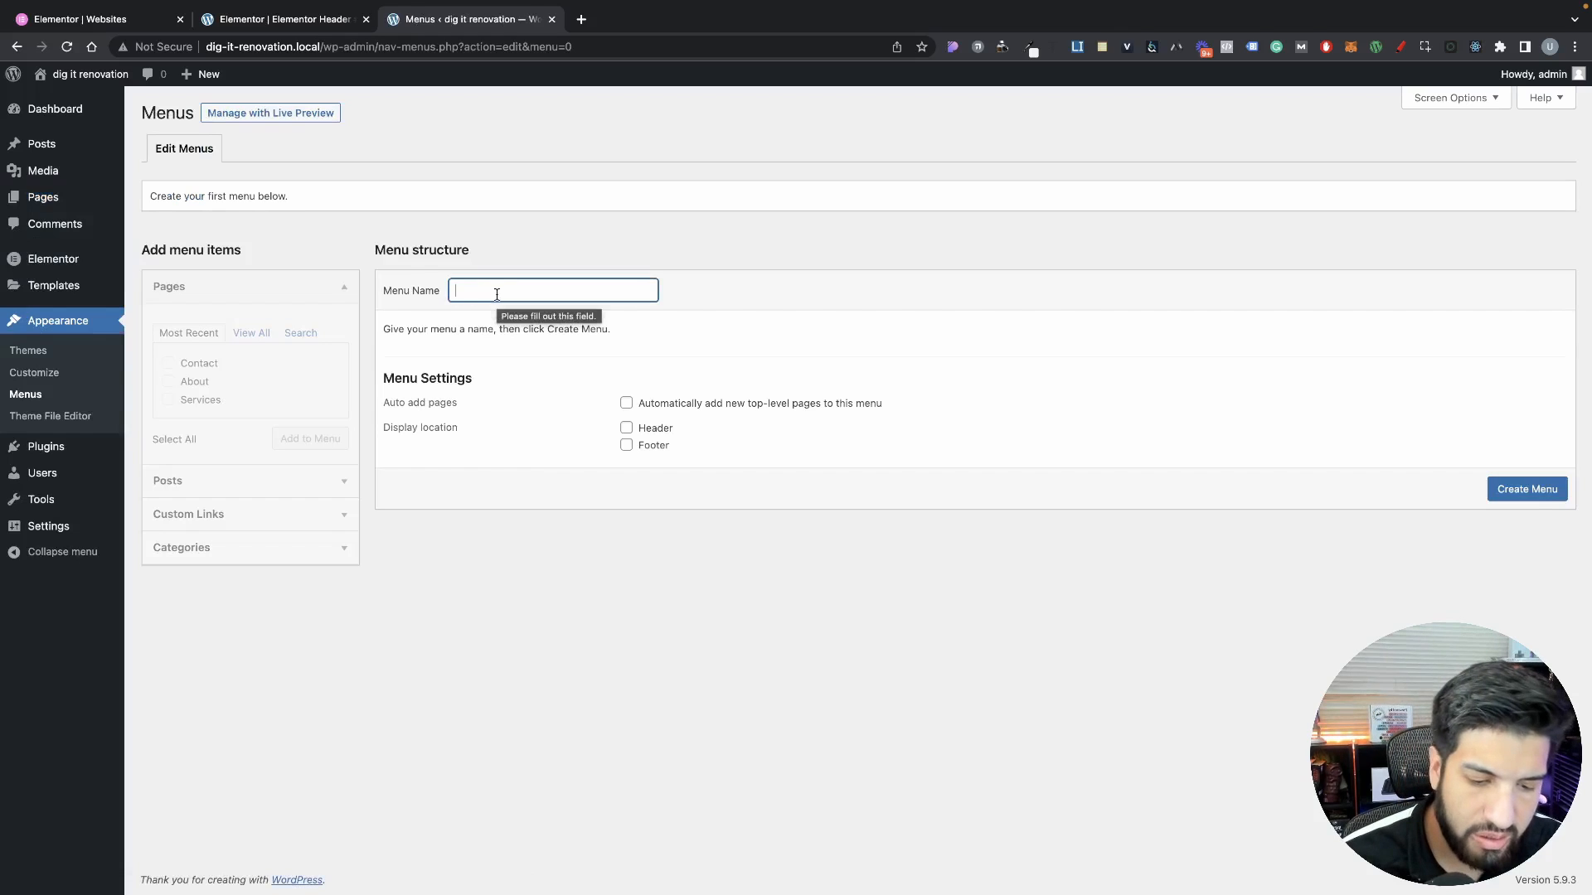
text(Nav Menu)
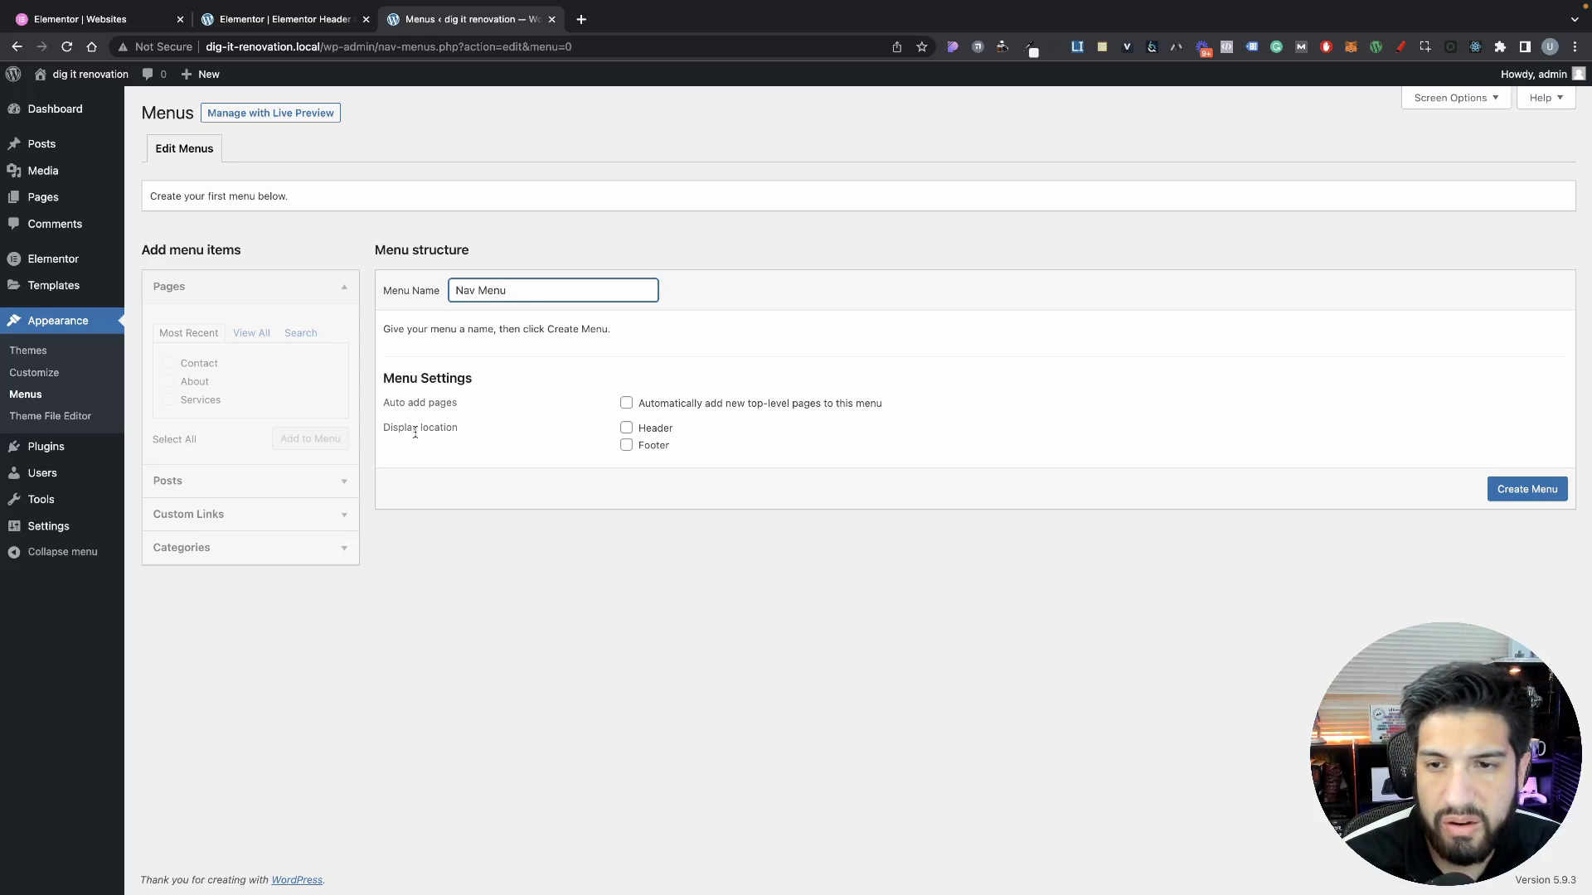
click(627, 428)
click(627, 445)
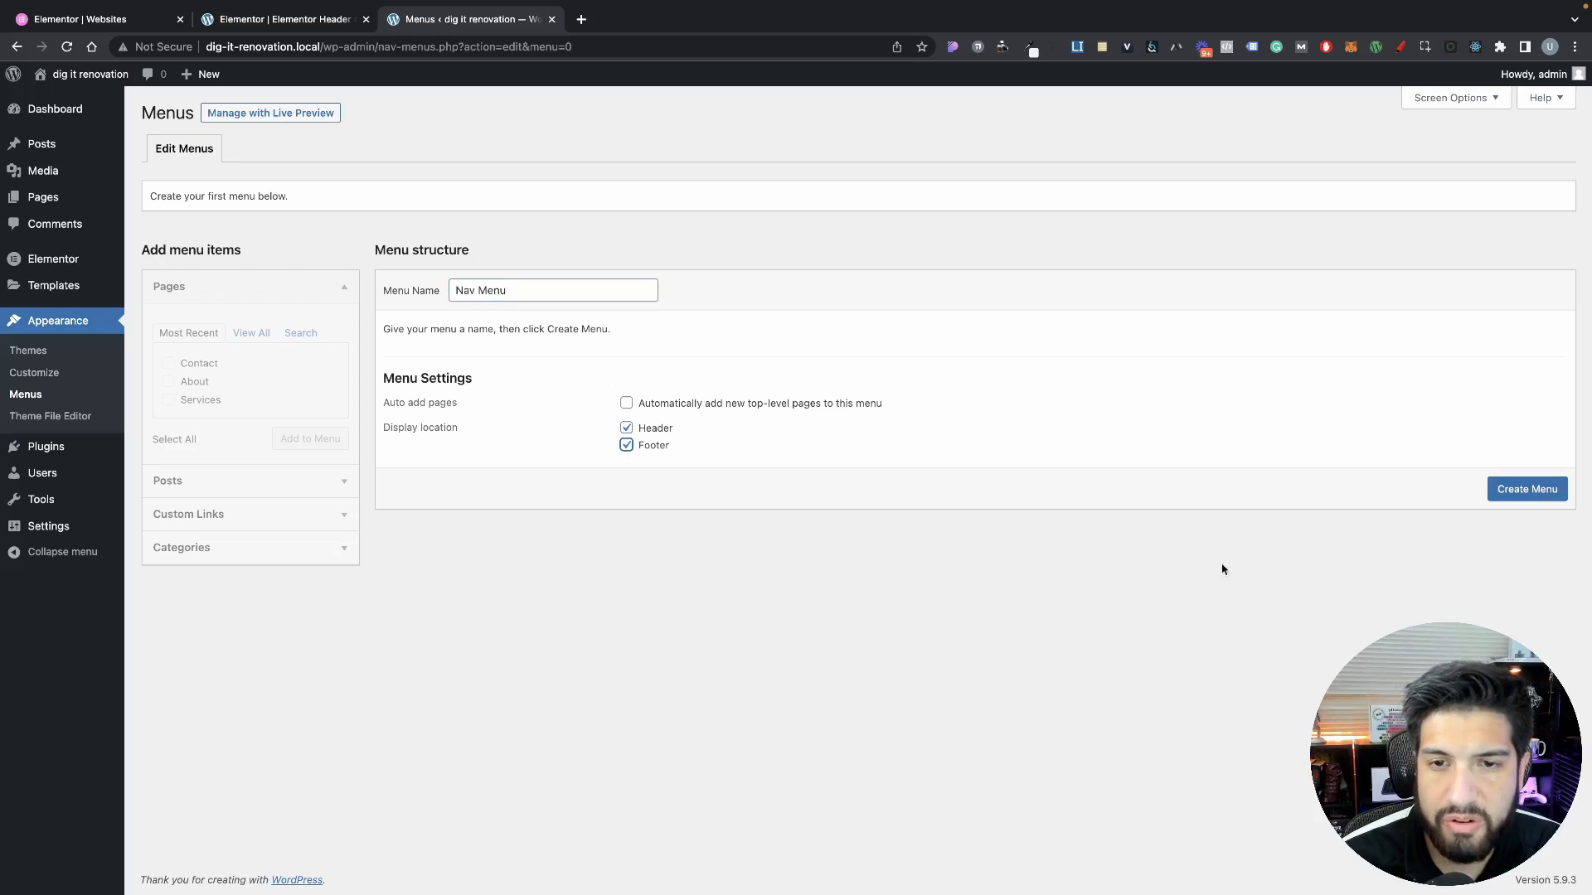
click(1534, 489)
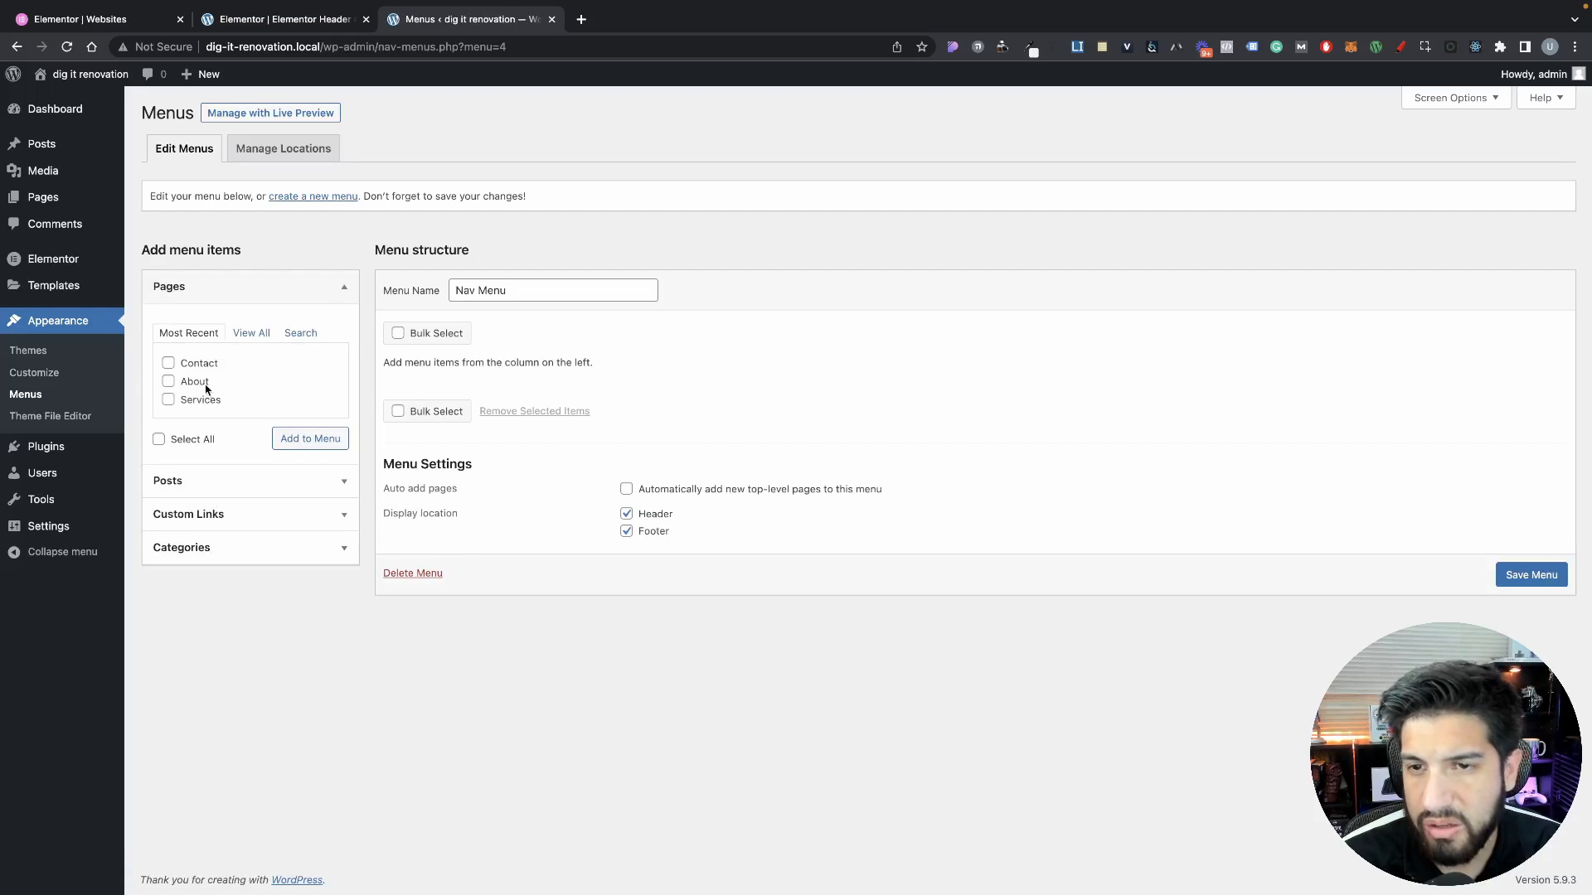
Add the Home, About, Contact and Services pages to Nav Menu, order Services directly after Home, and save the menu
click(256, 340)
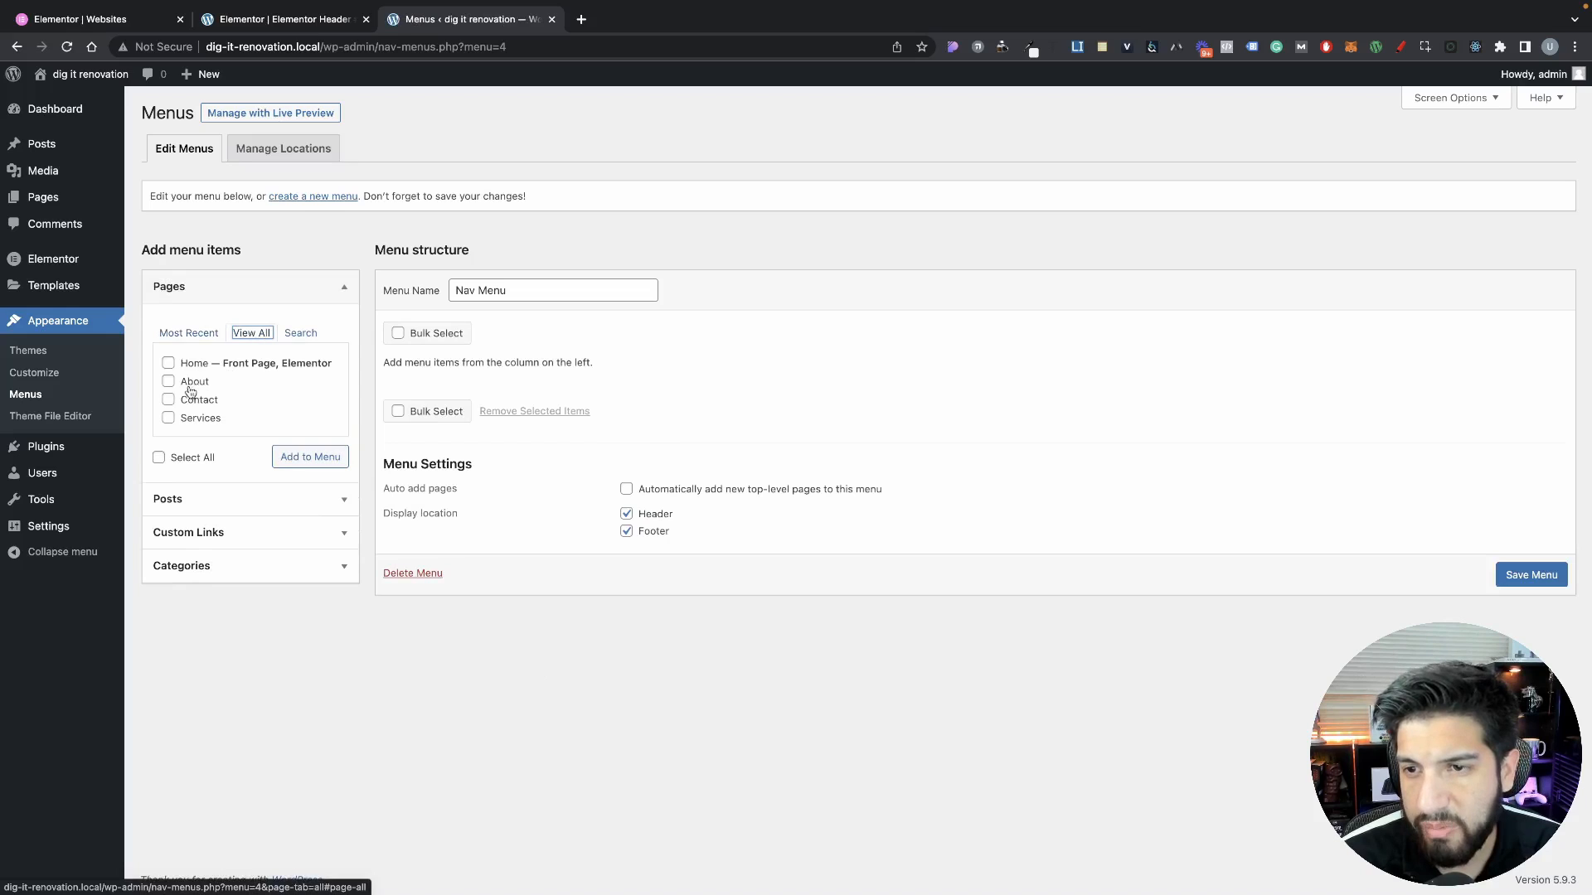
click(159, 458)
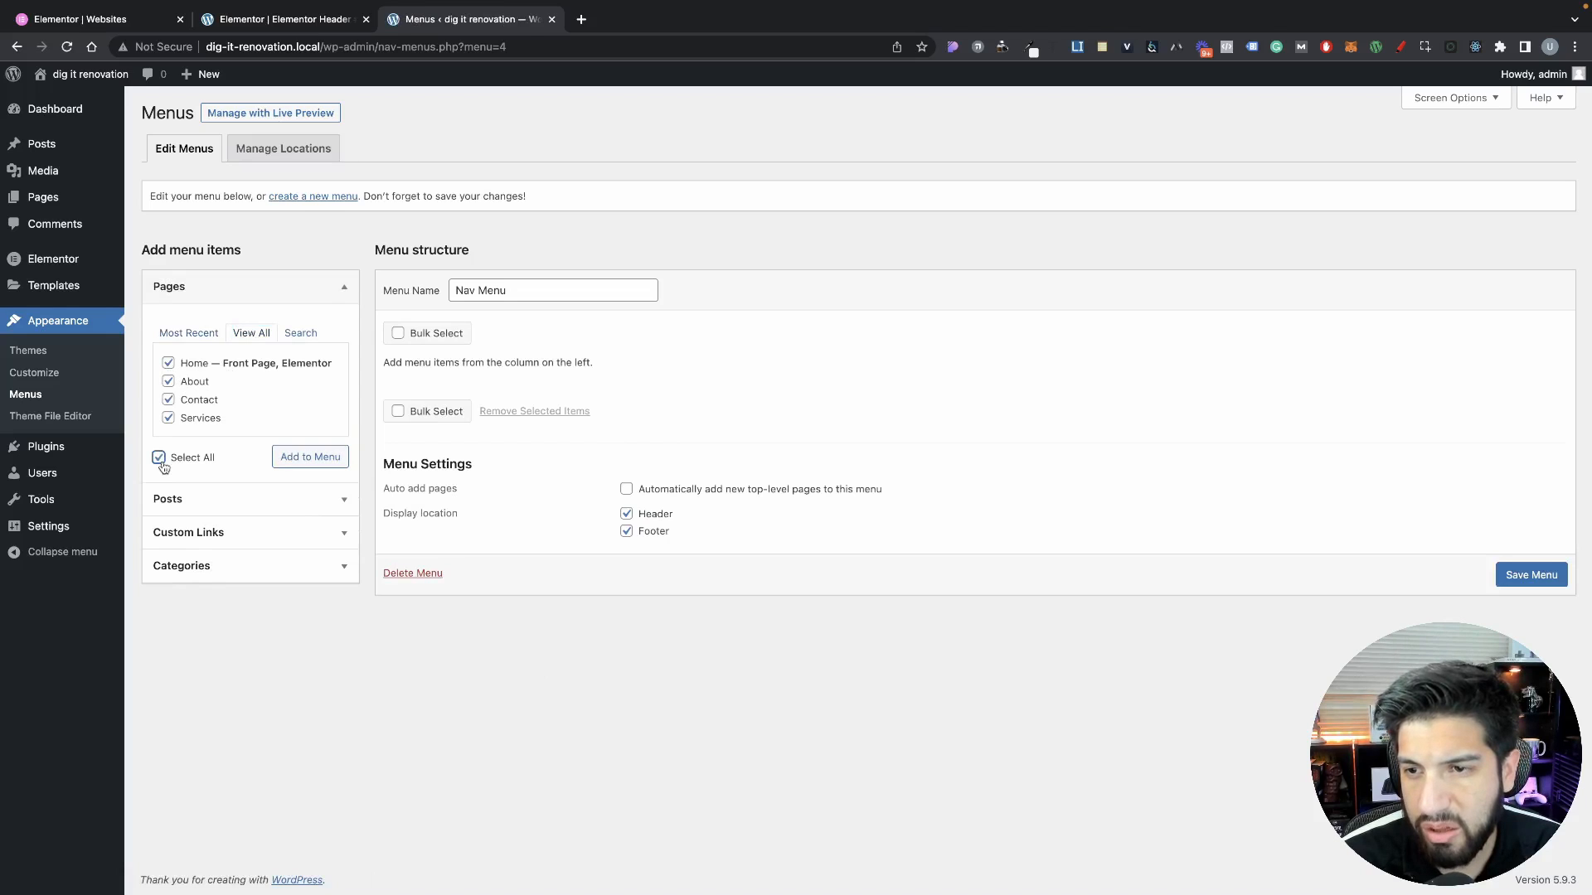
click(310, 457)
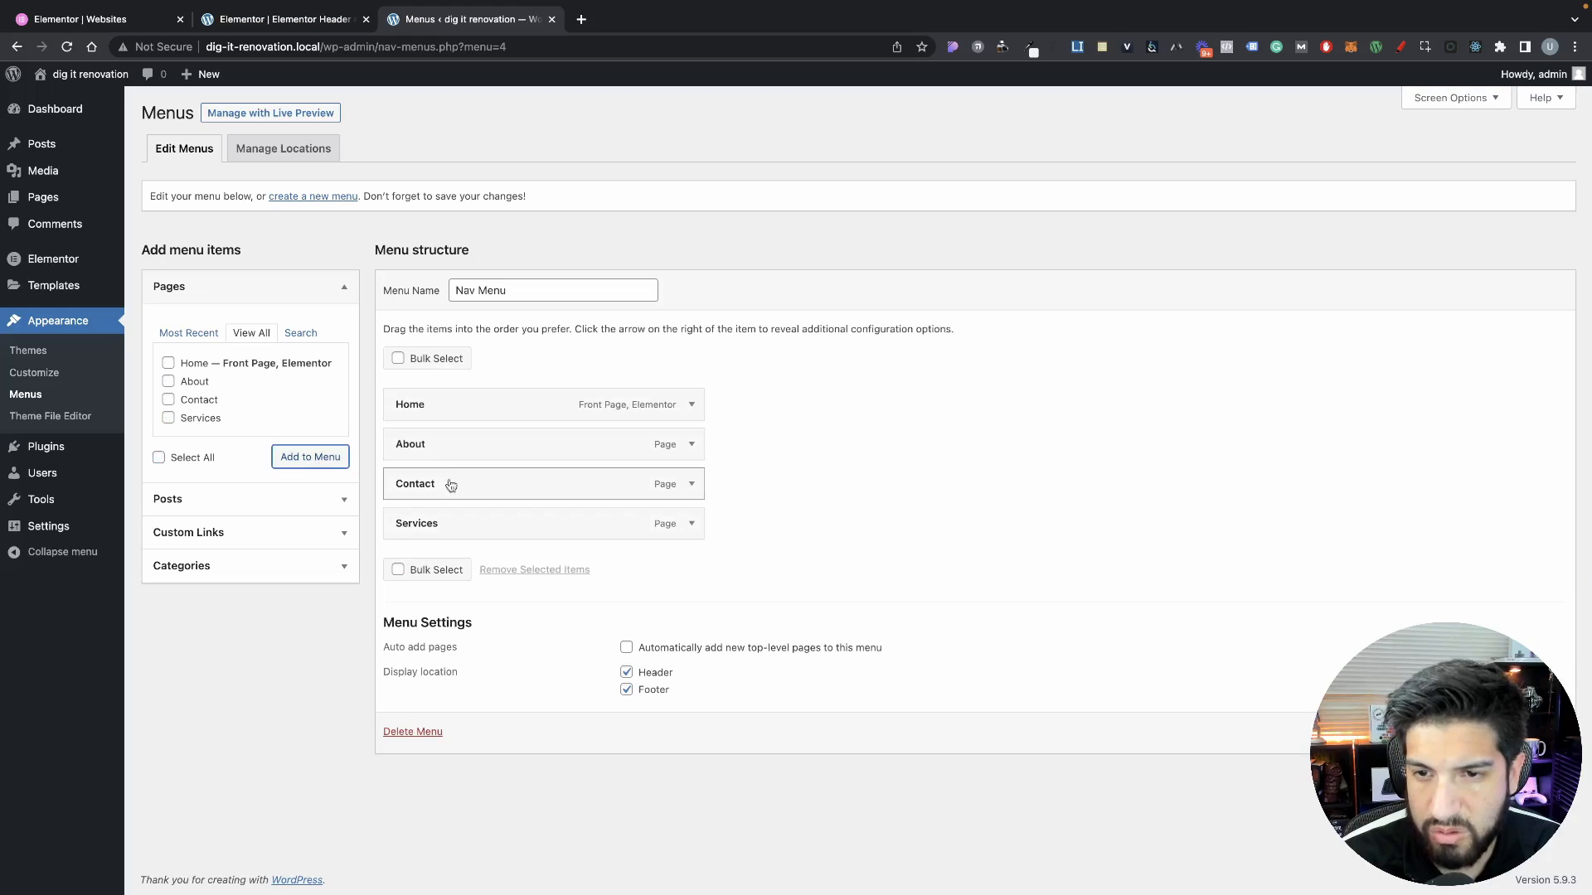
drag(446, 509, 451, 436)
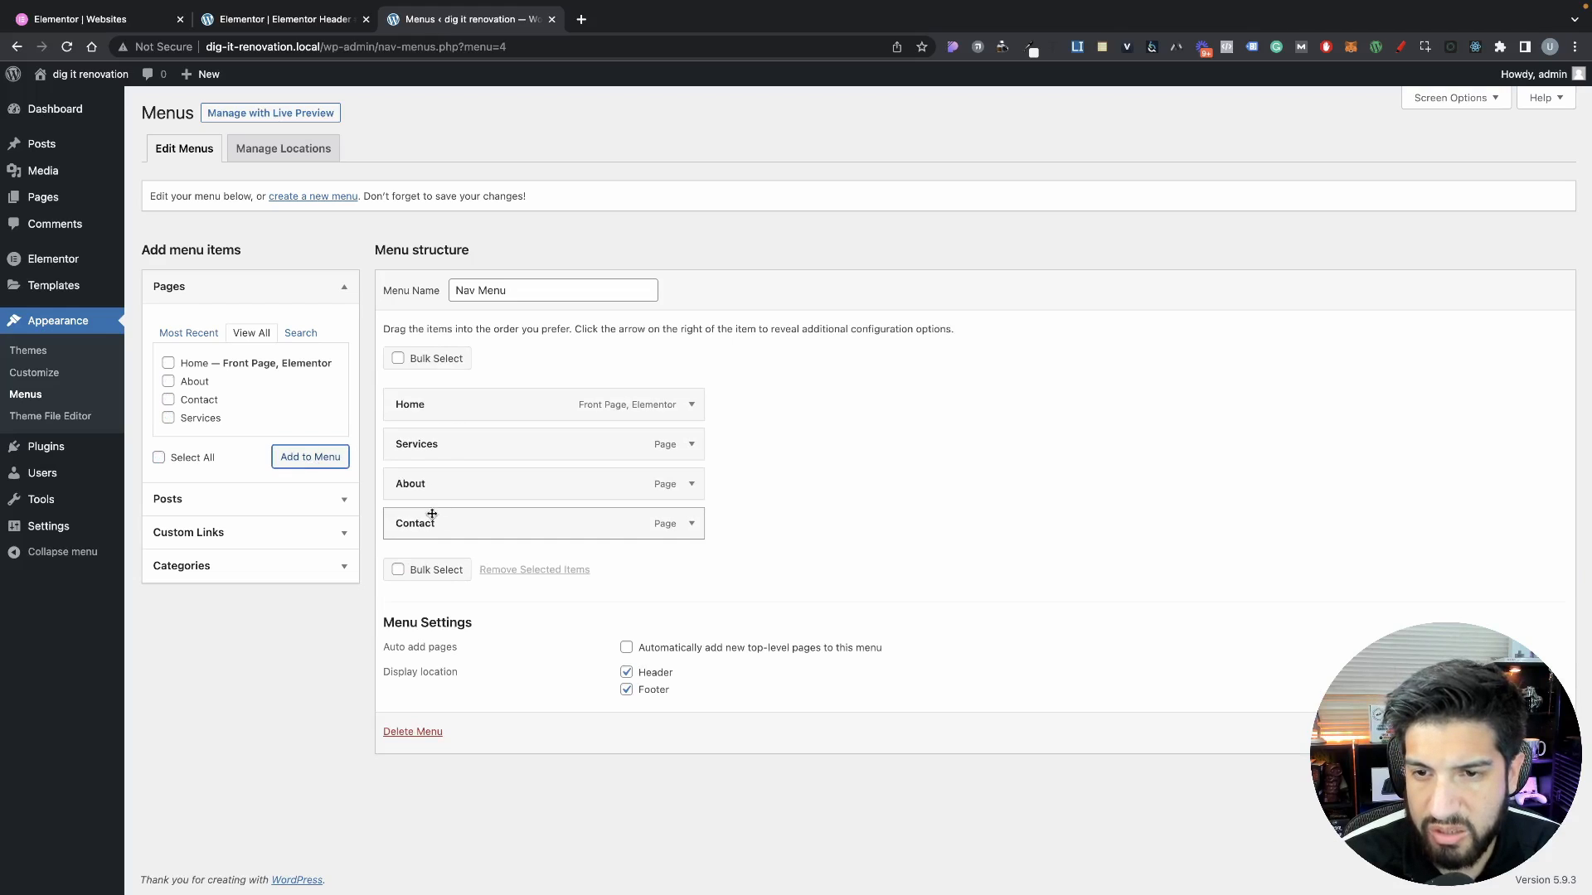
click(1532, 732)
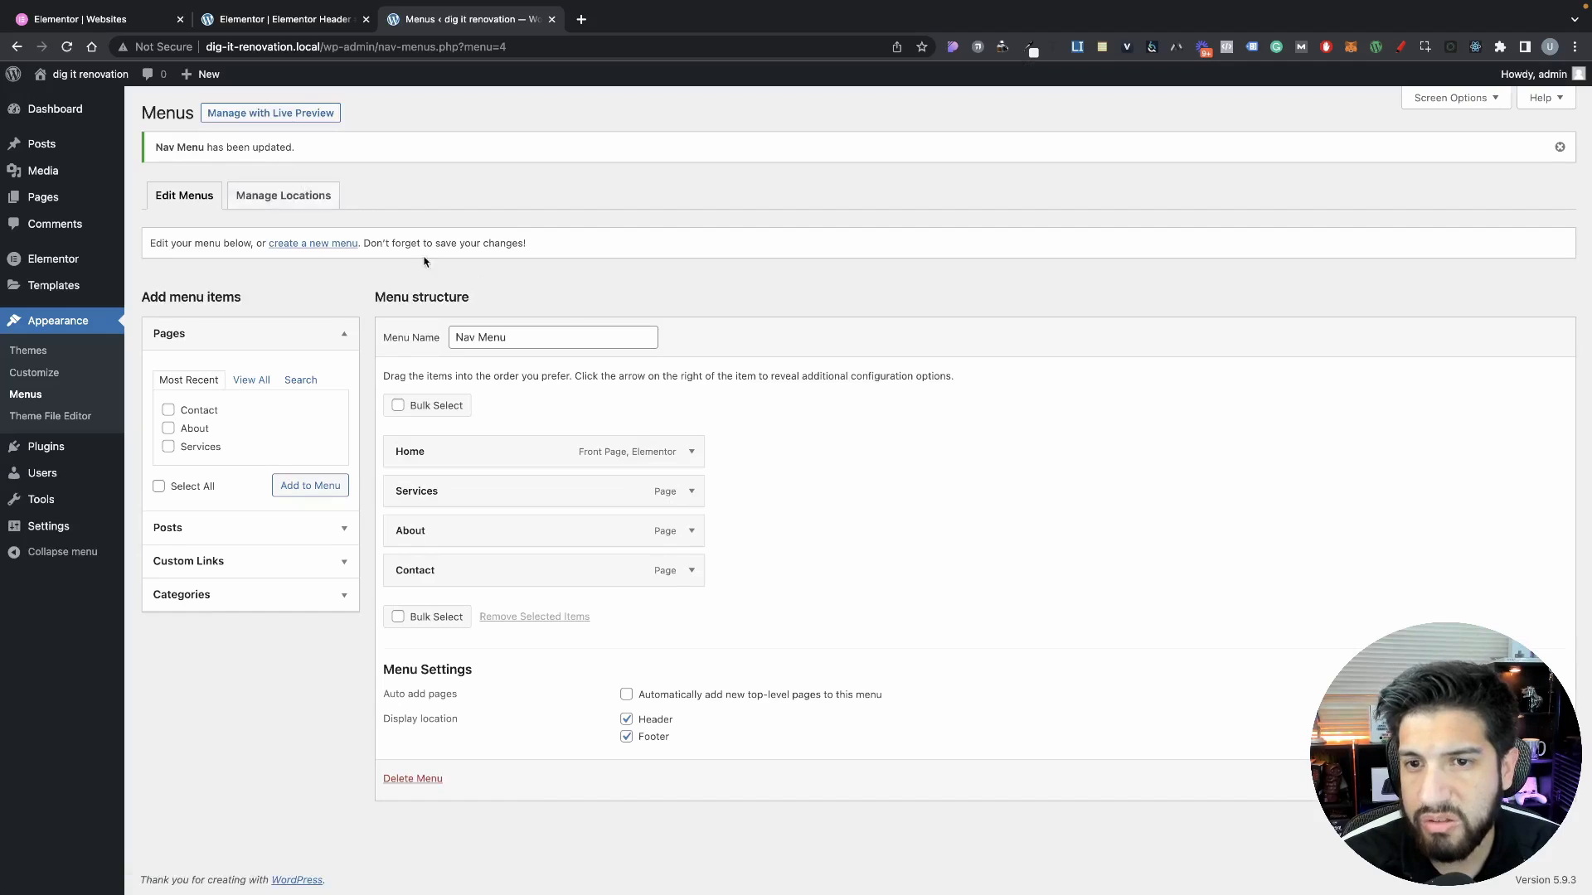
Reload the header template's editor, and copy the BOOK A CALL button from the Home page opened in Elementor
click(317, 27)
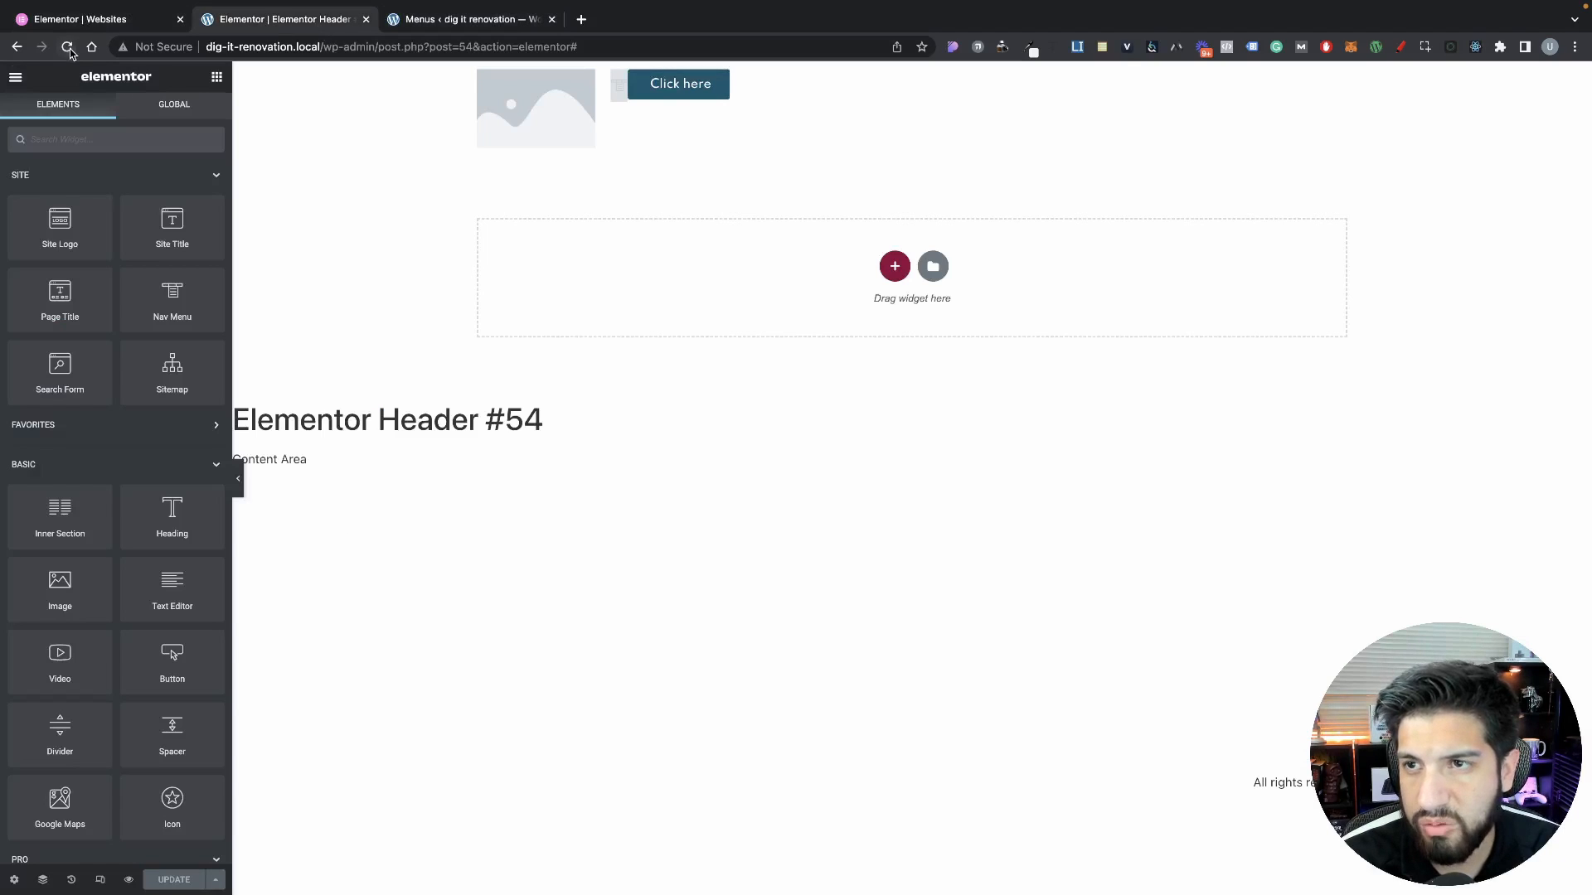
key(super+r)
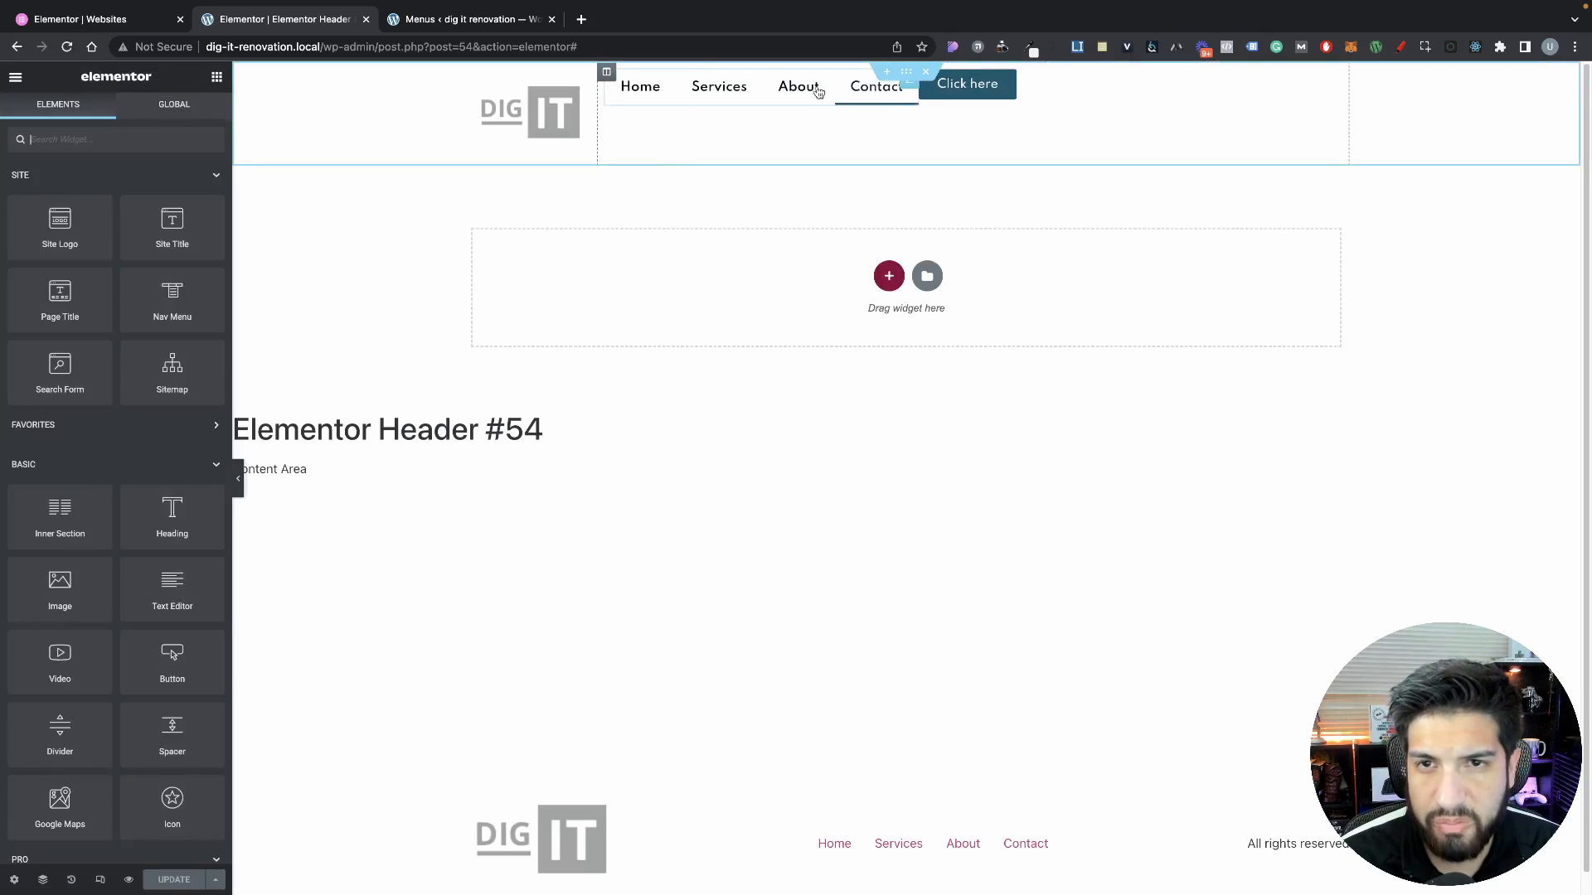
click(423, 16)
mouse_move(83, 74)
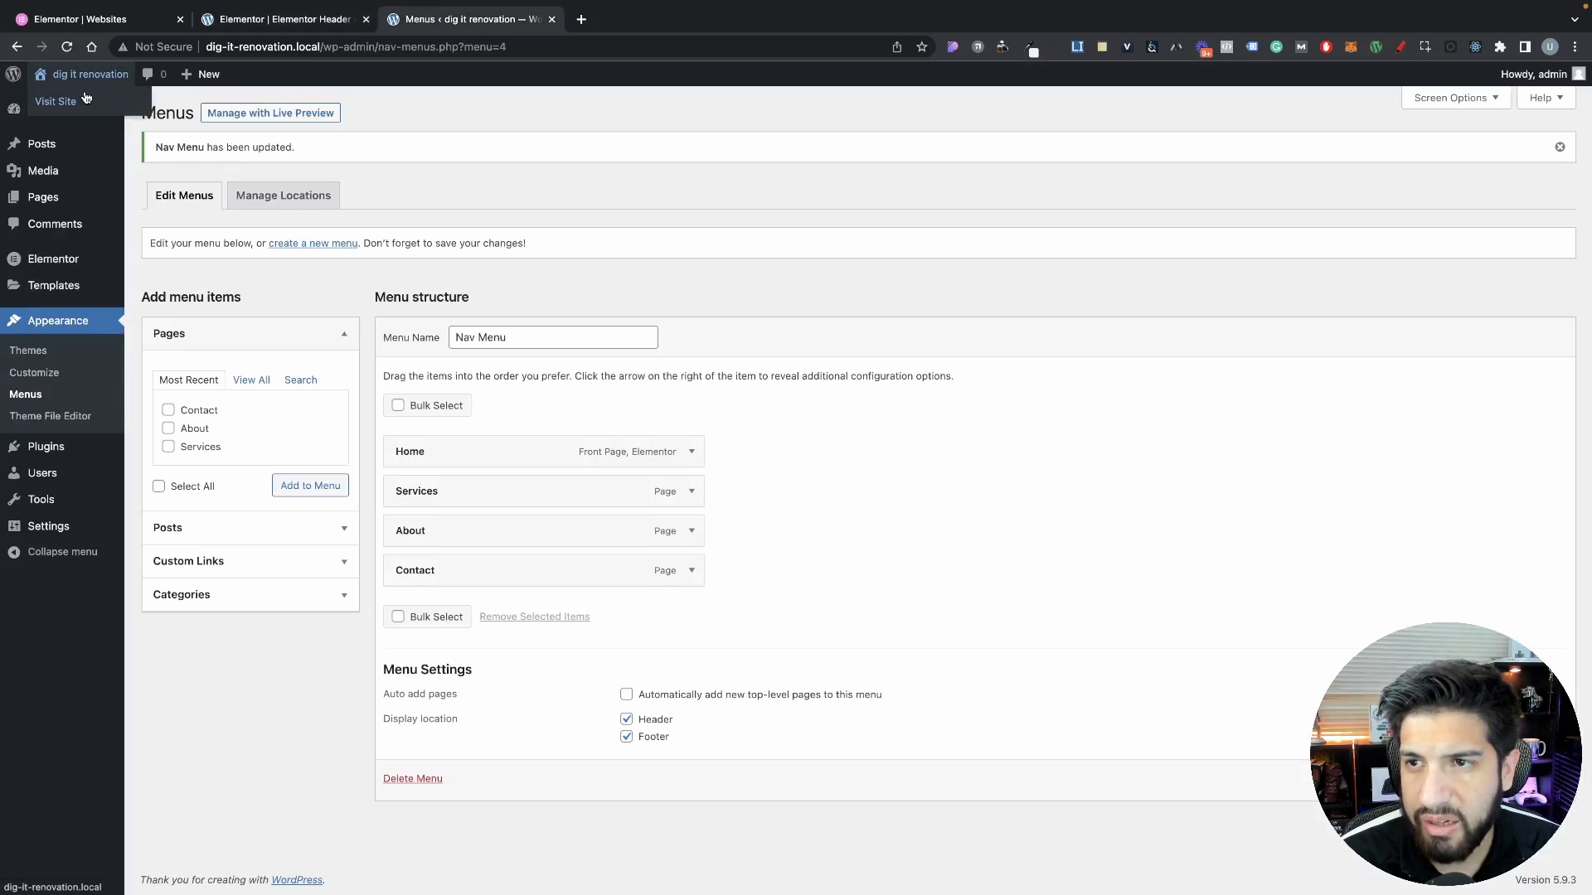
click(55, 101)
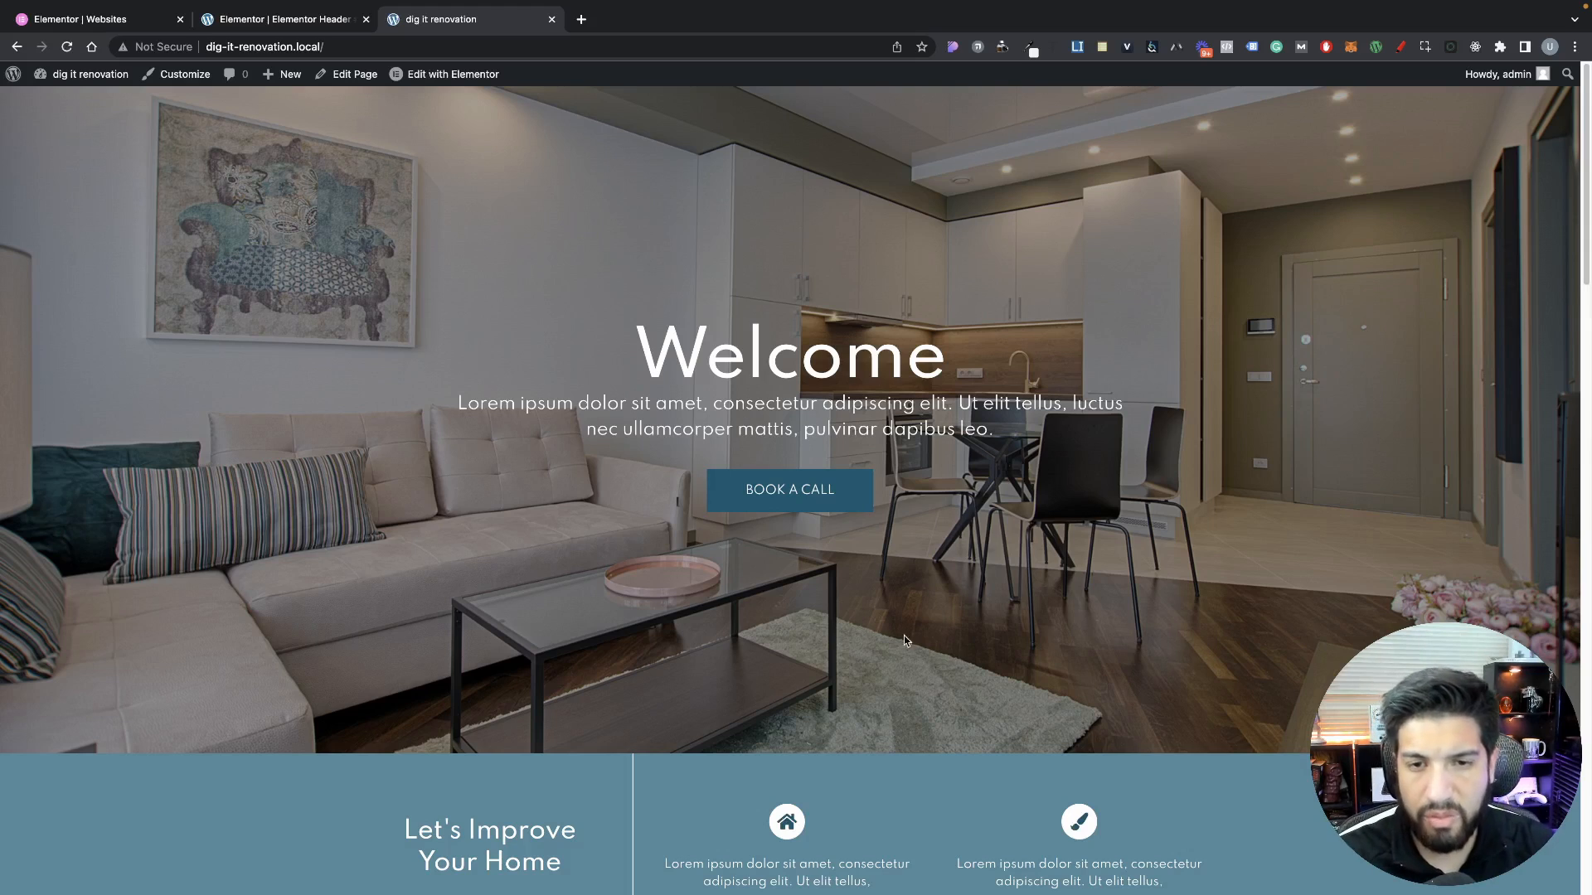
mouse_move(430, 83)
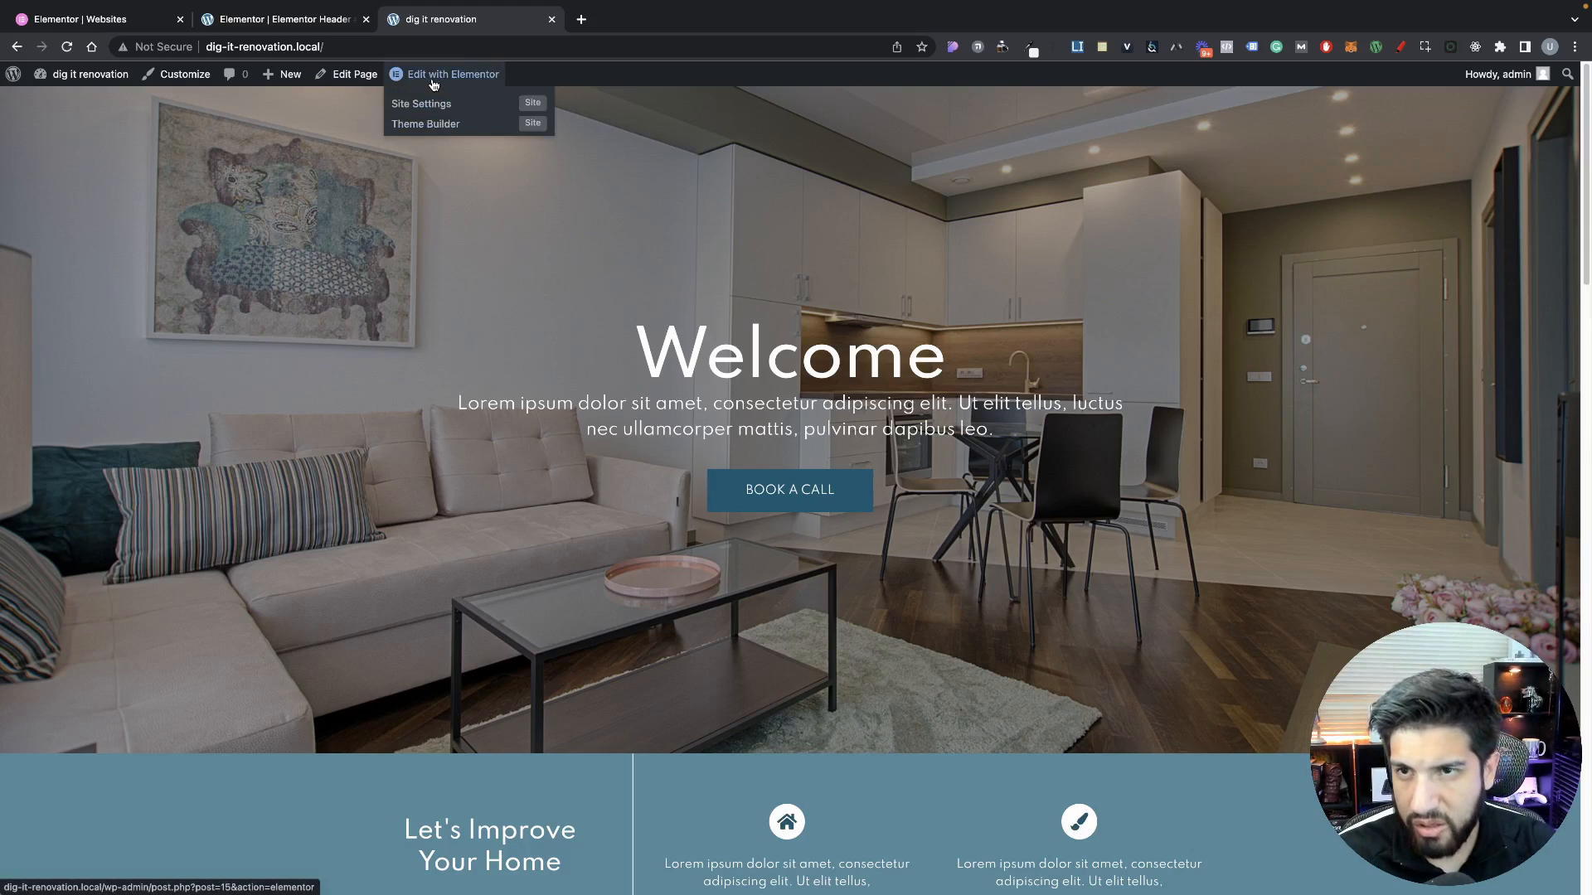
click(485, 75)
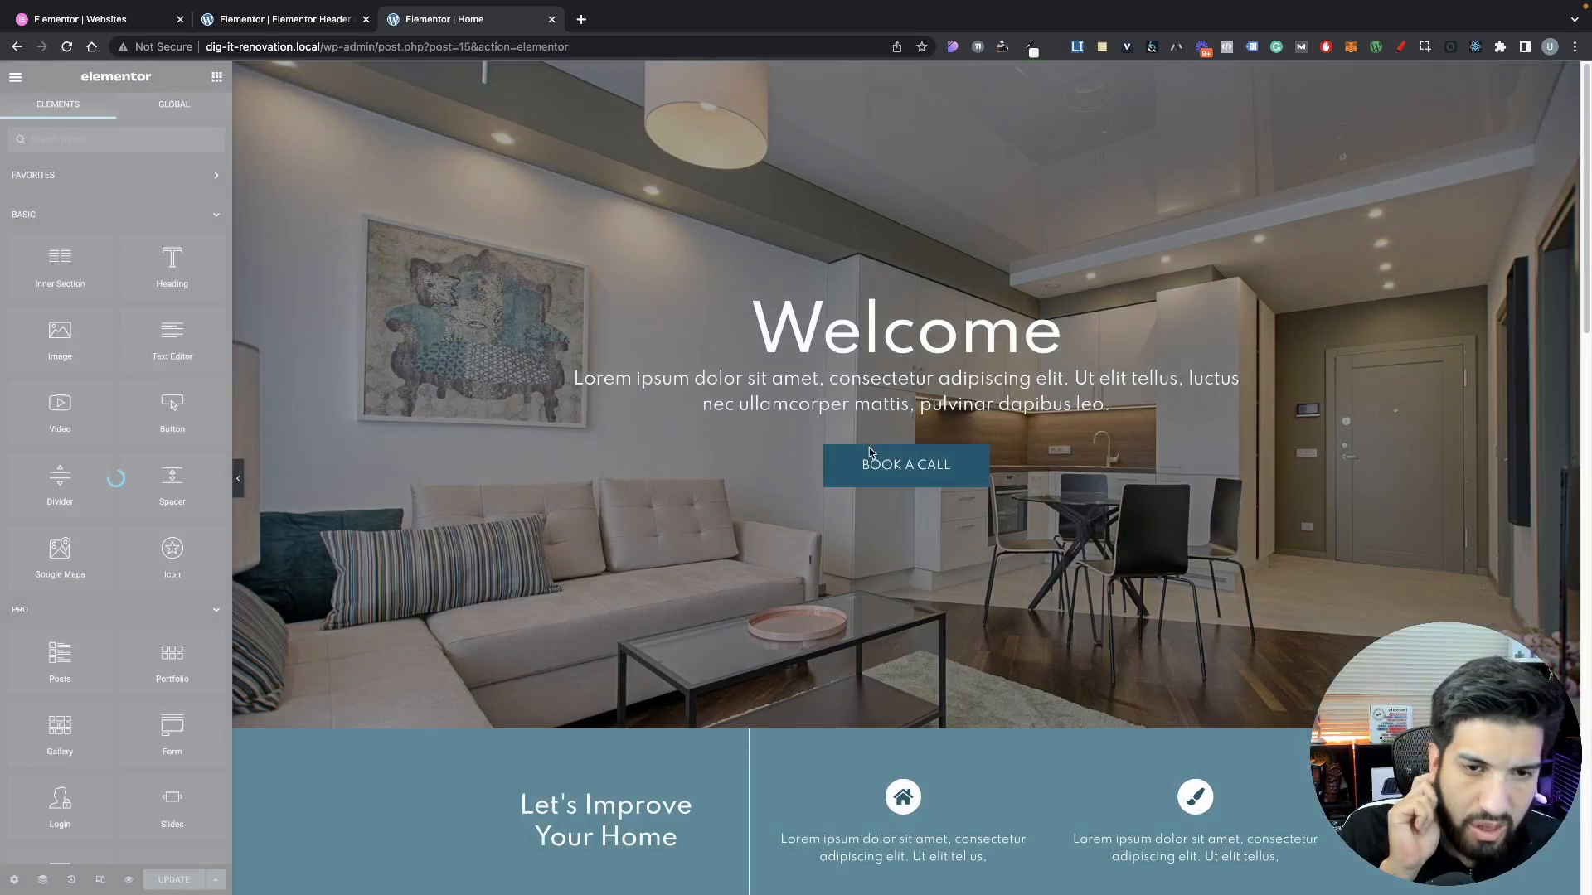
right_click(955, 476)
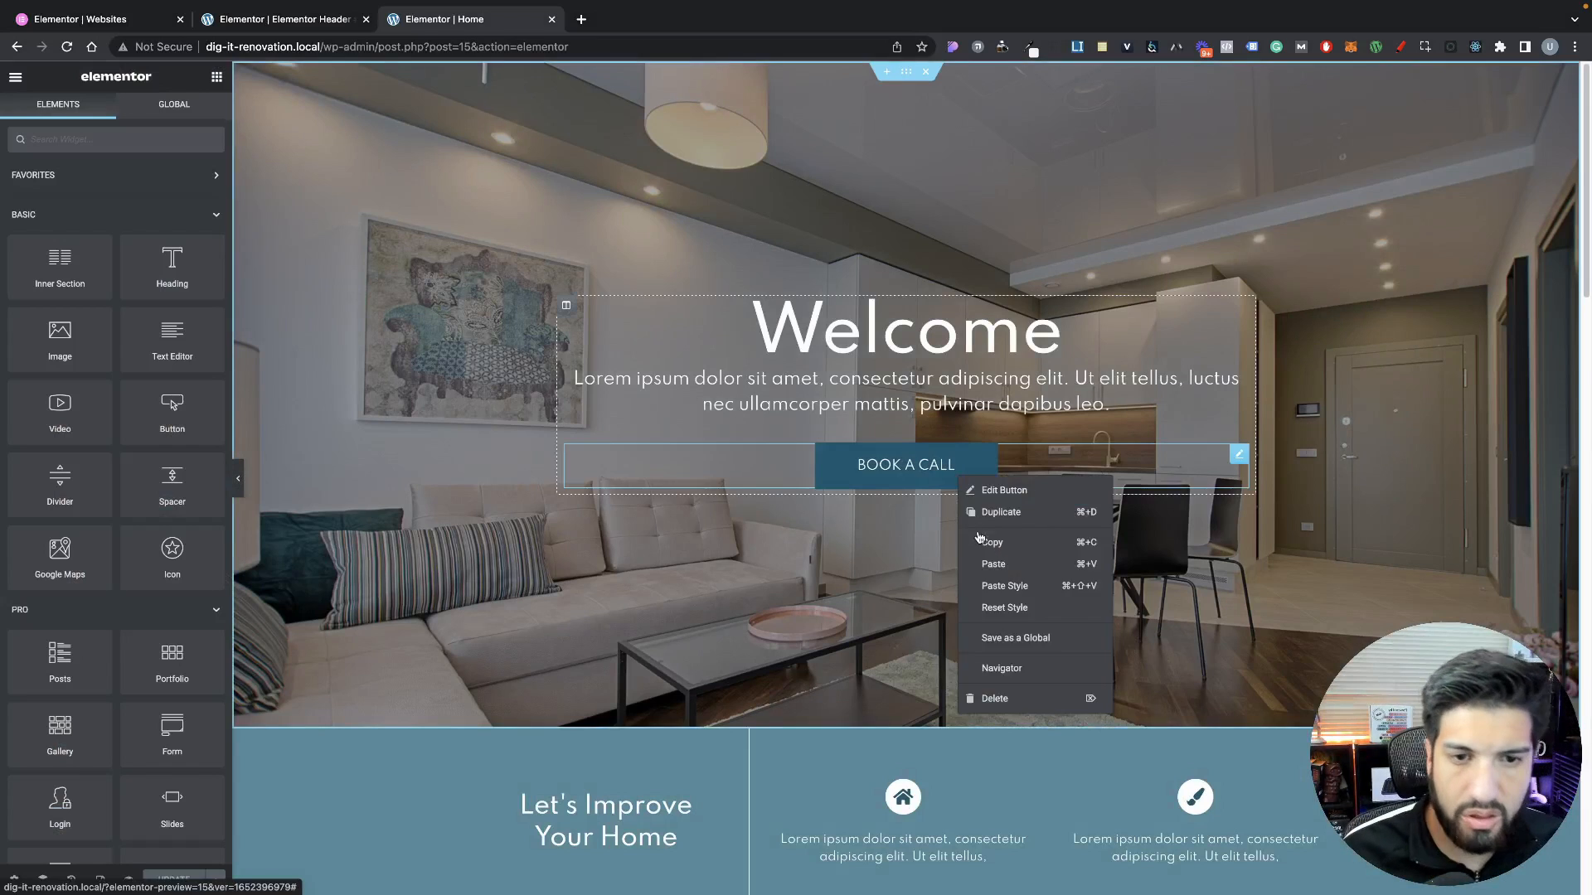
click(980, 539)
Replace the header template's Click here button with the copied BOOK A CALL button and open the pasted button's settings
click(257, 19)
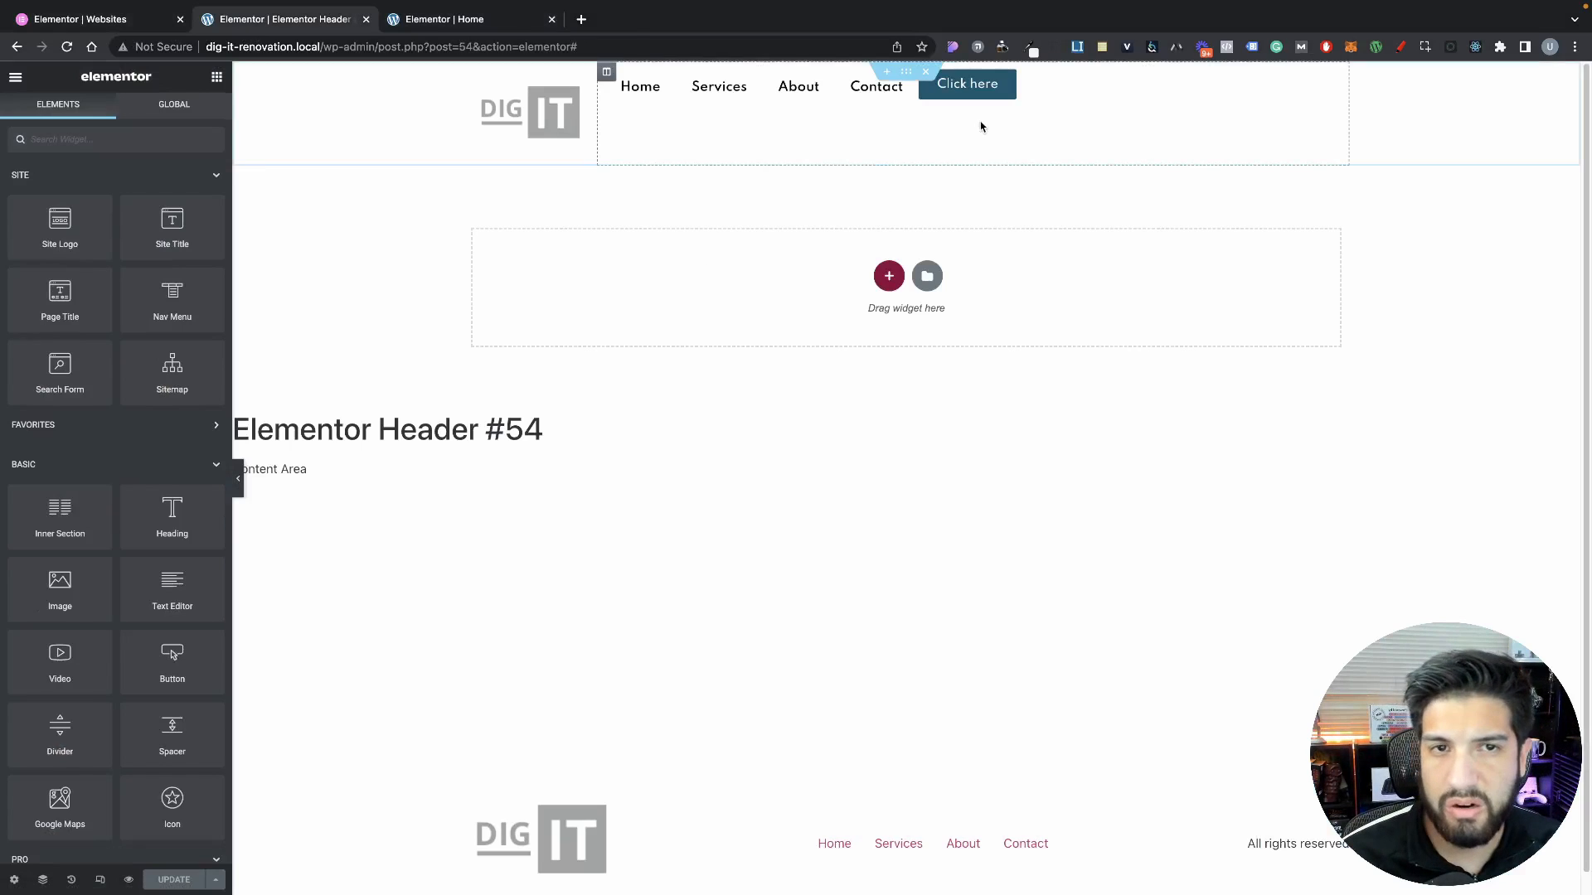
right_click(974, 94)
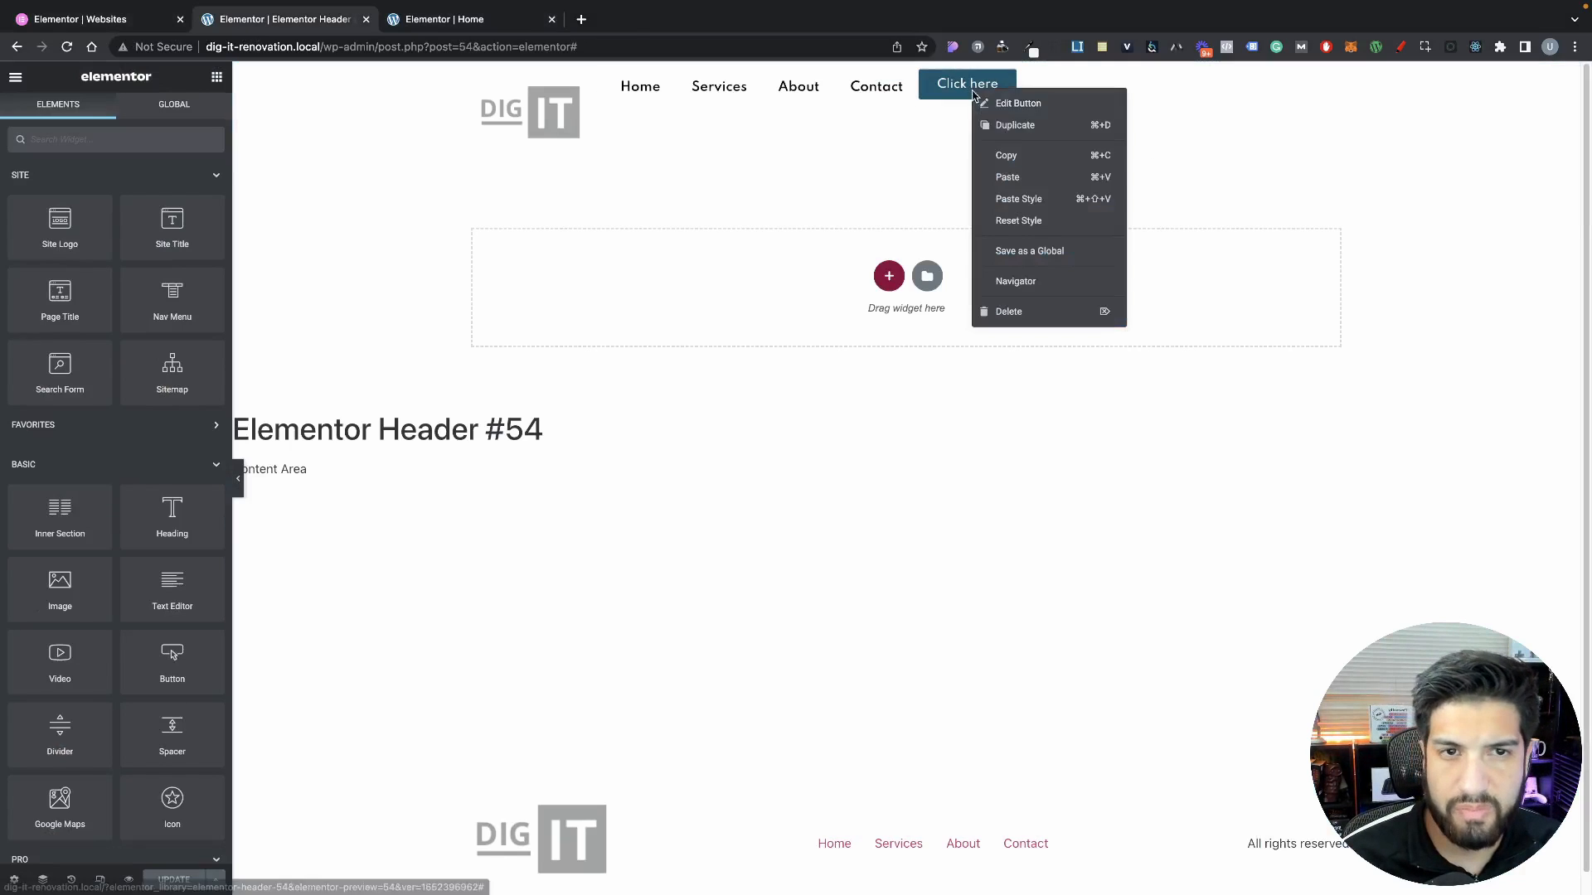
click(1035, 184)
right_click(974, 93)
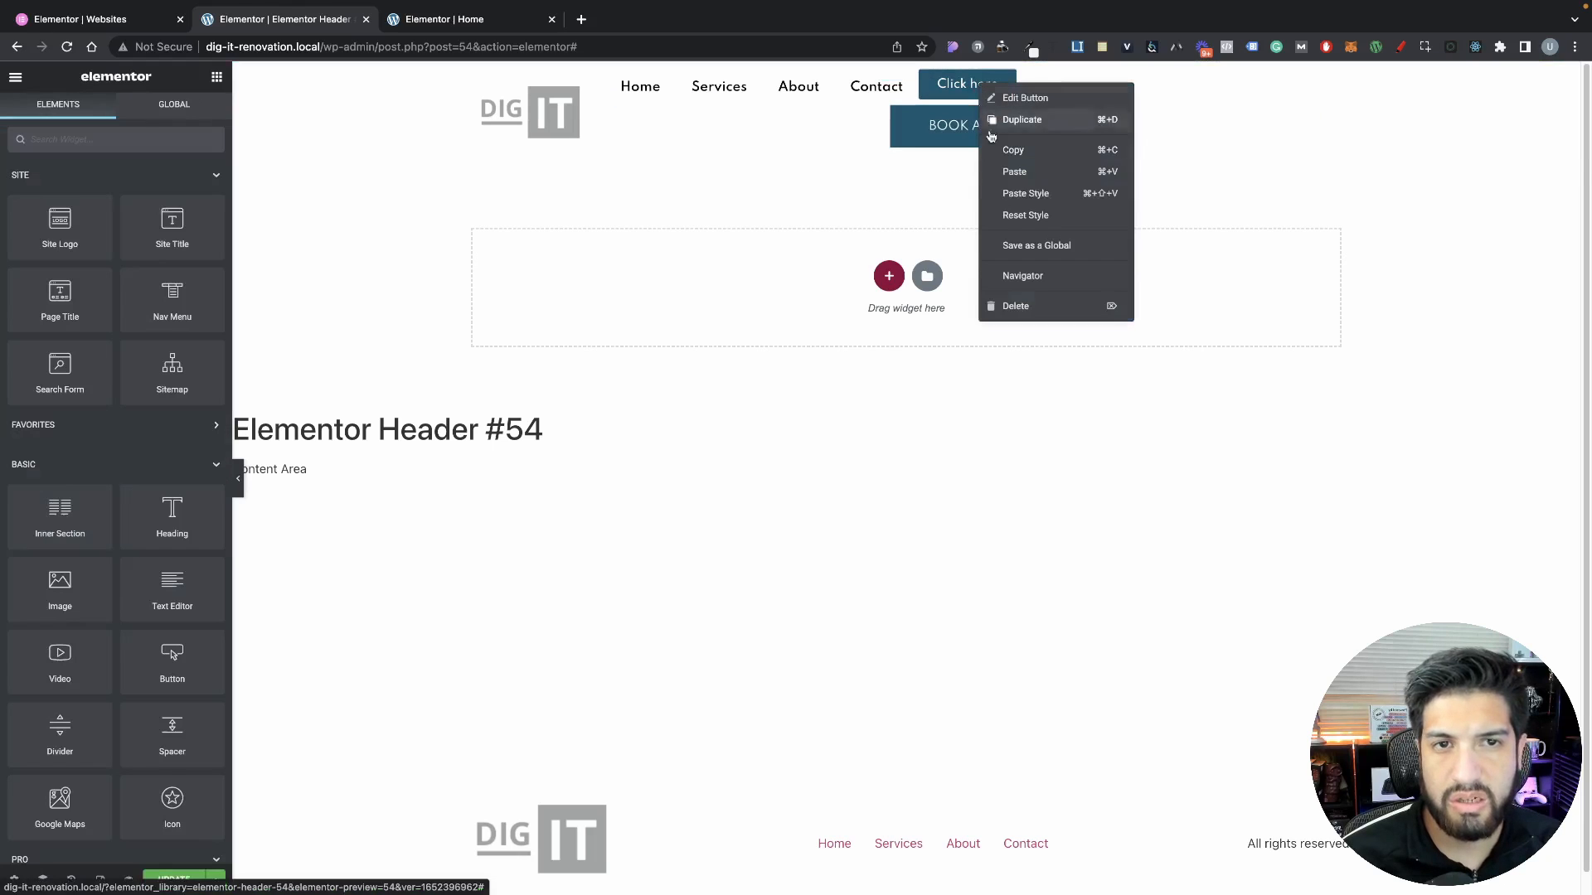
click(1009, 311)
click(1007, 133)
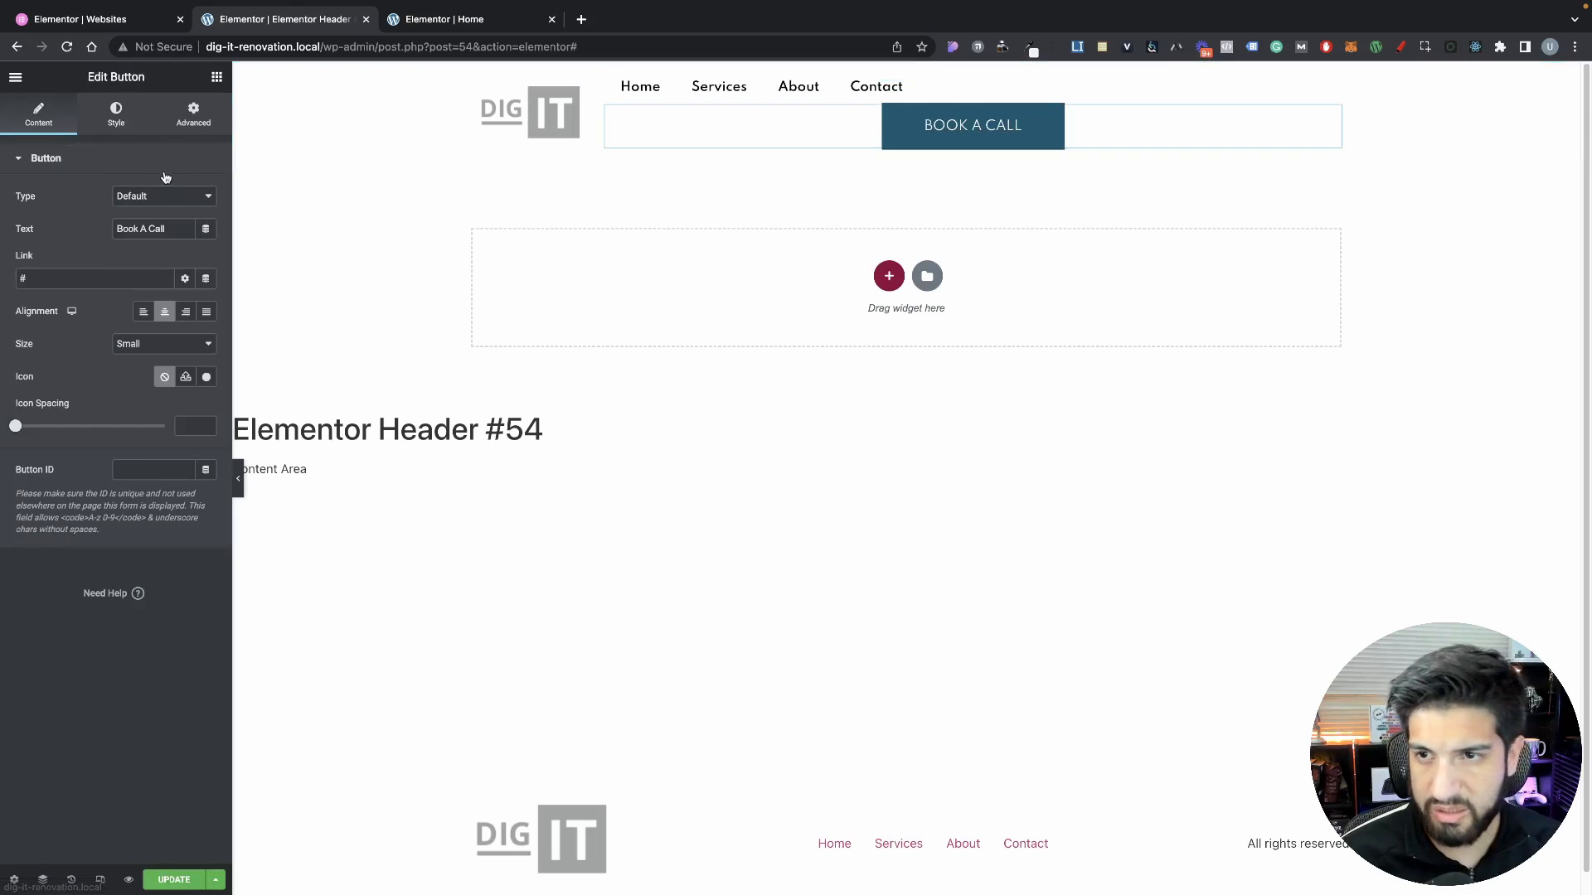
Set the BOOK A CALL button's width to Inline (auto) so it sits beside the navigation menu
click(194, 116)
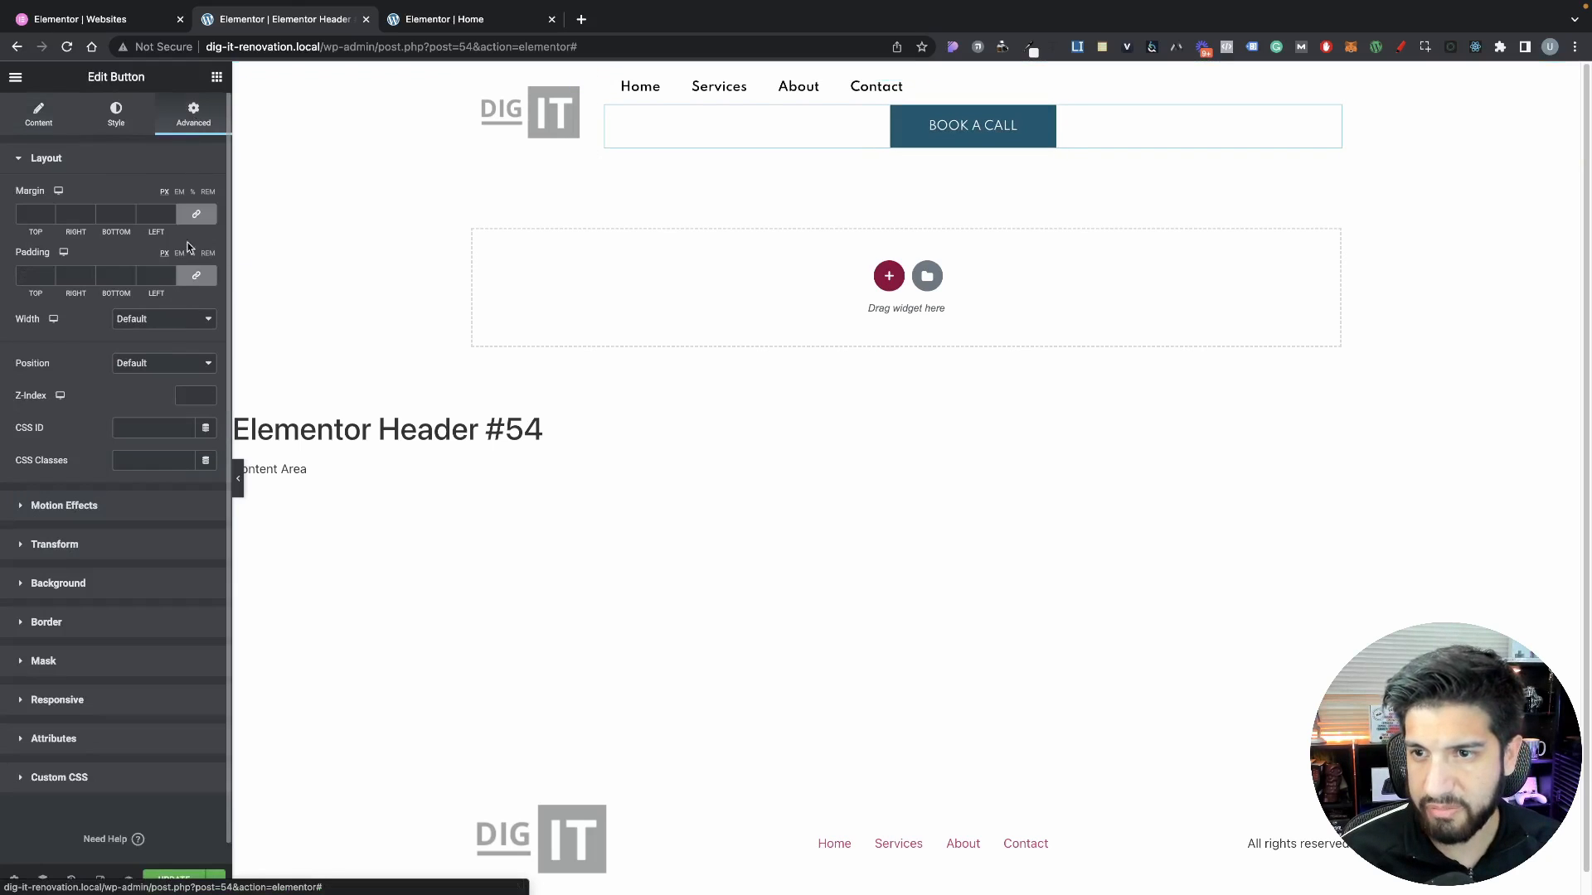
click(163, 325)
click(161, 351)
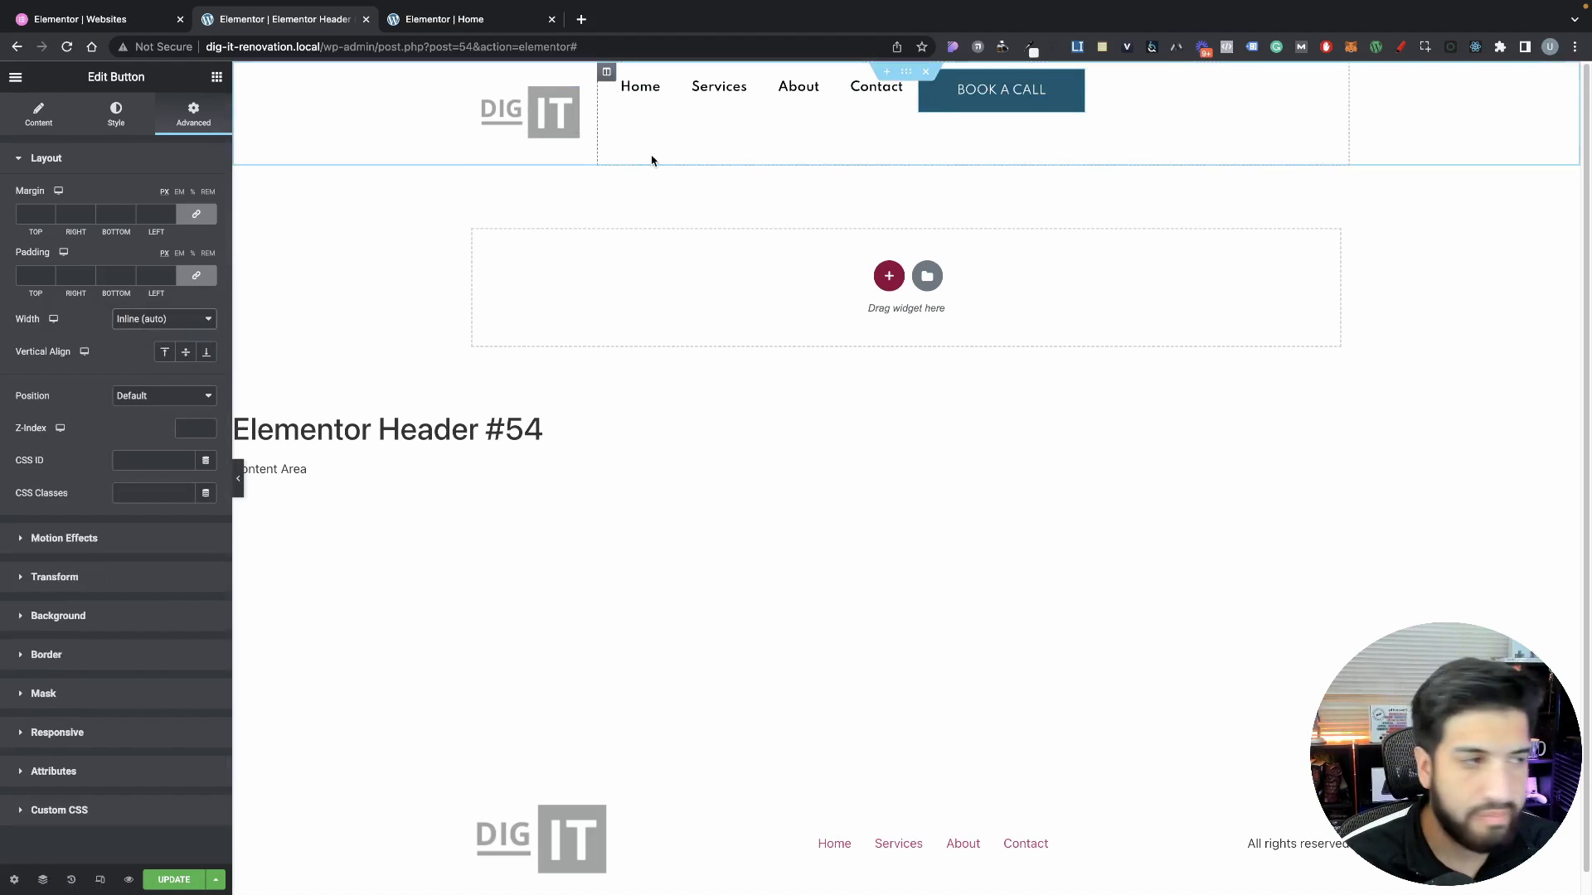
Narrow the header's logo column and set its width to 11%
drag(597, 114, 562, 116)
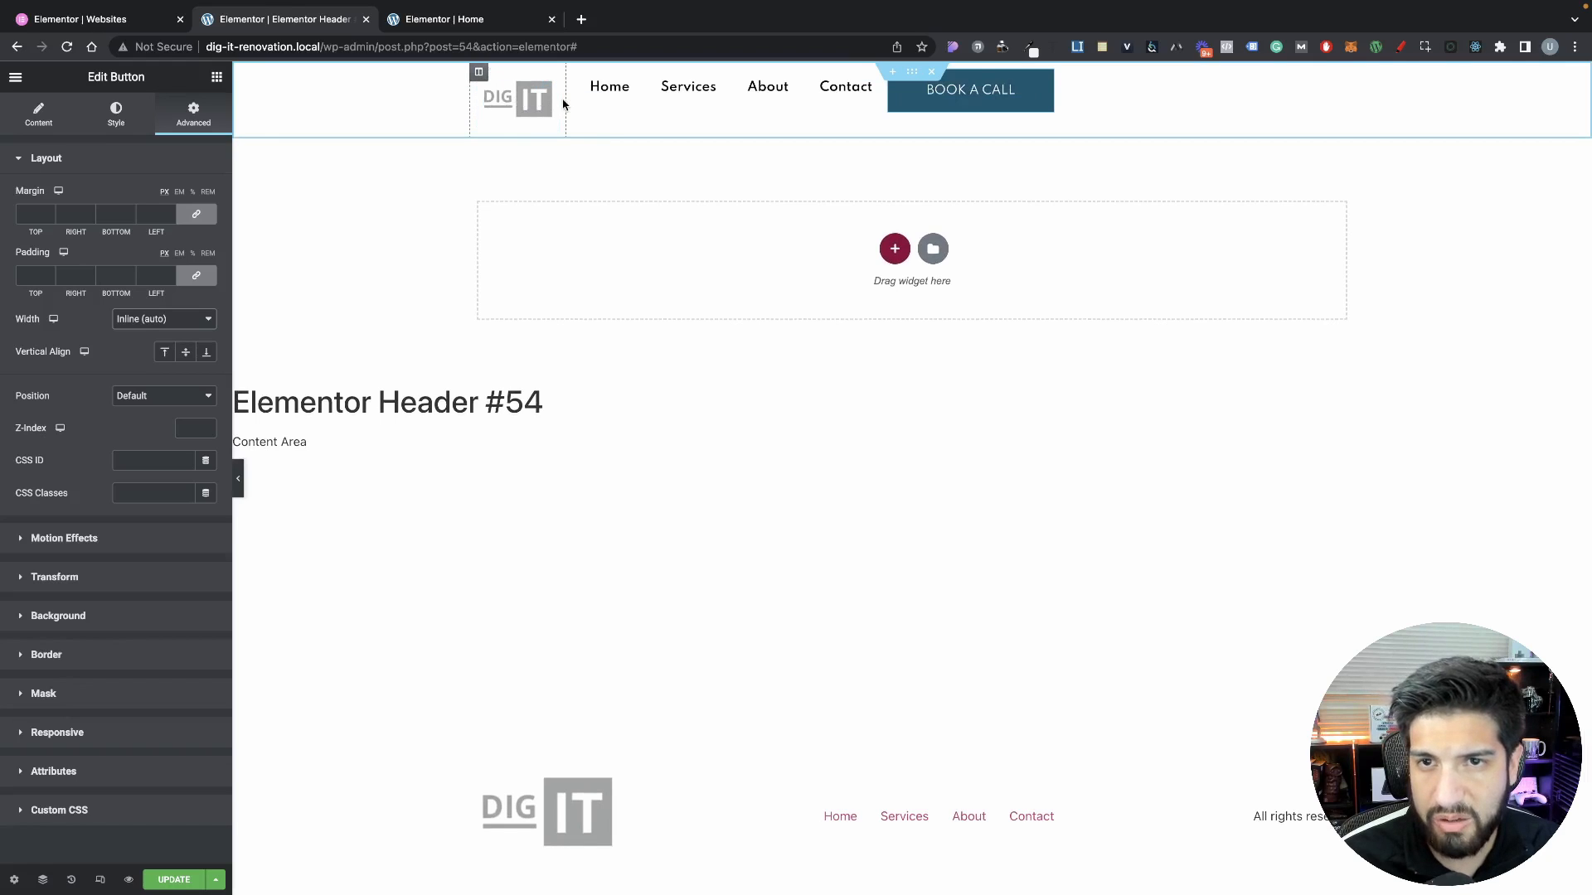
click(45, 119)
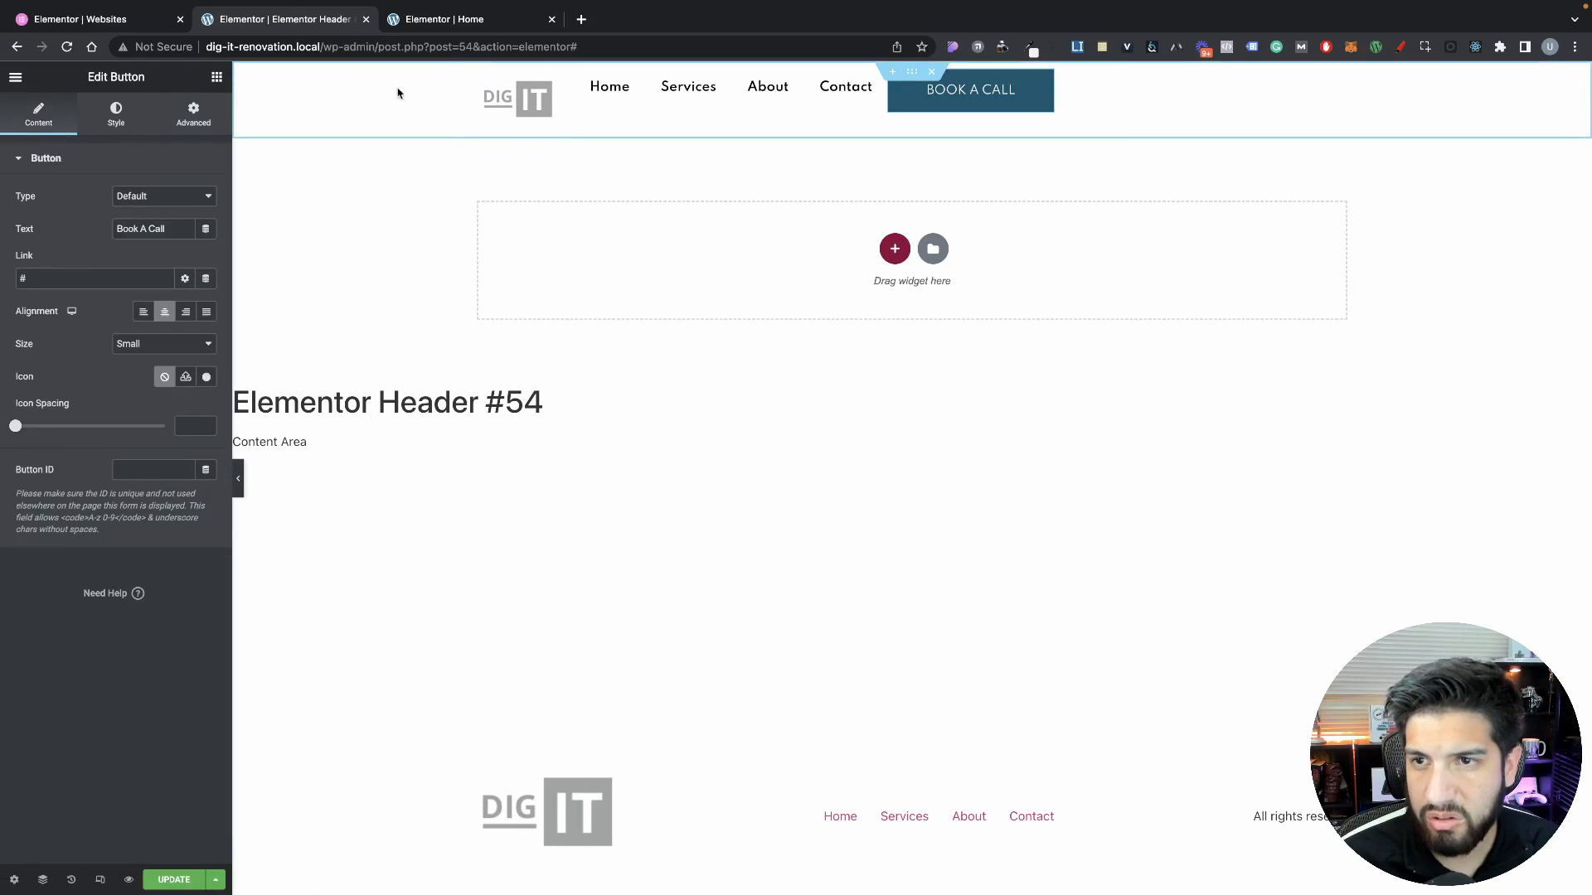
click(483, 77)
double_click(193, 196)
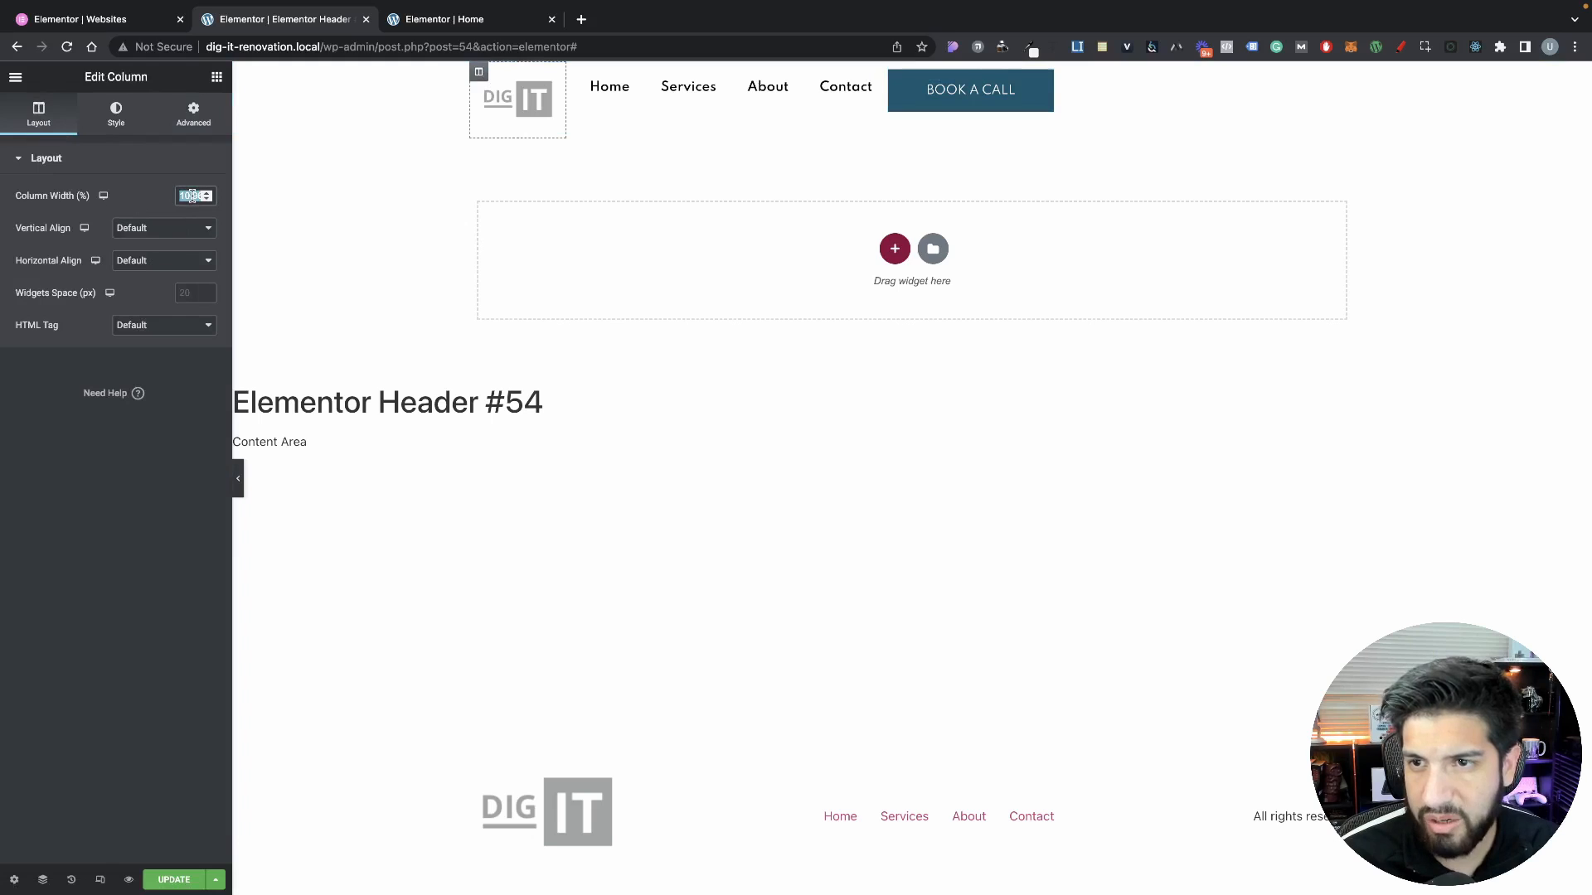
text(11)
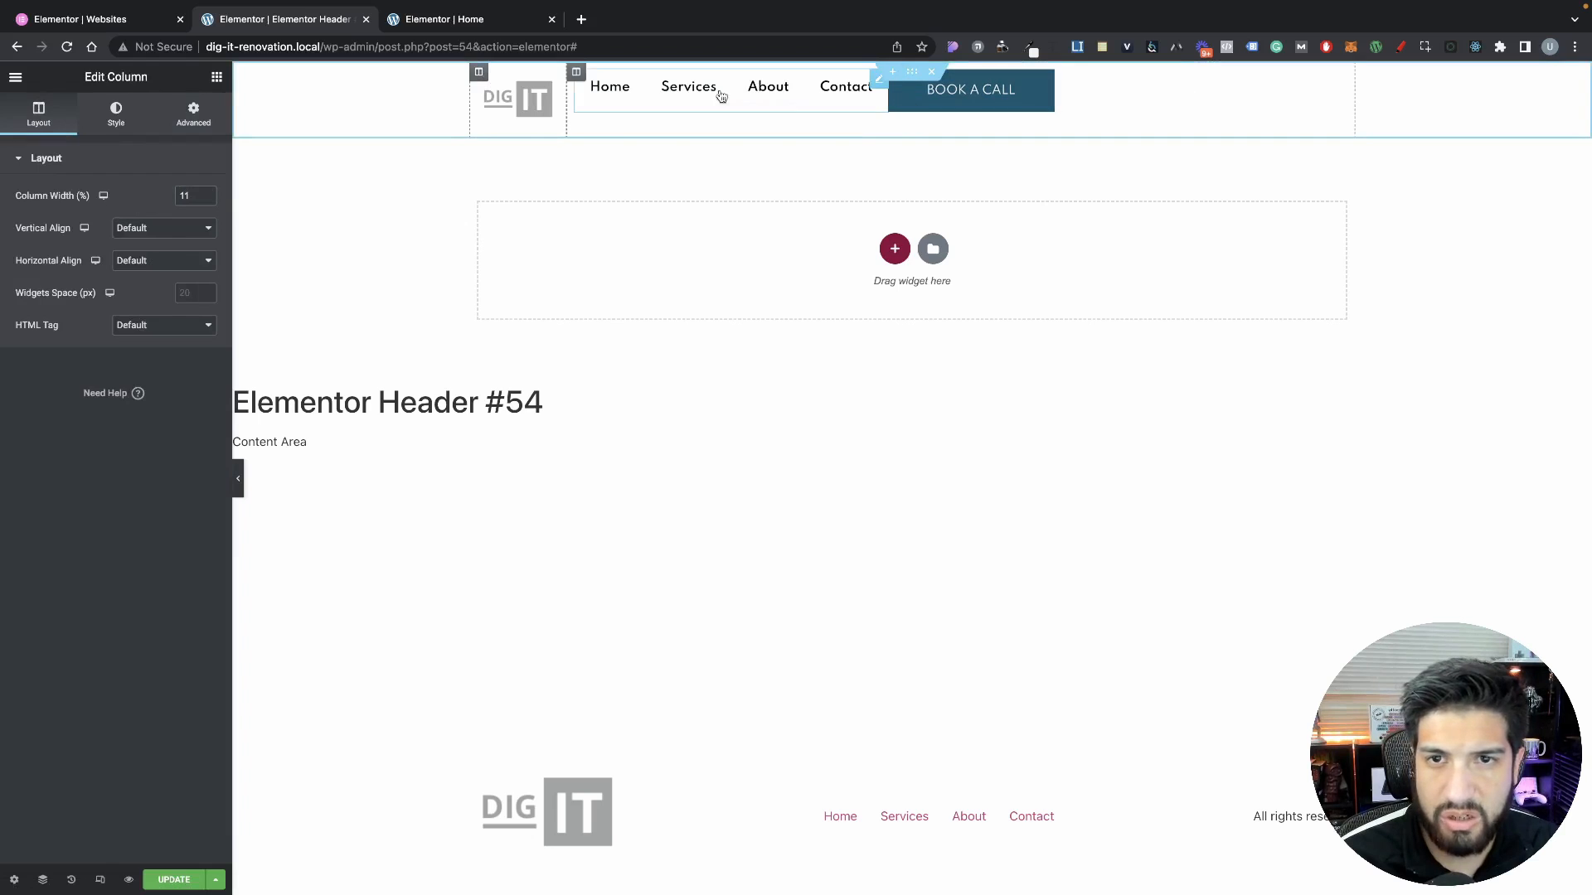
Set the menu and button column to 90% width, with vertical alignment Middle and horizontal alignment End
click(576, 72)
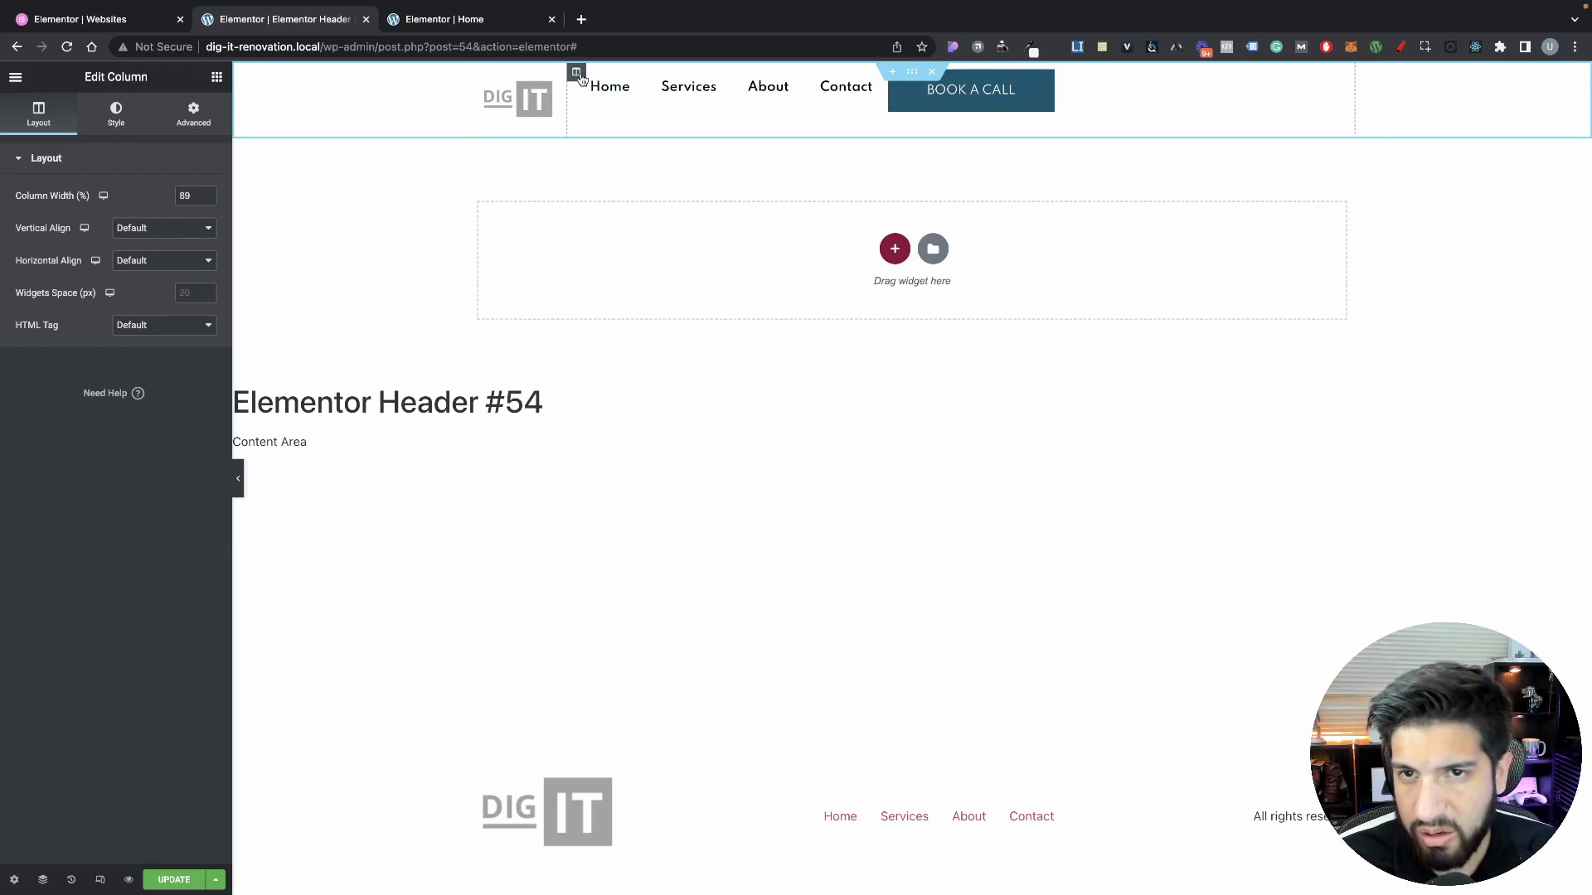
click(156, 230)
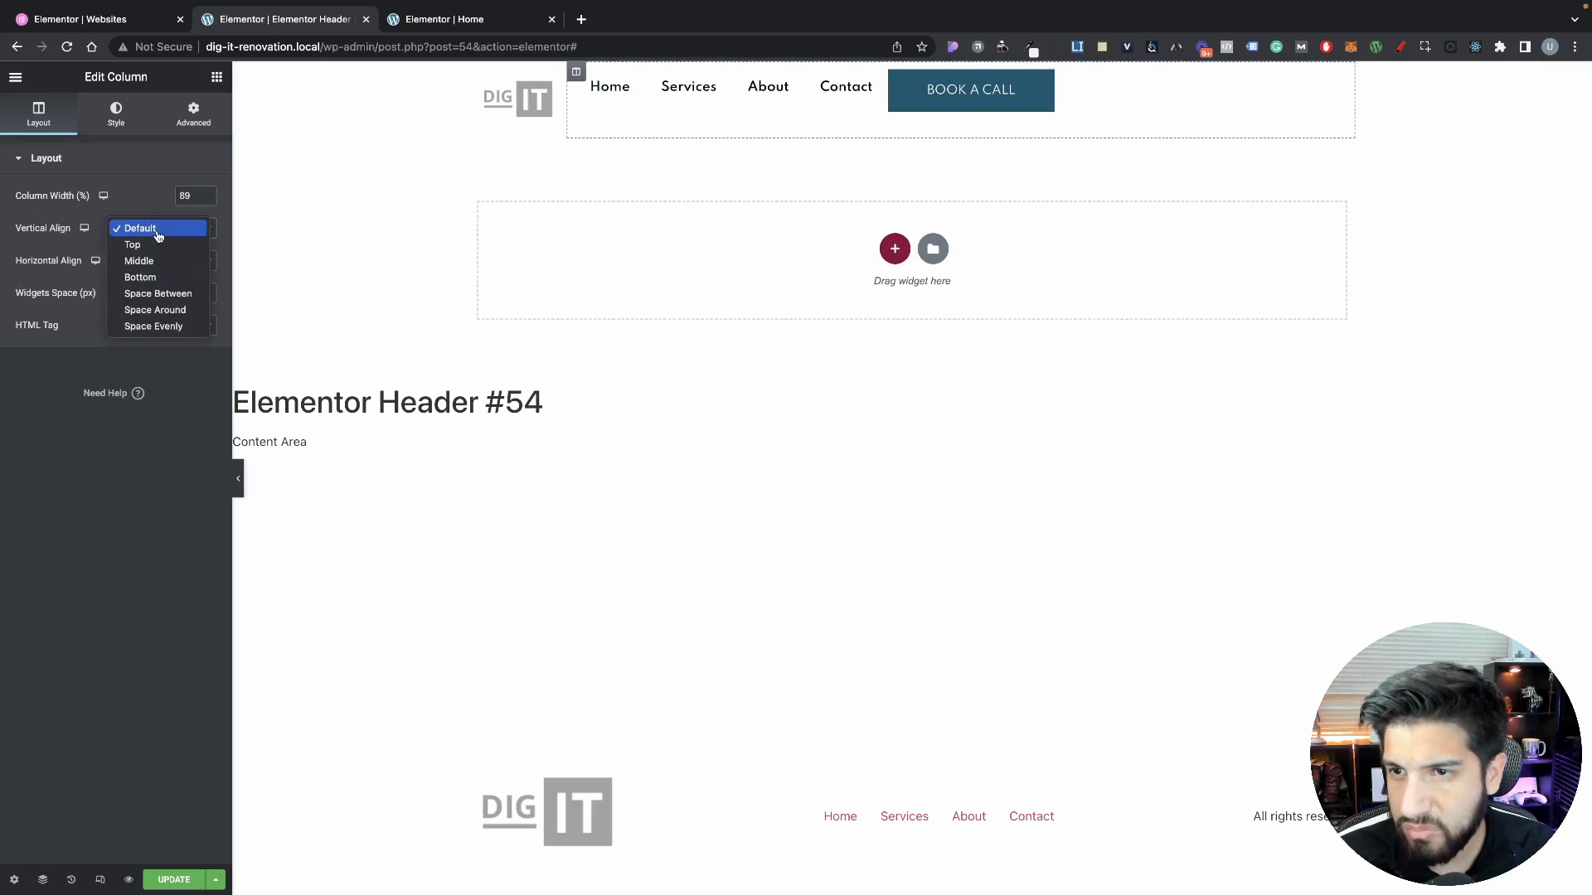
click(196, 193)
text(90)
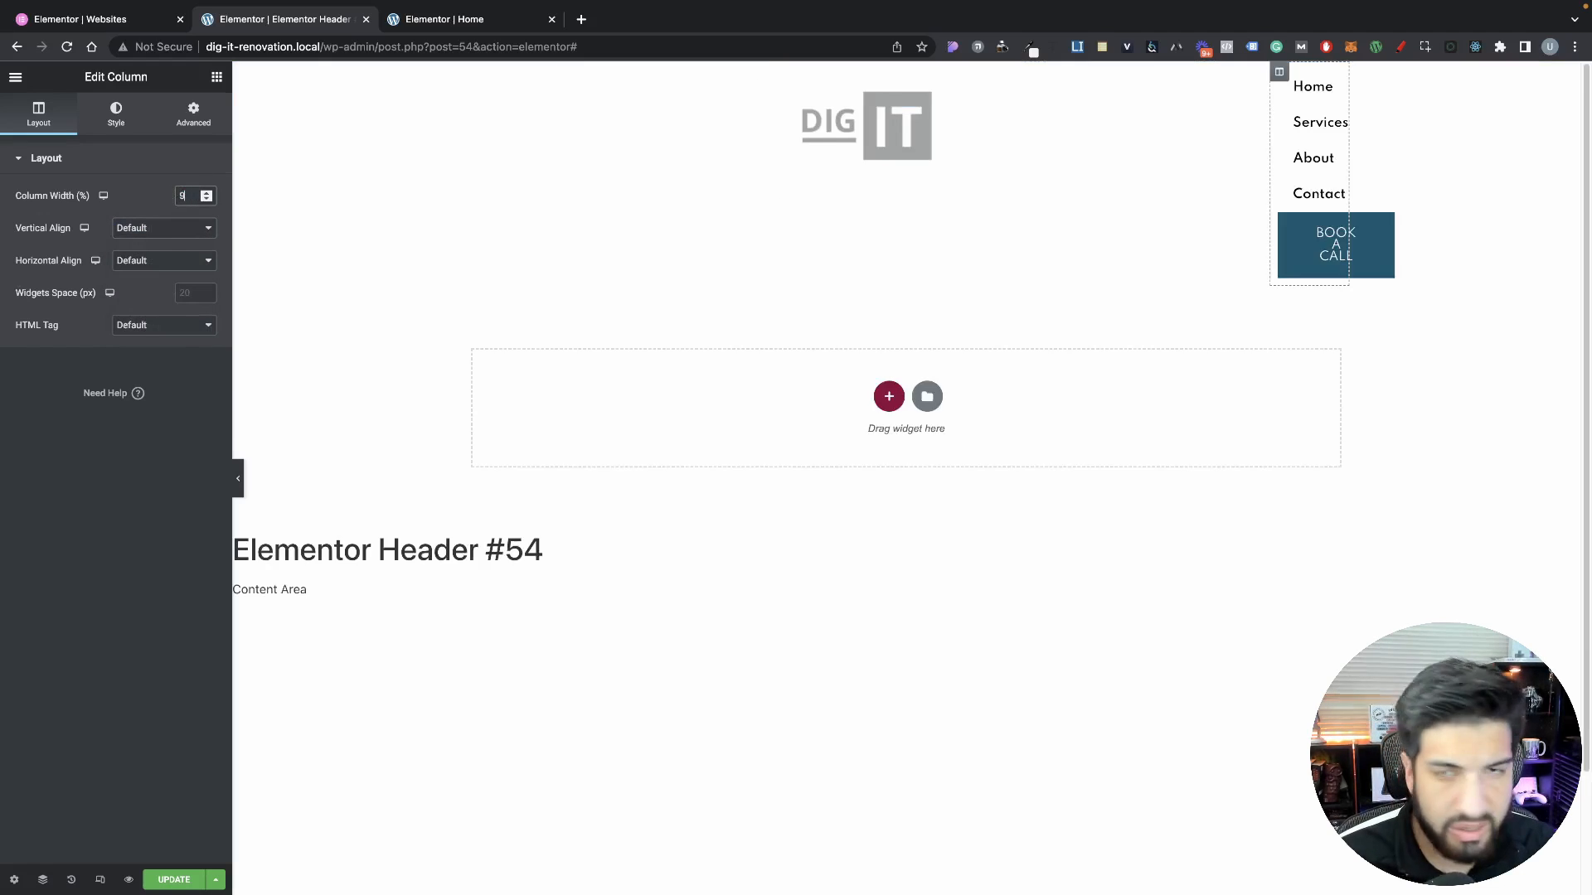
click(136, 231)
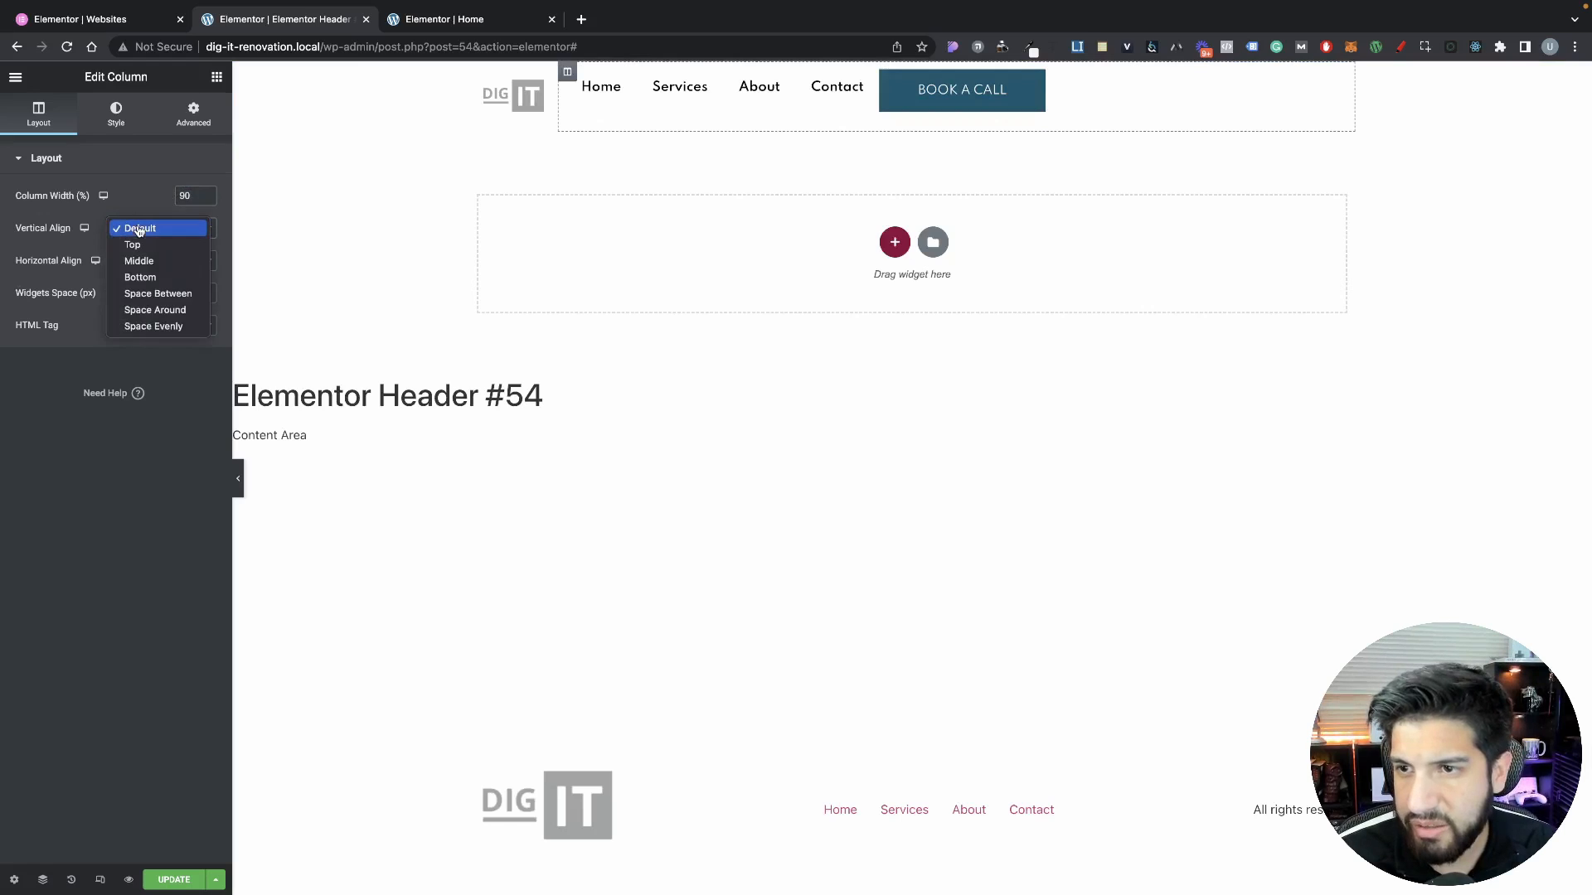
click(160, 263)
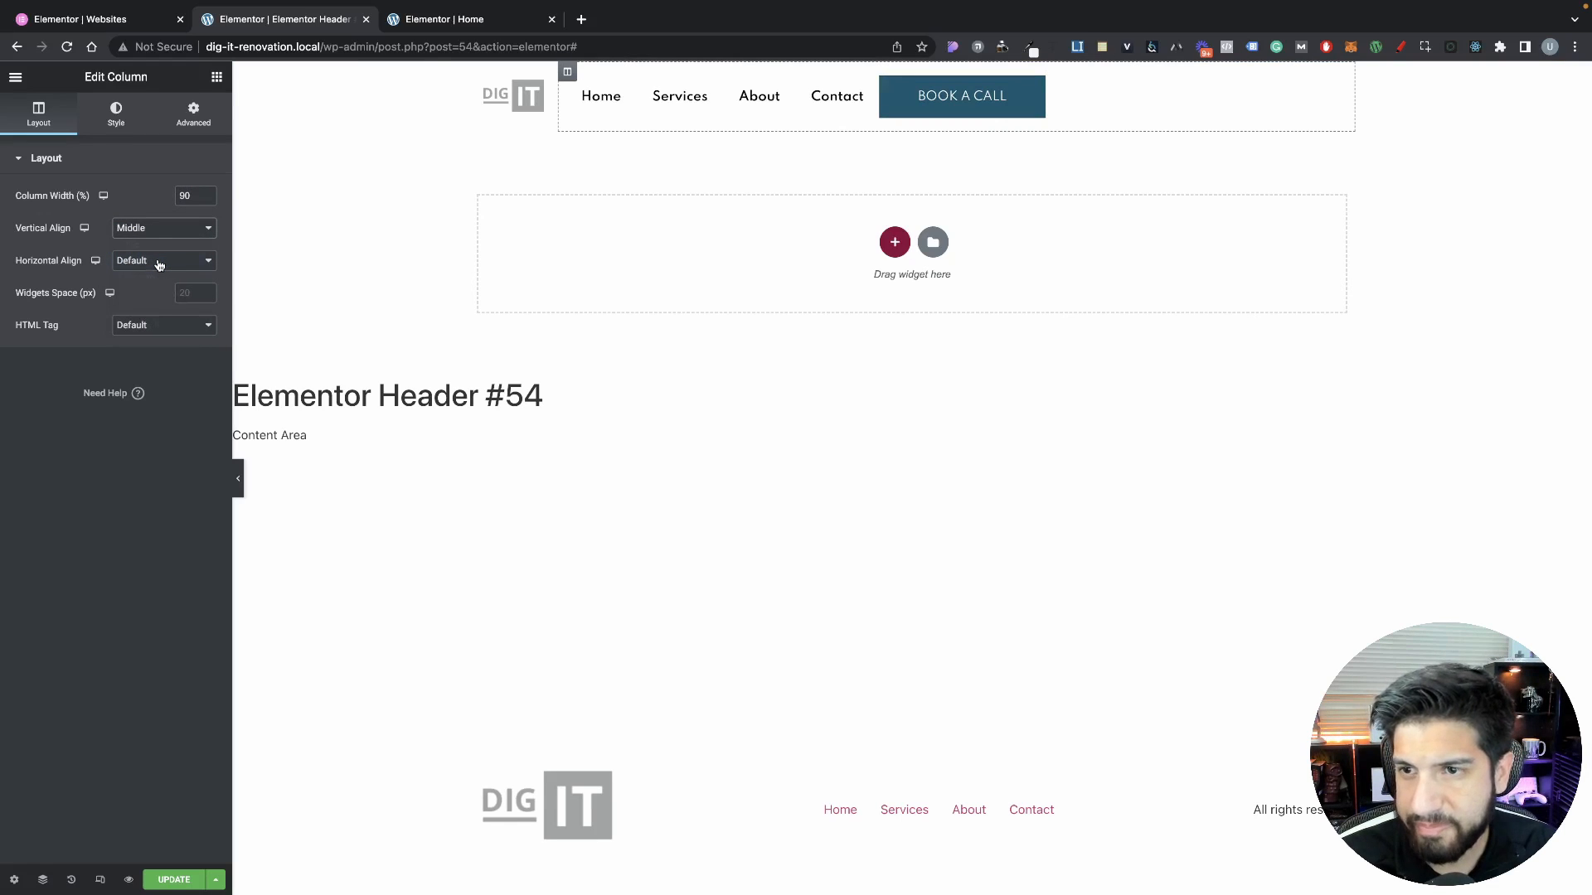
click(147, 263)
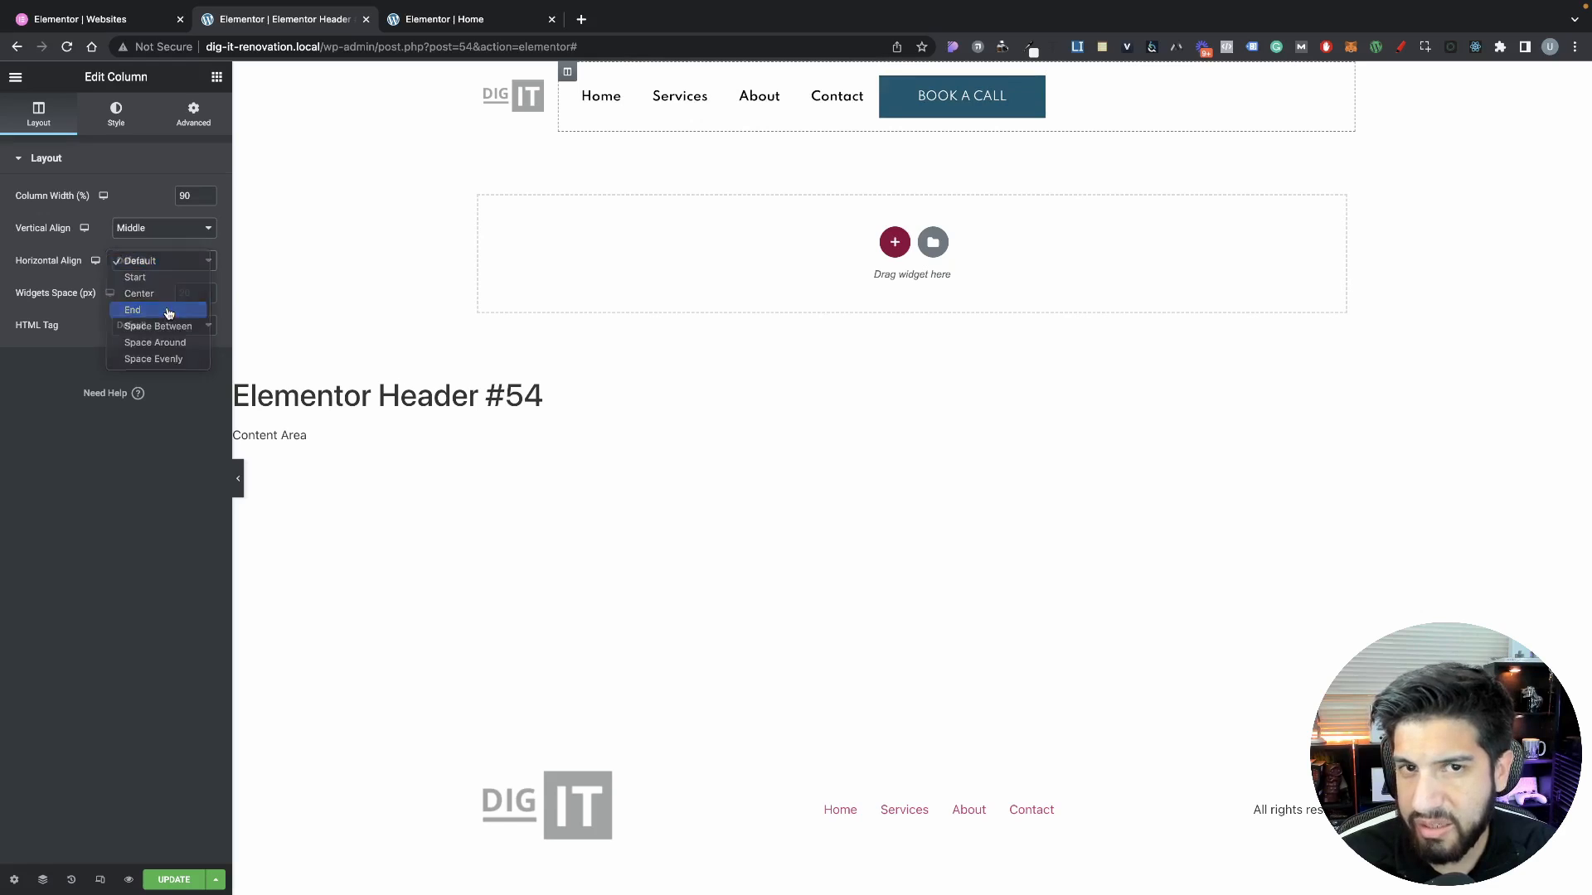
click(168, 312)
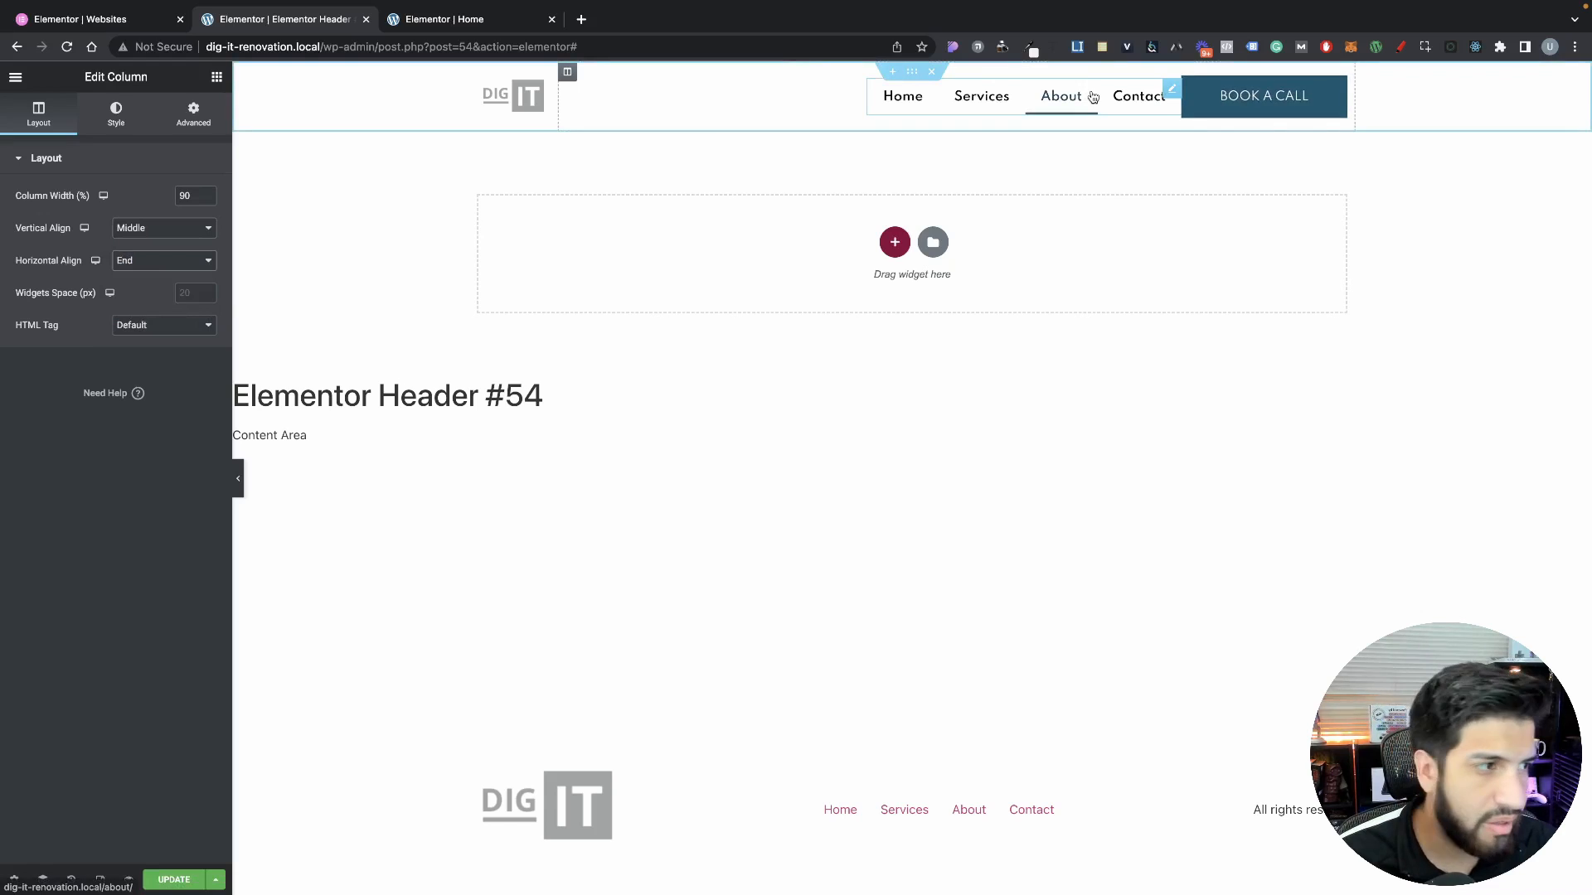
Set the header navigation menu's pointer to None
click(1171, 91)
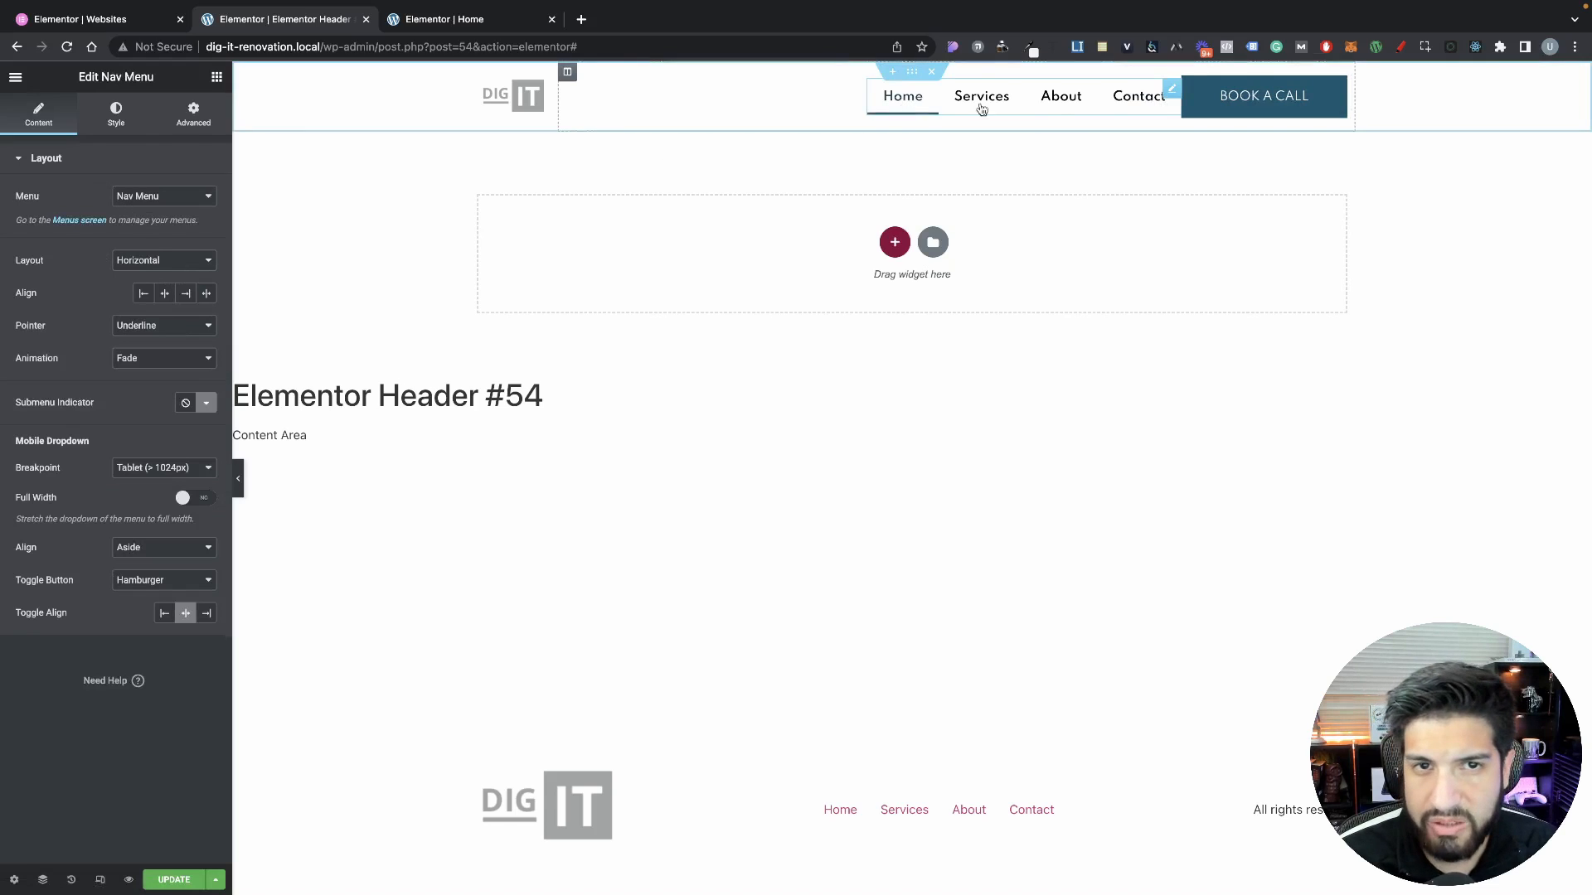
click(152, 326)
click(161, 311)
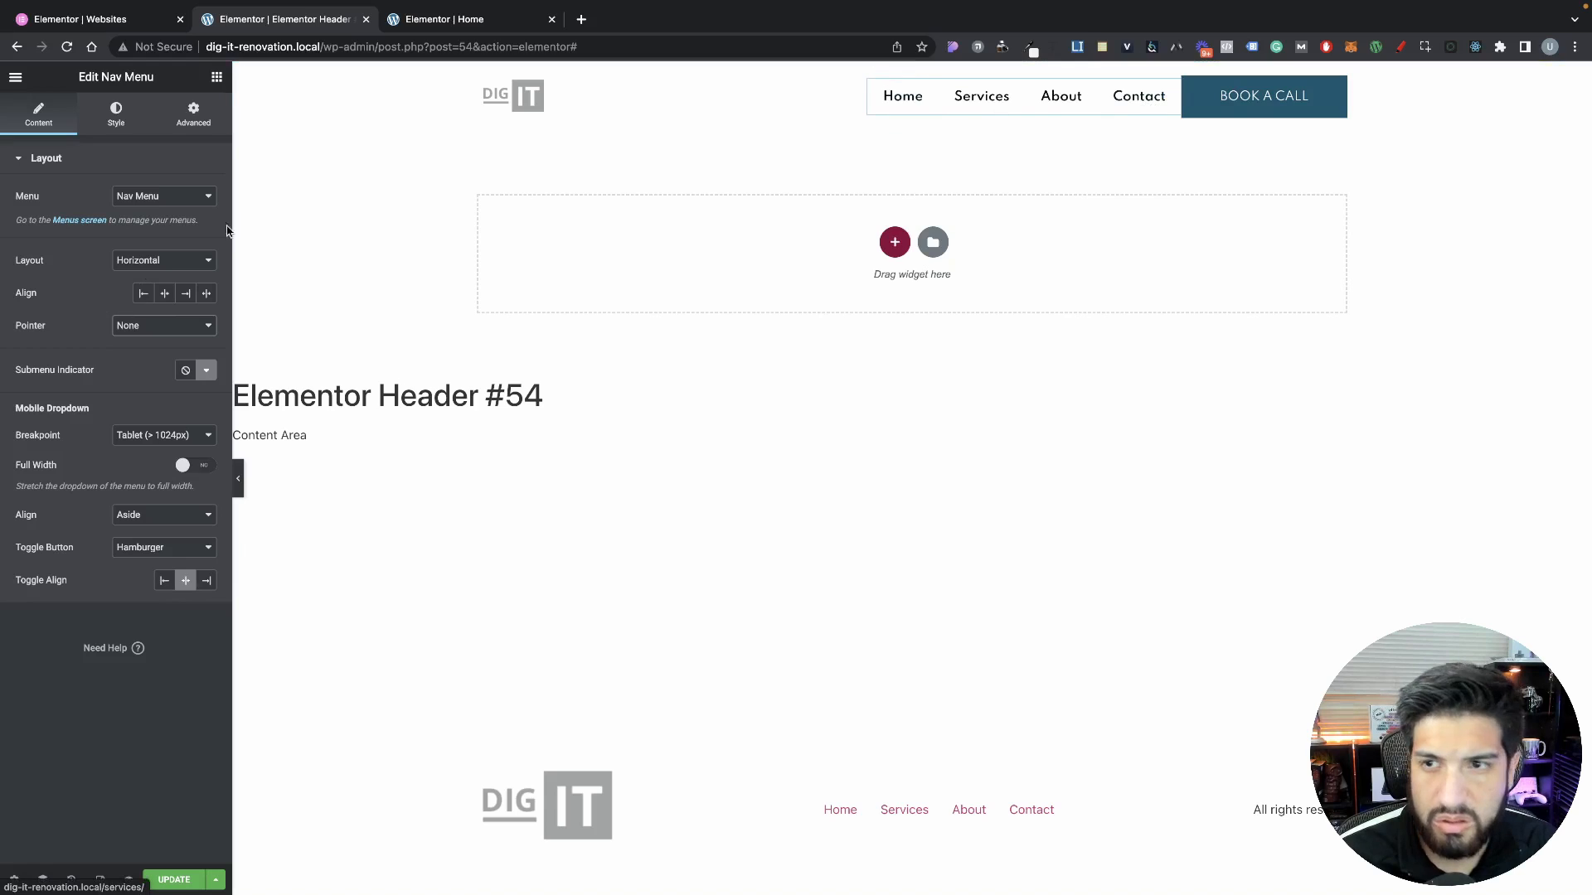
Set the font weight of the navigation menu's main items to 500
click(135, 120)
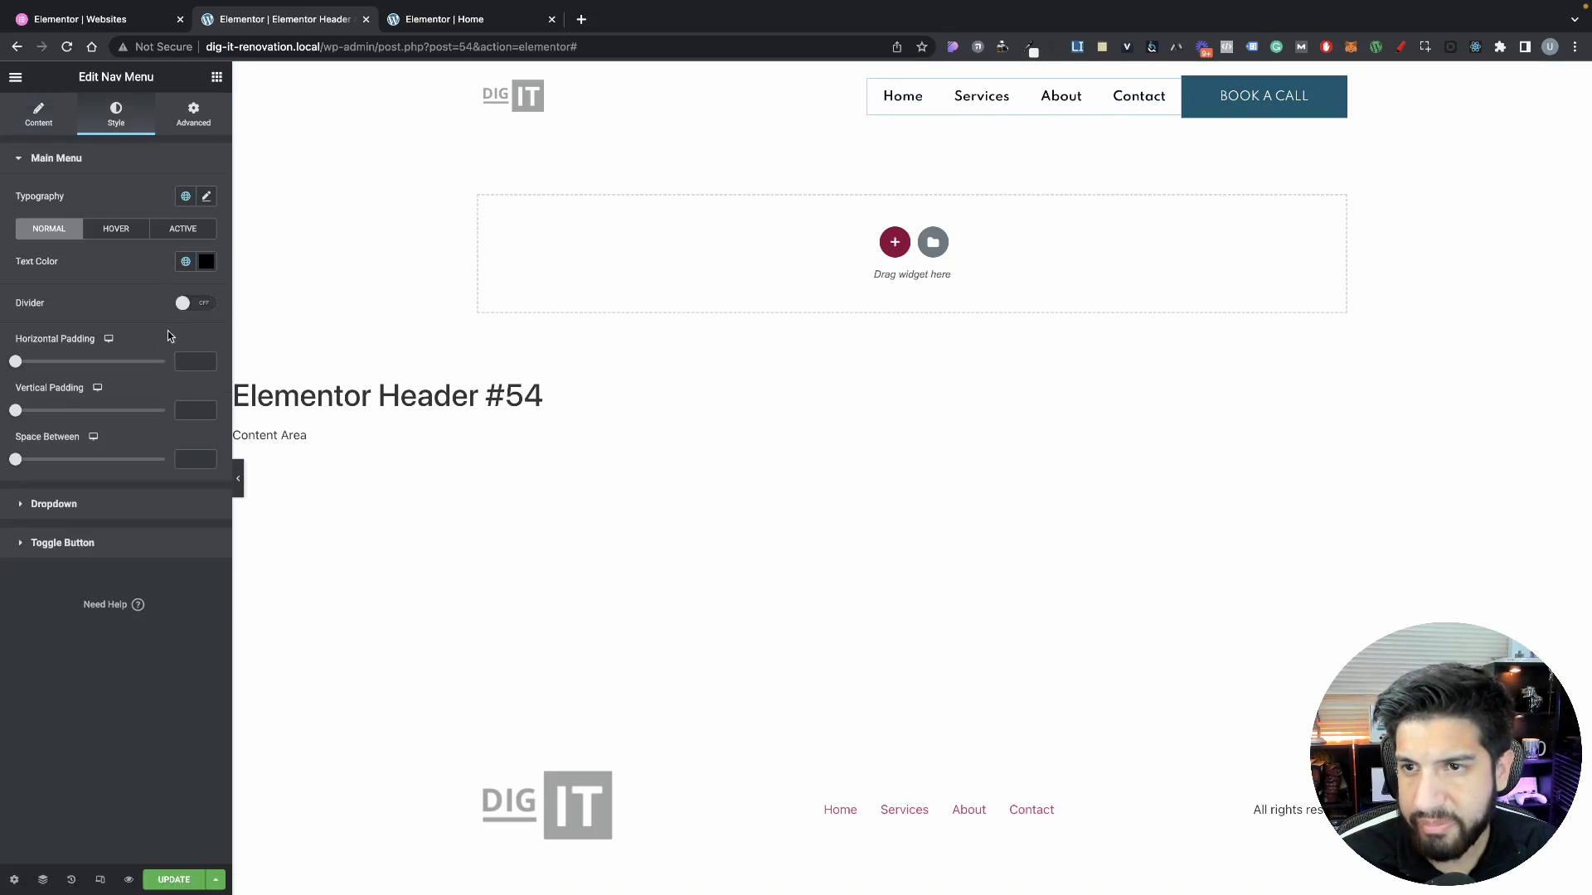
click(206, 196)
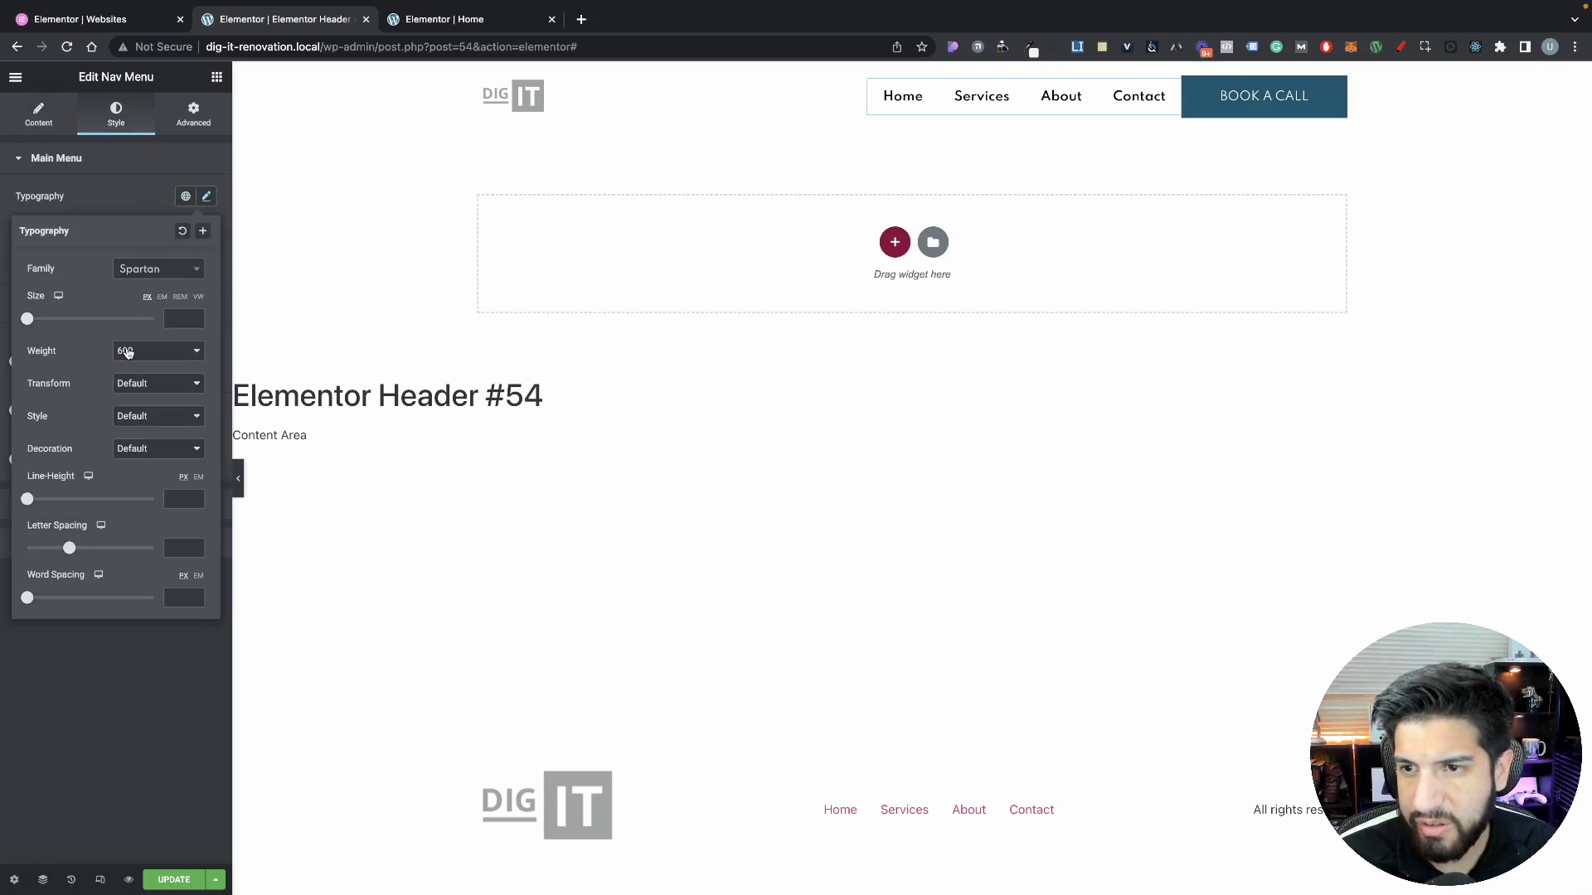
click(131, 351)
click(134, 339)
click(134, 340)
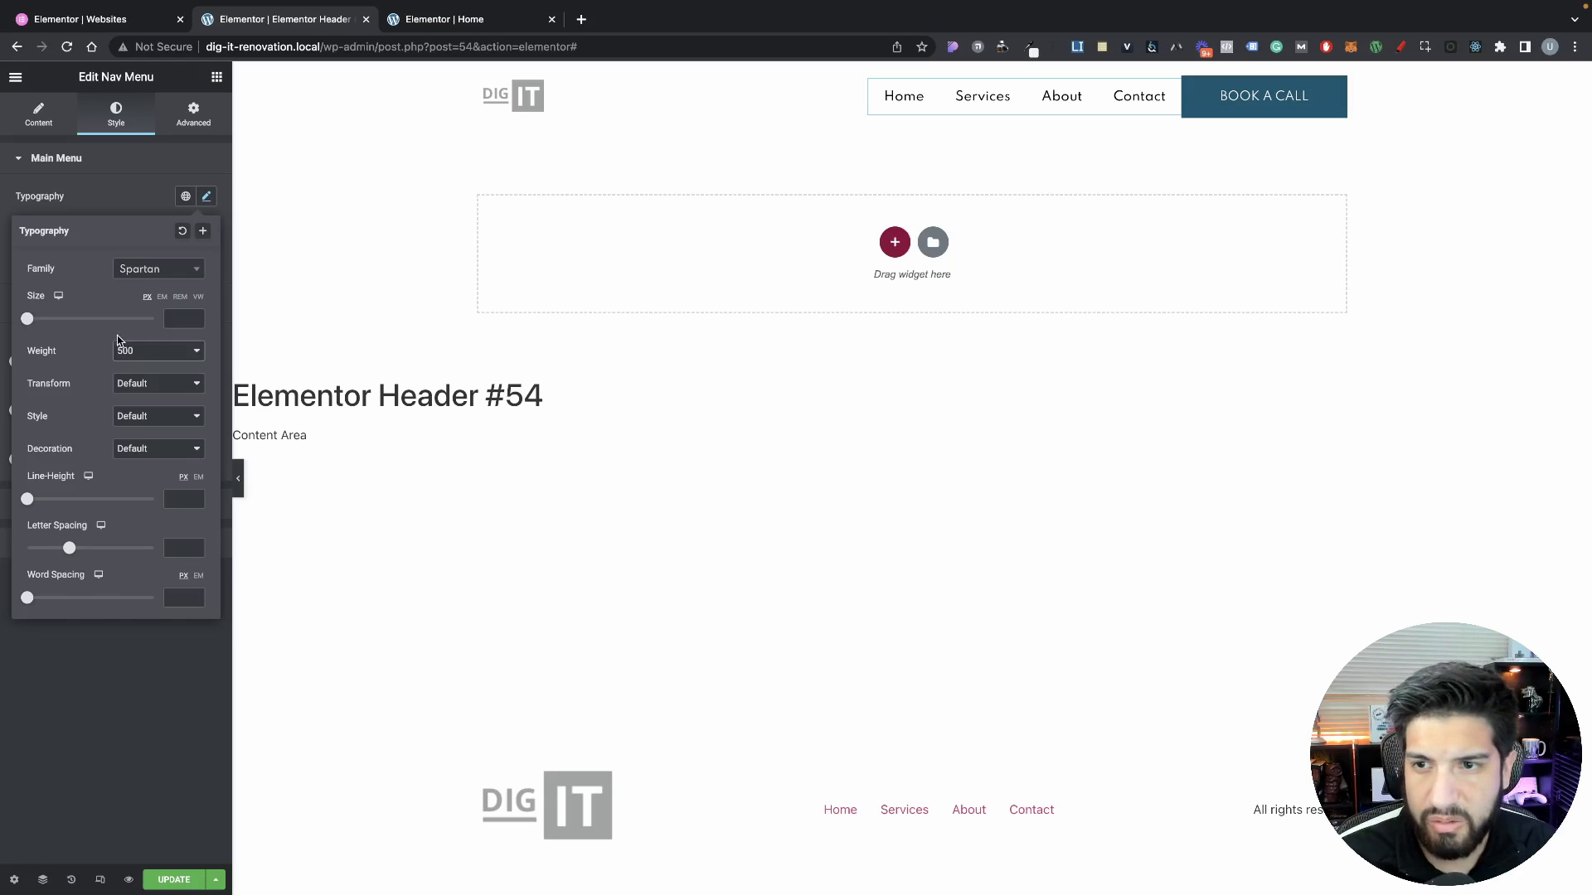
Set the navigation menu's text size to 16 px and its horizontal padding to 20
click(183, 322)
text(20)
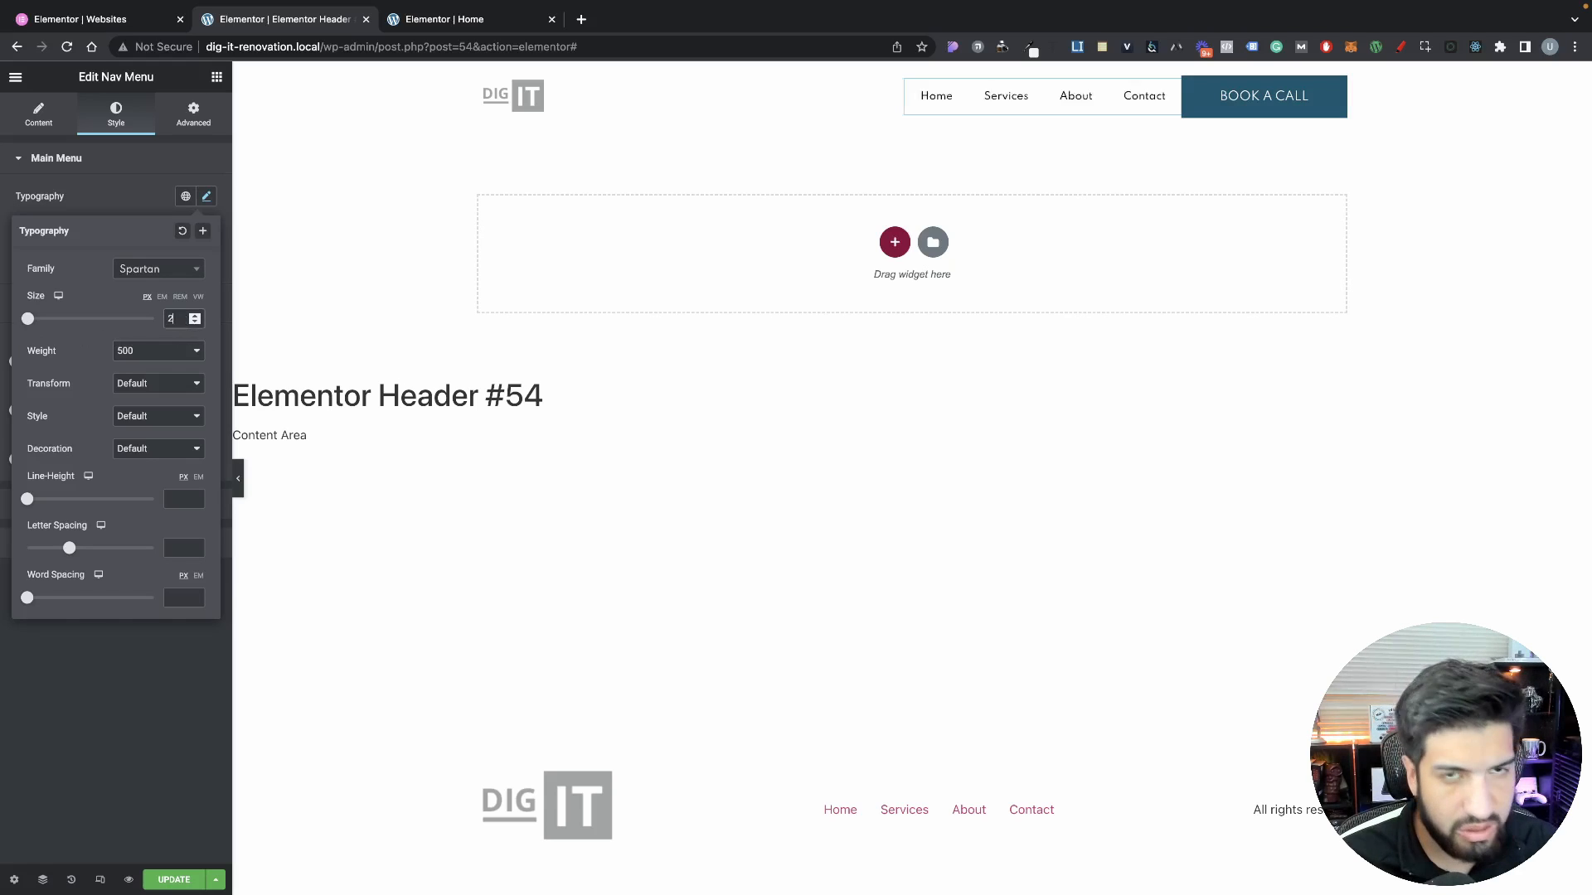
key(BackSpace)
key(BackSpace)
text(18)
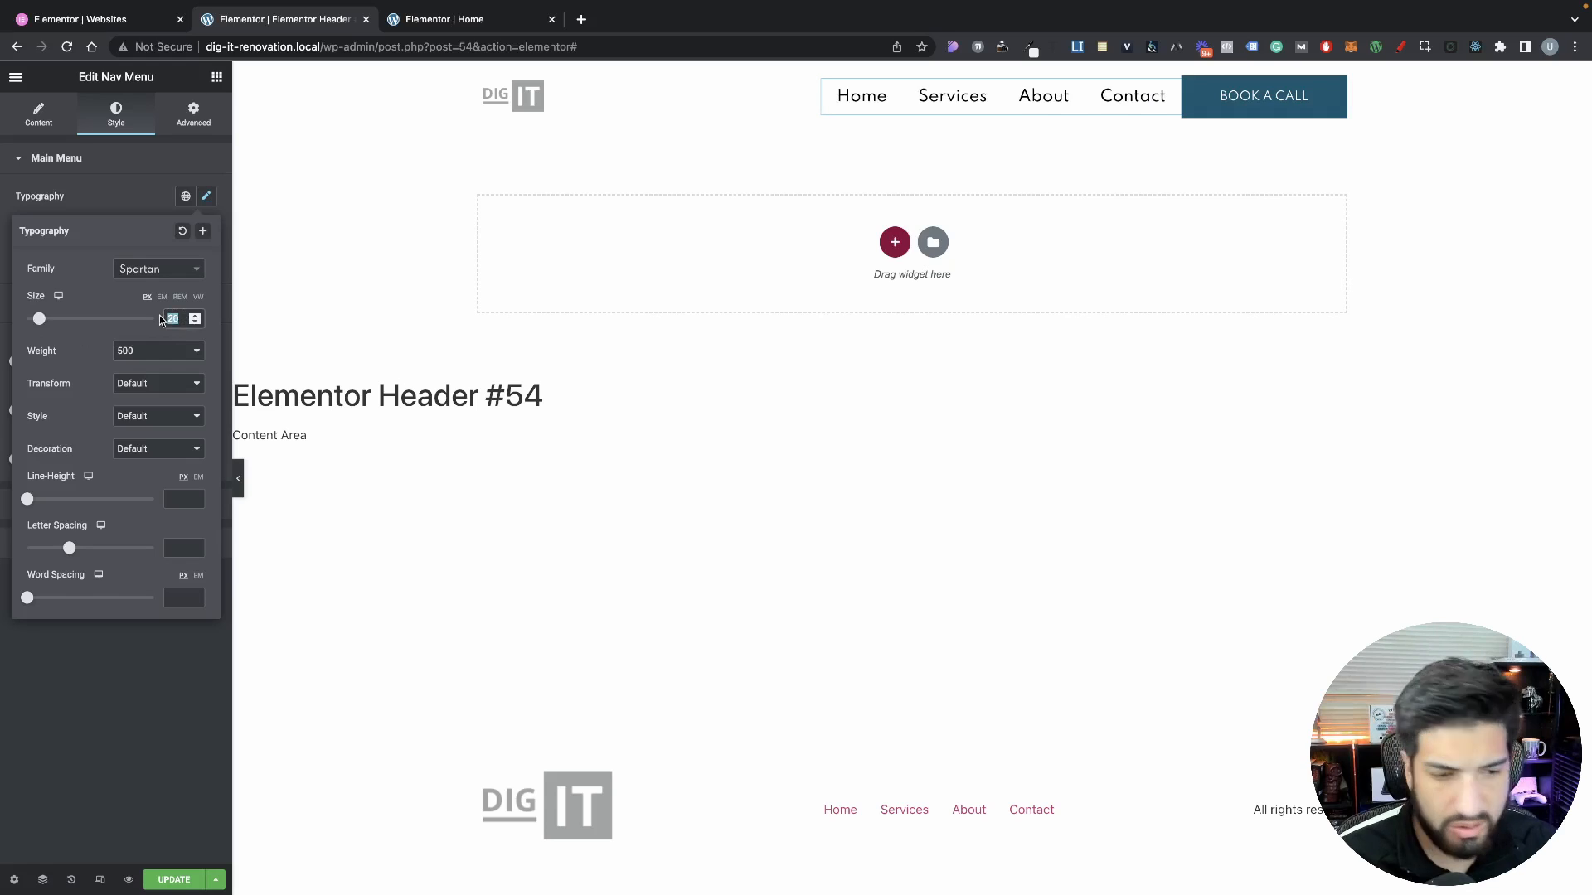
click(194, 322)
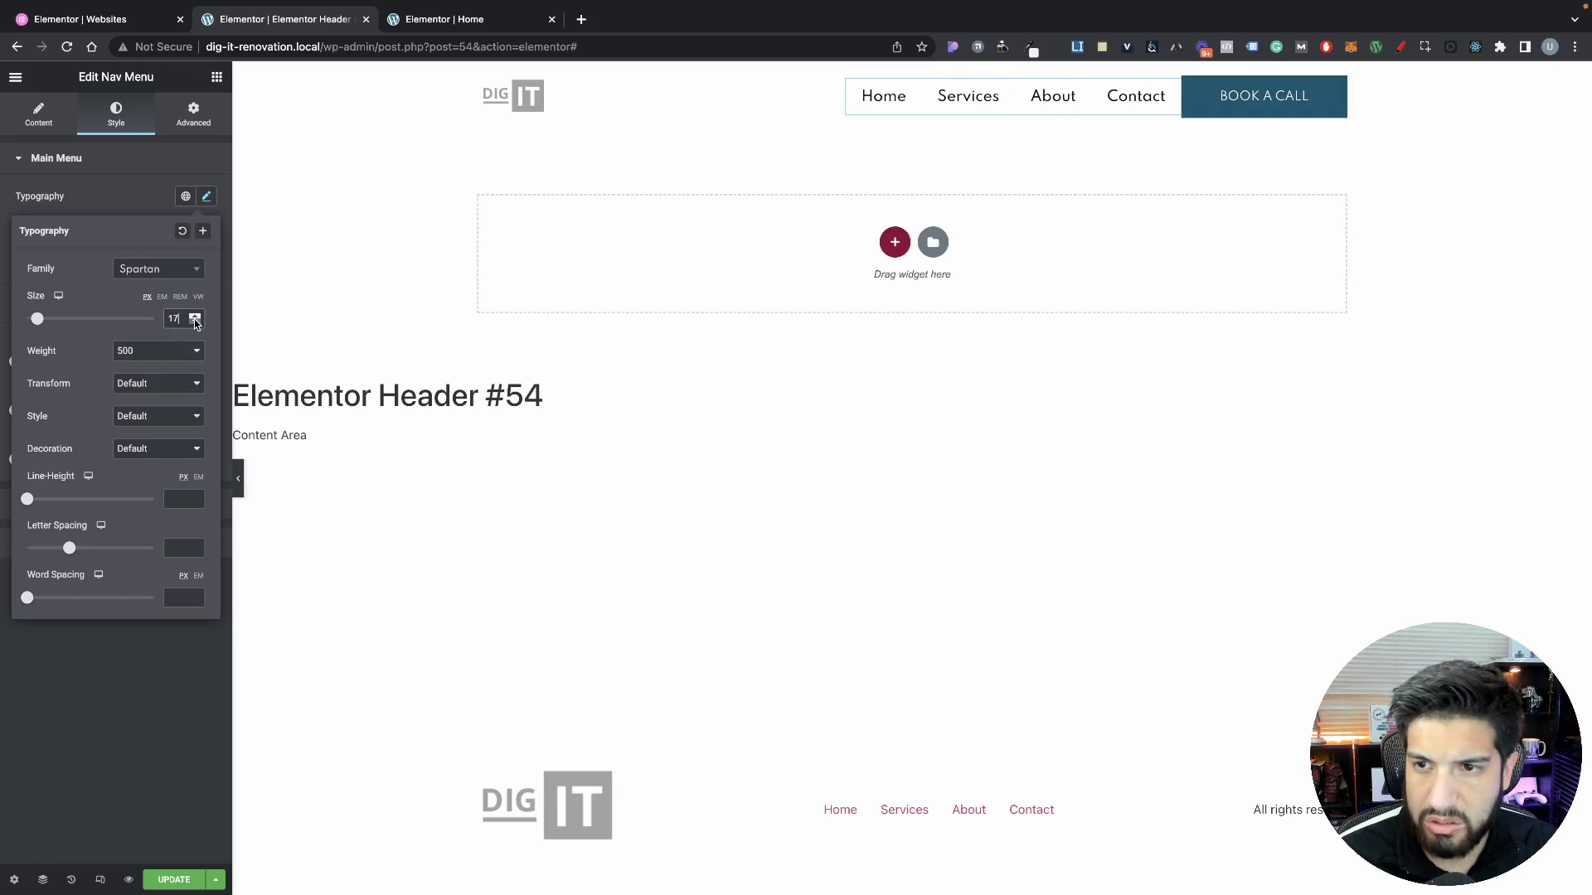
click(195, 321)
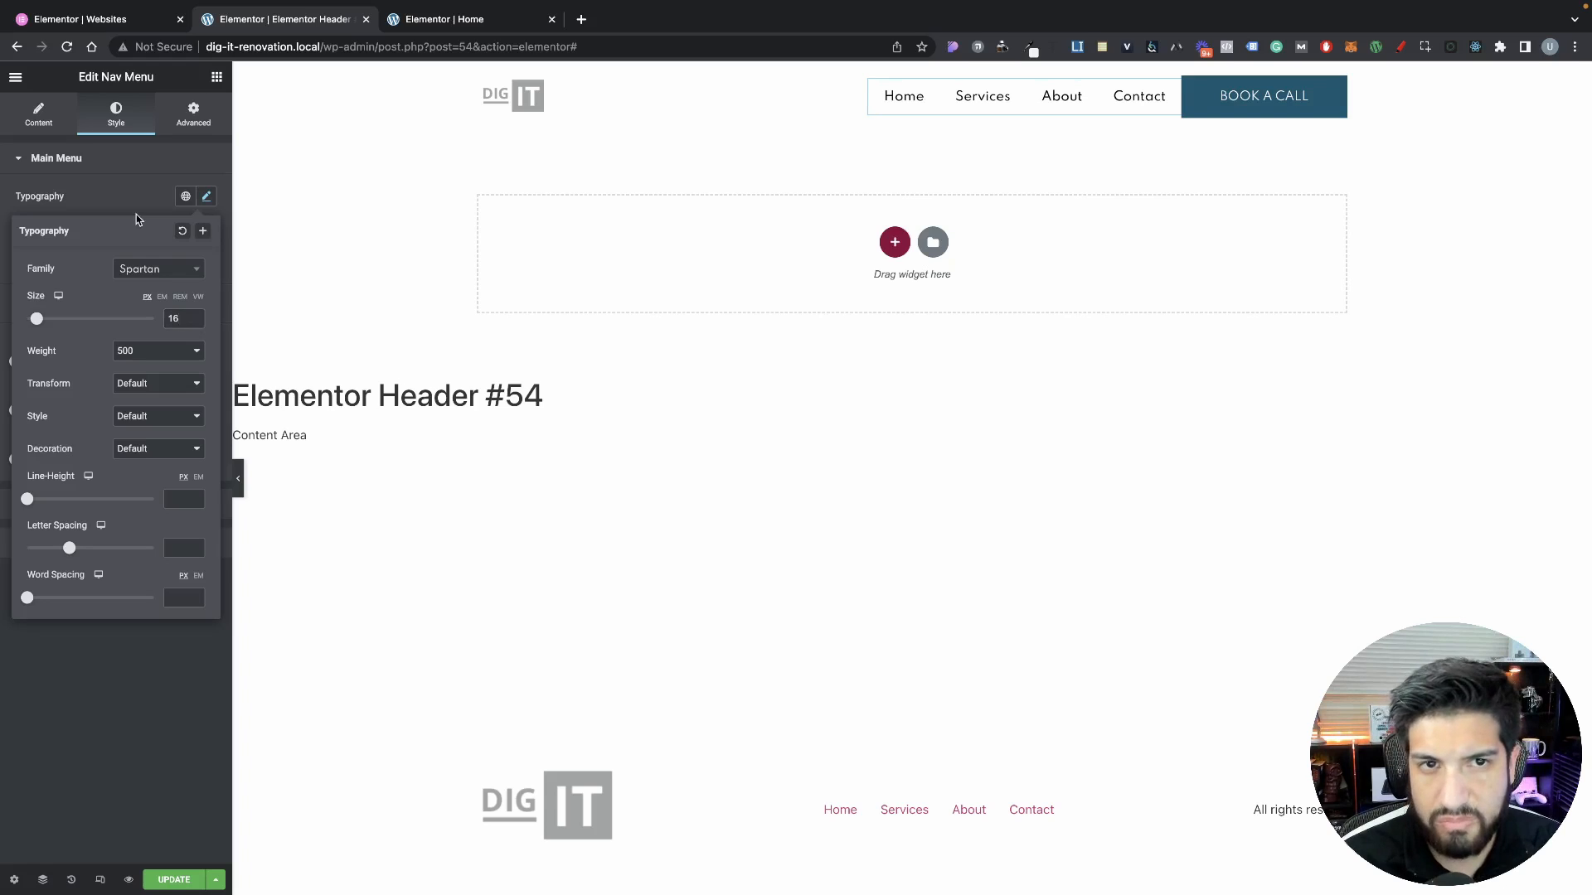
click(106, 186)
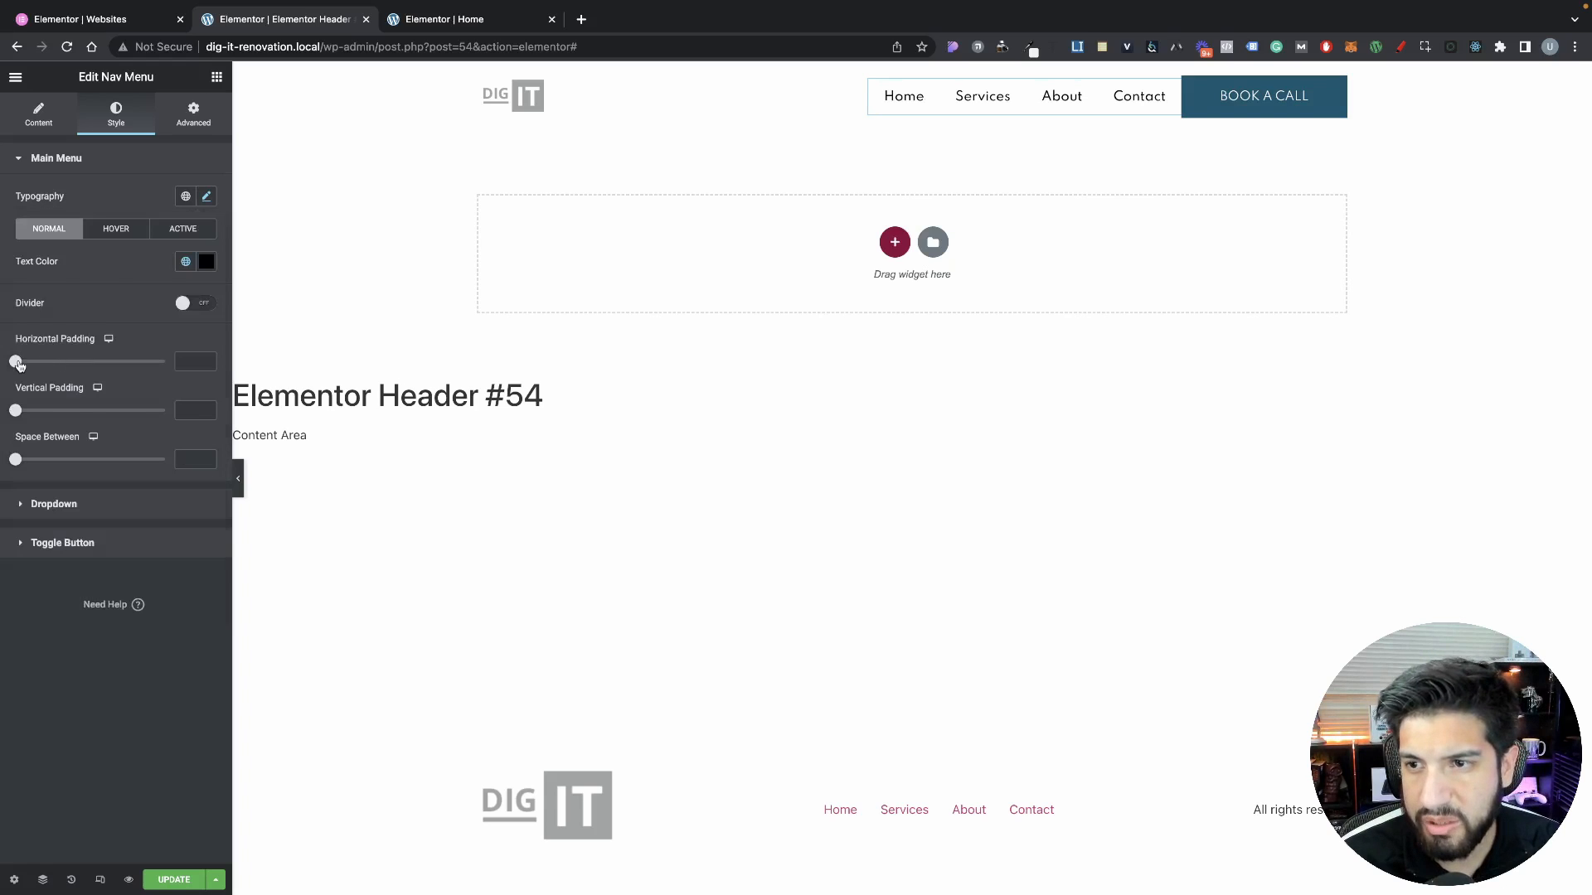
drag(15, 367, 76, 368)
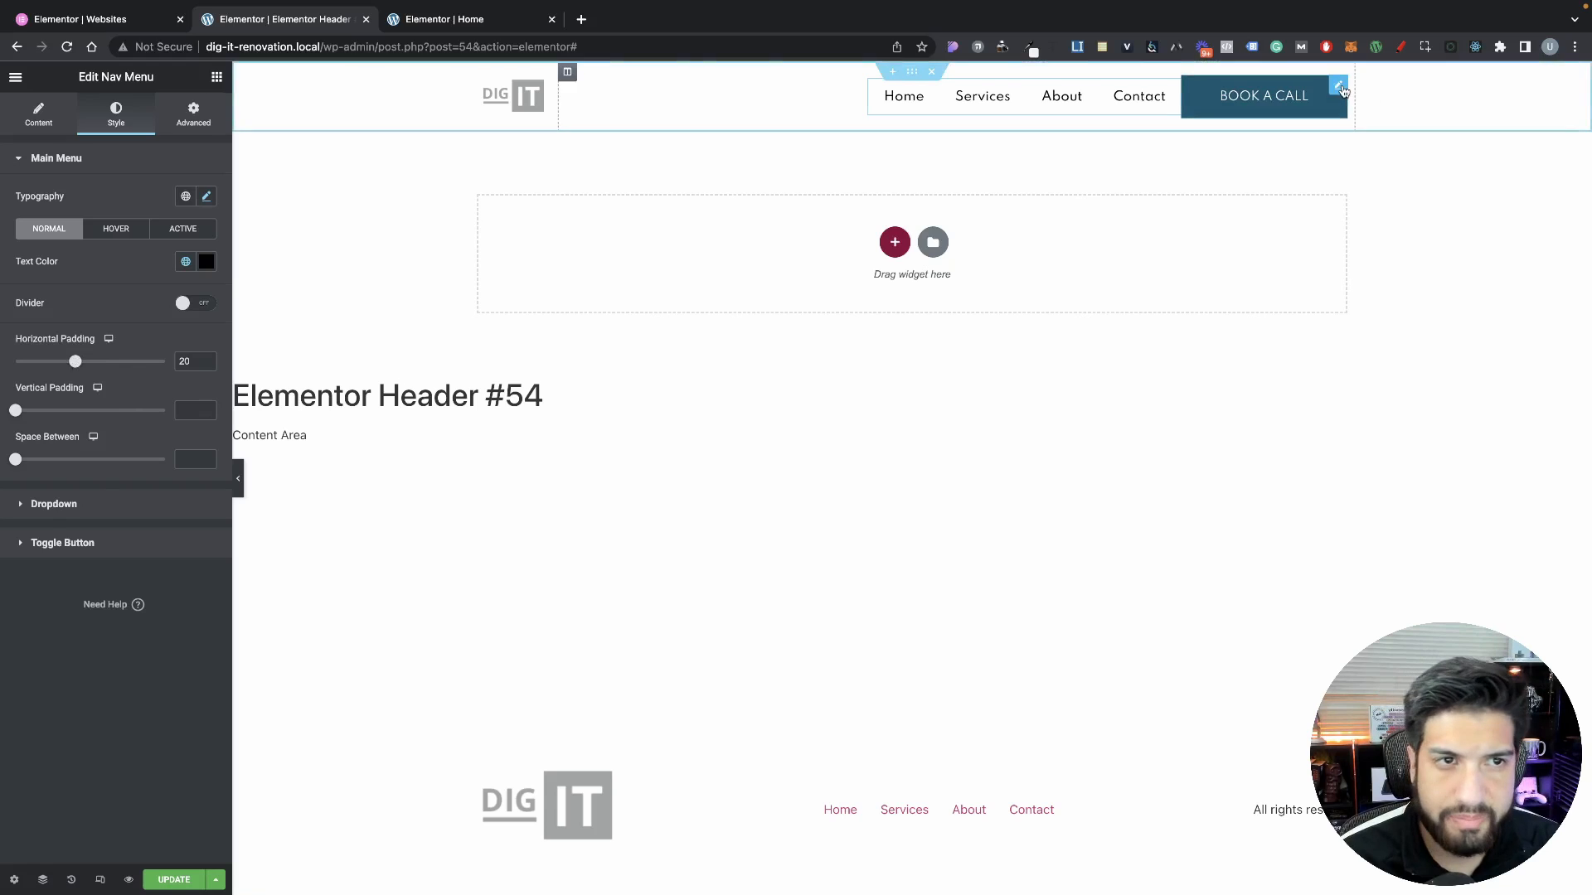
Set the BOOK A CALL button's left and right padding to 30 px each
click(1340, 87)
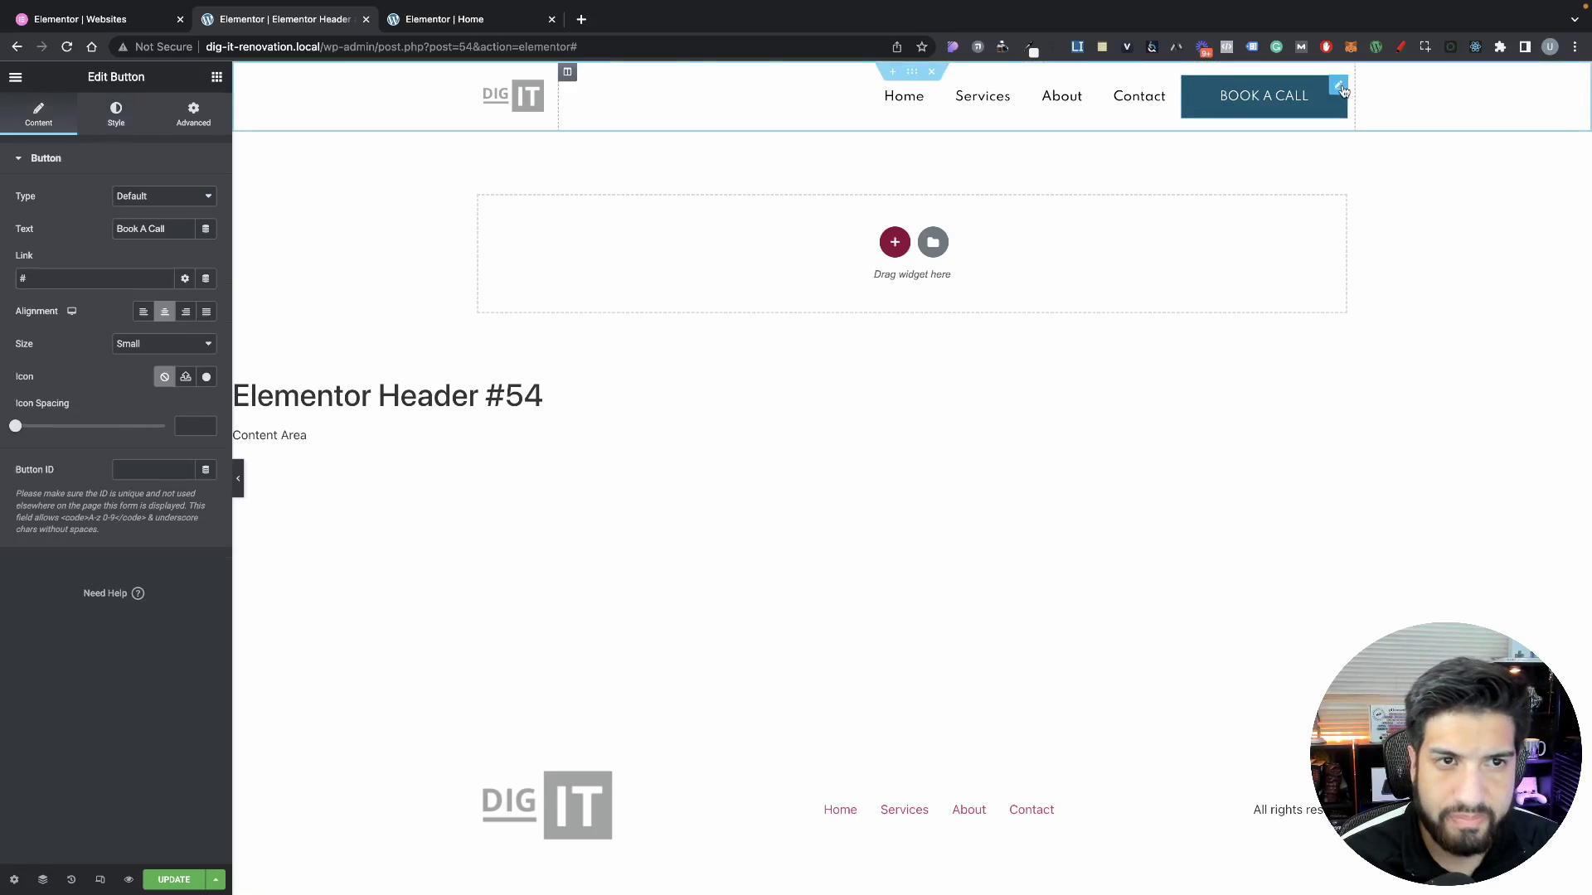
click(107, 118)
double_click(147, 560)
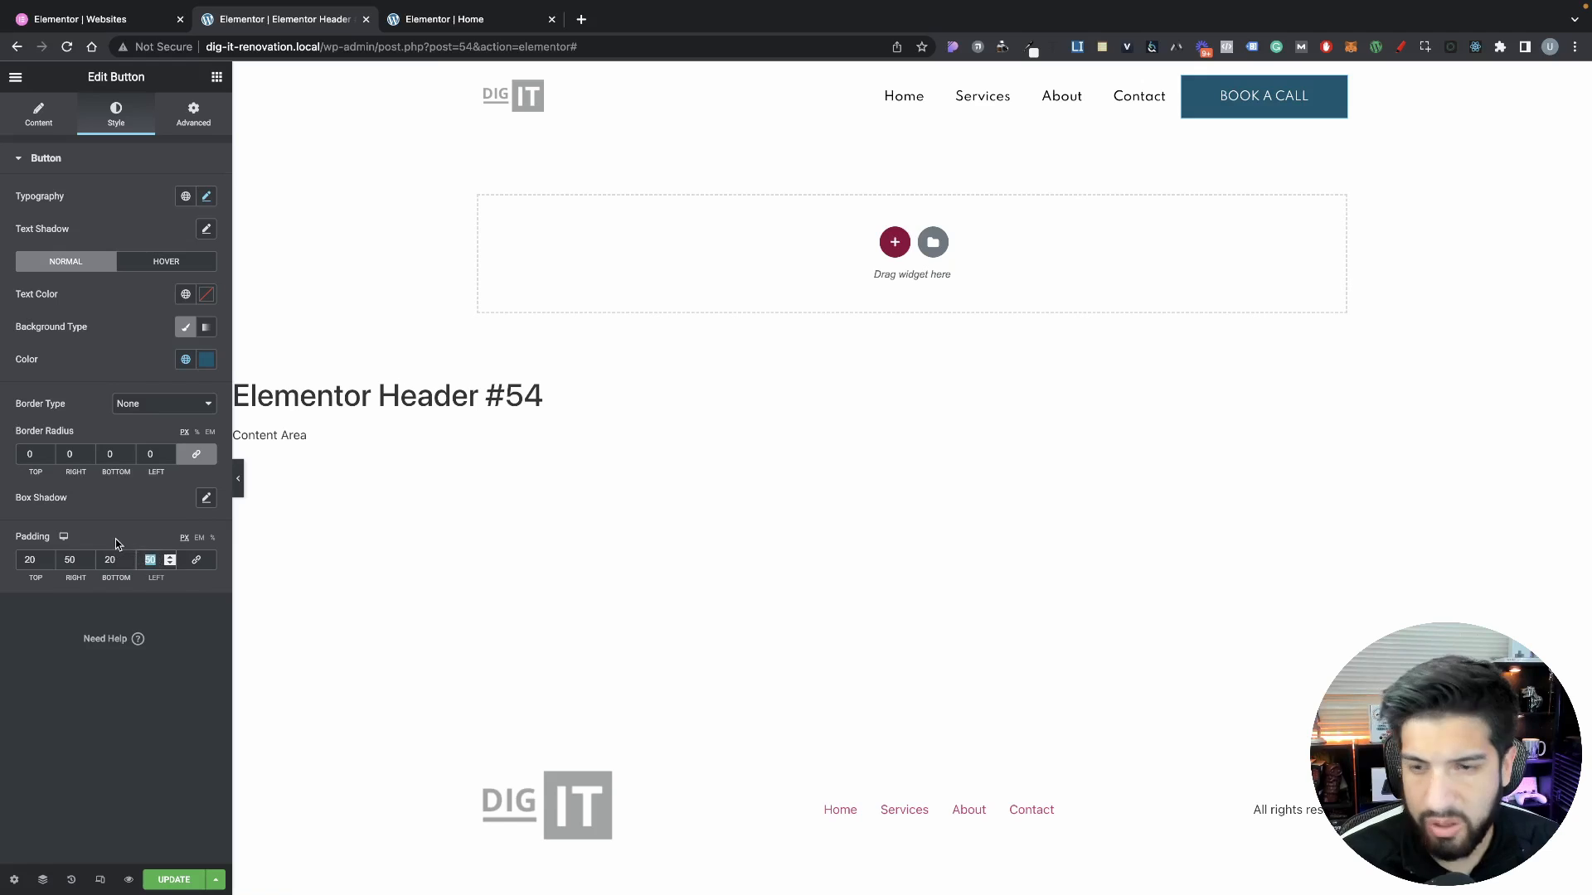
text(30)
double_click(71, 559)
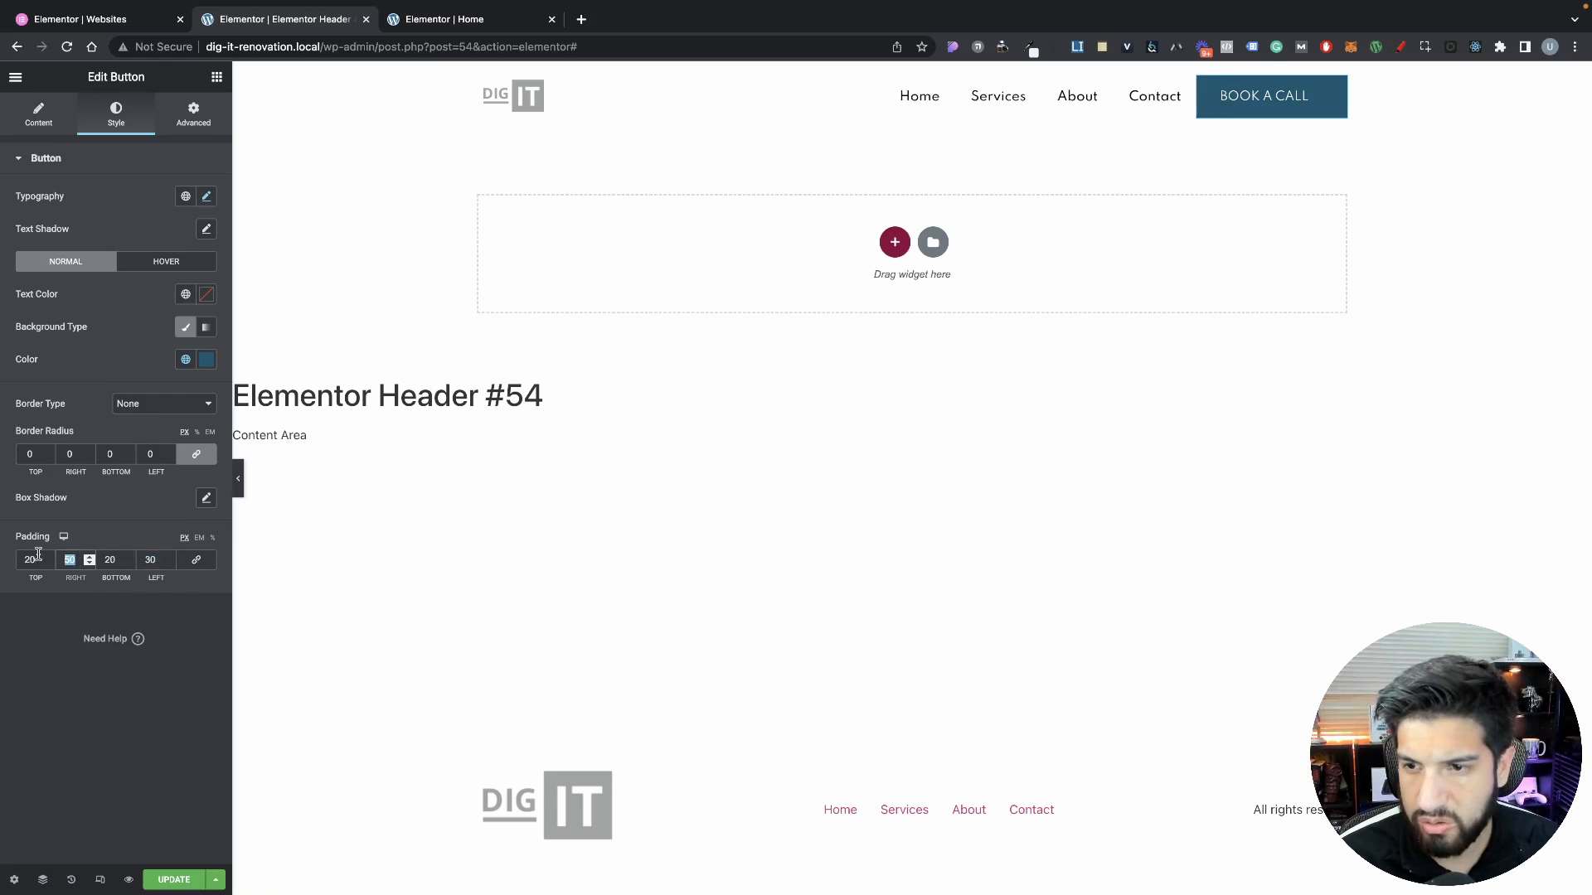
text(30)
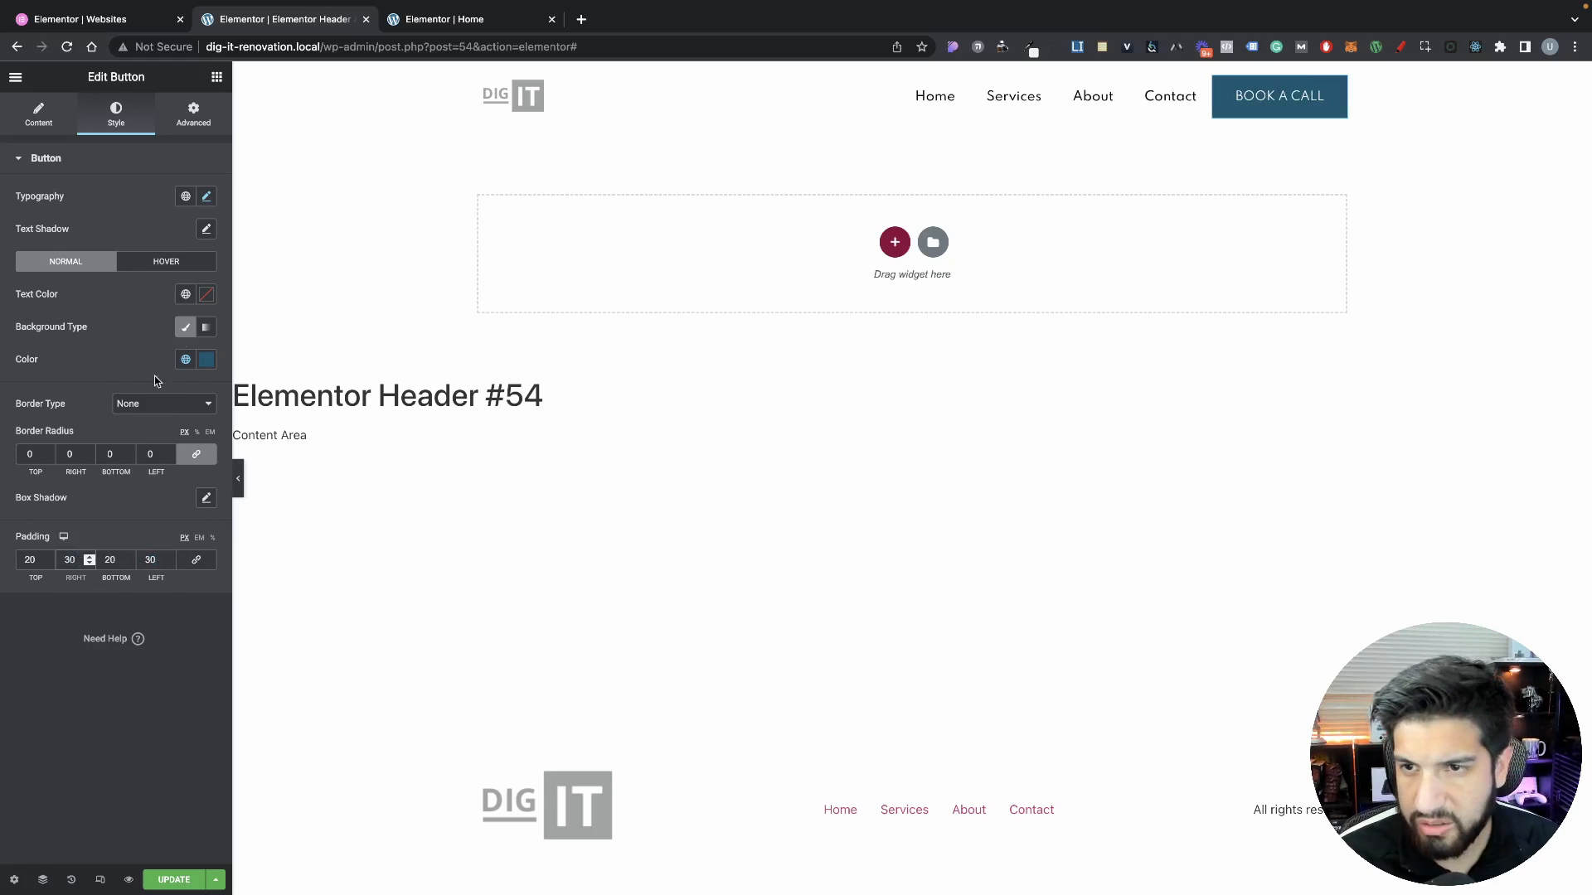
Reduce the BOOK A CALL button's text size to 13 px
click(207, 198)
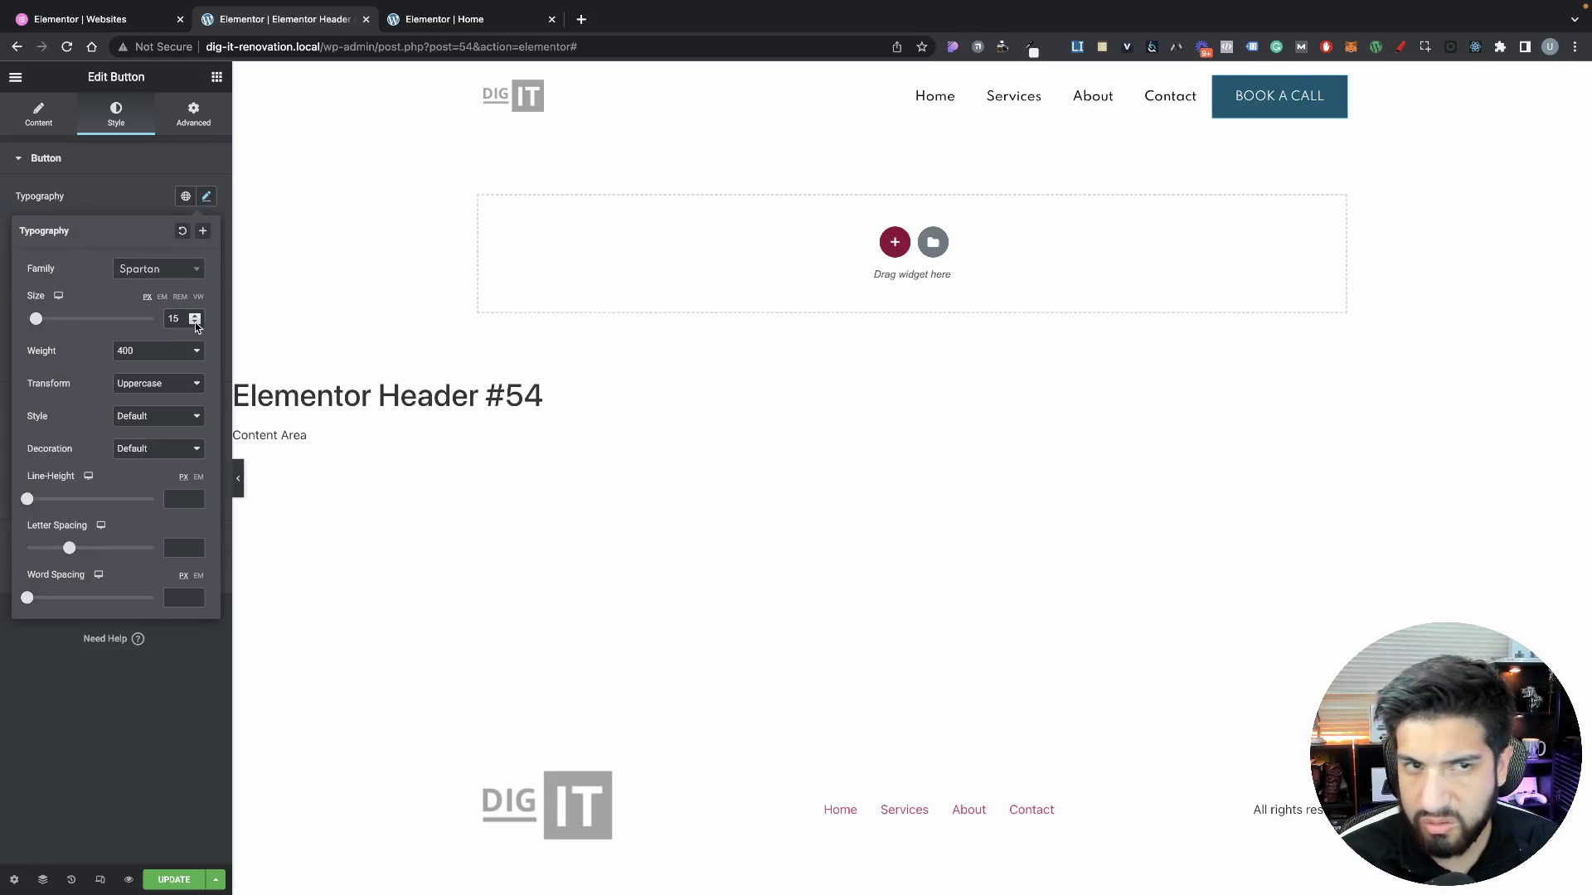
click(195, 322)
click(196, 323)
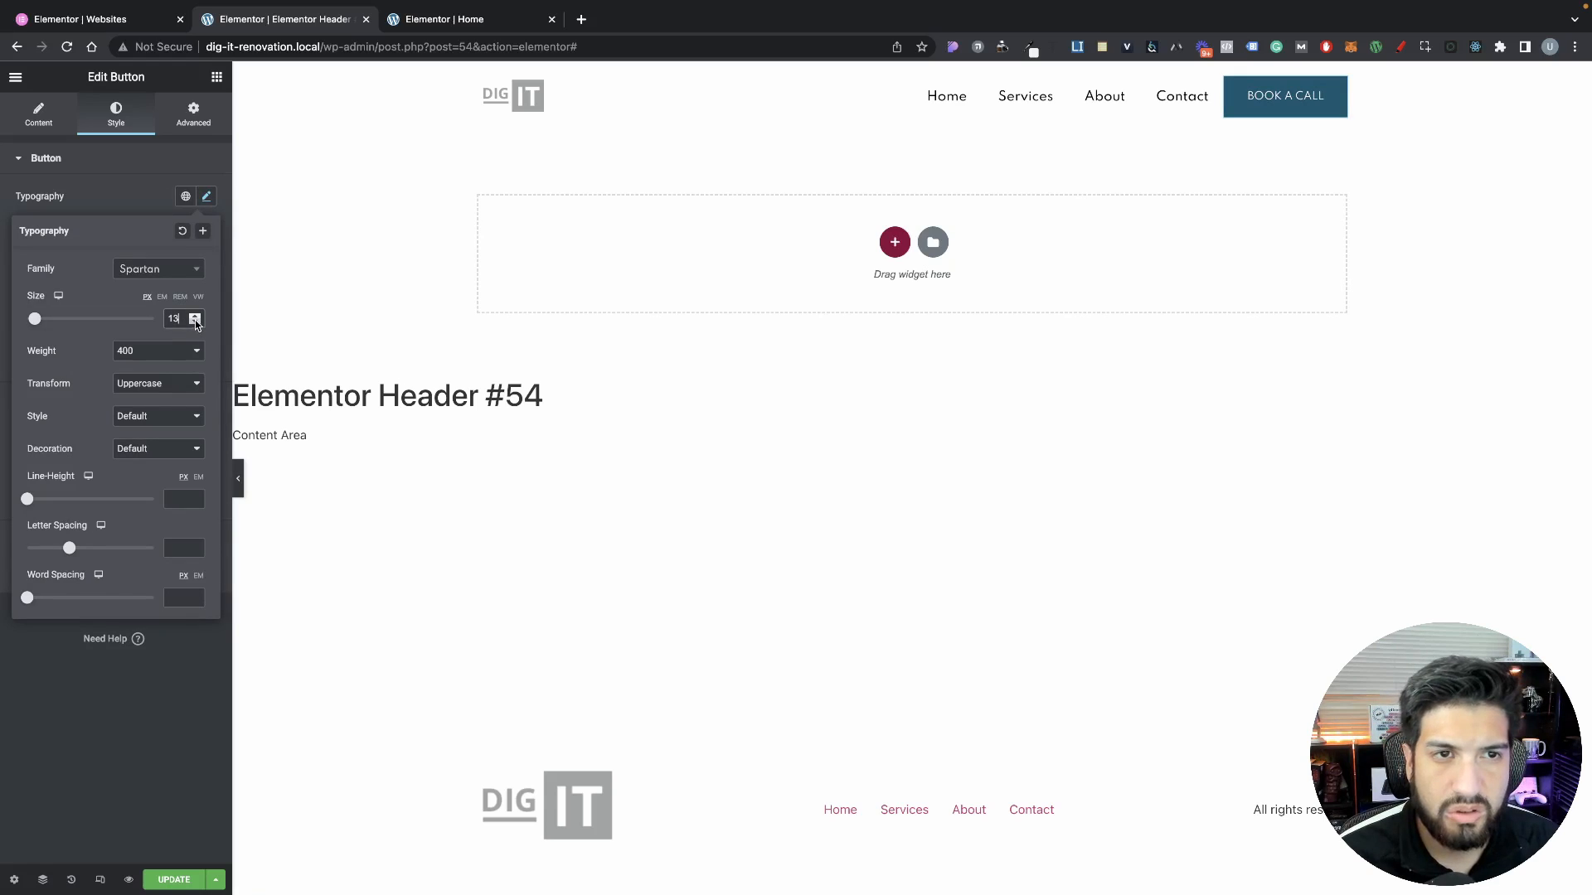
click(86, 177)
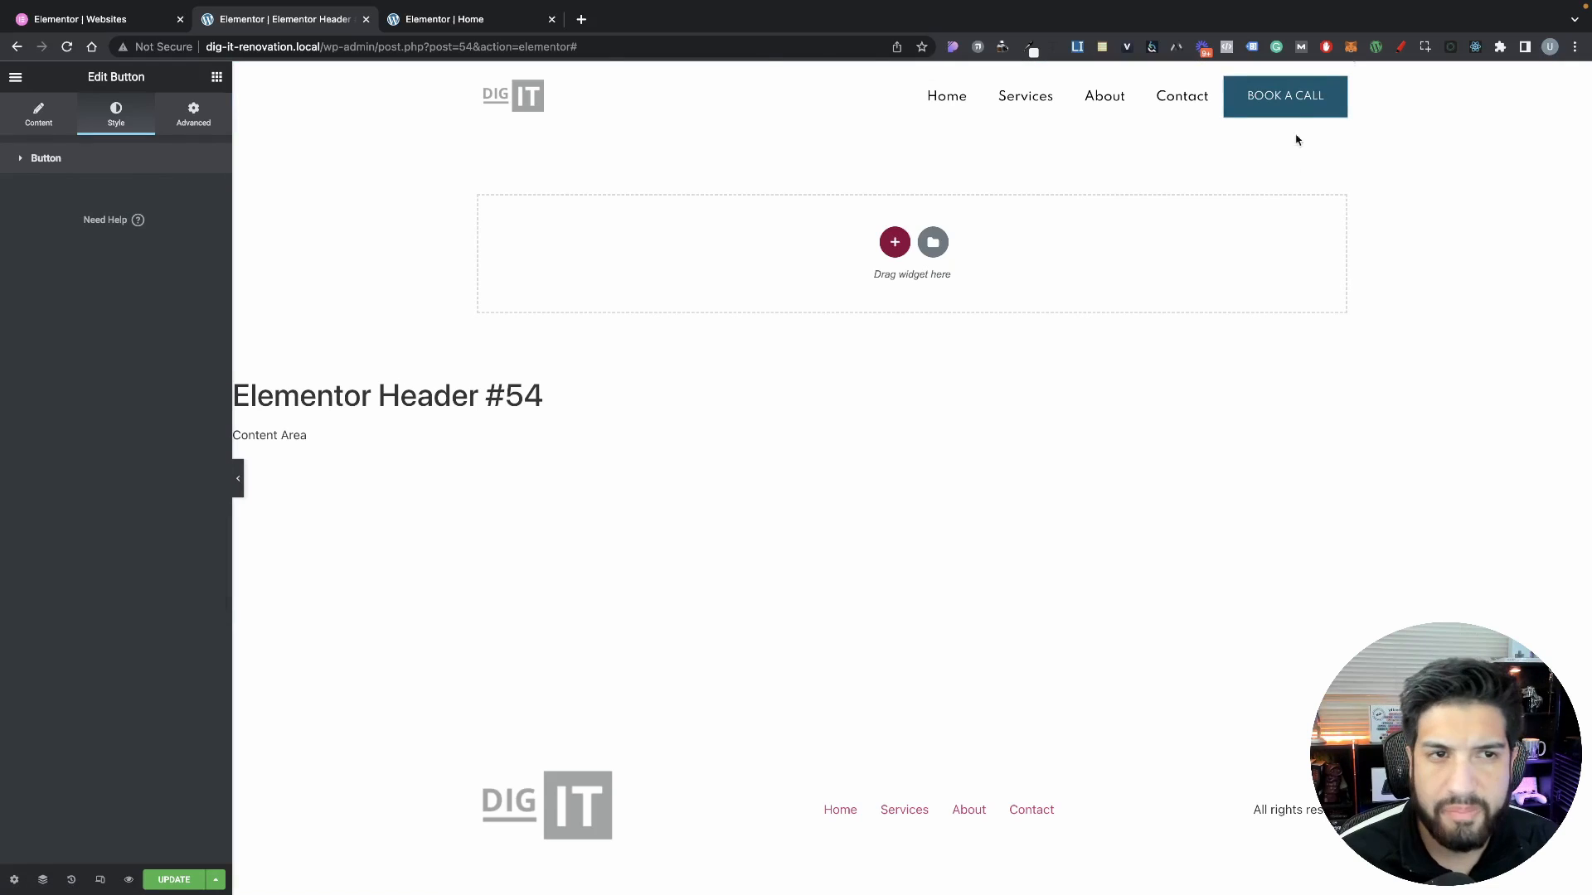
Try a top padding of 15 px on the BOOK A CALL button and return it to 20 px
click(13, 160)
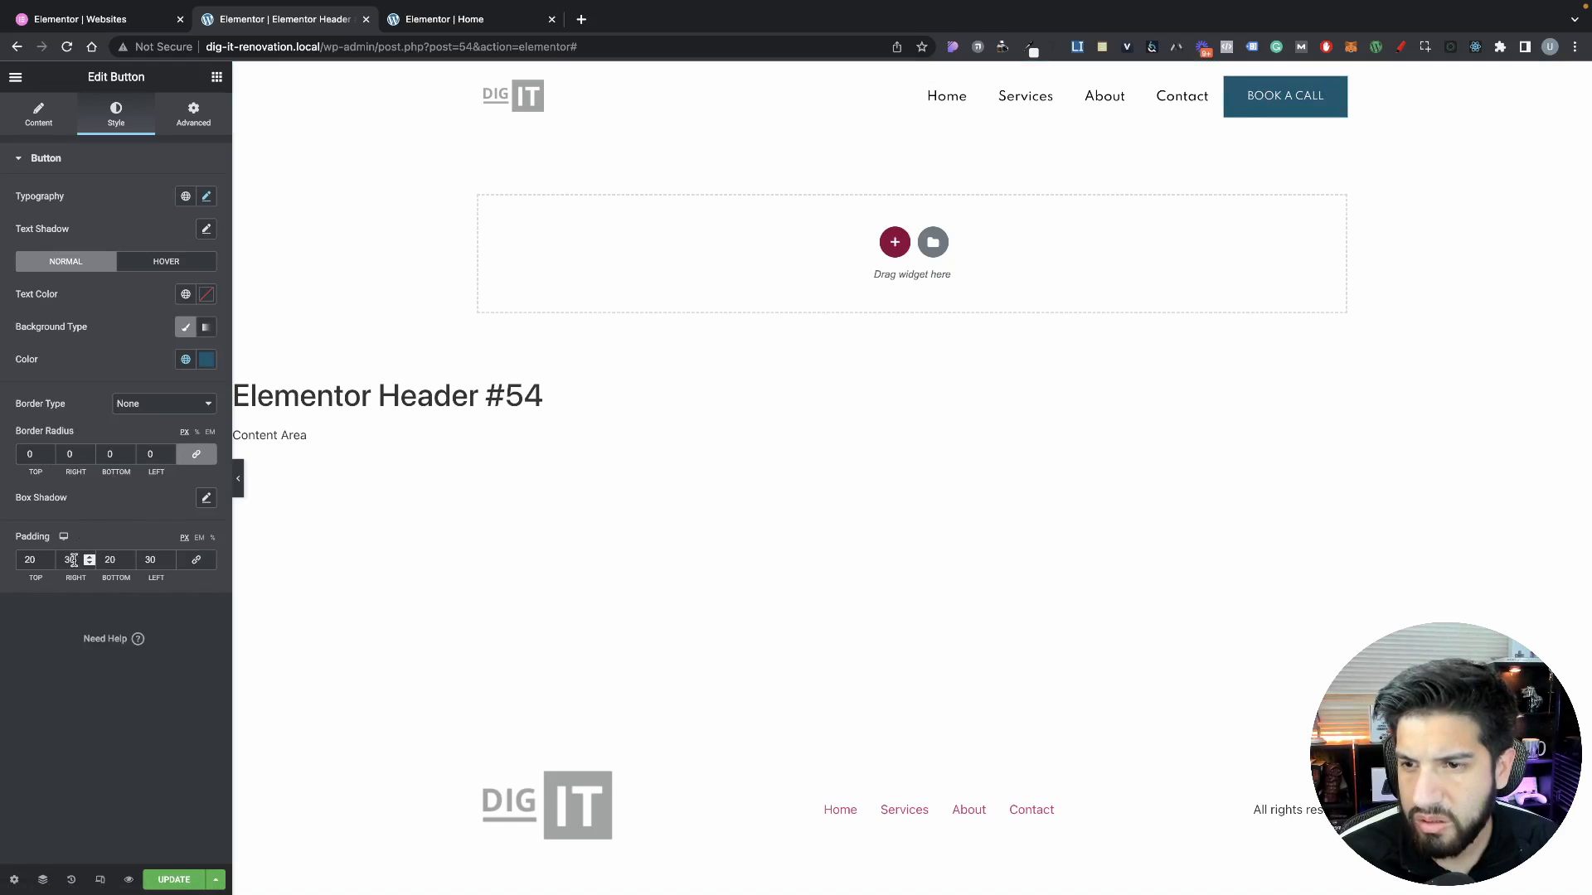
drag(36, 560, 16, 560)
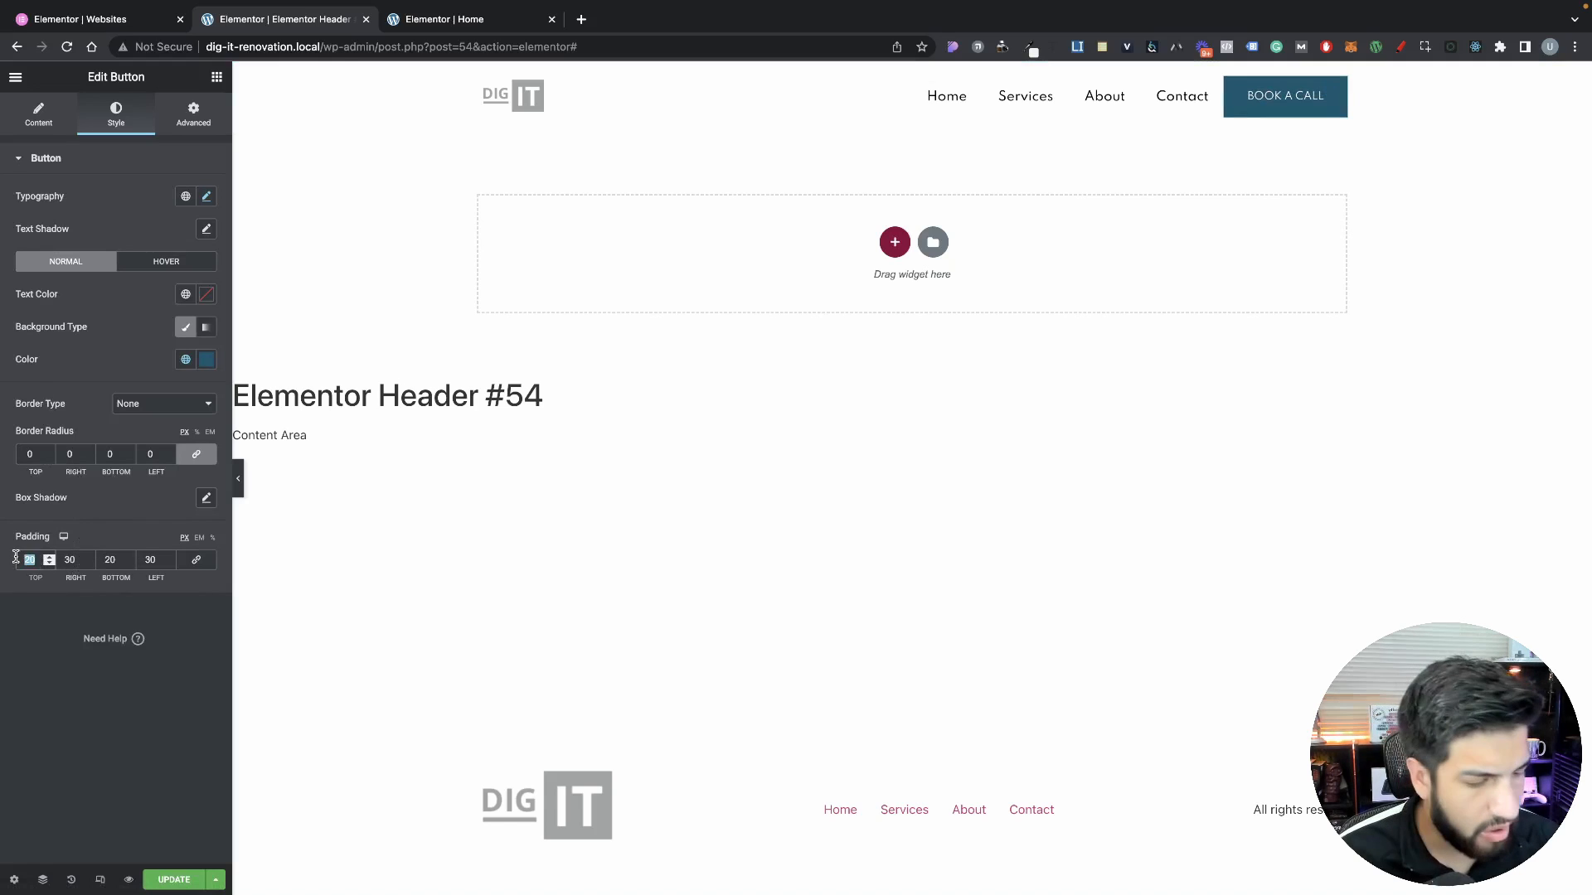
text(15)
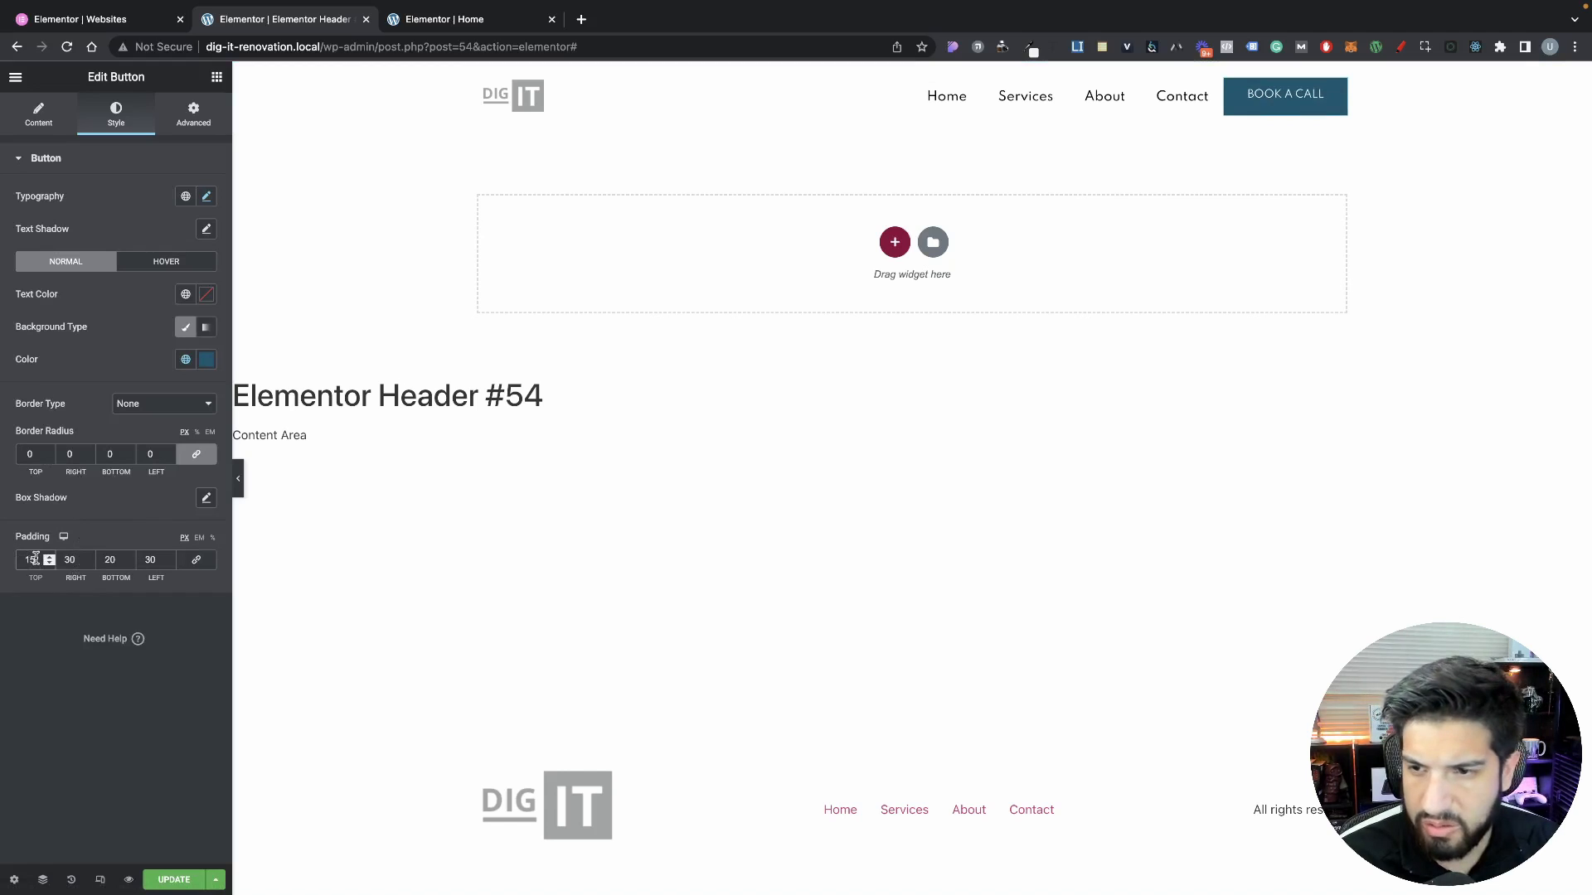
drag(36, 560, 15, 559)
text(20)
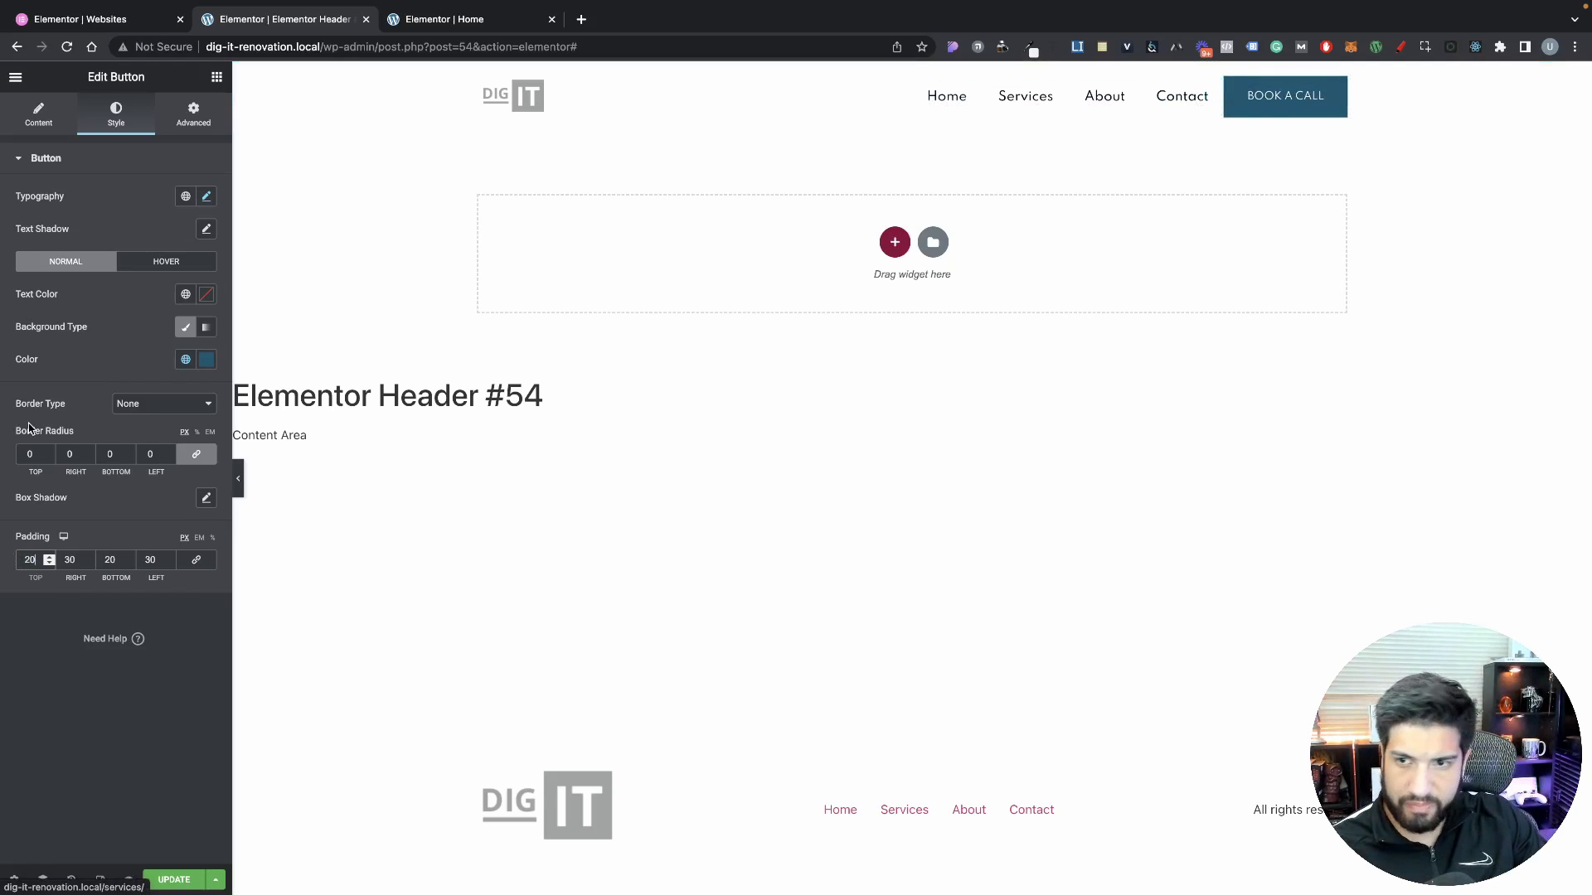
Set the BOOK A CALL button's top and bottom padding to 18 px each
click(49, 563)
click(49, 562)
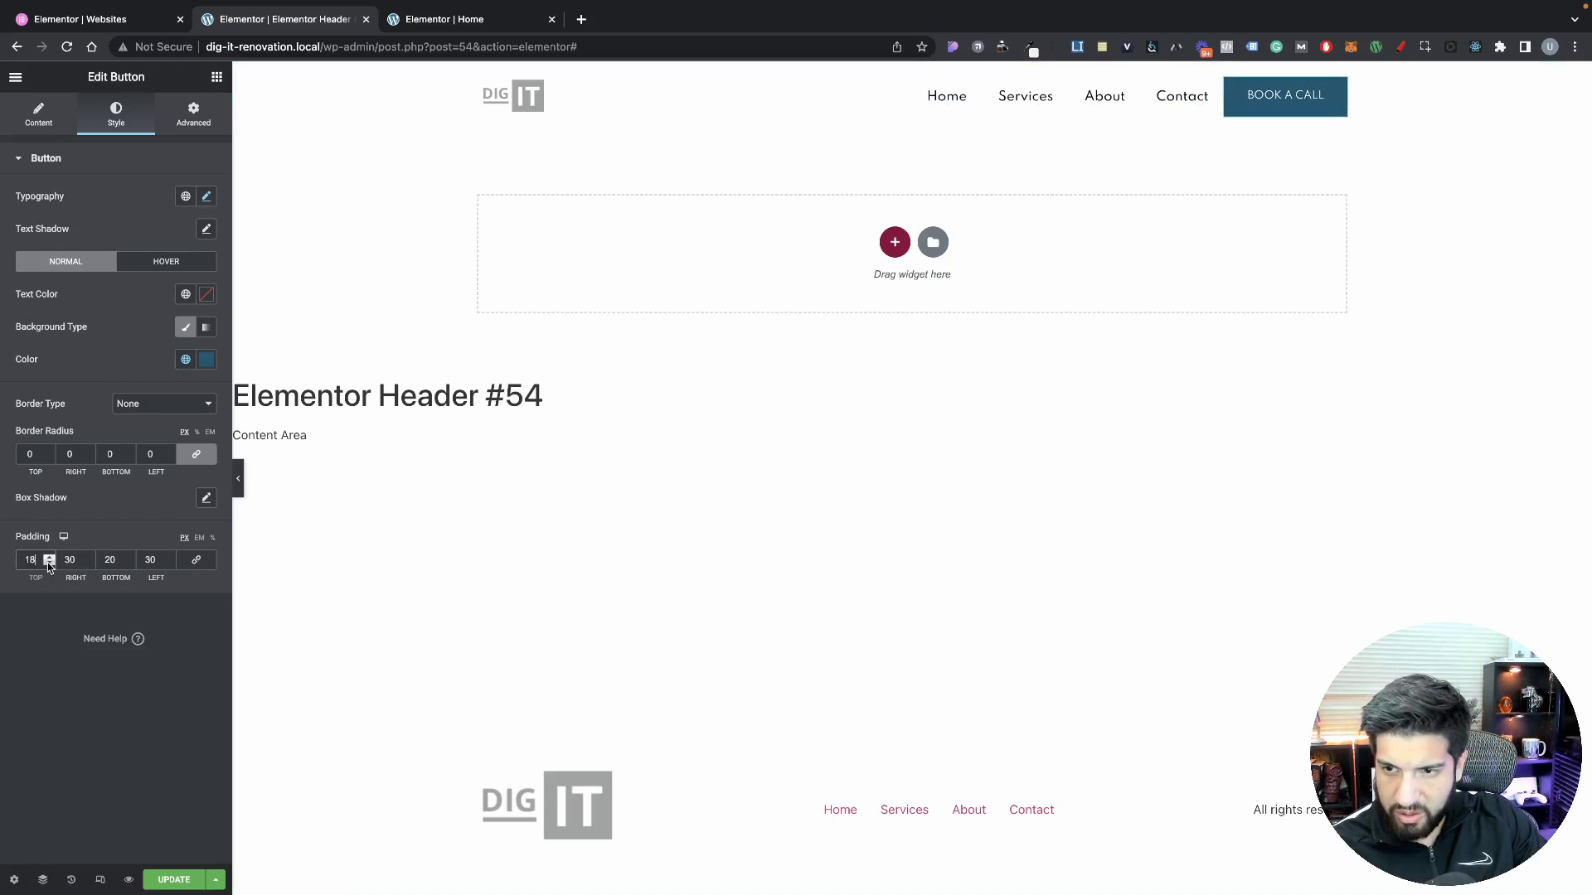
click(130, 562)
click(130, 562)
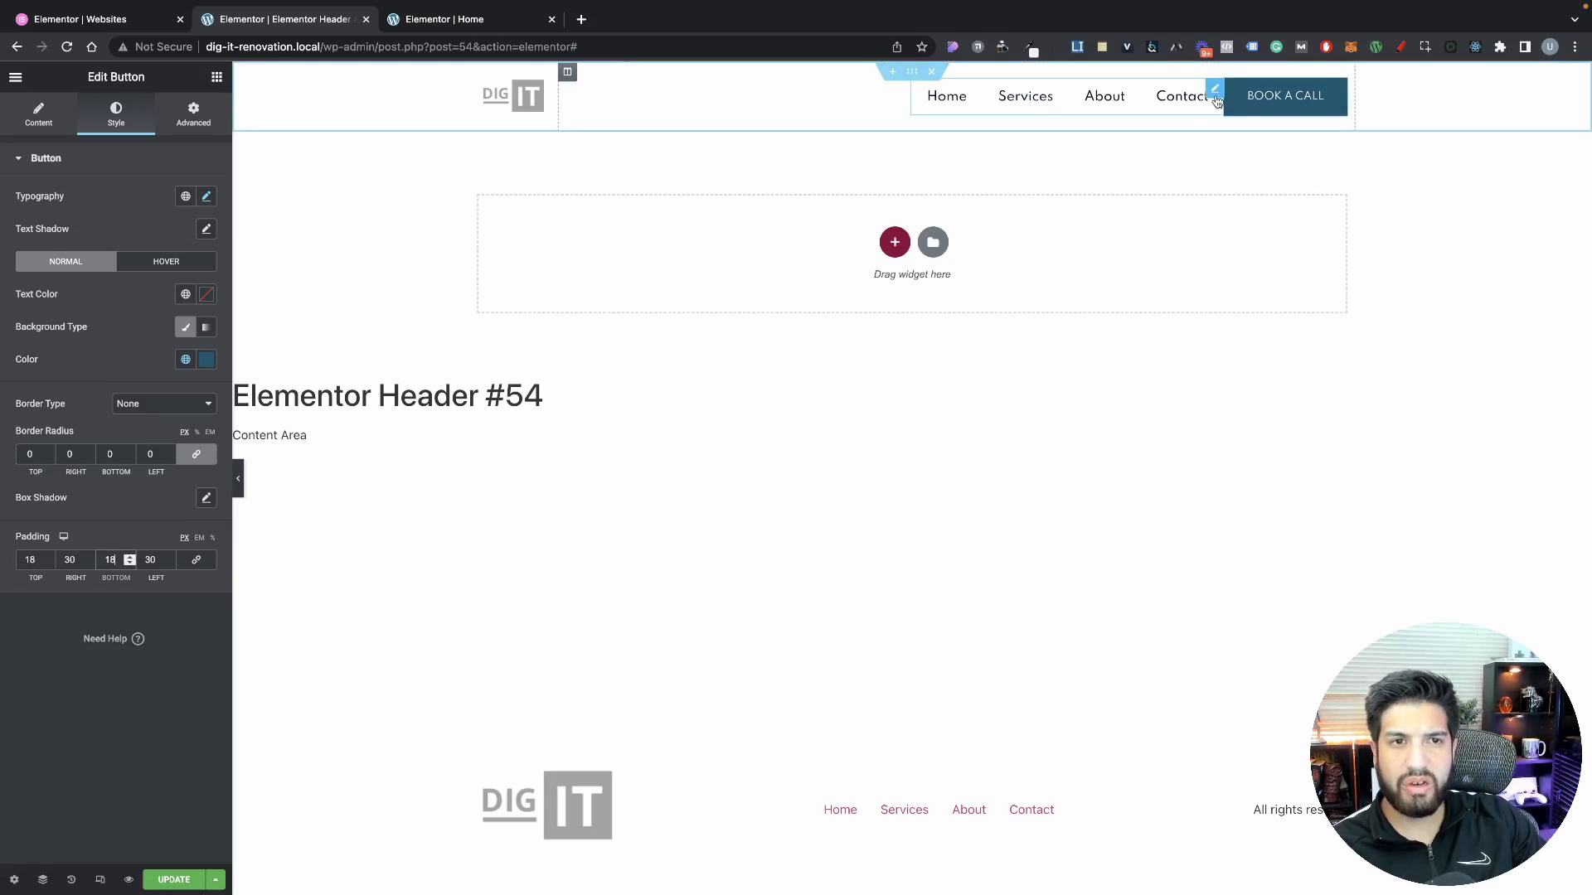
In the tablet preview, make the navigation menu's mobile dropdown full width, keeping the Tablet (> 1024px) breakpoint
click(100, 879)
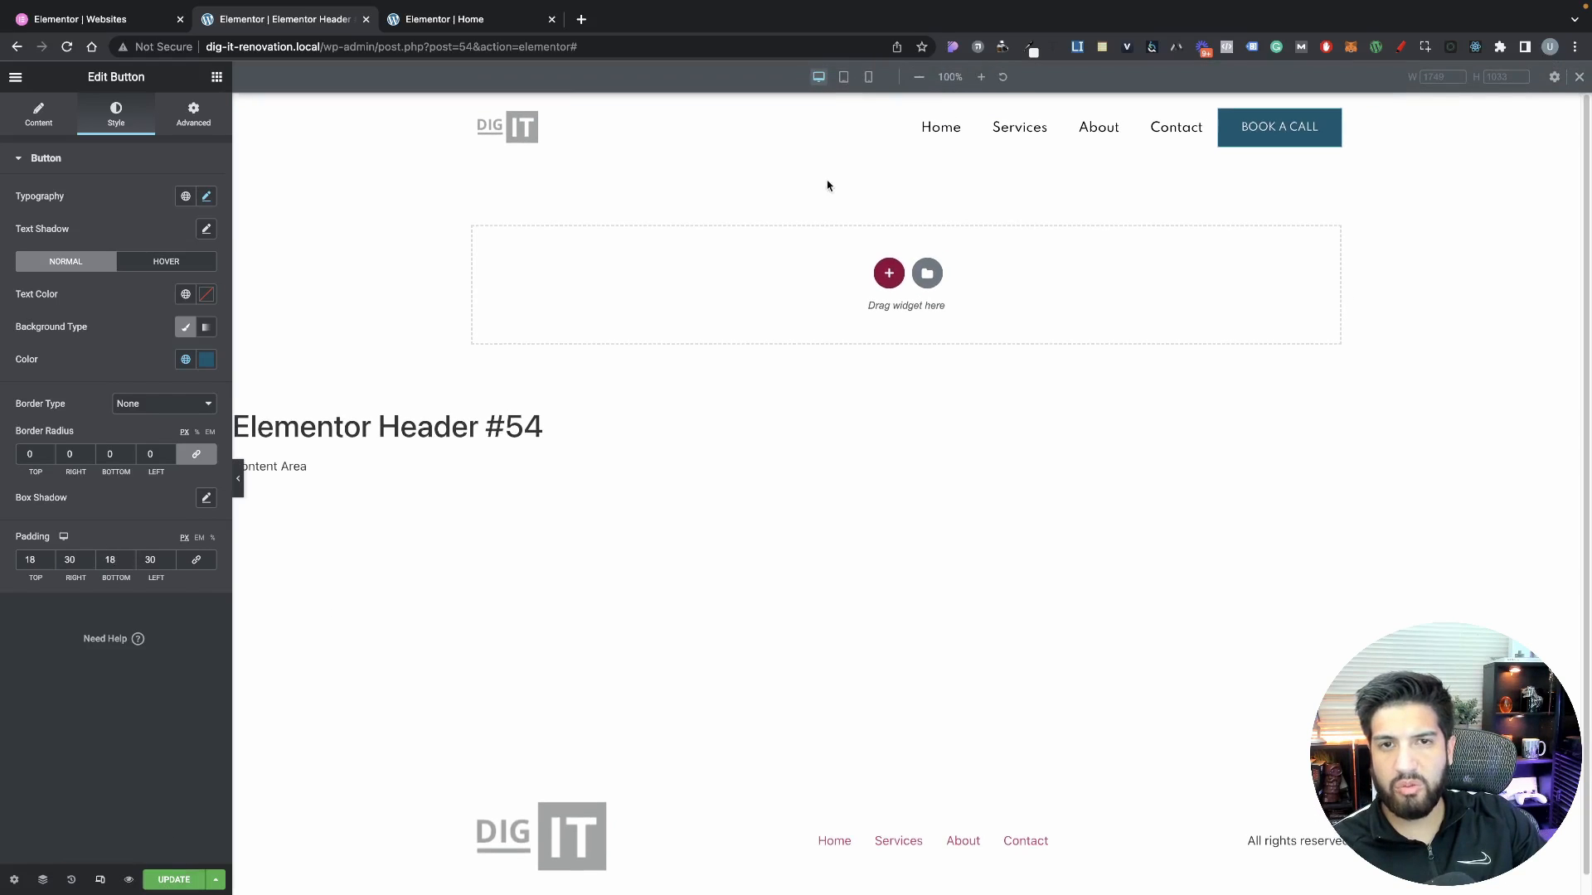
click(100, 882)
click(100, 883)
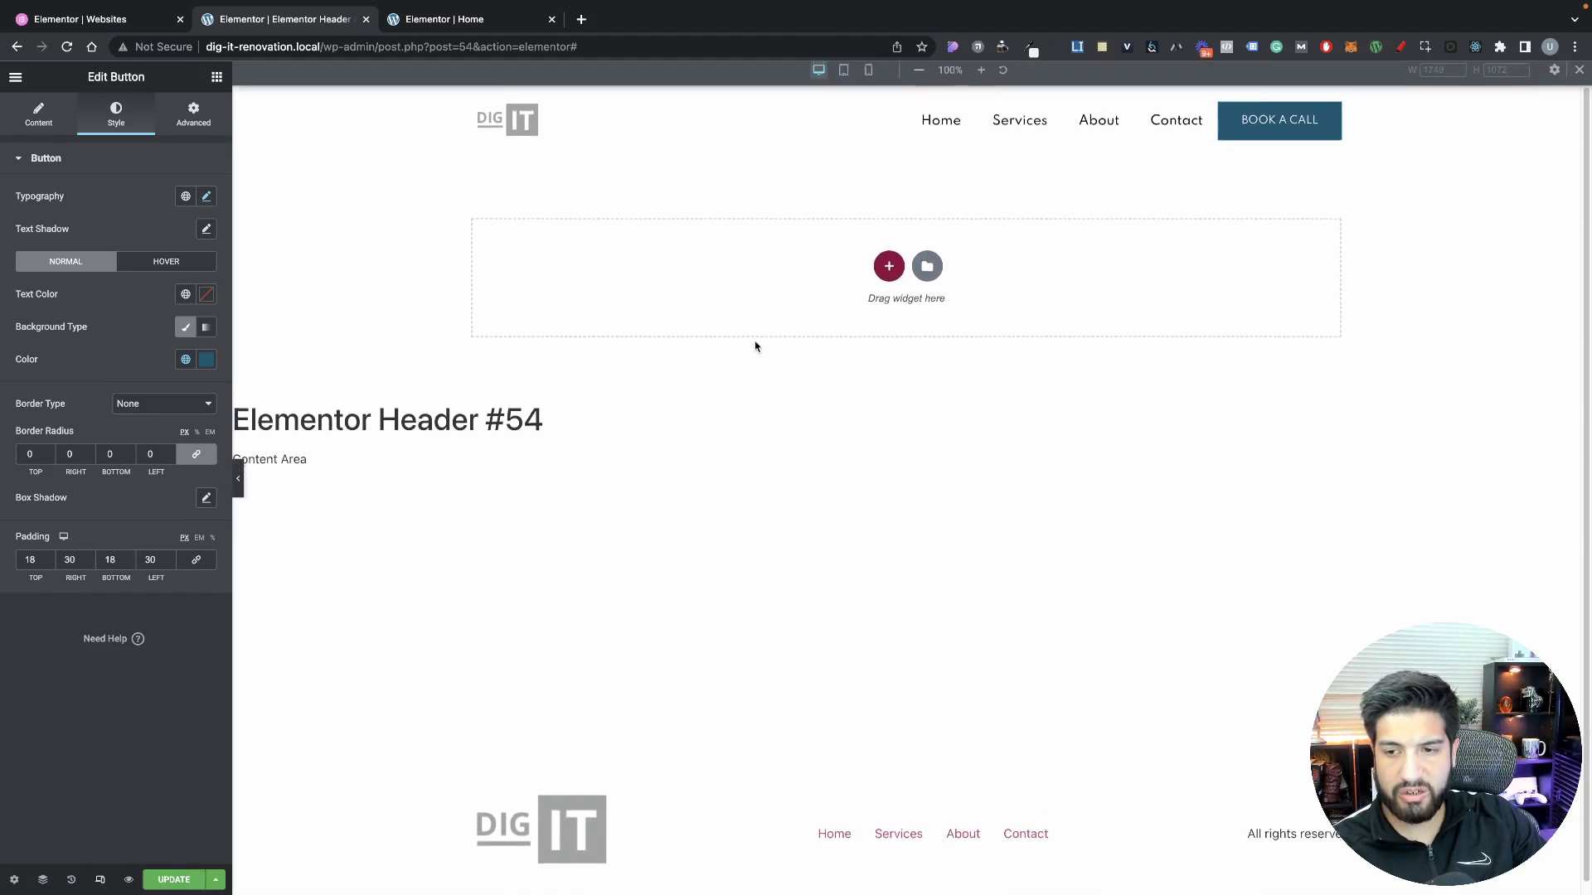
click(845, 77)
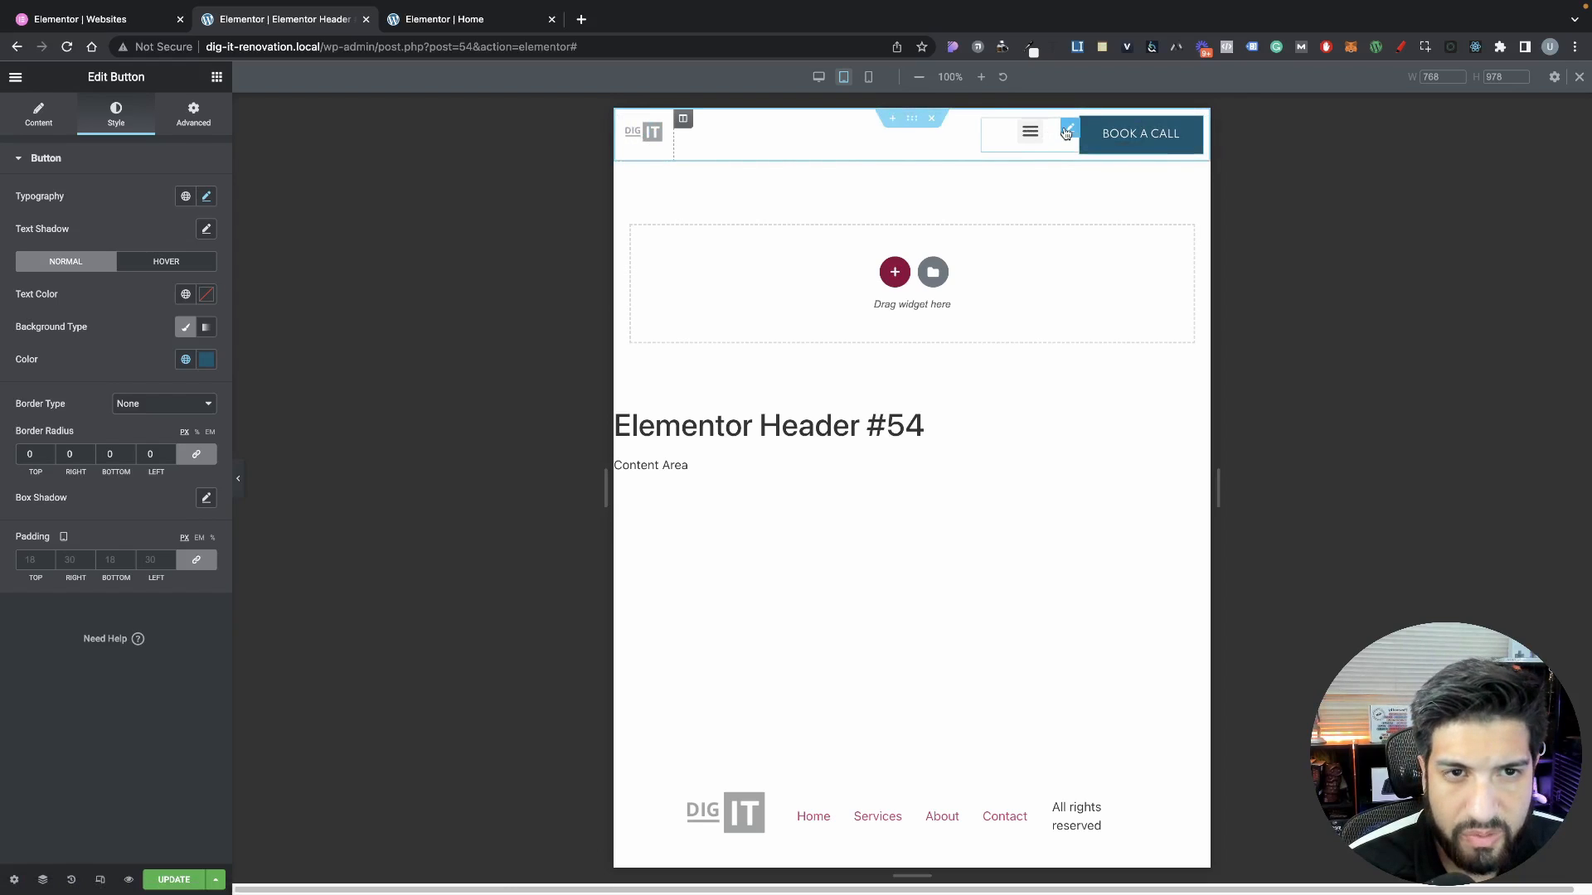
click(1076, 130)
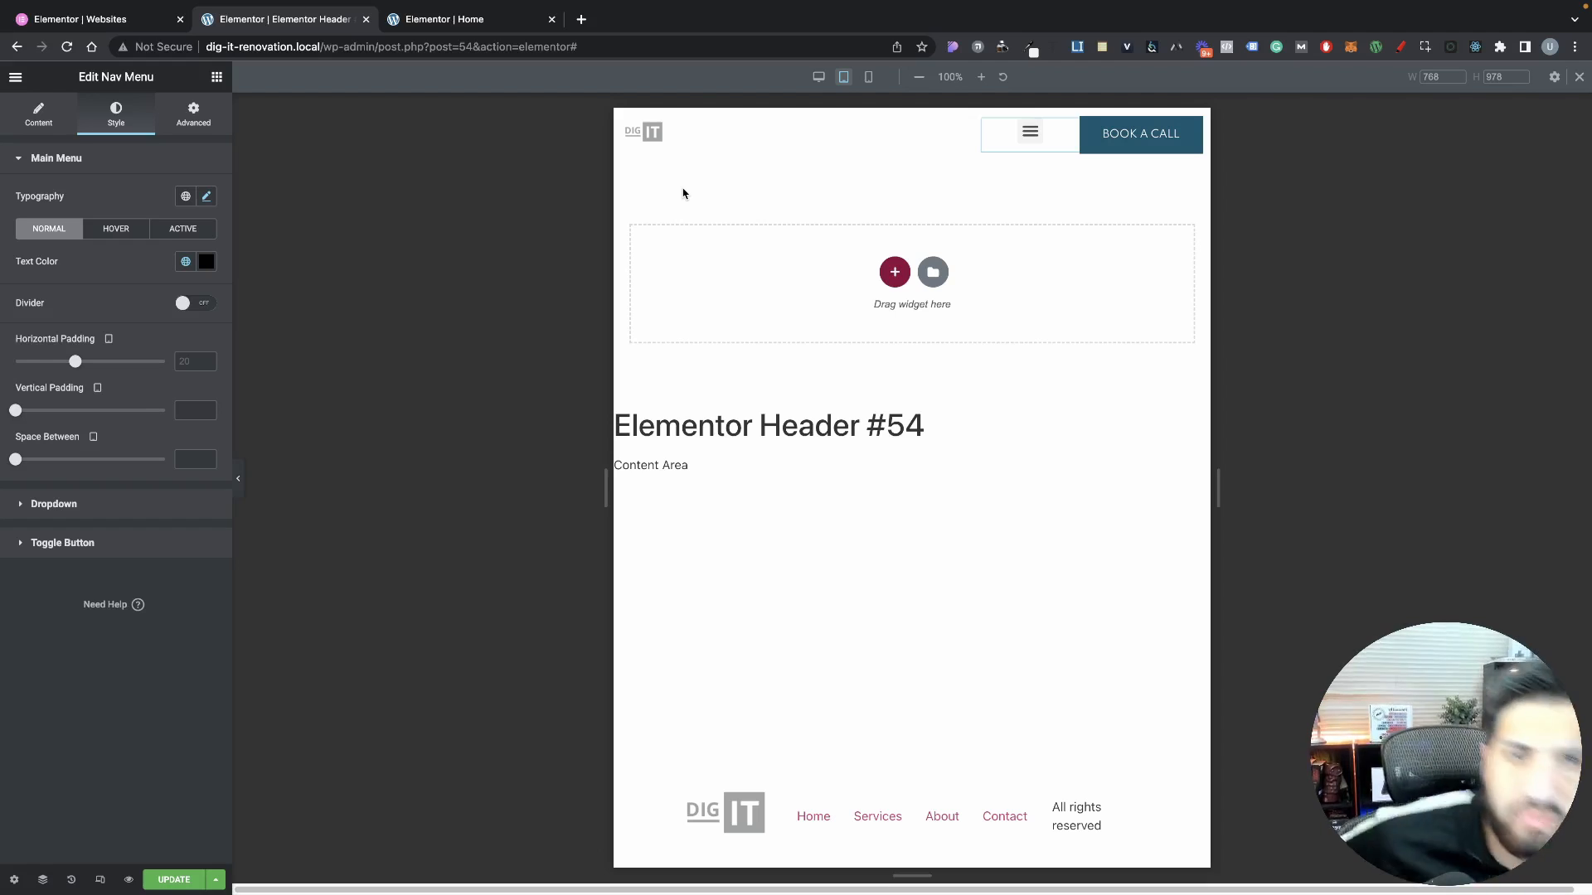
click(49, 124)
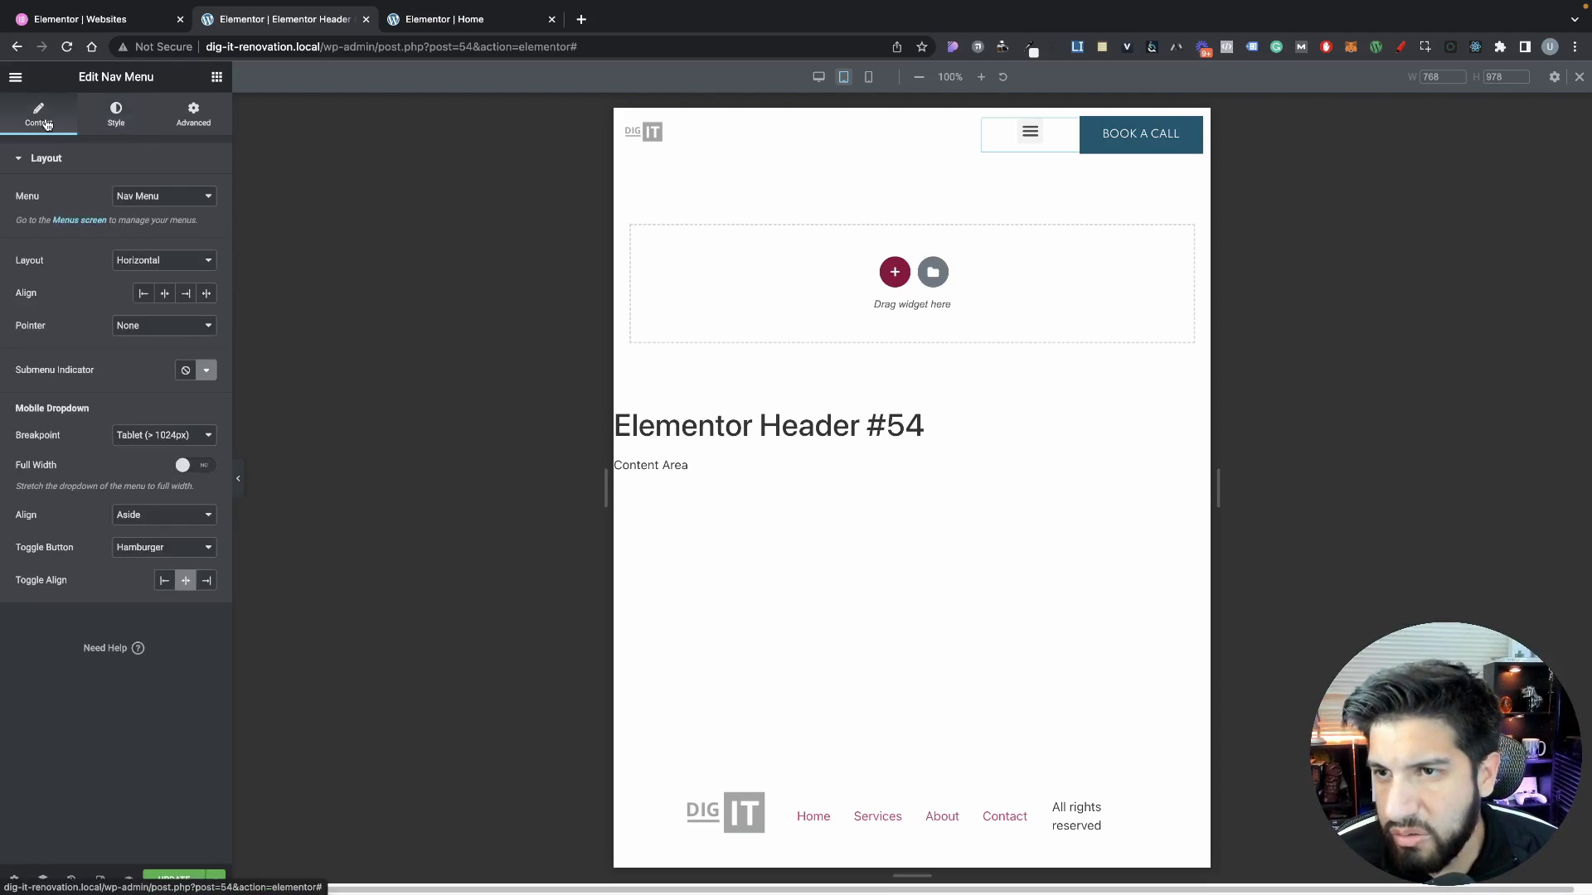
click(181, 467)
click(160, 439)
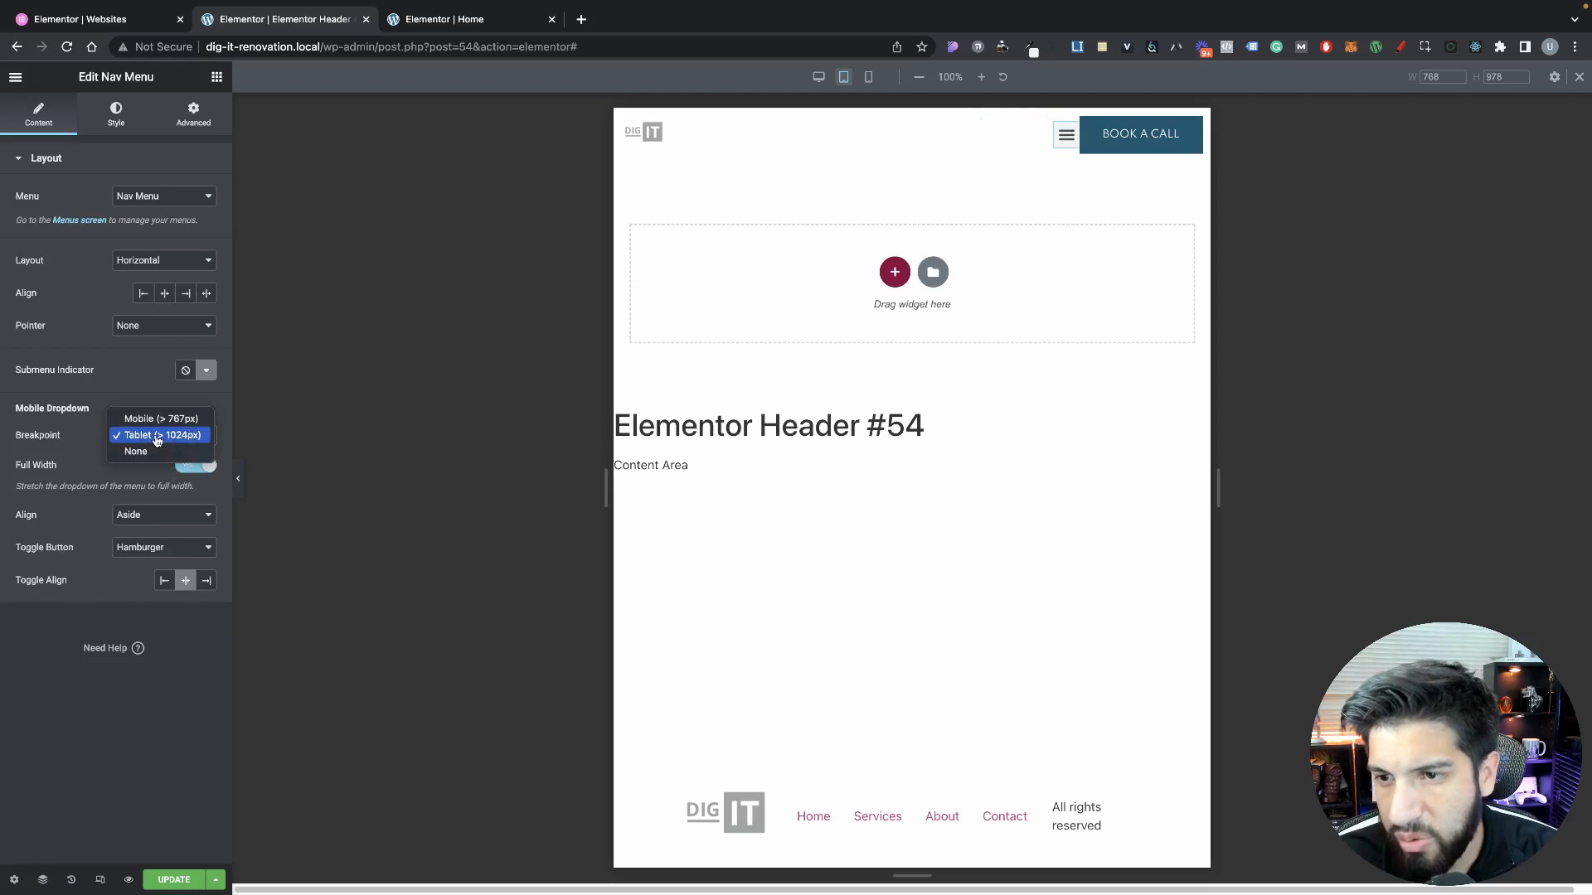
click(157, 437)
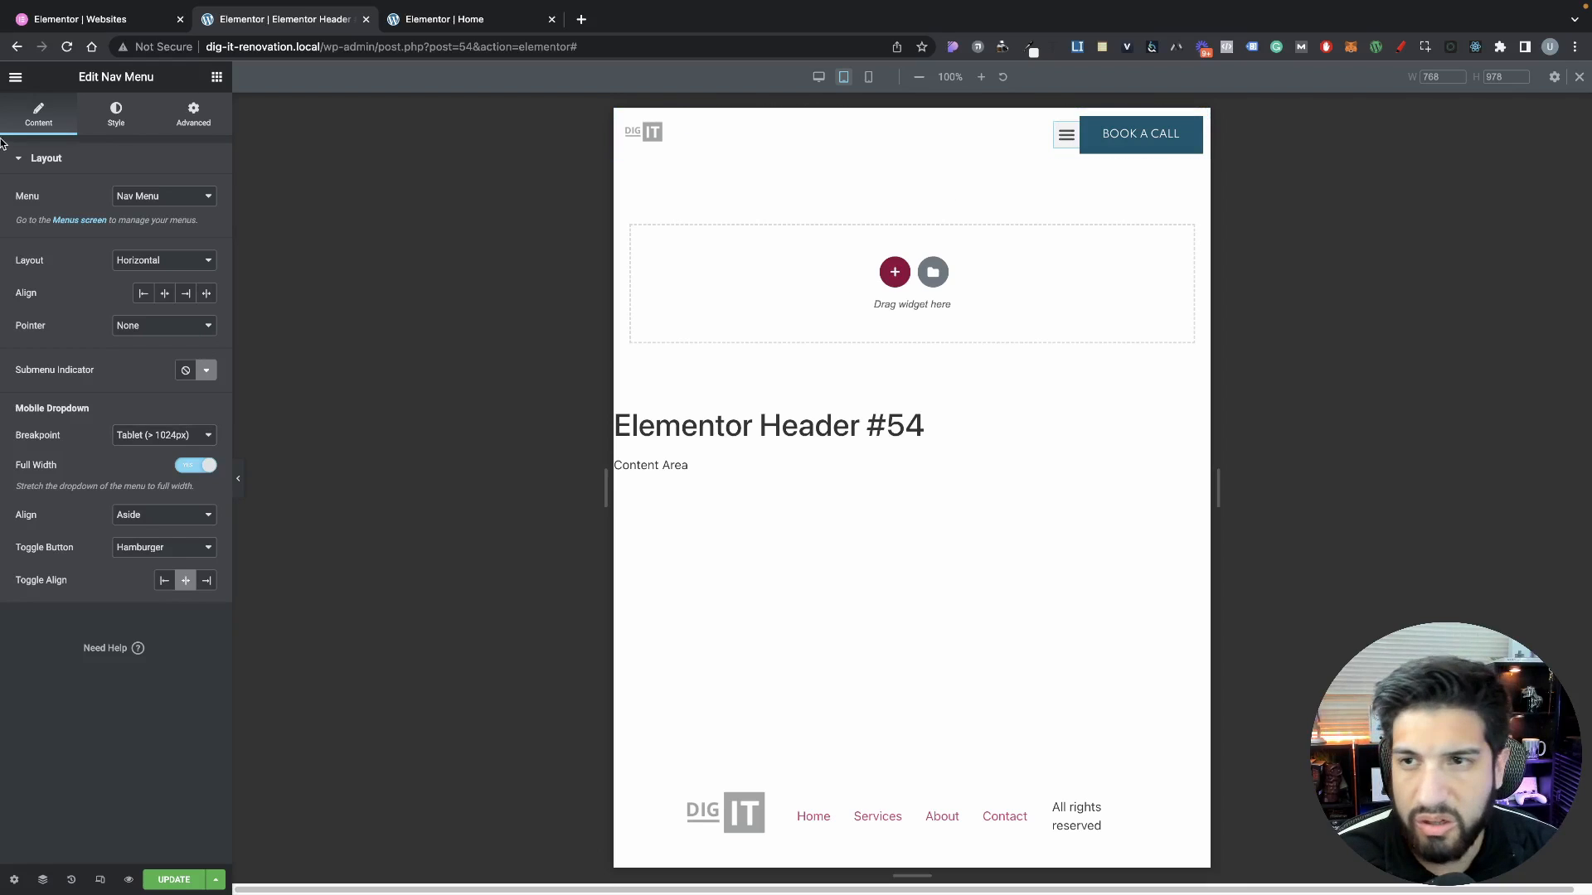
Add the custom CSS rule selector{ order: 2 } to the navigation menu and compare the desktop and tablet layouts
click(196, 120)
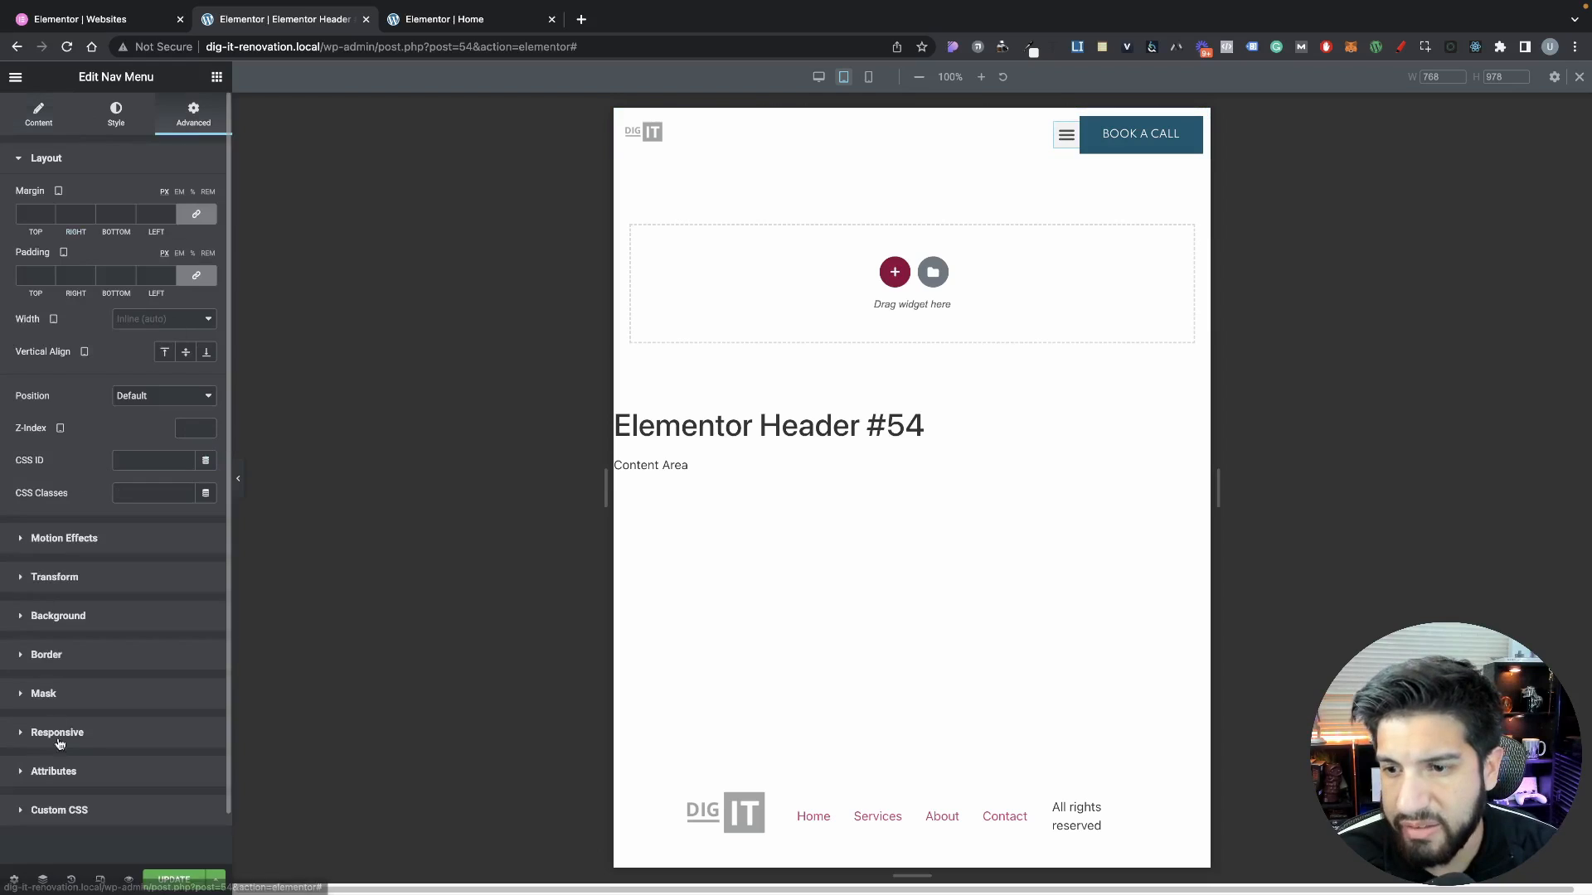
click(60, 811)
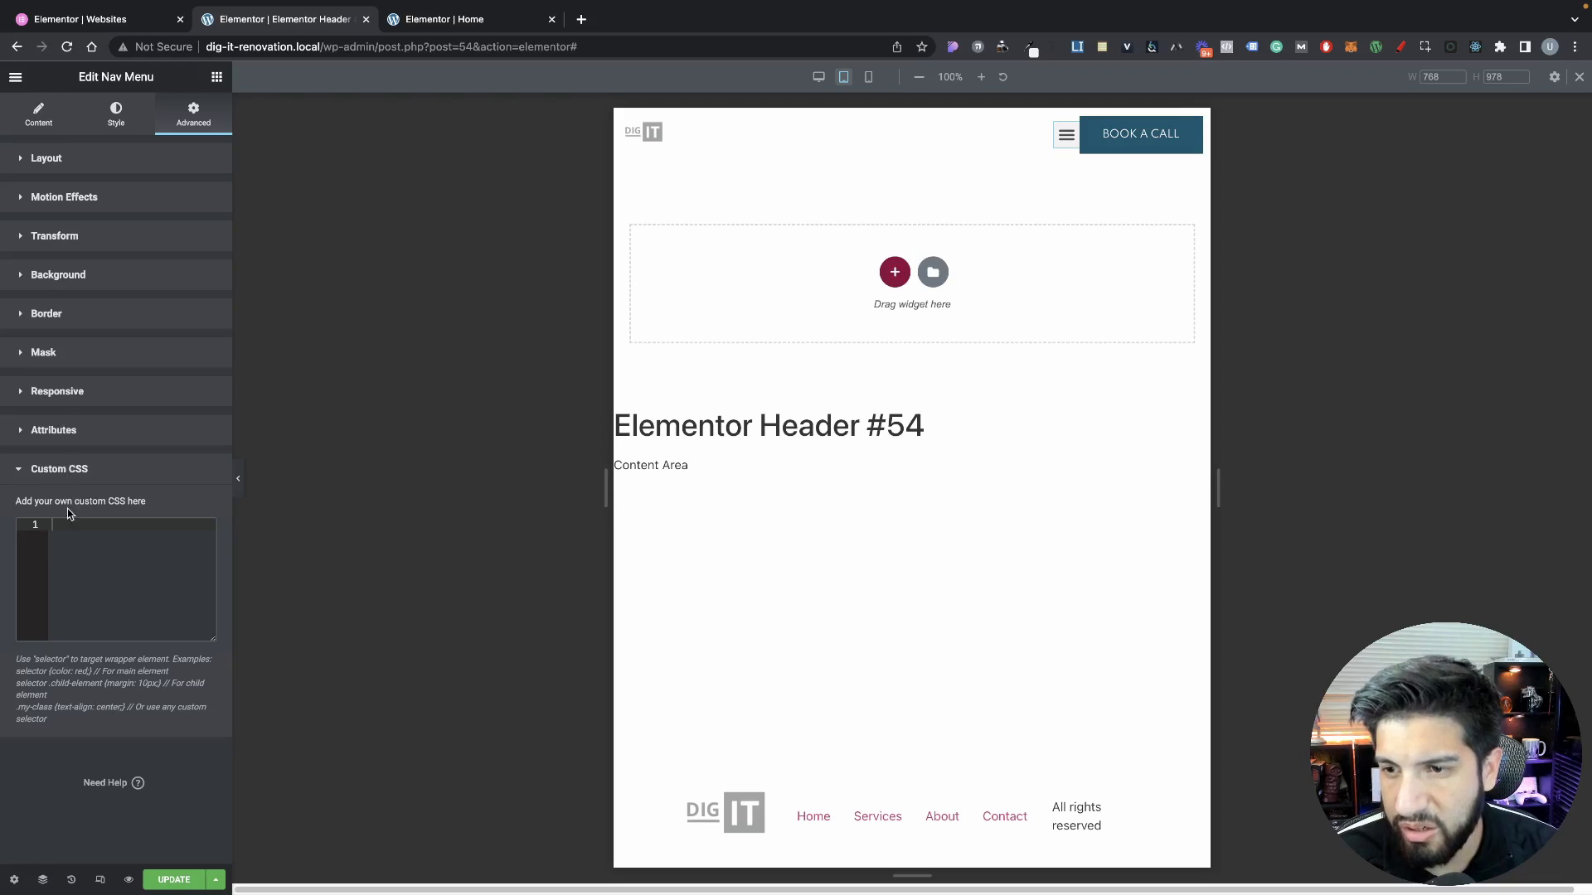
text(se)
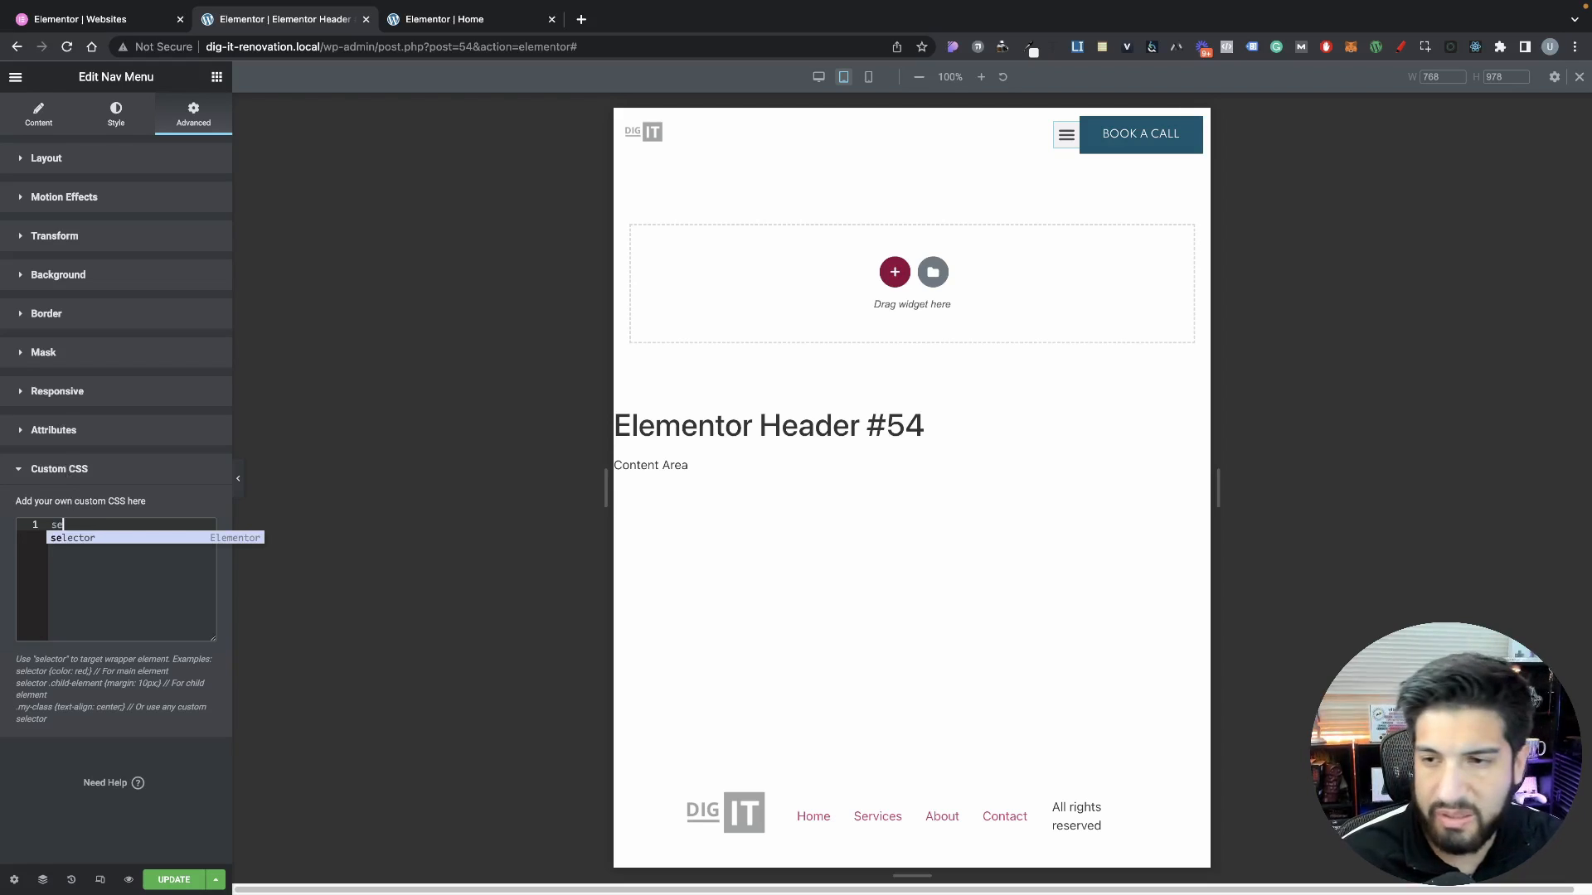
text(l)
key(Return)
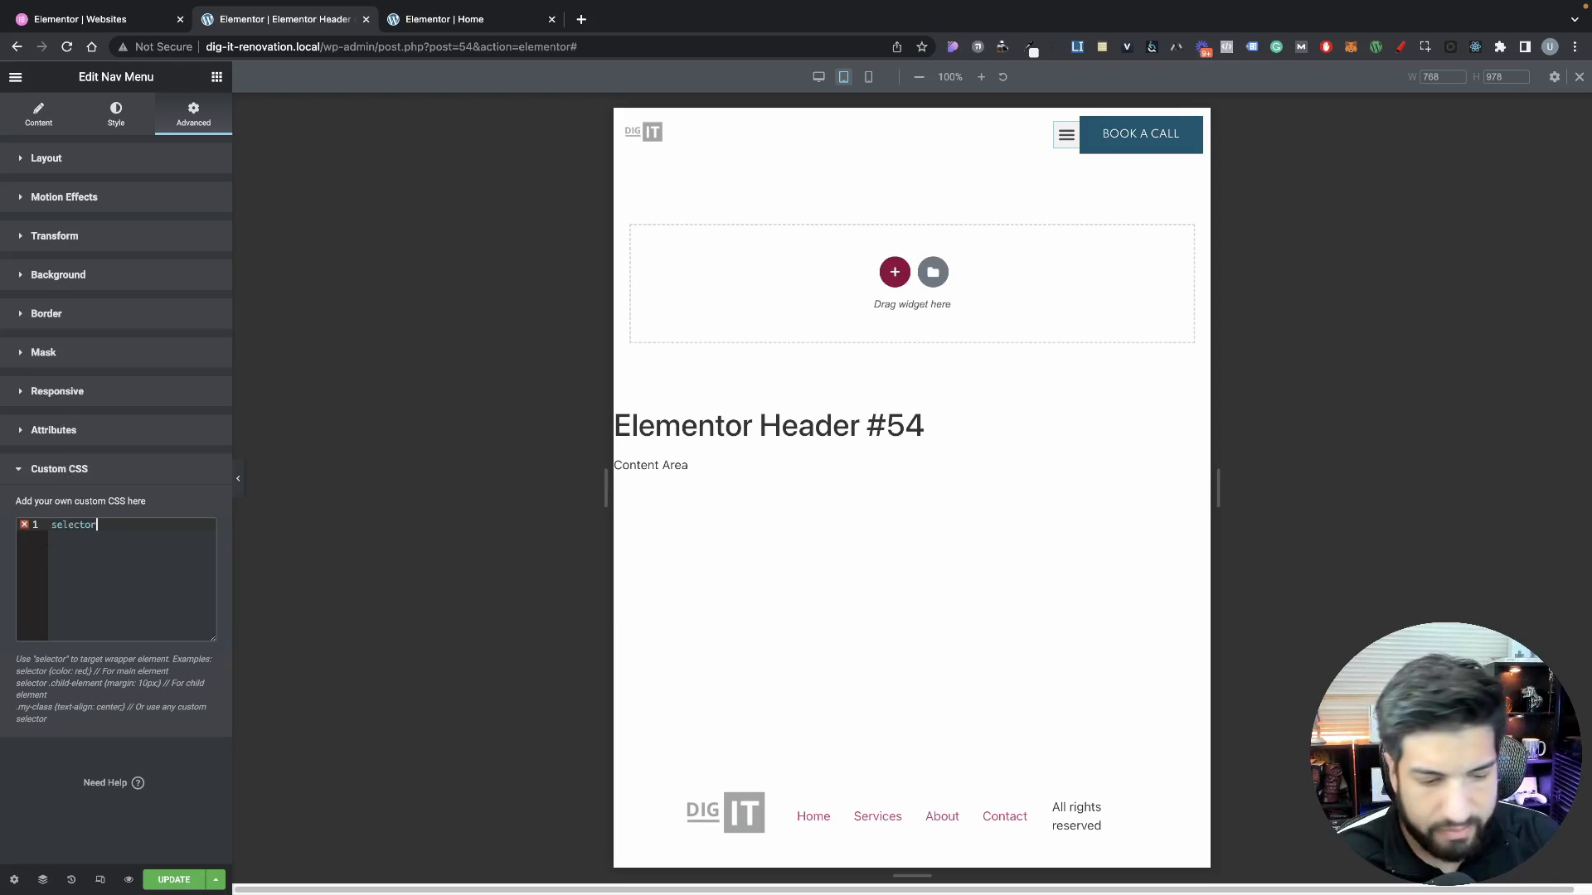
text({)
key(Return)
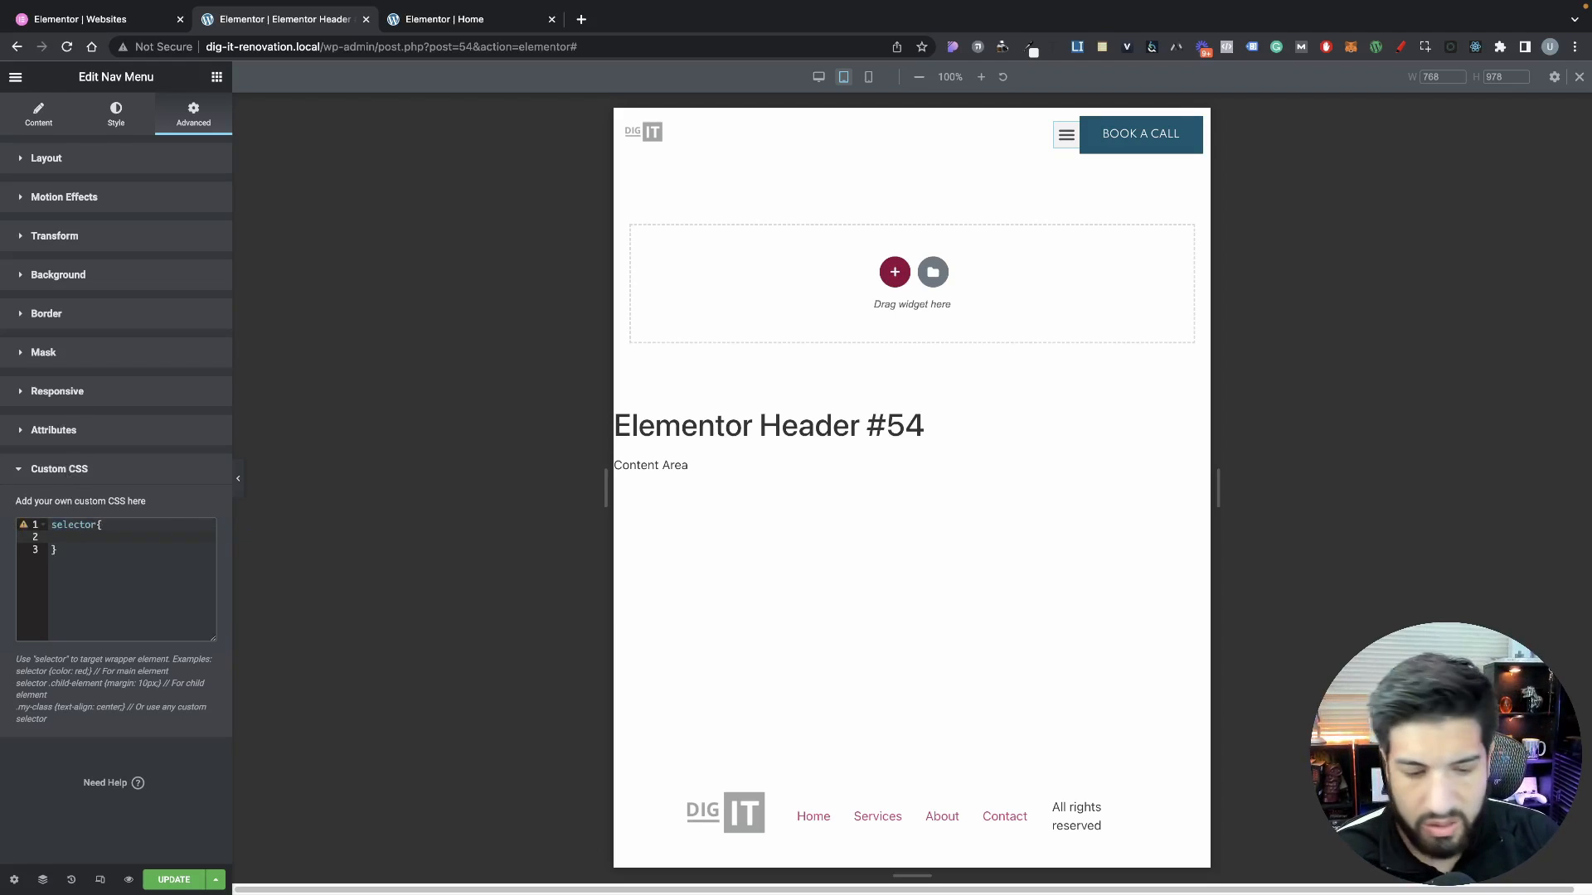
text(order:)
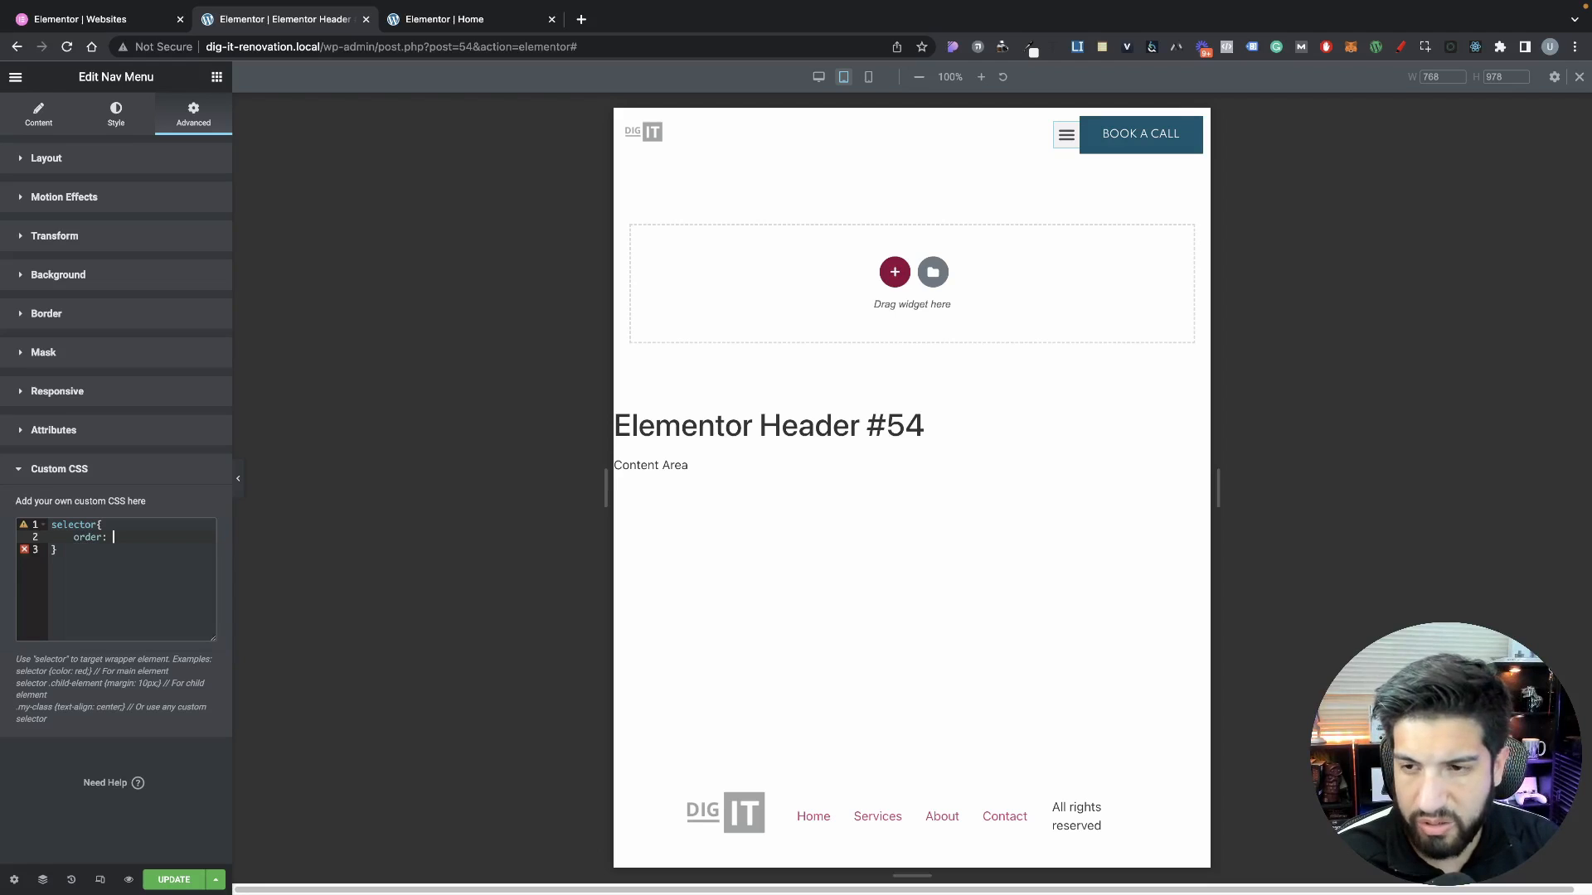
text(2)
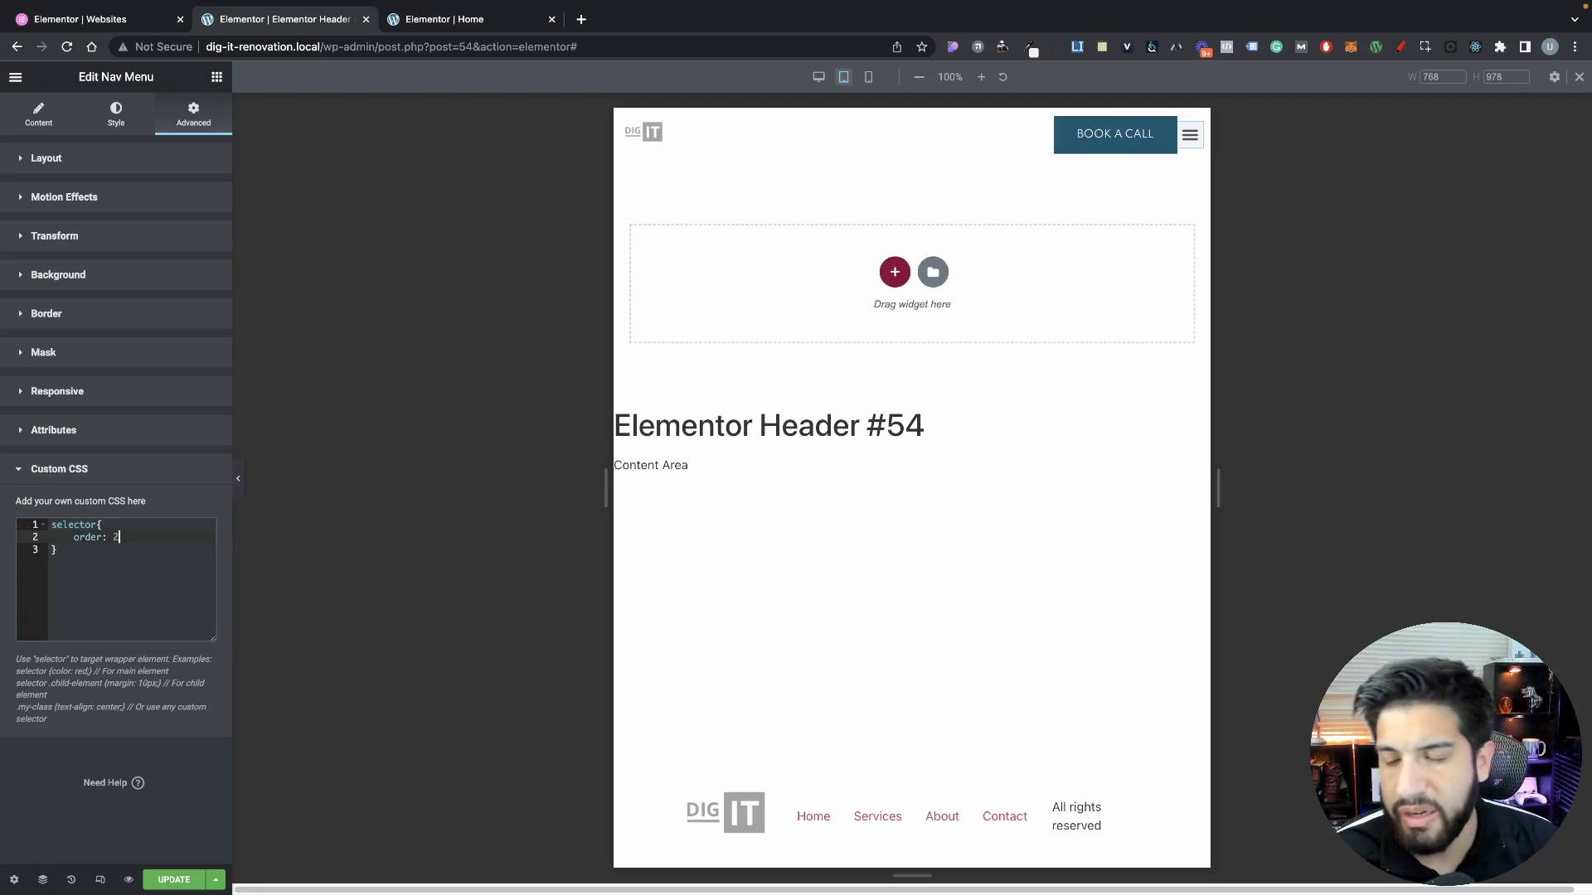
click(100, 879)
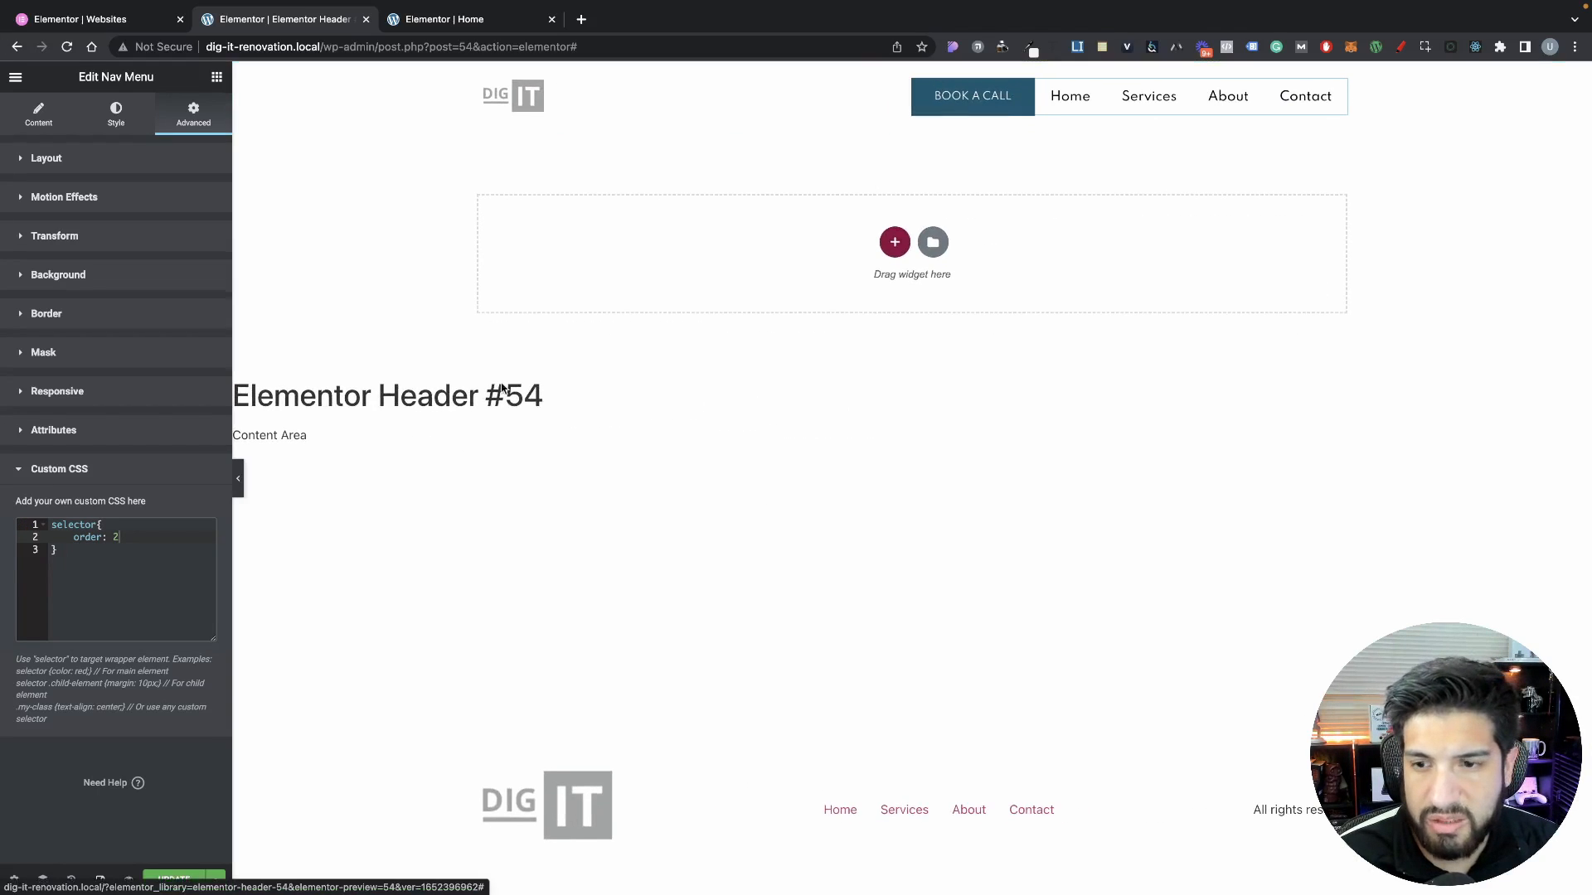
click(100, 880)
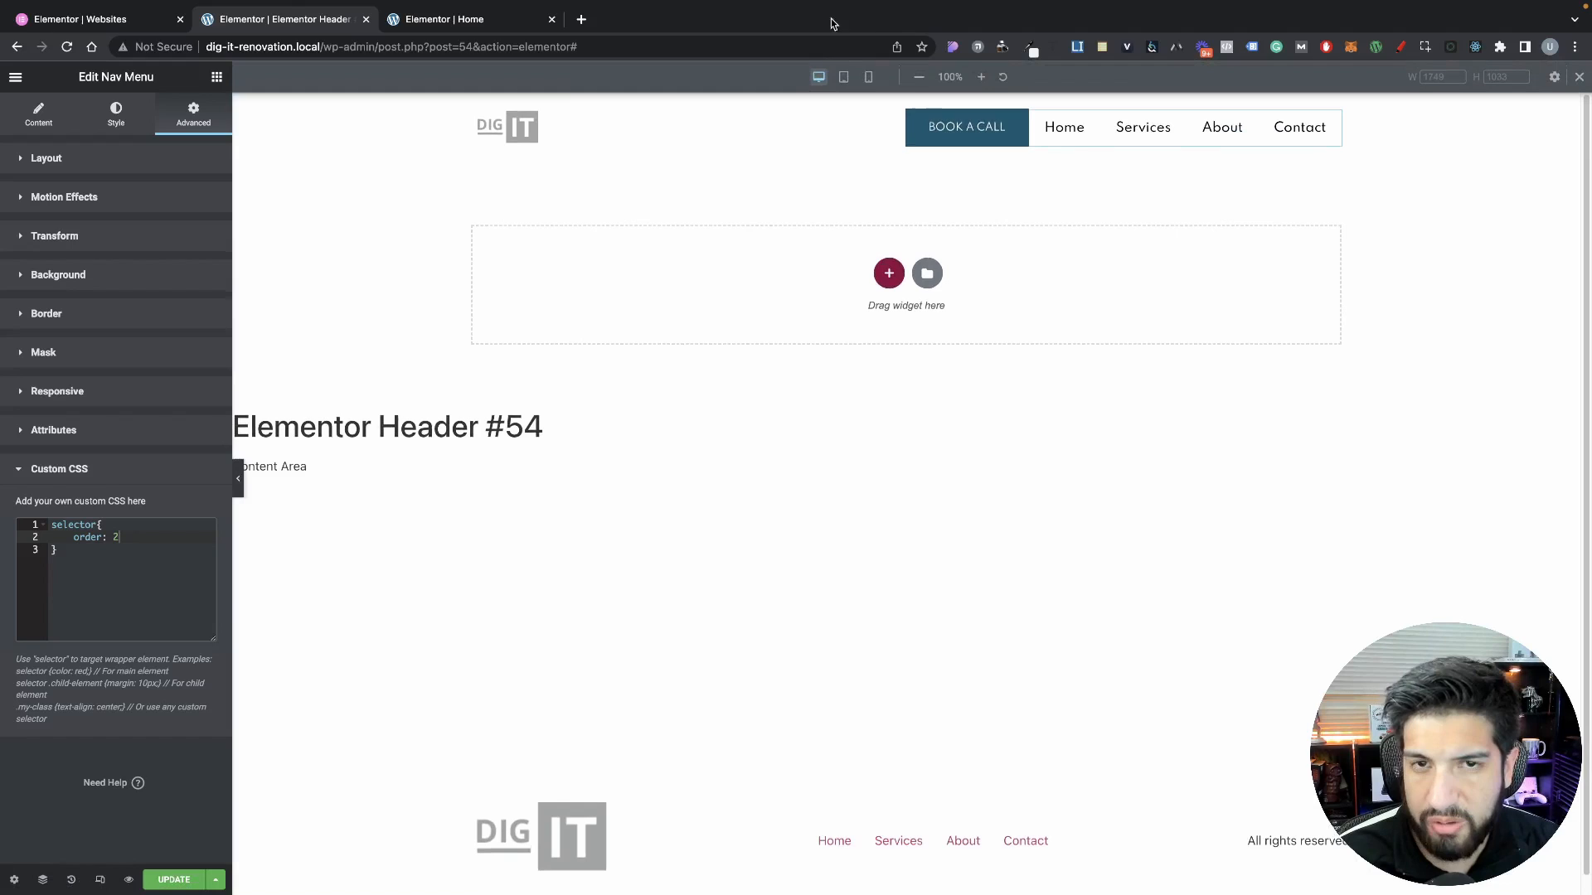
click(844, 81)
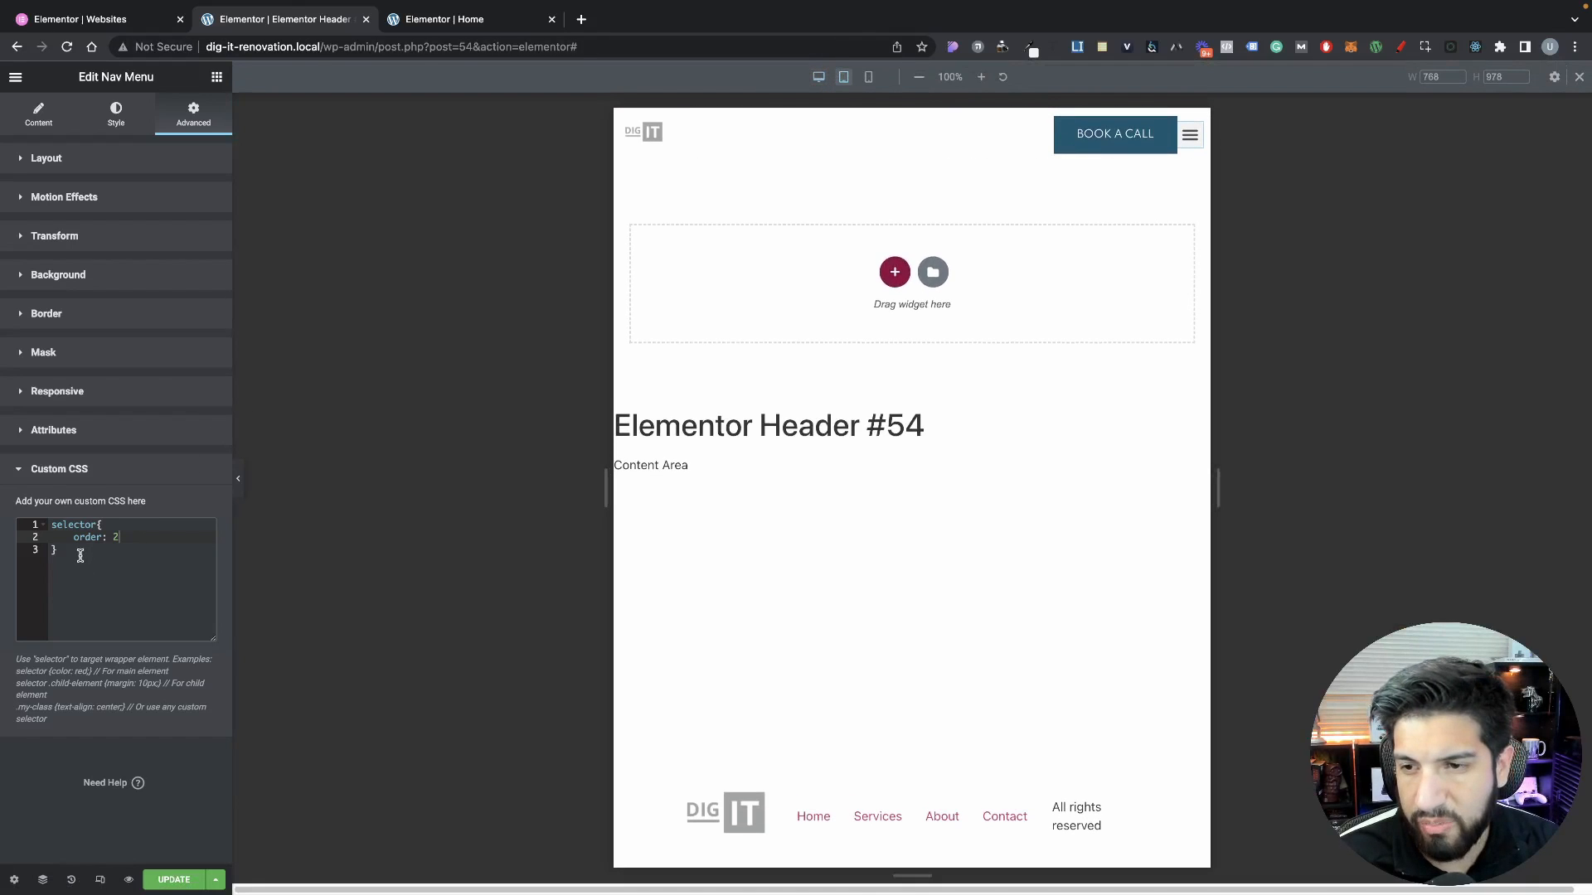
click(53, 527)
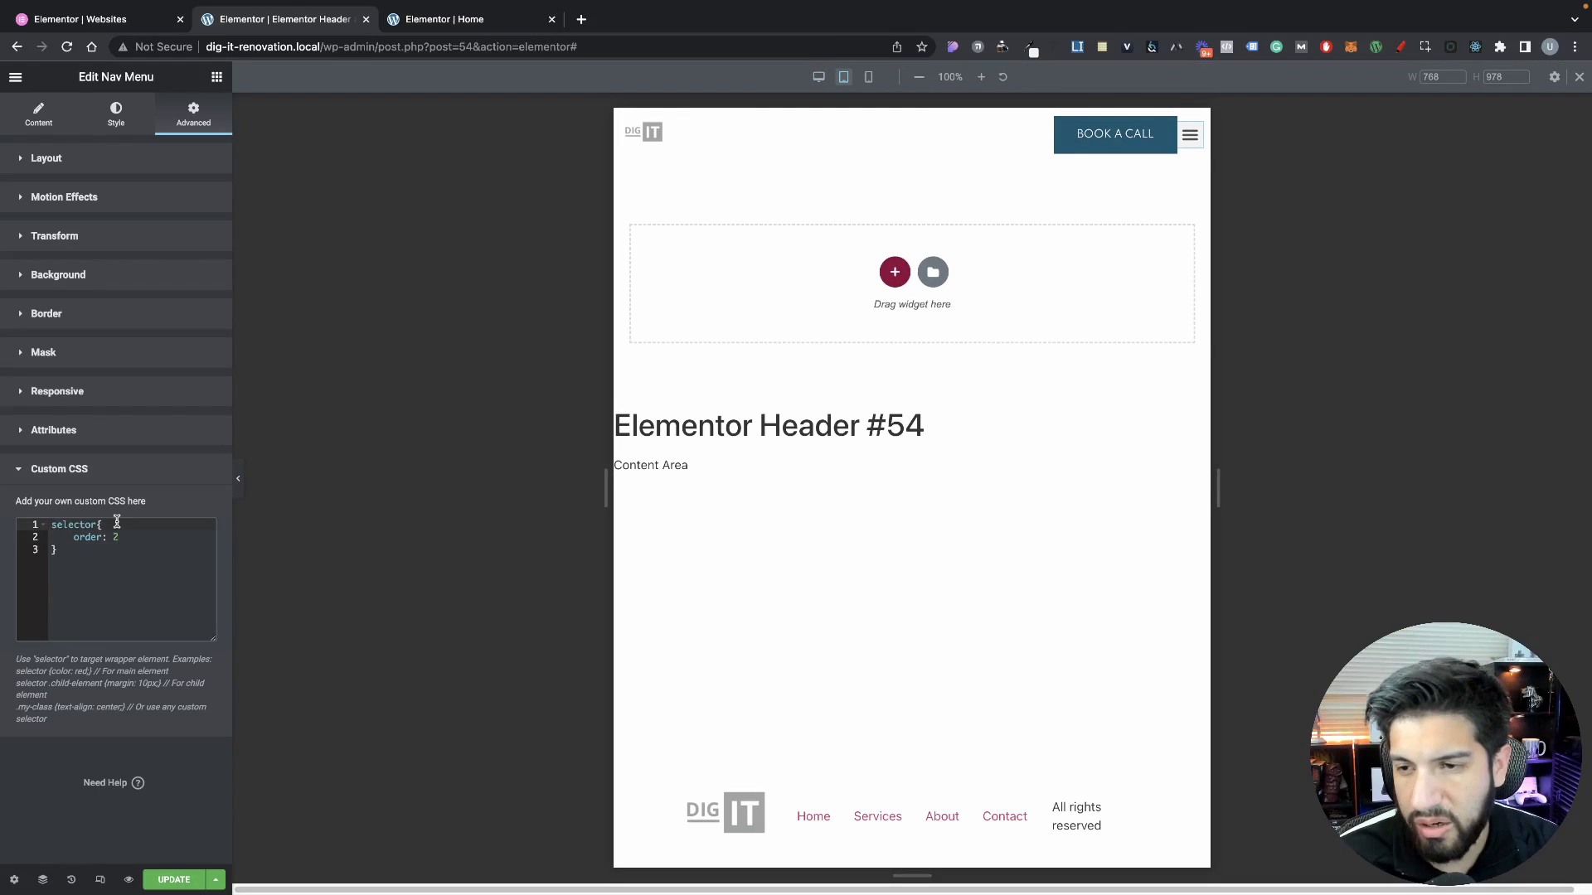
key(Return)
key(Up)
text(@)
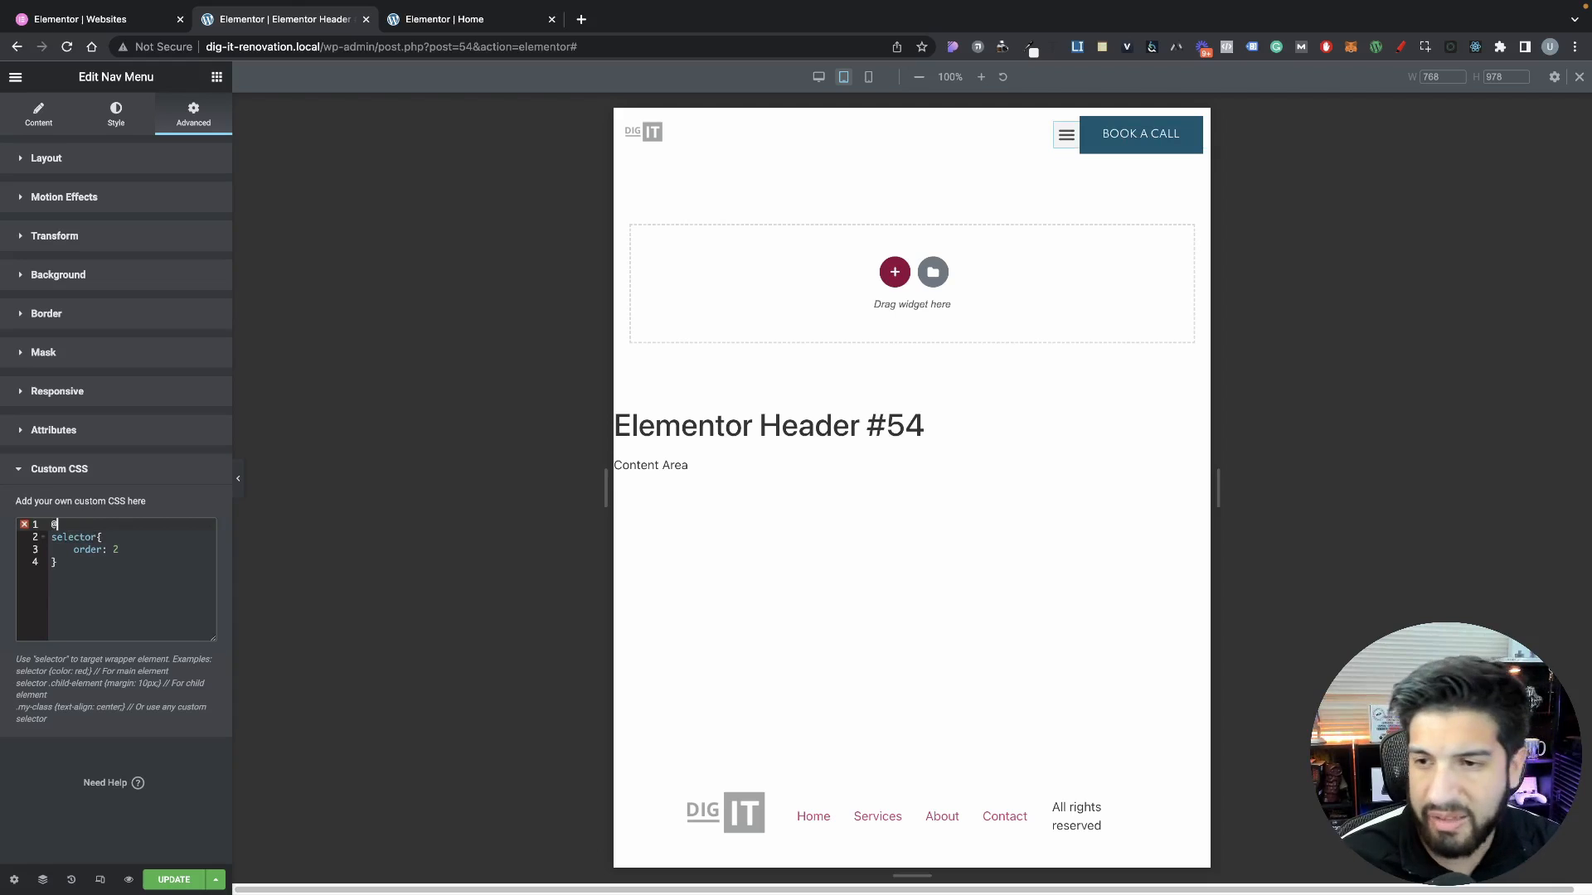
text(a)
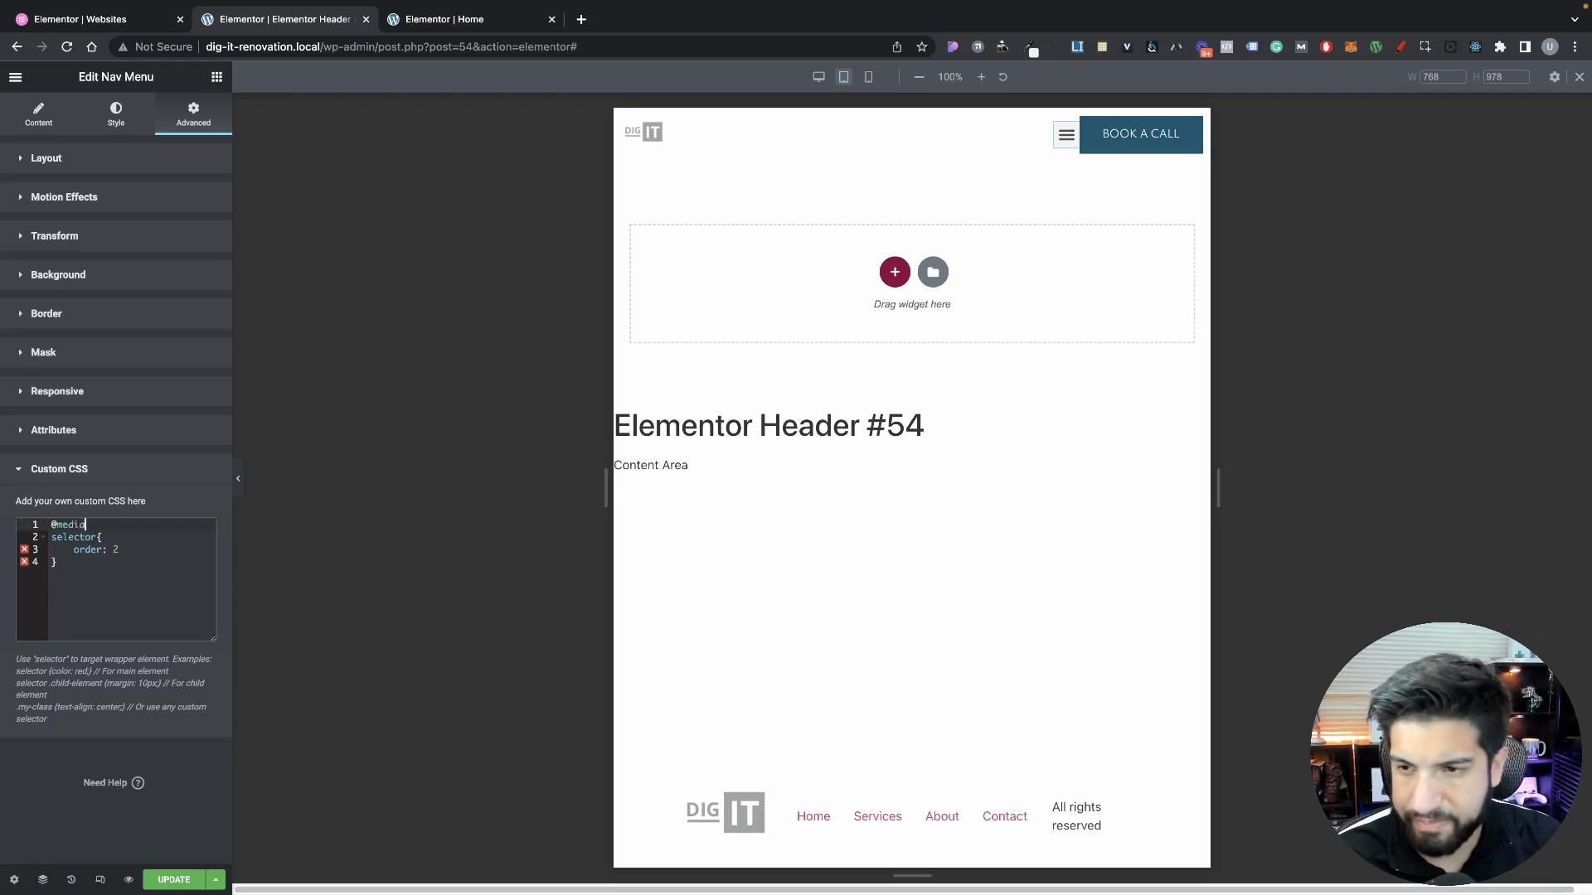
text(())
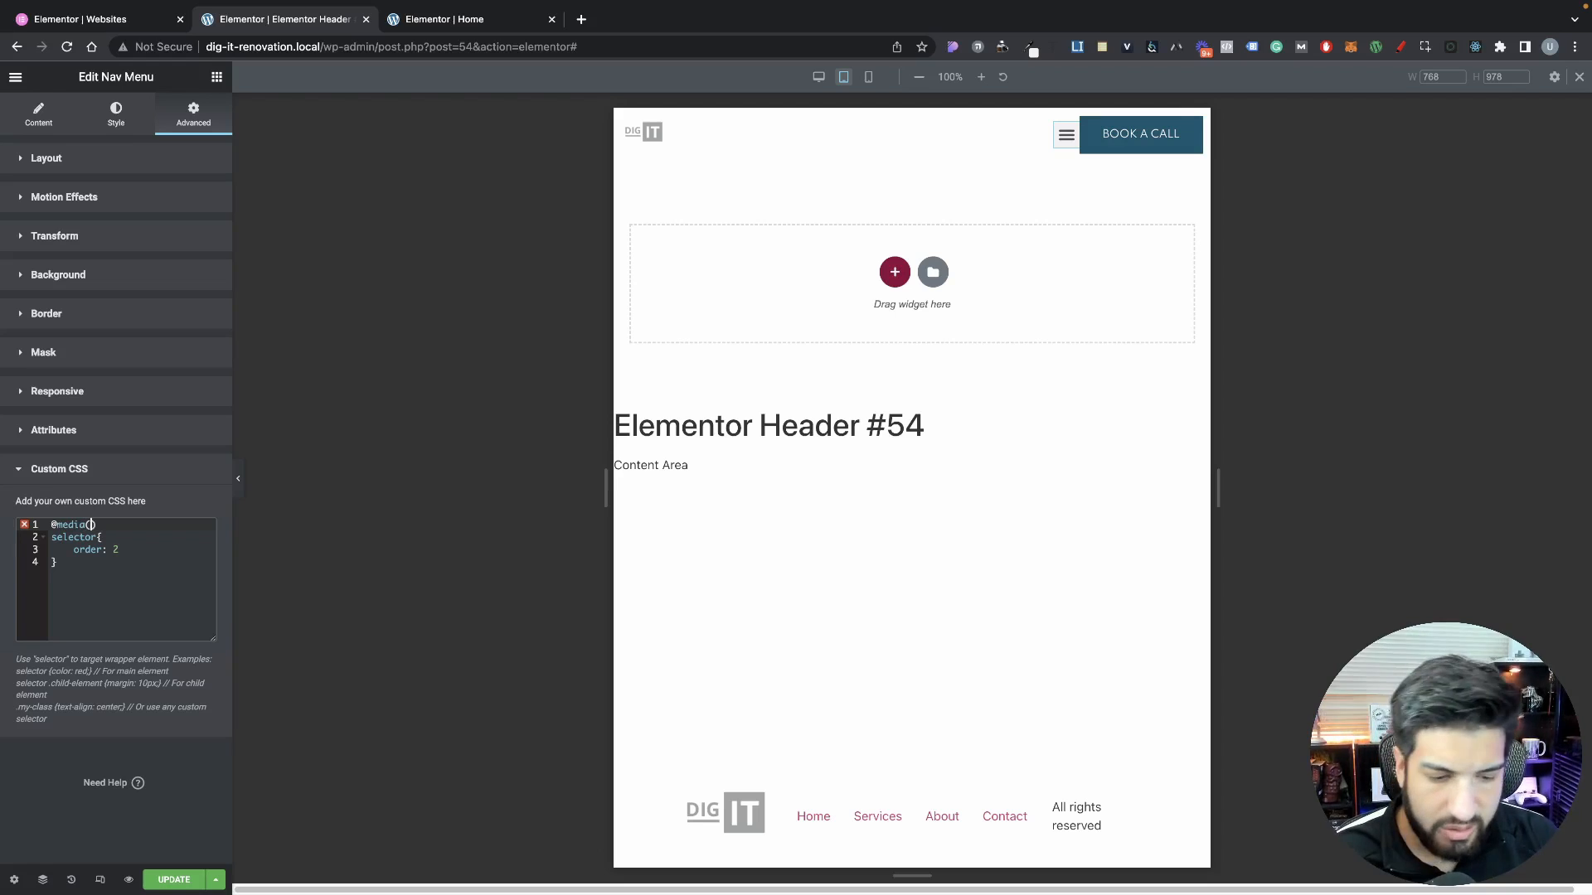
text(max-width:)
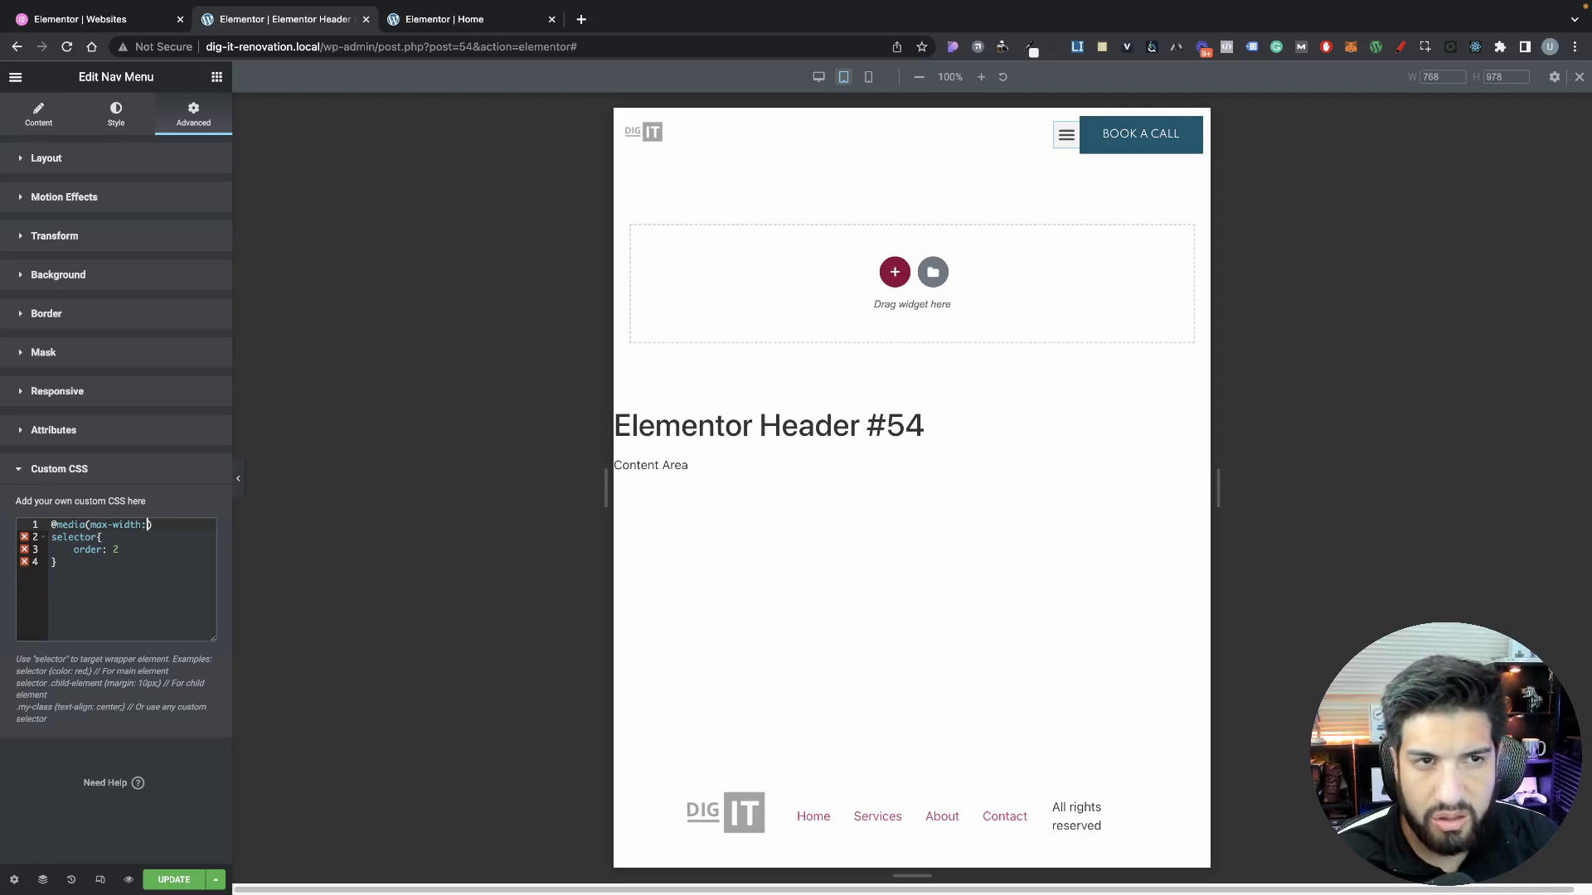
drag(1219, 492, 1322, 491)
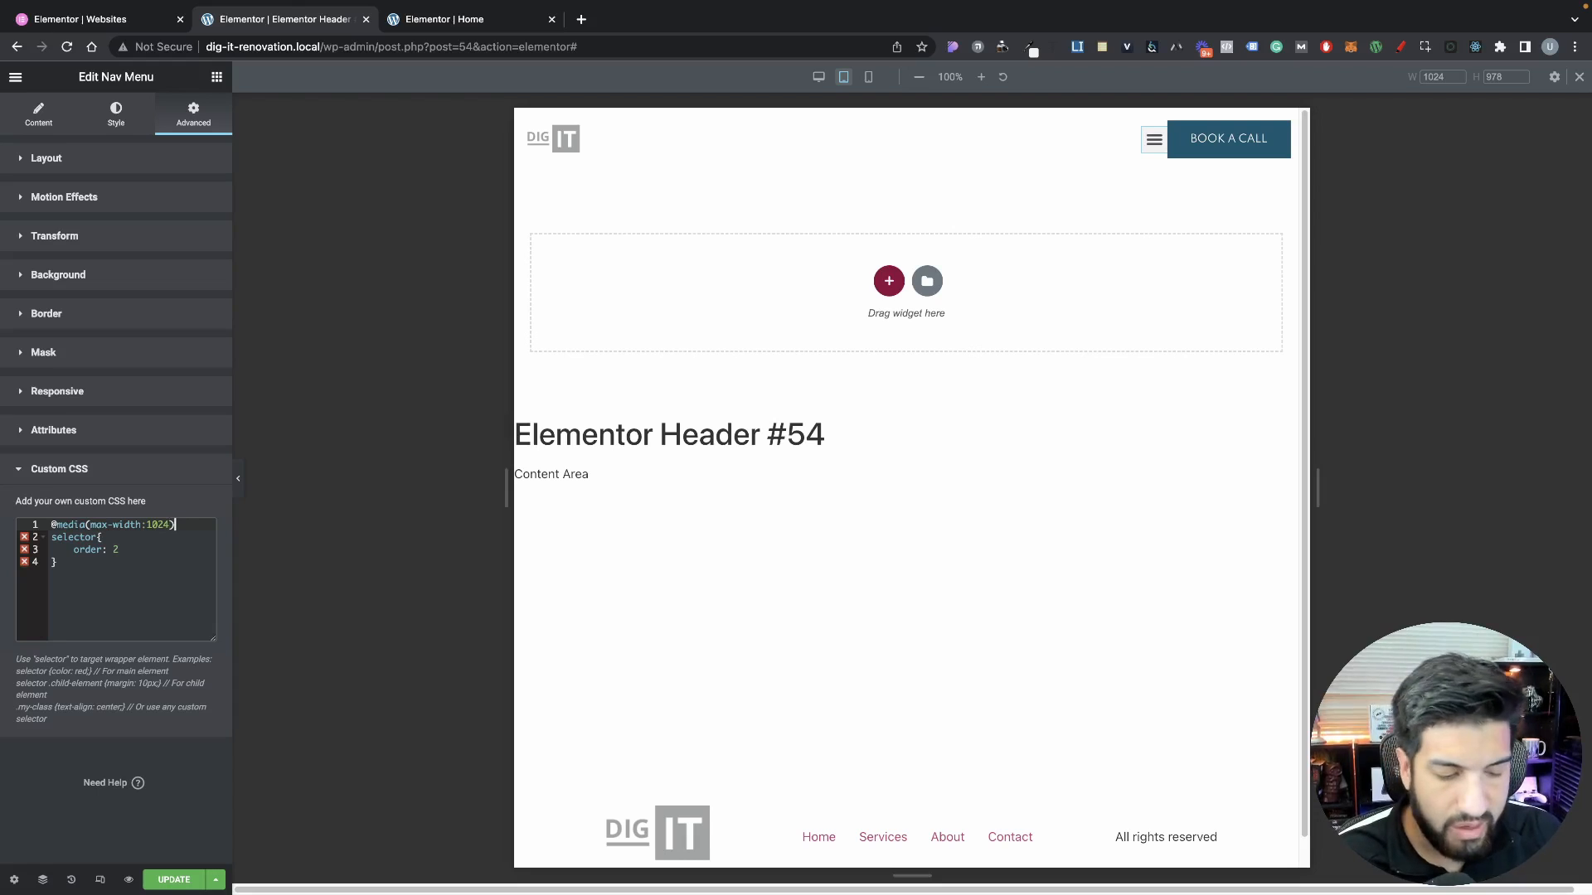
text({)
key(Return)
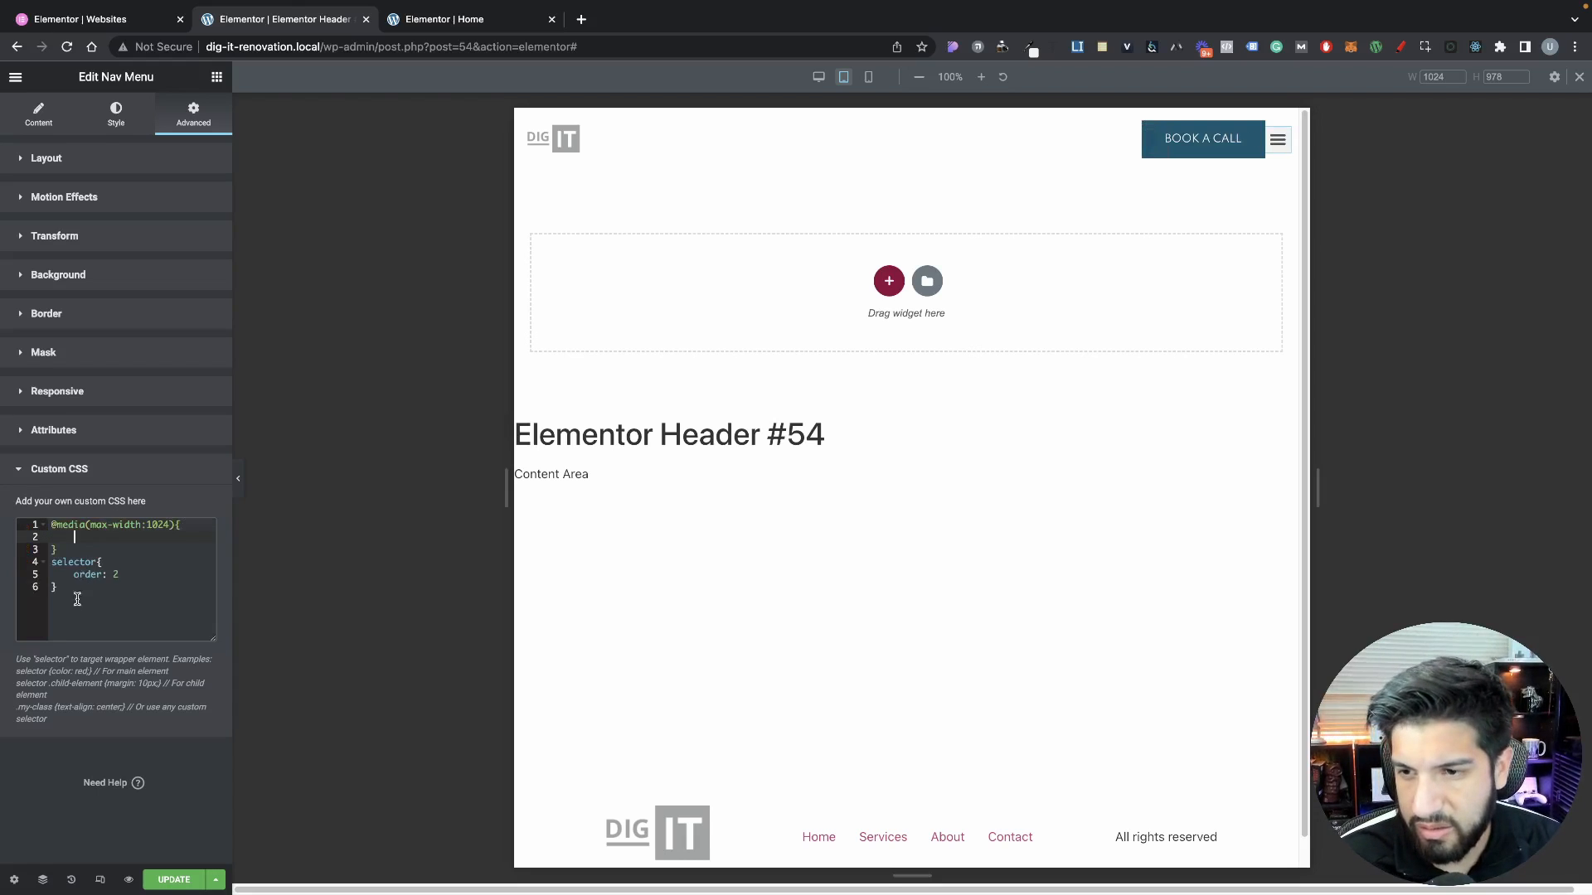
Move the selector rule inside the media query and give the max-width value its px unit, making it 1024px
click(16, 565)
key(ctrl+x)
key(Up)
key(Up)
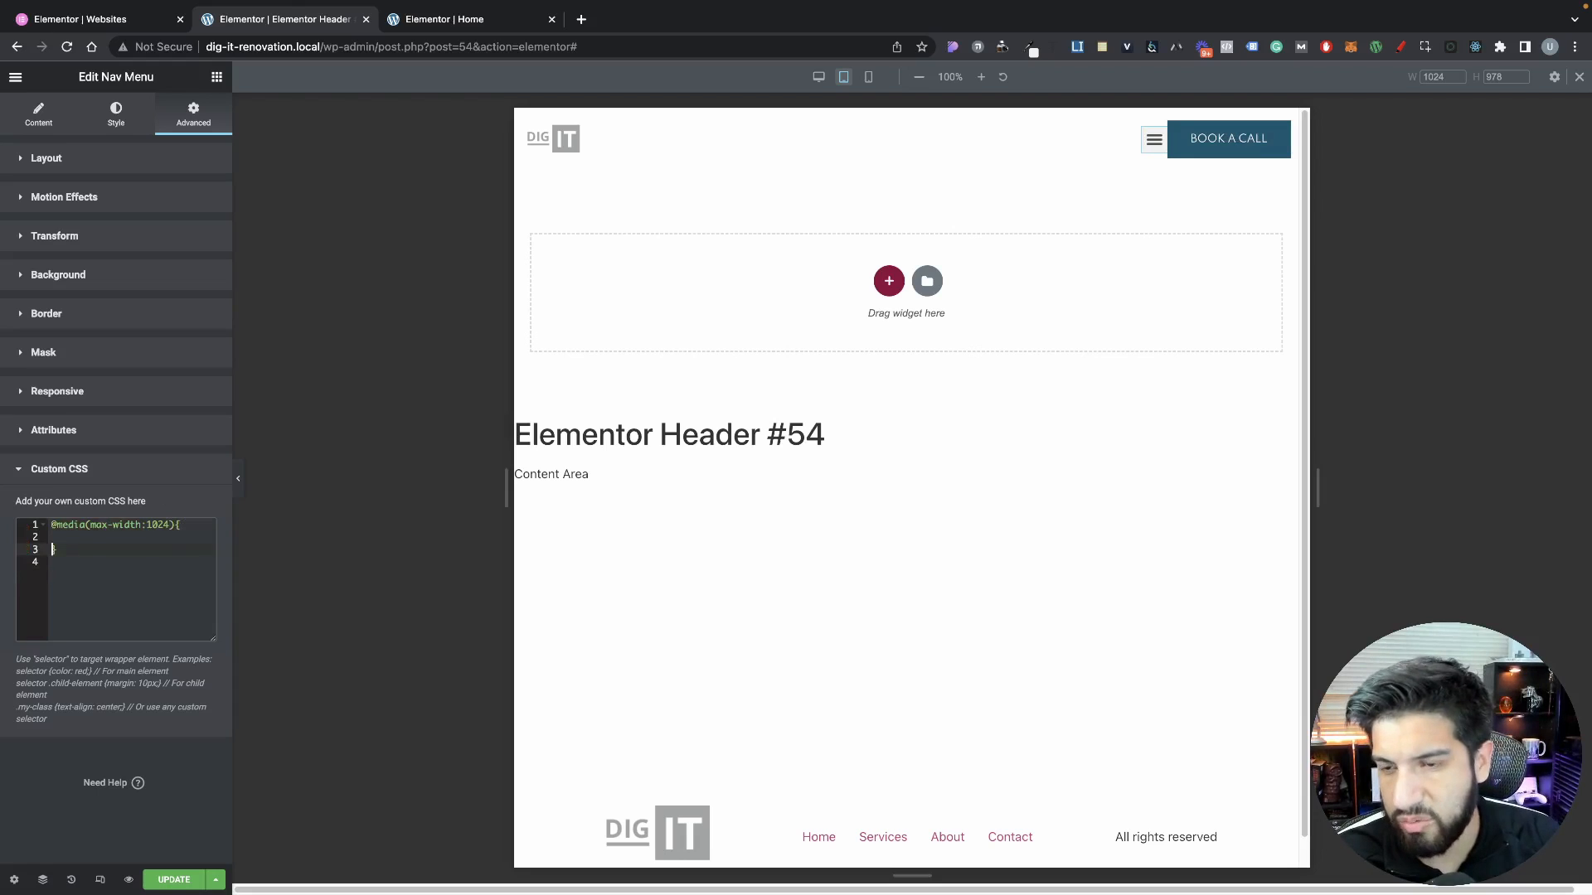
key(ctrl+v)
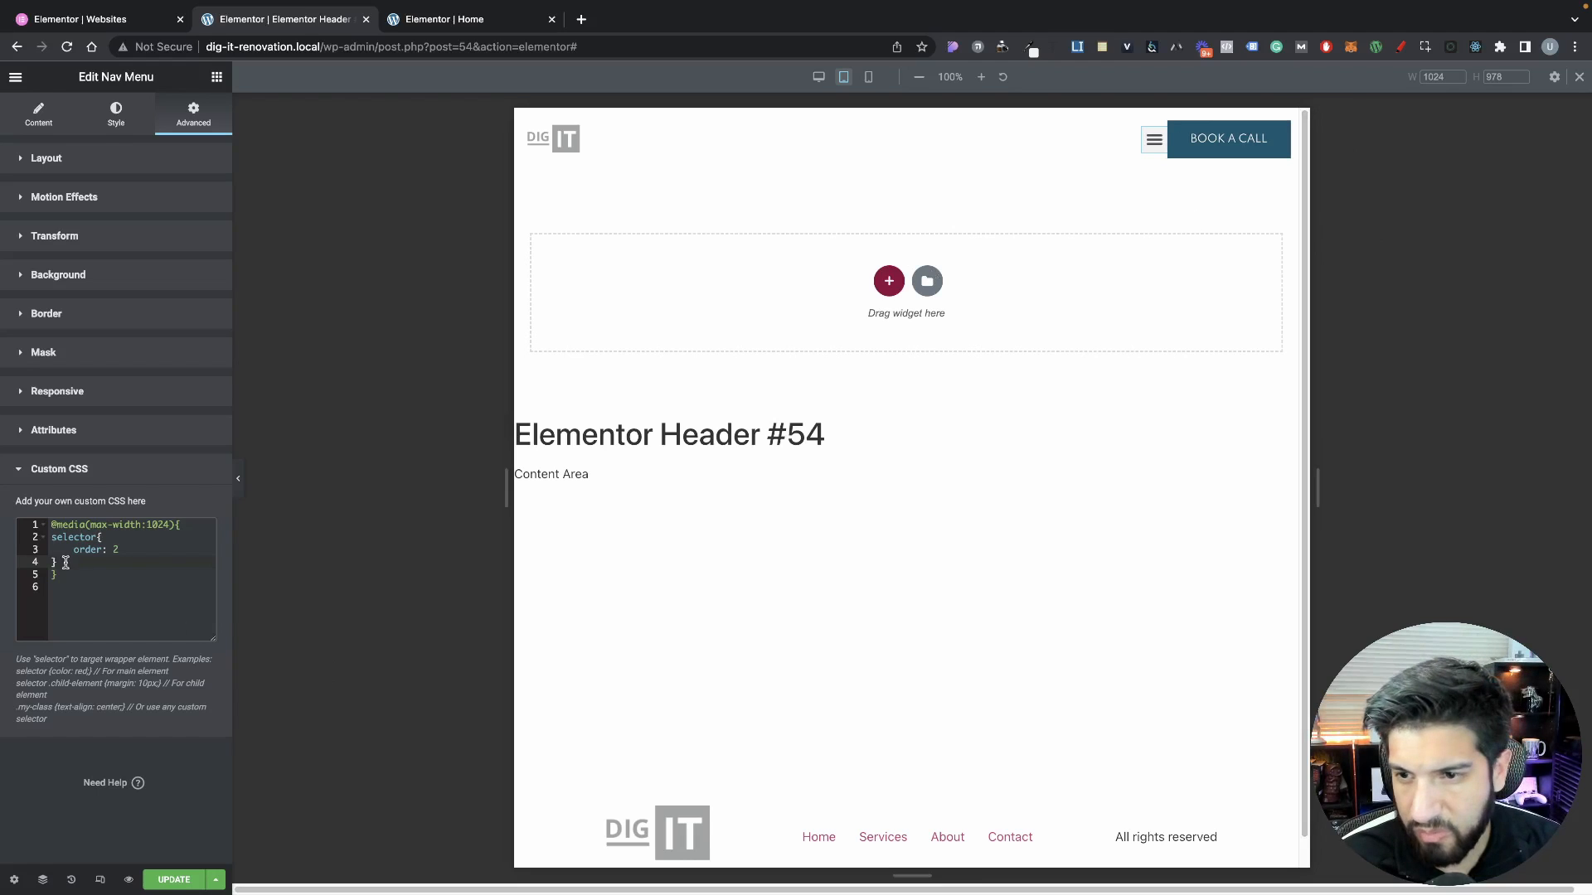
click(169, 526)
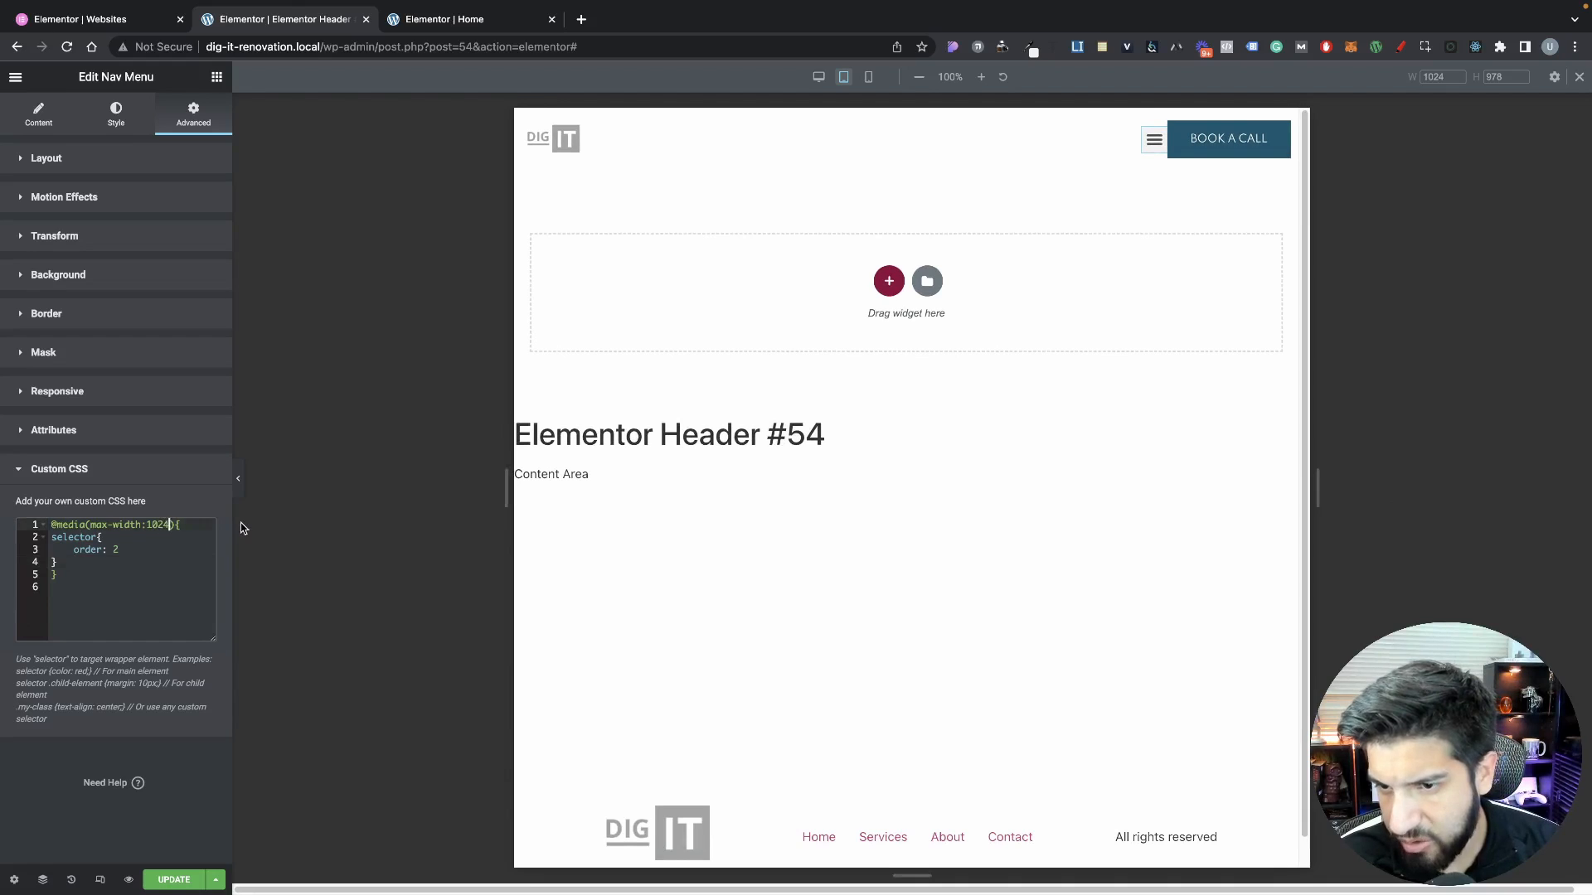
text(px)
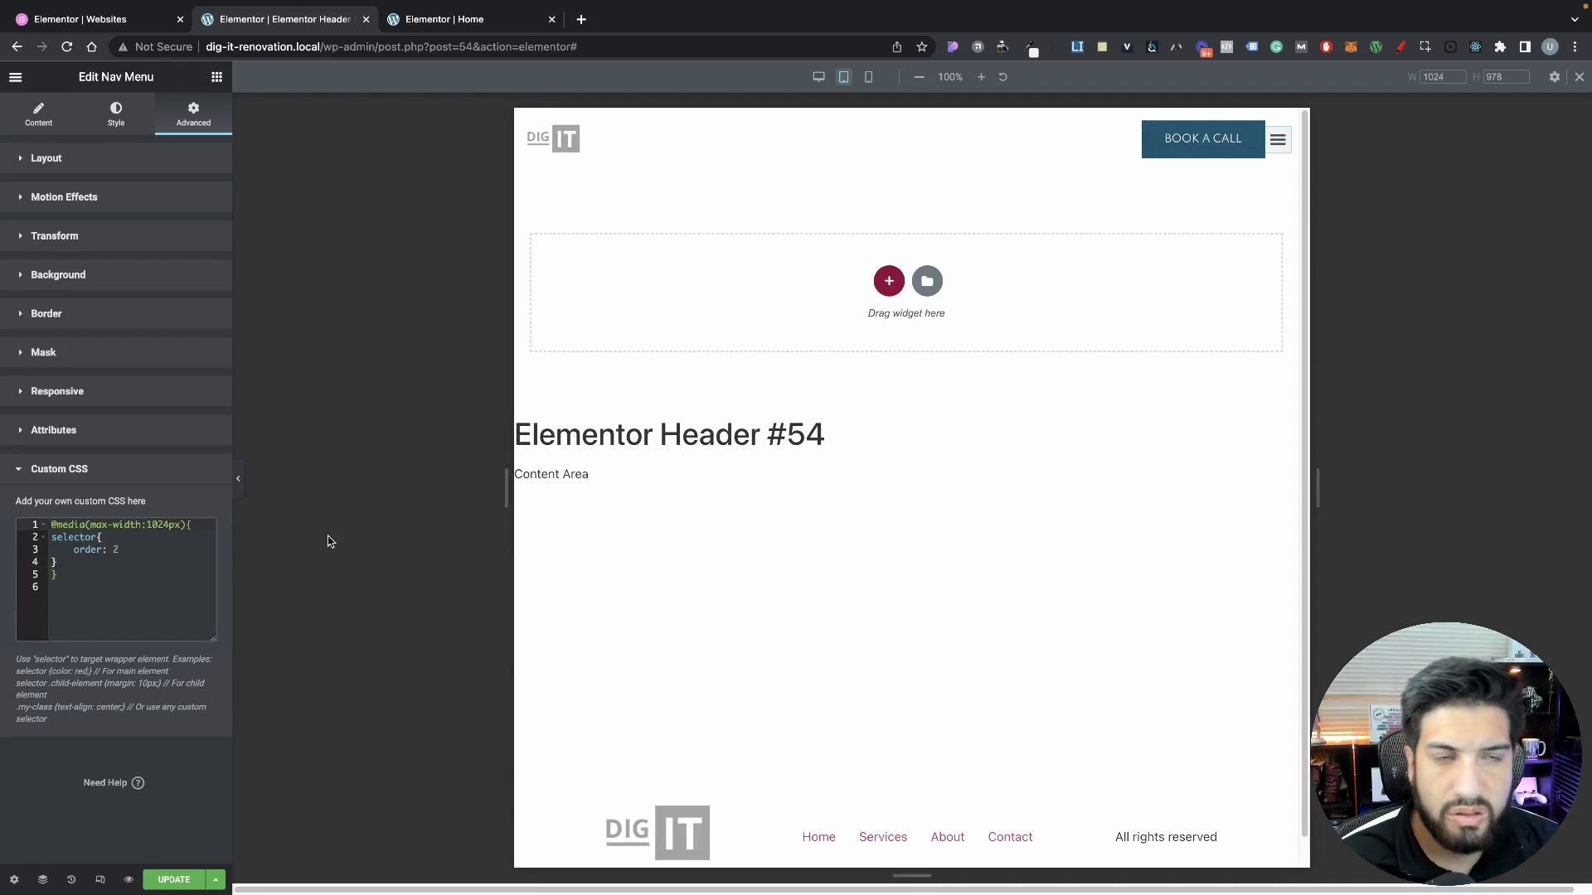
Give the navigation menu an unlinked 15 px left margin in the tablet layout, keeping its other margins at 0
click(1277, 141)
click(1285, 138)
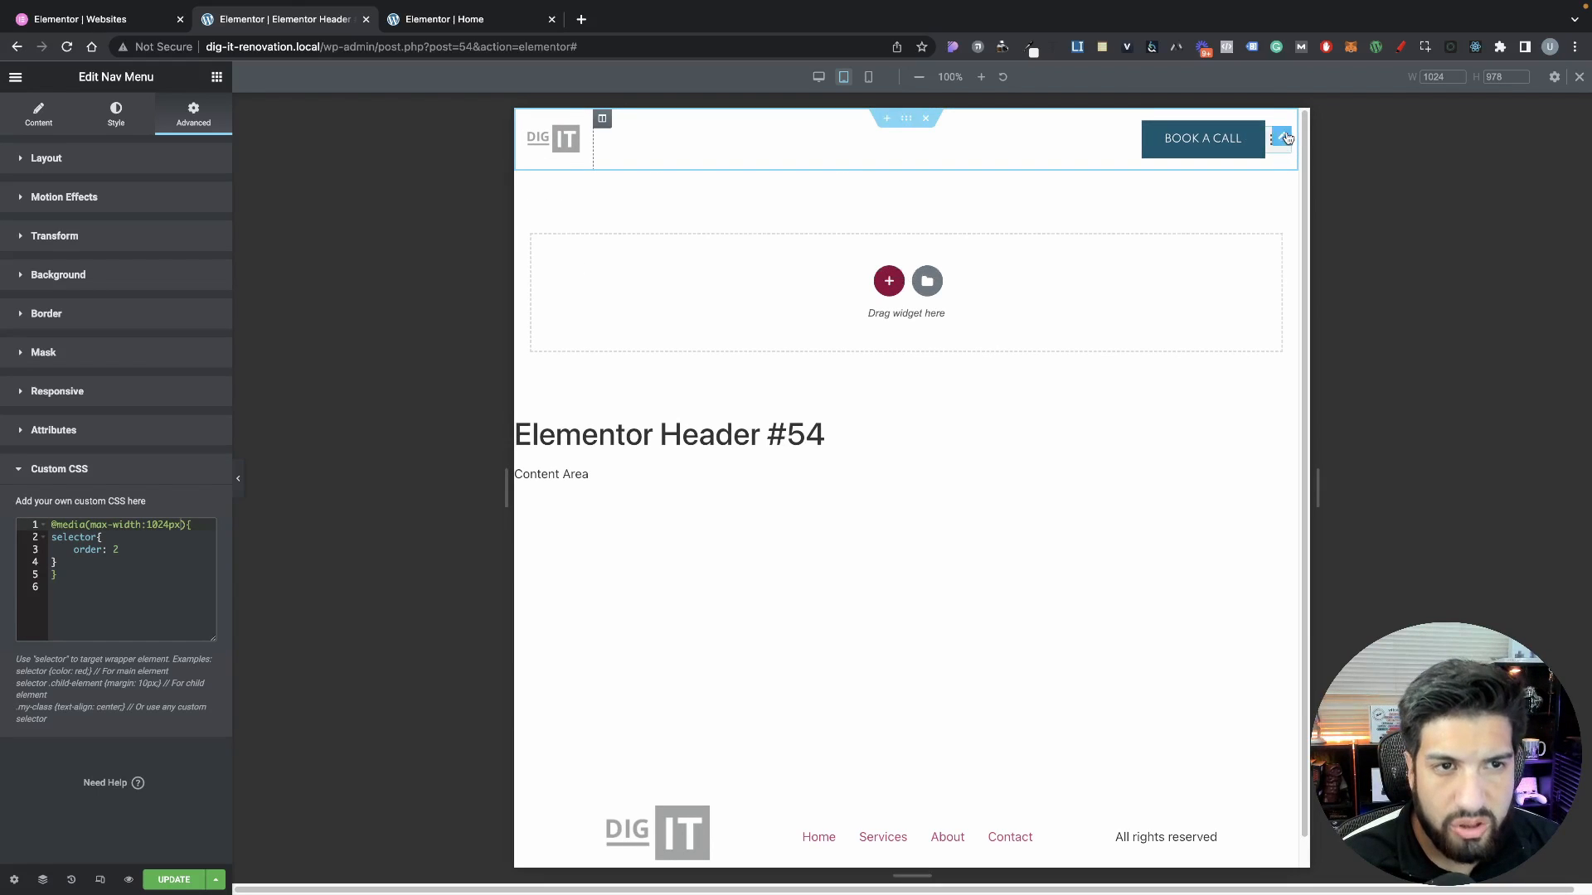
click(115, 133)
click(172, 124)
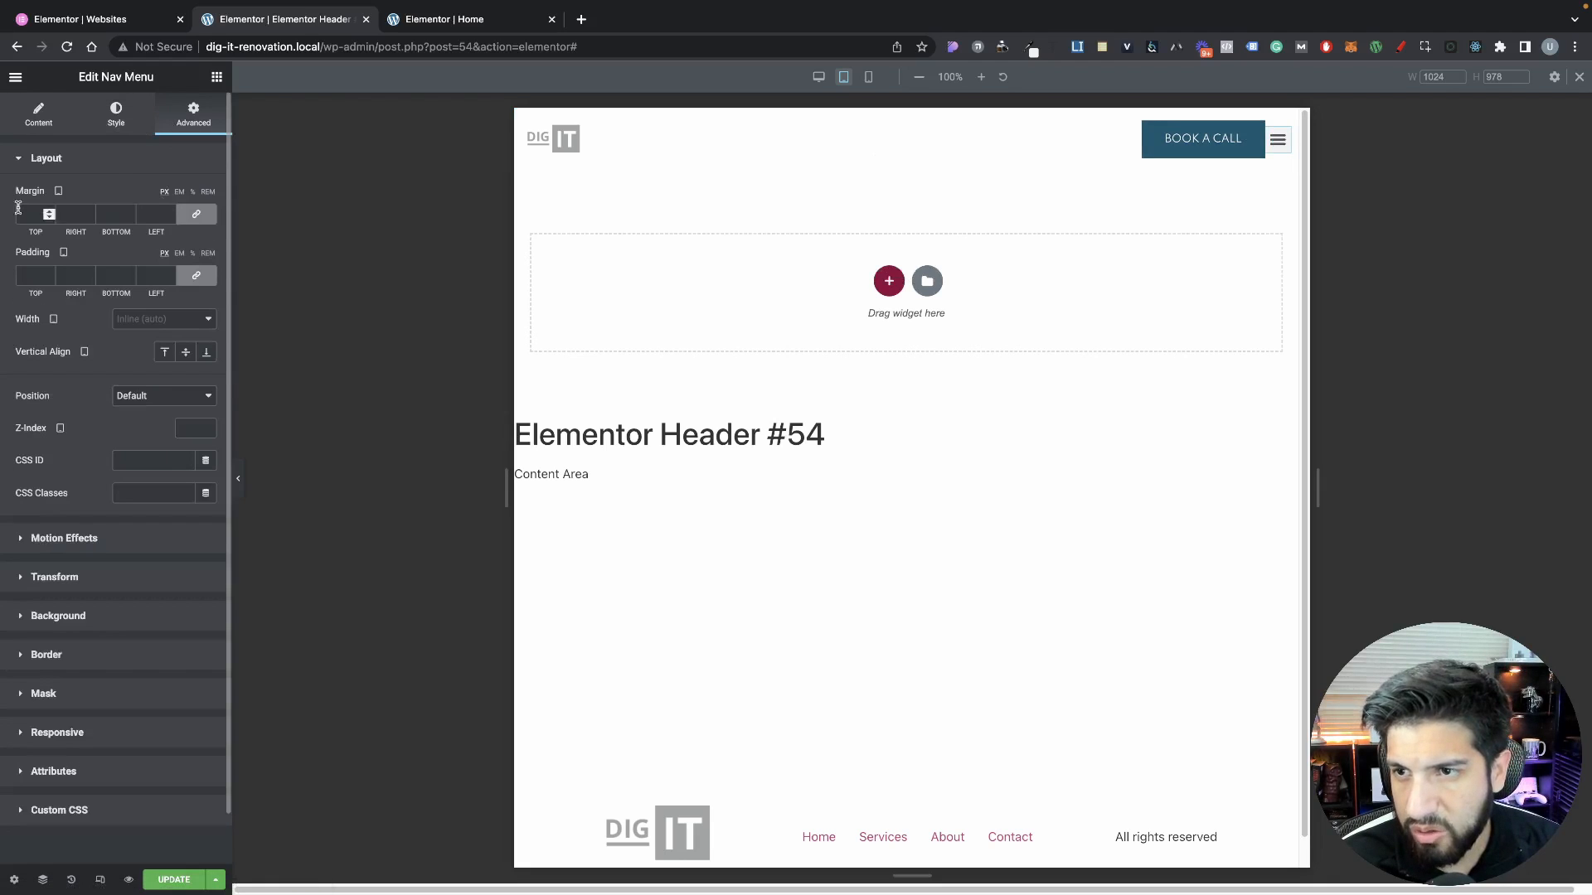
click(197, 215)
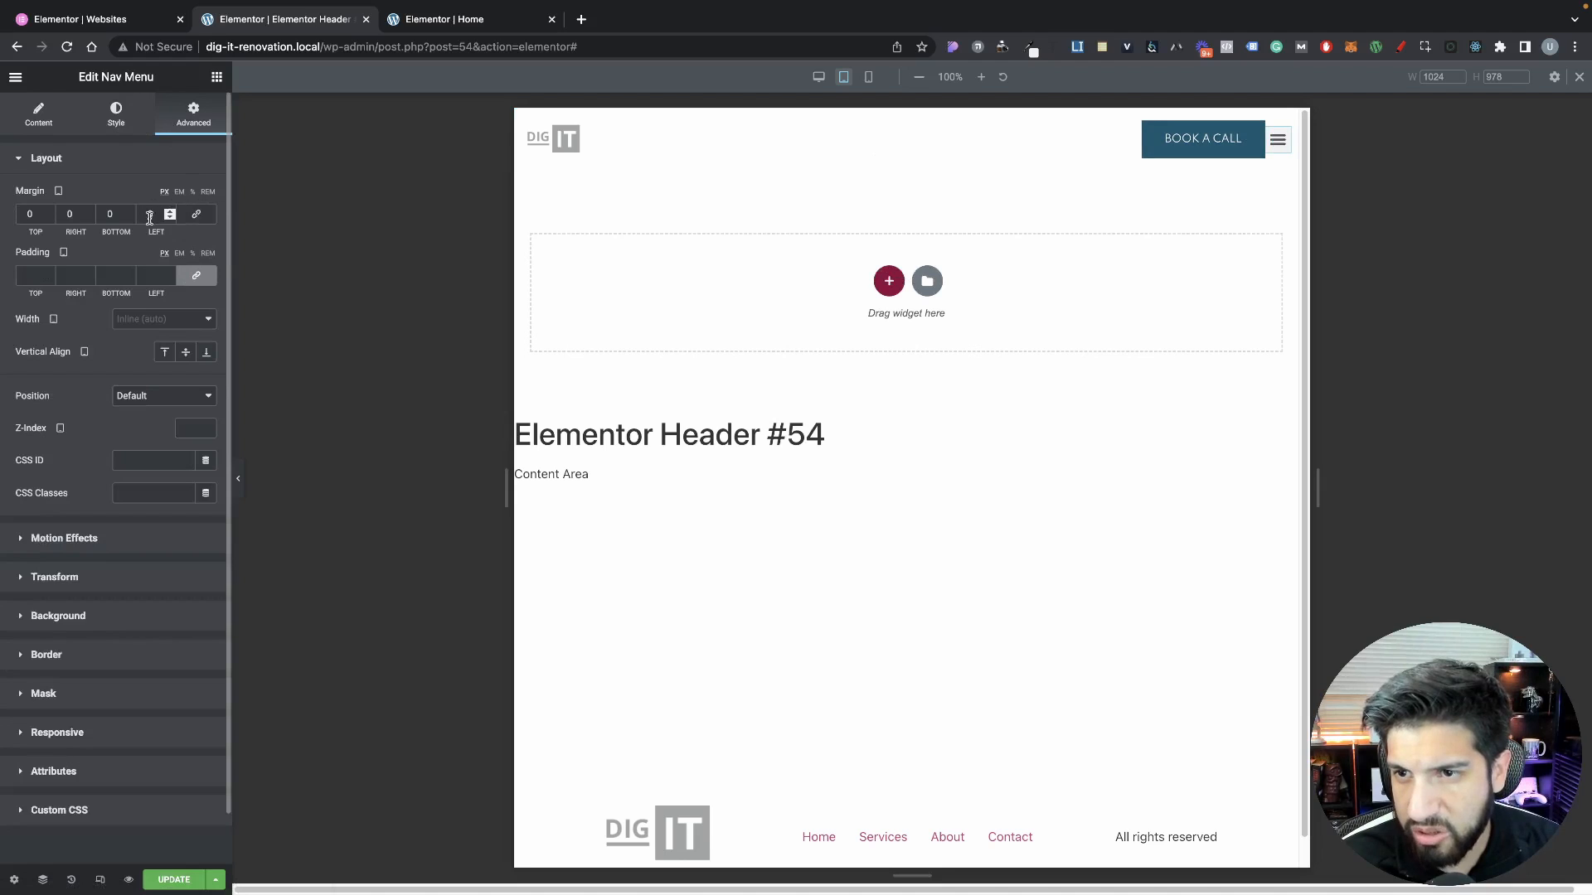
click(169, 211)
click(169, 214)
click(170, 214)
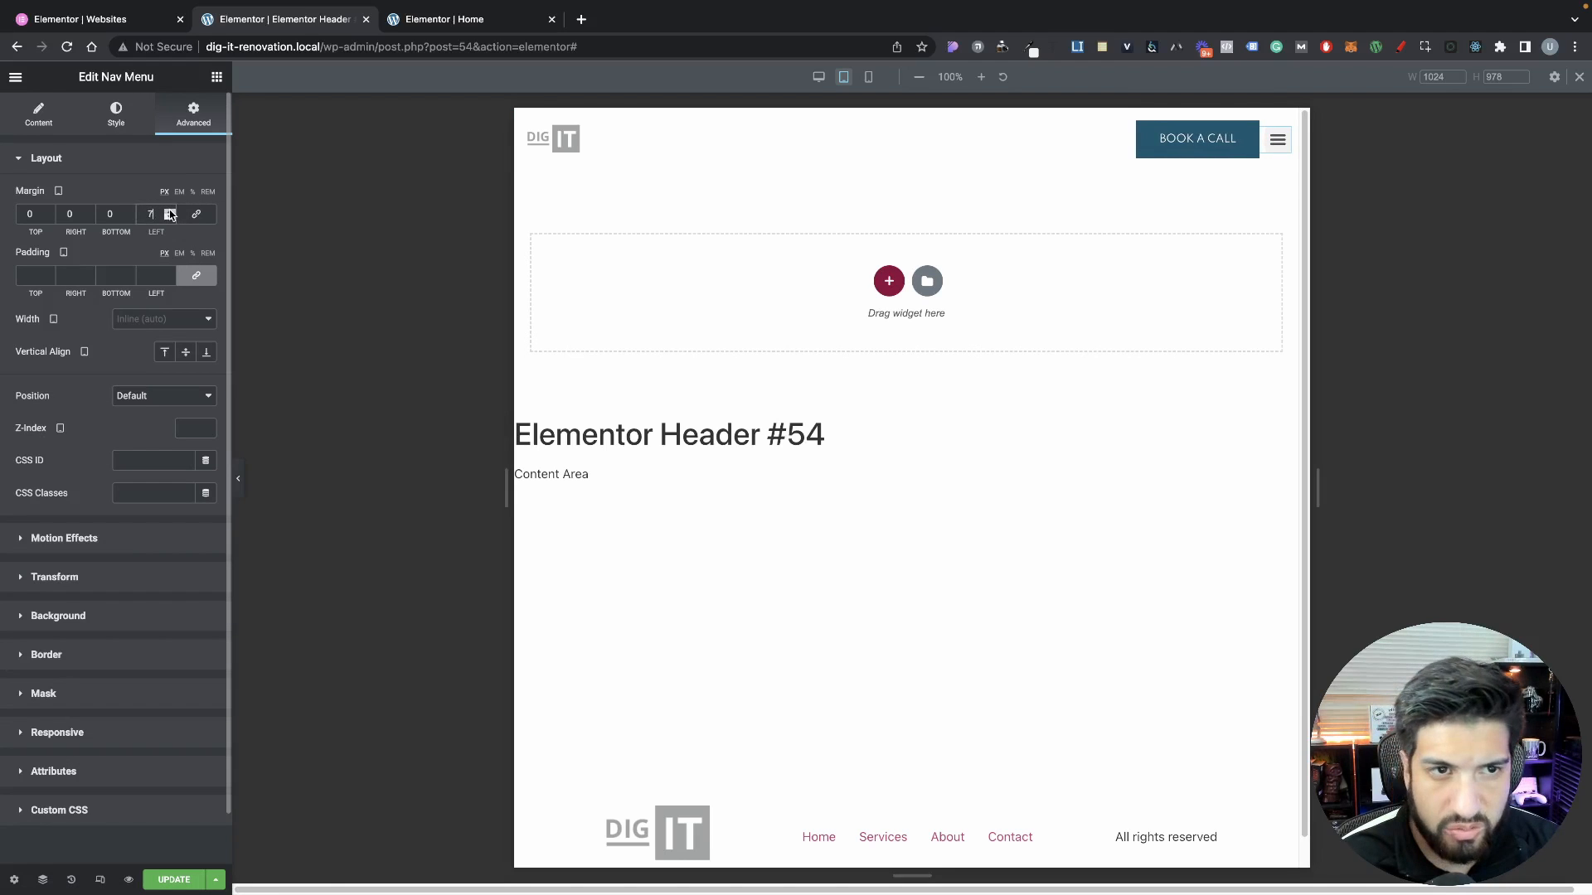
click(169, 214)
click(169, 214)
click(169, 214)
click(169, 214)
click(169, 214)
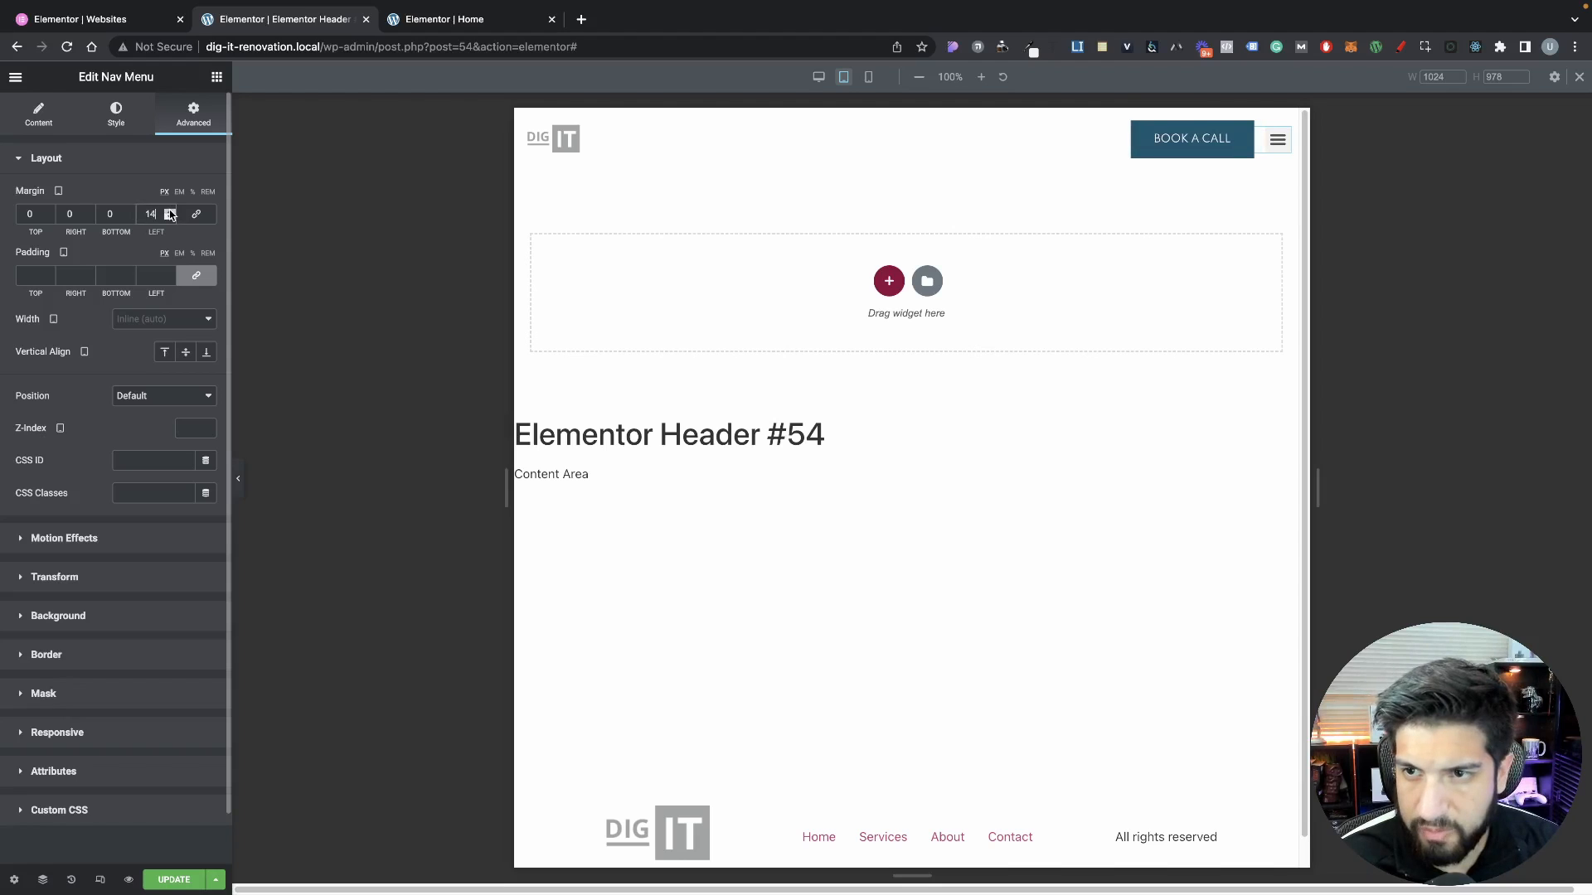
click(170, 213)
click(169, 214)
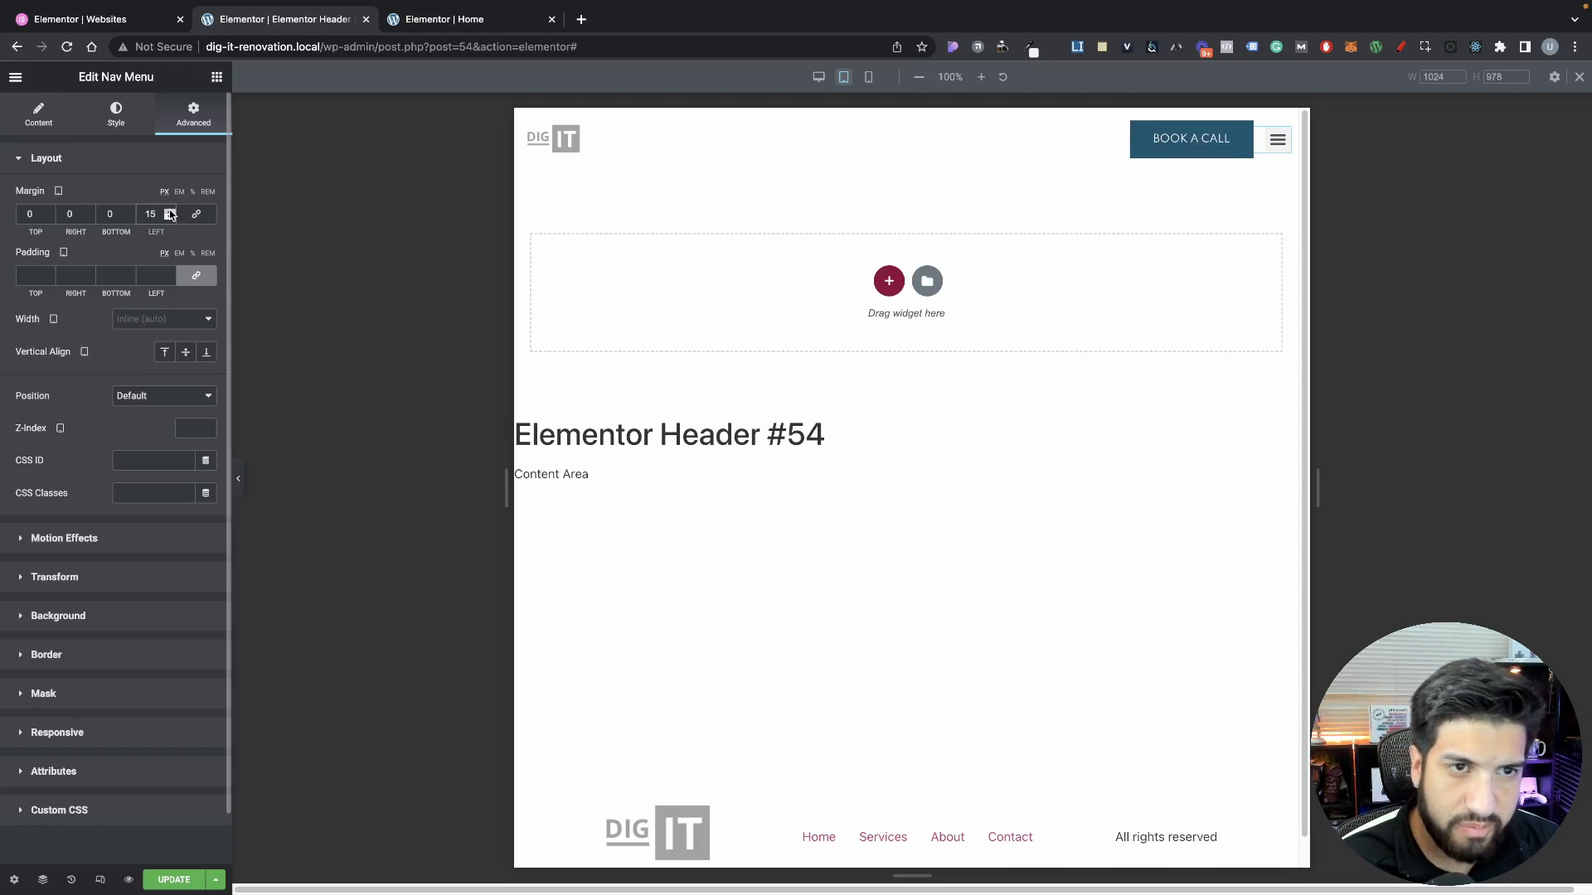
Make the navigation menu's toggle button background fully transparent and set its tablet size to about 35
click(118, 116)
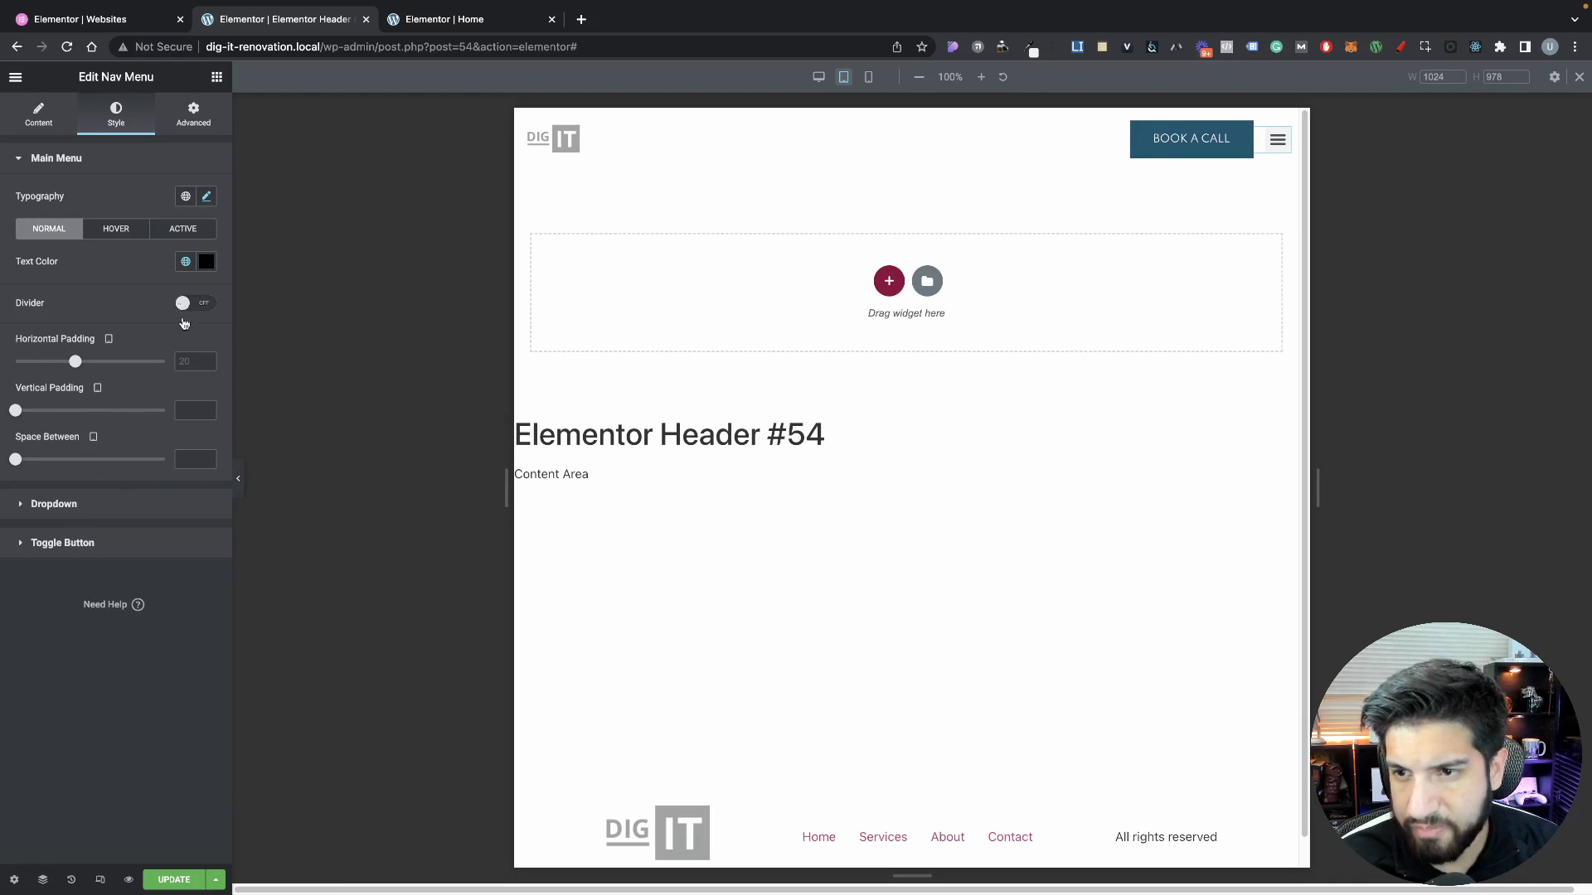
click(64, 545)
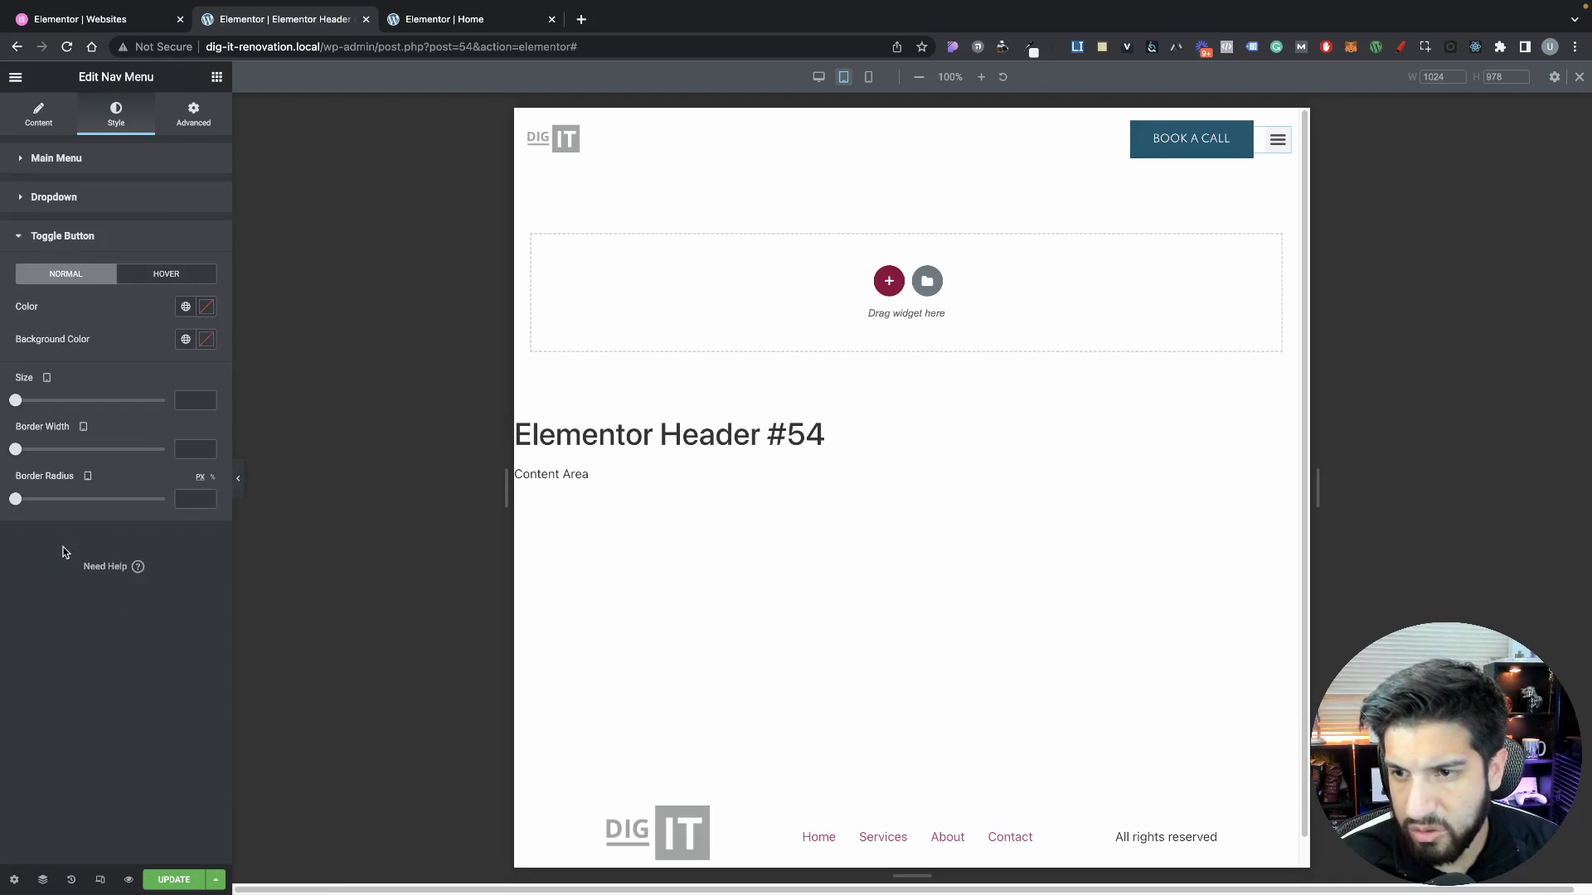
click(206, 339)
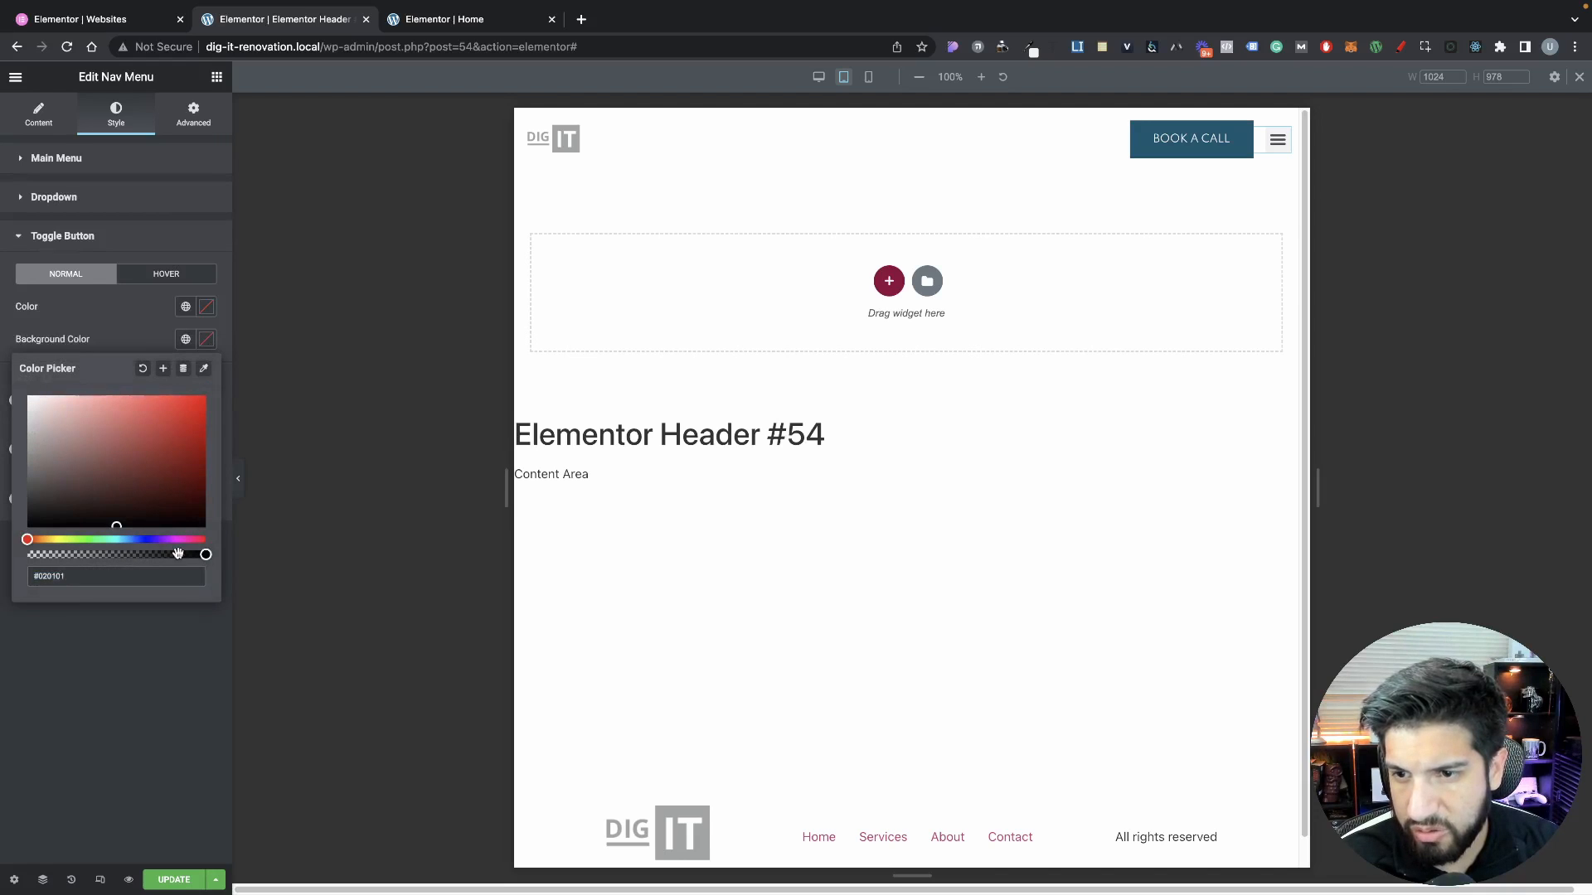
drag(205, 553, 3, 537)
click(118, 341)
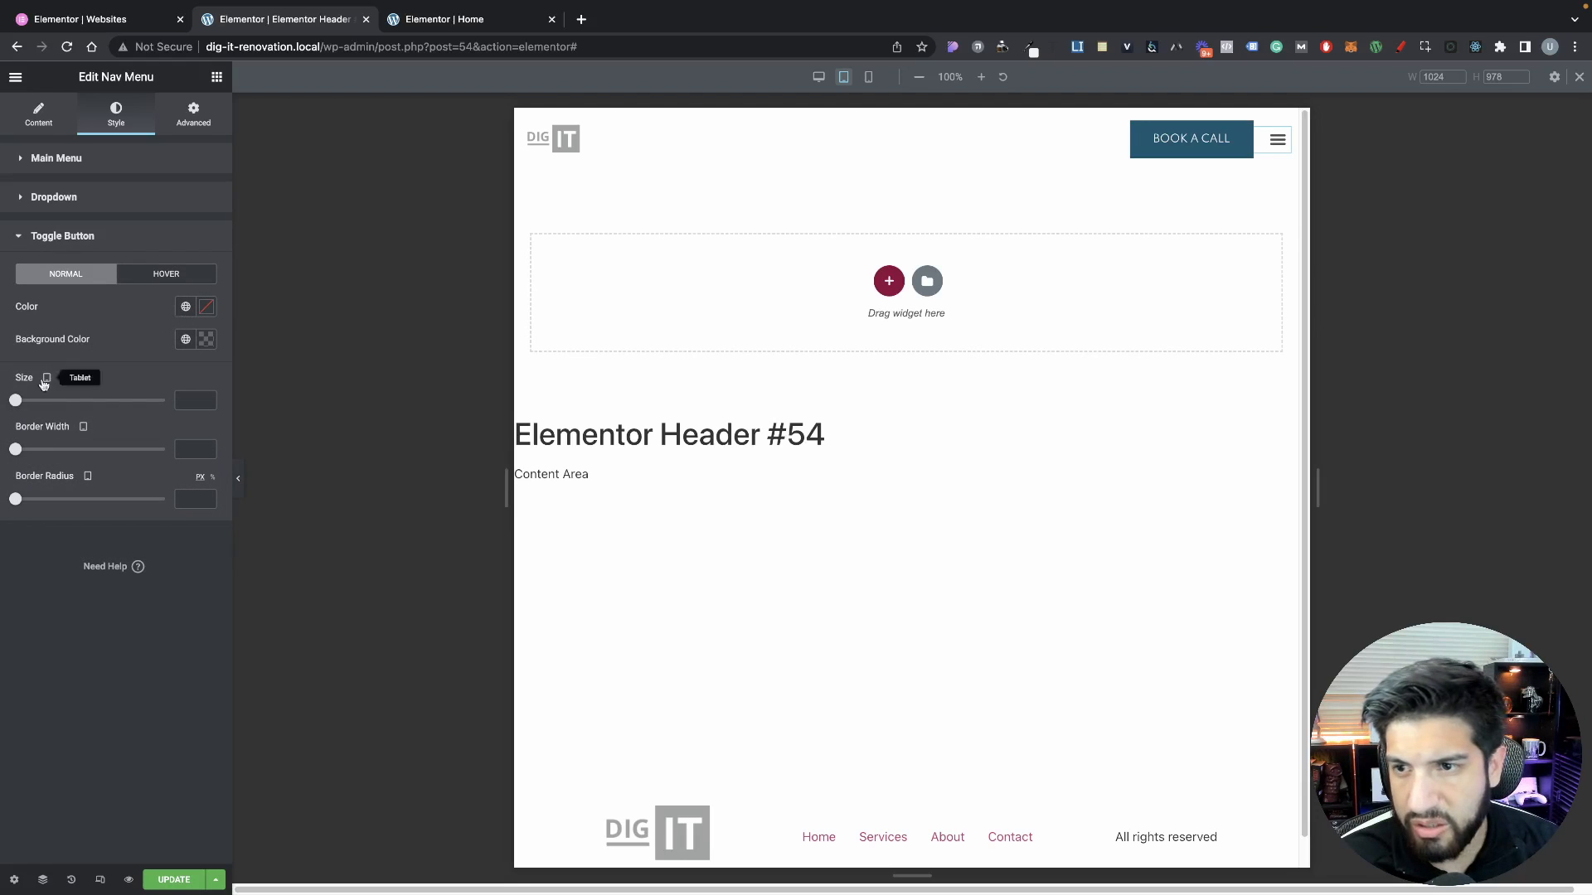
drag(19, 403, 54, 403)
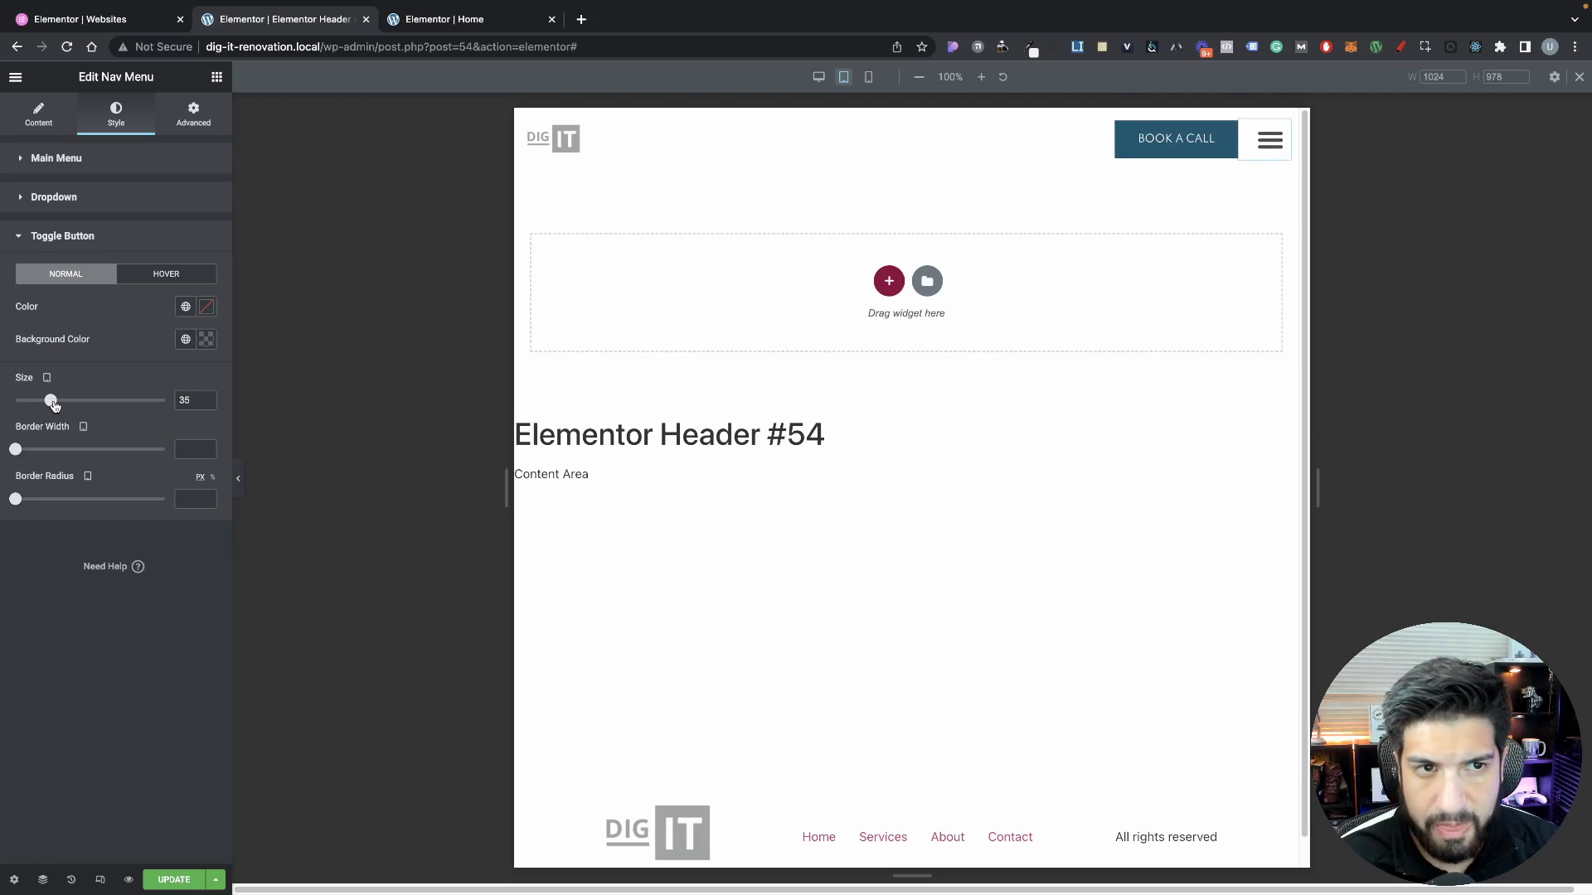
Expand the hamburger menu in the preview and set the dropdown items' hover background to the global teal colour
click(44, 126)
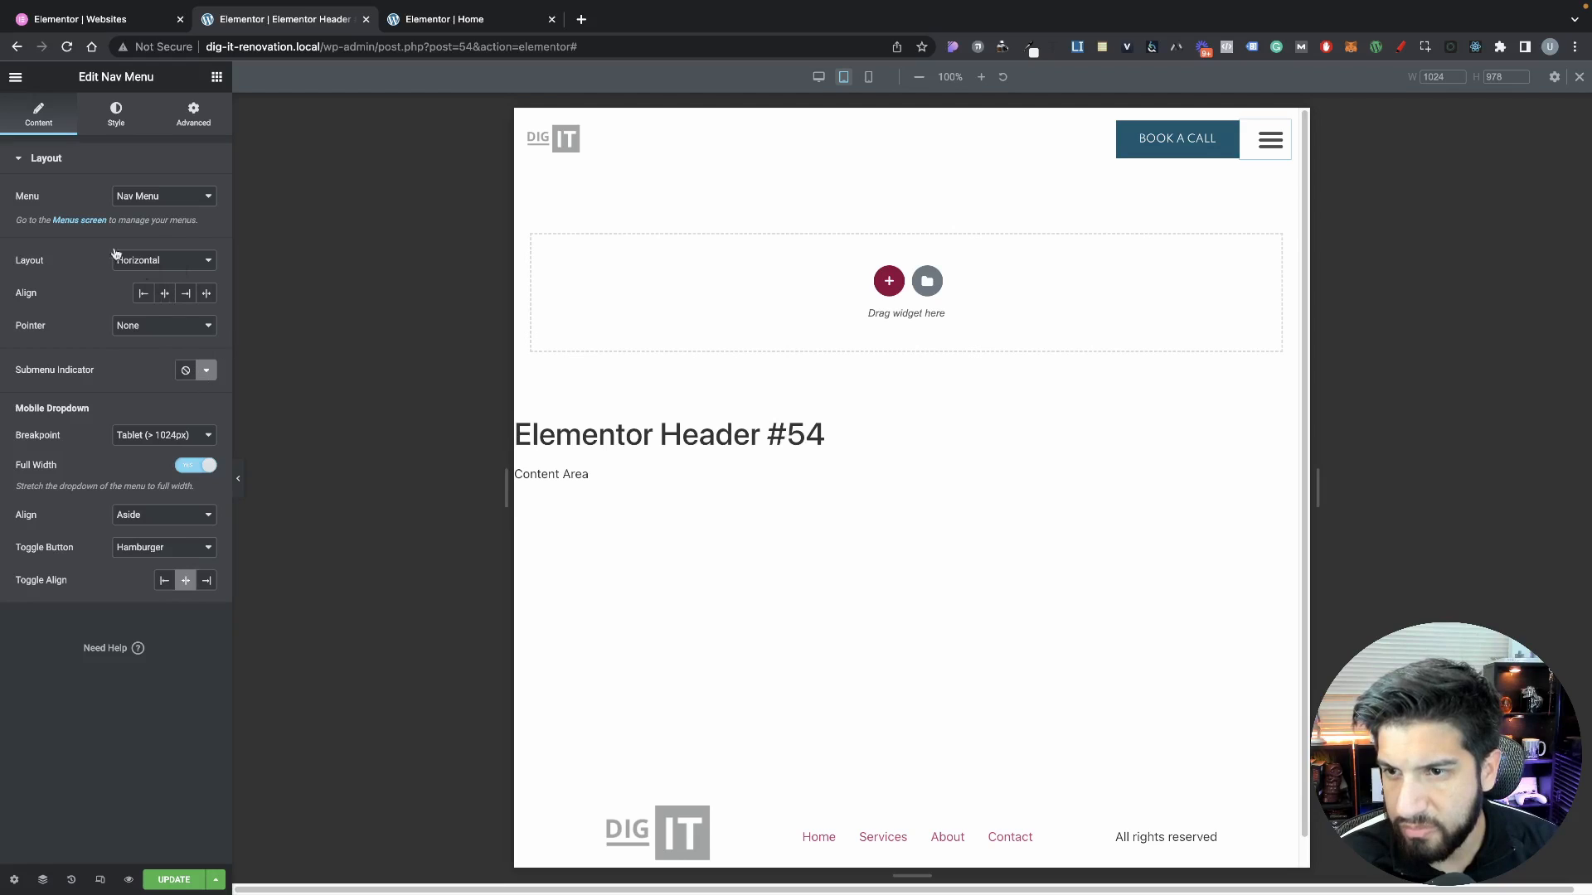
click(192, 125)
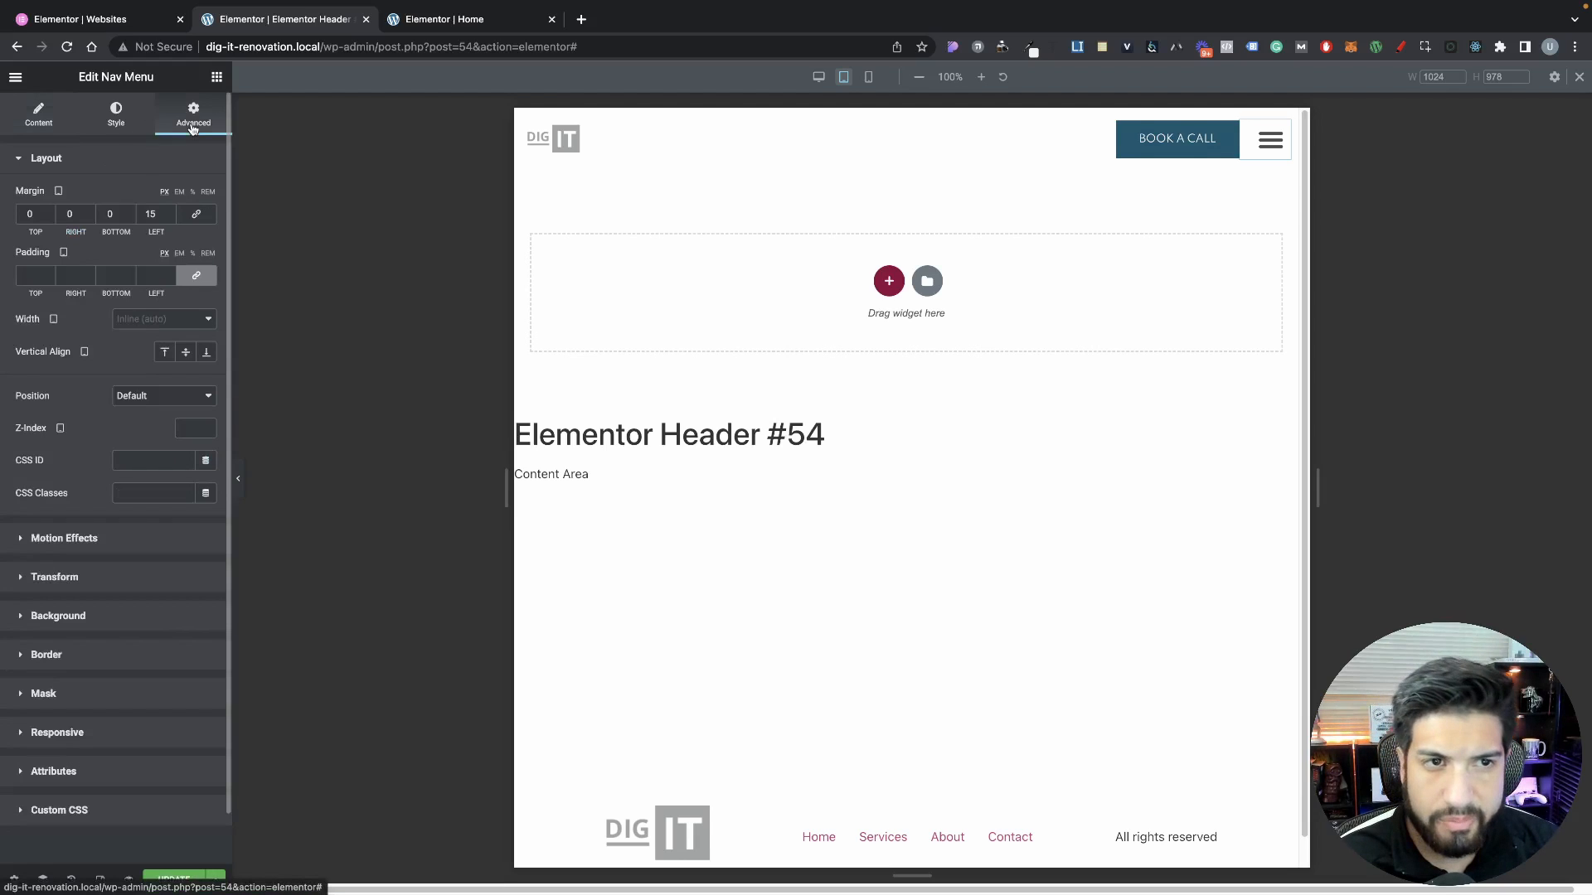
click(1267, 143)
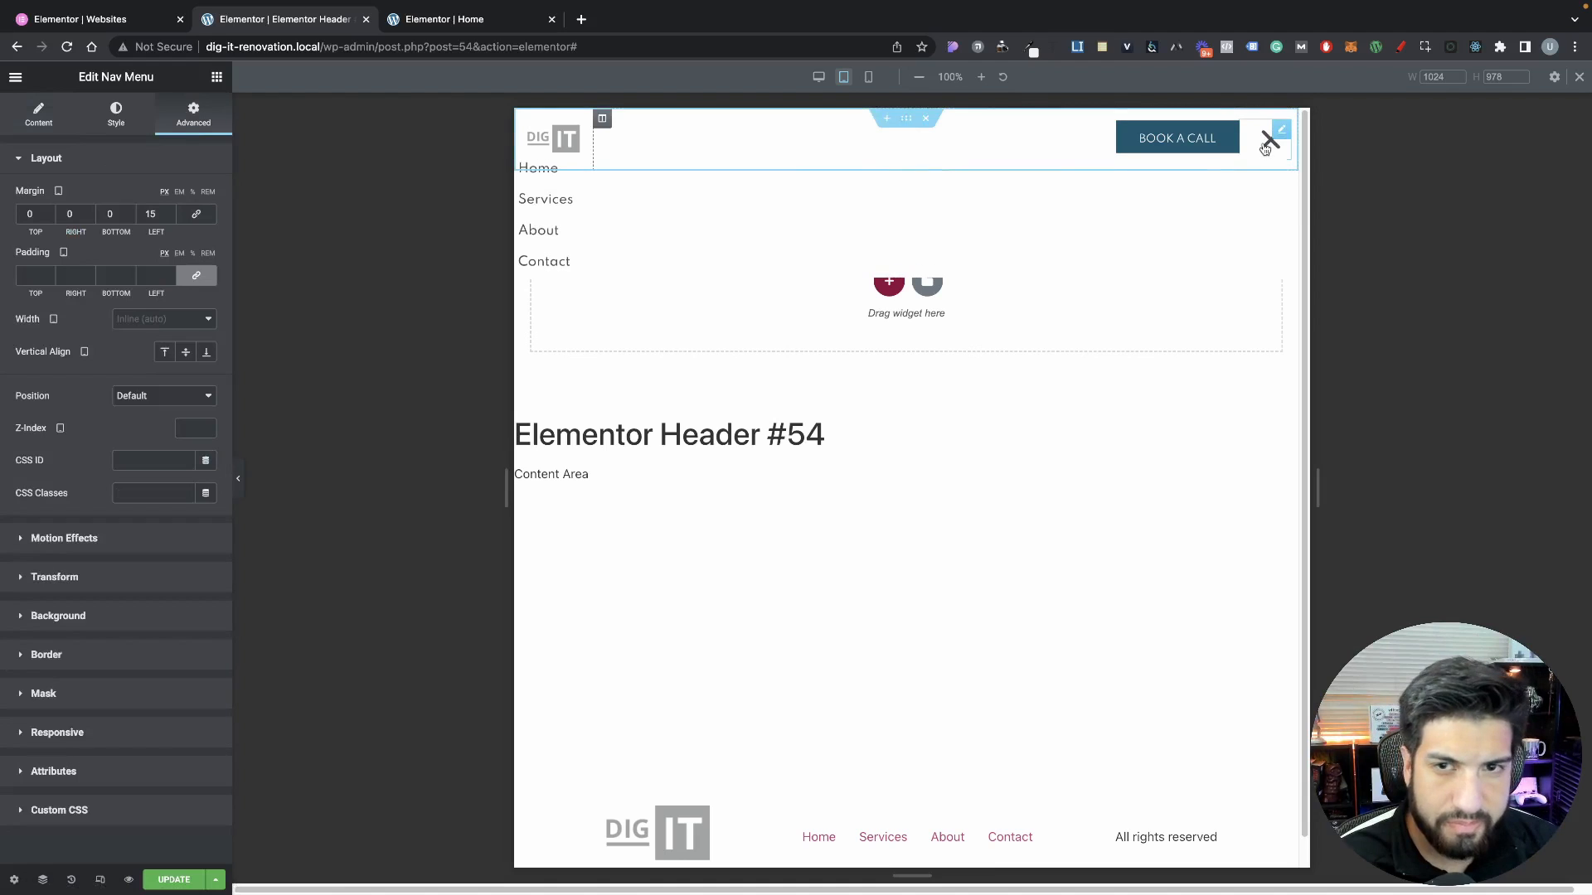
click(108, 126)
click(34, 501)
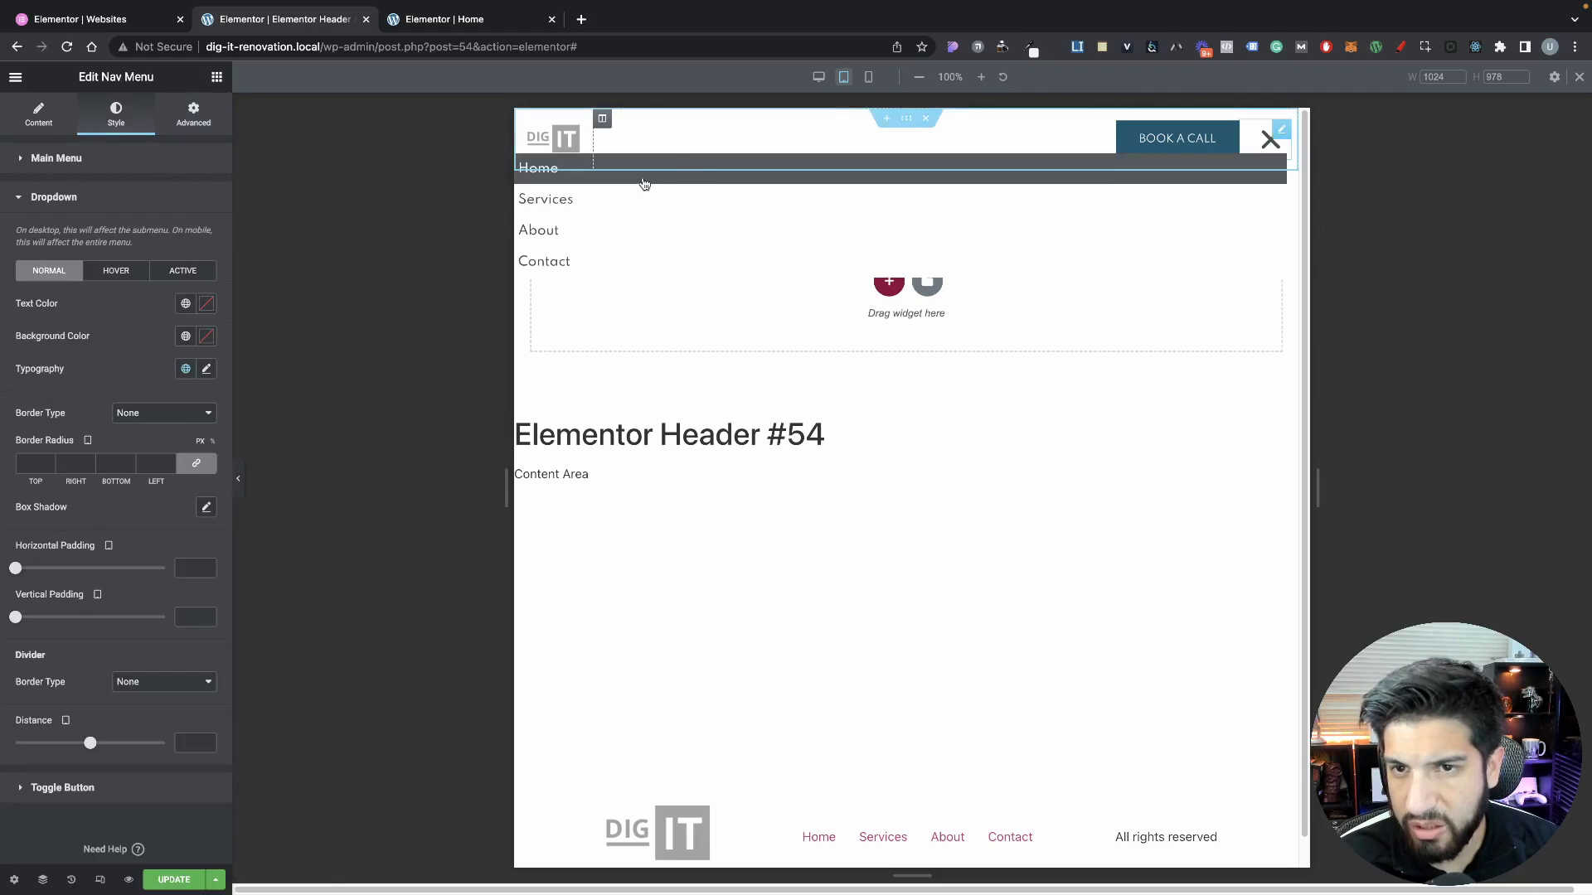
click(109, 271)
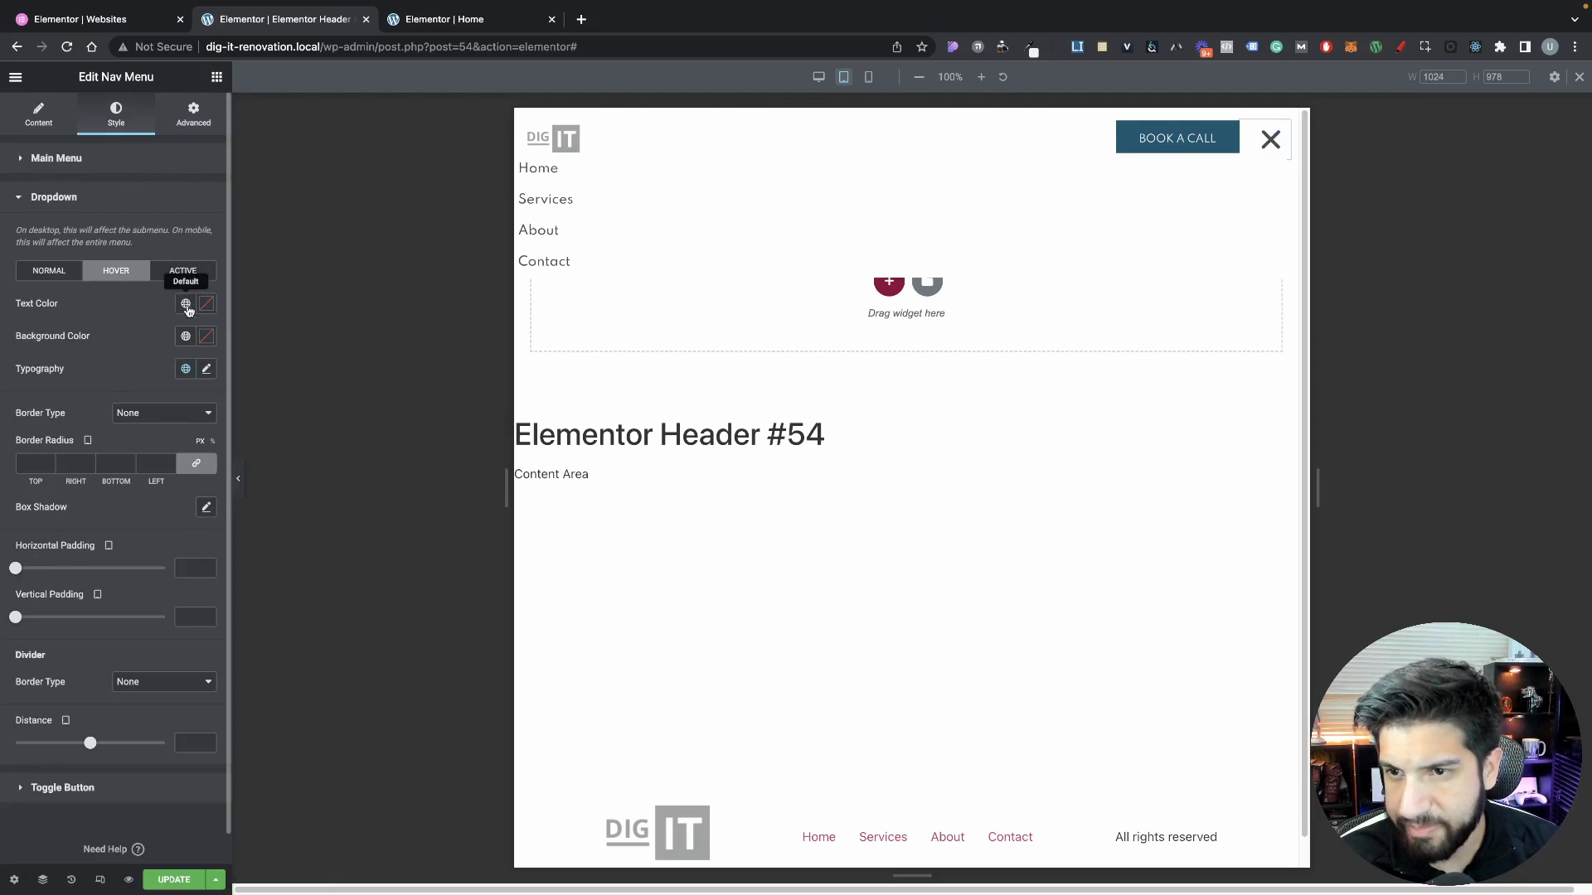
click(186, 336)
click(101, 438)
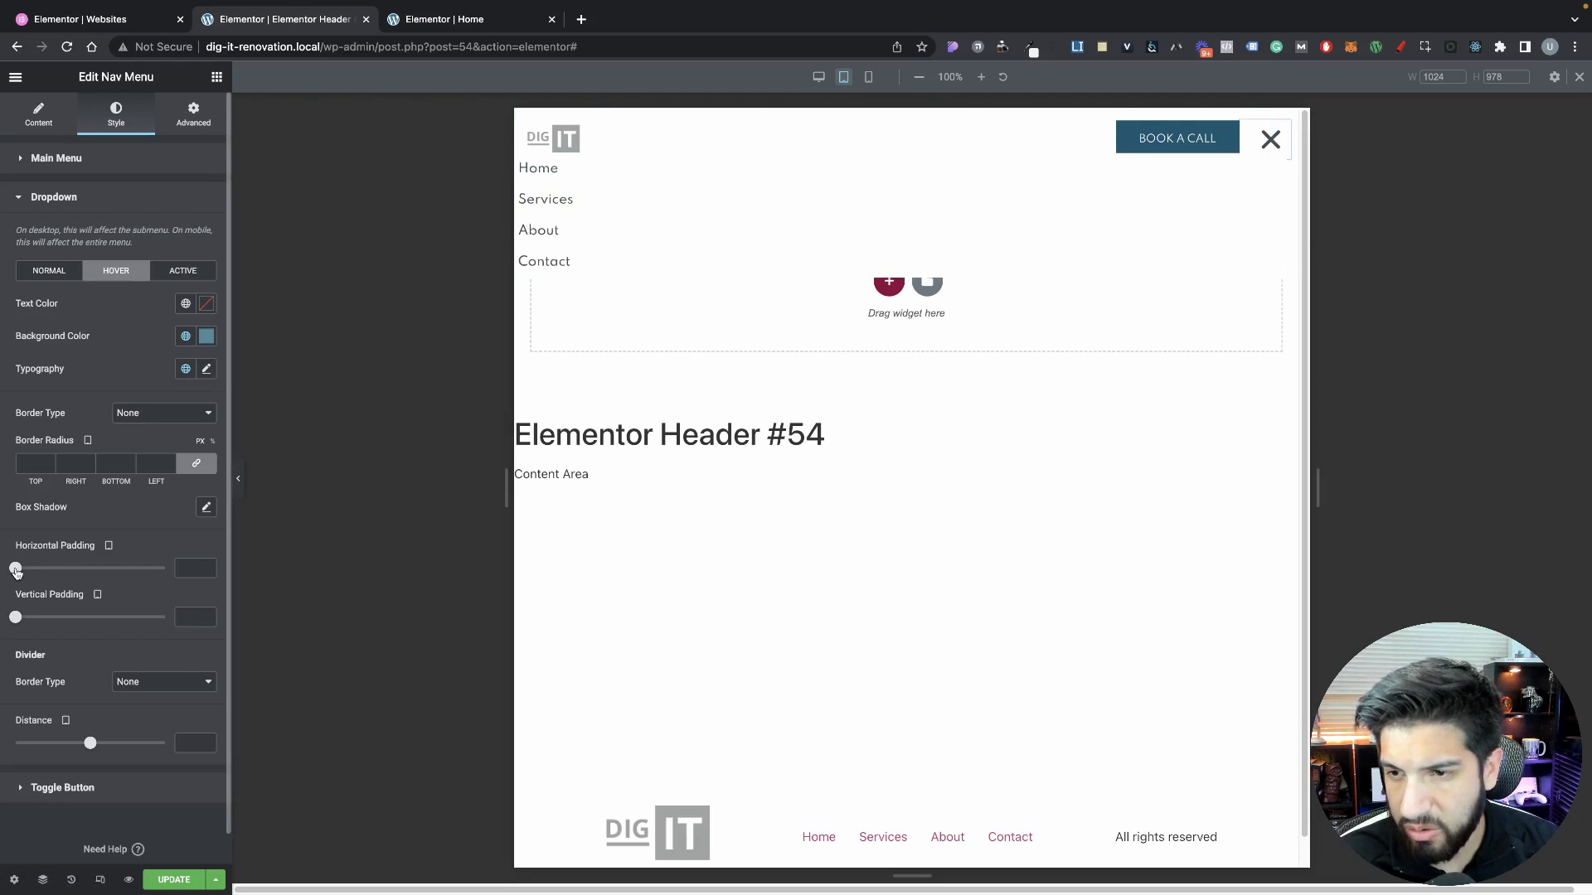
Set the dropdown's horizontal padding to 34 and vertical padding to 14, and check the header between 768 and 1024 px wide
drag(15, 567, 67, 572)
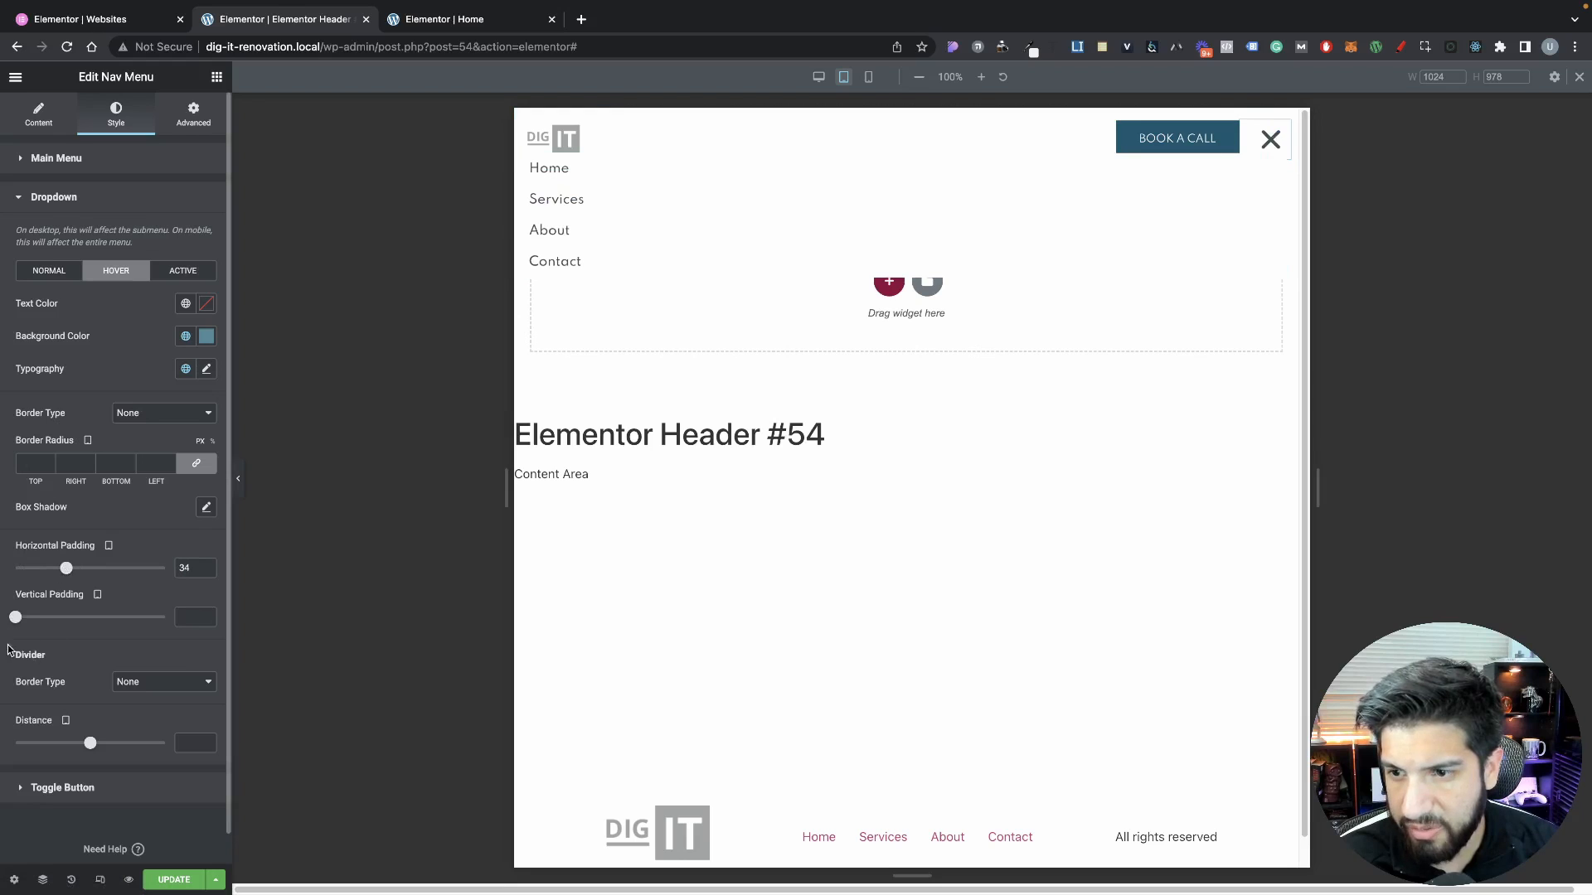
drag(16, 618, 57, 619)
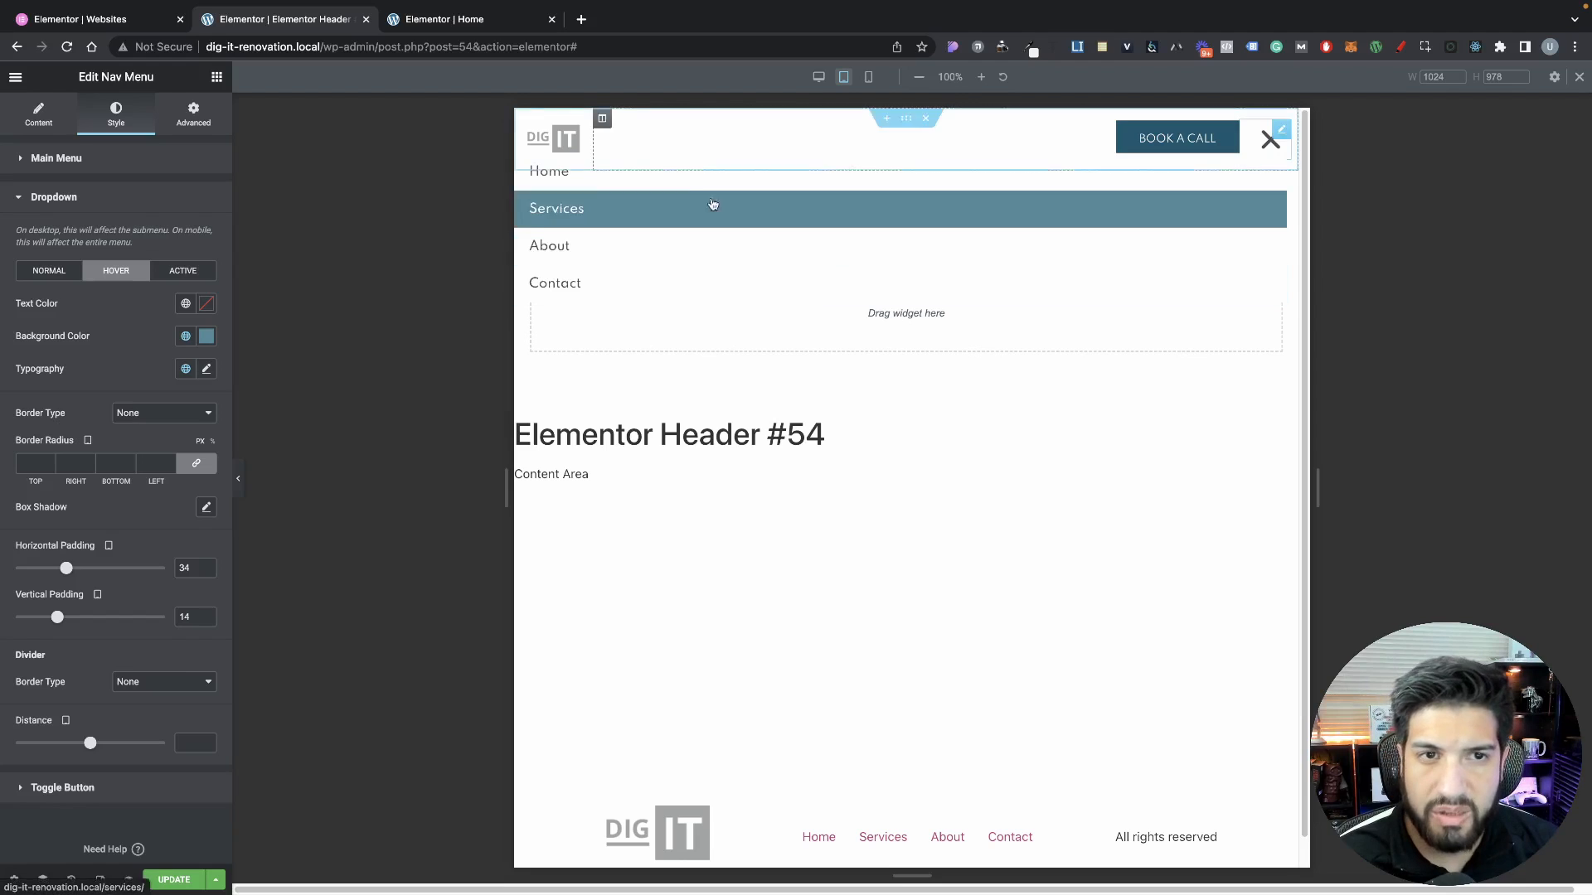
drag(1318, 488, 1055, 436)
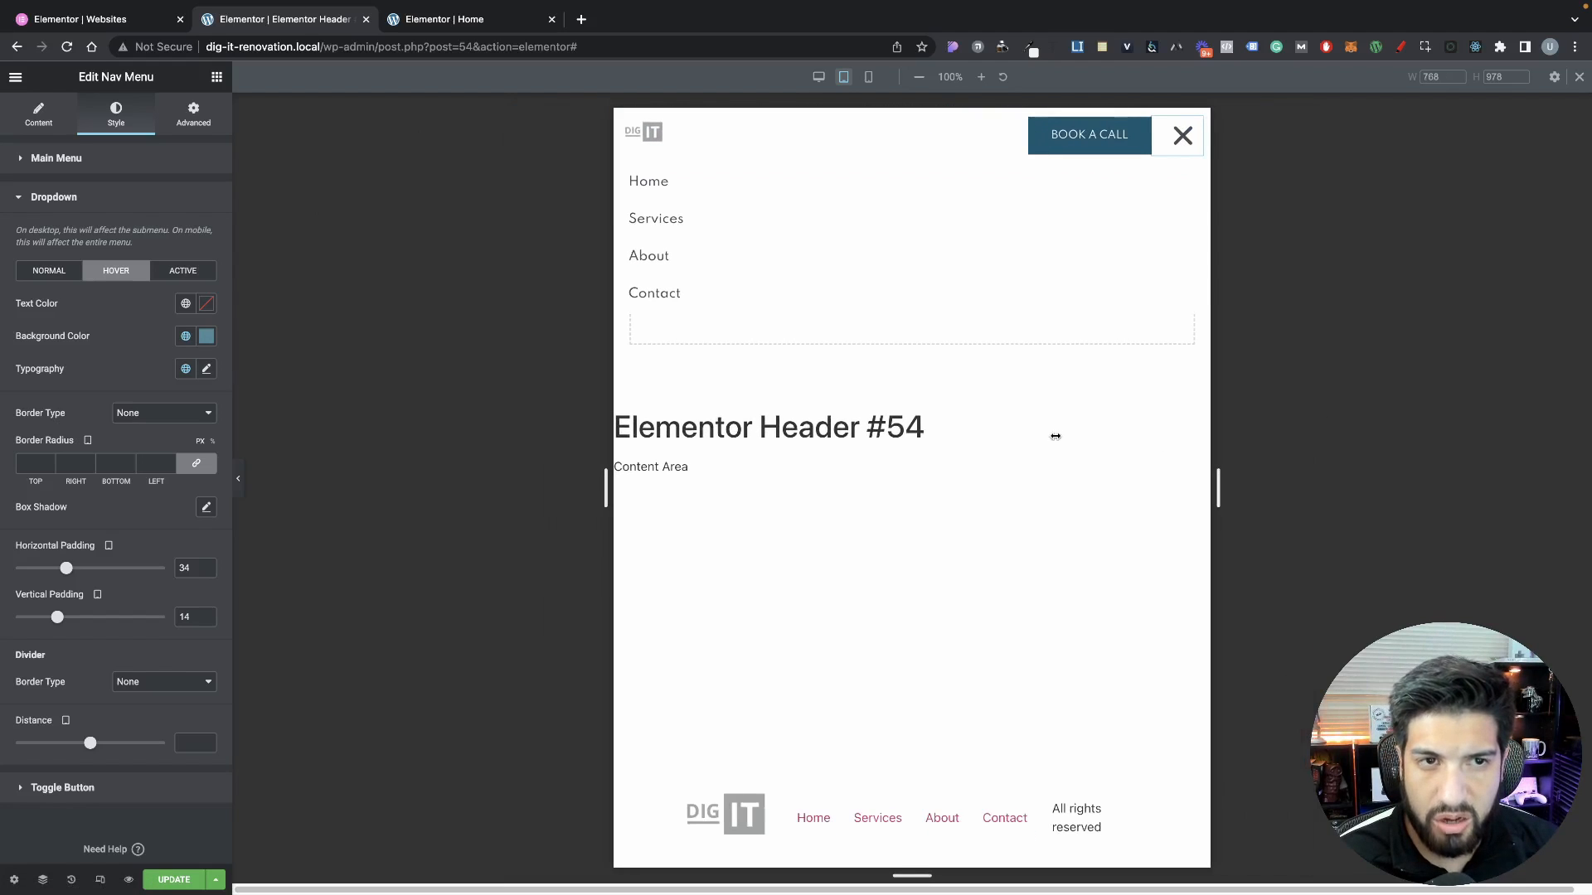
drag(1218, 444, 1351, 466)
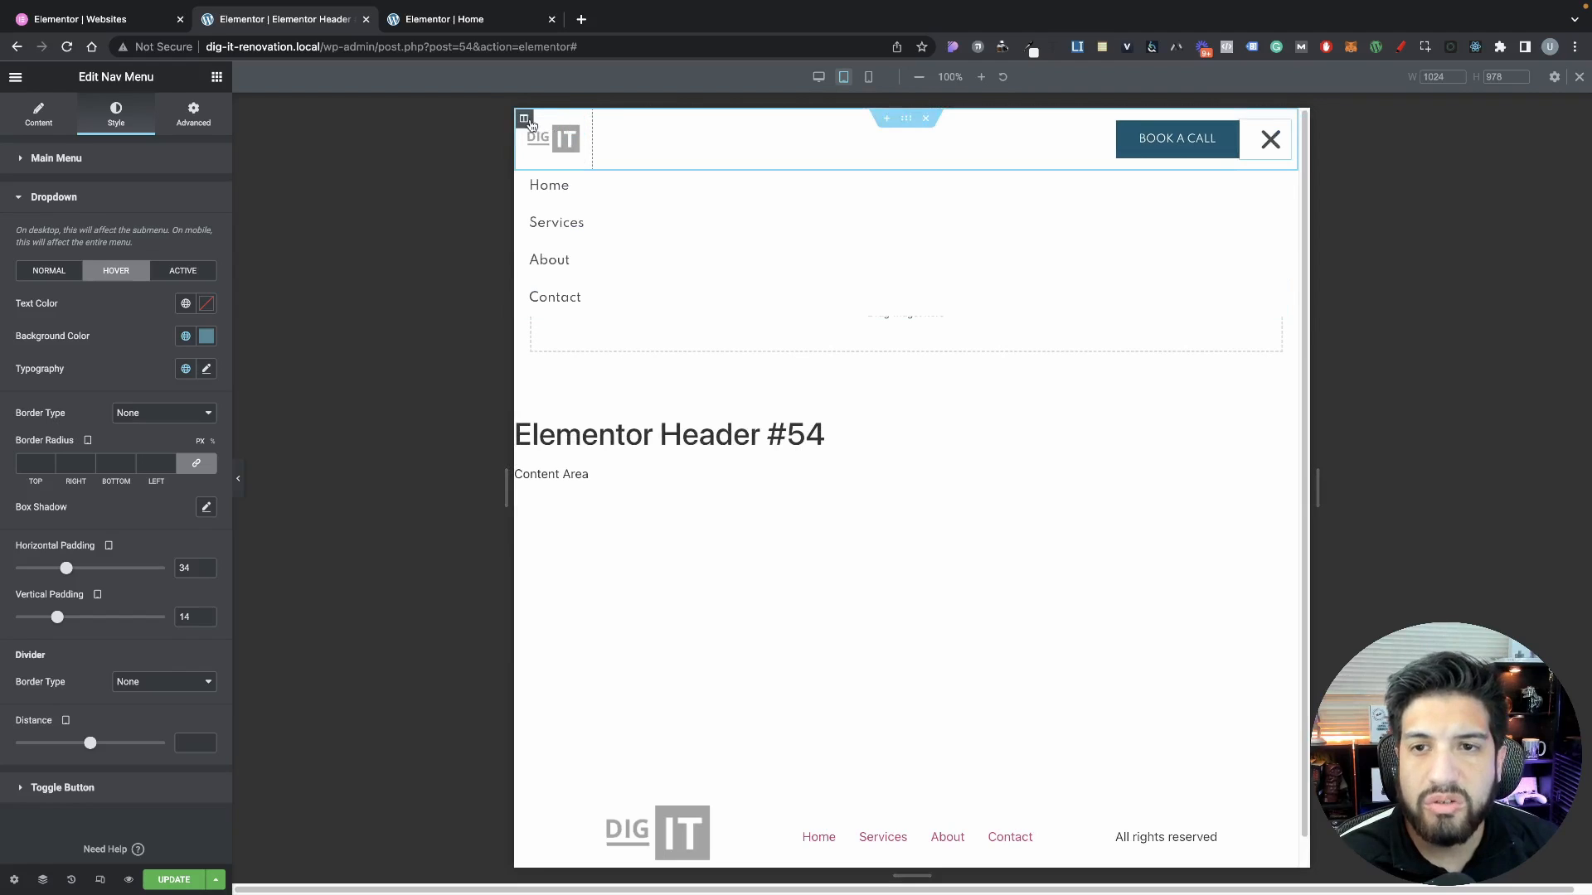
Set the tablet column widths to 13% for the logo and 87% for the button and menu, and collapse the open menu
click(527, 120)
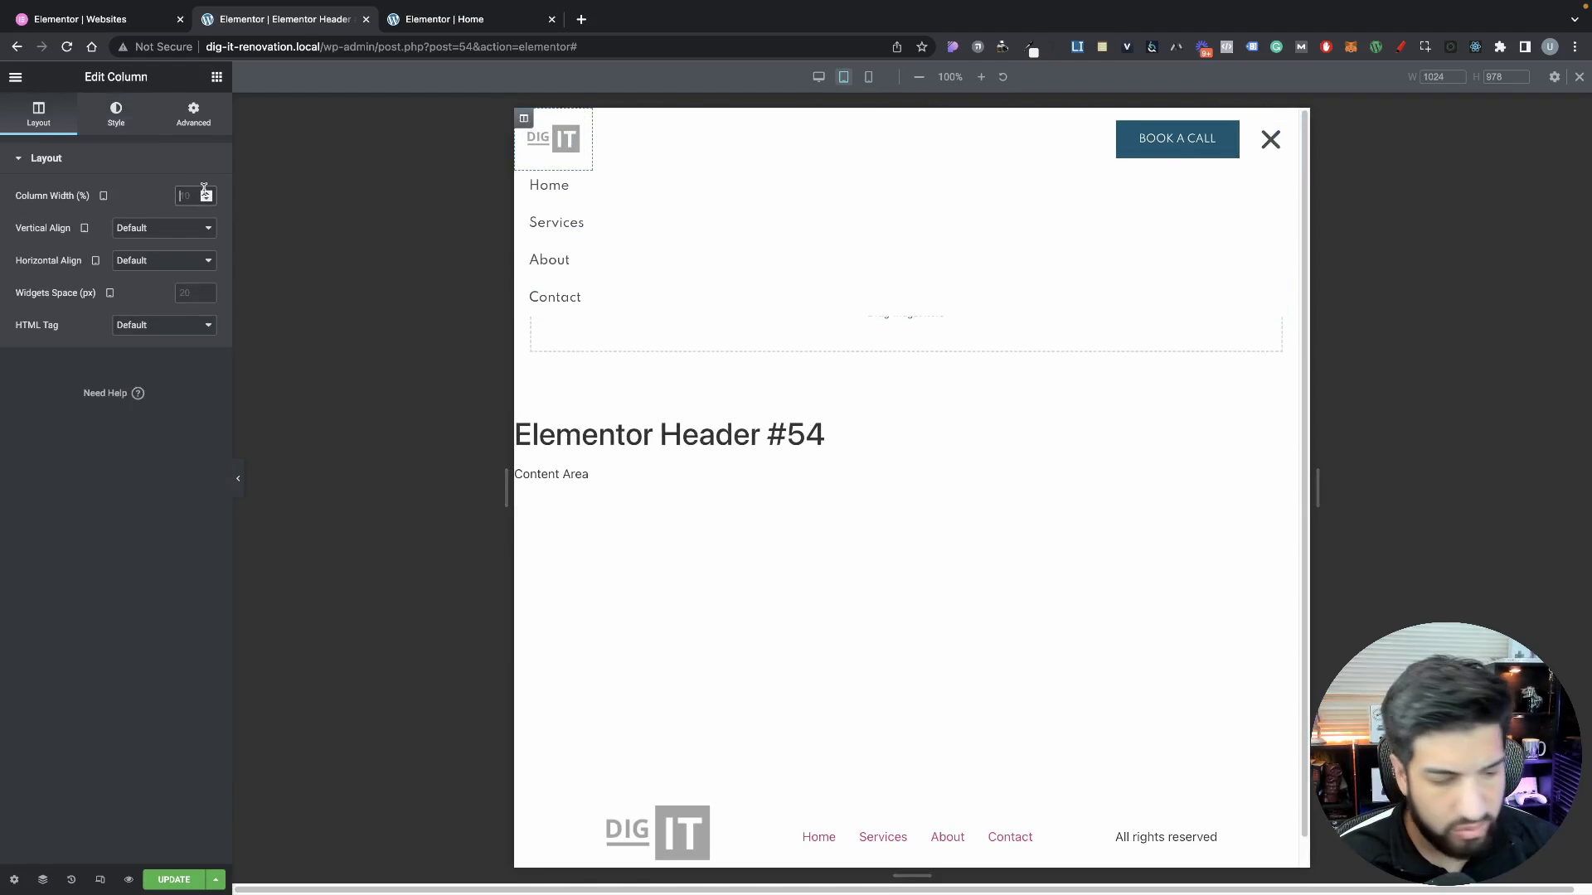
text(15)
key(BackSpace)
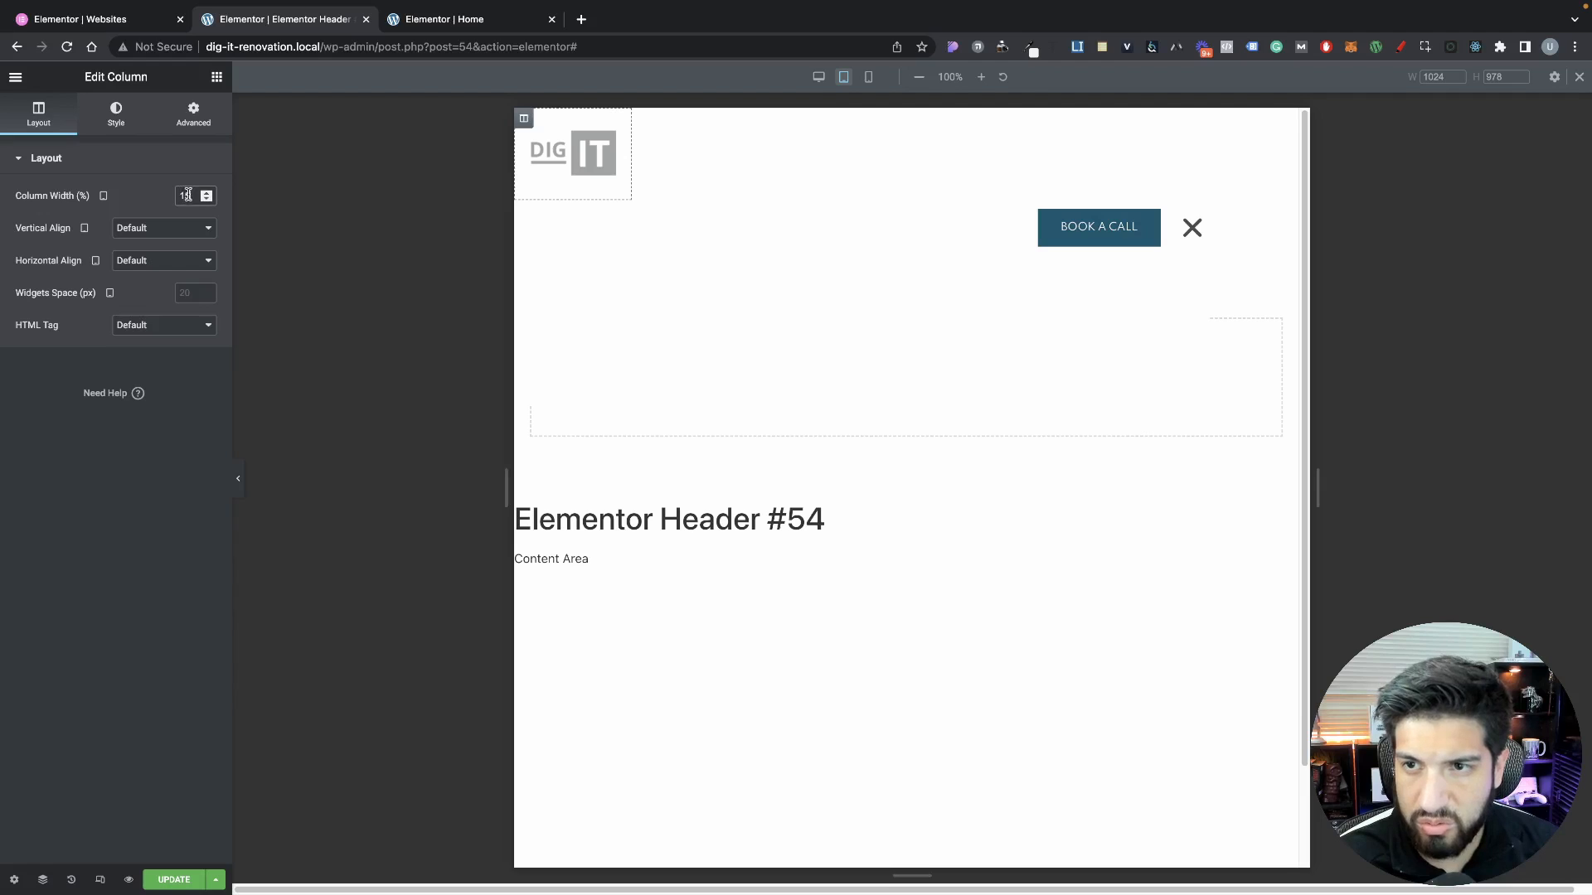
text(3)
key(BackSpace)
key(BackSpace)
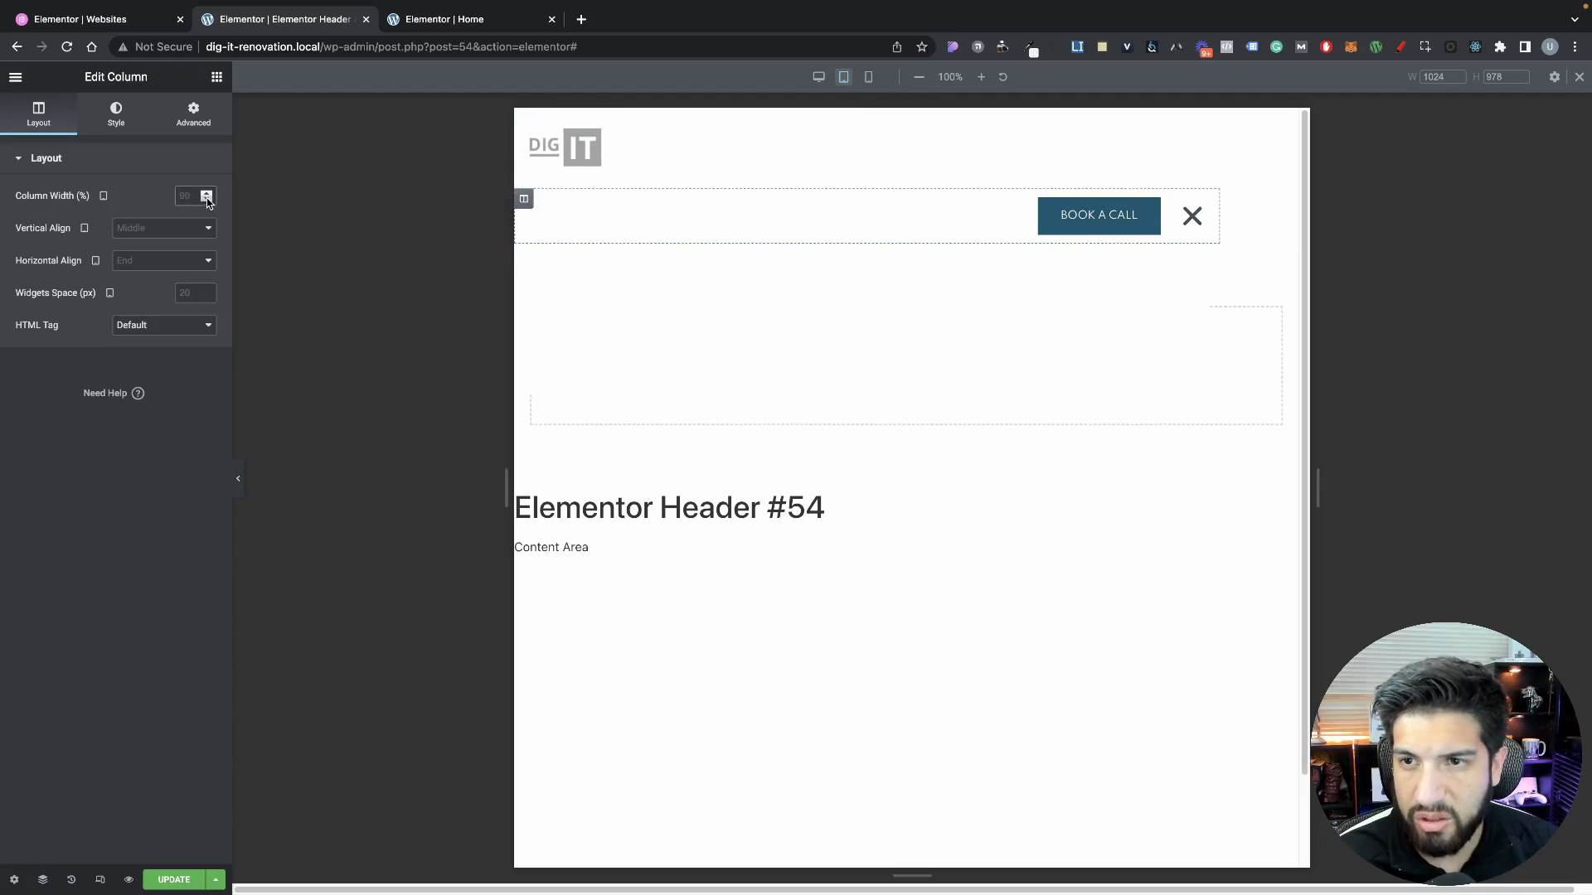
text(8)
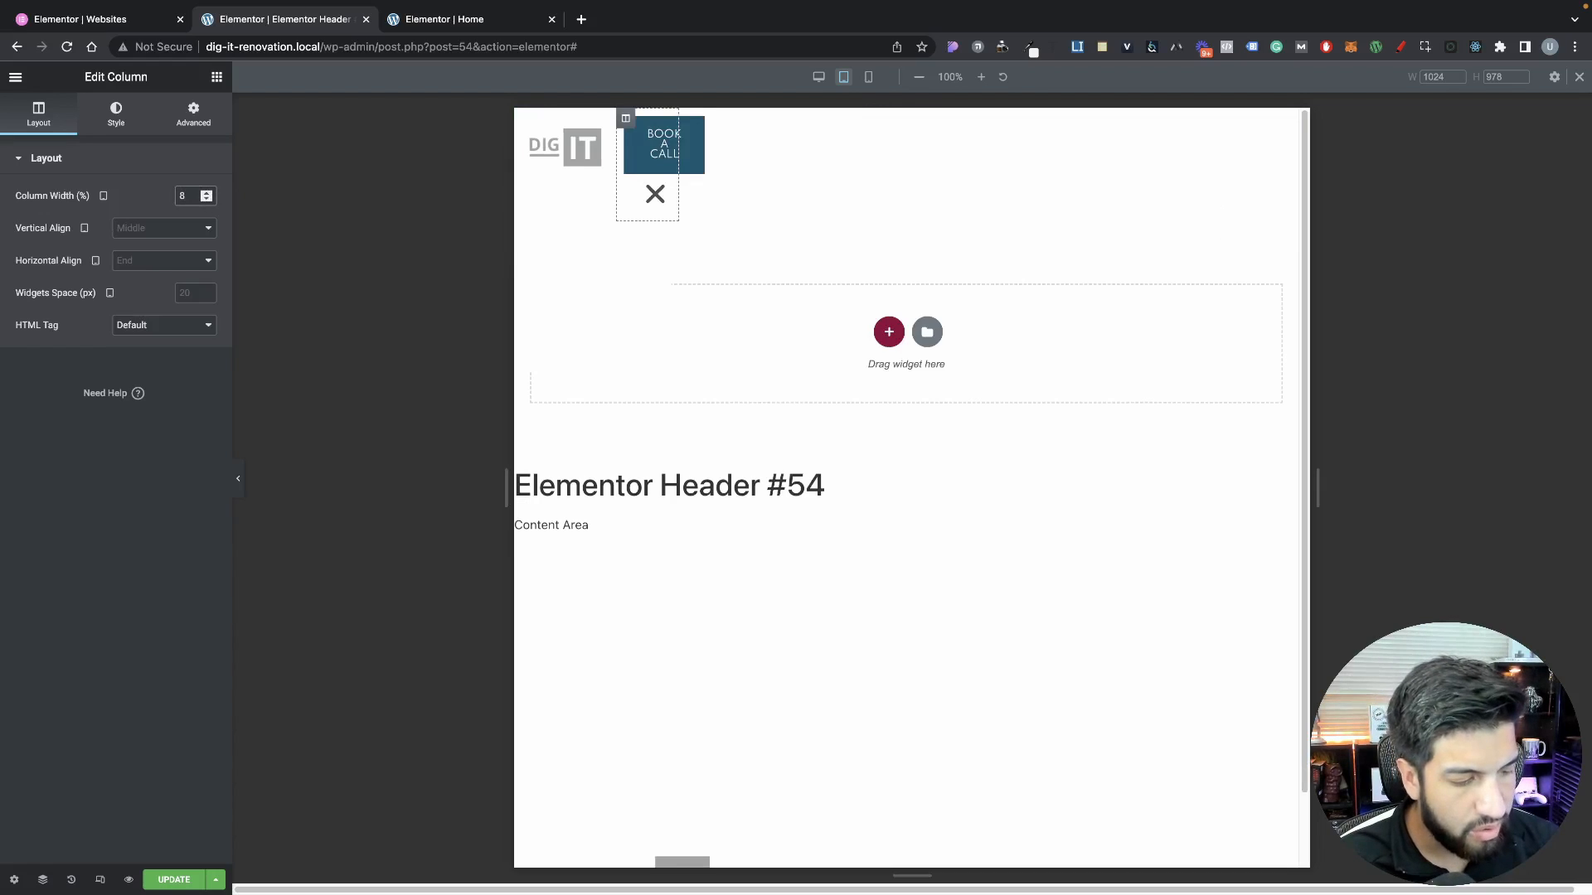
text(7)
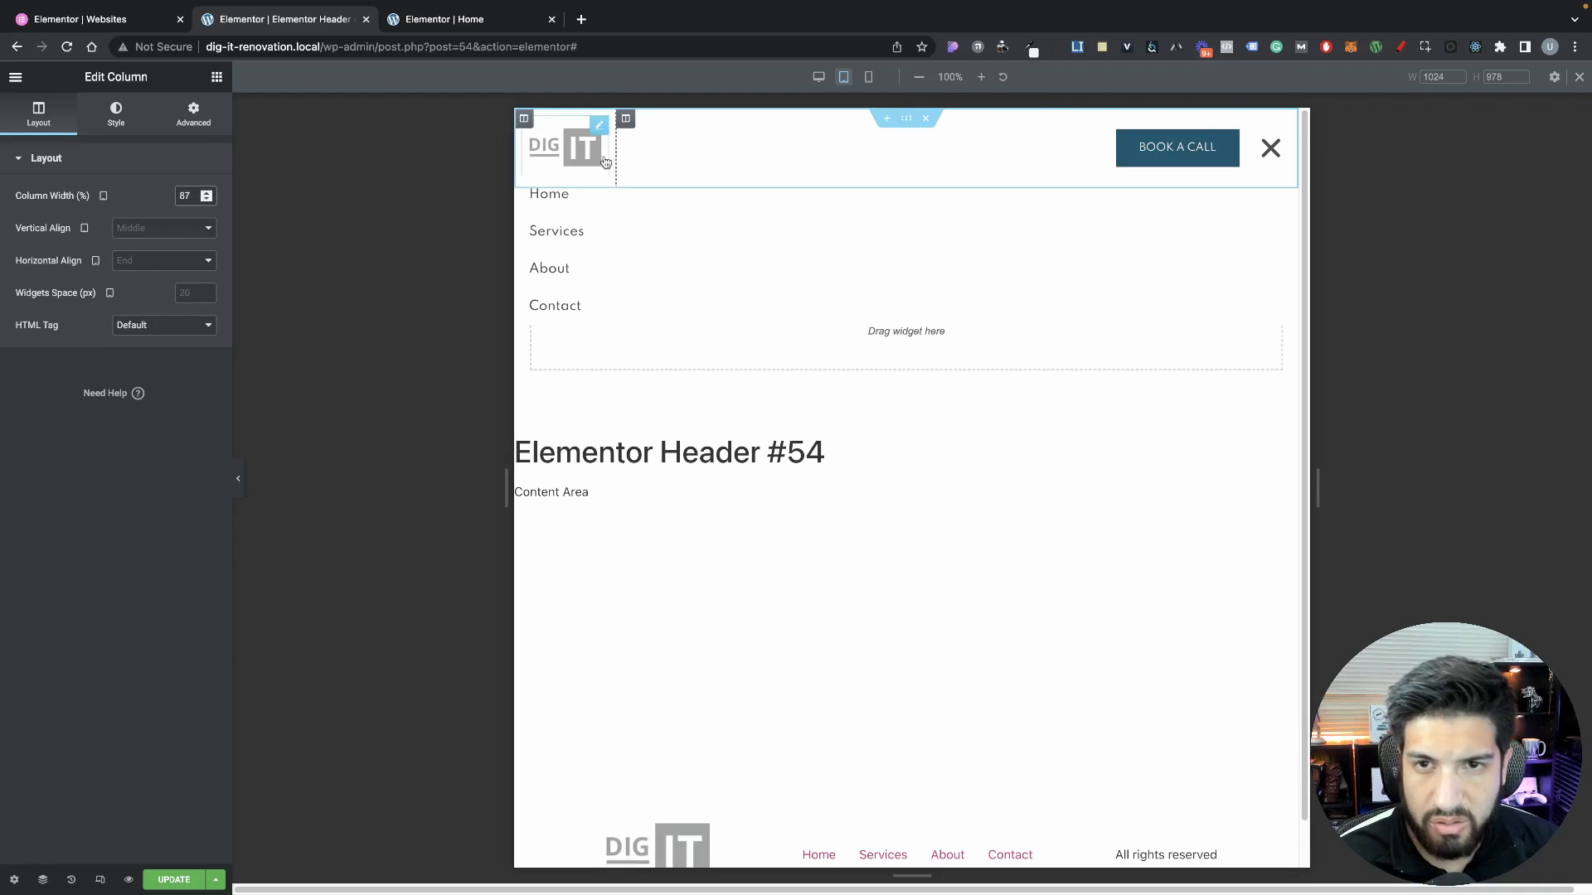
click(1269, 151)
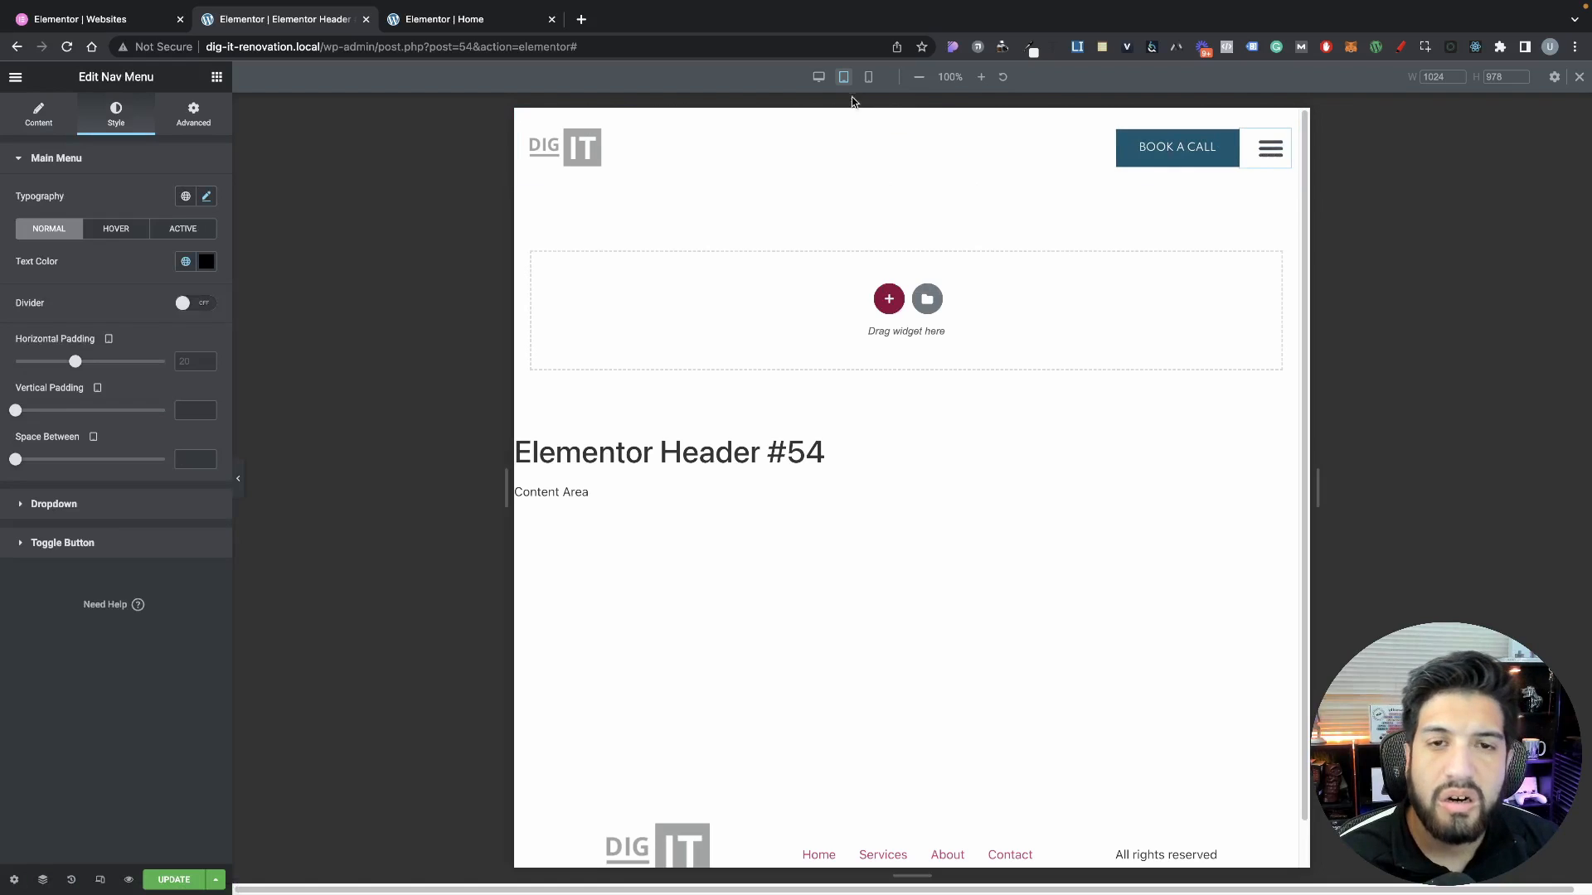
In the mobile preview, set the logo column's width to 30% and the button and menu column's width to 80%
click(867, 77)
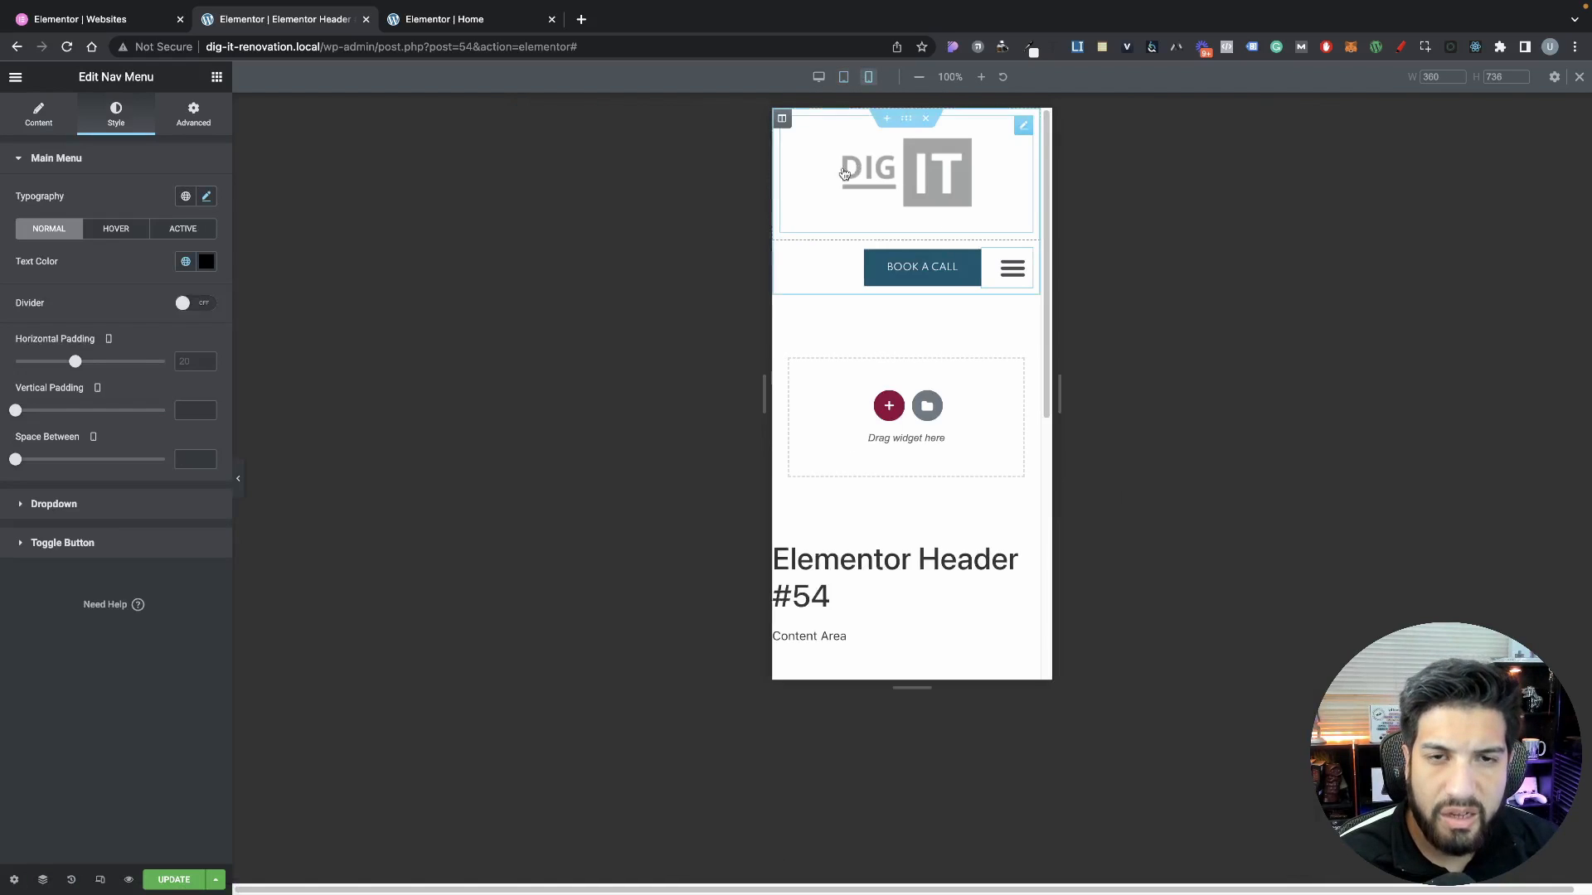
click(783, 120)
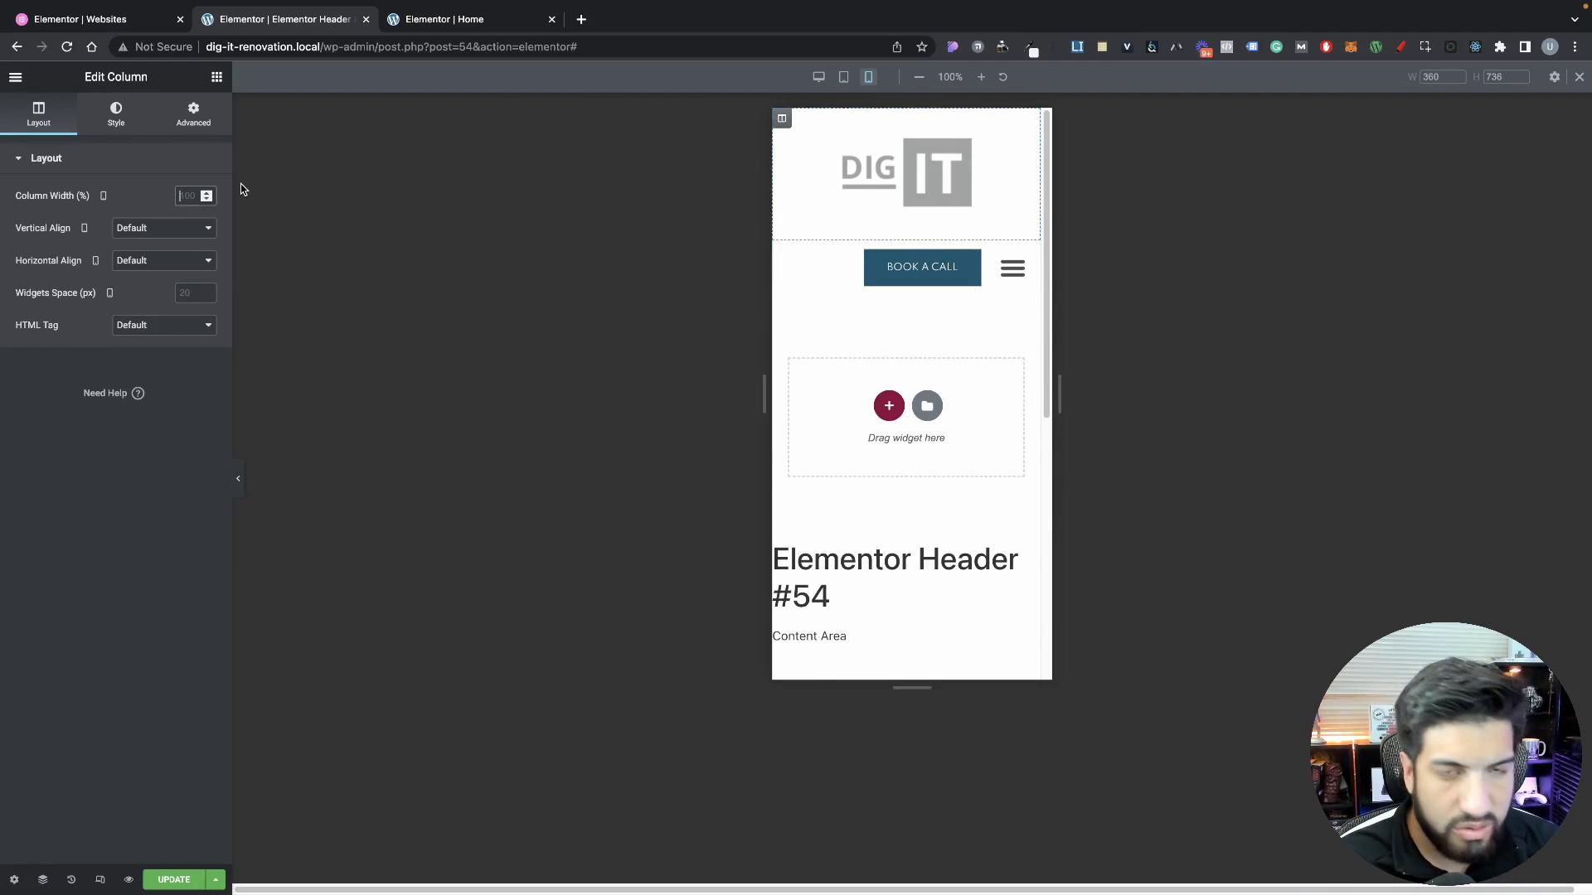
text(30)
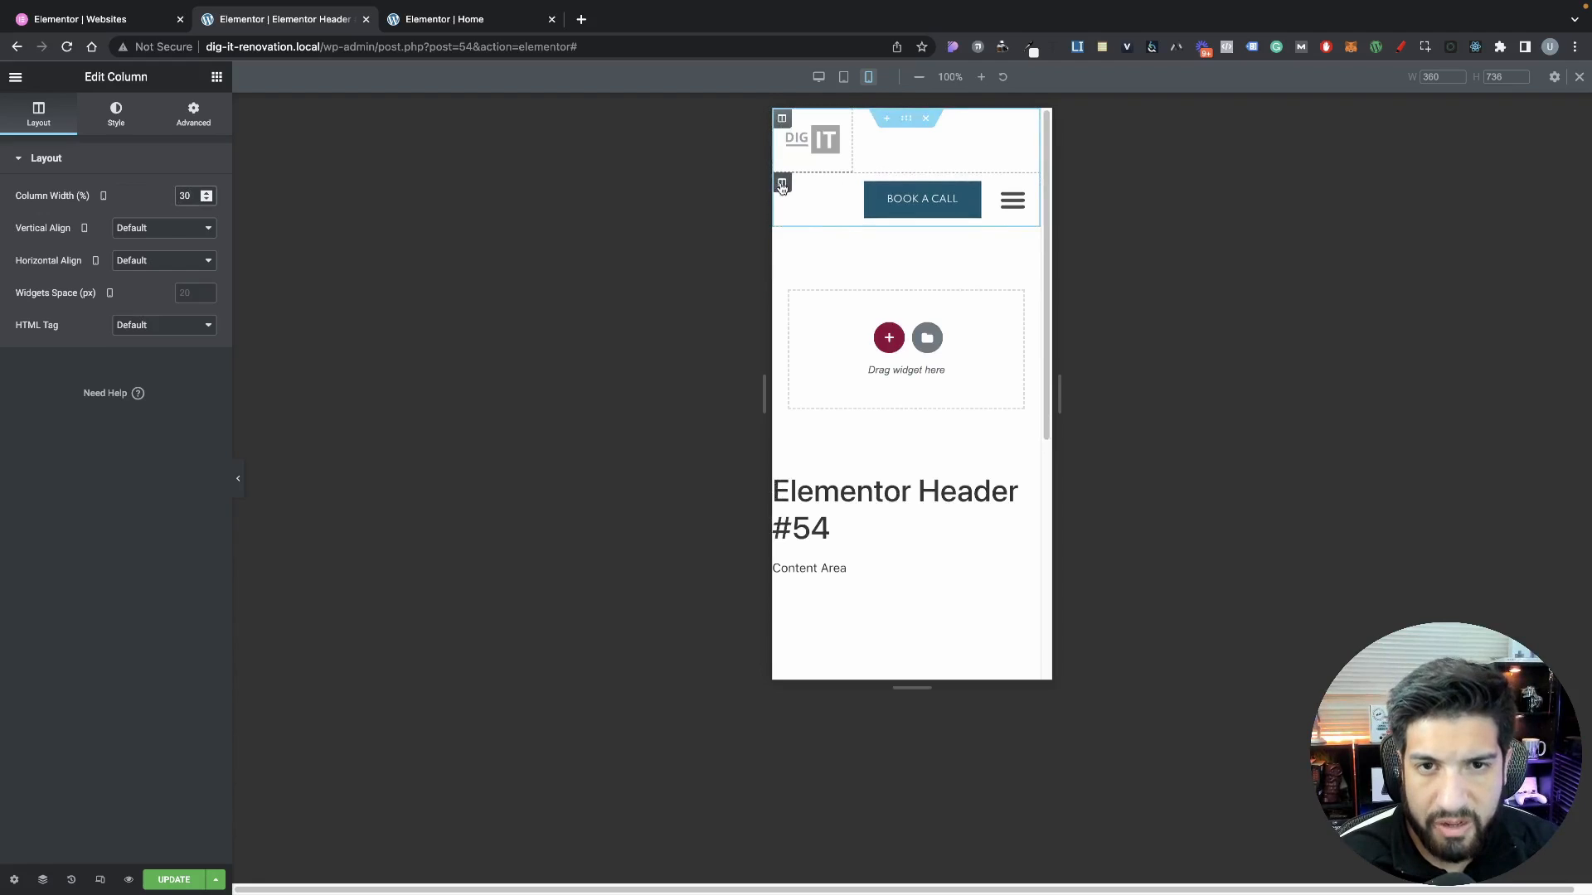
click(782, 184)
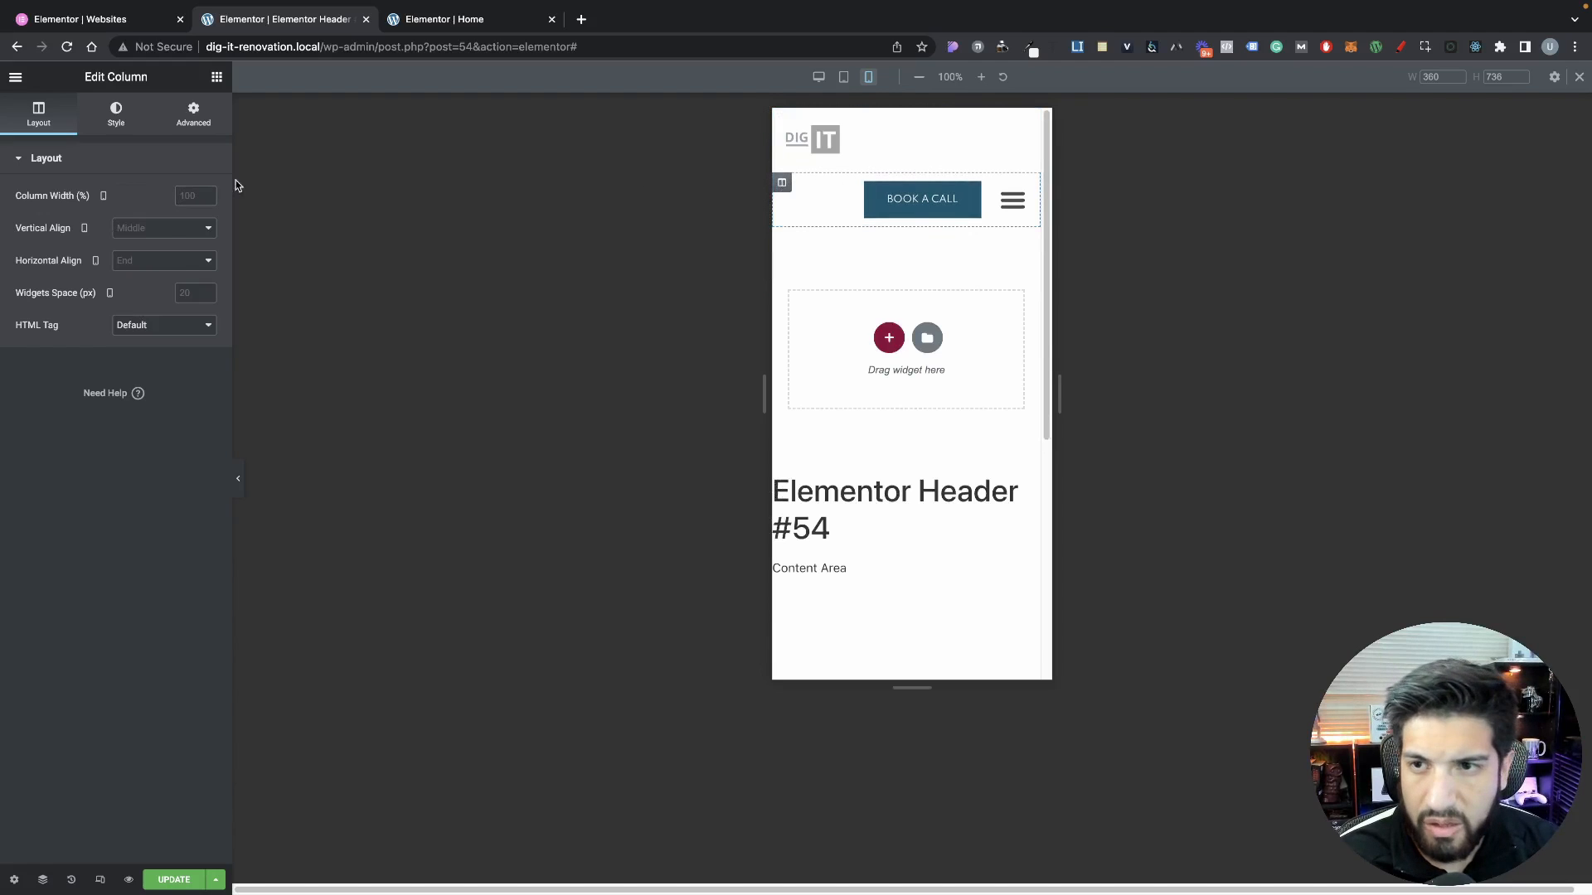
click(188, 190)
text(80)
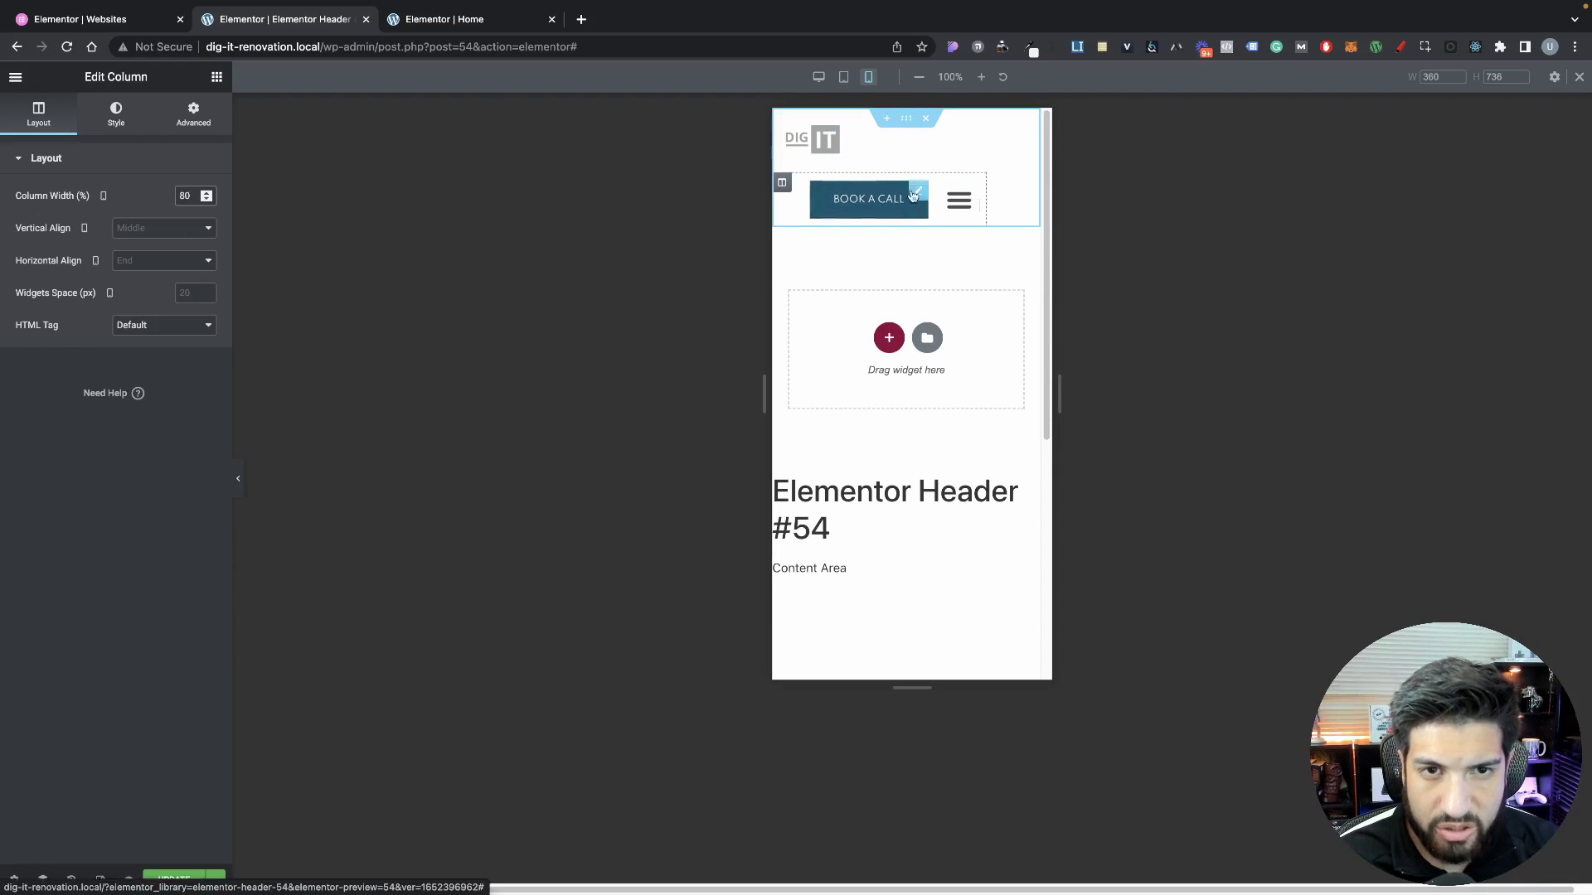
Set the width of the column holding the call button and menu to 70% for mobile
click(781, 121)
click(782, 183)
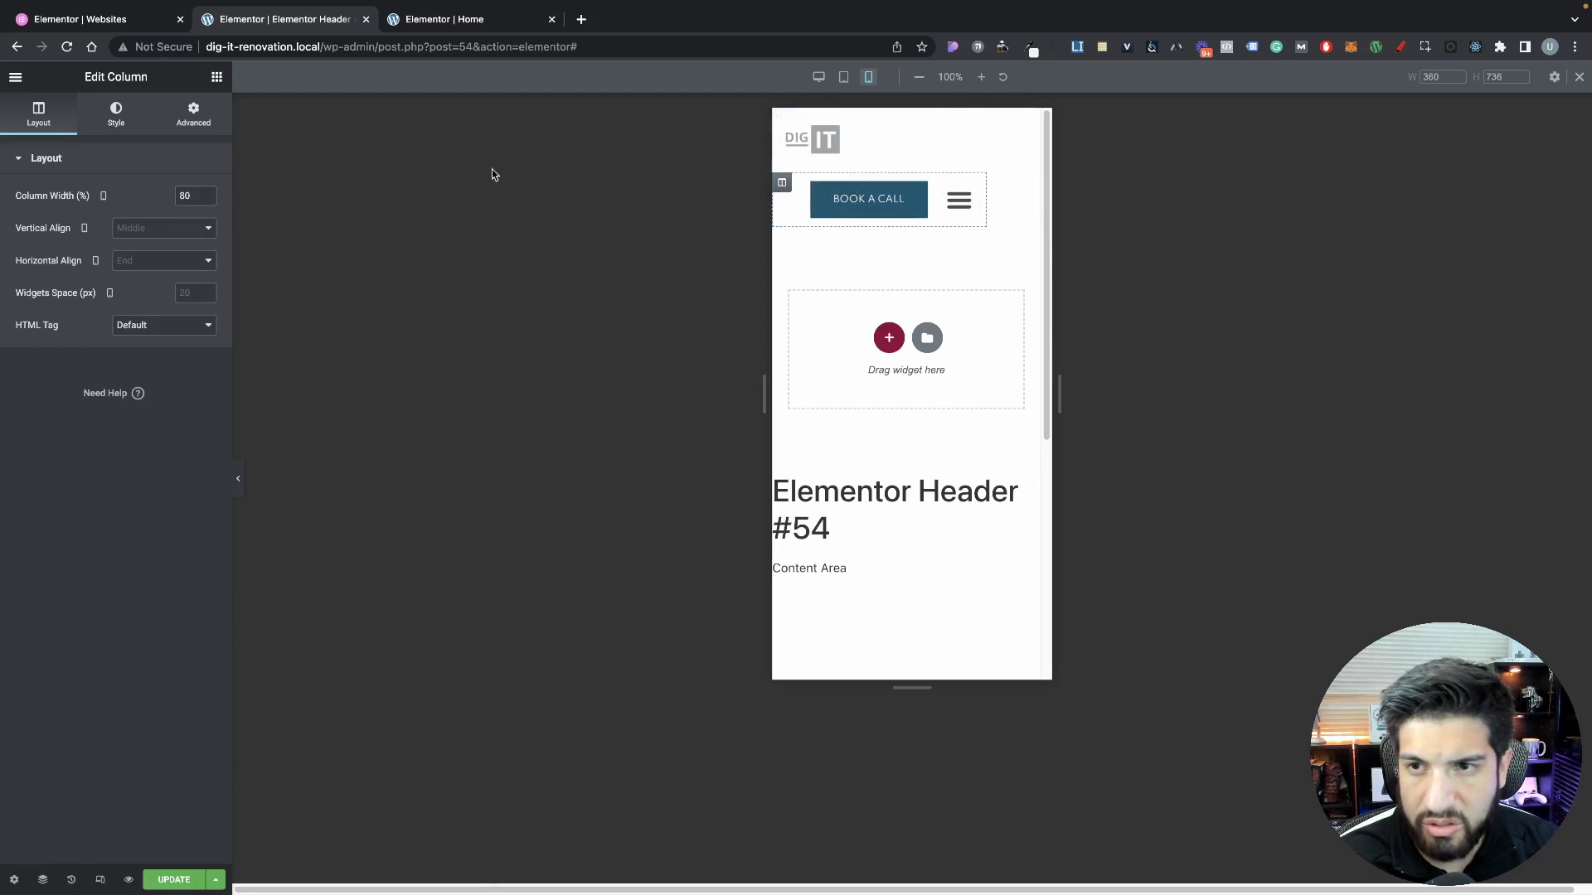
drag(197, 196, 139, 196)
text(70)
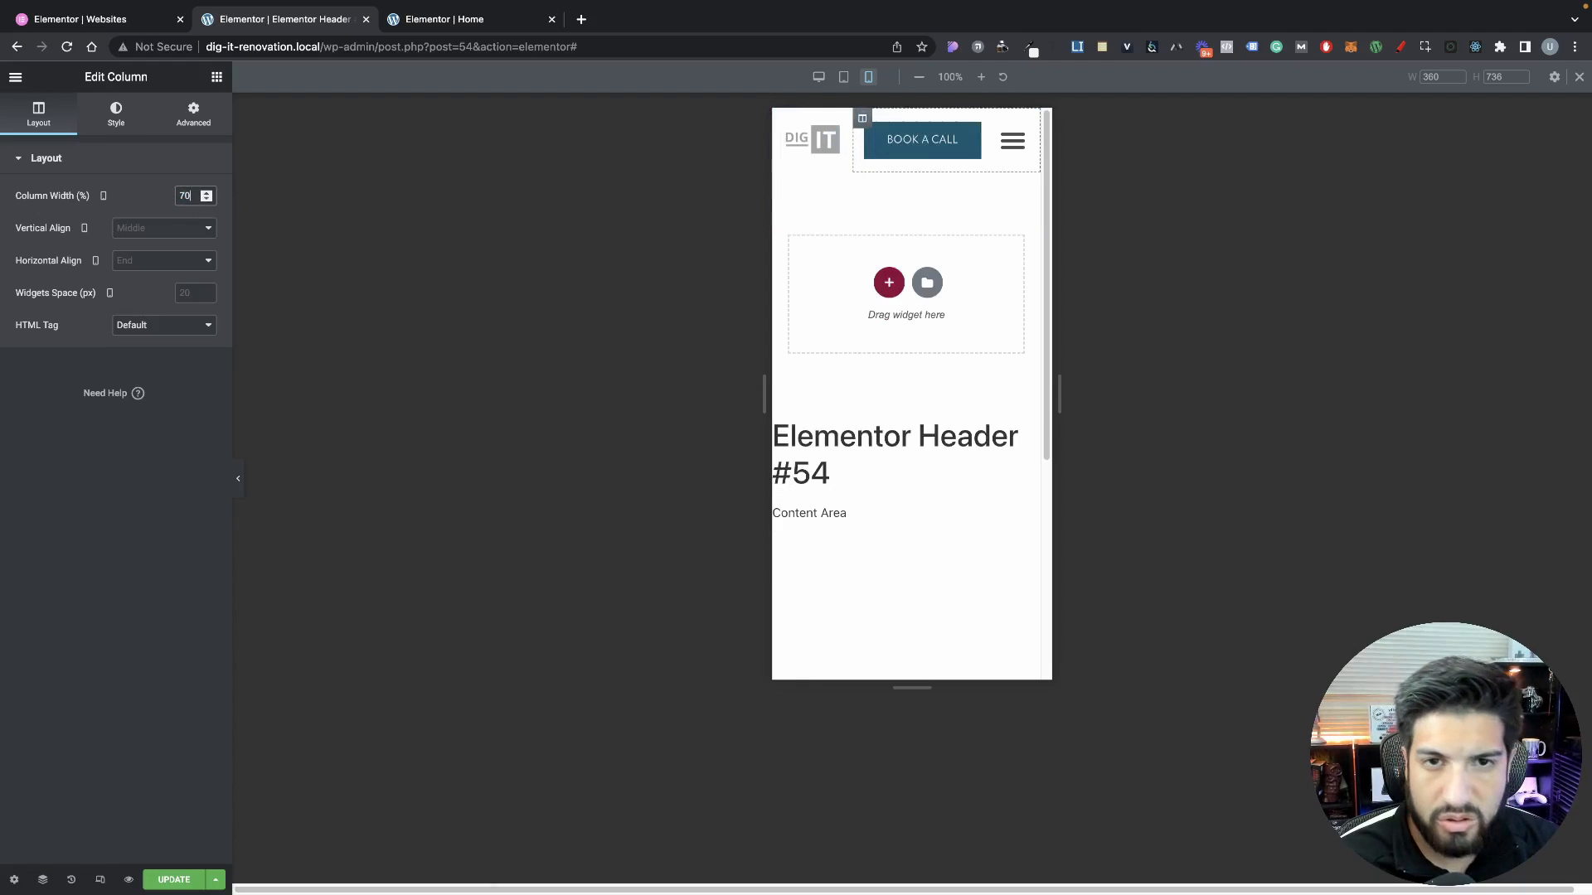
Unlink the nav menu's mobile margin values and set its left margin to 10 px
click(998, 153)
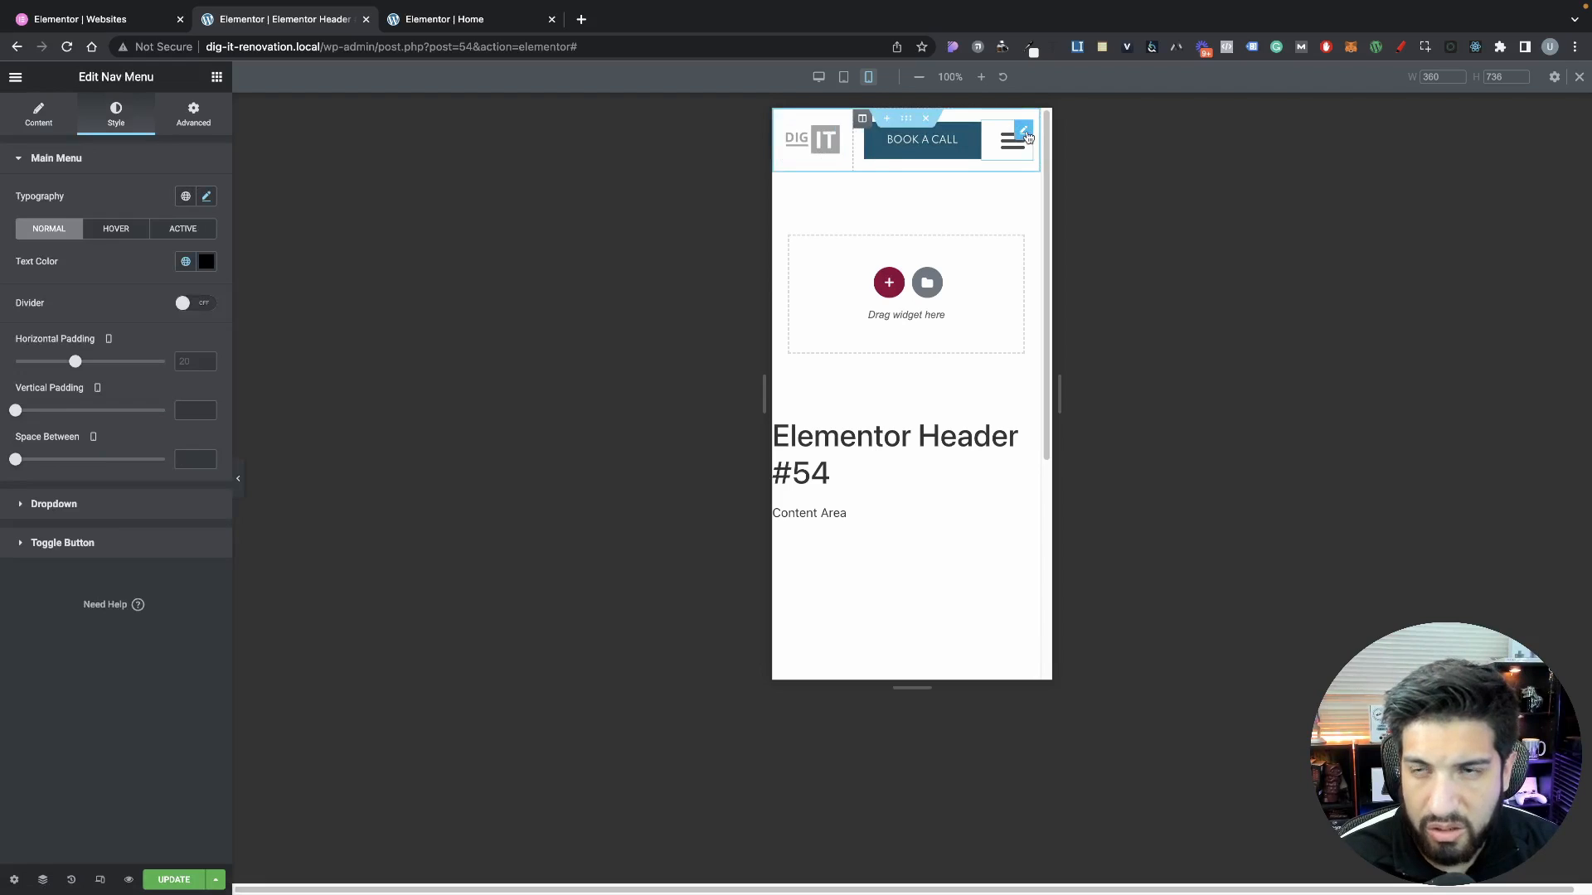
click(193, 115)
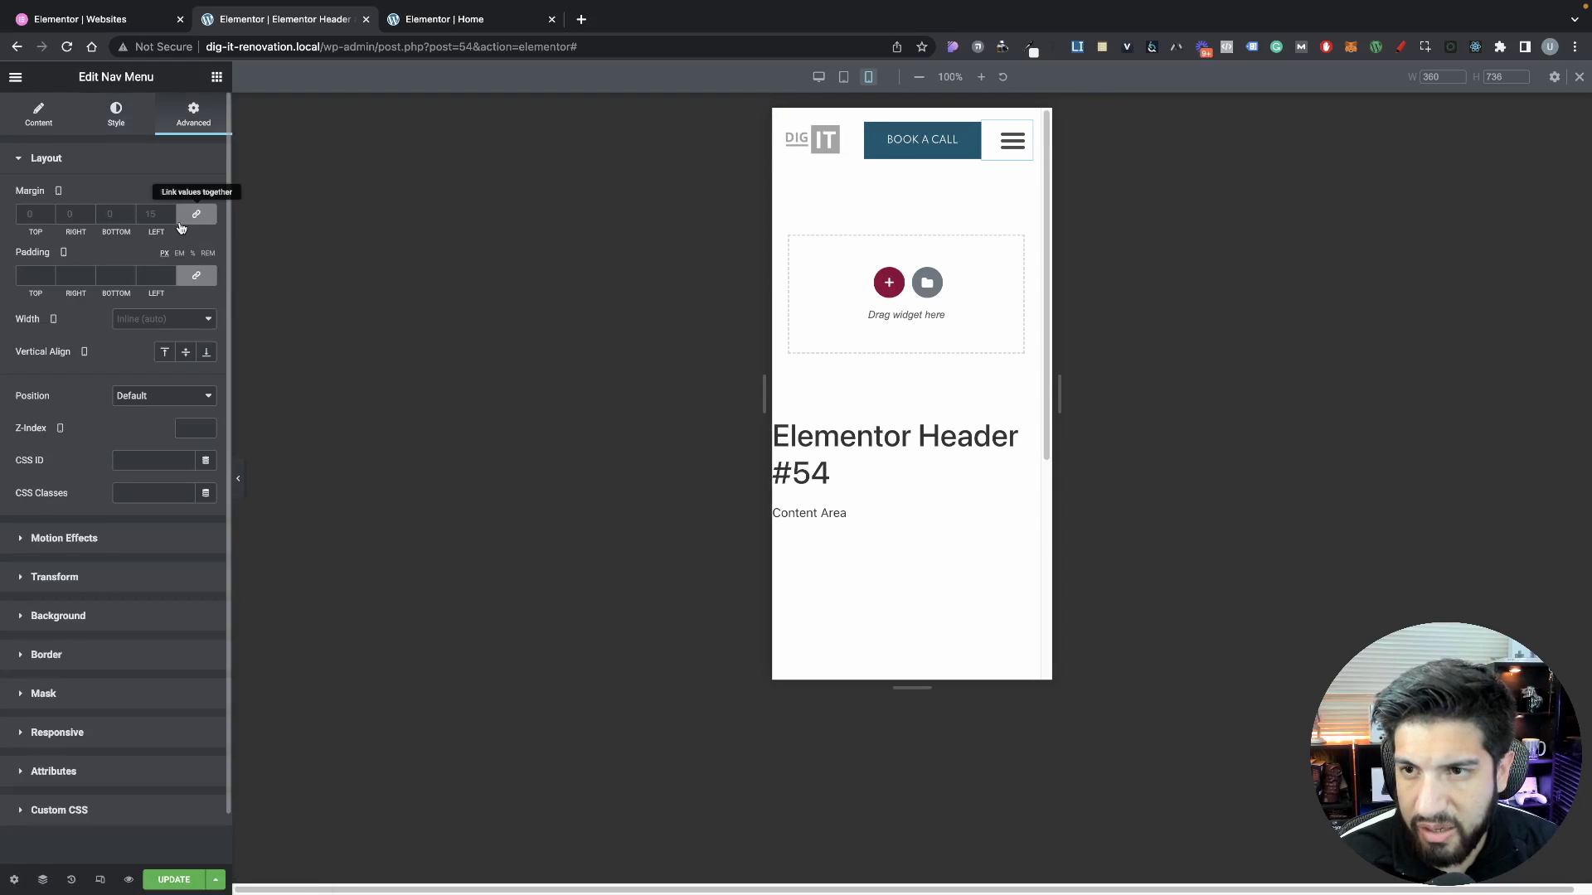
click(180, 223)
text(10)
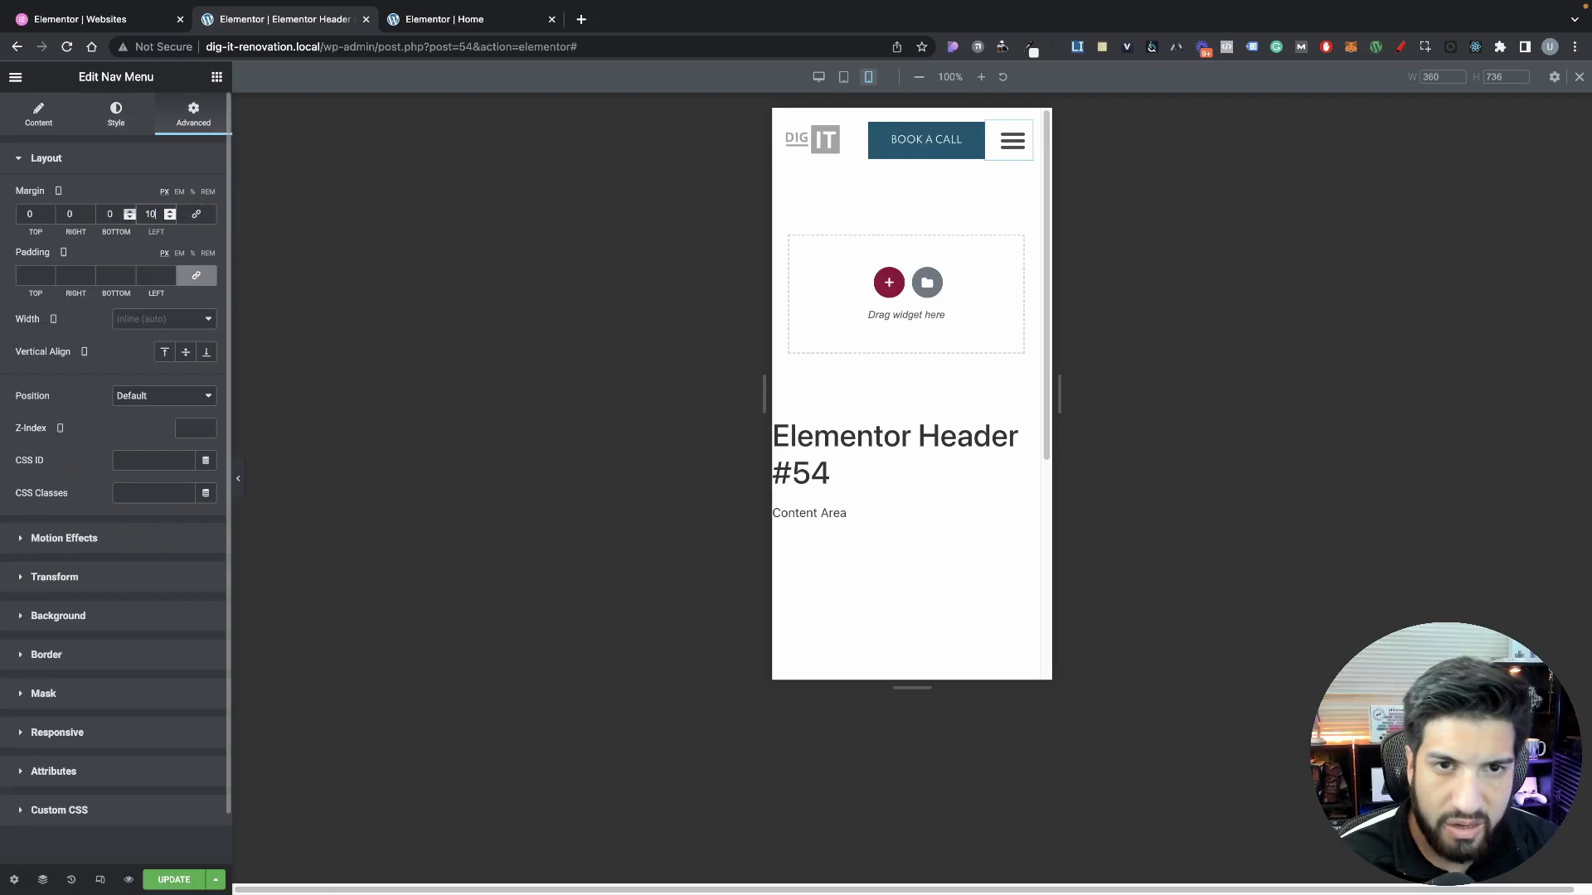
Unlink the Book a Call button's mobile padding values and set its top padding to 15 px
click(975, 135)
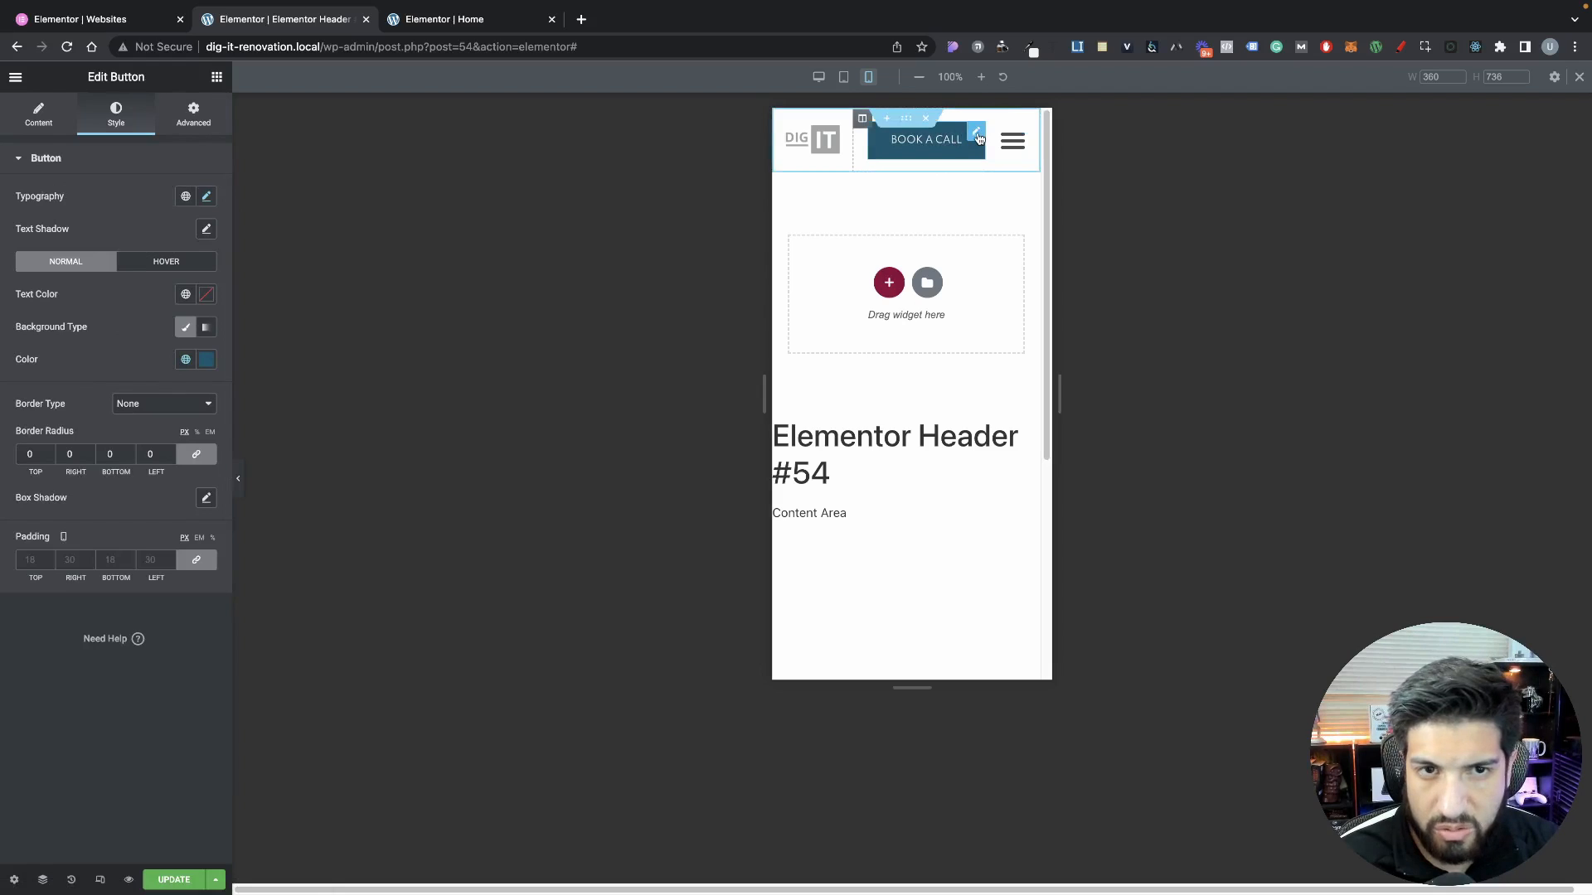
click(198, 566)
double_click(32, 561)
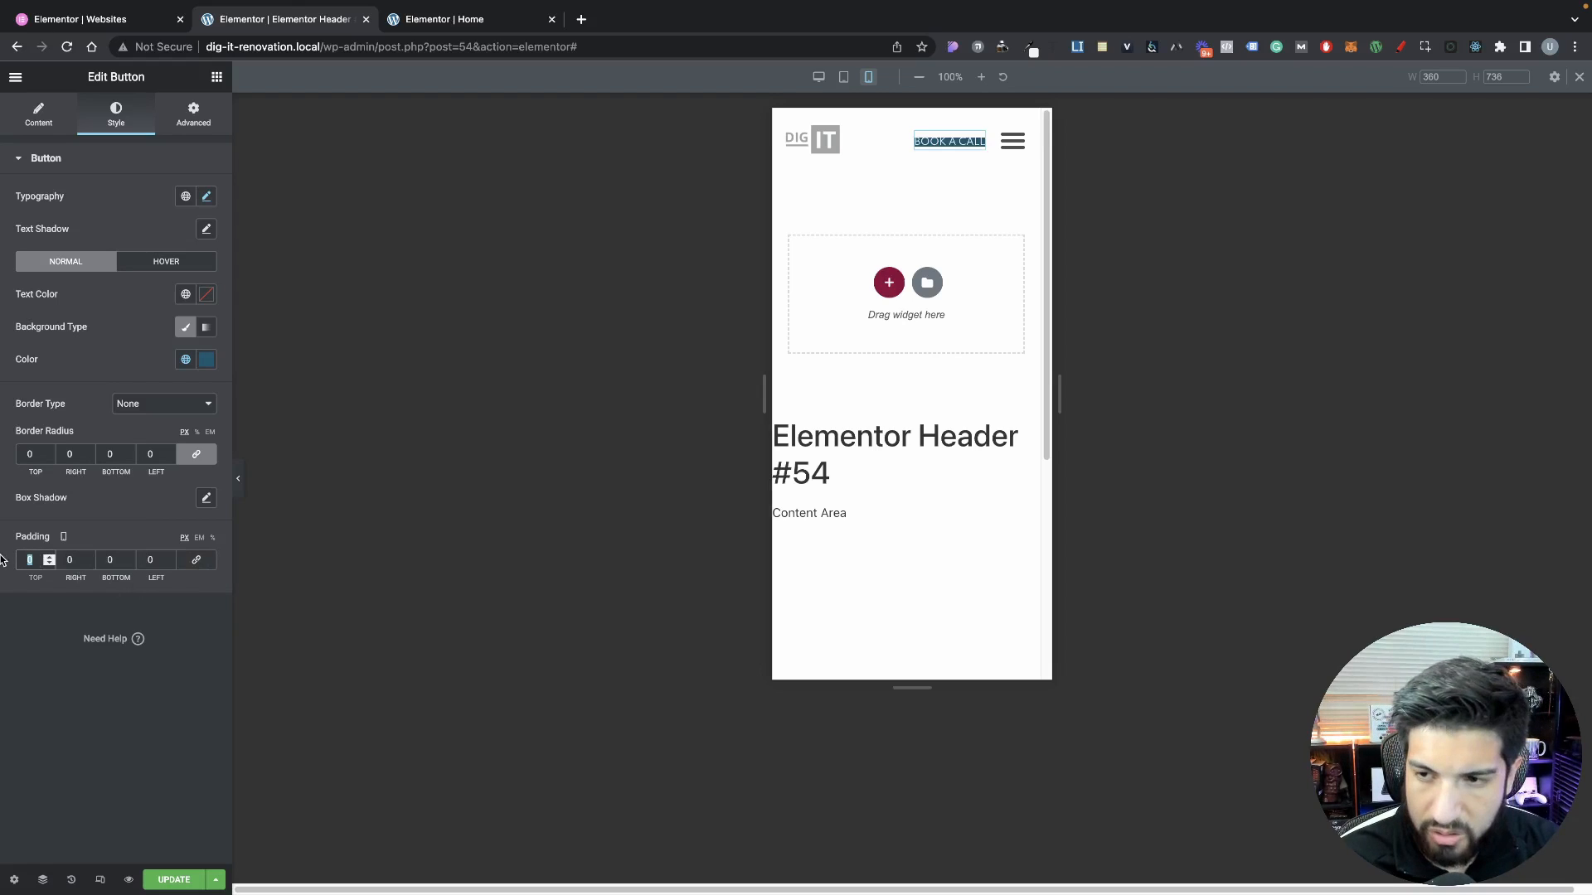
text(10)
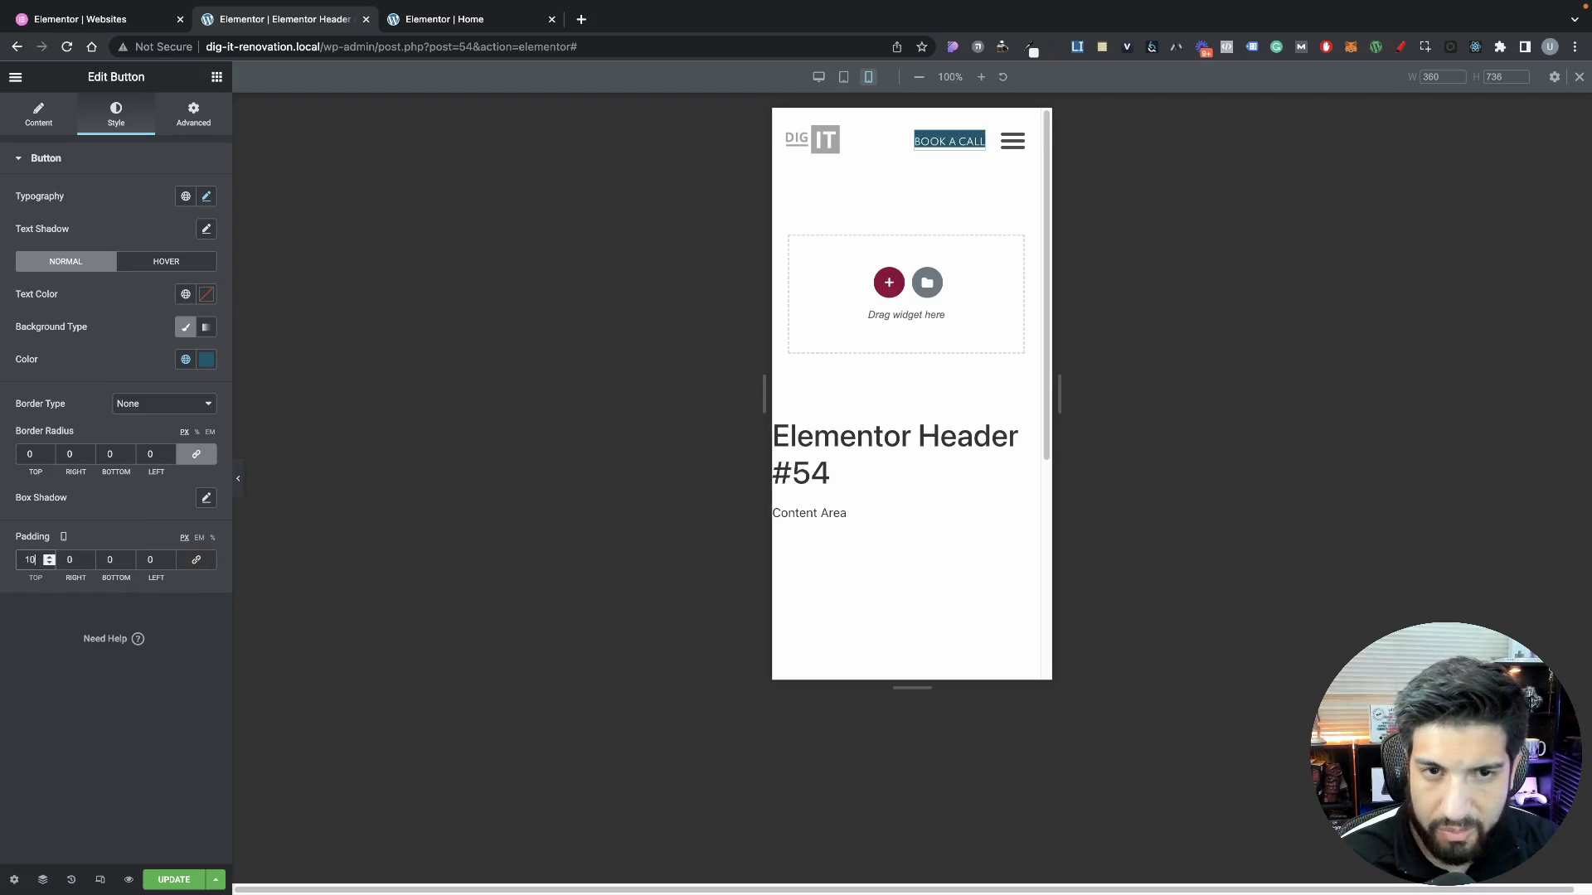
click(49, 557)
click(48, 558)
click(49, 558)
click(48, 560)
click(48, 560)
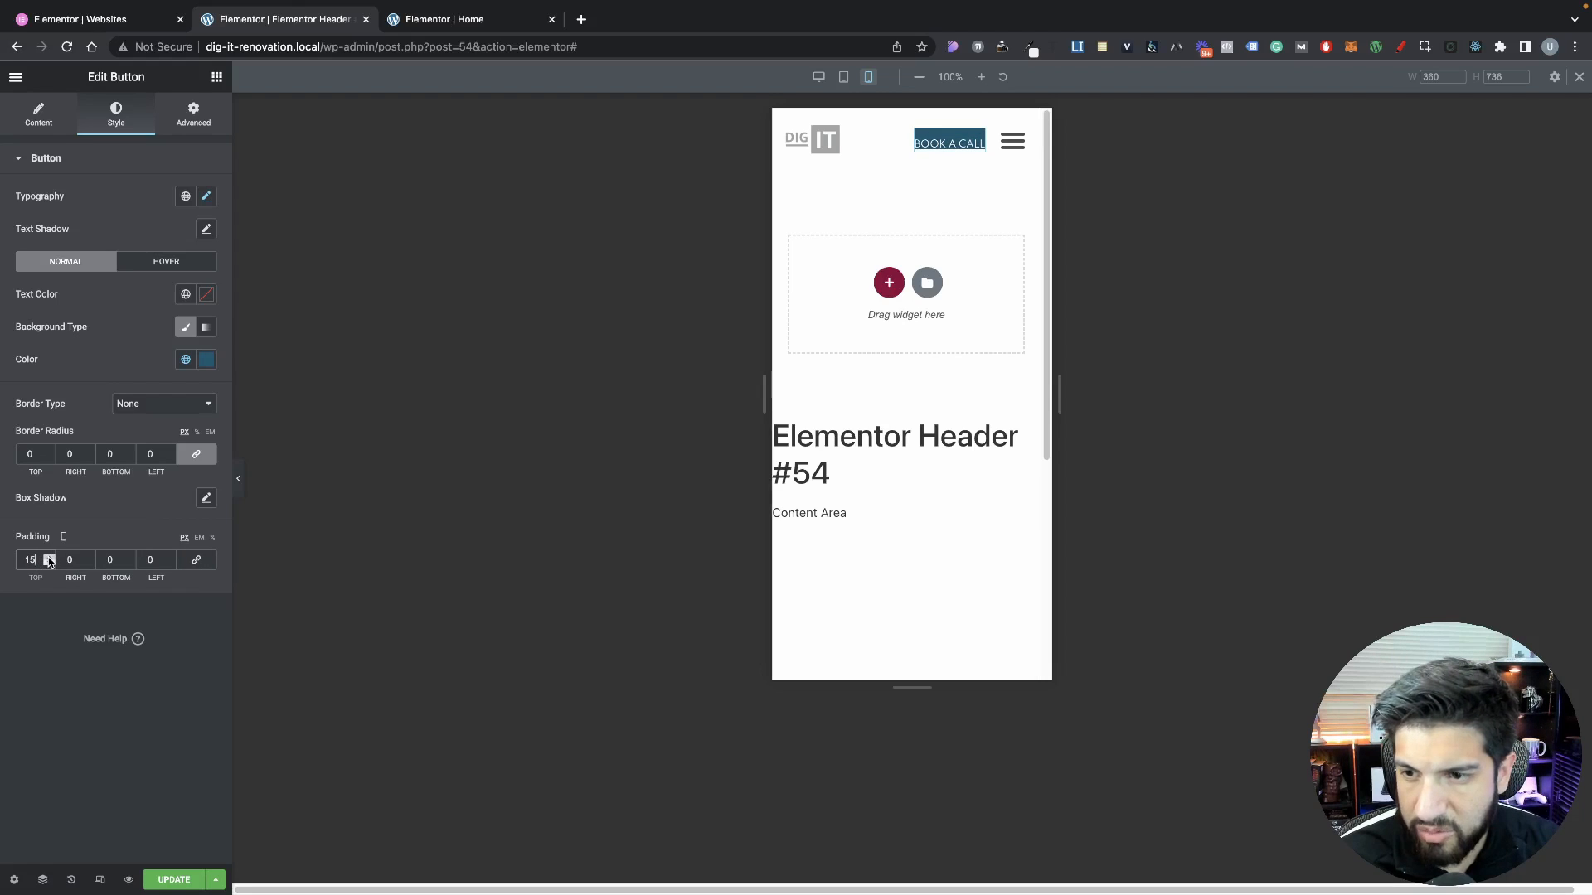
Set the button's mobile padding to 15 px at the bottom and 20 px on the left and right
double_click(109, 559)
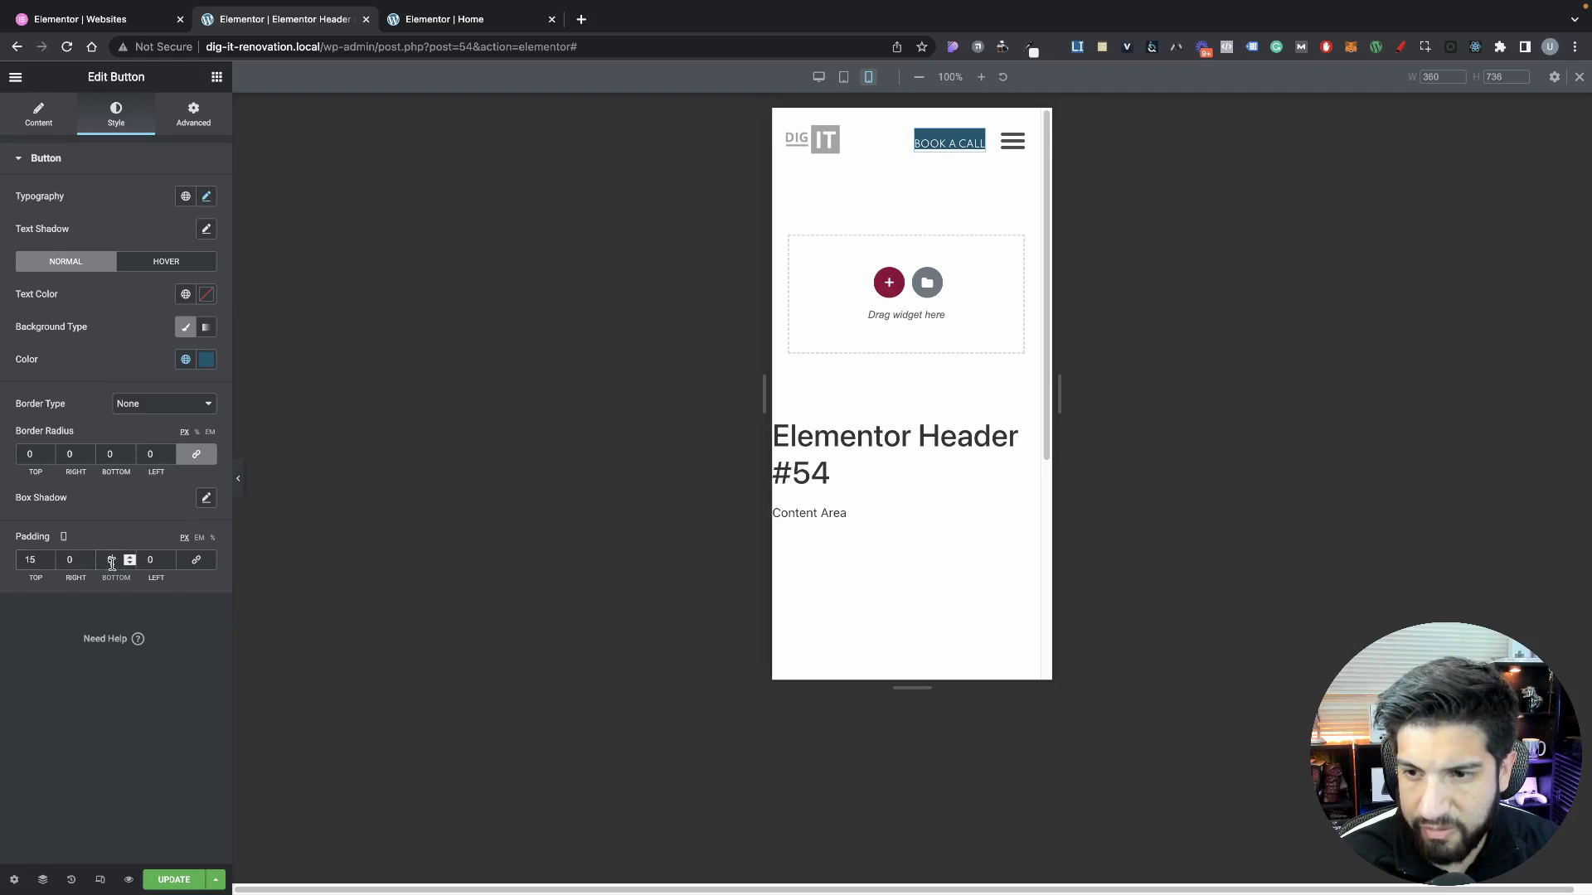
text(15)
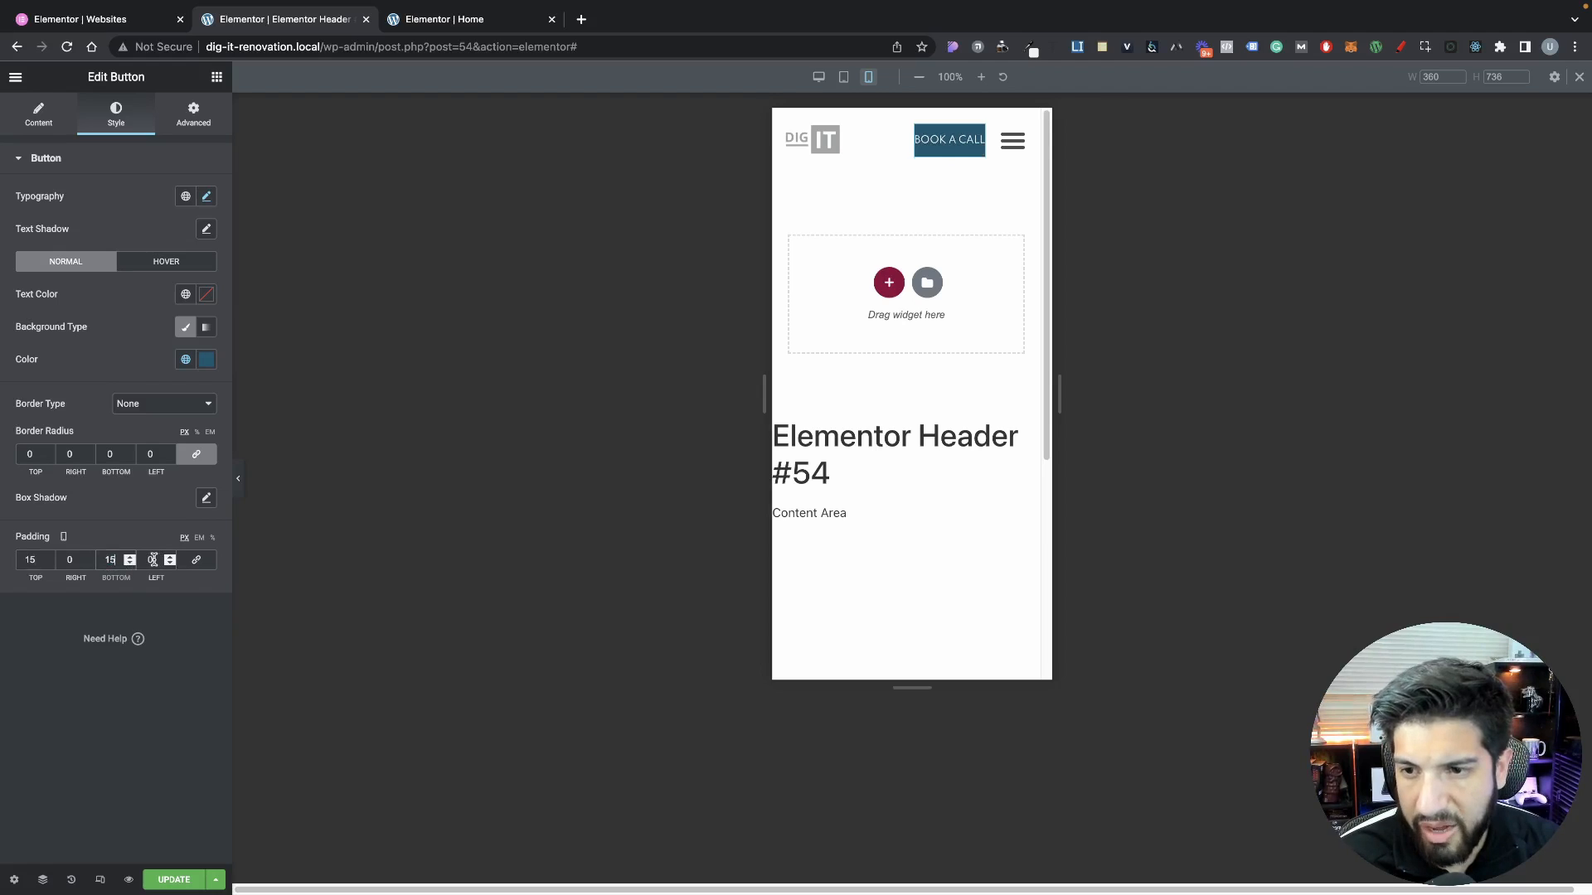
double_click(152, 560)
text(20)
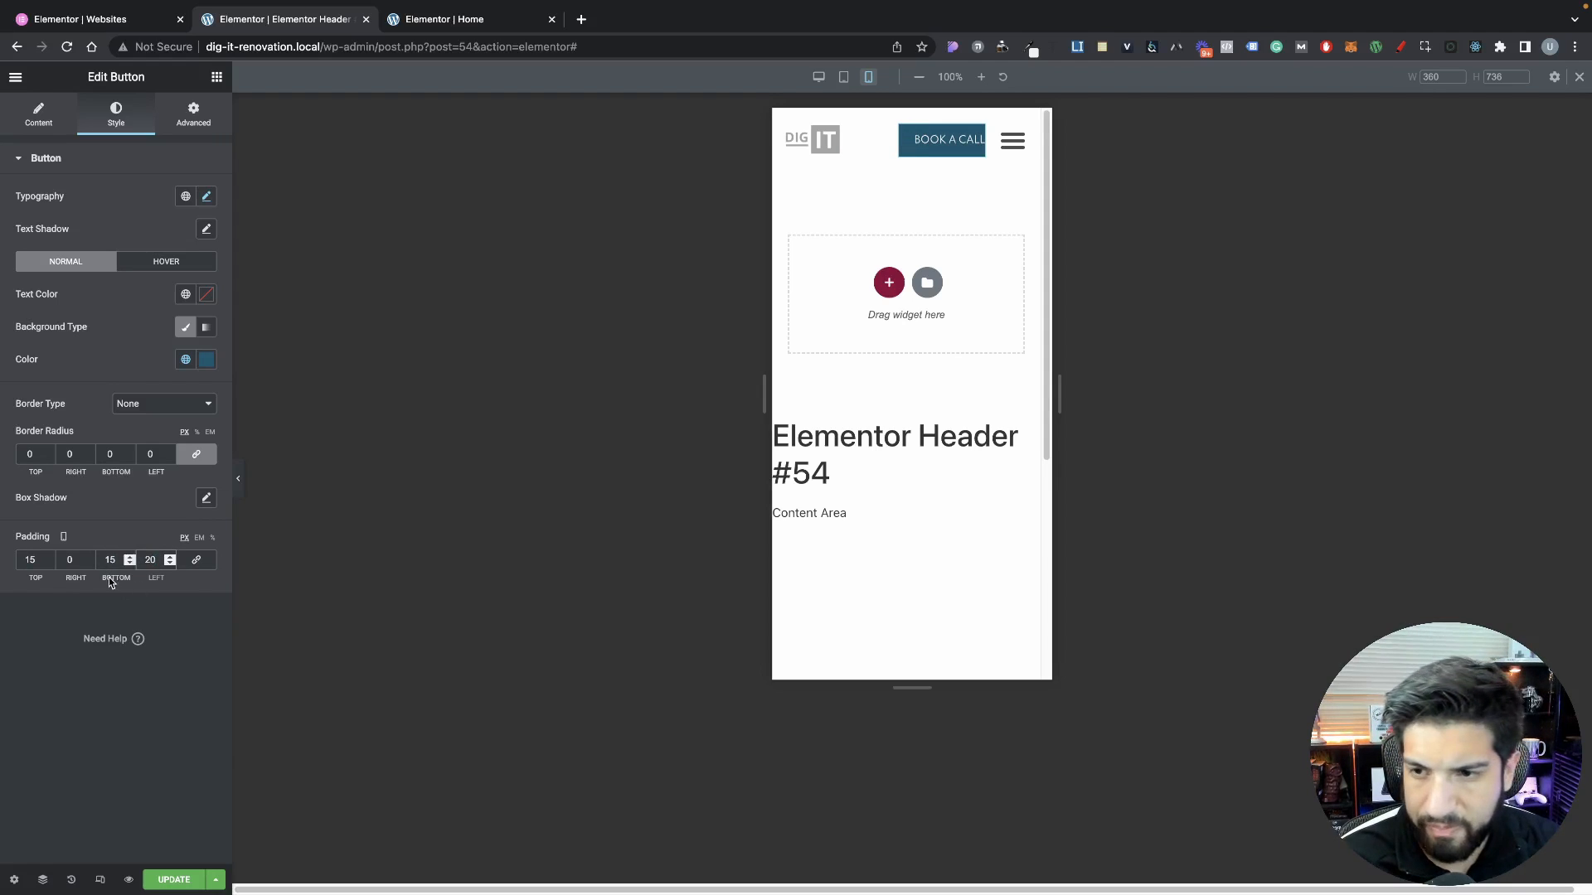
double_click(70, 560)
text(20)
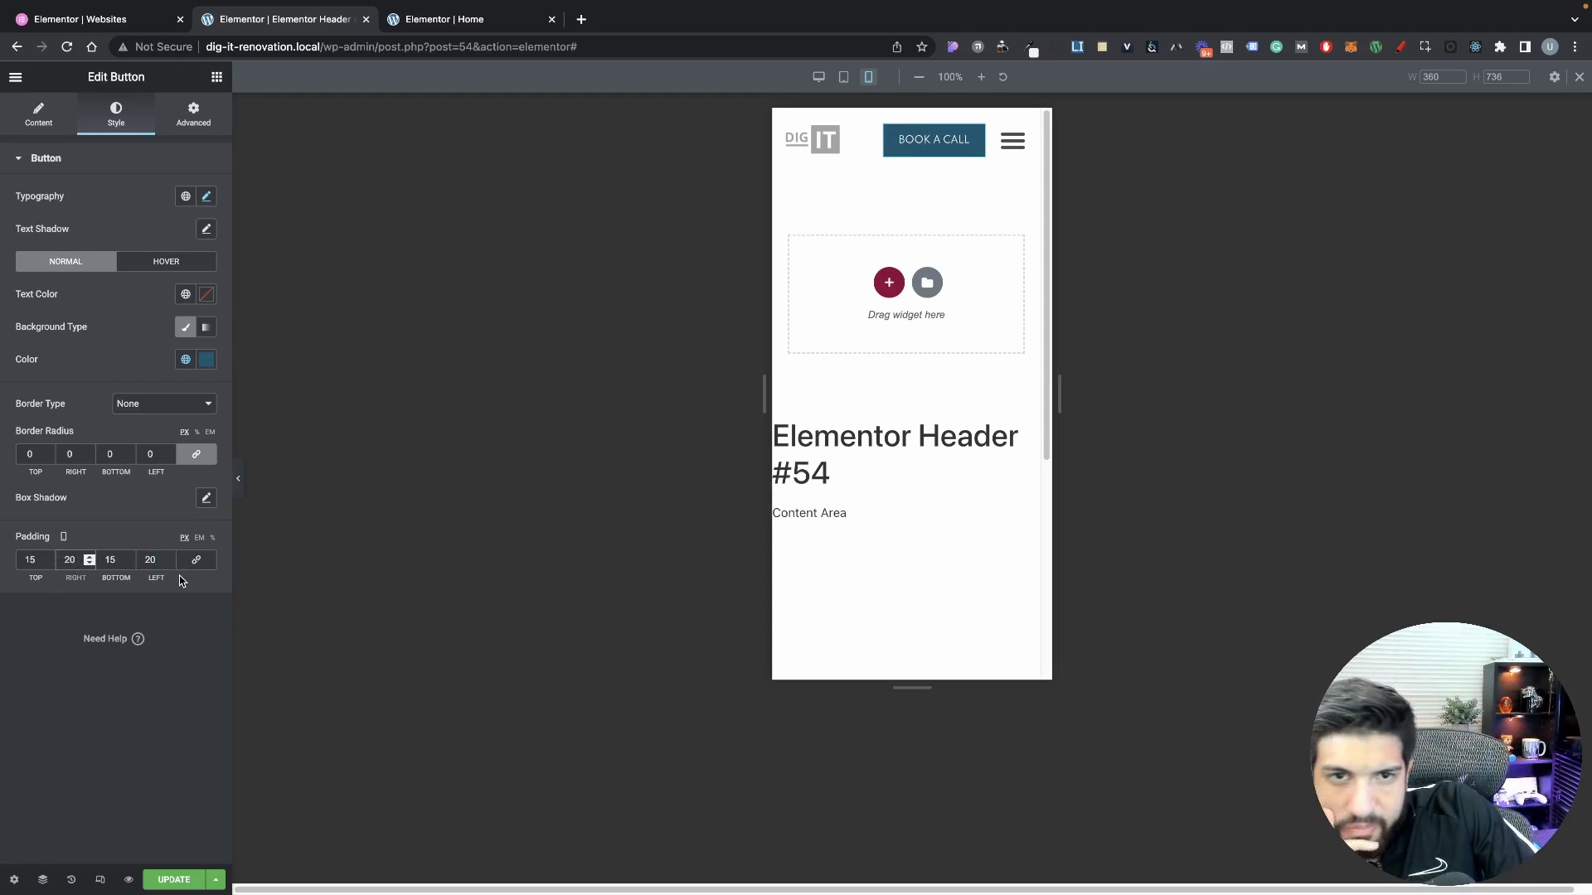
Check the header at the tablet, desktop and mobile sizes, test the mobile dropdown menu, and update the template
click(845, 77)
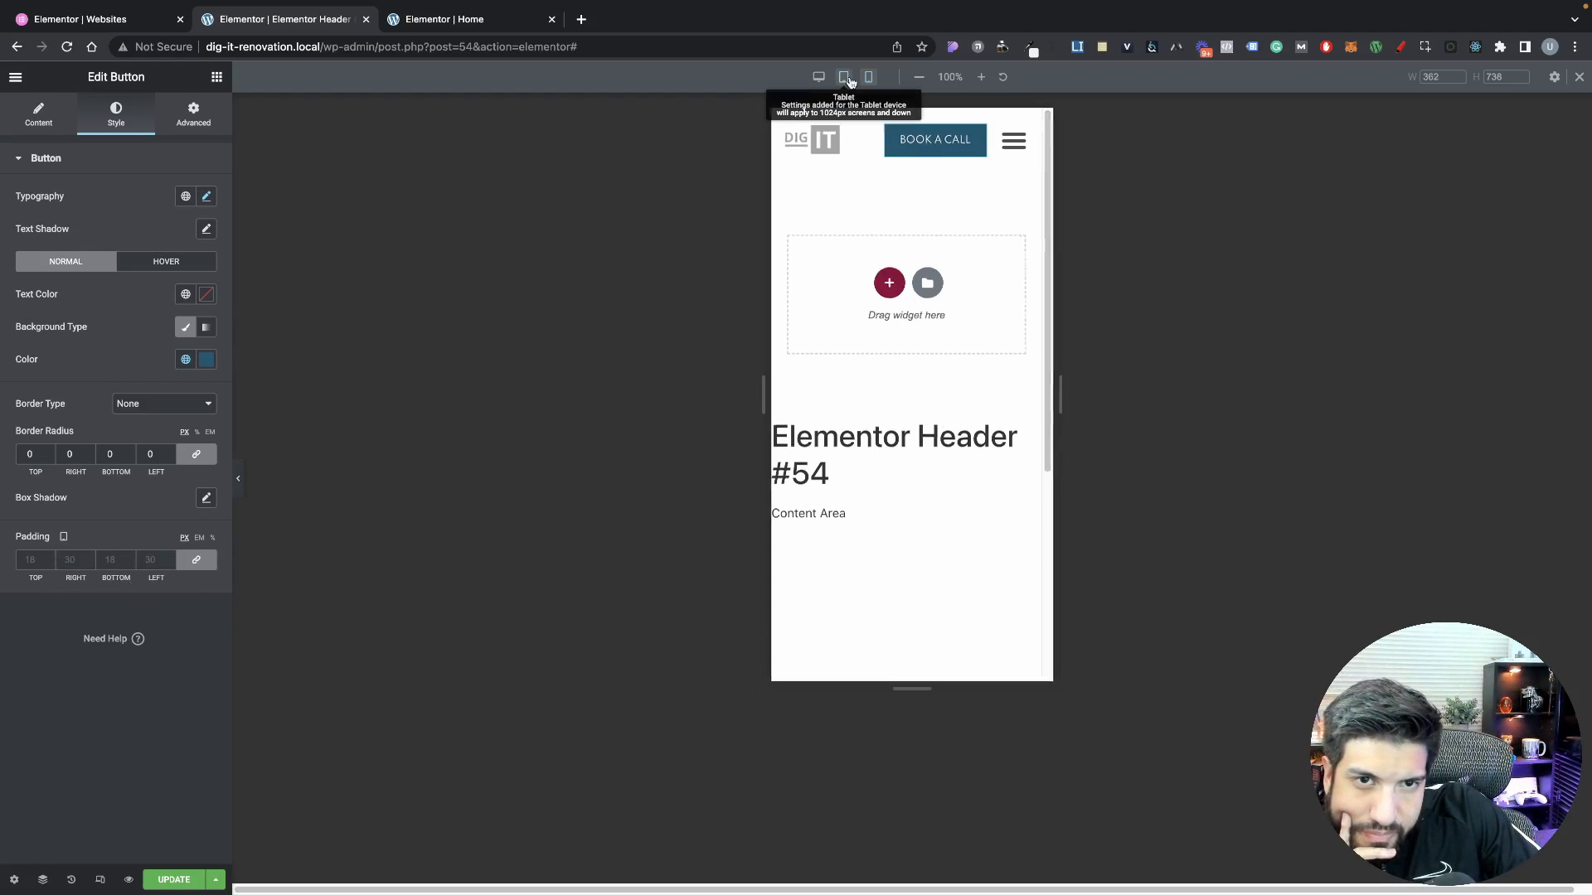
click(819, 77)
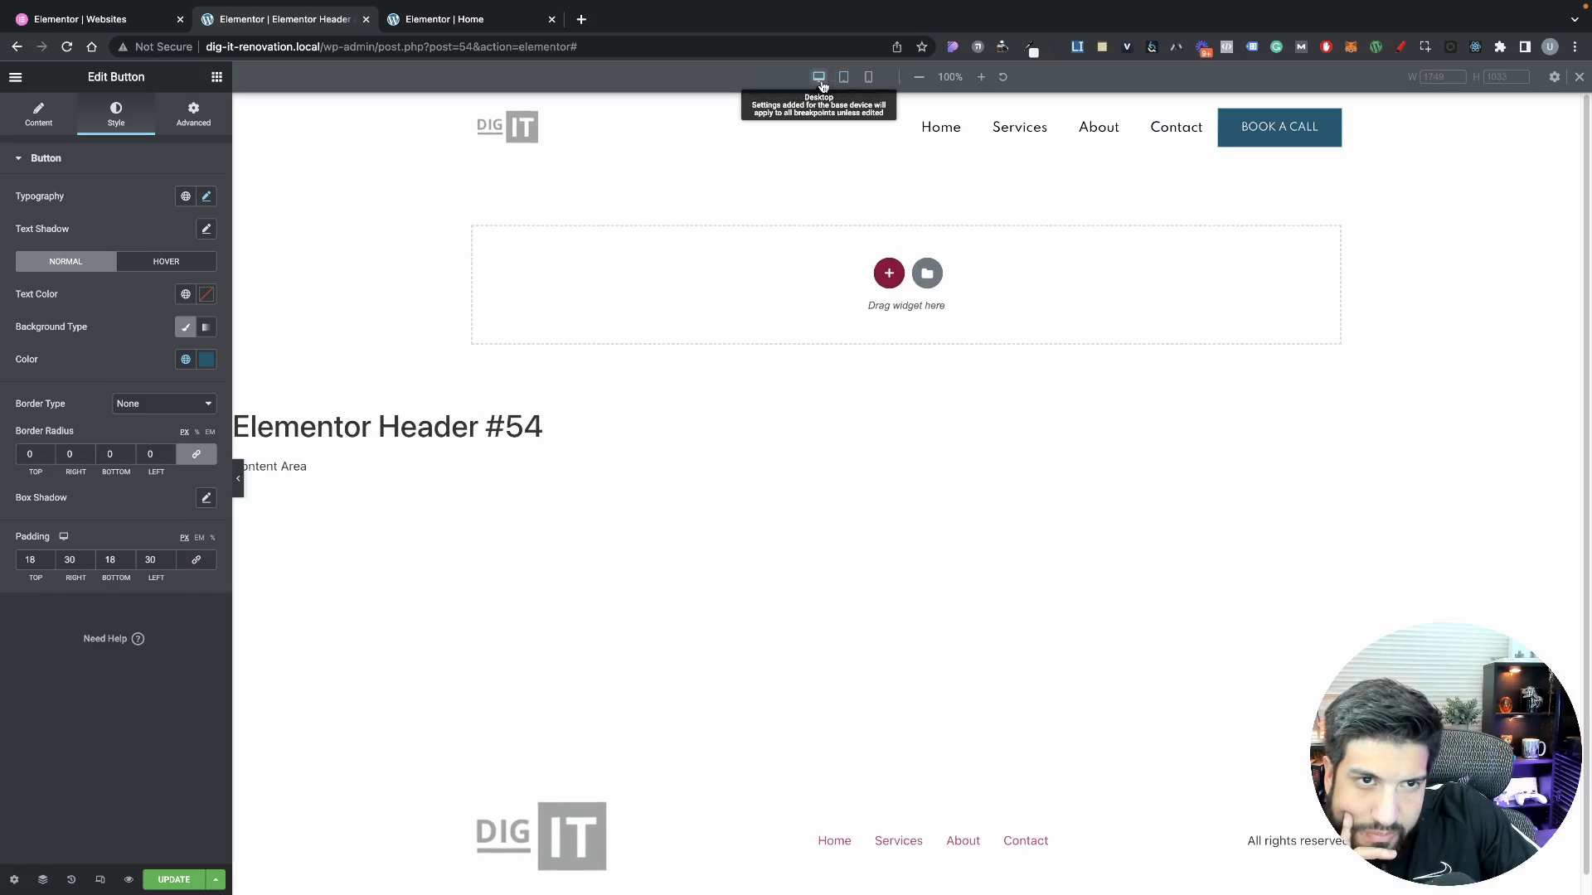
click(868, 78)
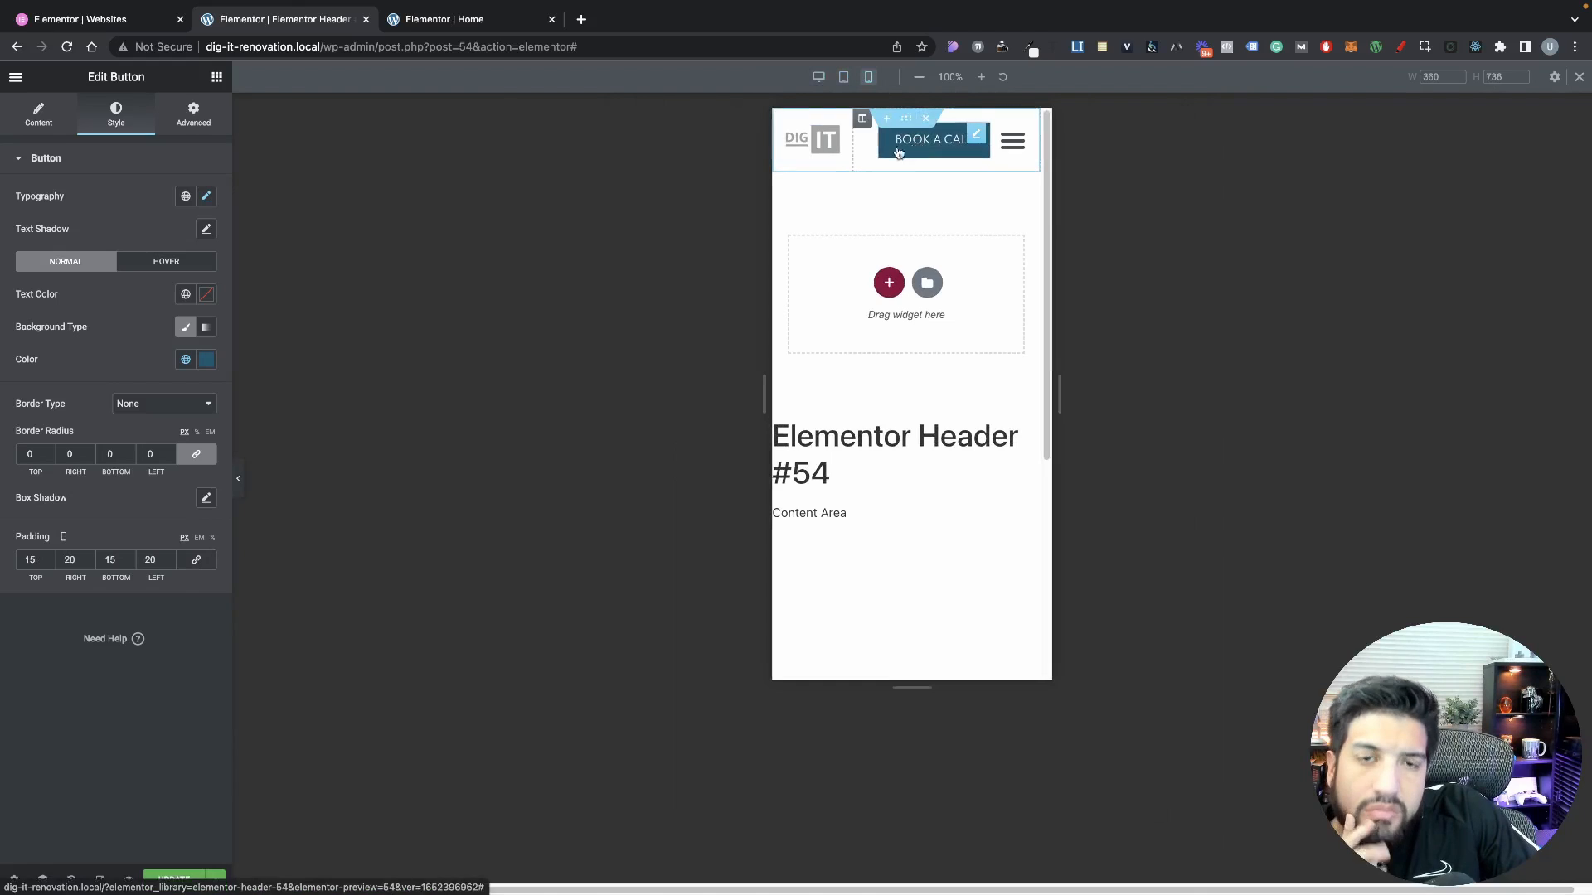
click(1011, 137)
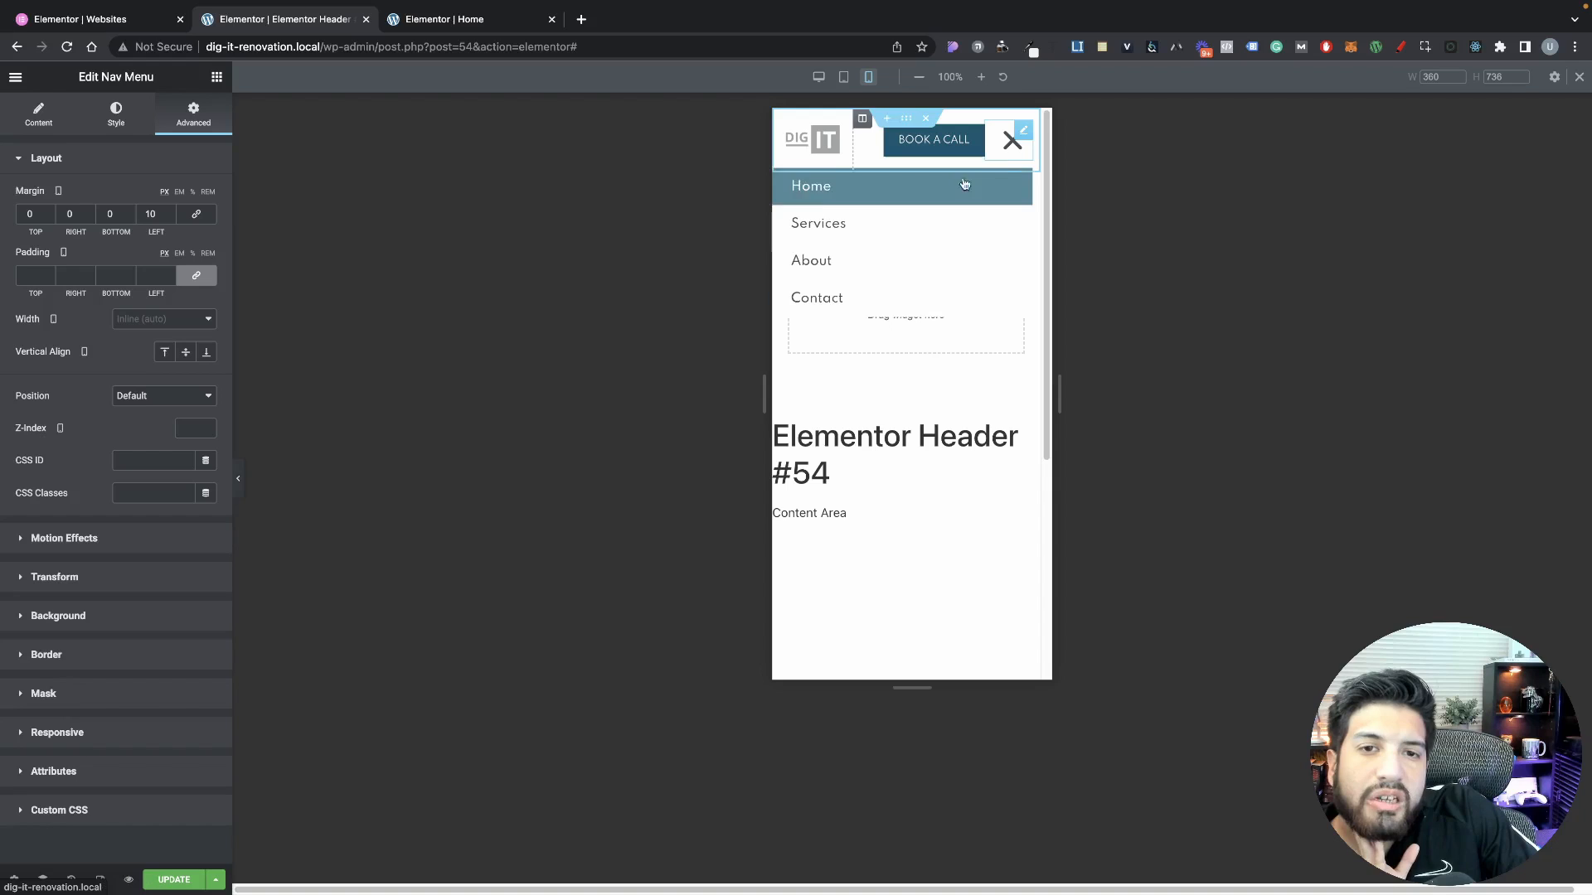
click(1010, 141)
click(176, 879)
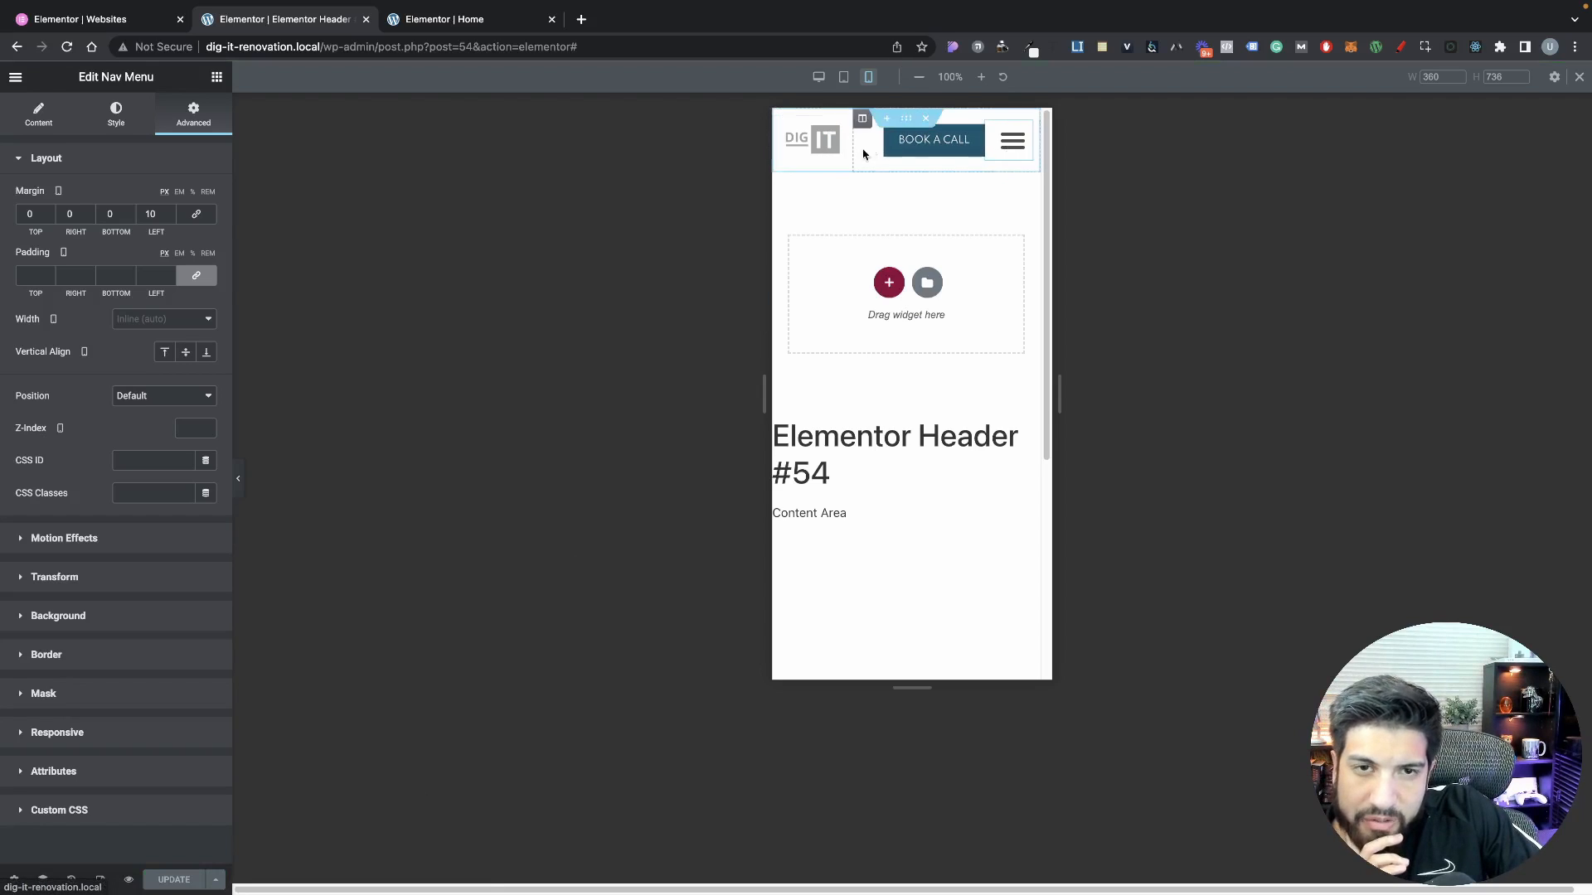
Leave responsive mode and set the header section's background type to Classic without choosing a color
click(72, 879)
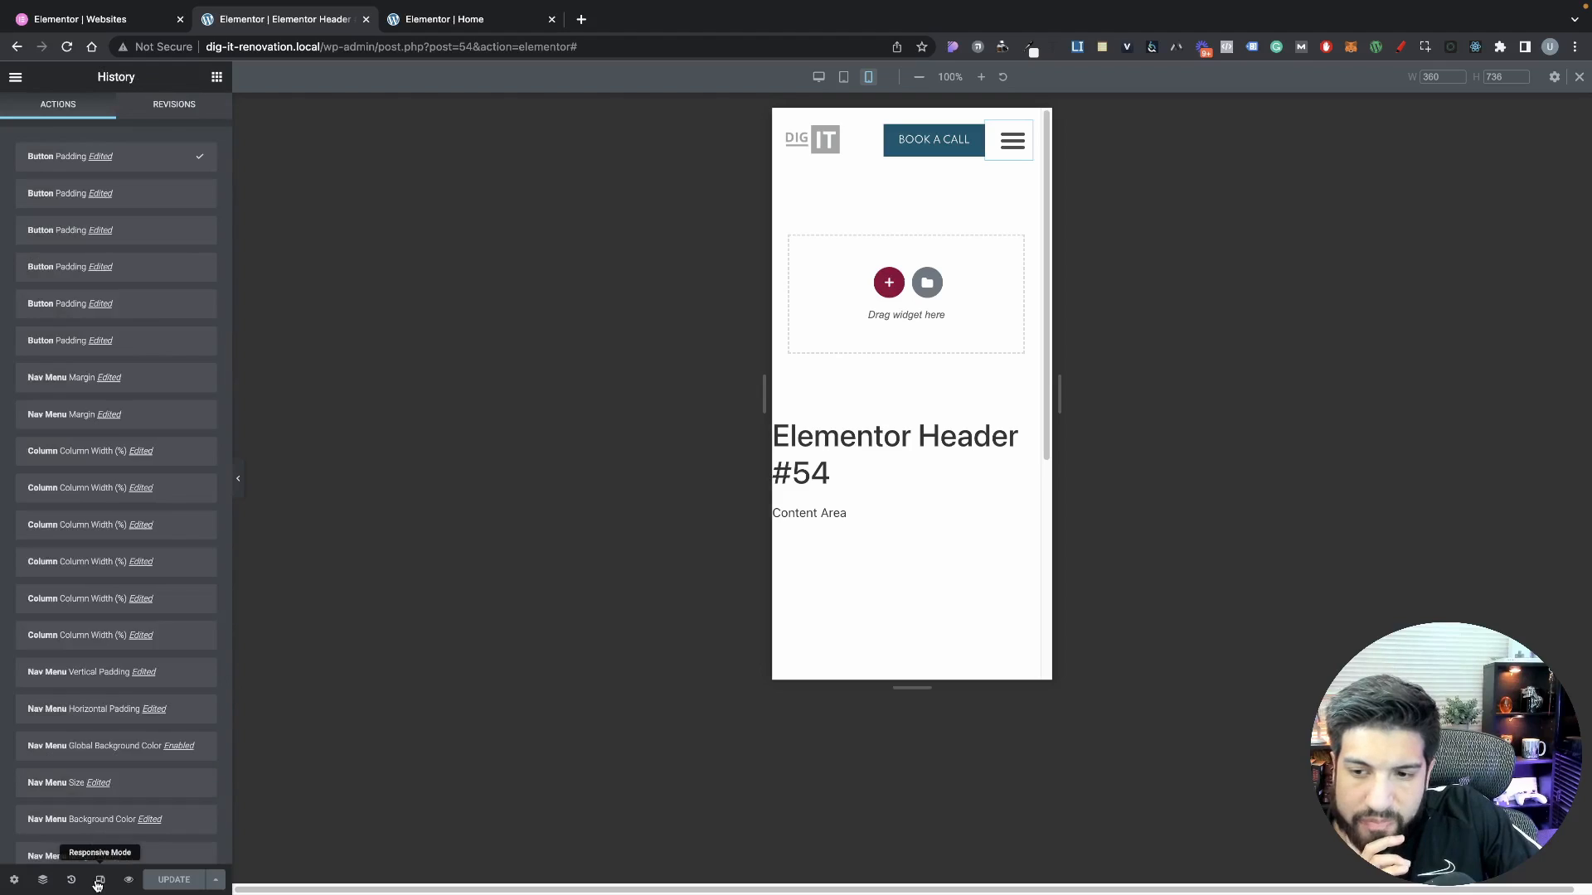
click(100, 880)
click(913, 72)
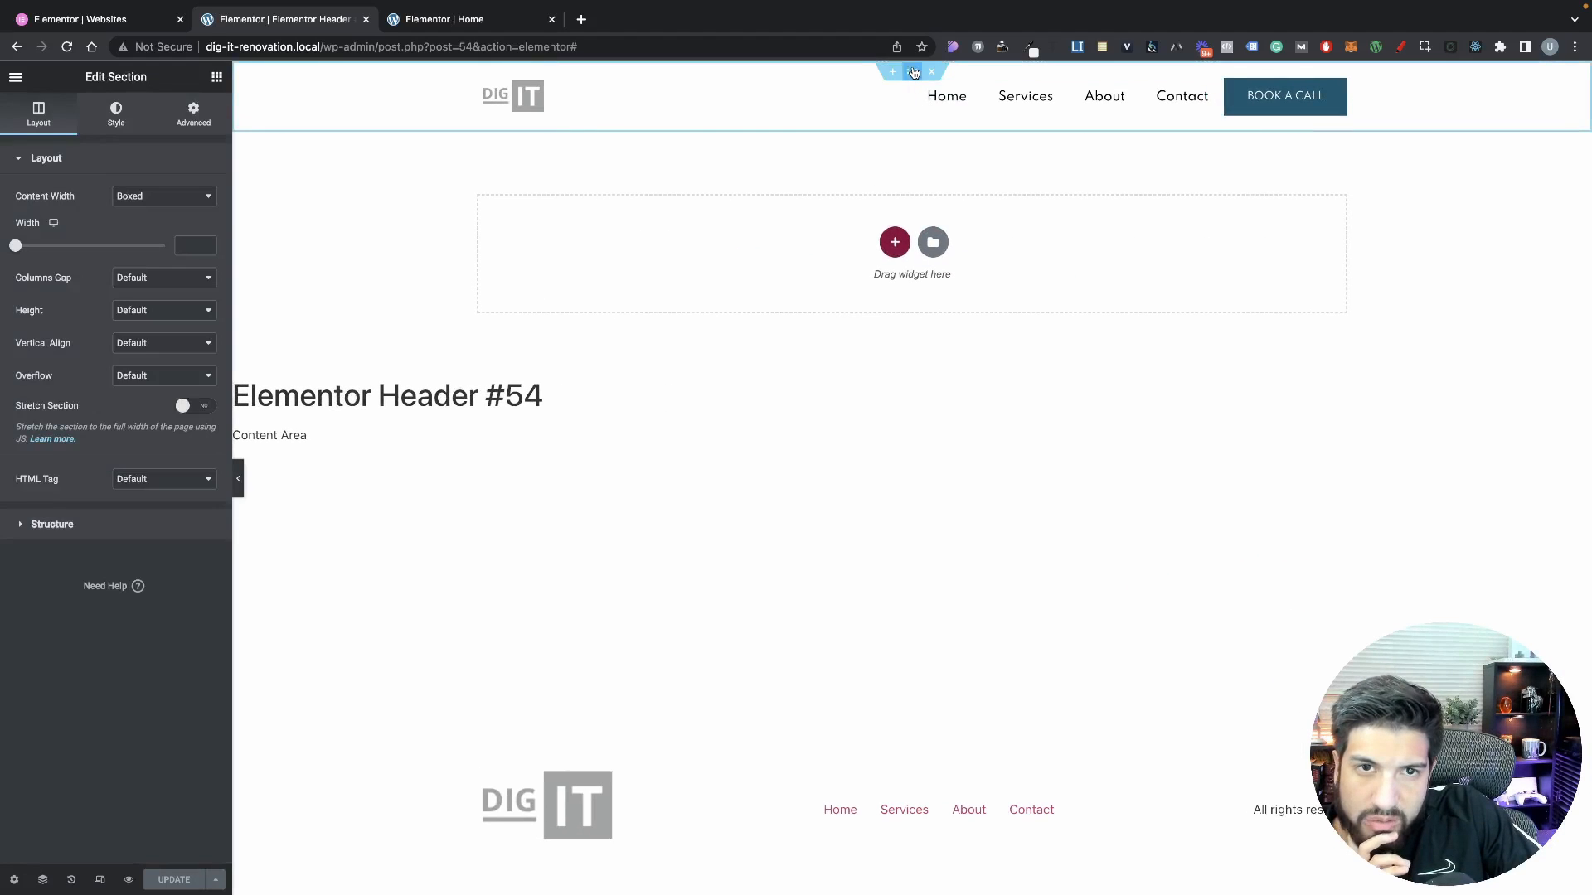
click(117, 115)
click(144, 232)
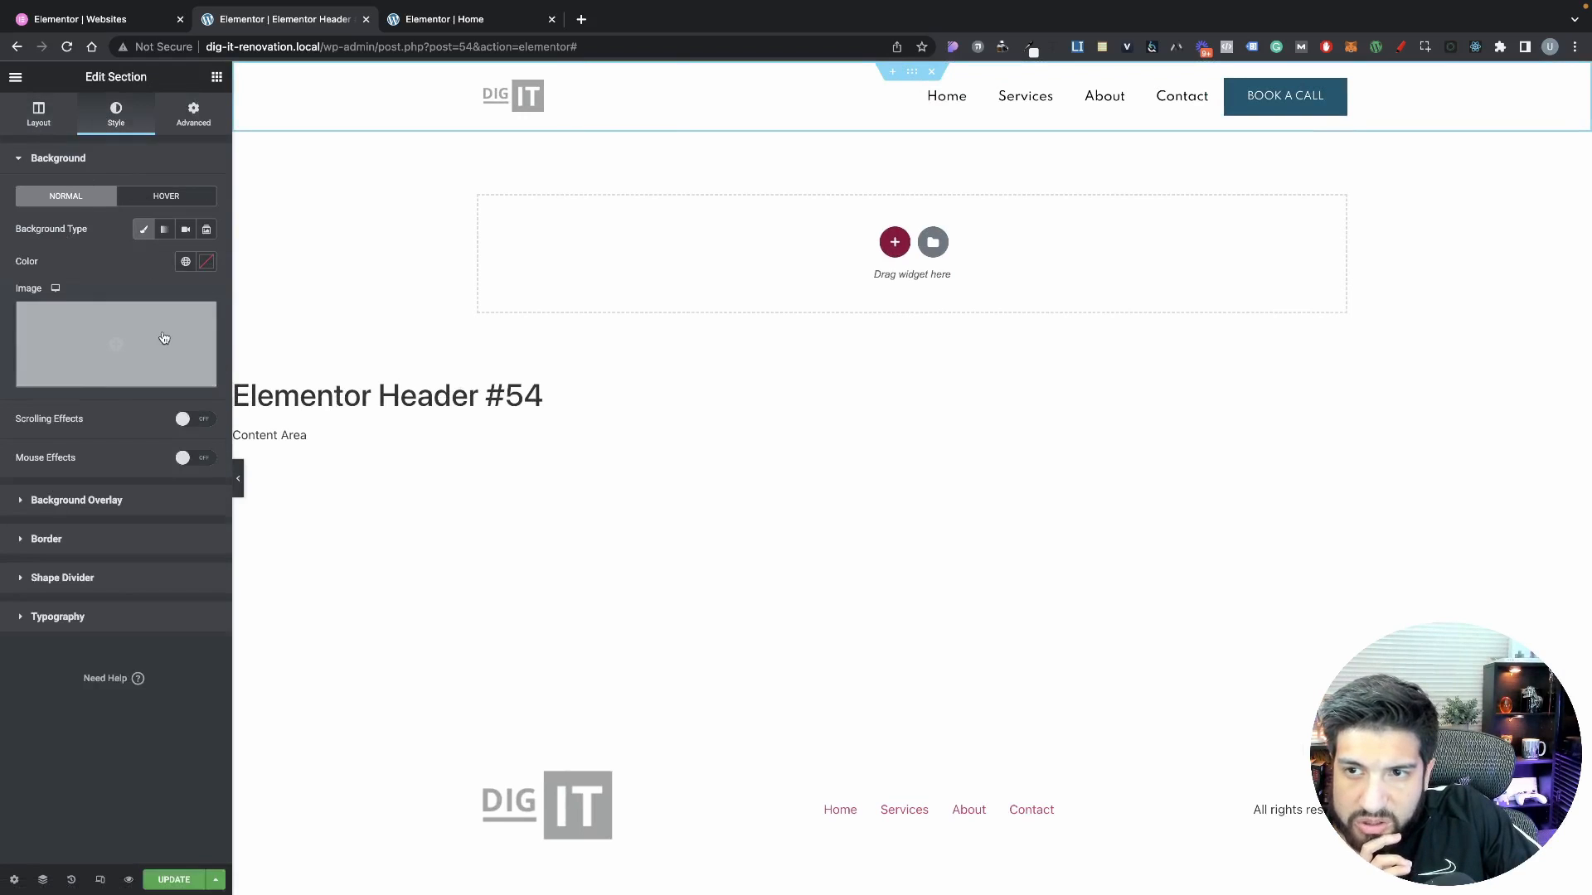
click(206, 262)
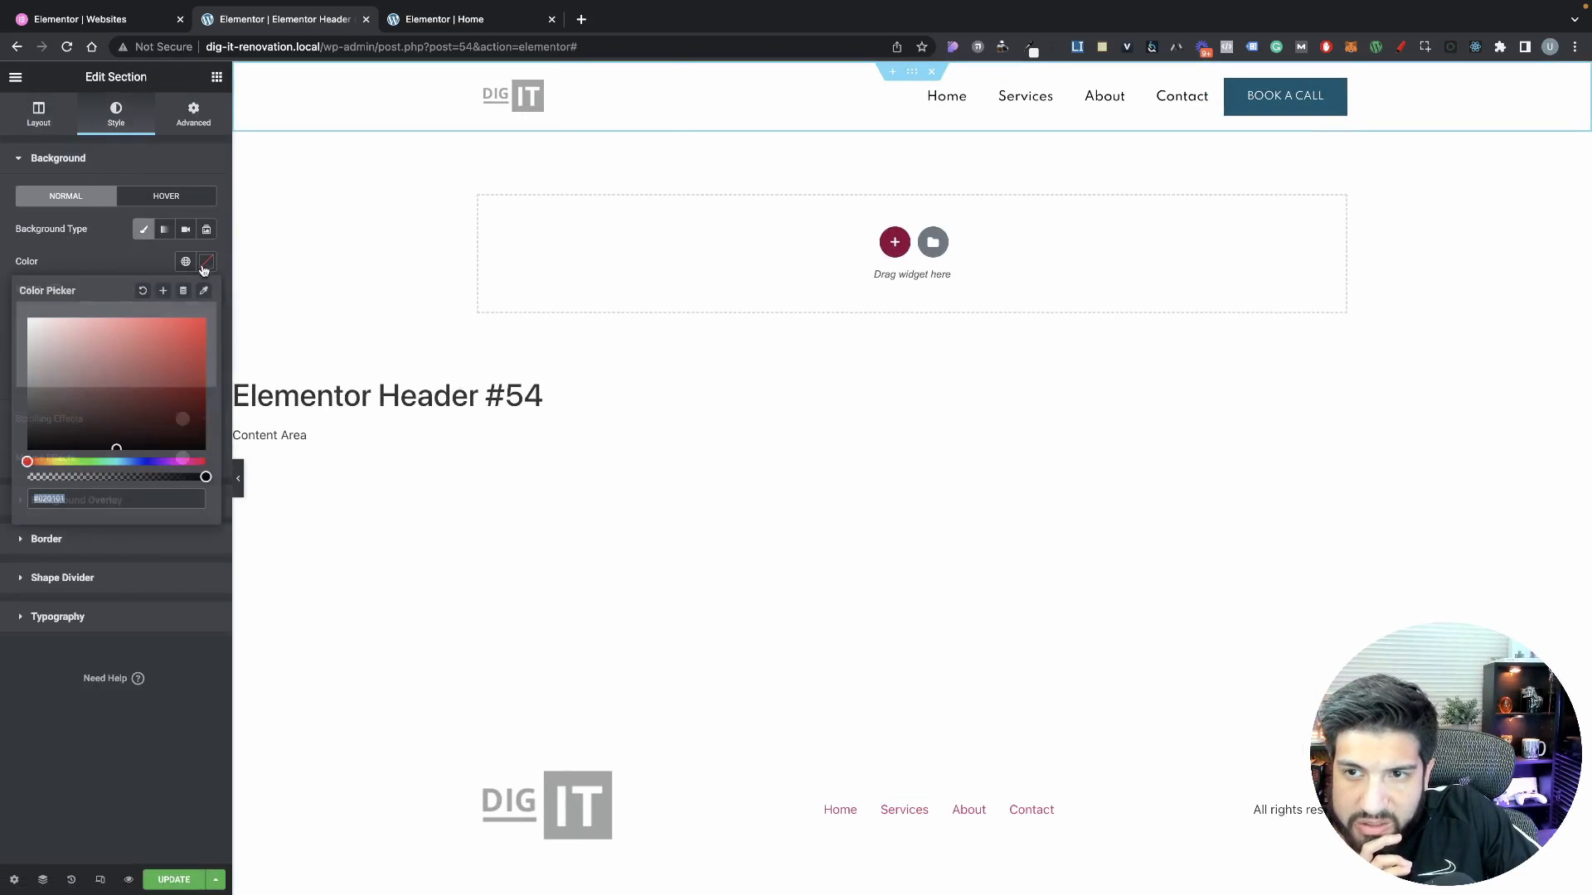
click(91, 261)
Make the header section sticky to the top through its motion effects and update the template
click(193, 114)
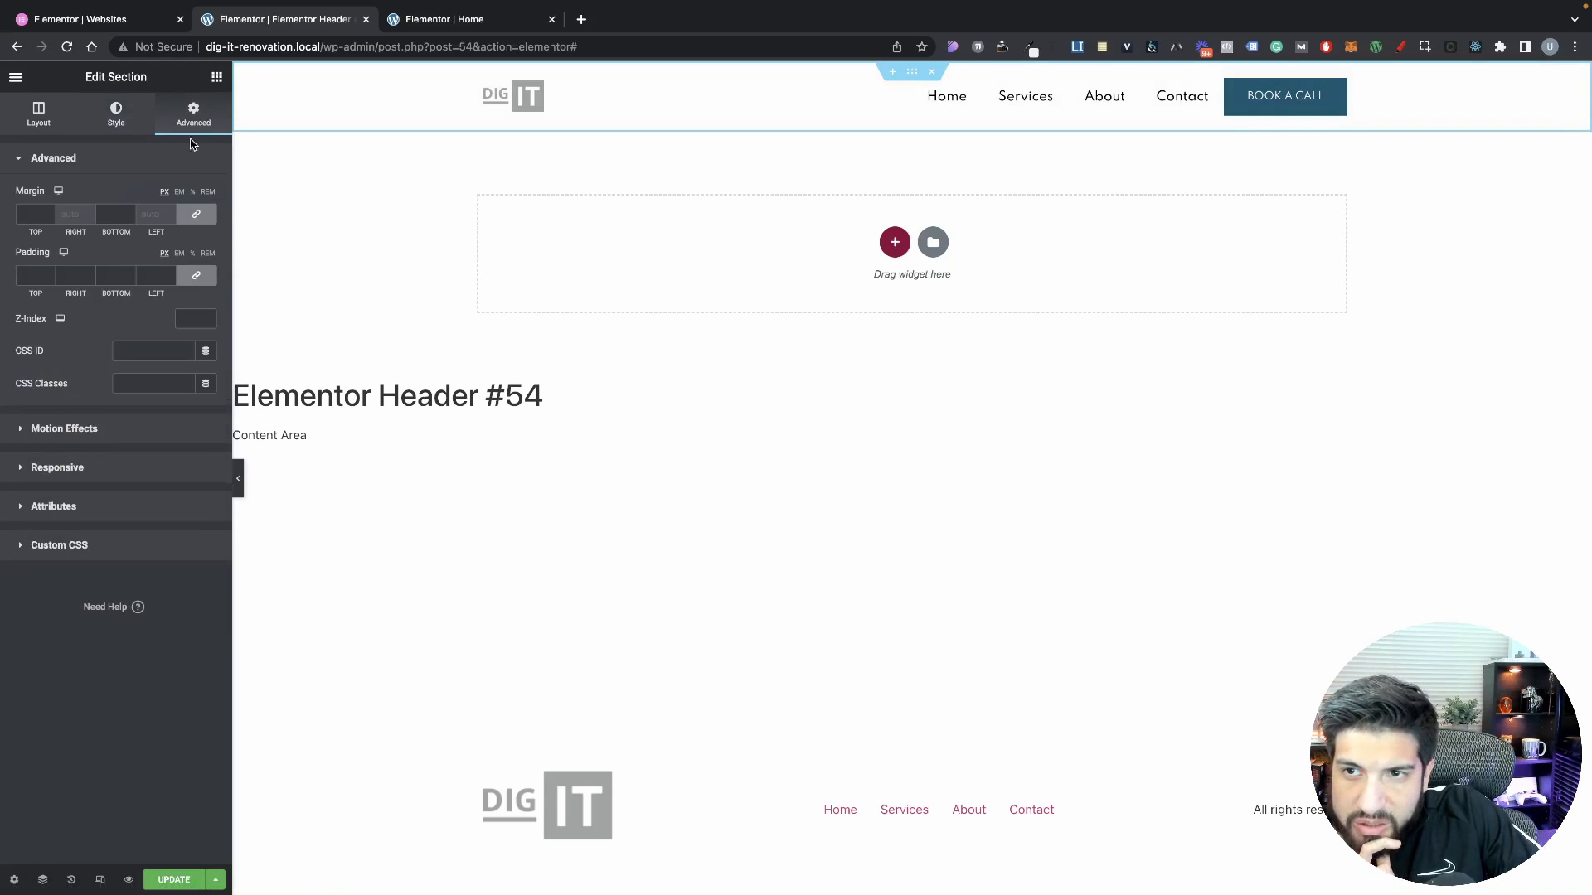
click(86, 430)
click(132, 274)
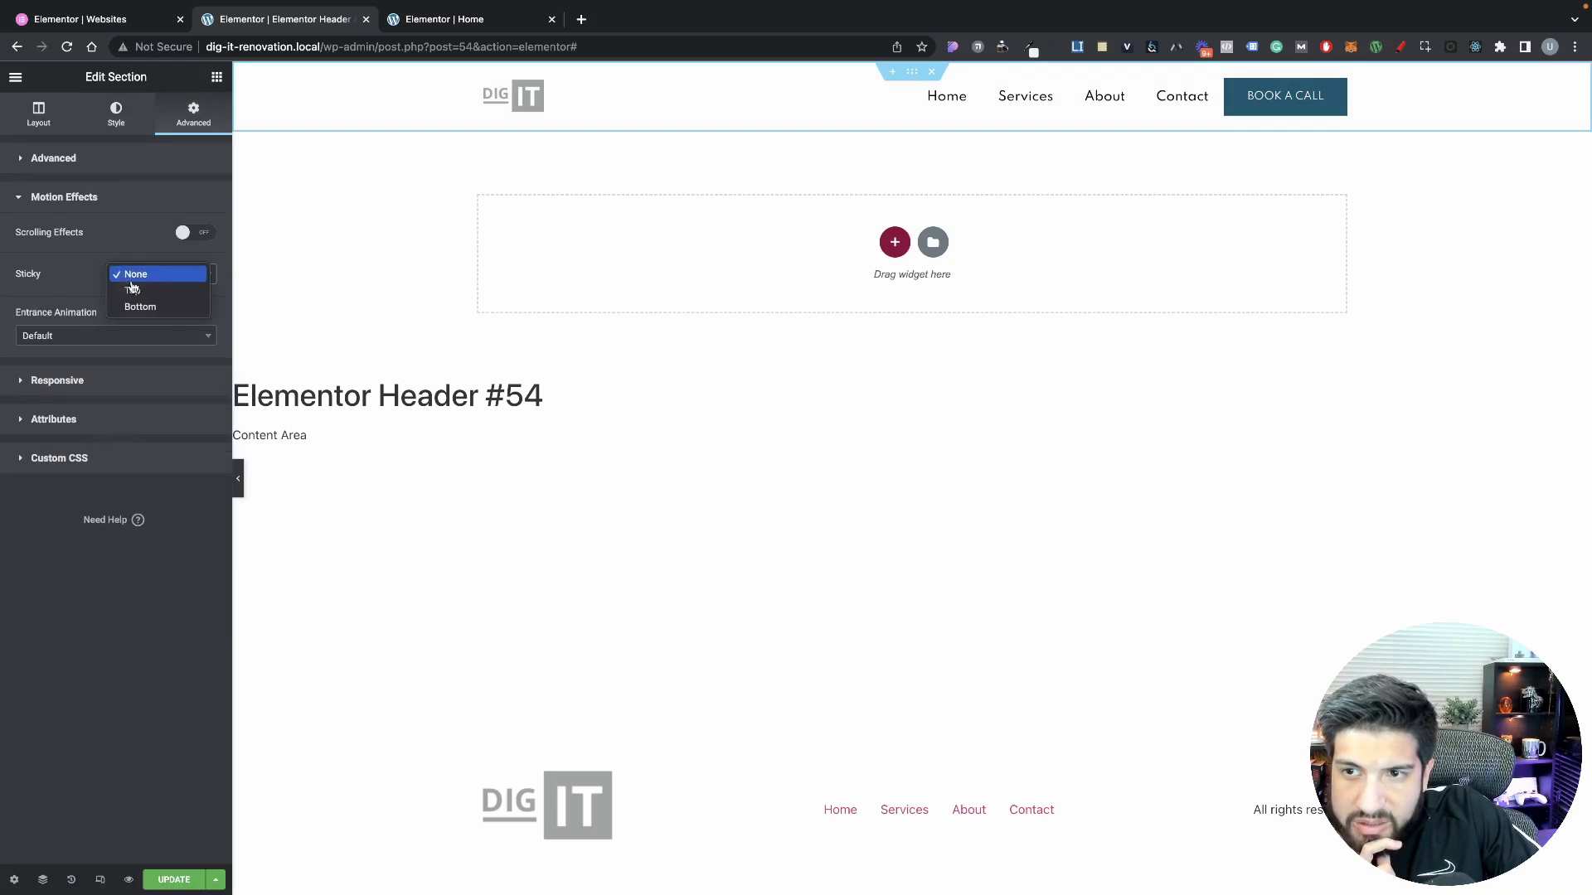
click(137, 306)
click(140, 278)
click(150, 262)
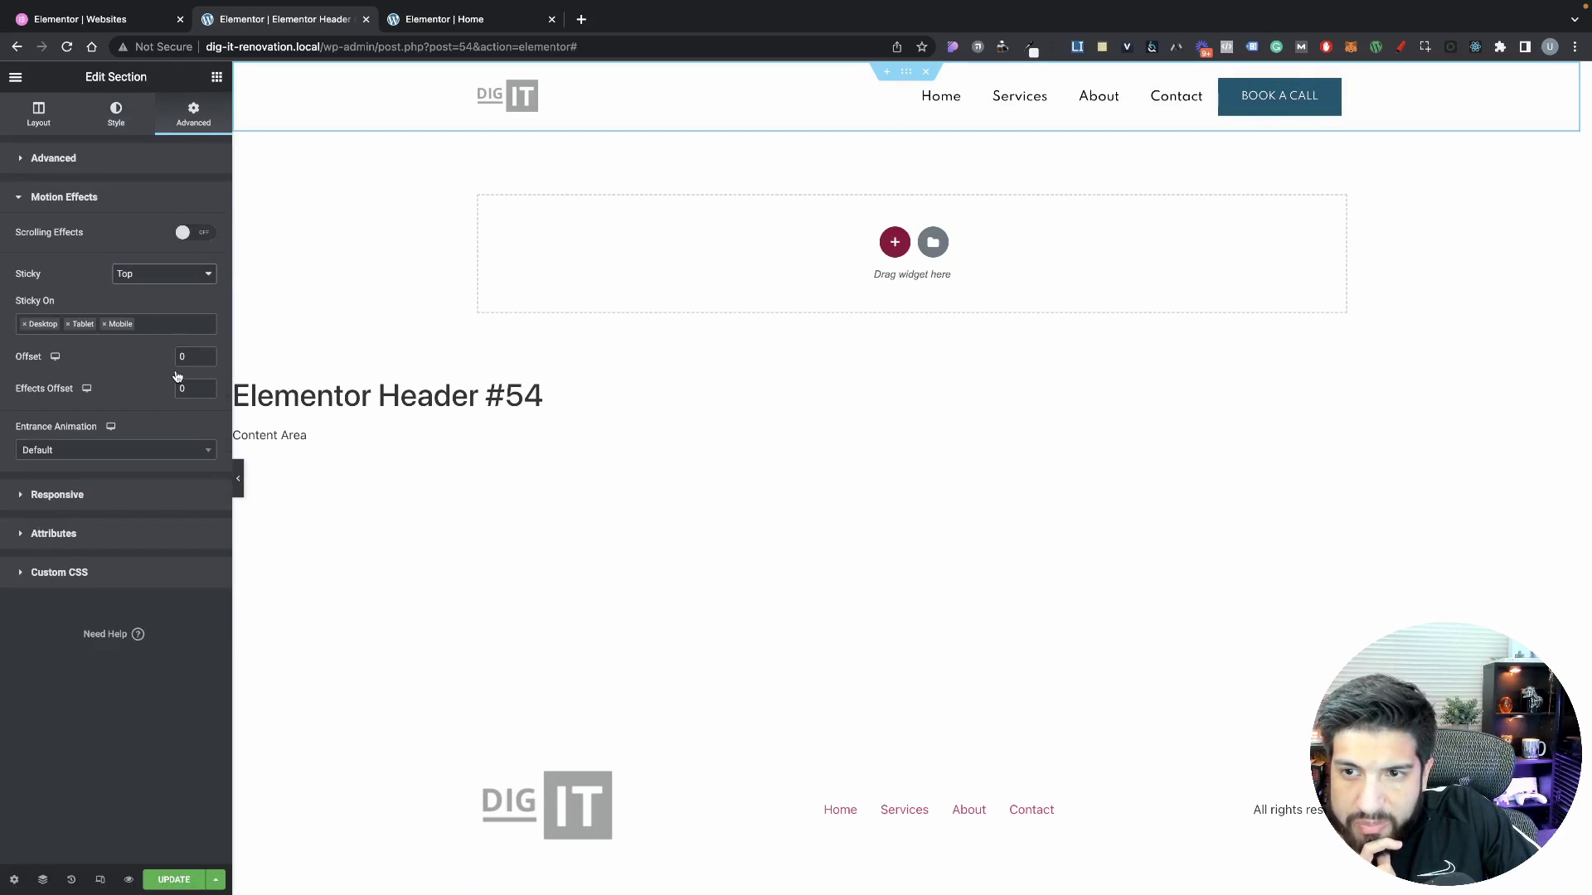
click(170, 877)
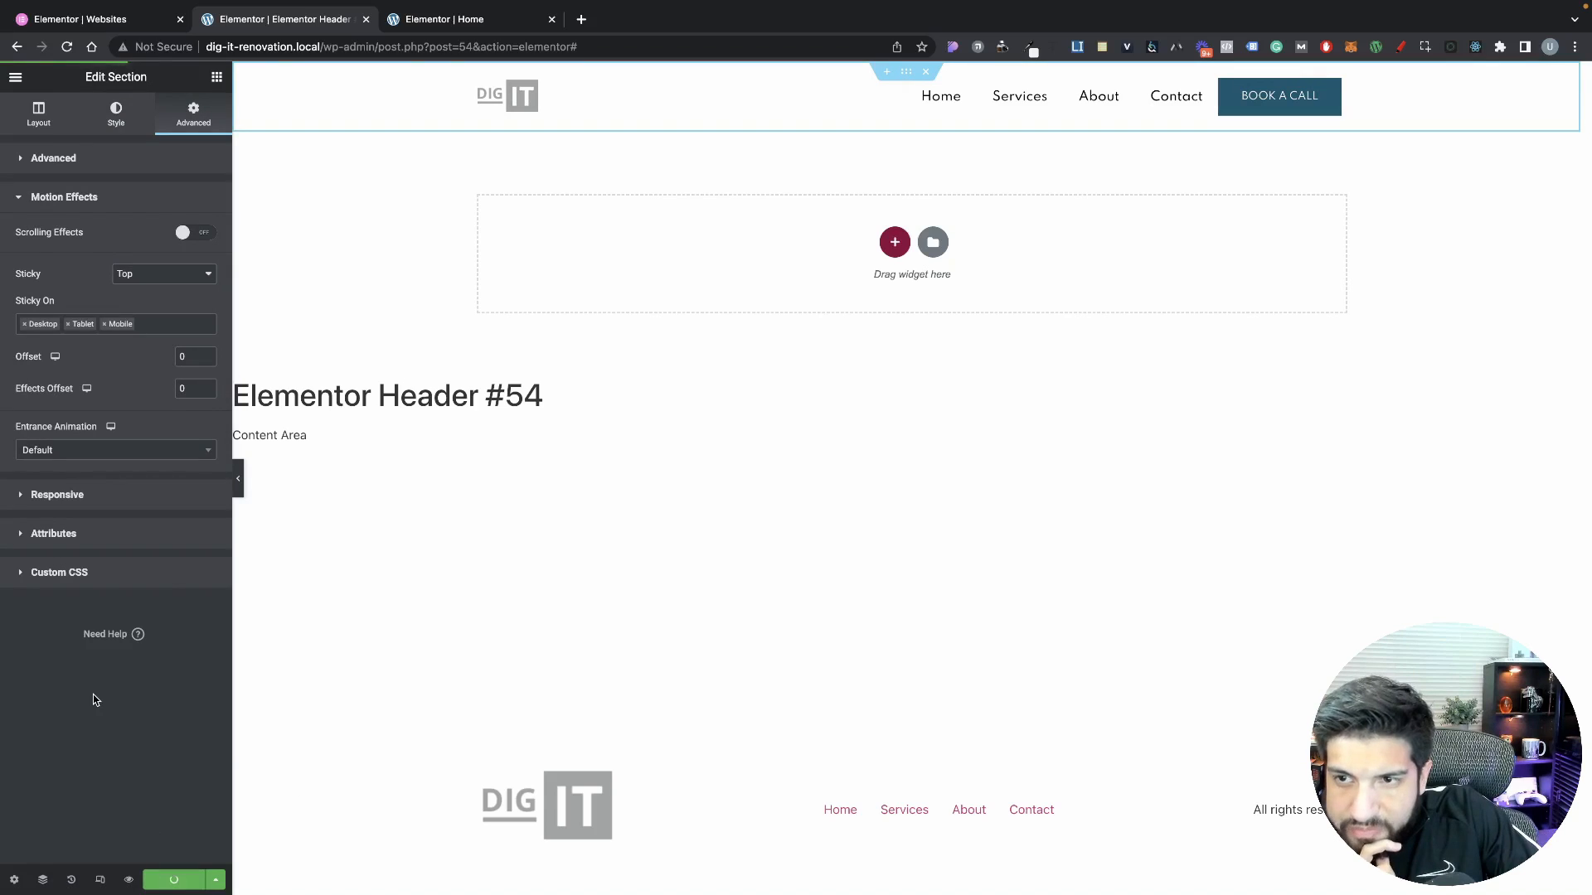
Preview the header template, close the Home page's editor tab, and look through the live homepage to check the header
mouse_move(129, 880)
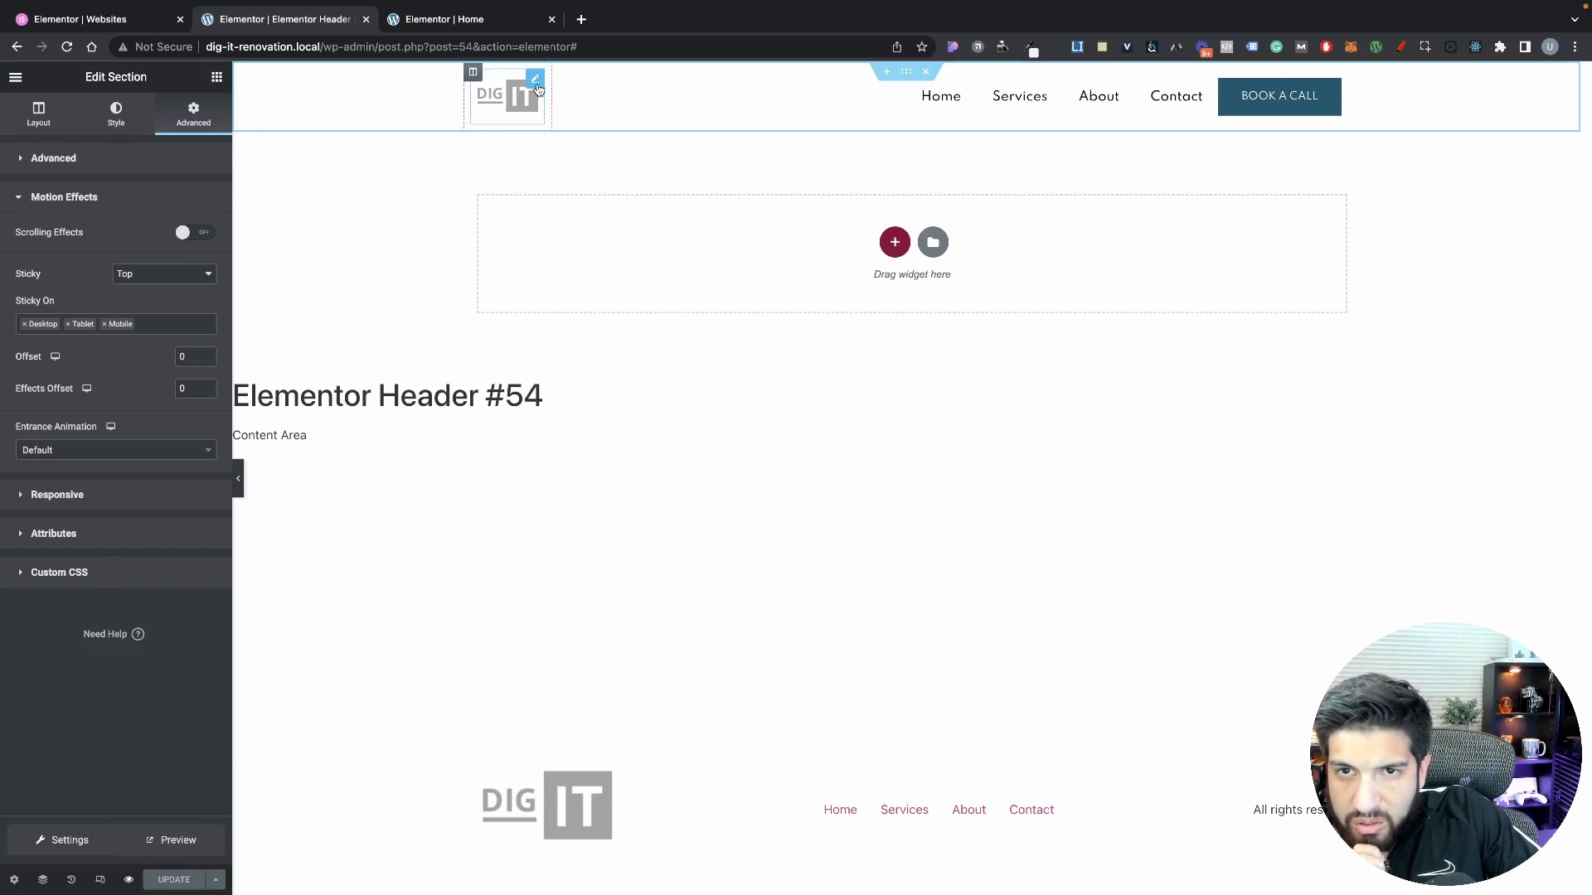
click(535, 79)
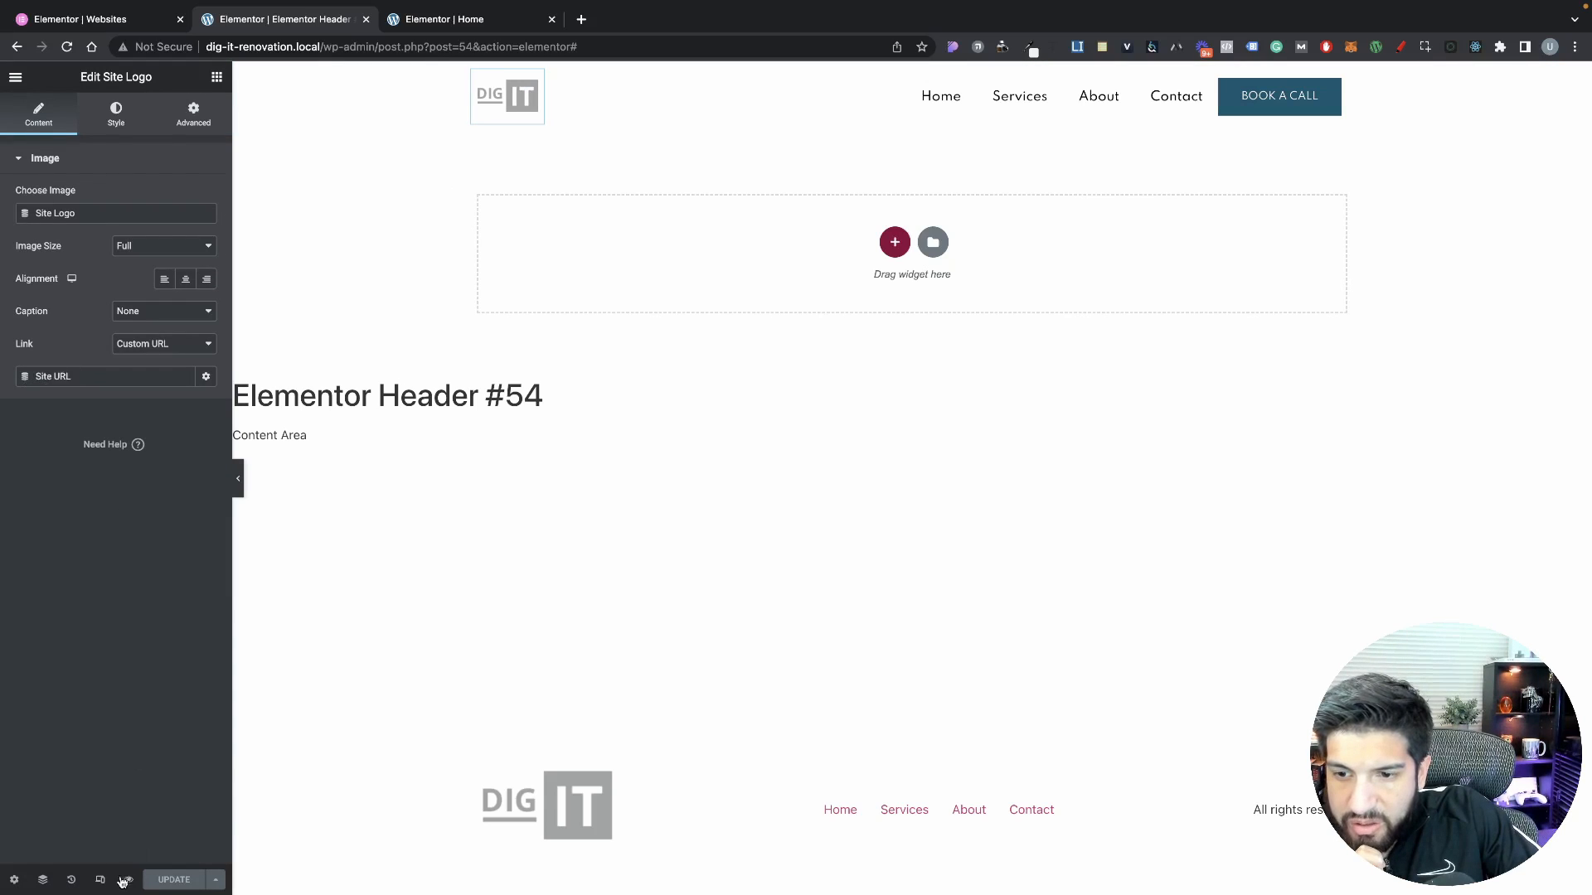
mouse_move(124, 880)
click(168, 839)
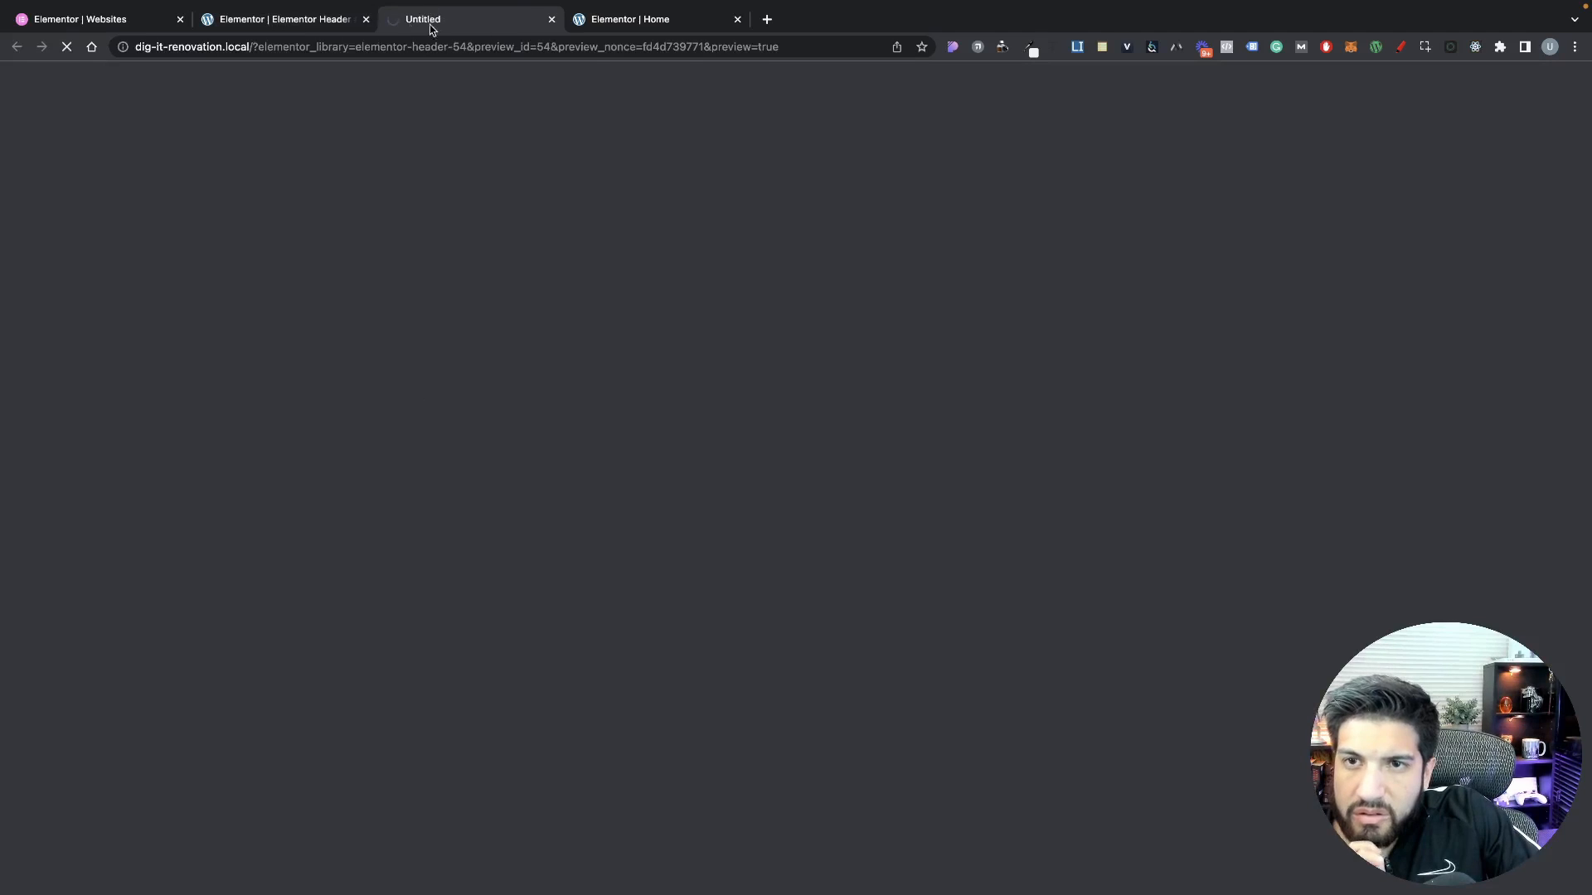
click(737, 19)
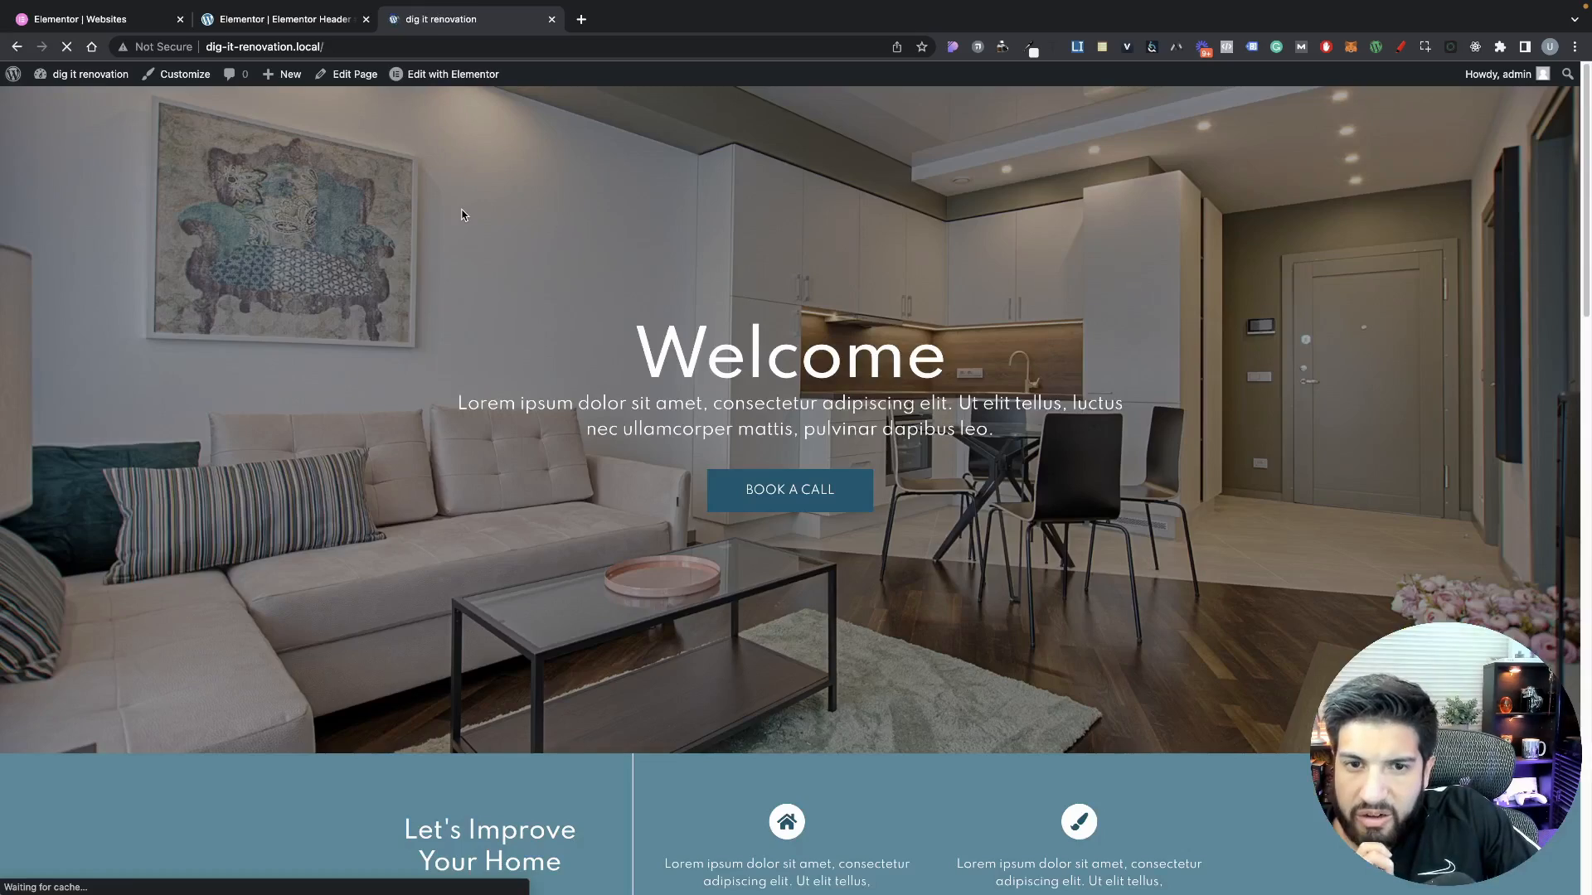
scroll(599, 468, down, 20)
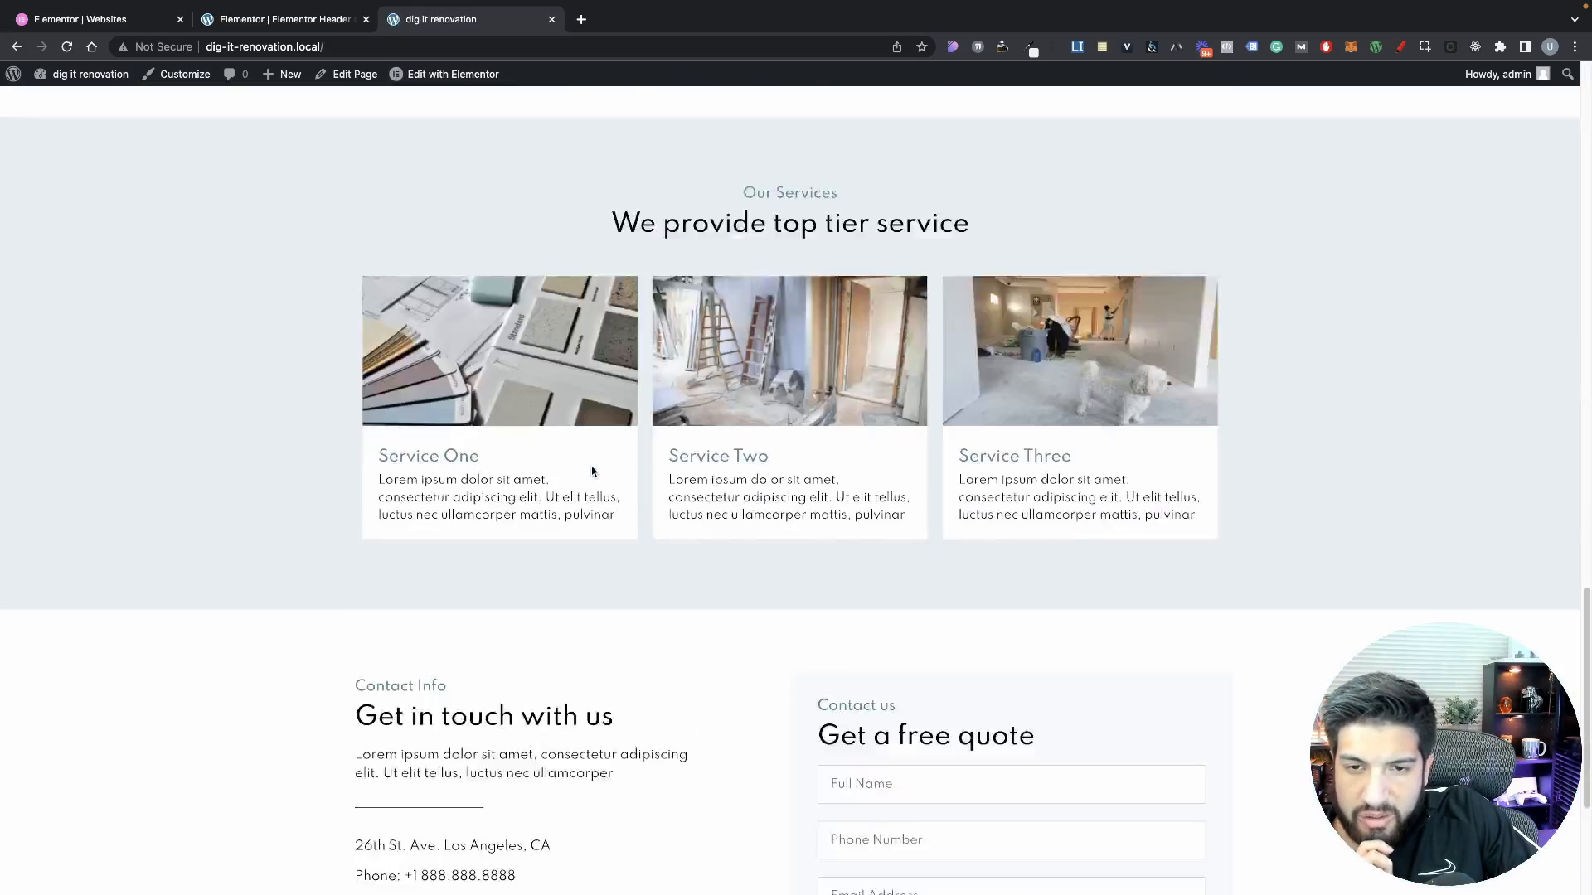
scroll(599, 465, up, 12)
scroll(598, 465, up, 8)
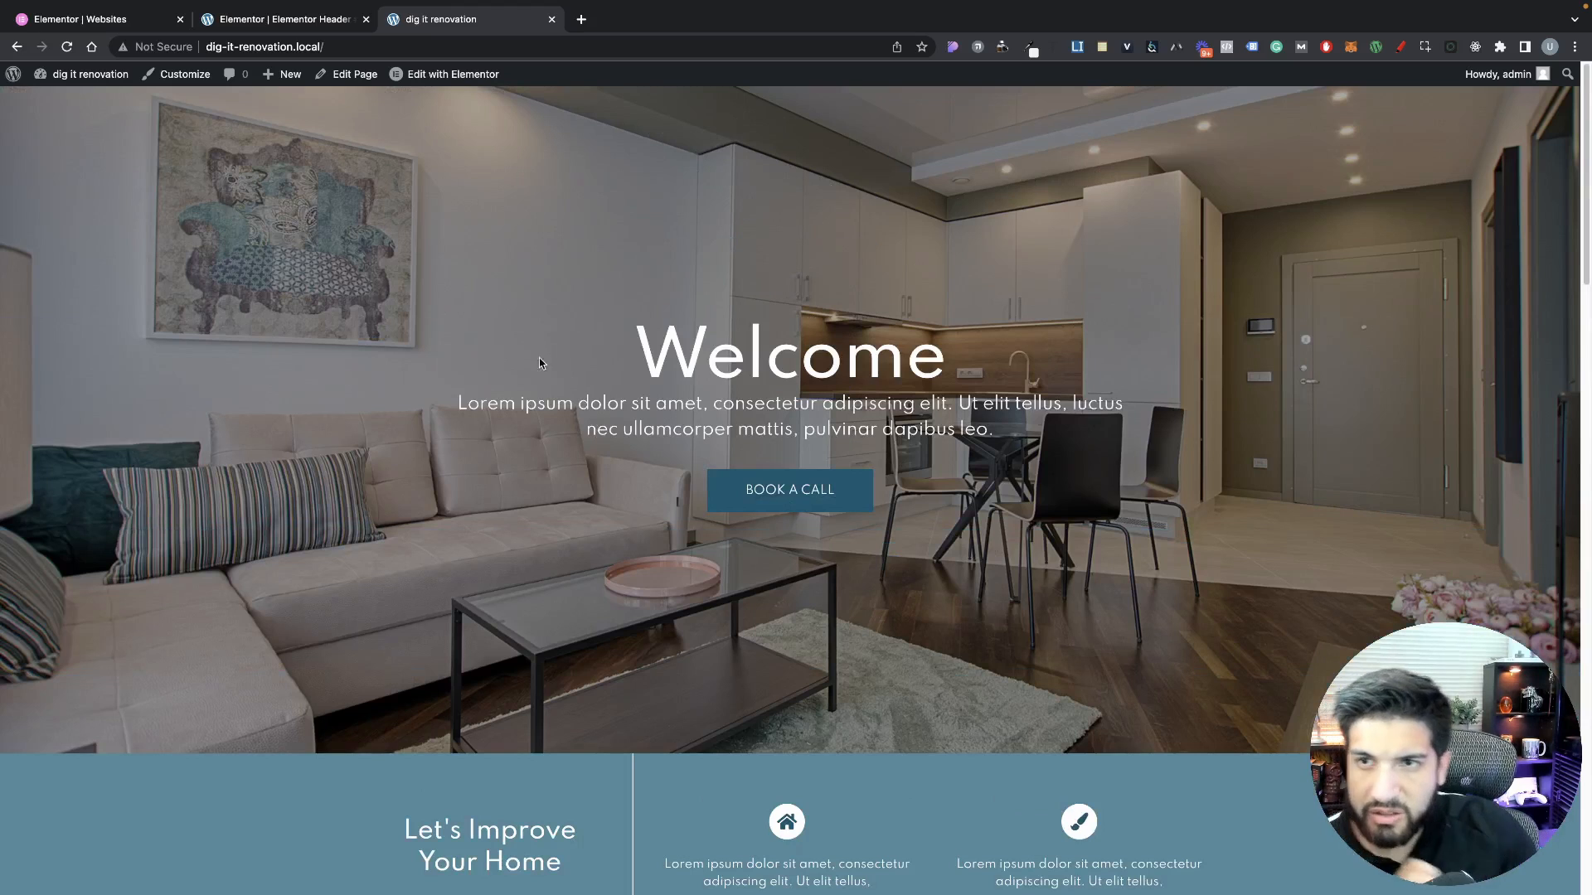
Open the Home page in Elementor, set its page layout to Elementor Full Width, and update the page
click(453, 74)
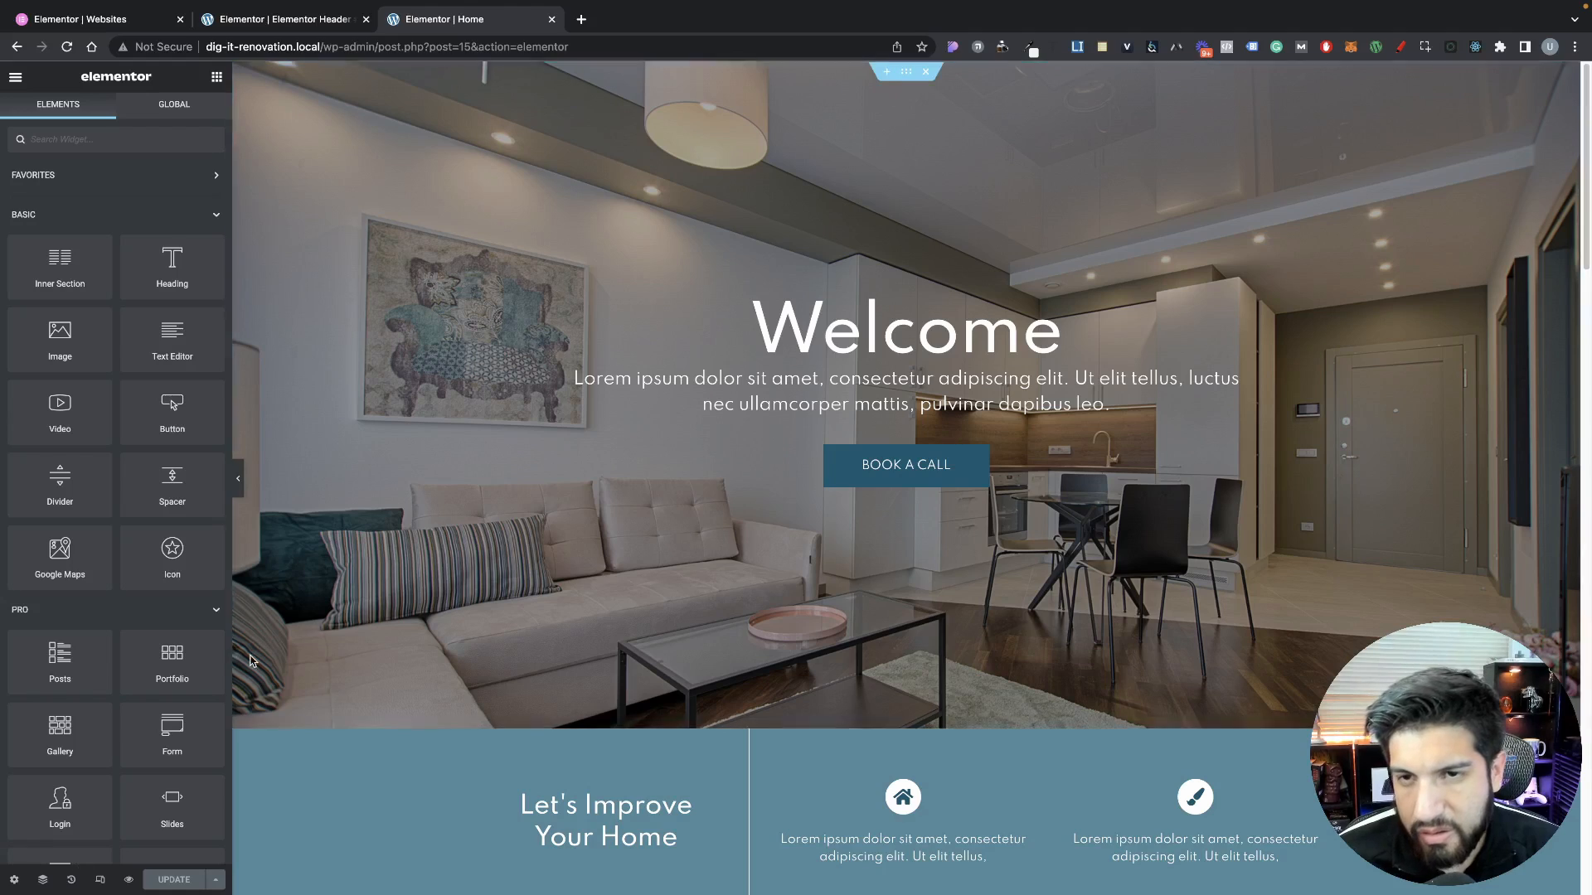
scroll(519, 497, down, 15)
scroll(646, 569, up, 15)
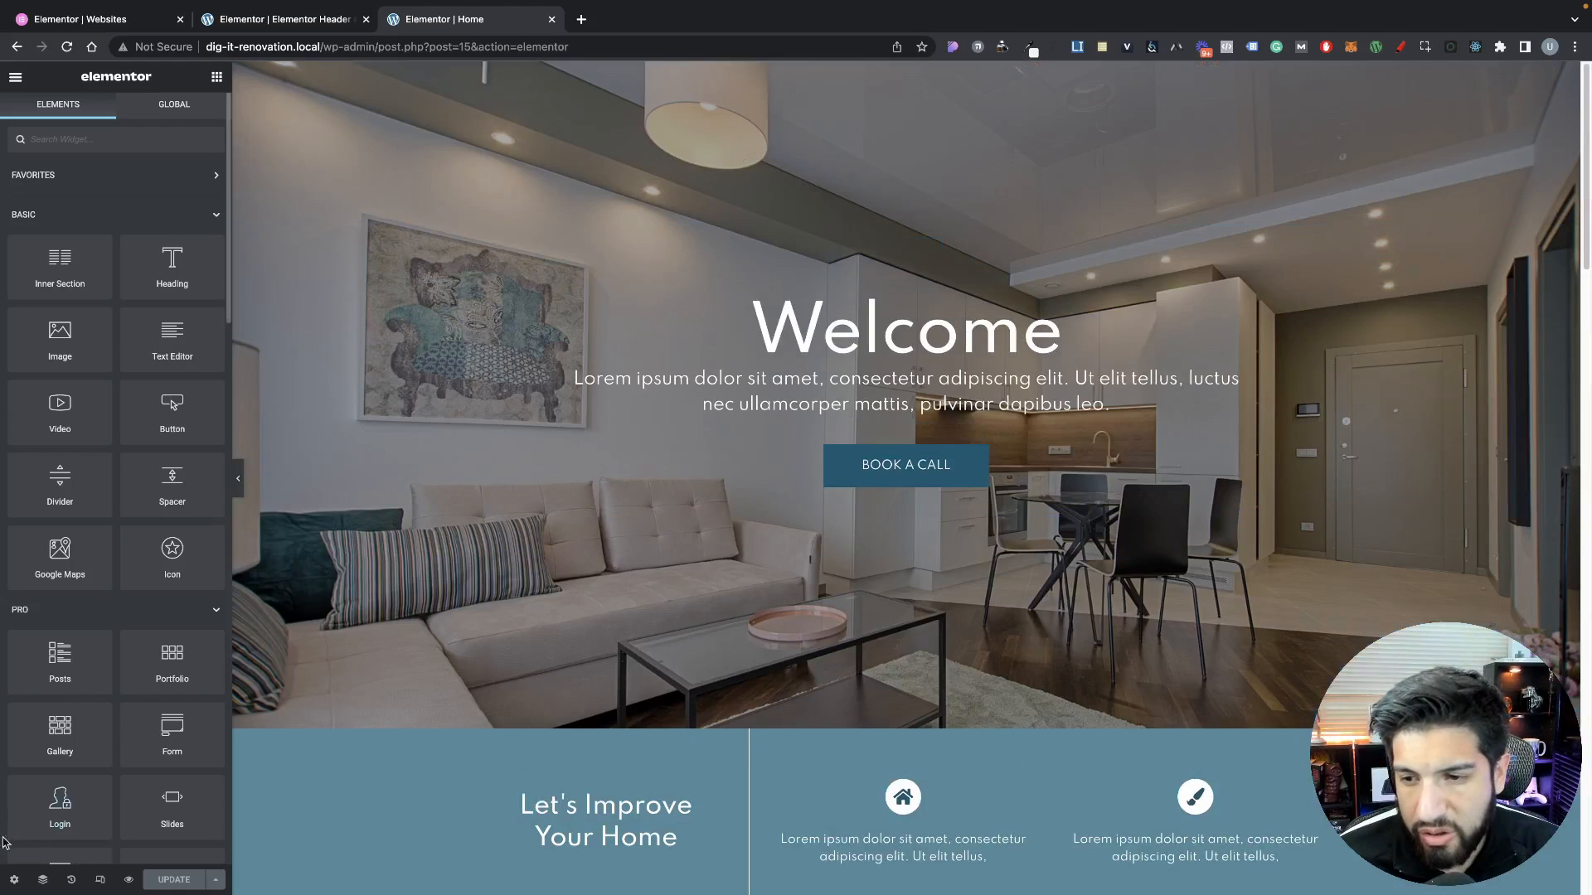
click(13, 880)
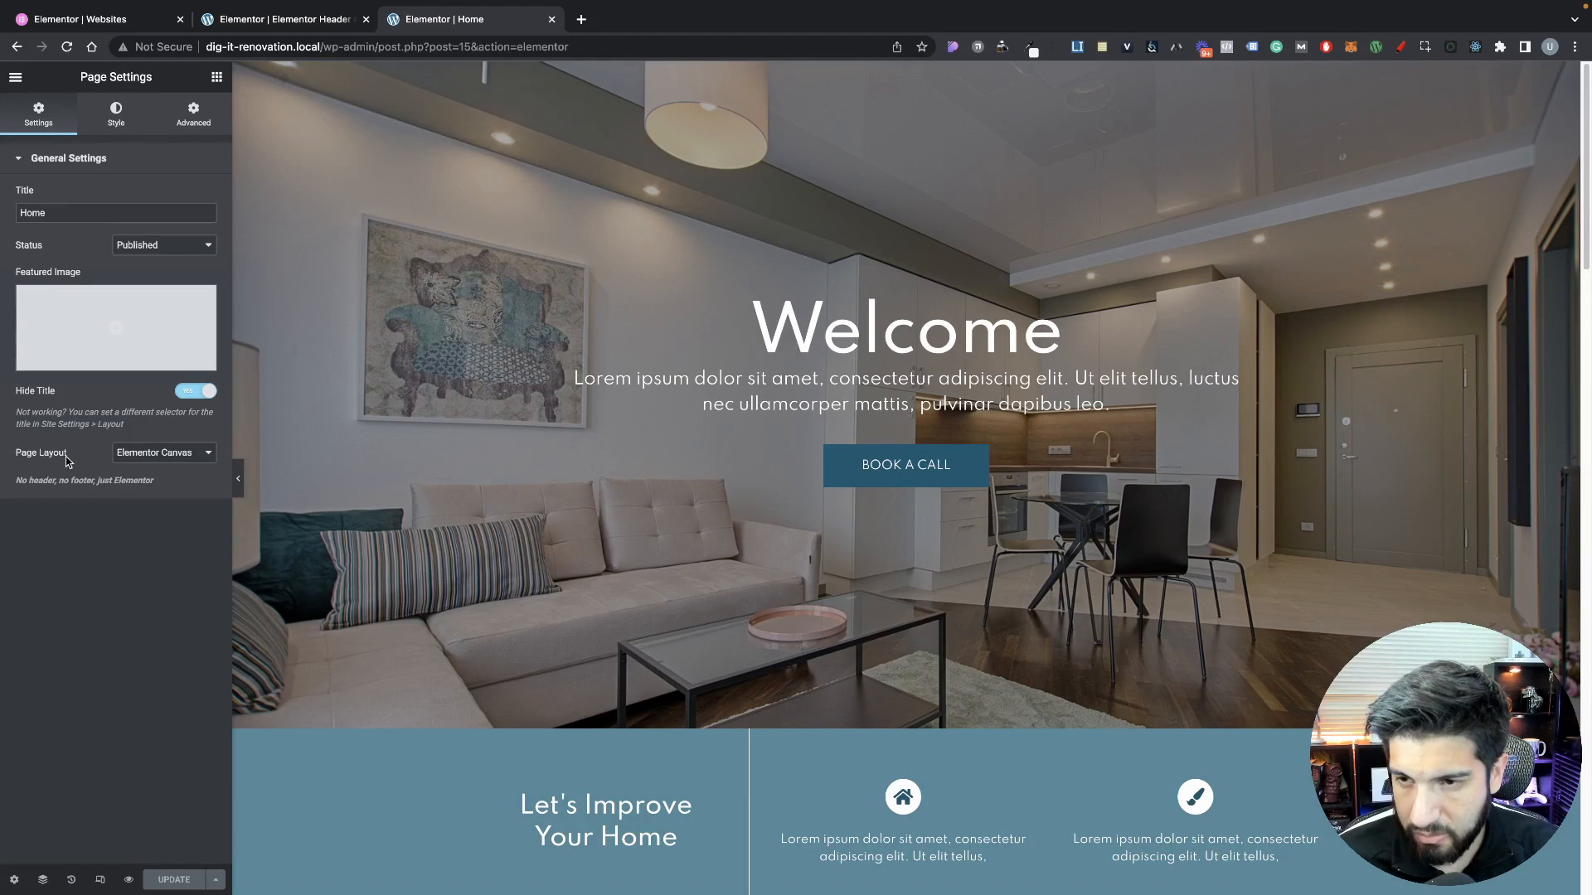
click(135, 458)
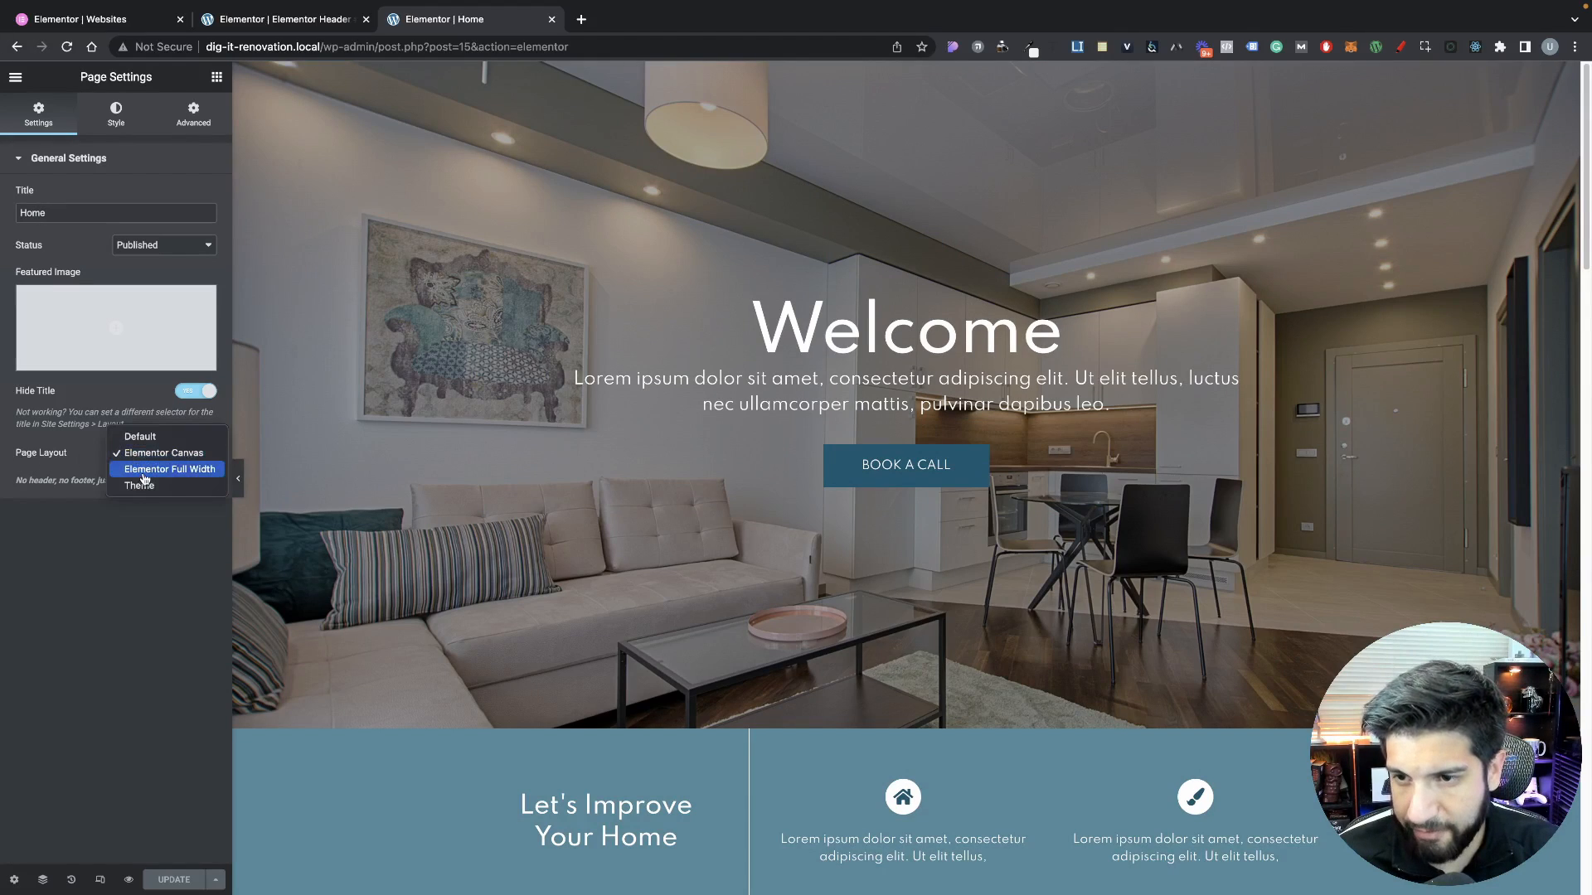
click(144, 474)
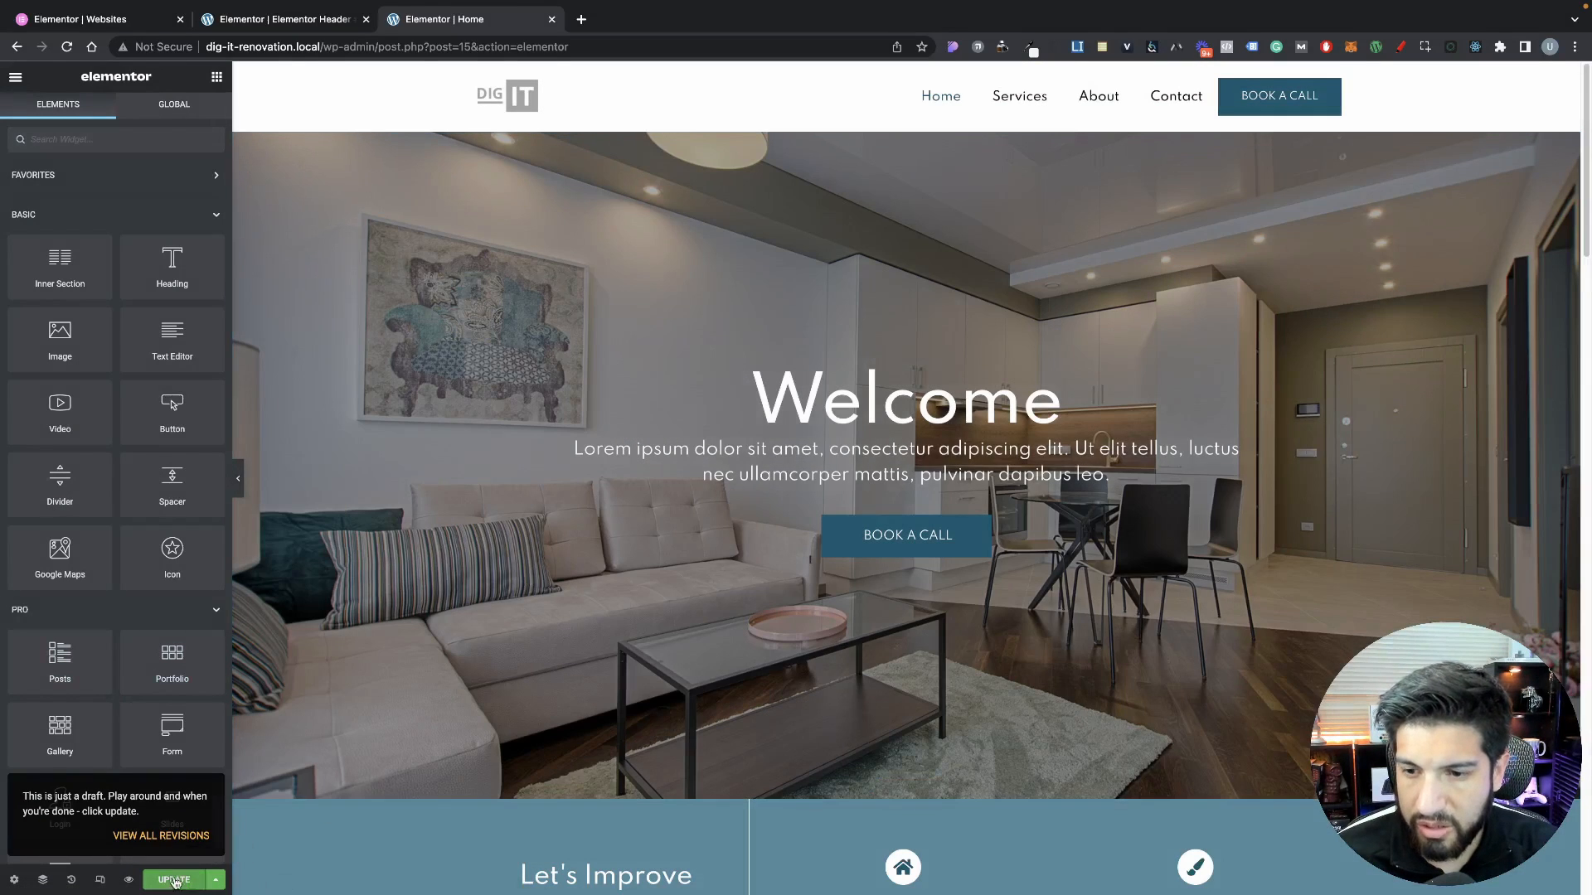
click(174, 881)
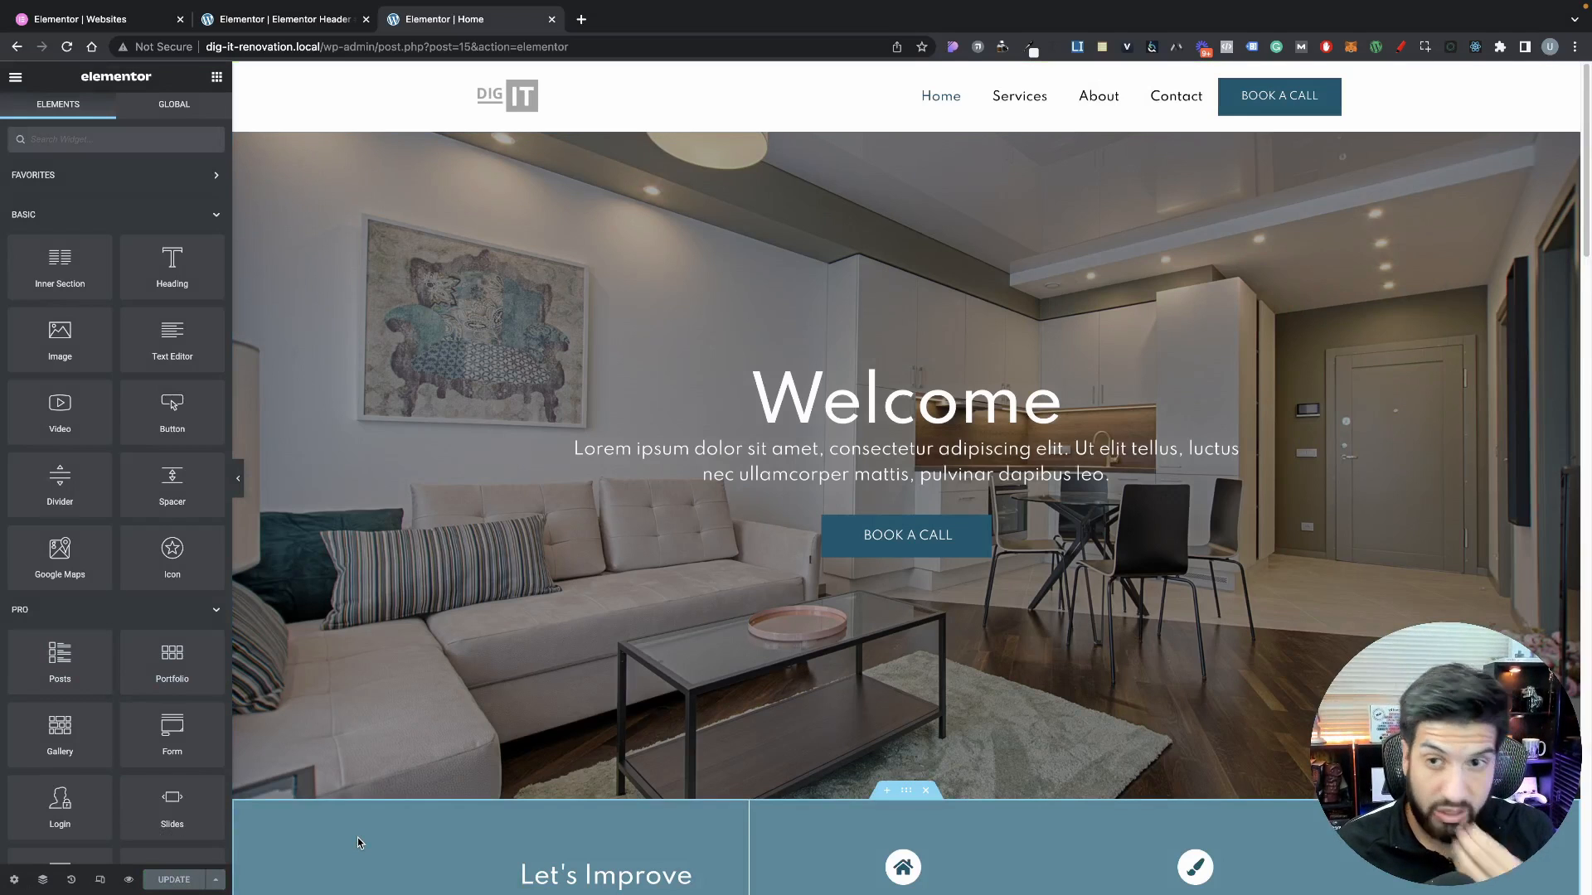
Look through the whole Home page to check the sticky header, and preview the page
scroll(1116, 540, down, 10)
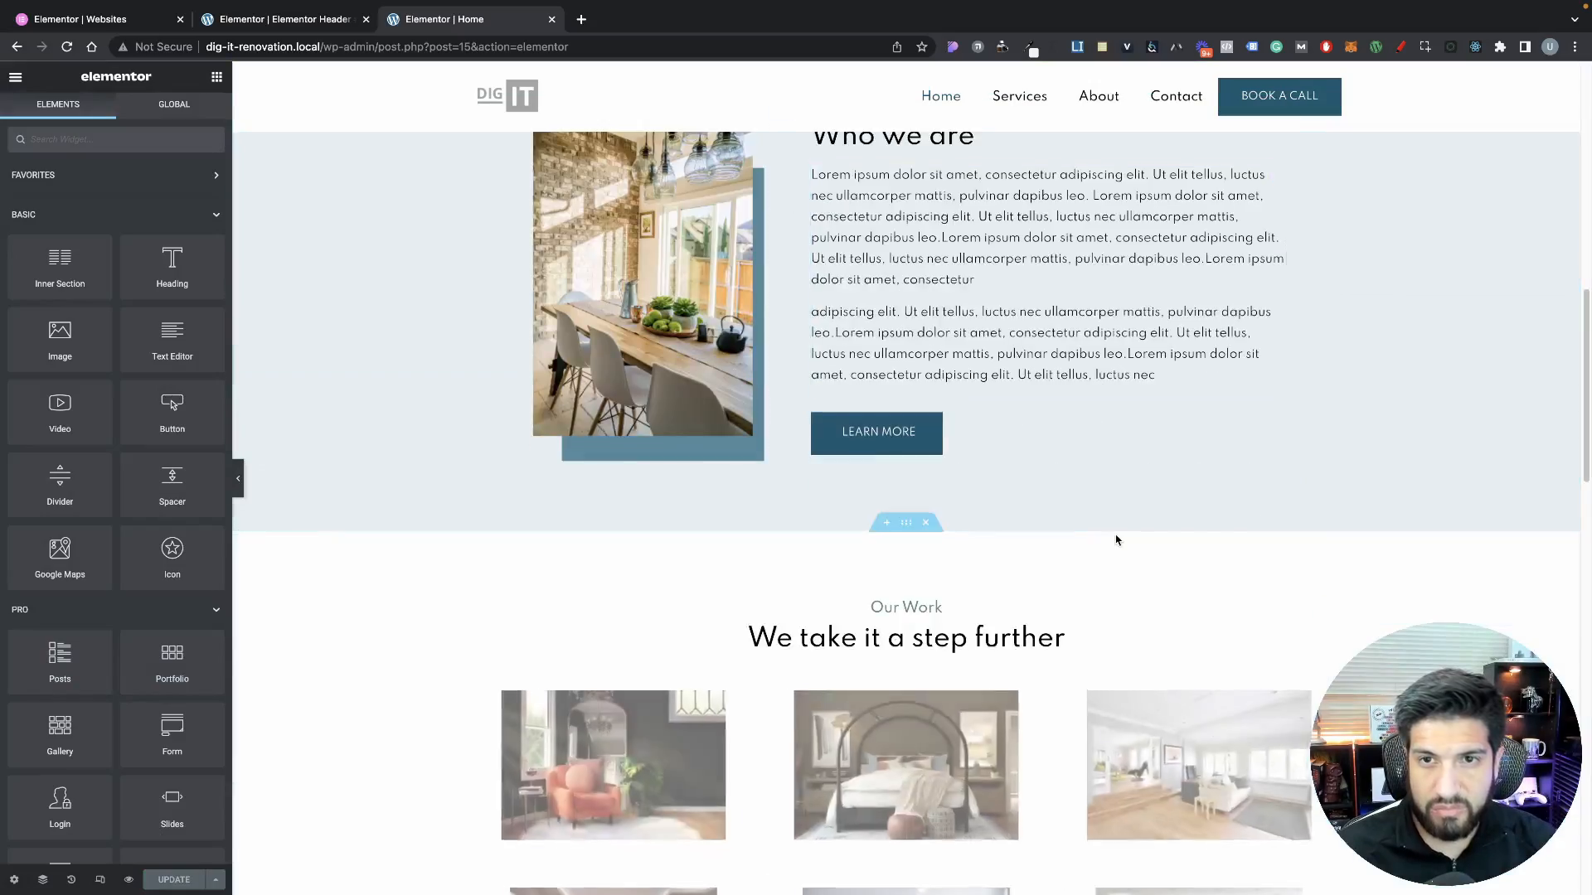
scroll(1118, 539, down, 6)
scroll(1145, 529, up, 17)
scroll(1147, 529, down, 2)
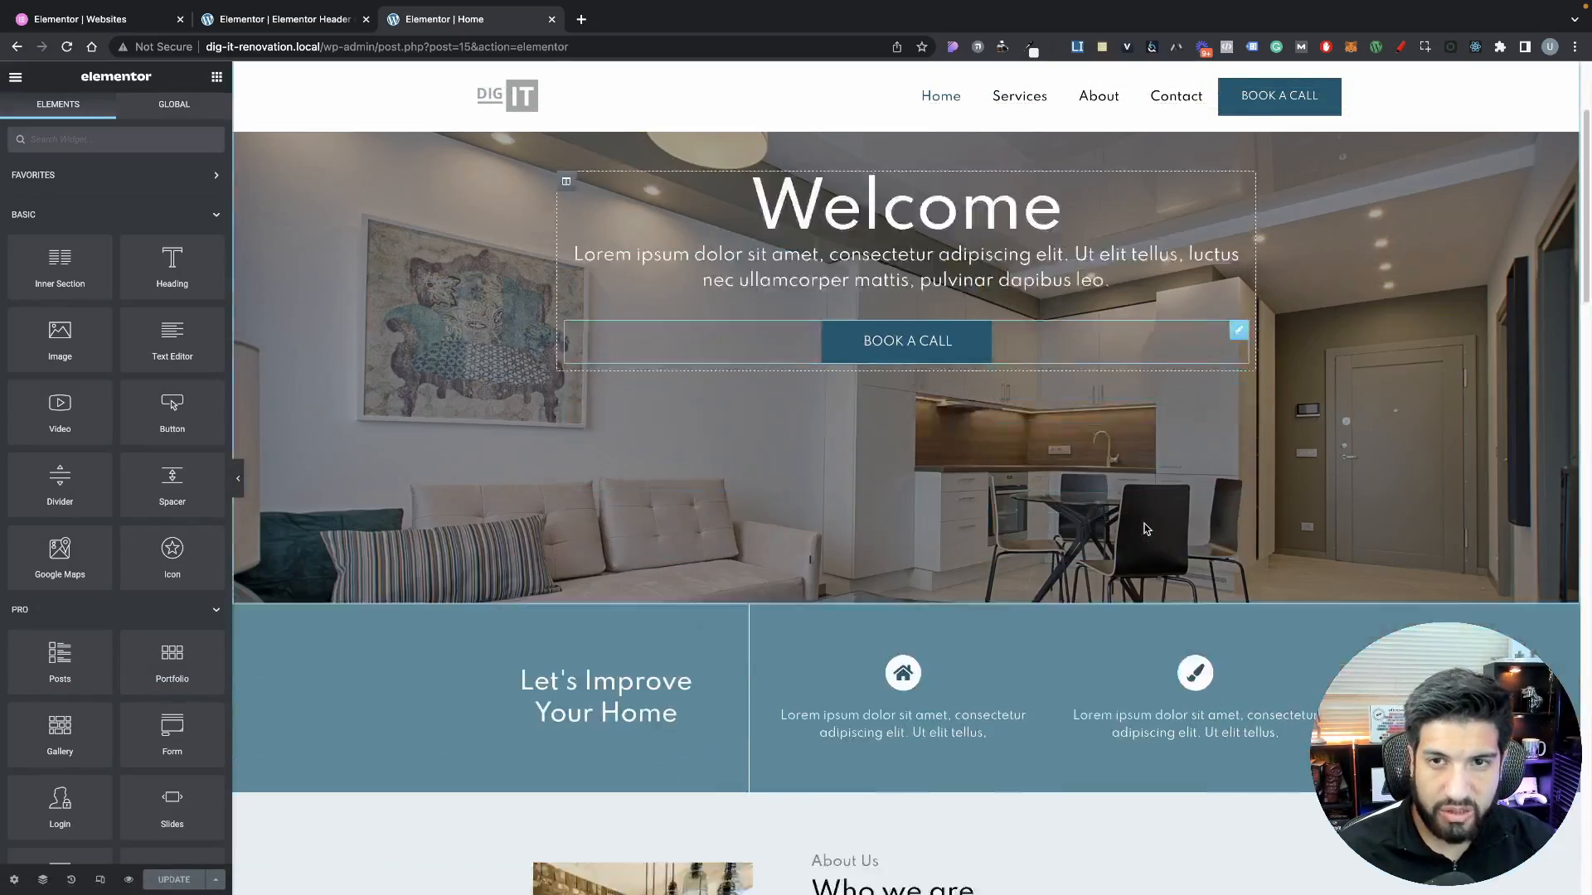
scroll(1145, 529, down, 20)
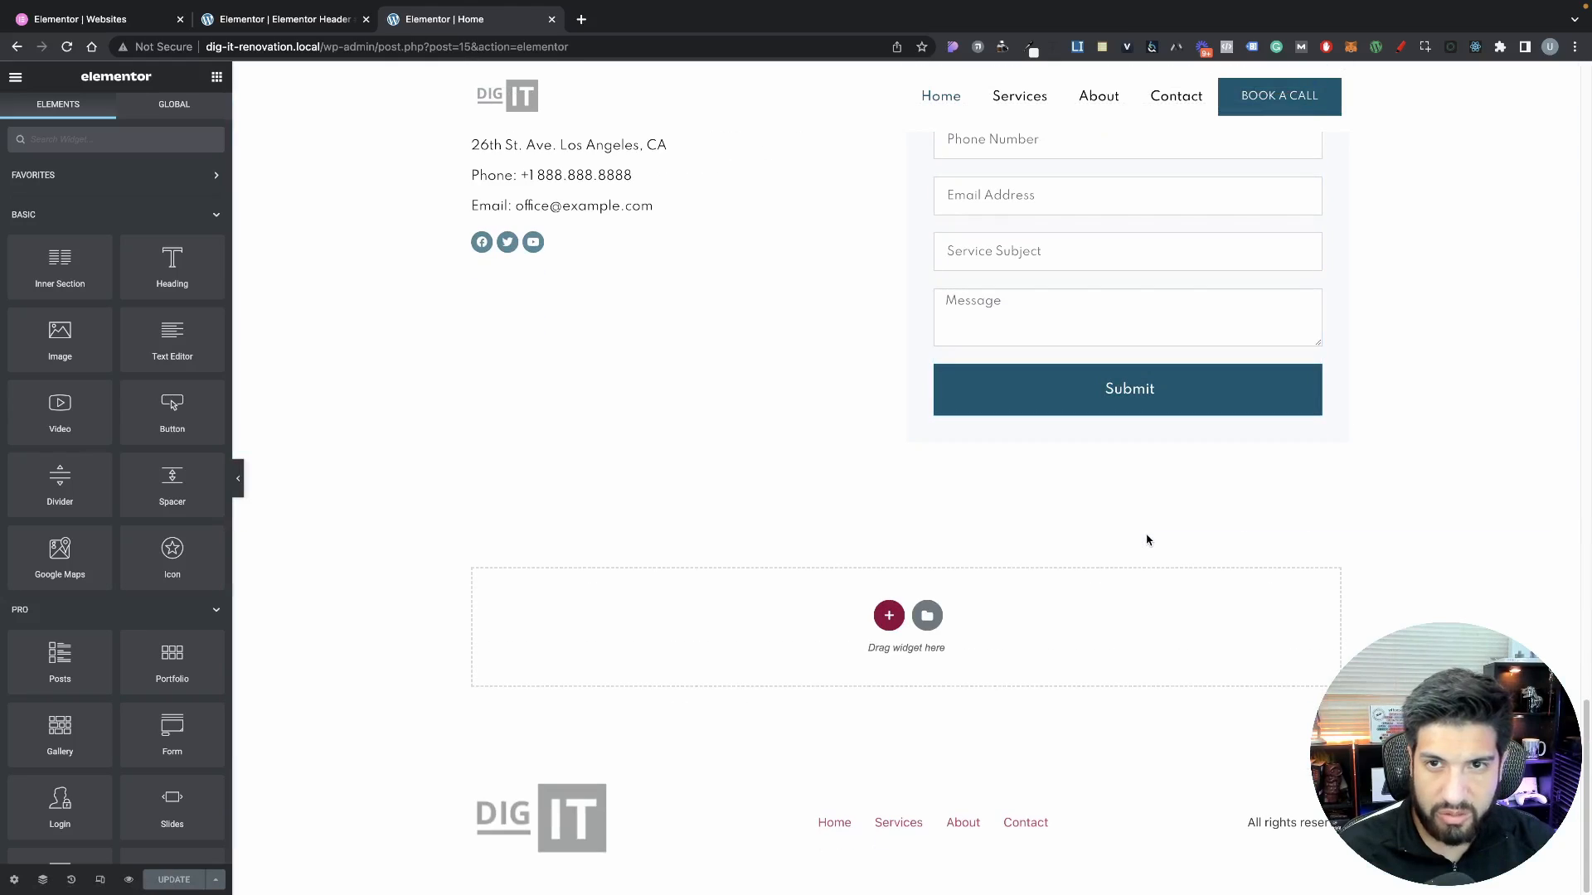
scroll(1156, 540, up, 20)
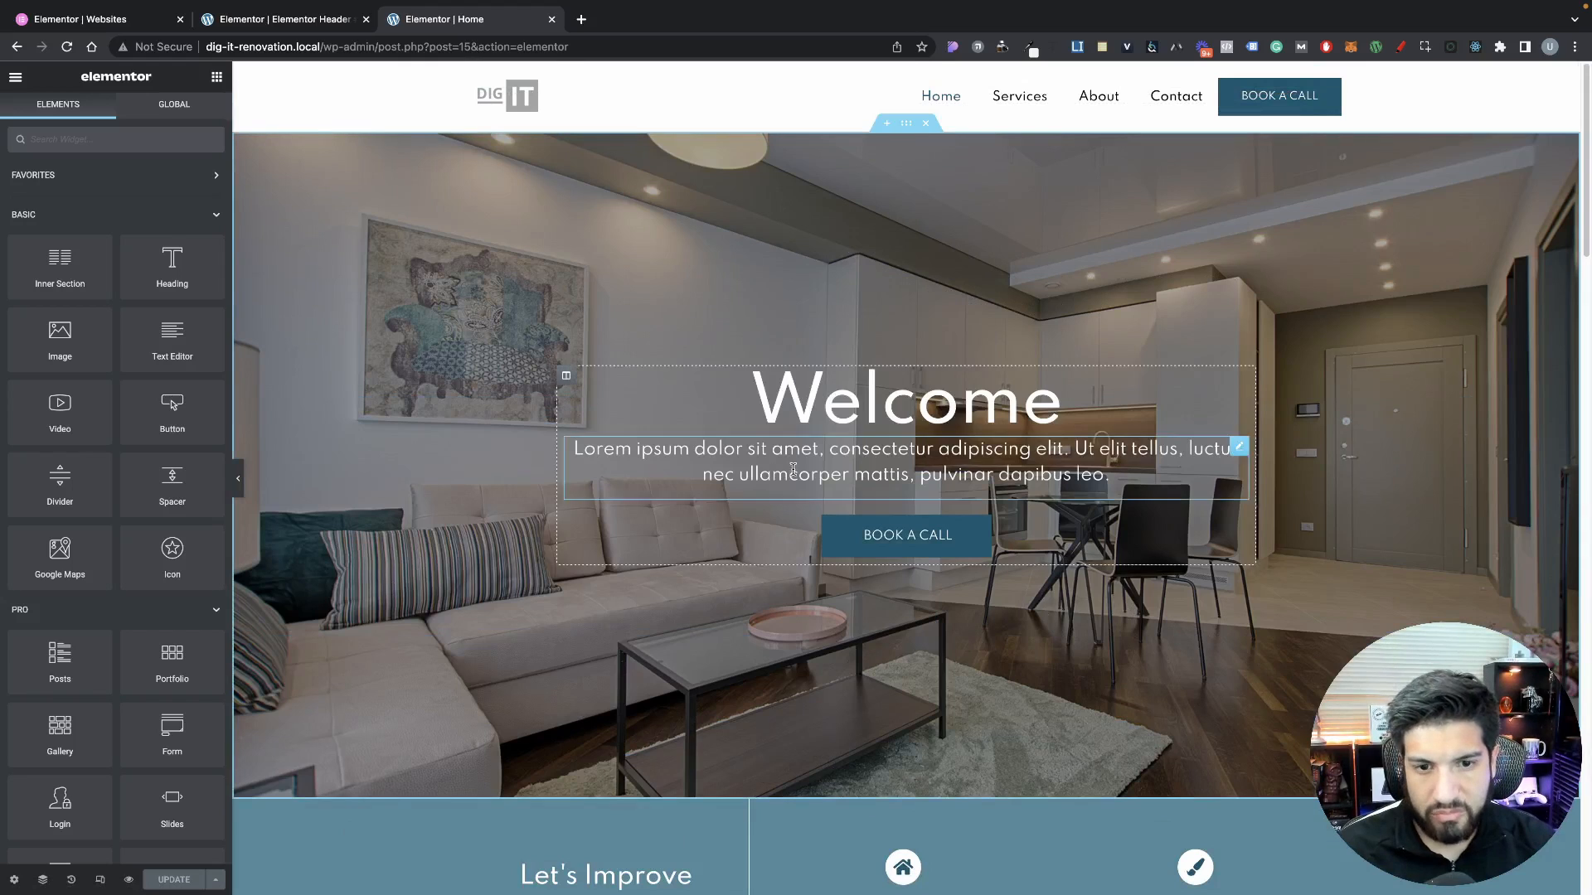
click(130, 881)
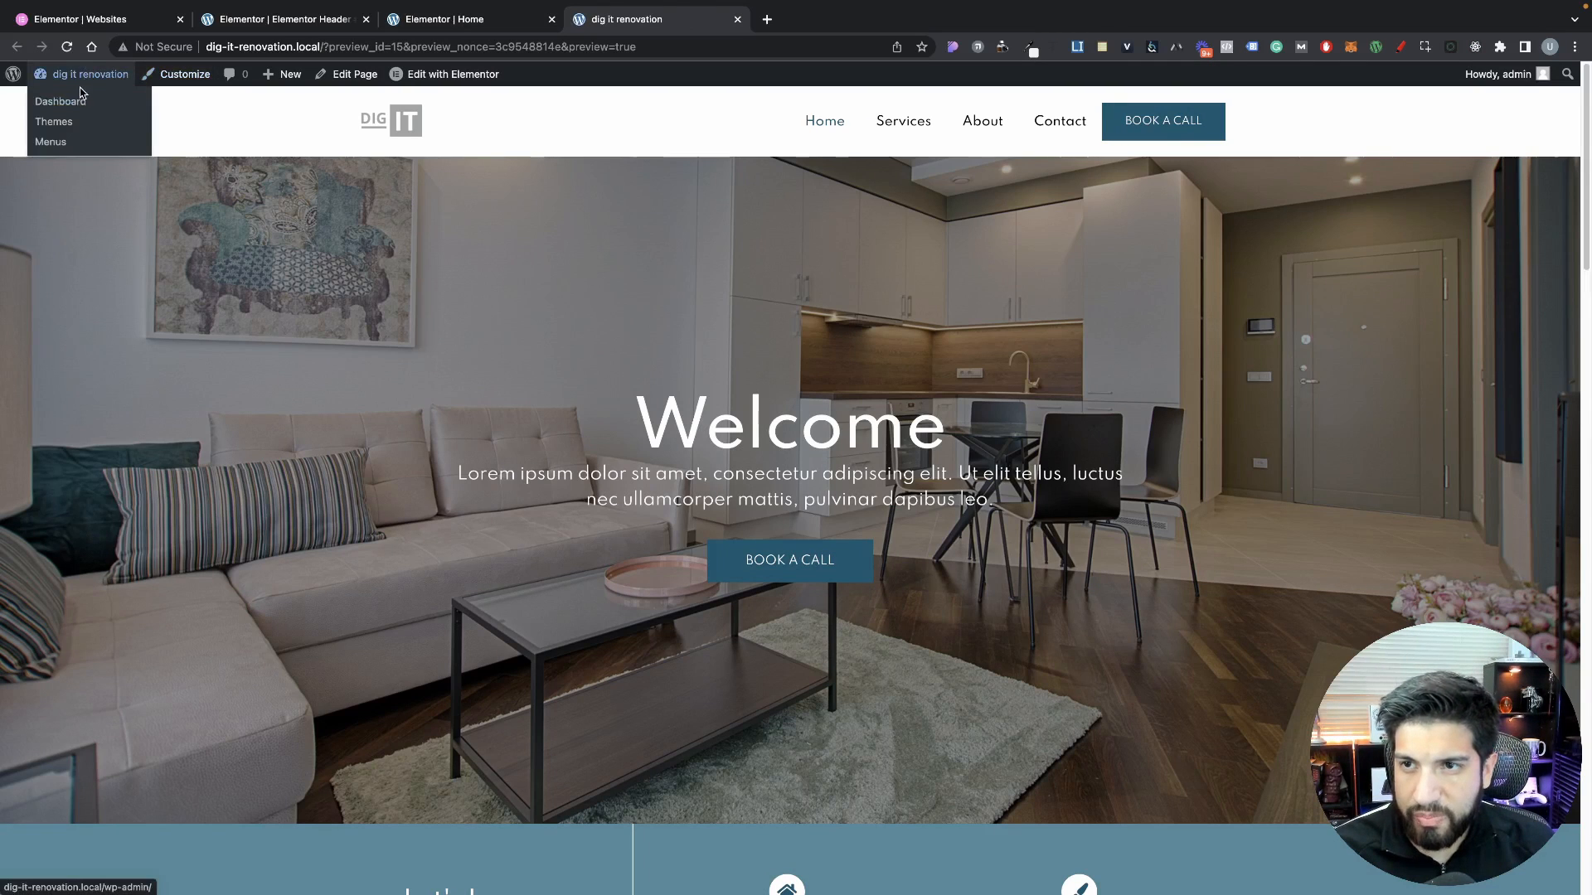
Go to the WordPress dashboard, open Elementor's Theme Builder, and add a new footer template
click(79, 95)
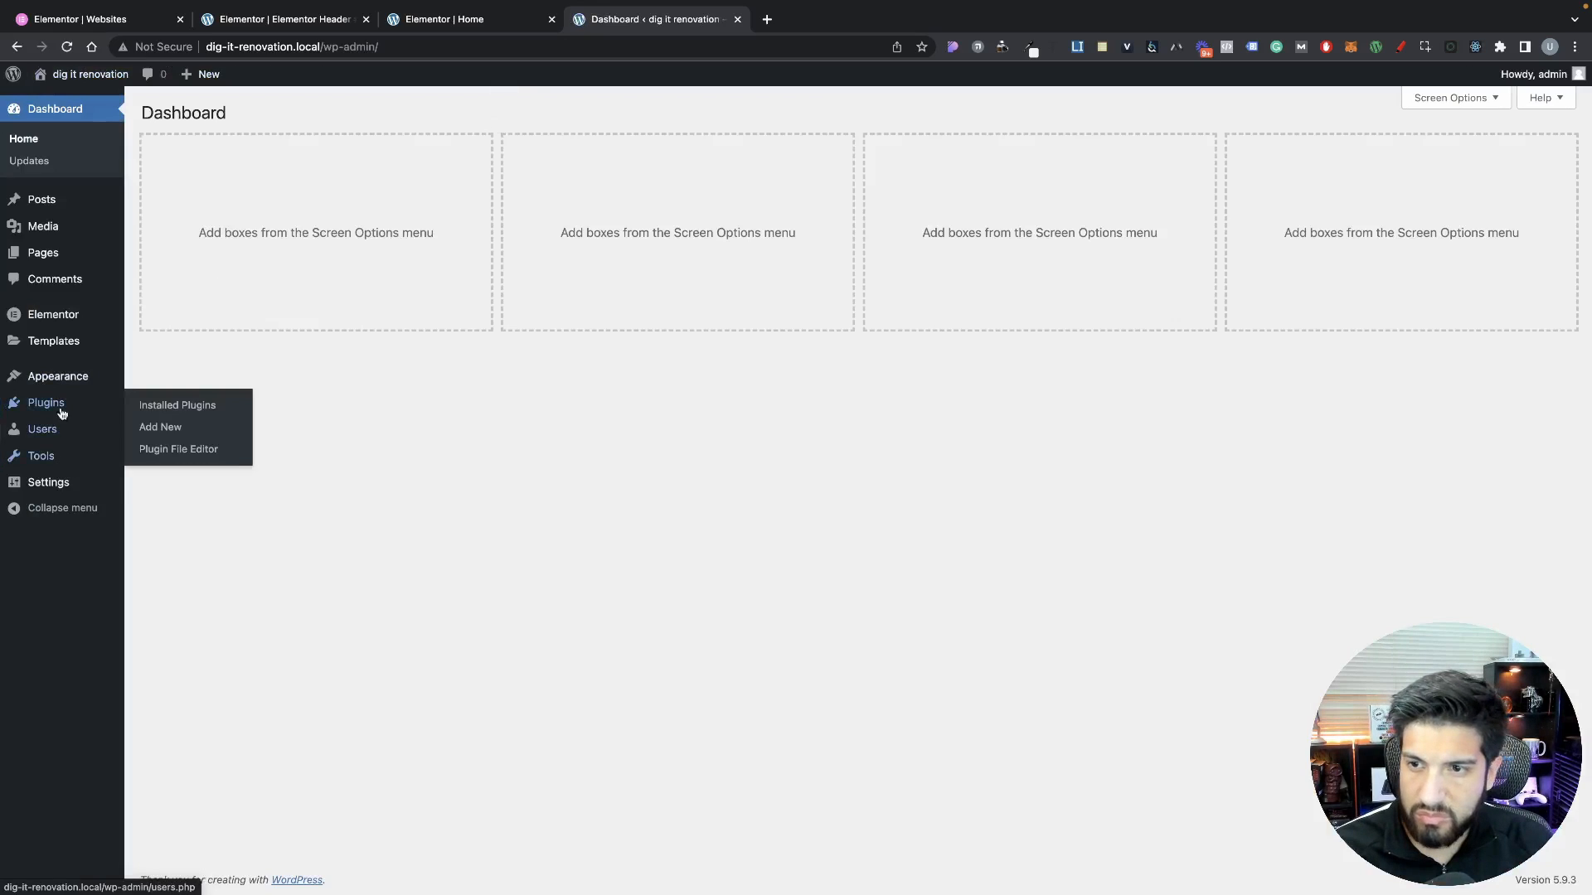
mouse_move(62, 381)
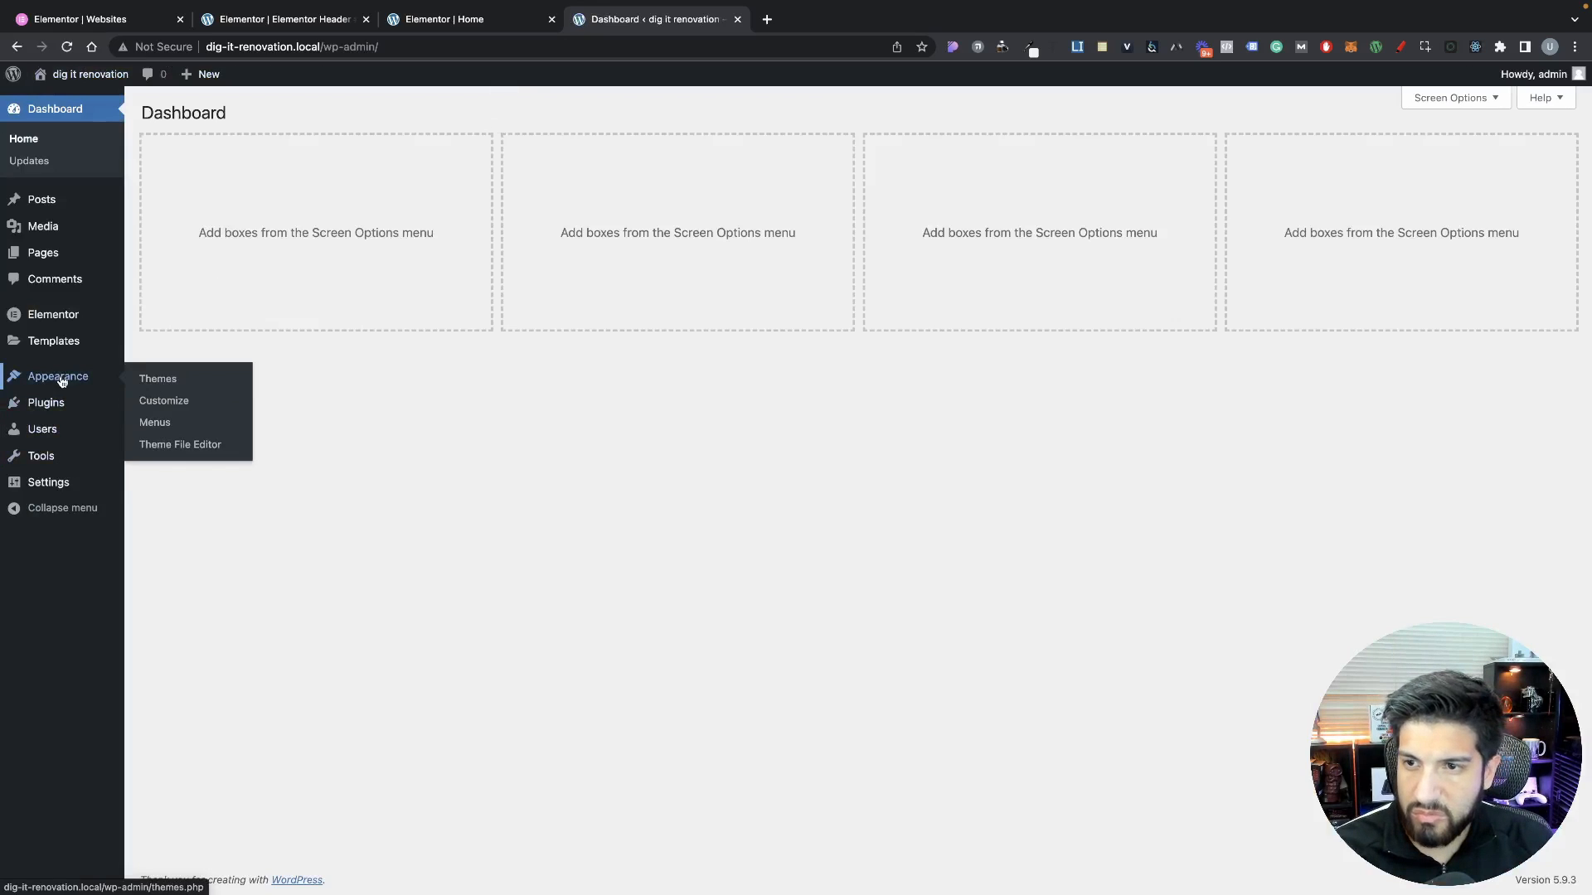
mouse_move(57, 344)
click(162, 388)
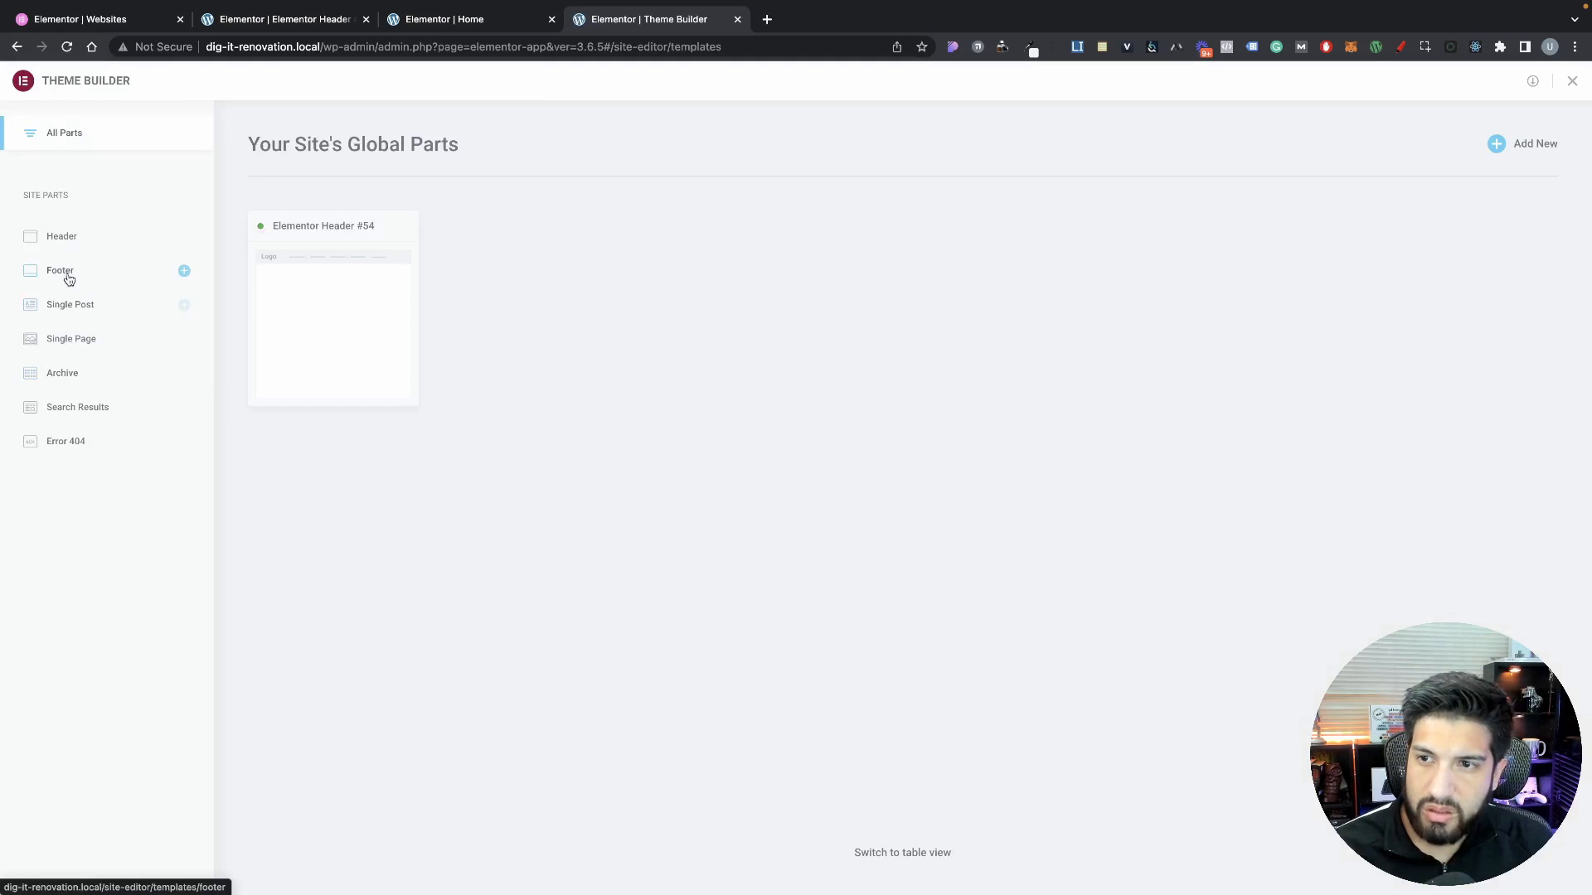
click(69, 276)
click(1497, 145)
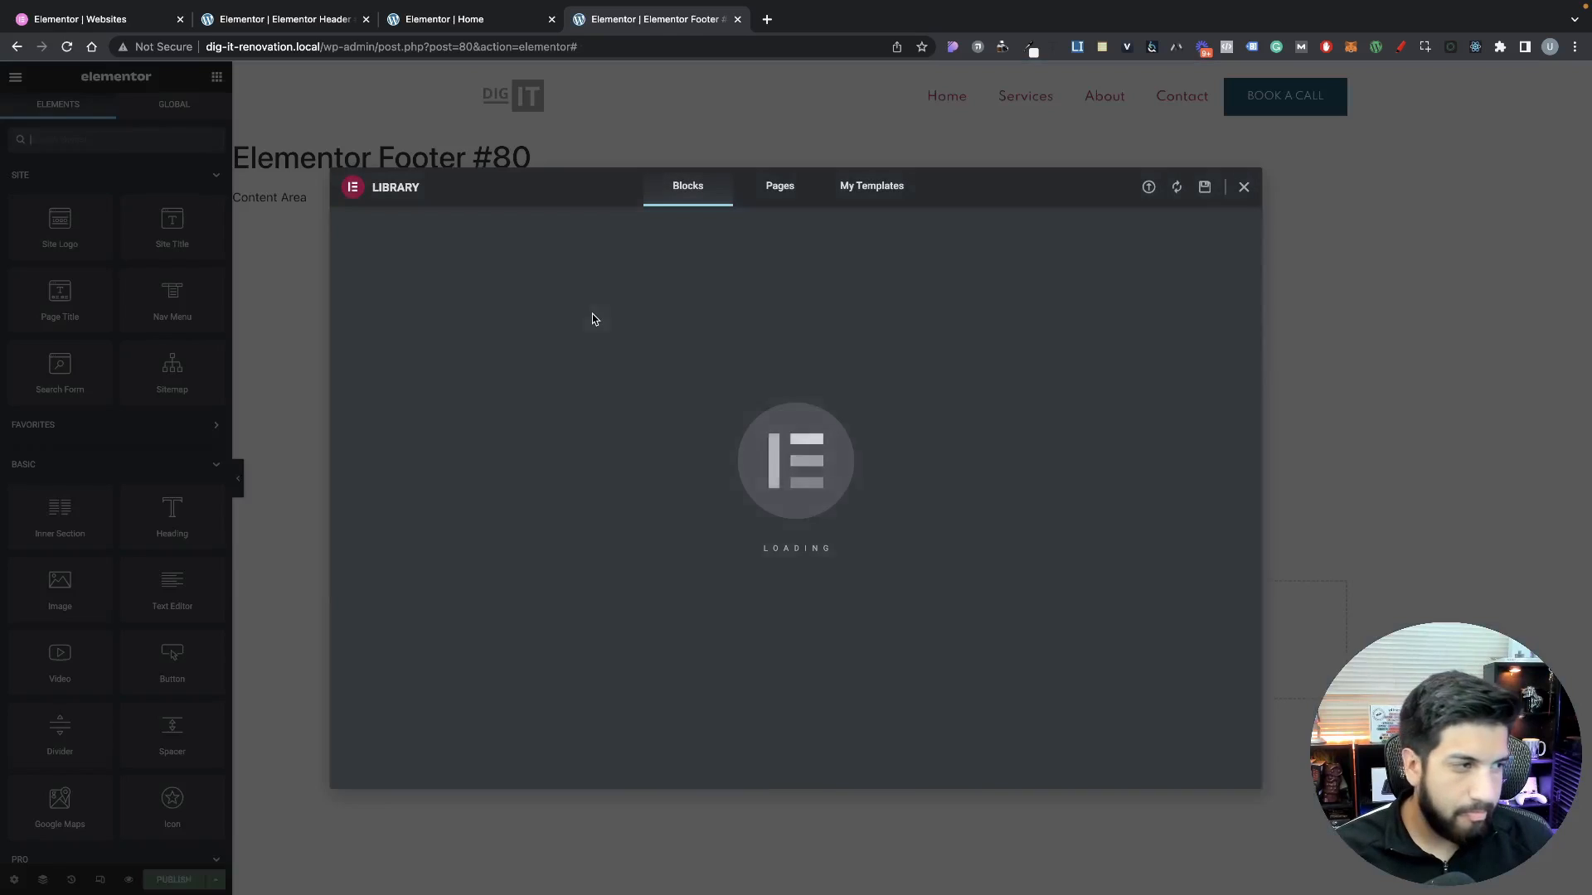
Insert the dark navy footer block with Get Started, About and Downloads columns from the library, and left-align its site logo
scroll(858, 451, down, 10)
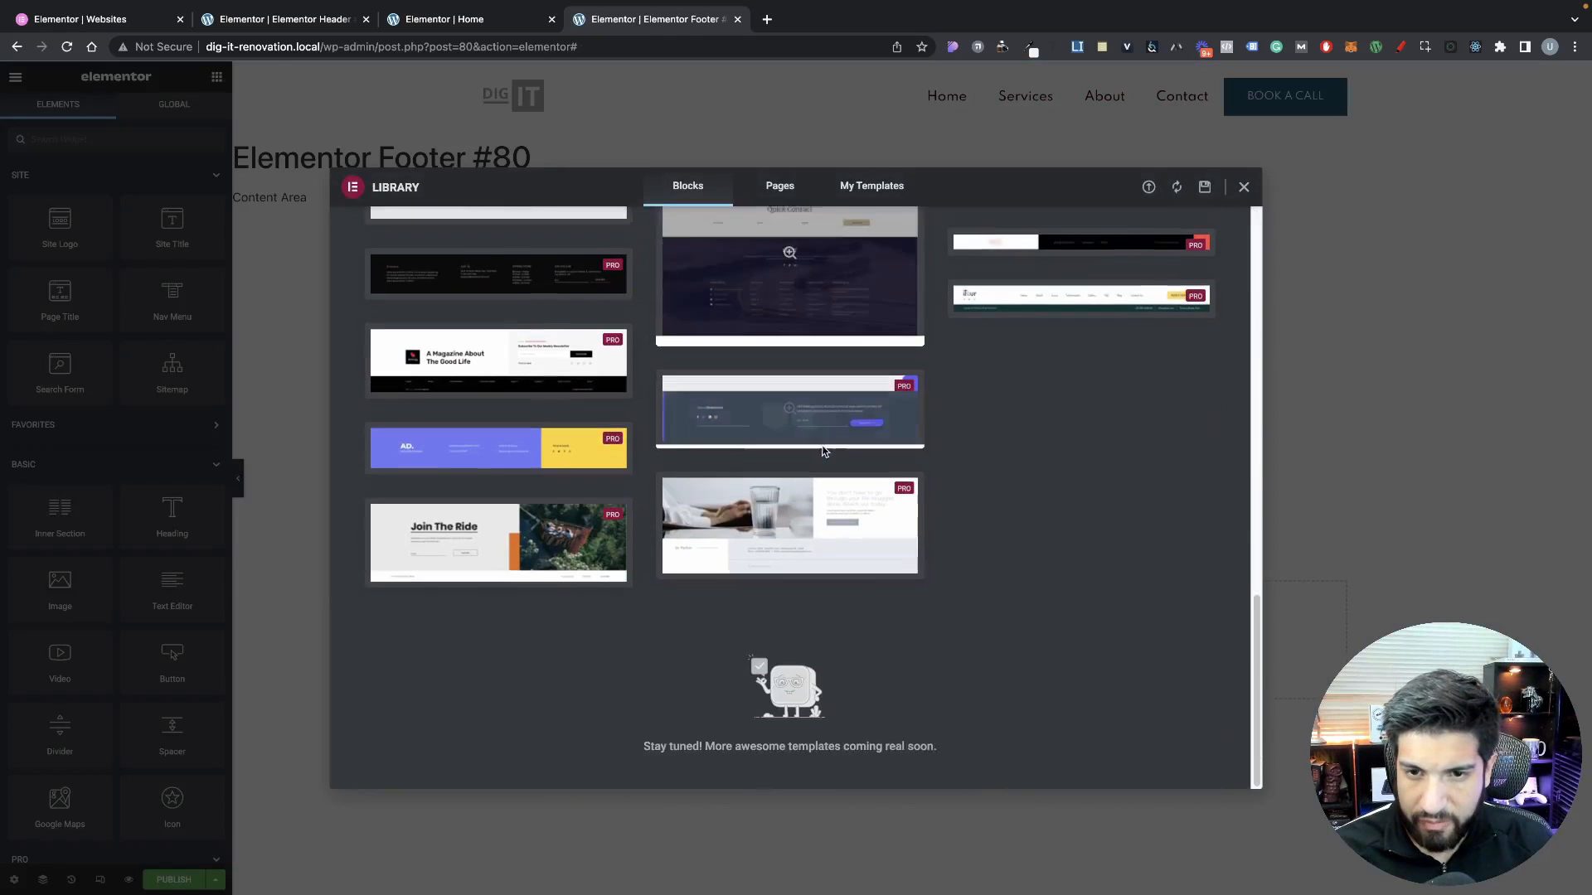
click(398, 469)
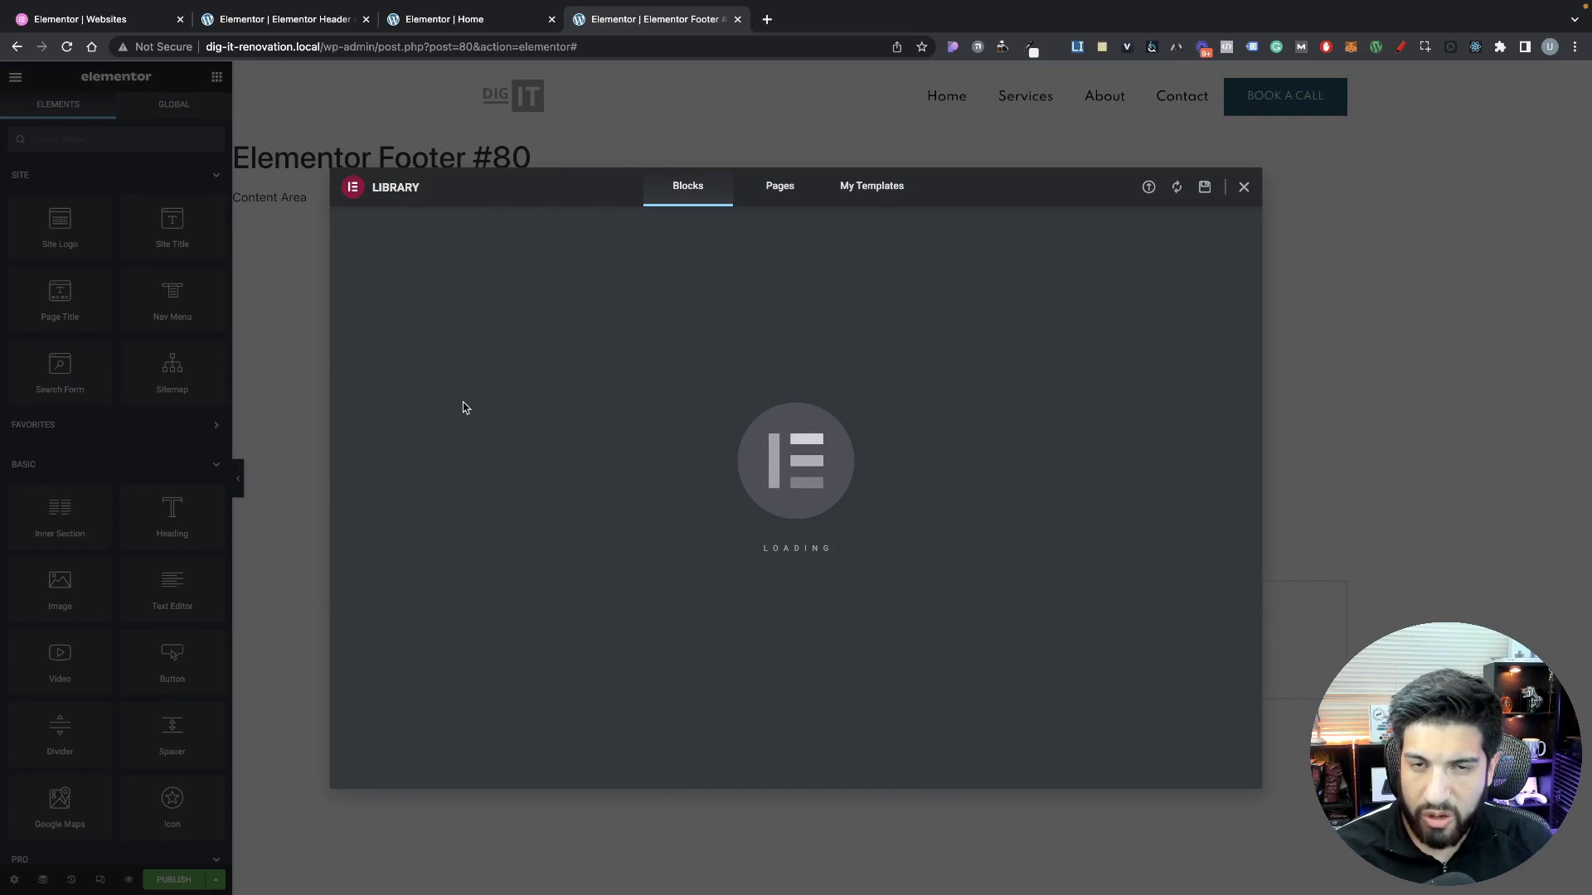
scroll(1027, 503, down, 3)
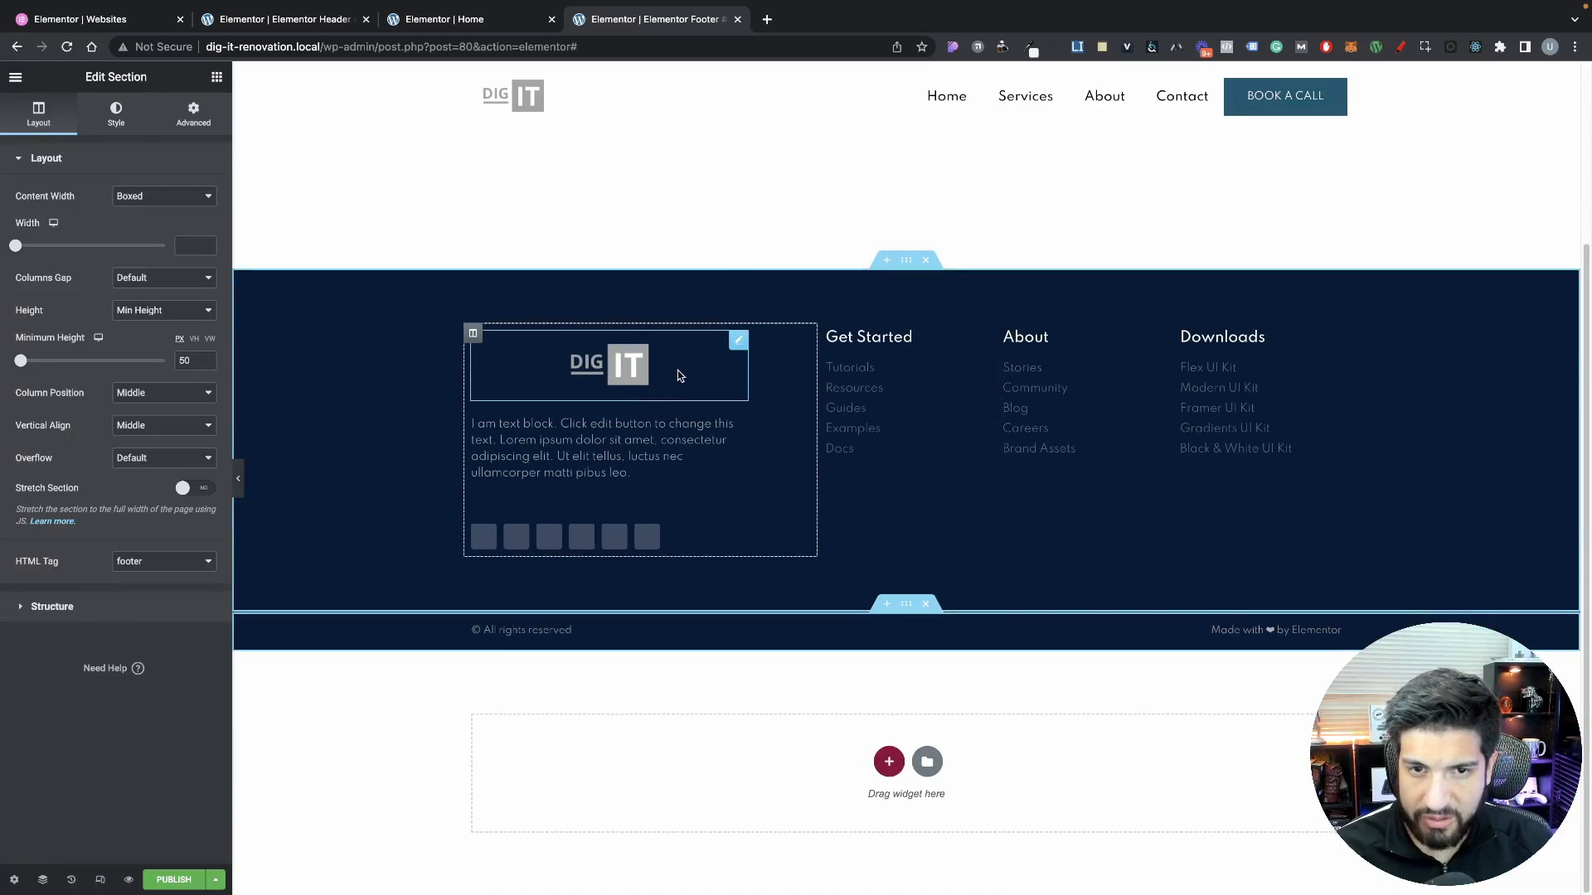
click(738, 341)
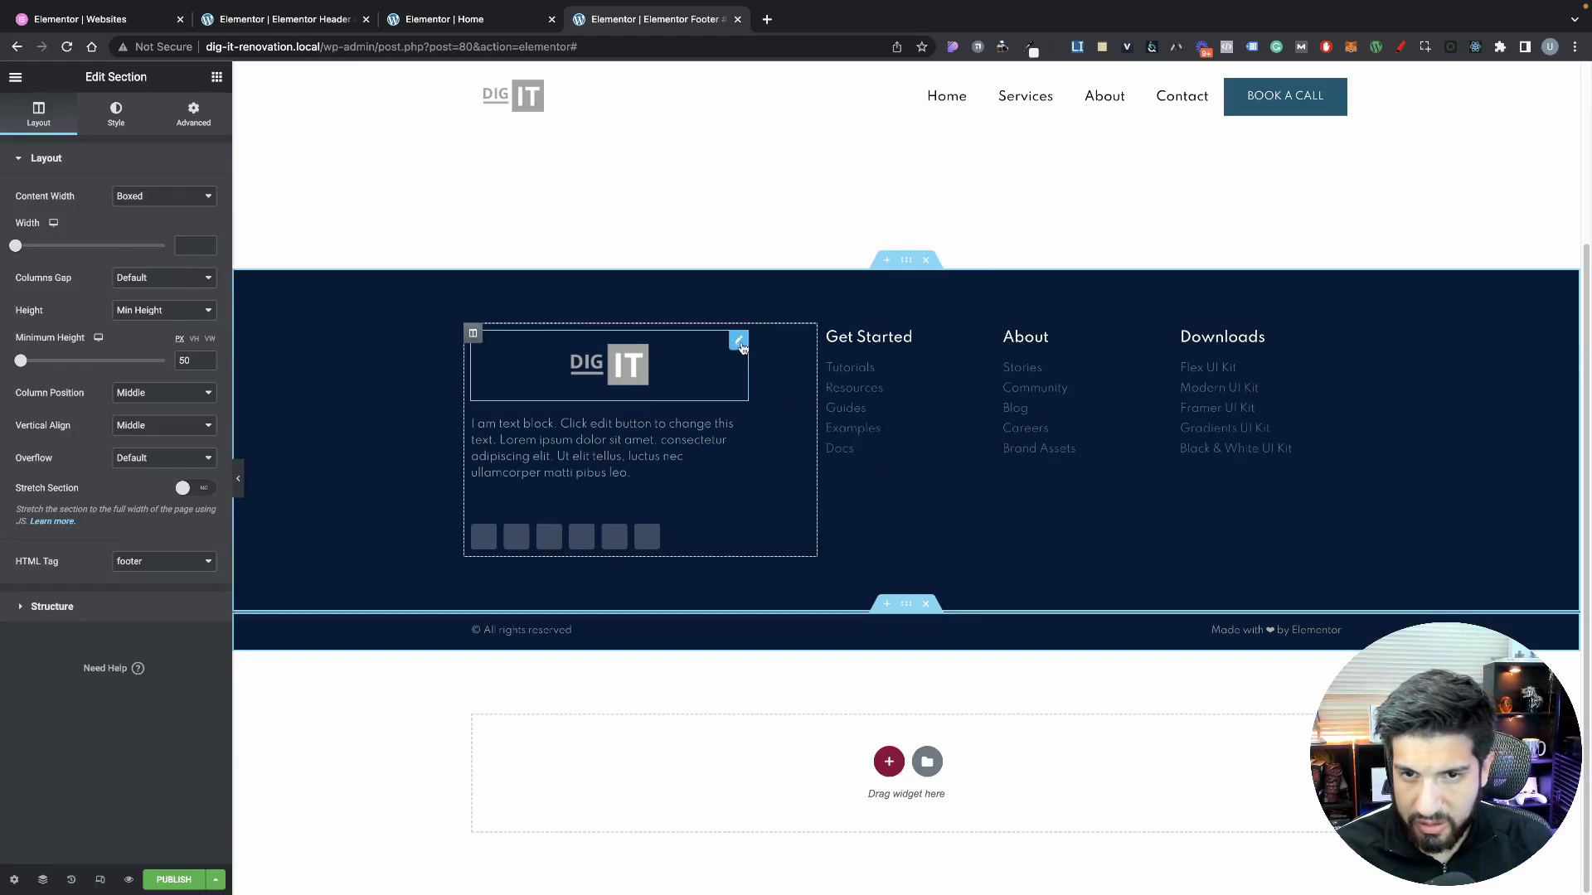
click(164, 279)
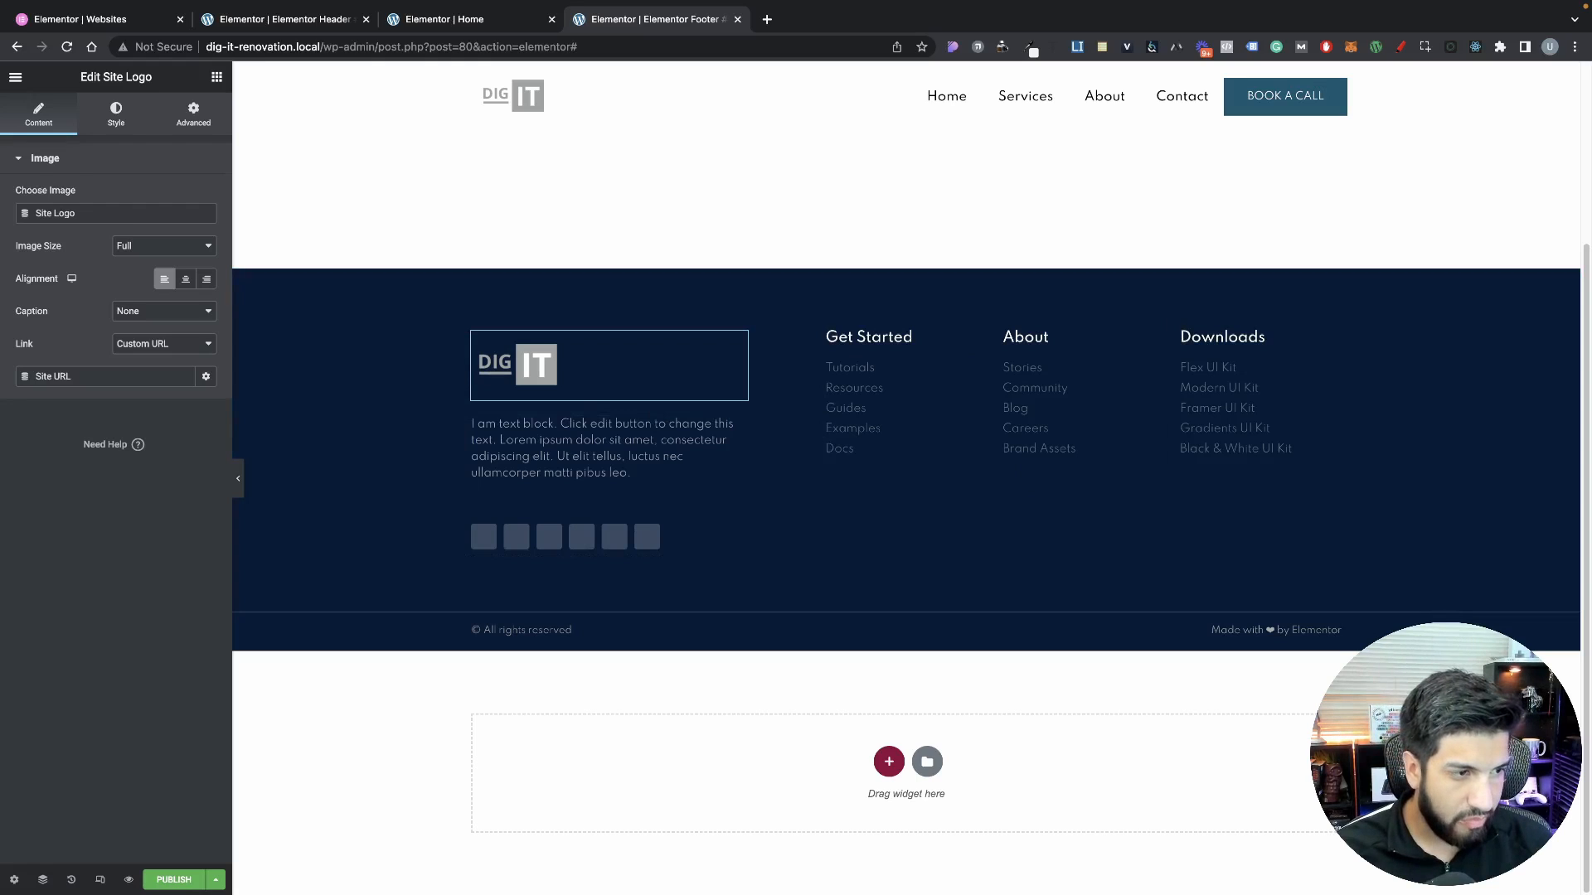
Set the main footer section's background to the global Secondary color
click(906, 259)
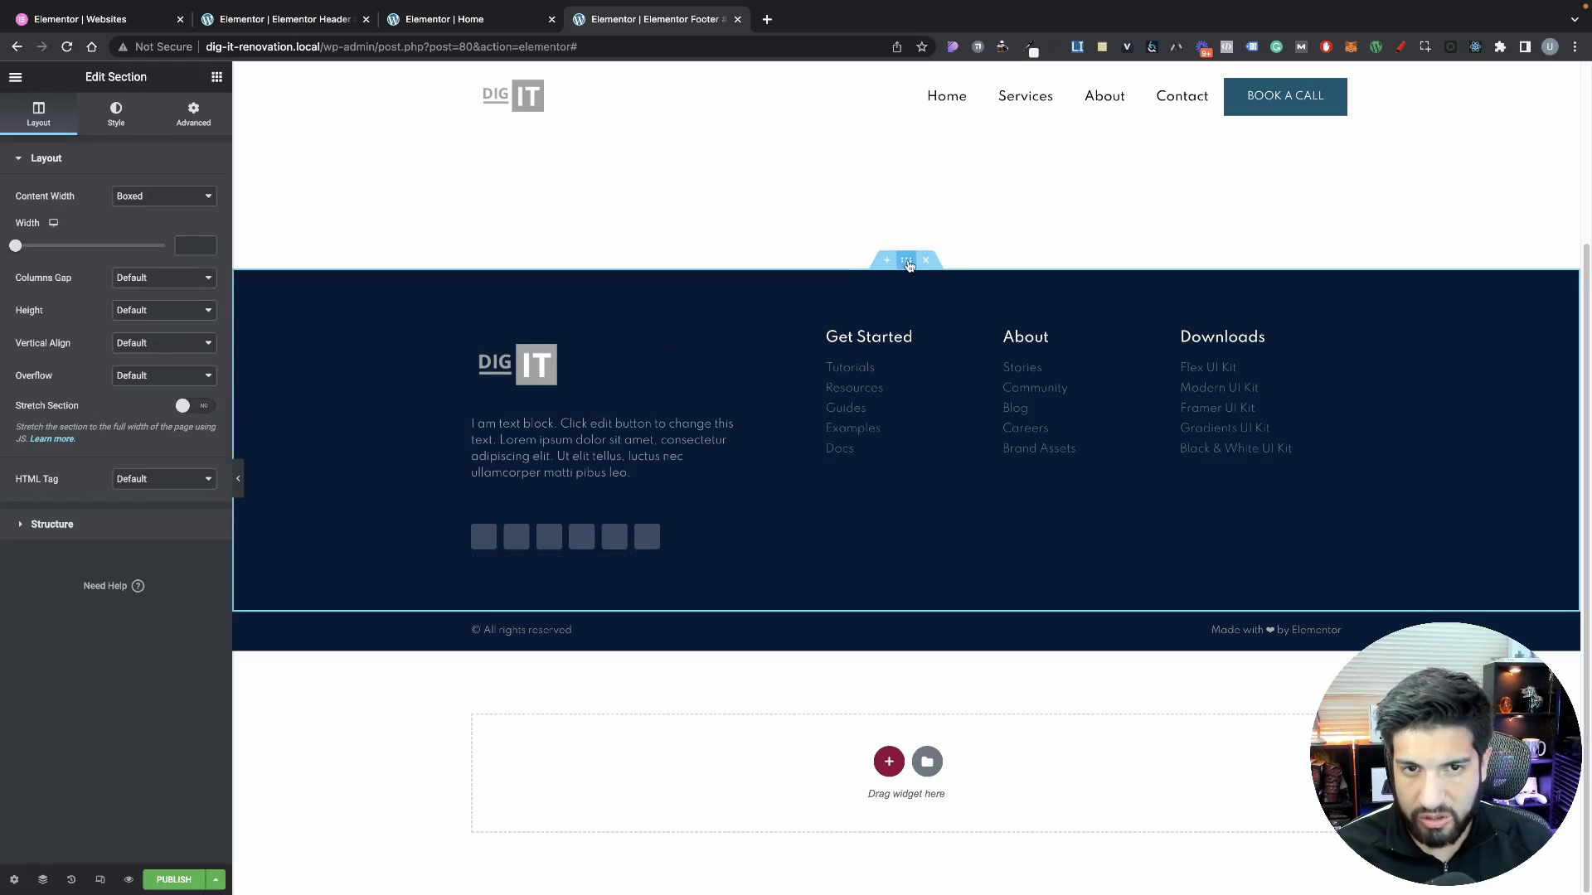
click(114, 117)
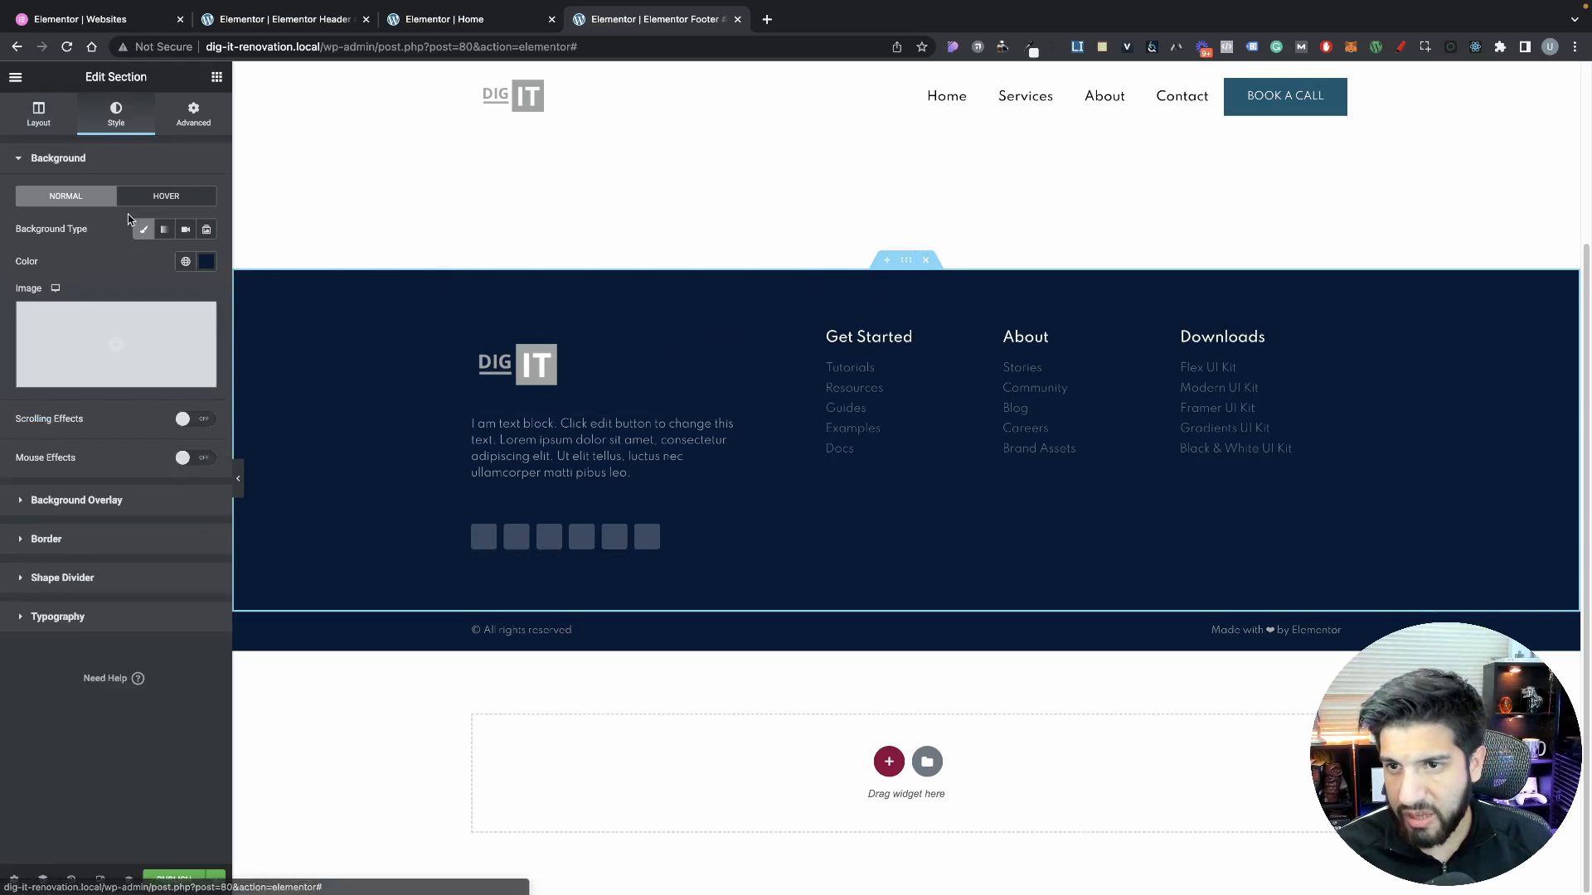
click(186, 262)
click(92, 364)
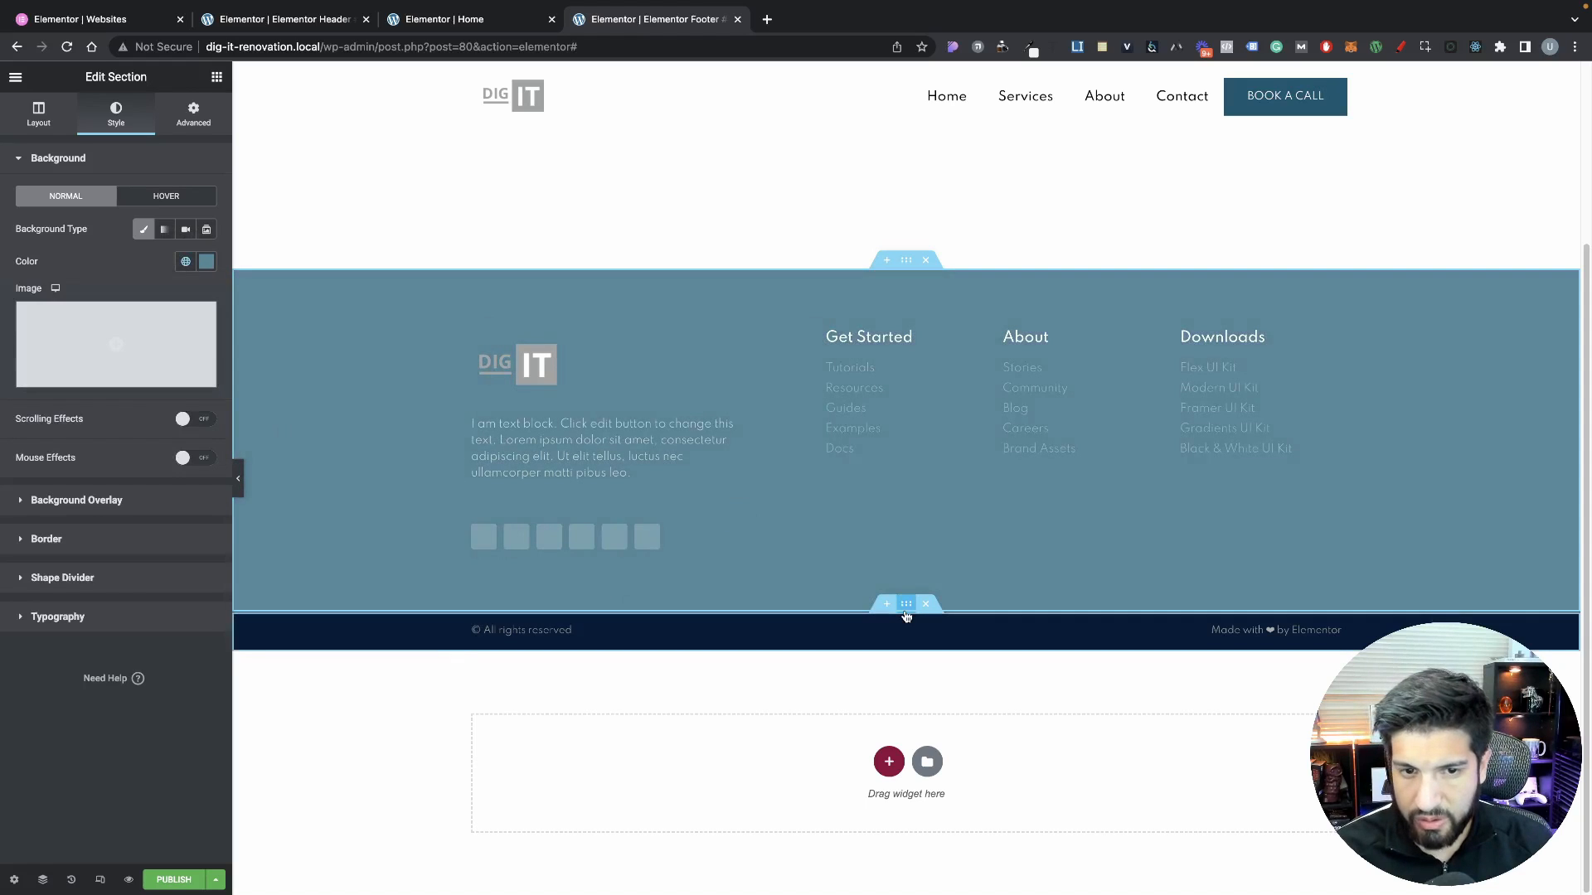
Set the copyright bar section's background to the global Section color
click(906, 604)
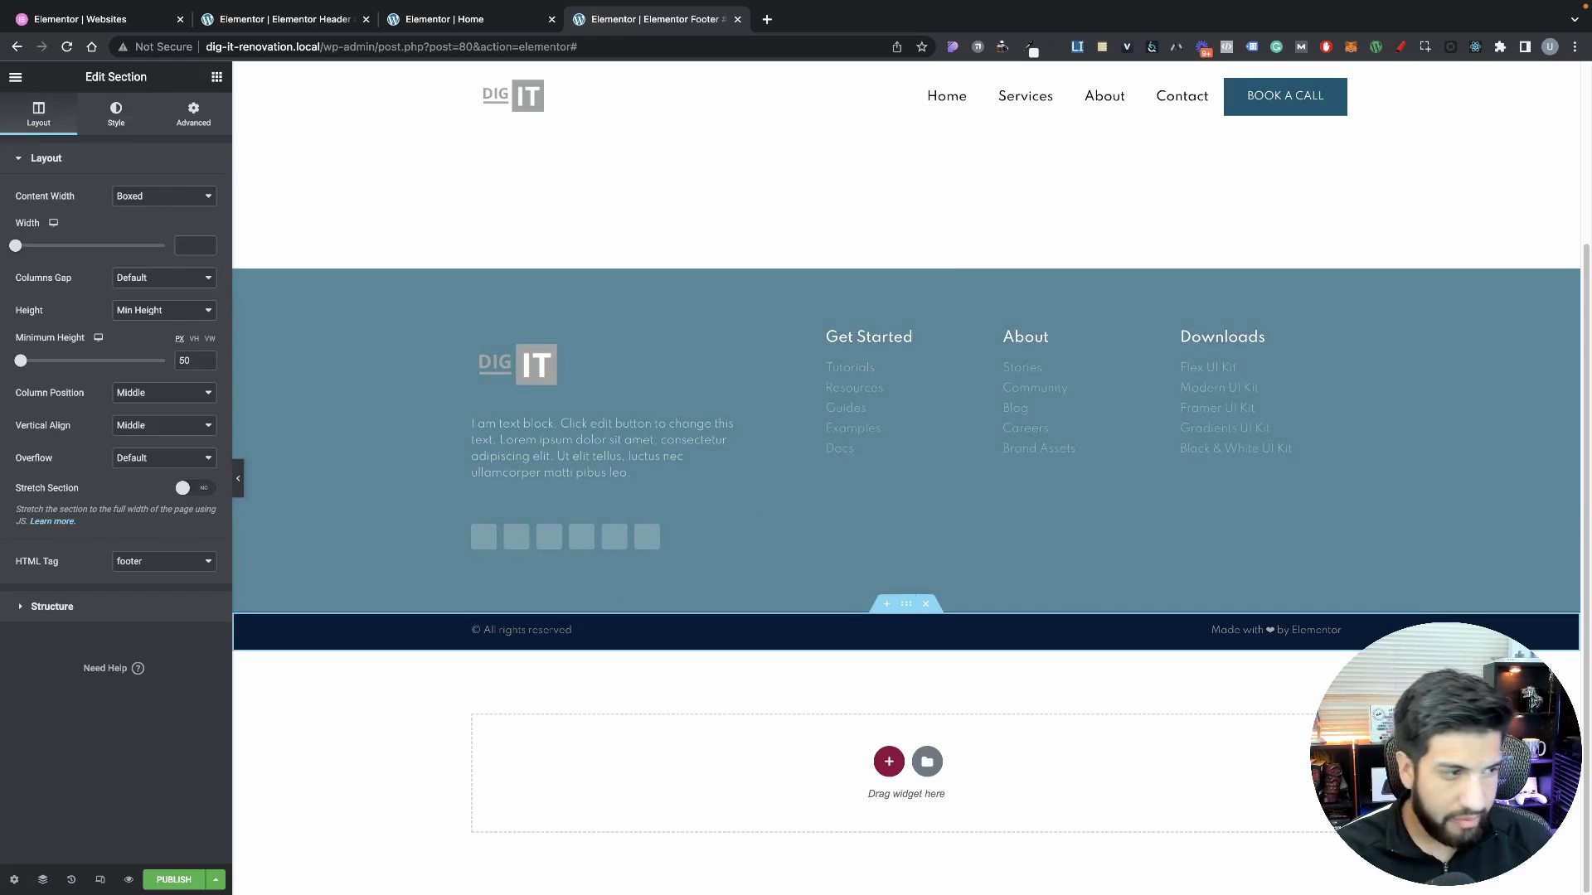
click(103, 124)
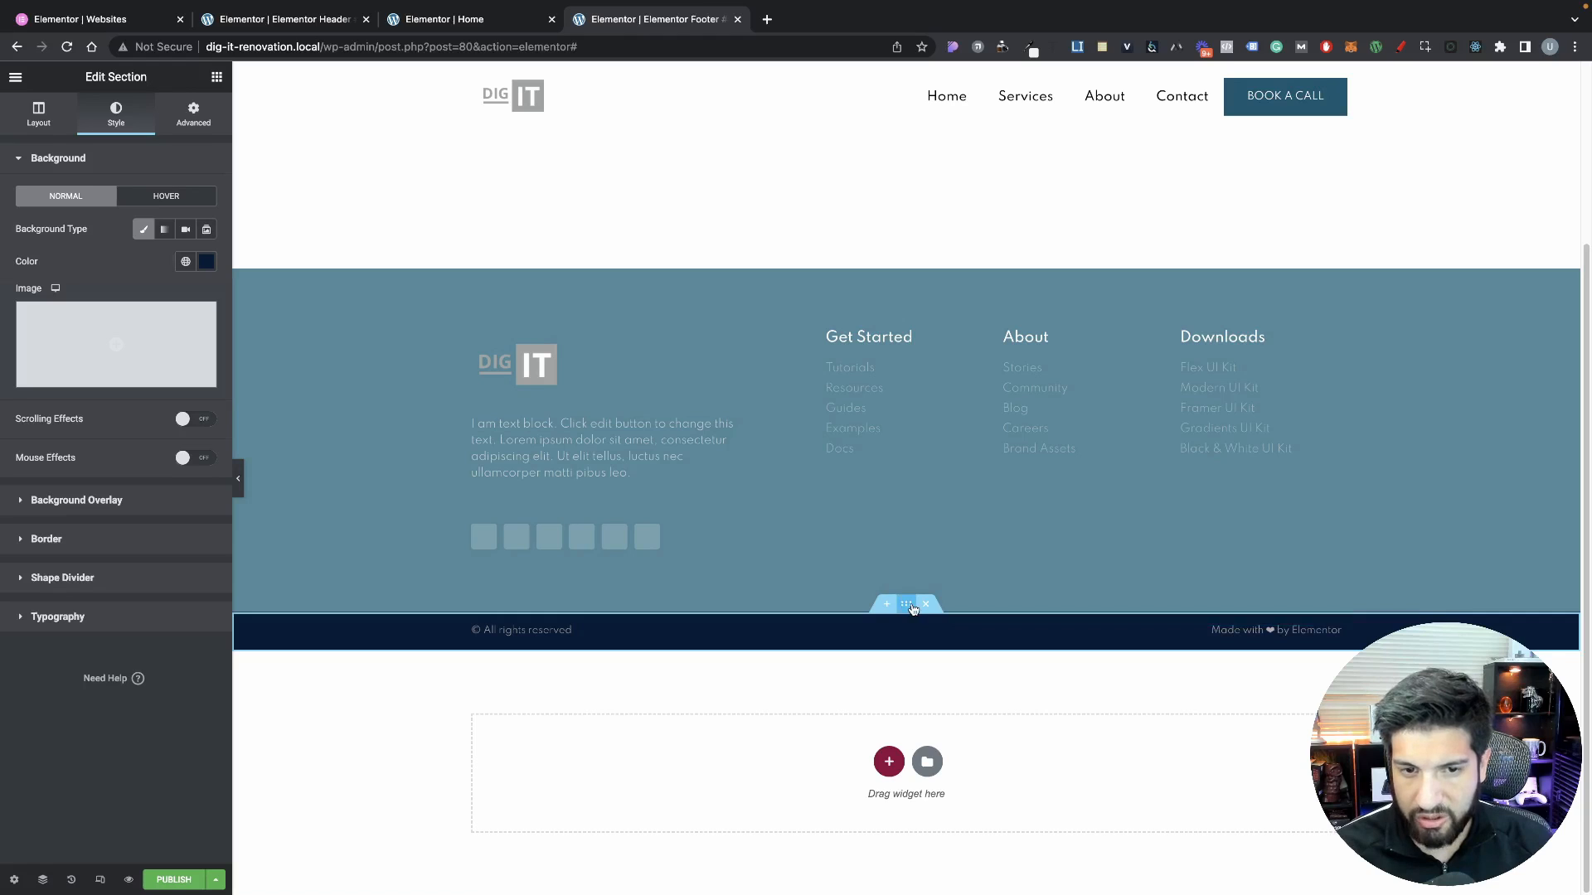
click(187, 262)
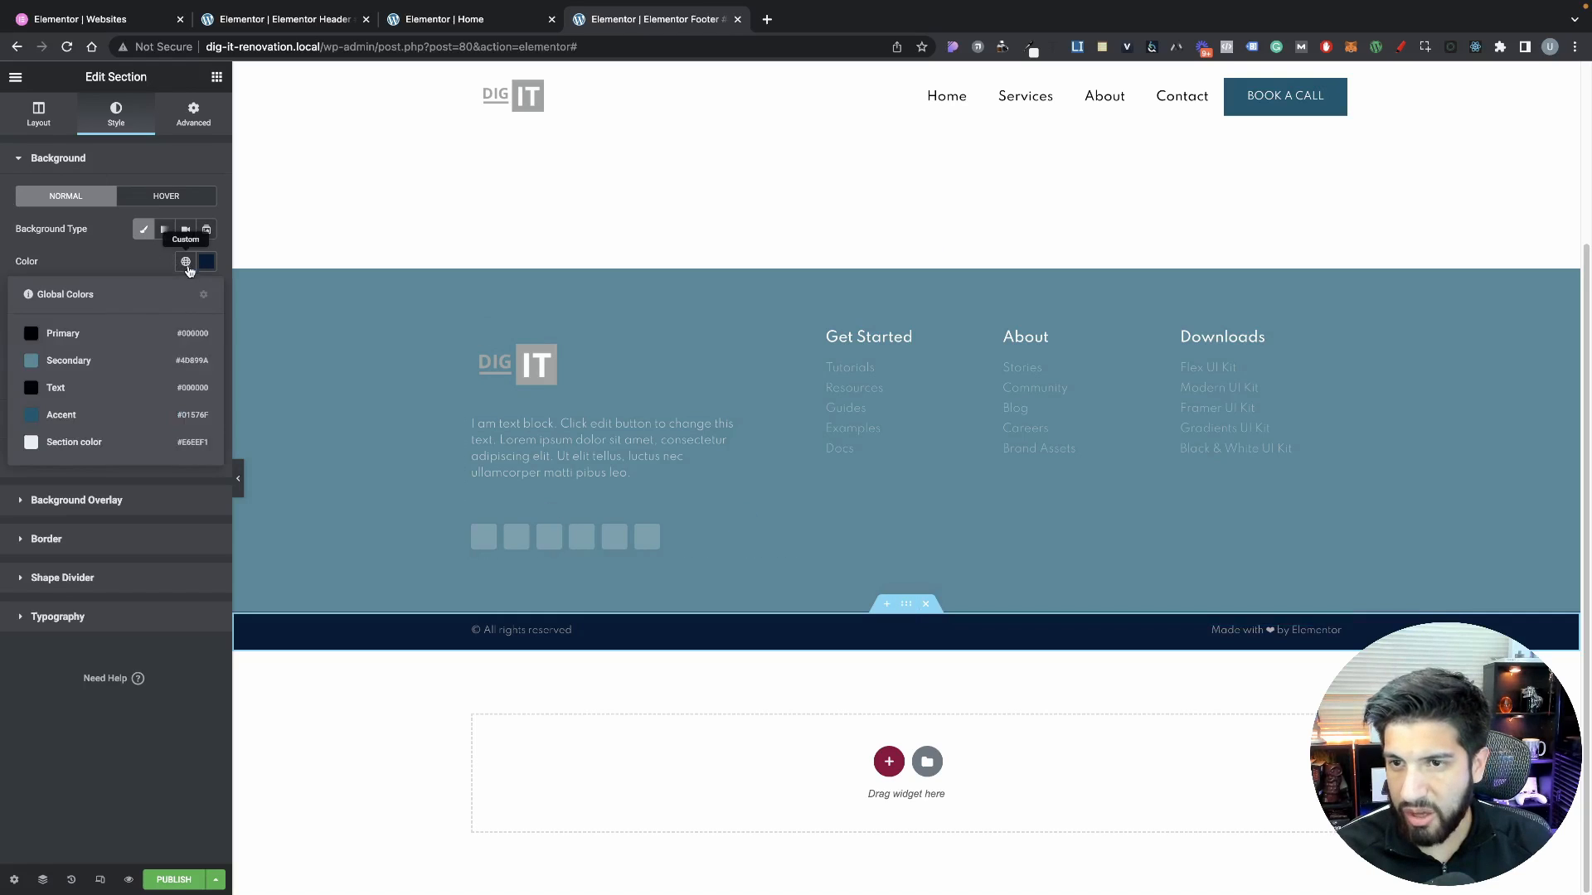
click(91, 440)
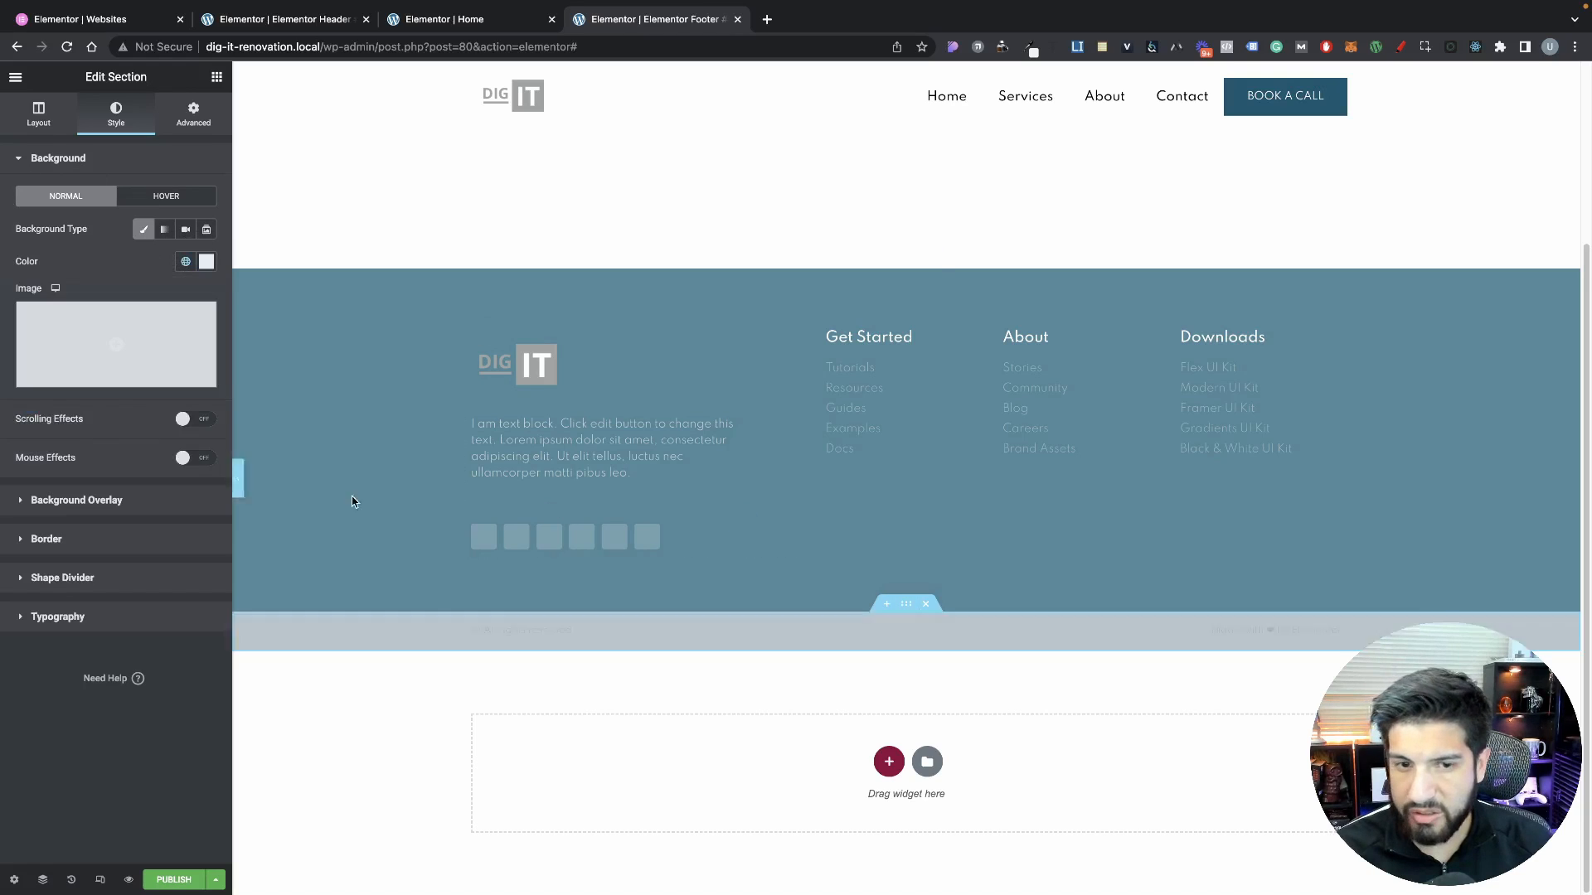
Open the "All rights reserved" heading's title for editing just after the © sign
click(547, 634)
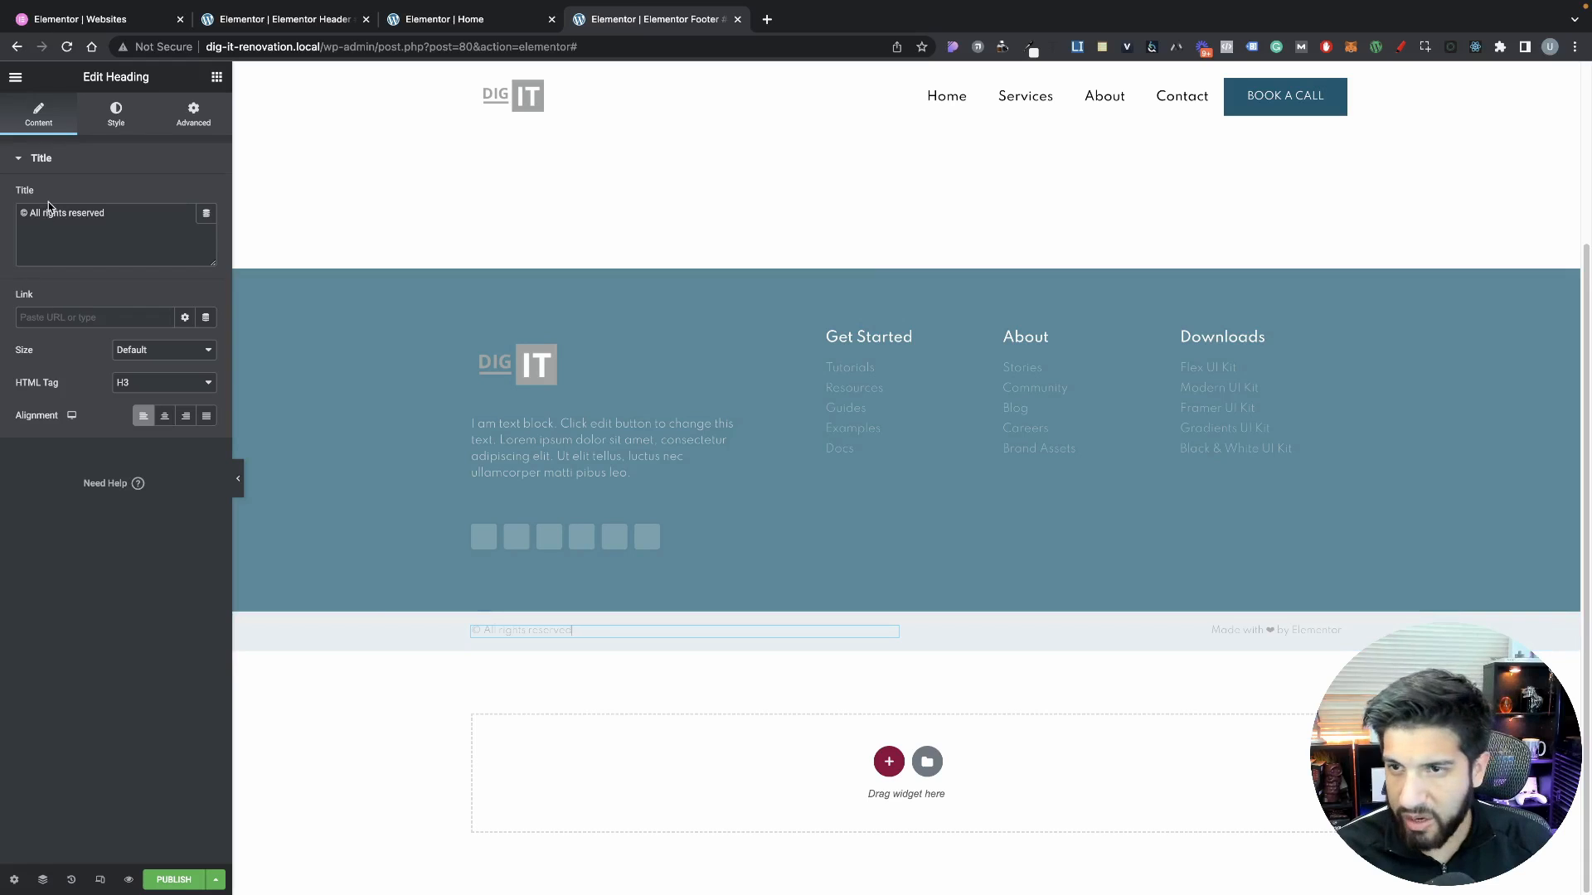
click(29, 213)
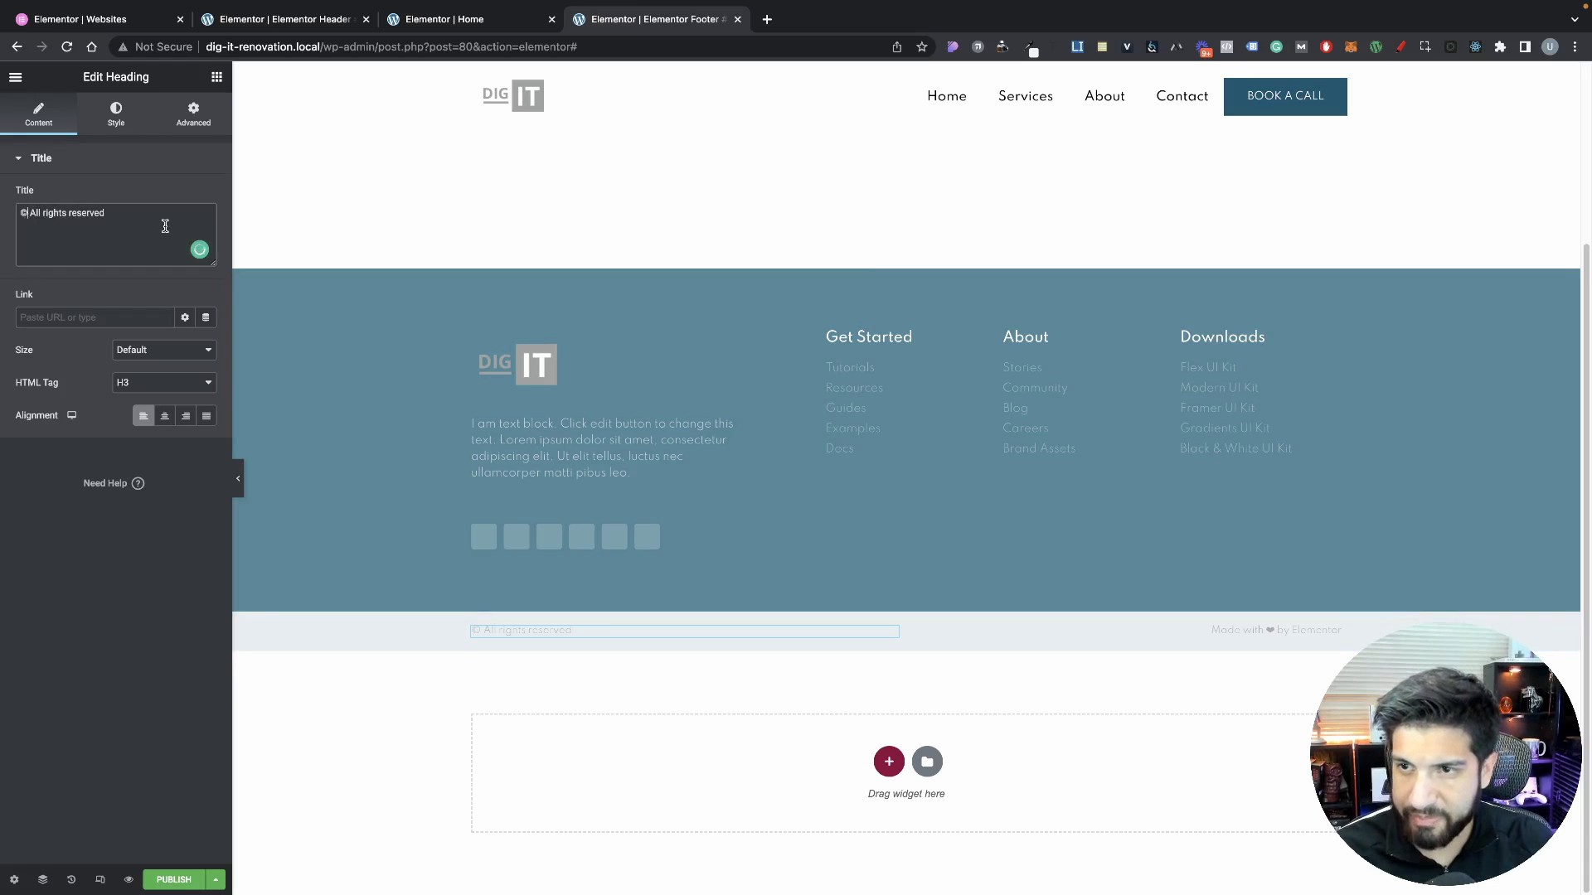
text(Website)
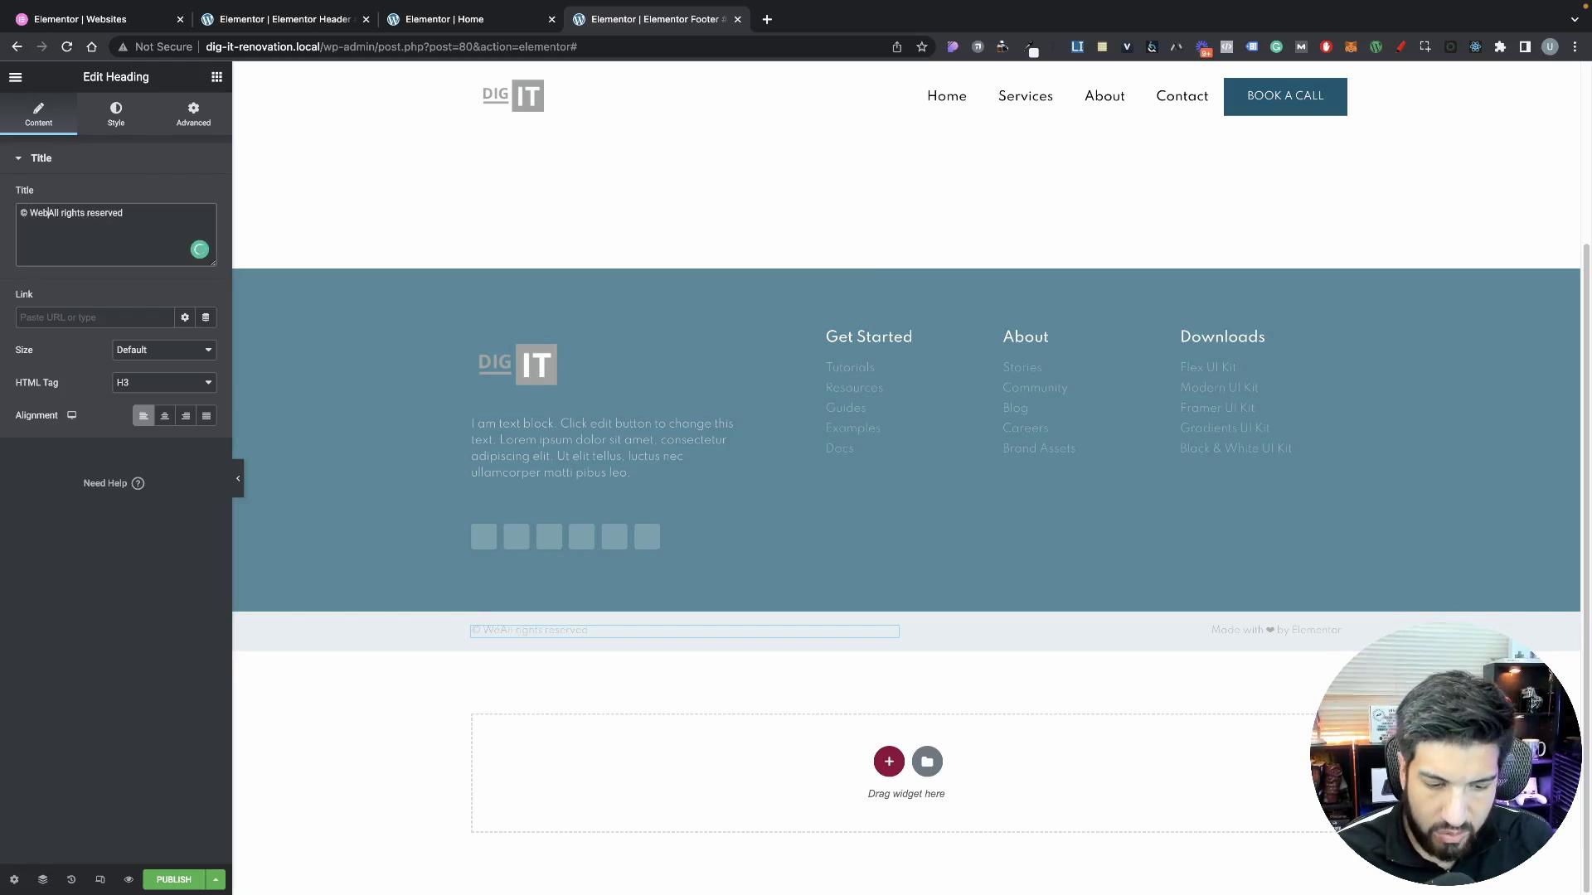
key(BackSpace)
key(BackSpace)
key(BackSpace)
key(BackSpace)
key(BackSpace)
key(BackSpace)
key(BackSpace)
key(BackSpace)
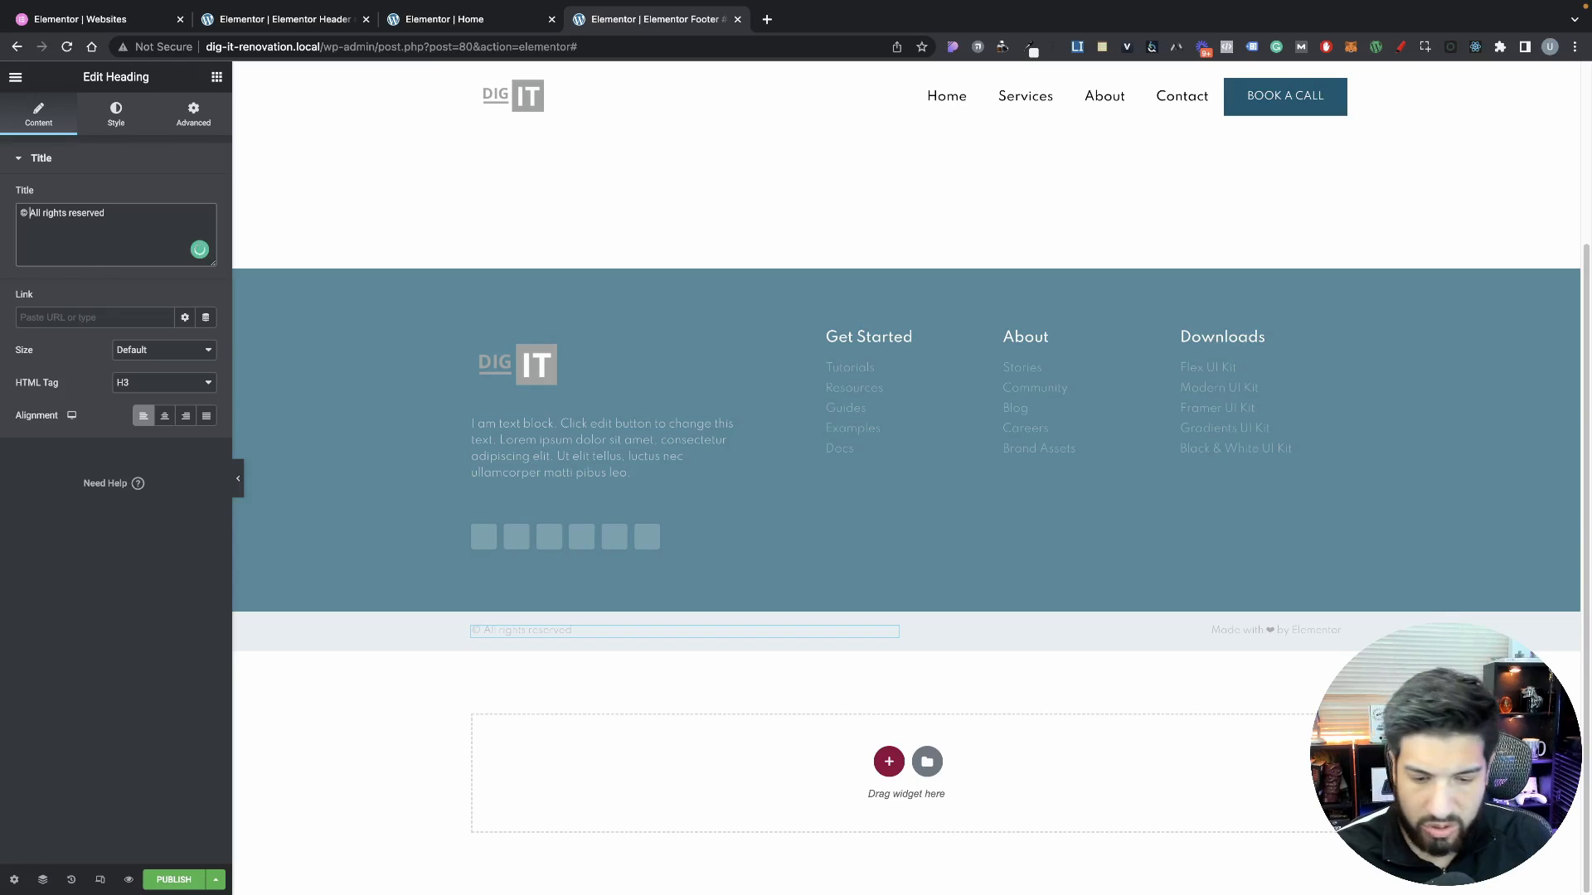
Change the copyright bar heading's title to "© Dig It Renovation 2022", replacing the "All rights reserved" wording
text(Dig )
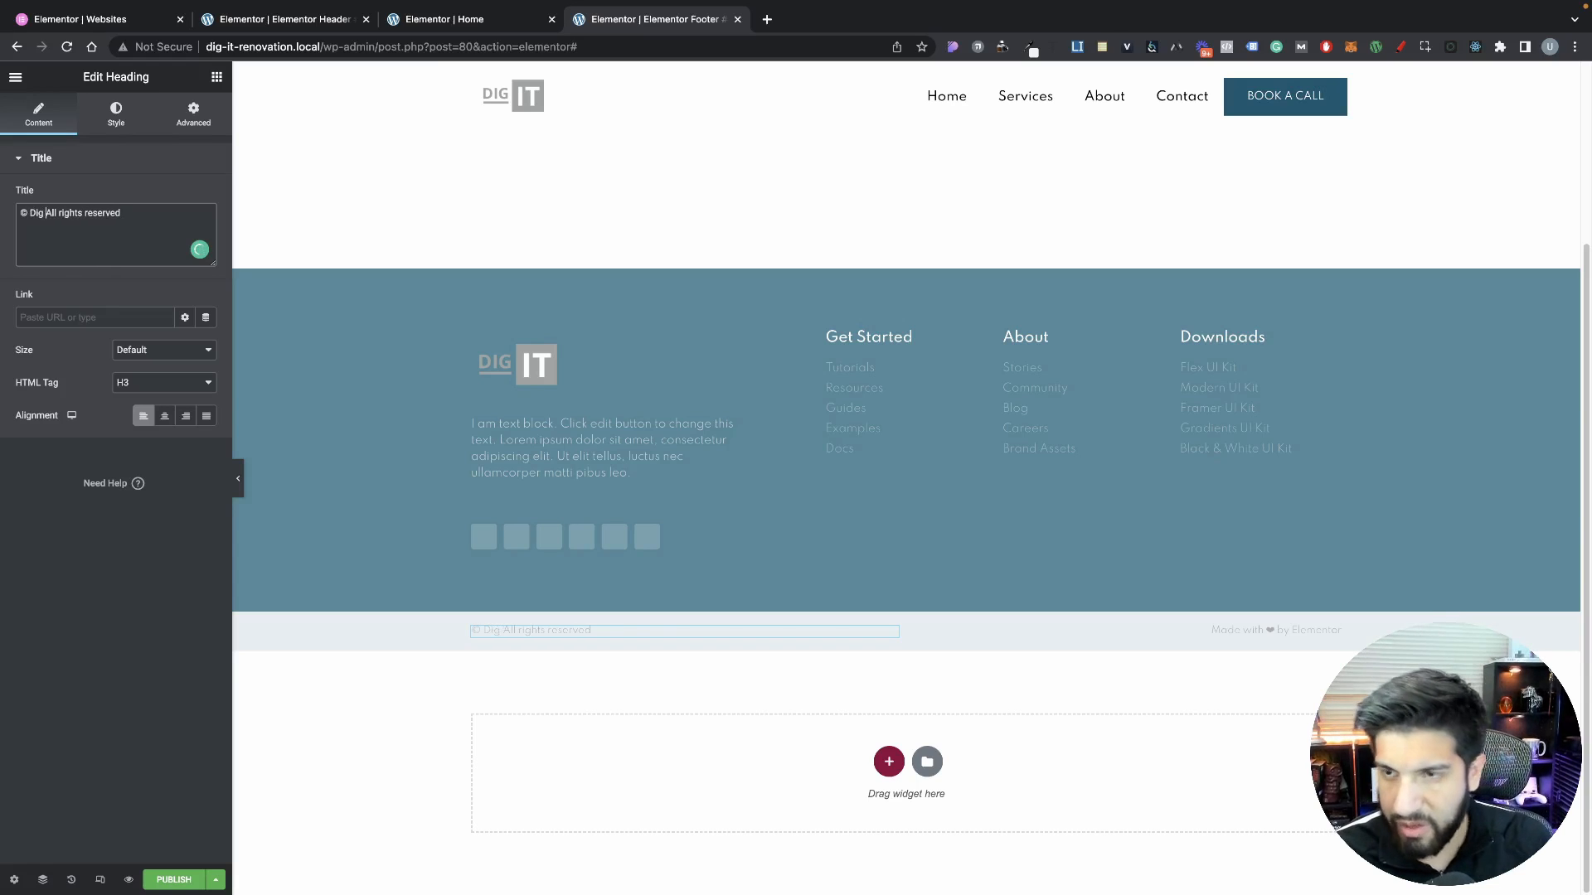
text(It )
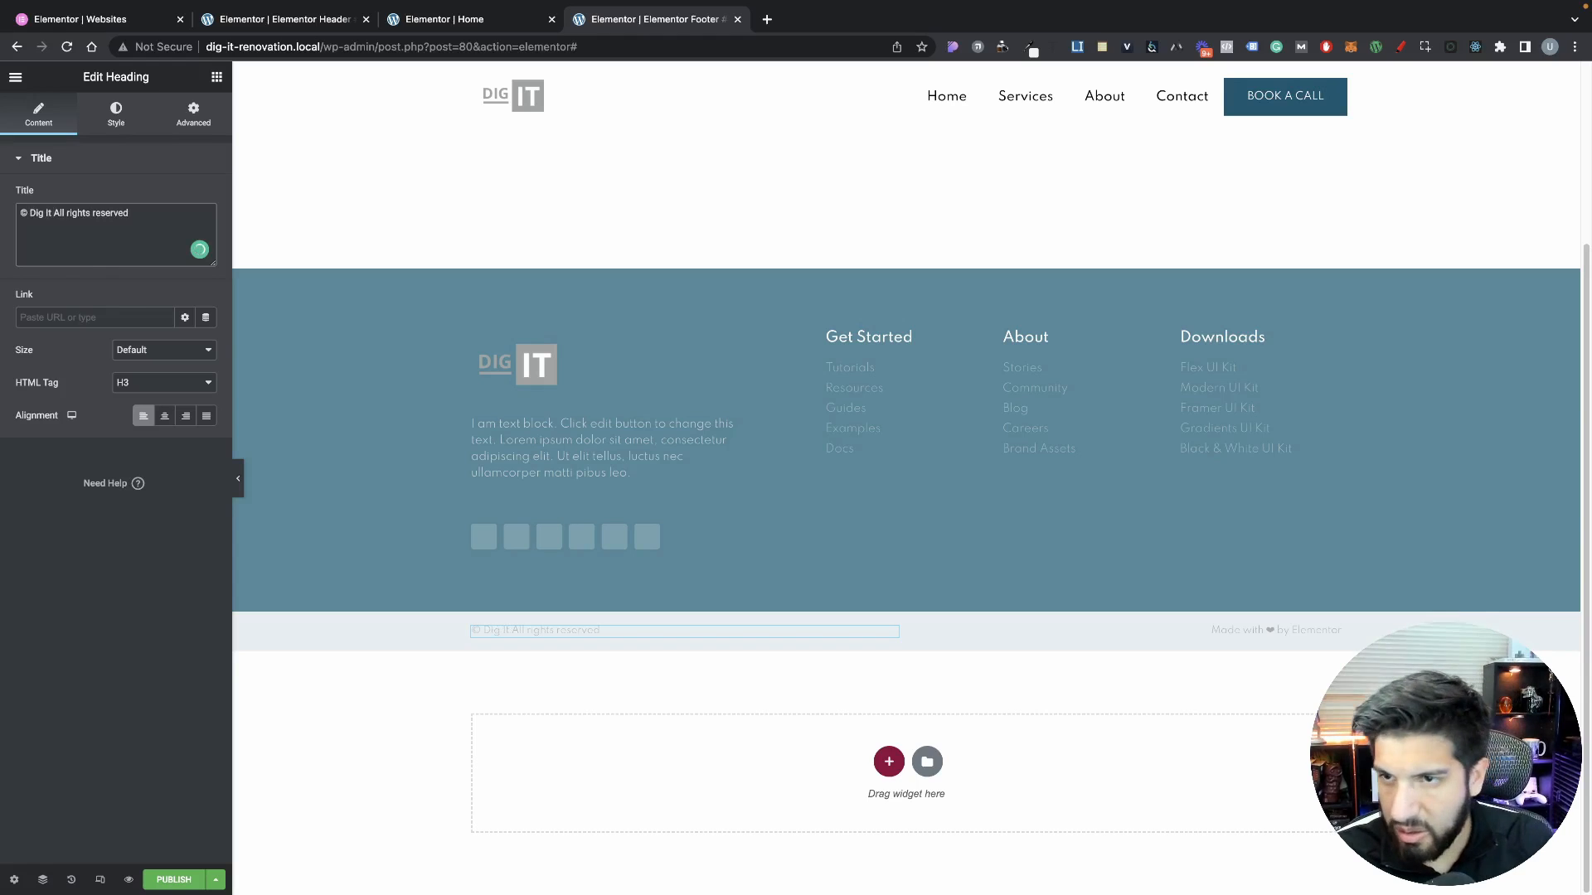
text(Reno)
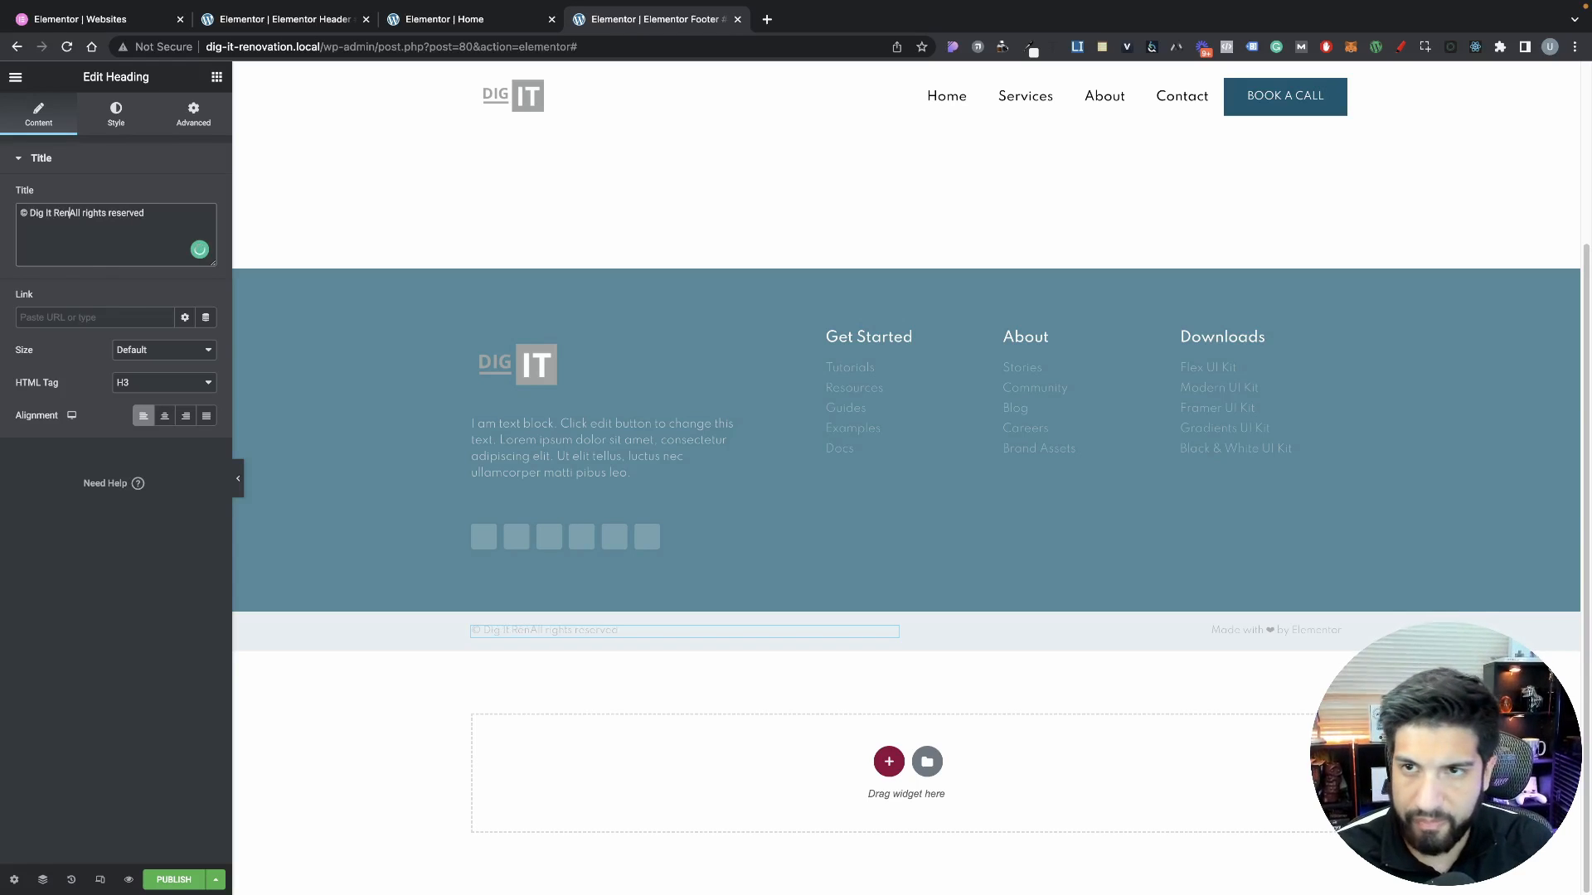
text(vat)
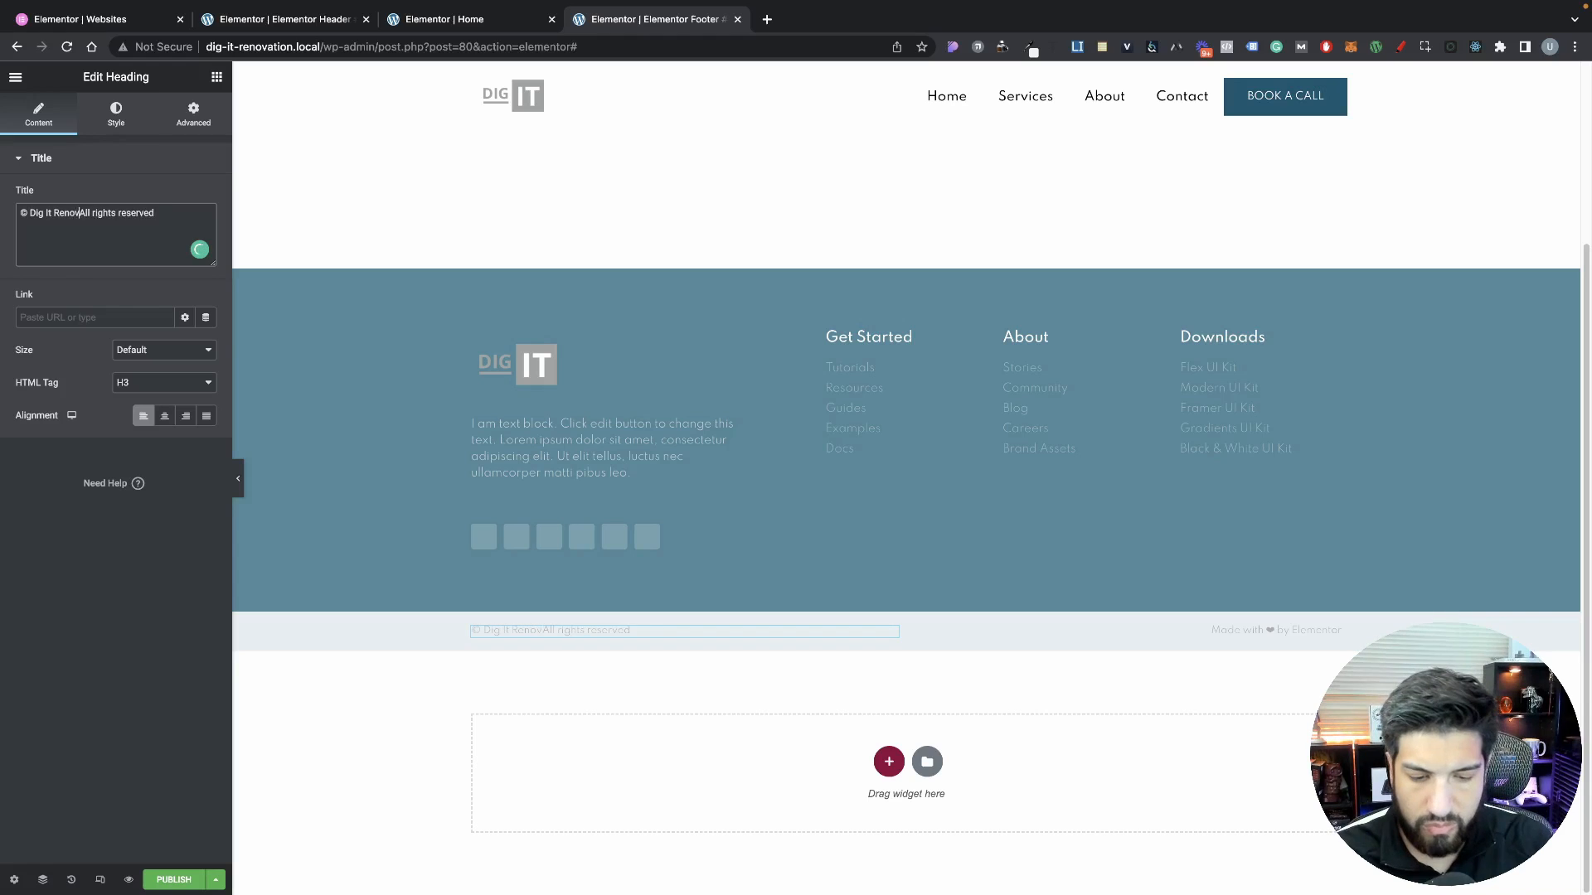
text(ion)
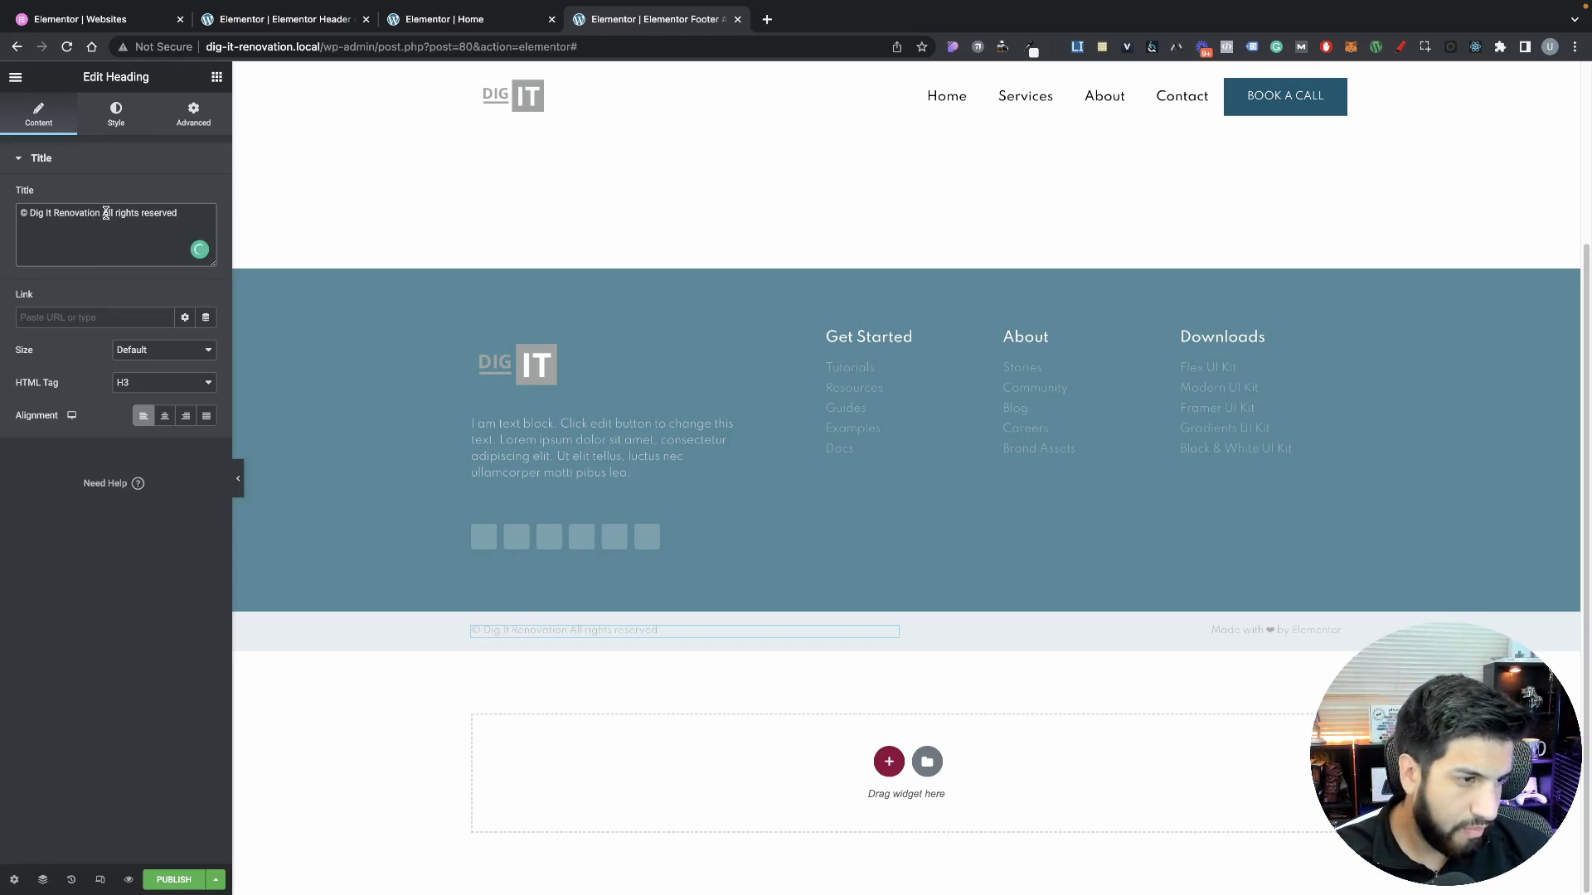
drag(104, 213, 221, 211)
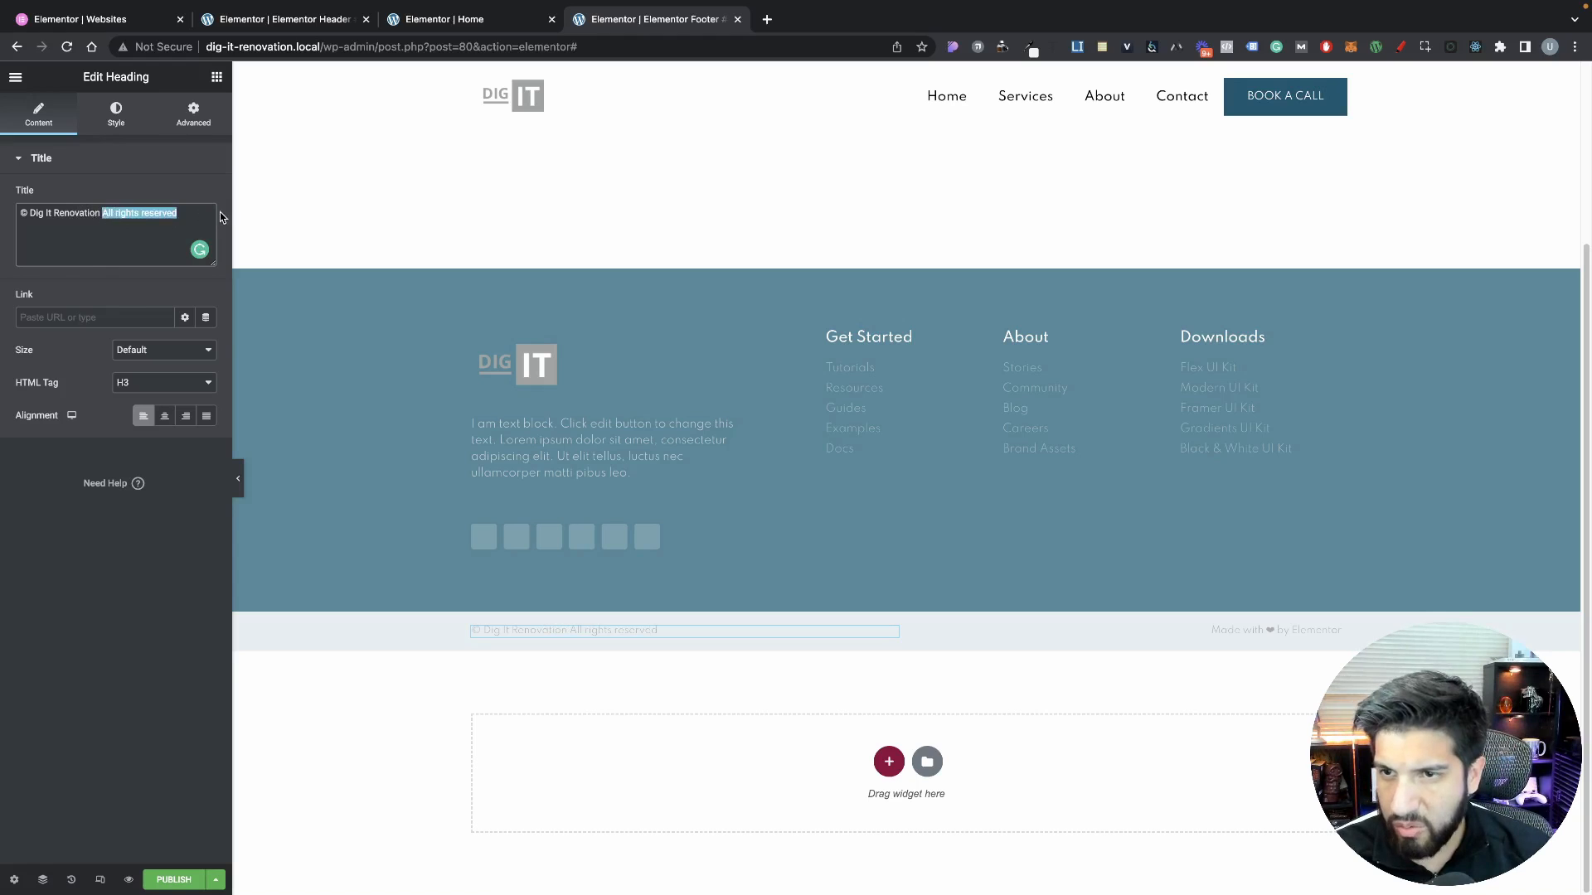
key(BackSpace)
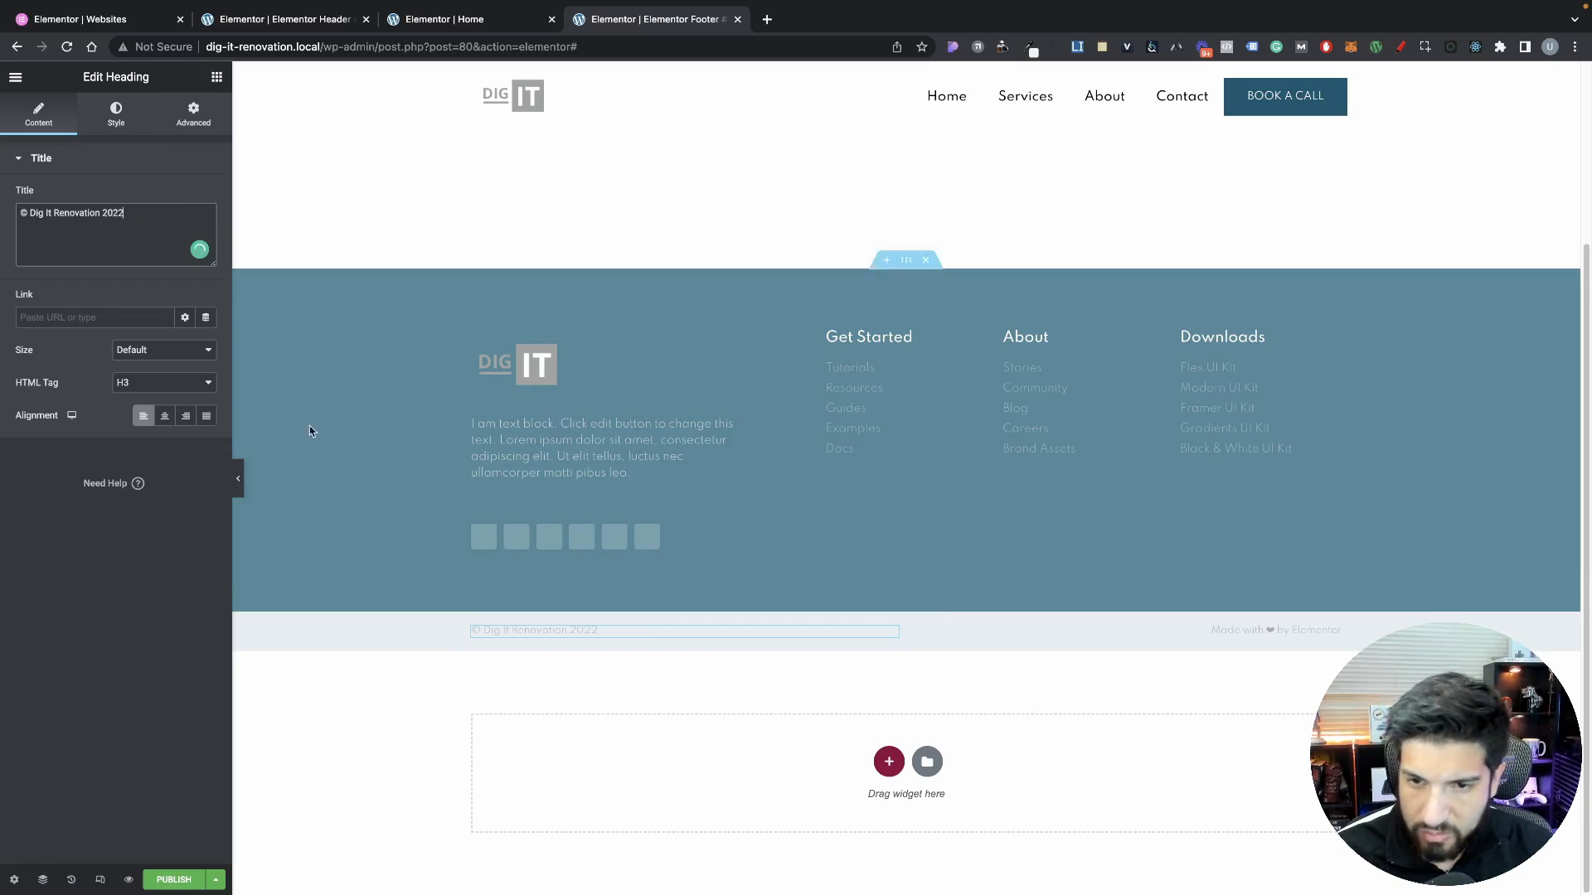
Apply the global Primary font to the copyright heading and reduce its size to 13 px
click(116, 116)
click(186, 229)
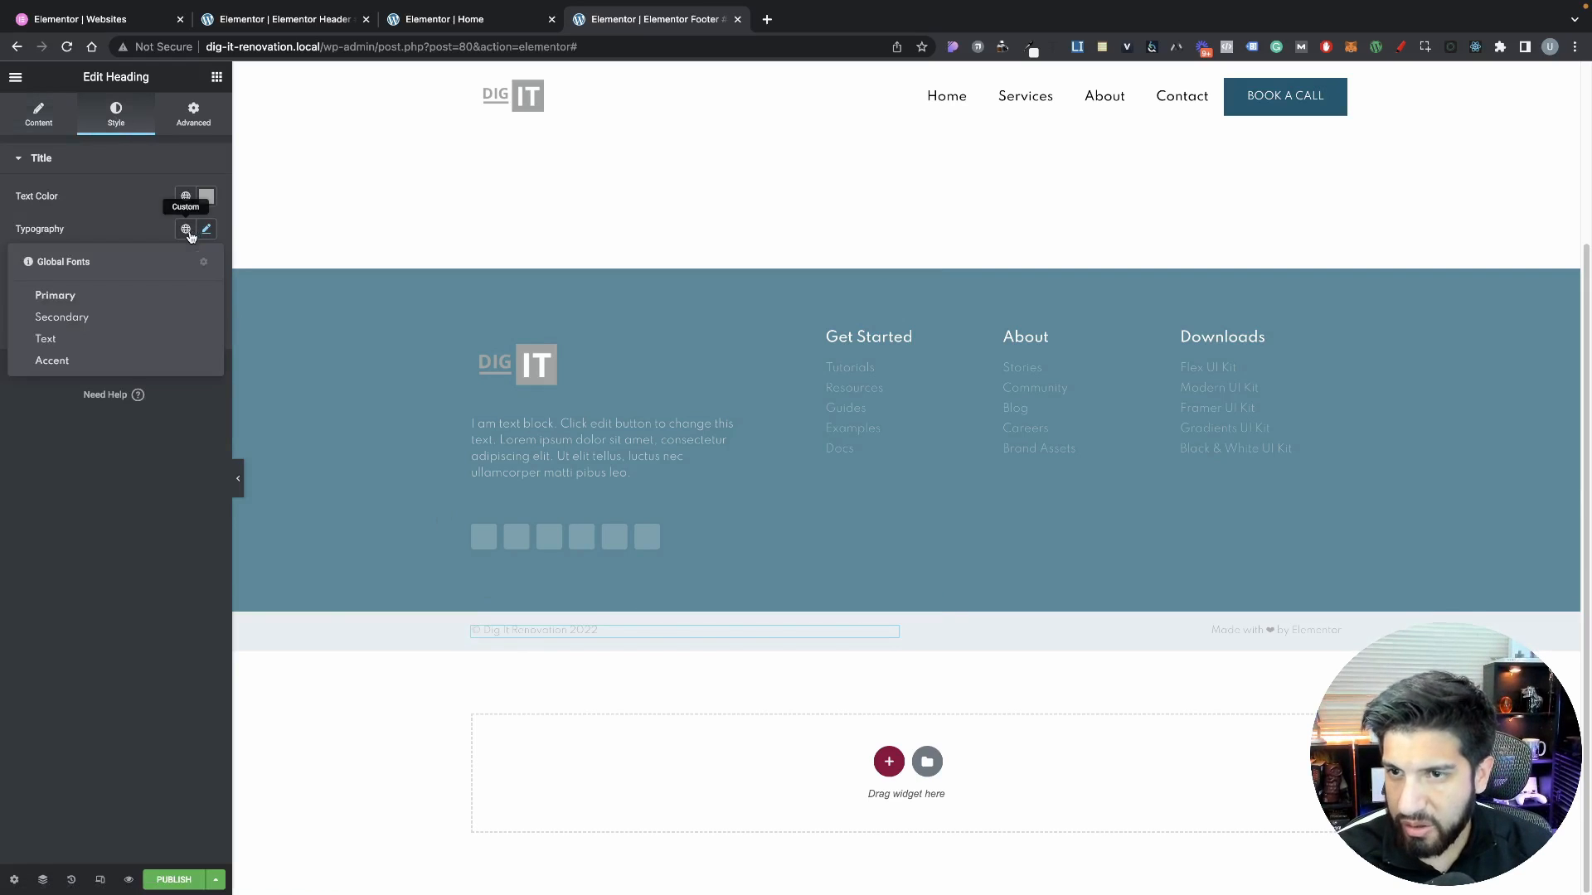
click(205, 230)
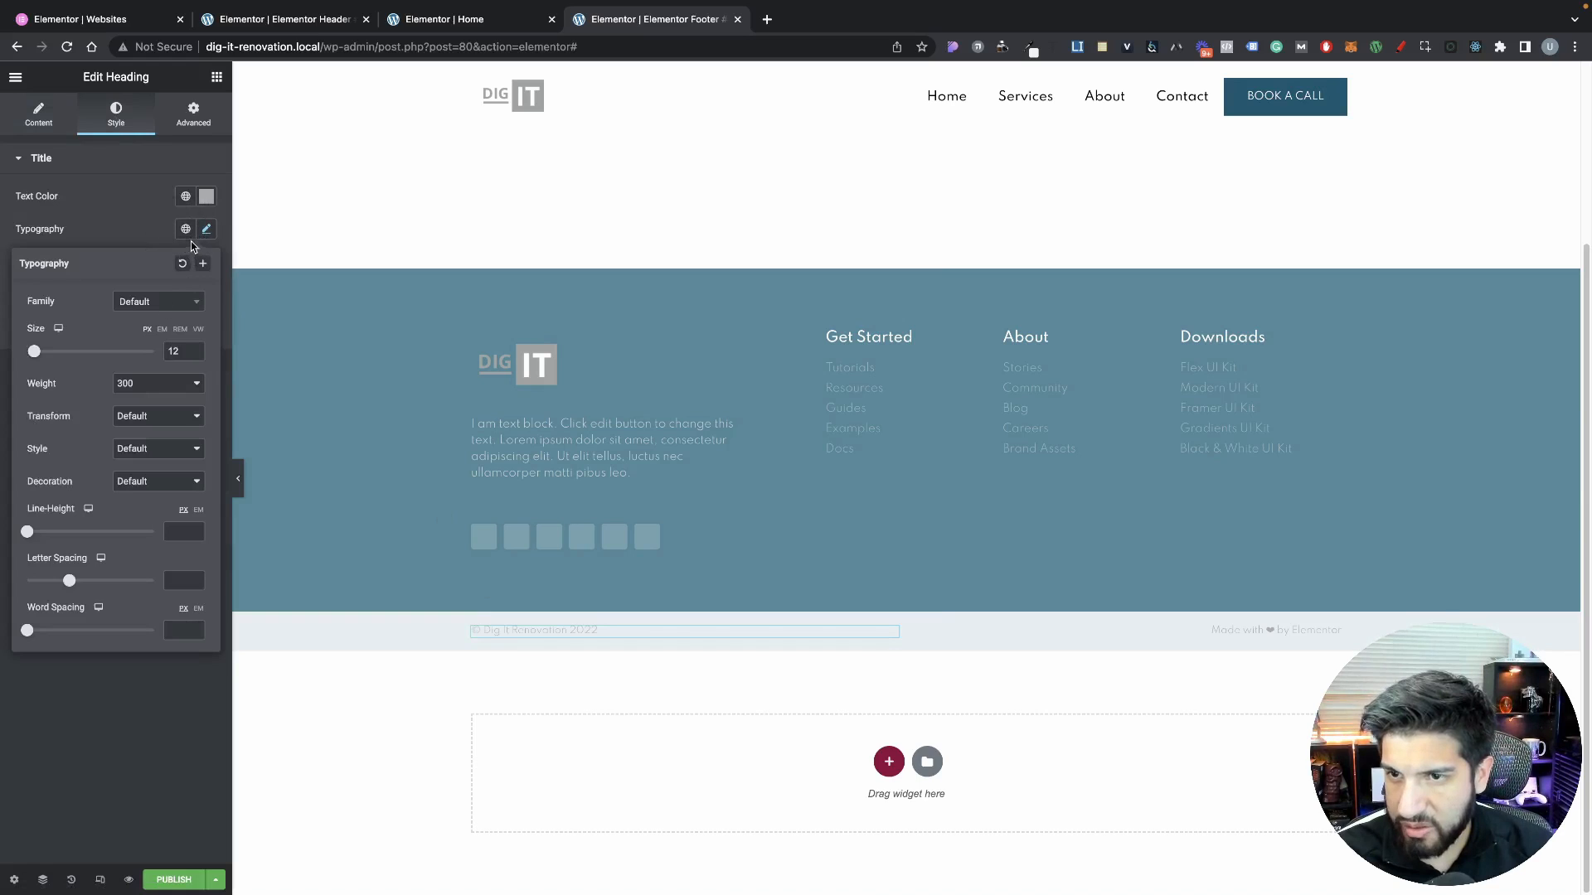
click(186, 230)
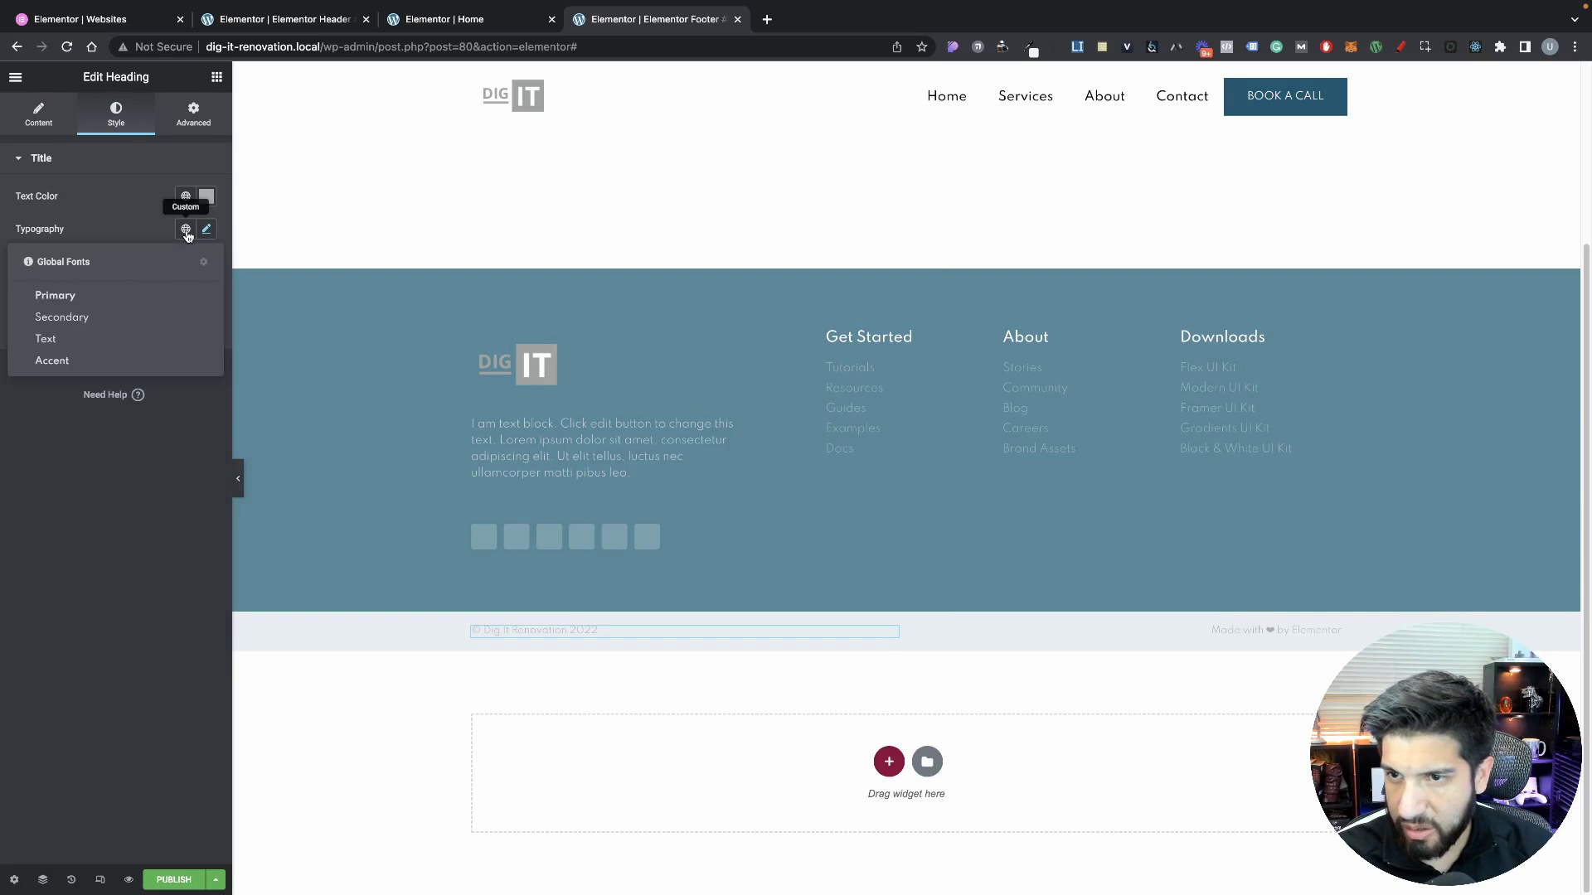
click(117, 301)
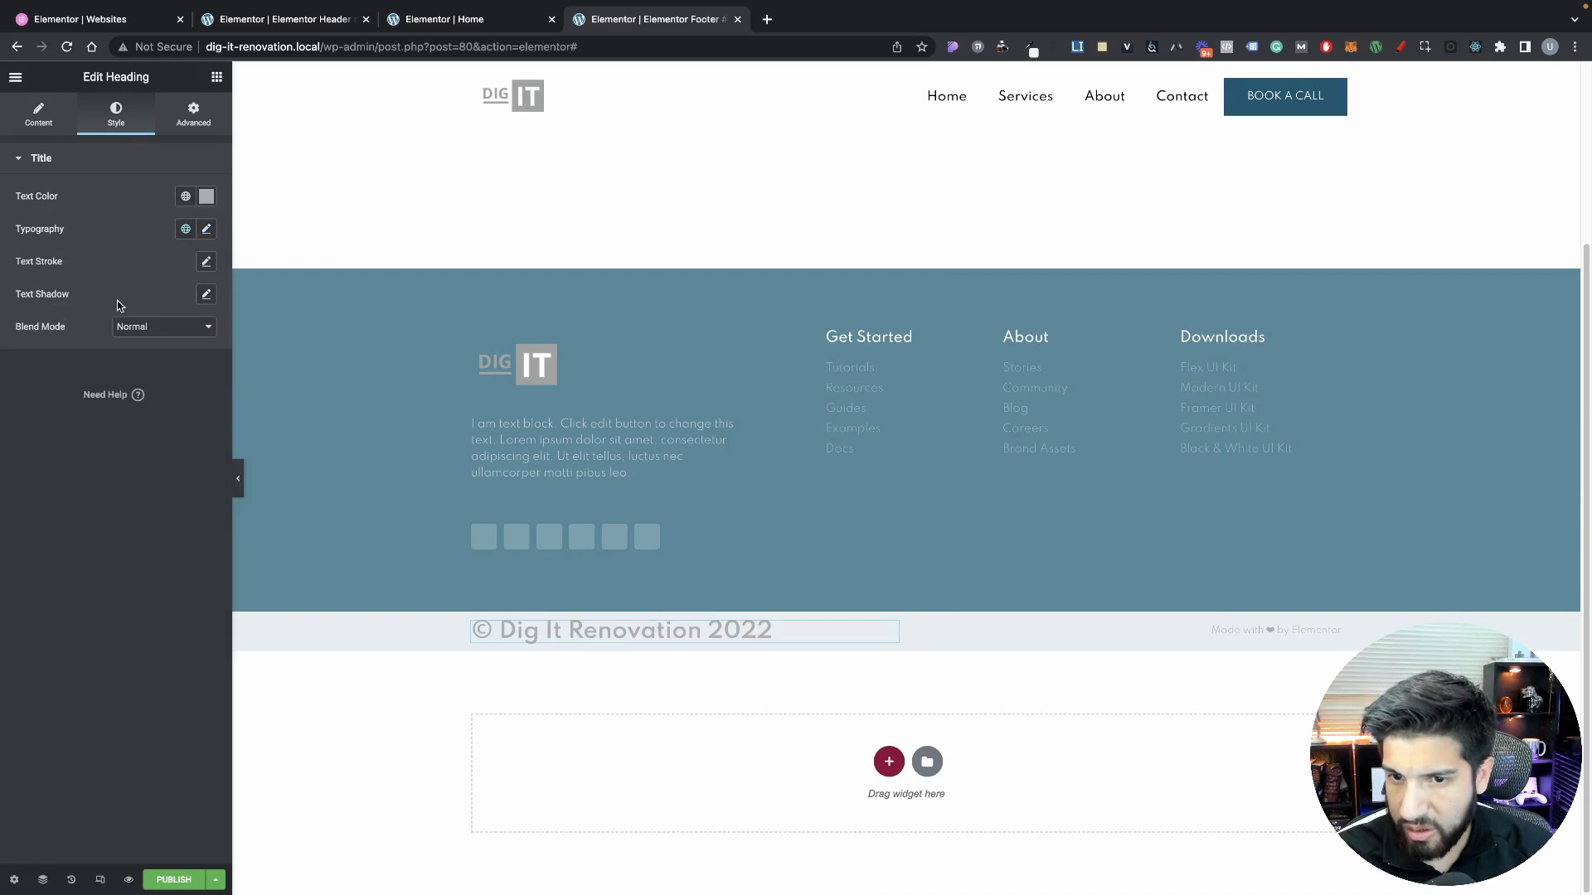
click(205, 229)
drag(34, 351, 34, 351)
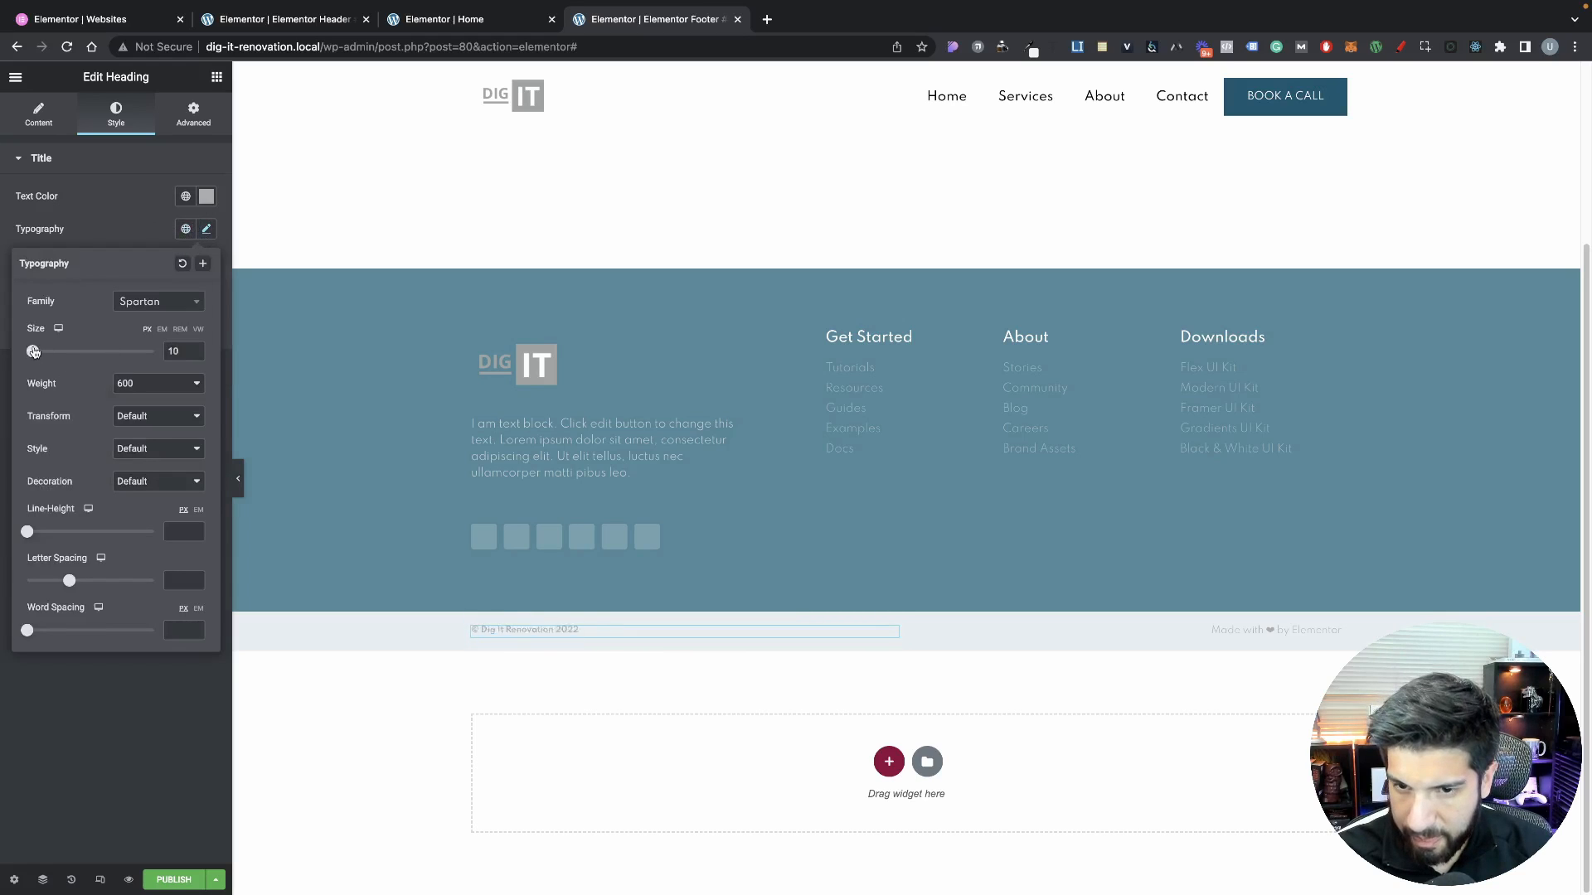
Set the copyright heading's text color to black (#000000)
click(207, 195)
text(#F0F0F0)
drag(1, 310, 2, 445)
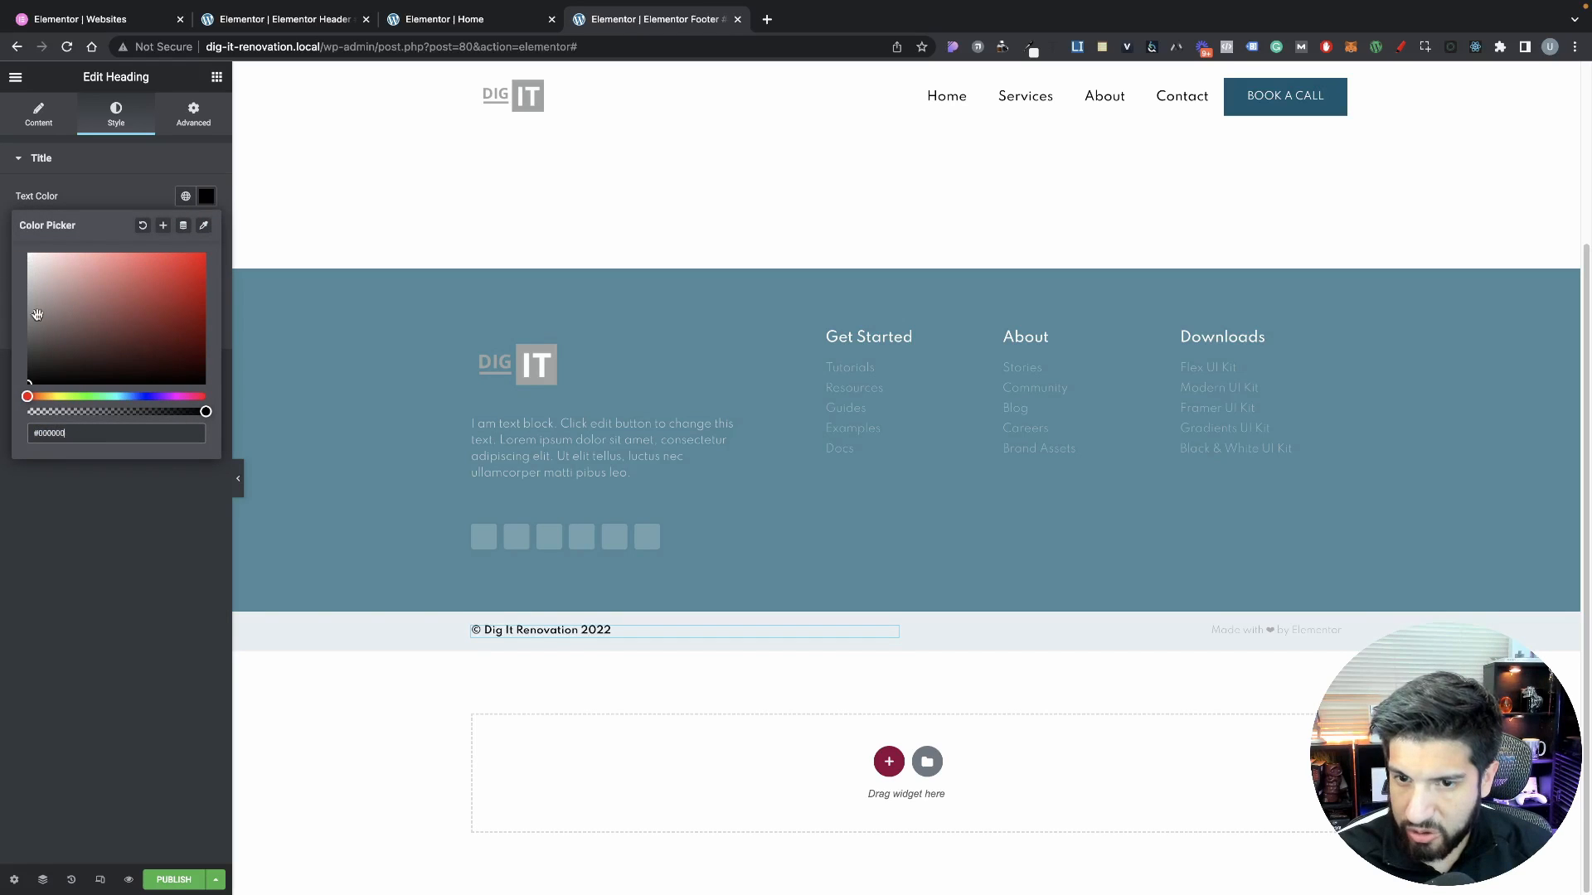
click(102, 195)
Set the copyright heading's font weight to 500
click(204, 229)
click(159, 379)
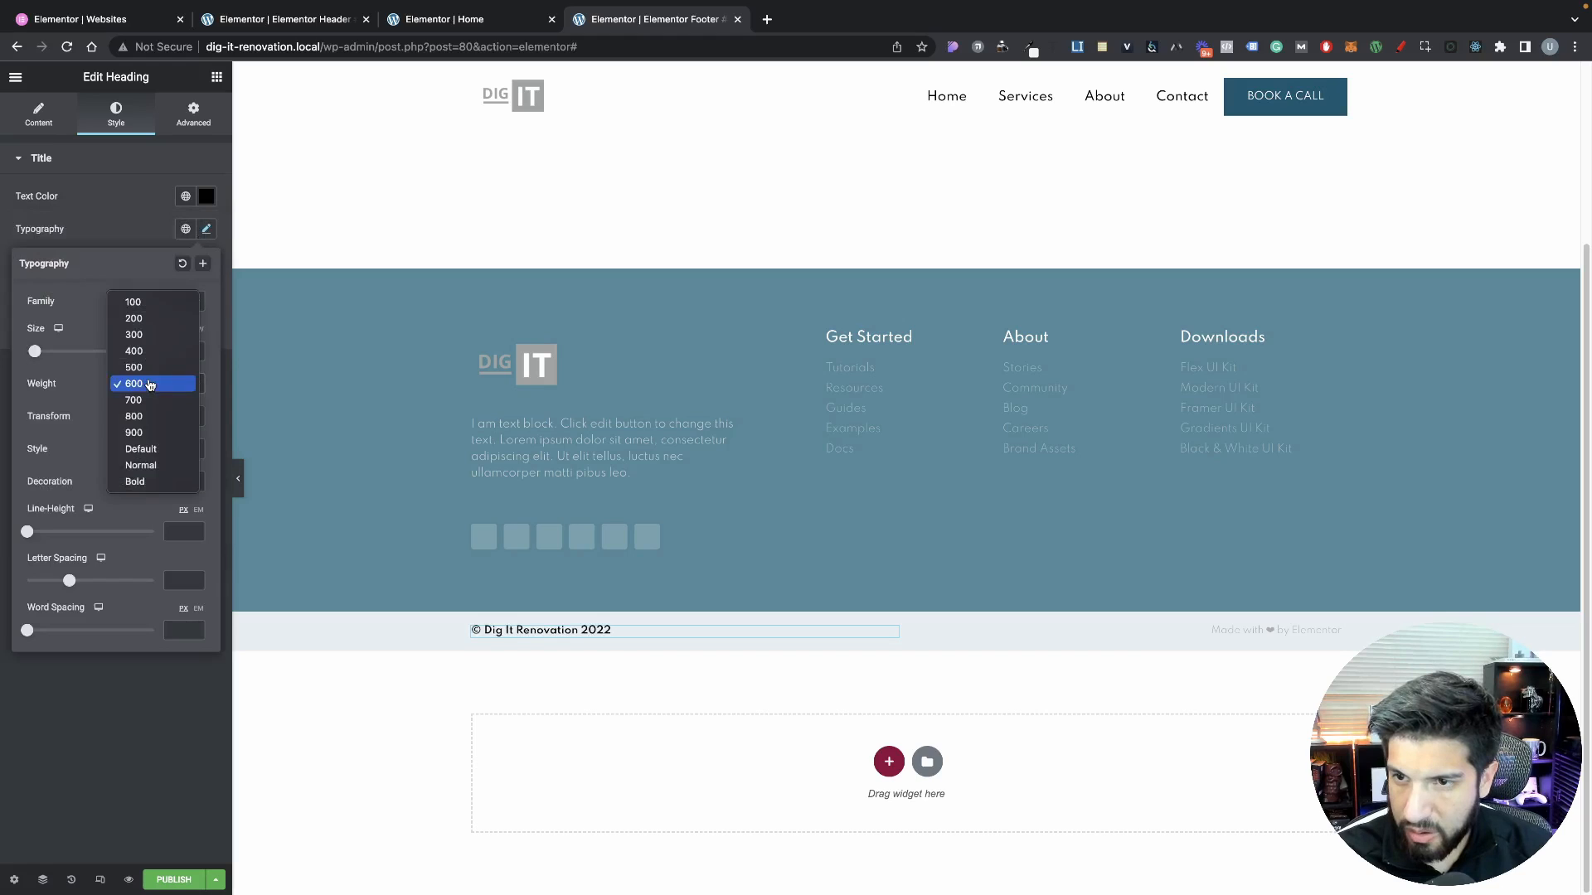
click(153, 369)
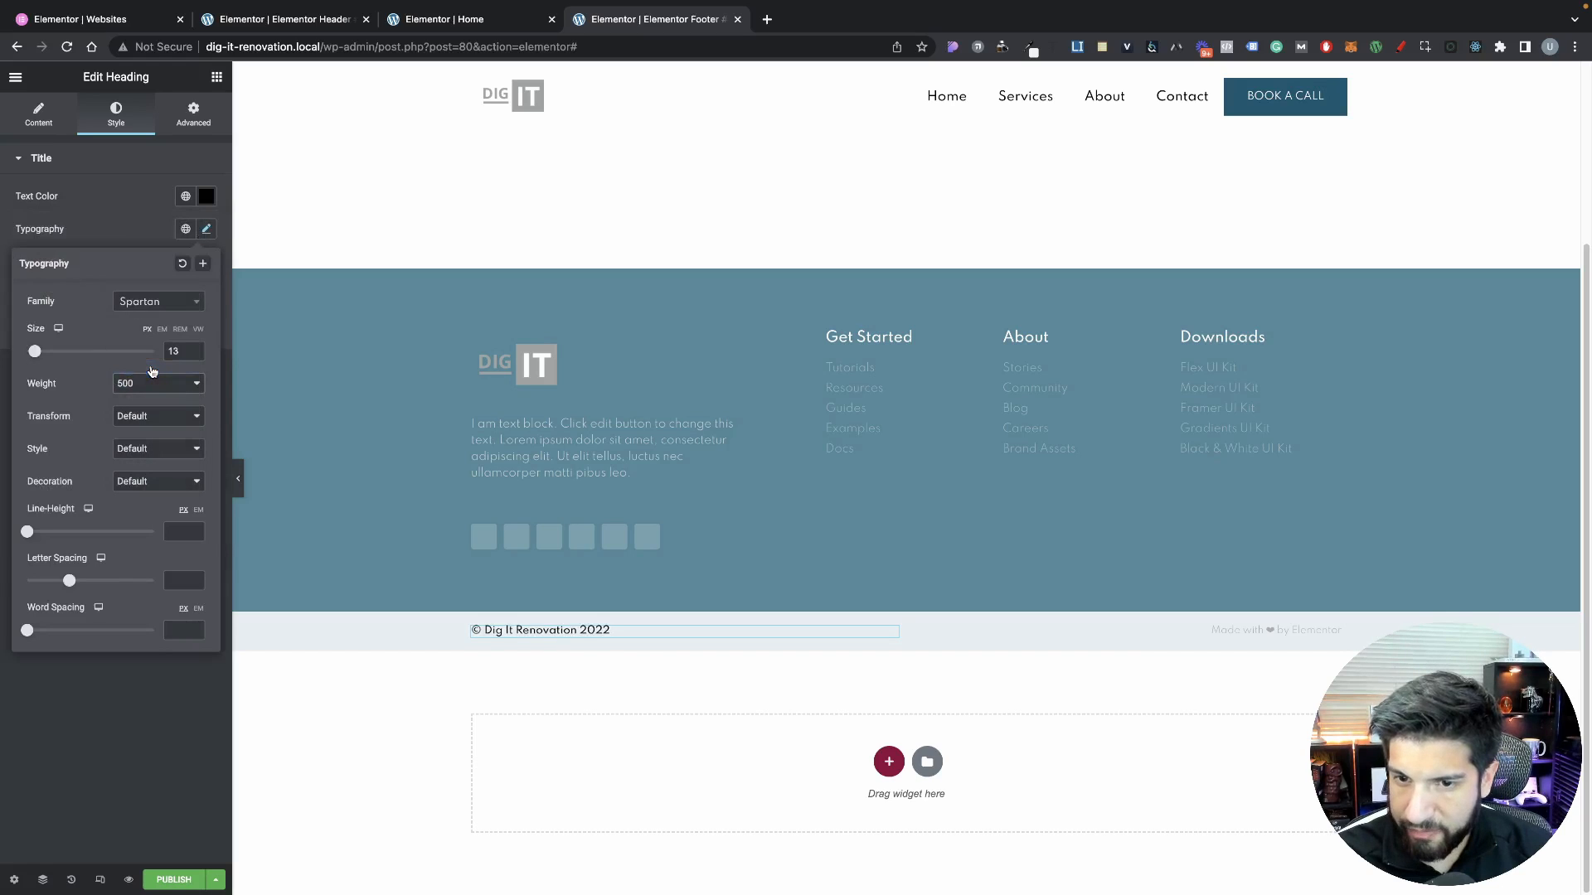
Set the copyright heading's text color to the medium grey #727272
click(207, 196)
text(#9B9B9B)
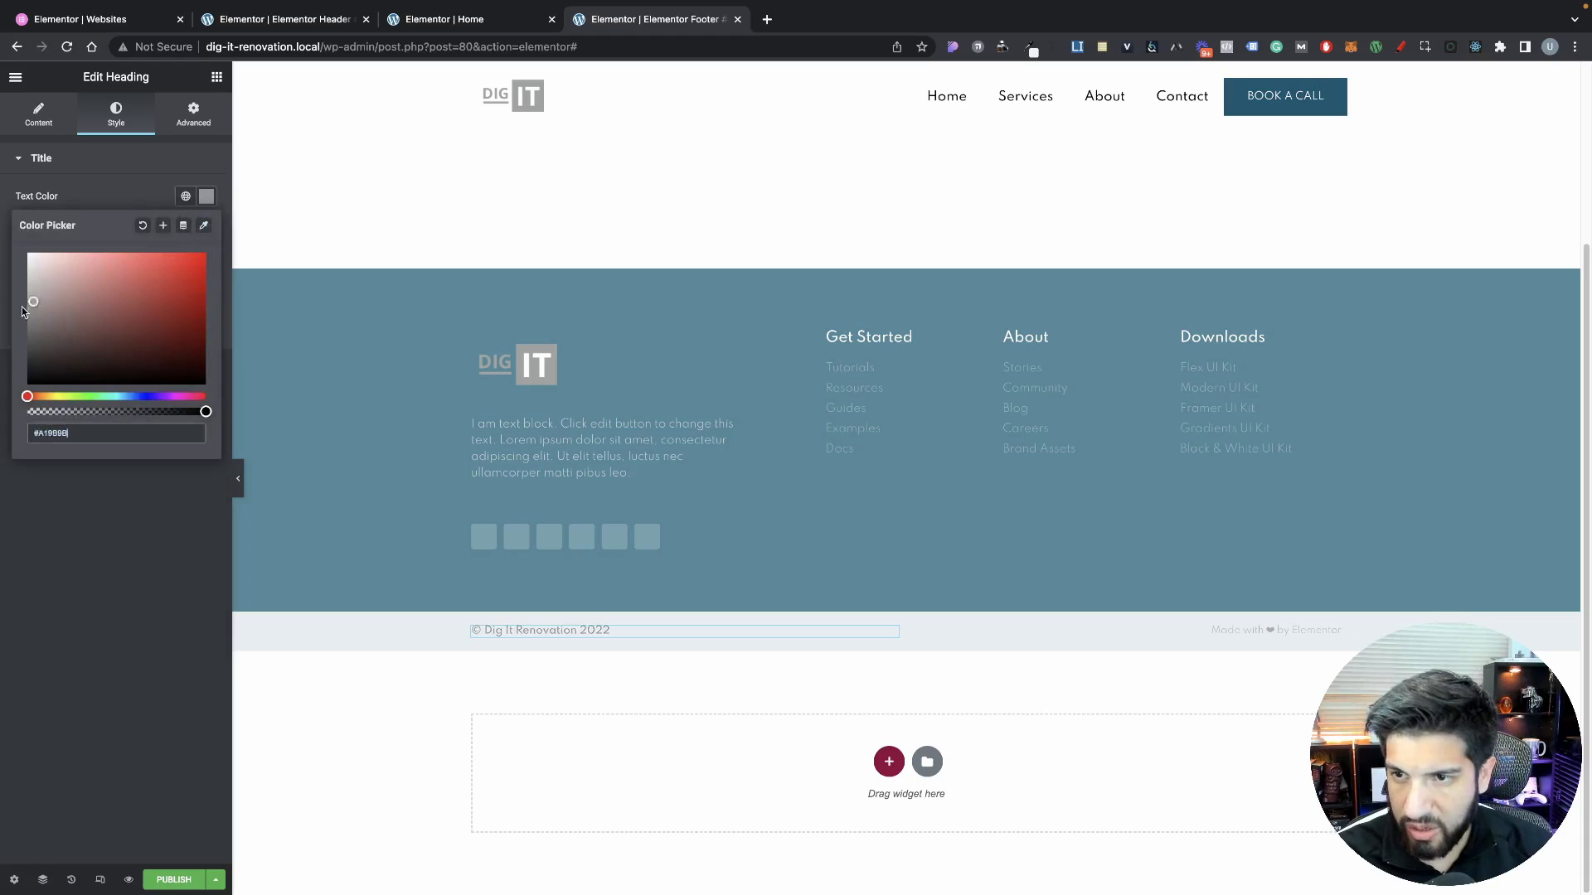
drag(10, 310, 5, 330)
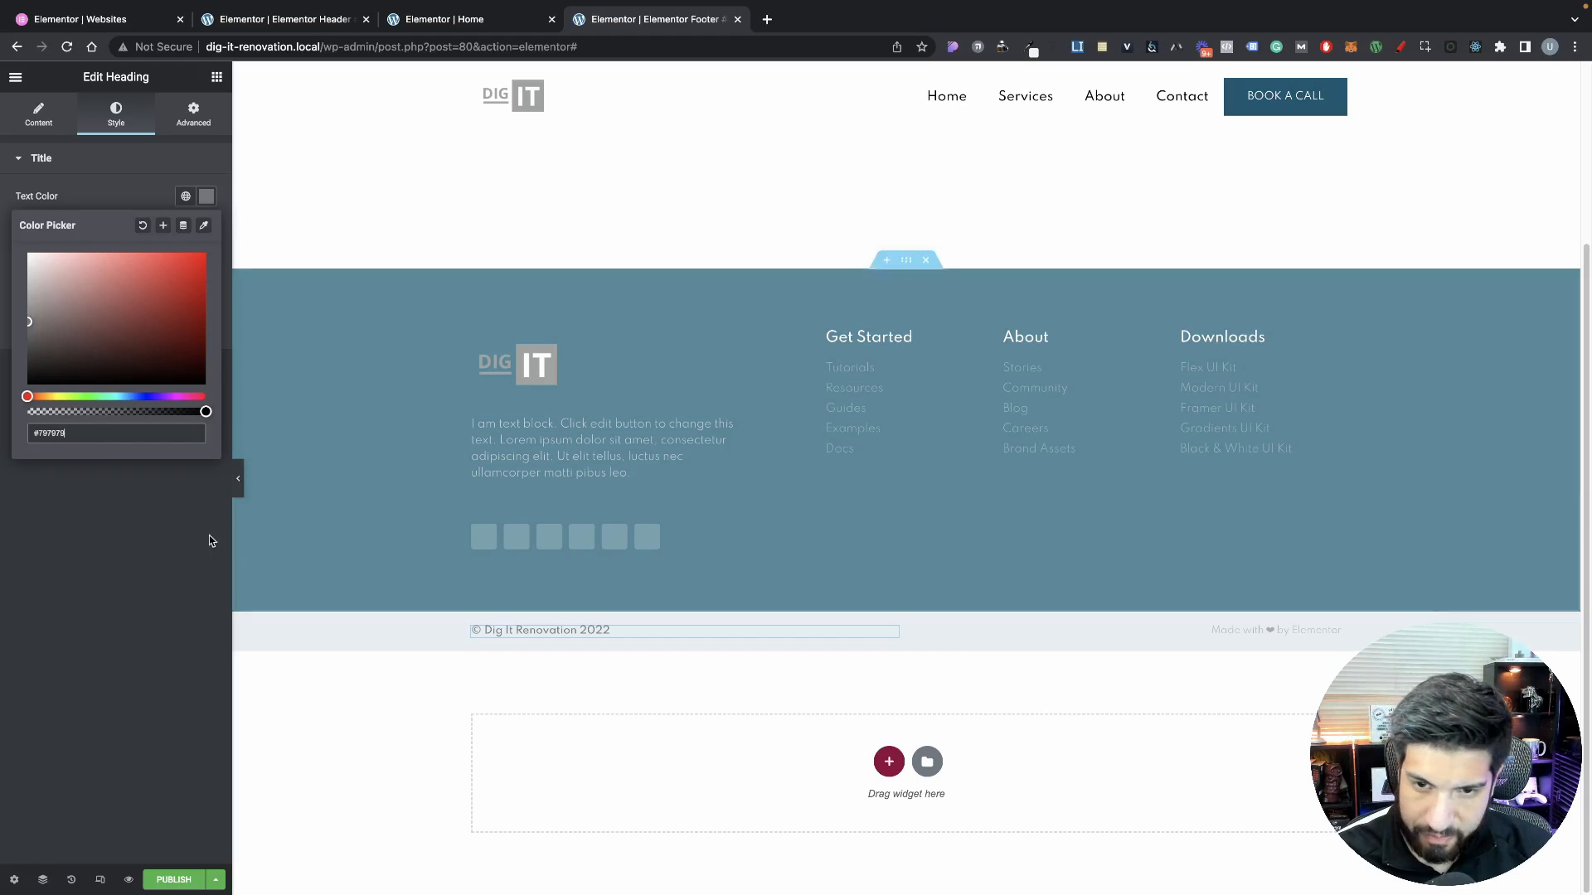
drag(27, 326, 27, 327)
click(78, 434)
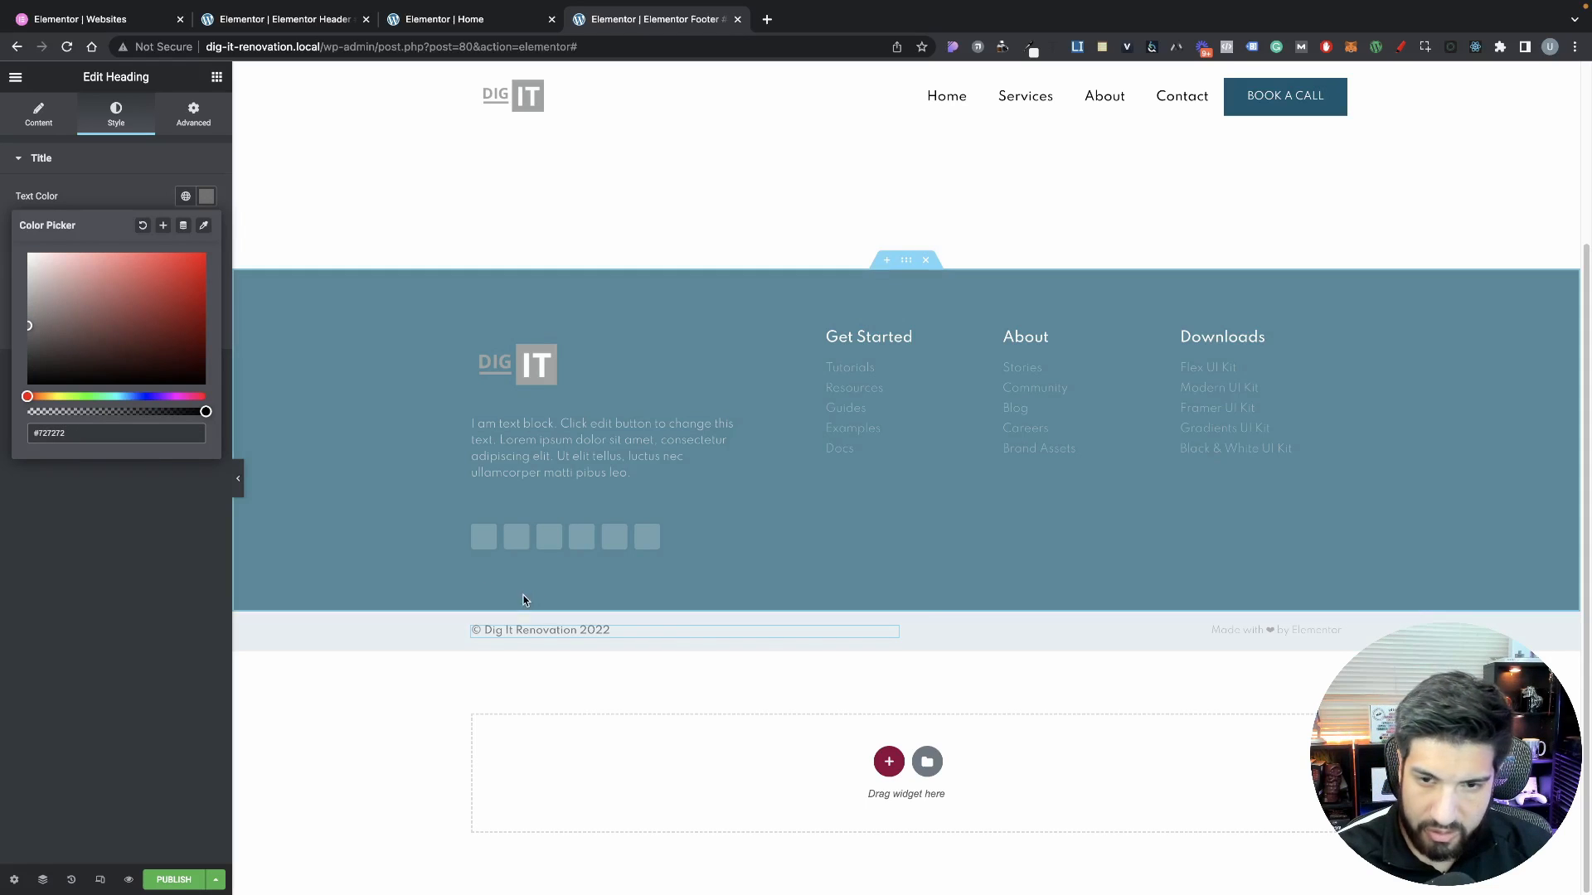
Replace the "Made with ❤ by Elementor" heading with a copy of the styled copyright heading
right_click(551, 630)
click(603, 694)
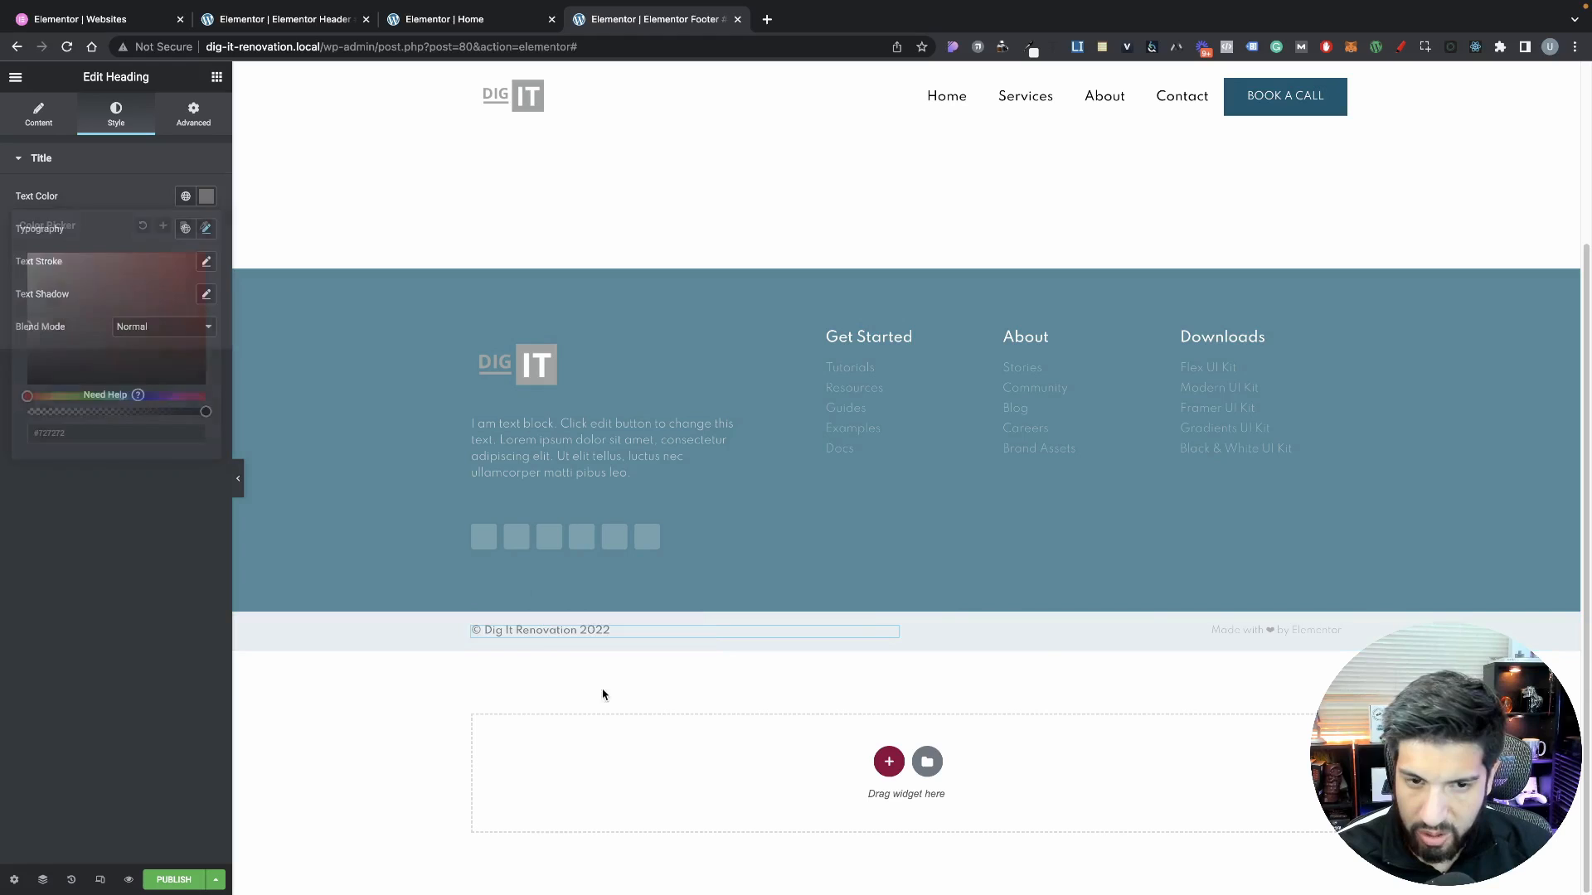
right_click(1147, 632)
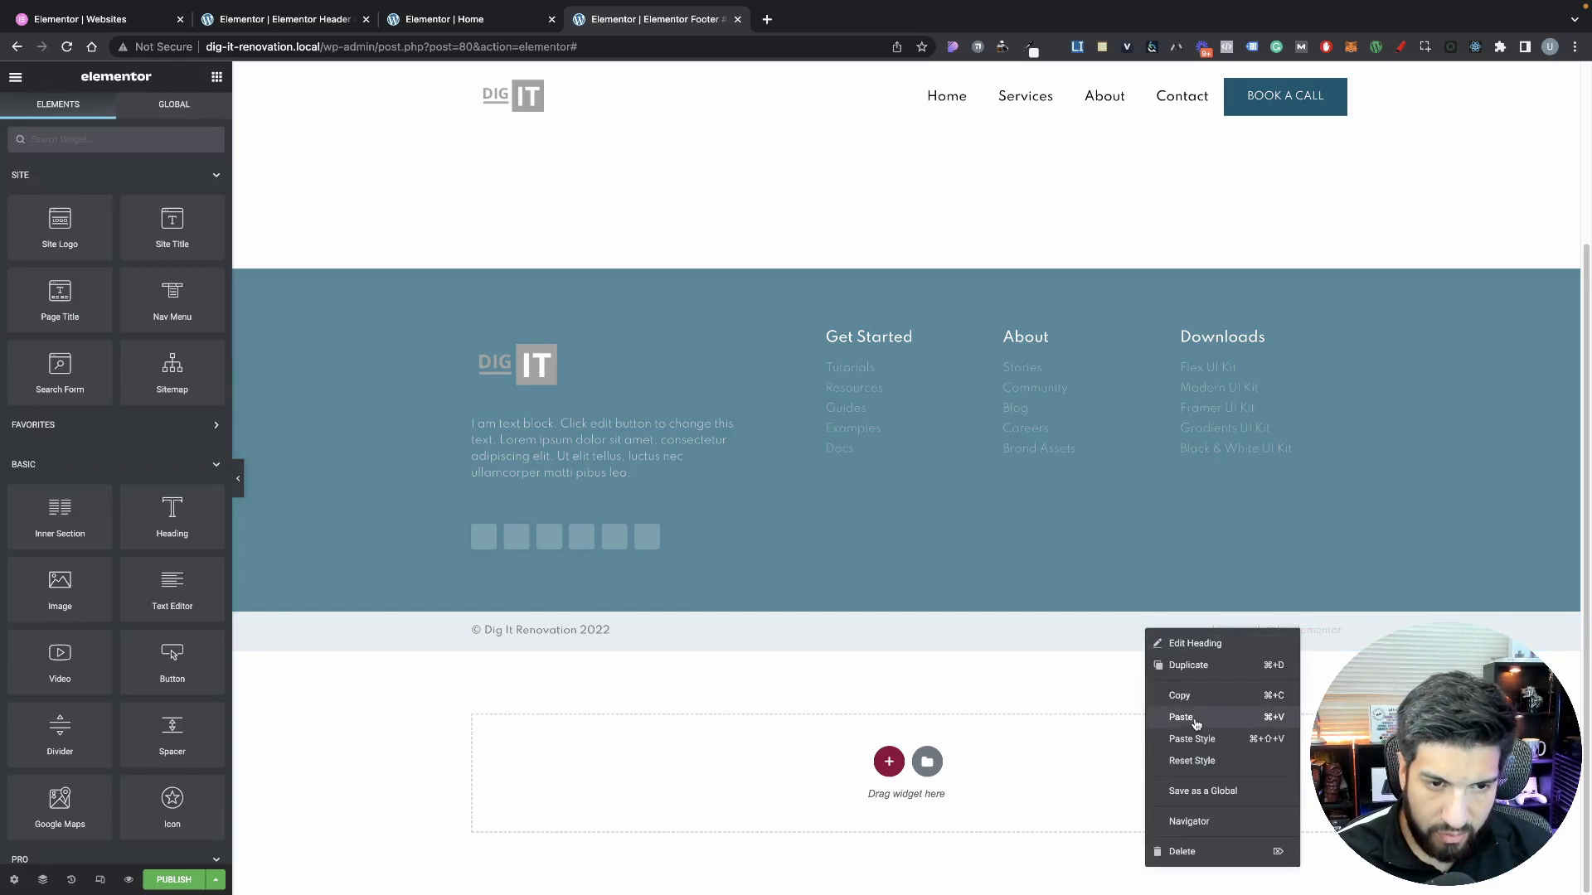
click(1195, 717)
right_click(1254, 628)
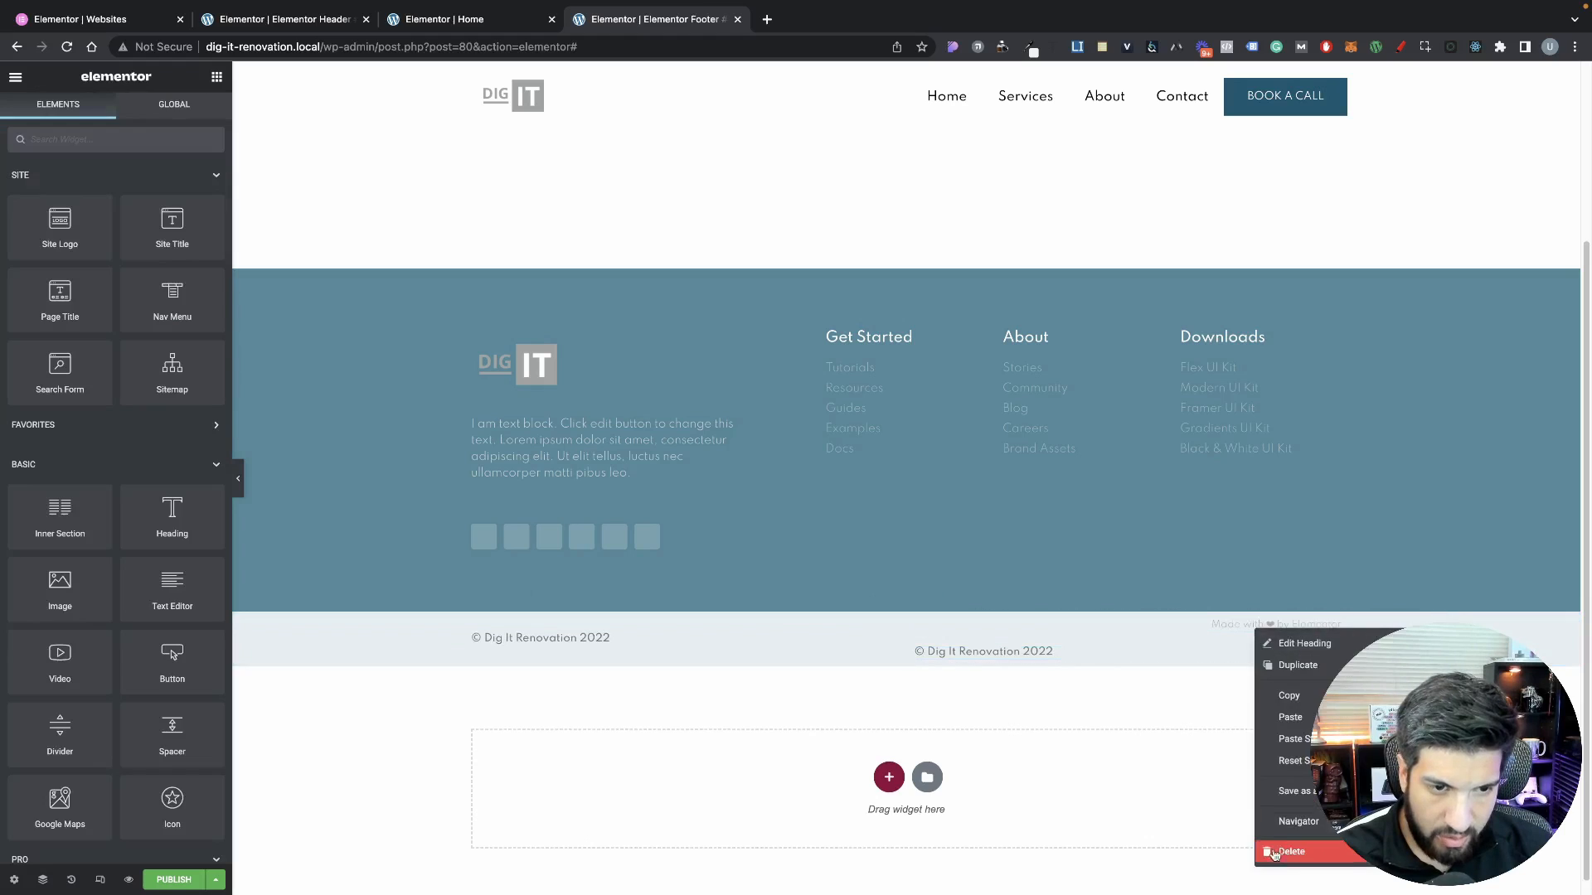
click(1277, 858)
Right-align the pasted heading in the copyright bar's second column and change its title to "Created by Agency"
click(967, 630)
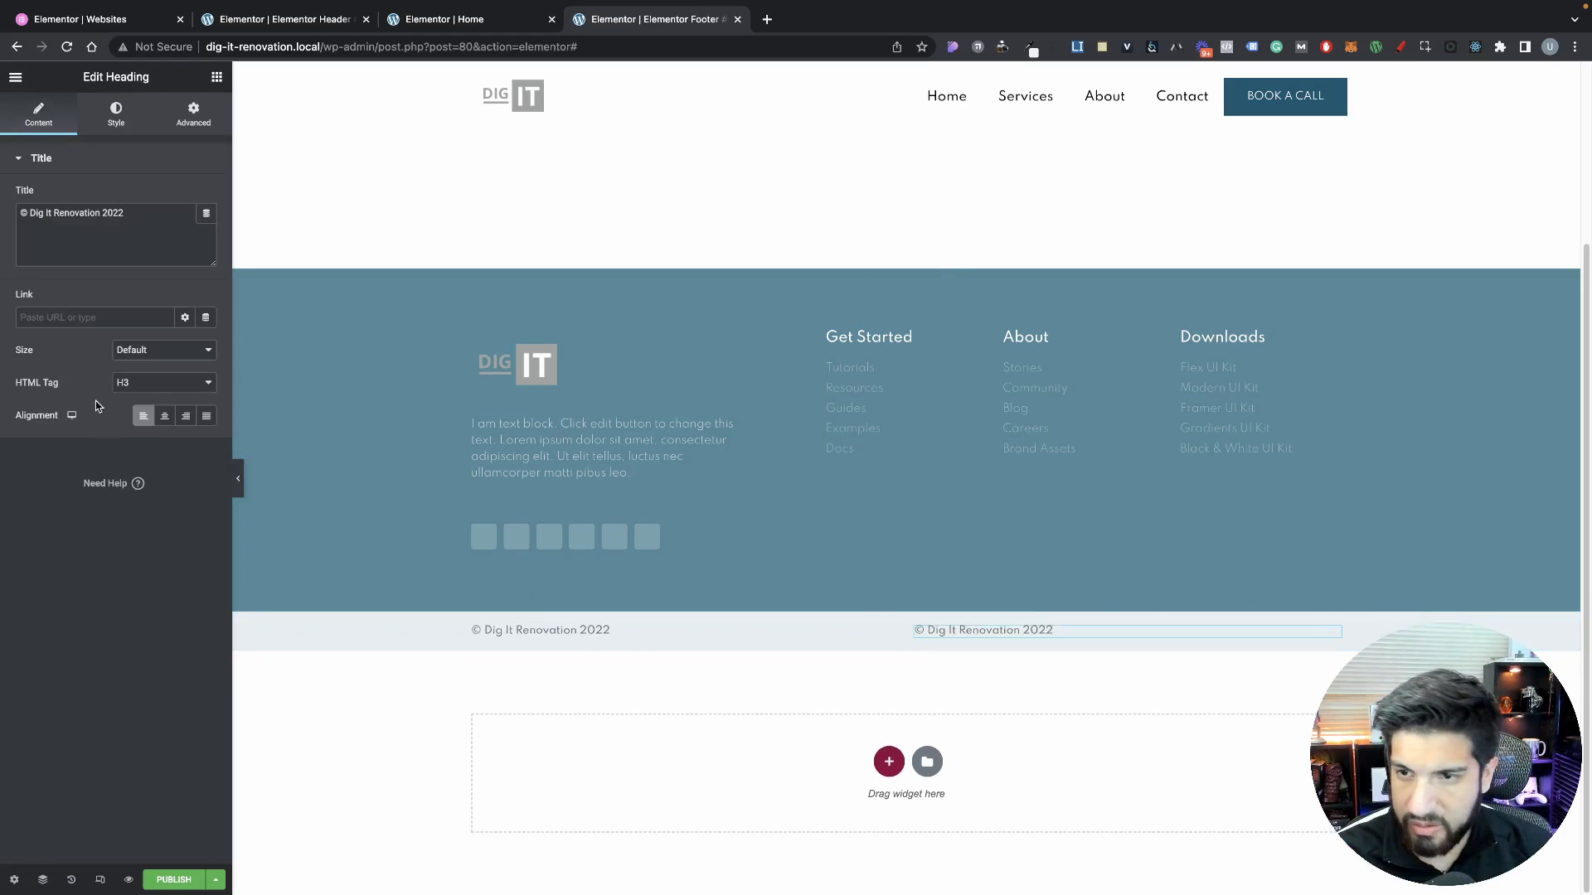
click(190, 417)
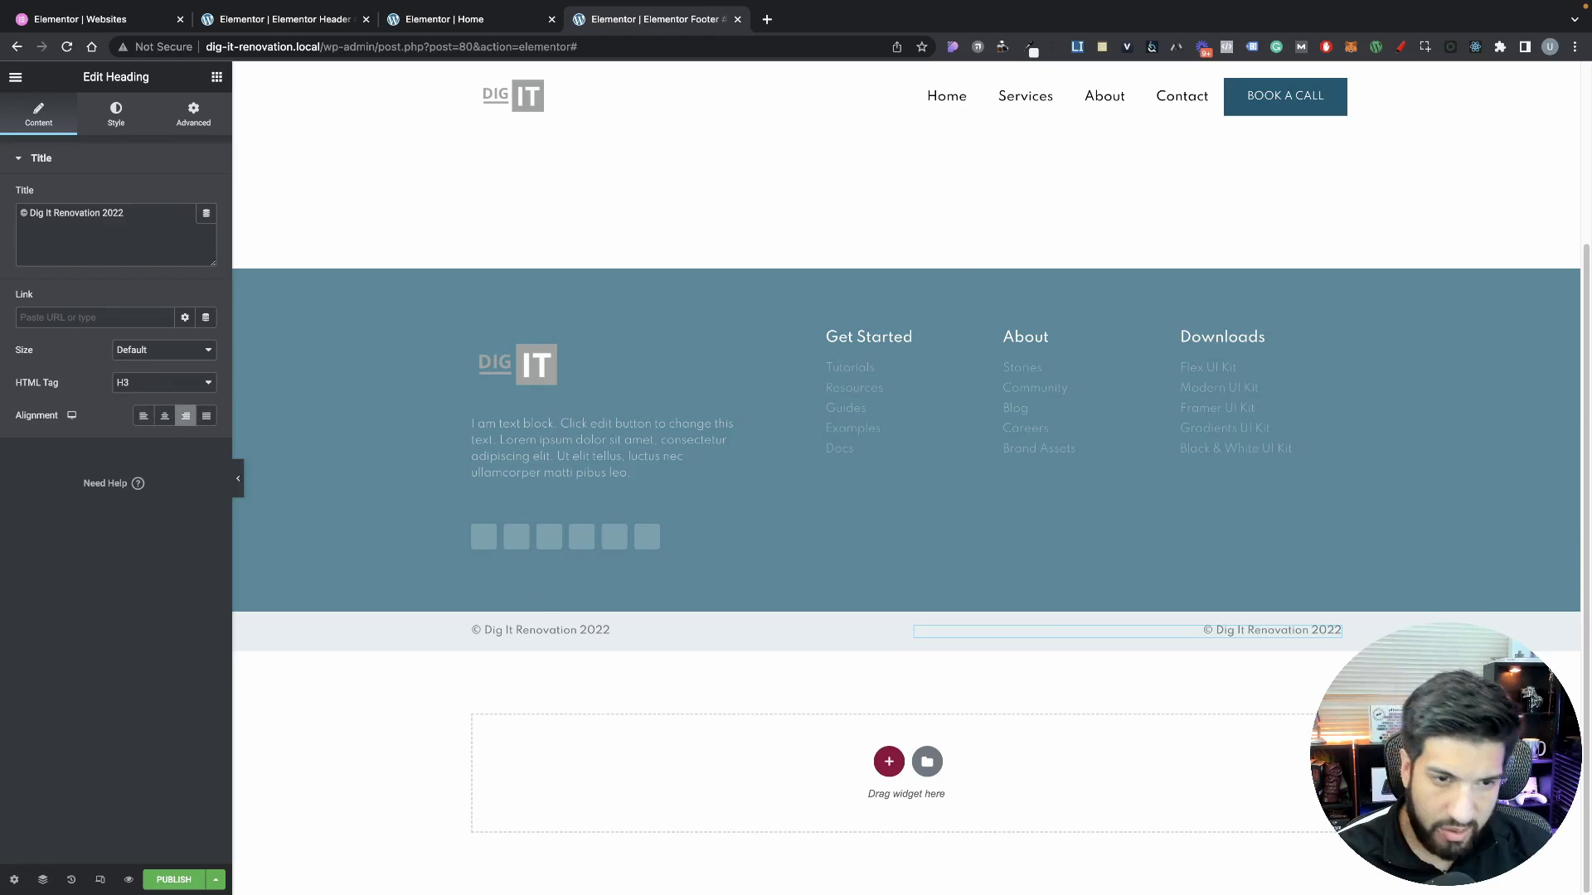
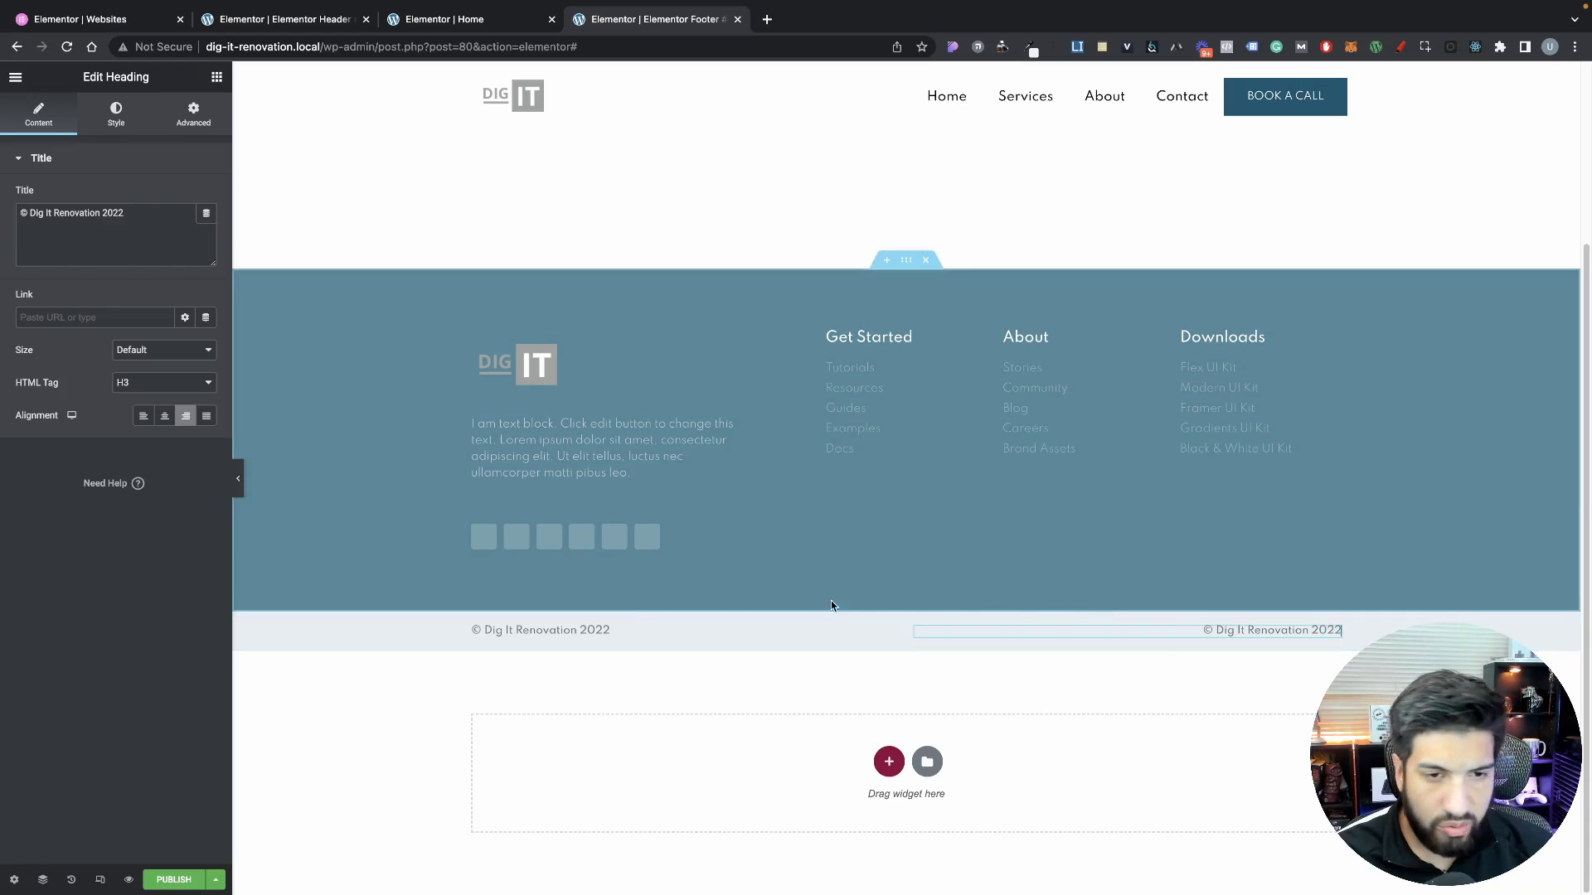
drag(131, 266, 4, 178)
key(BackSpace)
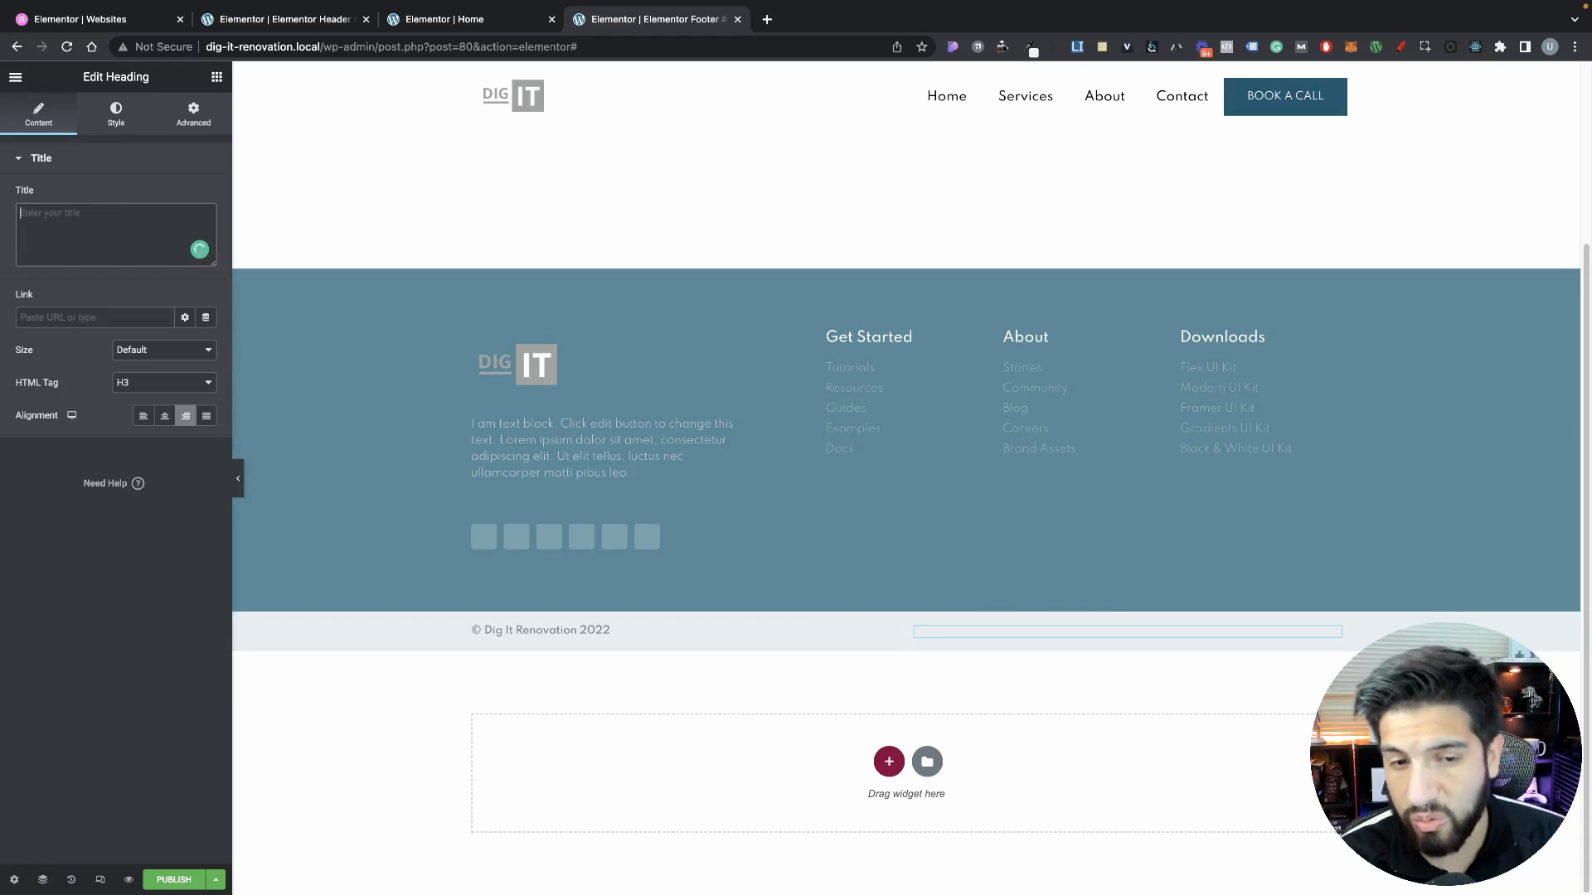
text(Cre)
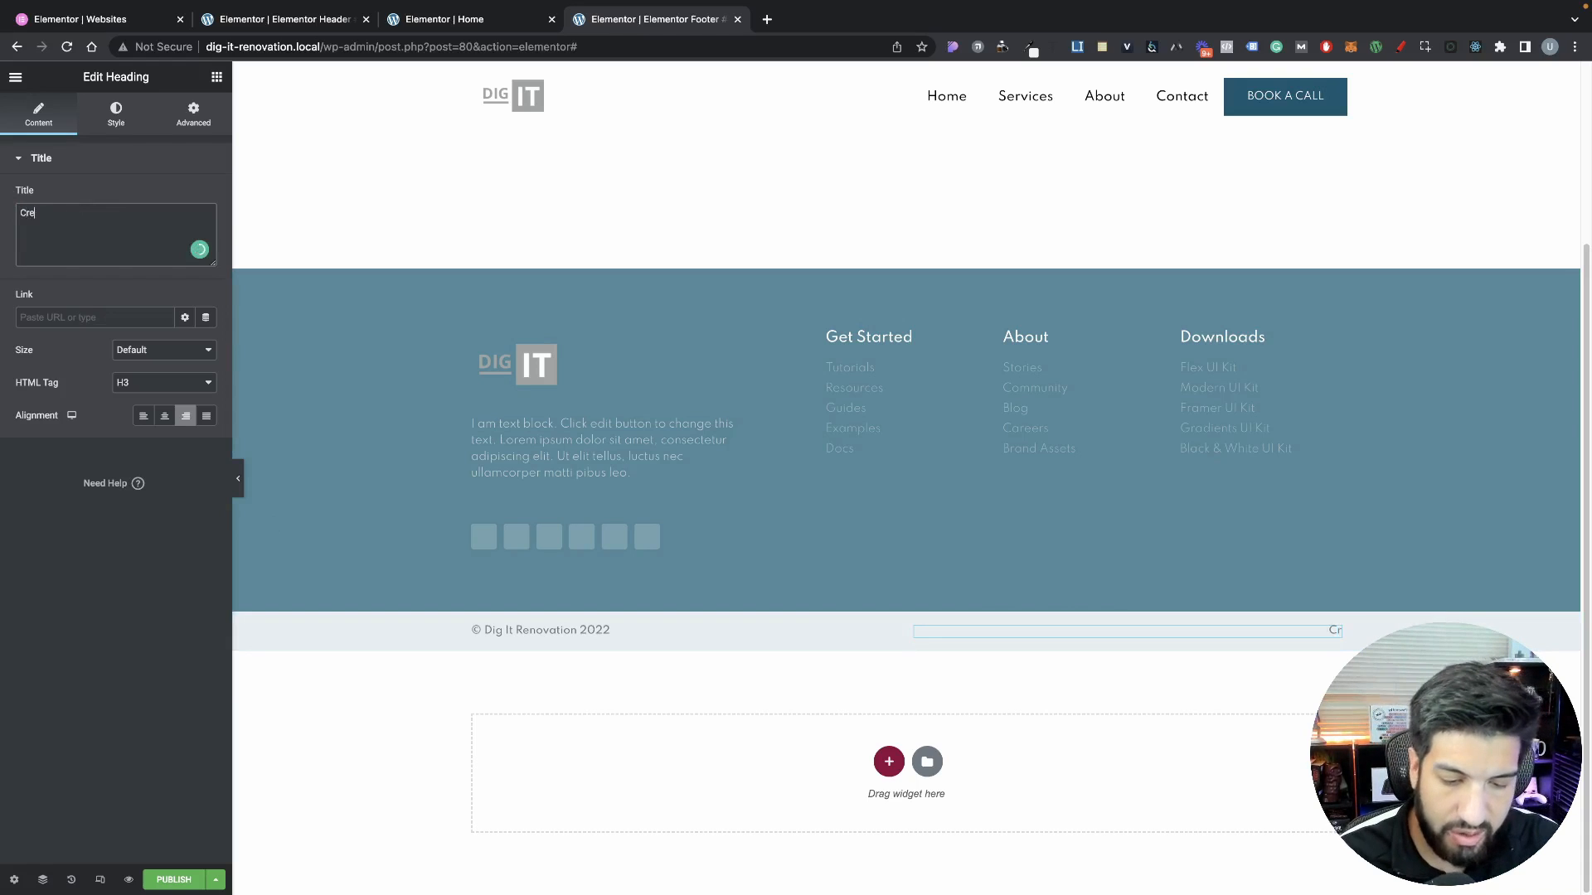
text(ated )
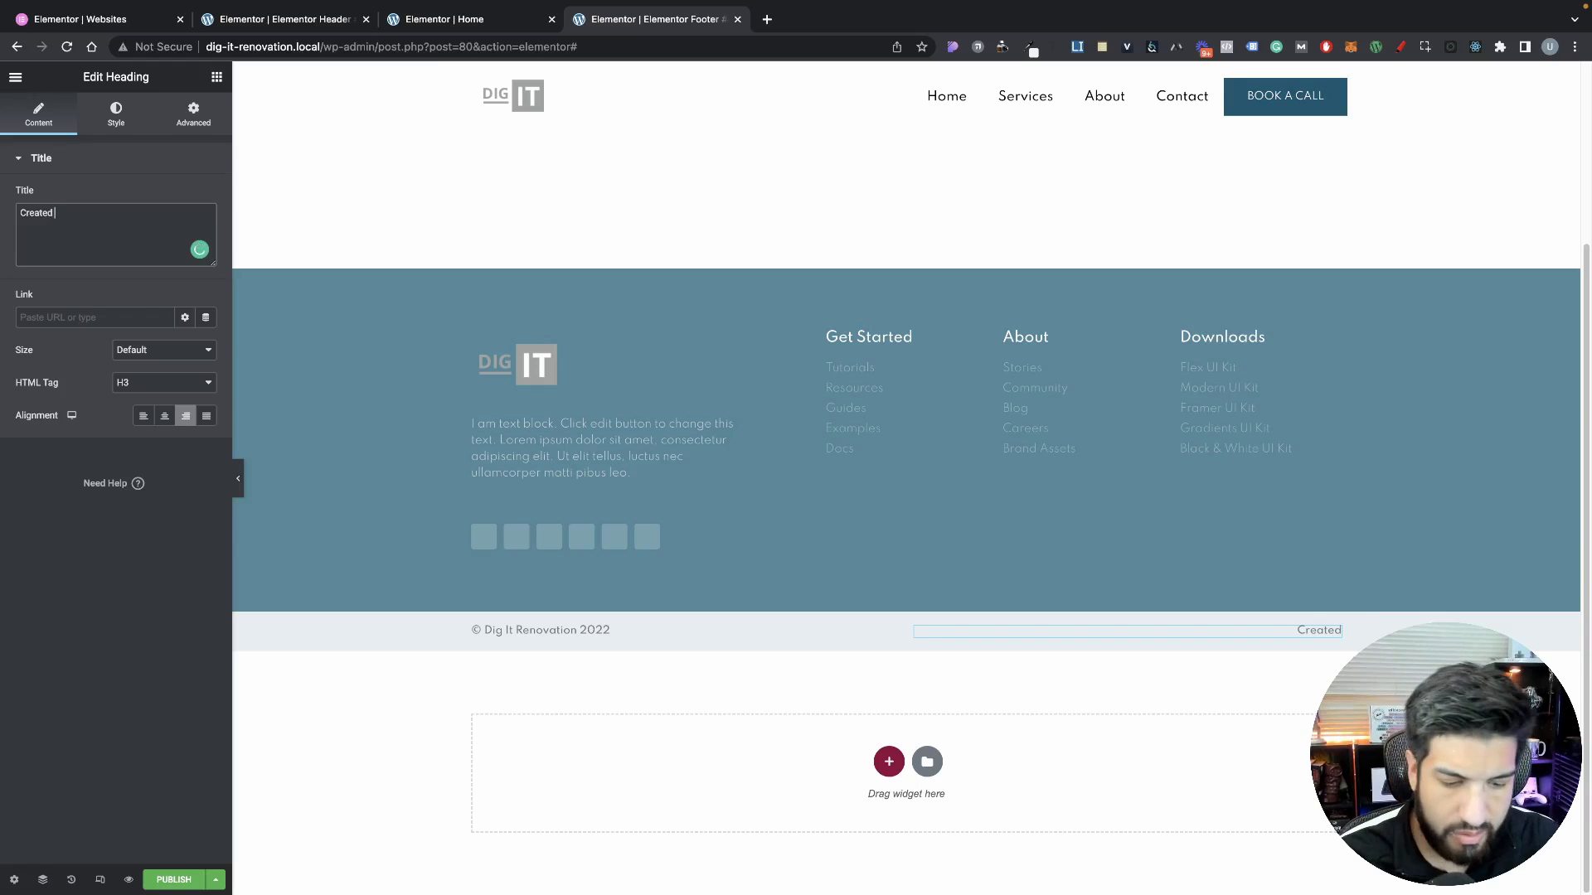
text(by A)
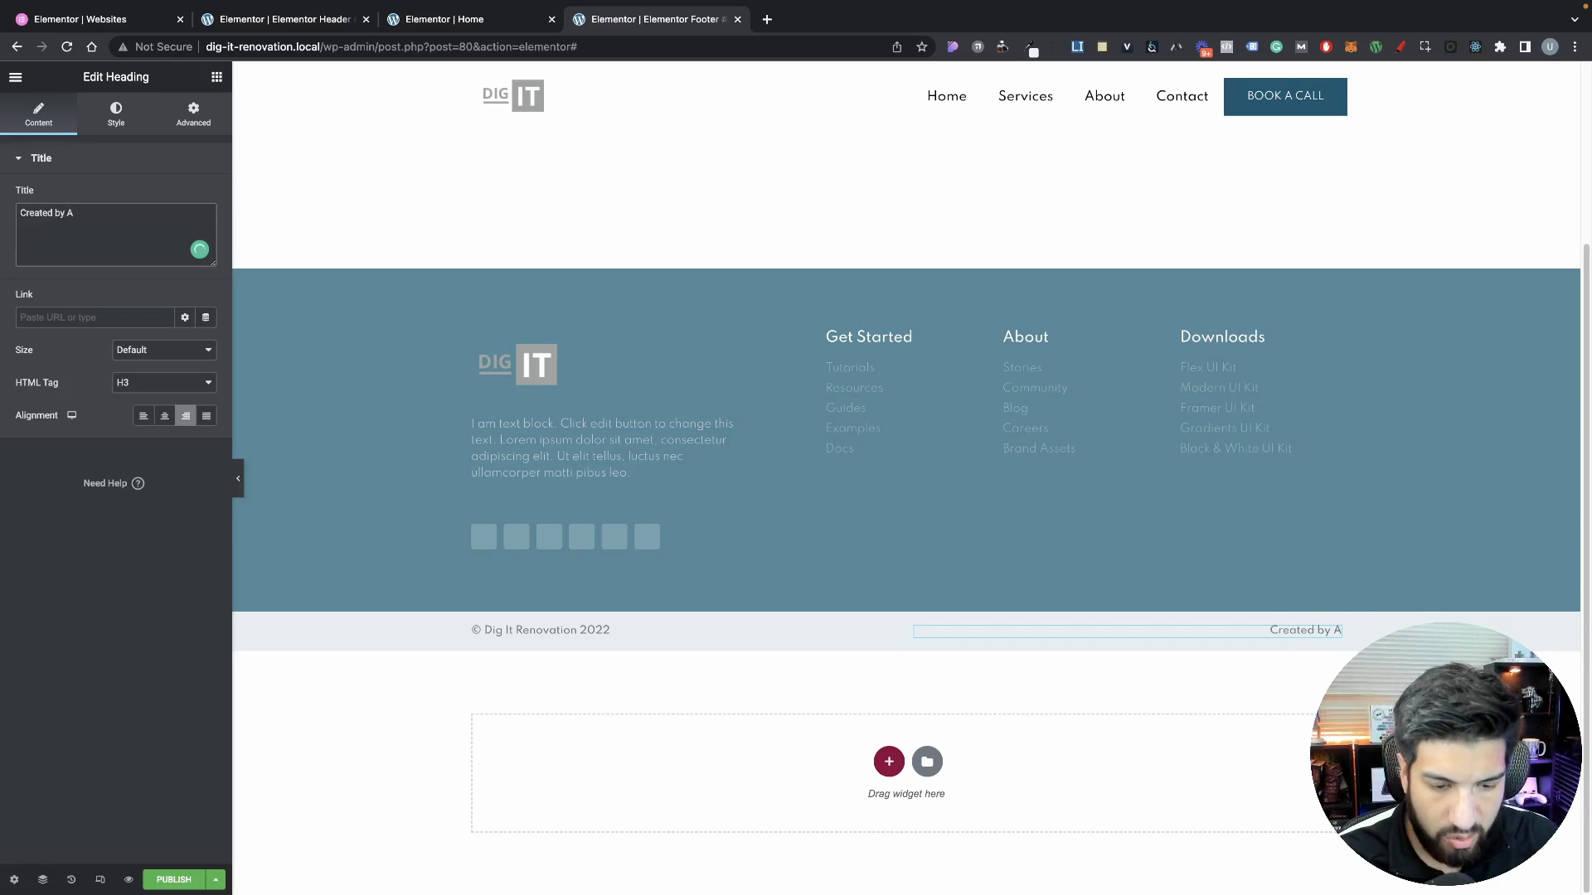
text(gency)
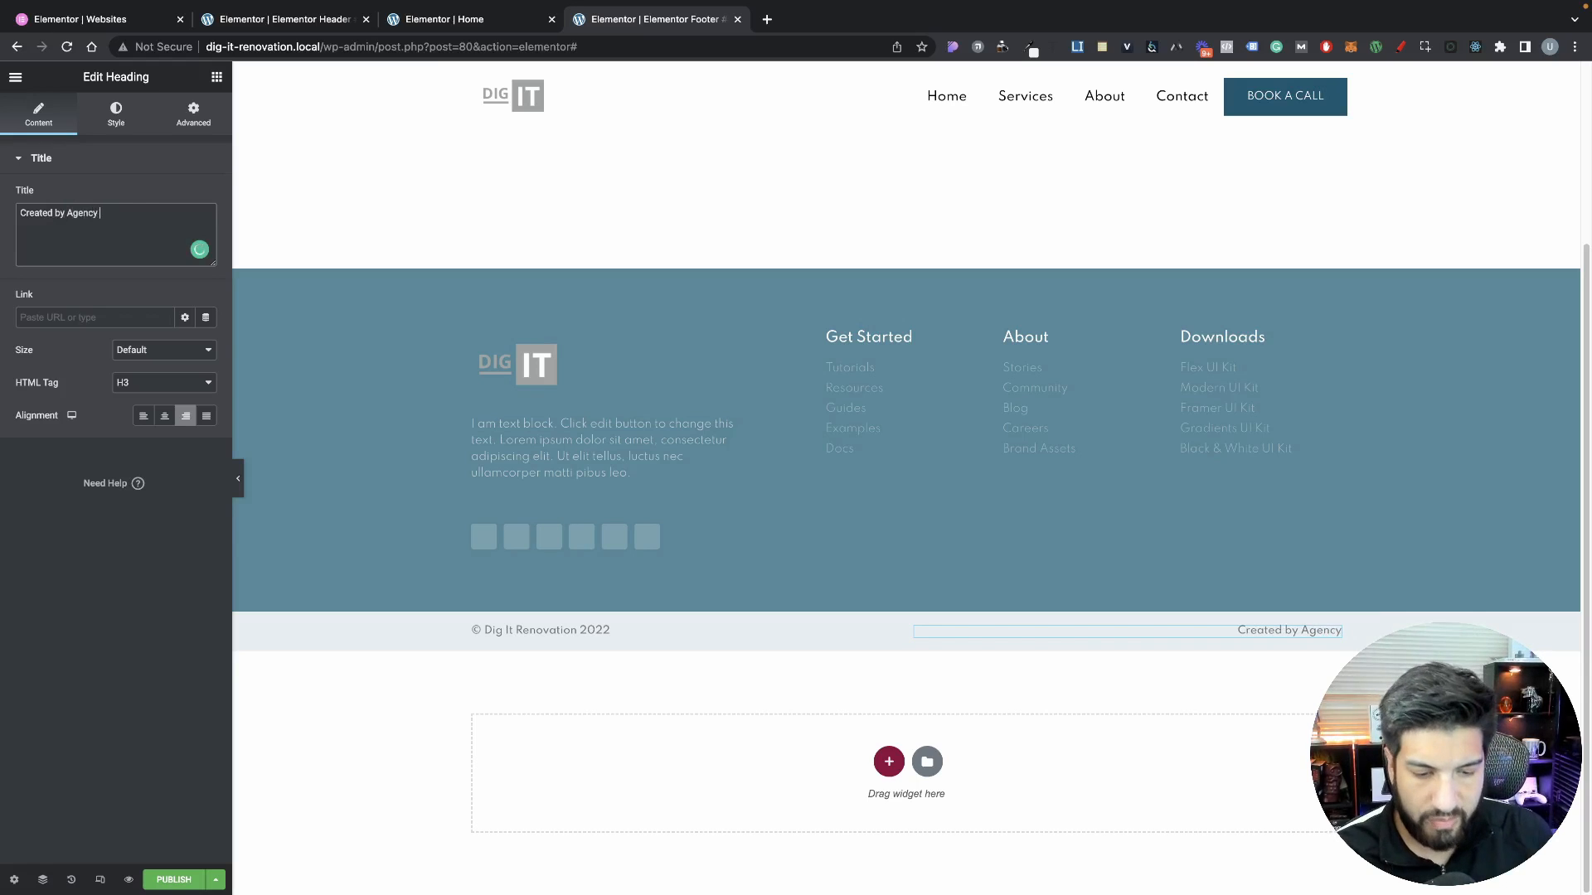
Replace "Agency" in the "Created by" title with "Dig It Renovation" copied from the copyright heading
key(BackSpace)
key(BackSpace)
key(BackSpace)
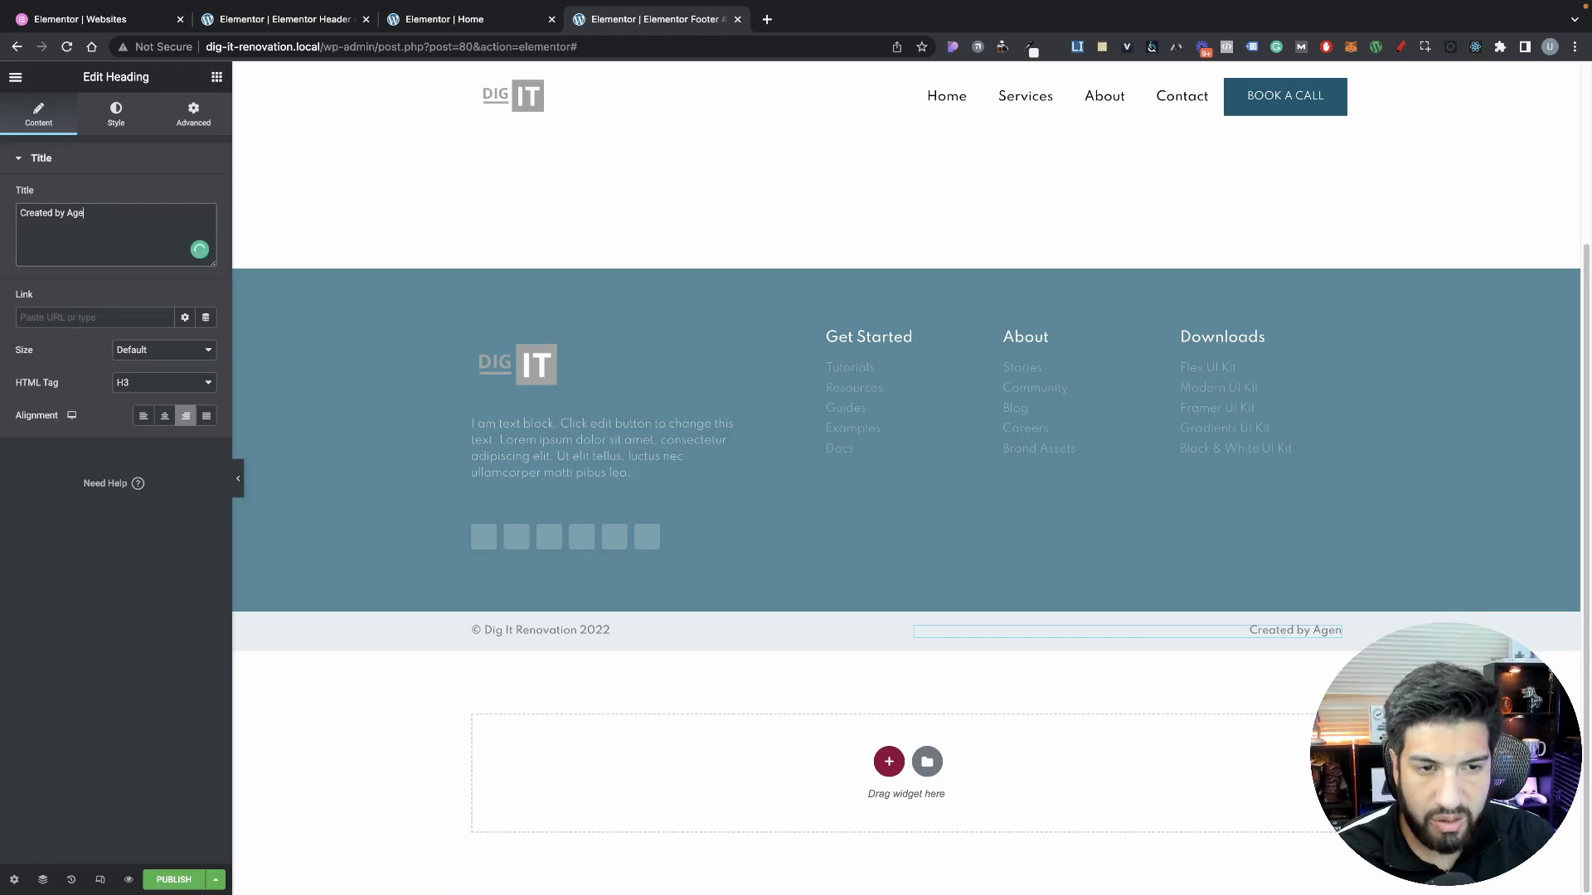
key(BackSpace)
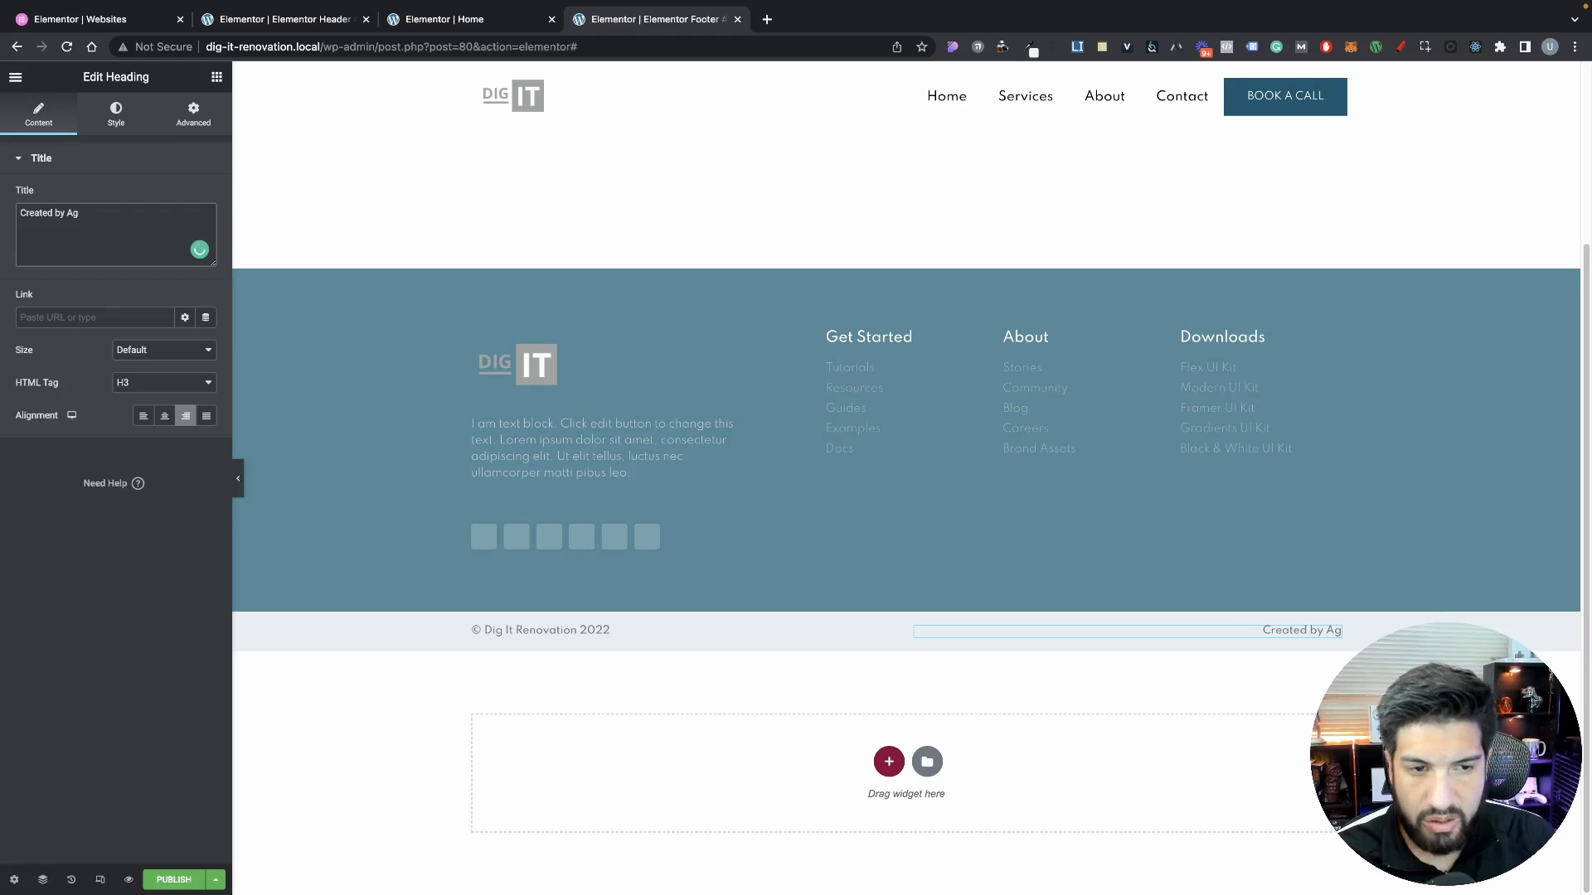
click(551, 629)
drag(612, 630, 483, 628)
key(ctrl+c)
click(579, 643)
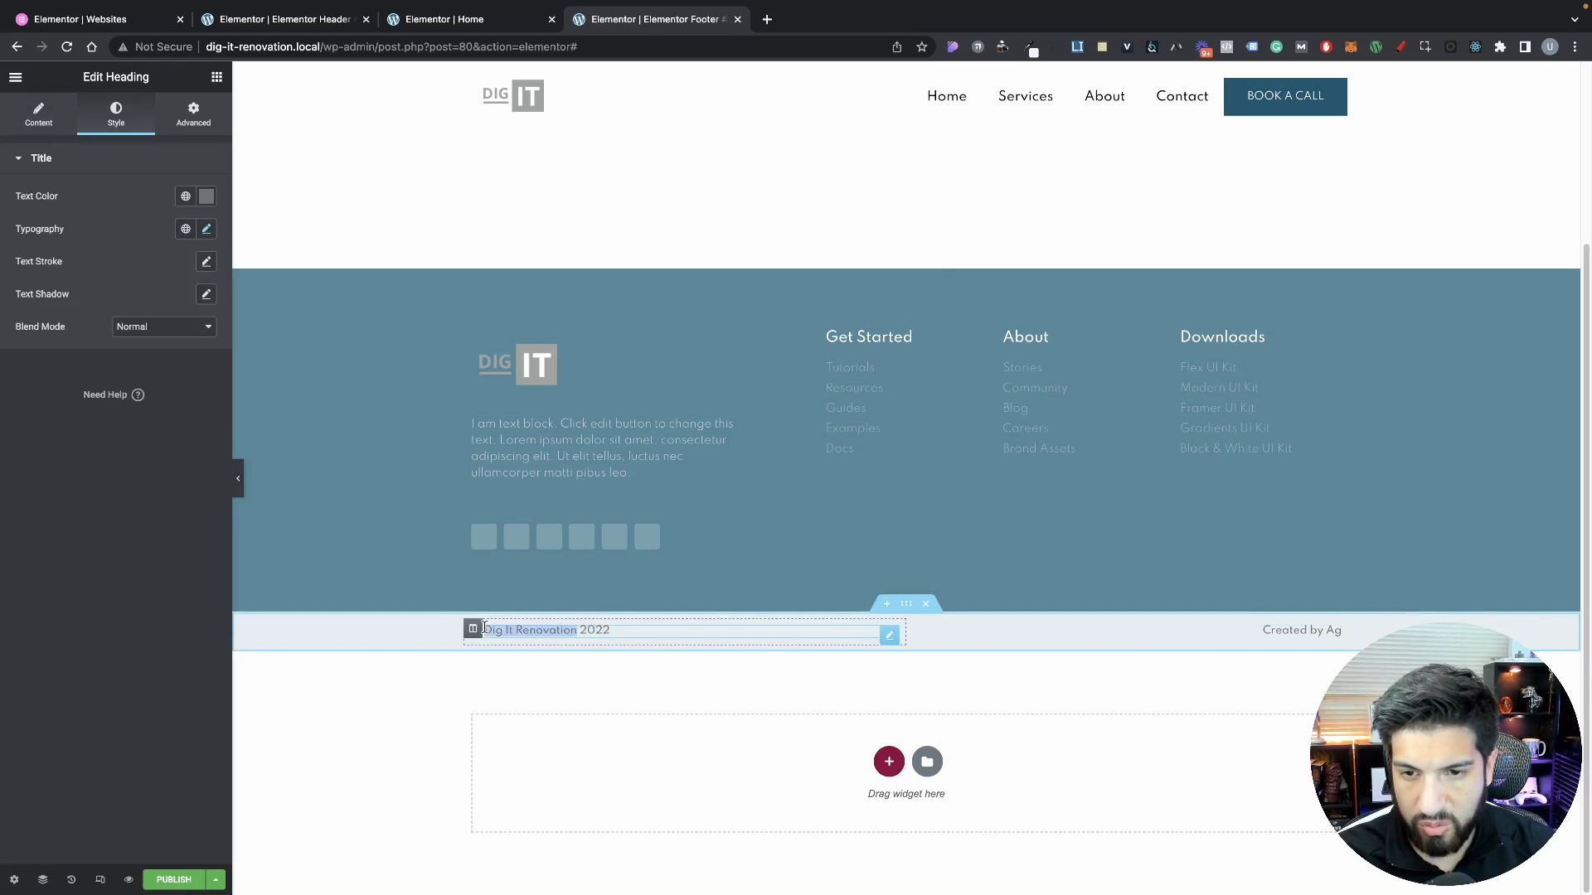
click(1299, 630)
click(116, 212)
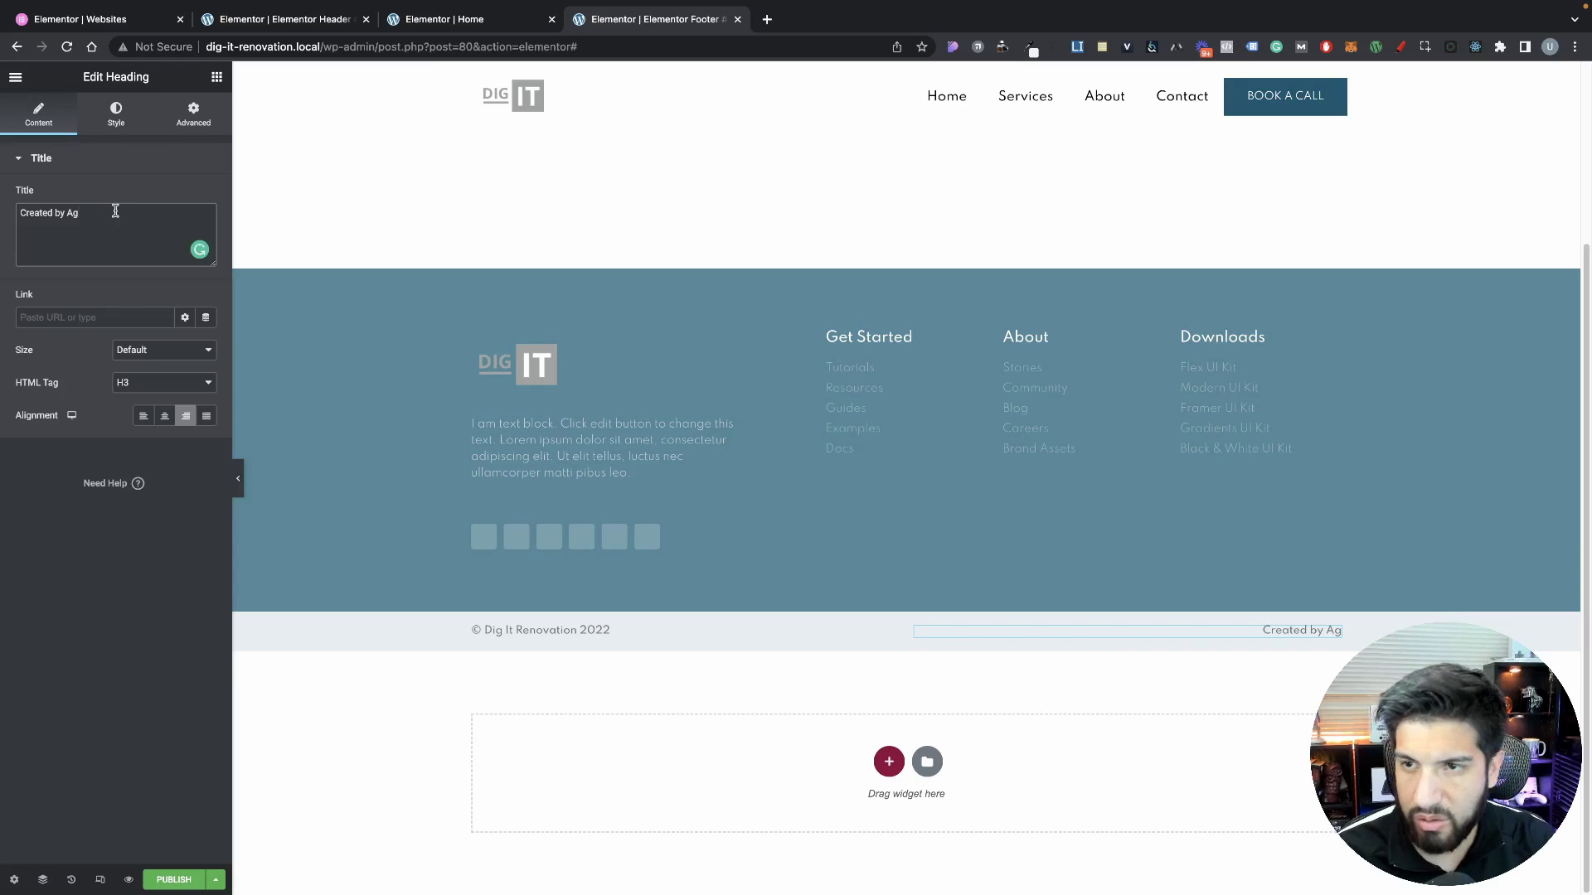
key(BackSpace)
key(BackSpace)
key(ctrl+v)
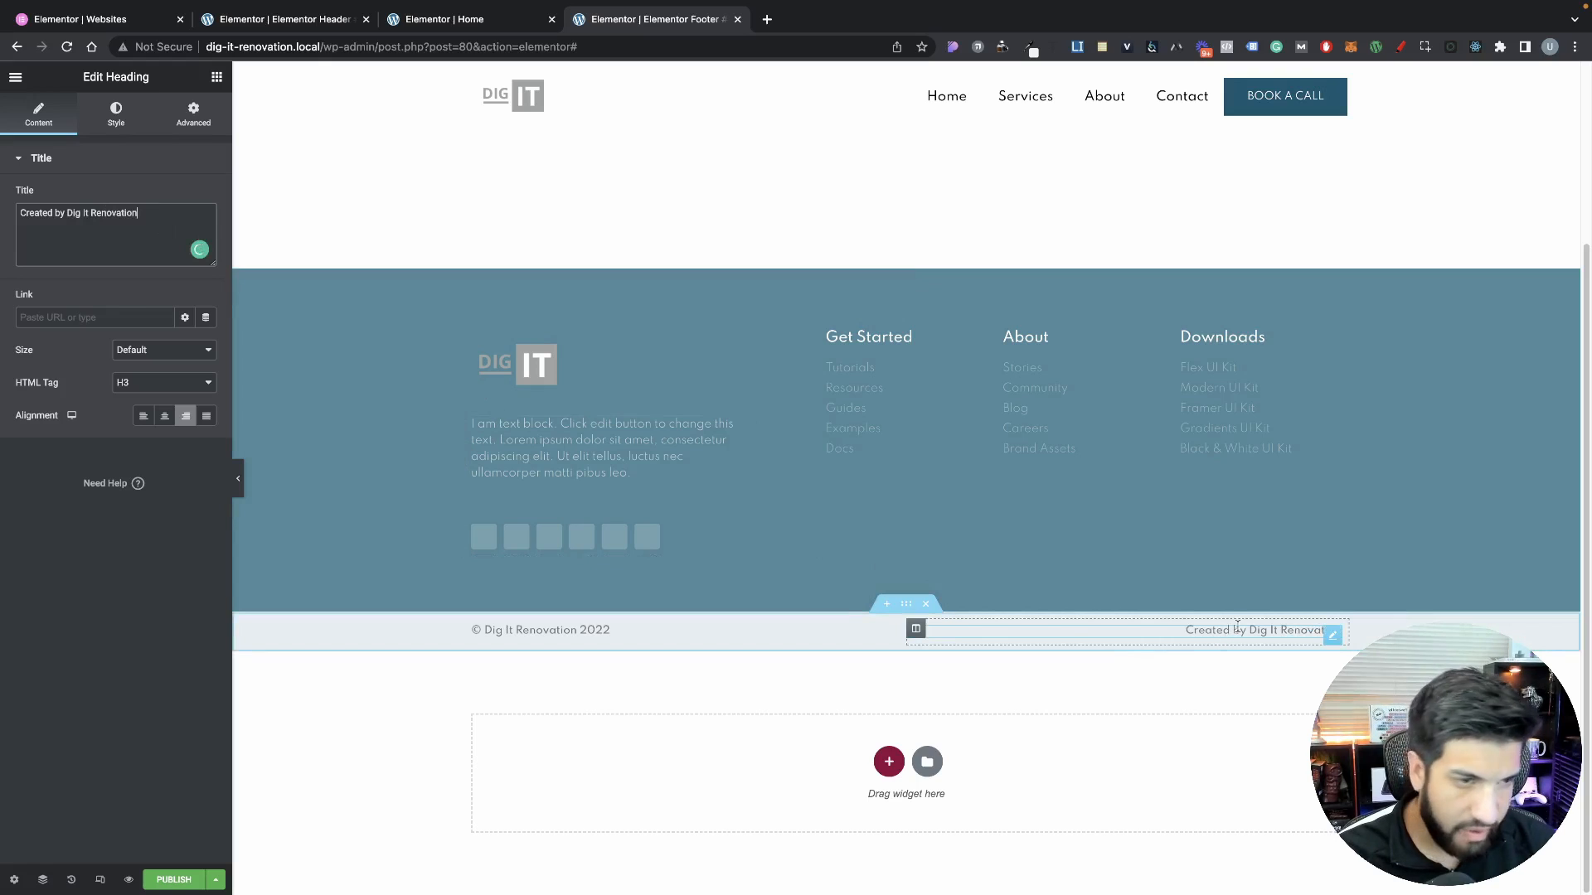
scroll(934, 648, up, 2)
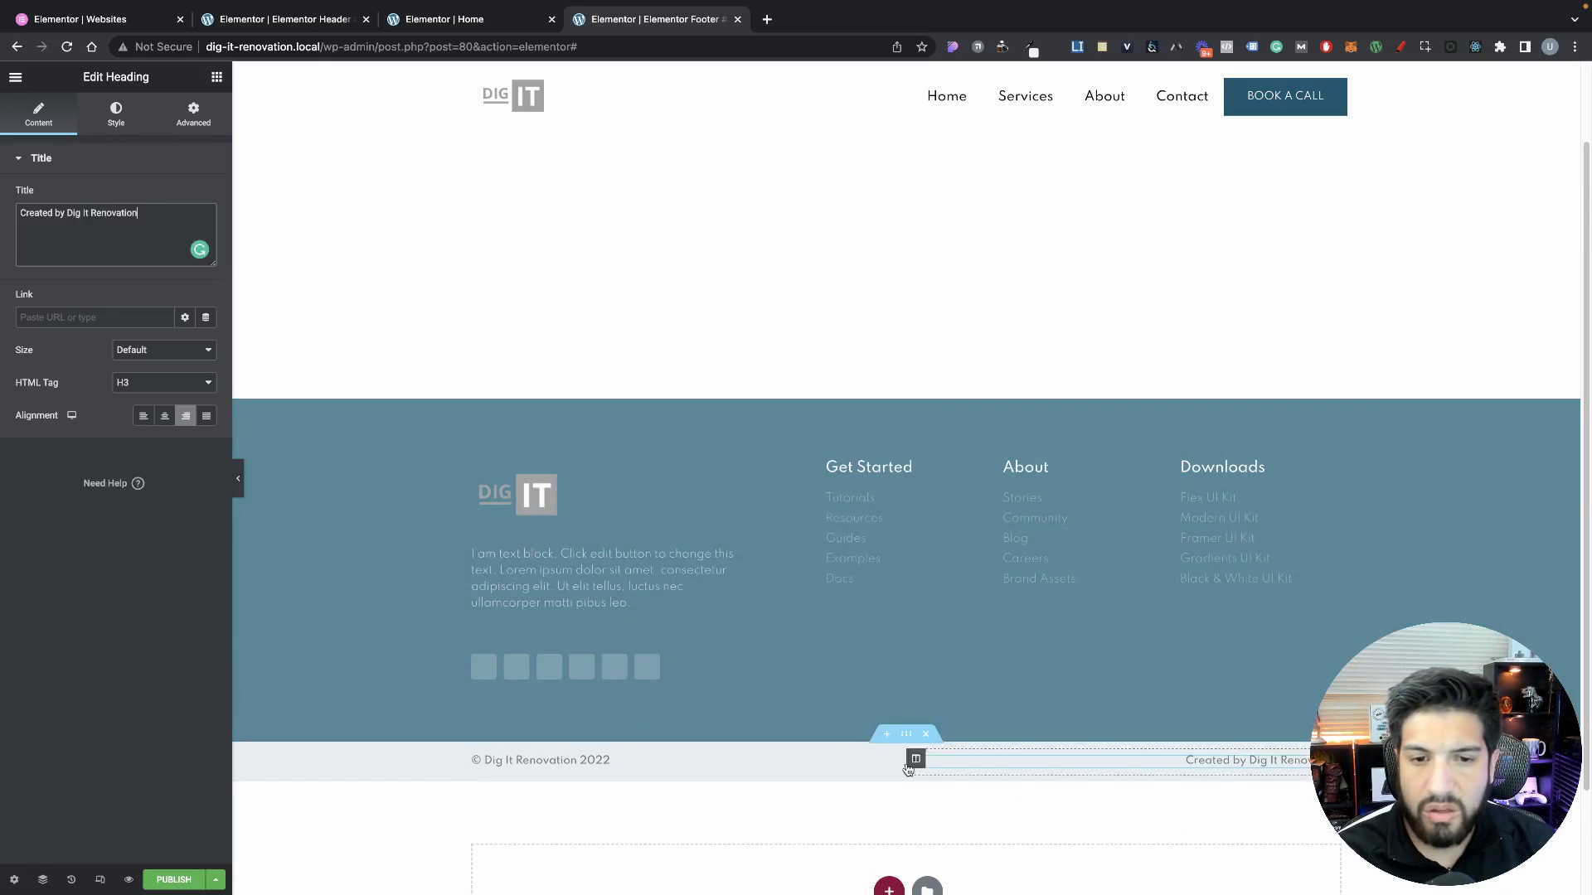
scroll(910, 766, down, 1)
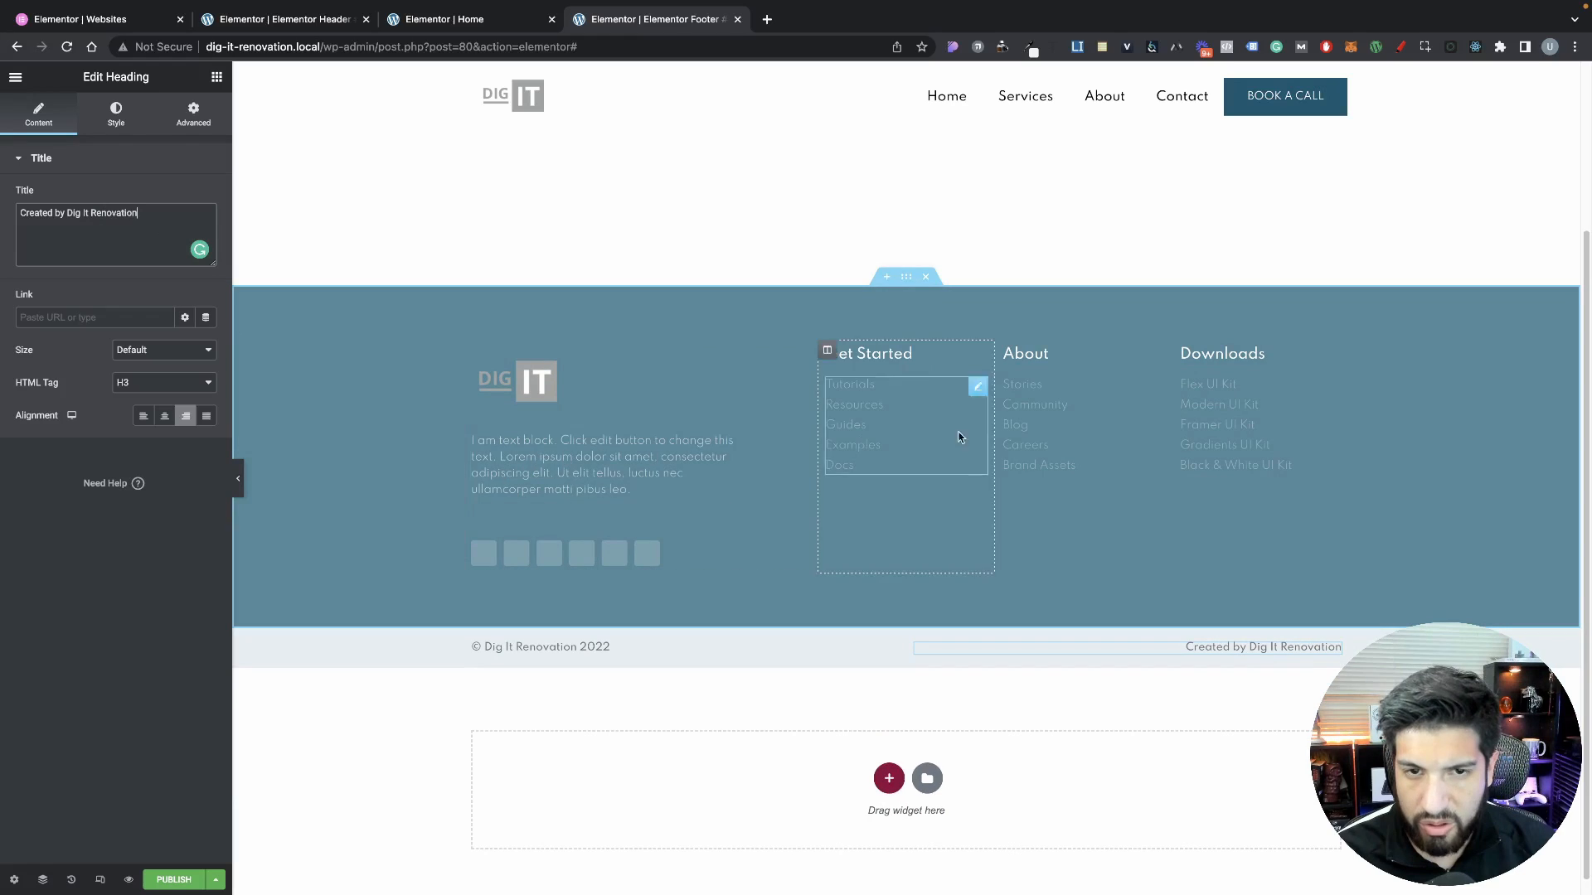
right_click(614, 551)
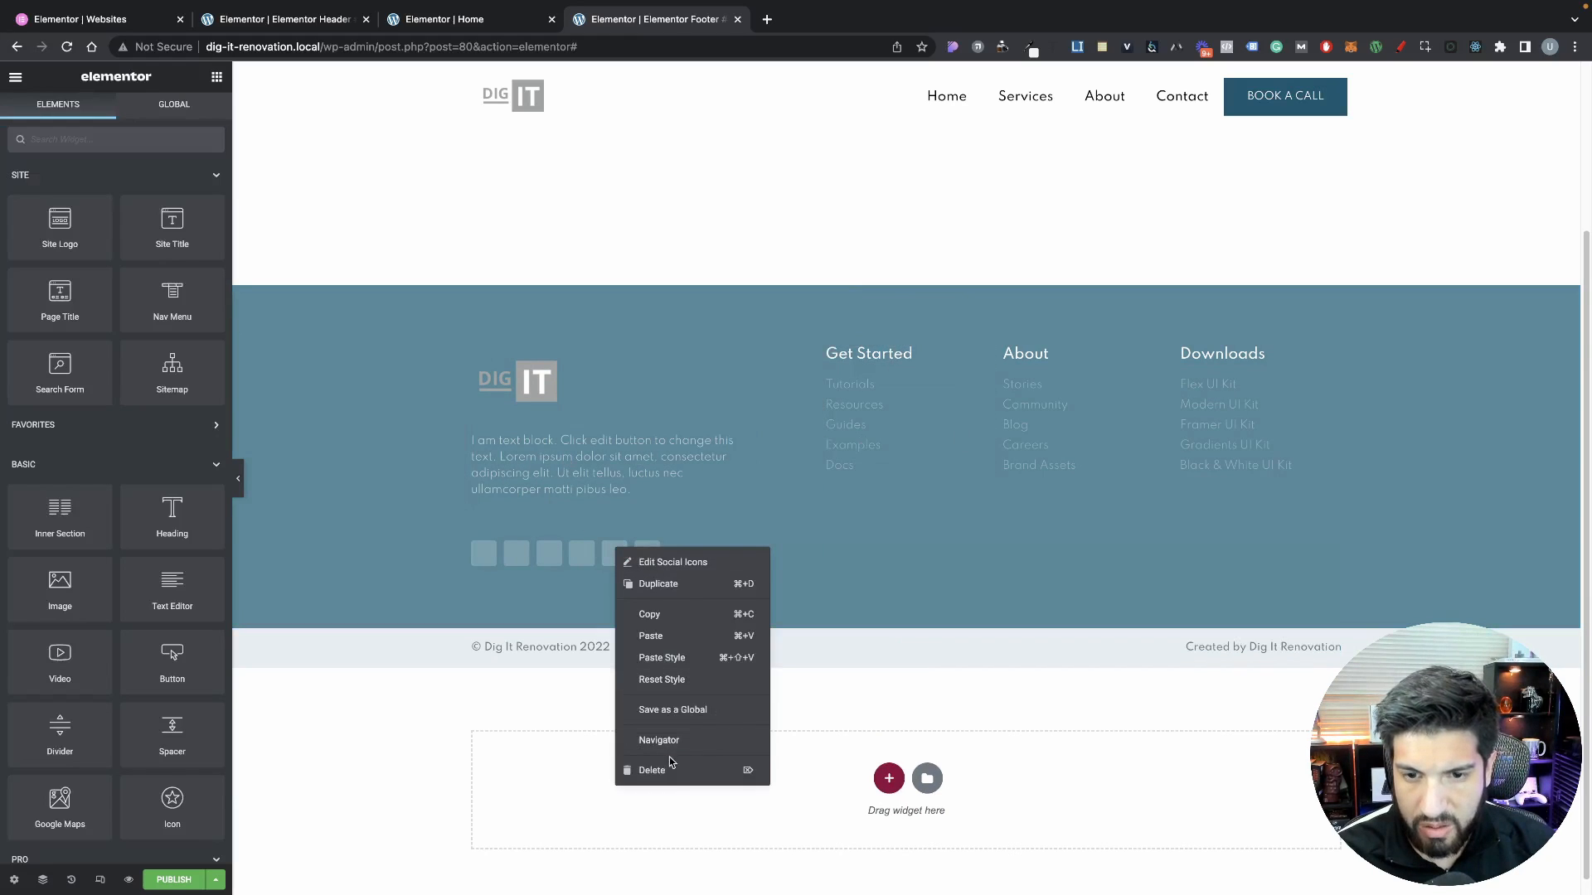
click(711, 560)
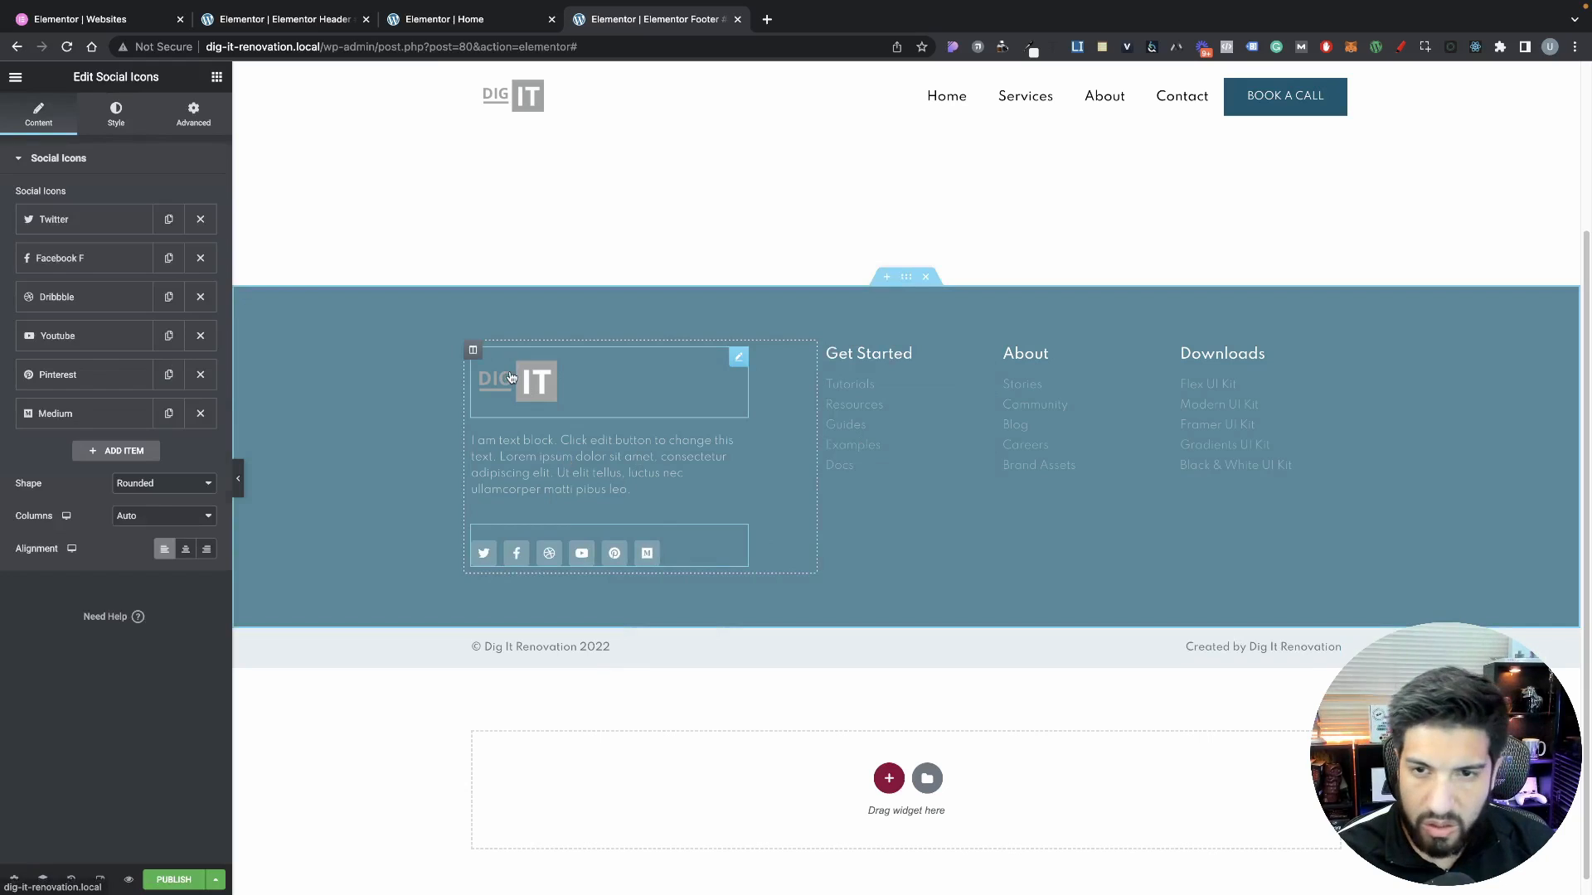
Delete the Site Logo widget from the footer's first column
click(619, 401)
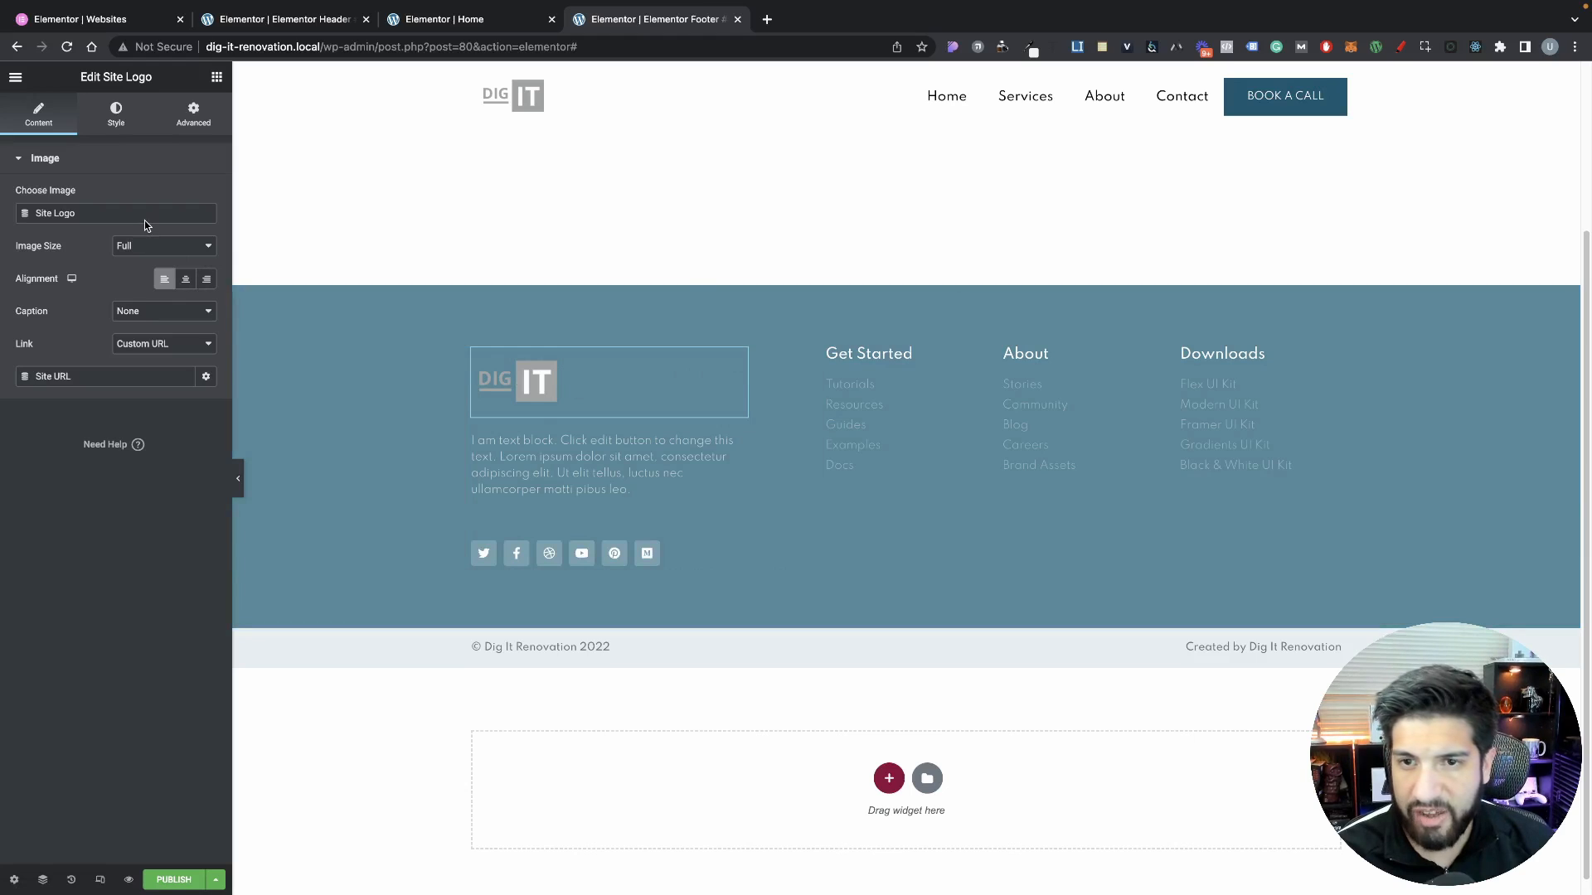
click(119, 125)
click(65, 125)
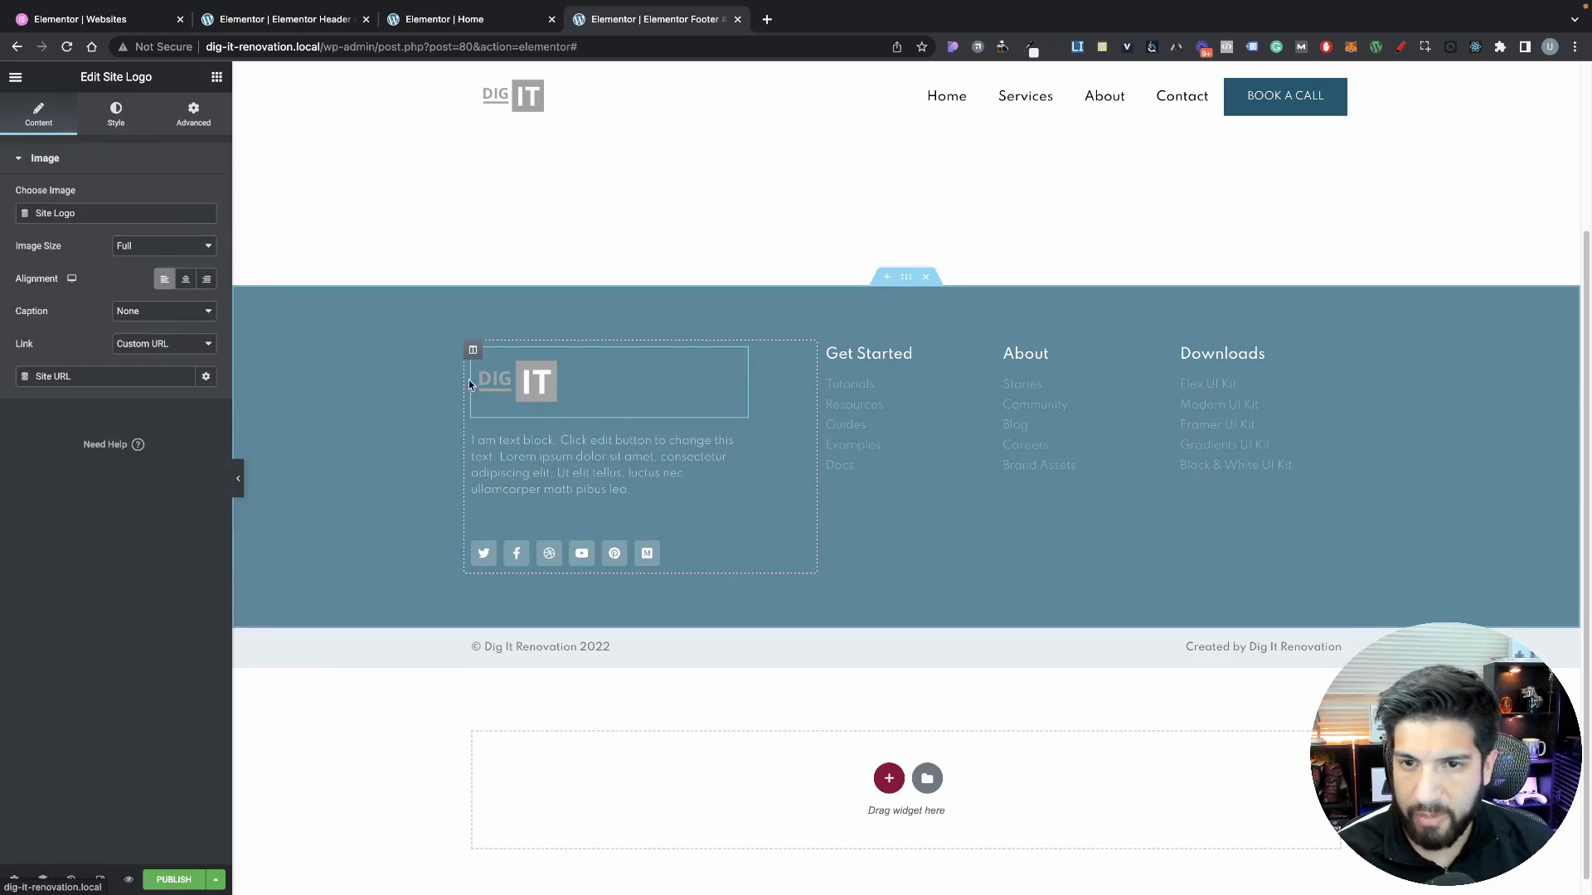
right_click(525, 383)
click(549, 608)
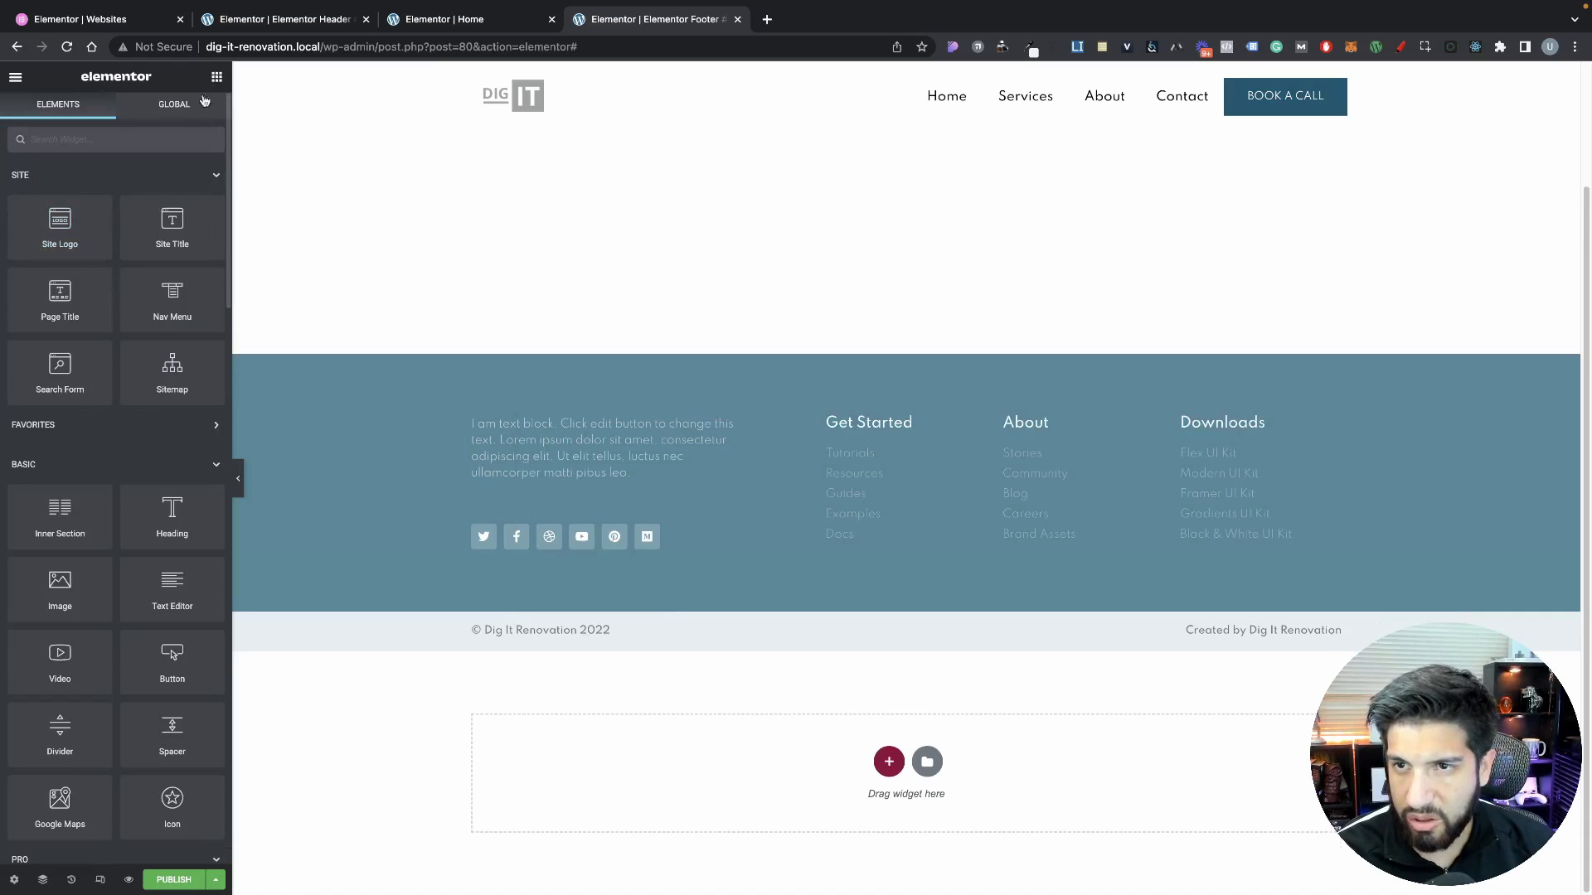
Insert the media library image digit-white-logo.png above the footer's description text and set its width to 35%
drag(77, 589, 585, 421)
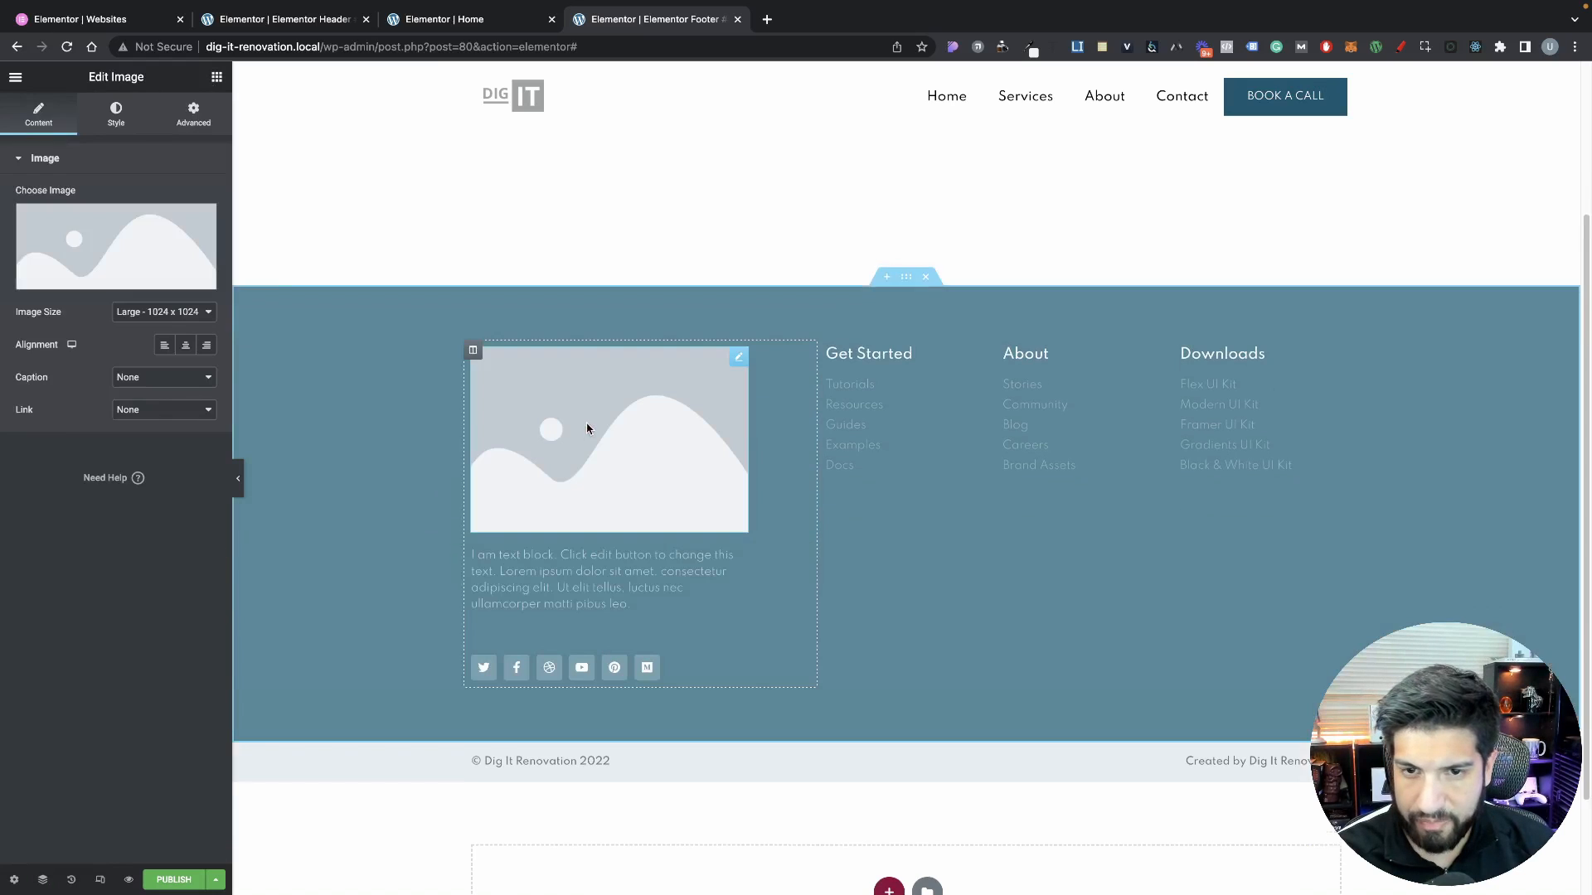
click(112, 274)
click(257, 274)
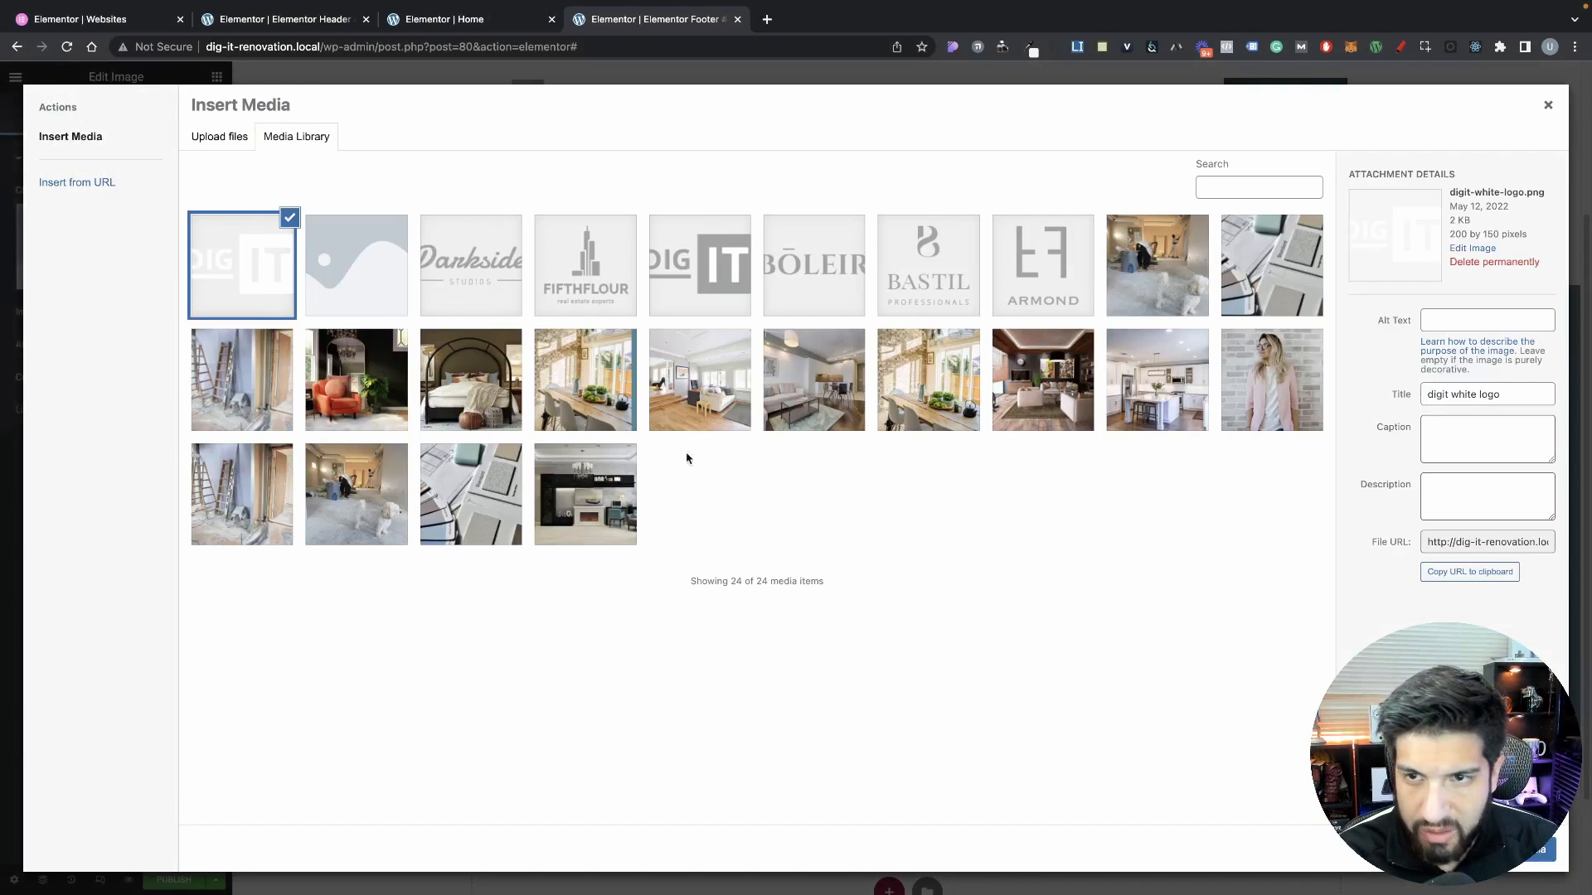
click(1534, 850)
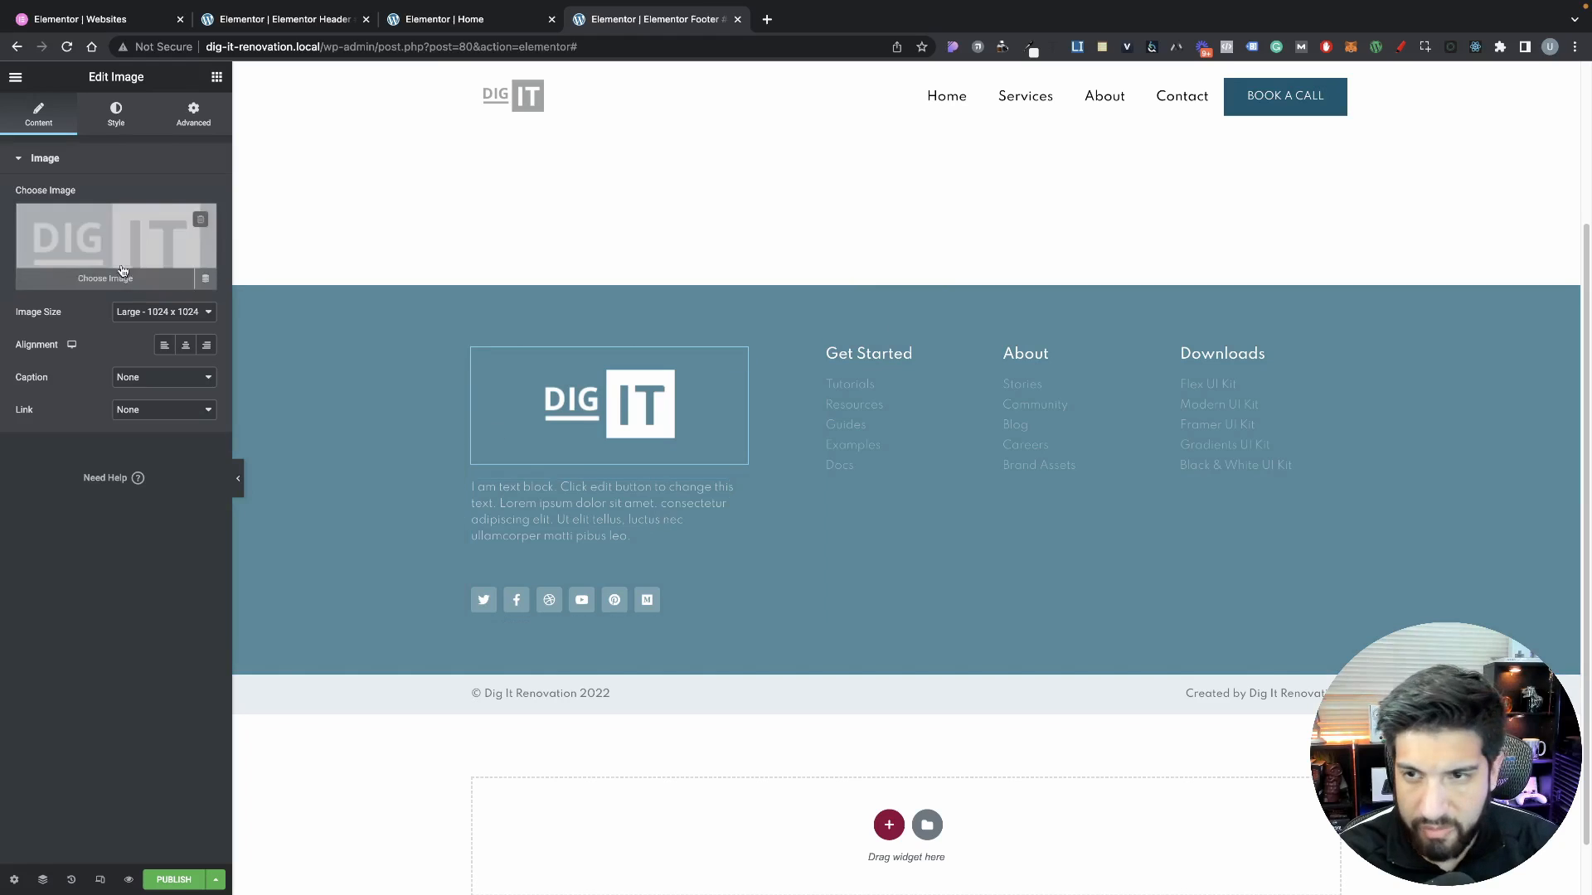
click(116, 116)
drag(15, 214, 66, 216)
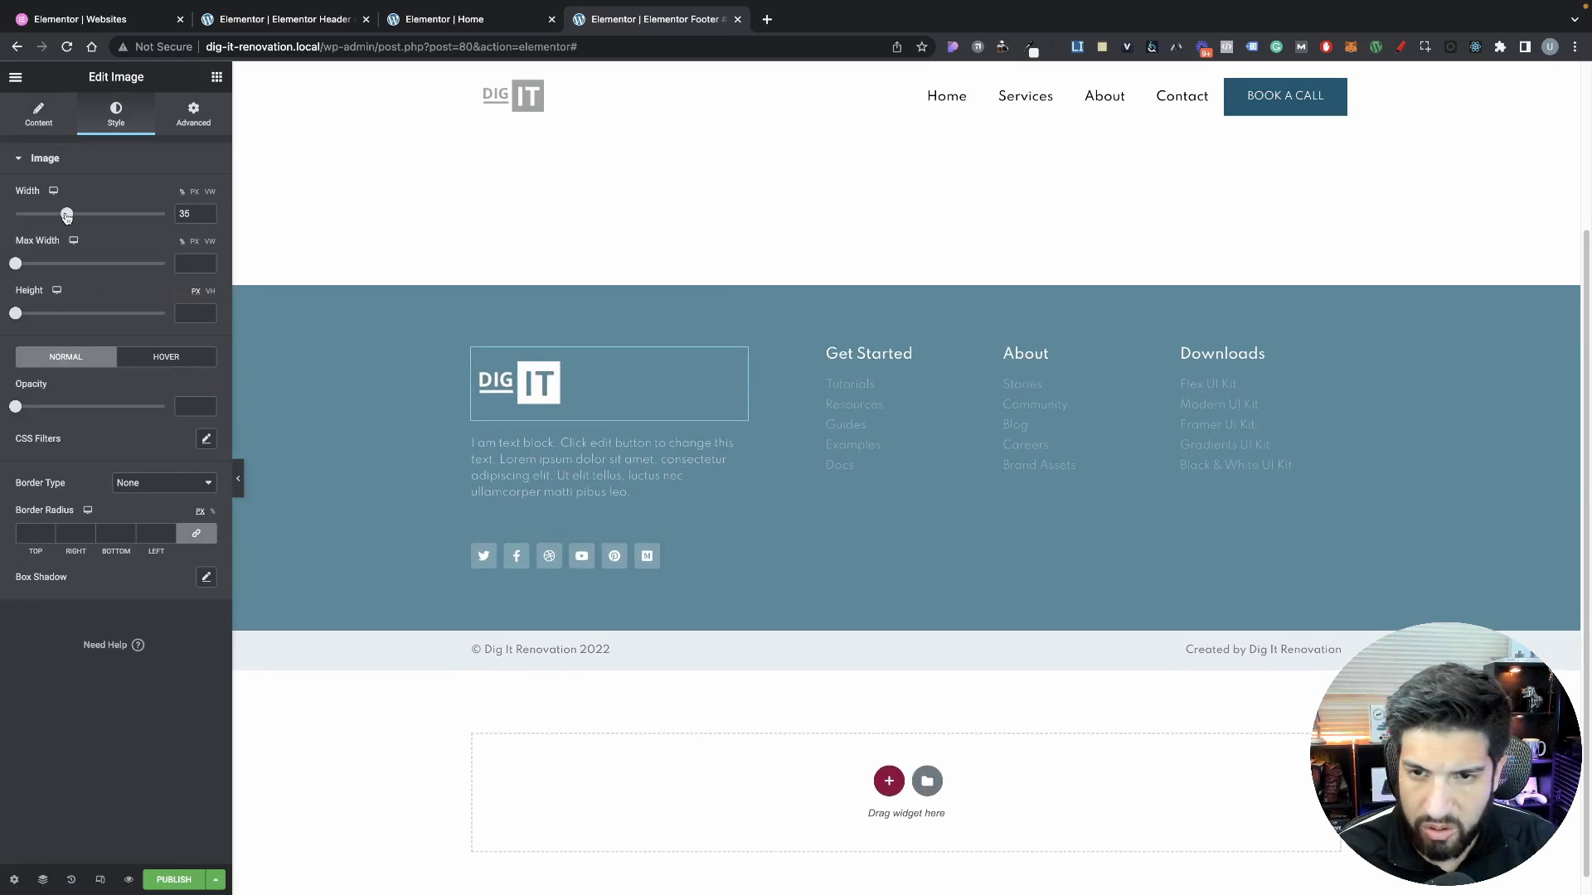
Remove "I am text block. Click edit button to change this text." from the start of the footer description
click(686, 470)
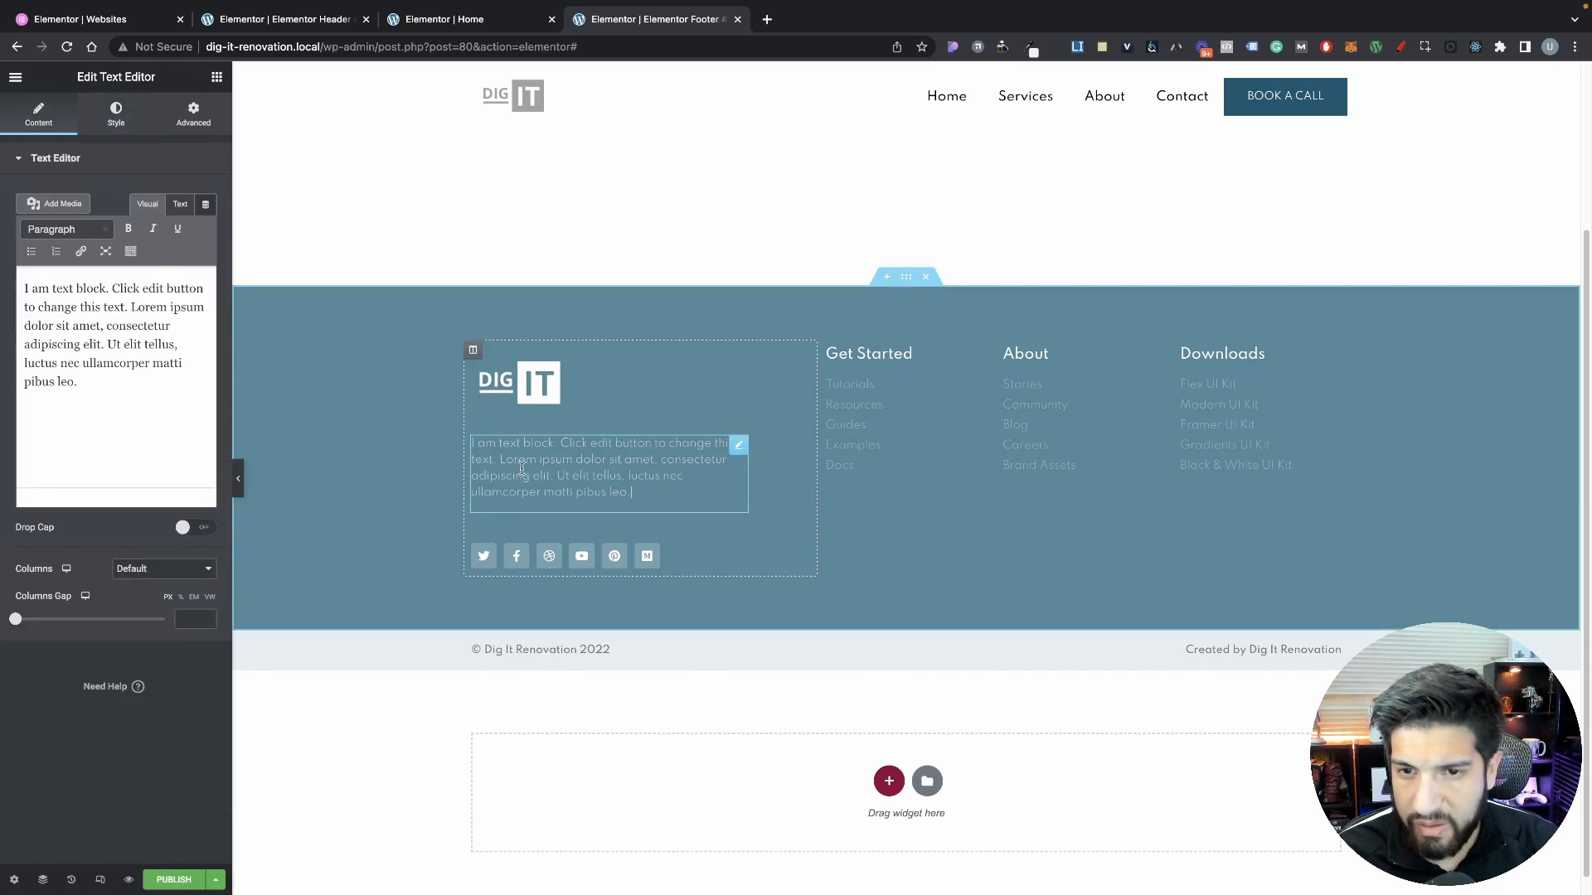
click(100, 288)
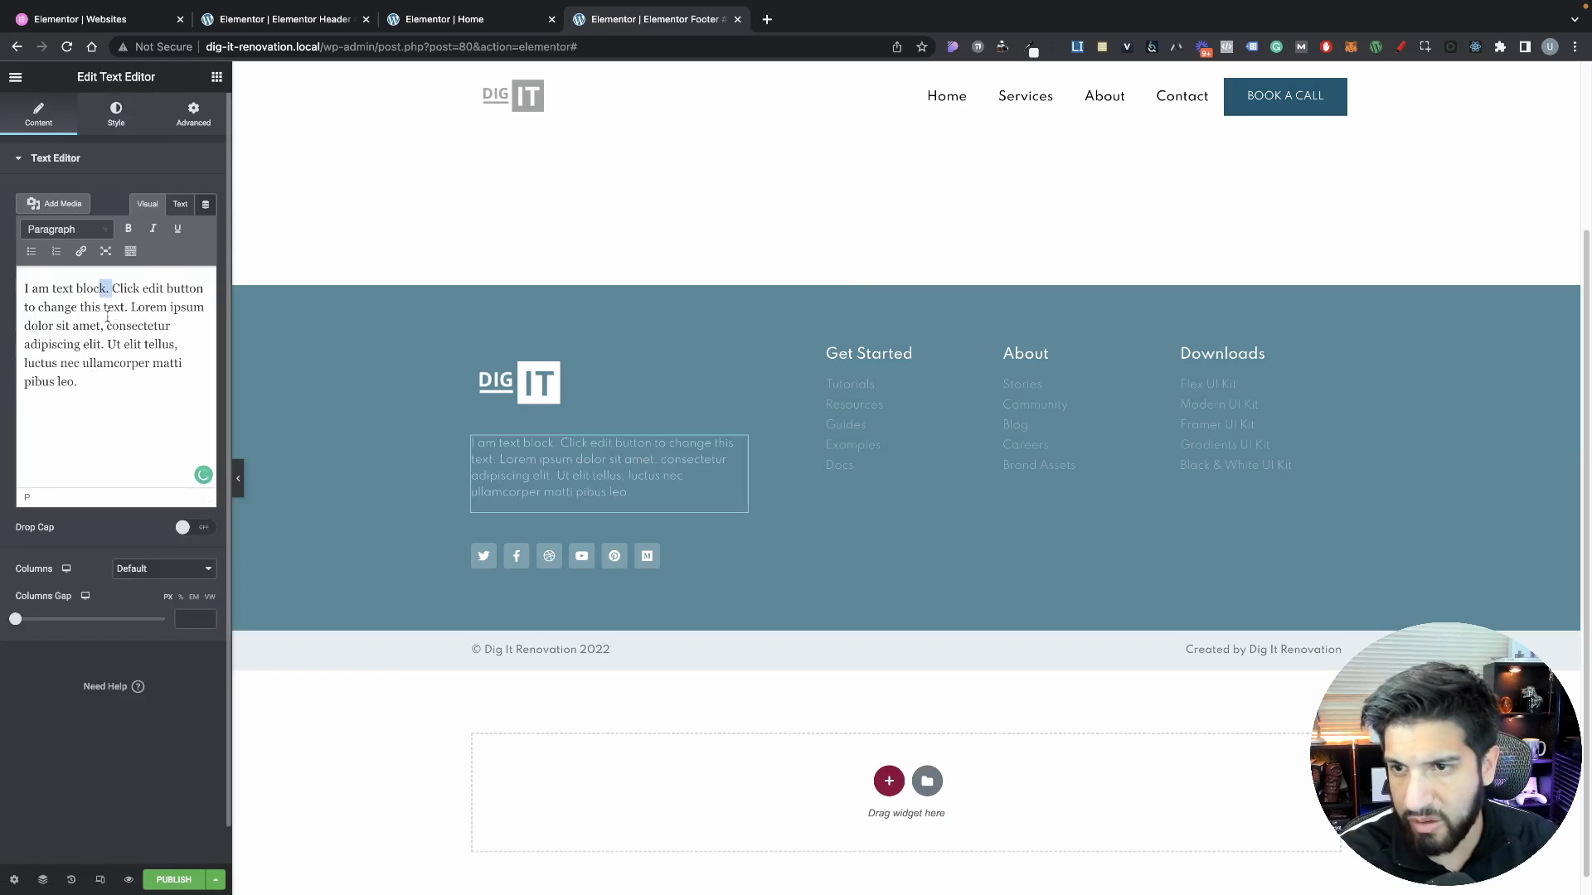
drag(127, 306, 11, 286)
key(BackSpace)
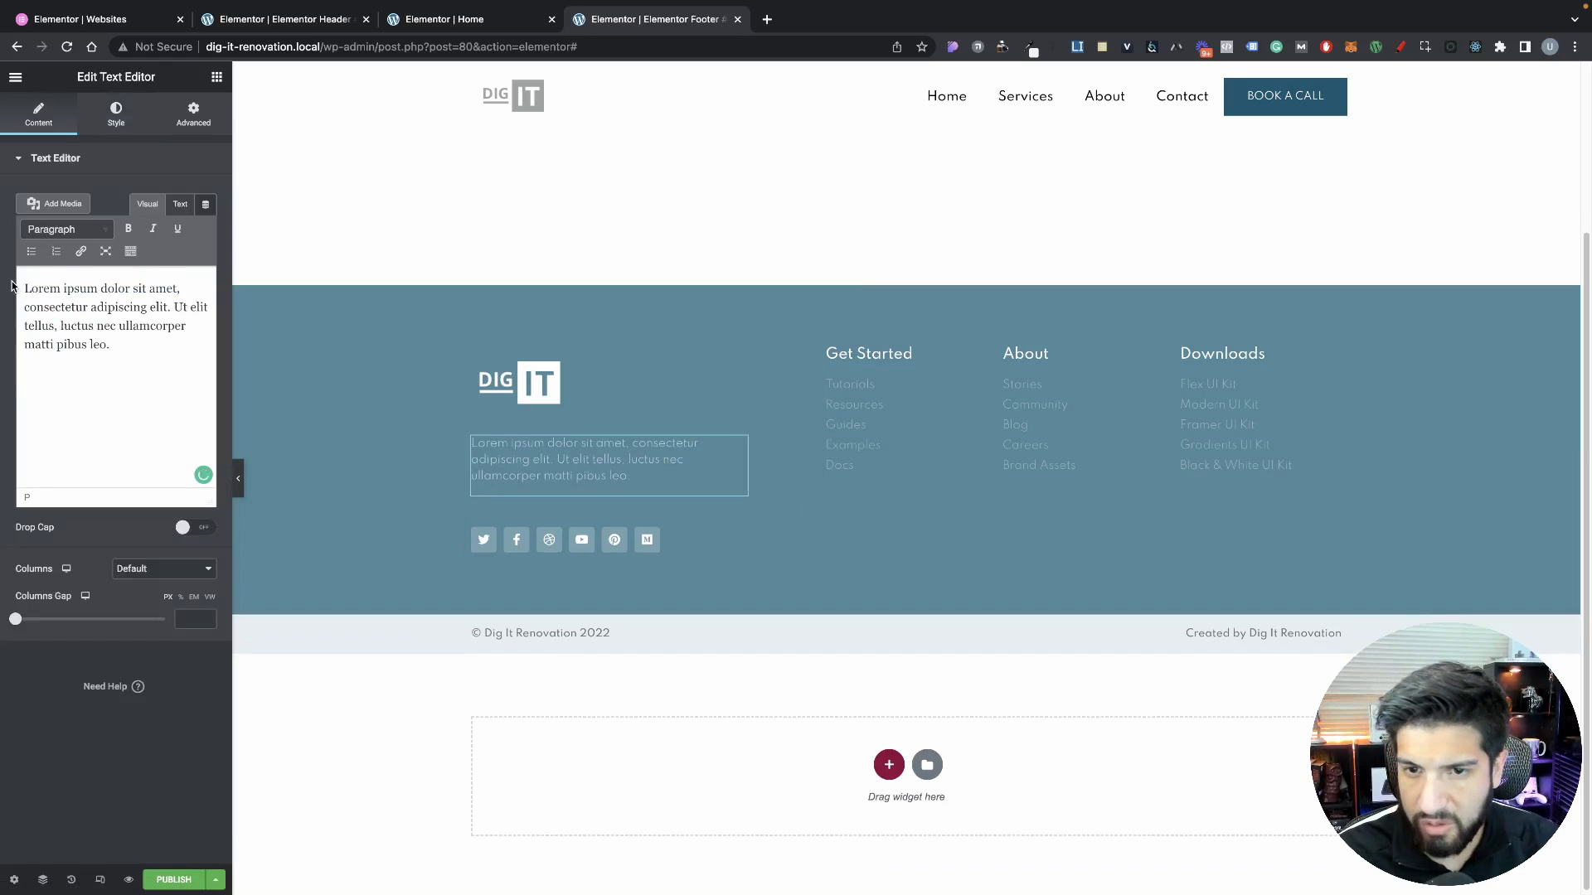
Set the footer description's text color to fully opaque white #FFFFFF
click(116, 113)
click(207, 229)
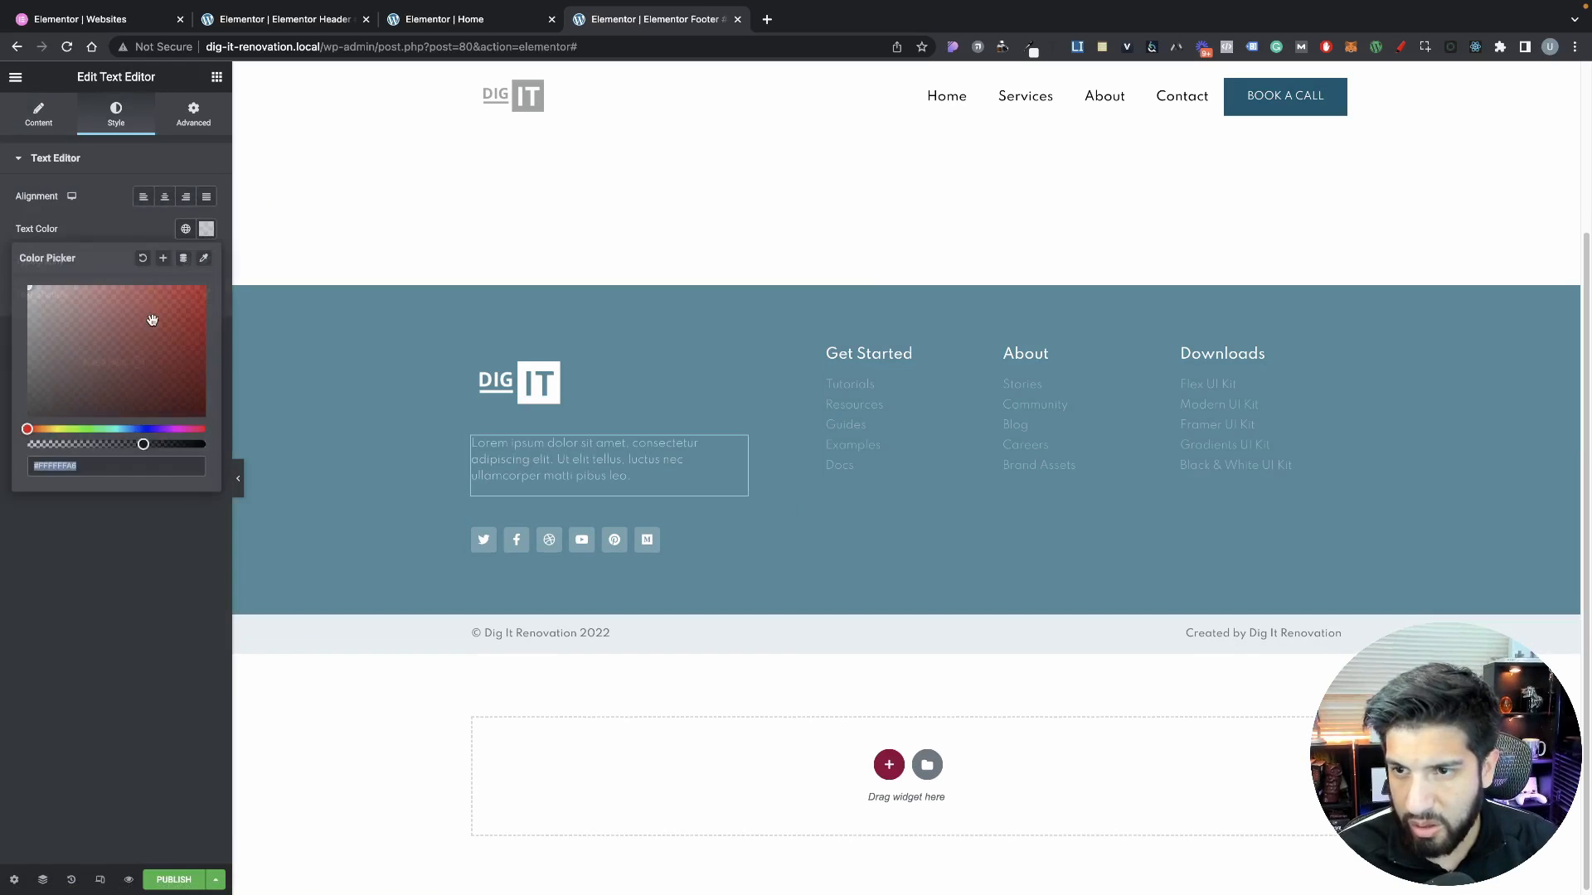
drag(146, 445, 204, 445)
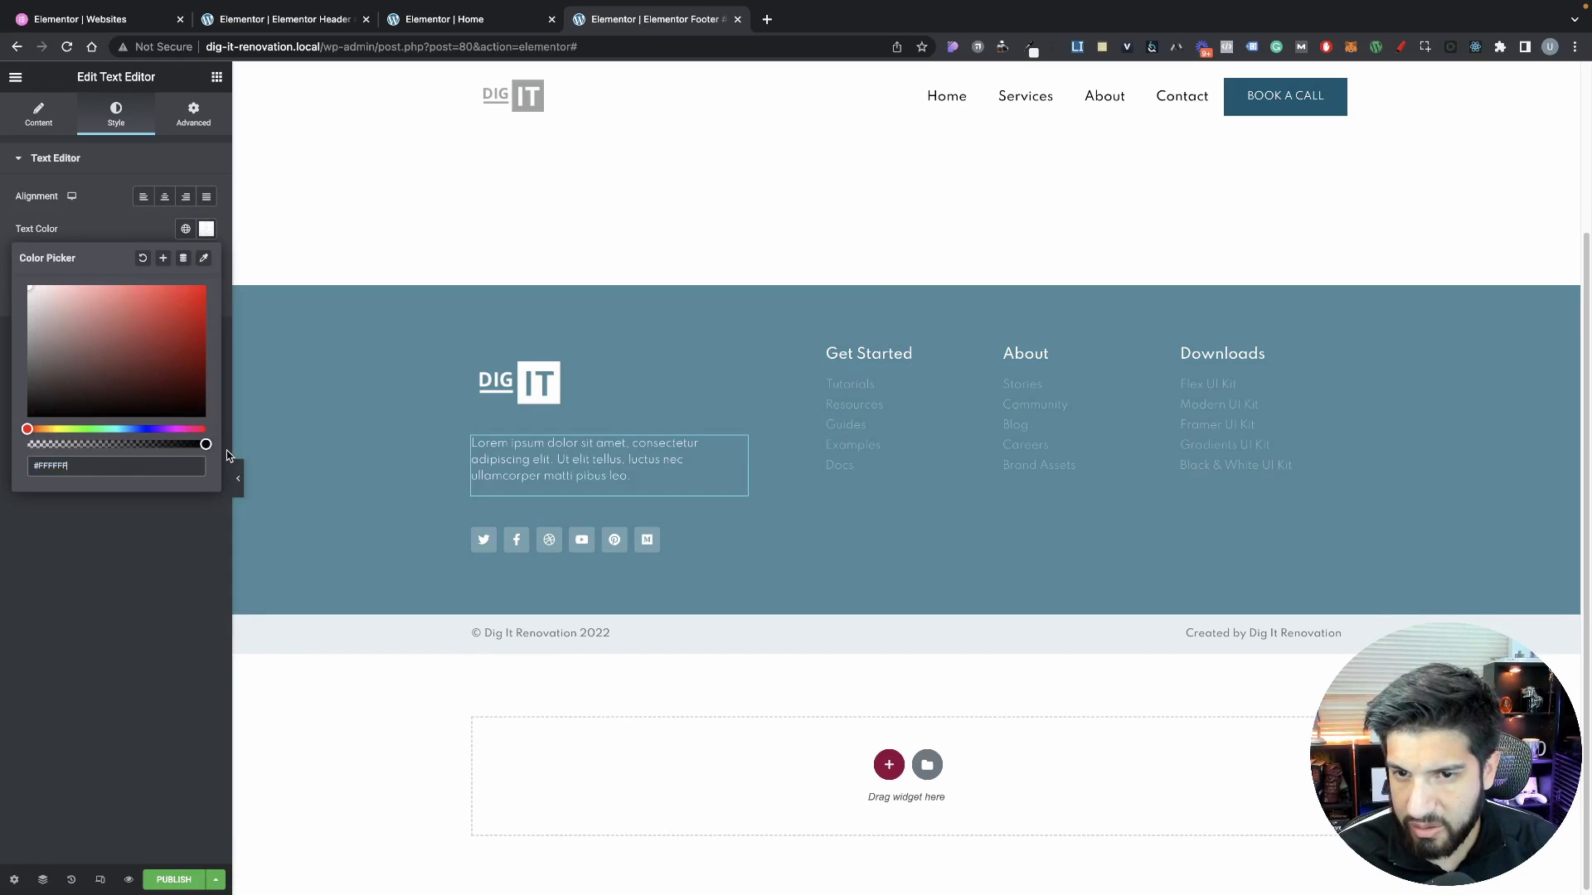
click(146, 233)
Set the footer description's typography to weight 400 and size 15 px
click(206, 262)
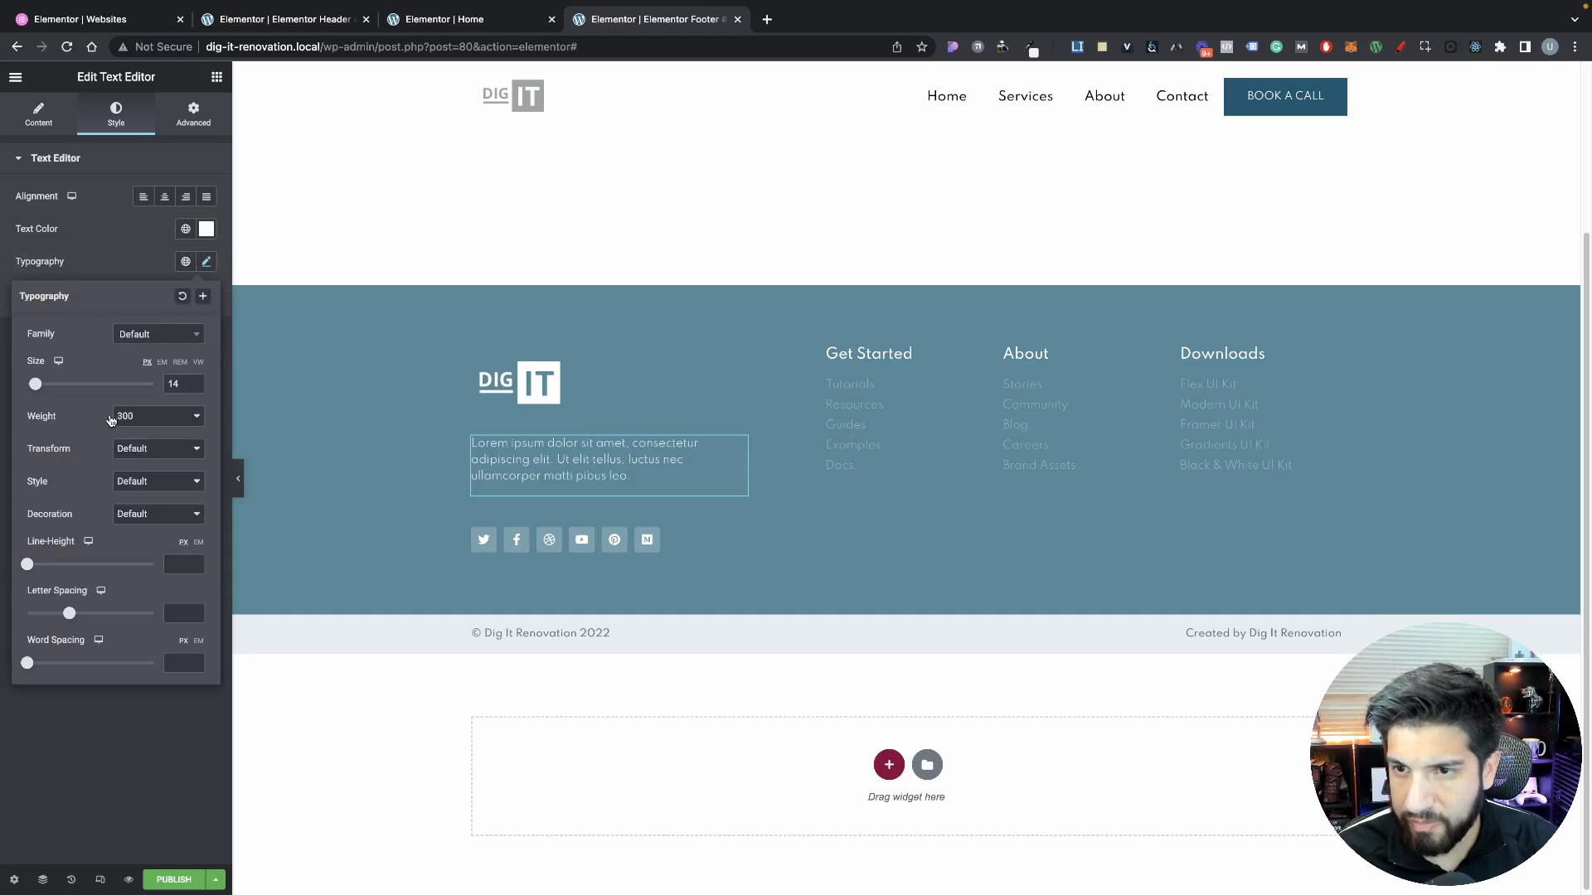
click(120, 416)
click(134, 448)
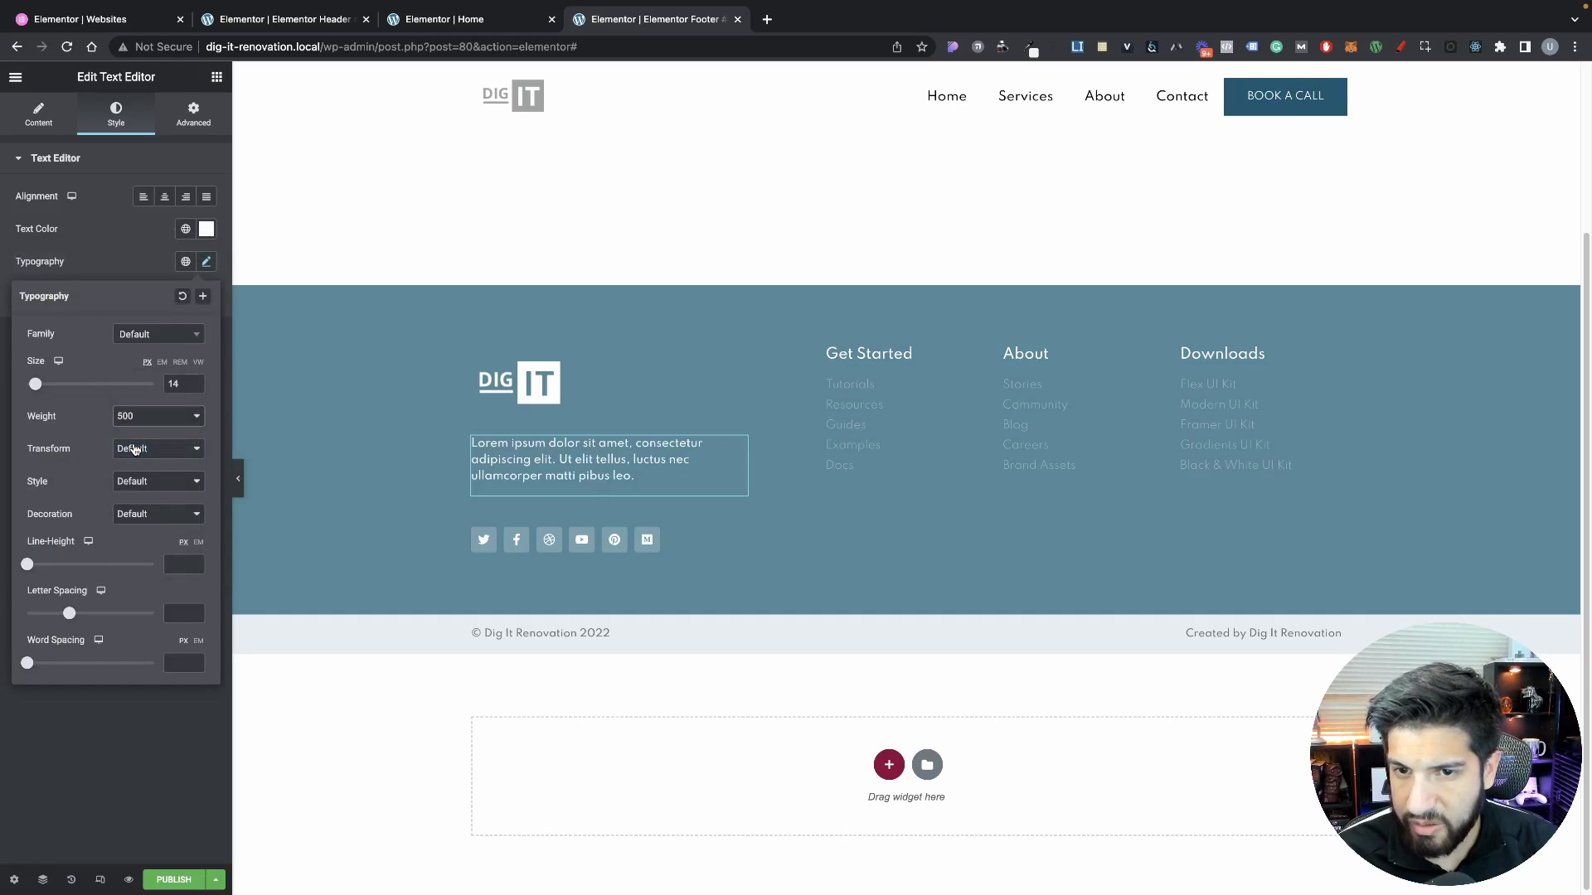
click(141, 420)
click(142, 401)
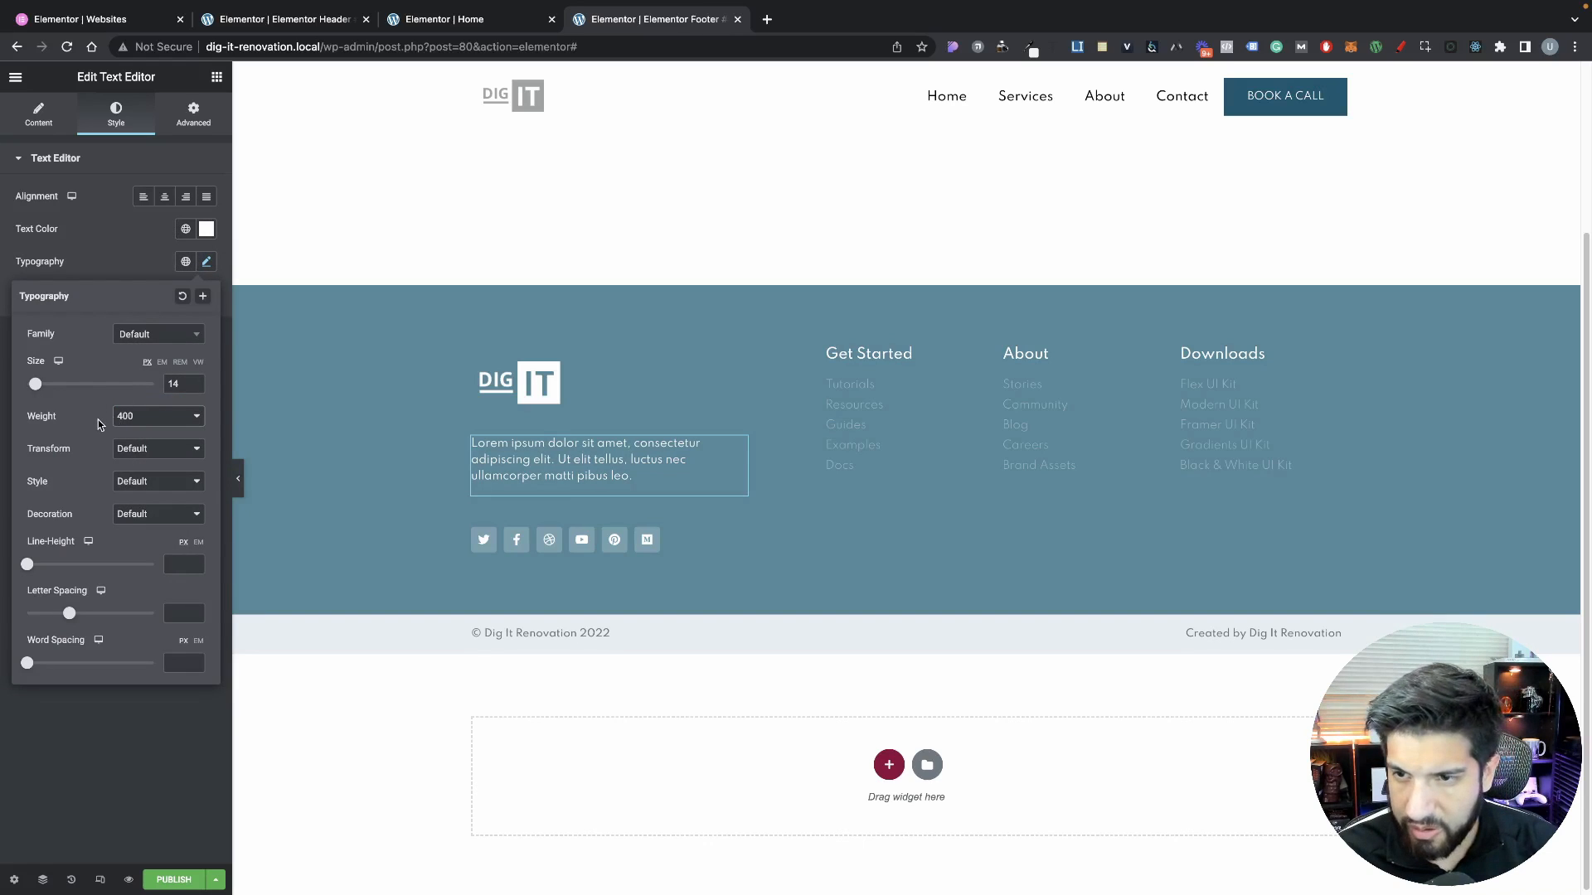
click(196, 382)
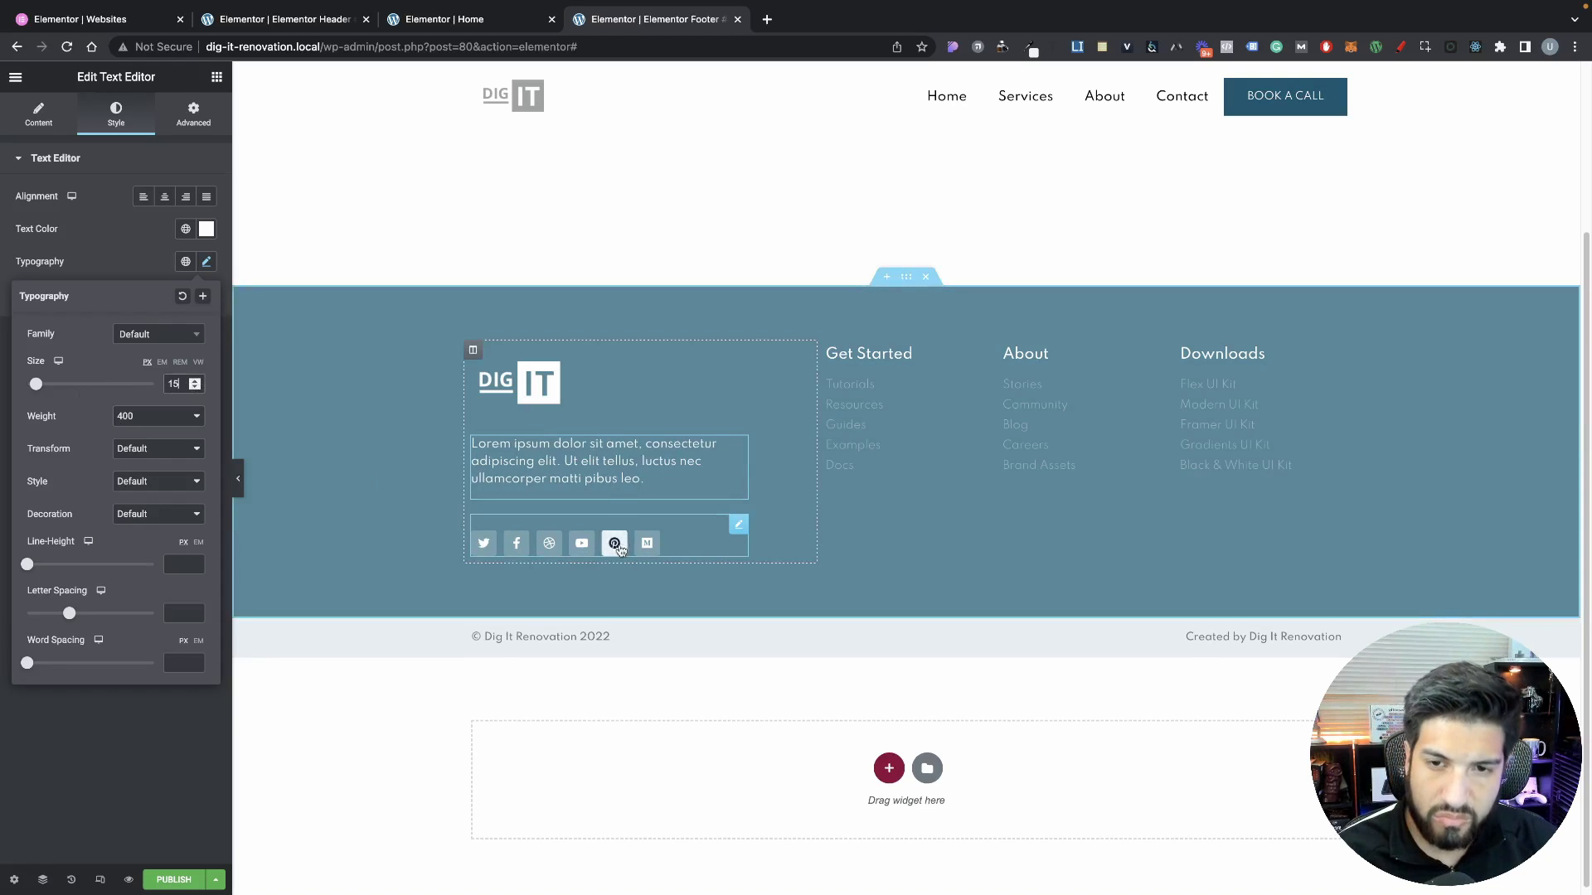
Remove the Medium, Pinterest, Youtube and Dribbble entries from the footer's social icons
click(692, 543)
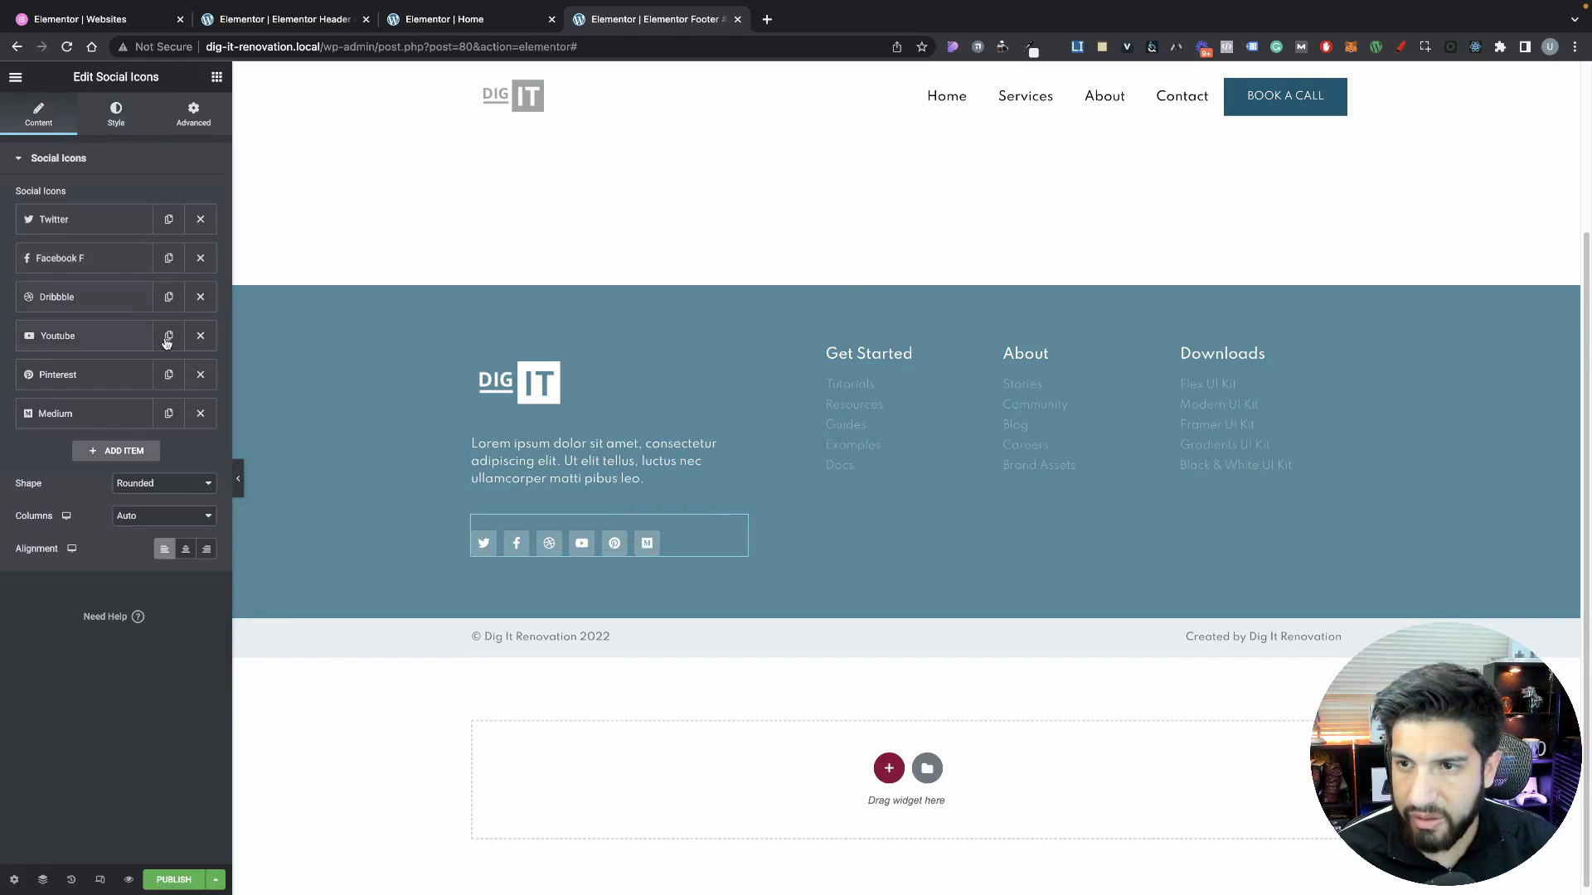
click(199, 412)
click(200, 373)
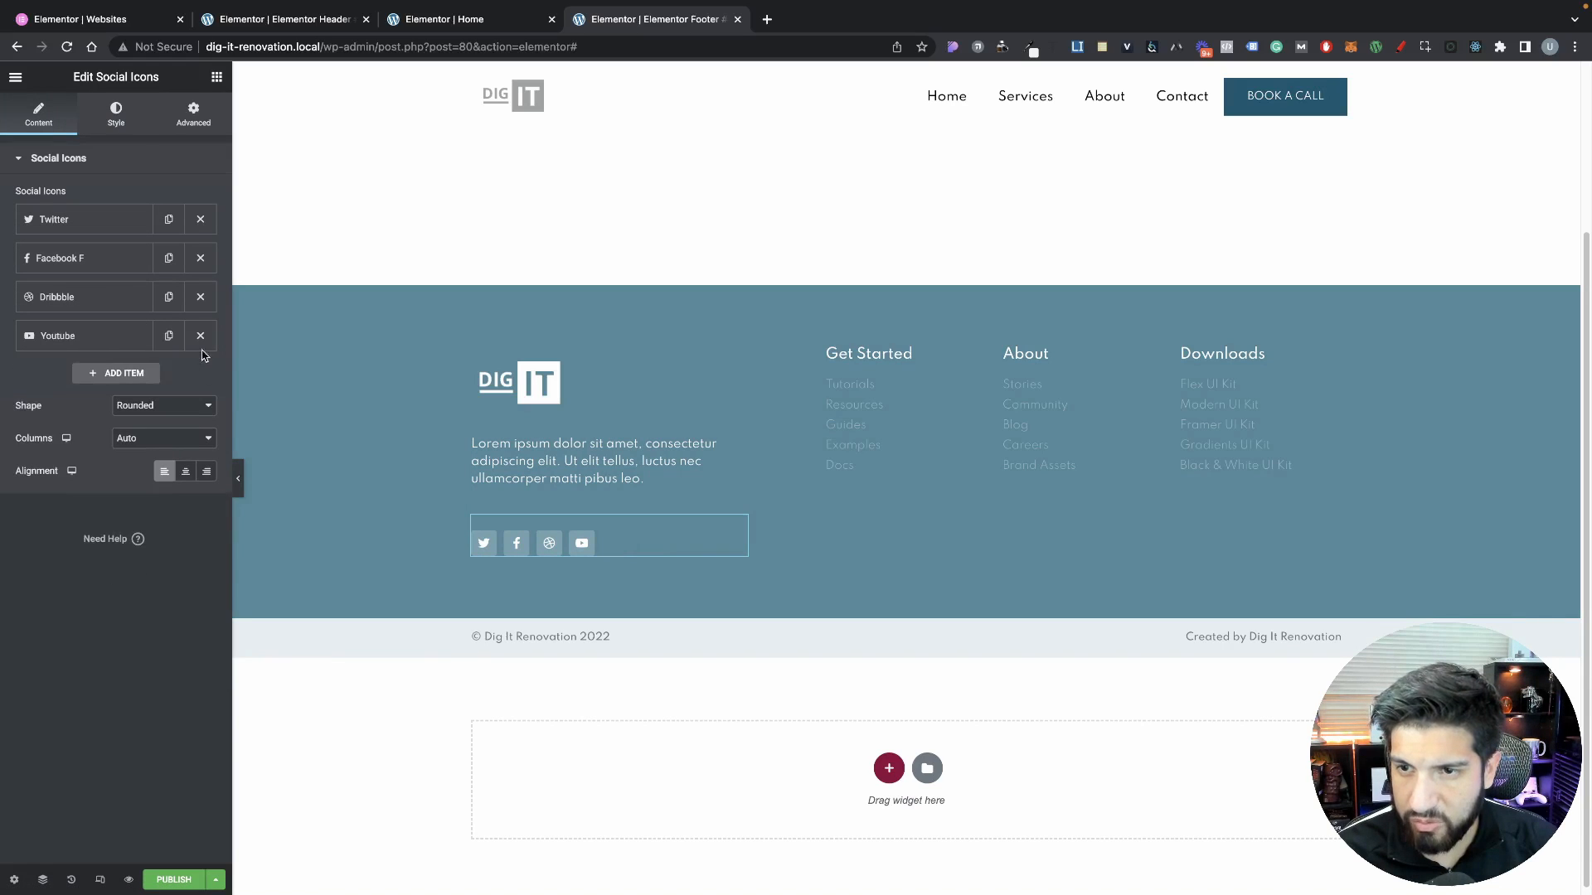
click(200, 335)
click(199, 297)
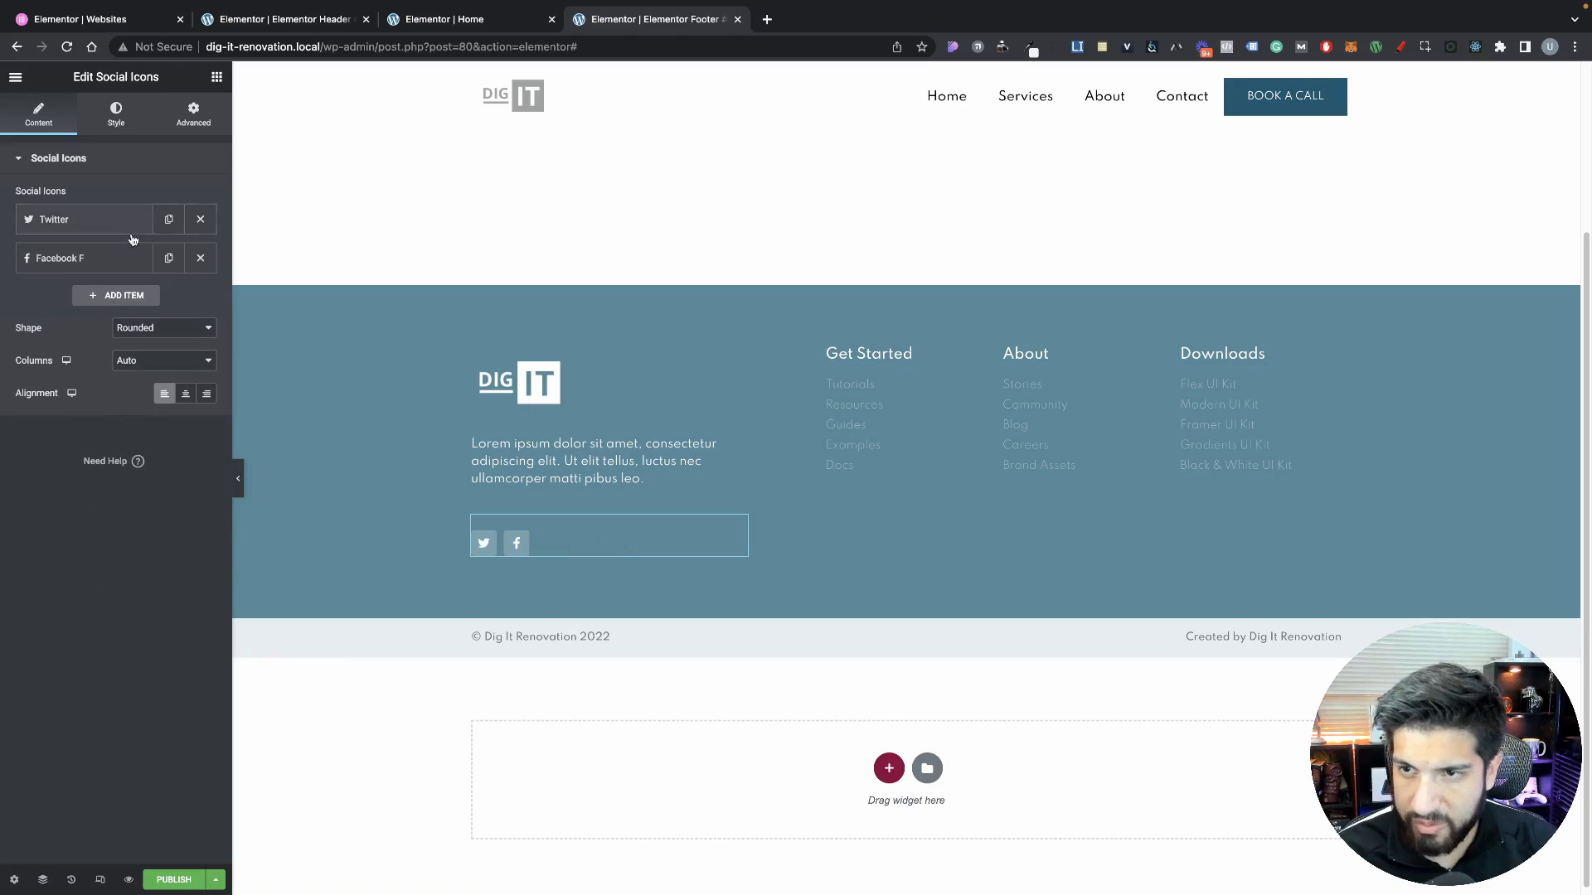
Add a third social icon entry that uses the Linkedin icon from the icon library
click(124, 296)
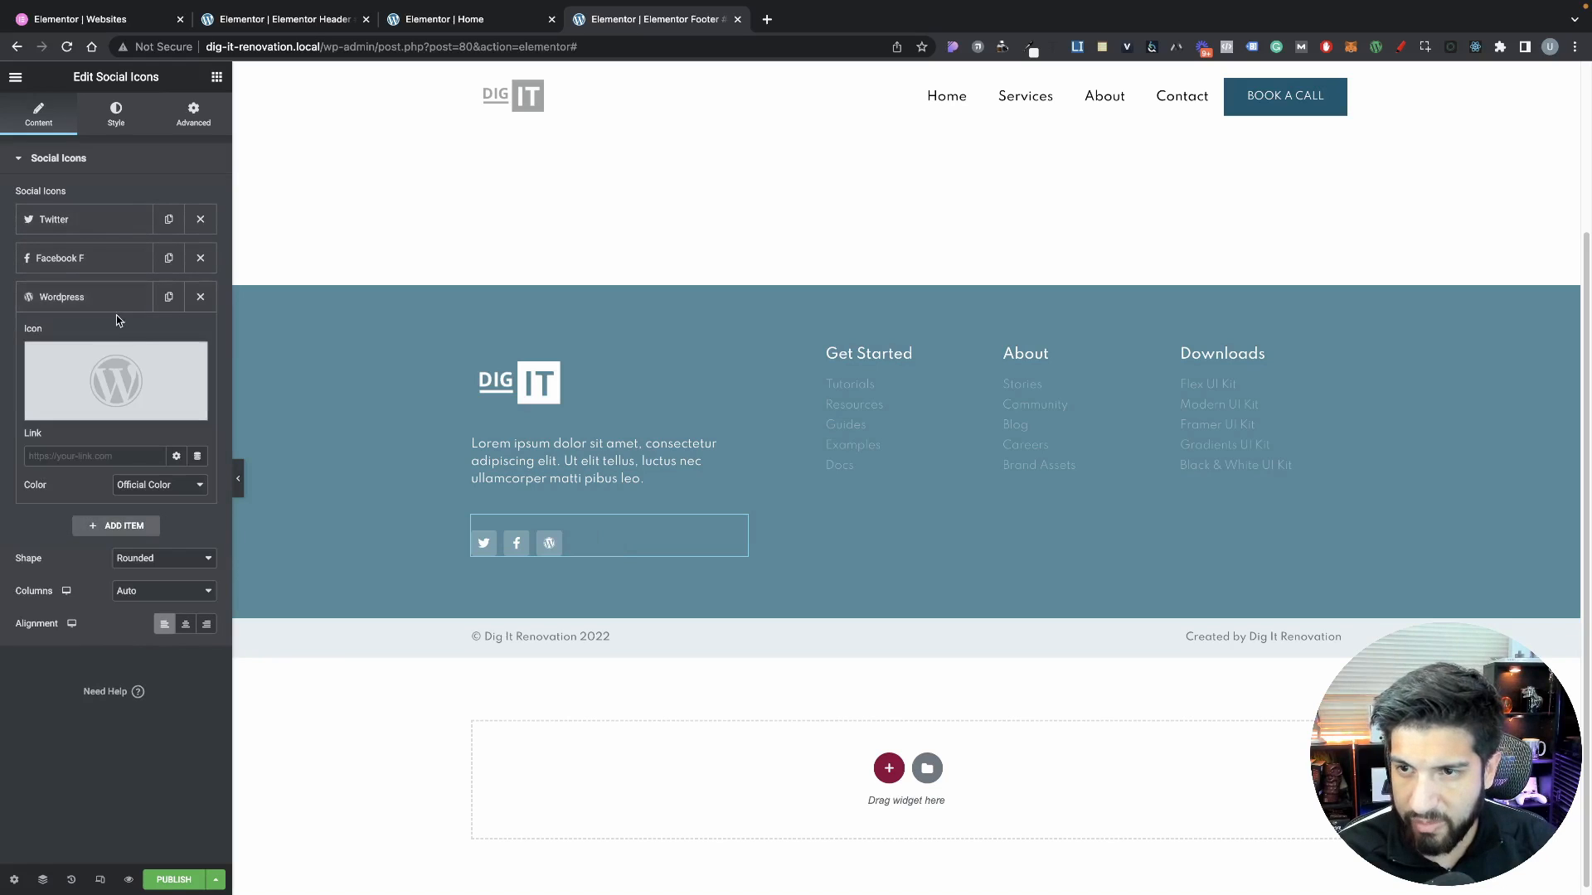
click(131, 374)
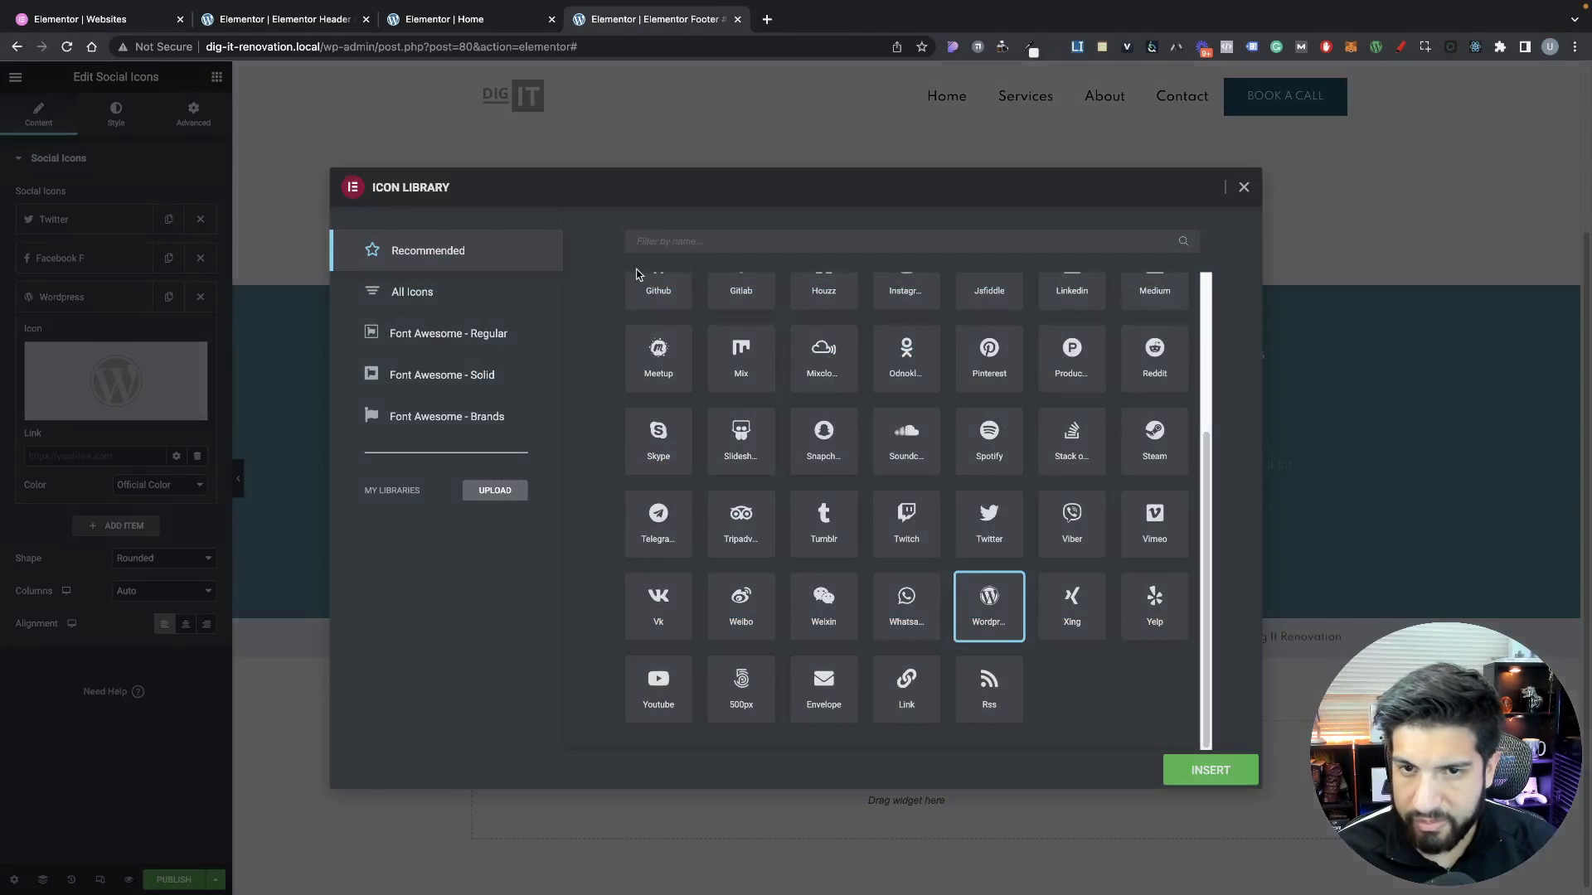
click(722, 242)
text(link)
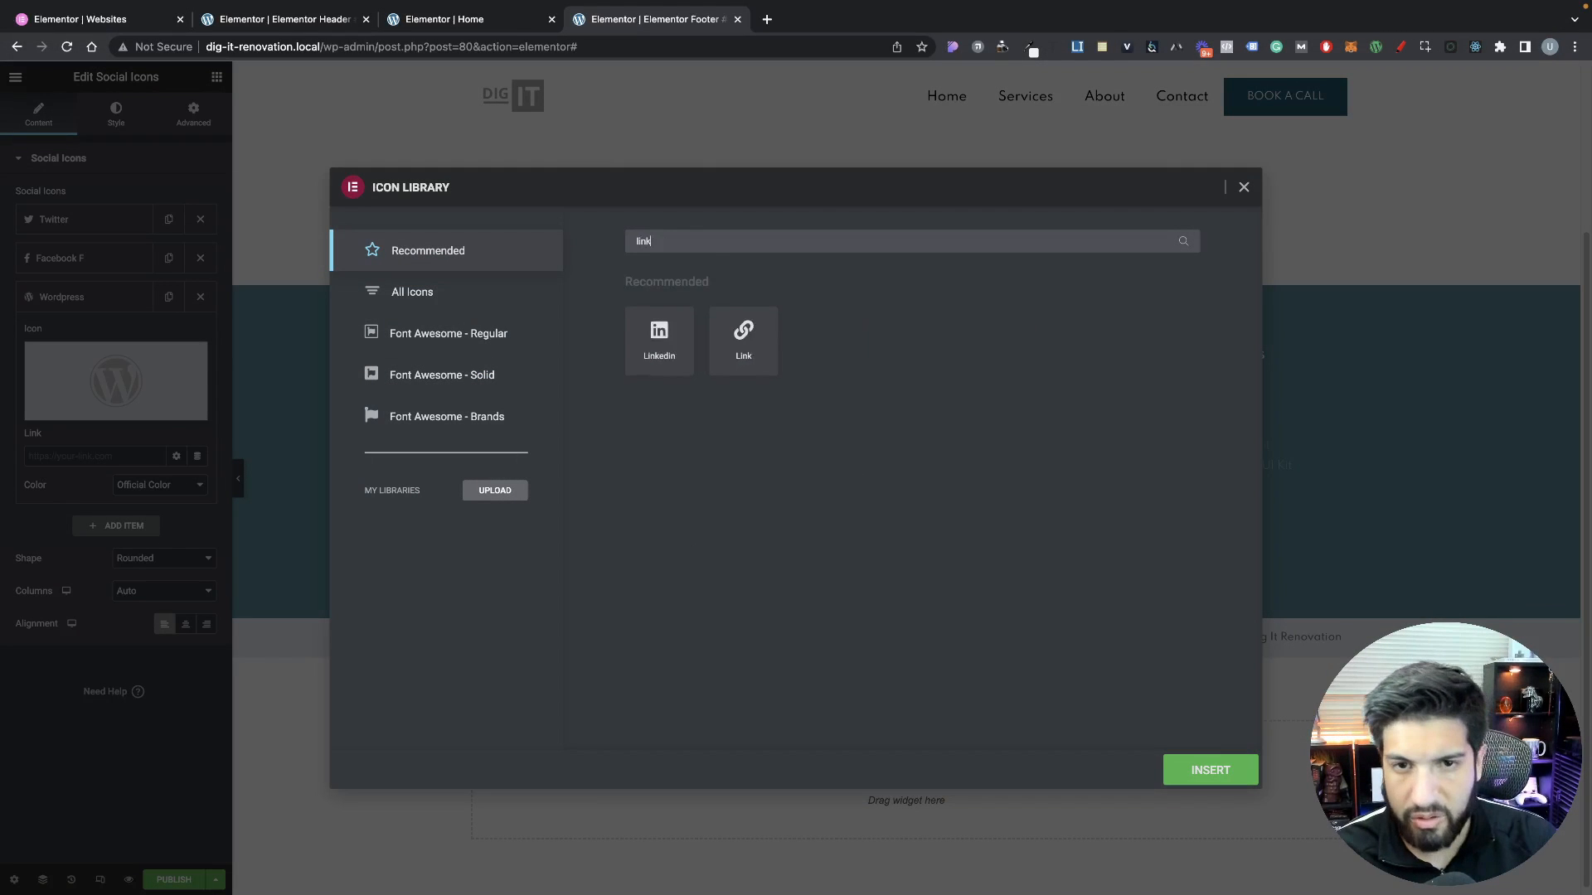
click(659, 336)
click(1193, 770)
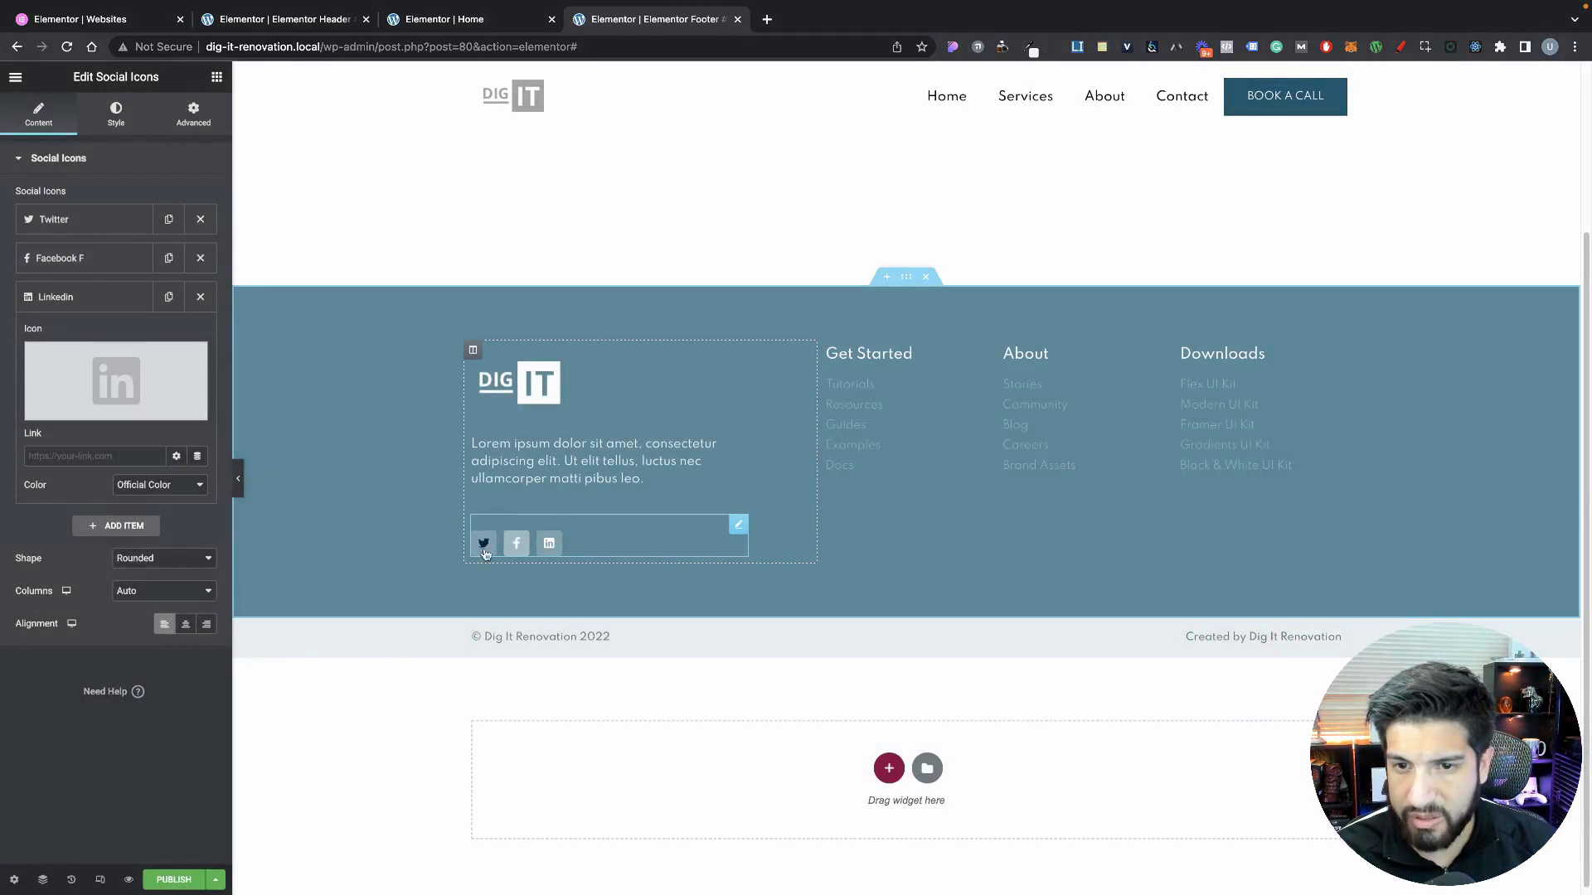
Set the top padding of the social icons widget to 0
click(193, 114)
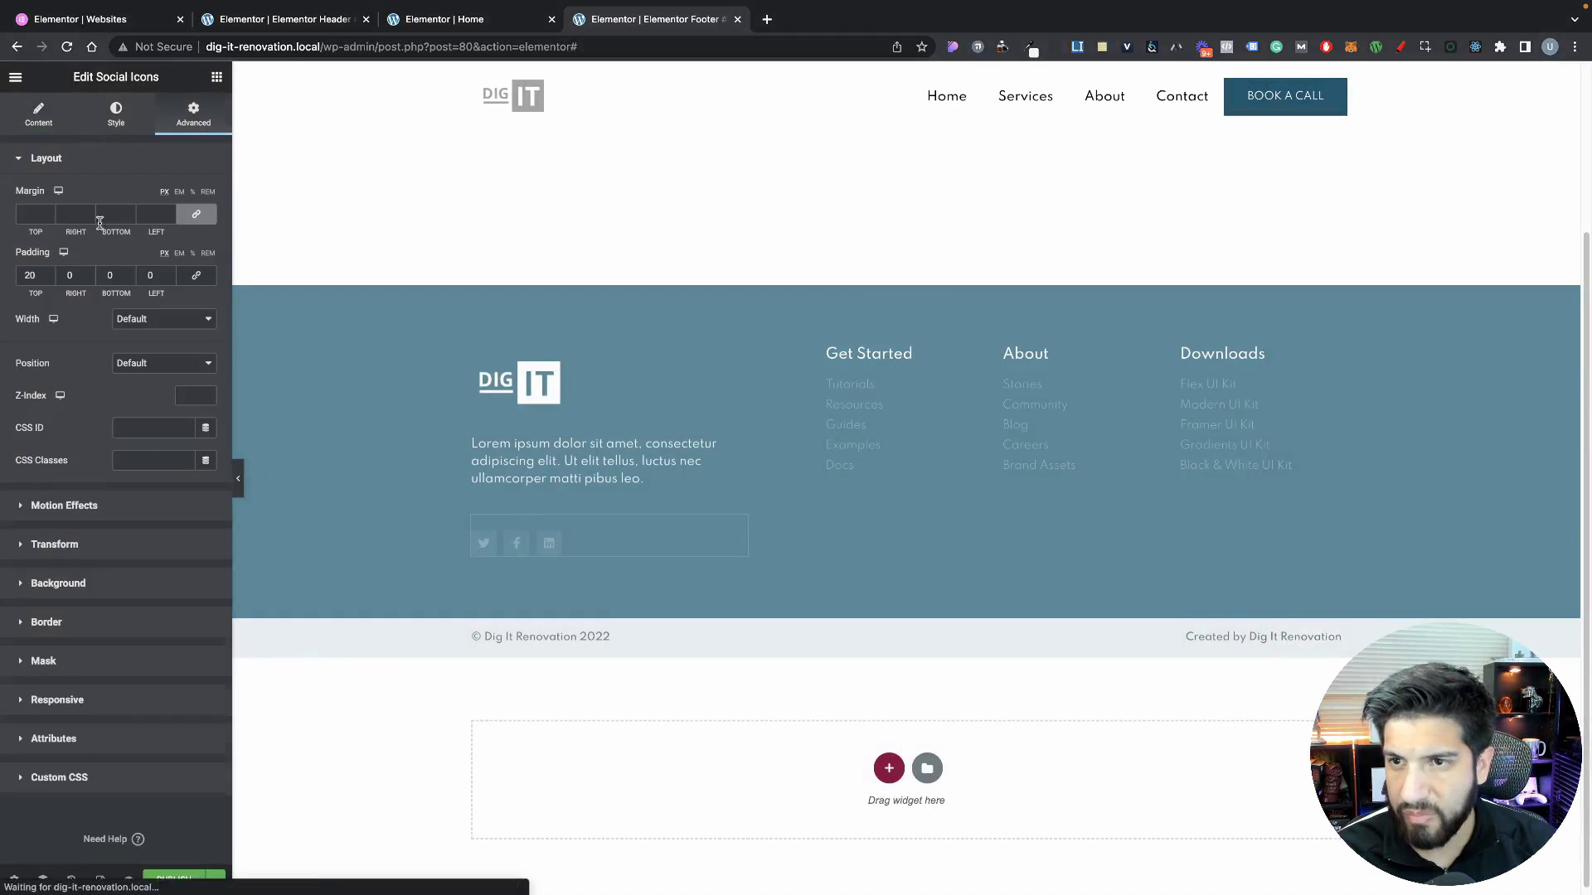
drag(40, 275, 2, 273)
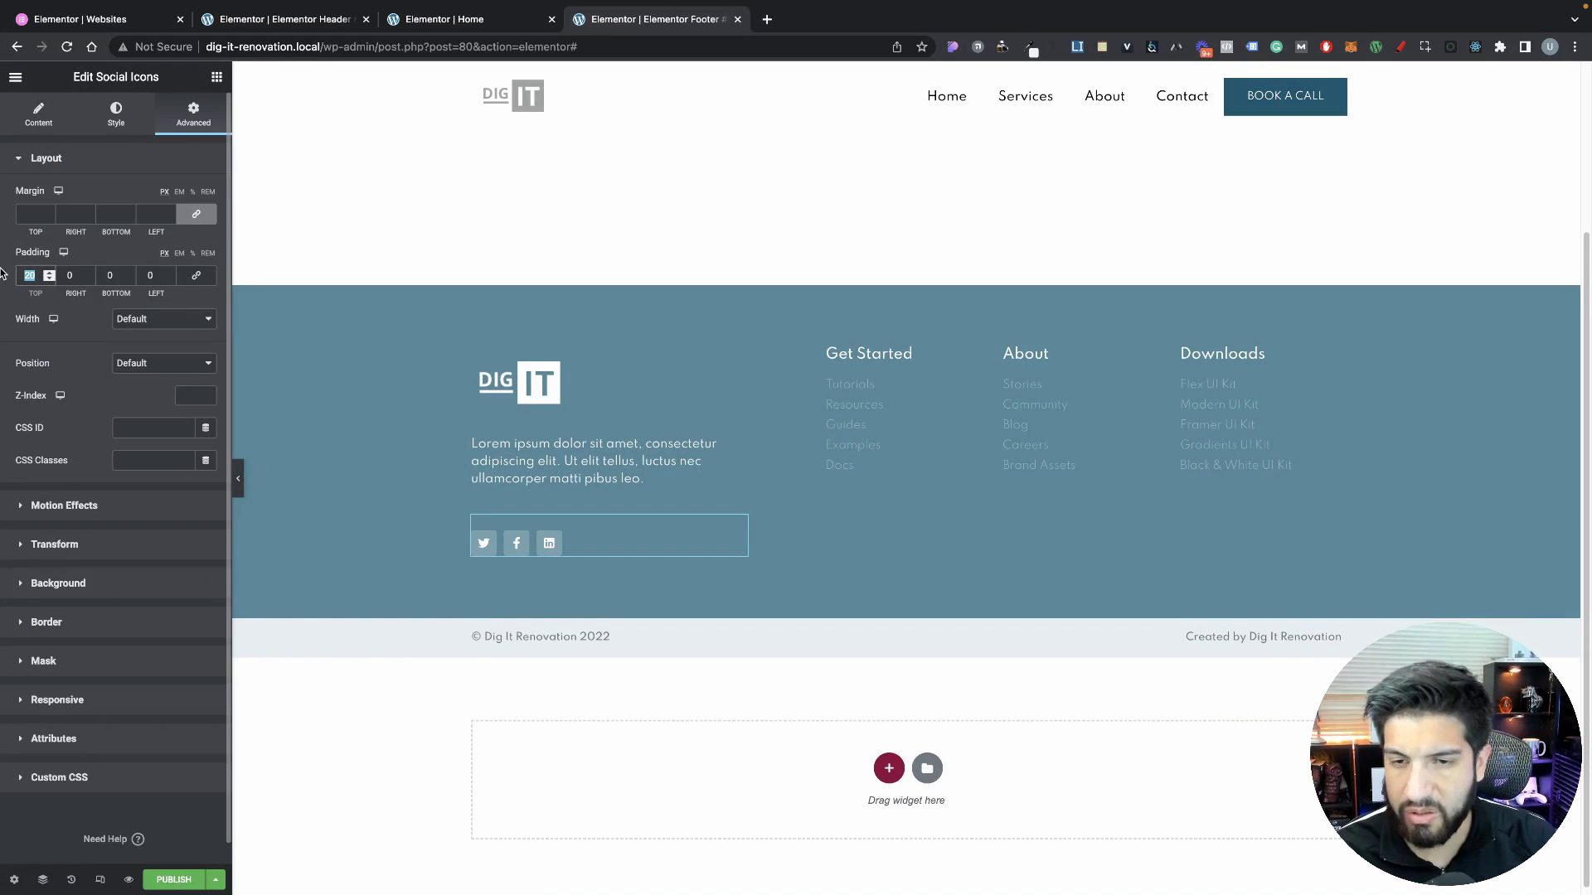
text(0)
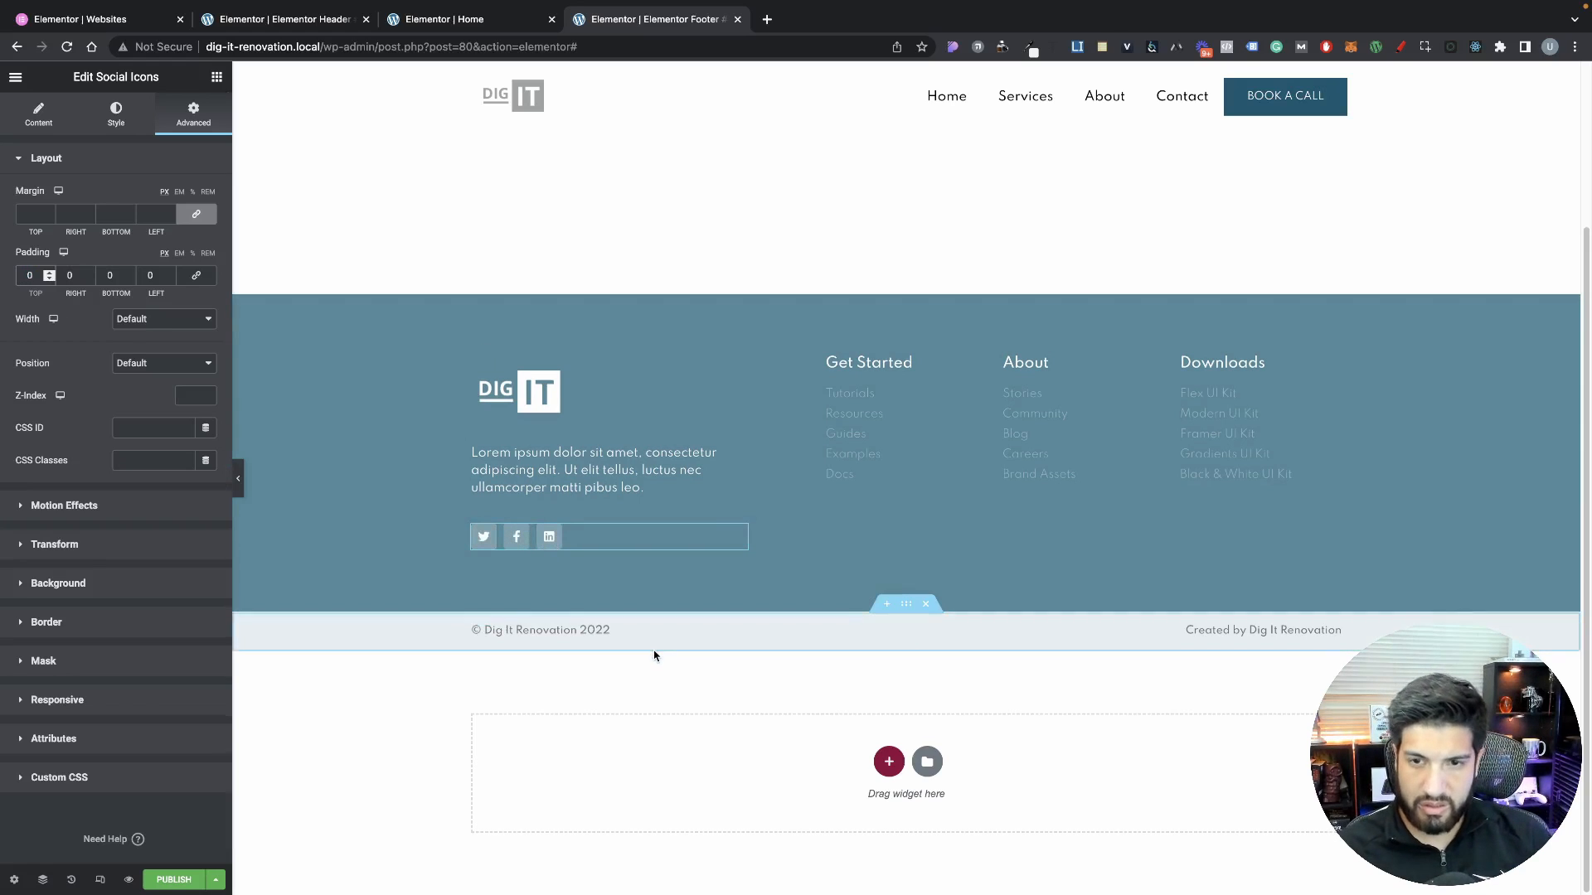
Change the social icons' shape to Circle and preview the footer at full width
click(115, 116)
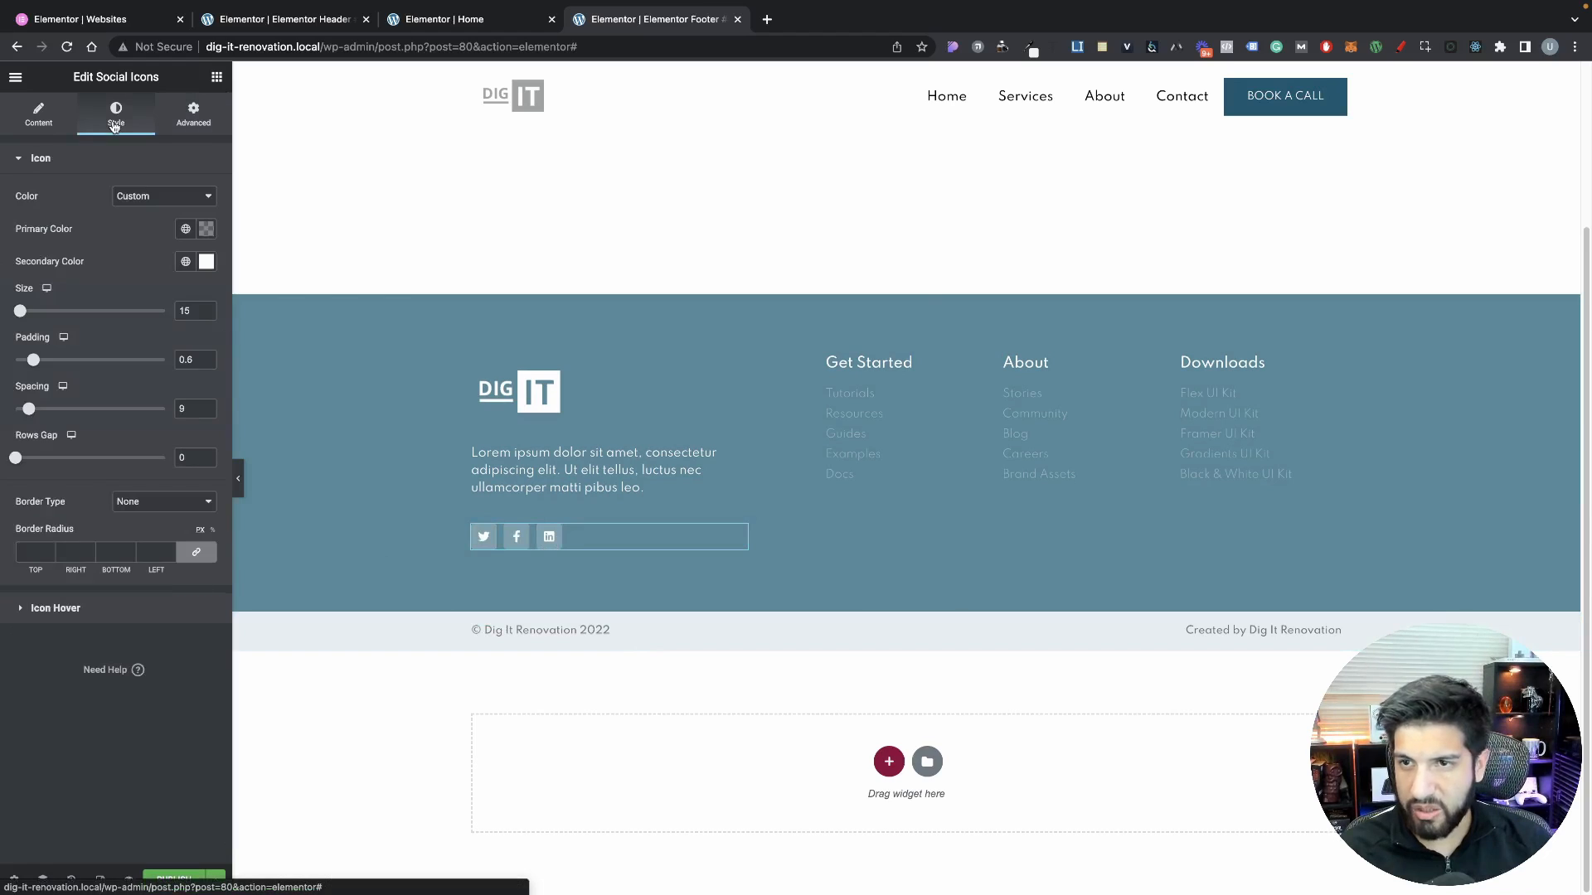
click(48, 124)
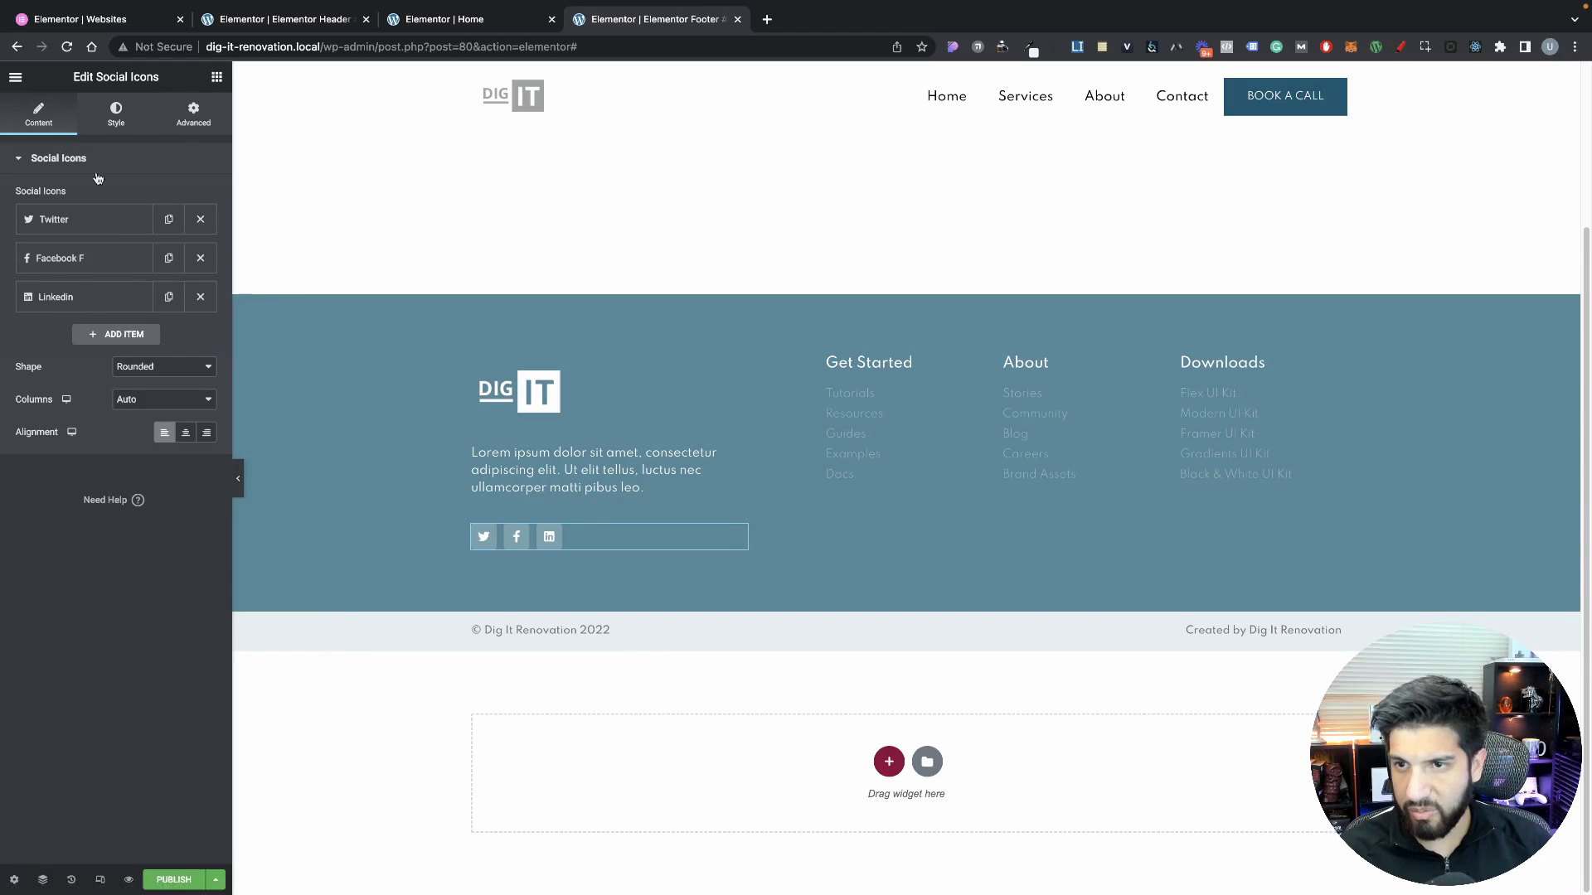
click(152, 362)
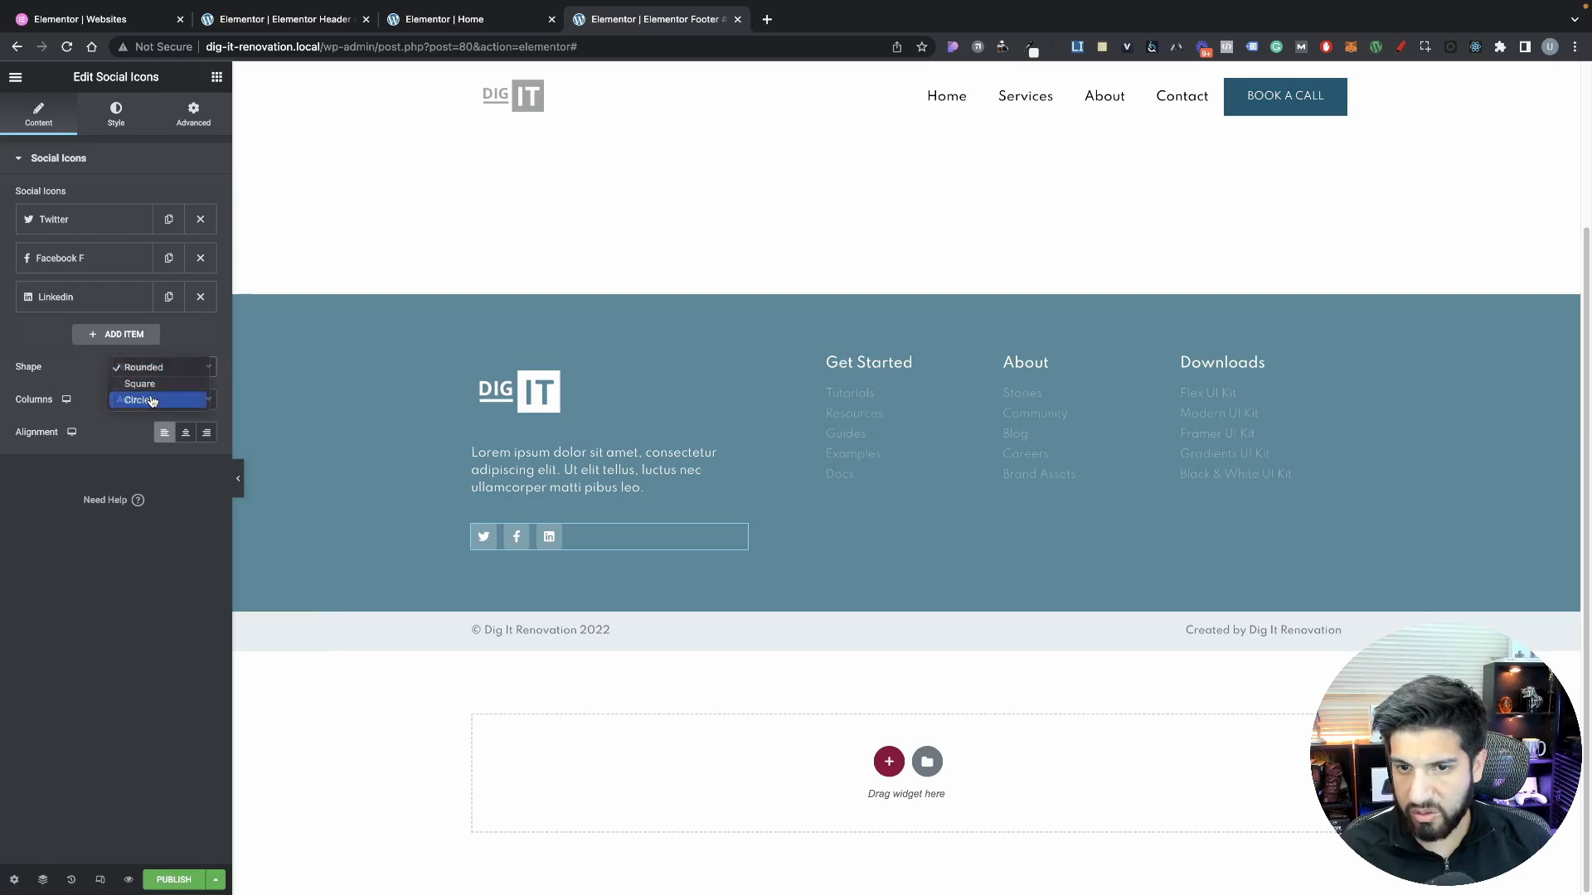
click(153, 399)
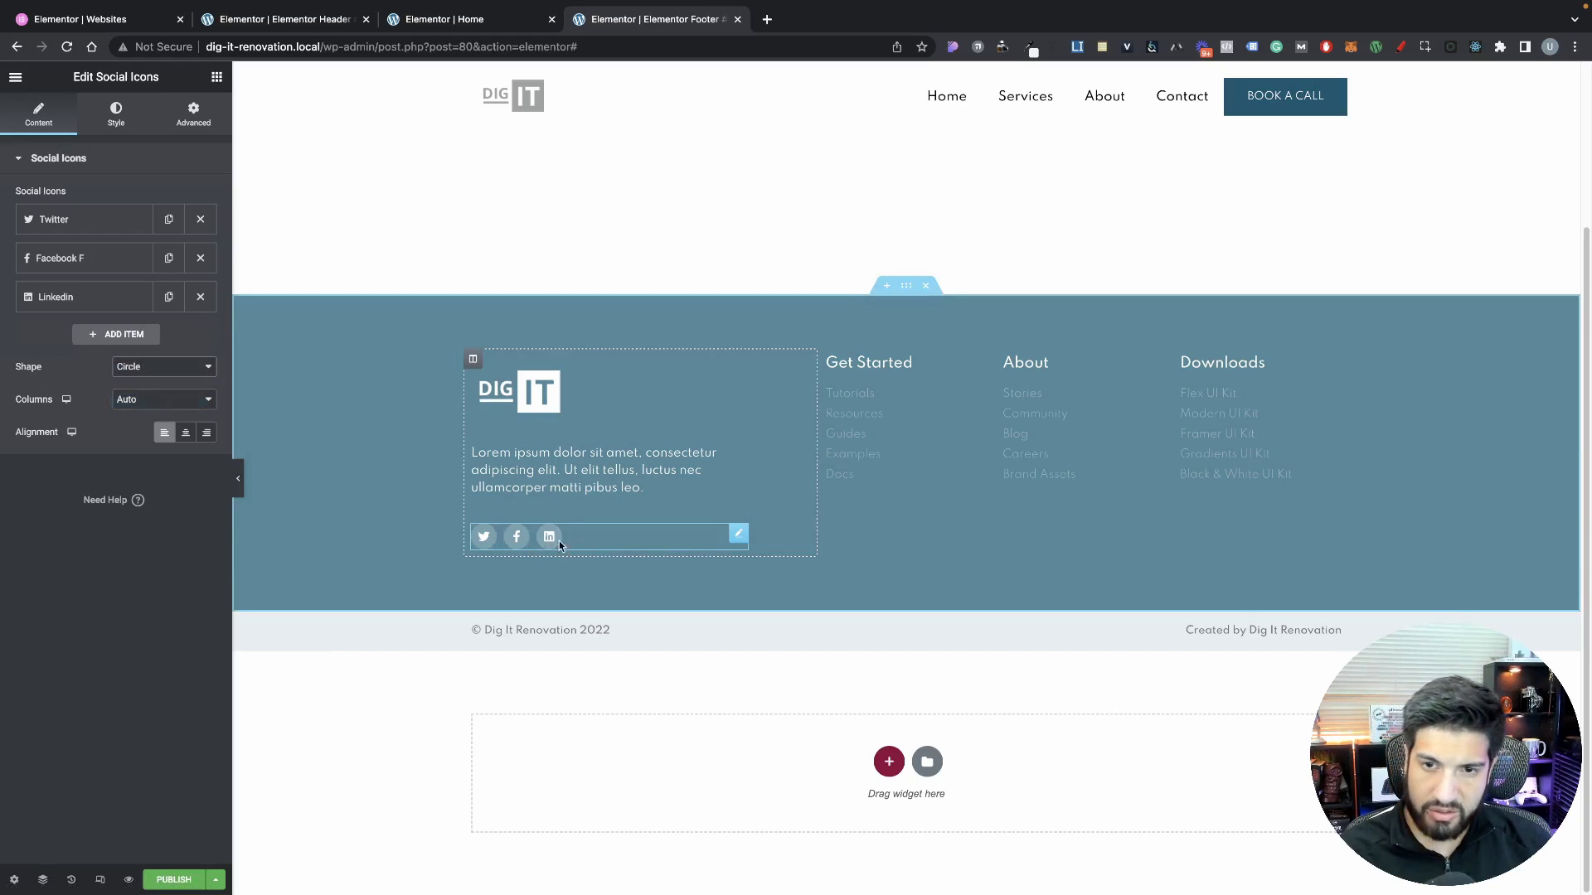
click(238, 480)
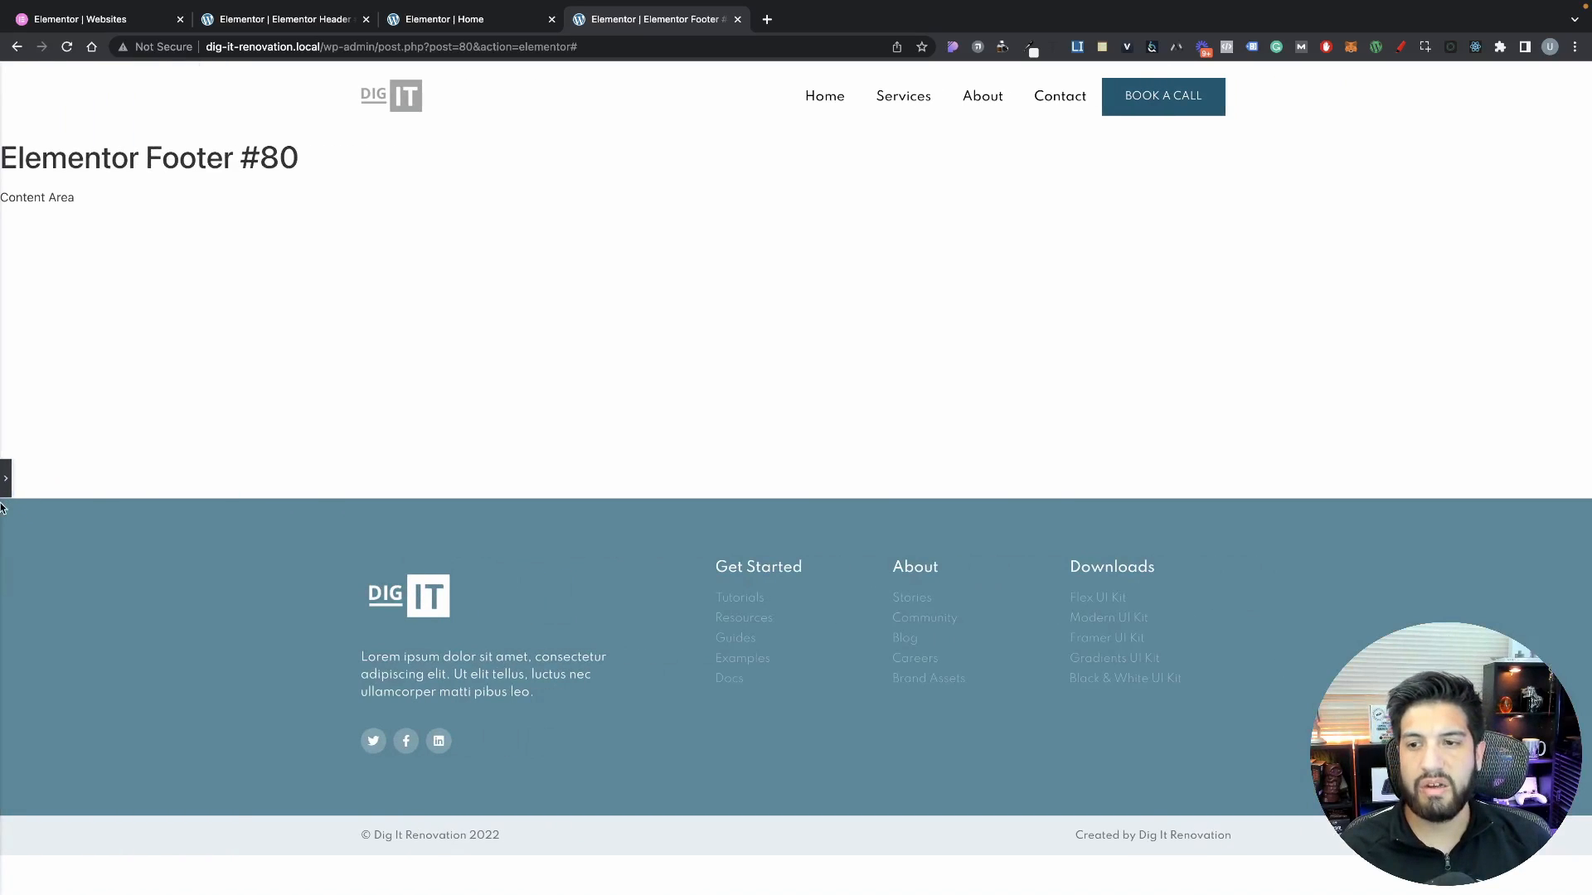
click(6, 478)
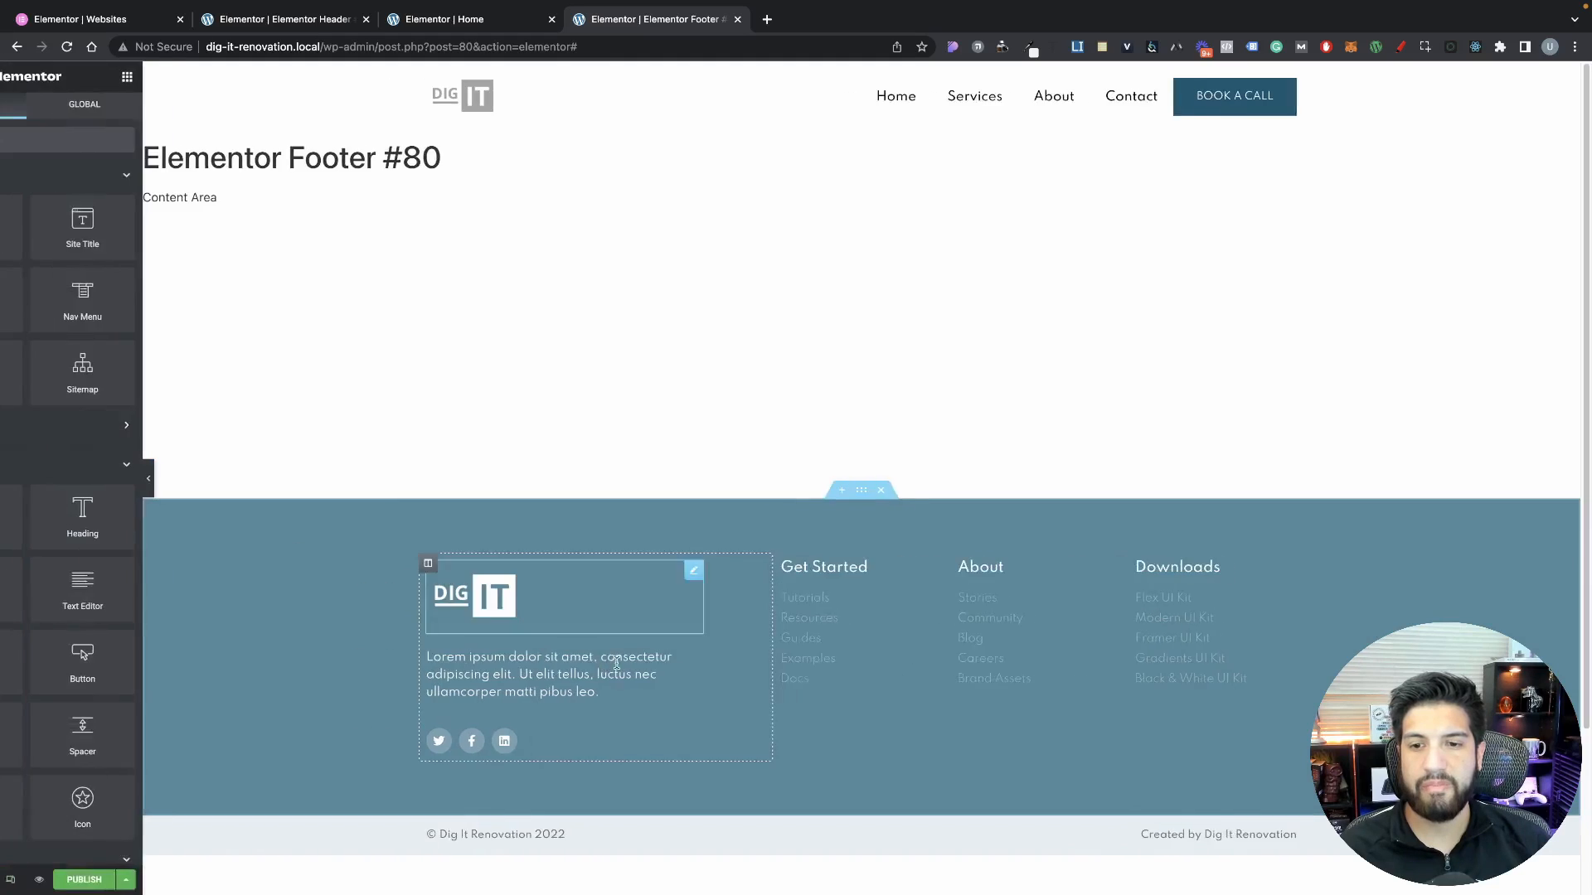
Set the top margin of the footer's social icons widget to -10 px, leaving its other margins at 0
click(606, 740)
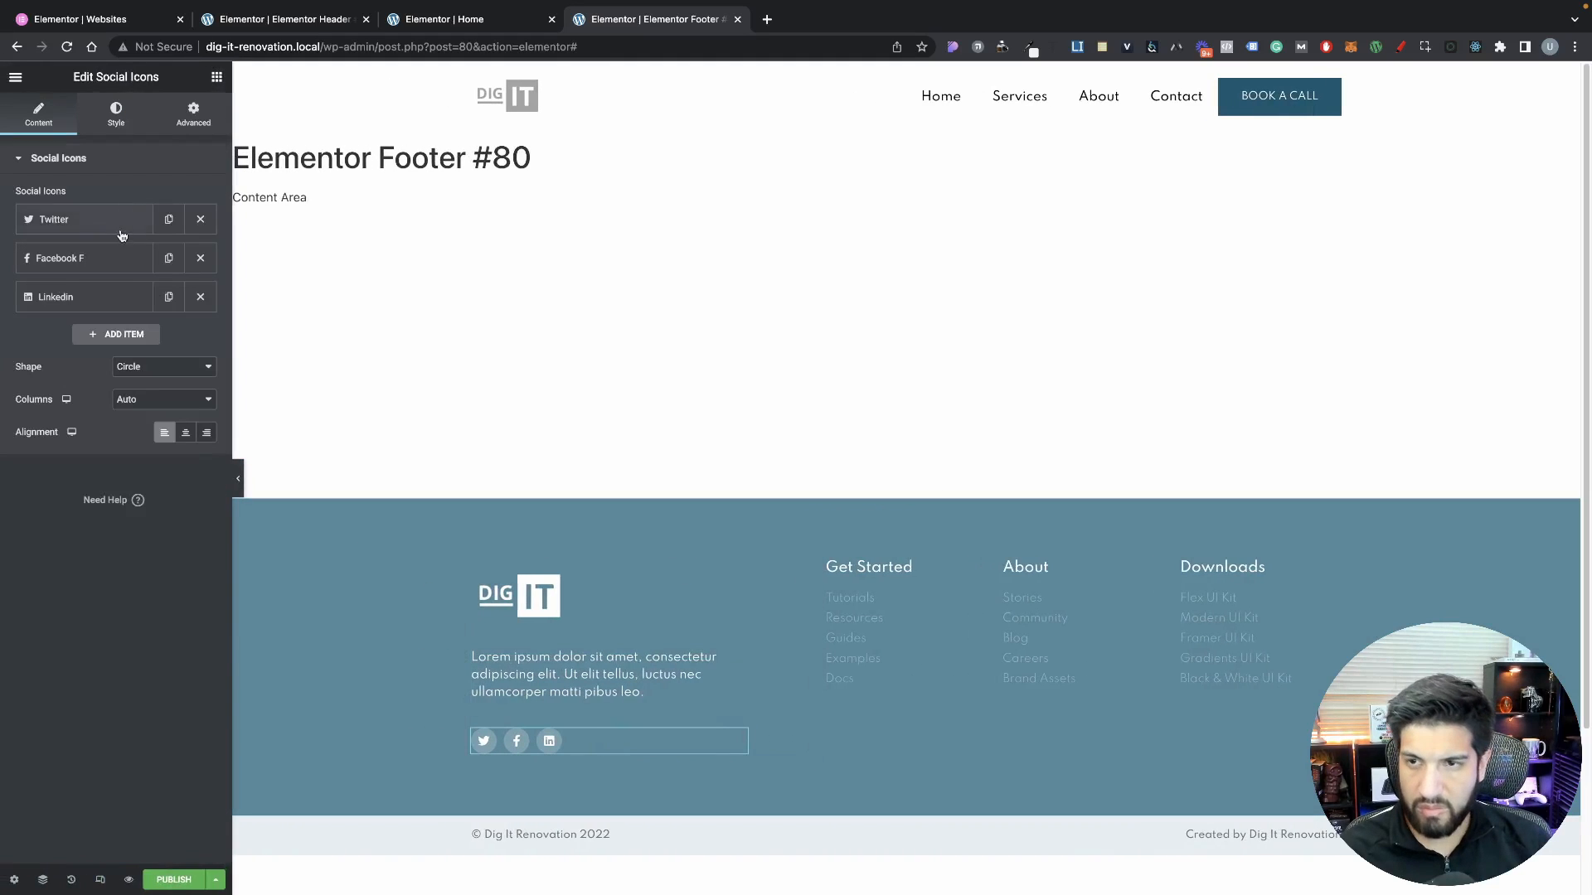
click(194, 116)
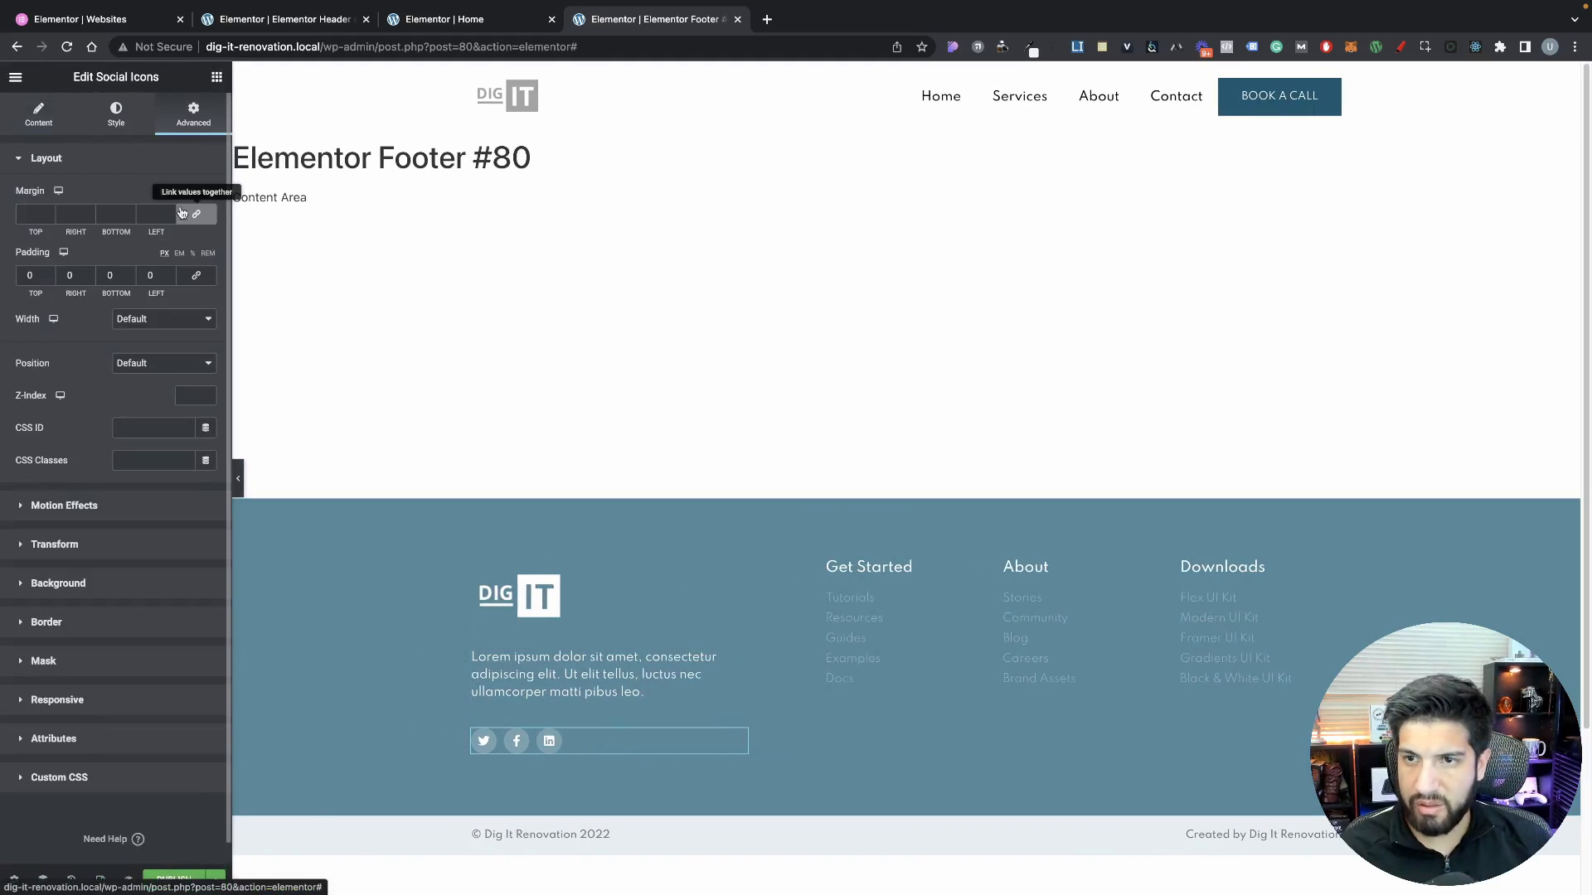
click(47, 217)
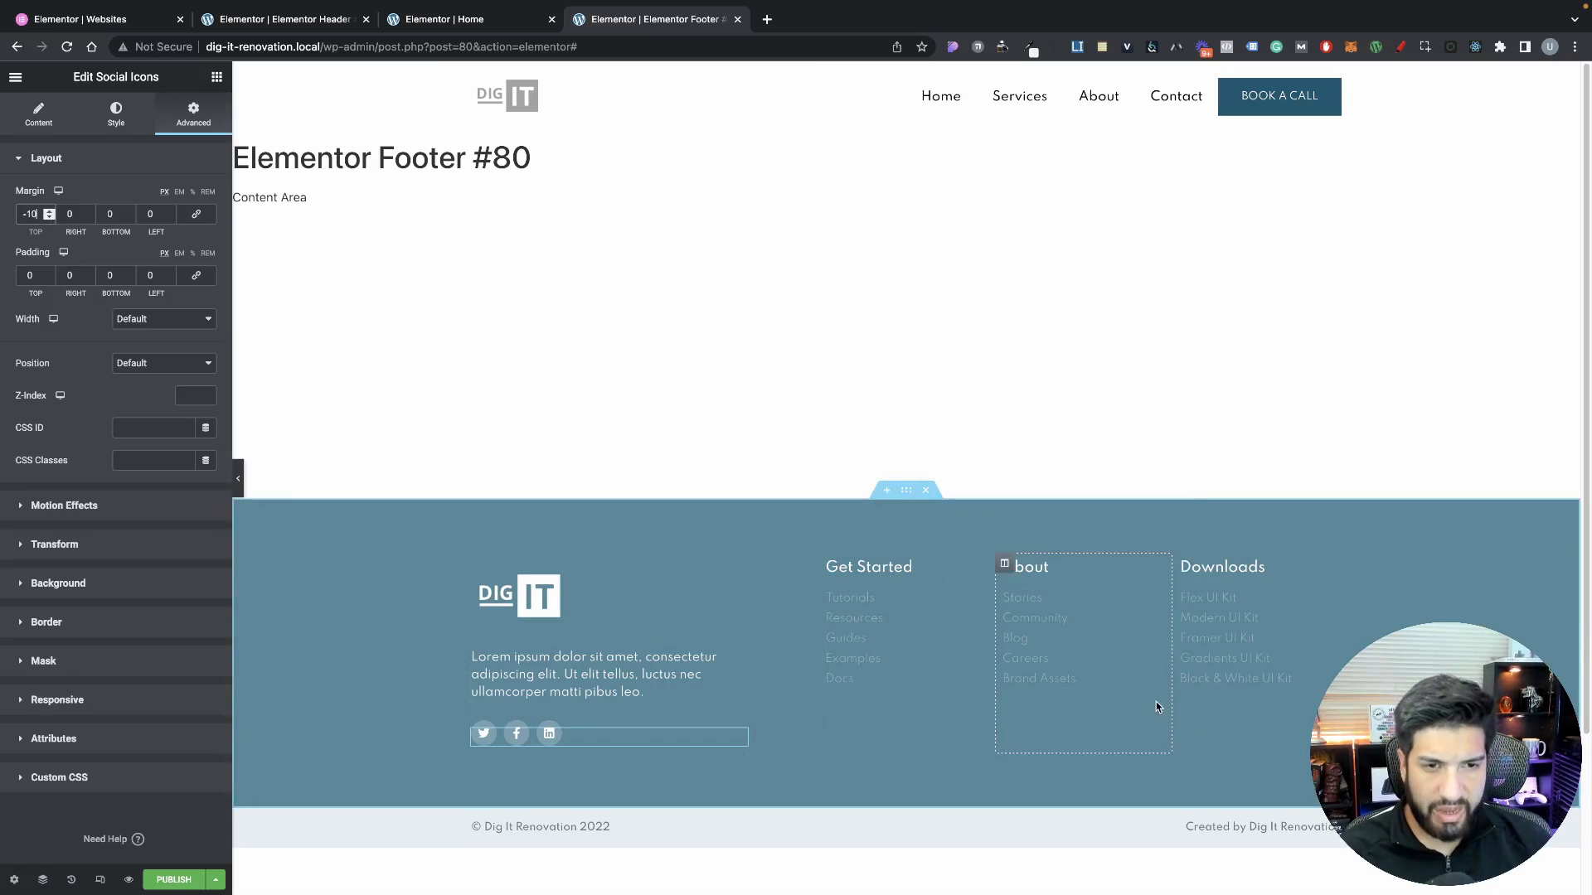
Delete the Downloads column from the footer and widen the logo column
right_click(1183, 565)
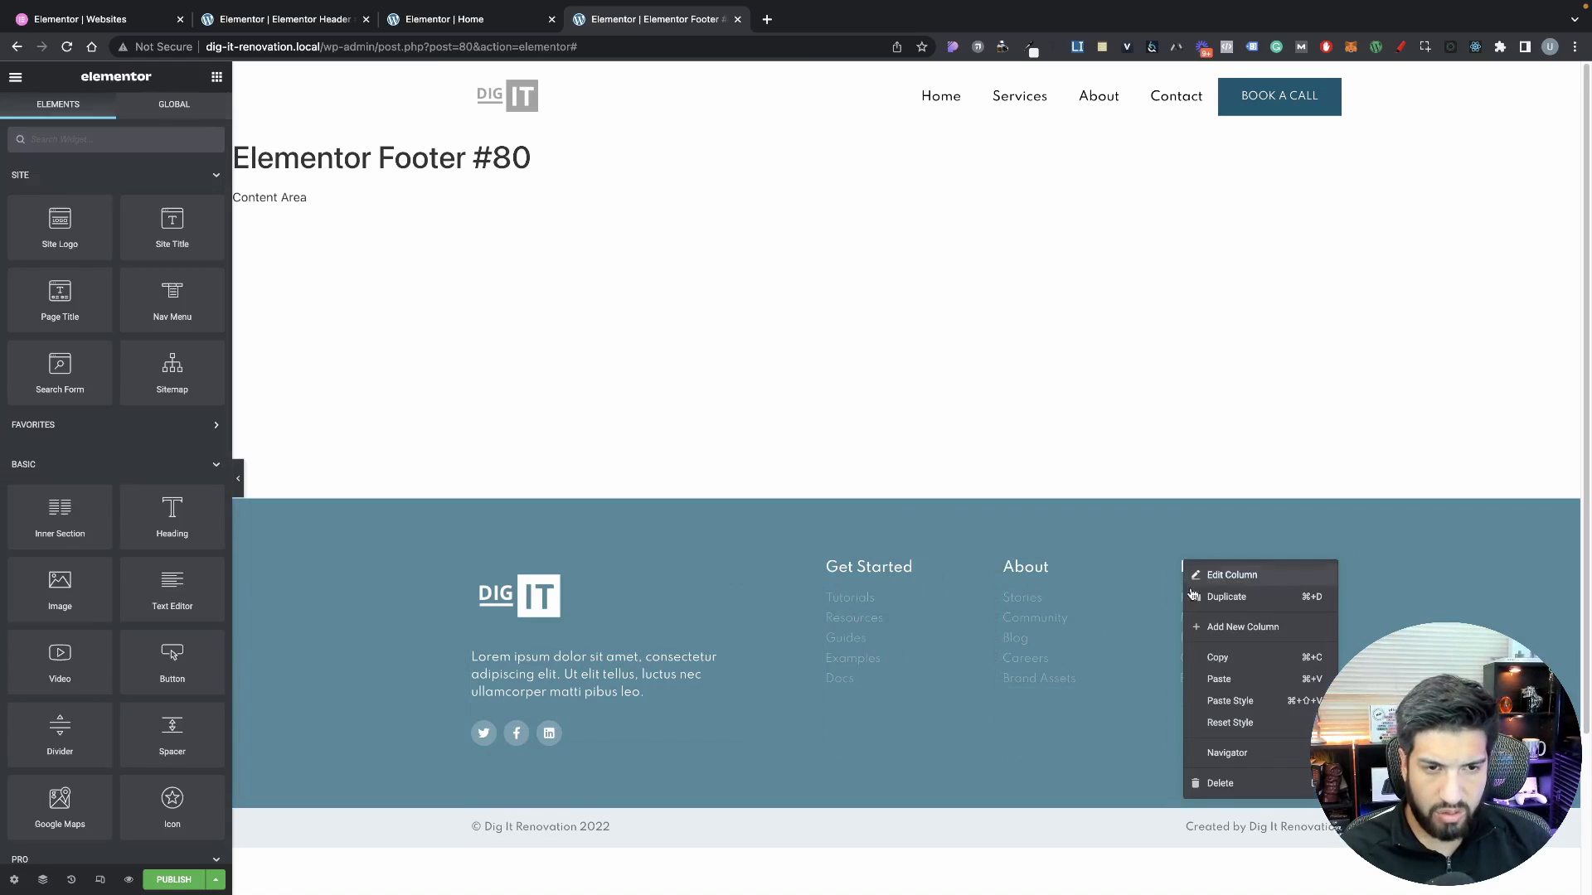
click(1218, 771)
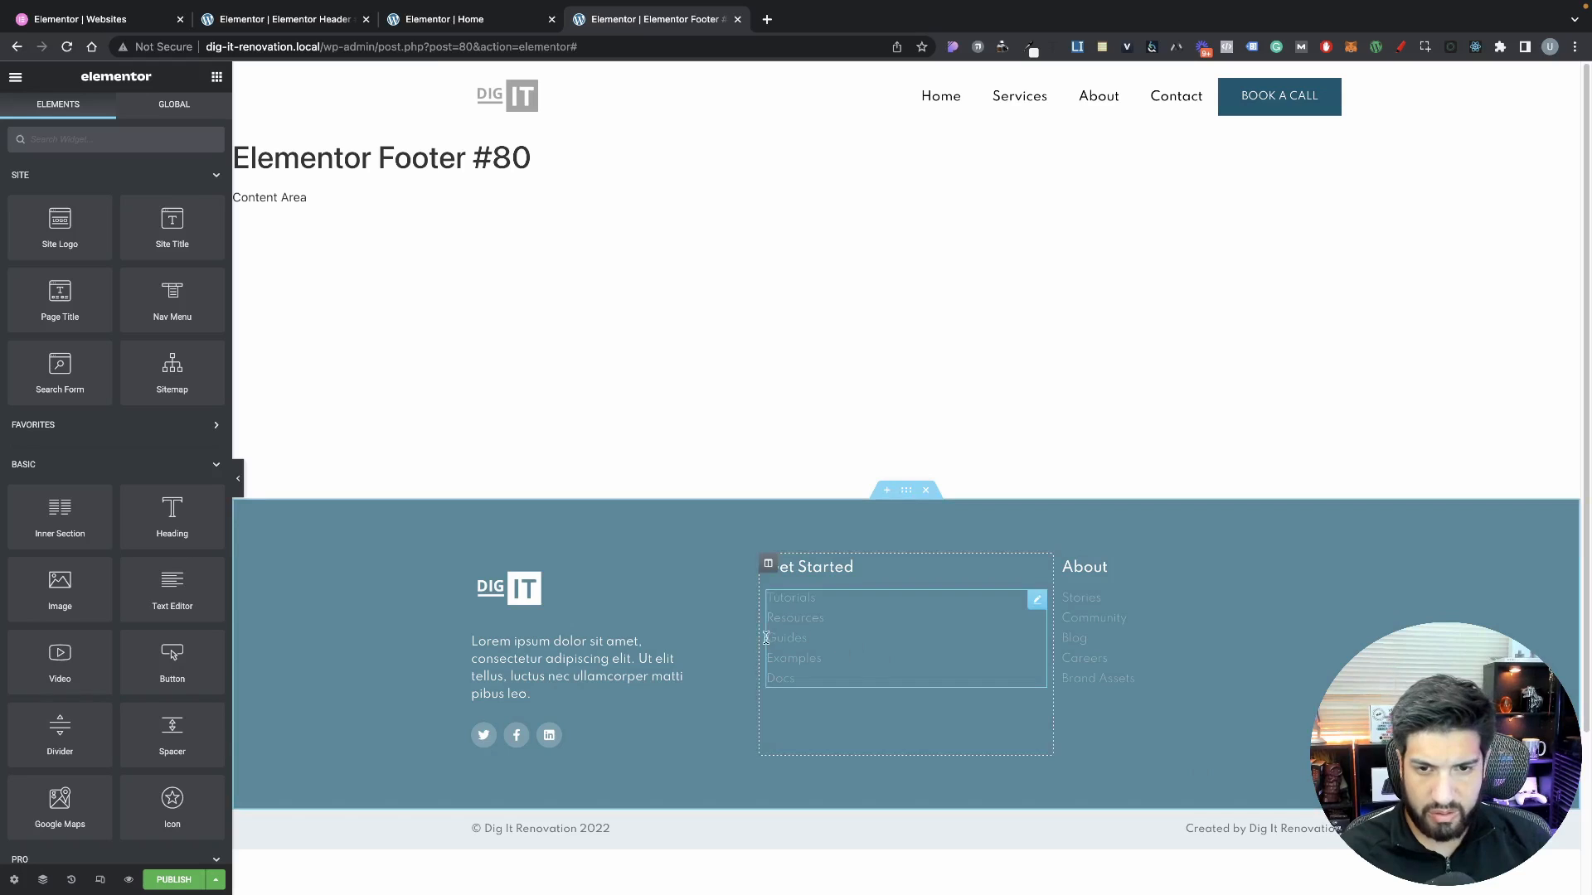
drag(760, 638, 826, 651)
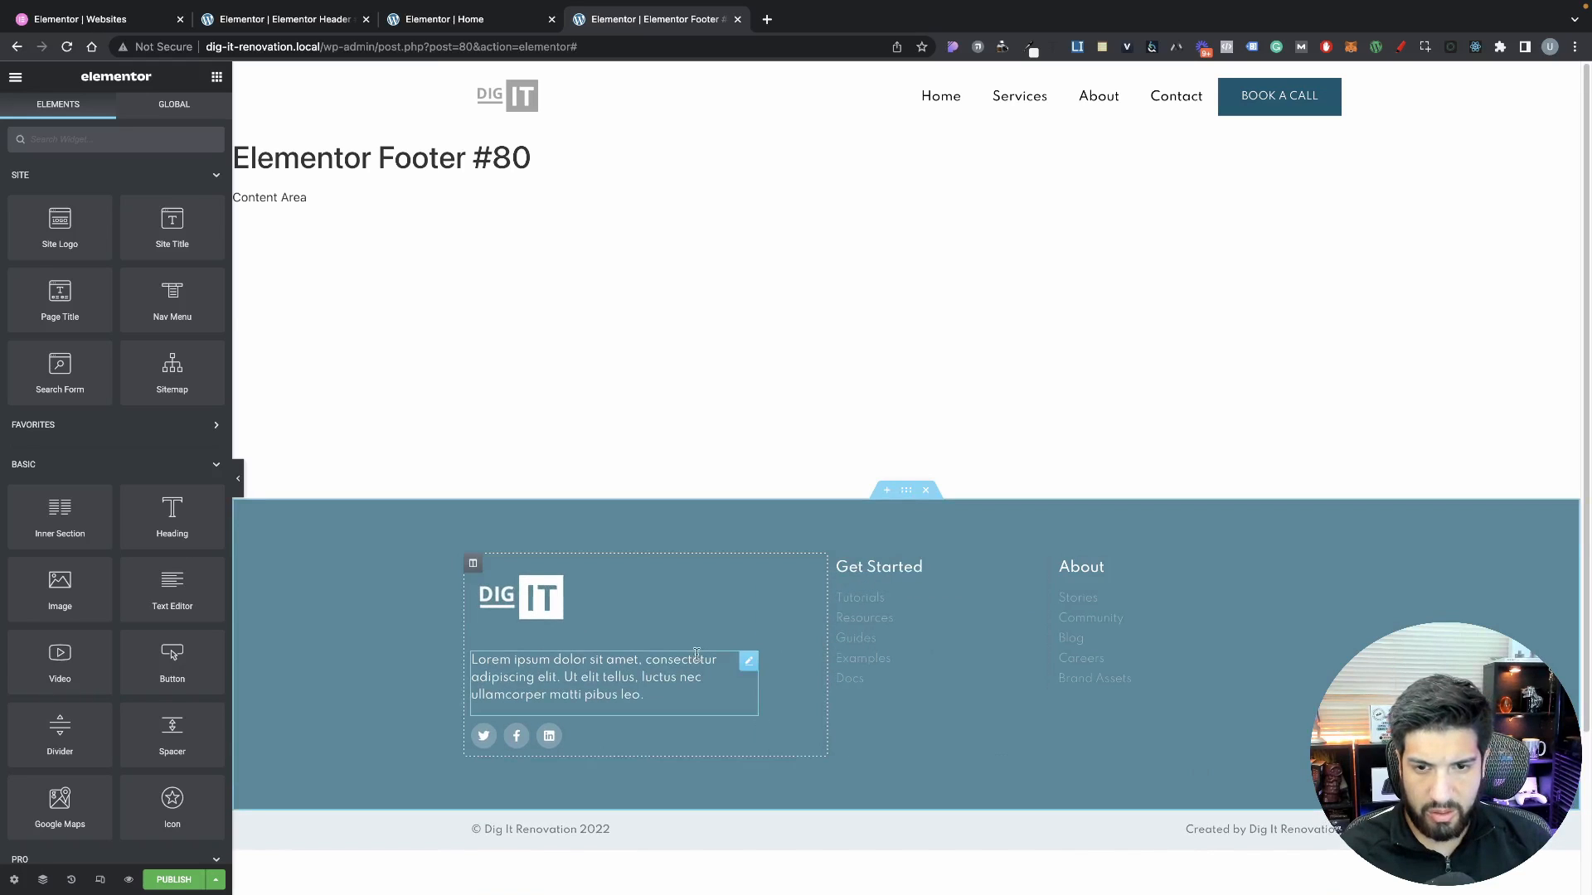
Give the footer's description text a custom width of 97% and widen the logo and Get Started columns
click(640, 661)
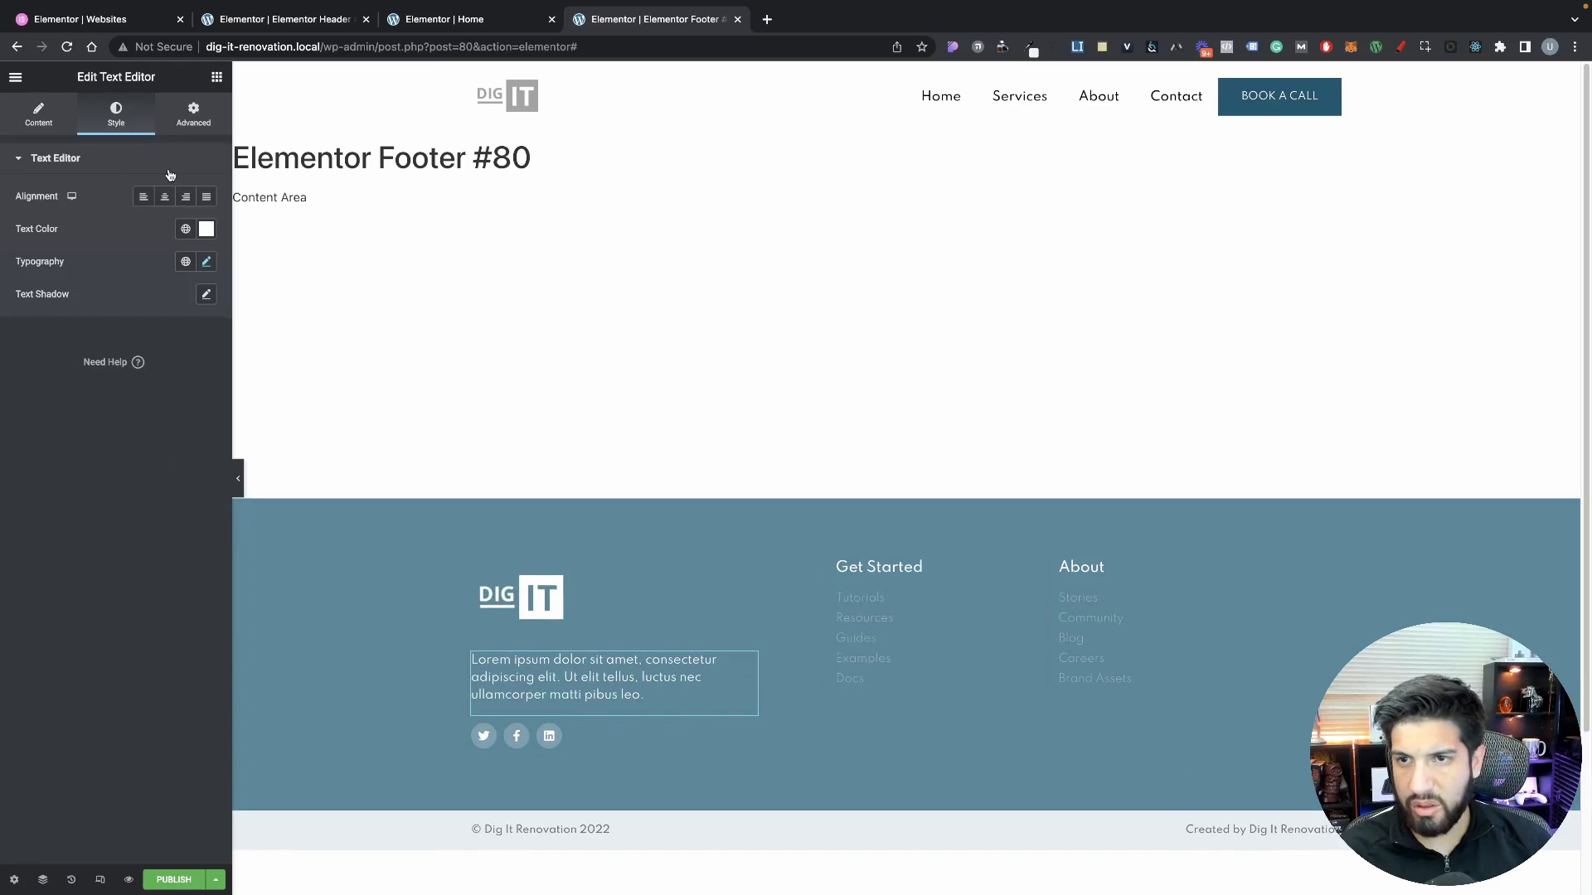
click(193, 114)
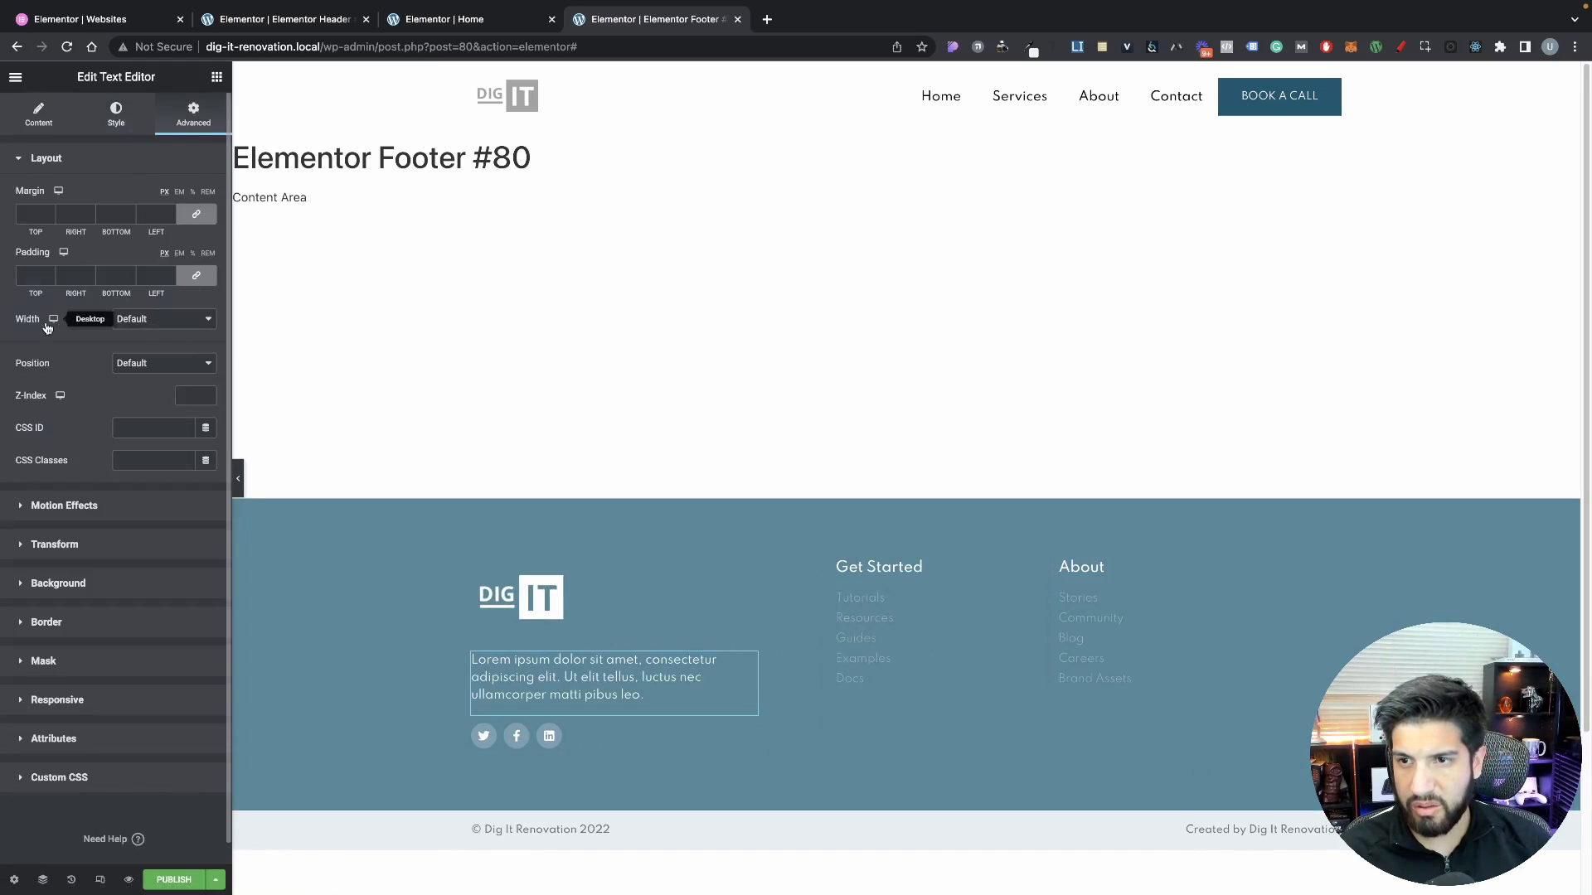
click(154, 320)
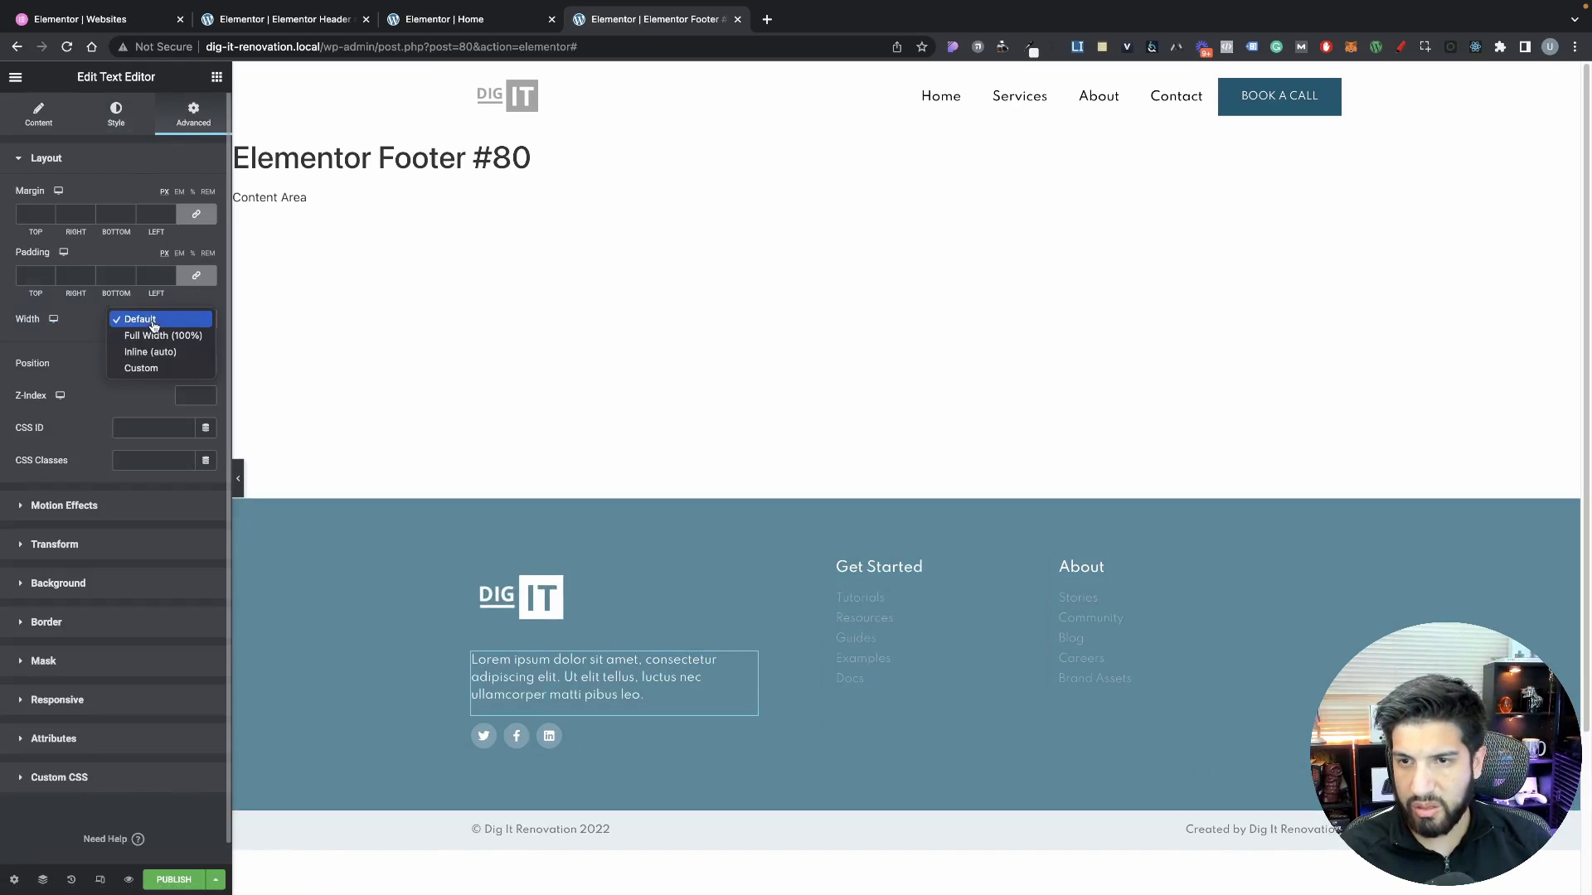
click(157, 368)
drag(16, 370, 162, 371)
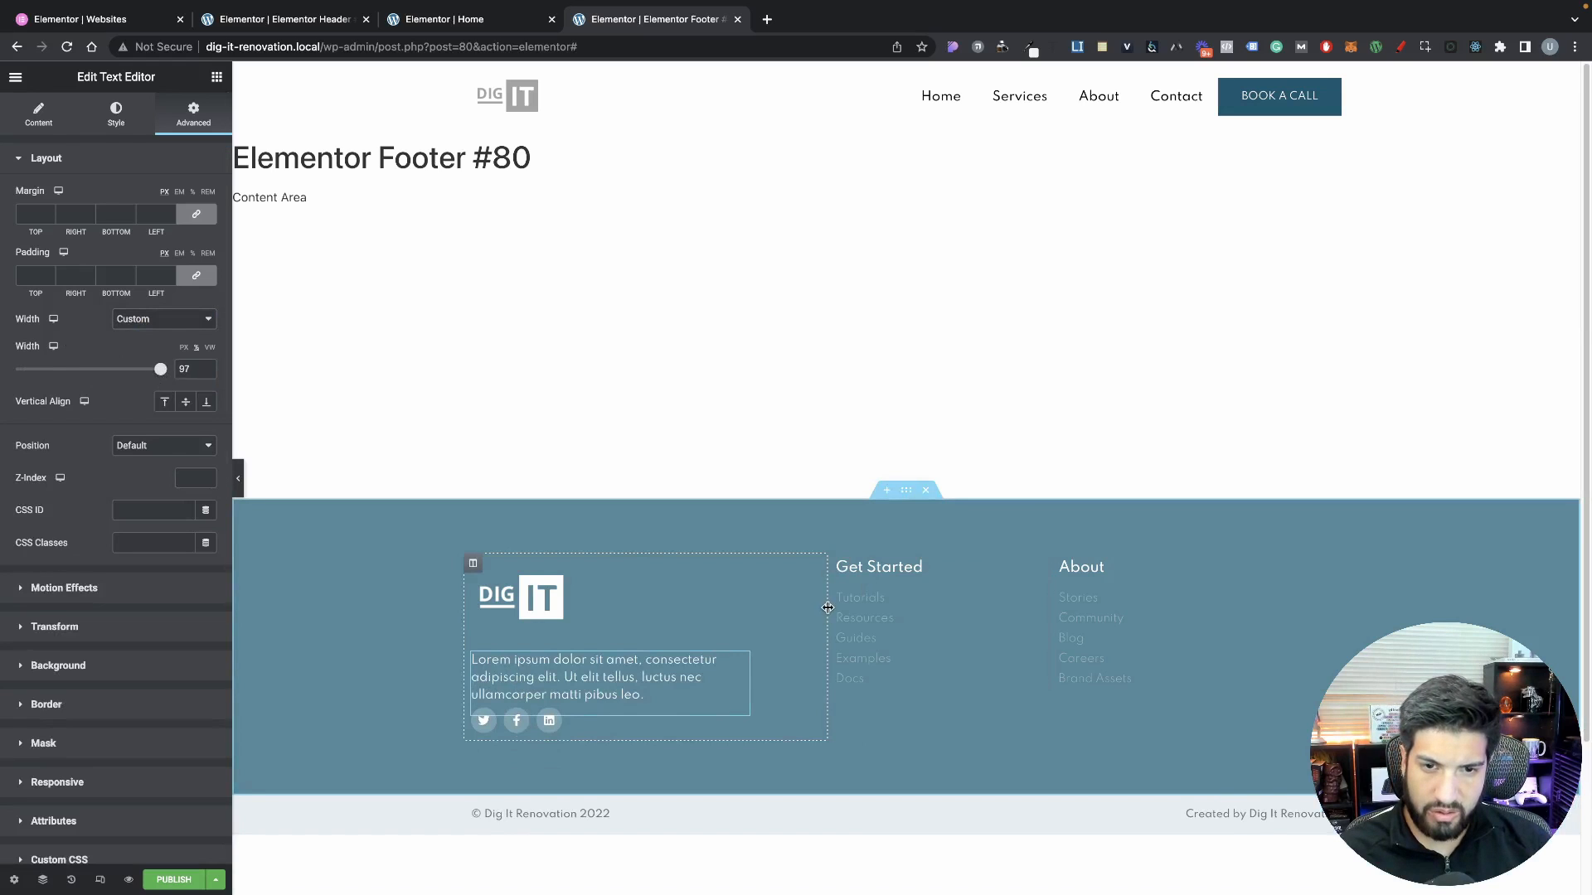
drag(827, 607, 924, 614)
drag(1050, 622, 1188, 626)
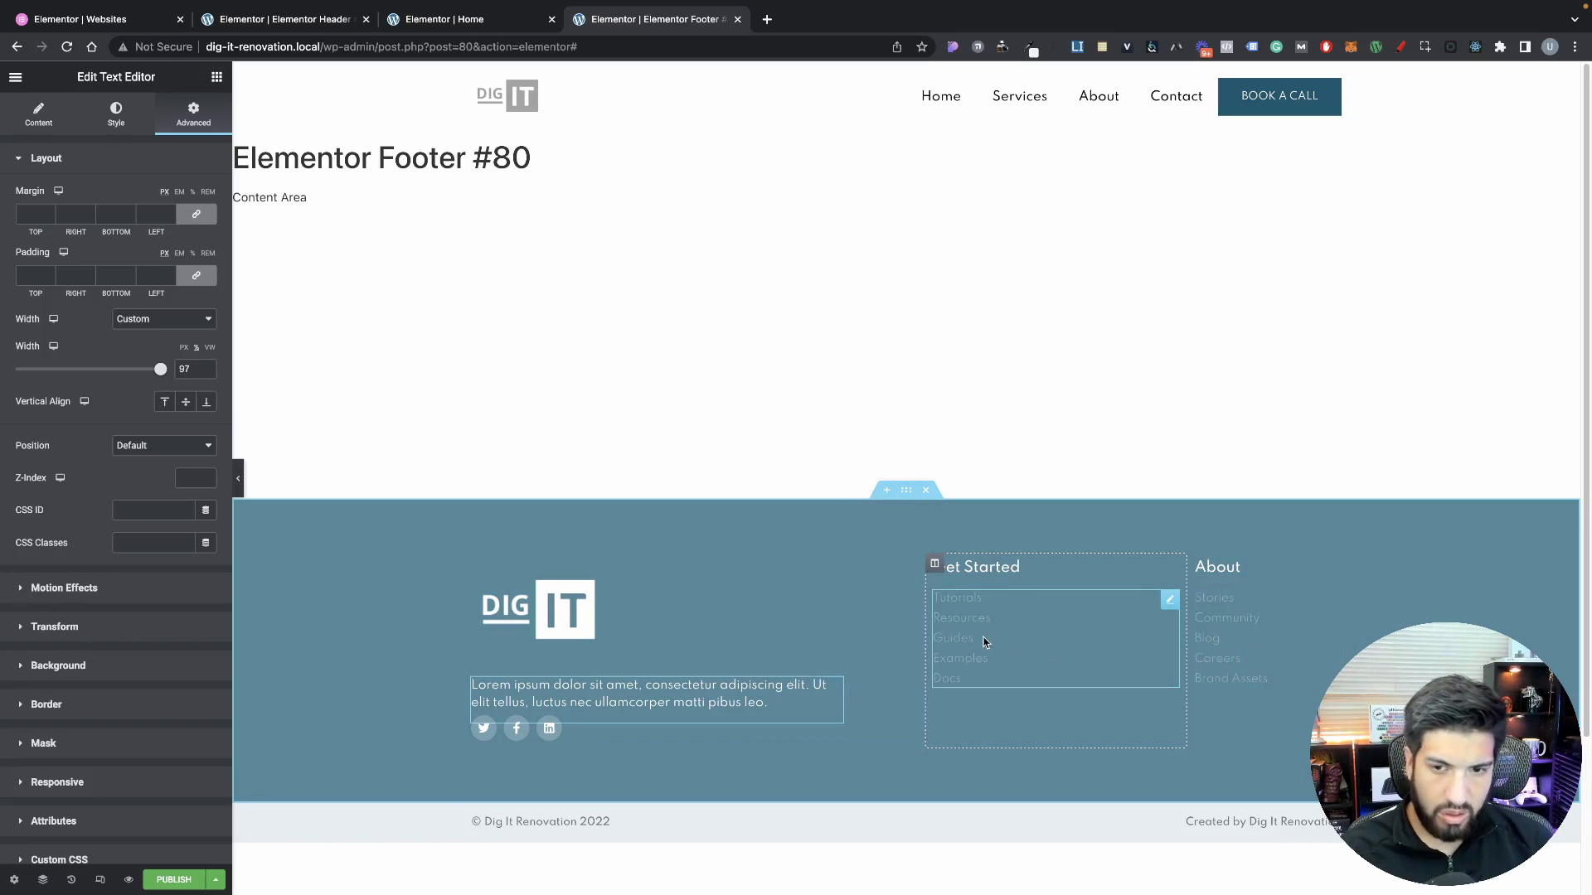
Change the title of the Get Started heading to "Menu"
click(1060, 569)
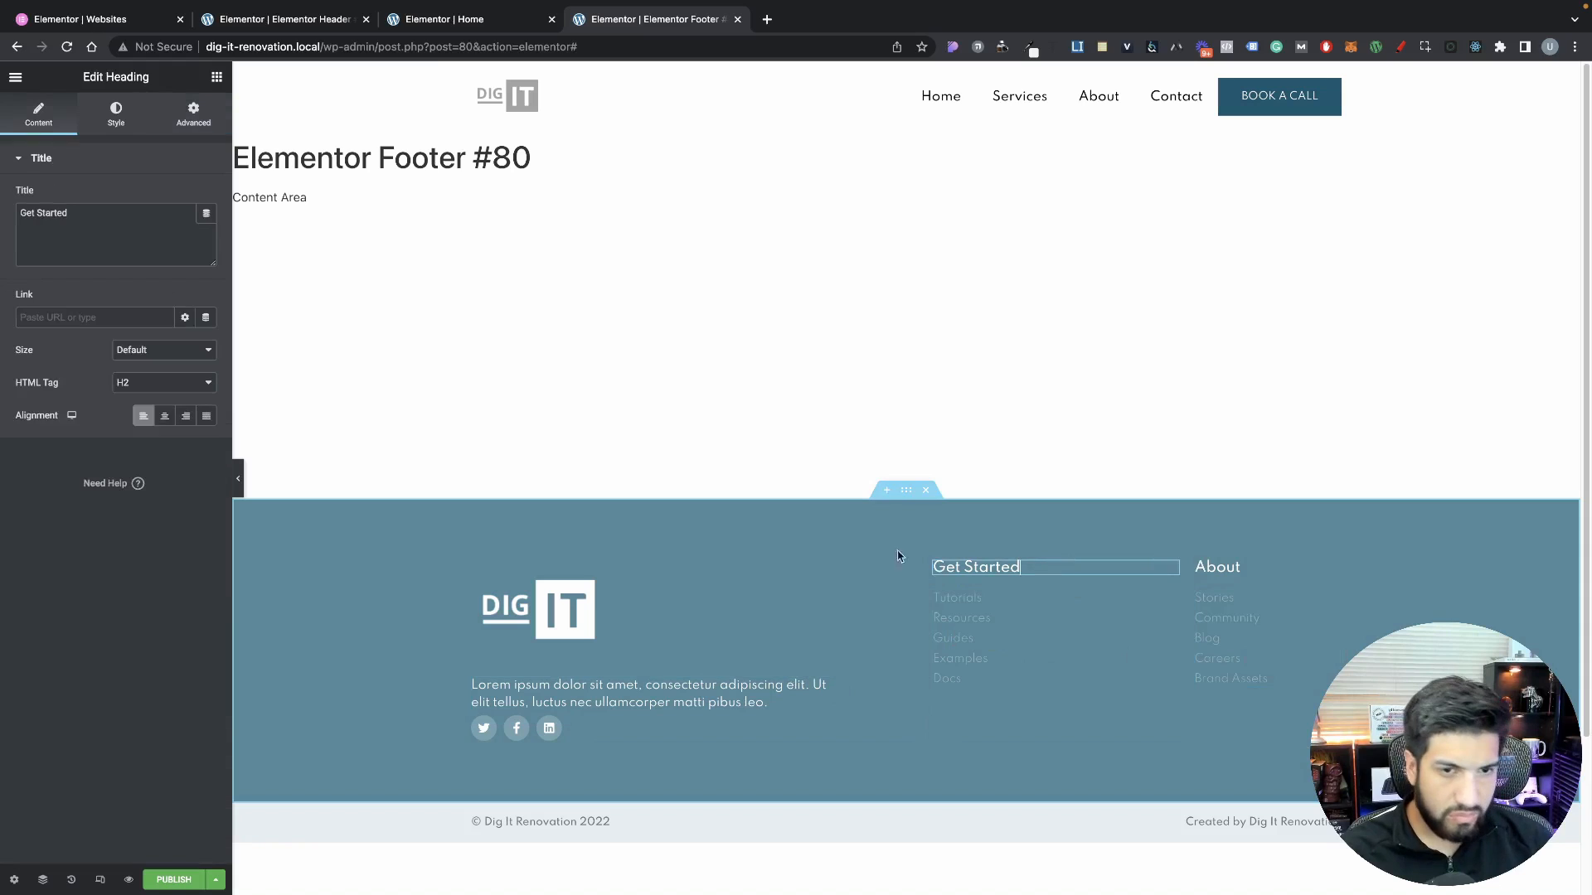
drag(91, 215, 2, 186)
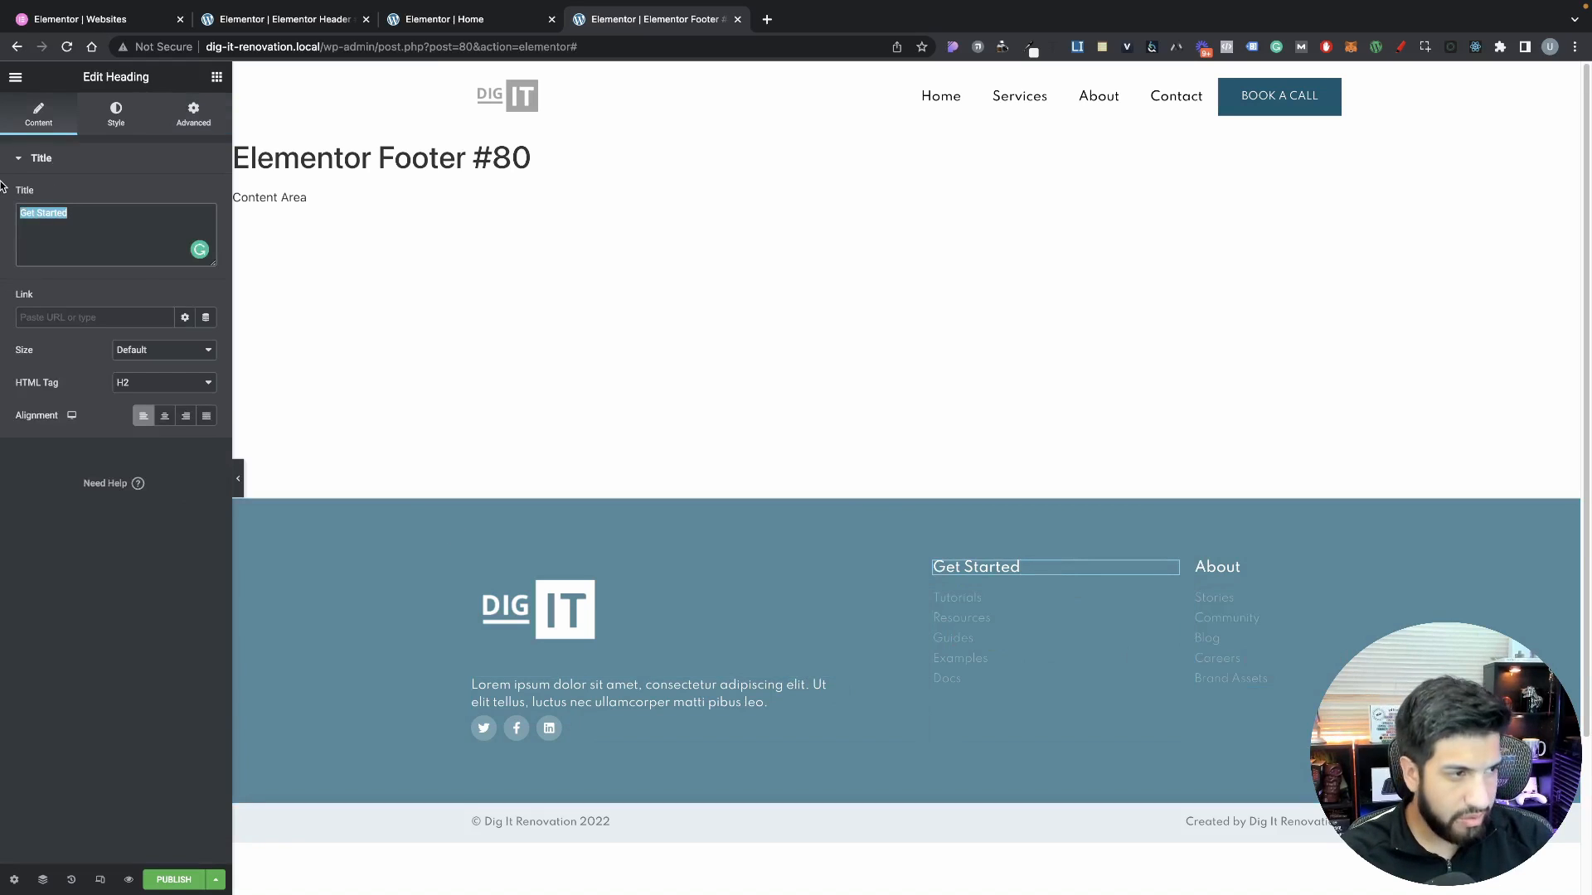
key(BackSpace)
text(Menu)
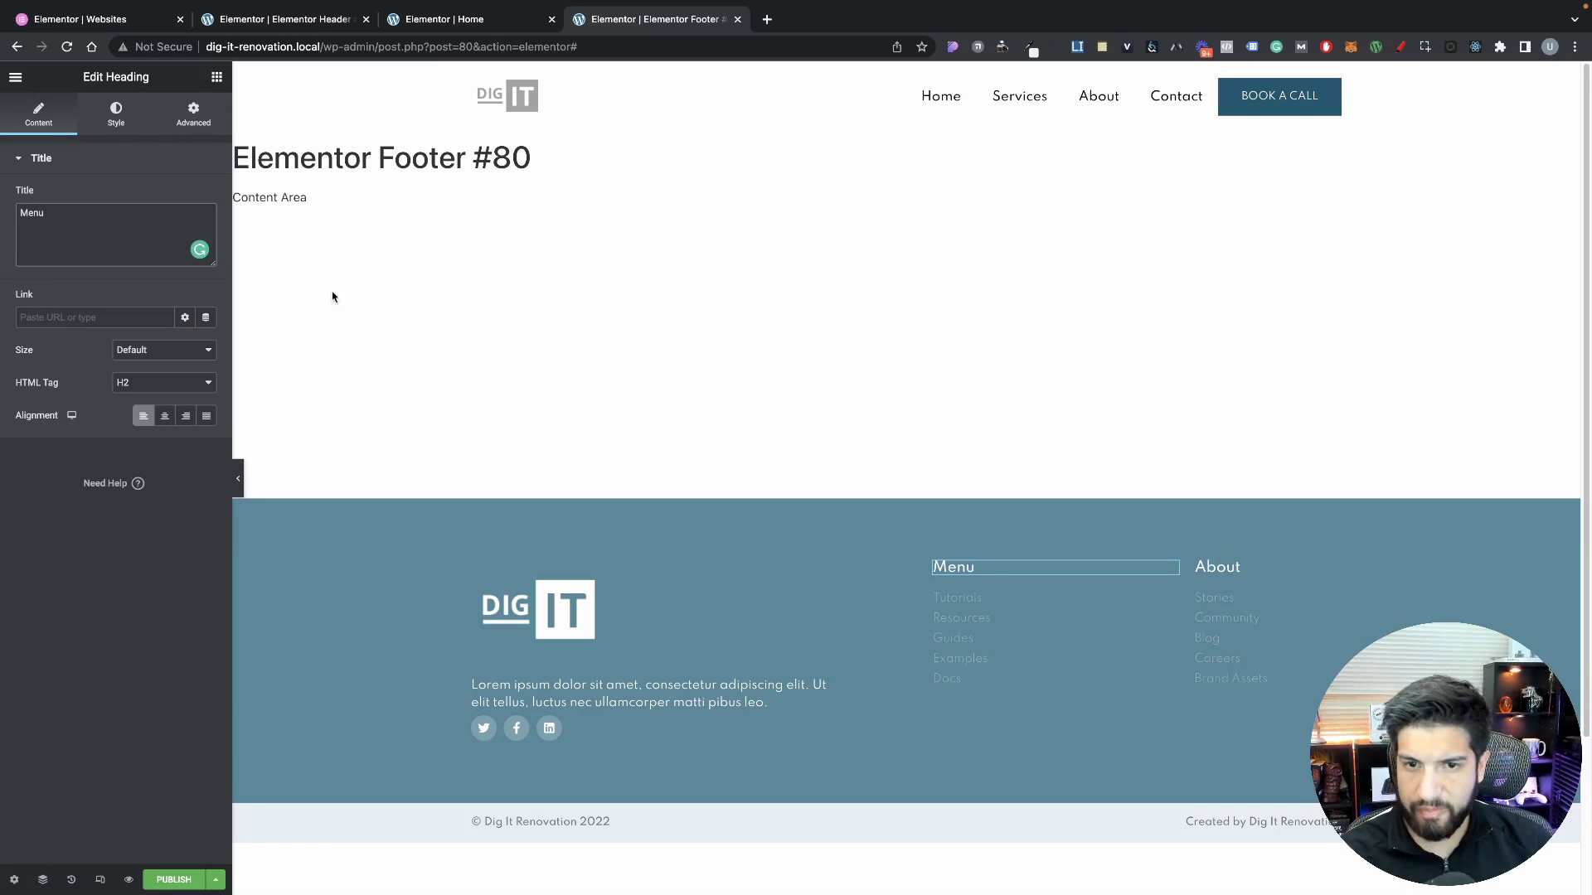
Give the Menu heading a solid white border on its bottom side only, with a width of 2
click(120, 126)
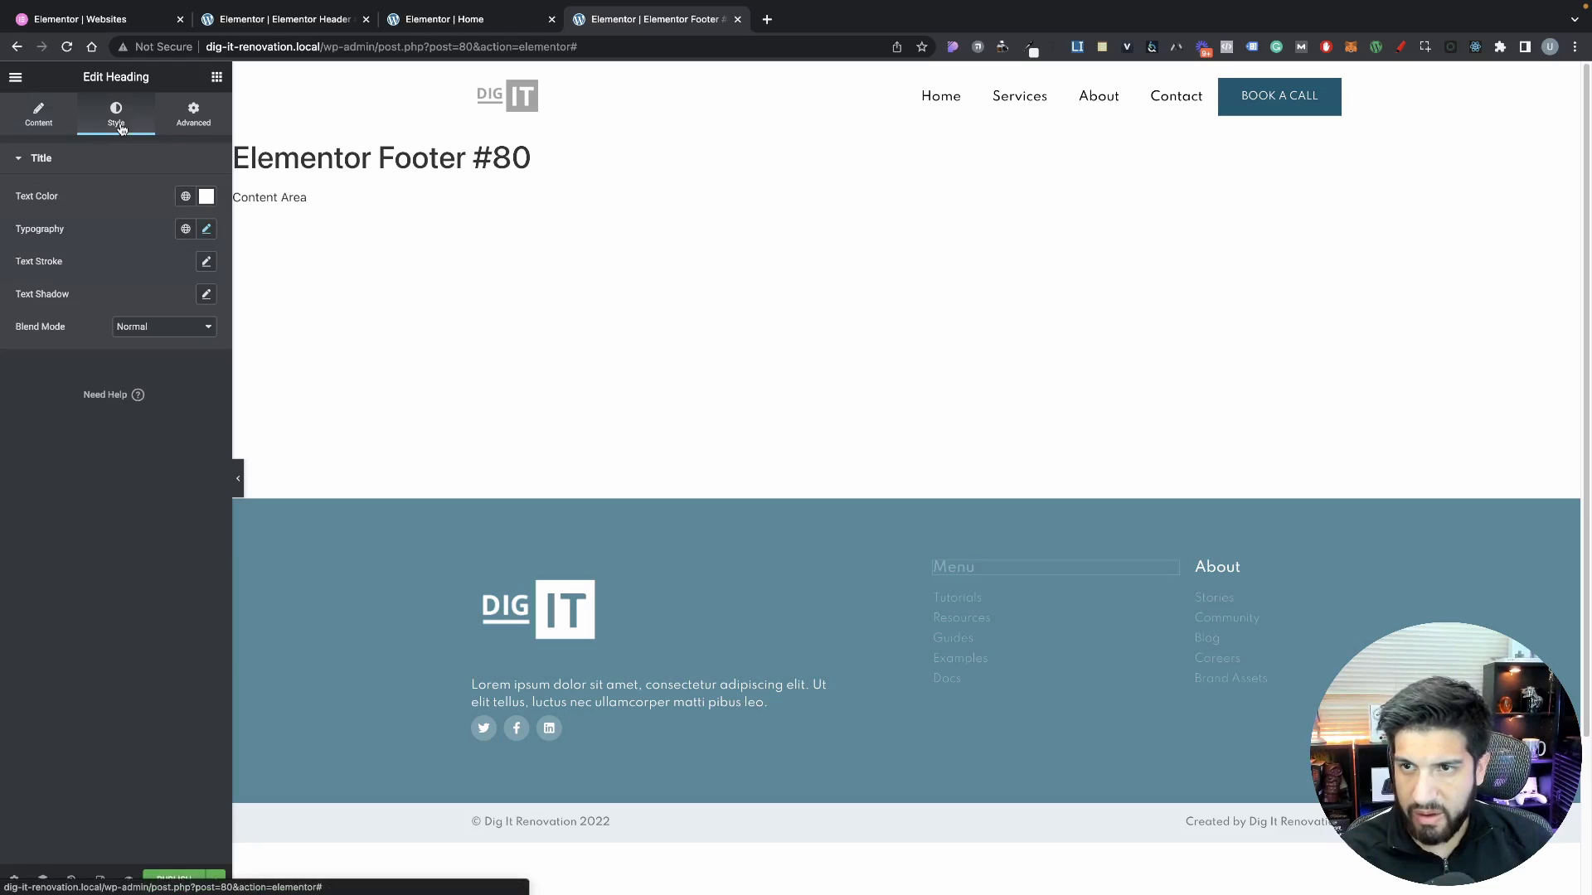
click(191, 131)
click(66, 632)
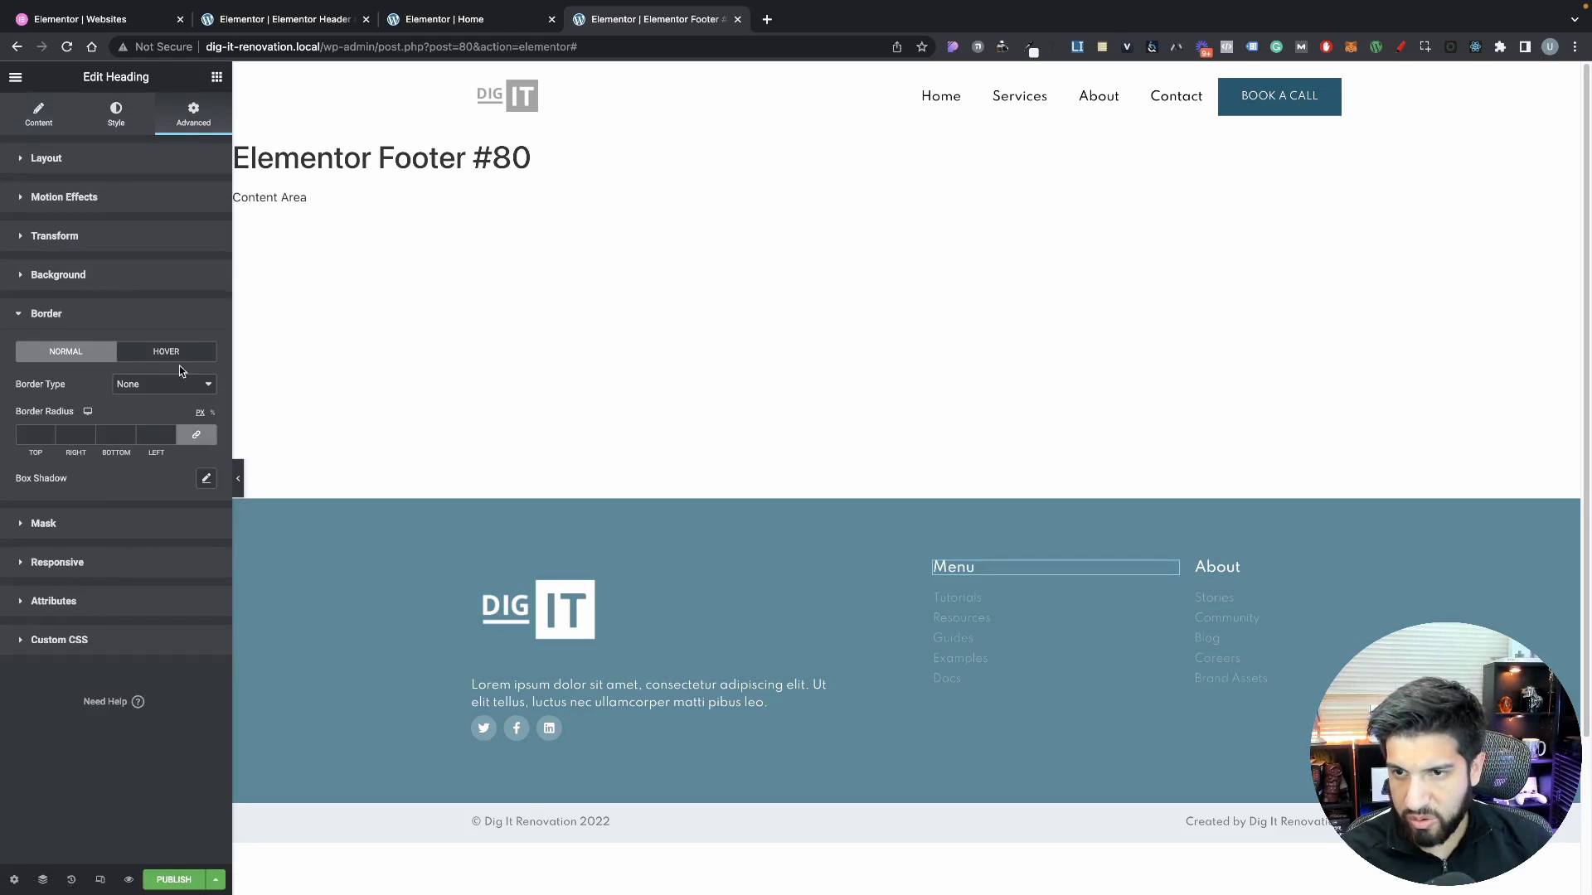
click(142, 386)
click(146, 403)
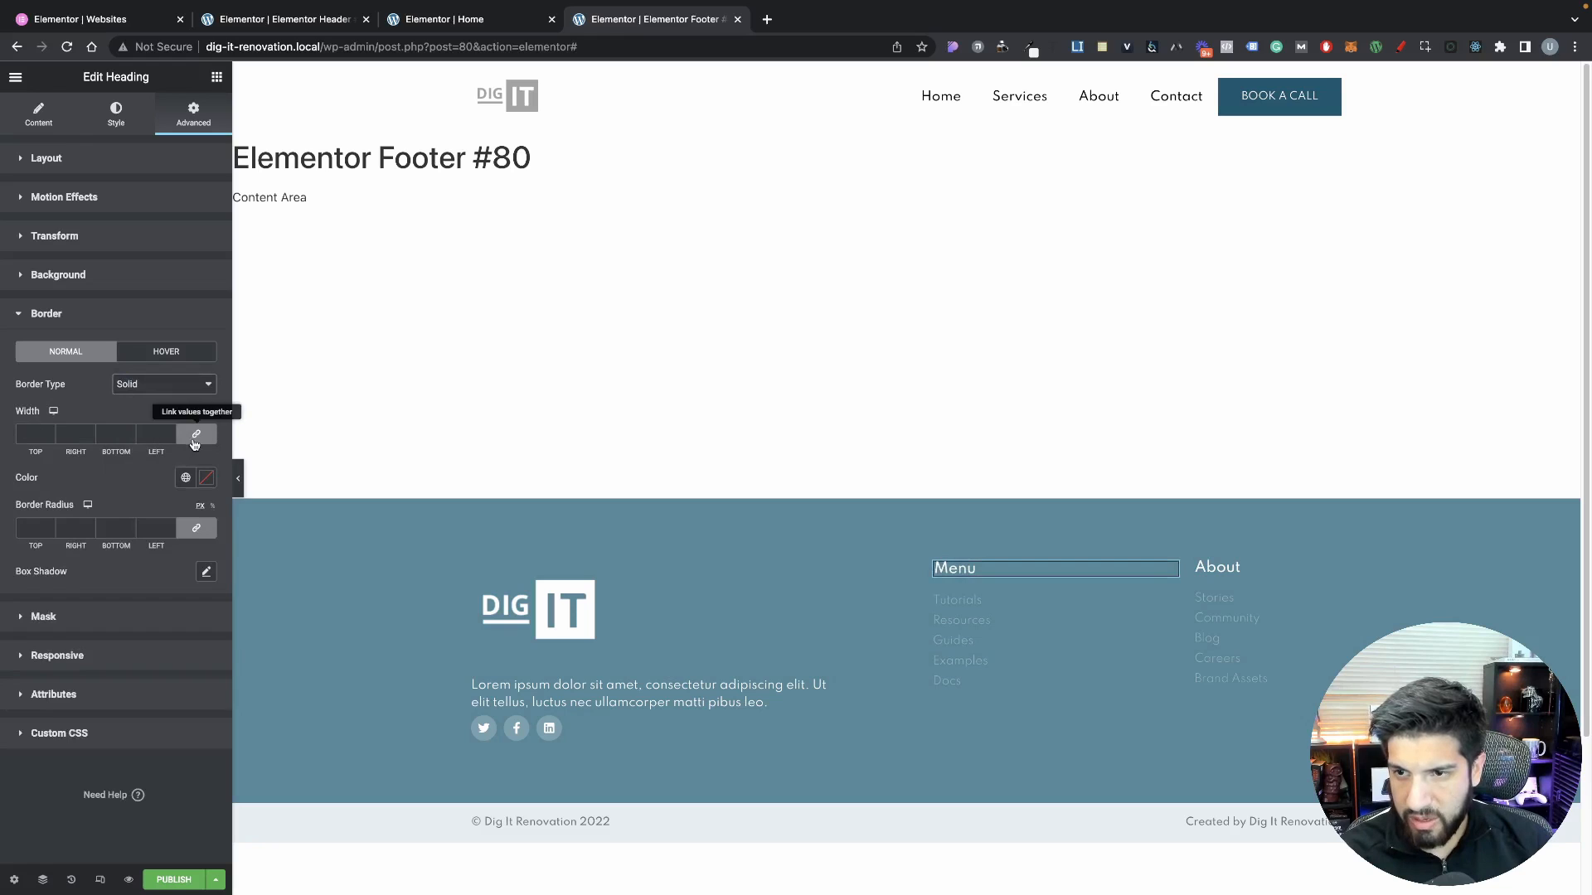
click(195, 434)
click(130, 431)
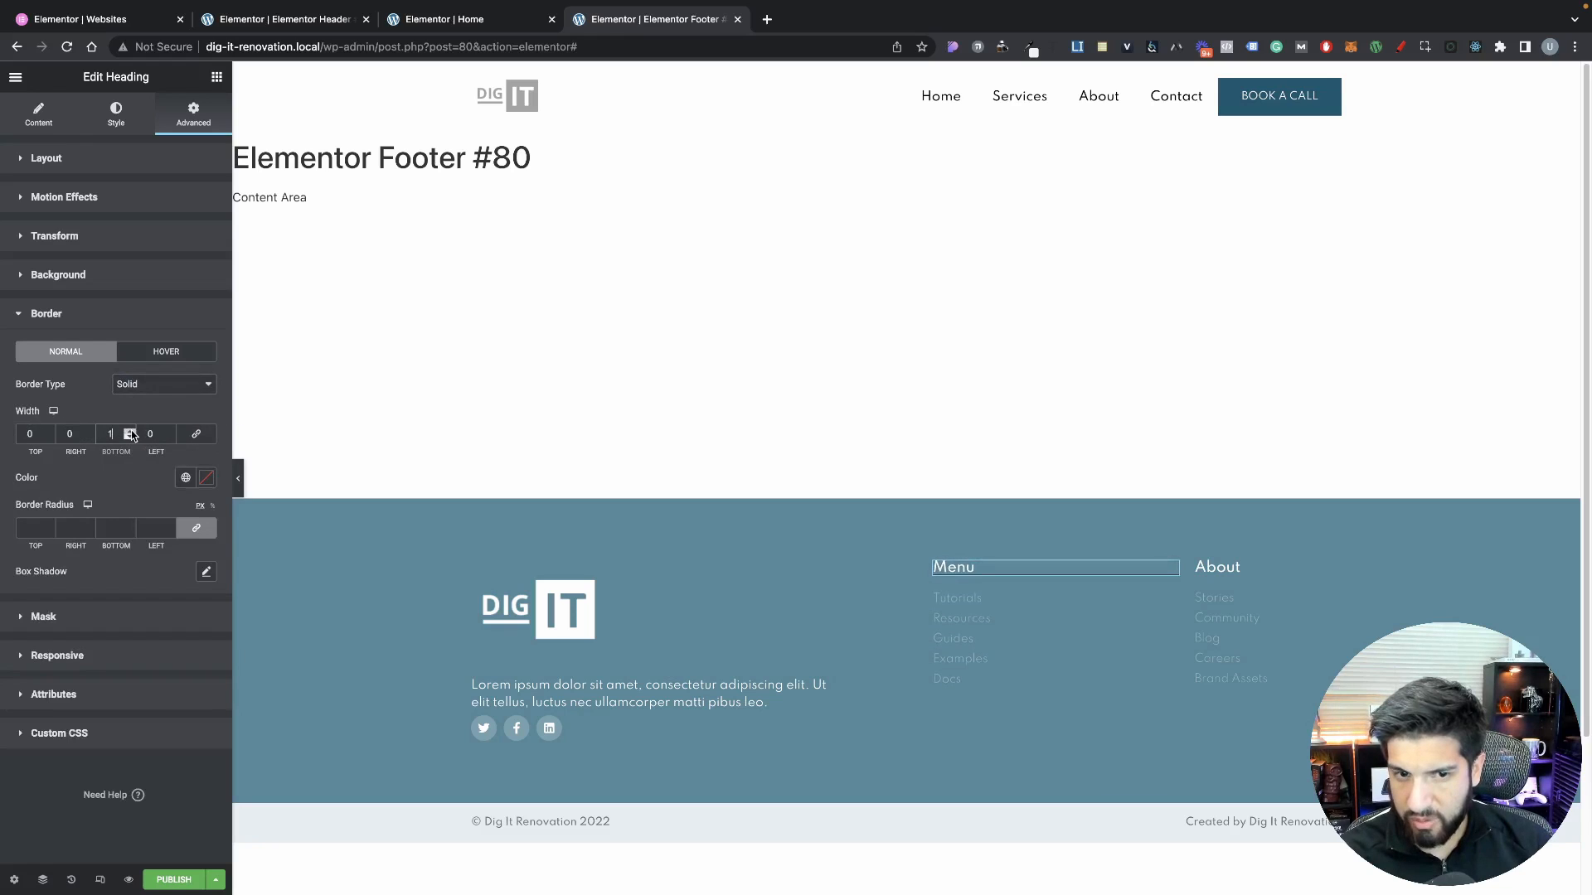
click(130, 431)
click(130, 431)
click(131, 431)
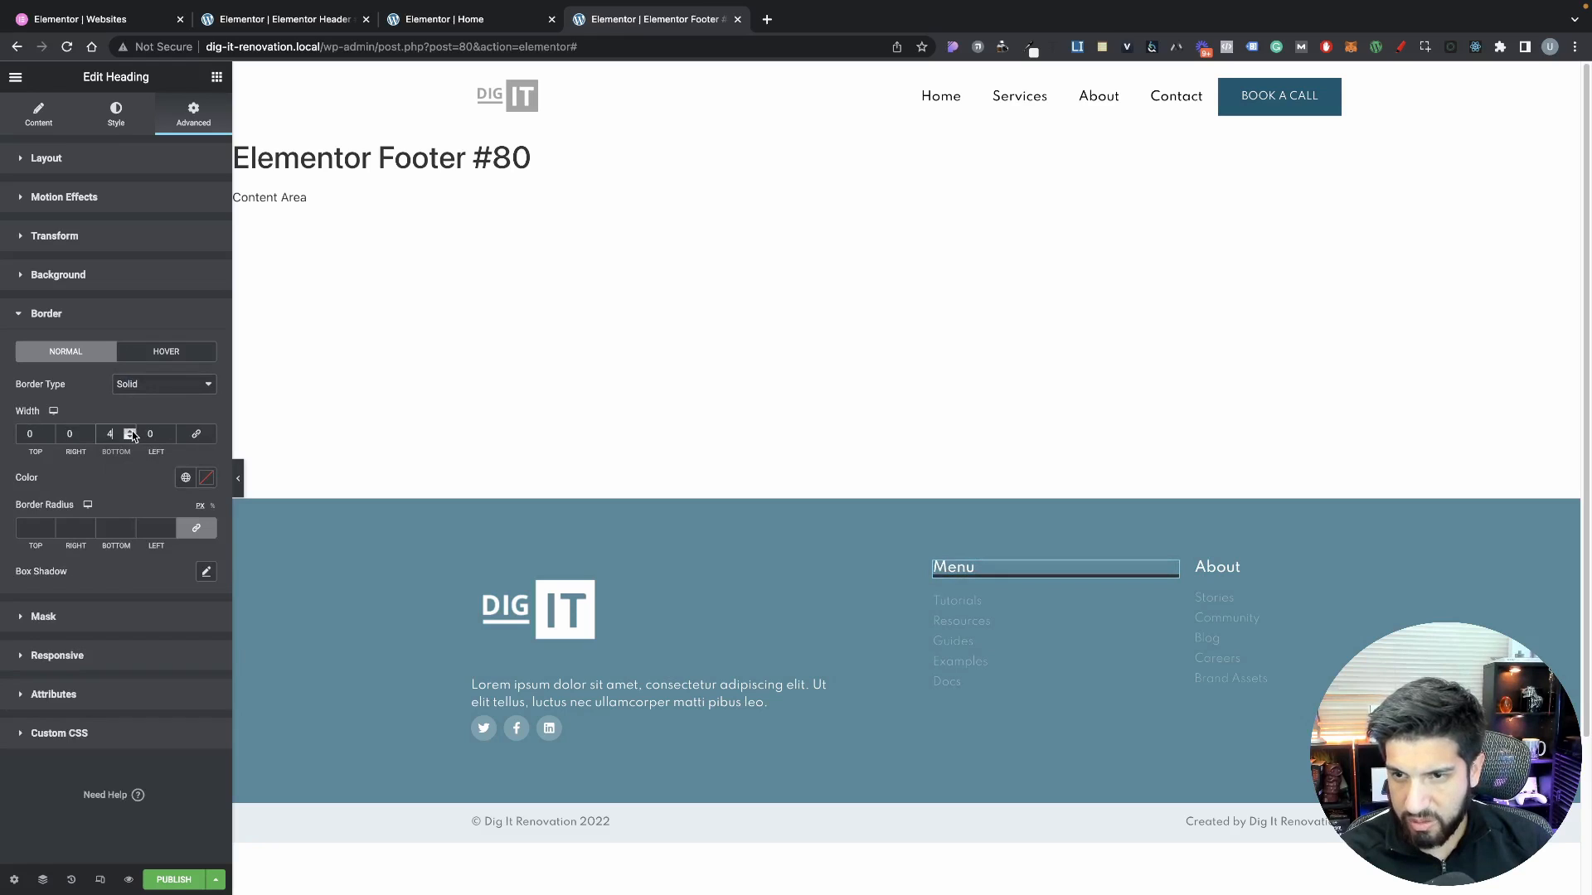
click(130, 438)
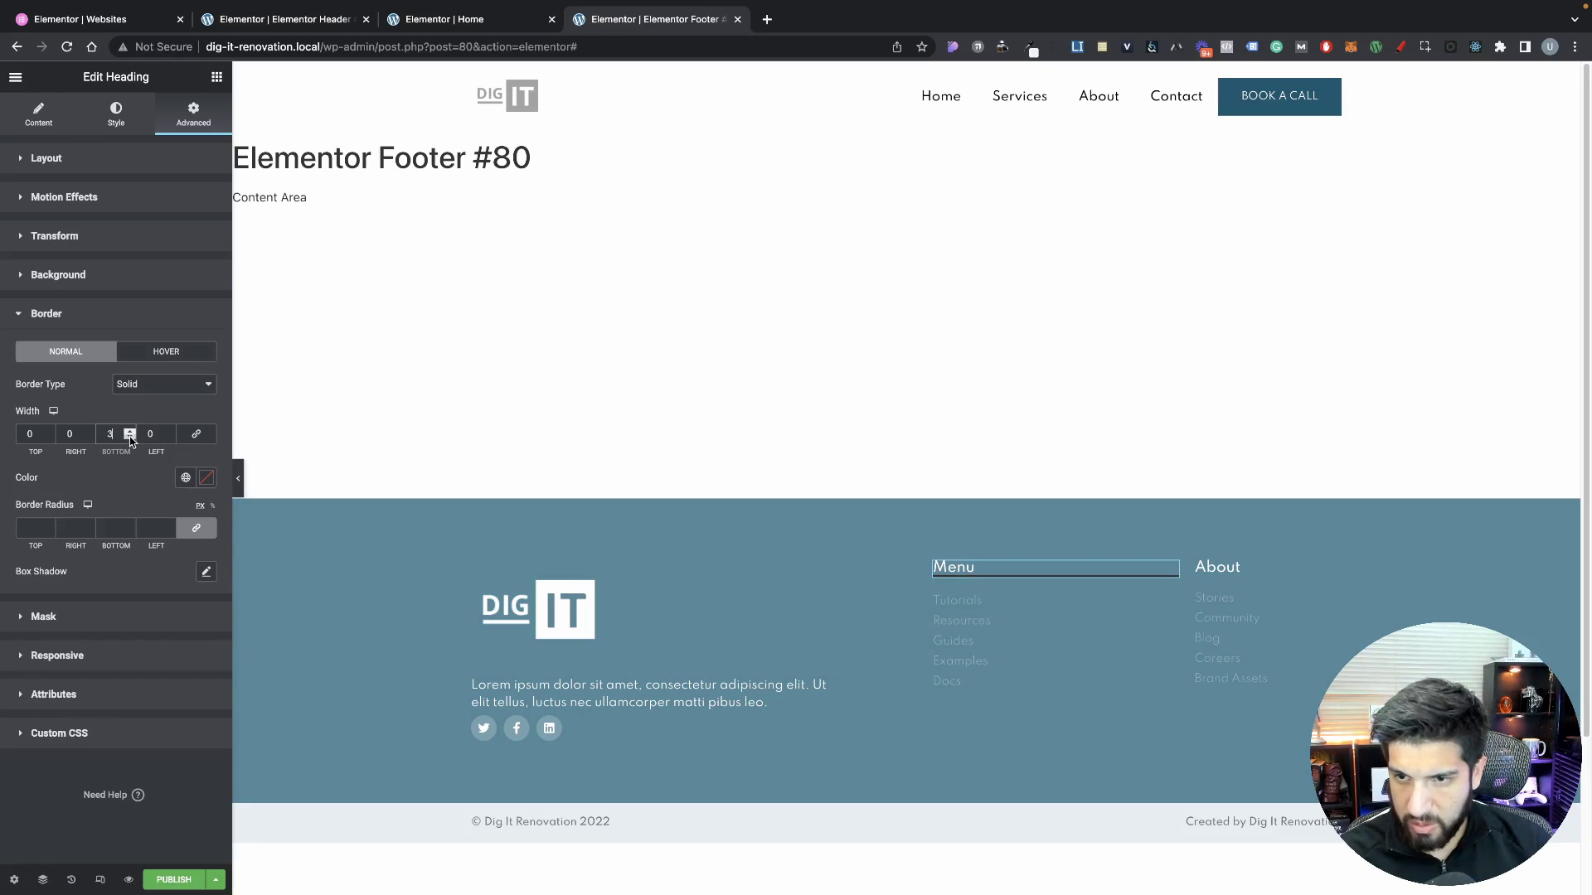
click(131, 438)
click(206, 477)
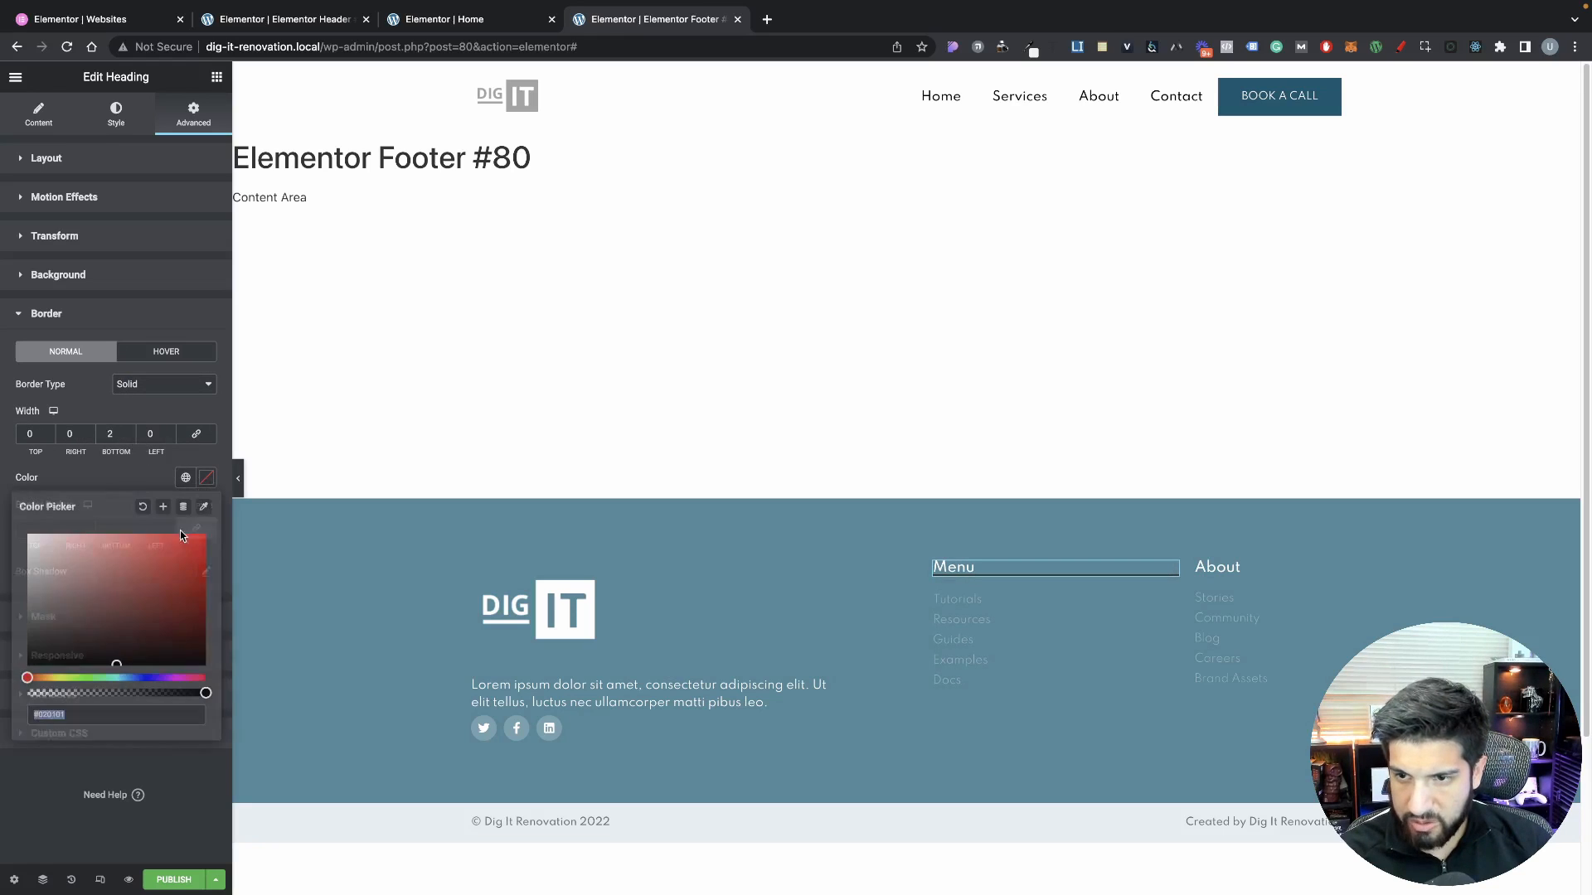
click(93, 469)
Set the Menu heading's bottom padding to 7 px and its width to Inline (auto)
click(80, 158)
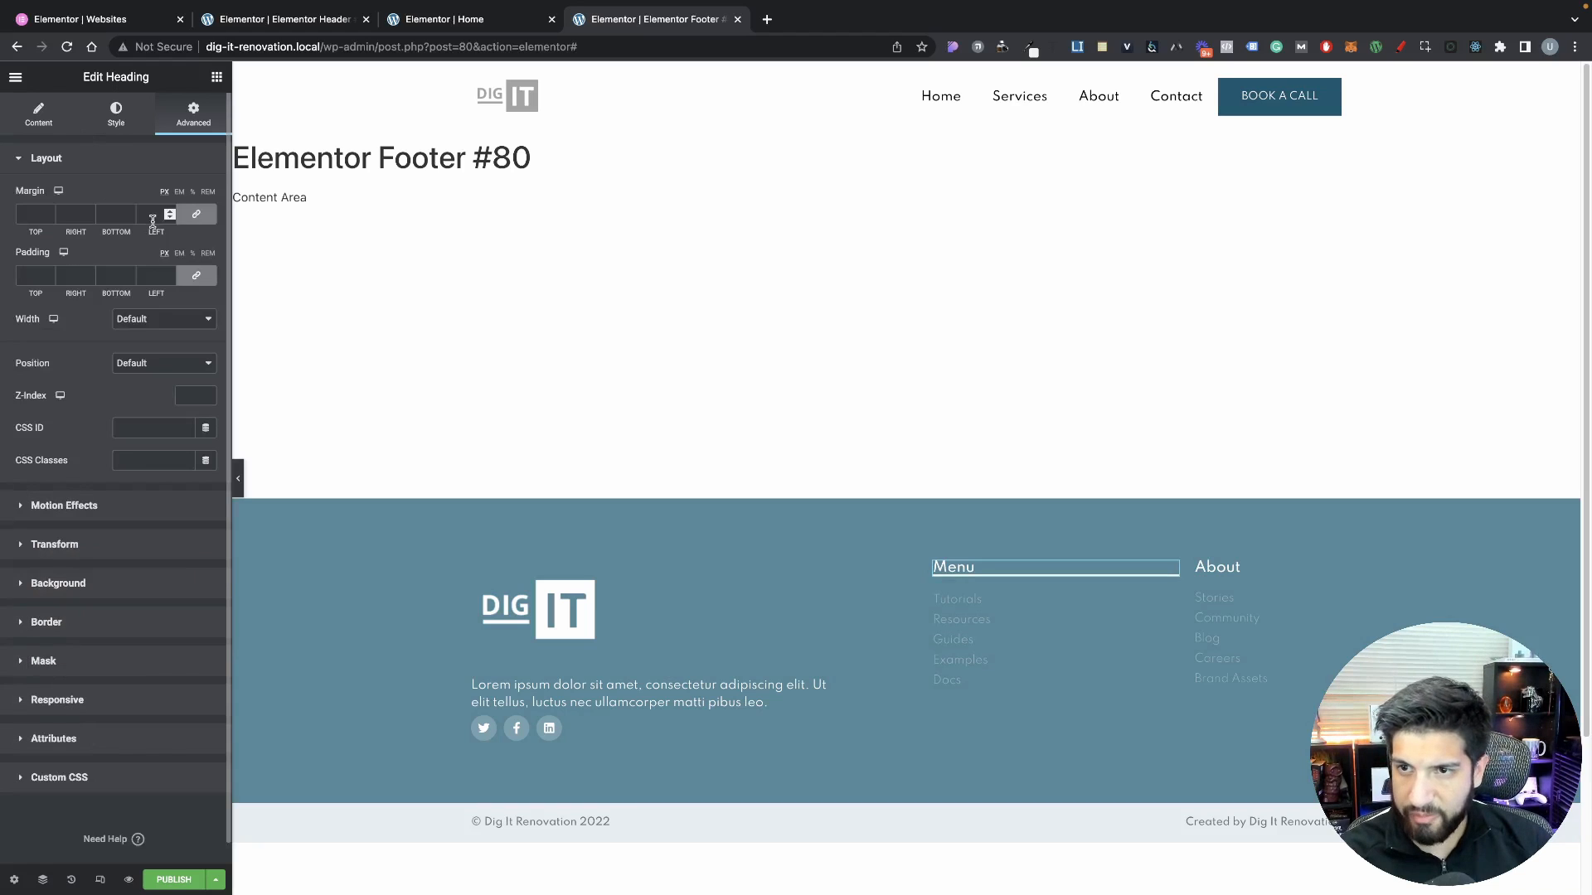
click(196, 275)
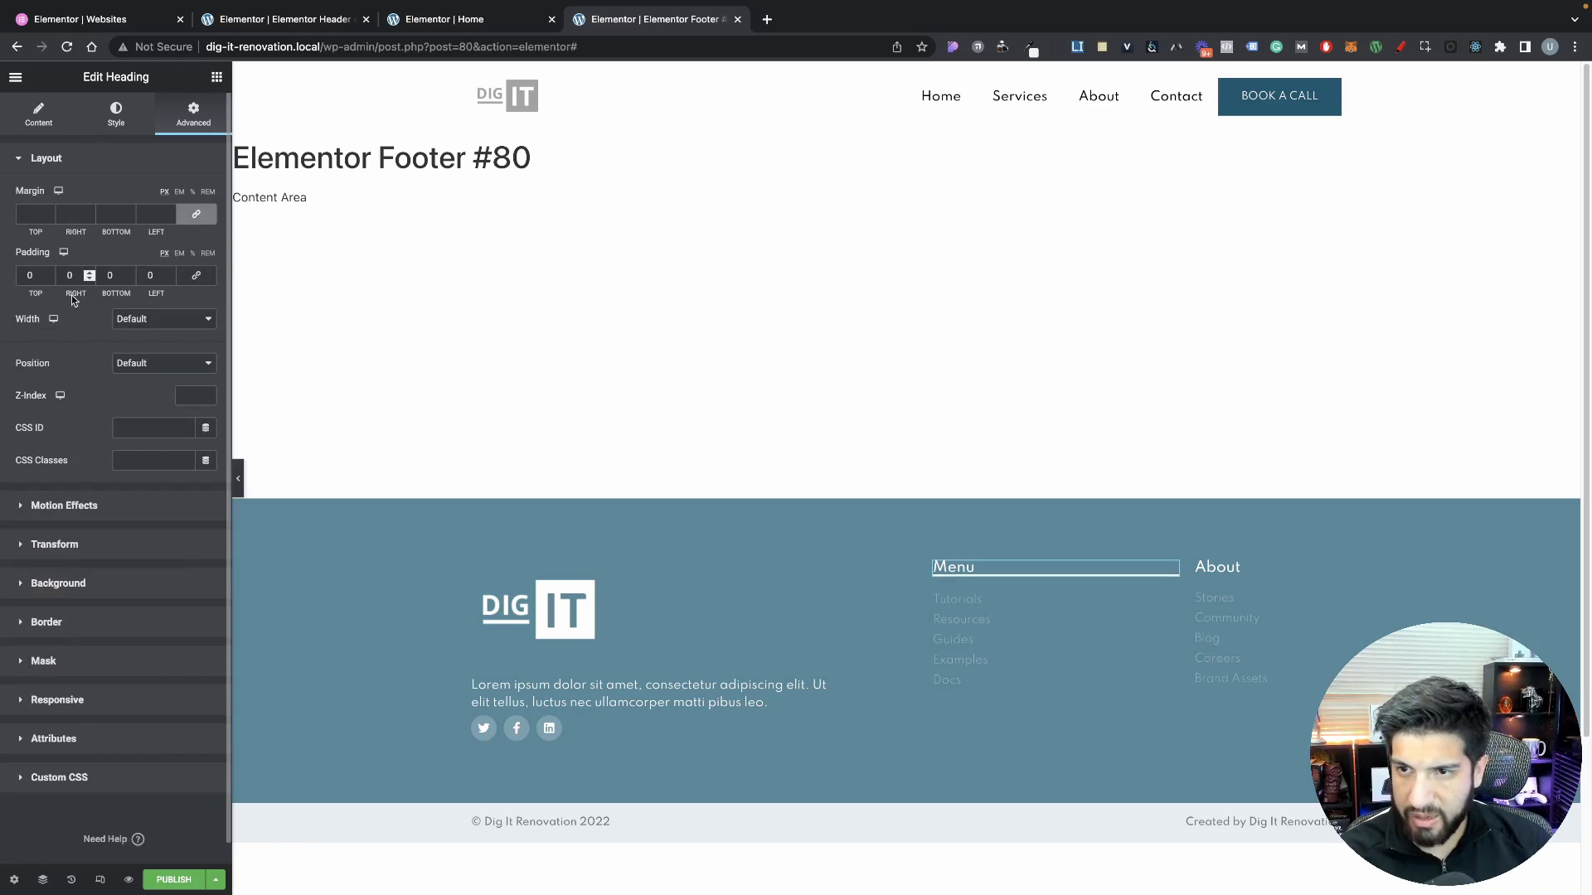
click(130, 272)
click(131, 273)
click(130, 272)
click(130, 273)
click(131, 273)
click(130, 273)
click(130, 273)
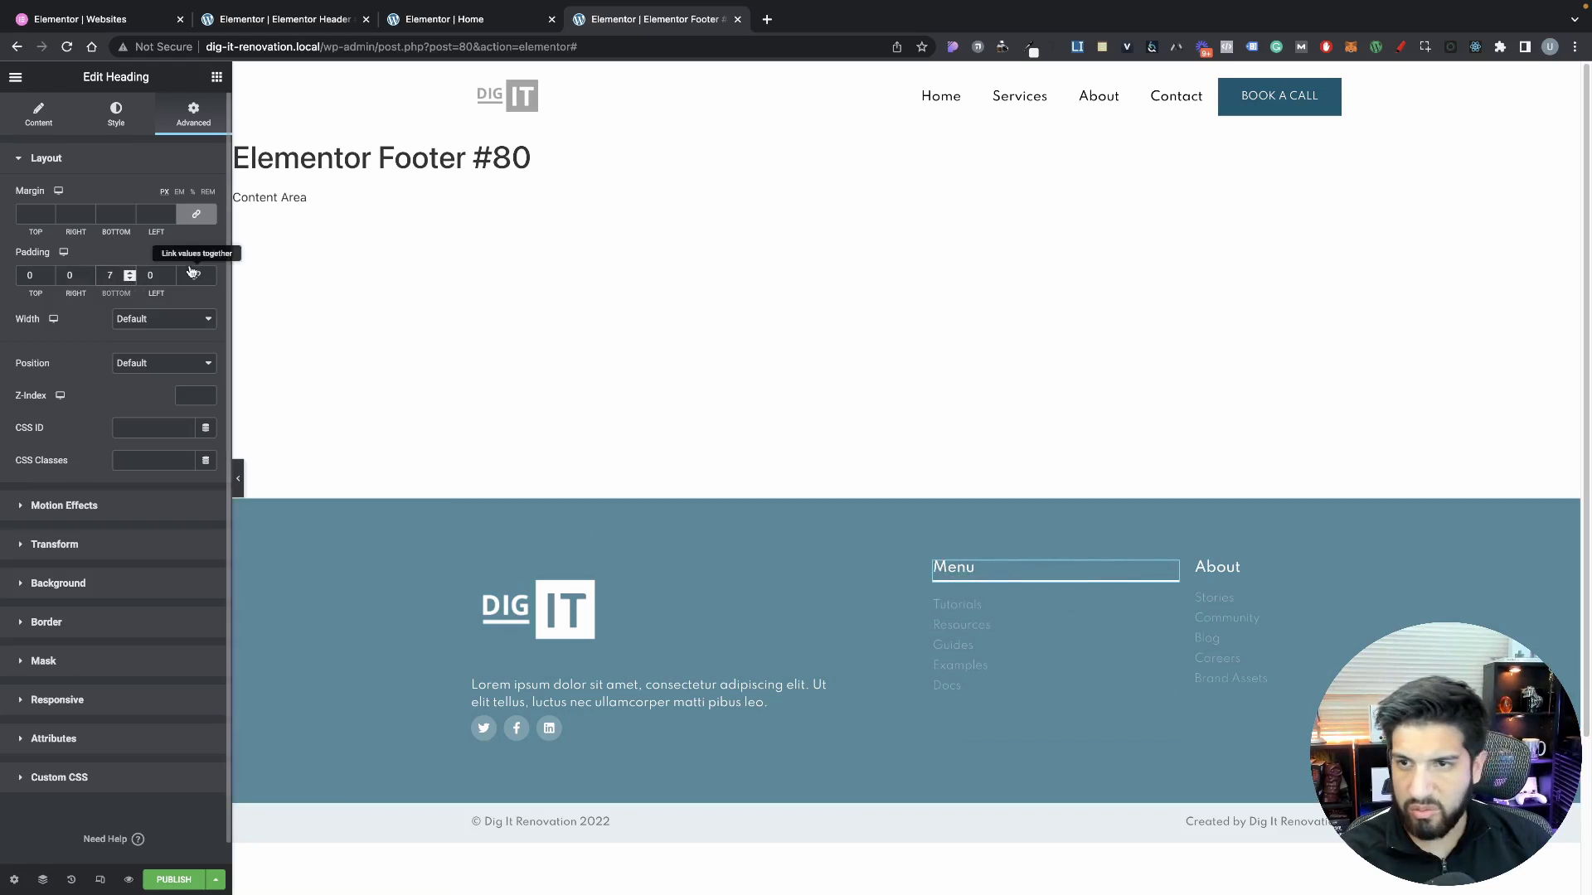
click(157, 319)
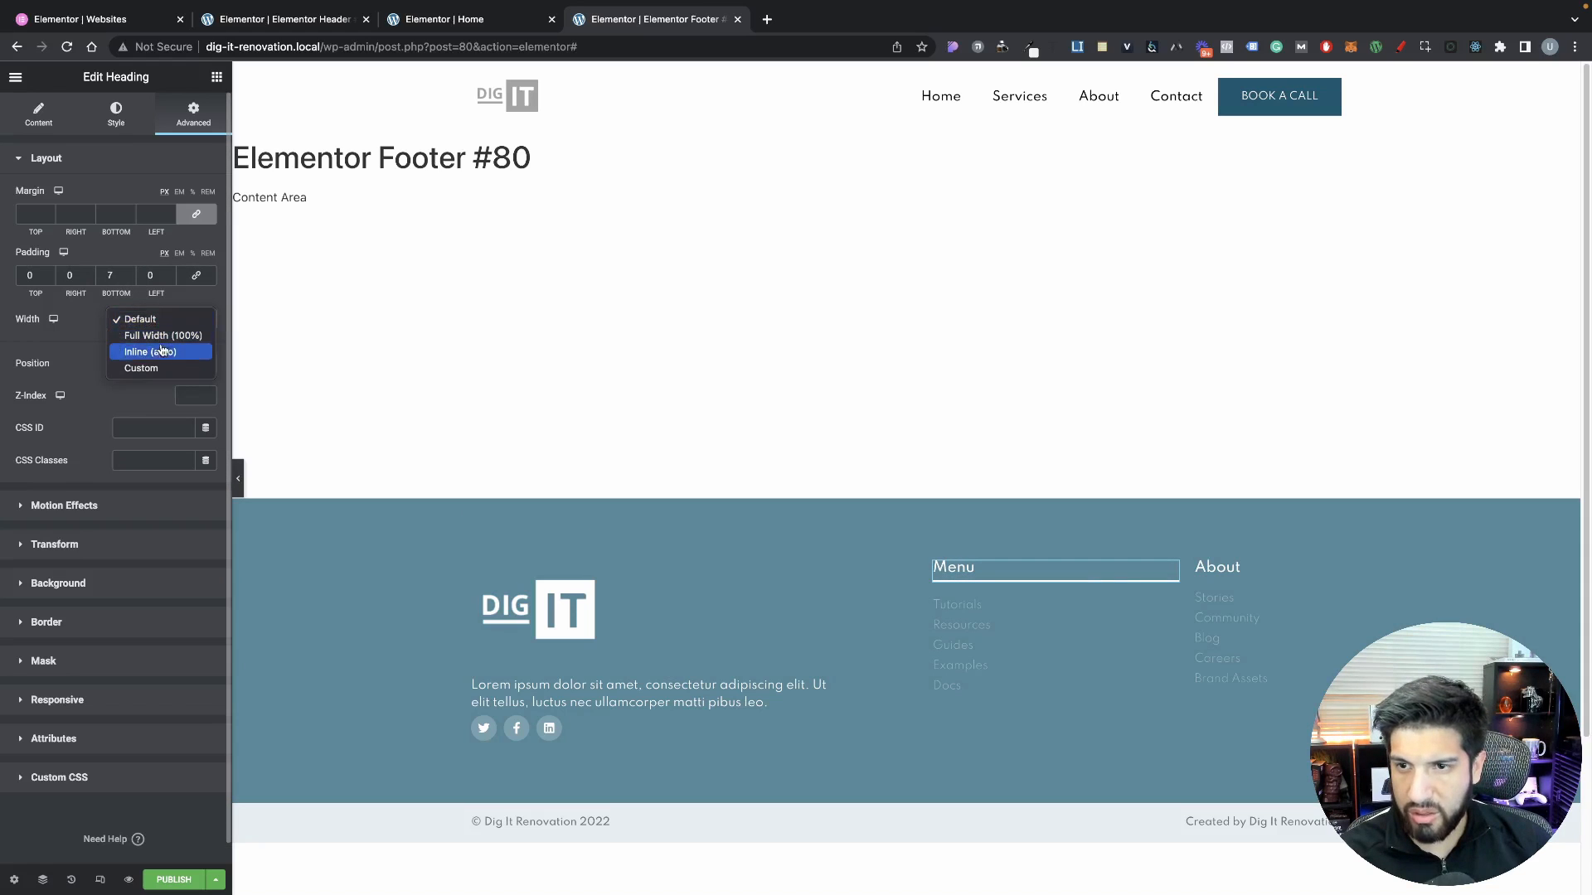
click(162, 351)
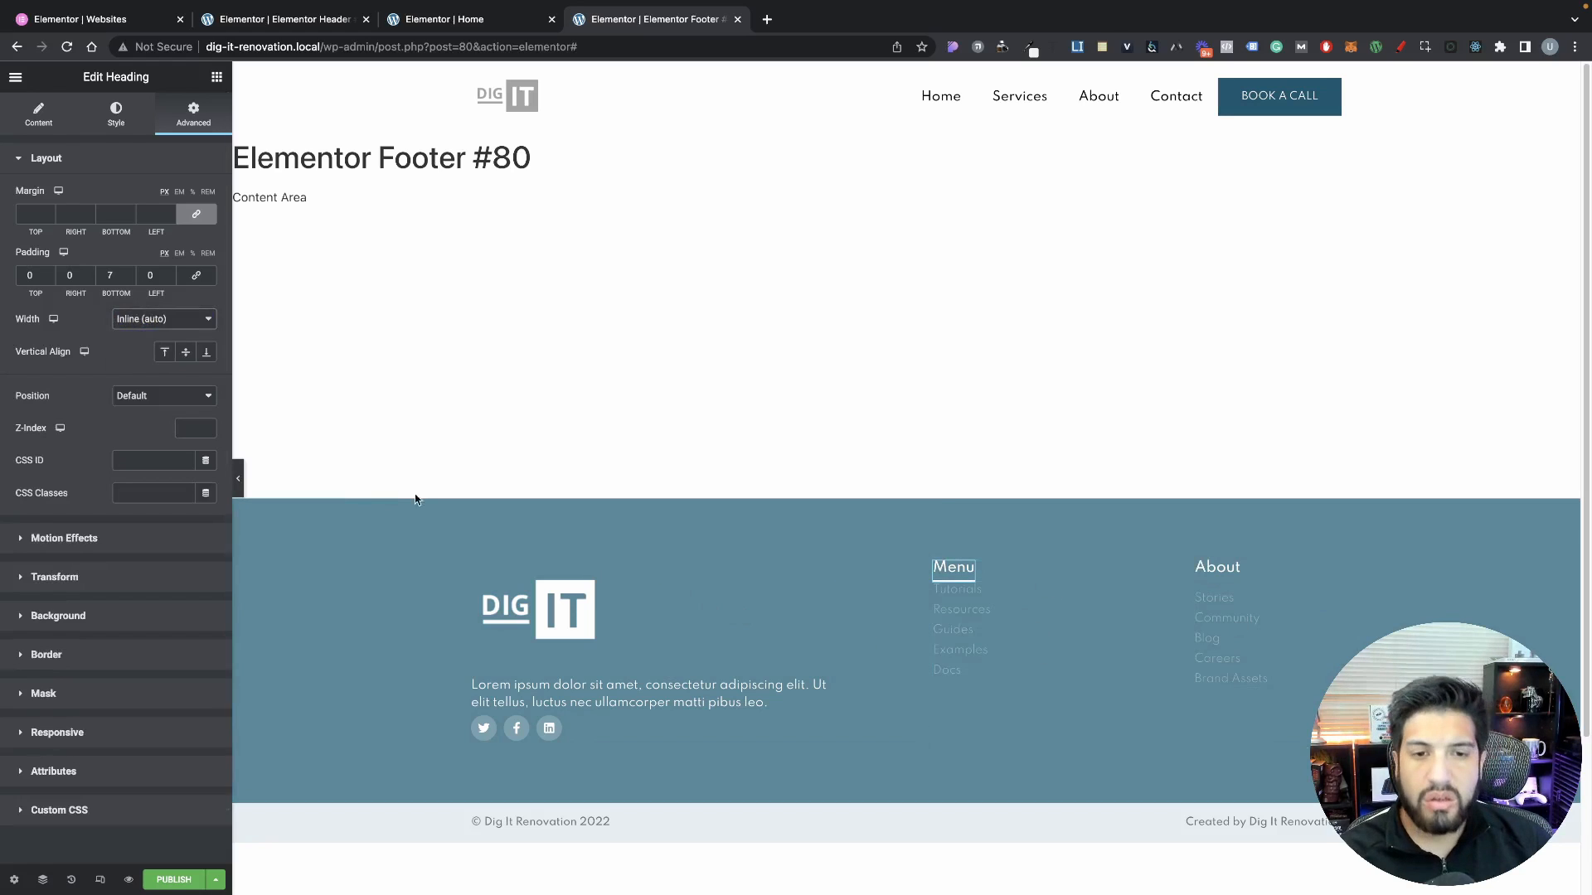
Extend the Menu heading's title to read "Menu links"
click(38, 113)
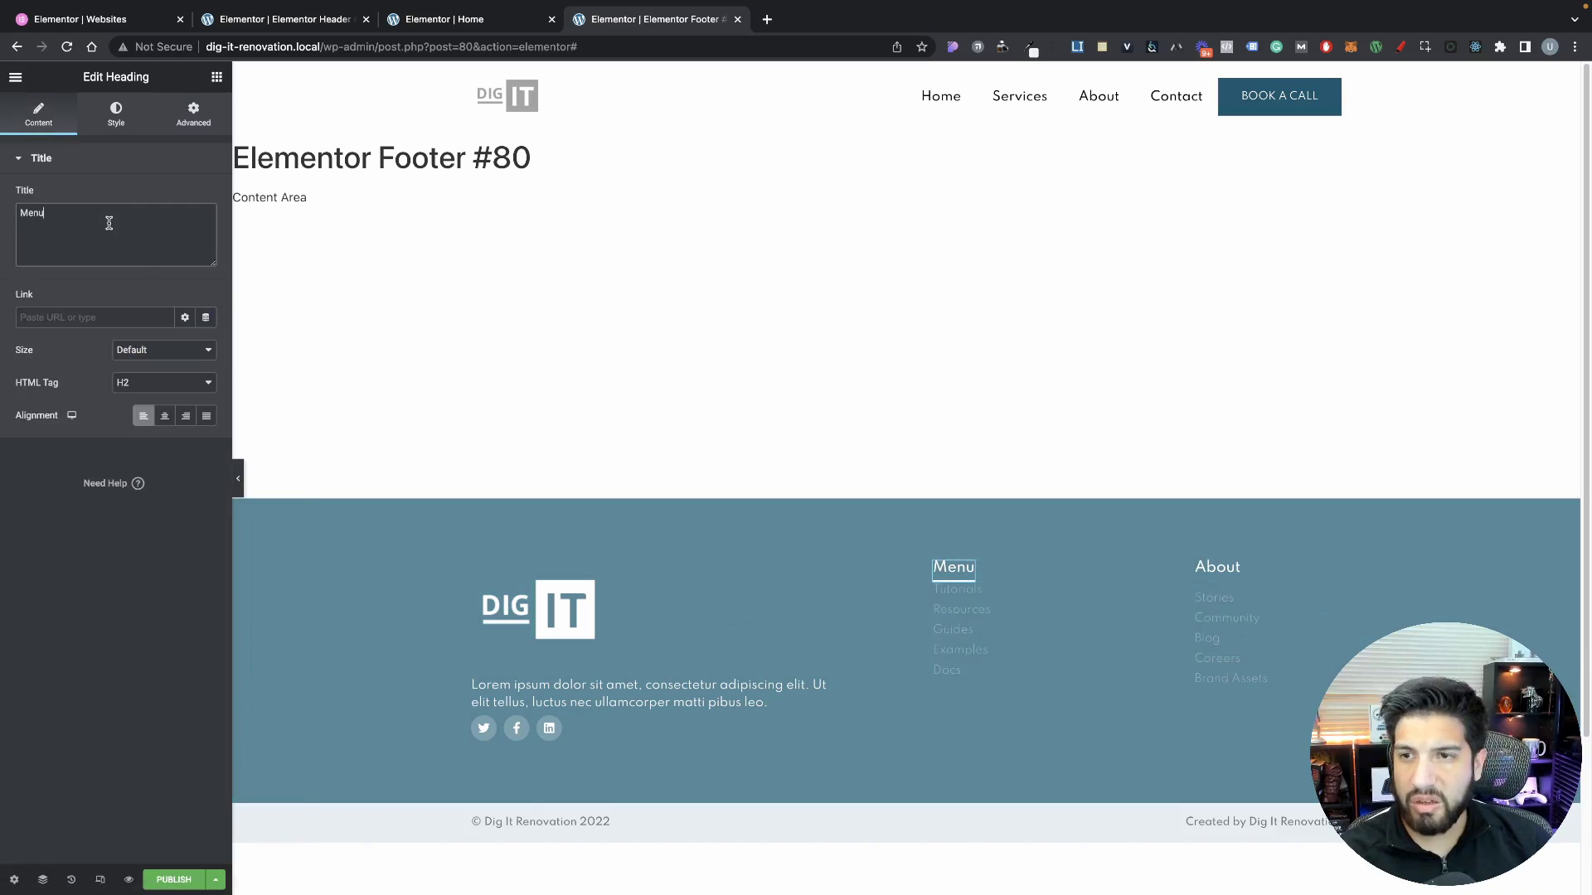
click(124, 217)
text(links)
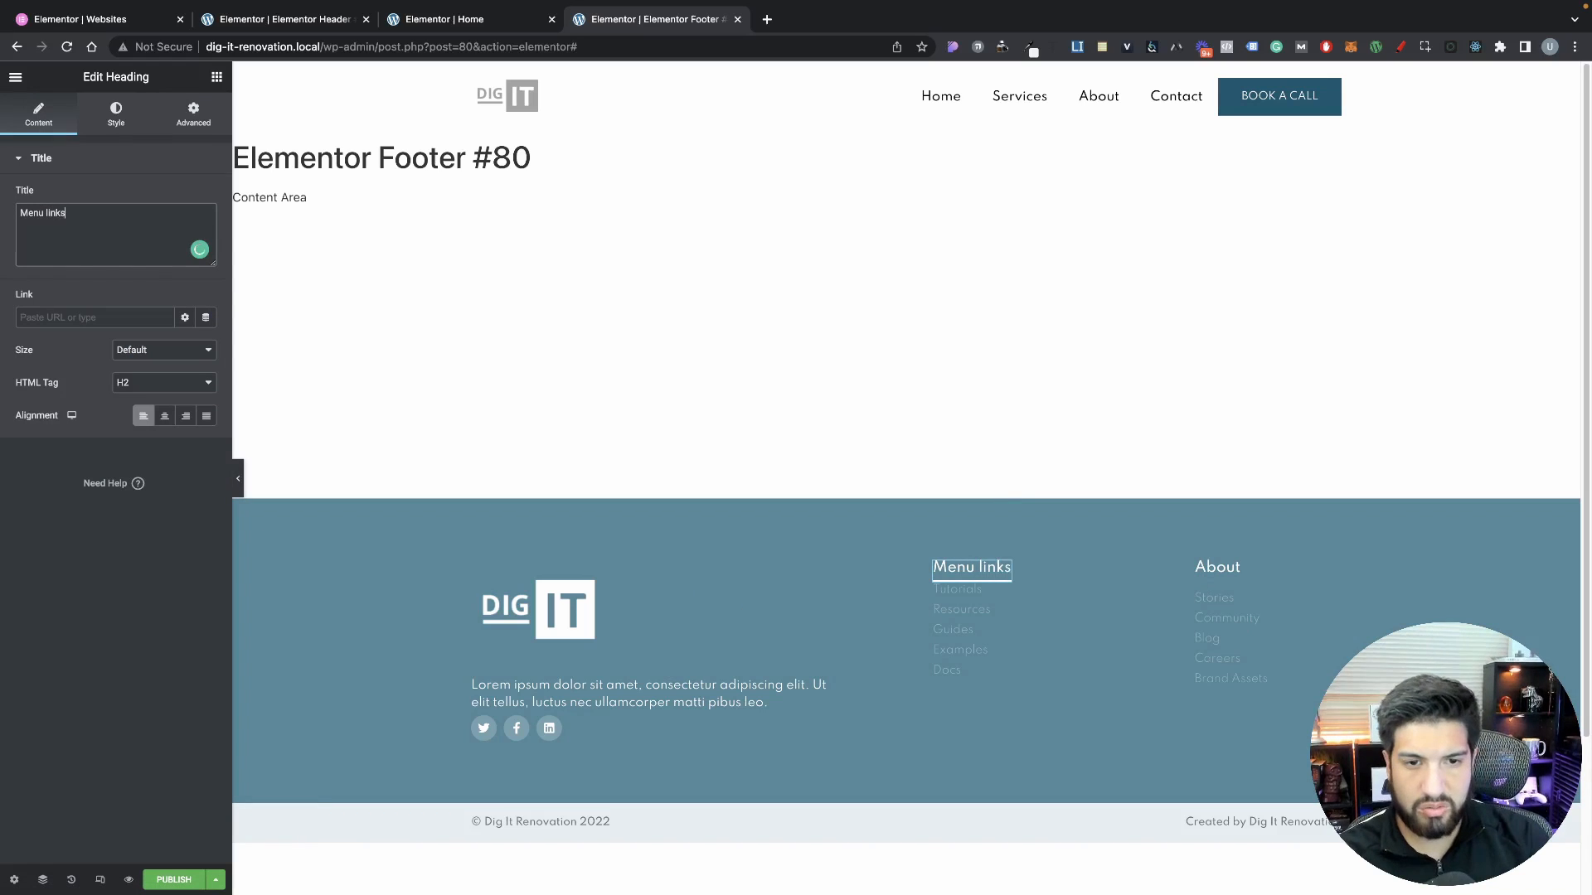
click(1045, 645)
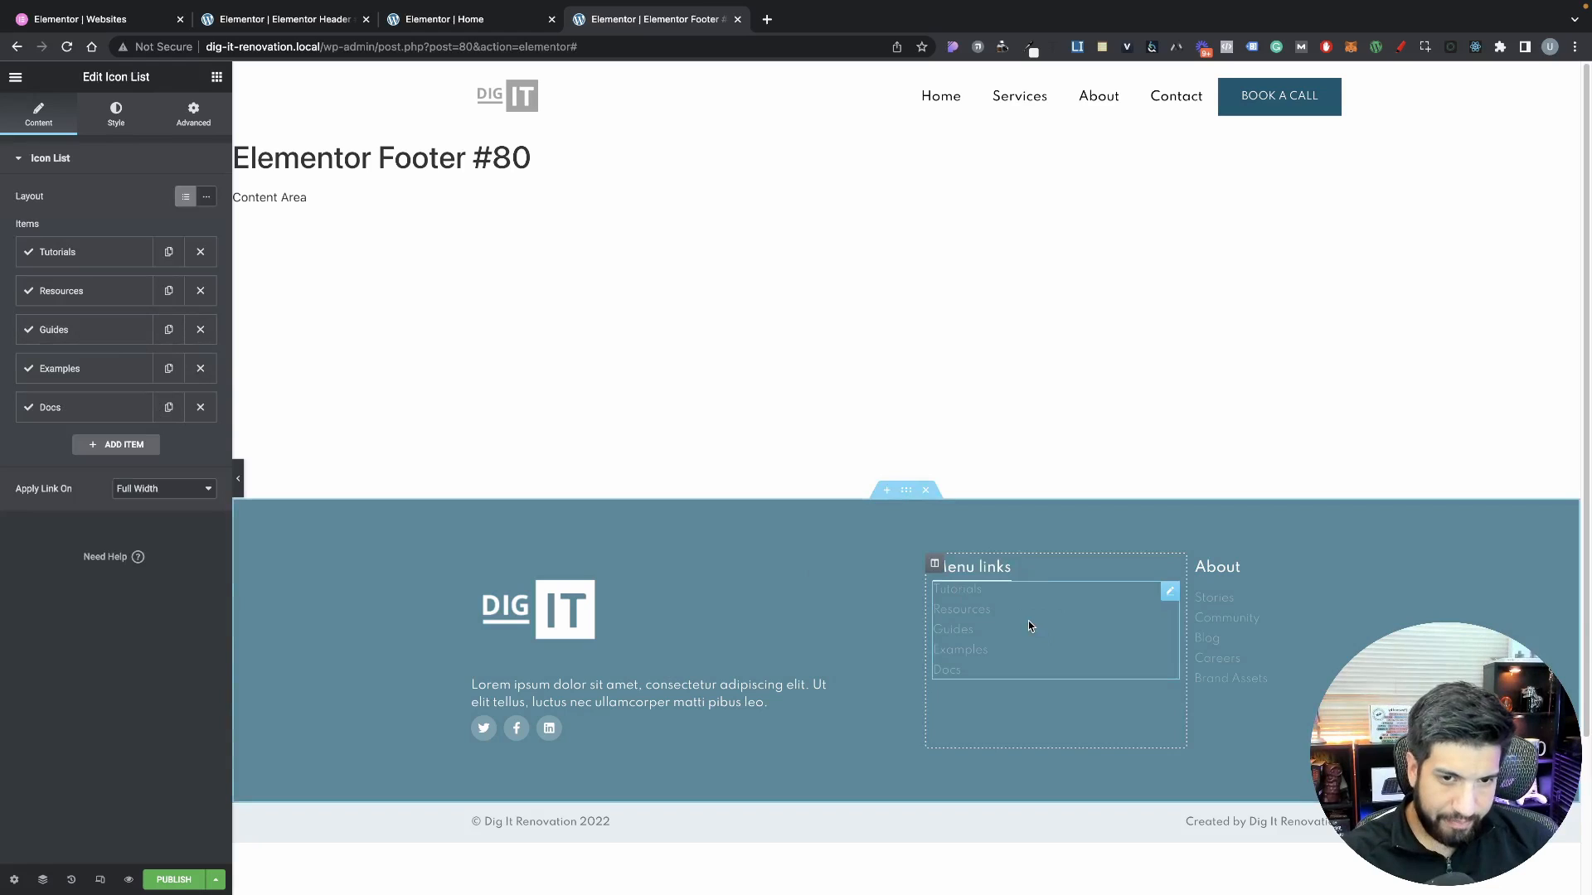
click(200, 407)
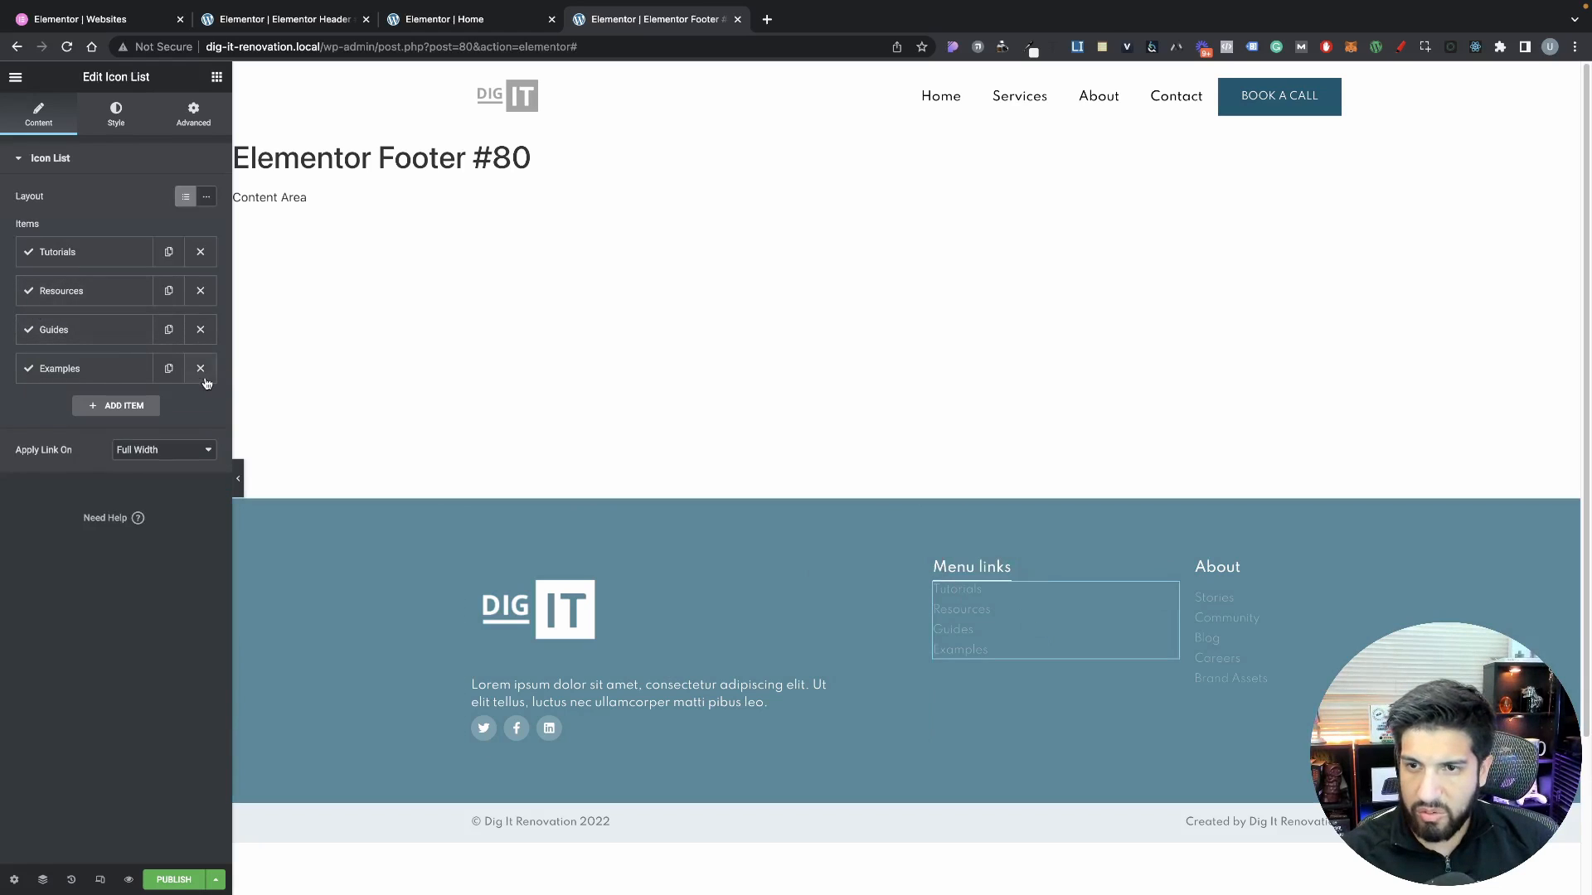
click(200, 368)
click(200, 329)
click(200, 290)
click(169, 253)
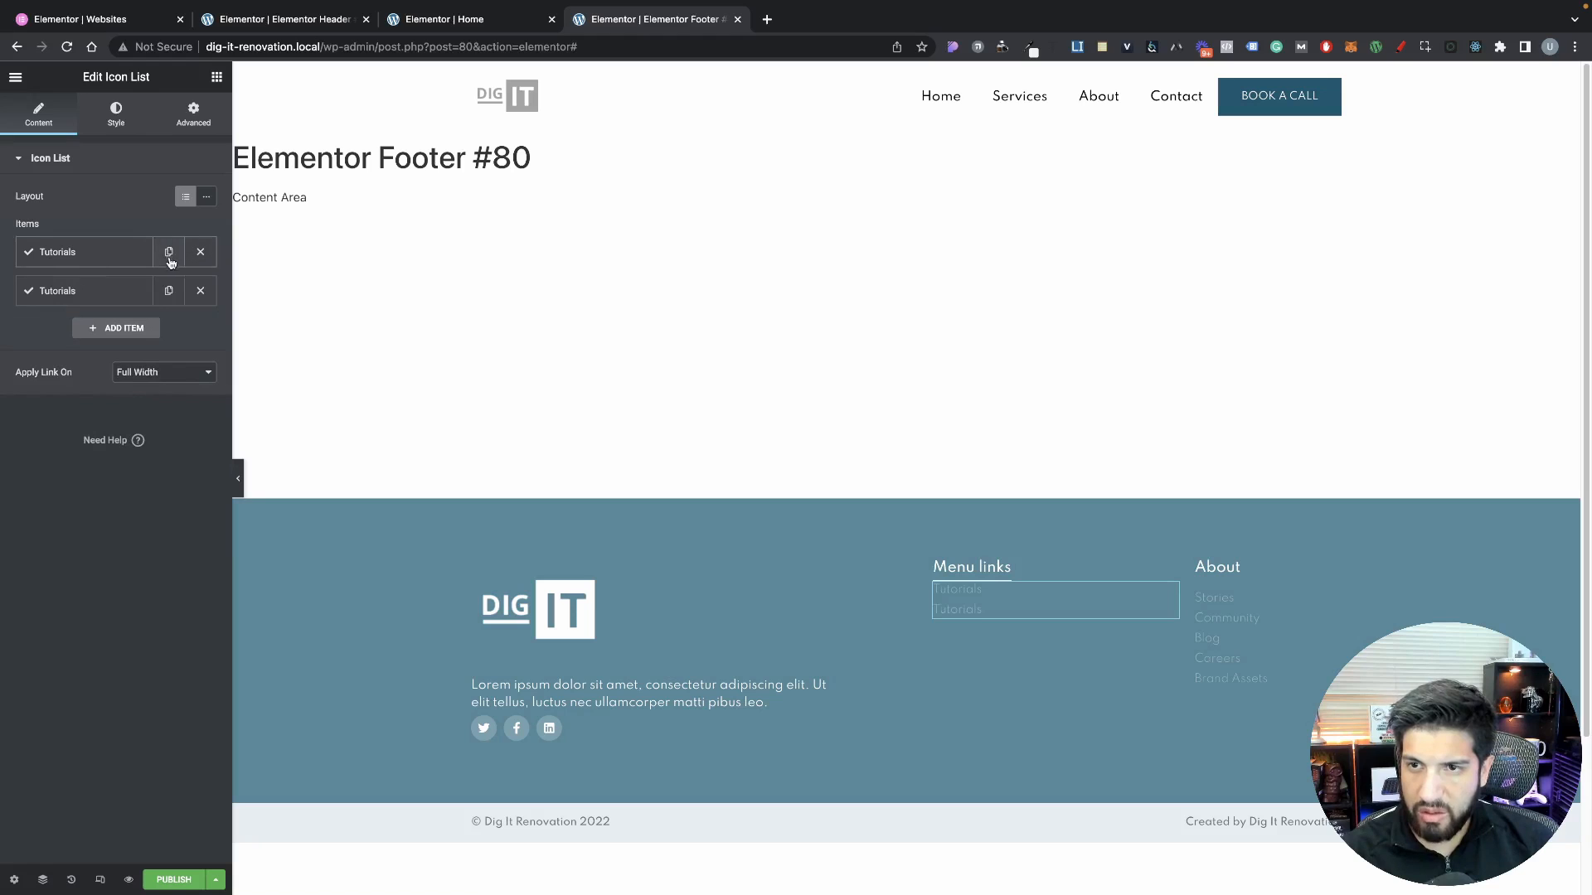
Replace the icon list under the Menu links heading with a Nav Menu widget in Vertical layout
right_click(1013, 617)
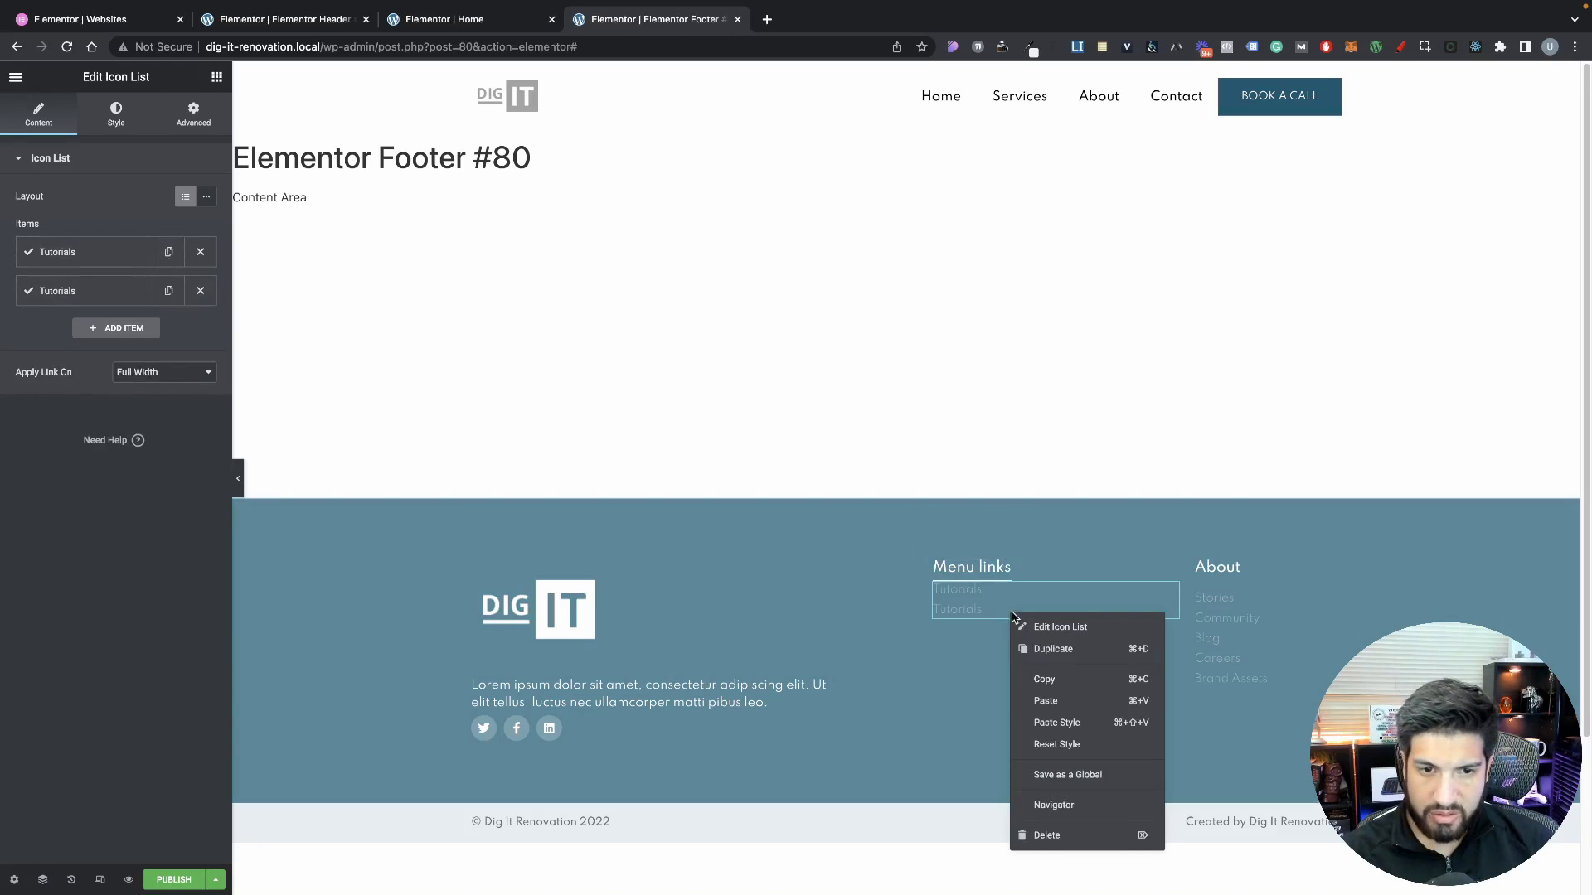
click(1046, 834)
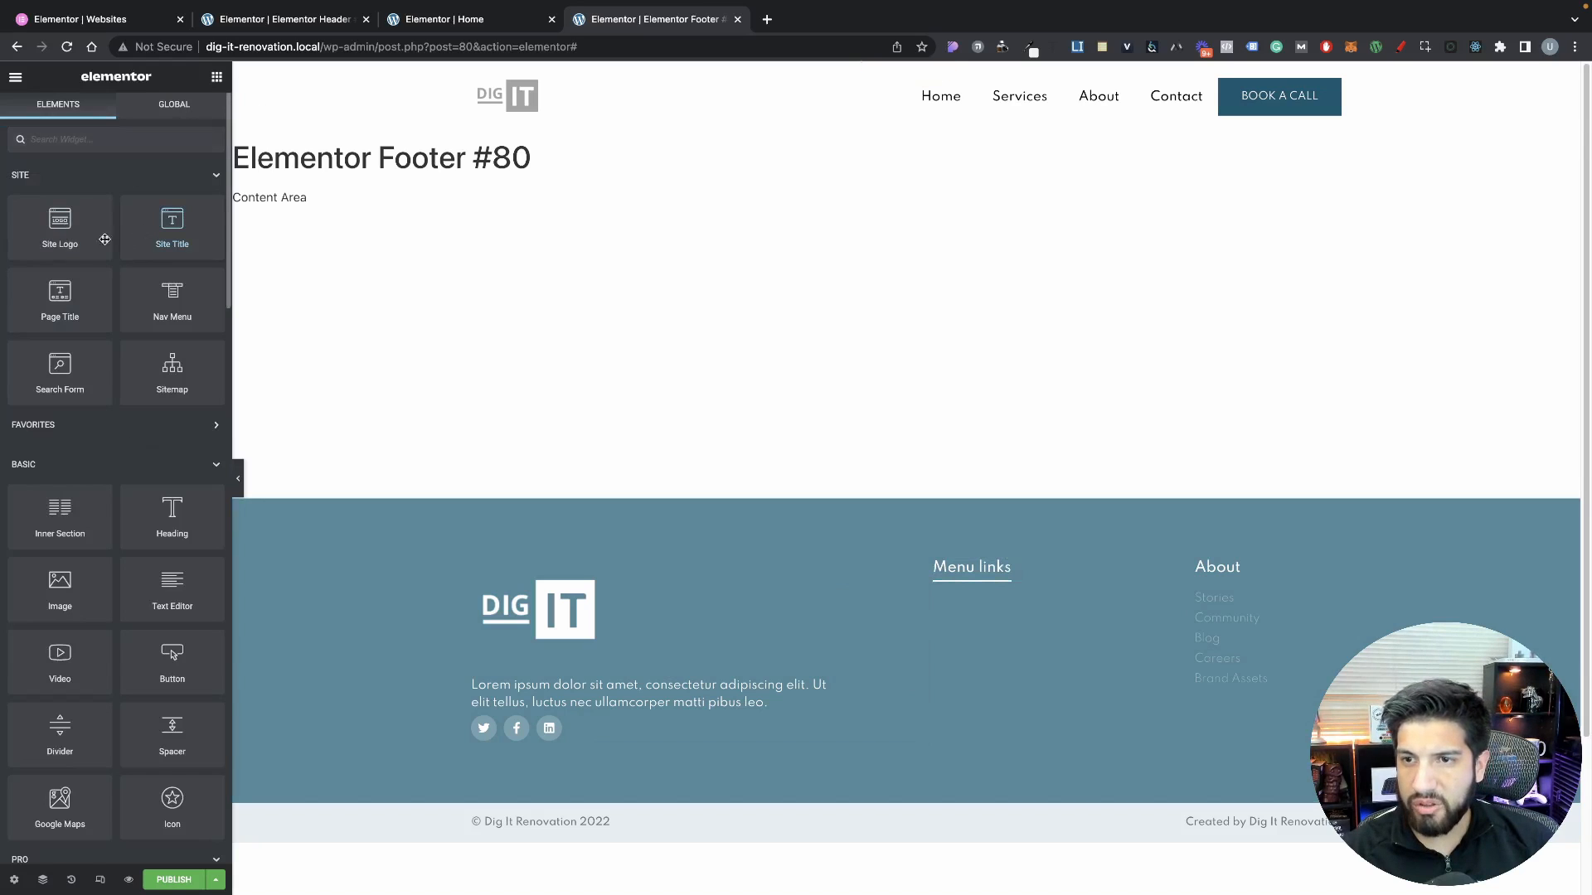
drag(156, 311, 970, 584)
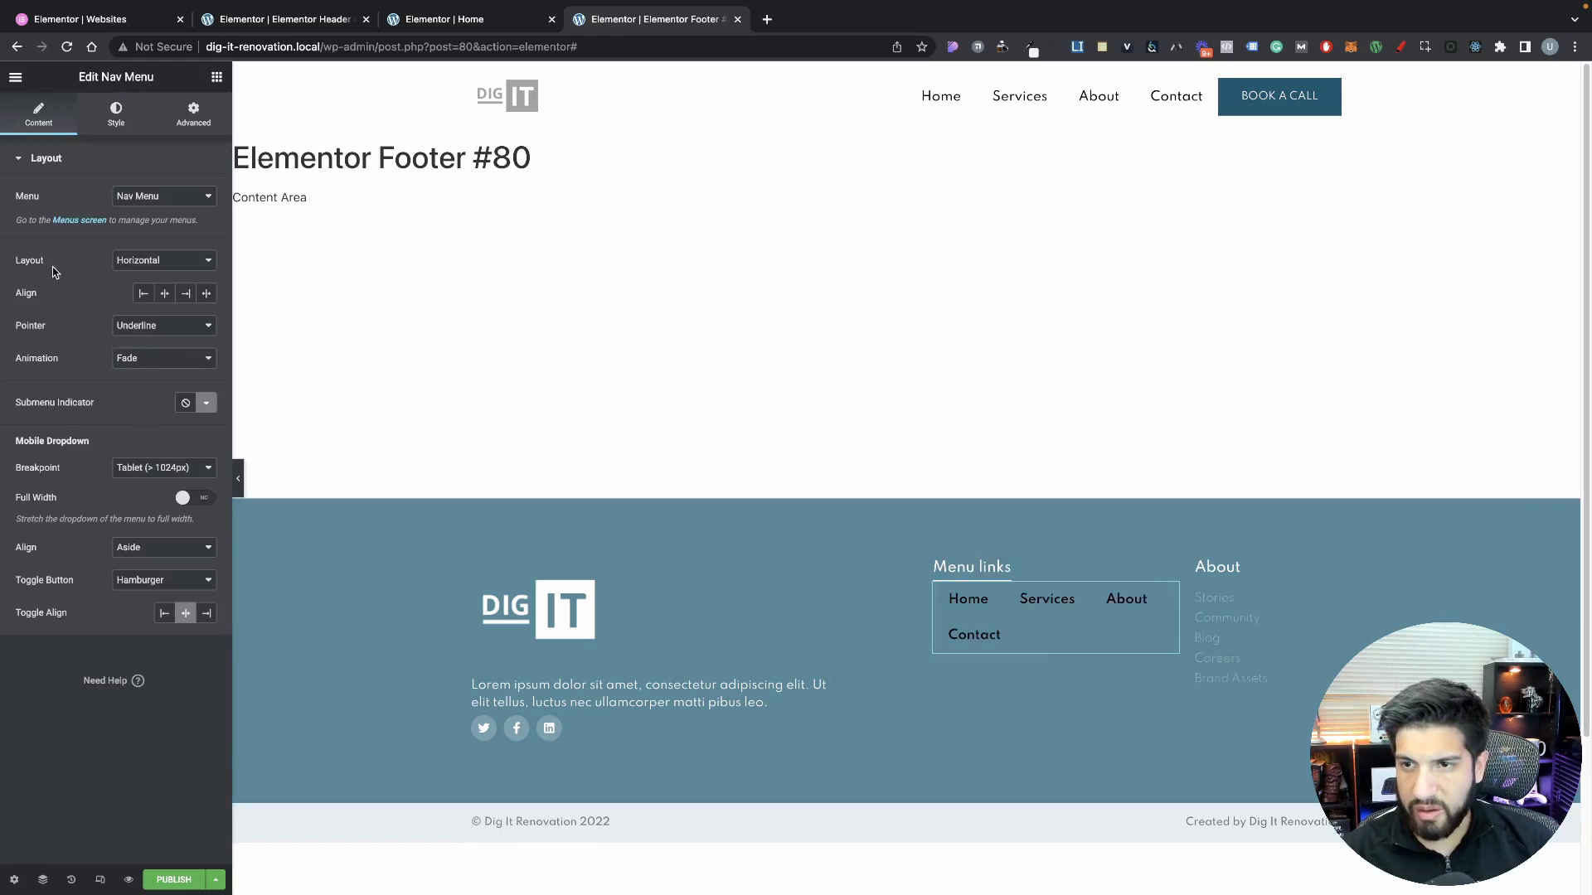
click(145, 262)
click(149, 277)
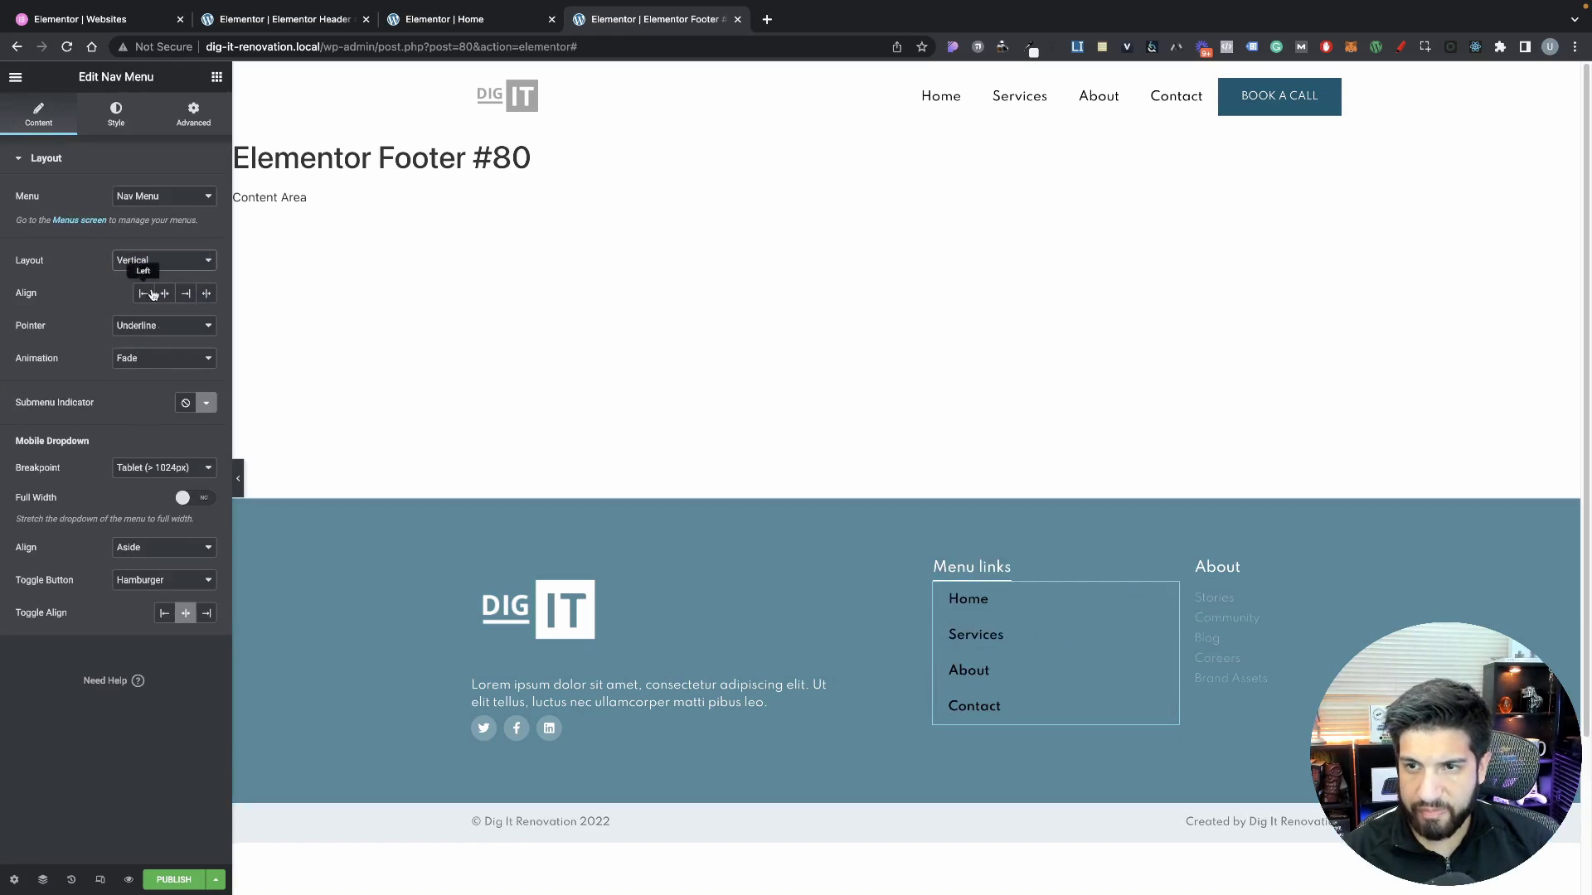
Set the footer nav menu's pointer to None and align its links to the left
click(144, 327)
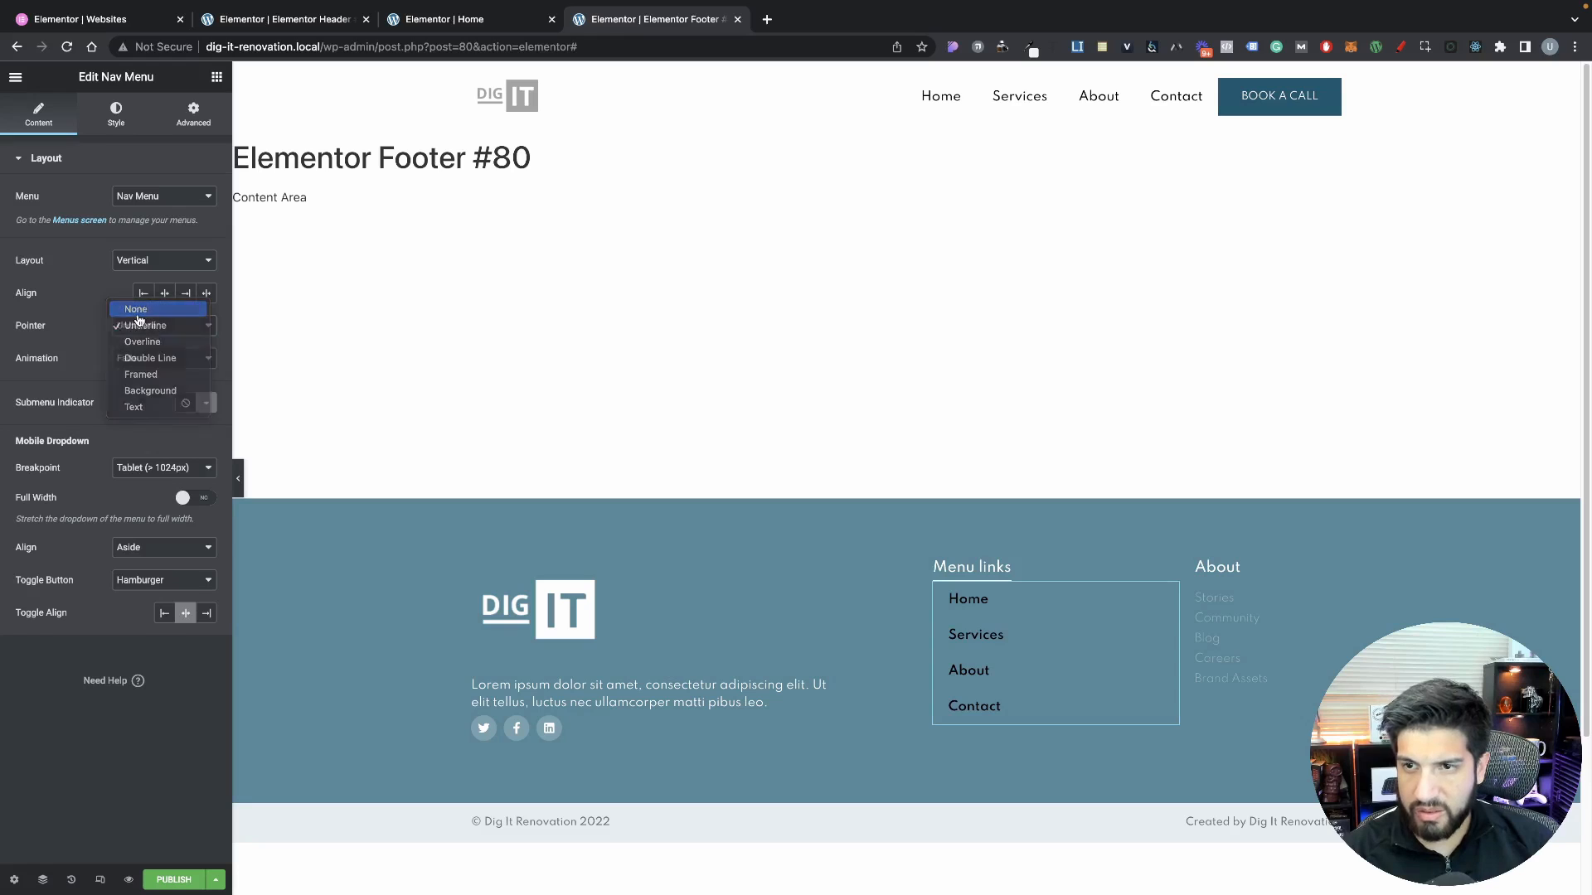
click(136, 309)
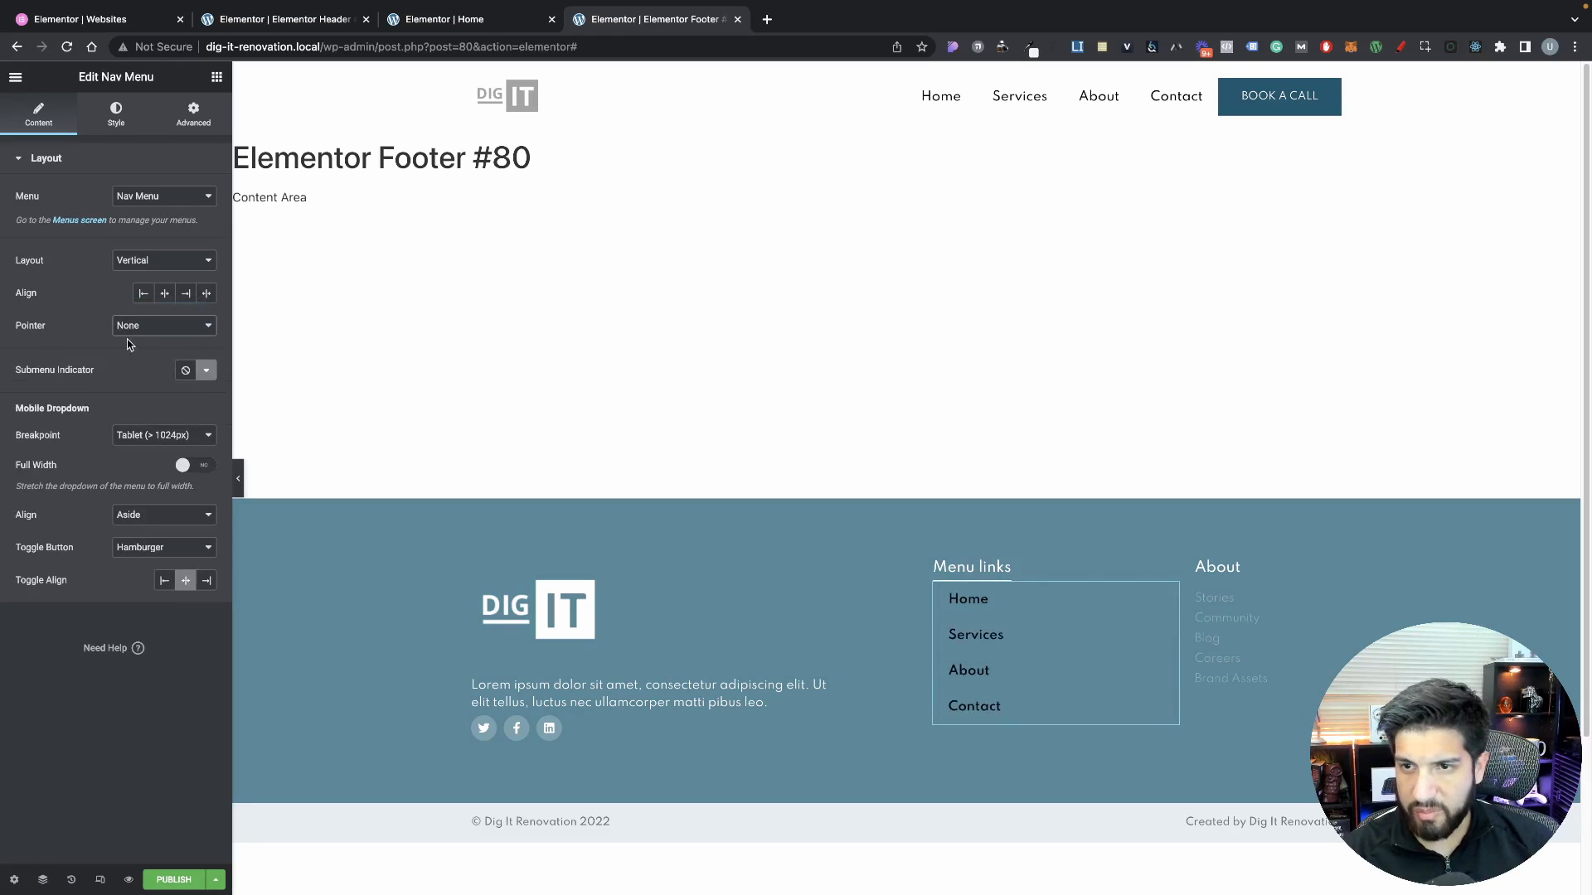
click(146, 296)
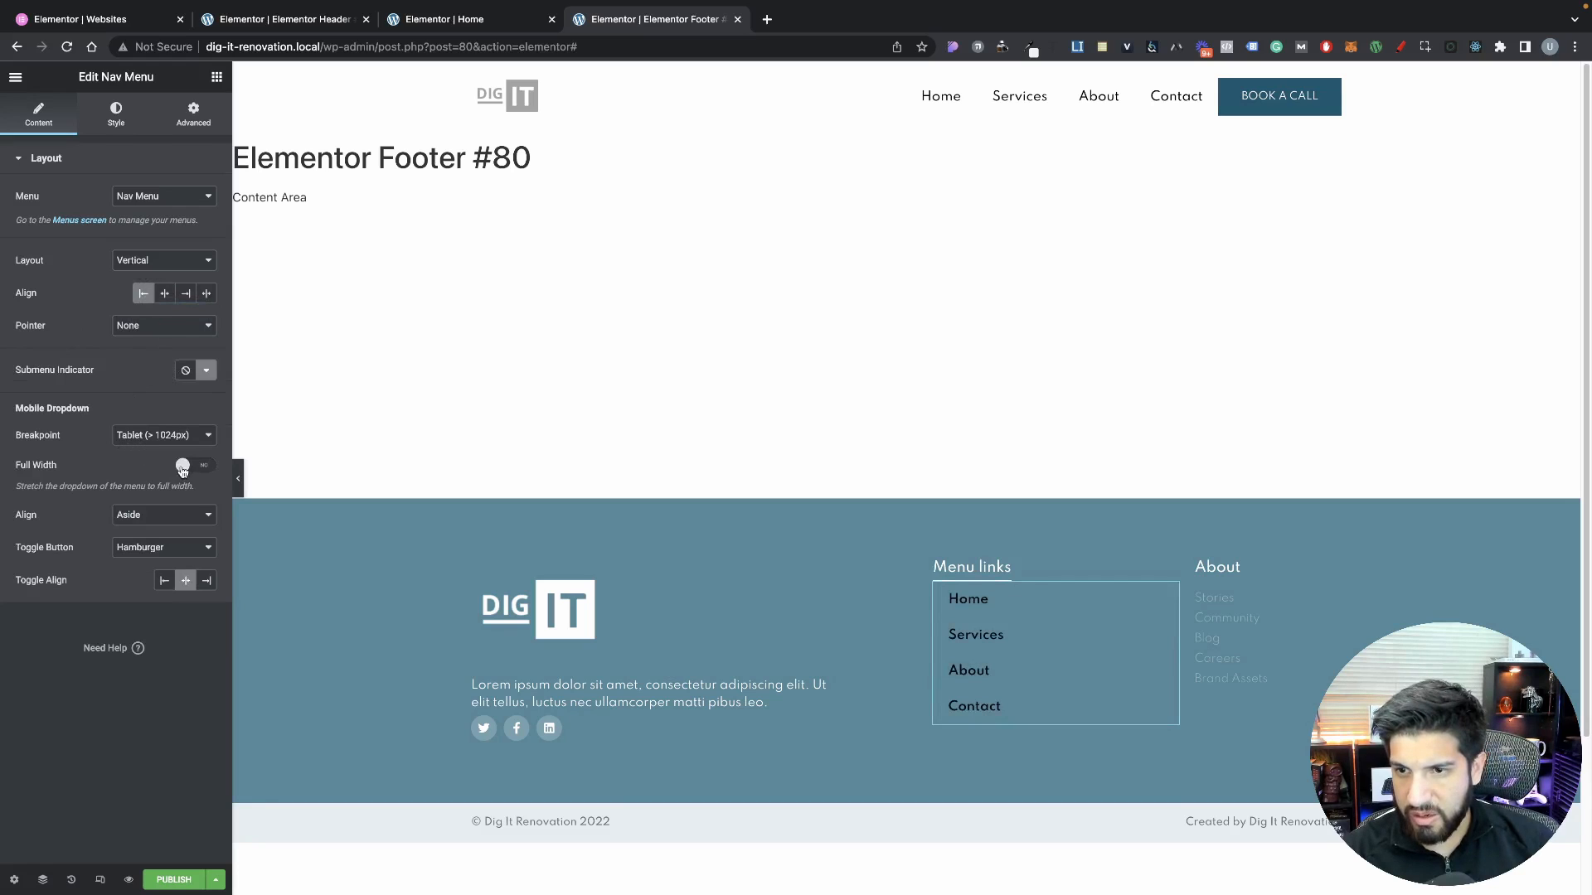
Set the nav menu's mobile dropdown breakpoint to None
click(149, 438)
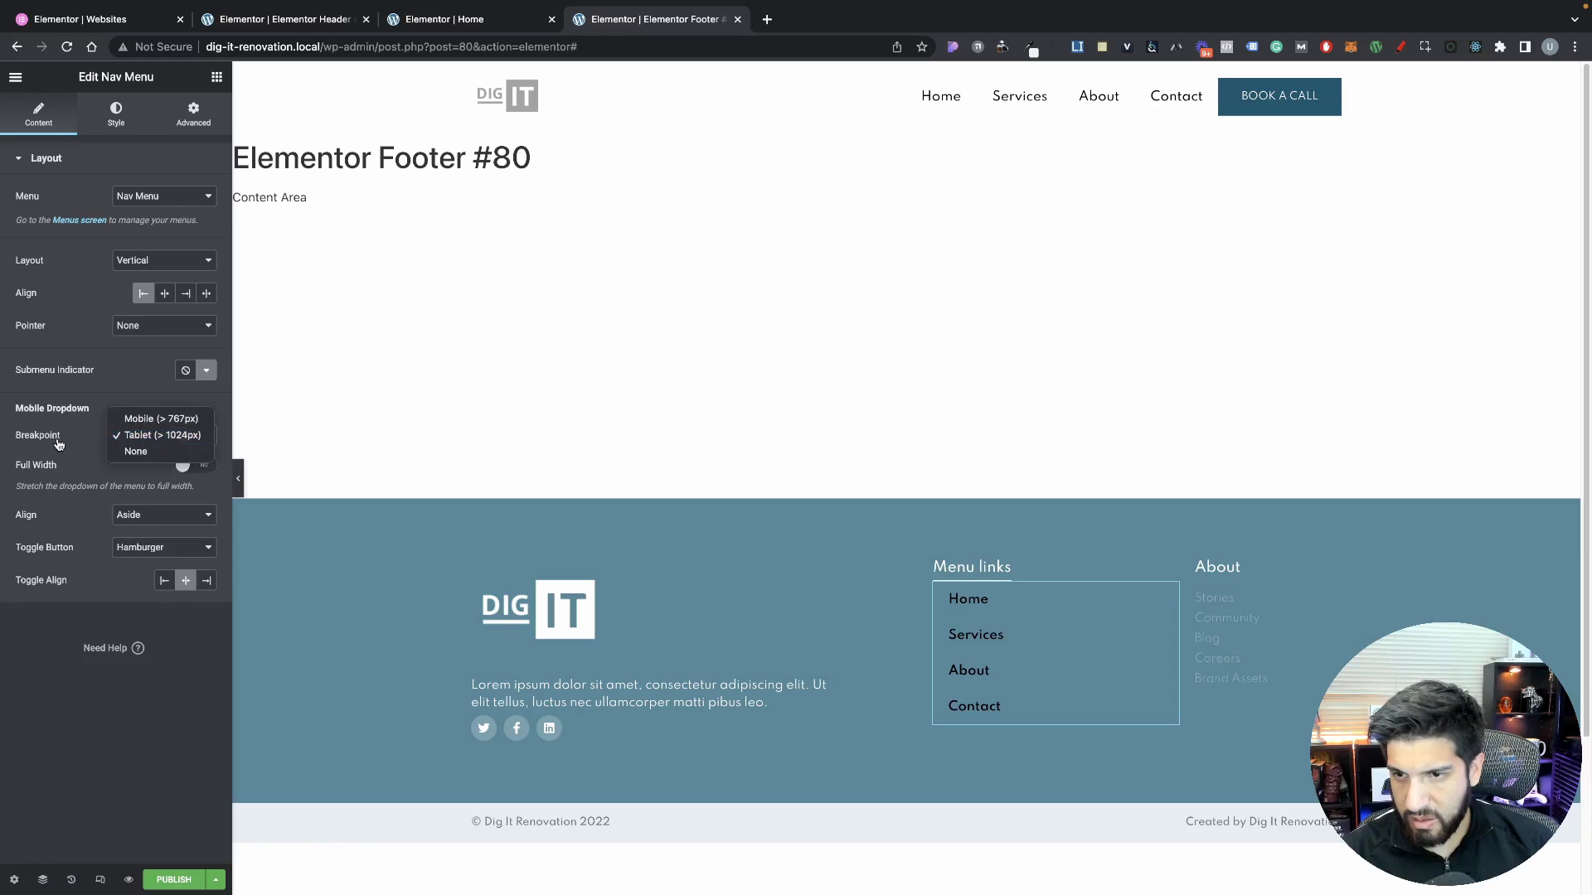
click(160, 418)
click(157, 435)
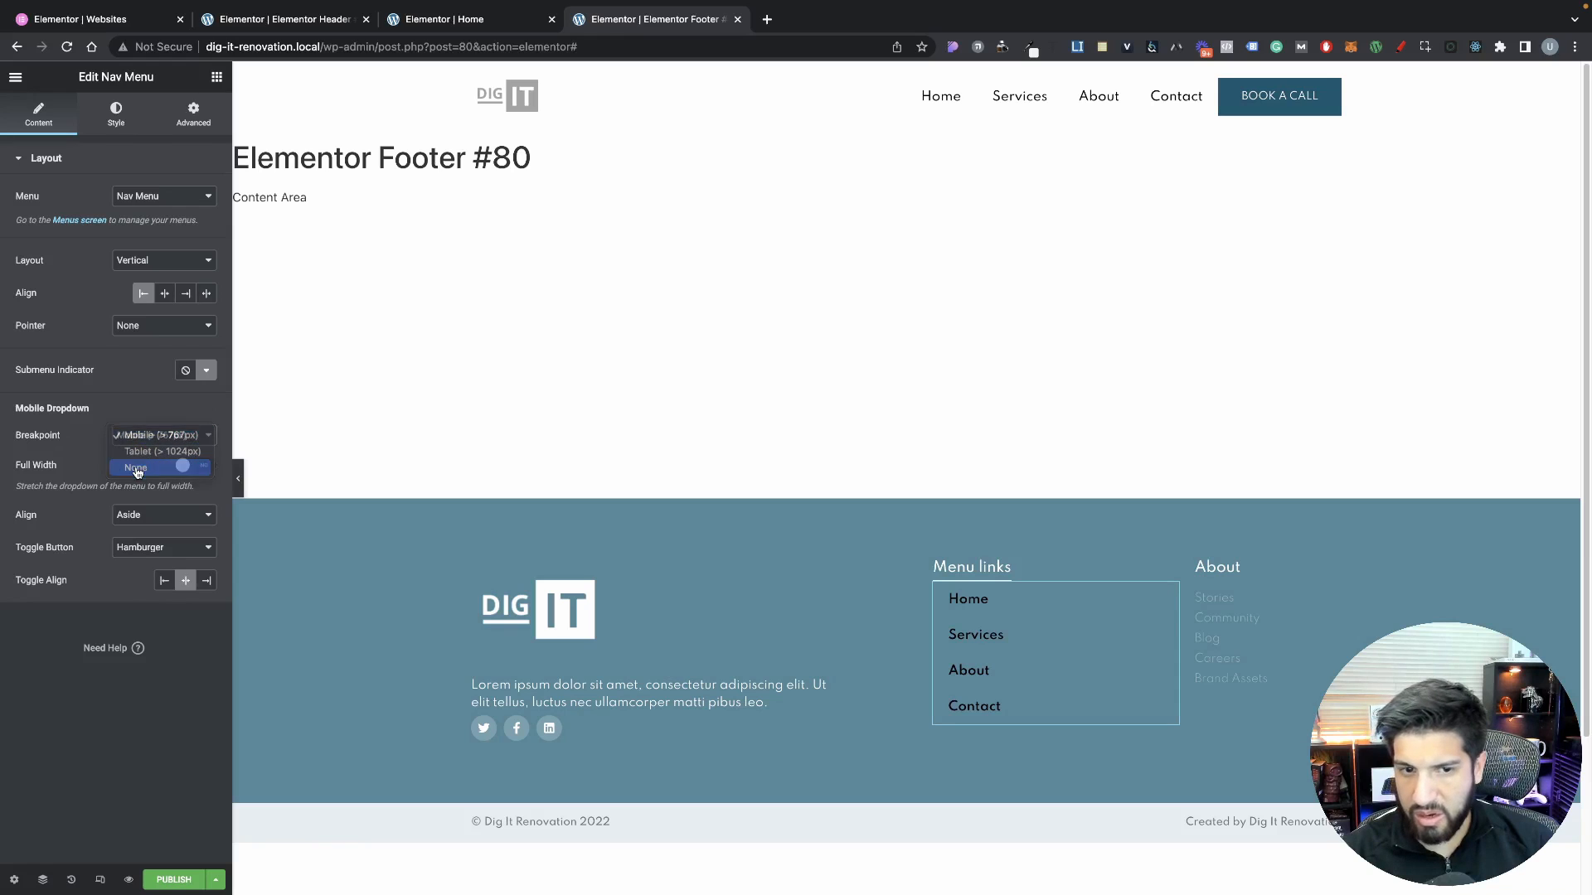
click(136, 469)
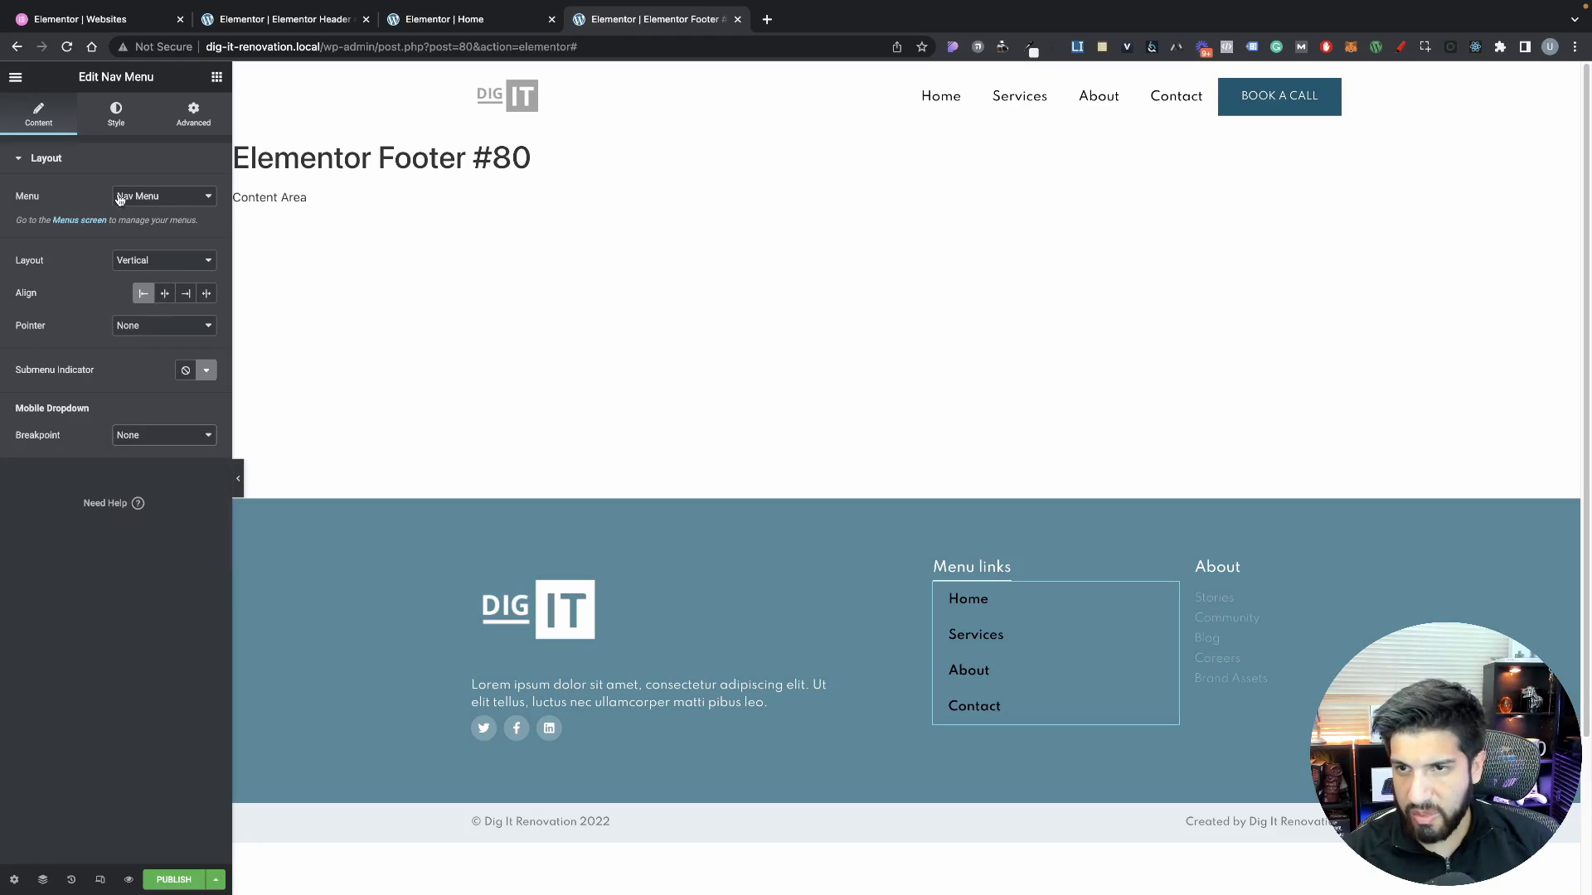
Change the nav menu's normal text color to white
click(114, 125)
click(206, 261)
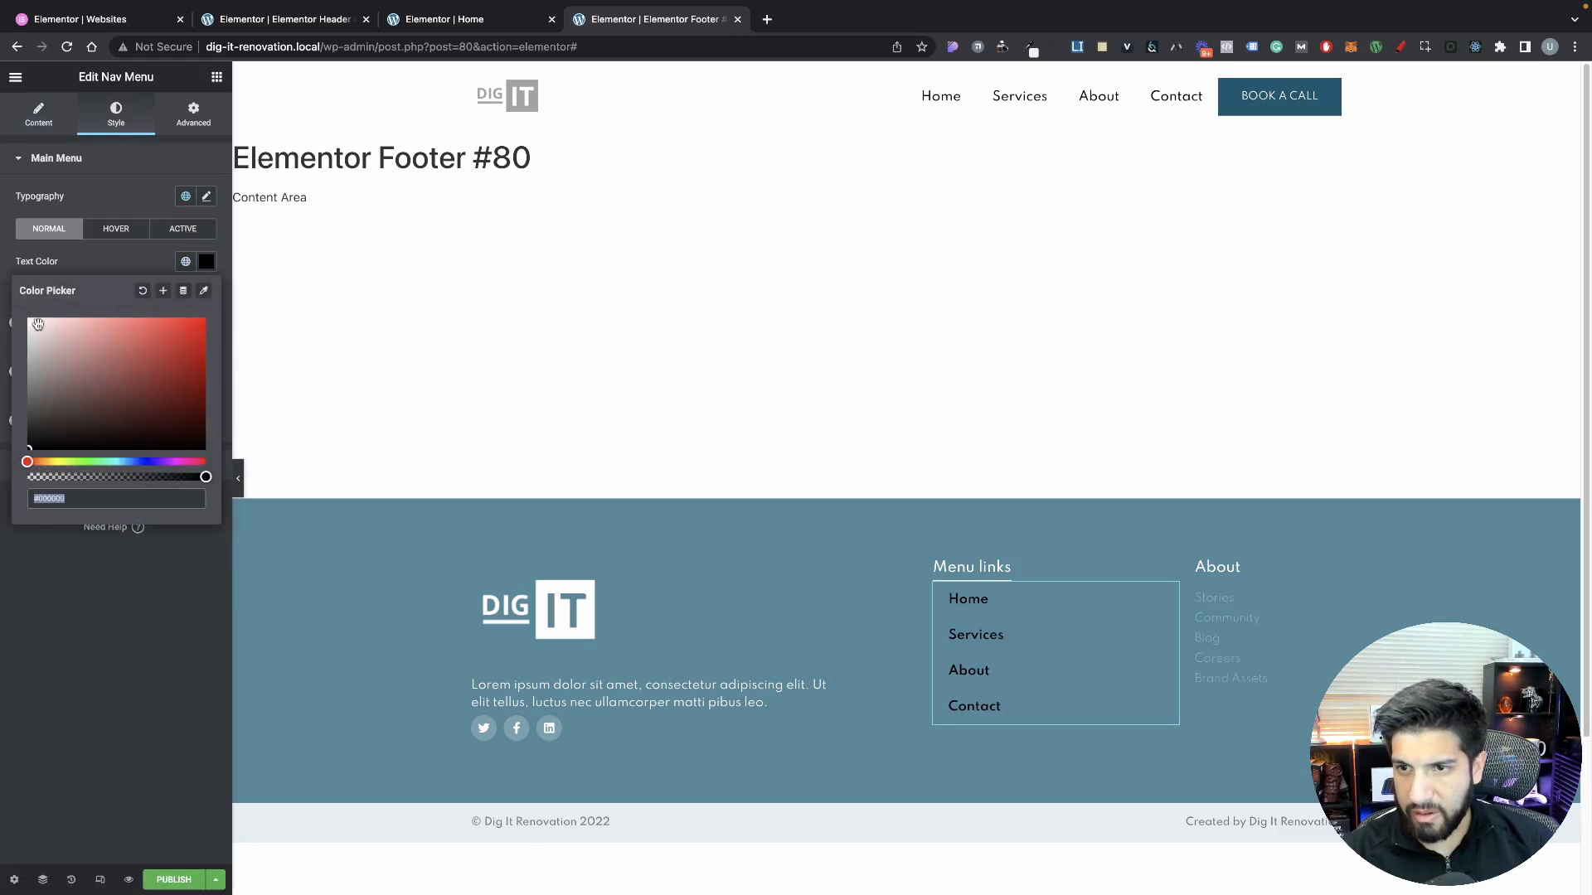
click(207, 261)
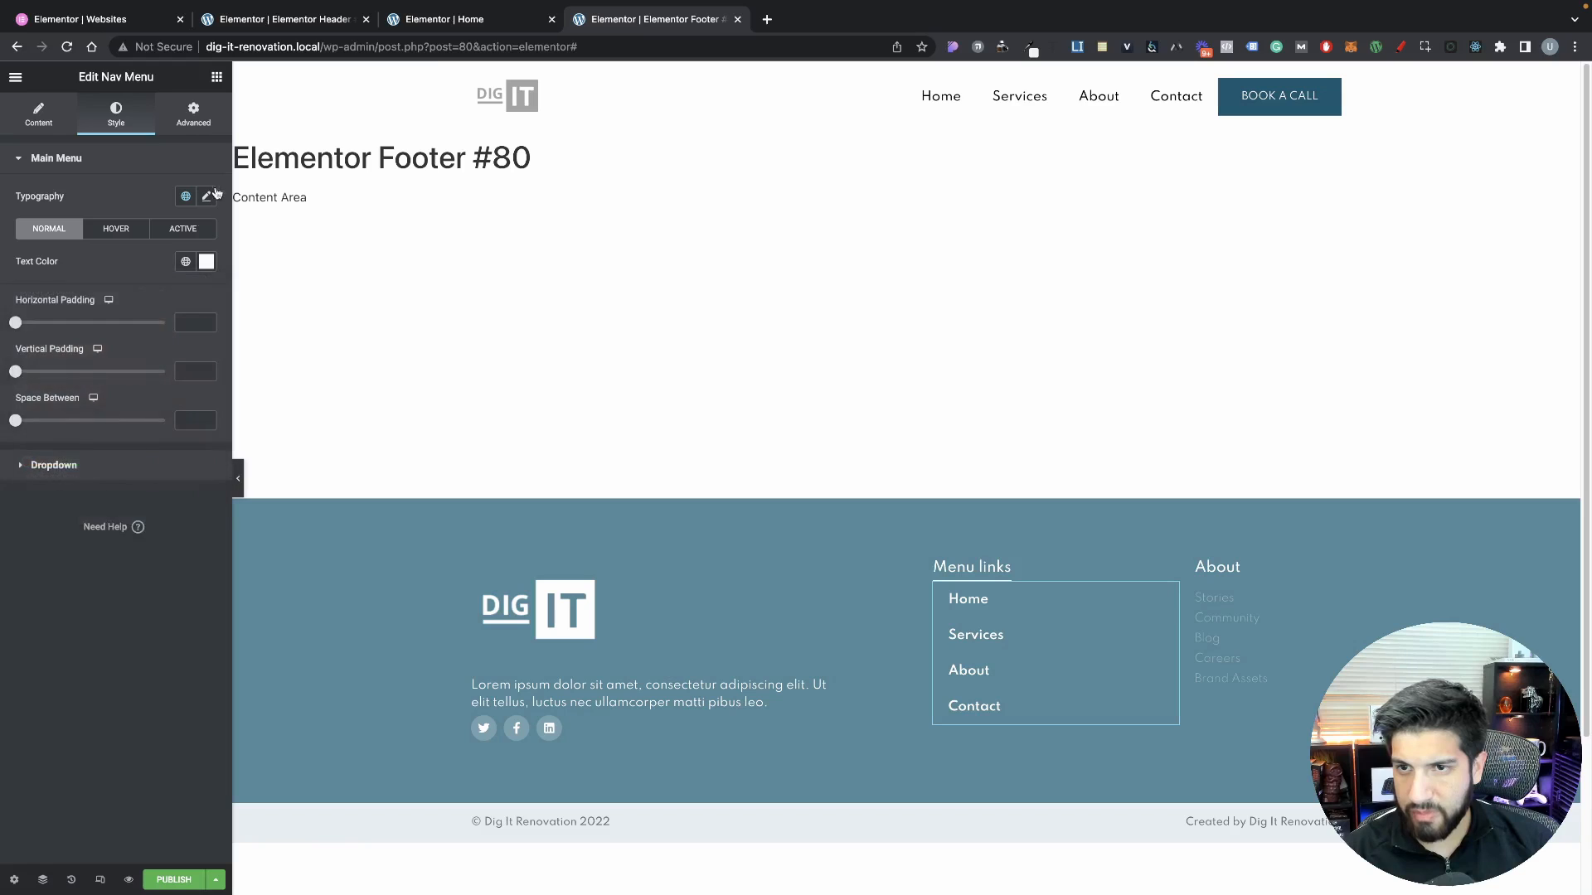
Give the nav menu's typography a weight of 500 and a size of 12 px
click(206, 196)
click(145, 351)
click(132, 340)
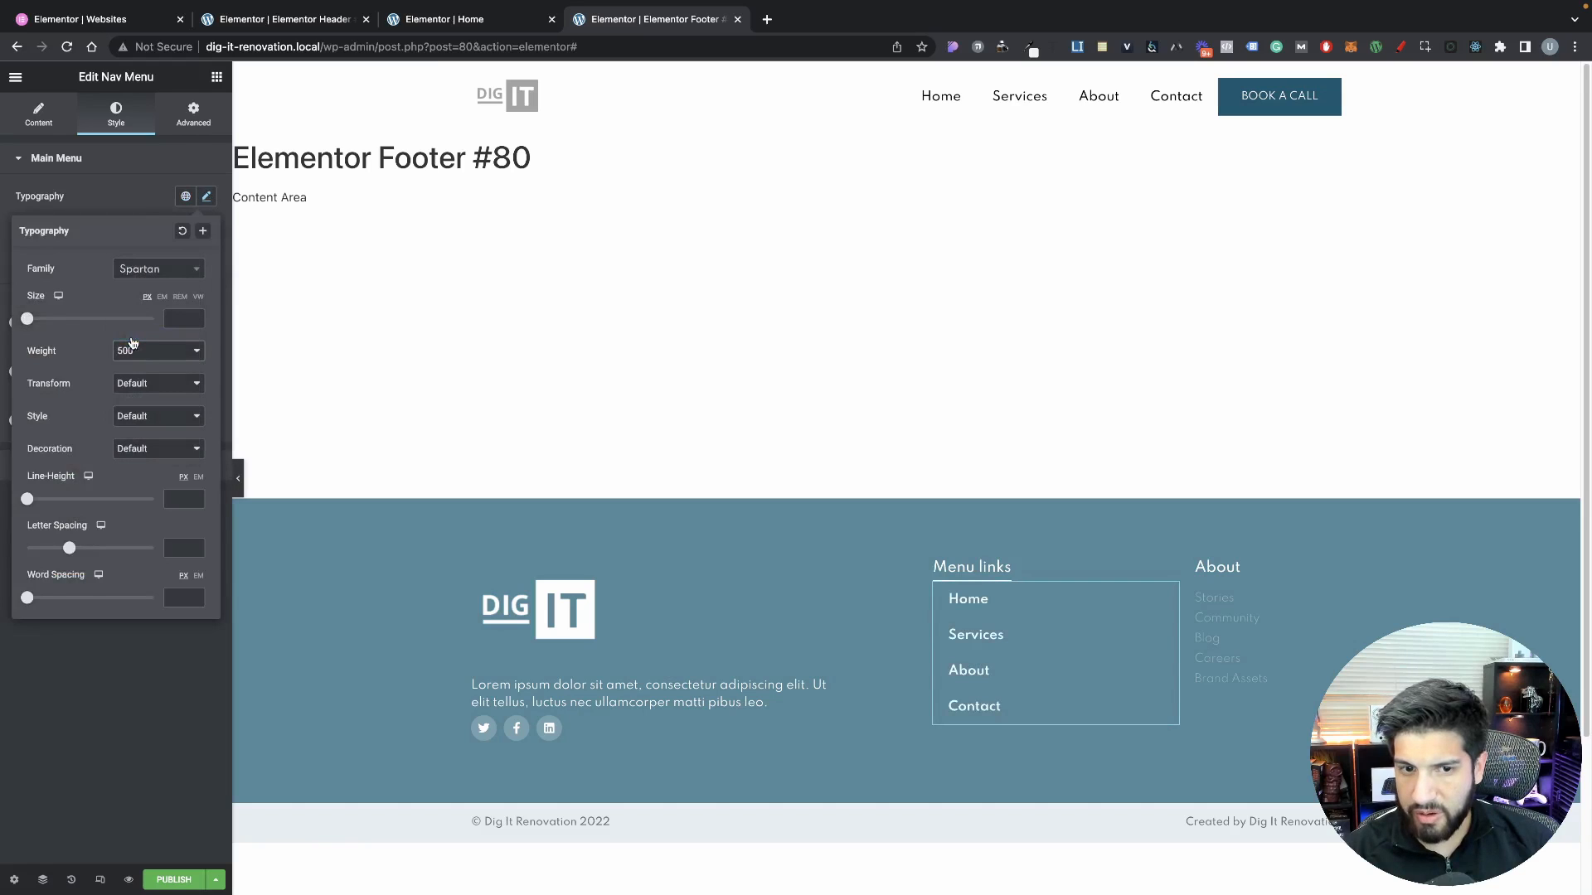
drag(27, 318, 34, 320)
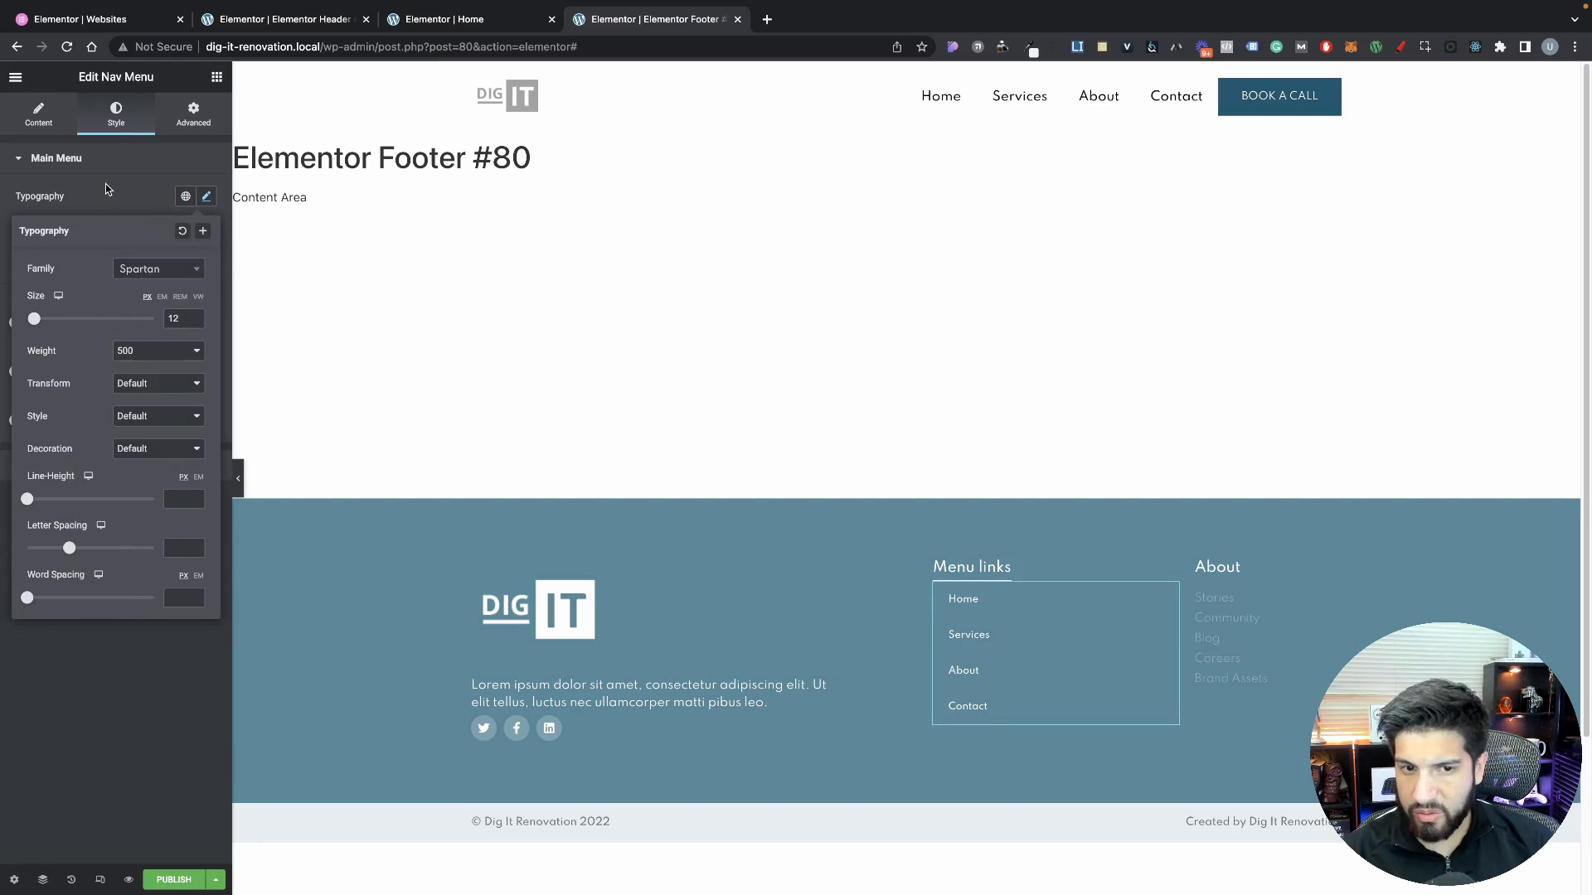
Set the nav menu items' horizontal padding to 0 and their vertical padding to 10
click(106, 159)
click(145, 197)
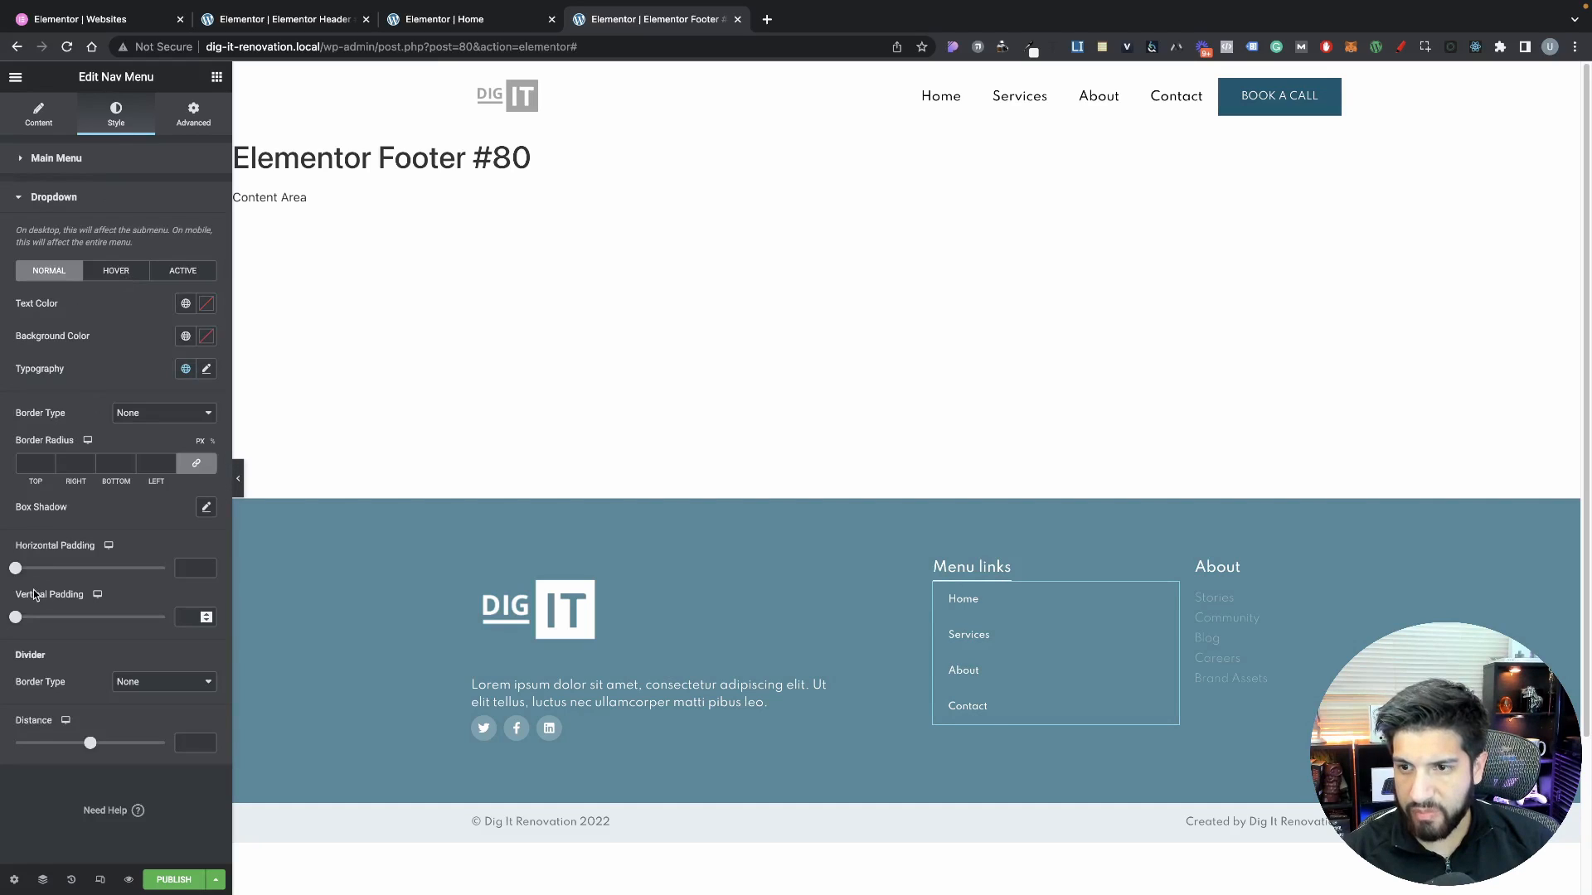
click(59, 170)
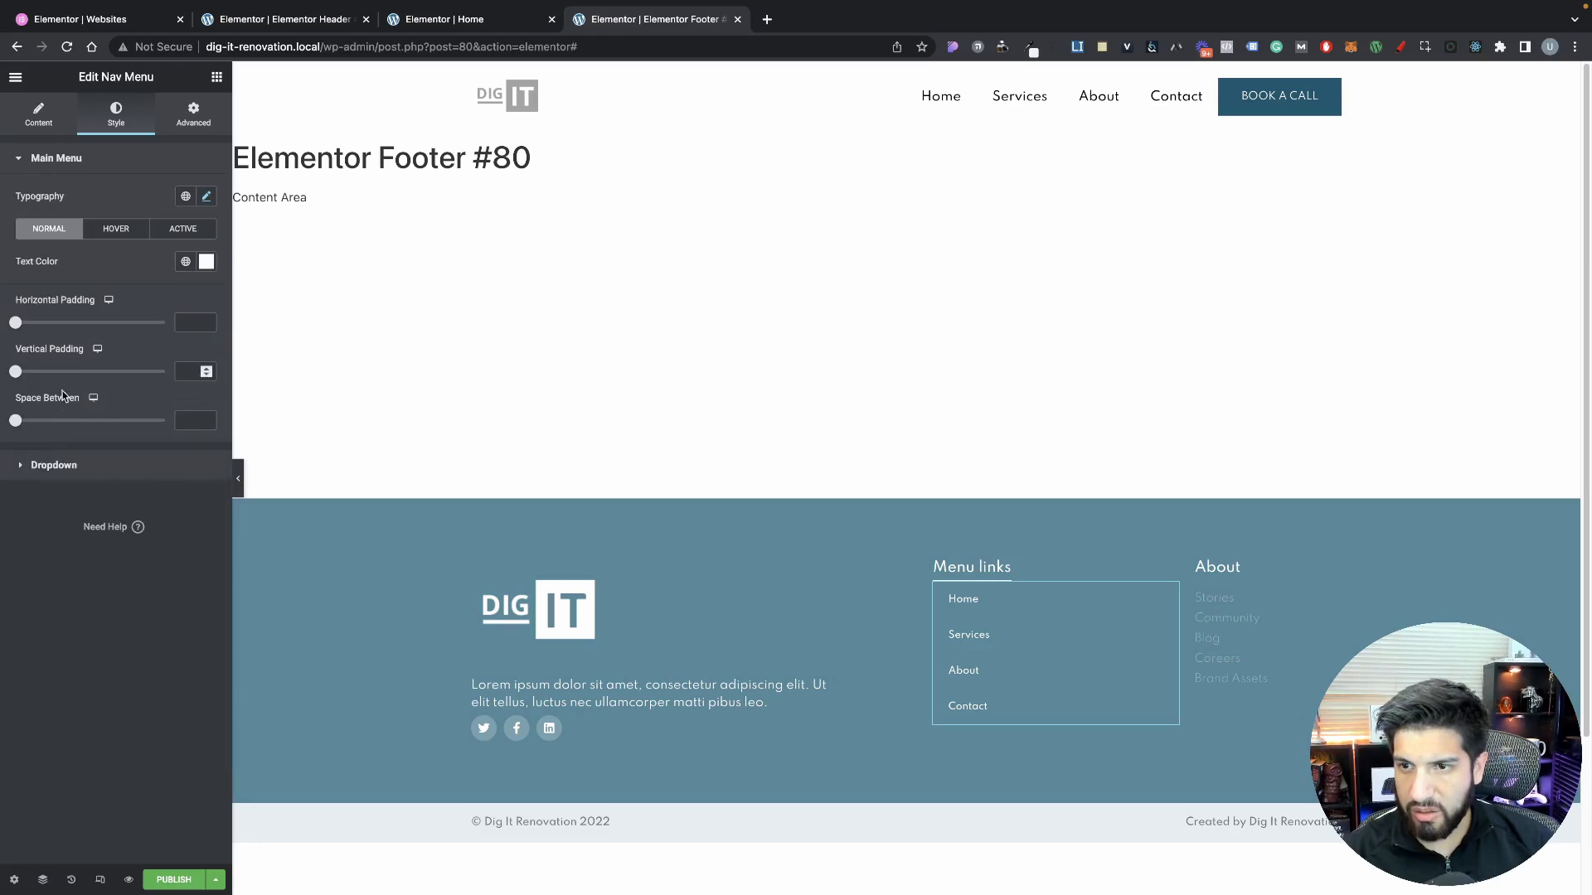
click(24, 373)
drag(24, 373, 39, 370)
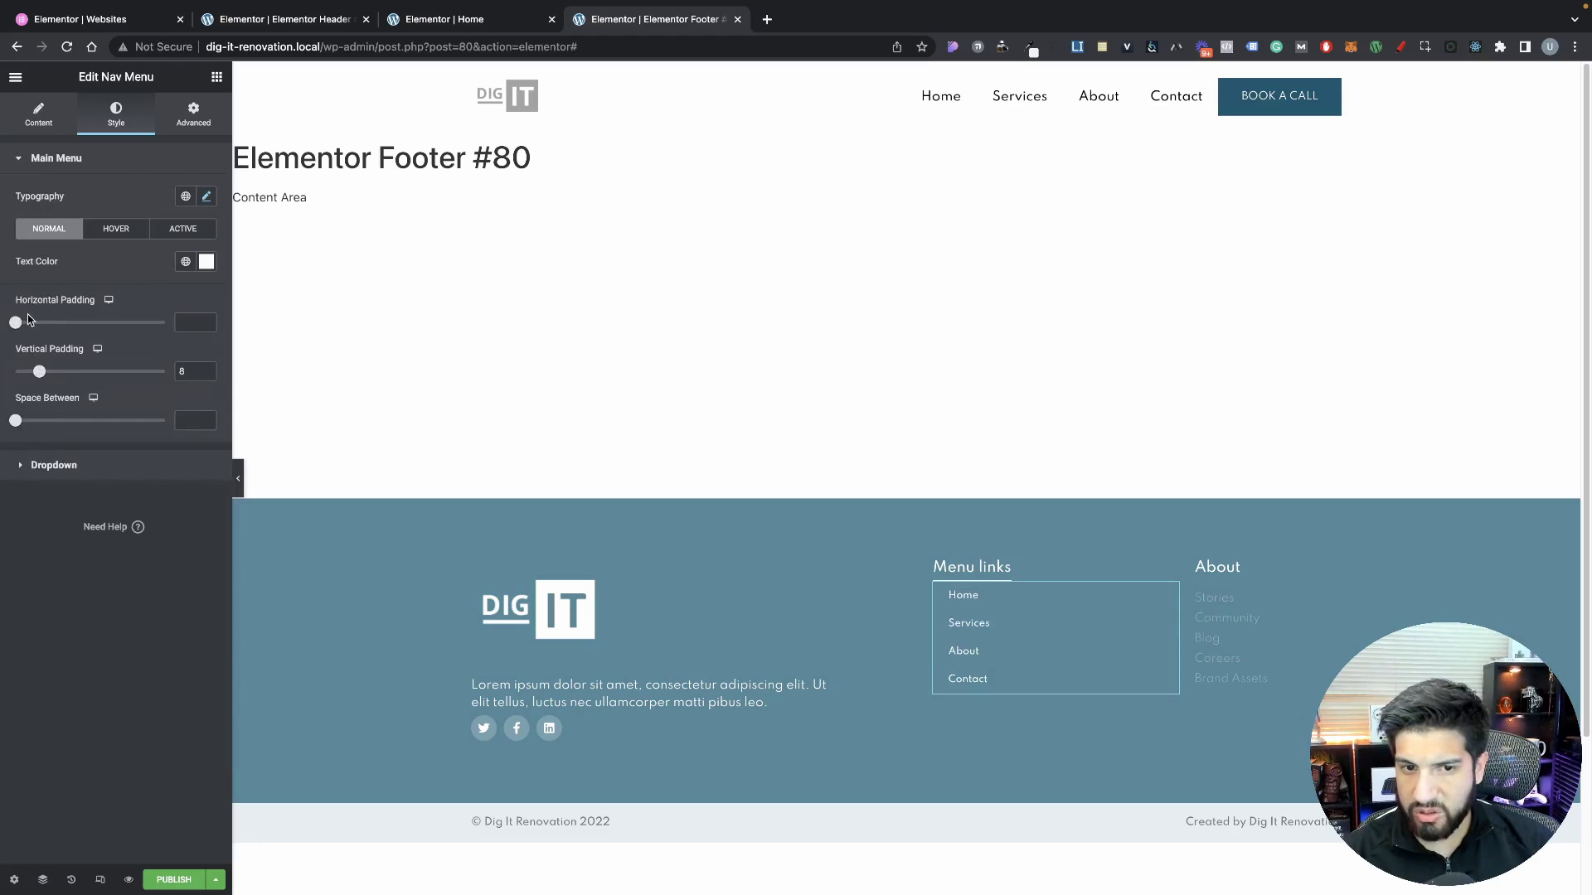
mouse_move(18, 326)
mouse_down()
mouse_move(92, 324)
mouse_move(2, 319)
mouse_up()
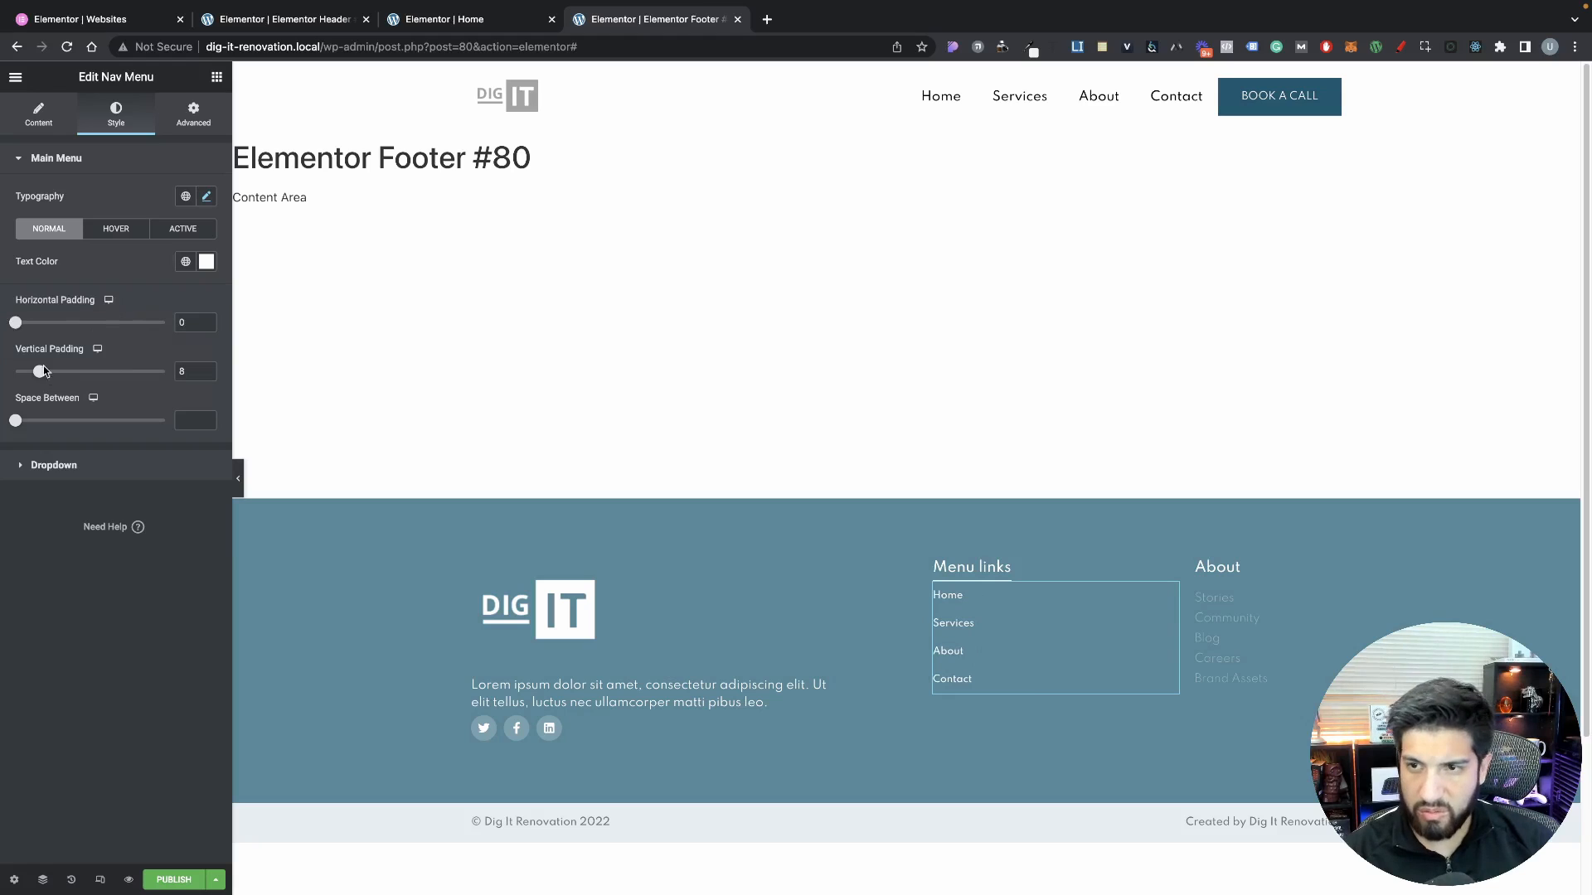
drag(39, 371, 45, 371)
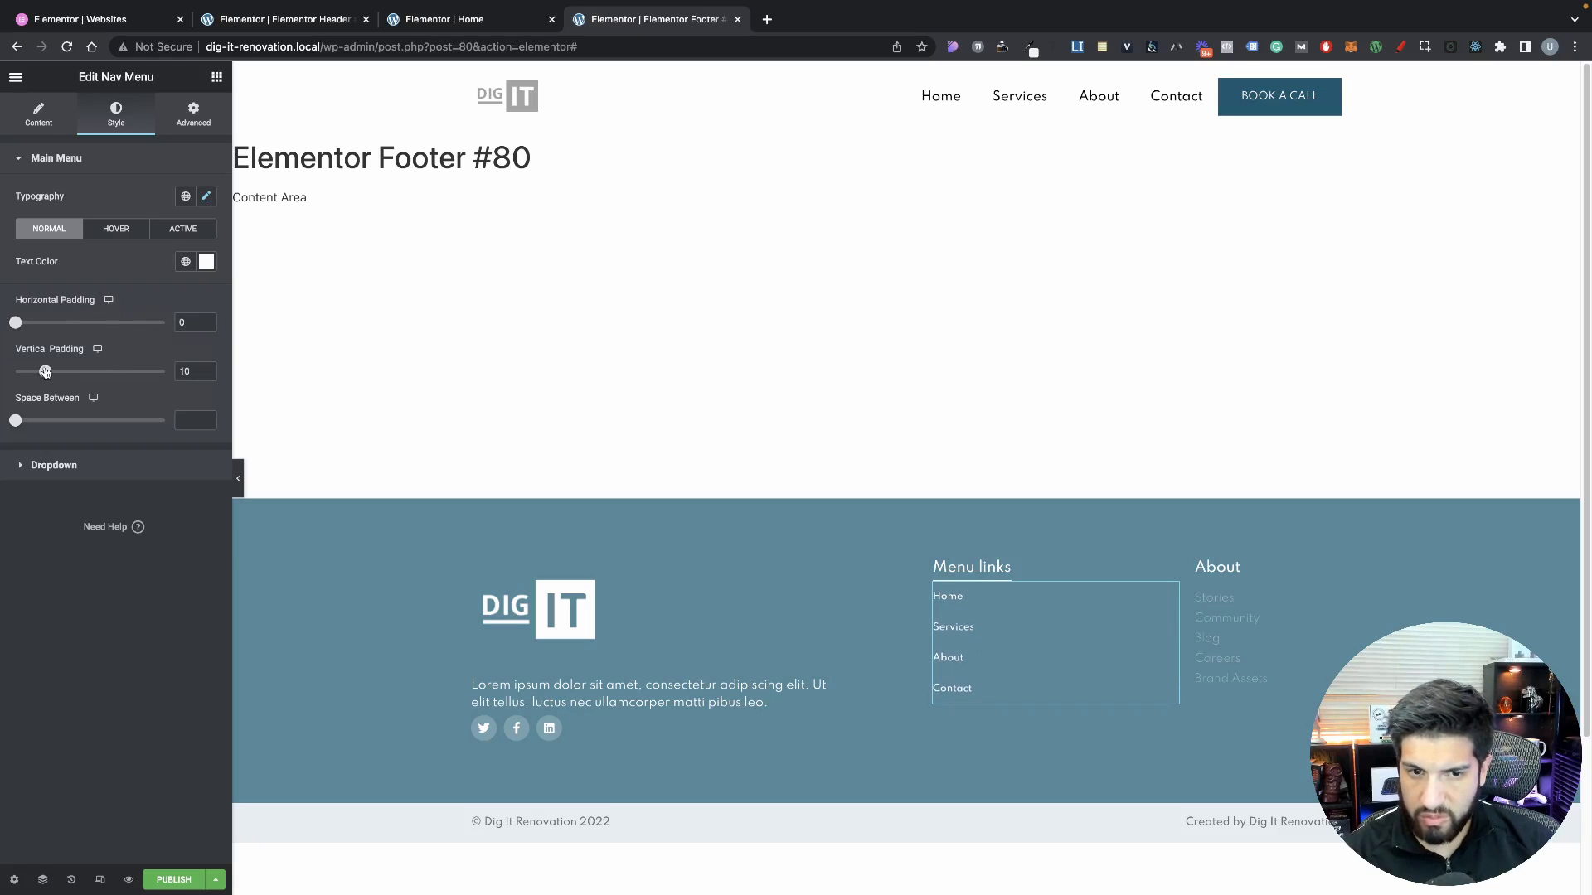
Increase the nav menu's font size to 13 px
click(207, 197)
click(195, 317)
click(196, 316)
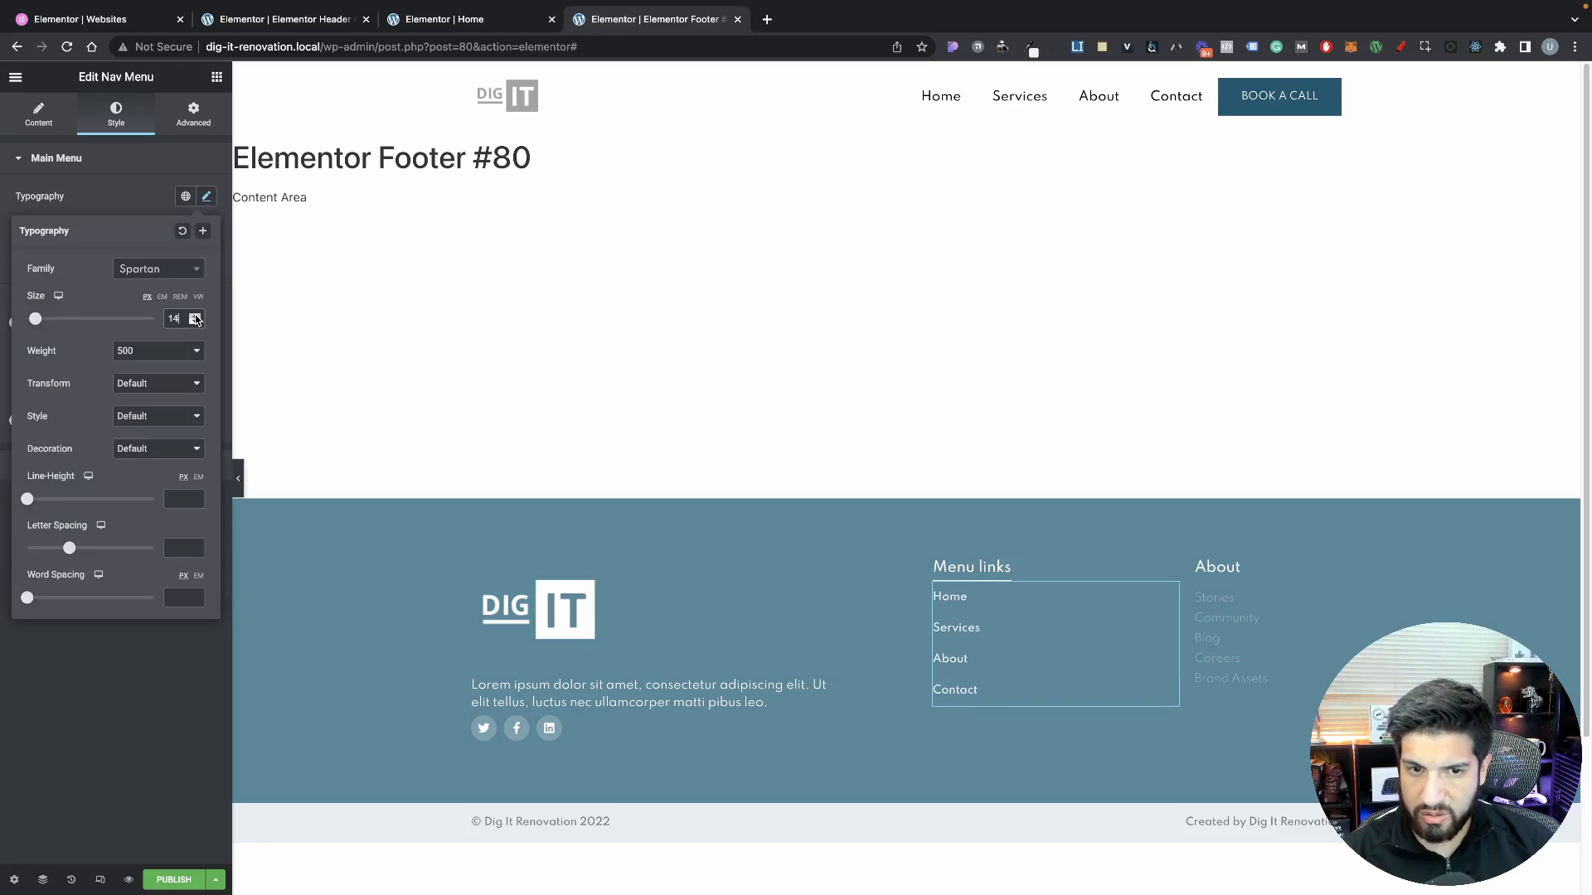
click(196, 321)
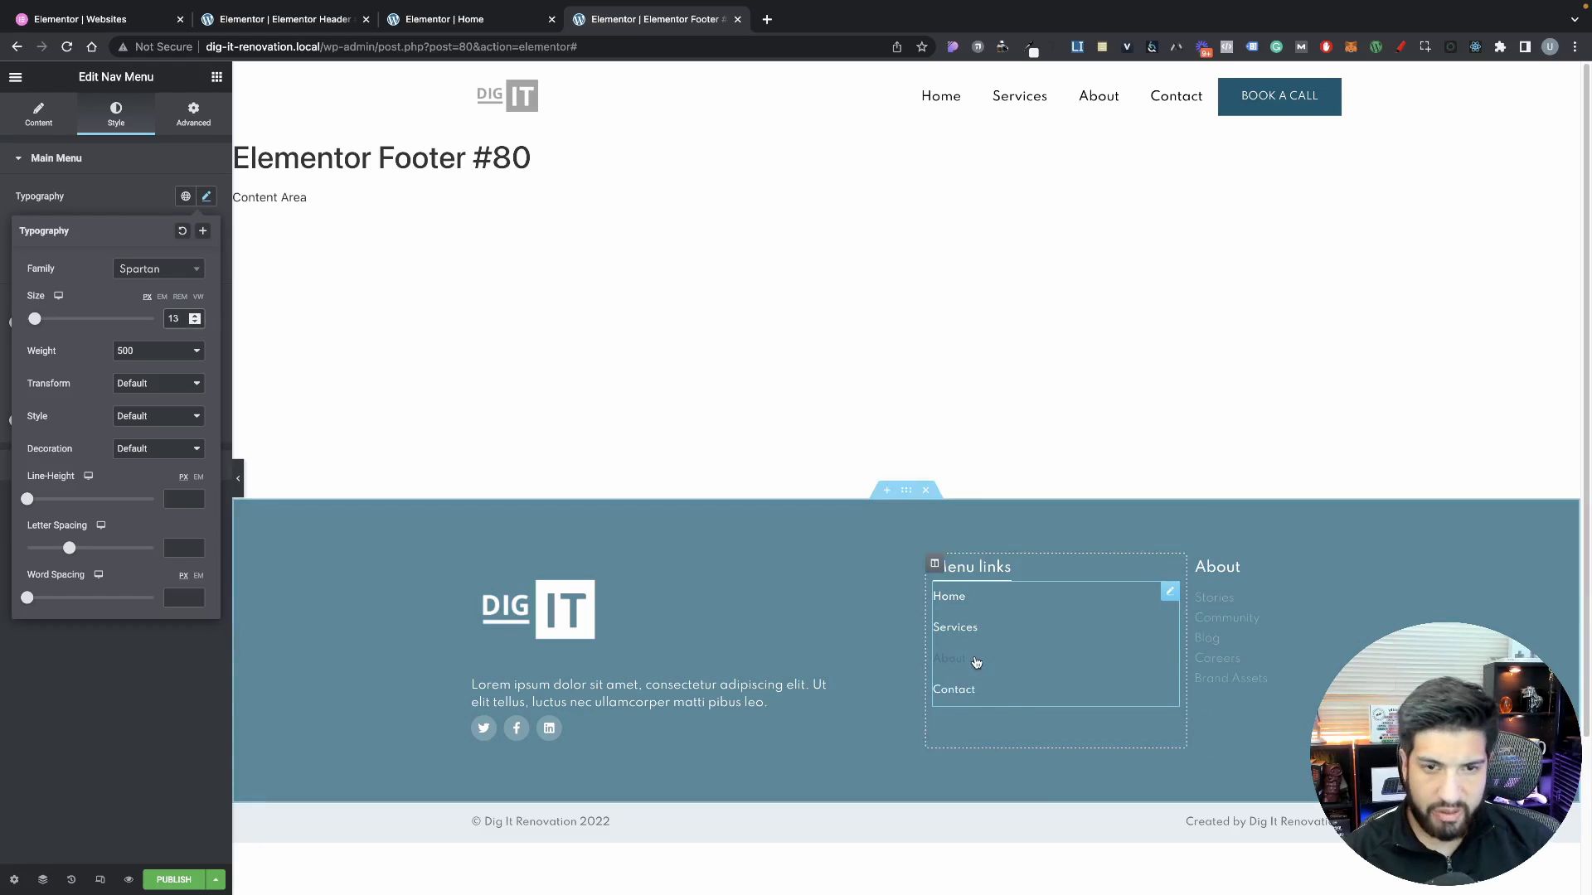
click(114, 194)
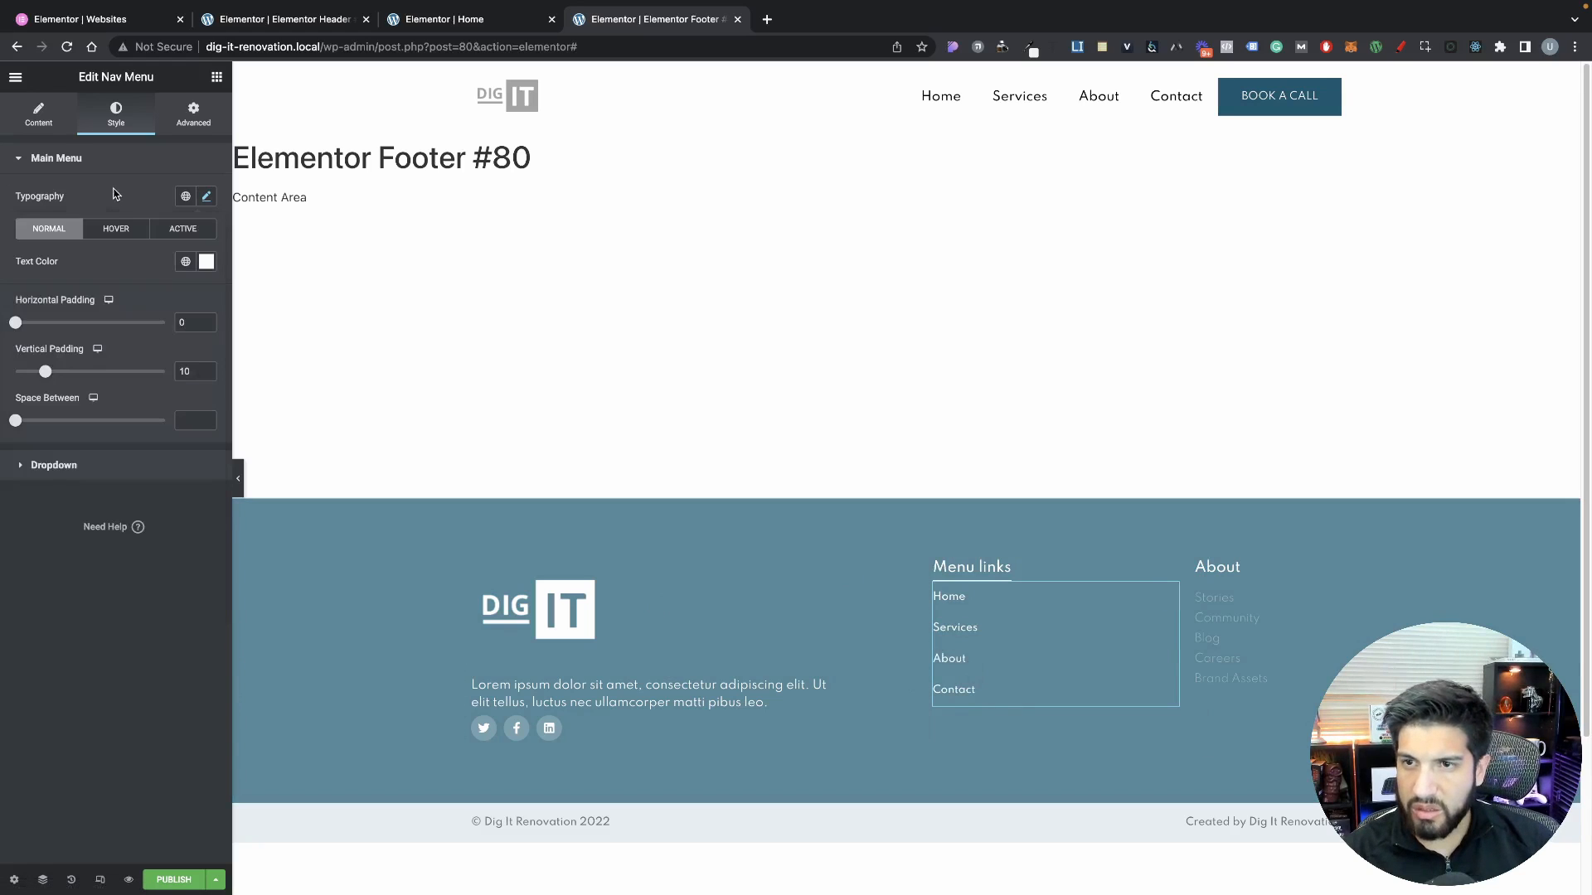
Set the nav menu's hover text color to #FFFFFF and view the active state's color setting
click(116, 229)
click(186, 261)
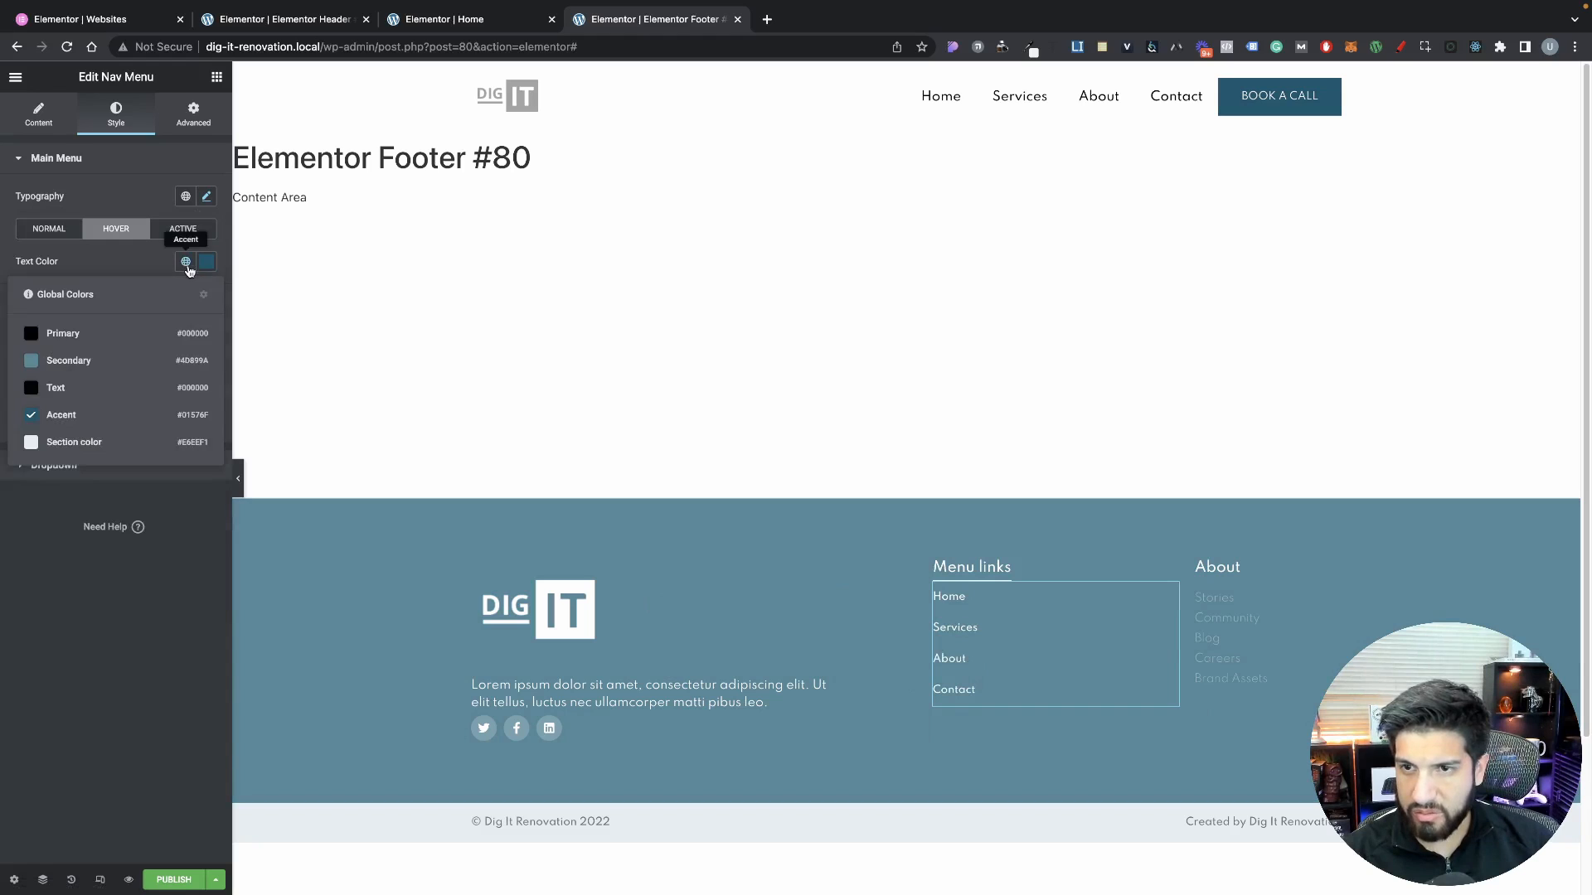
click(205, 263)
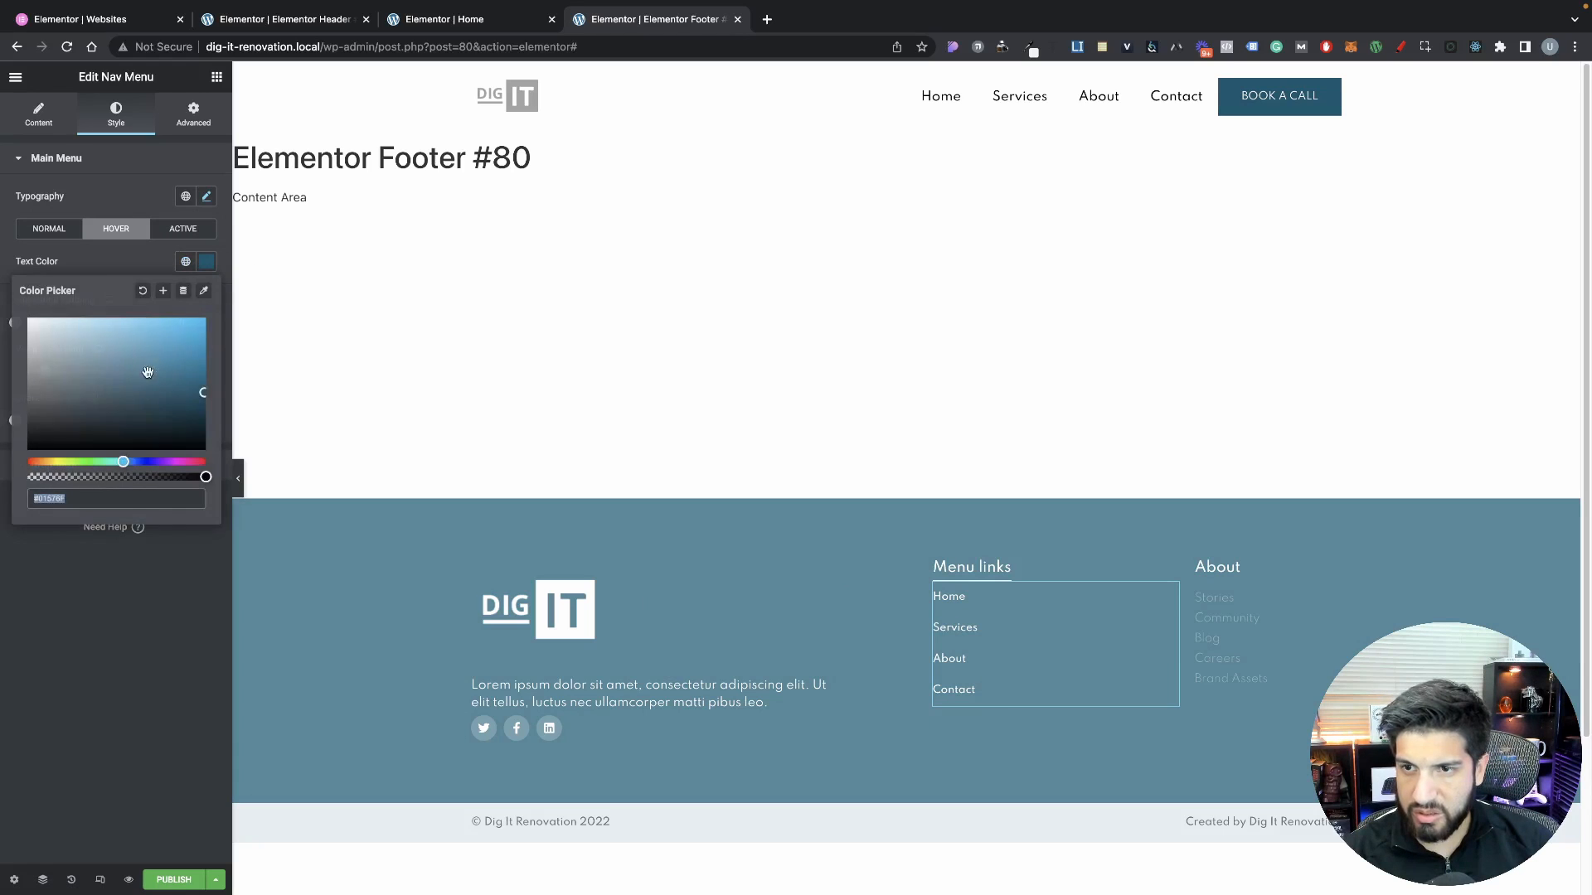
text(#FFFFFF)
click(176, 236)
click(177, 234)
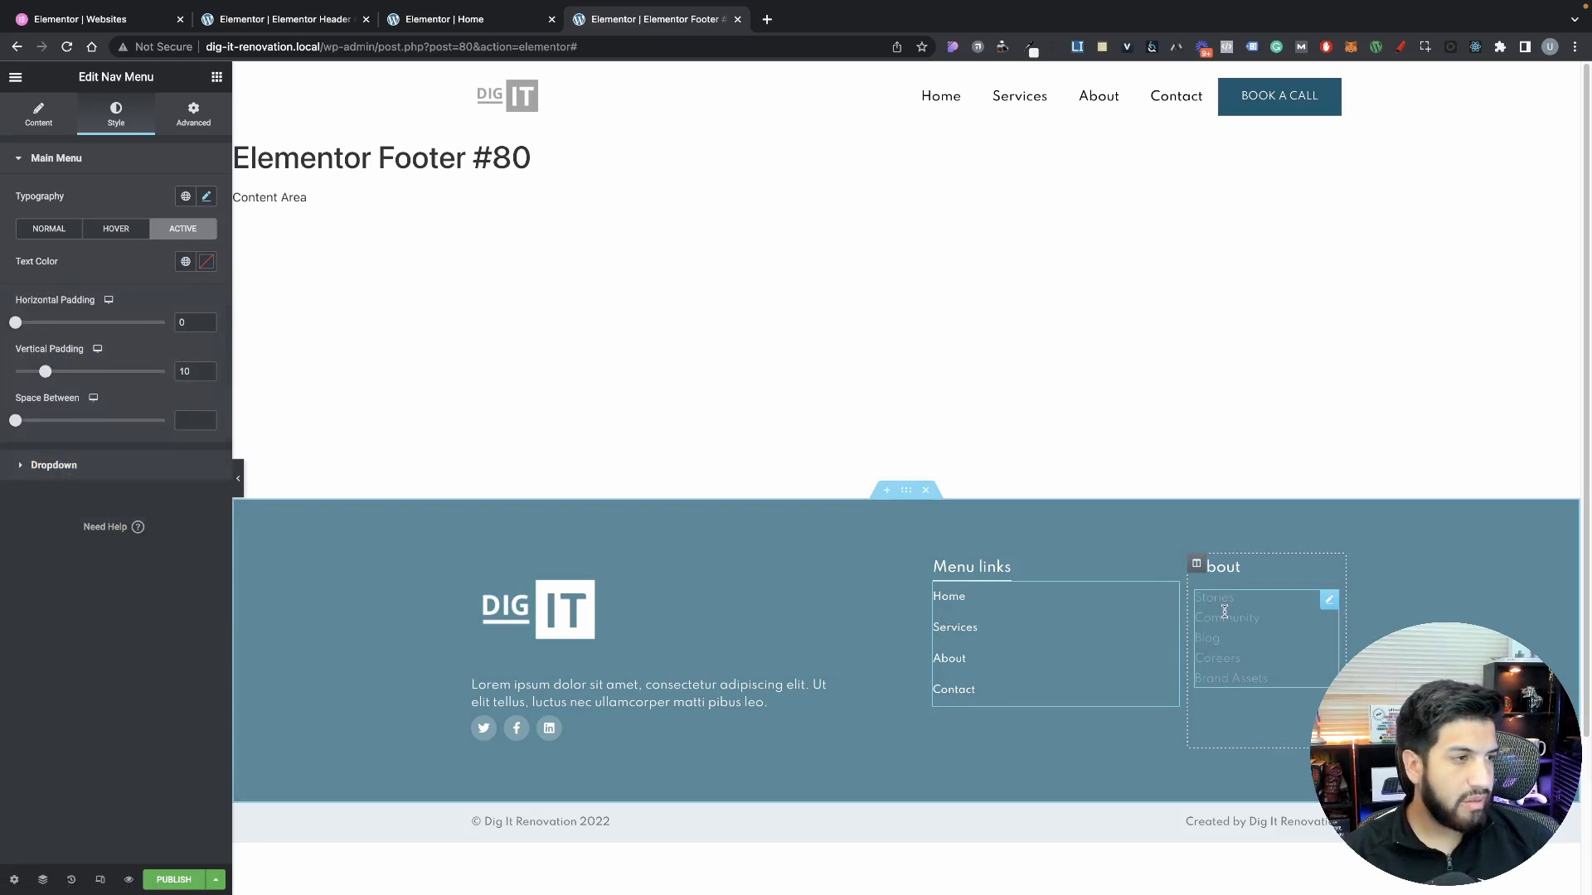
Replace the About heading with a pasted copy of the Menu links heading
click(1217, 566)
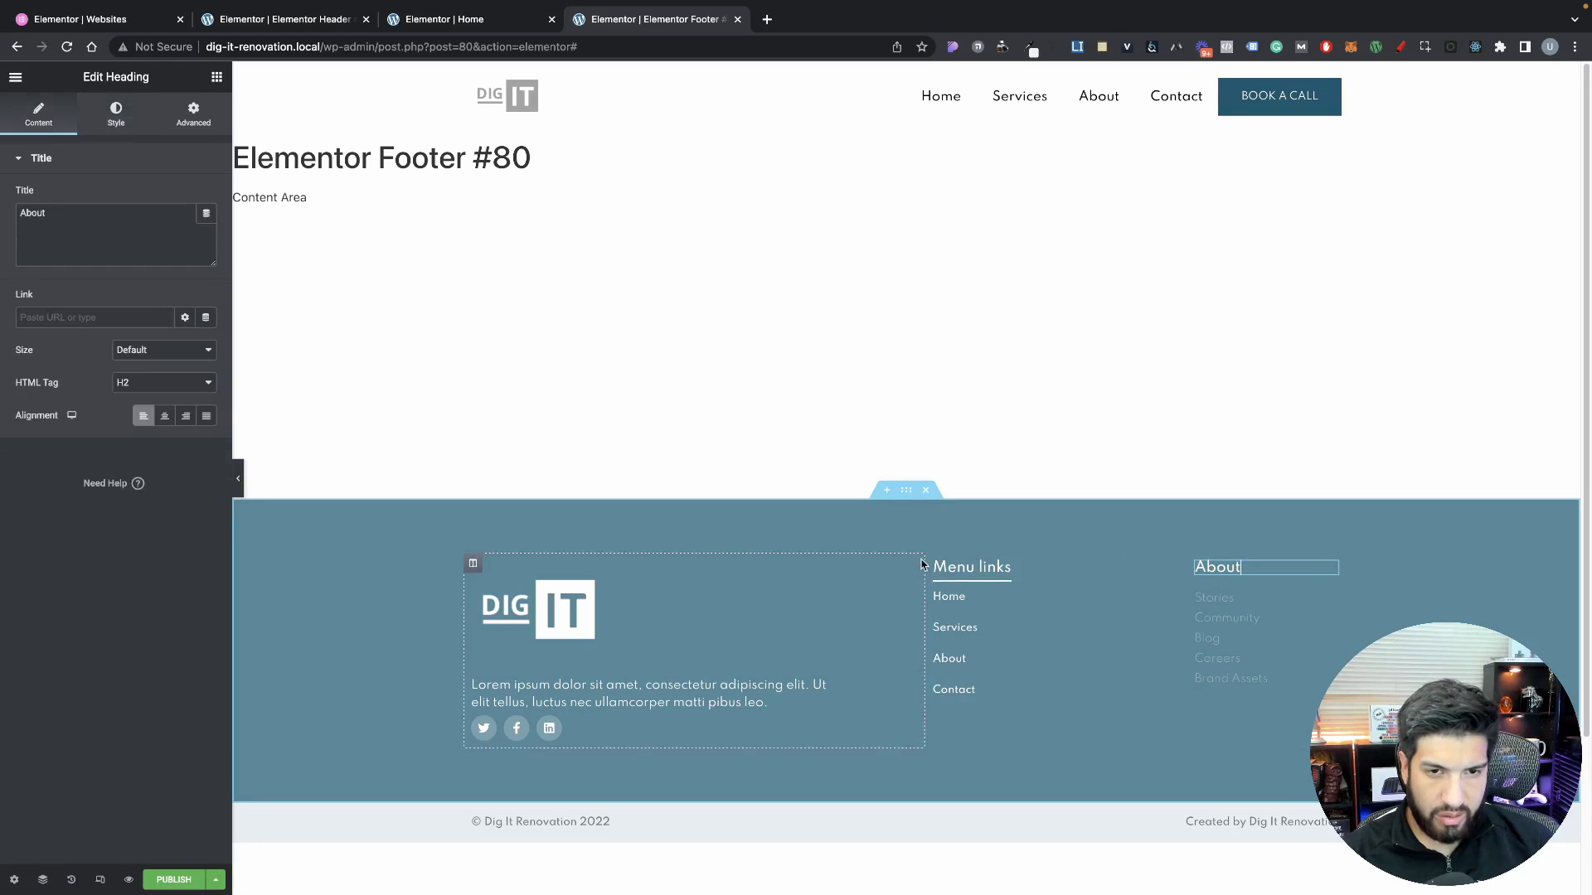
right_click(966, 572)
click(999, 639)
right_click(1214, 570)
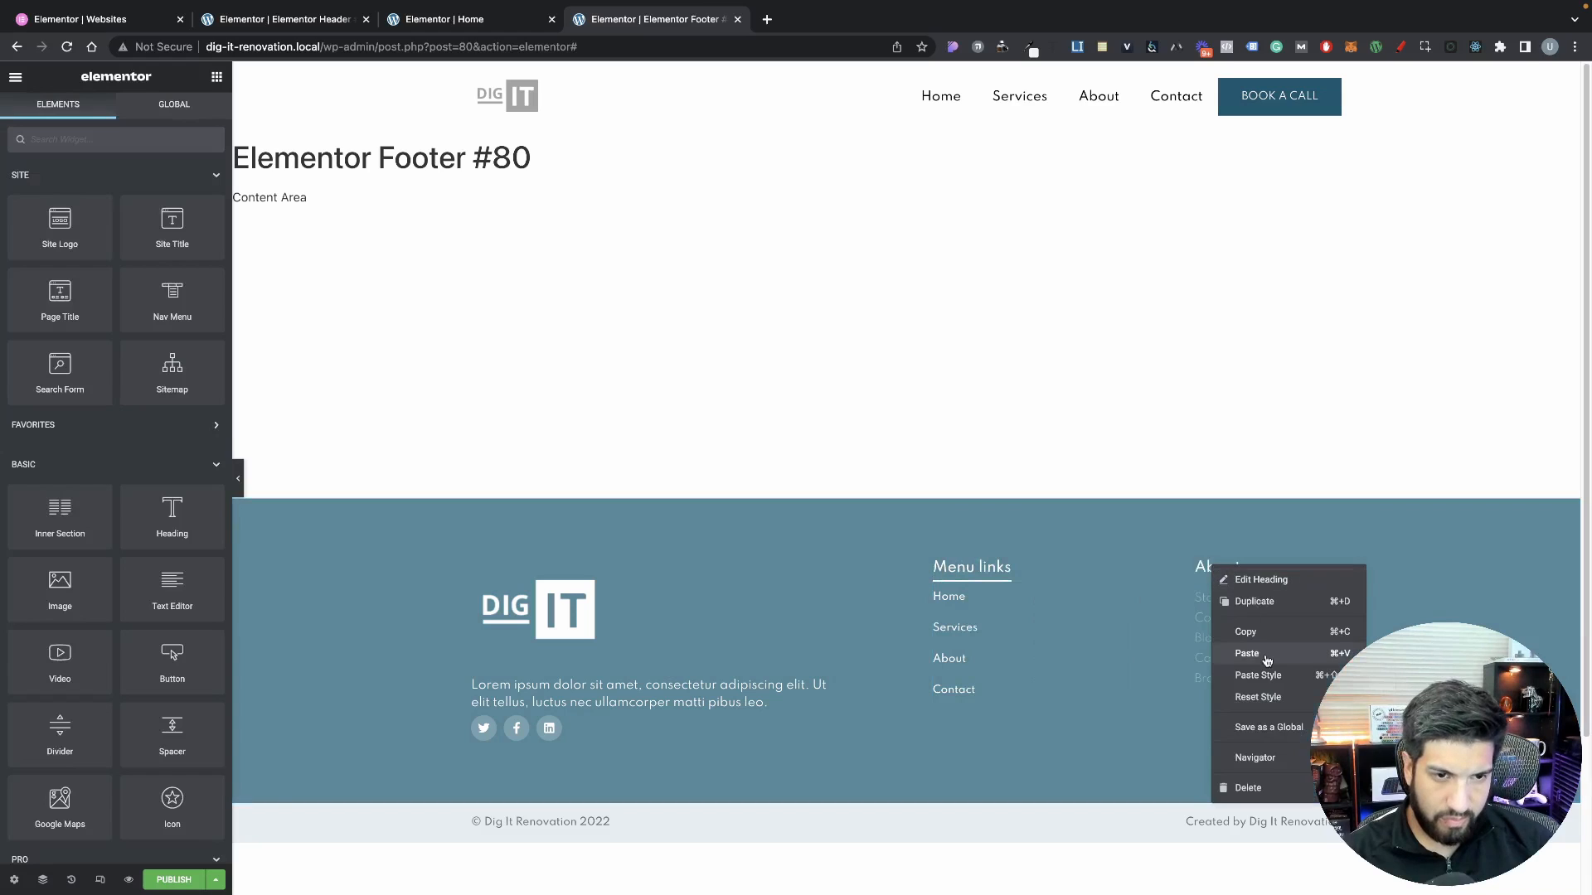
click(1246, 654)
right_click(1219, 570)
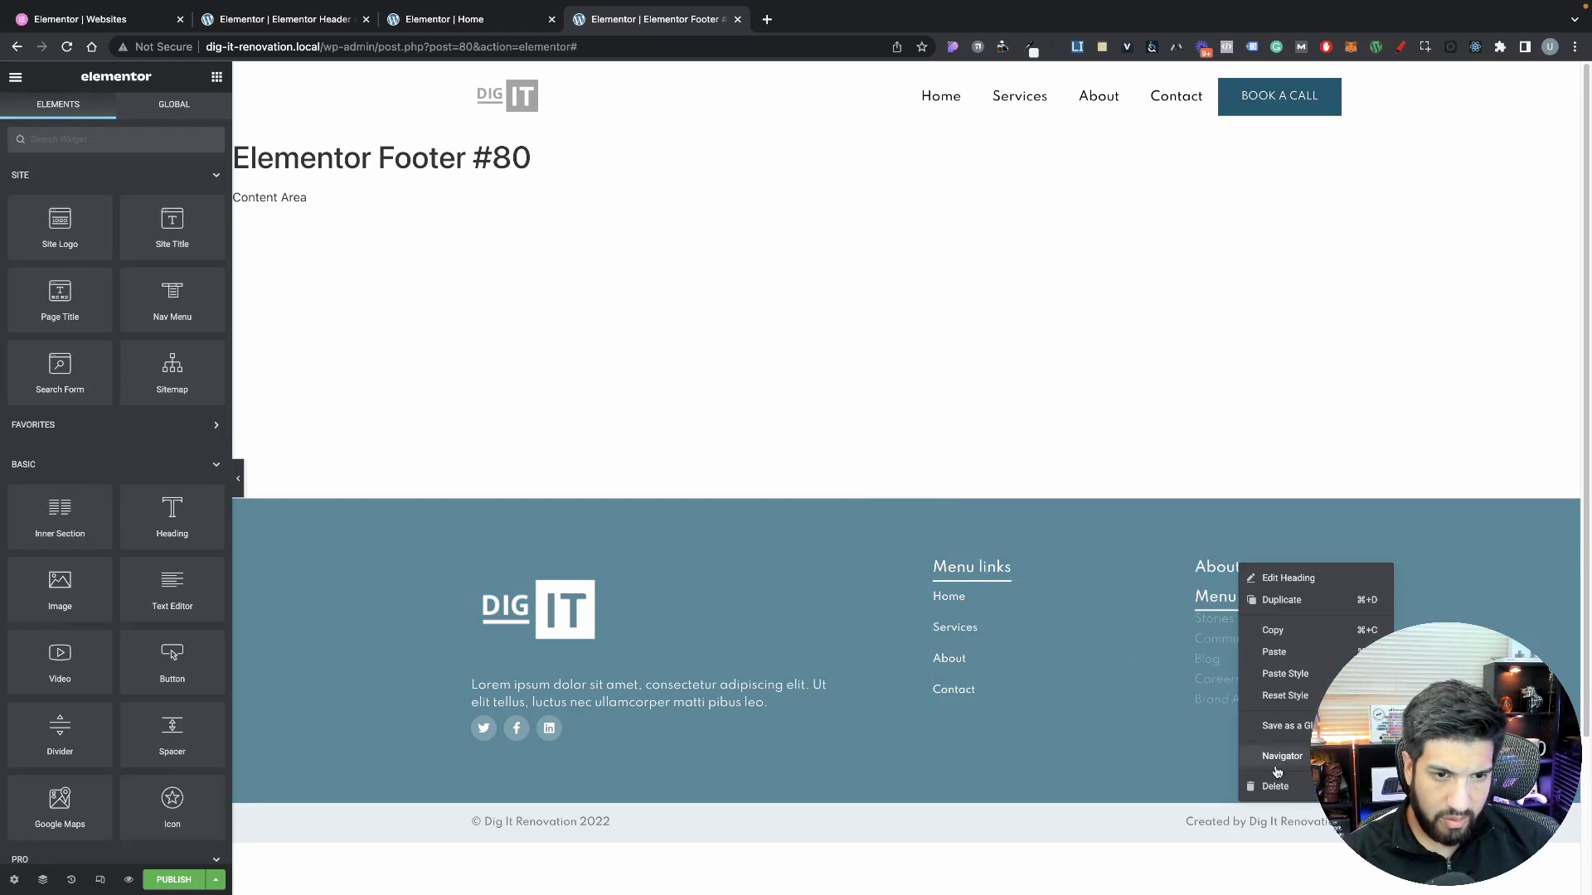
click(1247, 788)
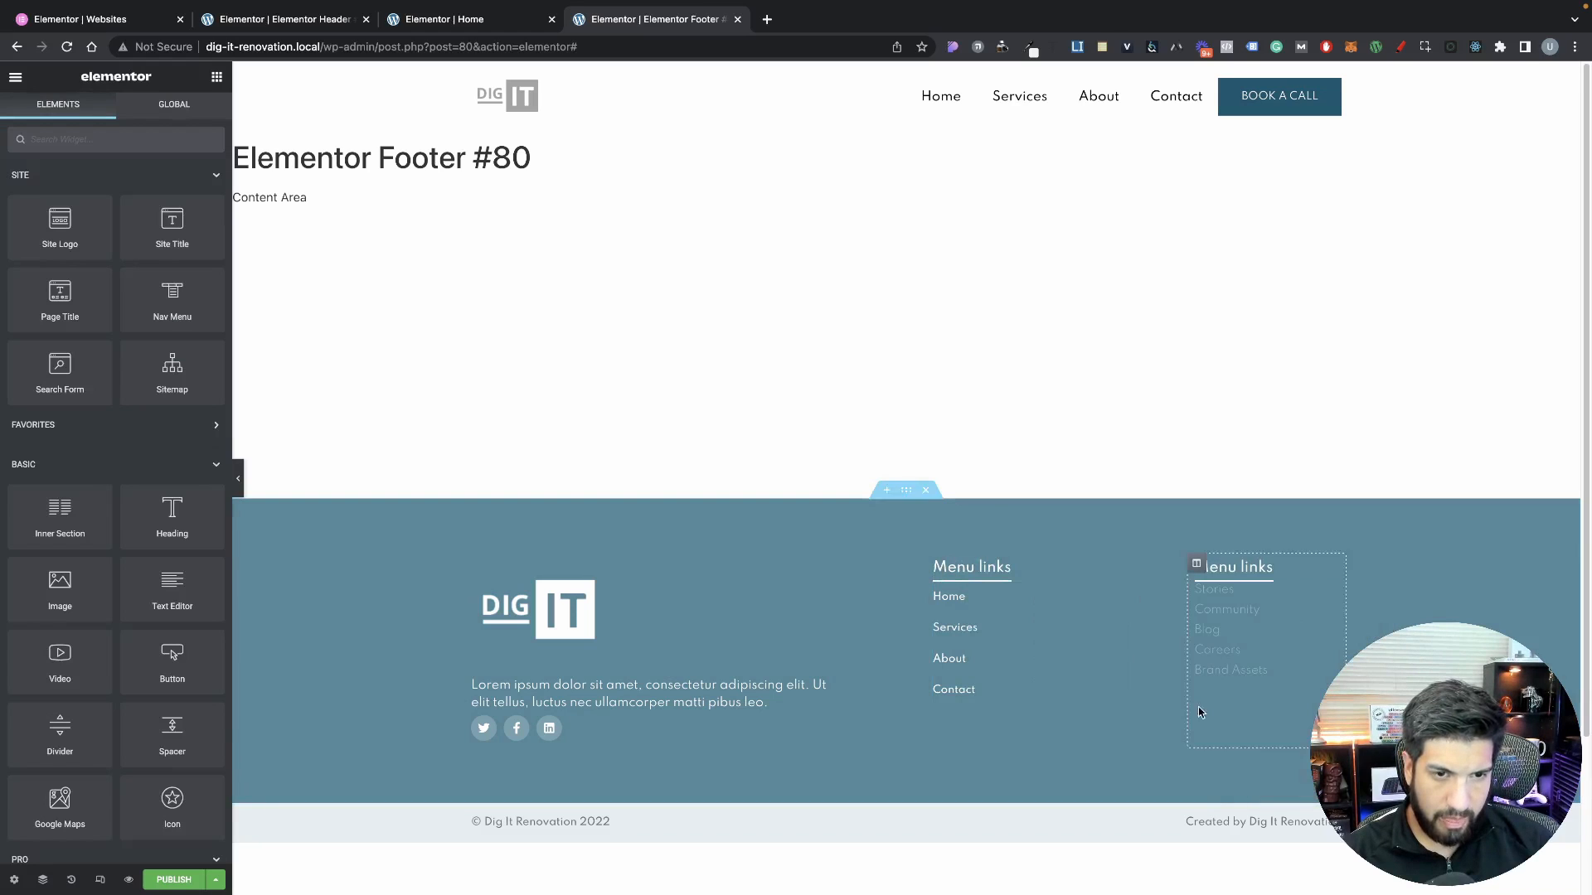
Set the nav menu's top margin to 15 px
click(1002, 663)
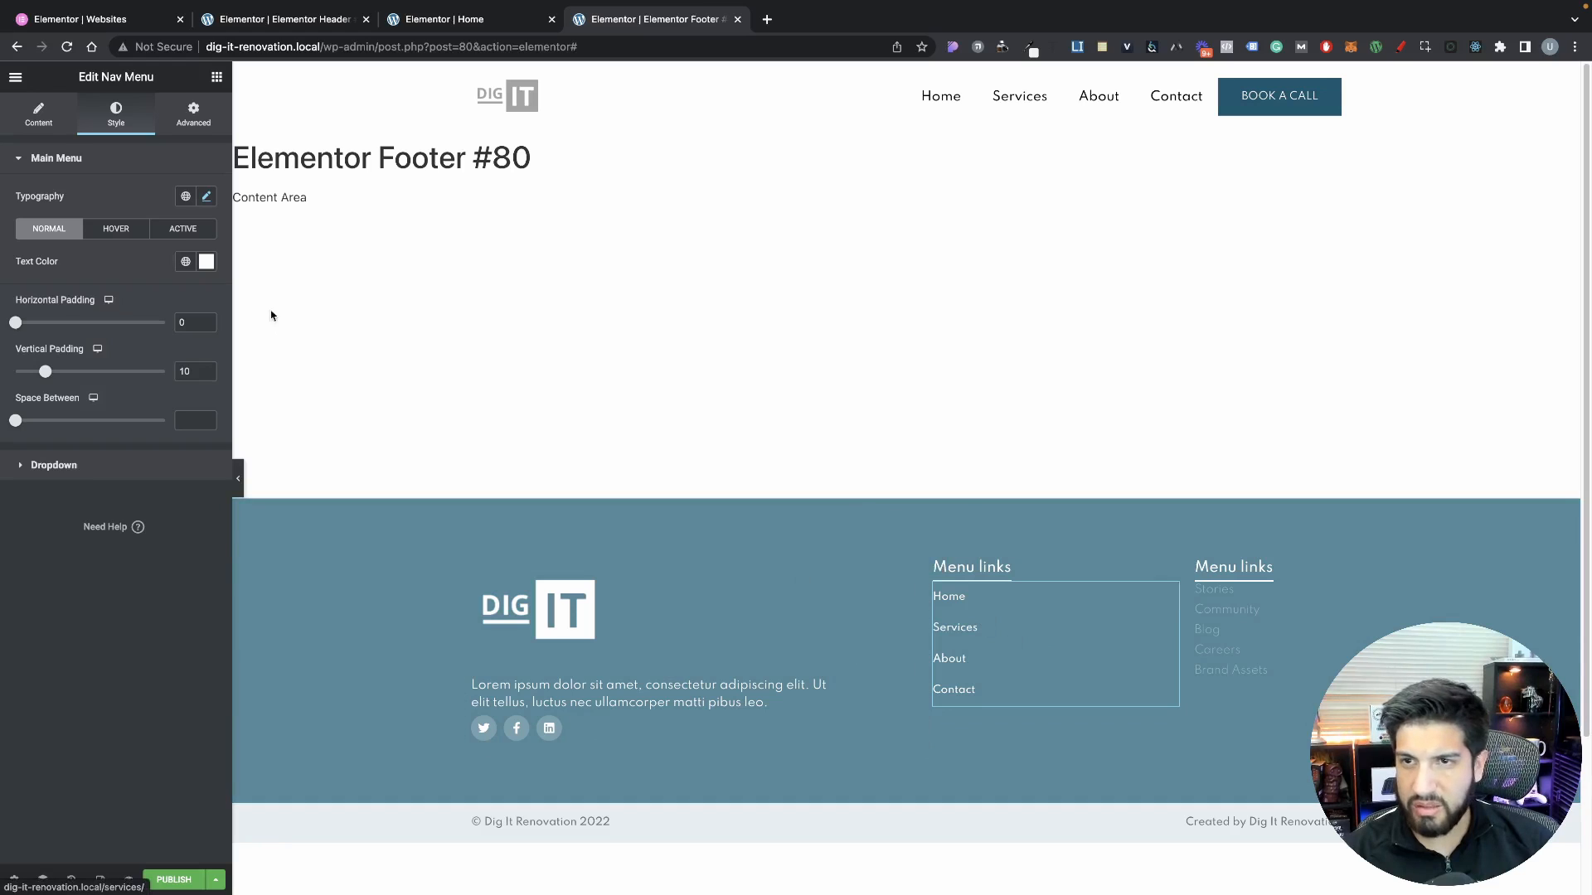
click(174, 118)
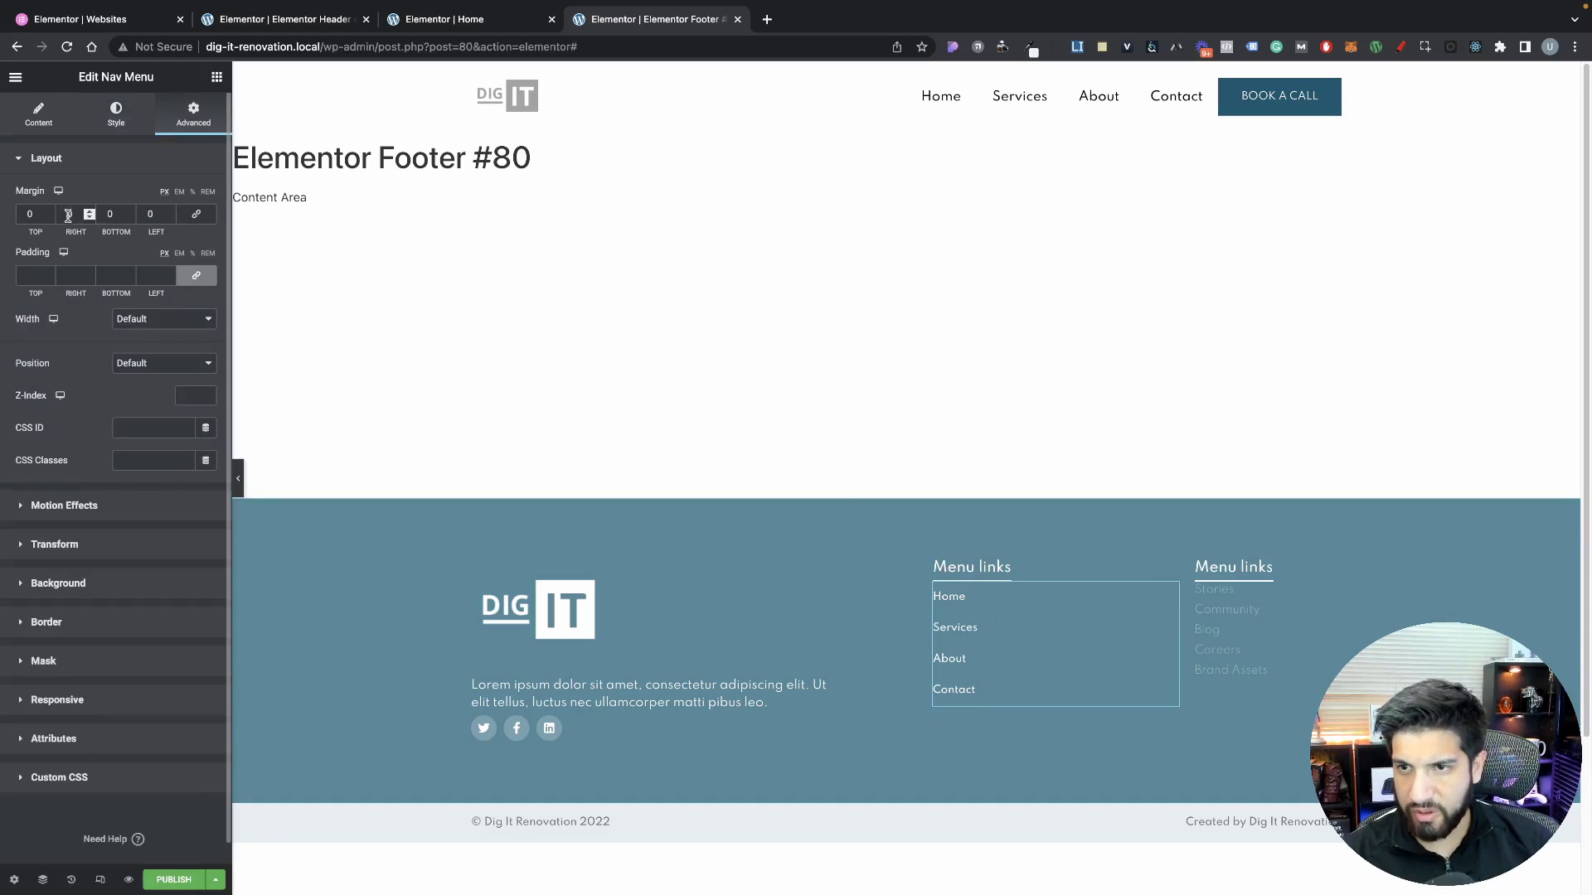
text(30)
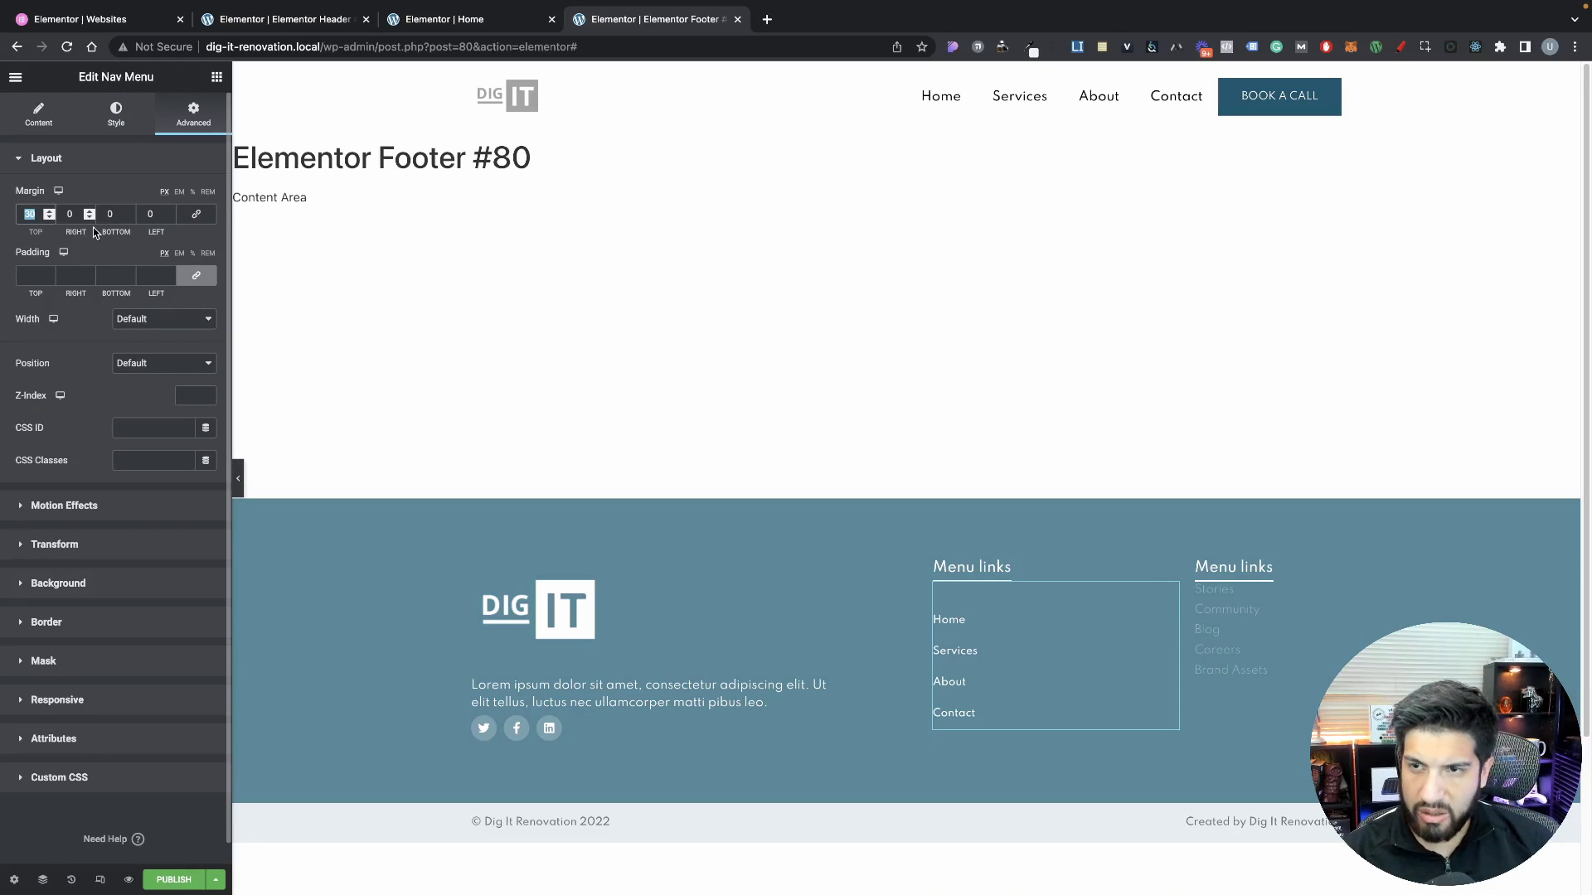
text(15)
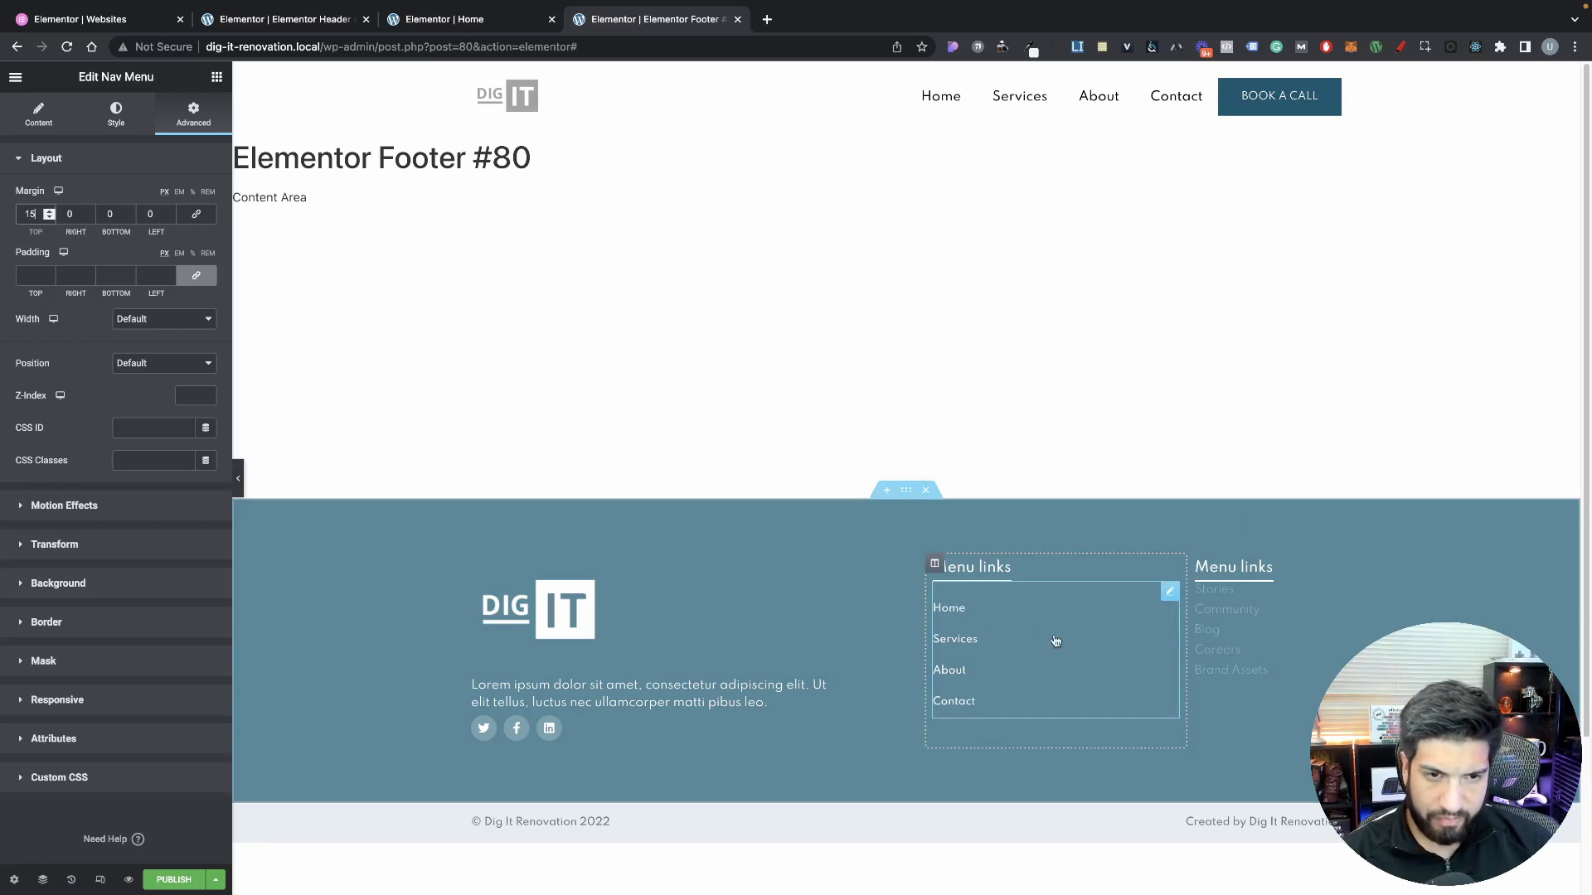
Change the title of the copied heading in the last footer column to "Contact Us"
click(1251, 572)
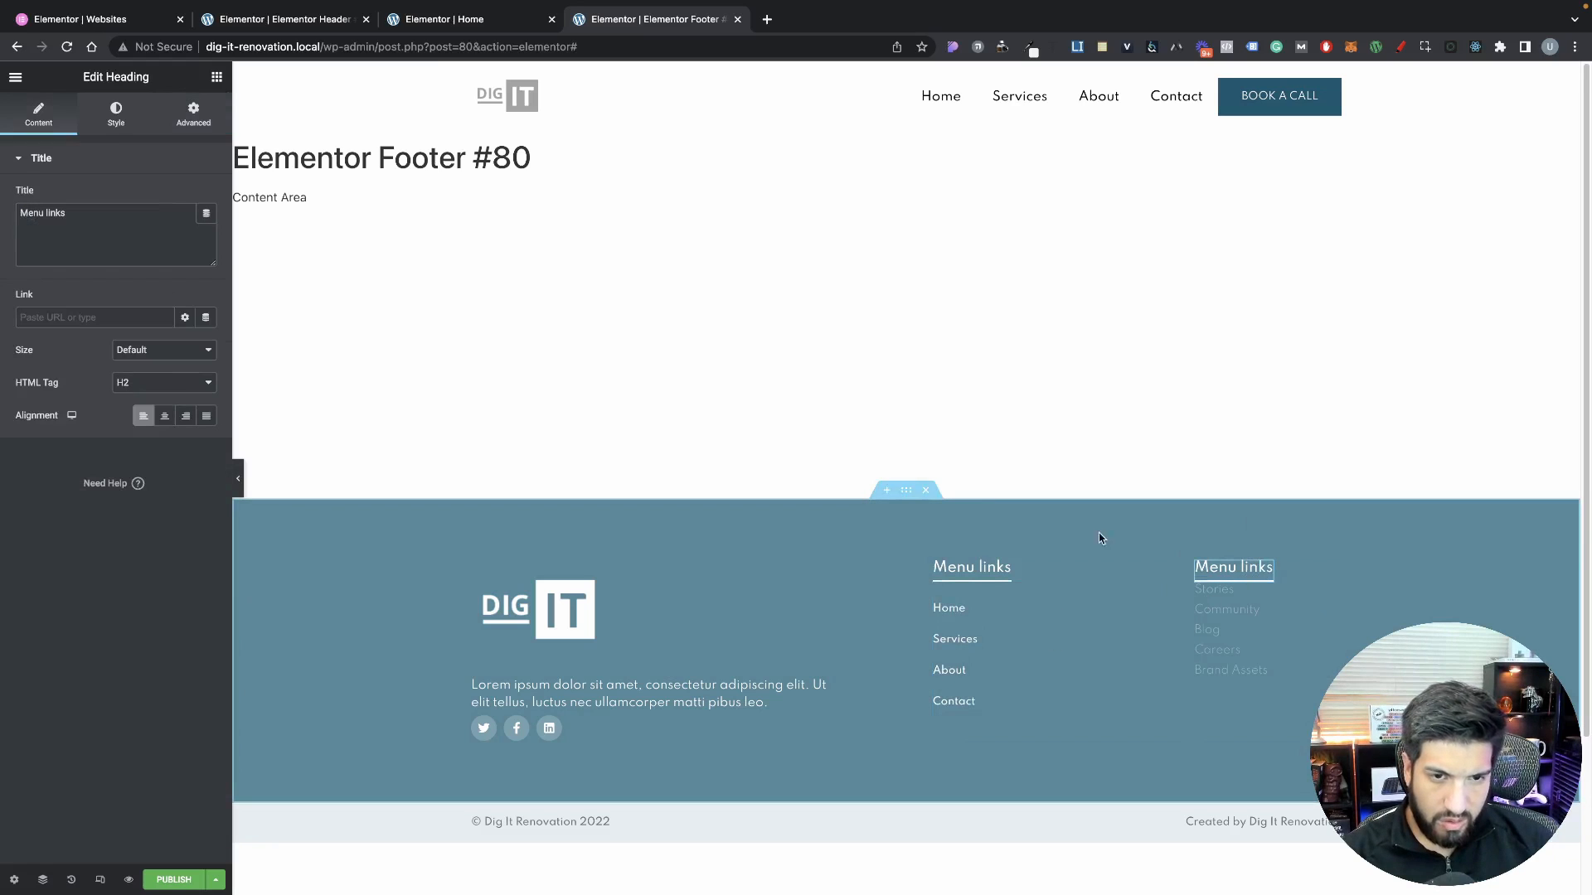
triple_click(97, 206)
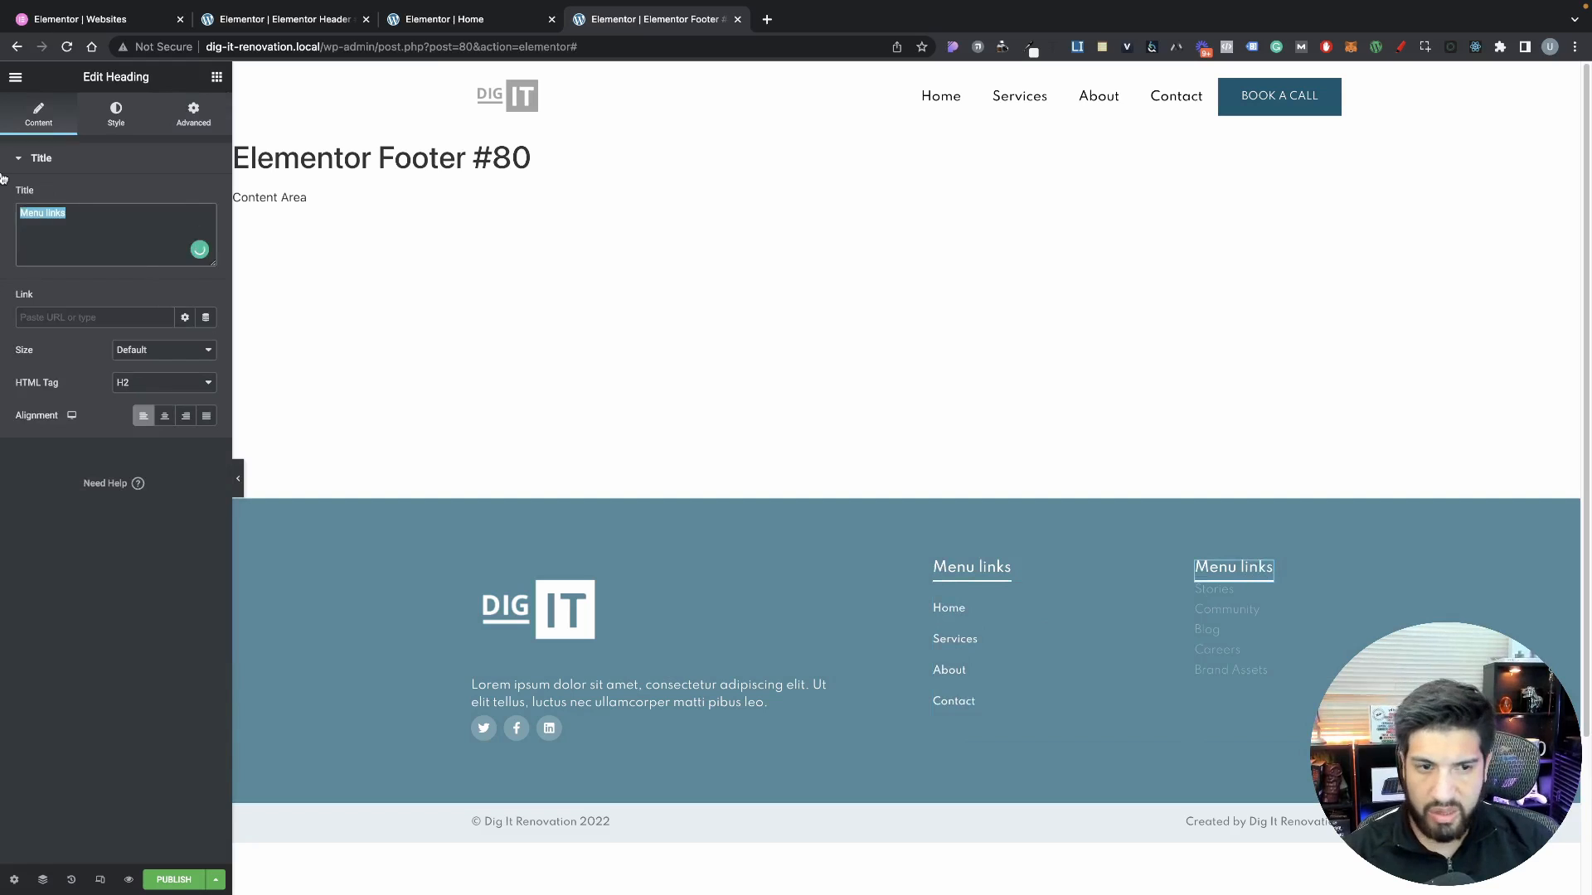
key(BackSpace)
text(Const)
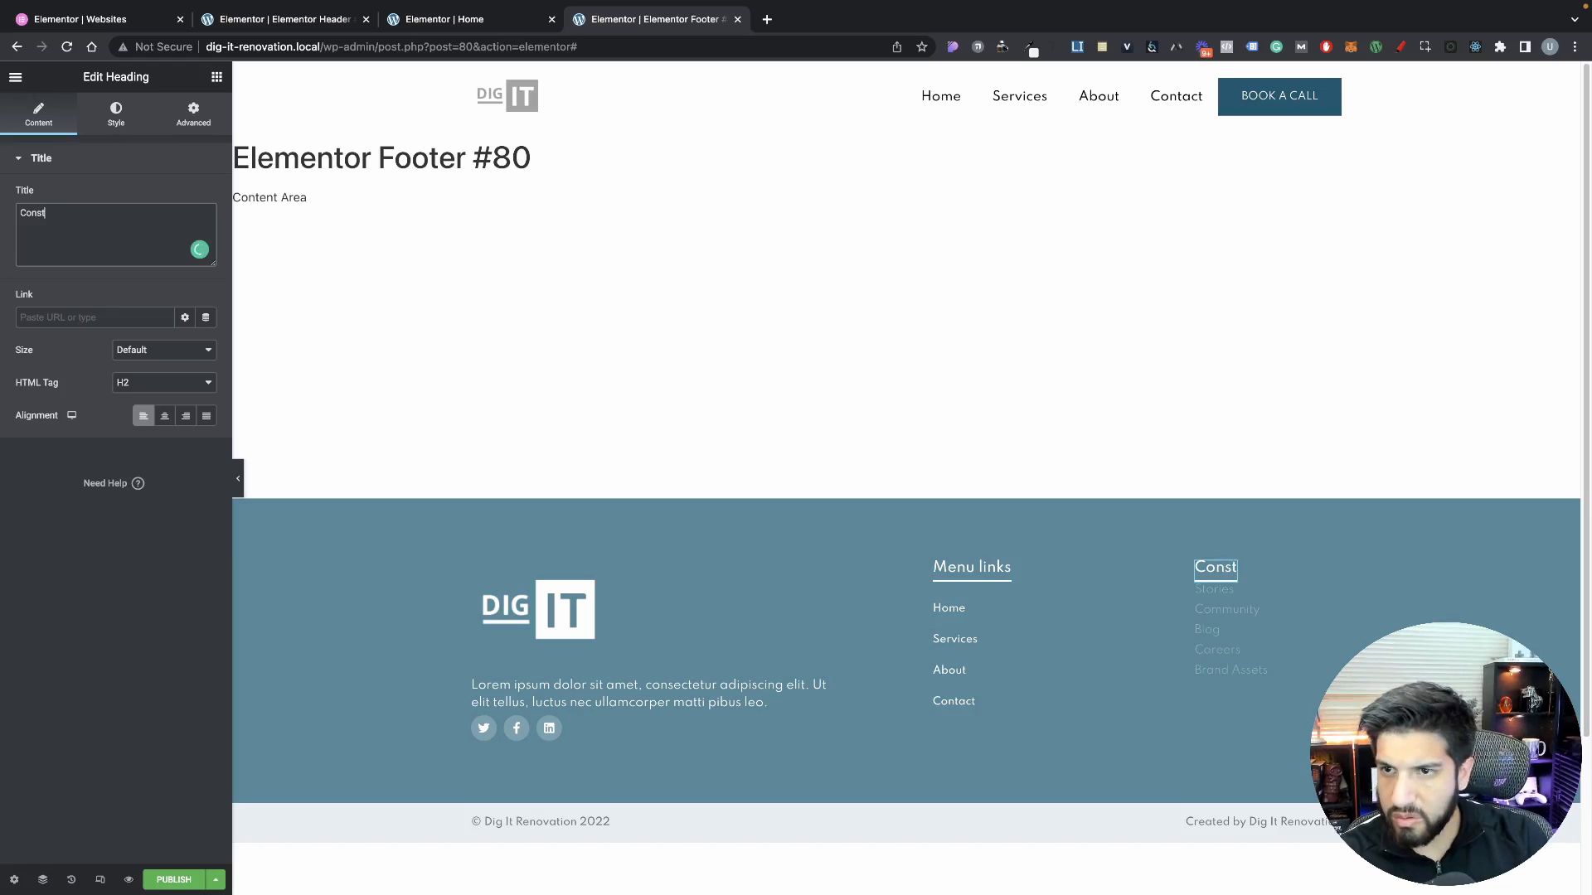
text(act U)
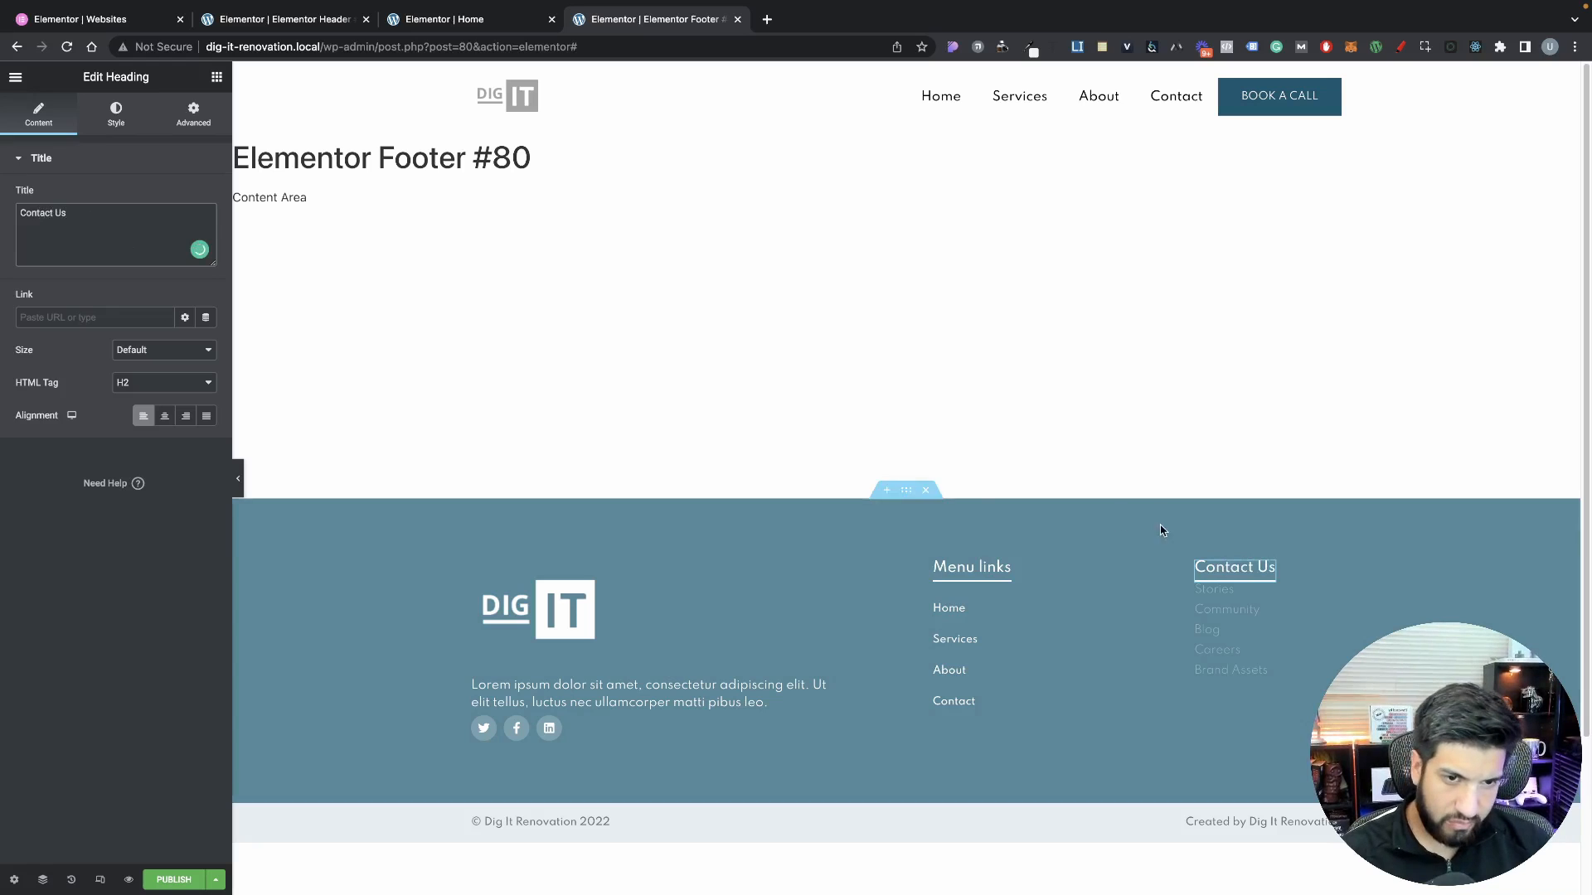
Delete the icon list under the Contact Us heading and open the Menu links nav menu for editing
right_click(1229, 633)
click(1265, 852)
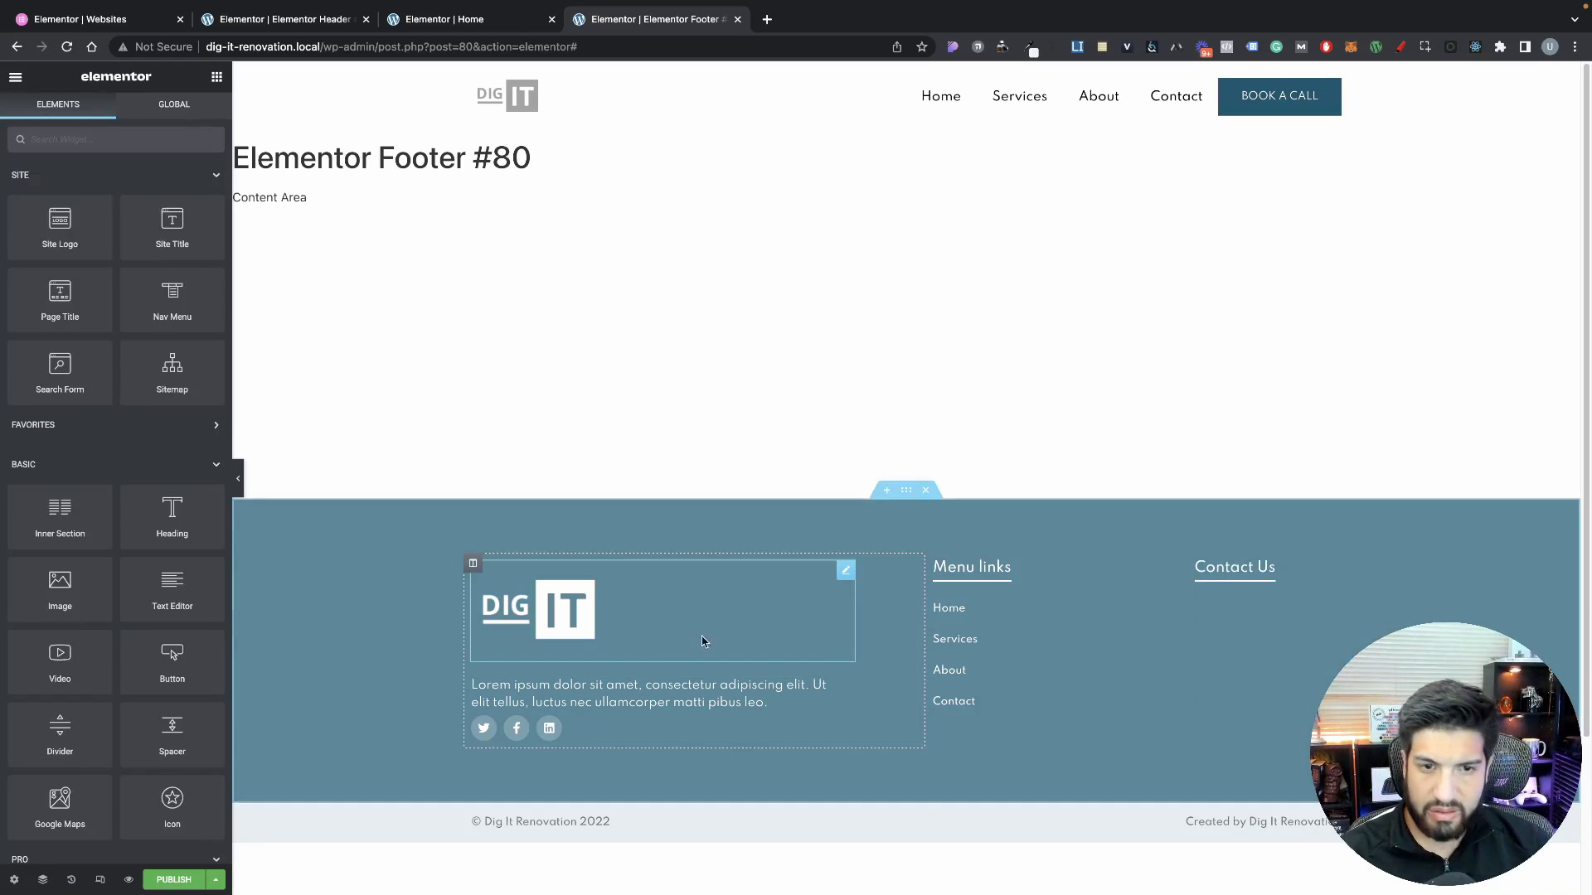
click(1041, 651)
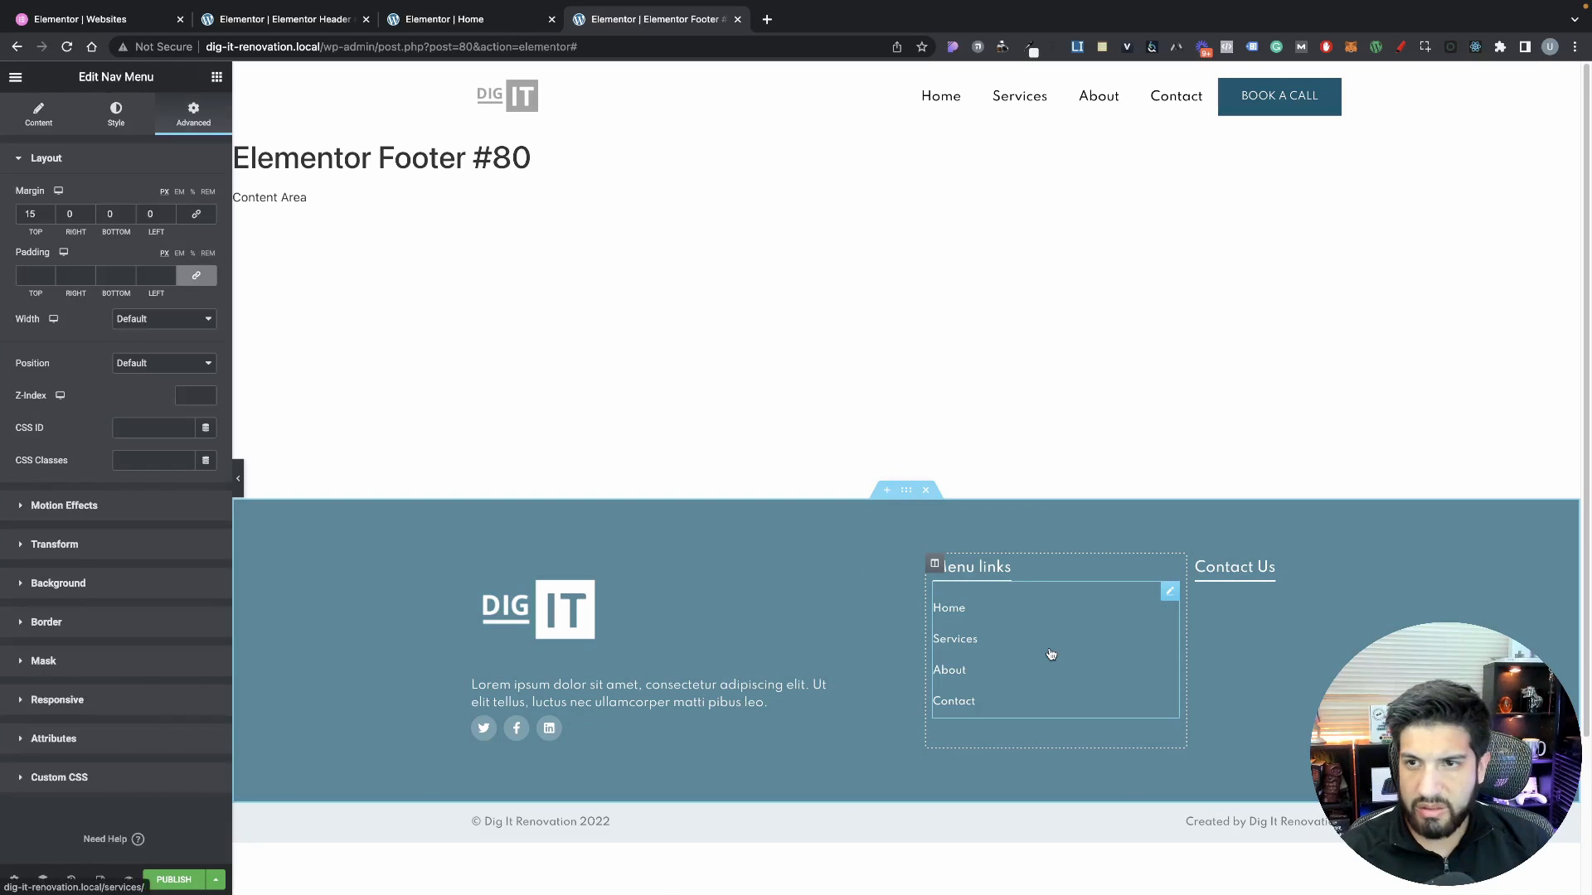
Add an Icon List widget below the Contact Us heading in the footer
click(216, 76)
text(list)
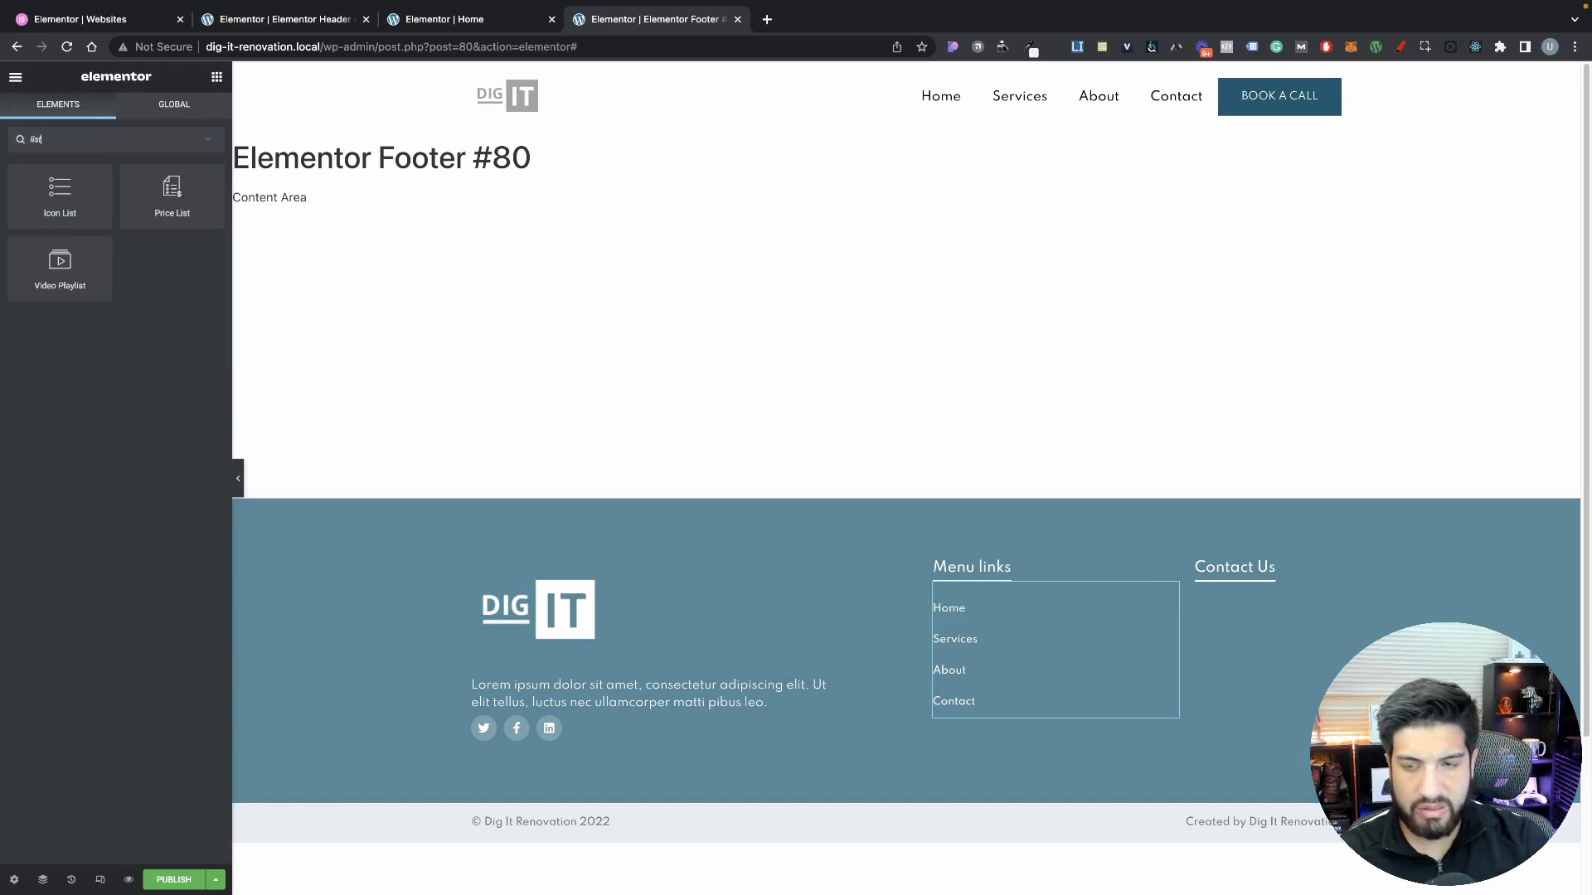
drag(60, 190, 1241, 581)
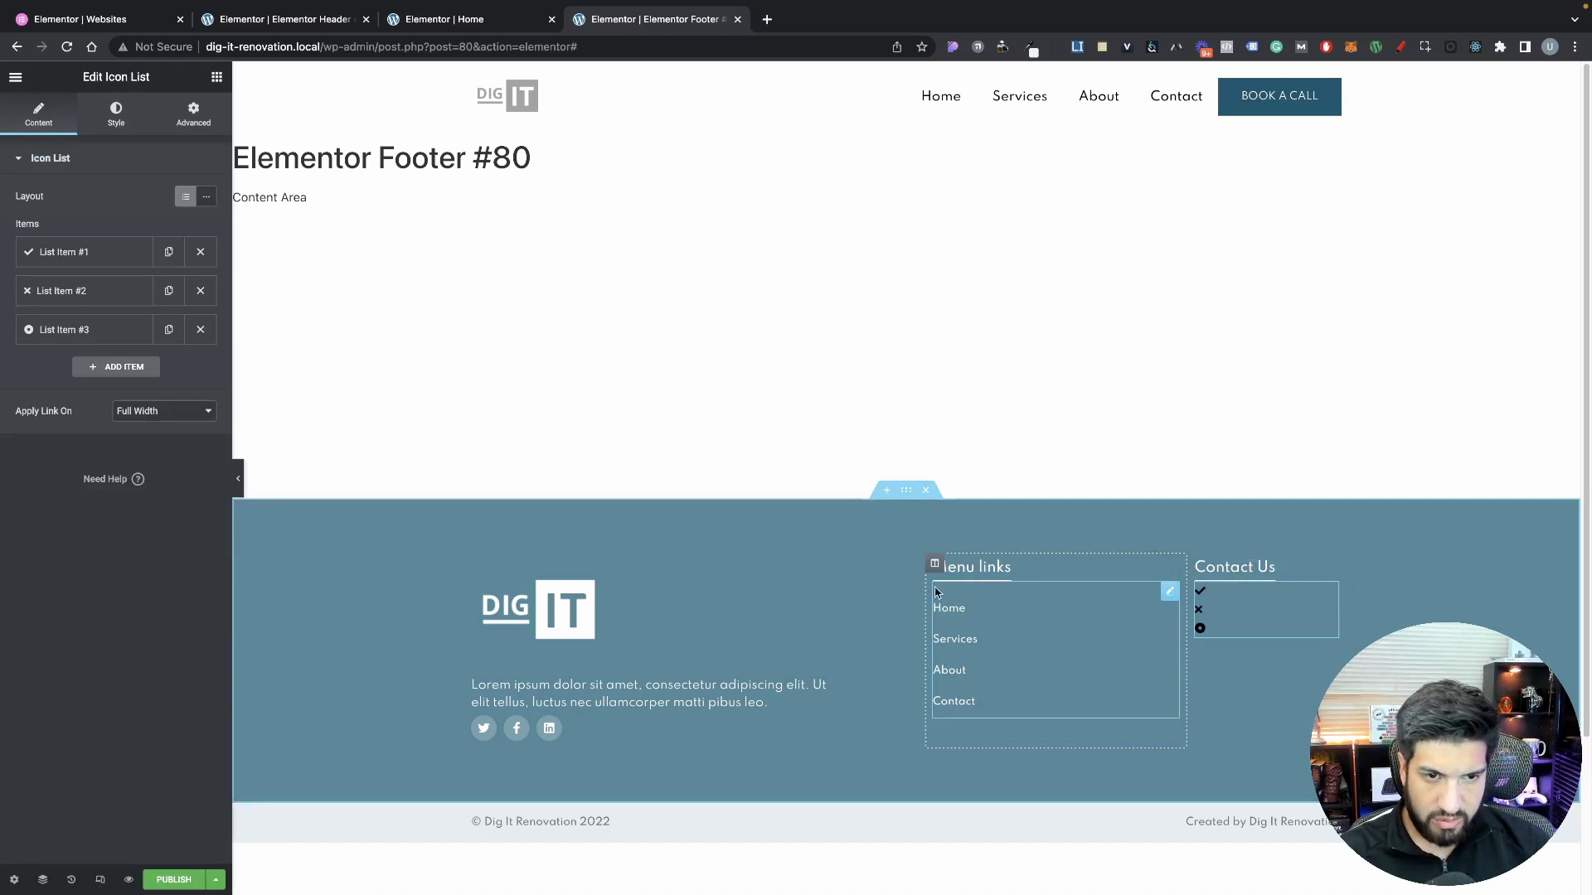
Reduce the new icon list to its first item and replace that item's text with the company's street address
click(199, 329)
click(200, 290)
click(131, 252)
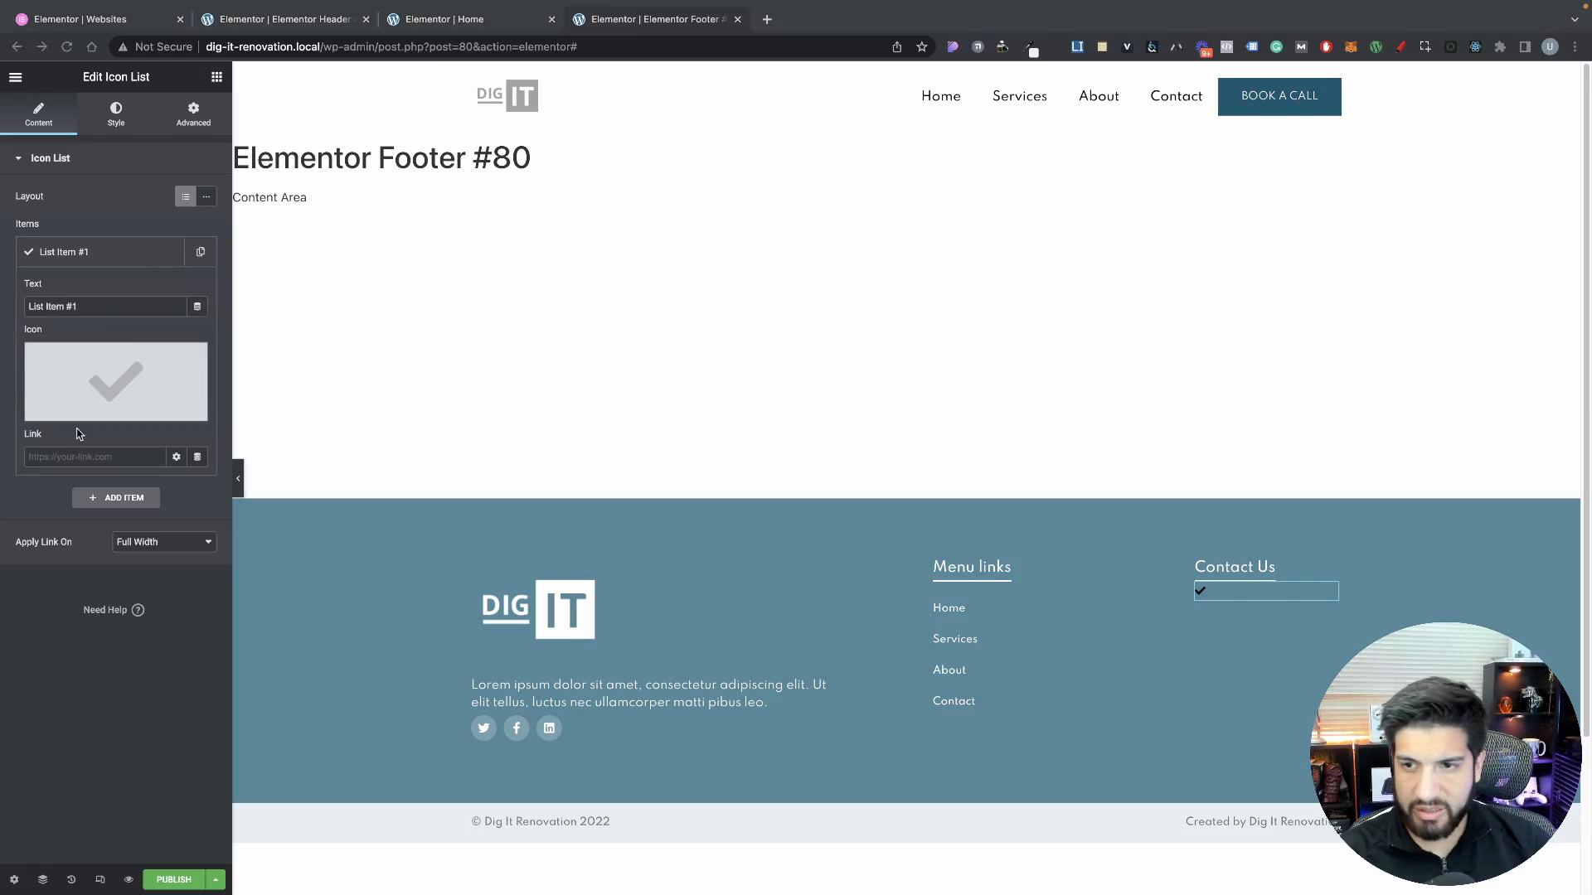
triple_click(91, 307)
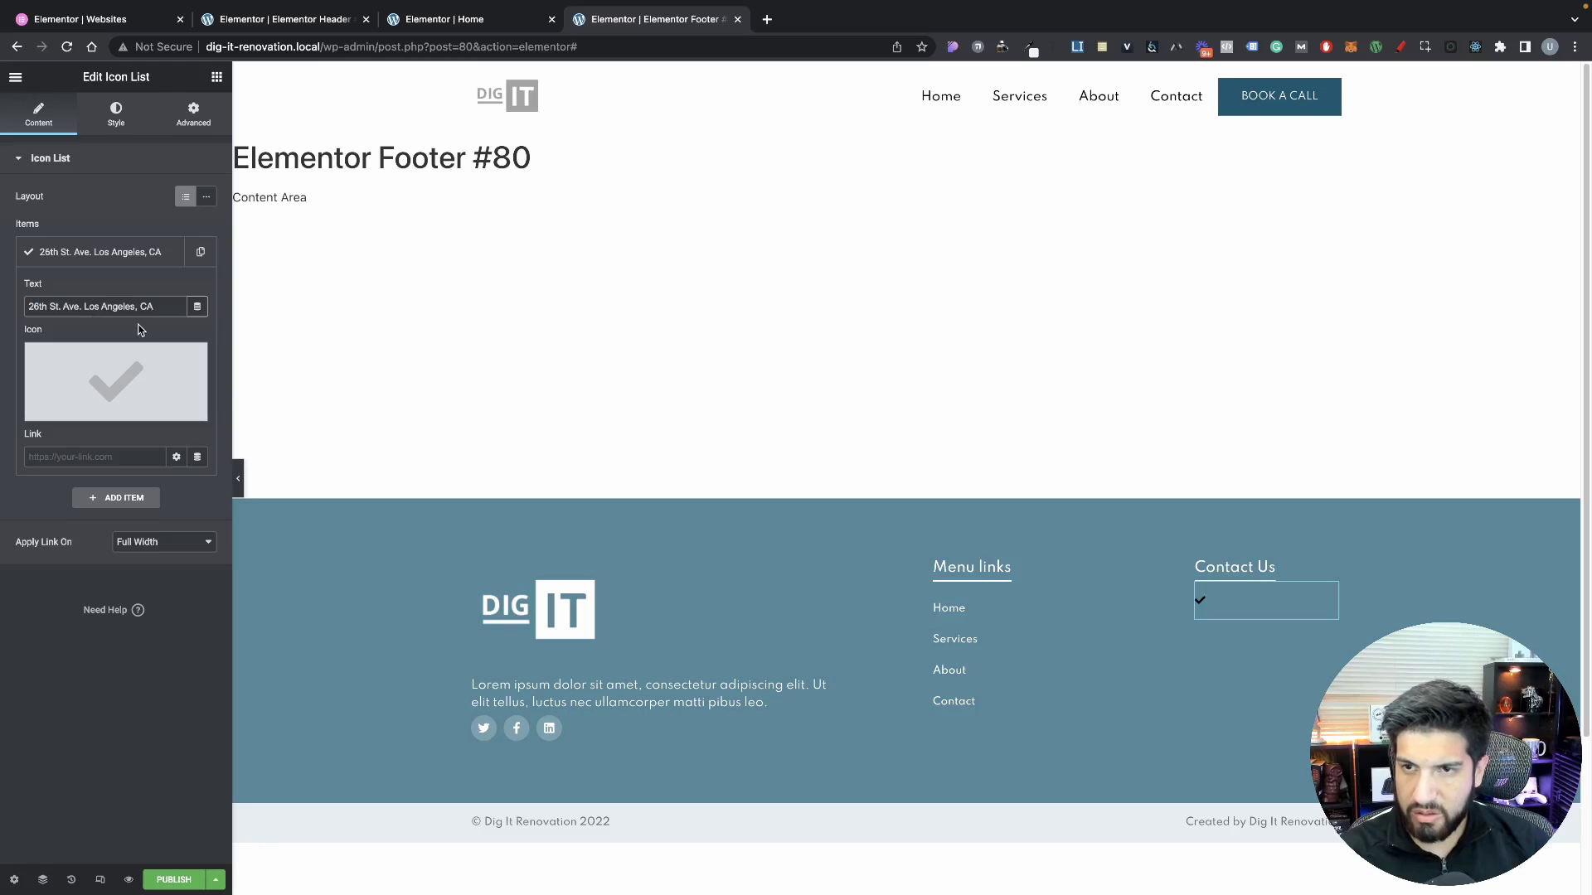
Copy the icon list with the address, phone and email from the Contact Info section of the Home page
click(290, 19)
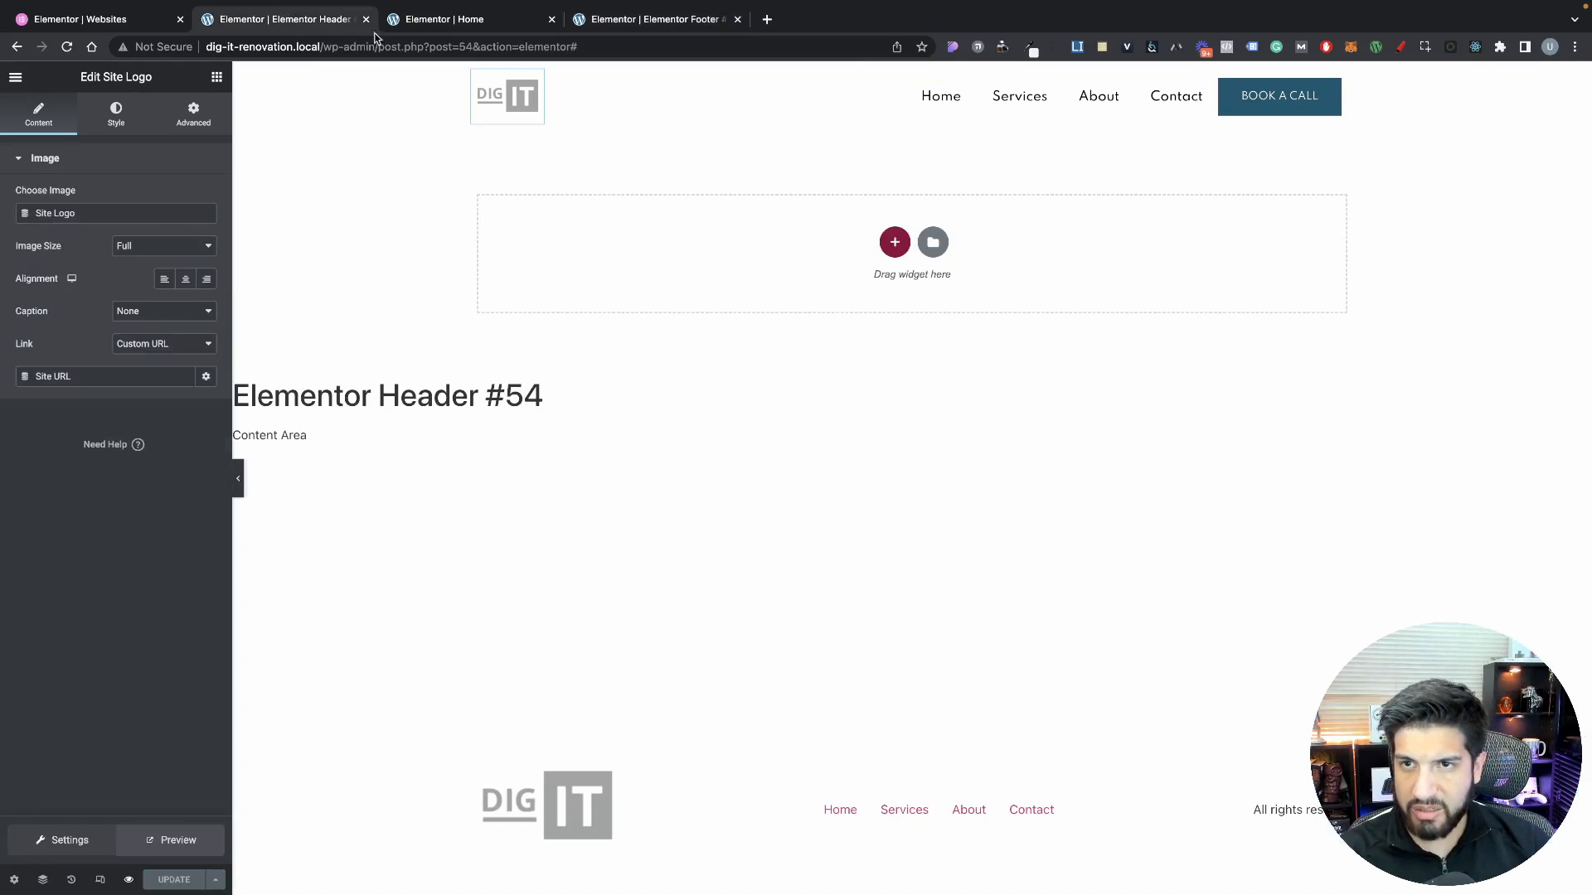
click(448, 18)
scroll(820, 650, down, 15)
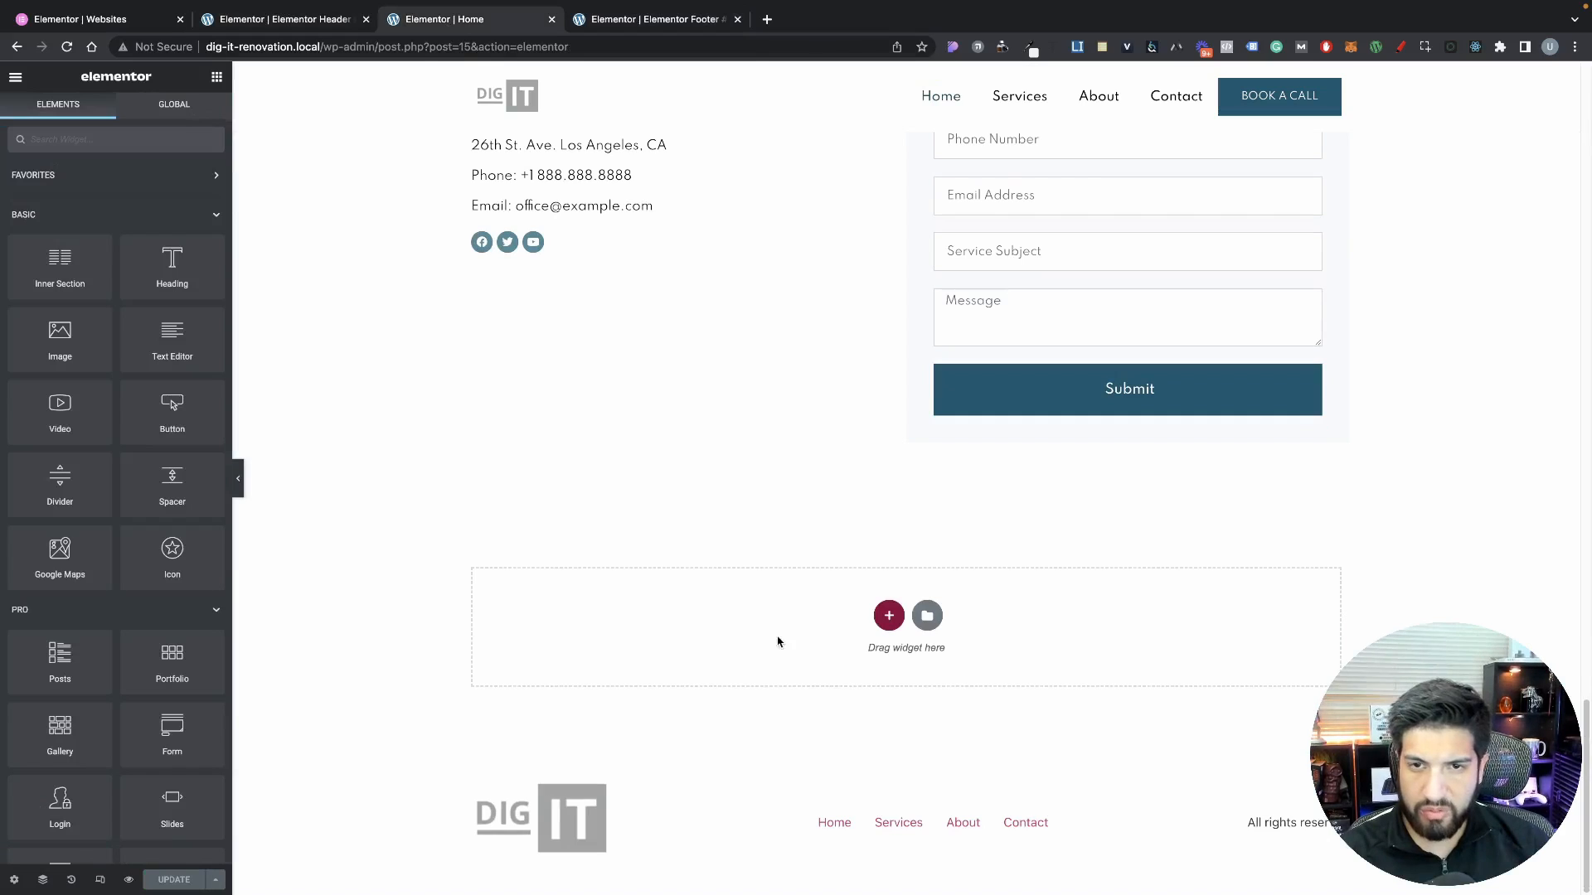
scroll(778, 642, up, 4)
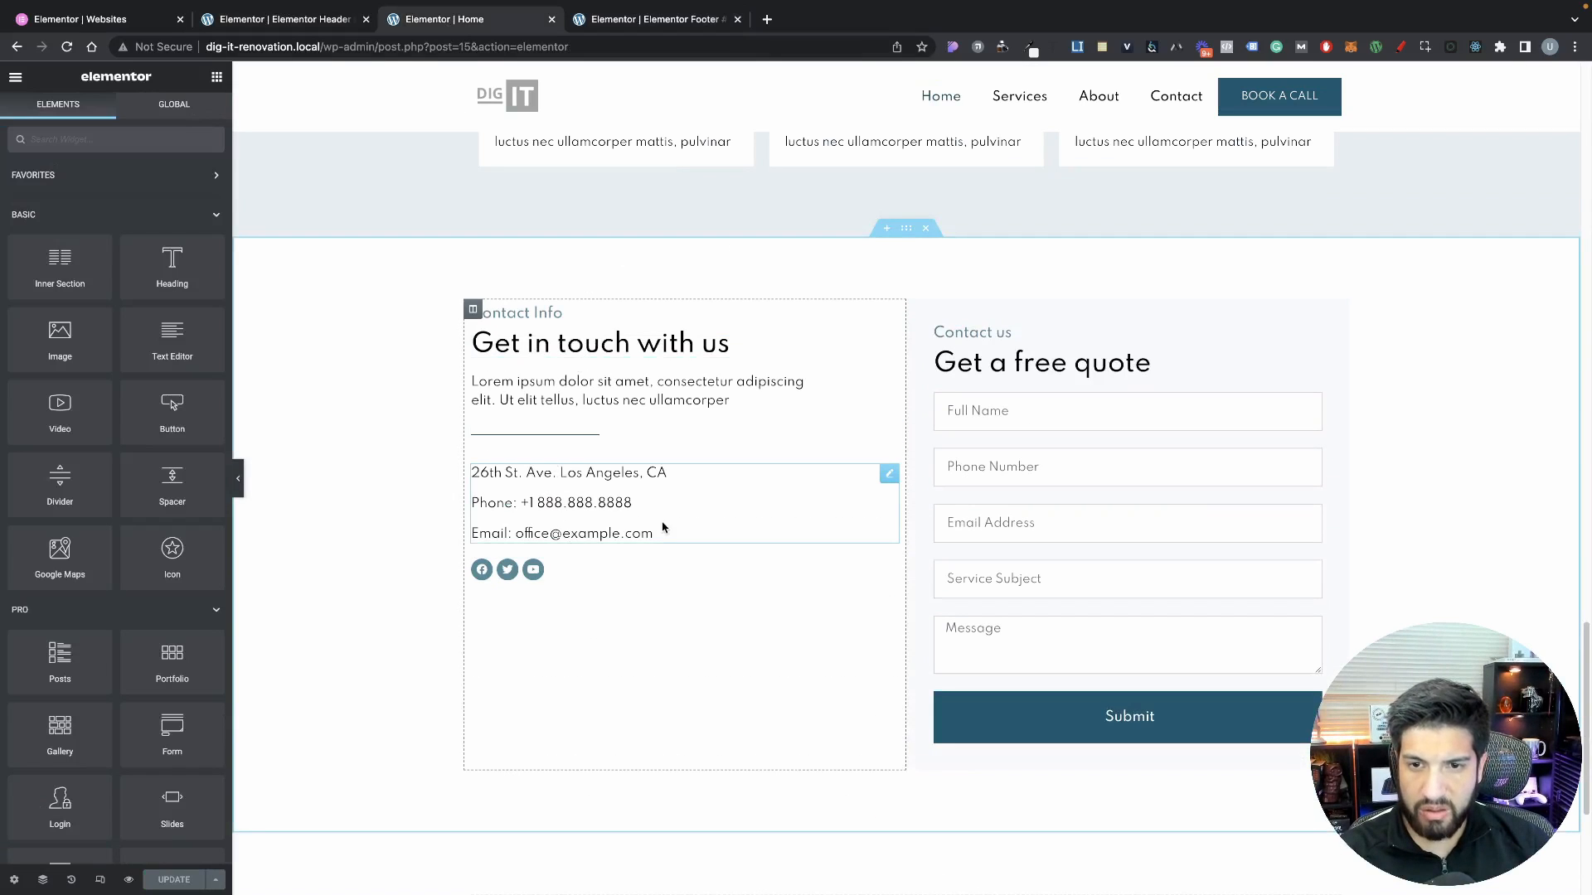
right_click(623, 507)
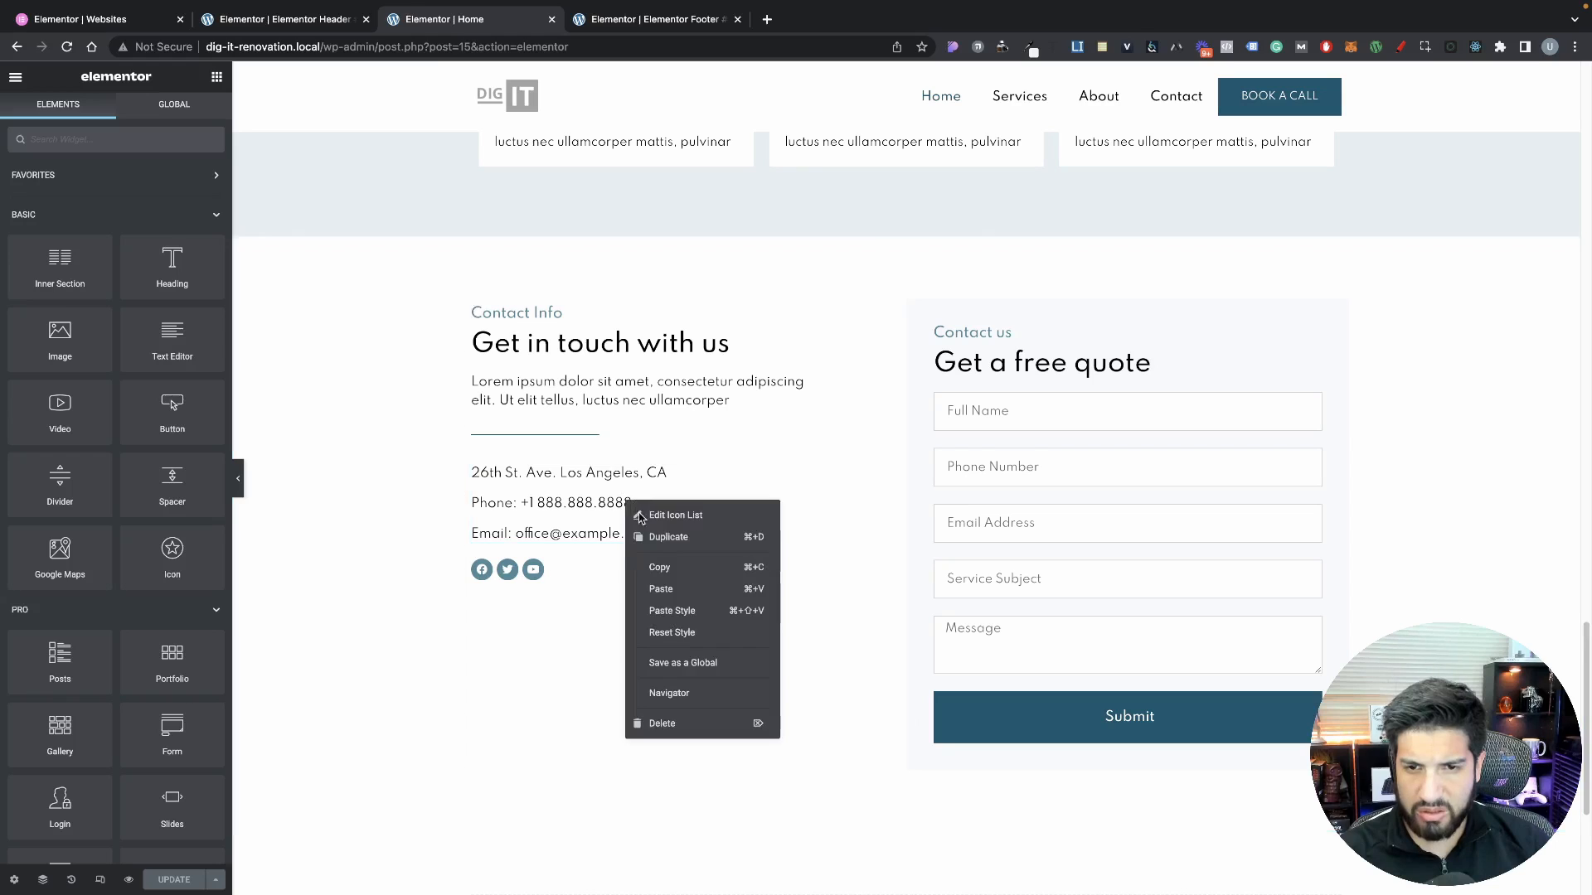
click(655, 562)
Paste the copied contact list into the footer's Contact Us column and delete the unfinished checkmark icon list above it
click(644, 18)
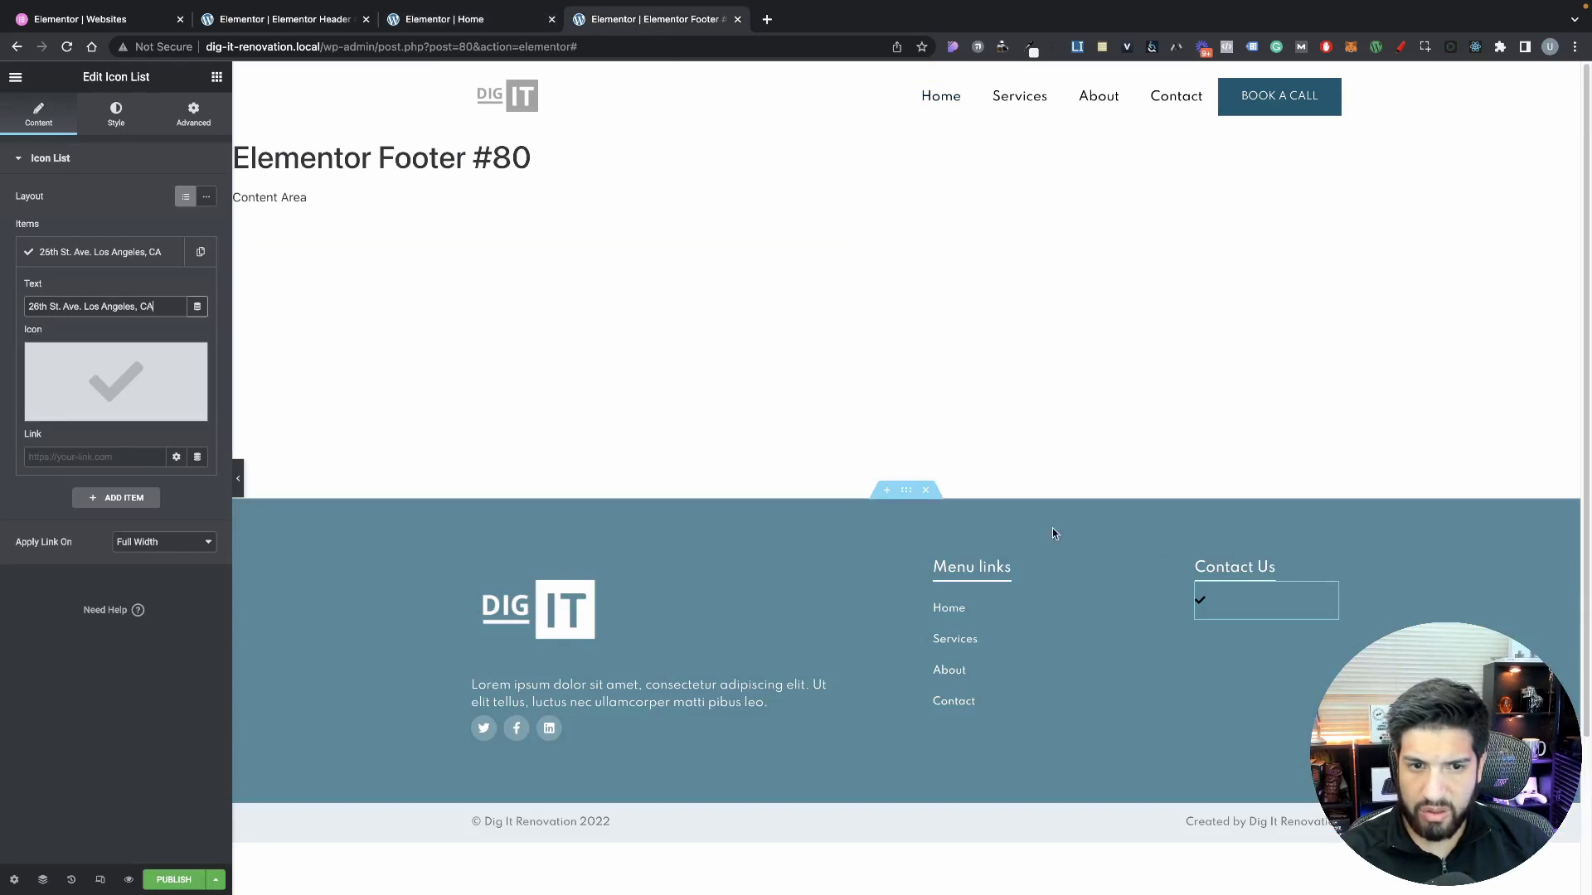
right_click(1252, 609)
click(1288, 681)
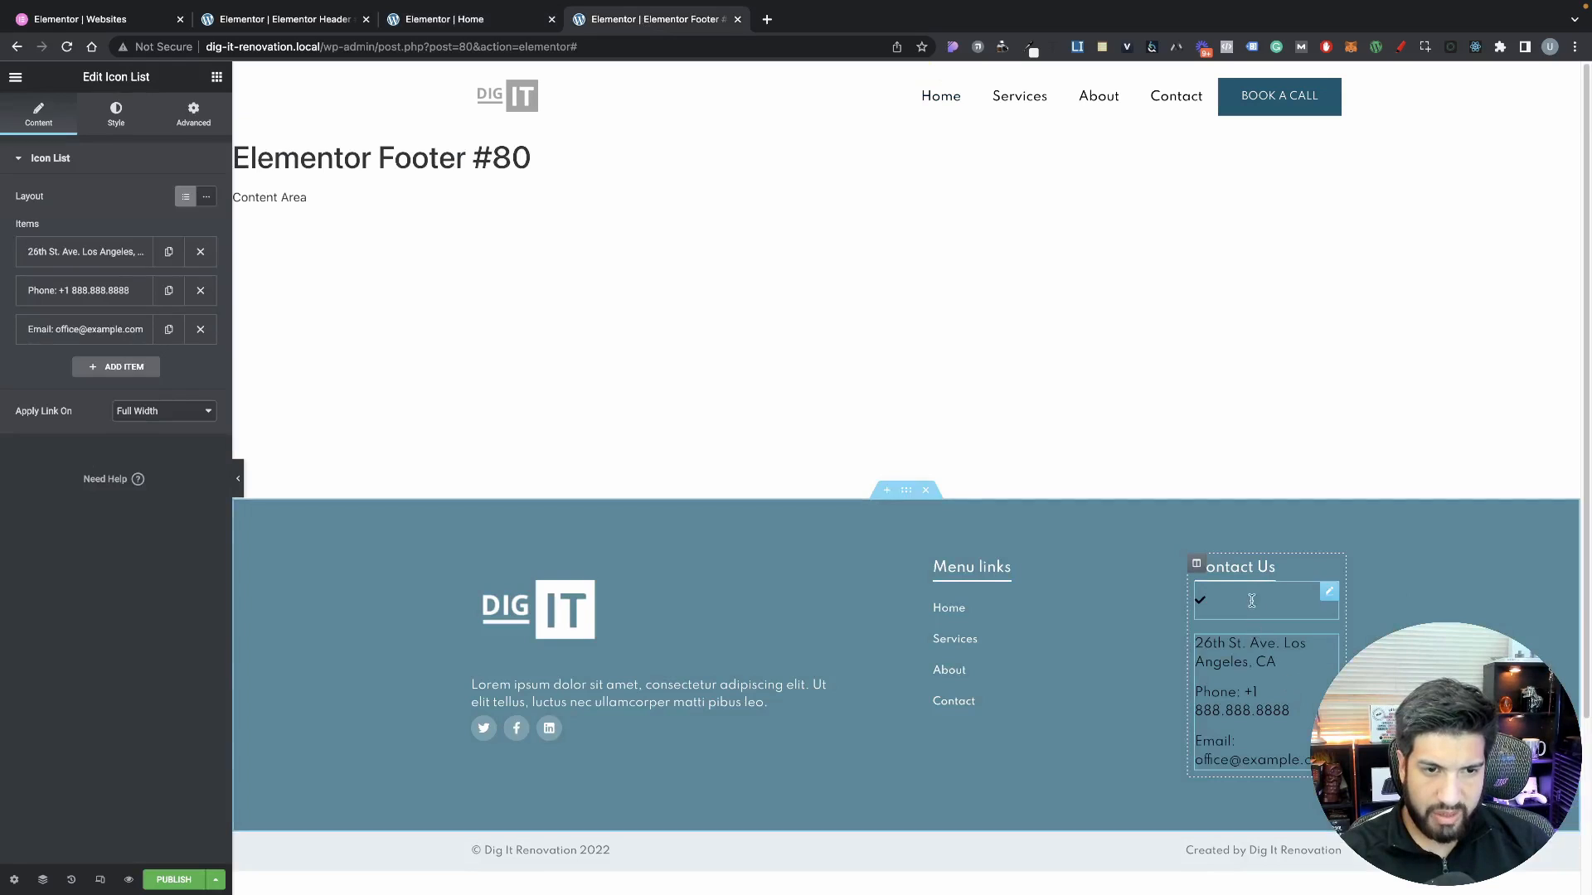
right_click(1250, 599)
click(1281, 814)
Set the text color of the pasted contact list to white
click(1277, 693)
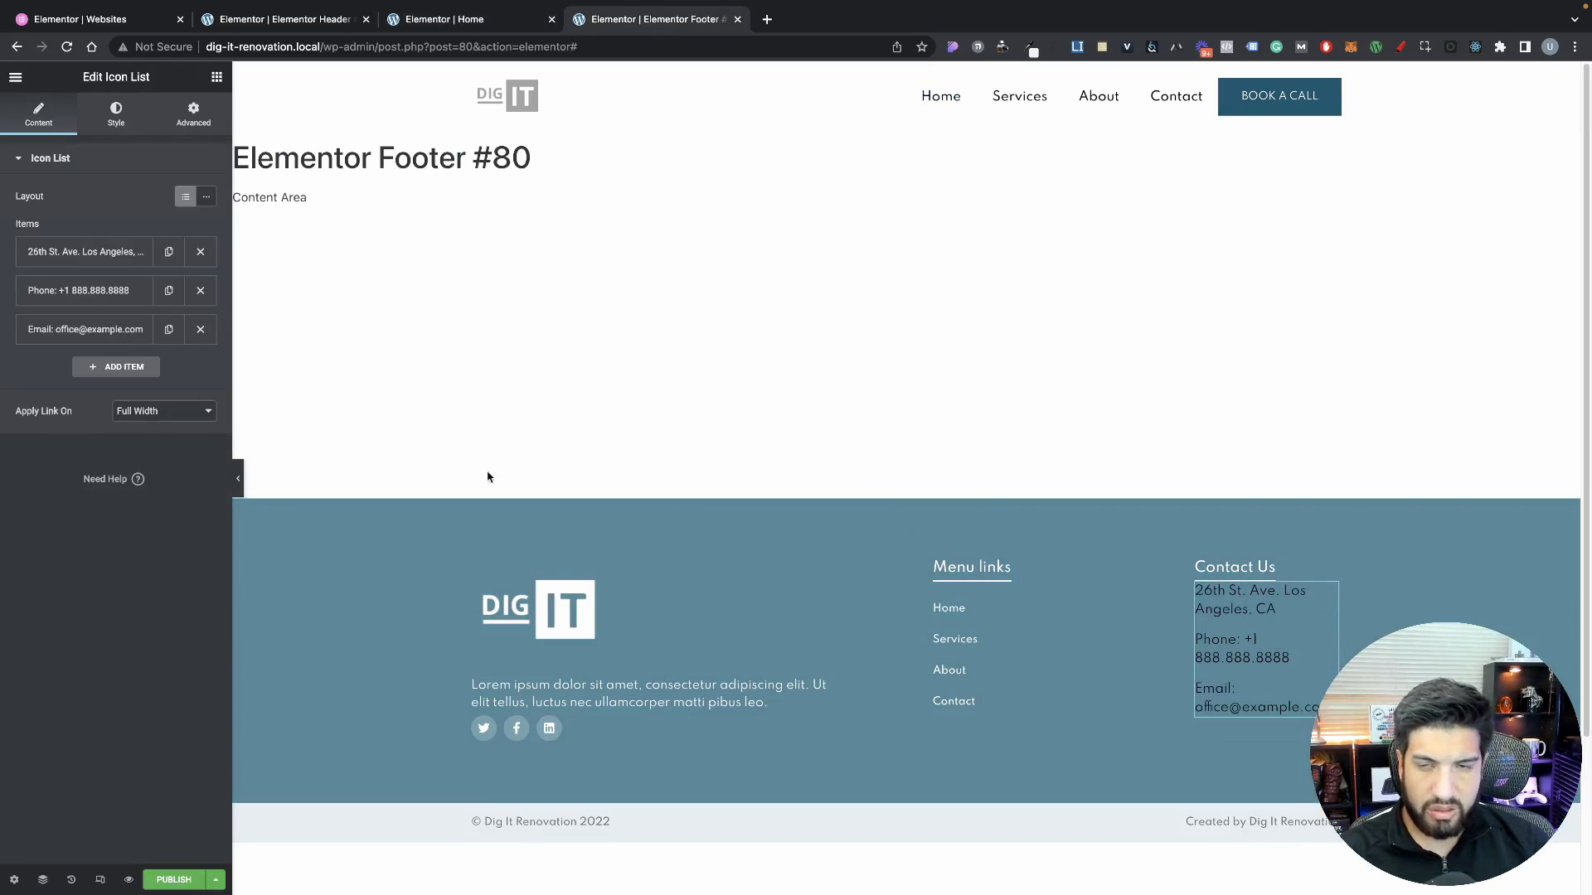
click(126, 117)
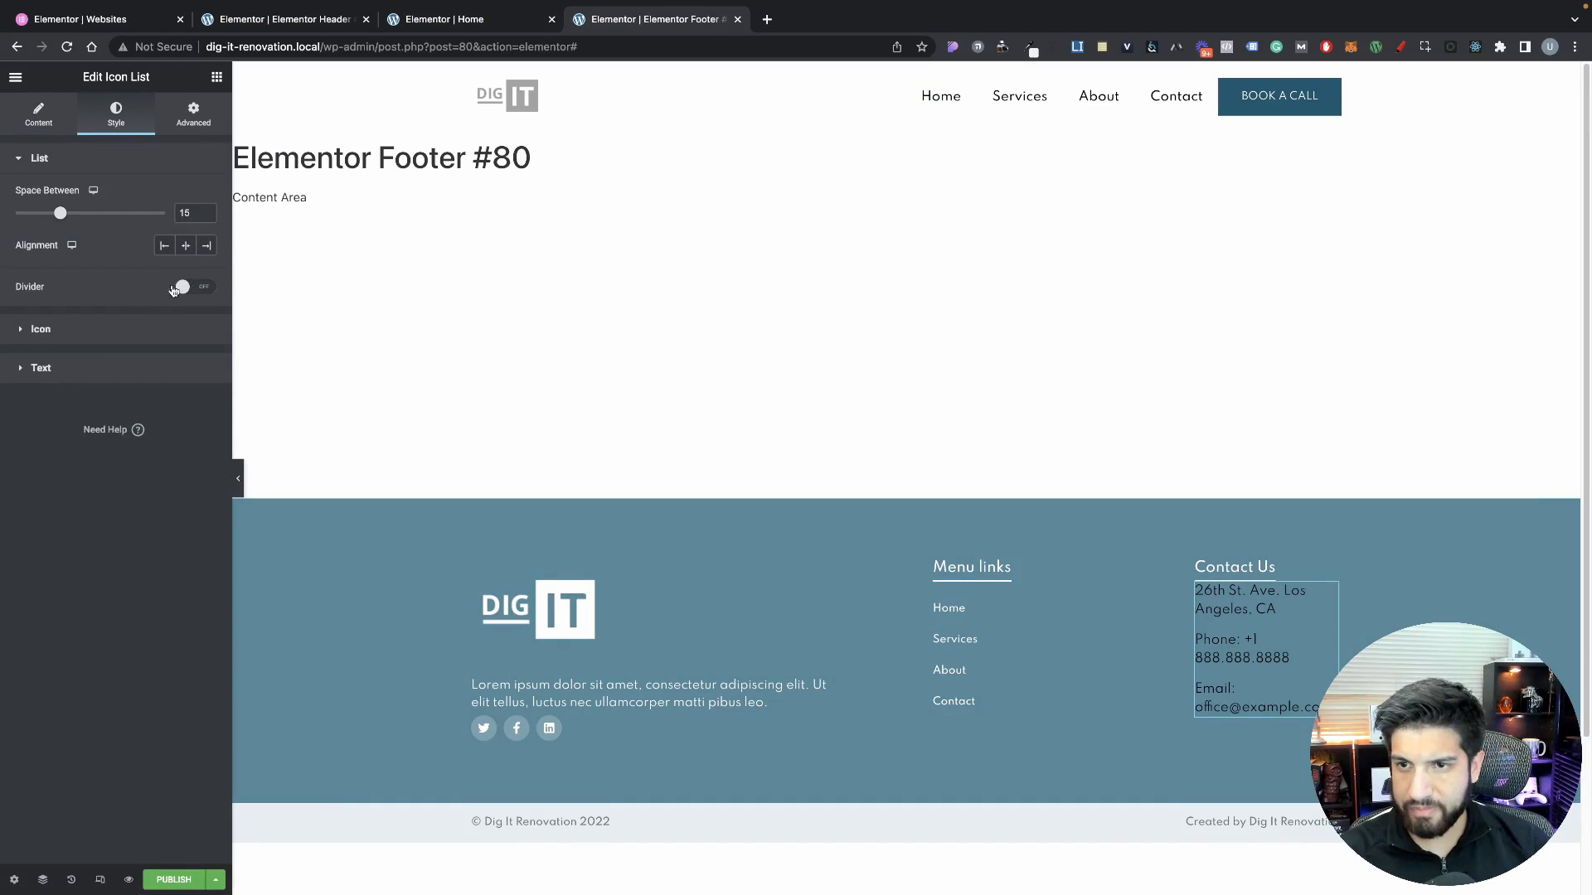
click(99, 331)
click(131, 397)
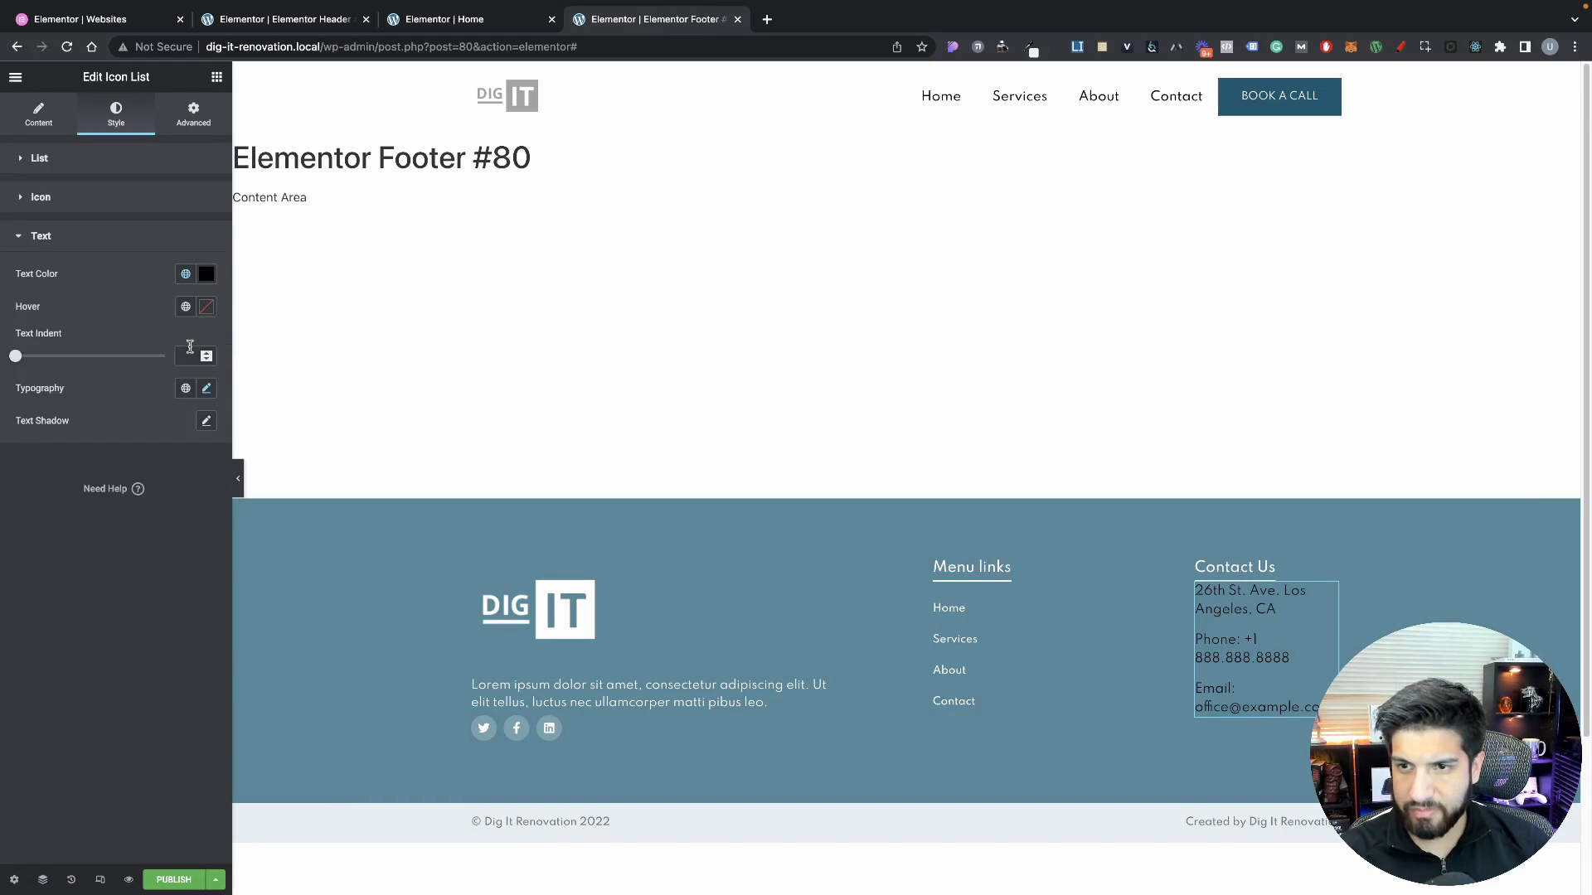
click(207, 275)
drag(76, 358, 21, 309)
click(46, 275)
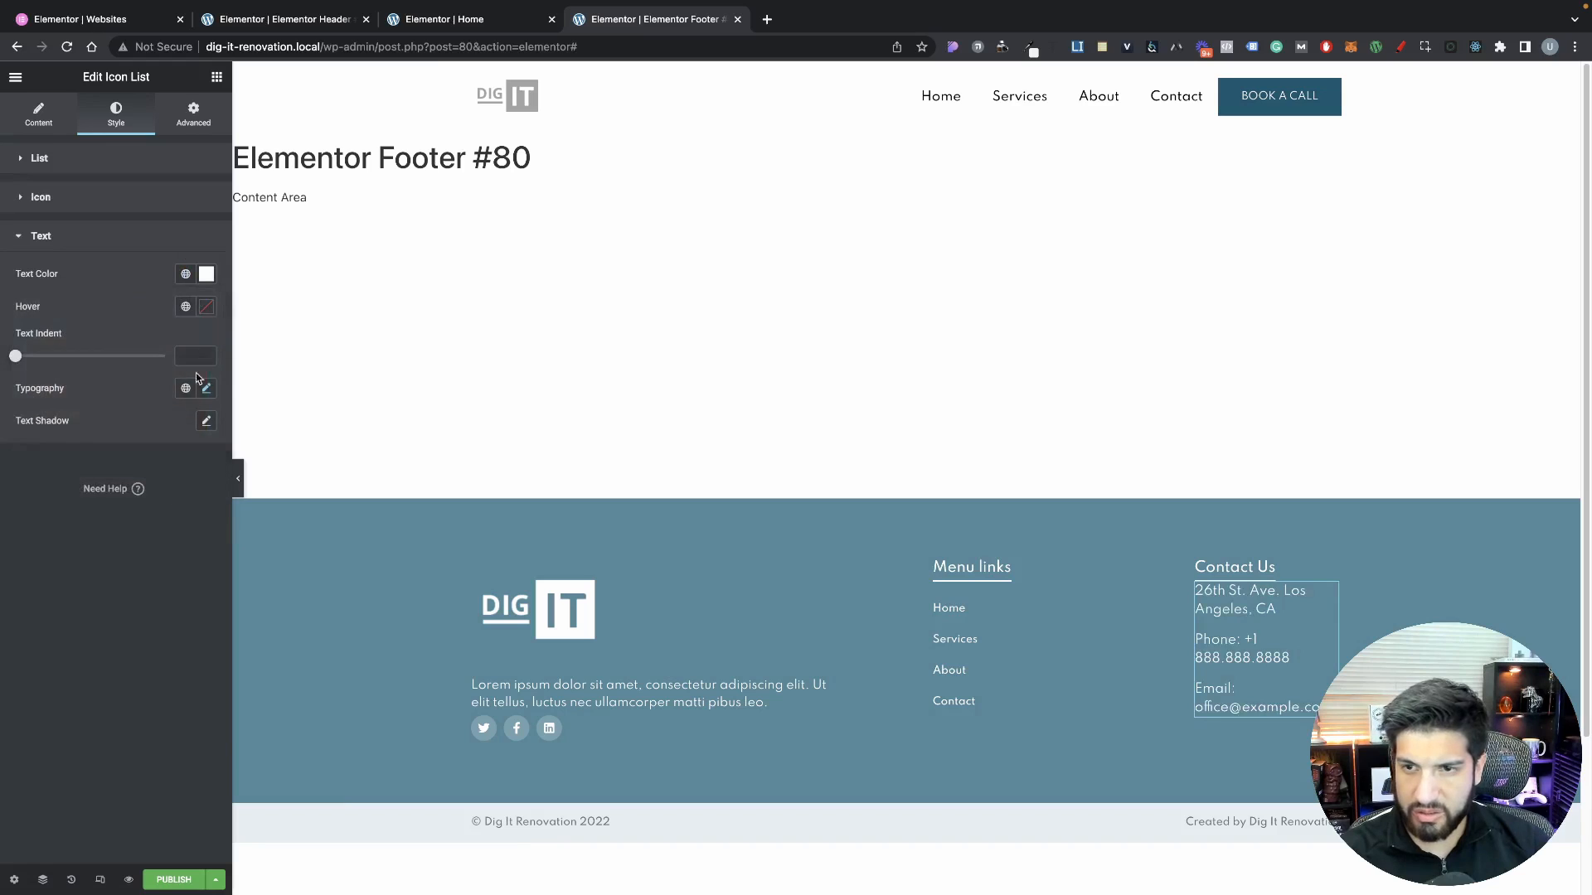
Set the contact list's text size to 13 px and widen the Contact Us column so each entry fits on one line
click(207, 389)
drag(27, 512, 33, 514)
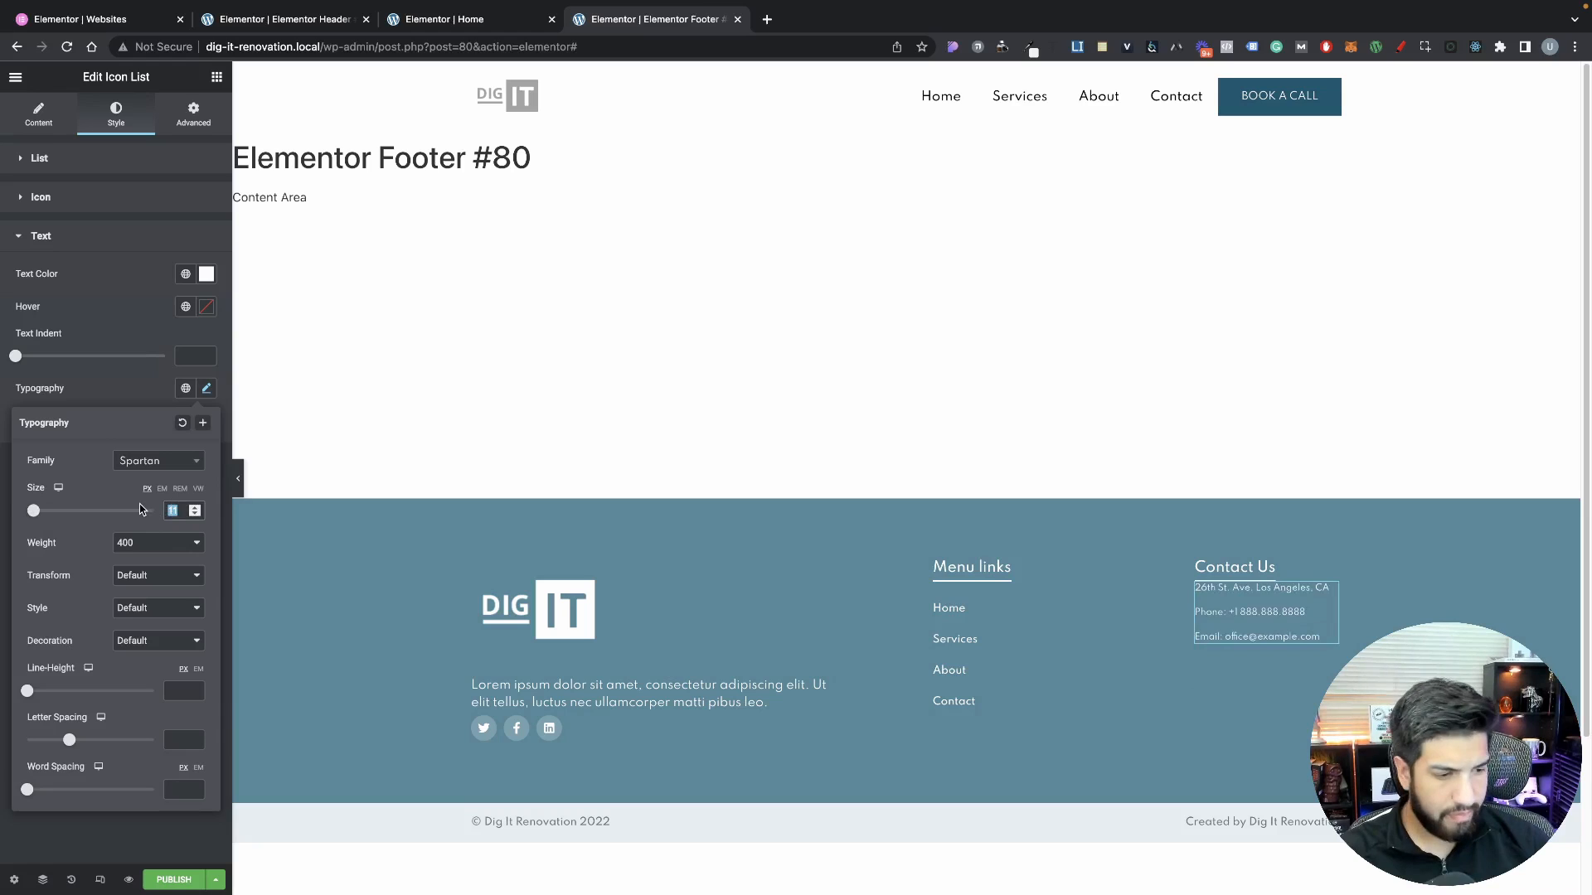
text(15)
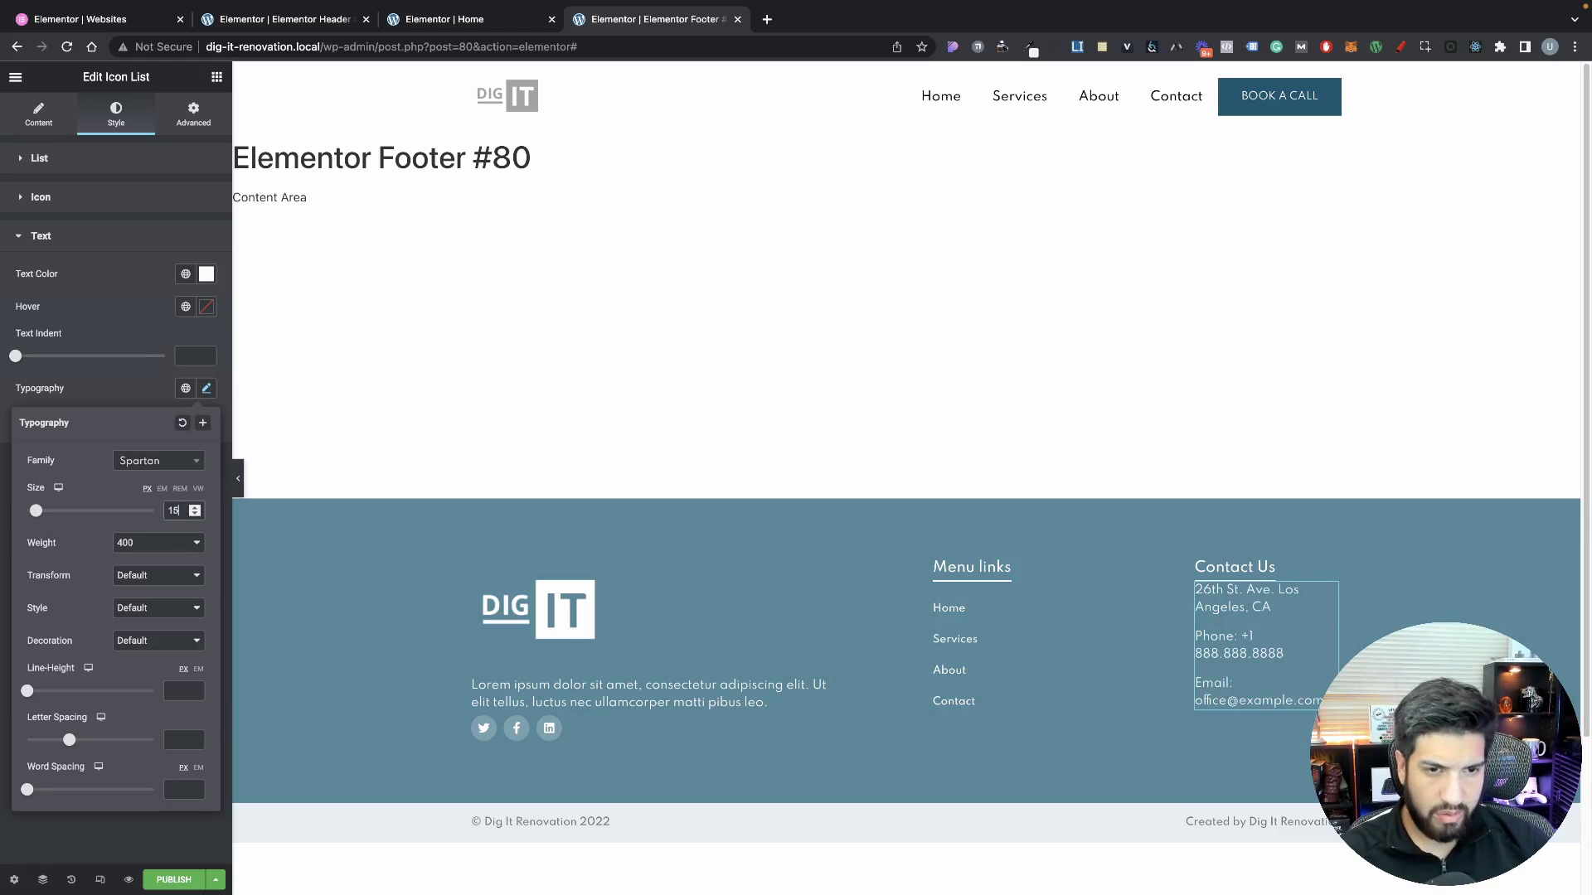
click(195, 515)
click(196, 515)
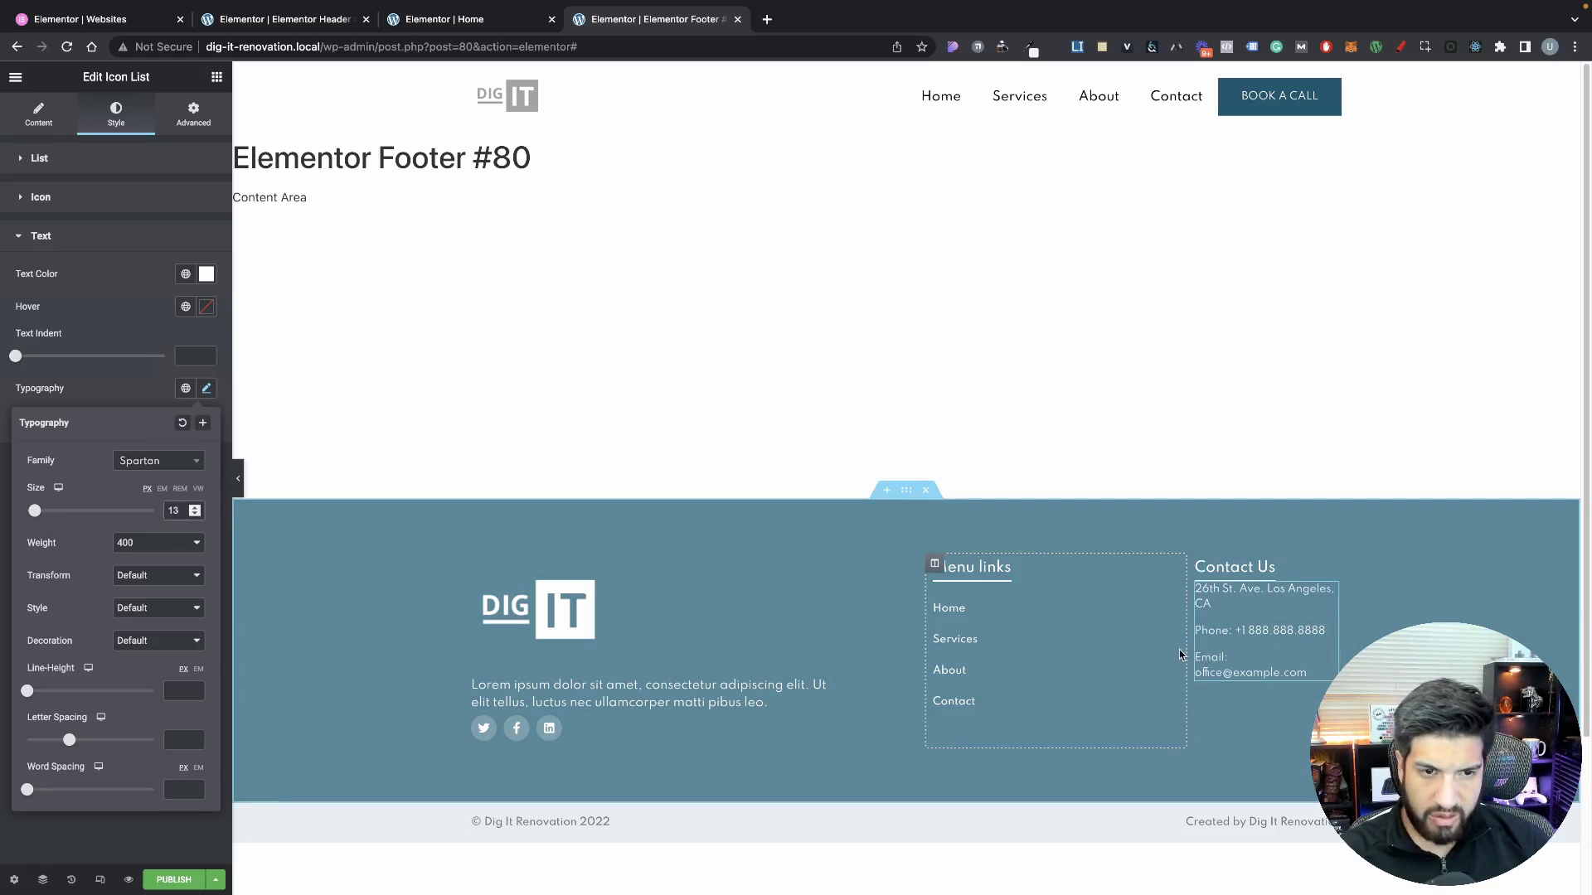
drag(1184, 649, 1159, 649)
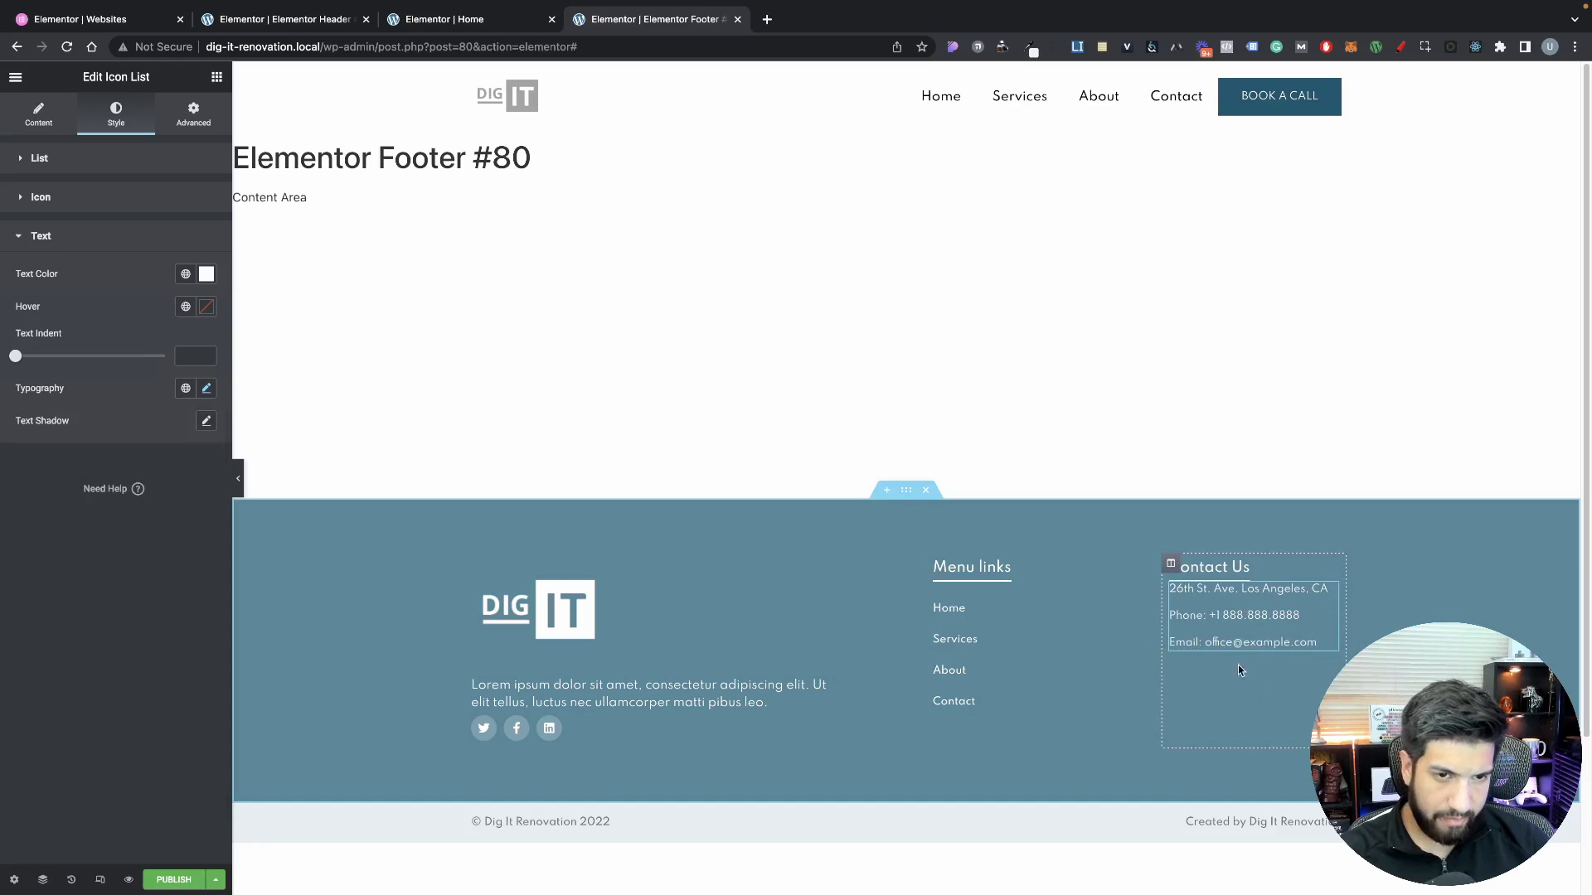
Unlink the contact list's margins and set its top margin to 20 px
click(189, 116)
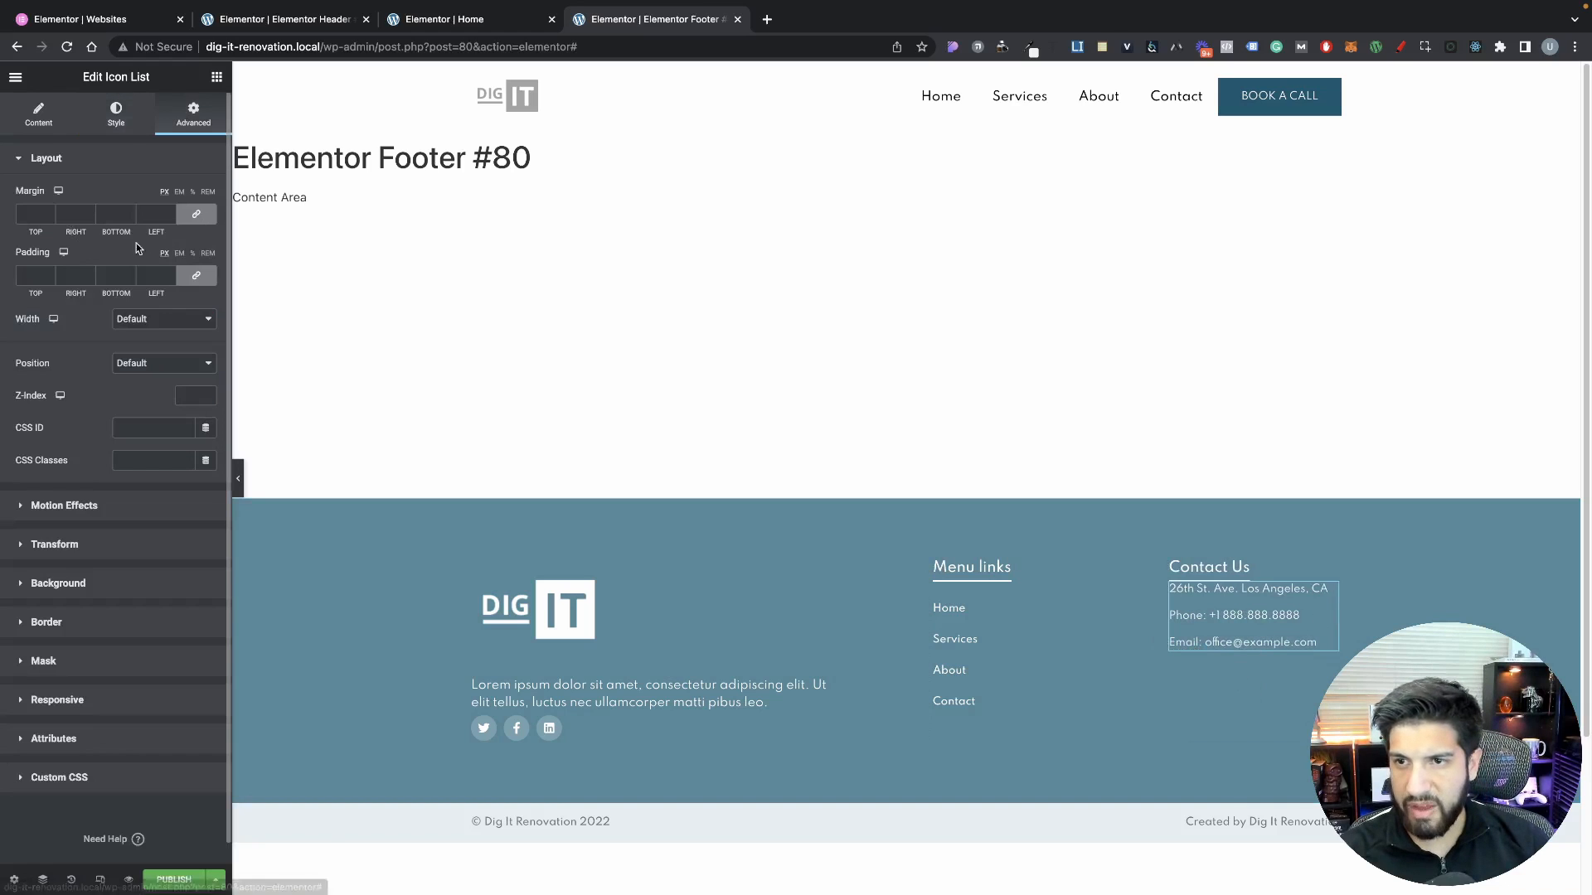
click(195, 214)
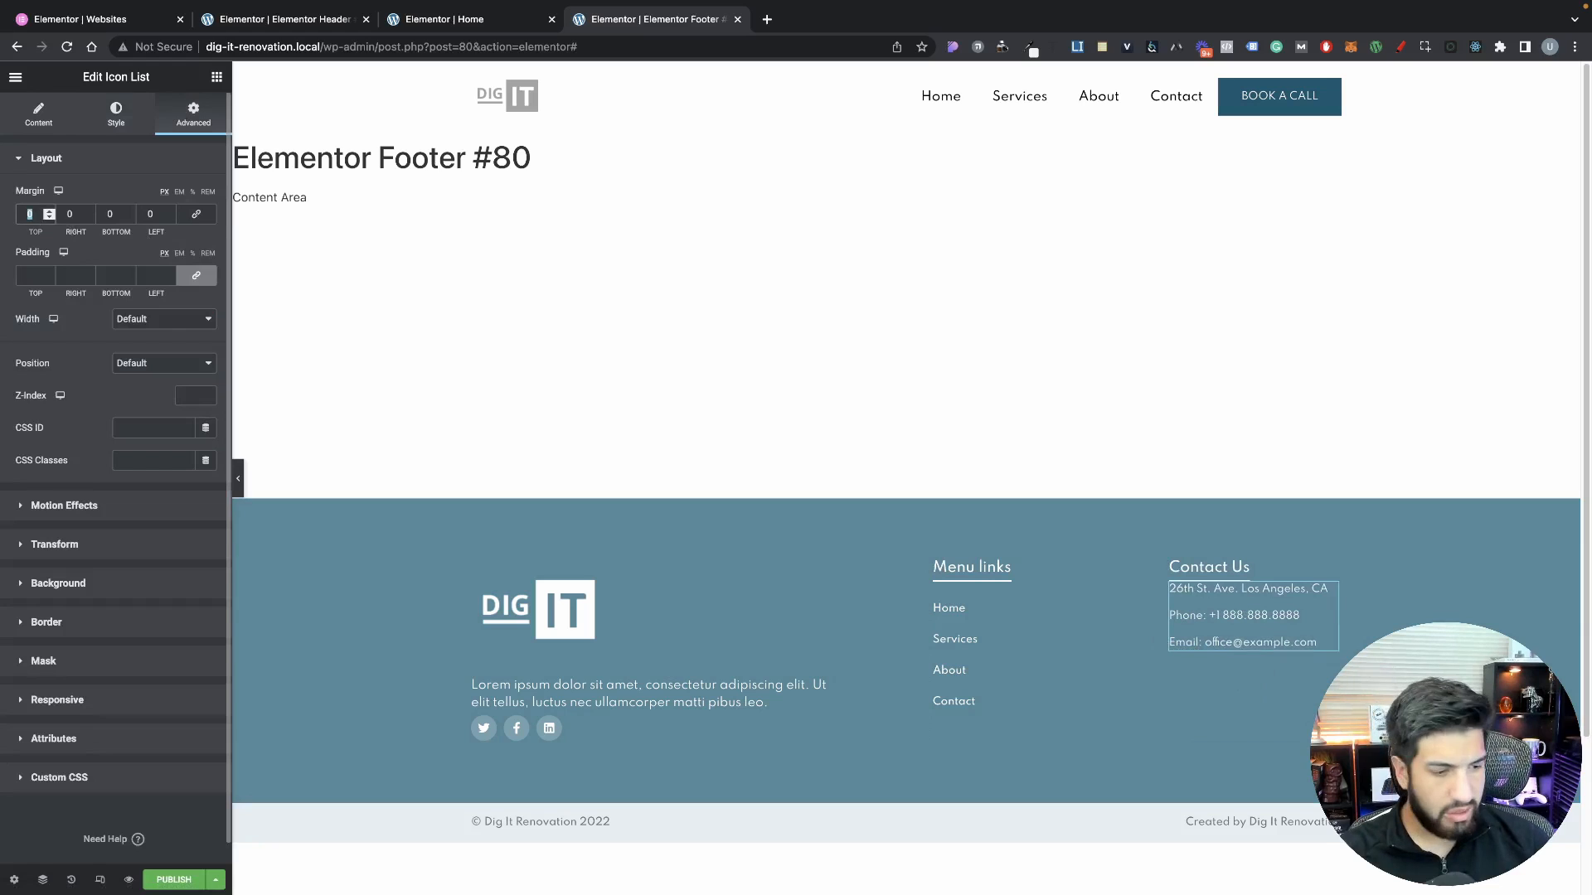
text(15)
click(988, 584)
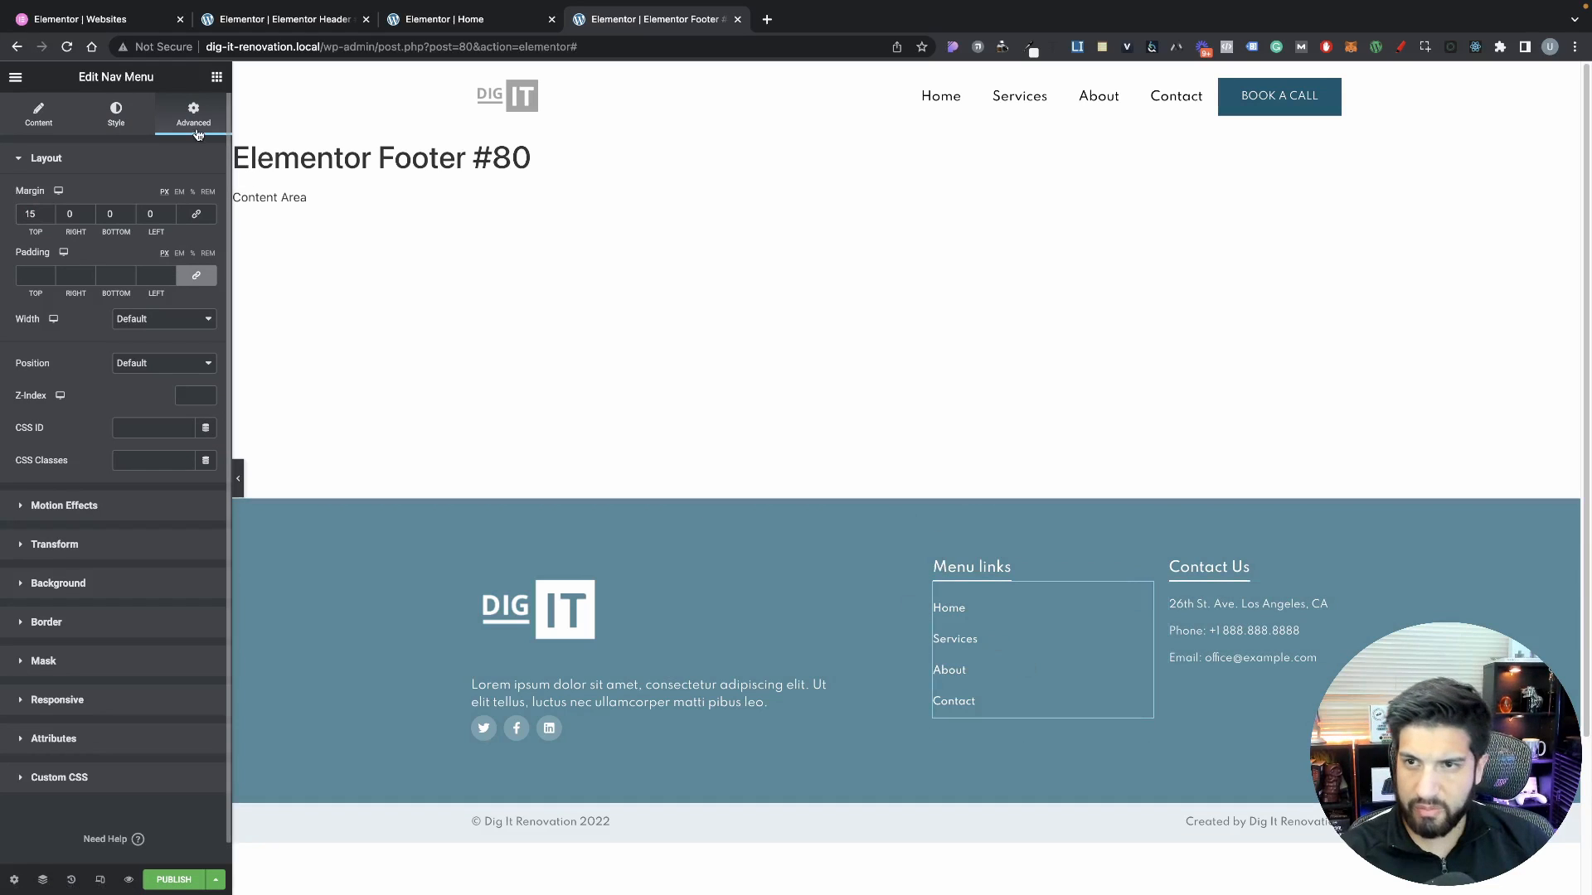
click(1230, 634)
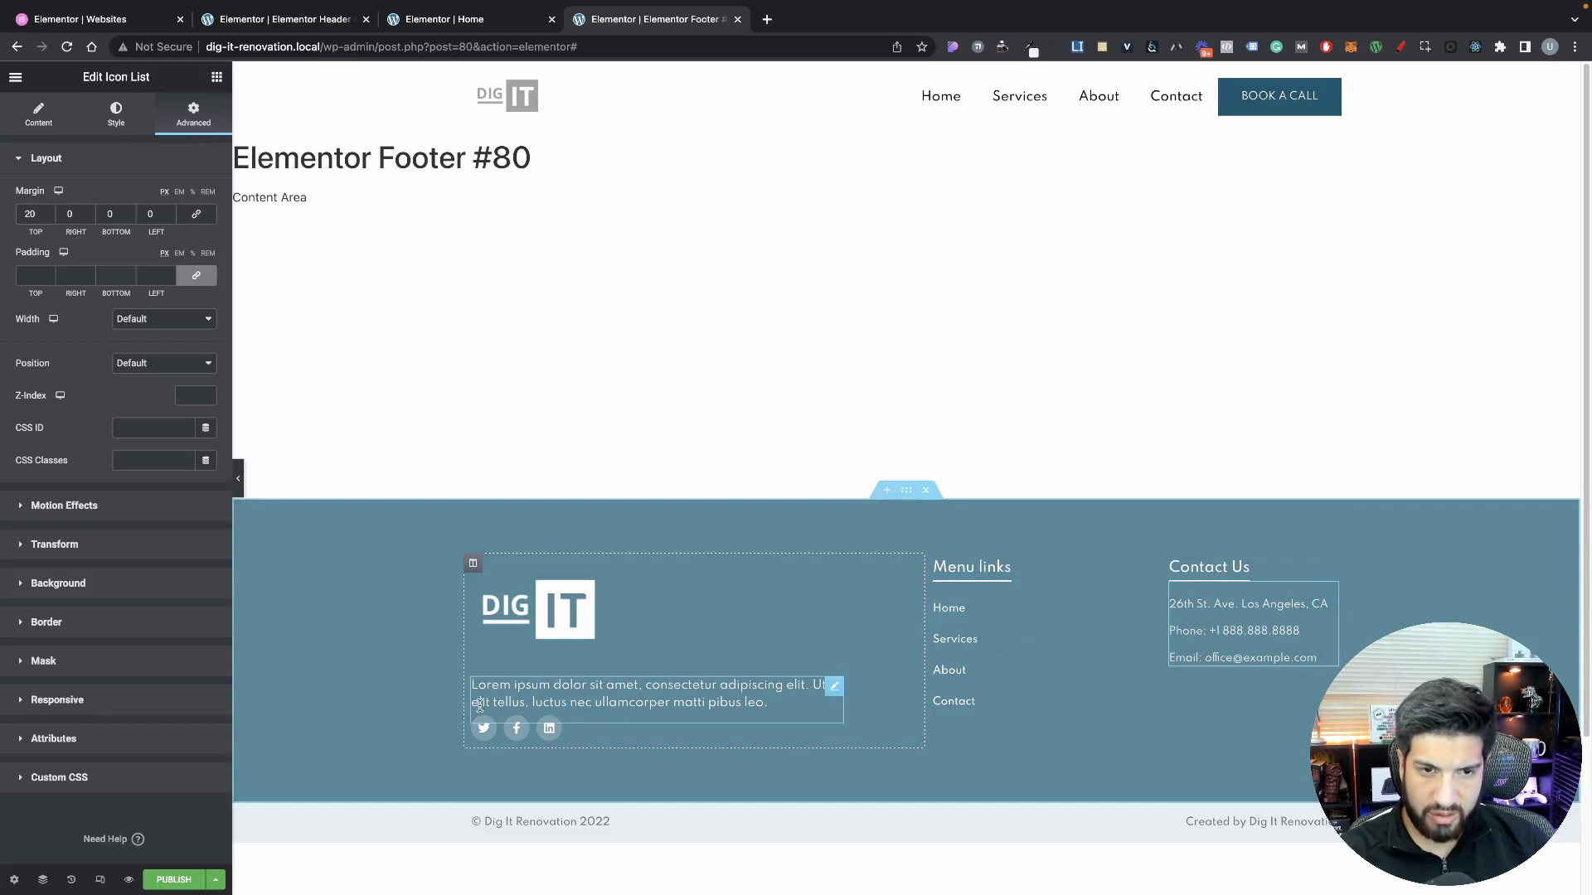
Preview the footer without the editing panel and slightly widen the logo column
click(237, 479)
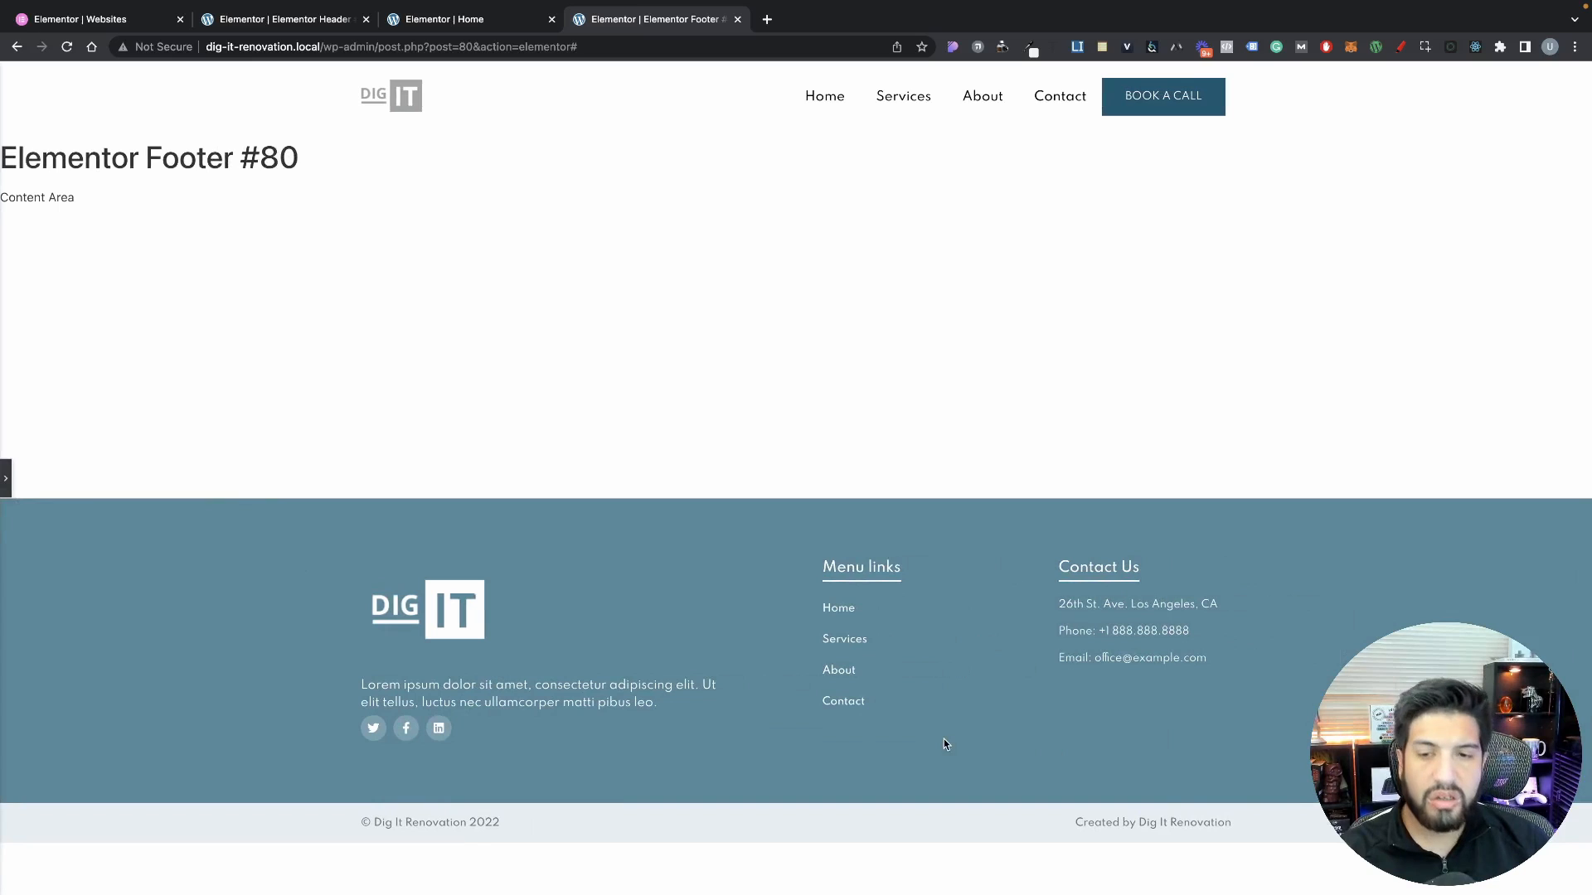
click(4, 479)
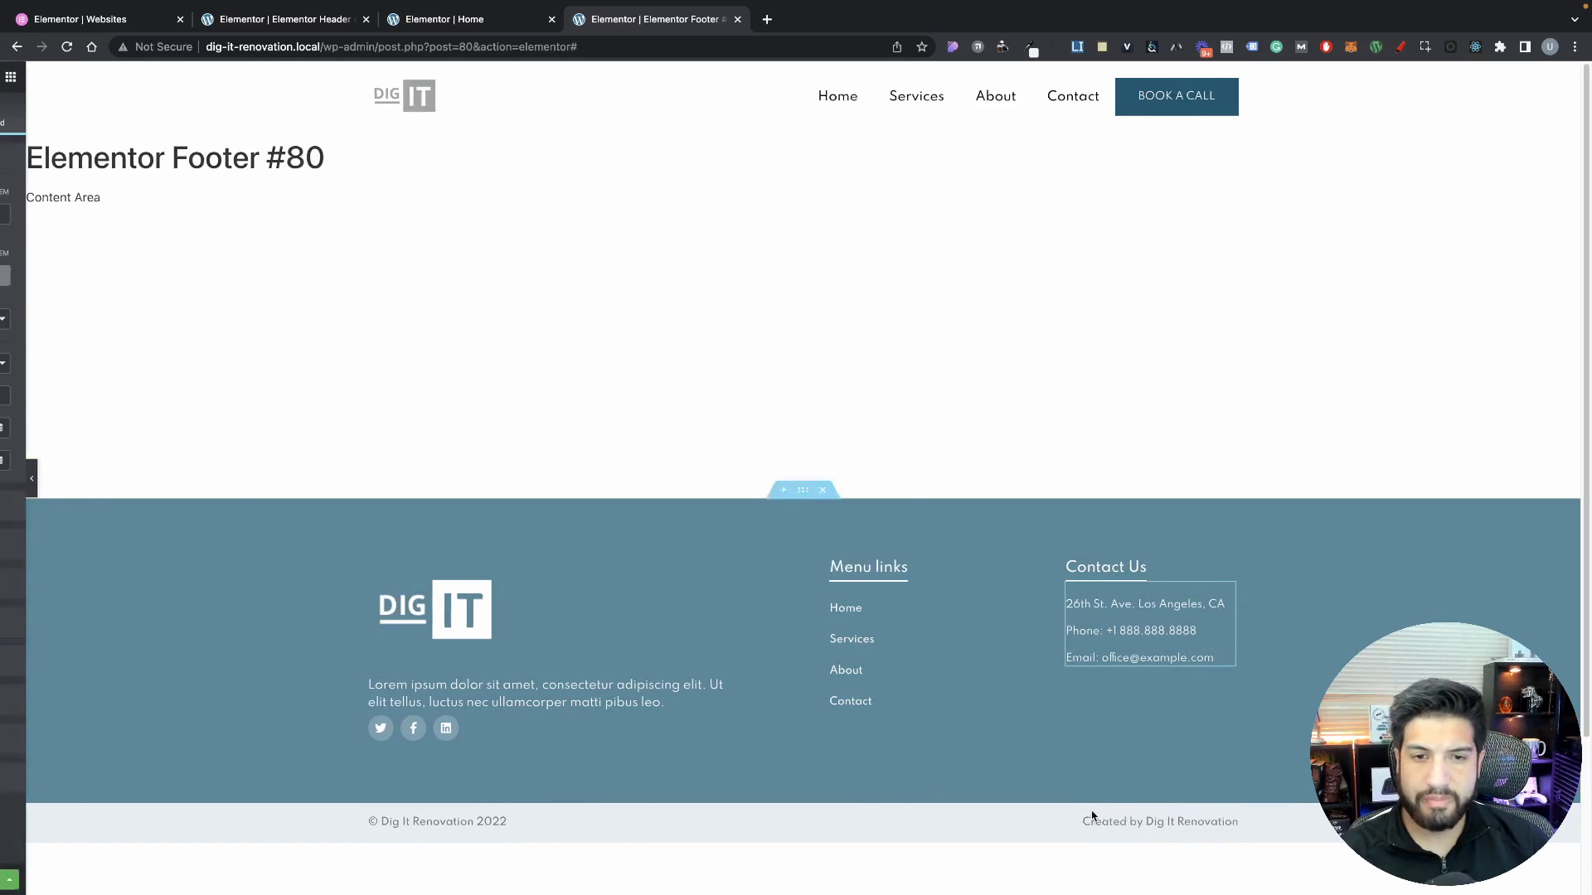
drag(926, 650, 932, 652)
click(633, 711)
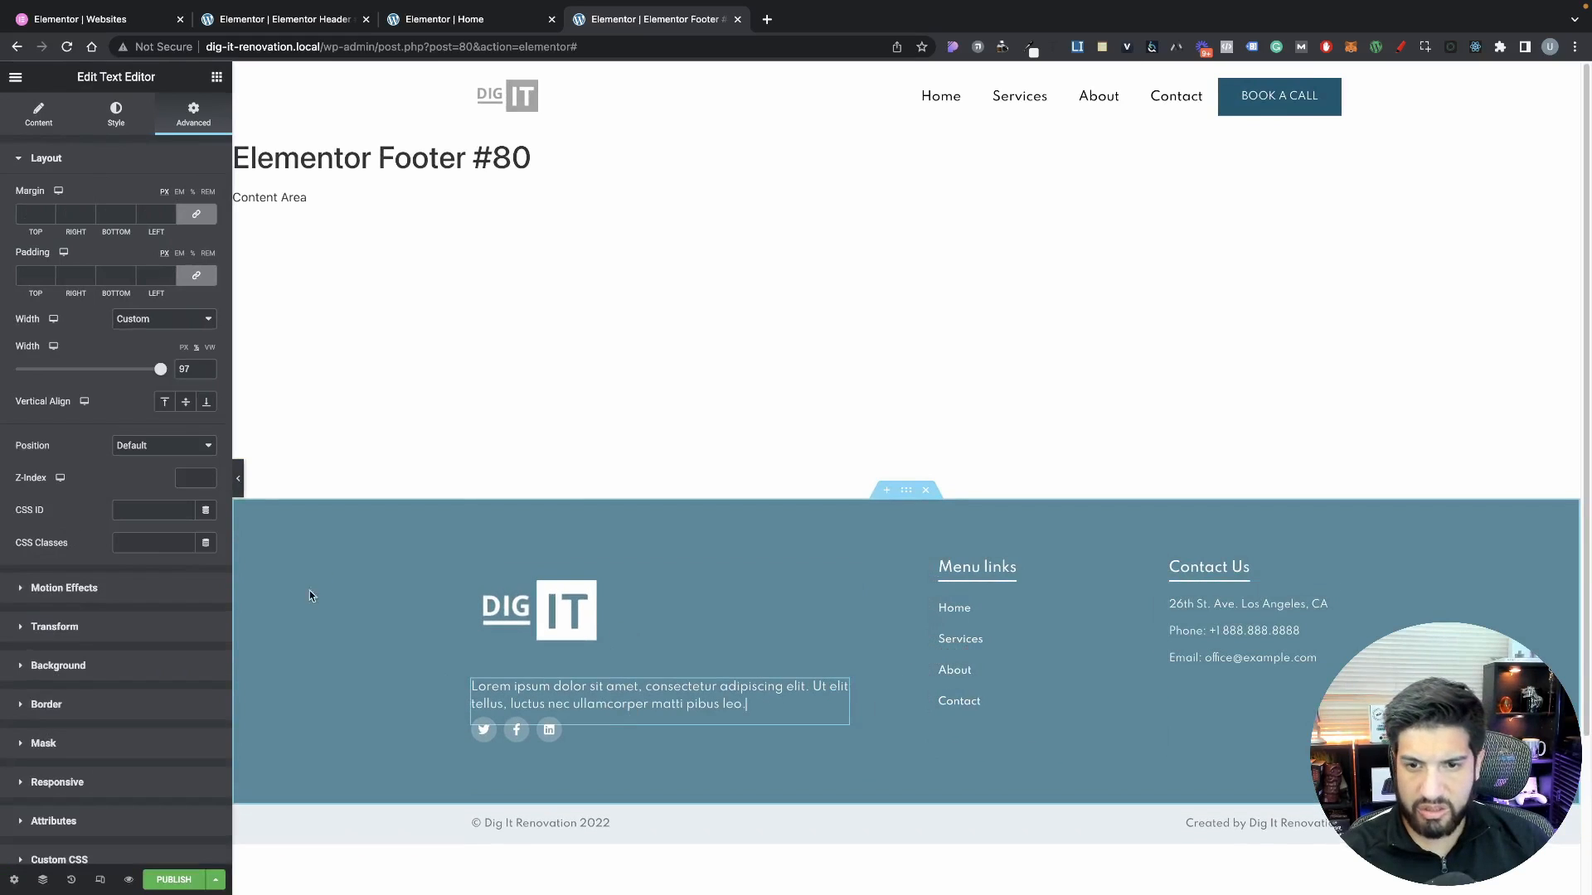
Set the footer logo's width to 26% and the custom width of the paragraph below it to 85%
click(532, 590)
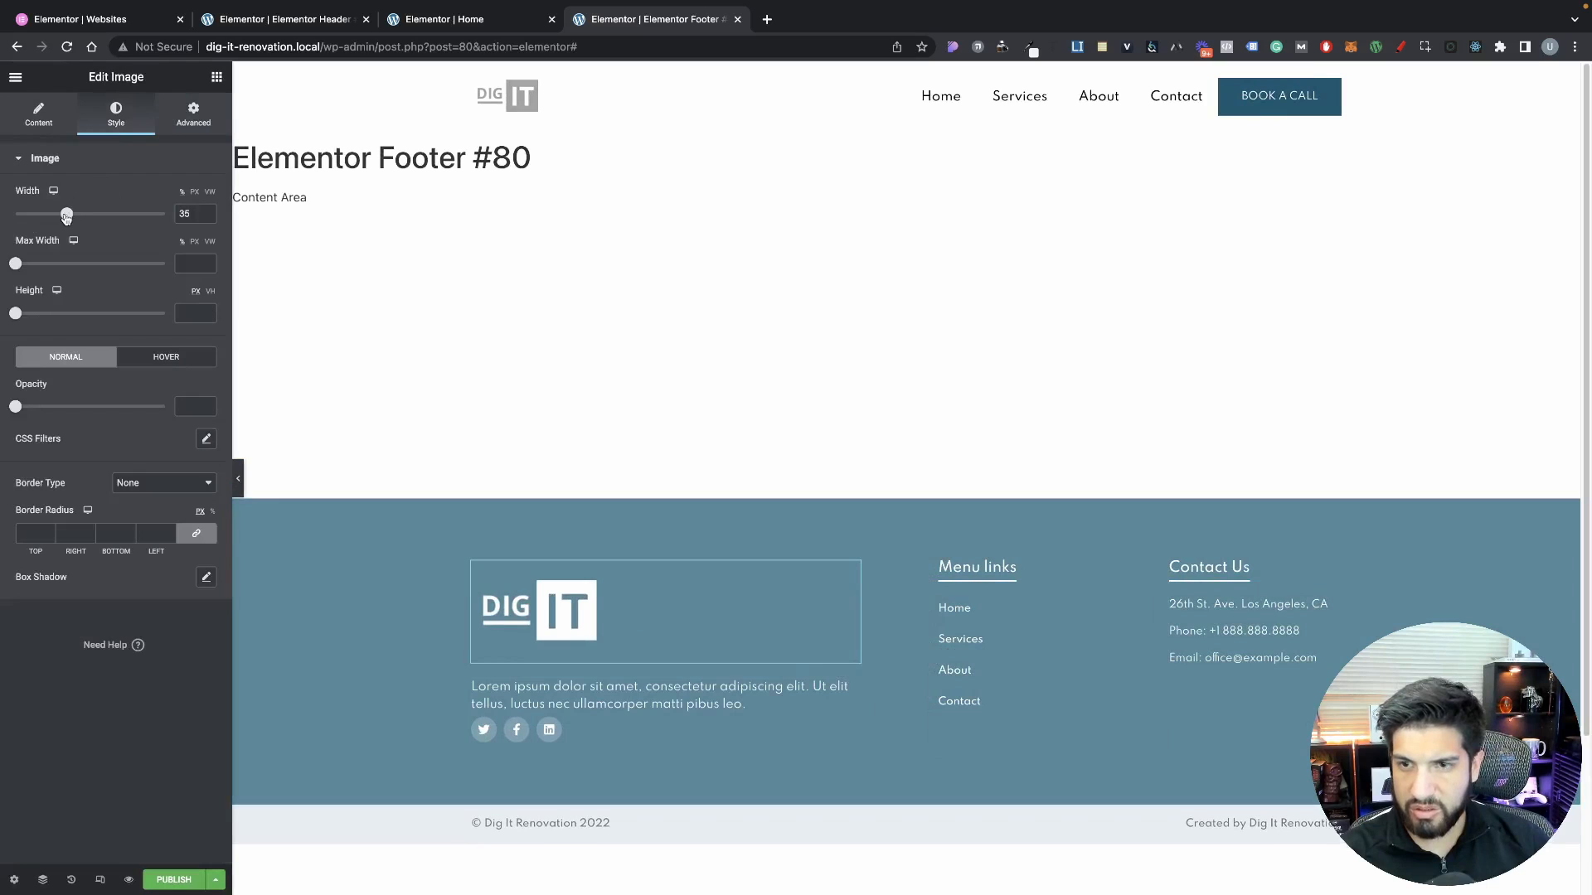
drag(66, 217, 56, 217)
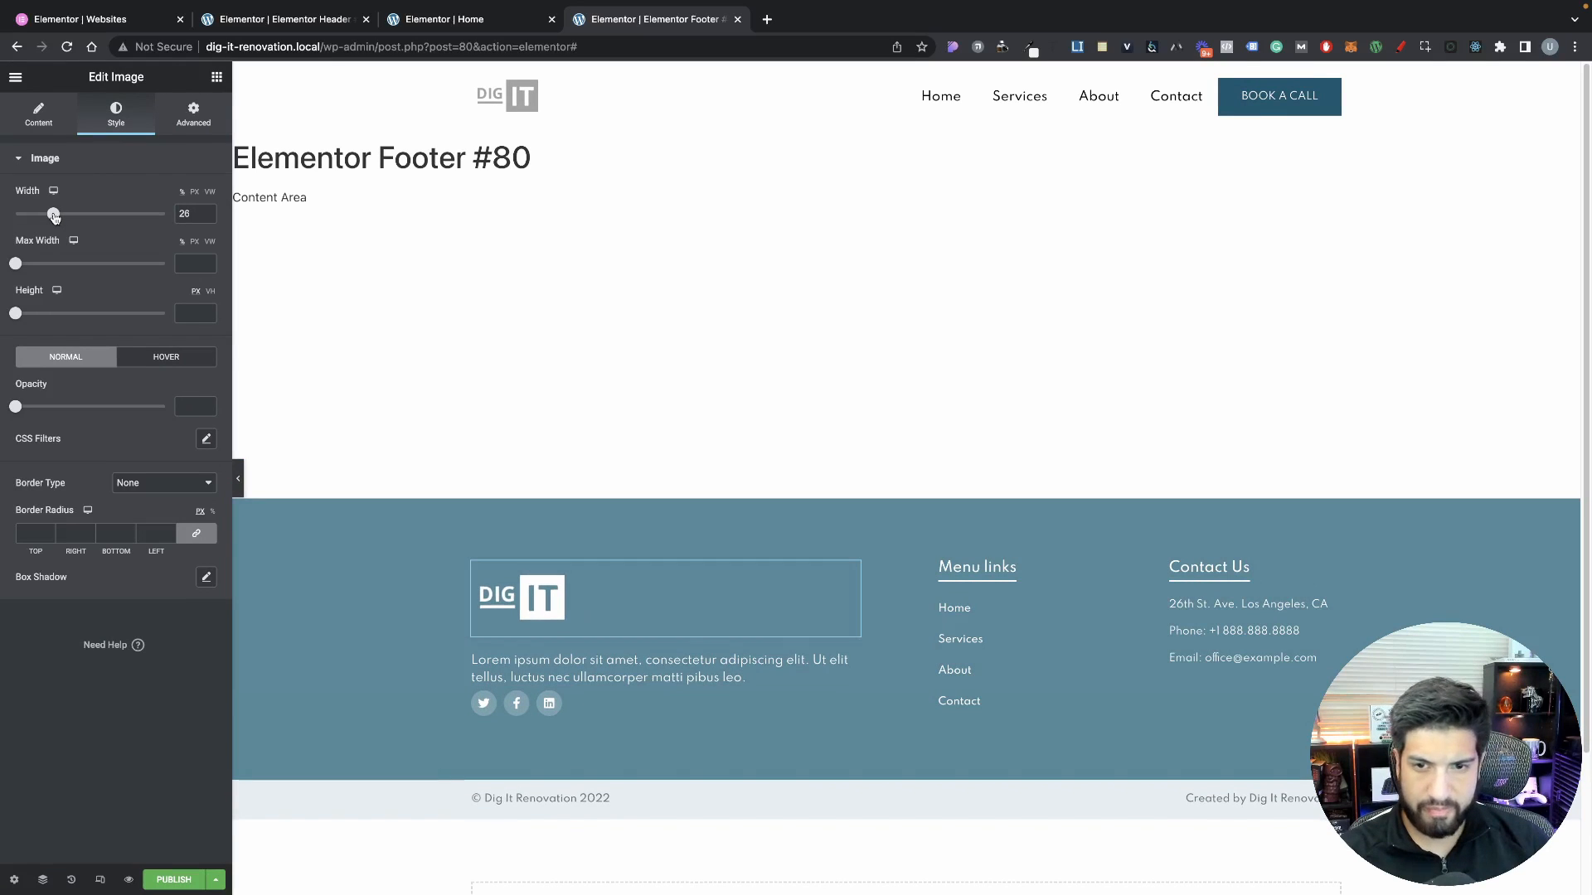
click(650, 678)
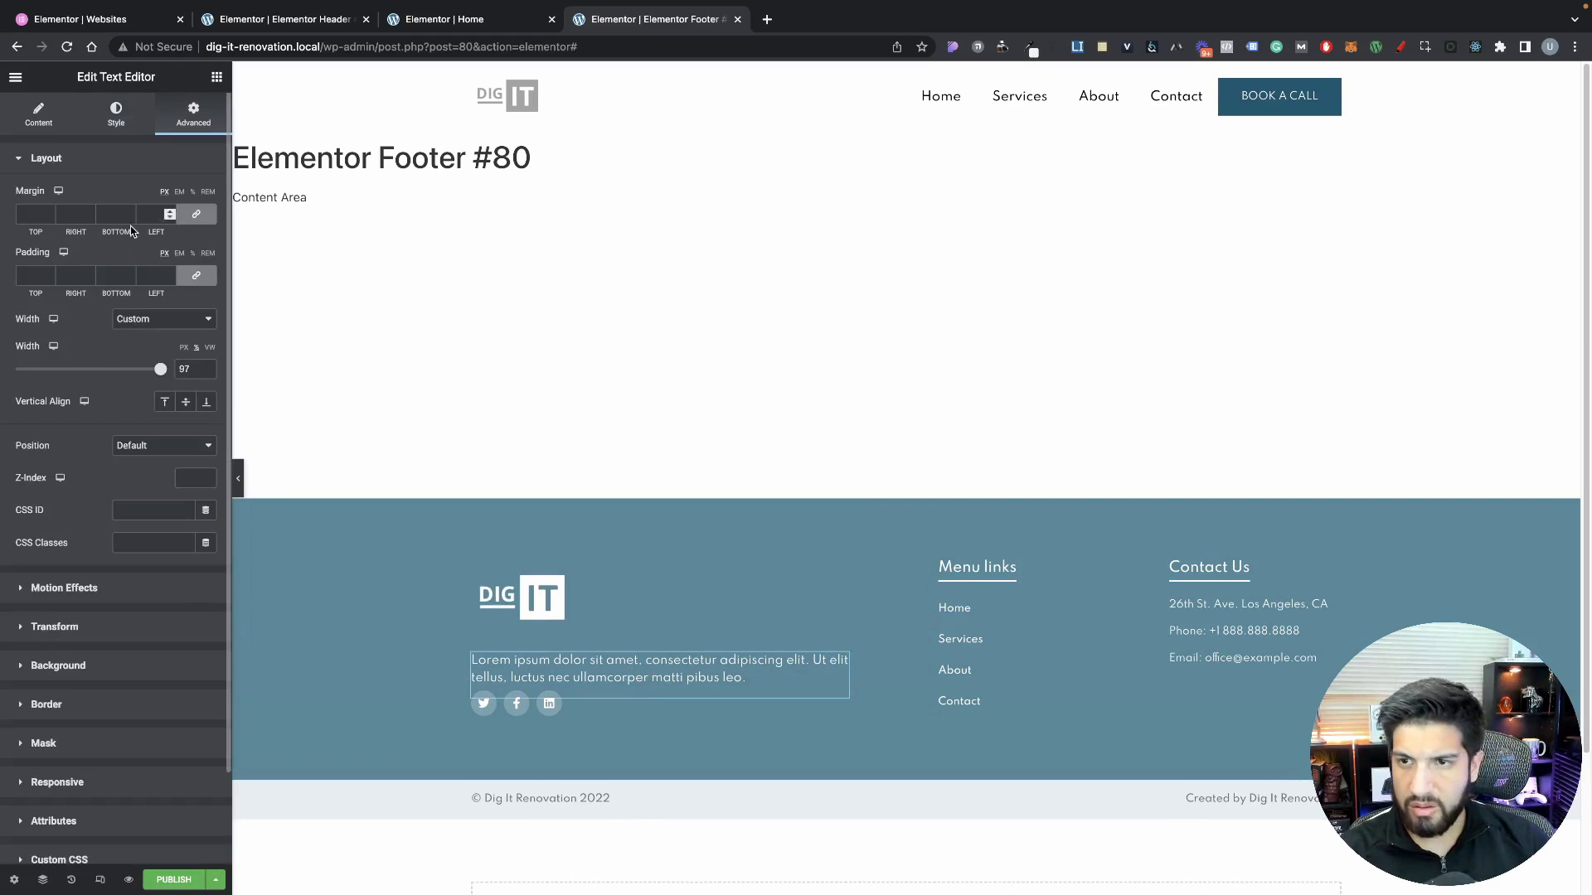
drag(163, 373, 142, 374)
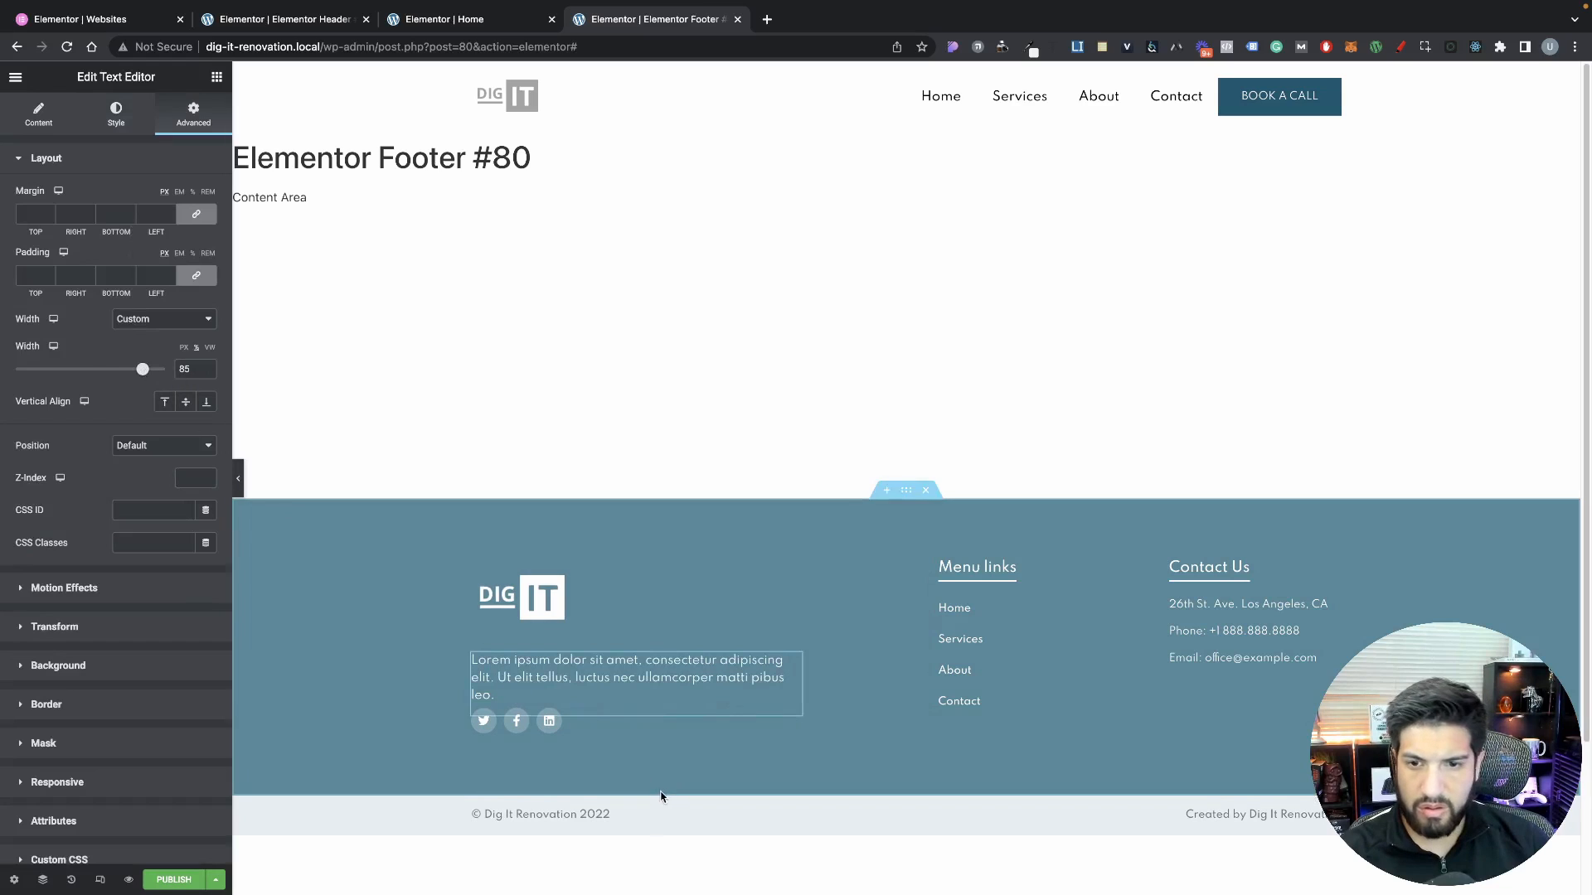
Set the top margin of the footer's social icons to 5 px
click(589, 718)
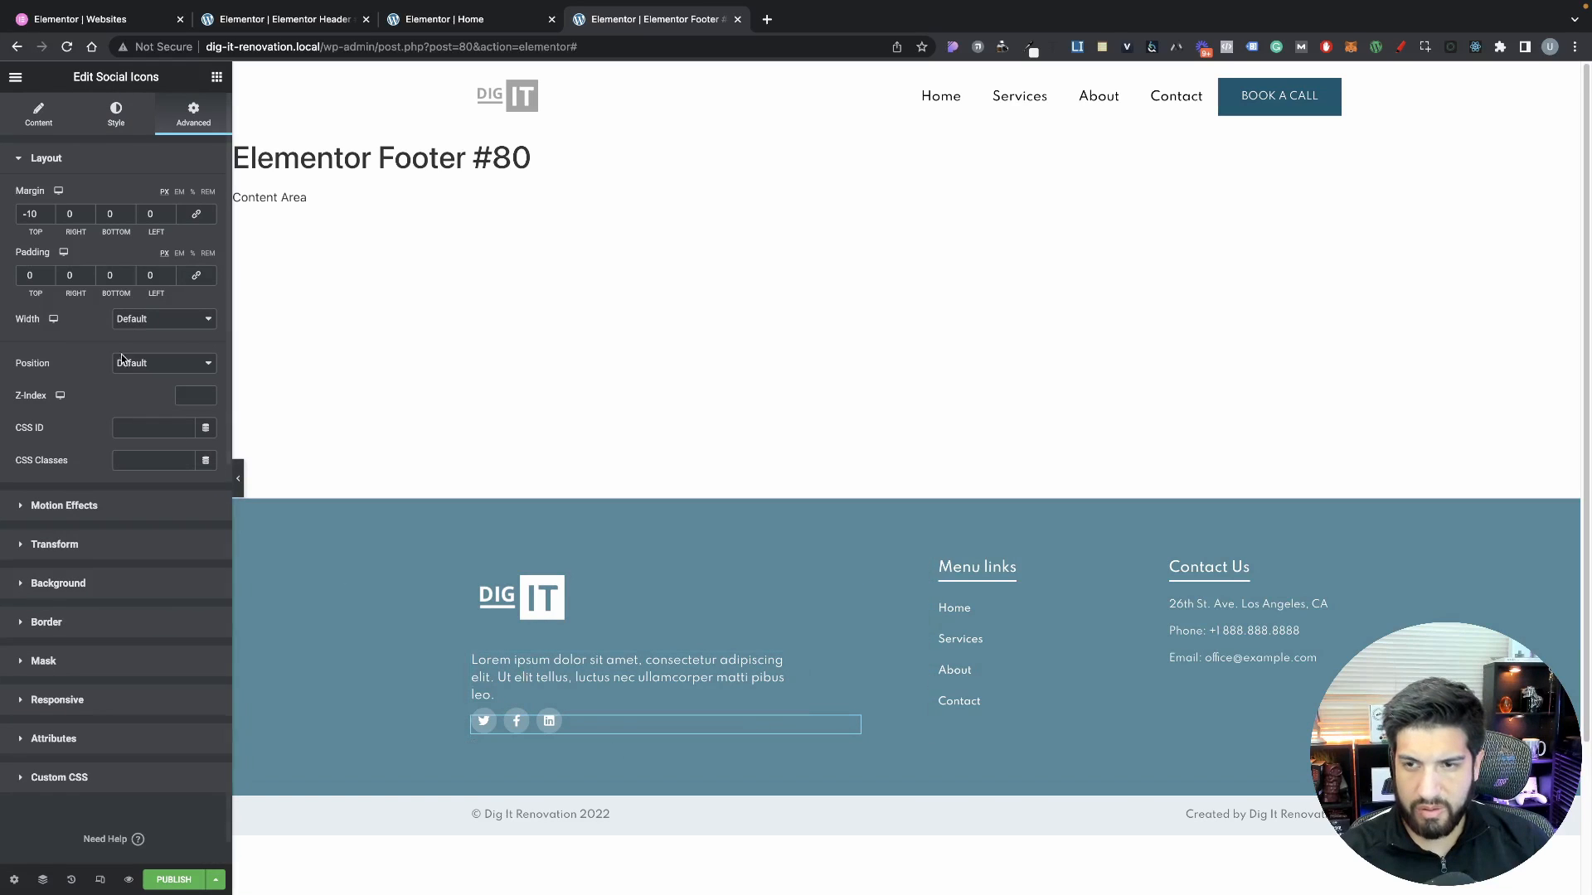
key(BackSpace)
key(BackSpace)
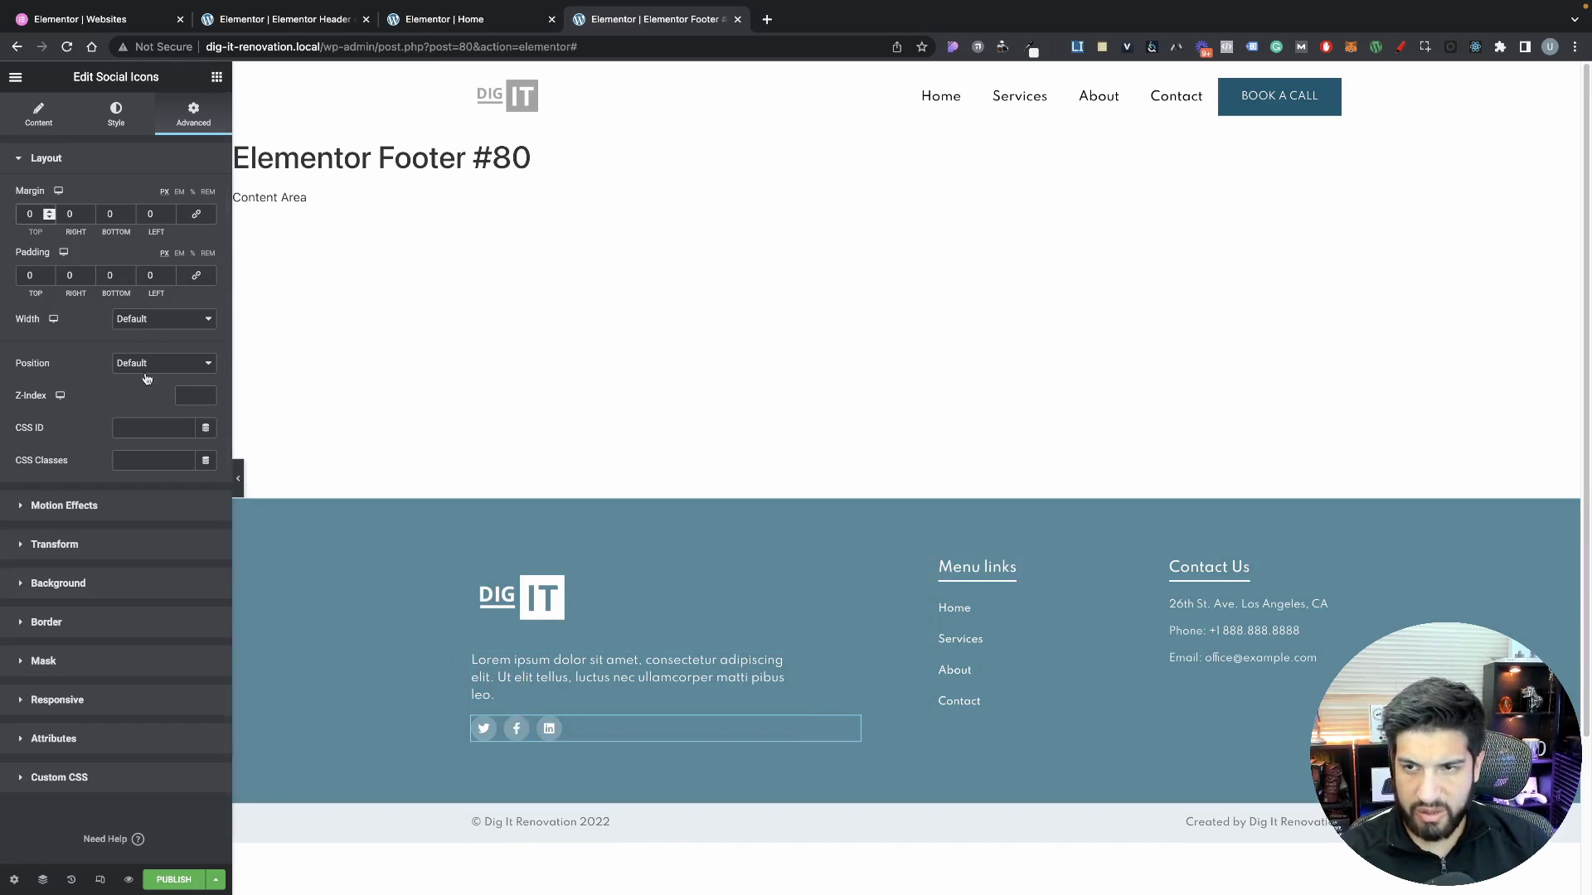
click(49, 213)
click(49, 212)
click(49, 212)
click(49, 212)
click(49, 213)
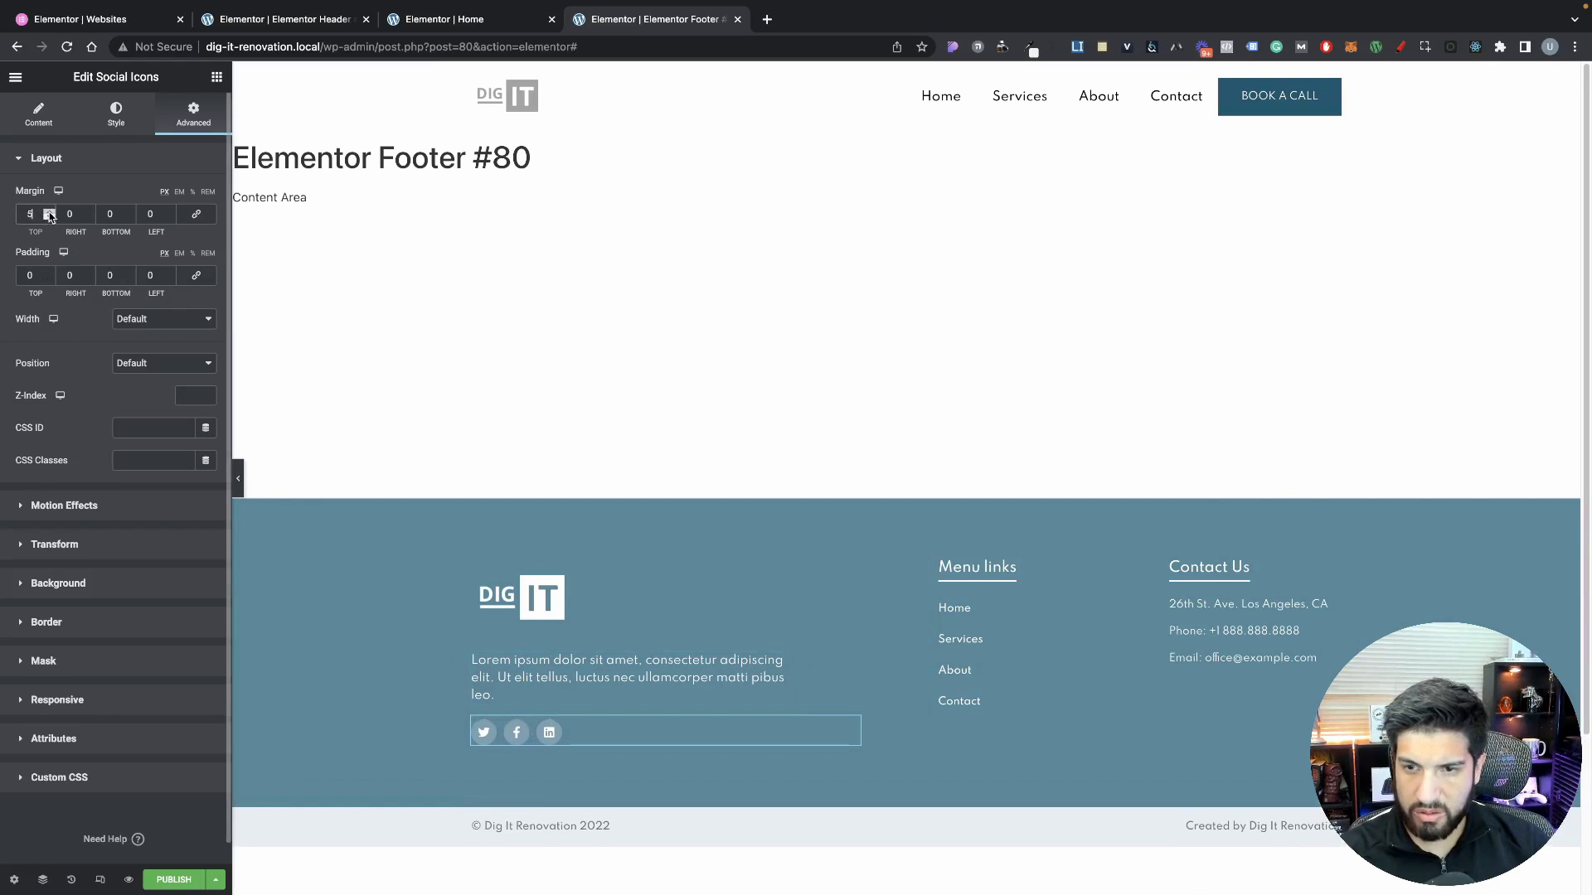
Preview the footer without the editing panel, then set the footer logo's top margin to -14 px
click(241, 481)
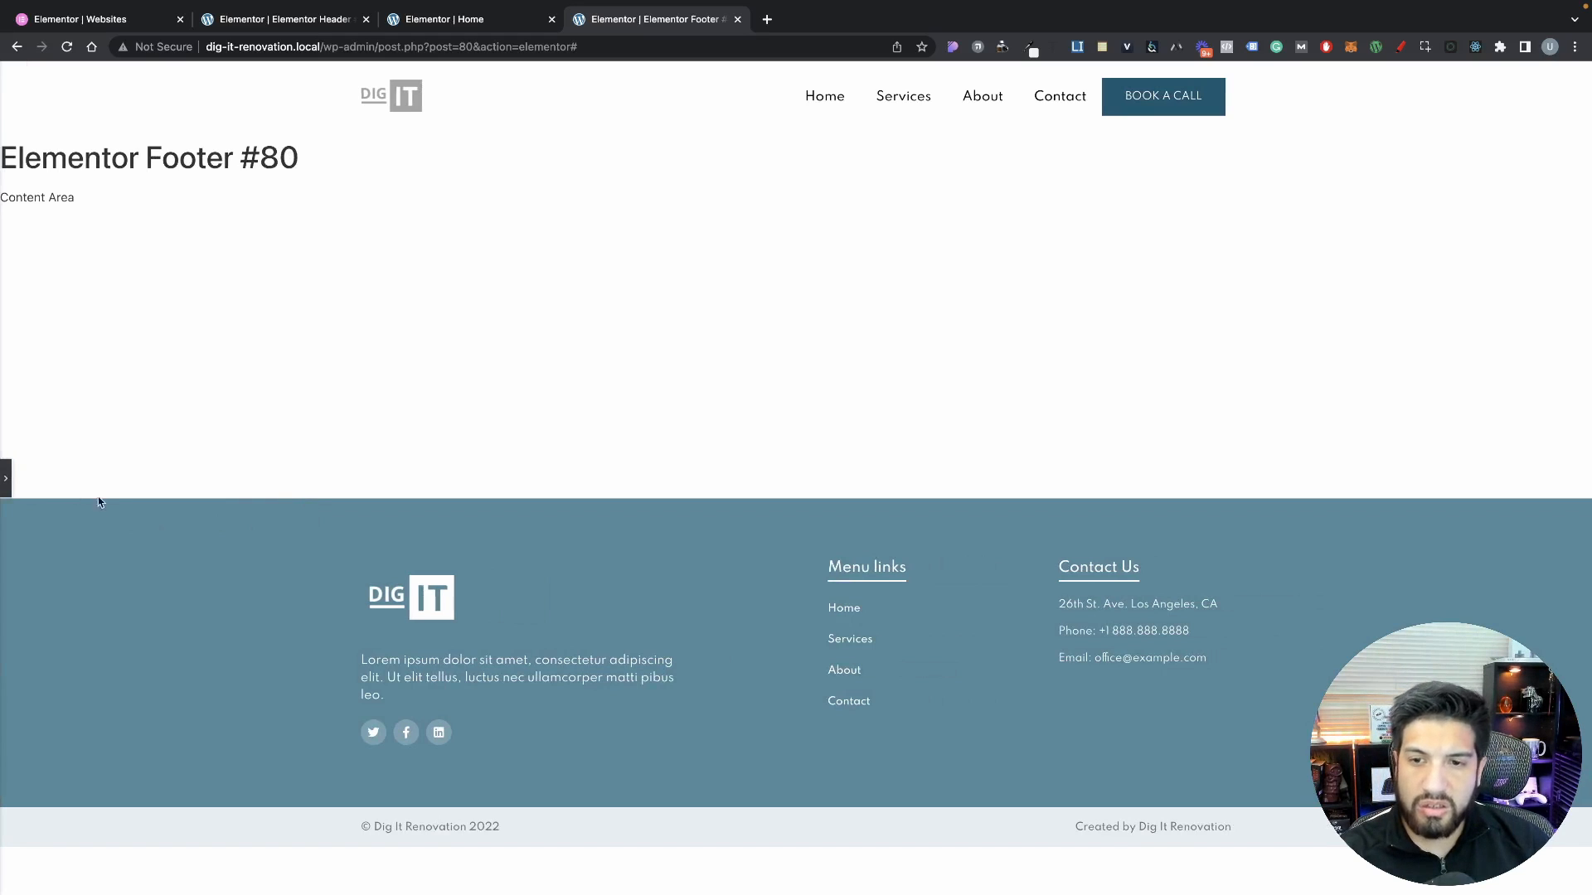
click(4, 481)
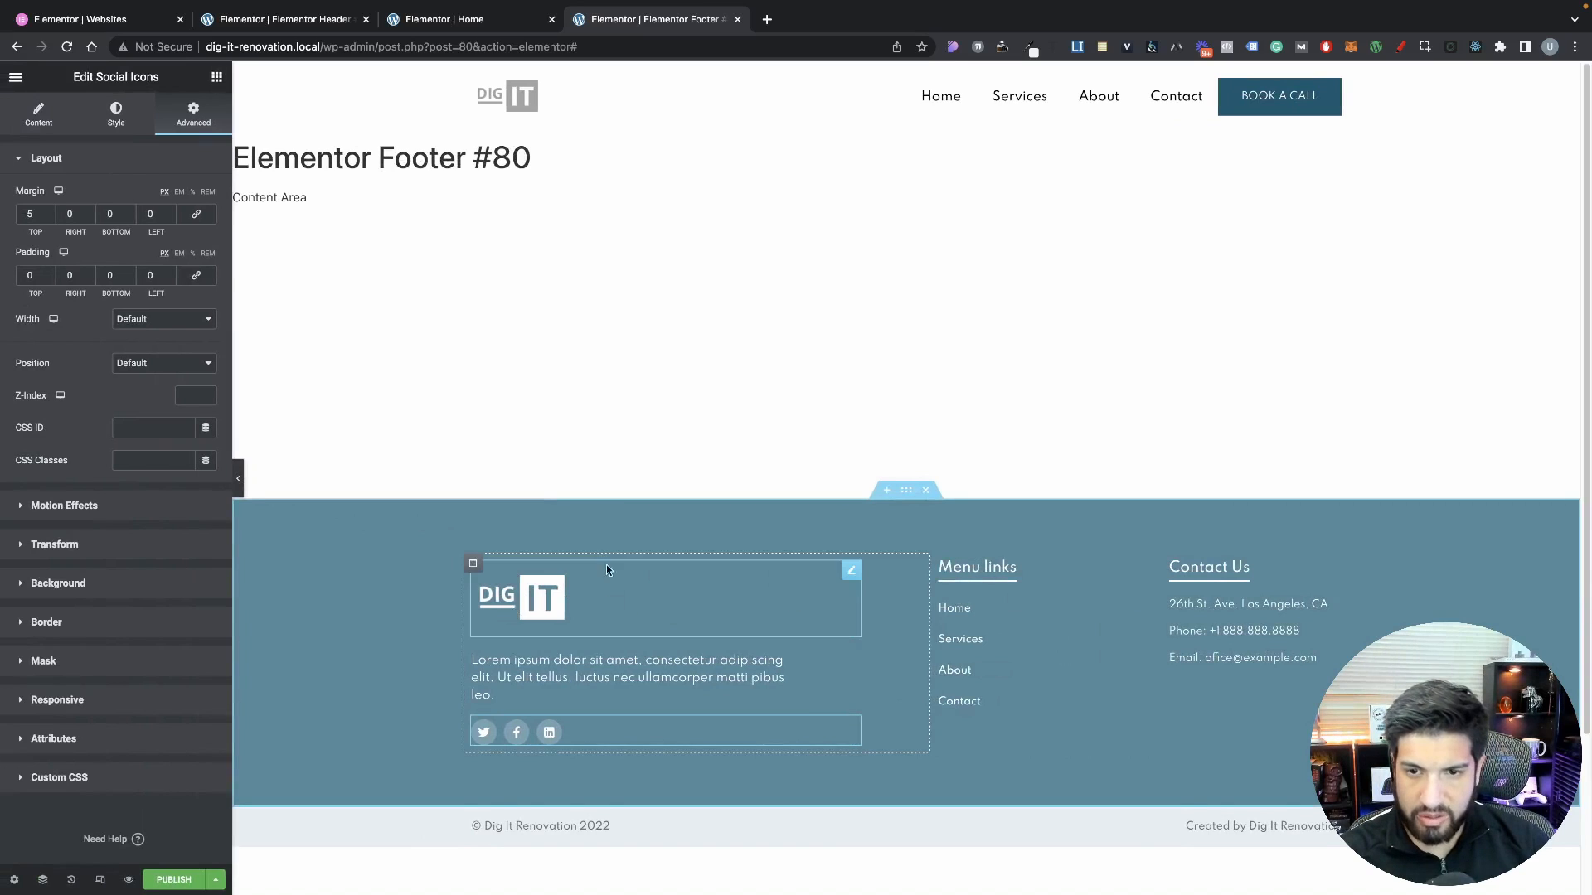
click(603, 586)
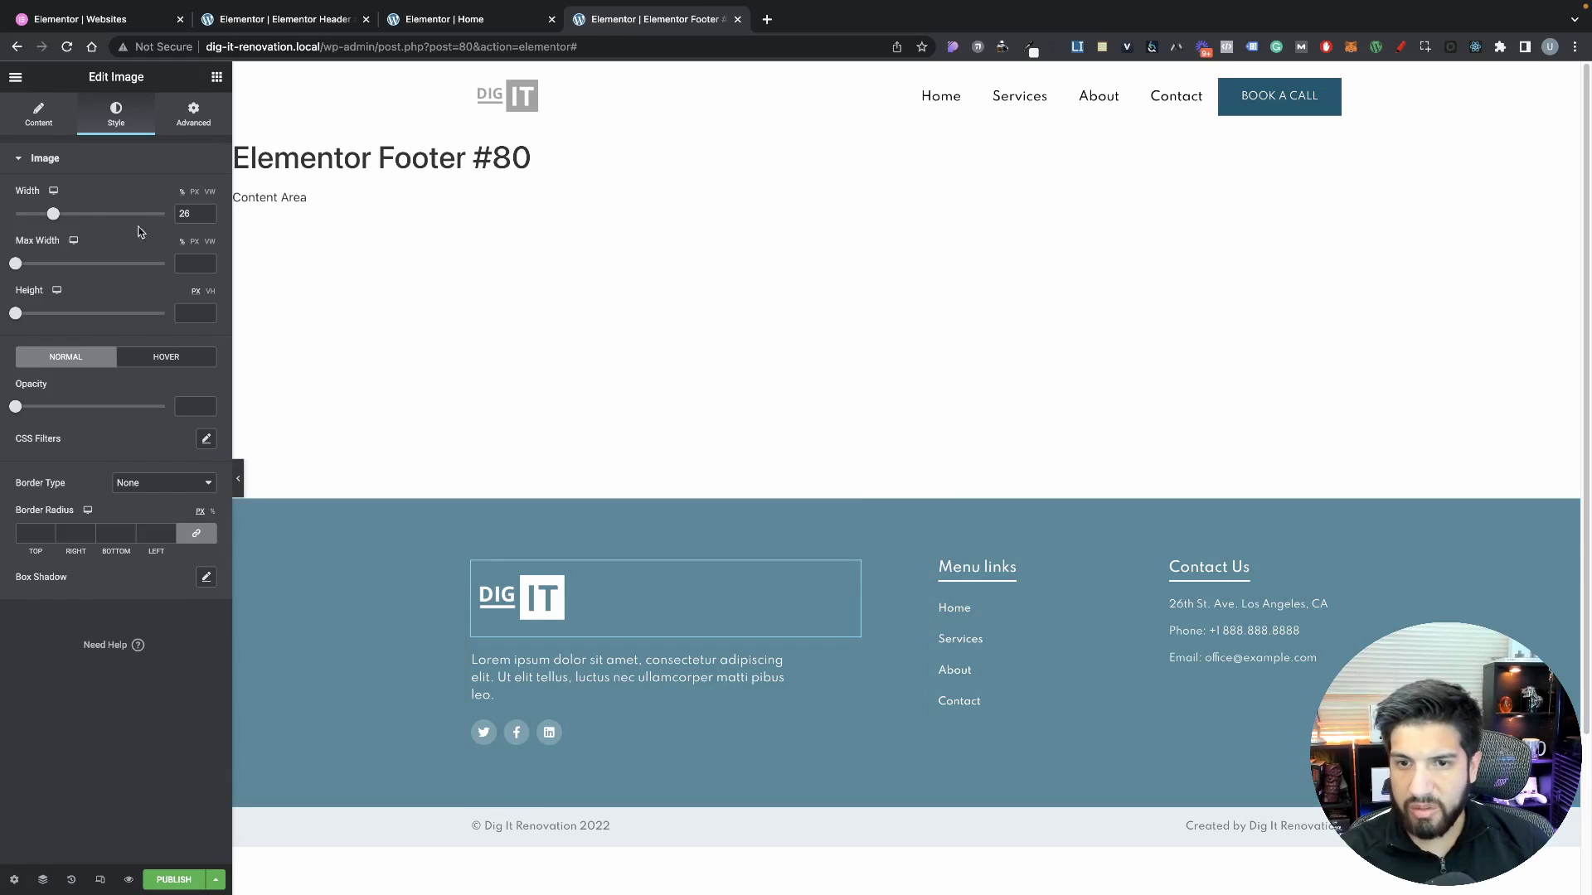
click(196, 116)
click(201, 219)
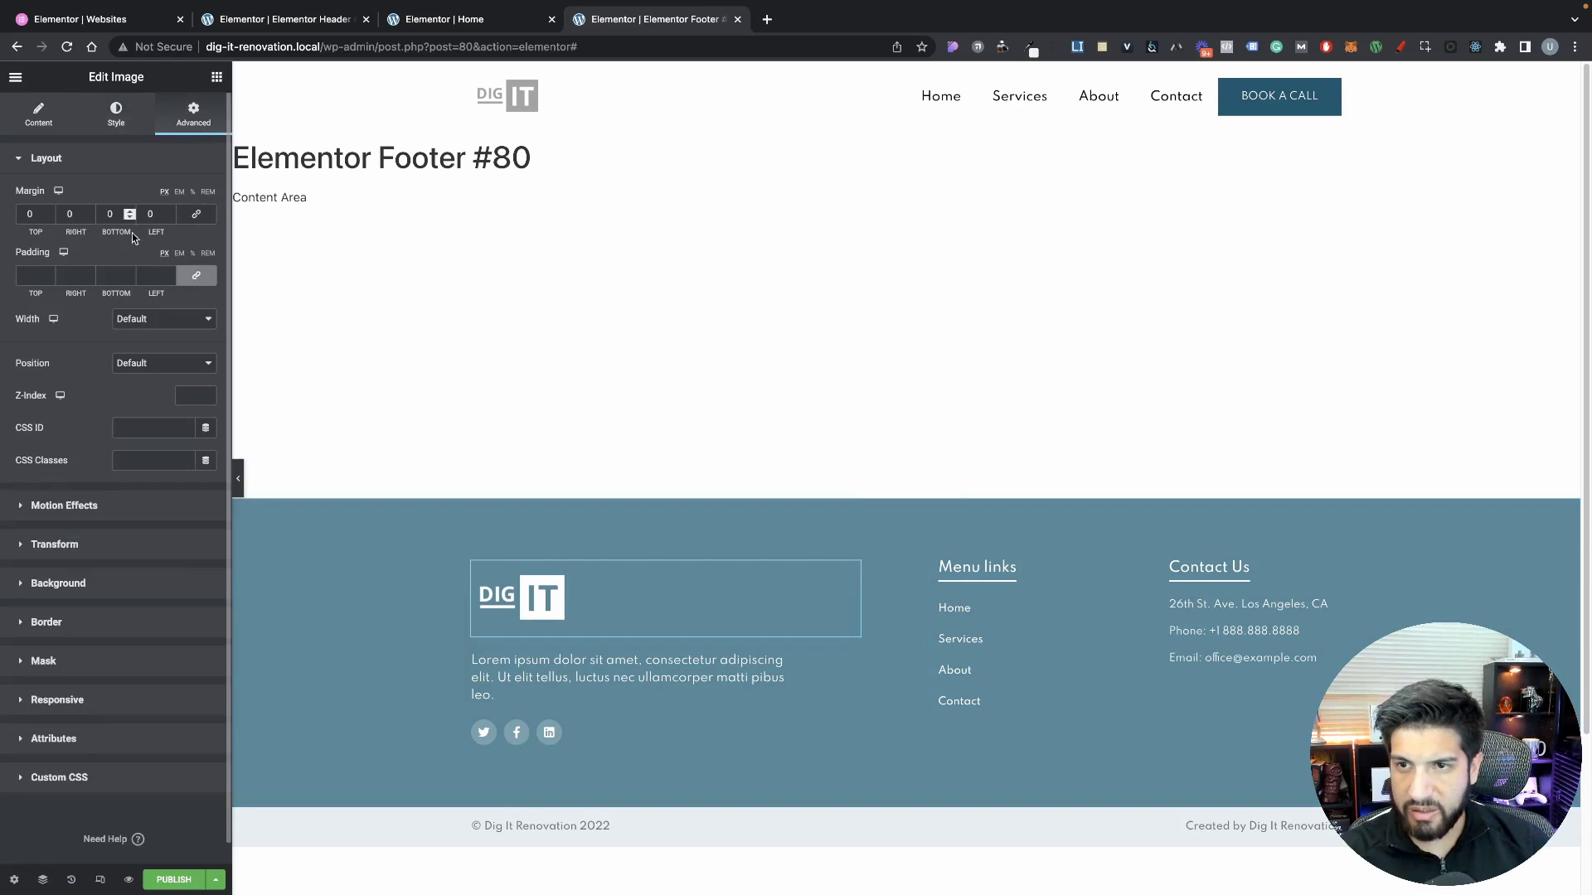
click(47, 213)
click(47, 219)
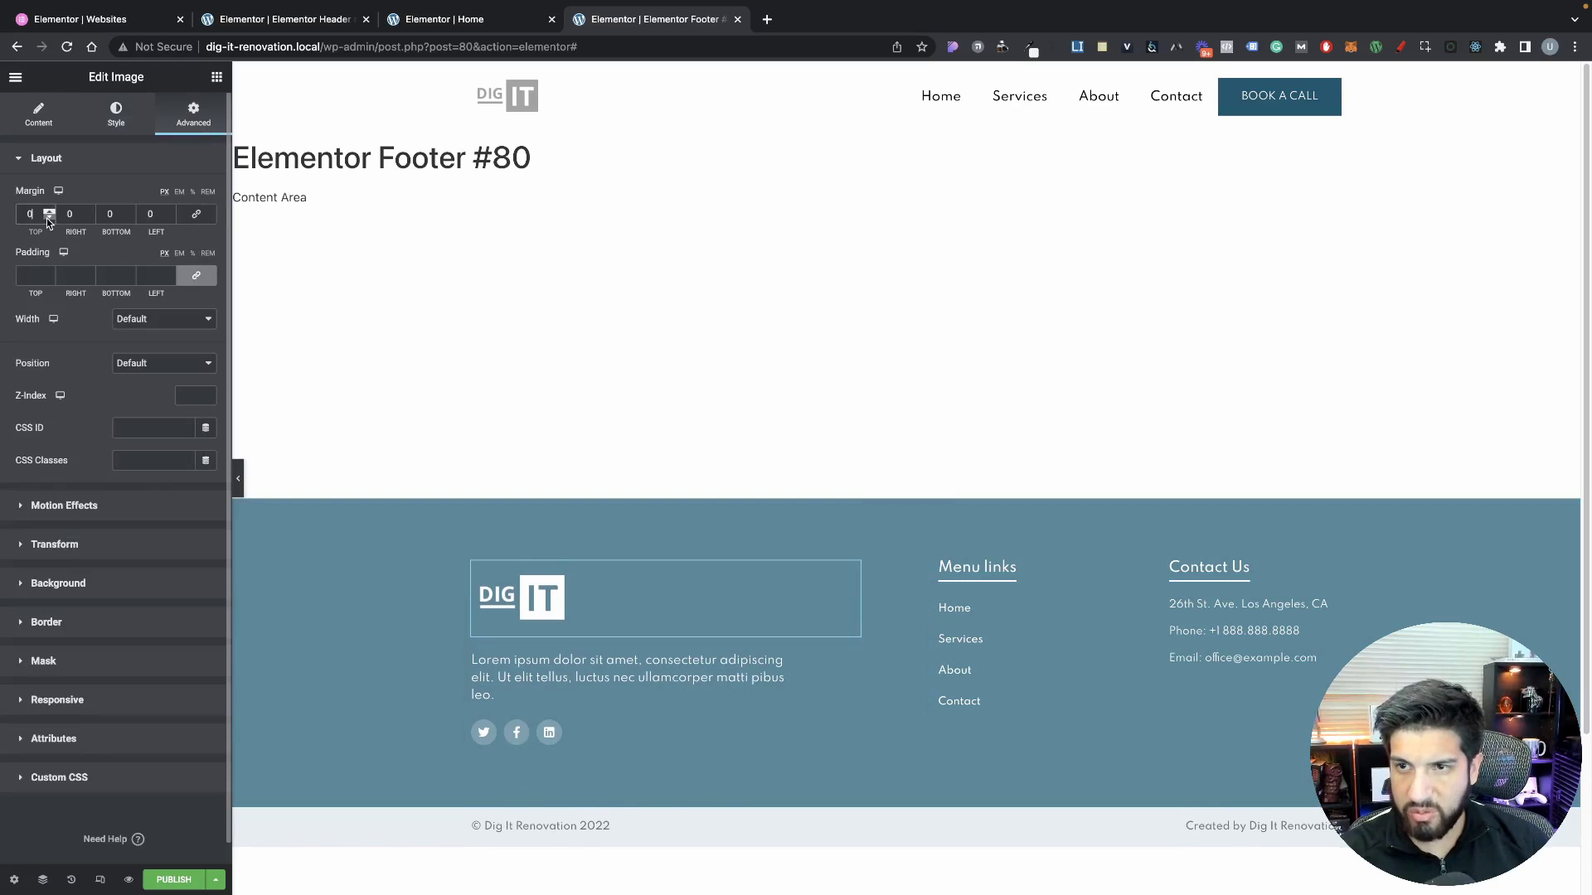
click(47, 218)
click(47, 219)
click(48, 219)
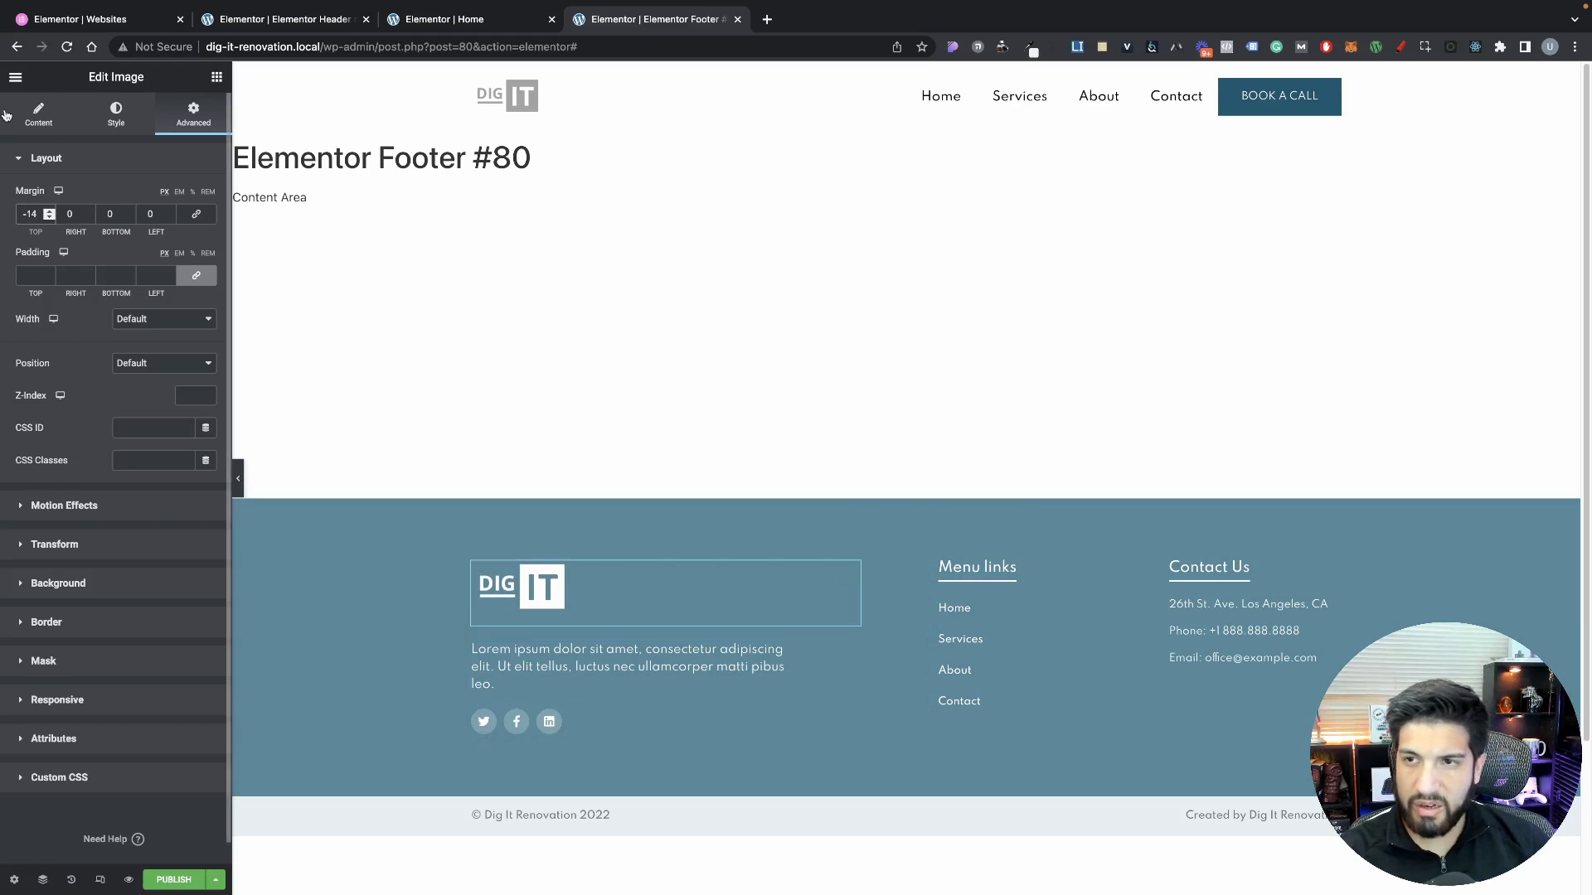
Link the footer logo to the site's Home page with a custom URL
click(46, 114)
click(163, 410)
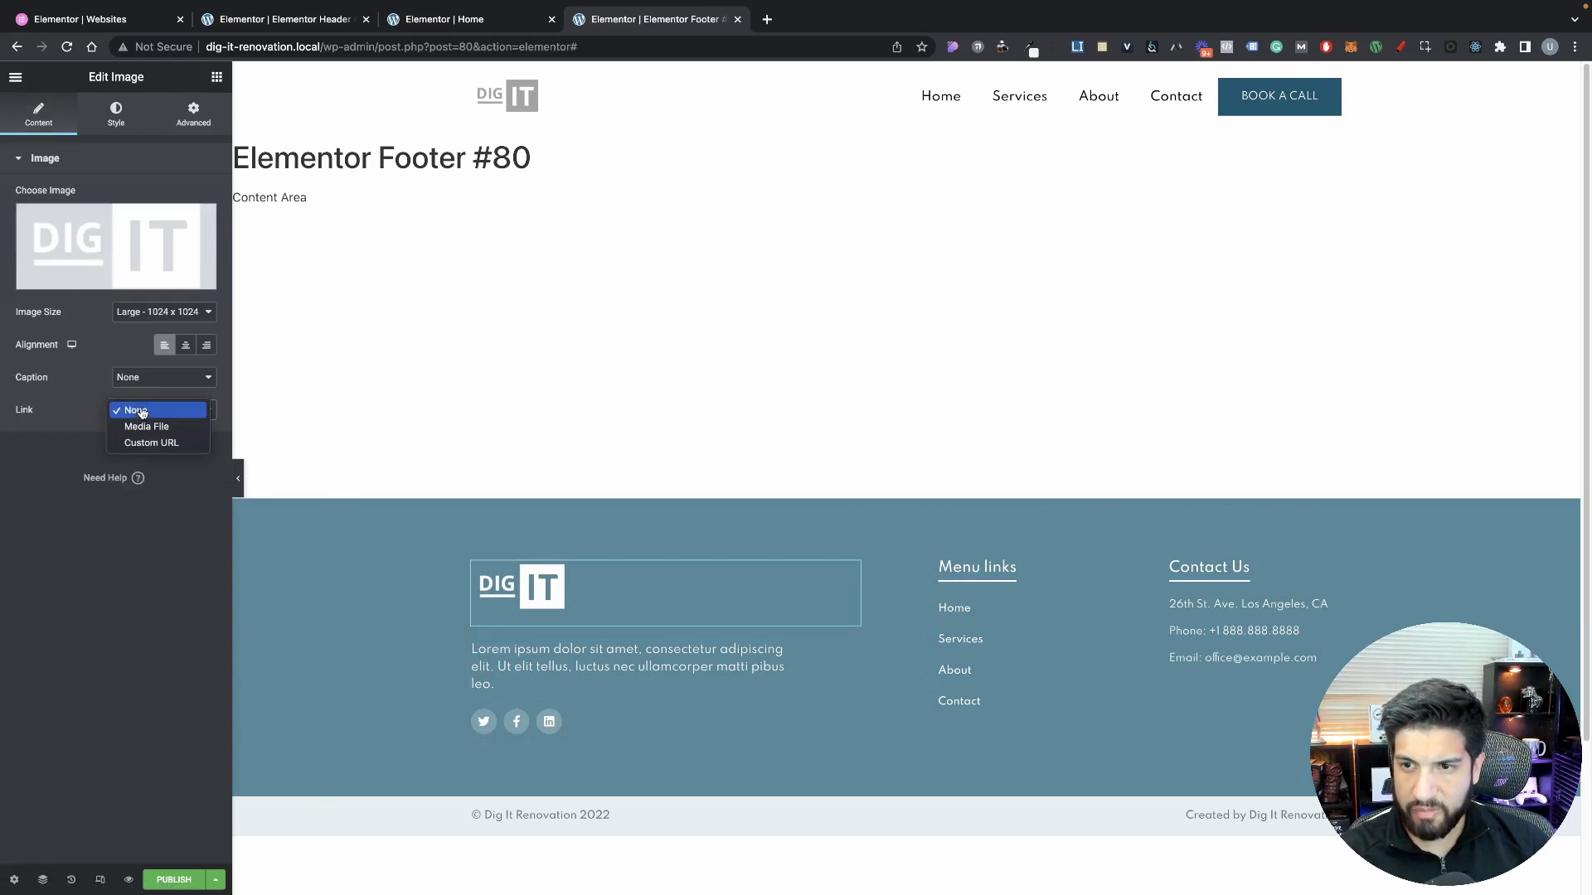
click(31, 432)
click(106, 444)
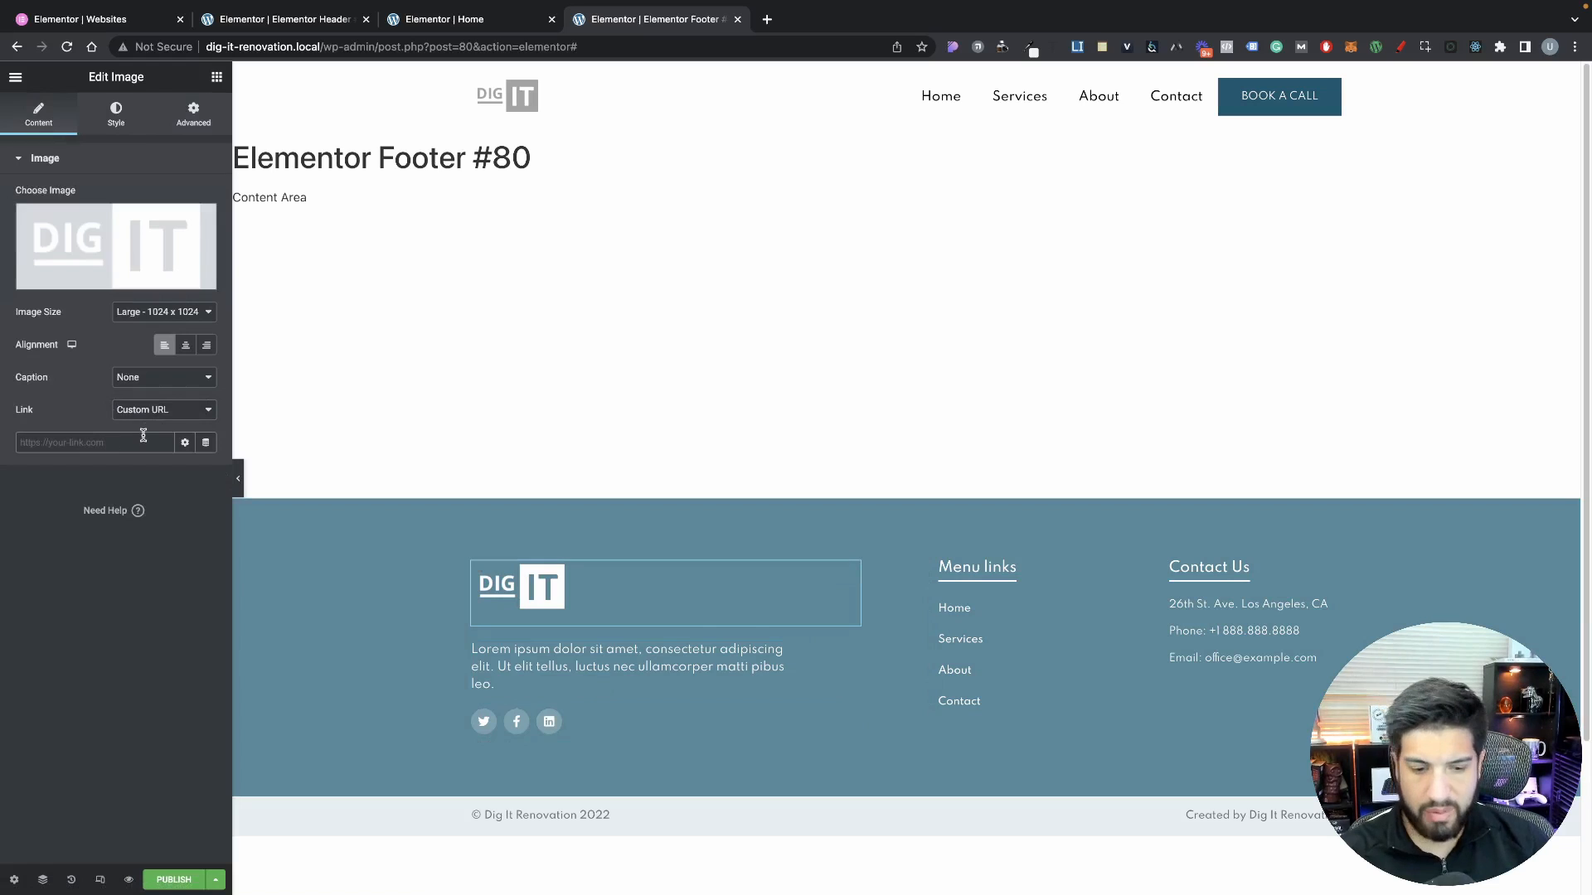
text(home)
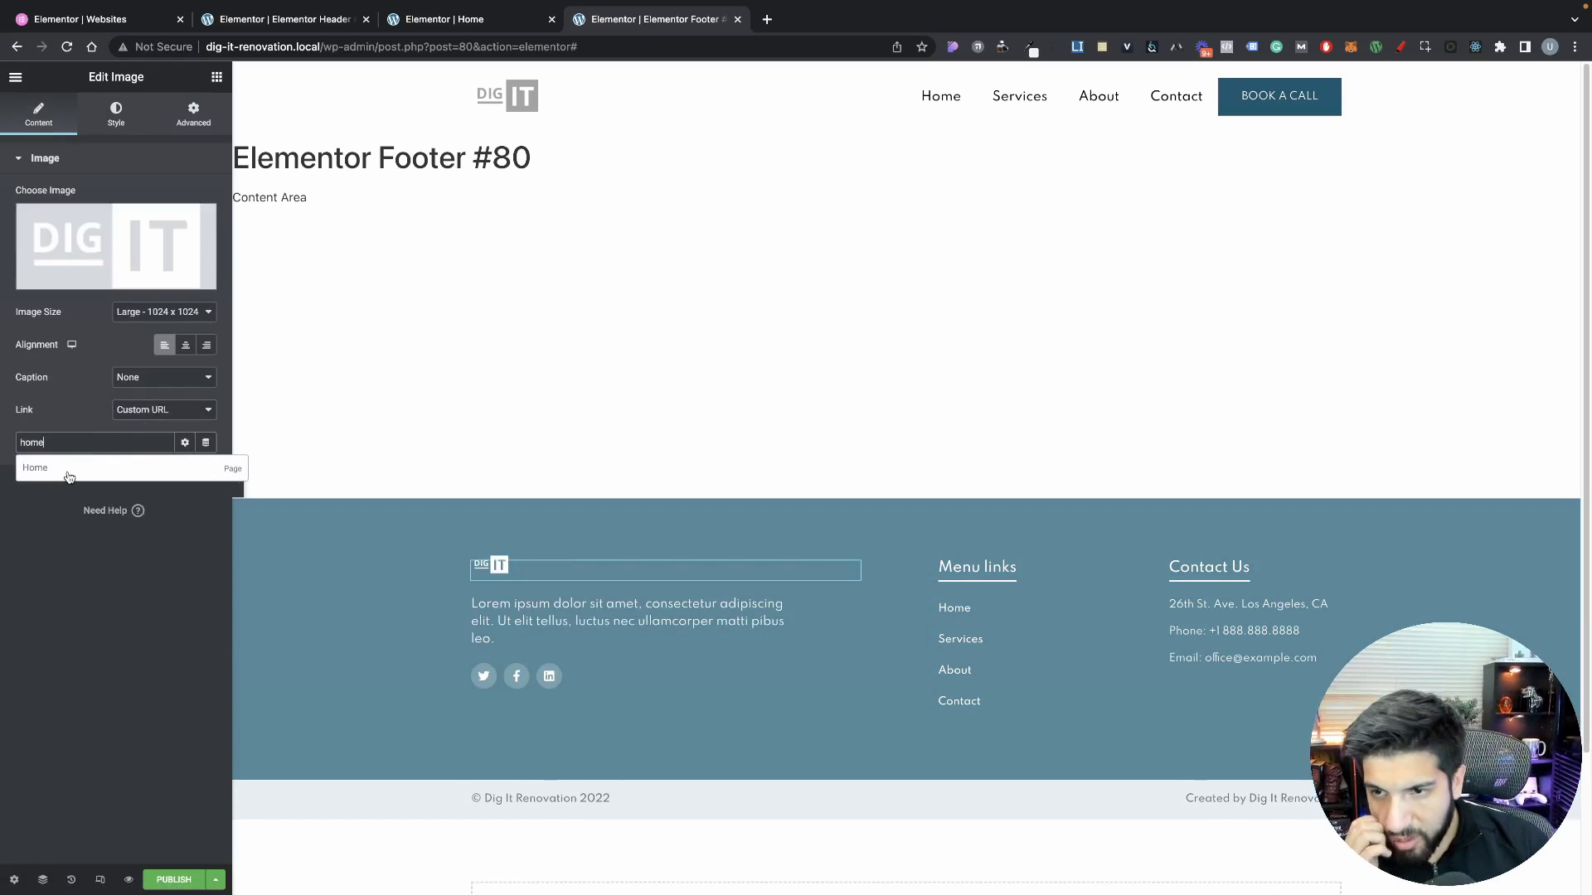
click(69, 477)
click(173, 880)
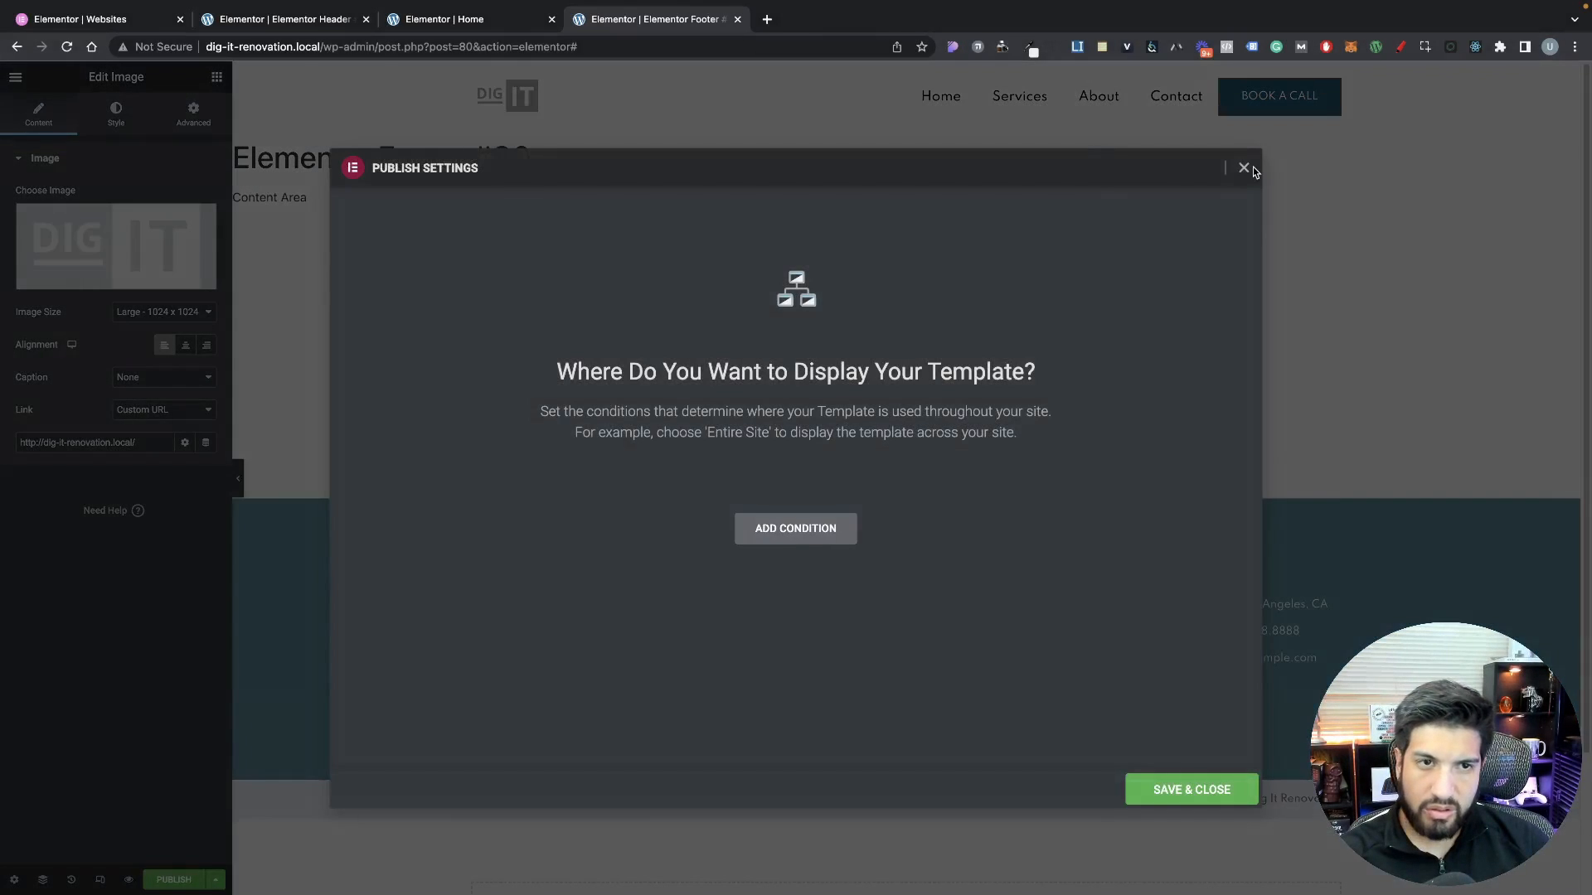
click(1252, 170)
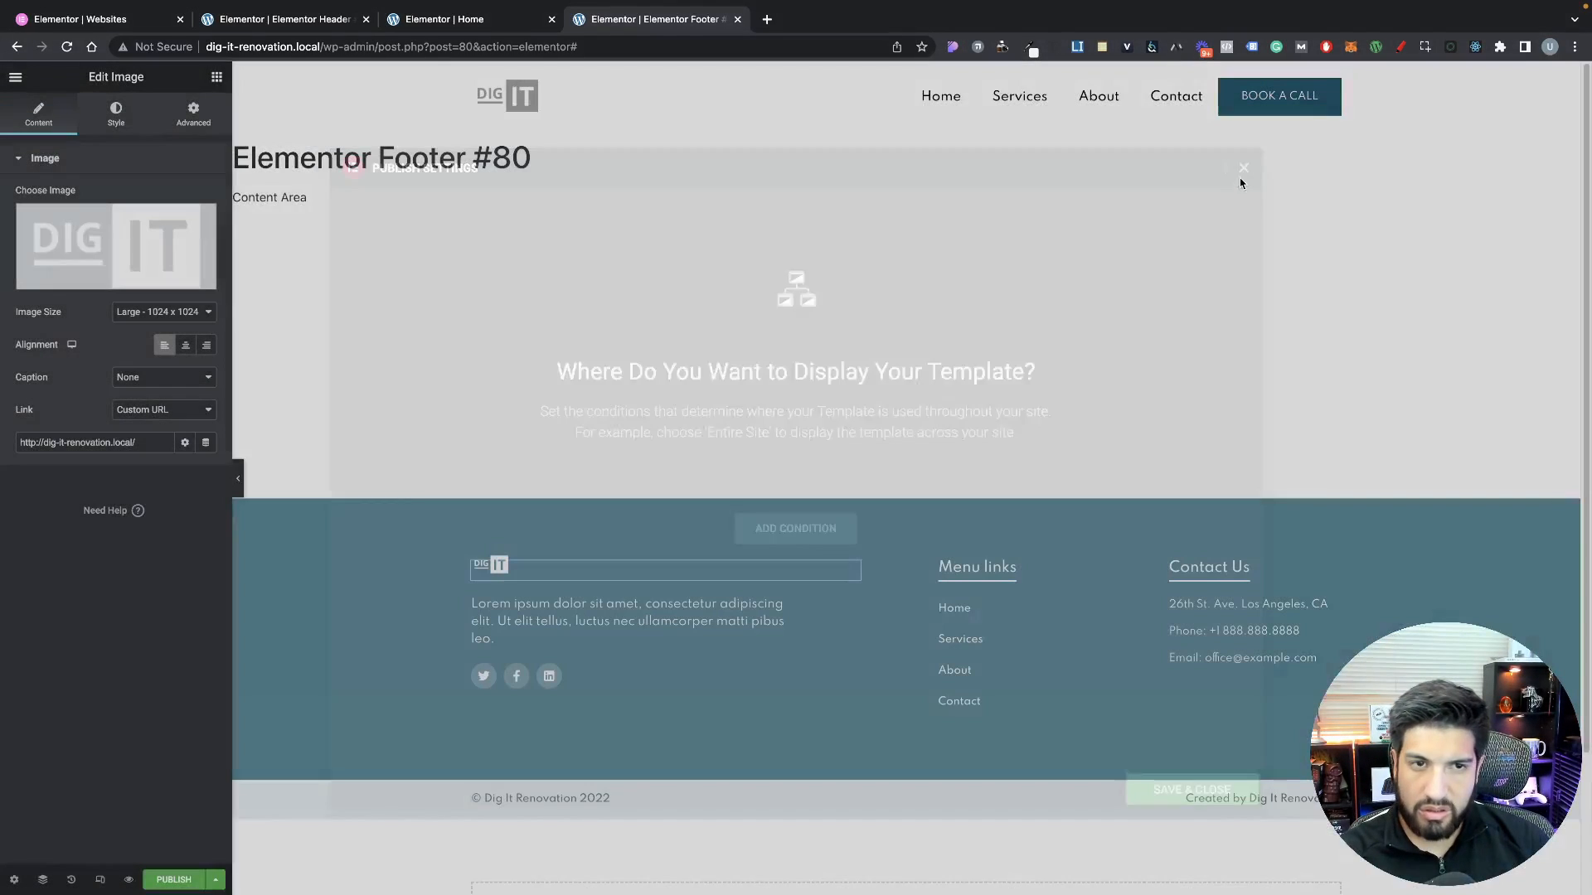
Set the footer logo's width to 57%
scroll(1036, 580, down, 2)
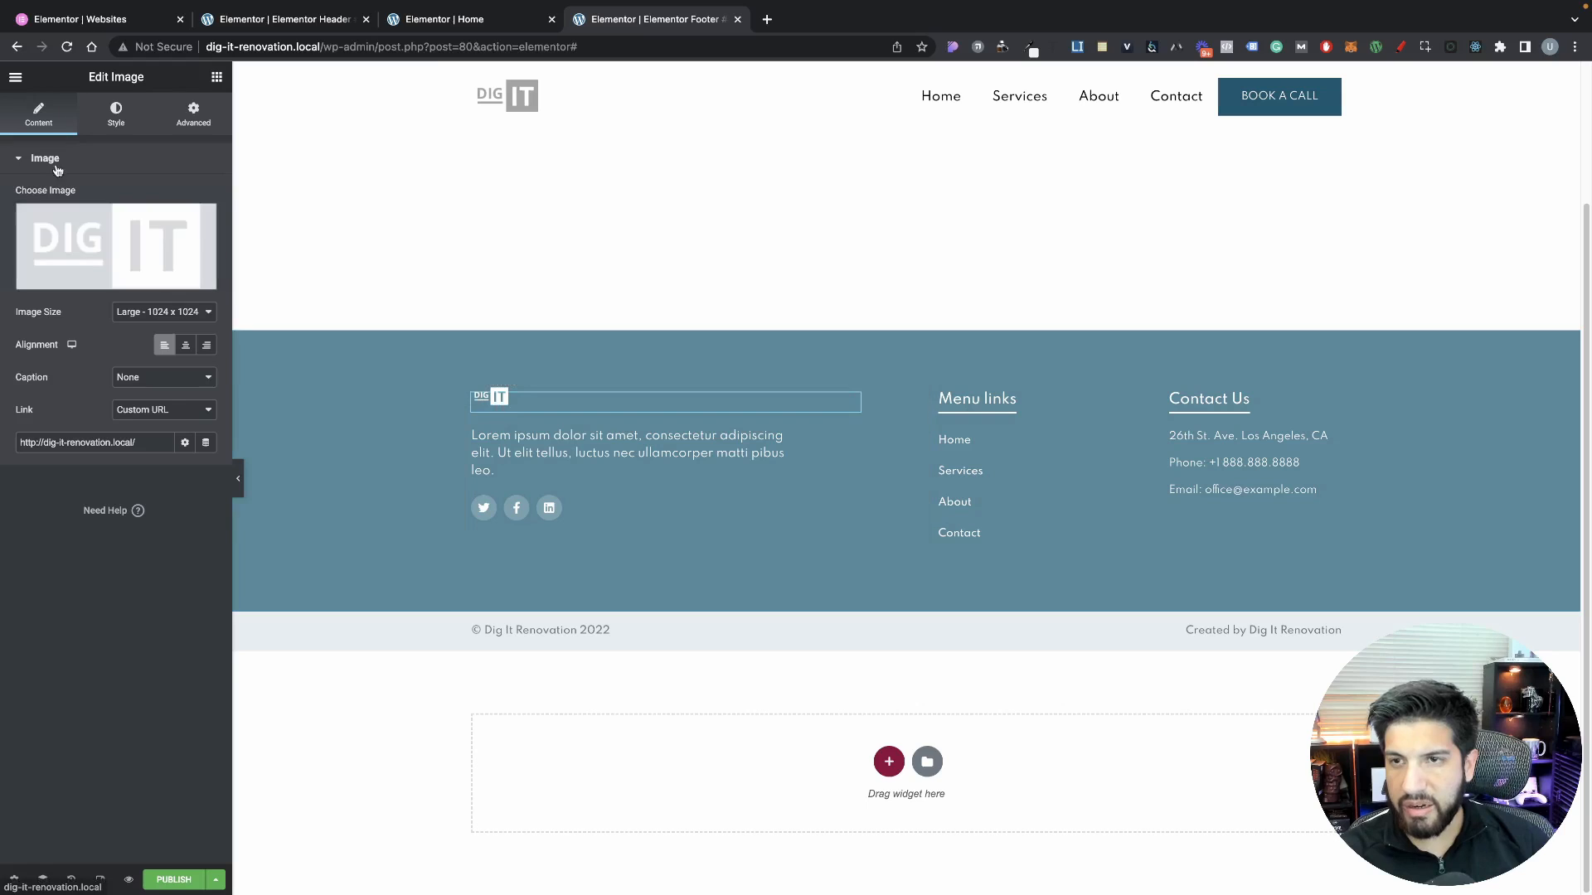
click(116, 113)
drag(54, 217, 100, 214)
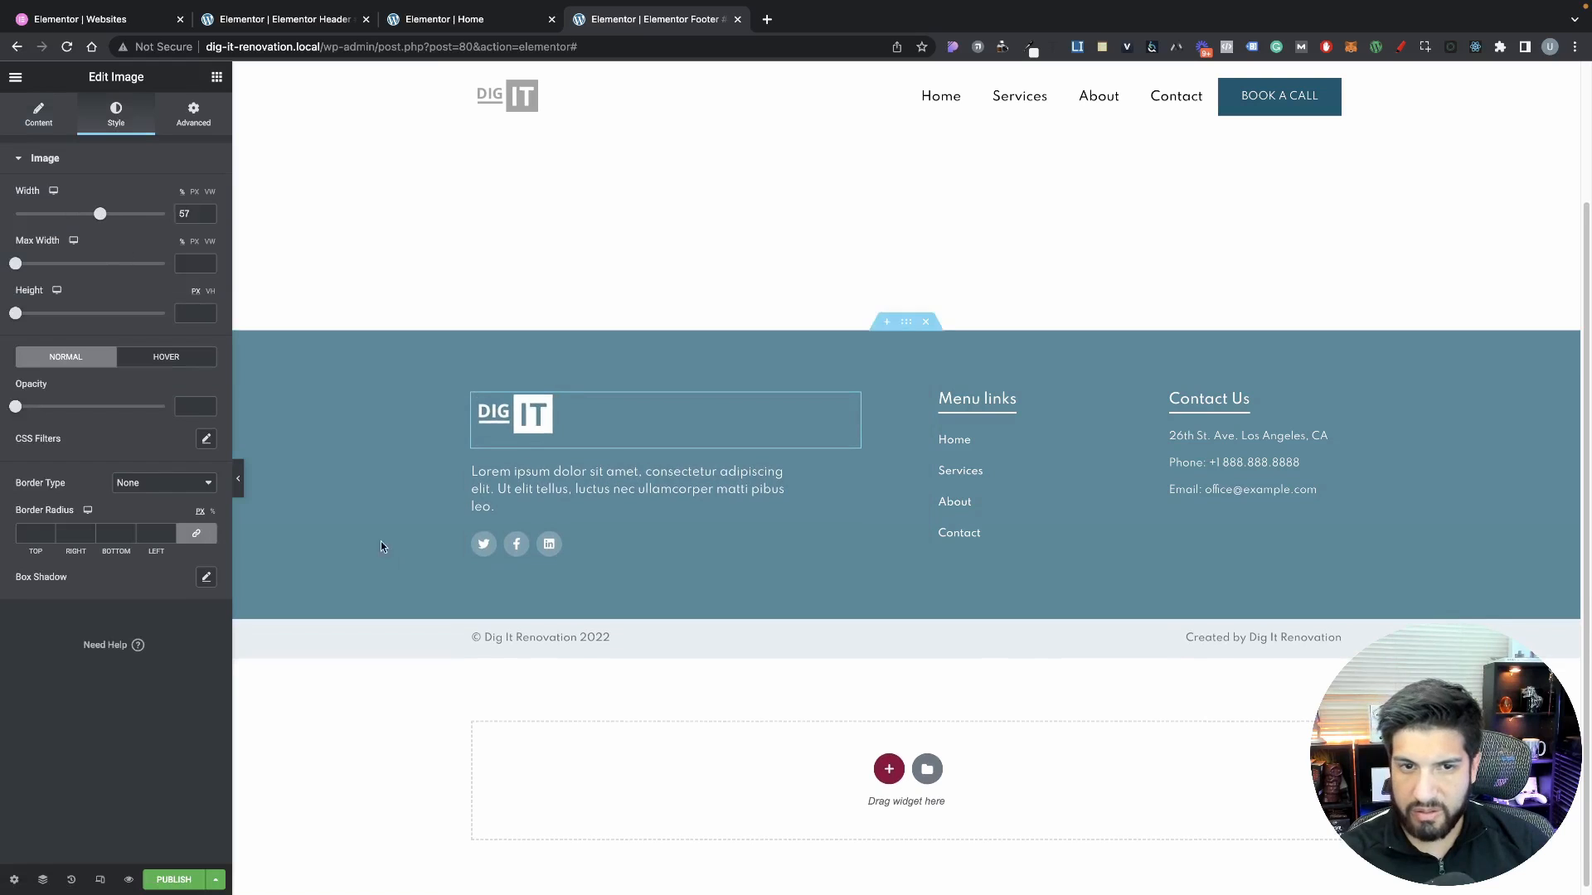
For tablet, set the footer's column widths to 50% for the logo, 25% for the menu links and 25% for the contact details
click(100, 880)
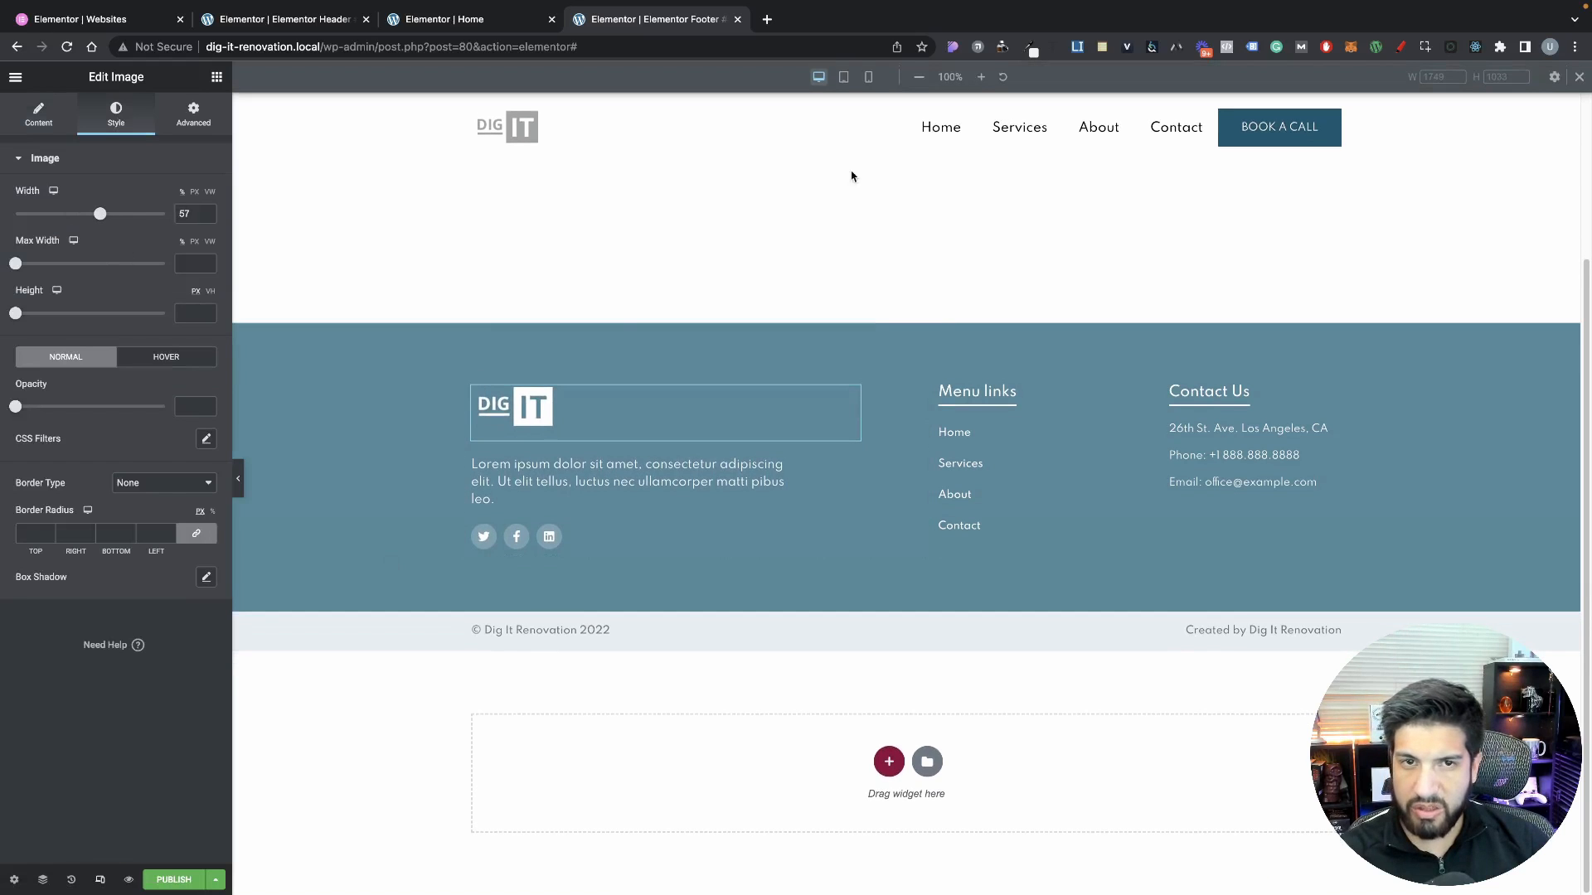
click(843, 77)
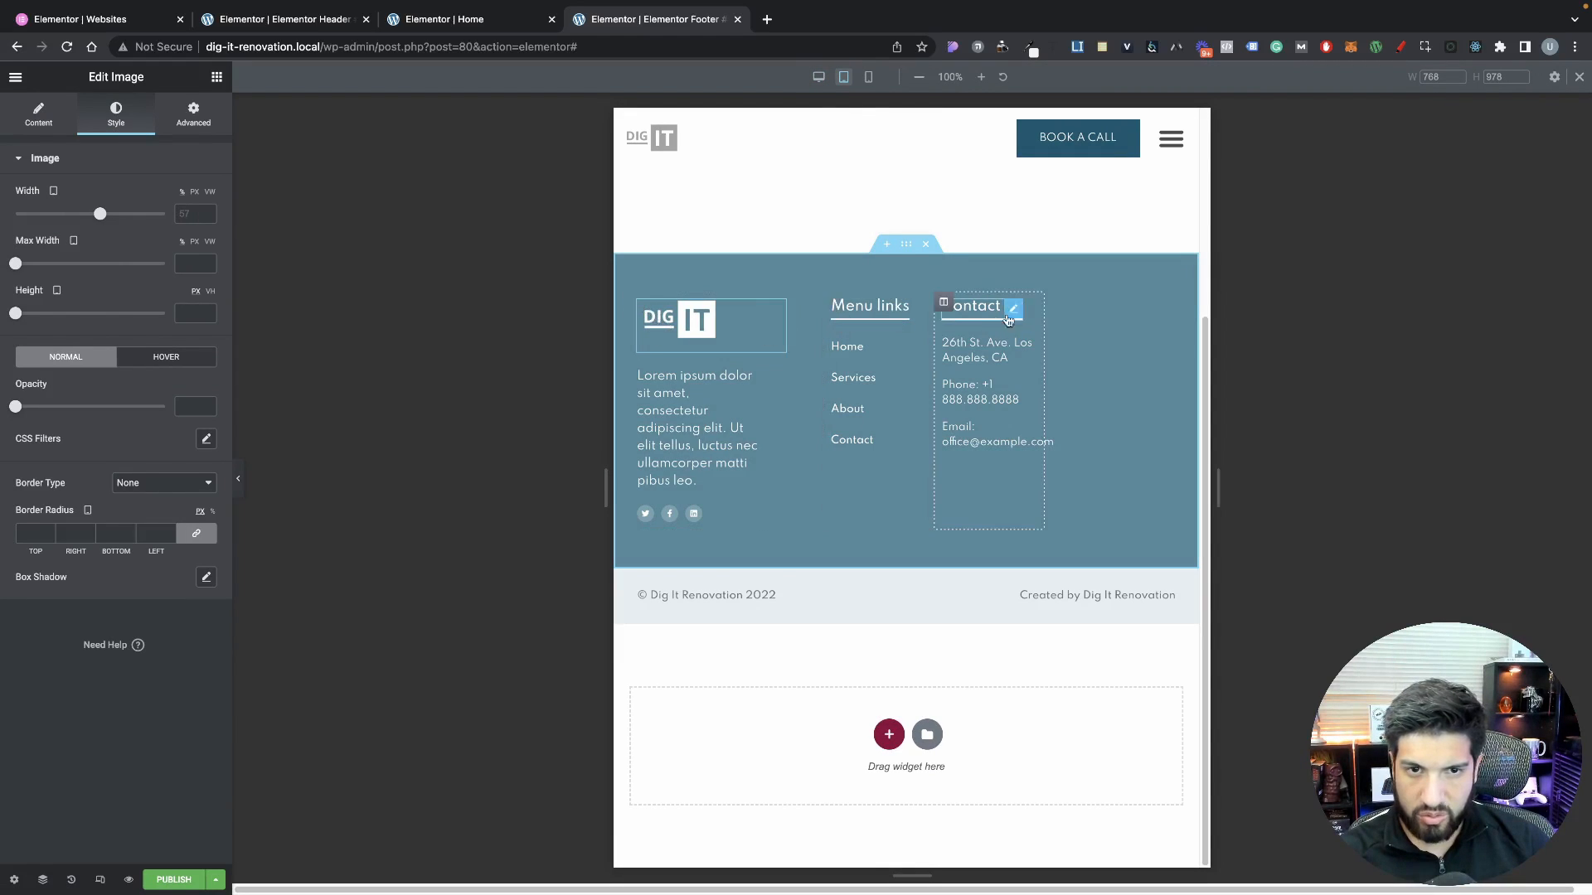
click(640, 303)
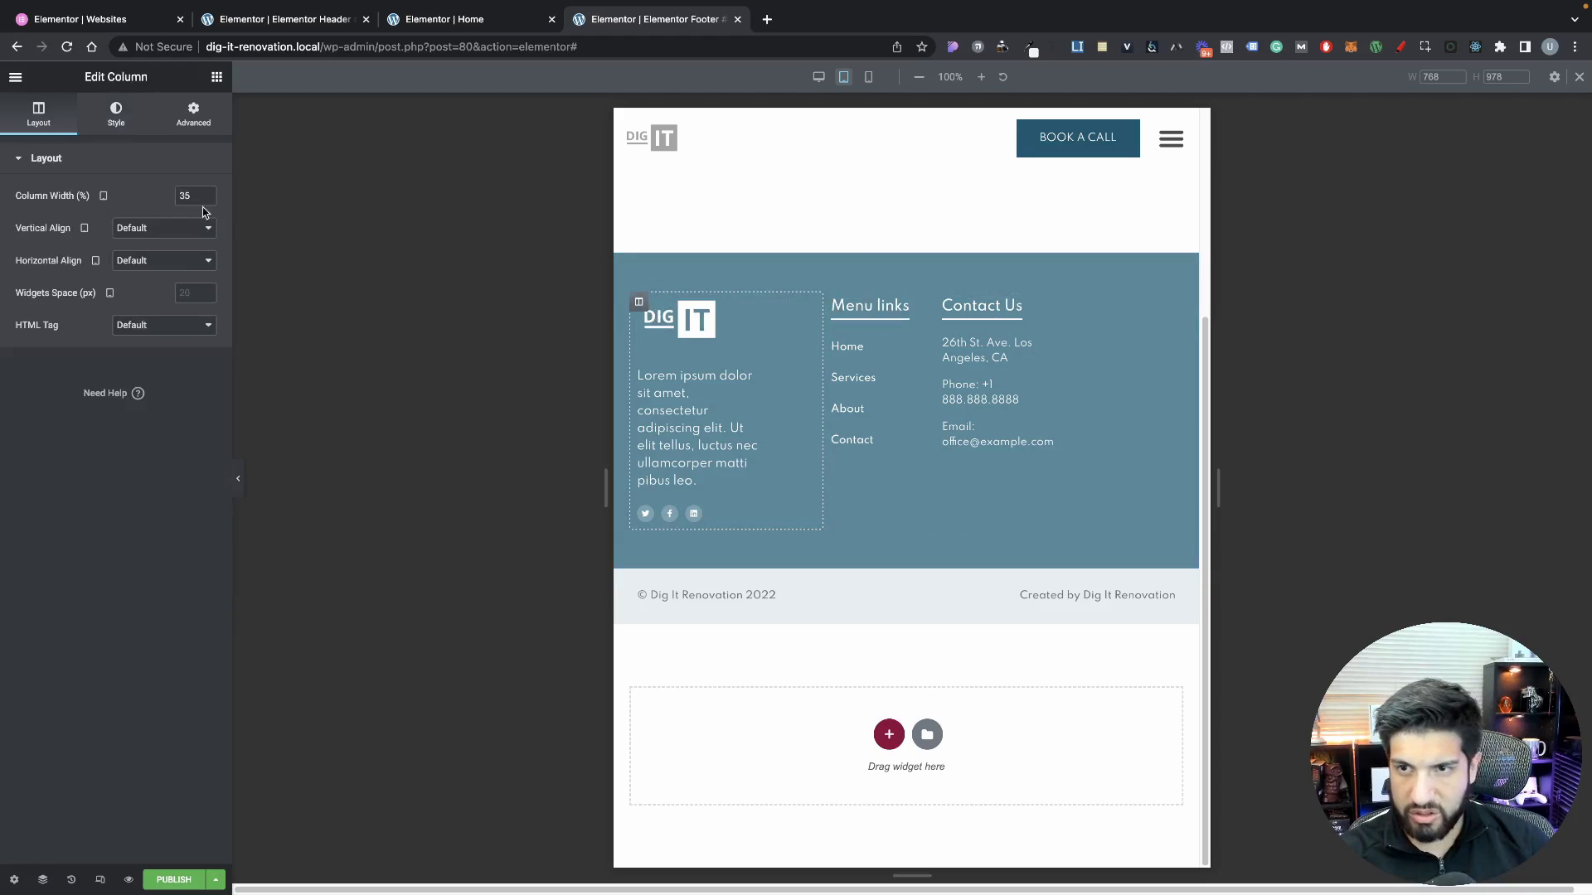
text(50)
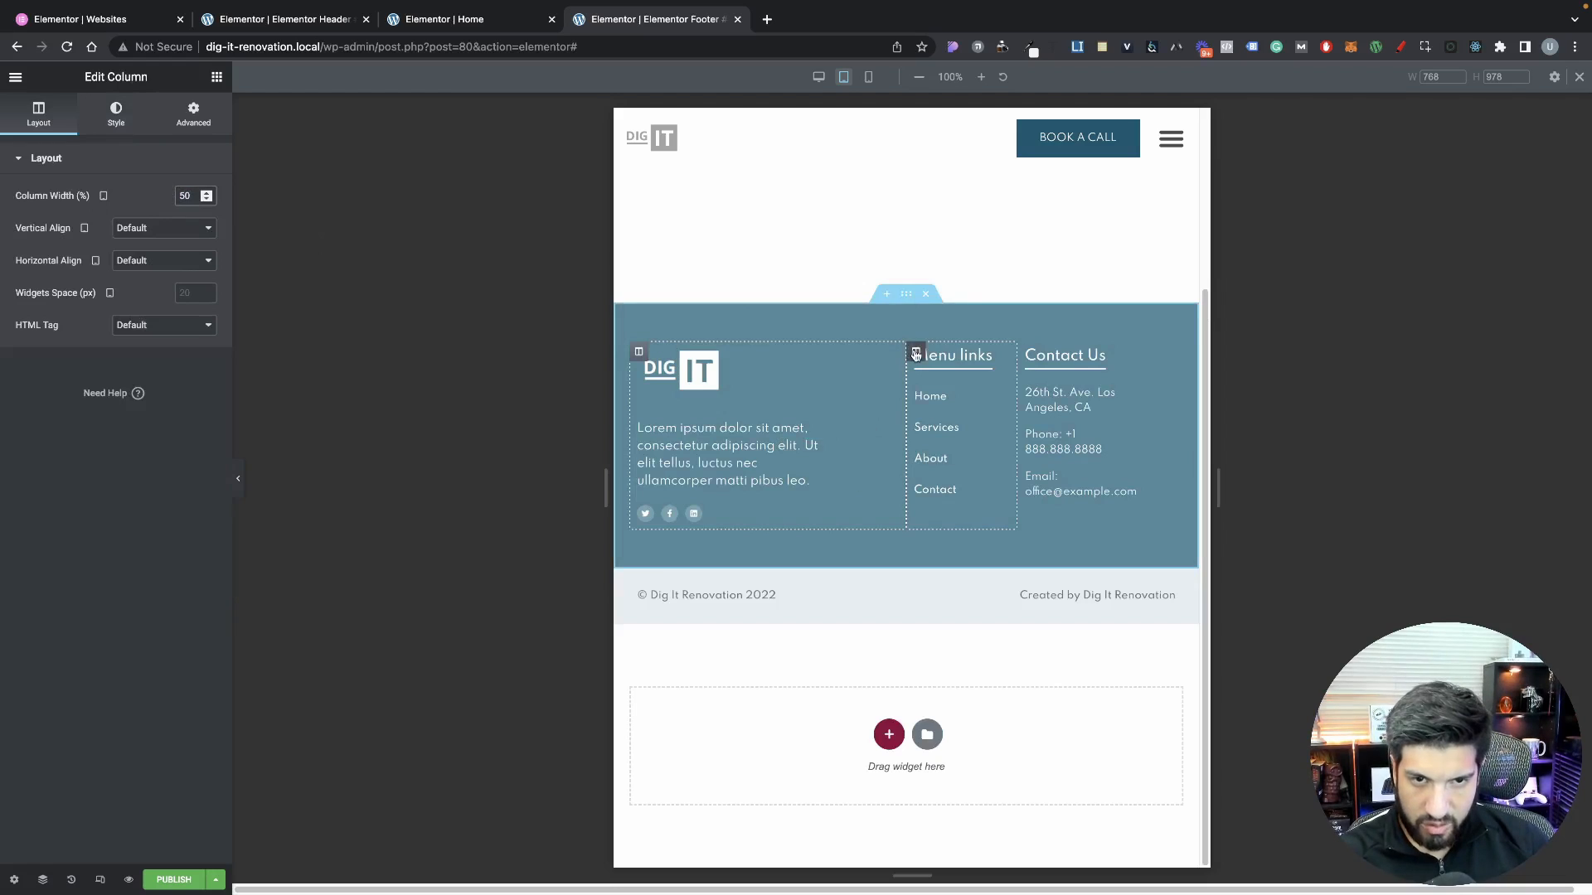
click(915, 353)
text(25)
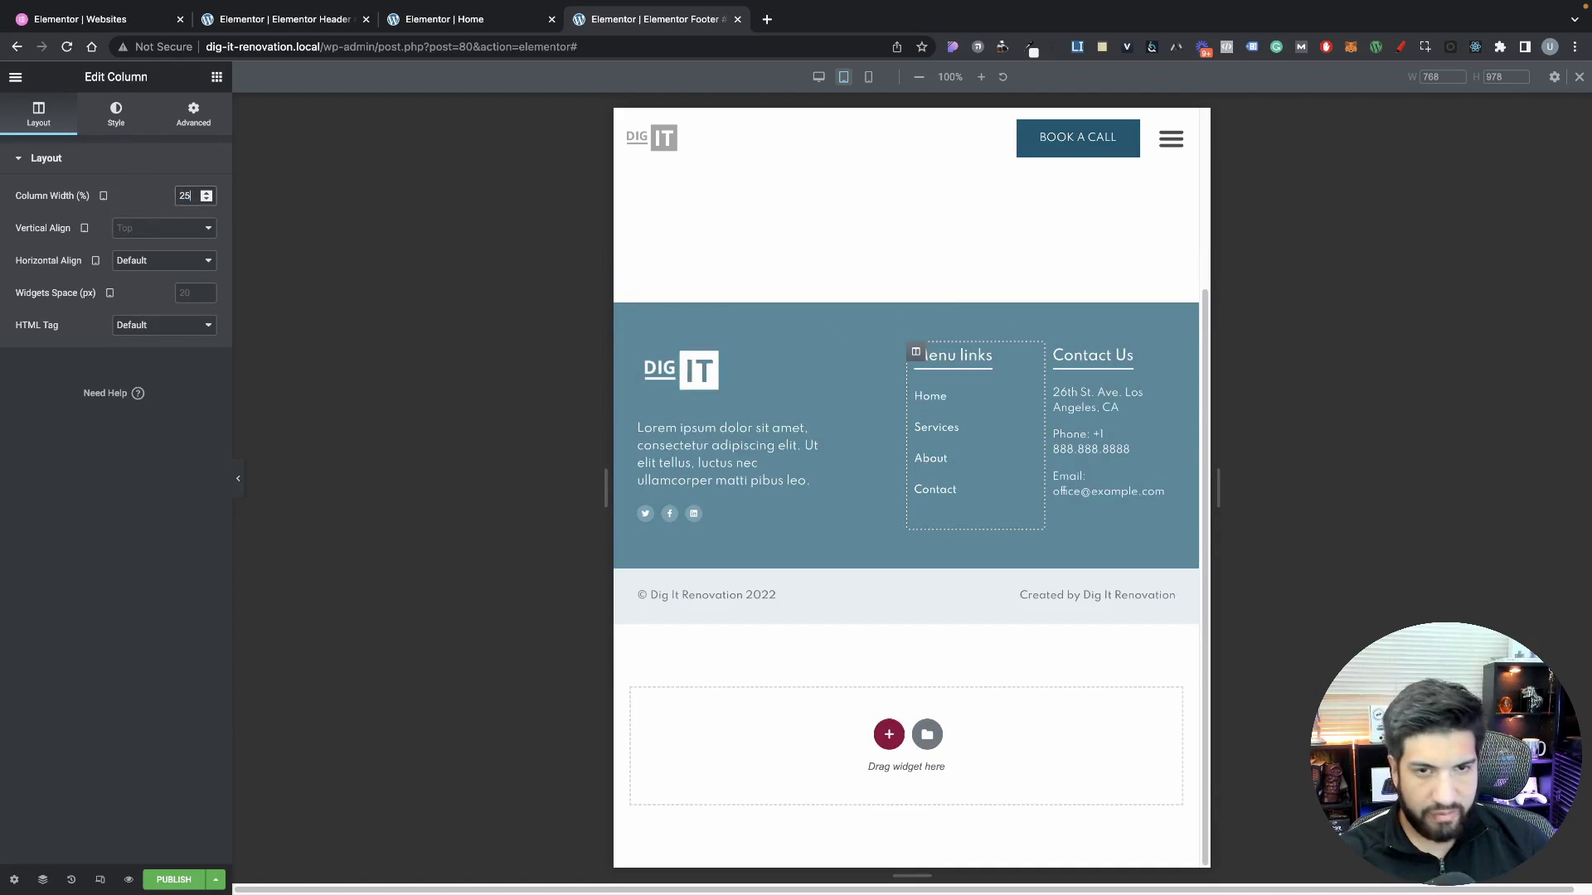
click(1056, 353)
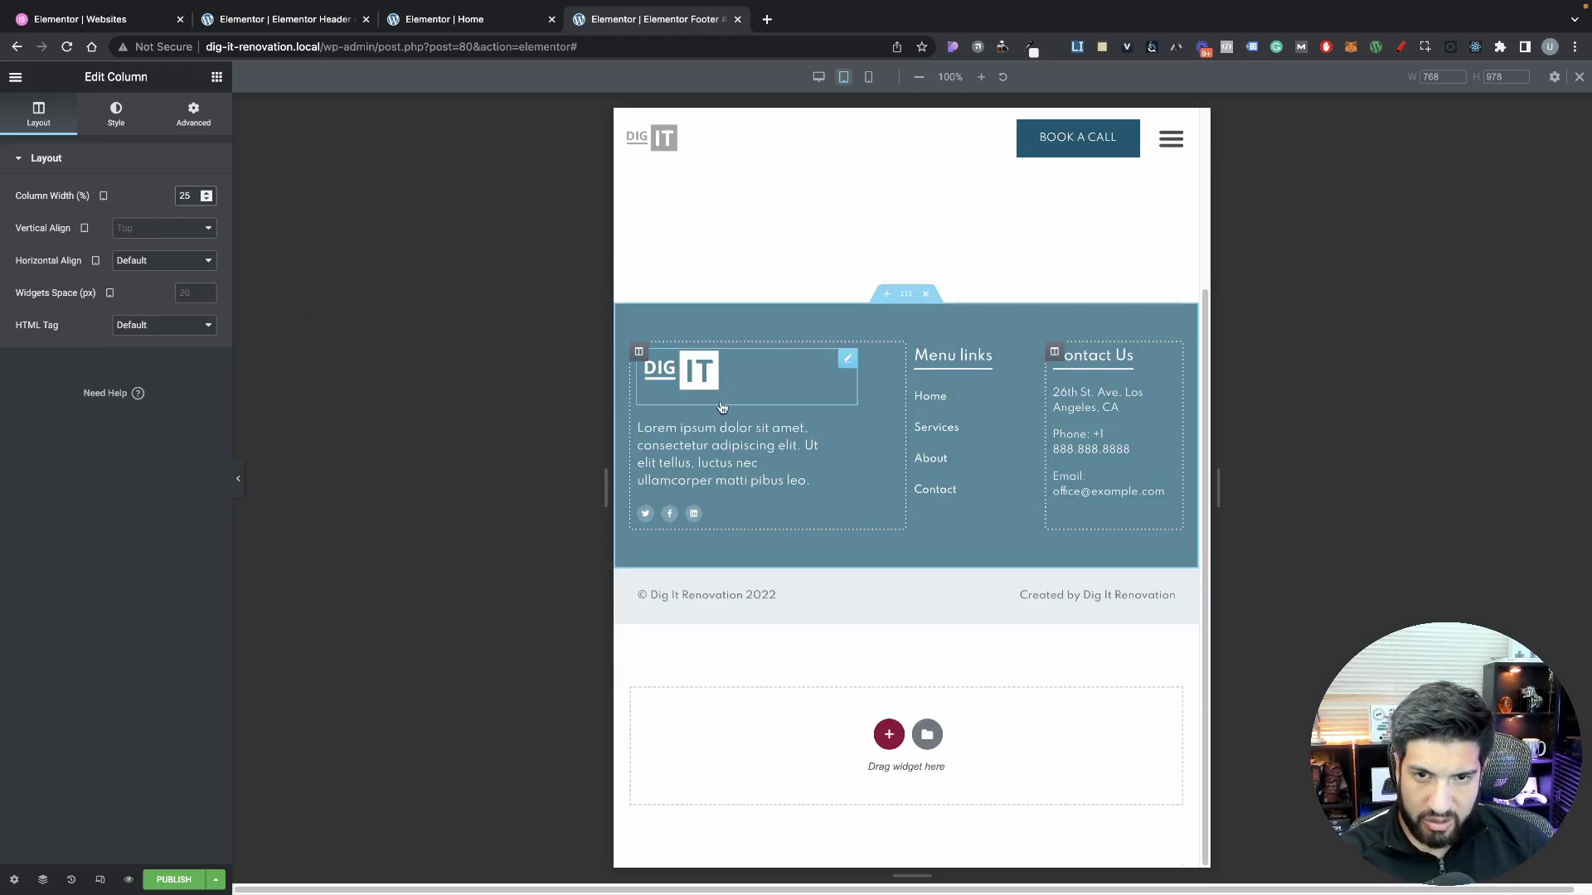
Set the tablet font size of the Menu links heading to 15 px
click(728, 452)
click(699, 370)
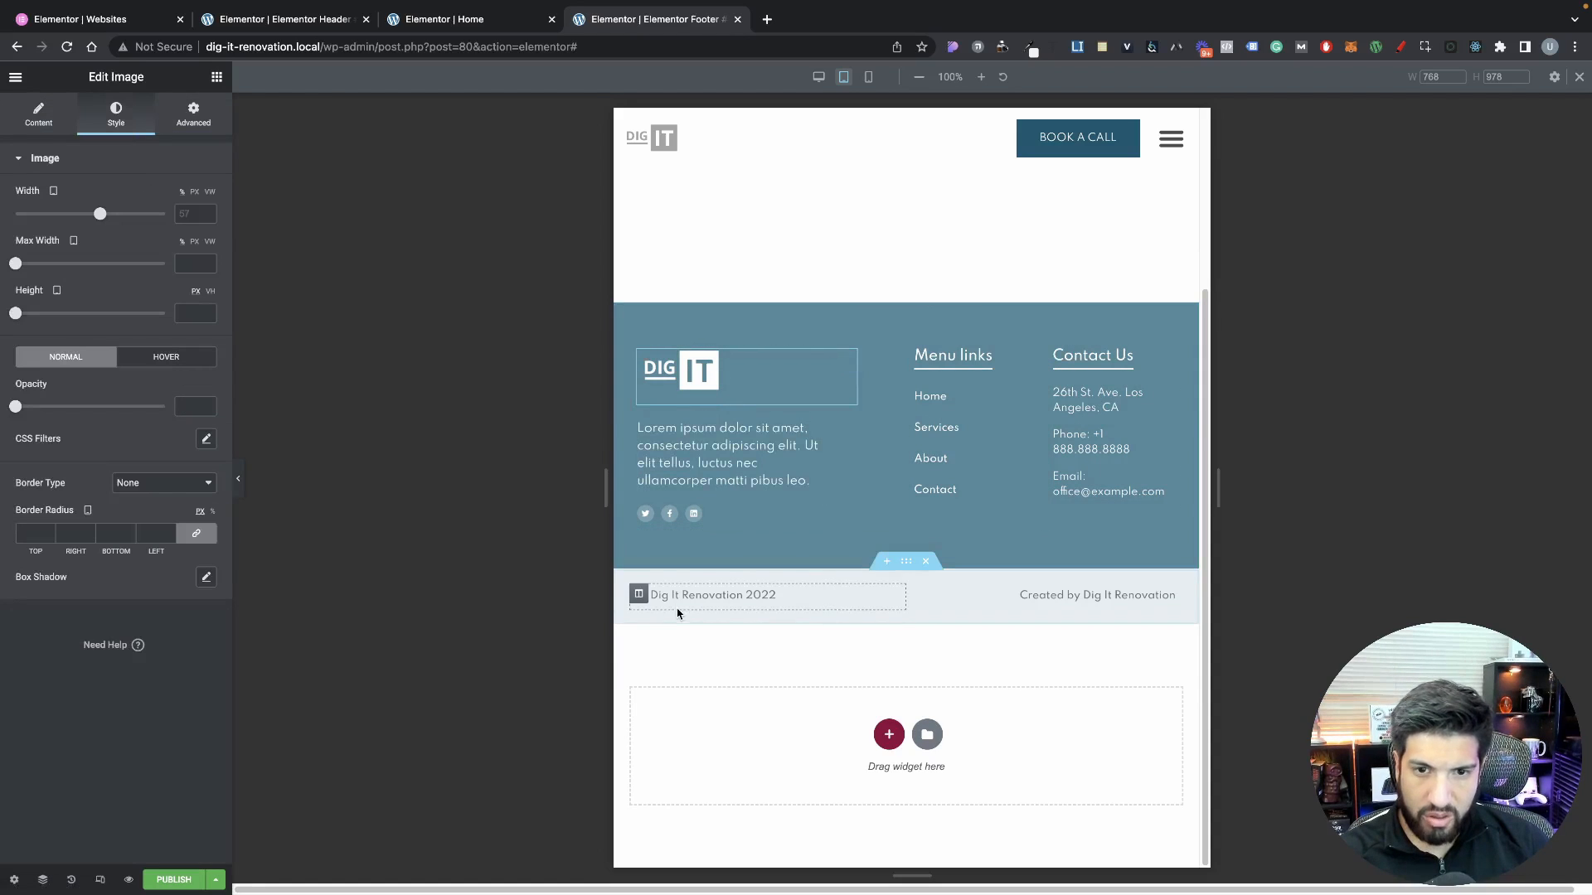
click(957, 361)
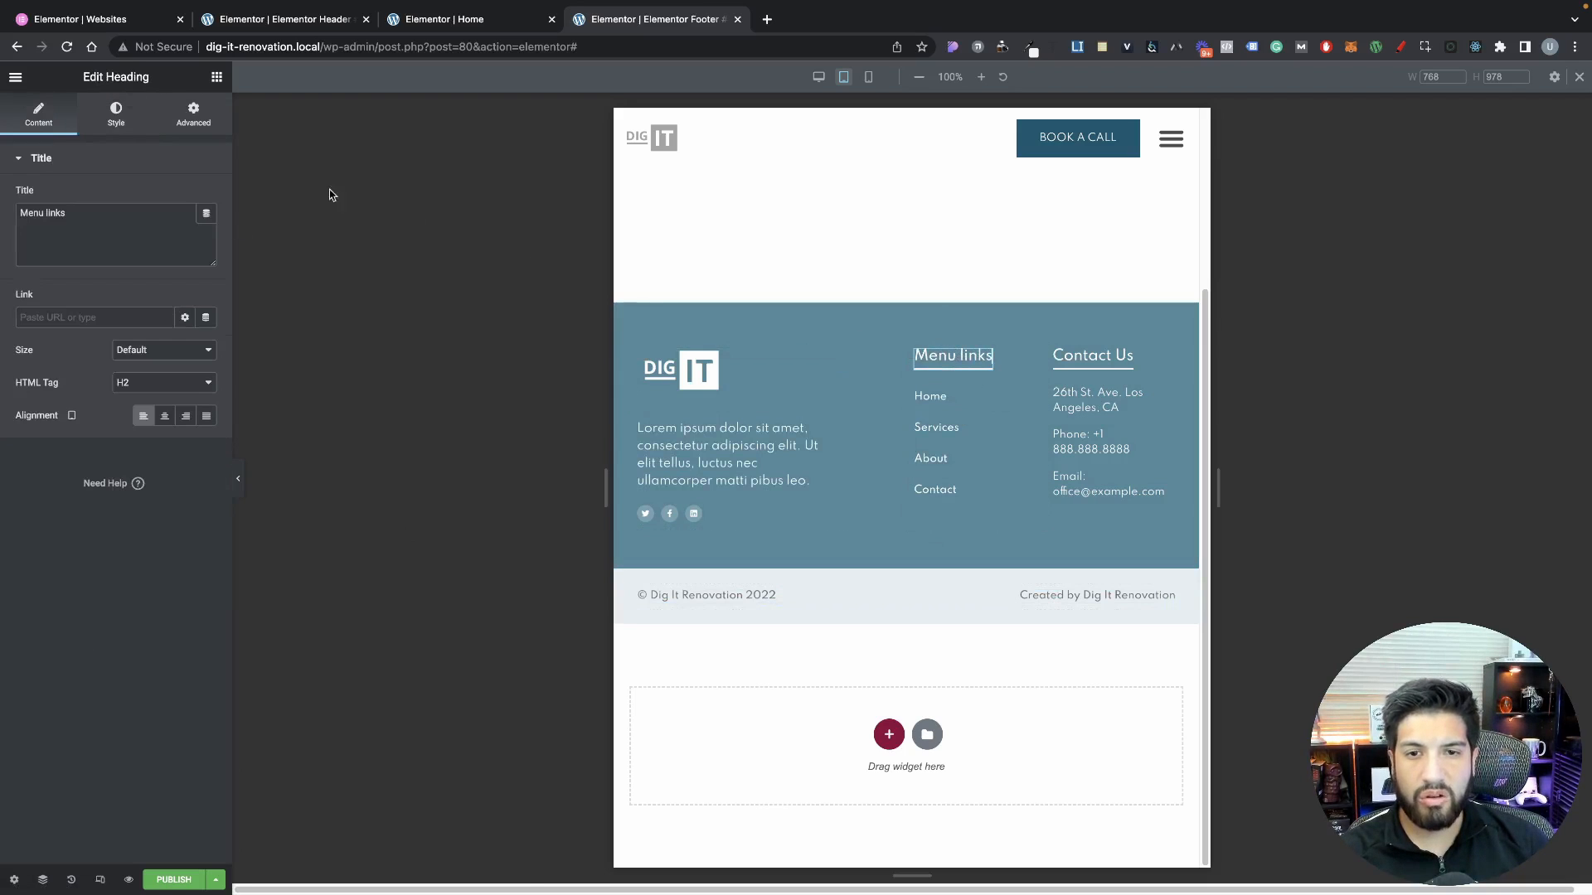
click(115, 115)
click(206, 228)
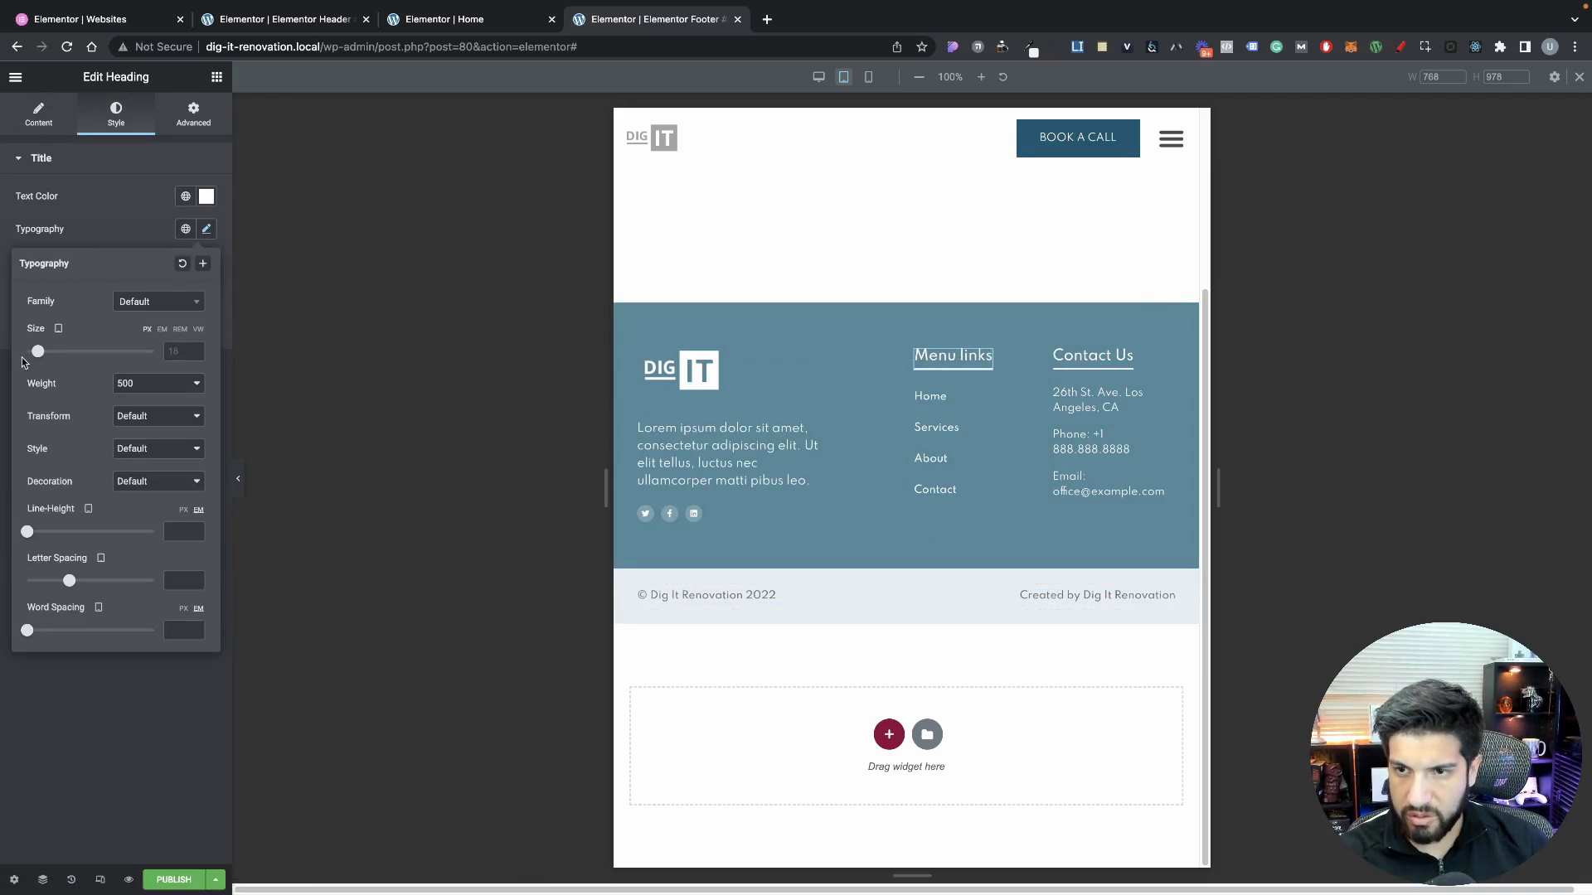
drag(37, 354, 36, 354)
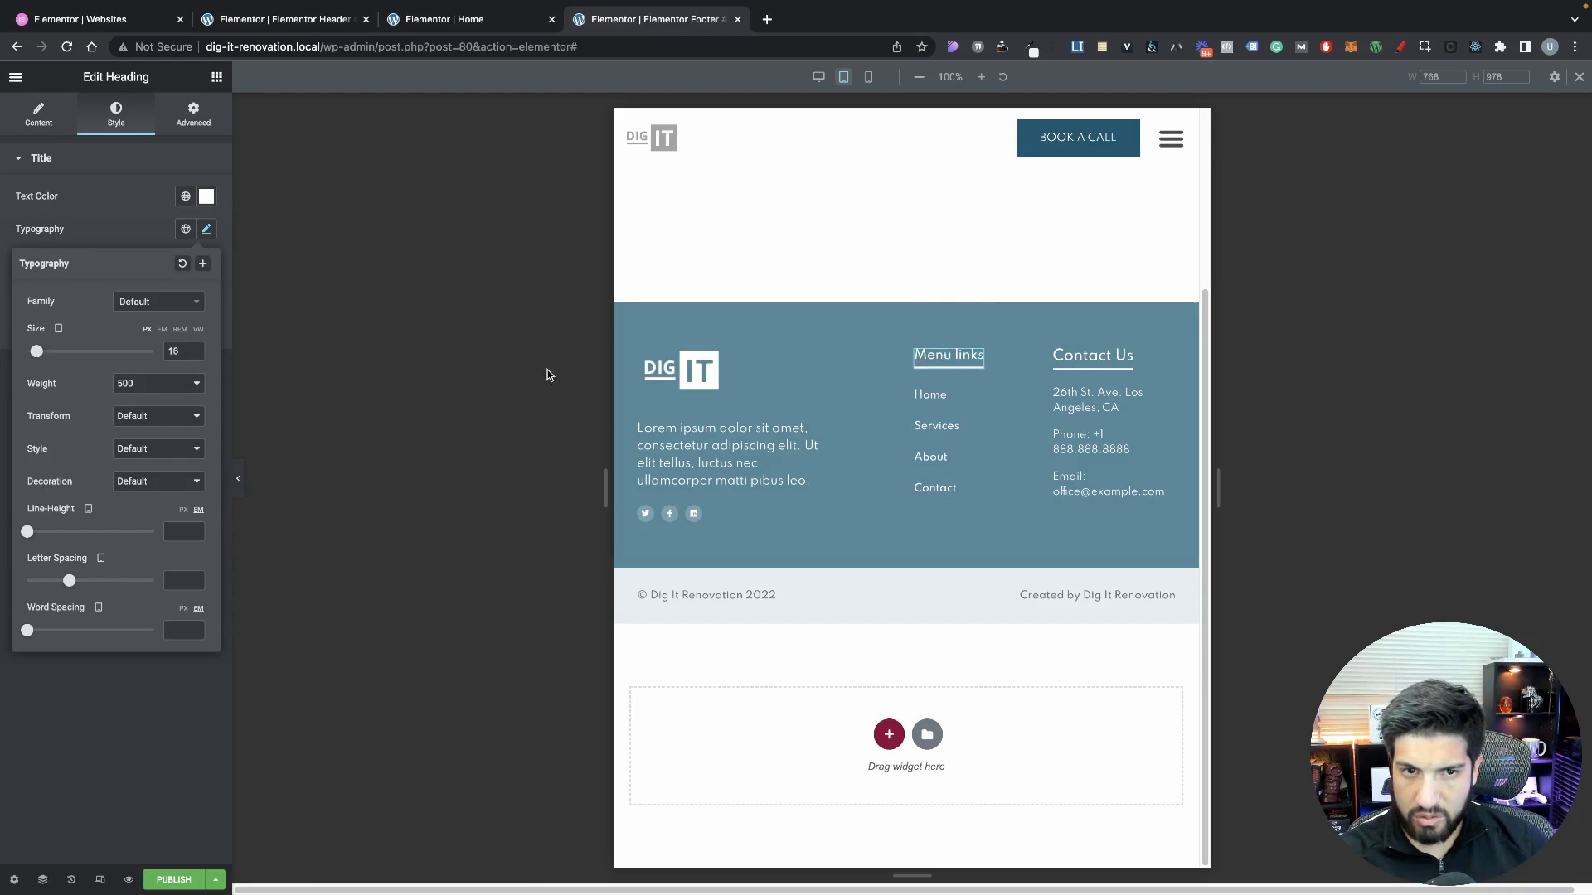
click(196, 355)
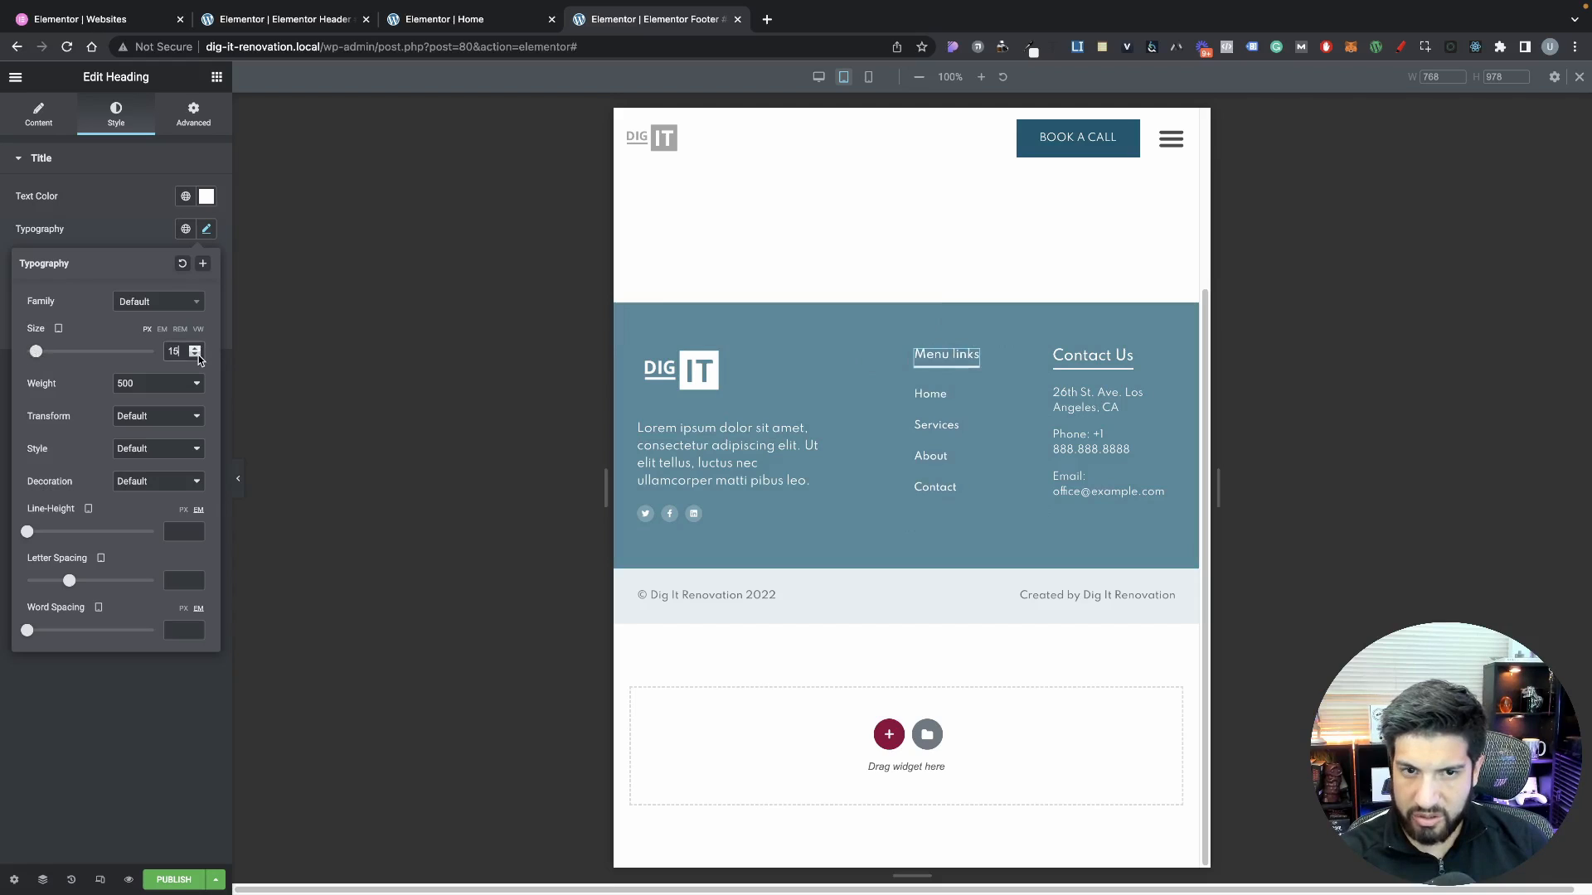
Copy the Menu links heading's style and paste it onto the Contact Us heading
right_click(957, 357)
click(985, 422)
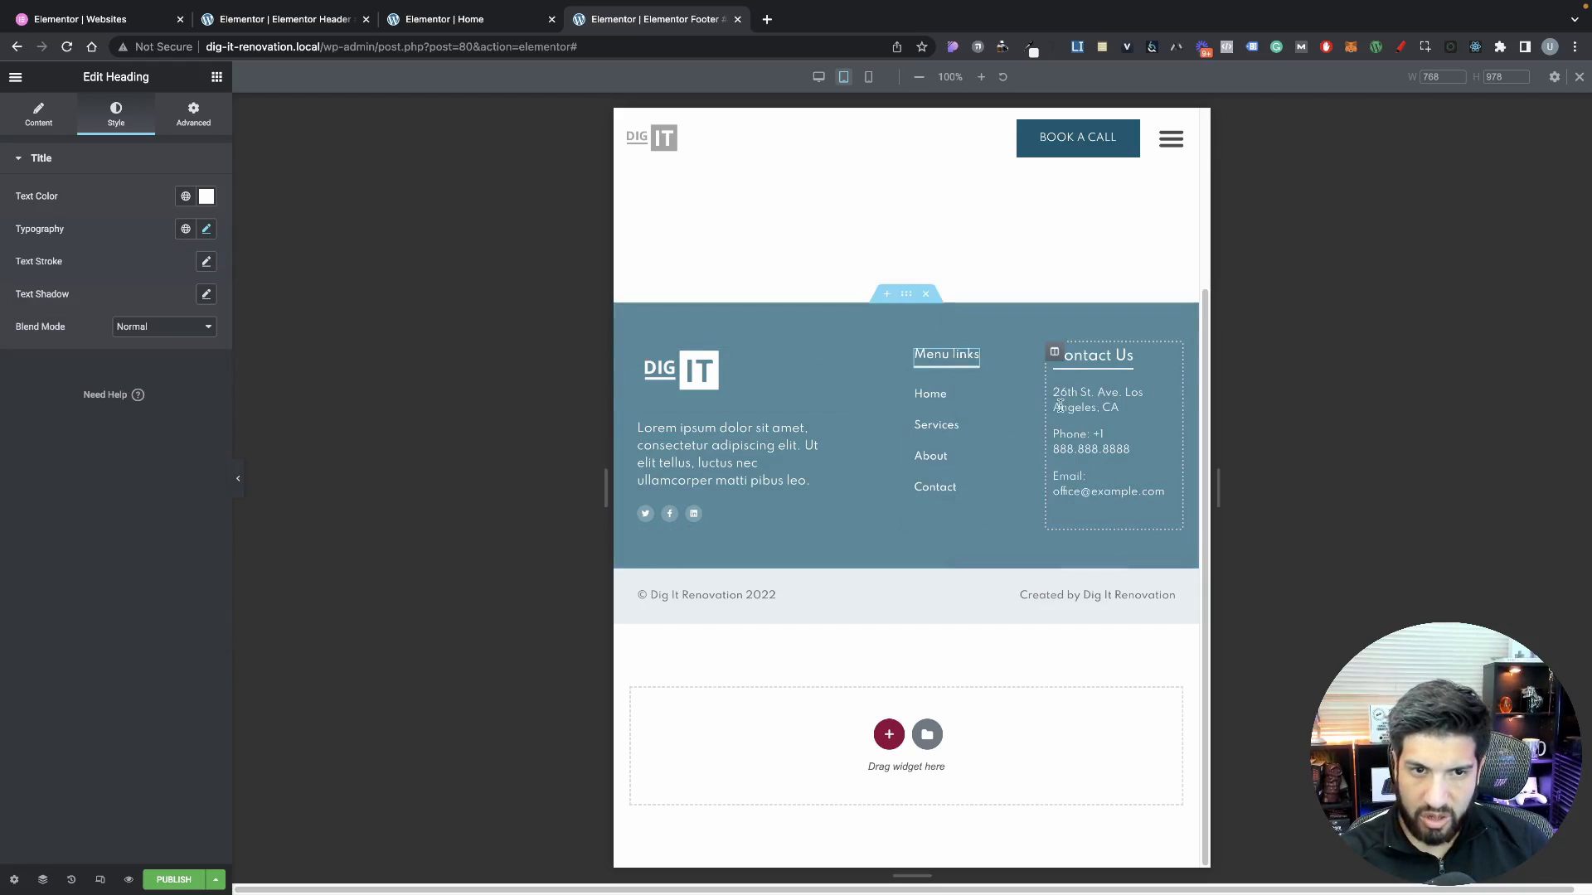
right_click(1106, 360)
click(1154, 470)
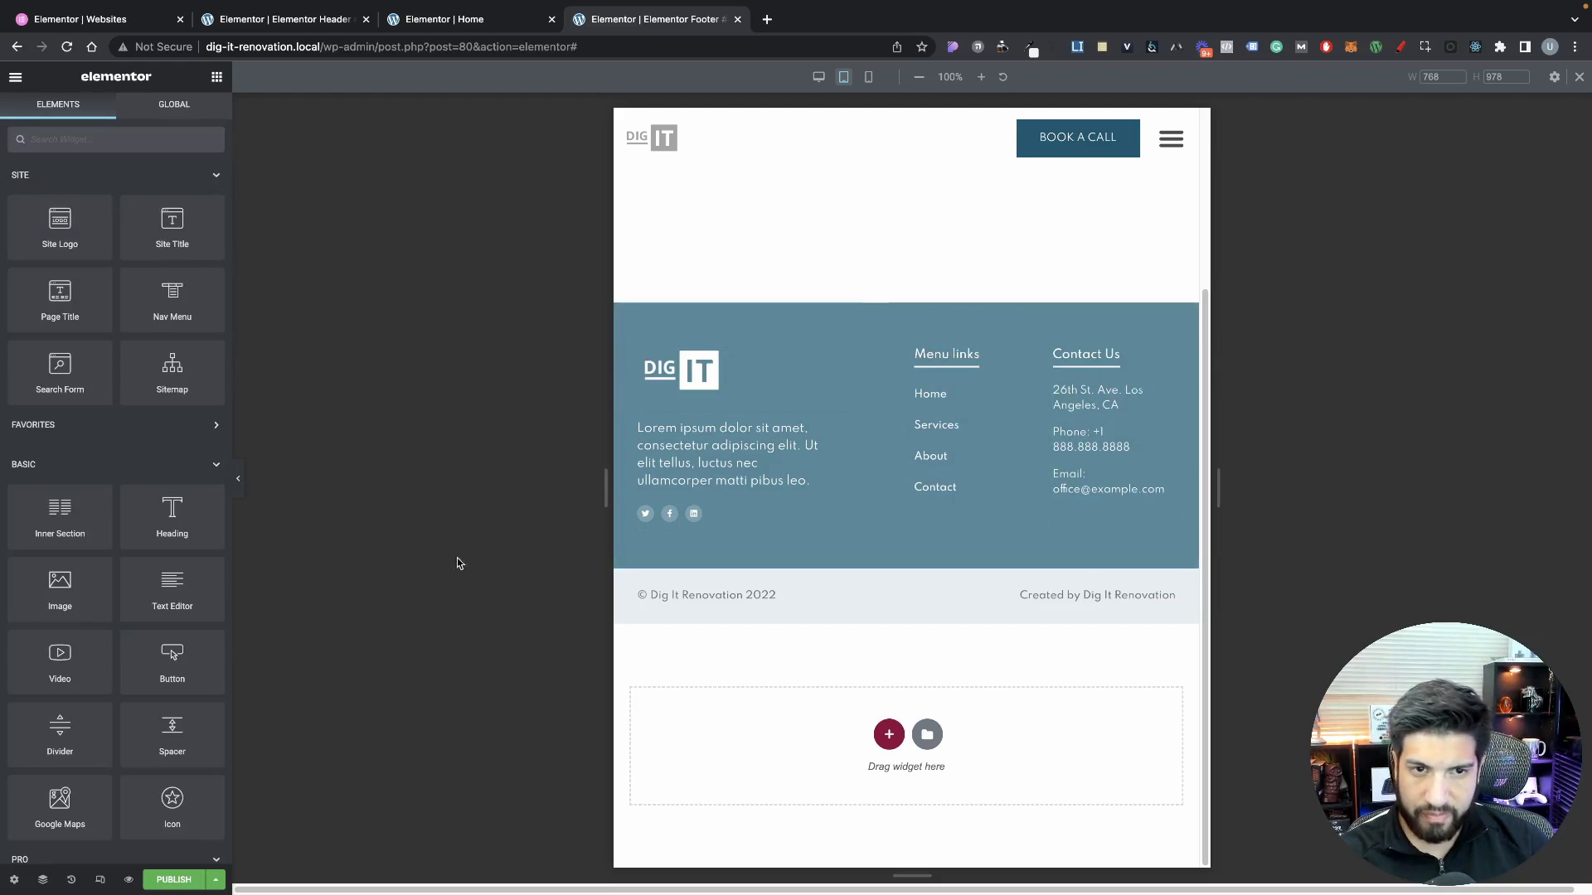
Switch to the mobile preview and examine how the footer's columns, links and contact details are laid out
click(868, 78)
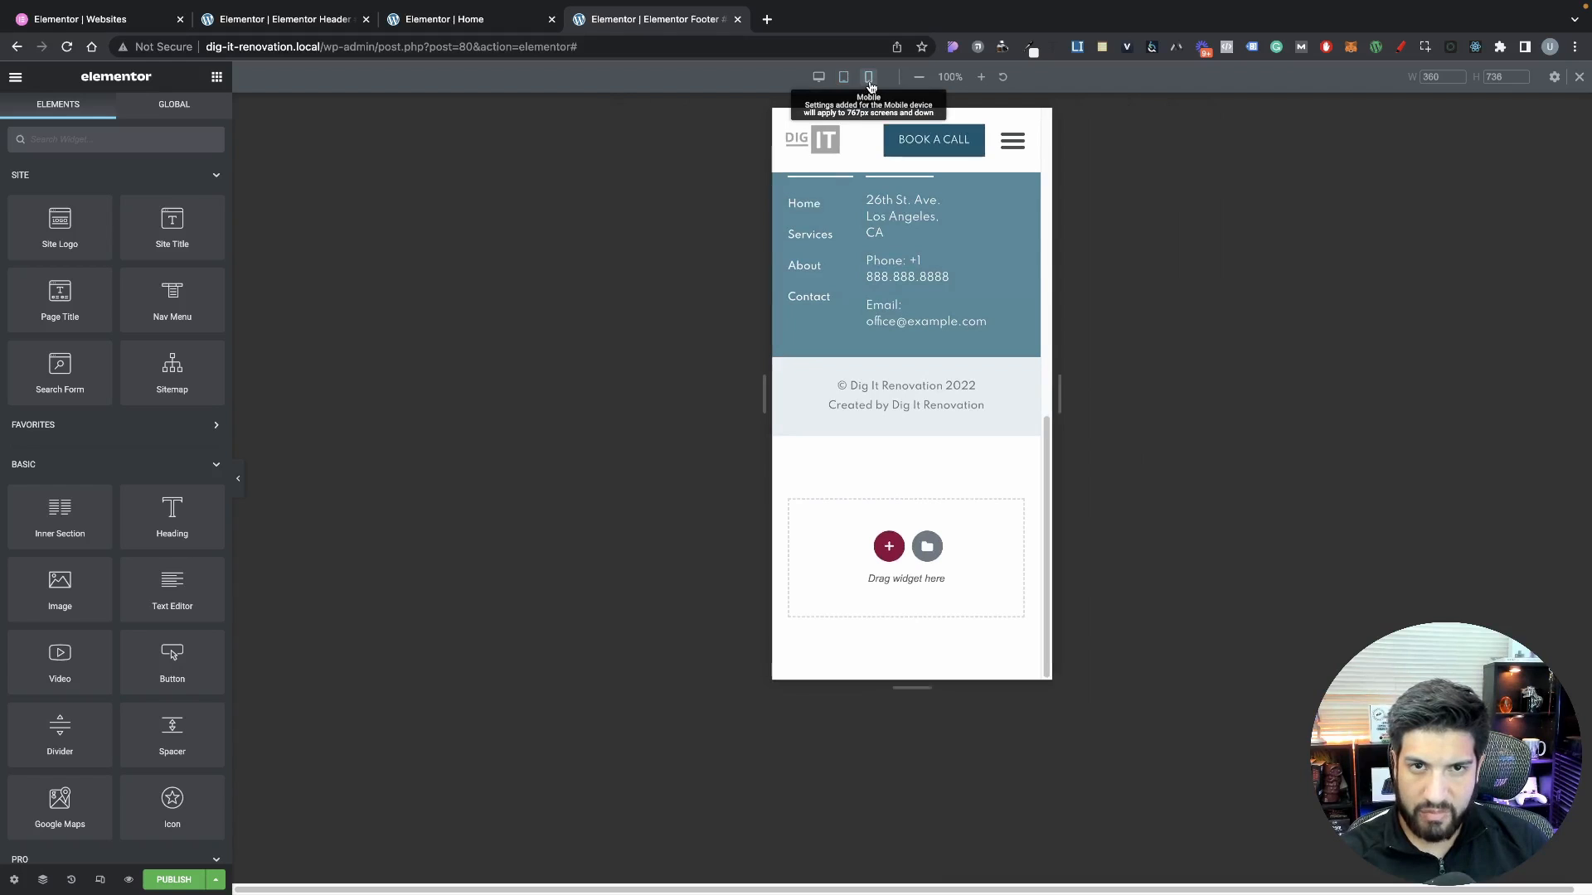
scroll(940, 293, up, 5)
scroll(918, 418, down, 4)
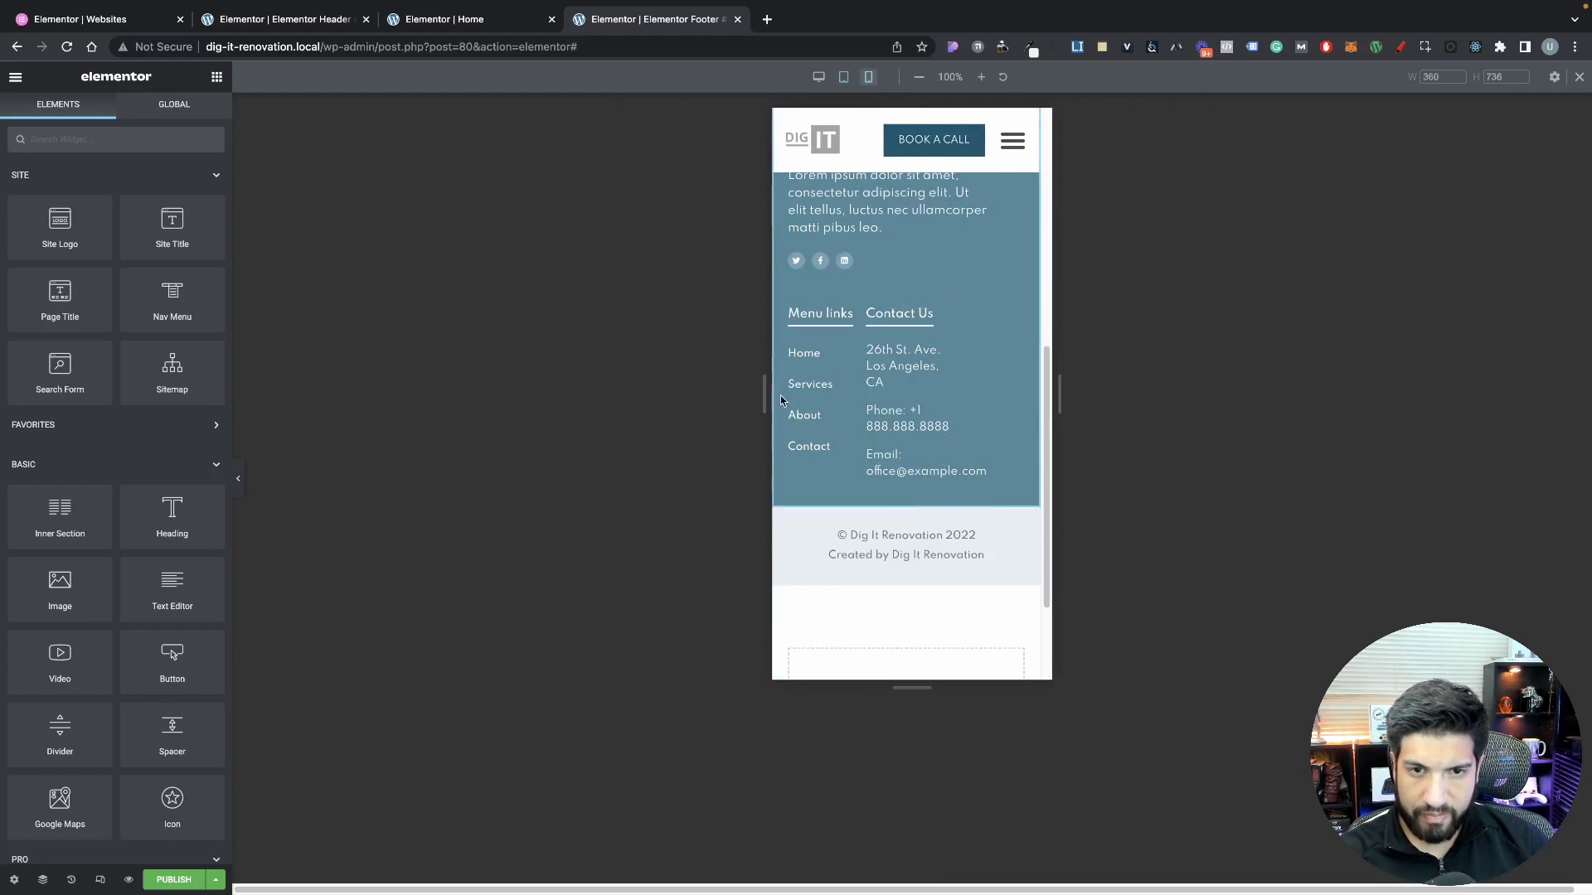
scroll(902, 414, up, 1)
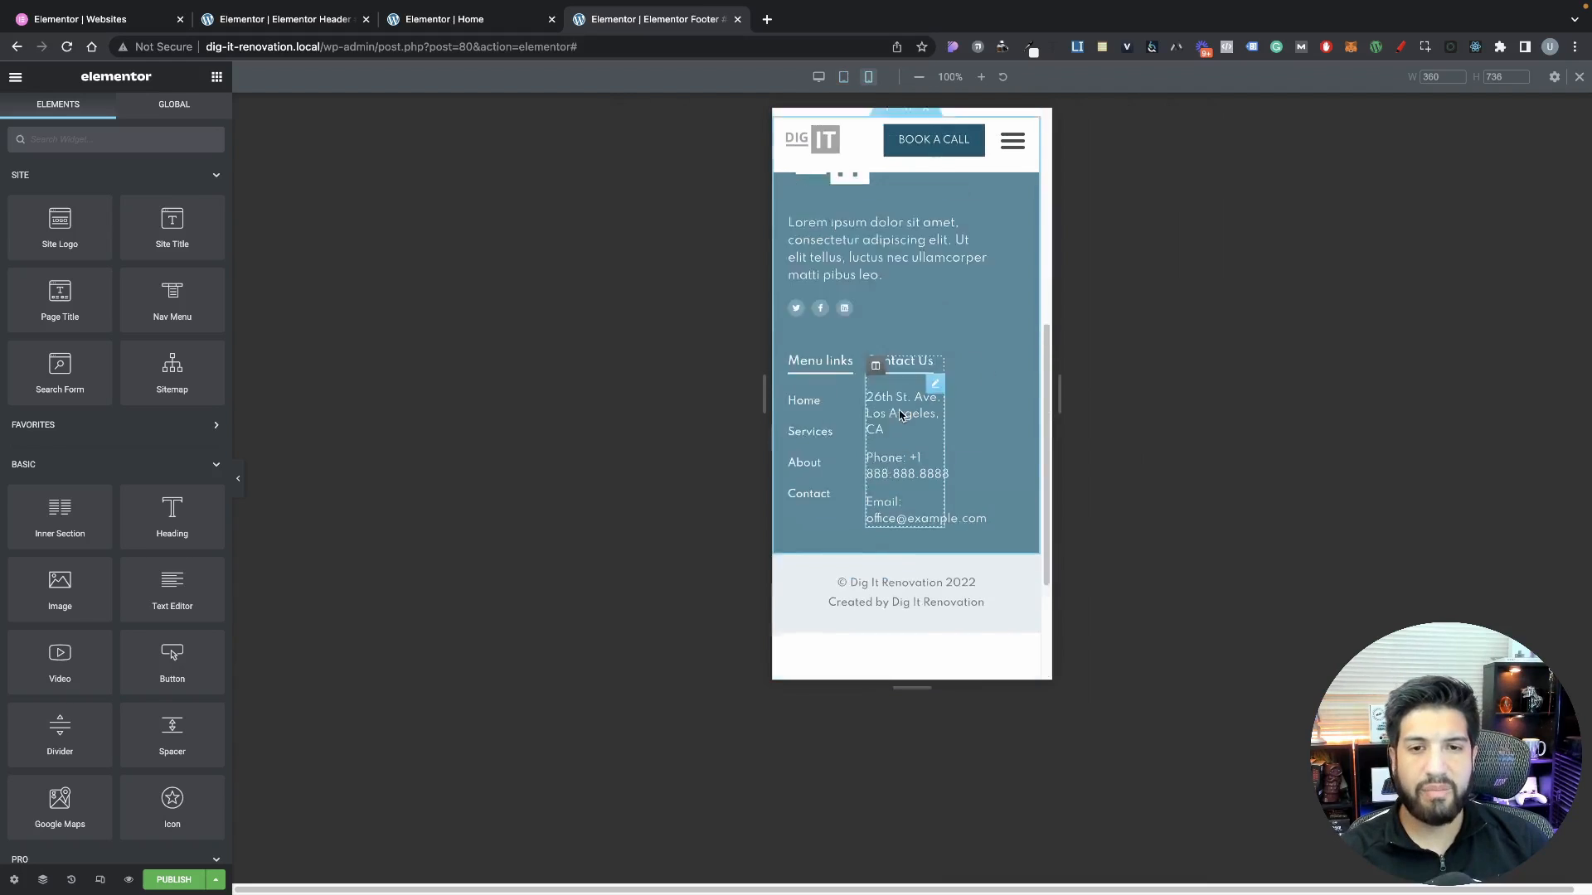
scroll(901, 414, up, 3)
scroll(889, 408, down, 4)
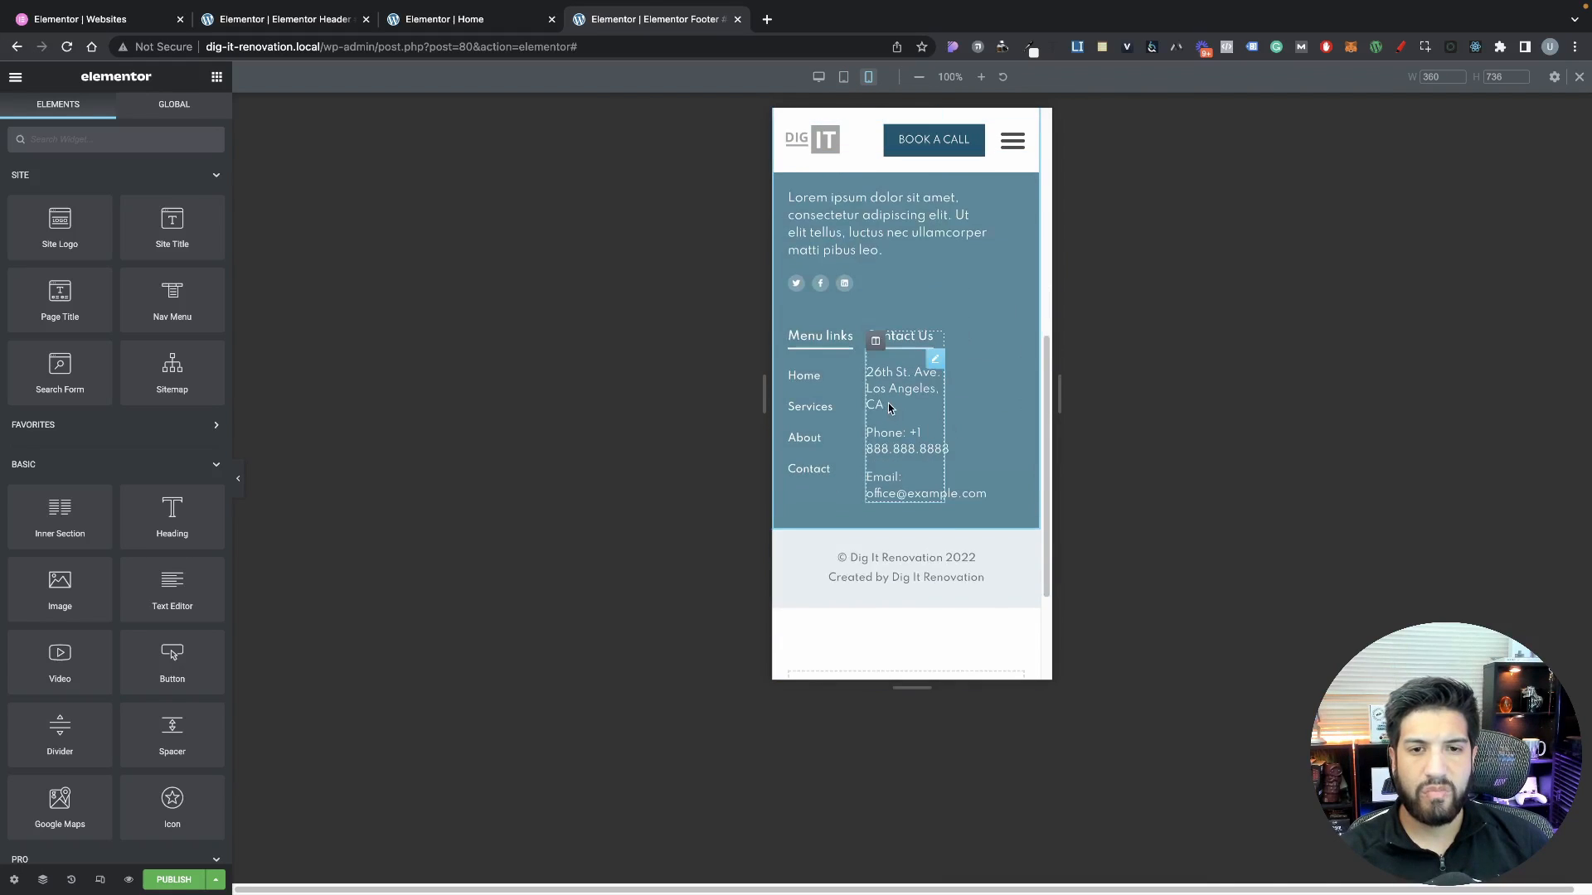
scroll(889, 408, up, 3)
scroll(867, 335, down, 2)
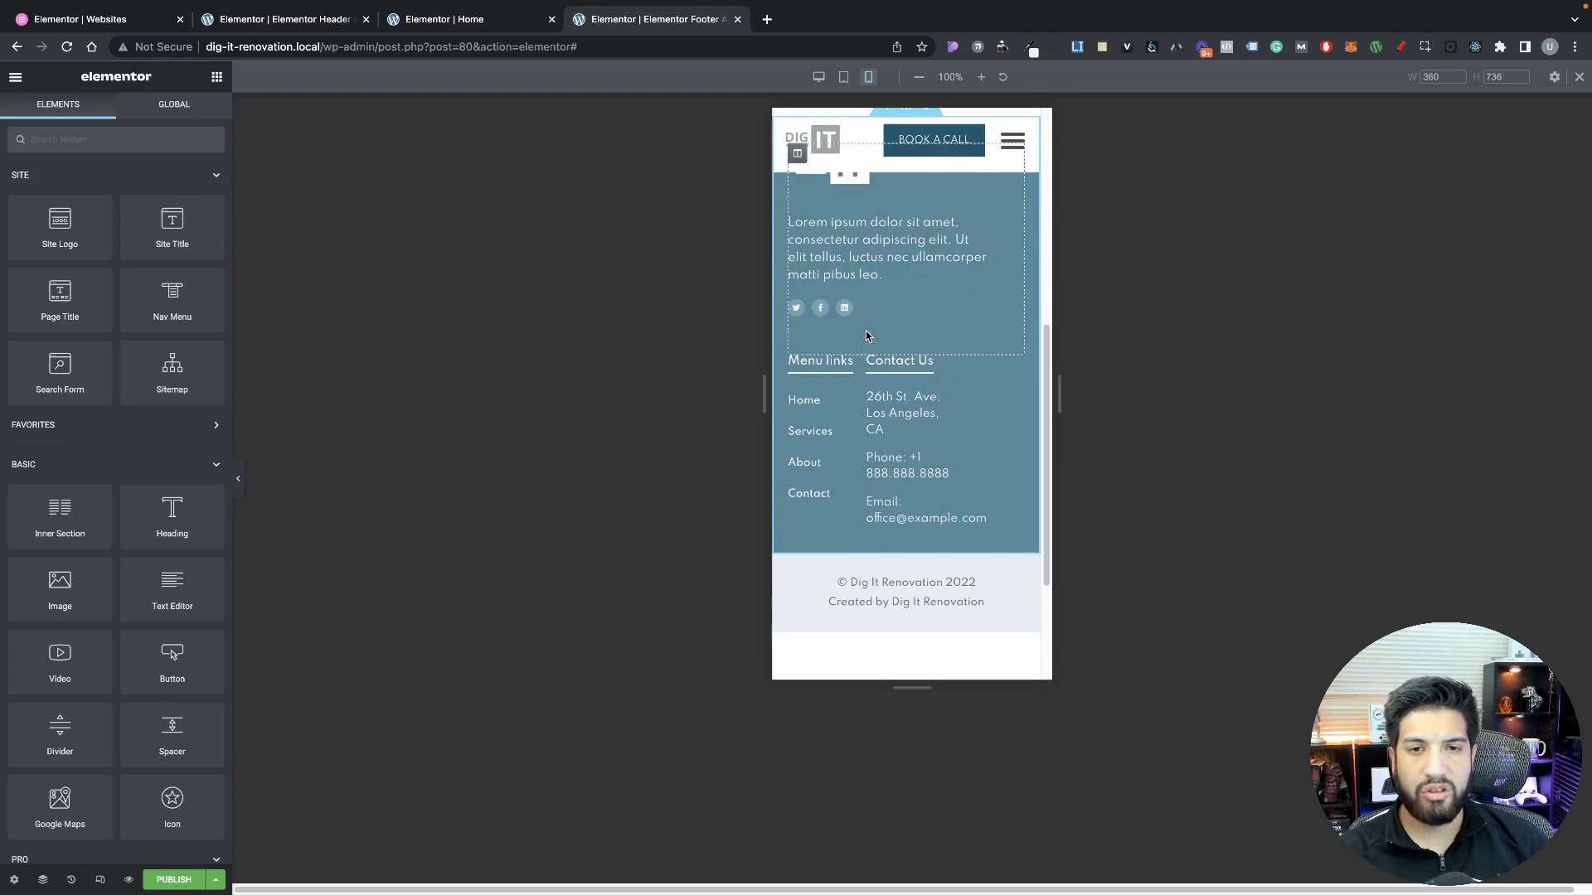
scroll(866, 335, up, 3)
Link the mobile padding values of the main footer section and set them to 50 px on all sides
click(904, 252)
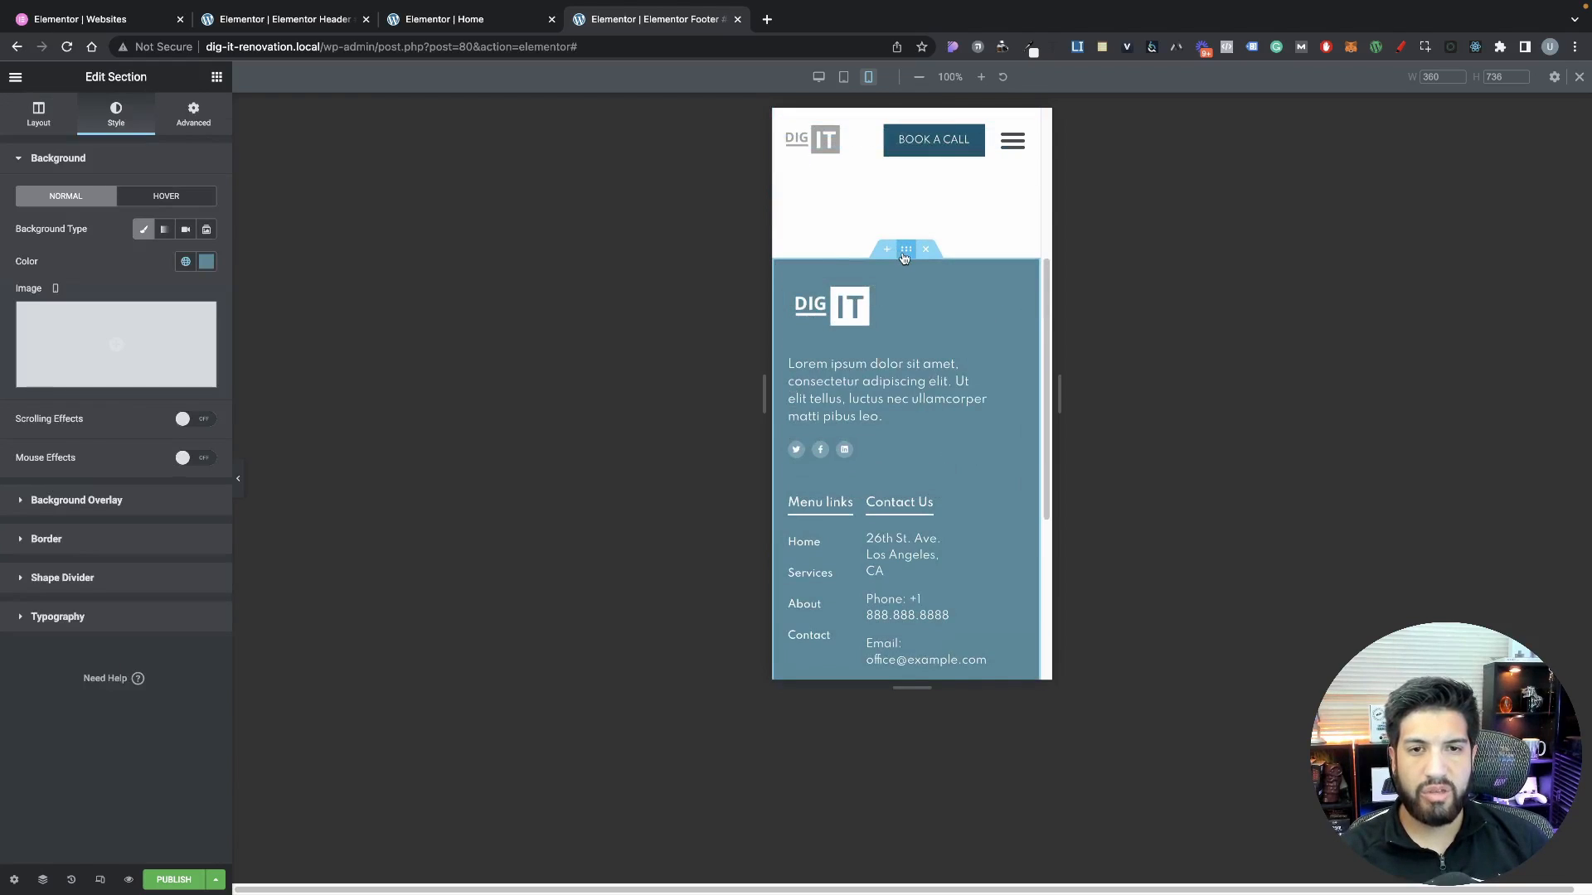
click(195, 116)
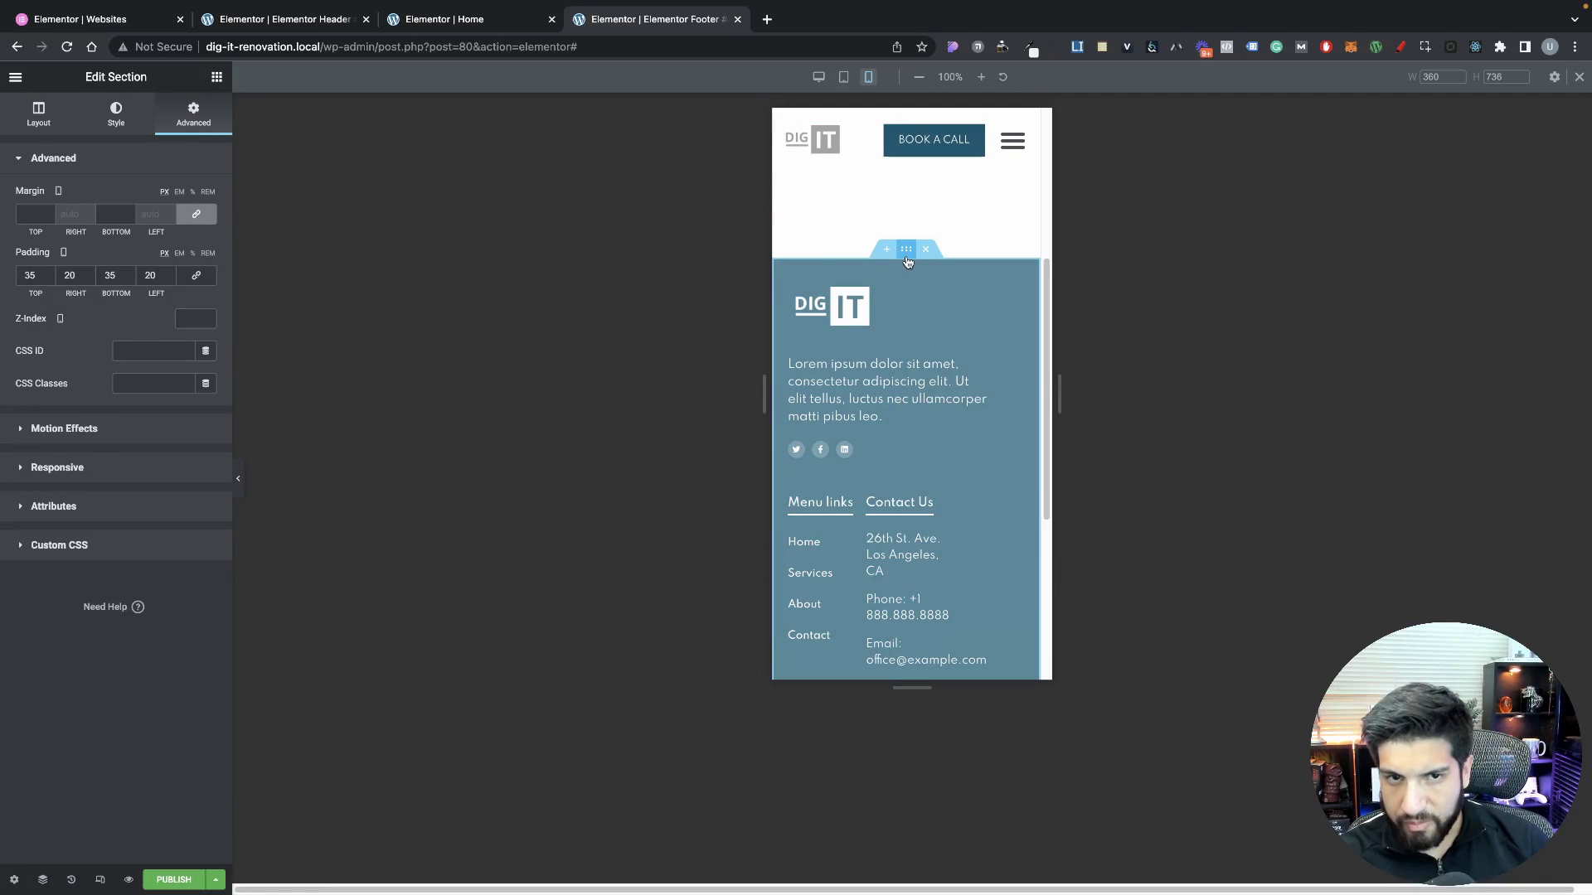
click(204, 277)
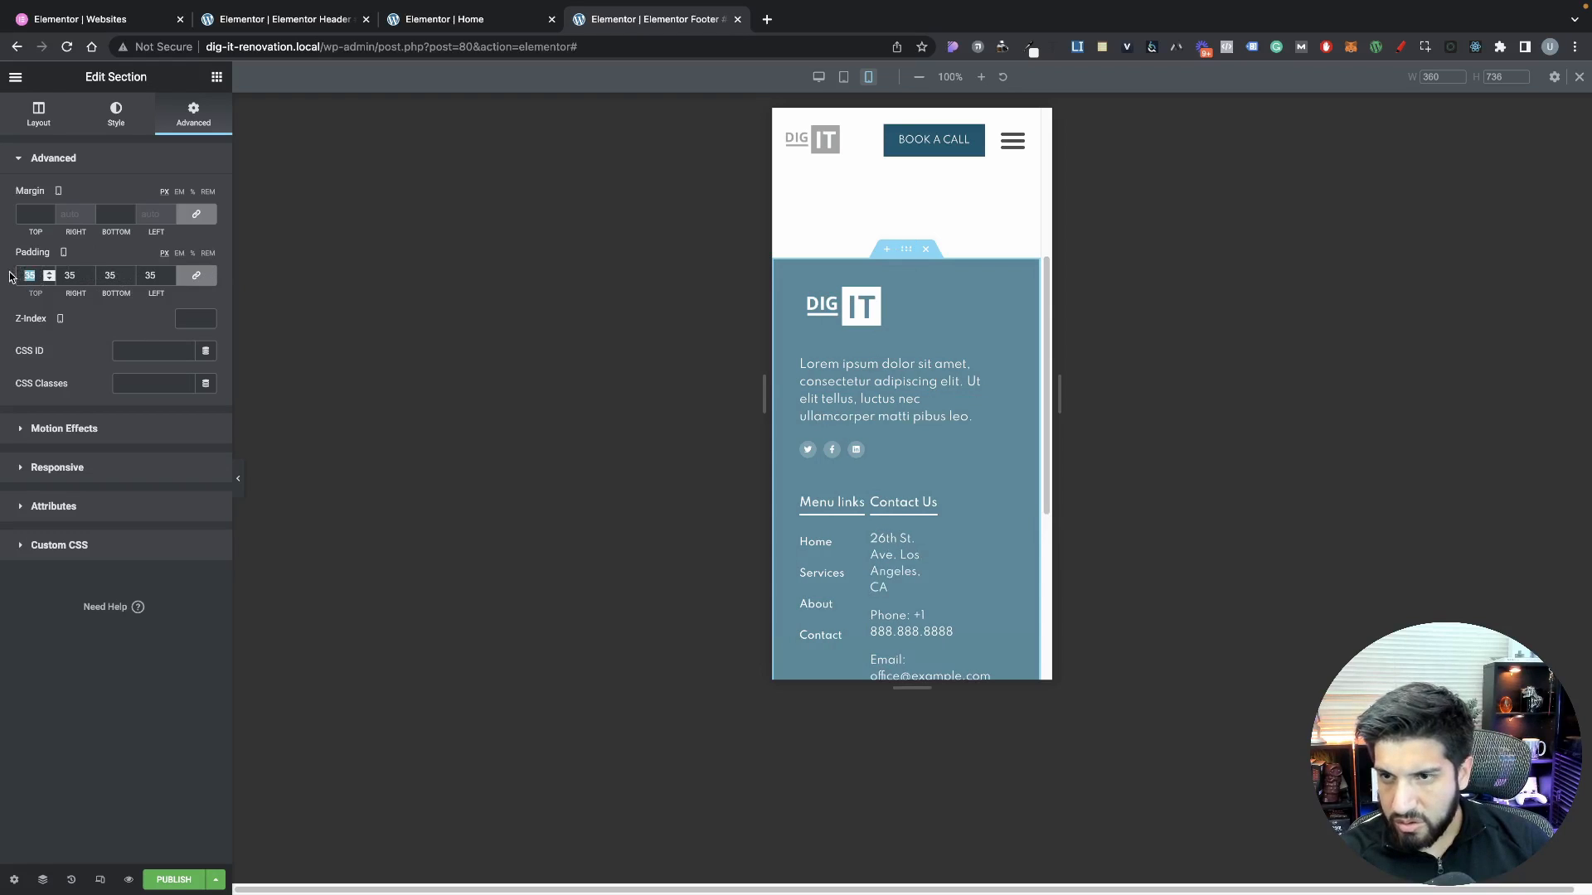
text(50)
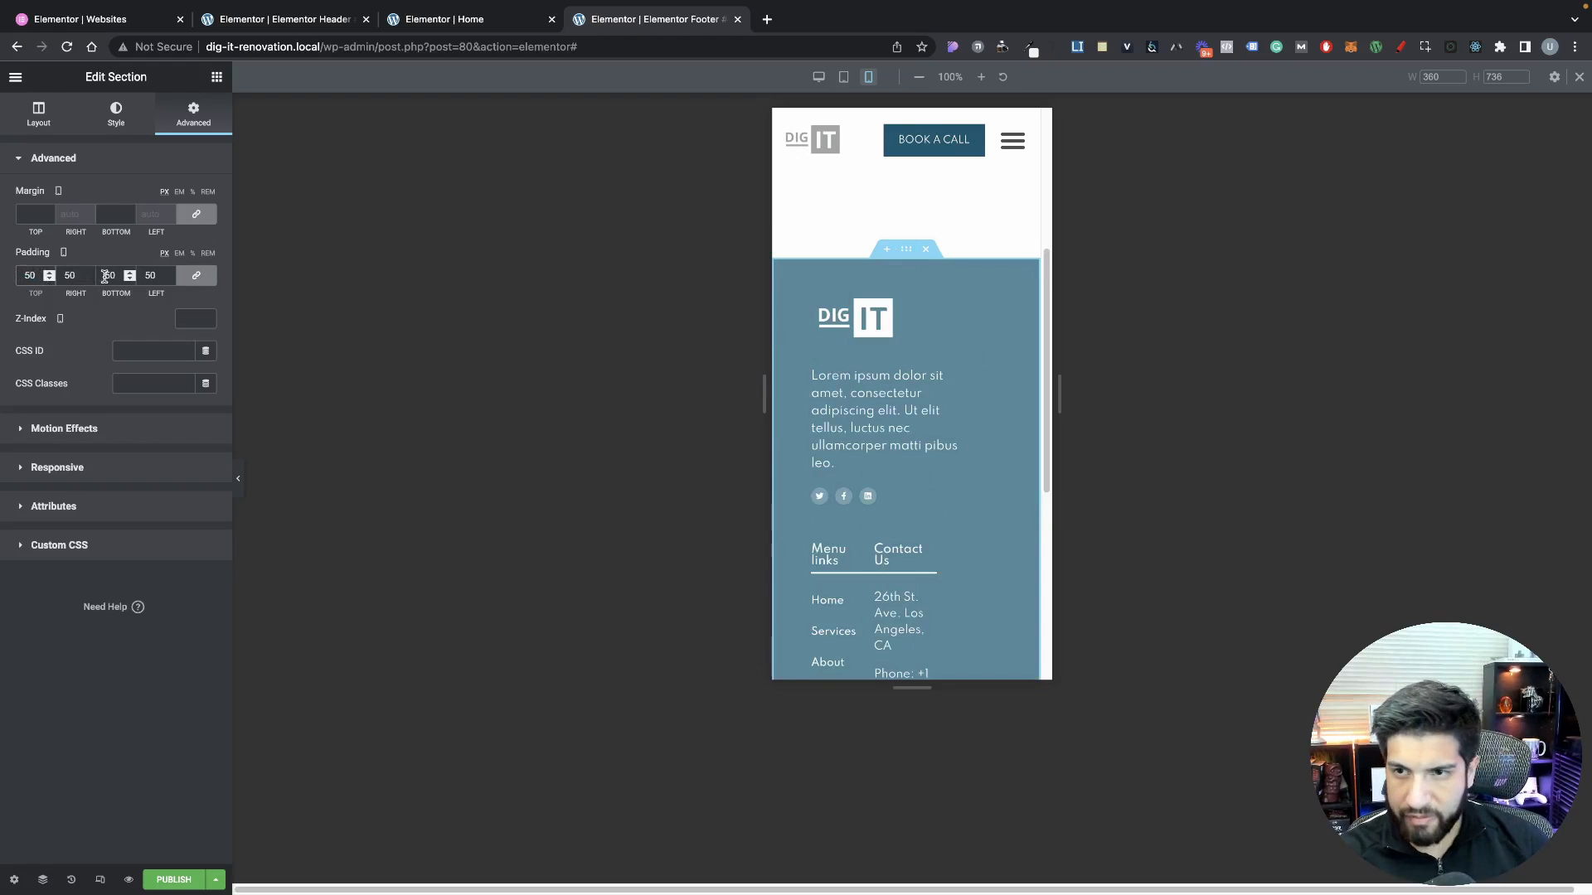
Unlink the main footer section's mobile padding values and set left and right to 15 px and bottom to 50 px
click(196, 275)
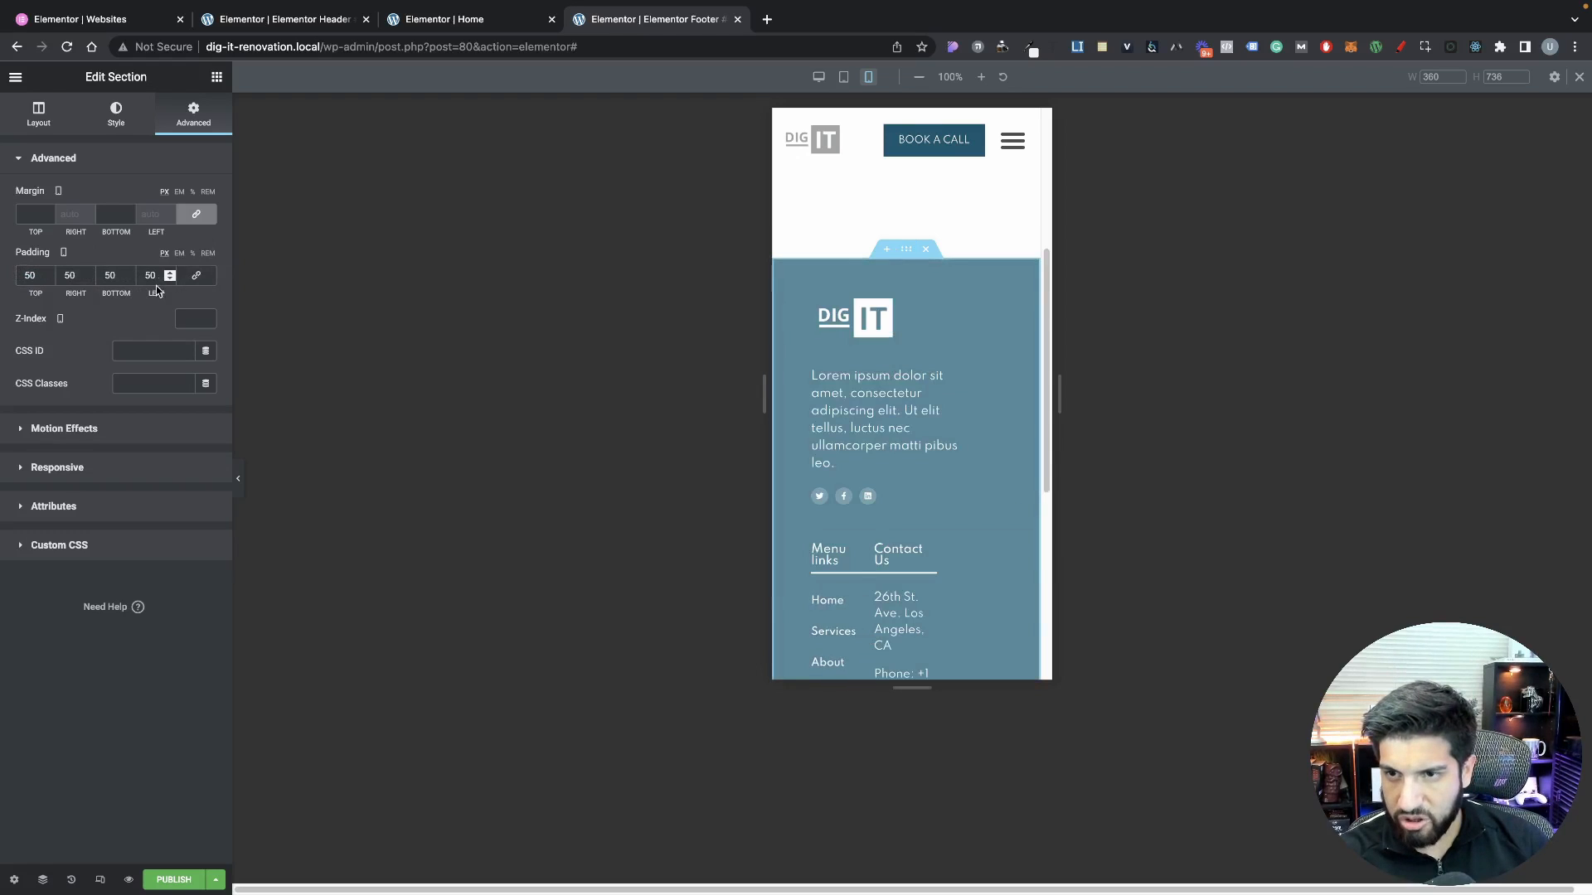
text(15)
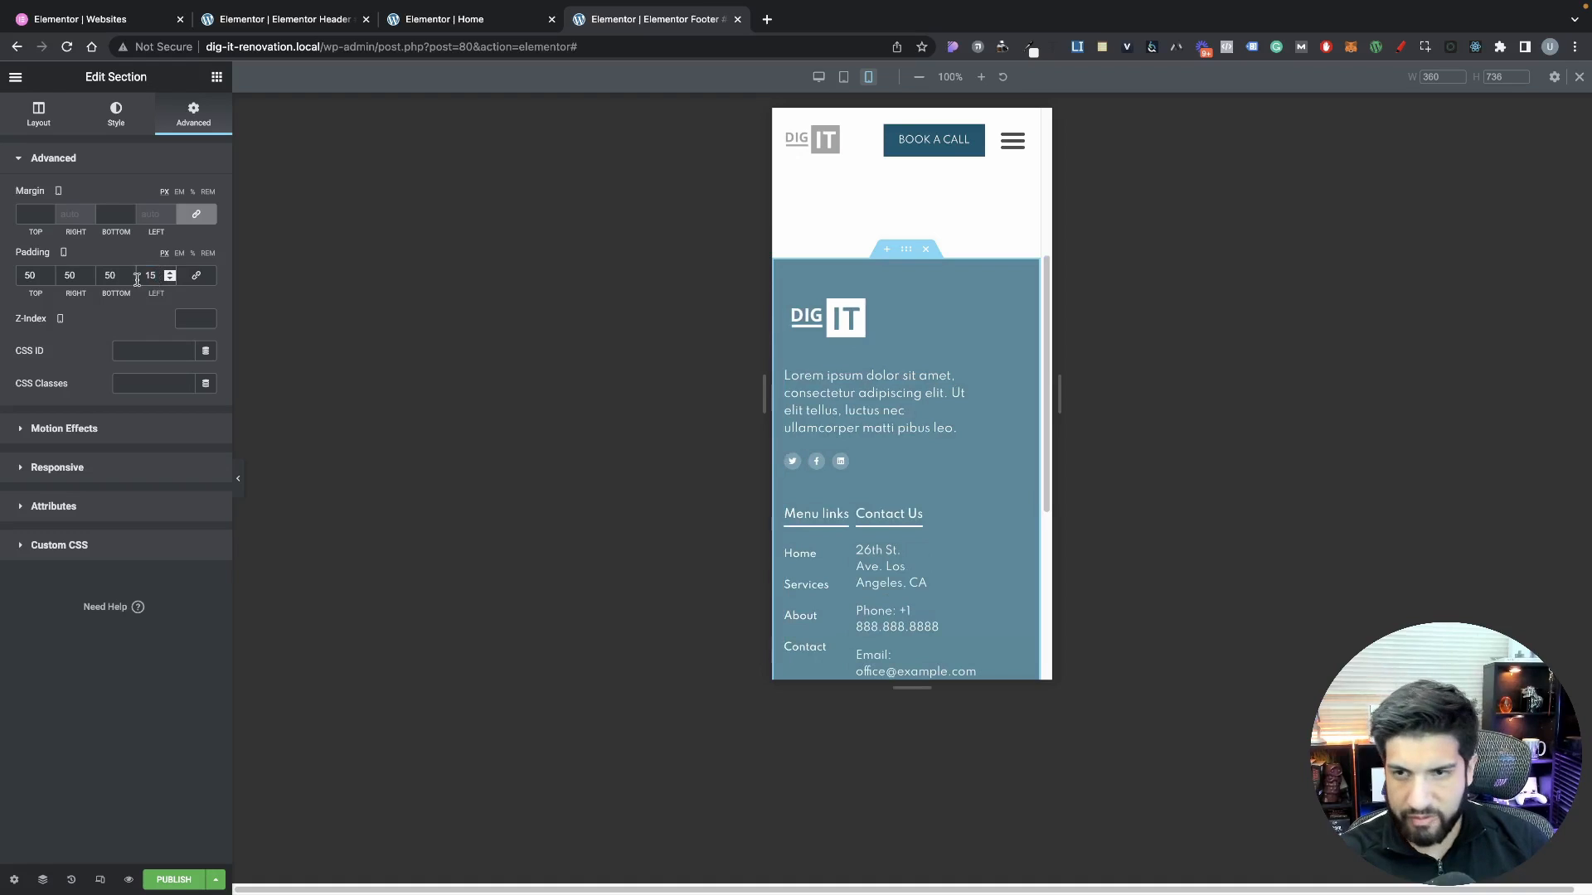
text(15)
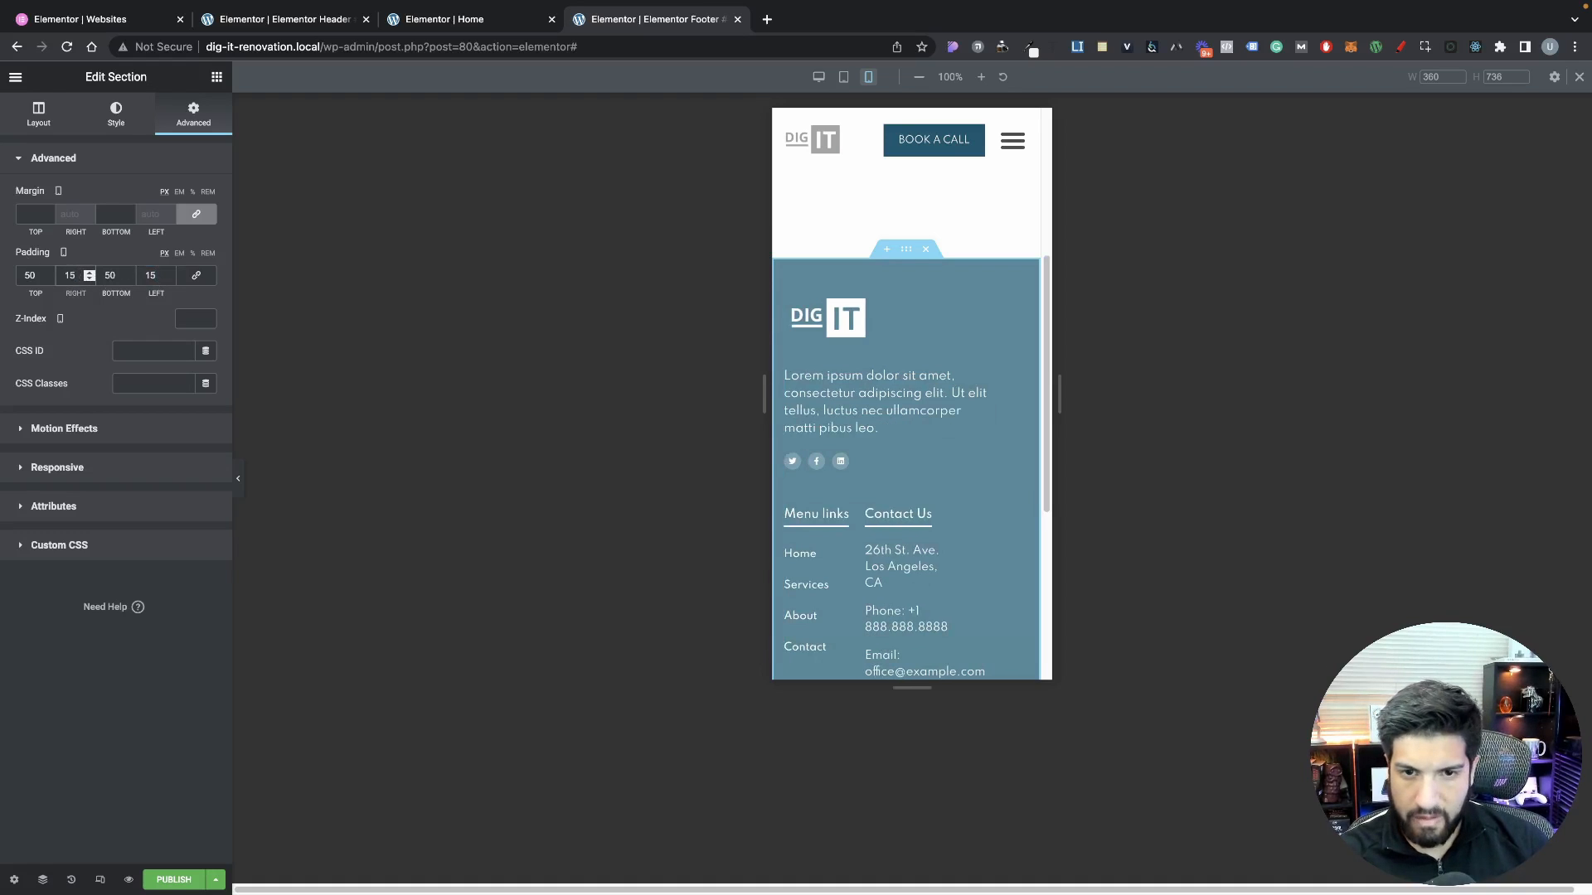
scroll(991, 569, down, 3)
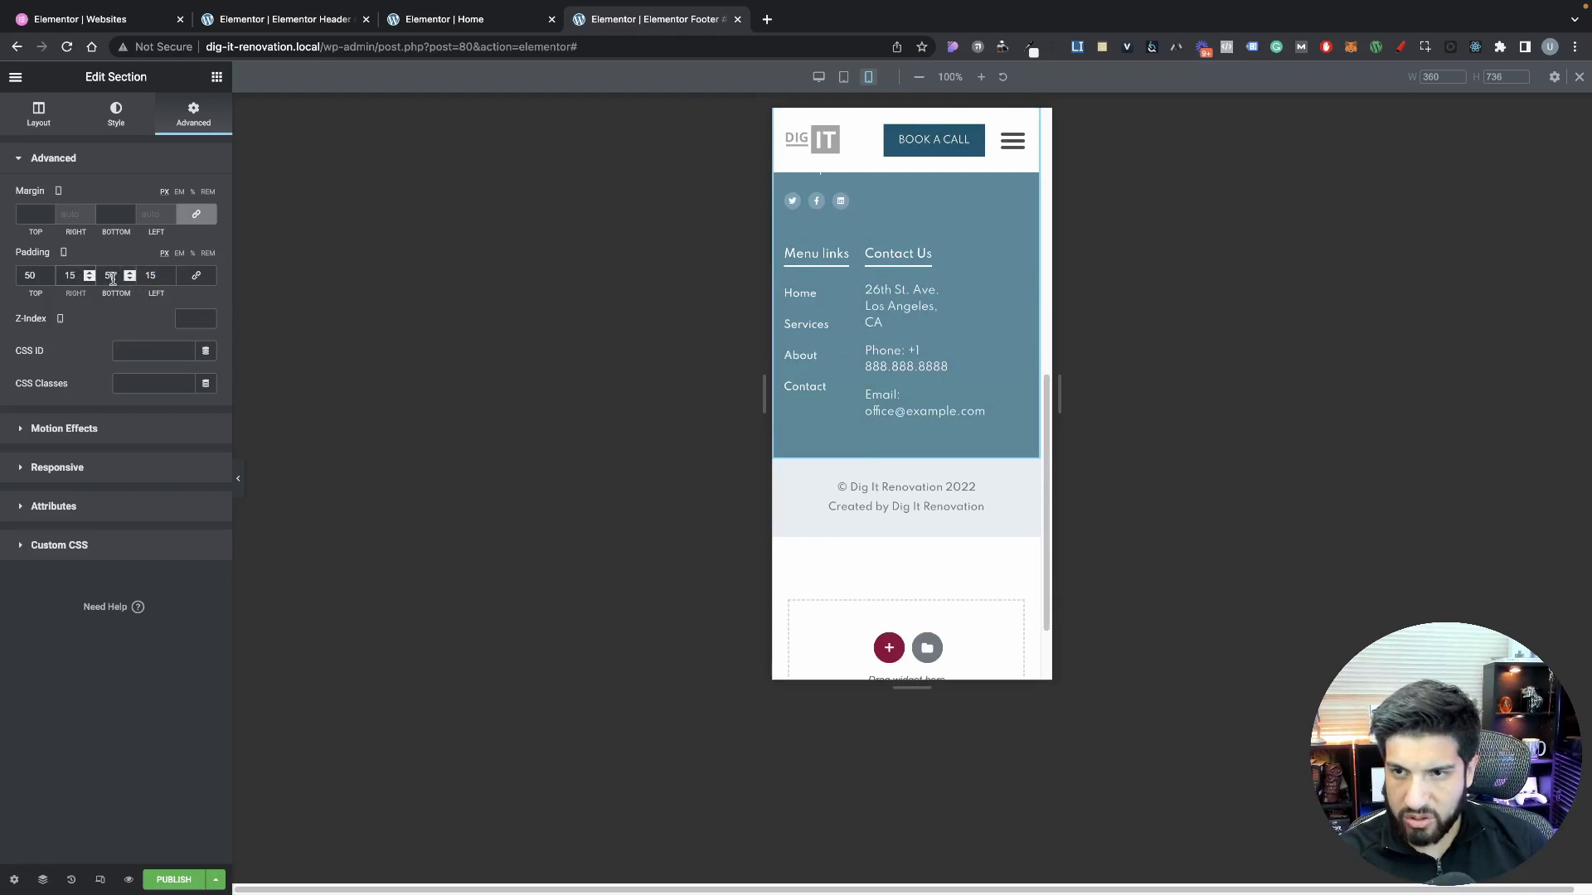
text(30)
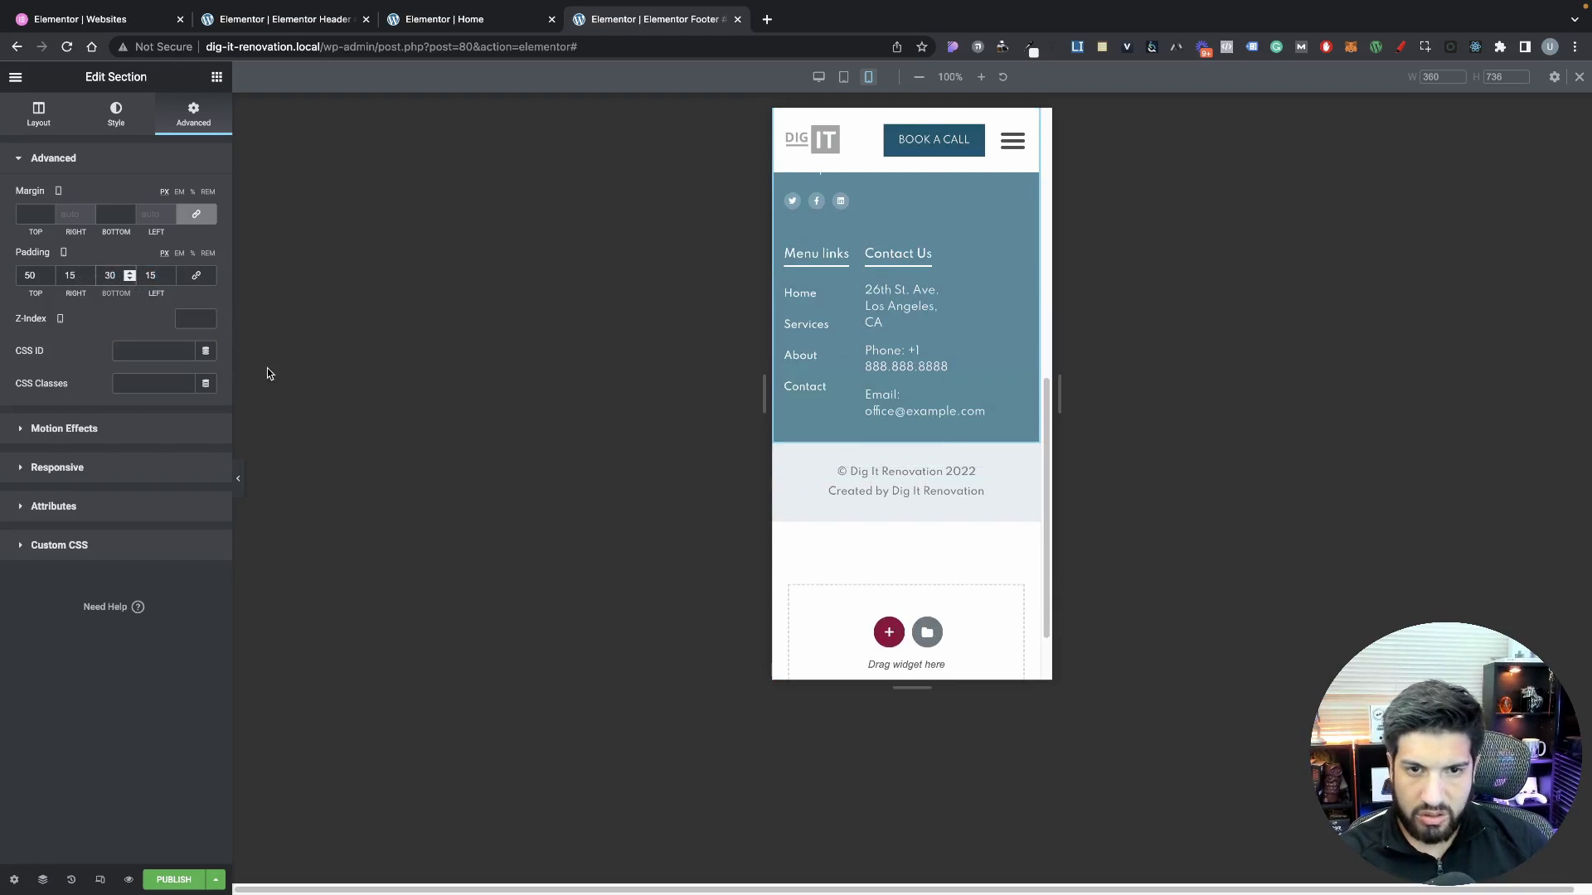
text(50)
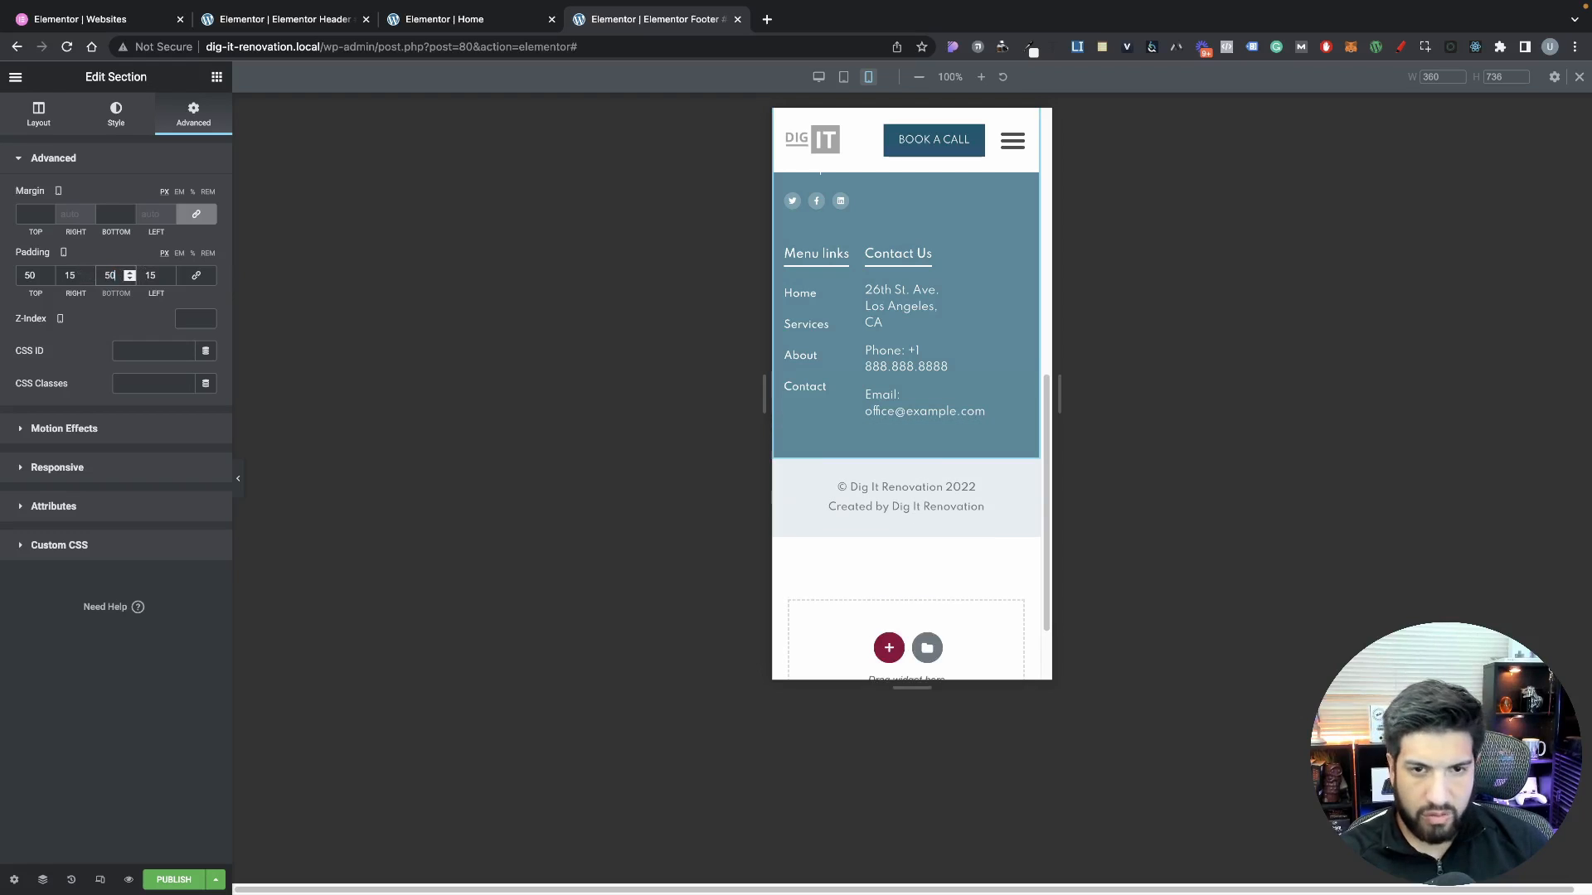
Enlarge the footer's social icons on mobile by setting their size to 12 and their padding to 1
scroll(879, 414, up, 2)
scroll(896, 392, up, 2)
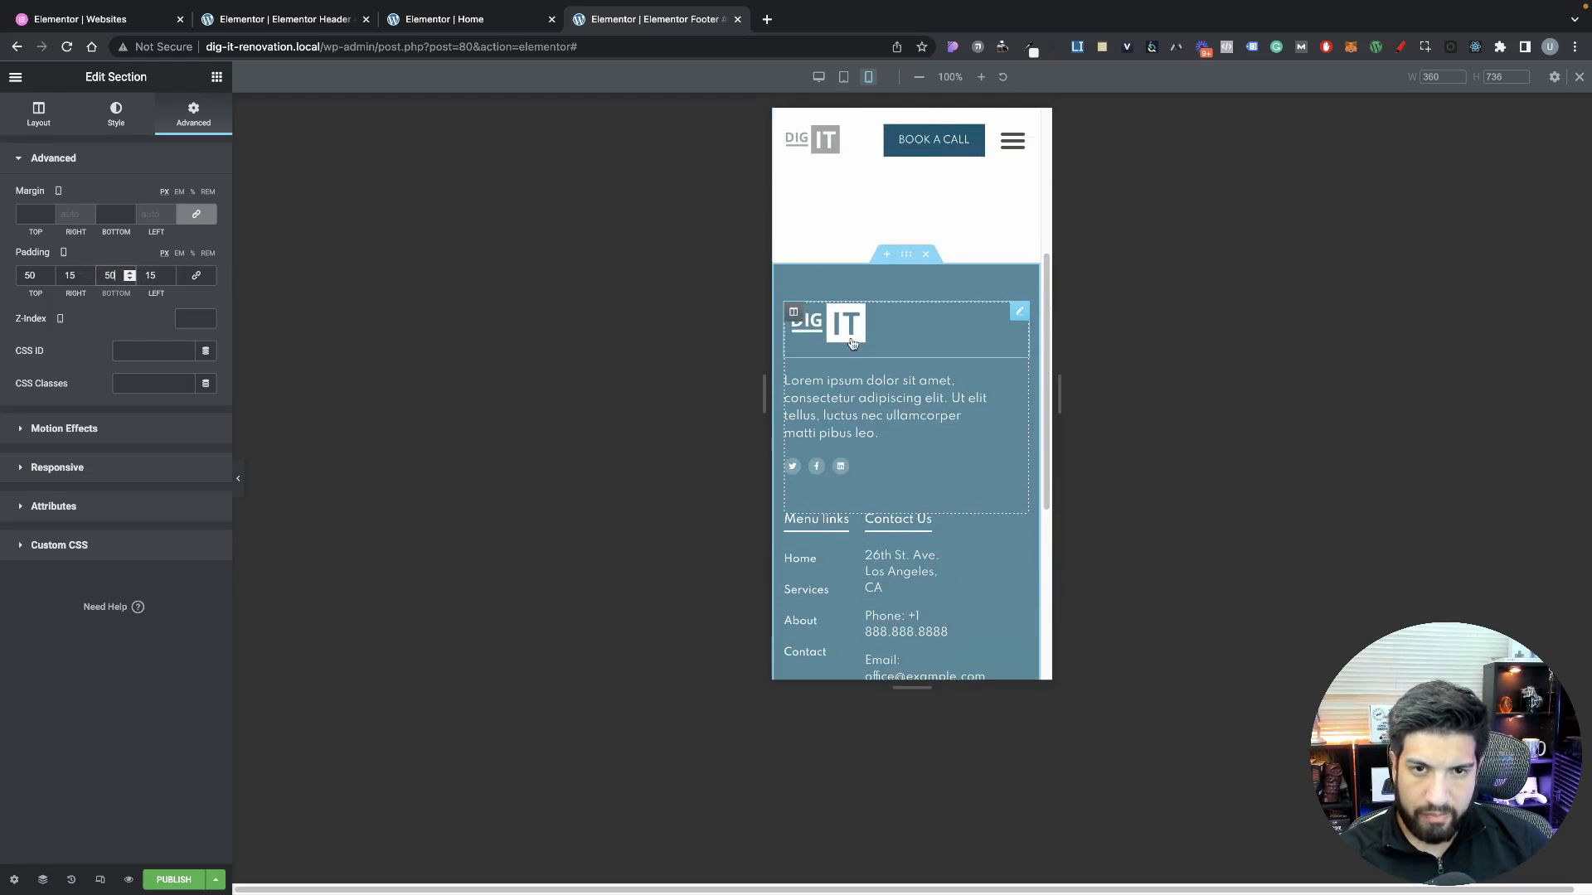
scroll(874, 452, down, 1)
click(820, 439)
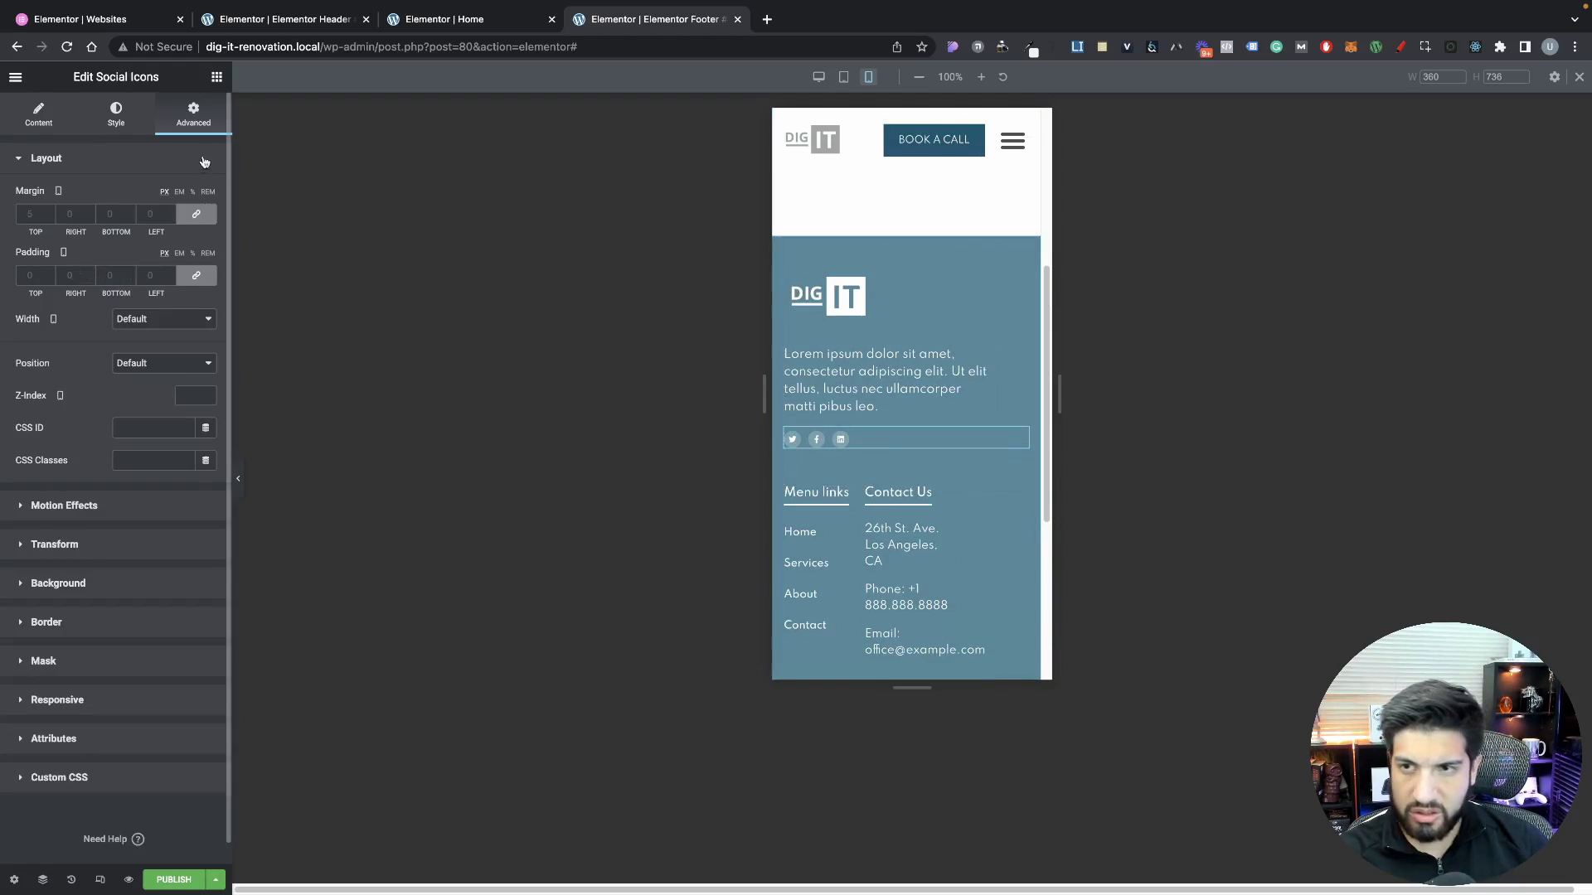
click(116, 114)
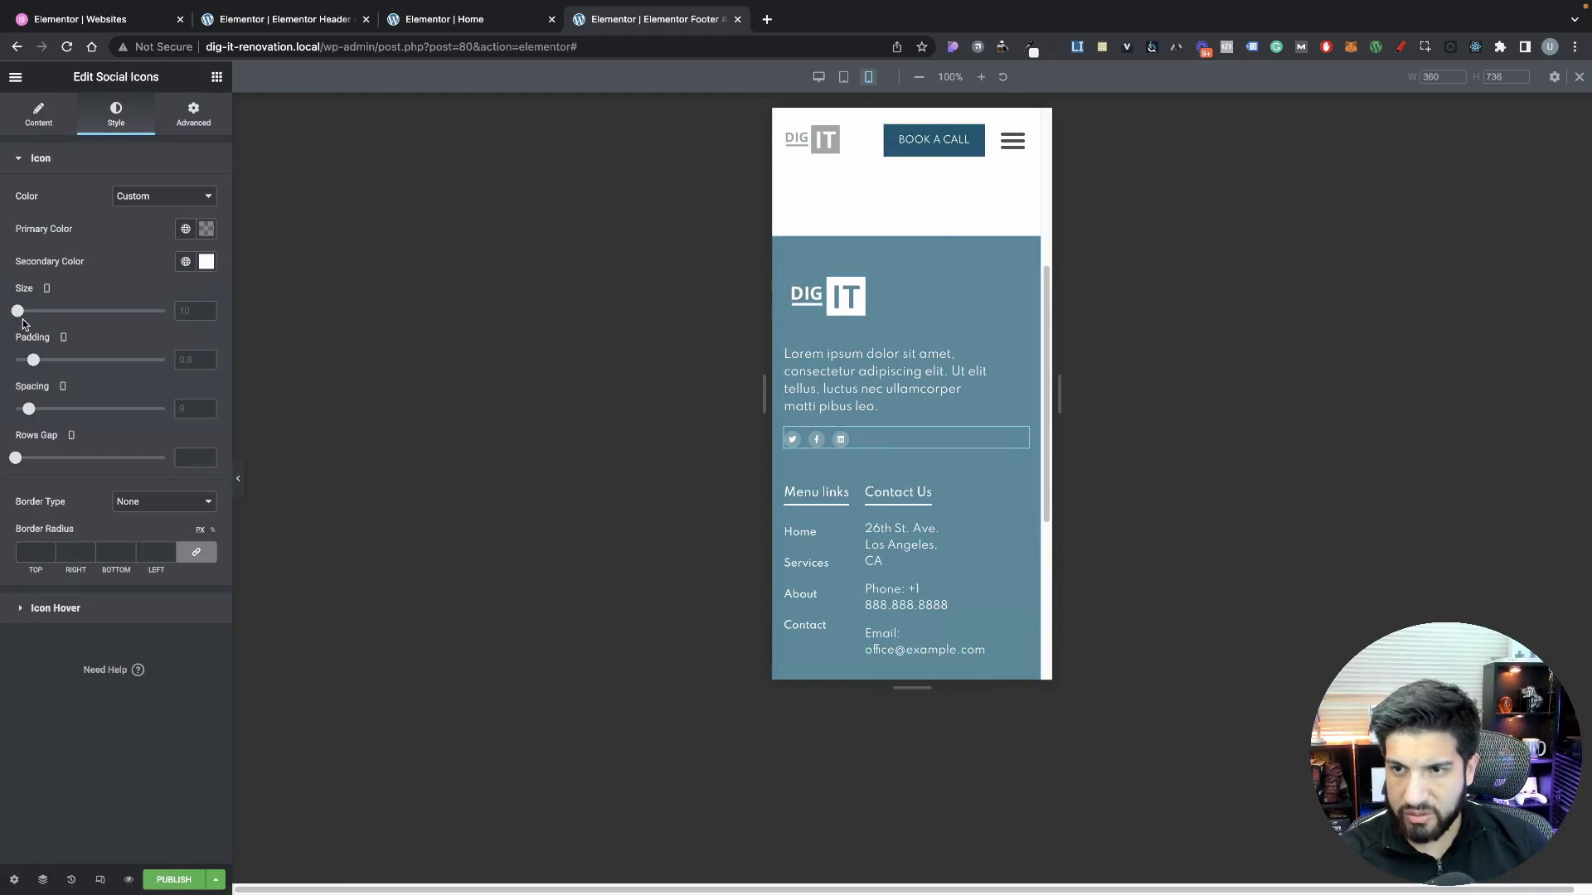
drag(34, 362, 23, 317)
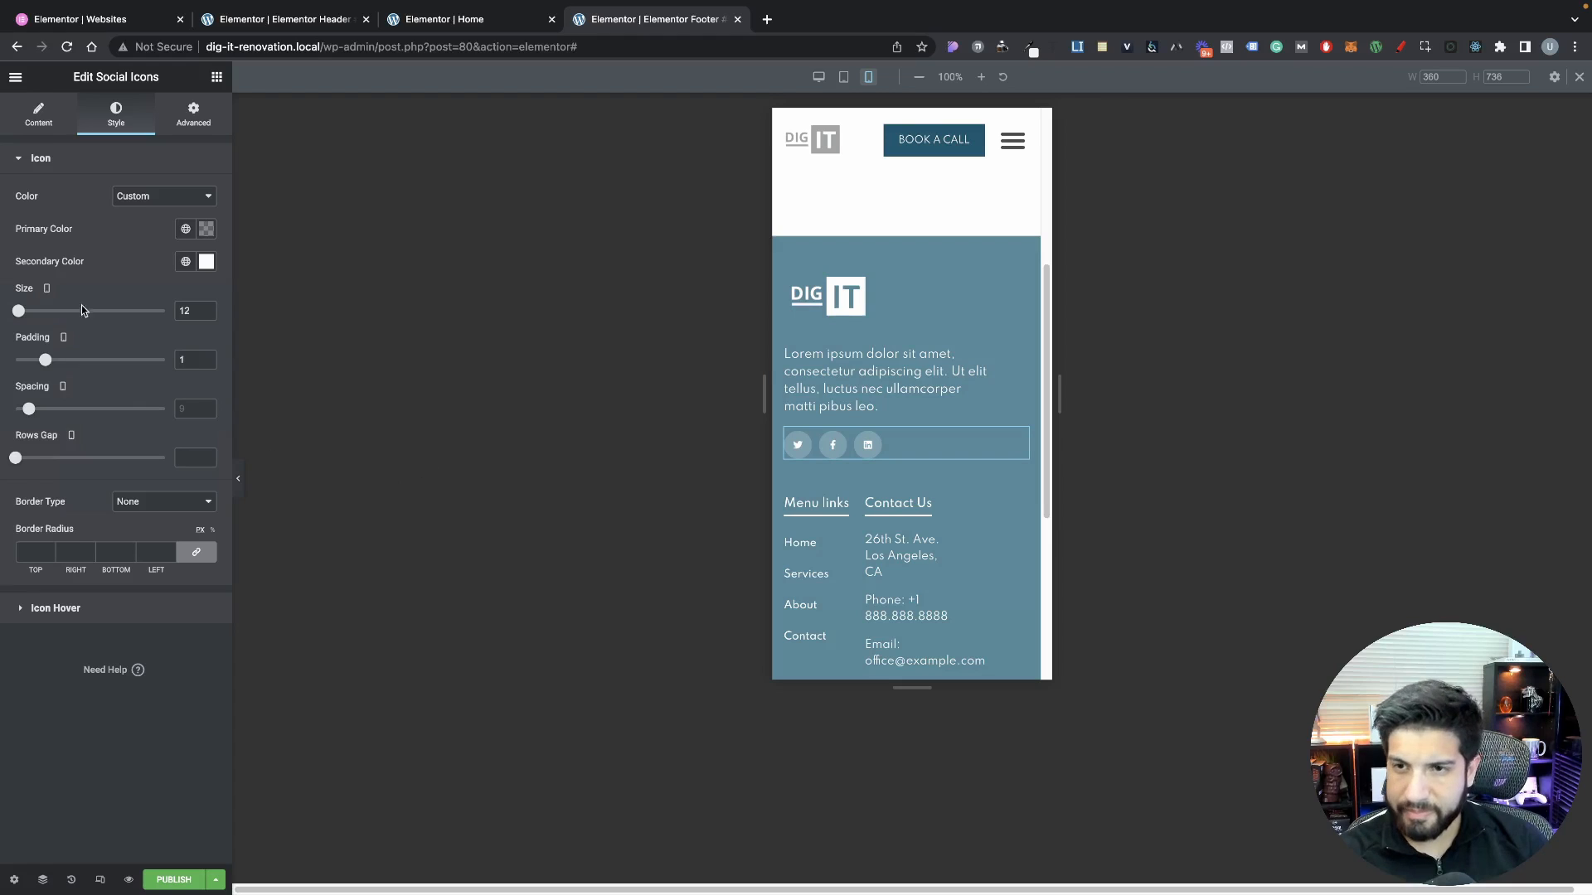
Set the mobile width of the footer logo image to 50%
scroll(892, 514, down, 1)
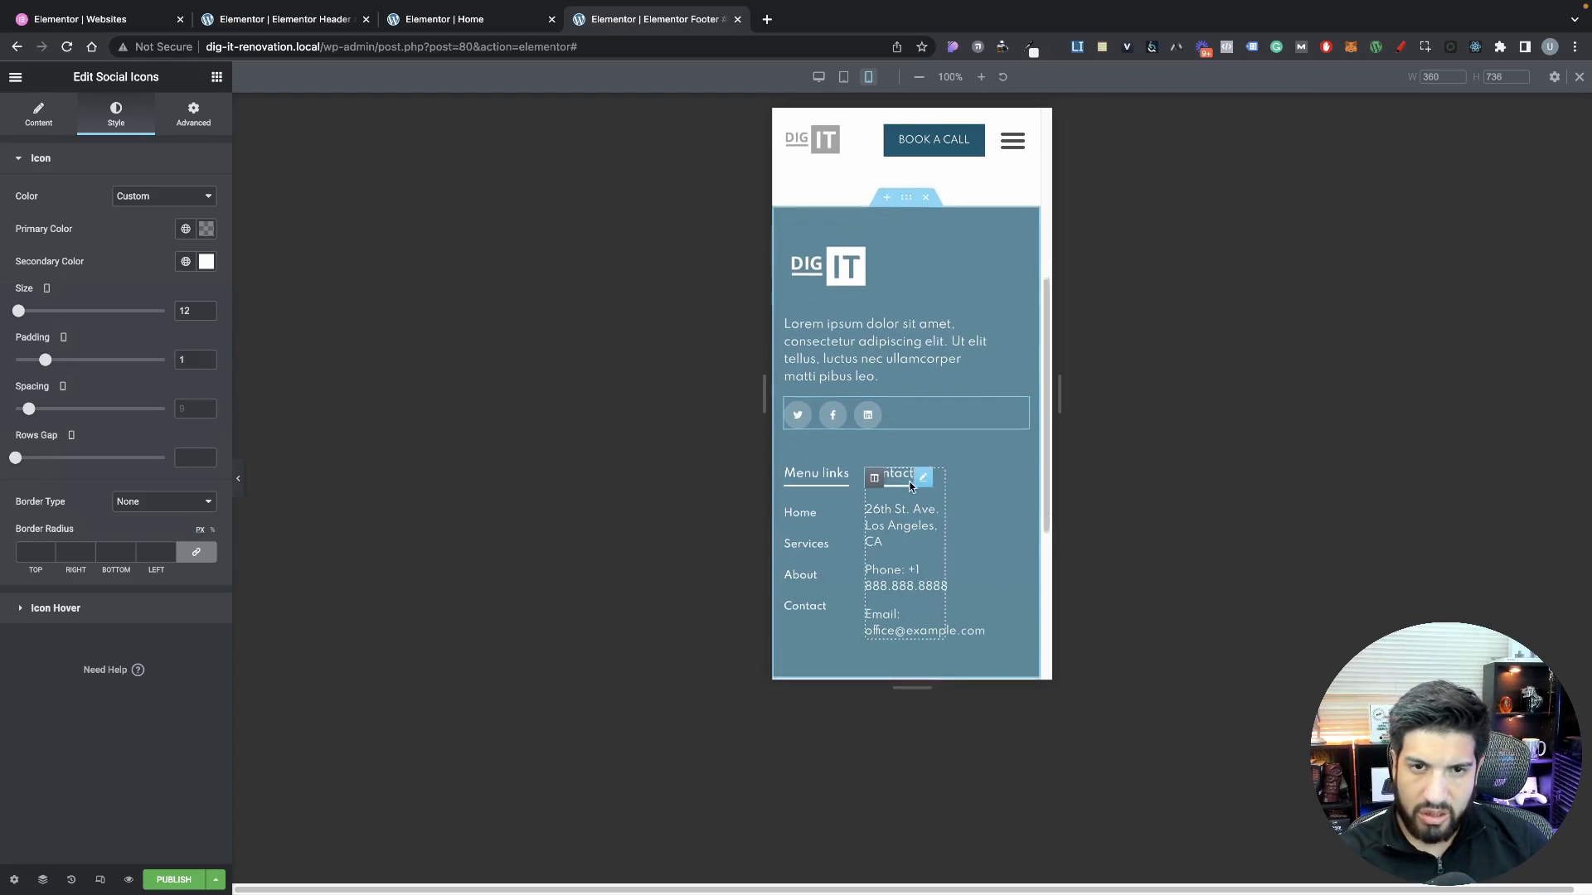
click(821, 243)
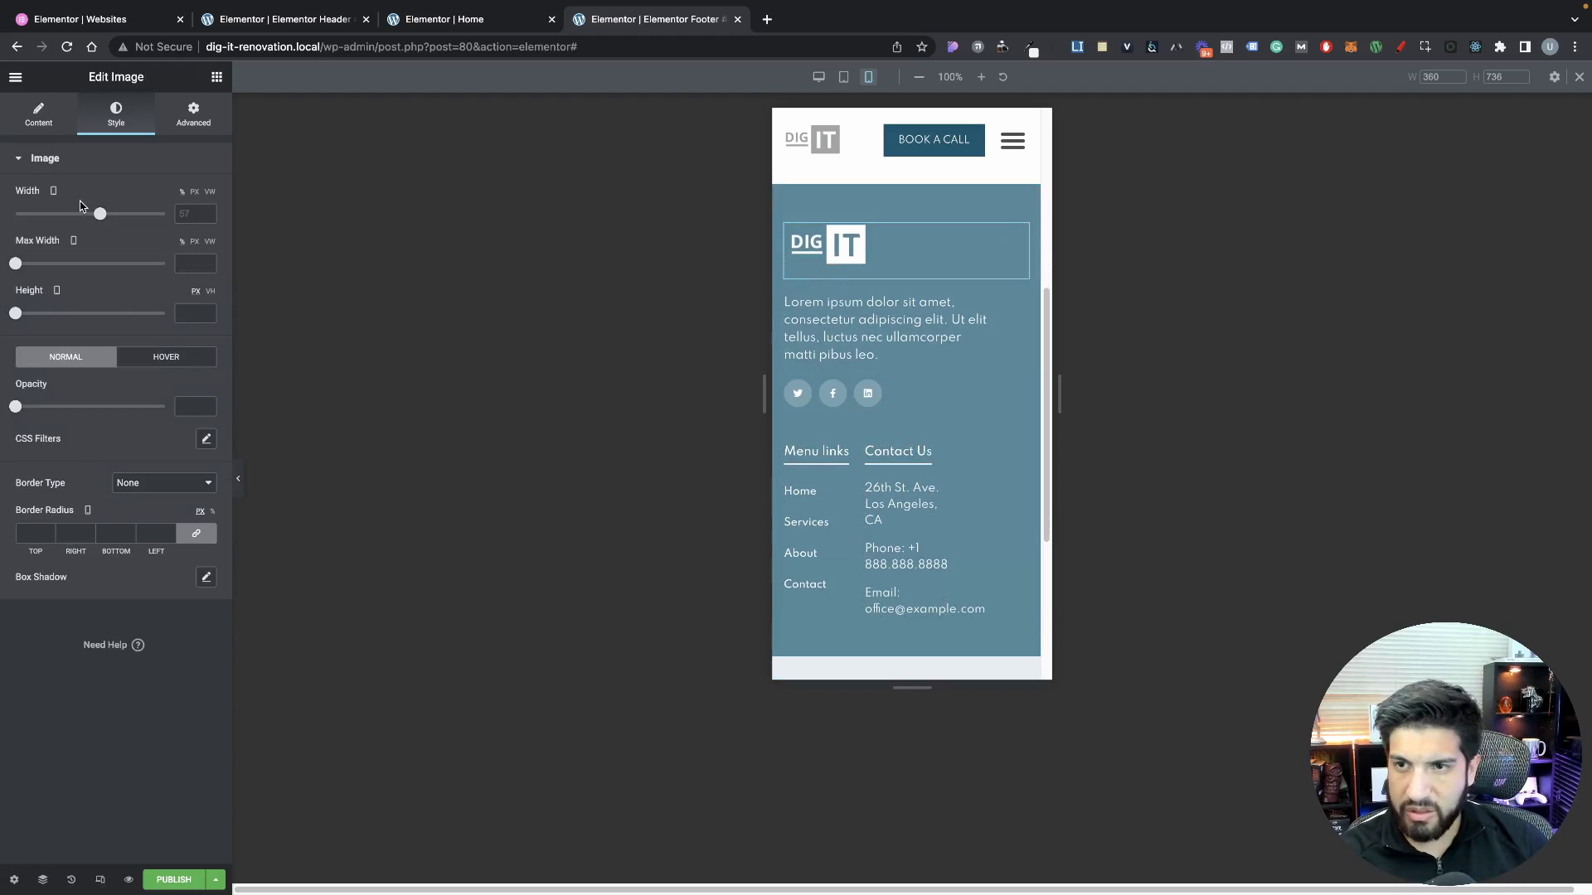
drag(99, 218, 90, 217)
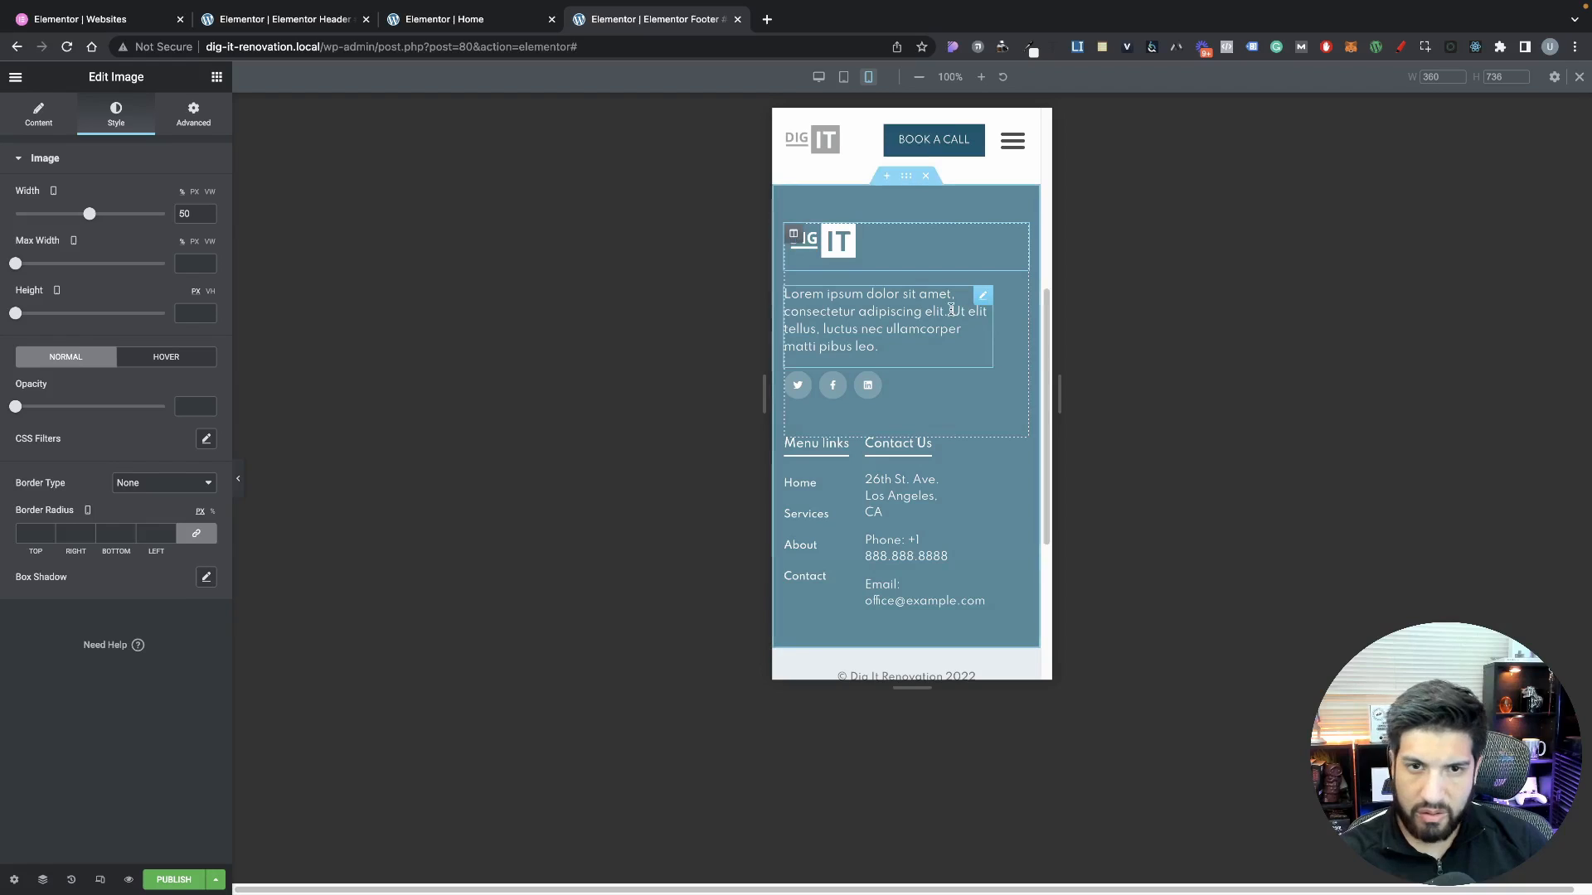
Unlink the mobile margins of the description text under the logo and set its top margin to -16 px
click(879, 346)
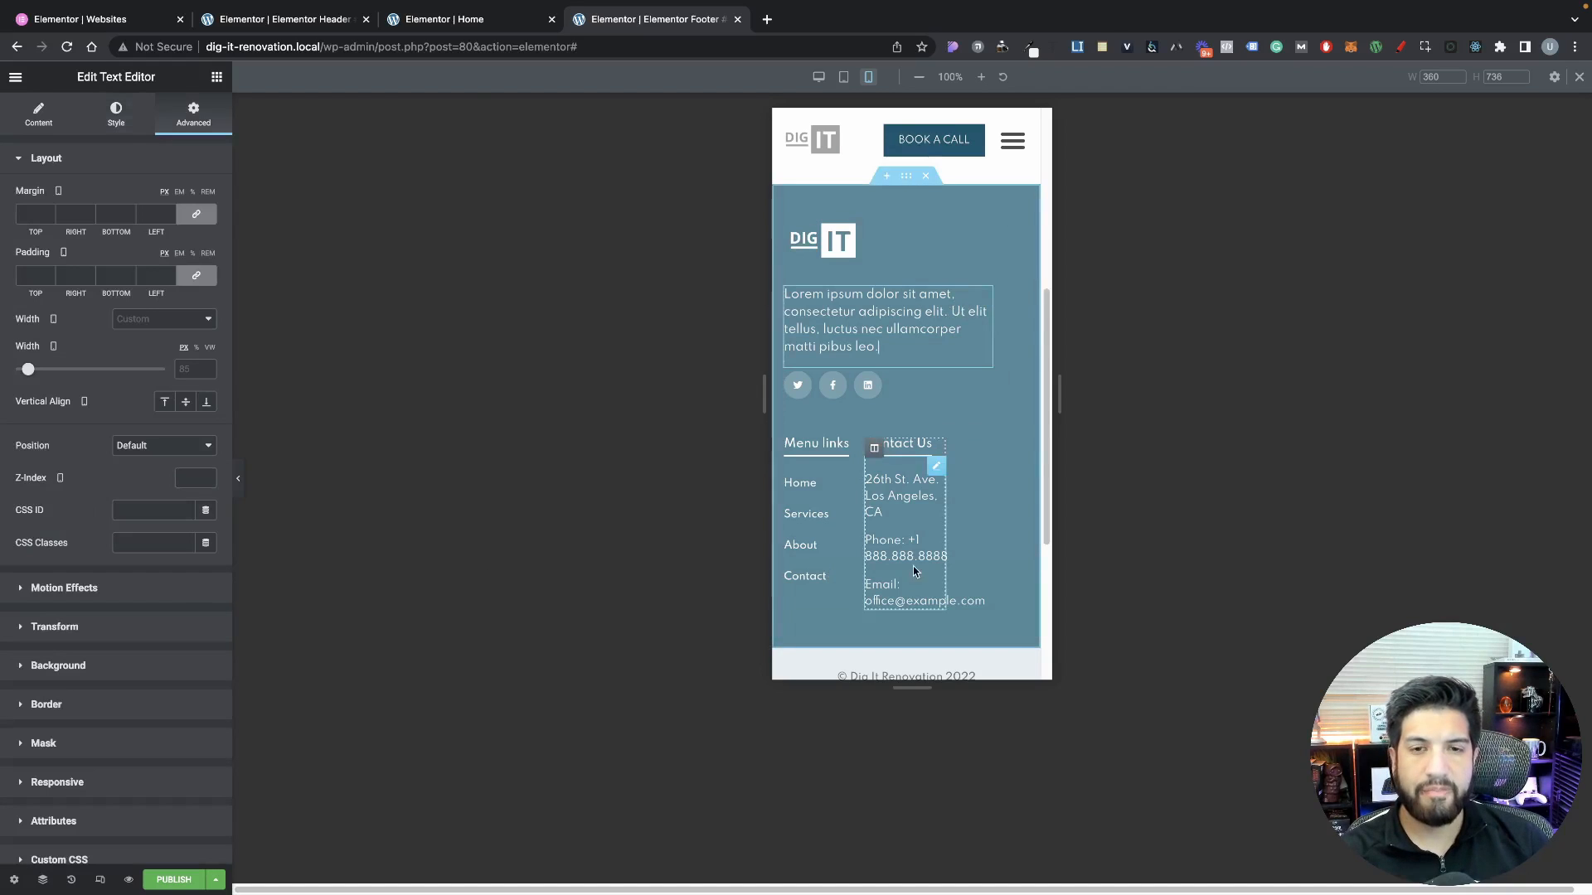
click(195, 214)
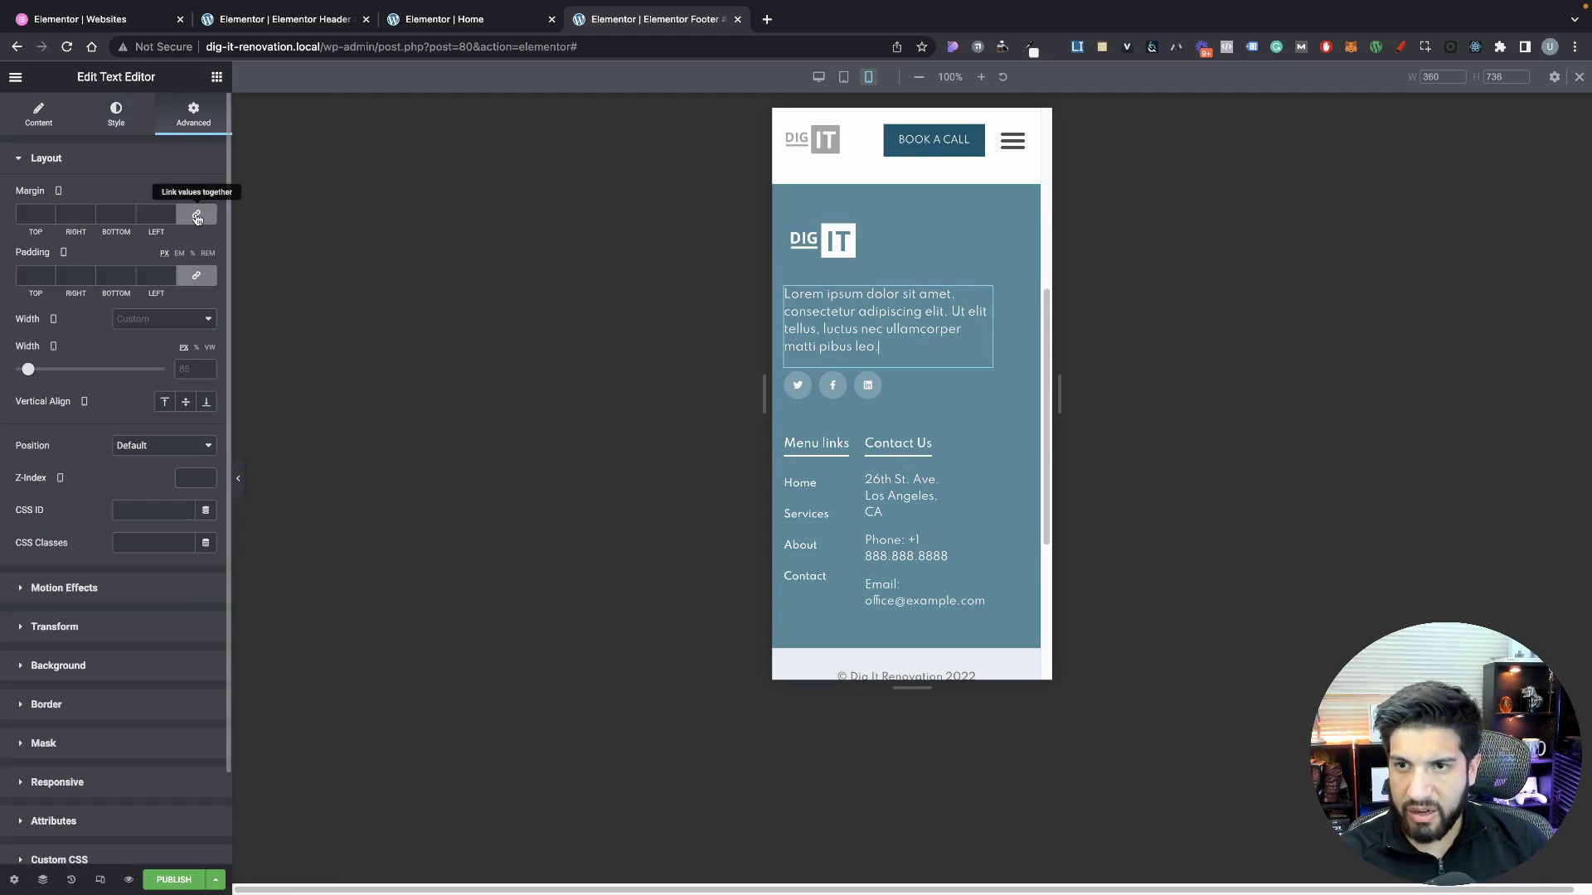
click(52, 218)
click(51, 218)
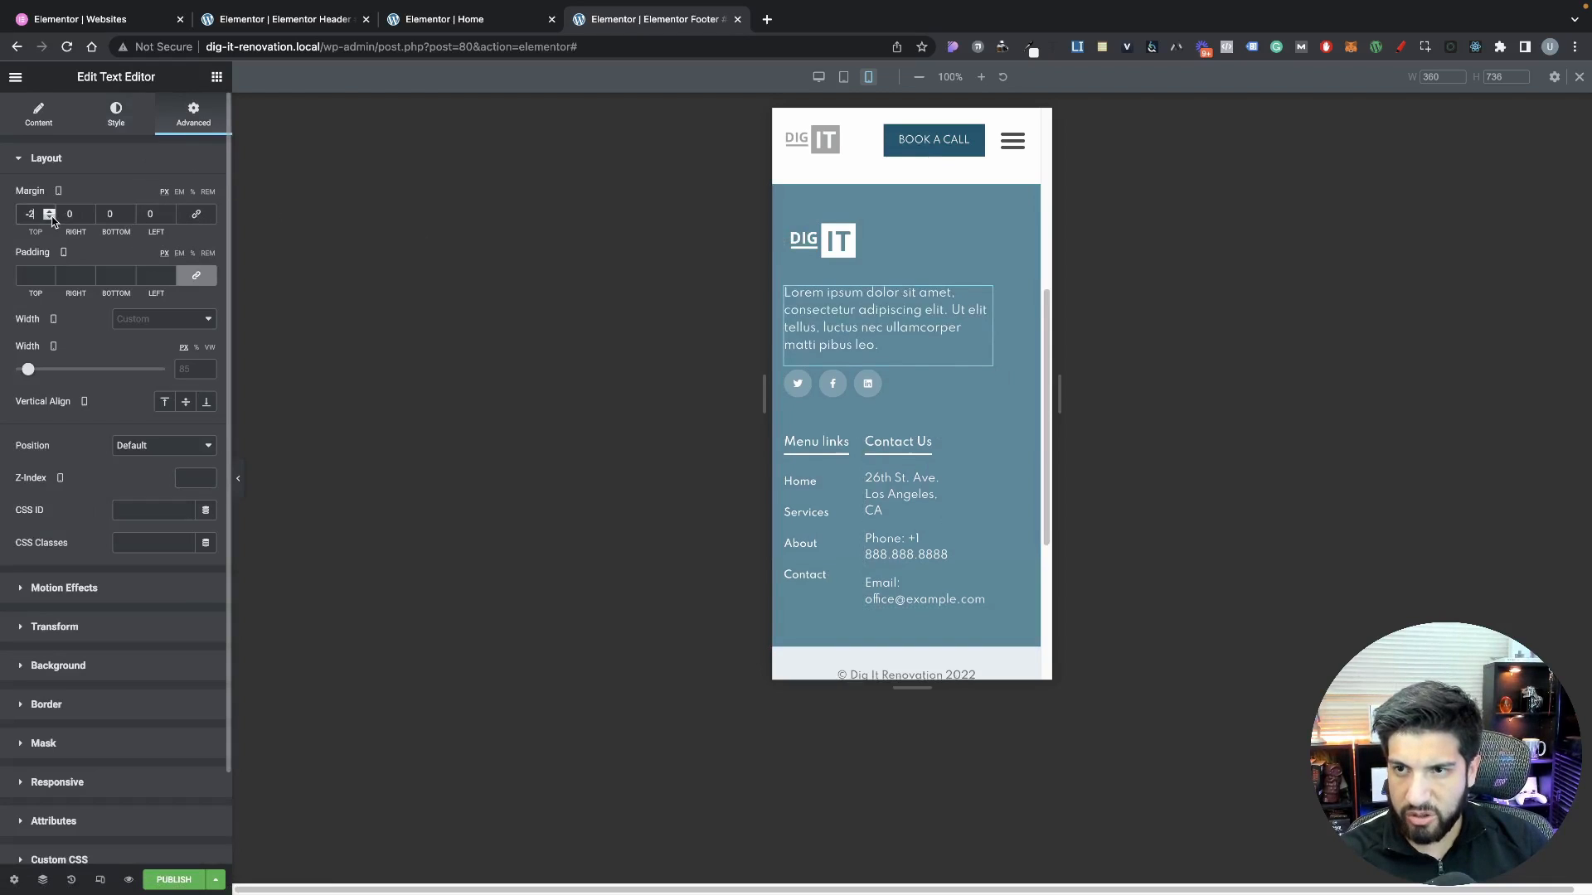
click(51, 217)
click(52, 217)
click(52, 217)
click(51, 217)
click(51, 217)
click(51, 217)
click(52, 217)
click(51, 217)
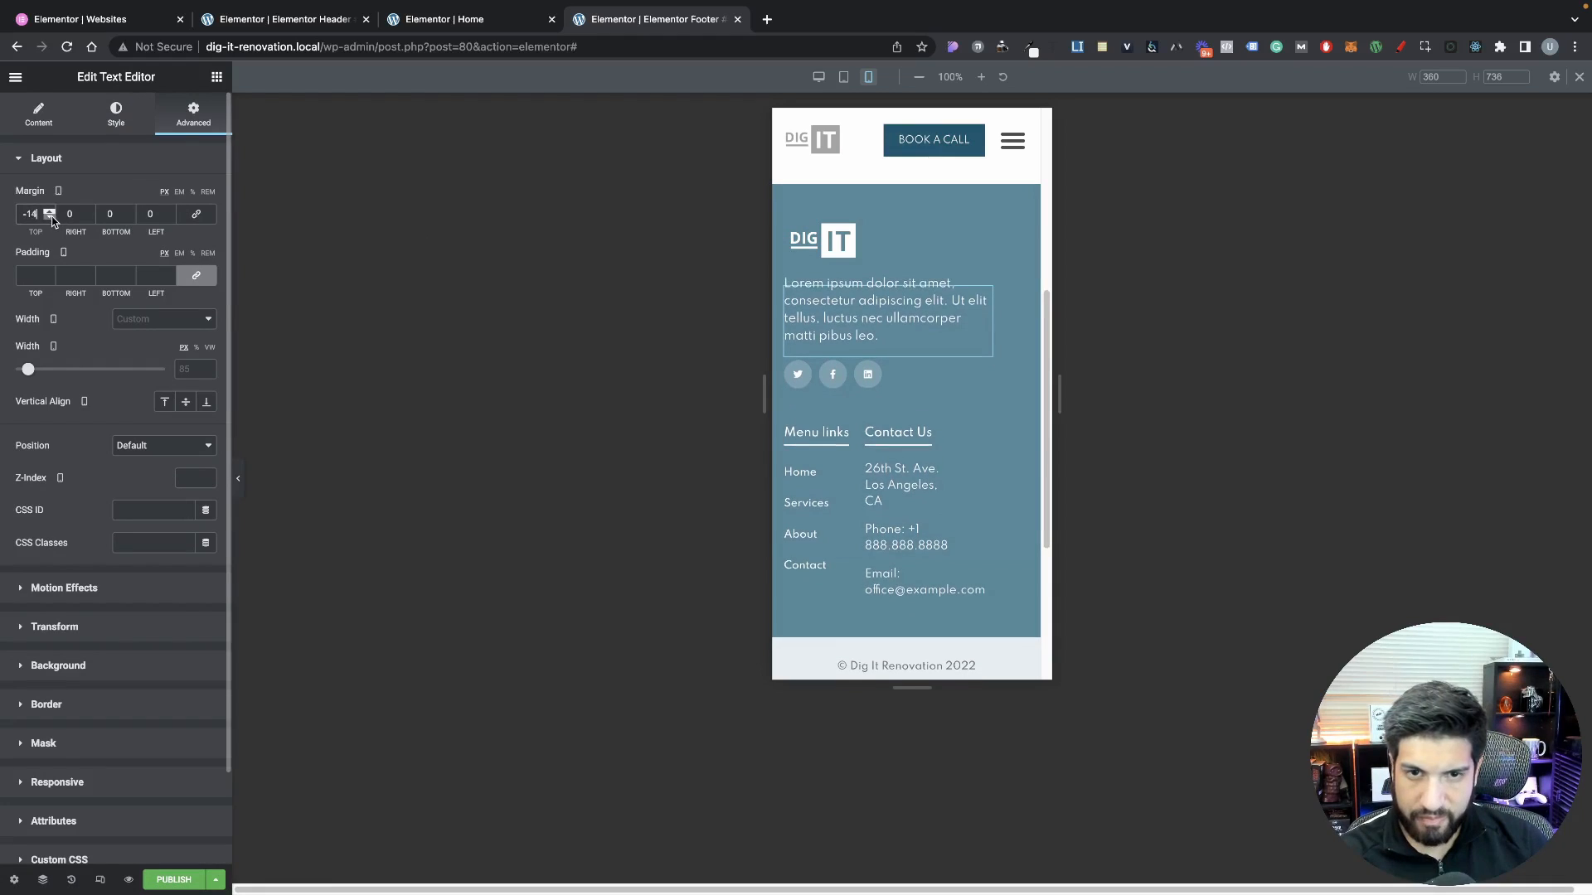
click(51, 217)
click(52, 217)
click(52, 217)
Set the mobile column width of both the Menu links column and the Contact Us column to 100%
scroll(876, 459, down, 1)
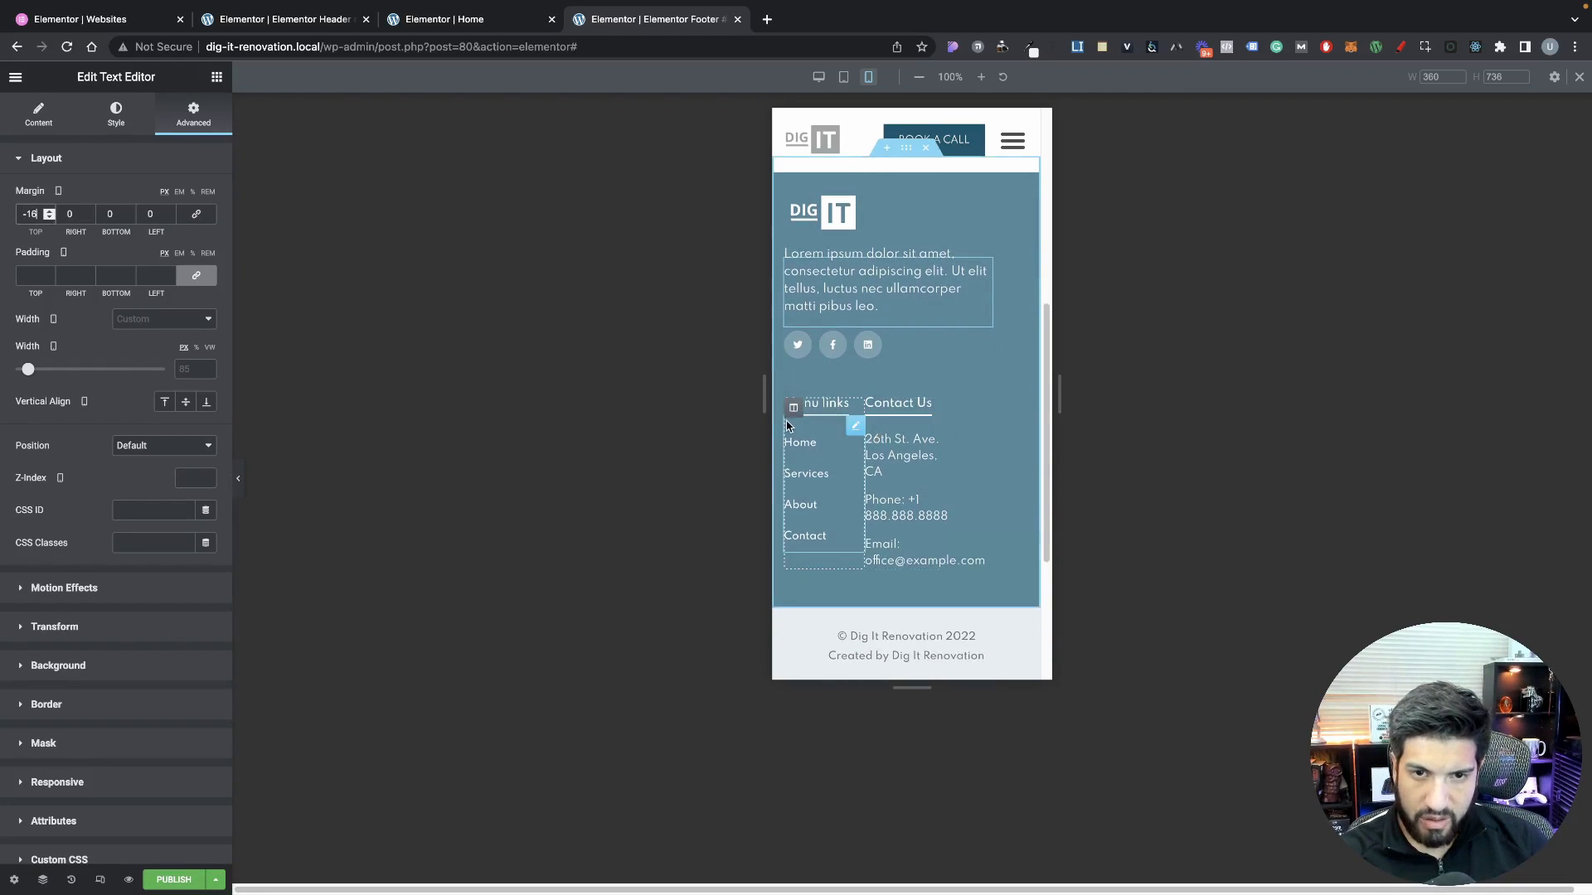
click(794, 407)
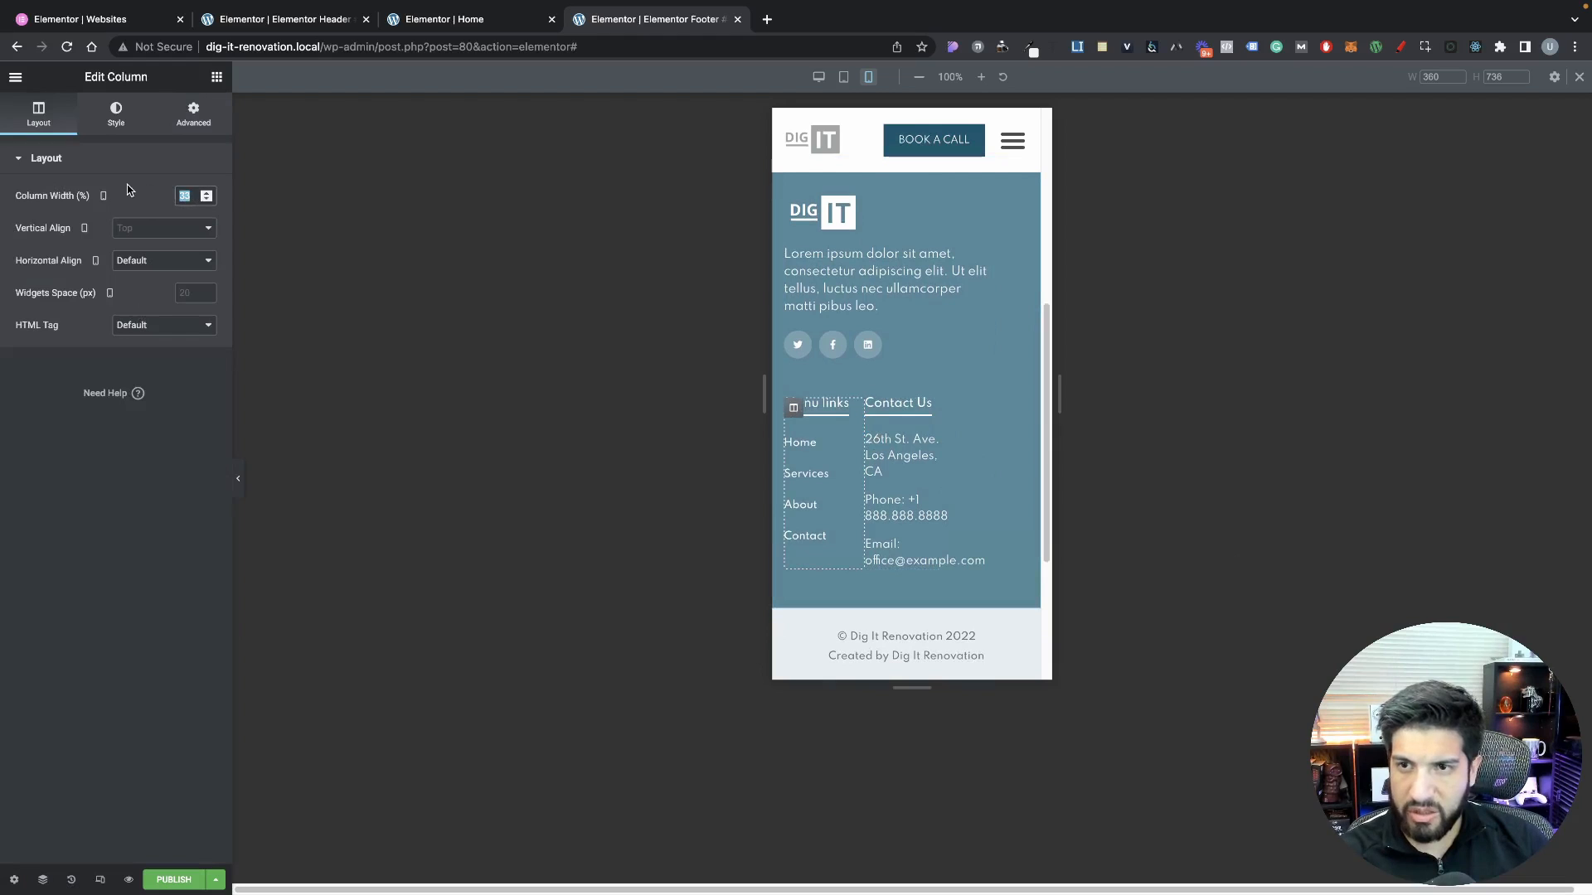
text(100)
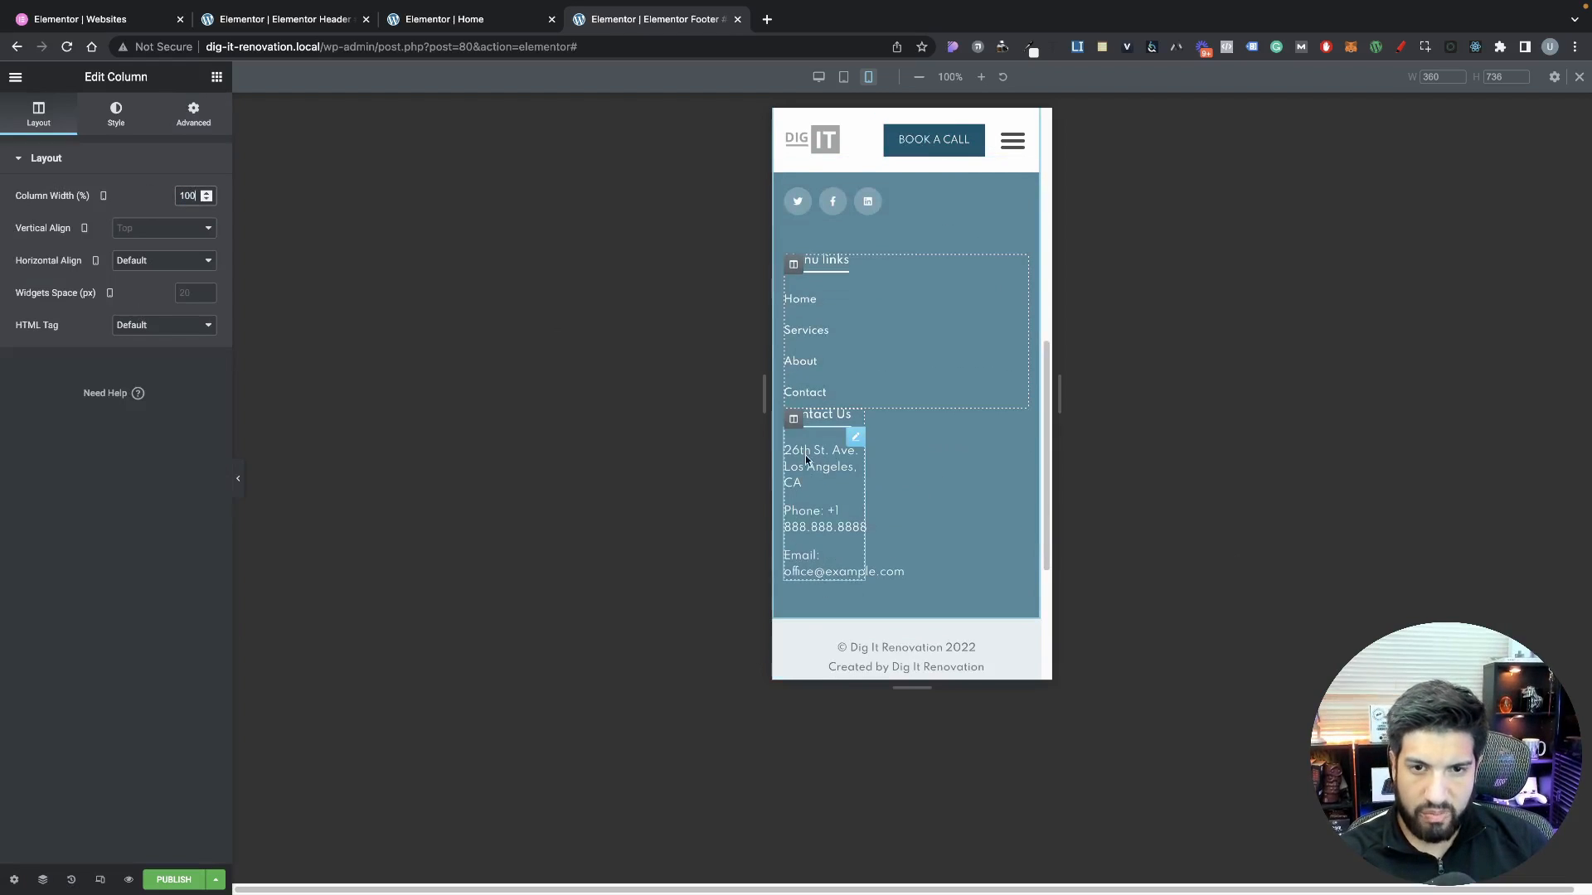
key(ctrl+z)
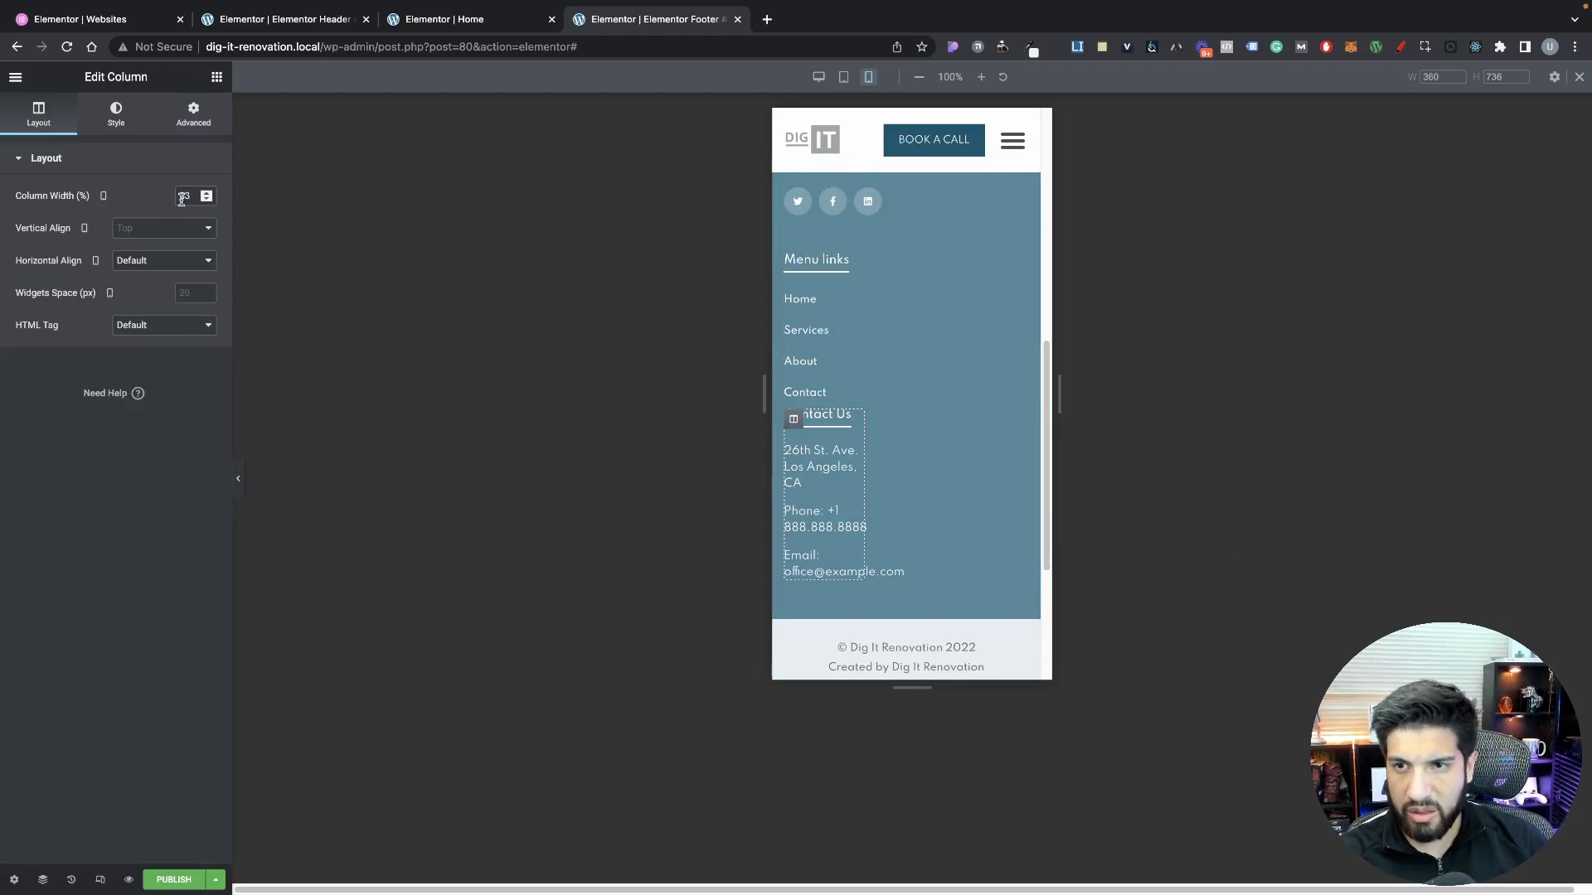
text(100)
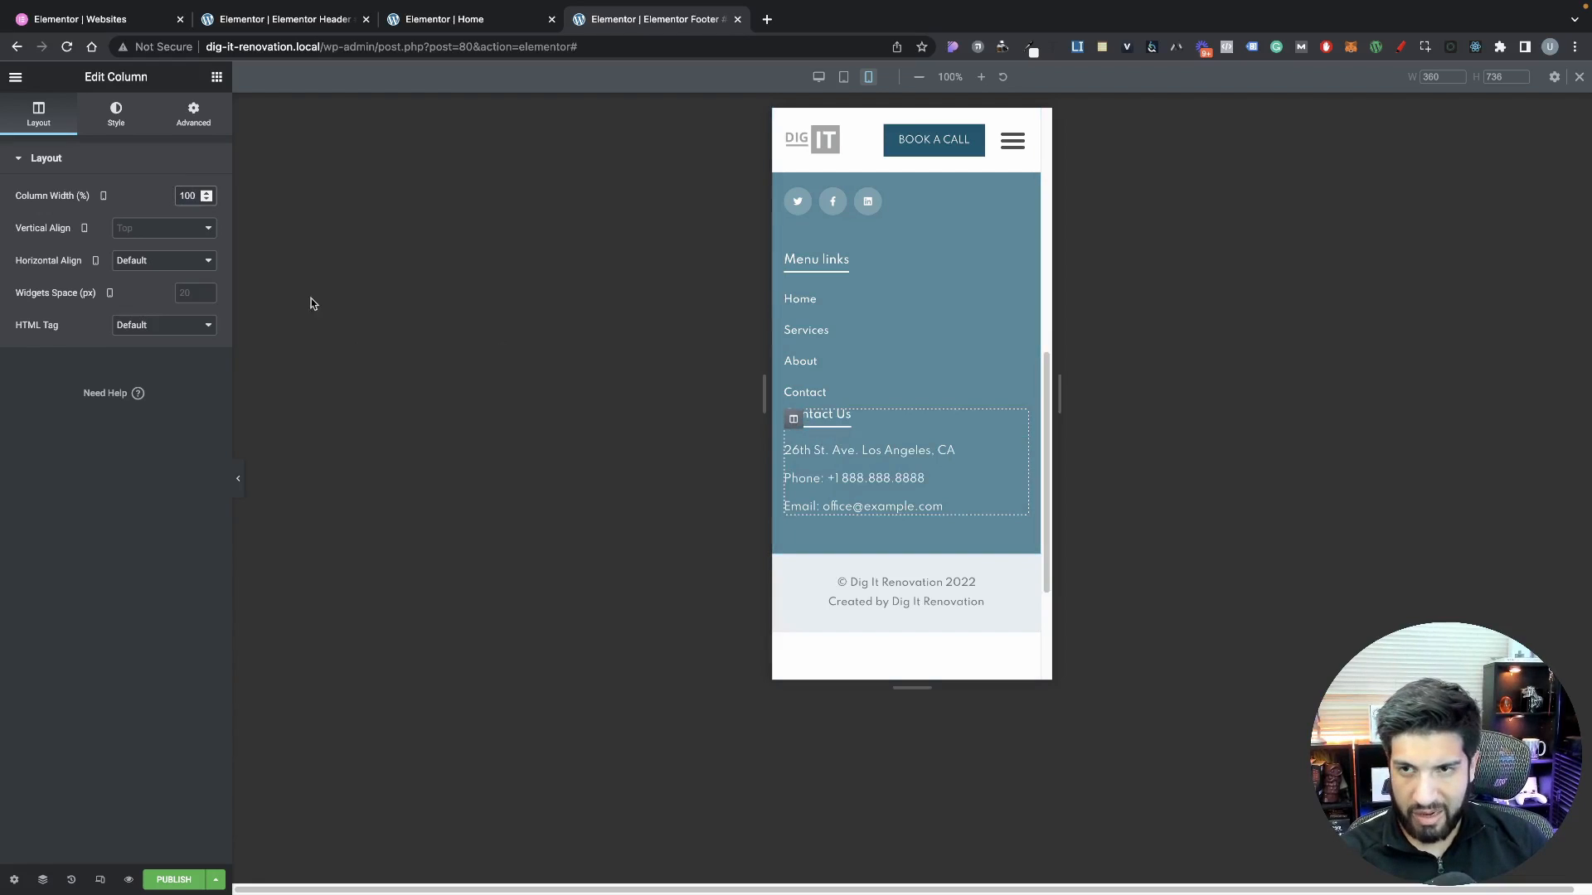
Set the Contact Us column's mobile padding to 30 px on top and 0 on the other sides
click(190, 107)
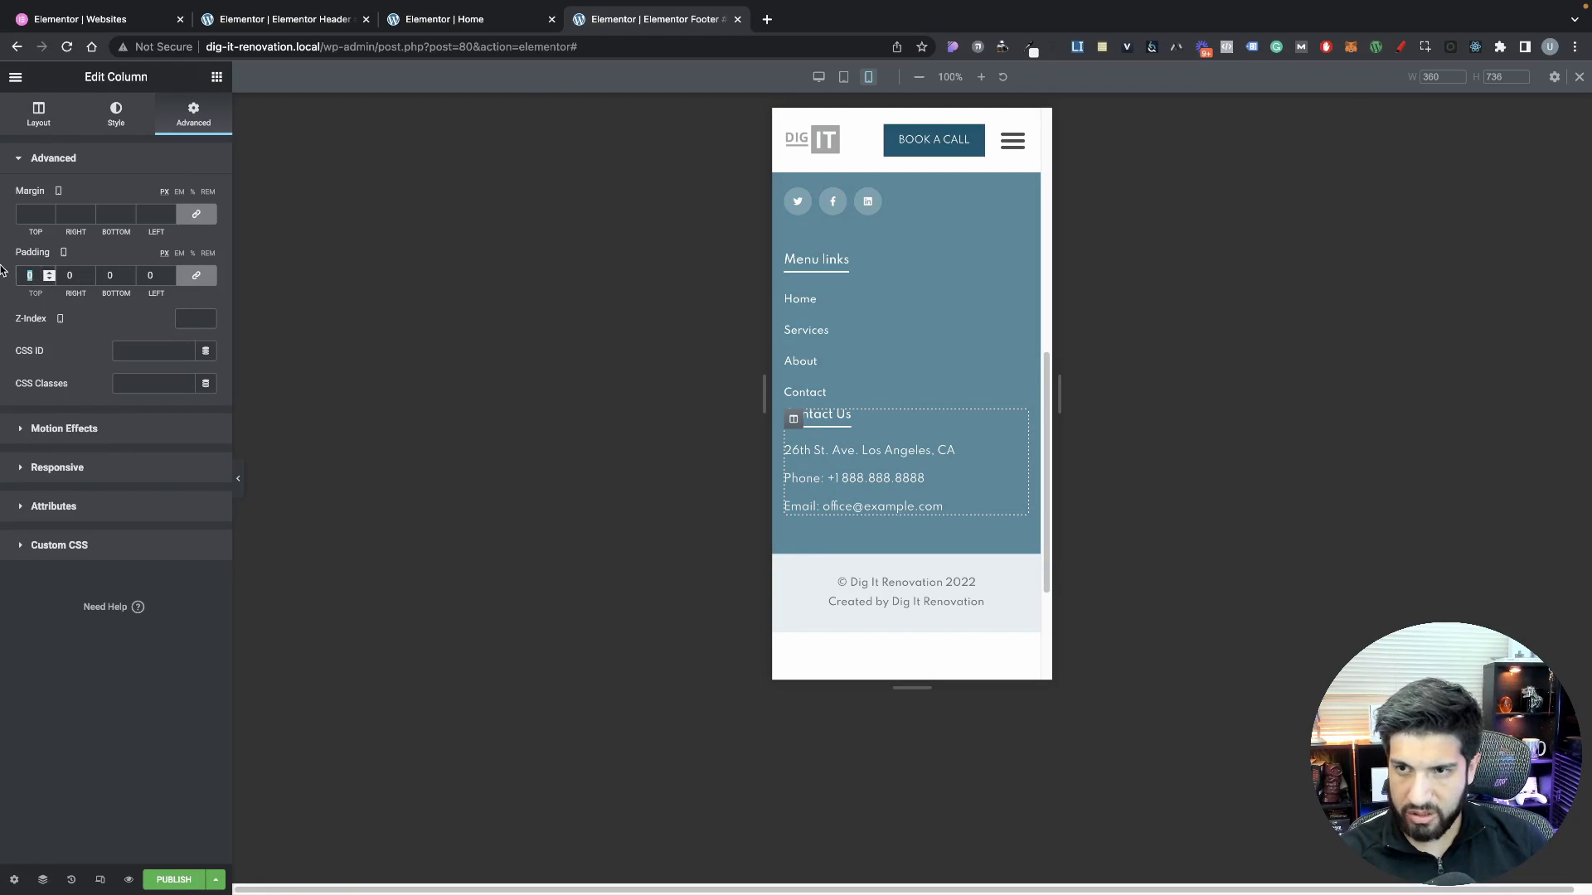
text(30)
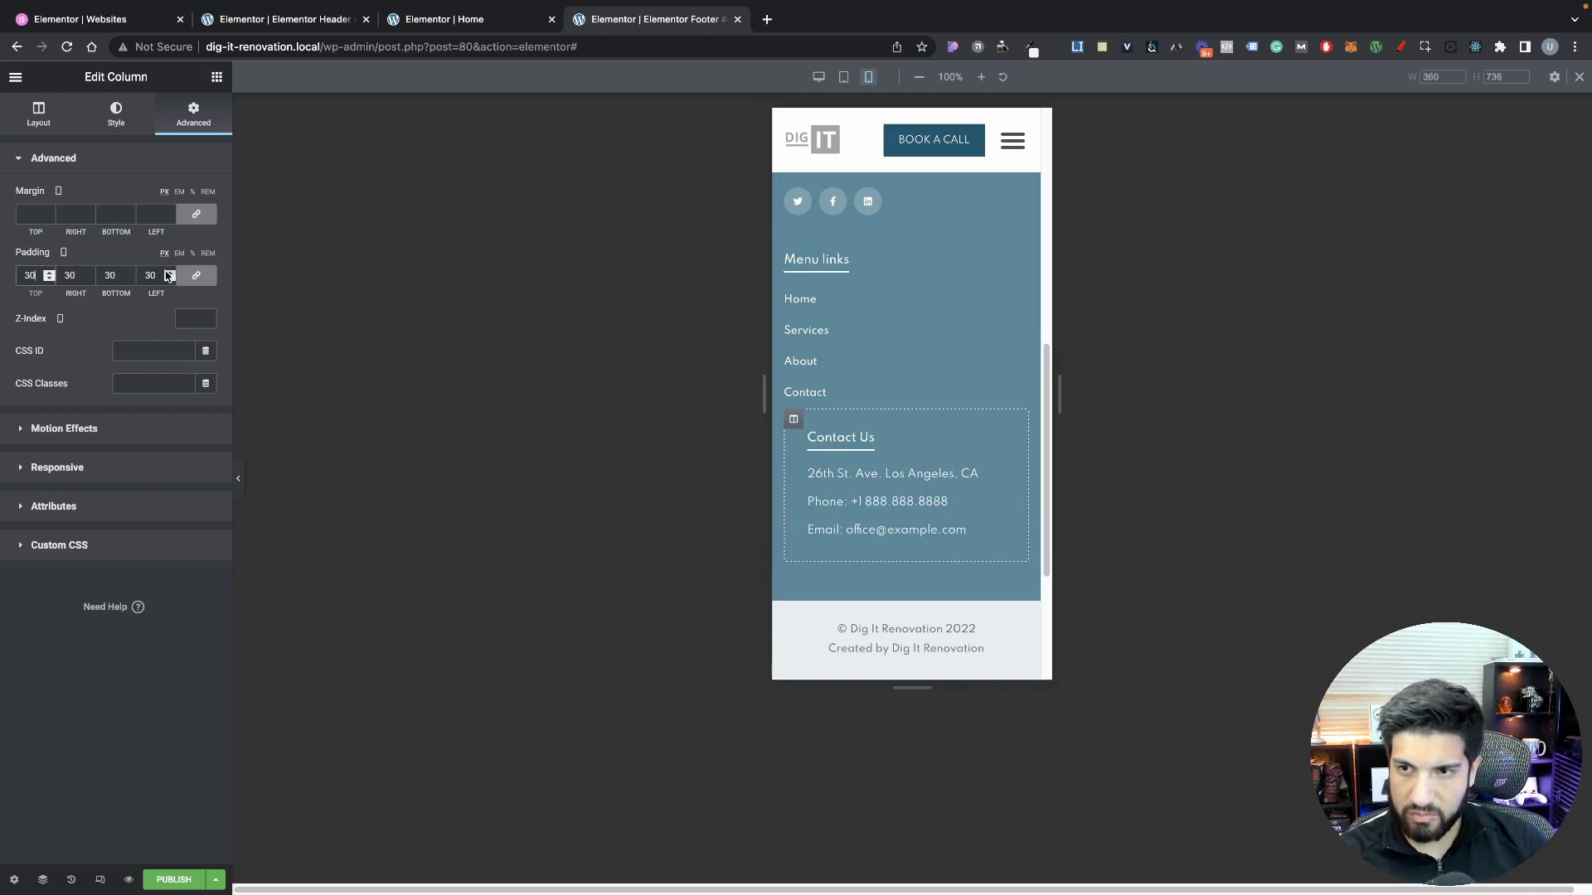
click(197, 276)
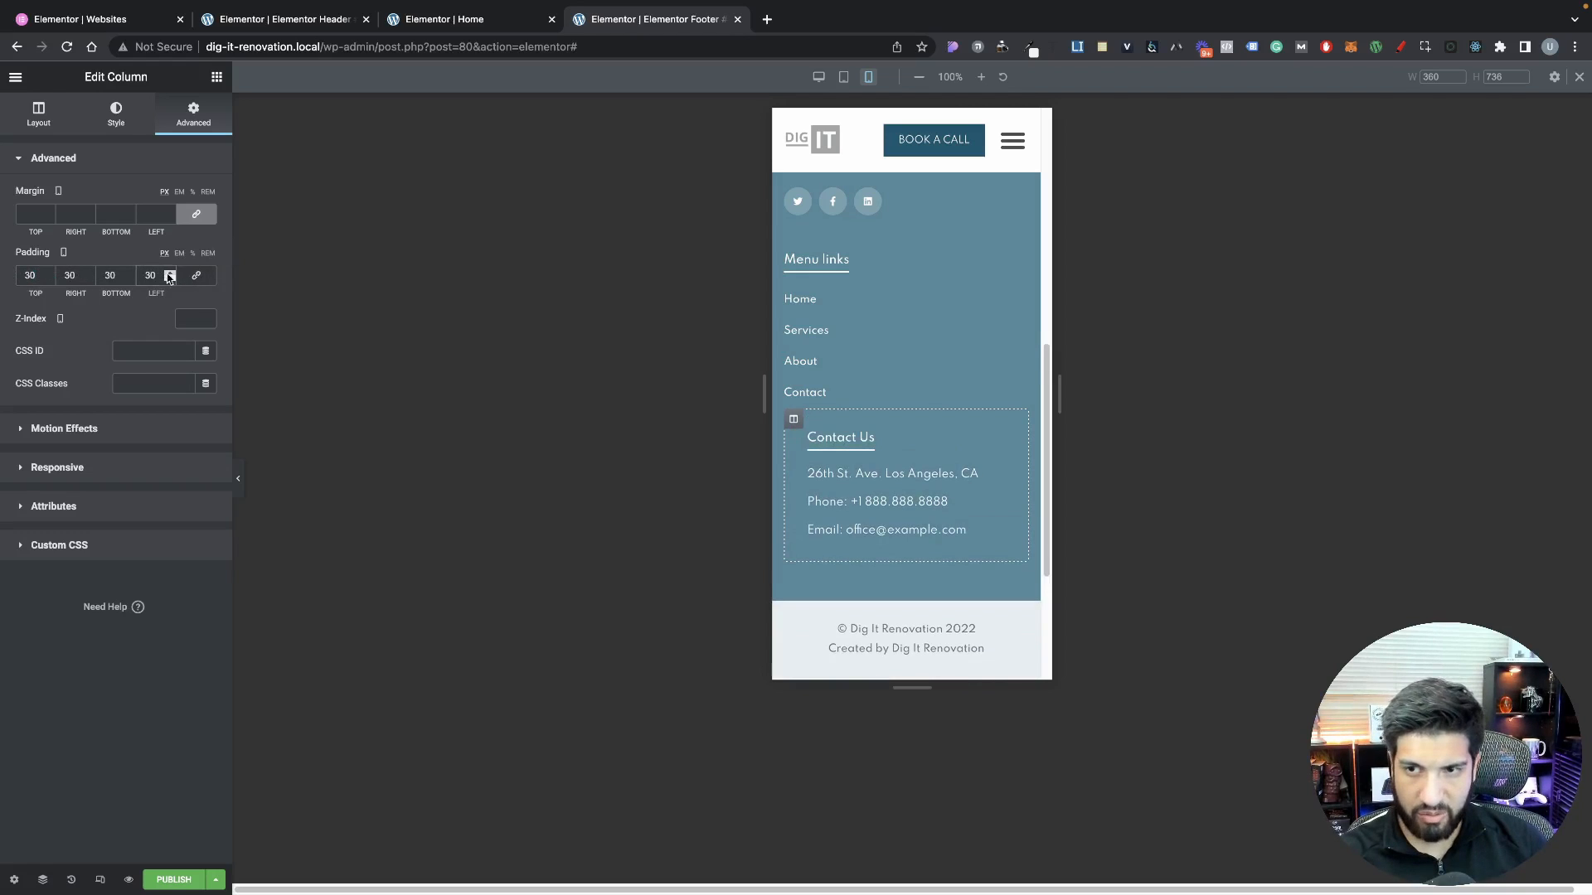
click(185, 277)
drag(160, 276, 128, 275)
text(0)
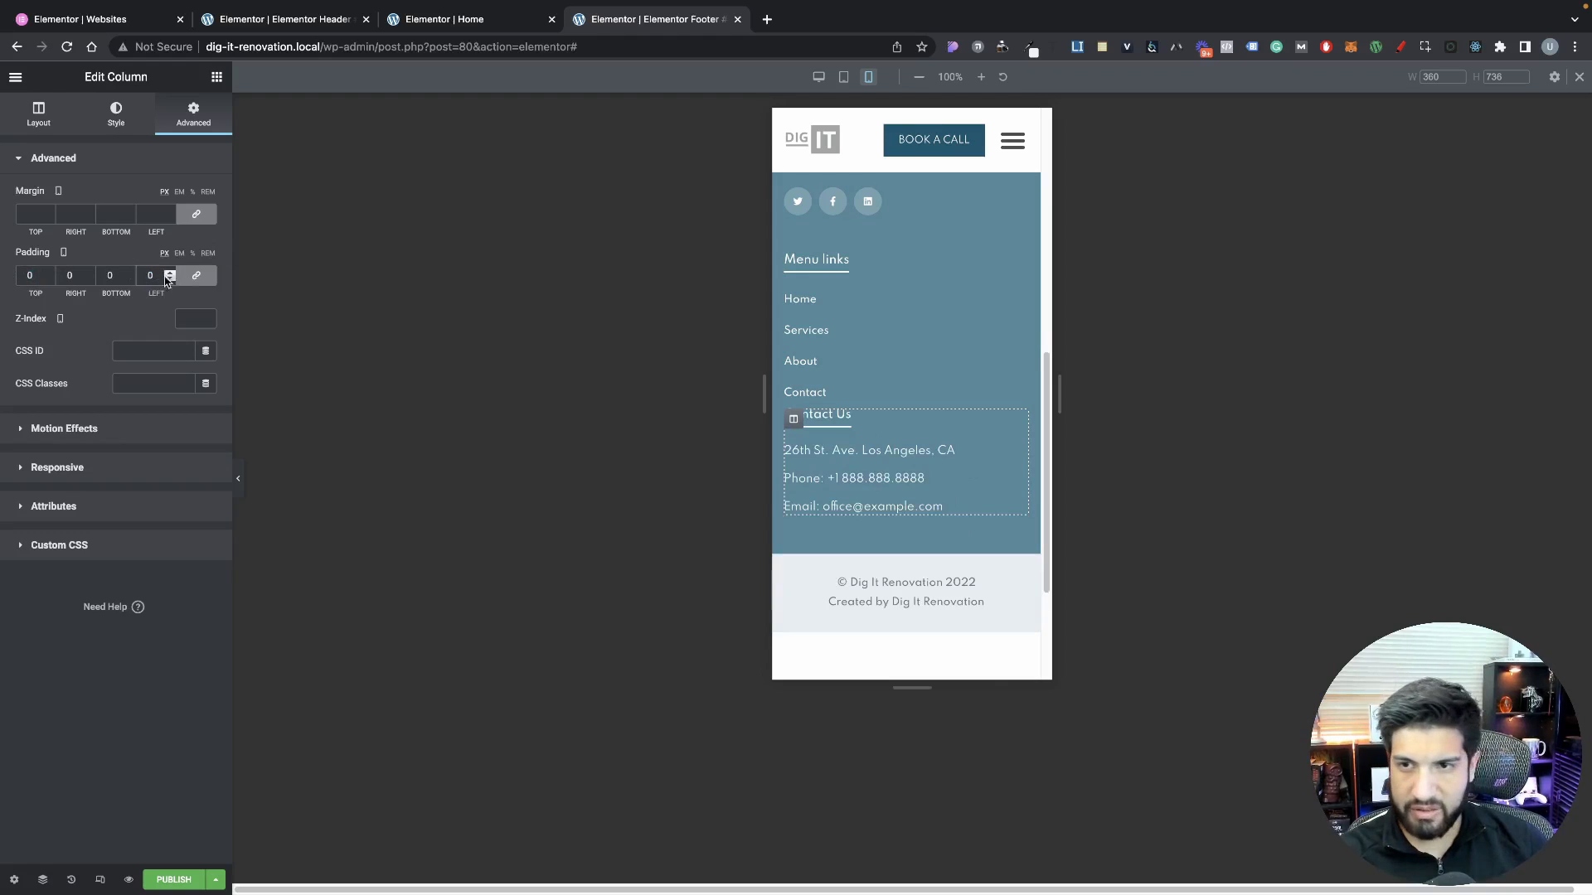
text(30)
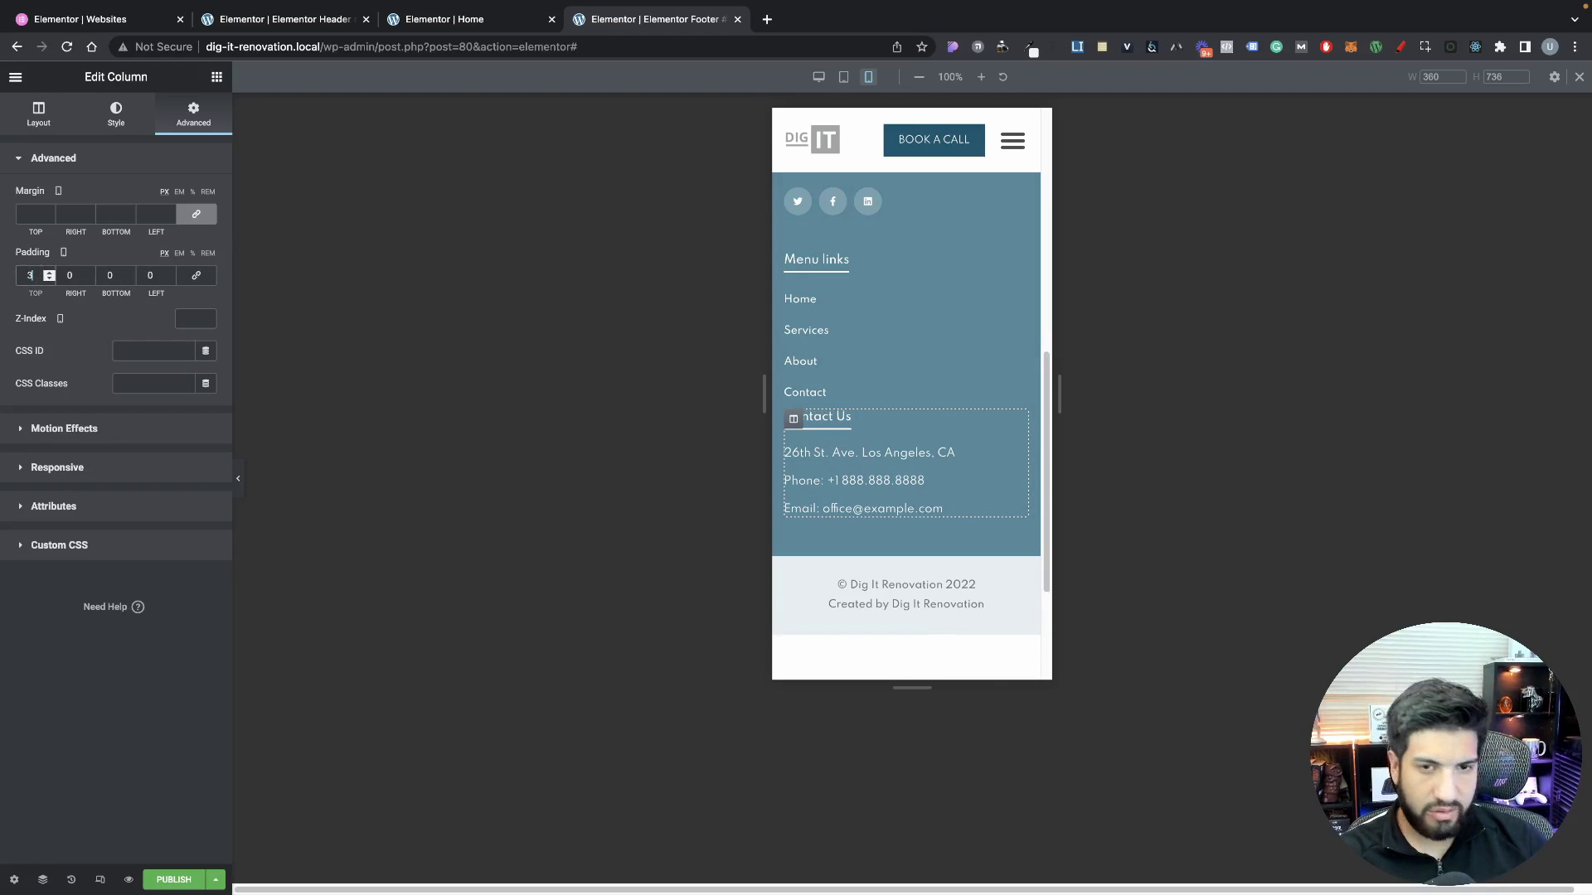
Hide the editing panel, review the spacing of the whole mobile footer, and bring the panel back
click(237, 479)
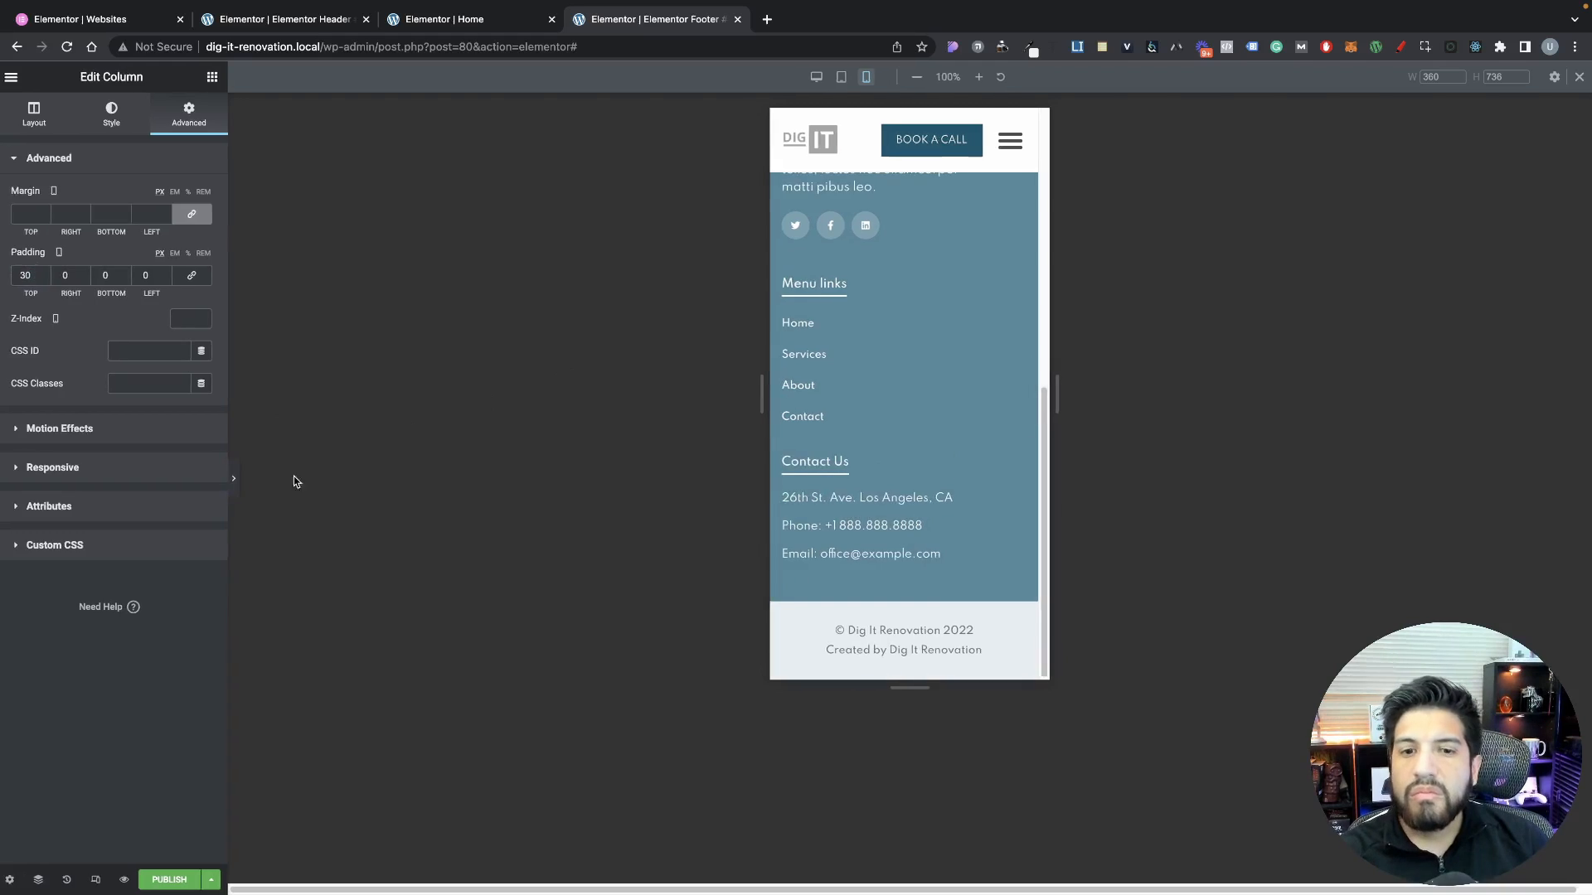
scroll(833, 454, up, 5)
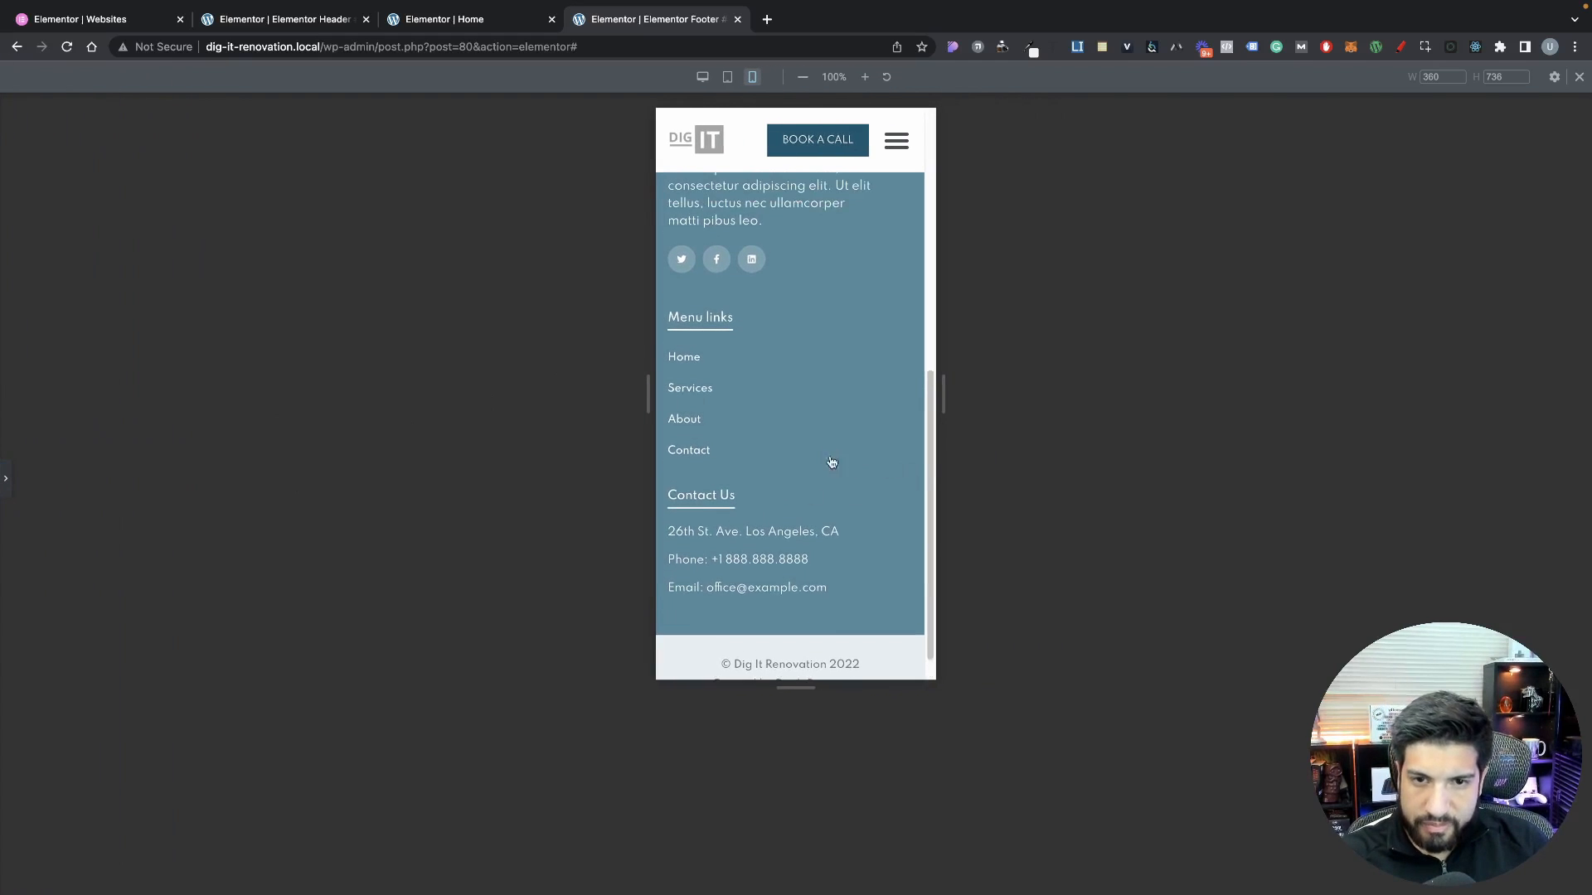
scroll(706, 463, up, 5)
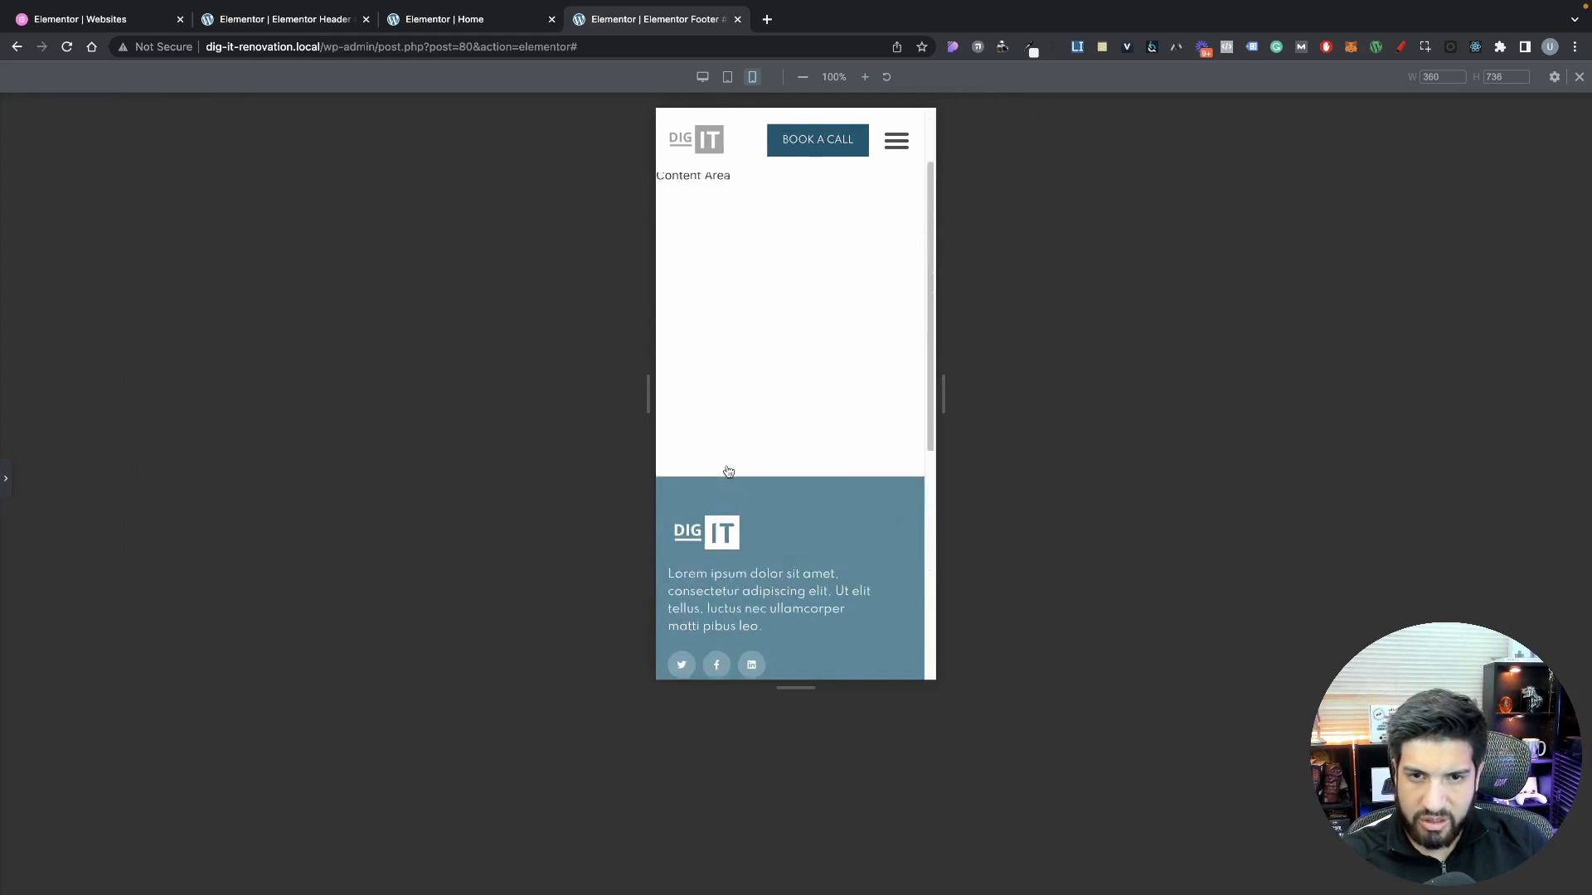
scroll(730, 466, down, 10)
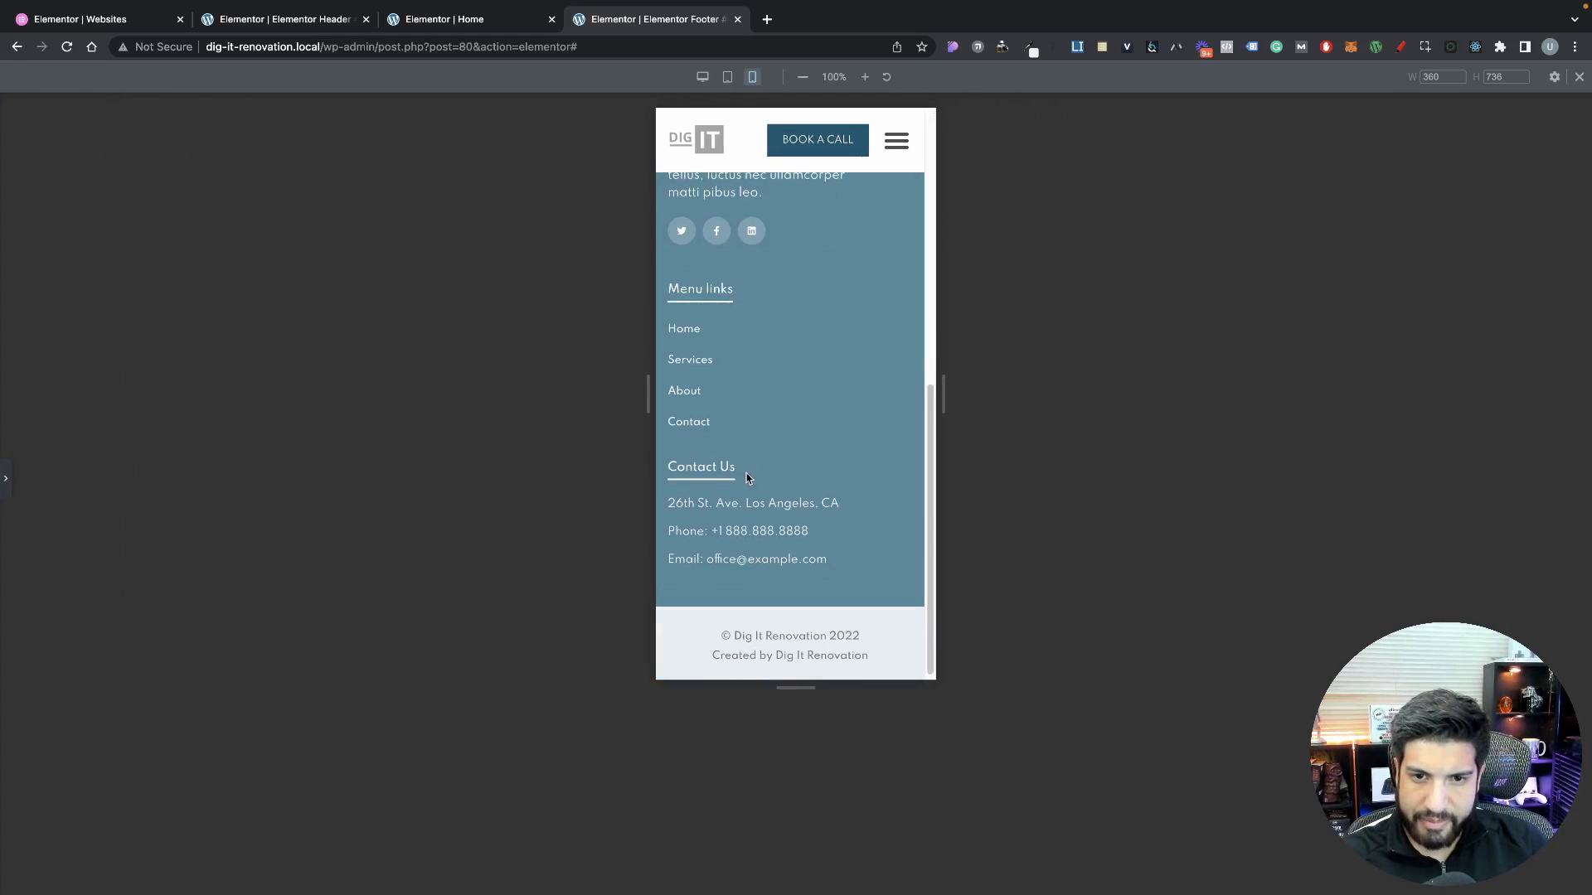
click(6, 479)
Unlink the mobile margins of the "Created by Dig It Renovation" heading and set its top margin to 9 px
scroll(760, 440, down, 3)
click(987, 386)
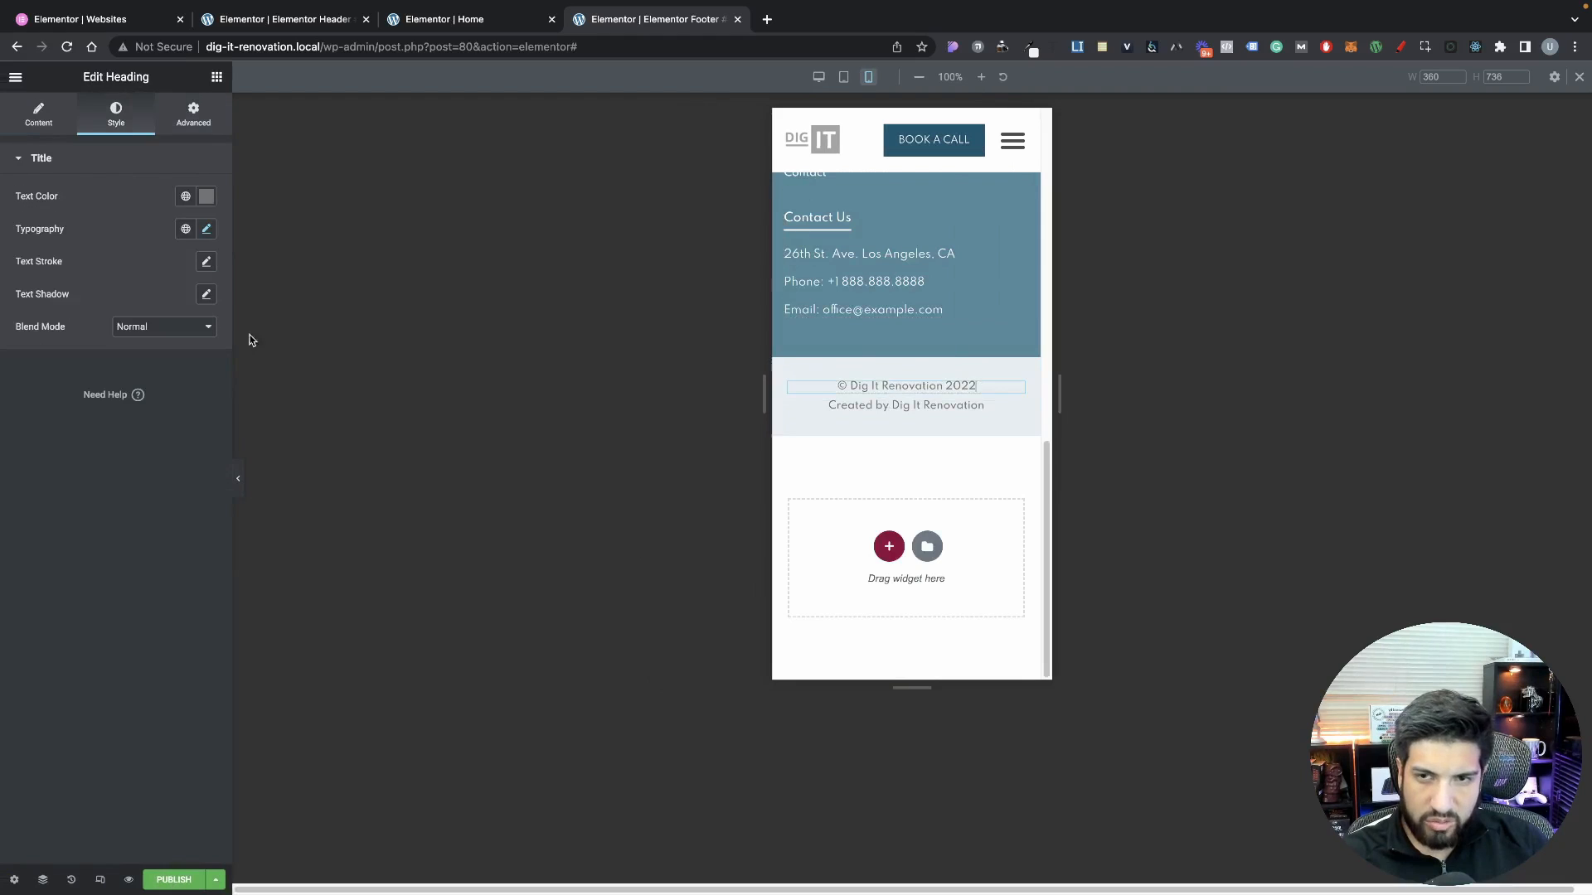
click(912, 404)
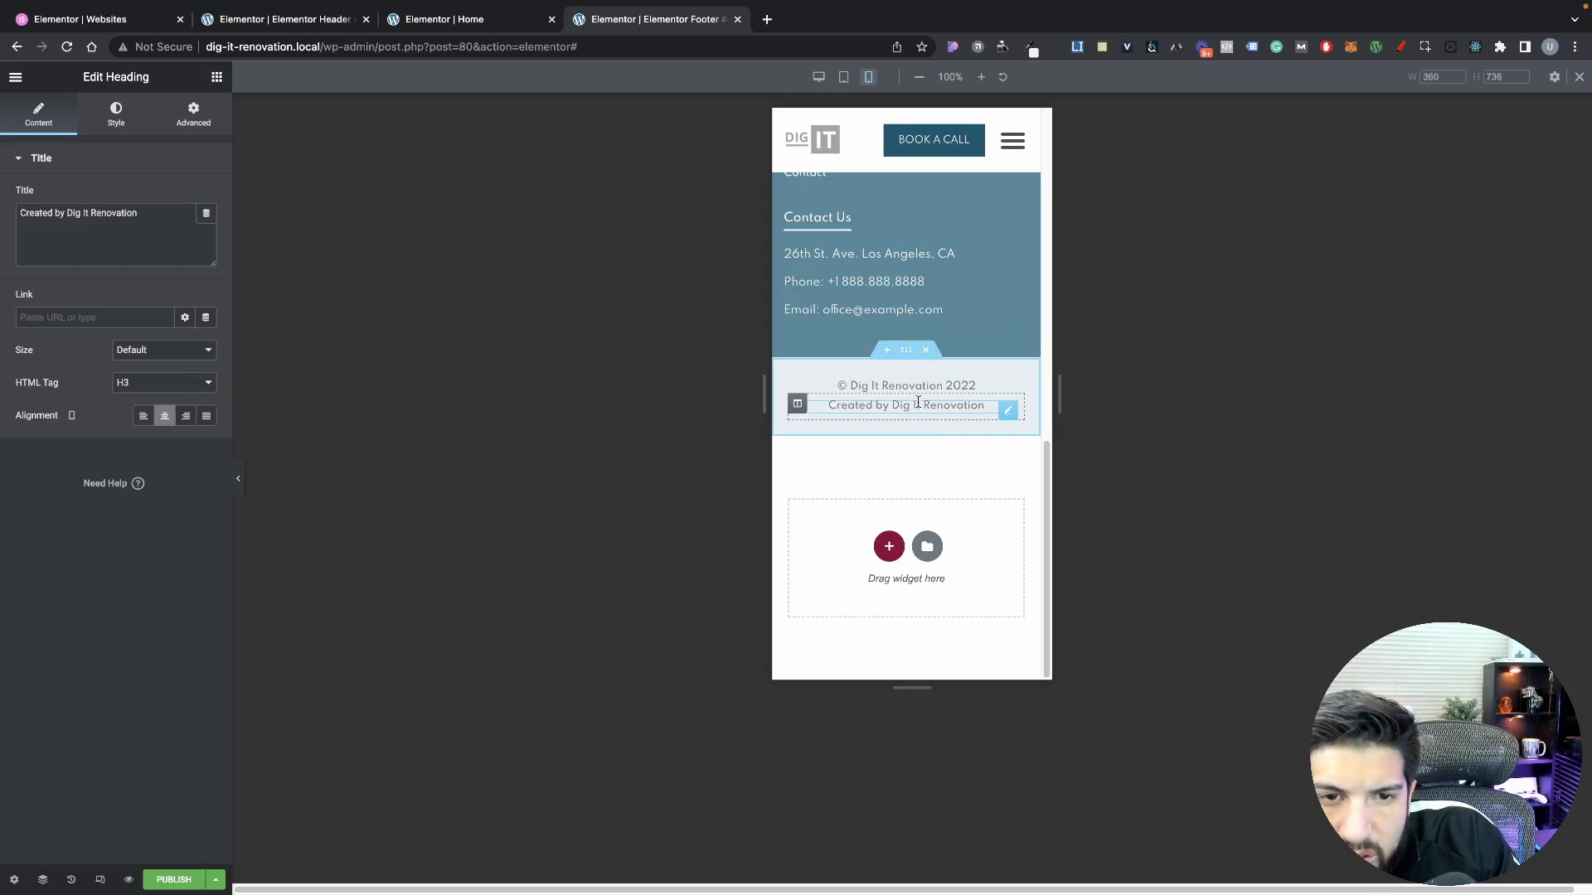
click(189, 114)
click(192, 214)
click(48, 214)
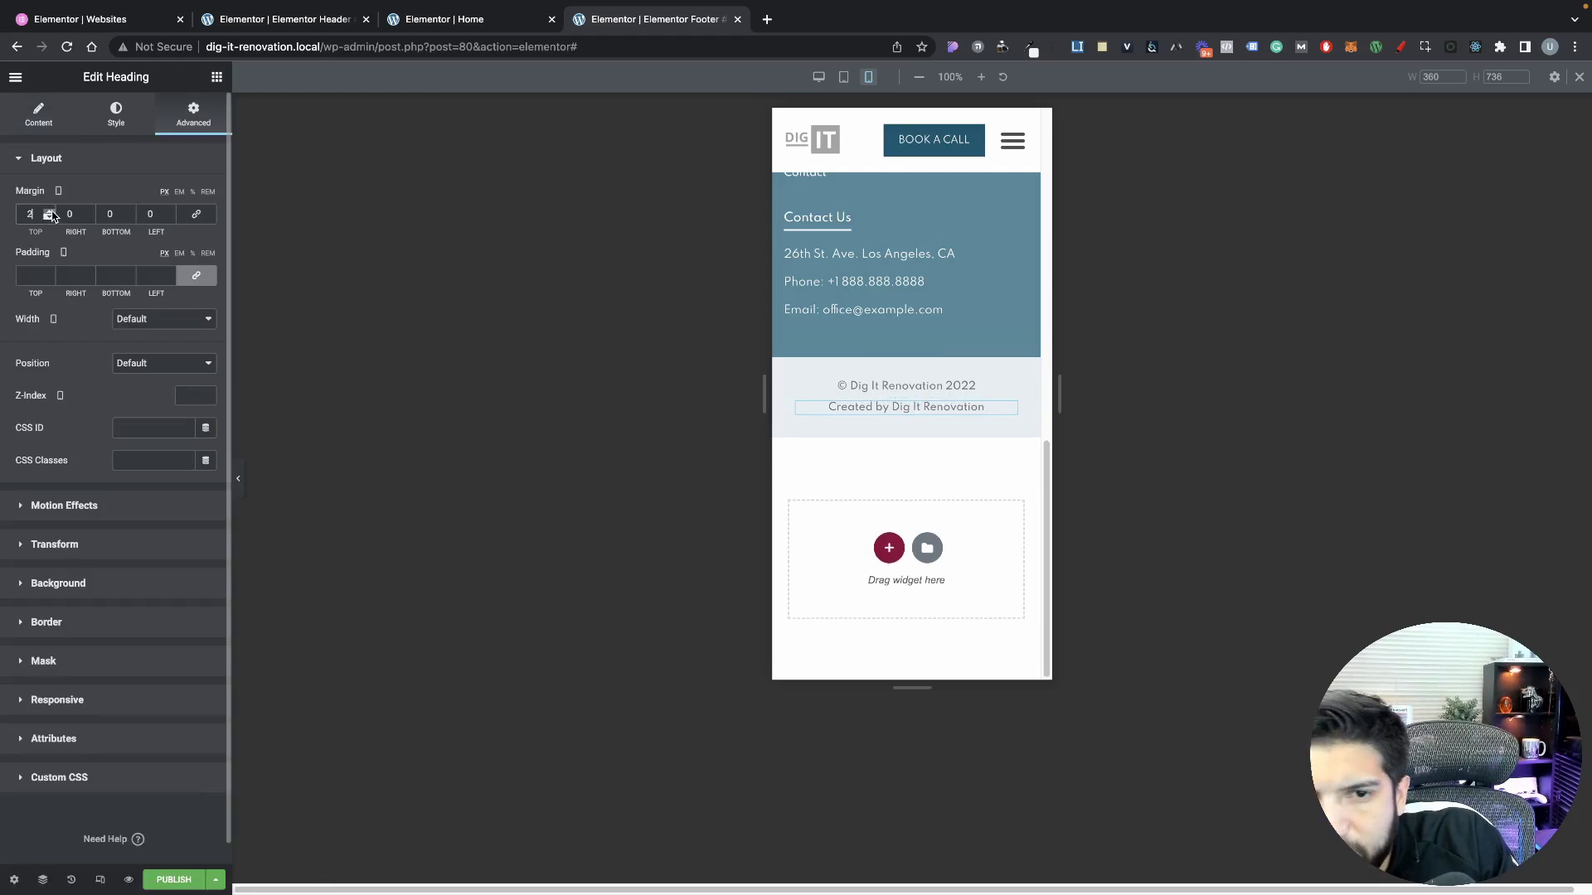
text(5)
click(50, 212)
click(51, 212)
click(50, 212)
click(50, 212)
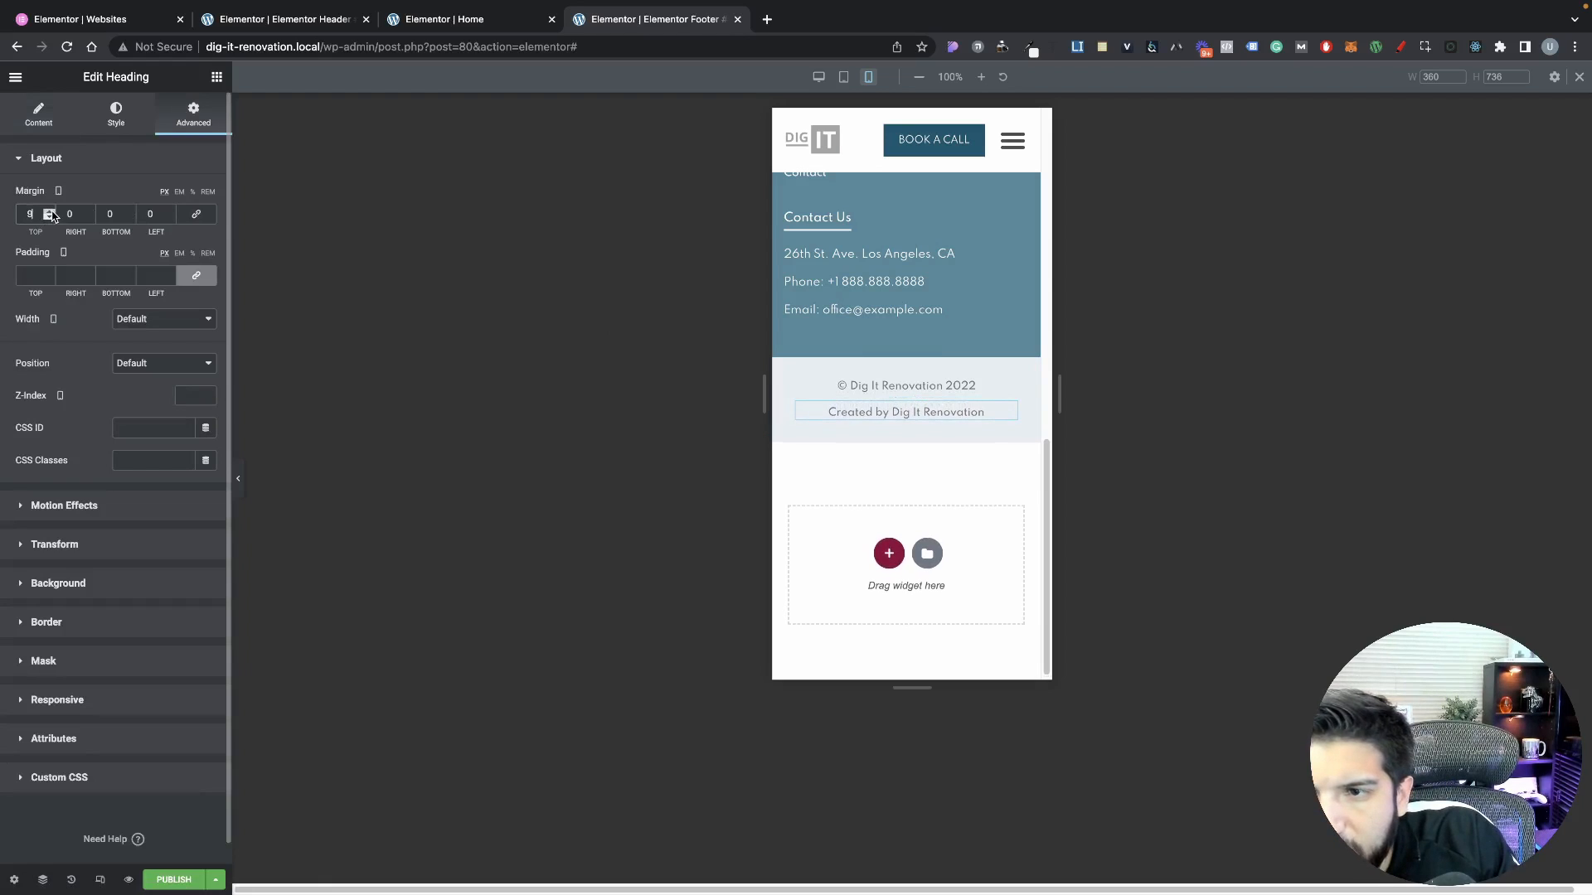
Set the mobile top margin of the "Created by Dig It Renovation" heading to 5 px and check the footer's spacing
click(51, 213)
click(48, 218)
click(48, 218)
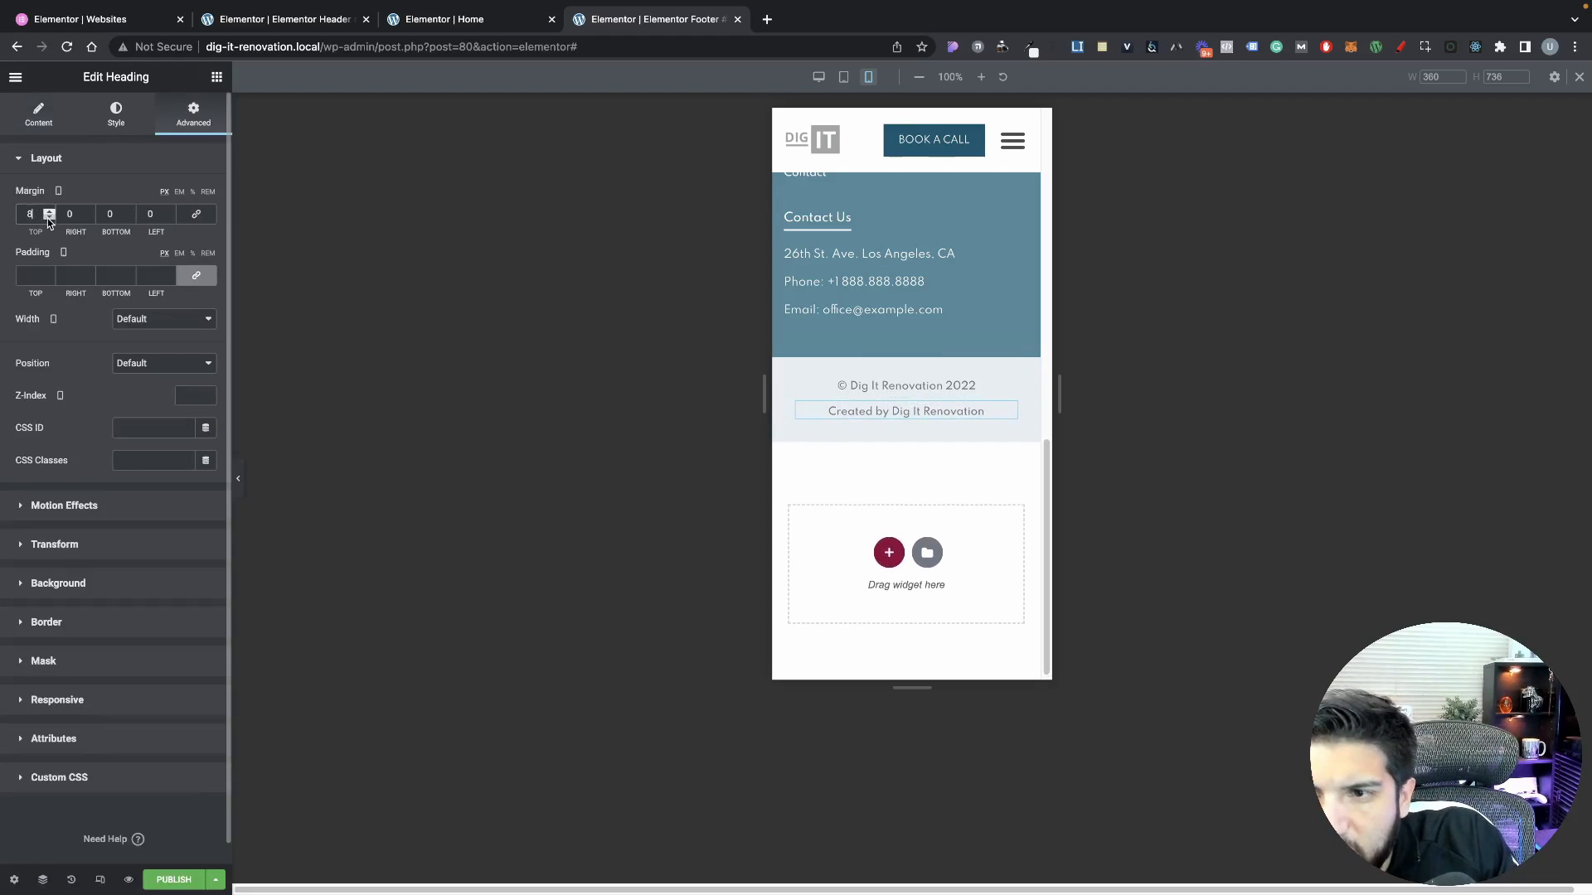
click(48, 218)
click(48, 218)
click(48, 218)
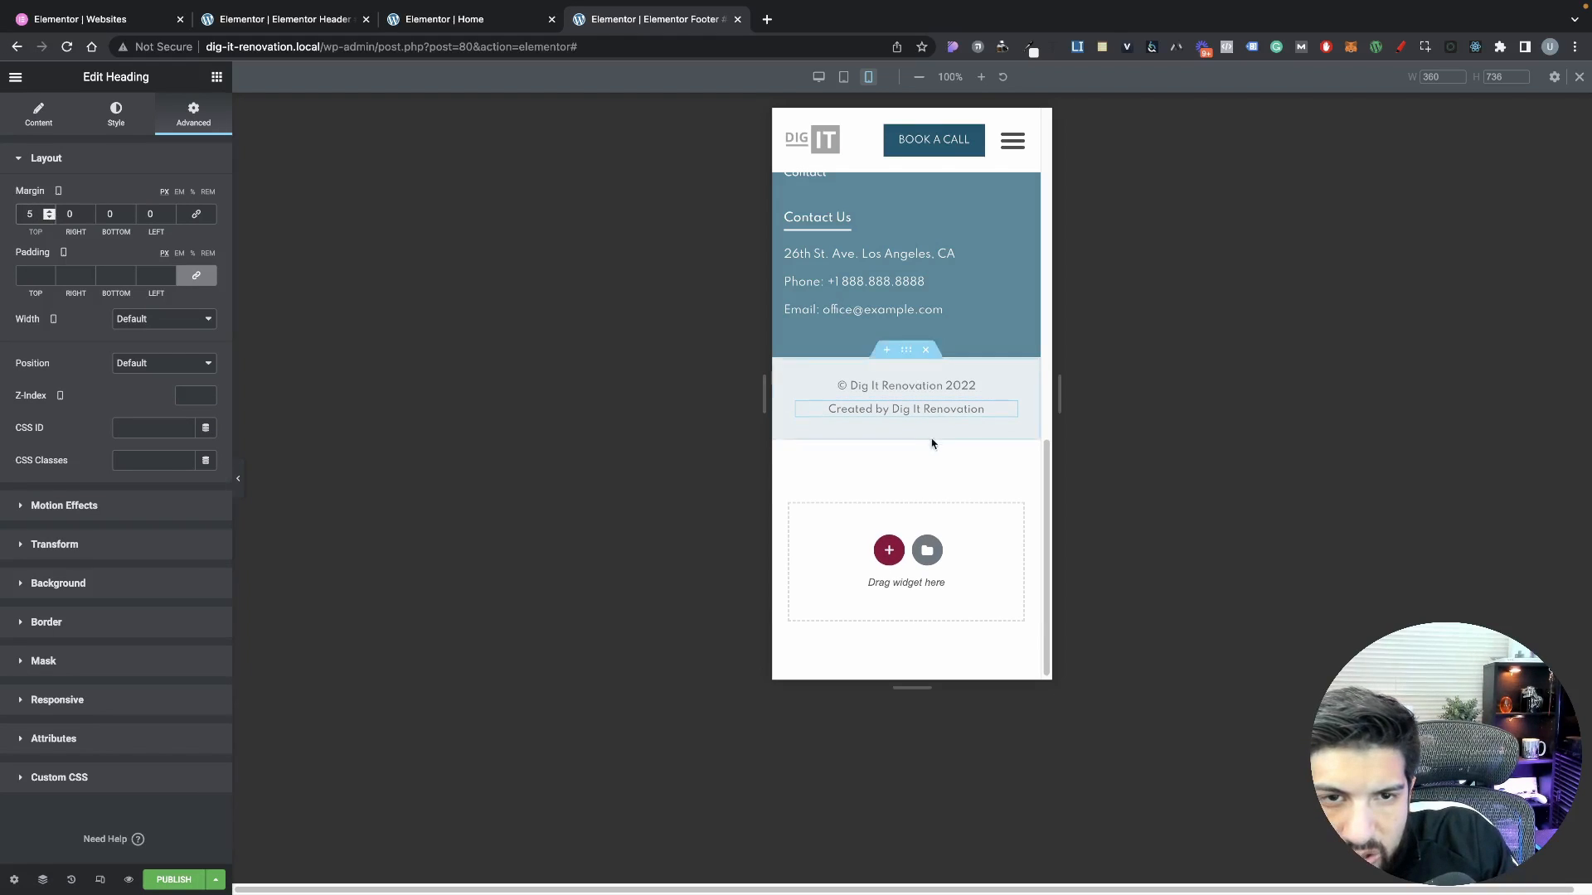
scroll(961, 456, up, 4)
scroll(966, 460, up, 3)
scroll(912, 455, down, 10)
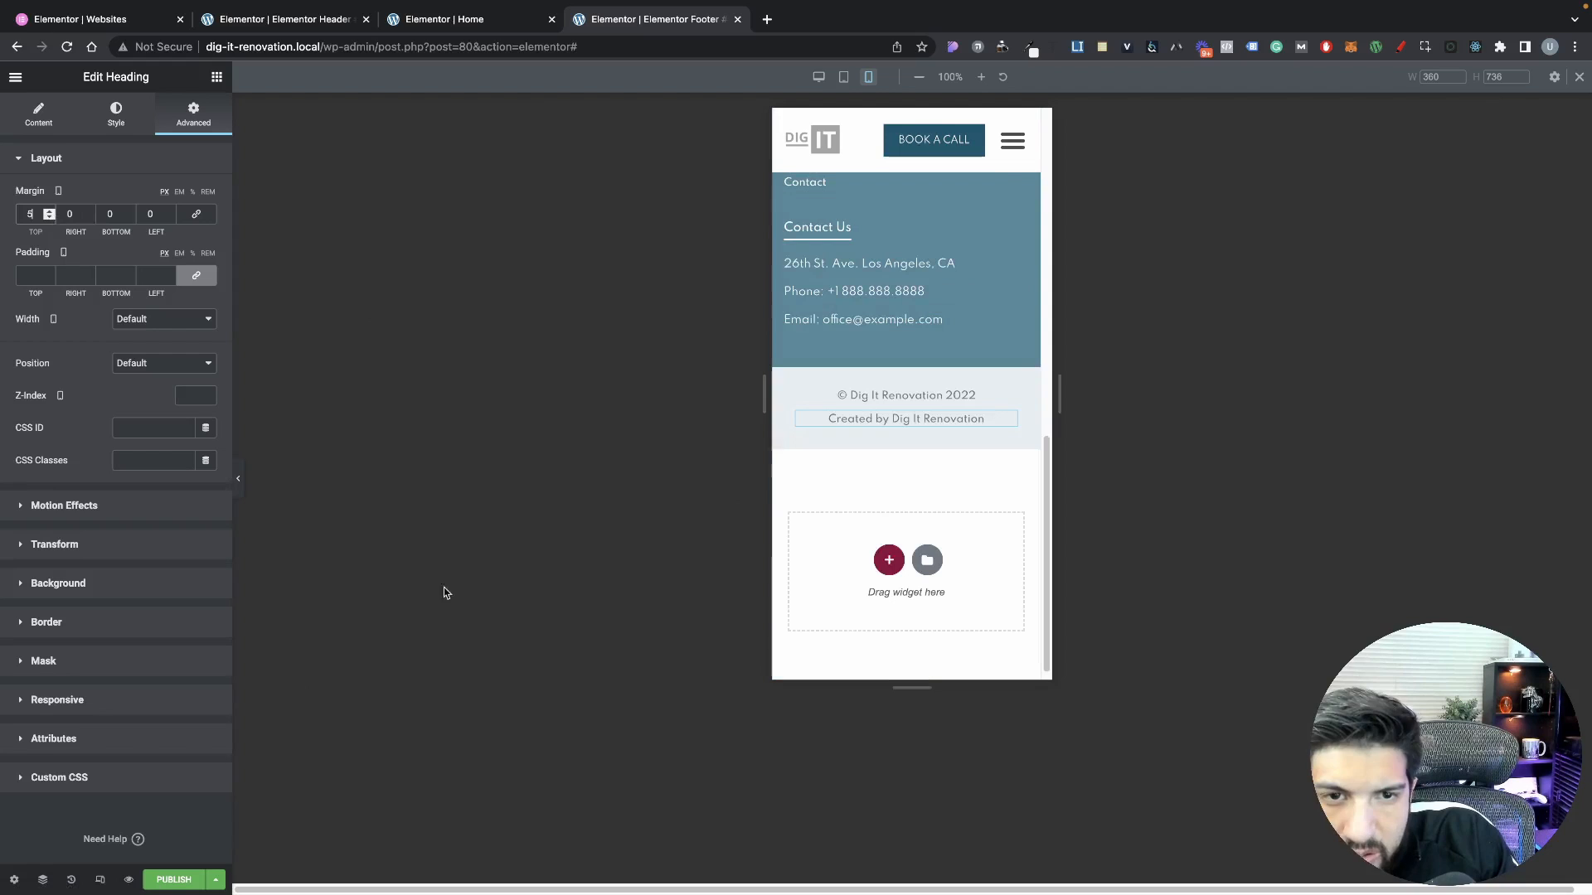
Publish the footer template with a display condition that includes the Entire Site
click(174, 879)
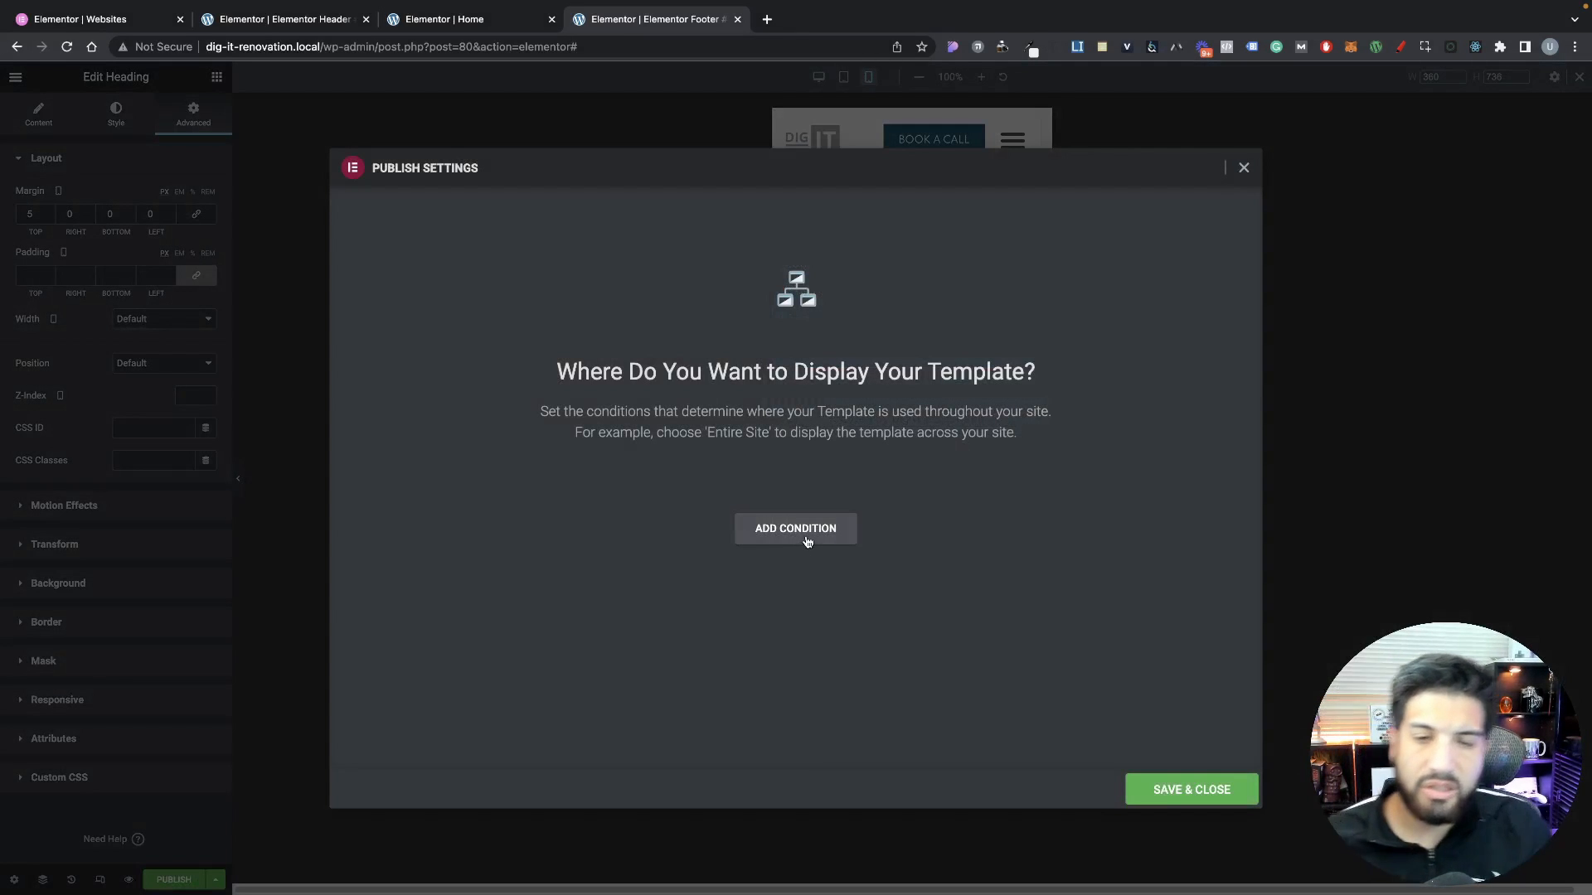
click(801, 530)
click(659, 498)
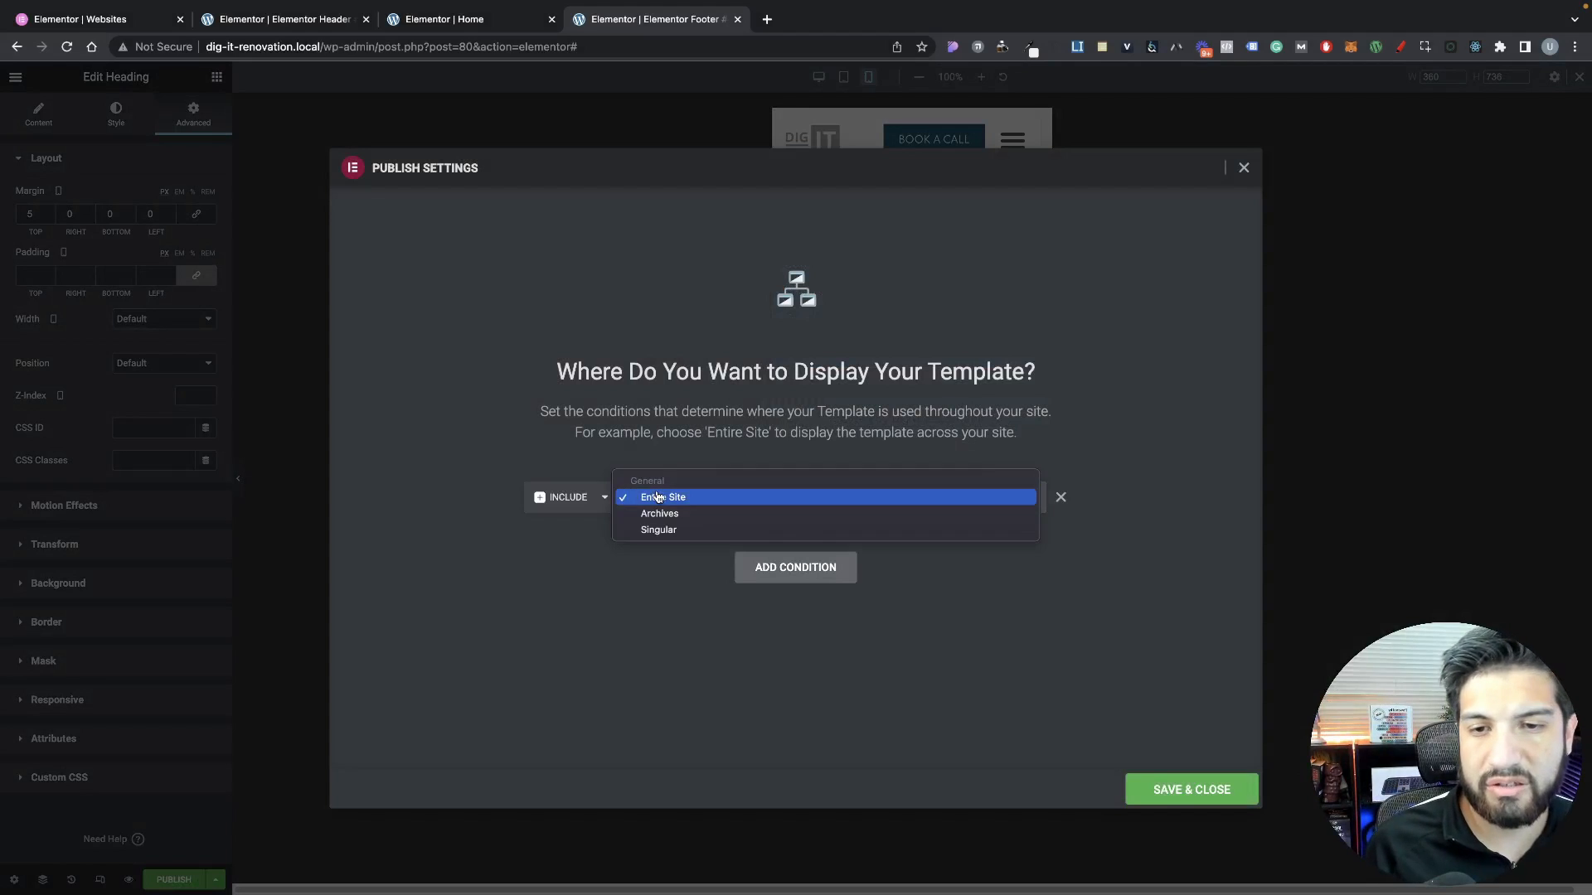
click(659, 499)
click(1217, 788)
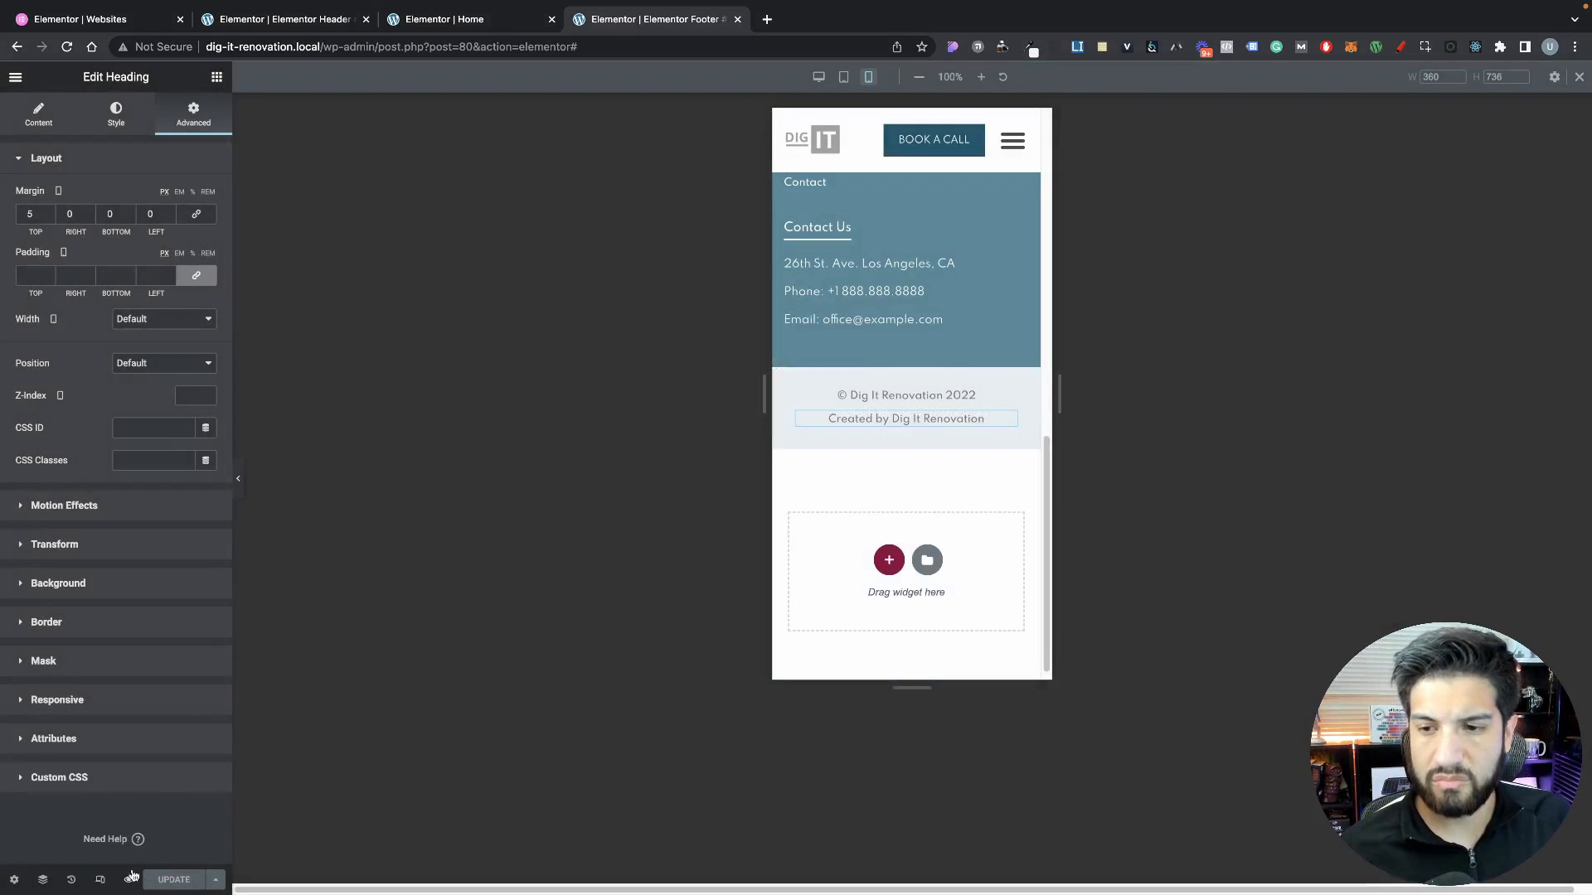
Preview the published footer and compare its icons and contact list with the desktop view in the editor
click(176, 840)
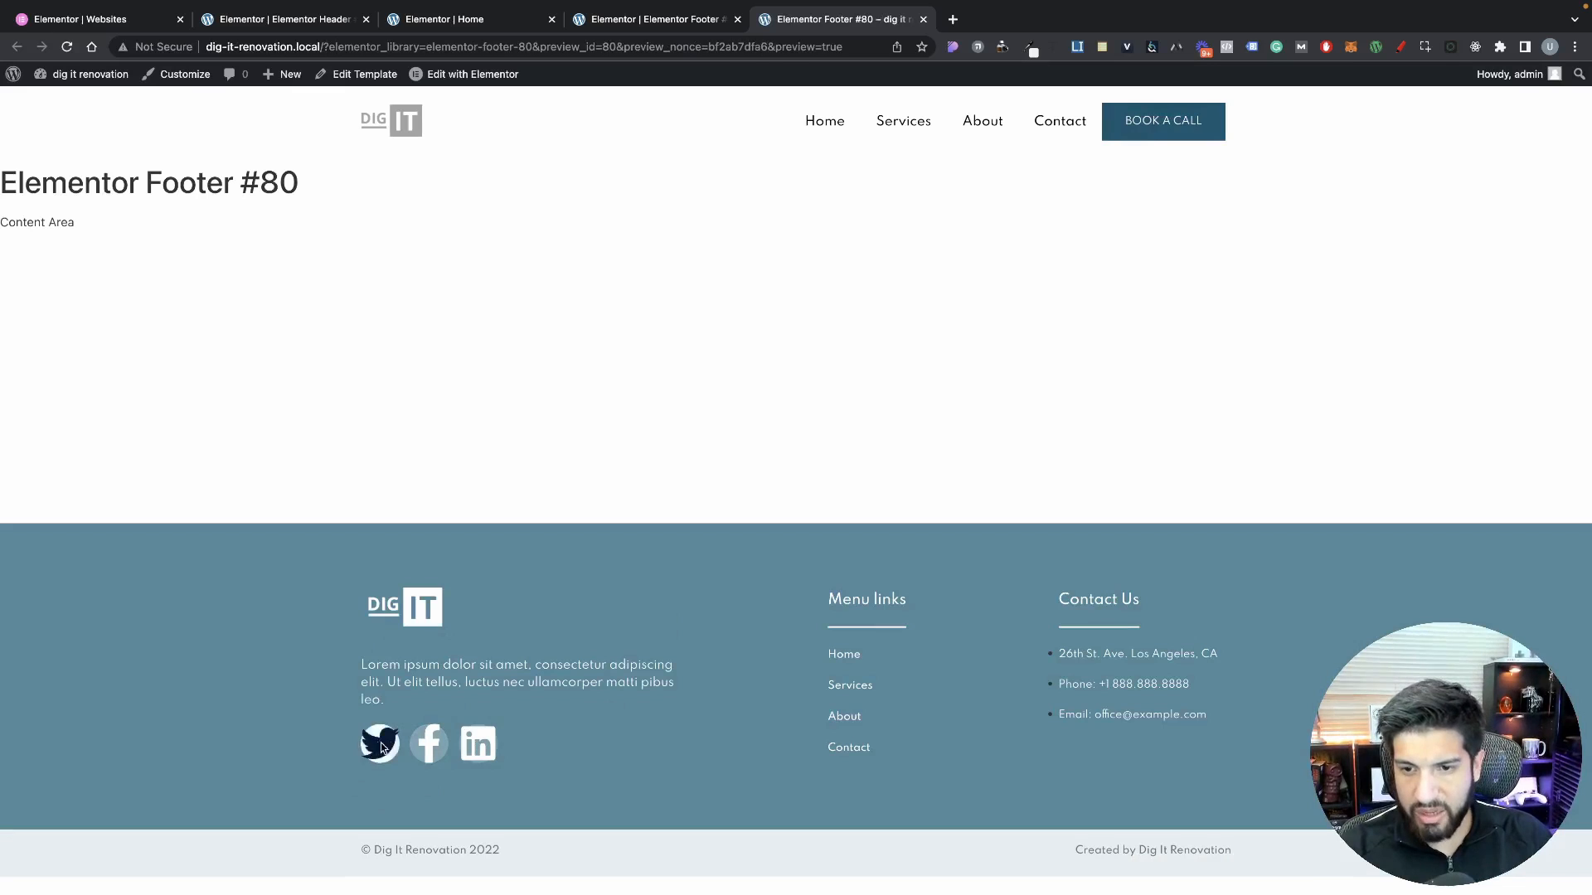
click(695, 19)
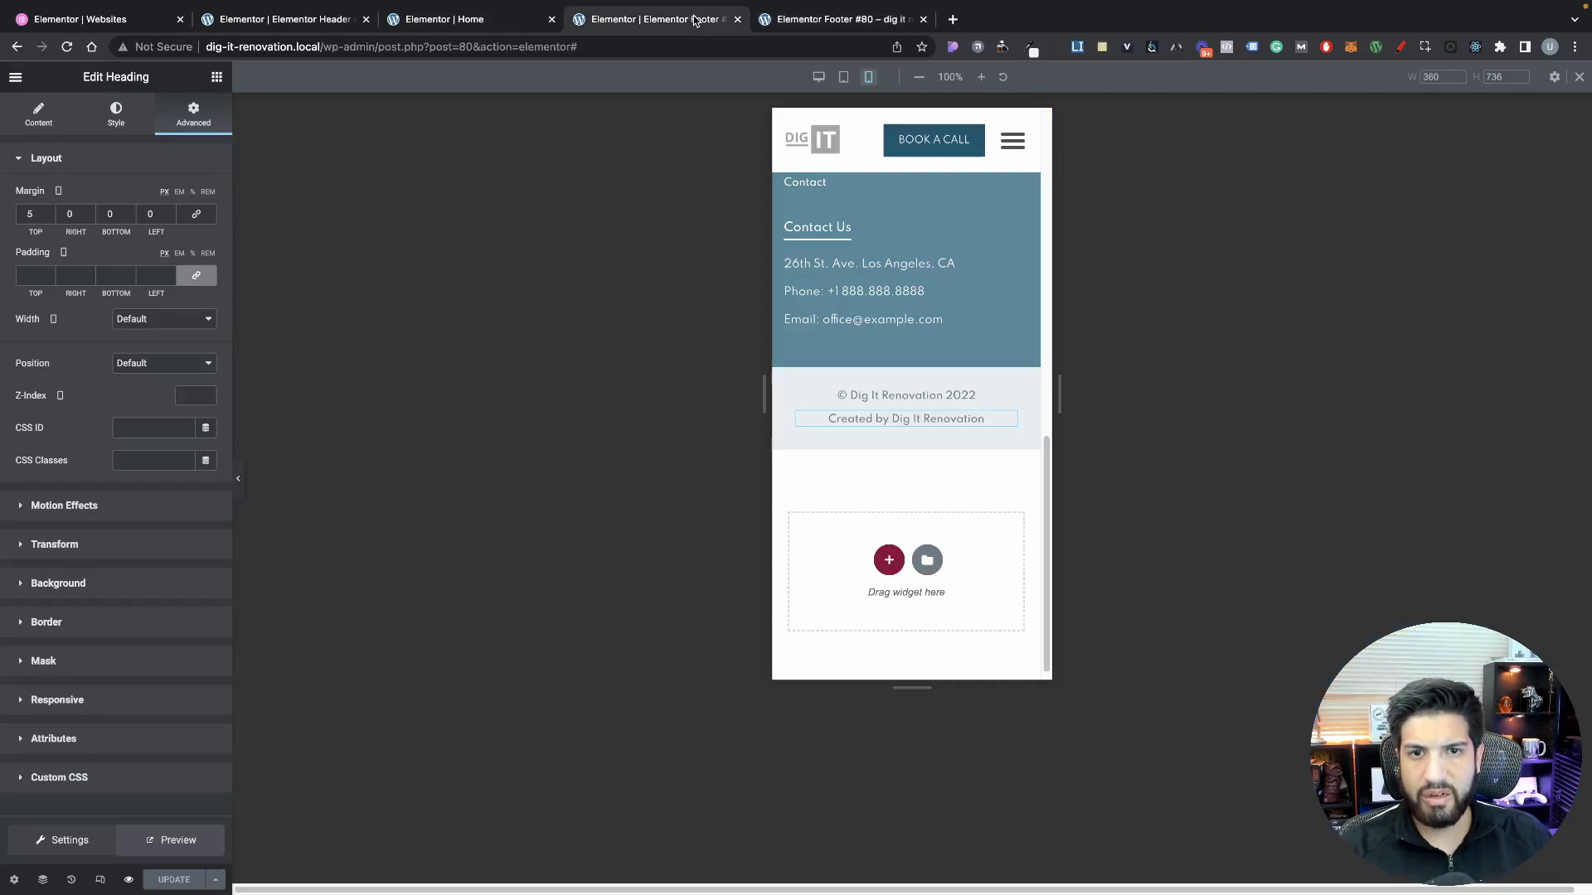
click(99, 880)
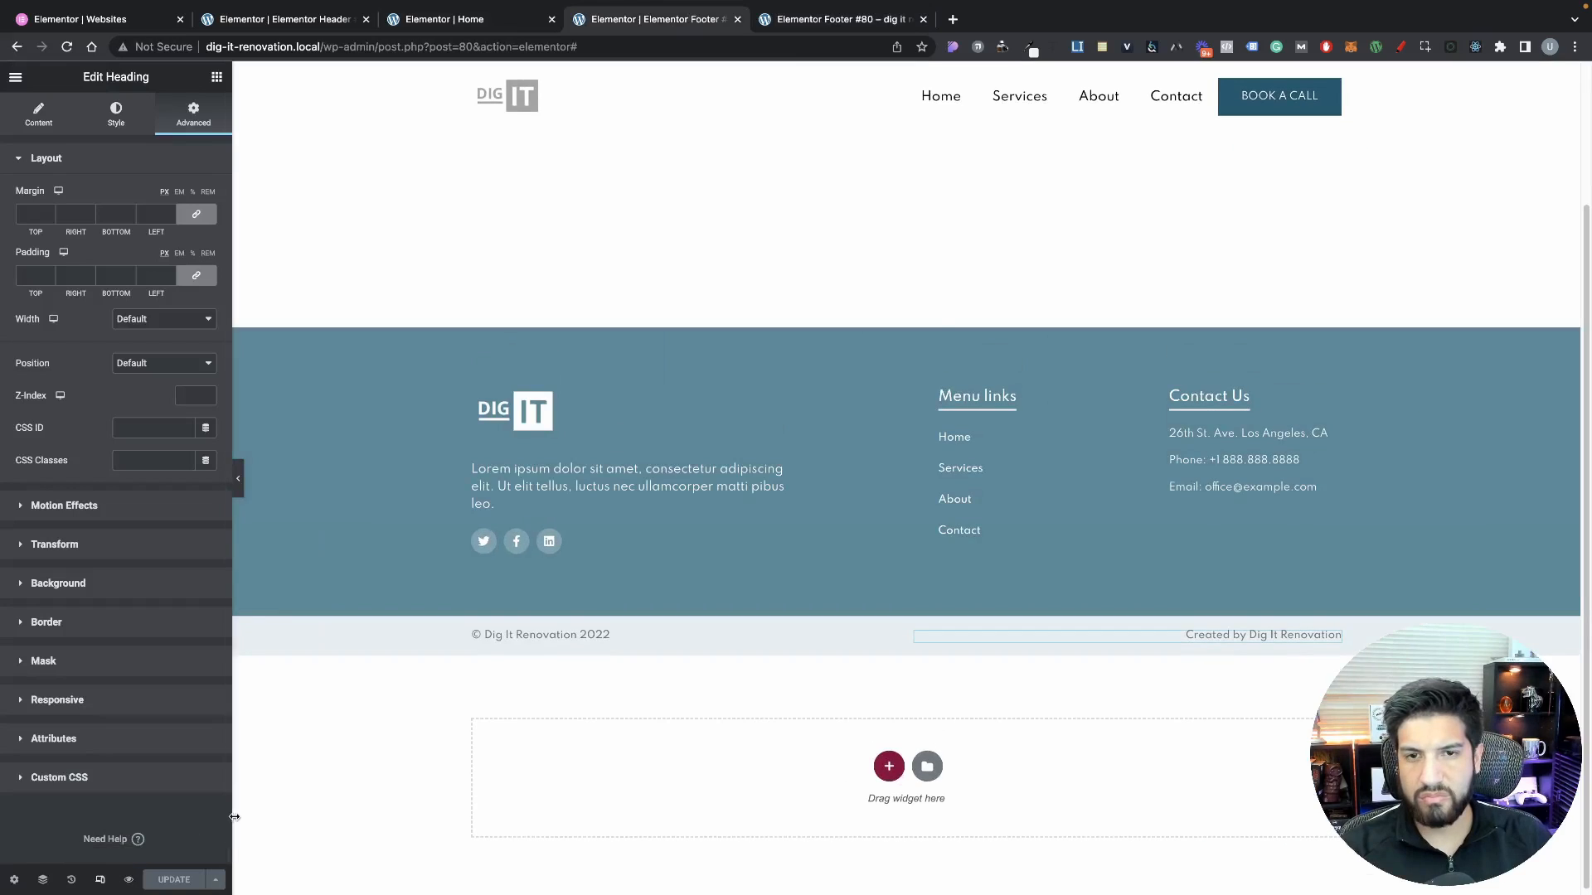
click(843, 20)
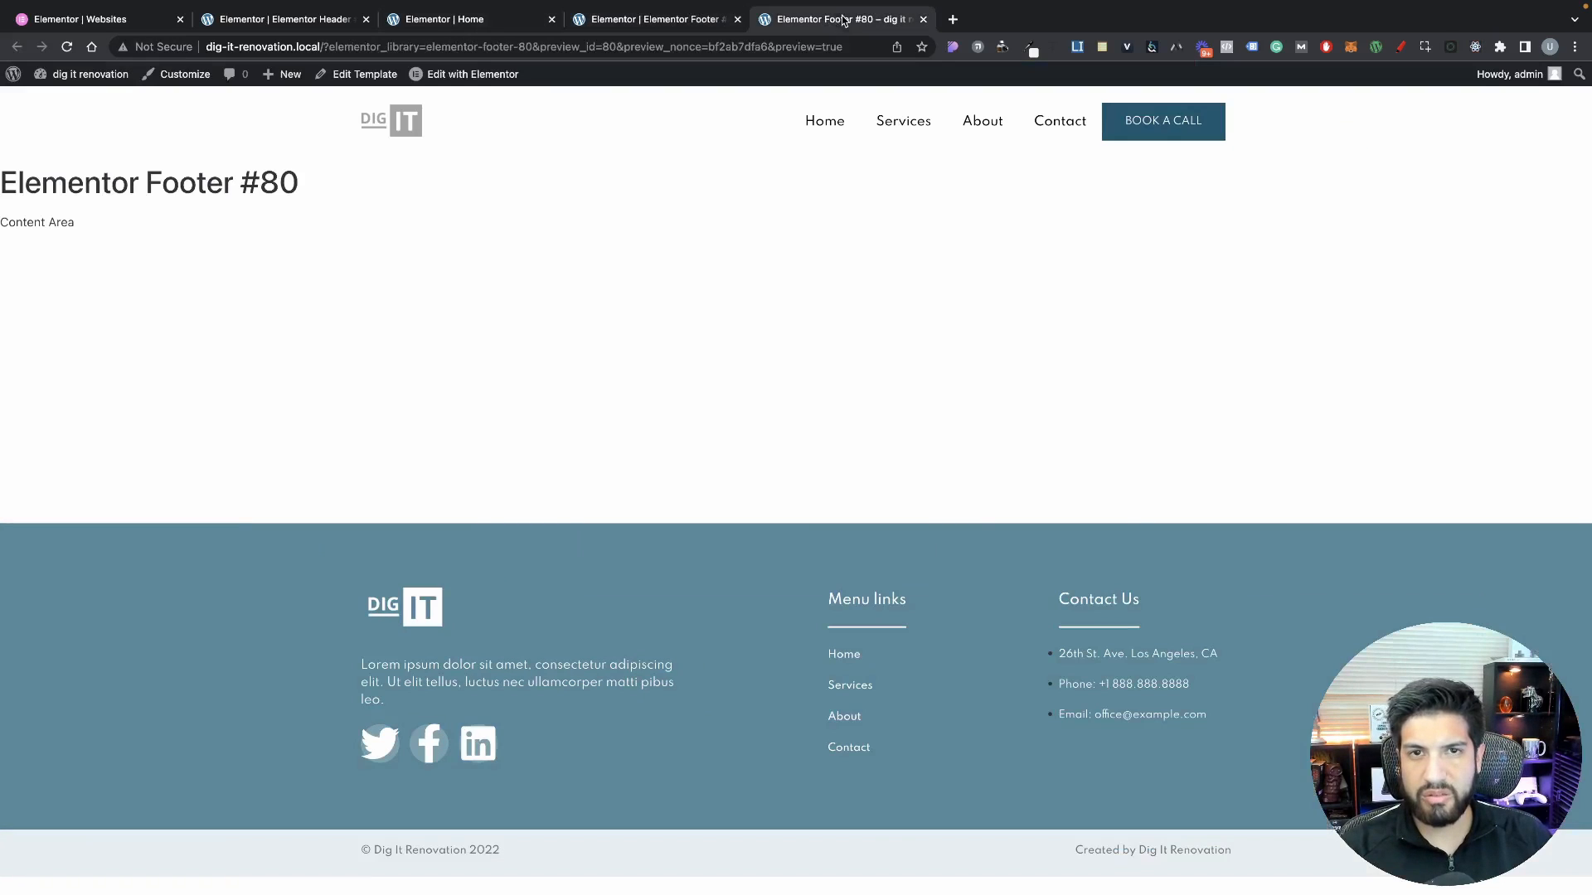
Open the live home page from the preview and examine how the footer renders below the contact form
click(384, 117)
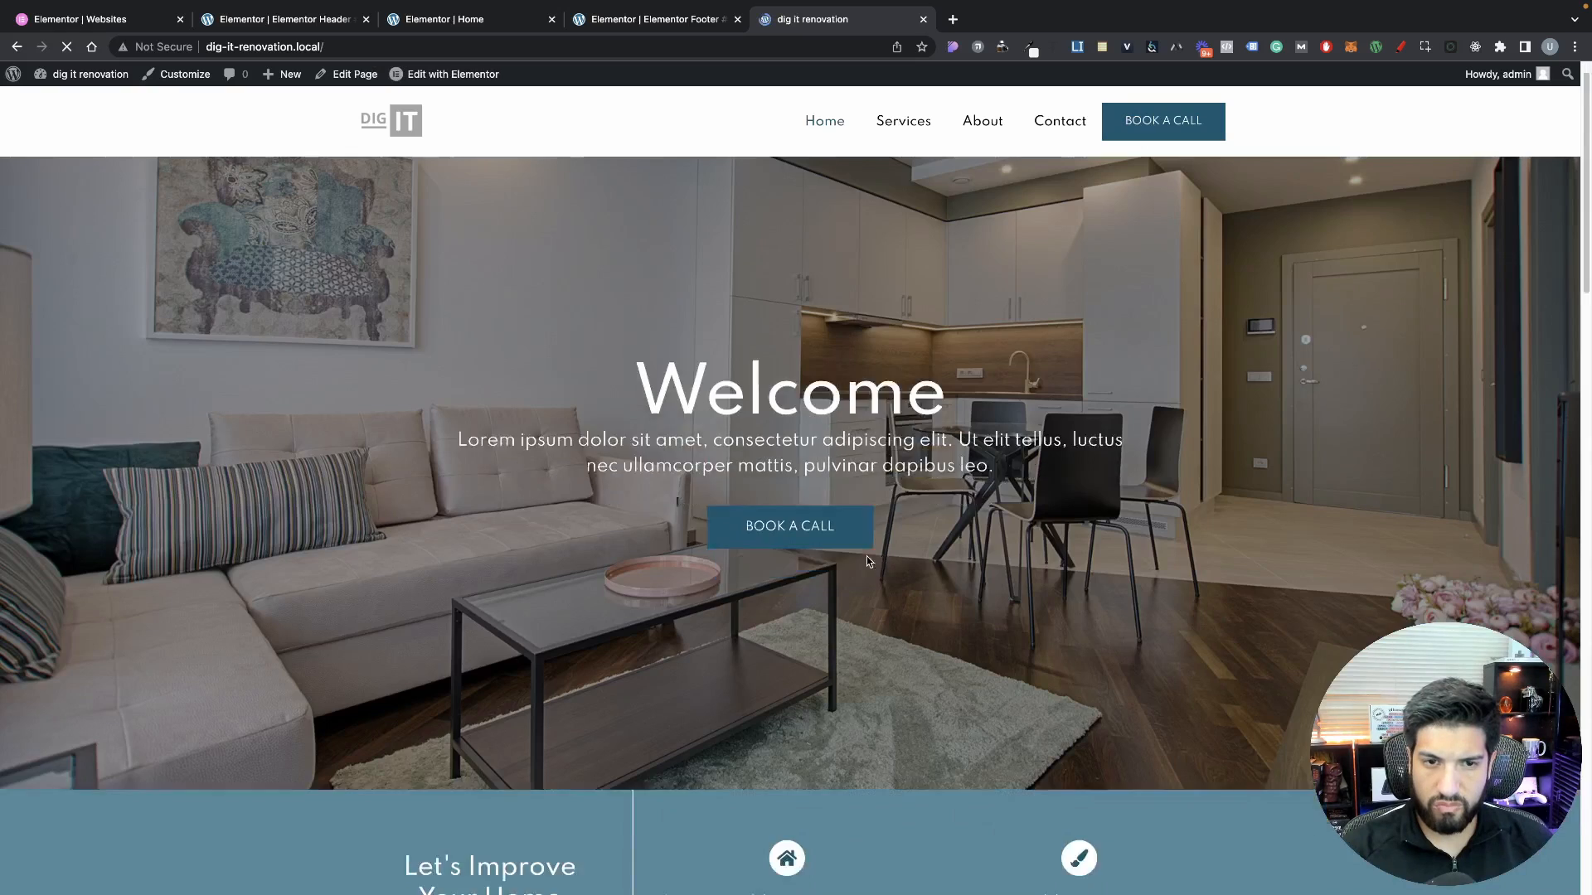
scroll(868, 555, down, 10)
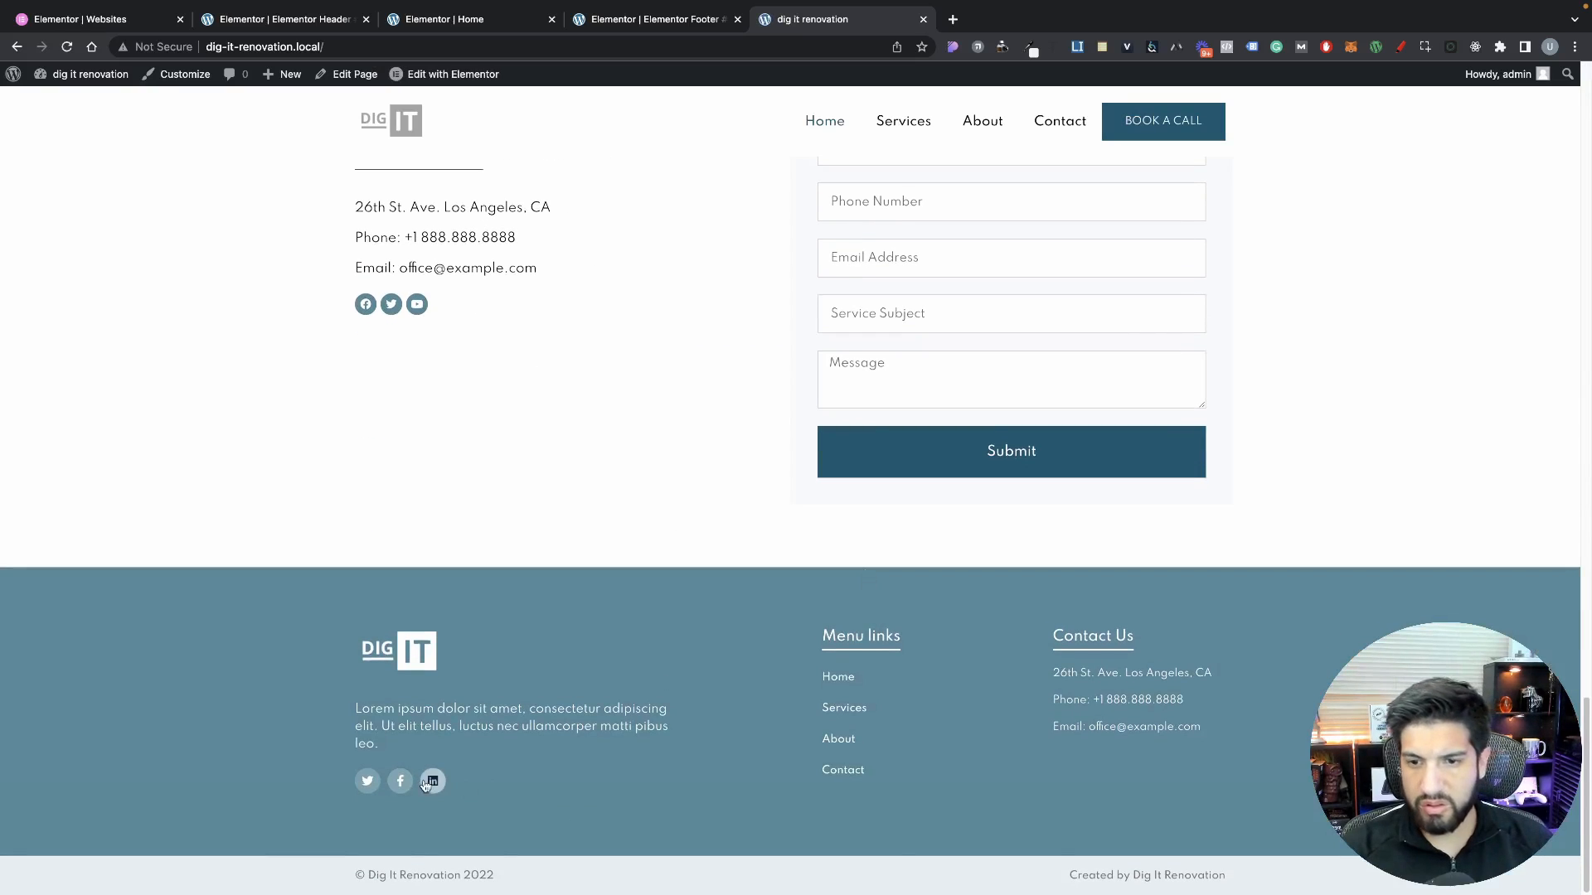
scroll(1041, 730, up, 1)
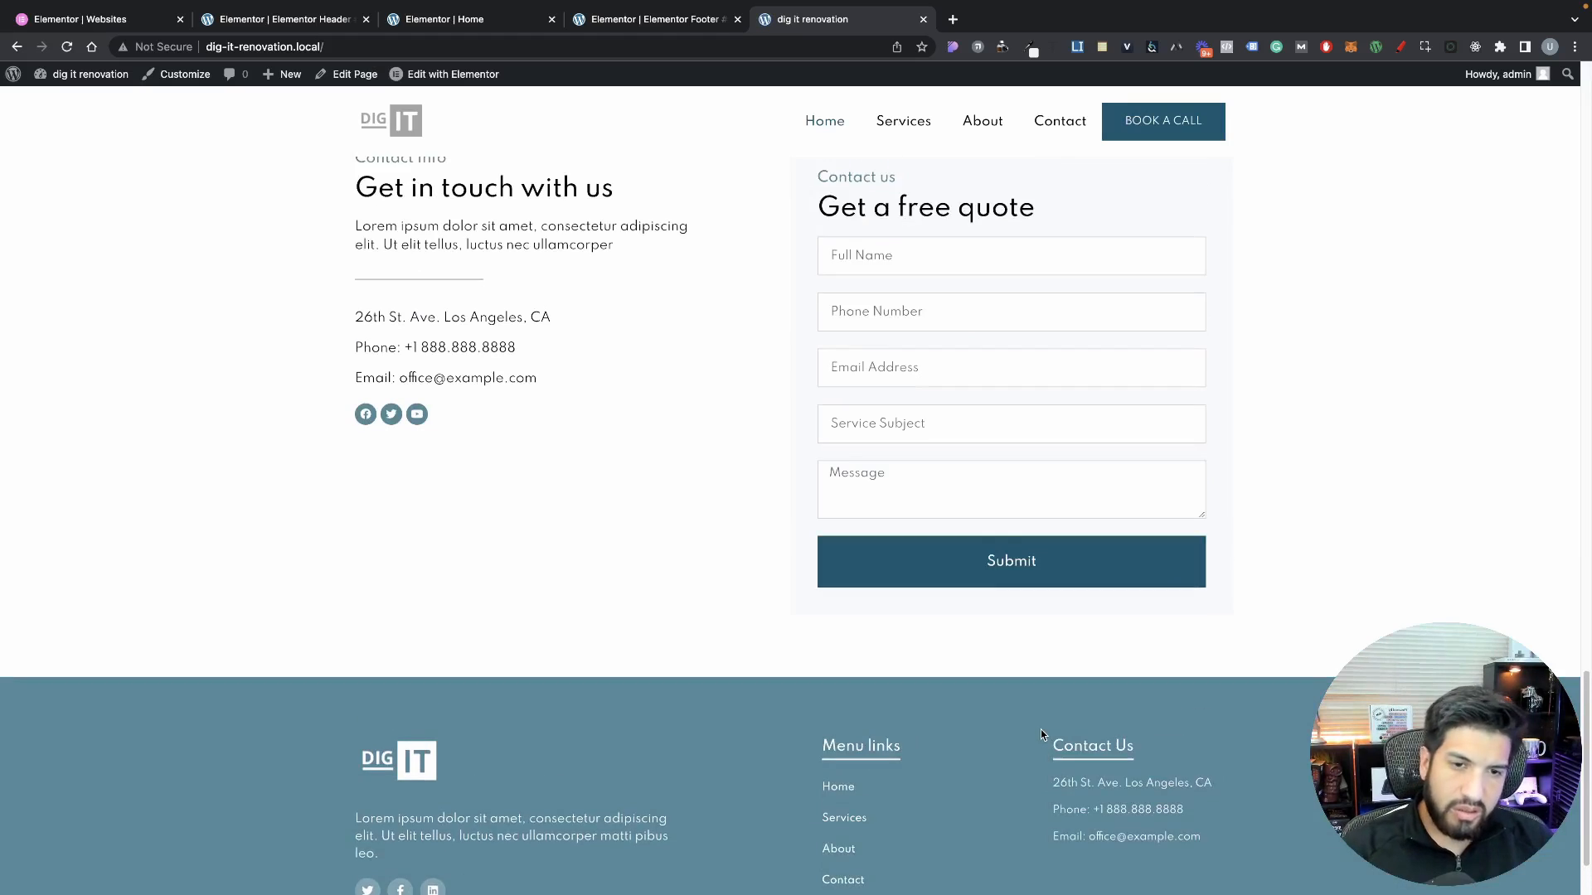
scroll(1041, 729, down, 2)
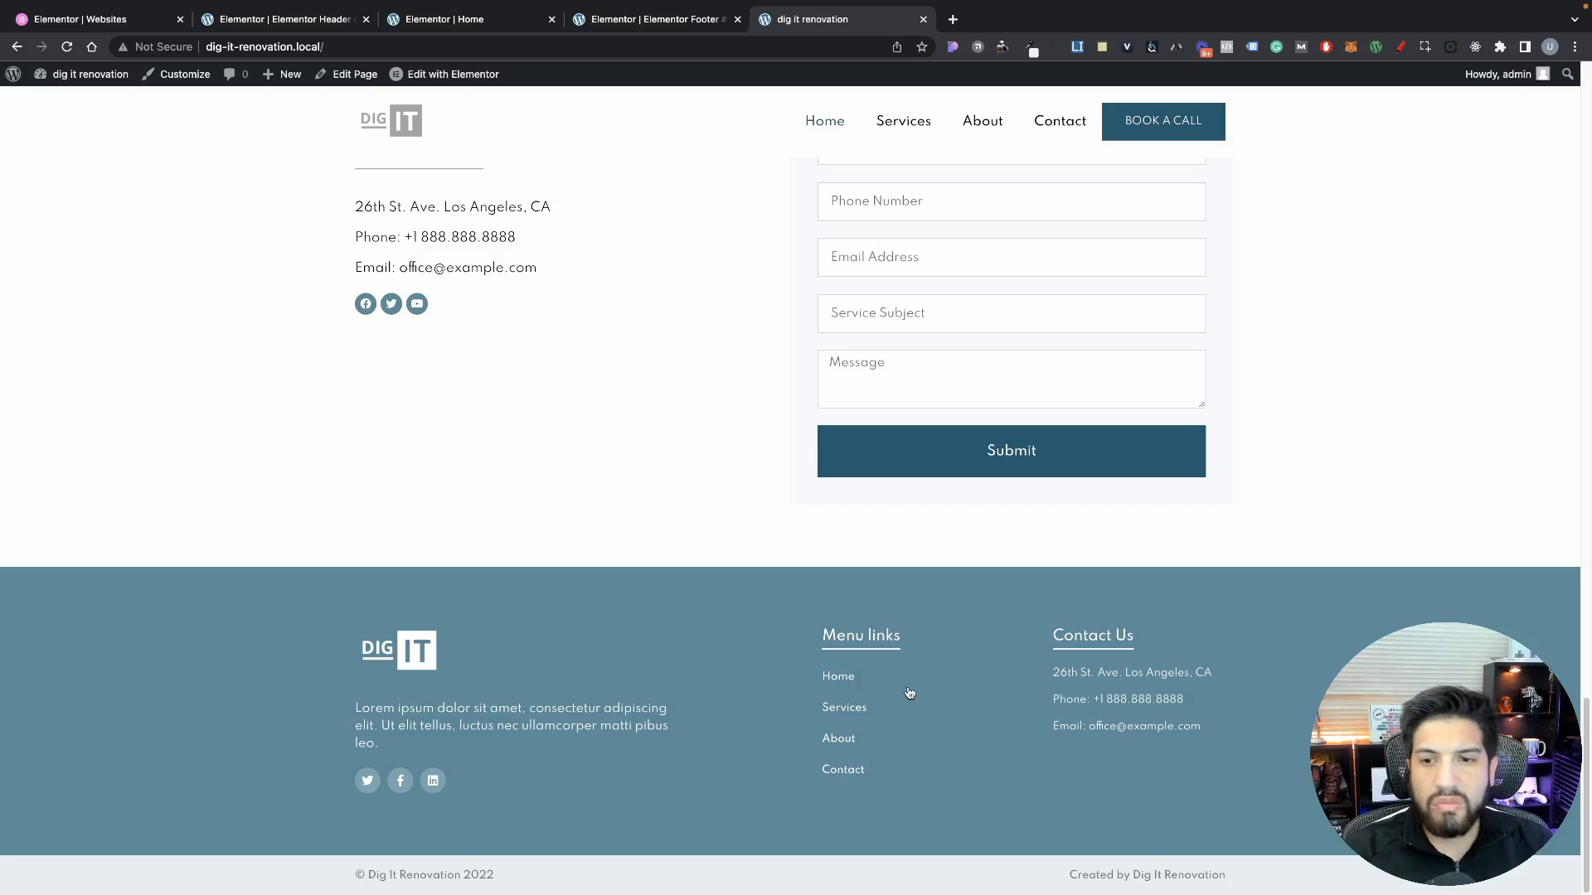
scroll(911, 689, up, 6)
scroll(911, 687, up, 10)
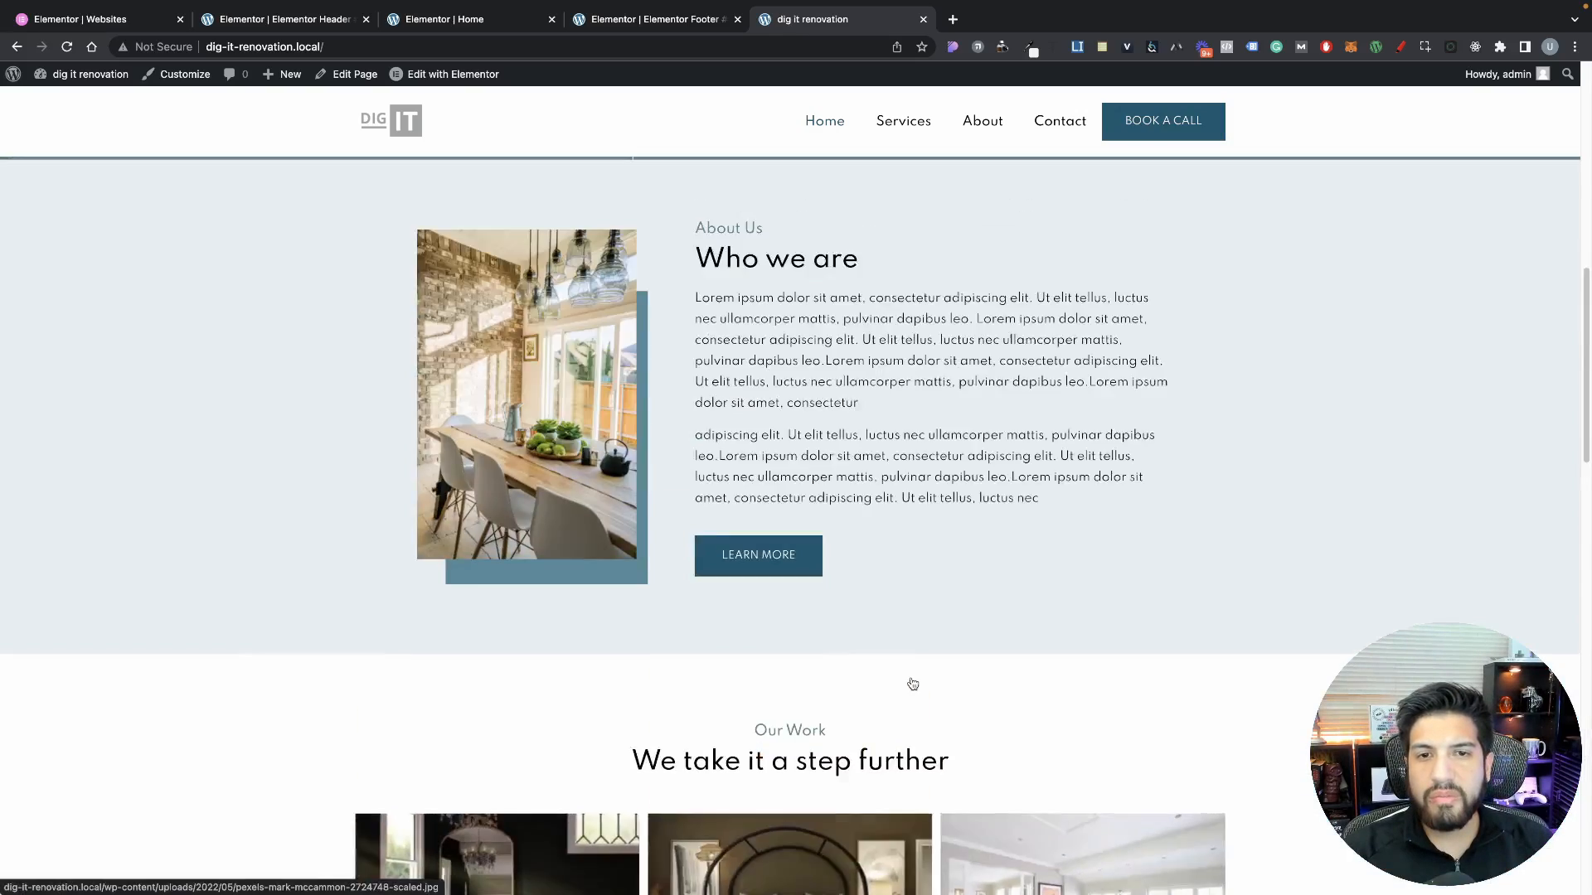
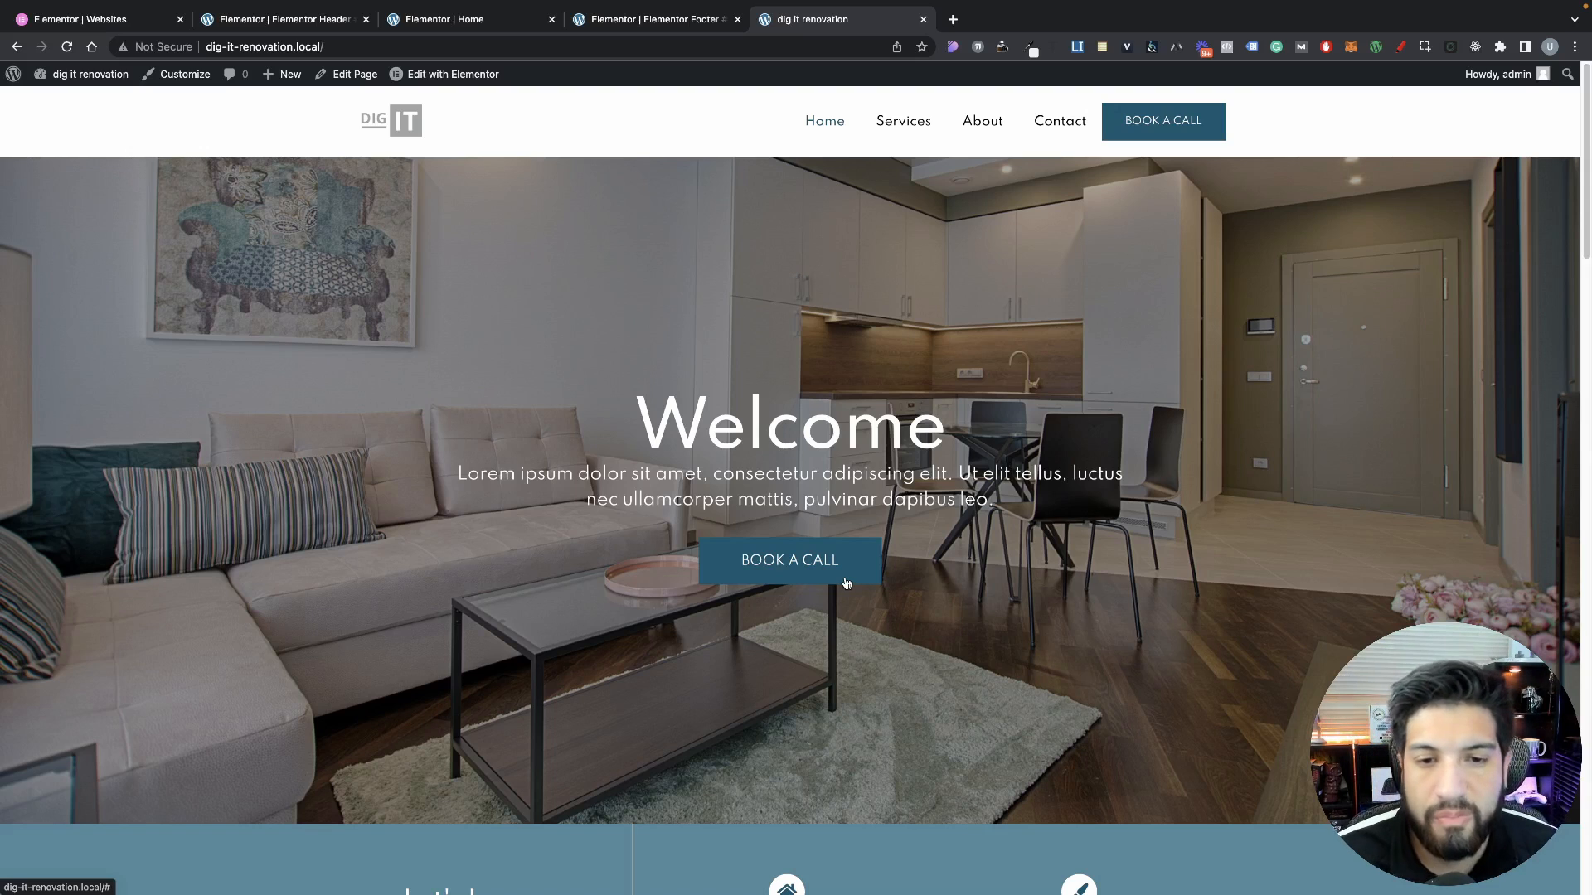
Review the live home page from the Welcome hero down to the footer and return to the hero
scroll(843, 574, down, 4)
scroll(842, 574, up, 2)
scroll(841, 572, down, 5)
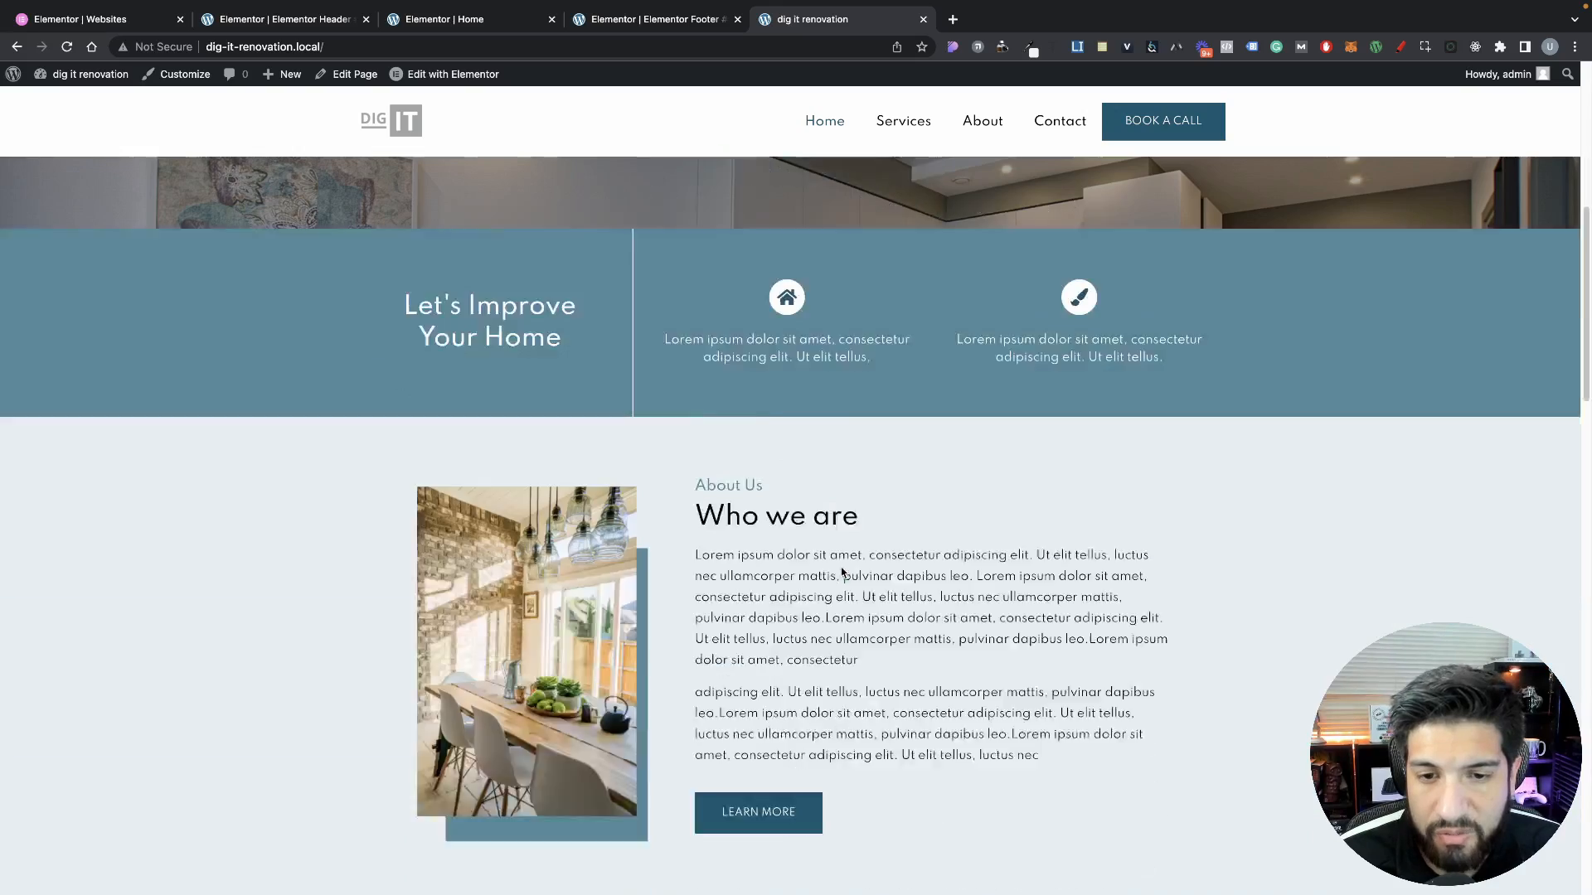
scroll(841, 572, down, 15)
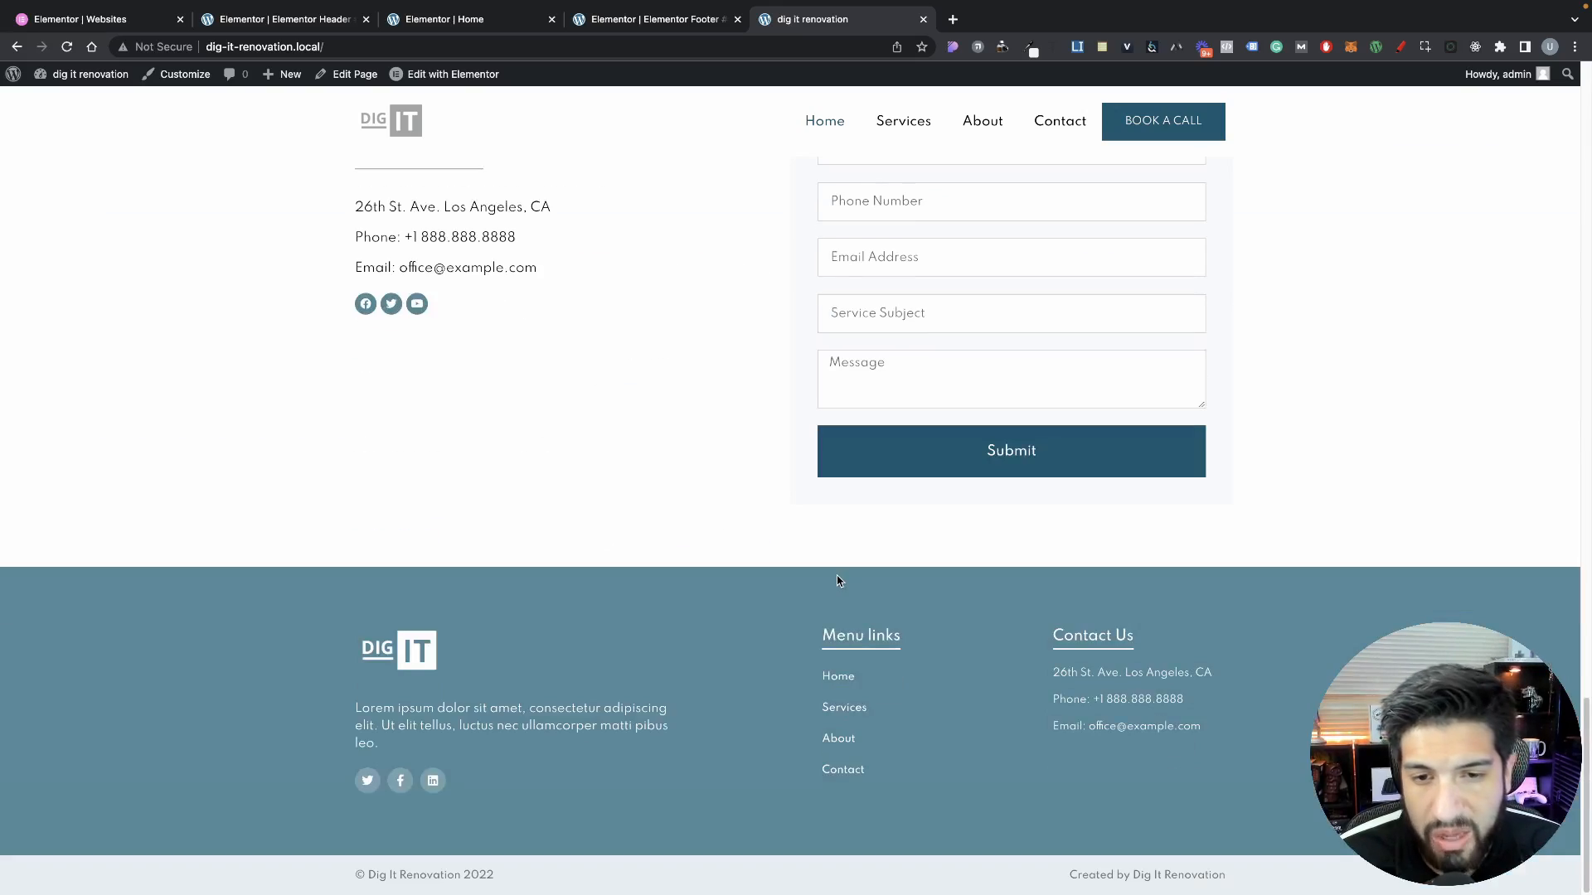
scroll(838, 580, up, 20)
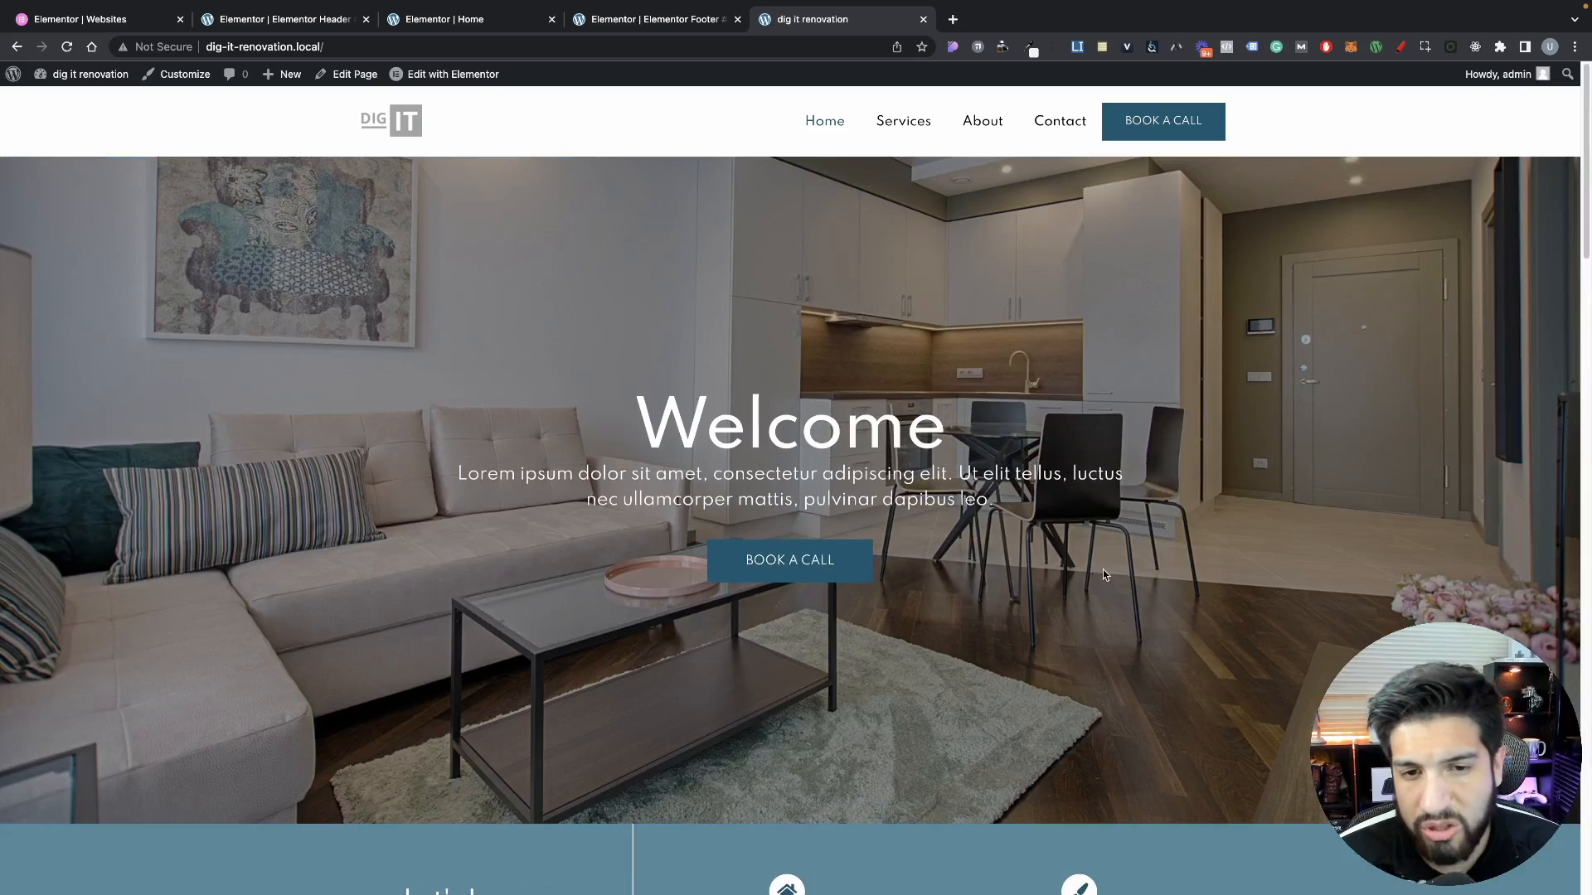
scroll(1032, 569, down, 5)
scroll(1036, 565, up, 5)
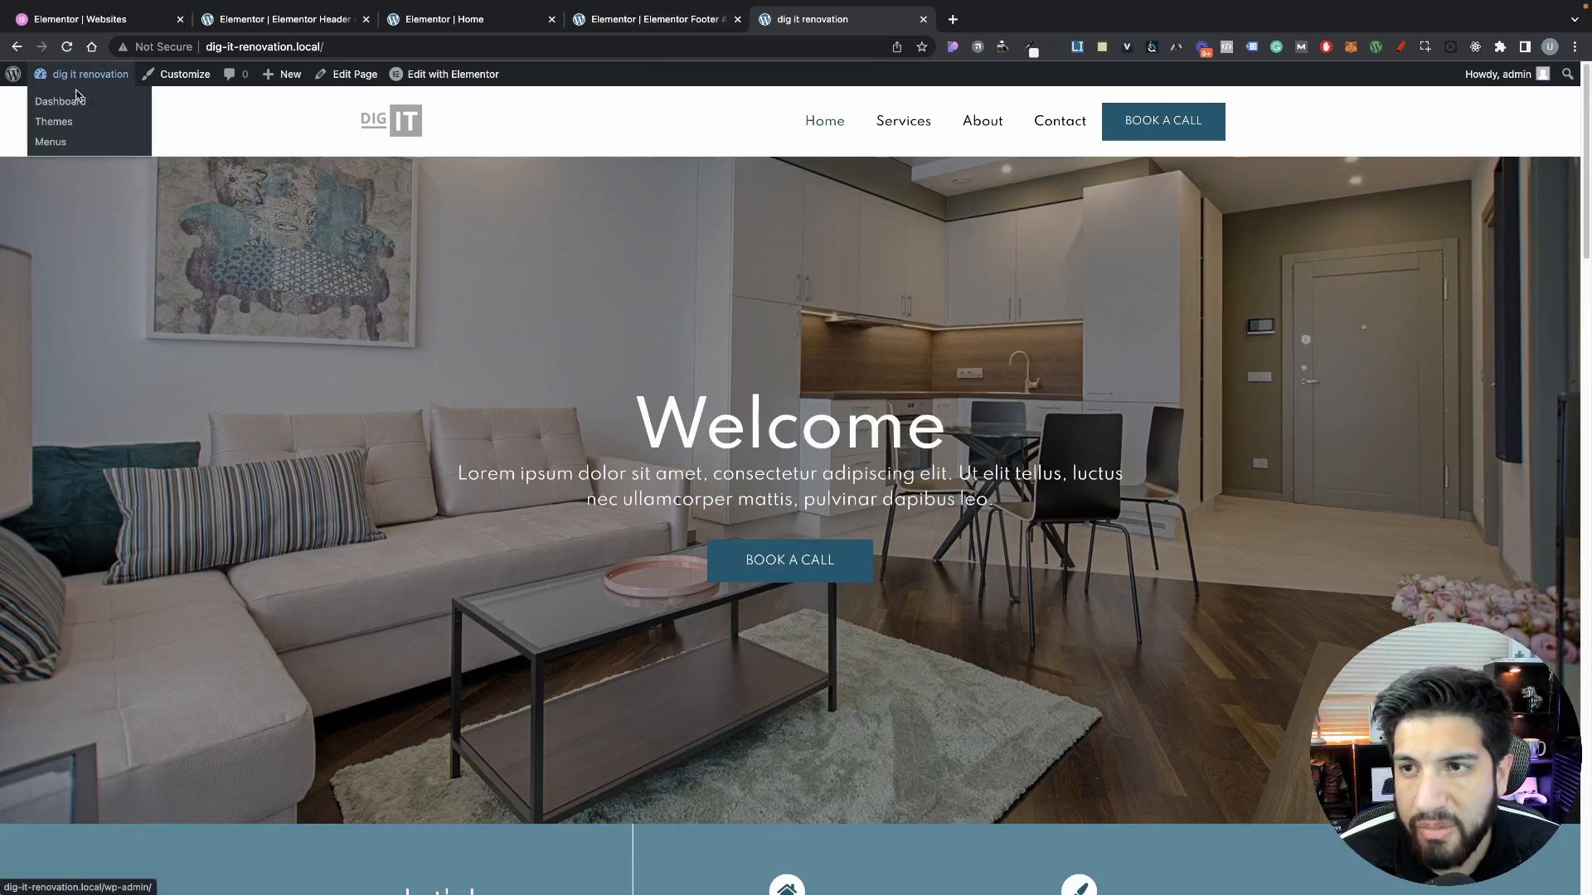
Open the WordPress dashboard in a new tab and close the footer editor and live site tabs
super+click(77, 100)
click(469, 19)
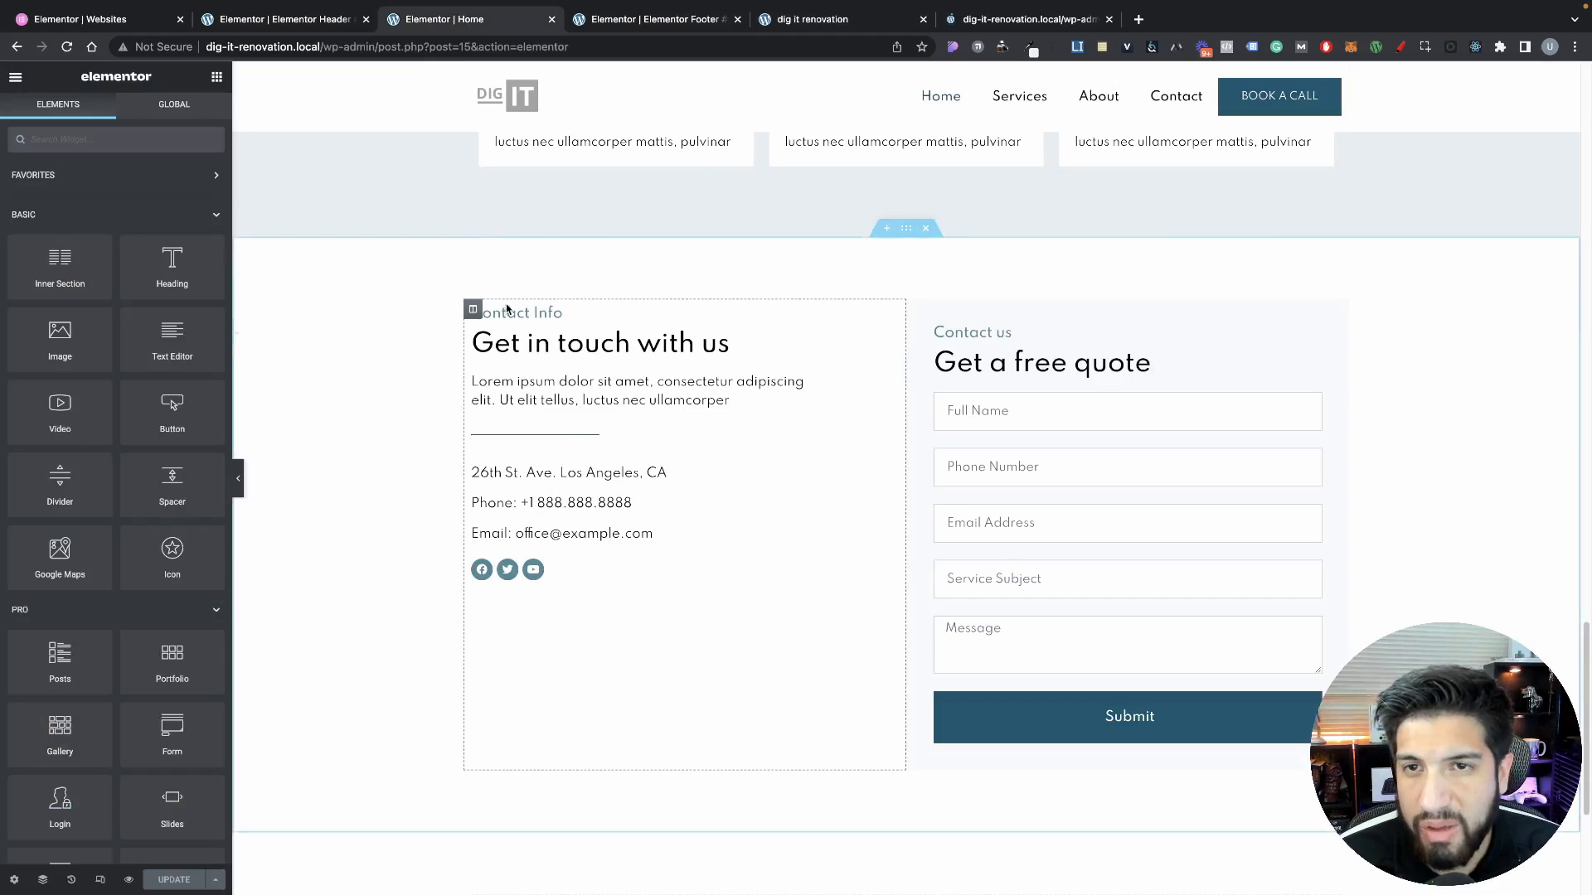
scroll(568, 308, up, 15)
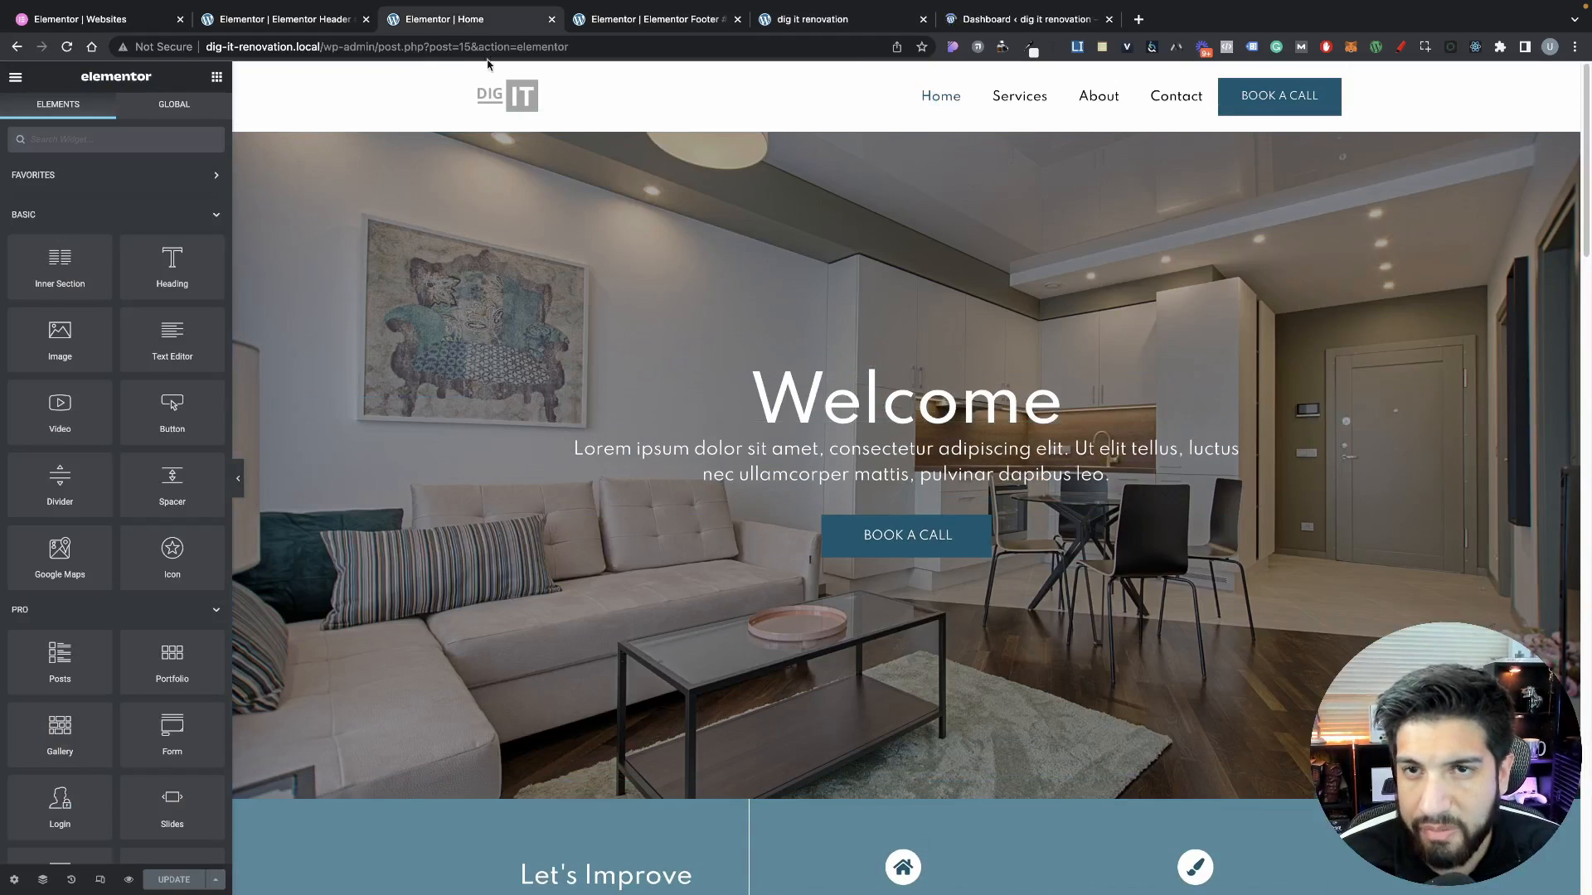
click(628, 21)
click(737, 20)
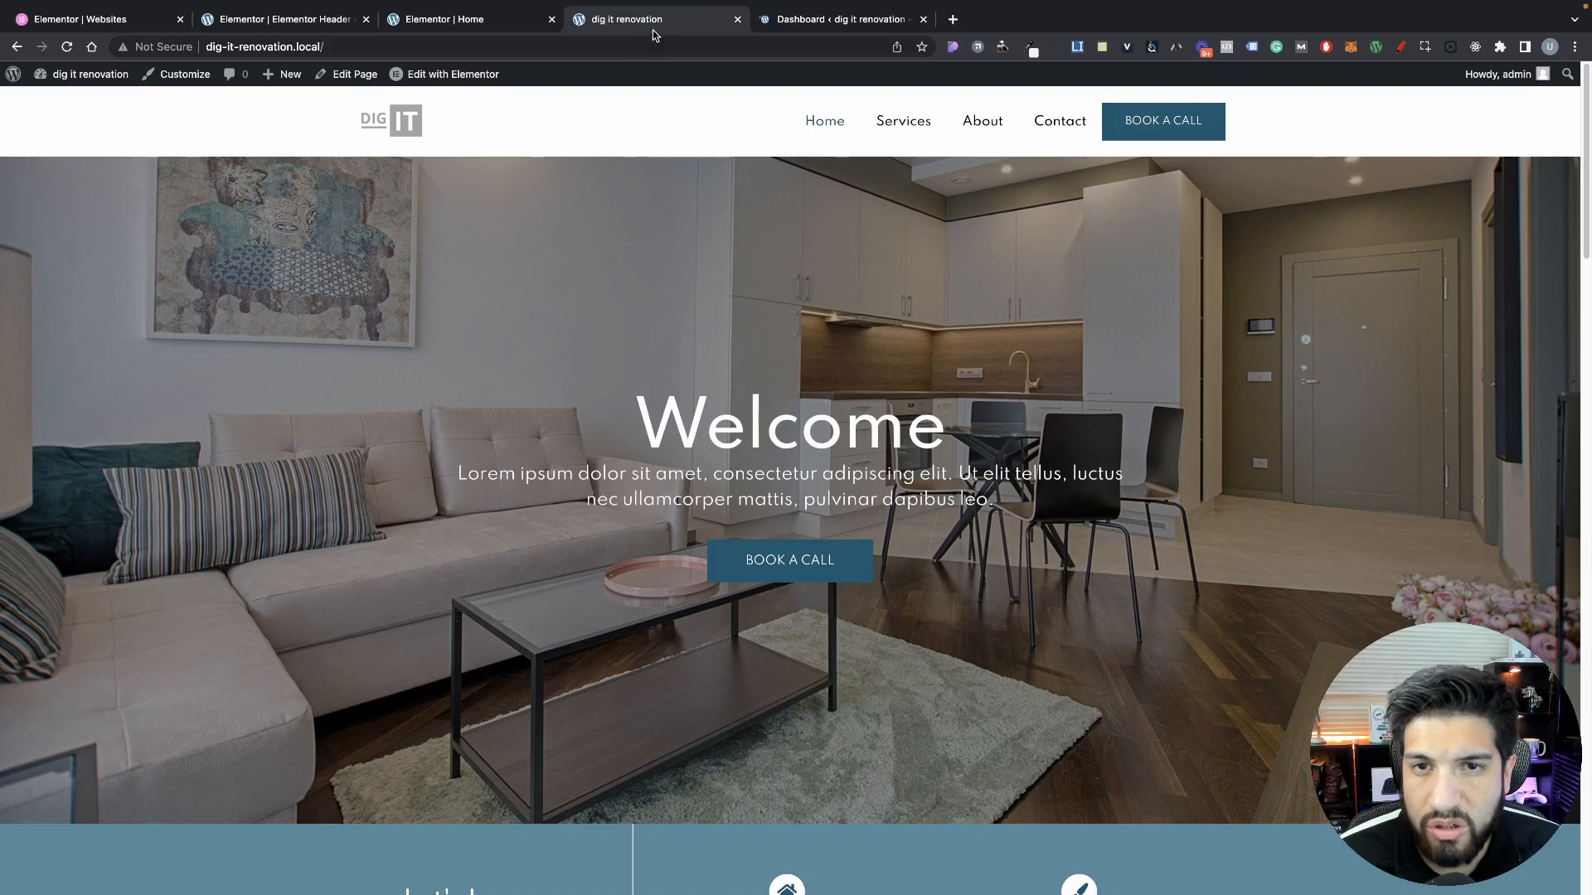
click(737, 20)
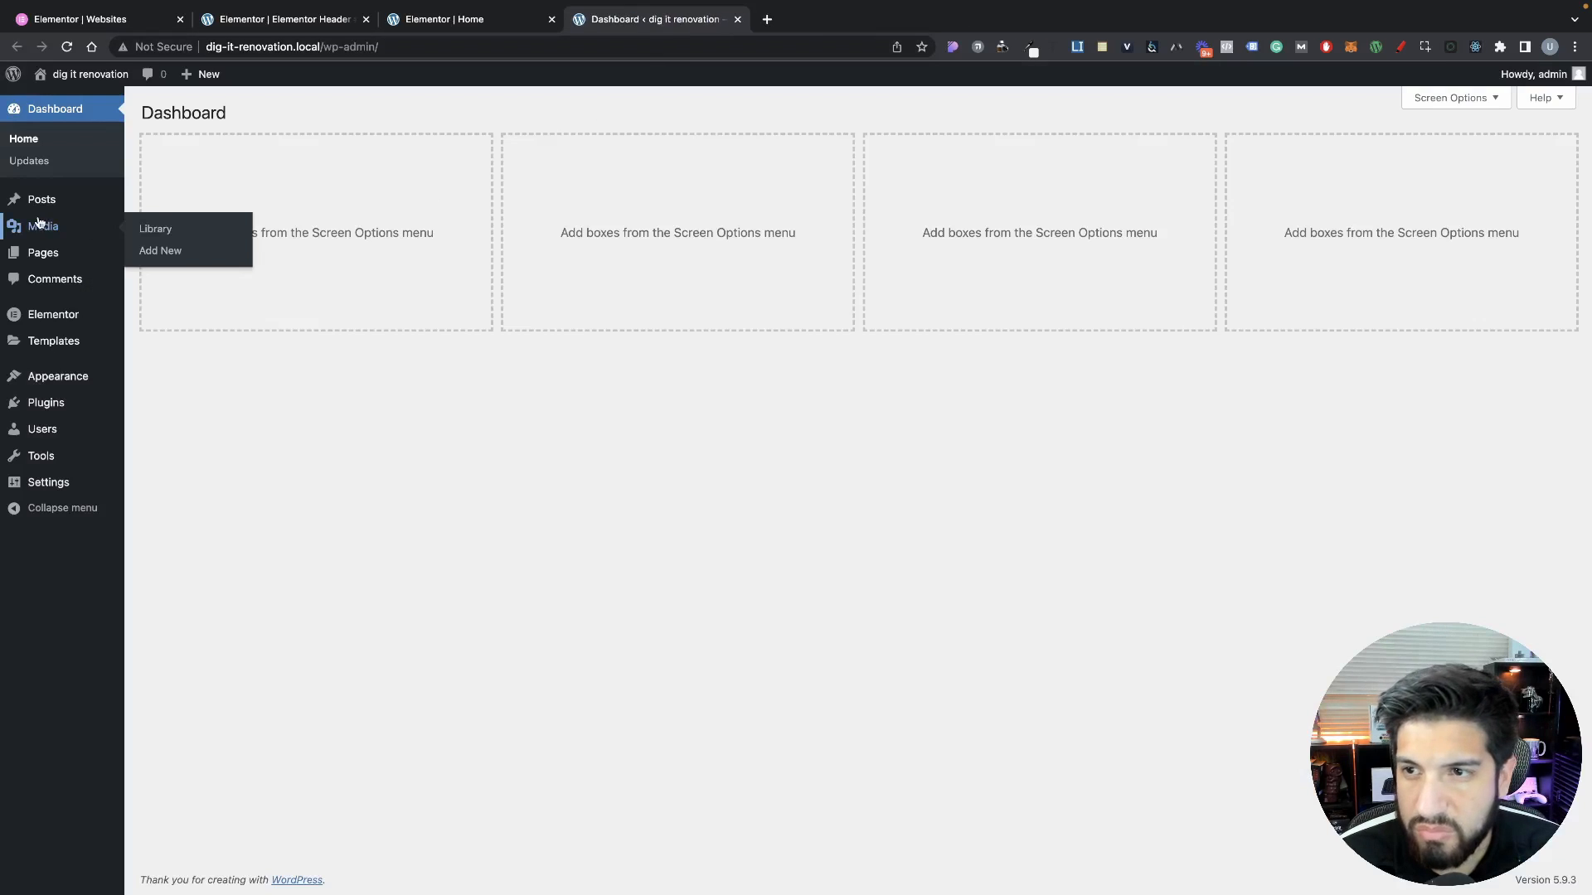
Open the Services page for editing with Elementor and hide its page title
click(45, 253)
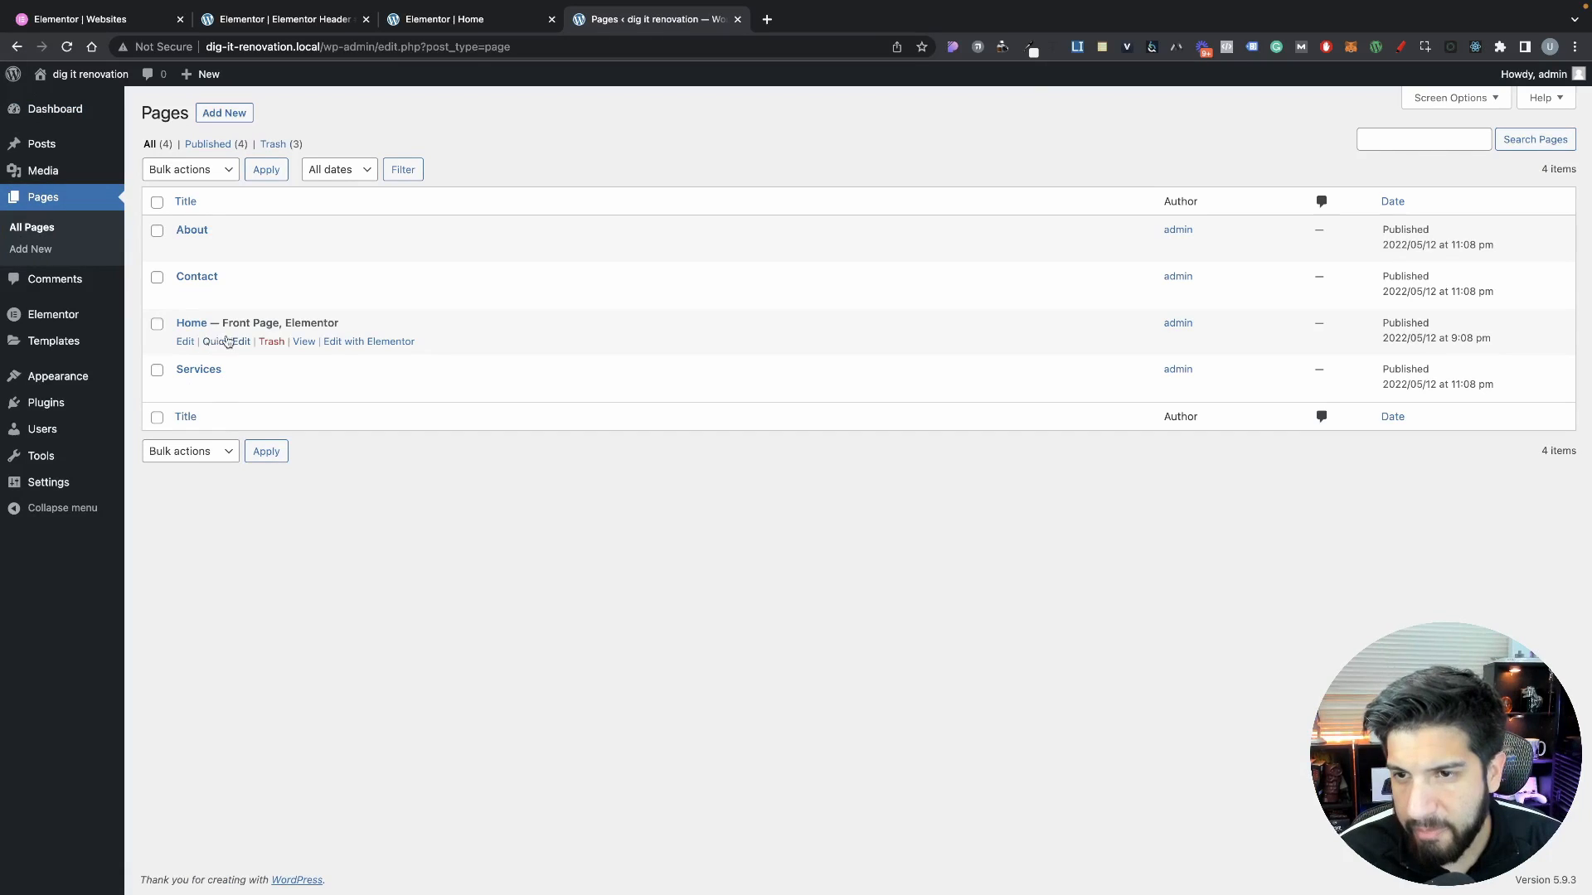
click(186, 389)
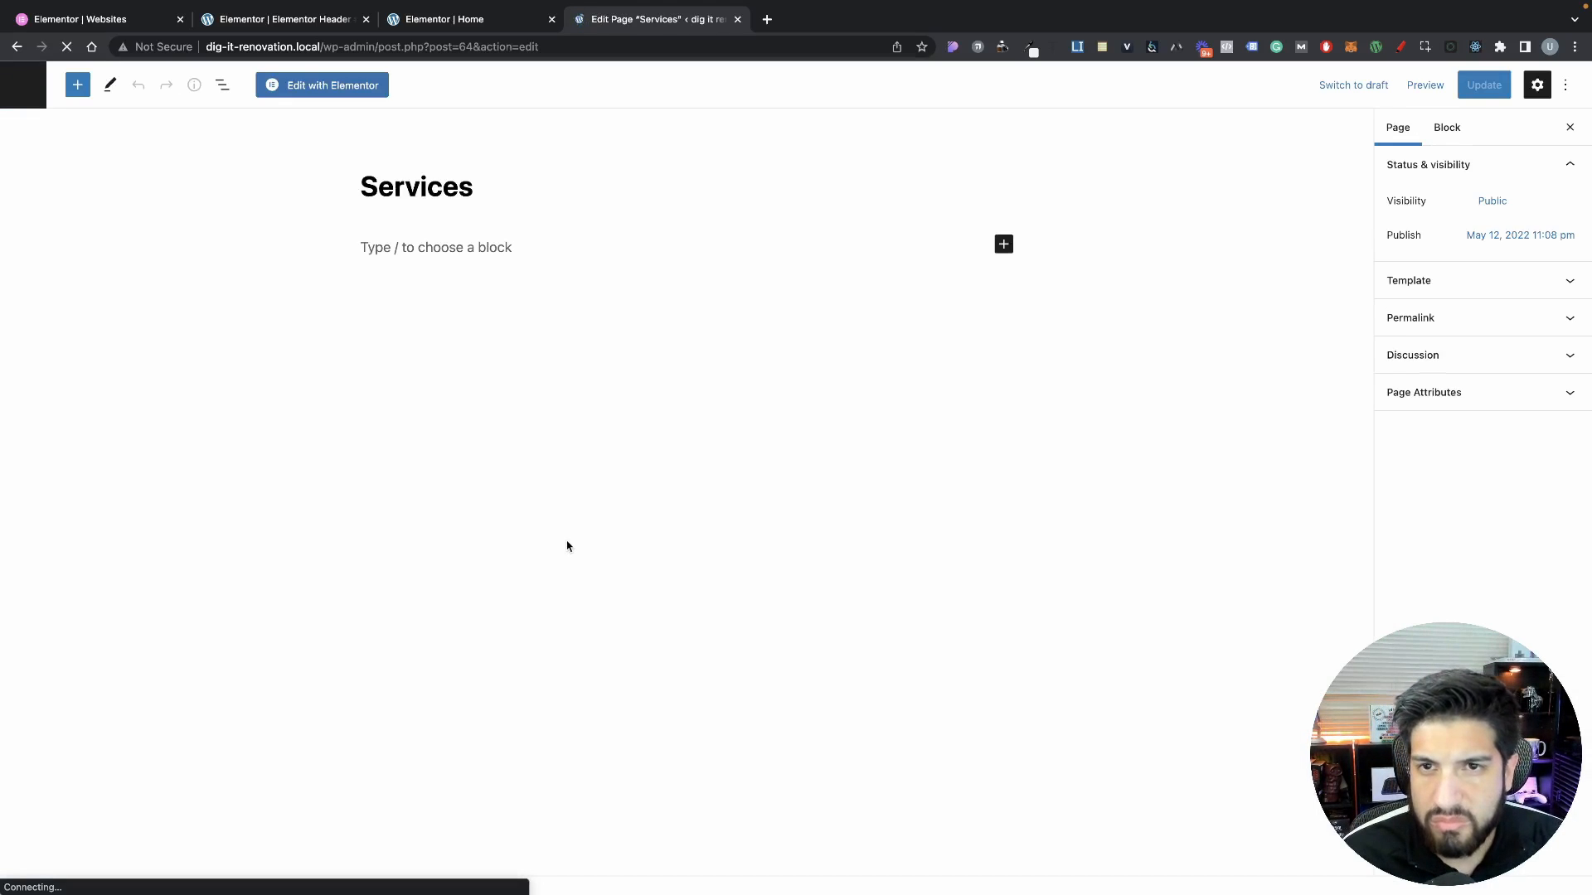
click(313, 91)
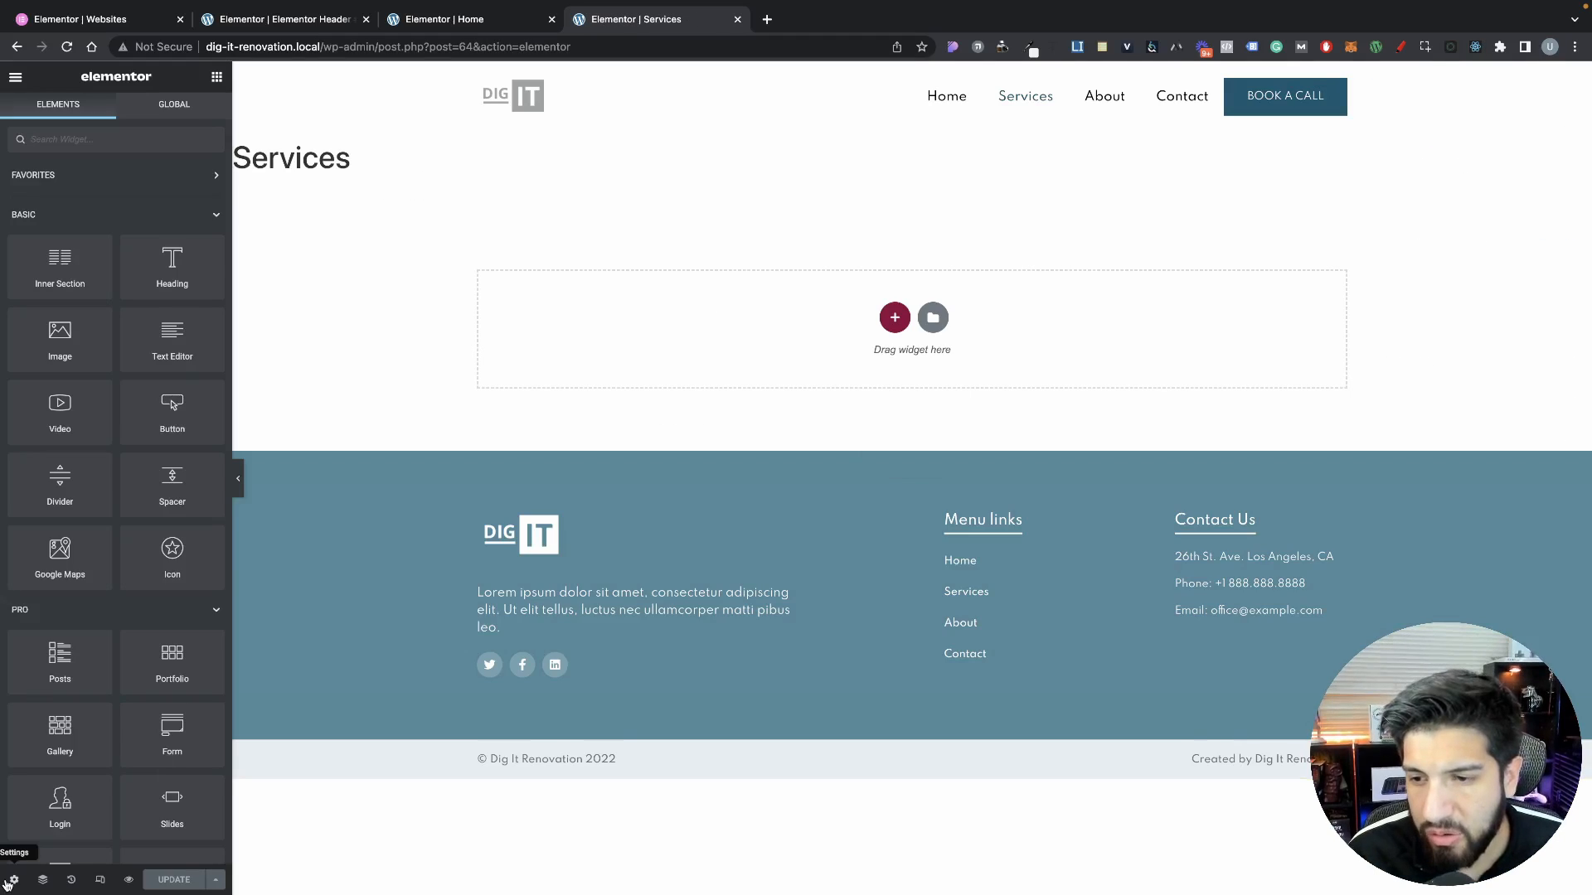
click(13, 880)
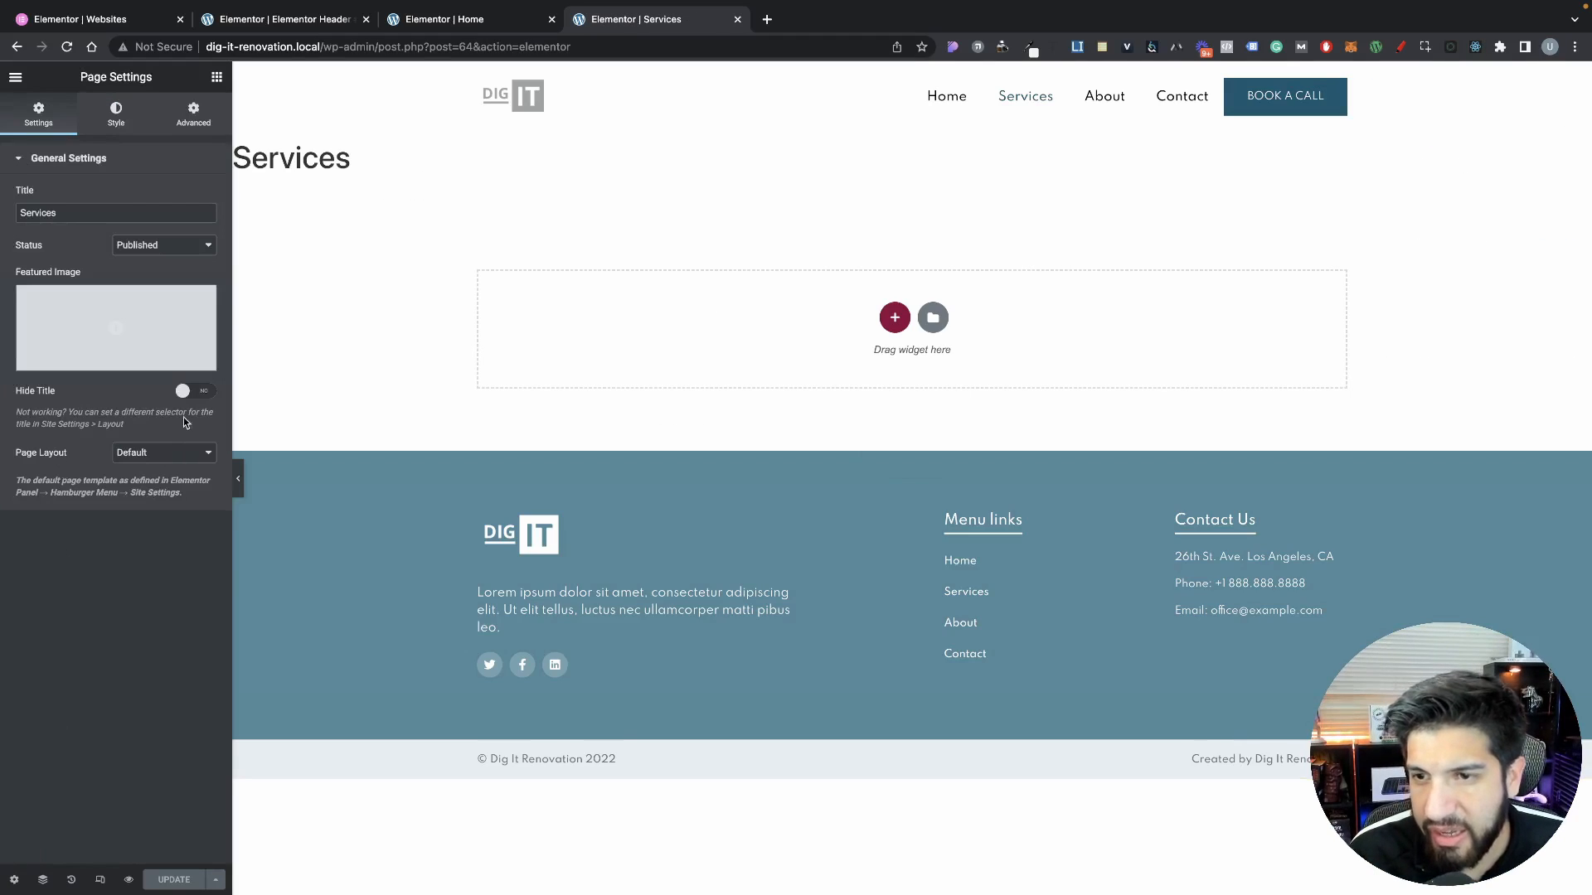
click(196, 391)
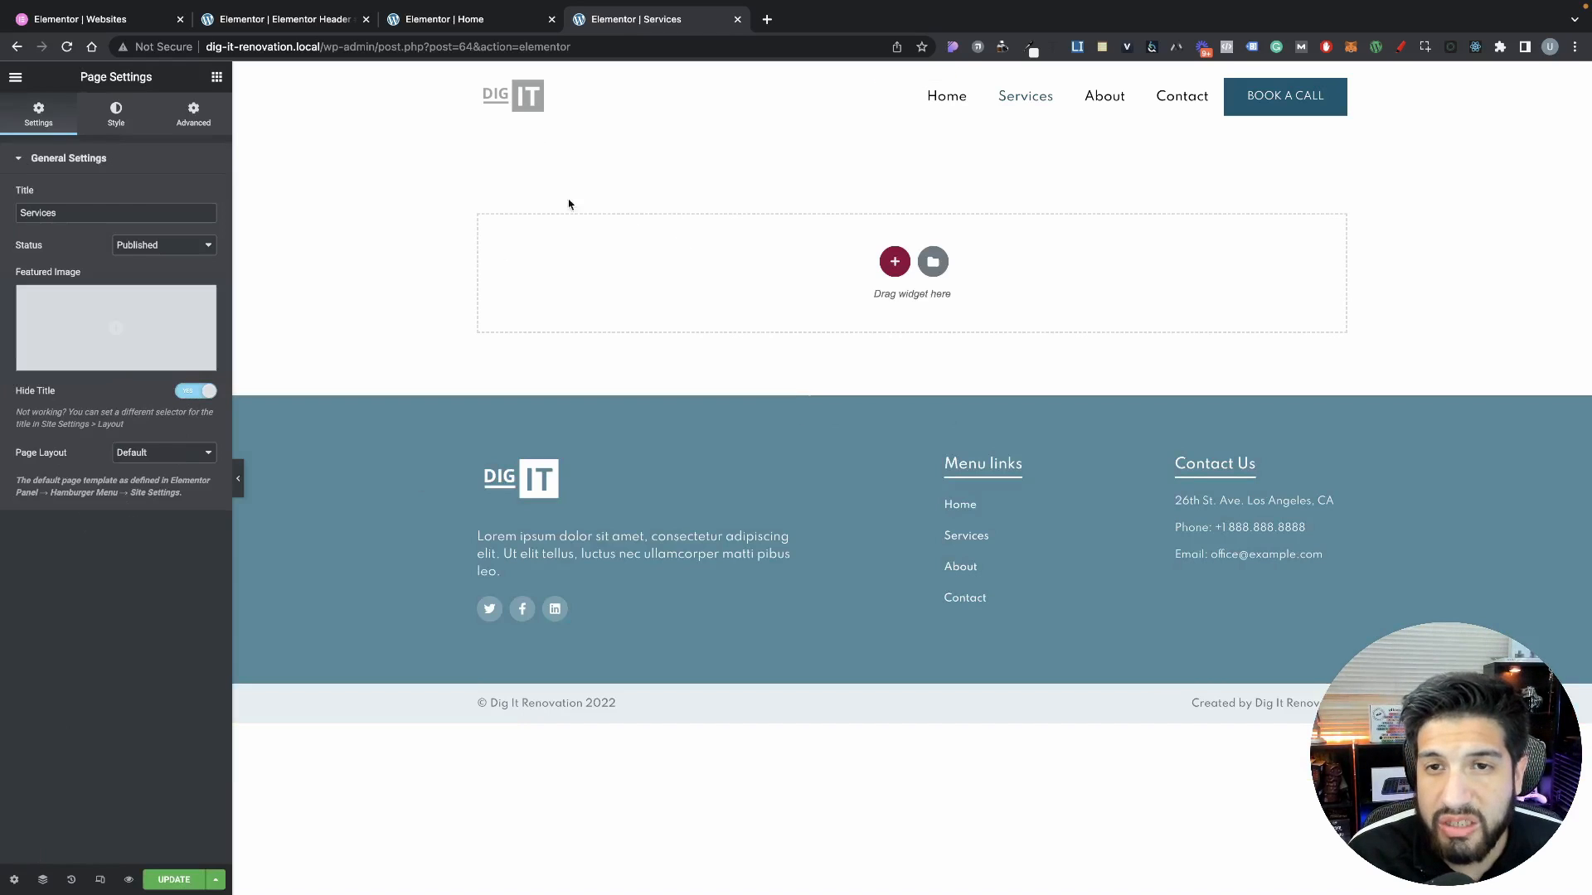
Copy the Welcome hero section from the Home page and paste it into the empty Services page
click(465, 20)
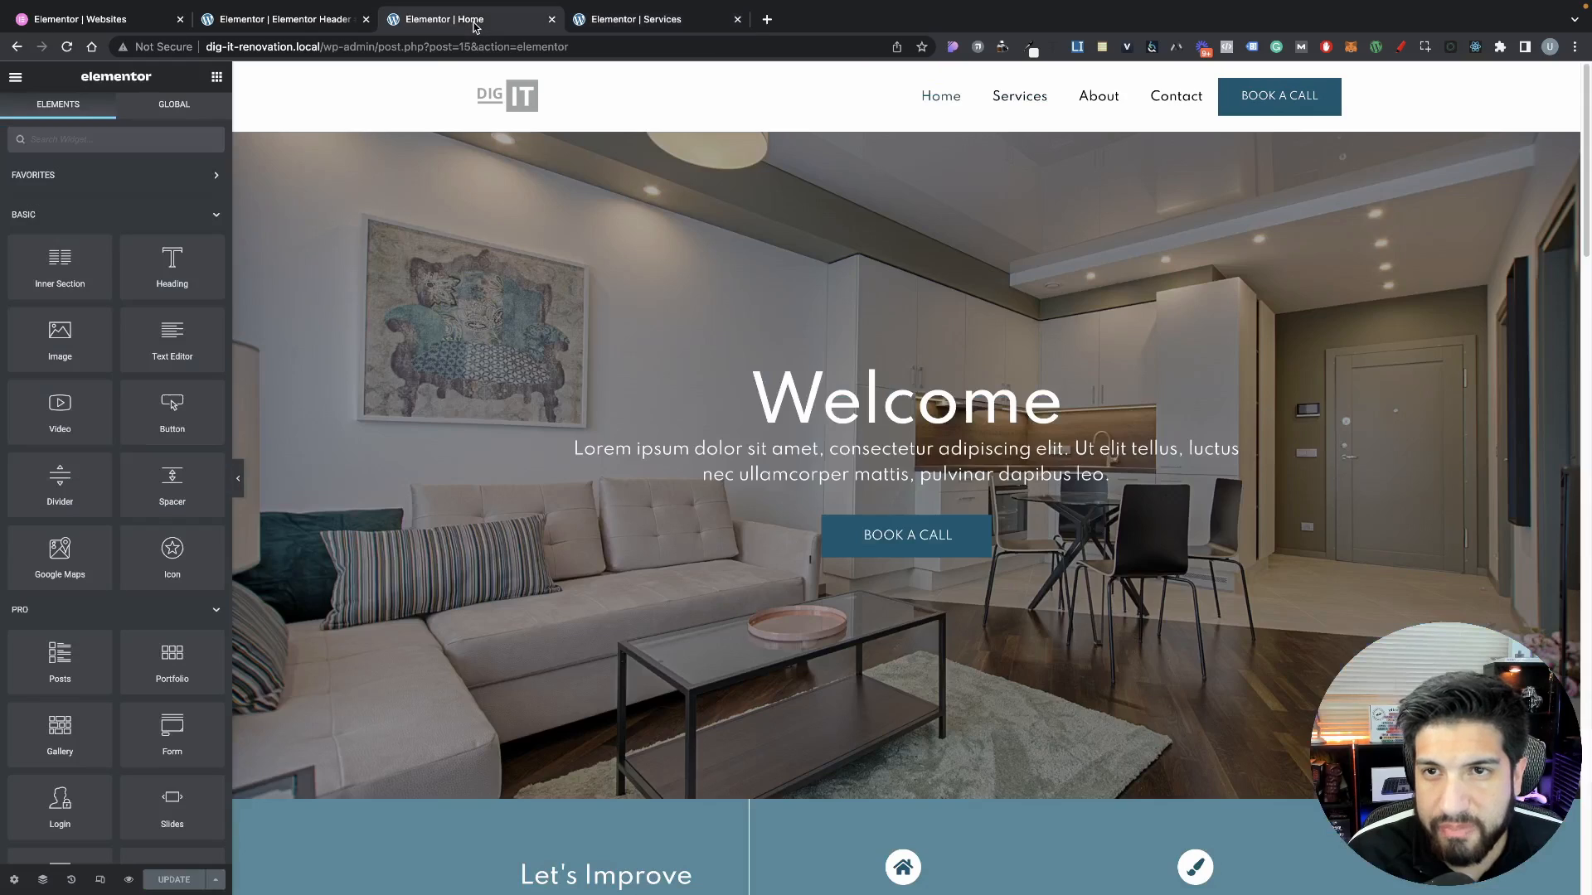
right_click(906, 131)
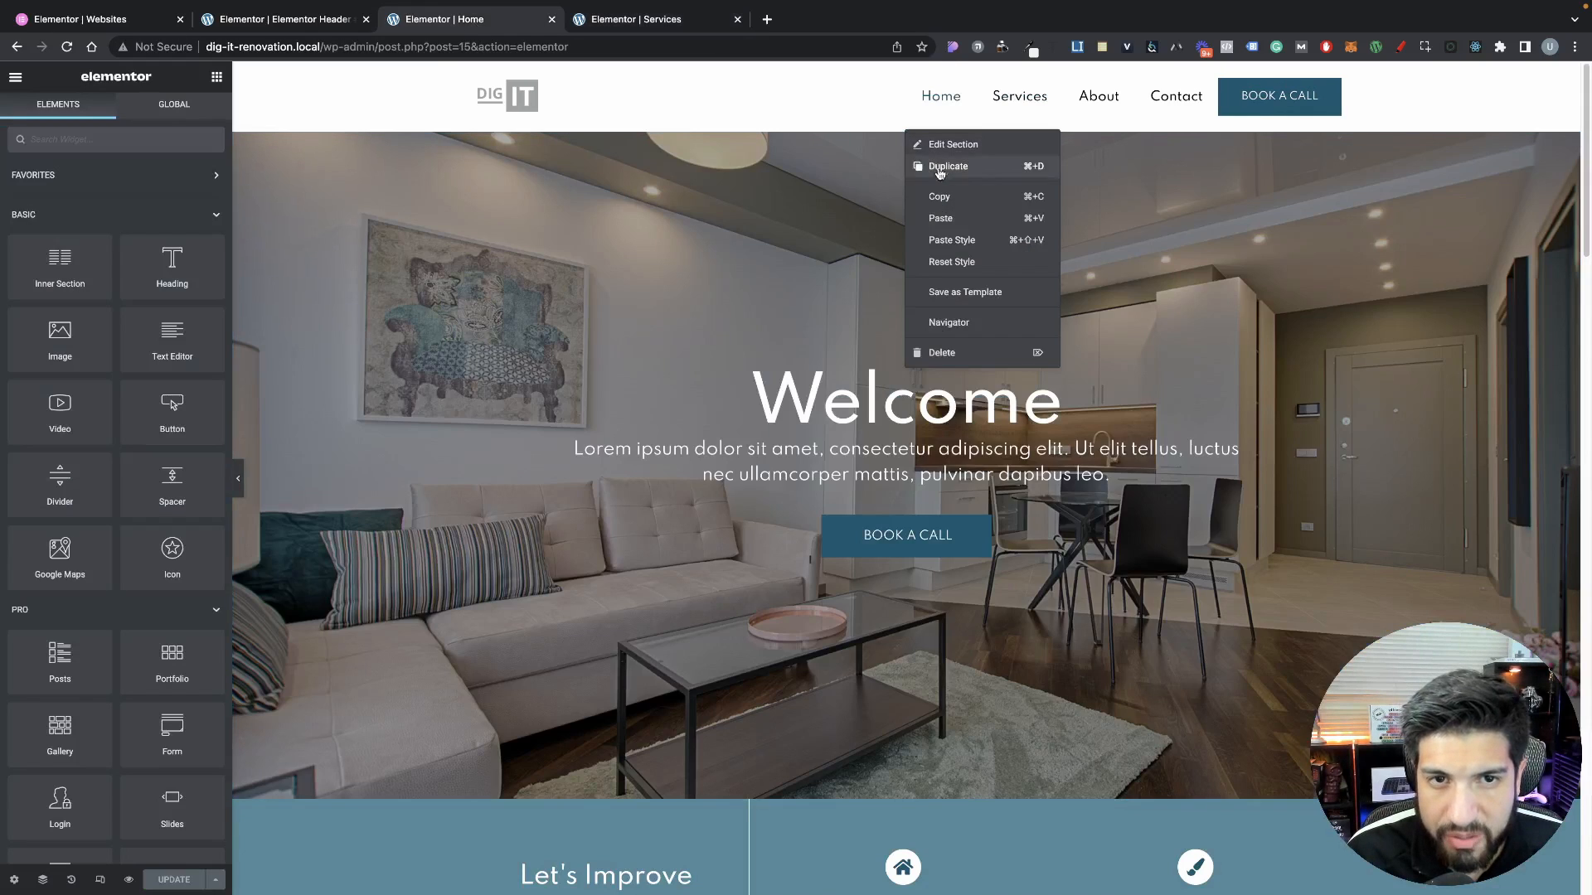
click(952, 210)
key(super+z)
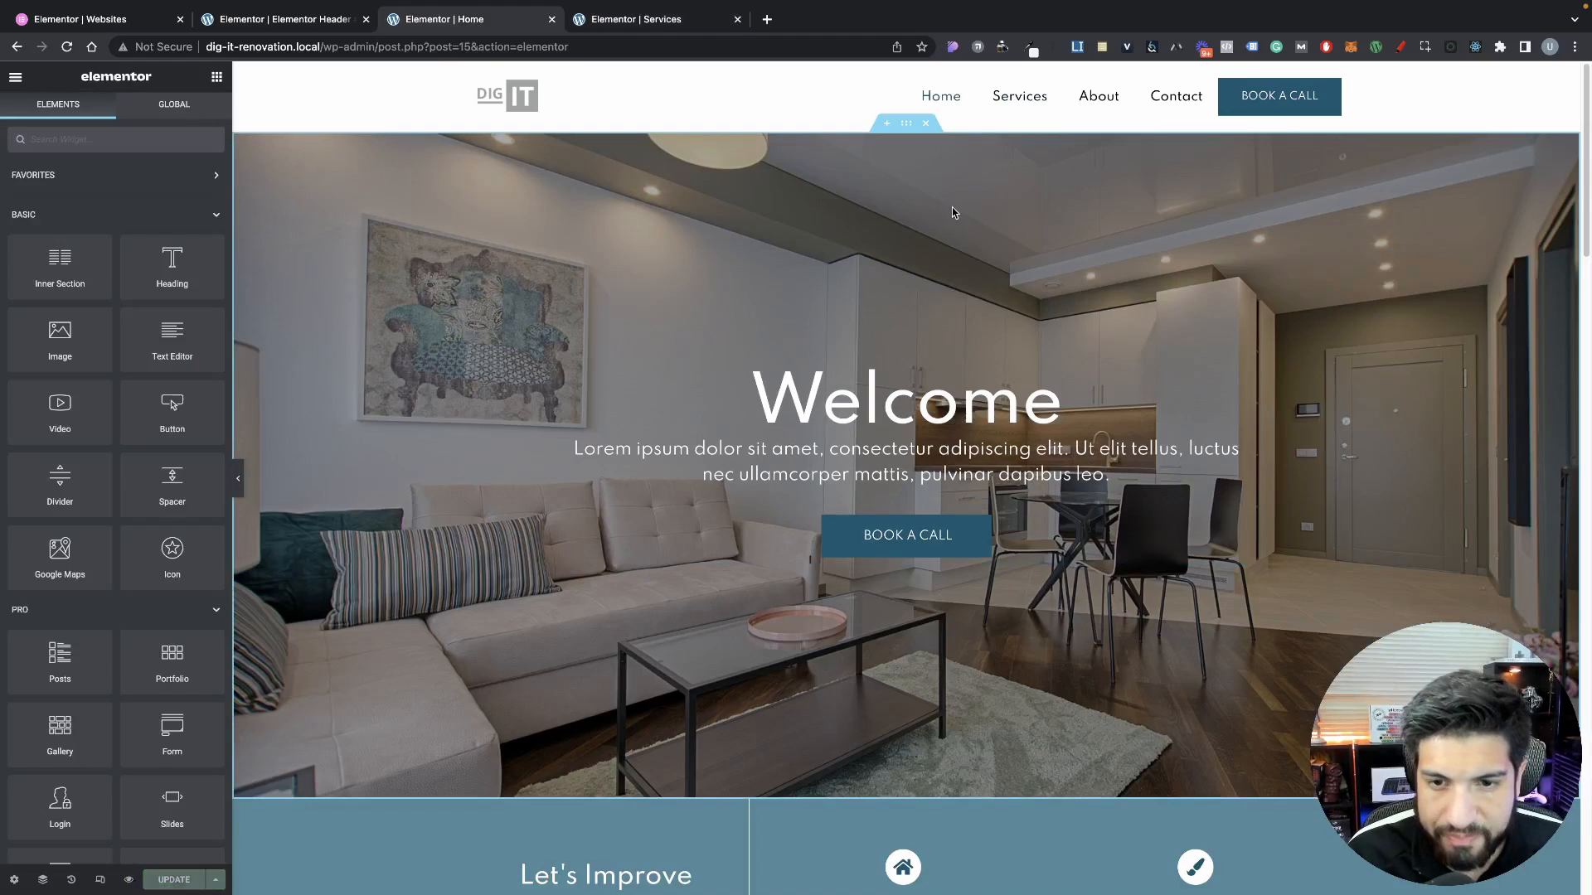
right_click(903, 133)
key(Escape)
click(631, 19)
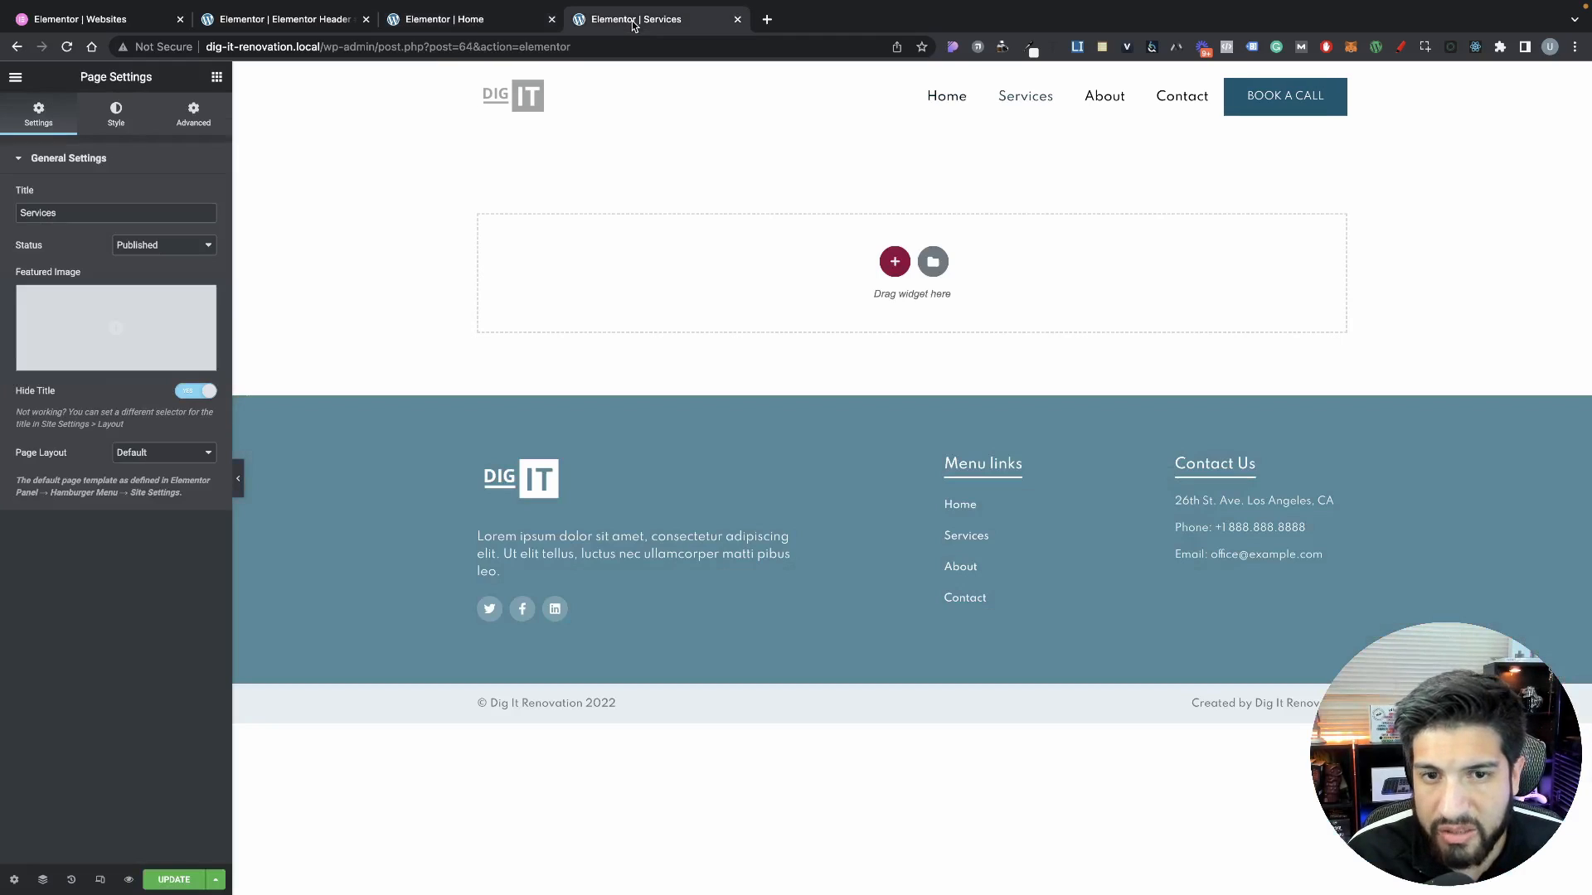
right_click(742, 268)
click(767, 276)
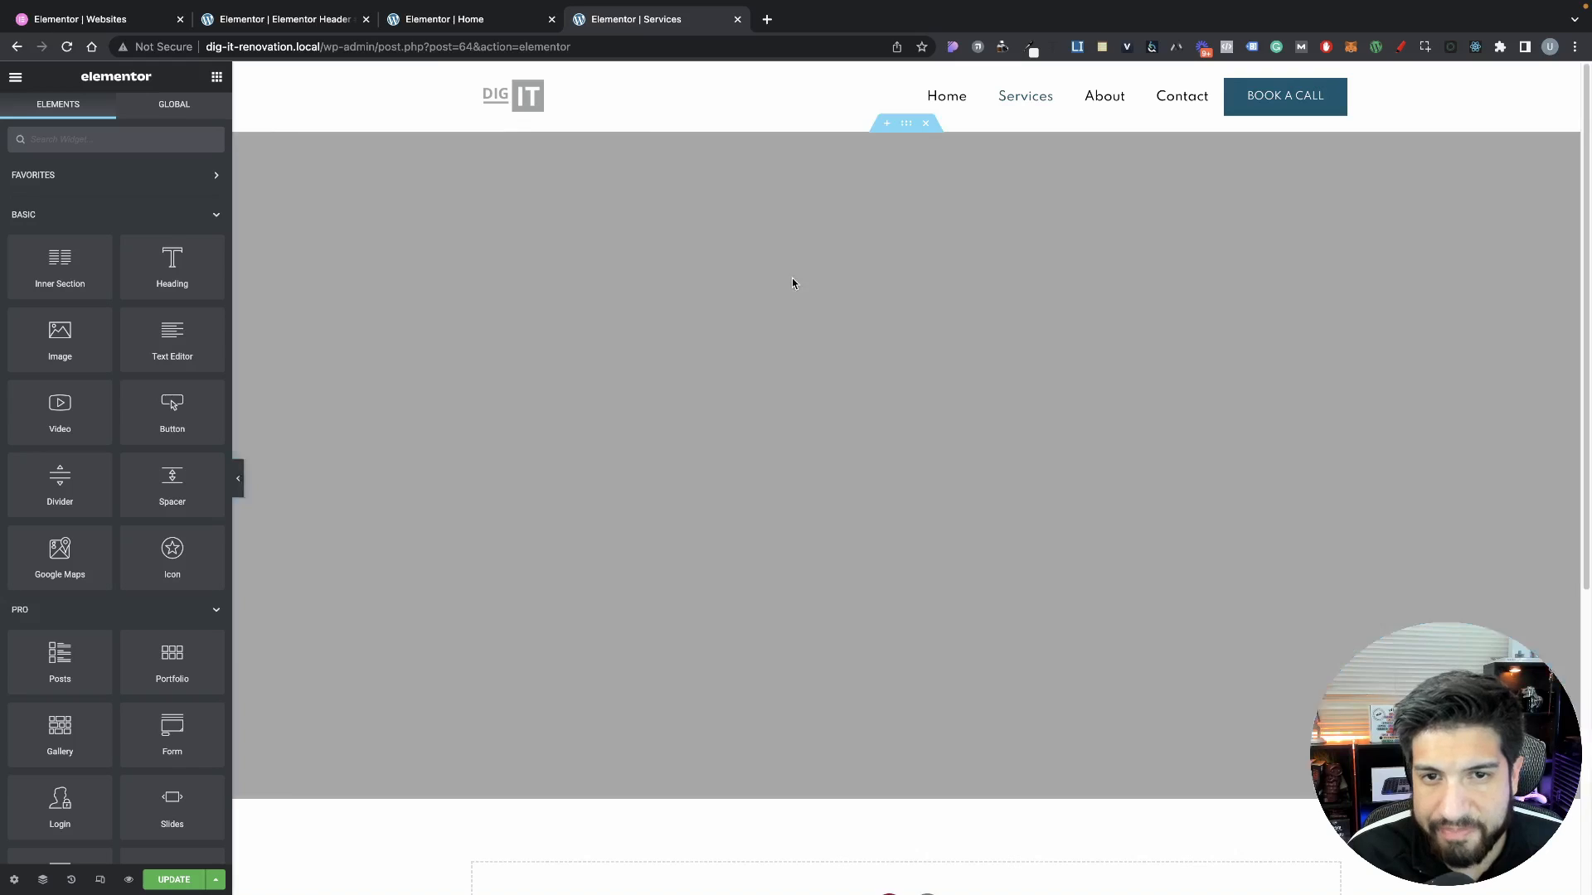
Delete the paragraph between the Welcome heading and the Book a Call button on the Services page
right_click(882, 479)
click(930, 703)
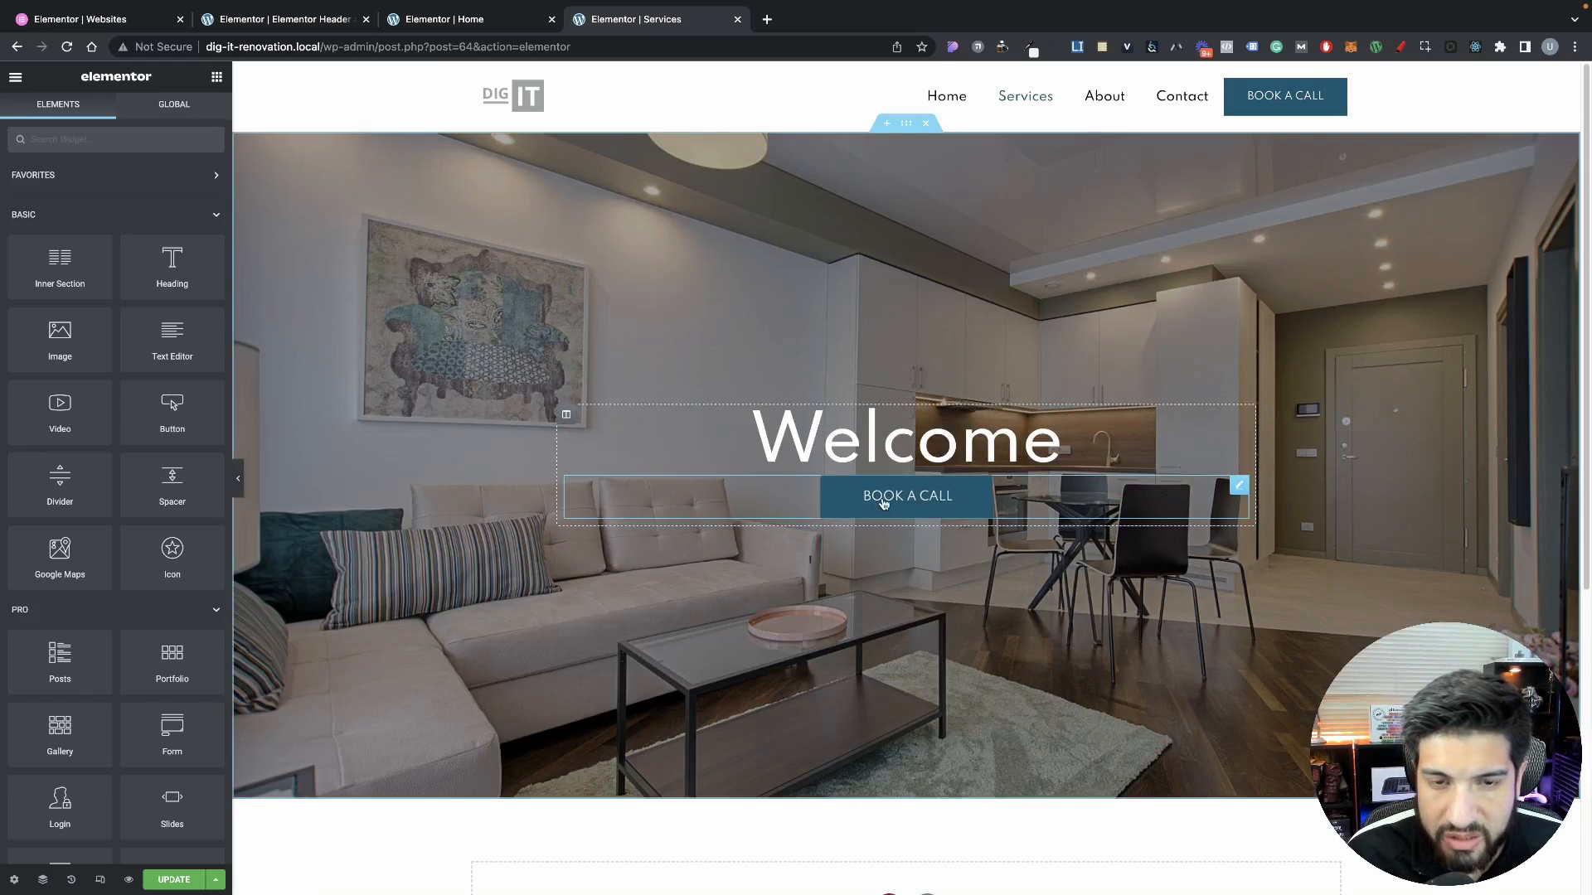
Delete the Book a Call button from the Services hero and set the section's minimum height to 30 VH
right_click(884, 514)
click(930, 735)
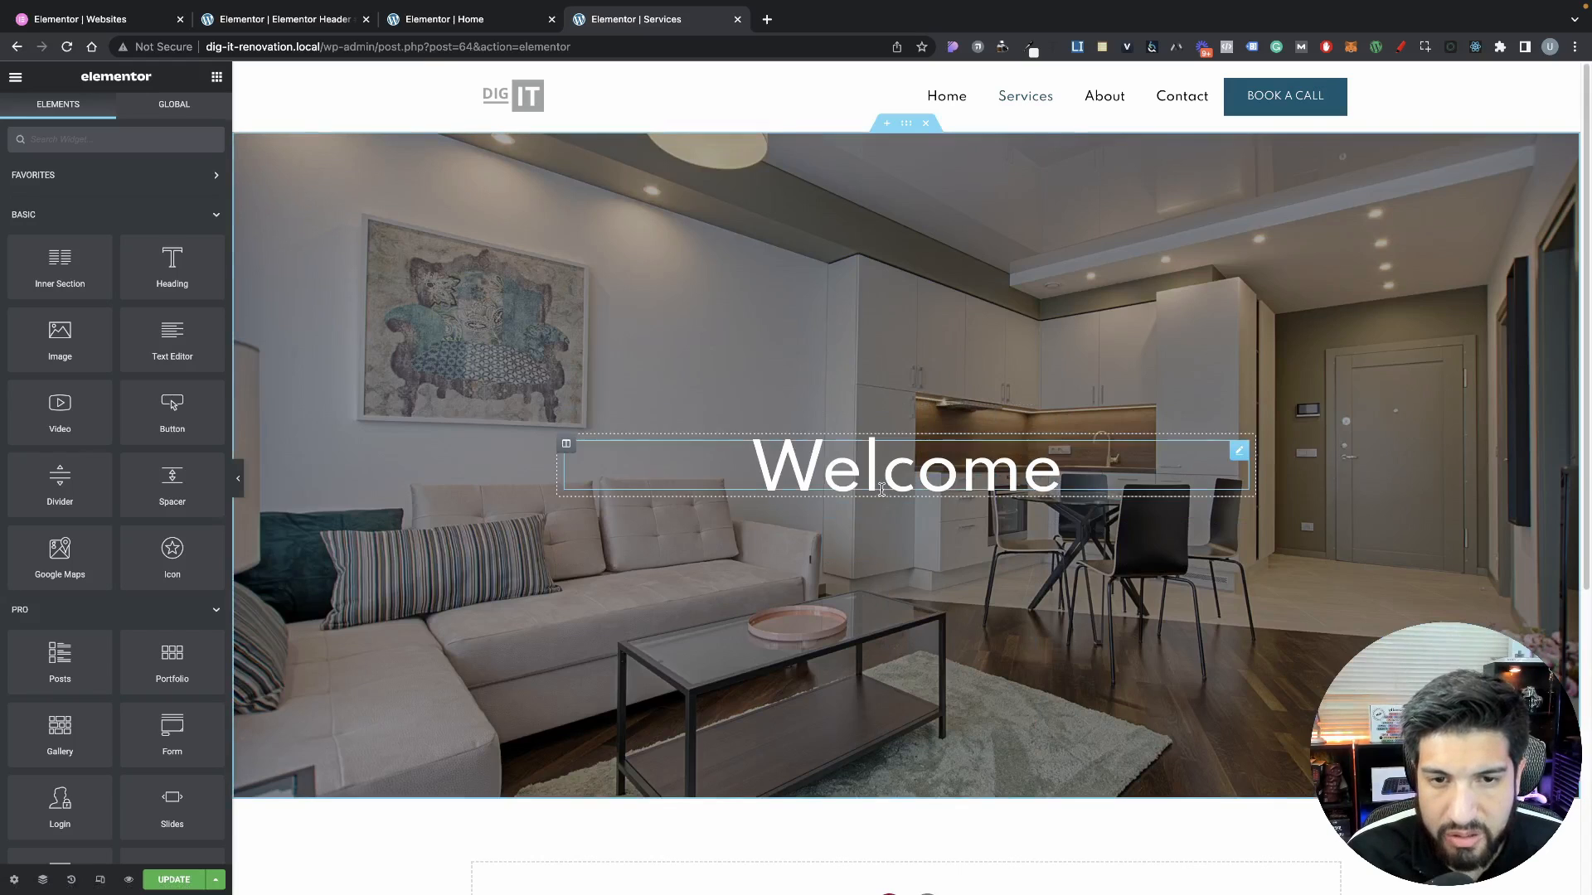
click(907, 126)
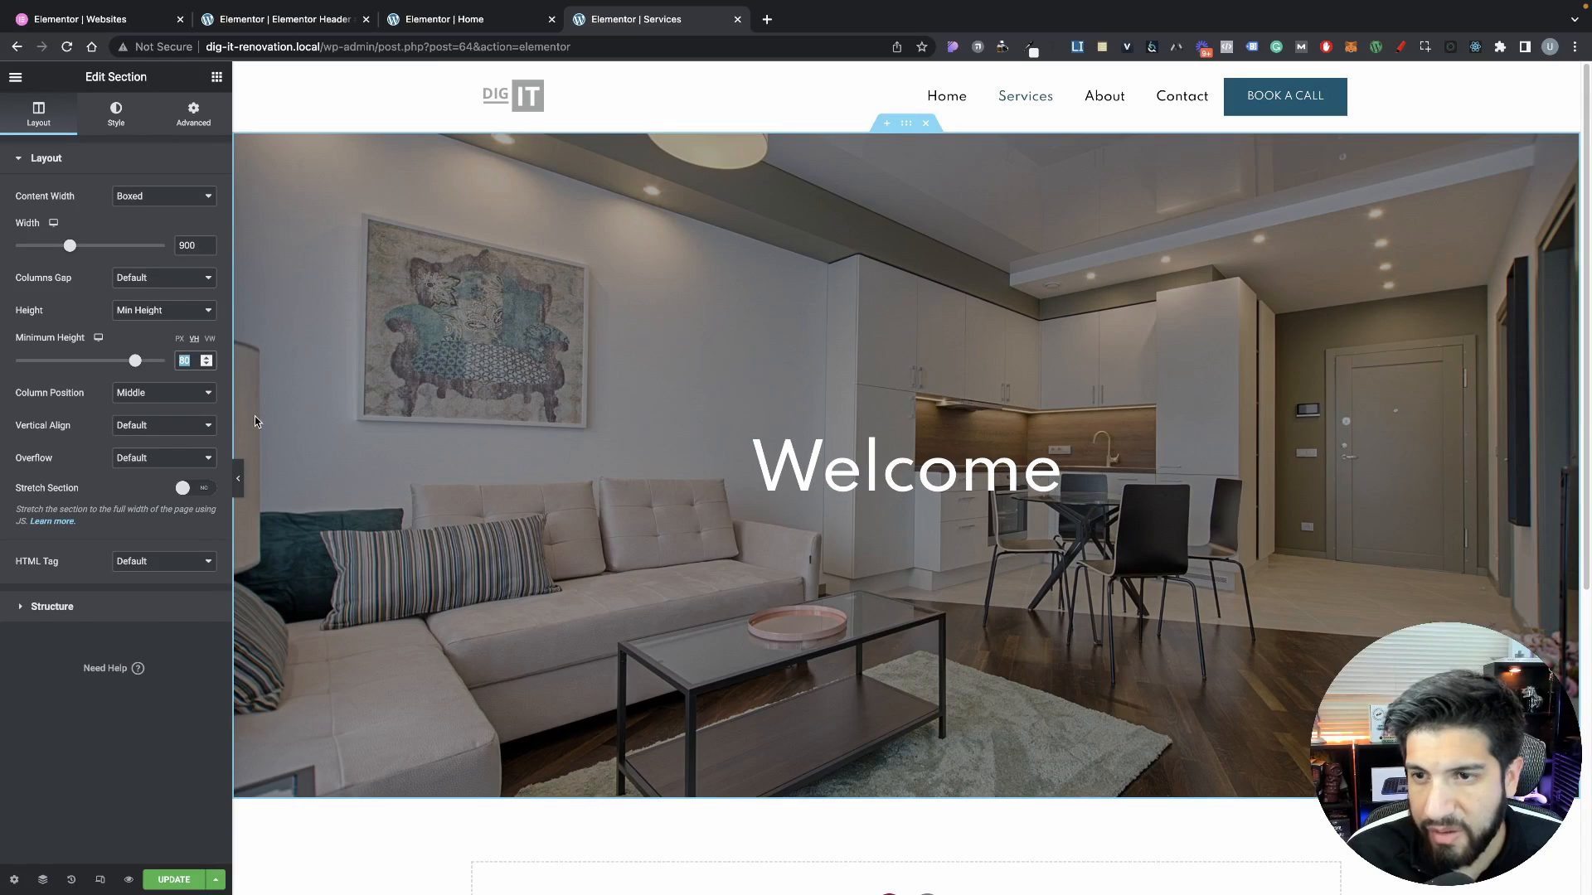
text(30)
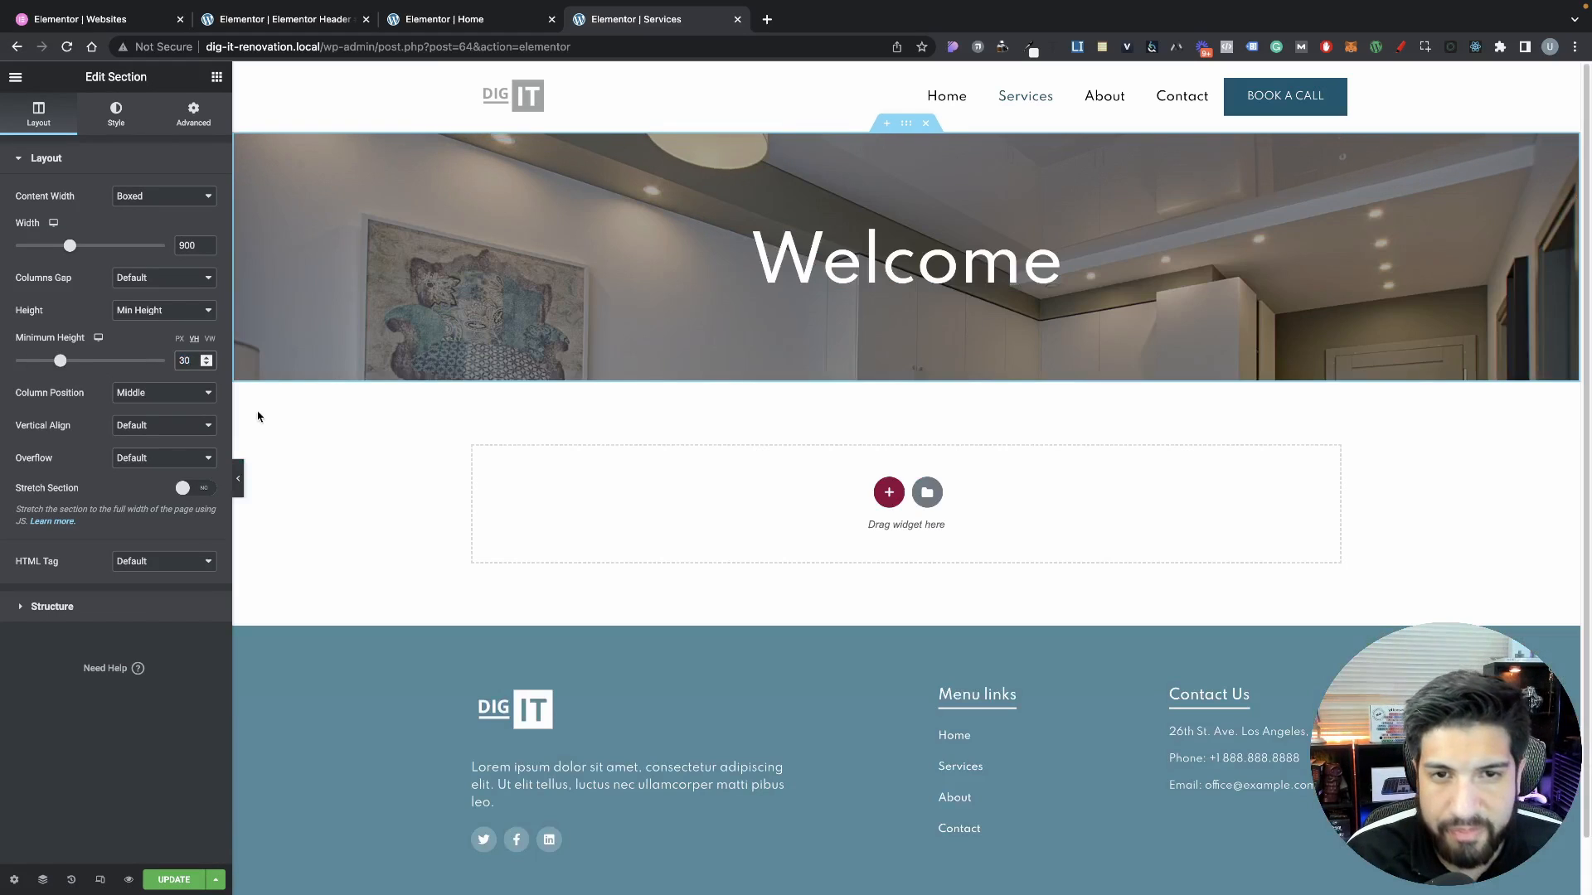
Set the Welcome heading's font size to 60 px
click(914, 258)
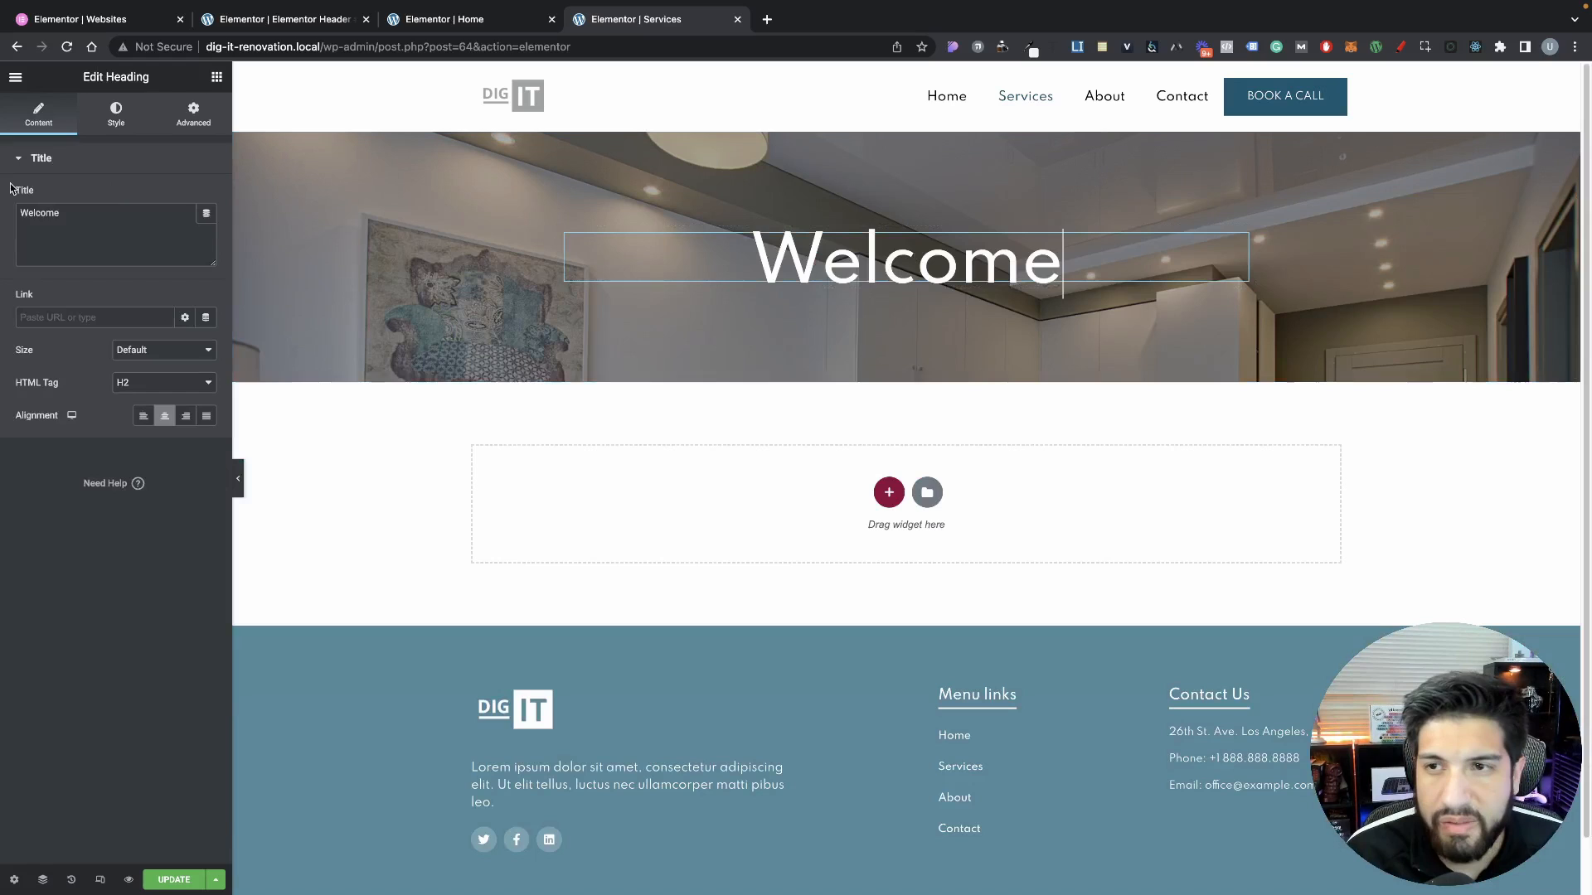
click(116, 114)
click(207, 228)
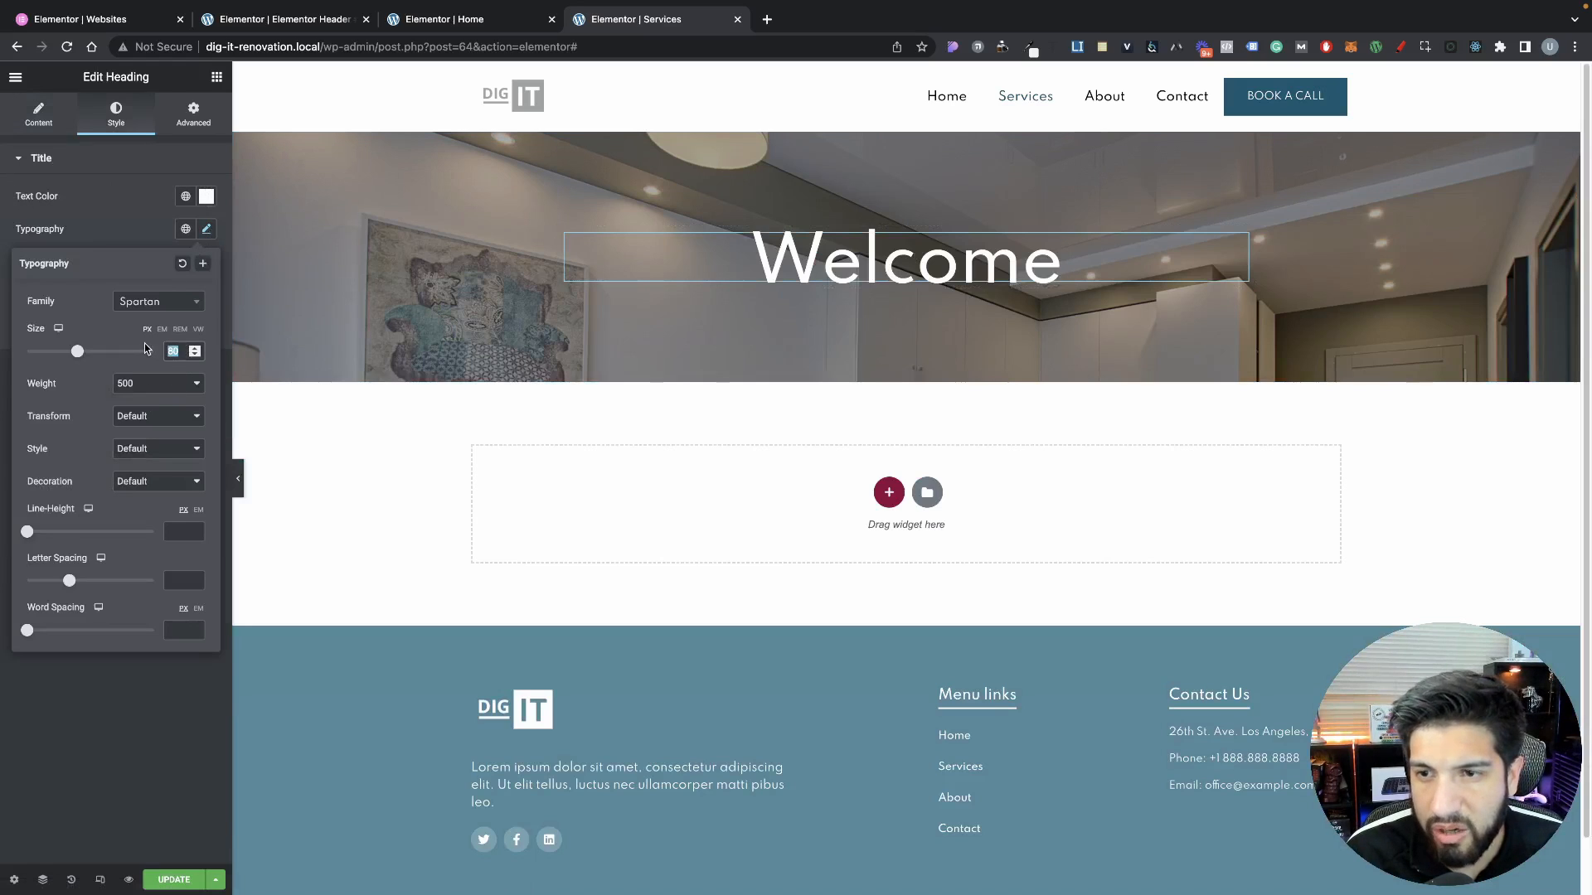
text(50)
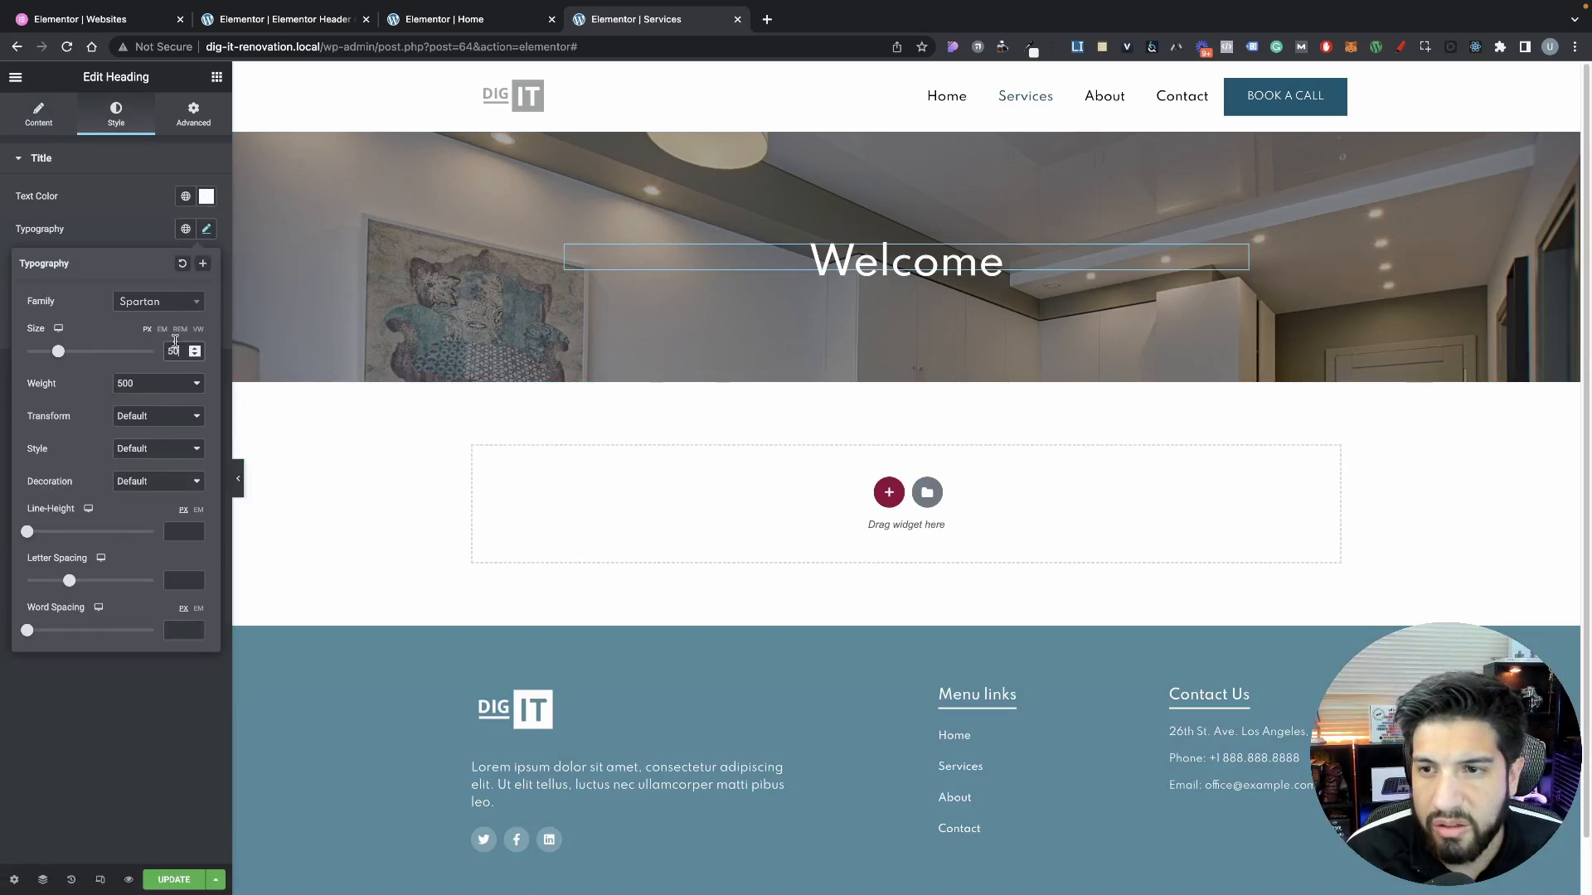
text(60)
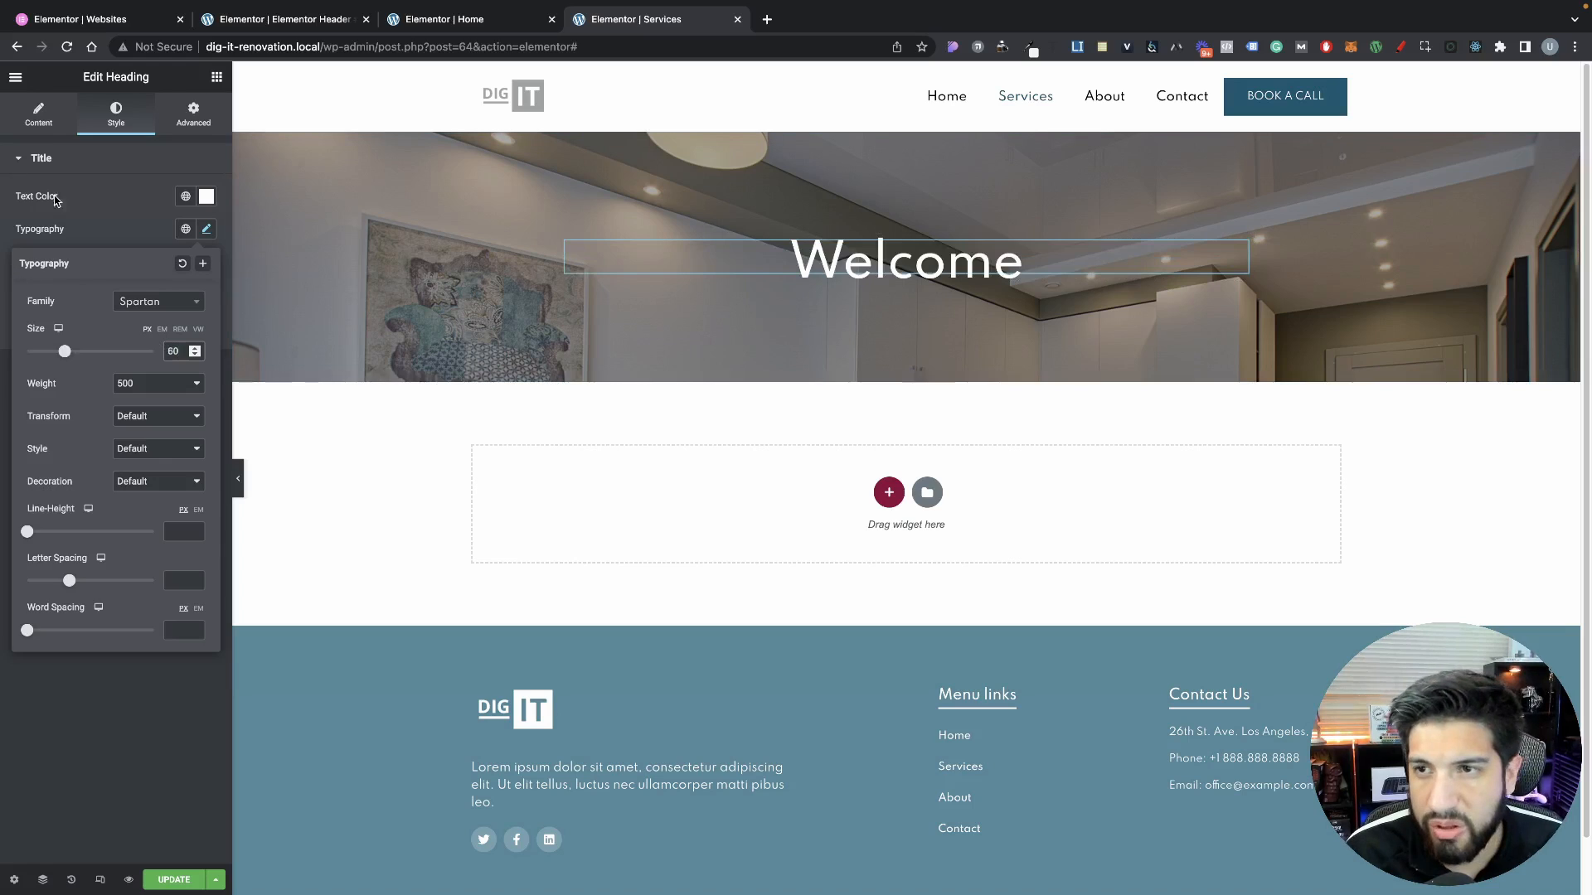
Fill the hero heading's title dynamically with the Post Title tag
click(25, 117)
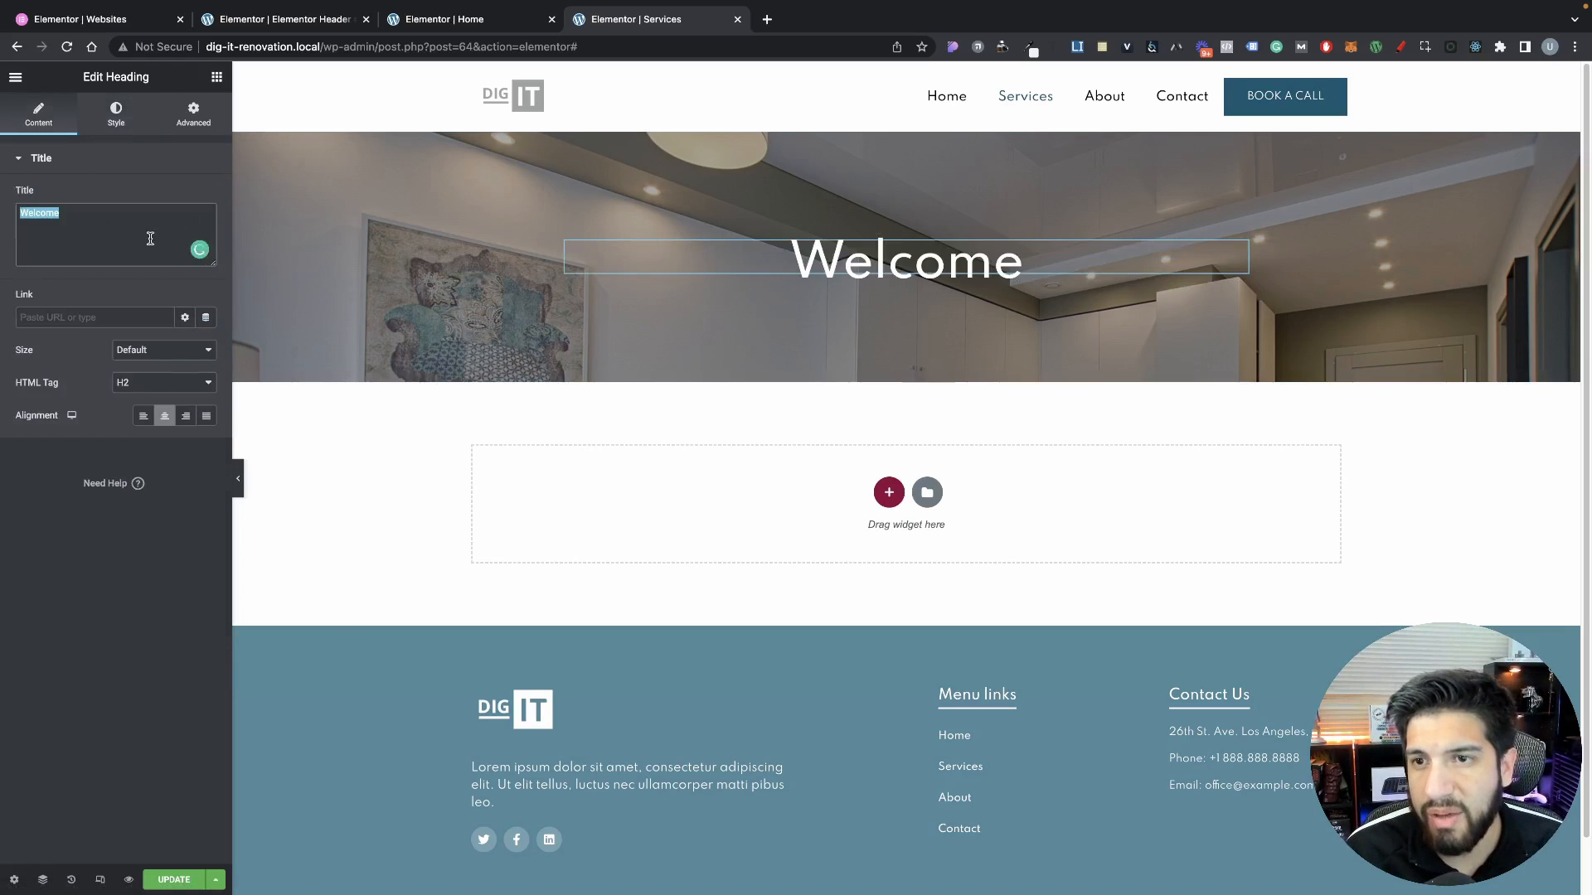
click(106, 239)
click(161, 164)
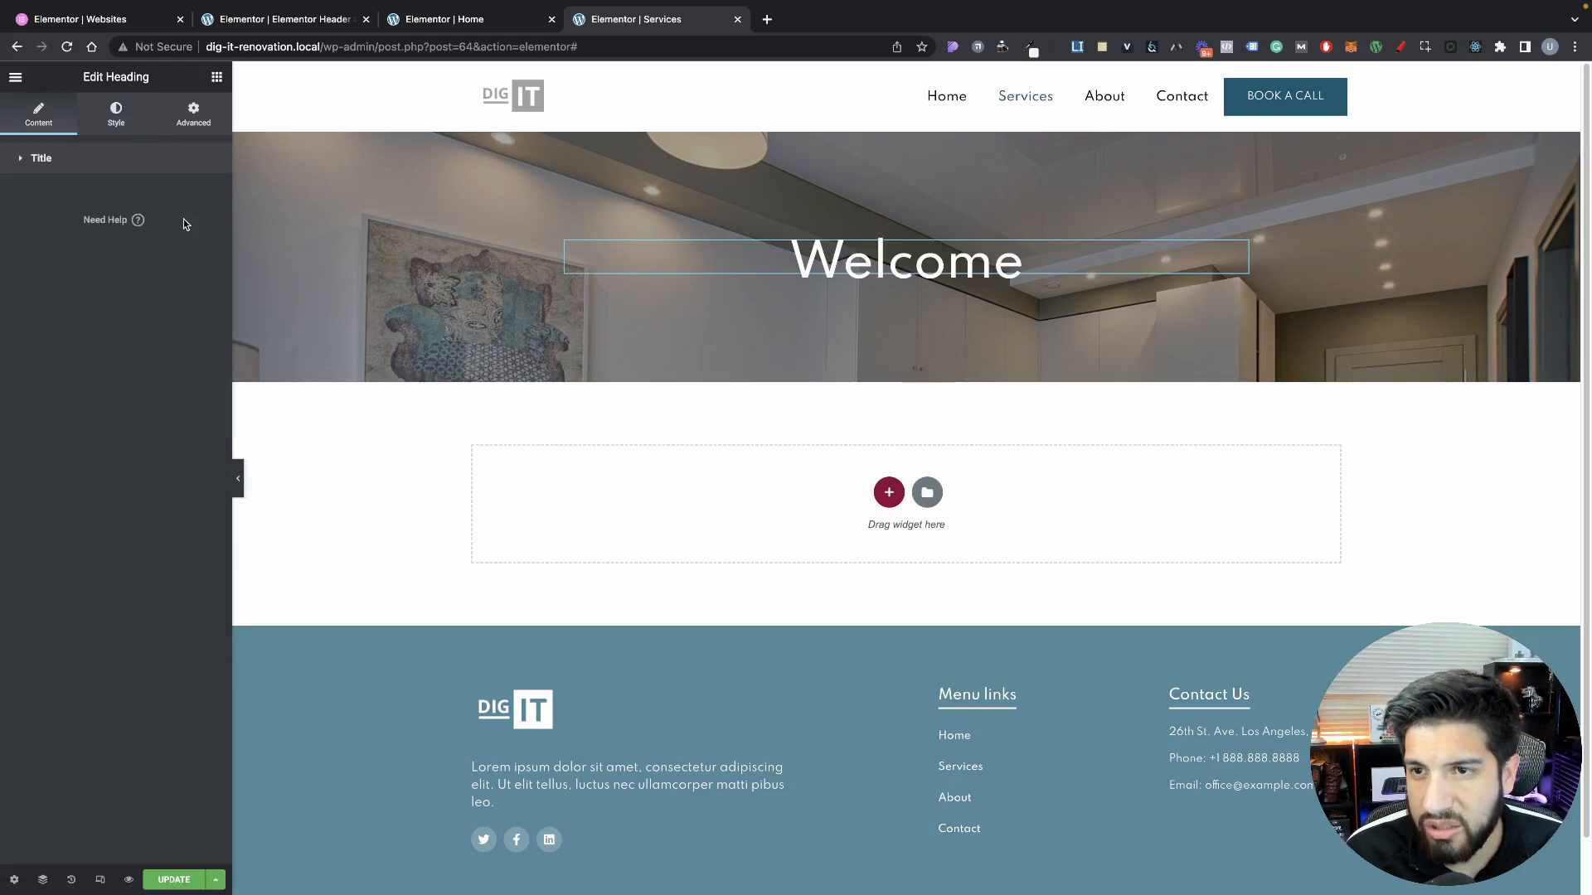
click(118, 159)
click(206, 217)
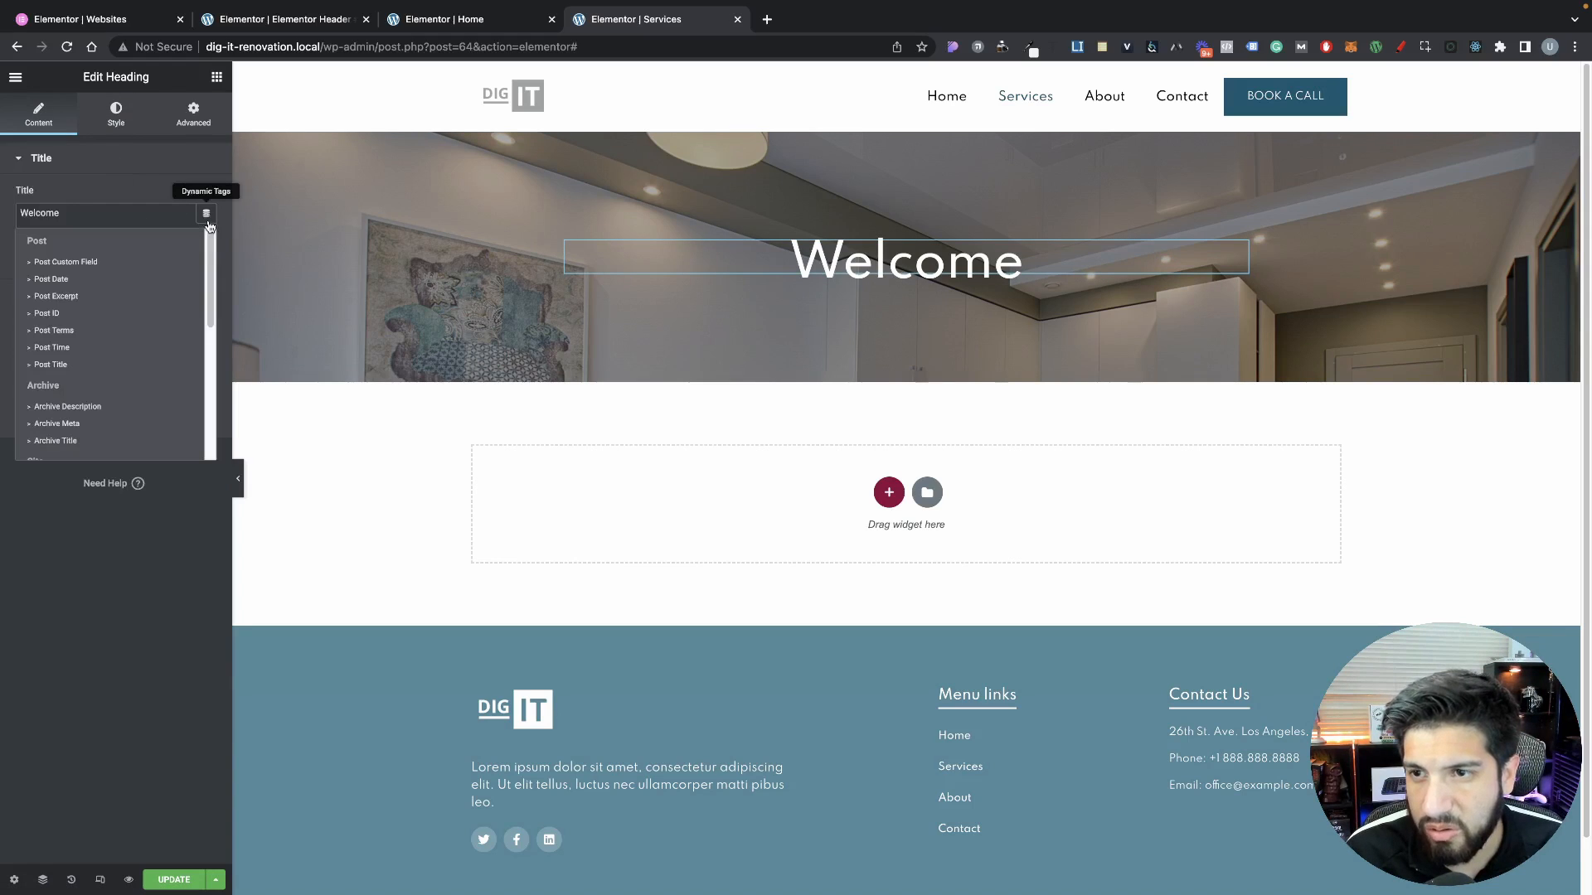
click(79, 348)
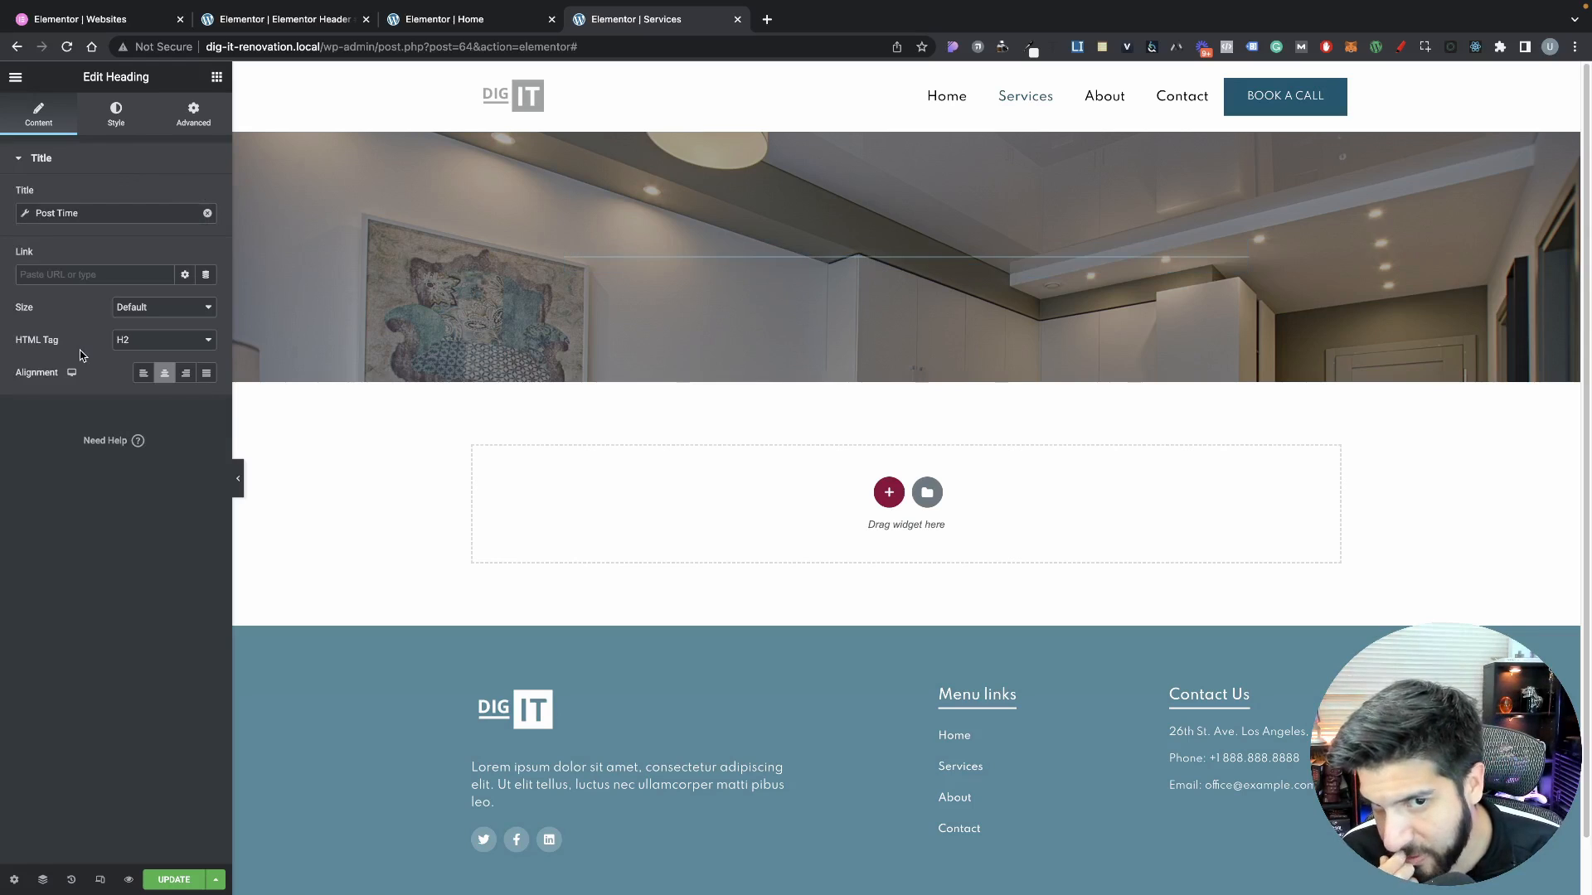
click(208, 215)
click(206, 214)
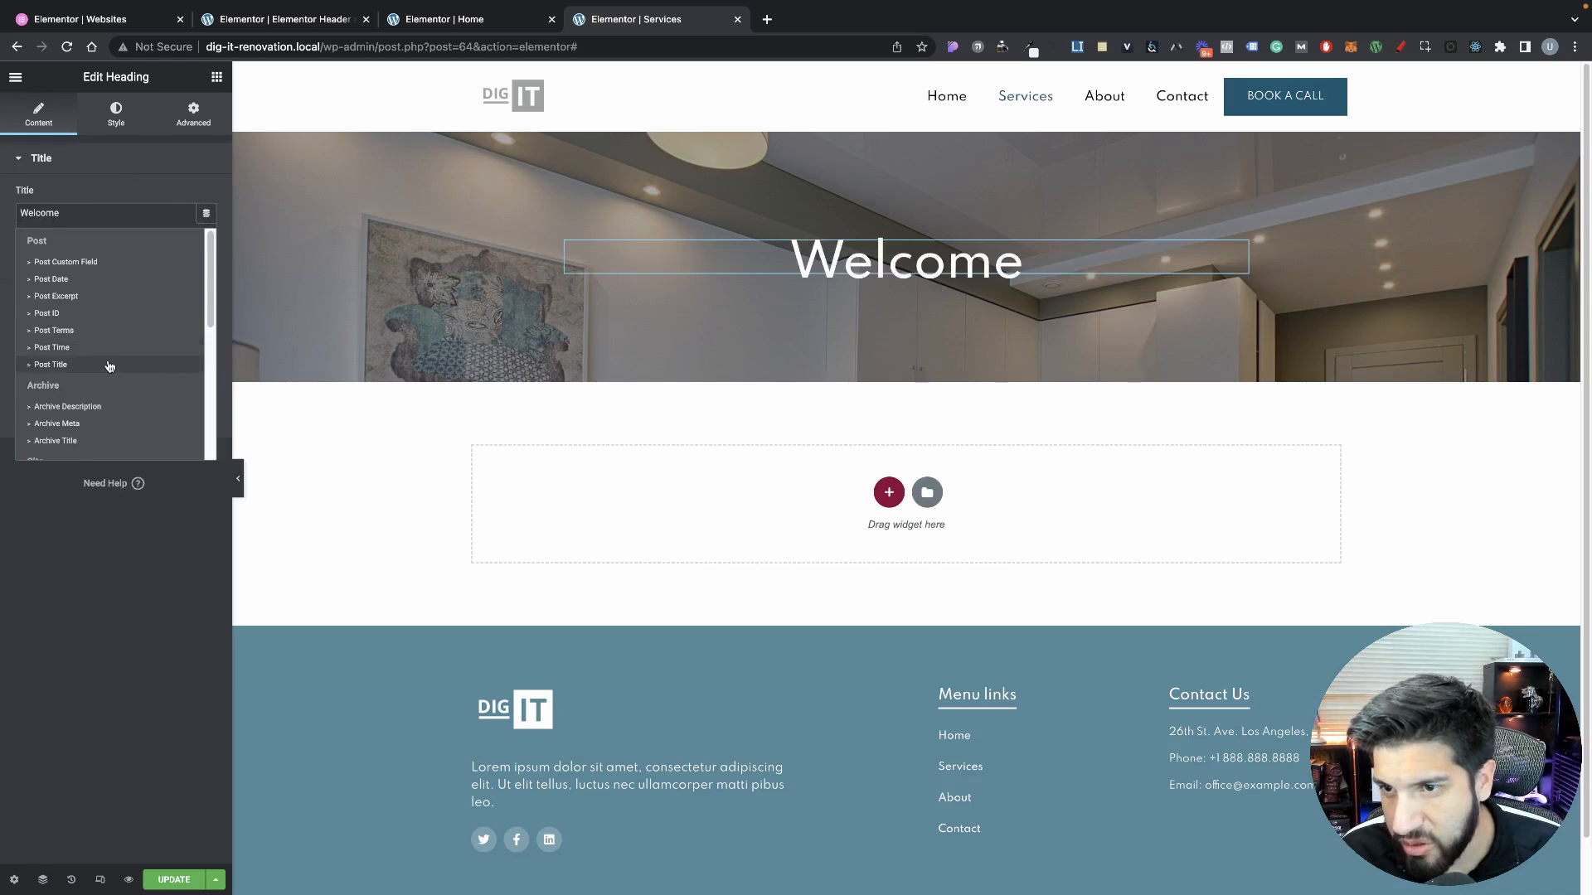
click(109, 365)
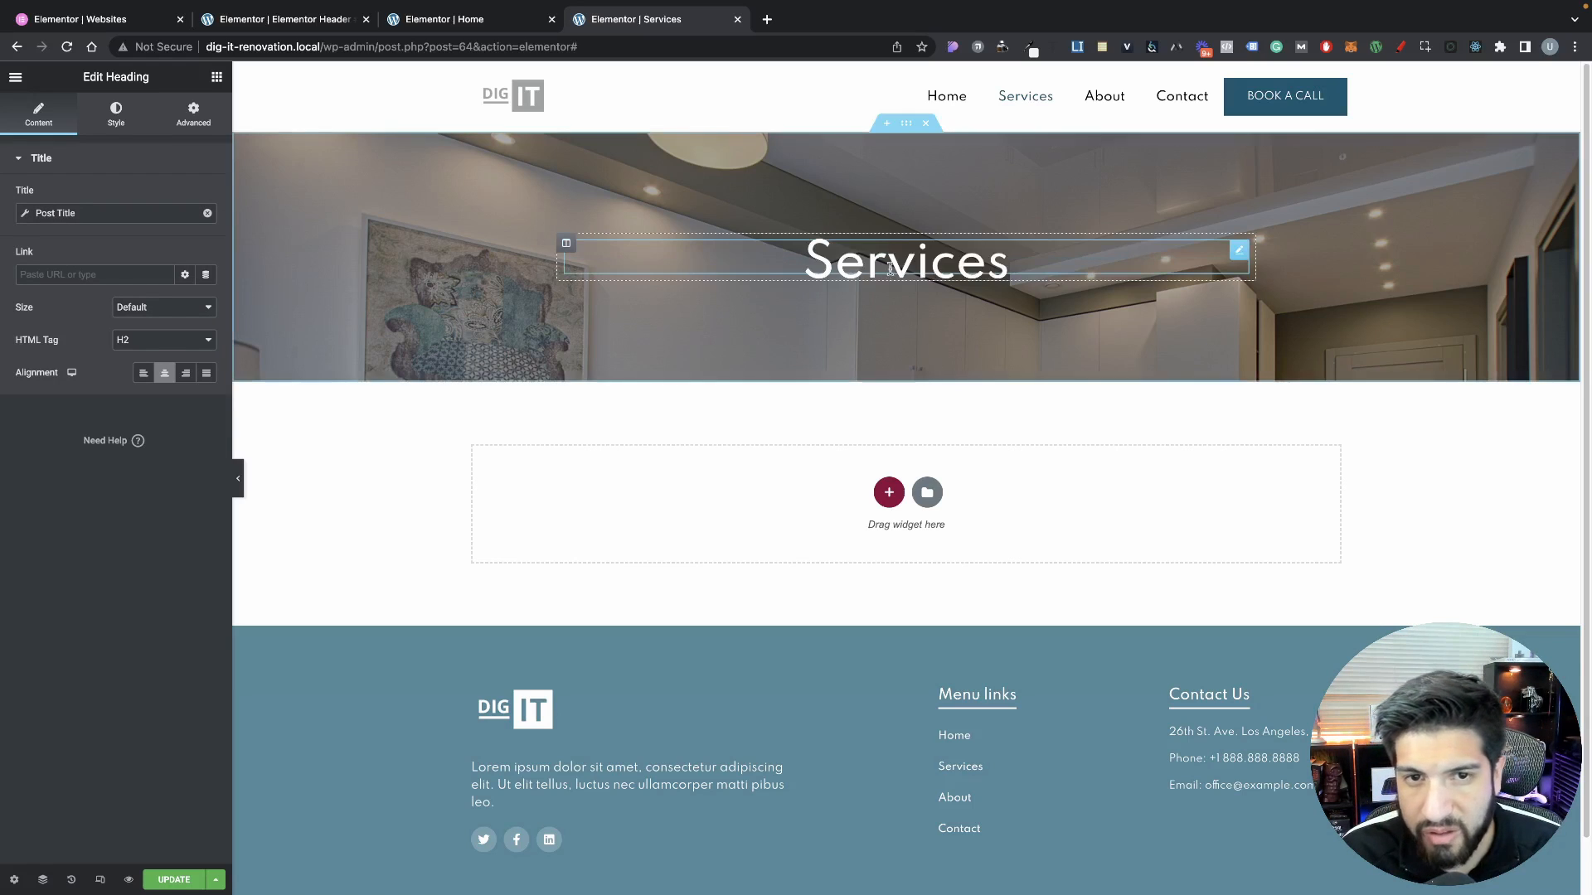
Replace the hero heading's dynamic source with the site's Page Title tag
click(116, 214)
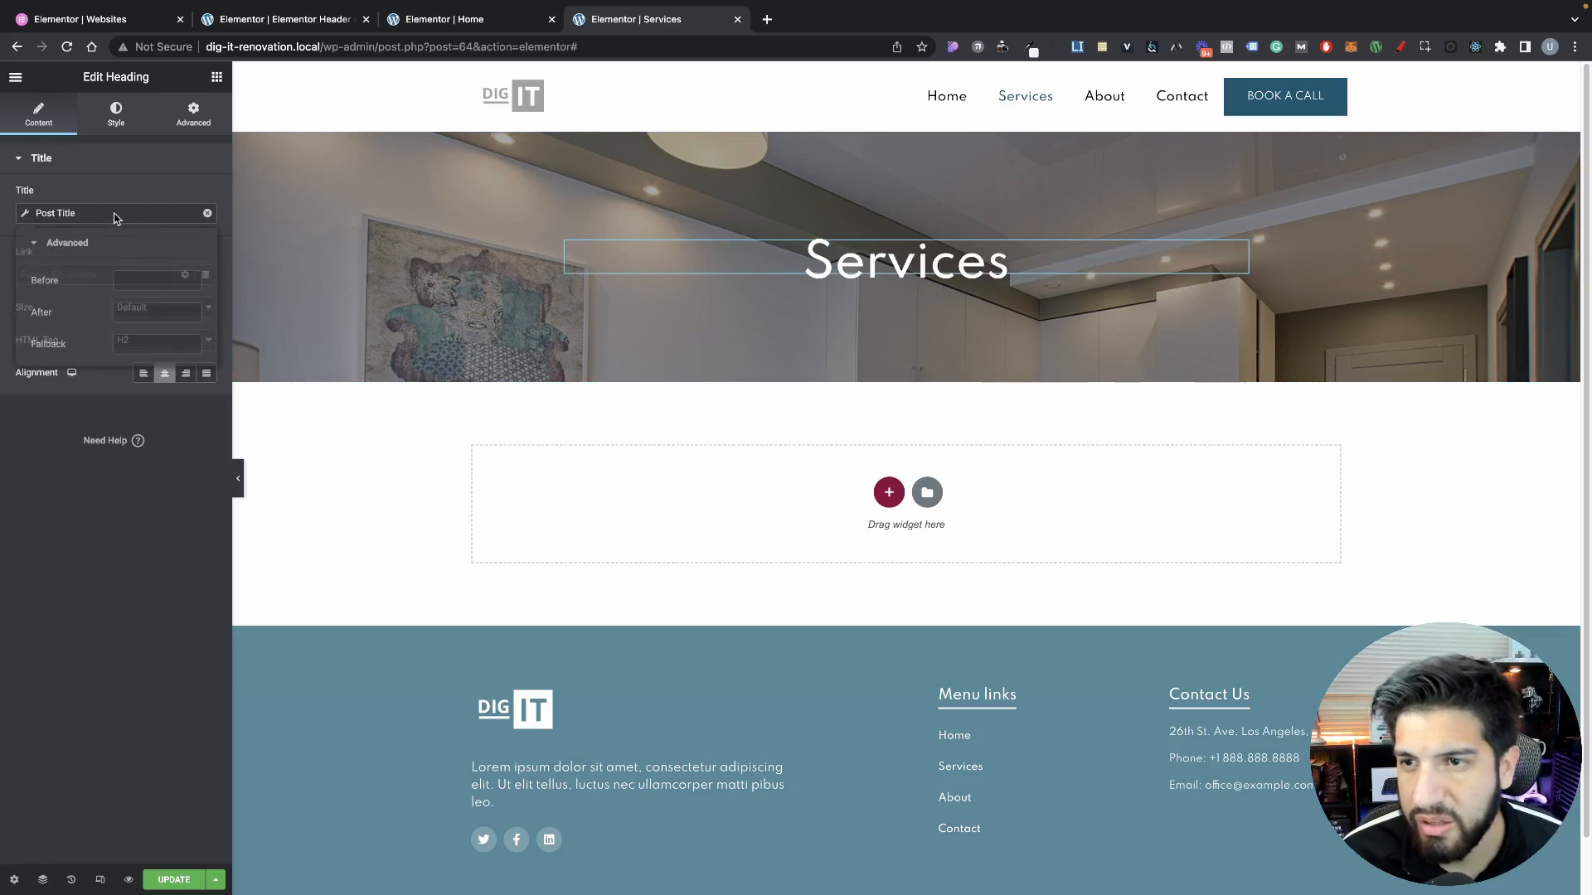
click(203, 215)
click(205, 213)
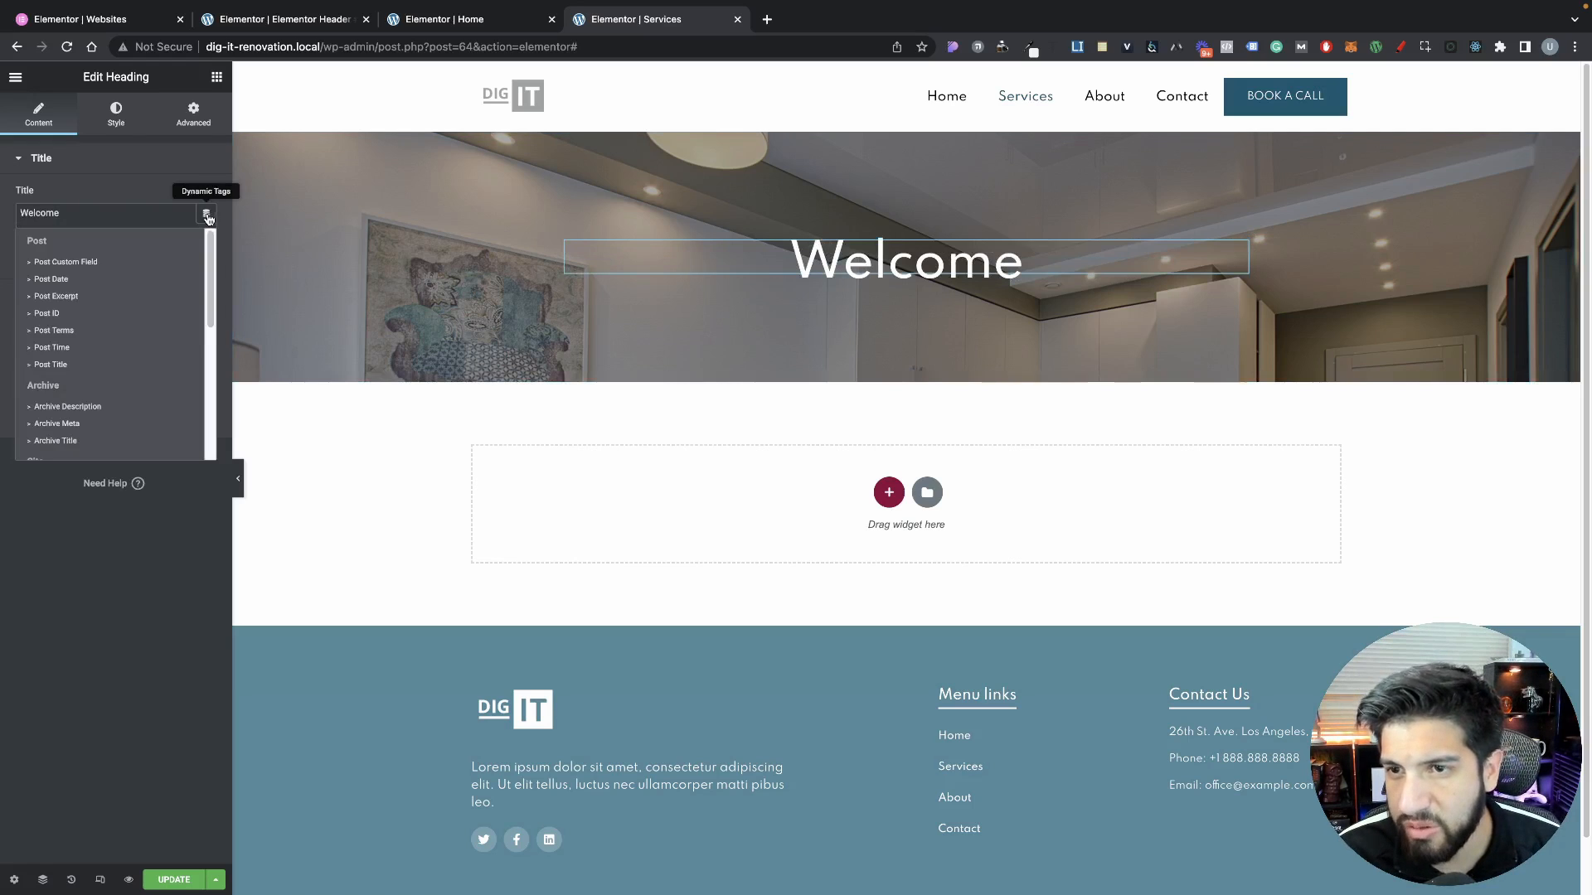
scroll(131, 342, down, 5)
scroll(135, 345, up, 2)
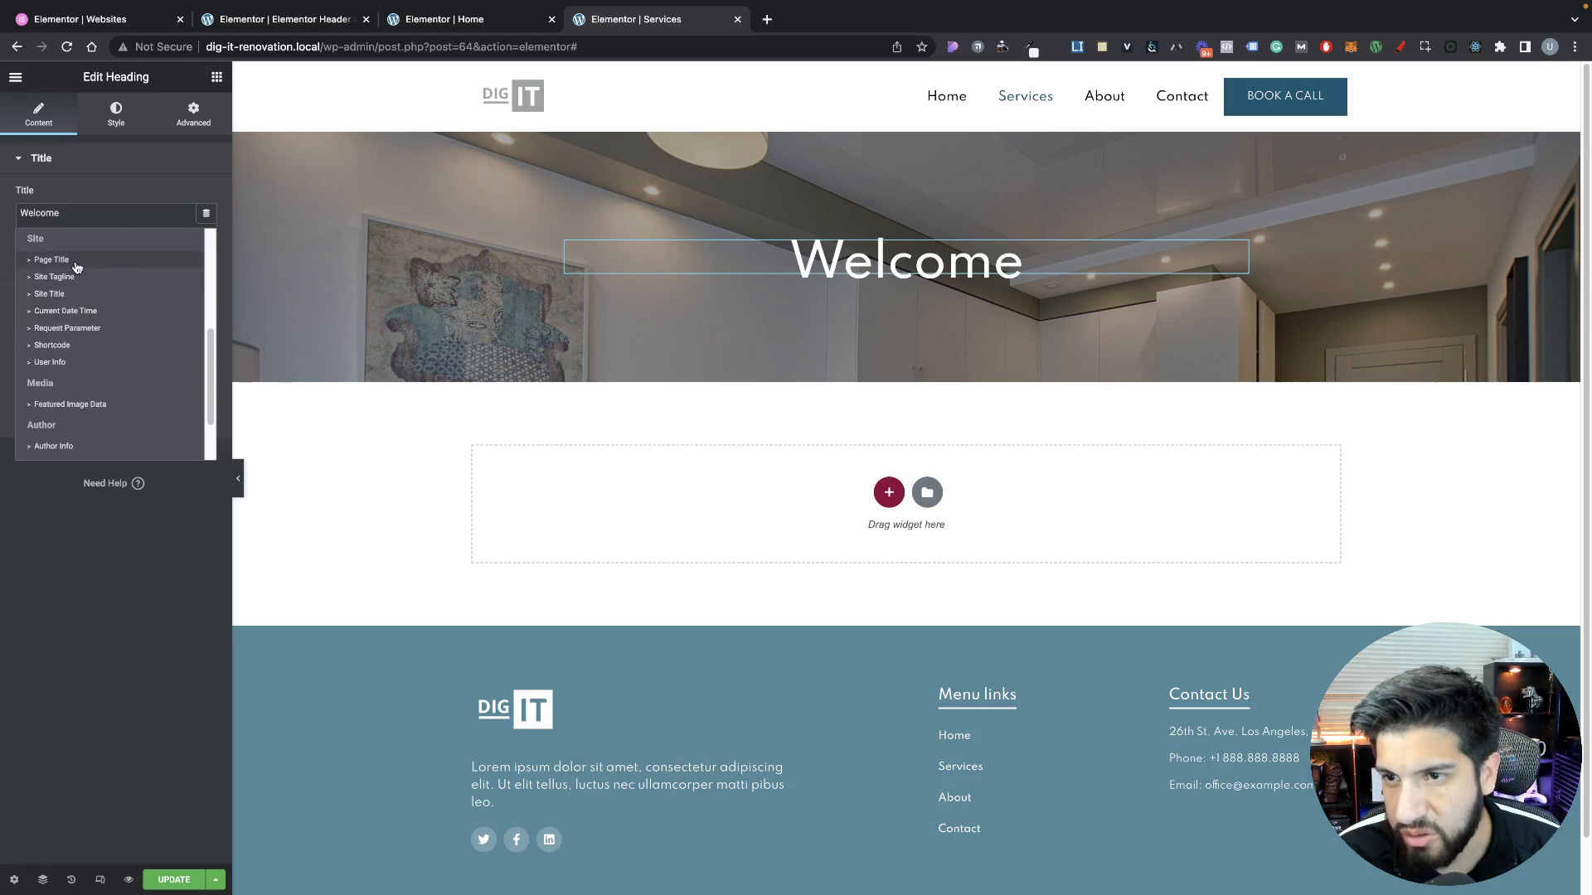
click(76, 263)
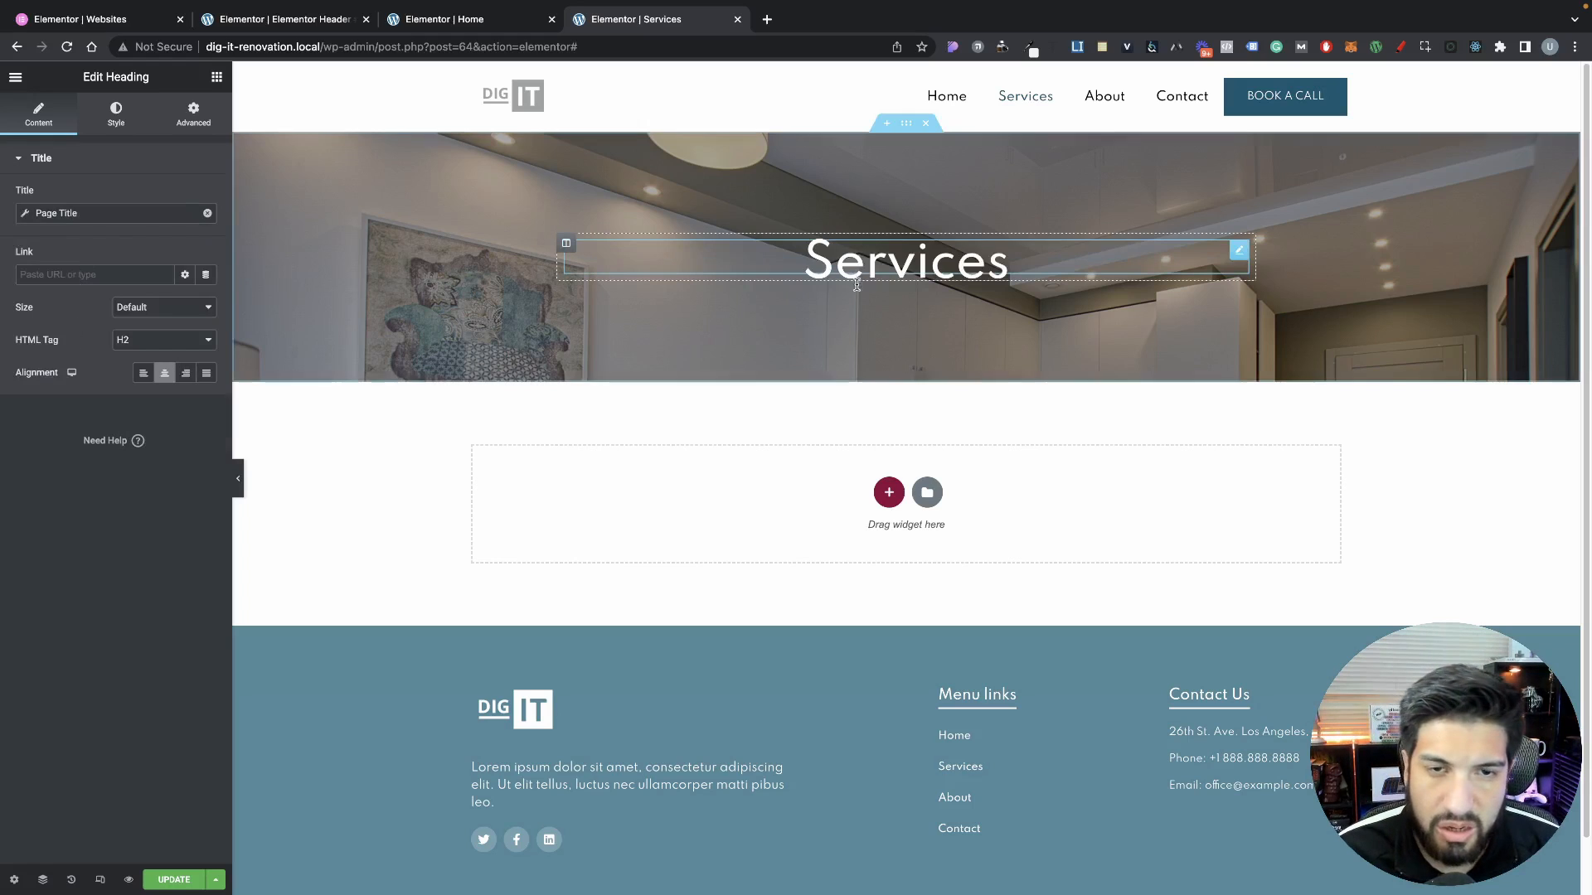
Set the hero heading's bottom margin to 0
click(187, 126)
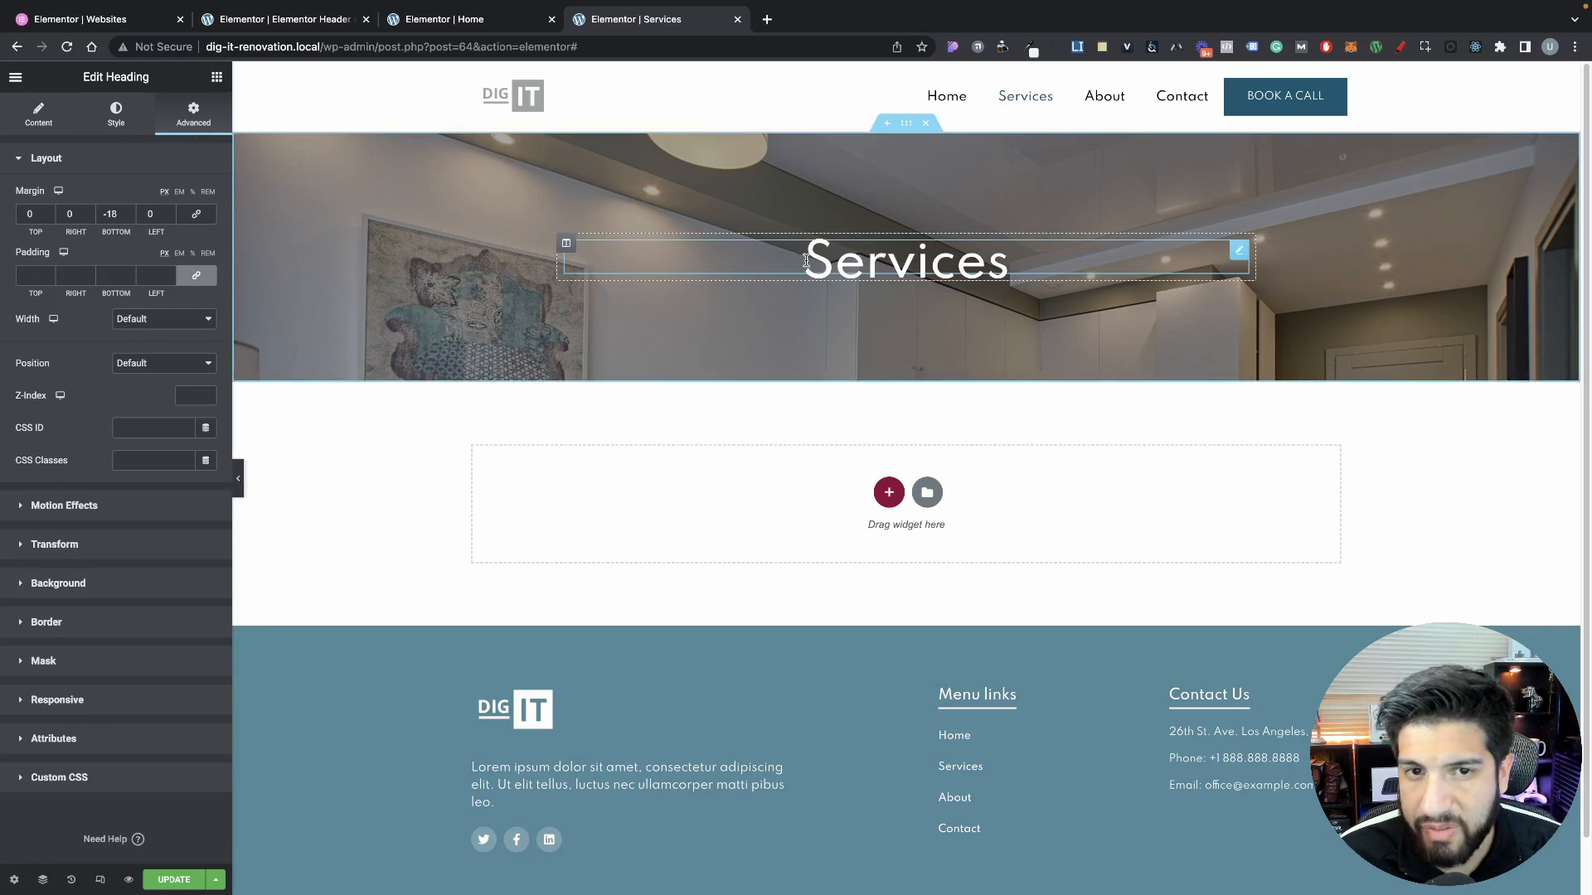
double_click(116, 214)
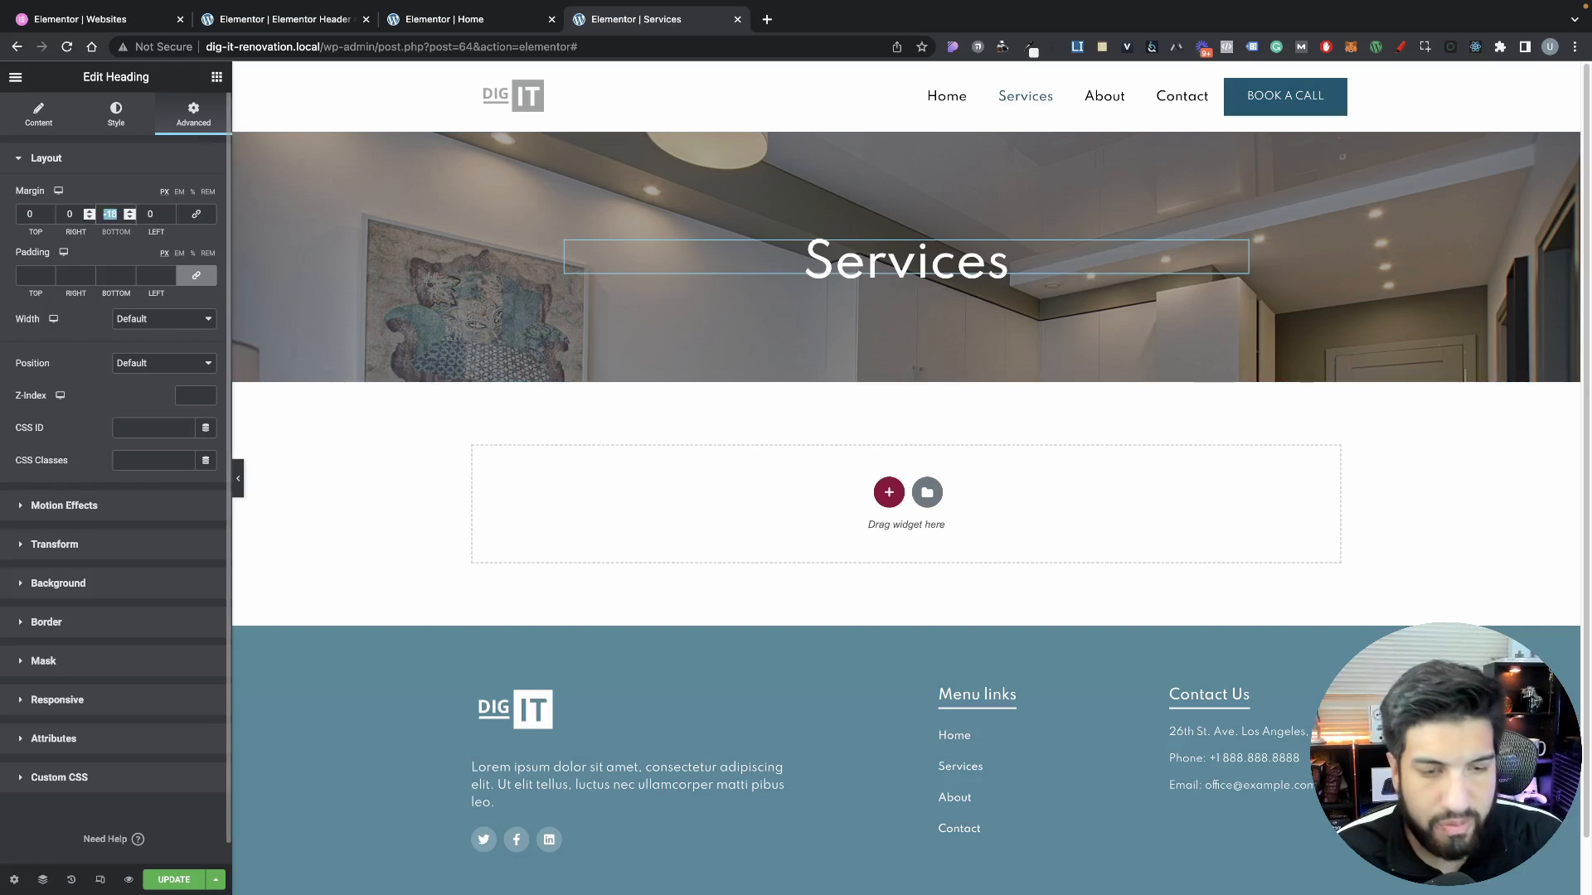
text(0)
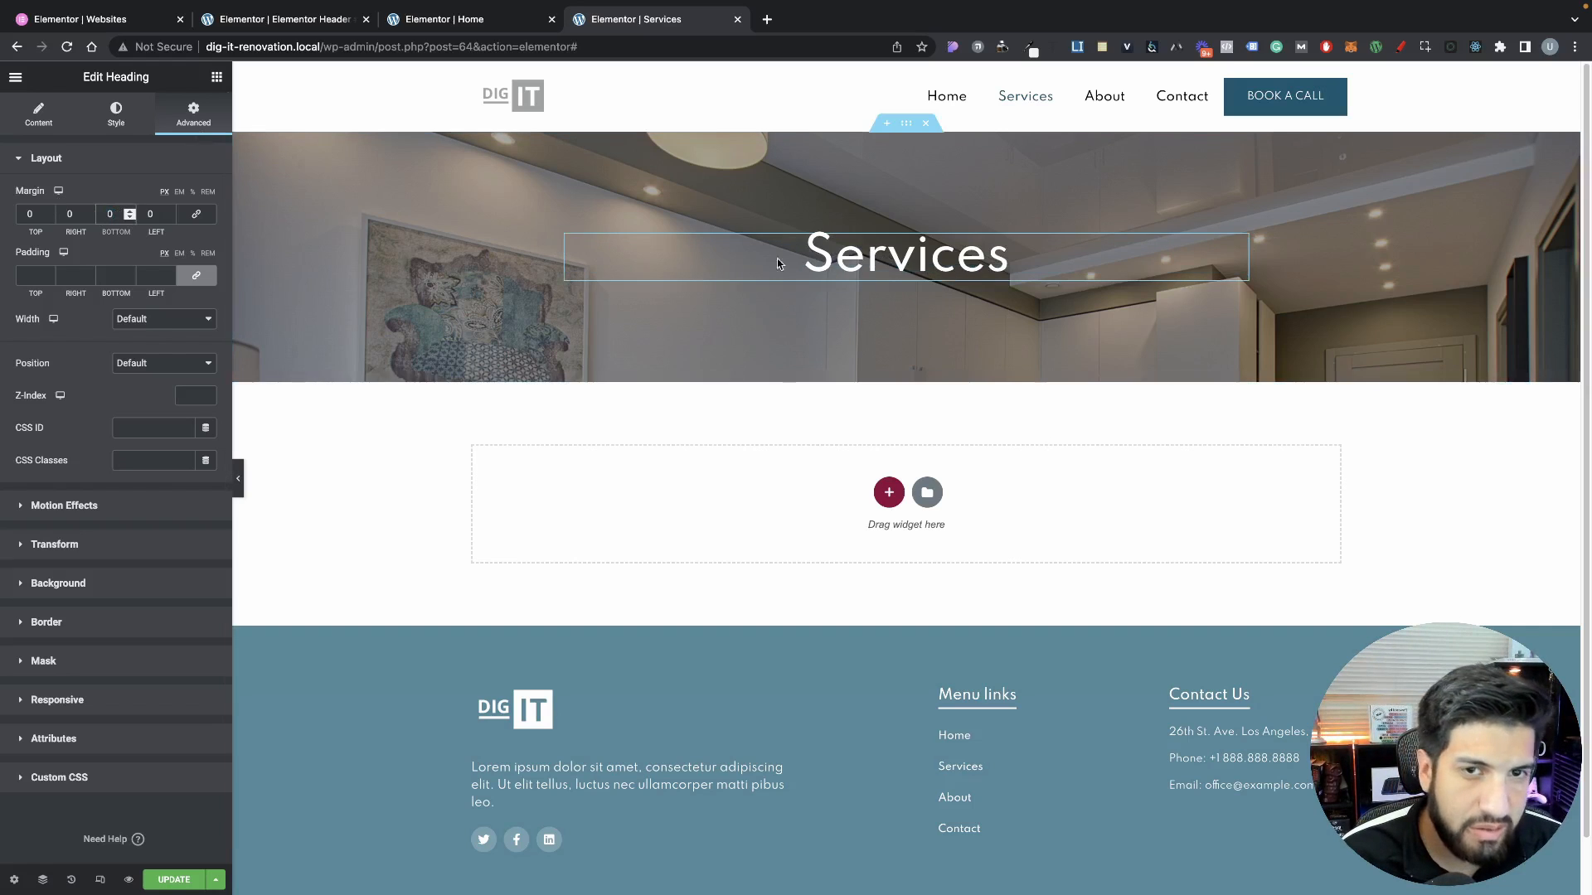
Replace the hero section's background with the media library's last image, the room with black cabinets and a chandelier
click(901, 125)
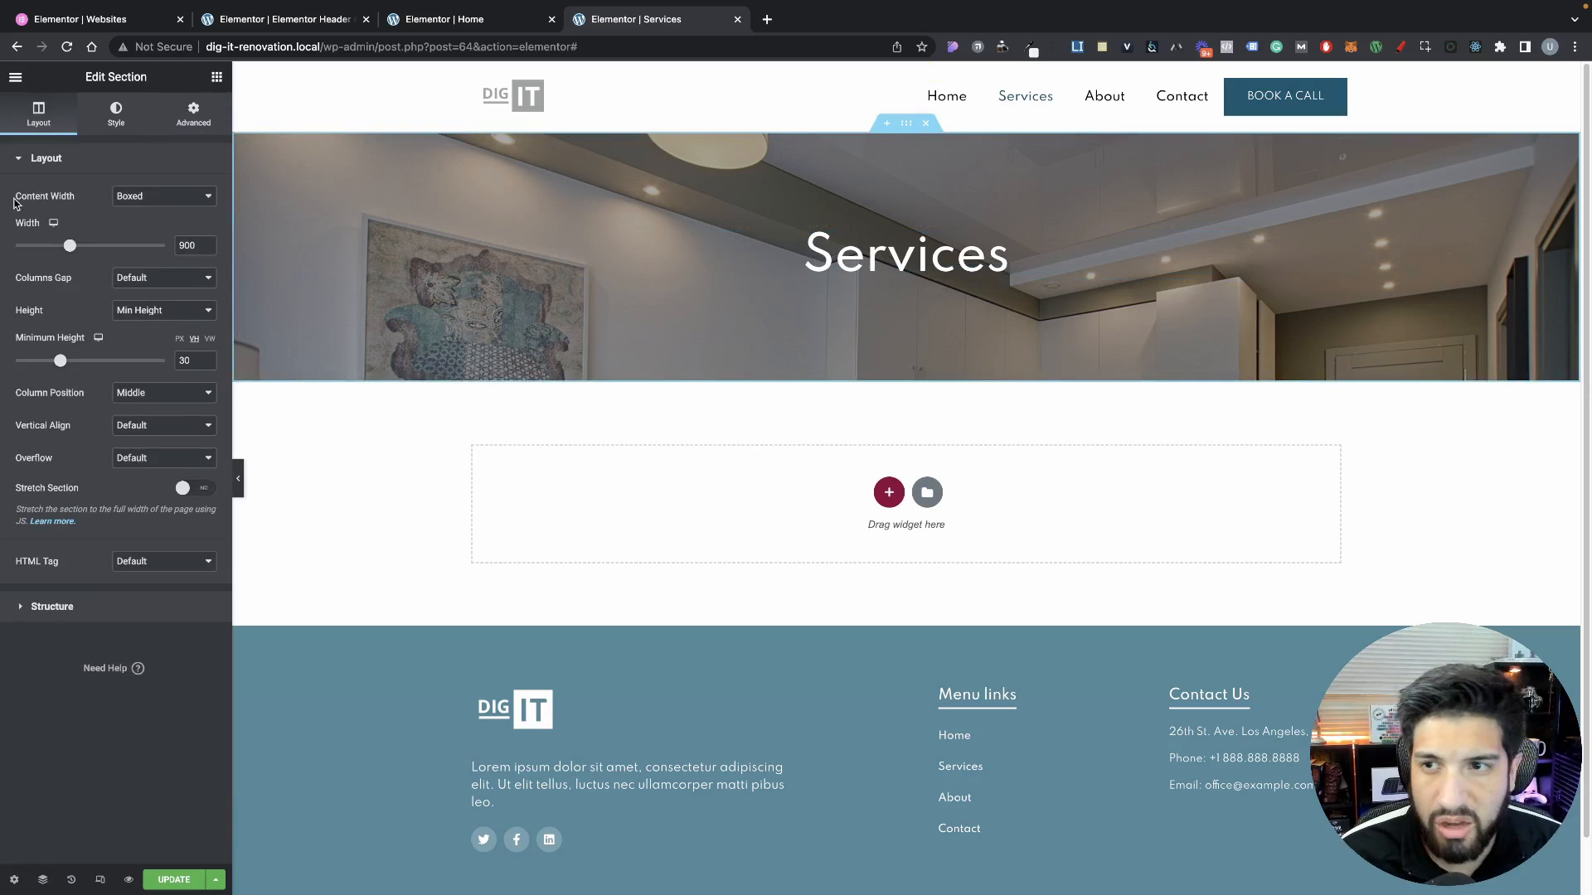
click(120, 123)
click(115, 344)
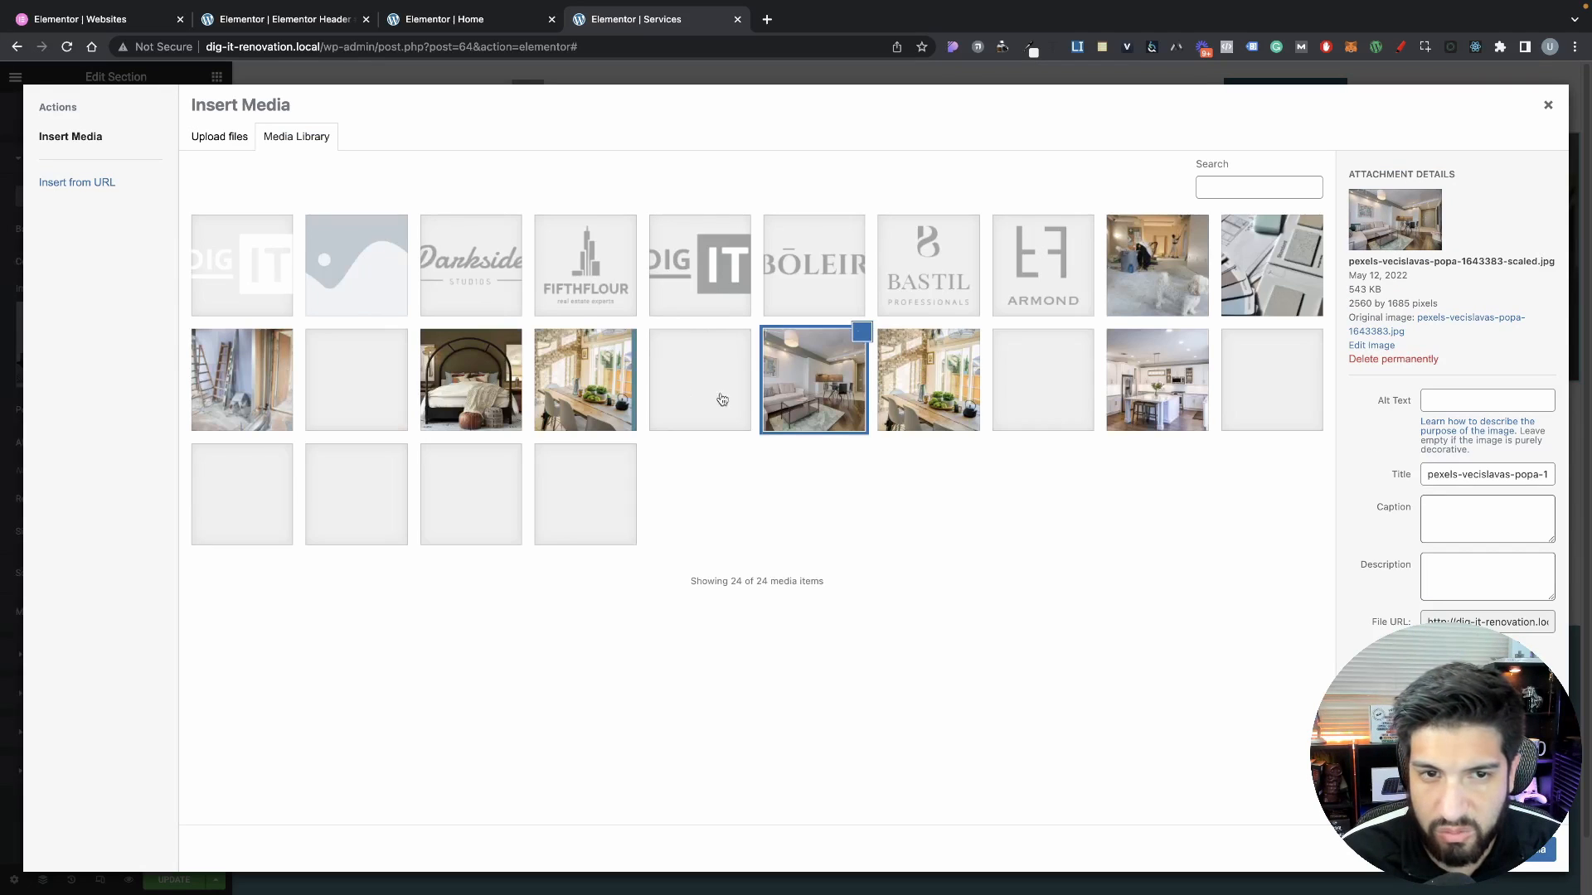
click(935, 408)
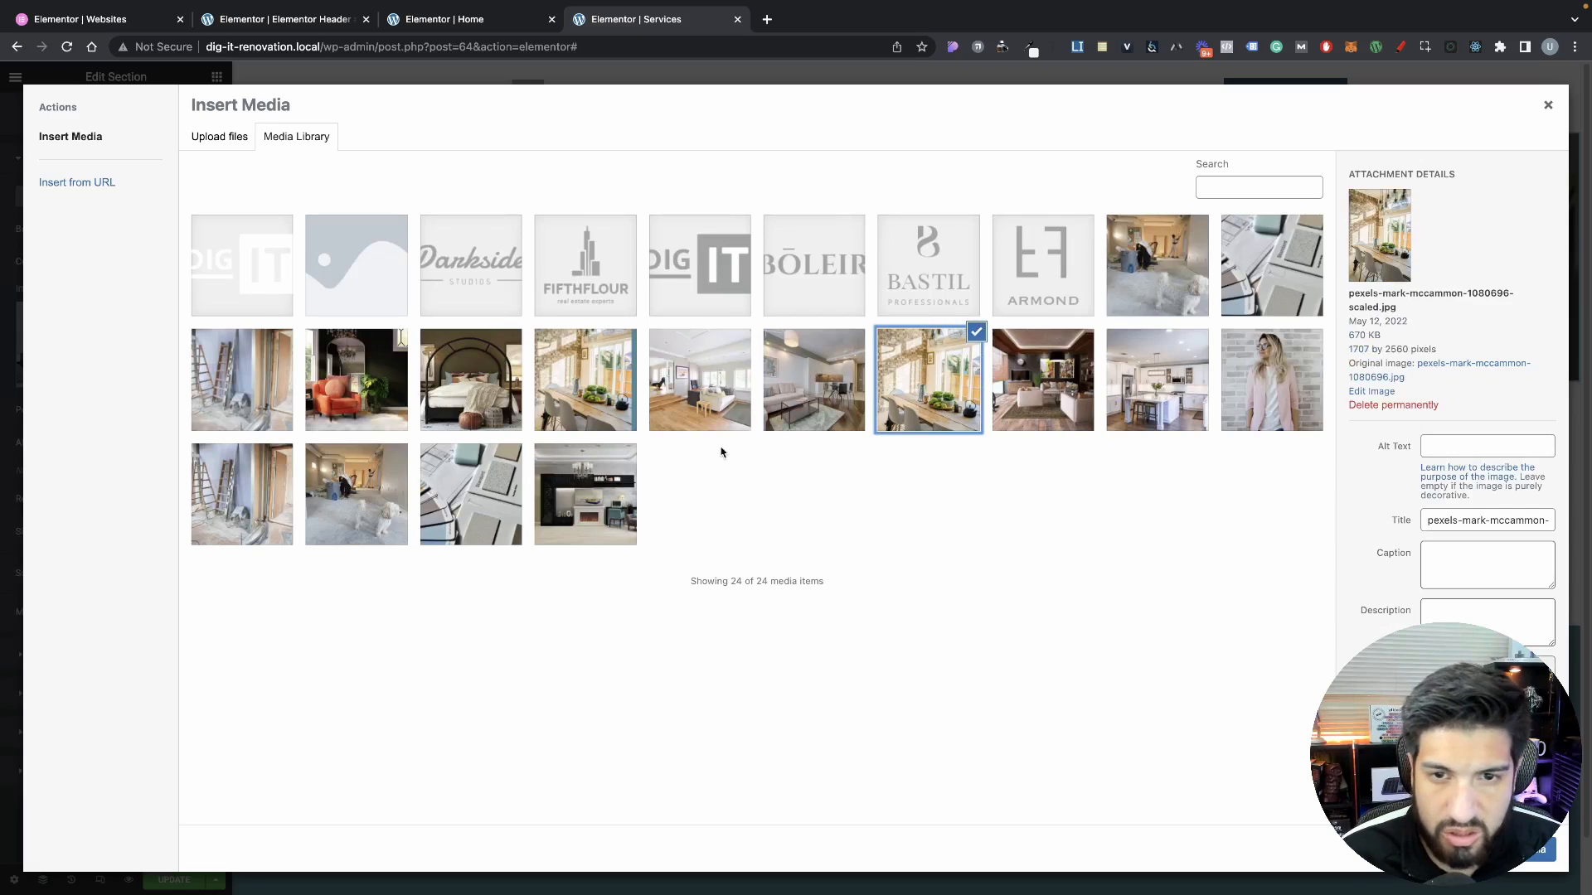
click(718, 422)
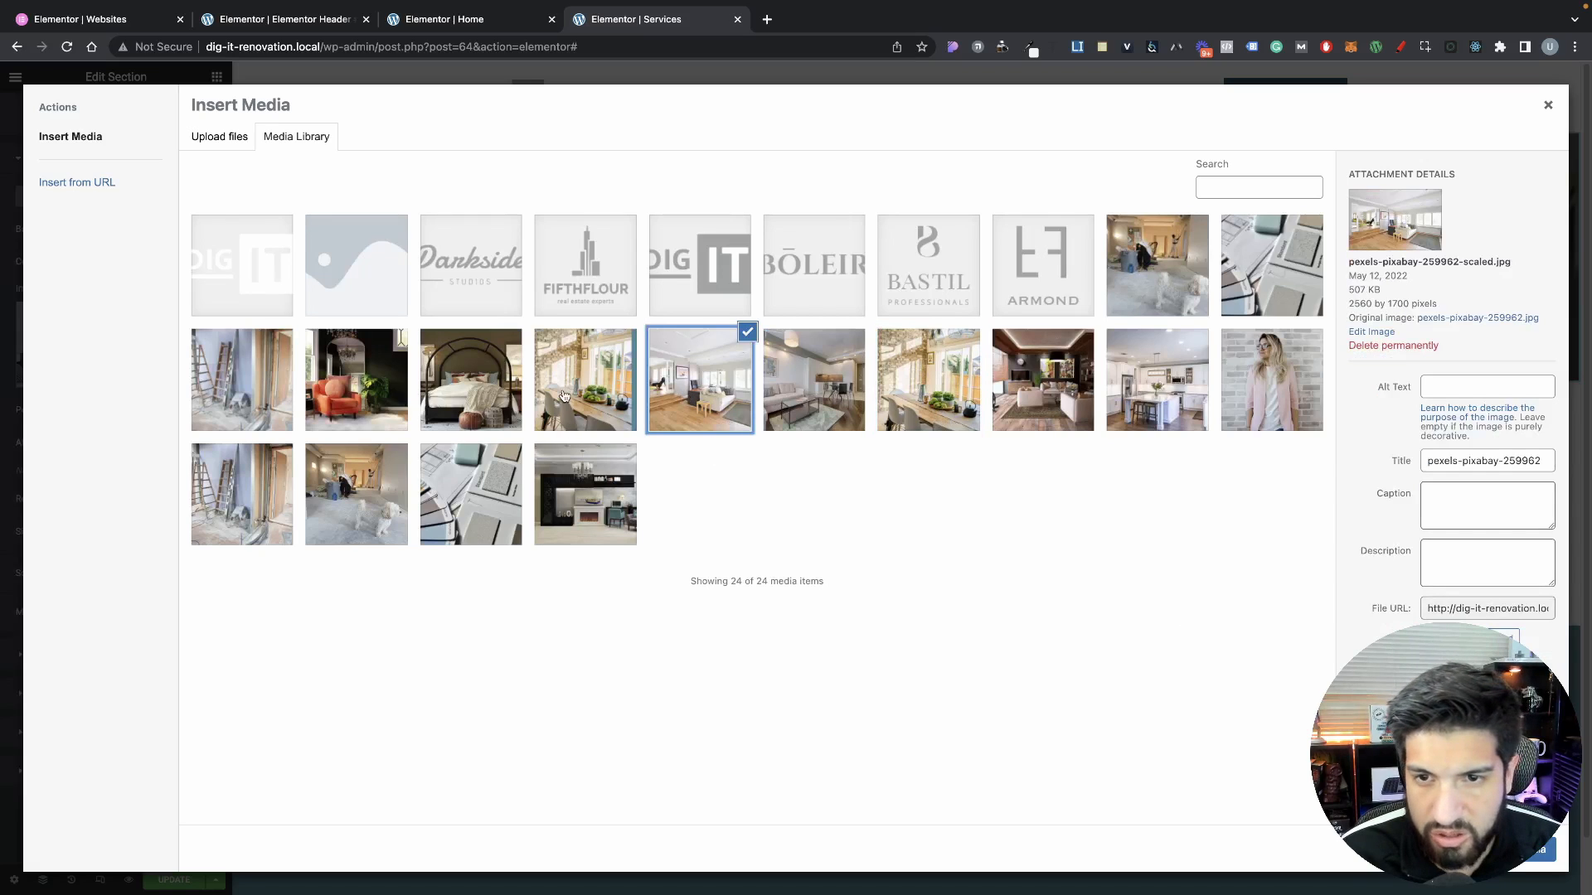
click(560, 502)
click(1524, 850)
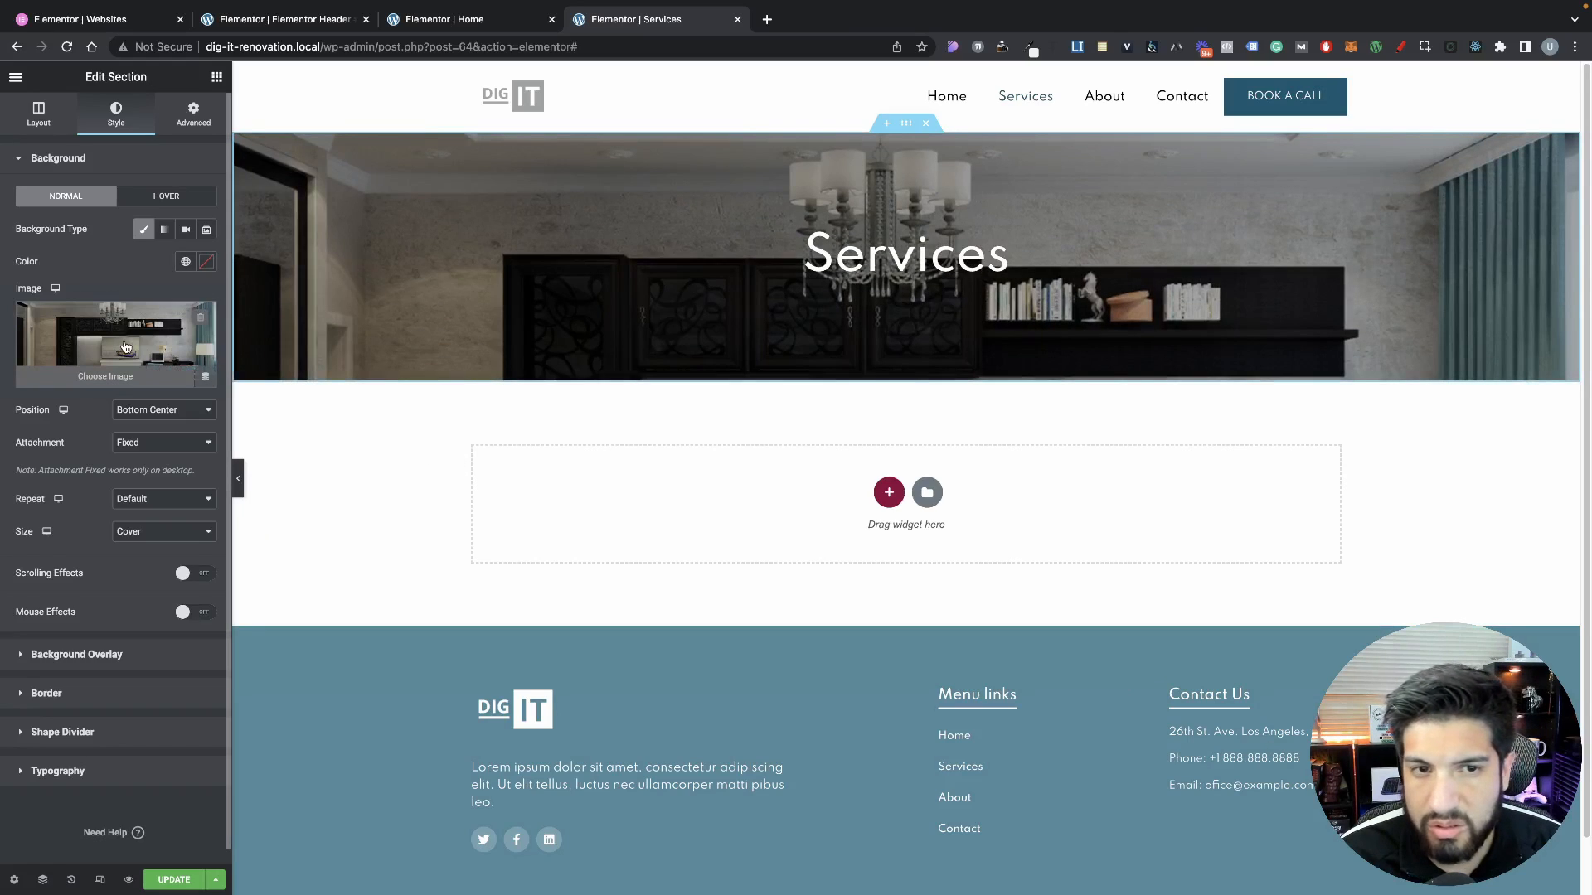
click(131, 415)
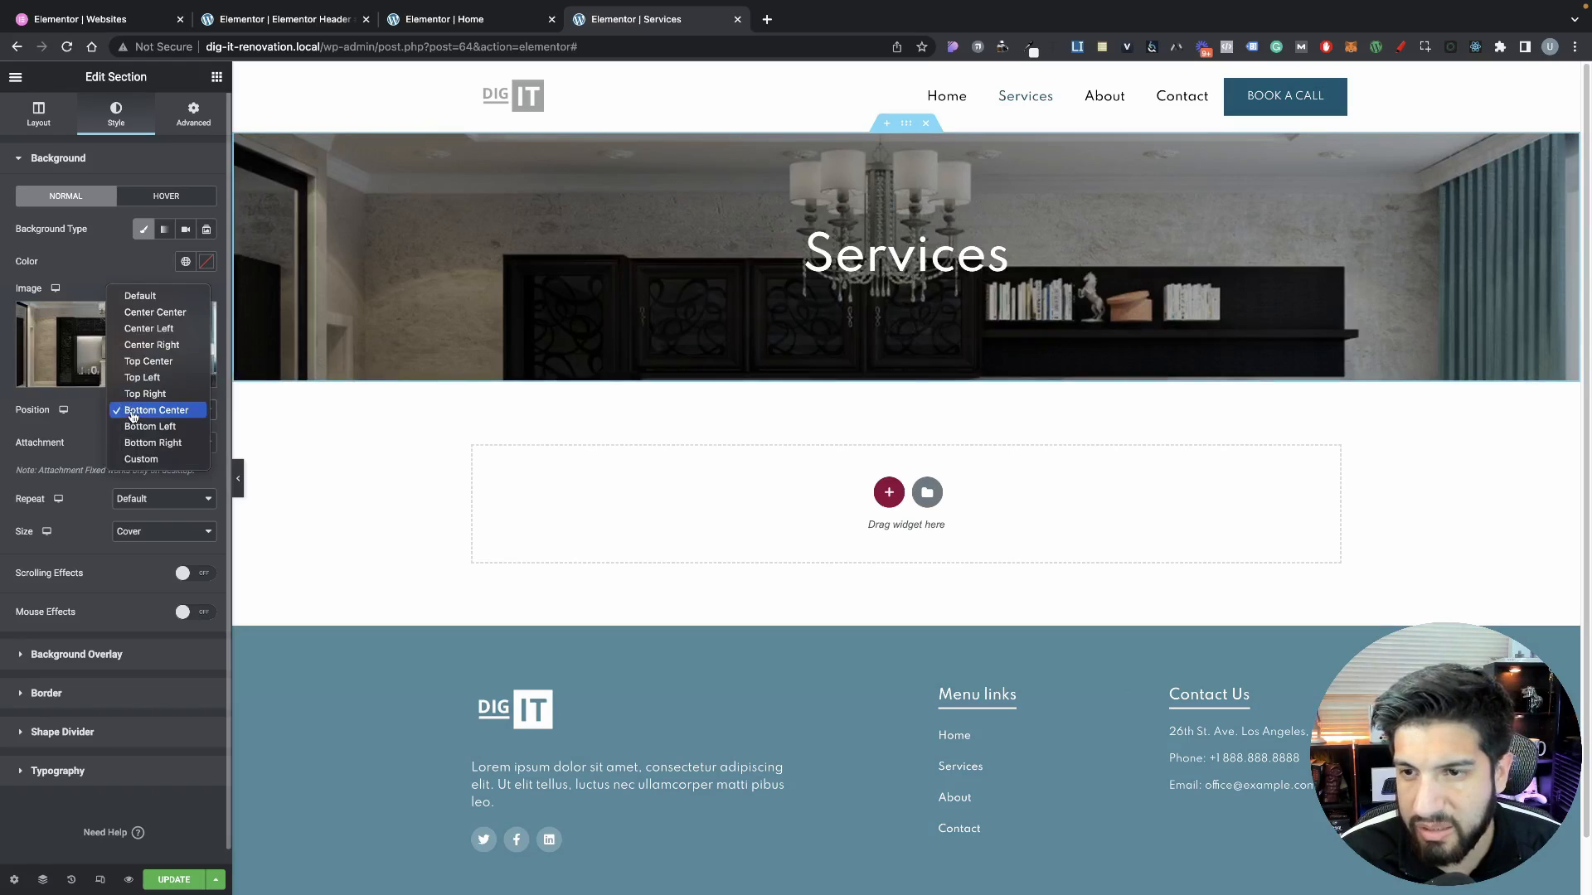
click(111, 417)
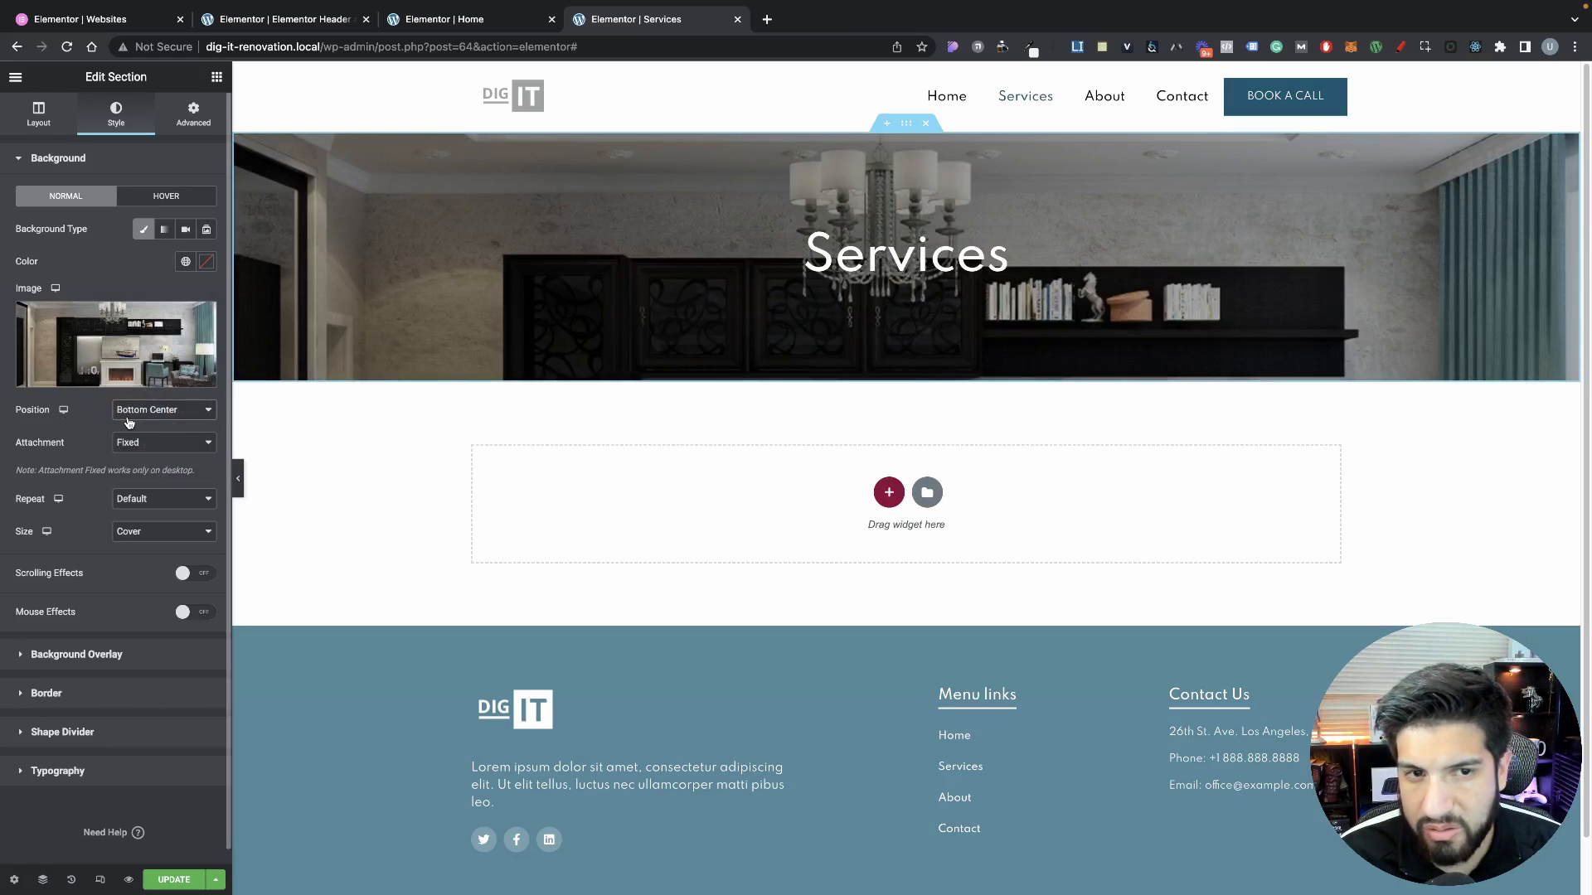
Set the Services hero background's attachment to Default and its position to Center Center
click(144, 442)
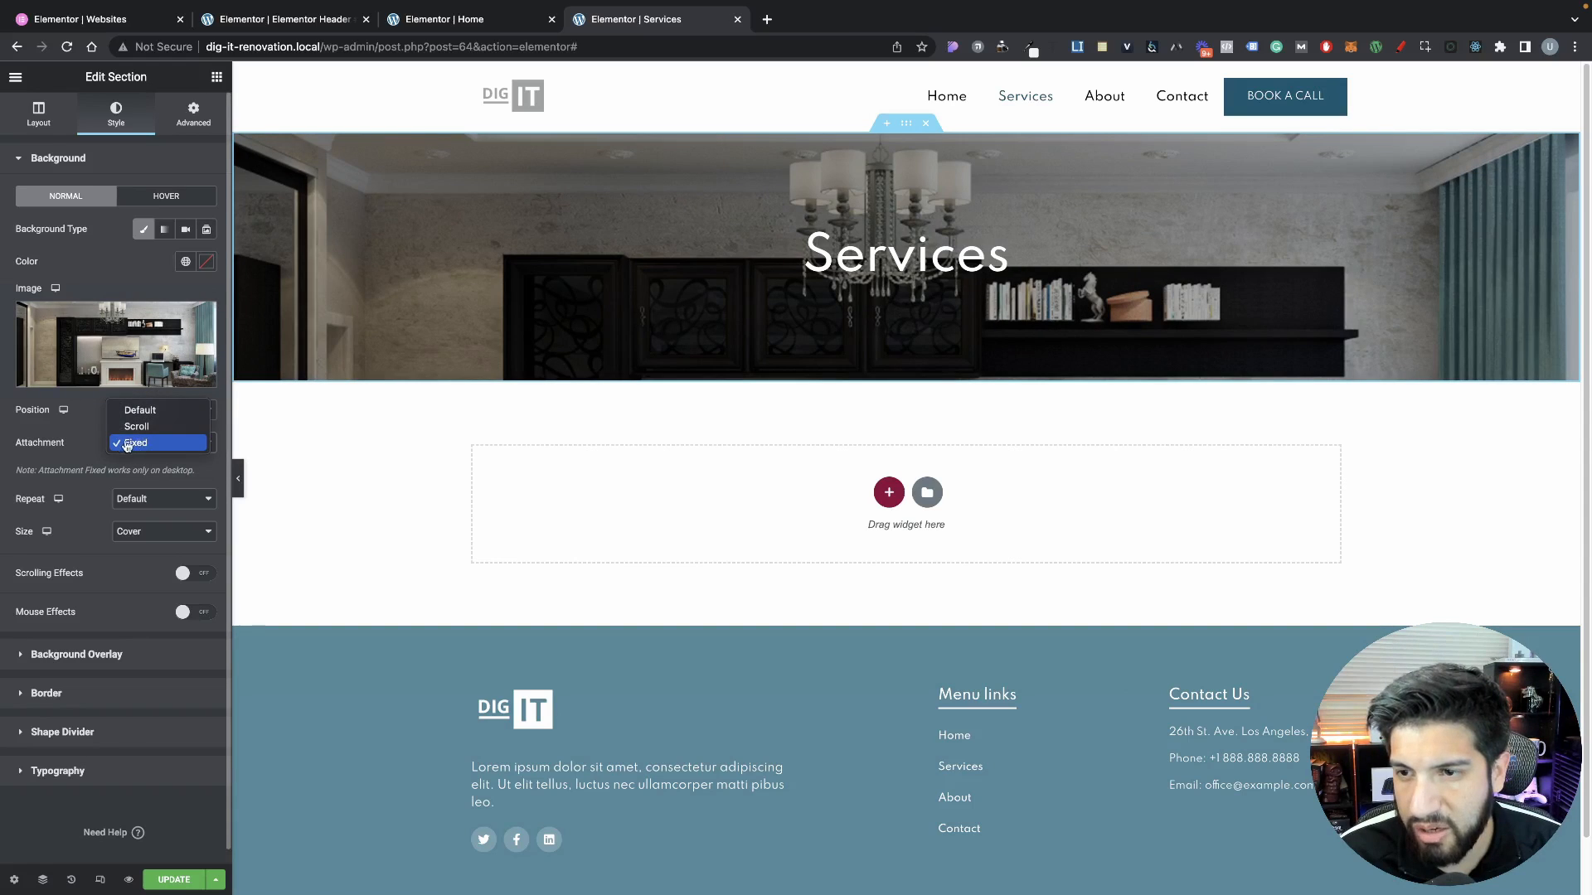
click(158, 411)
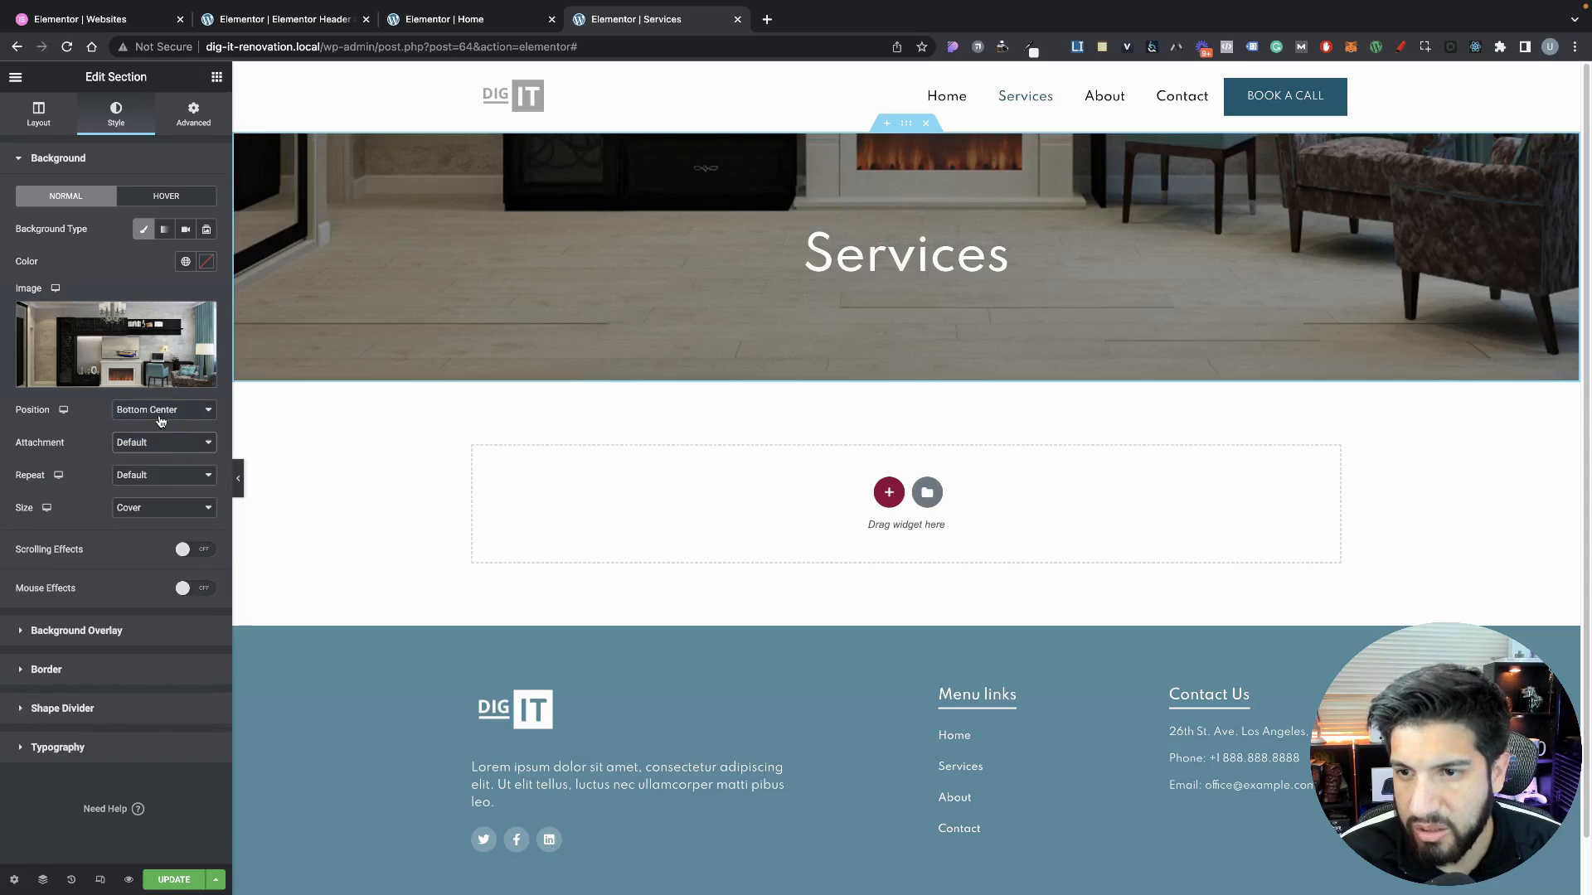
click(161, 414)
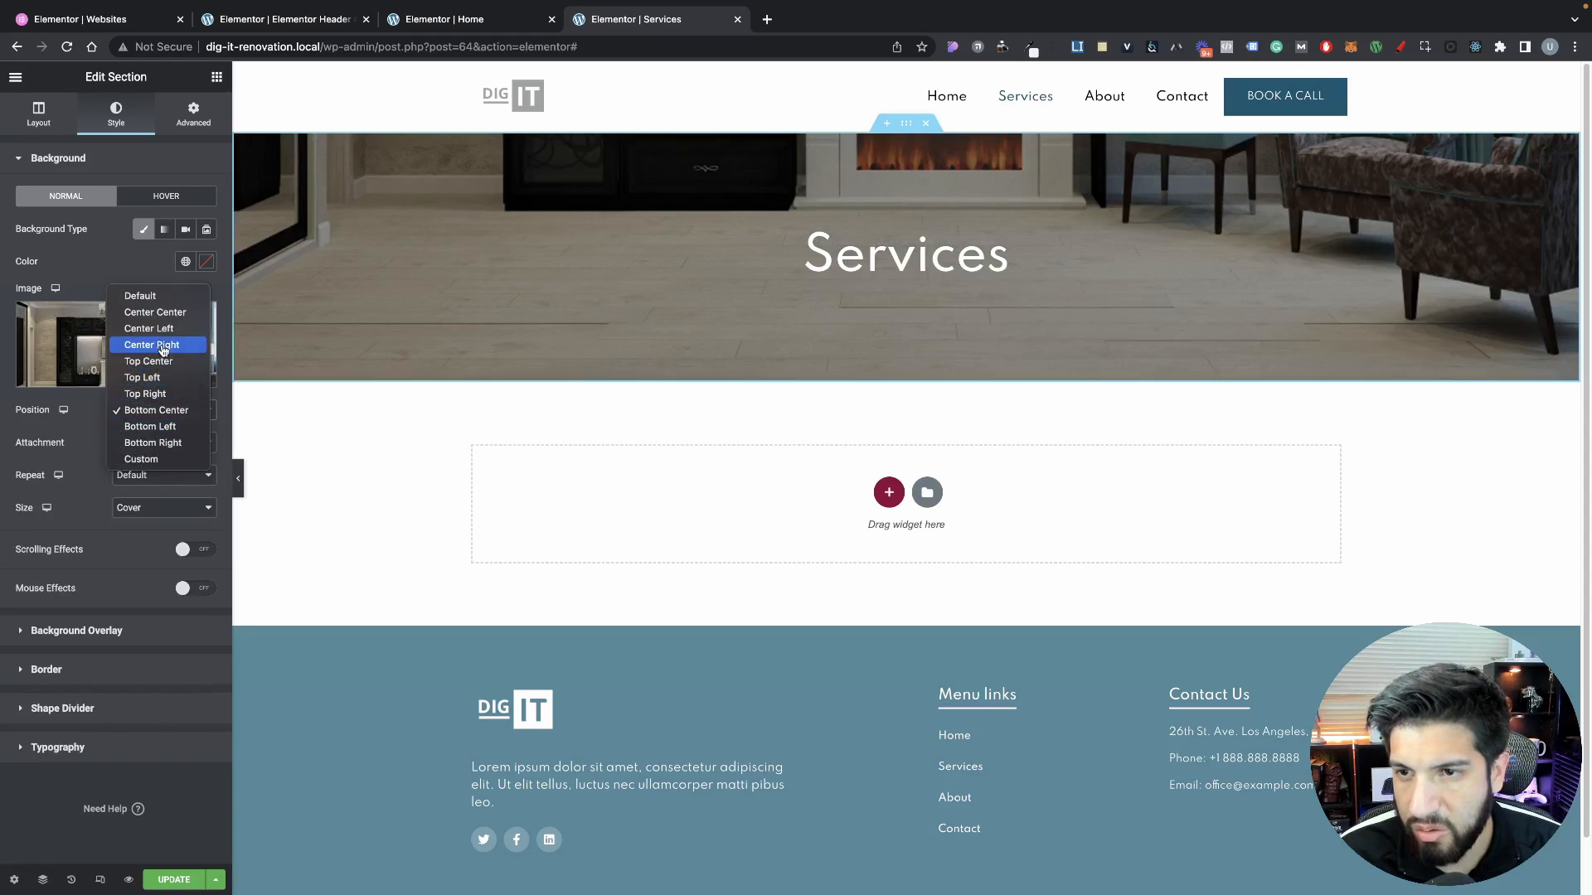
click(166, 313)
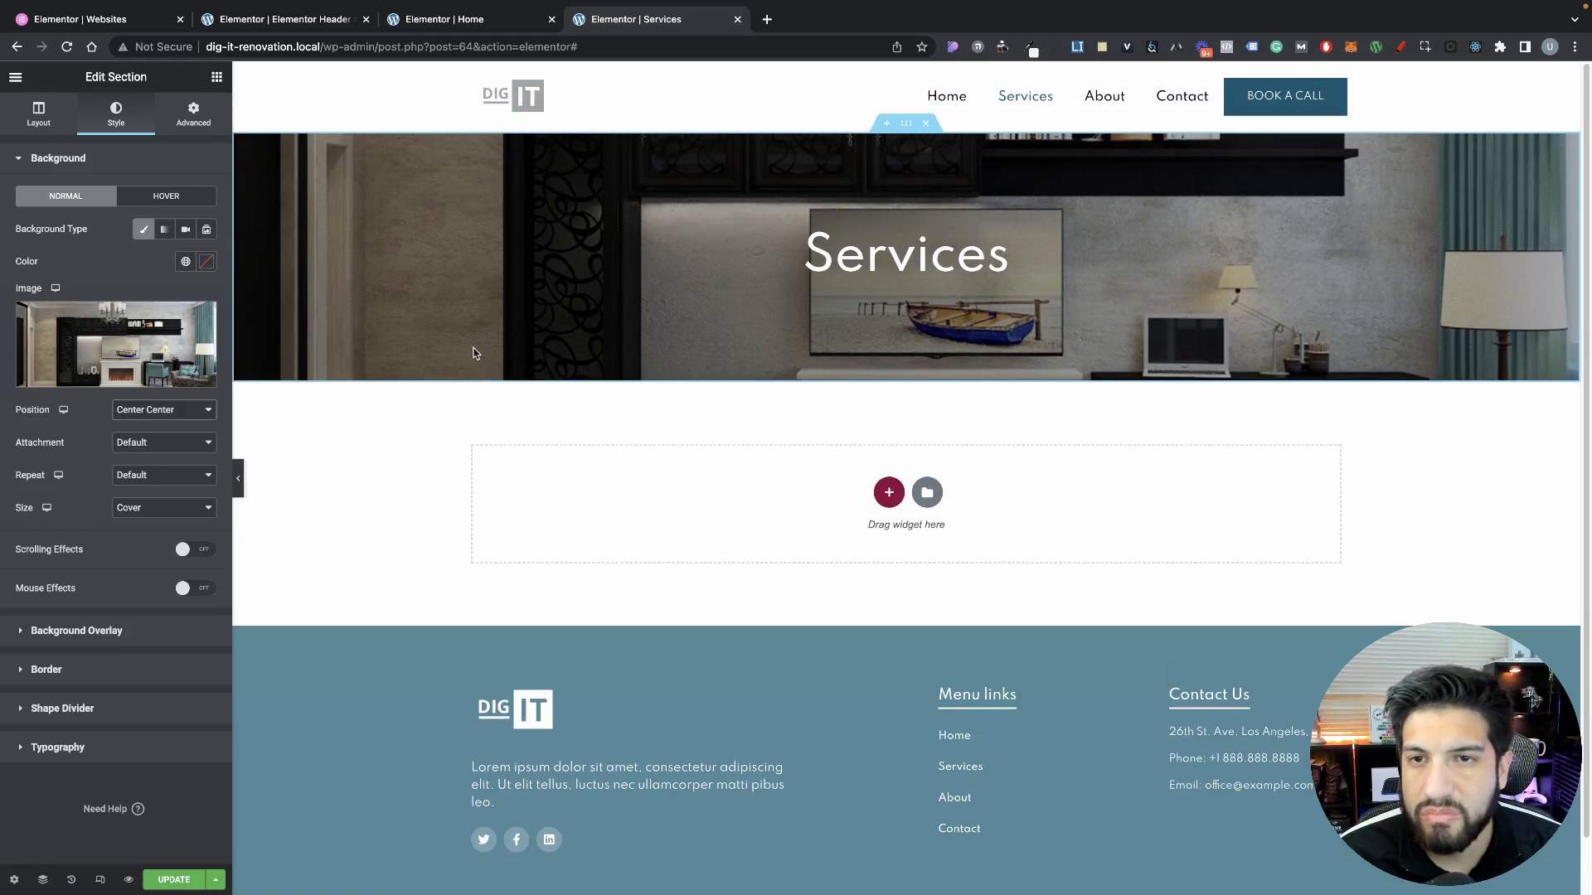
Replace the hero section's background image with the white kitchen photo from the media library
click(92, 370)
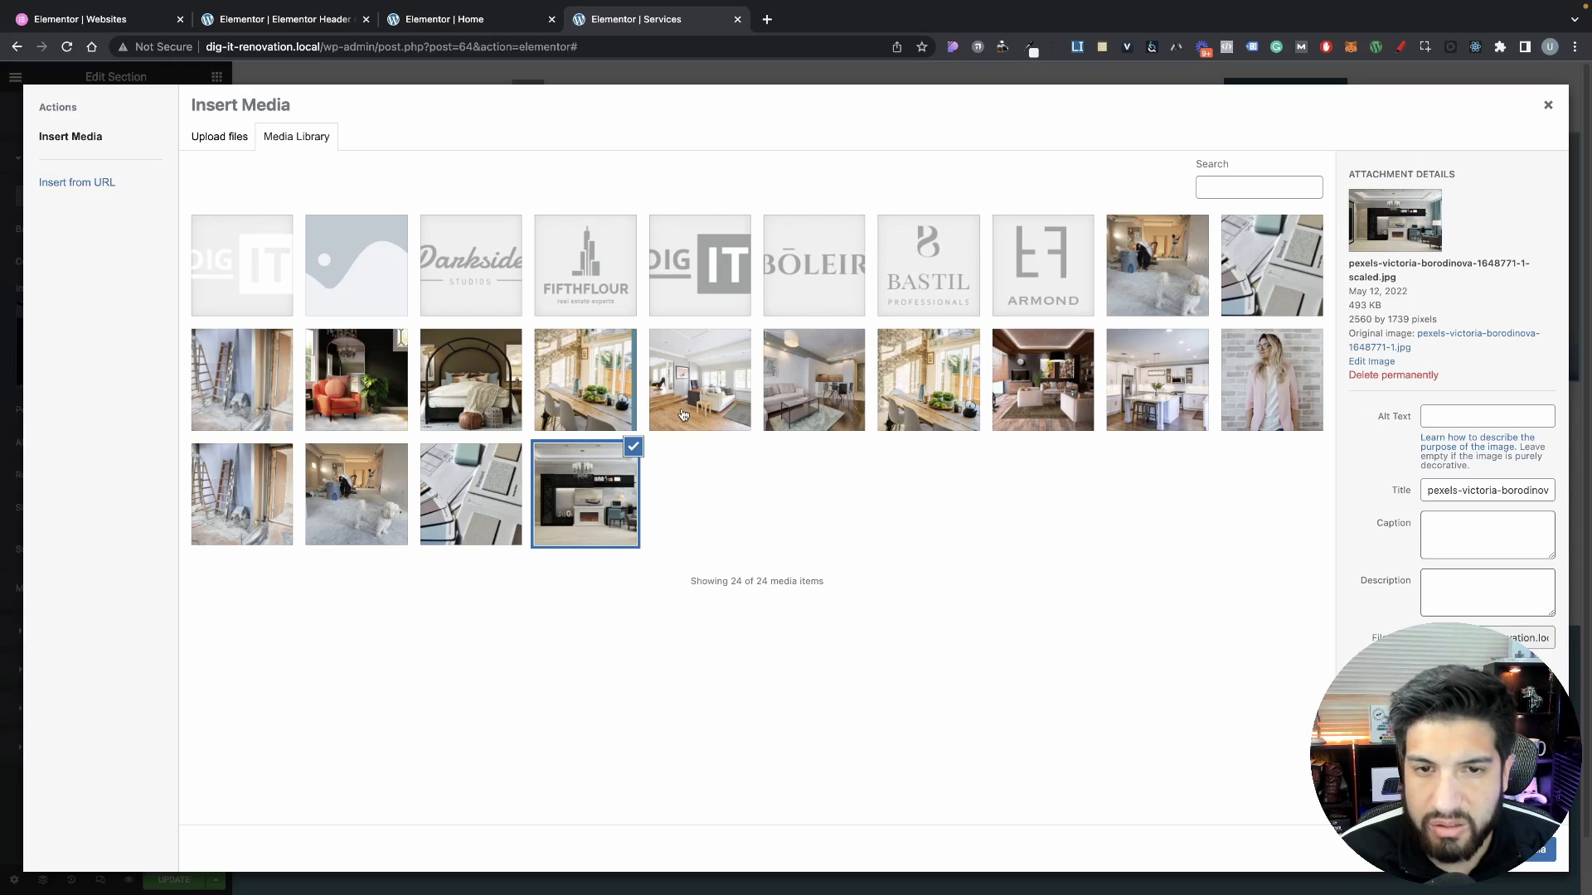
click(928, 430)
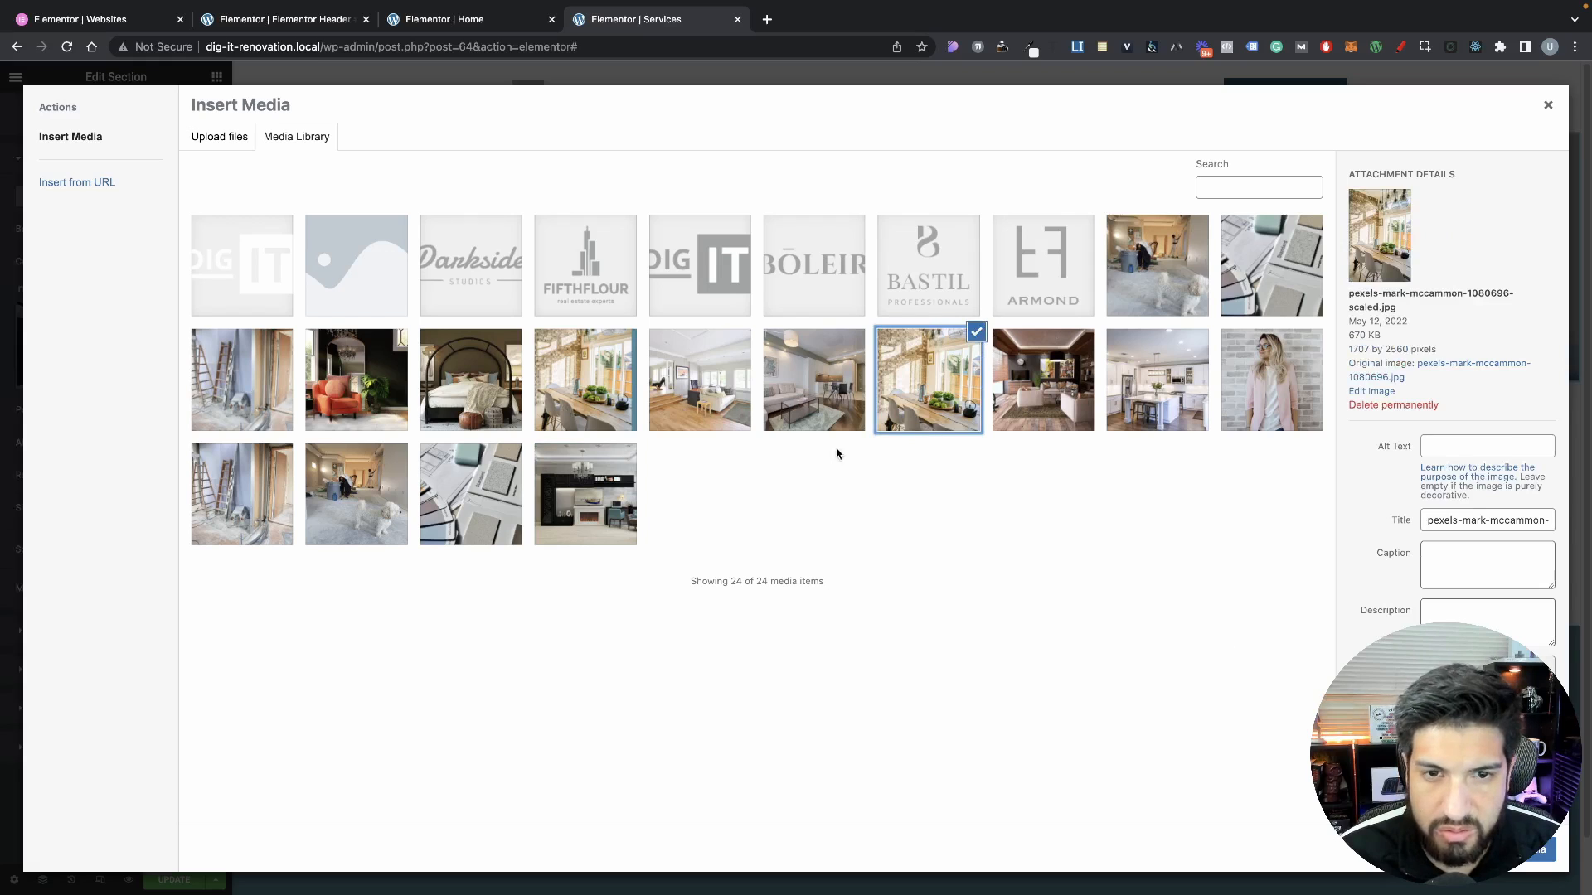
click(1149, 414)
click(1520, 867)
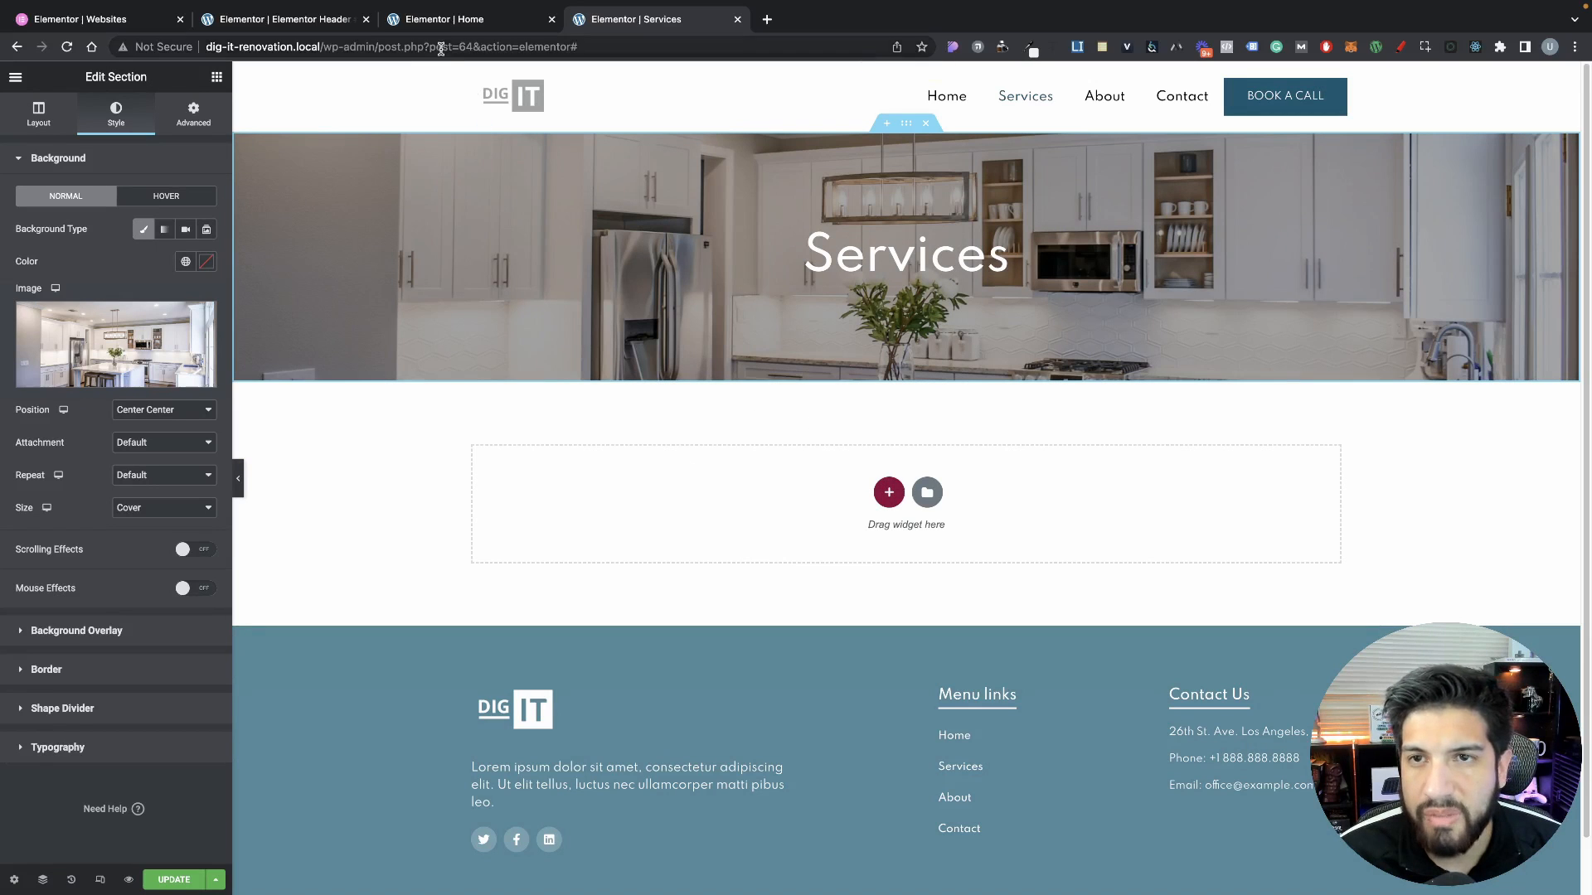
Copy the "Our Services" section with the three service cards from the Home page
click(448, 18)
scroll(839, 525, down, 20)
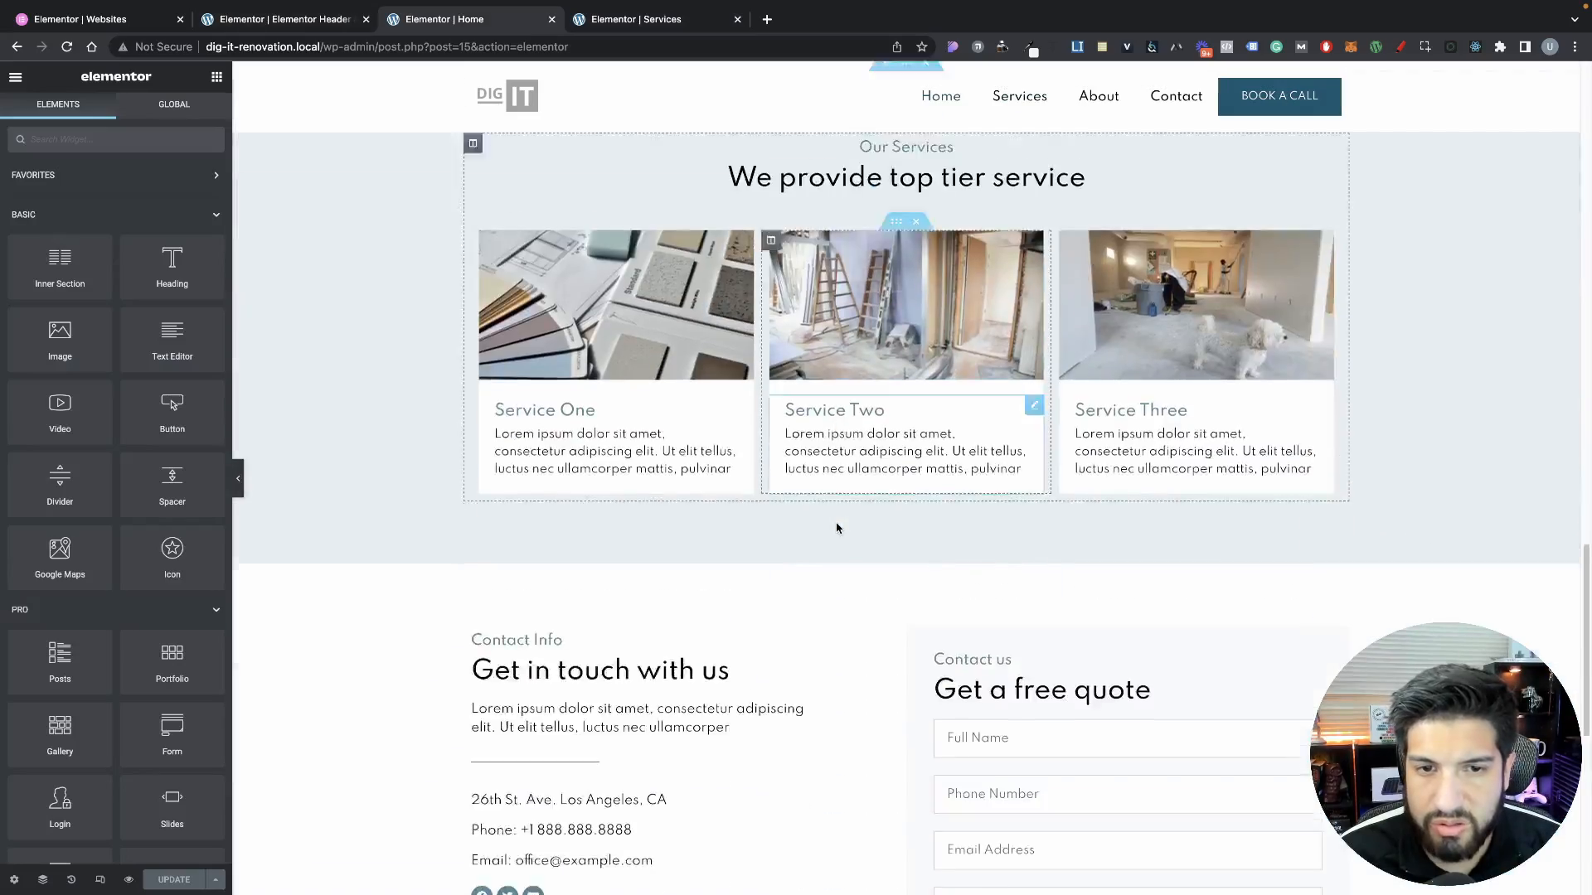
scroll(838, 526, up, 12)
scroll(843, 527, down, 2)
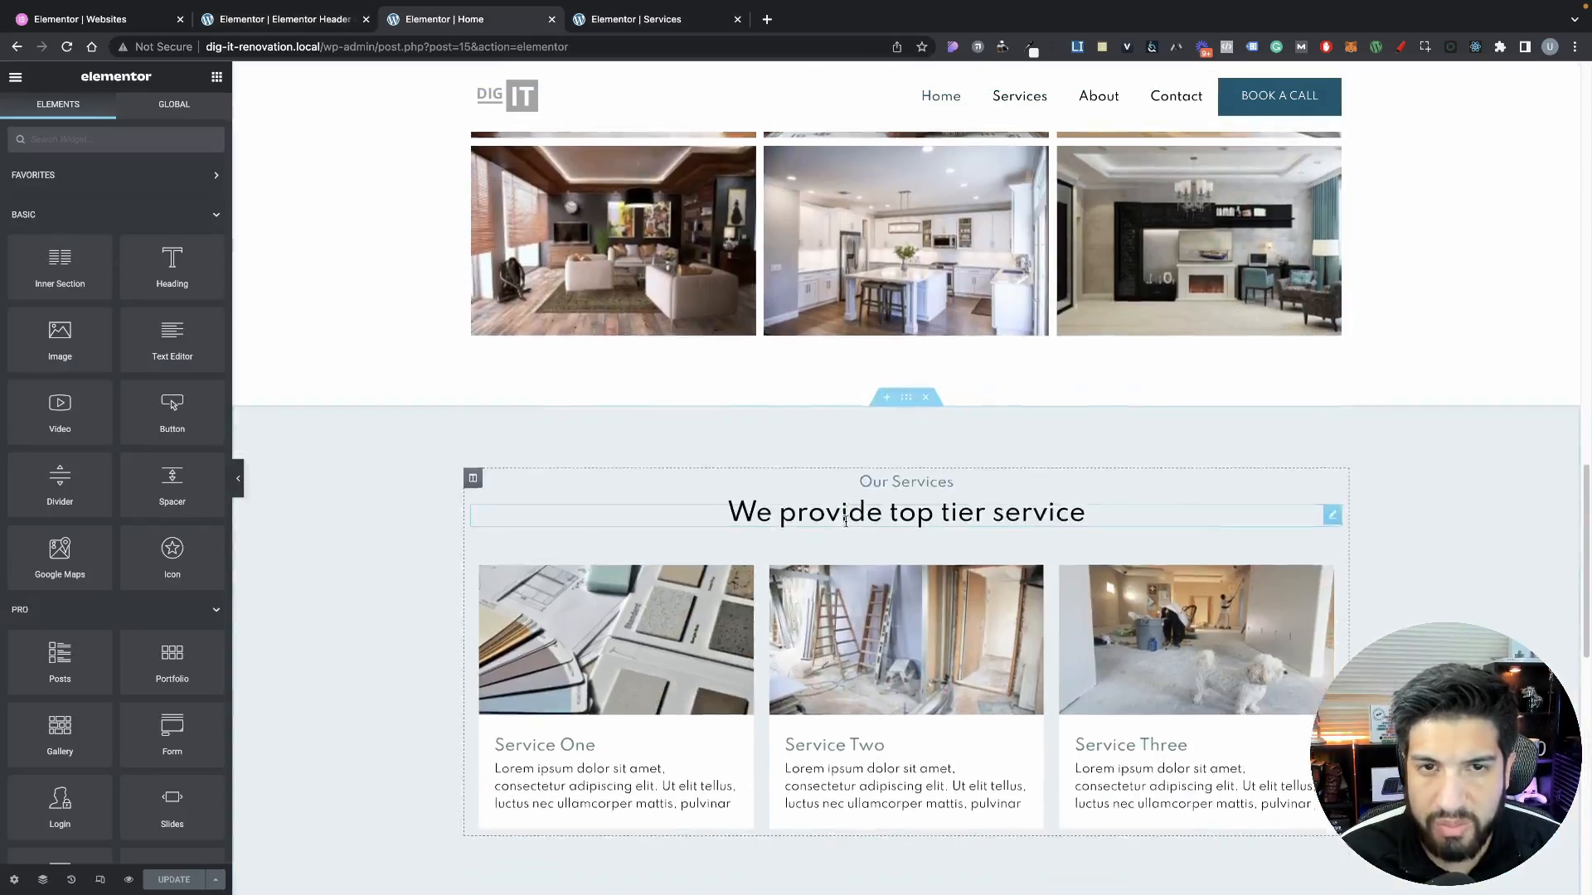
scroll(884, 533, up, 9)
scroll(884, 533, down, 13)
scroll(944, 323, up, 2)
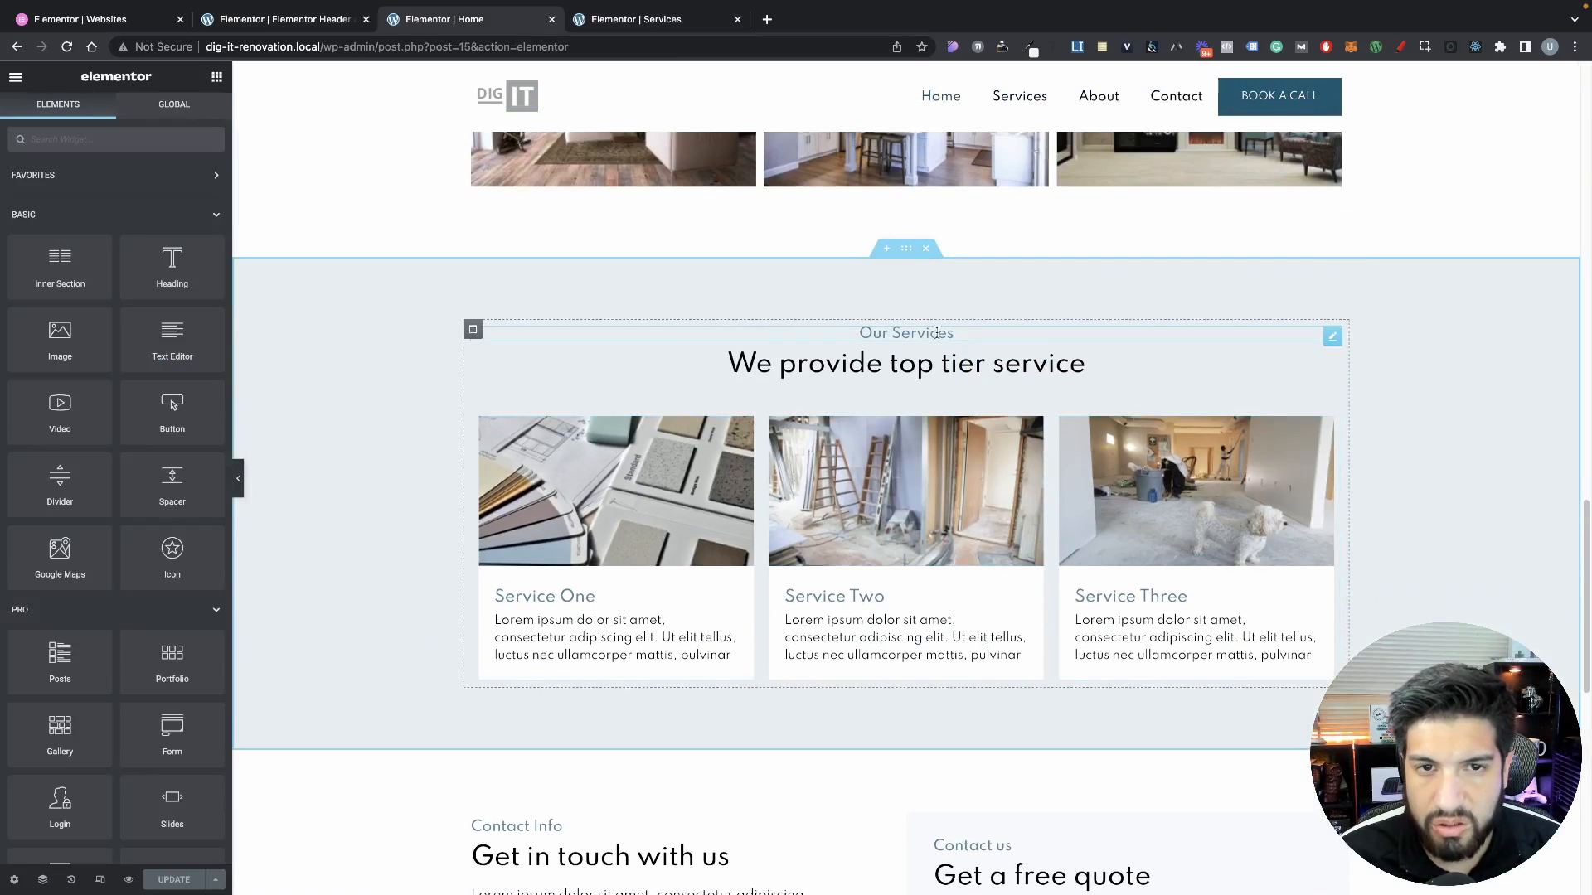
right_click(906, 248)
click(950, 314)
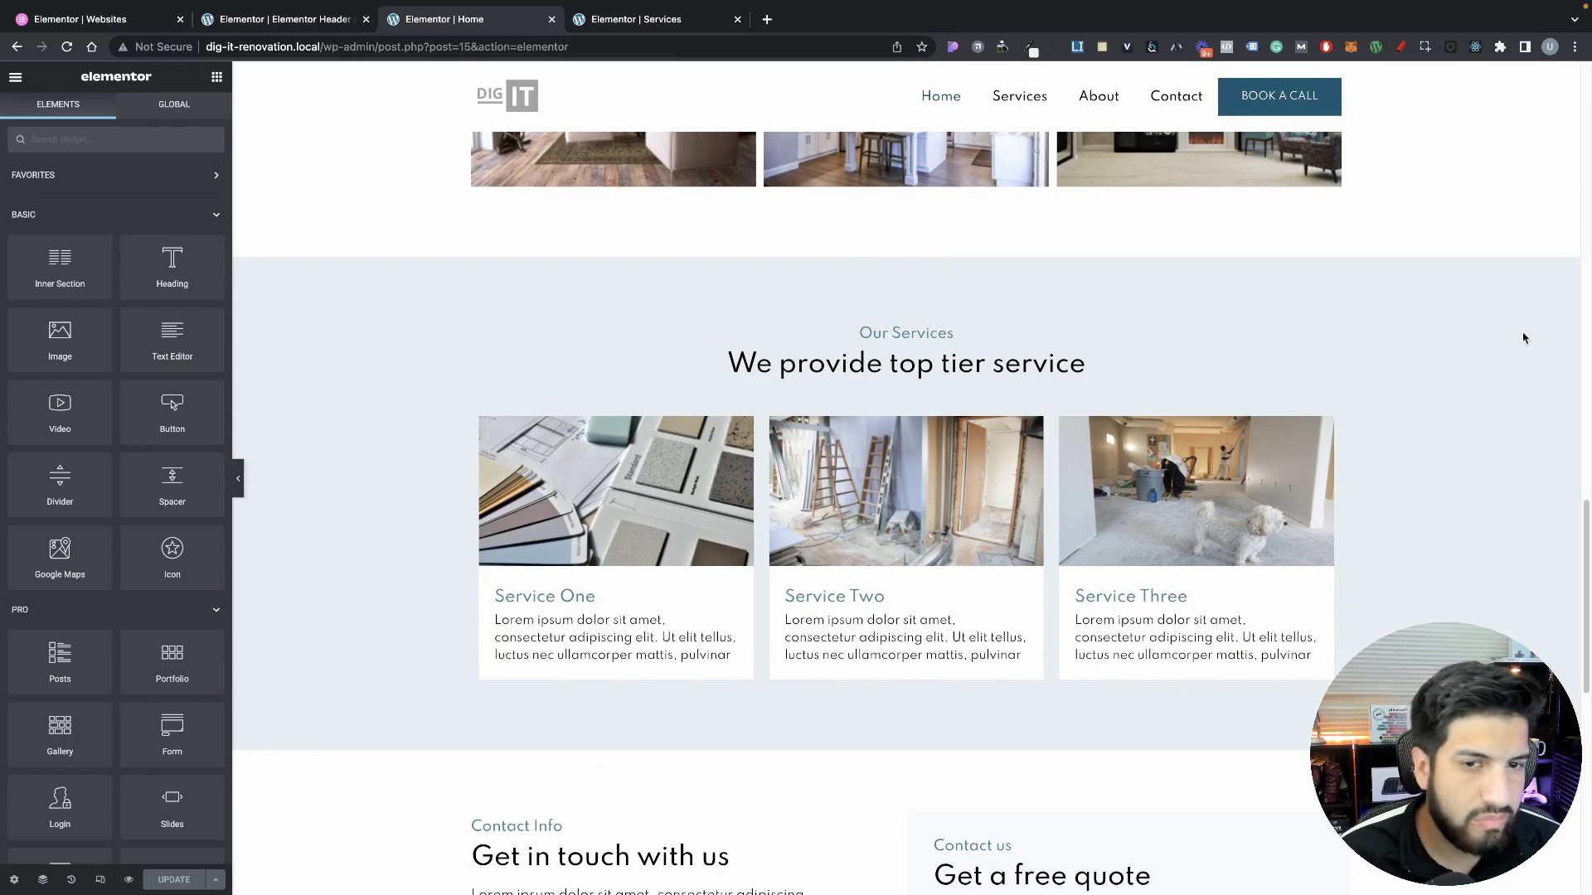
Paste the copied section below the hero on the Services page
click(663, 18)
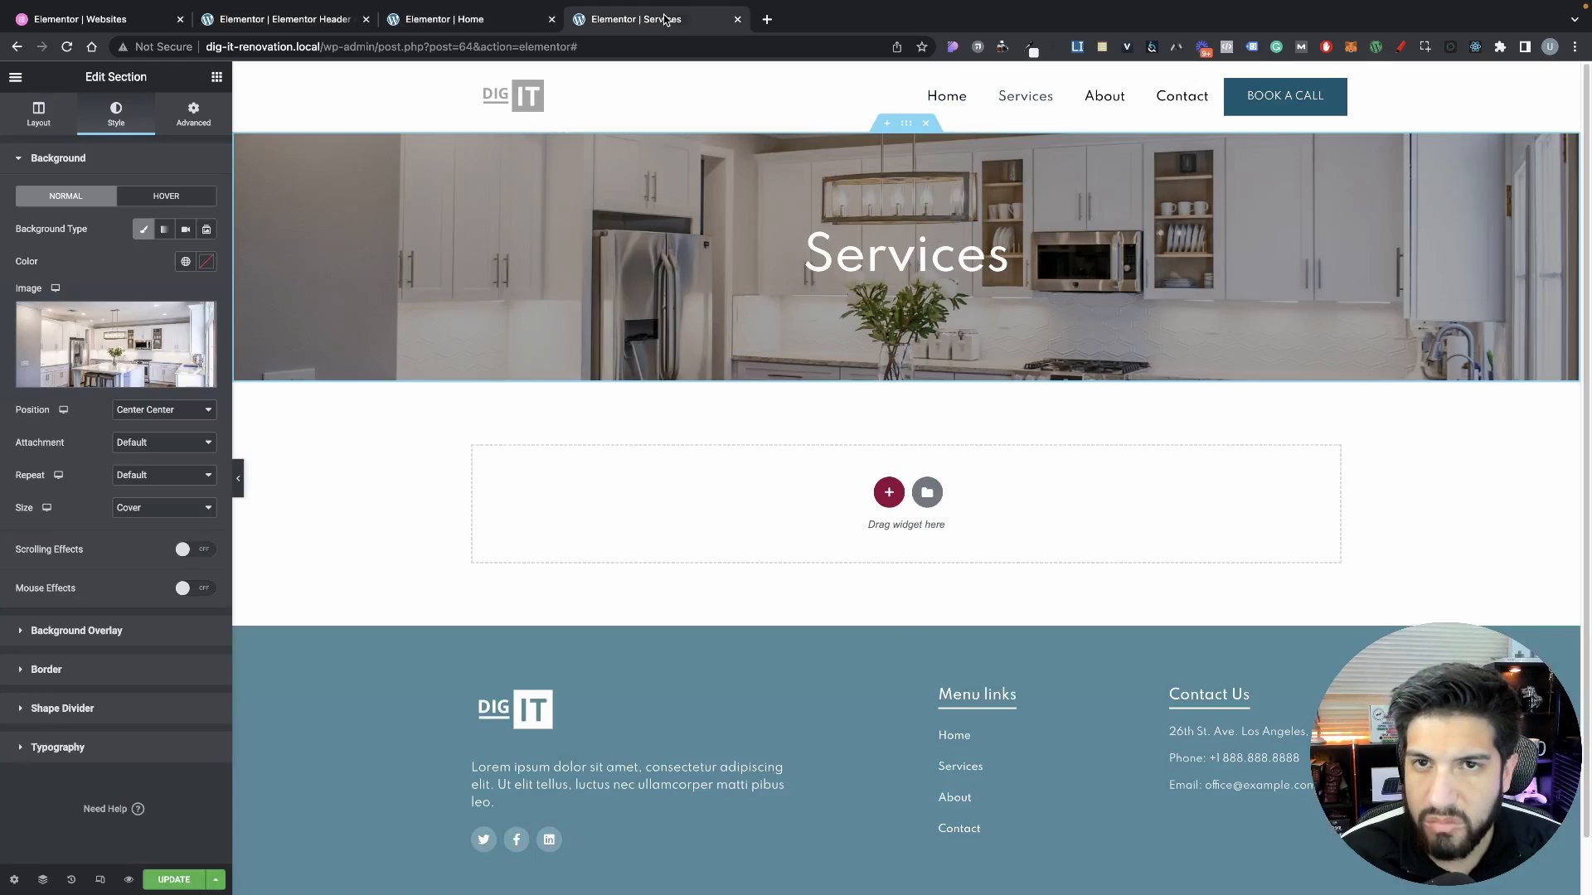
right_click(751, 531)
click(842, 543)
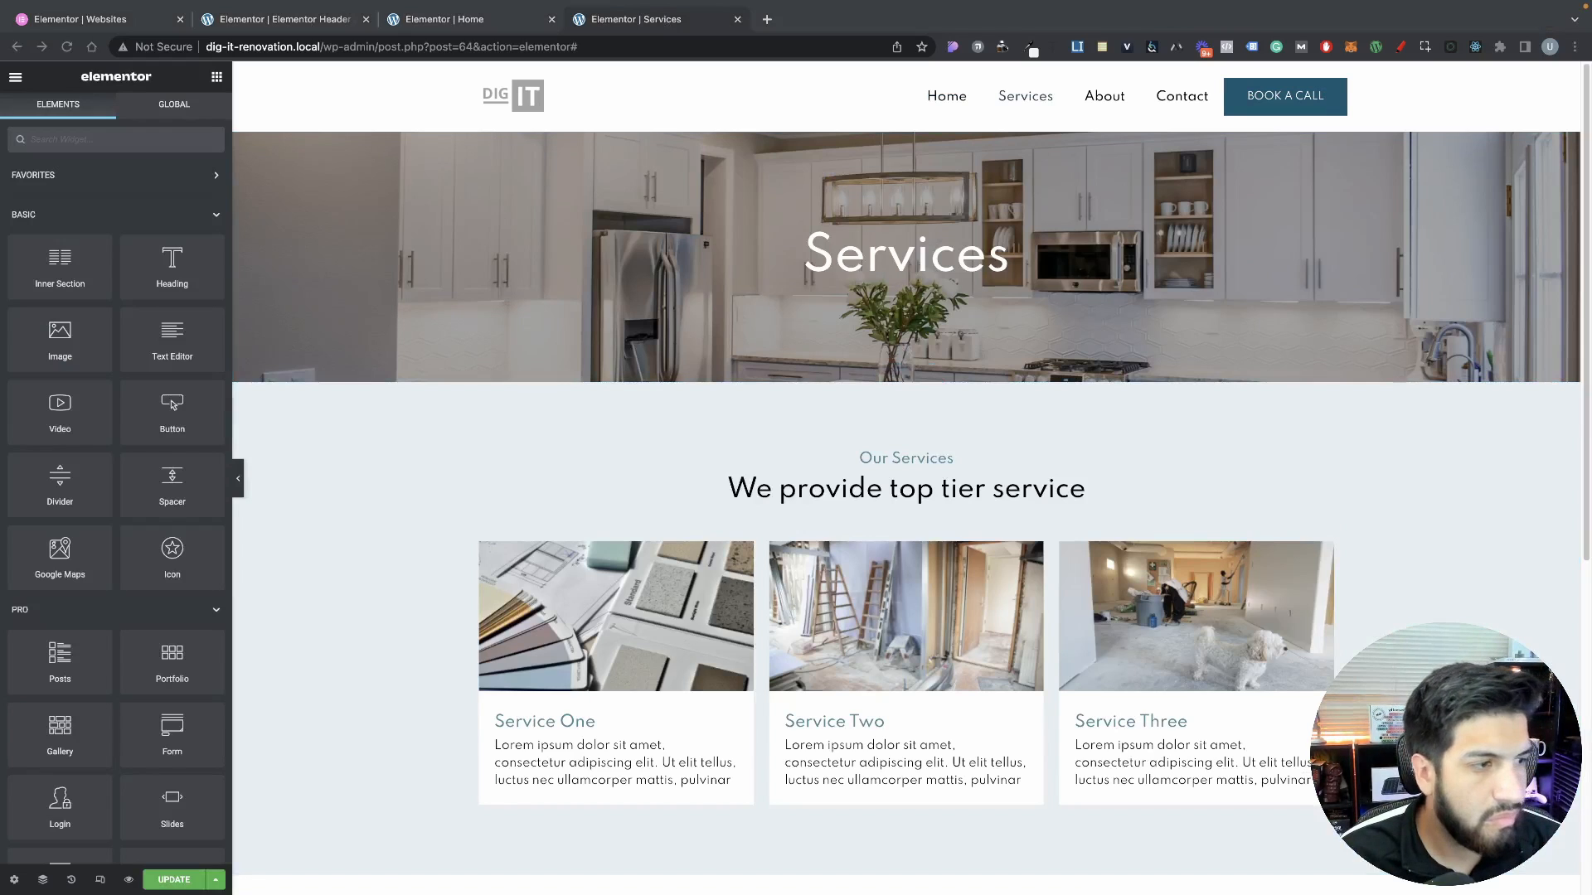
Try removing the Classic background from the pasted "Our Services" section
scroll(990, 570, down, 2)
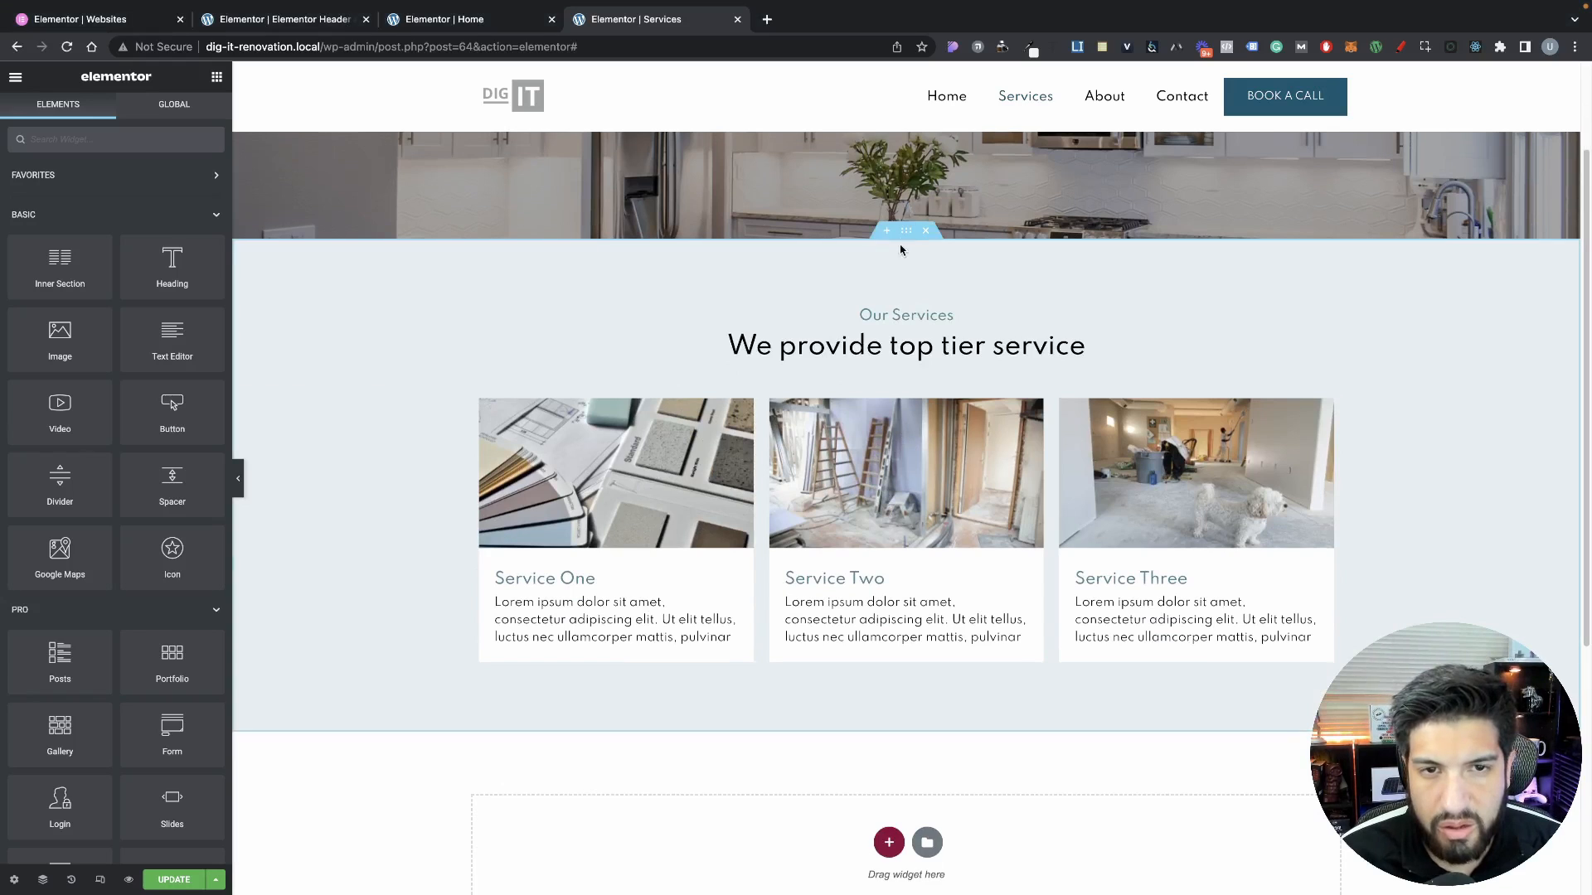
click(905, 231)
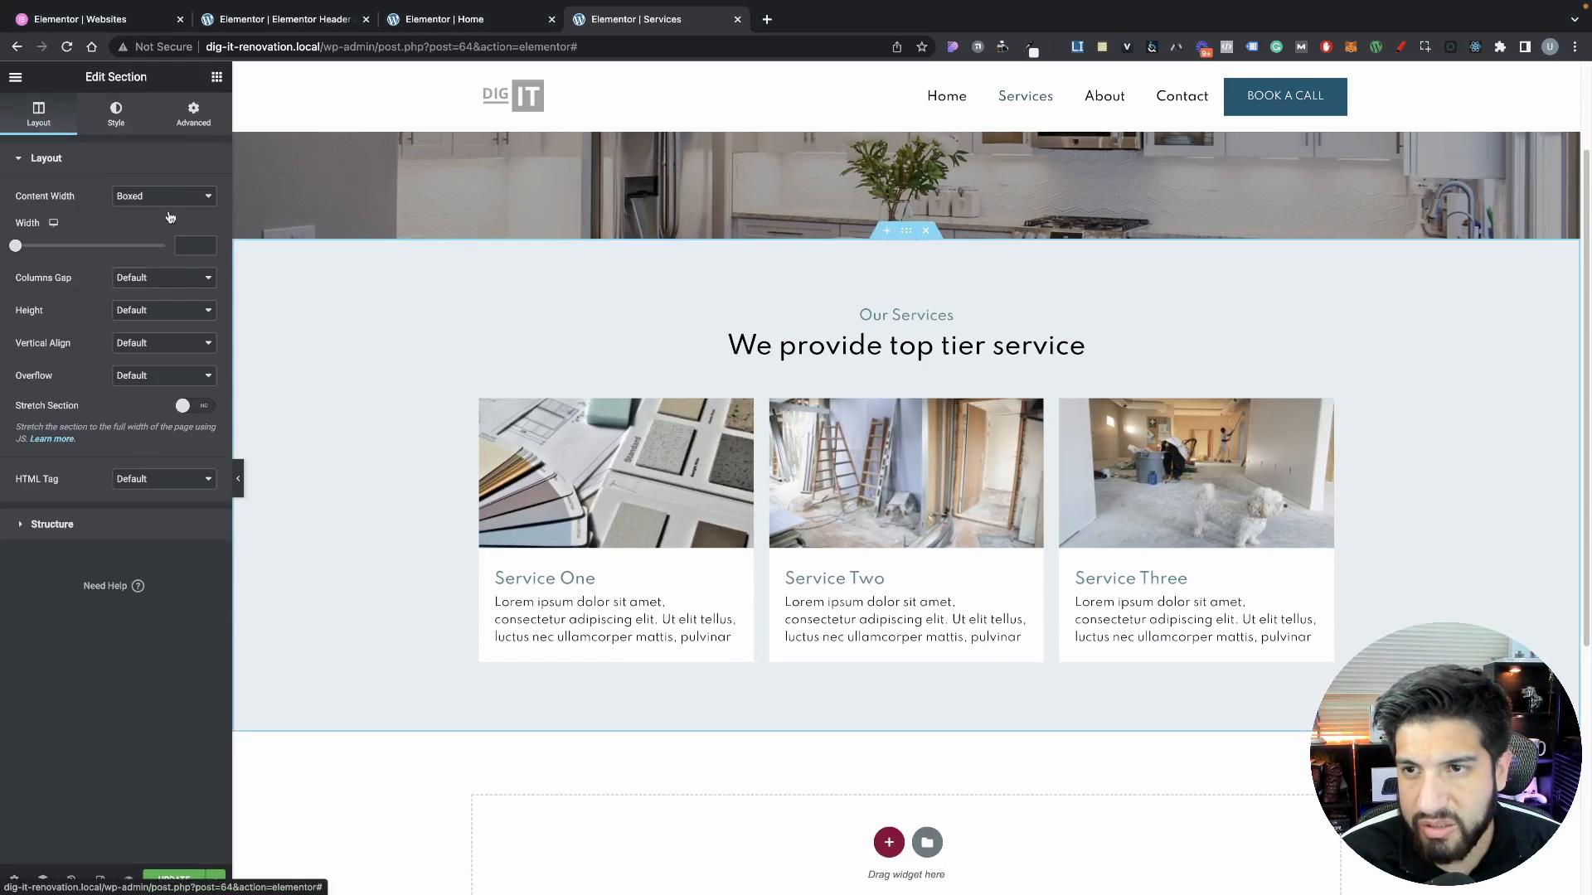
click(117, 116)
click(144, 233)
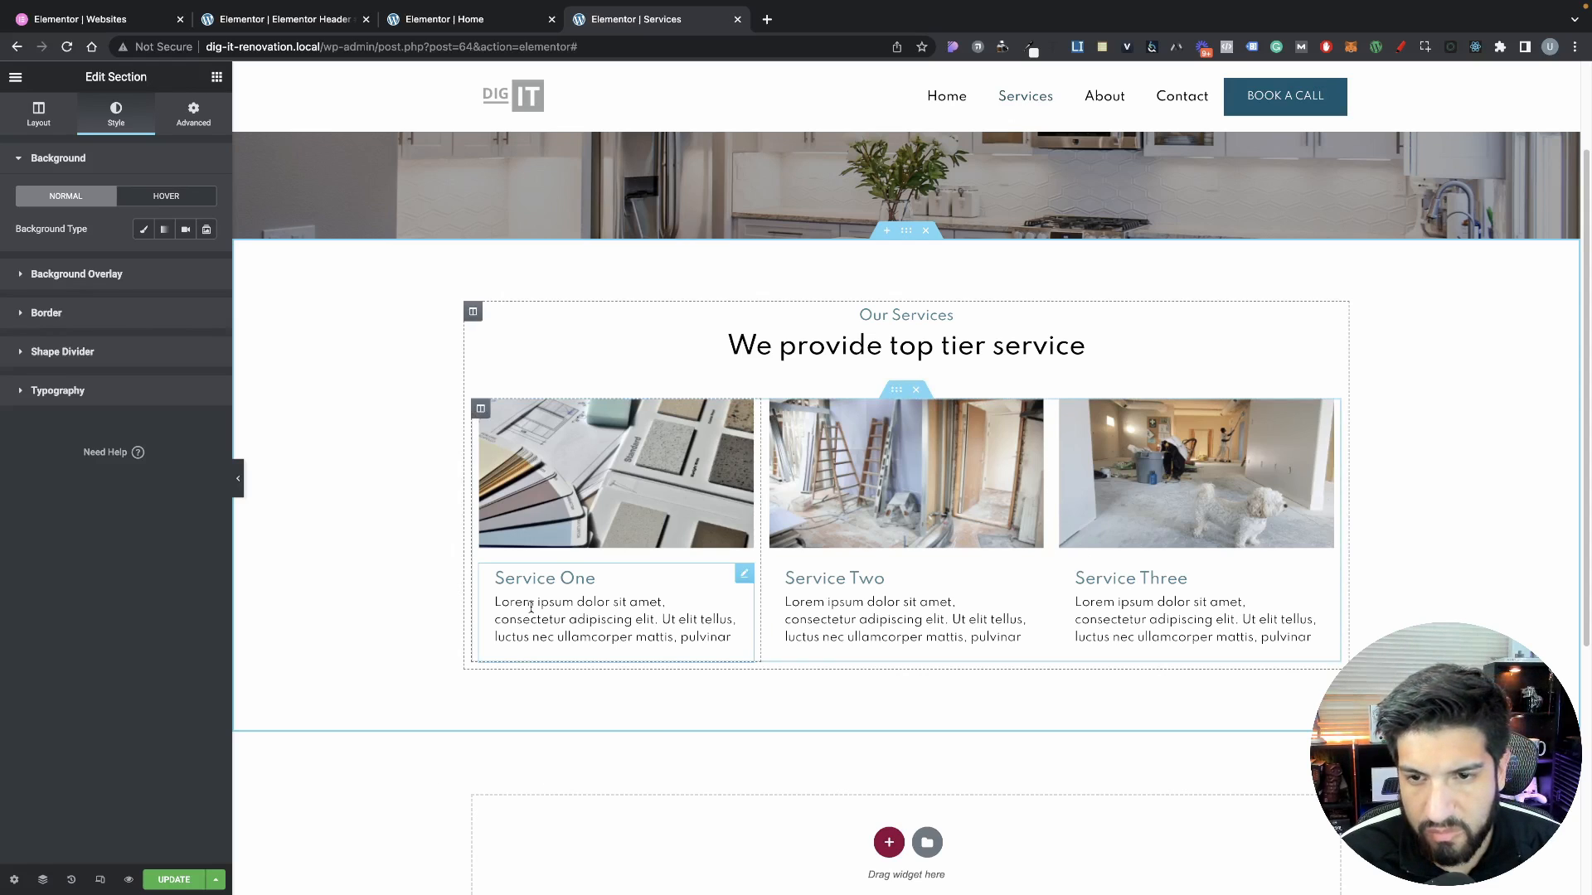
click(241, 490)
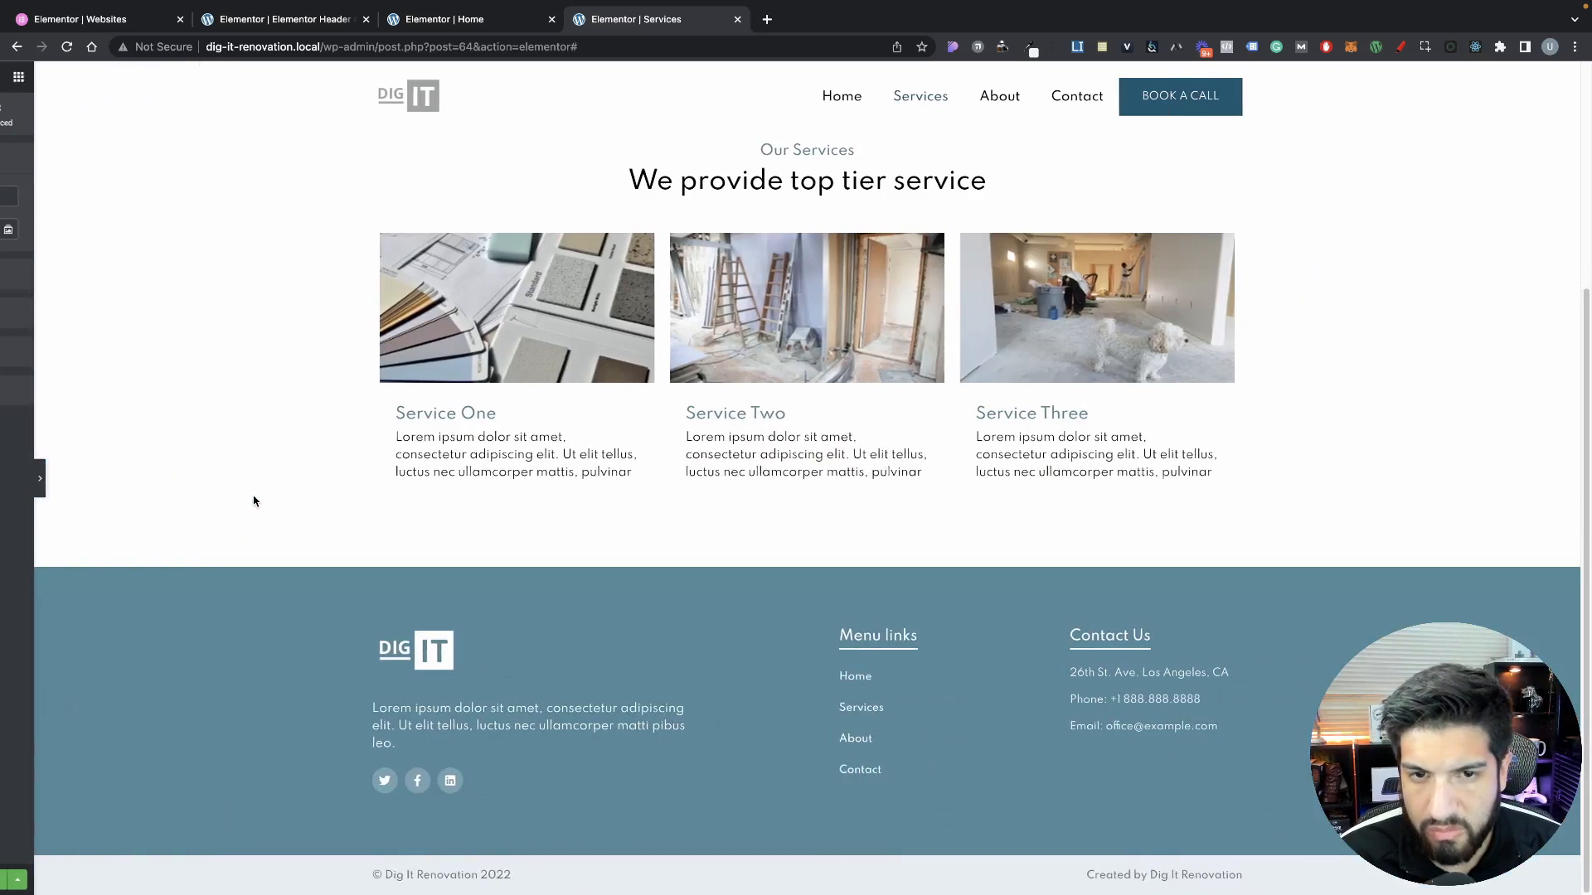
scroll(253, 503, up, 4)
click(5, 482)
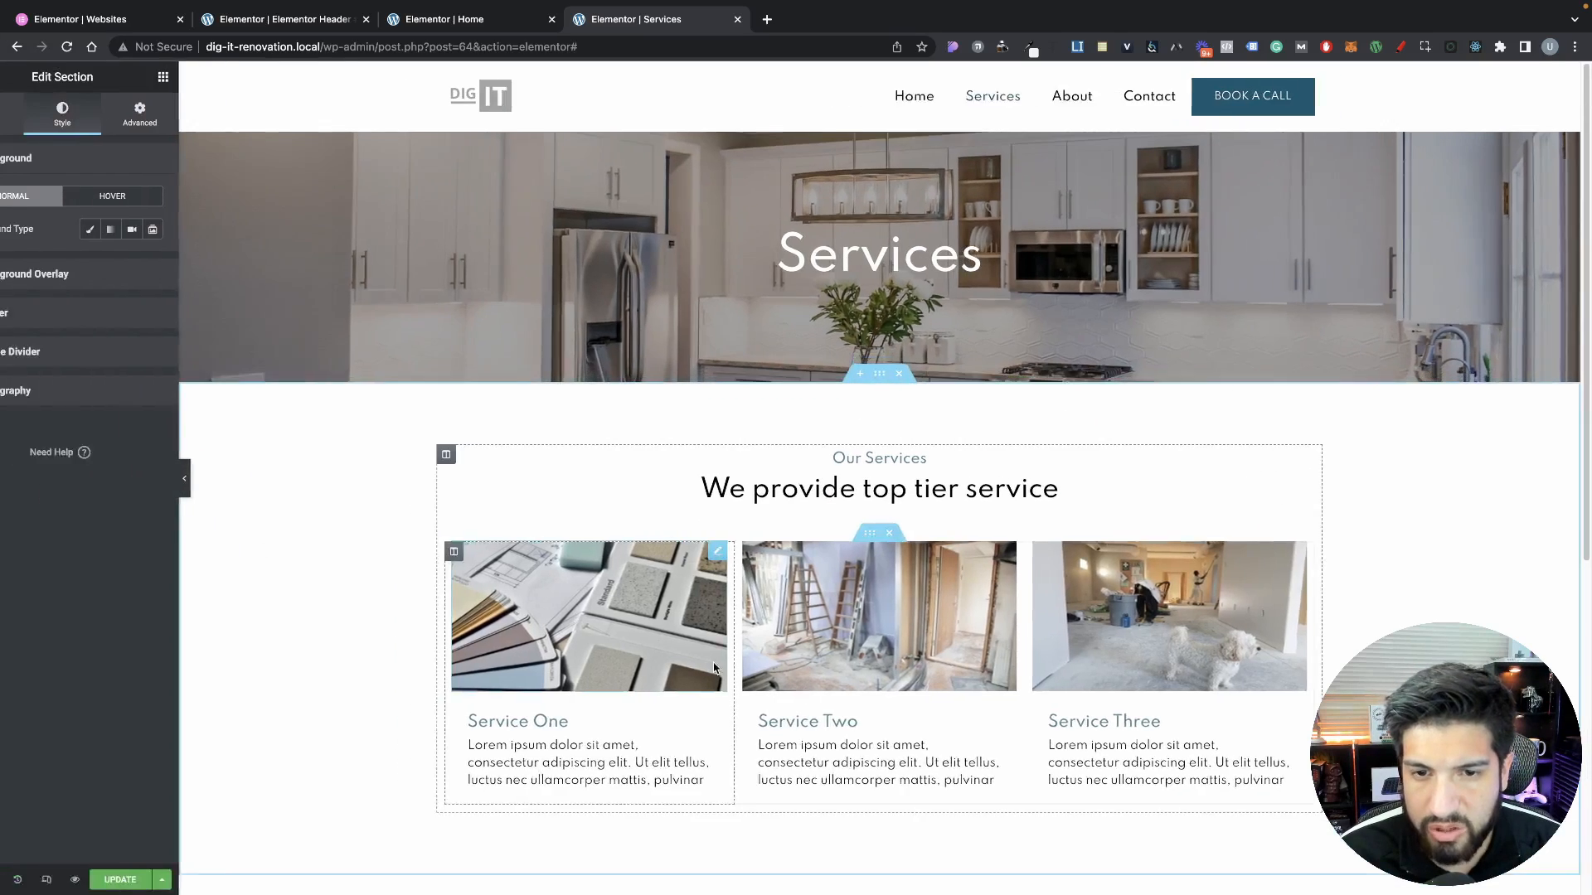
scroll(674, 487, down, 4)
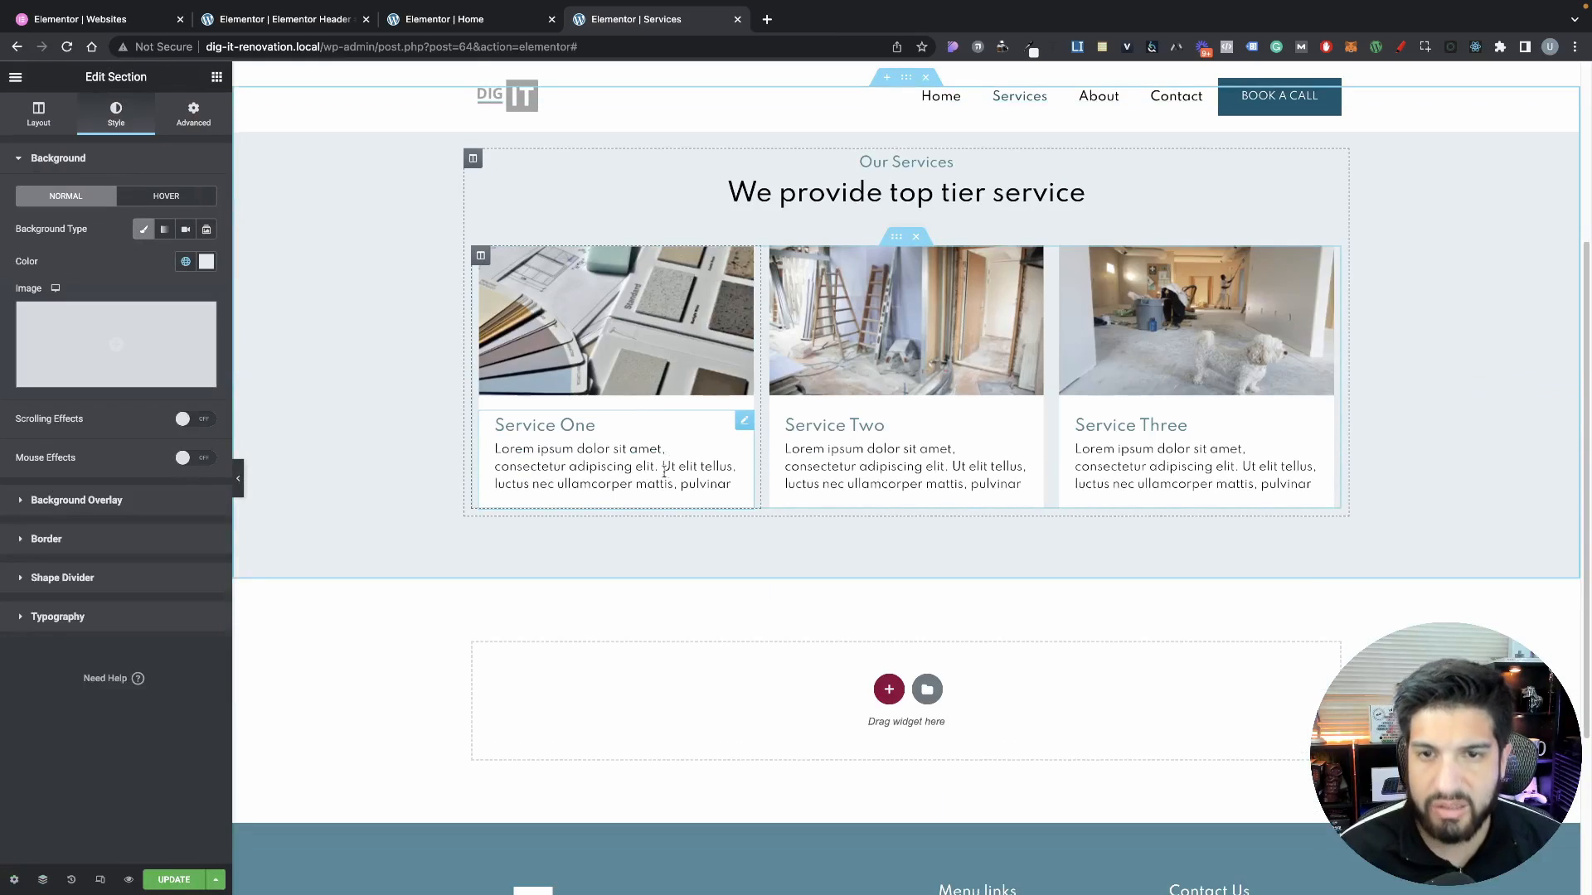
Duplicate the inner section holding the three service cards to add a second row
scroll(746, 493, up, 4)
scroll(833, 503, down, 3)
scroll(832, 503, down, 1)
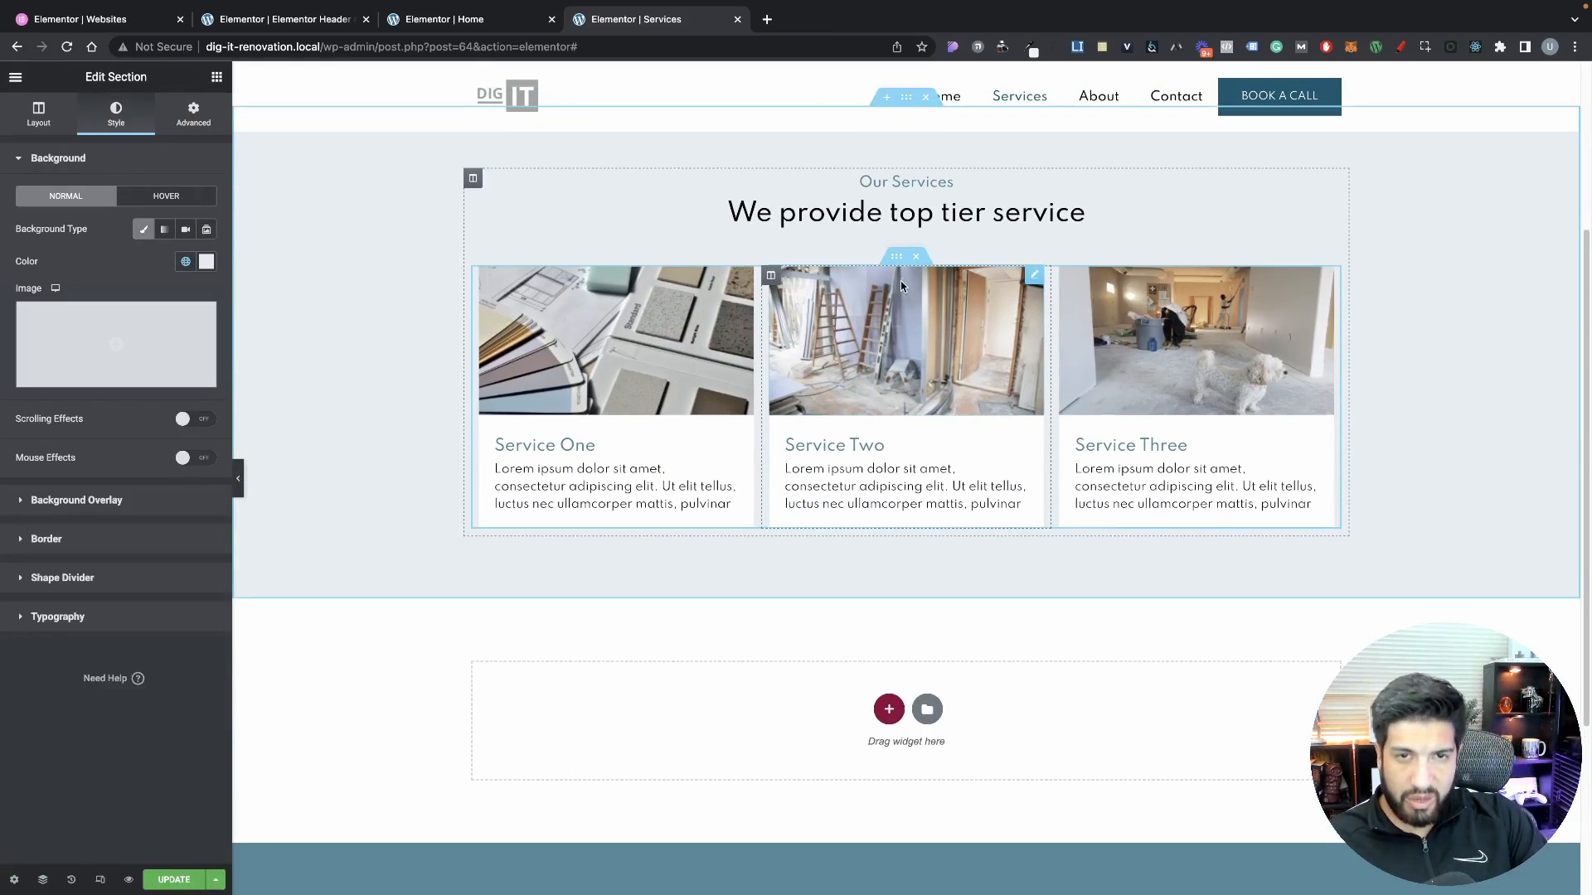
right_click(904, 267)
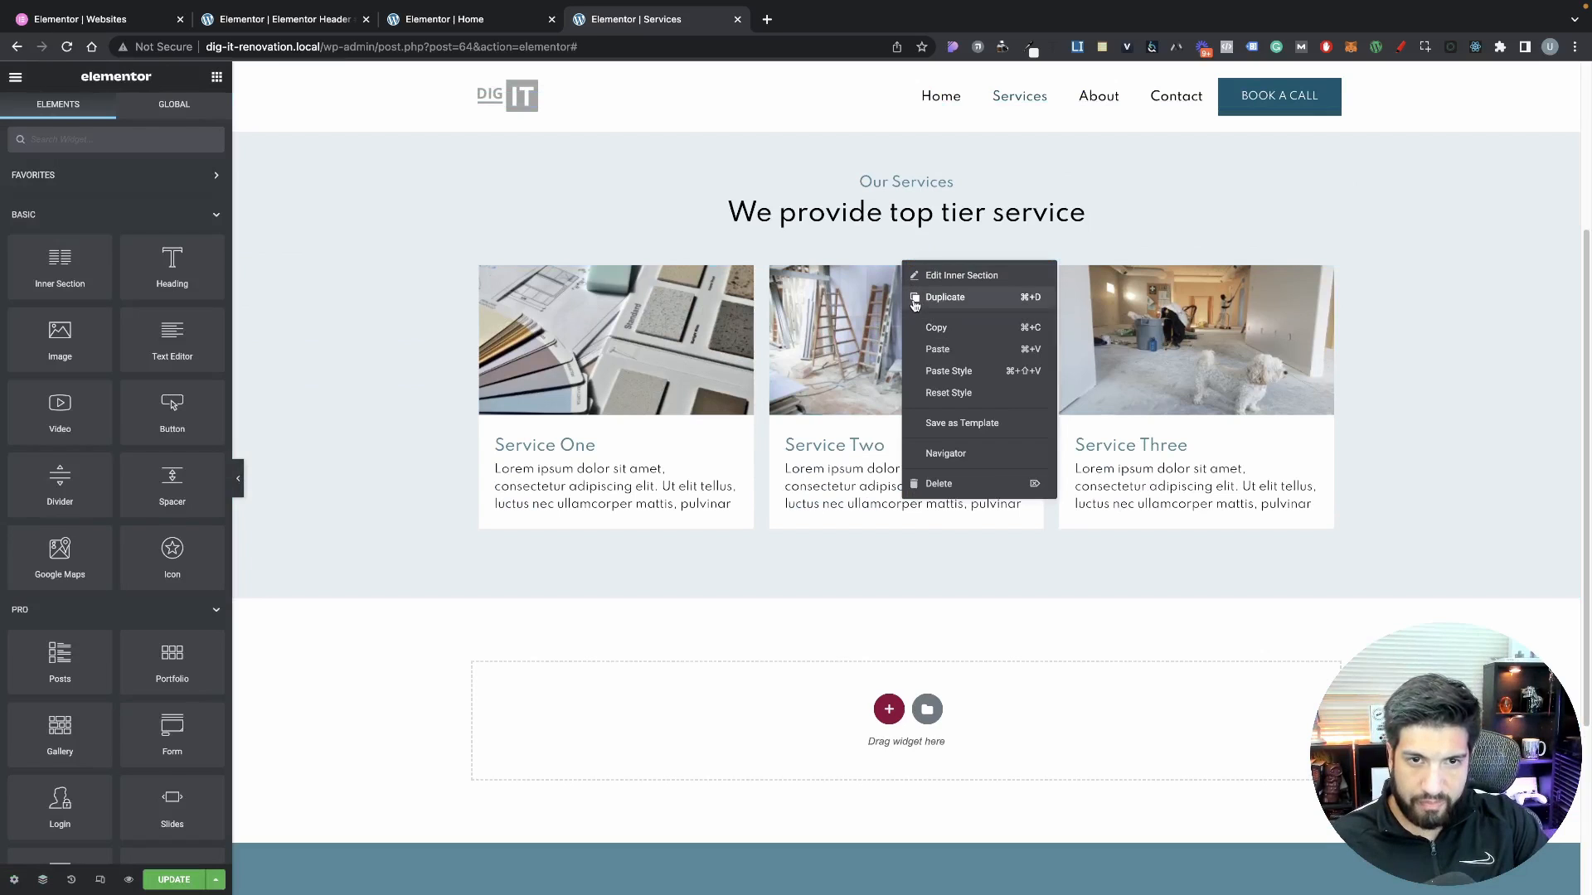
click(913, 299)
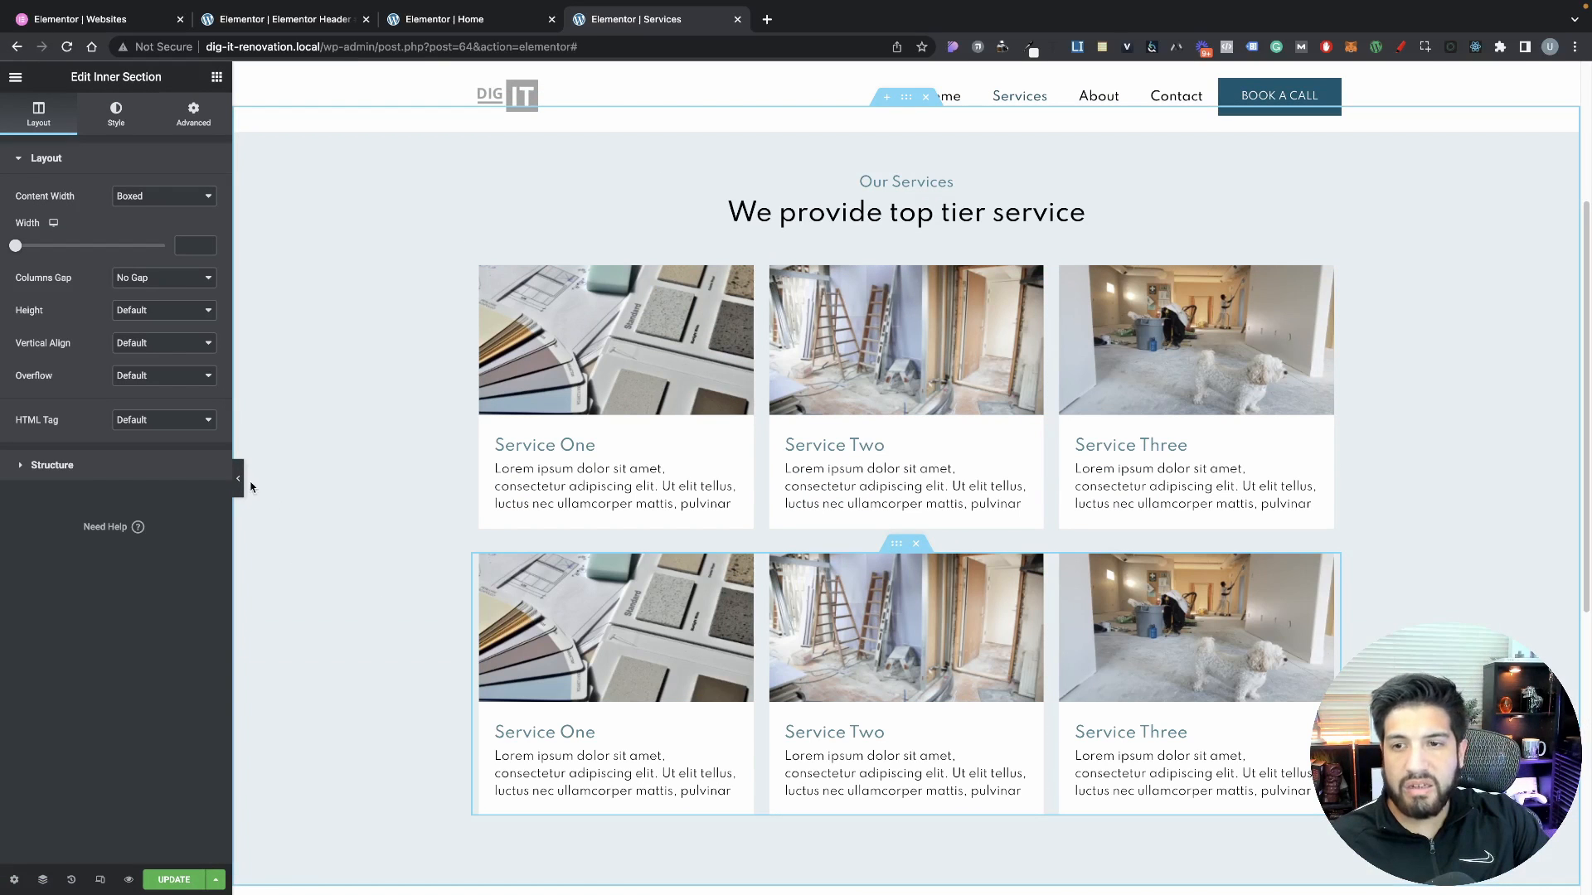
Preview the Services page at full width and examine the hero, both service card rows and the footer
click(238, 479)
scroll(638, 450, up, 5)
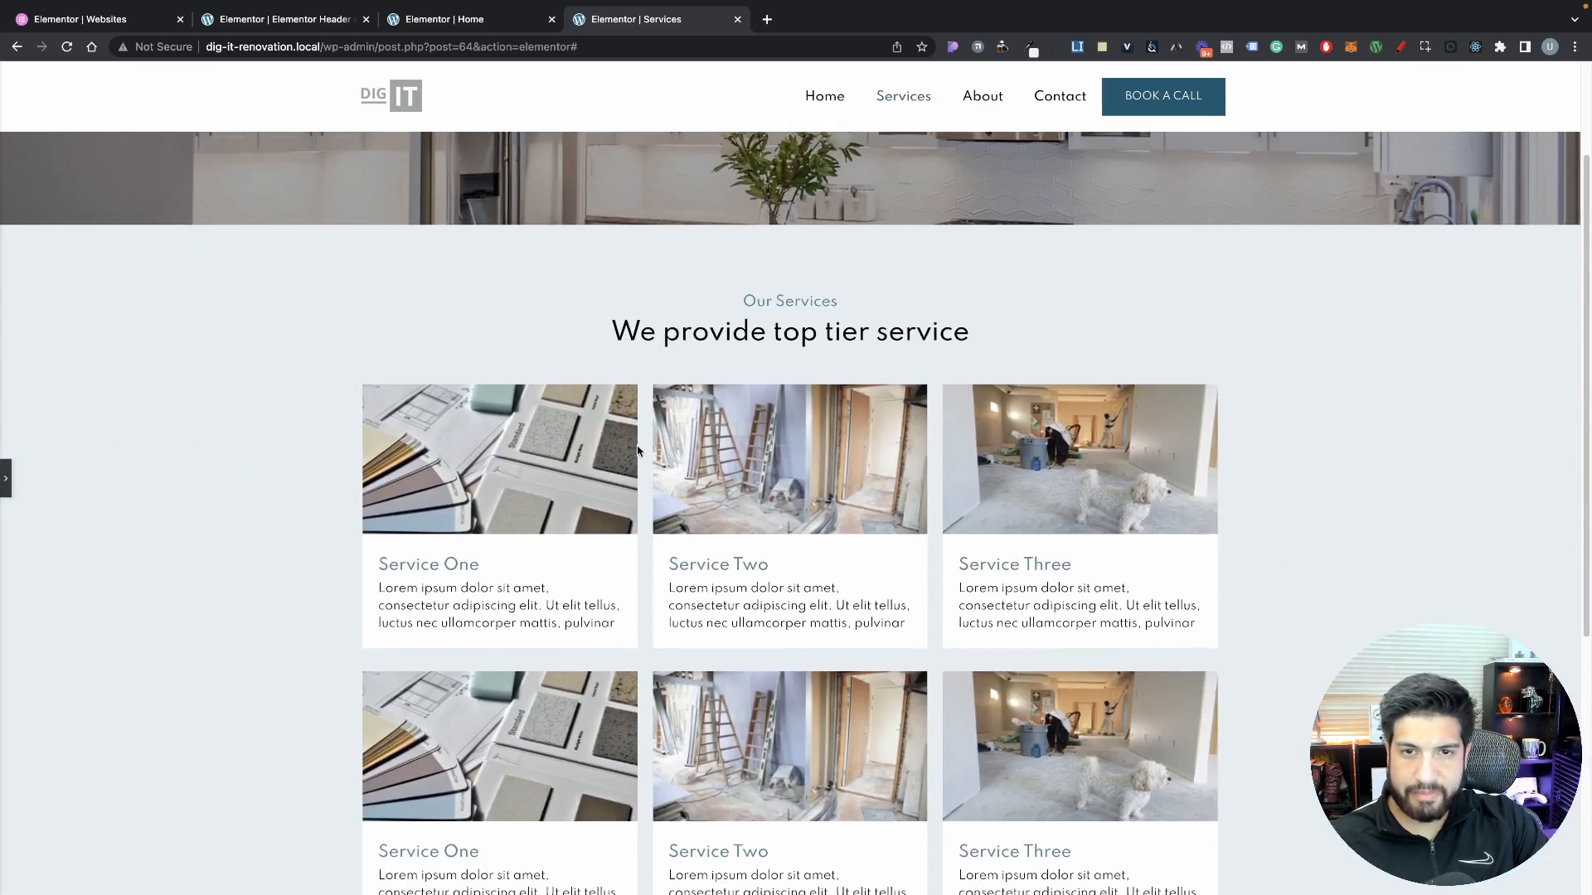
scroll(668, 444, up, 2)
scroll(667, 443, down, 6)
scroll(654, 448, up, 3)
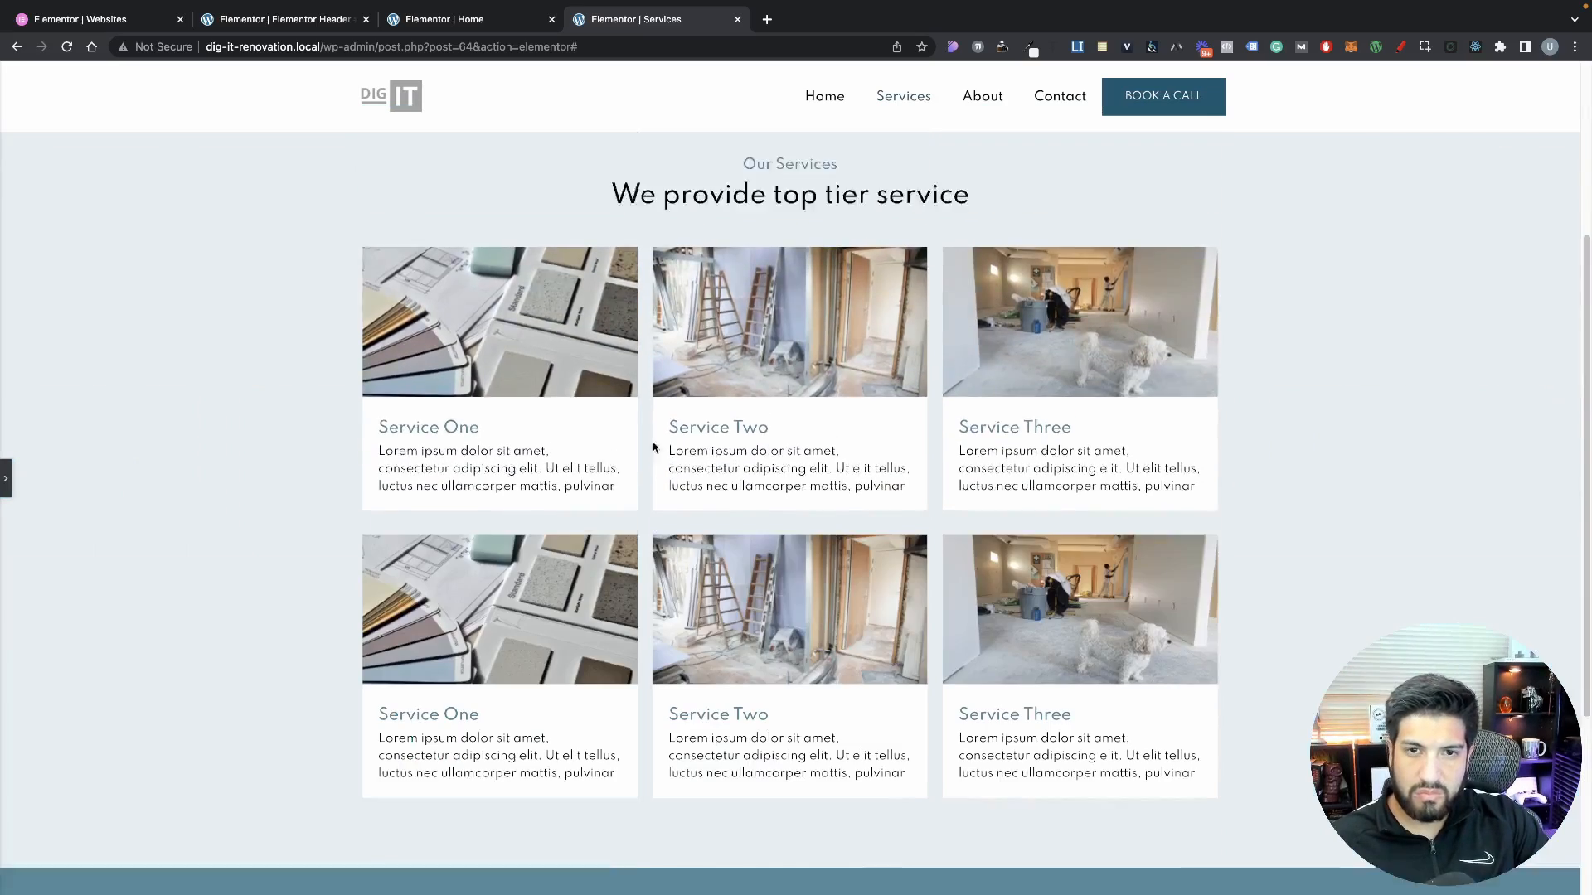
scroll(653, 448, up, 3)
click(7, 479)
scroll(1027, 556, down, 10)
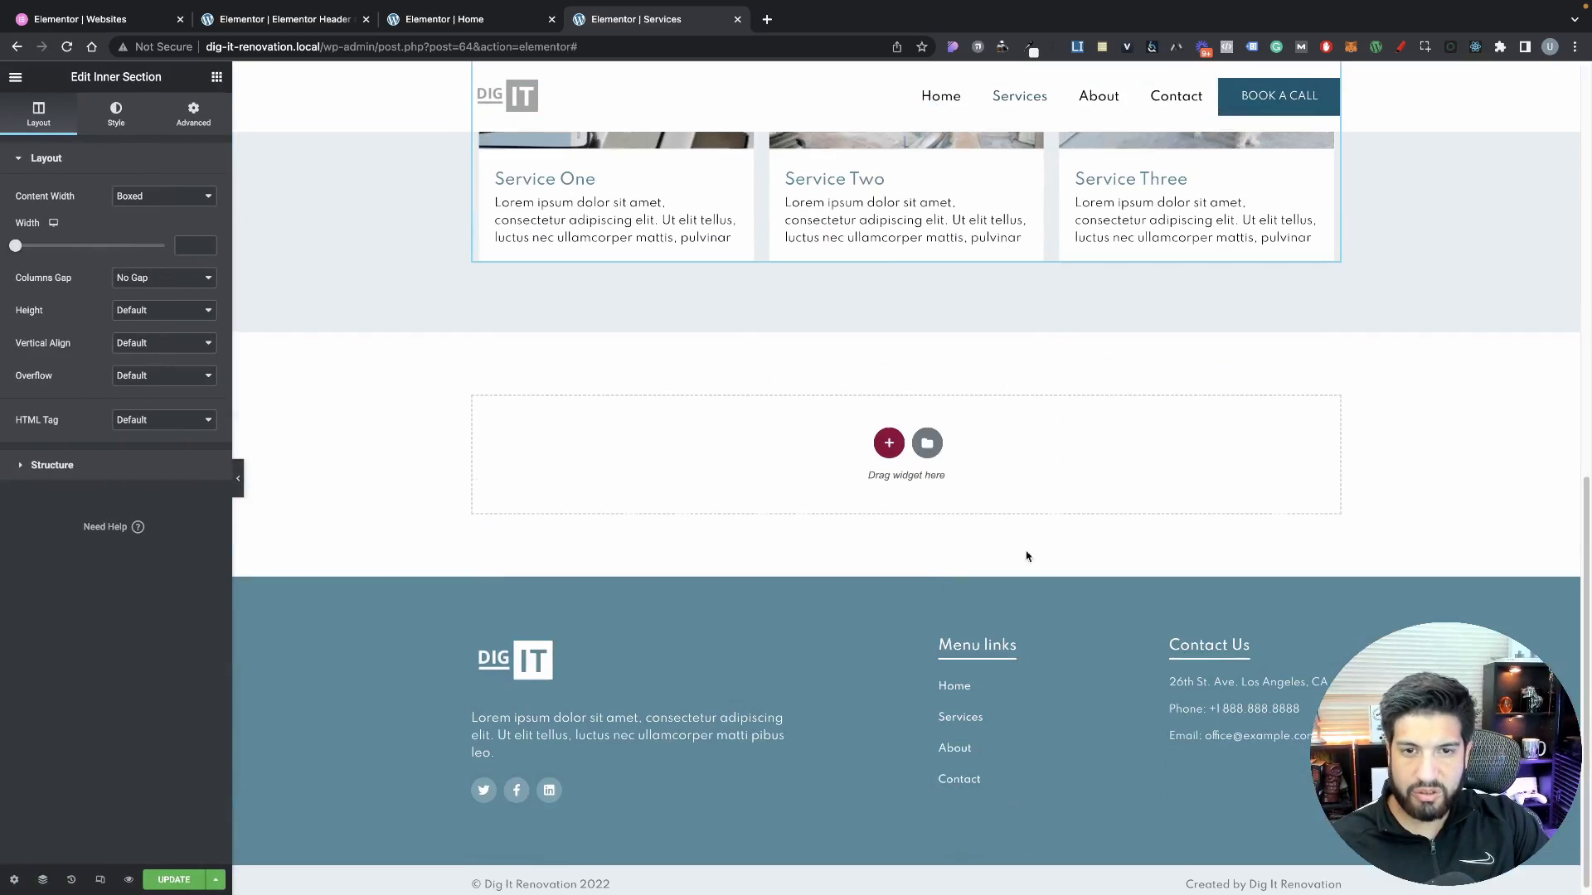
Examine the Services page layout in the tablet and mobile responsive views
click(101, 880)
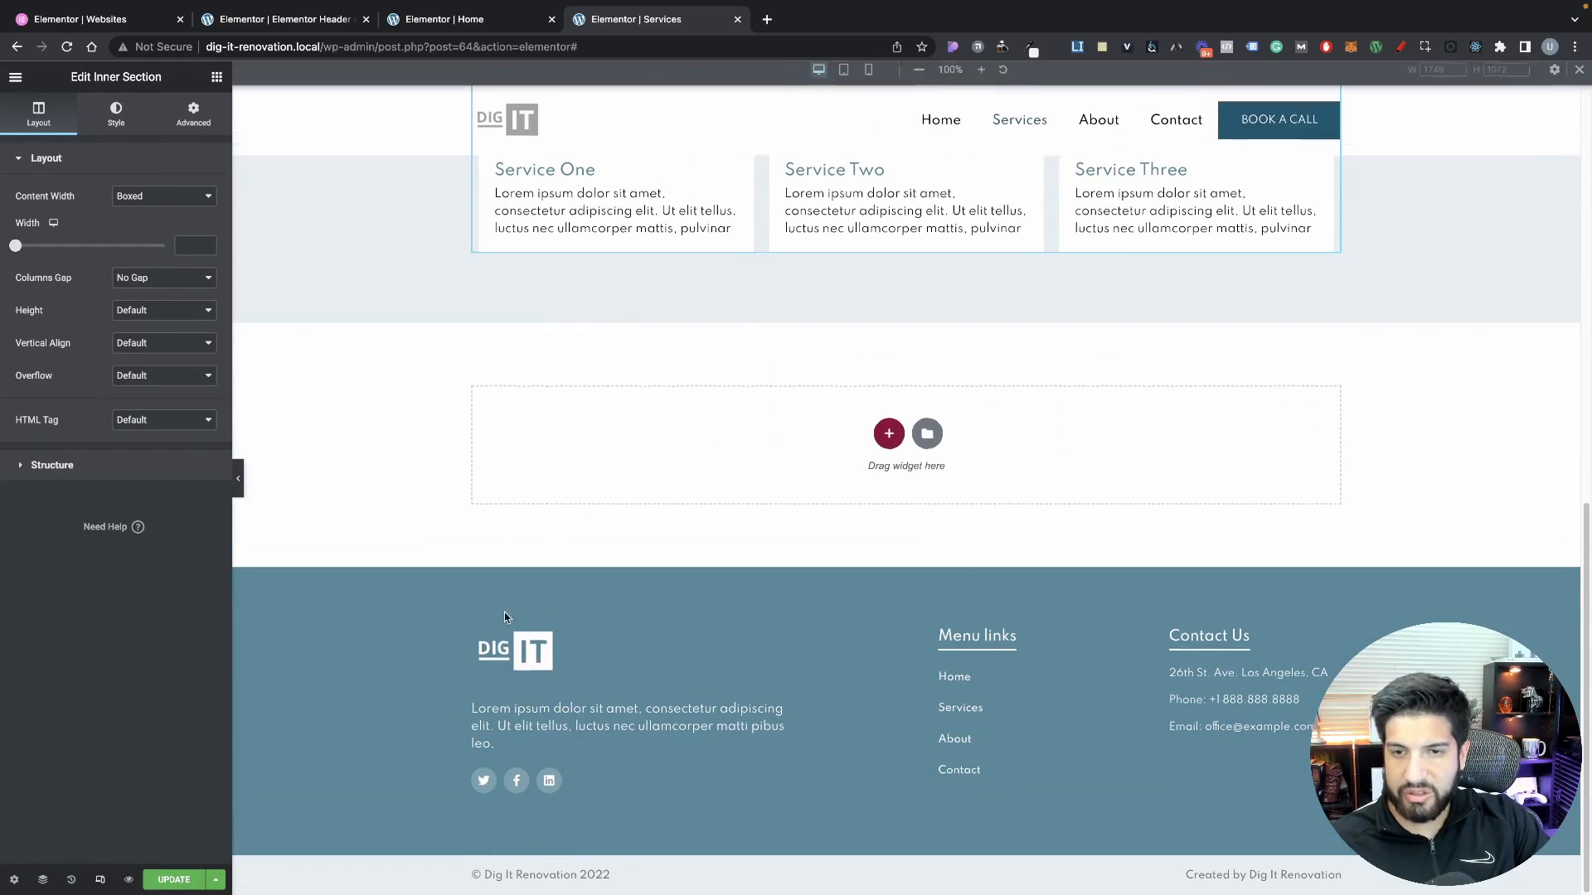
scroll(504, 615, up, 5)
click(843, 73)
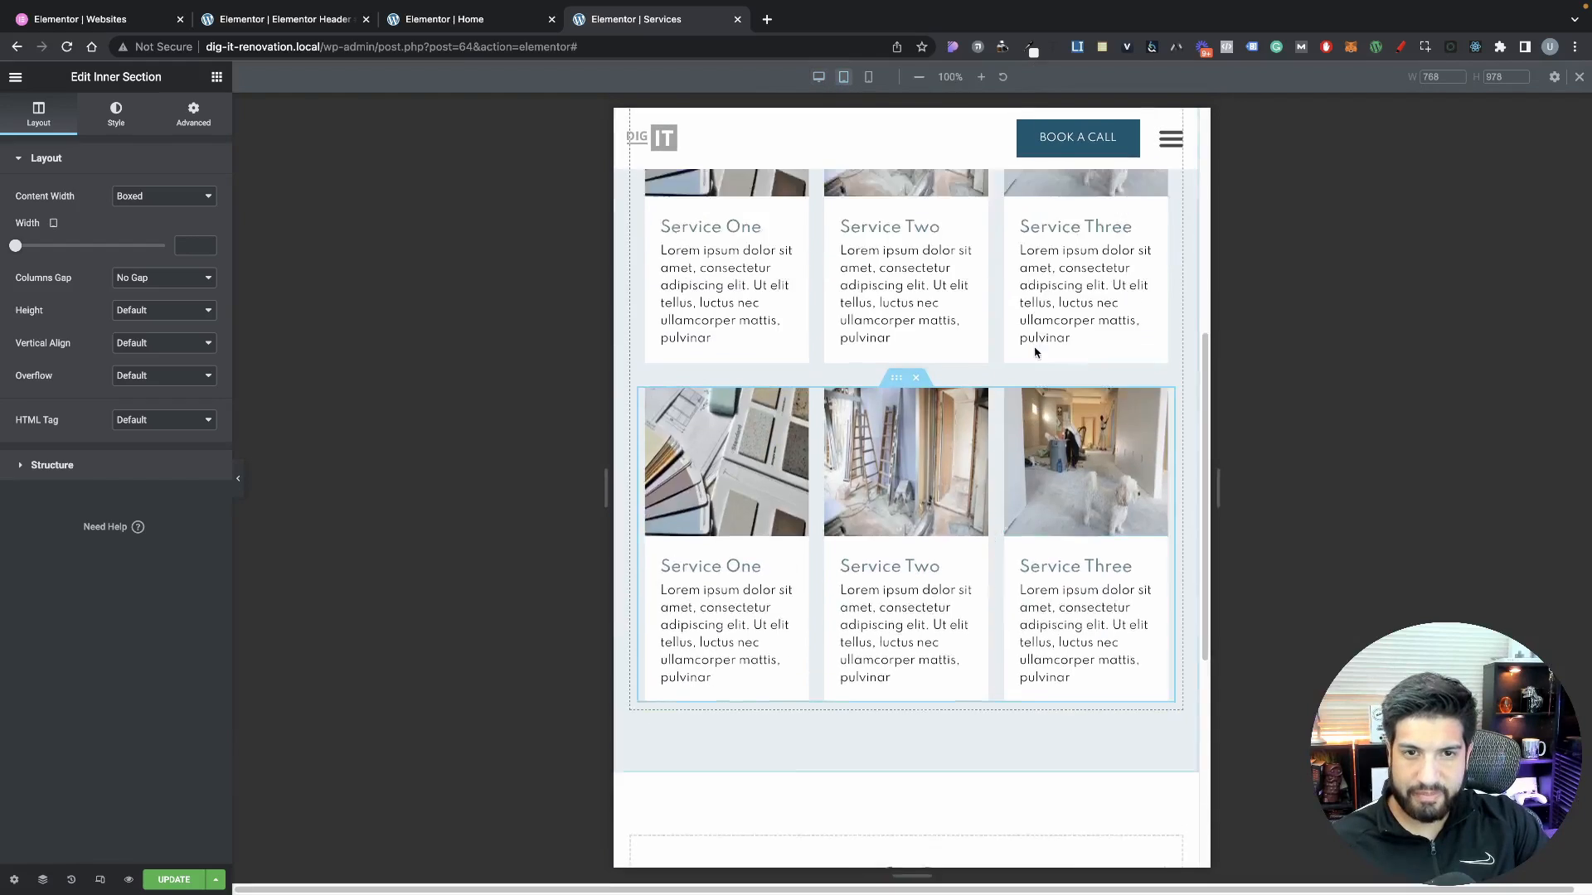
scroll(1045, 353, down, 10)
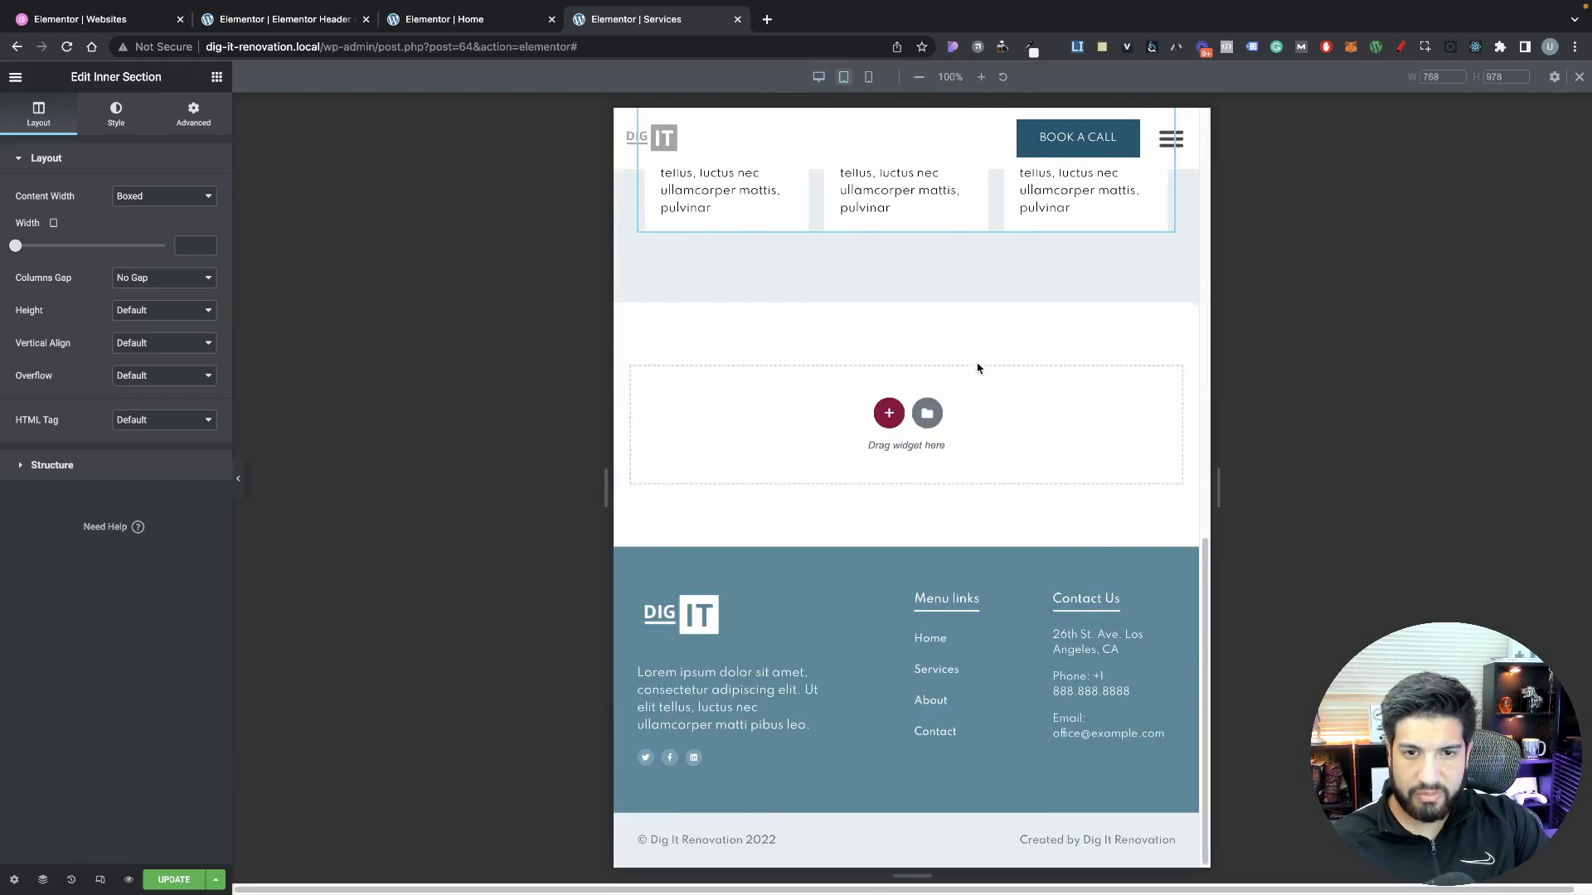
scroll(977, 368, up, 10)
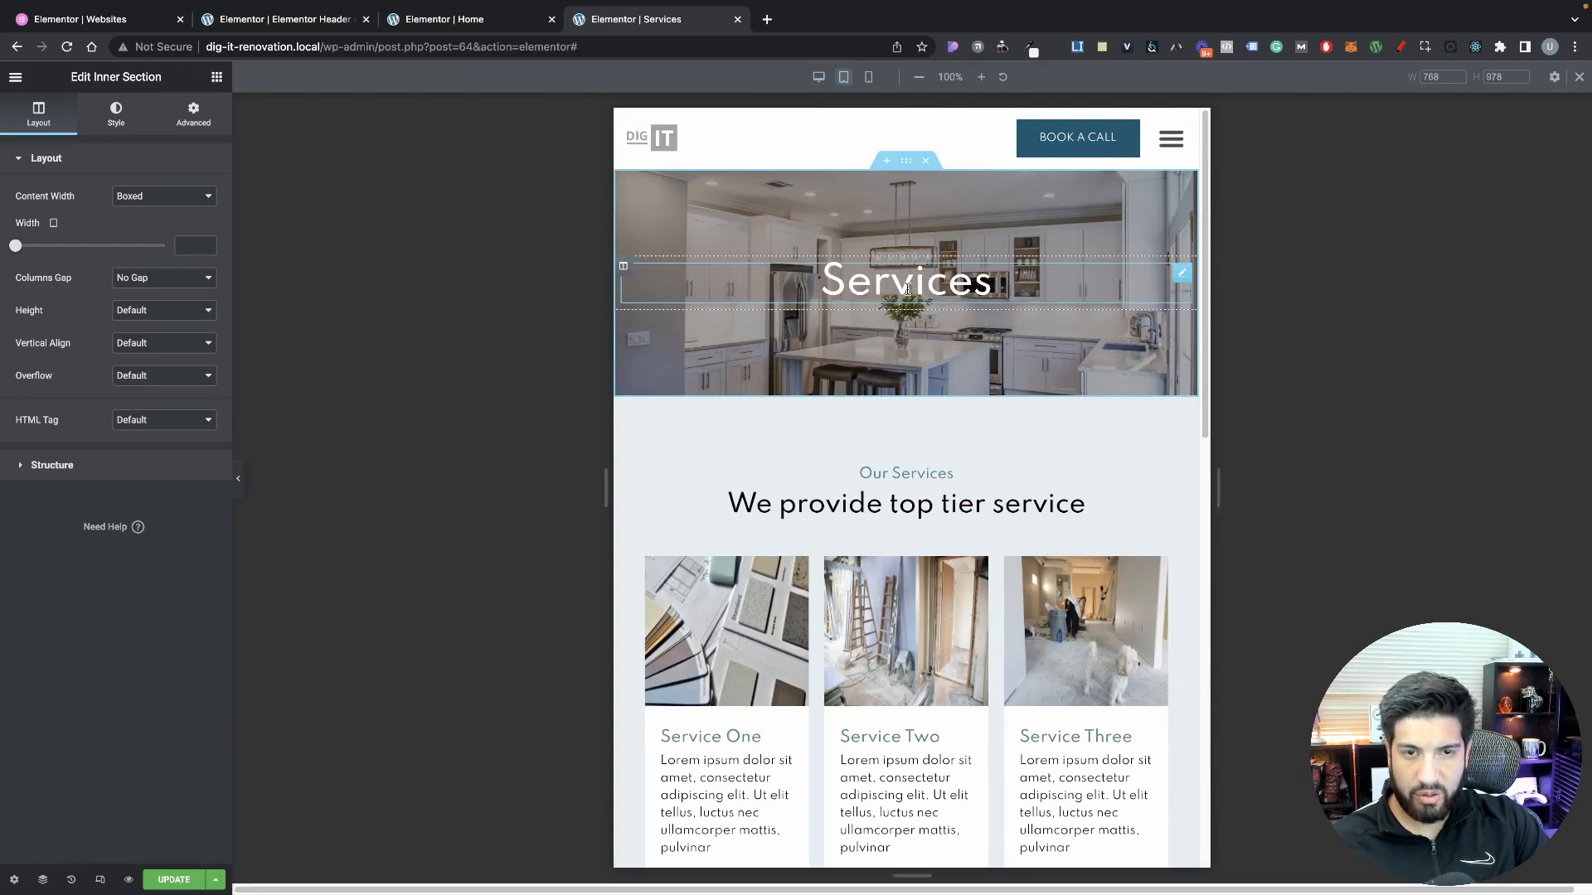
click(868, 76)
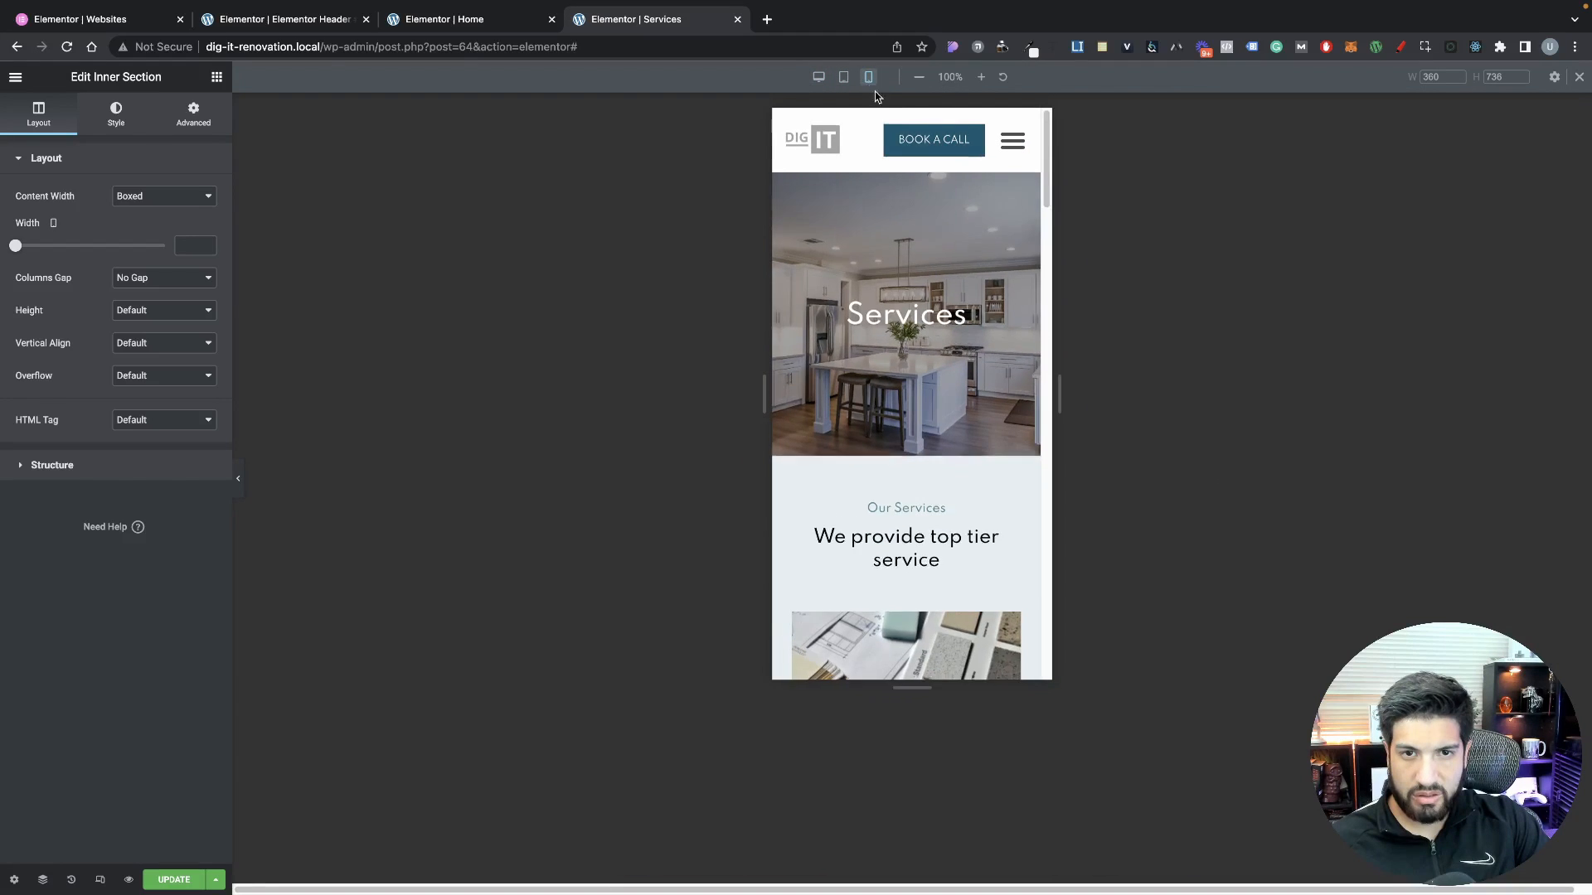
scroll(948, 439, down, 10)
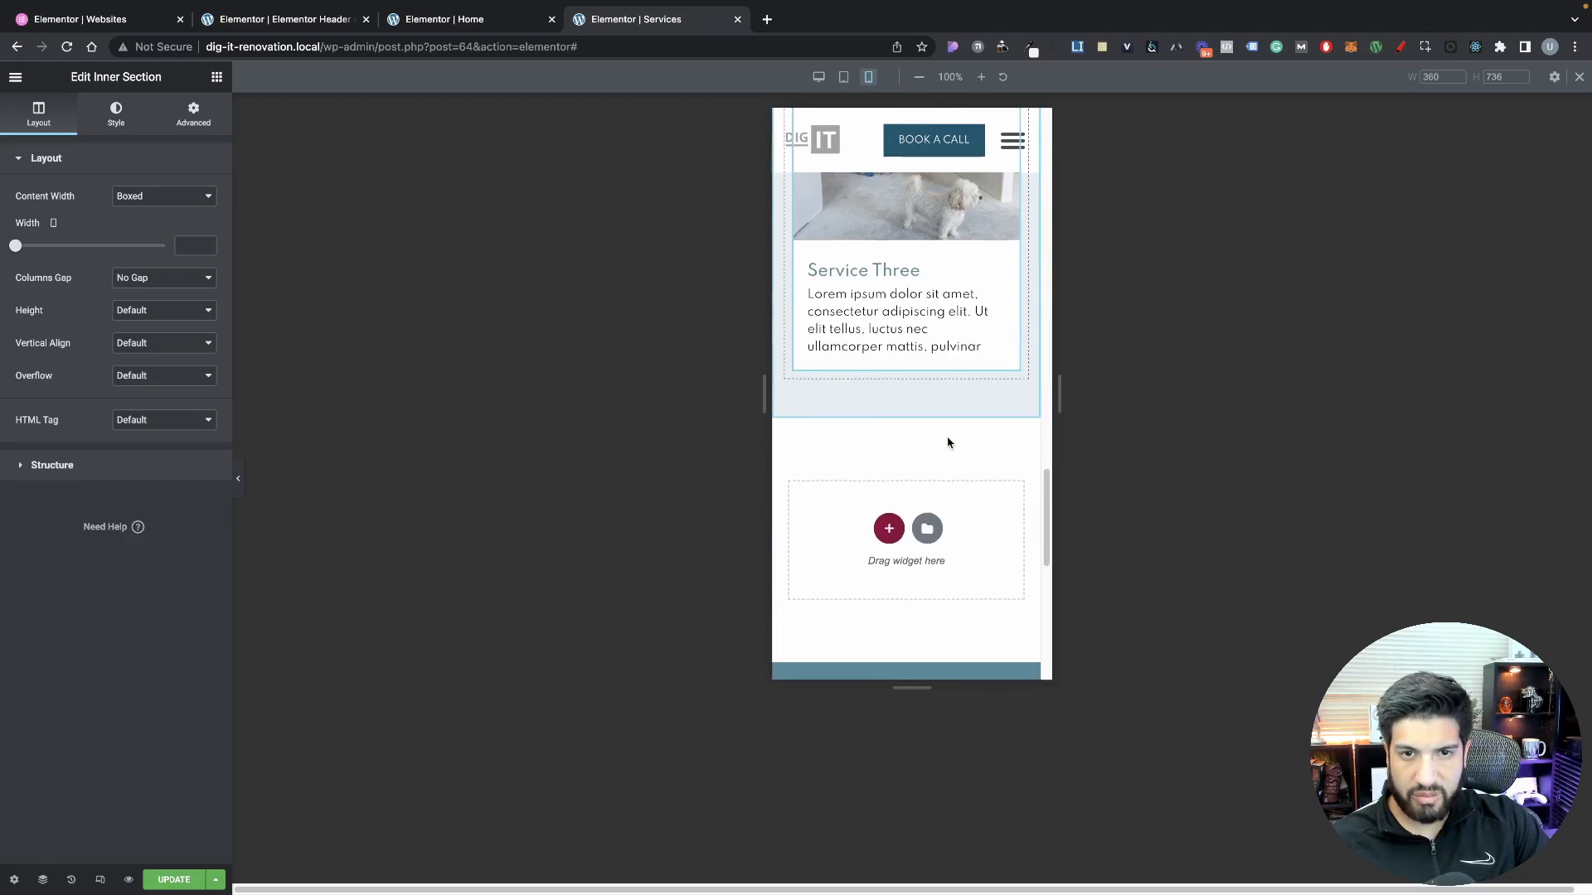
scroll(948, 441, up, 10)
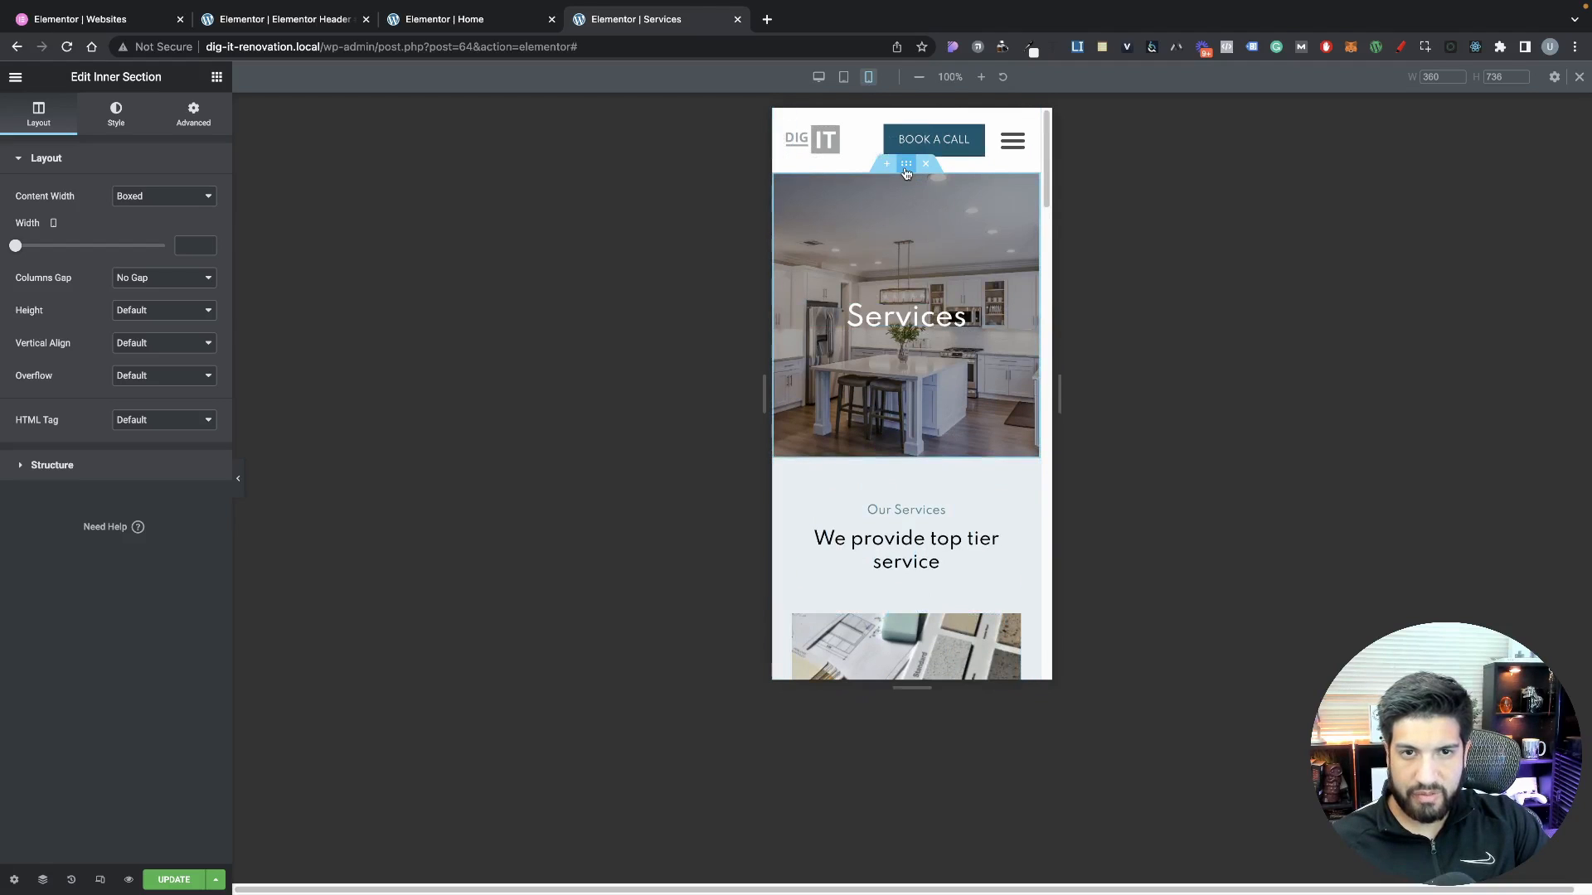
Reduce the hero section's minimum height for mobile to 28 VH
click(831, 207)
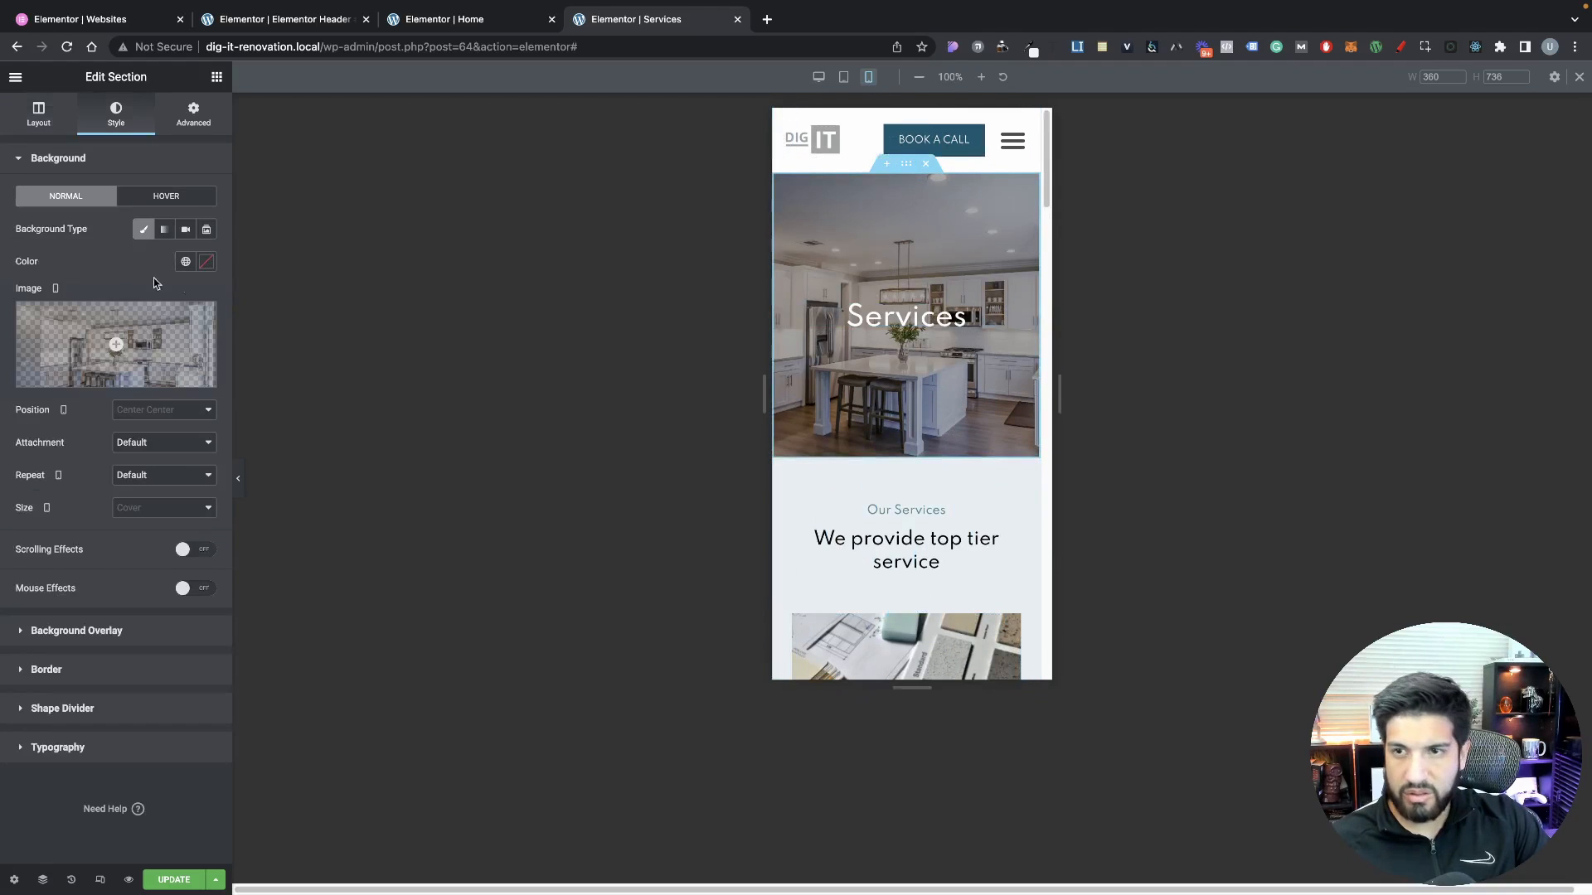
click(50, 130)
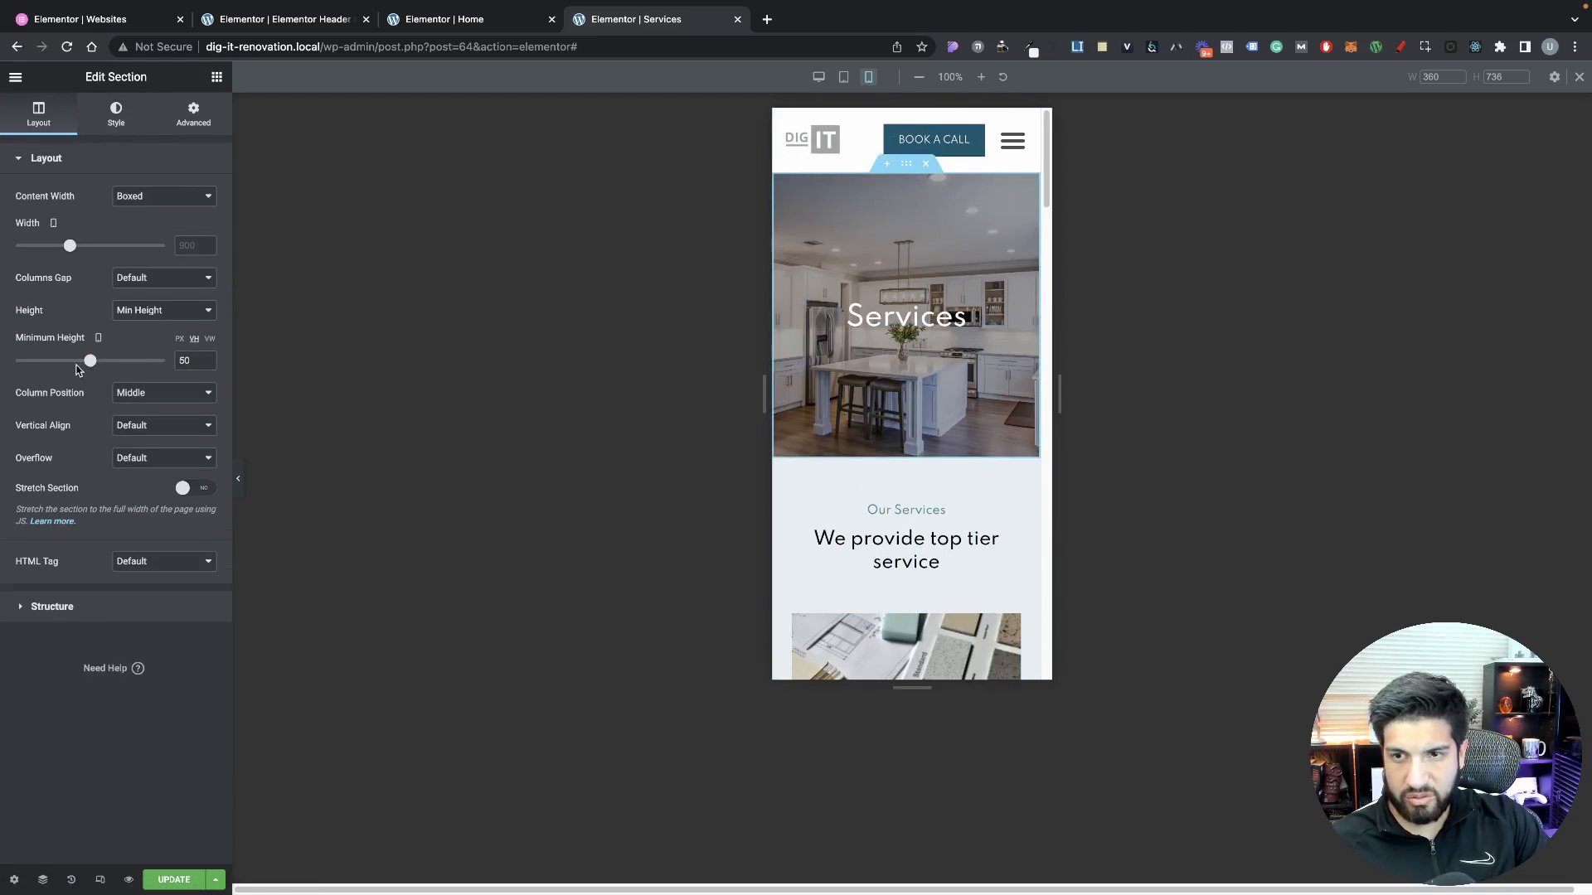
drag(90, 362, 58, 362)
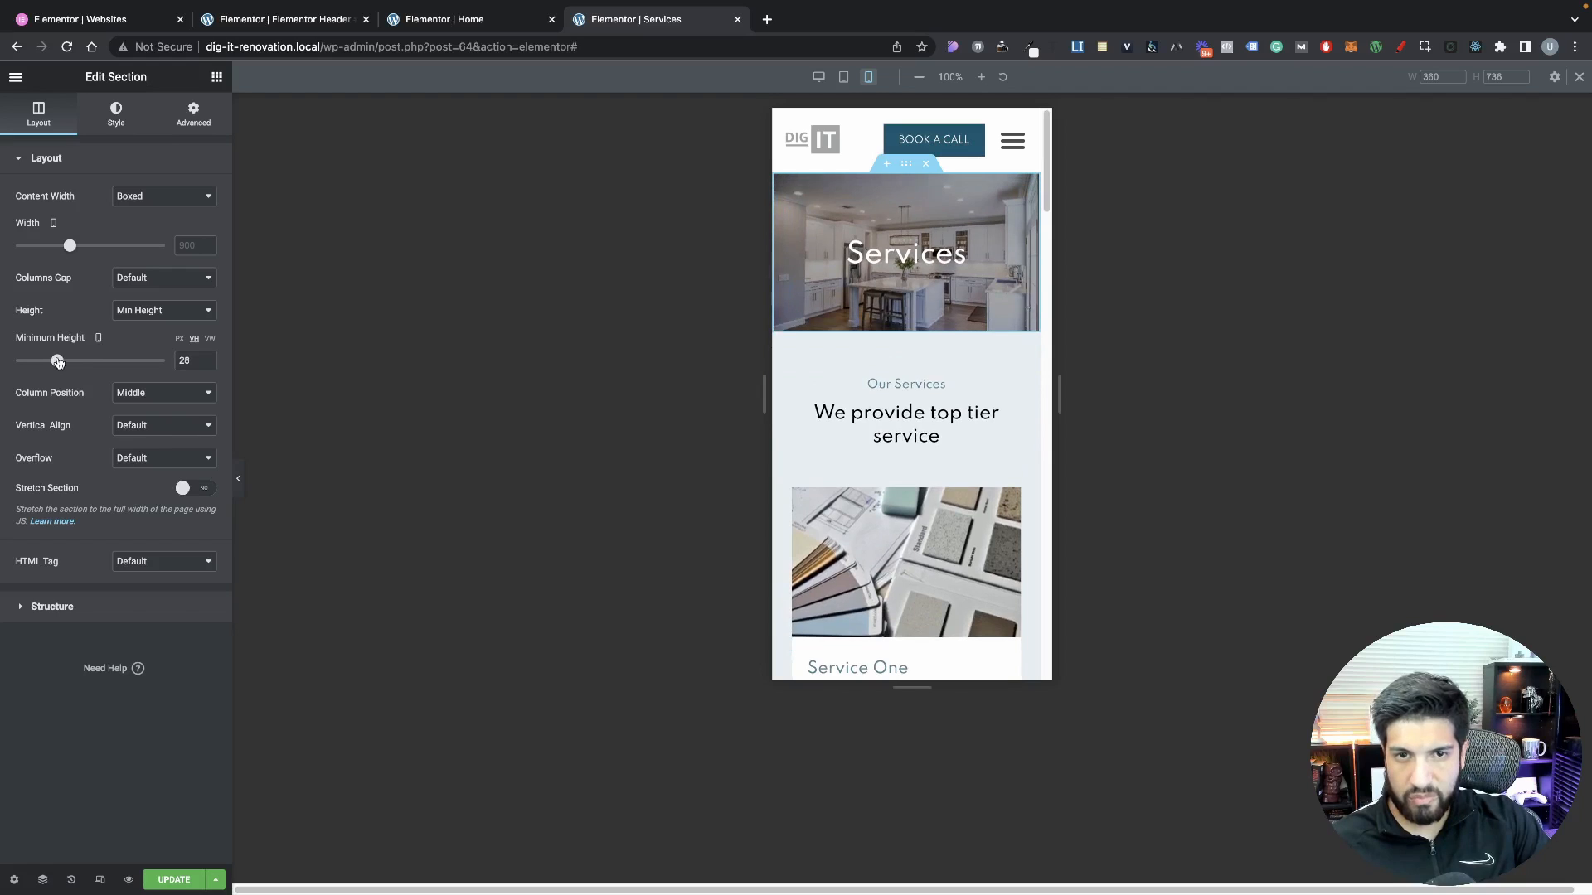
Set the hero section's minimum height for mobile to 30 VH, check the service cards, and update the Services page
drag(199, 360, 162, 363)
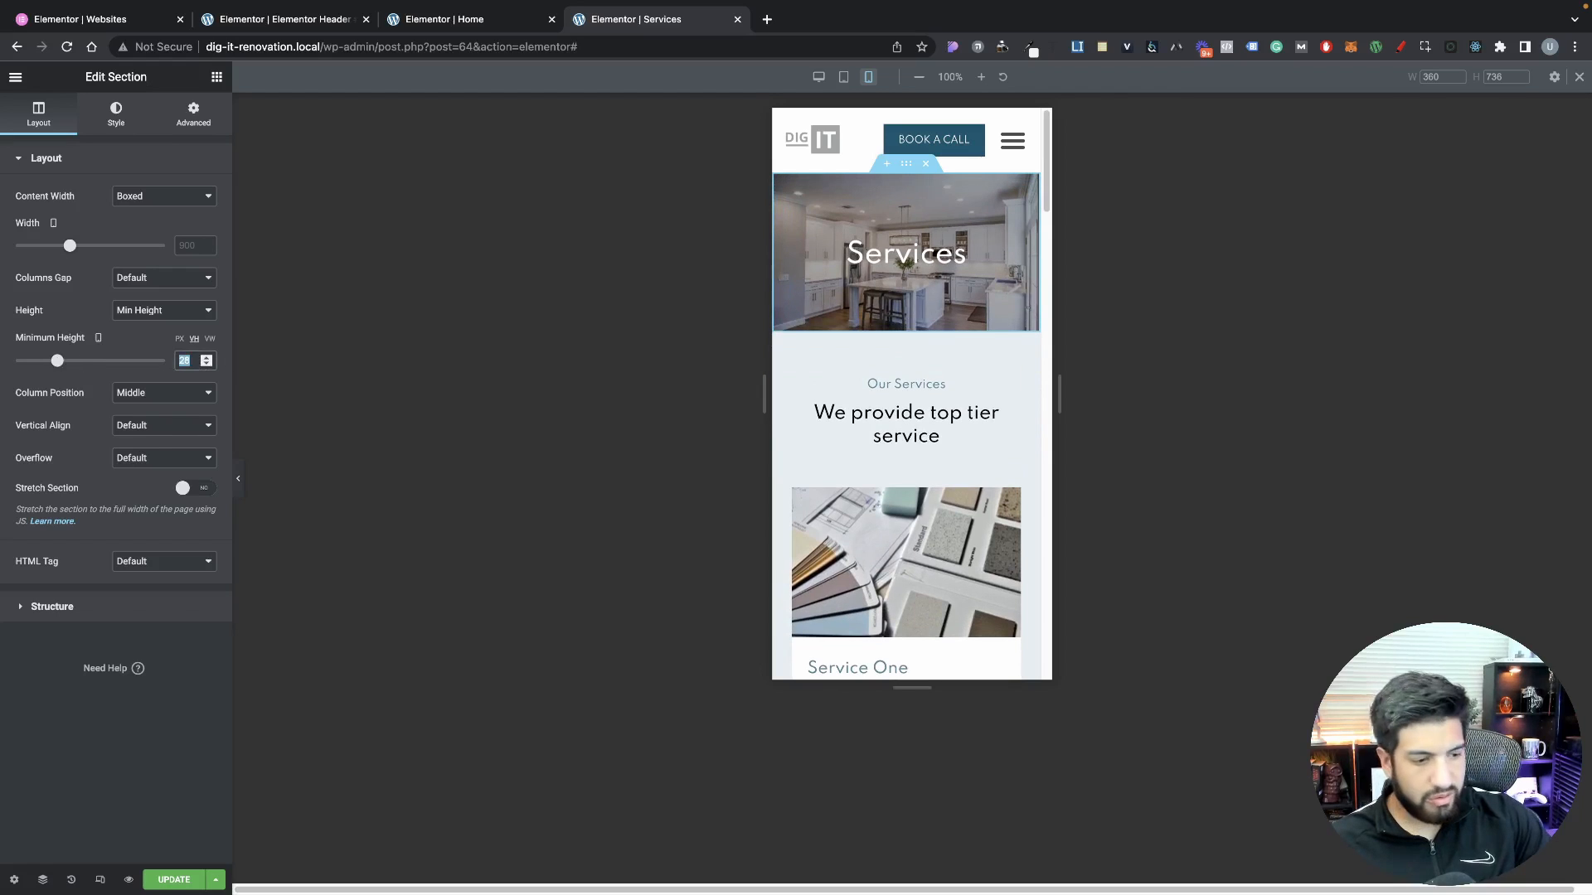
text(30)
scroll(927, 390, down, 10)
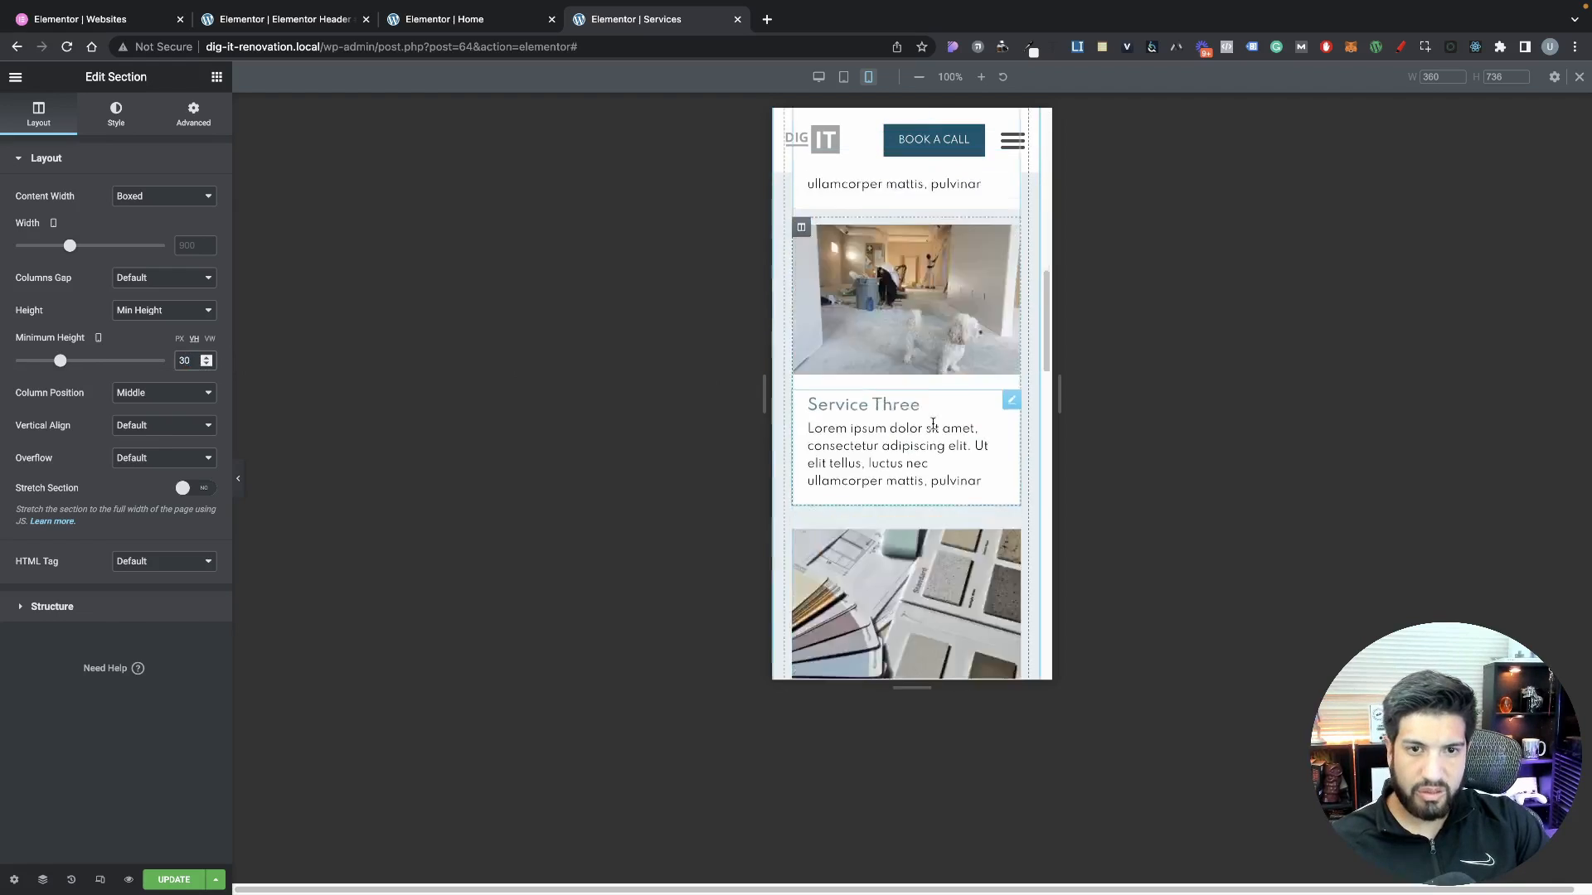
scroll(931, 442, up, 10)
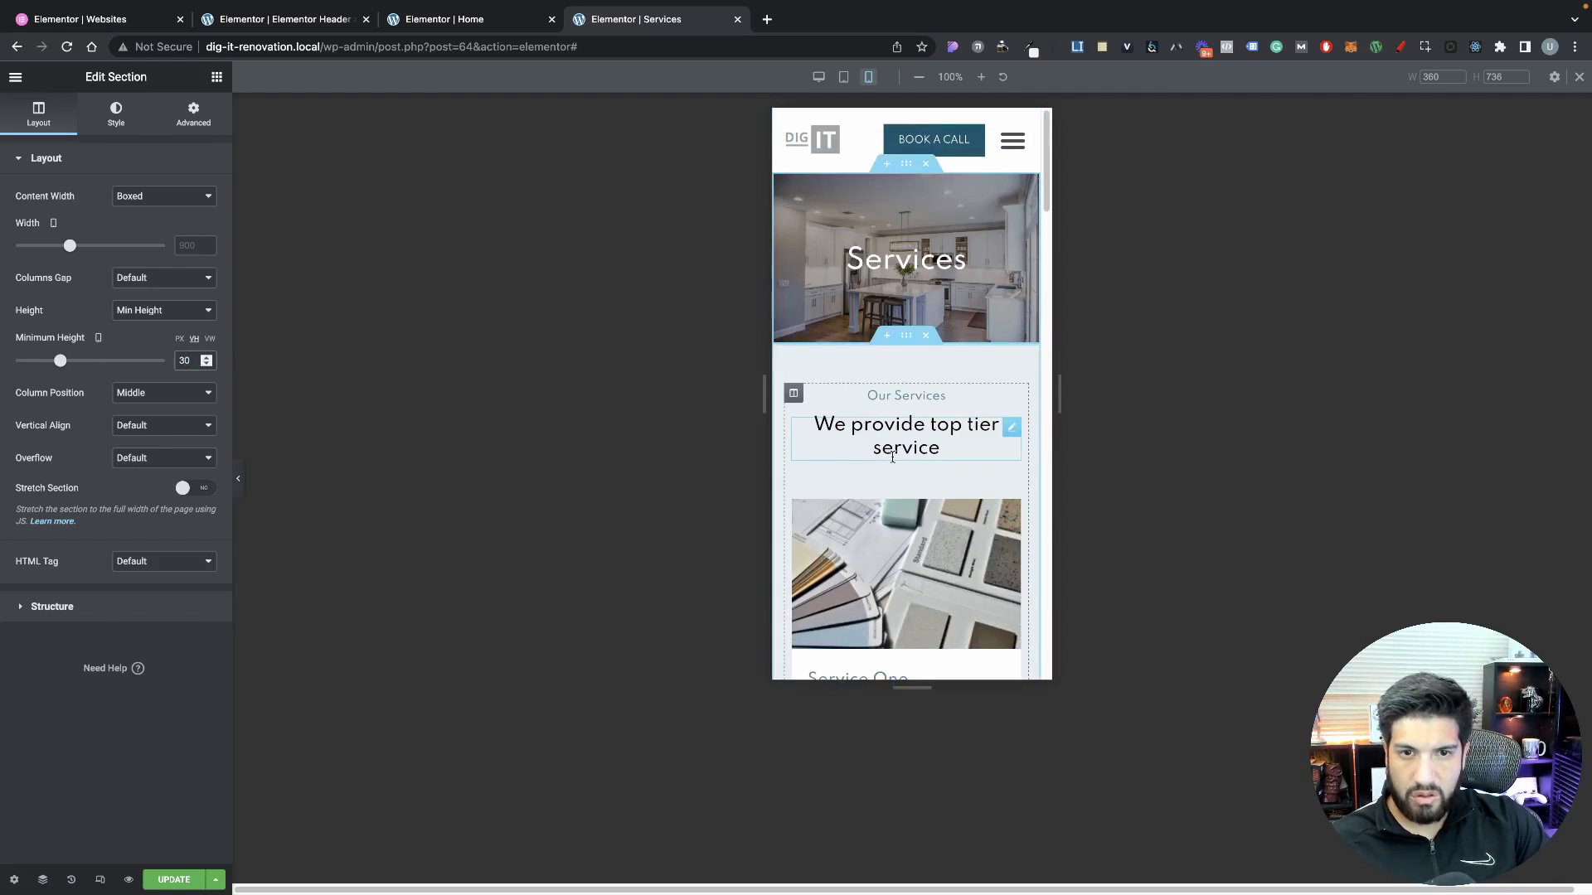
scroll(912, 498, down, 10)
scroll(932, 522, down, 2)
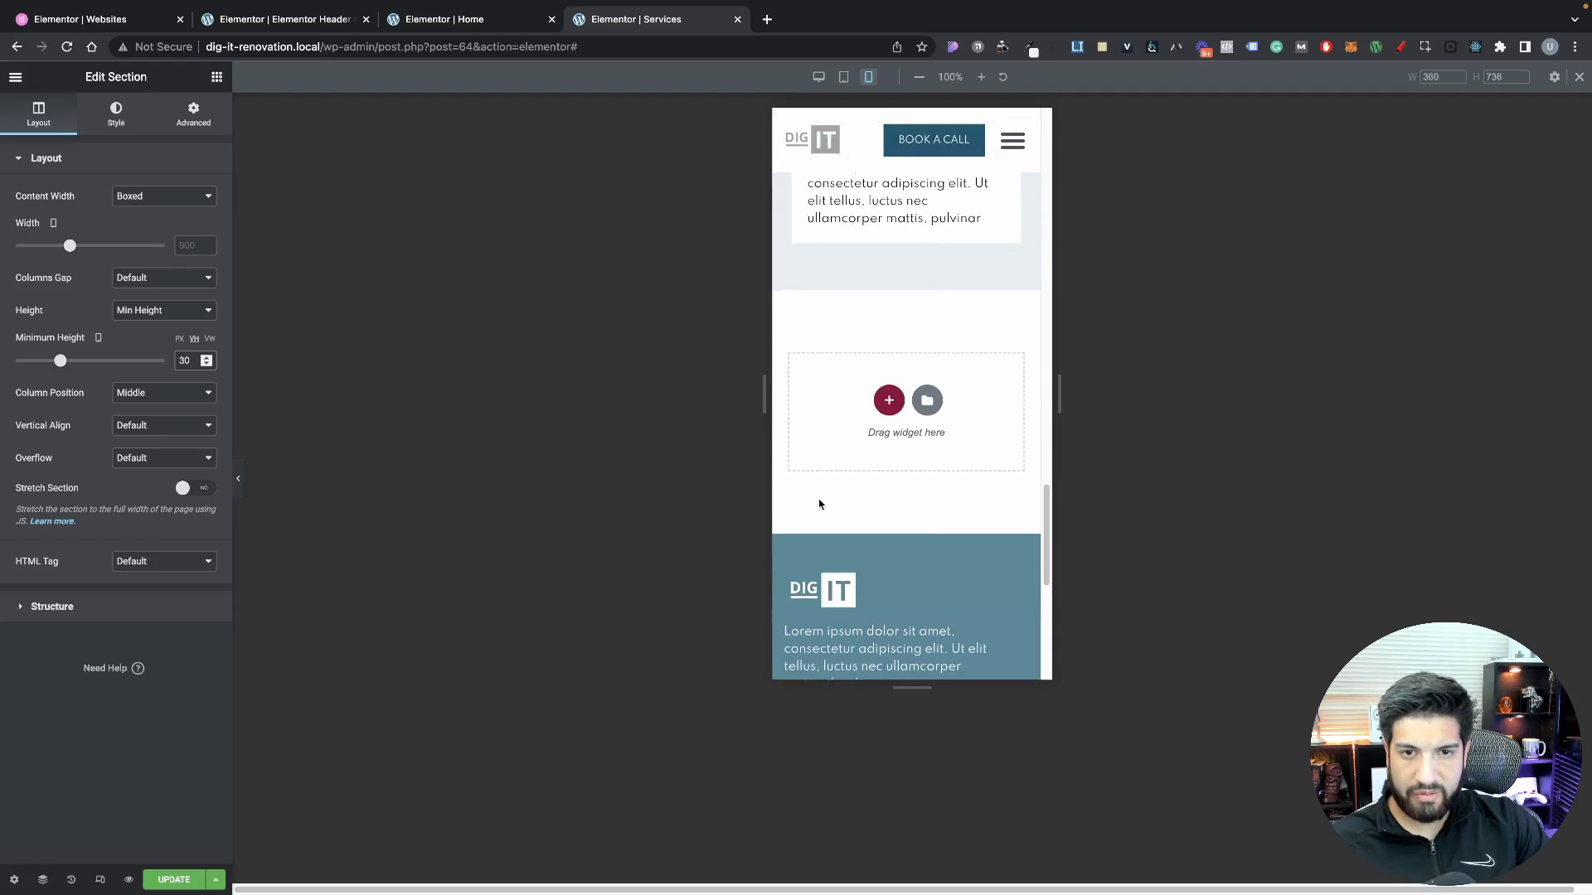
click(174, 879)
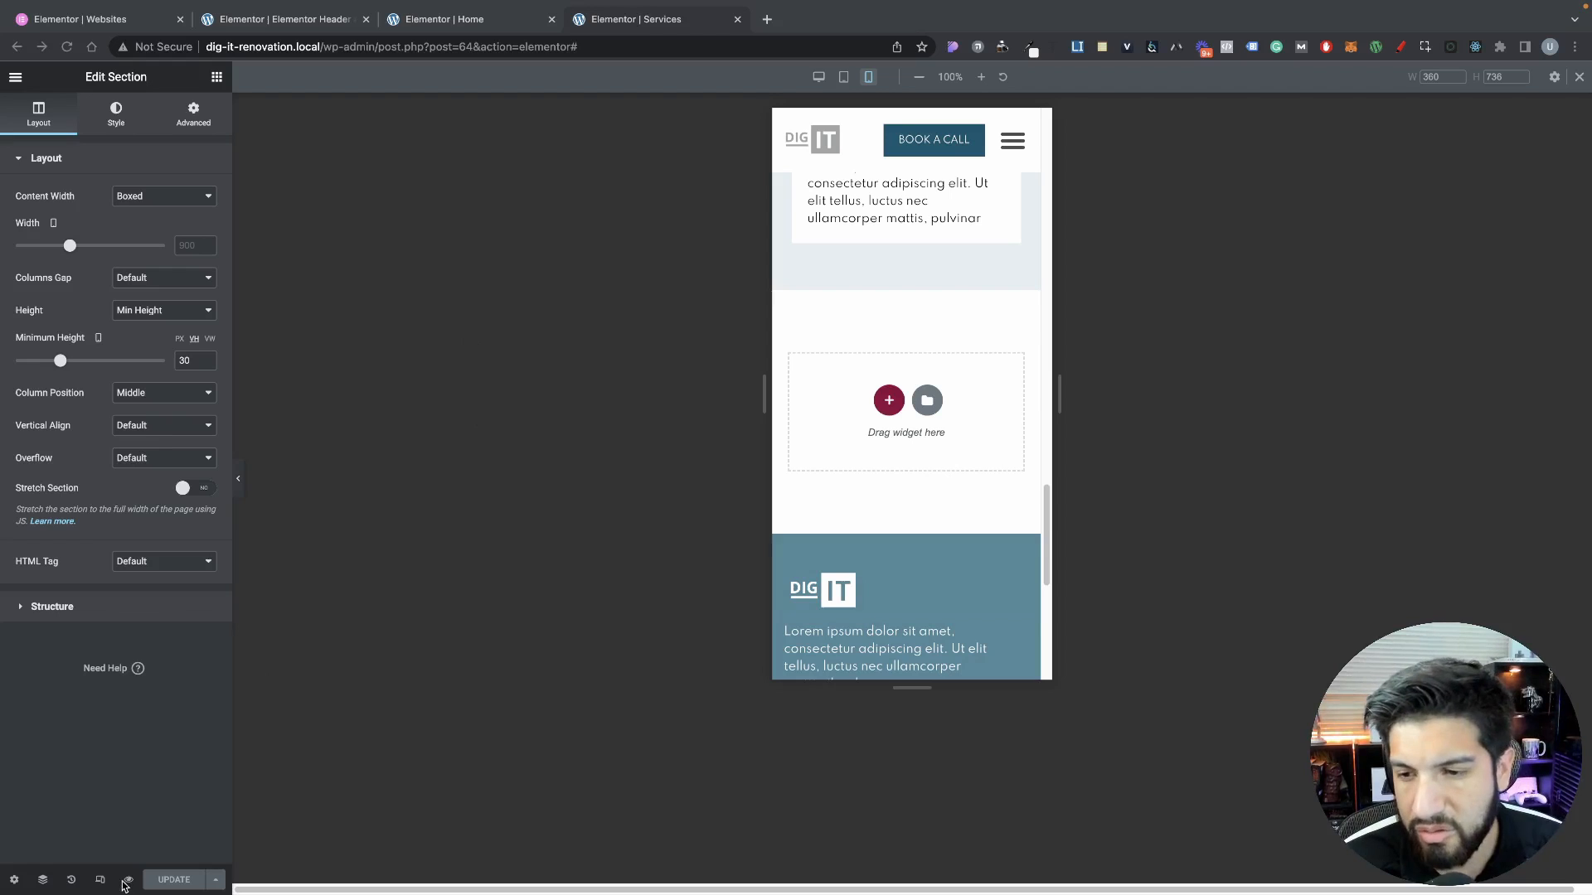
Examine the mobile footer and preview the published Services page at full width
scroll(870, 485, down, 6)
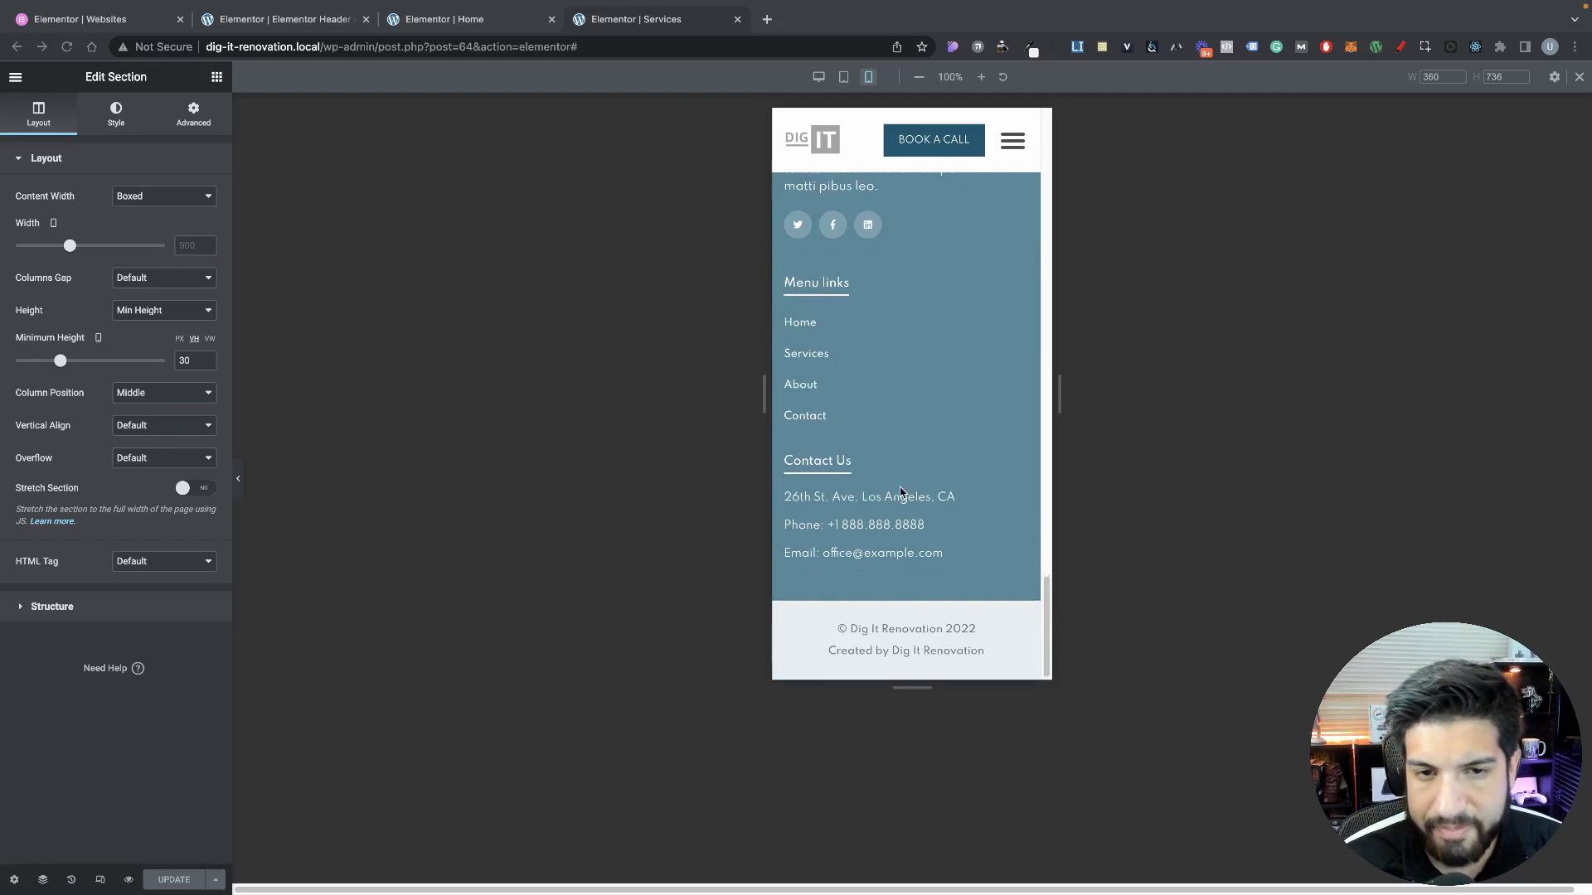
click(128, 879)
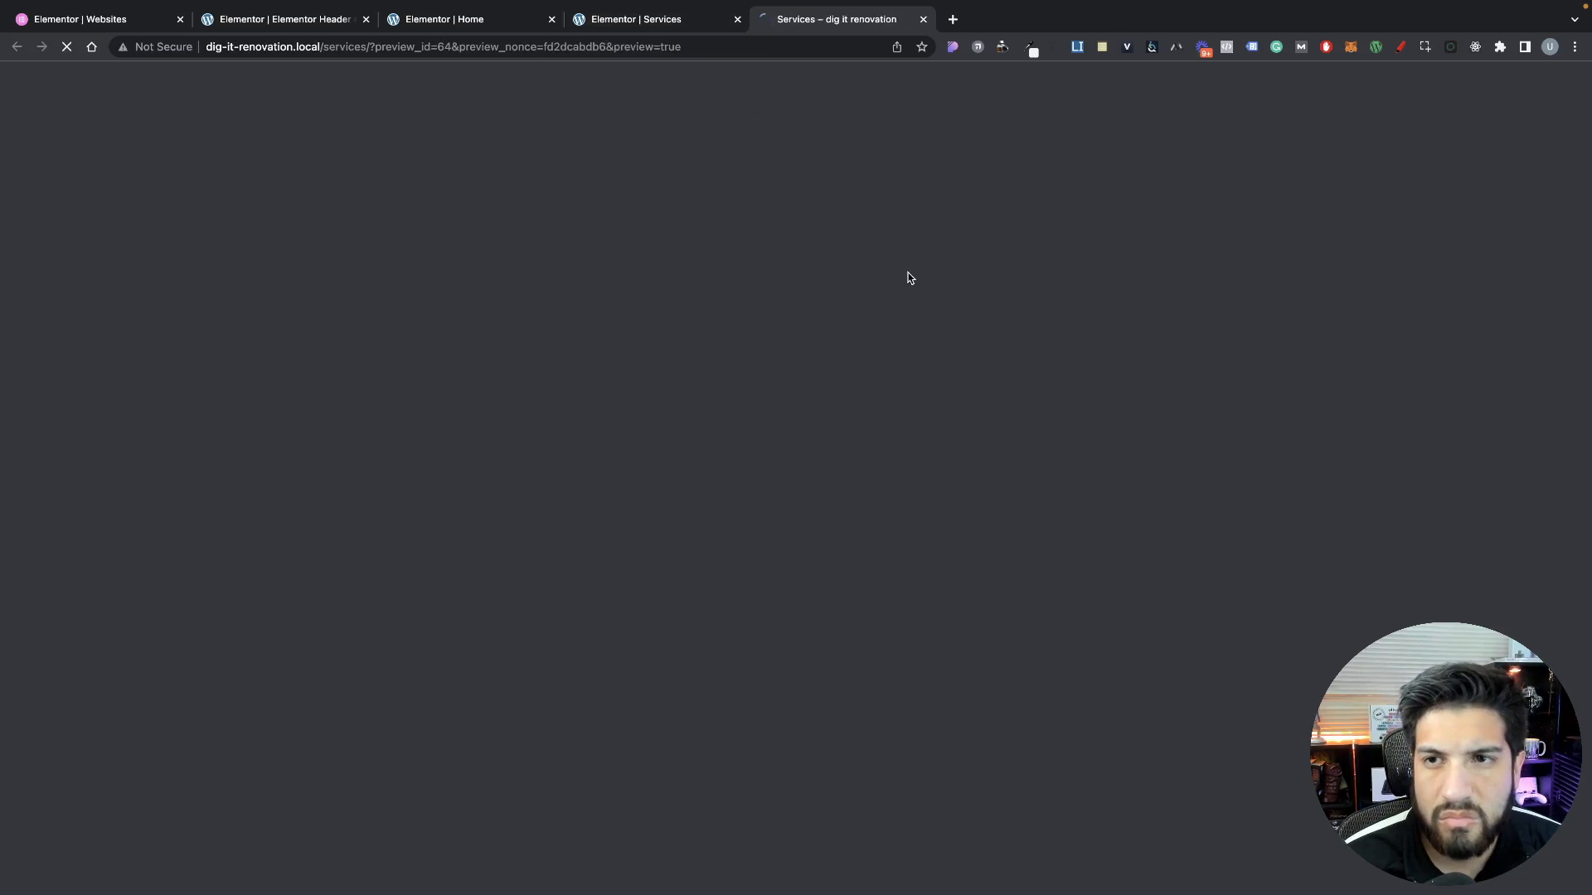
scroll(905, 274, down, 10)
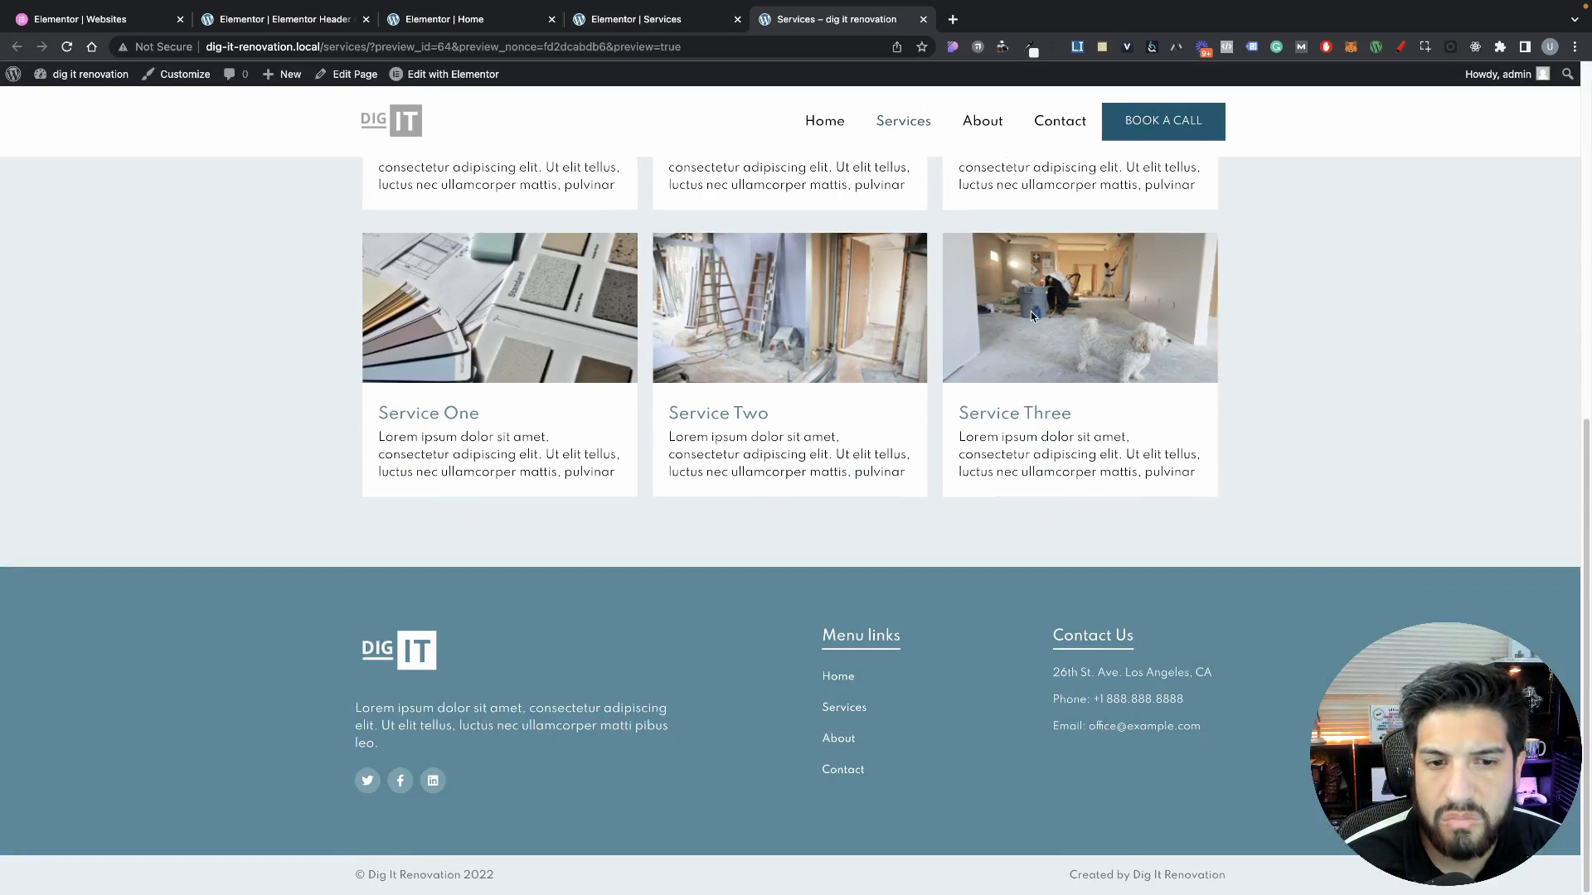
scroll(1031, 311, up, 8)
triple_click(1167, 481)
Go to the site's About page and open it for editing with Elementor
click(976, 125)
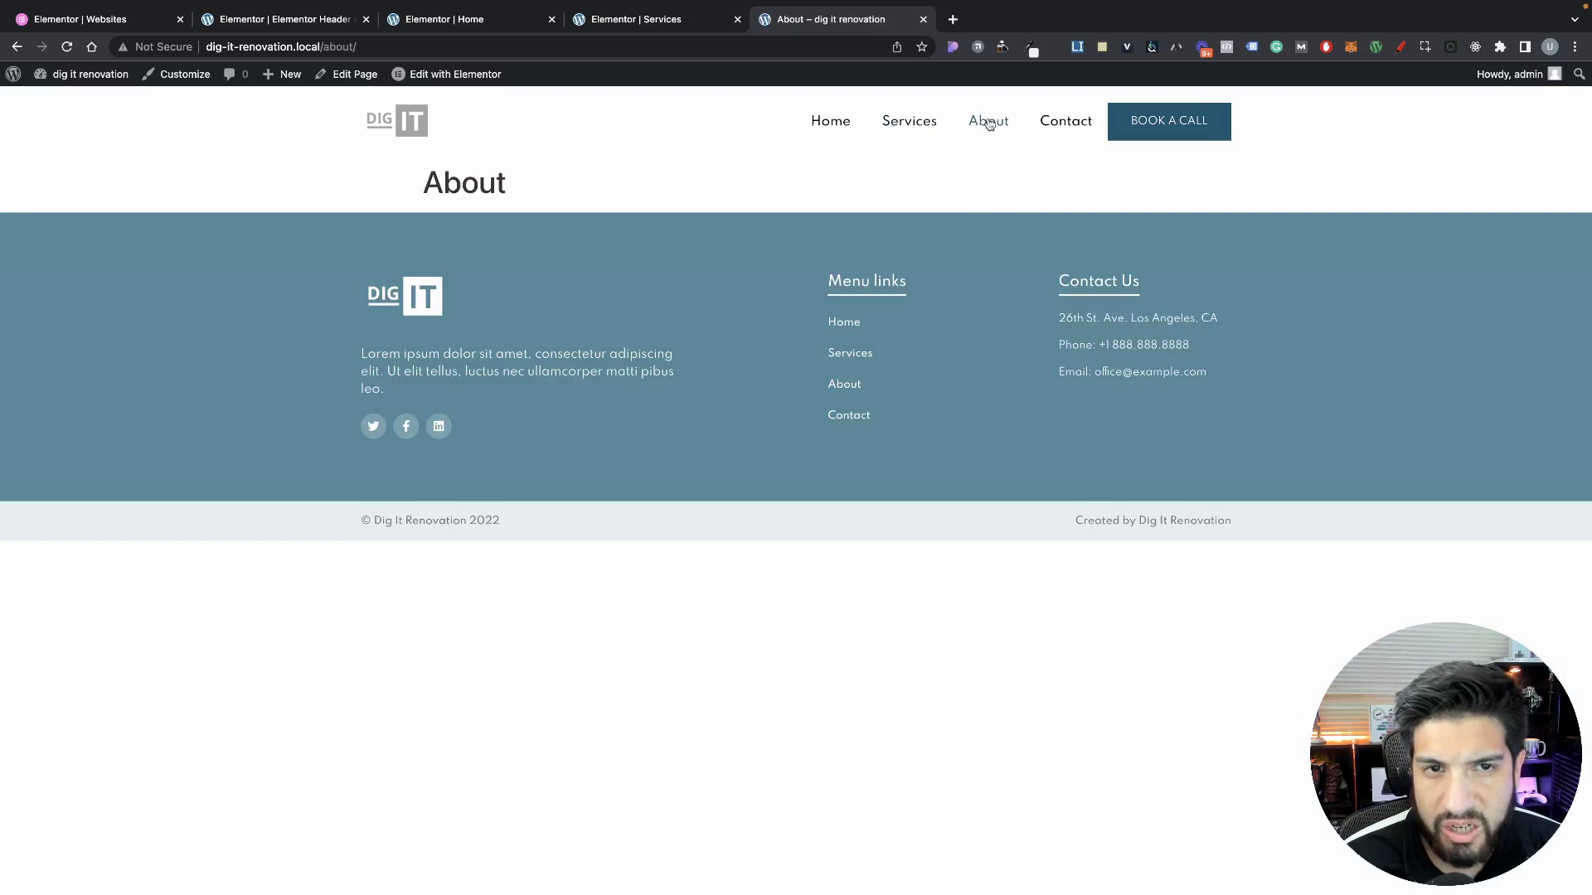
click(345, 74)
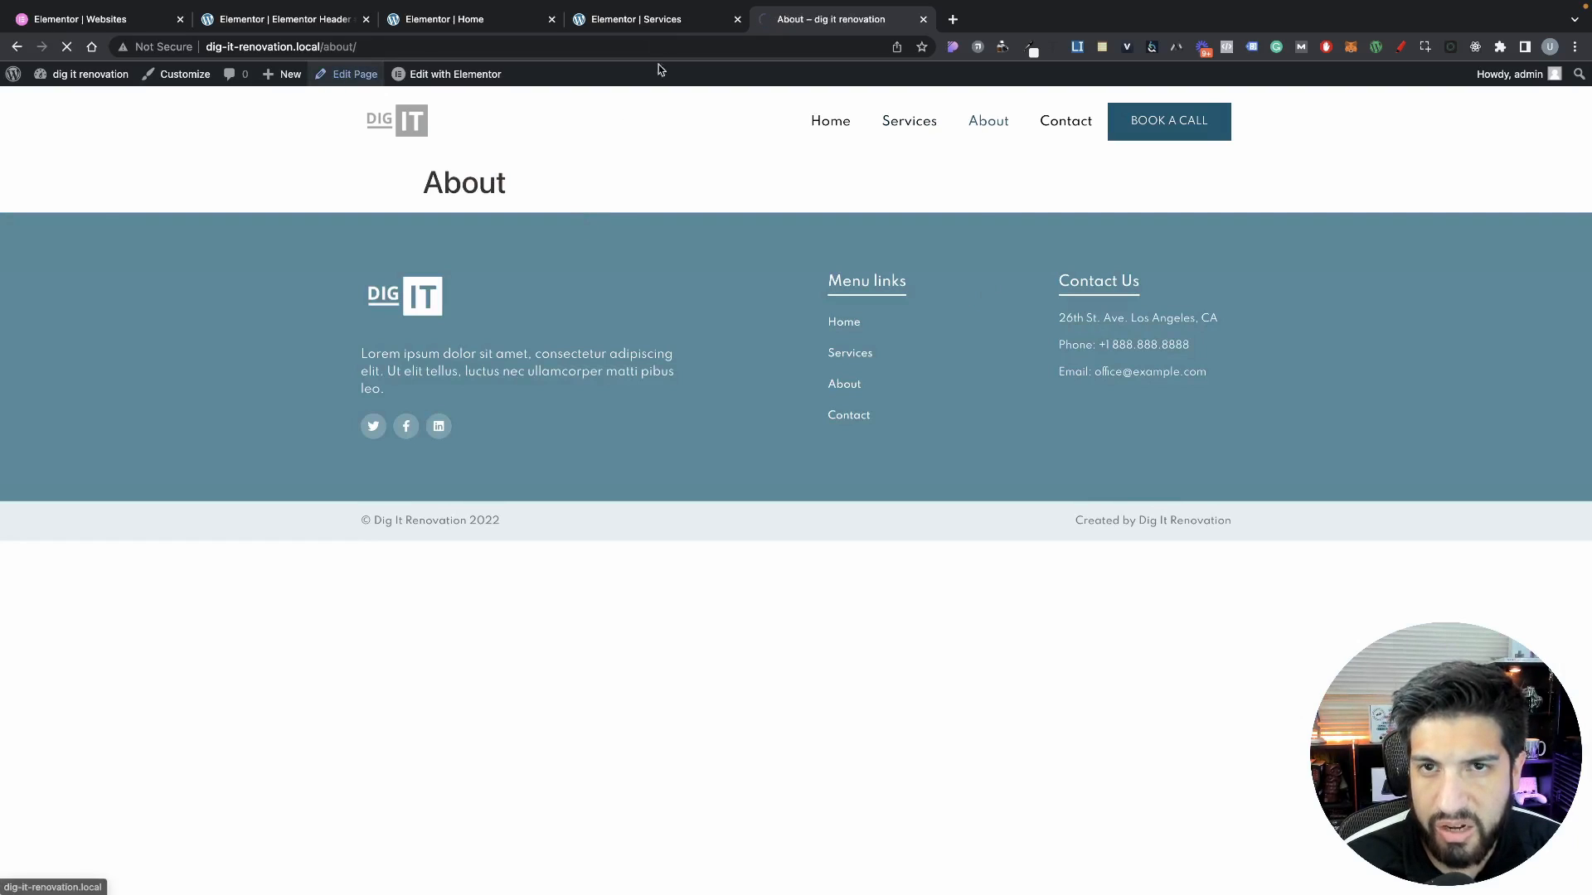
click(737, 19)
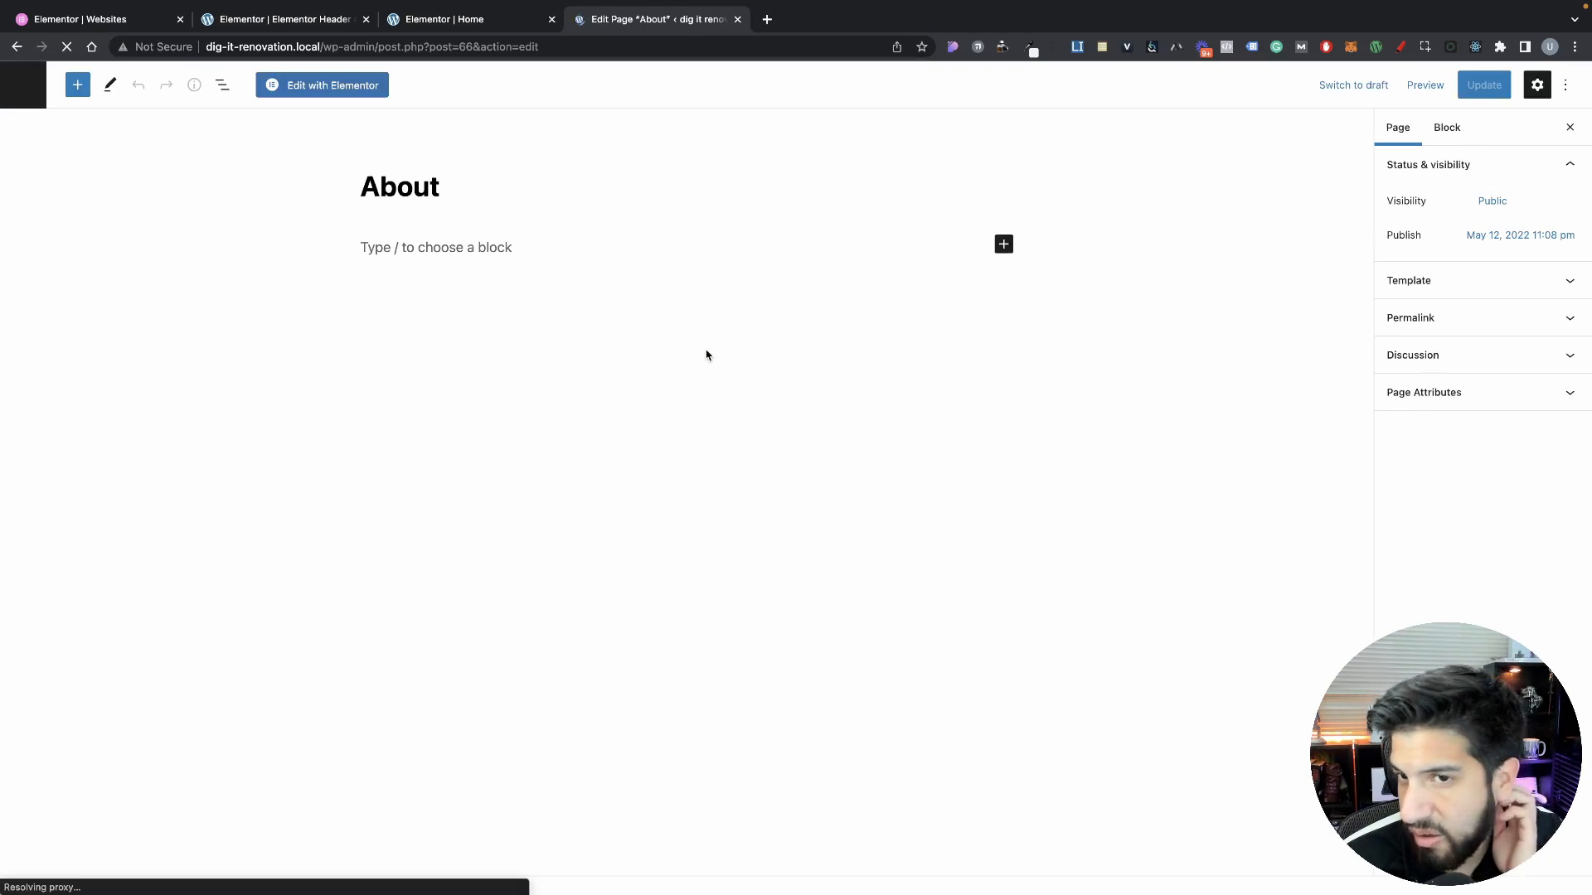
click(347, 91)
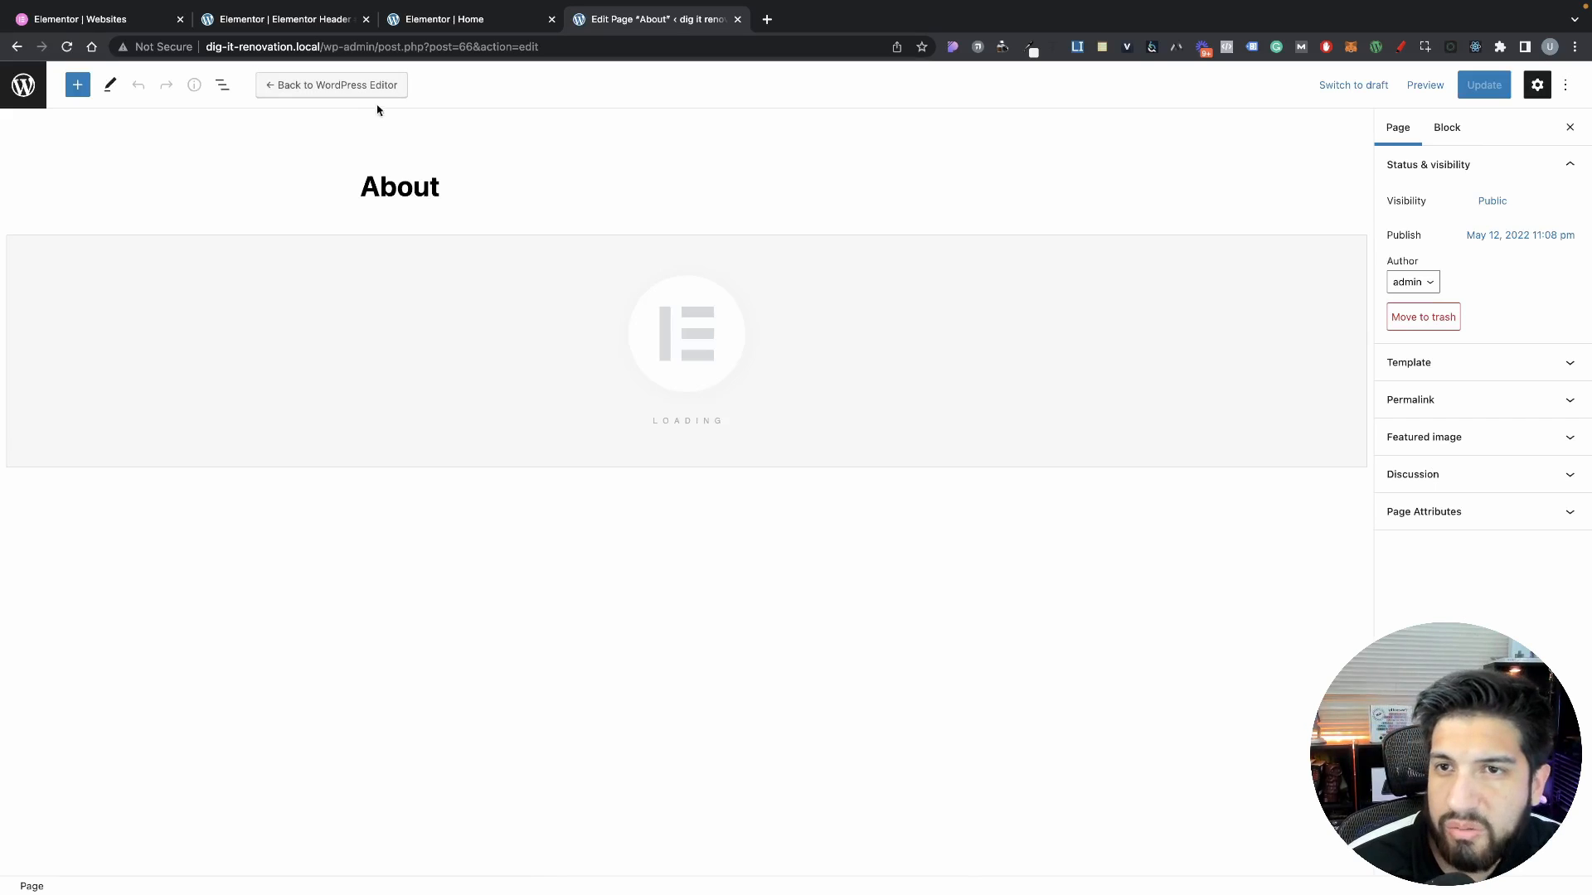
Reopen the Services page's Elementor editor in its own browser tab, placed just before the About editor
click(496, 27)
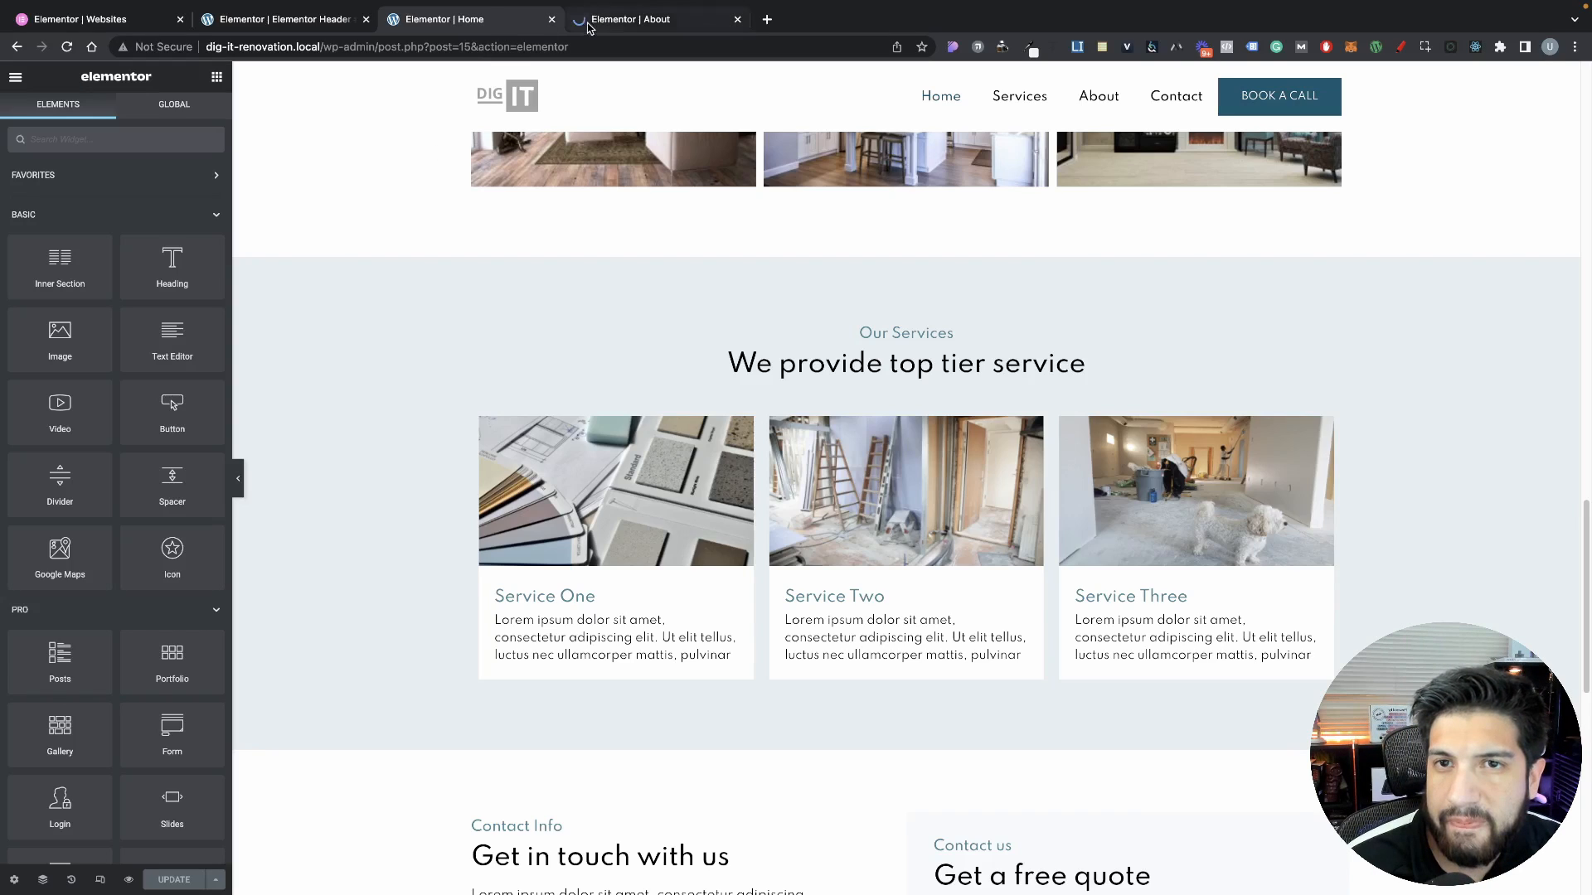
click(602, 24)
click(495, 21)
click(583, 21)
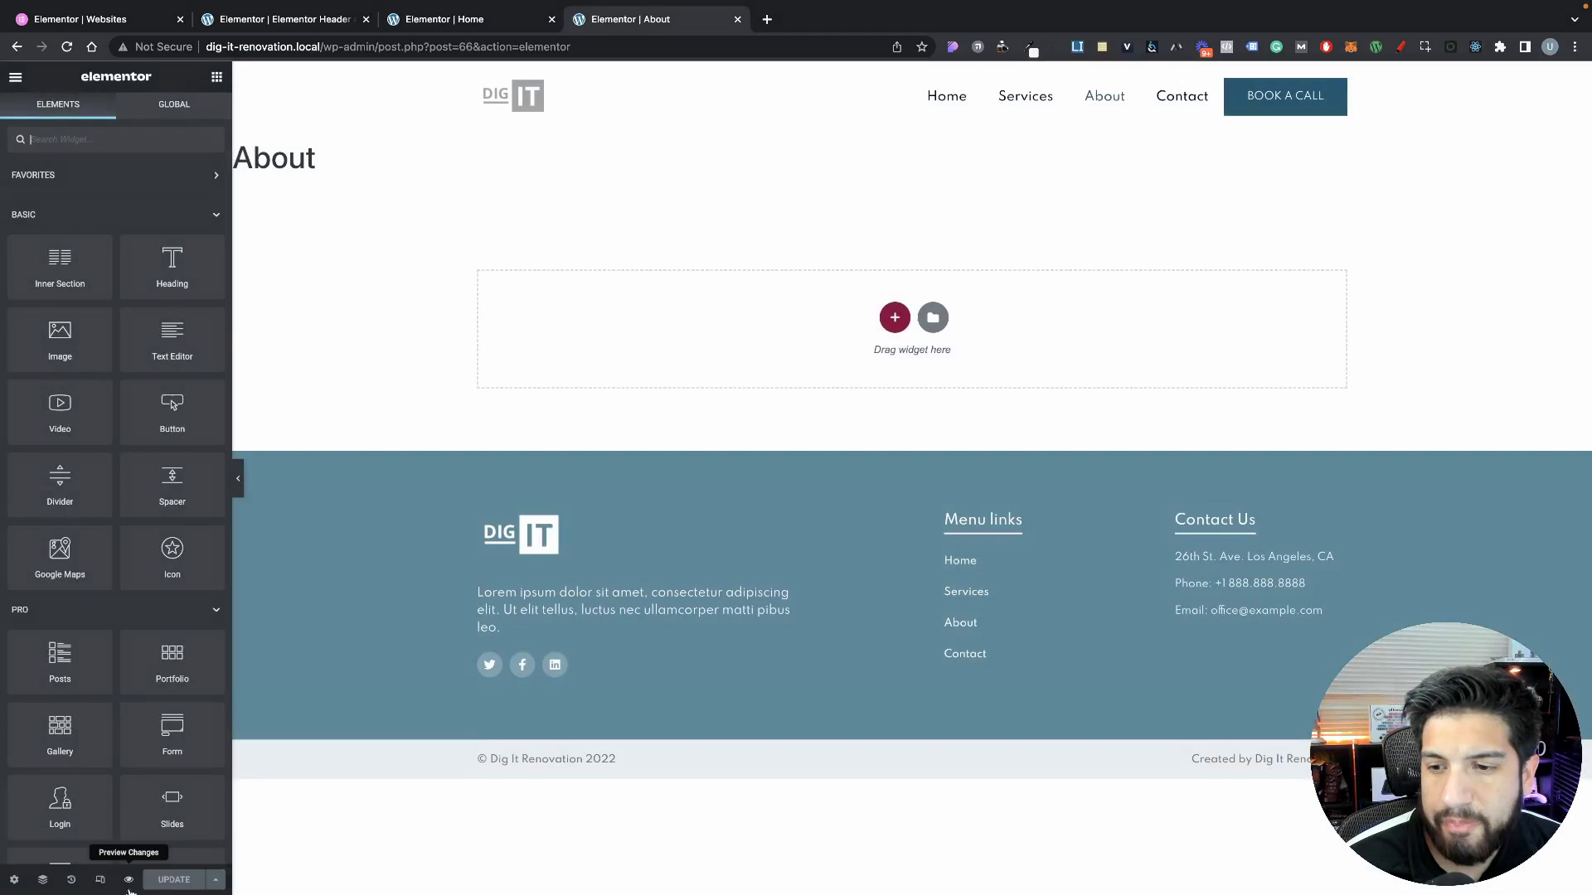
click(128, 881)
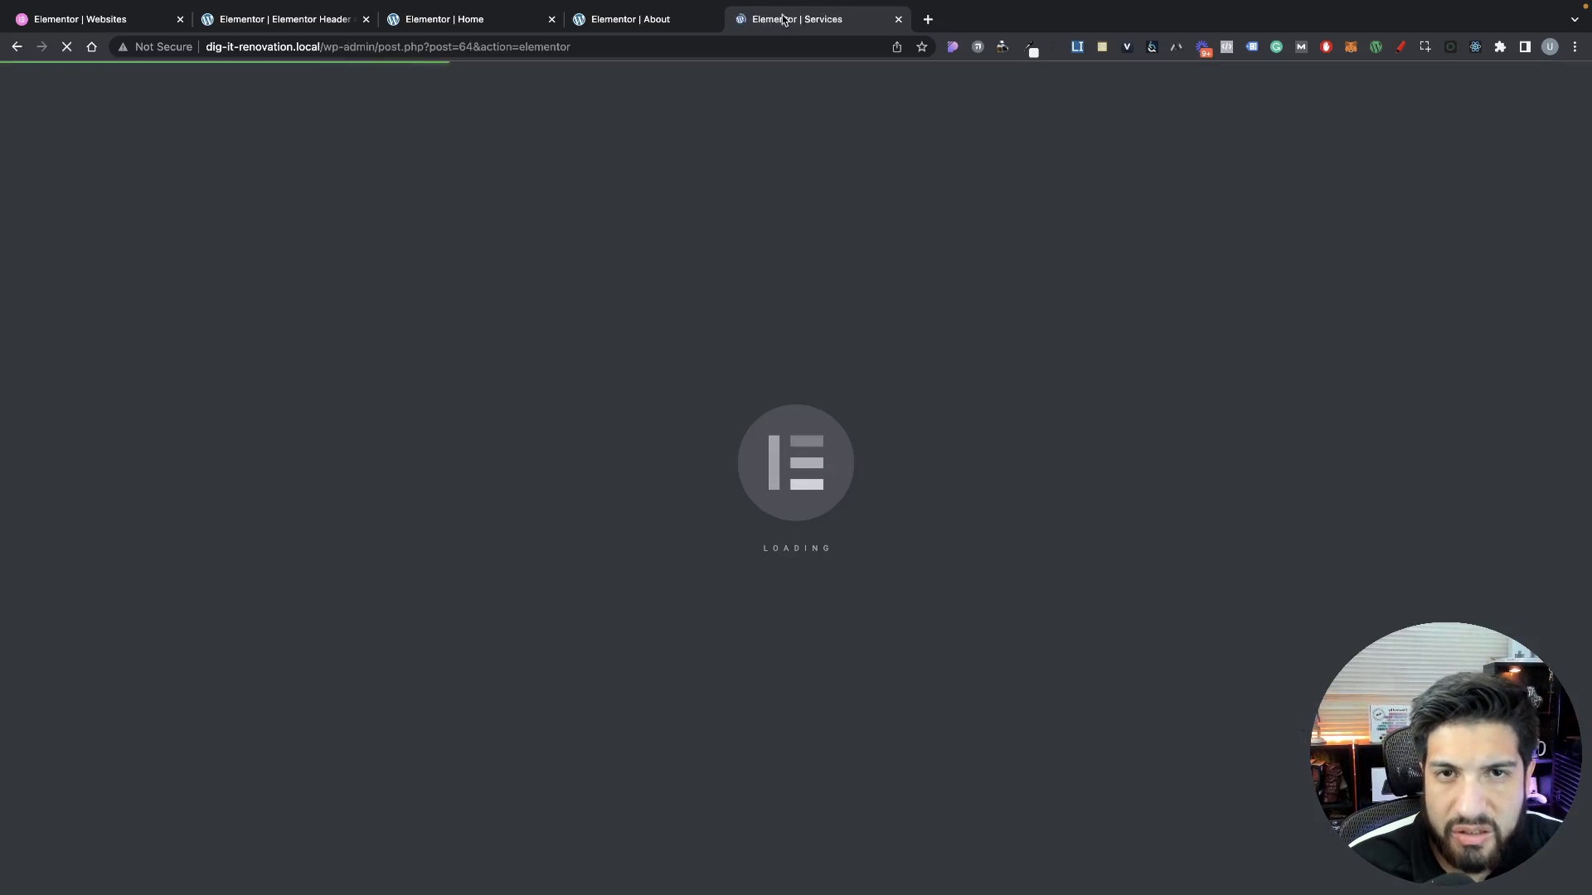
drag(837, 18, 668, 28)
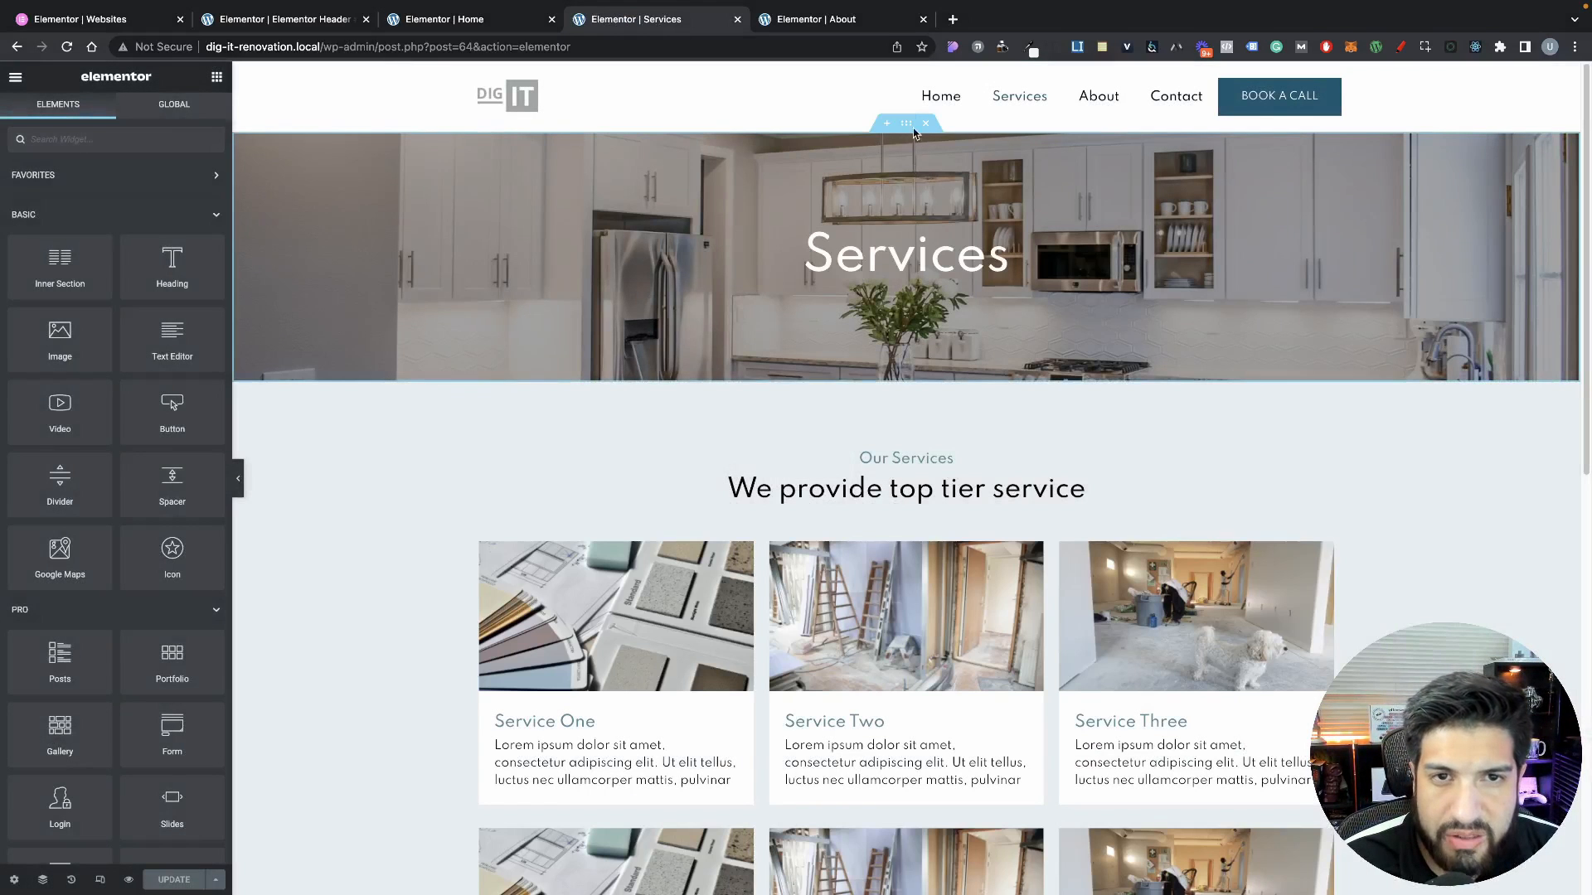
Copy the Services page's hero section into the empty About page and hide the About page's default title
right_click(905, 124)
key(Escape)
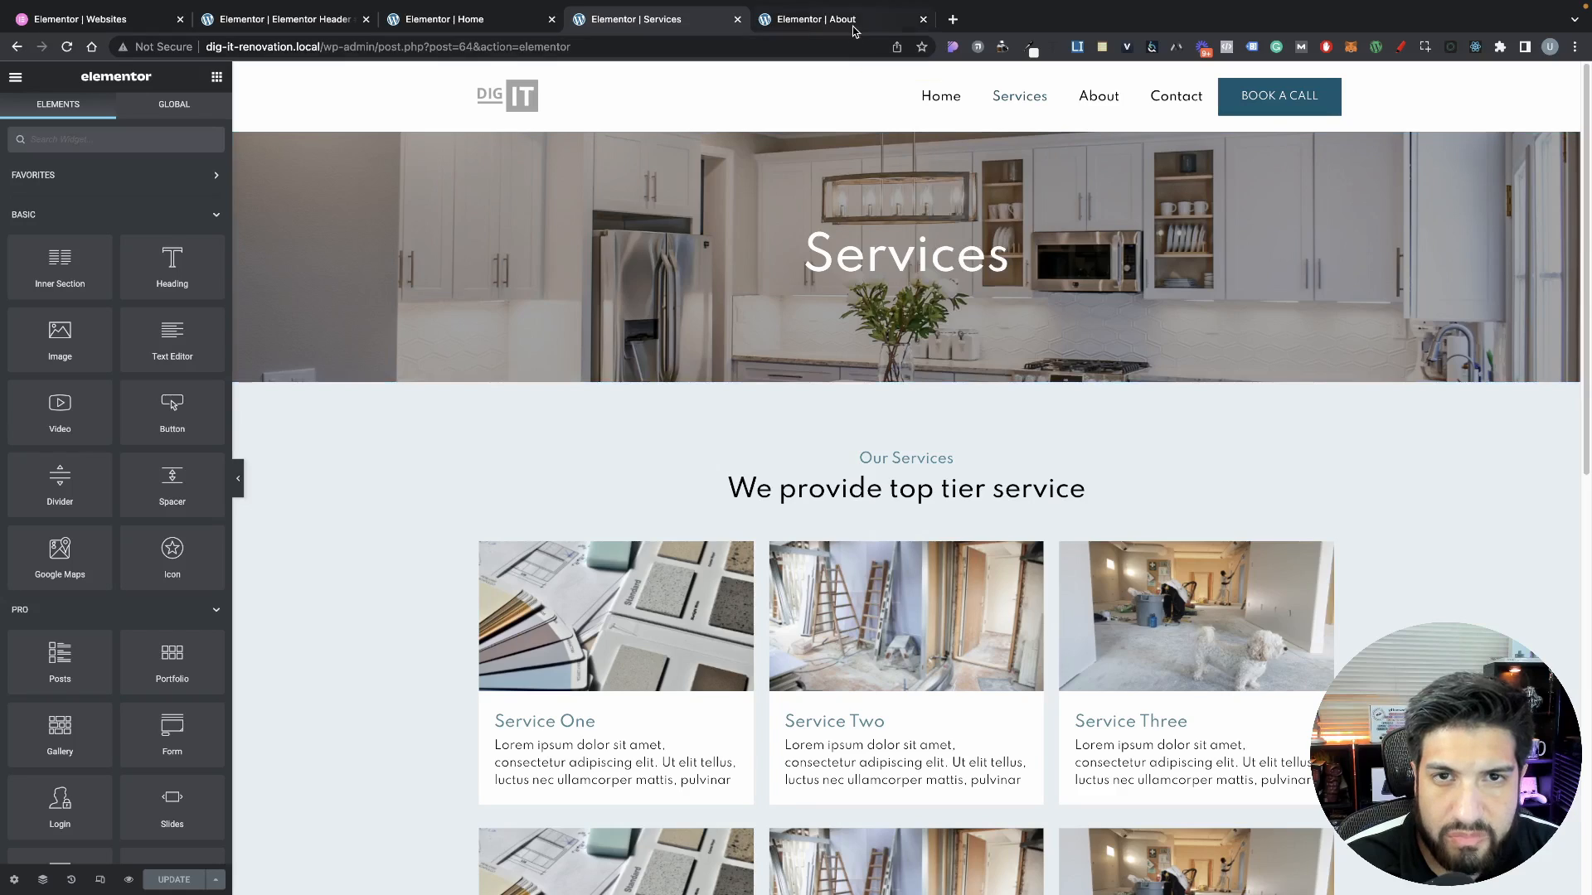
click(854, 28)
right_click(845, 315)
click(859, 327)
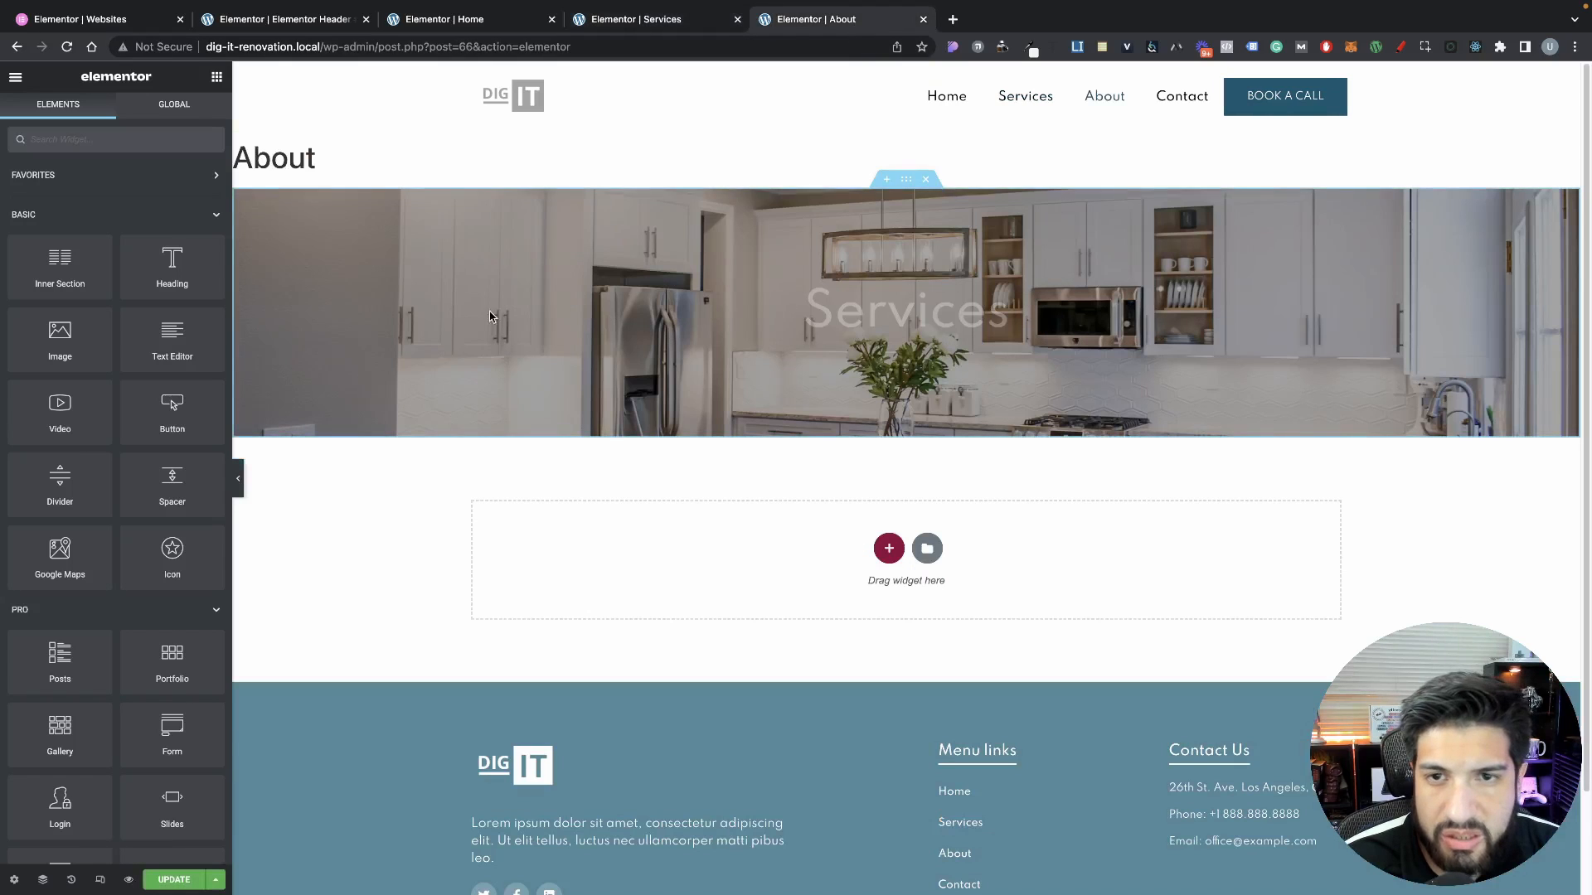
click(15, 880)
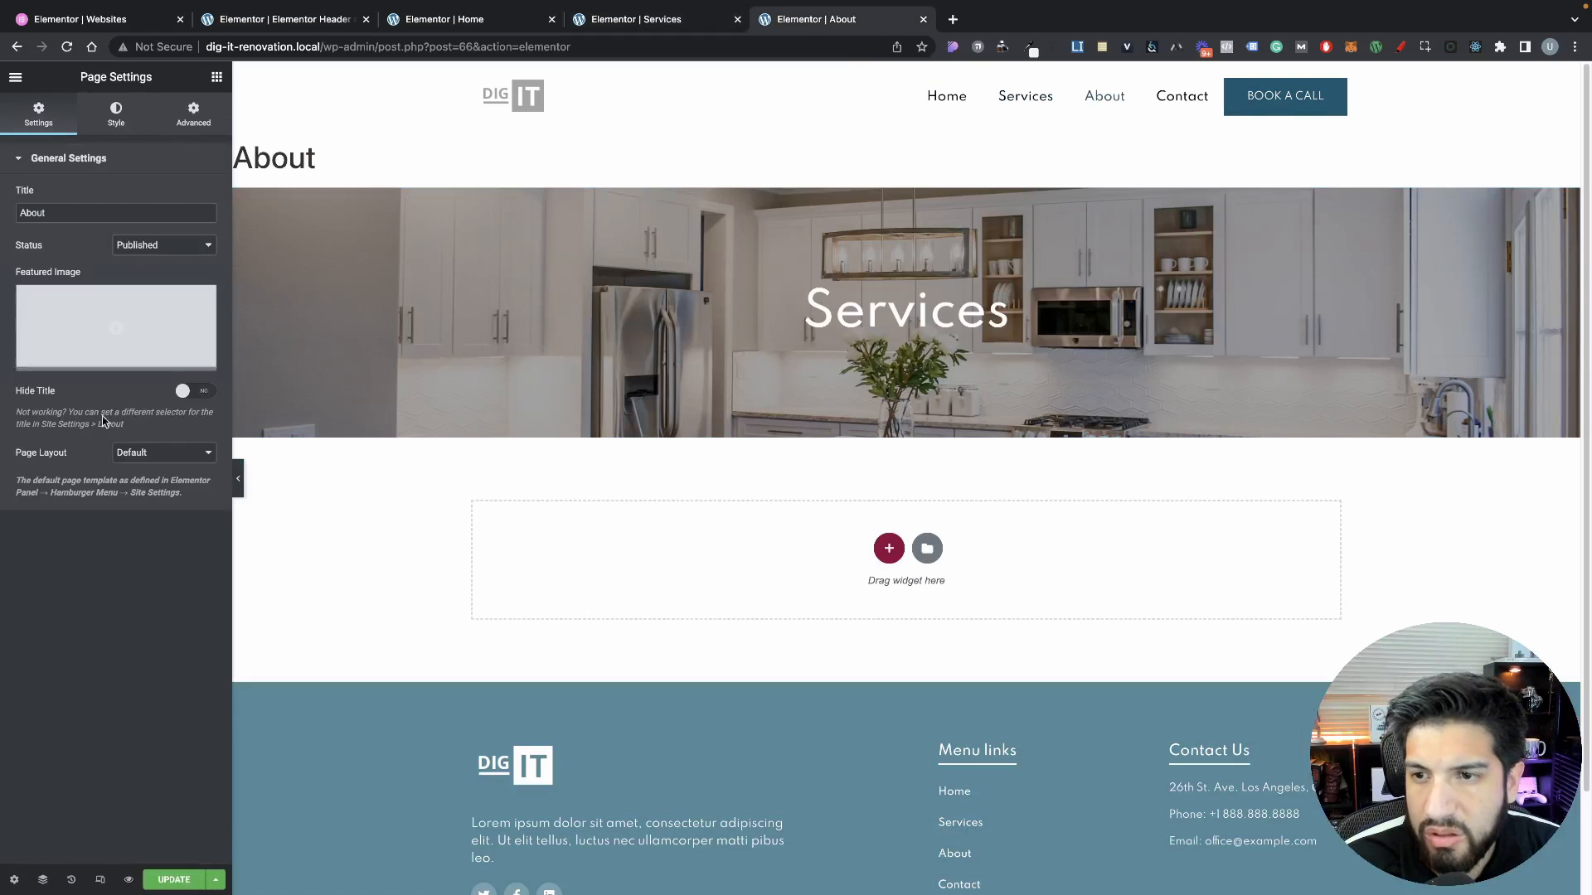
click(184, 392)
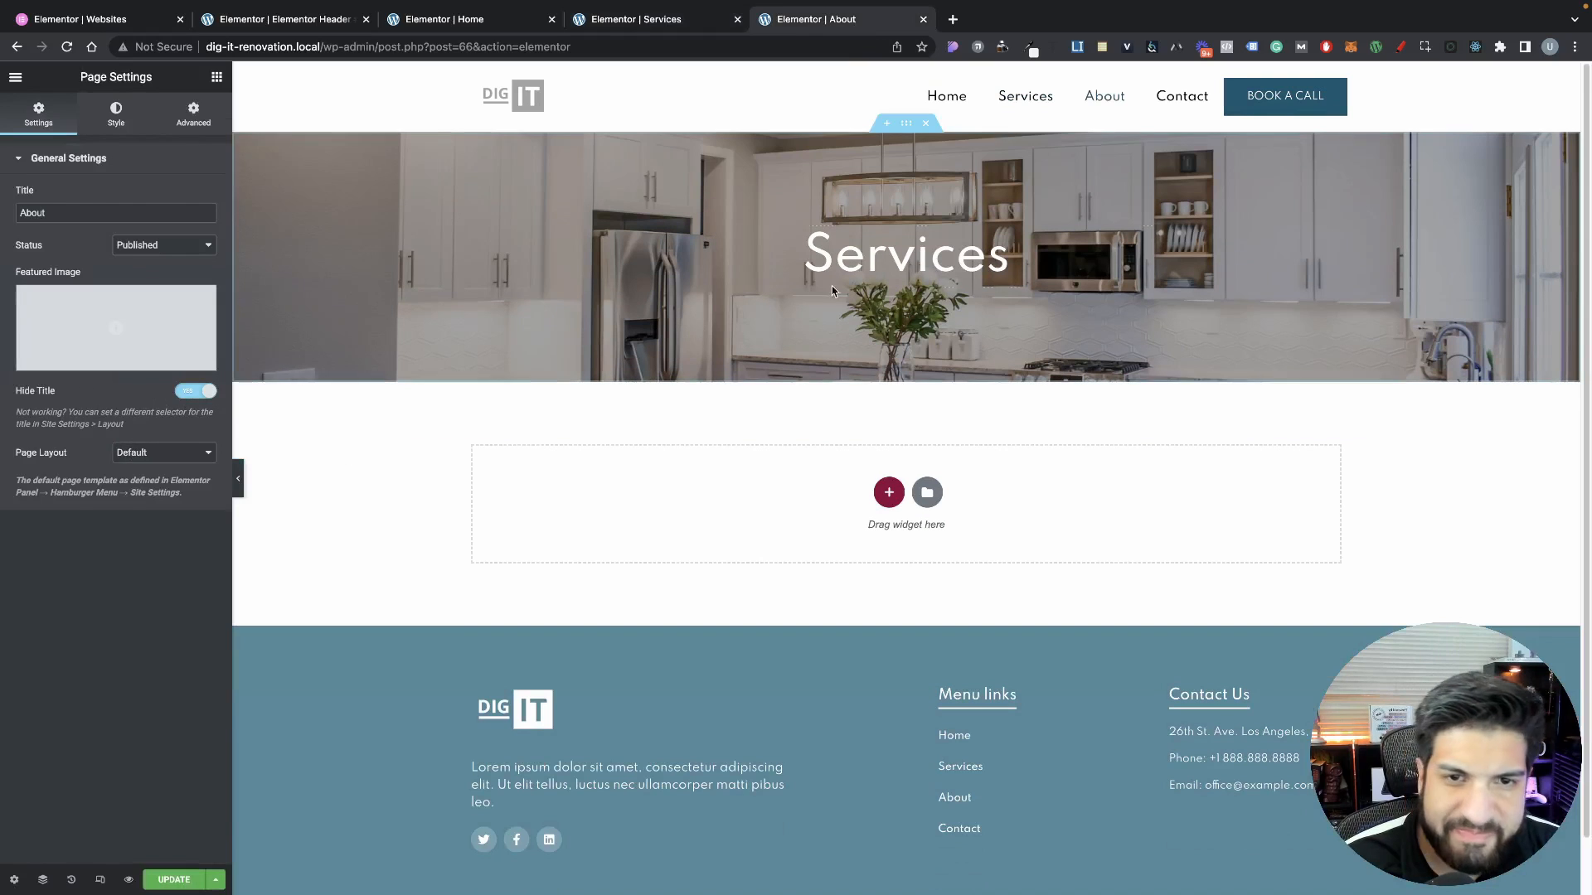
Clear the hero heading's dynamic tag on the About page and reassign the Page Title tag to it
click(906, 257)
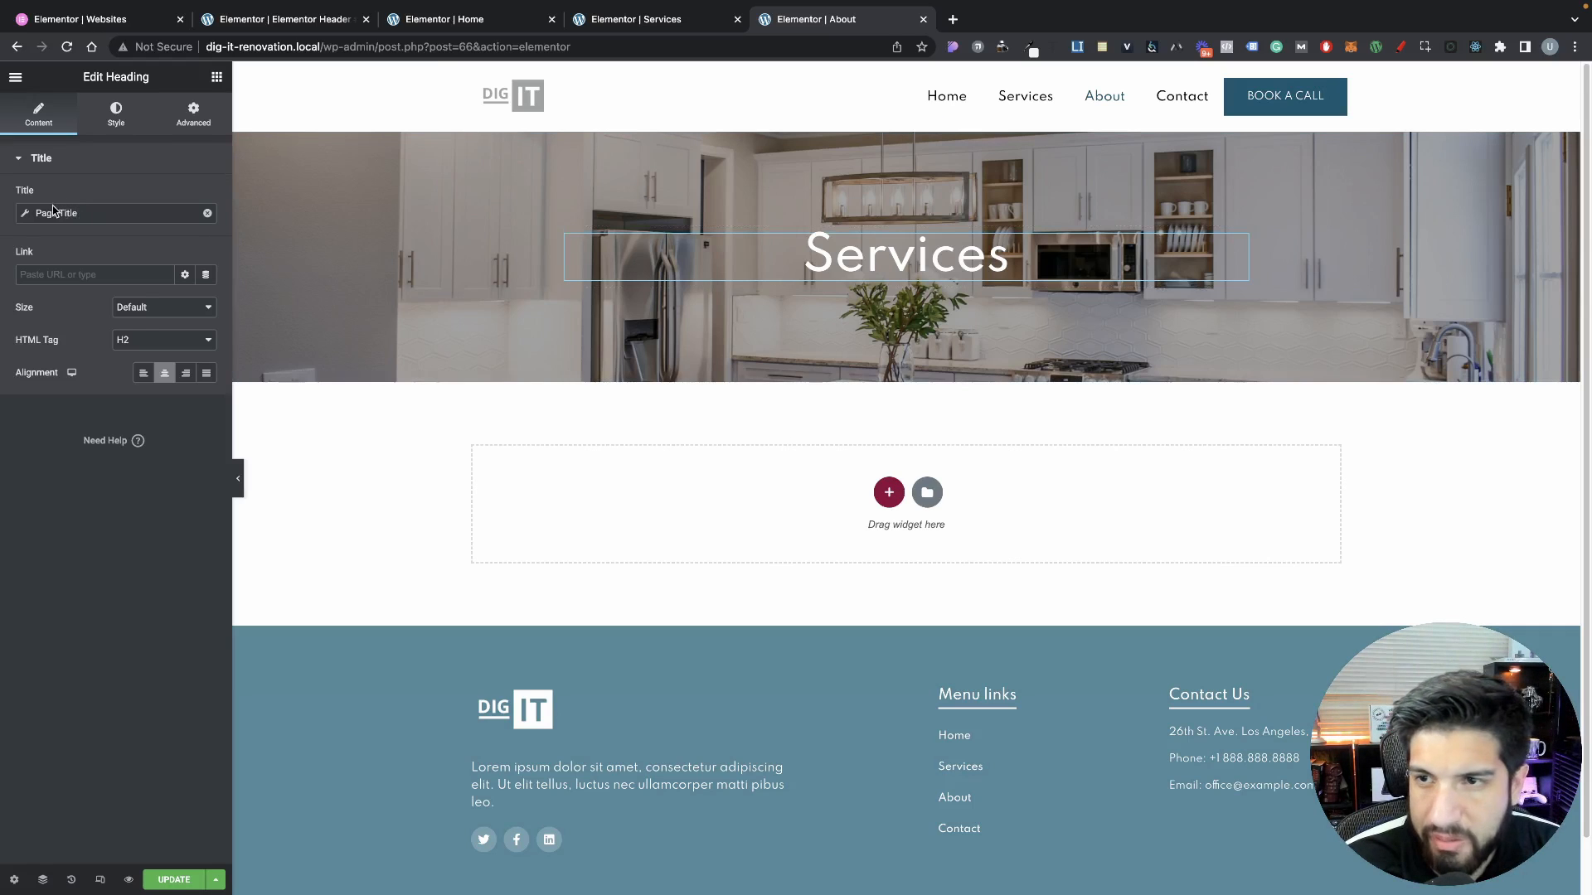
click(680, 25)
click(814, 19)
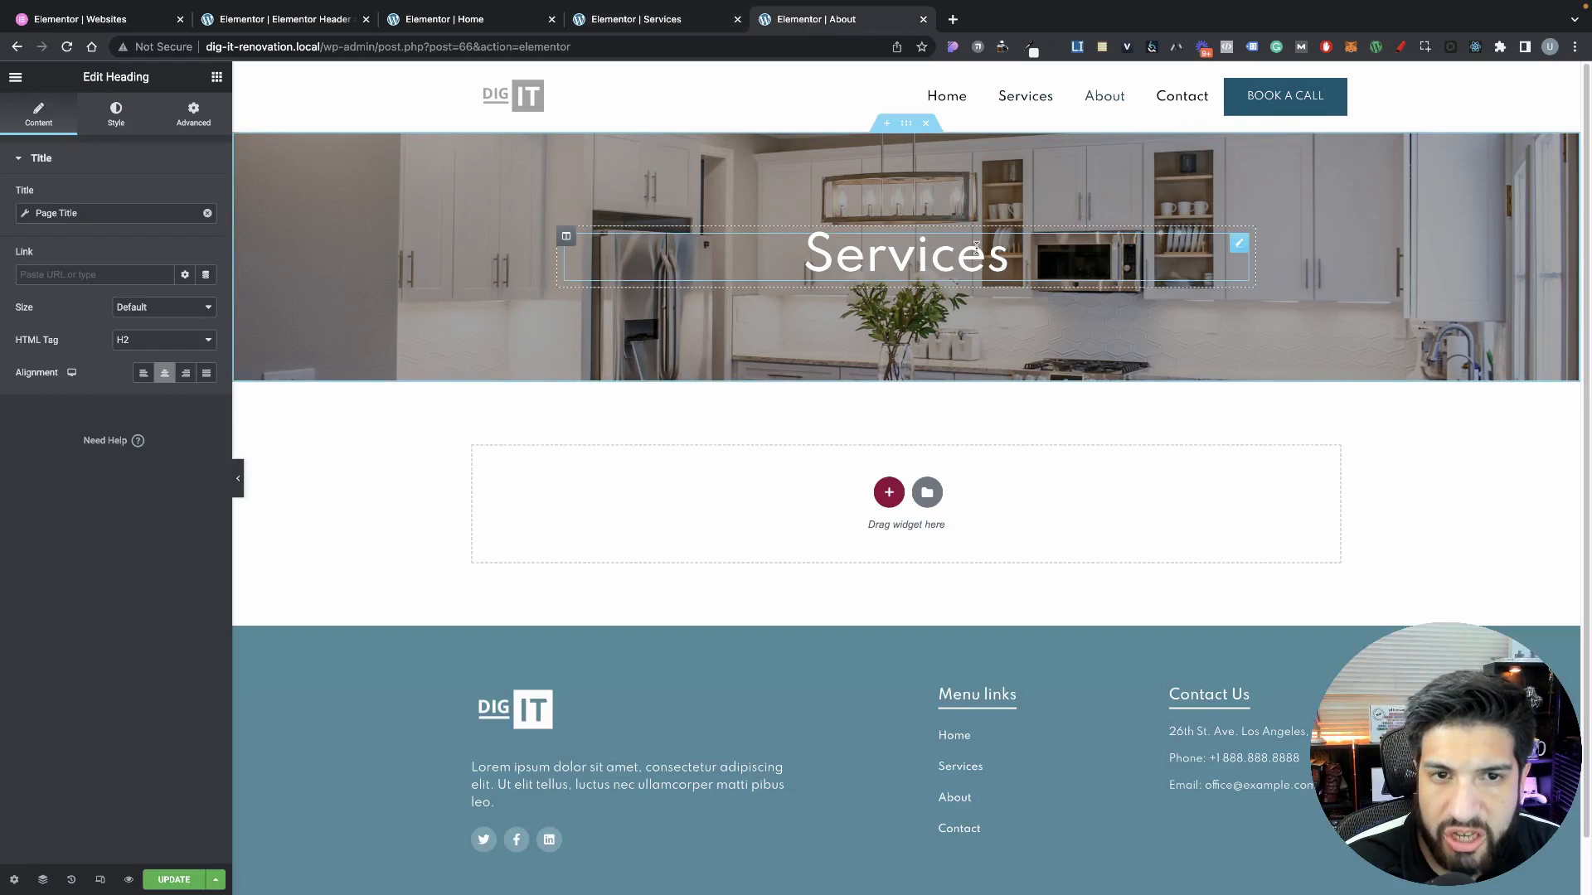
click(117, 218)
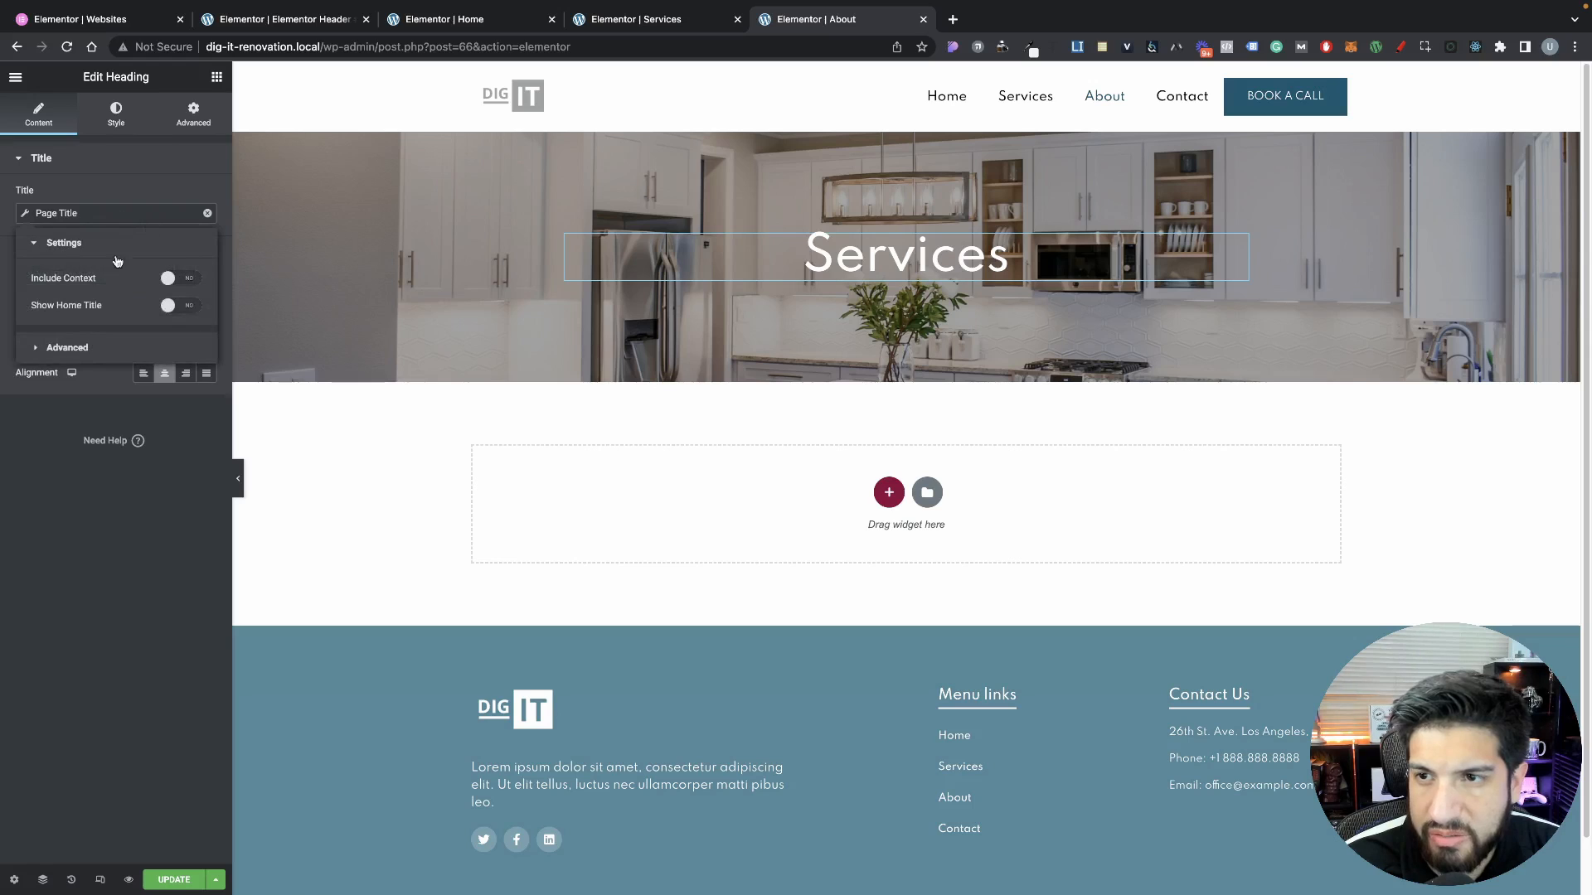
click(207, 215)
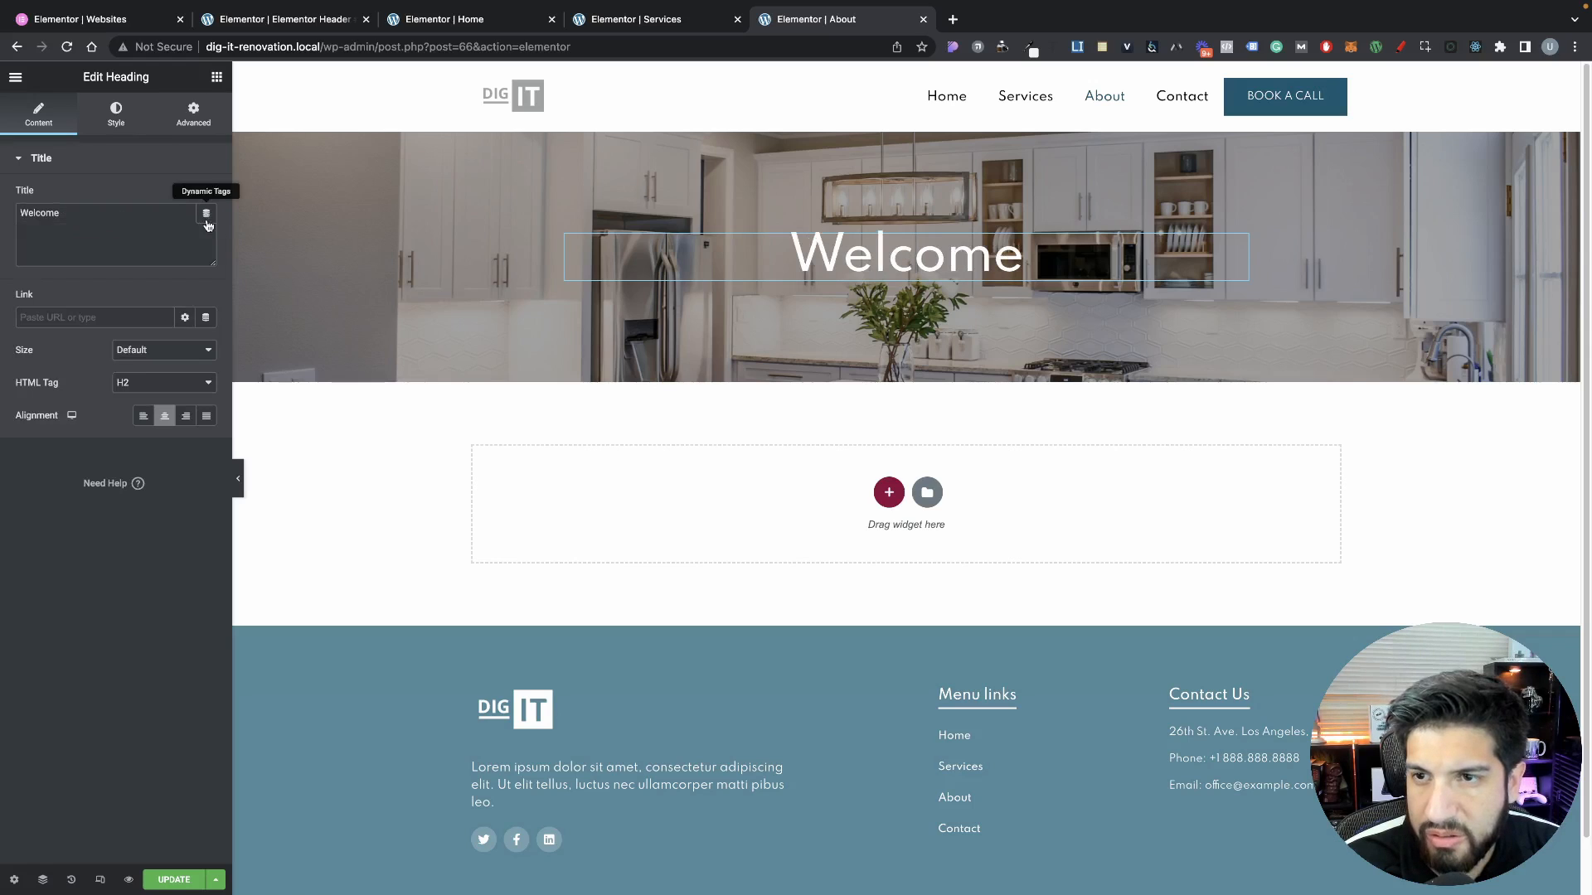
click(206, 214)
scroll(87, 365, down, 2)
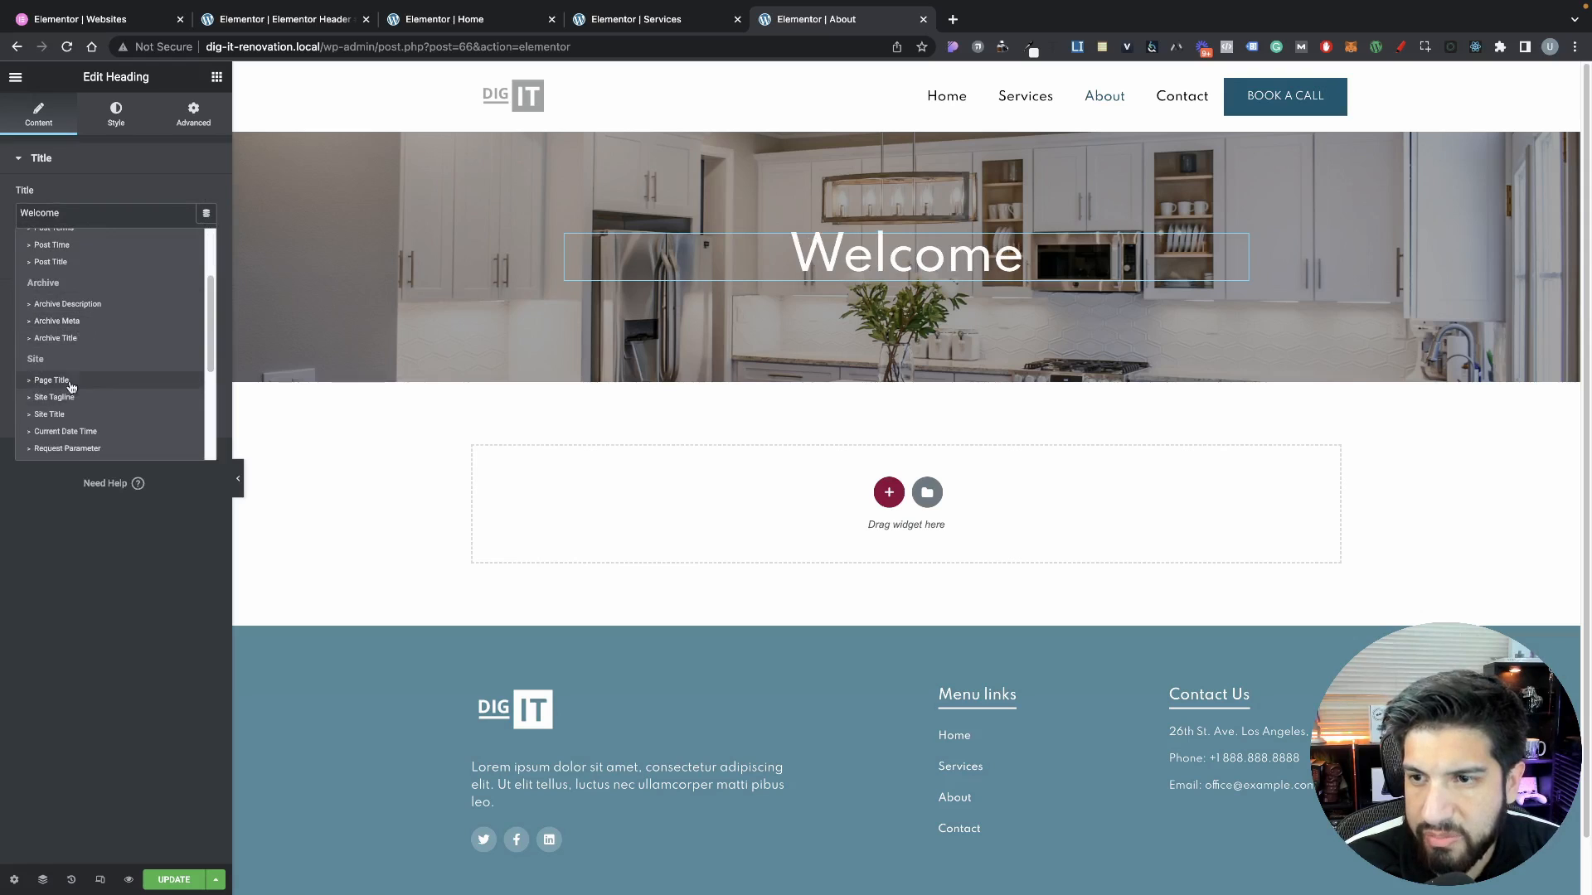
click(71, 382)
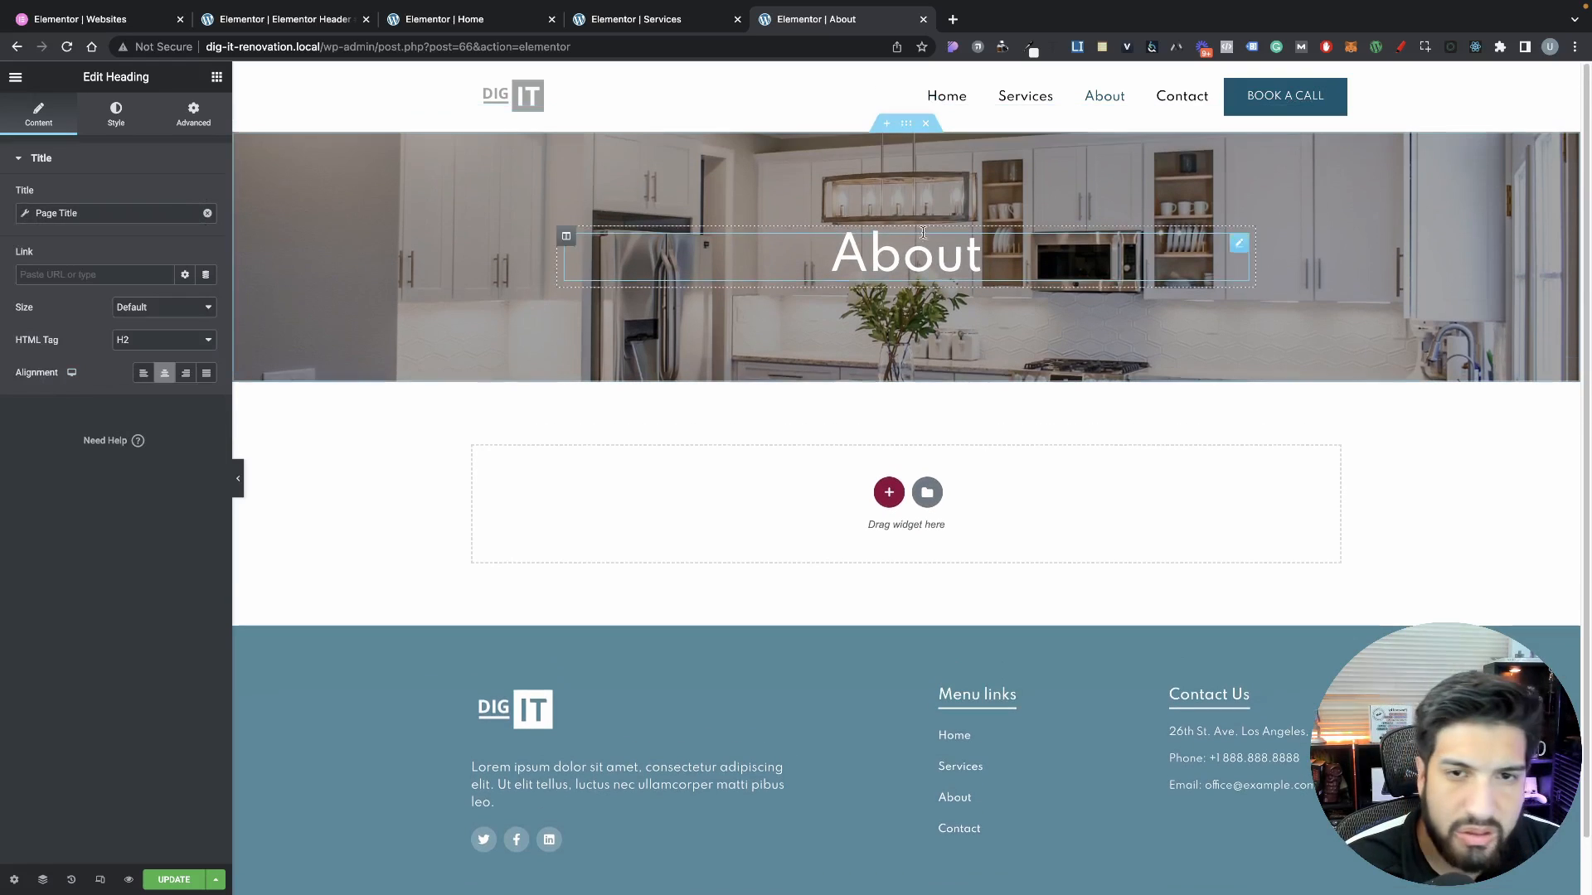
Replace the About hero's background image with the living room photo pexels-vecislavas-popa-1643383-scaled.jpg
click(906, 123)
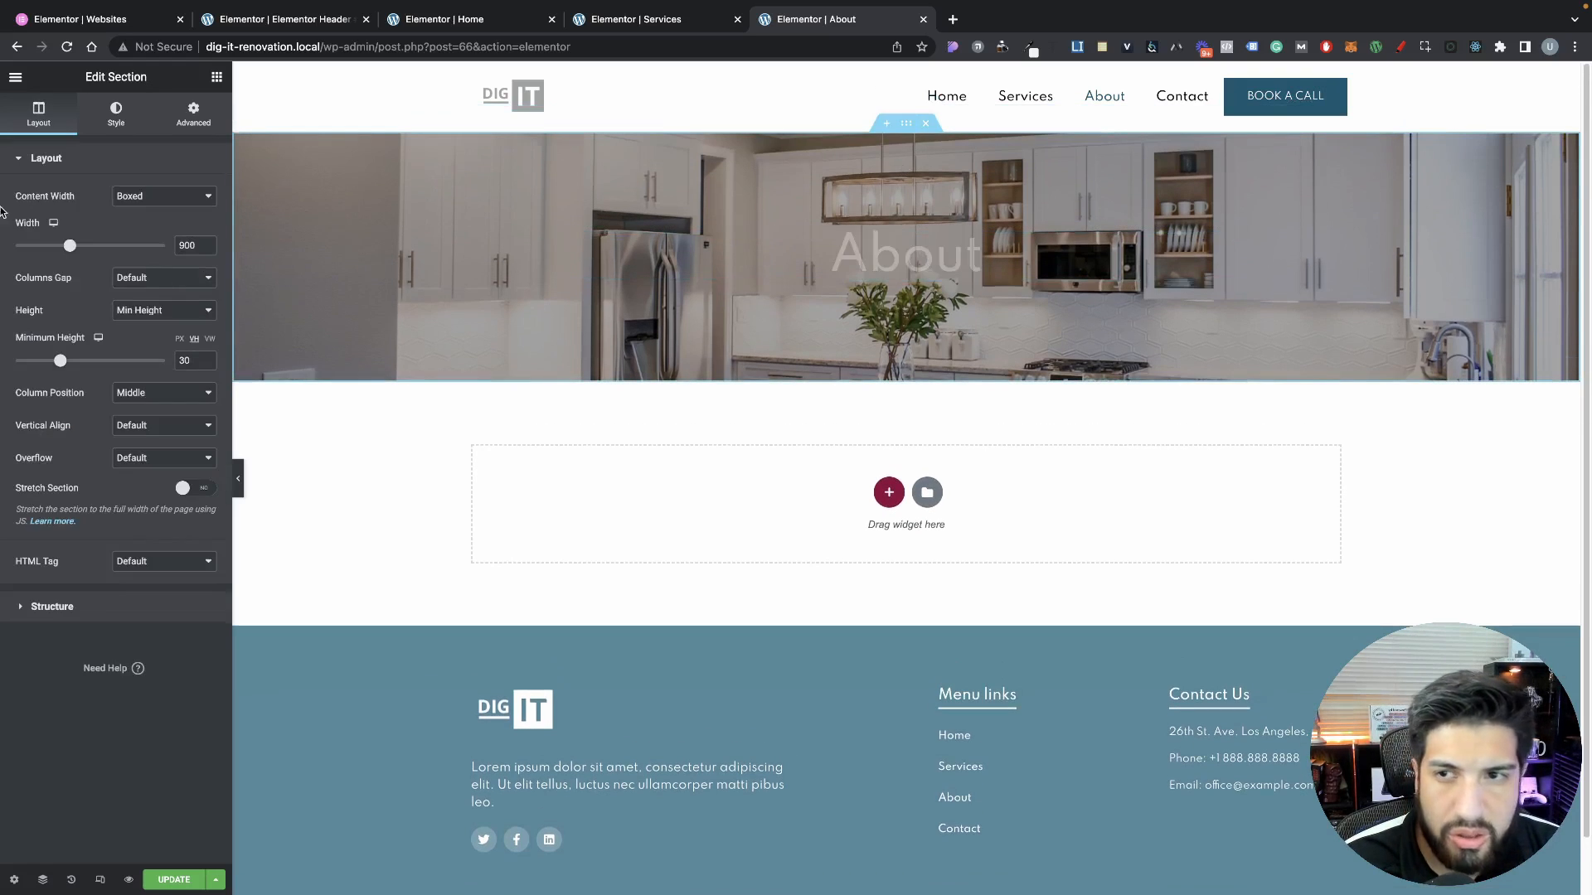
click(116, 112)
click(128, 332)
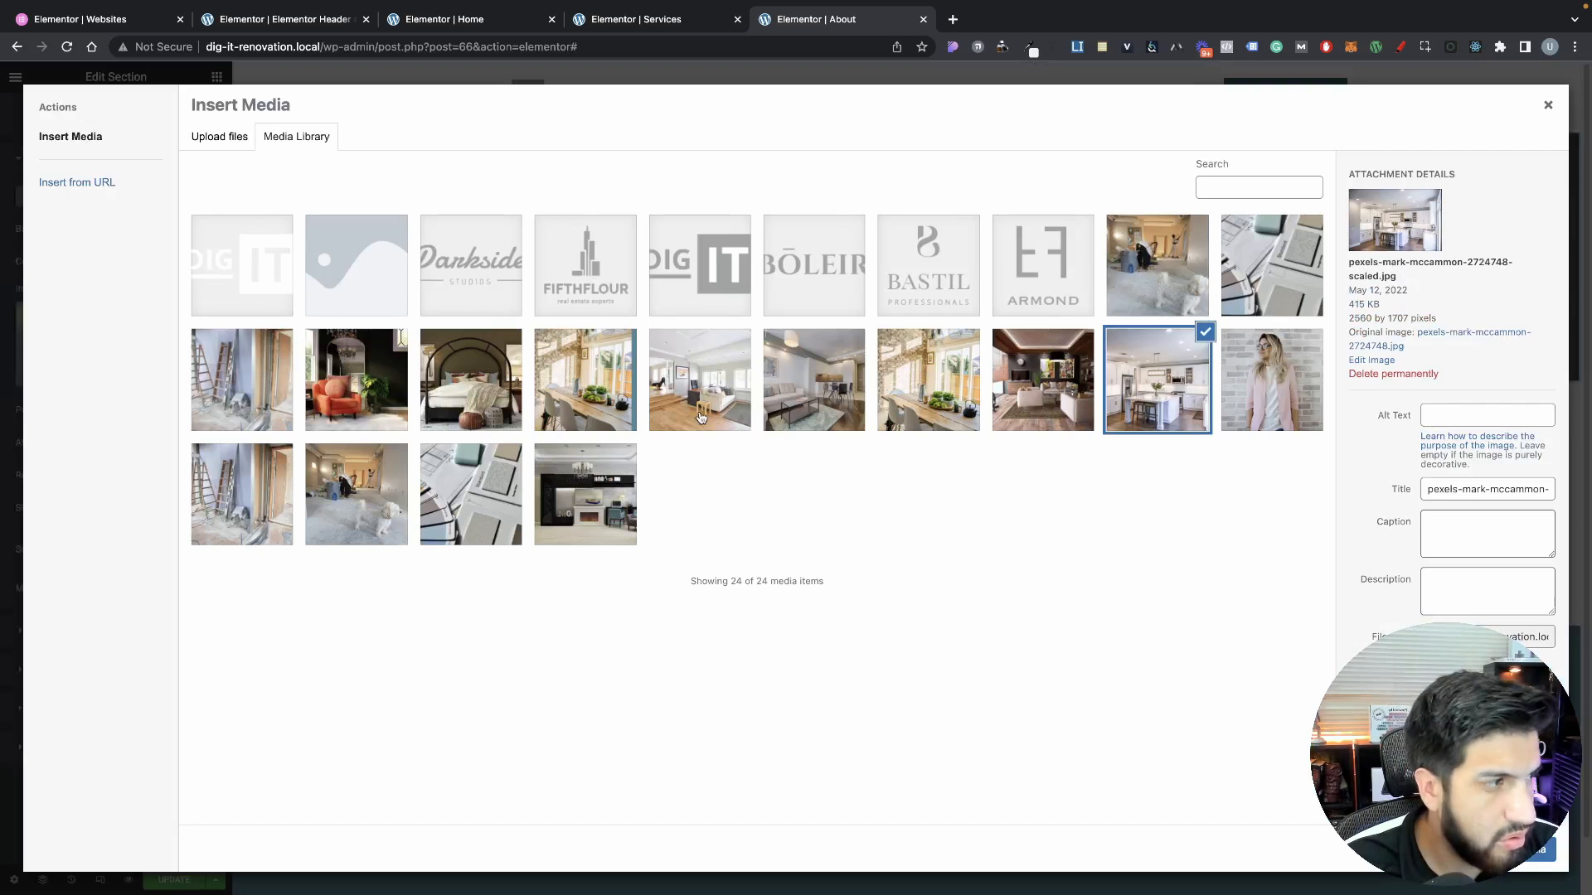
click(826, 417)
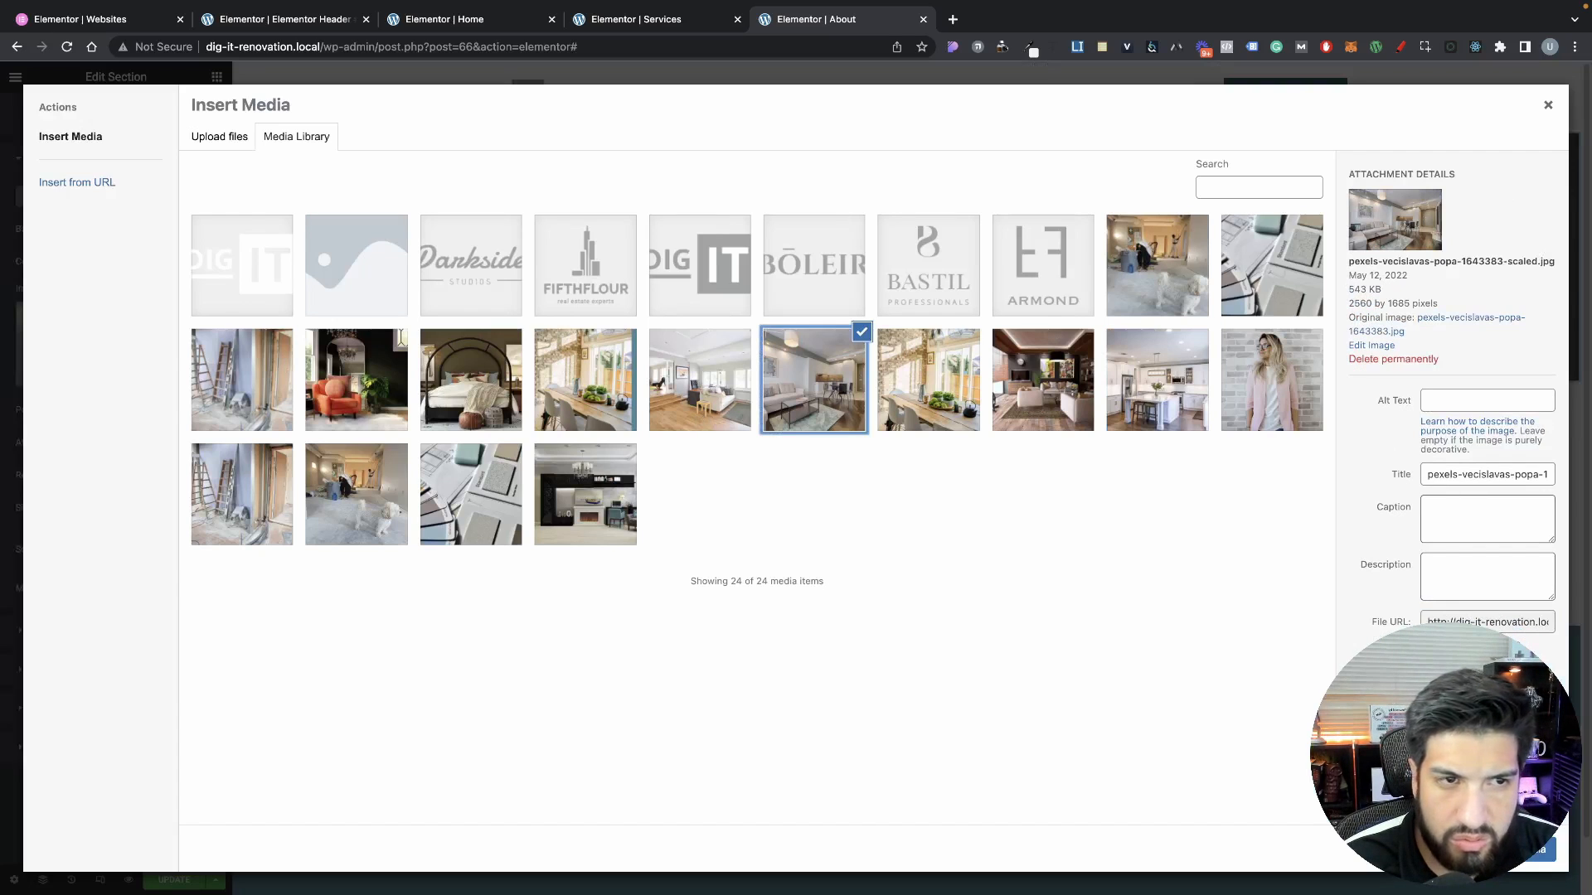
click(1522, 850)
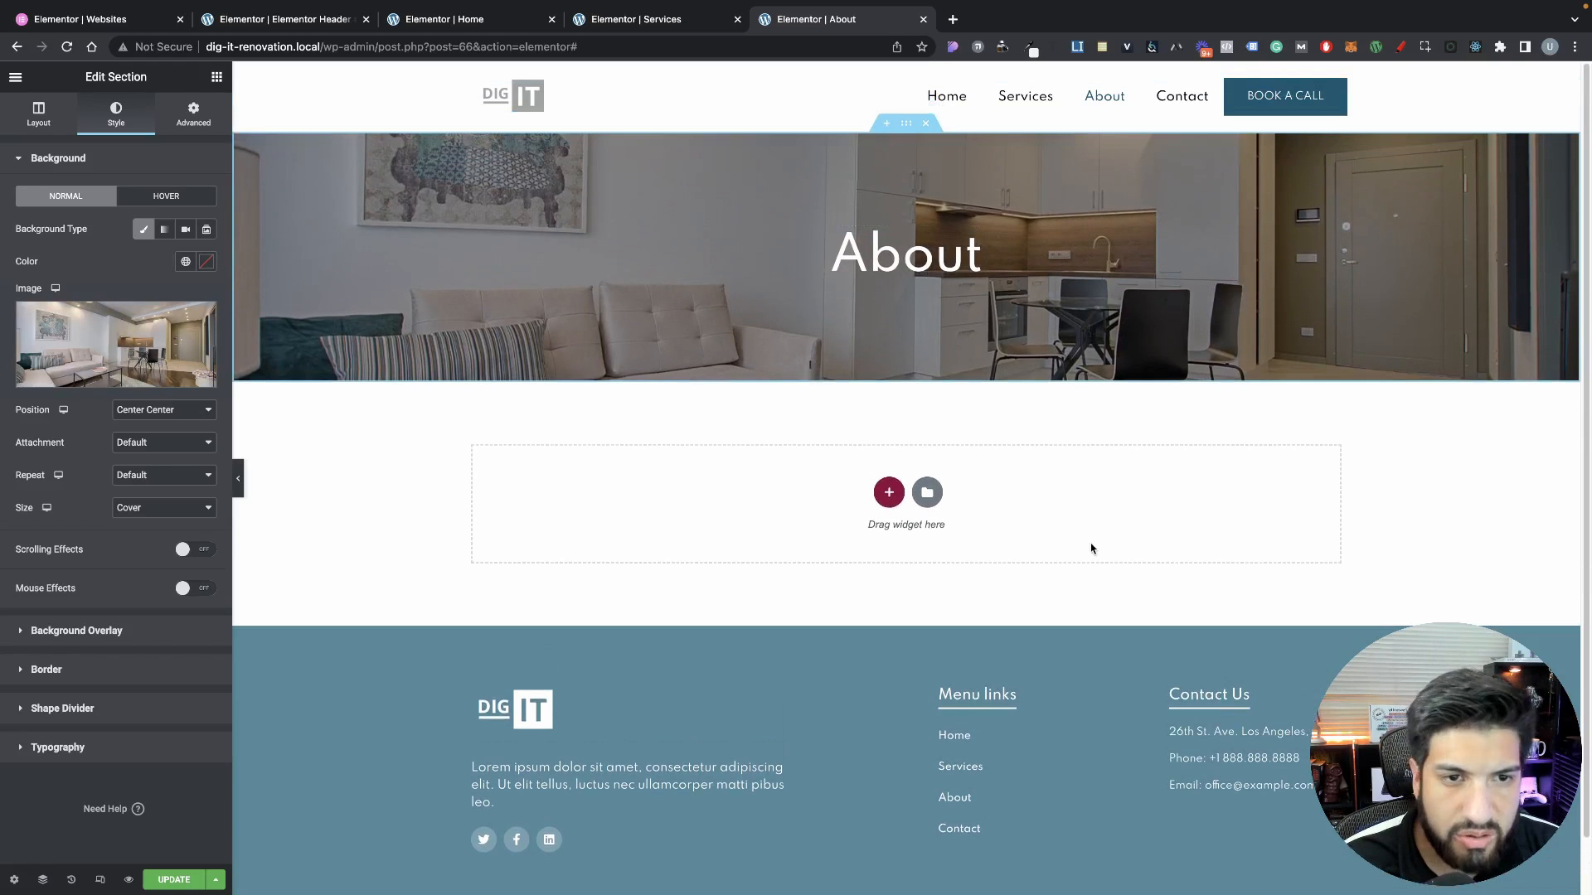
Copy the "Who we are" section from the Home page
click(639, 22)
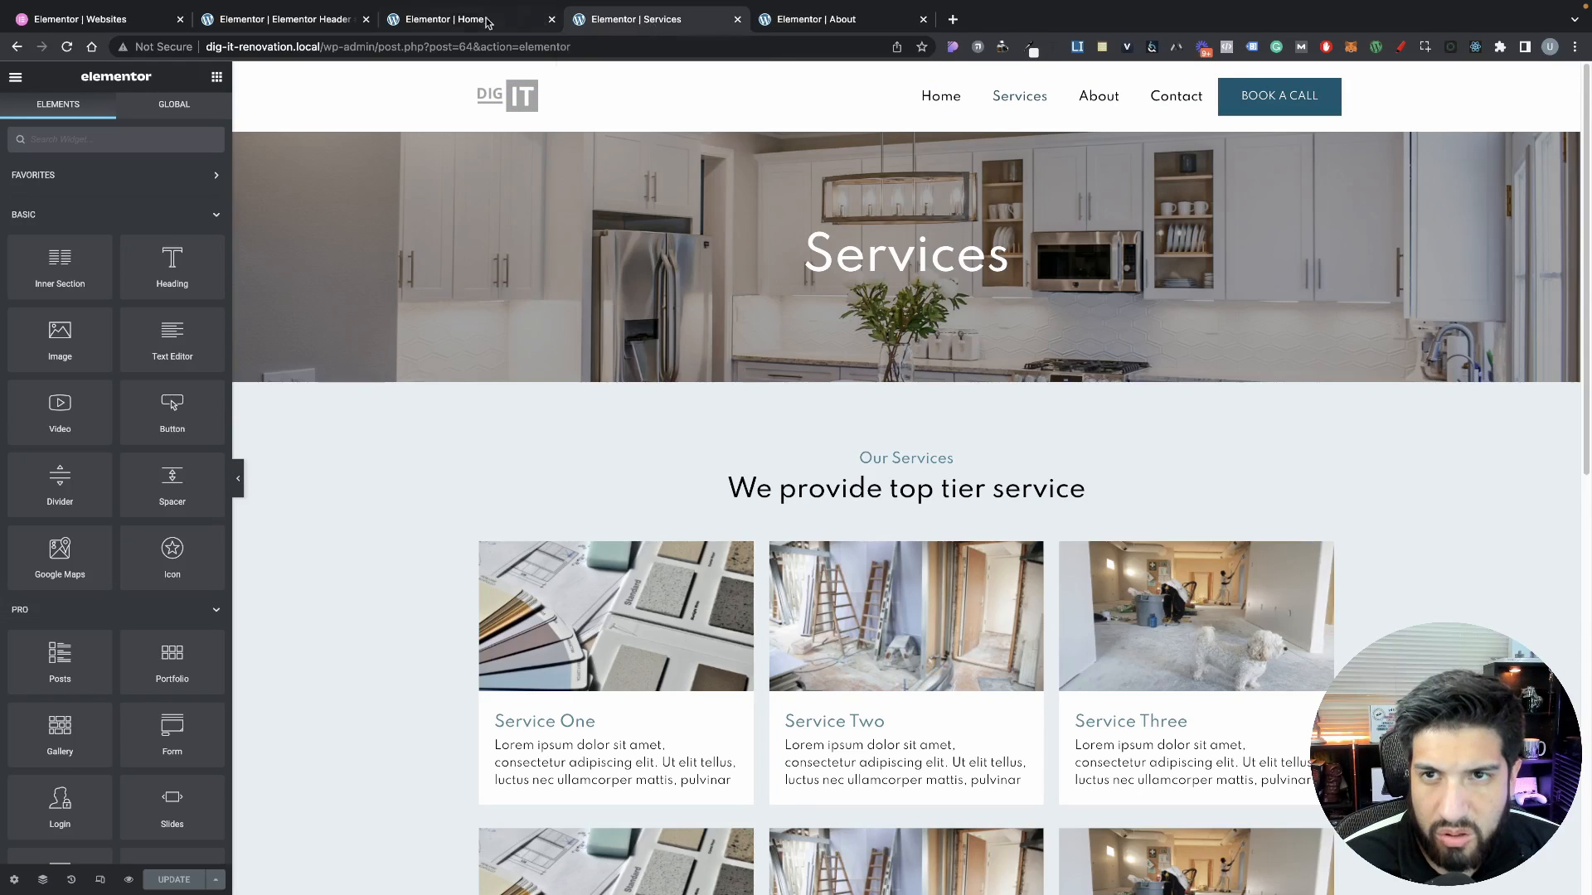
click(452, 22)
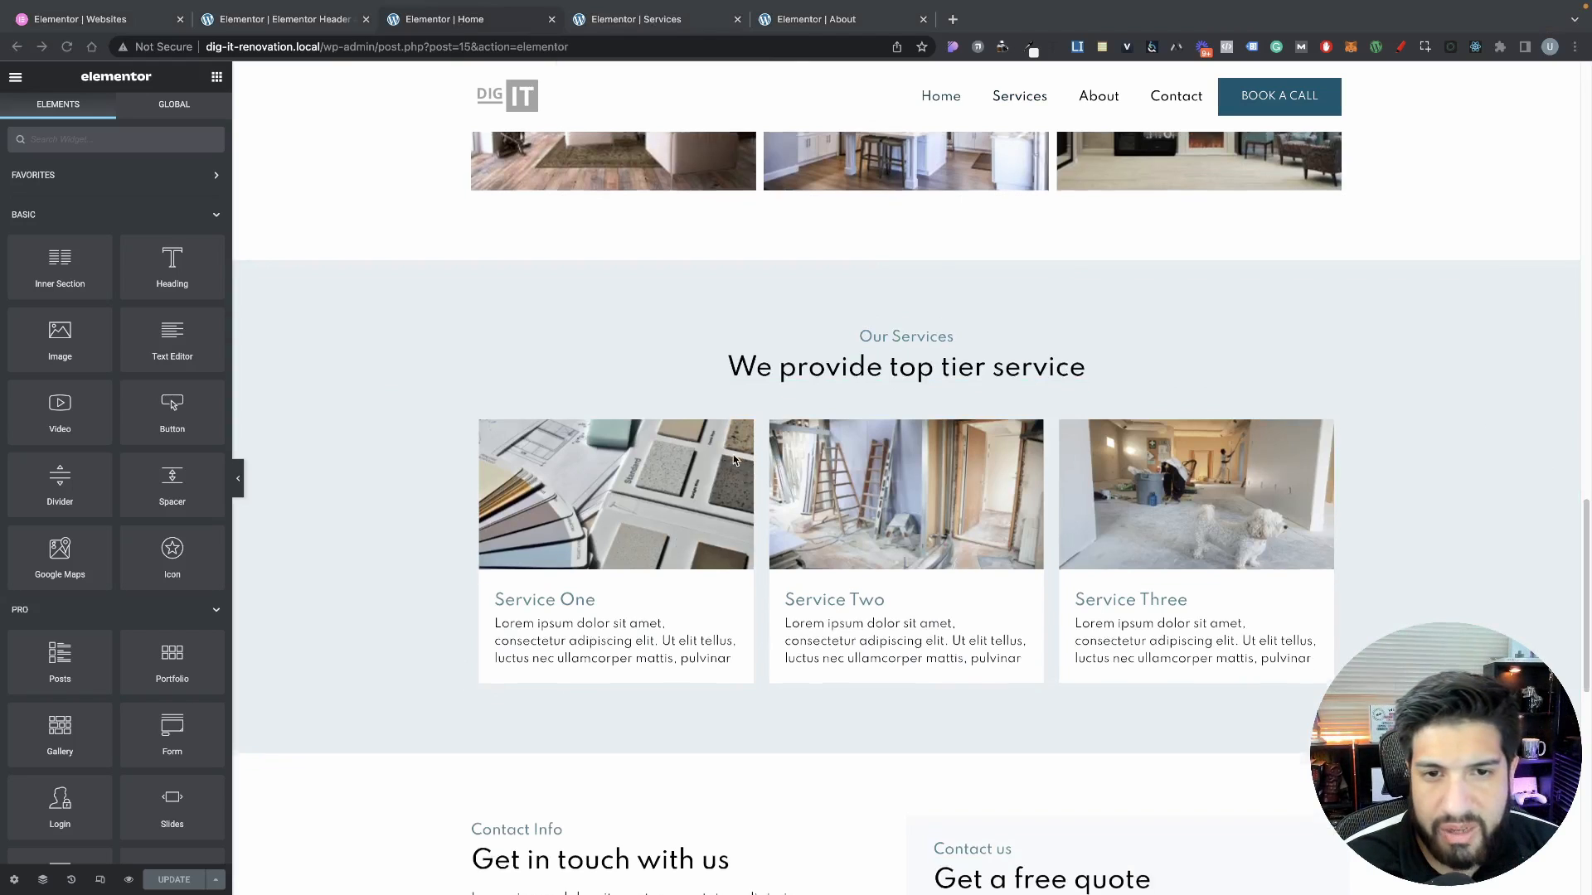
scroll(733, 455, up, 10)
scroll(877, 615, down, 15)
scroll(904, 630, up, 9)
scroll(905, 629, up, 10)
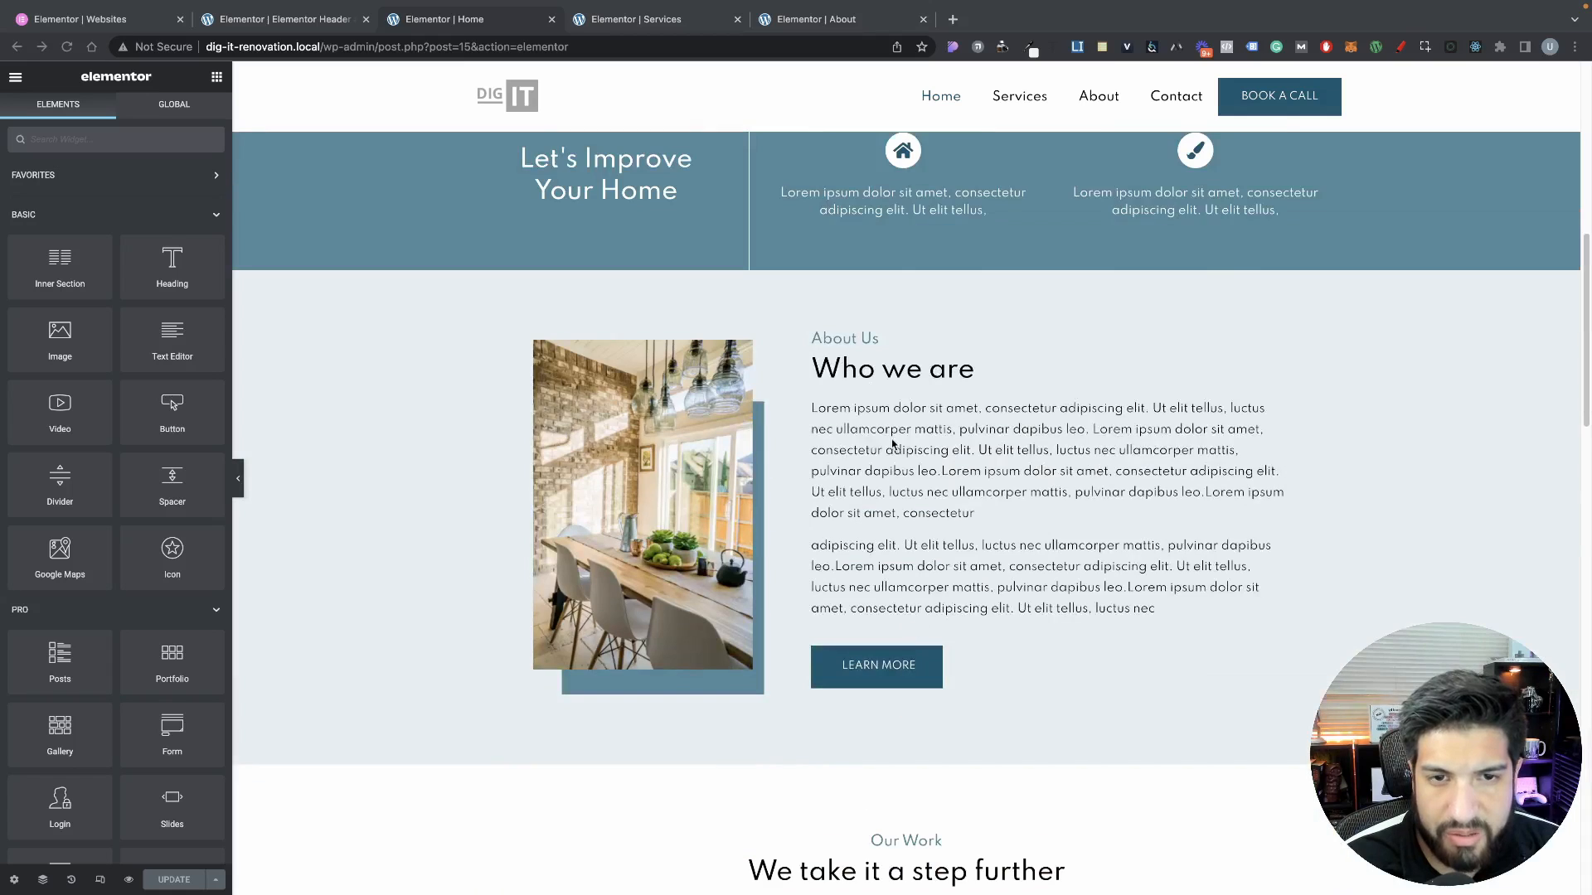
right_click(910, 282)
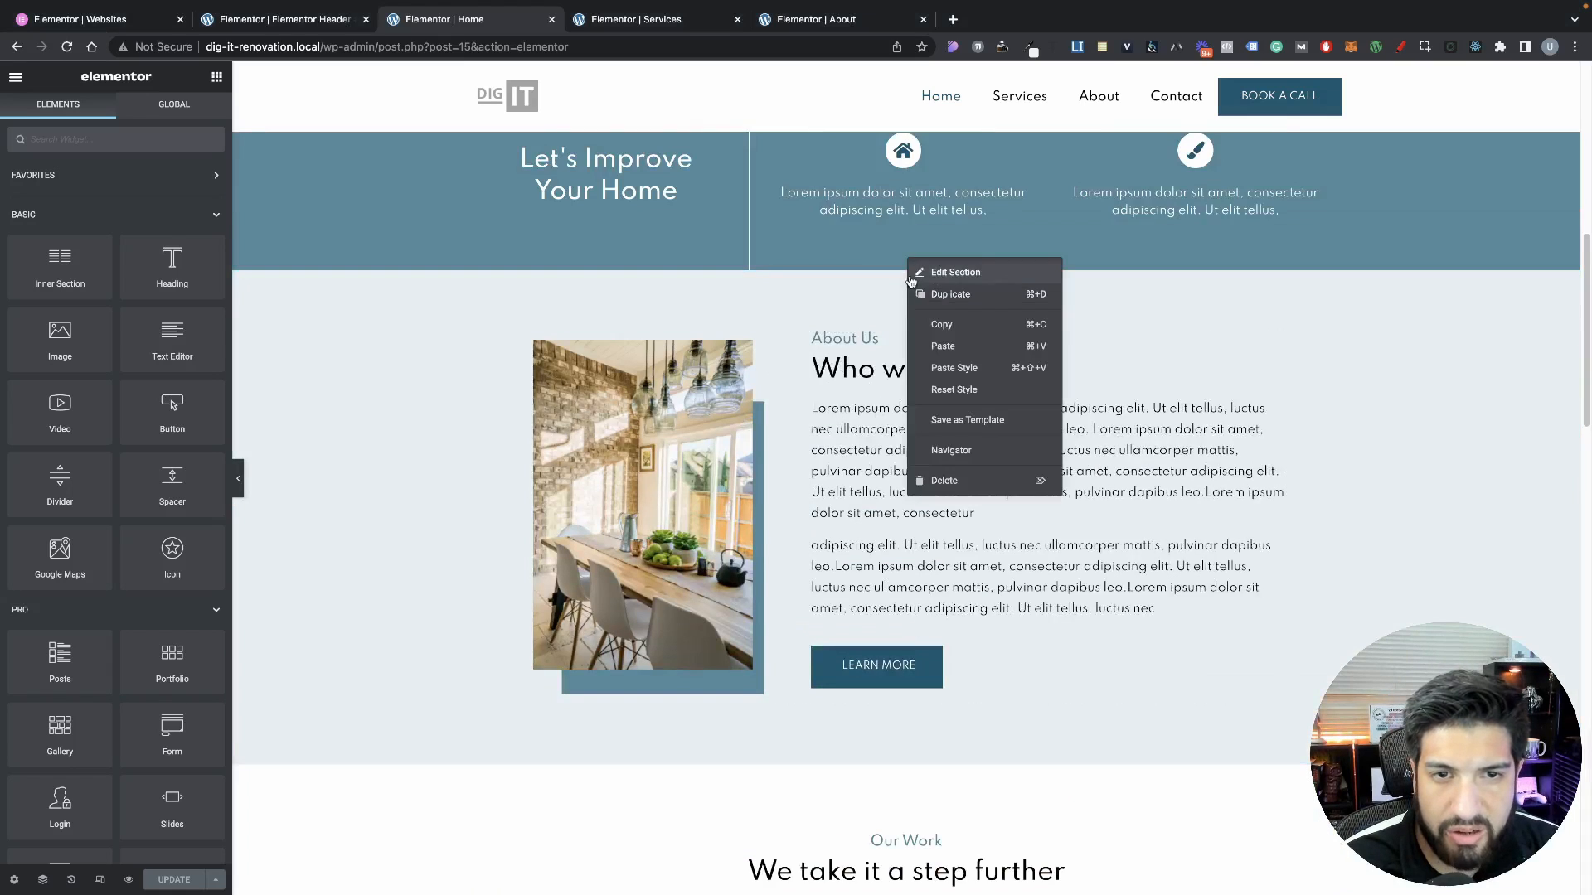
click(938, 313)
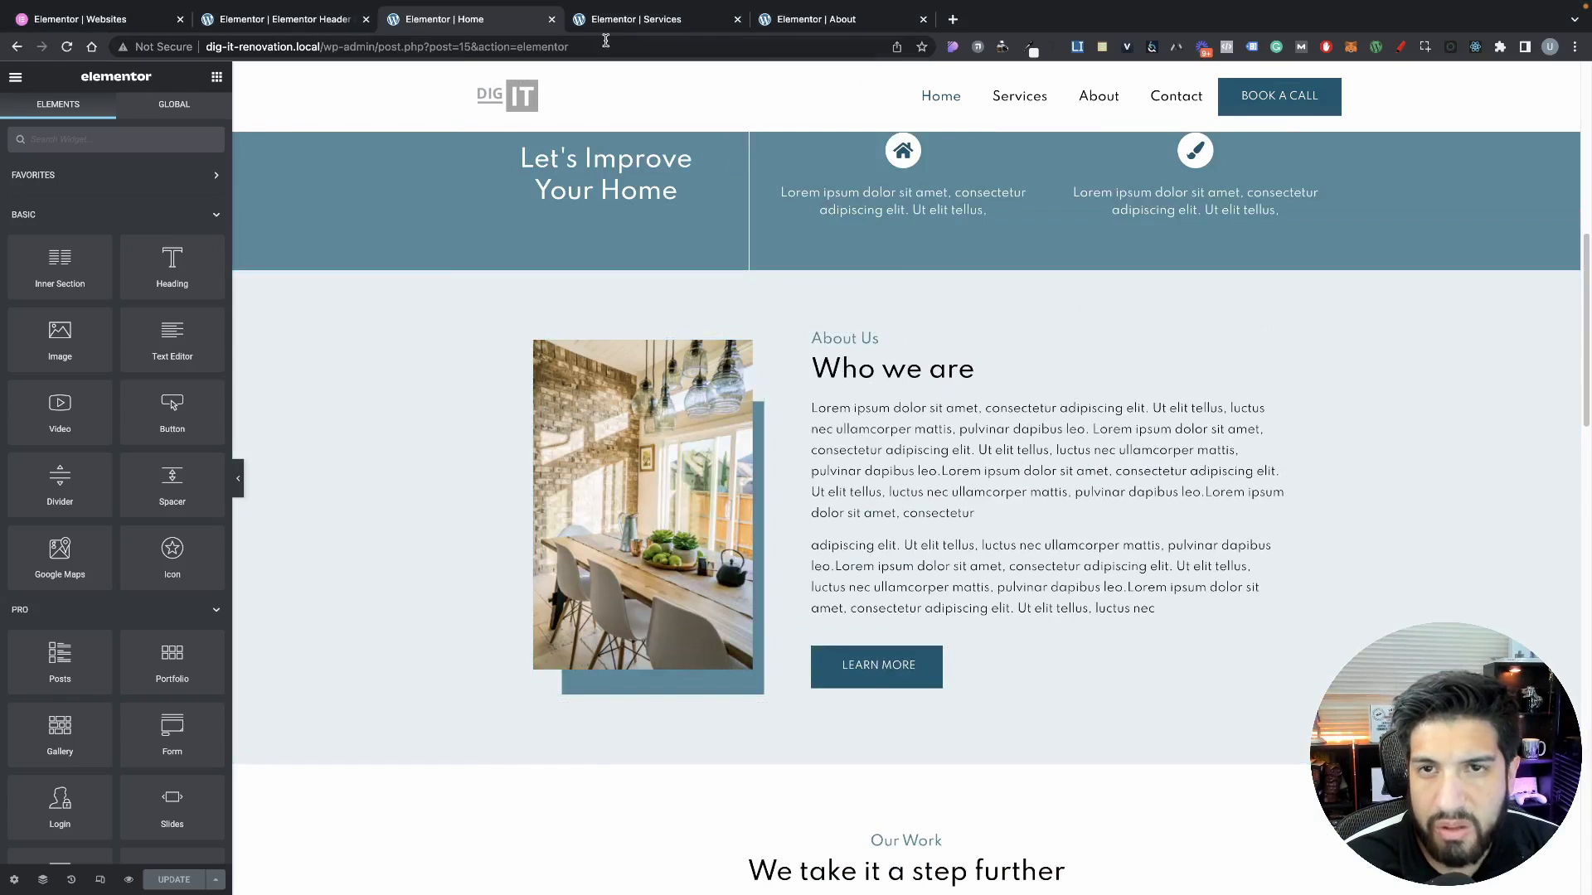
Paste the copied "Who we are" section below the hero on the About page
click(647, 22)
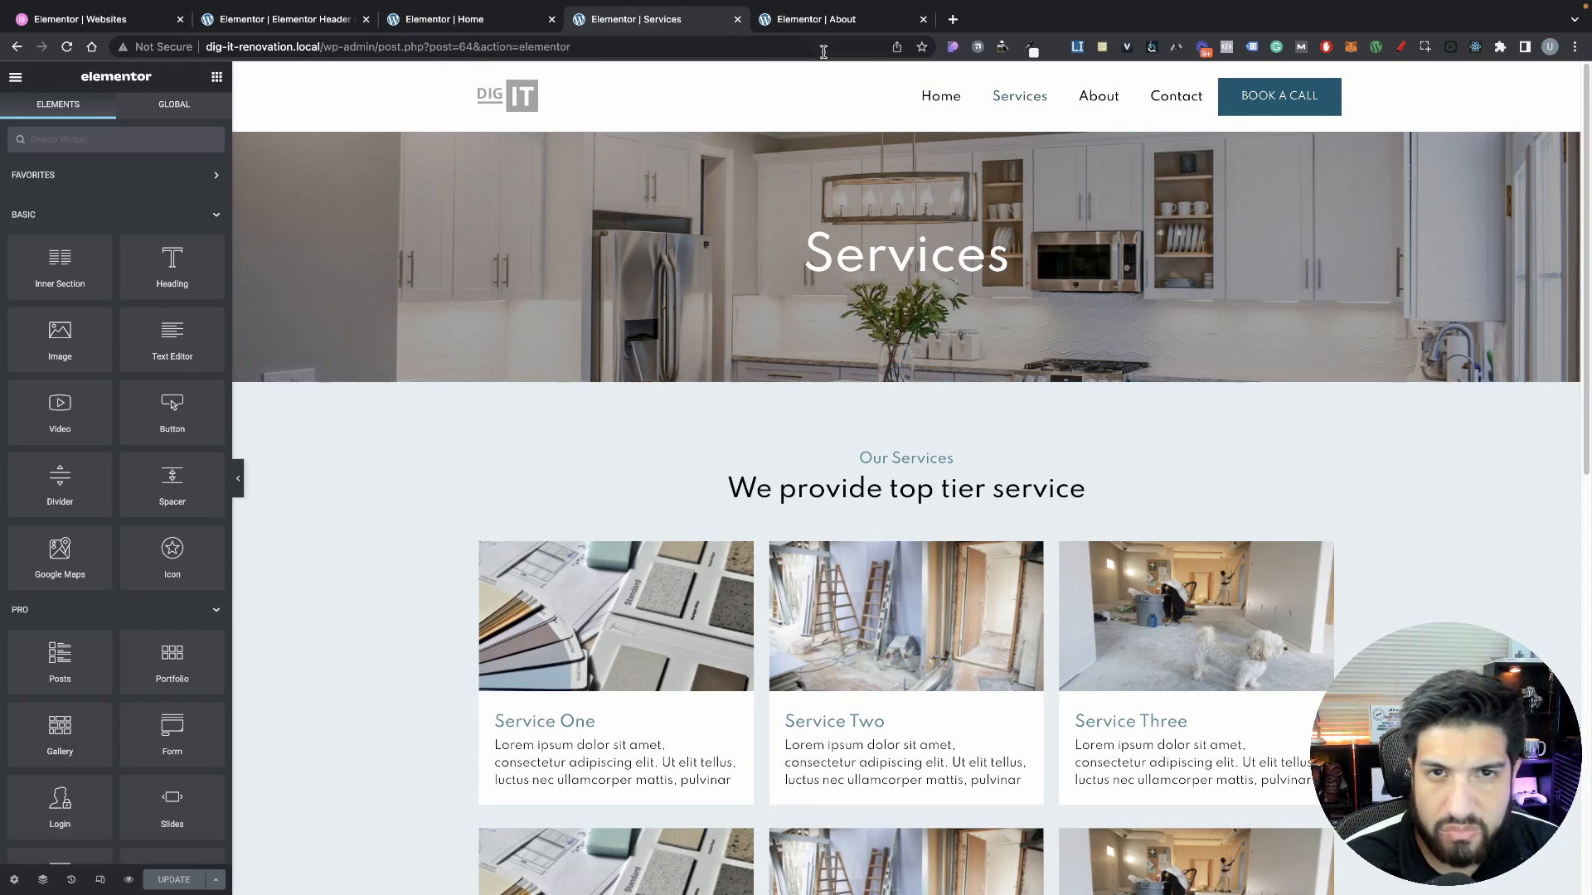
click(824, 25)
right_click(773, 510)
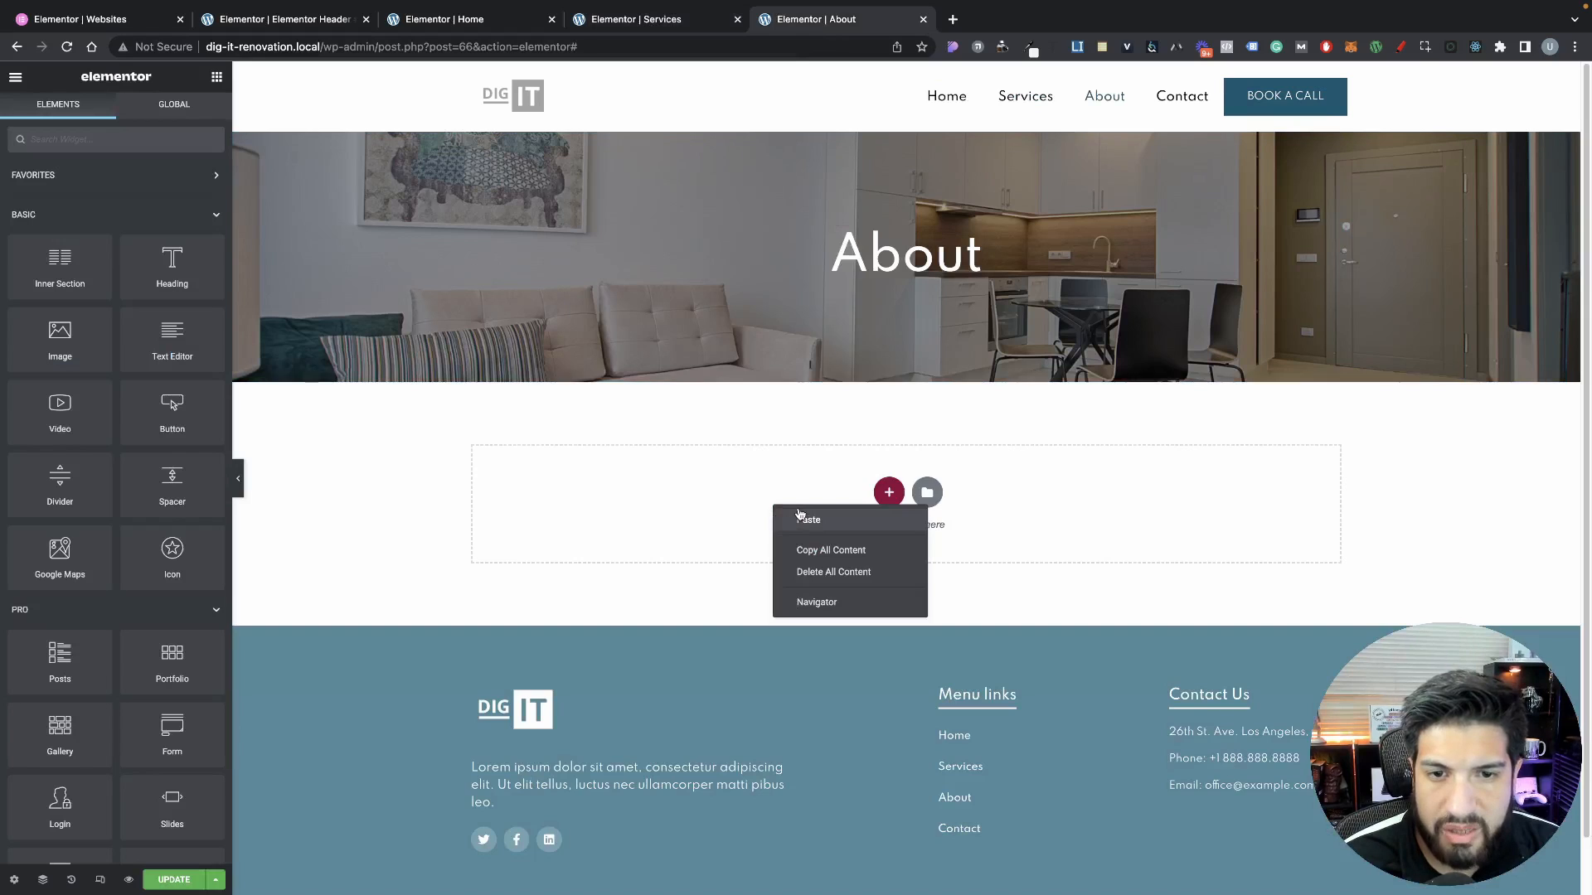
click(800, 516)
Remove the background color from the "Who we are" section on the About page
click(891, 379)
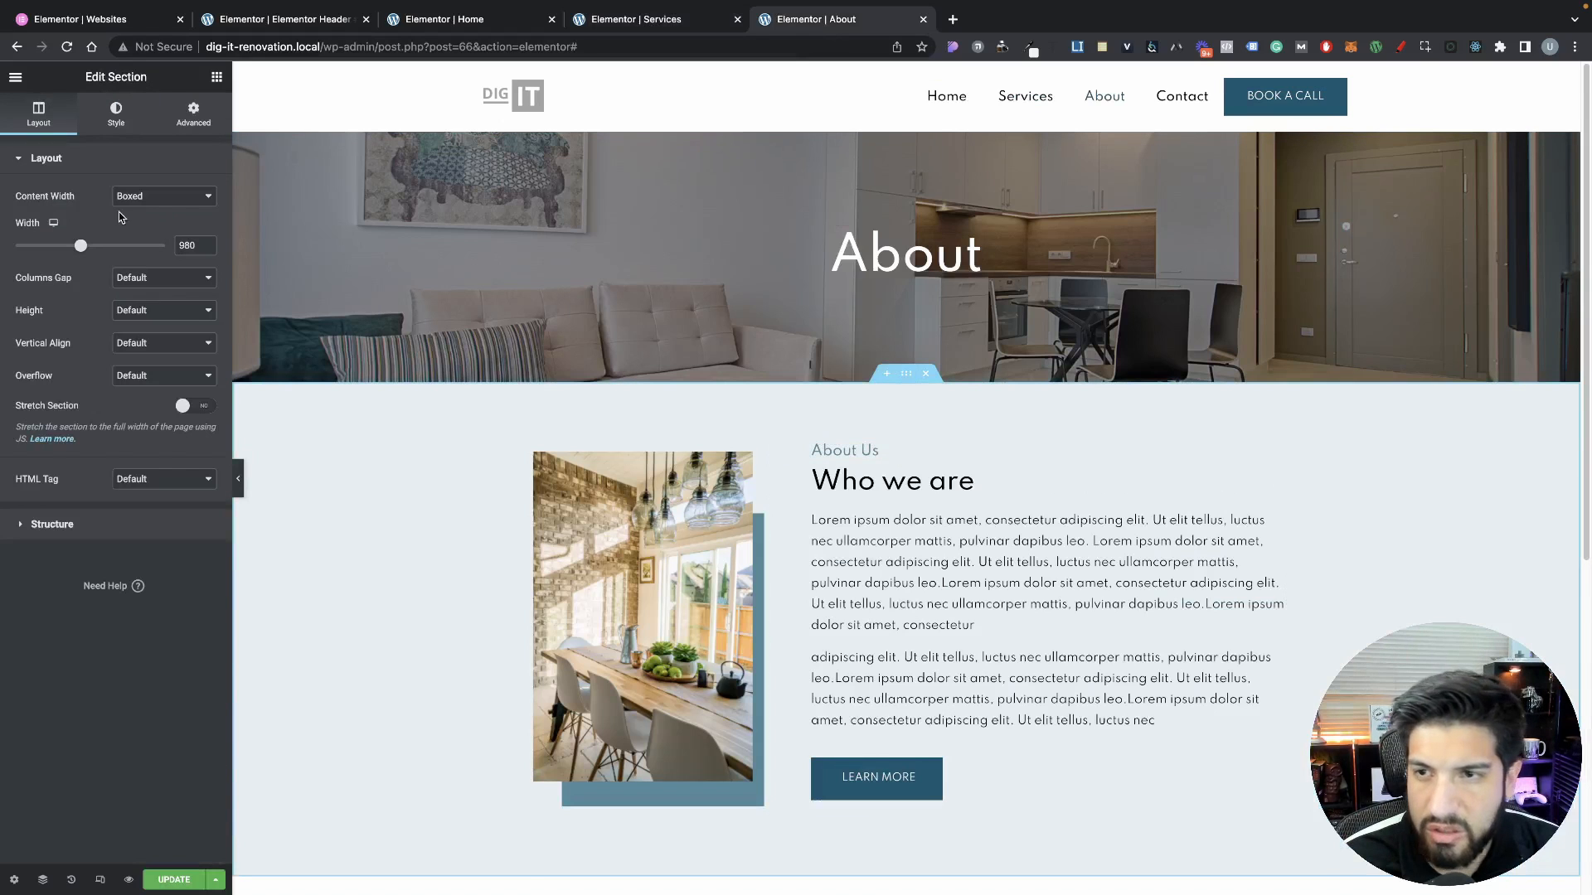
click(116, 113)
click(143, 229)
scroll(964, 621, down, 4)
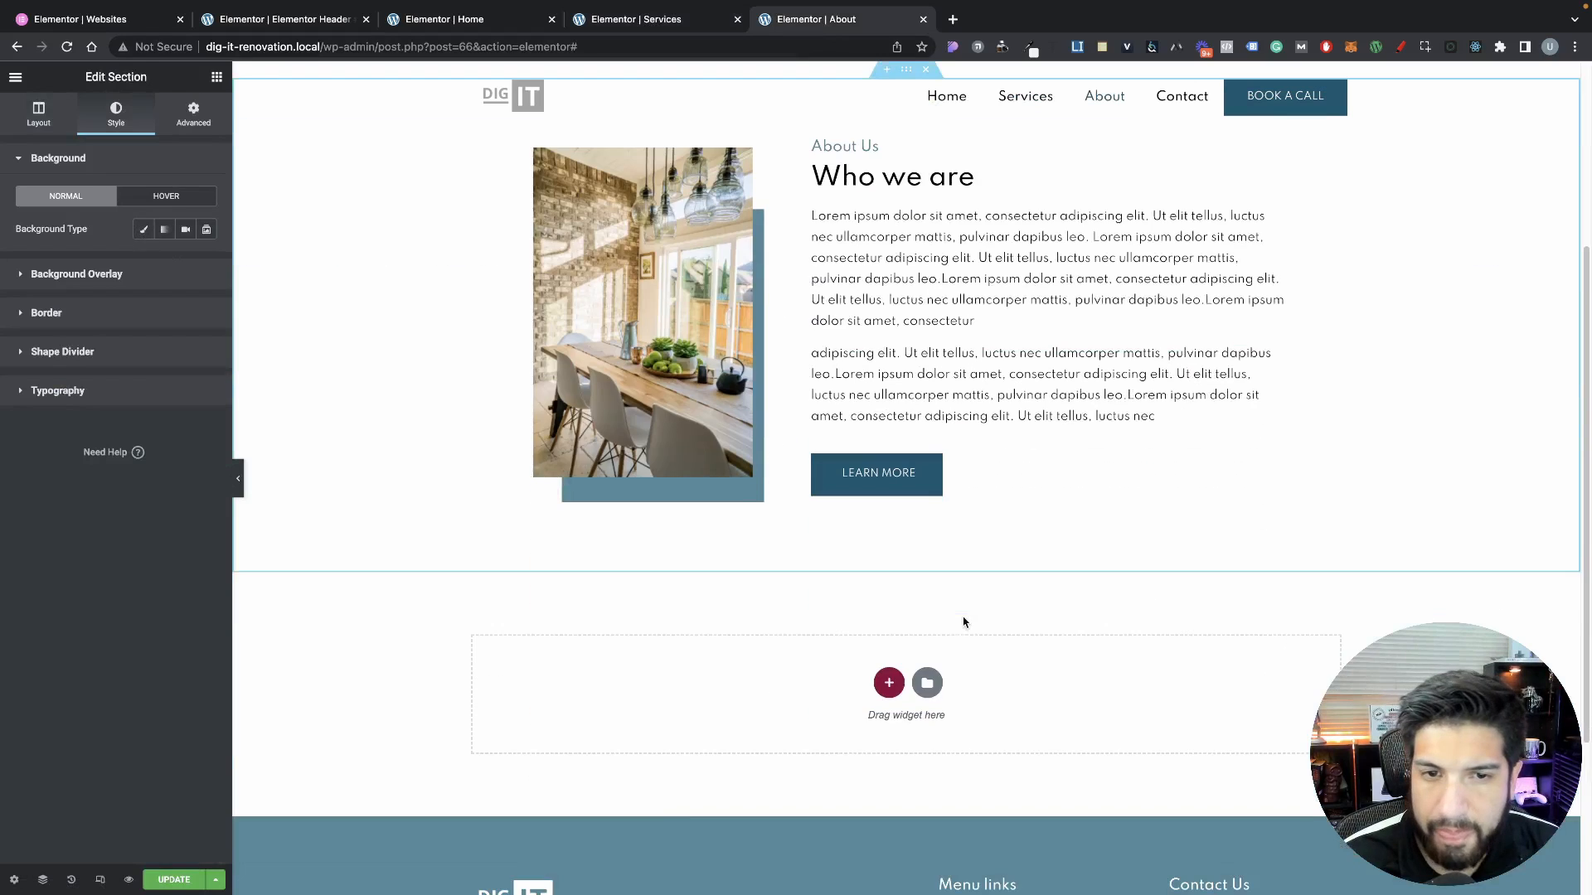
Copy the "We provide top tier service" section from the Home page
click(889, 683)
scroll(994, 581, down, 2)
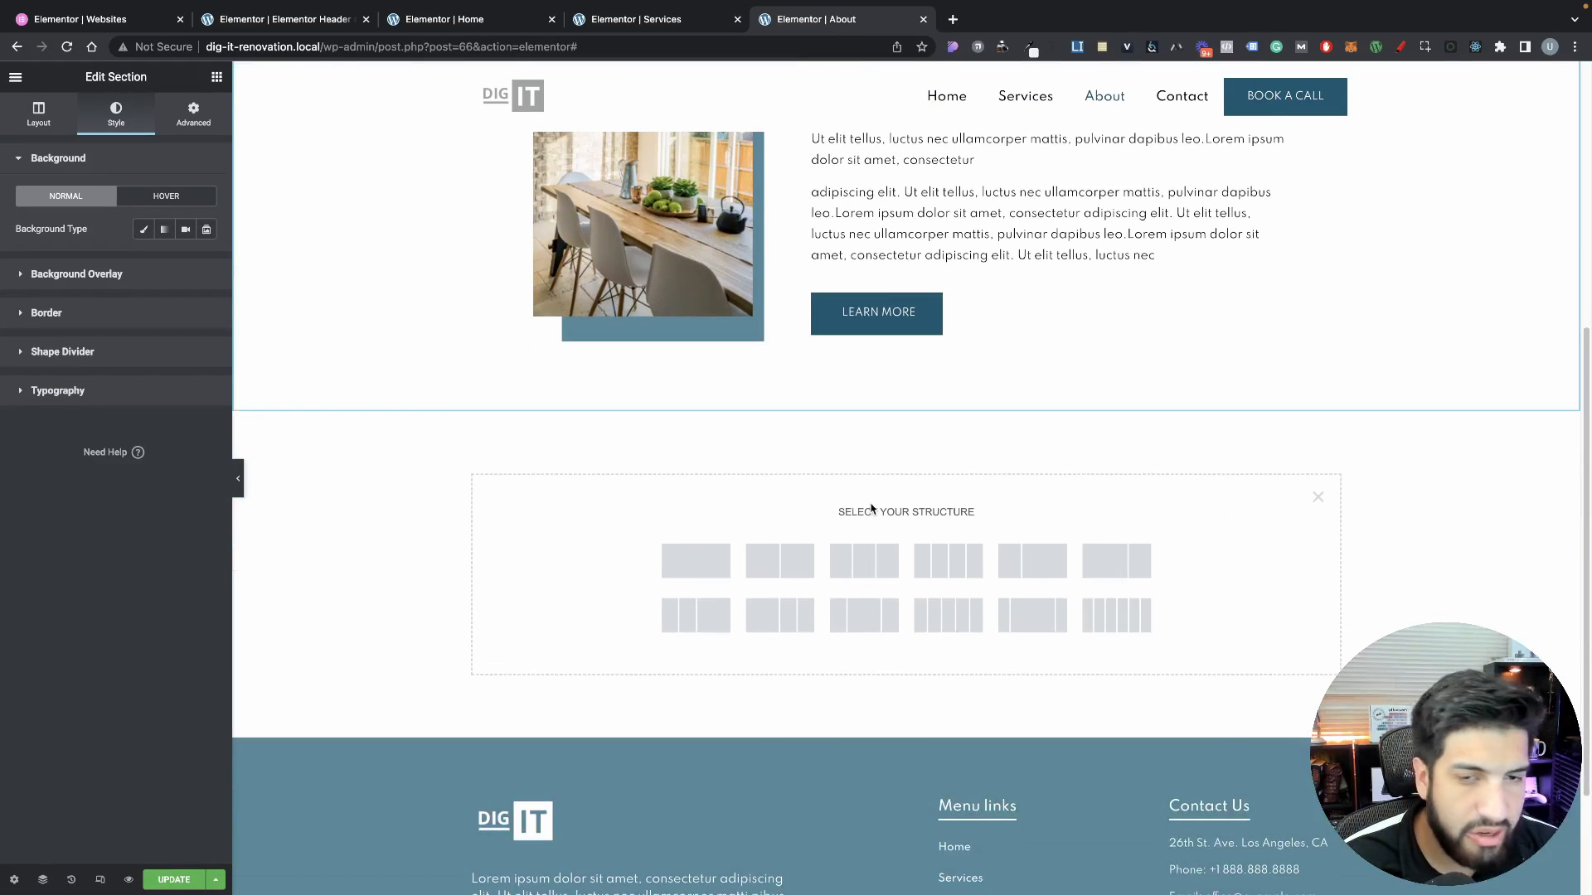
scroll(870, 509, down, 2)
click(604, 29)
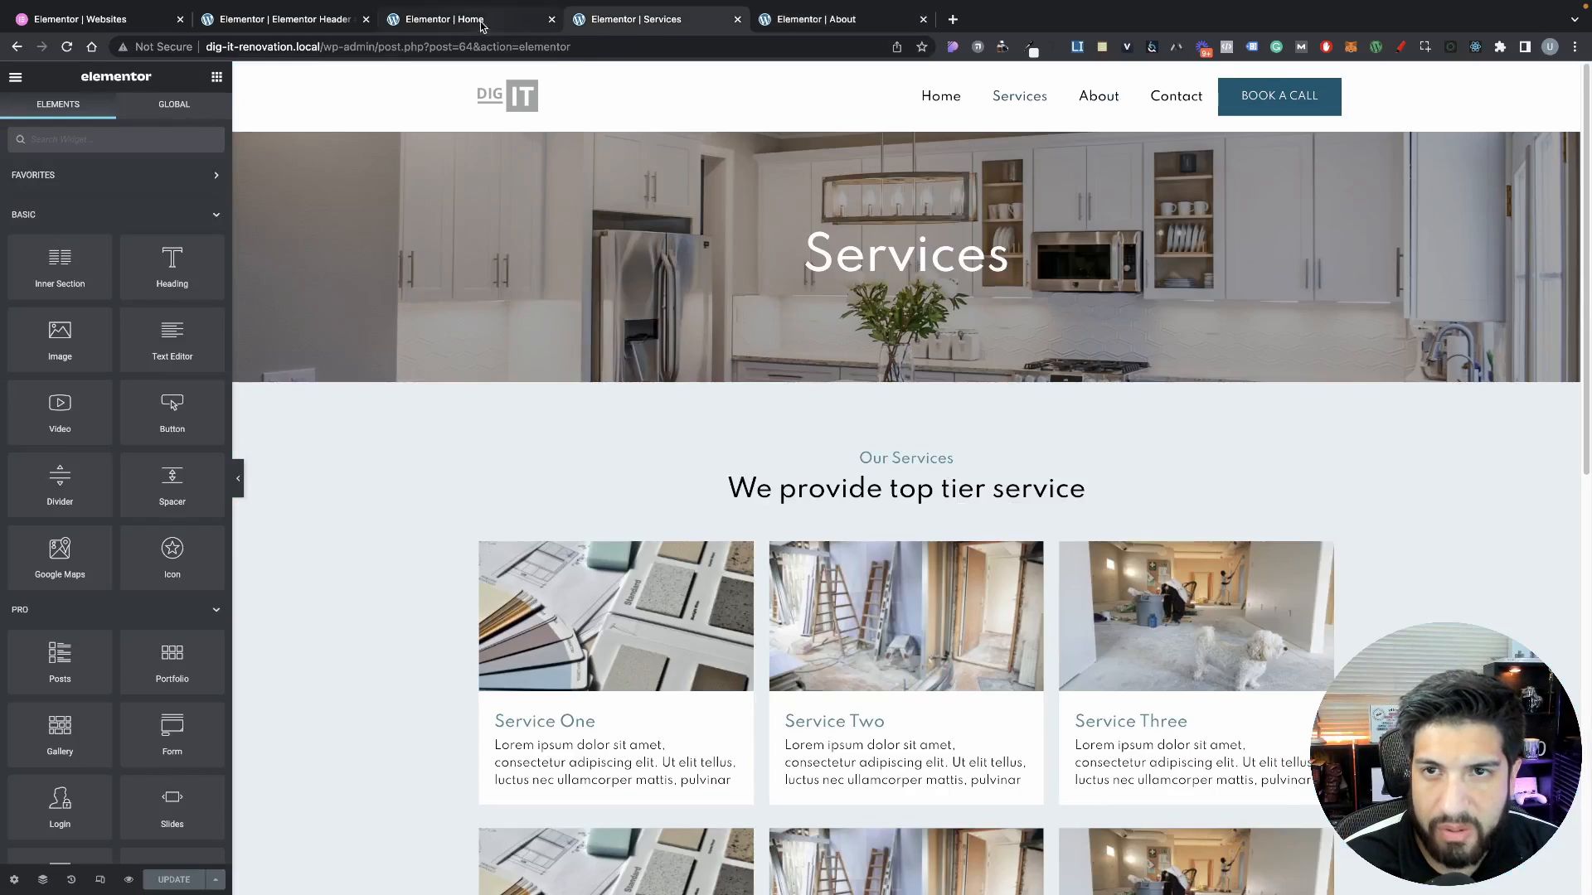
click(489, 19)
scroll(905, 432, down, 4)
scroll(904, 432, up, 4)
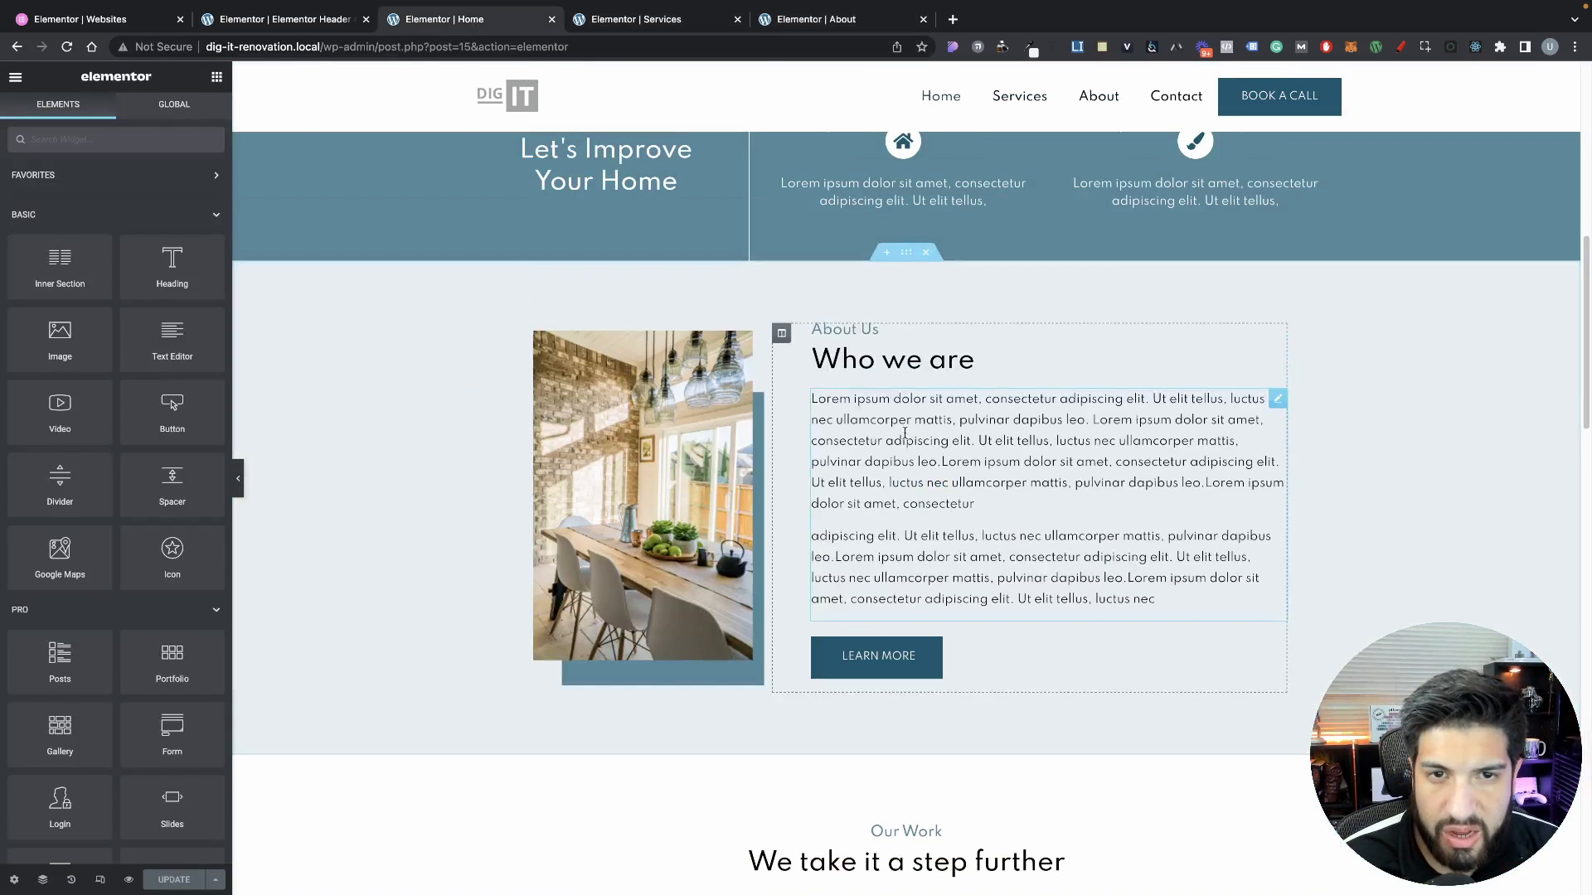
right_click(907, 253)
scroll(1006, 613, down, 3)
scroll(1006, 614, down, 10)
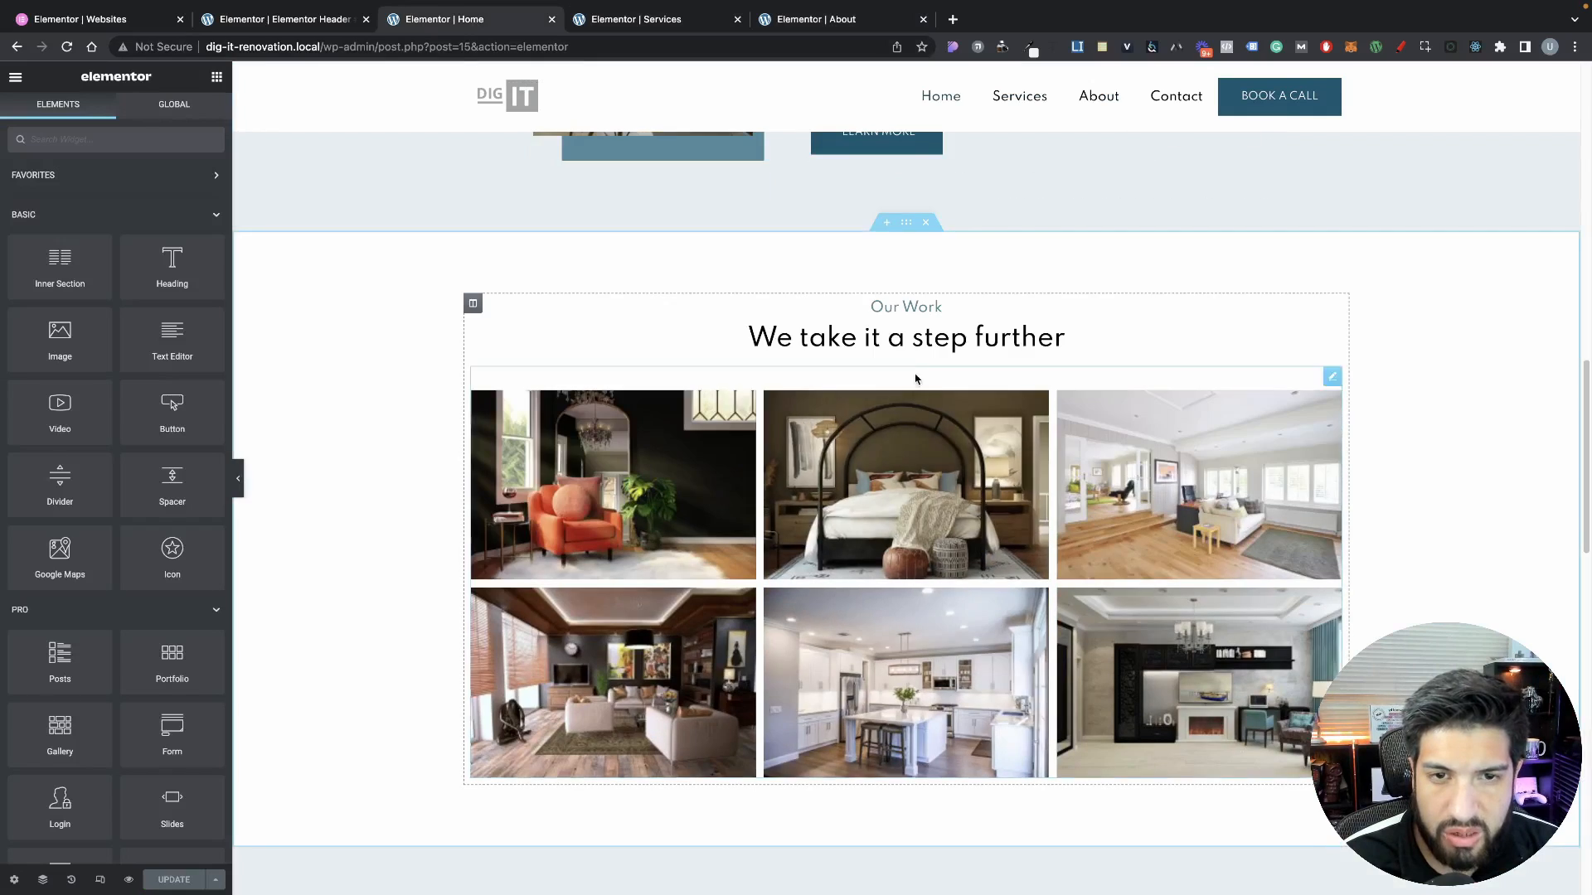
right_click(907, 286)
click(932, 354)
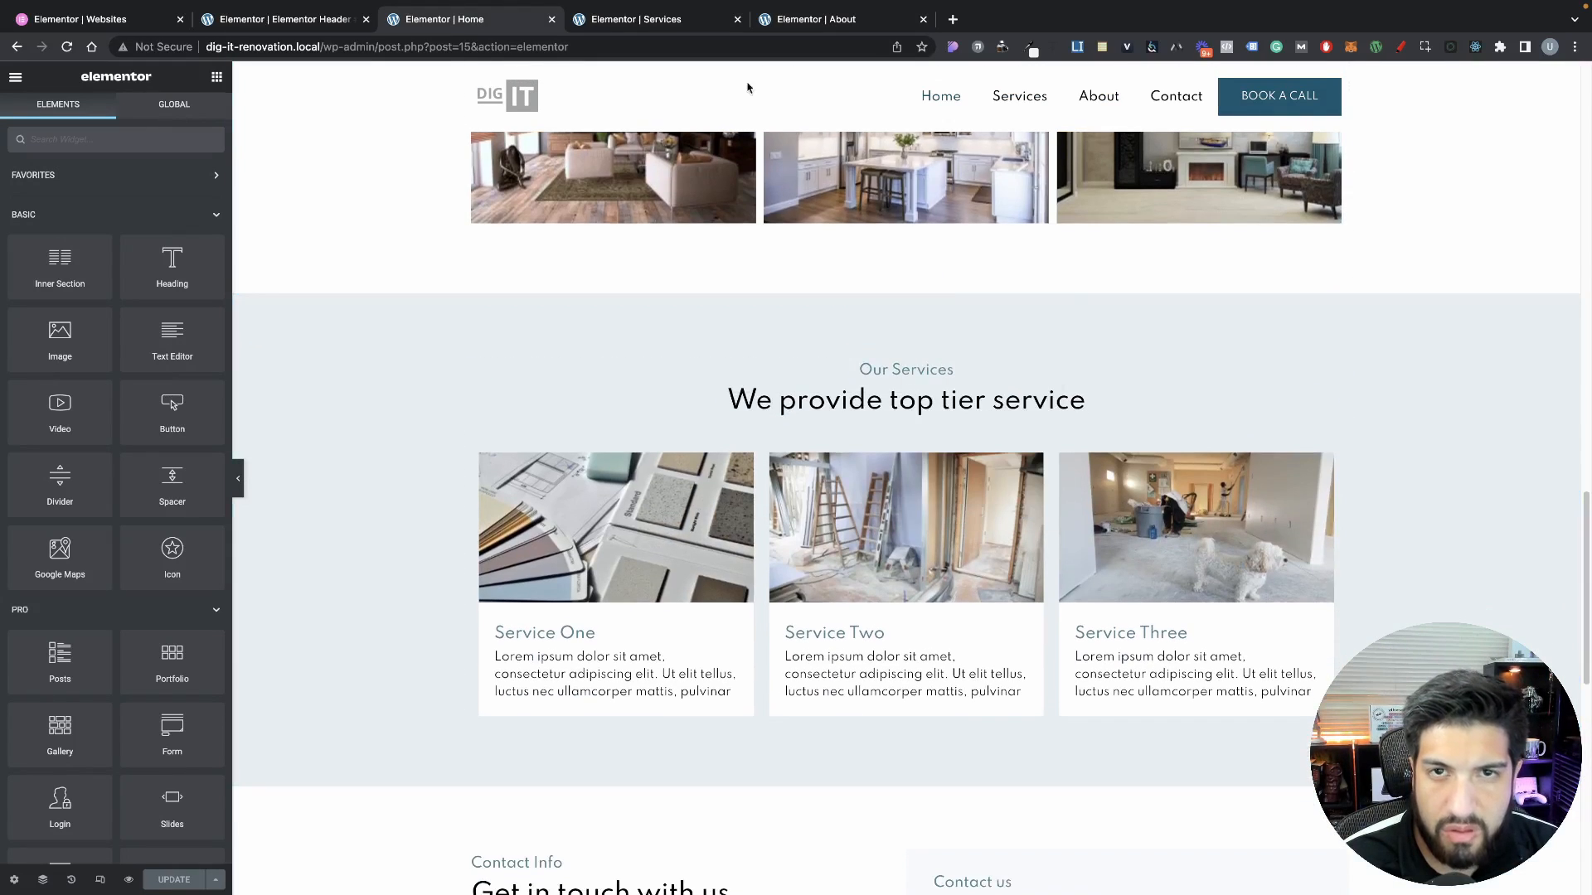
Paste the services section below "Who we are" on the About page and delete its inner section of three service cards
click(792, 25)
right_click(606, 404)
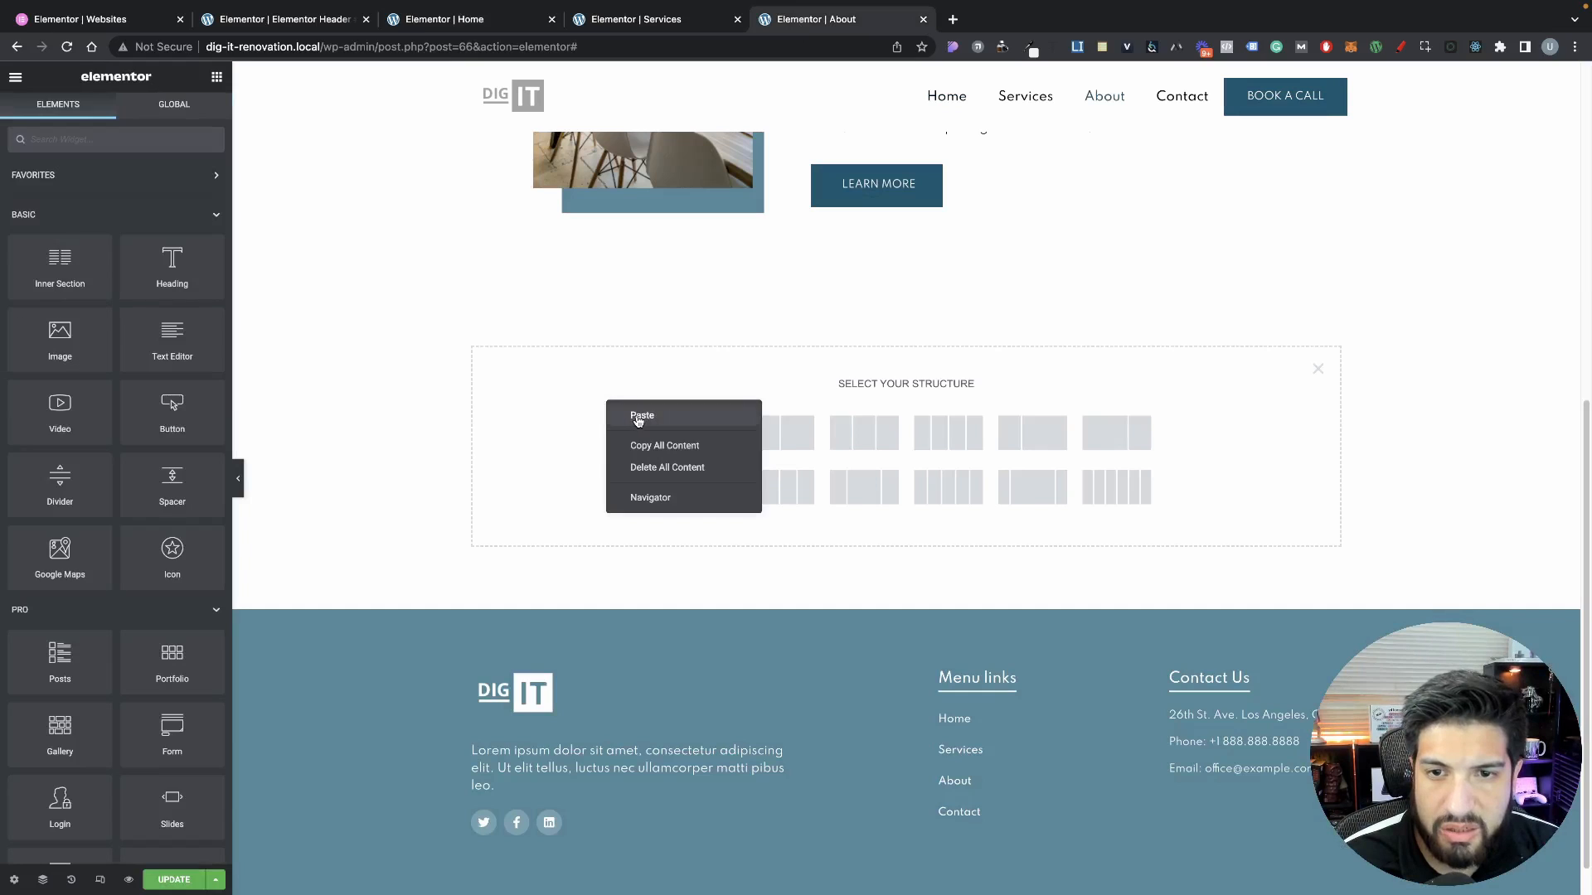
click(637, 418)
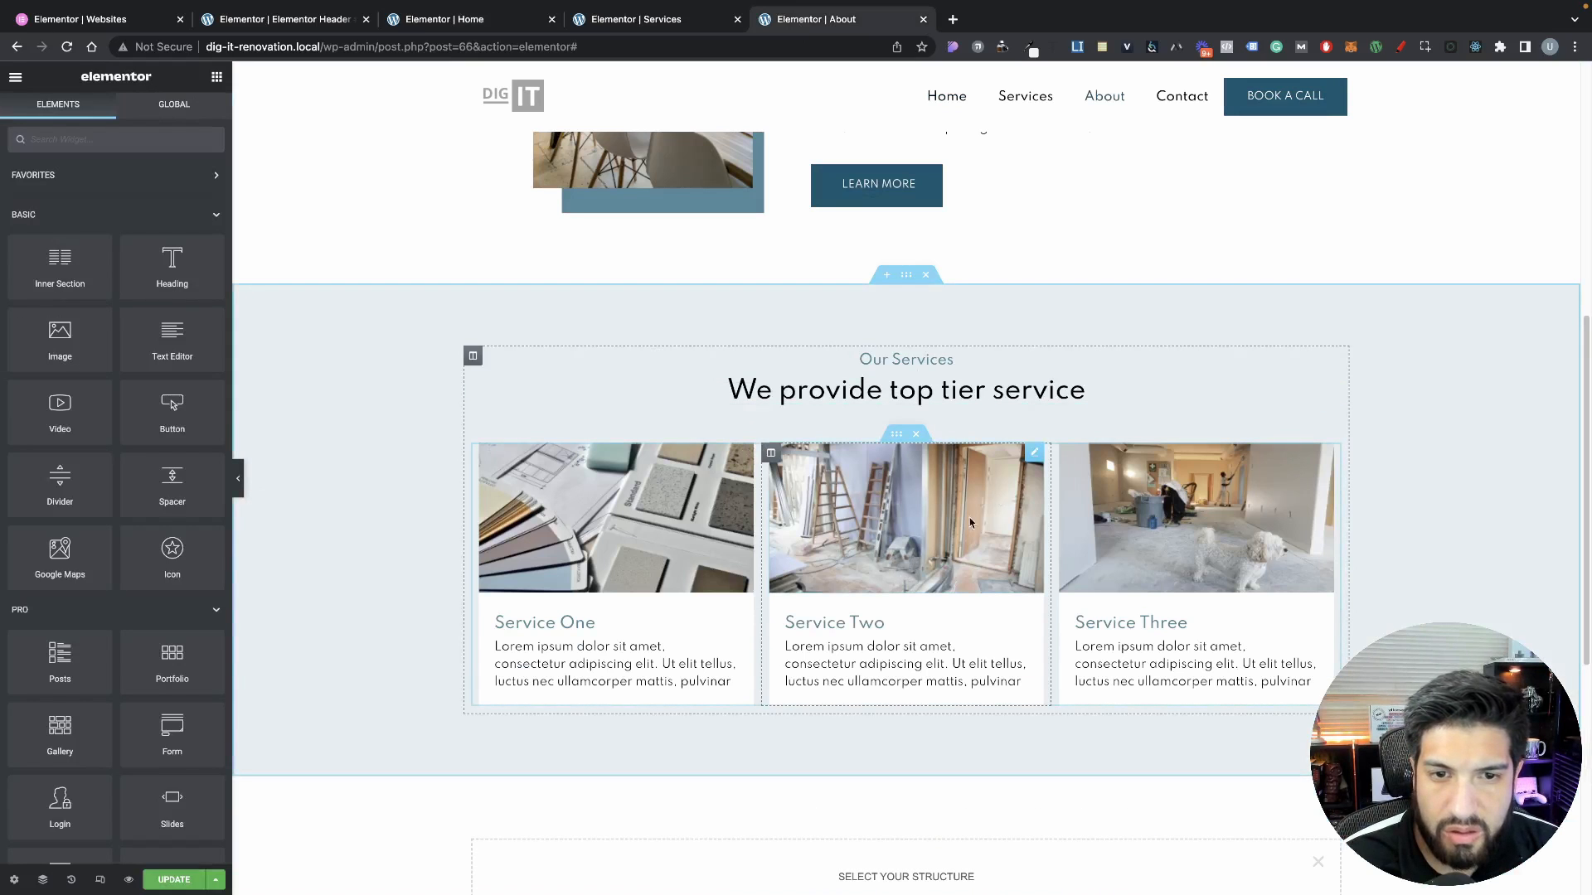
click(915, 434)
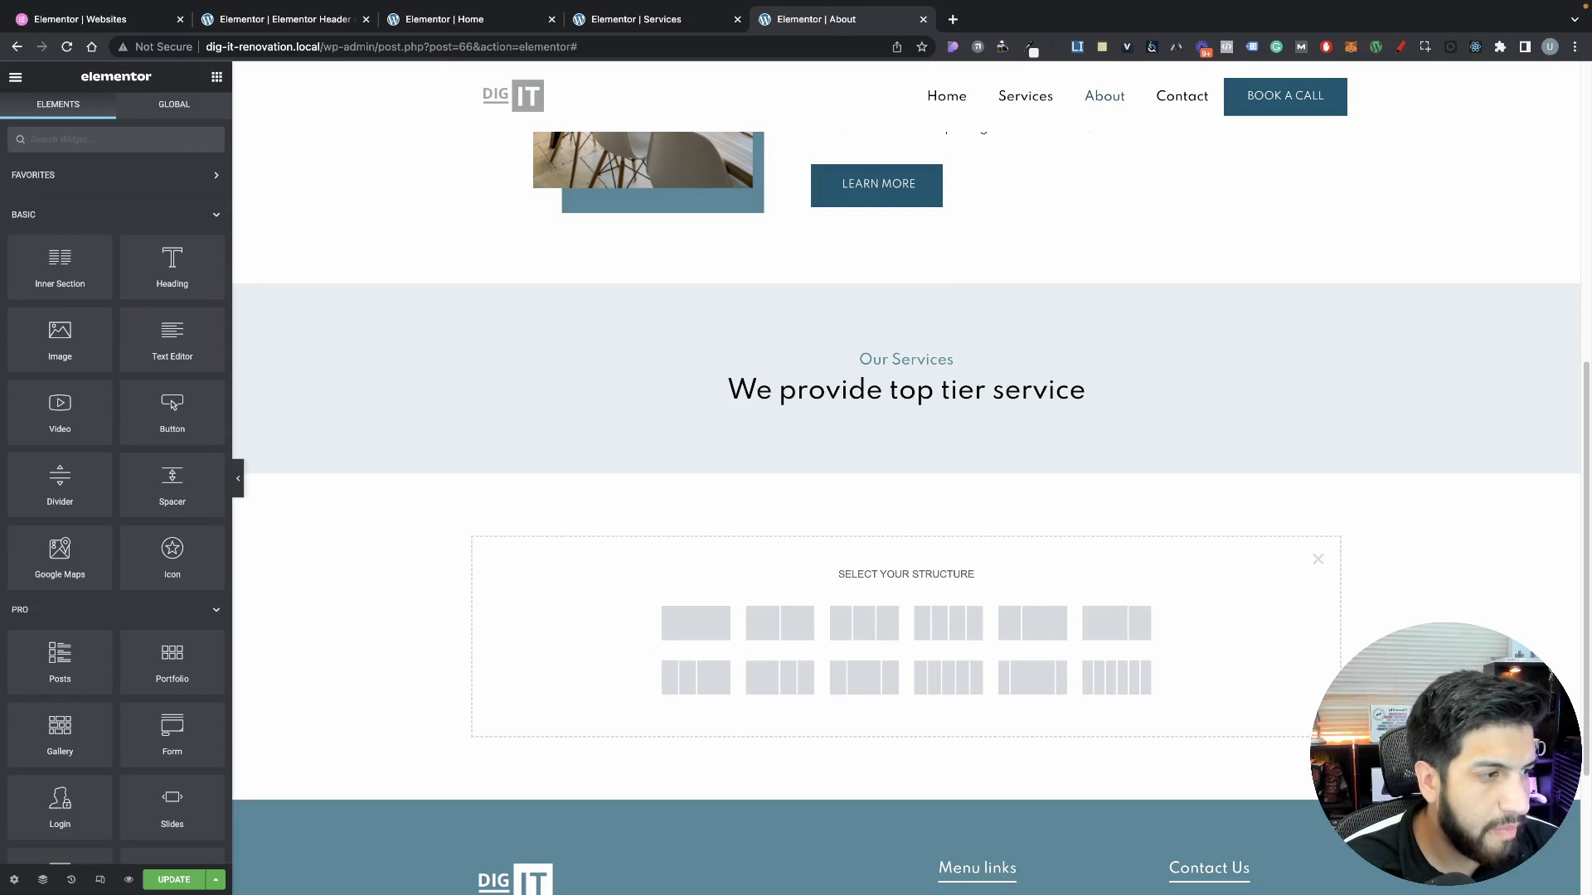
Change the pasted section's small heading to "Team" and its main heading to "Meet the team"
click(929, 359)
drag(137, 203, 2, 191)
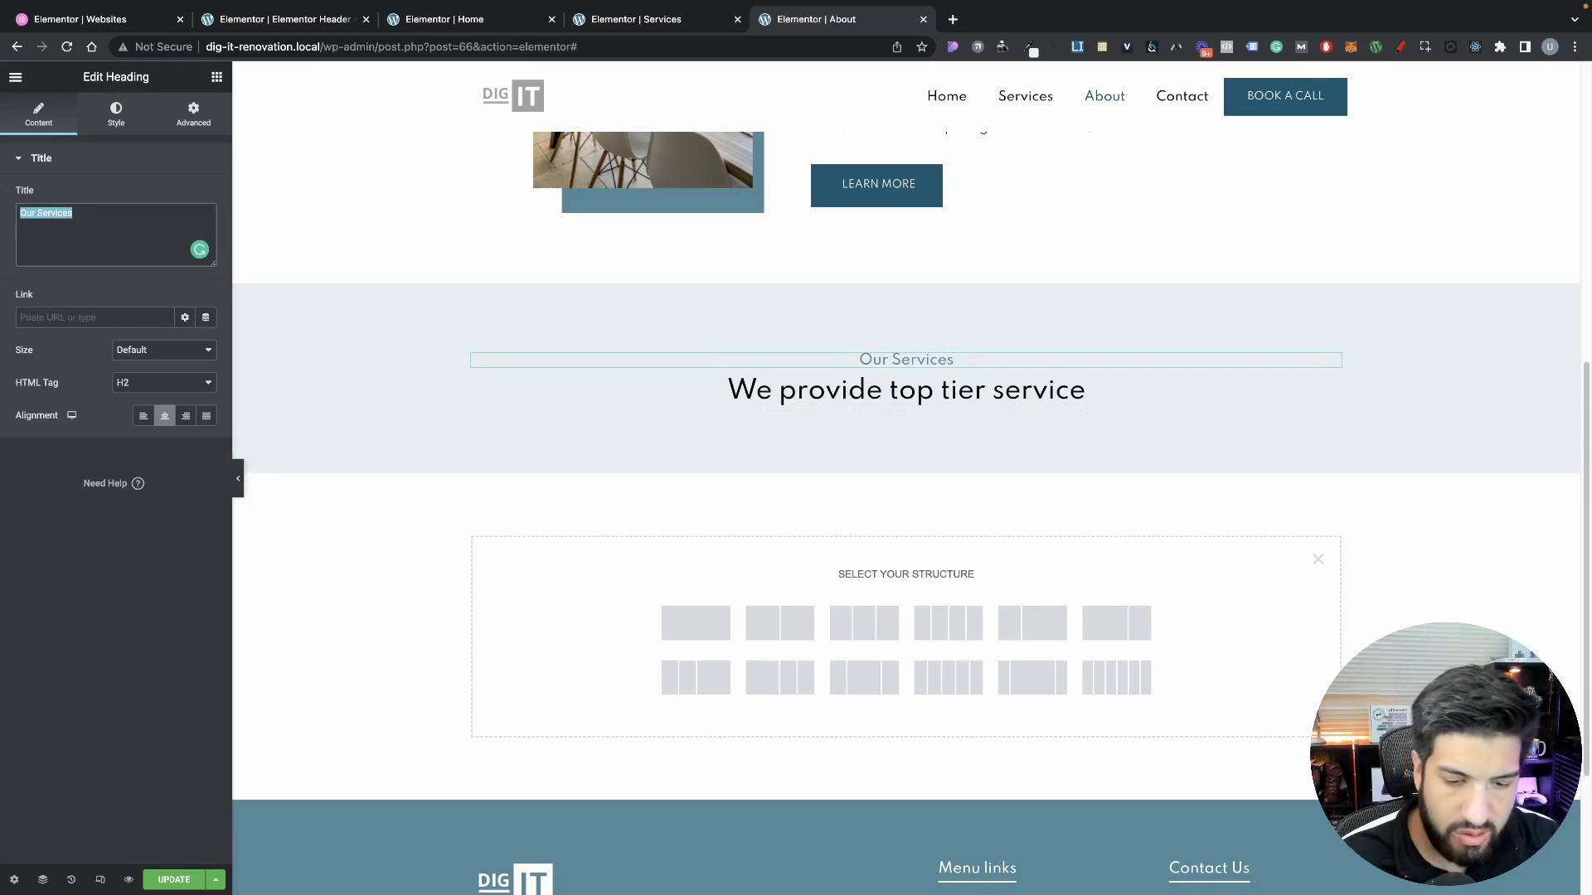
text(Team)
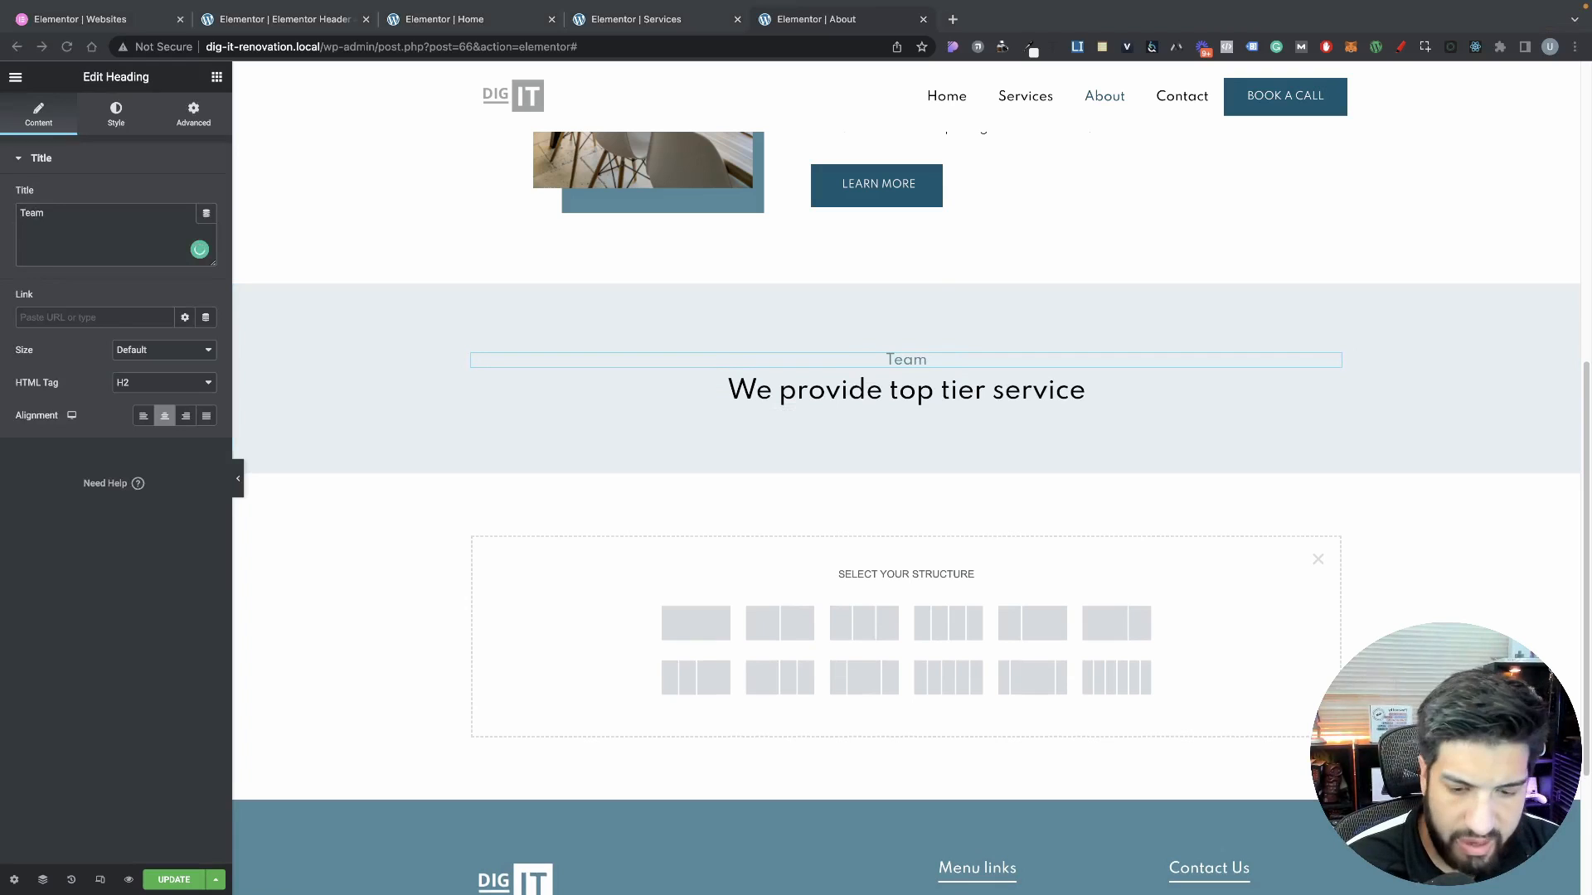
click(829, 390)
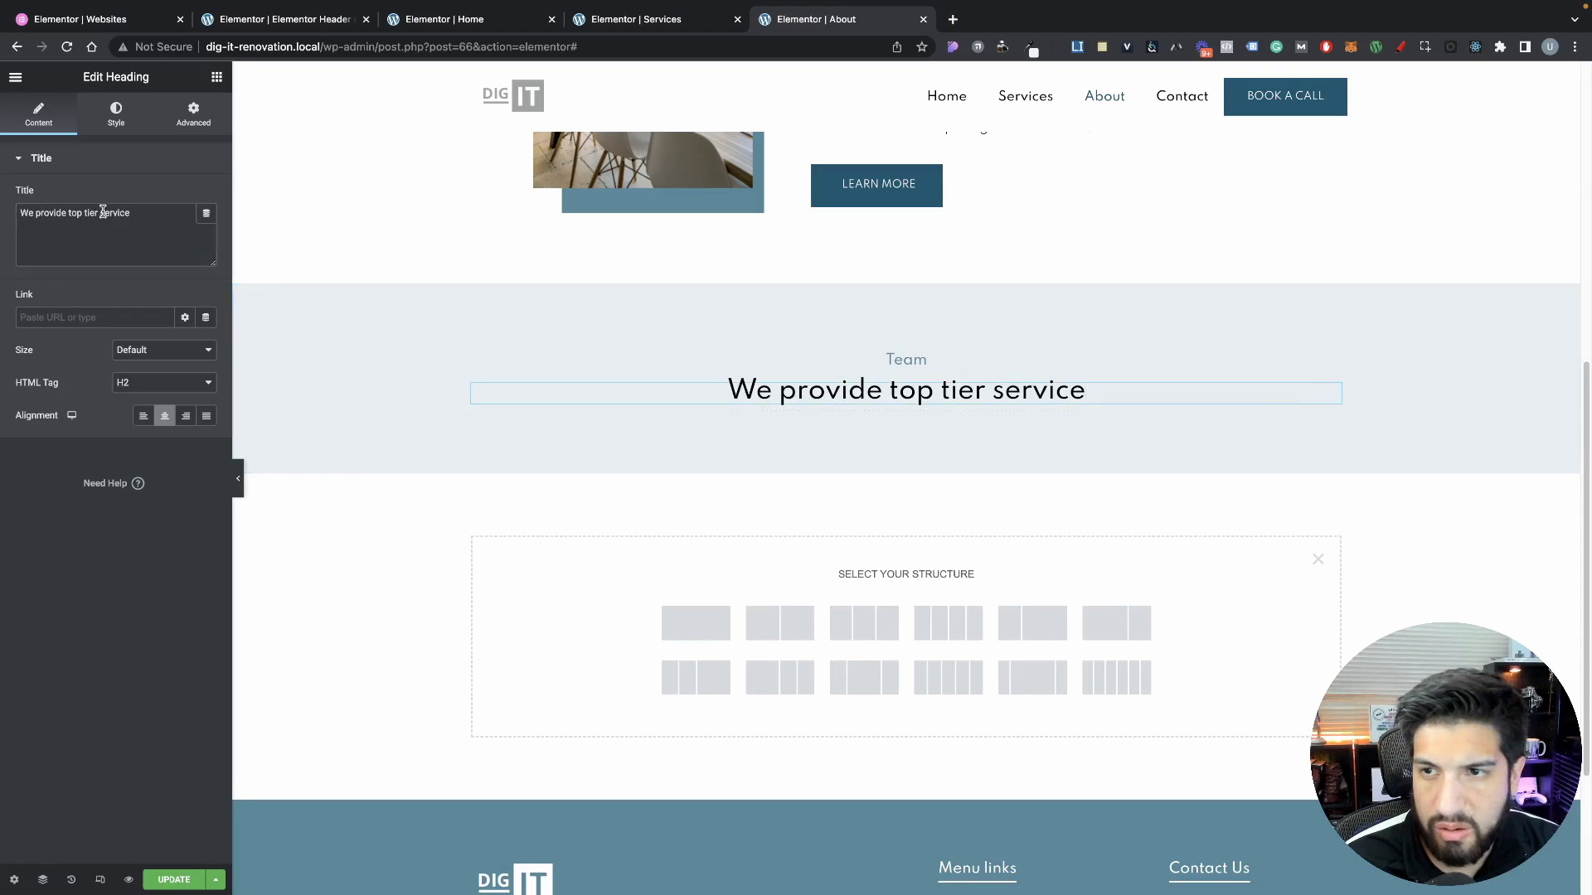
drag(131, 214, 3, 174)
text(Meet the Team)
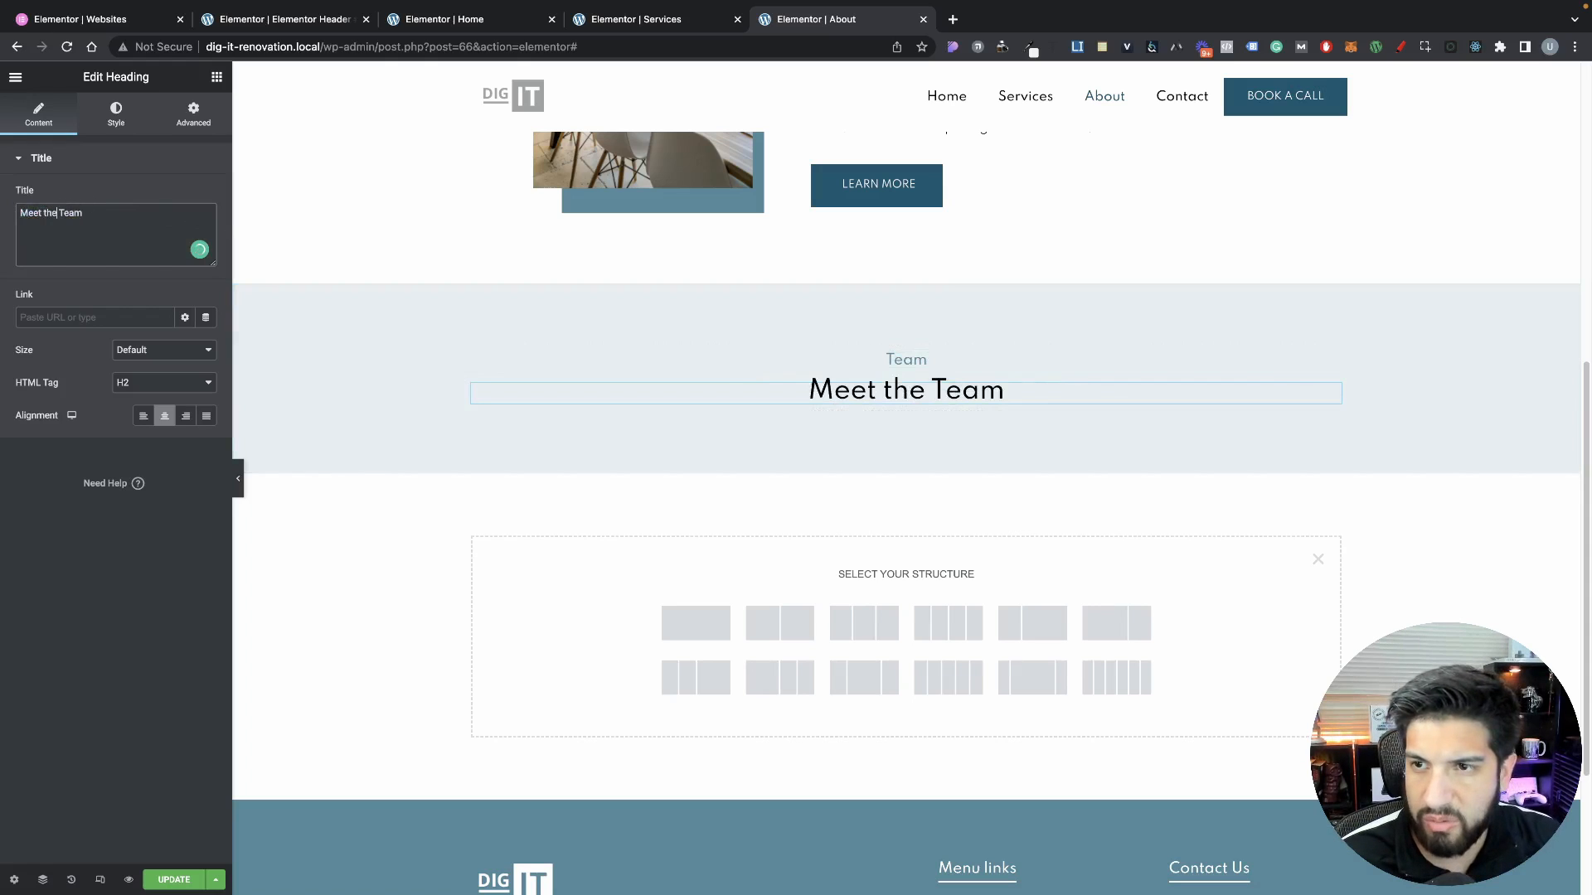
key(BackSpace)
text(t)
Add a two-column inner section to the team section and place it beneath the "Meet the team" heading
scroll(1053, 452, down, 1)
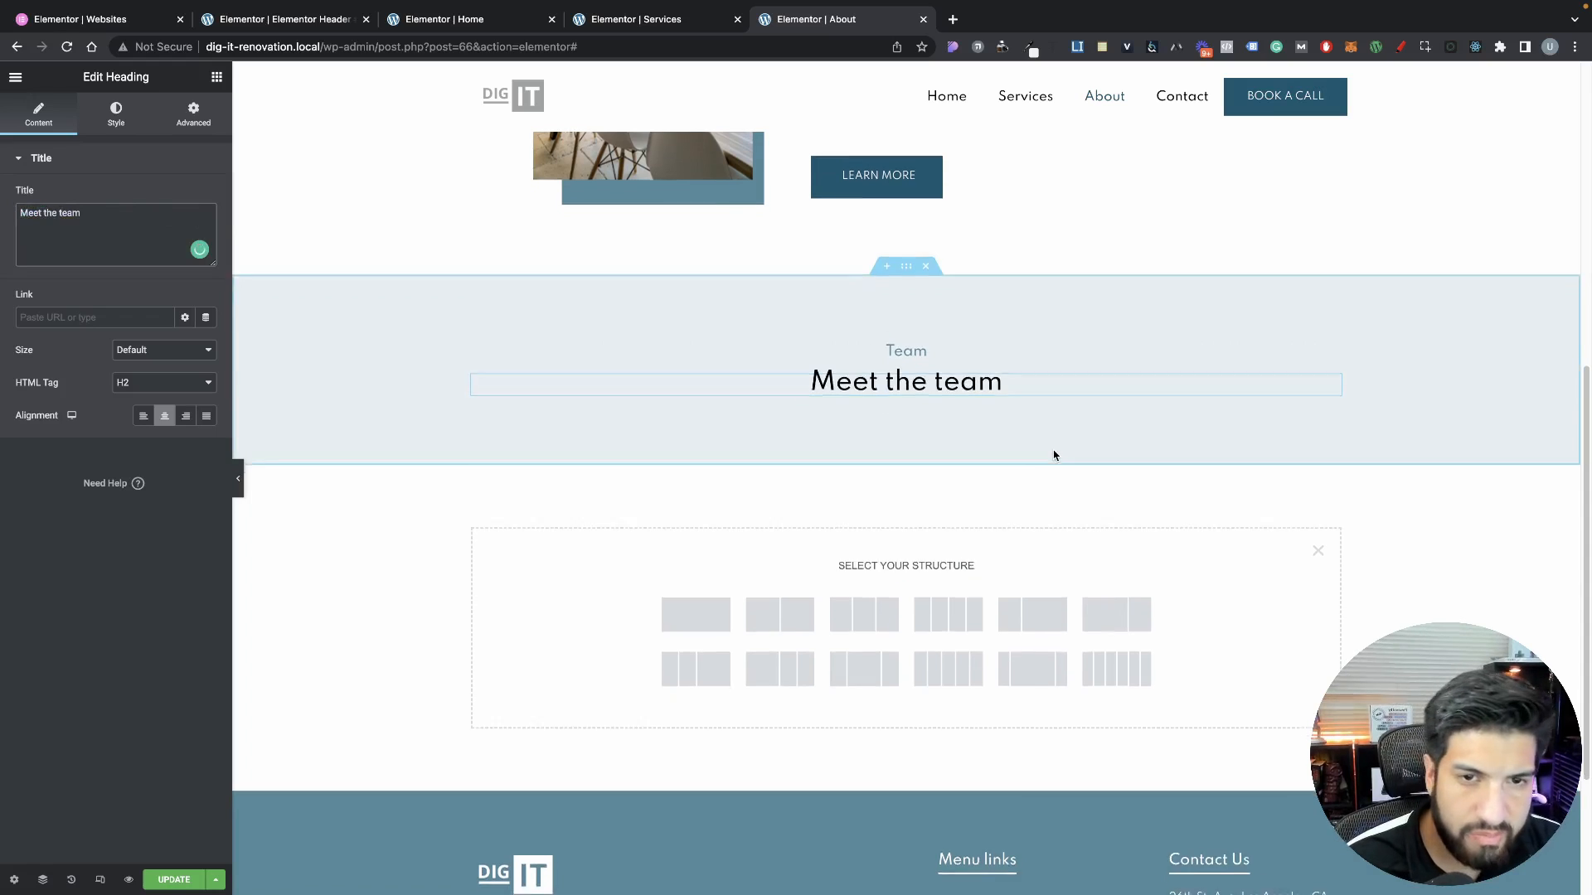
scroll(863, 430, down, 1)
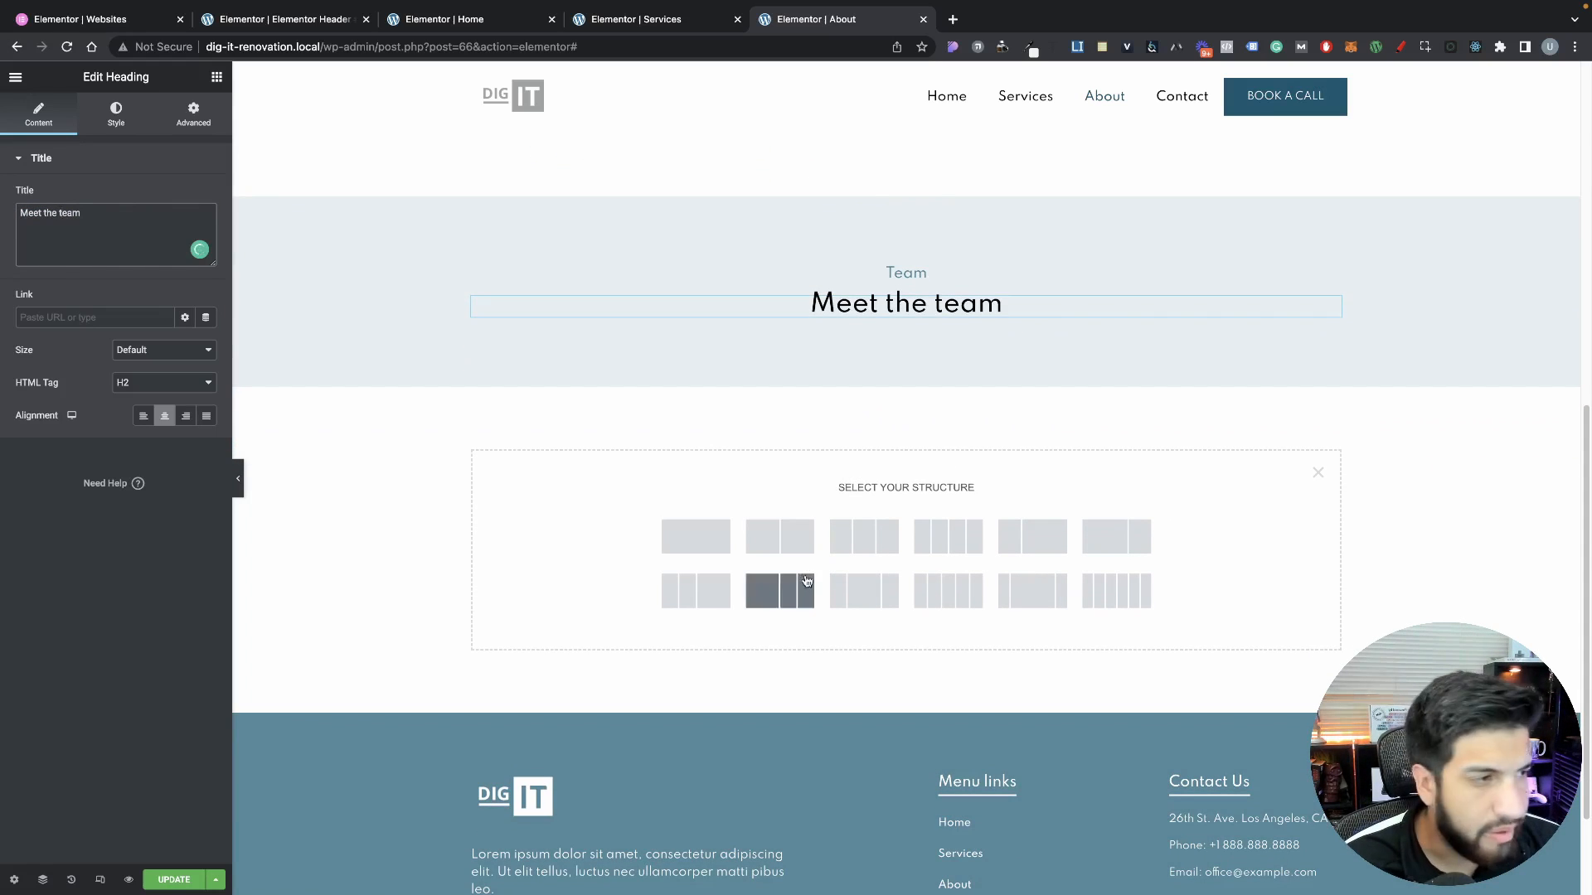
click(217, 76)
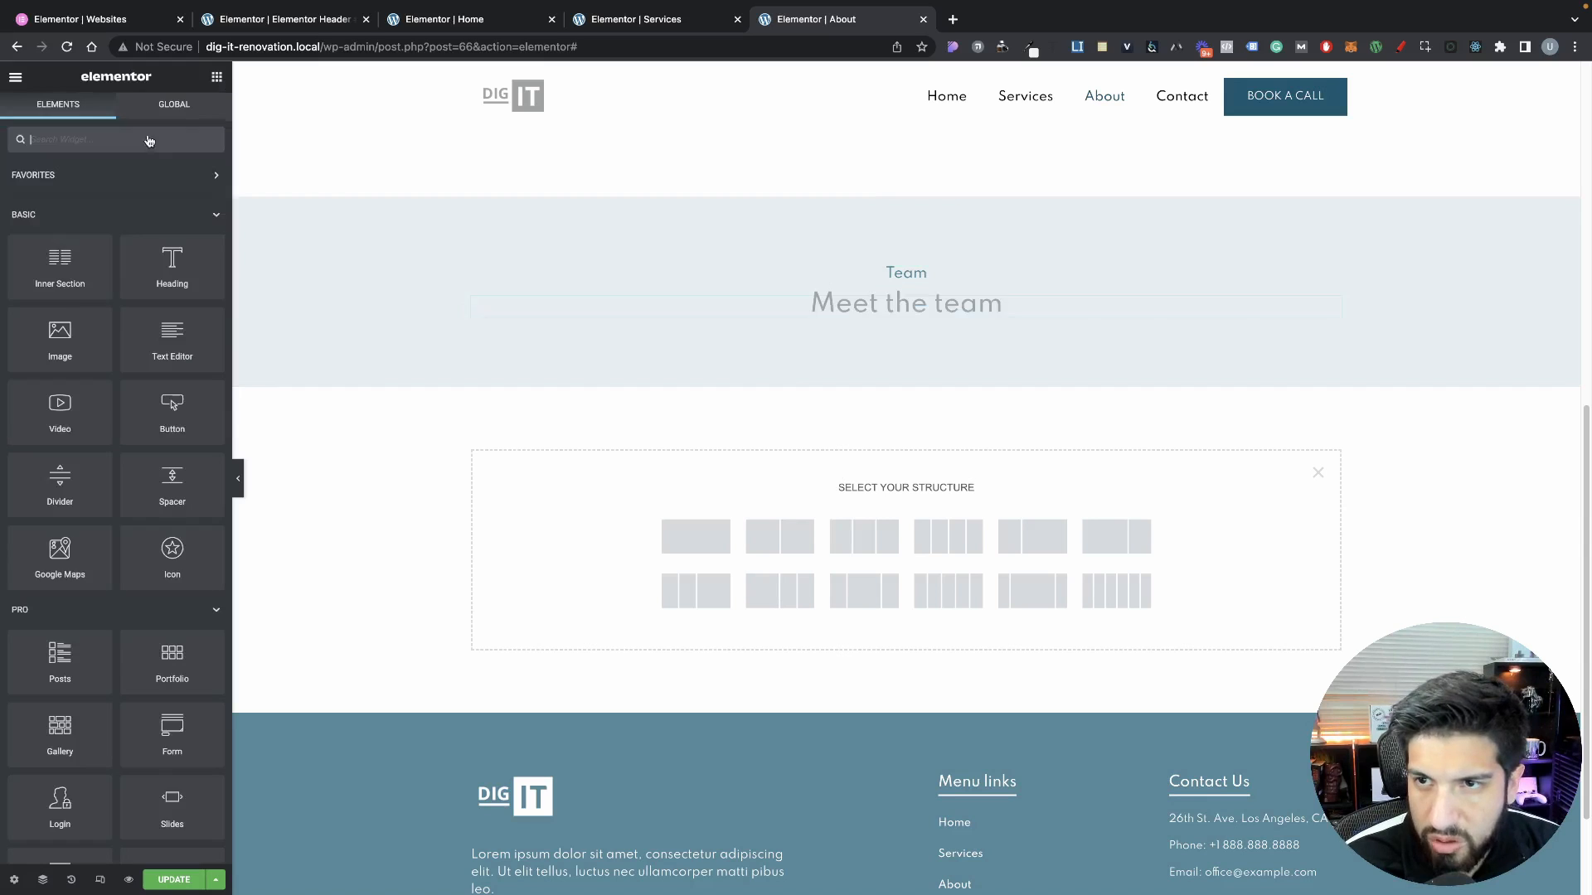
drag(117, 279, 1020, 332)
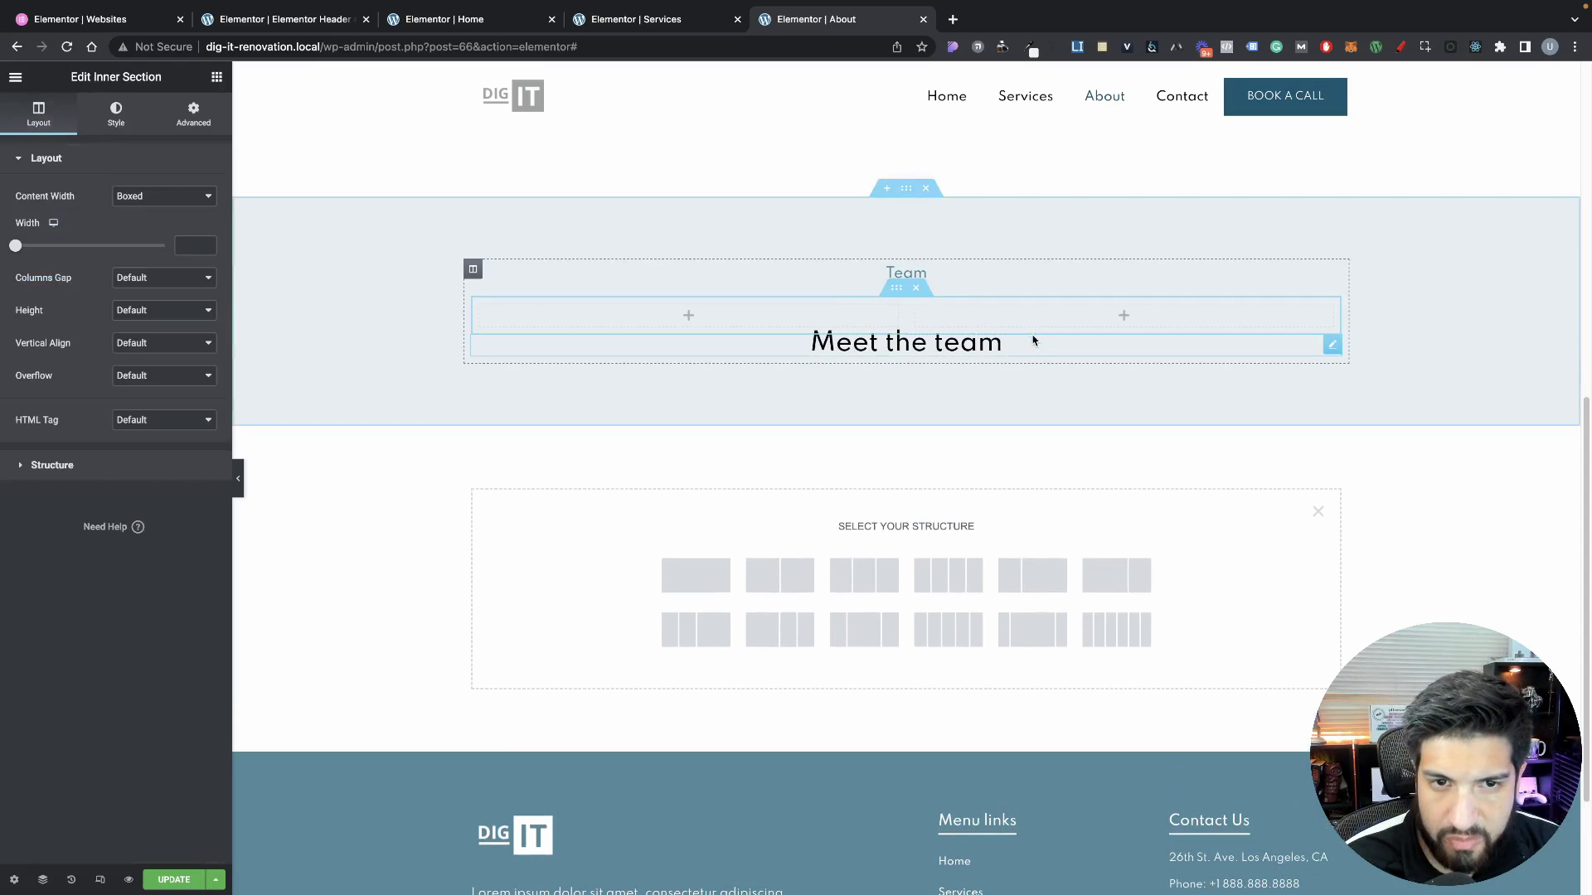
drag(1301, 352, 1053, 286)
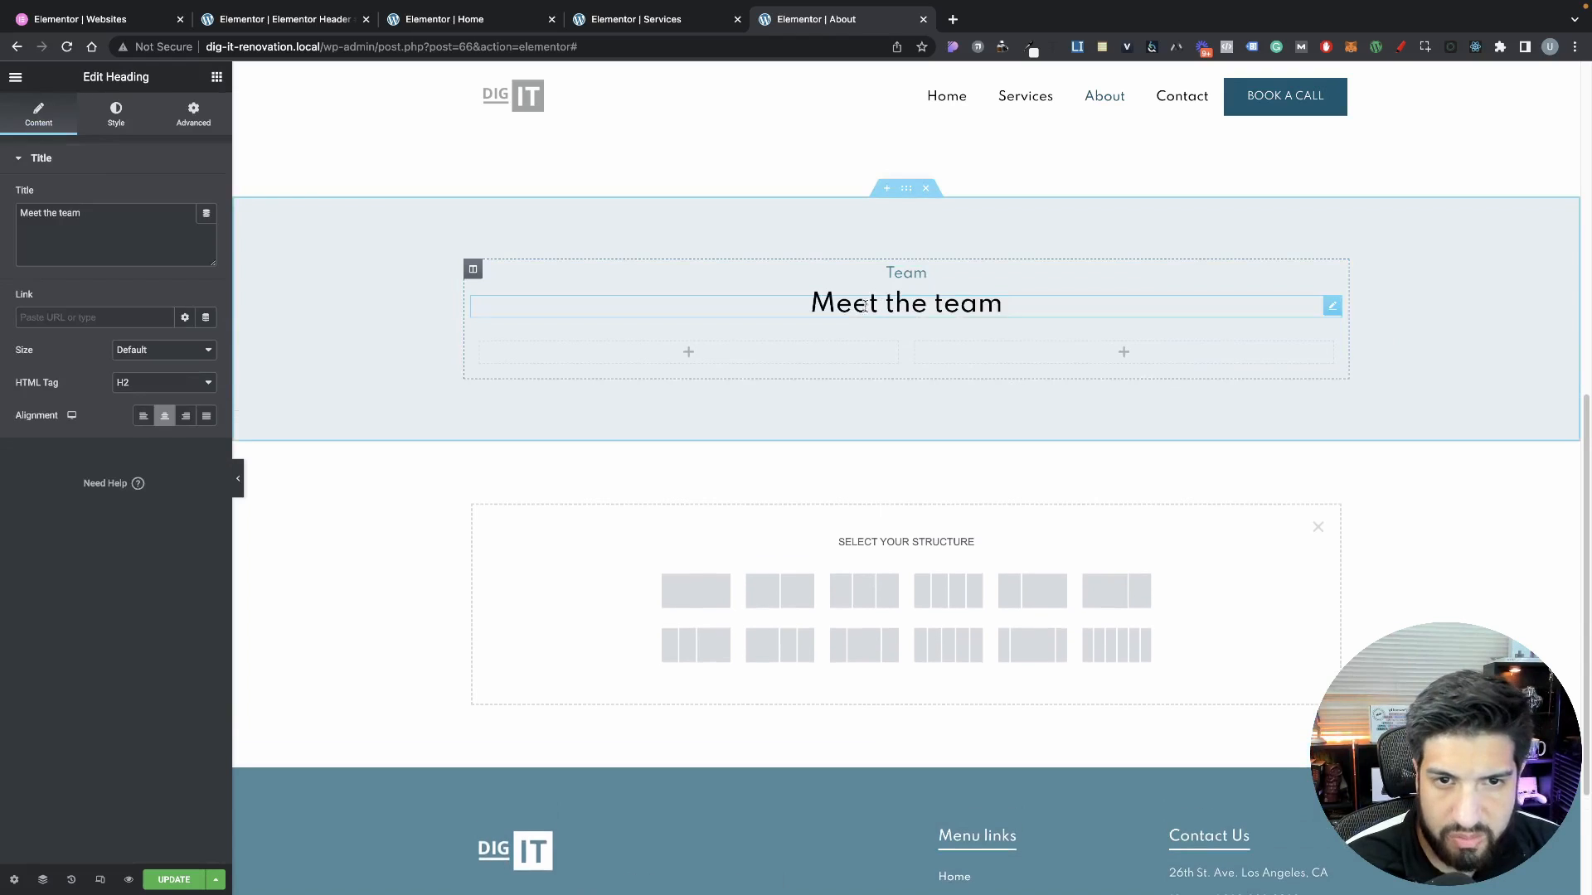
Insert the photo of the woman in the pink blazer in the inner section's first column and narrow that column to about a third
click(216, 78)
drag(60, 340, 686, 365)
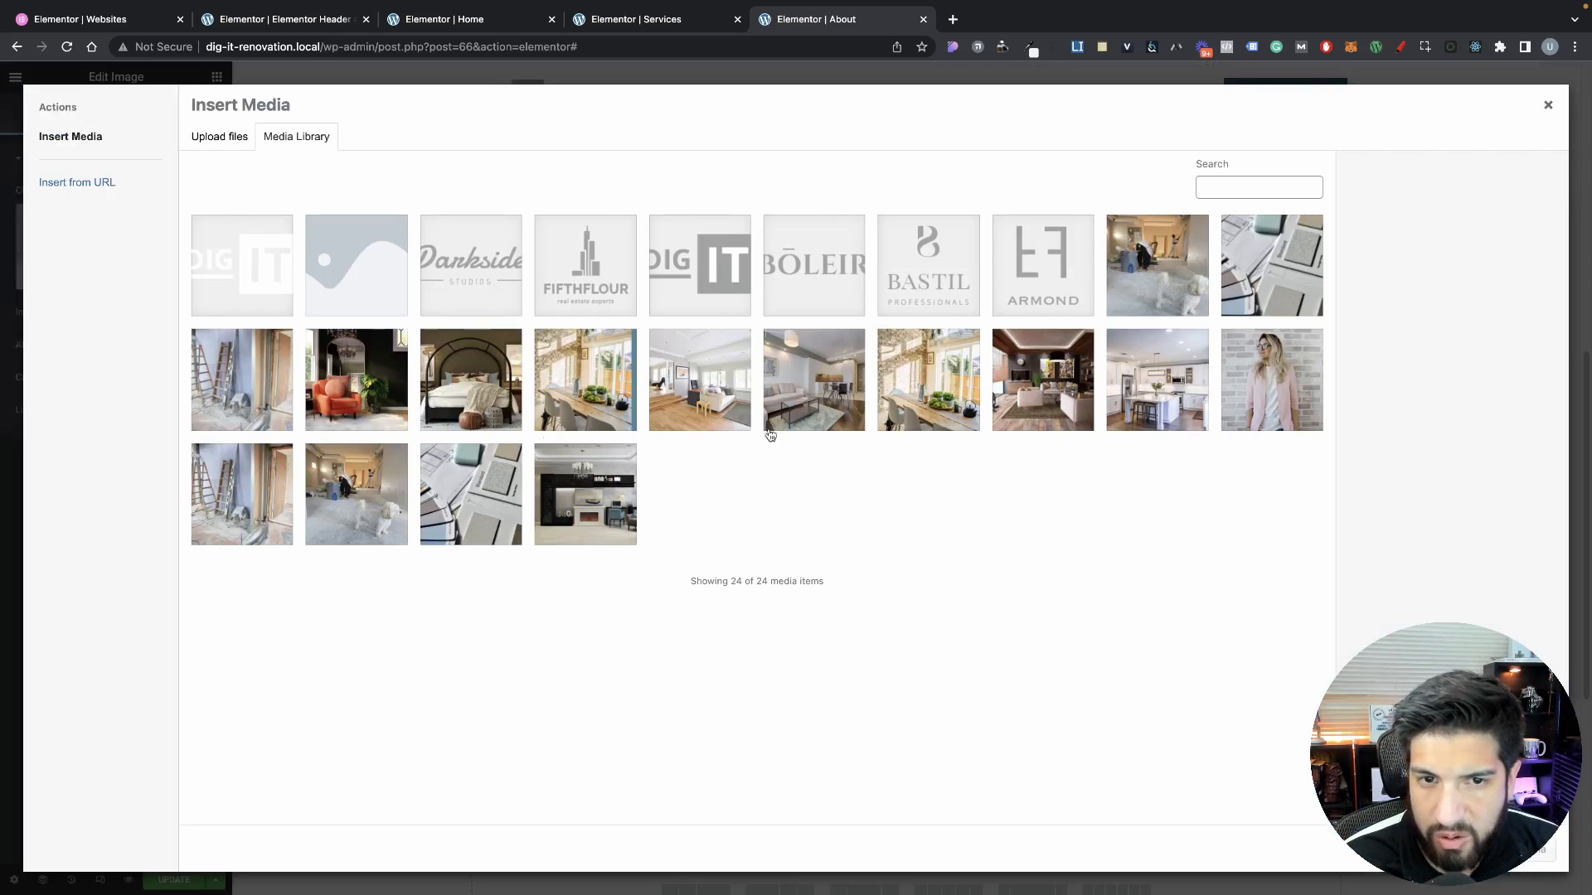
click(1299, 402)
click(1524, 850)
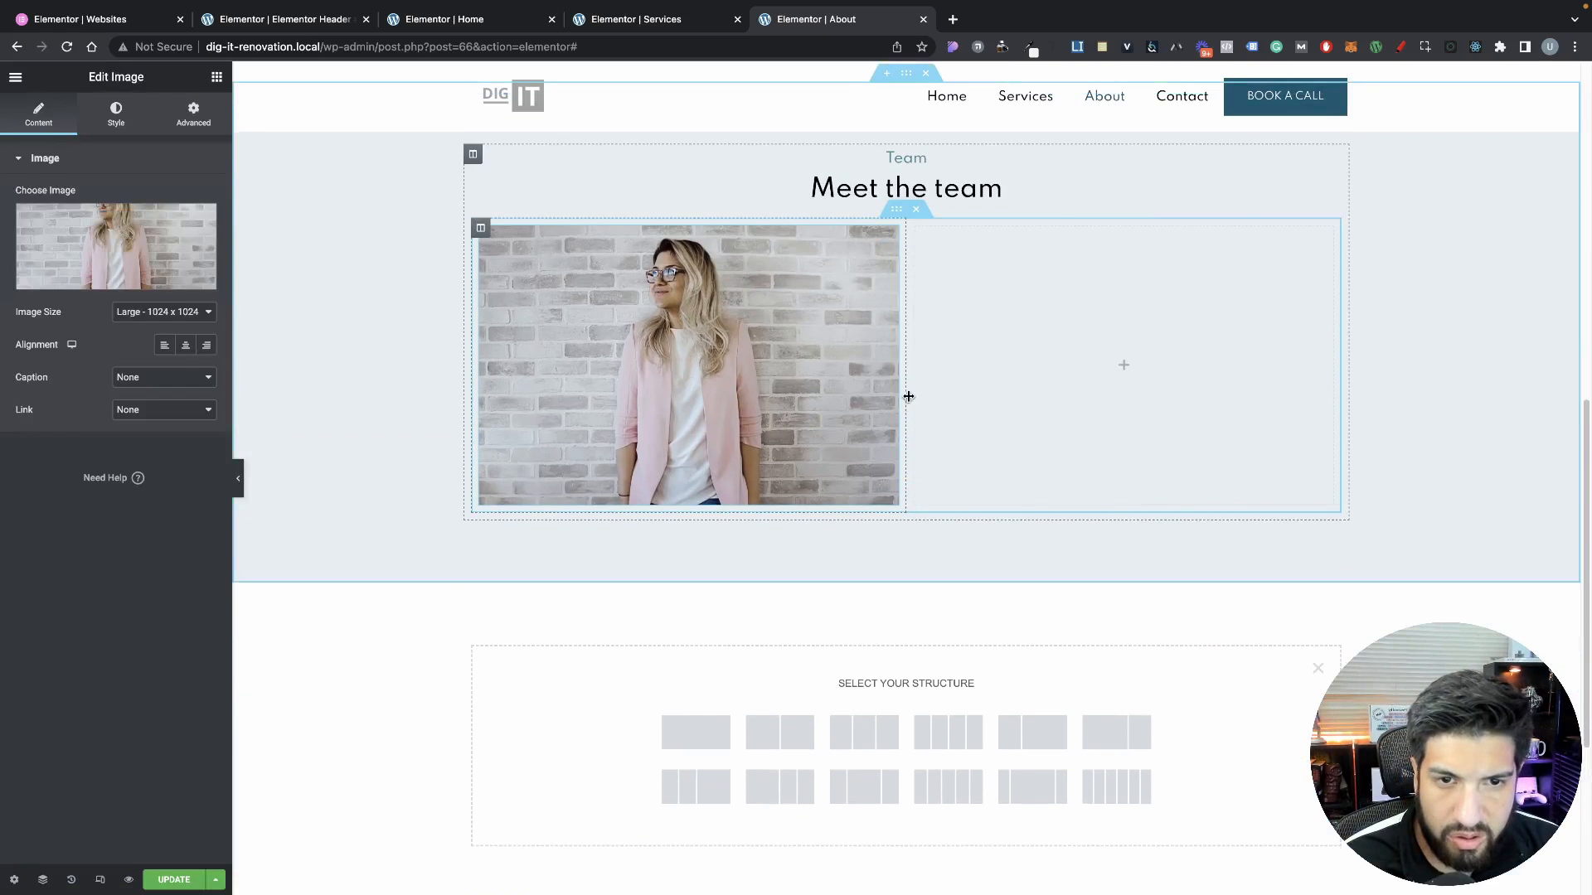
drag(908, 396, 782, 395)
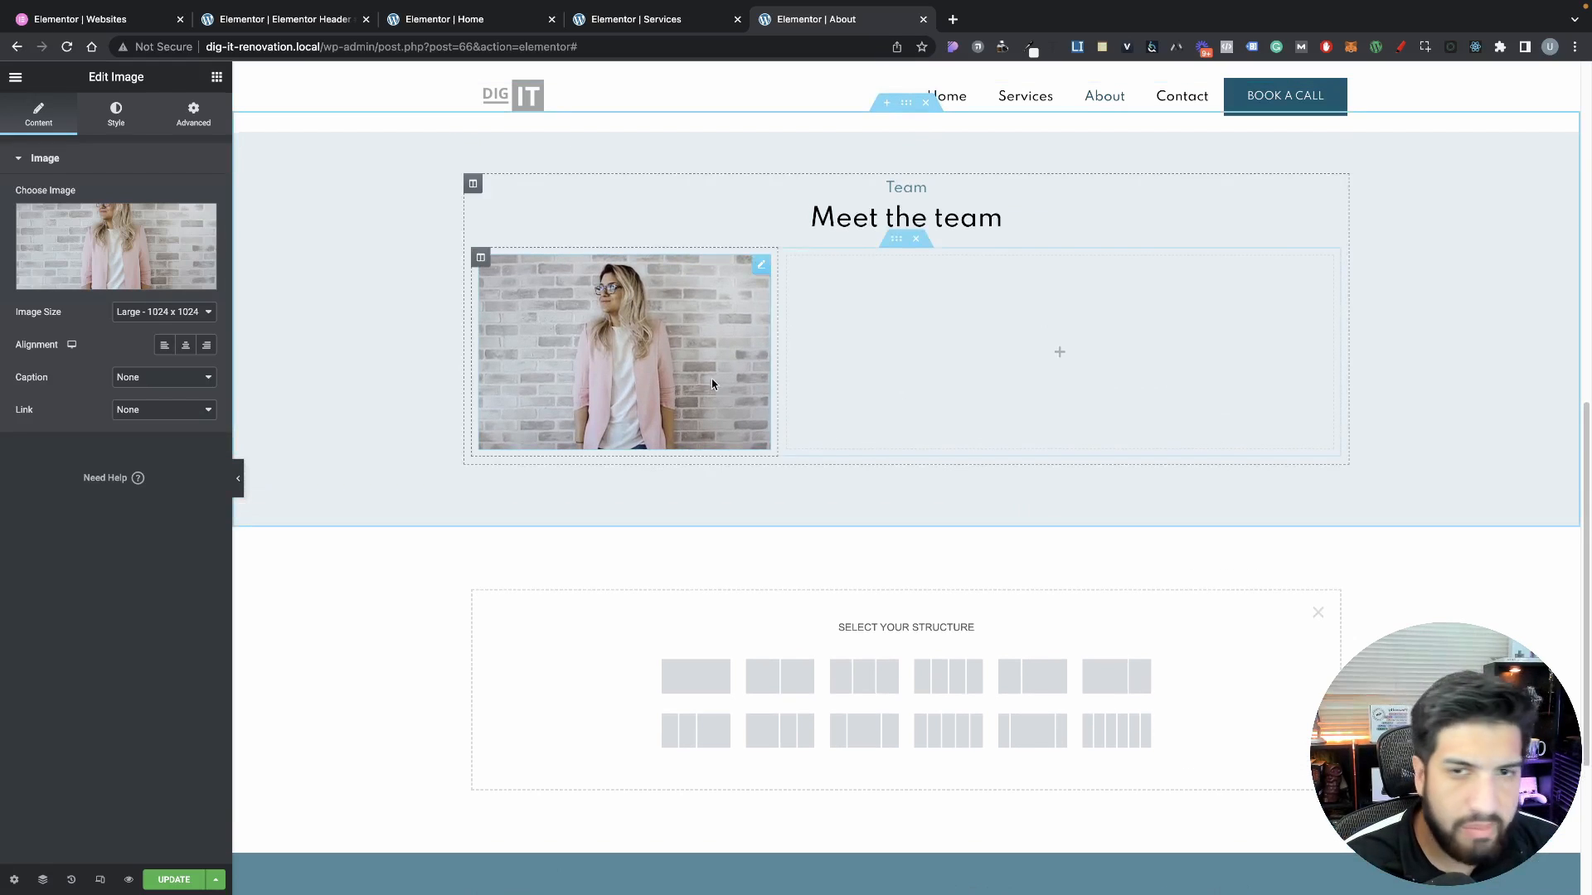
Copy the "Meet the team" and "Team" headings into the empty column beside the photo, with "Team" underneath
click(948, 309)
right_click(834, 343)
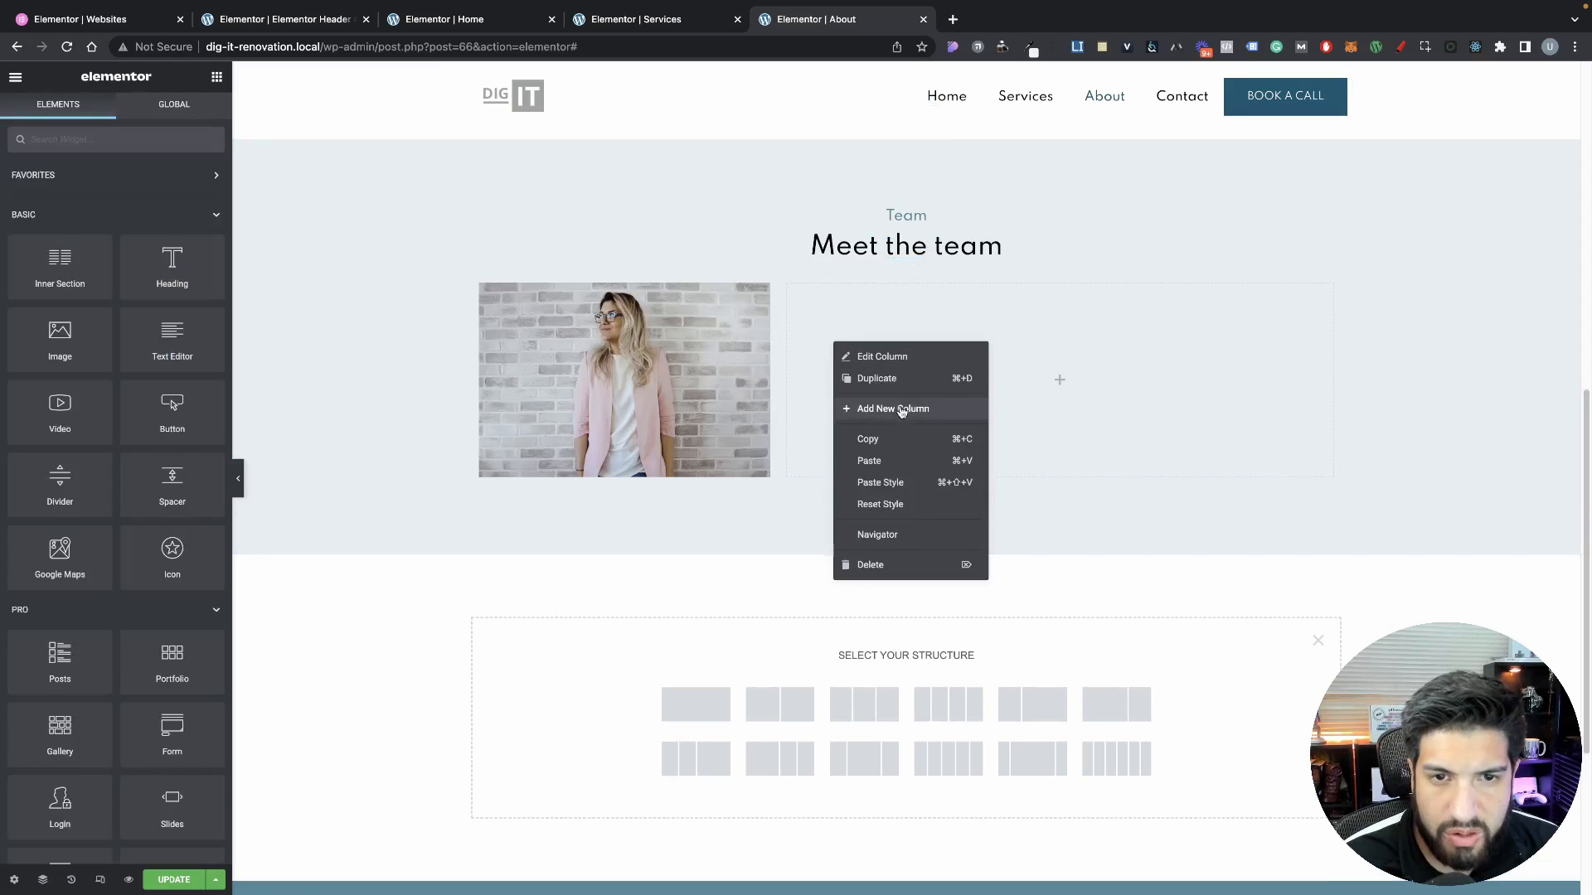
click(892, 461)
right_click(900, 217)
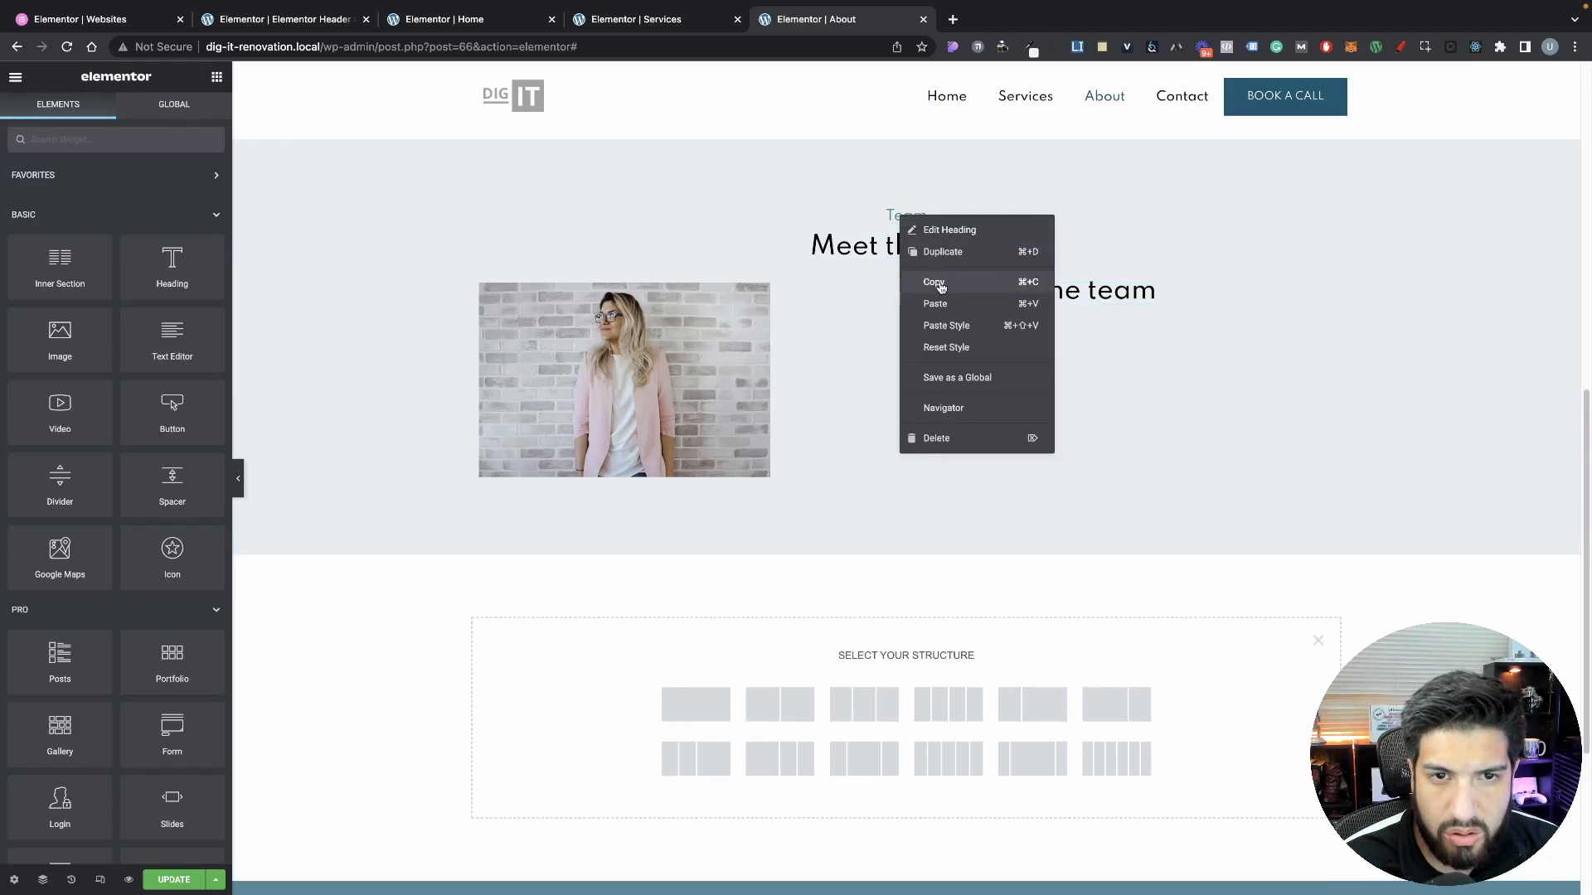
click(941, 286)
right_click(1024, 290)
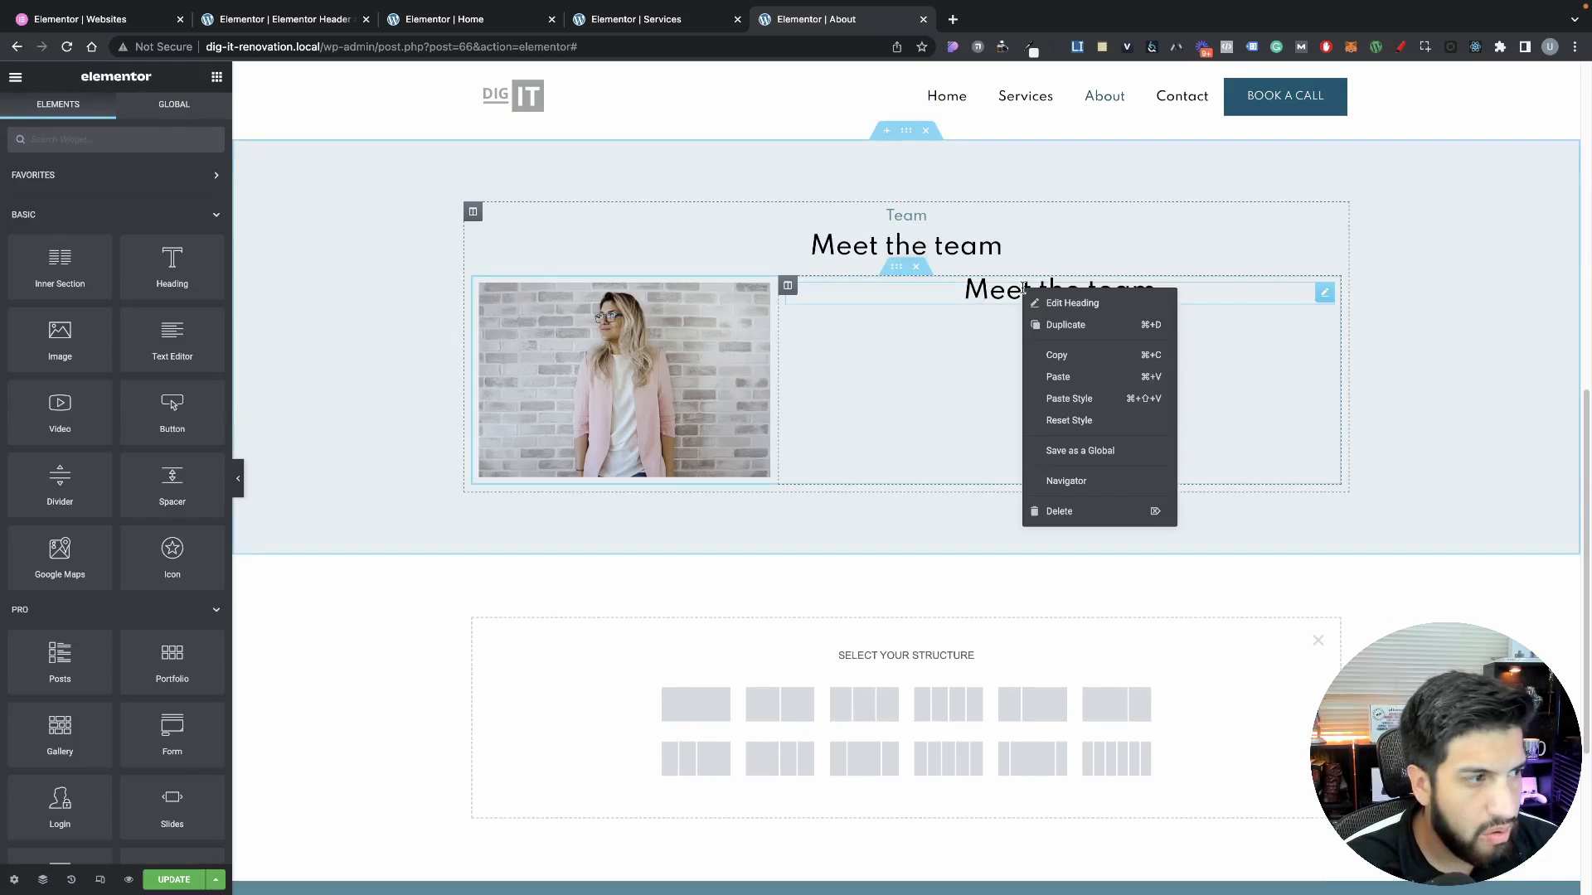
click(1057, 376)
Left-align both copied headings beside the photo
click(143, 415)
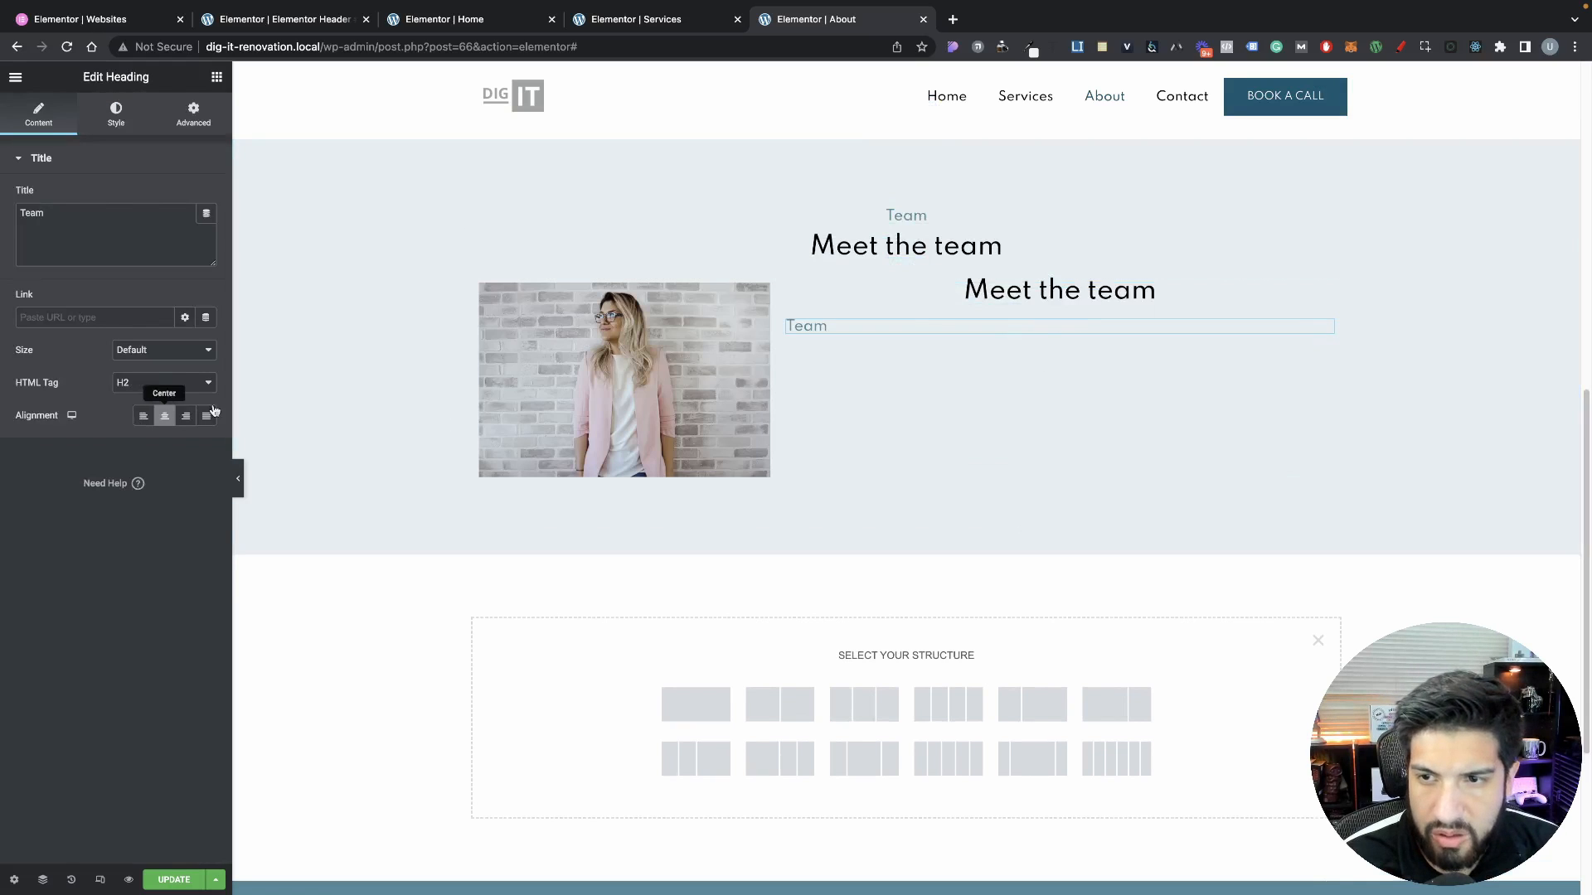
click(829, 294)
click(144, 416)
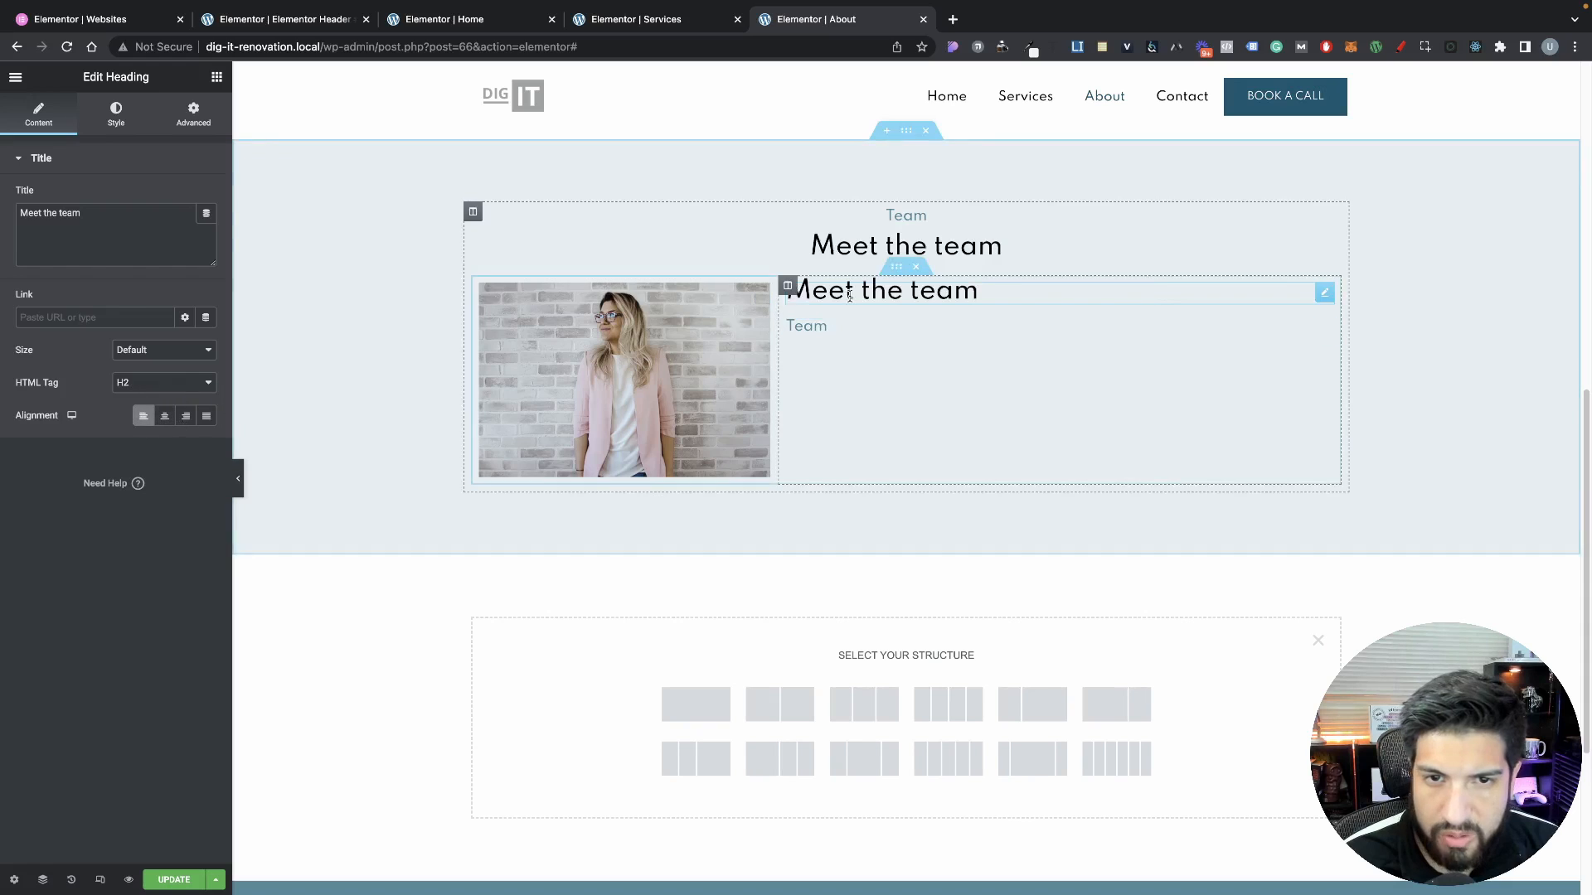
Change the larger heading beside the photo to the team member's name and the smaller one to "Founder"
triple_click(50, 213)
key(BackSpace)
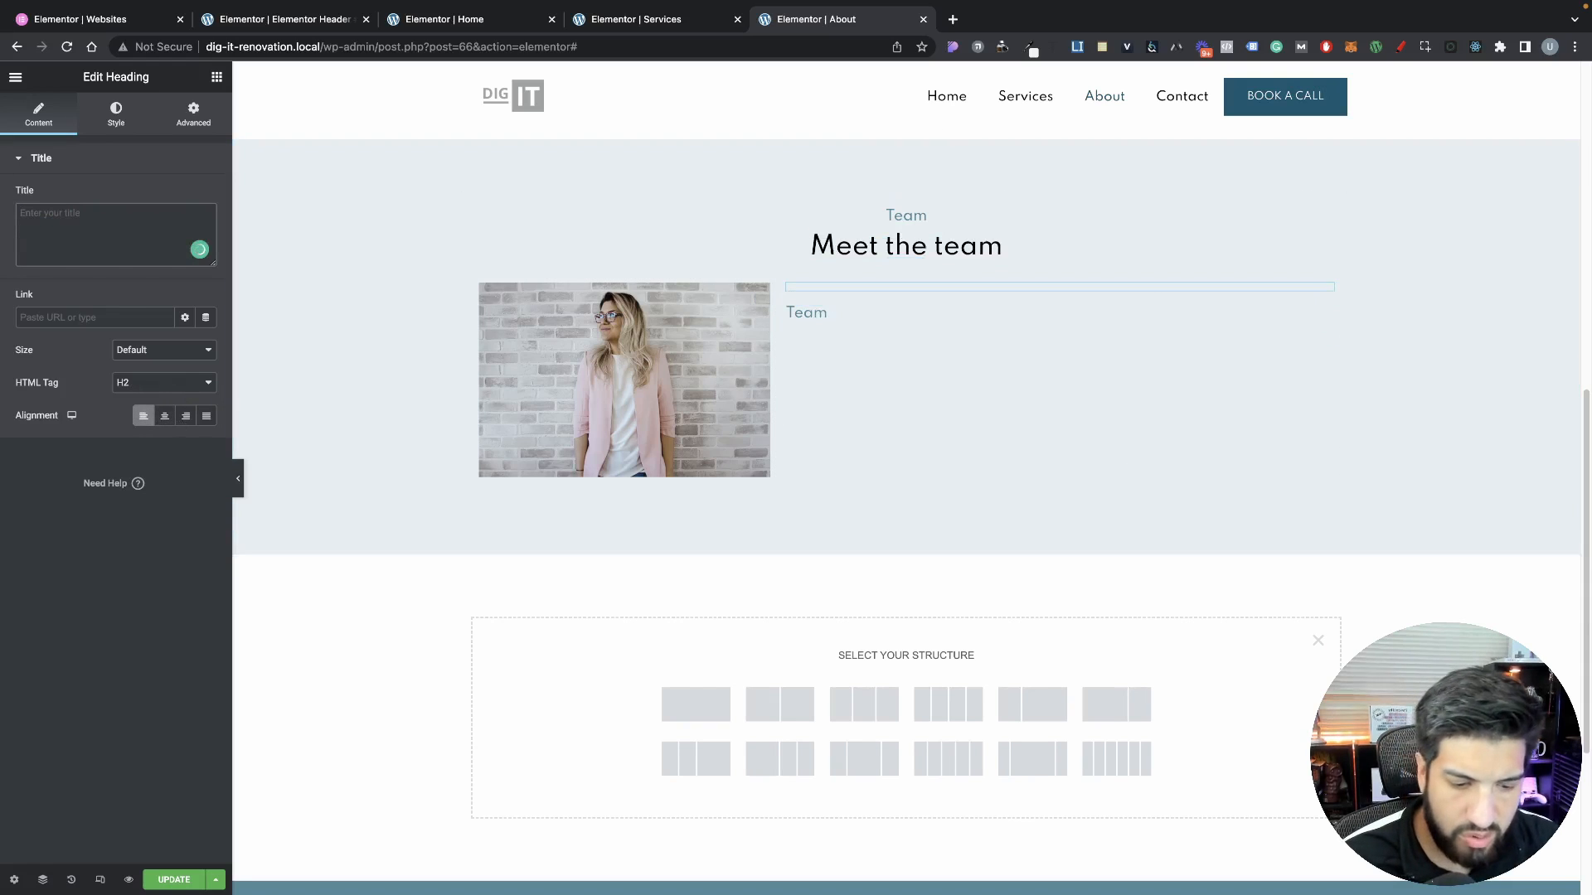
text(Jasmine K.)
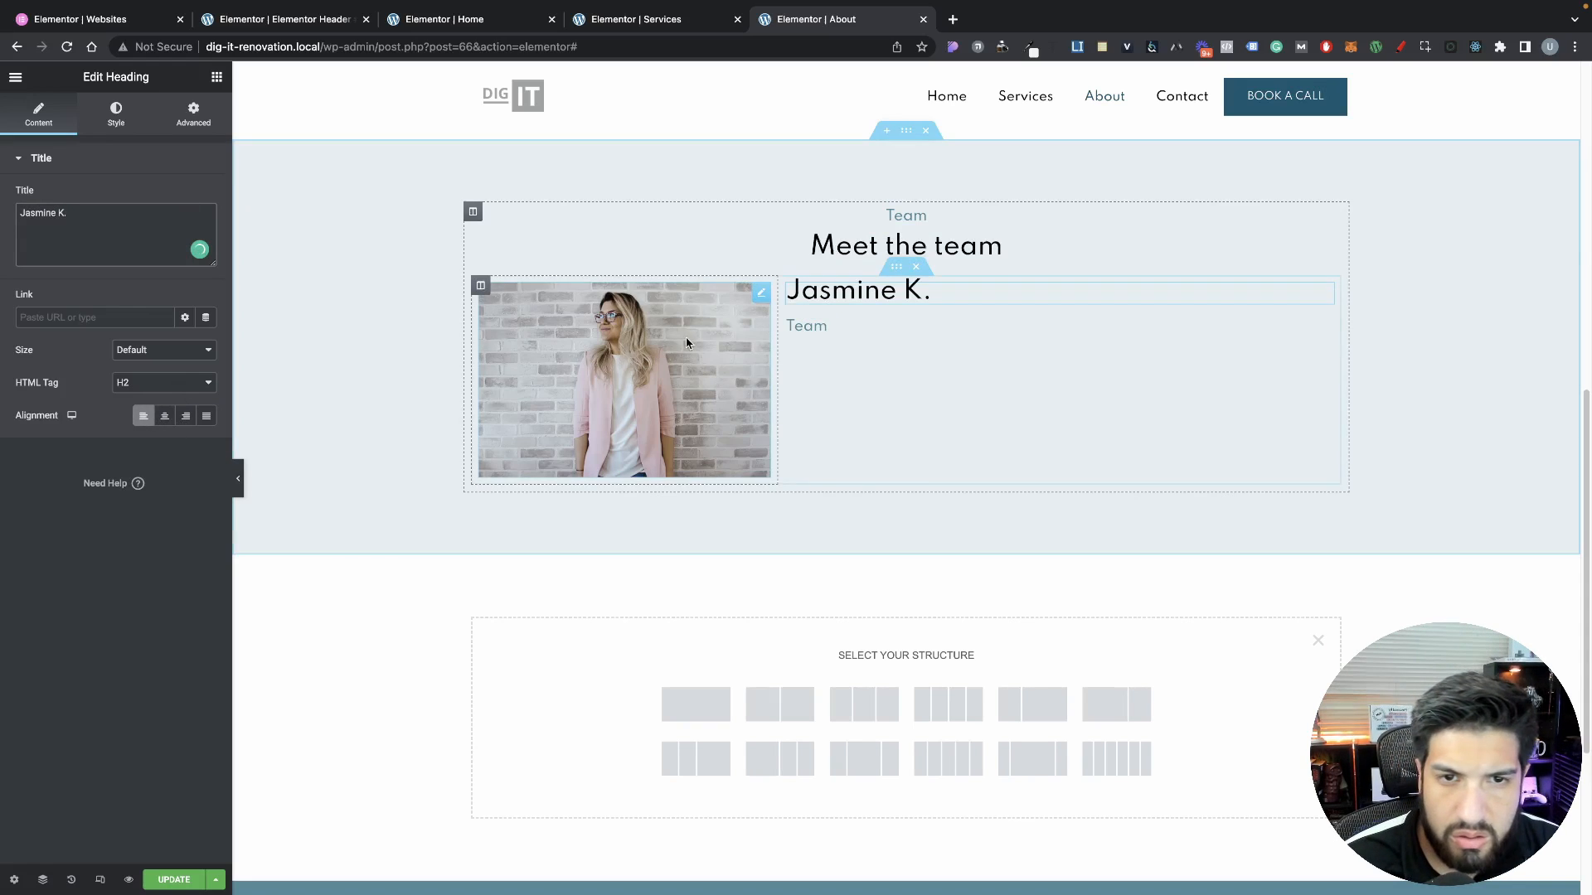
click(808, 326)
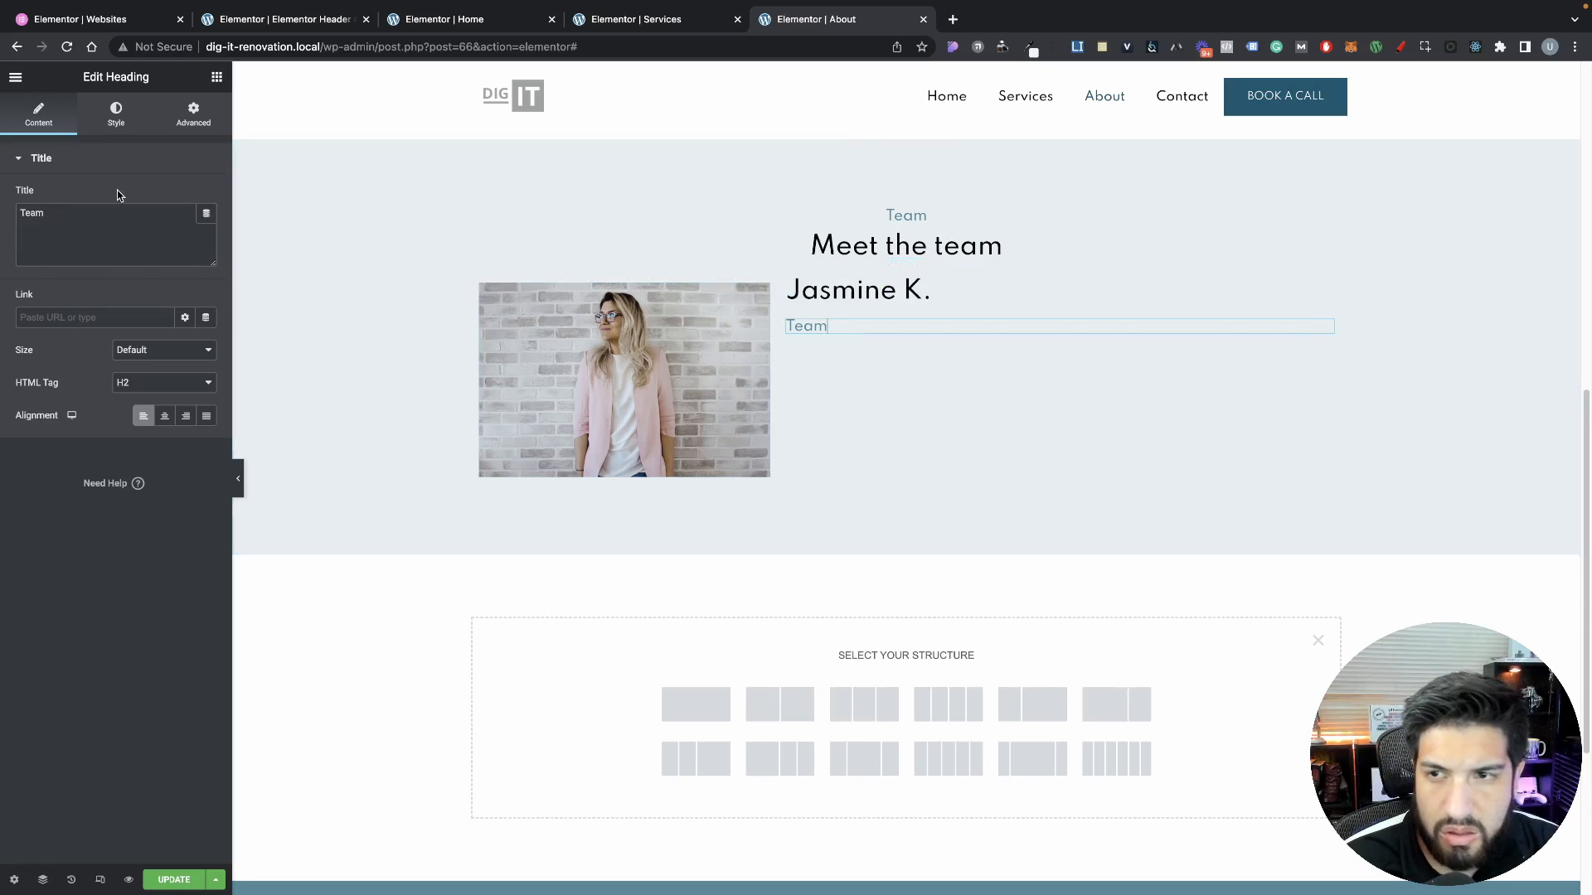
key(BackSpace)
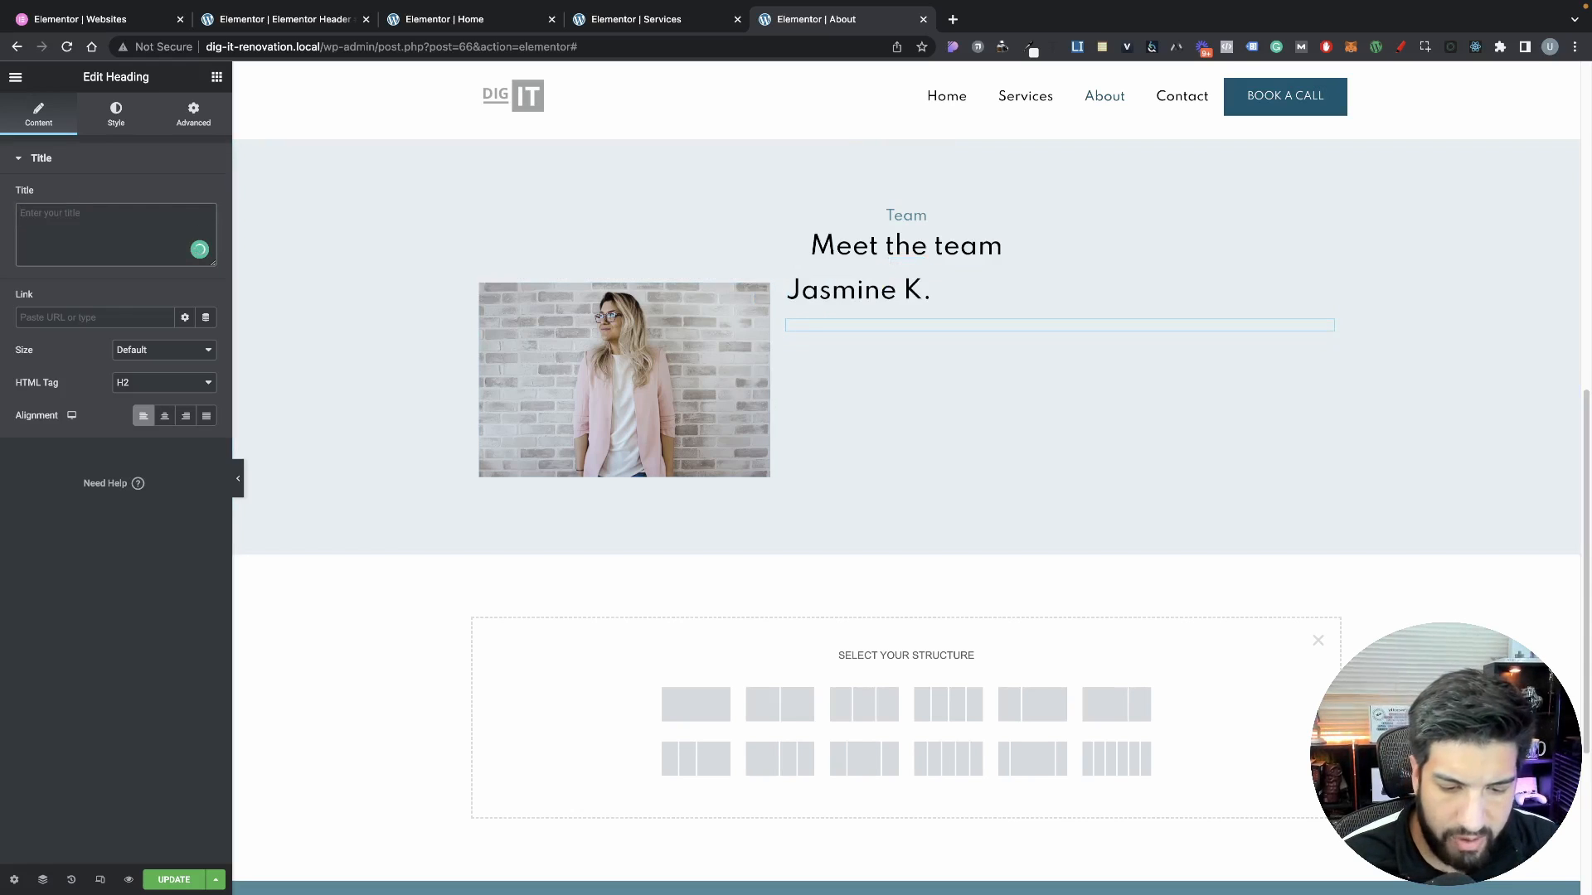
text(Founder)
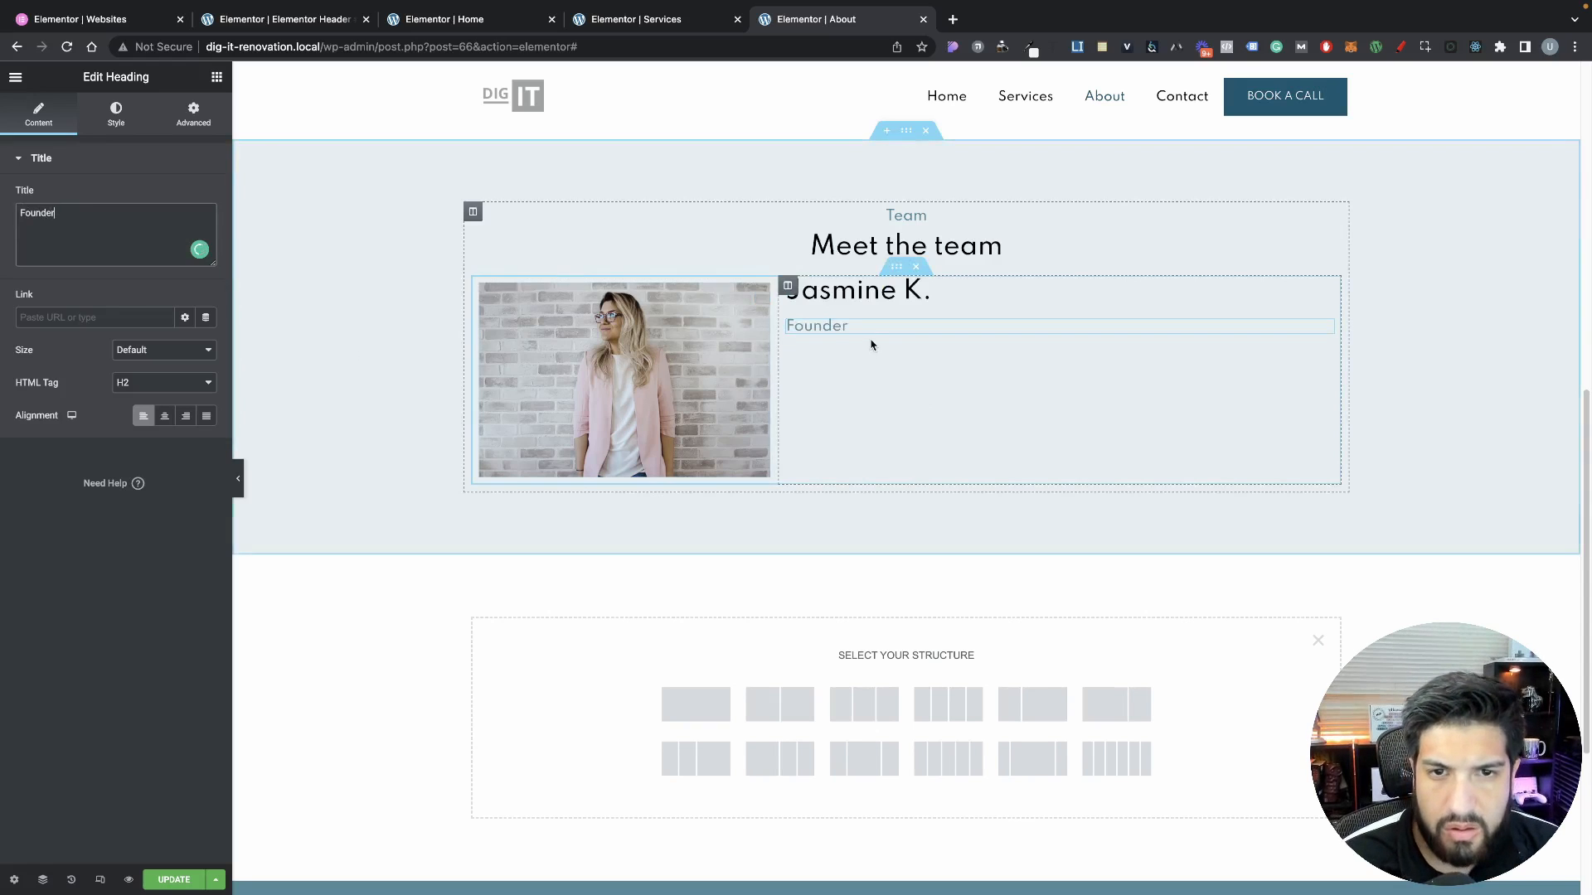
Unlink the "Founder" heading's margin values and set its top margin to -7 px
click(116, 118)
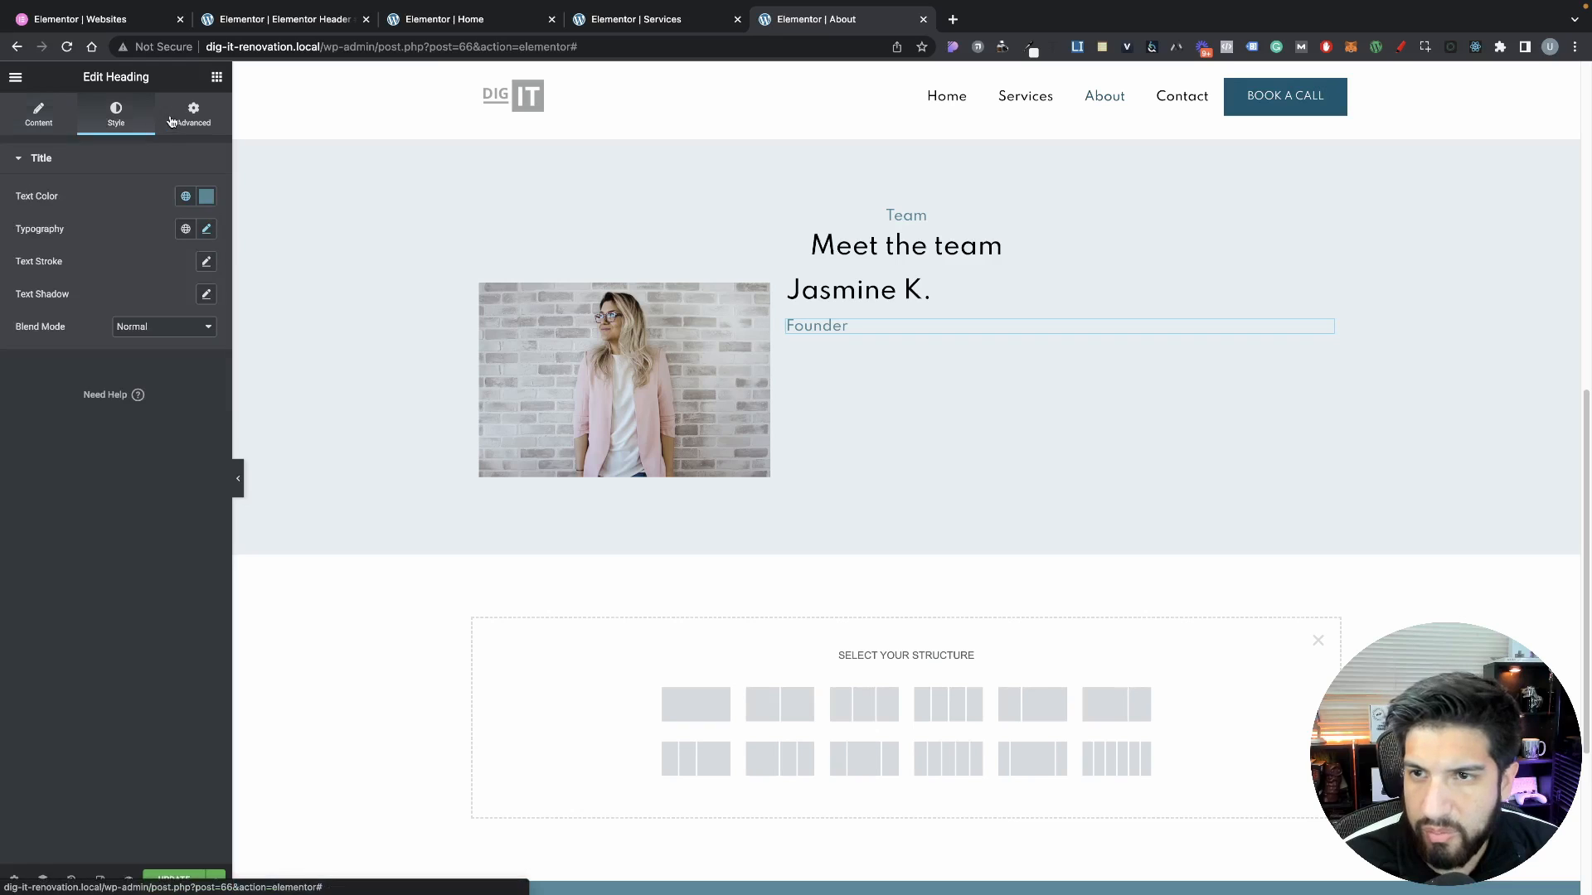
click(207, 231)
click(193, 115)
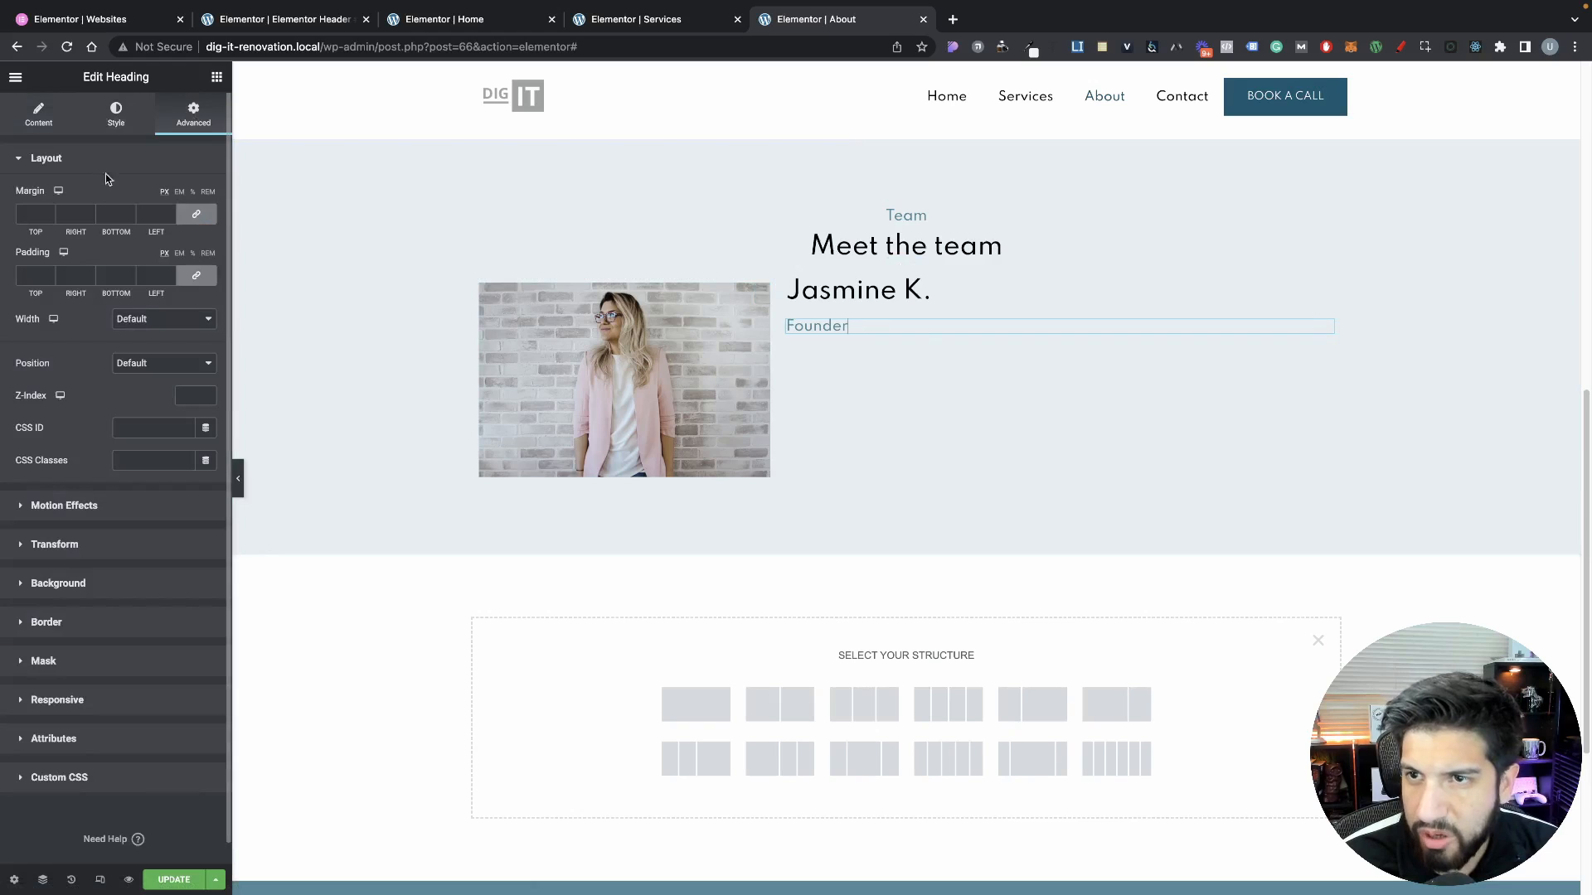
click(196, 215)
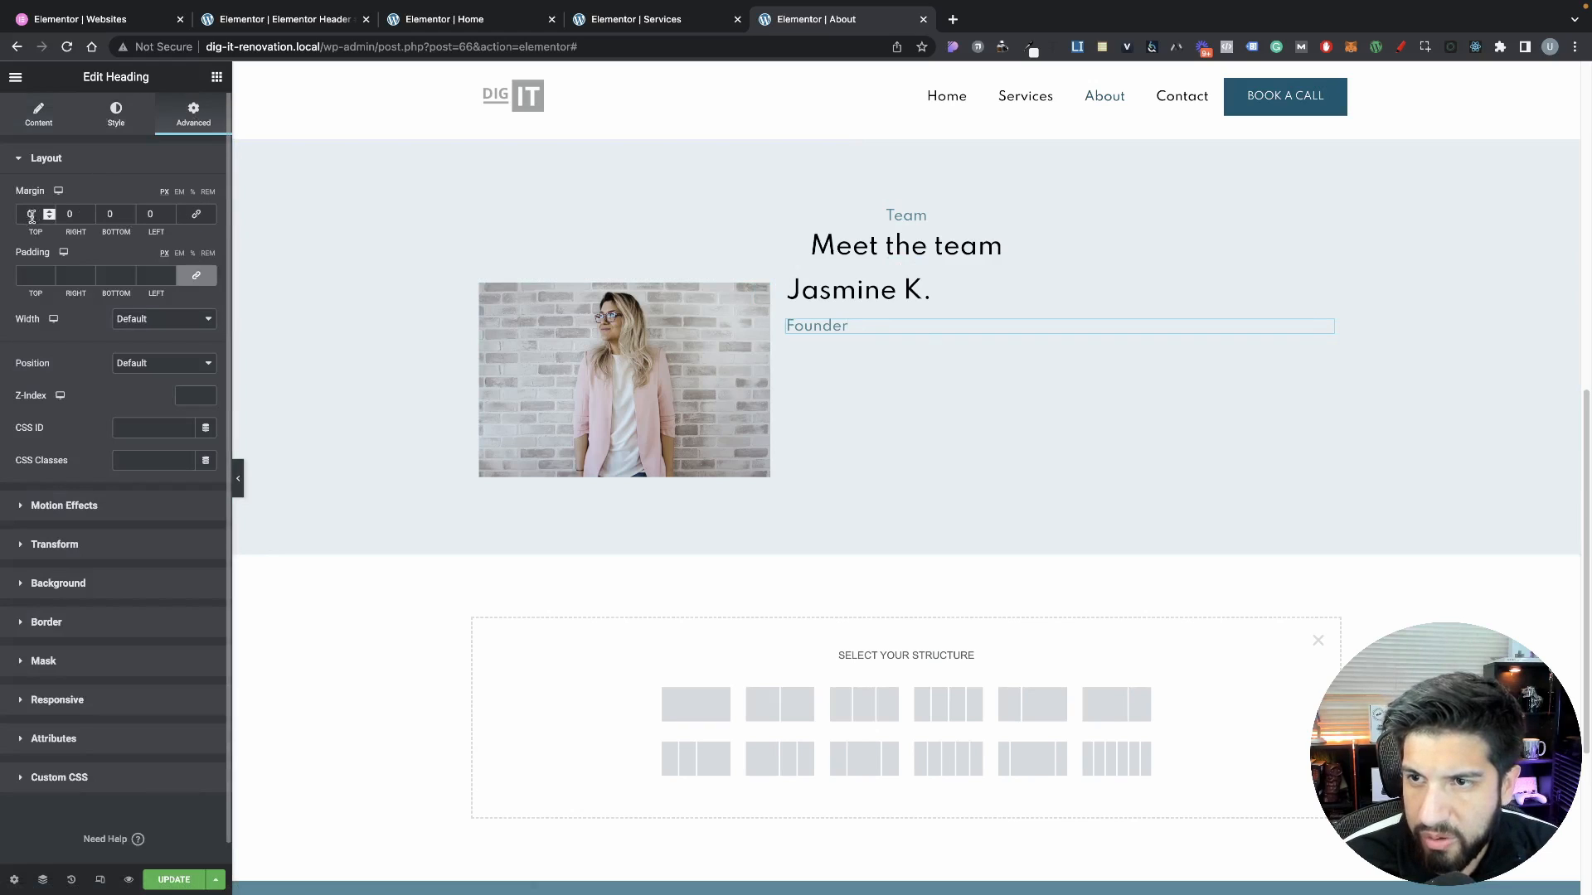
click(46, 217)
click(46, 217)
click(47, 216)
click(46, 217)
click(47, 216)
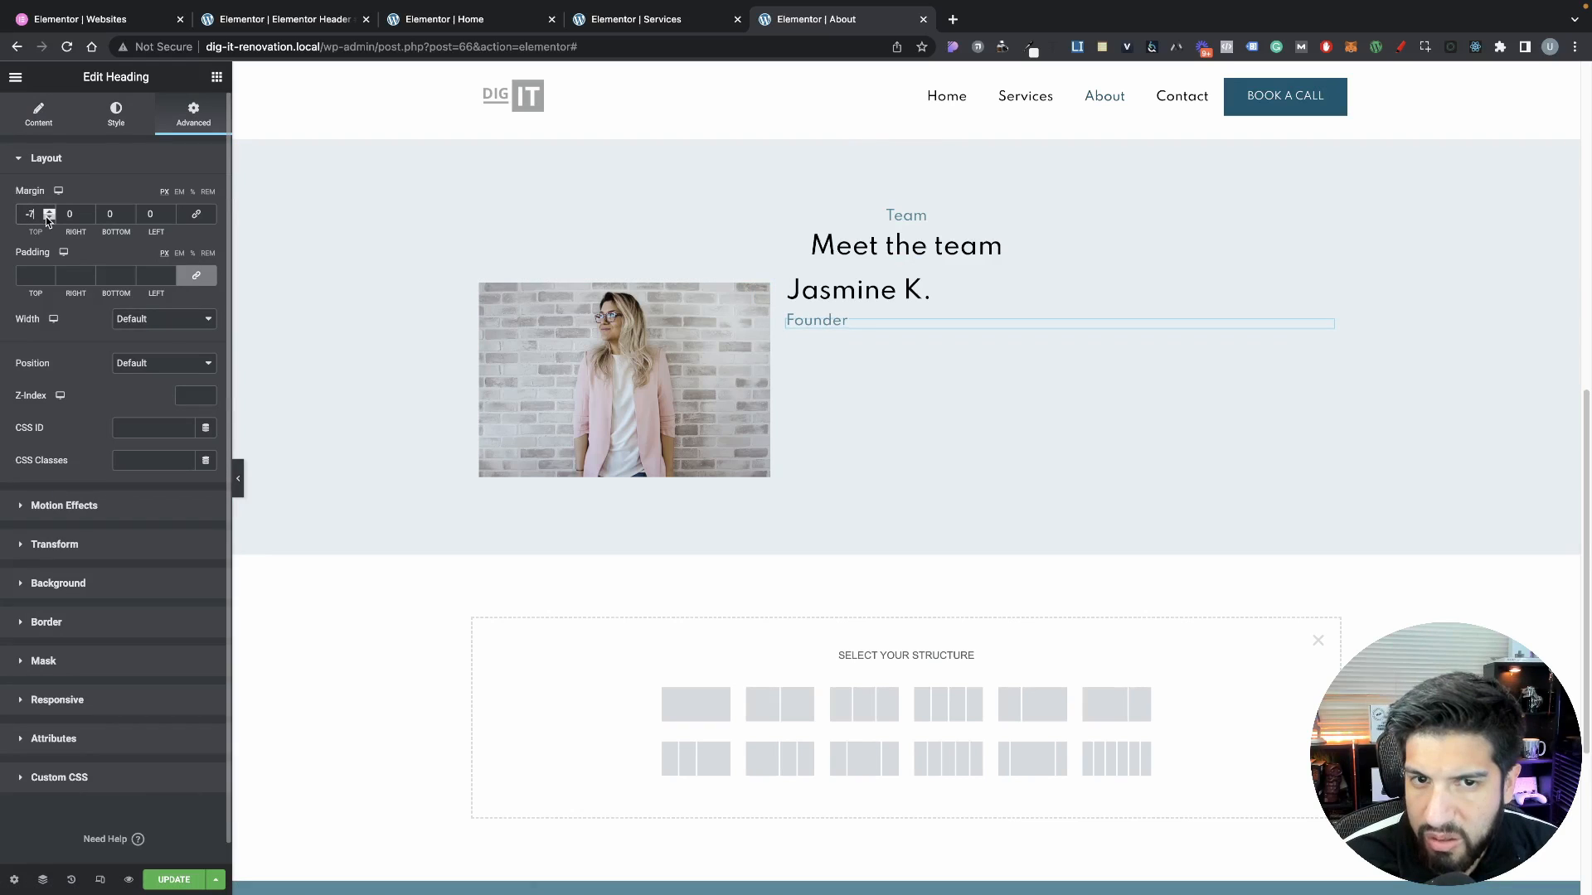
Set the font size of the team member's name heading to 25 px
click(862, 292)
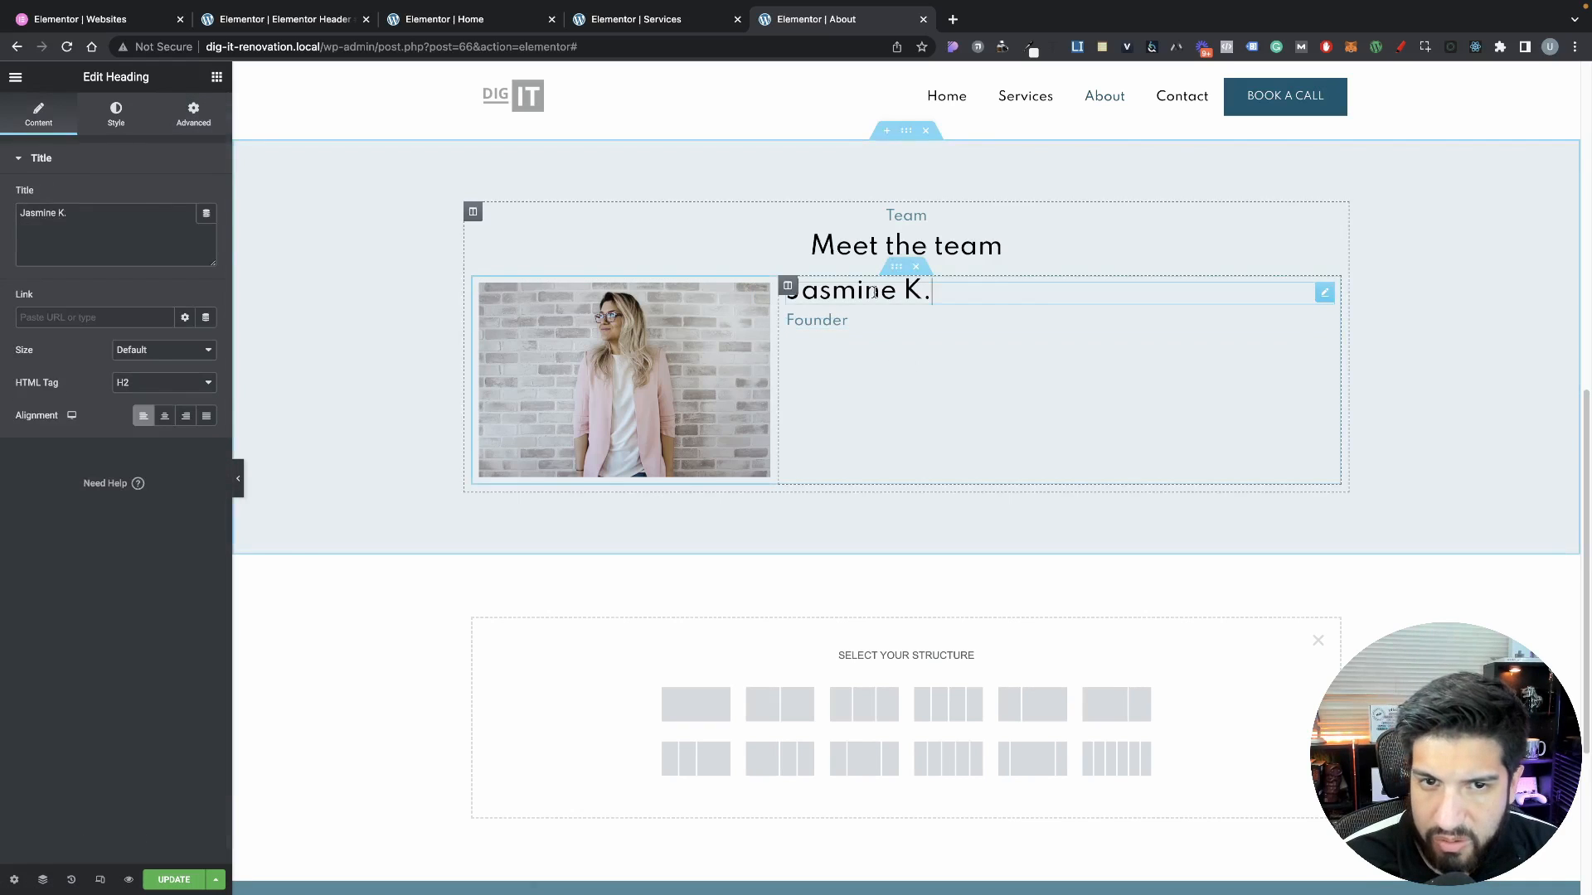
click(116, 116)
click(206, 229)
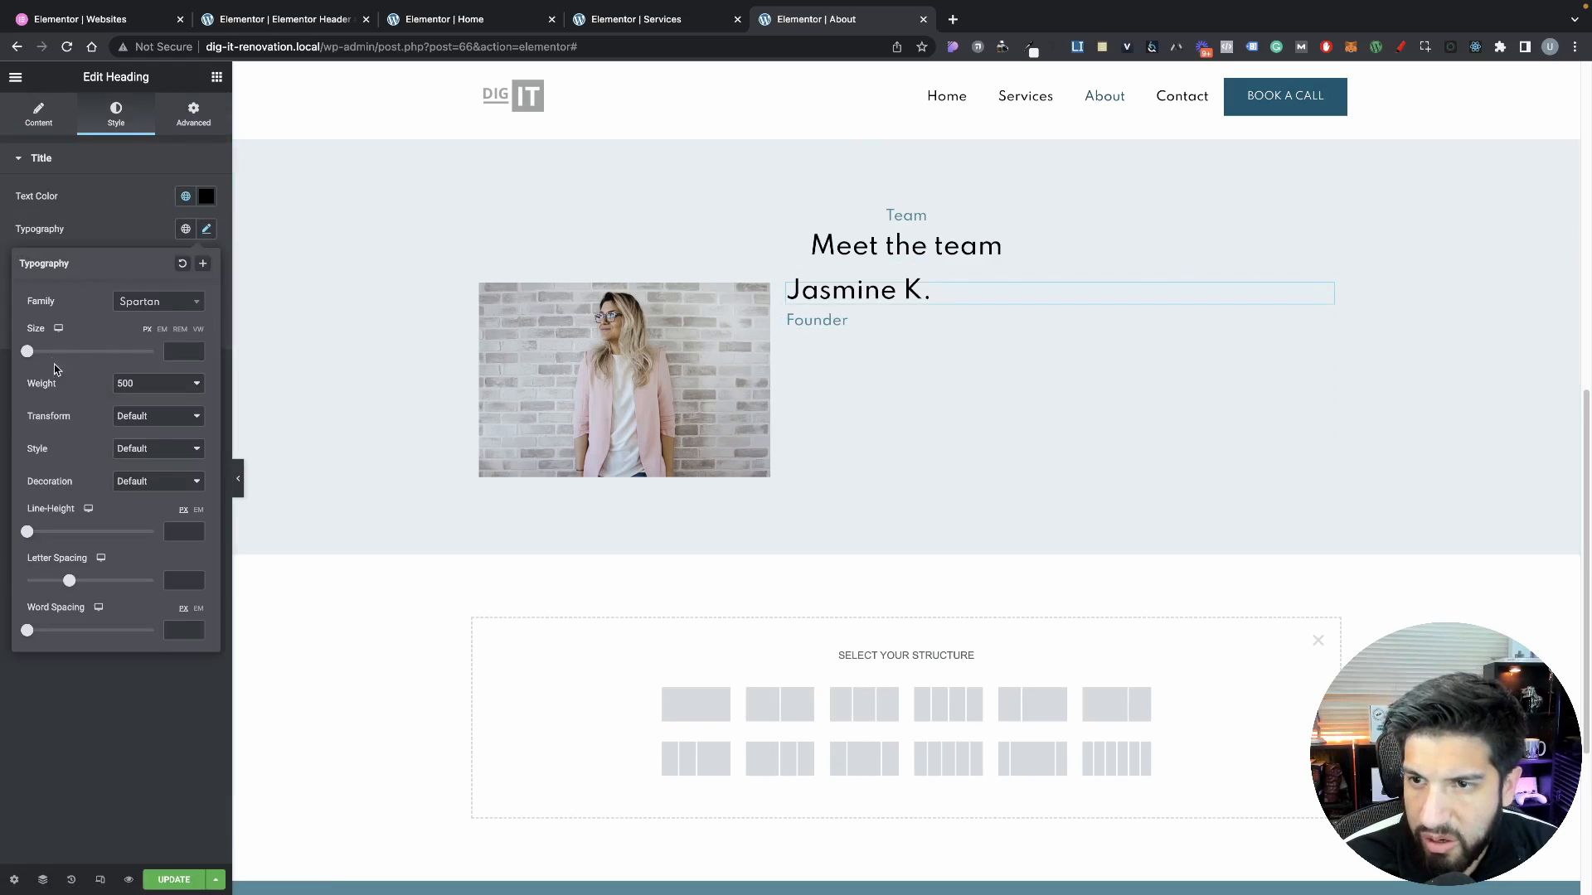
text(20)
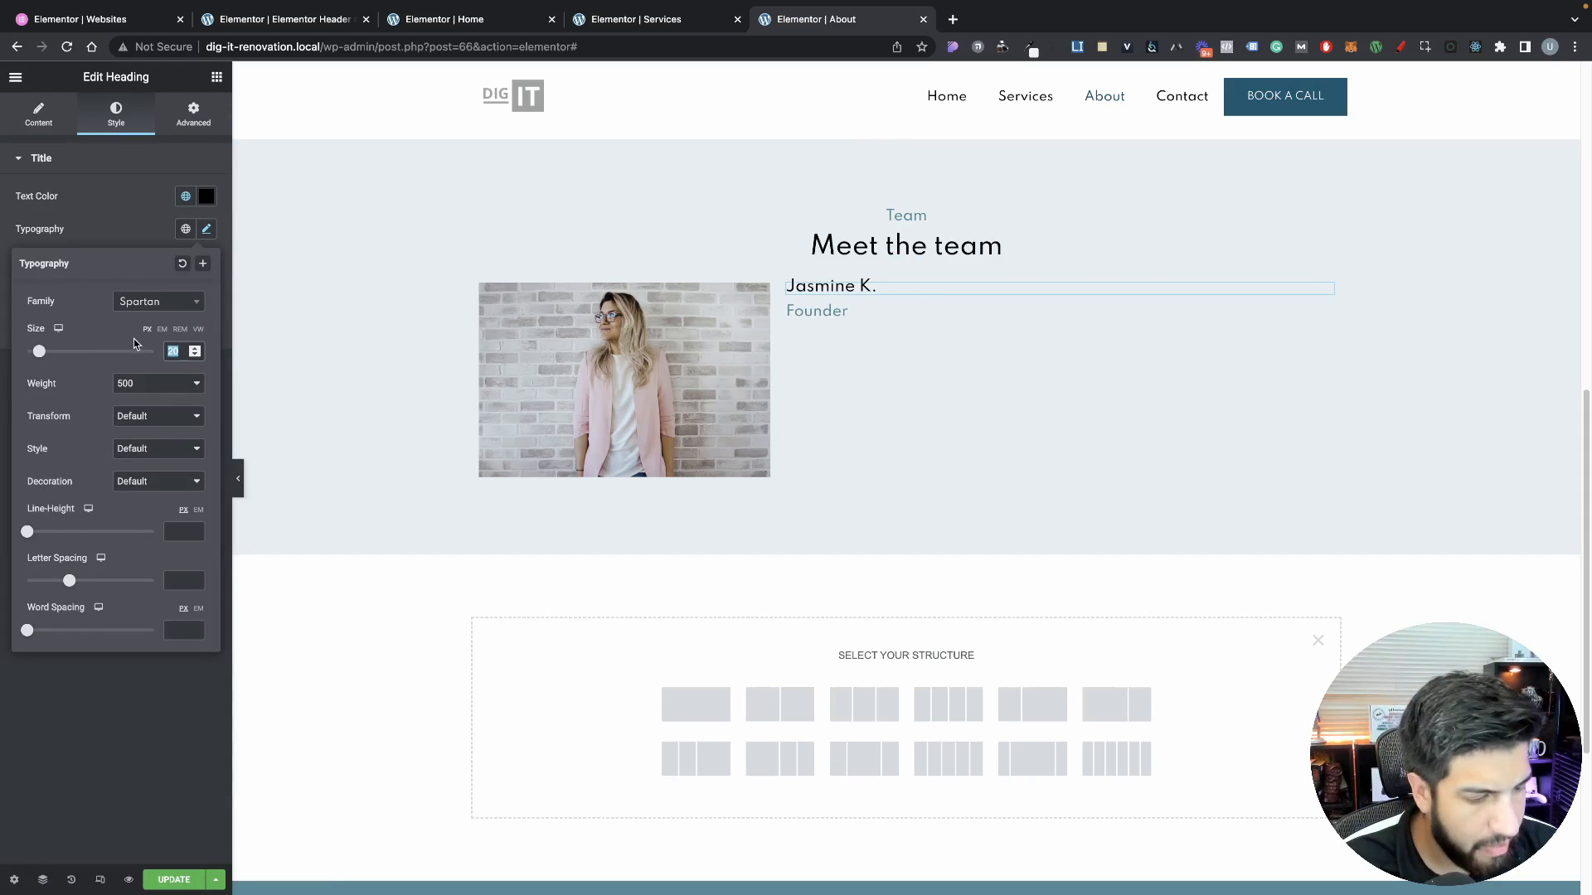
text(25)
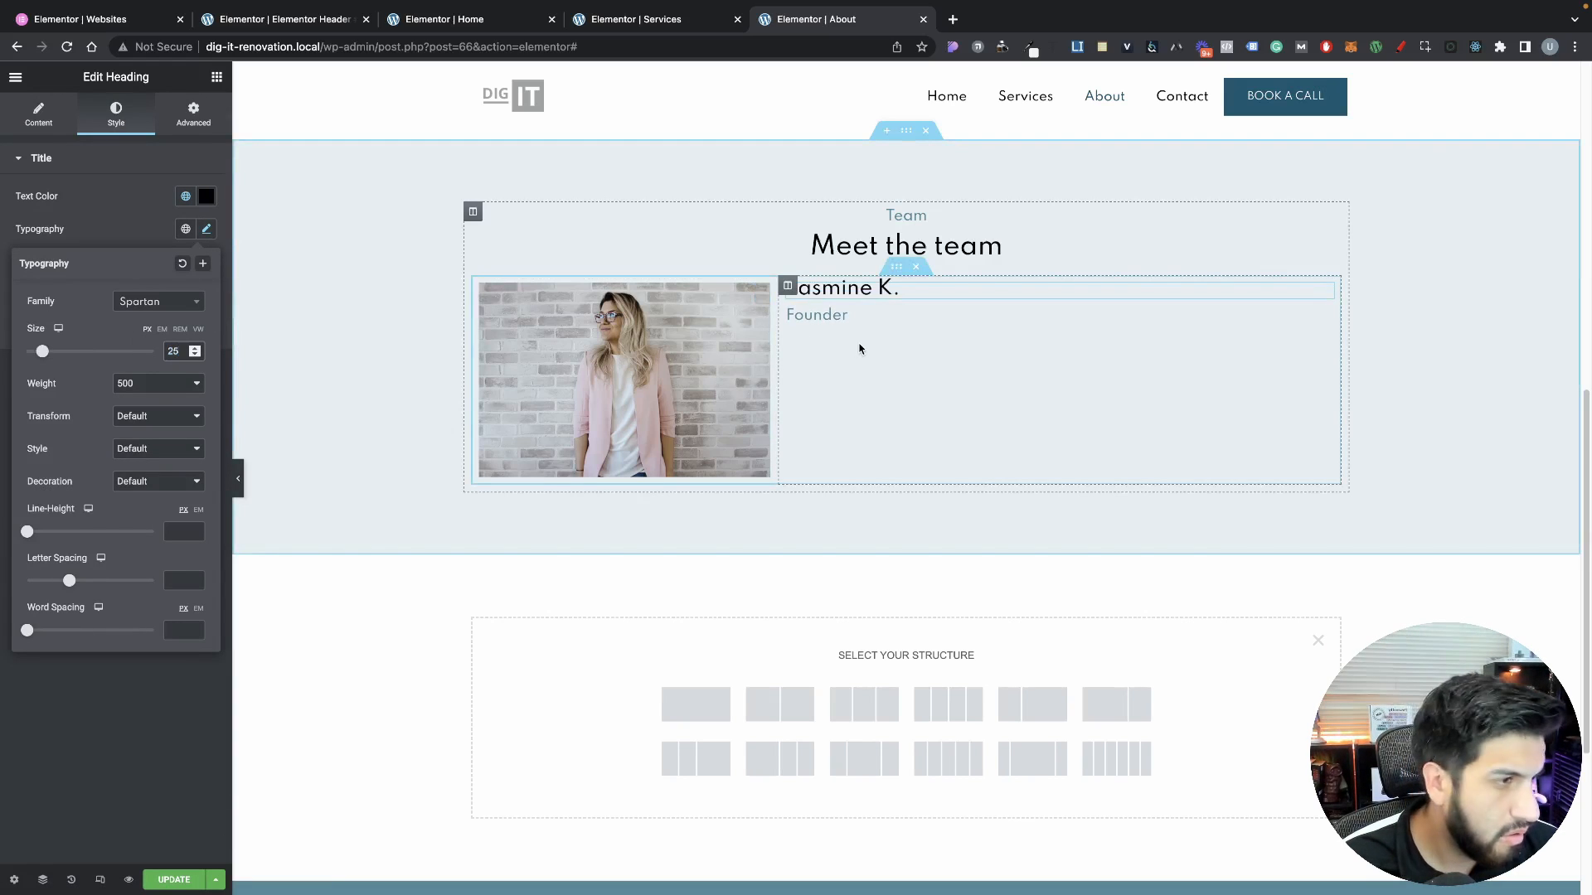
Give the inner section holding the team member's photo and details a 30 px top margin, with the margin values unlinked
click(896, 266)
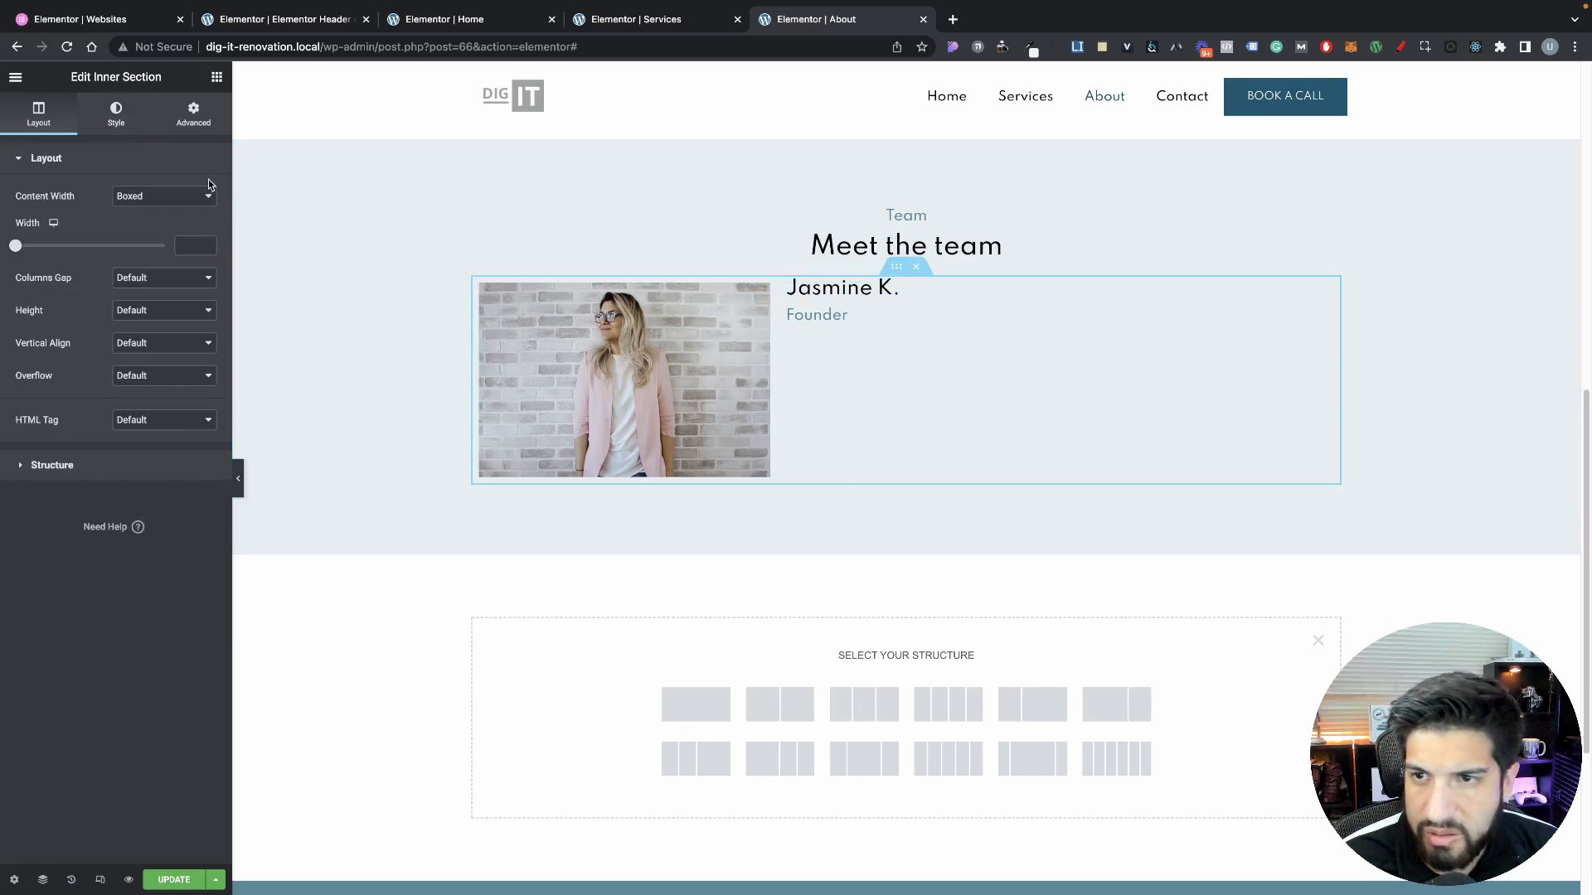
click(202, 126)
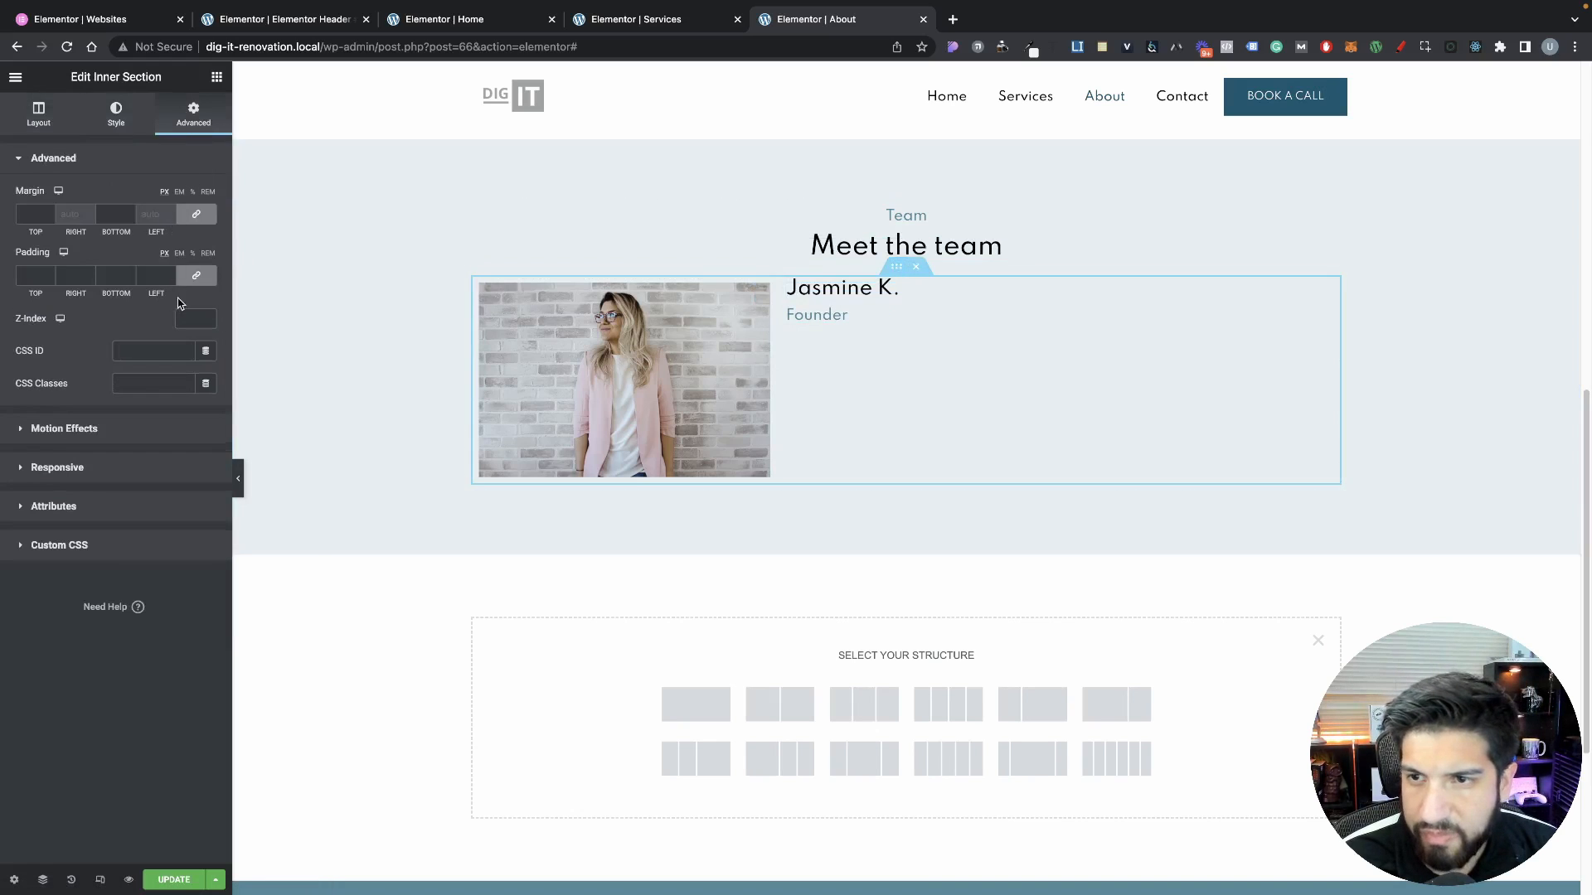
click(195, 214)
text(30)
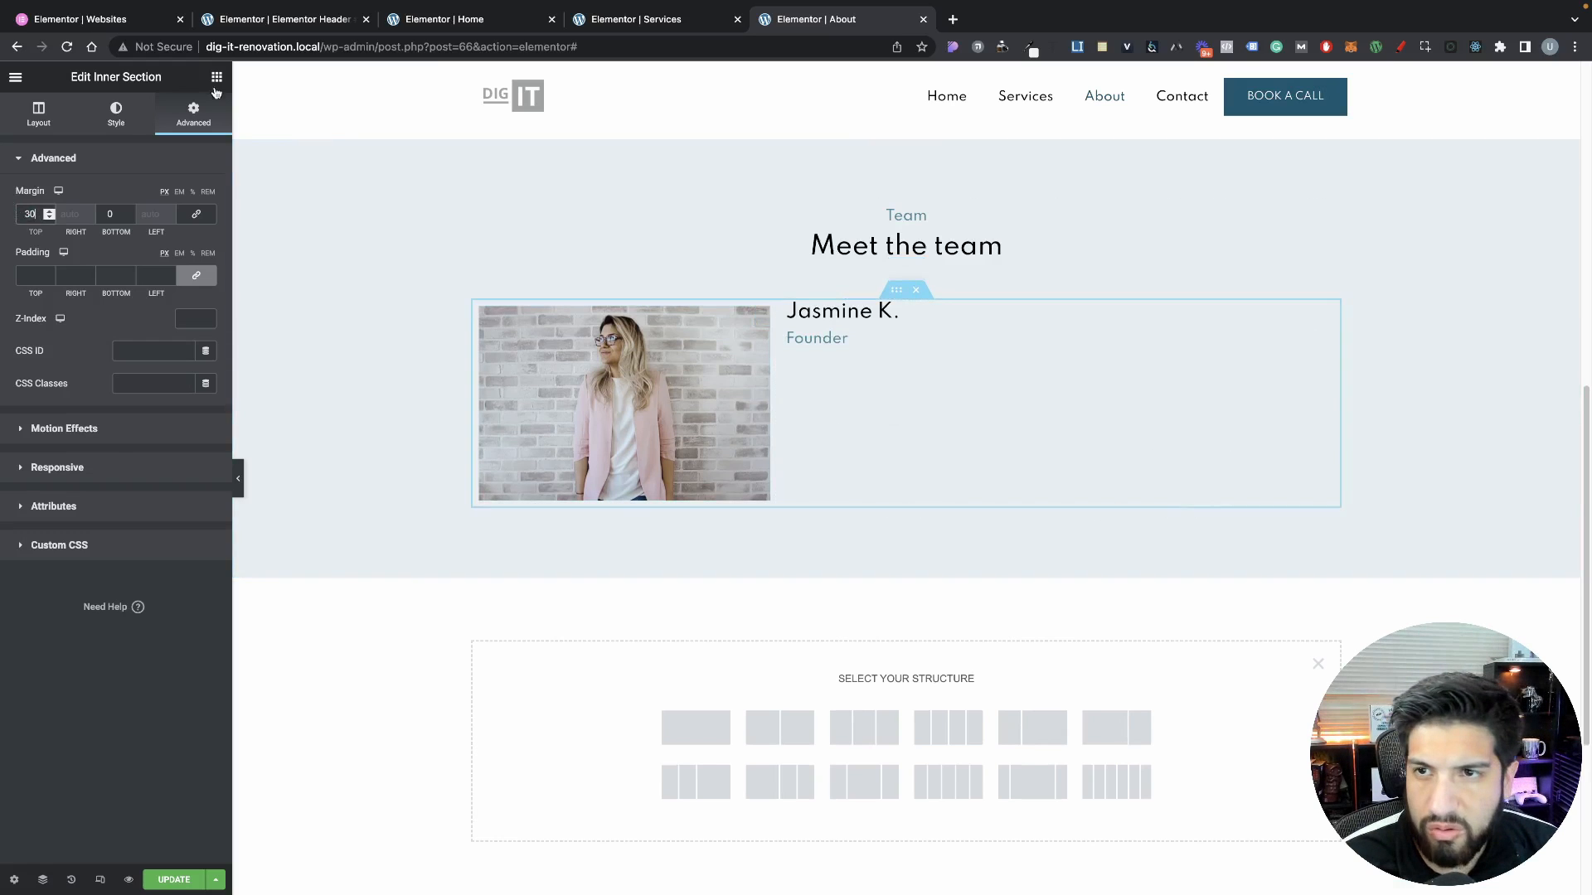
click(217, 77)
drag(172, 336, 915, 389)
right_click(825, 292)
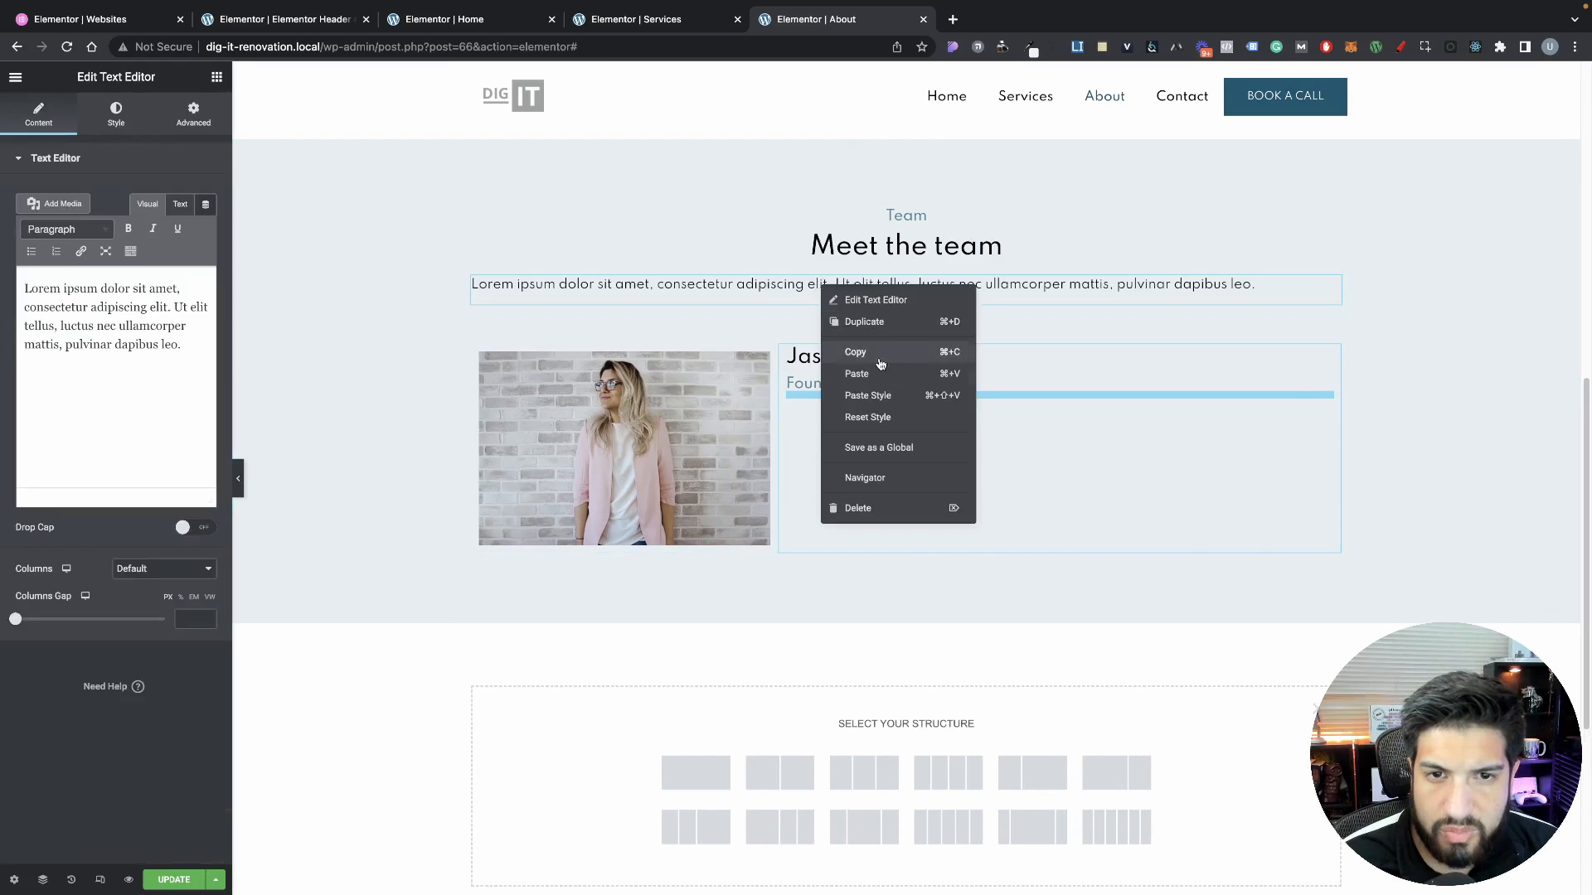
click(1019, 296)
right_click(1019, 296)
click(1070, 517)
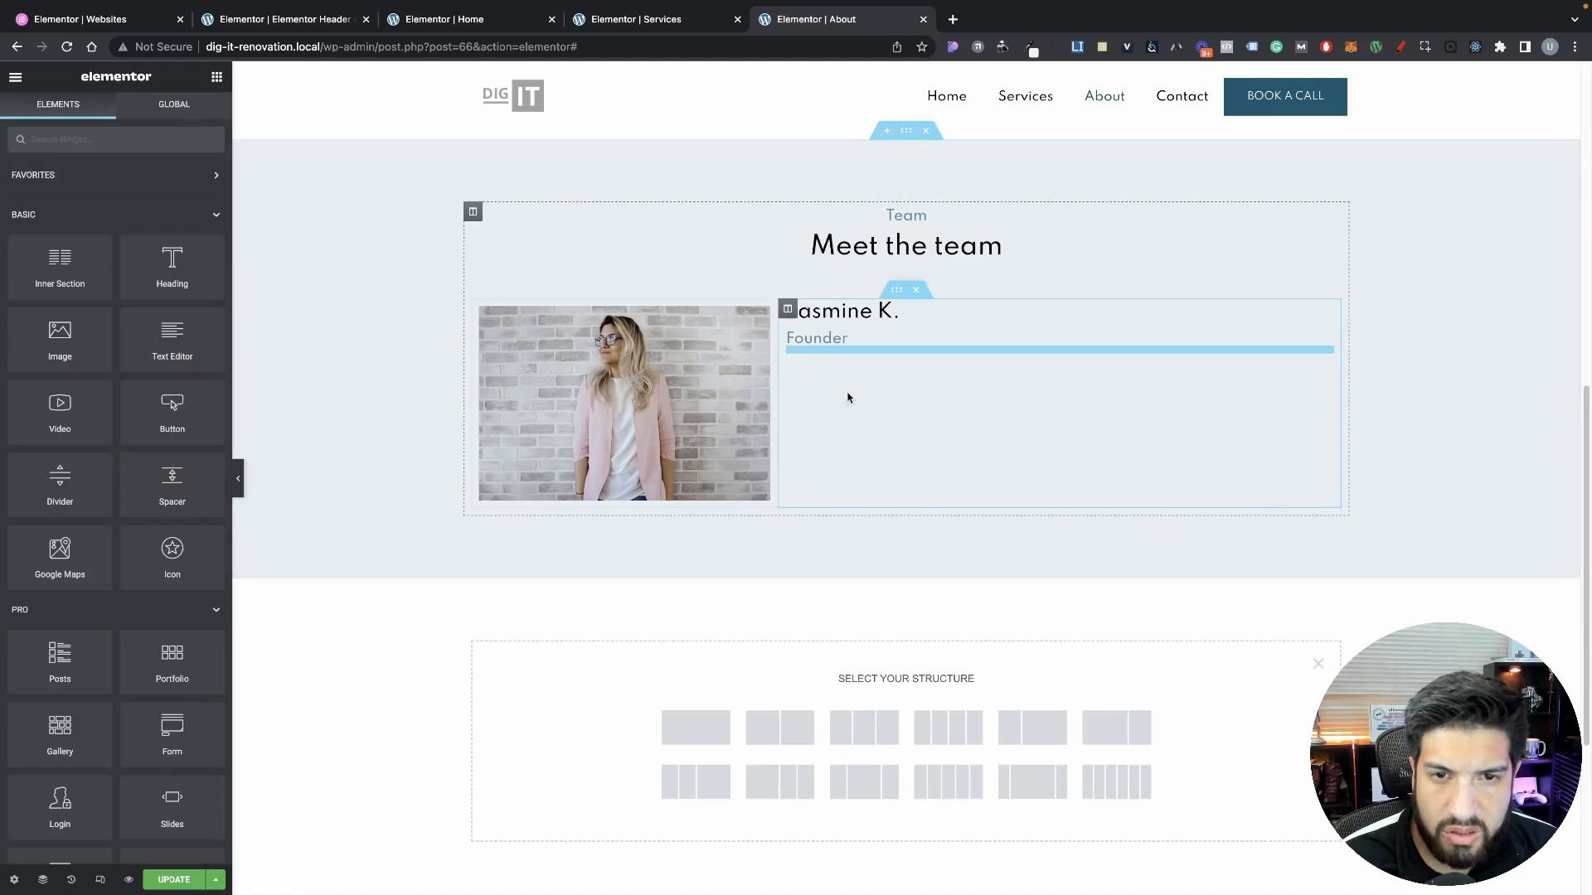
Add a text editor block with the default placeholder text directly beneath the "Founder" heading
right_click(813, 334)
drag(171, 340, 857, 377)
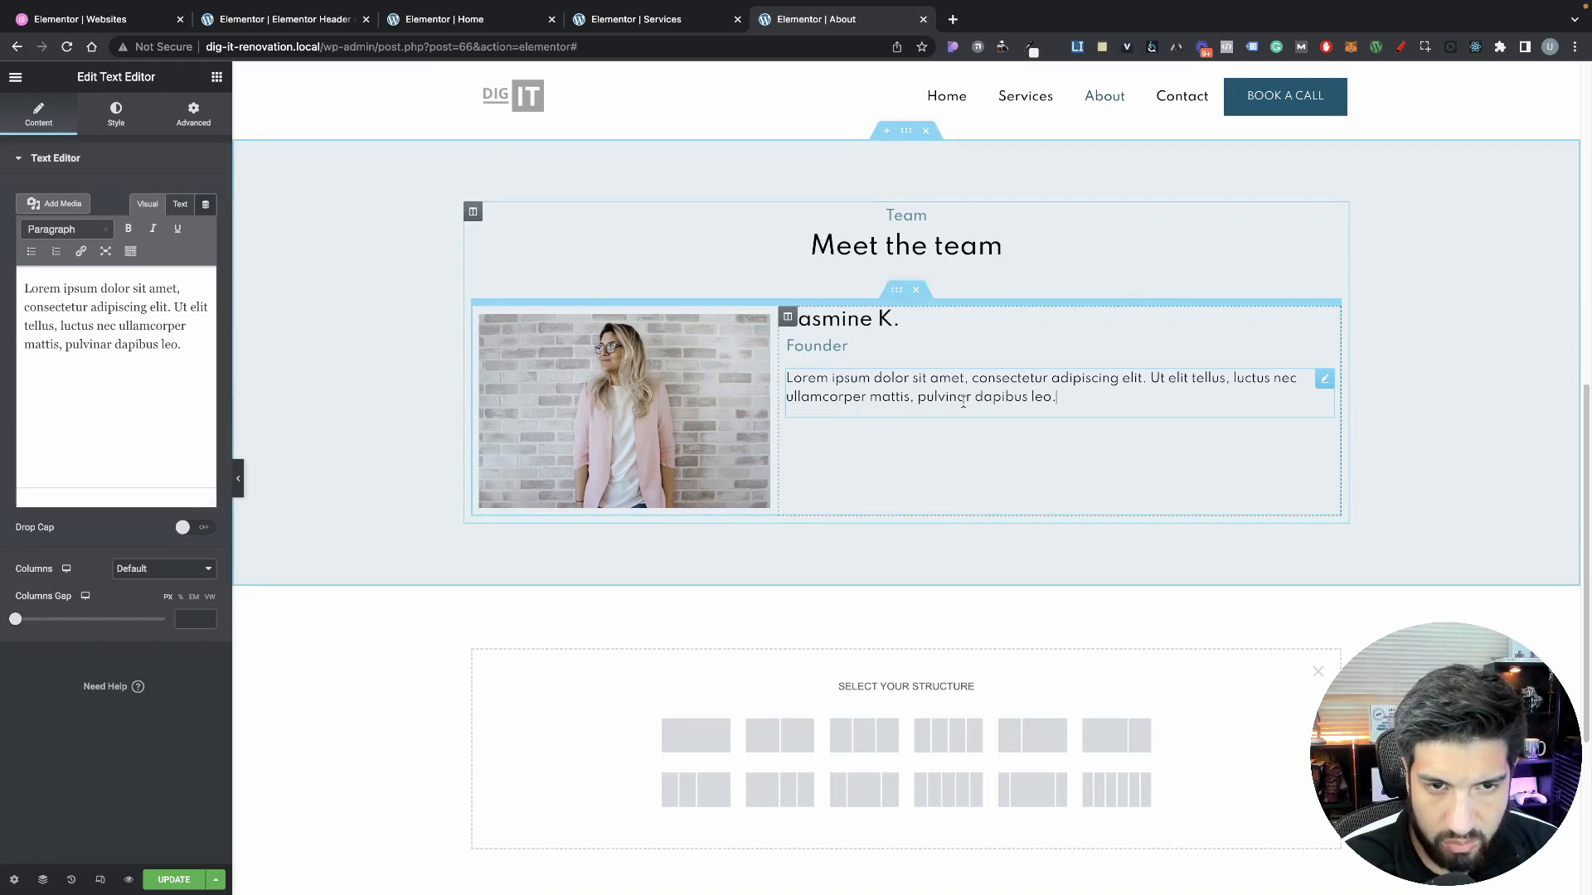
triple_click(149, 366)
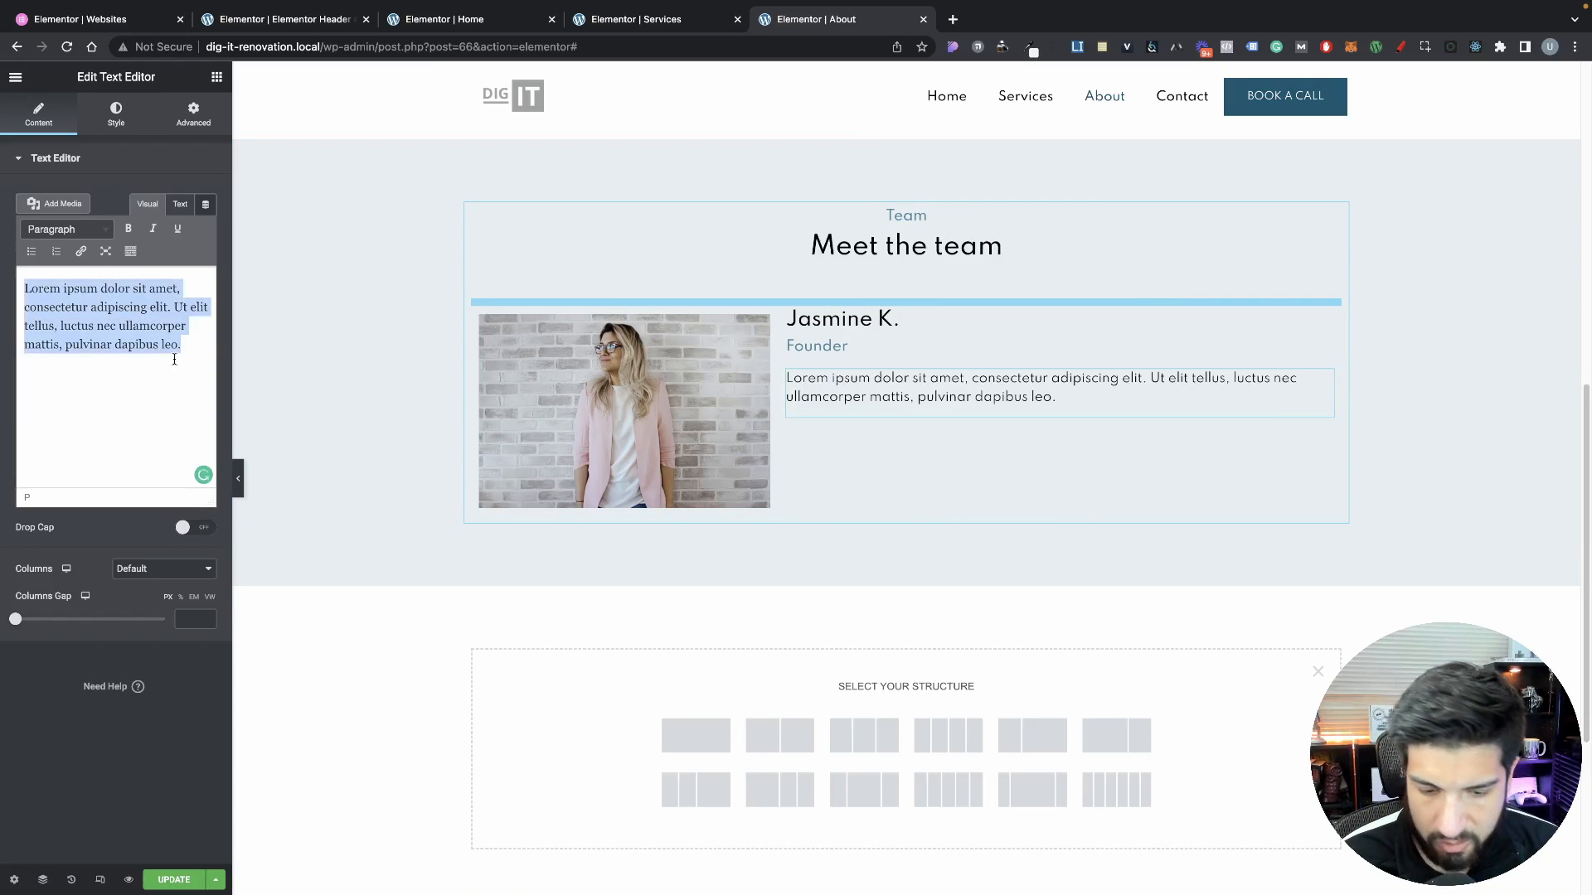
click(187, 333)
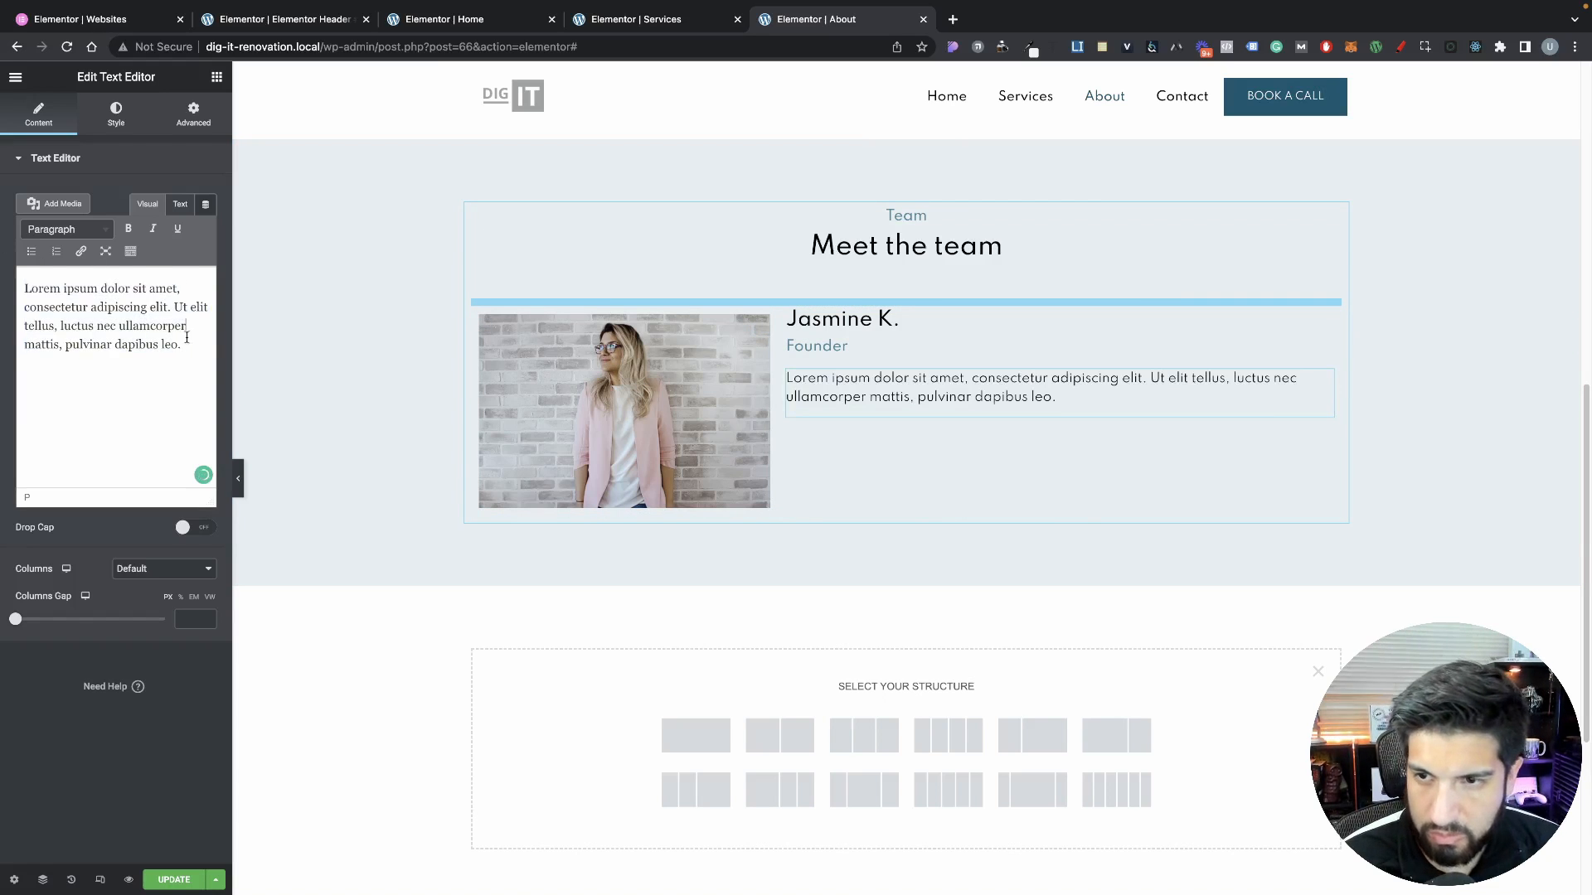
Copy the opening placeholder text from the "Who we are" section's body on the About page
click(308, 27)
click(427, 29)
scroll(1066, 434, up, 5)
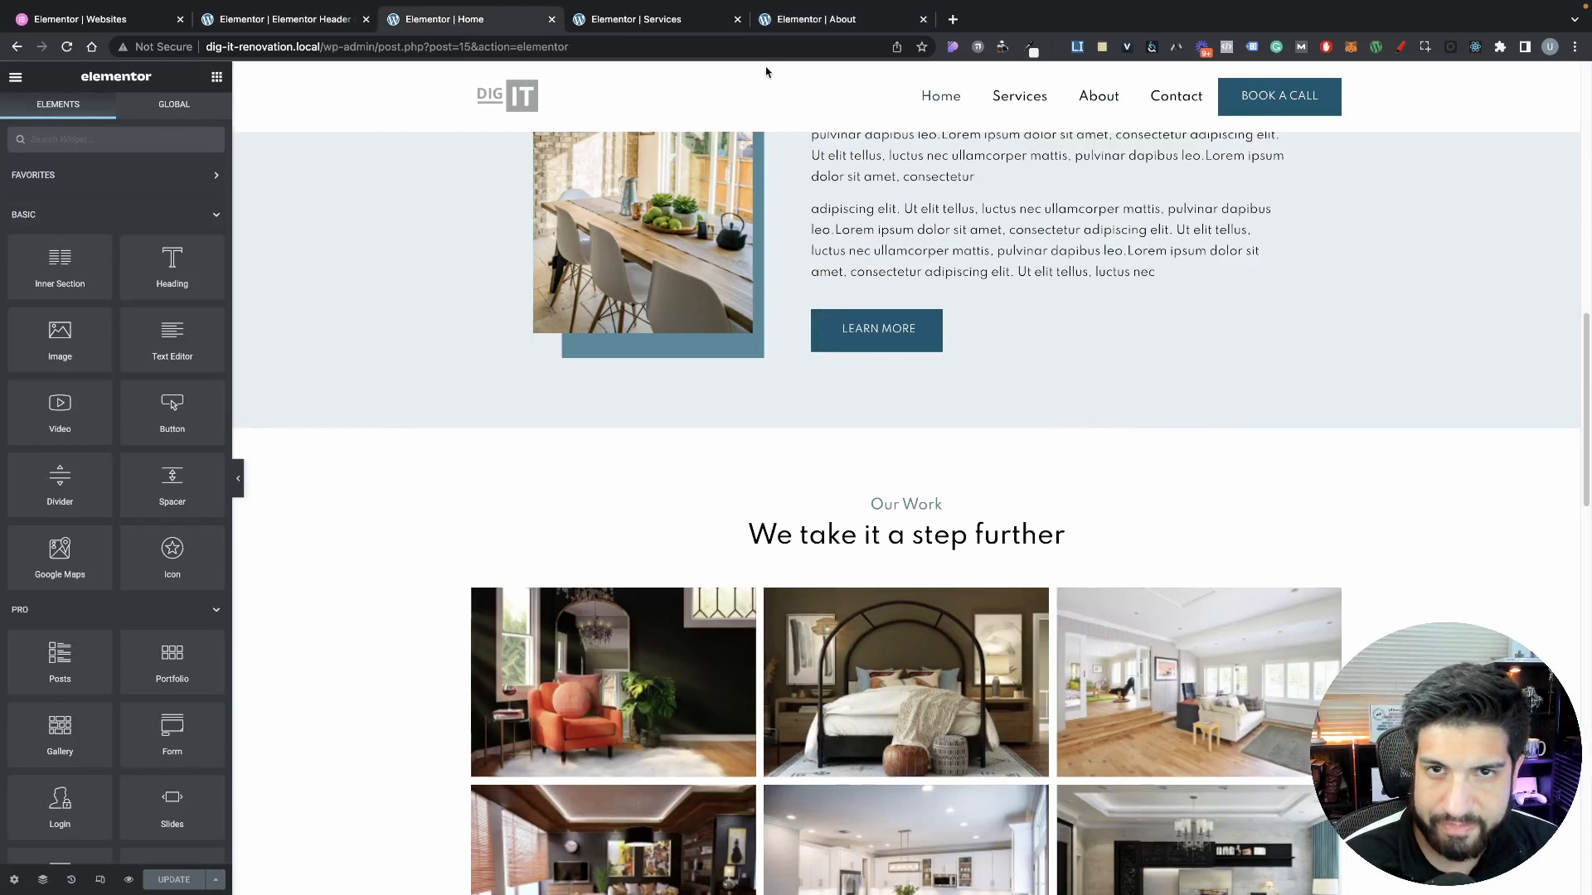
click(655, 19)
click(821, 19)
scroll(979, 447, up, 10)
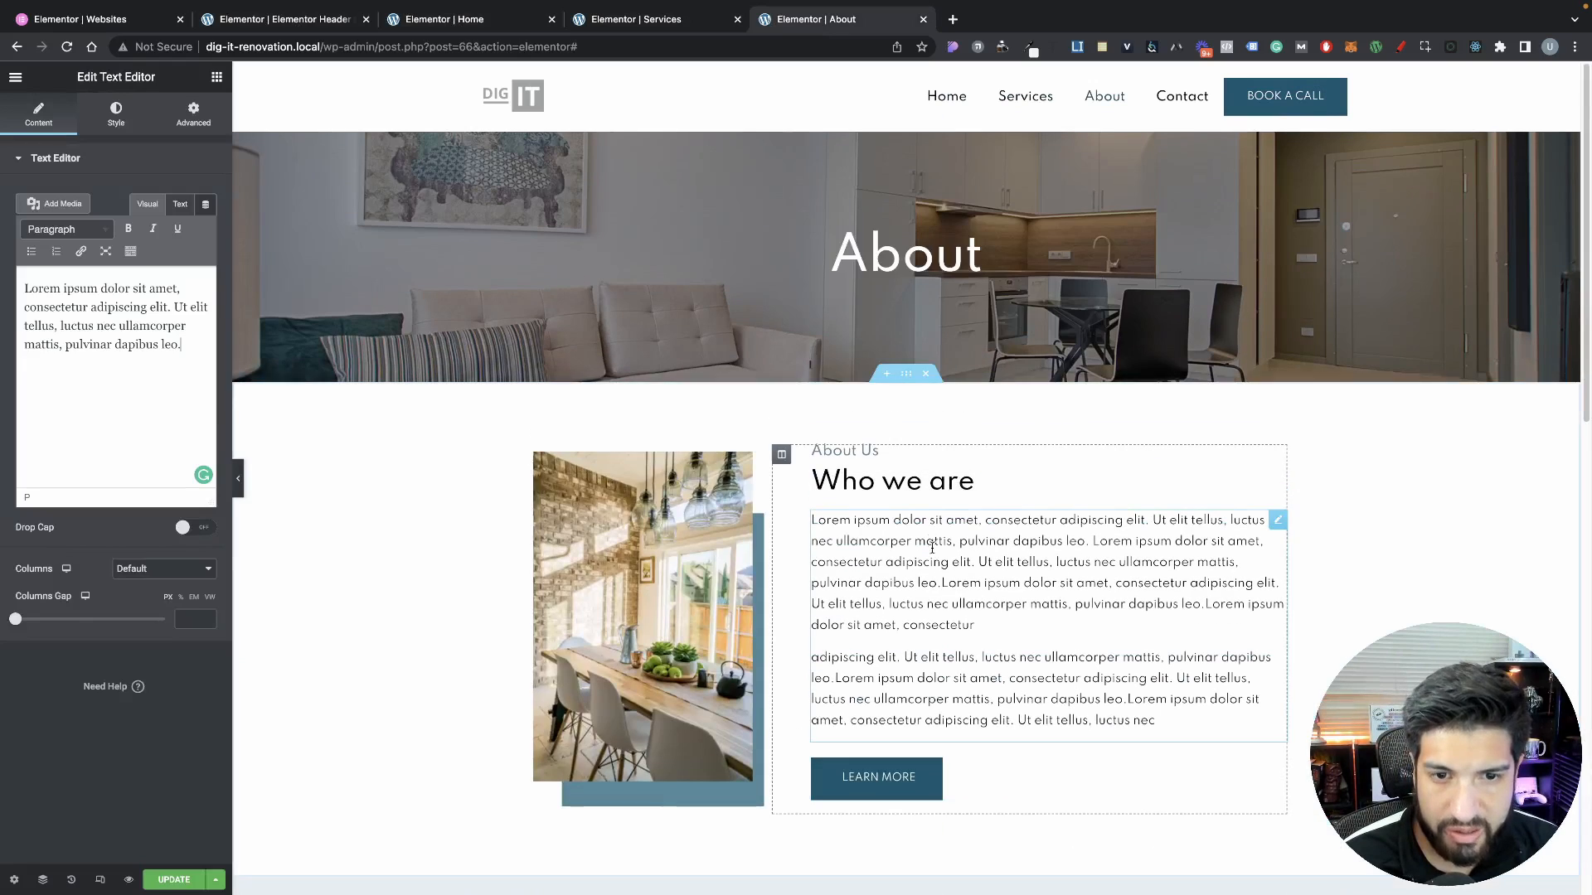
click(932, 548)
drag(190, 476, 3, 299)
key(ctrl+c)
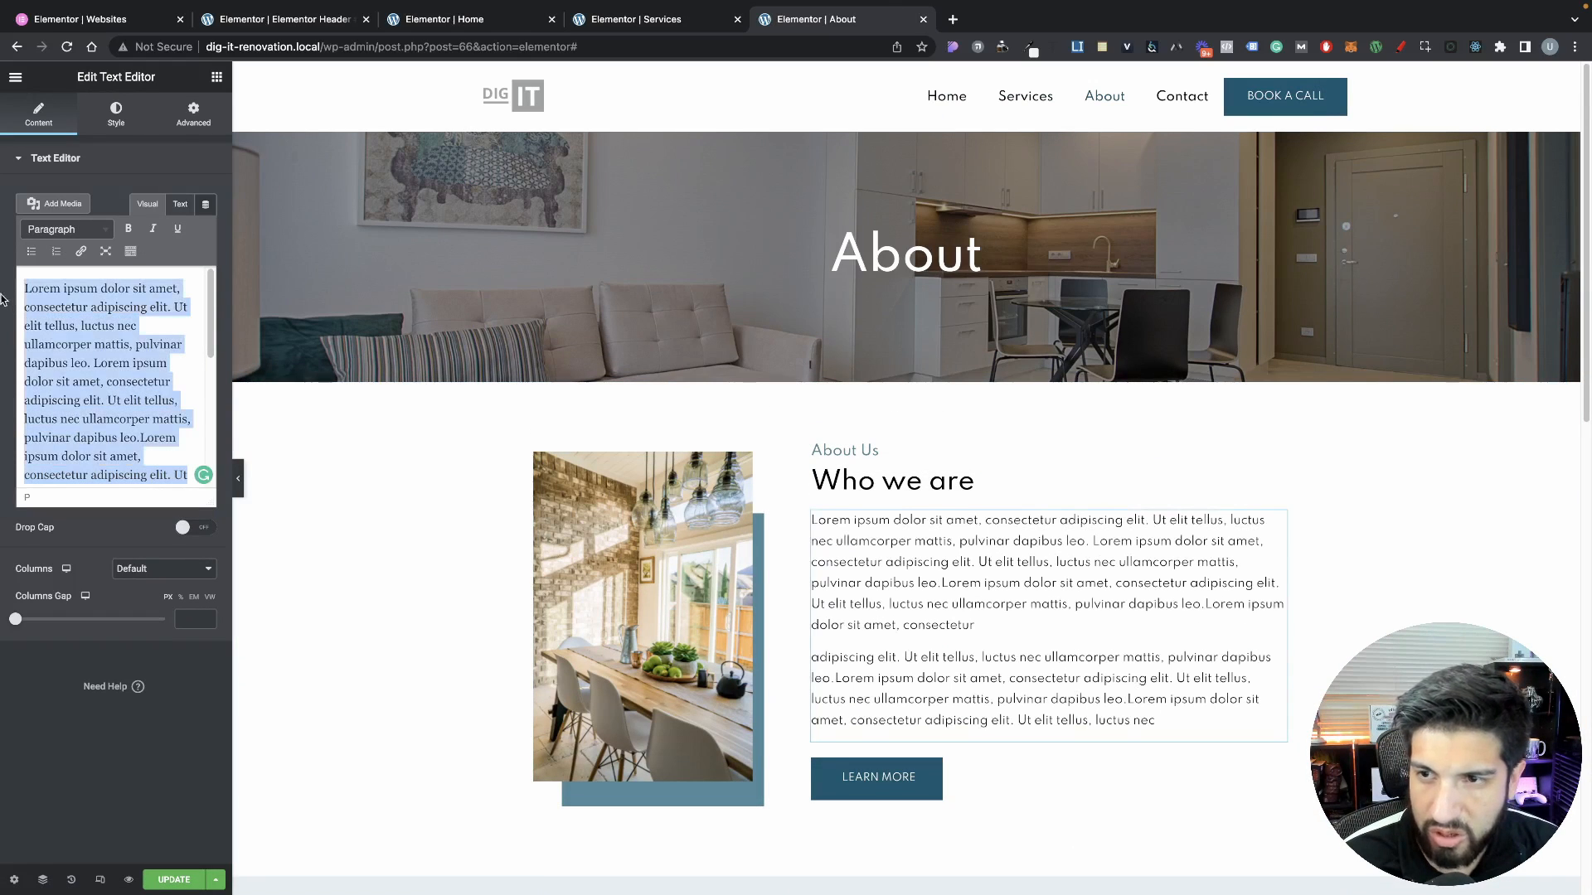
Paste the copied placeholder text as a second paragraph in the text block beneath "Founder"
scroll(1036, 498, down, 10)
click(912, 286)
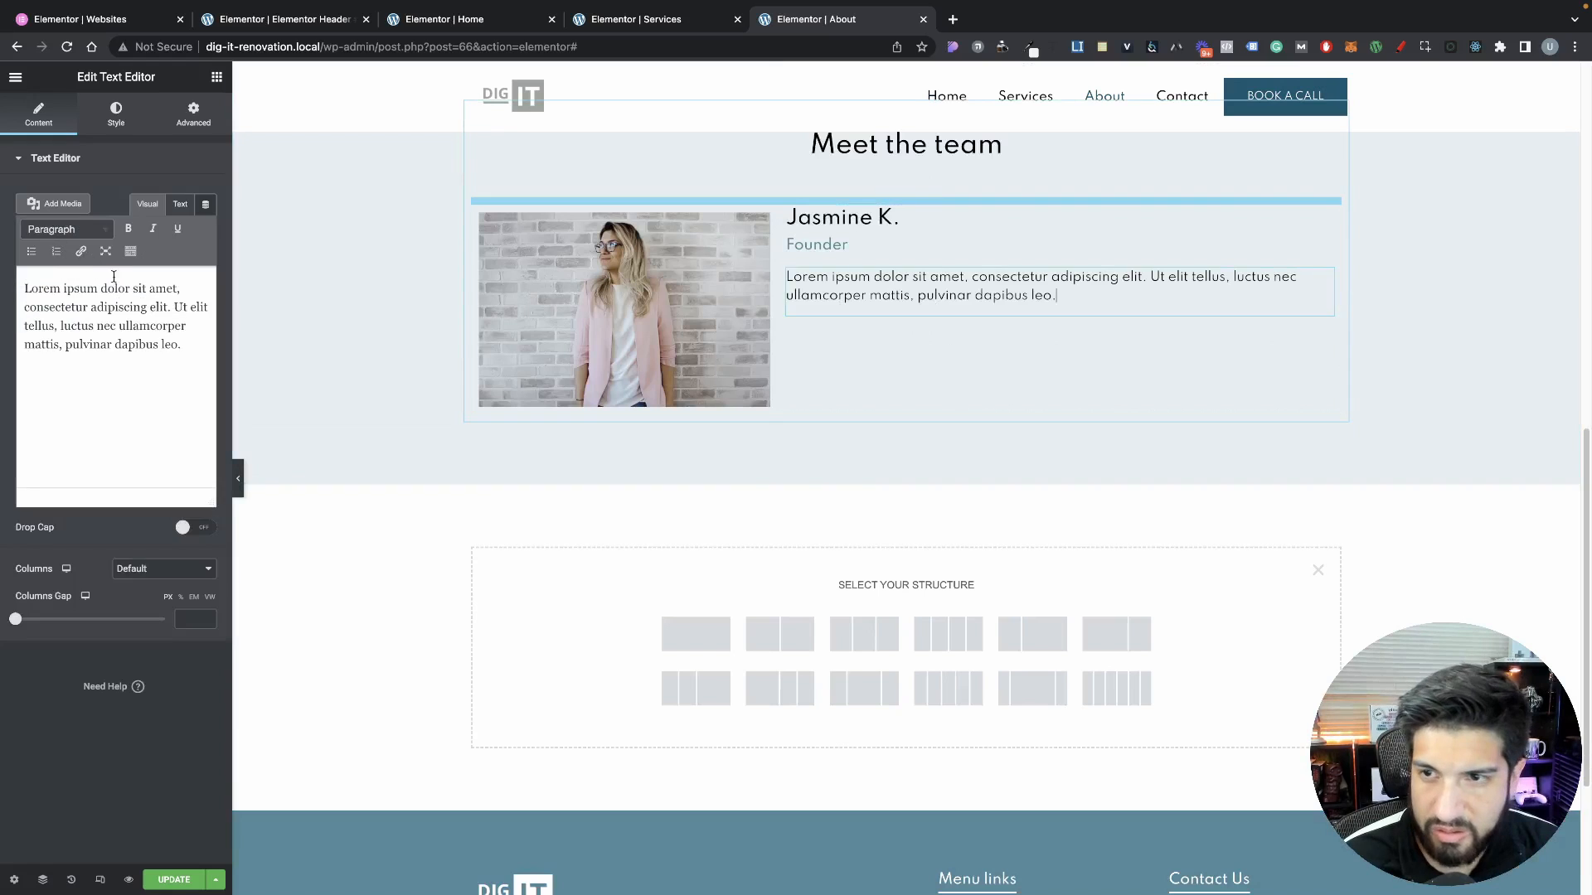
click(151, 369)
key(ctrl+v)
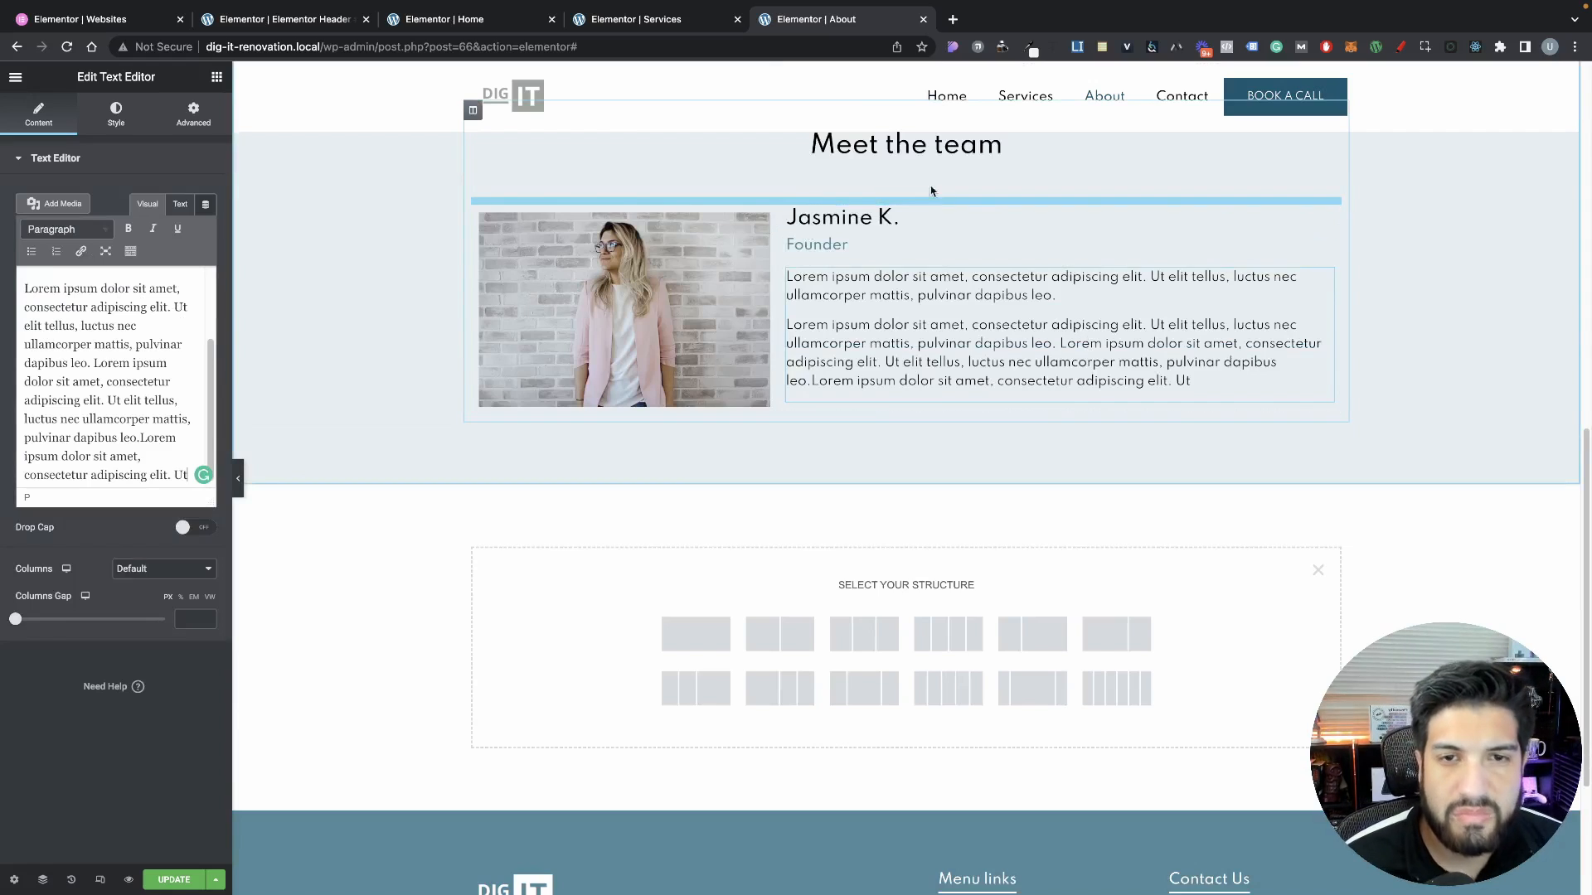
Narrow the team section's boxed content width to 974 px
scroll(952, 242, up, 2)
click(913, 166)
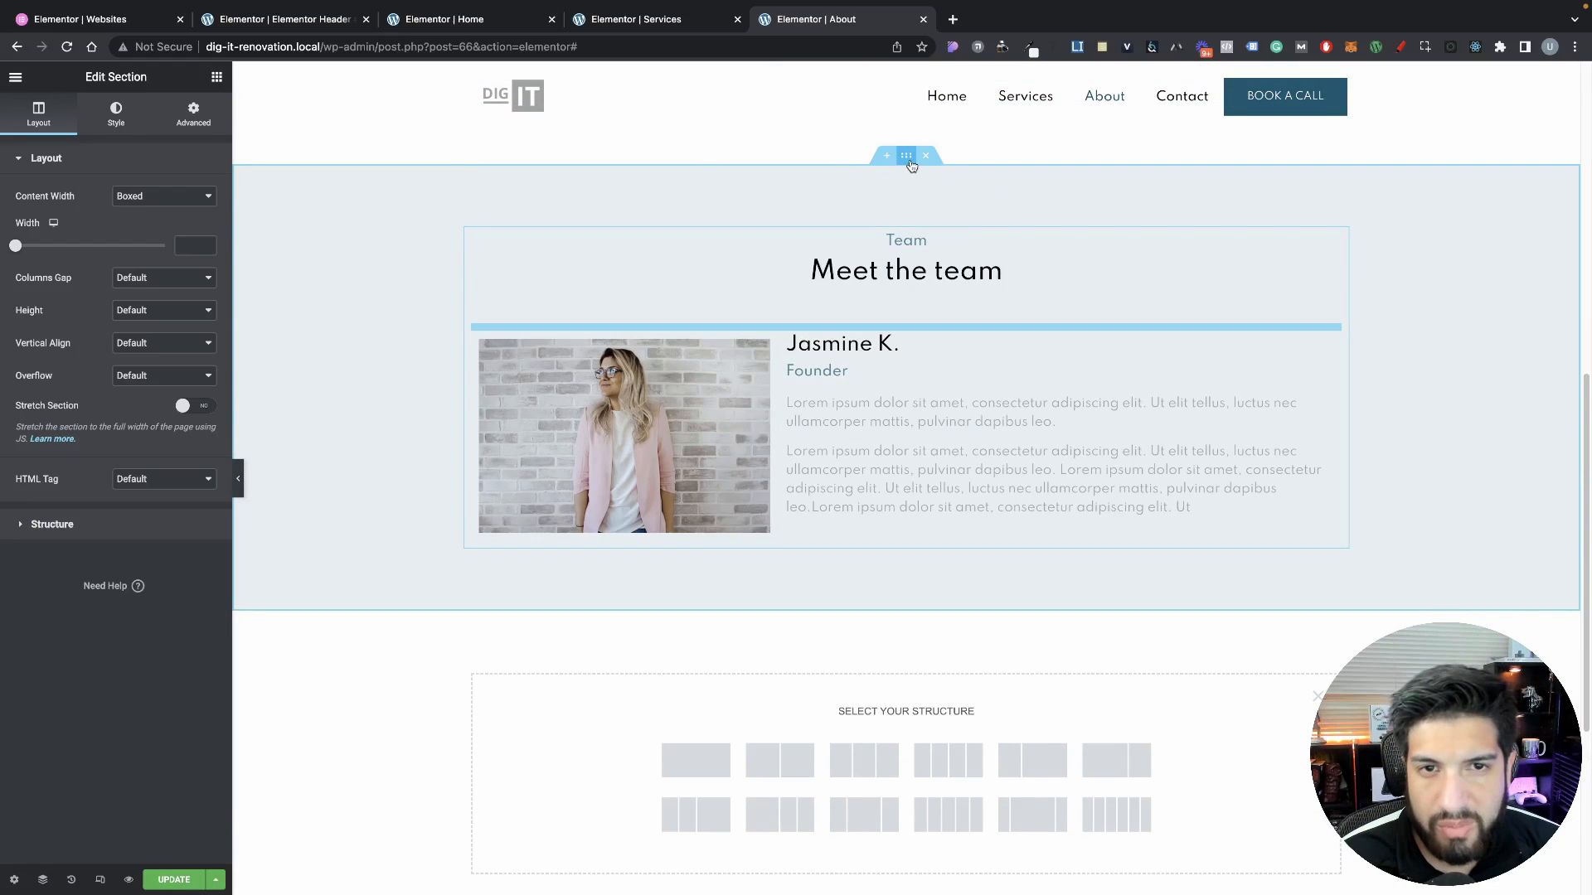
scroll(487, 284, up, 2)
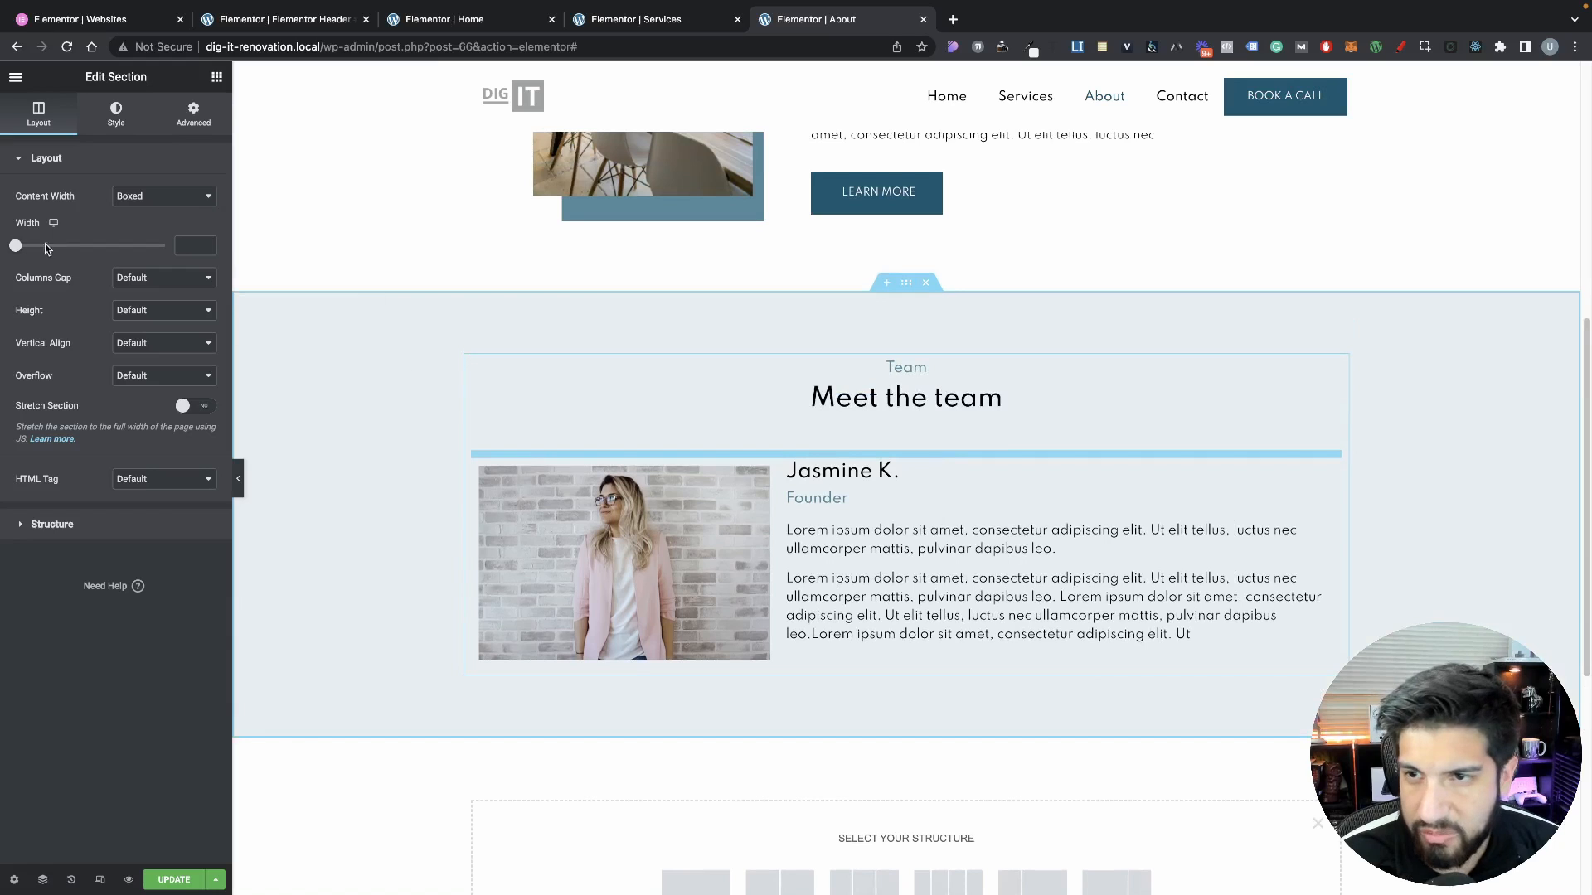
drag(15, 246, 81, 247)
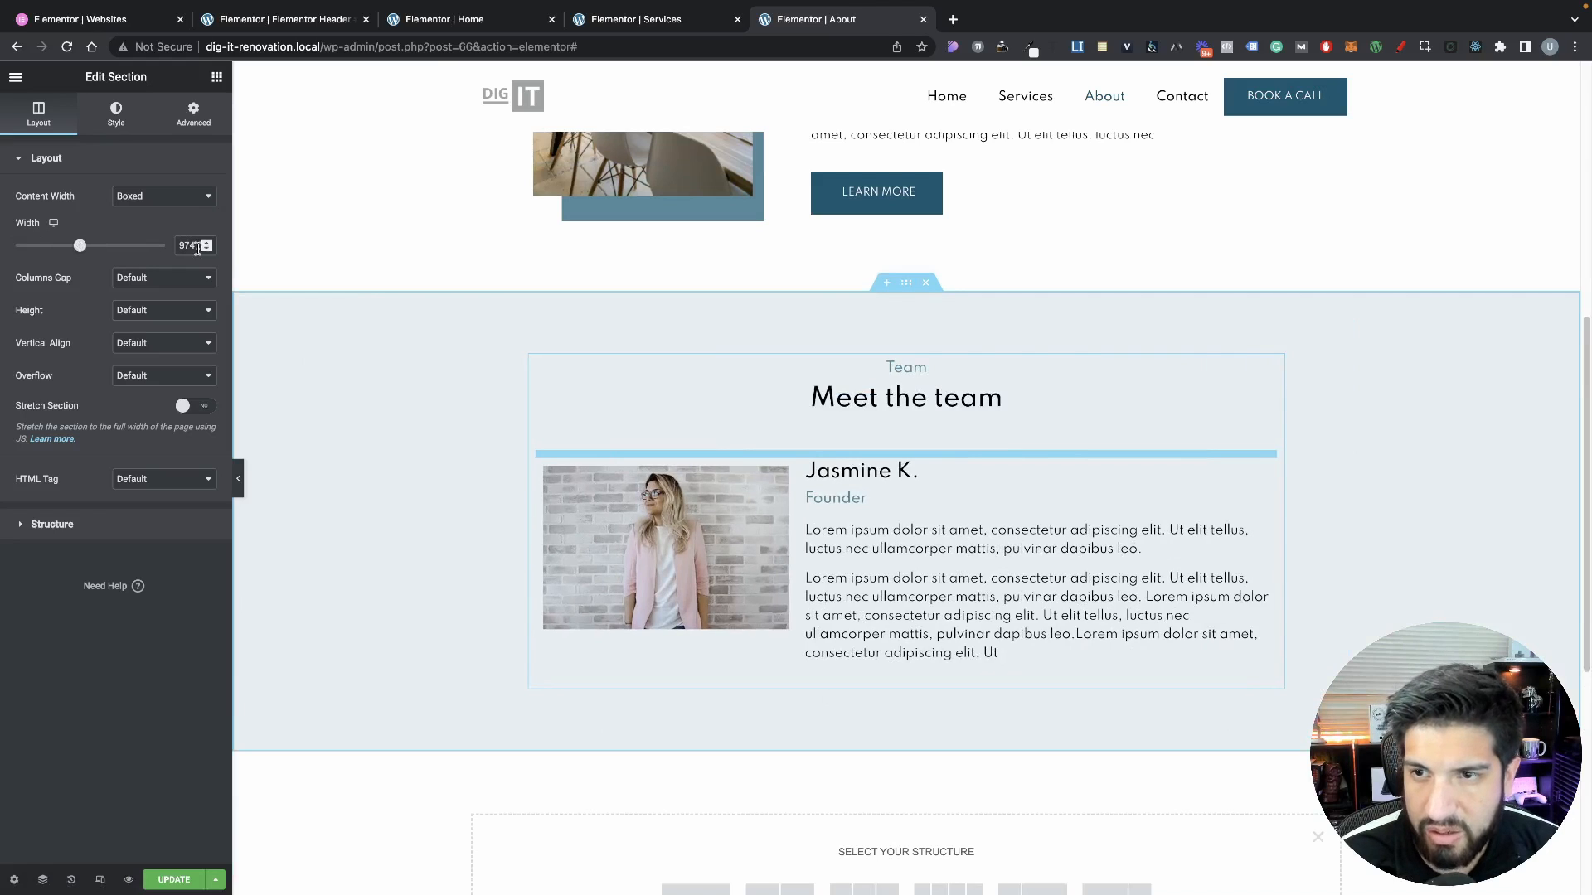
scroll(963, 526, down, 2)
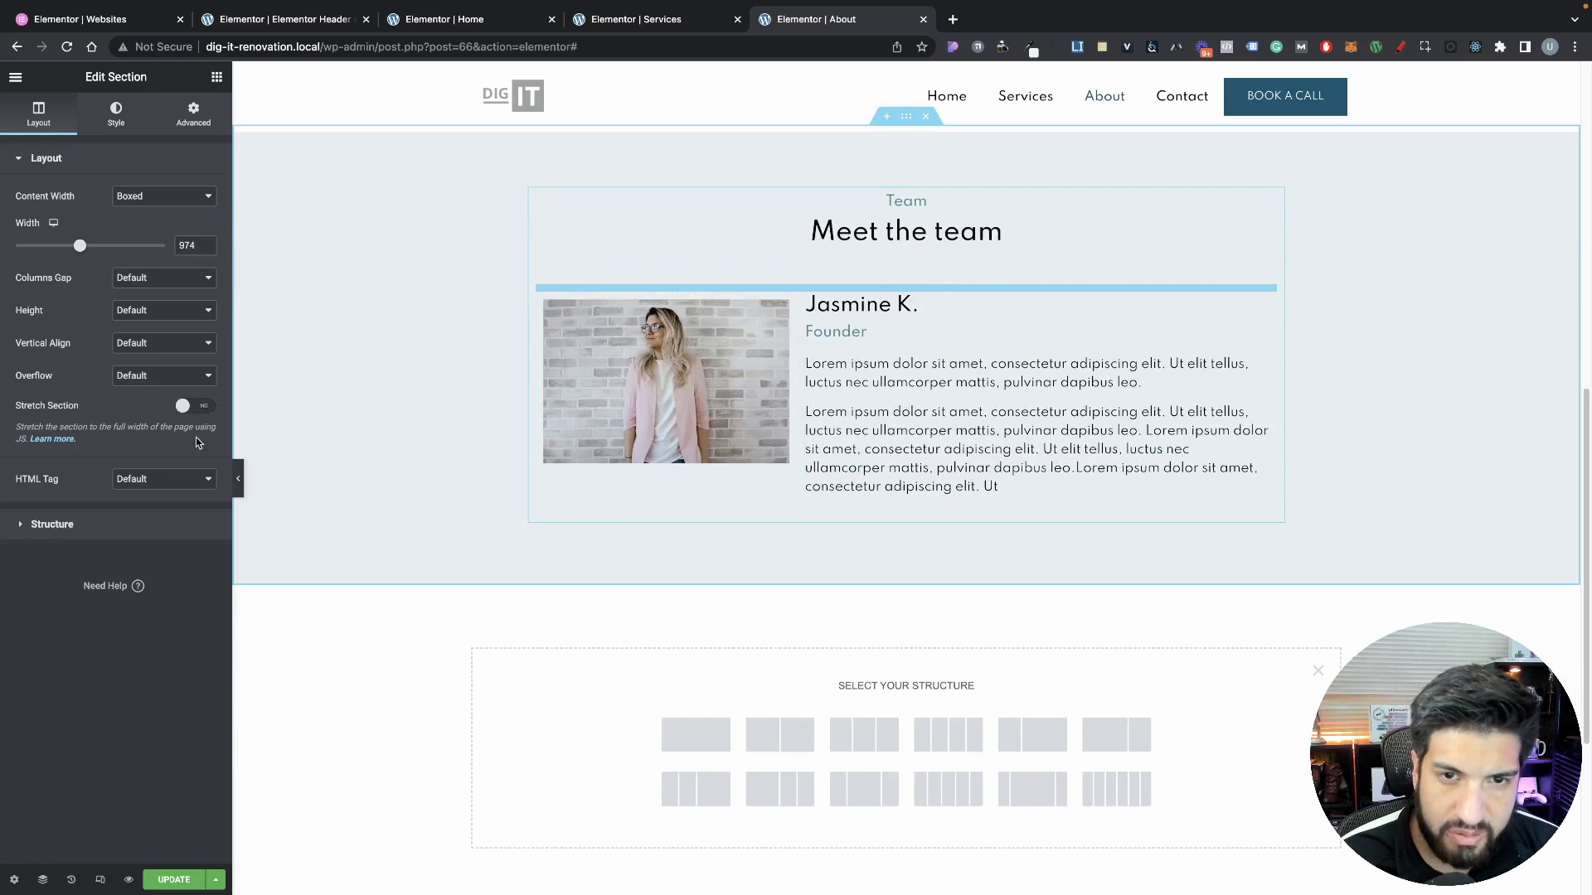
Duplicate the team member's inner section twice to stack three member rows under "Meet the team"
right_click(903, 285)
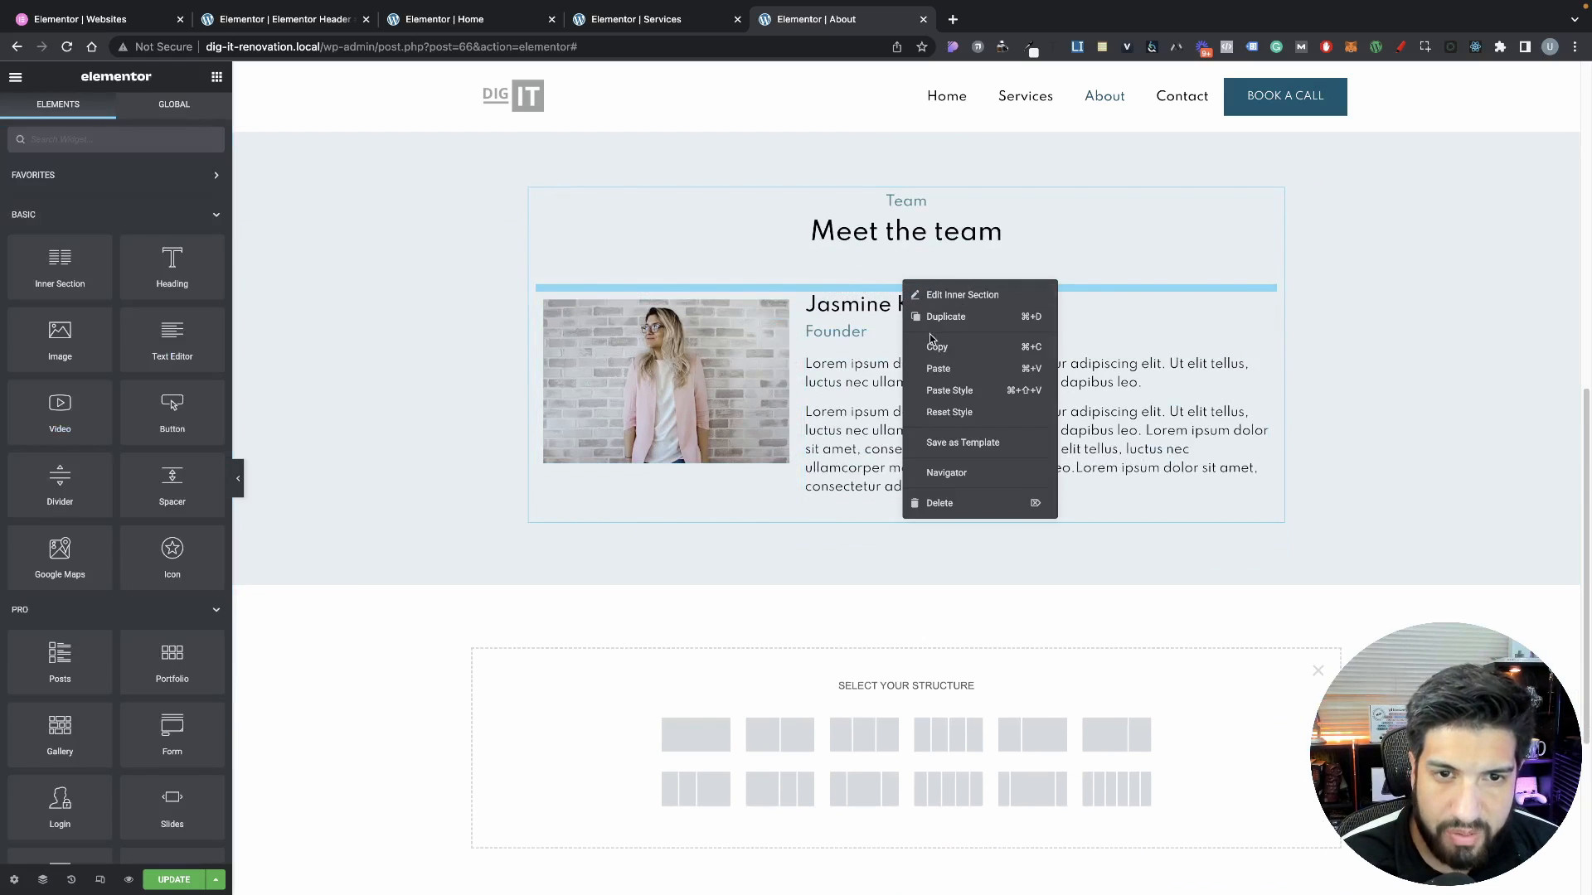
click(935, 315)
right_click(913, 402)
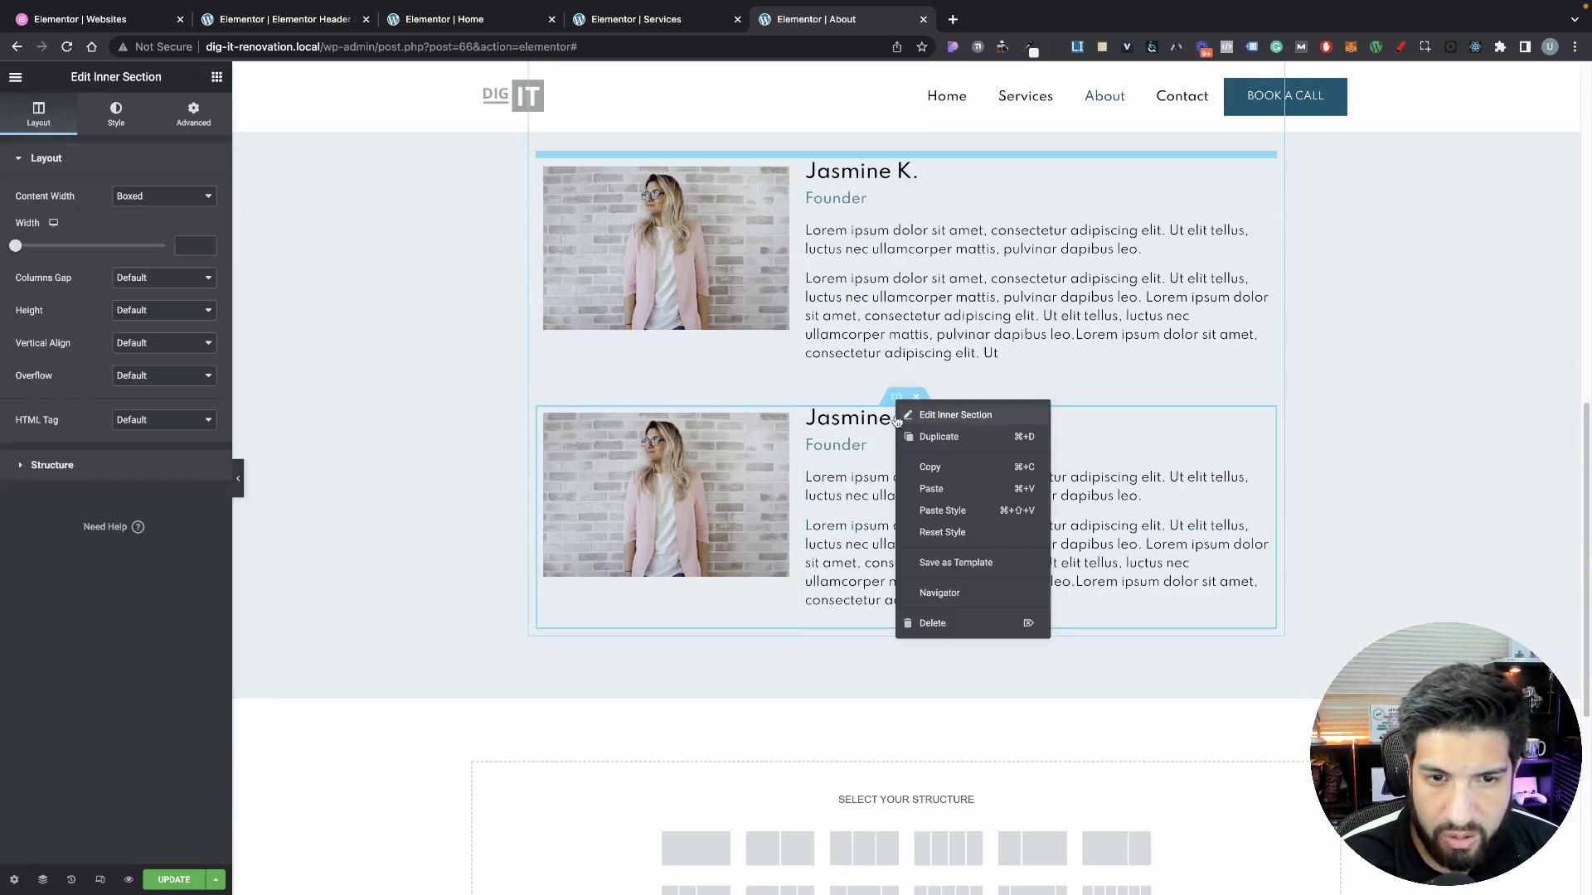
click(916, 437)
scroll(910, 604, down, 4)
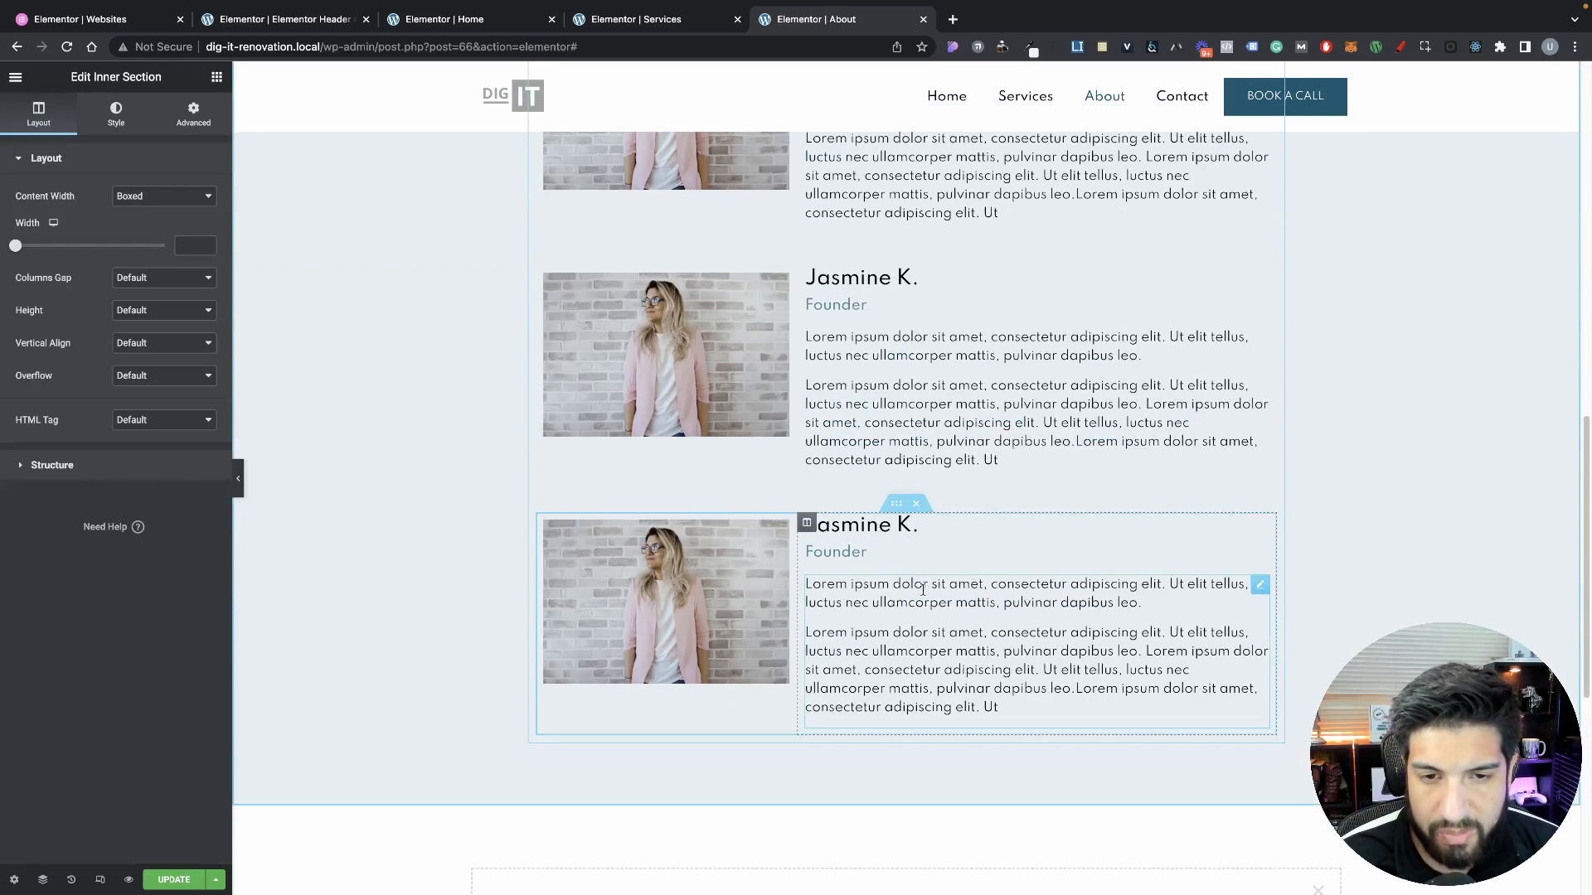
scroll(933, 543, up, 3)
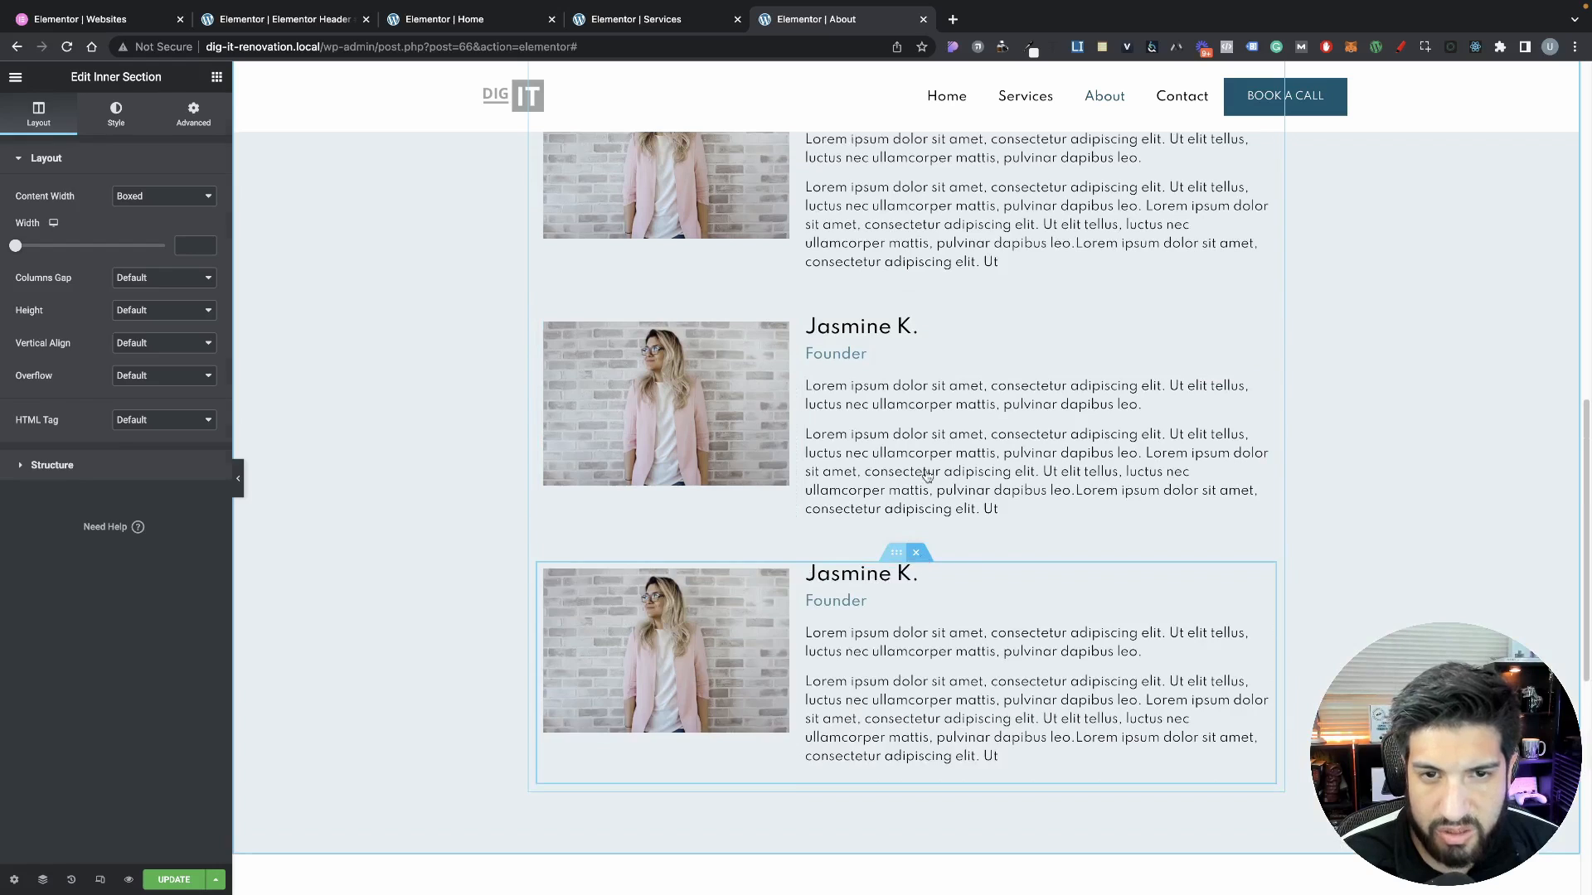
Delete both duplicated team member rows, keeping only the first one
click(915, 552)
scroll(923, 647, up, 4)
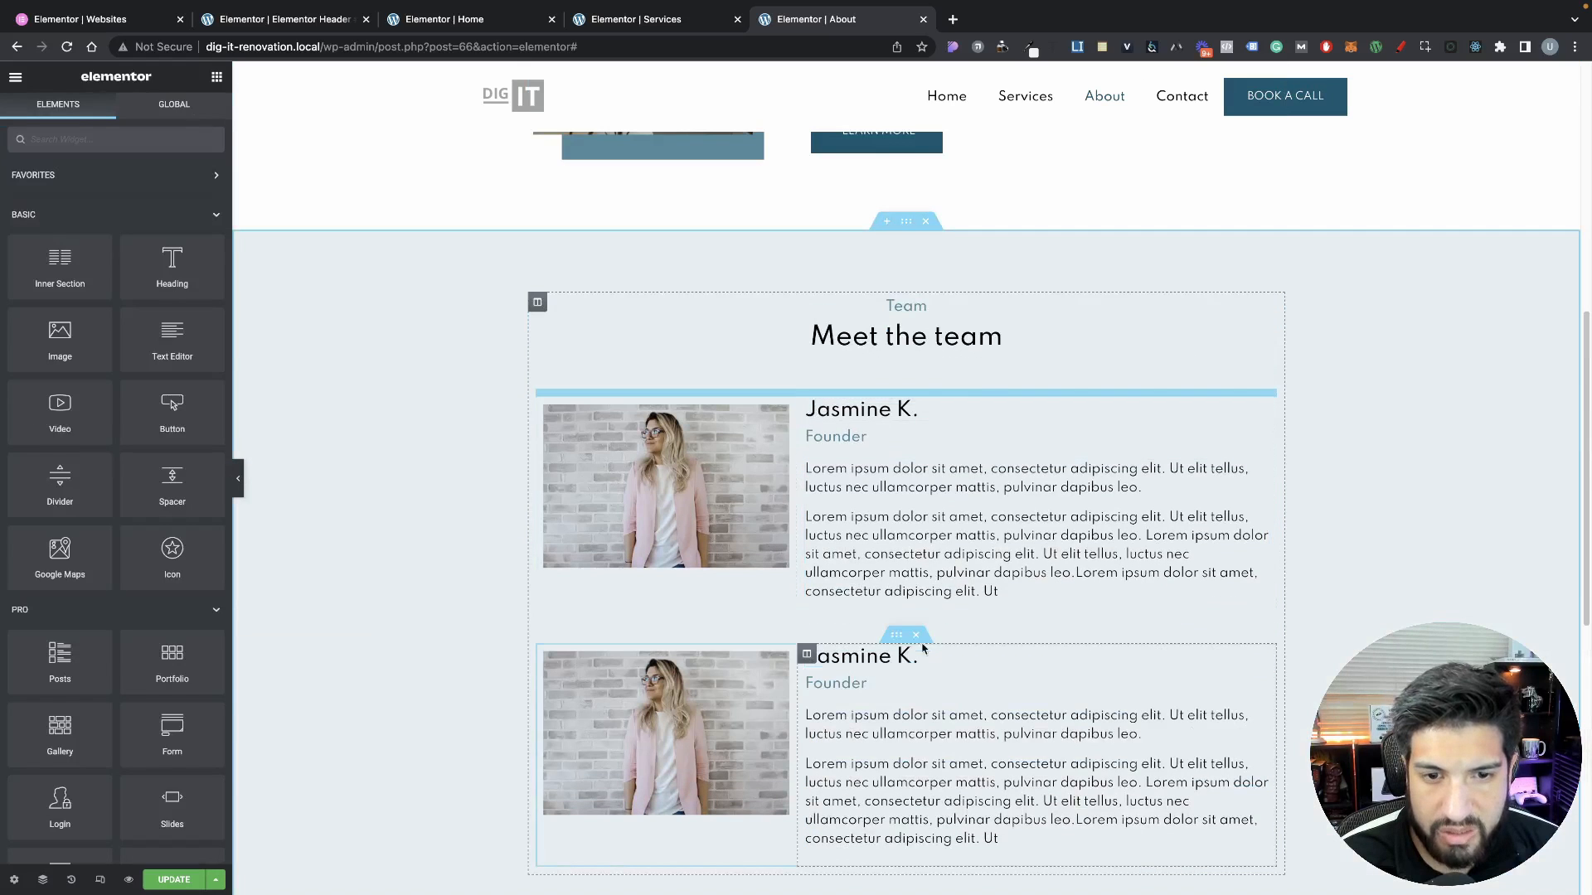
click(916, 635)
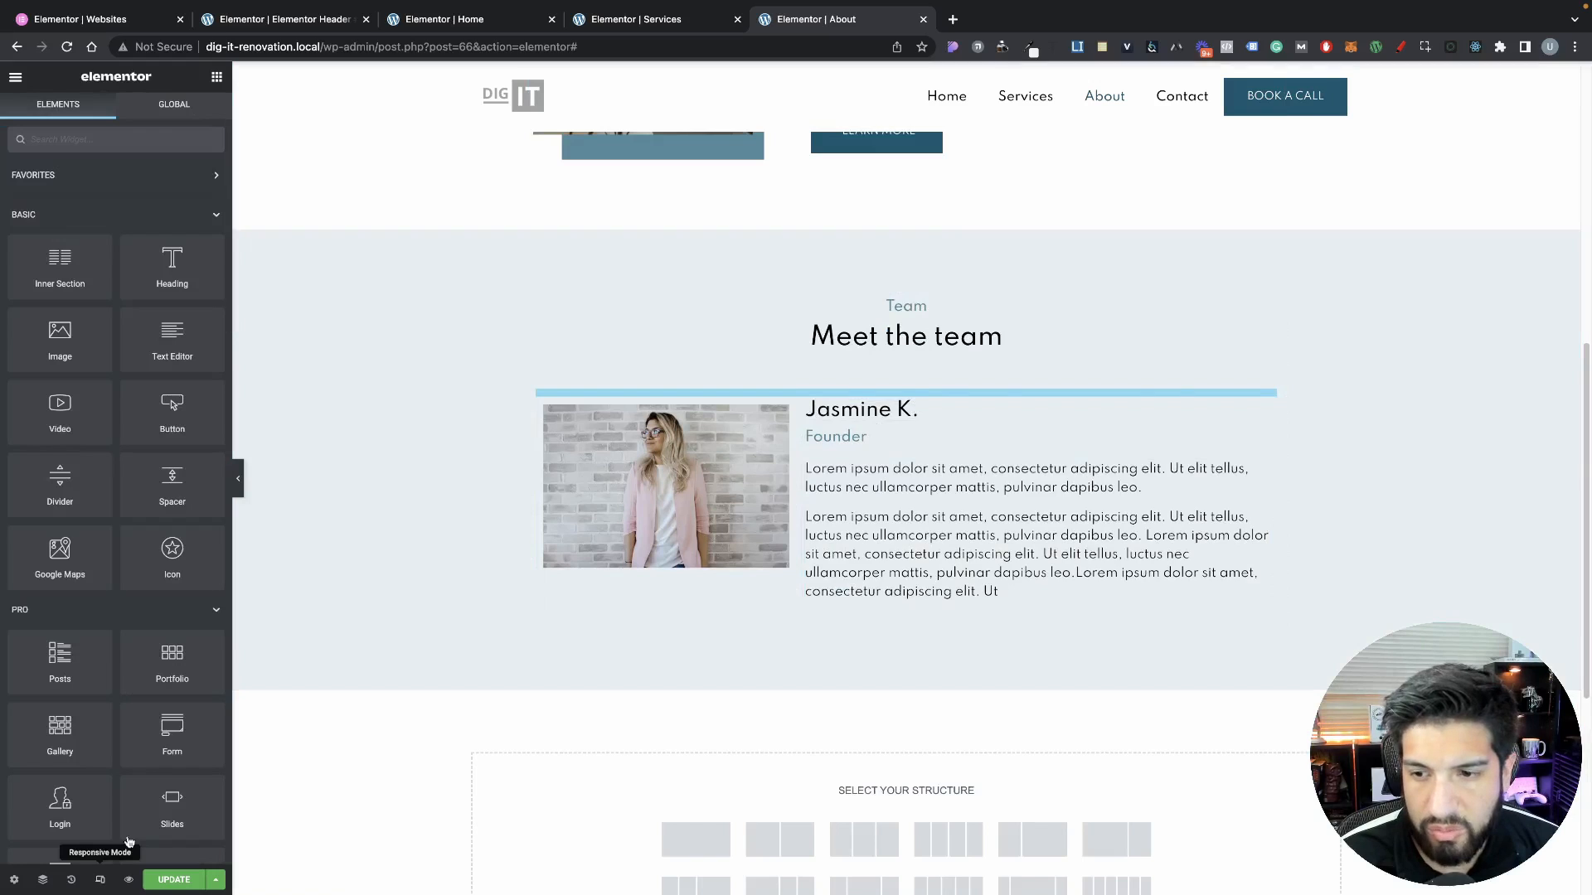
In the tablet responsive view, set the team member's name heading to a font size of 20 px
click(101, 879)
click(844, 78)
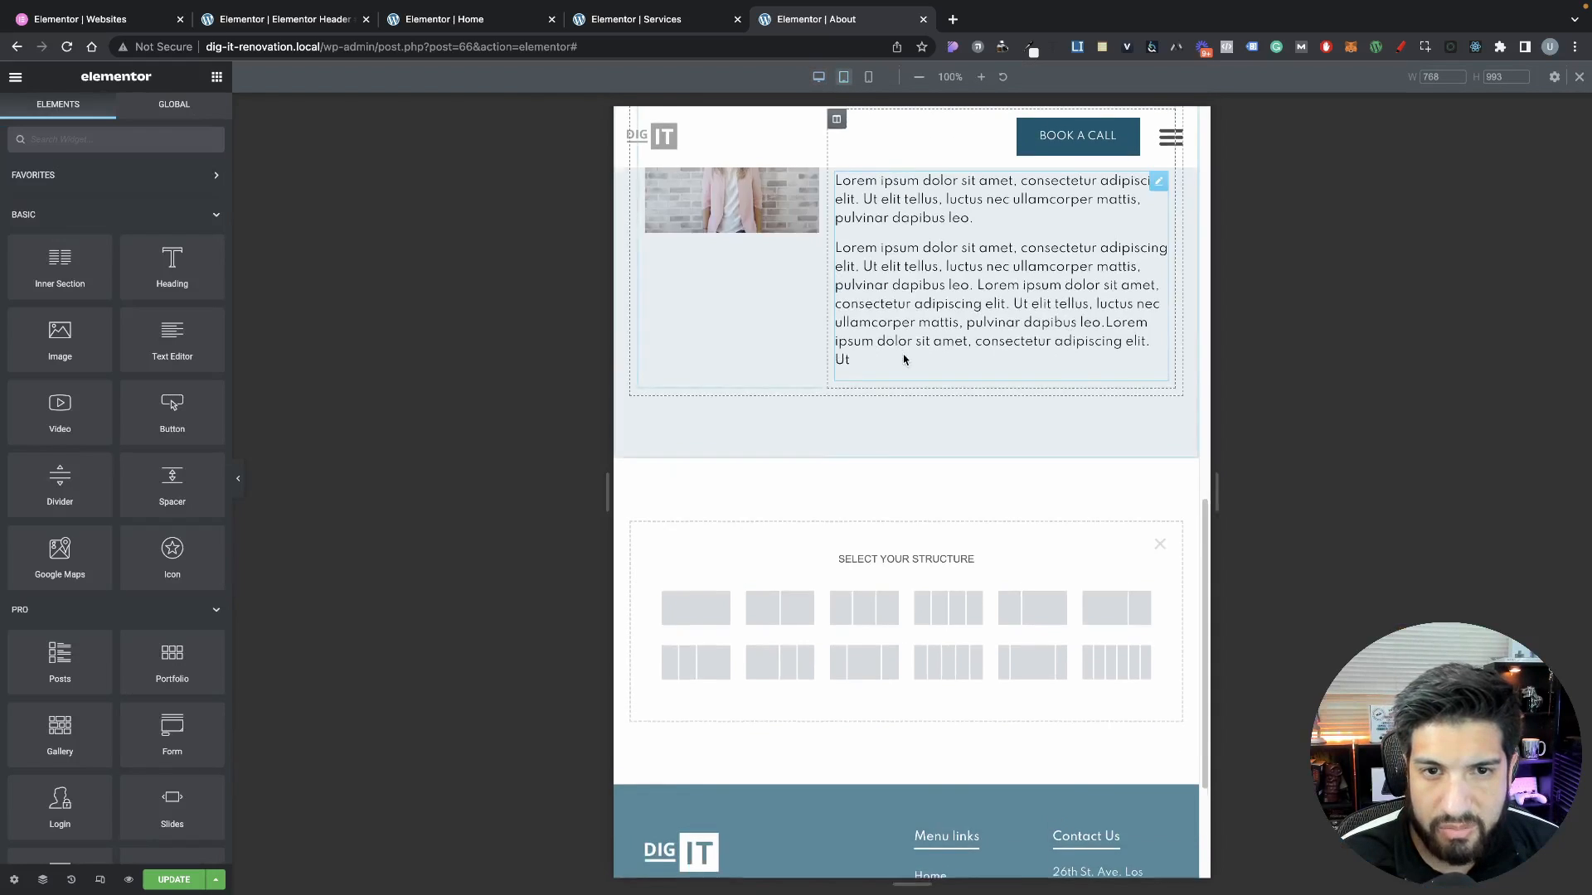
scroll(904, 360, up, 5)
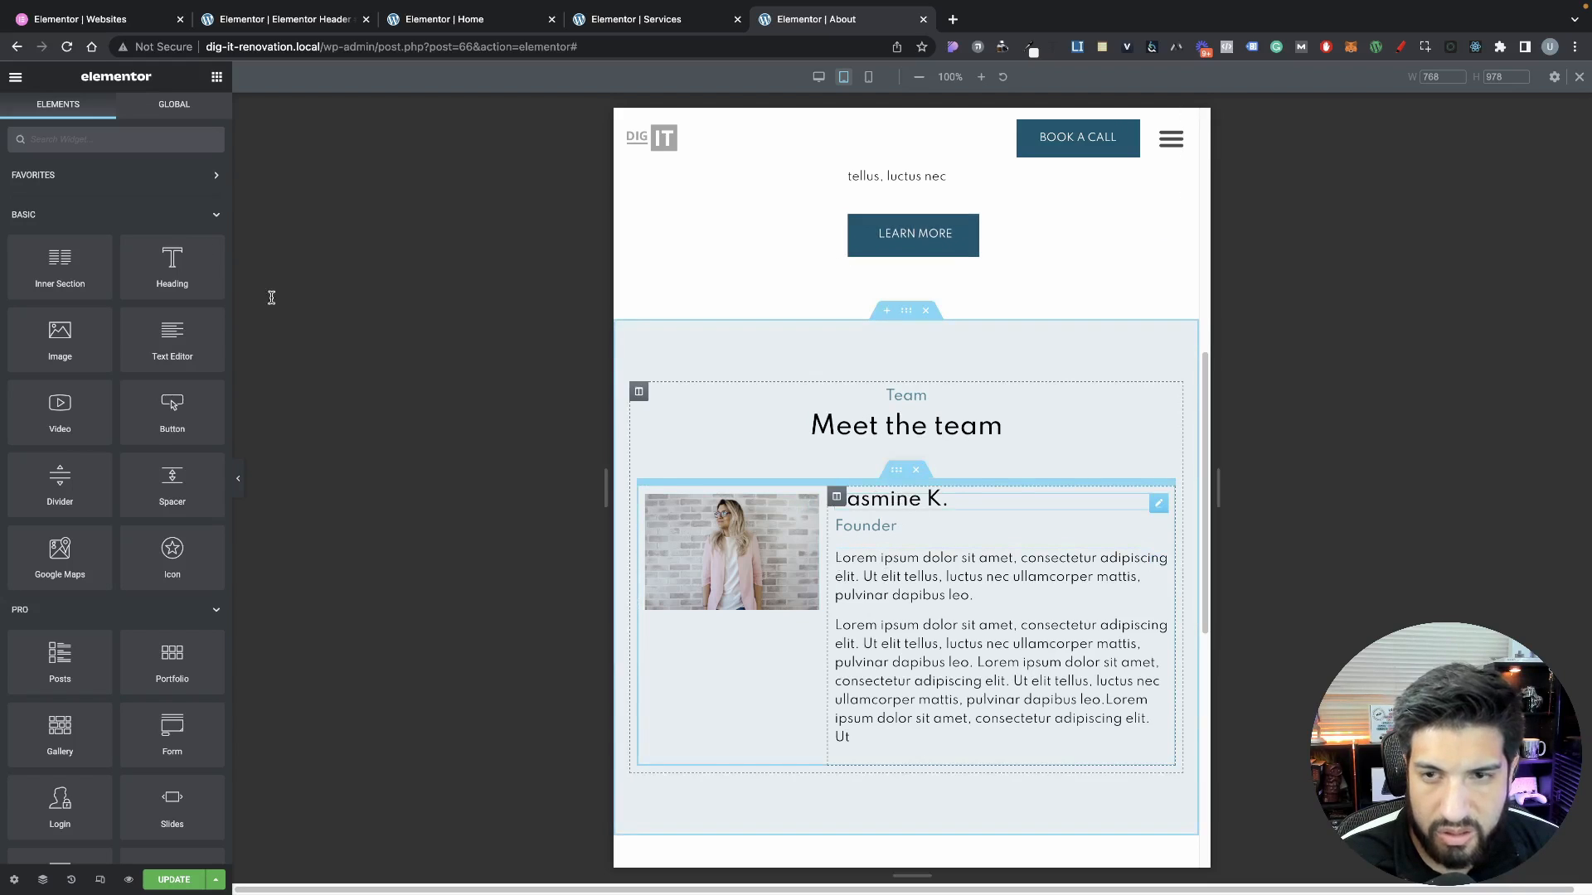
click(207, 230)
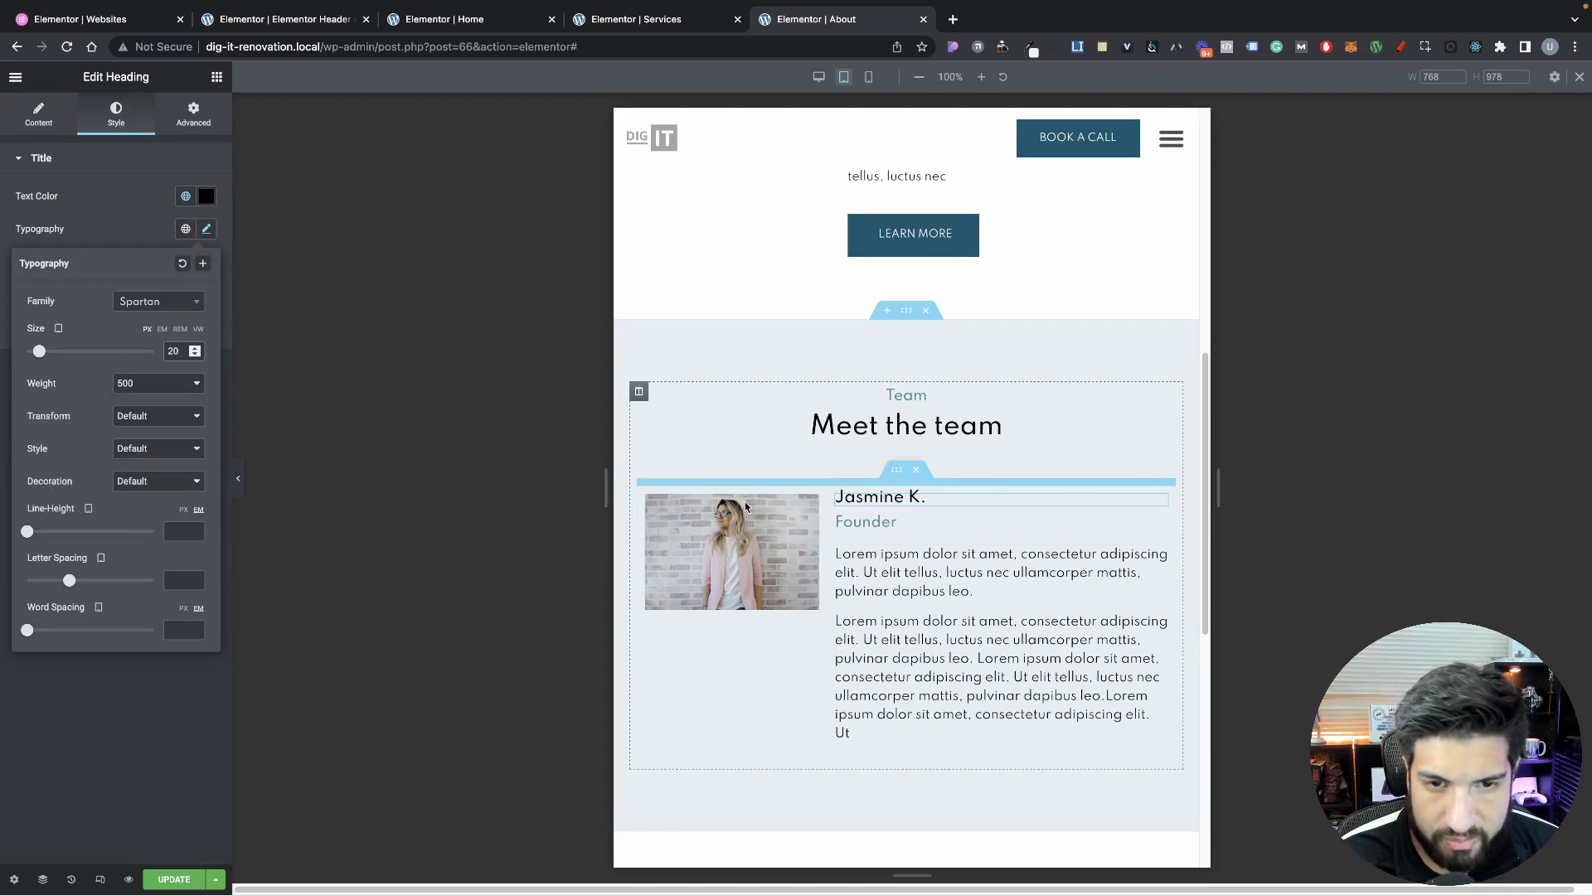
click(880, 525)
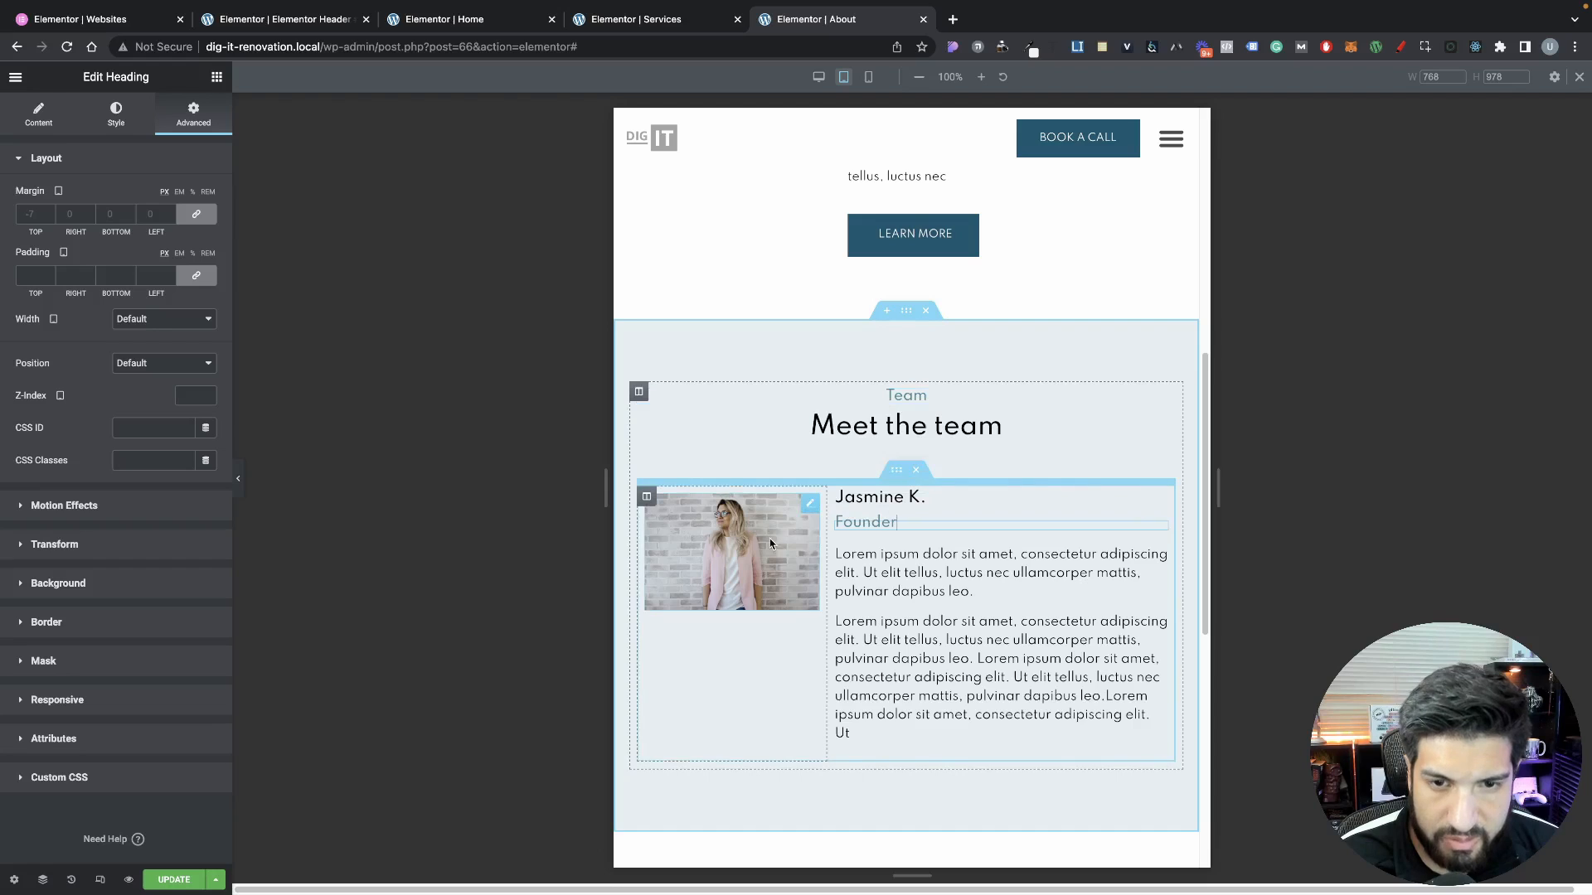
For tablet, unlink the team member text column's padding sides and set its left padding to 30 px
click(837, 497)
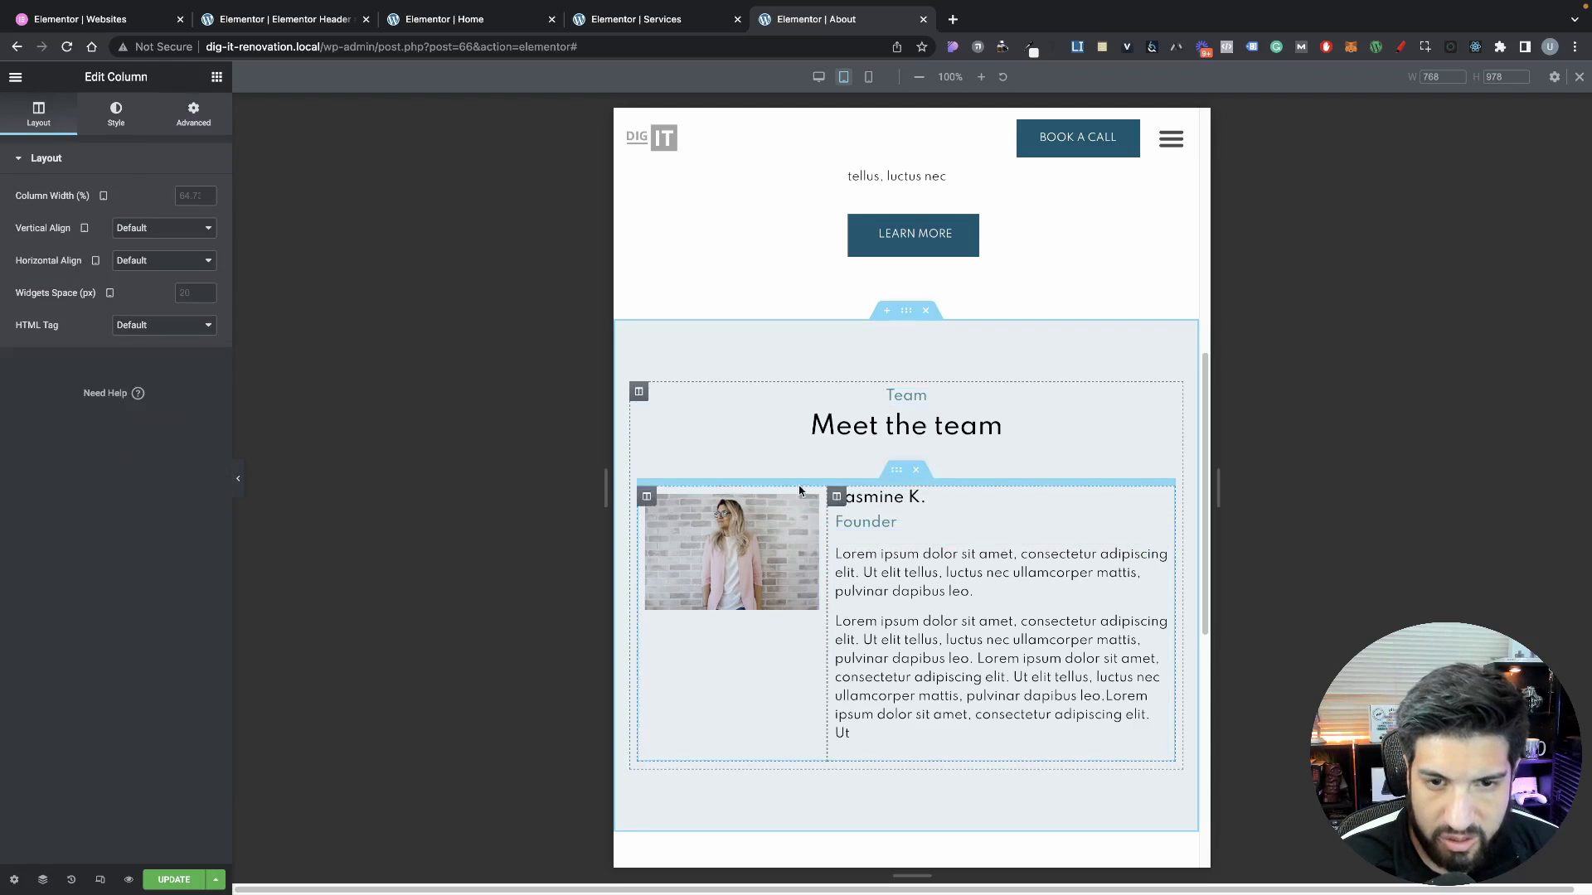
click(196, 121)
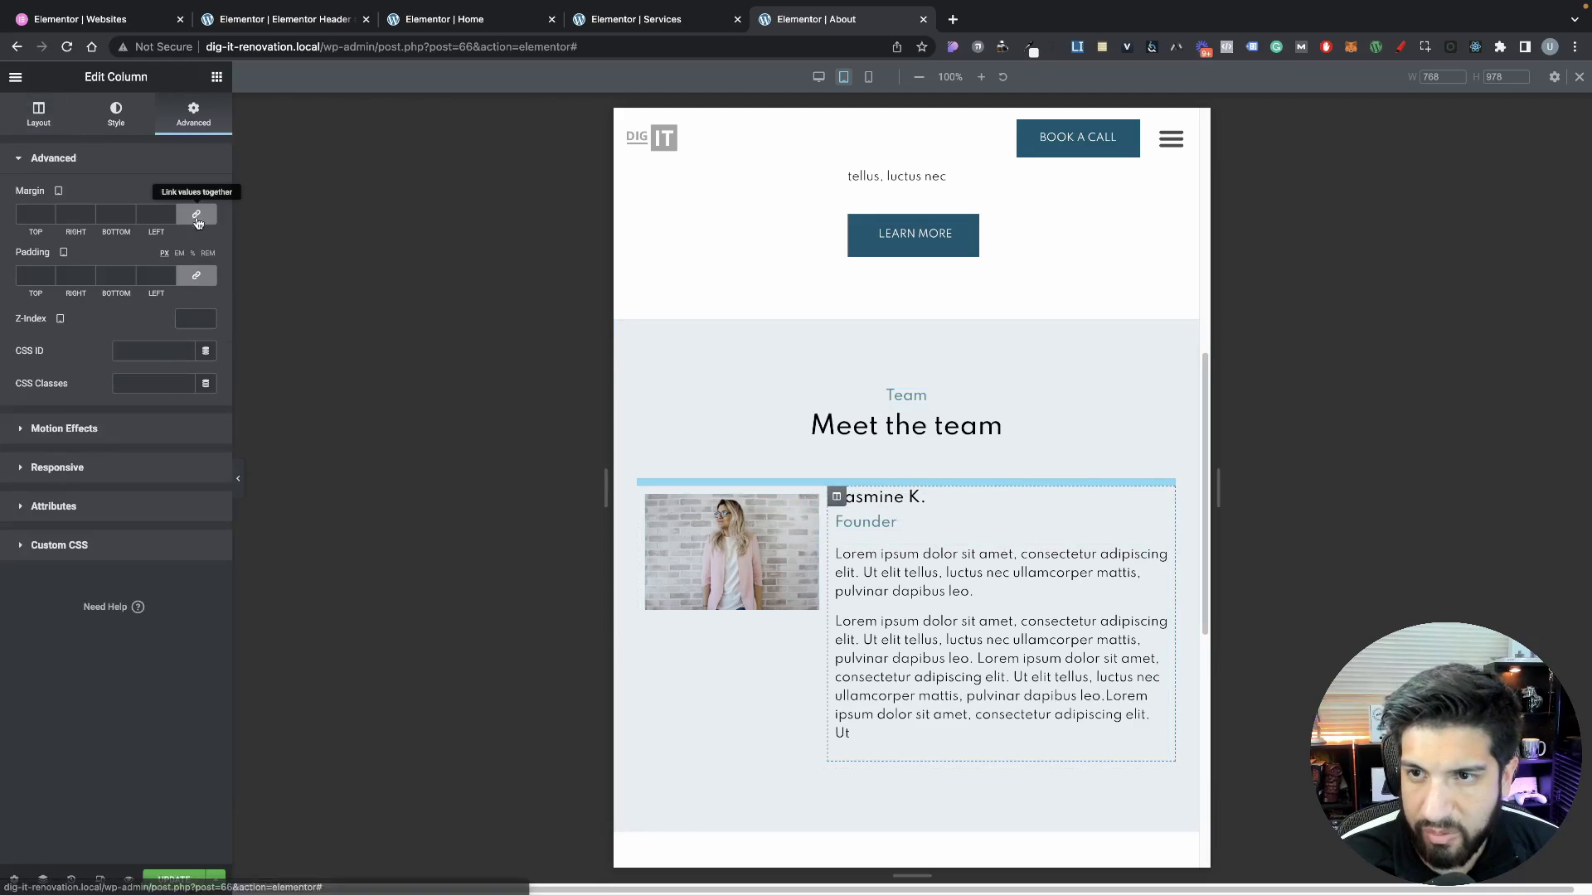
click(175, 215)
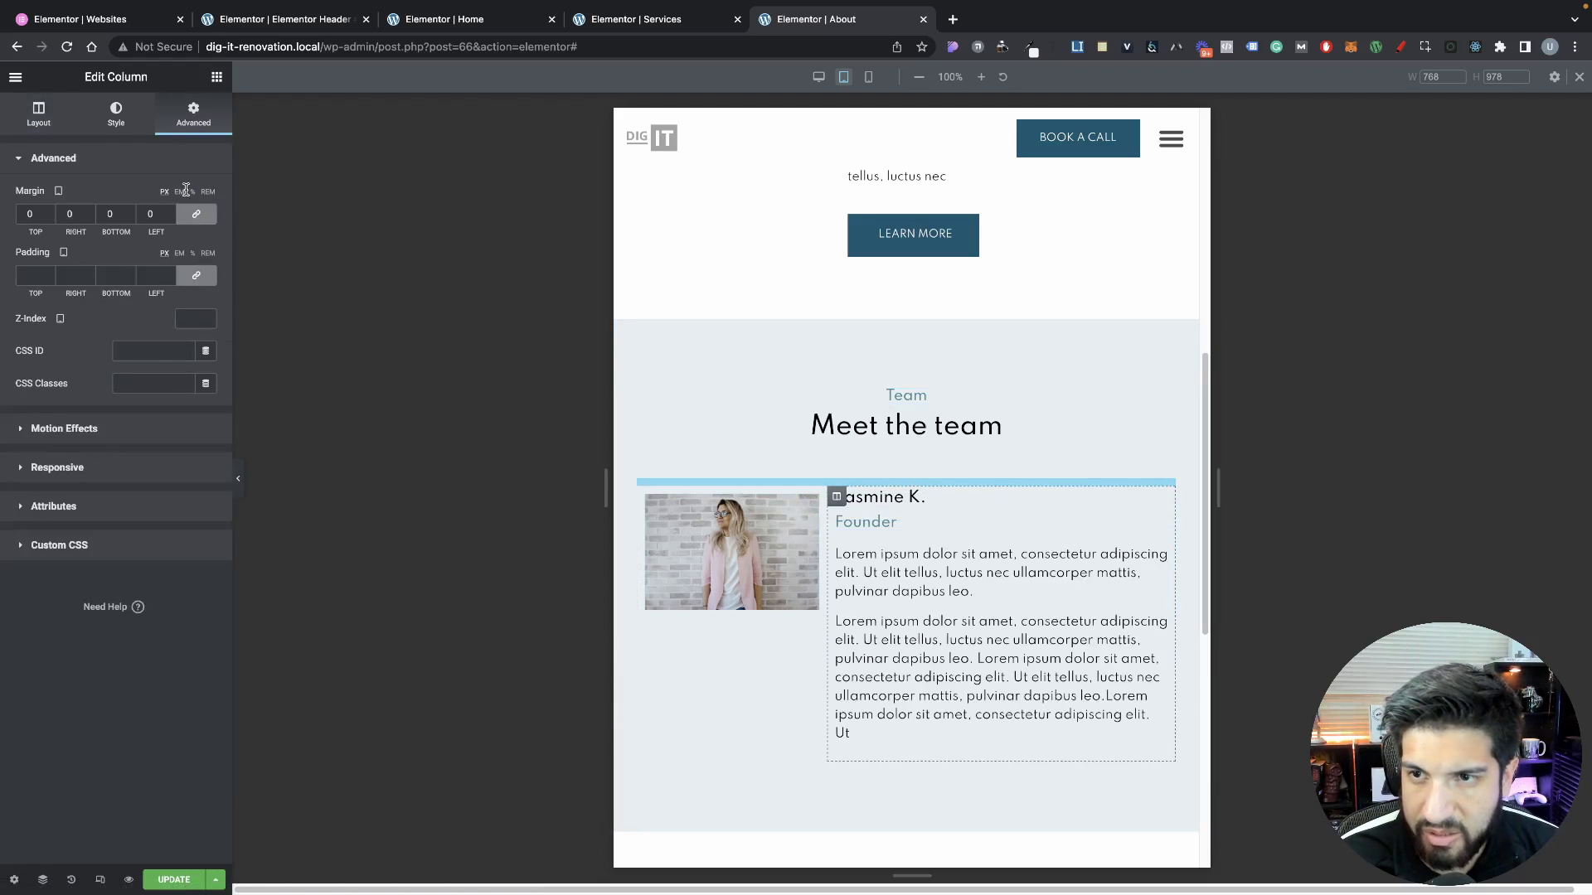
click(184, 281)
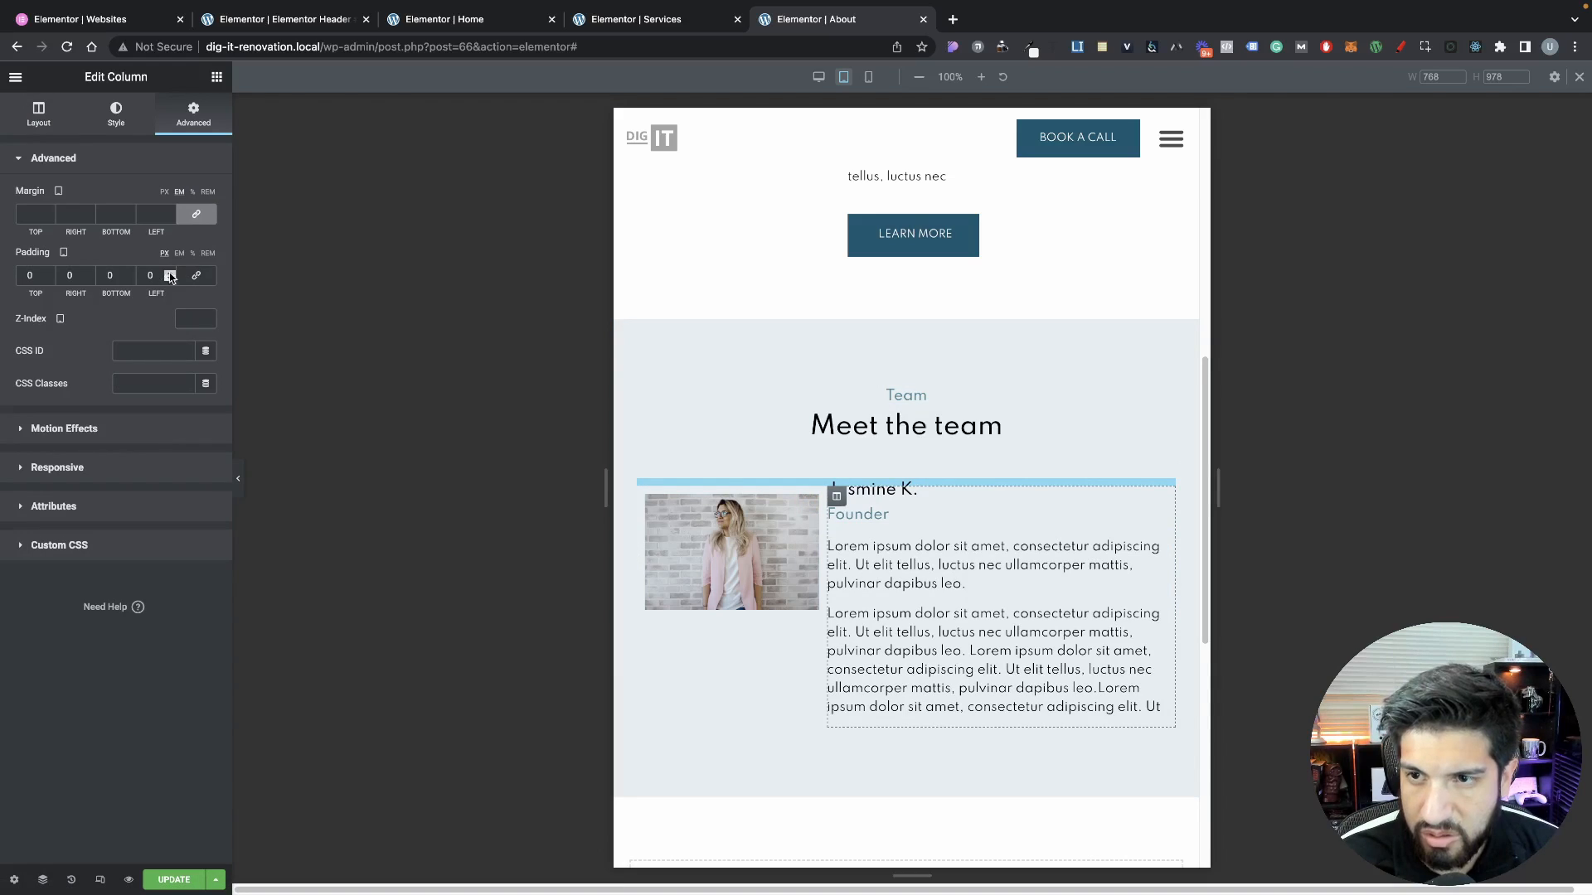
scroll(170, 277, up, 20)
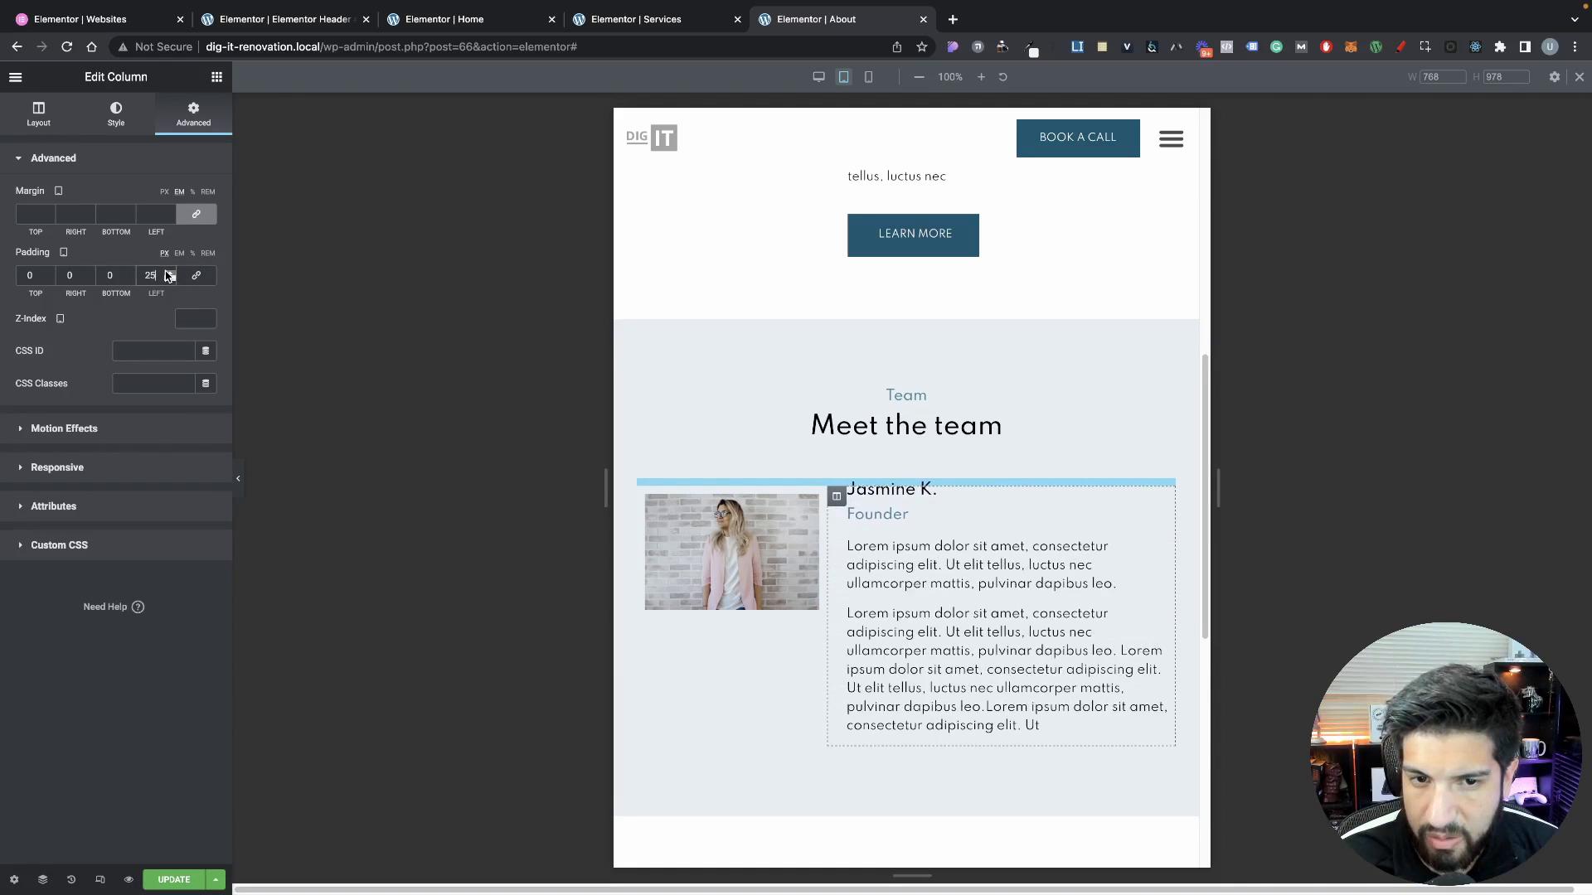
scroll(170, 277, up, 4)
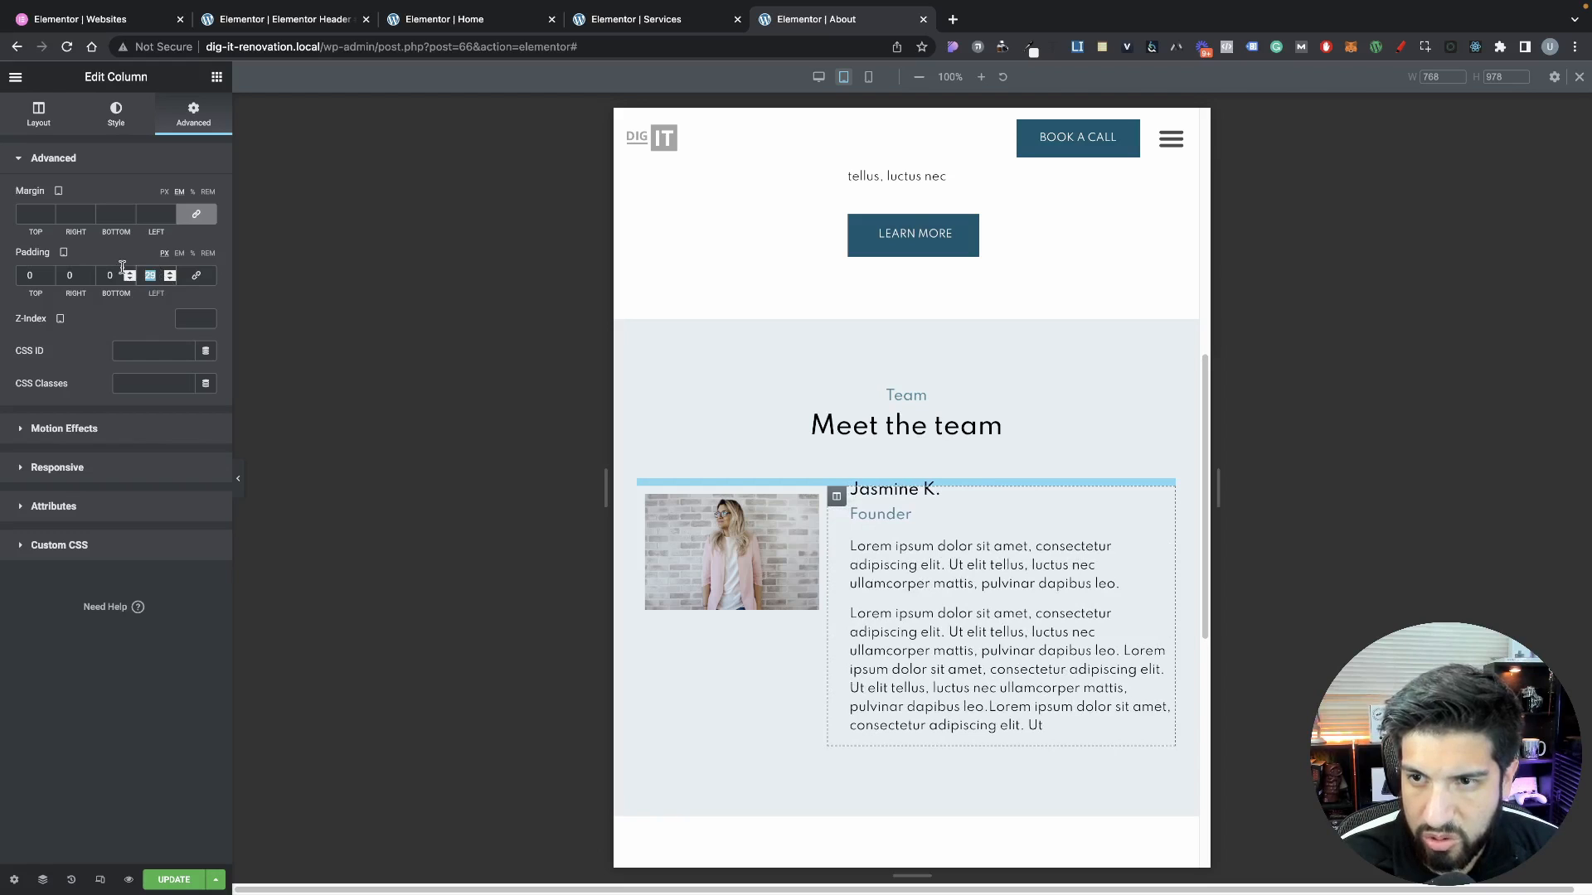
text(30)
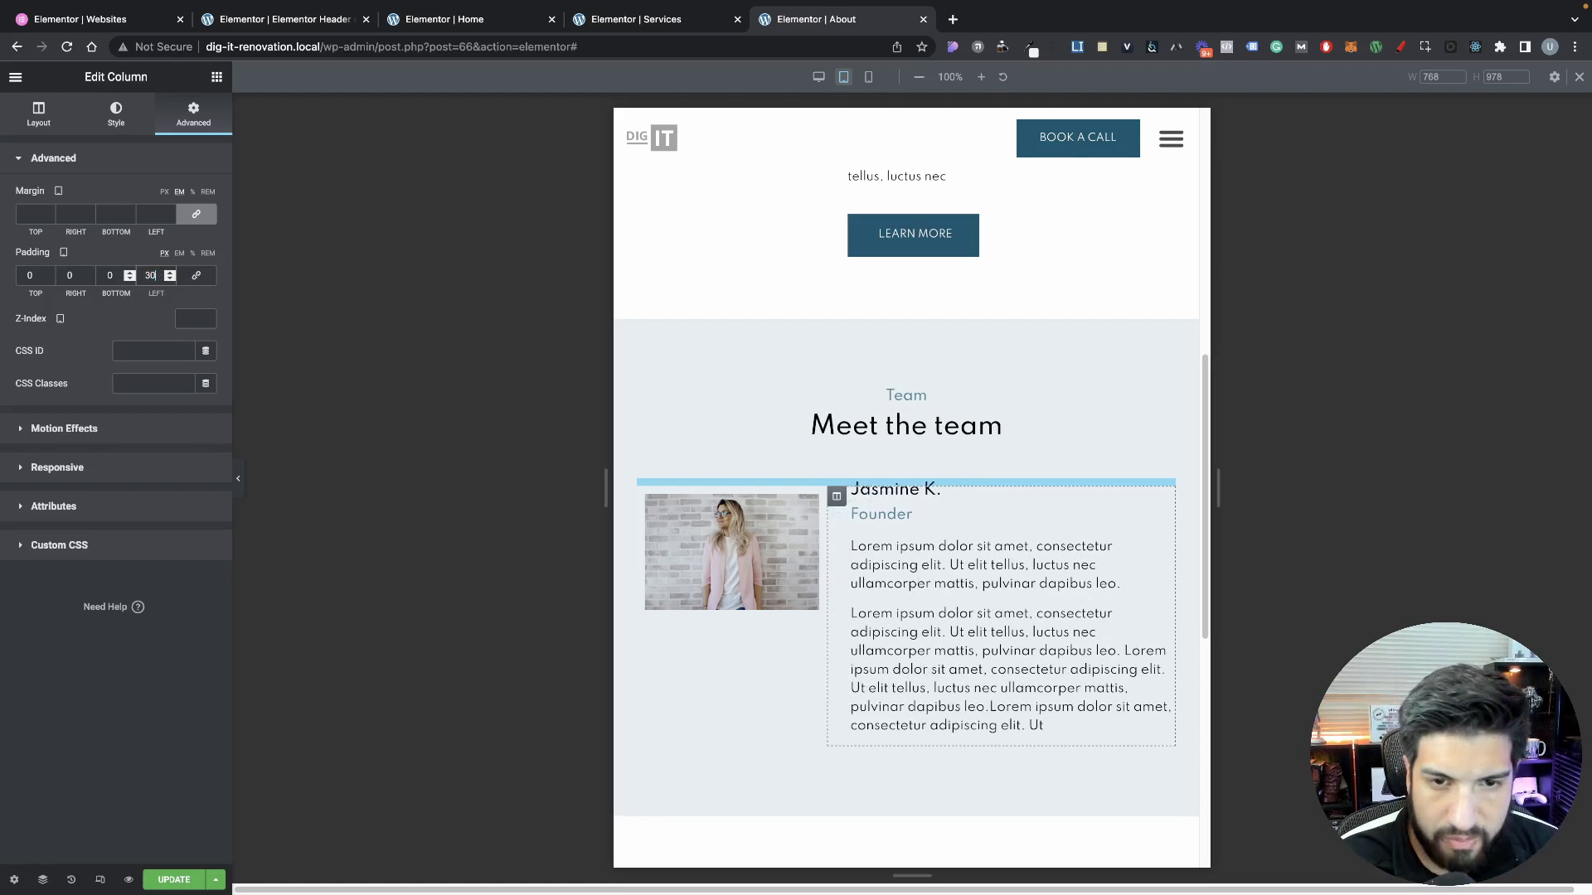
In the desktop view, give the team member text column a left margin of 30 px and check the section without the settings panel
click(818, 76)
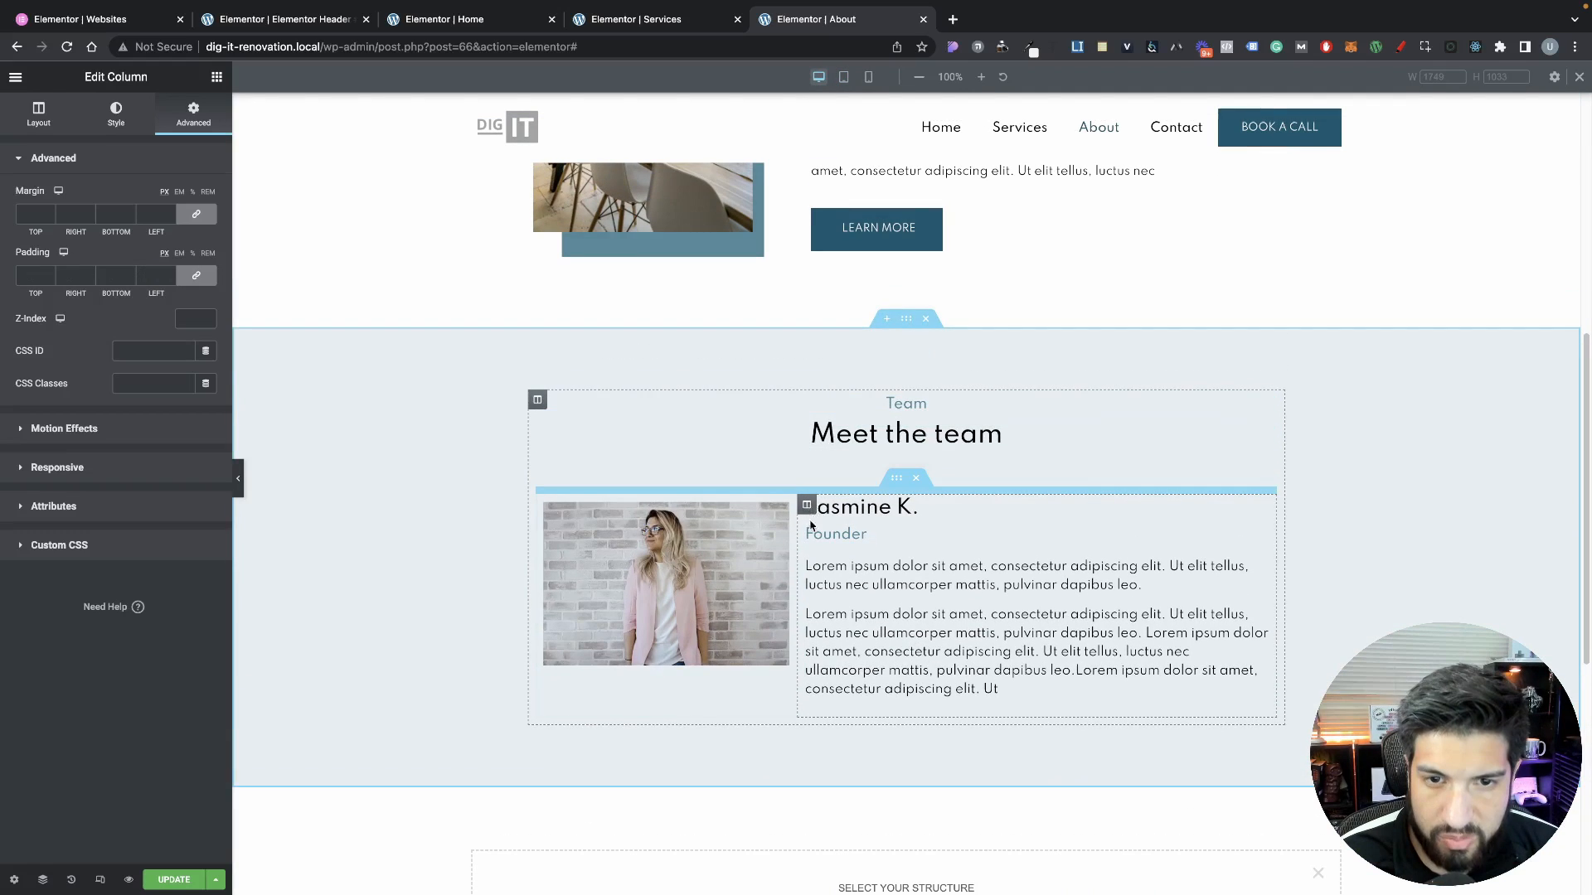
click(196, 214)
text(30)
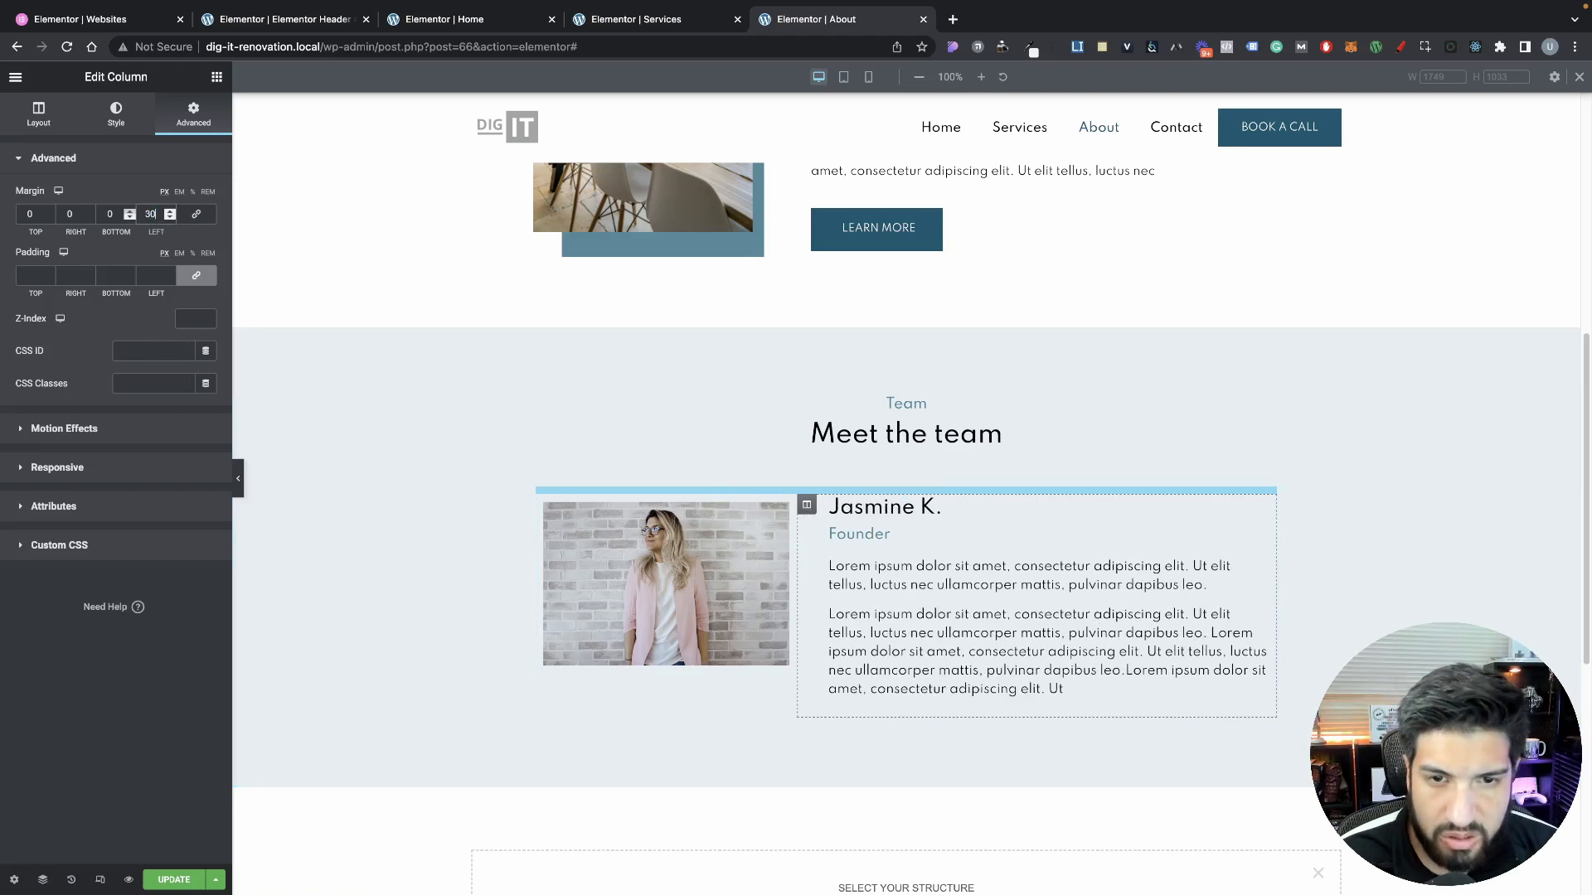
scroll(245, 479, down, 2)
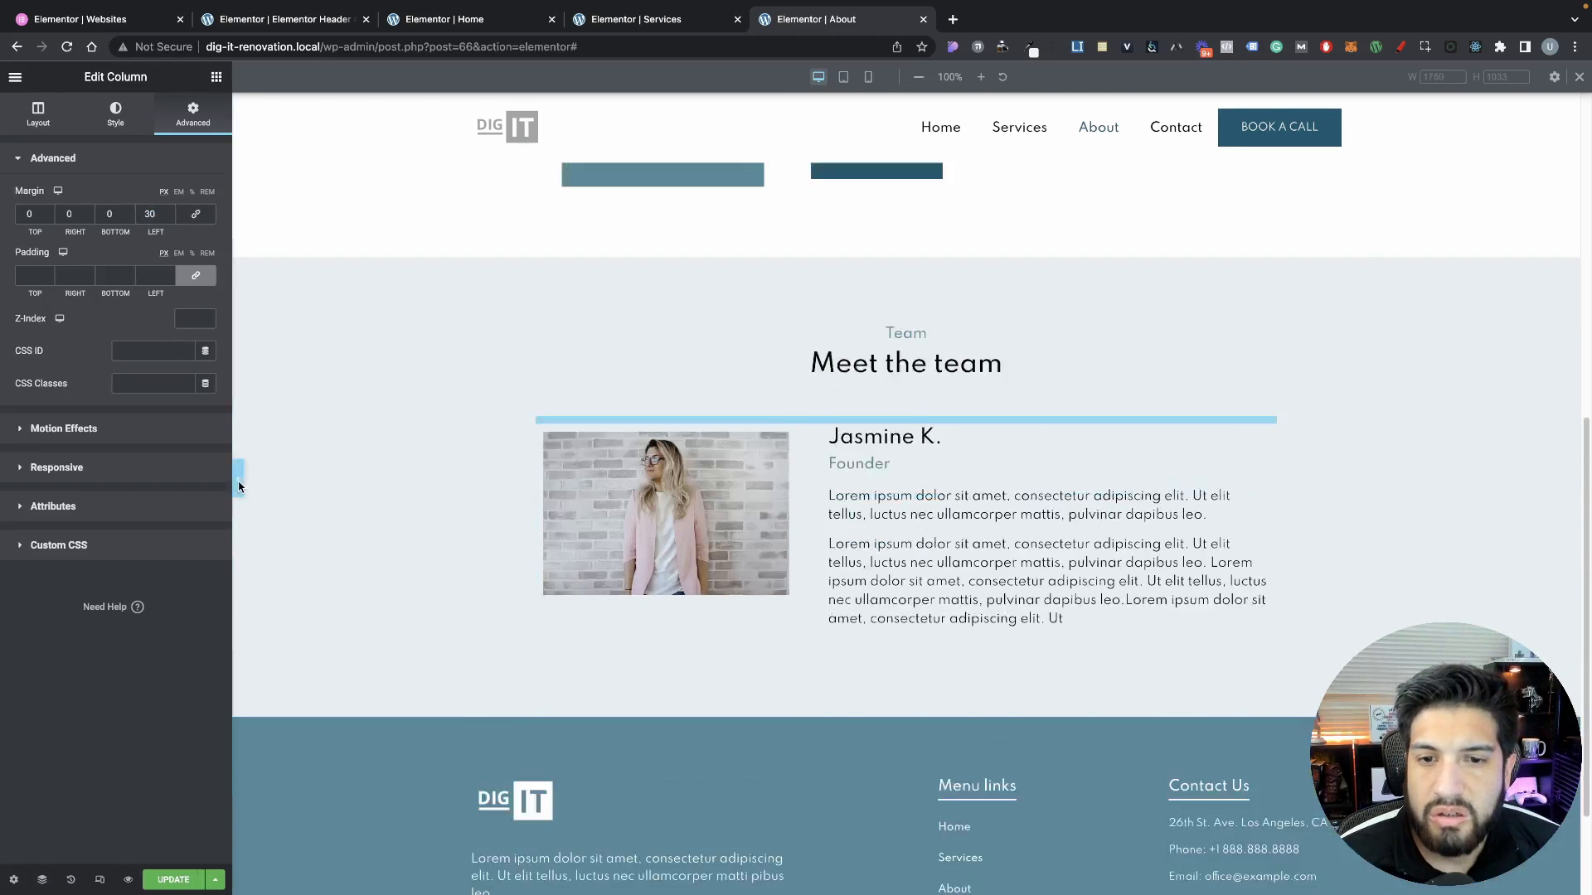
click(238, 478)
click(4, 483)
scroll(1109, 380, up, 6)
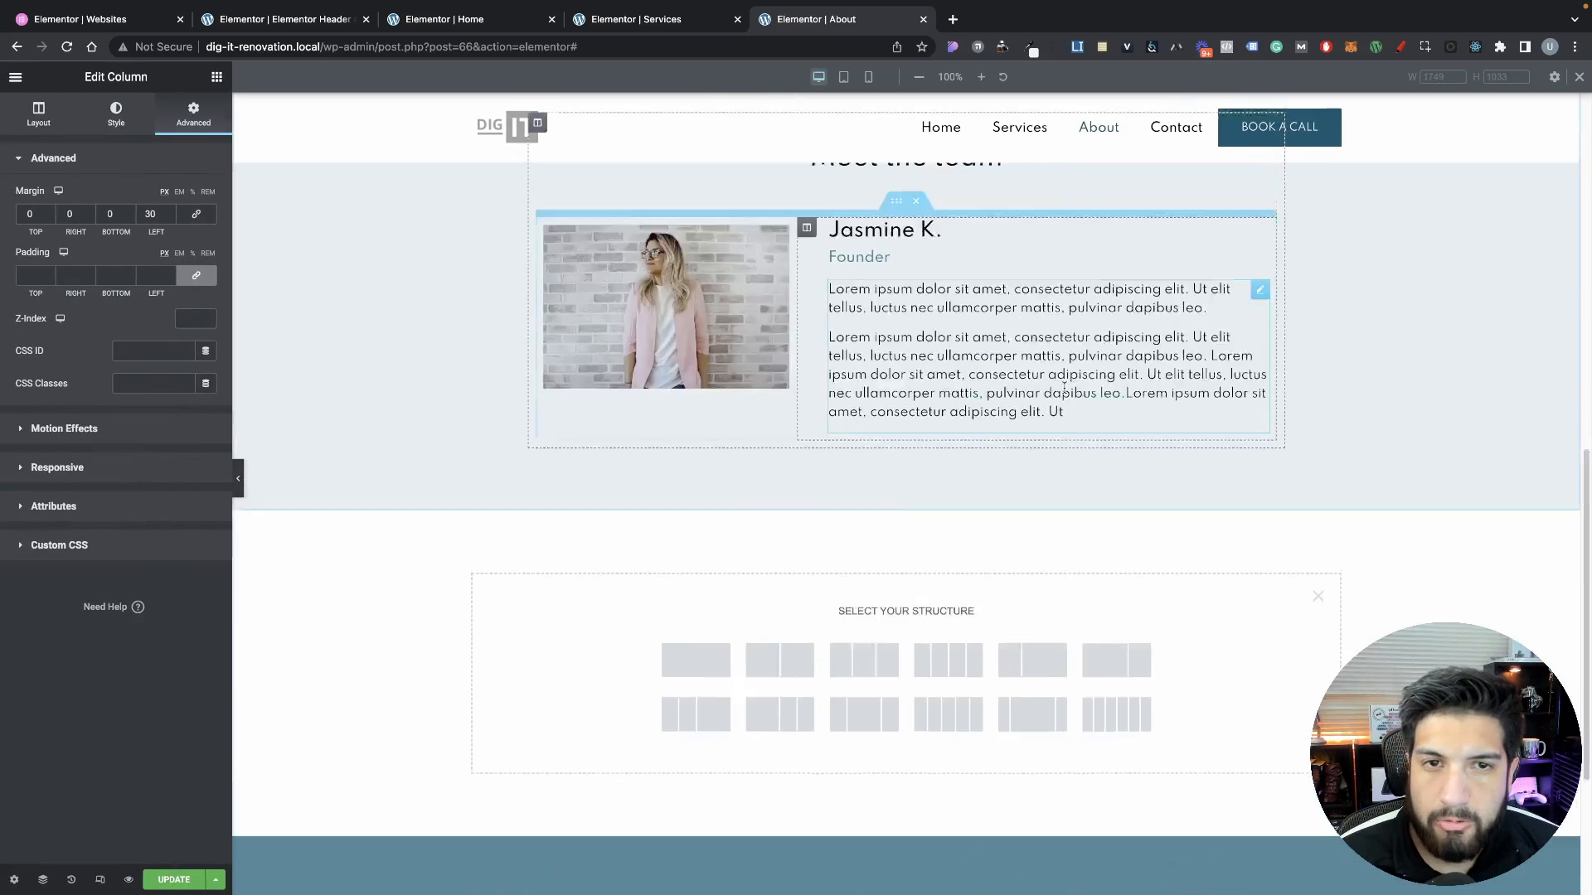
In the mobile view, reset the team member text column's margin and padding to 0 on all sides
click(843, 76)
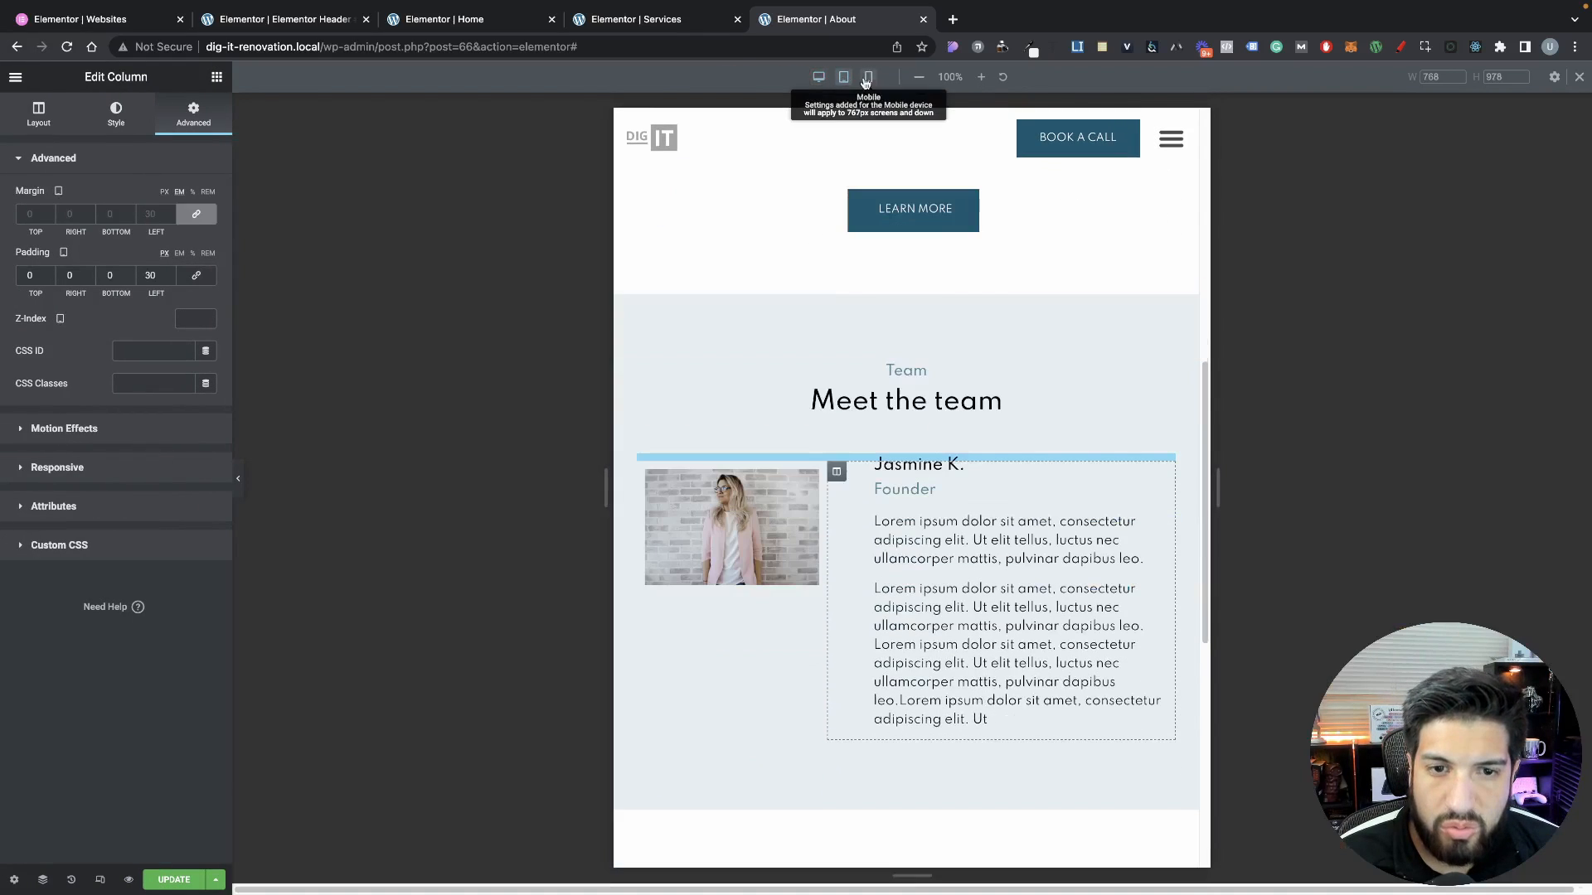
click(868, 77)
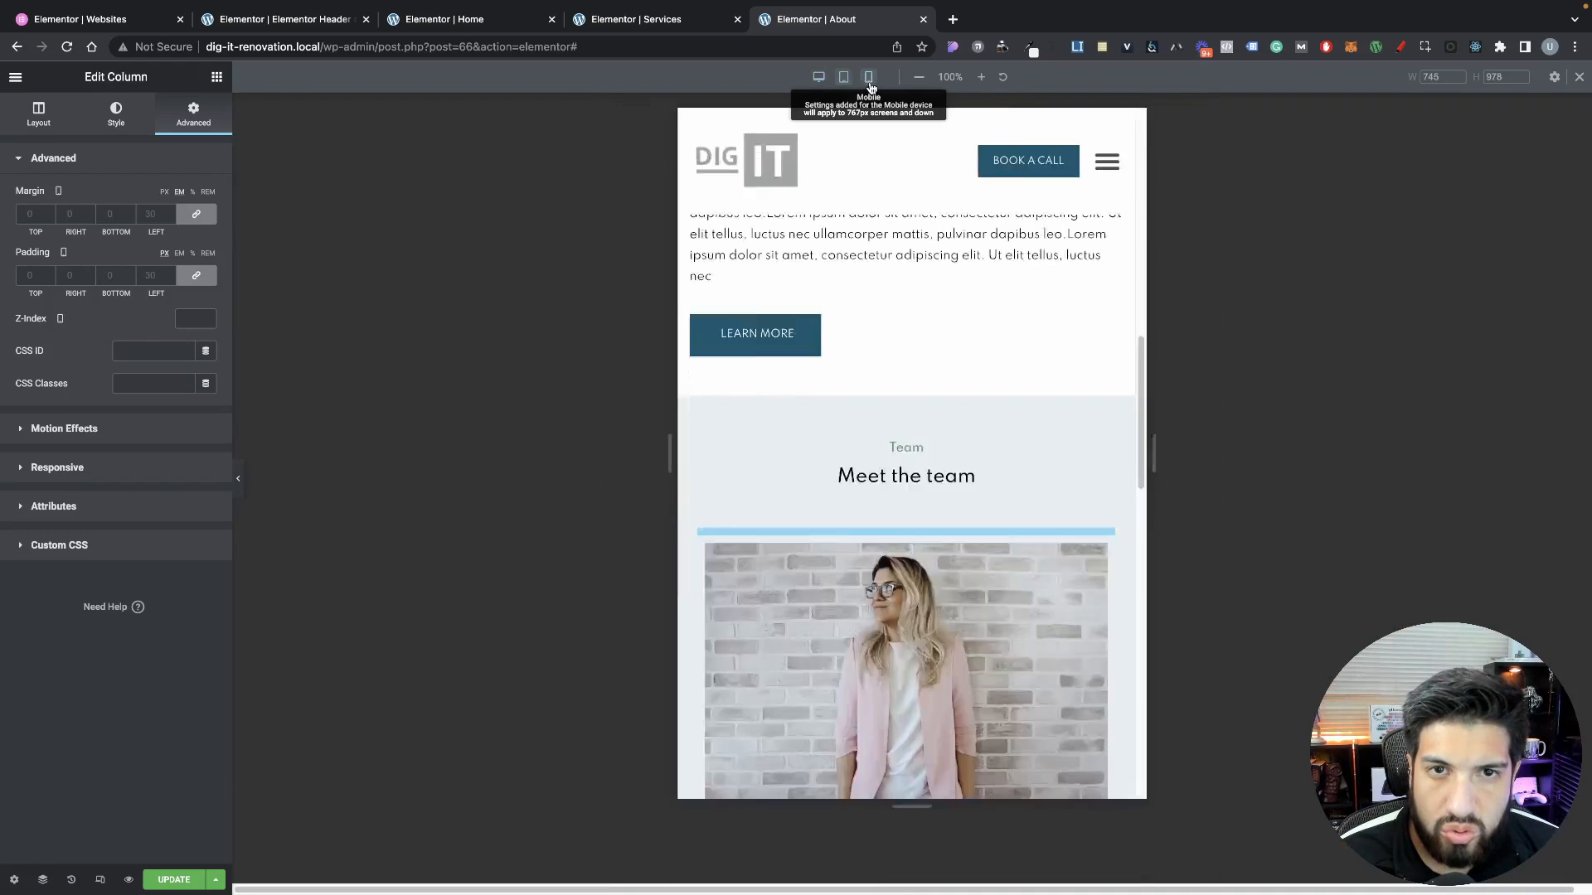
scroll(841, 457, down, 2)
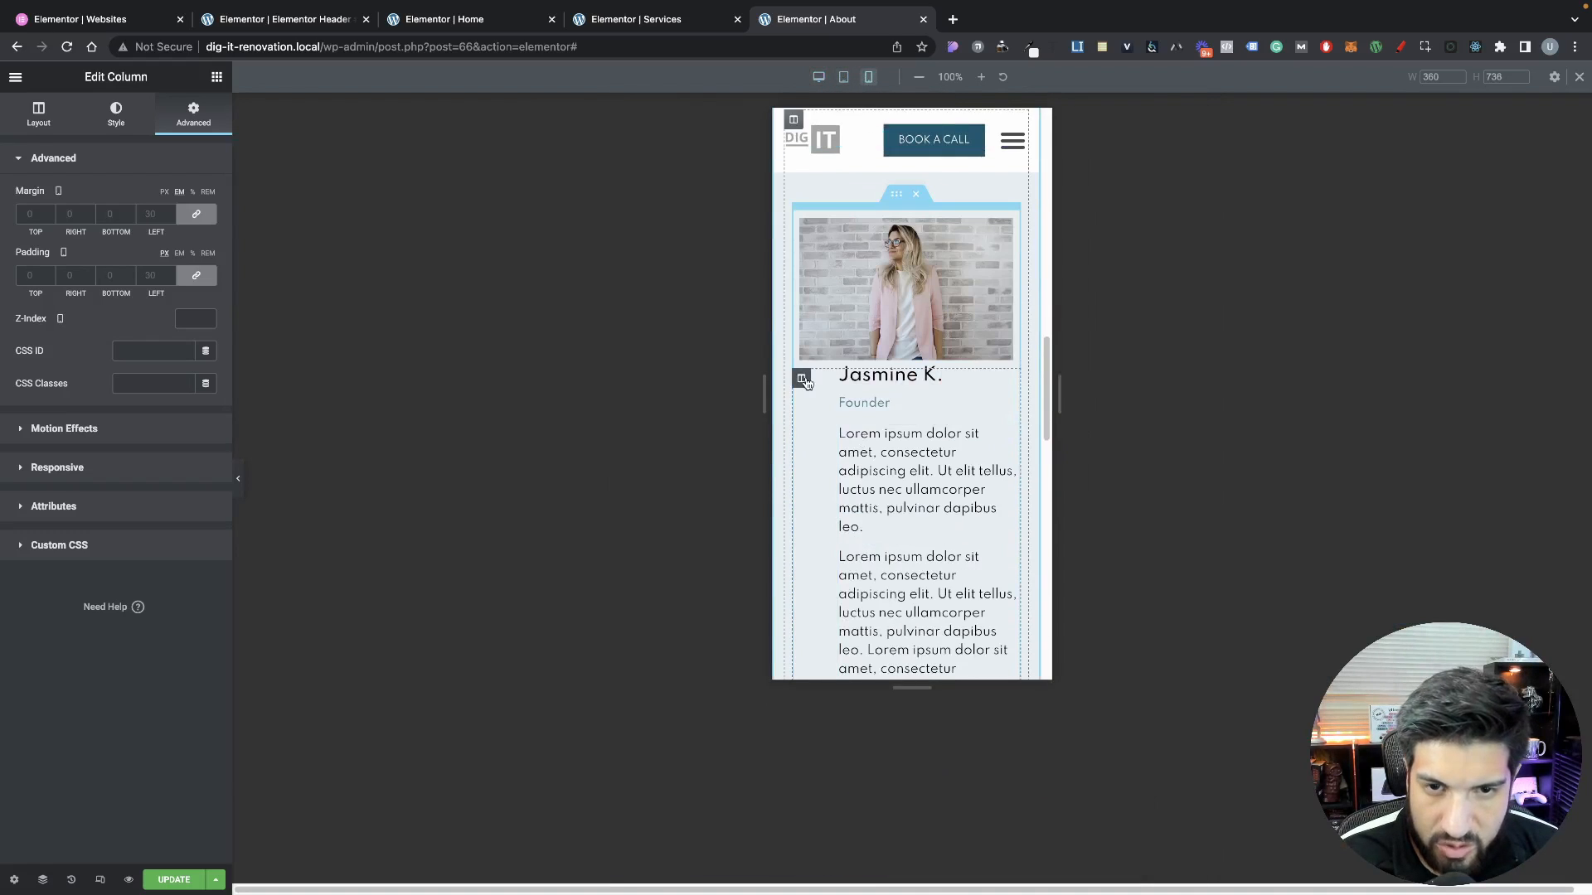
click(200, 220)
click(197, 279)
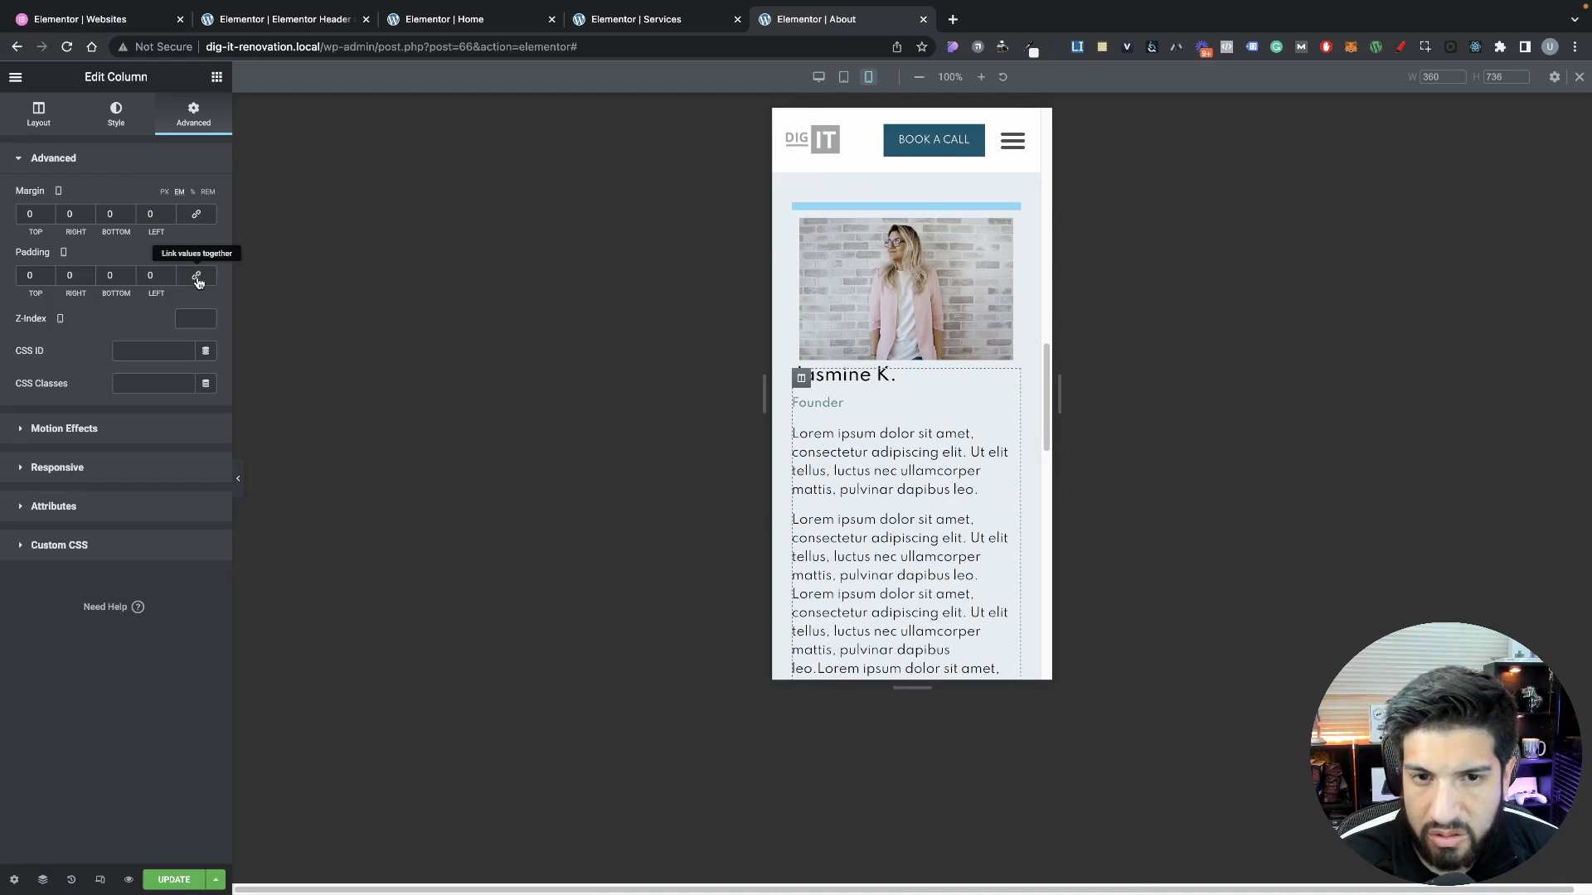
scroll(870, 352, down, 1)
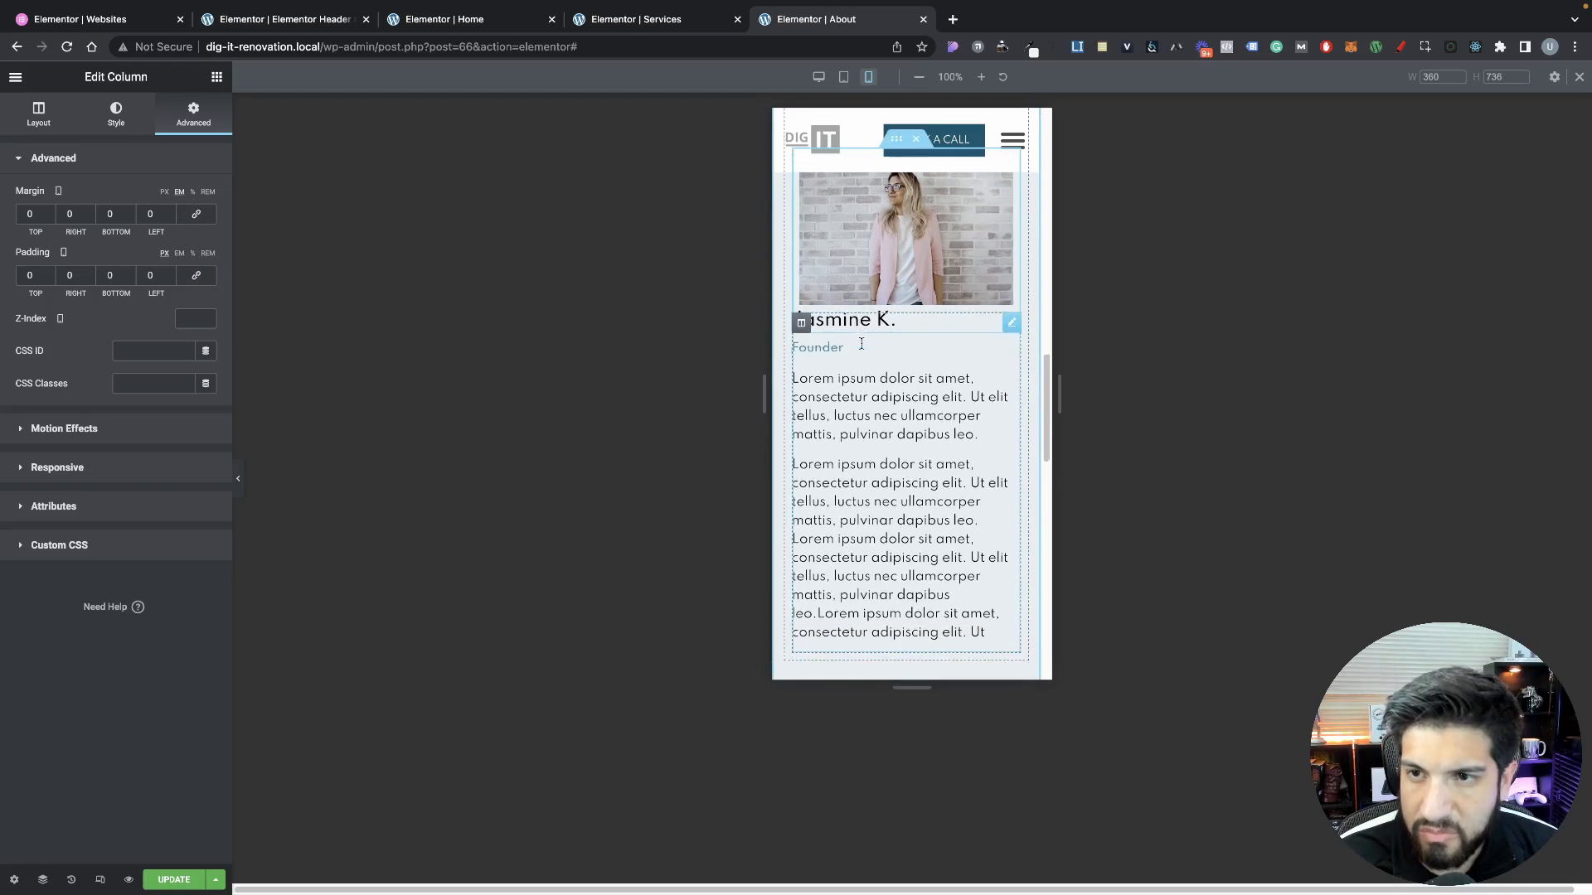
Set the team member text column's mobile top padding to 30 px to separate the name from the photo
scroll(889, 355, up, 5)
scroll(931, 359, down, 5)
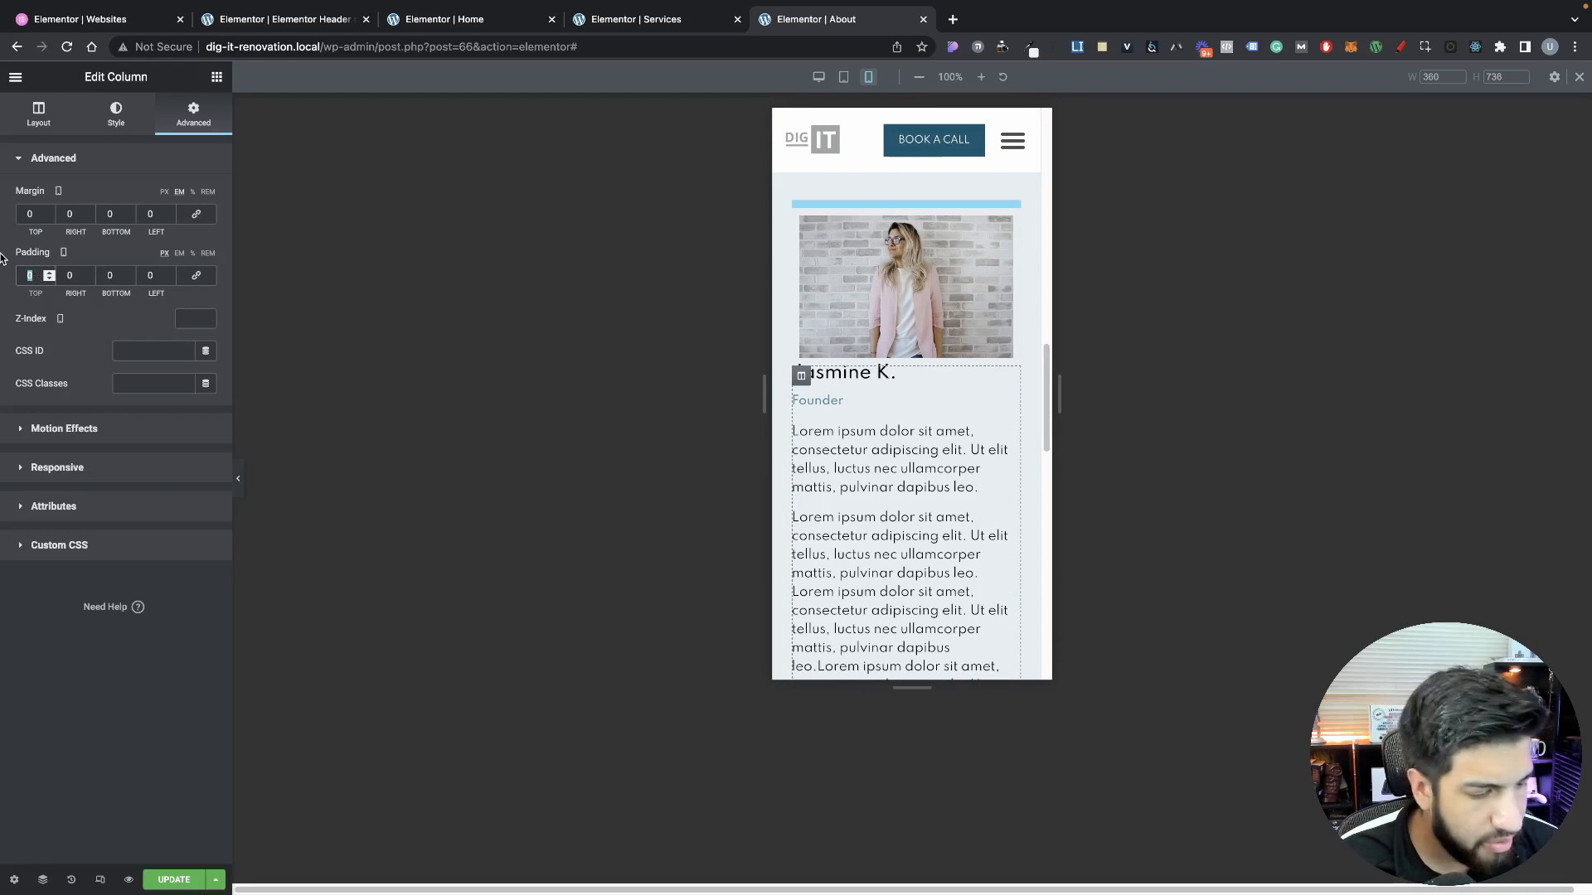
text(30)
scroll(806, 291, up, 1)
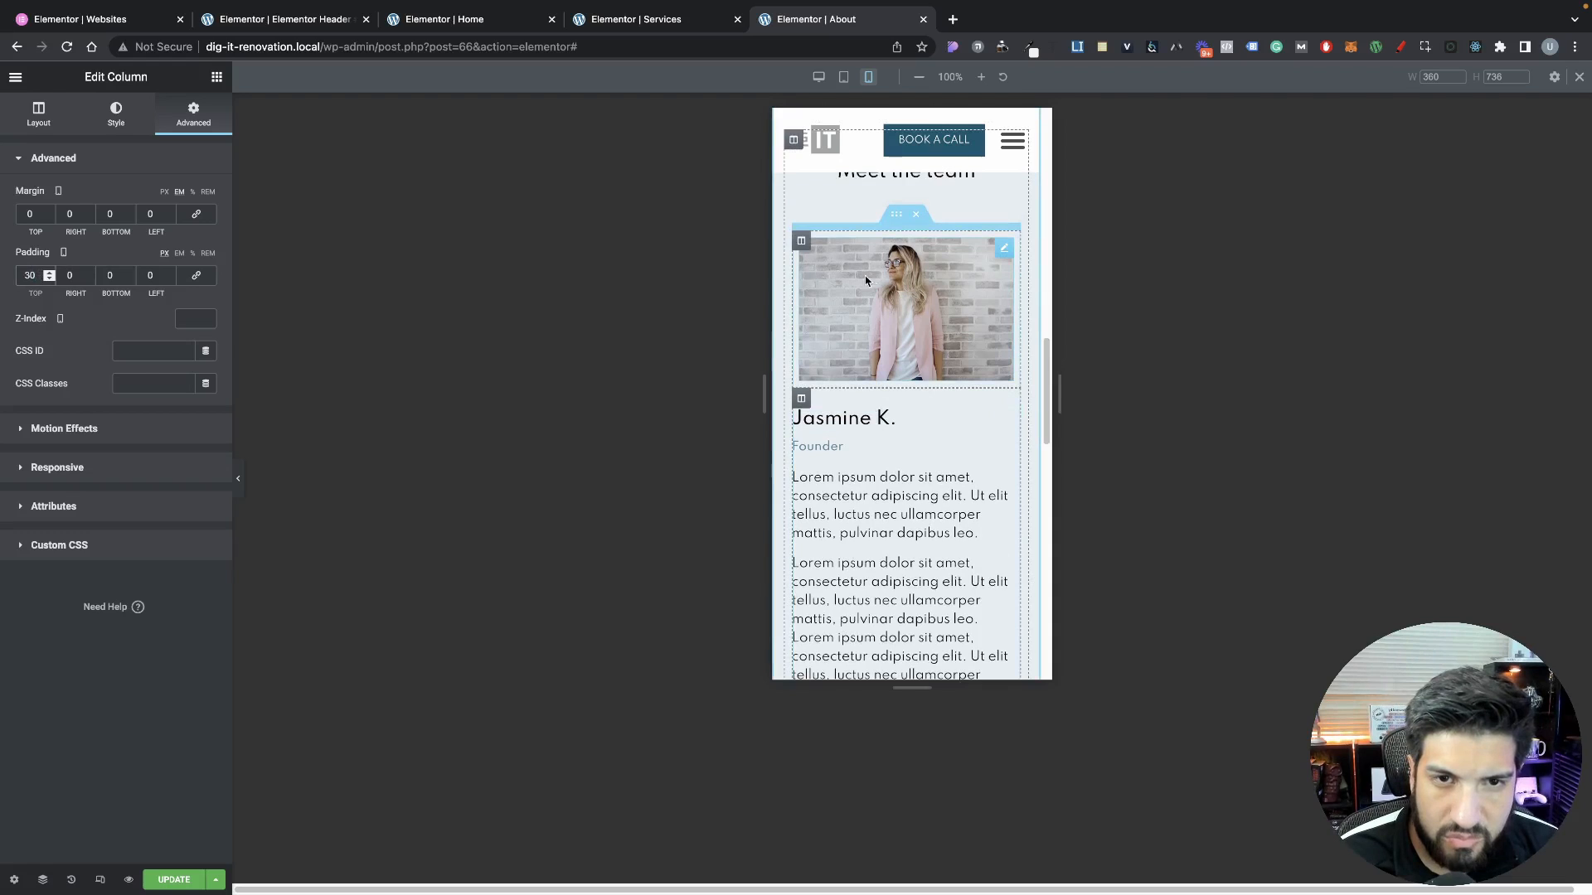
scroll(931, 420, down, 2)
scroll(912, 425, up, 2)
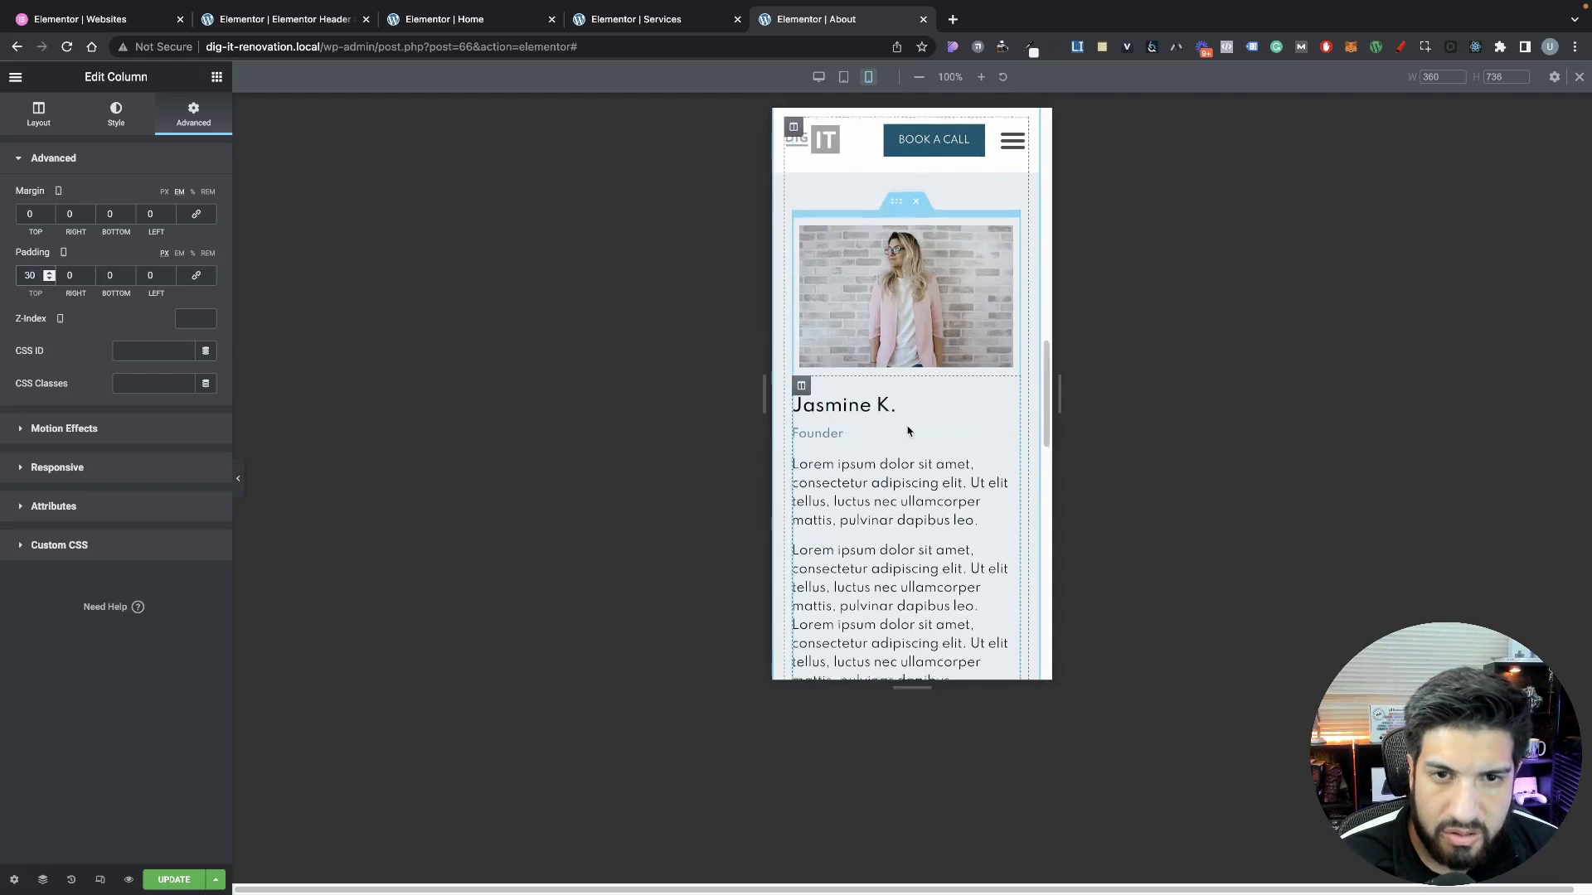
Examine the About page's mobile layout from the hero through the team section for spacing and alignment
scroll(872, 425, up, 4)
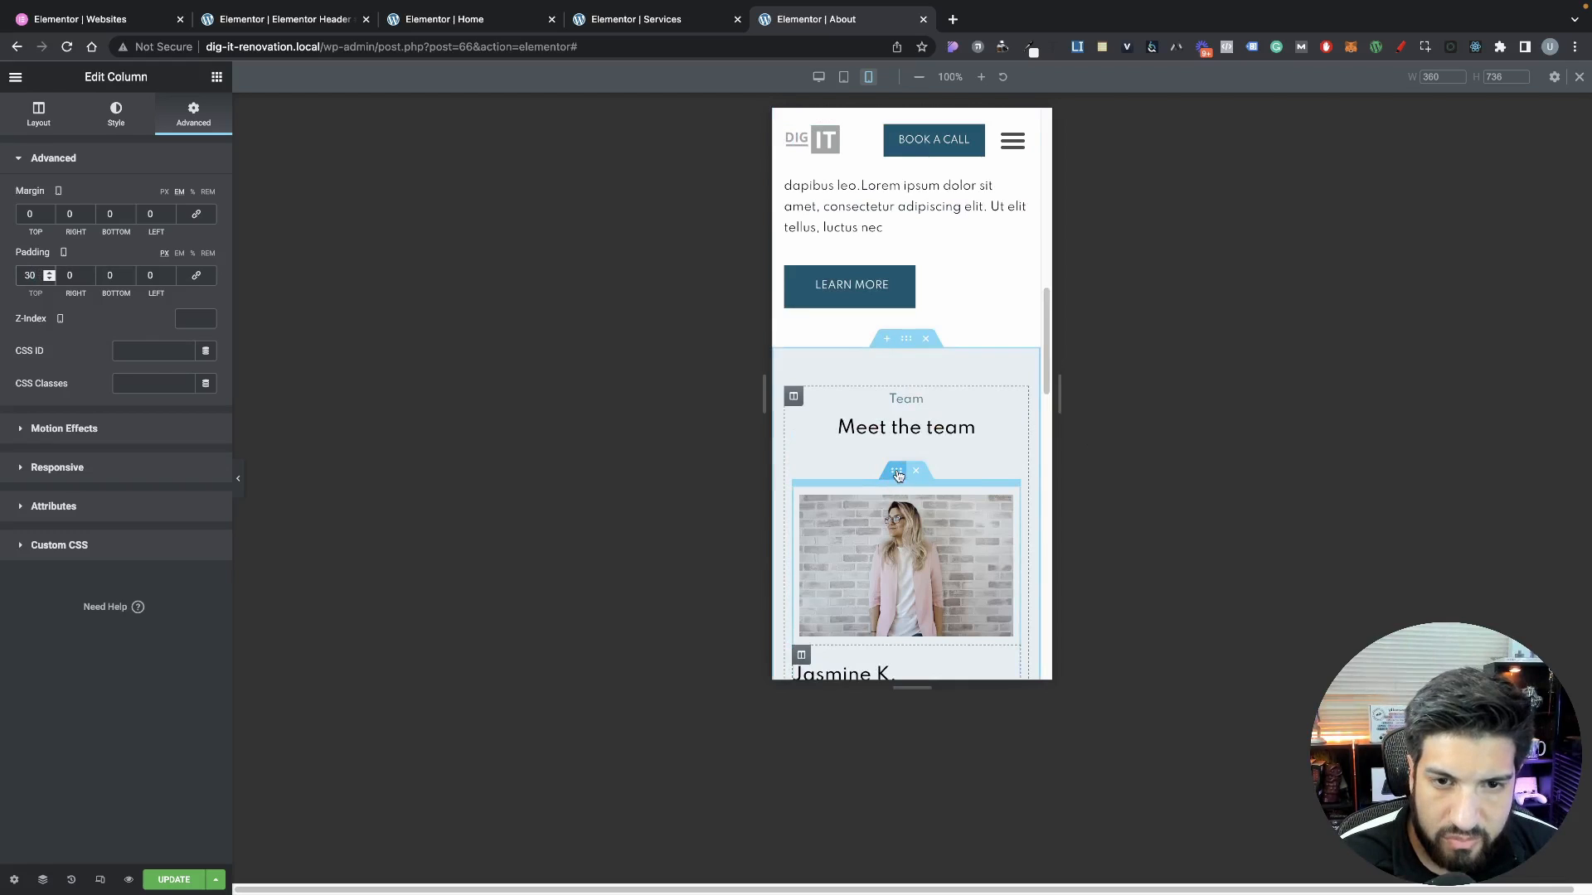
click(239, 481)
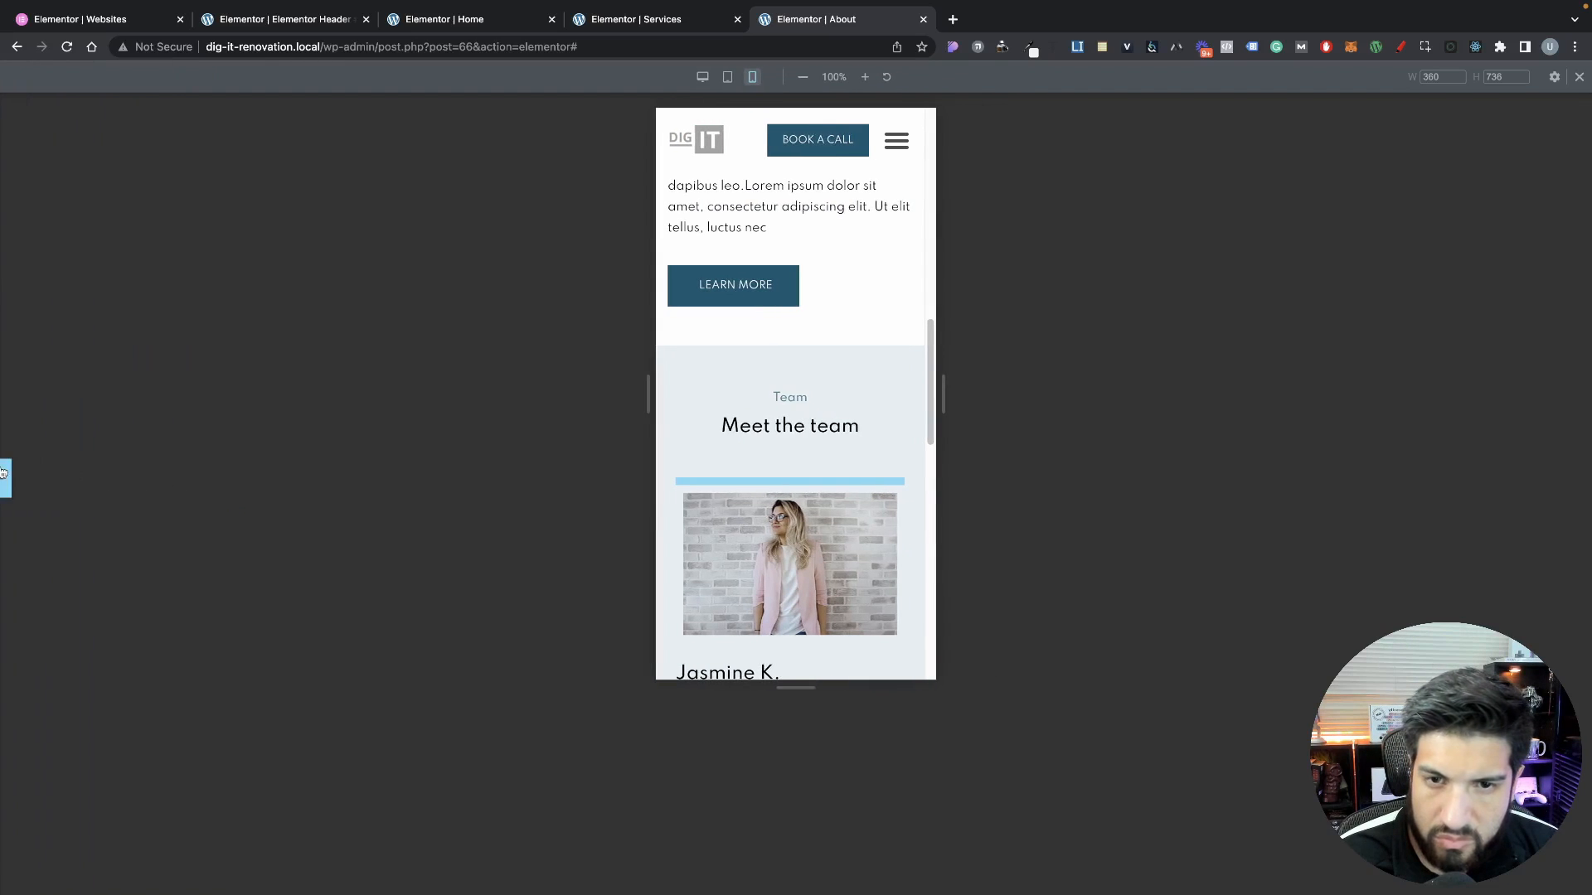
click(6, 479)
scroll(863, 487, down, 8)
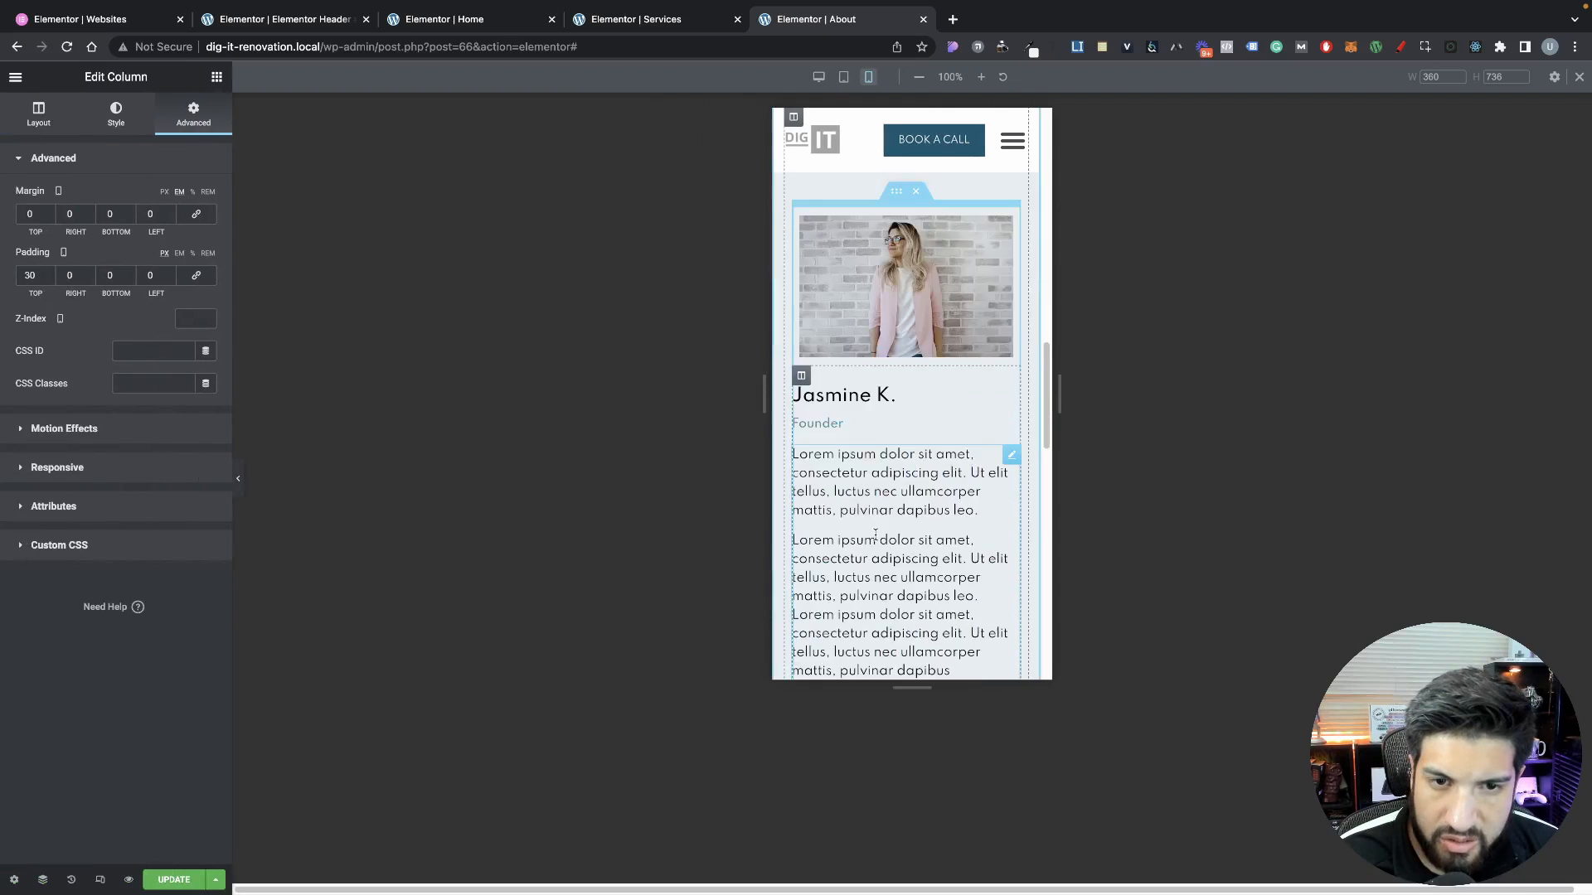
scroll(881, 541, up, 10)
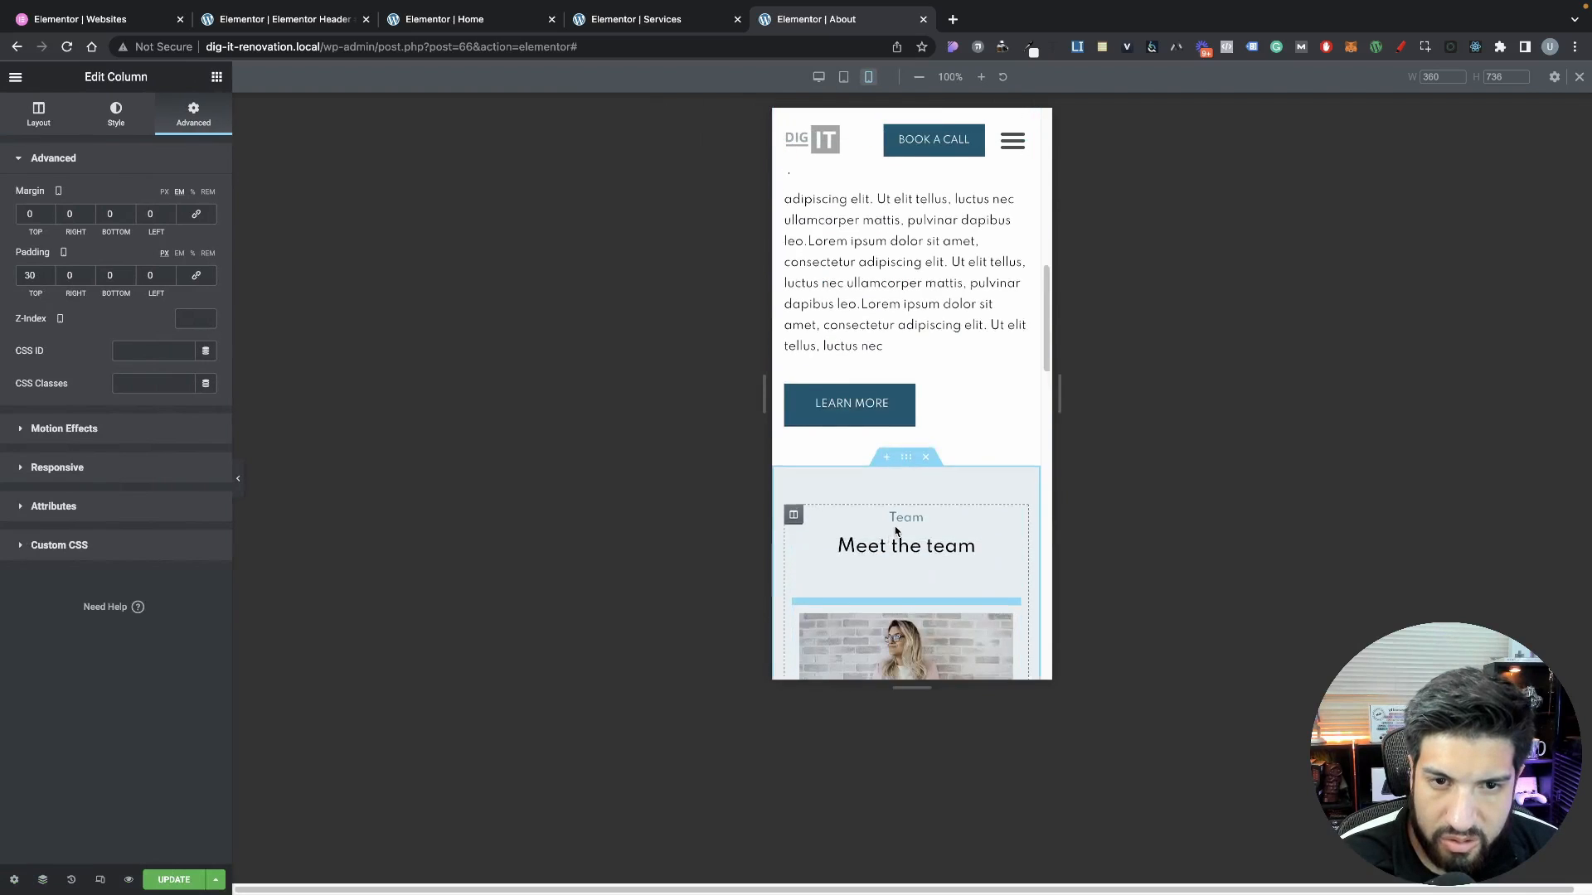
scroll(909, 466, up, 5)
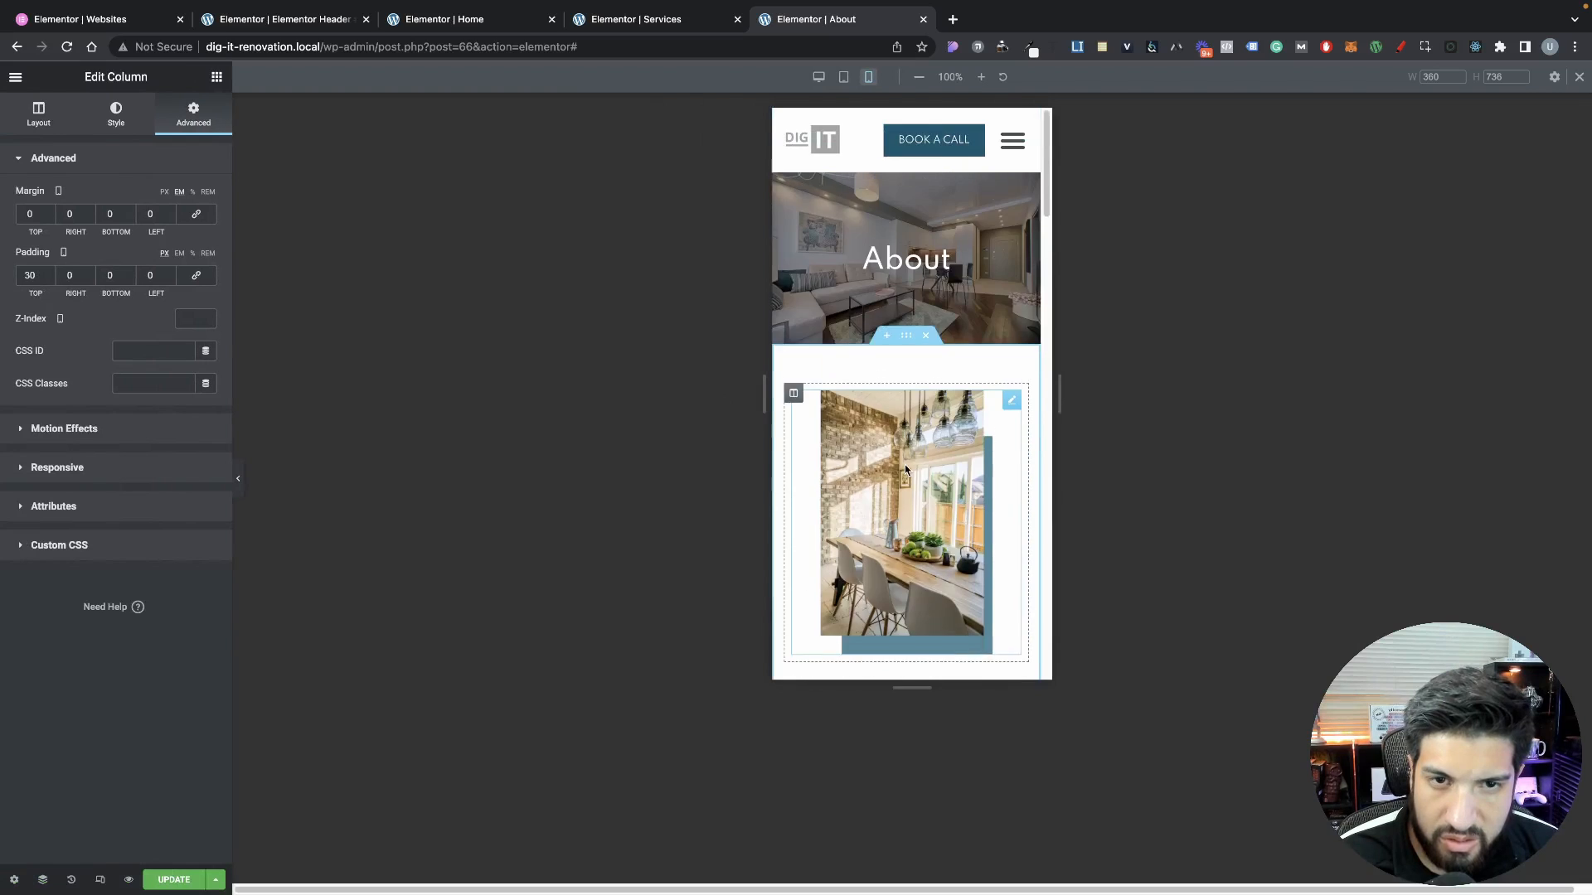
scroll(903, 465, down, 10)
scroll(892, 521, down, 5)
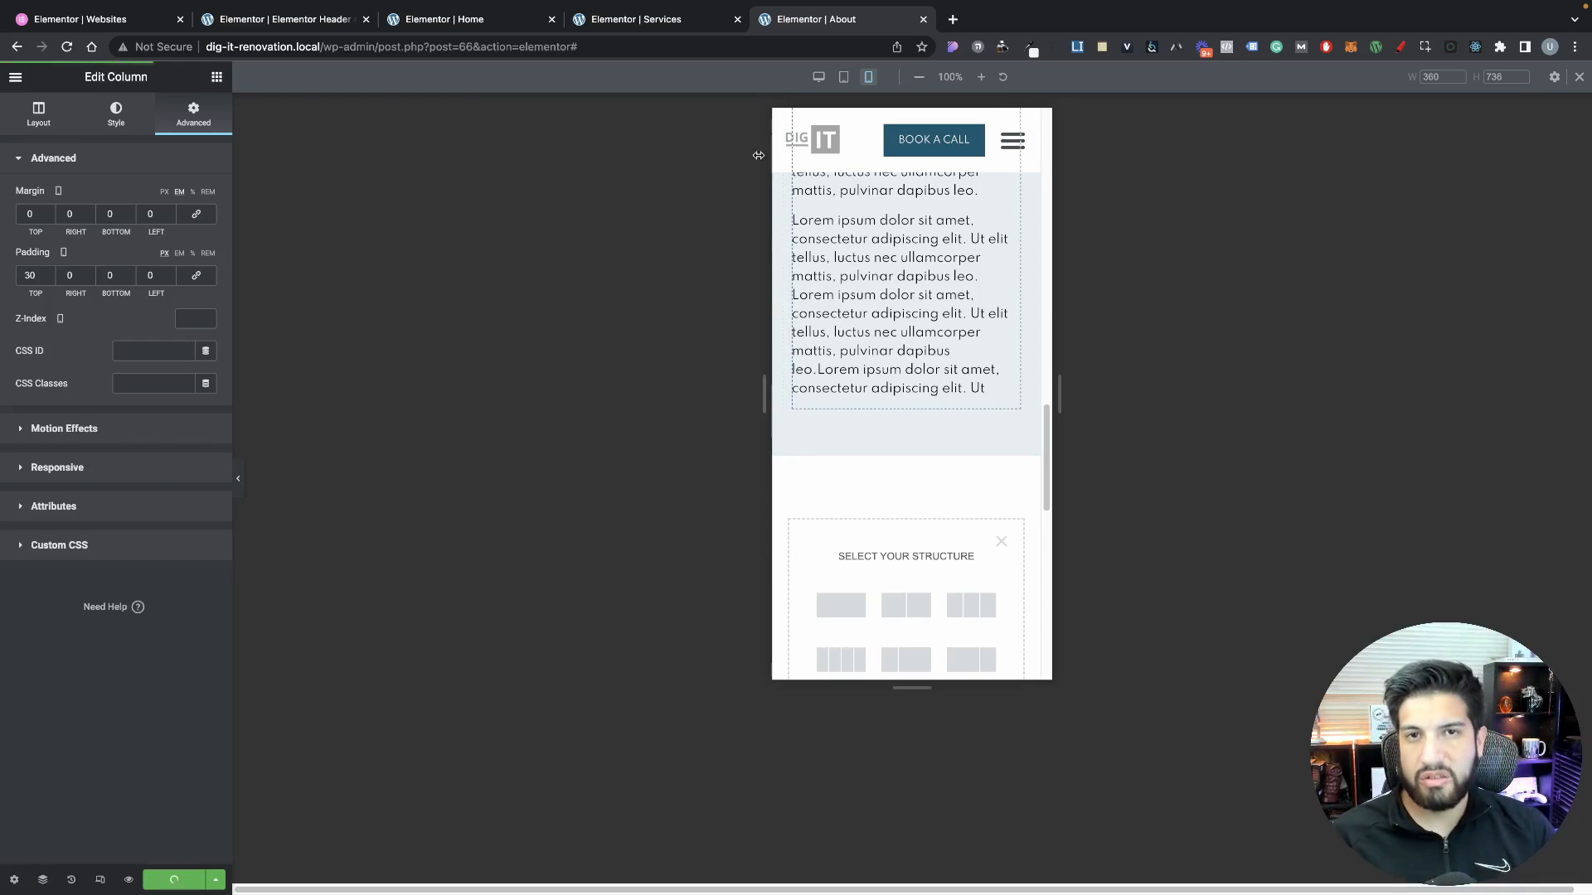
Open the live preview of the About page and review its desktop layout from the hero to the team section
drag(649, 22, 932, 24)
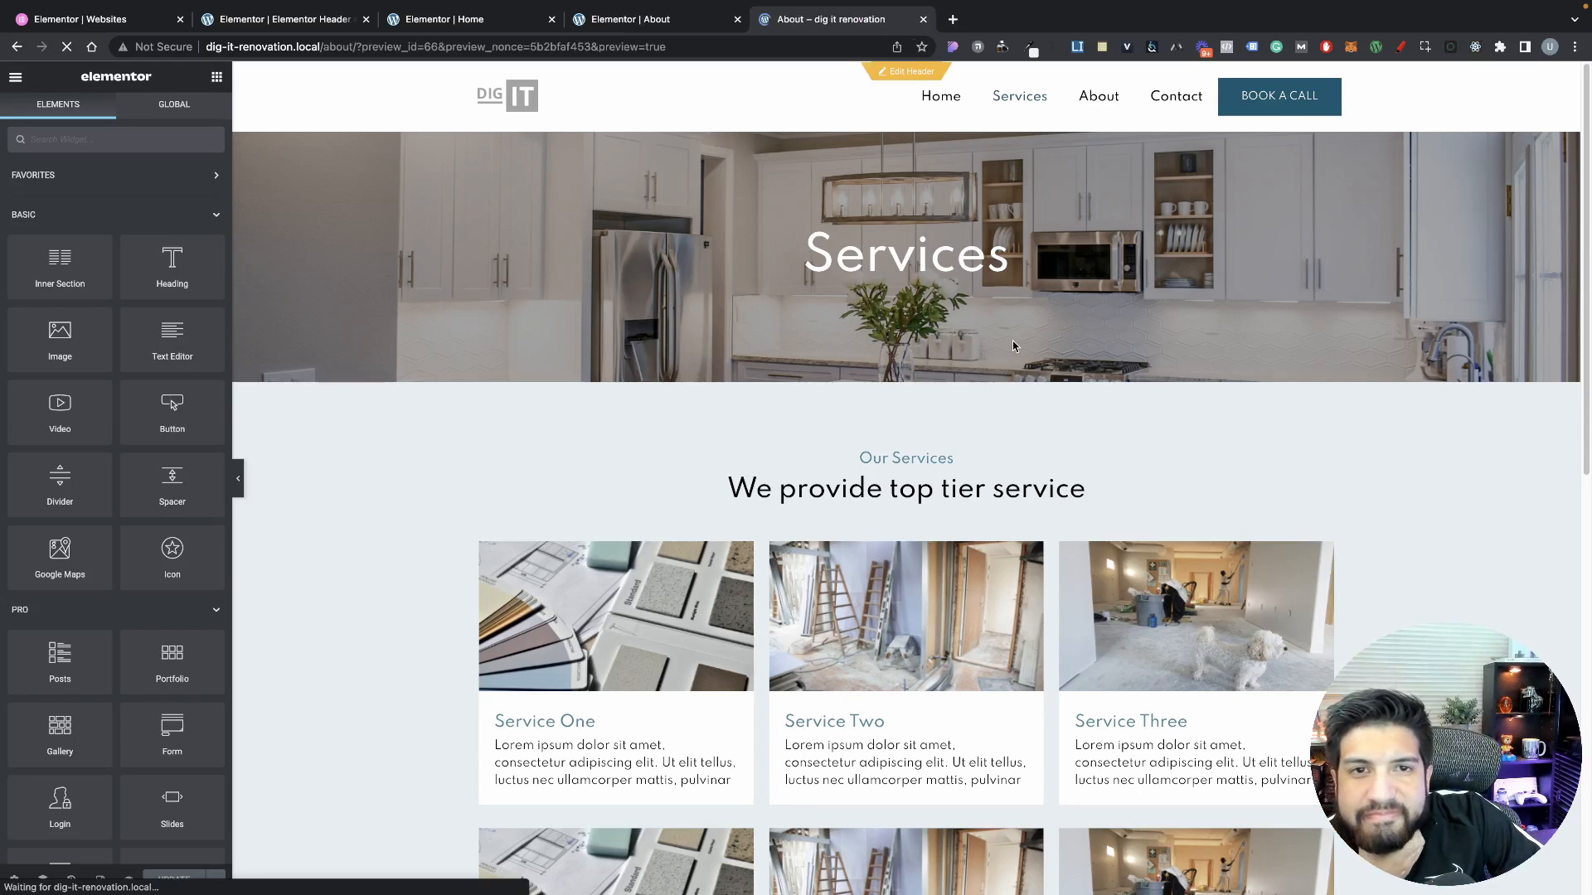
scroll(1178, 477, down, 3)
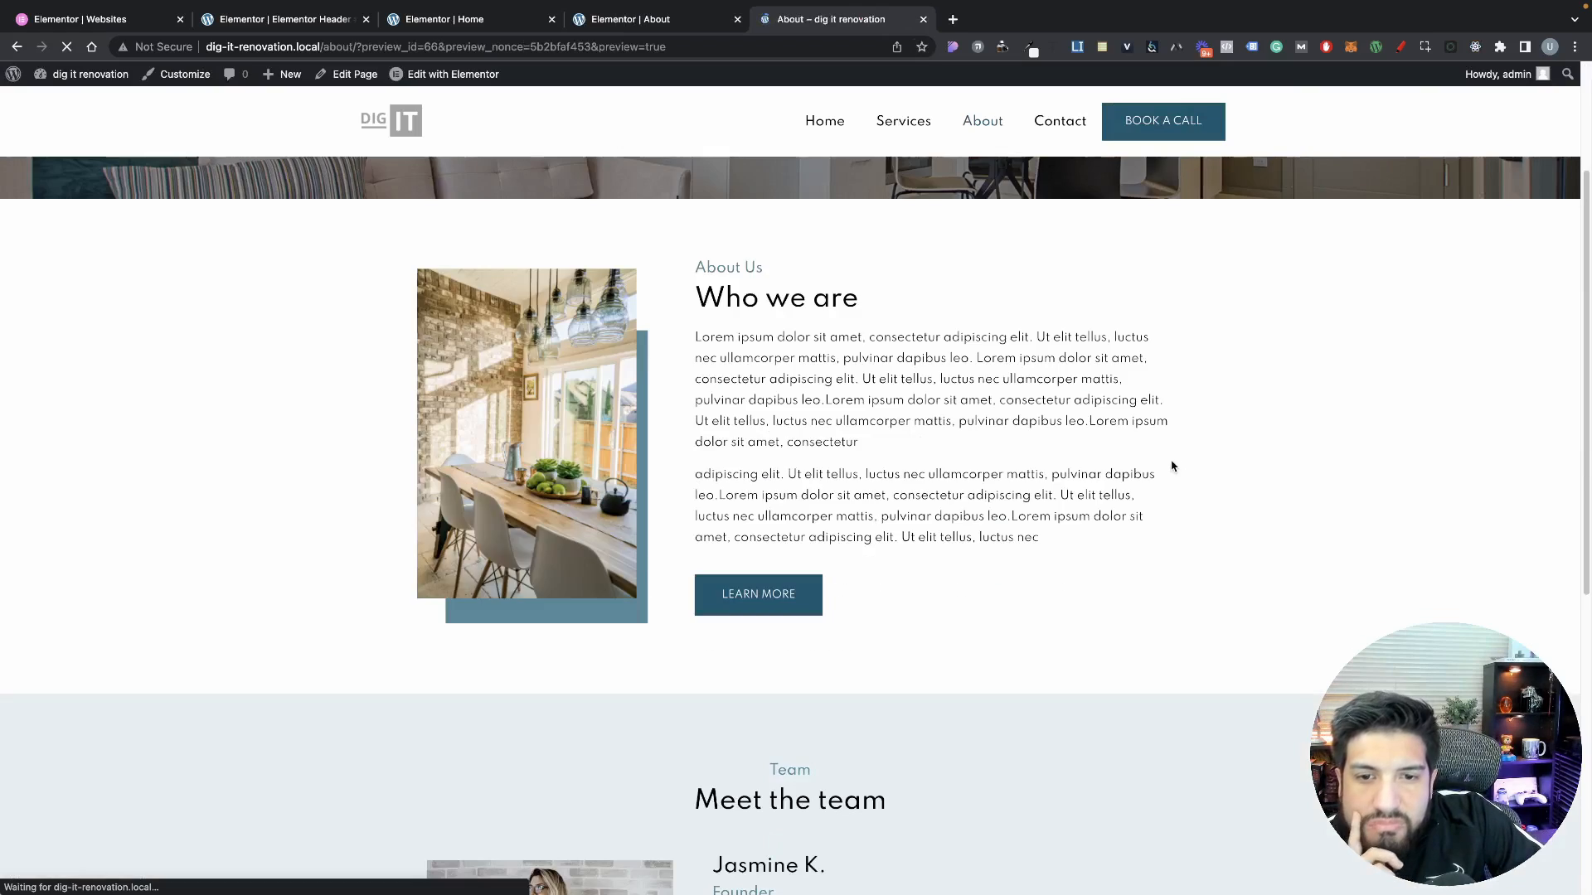
scroll(1177, 468, down, 7)
scroll(1194, 460, up, 3)
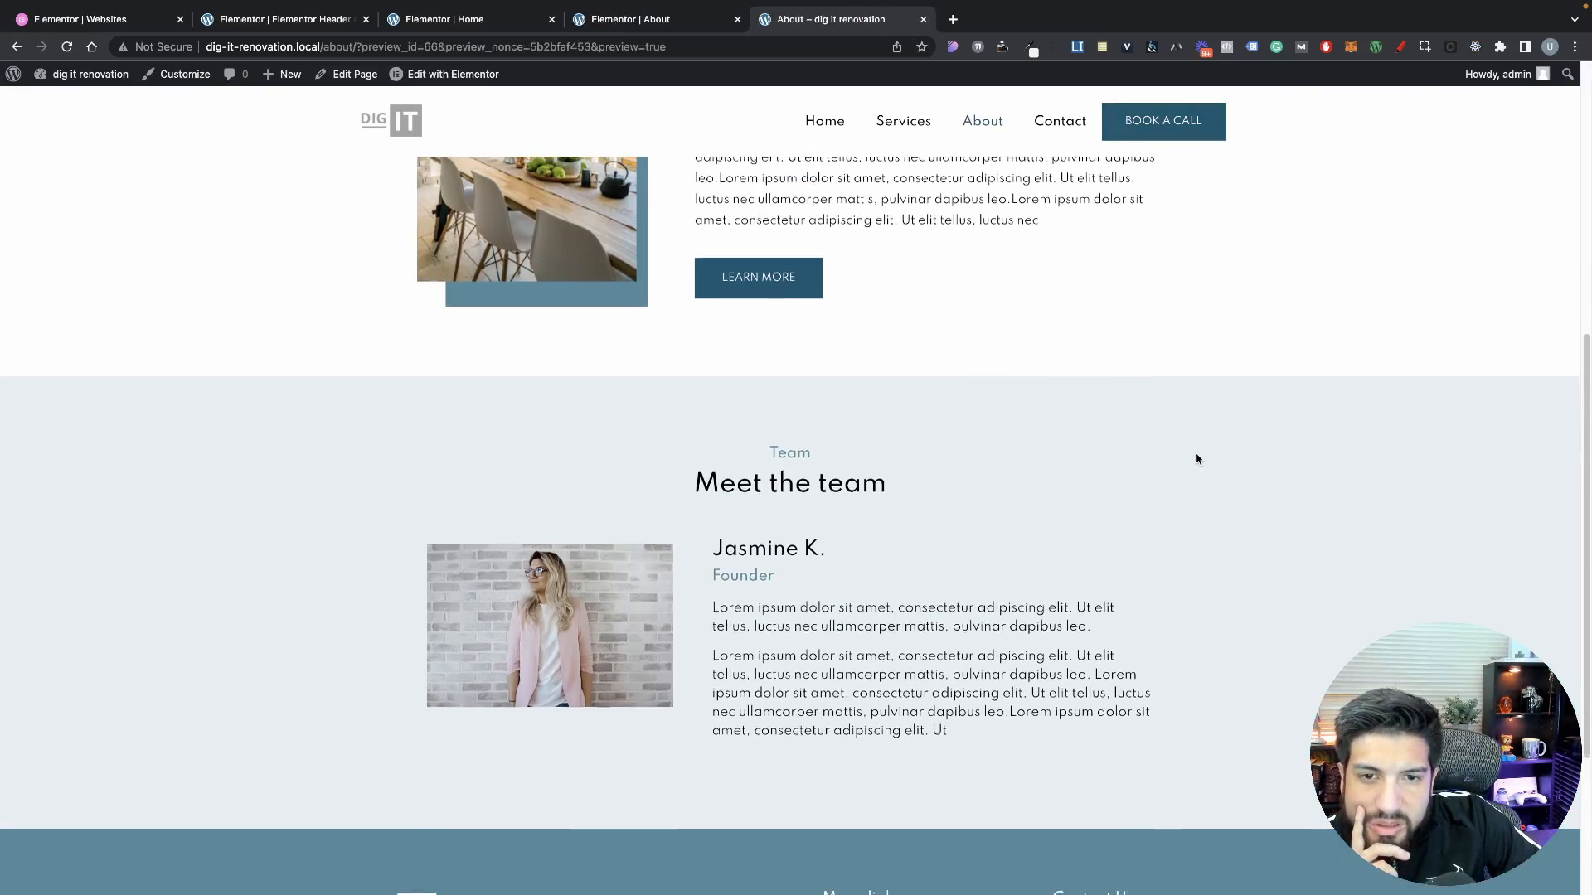
scroll(1197, 458, up, 6)
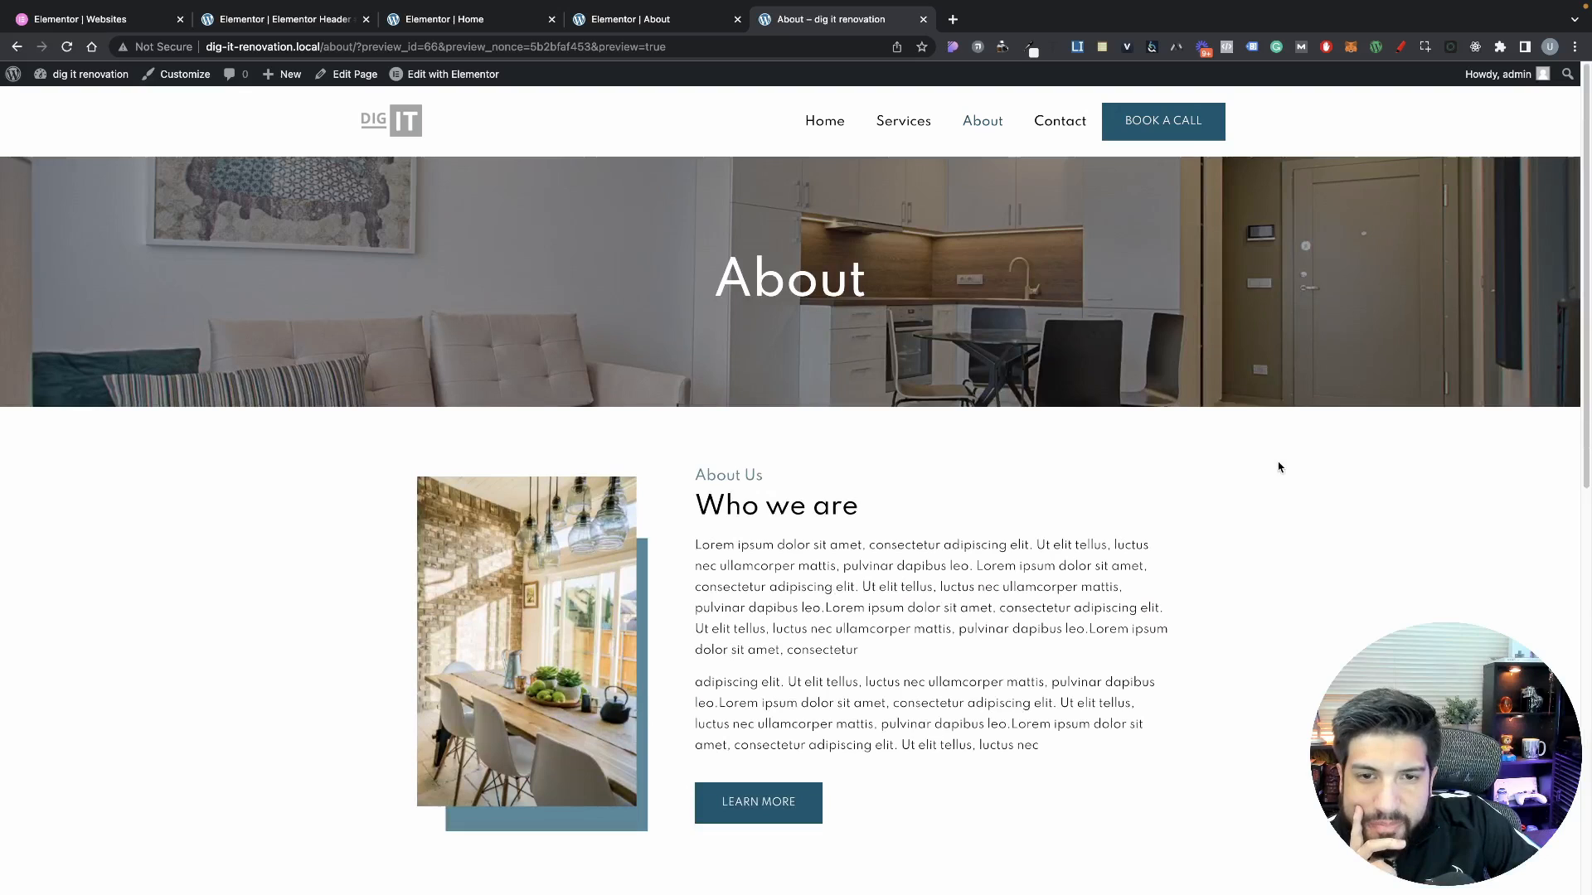
Inspect the previewed About page in the browser's responsive mode at 494 px wide, checking every section down to the footer
right_click(1281, 462)
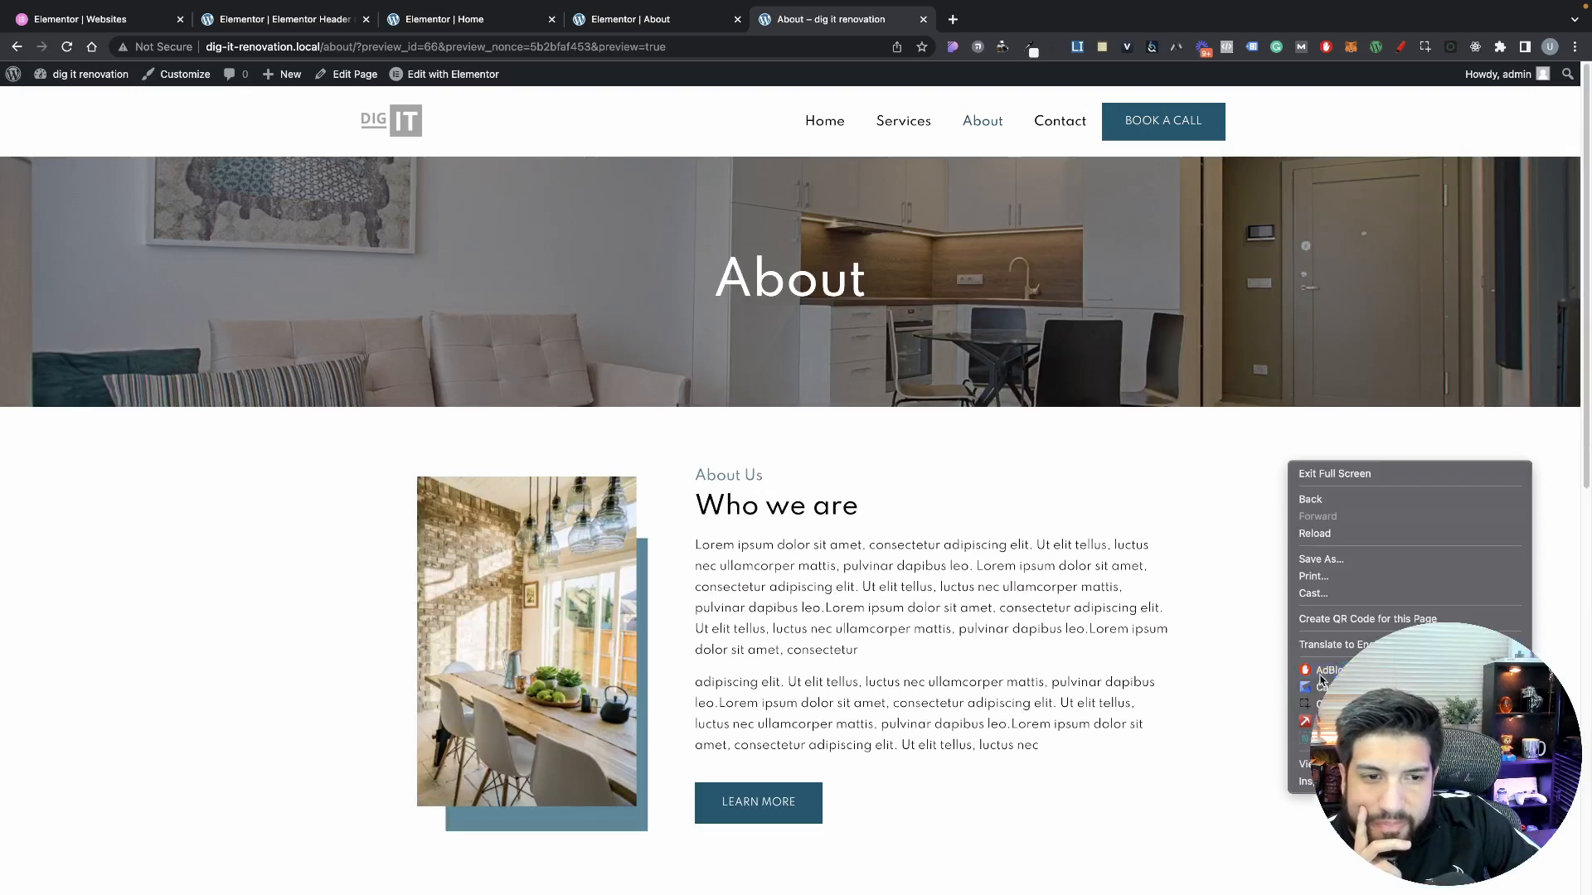
click(1302, 781)
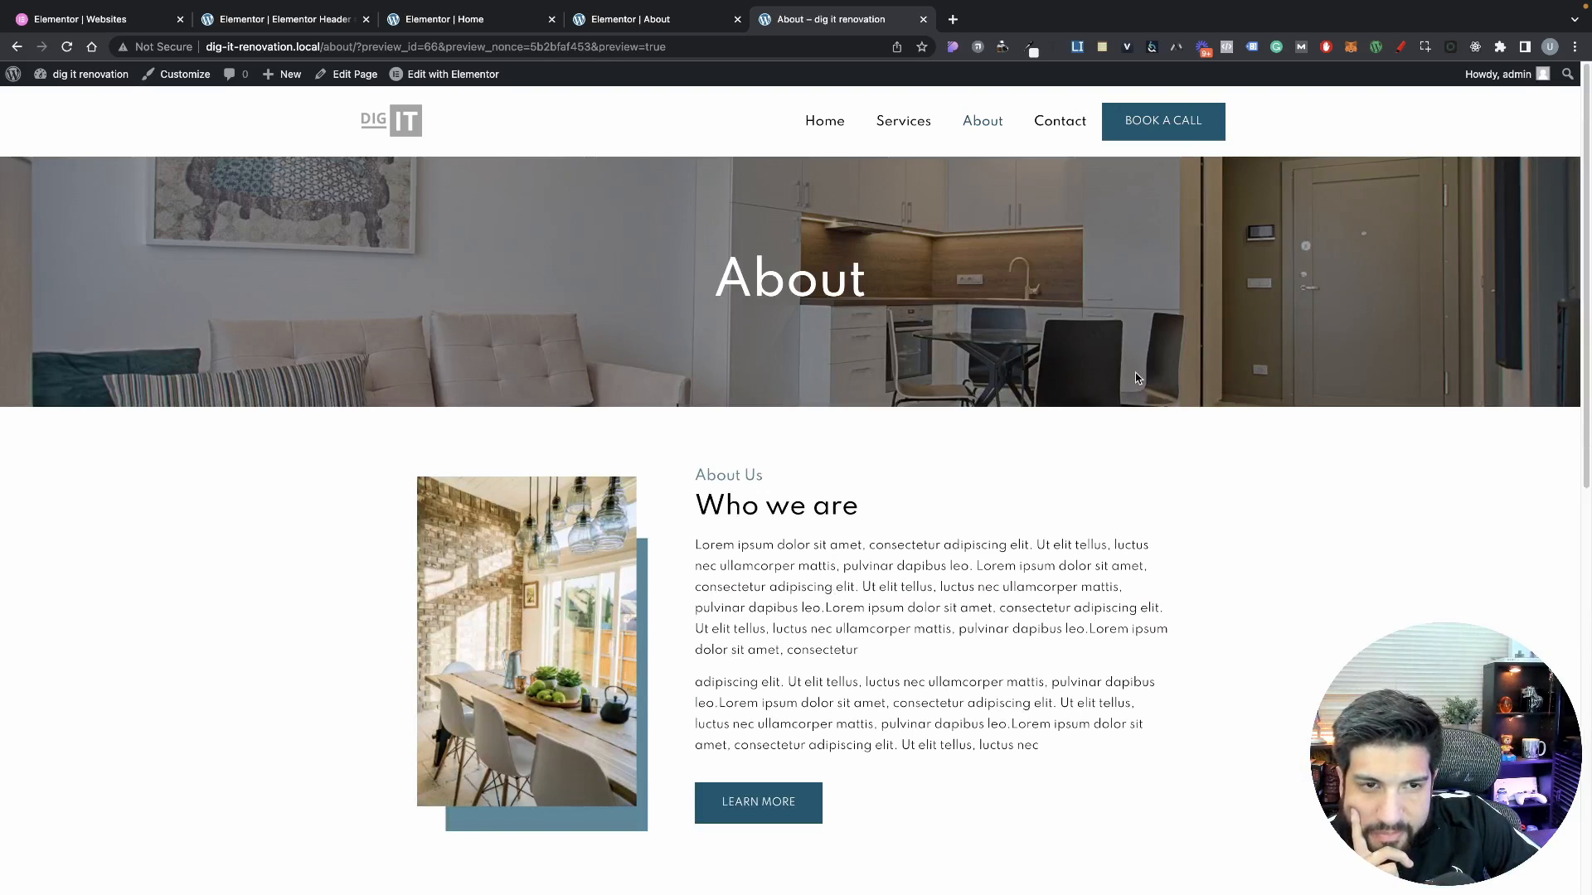
scroll(554, 569, down, 6)
scroll(581, 559, up, 7)
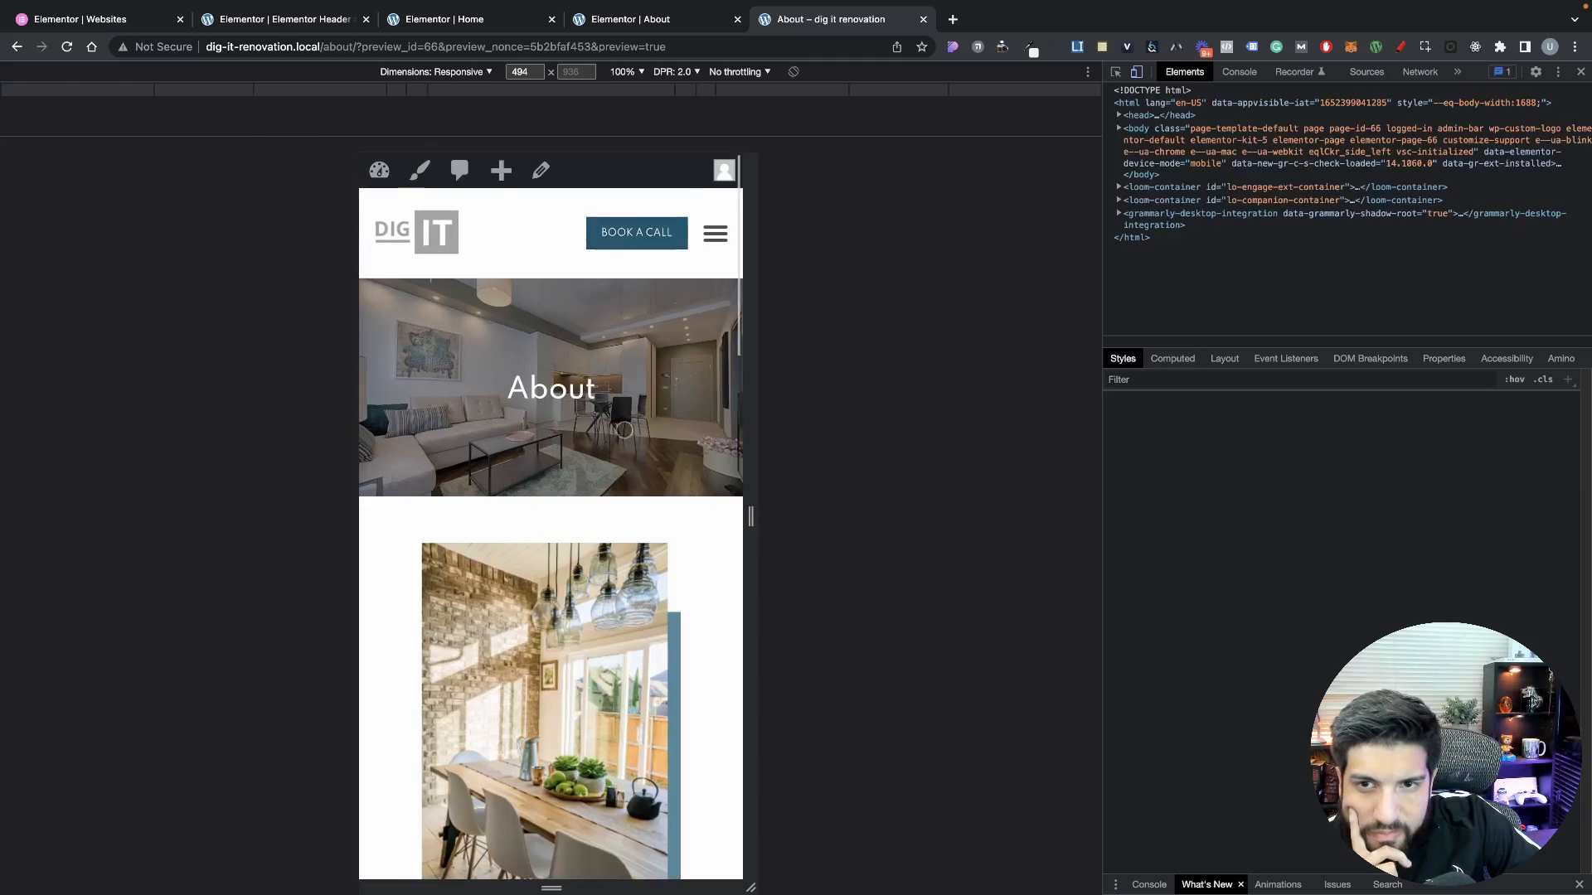
scroll(624, 430, down, 5)
scroll(628, 433, up, 6)
scroll(632, 438, down, 5)
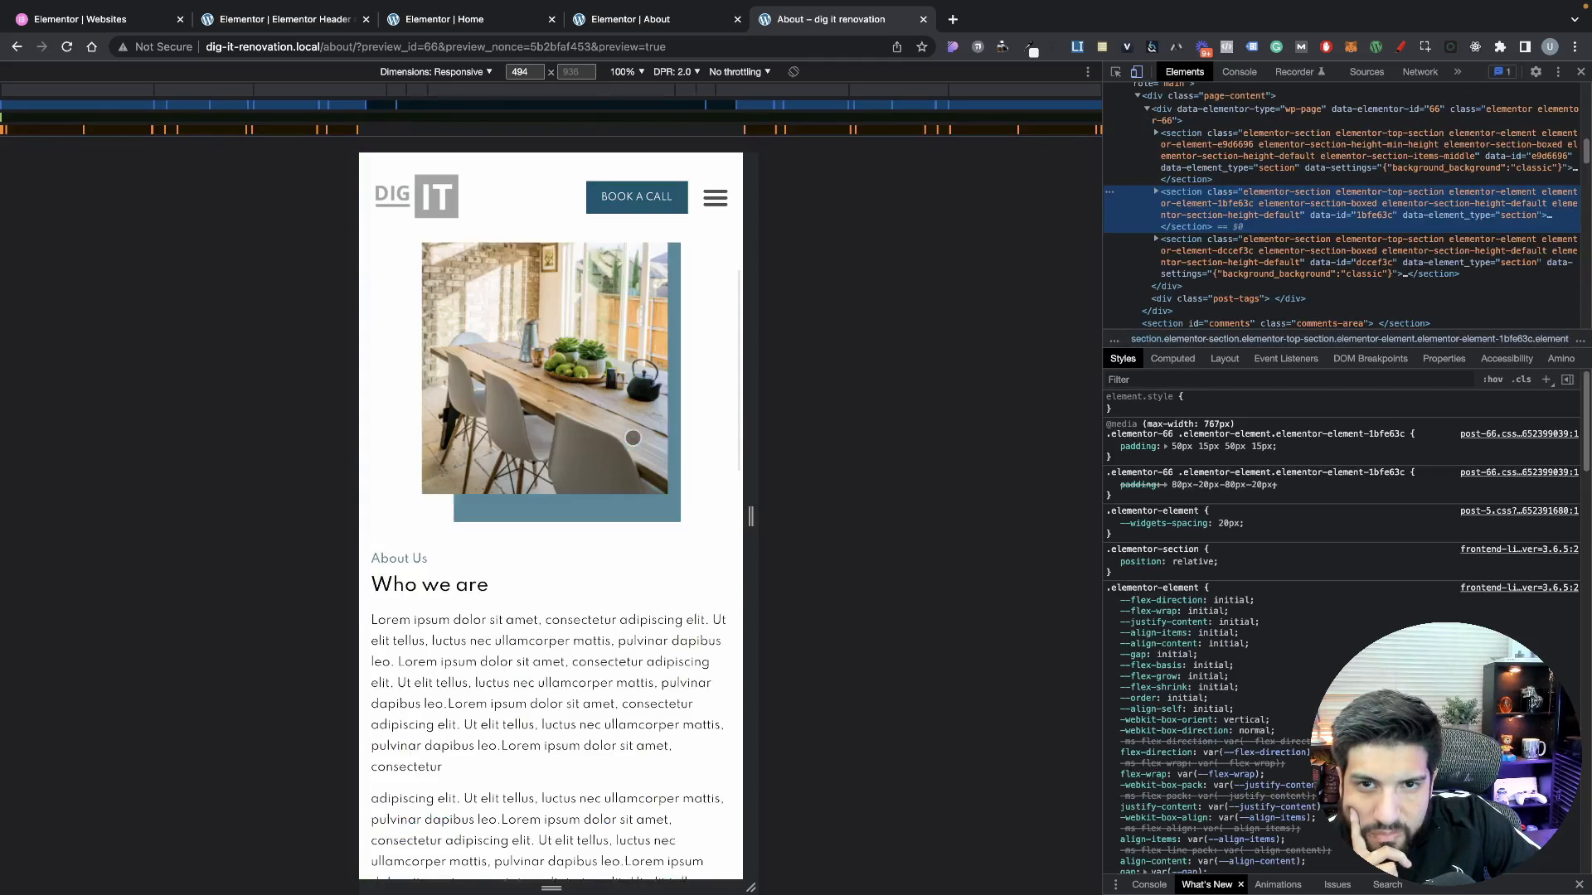
scroll(633, 438, down, 8)
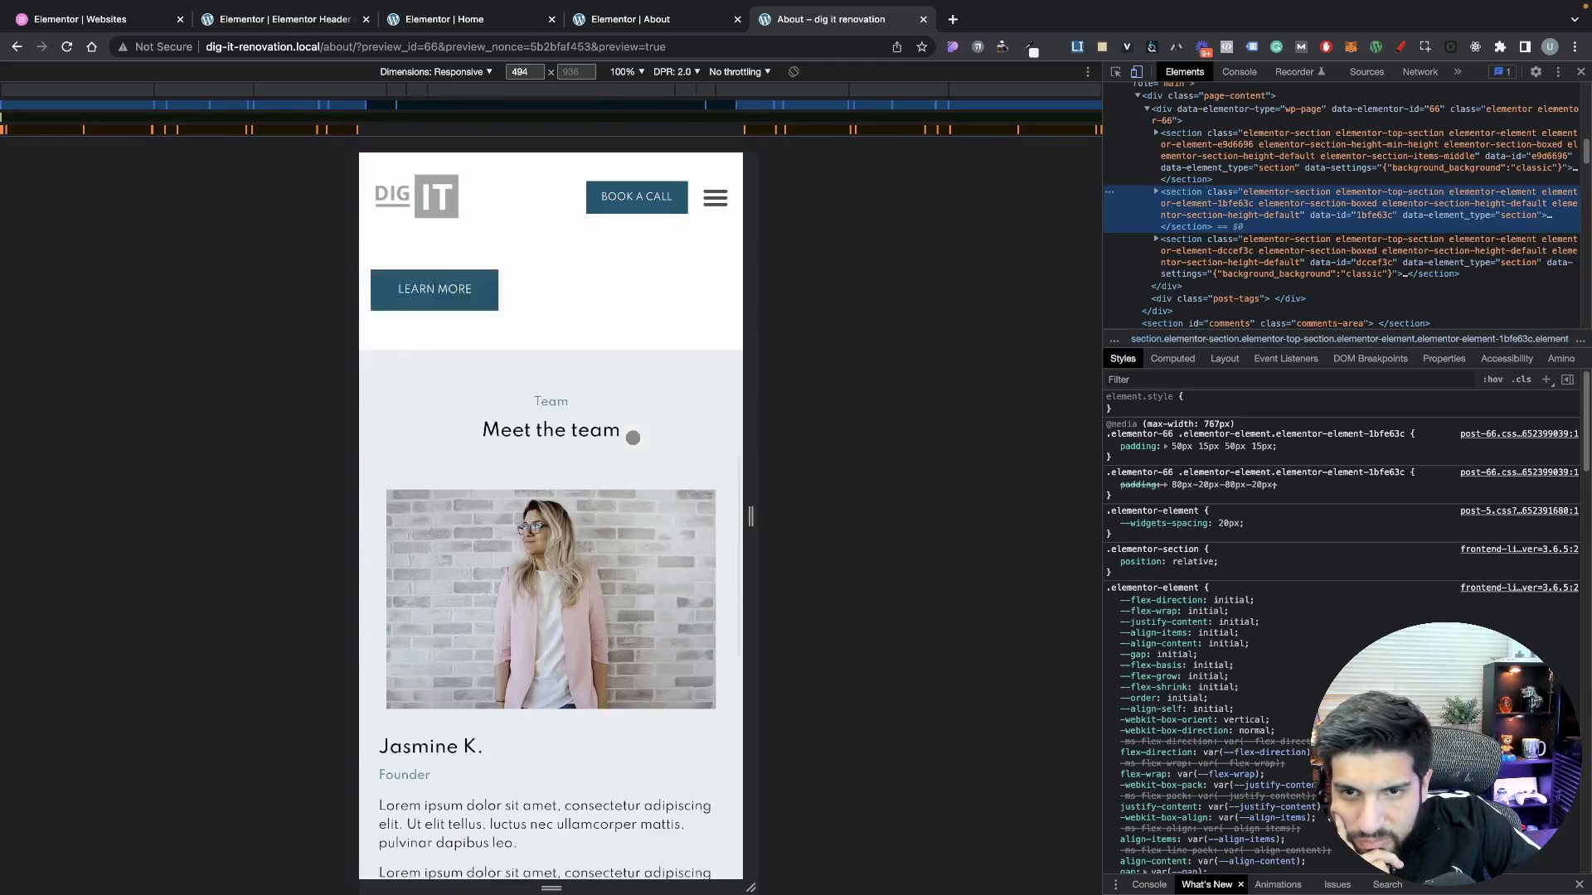
scroll(632, 437, down, 5)
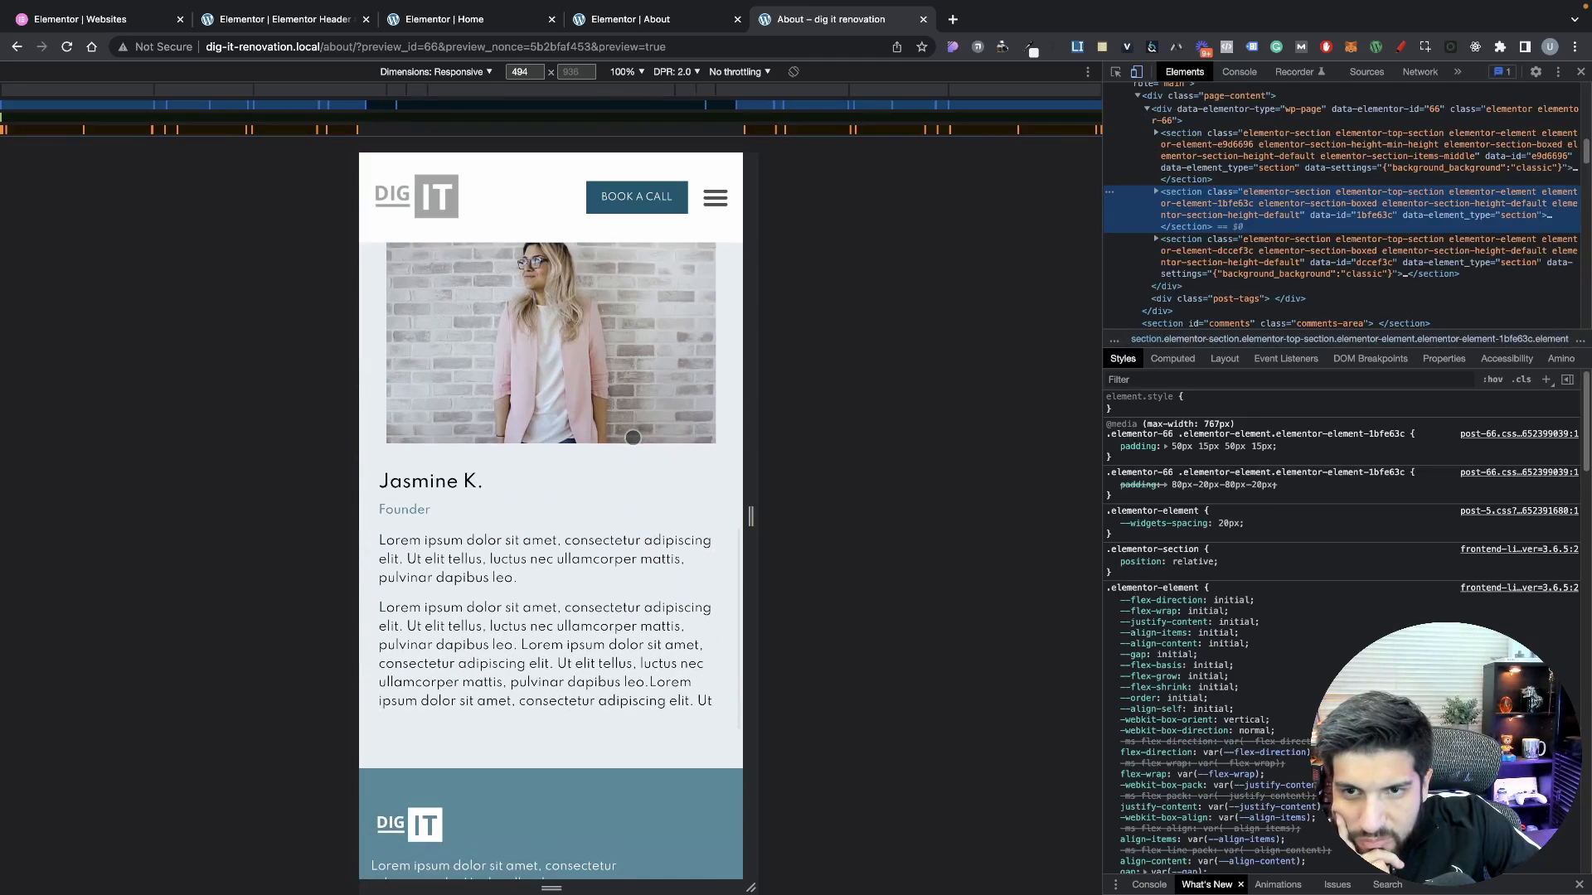
Examine the team section down to the footer in the responsive mobile preview, and close the developer tools
scroll(632, 438, down, 2)
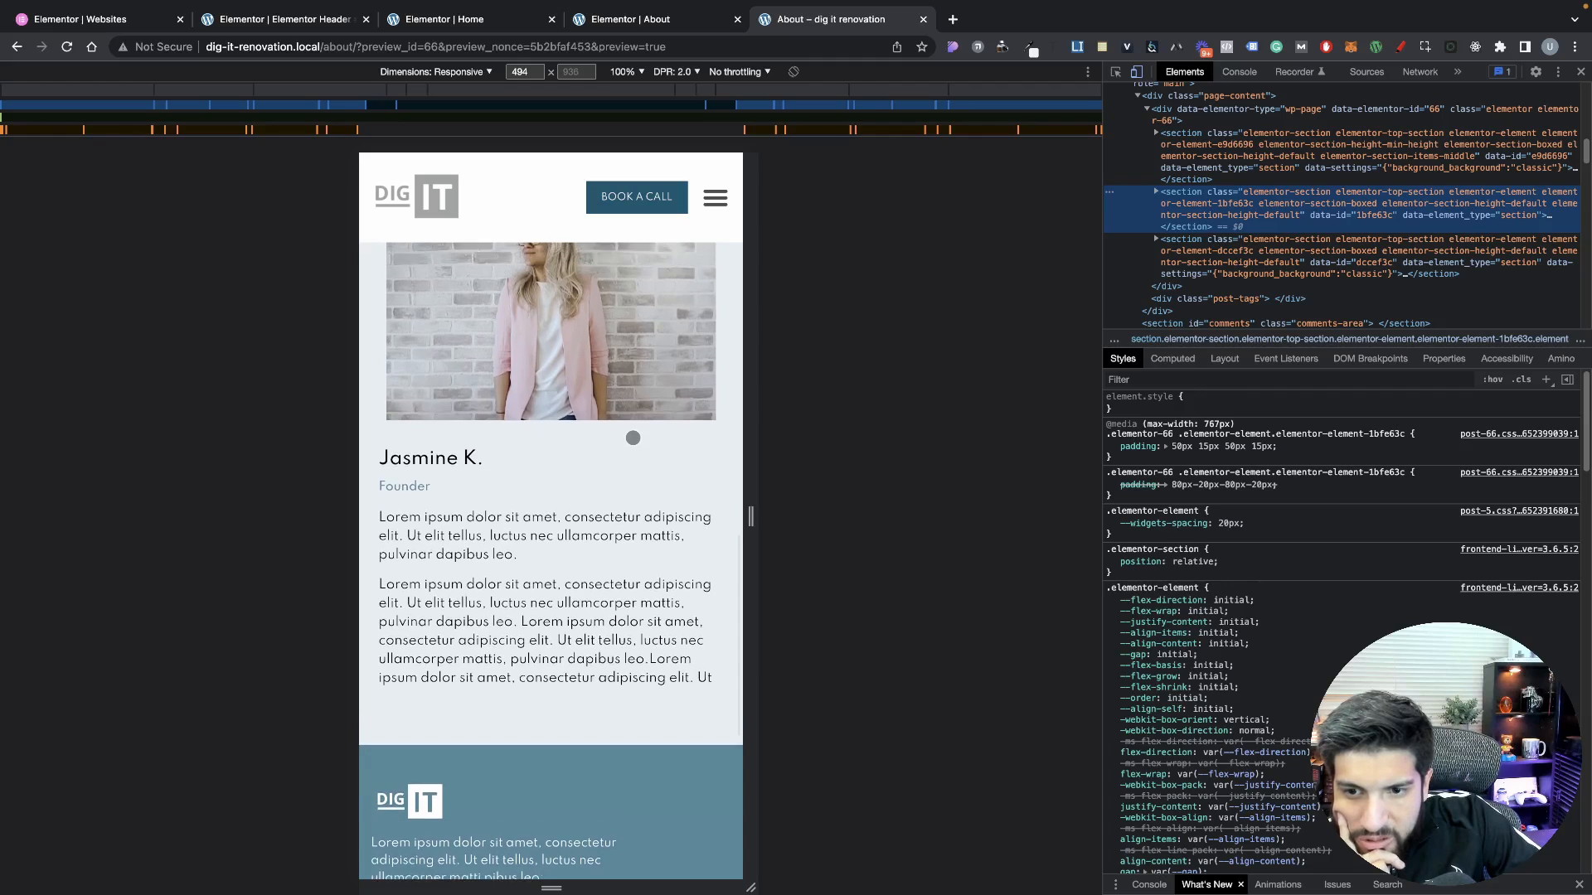
scroll(632, 437, up, 4)
scroll(632, 437, down, 4)
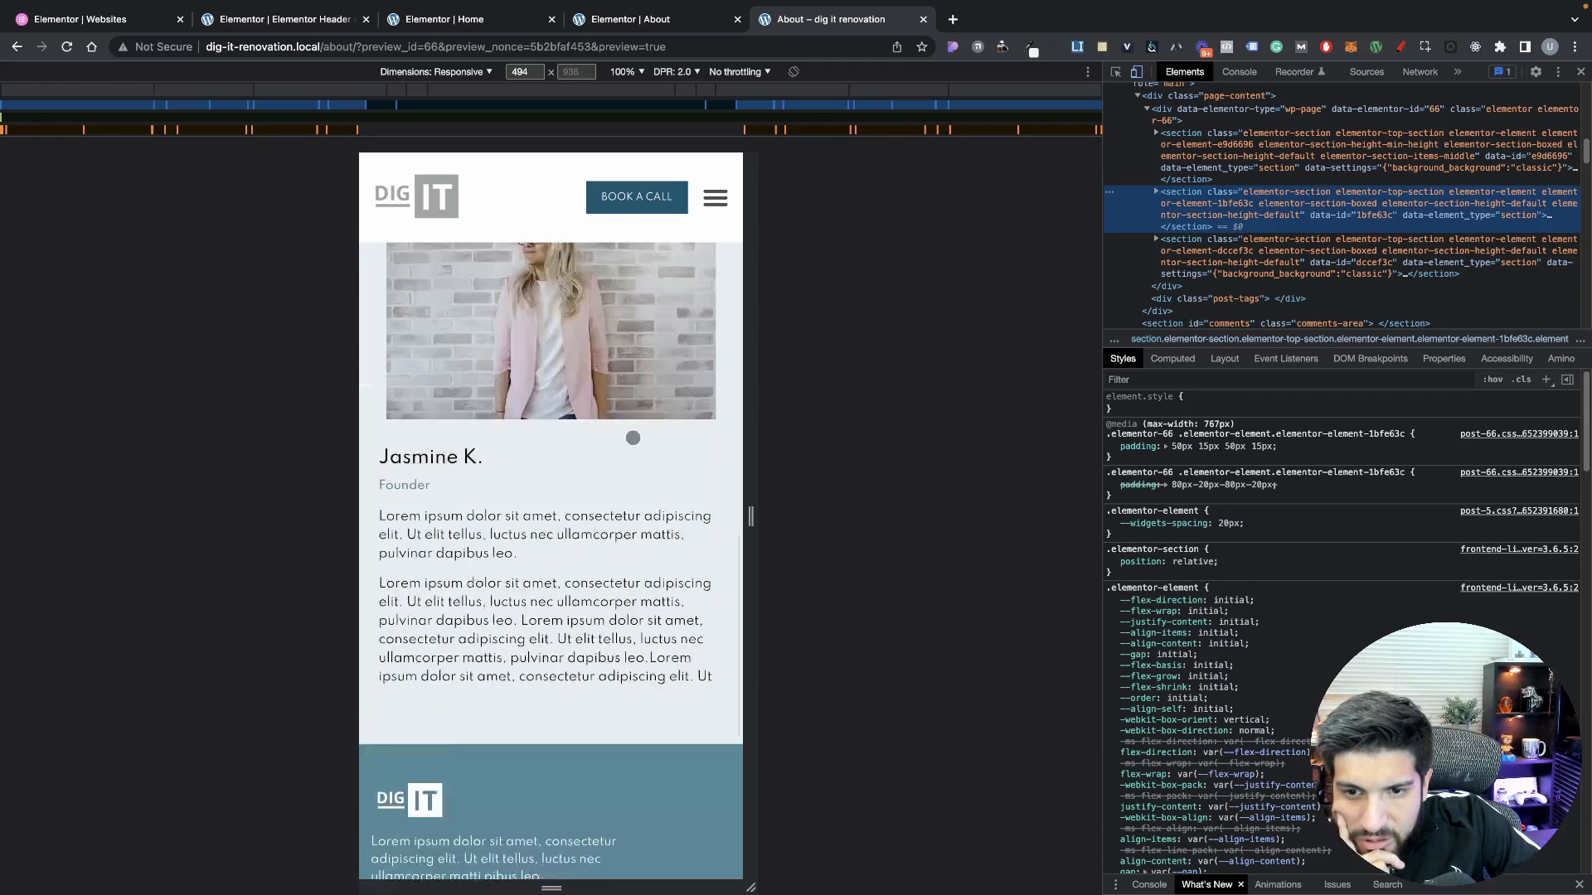
scroll(632, 438, down, 3)
scroll(633, 438, up, 6)
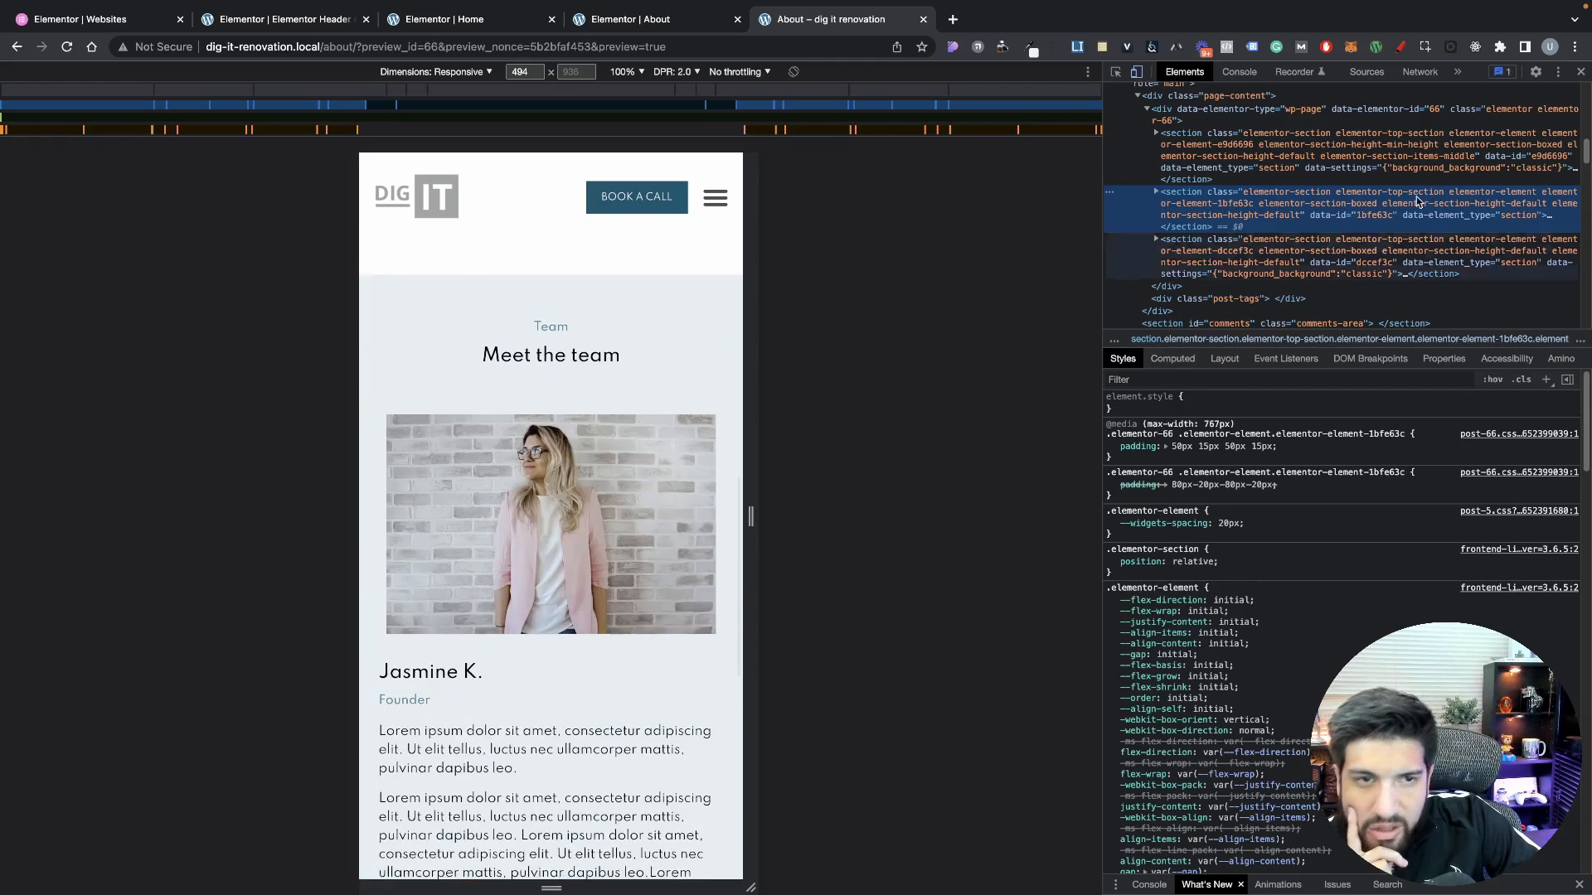
click(1580, 72)
scroll(953, 347, up, 10)
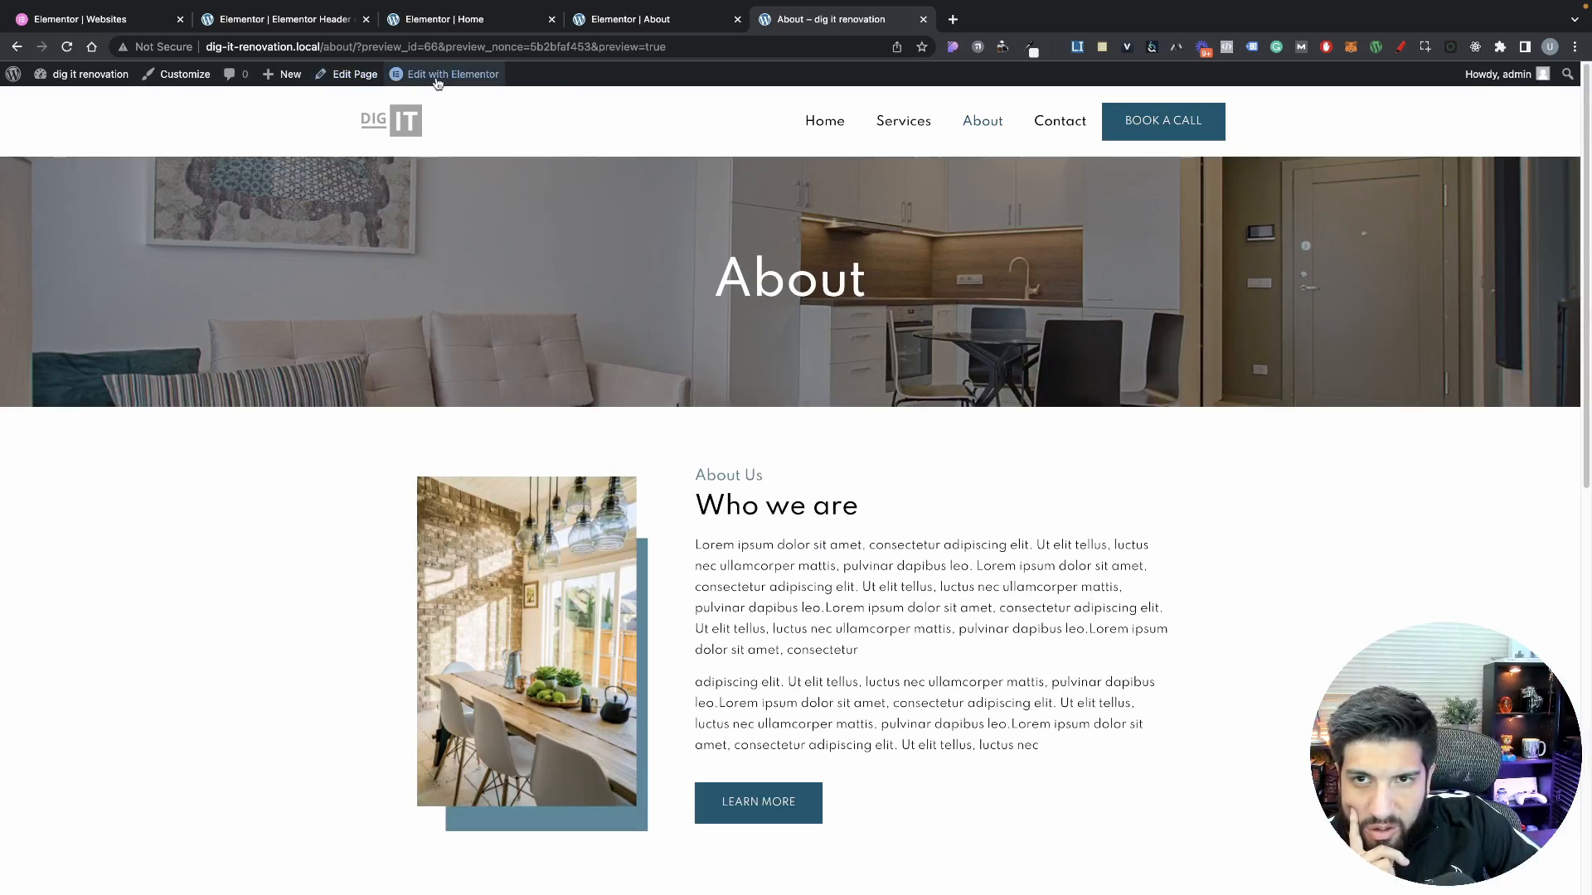
Open the site header for editing from the About page editor in mobile view and show its section's advanced settings
click(618, 23)
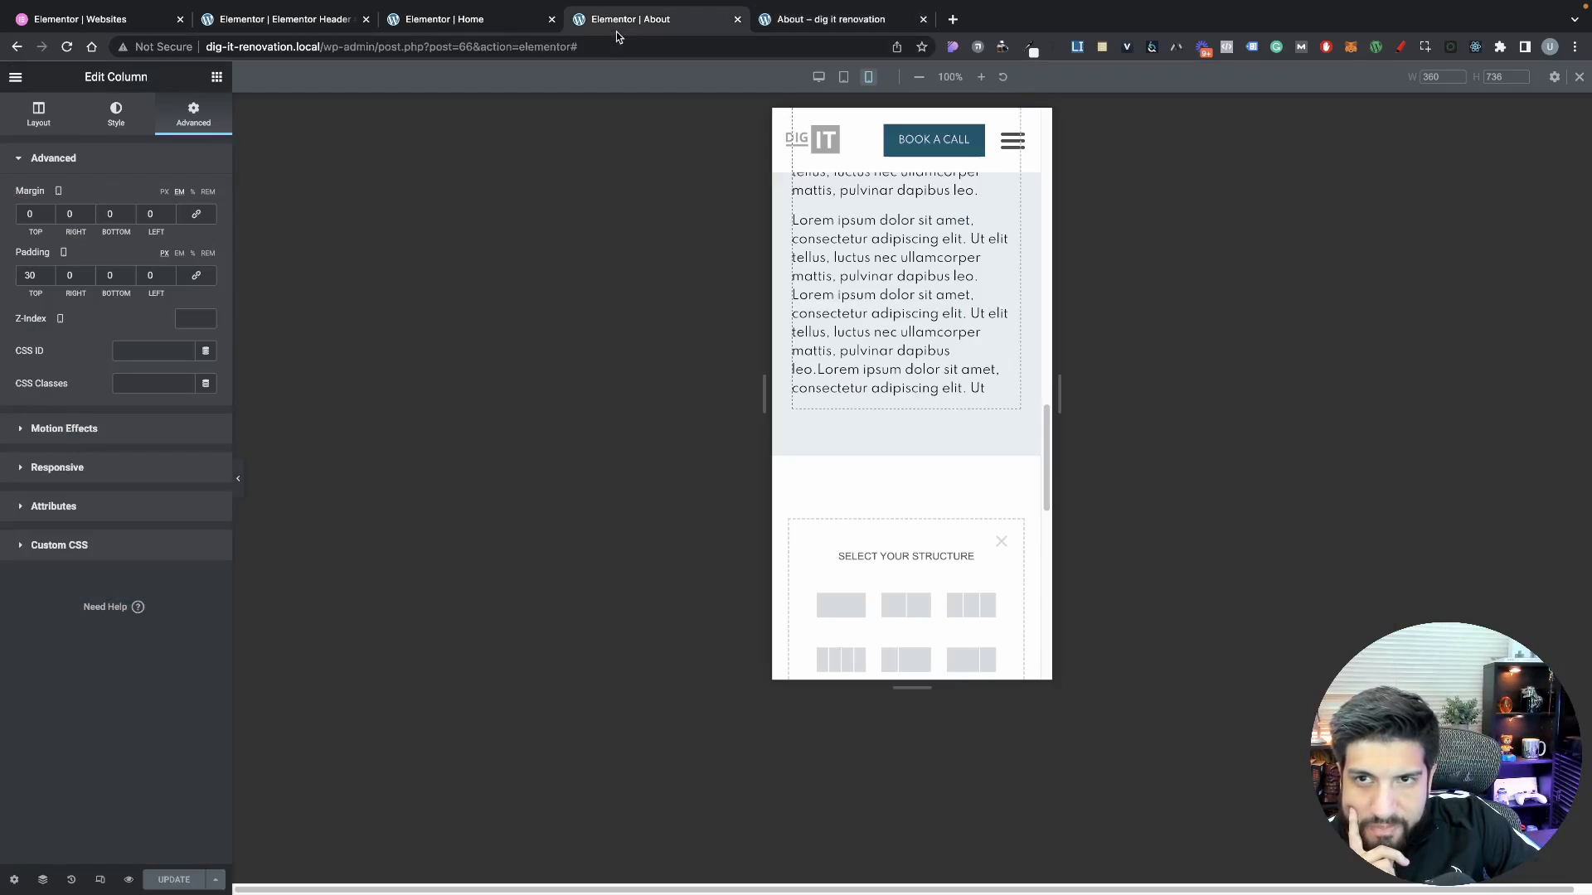
click(99, 880)
scroll(879, 493, up, 10)
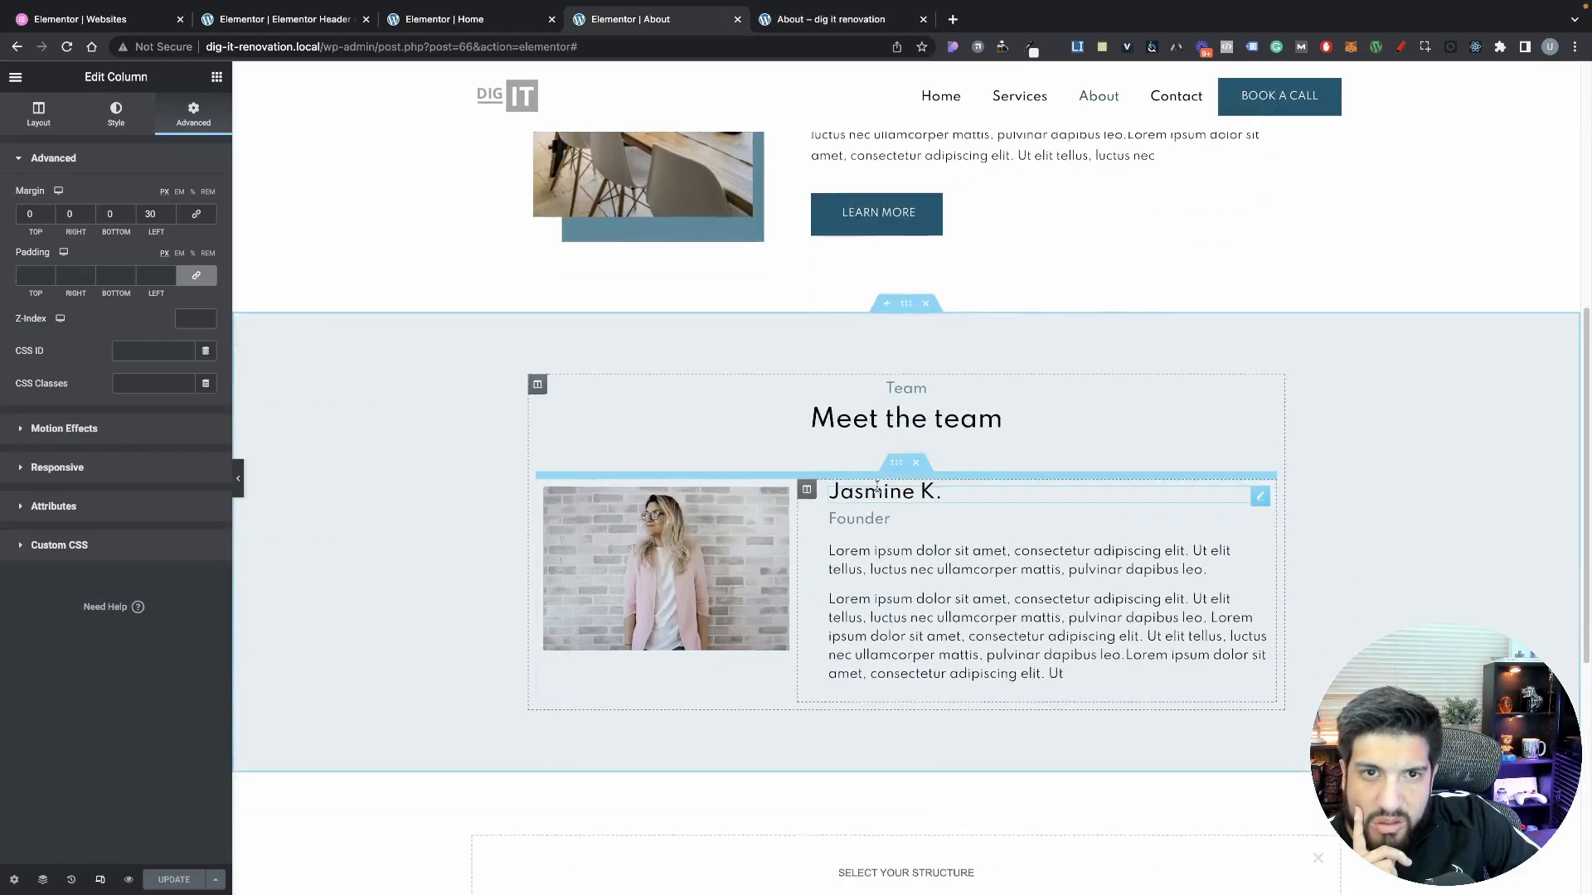
scroll(876, 487, up, 7)
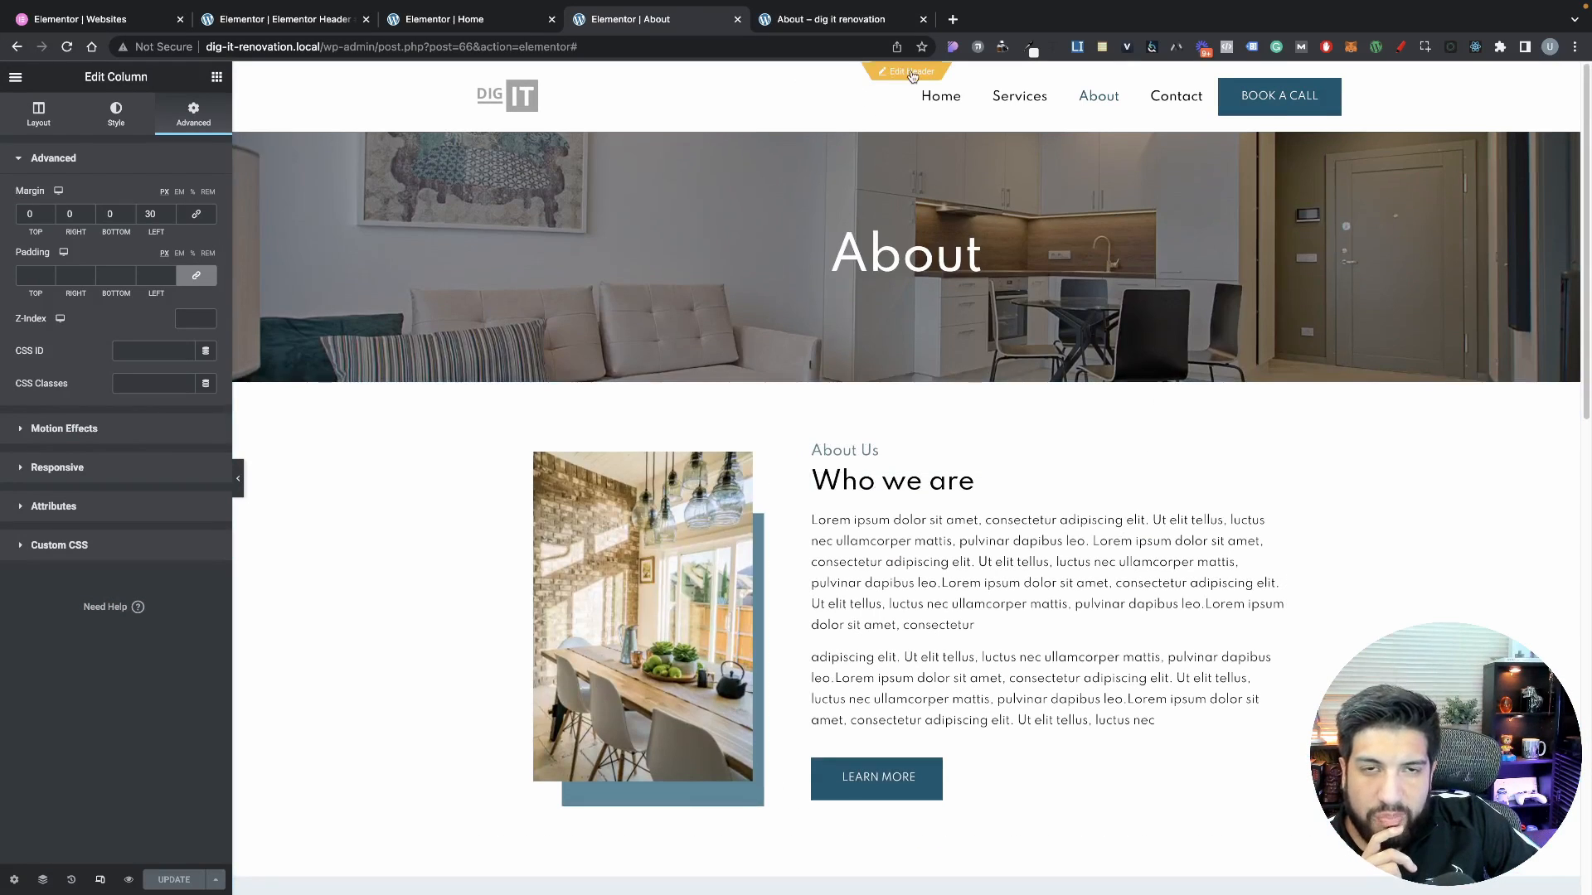
click(904, 74)
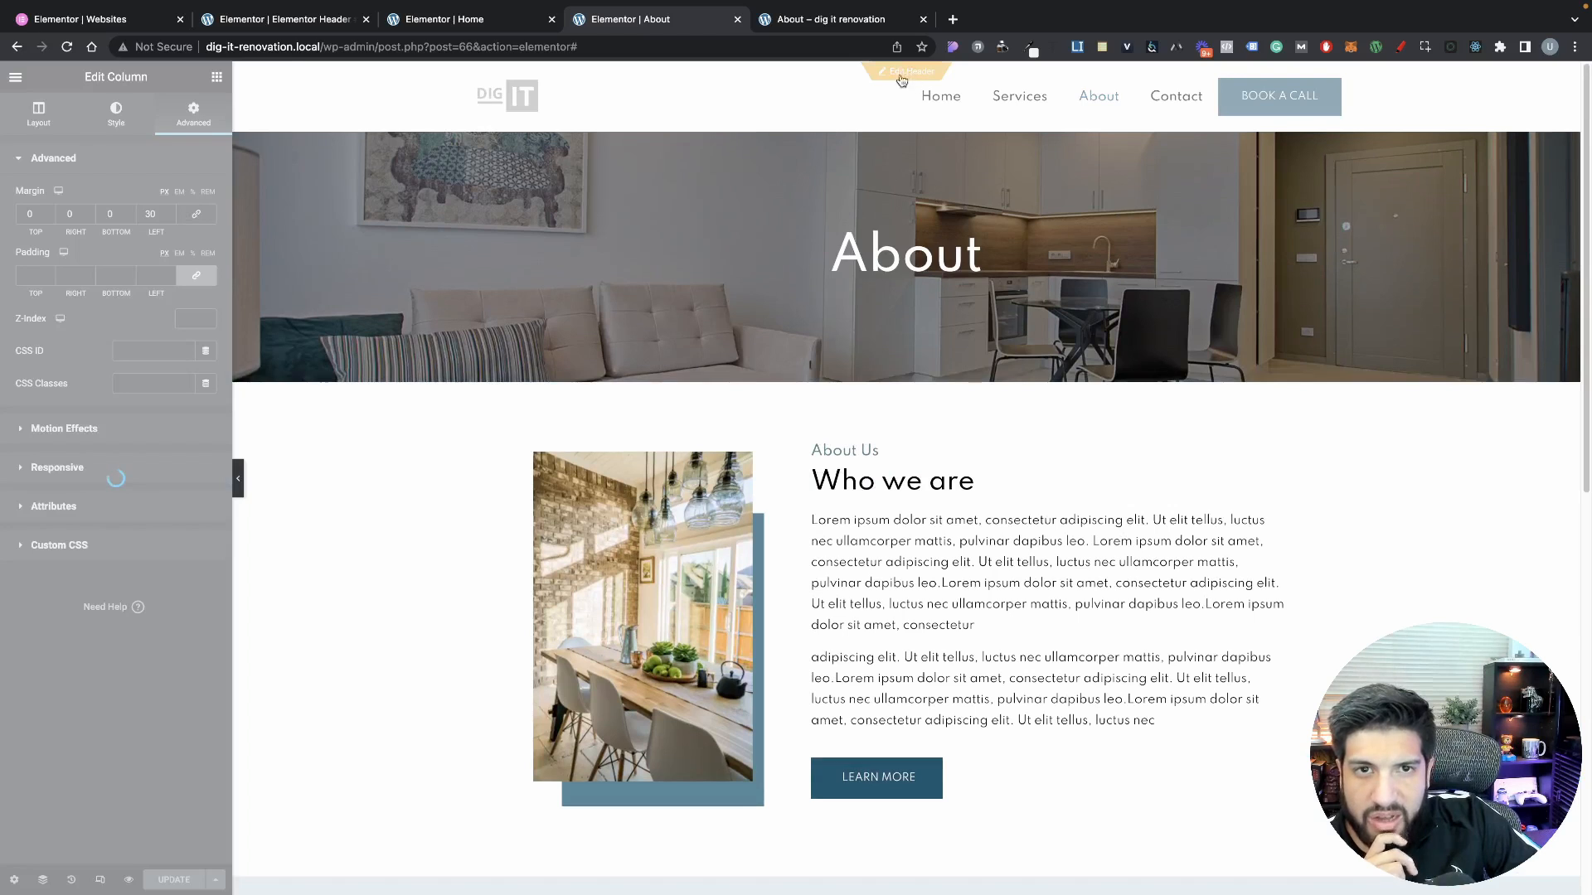
click(104, 879)
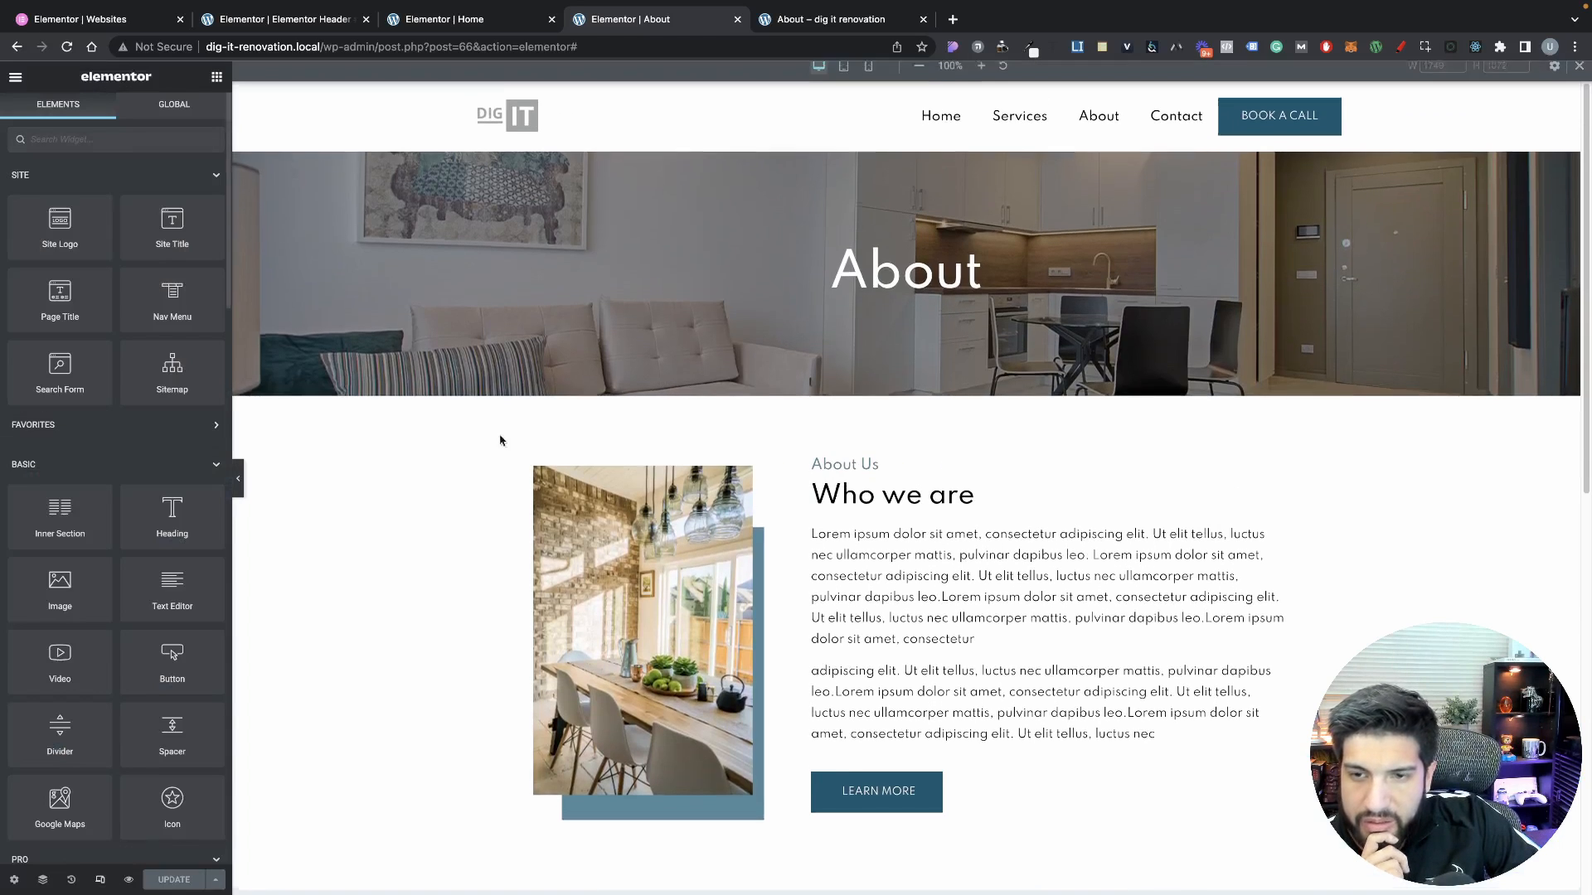
click(868, 76)
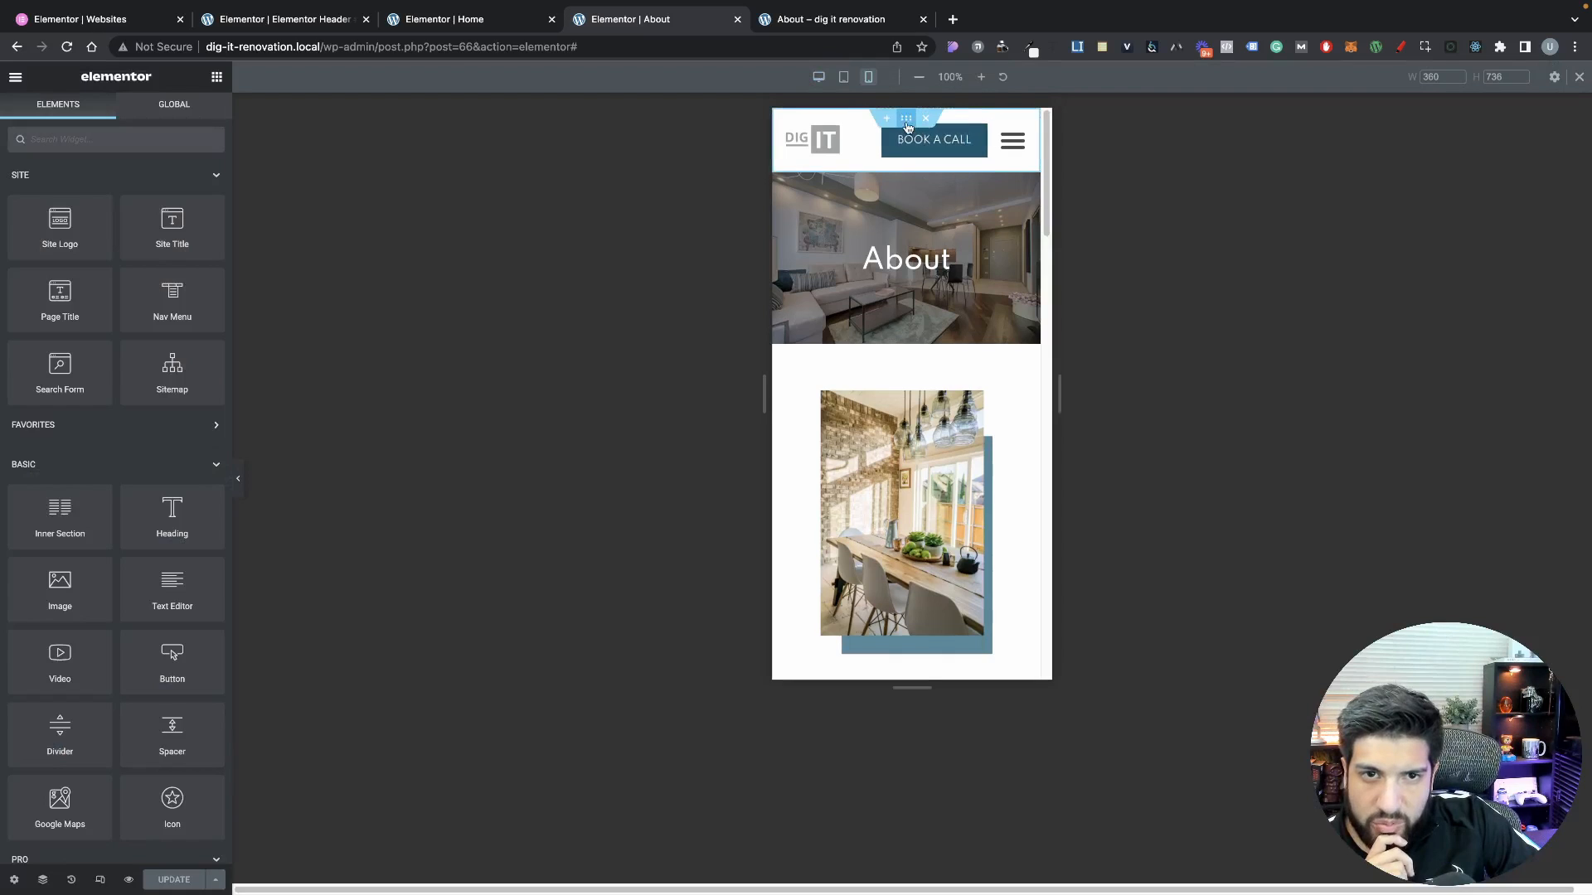
click(907, 121)
click(192, 116)
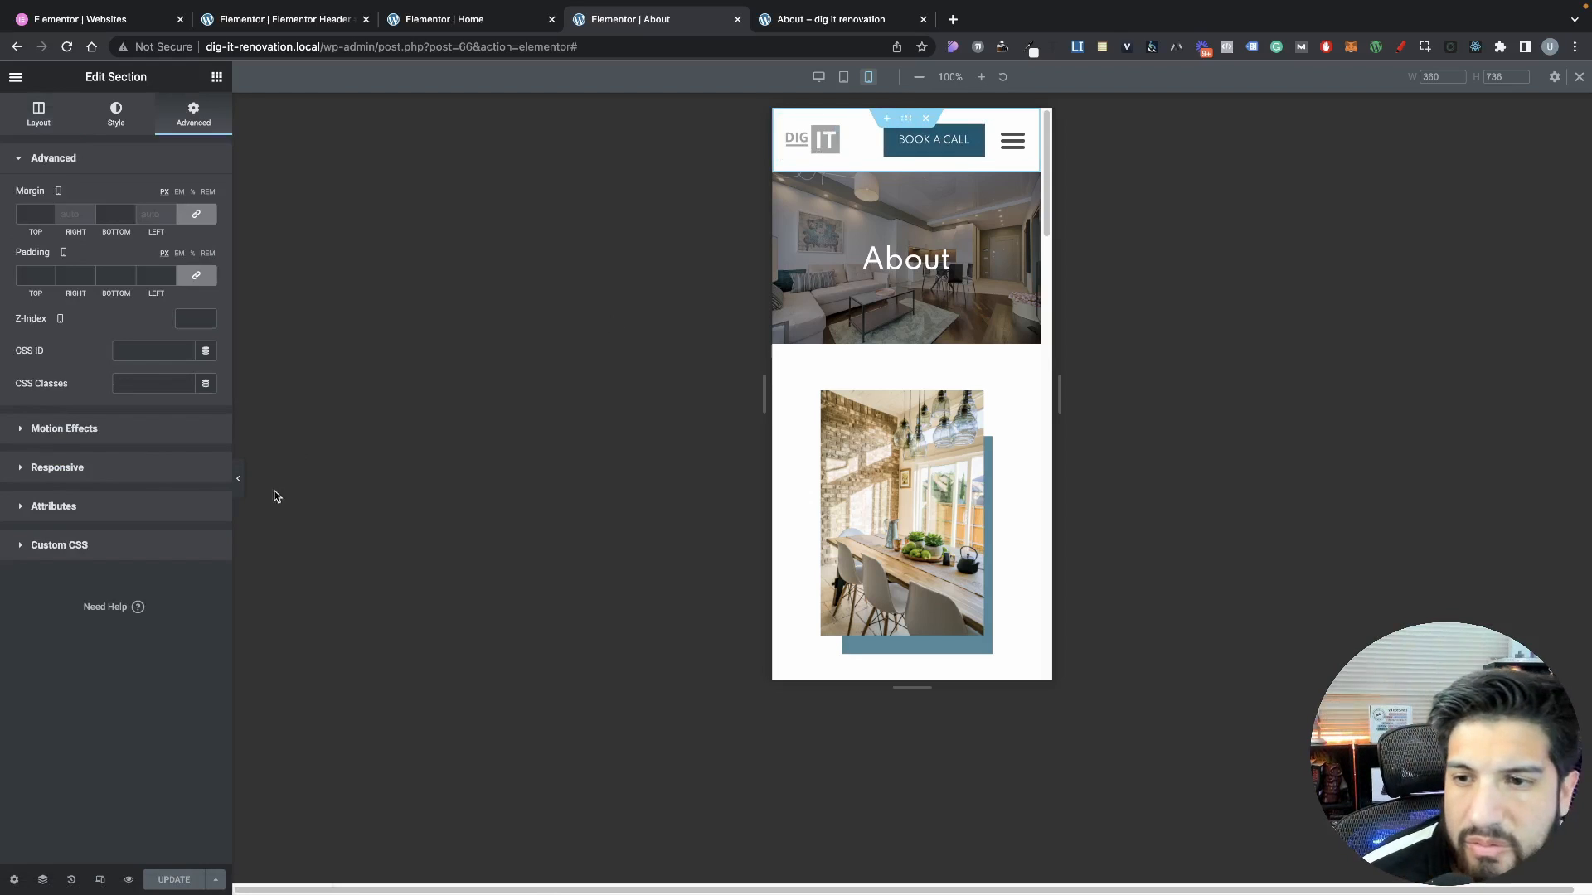
Unlink the header site logo's mobile margin values and set its top margin to -10 px
click(811, 141)
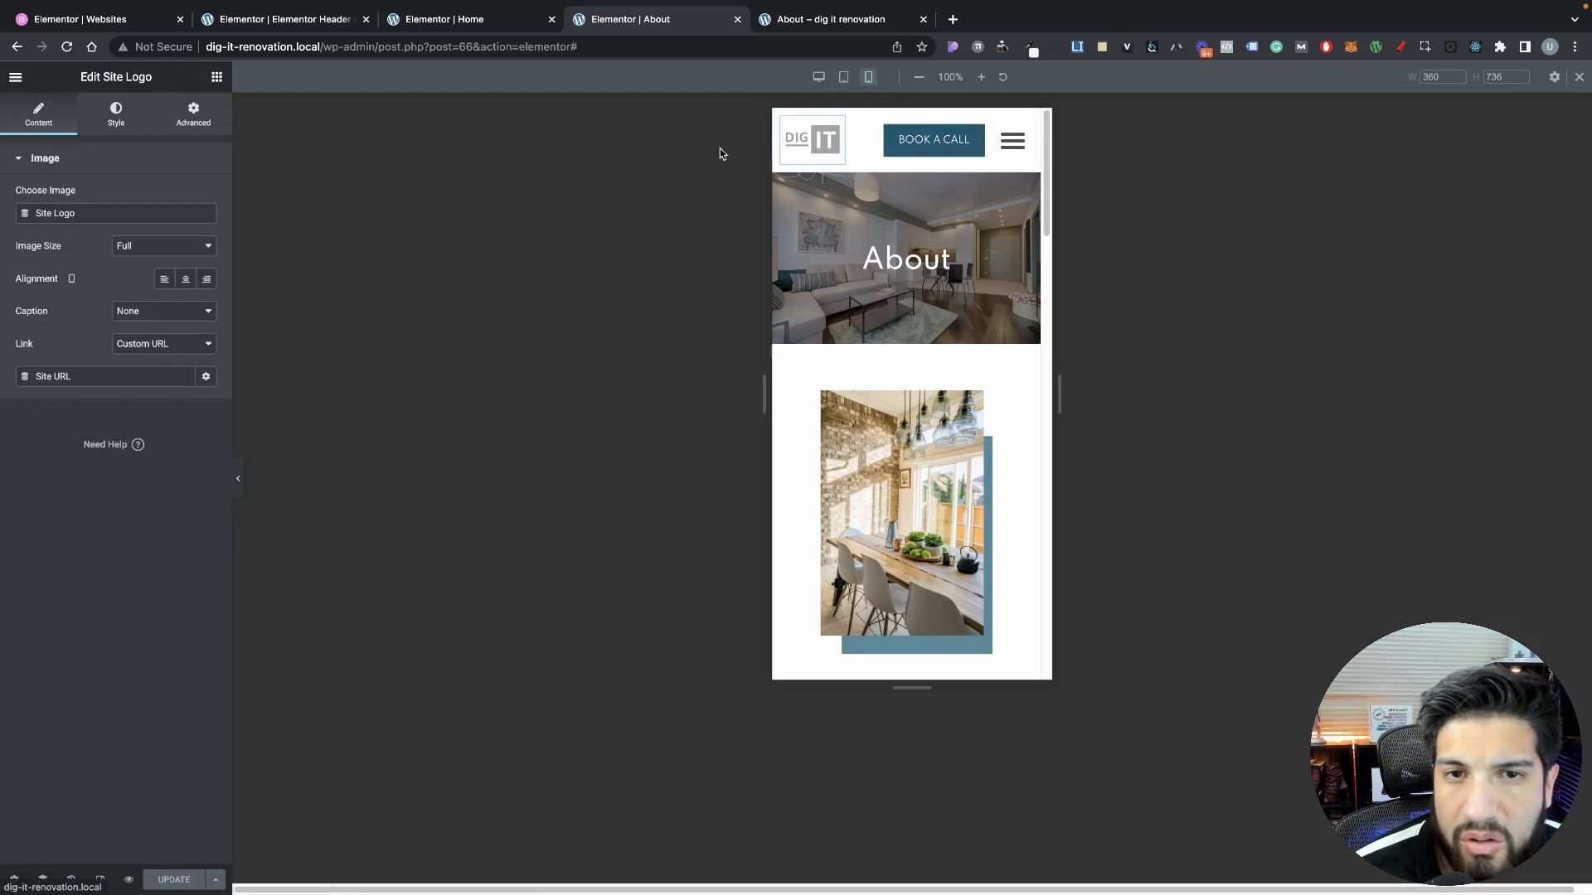
click(193, 114)
click(200, 217)
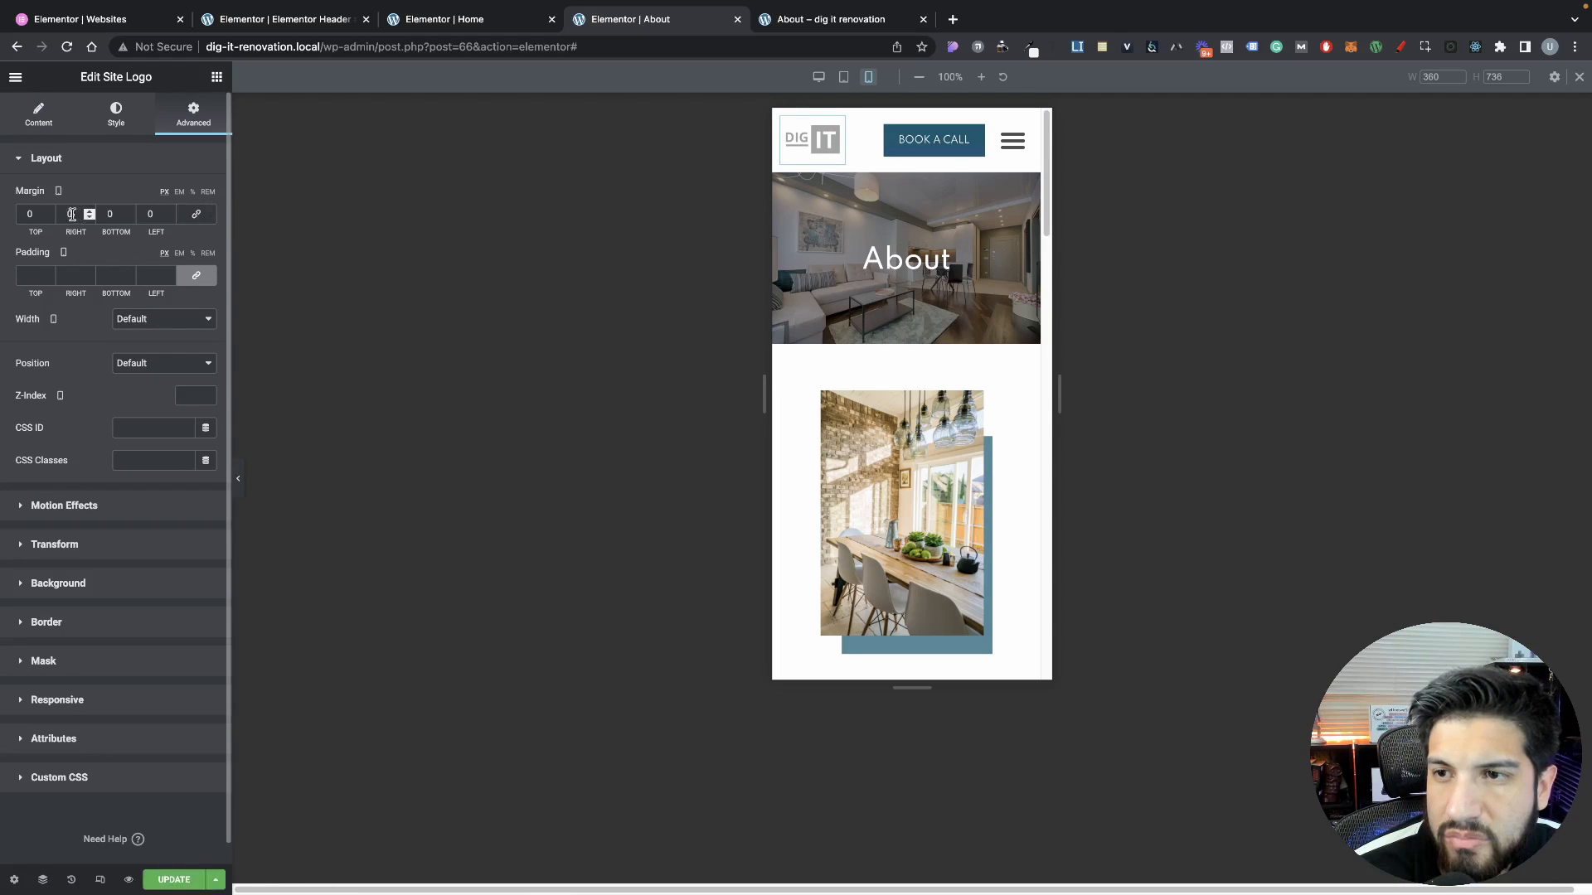
click(49, 218)
click(49, 218)
click(49, 218)
click(49, 218)
click(49, 218)
click(49, 218)
click(49, 218)
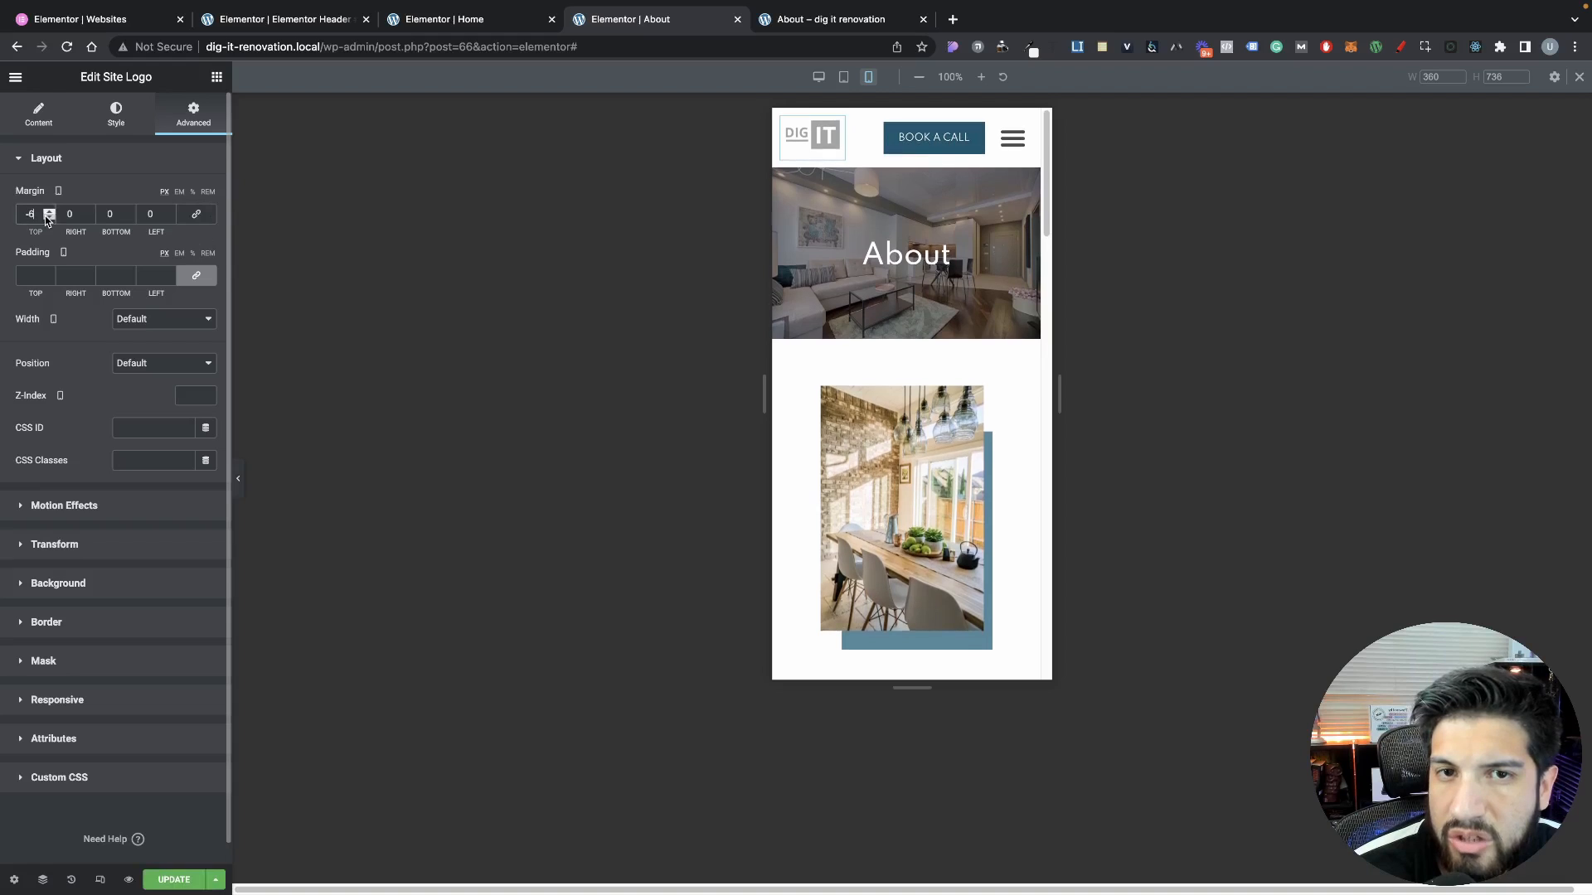
click(49, 218)
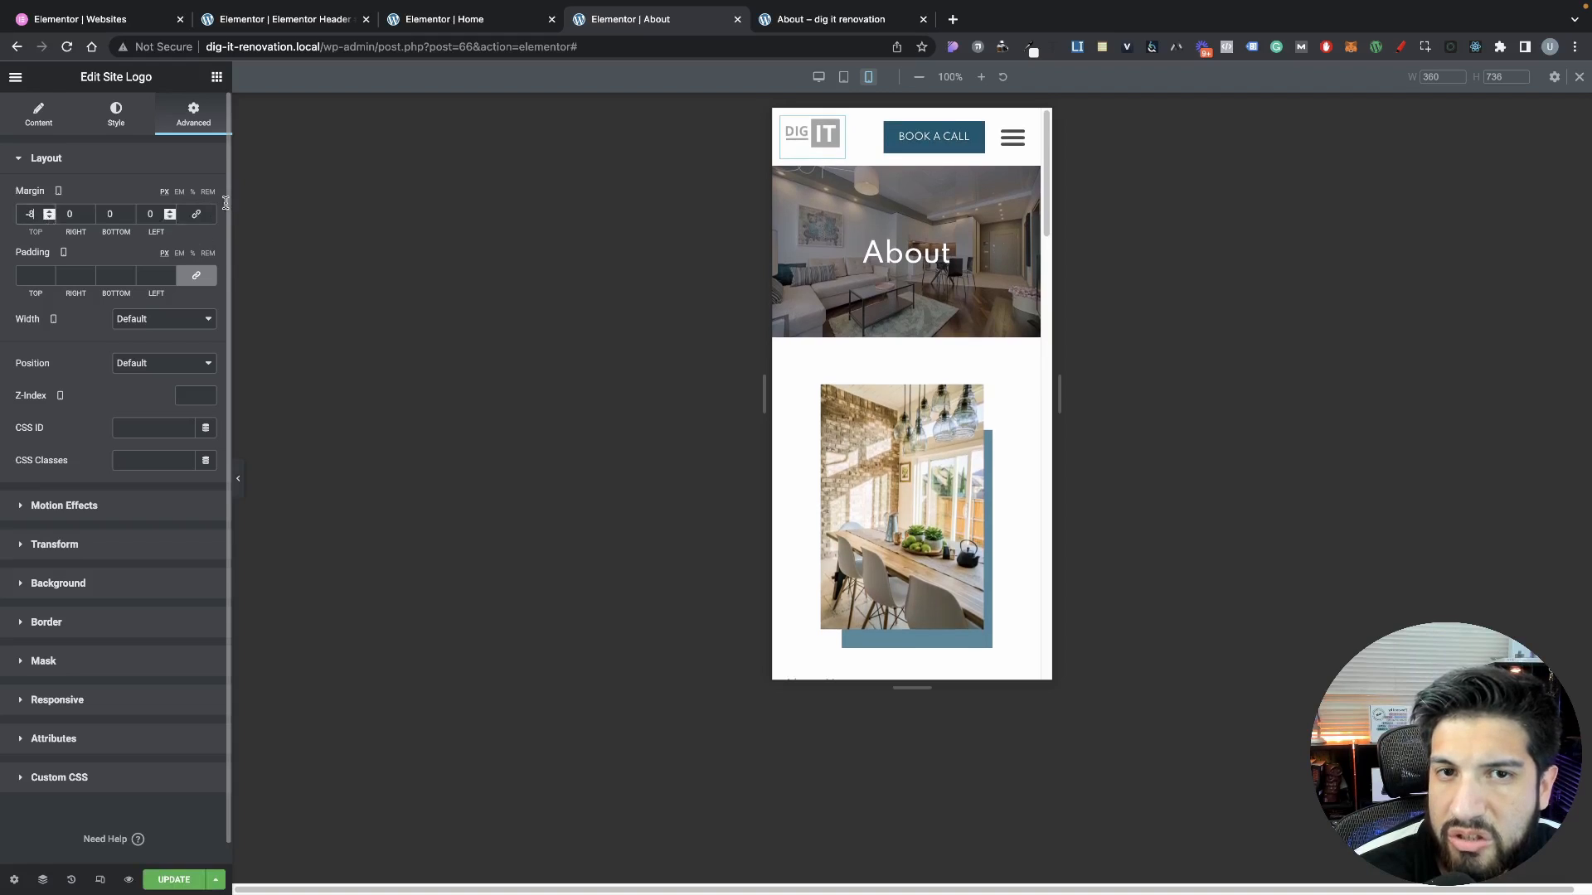
click(49, 218)
click(49, 218)
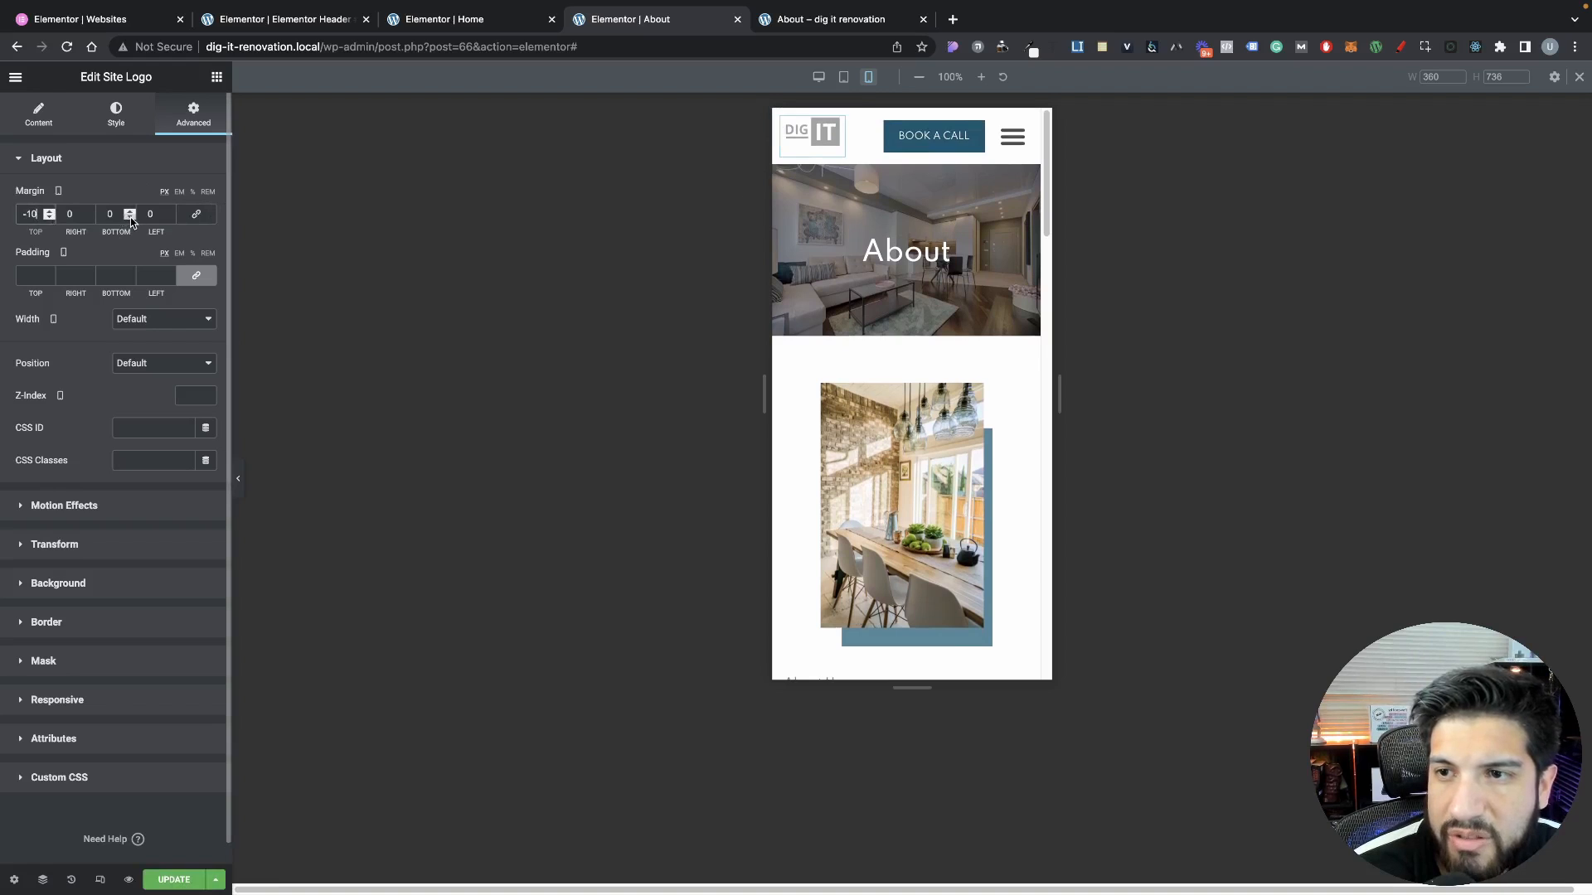
Set the site logo's mobile bottom margin to -10 px and save the header
click(130, 217)
click(131, 211)
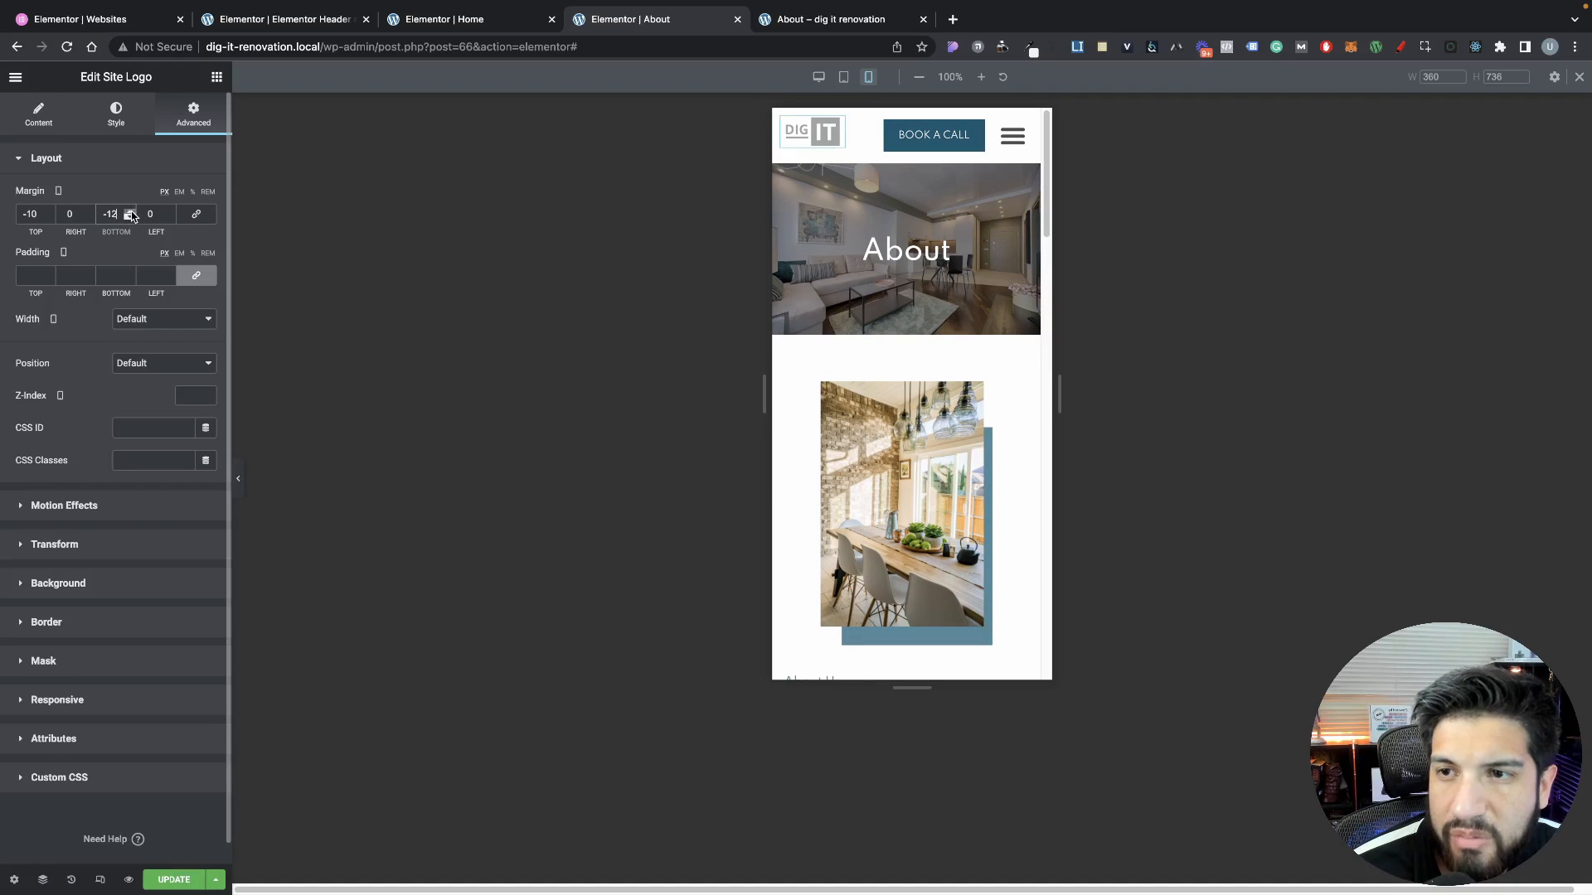
click(130, 212)
click(130, 213)
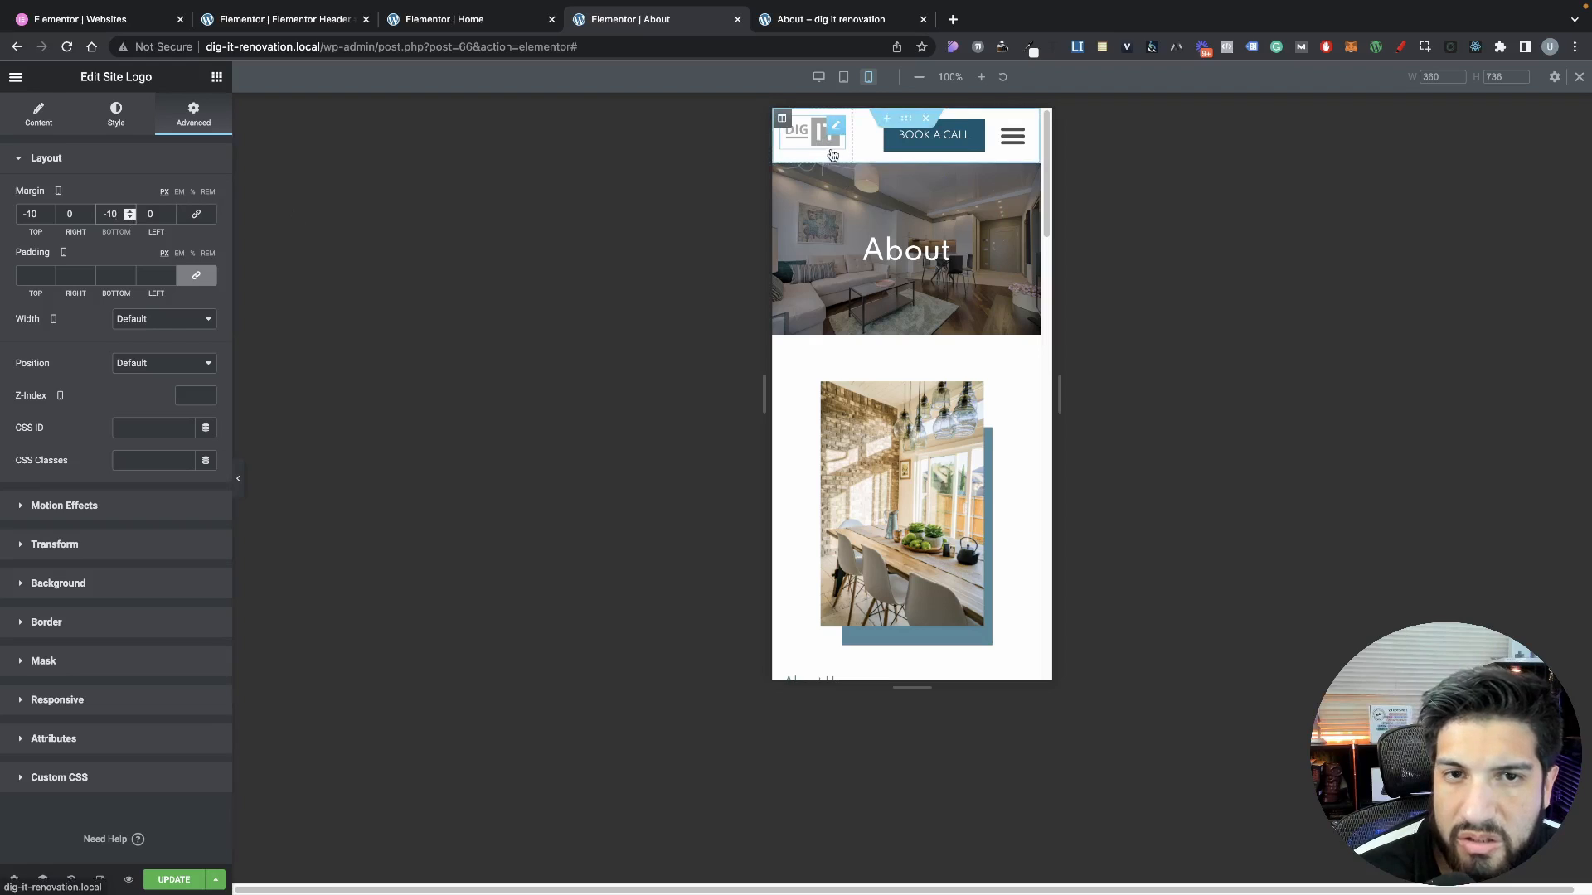
click(172, 879)
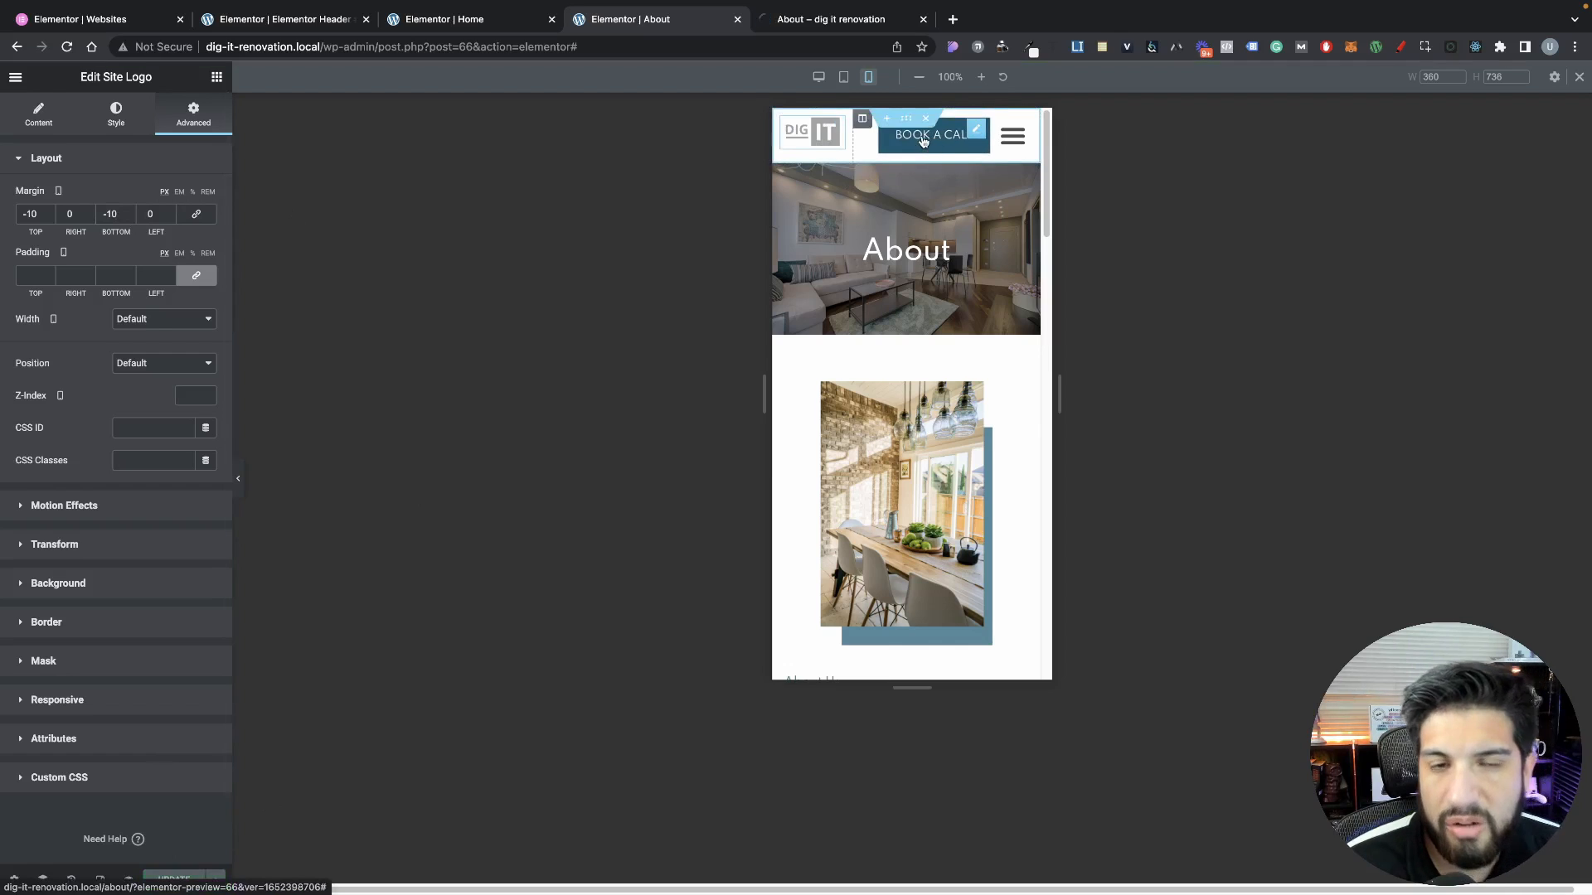
Review the About page's desktop preview from the hero to the footer
click(837, 19)
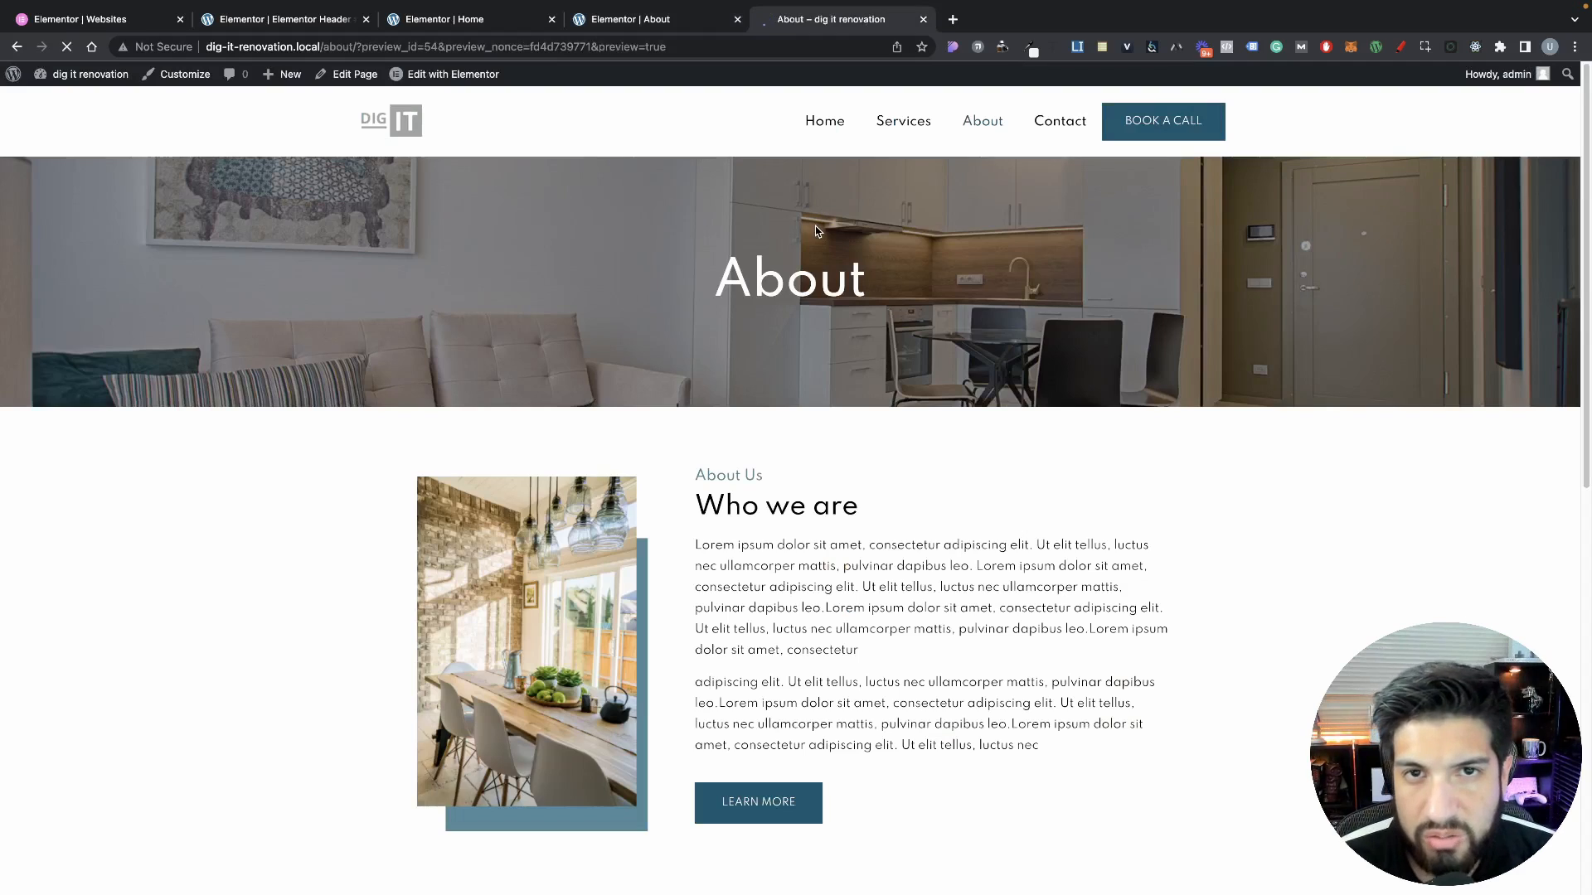
scroll(813, 224, down, 10)
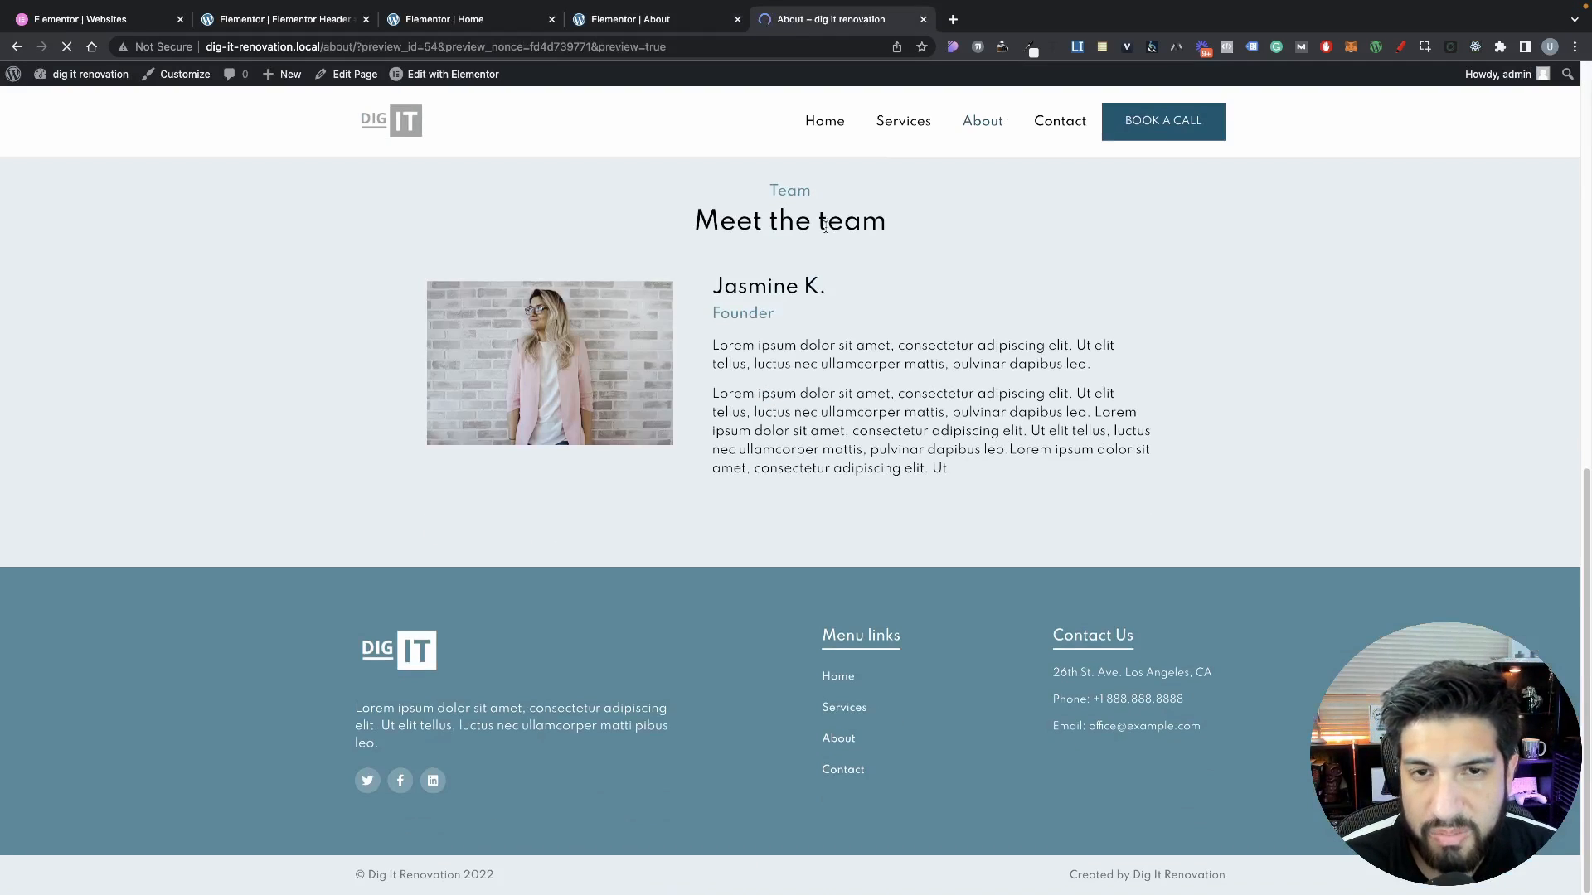
scroll(830, 228, up, 10)
scroll(831, 231, down, 10)
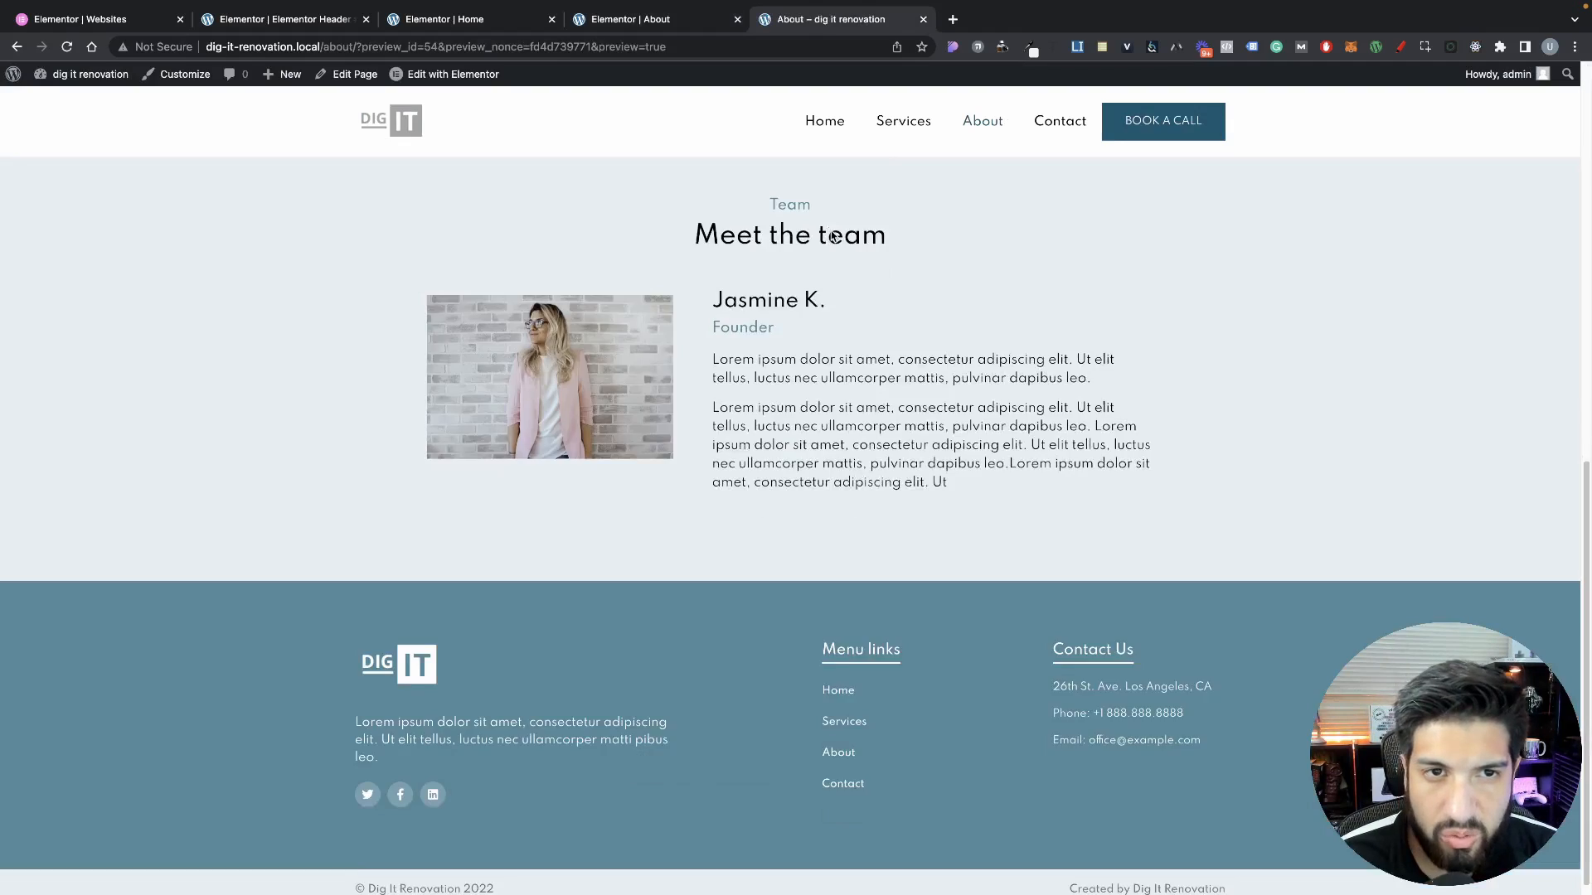
scroll(831, 236, up, 10)
scroll(831, 236, down, 10)
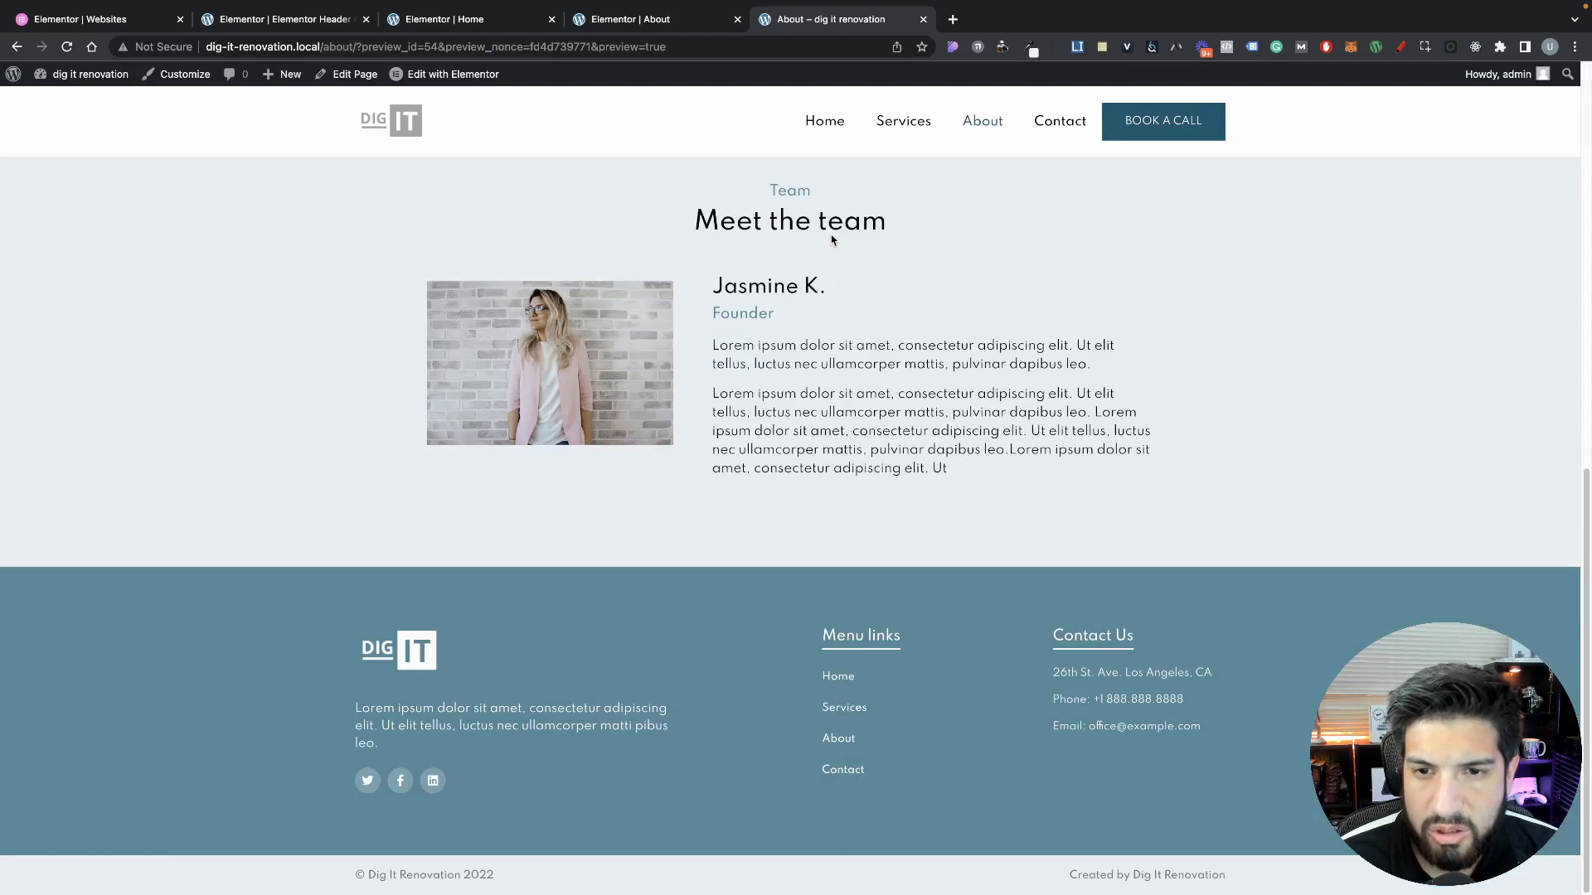
scroll(830, 235, up, 10)
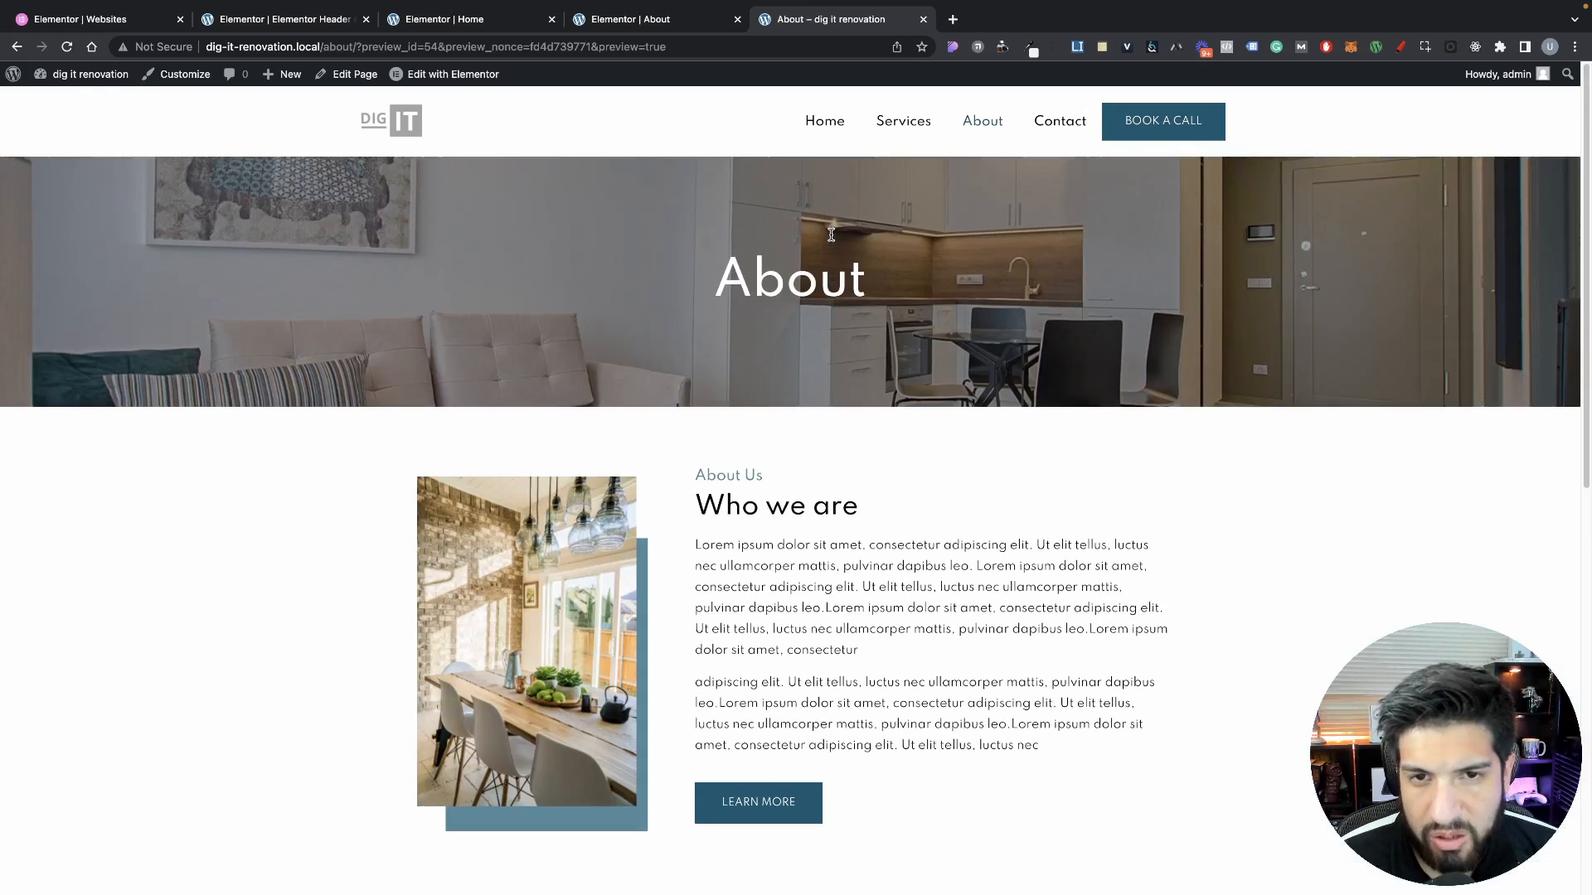
scroll(833, 237, down, 10)
scroll(835, 238, up, 10)
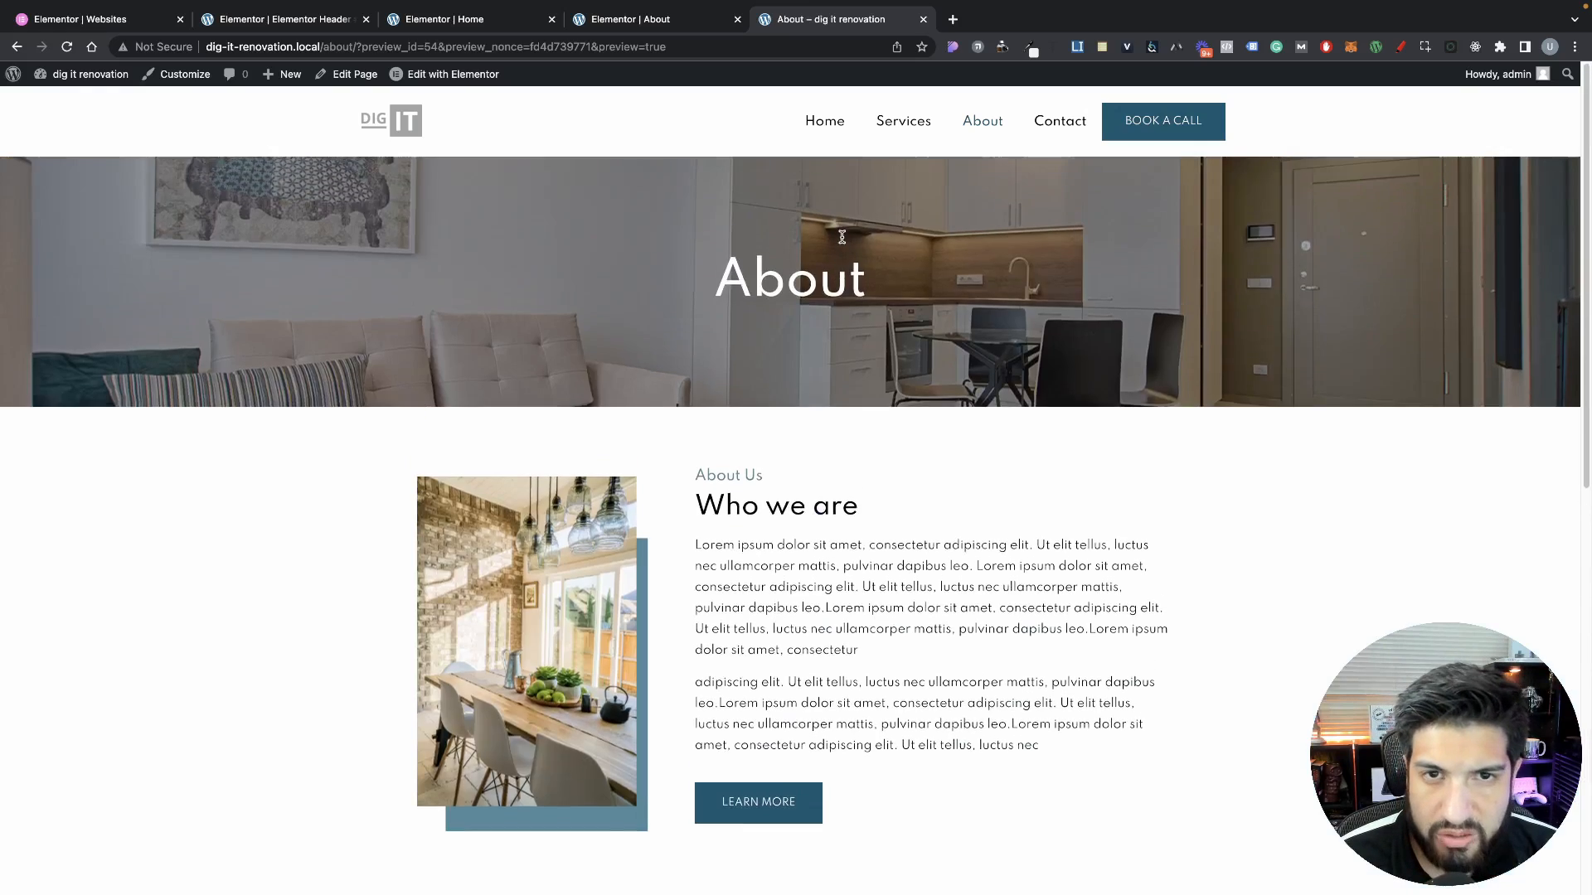
scroll(865, 249, down, 10)
Go to the site's Contact page and open it for editing with Elementor
click(1058, 119)
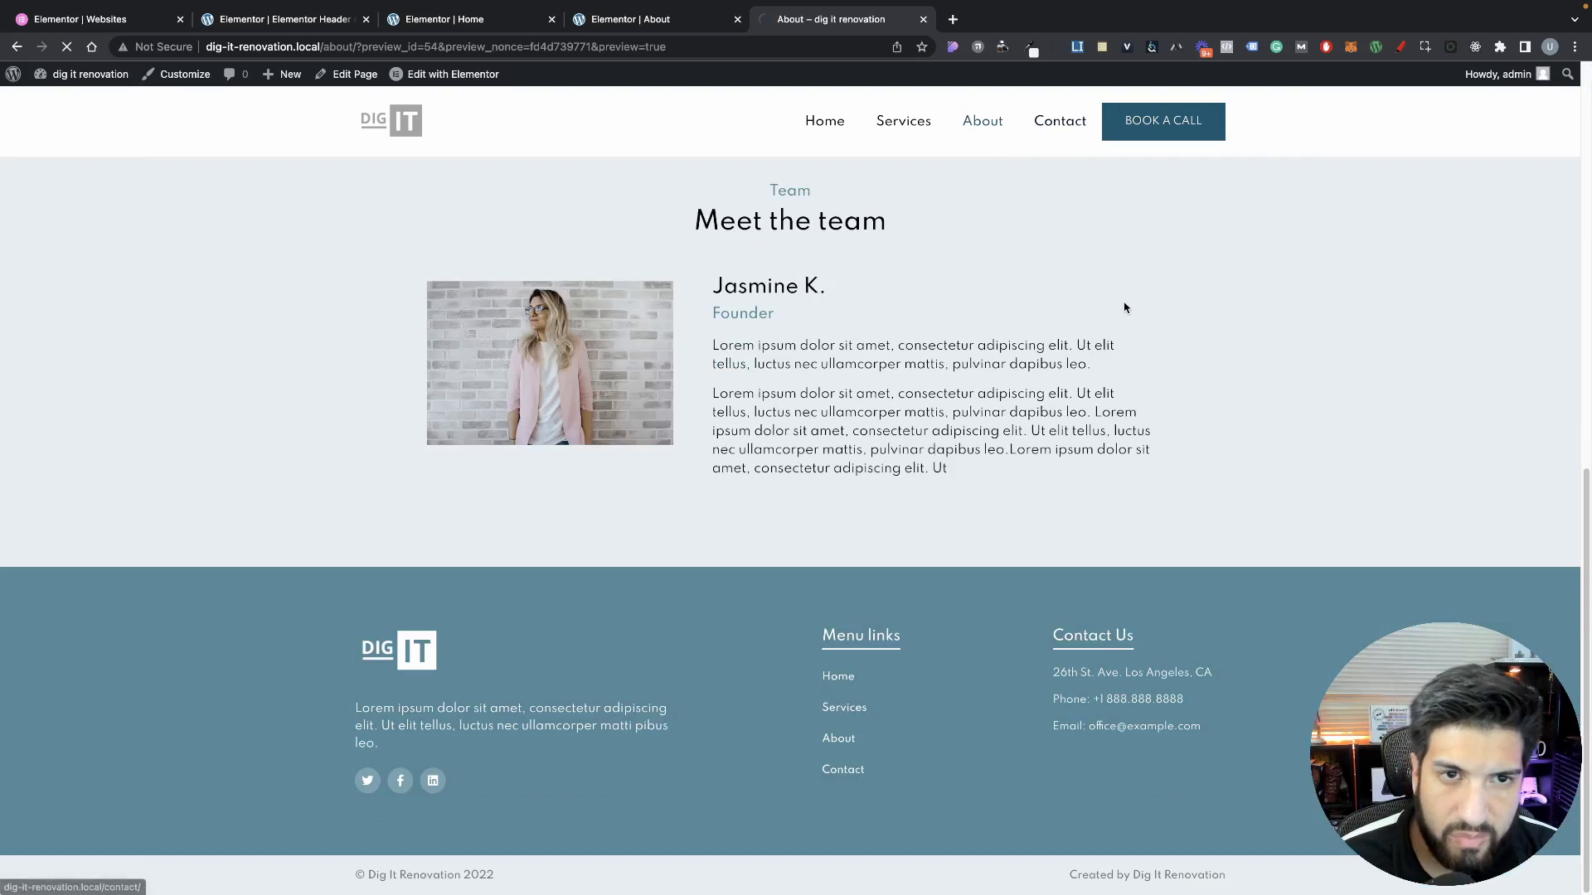
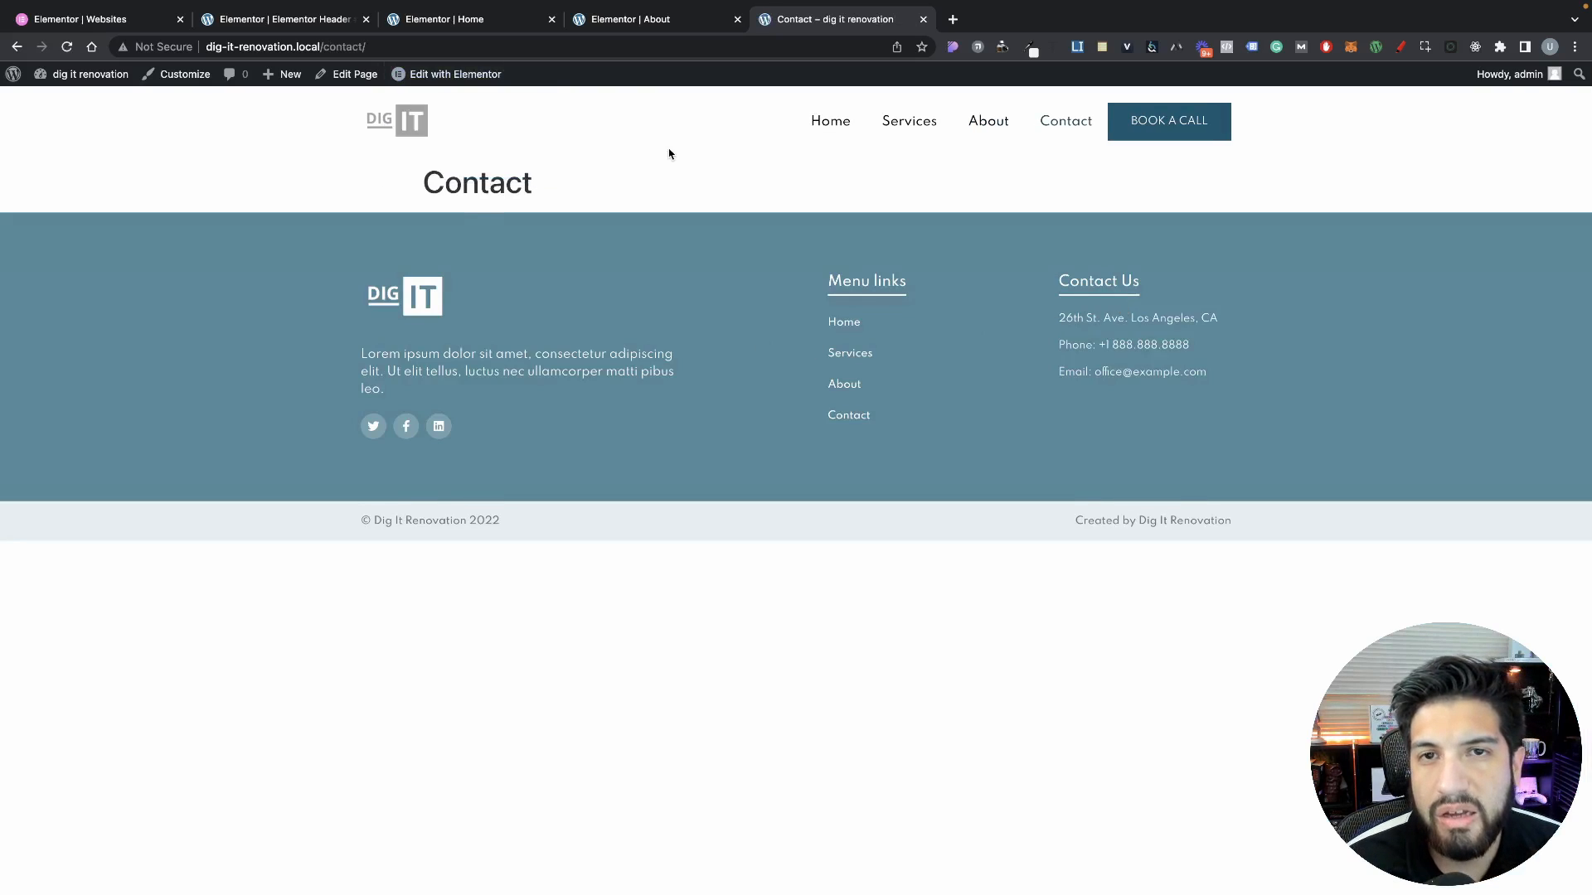
mouse_move(461, 74)
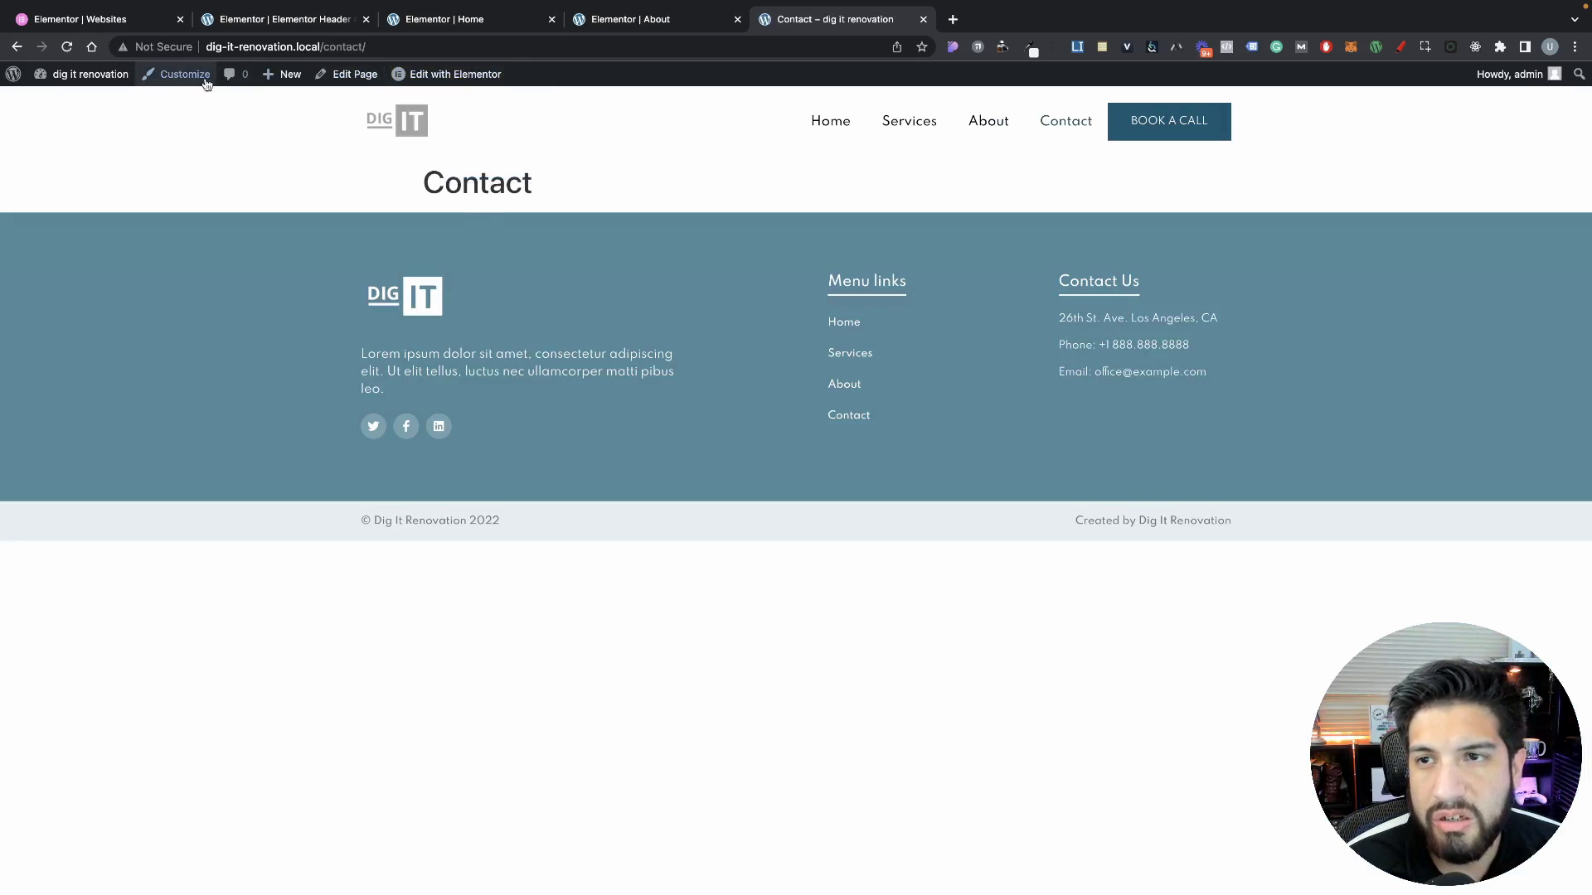
click(355, 77)
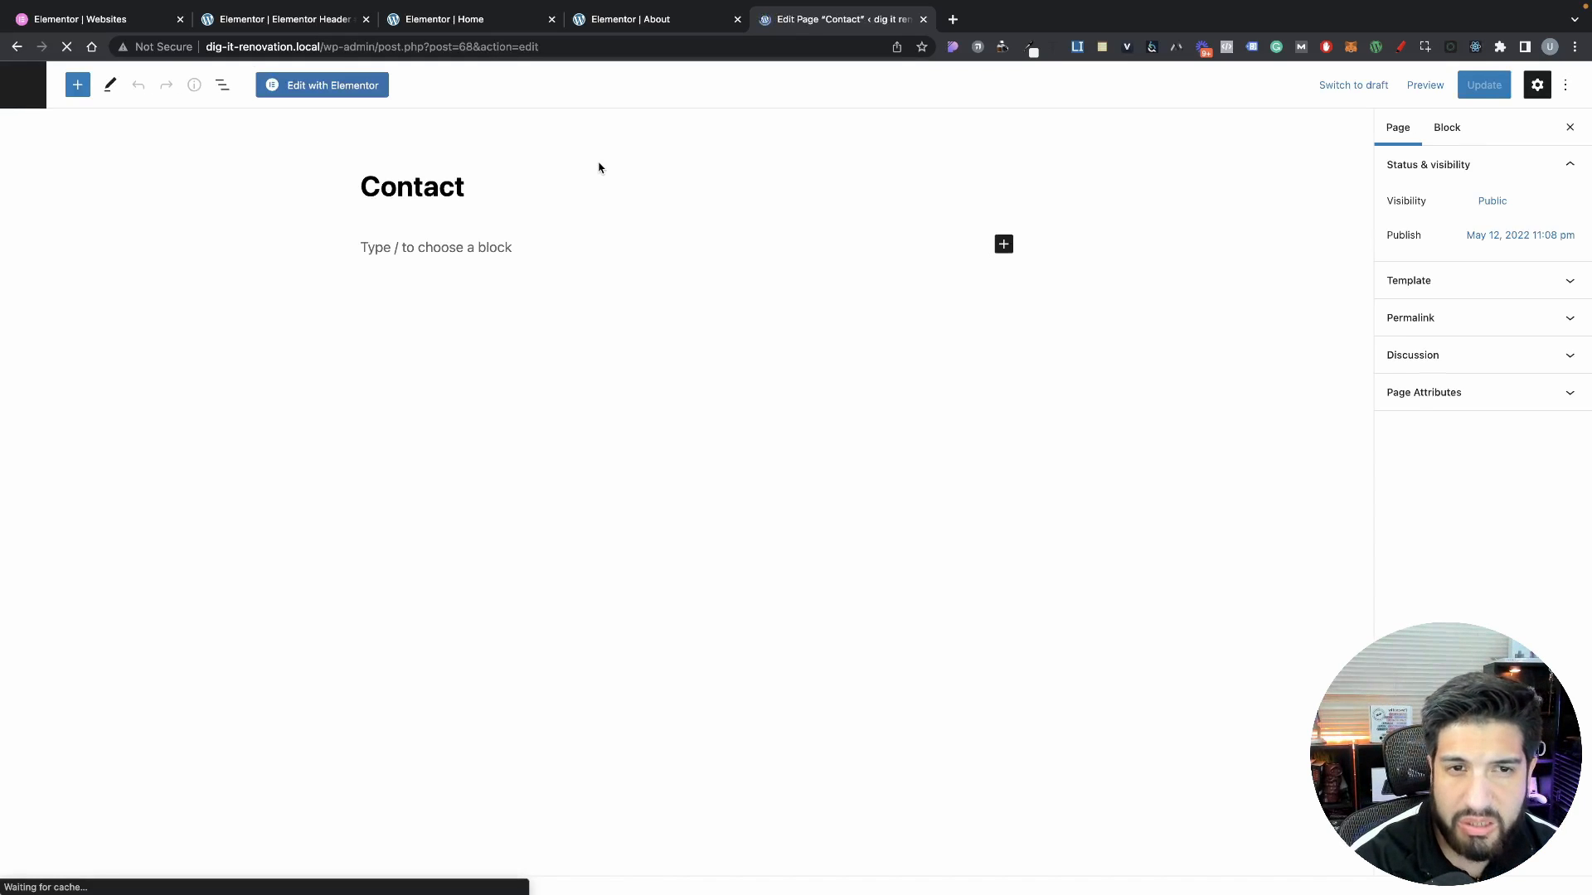
click(303, 90)
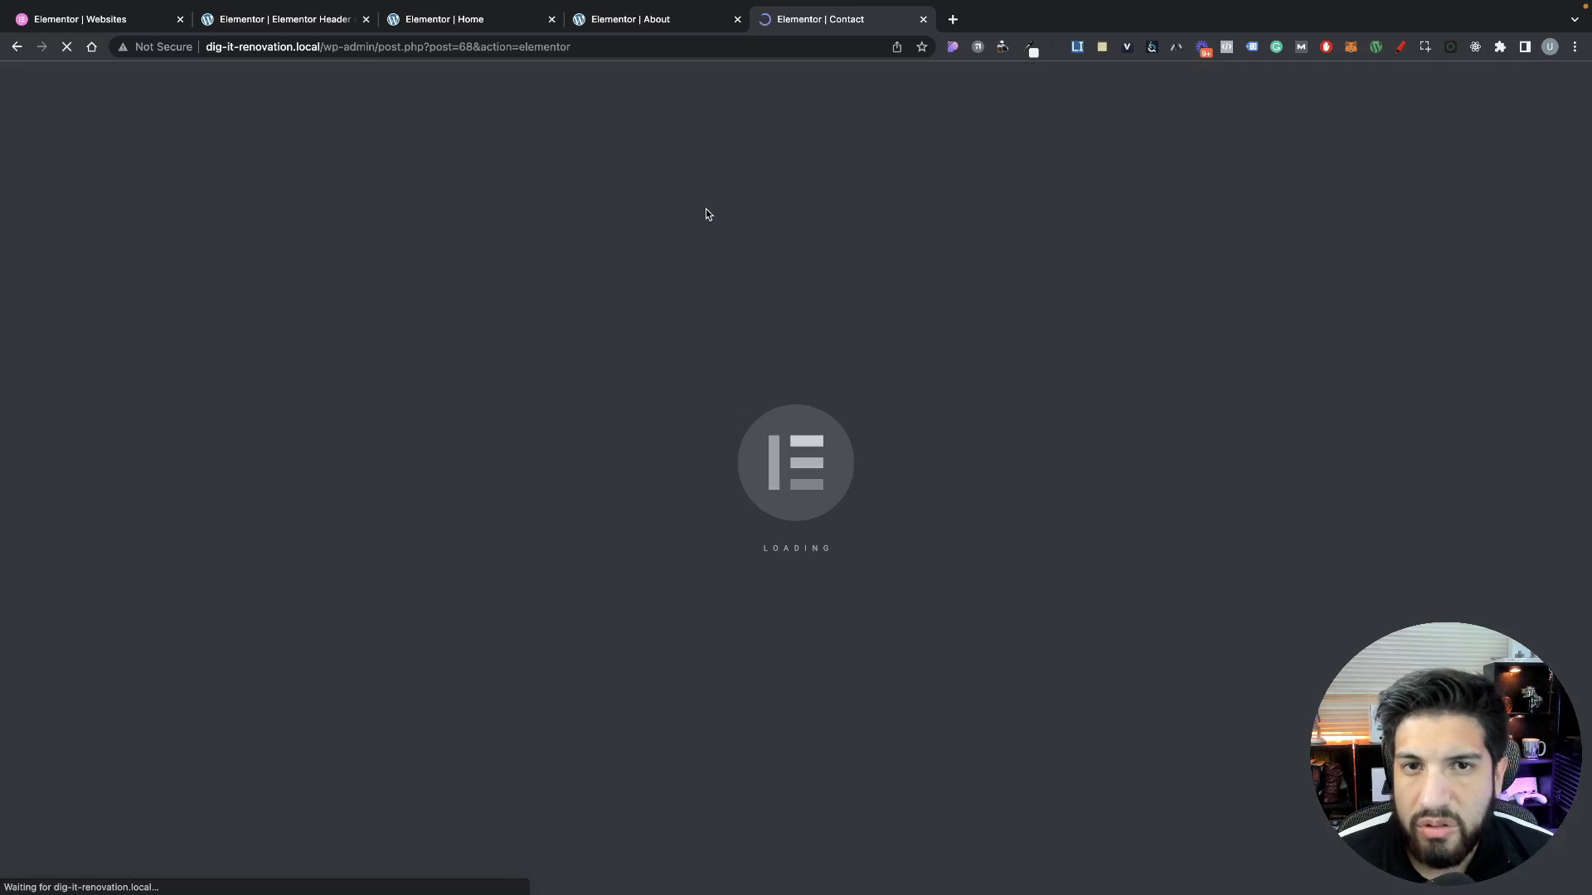
Copy the Home page's contact section with the "Get a free quote" form and return to the Contact page editor
click(446, 20)
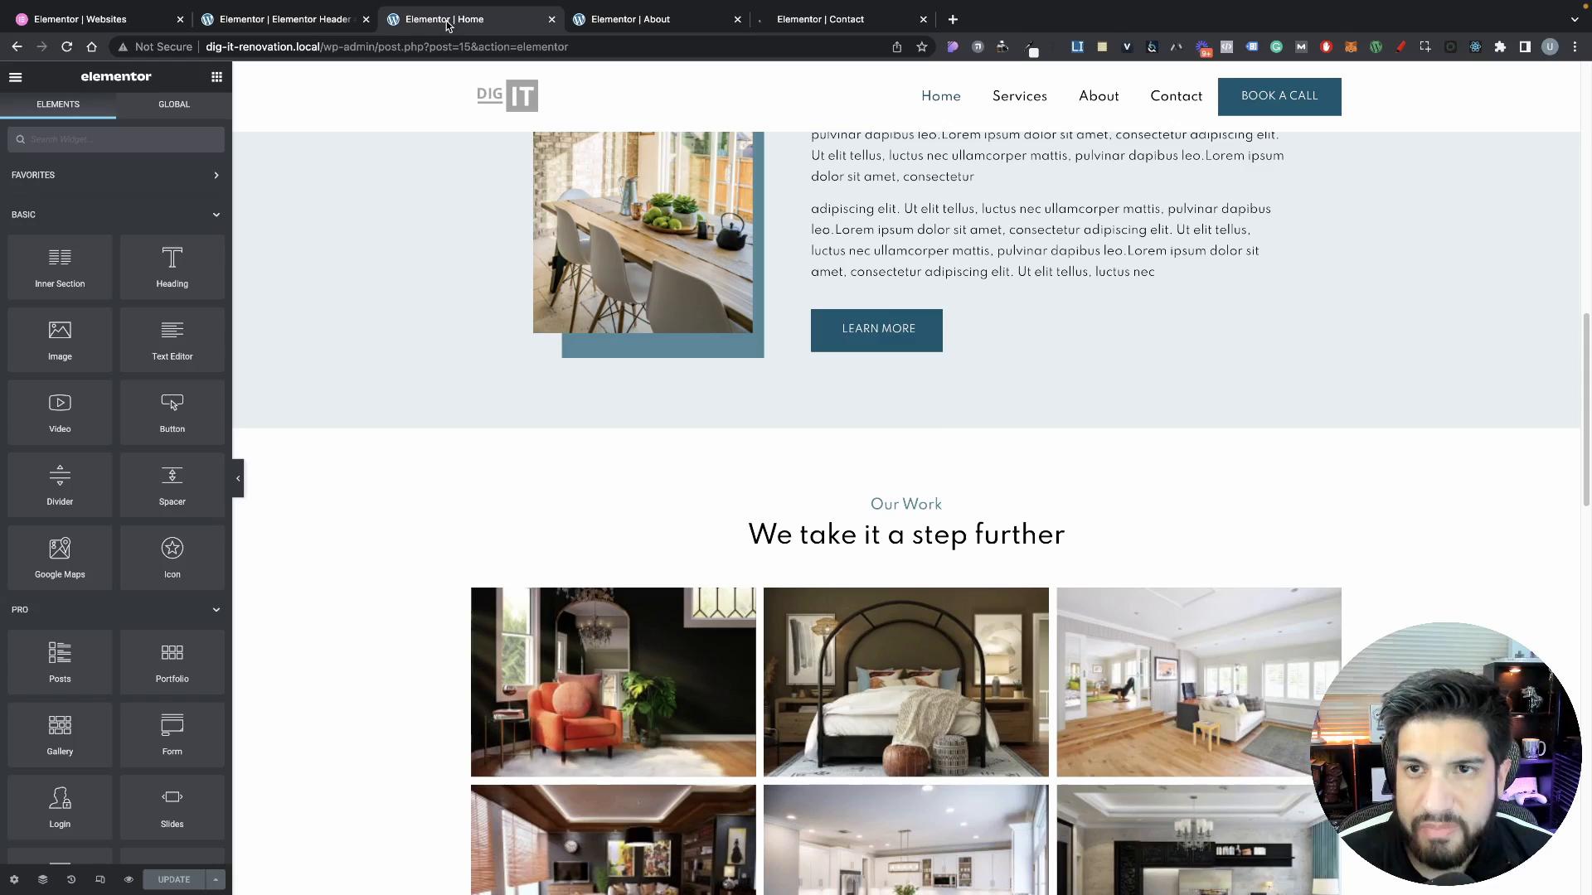
scroll(793, 635, down, 10)
scroll(858, 602, up, 5)
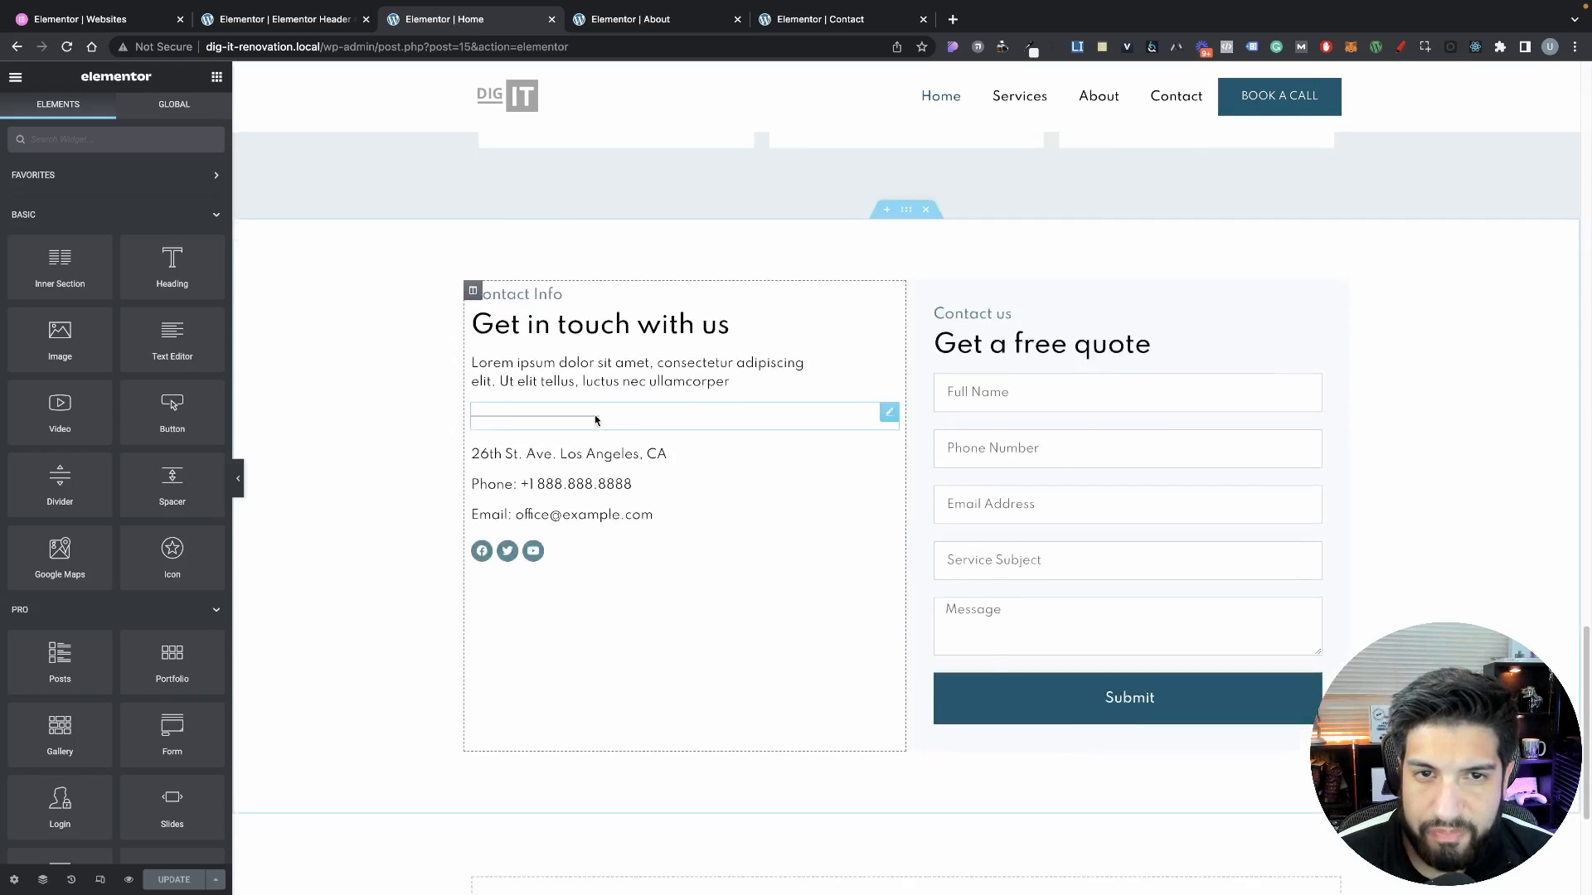
right_click(907, 365)
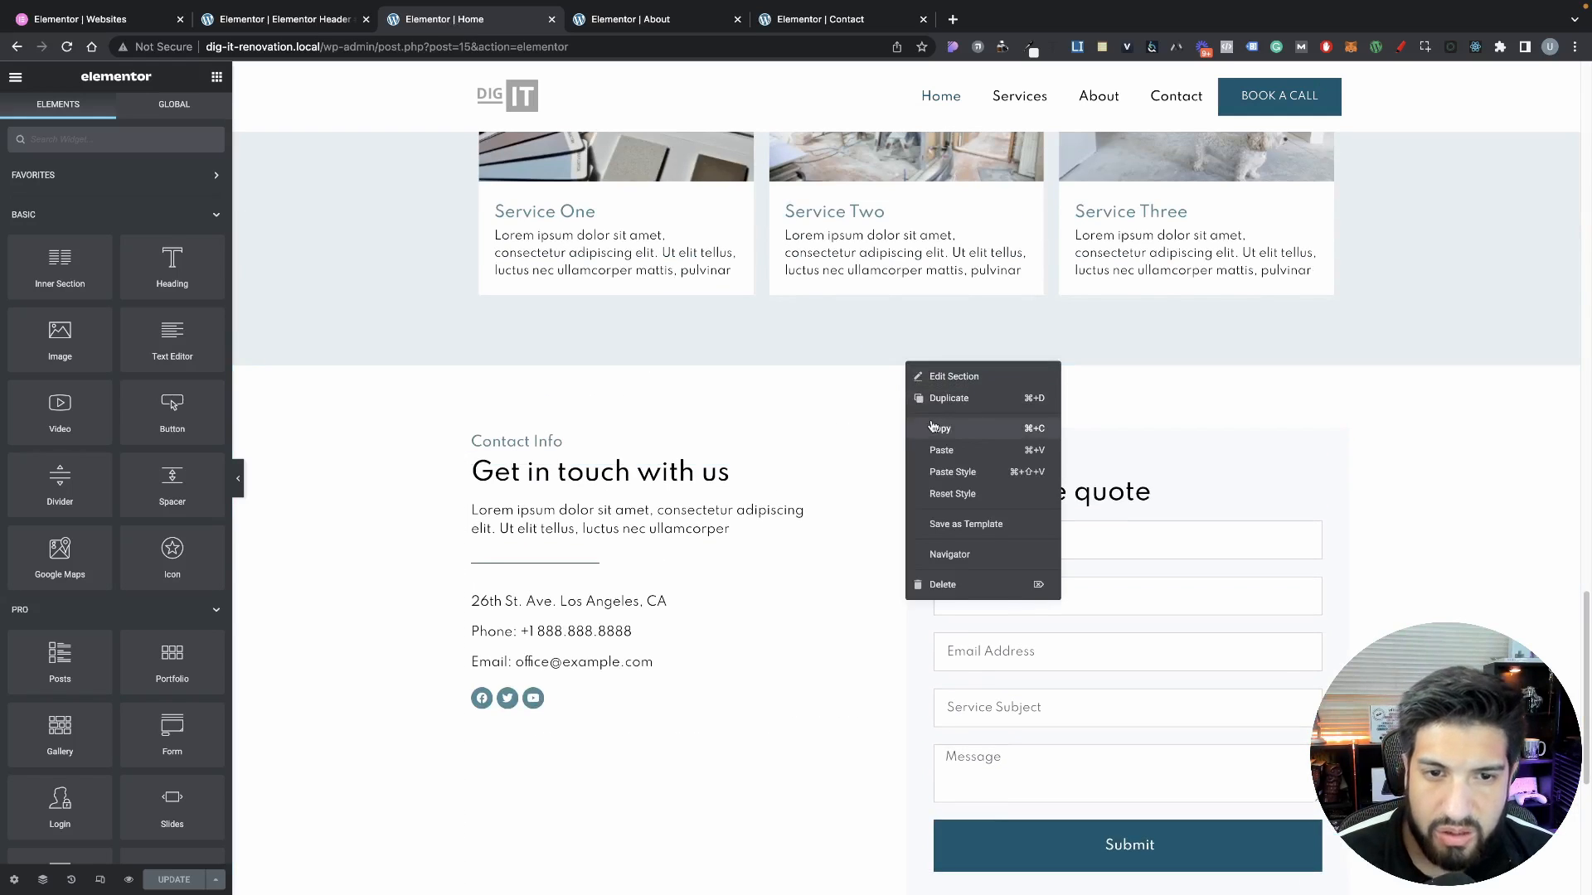
click(939, 427)
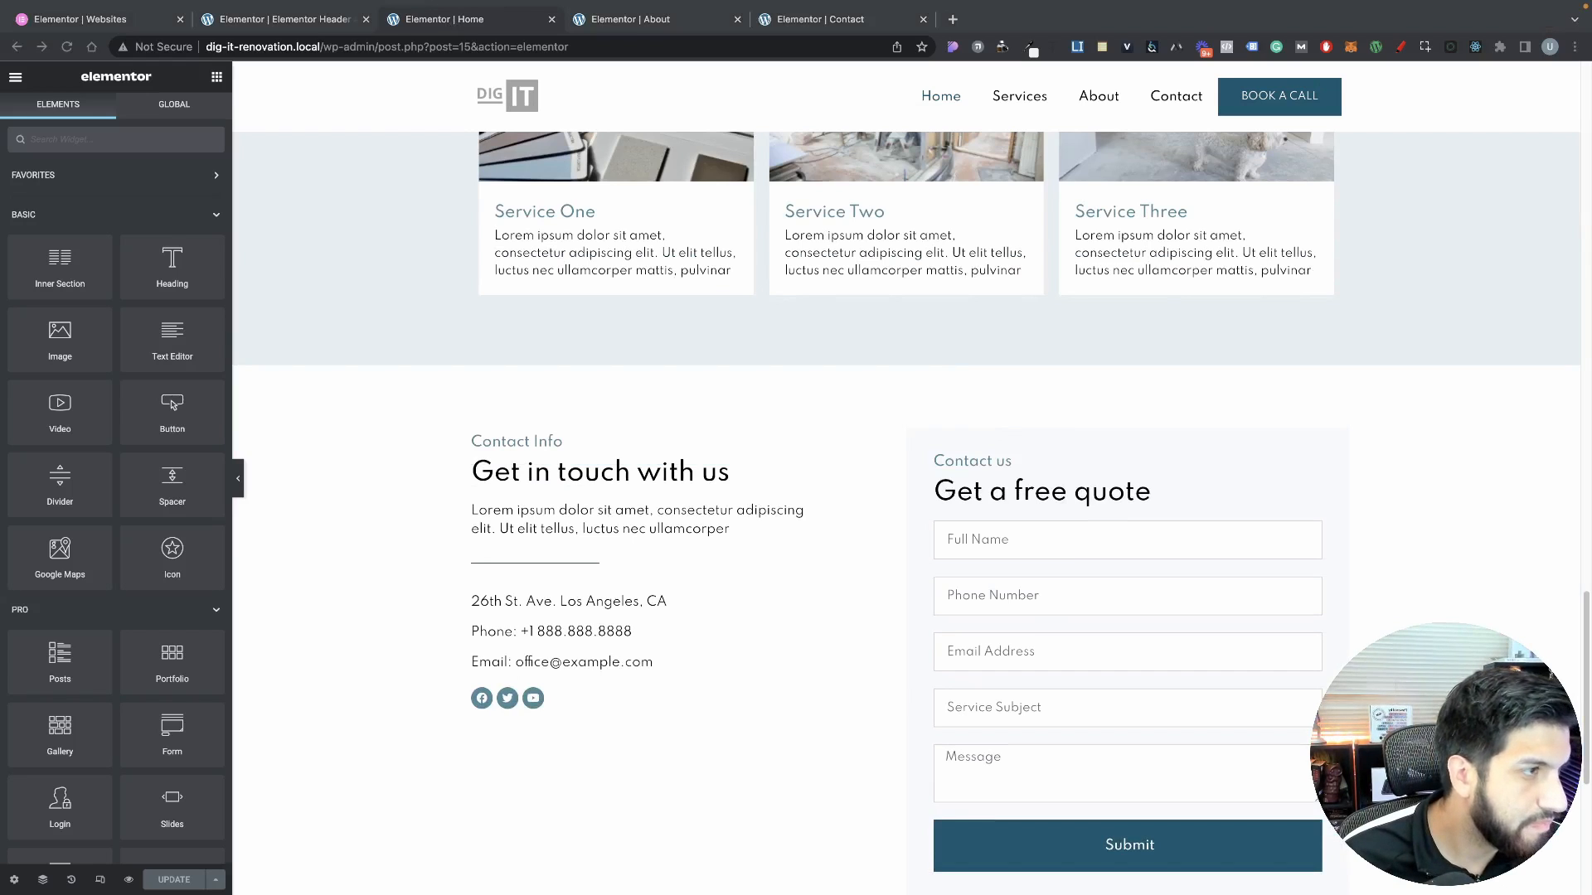
click(664, 19)
click(840, 21)
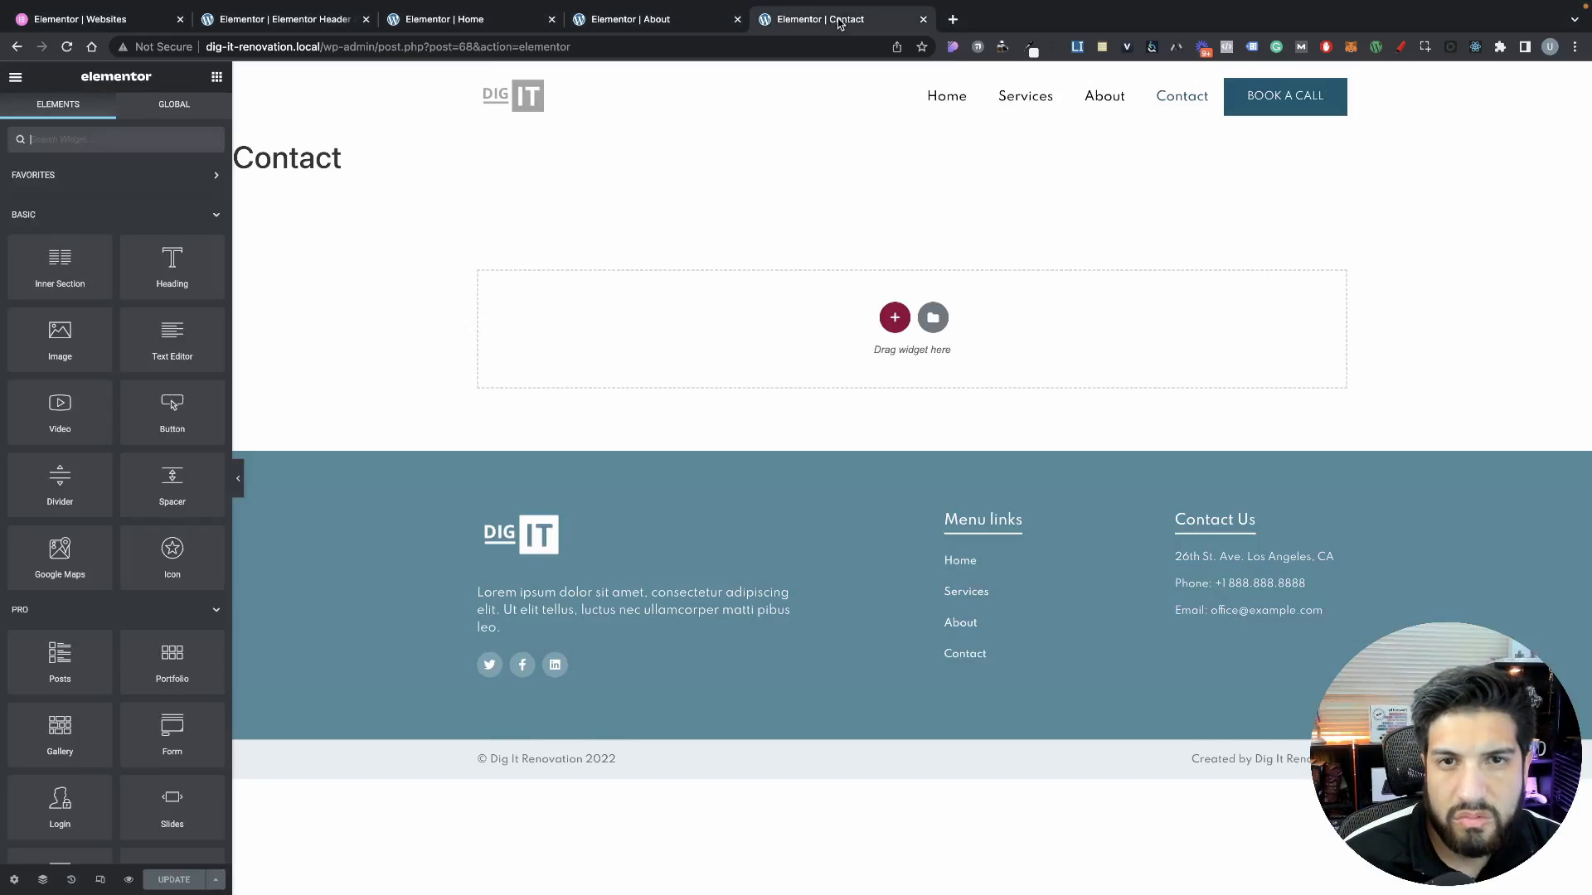
Paste the copied contact section into the Contact page and hide the page title
right_click(863, 371)
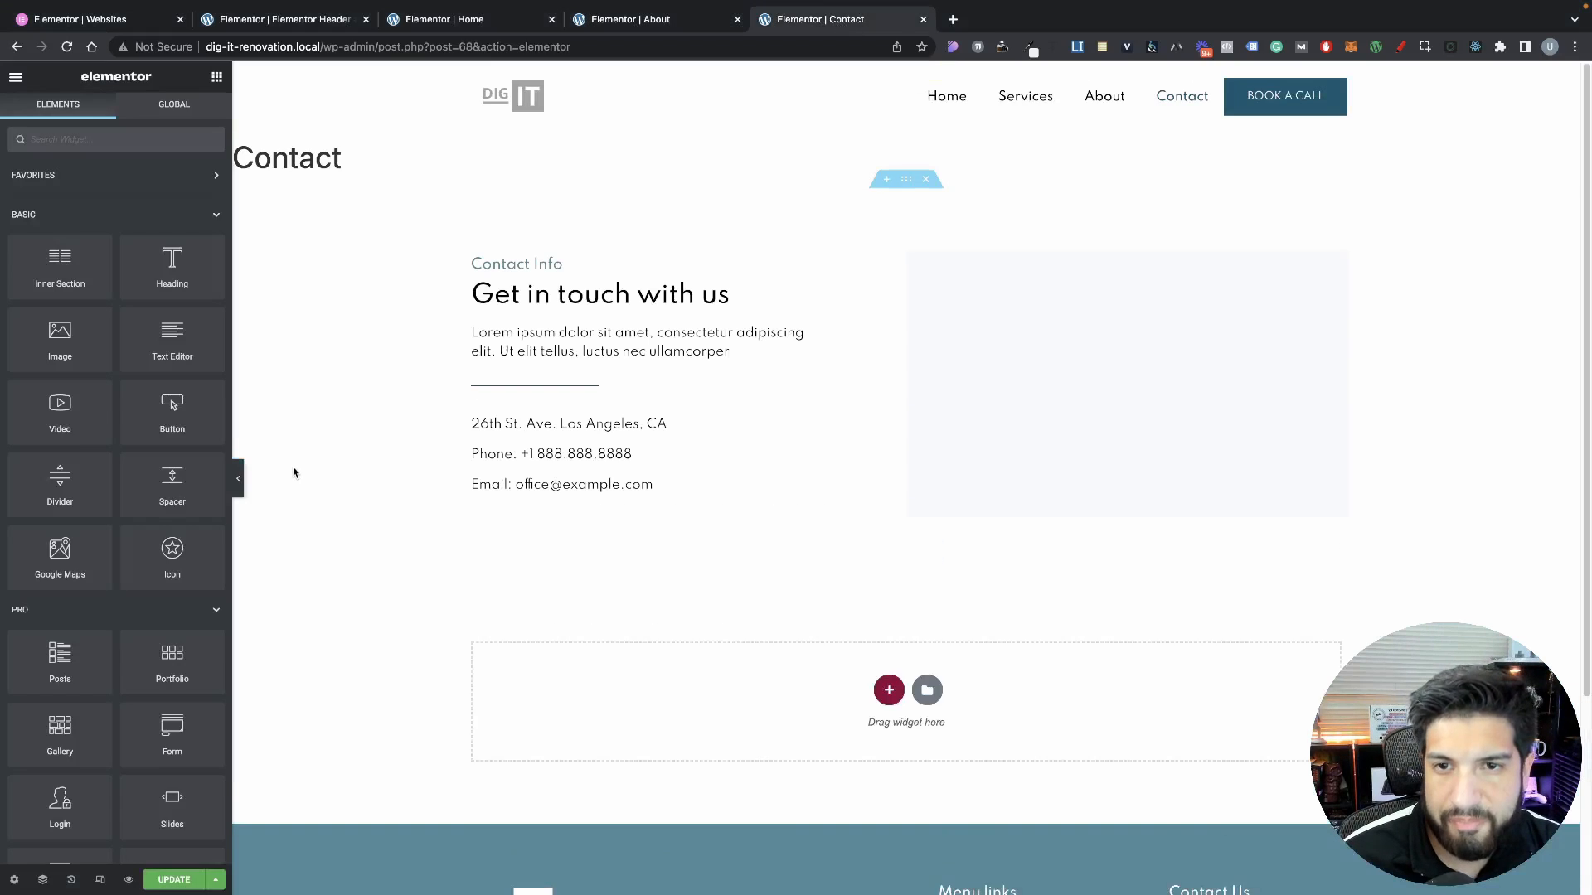
click(14, 879)
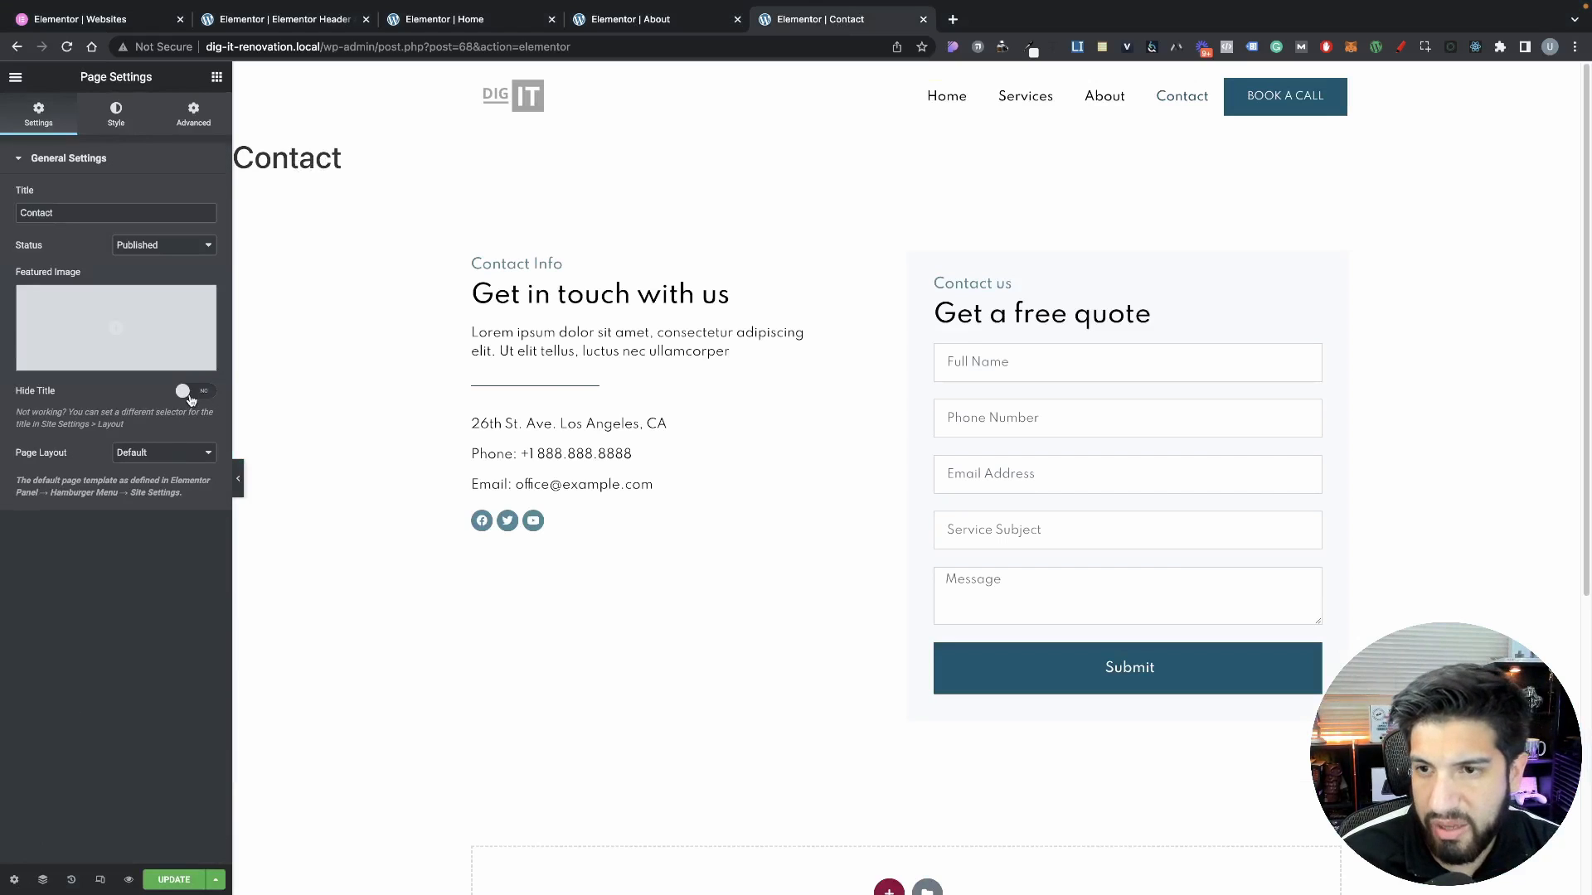
click(190, 397)
Copy the About page's hero section and return to the Contact page editor
click(676, 22)
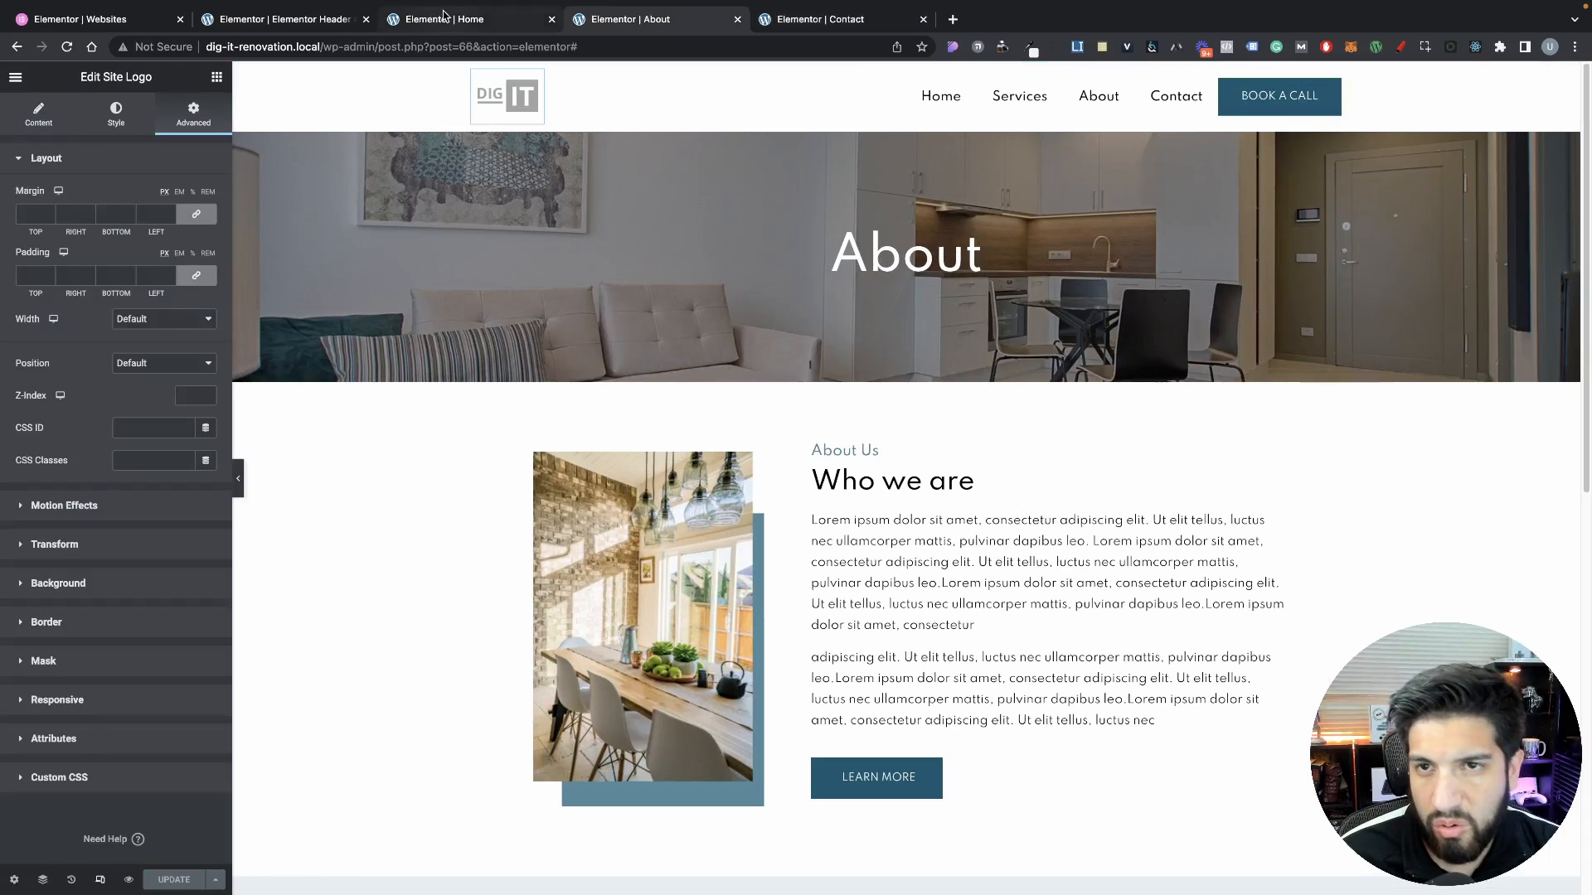
click(927, 152)
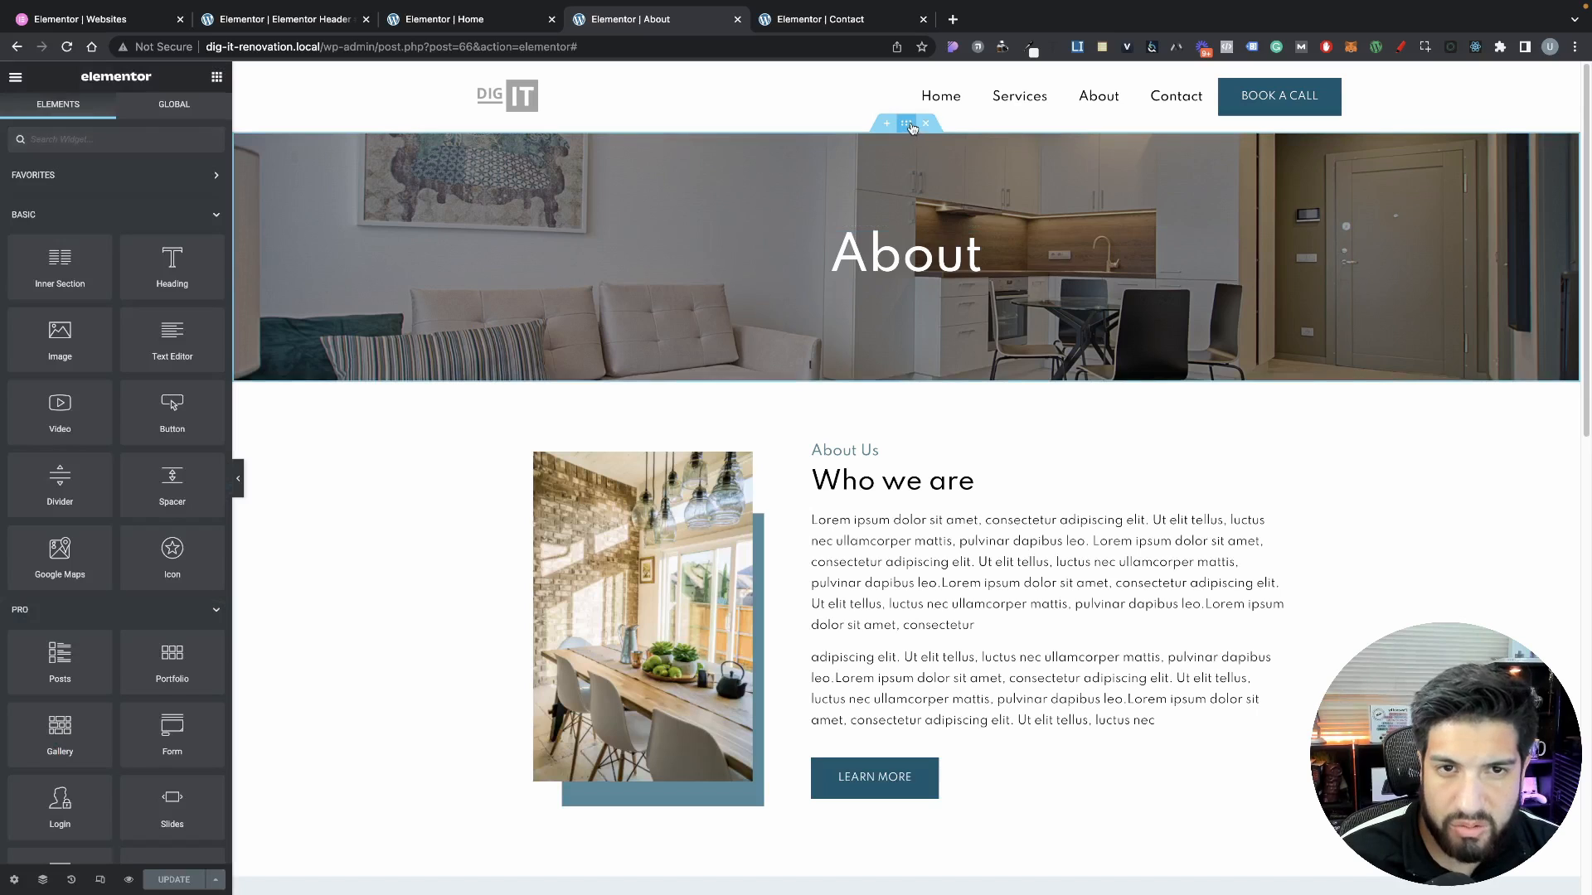
right_click(914, 126)
click(929, 189)
key(ctrl+Tab)
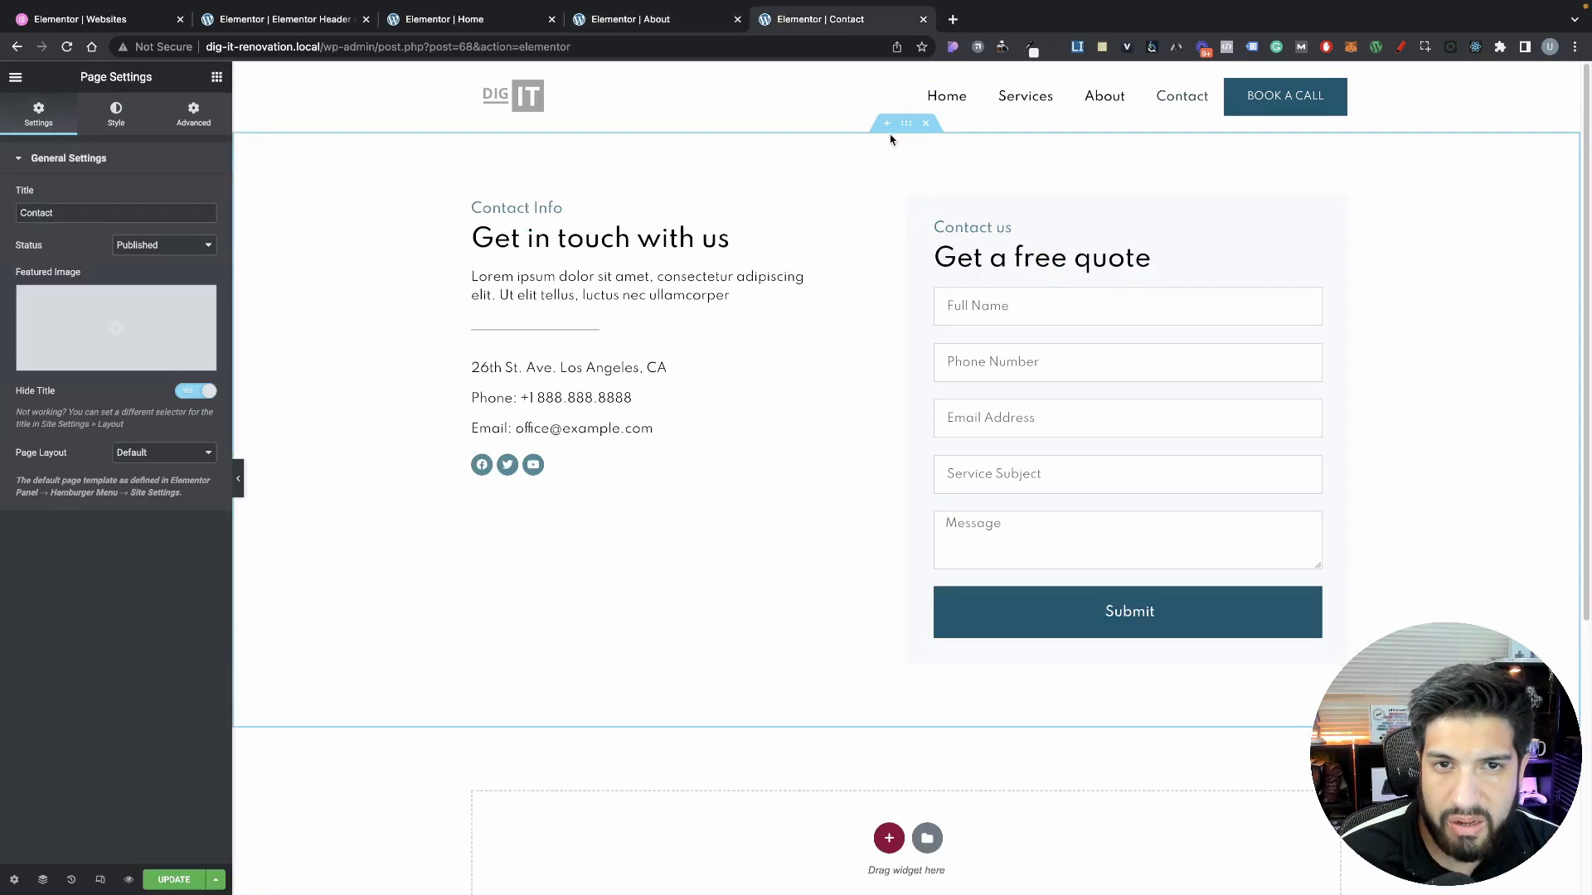
Paste the hero section into the Contact page and move it above the contact section
right_click(779, 789)
click(795, 801)
scroll(911, 713, down, 3)
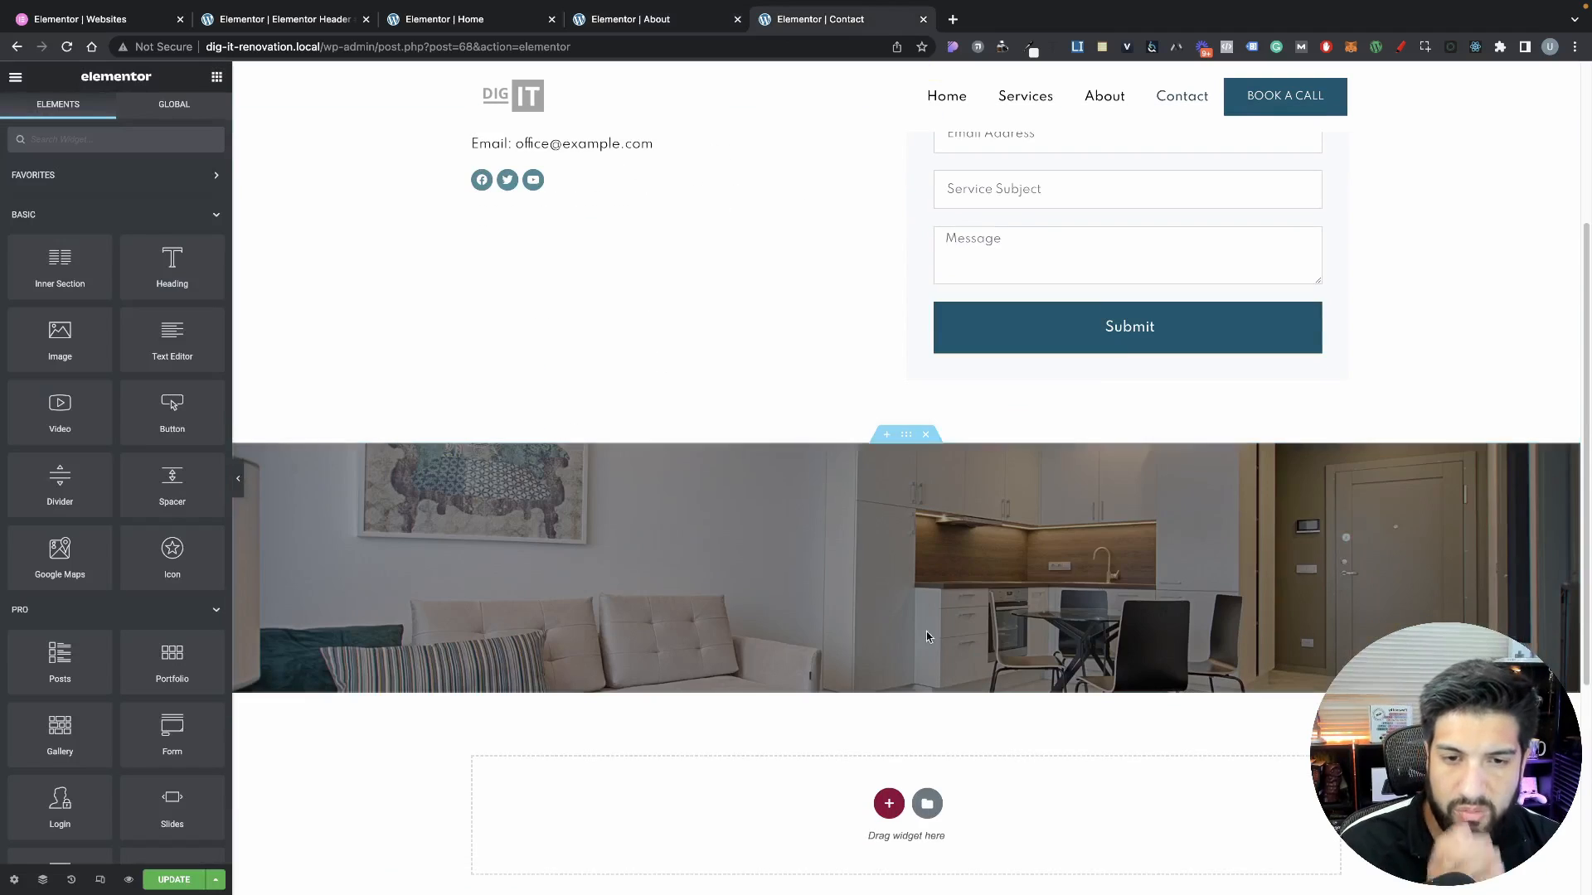
drag(908, 441, 962, 242)
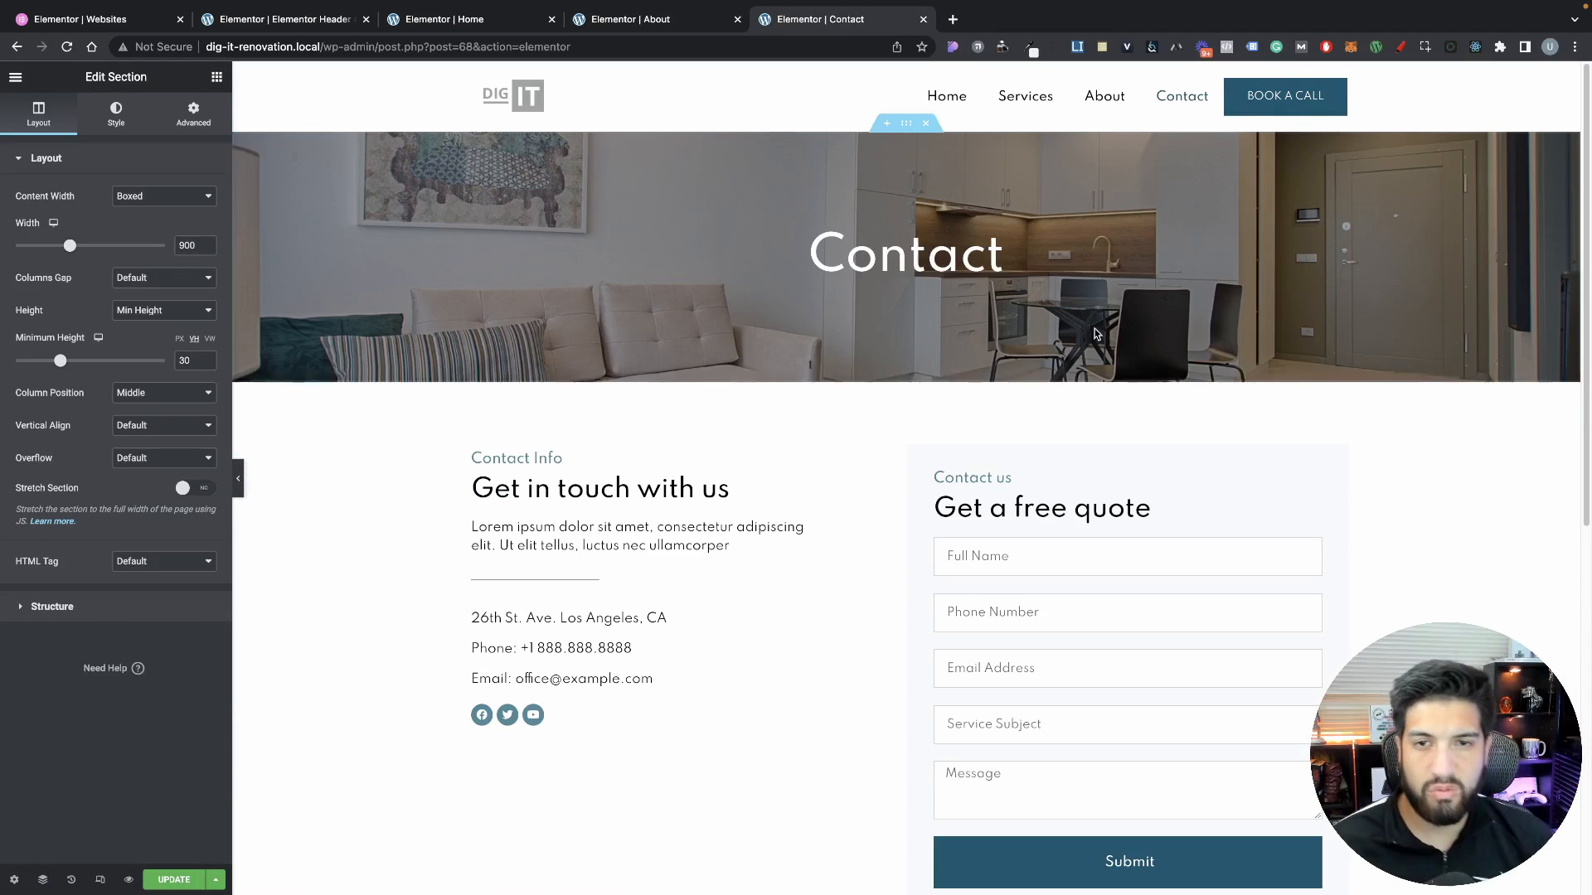
Remove the dynamic title from the hero heading and reassign Page Title as its dynamic source
click(1000, 250)
click(207, 214)
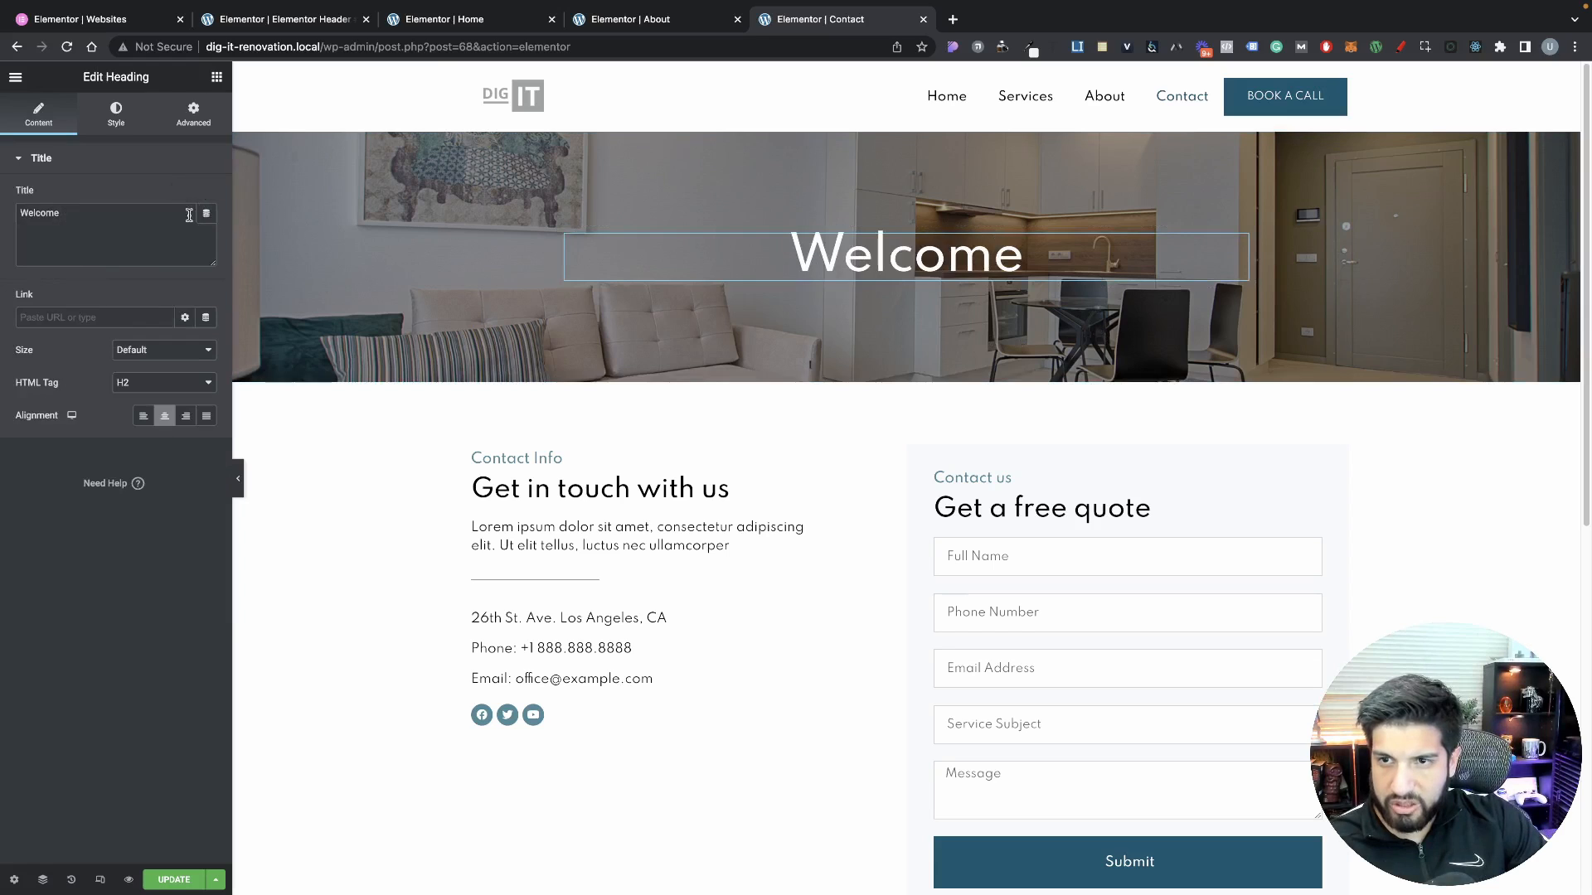
click(206, 213)
scroll(108, 348, down, 5)
scroll(117, 341, up, 5)
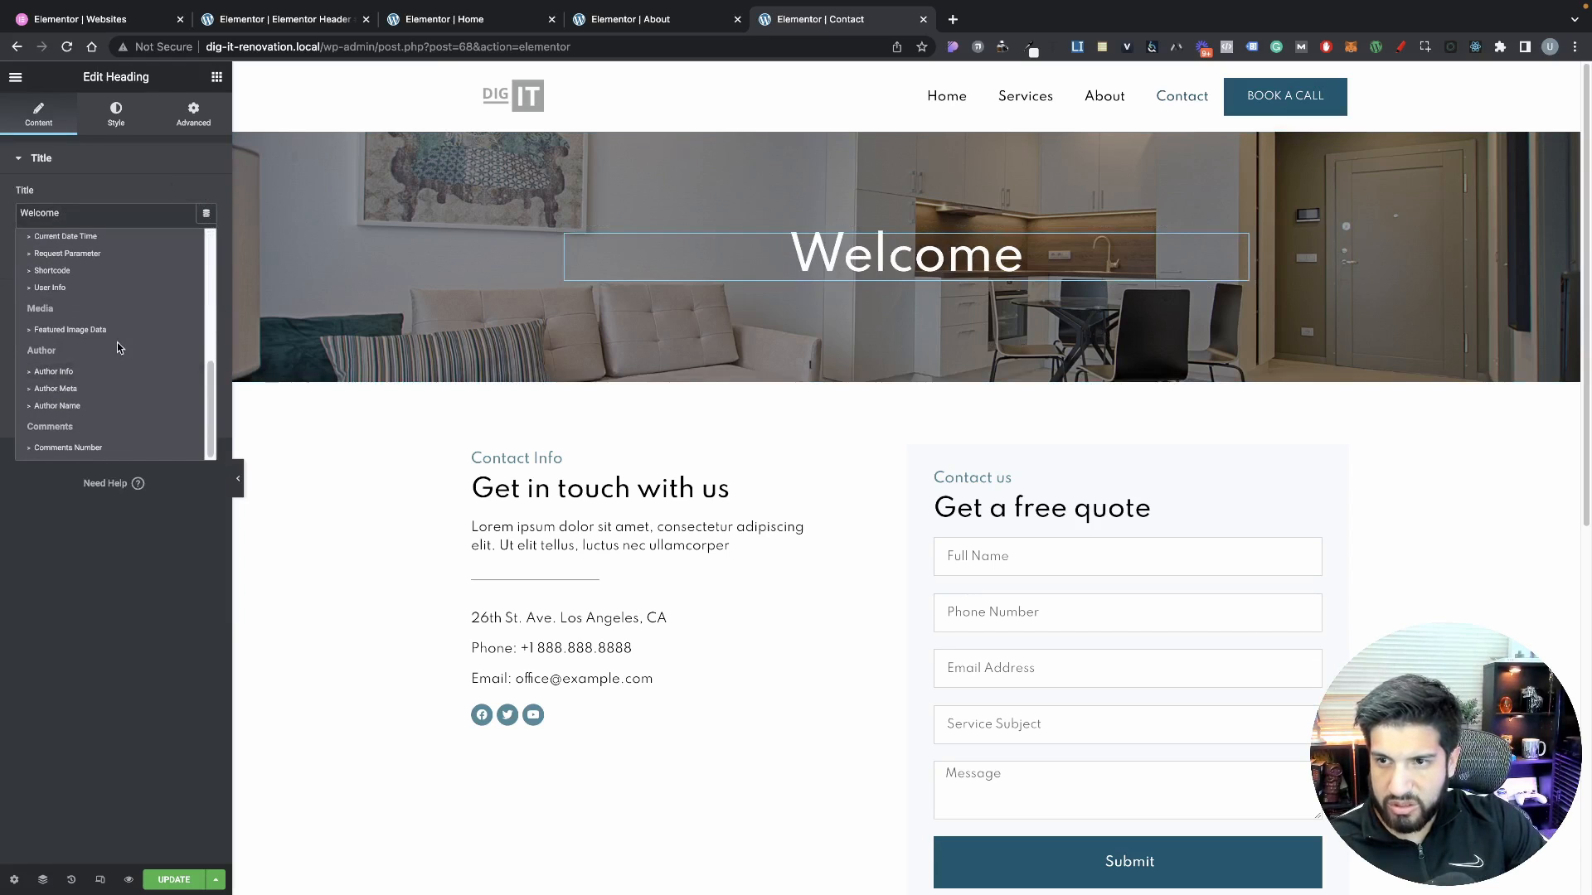
click(109, 267)
scroll(954, 581, down, 2)
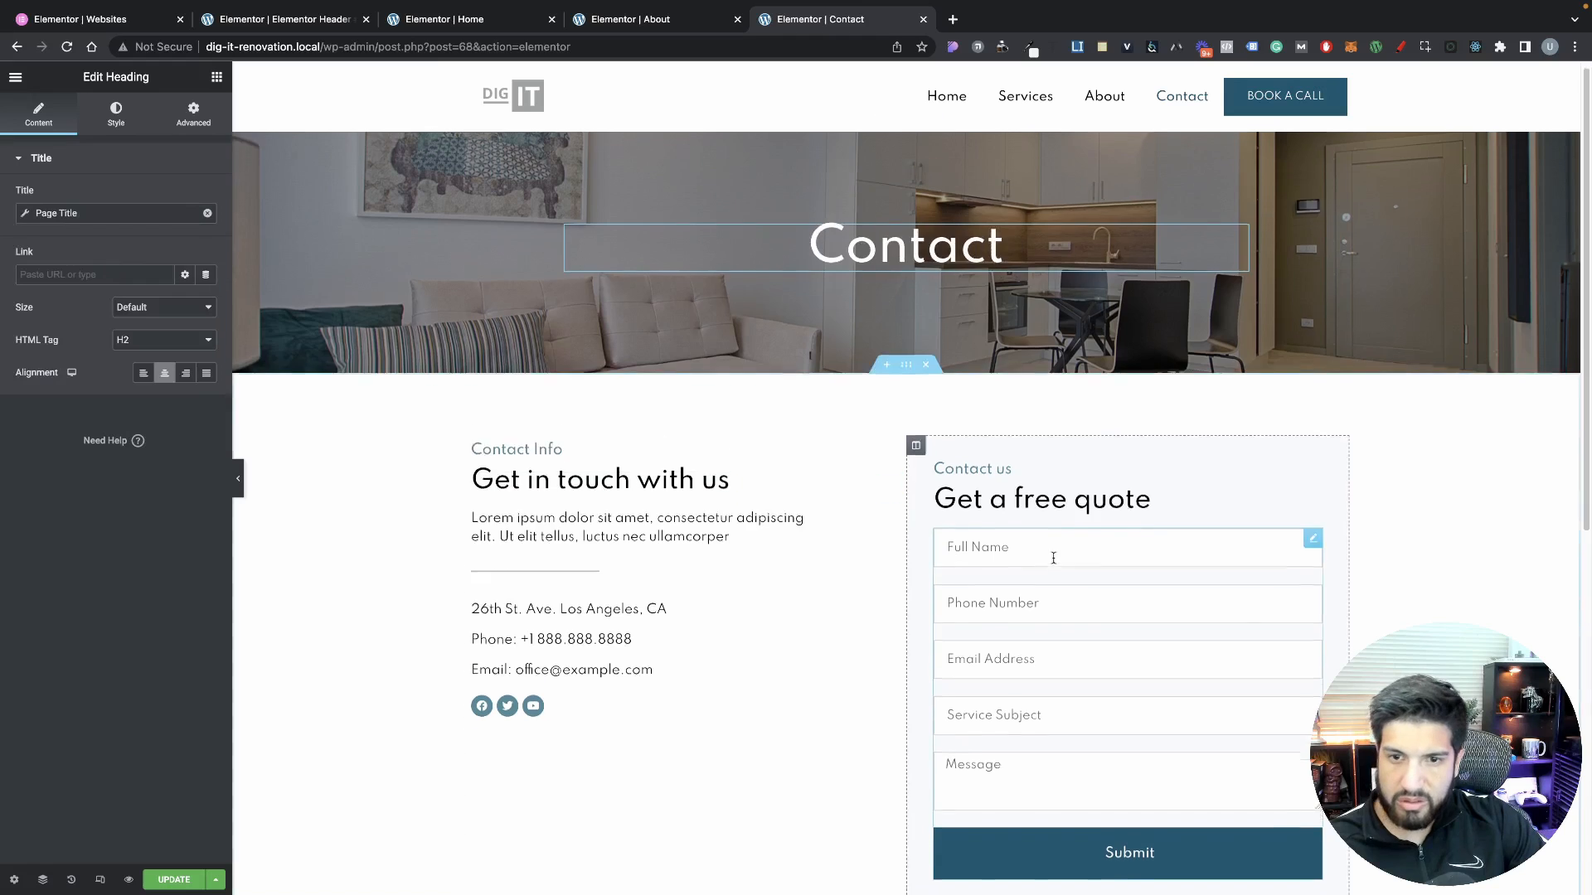
Review the Contact page's desktop and tablet layouts from the hero to the contact form
scroll(746, 614, down, 3)
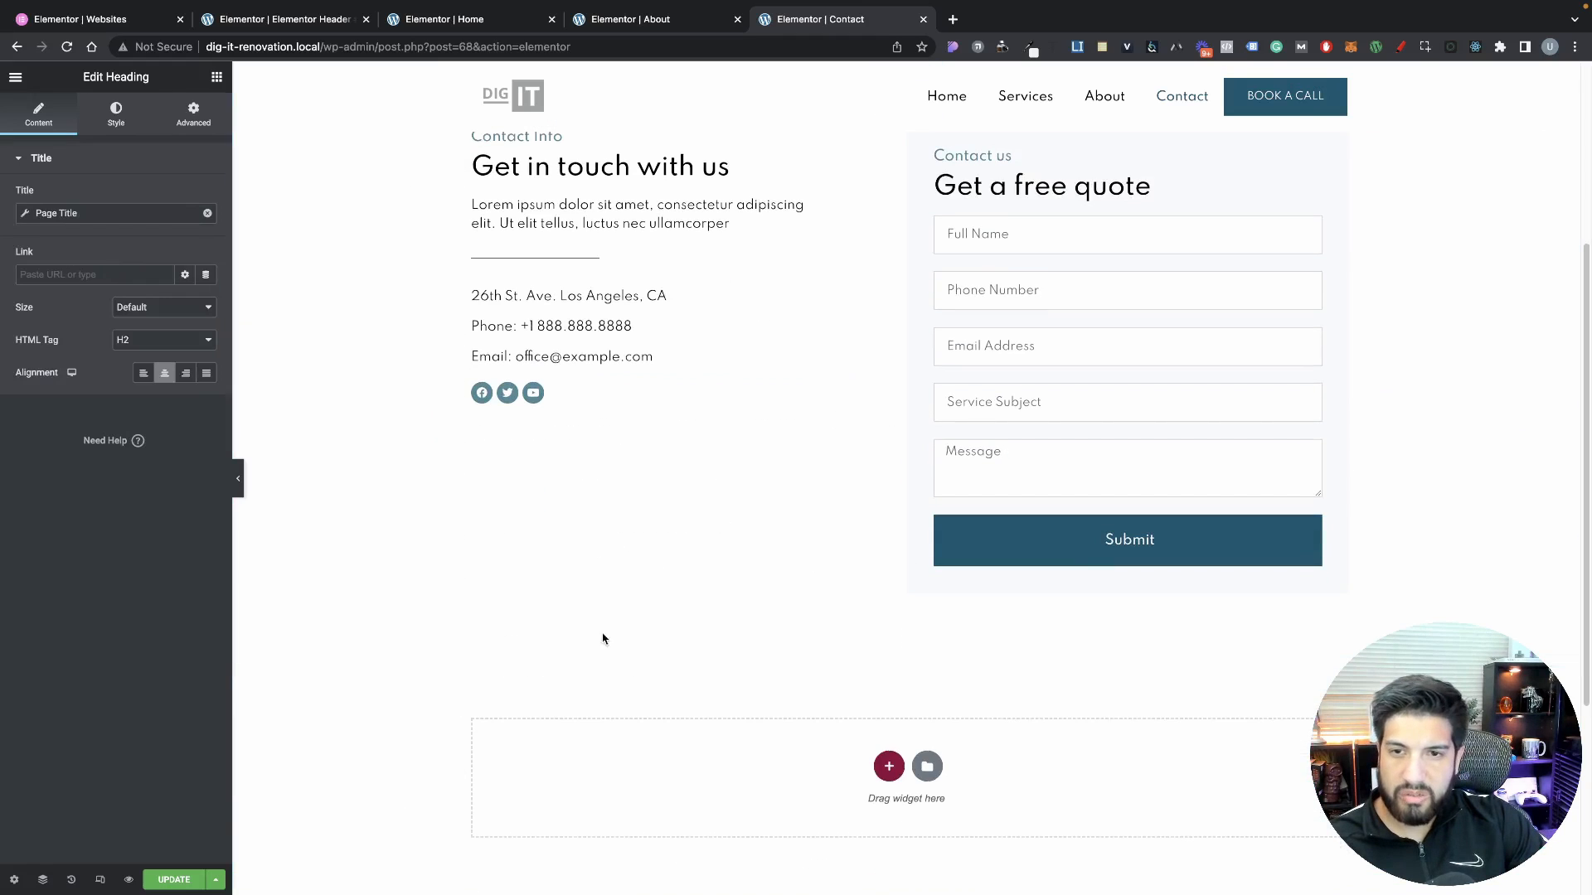
click(100, 880)
scroll(939, 490, down, 3)
scroll(941, 477, up, 10)
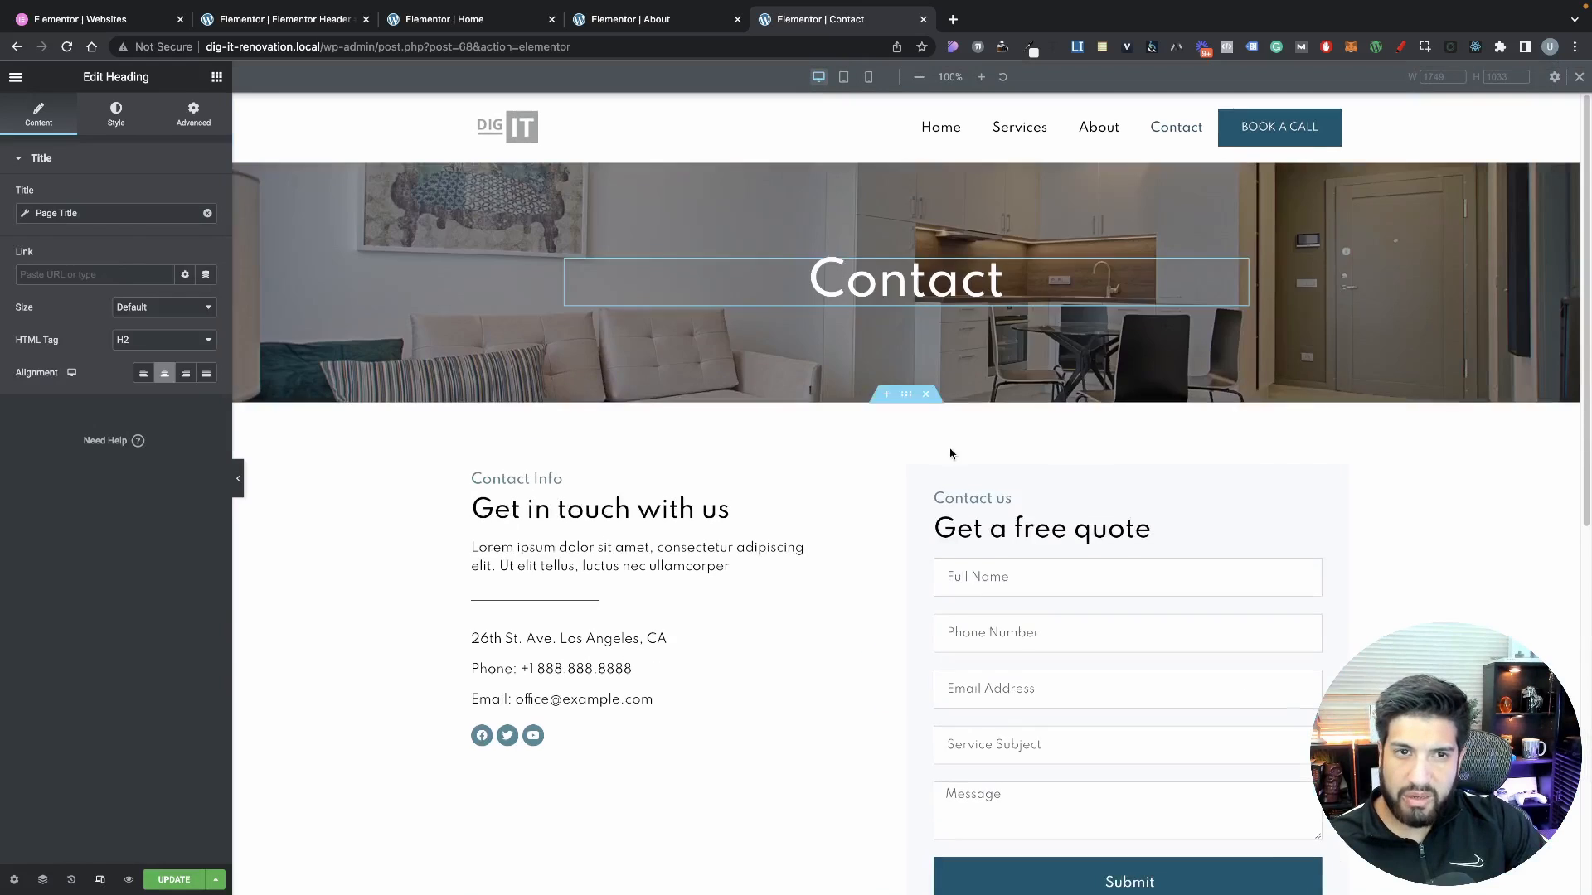
click(844, 76)
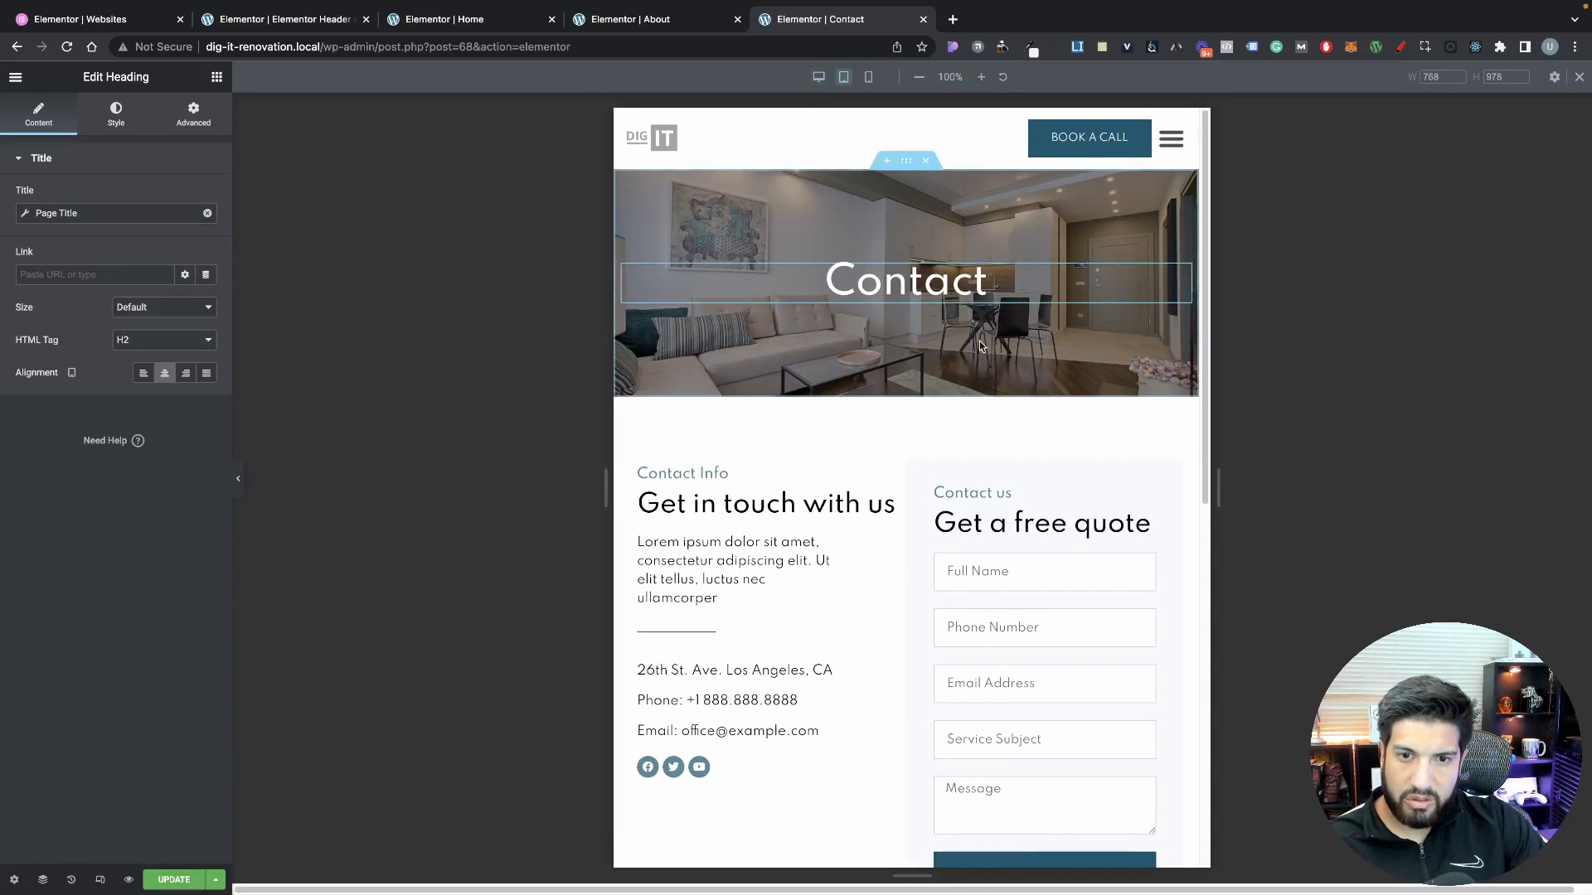
scroll(979, 340, down, 4)
scroll(1011, 392, up, 3)
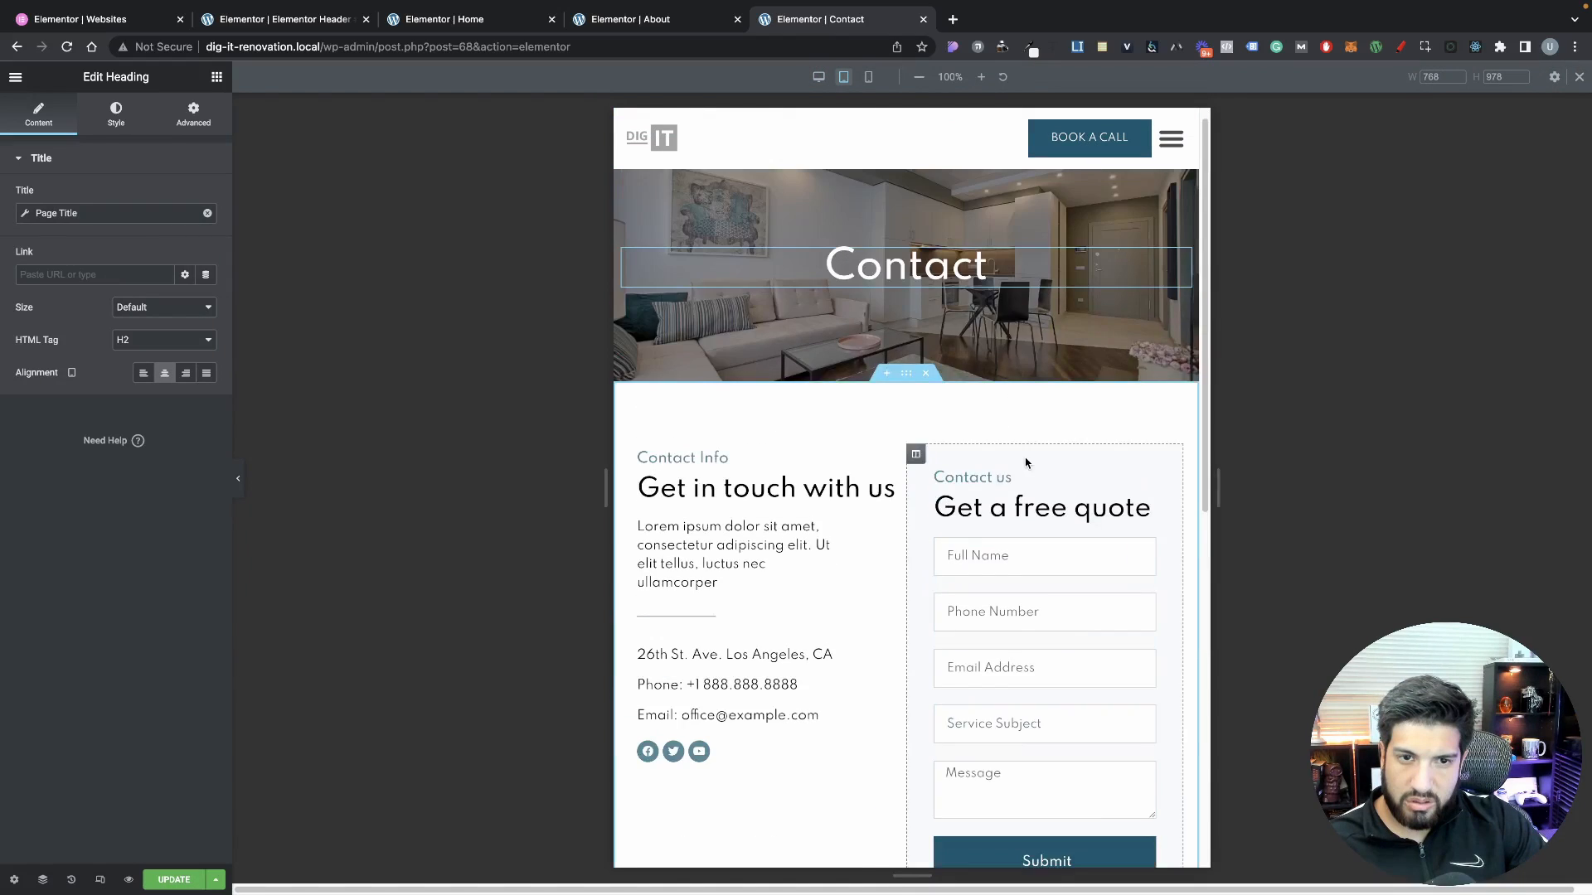
scroll(911, 415, down, 1)
click(760, 383)
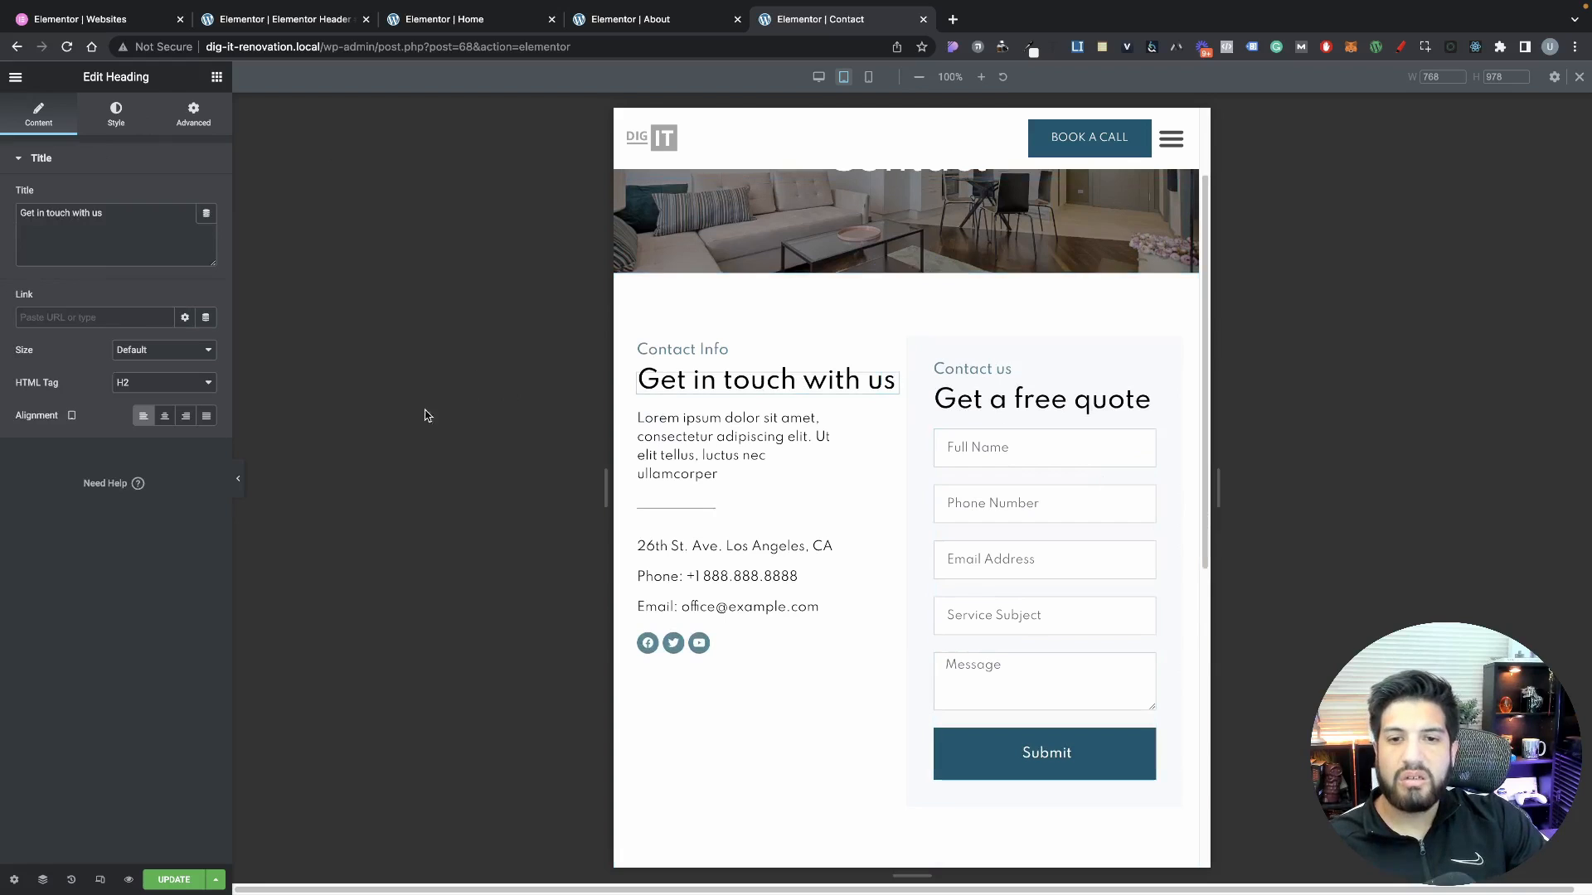
click(115, 116)
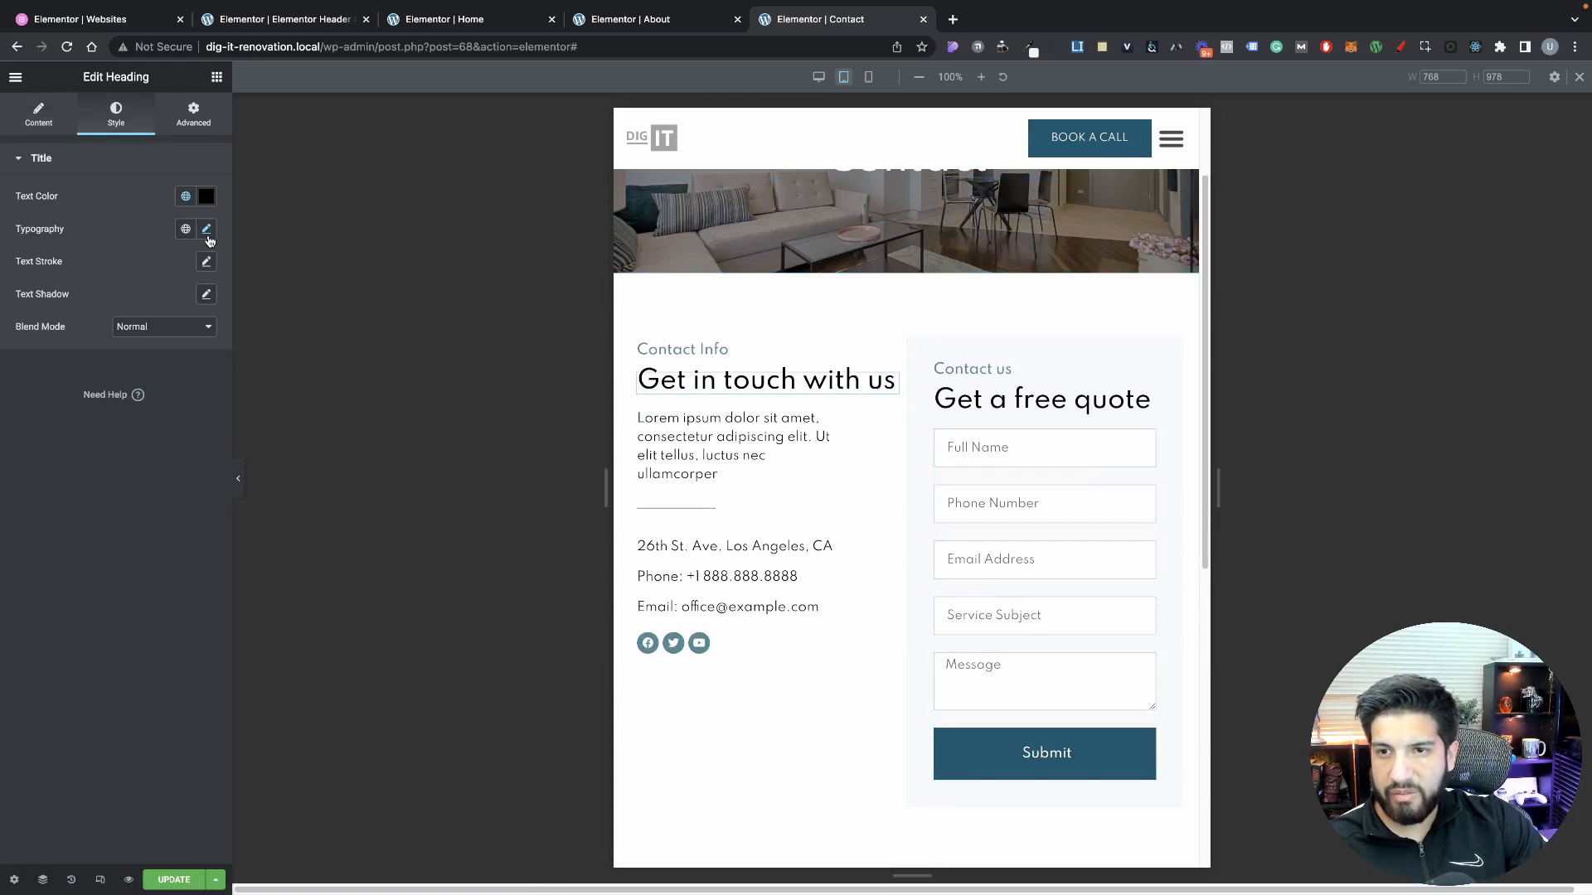
click(207, 229)
click(137, 235)
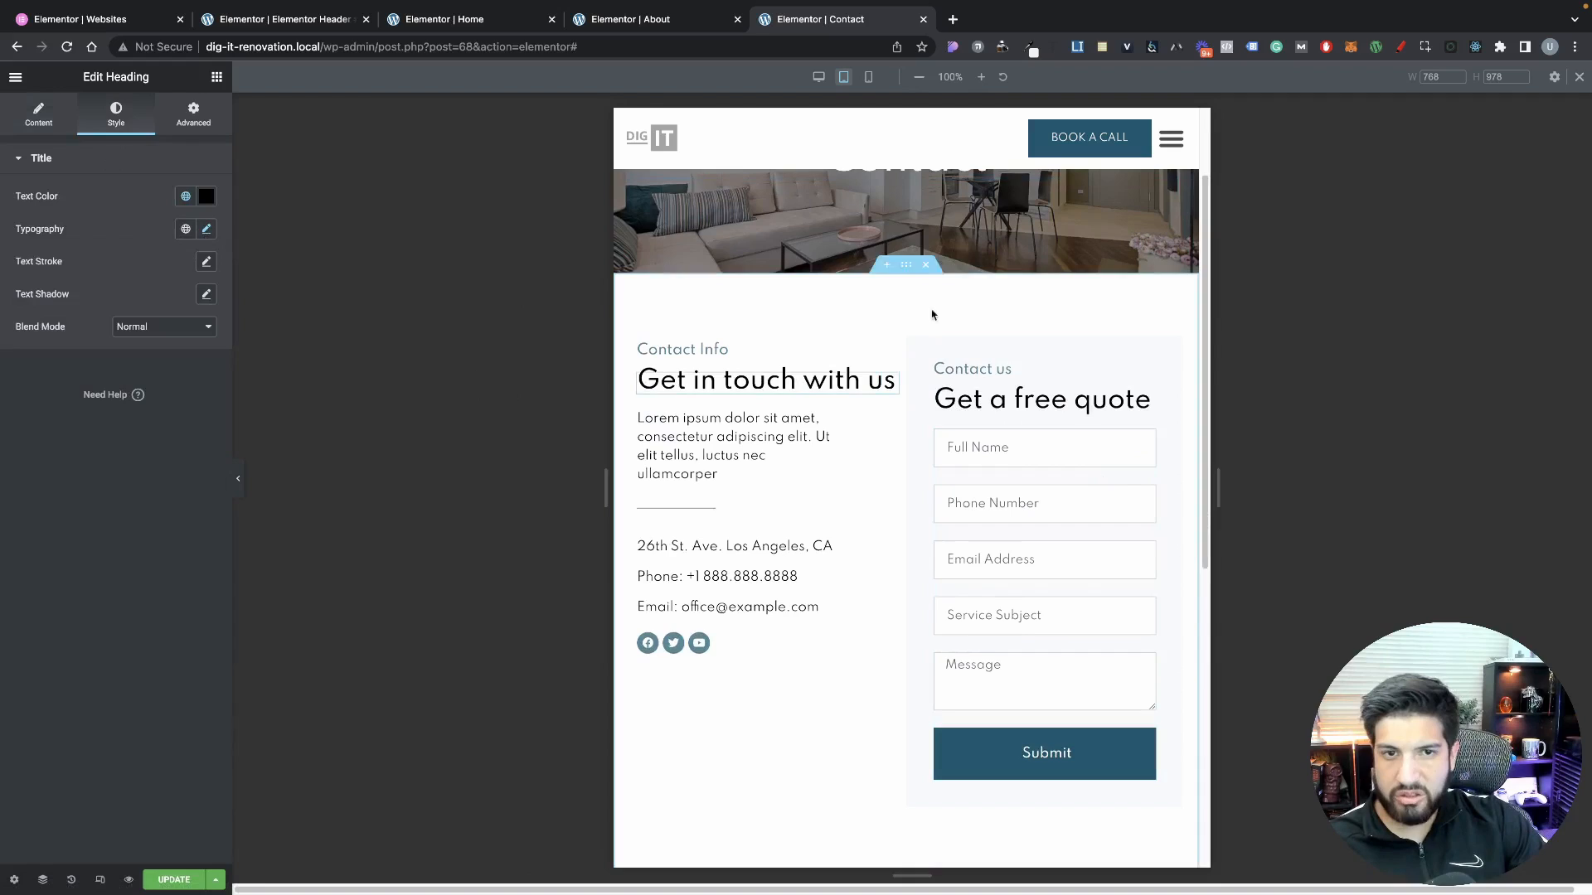
click(99, 879)
scroll(290, 780, up, 15)
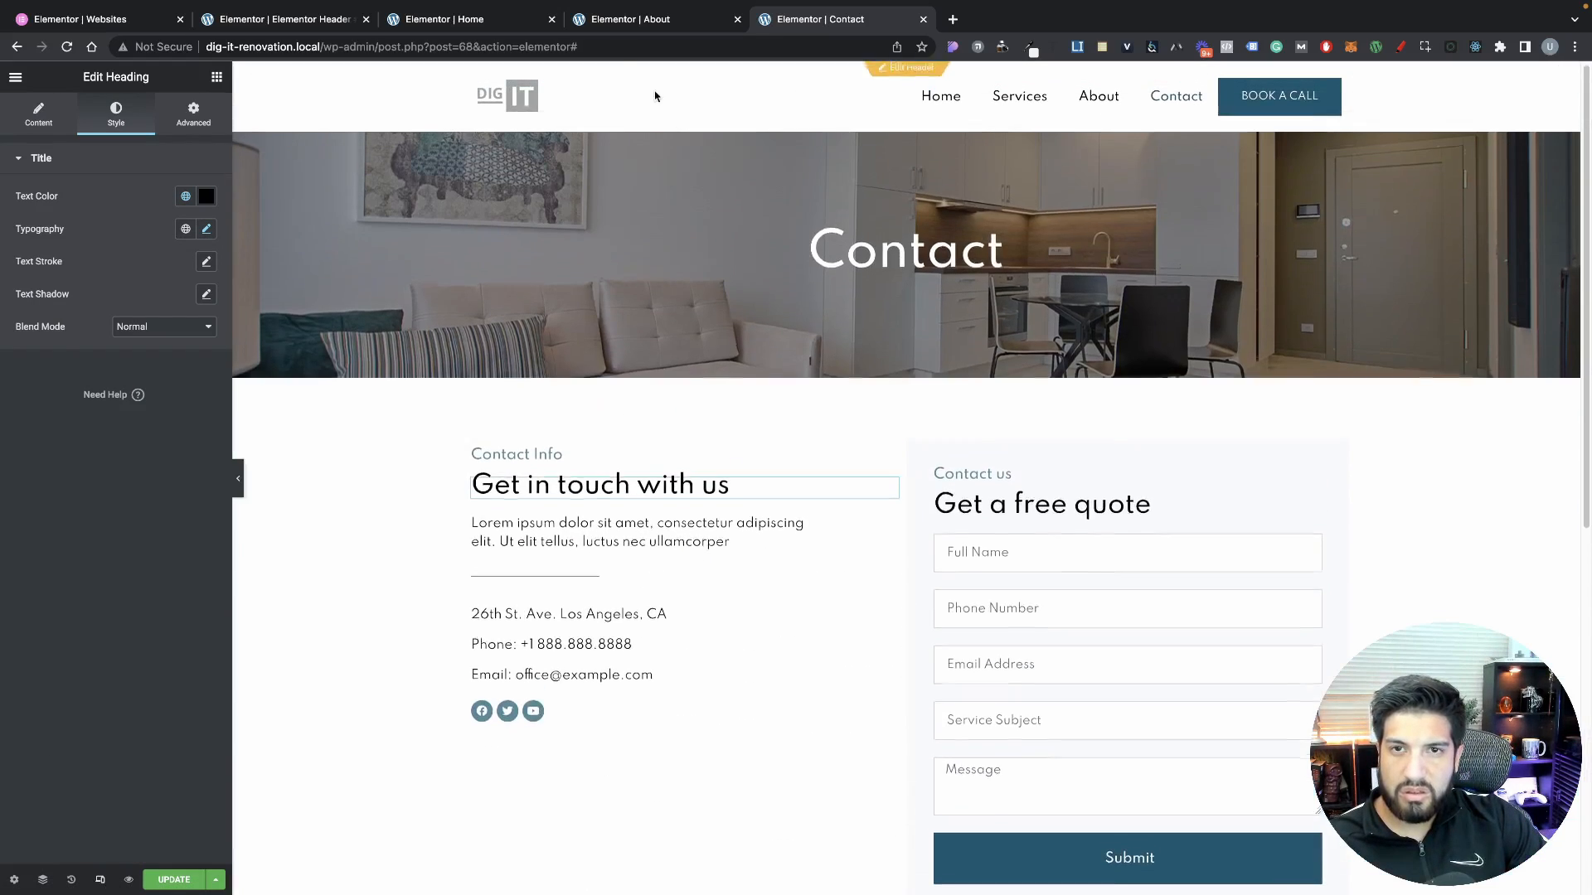
Go to the Home page editor and show its contact section in tablet view
click(630, 18)
scroll(823, 543, down, 15)
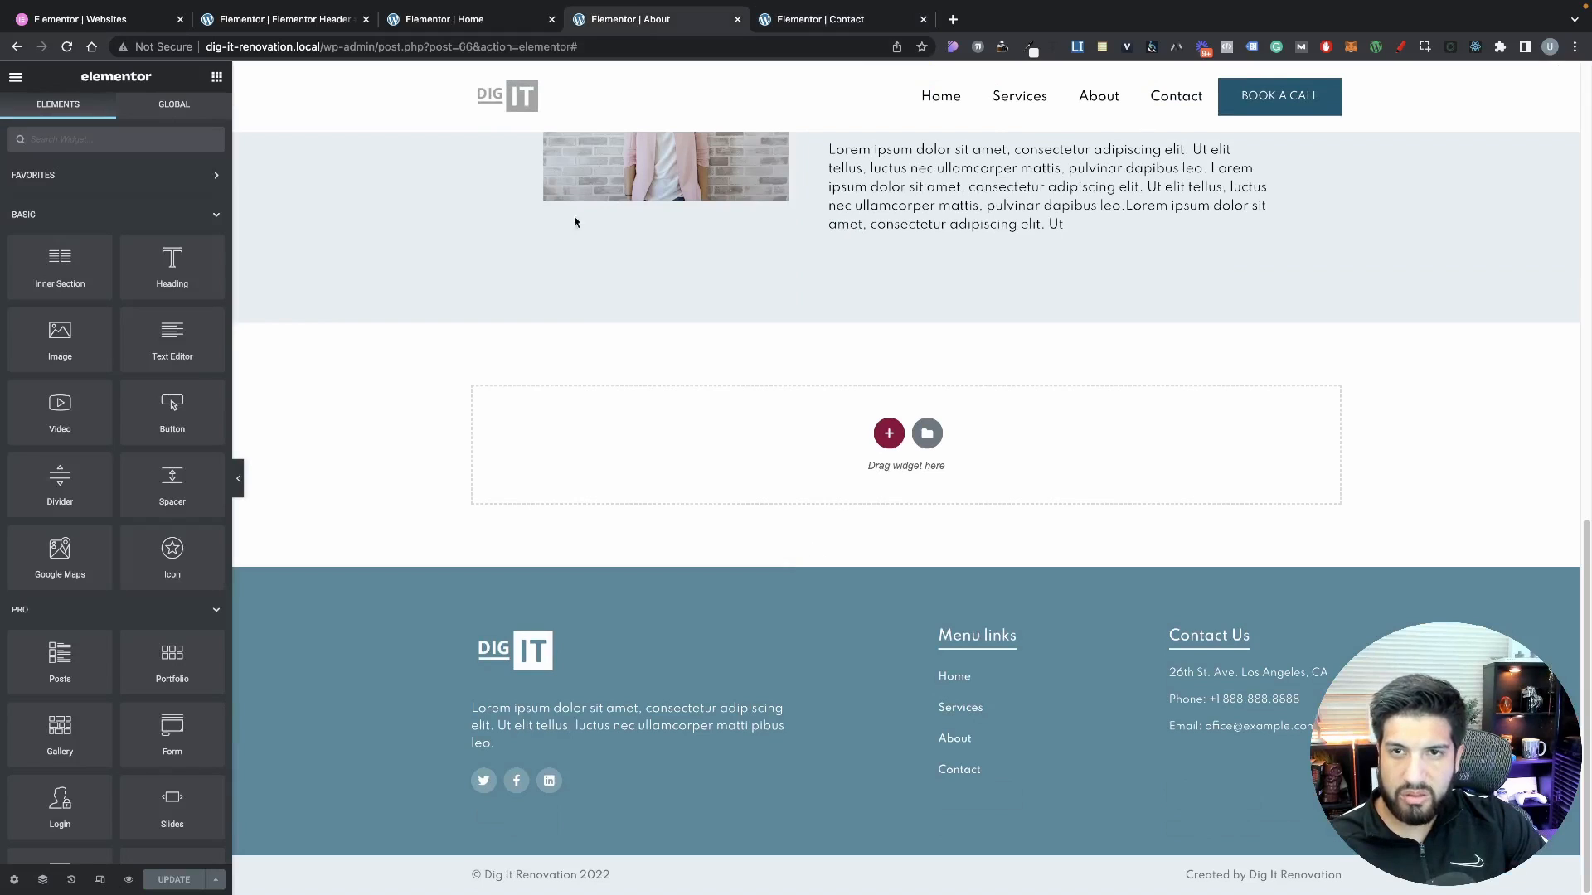
click(439, 19)
scroll(765, 412, up, 4)
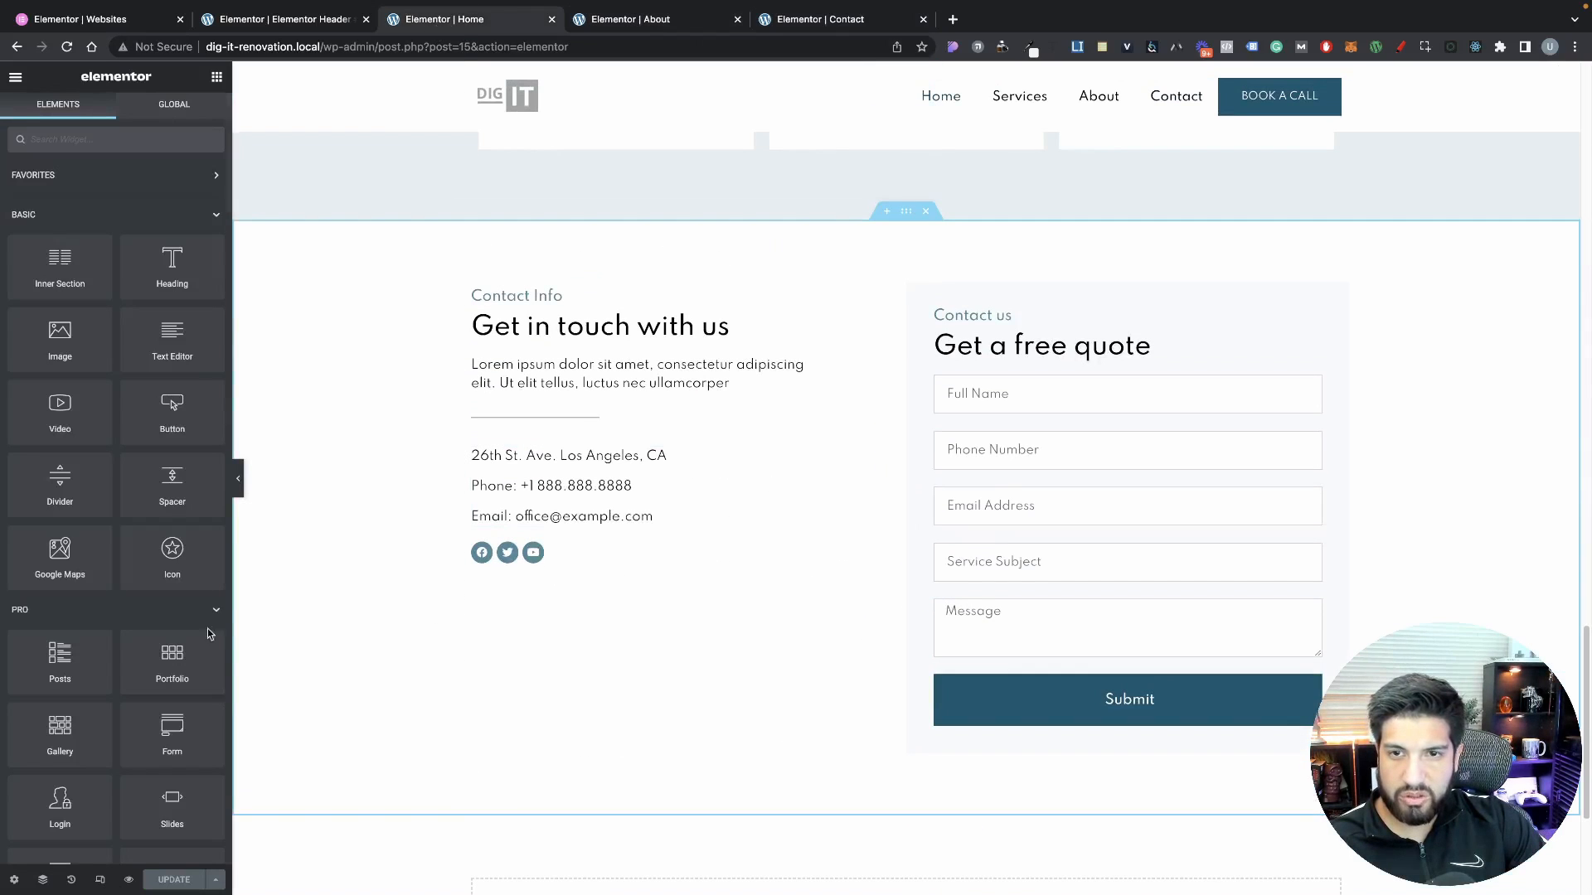
click(102, 883)
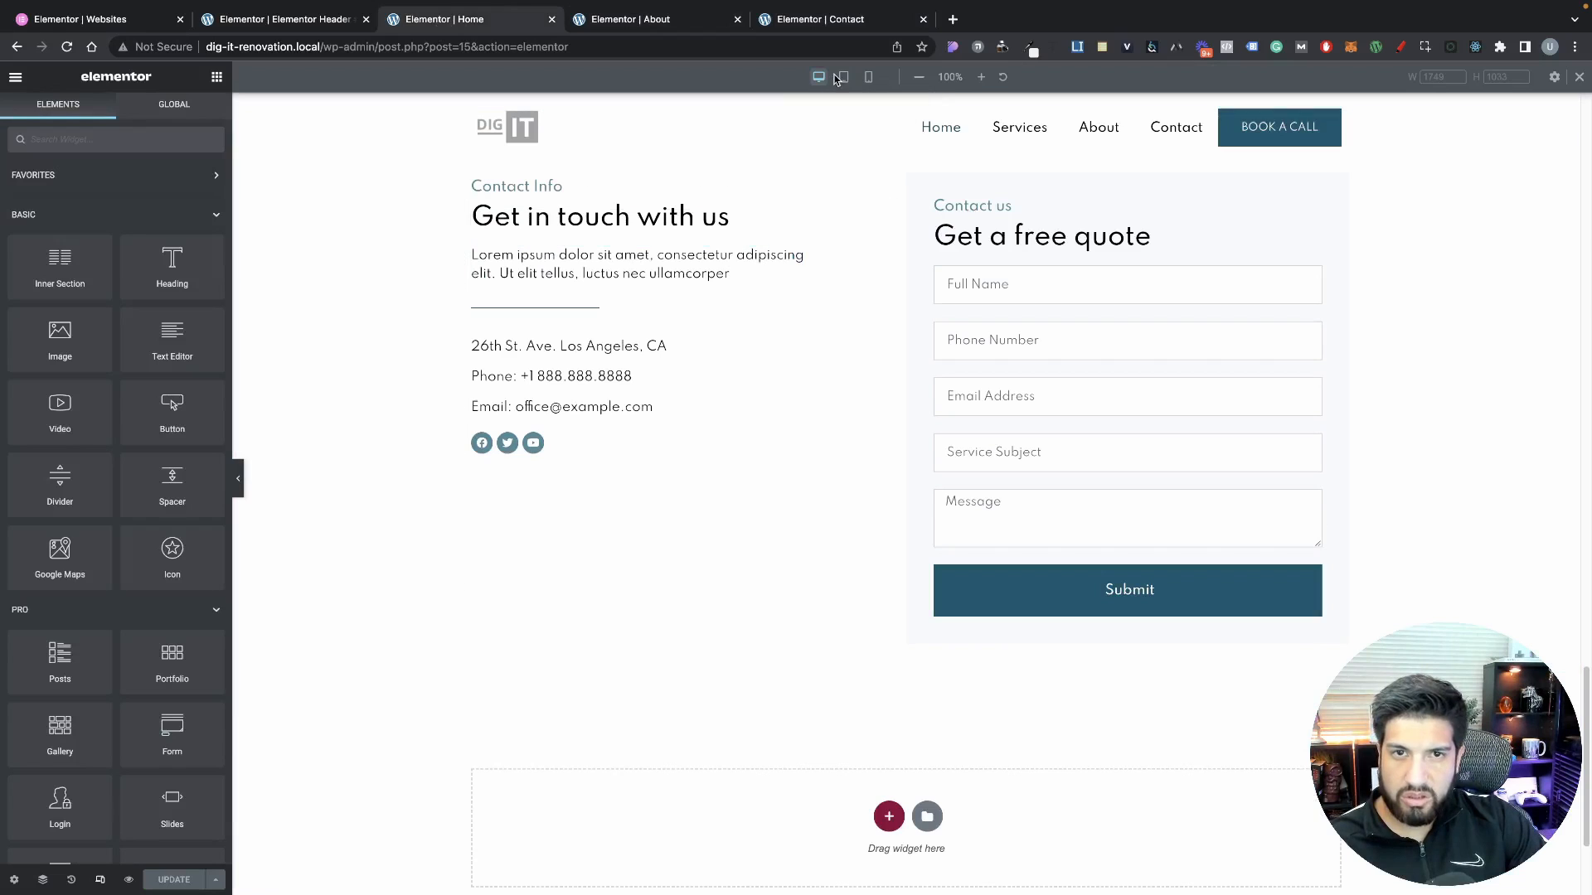
click(844, 77)
scroll(810, 344, up, 4)
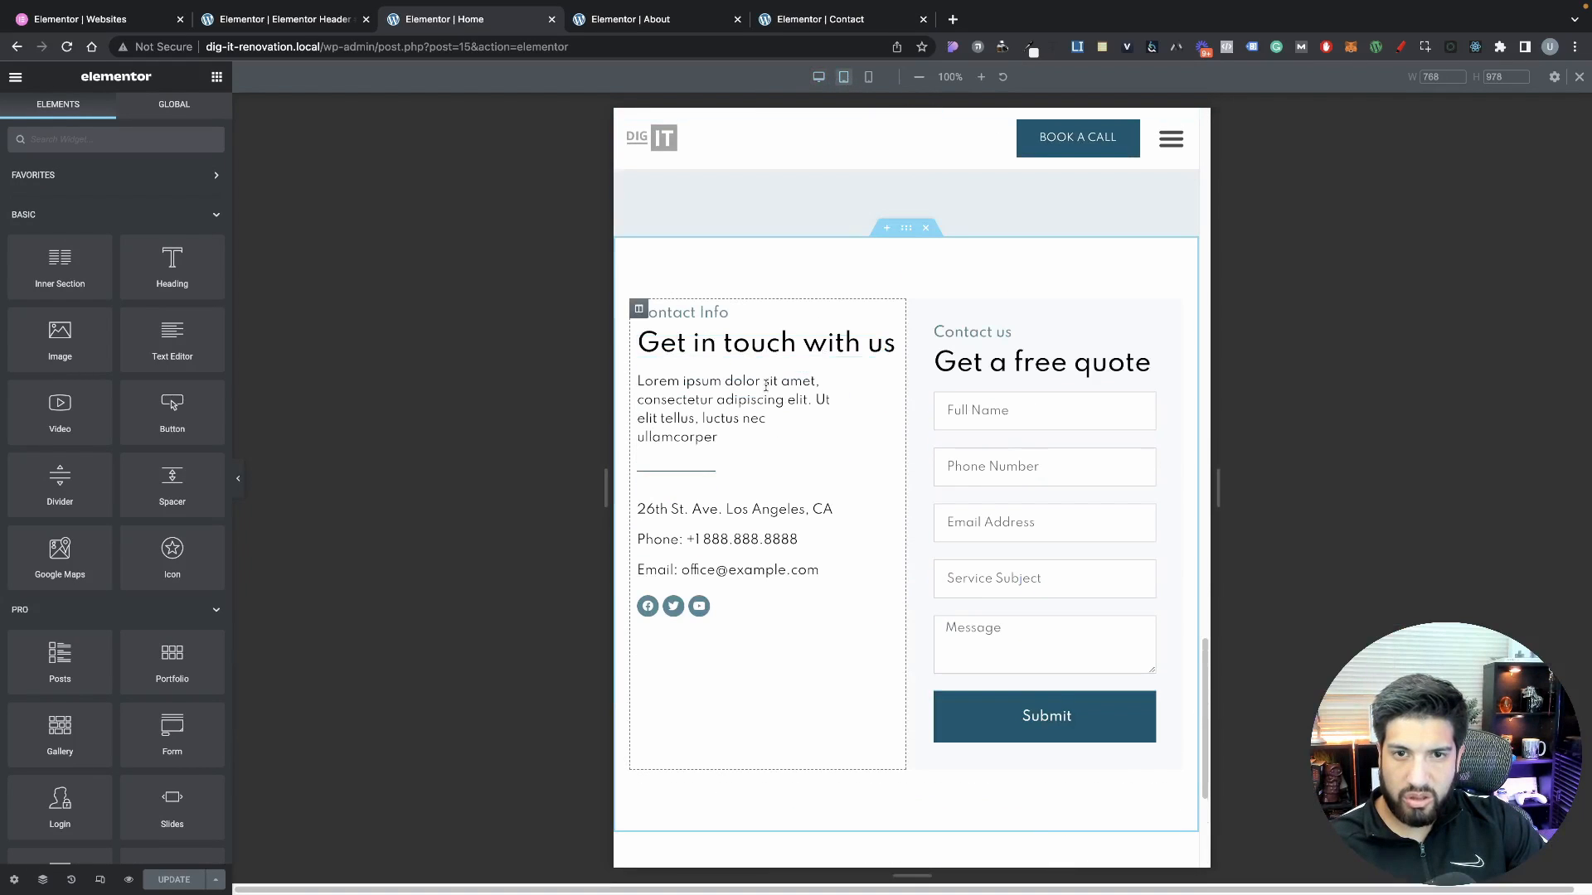
Set the "Get in touch with us" heading's tablet font size to 25 px
click(772, 353)
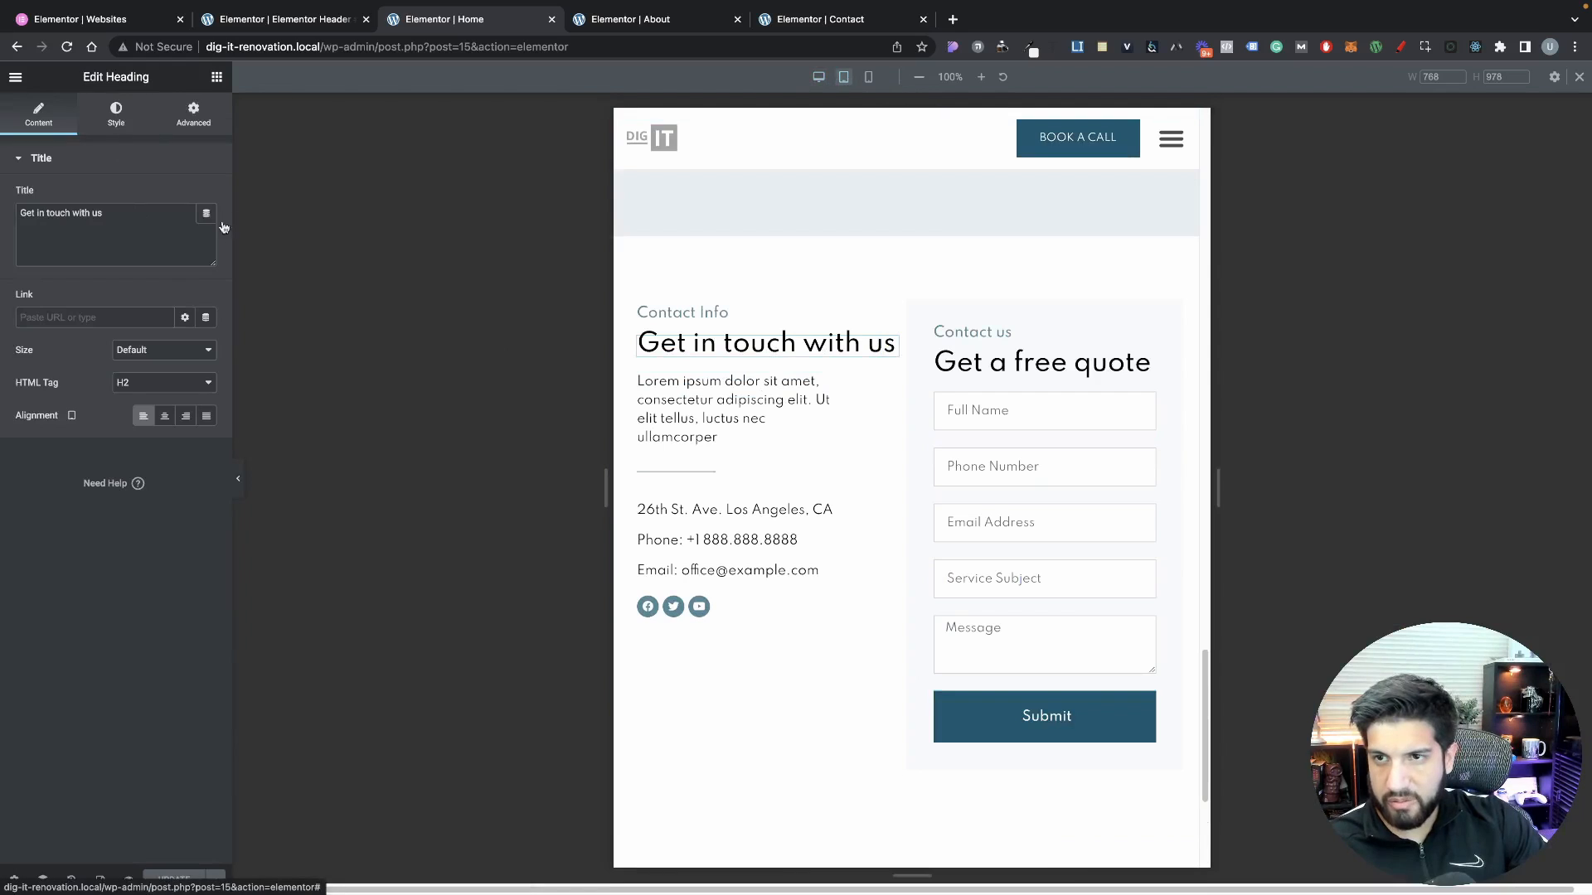
click(116, 113)
click(206, 229)
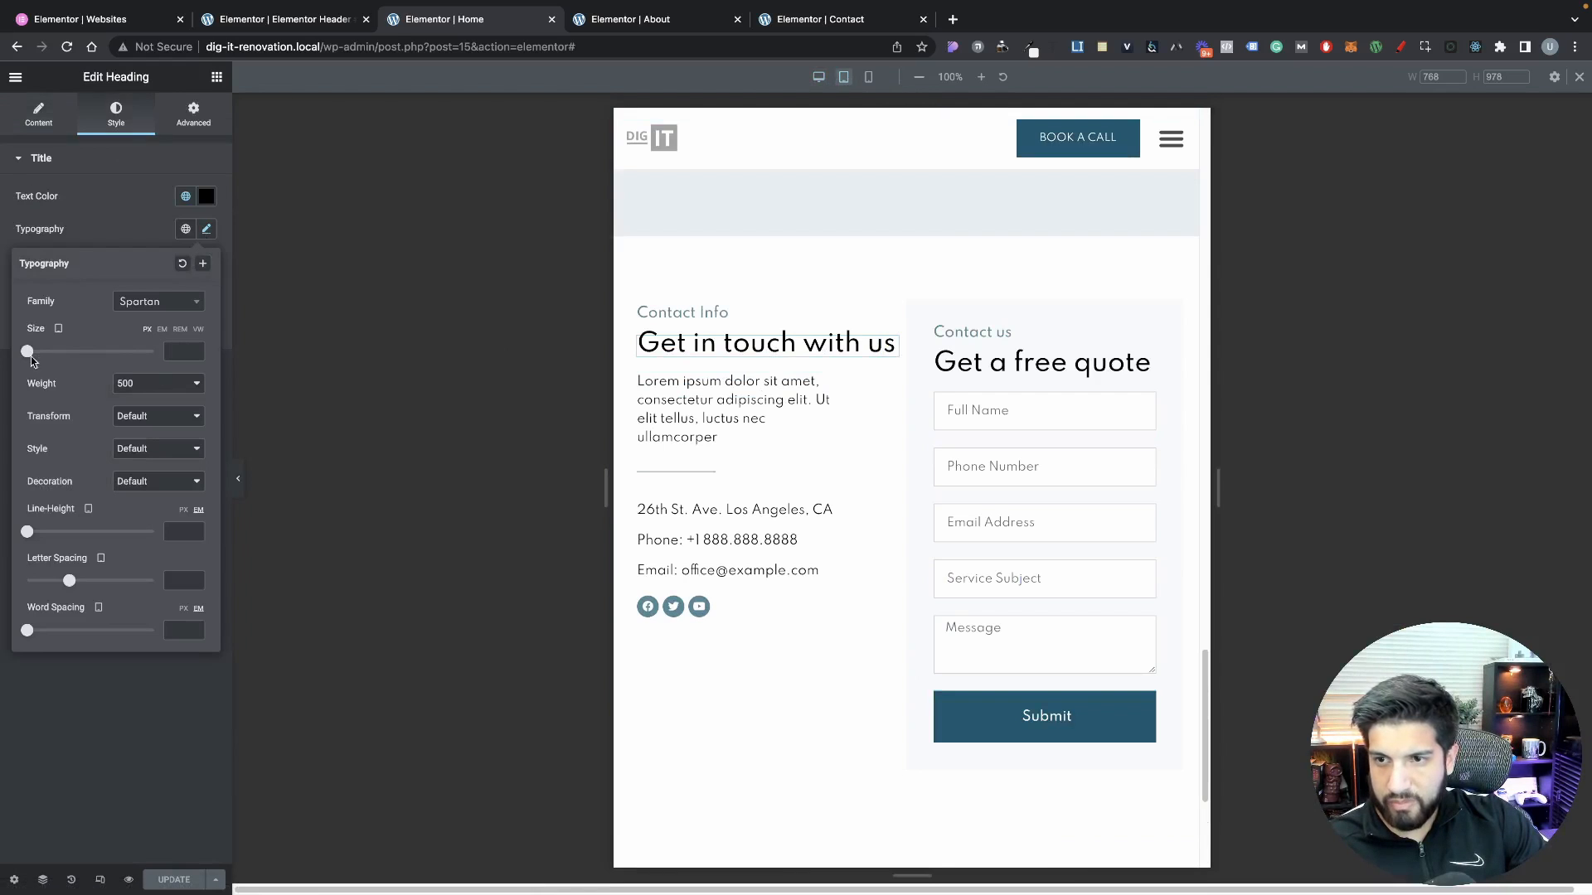
drag(29, 353, 39, 358)
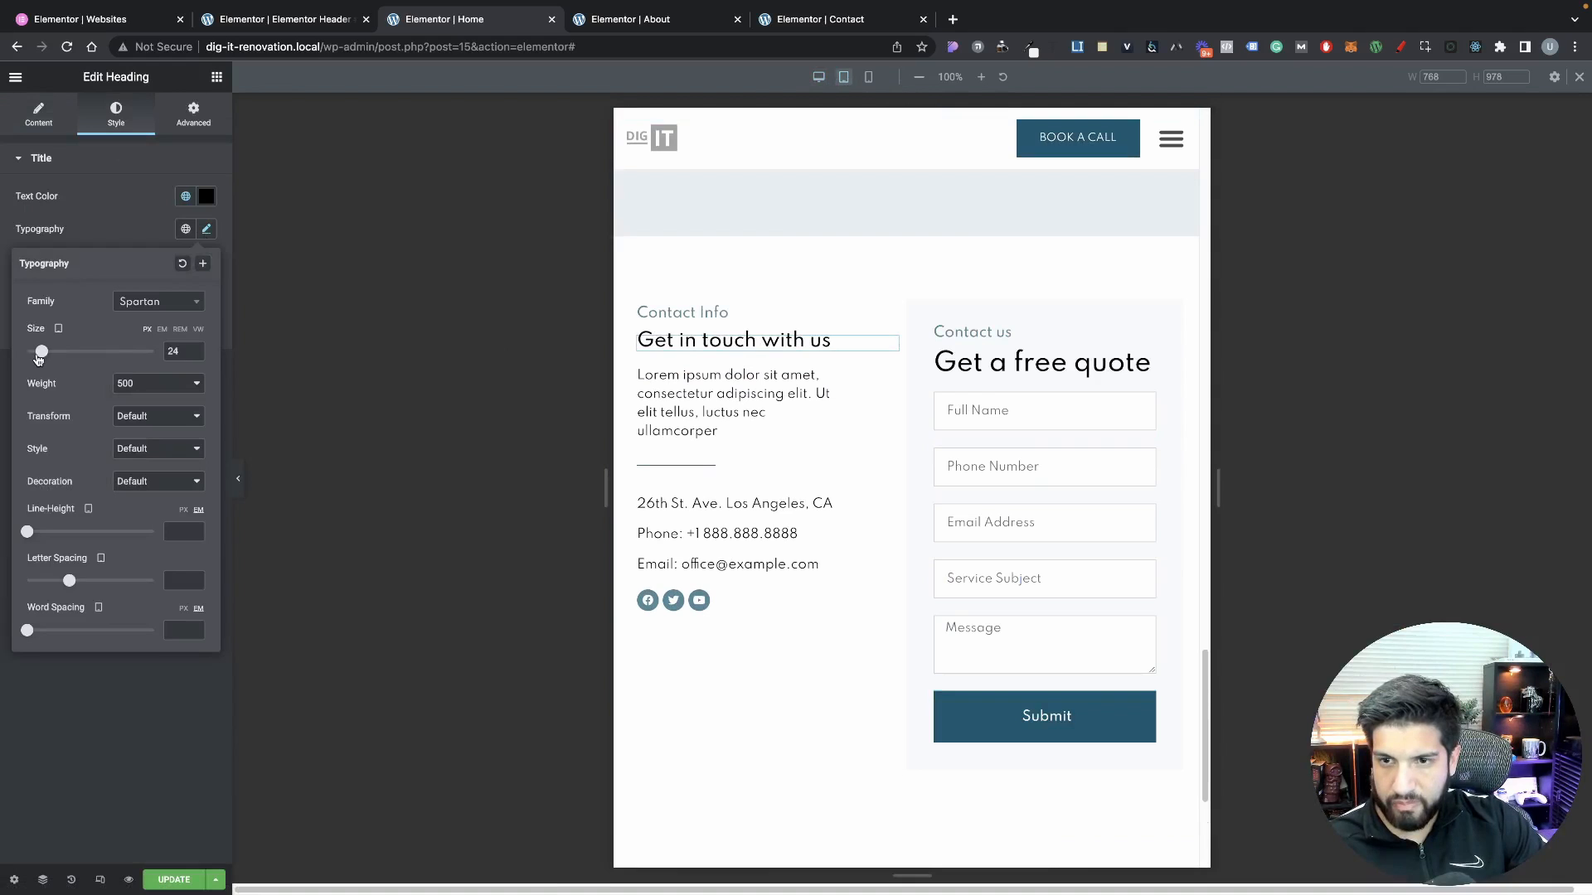
drag(184, 353, 144, 355)
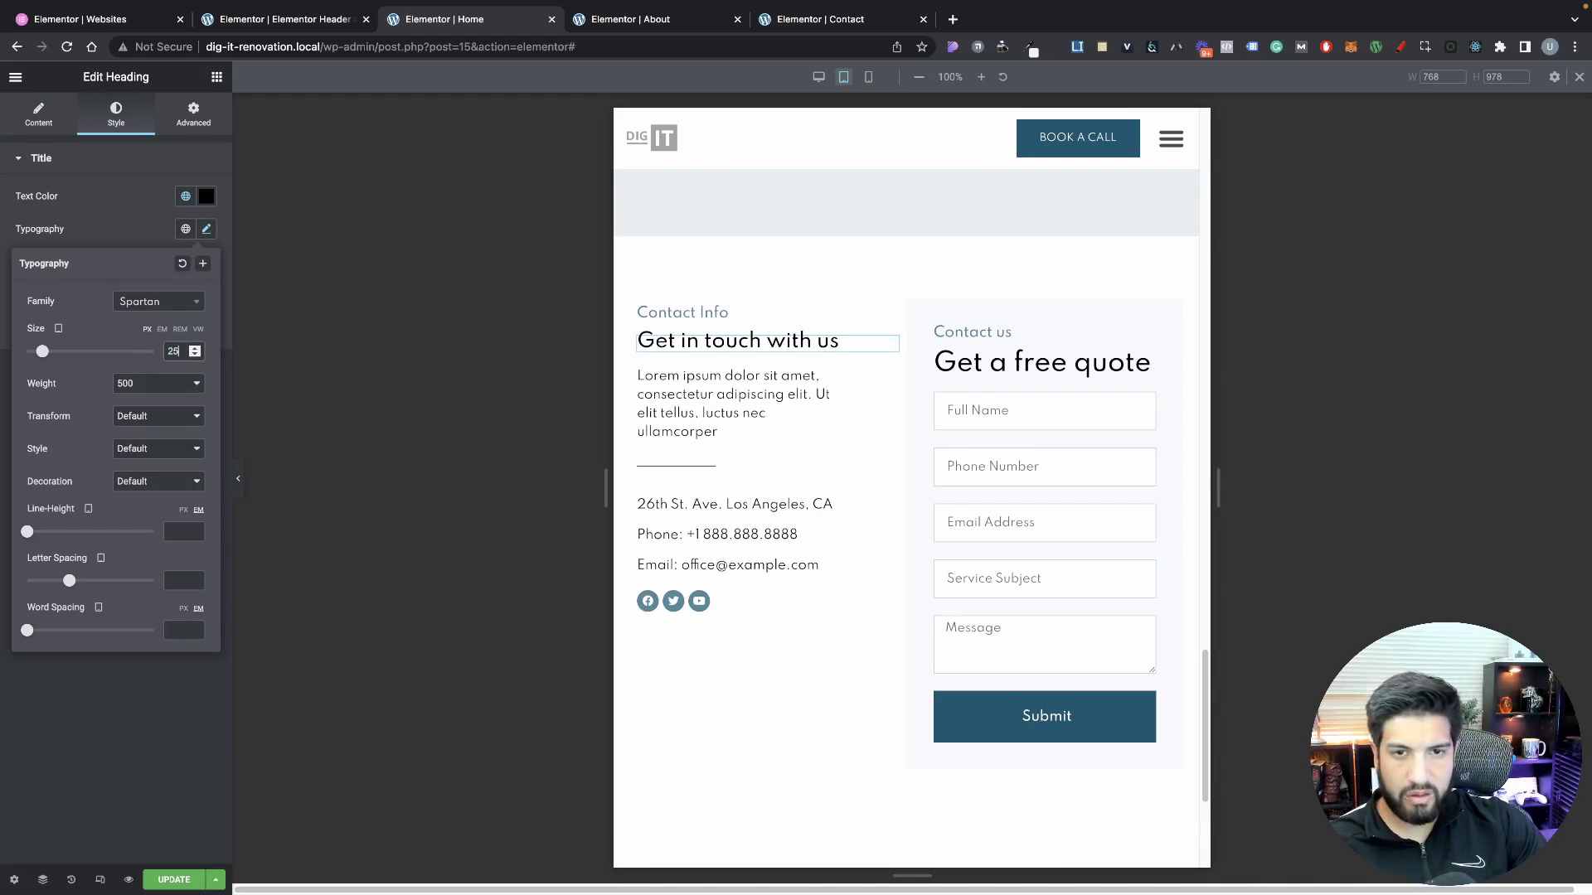
Set the "Get a free quote" heading's tablet font size to 25 px
click(1144, 362)
click(104, 113)
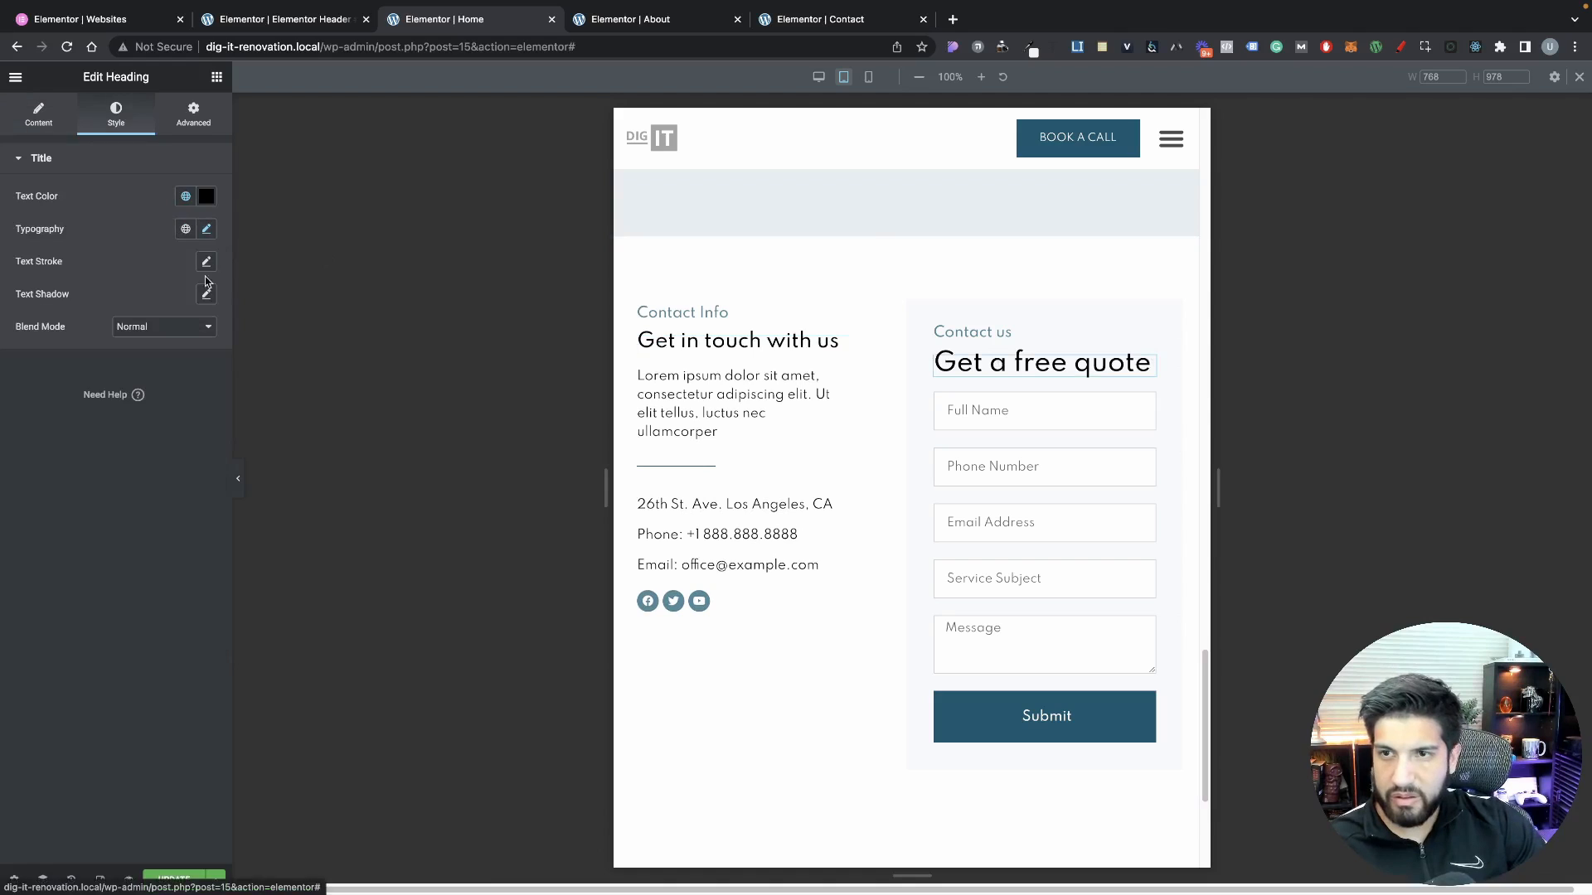
click(207, 229)
click(168, 354)
text(25)
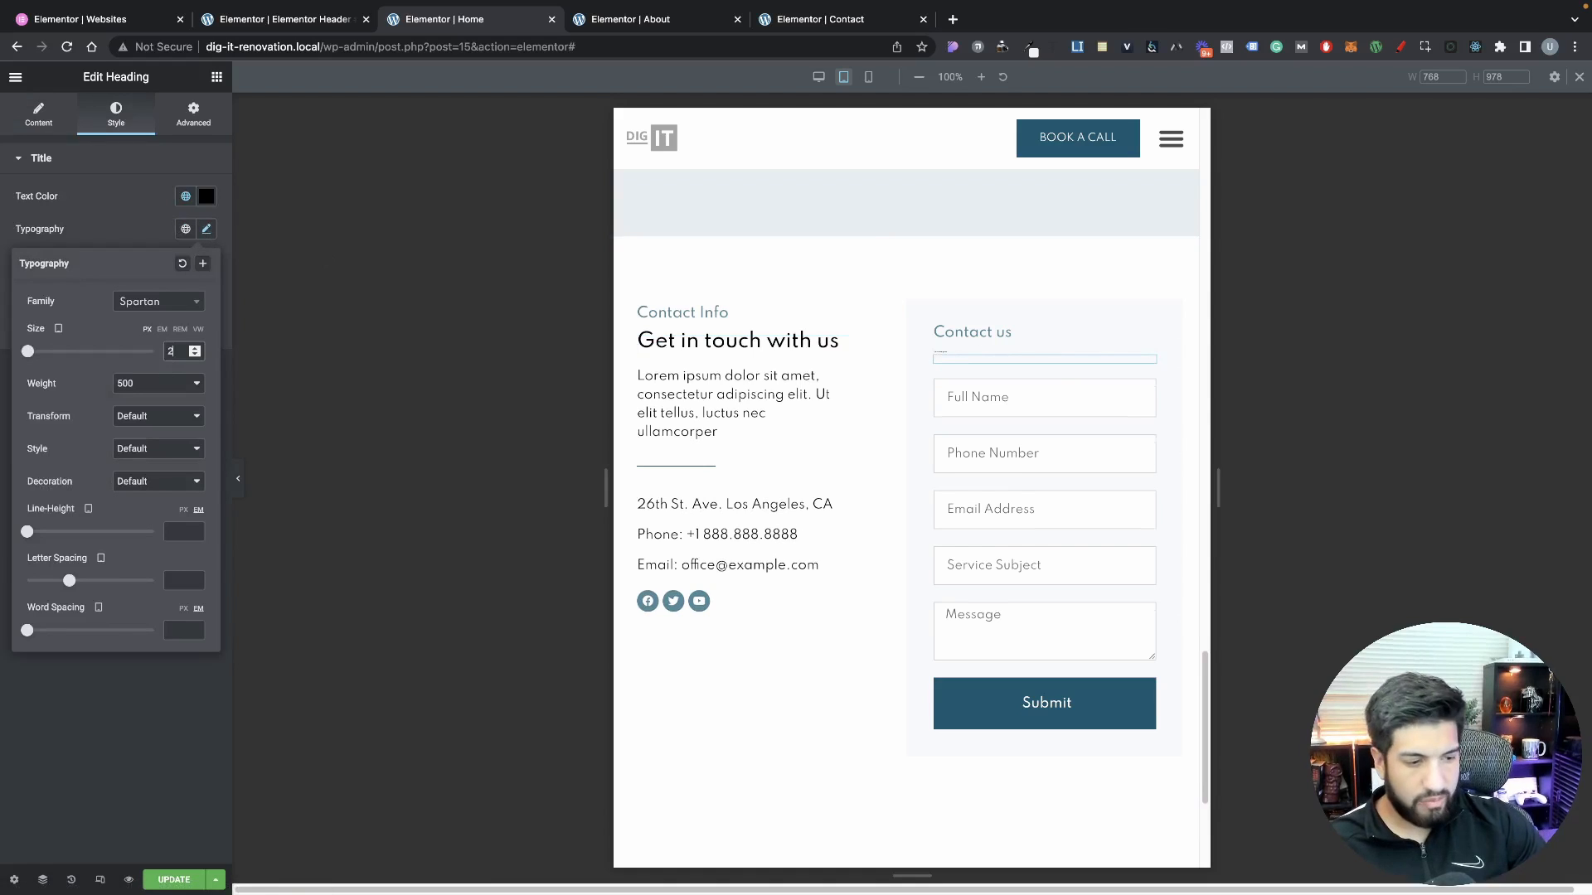
Exit the responsive view, copy the Home page's adjusted contact section and update the page
click(109, 887)
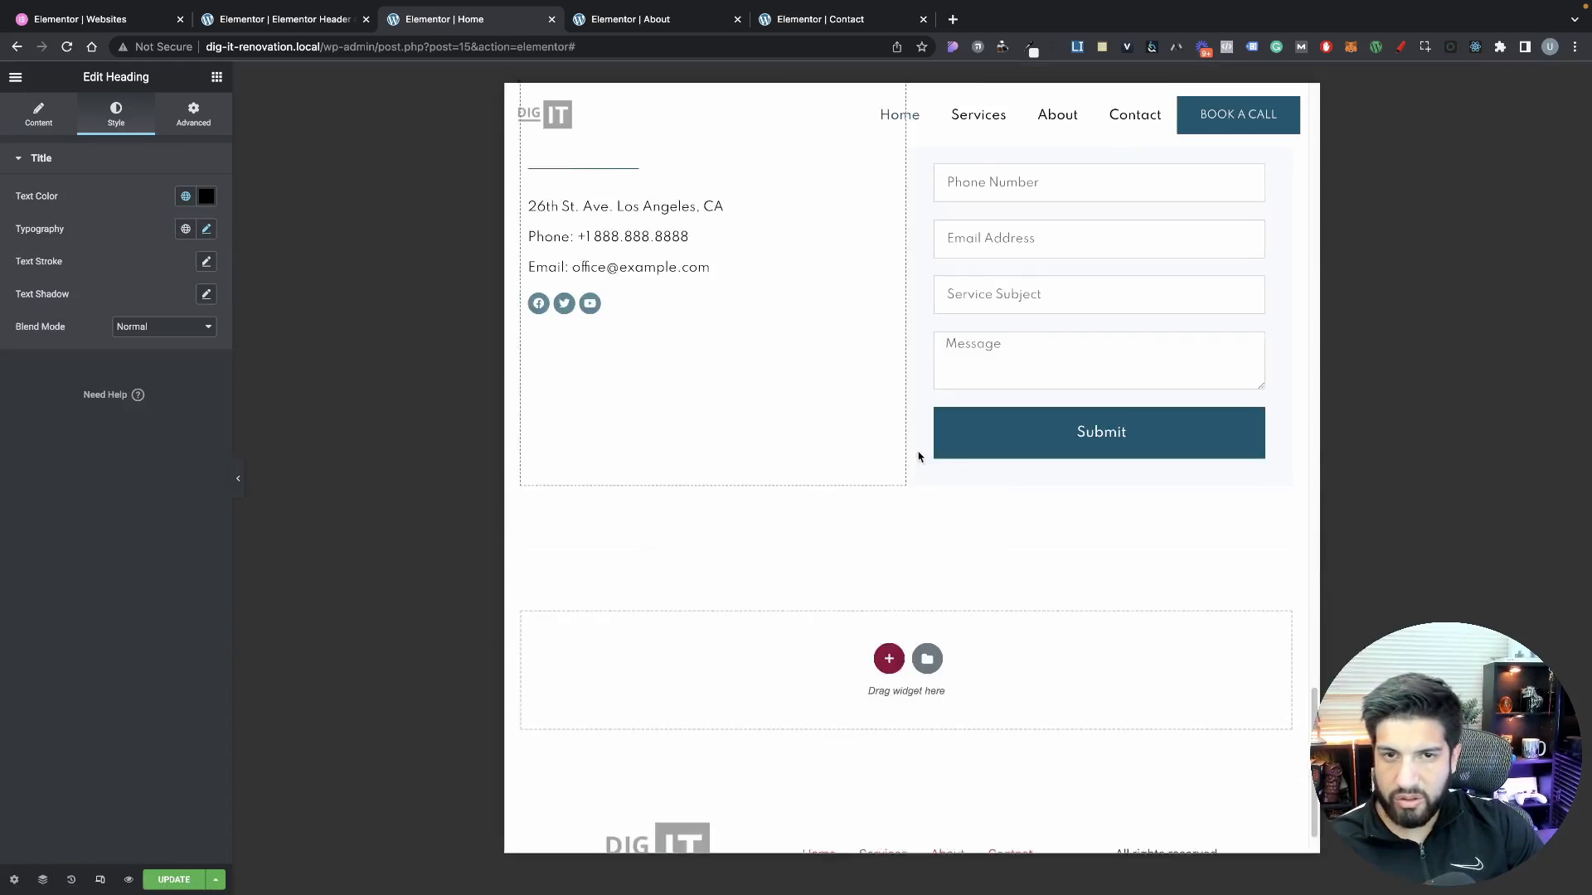
scroll(922, 382, up, 6)
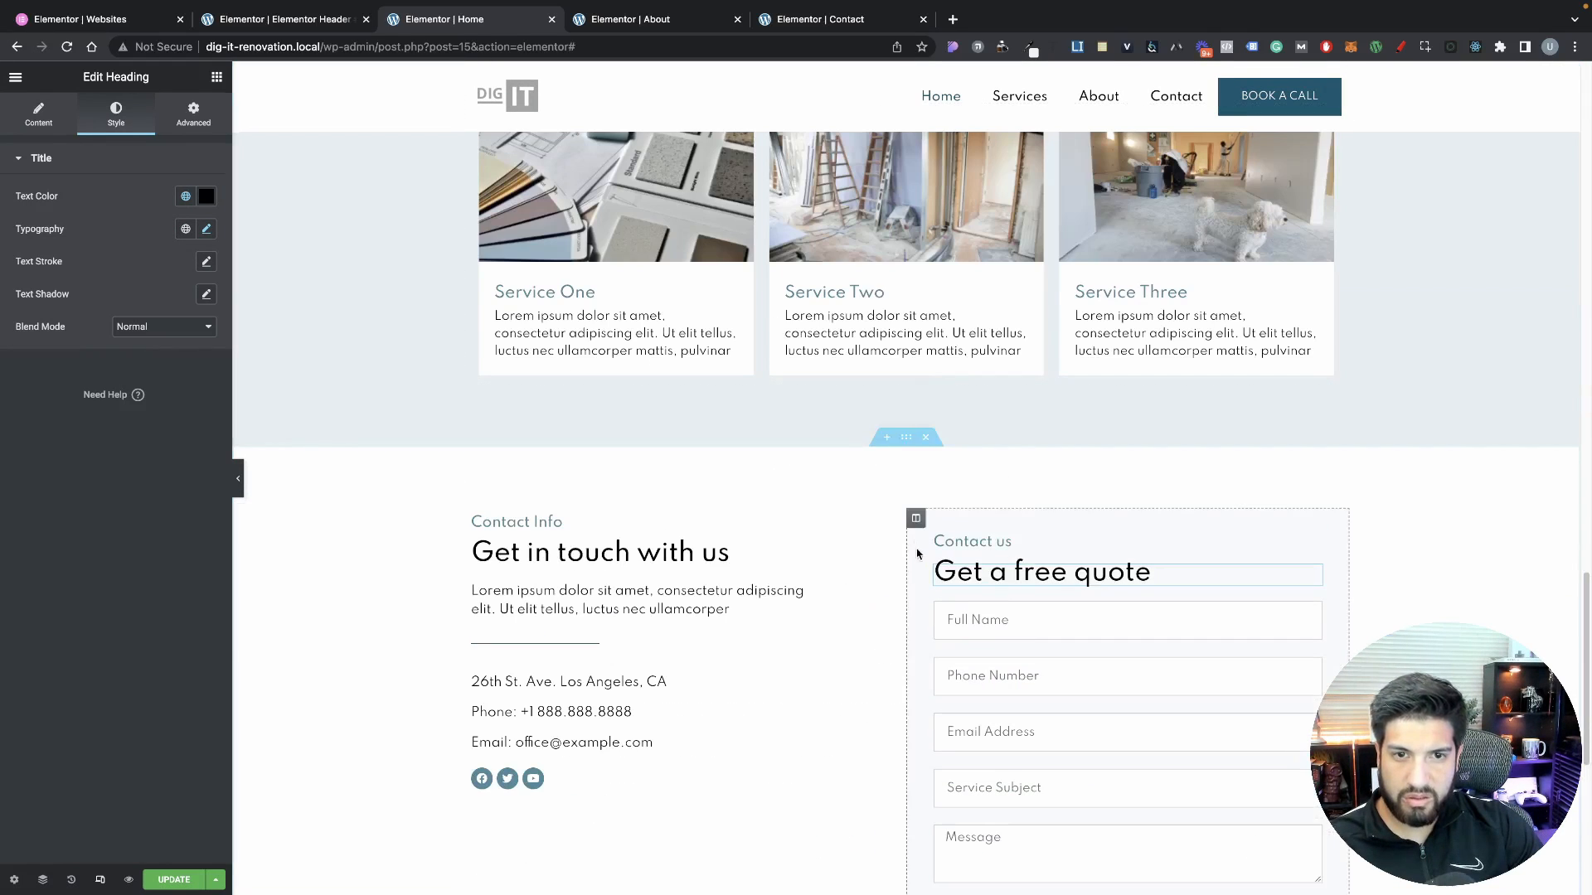
right_click(906, 437)
click(922, 499)
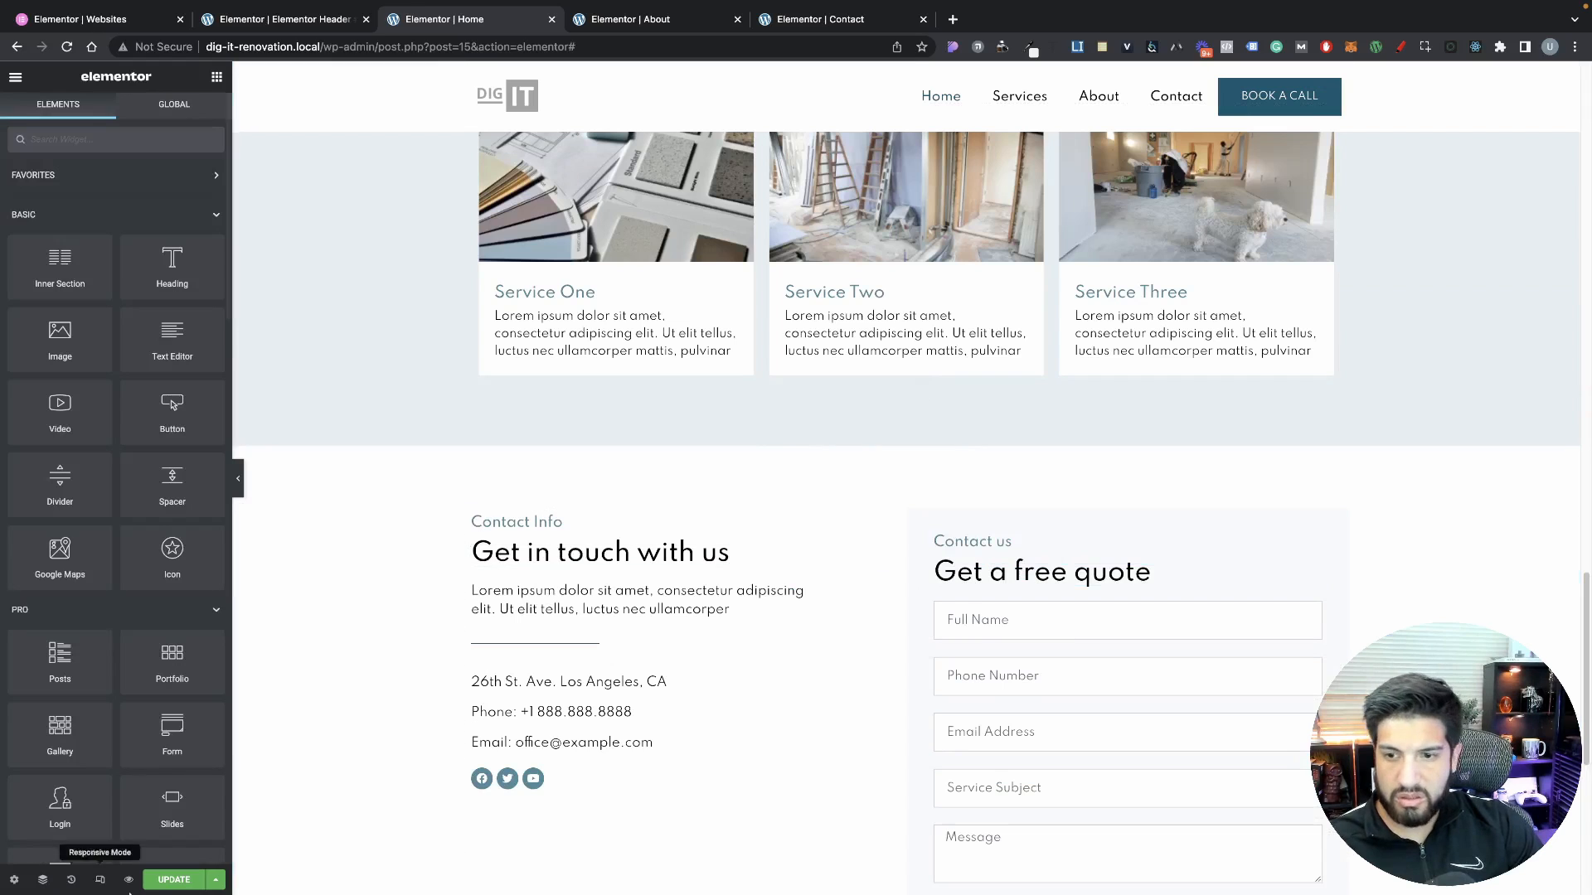
click(173, 879)
Replace the Contact page's contact section with the copied Home page version and check it in tablet view
click(837, 21)
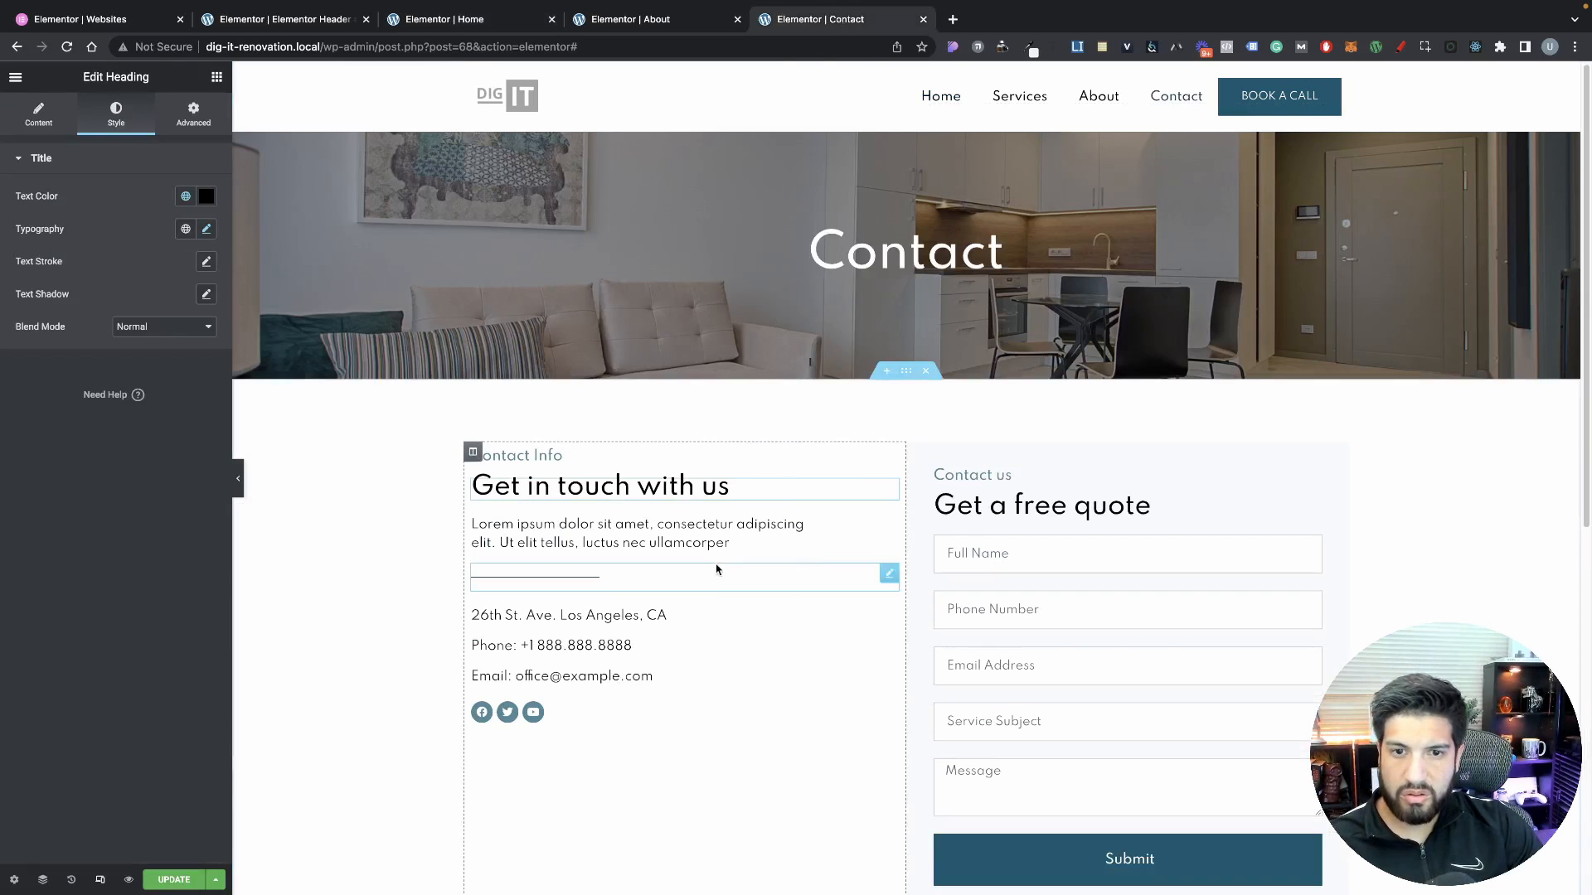
click(928, 377)
right_click(781, 485)
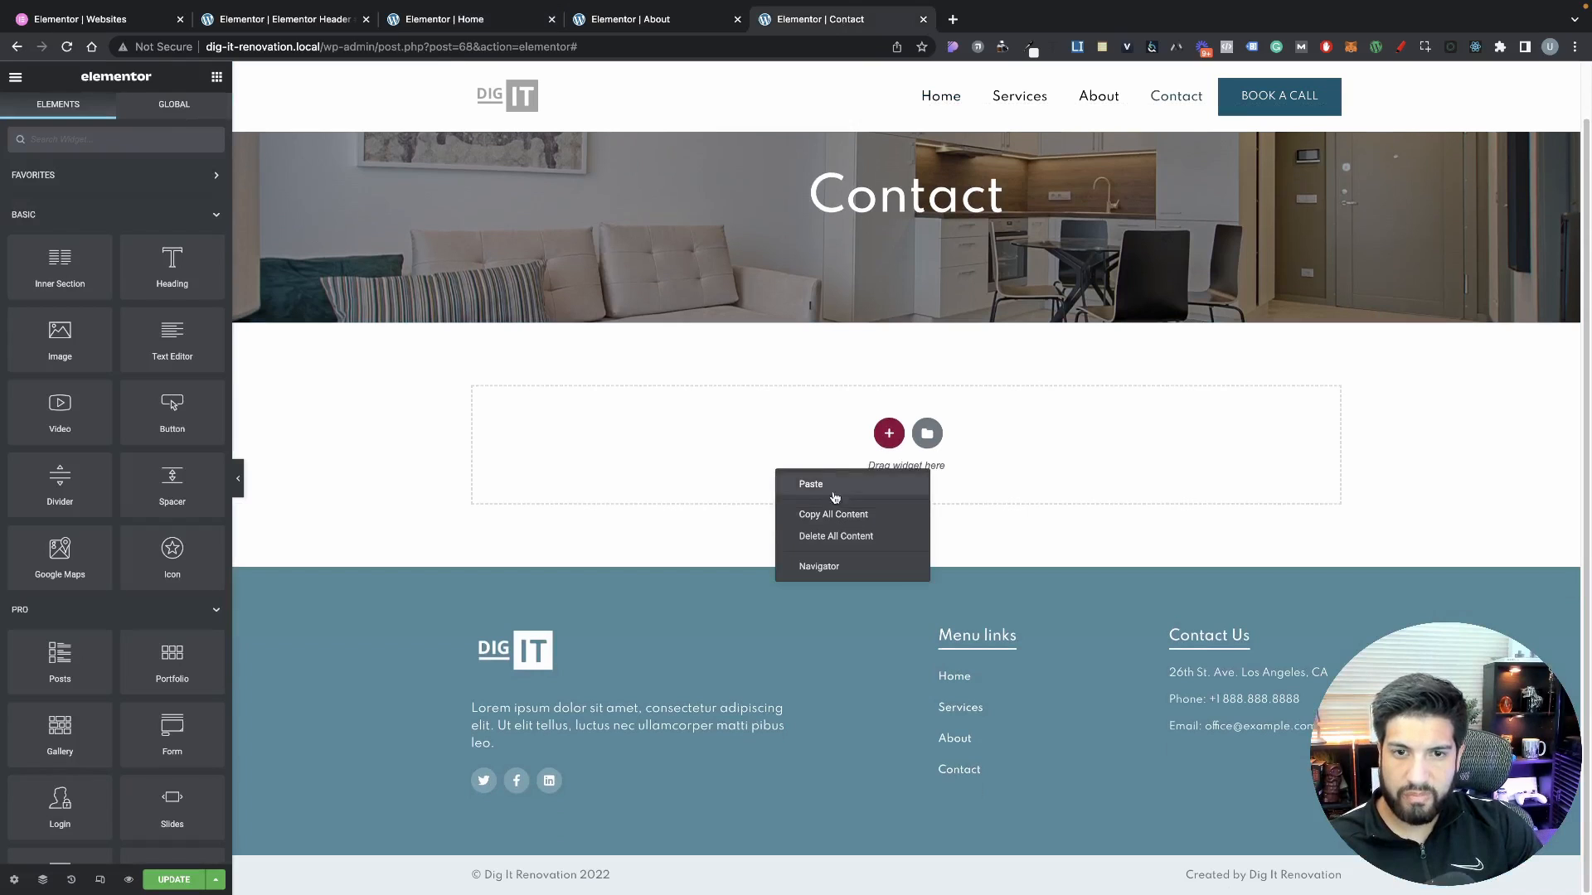
click(835, 485)
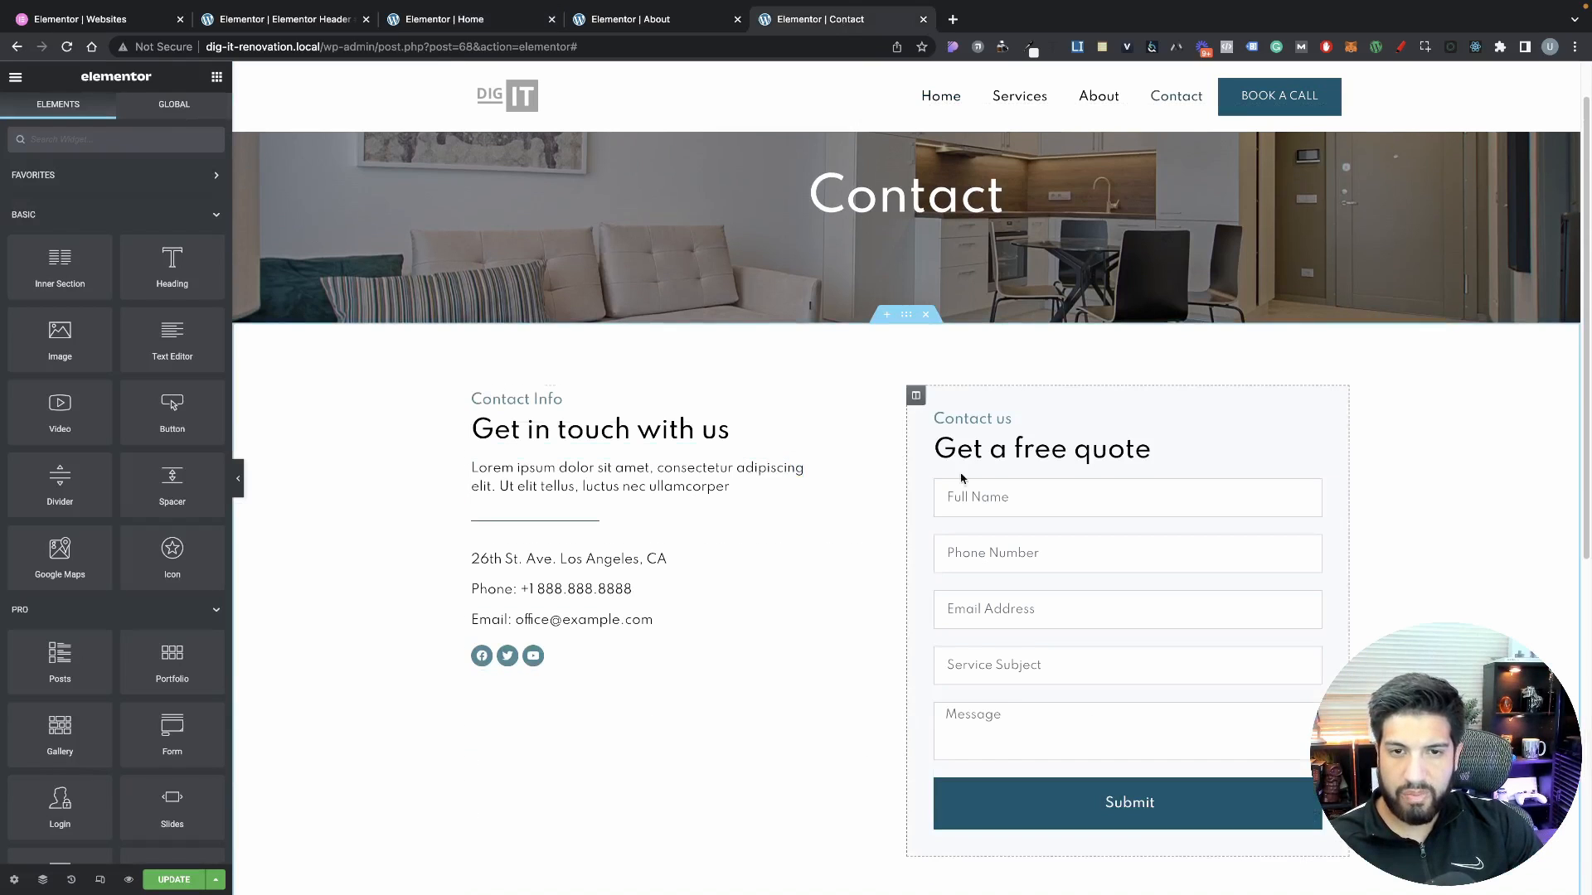
click(100, 879)
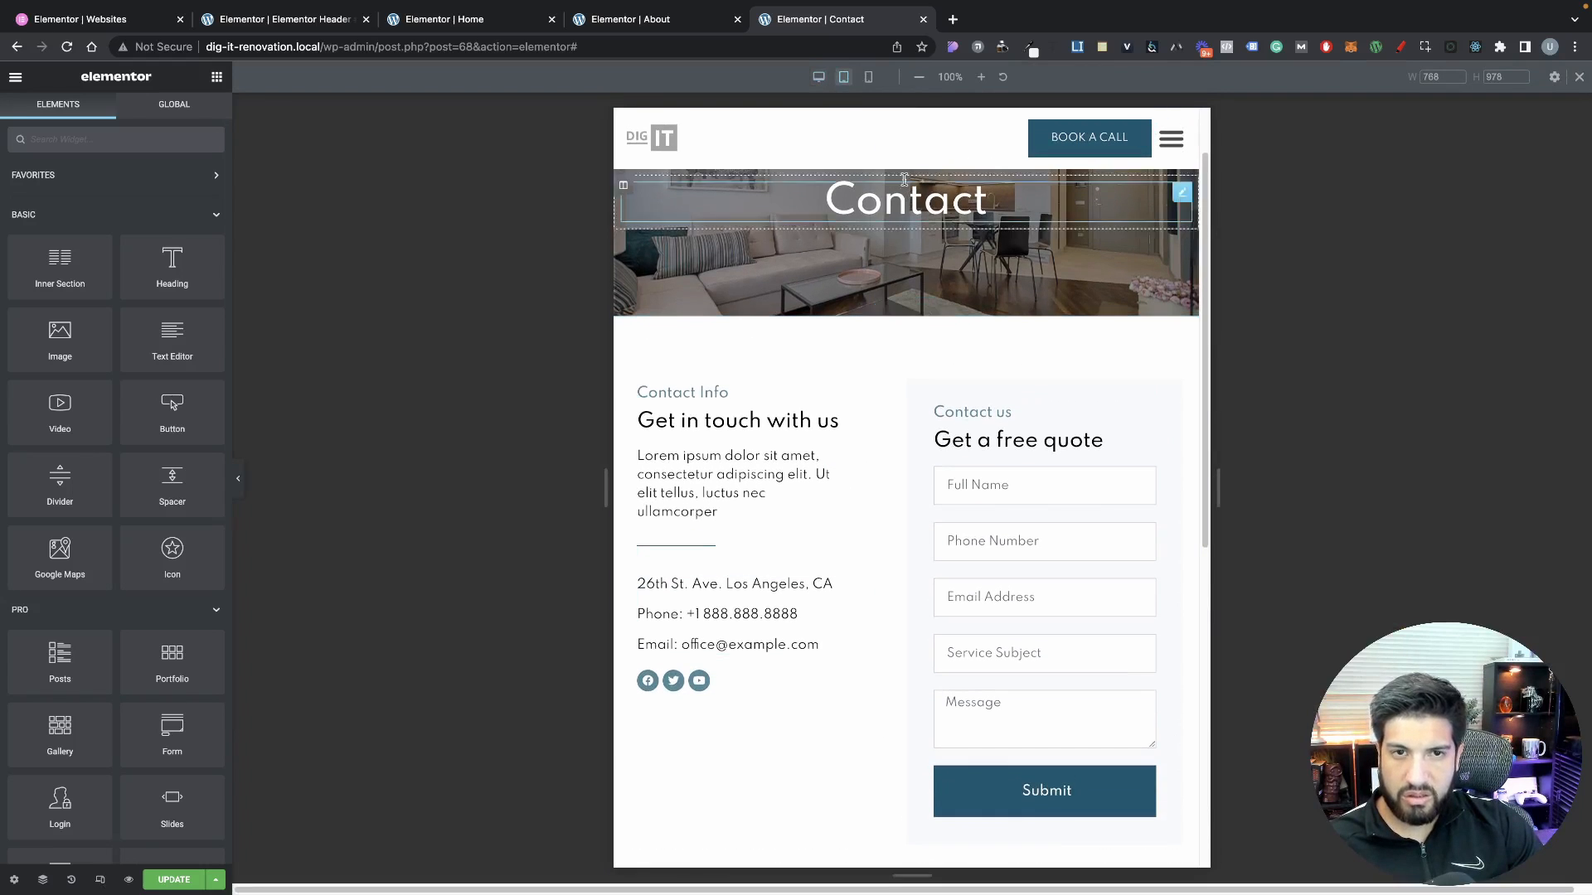
Check the Contact page's hero and quote form in mobile view and update the page
click(870, 77)
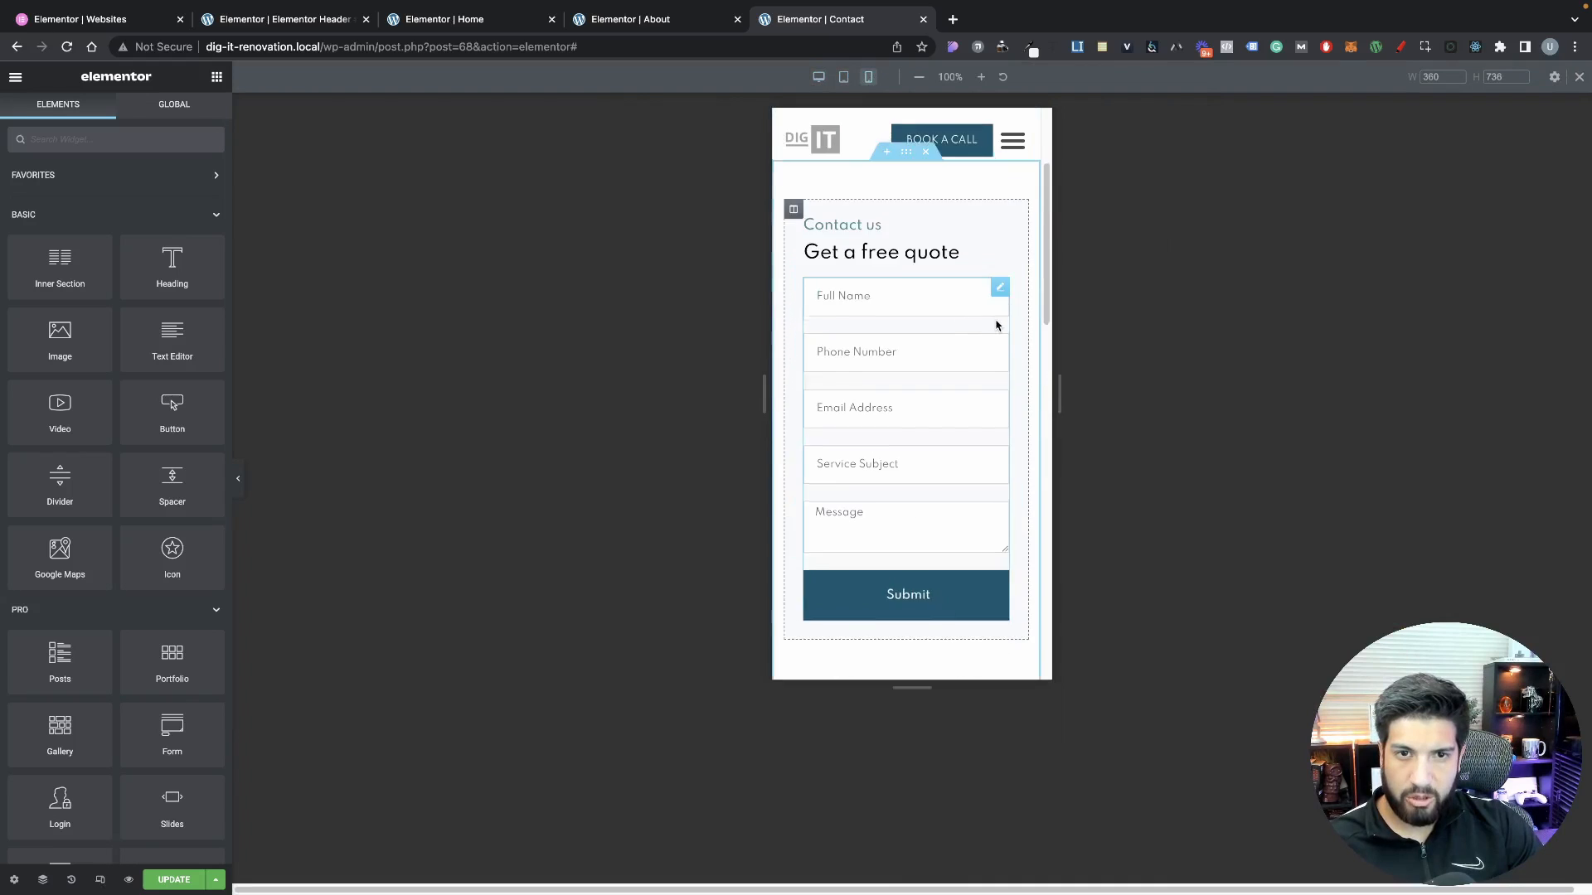
scroll(990, 329, down, 10)
scroll(992, 328, up, 10)
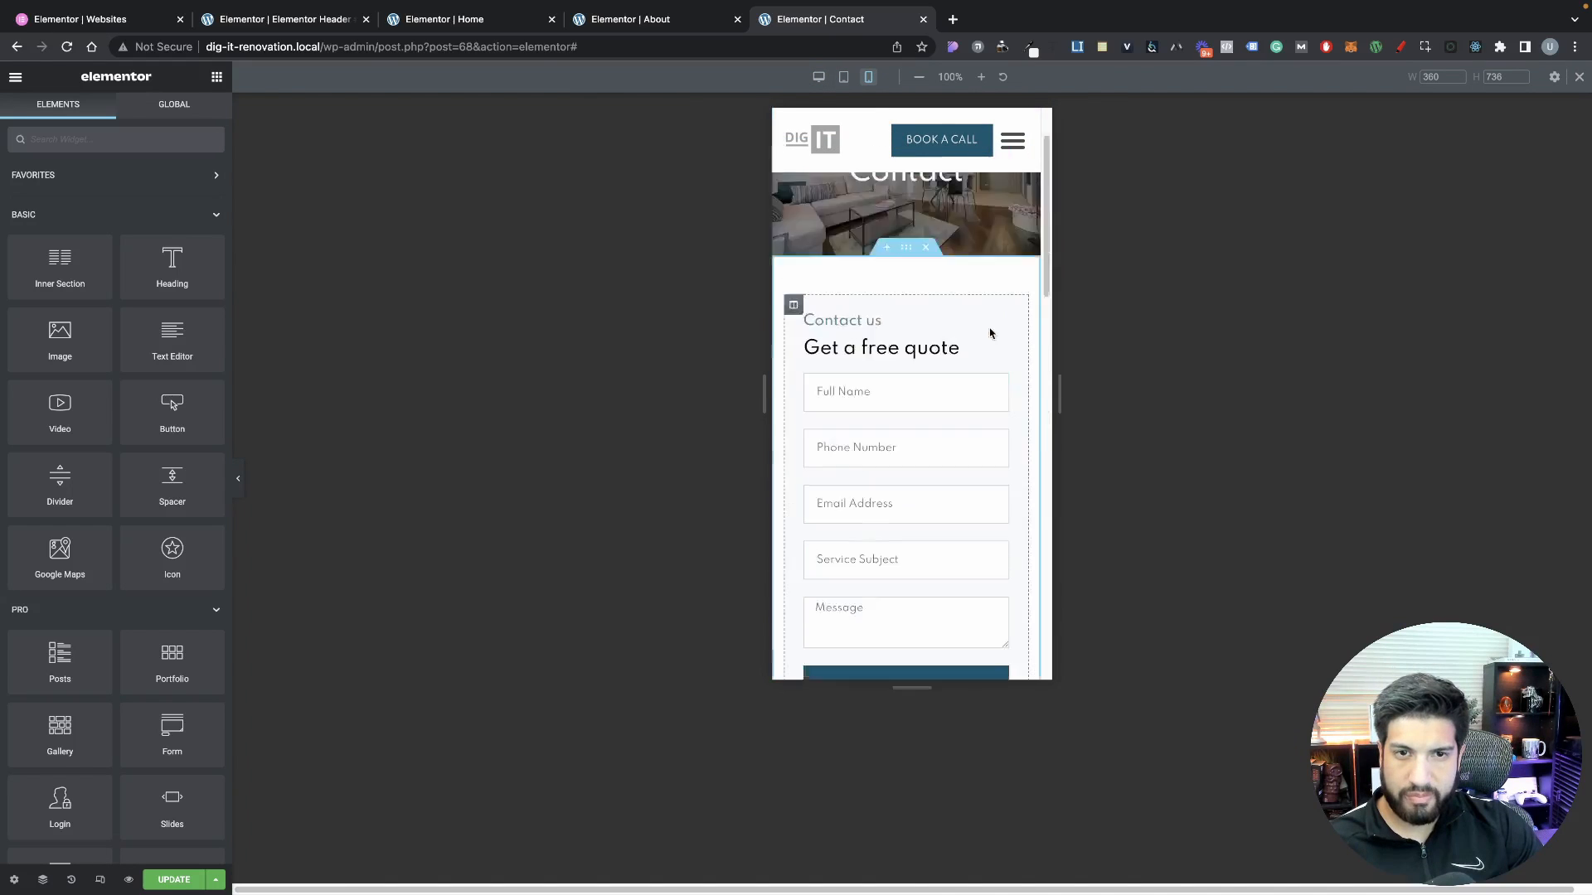
click(157, 882)
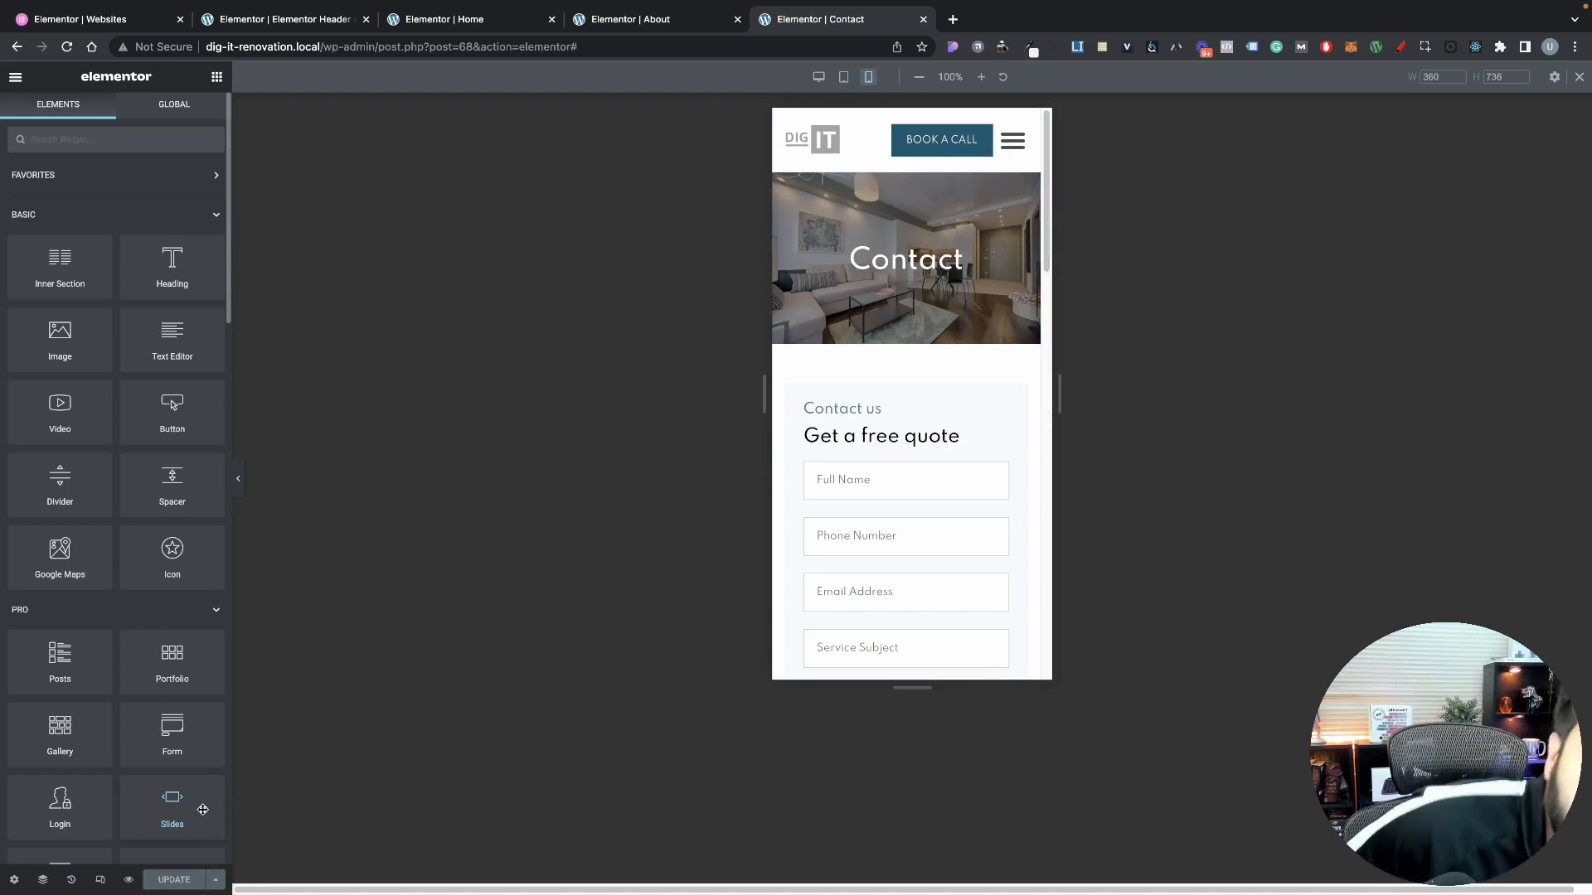
Preview the Contact page and review its hero, contact section and footer at desktop size
click(128, 880)
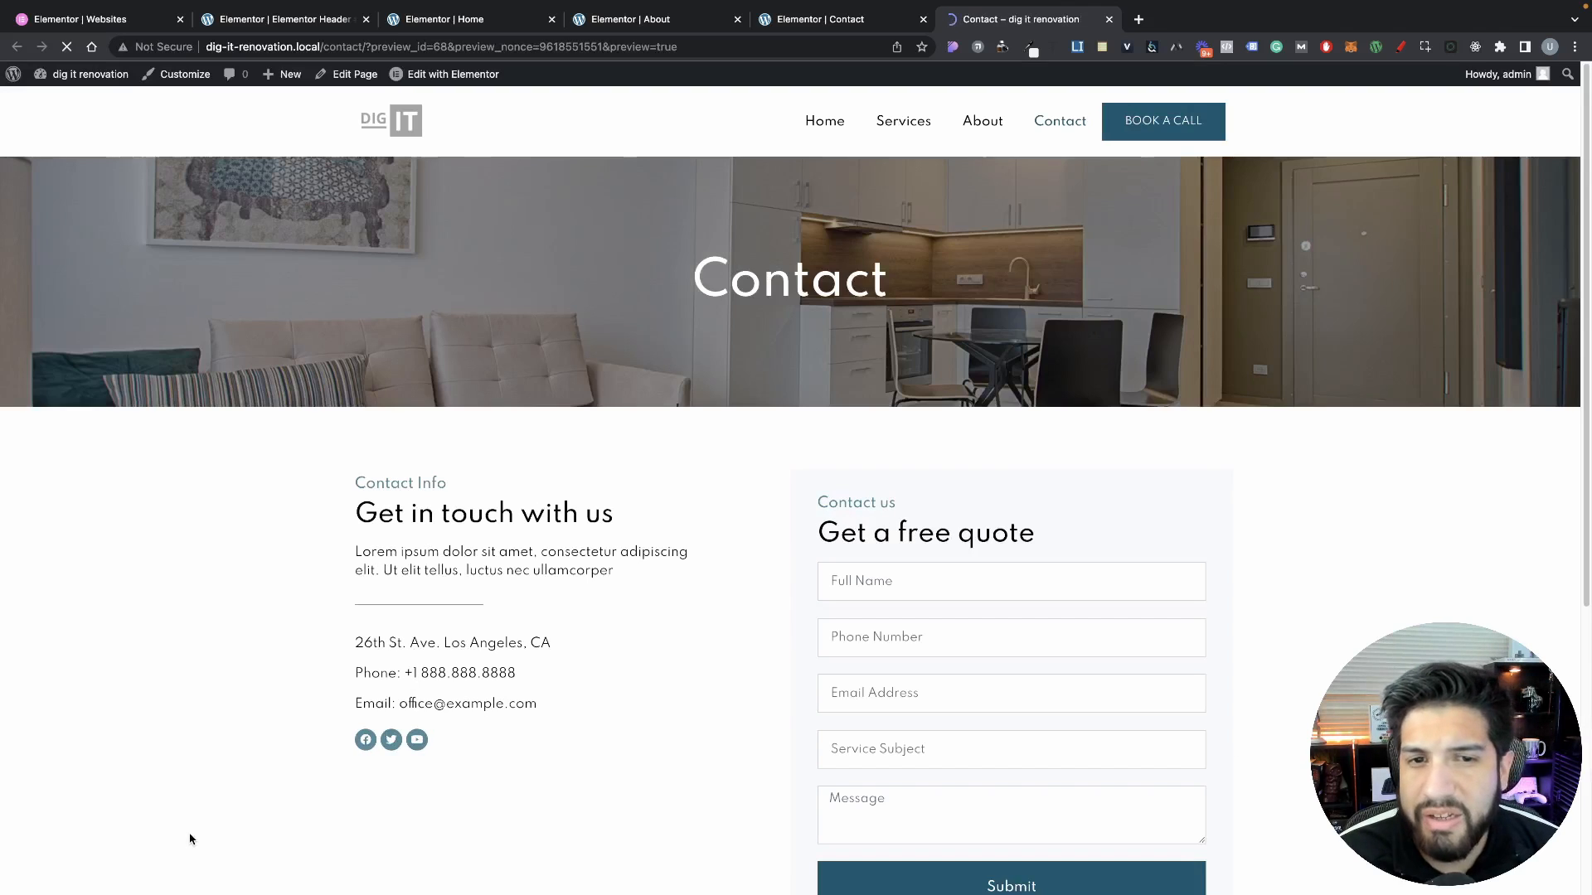
scroll(327, 746, down, 5)
scroll(339, 751, up, 3)
scroll(339, 751, up, 2)
scroll(884, 651, down, 4)
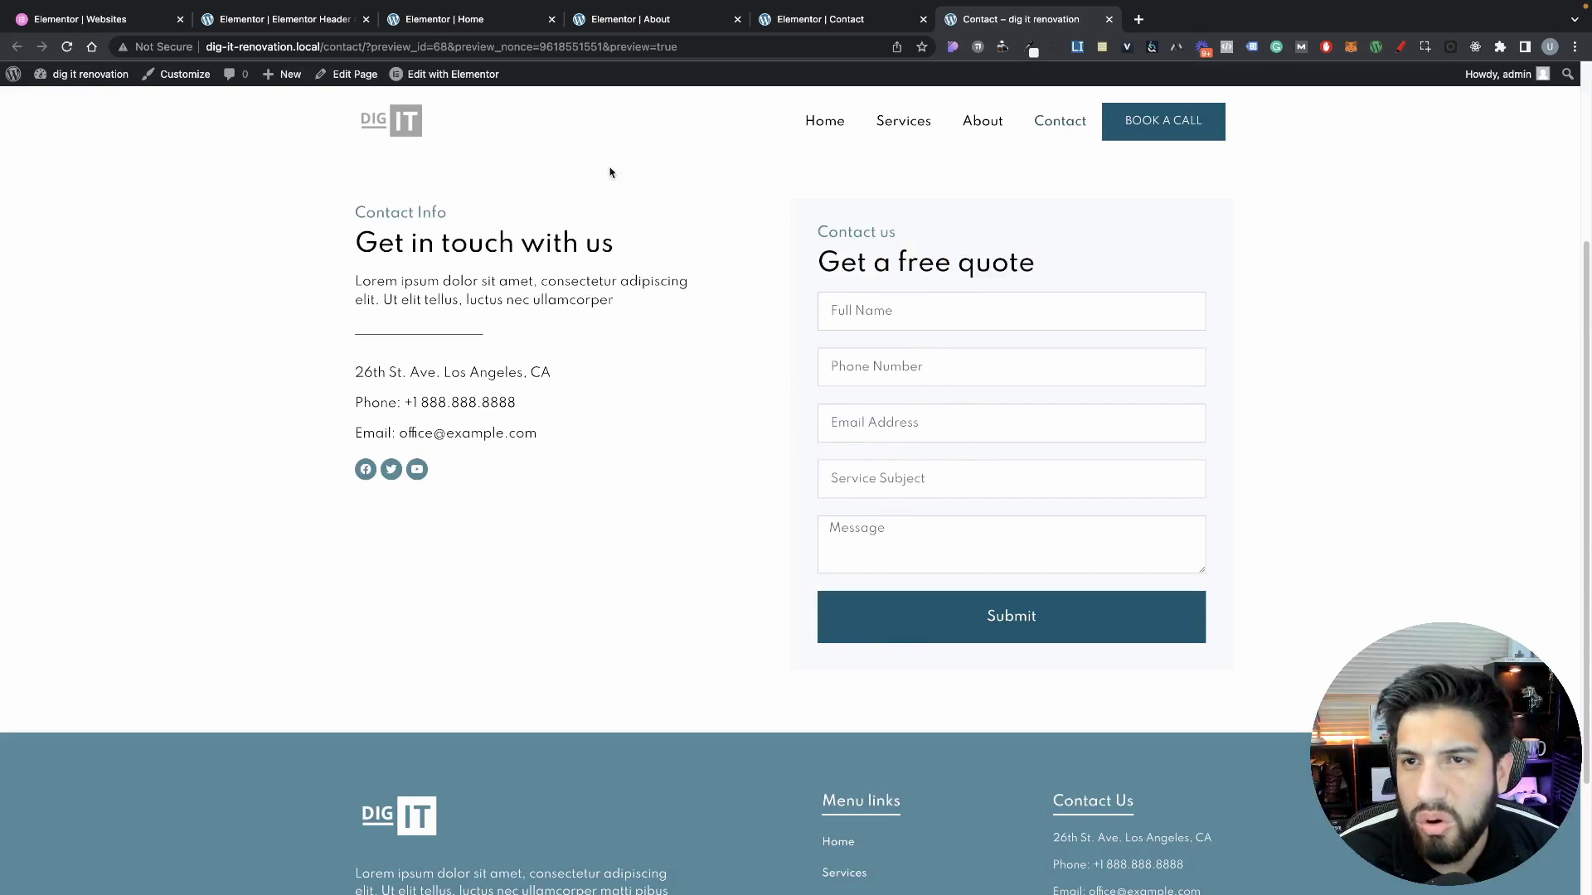
Open the Email settings of the "Get a free quote" form on the Home page
click(493, 29)
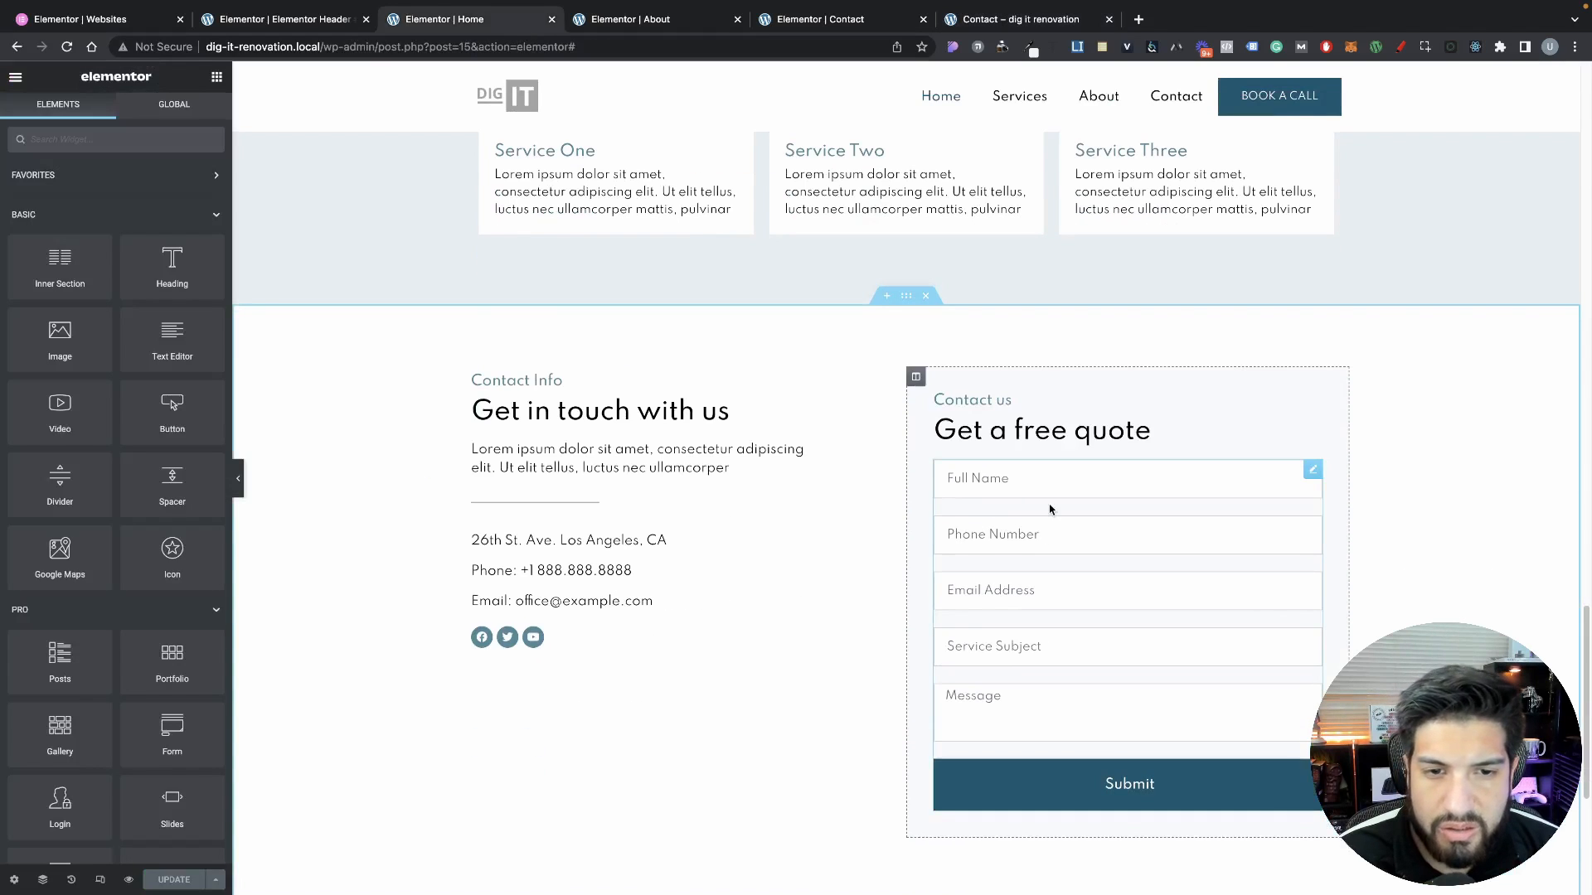
click(1025, 514)
scroll(1092, 511, down, 2)
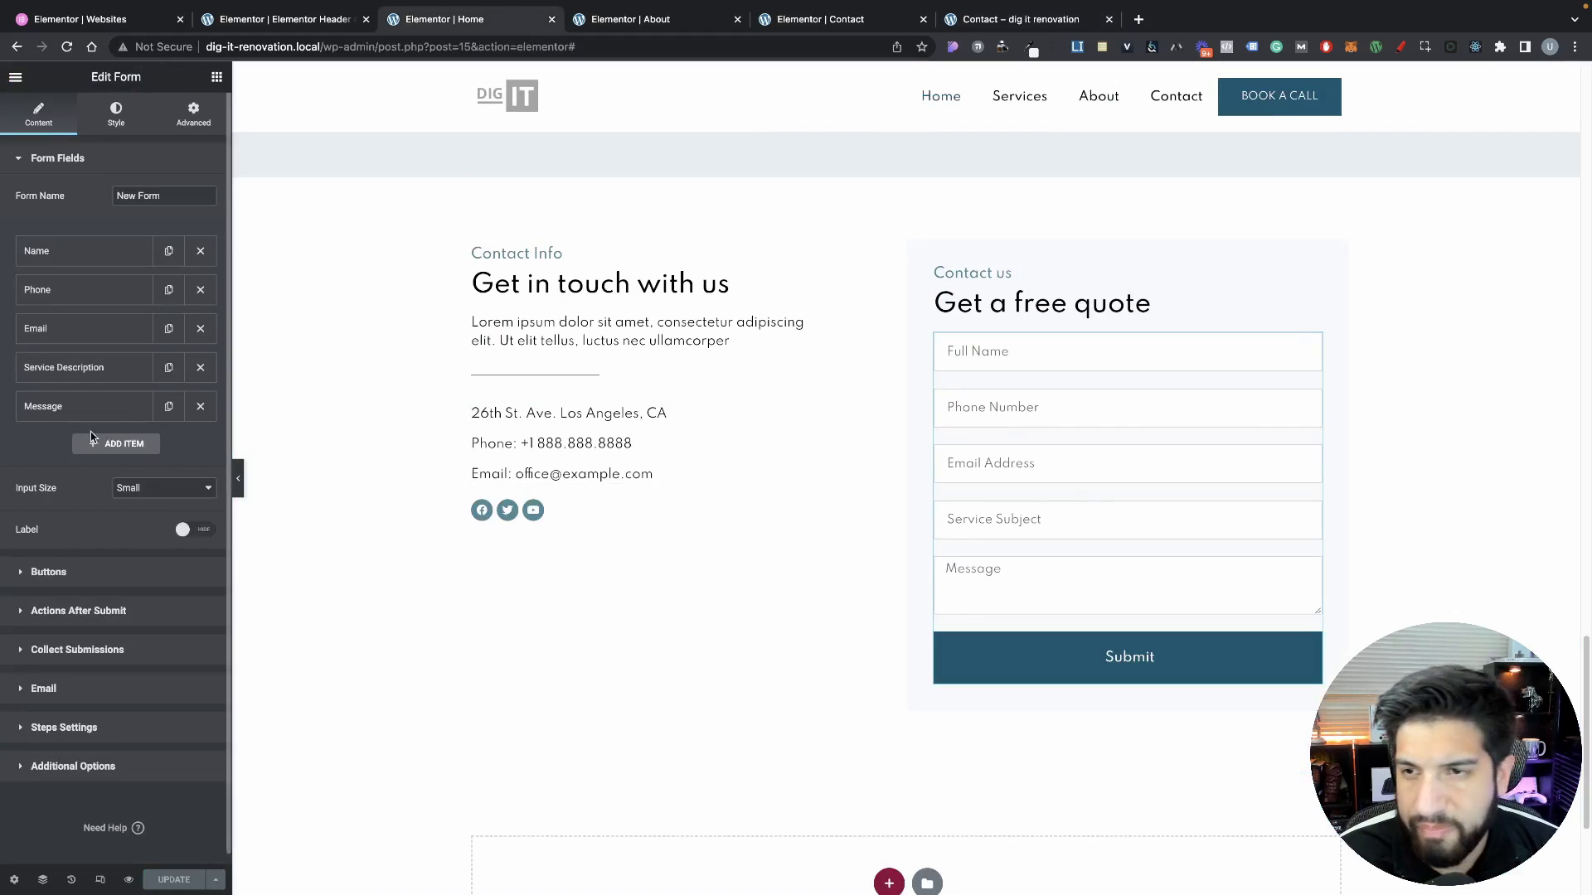
scroll(91, 431, down, 1)
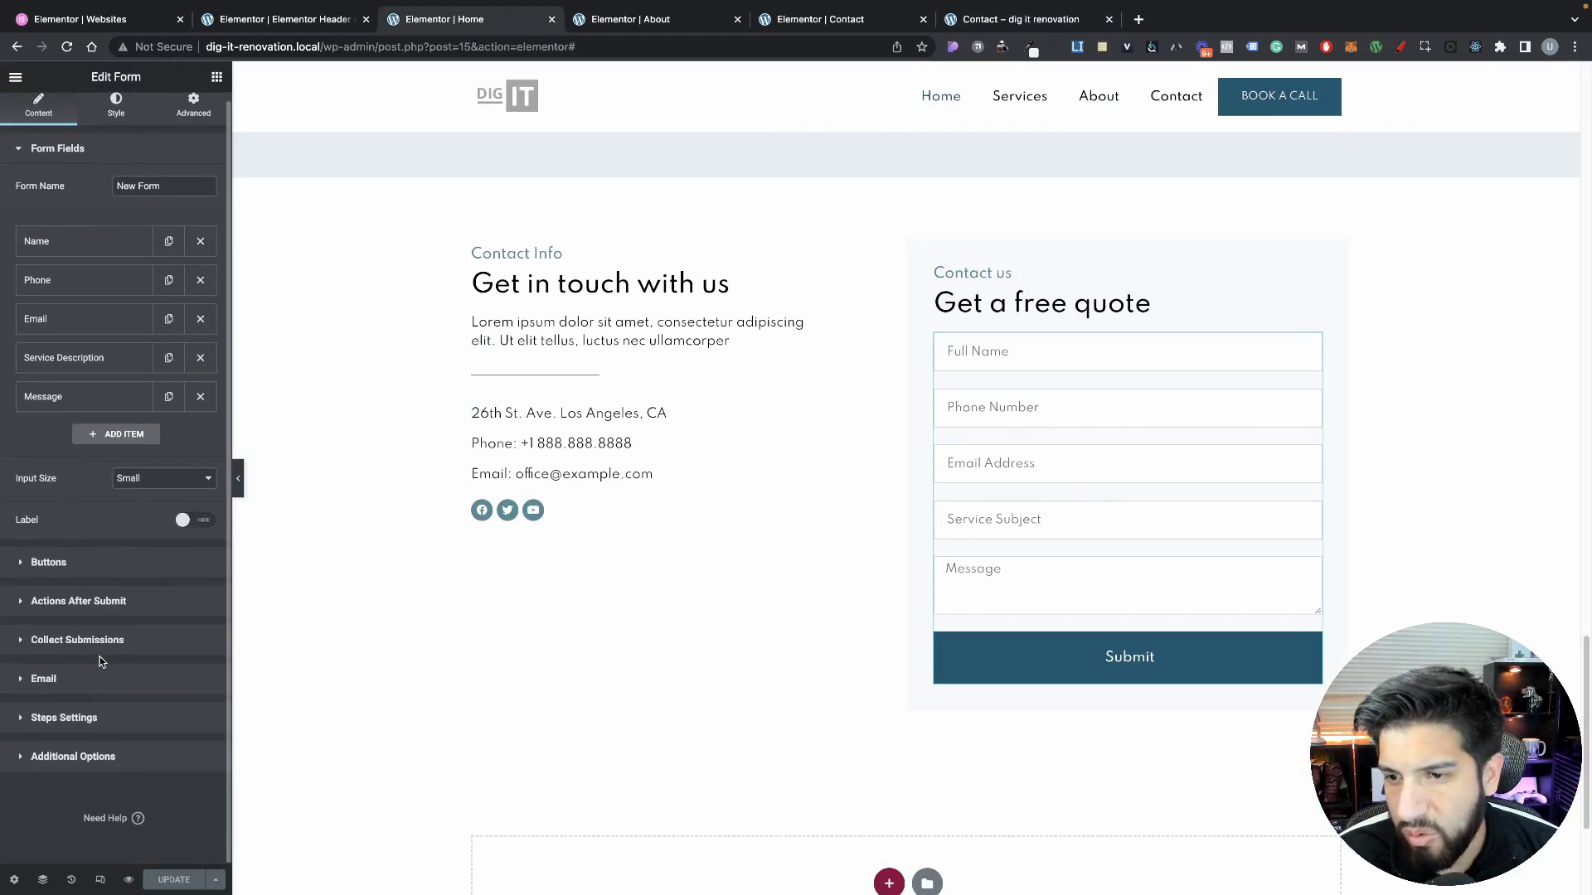
click(46, 679)
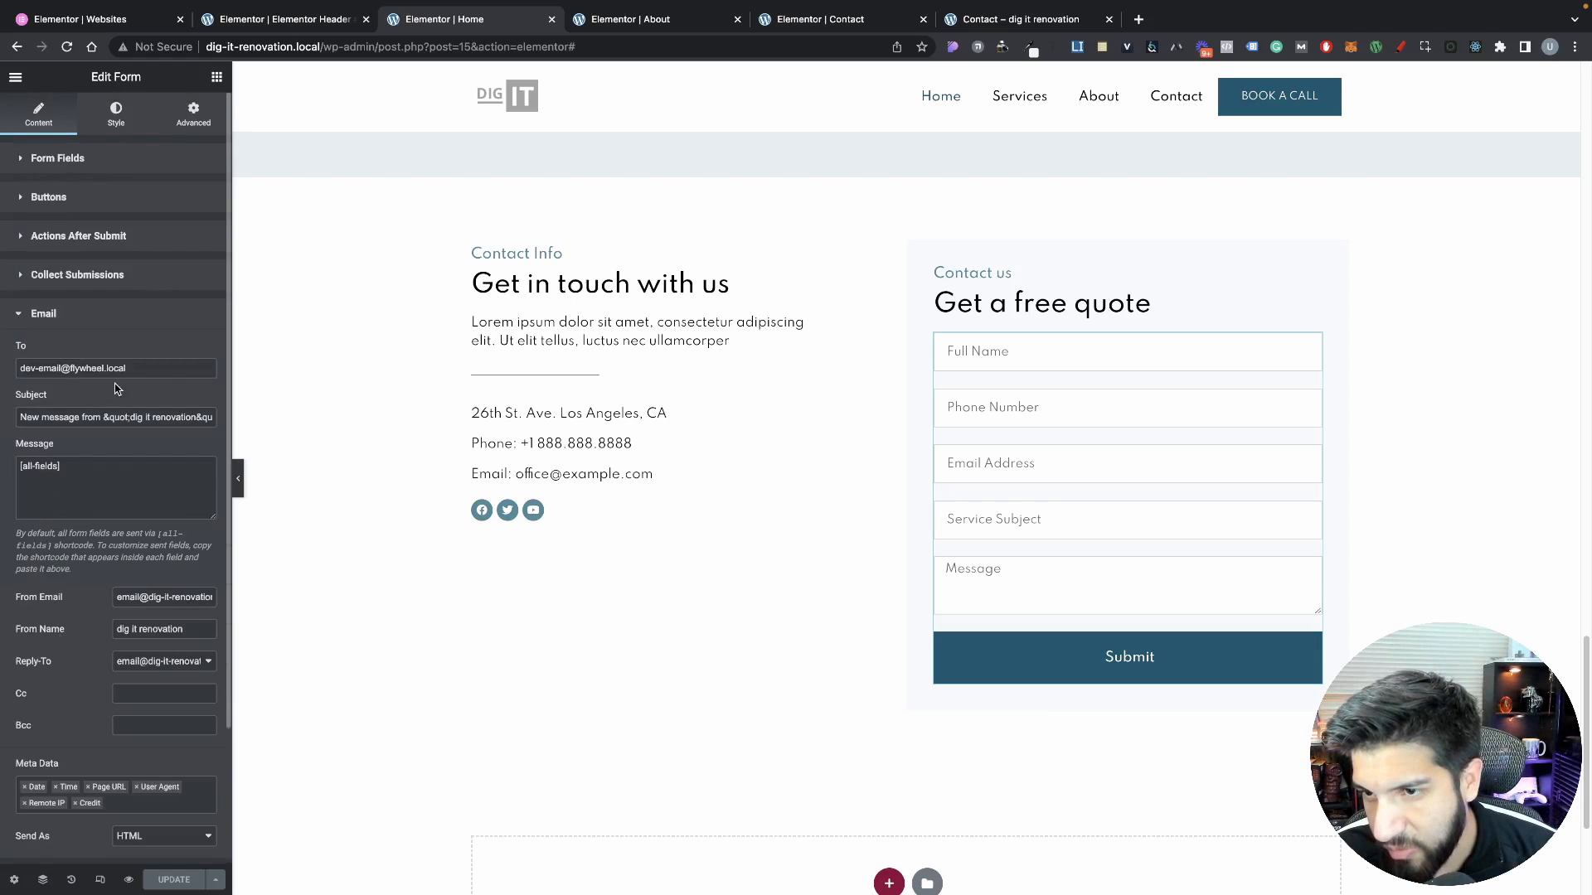
drag(153, 369, 20, 368)
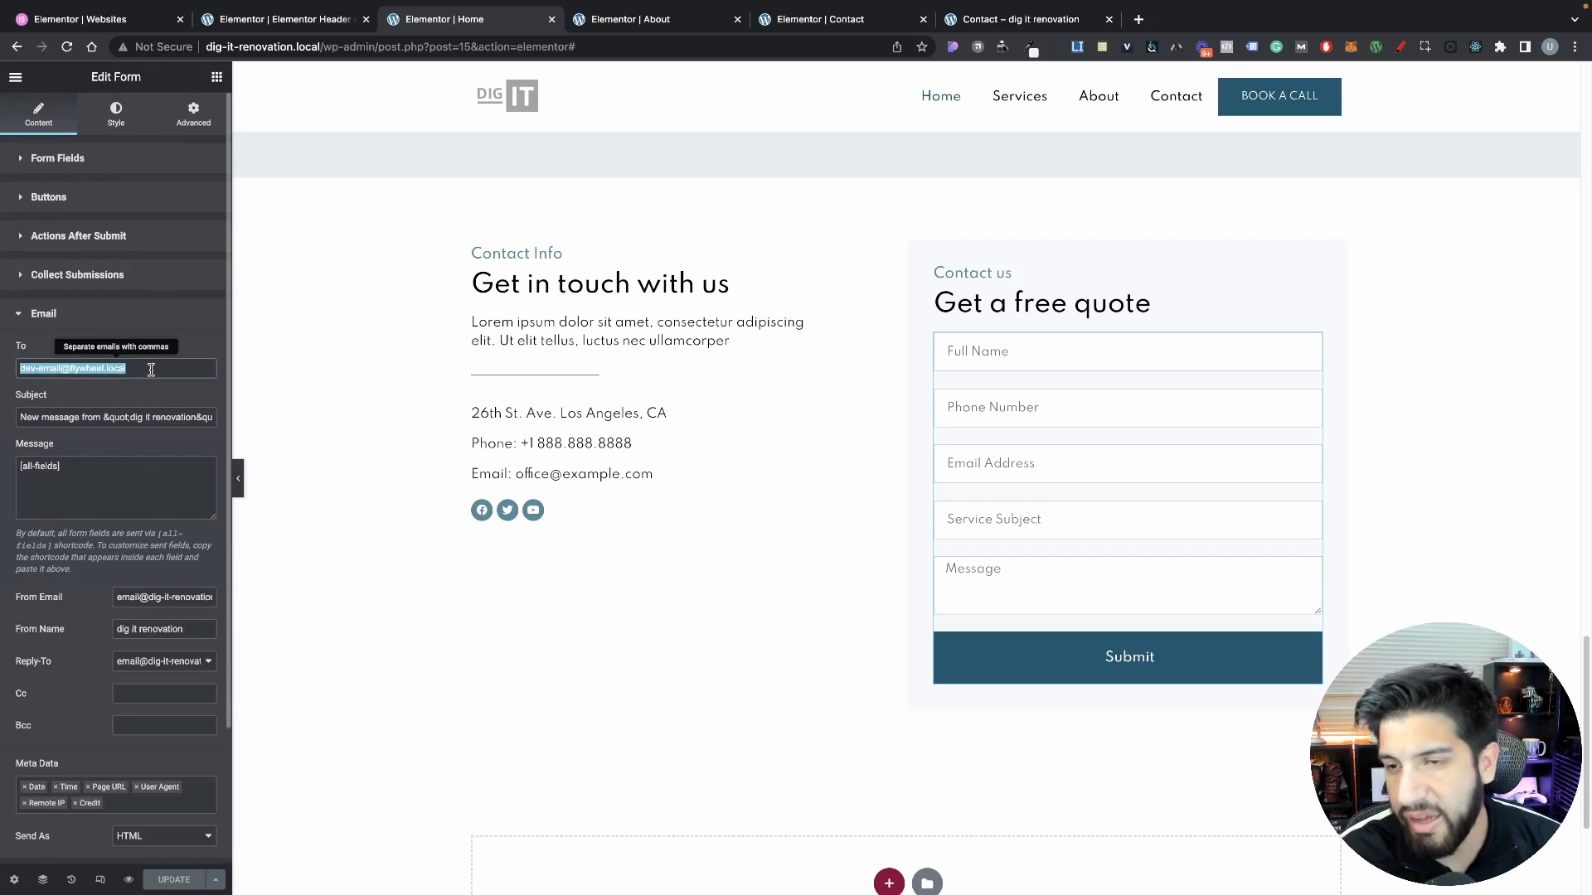
key(BackSpace)
key(super+z)
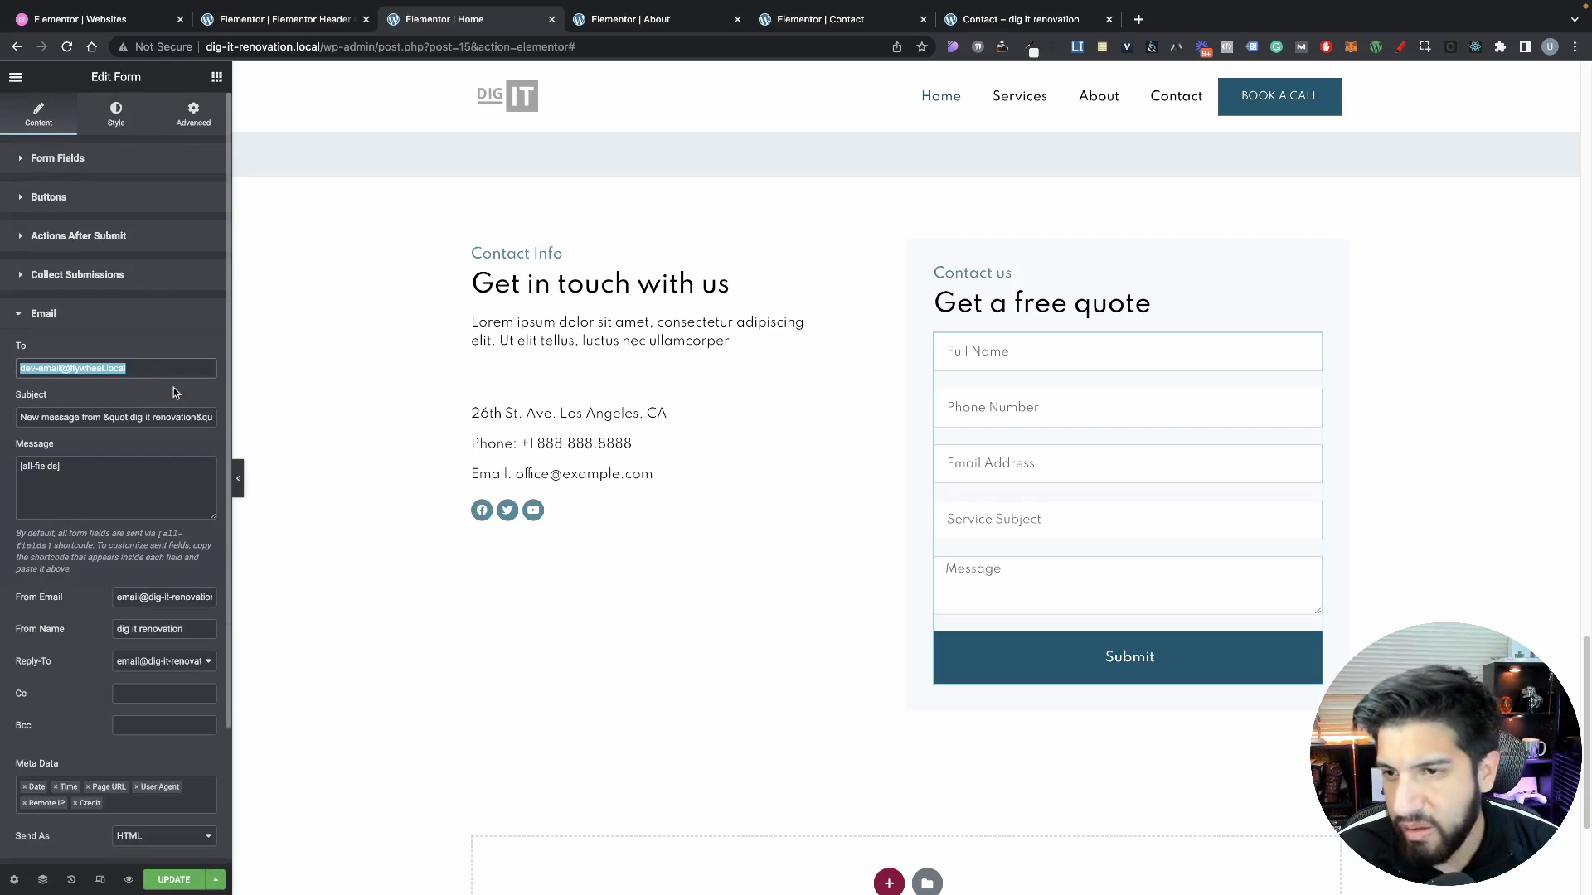
Set the form email's subject to "Contact form - website name"
triple_click(107, 418)
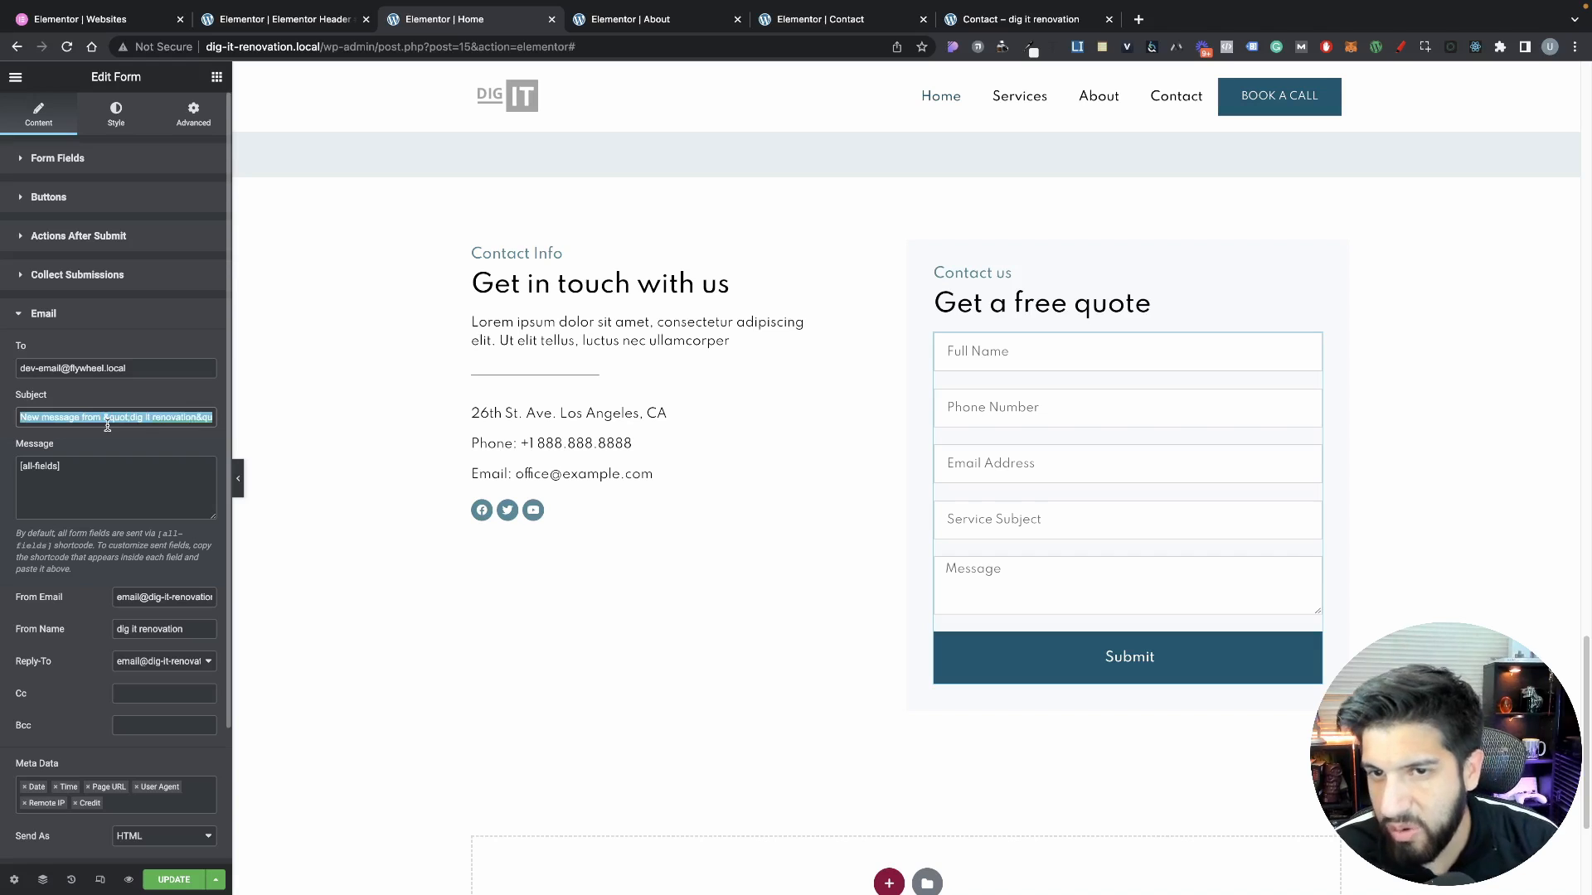
key(BackSpace)
text(Contact form - website name)
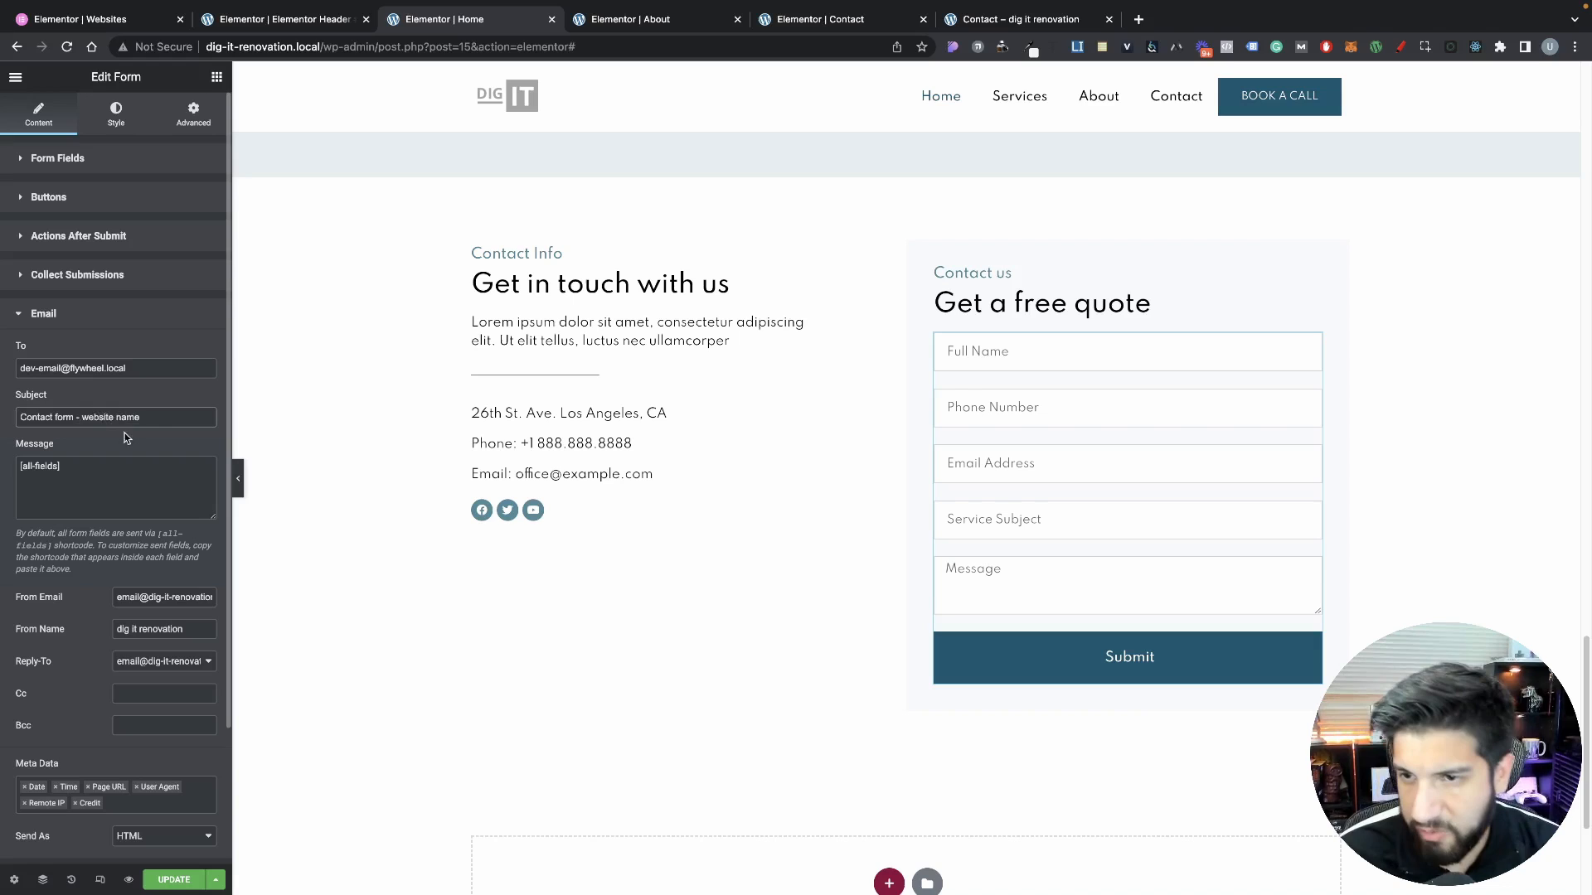
triple_click(52, 416)
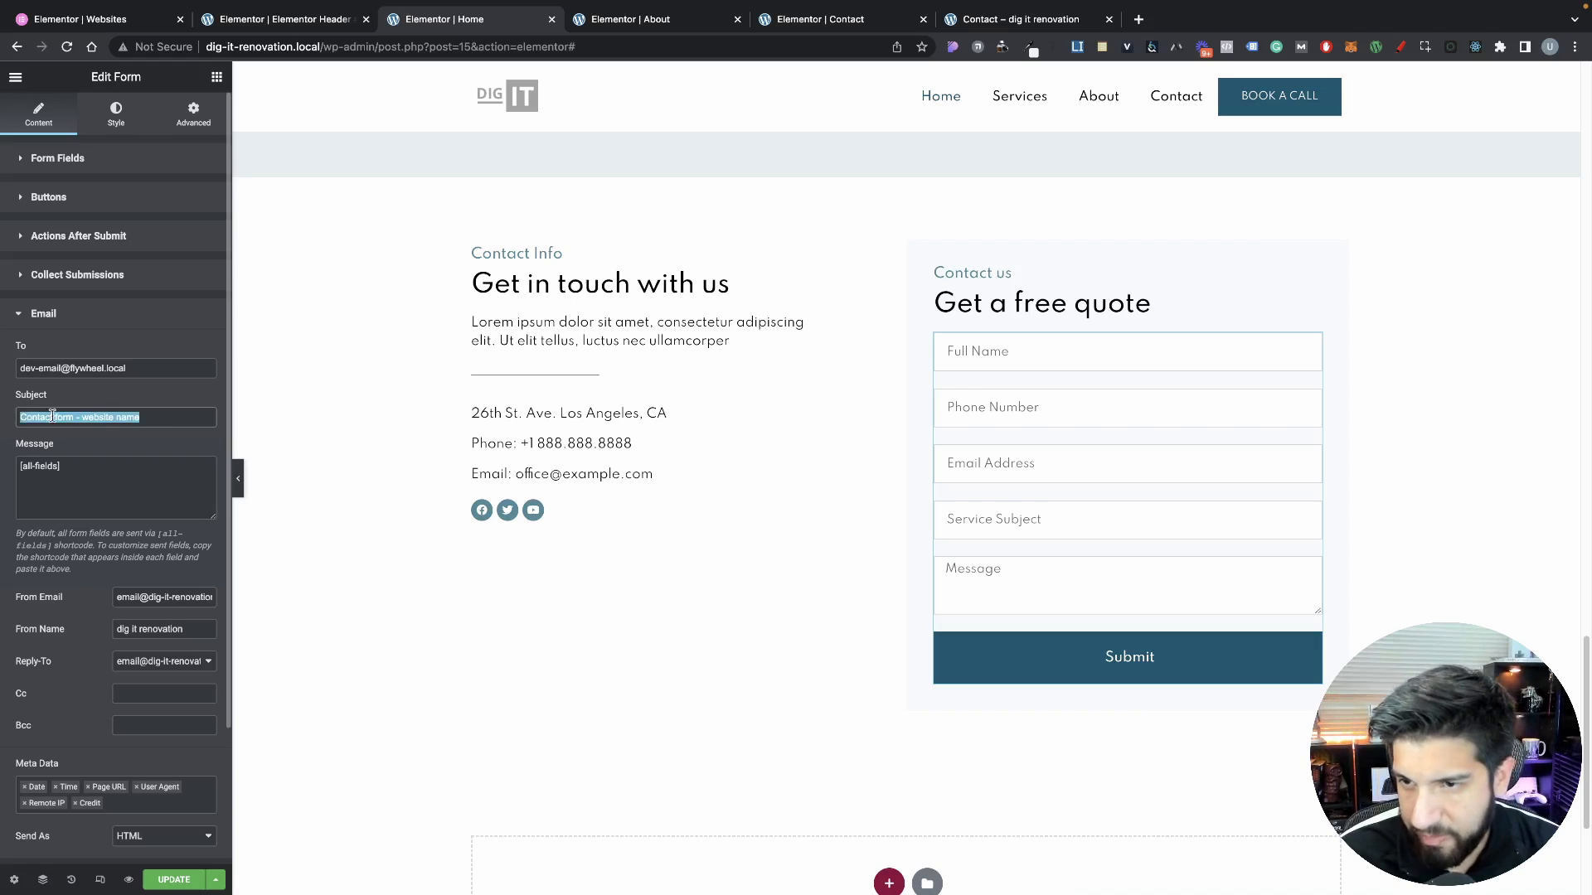
Clear the form's From Email value and remove Credit and Remote IP from the email metadata
scroll(196, 478, down, 2)
triple_click(162, 434)
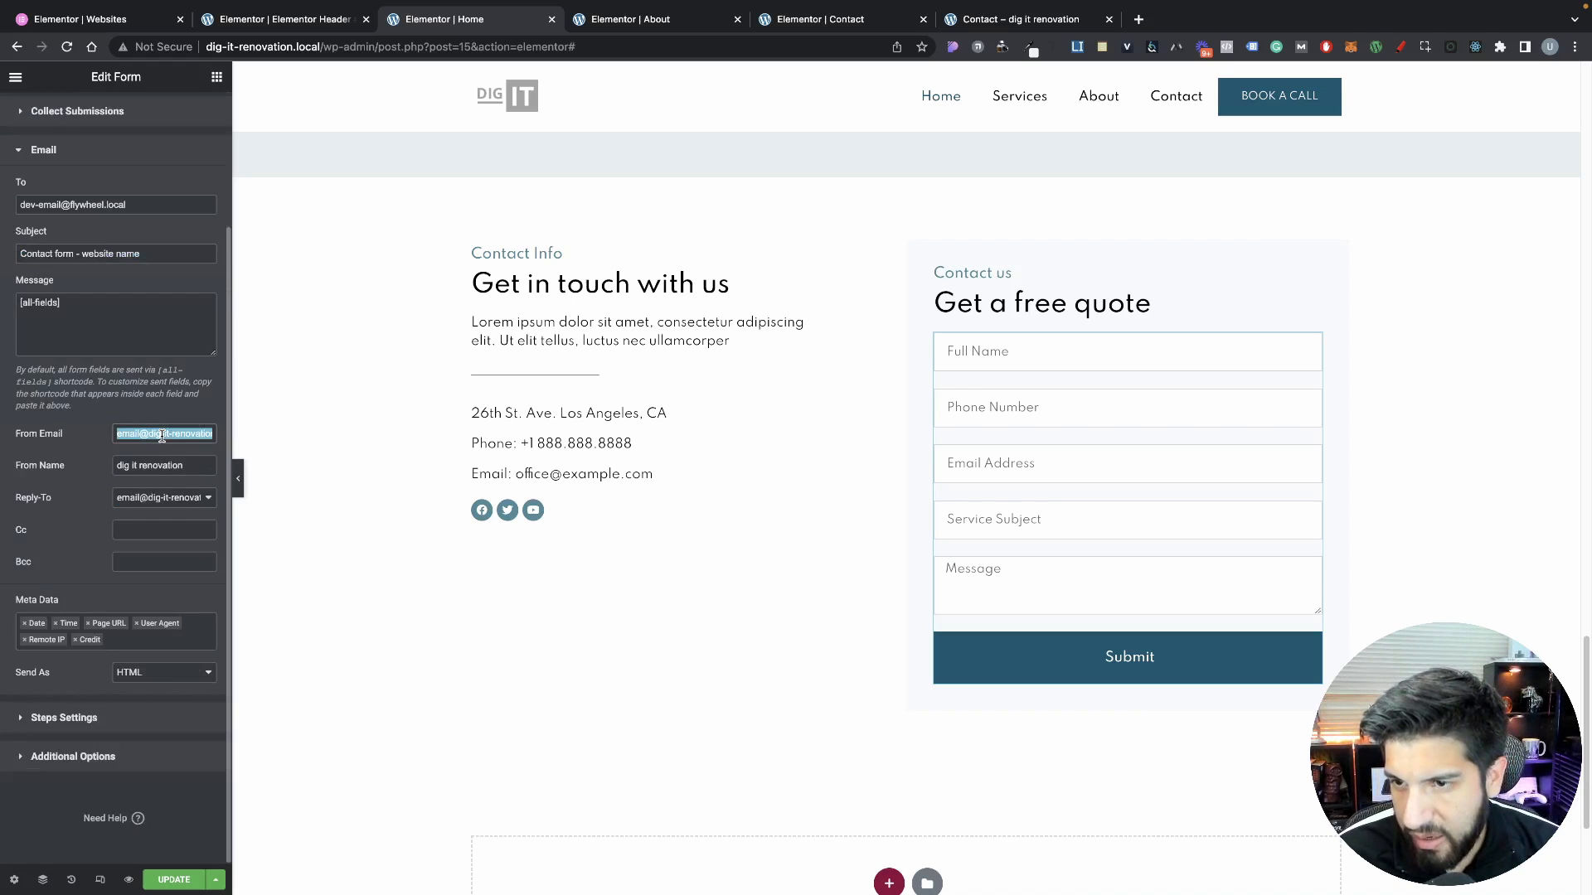
key(BackSpace)
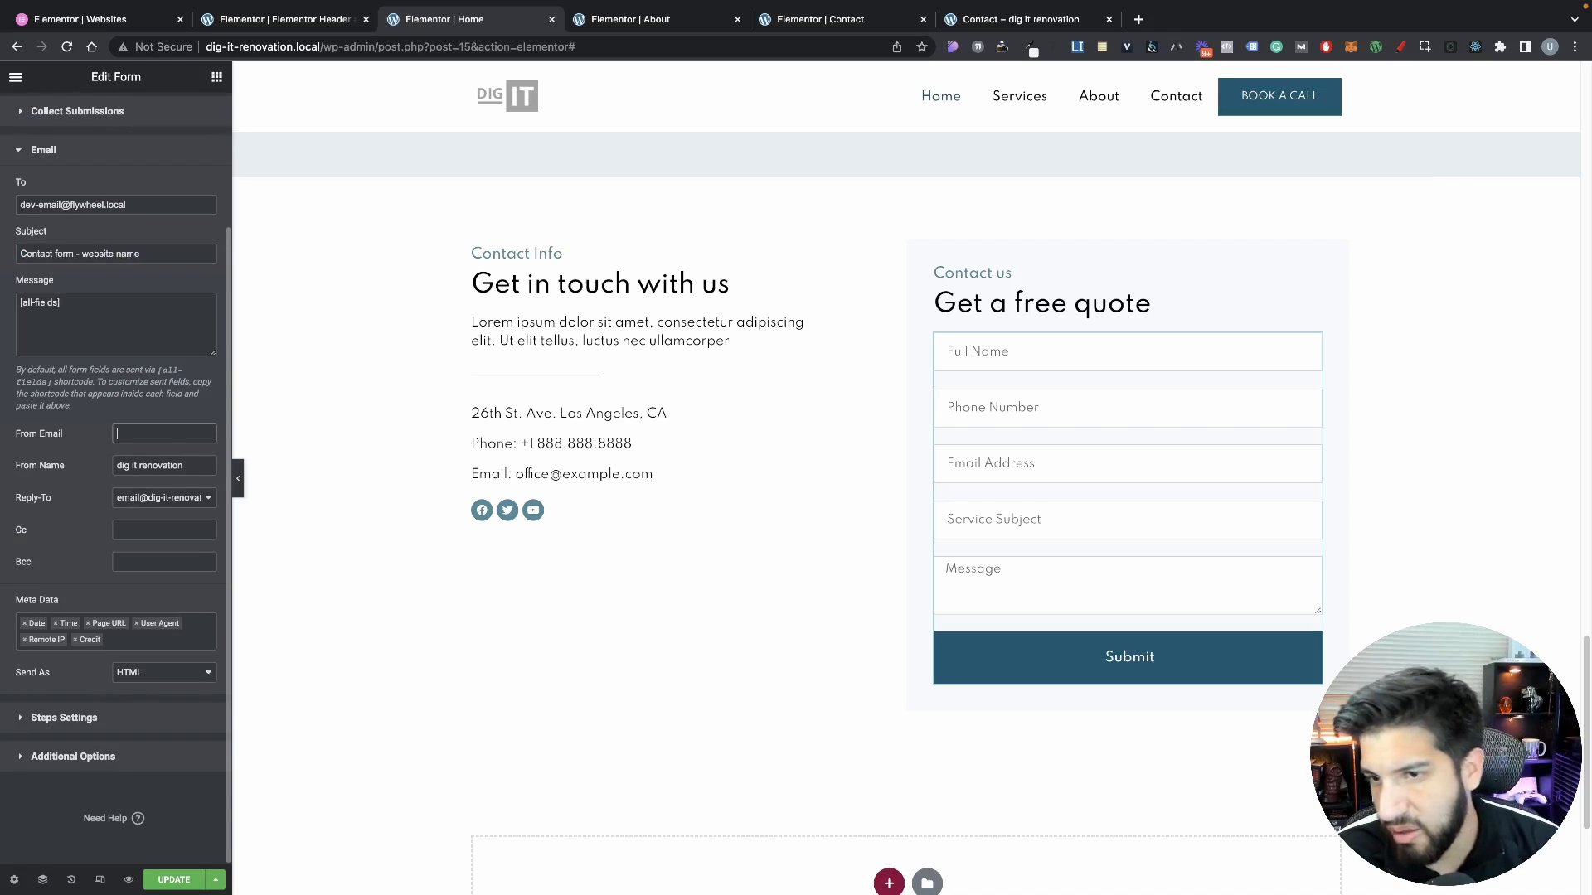
scroll(190, 447, up, 1)
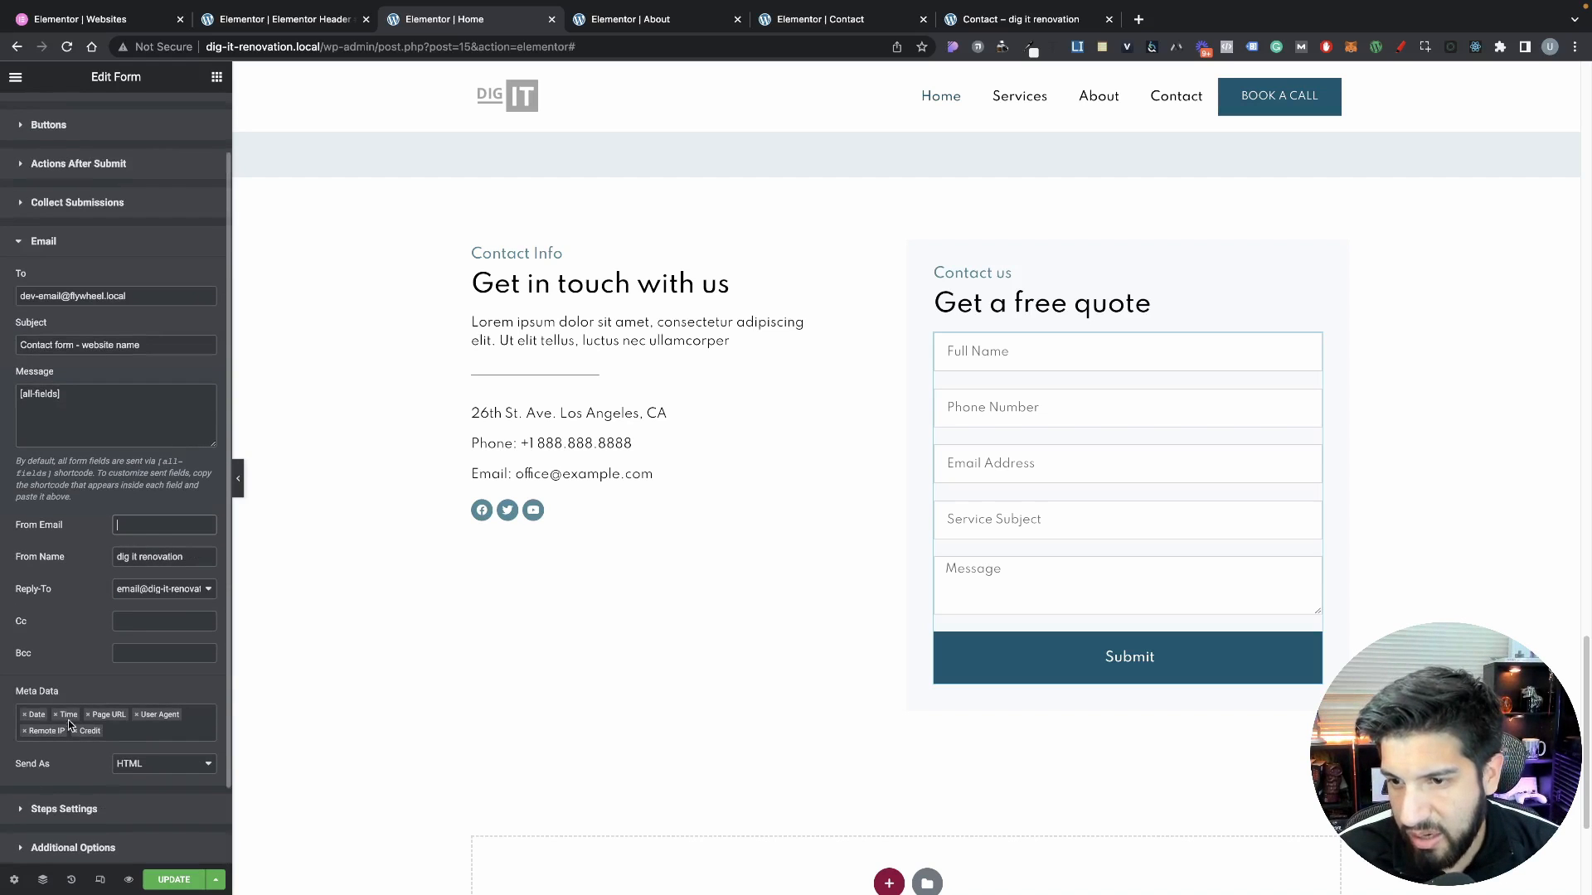
click(74, 731)
click(26, 732)
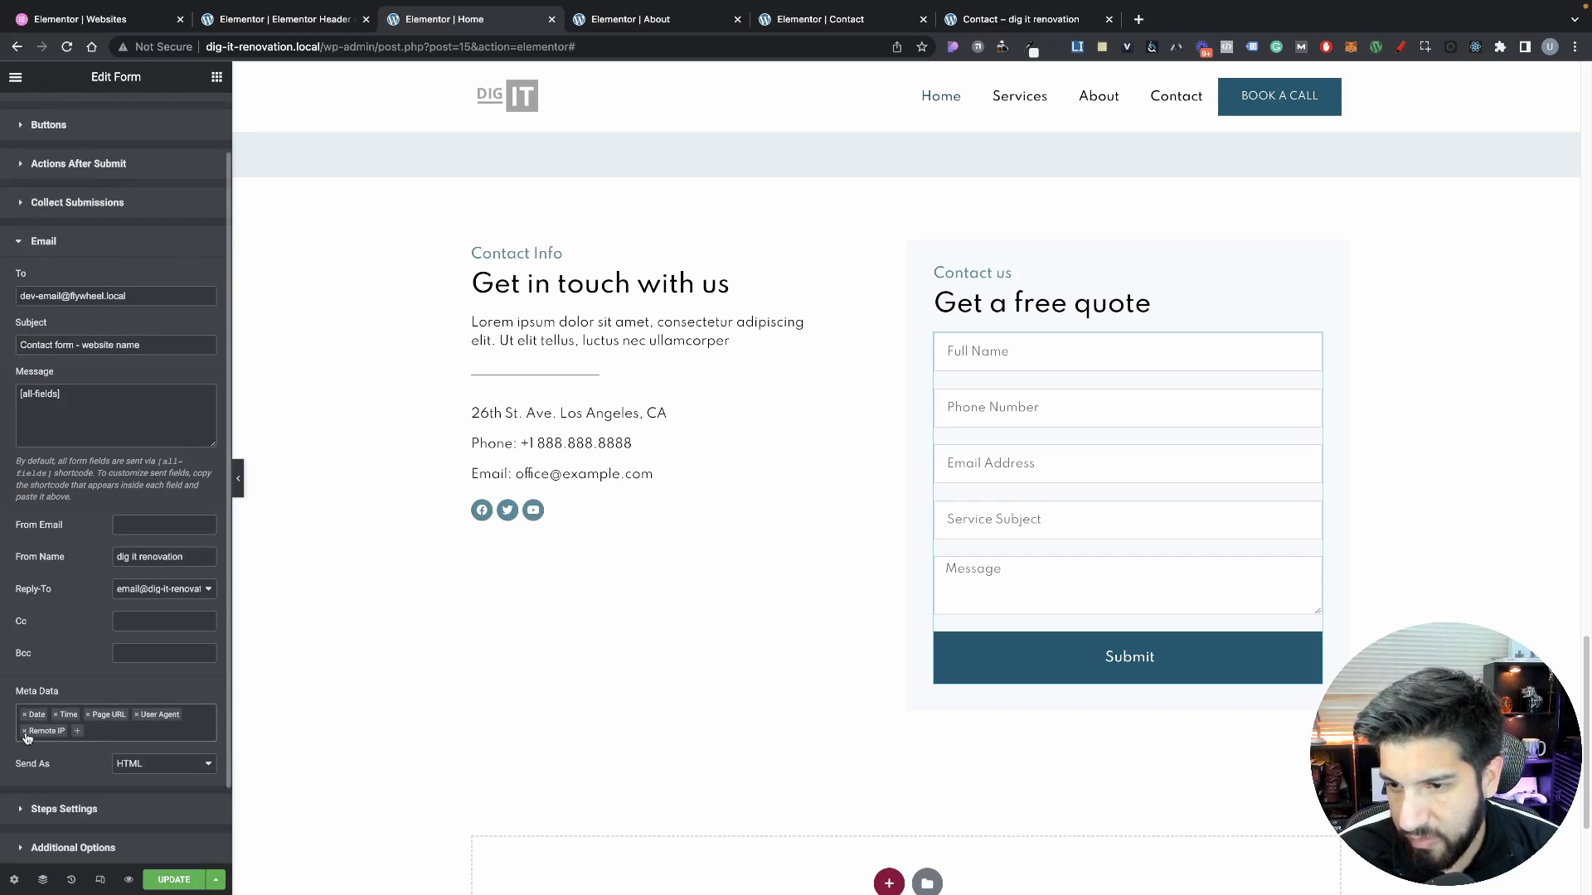
Copy the form's recipient address into From Email and set Reply-To to Email Field
click(159, 526)
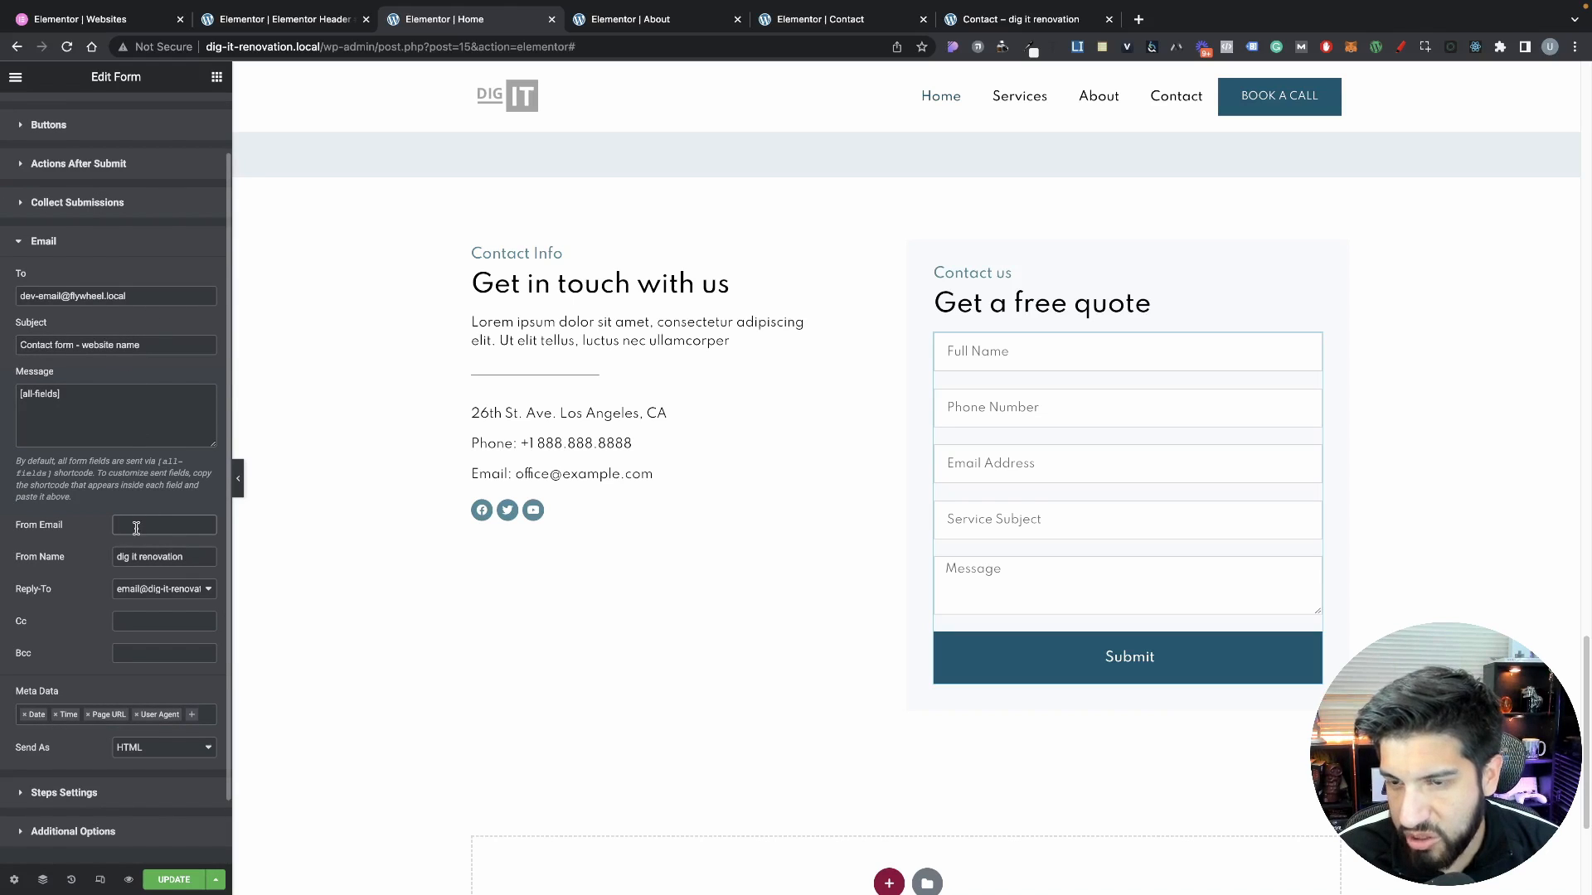
drag(139, 296, 3, 286)
key(ctrl+c)
click(136, 520)
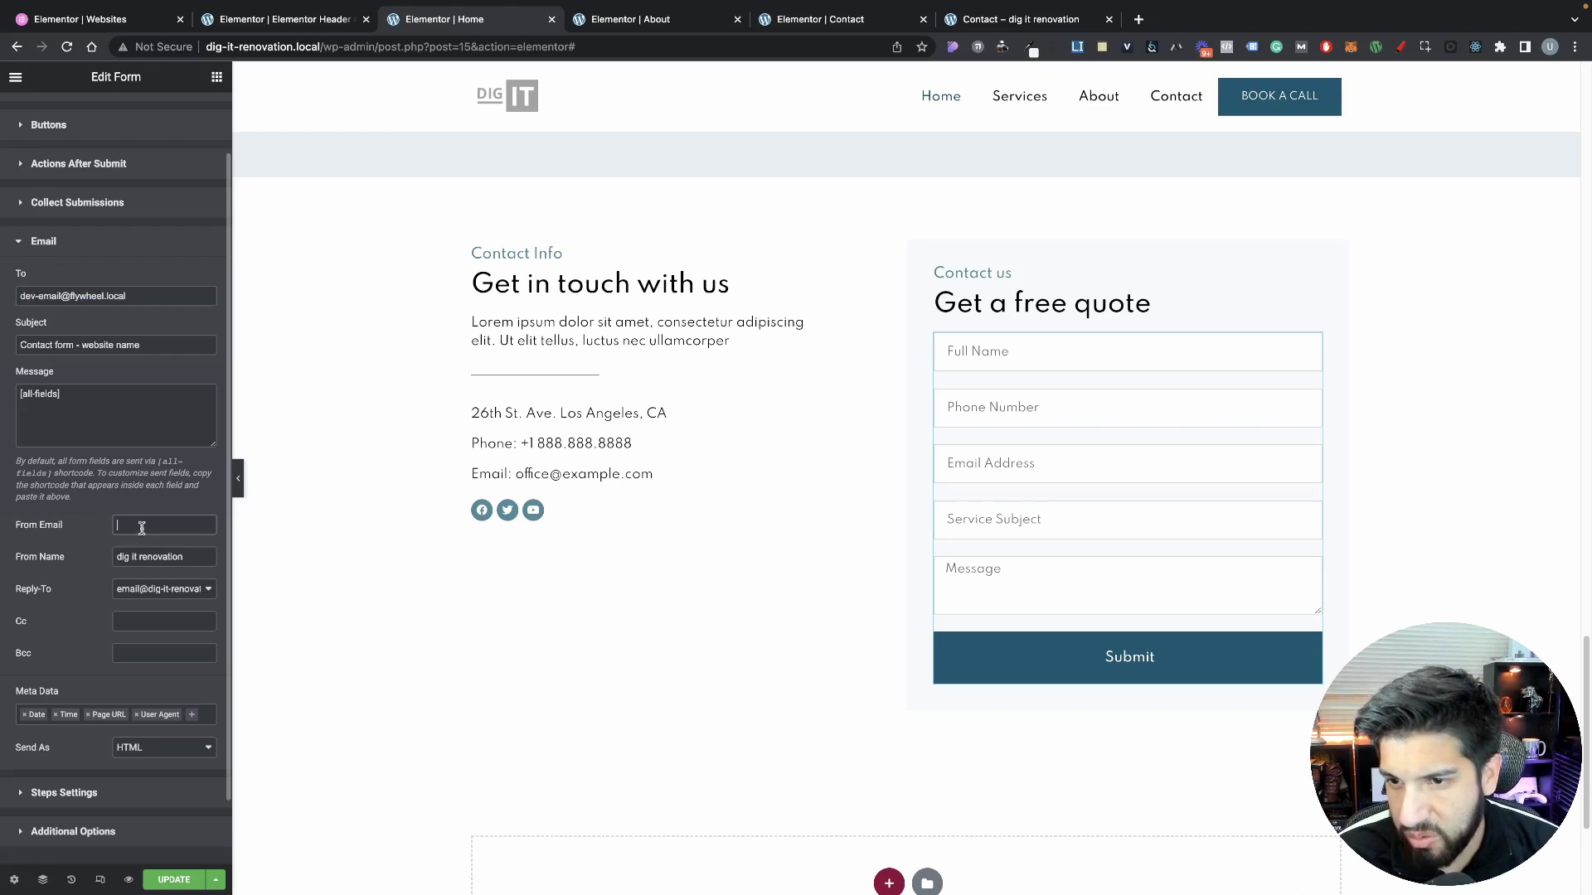
key(ctrl+v)
scroll(137, 522, down, 1)
click(145, 515)
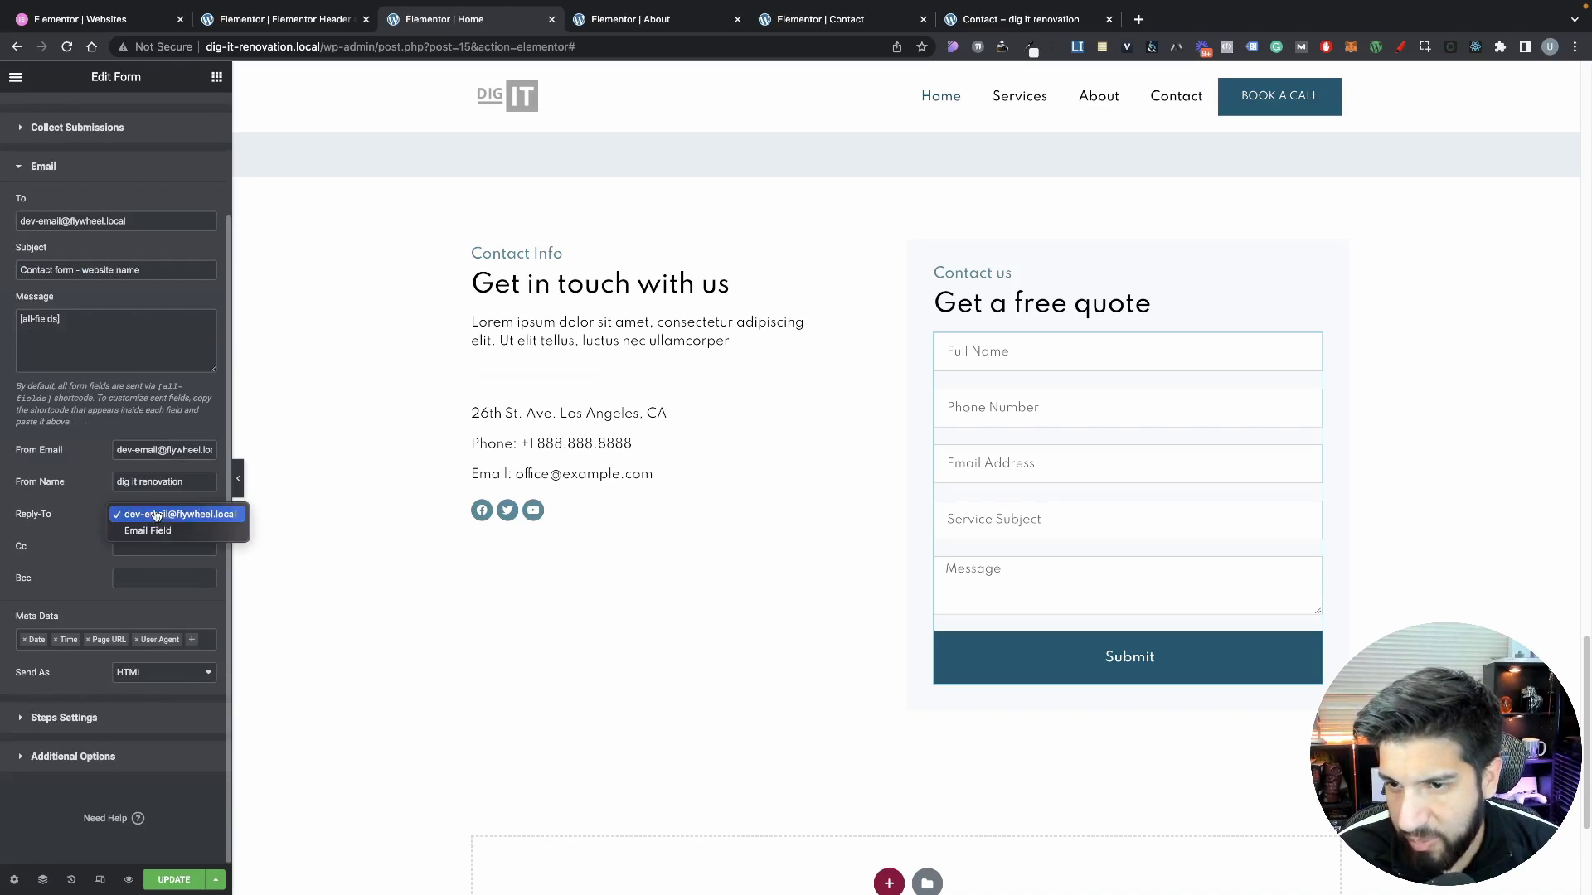
click(141, 533)
Replace the email's From Name with the Name field's shortcode [field id="name"]
click(151, 484)
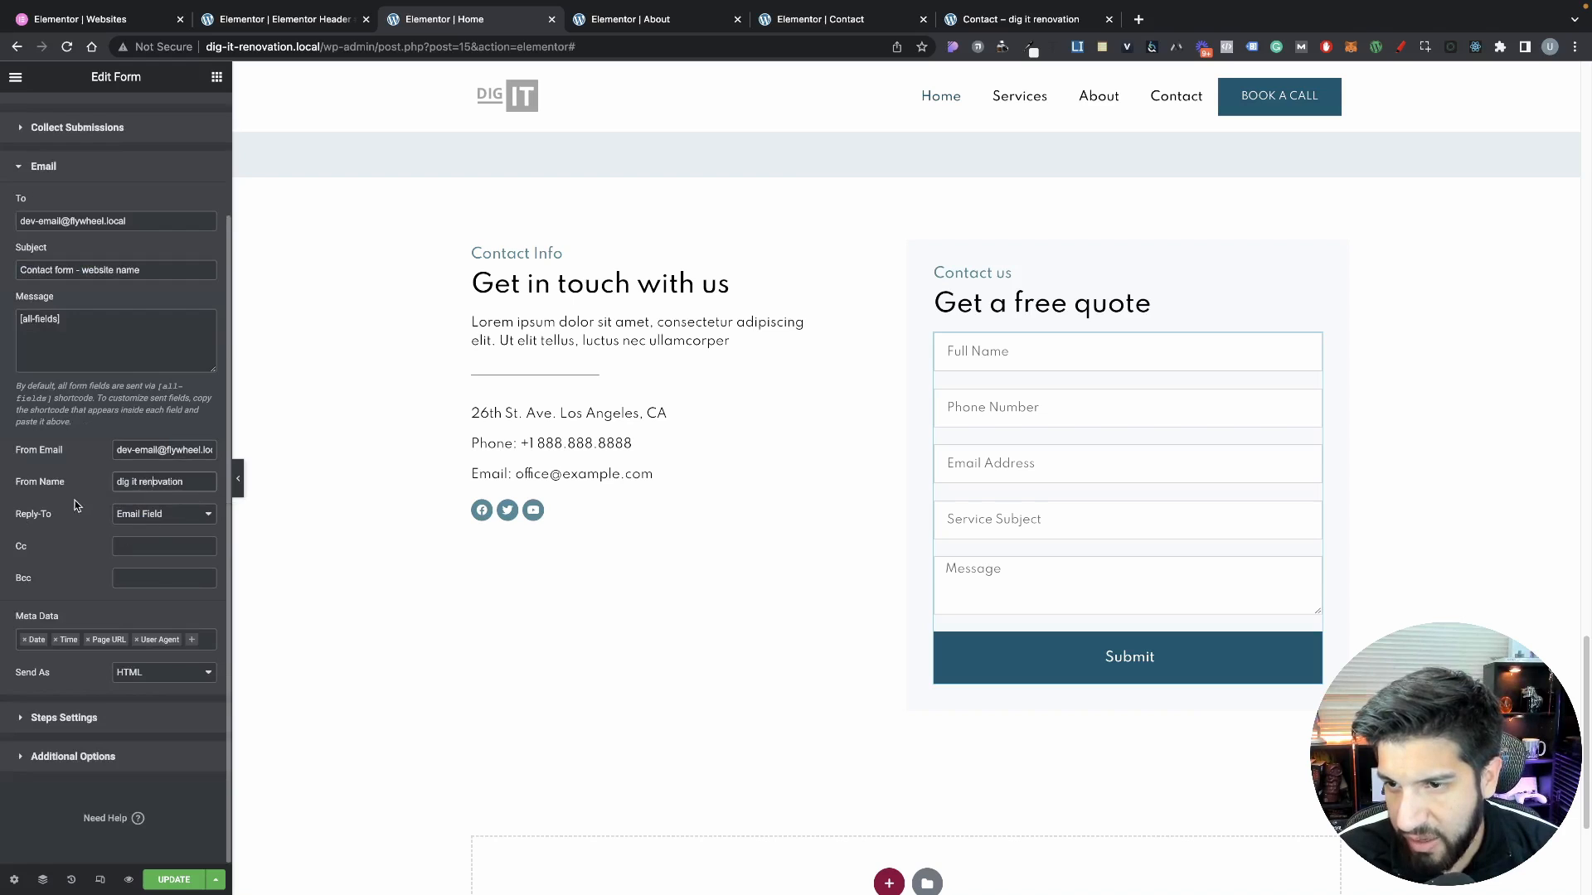
drag(214, 488, 82, 475)
key(BackSpace)
scroll(107, 447, up, 3)
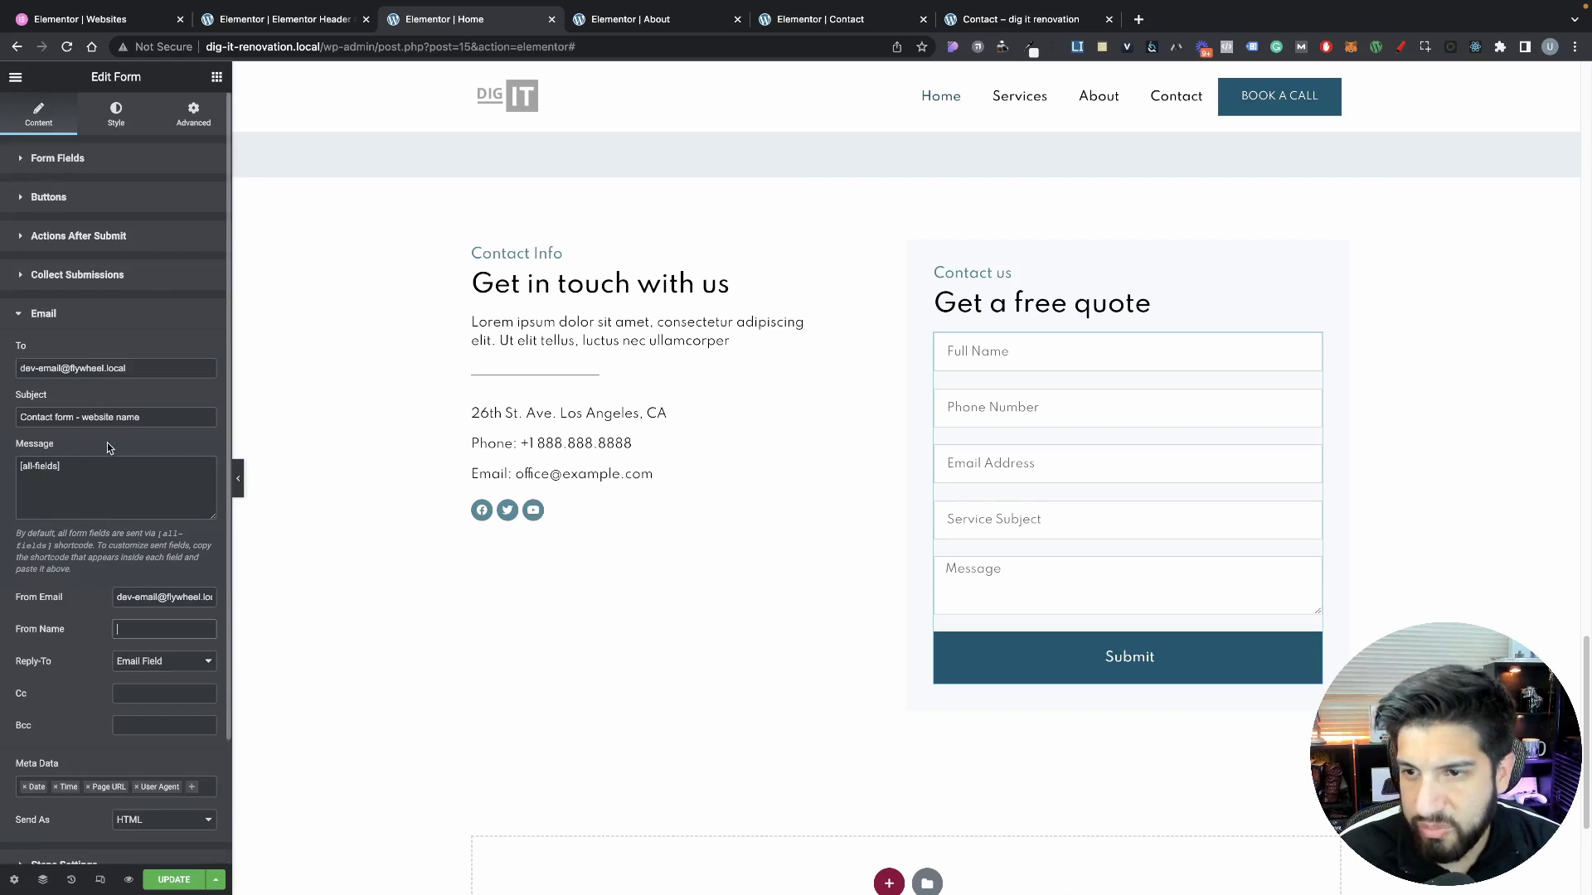
click(114, 169)
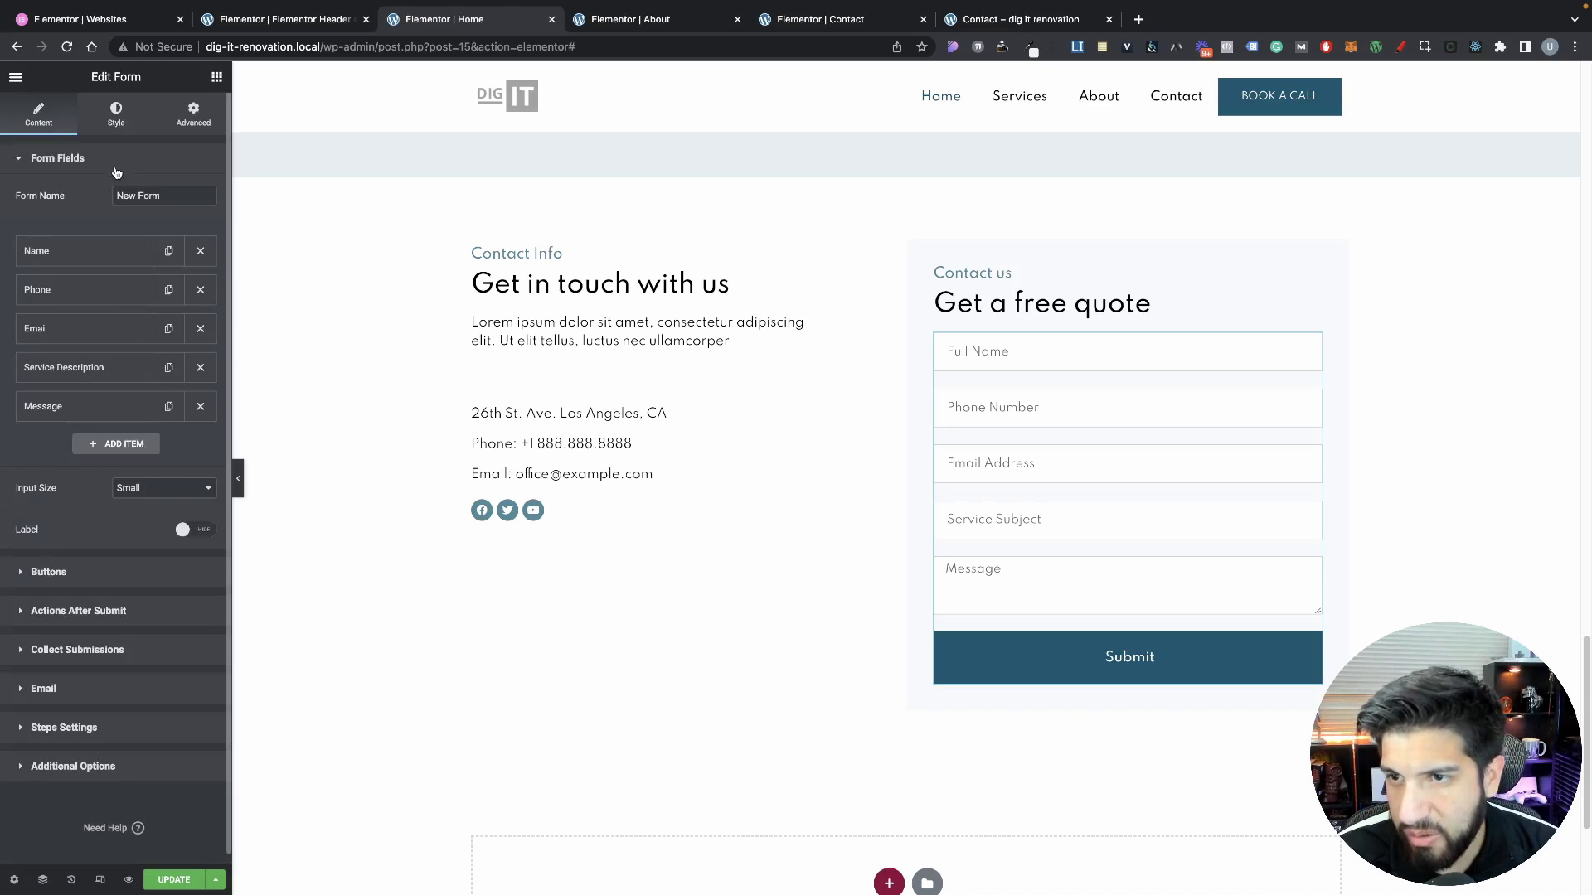
click(92, 252)
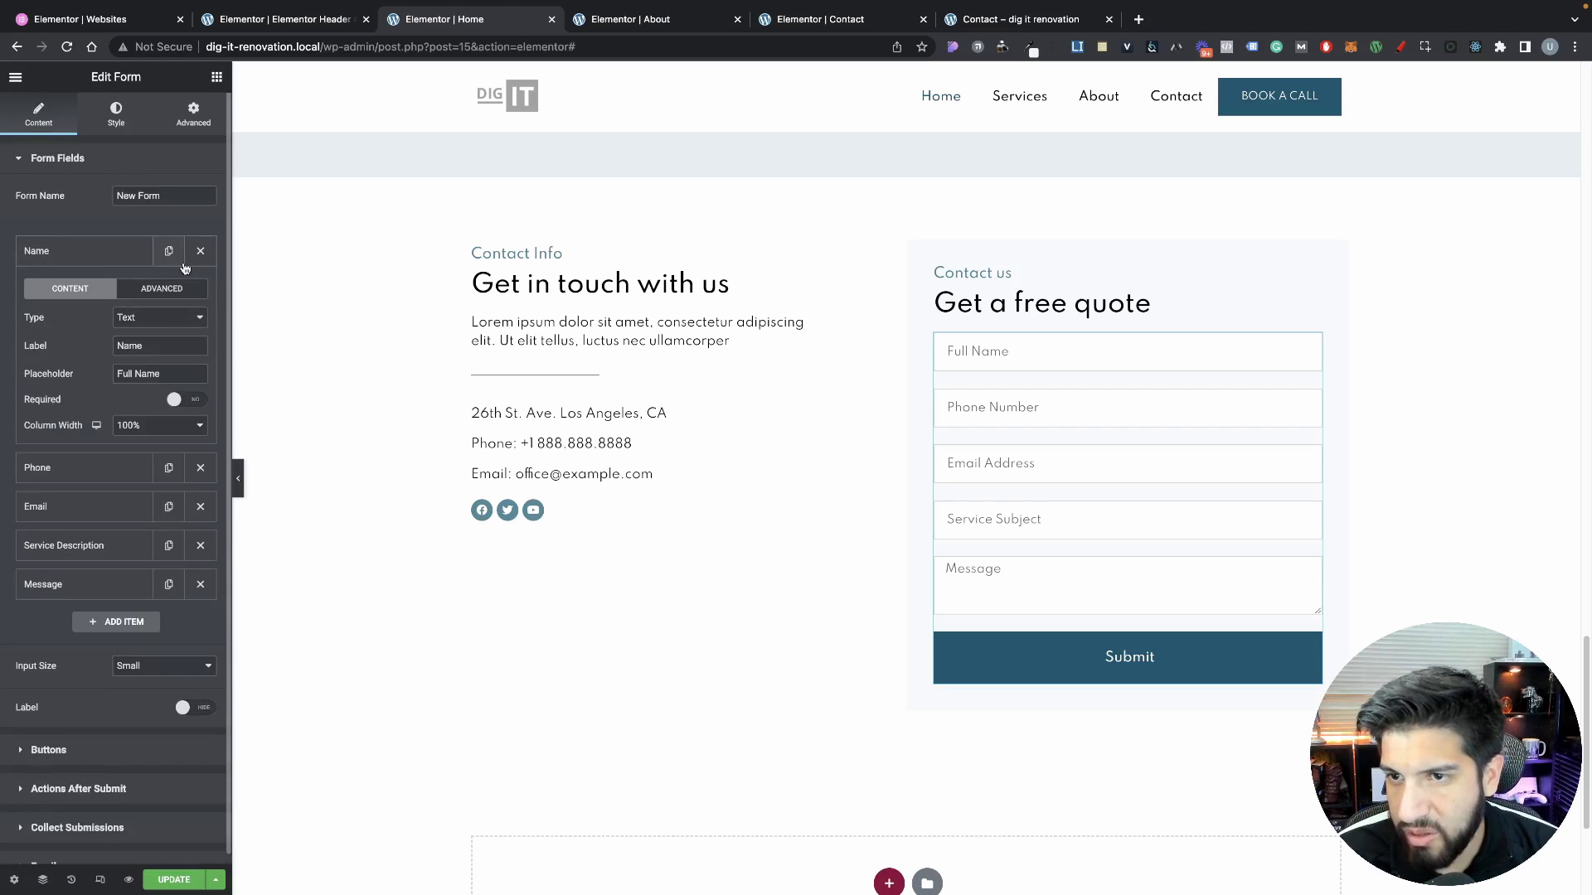
click(168, 291)
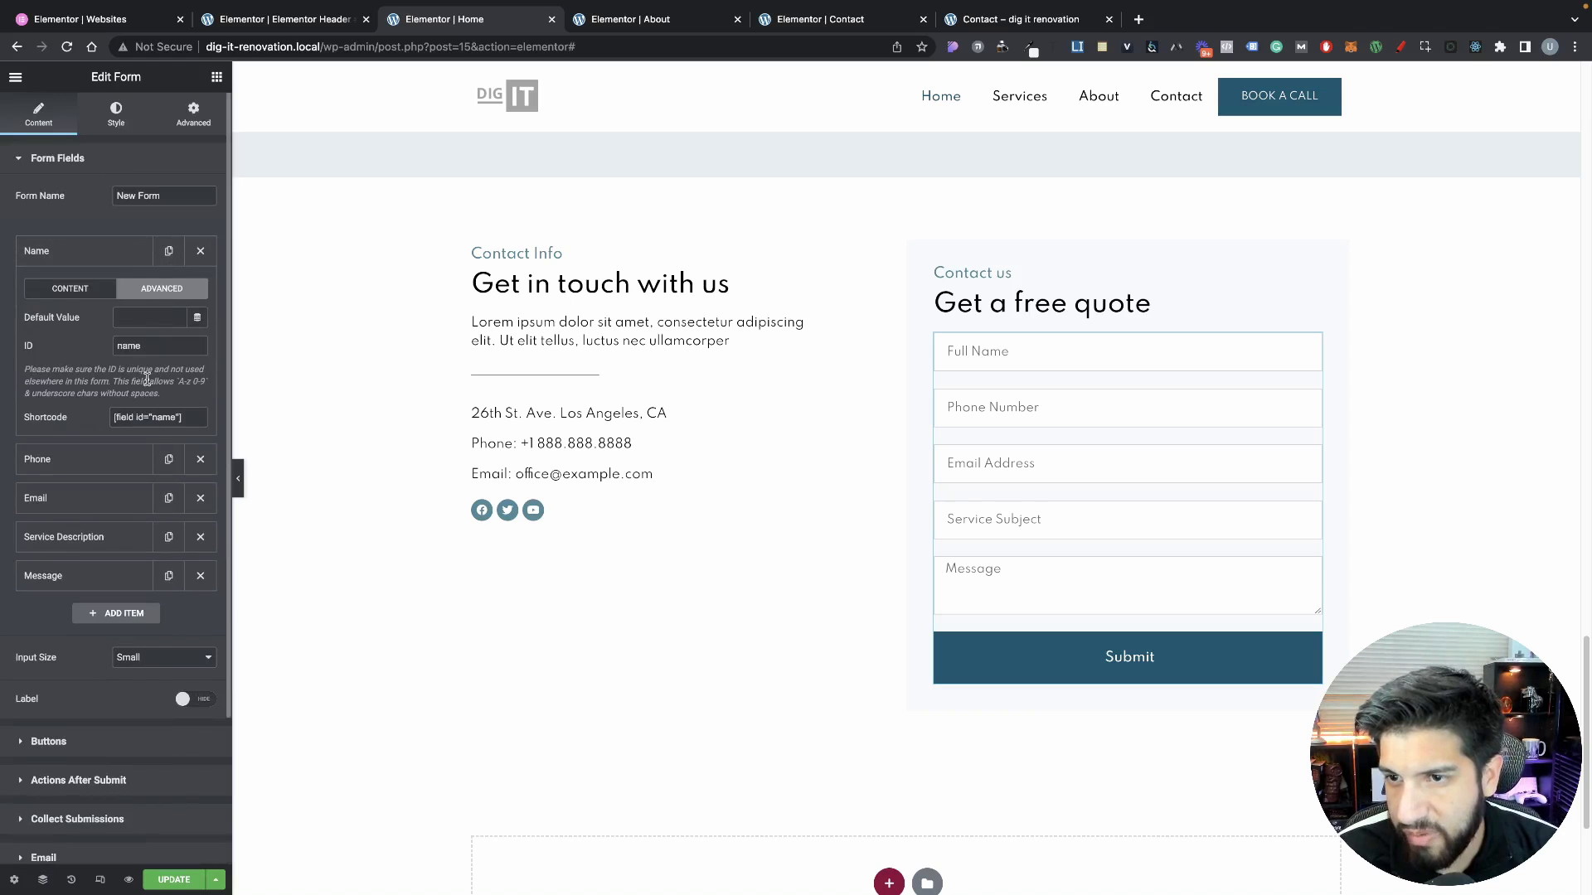
click(153, 421)
scroll(113, 535, down, 2)
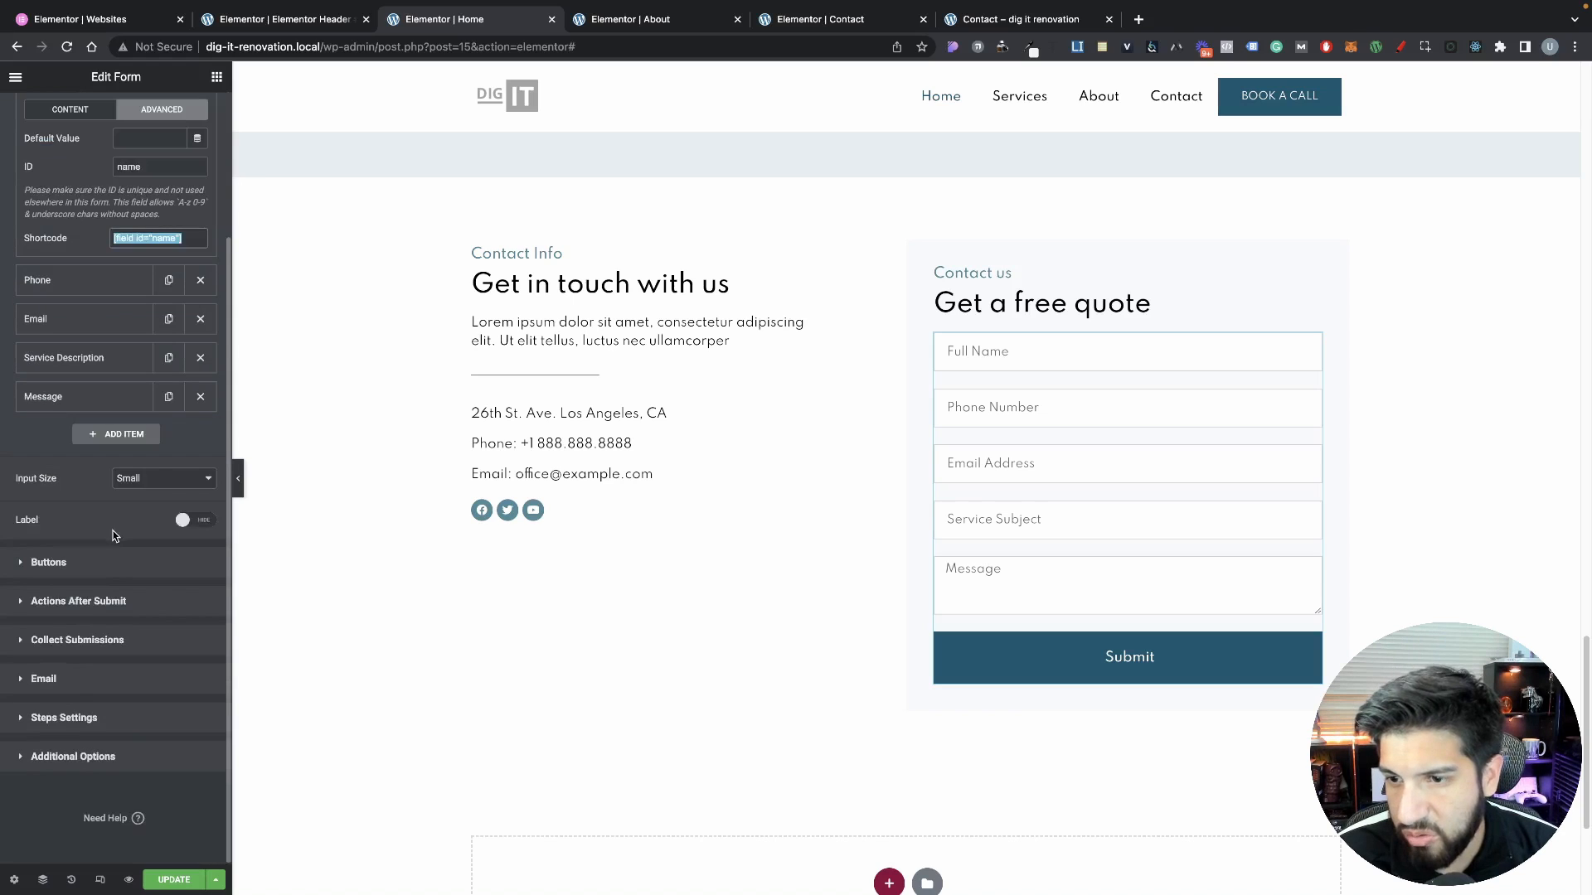
click(72, 684)
scroll(133, 514, down, 2)
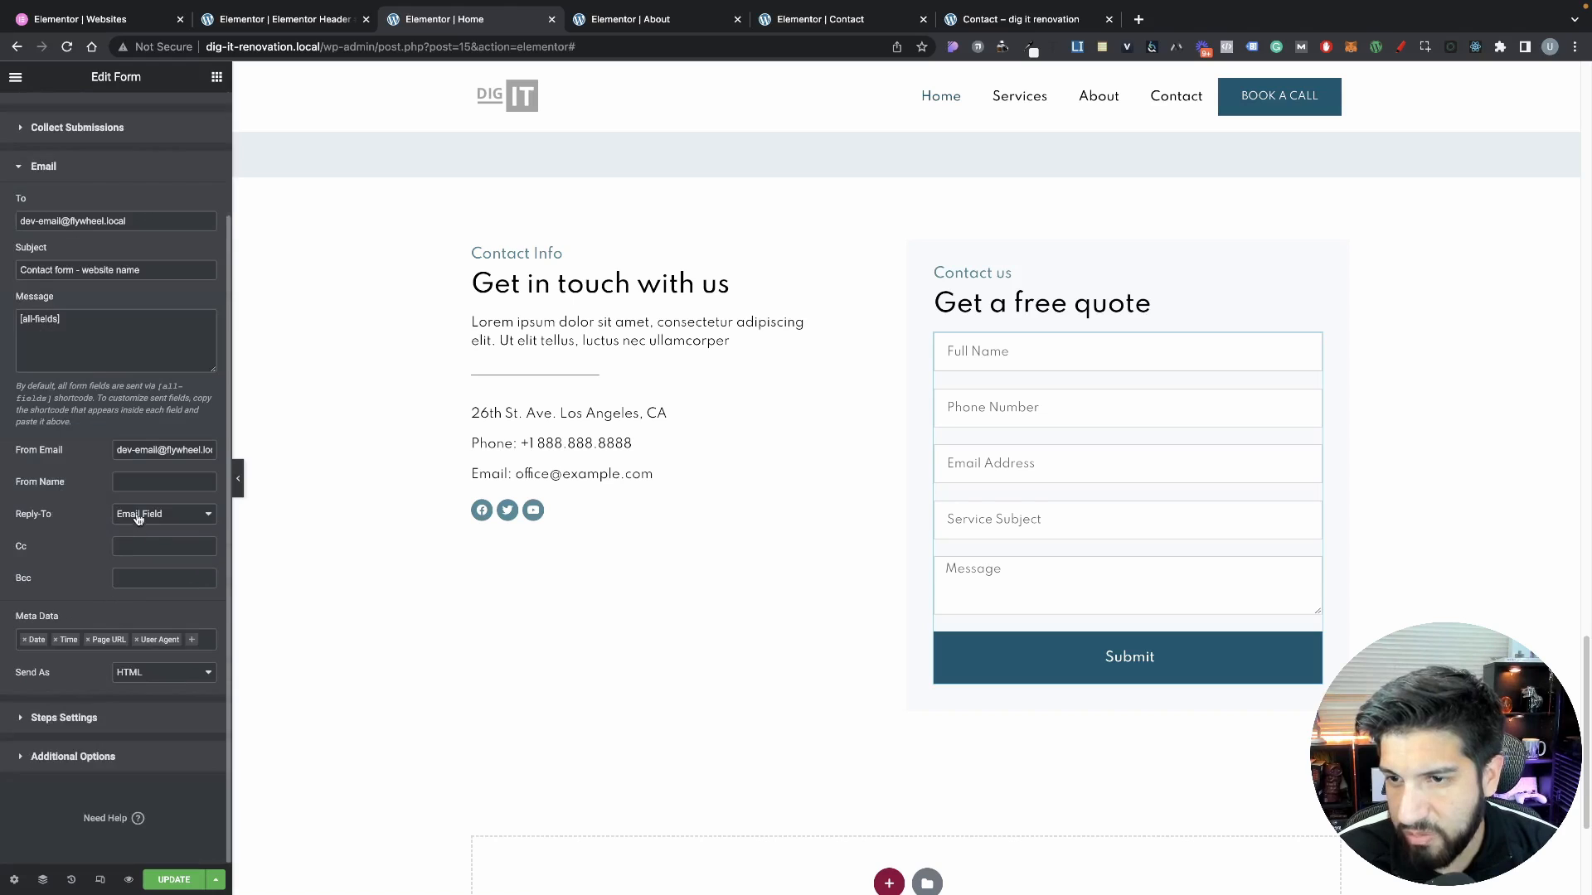
key(ctrl+v)
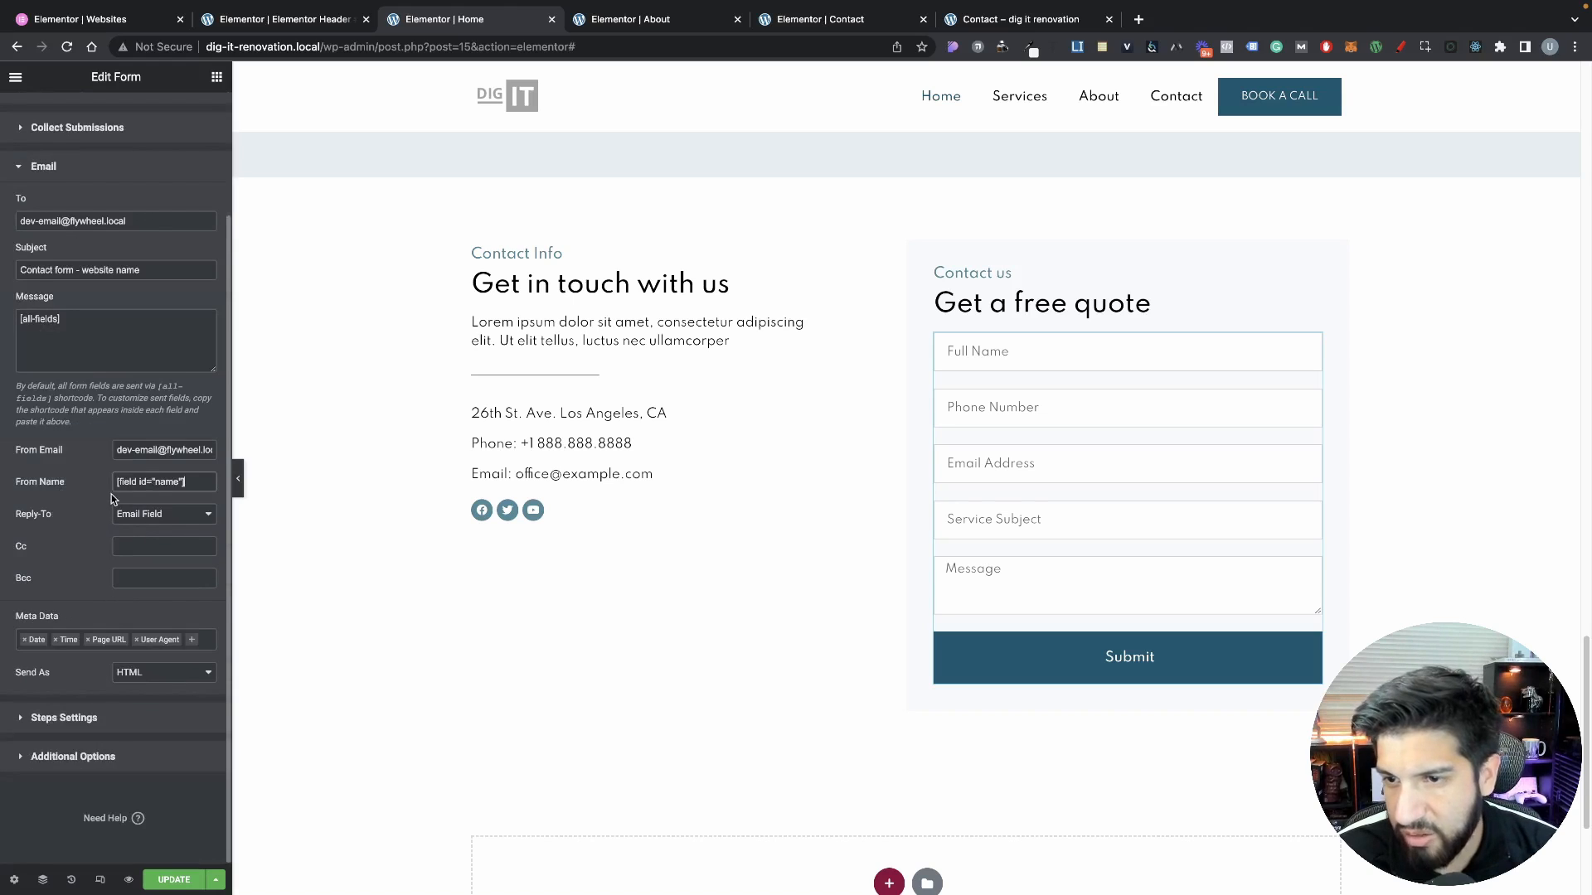
Remove User Agent from the form email's metadata, leaving Date, Time and Page URL
click(138, 641)
click(134, 642)
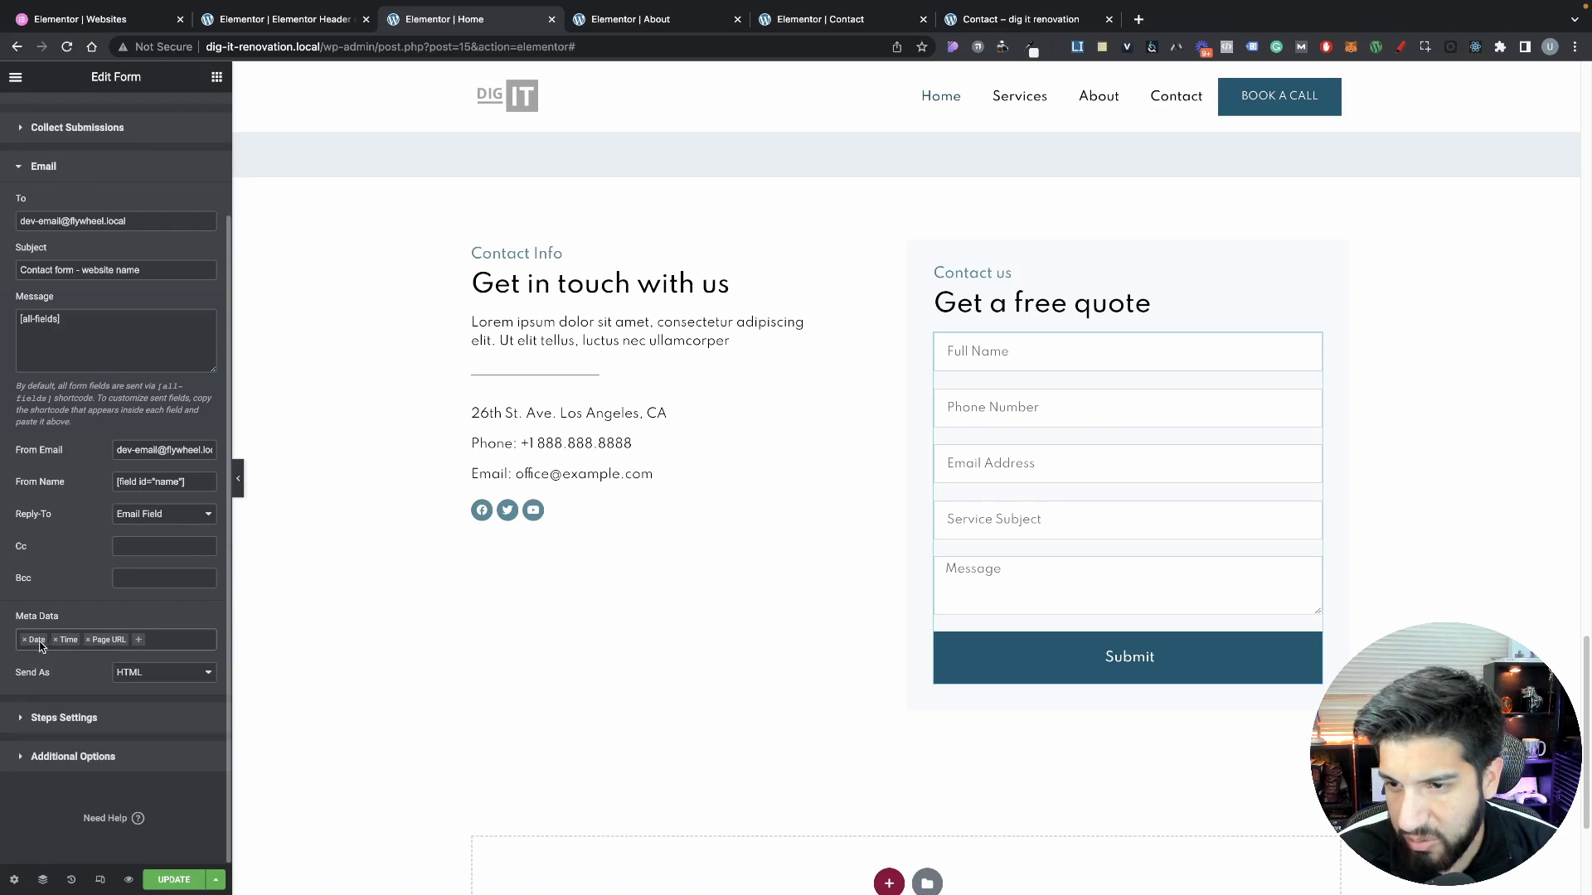
scroll(164, 613, up, 1)
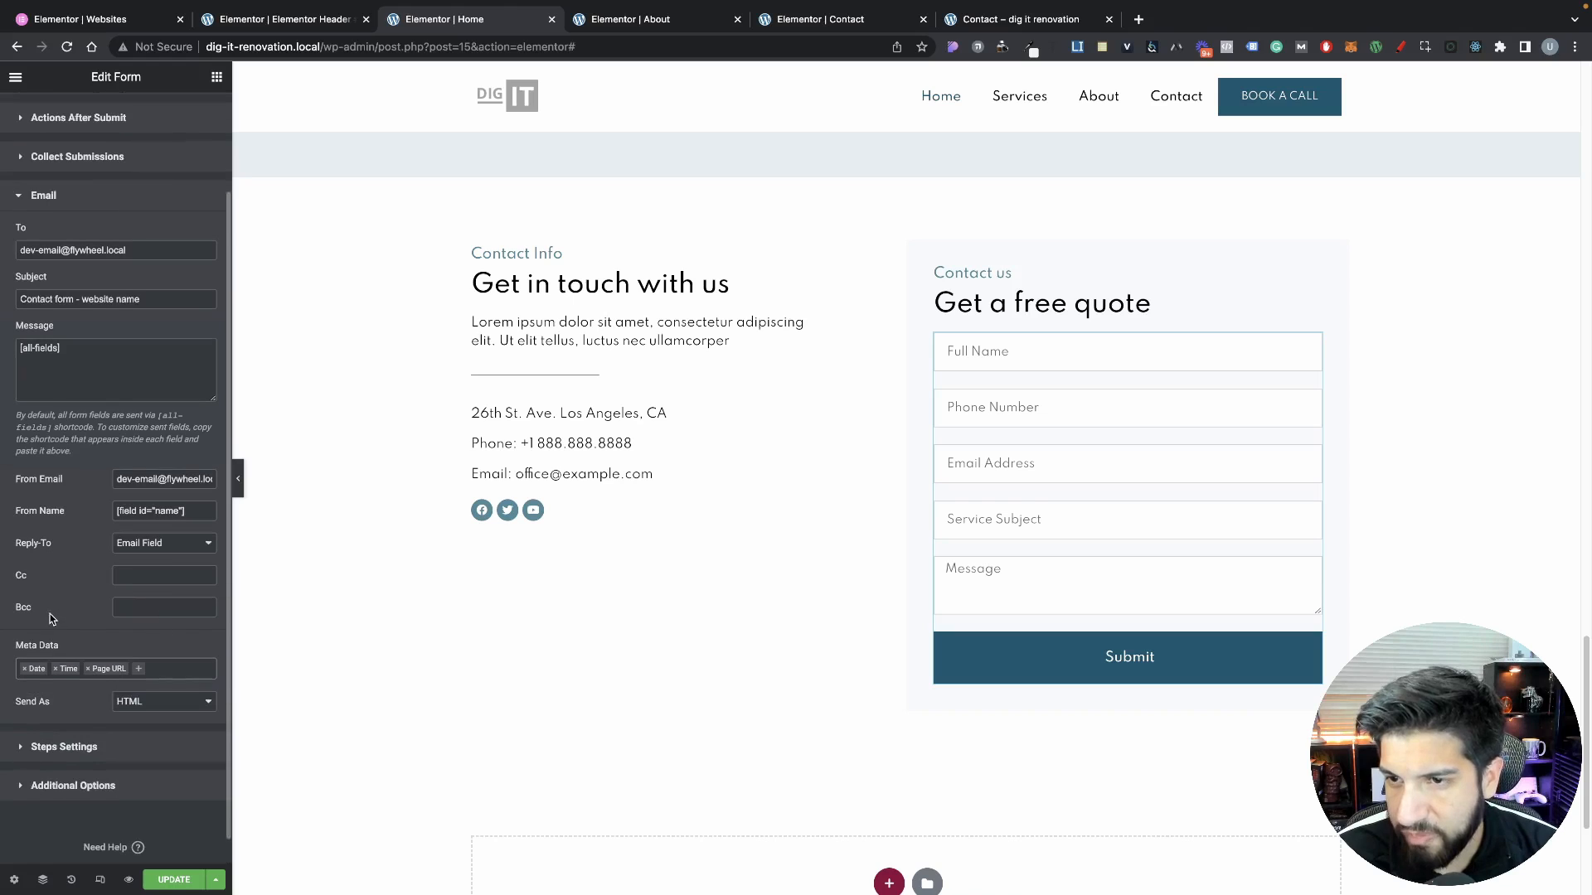
click(160, 247)
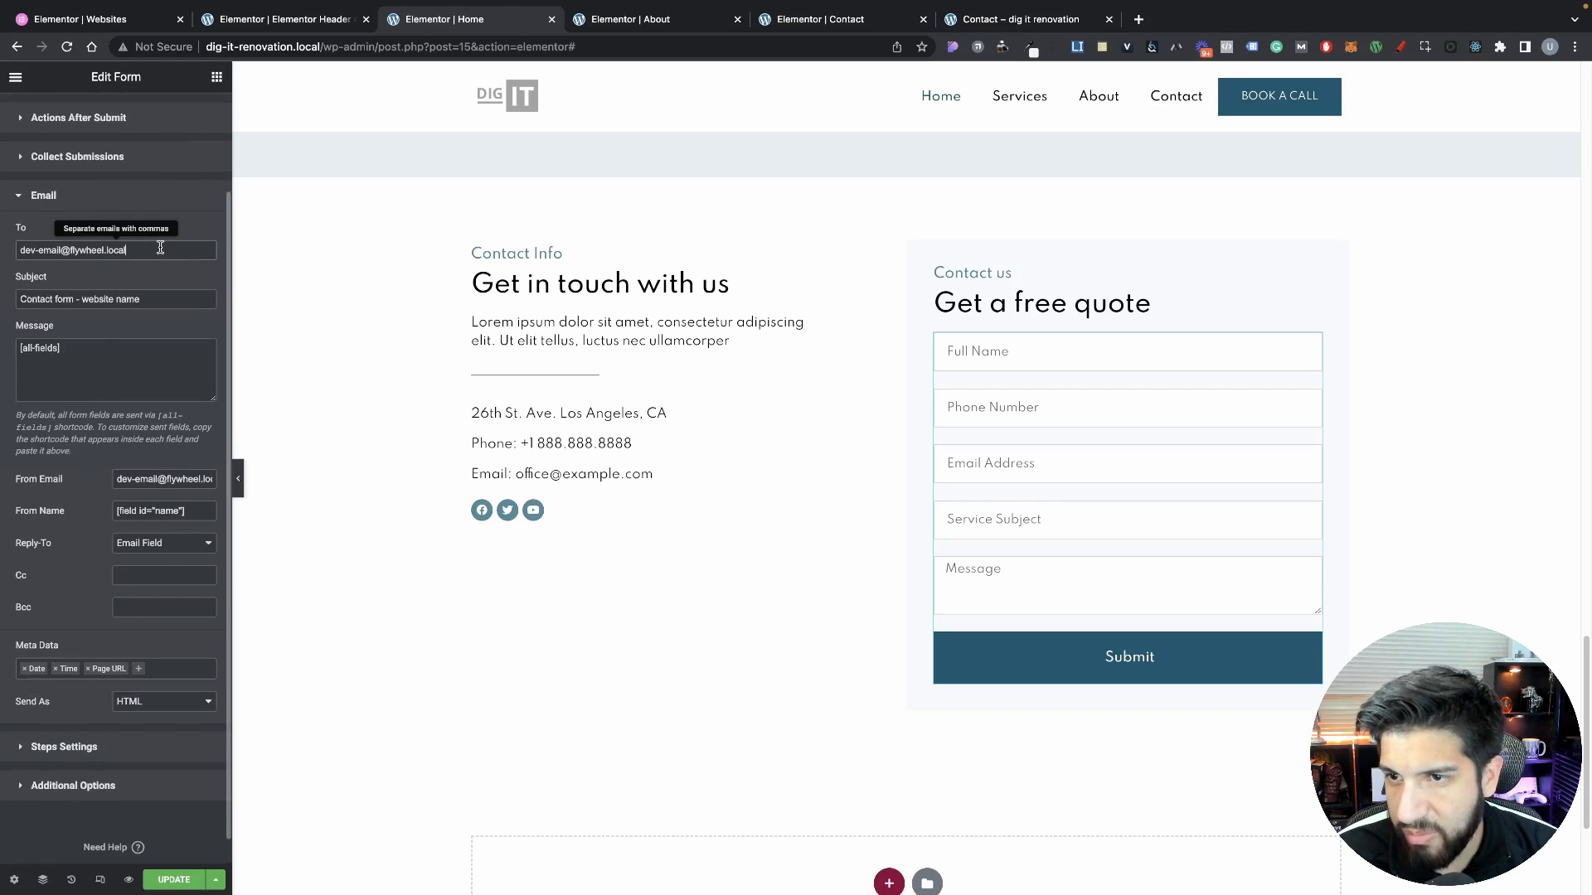
triple_click(166, 248)
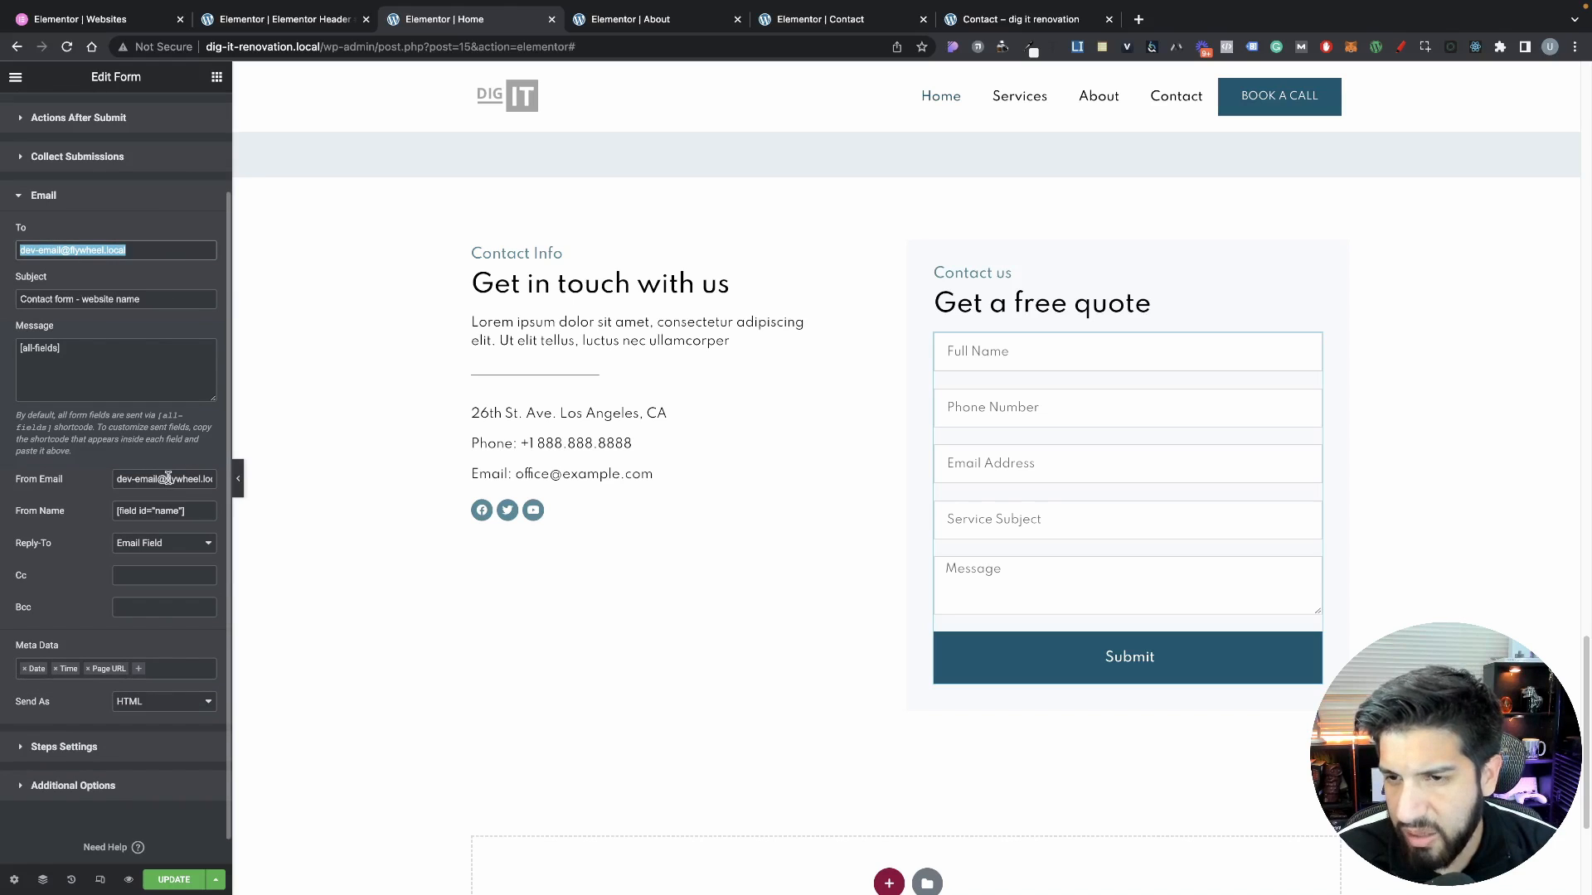
scroll(135, 449, up, 3)
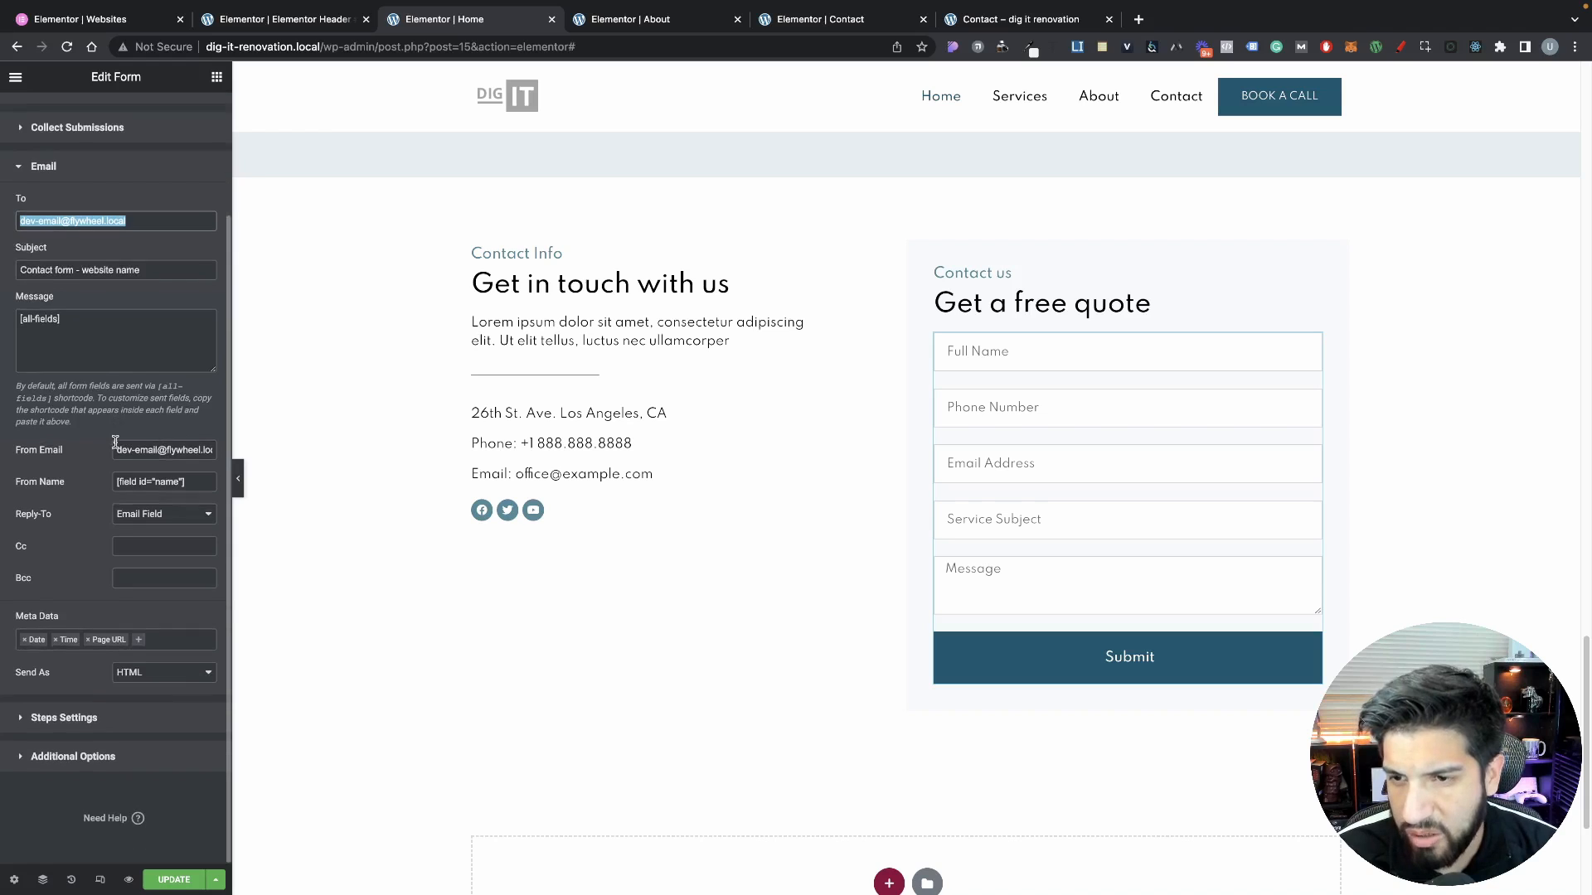
scroll(135, 497, down, 4)
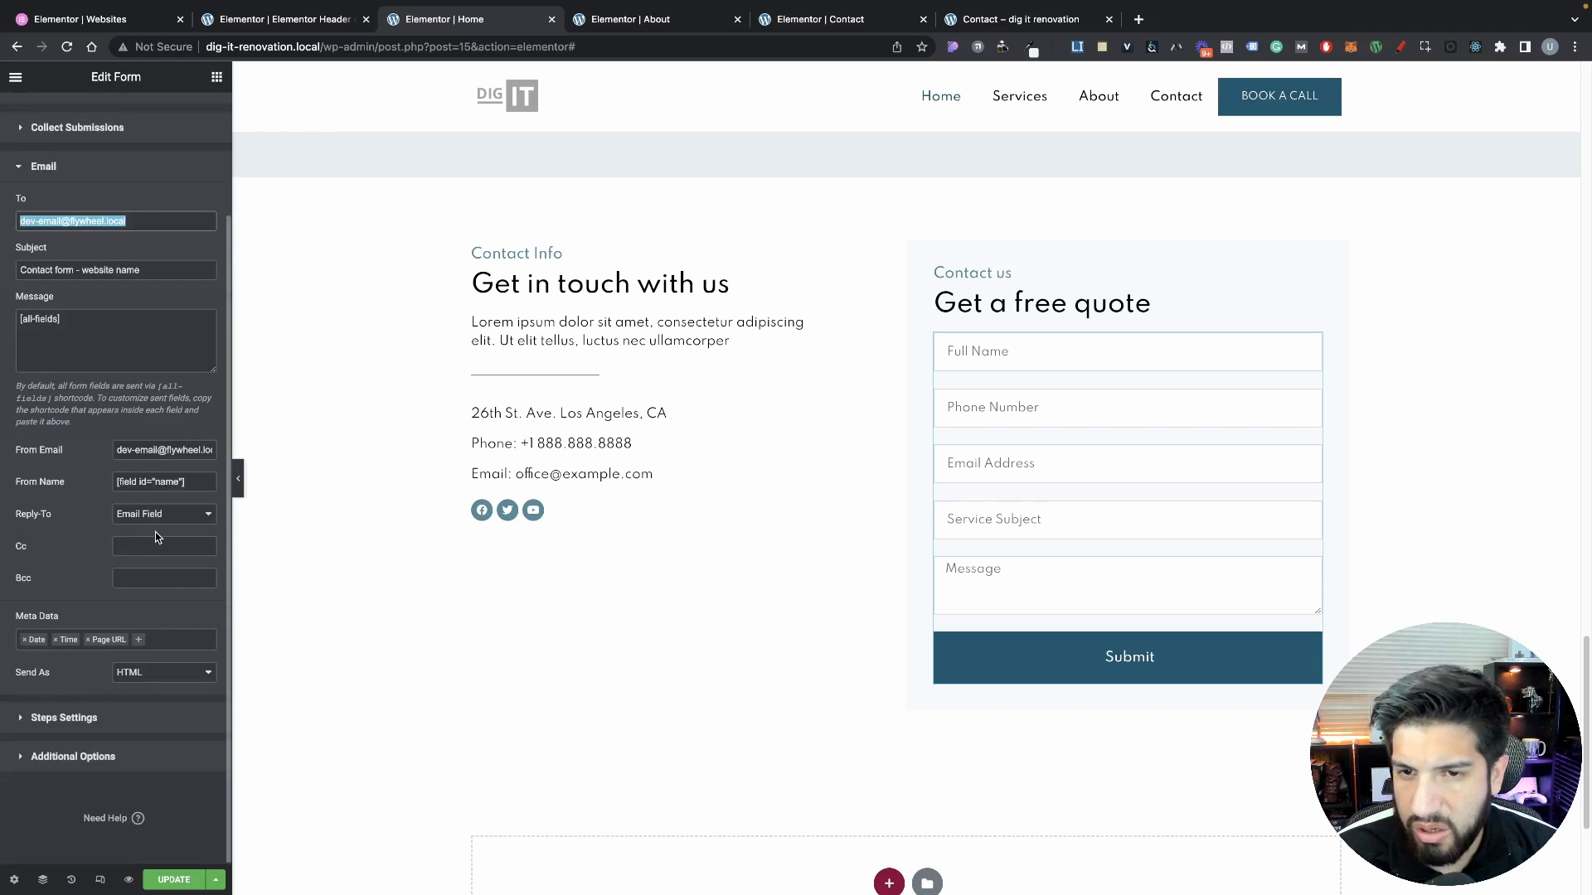
Save the Home page and copy its configured contact form widget
scroll(156, 530, up, 4)
click(184, 881)
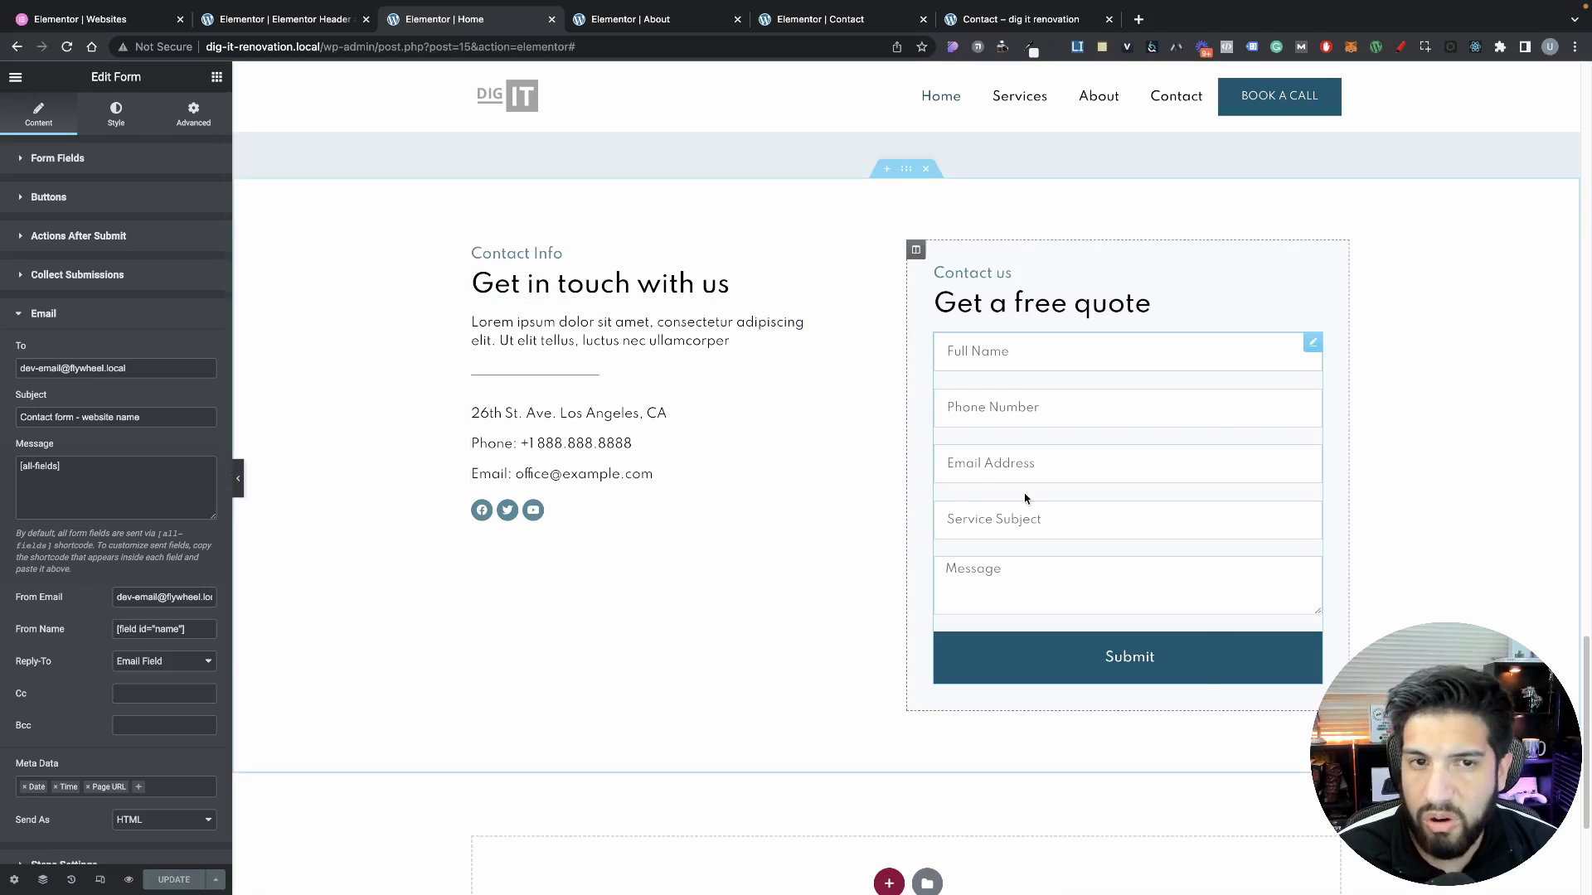
right_click(1055, 458)
click(1083, 516)
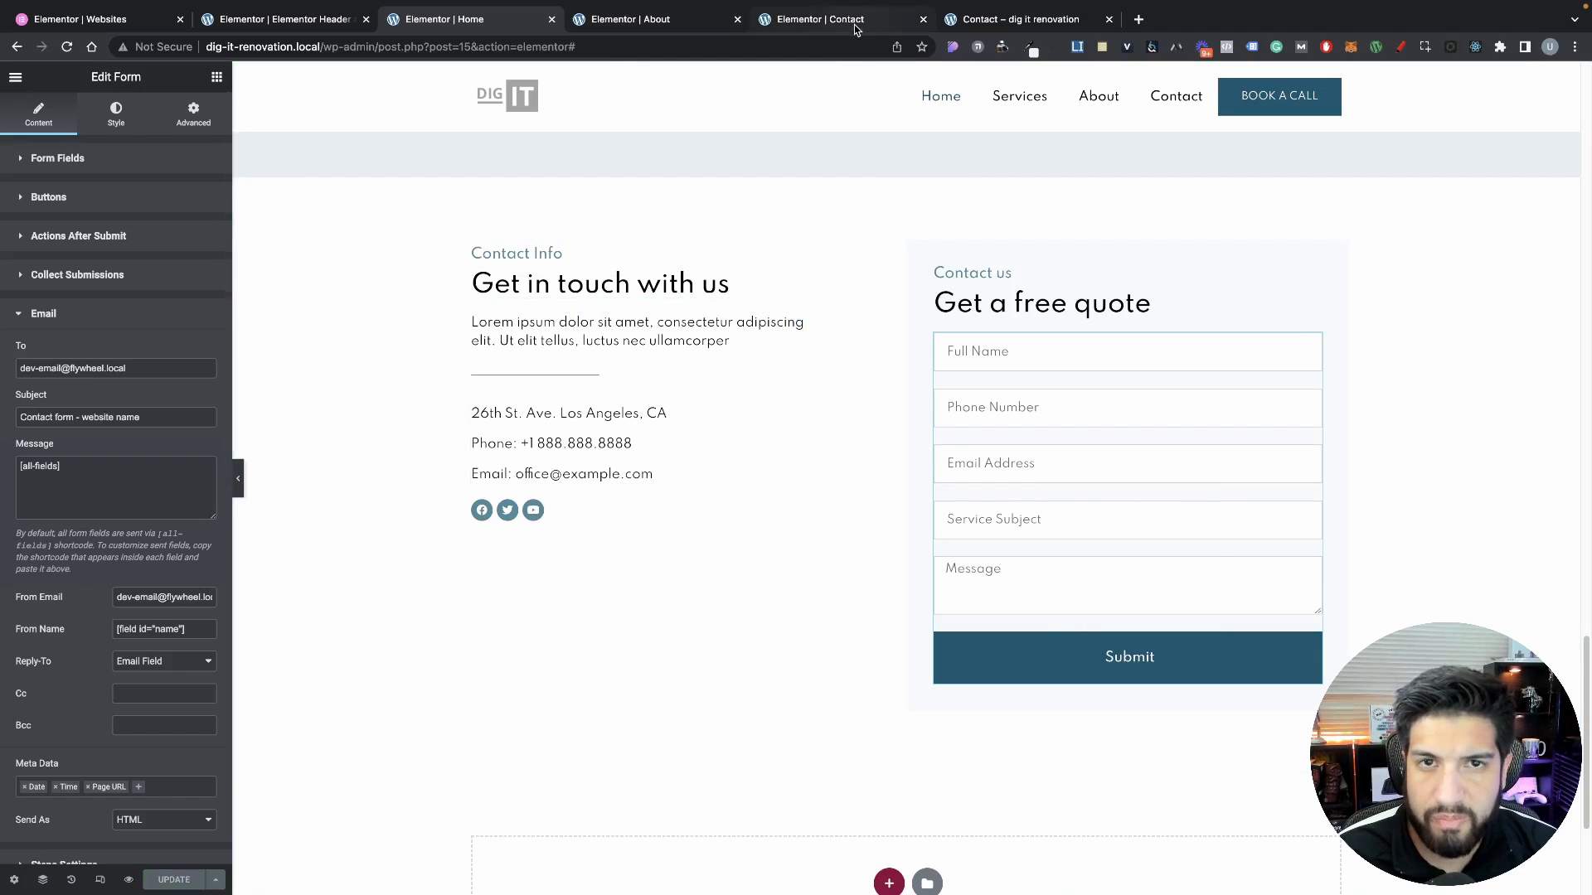
Replace the Contact page's existing form with the copied Home page form and update the page
click(821, 19)
click(113, 883)
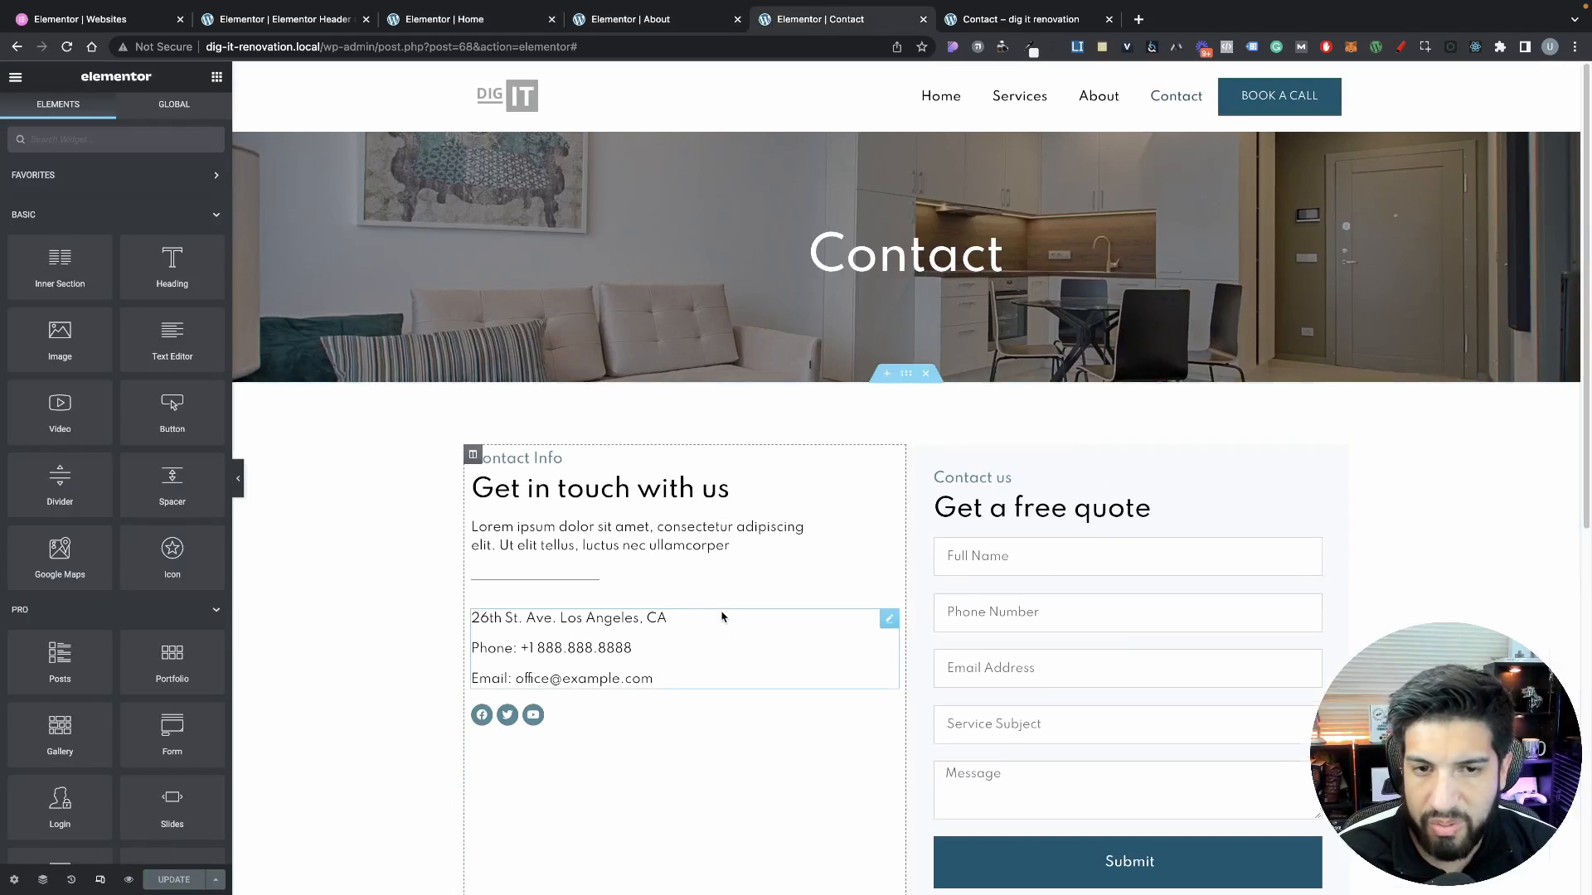
right_click(1203, 617)
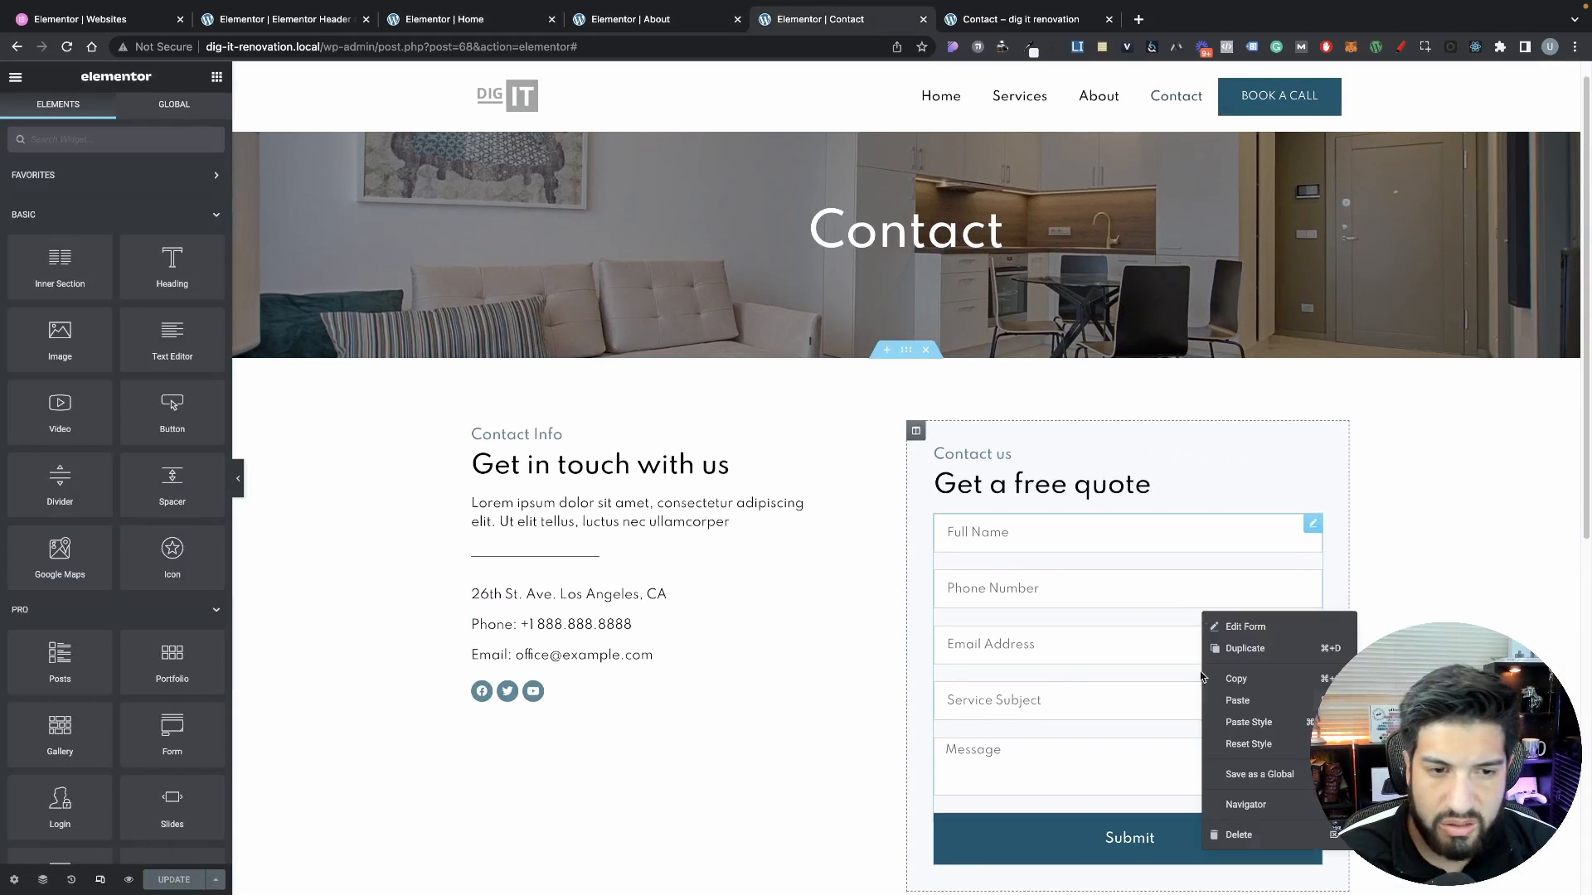
click(1237, 700)
right_click(1080, 416)
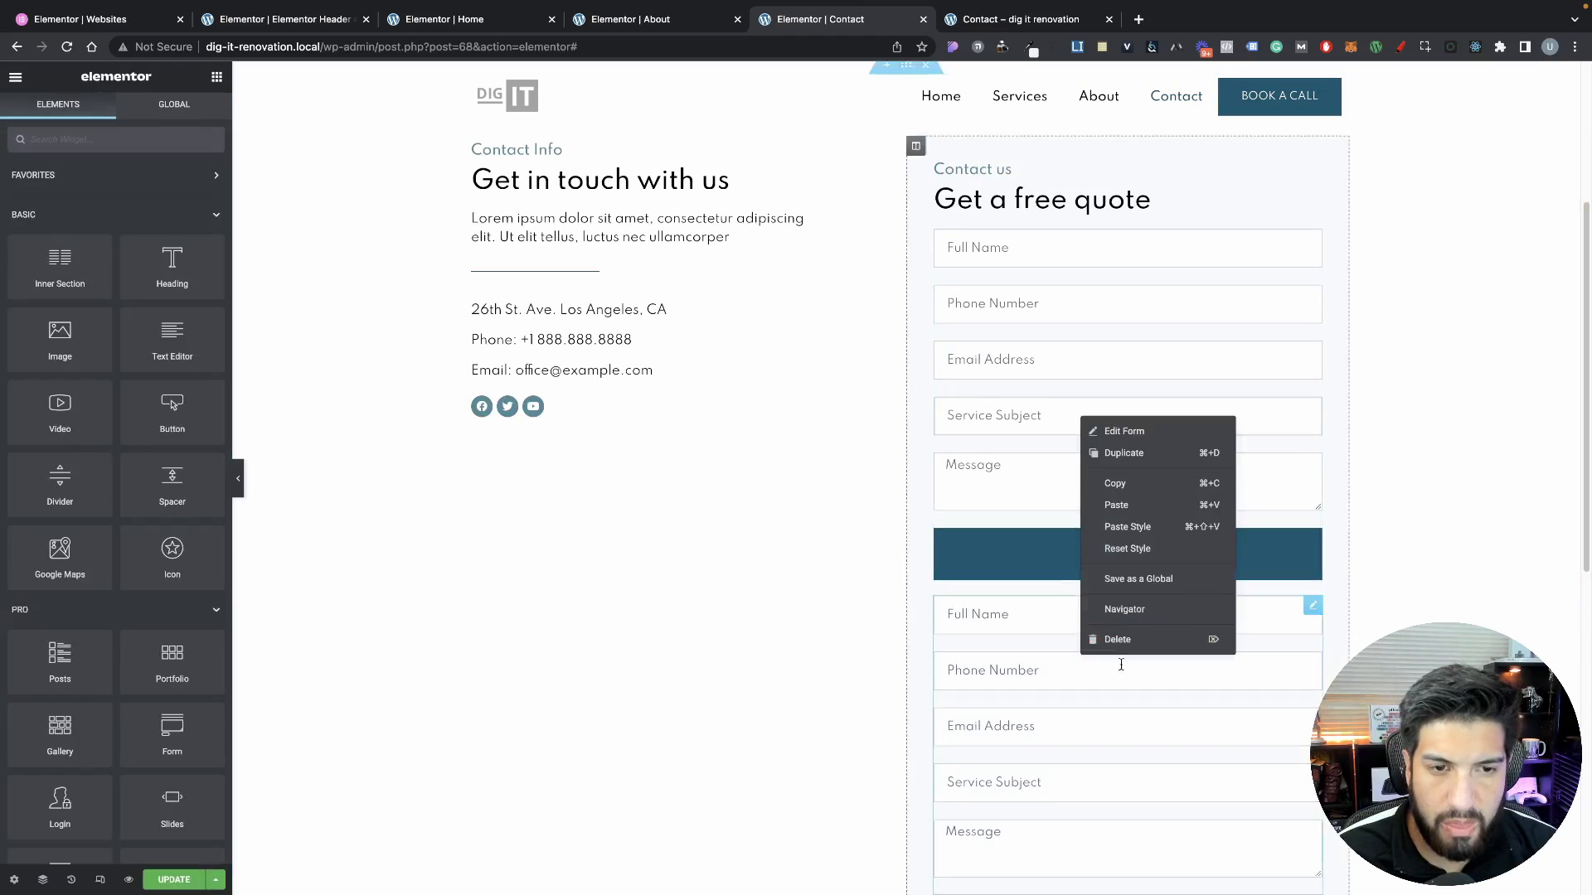
click(1108, 640)
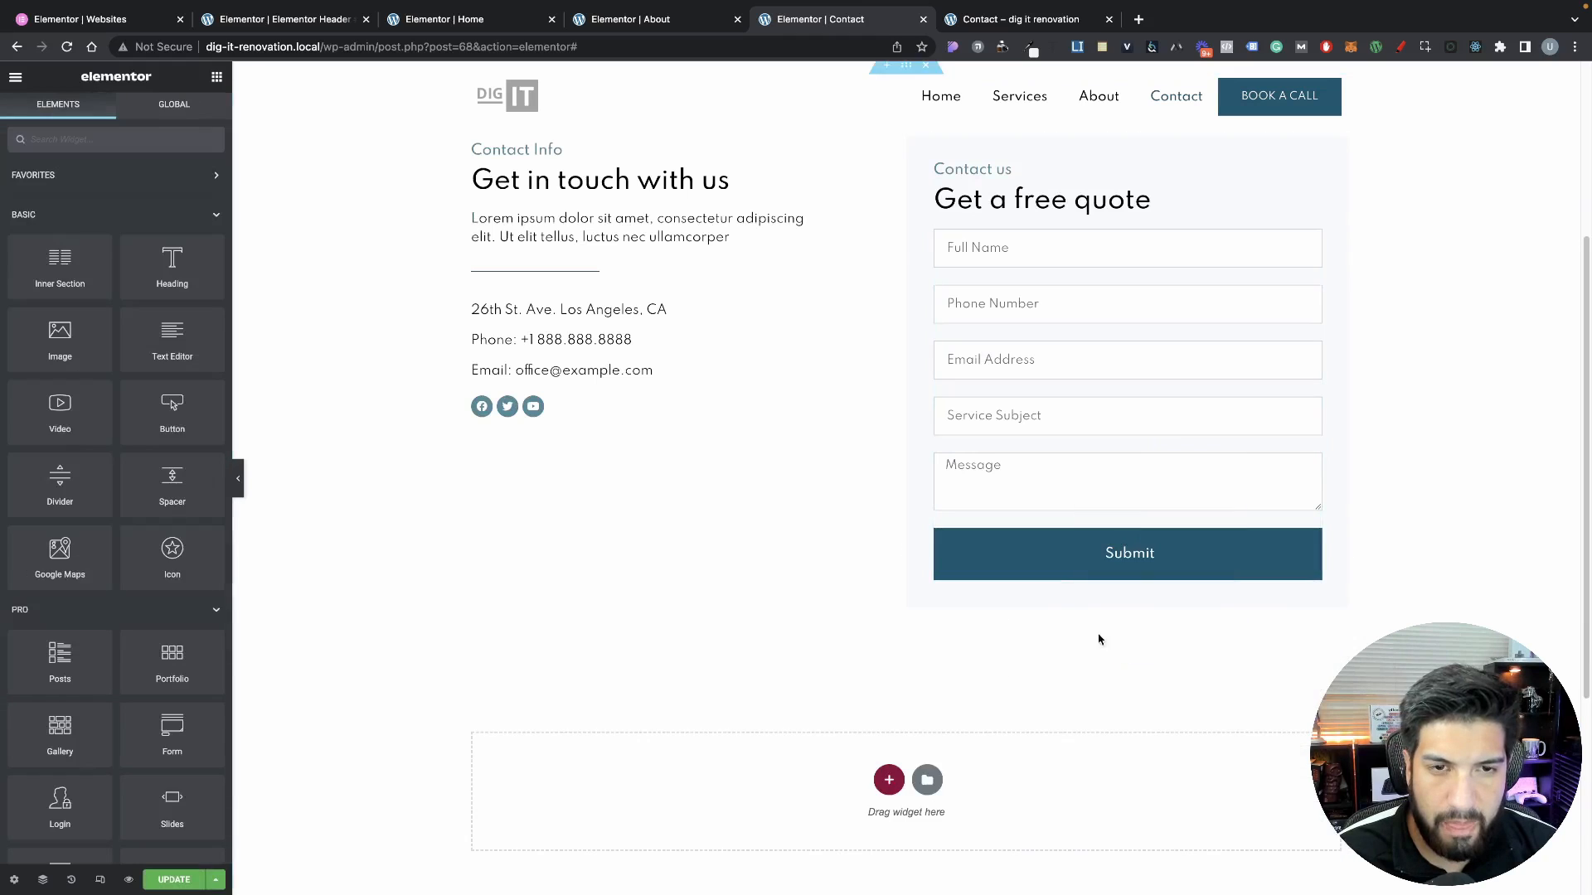
click(174, 880)
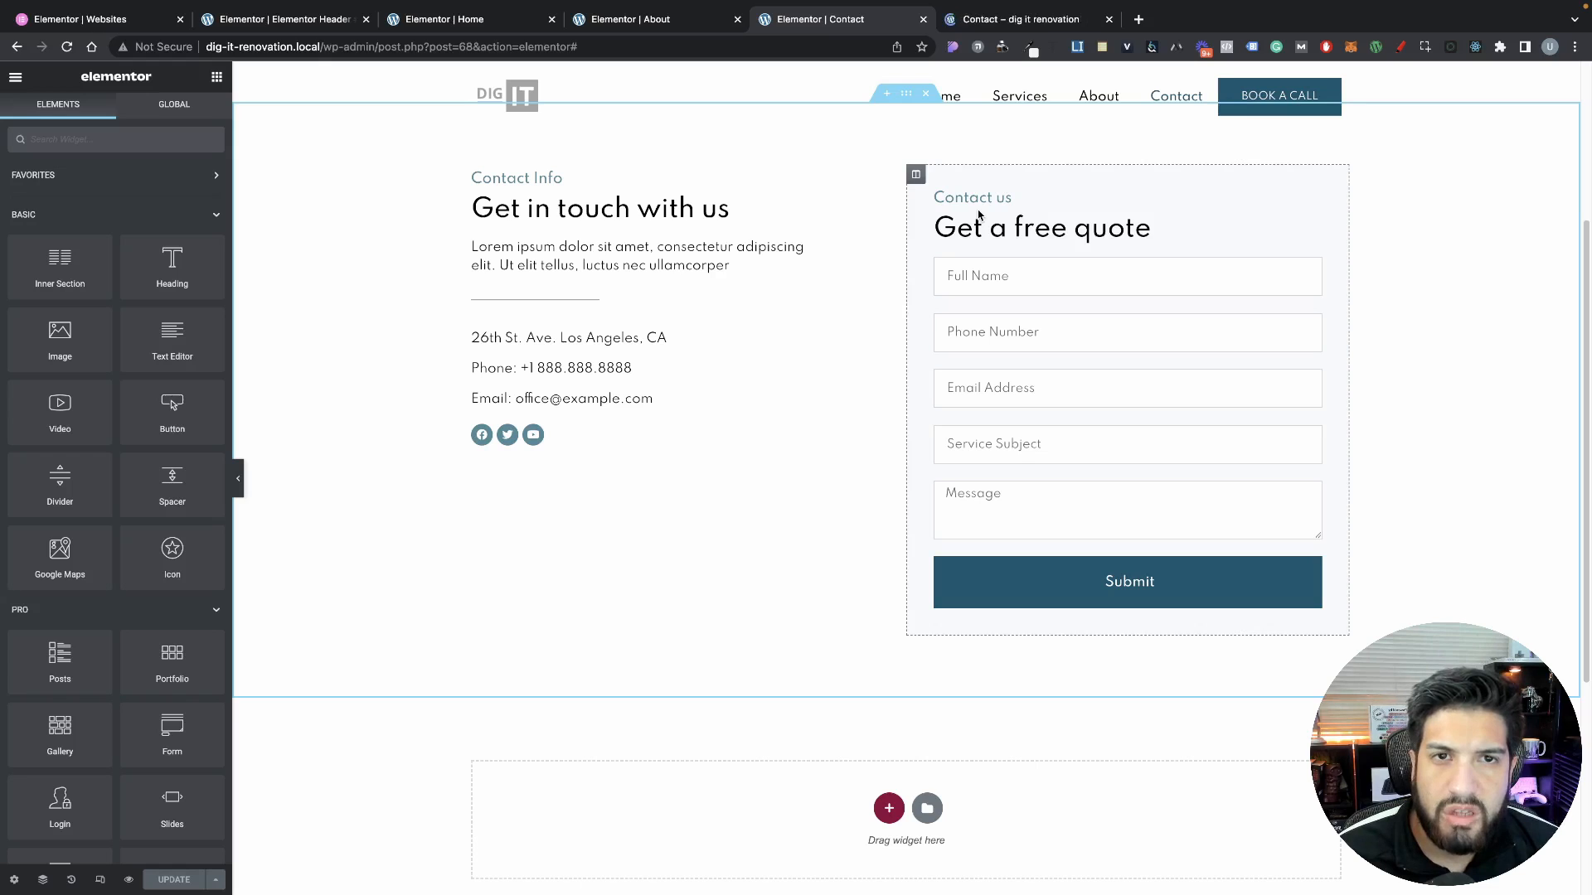
Open the WordPress dashboard from the Contact page preview and view Elementor's form submissions
click(1020, 18)
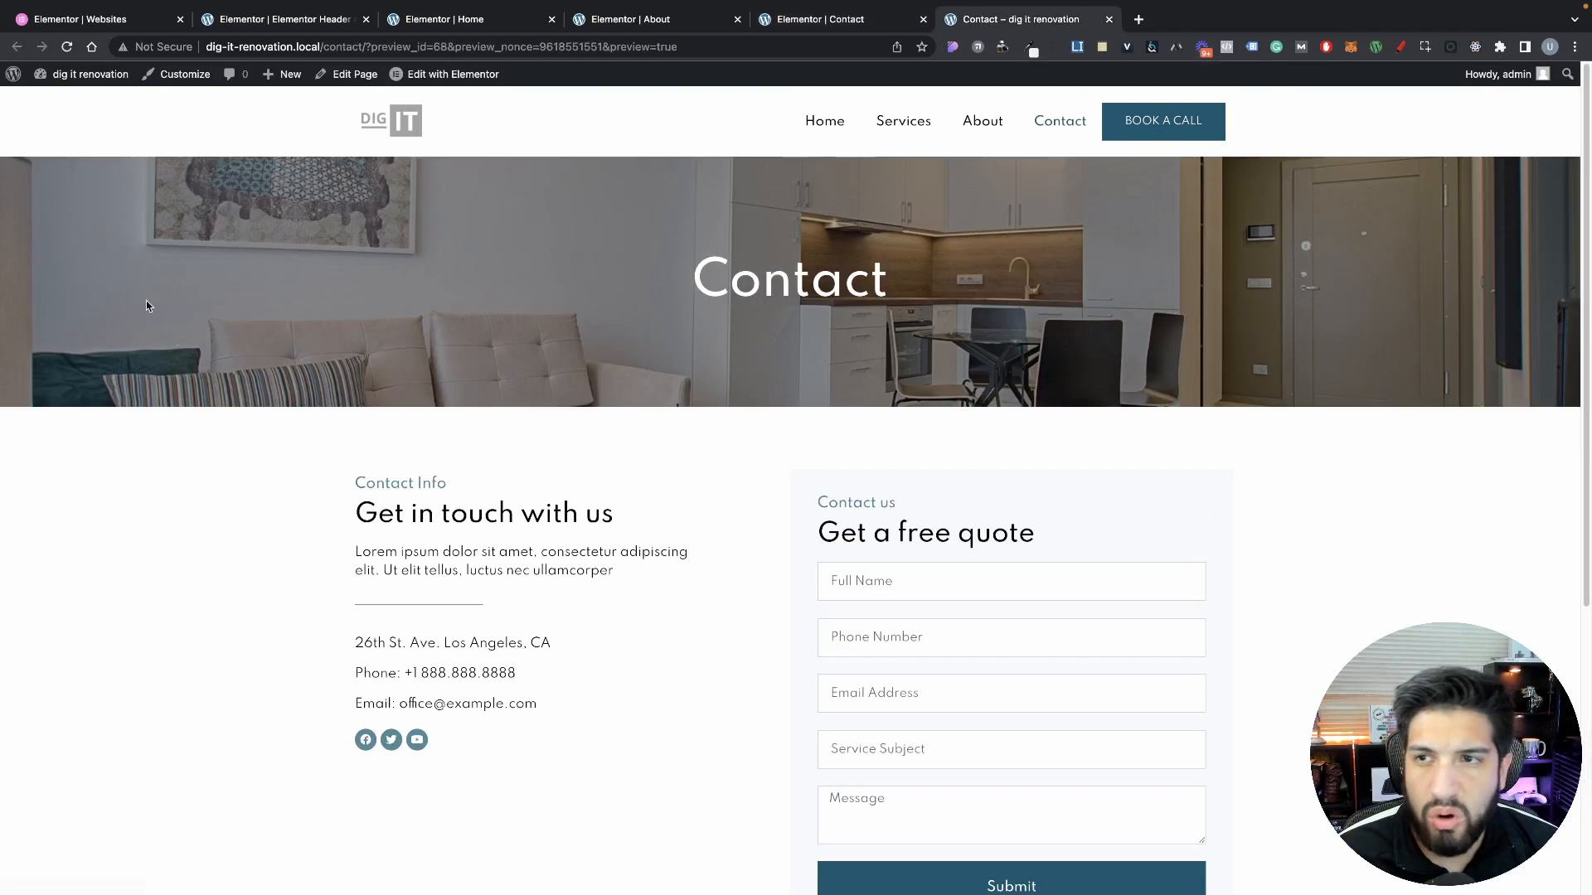
click(79, 101)
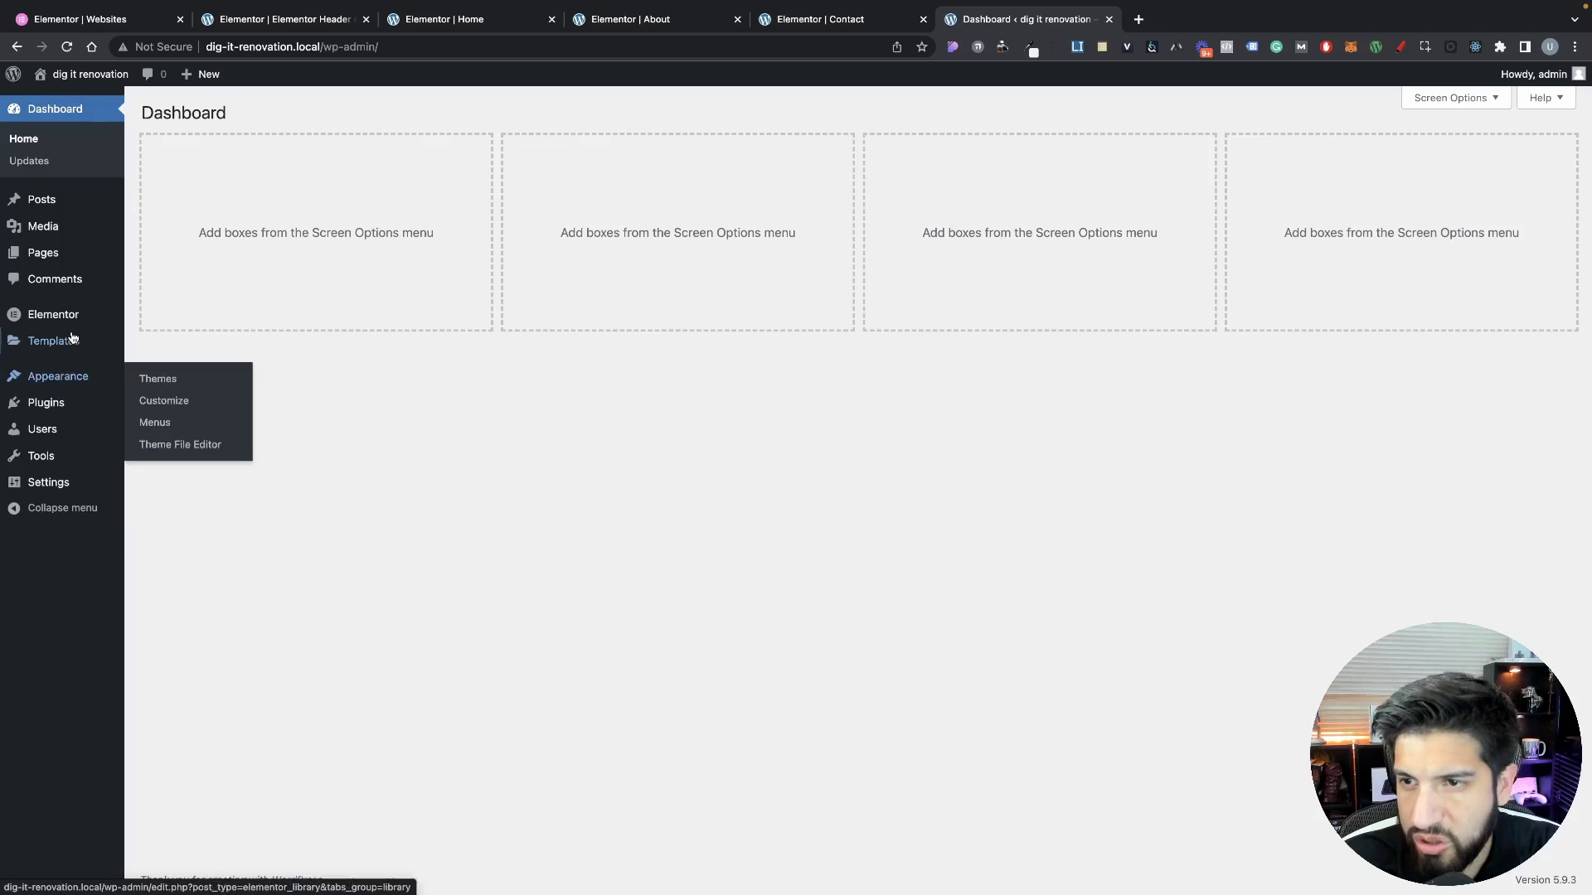
mouse_move(65, 320)
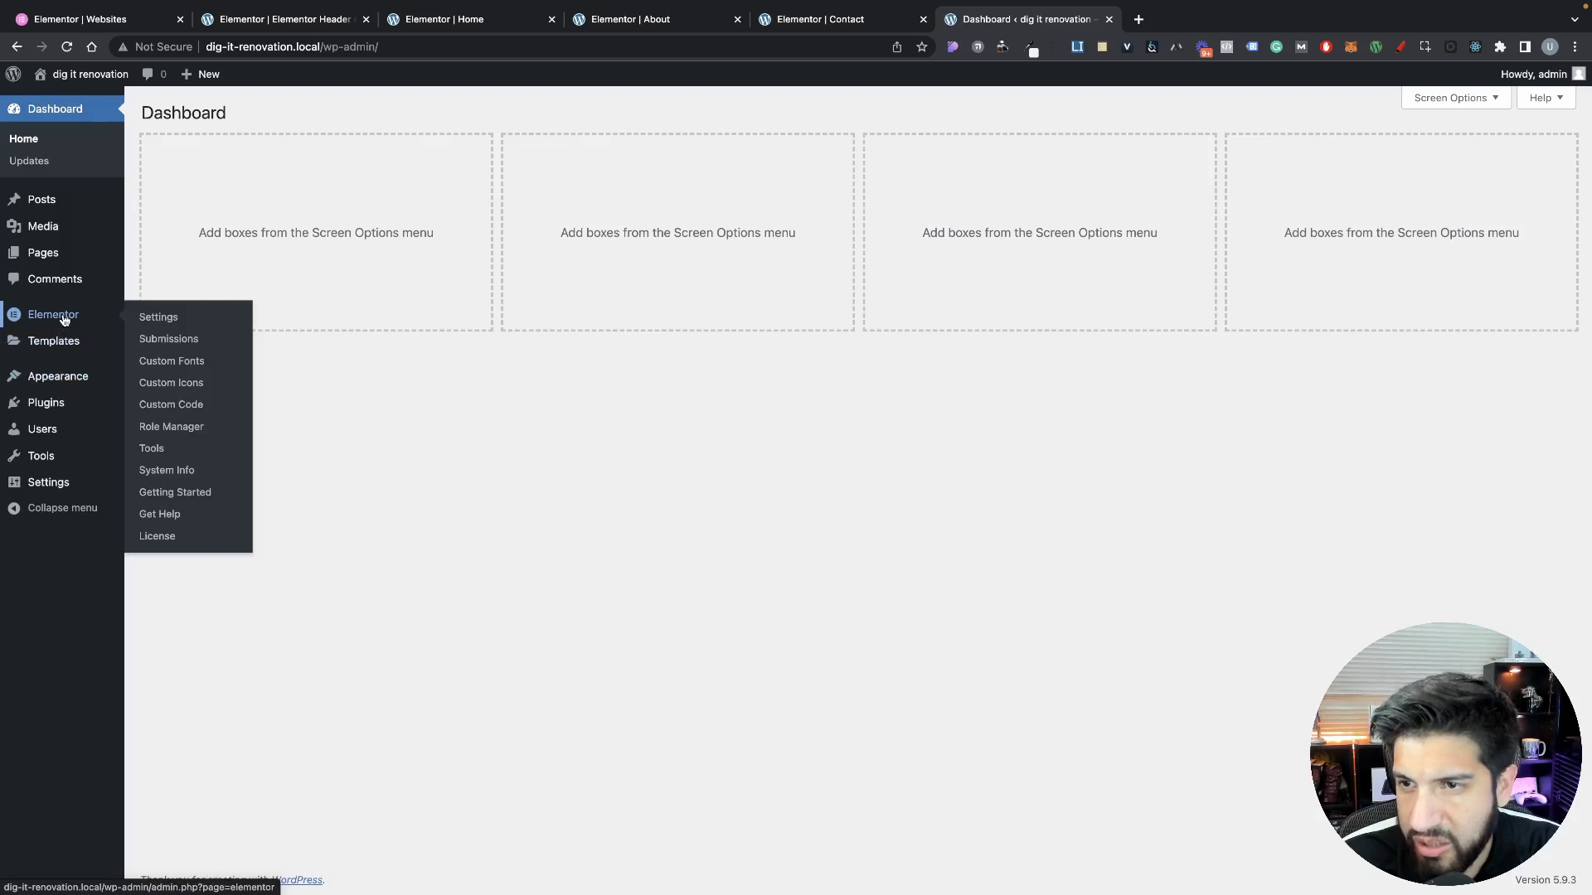
click(183, 343)
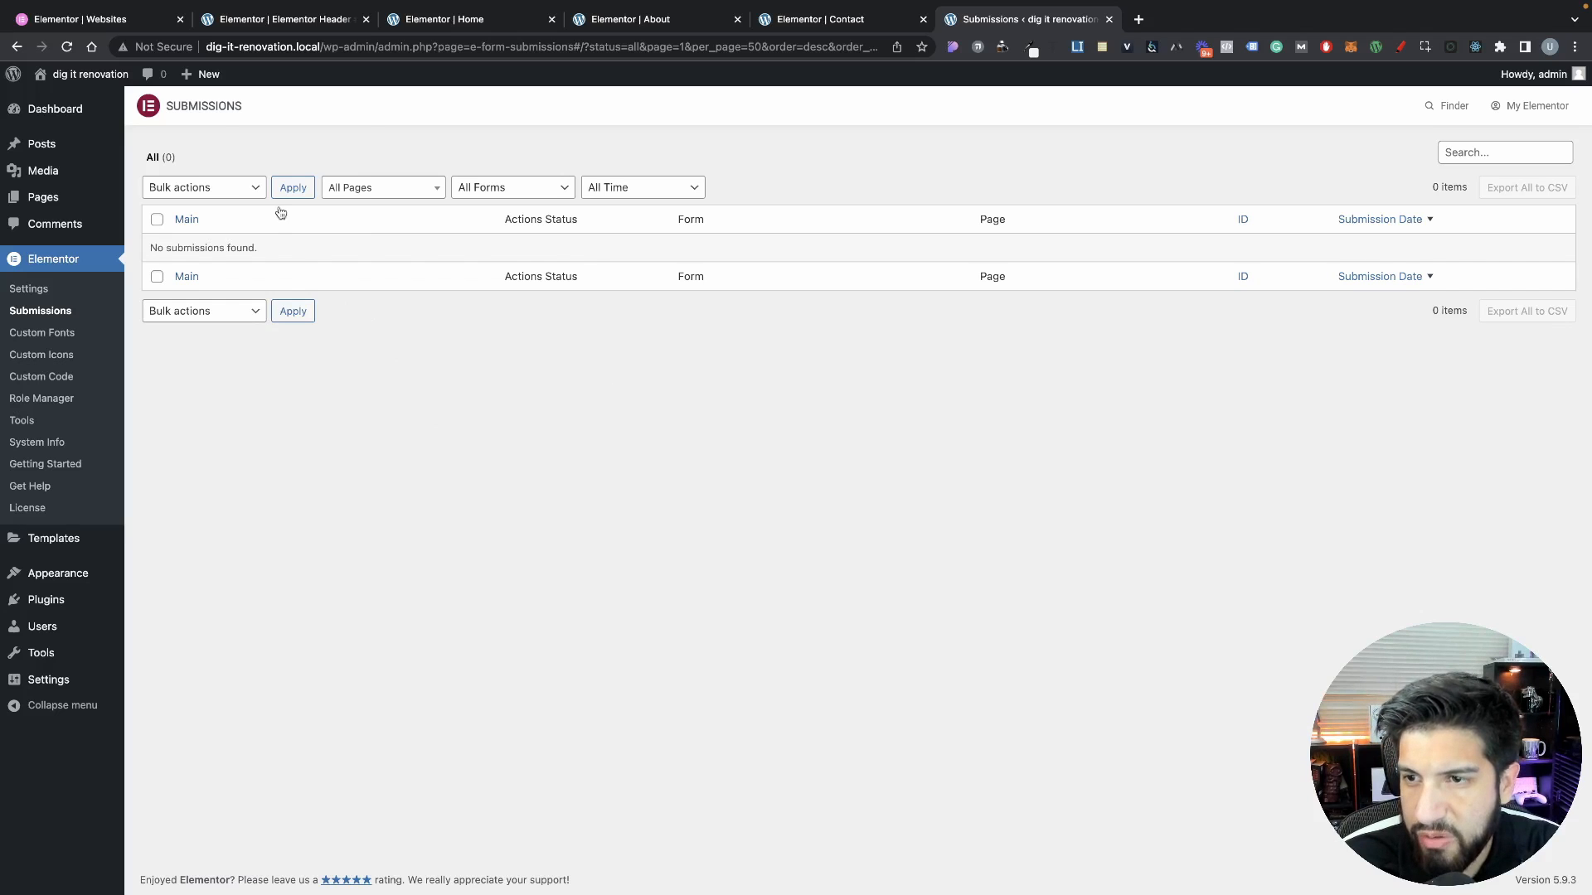
click(93, 76)
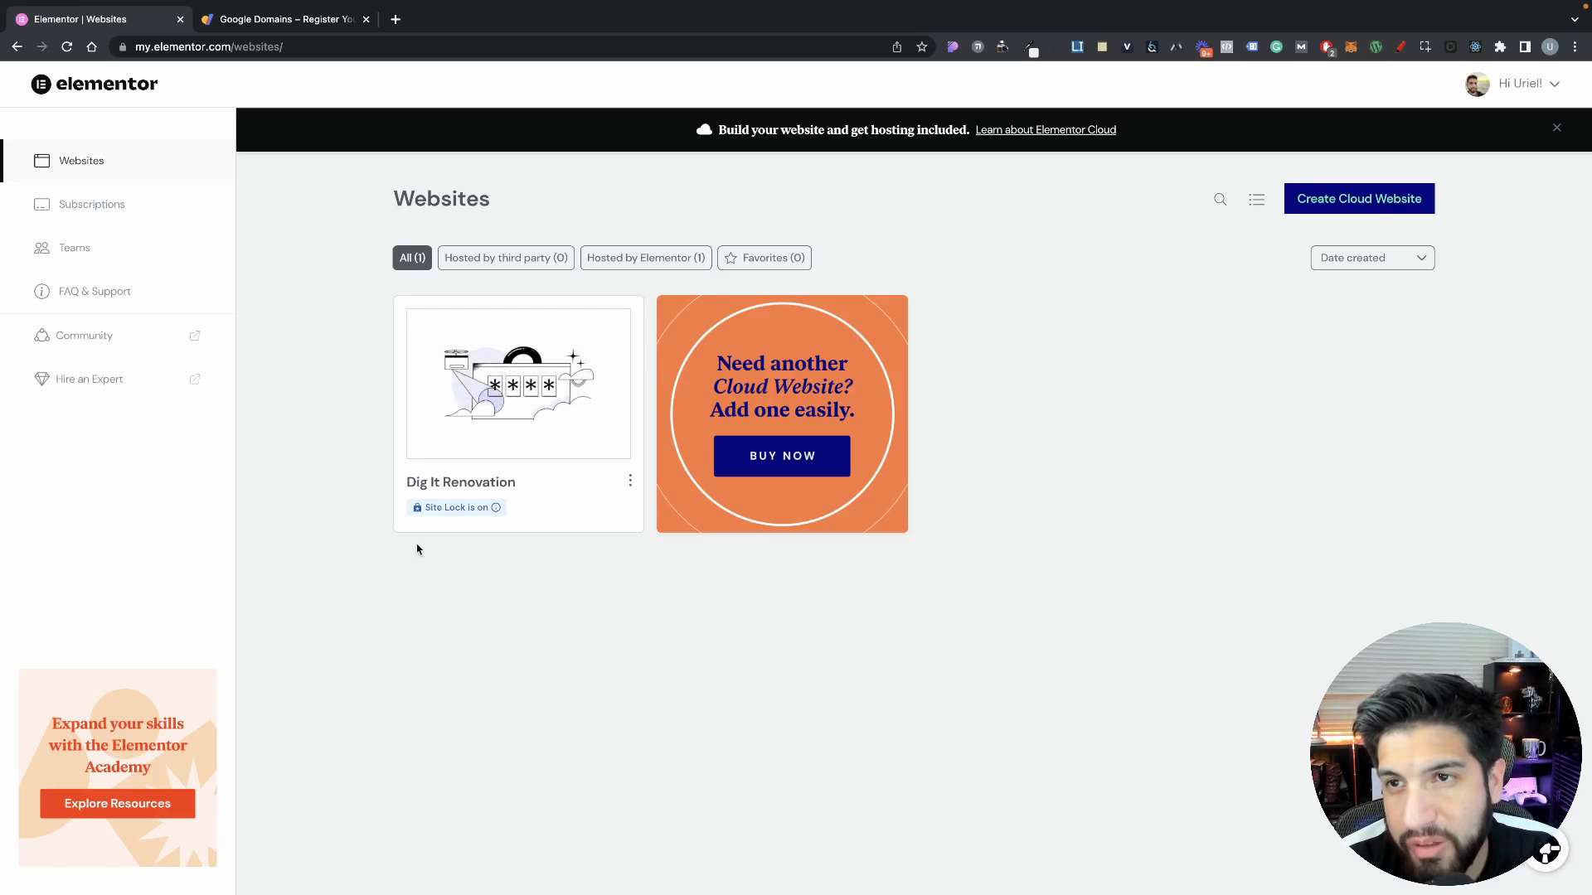
Search Google Domains for the domain name digitrenovations
click(282, 20)
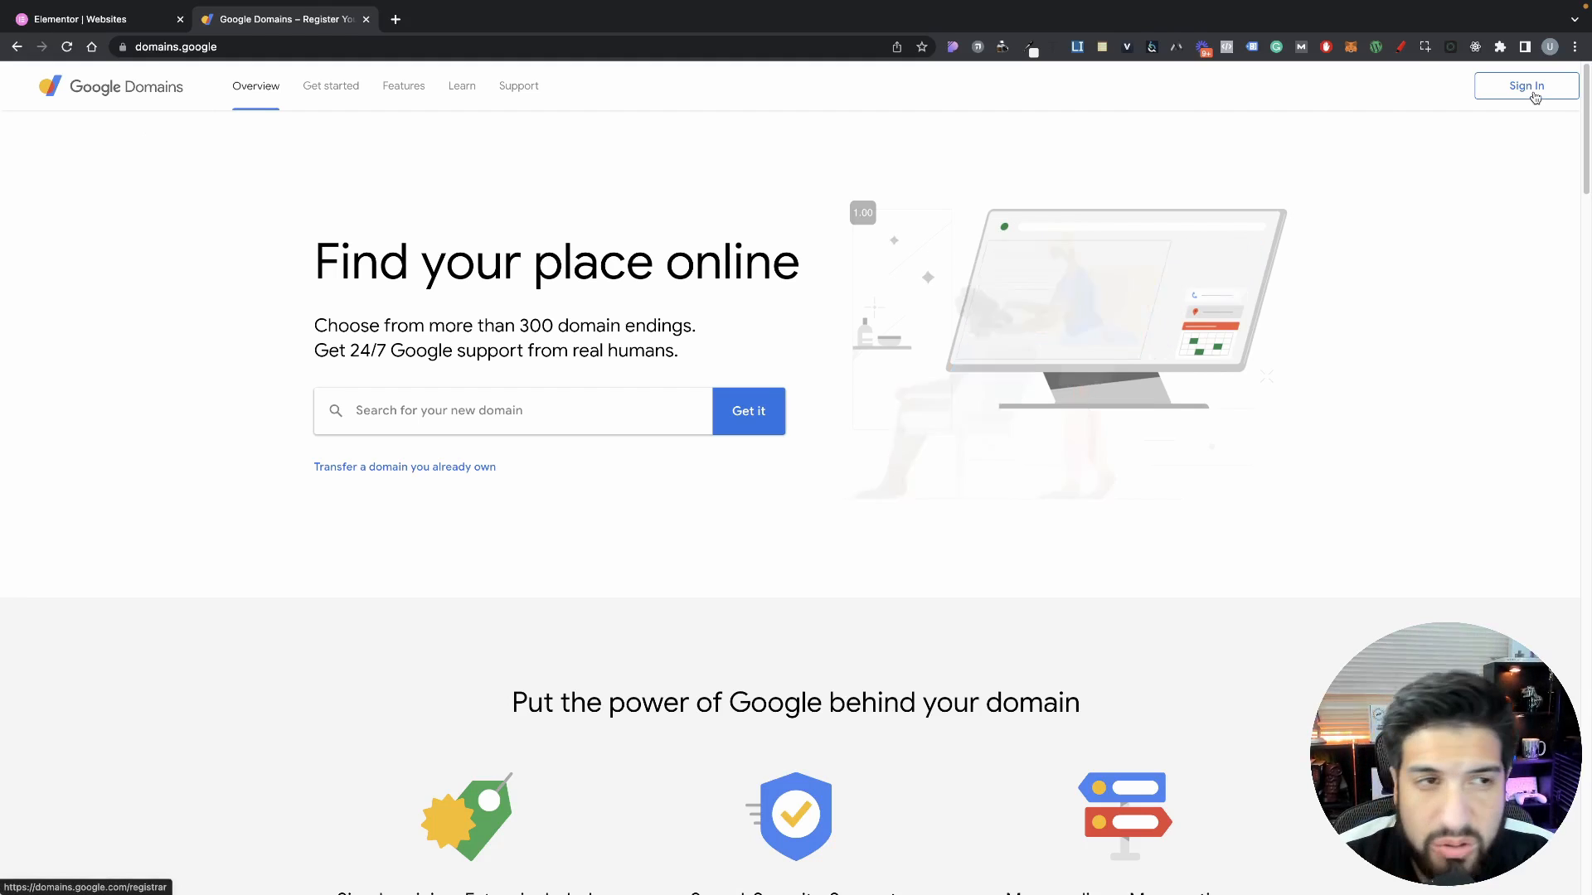
click(494, 409)
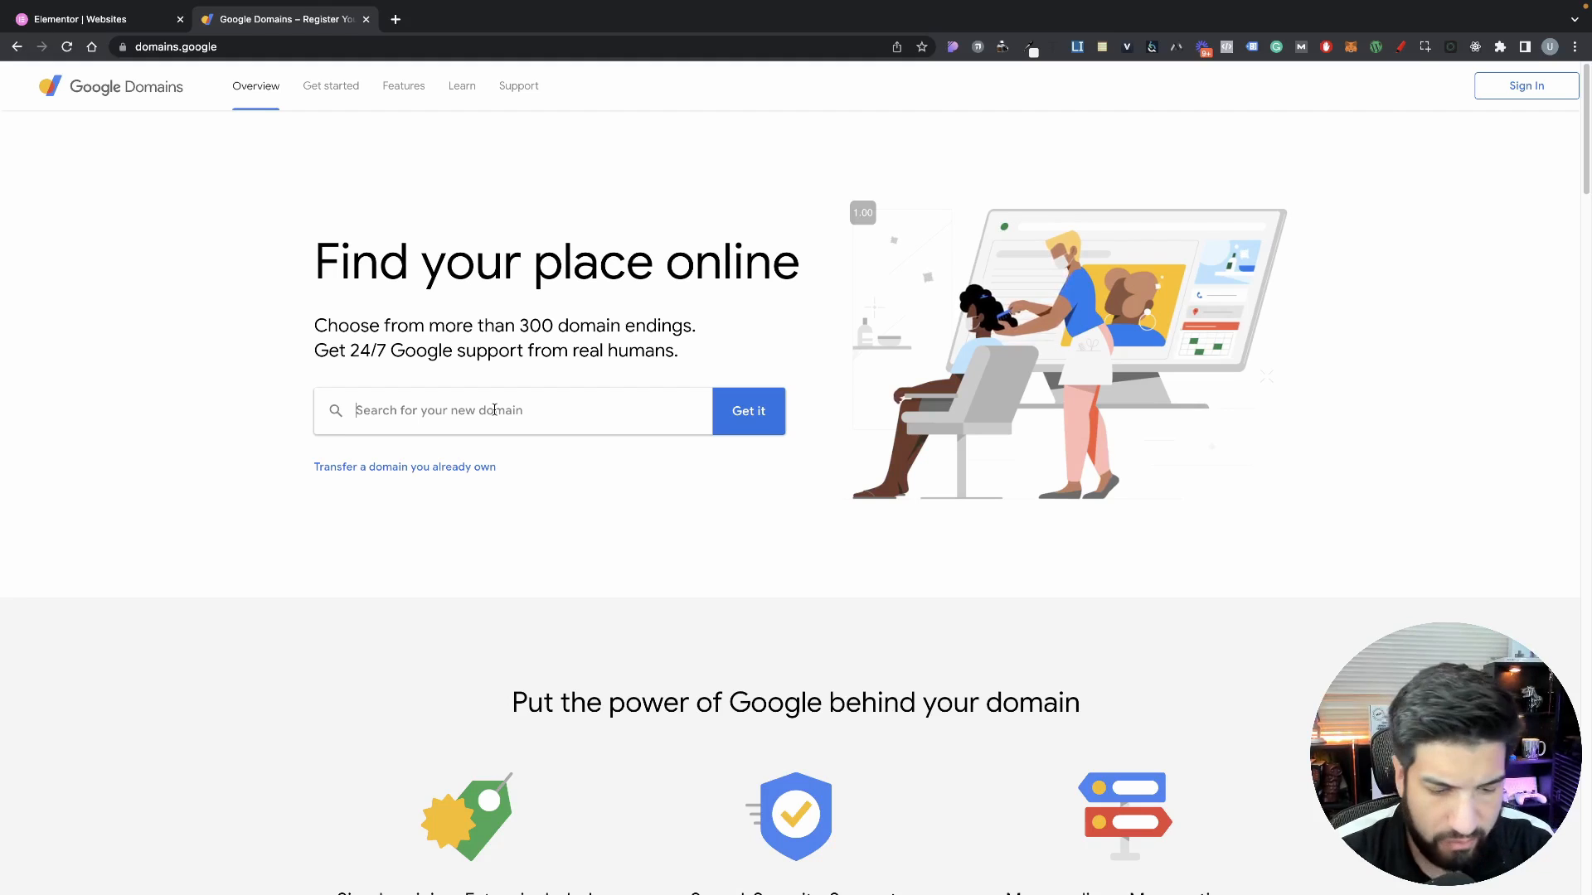
text(dig)
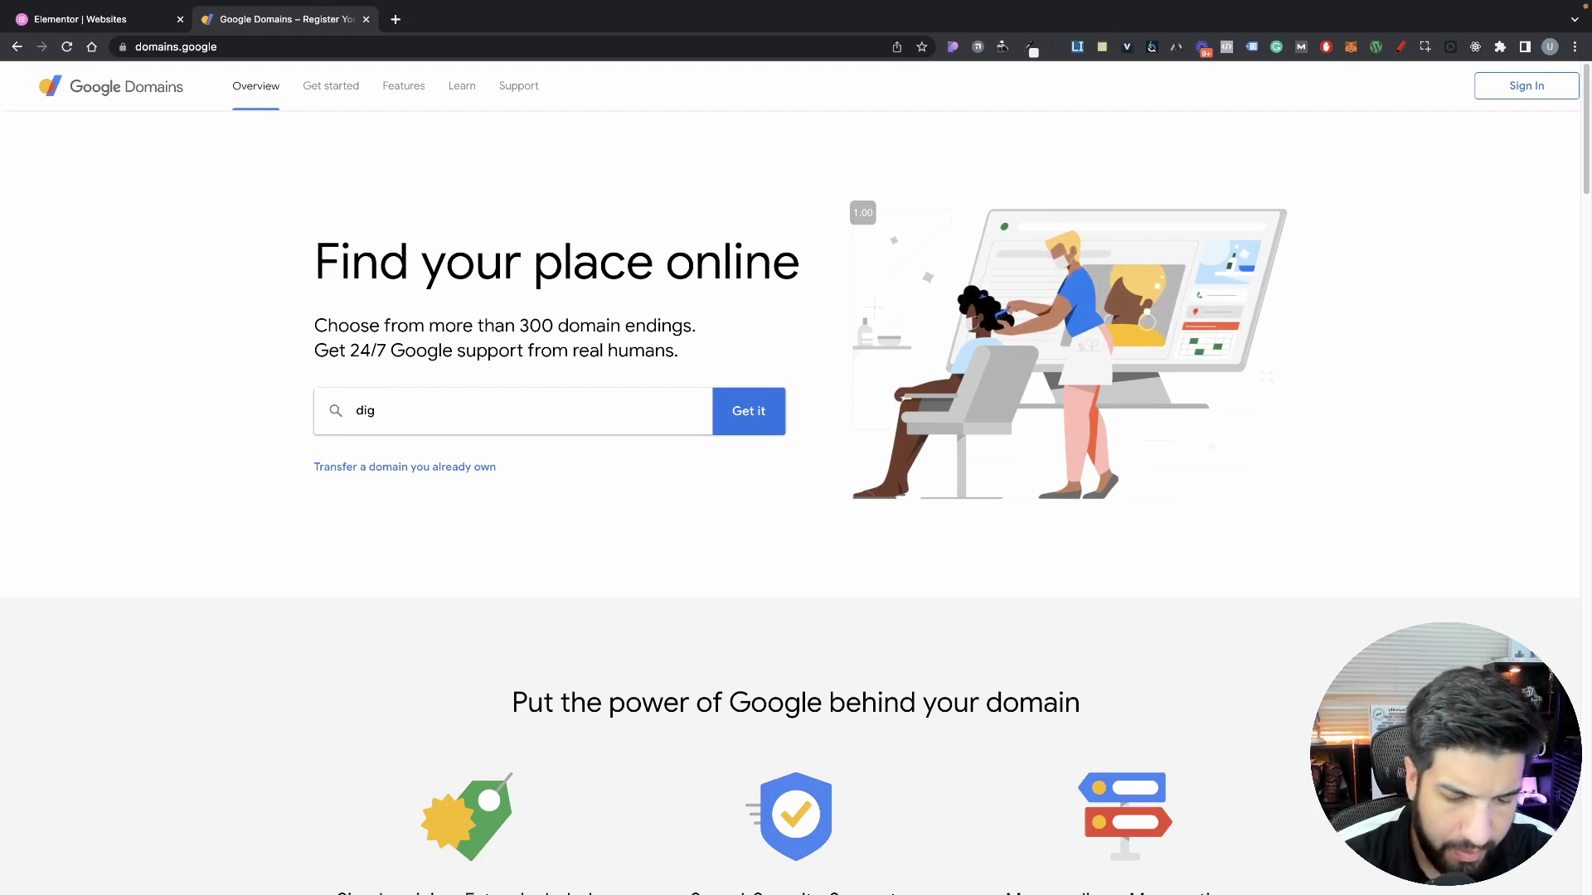
text(it)
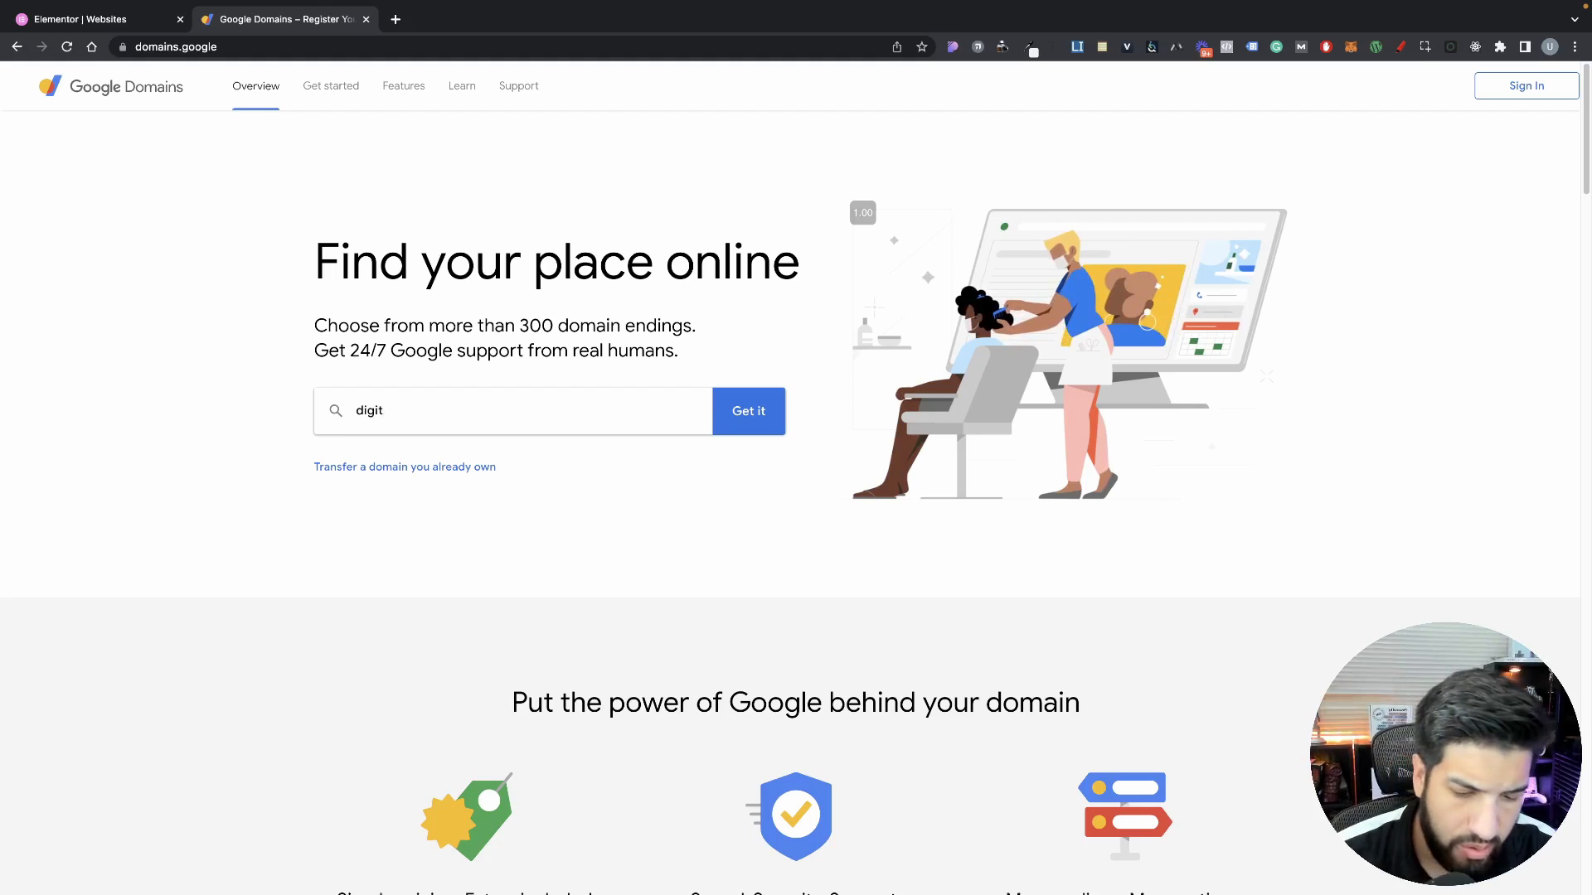
text(renovat)
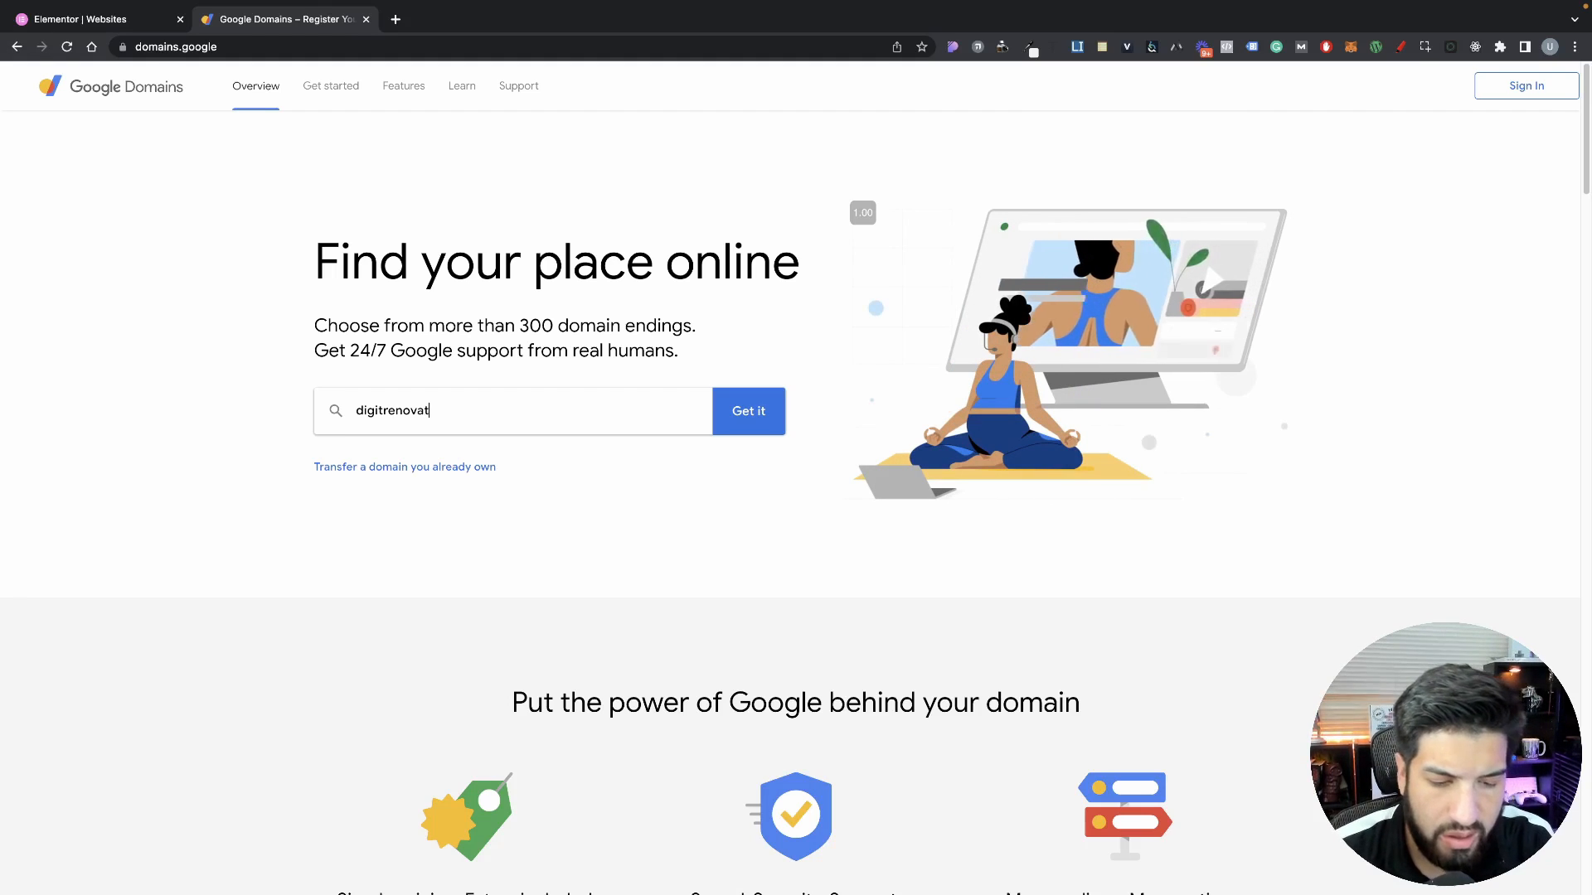
text(ions)
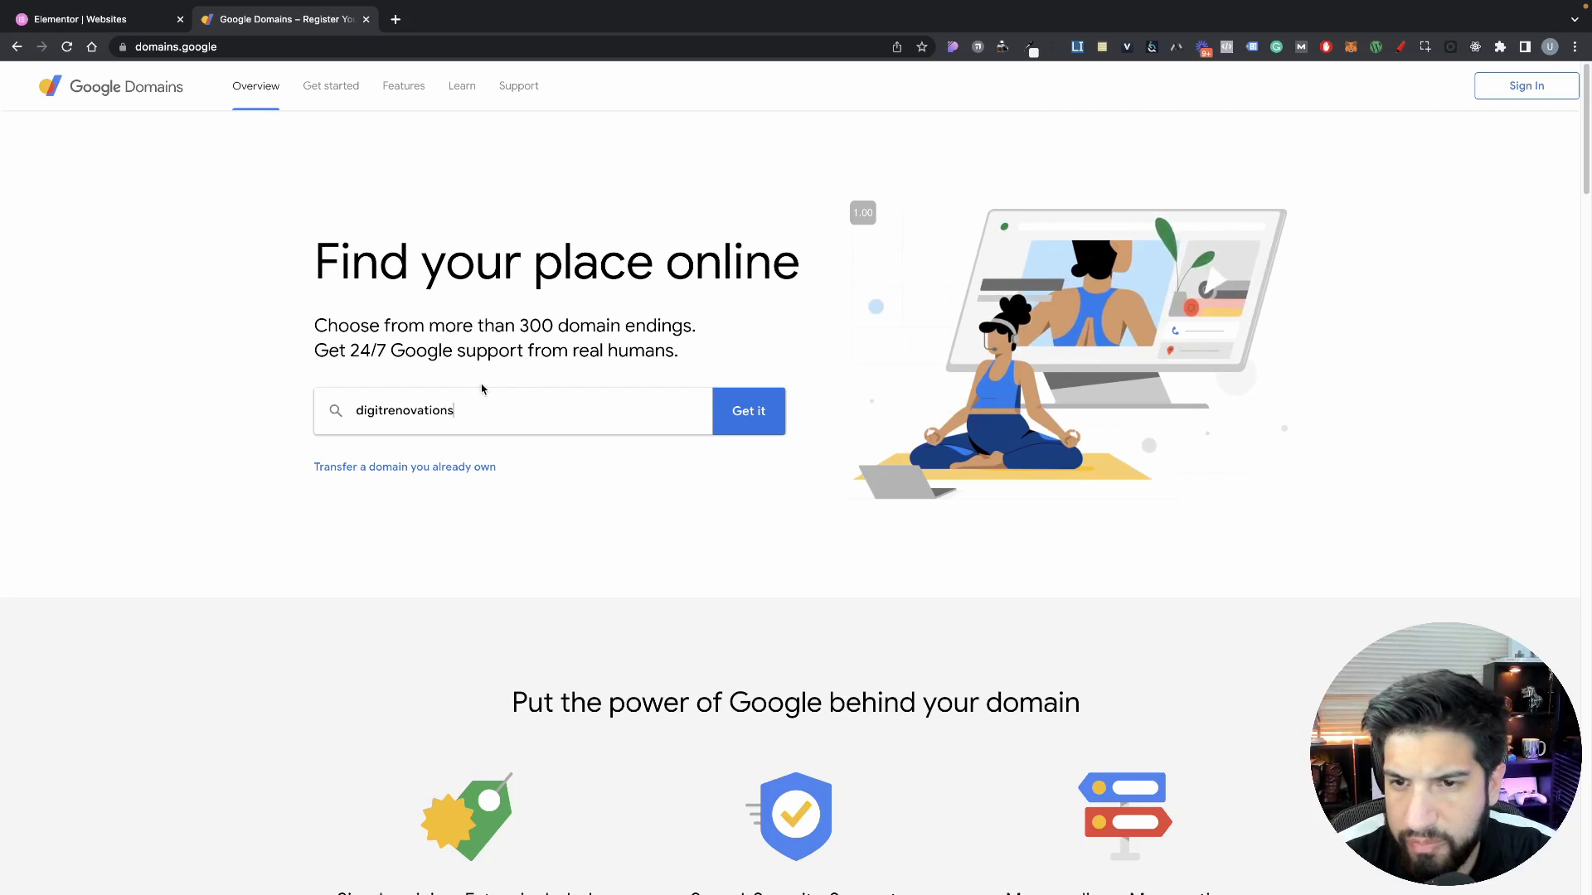
click(385, 410)
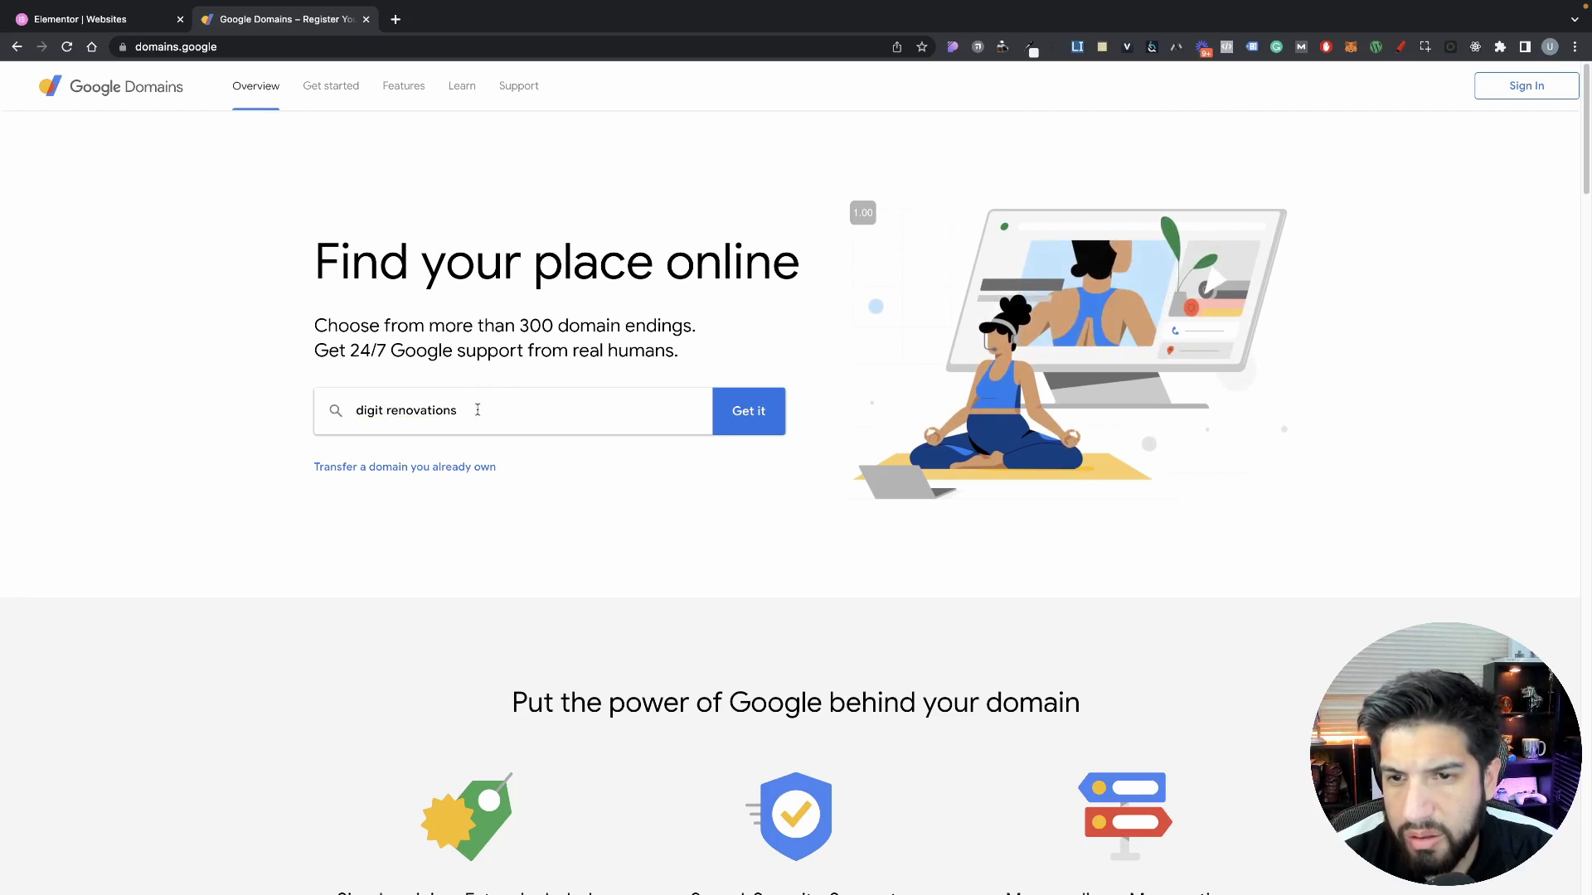
key(BackSpace)
click(743, 412)
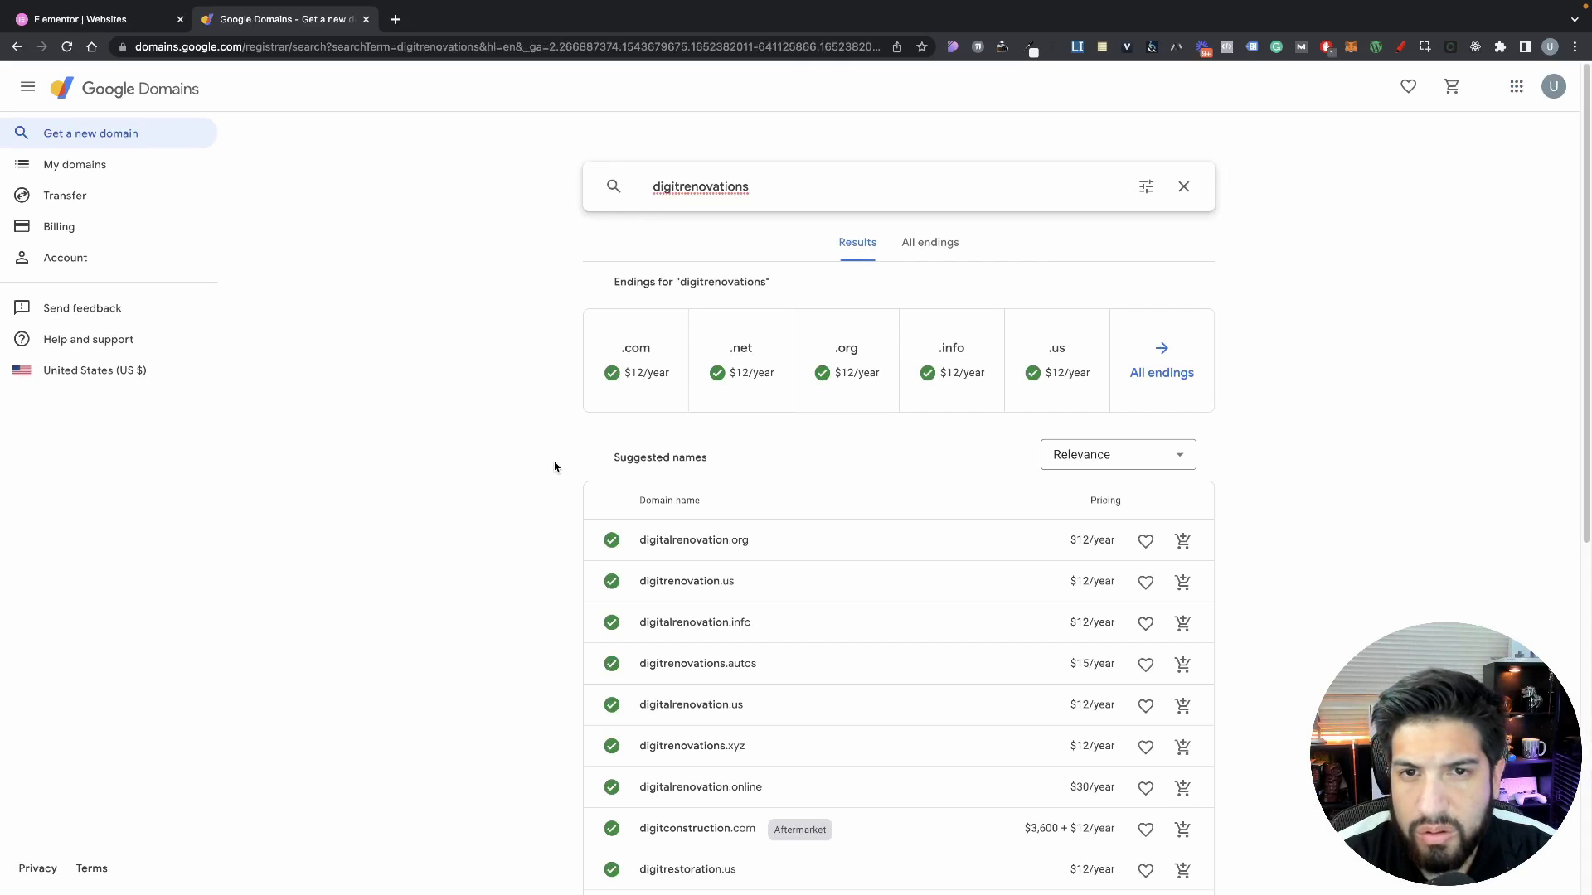
Choose the .com ending for digitrenovations, add digitrenovations.com to the cart and open the cart
click(649, 346)
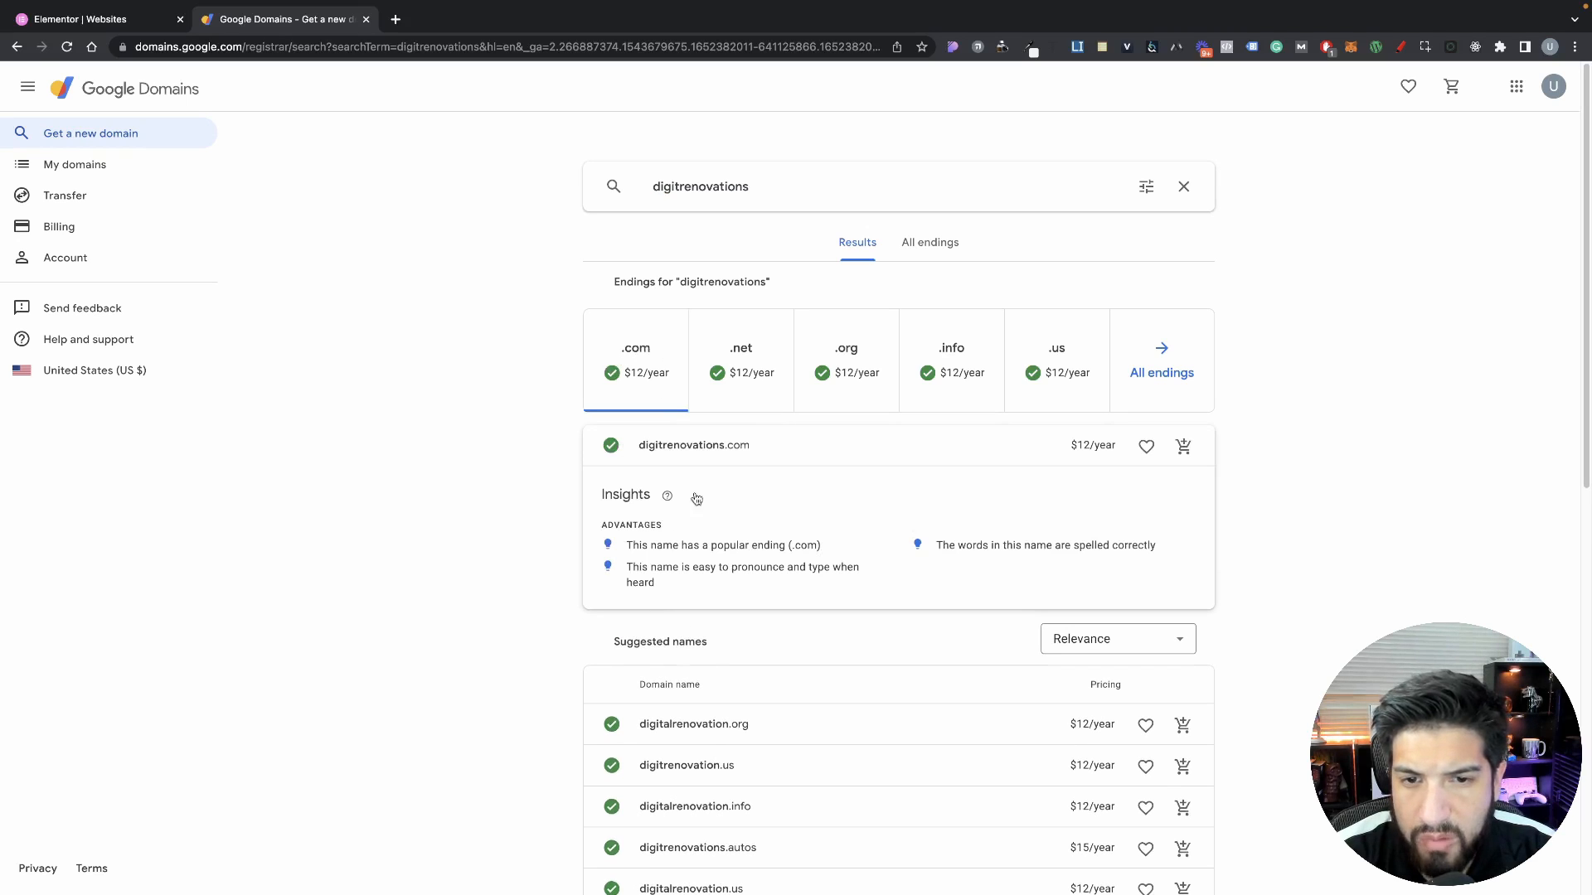
scroll(1103, 445, down, 1)
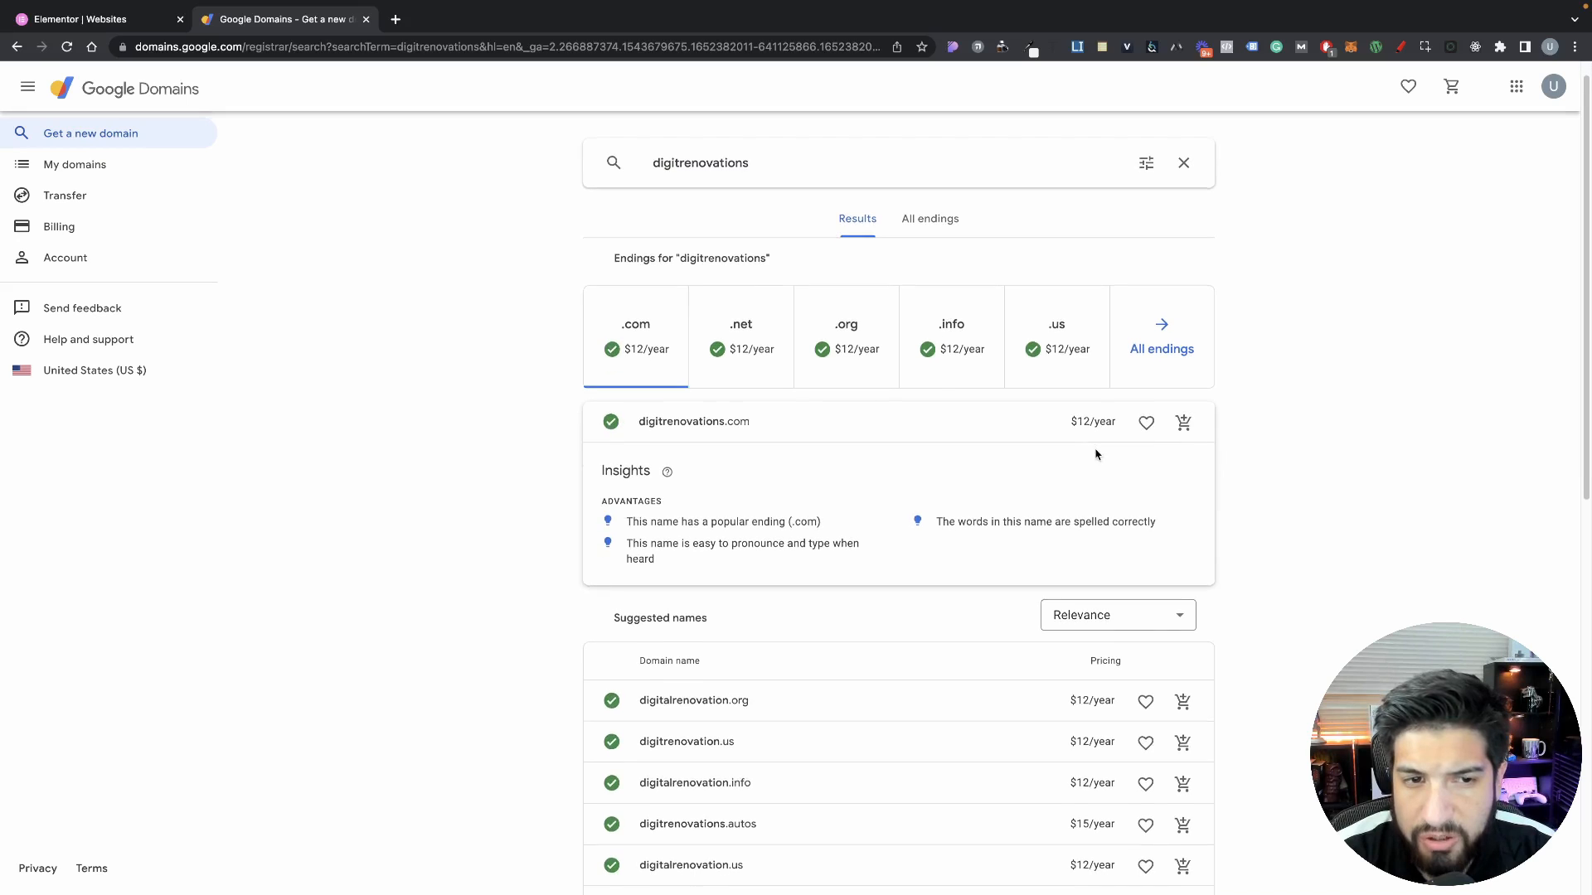
click(1186, 425)
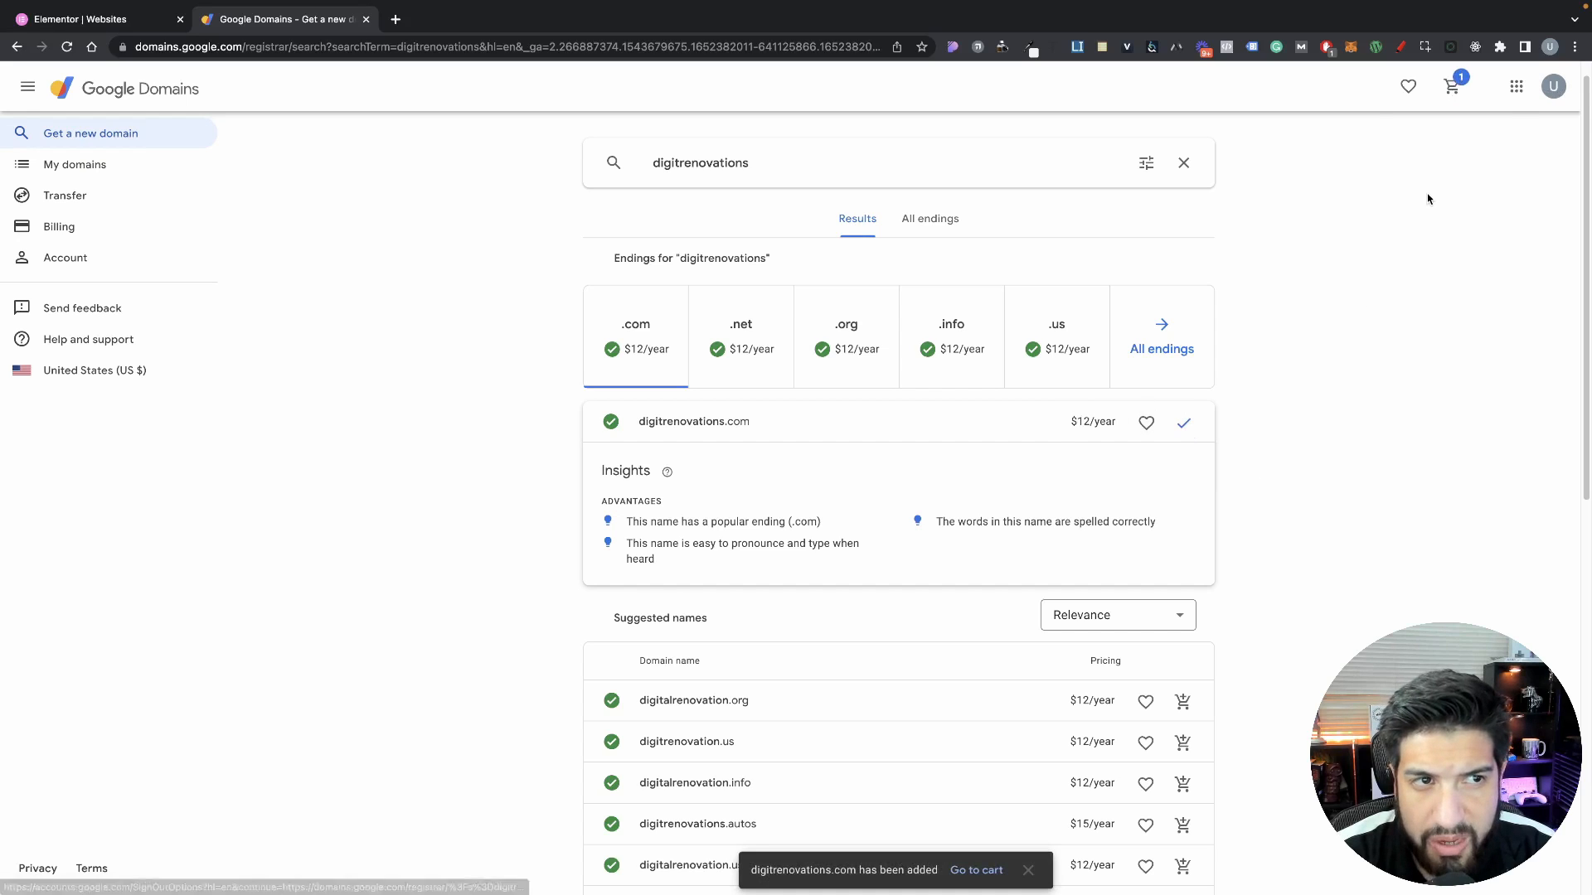
click(1452, 90)
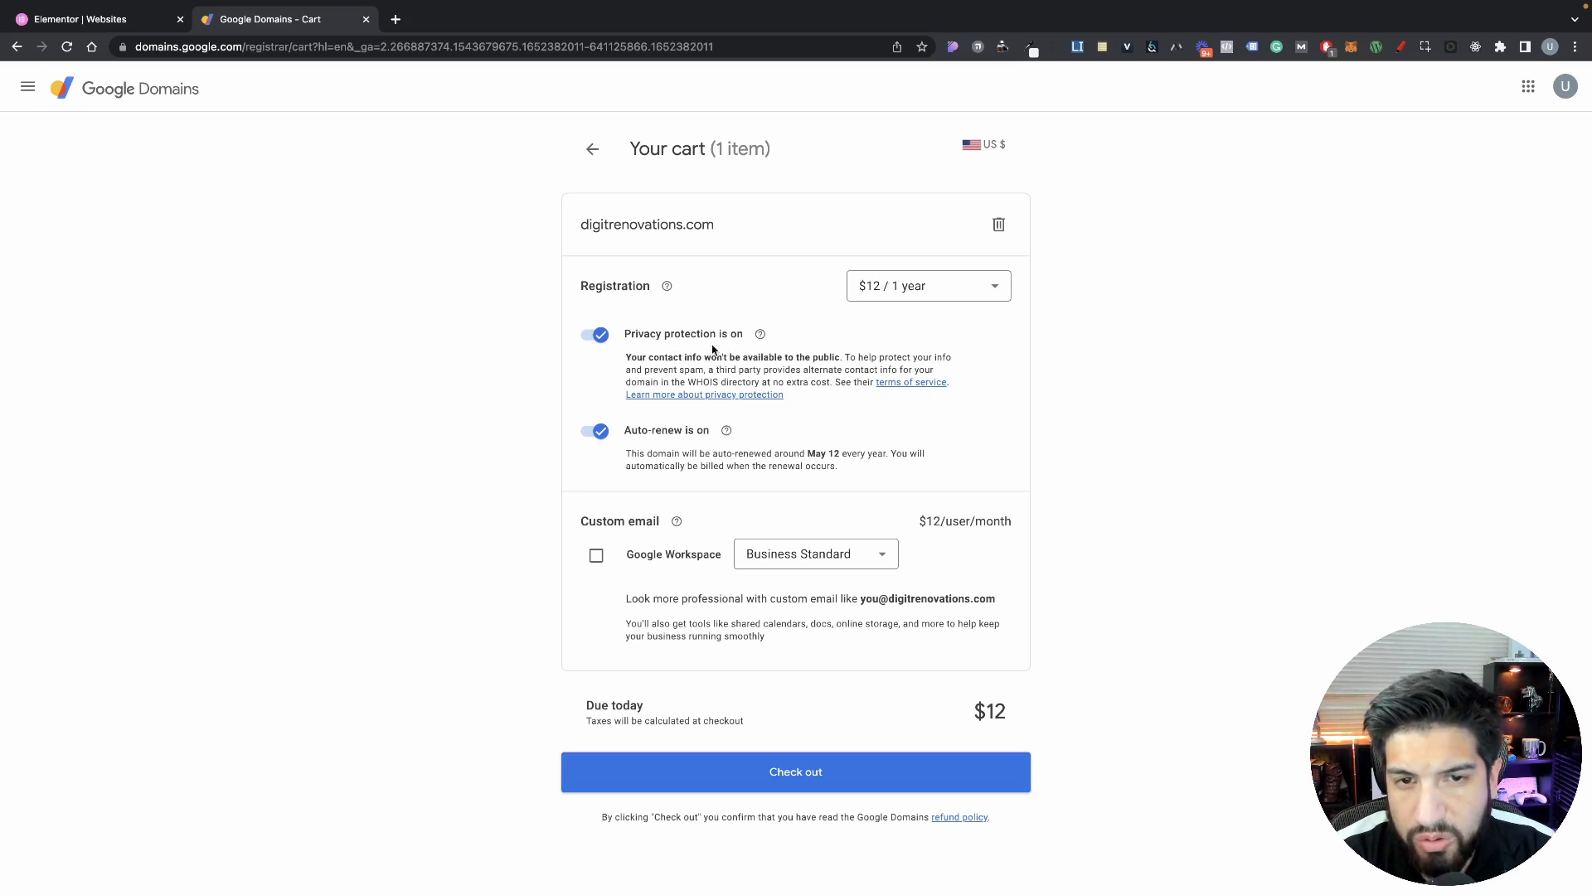
Turn off auto-renew for digitrenovations.com, keeping privacy protection on and Google Workspace unselected, and buy the one-year registration
click(599, 335)
click(599, 335)
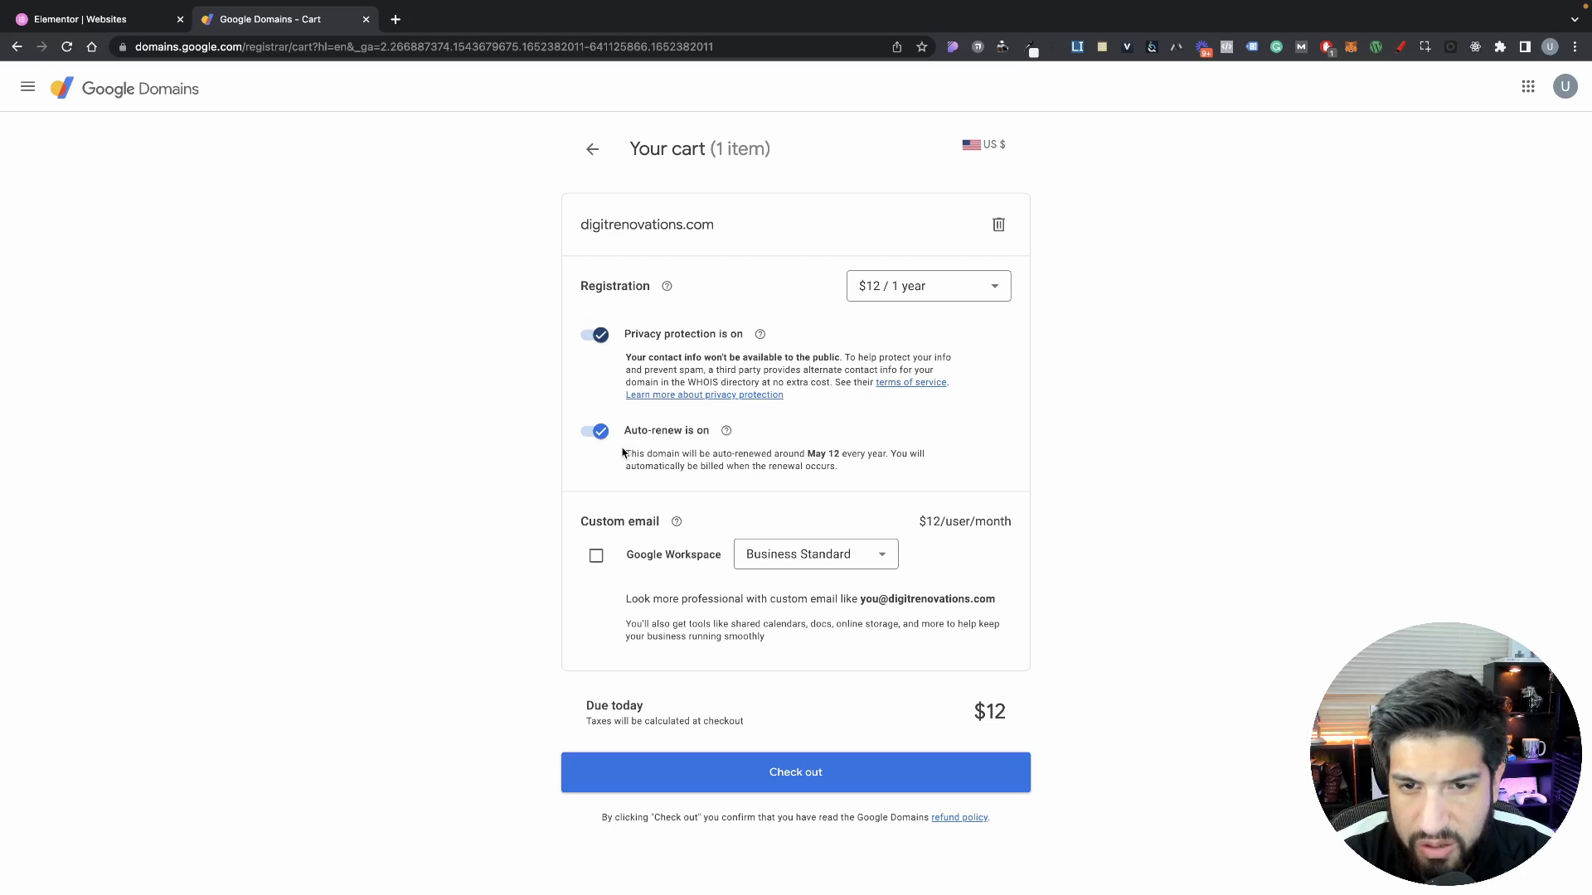
click(602, 432)
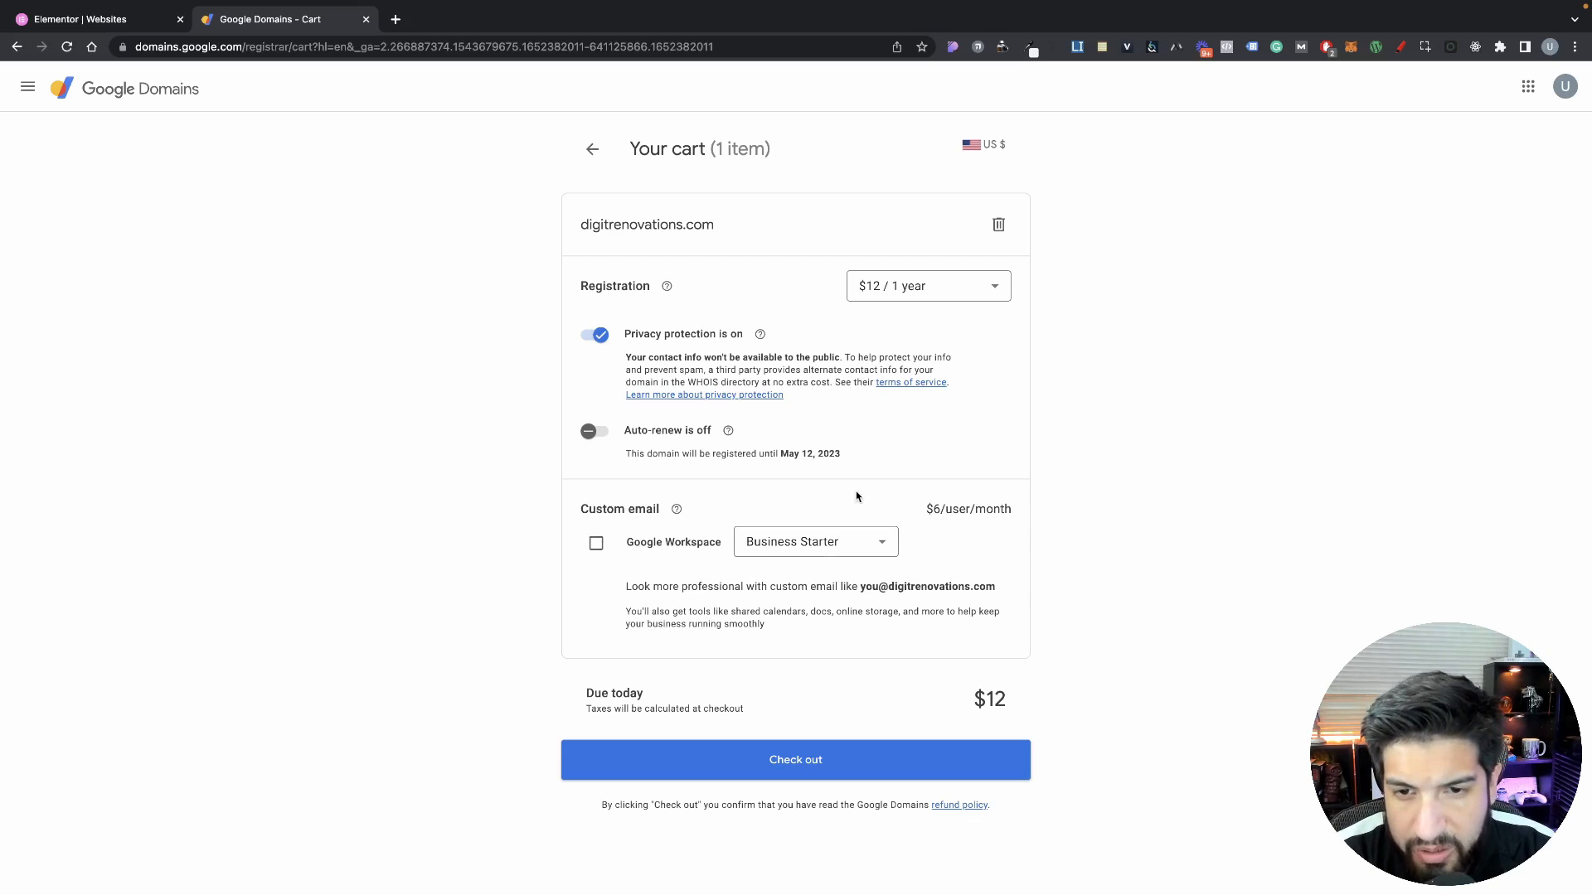
click(604, 544)
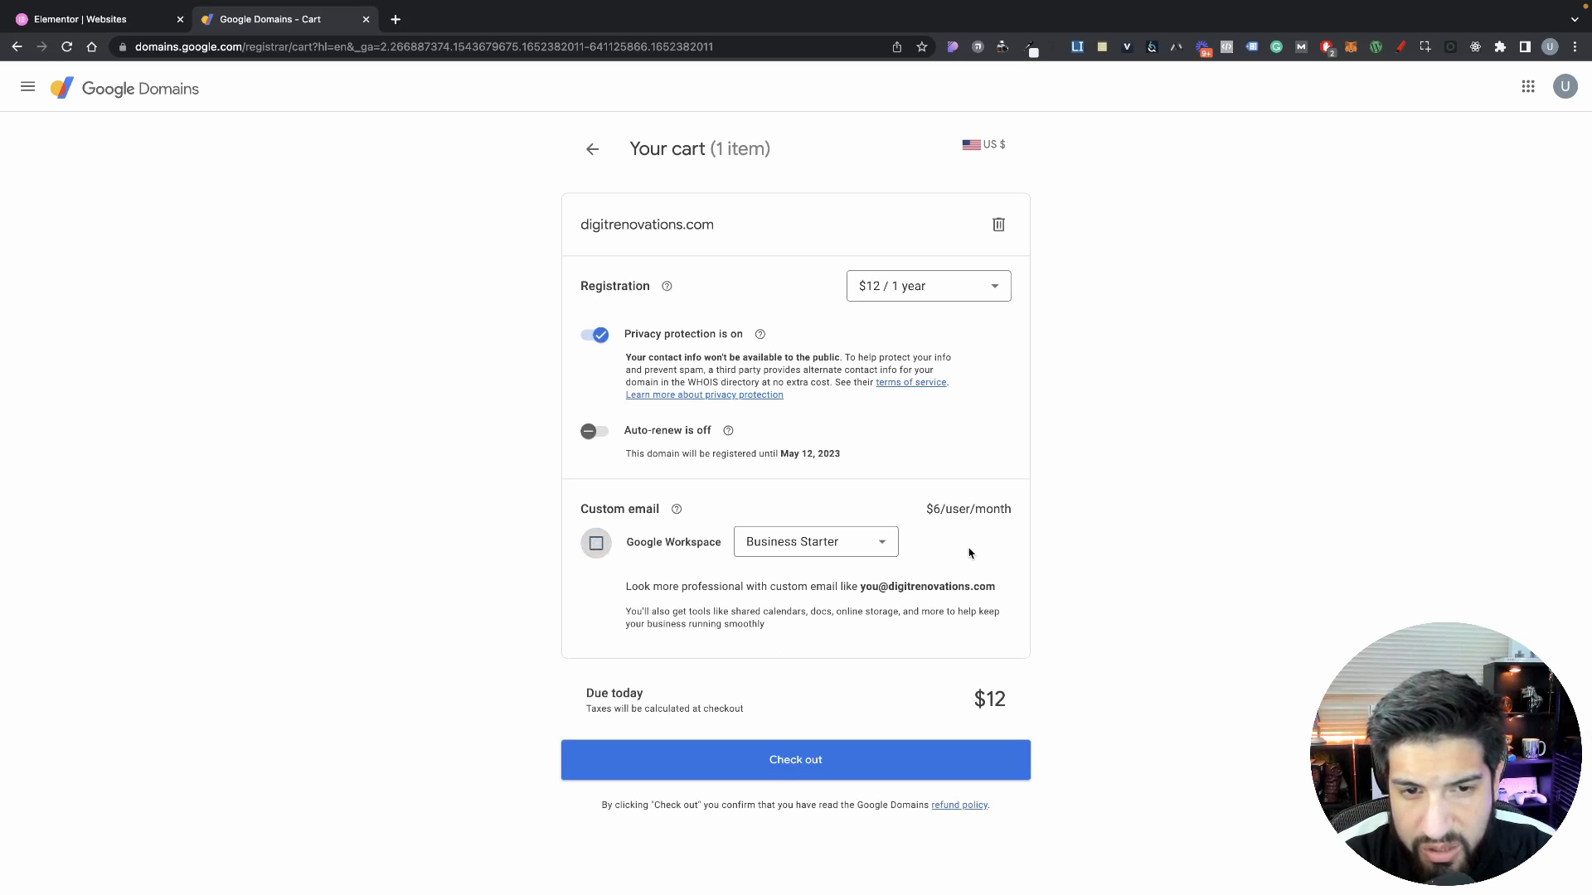
click(800, 770)
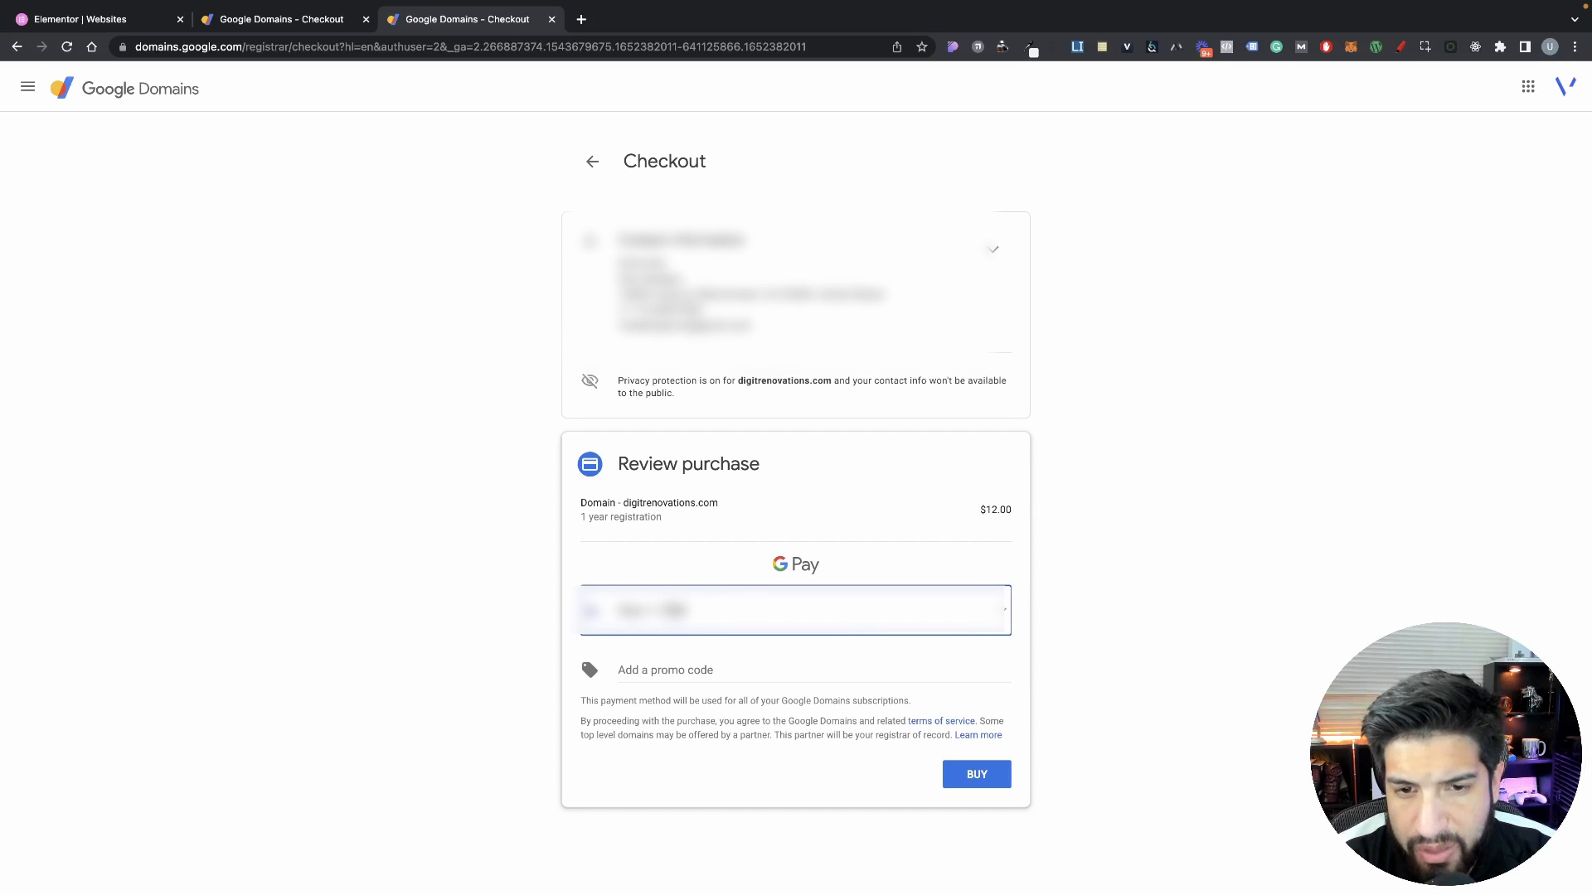
click(975, 776)
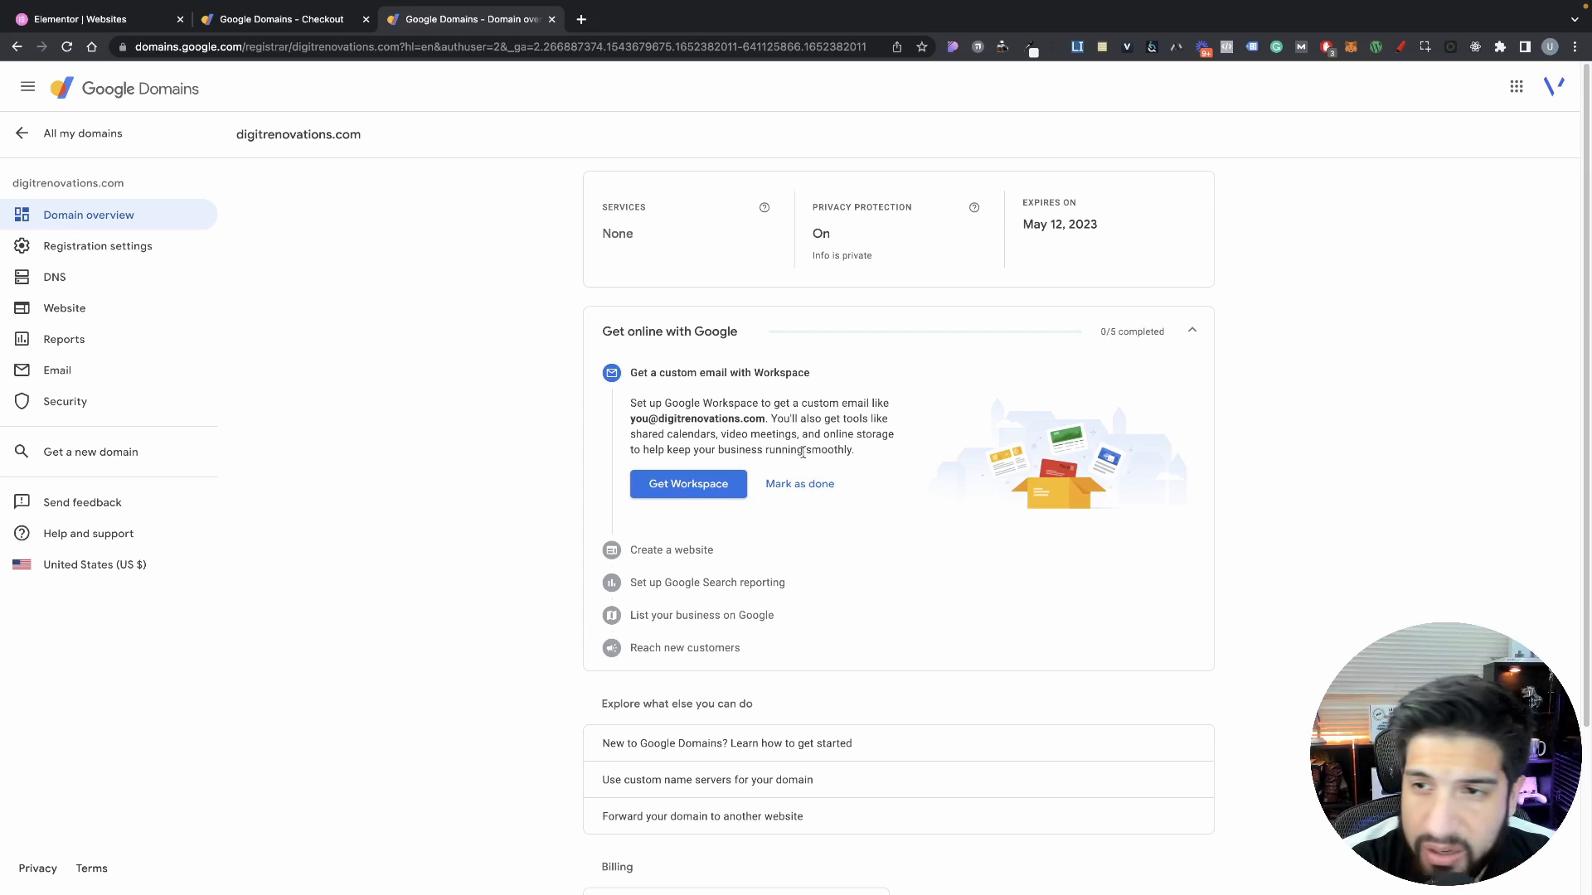
Open the DNS settings of digitrenovations.com, and switch to Elementor to open the management page of the Dig It Renovation website
click(86, 284)
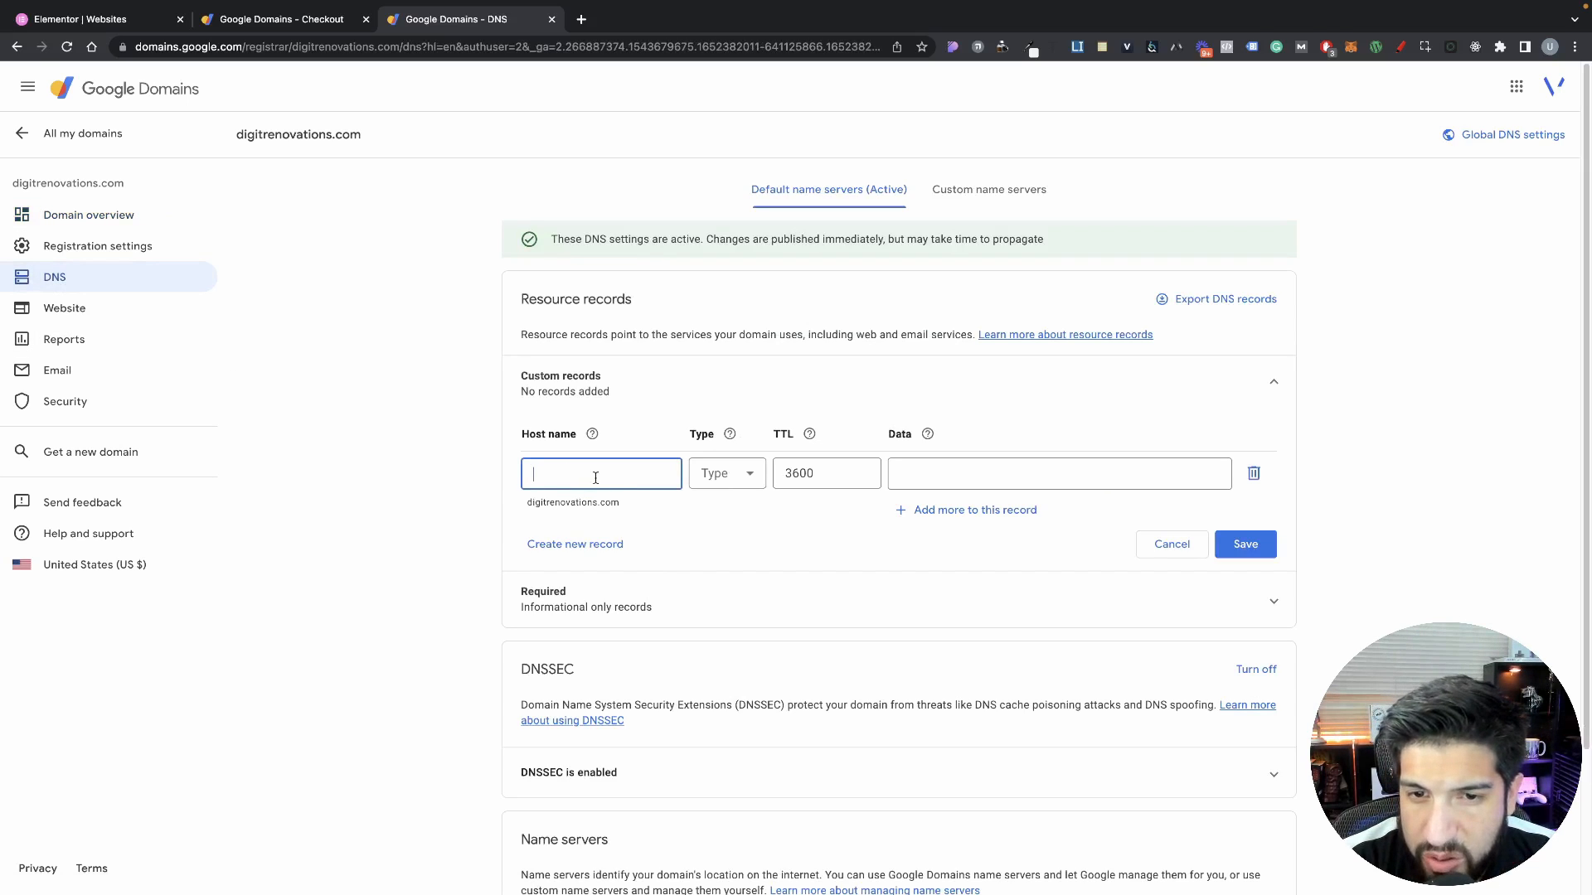
click(103, 26)
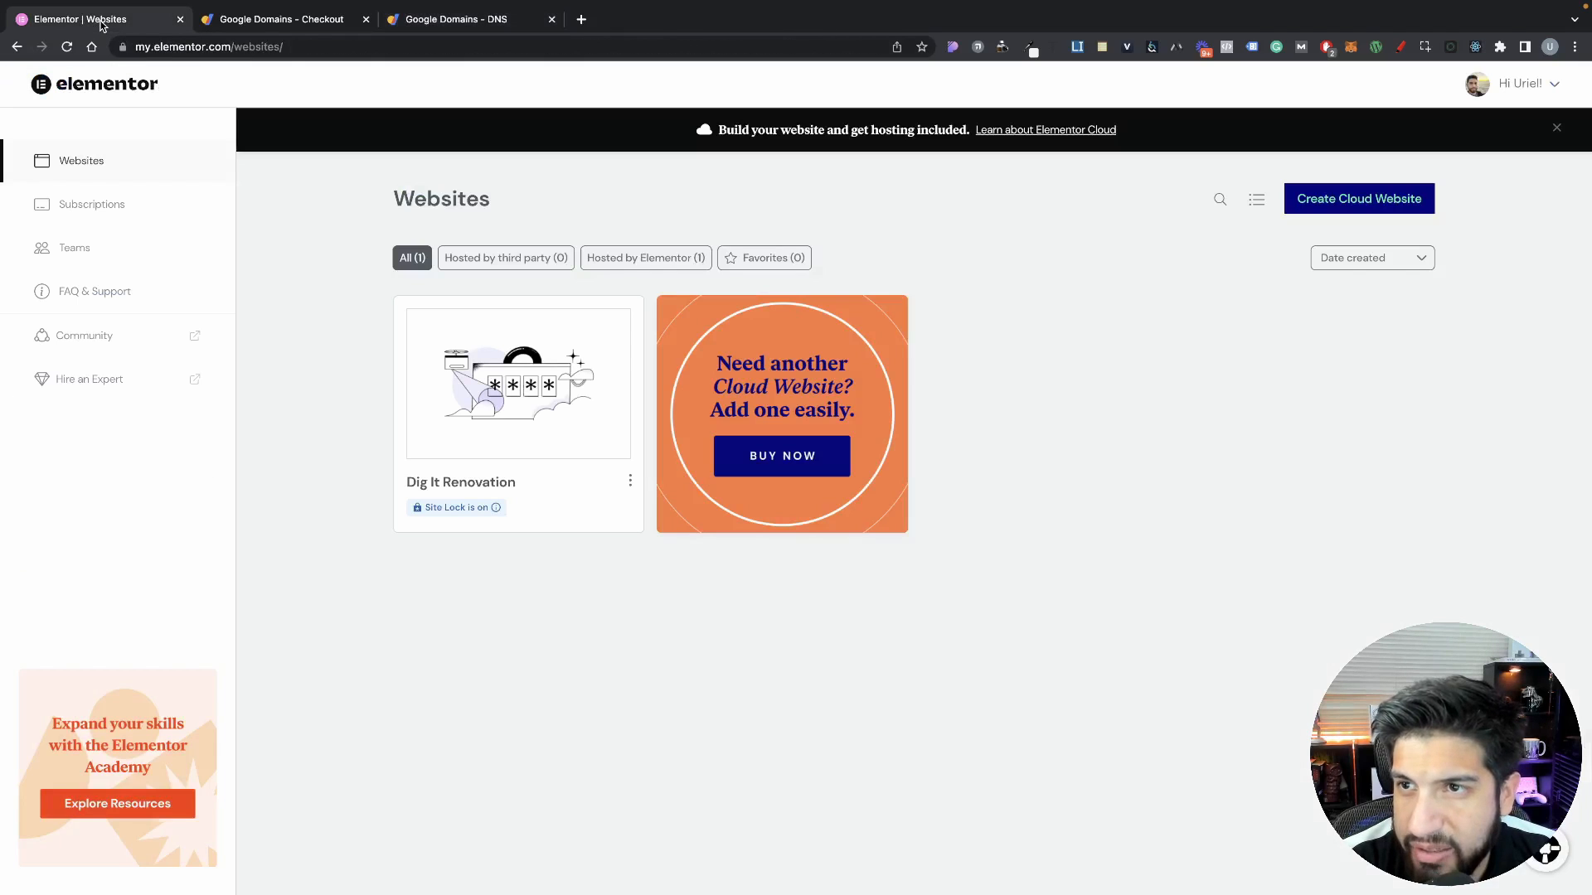
mouse_move(509, 471)
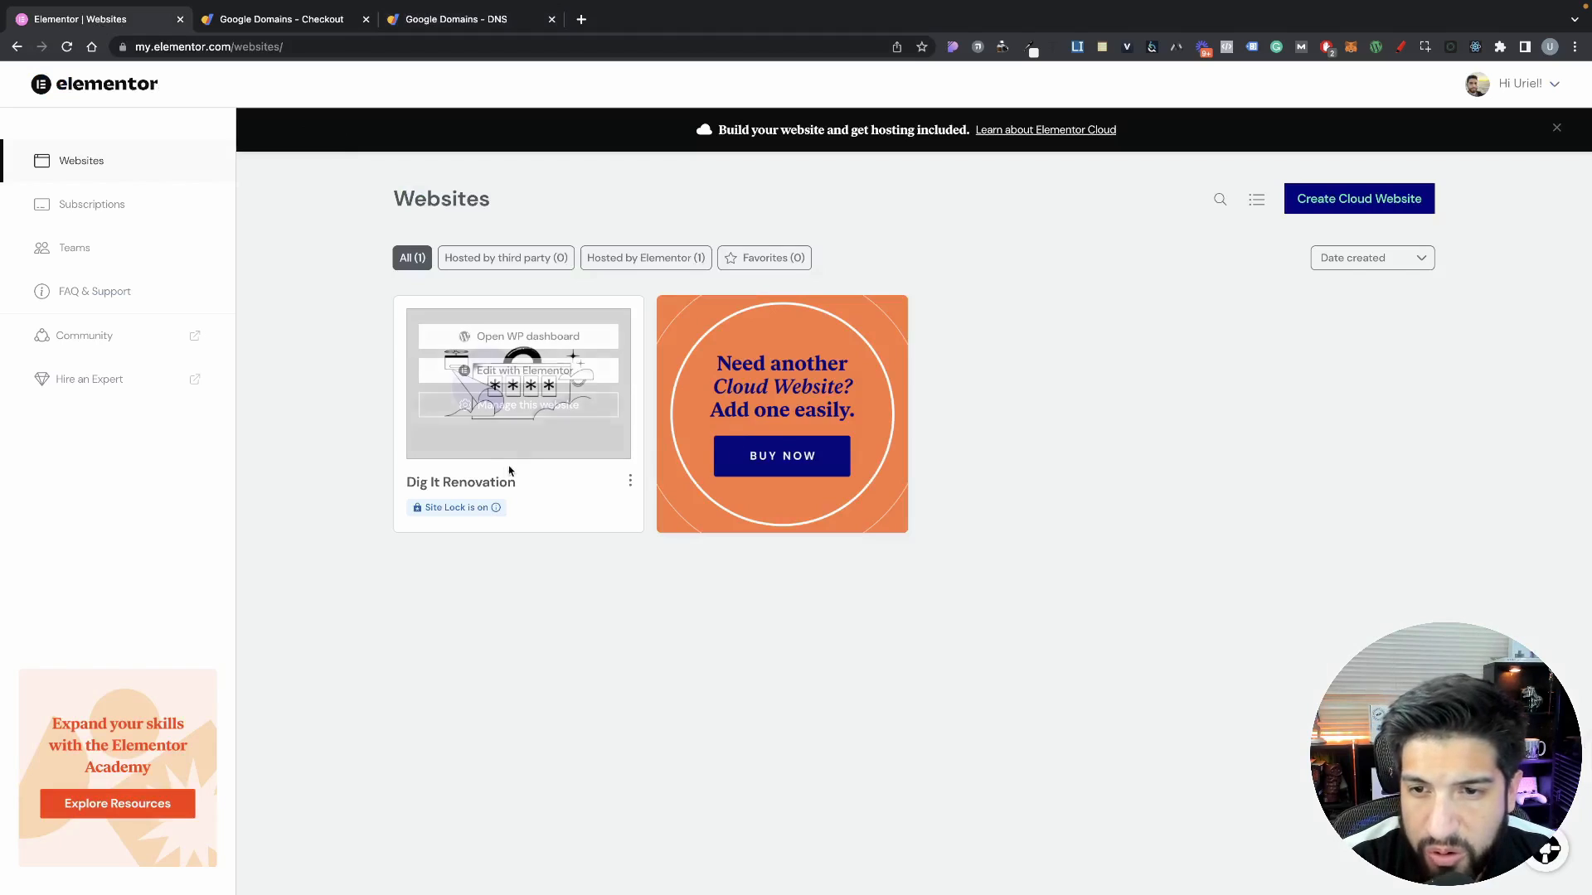
click(496, 417)
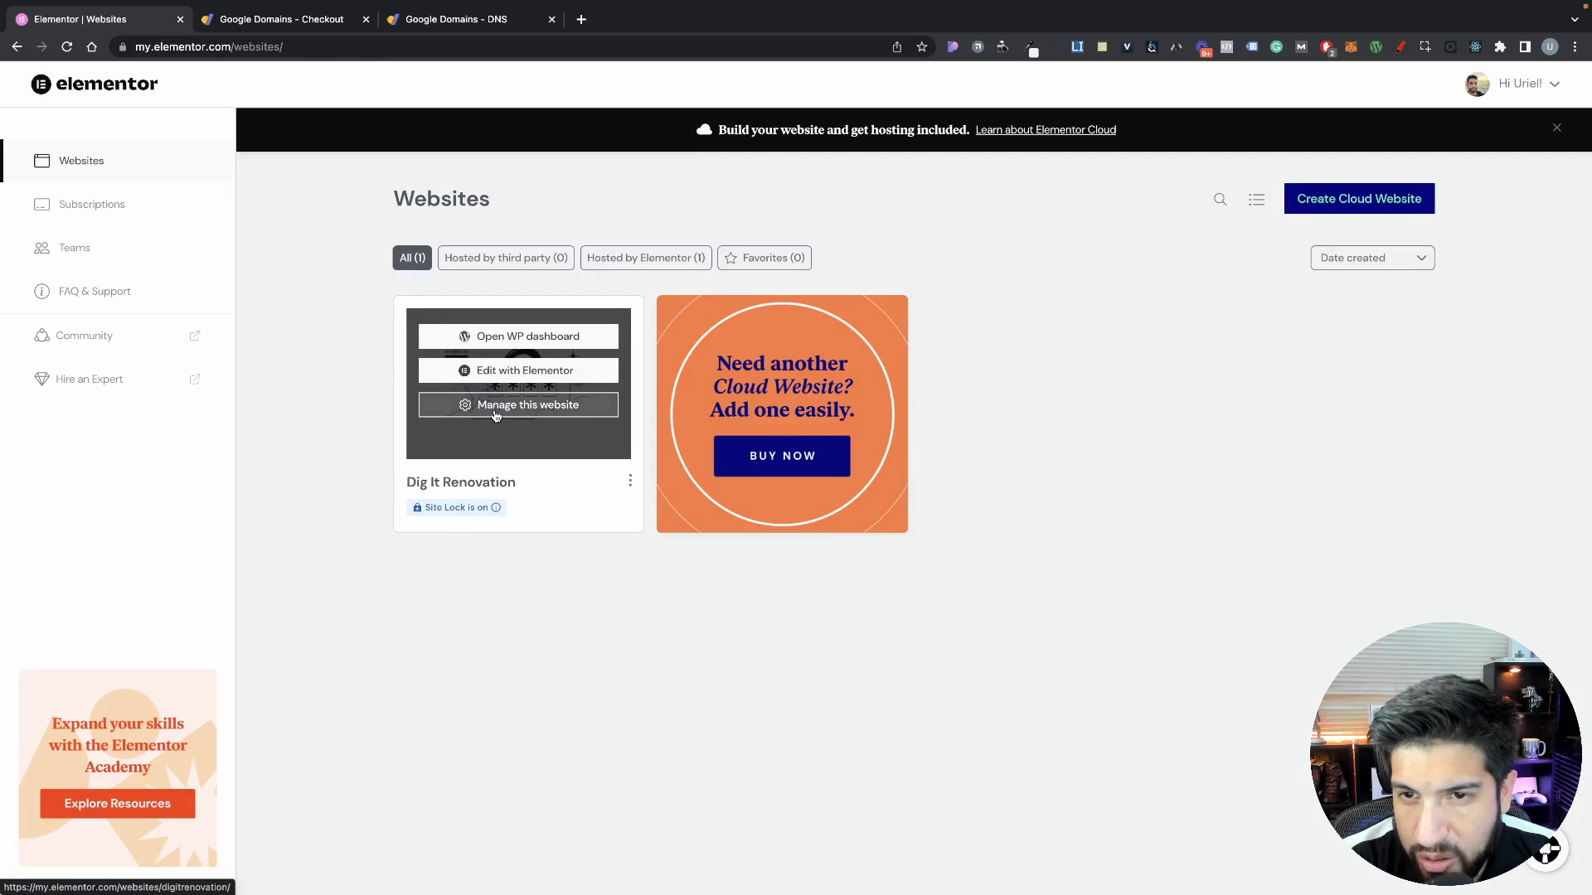
Start adding a custom domain to the Dig It Renovation site and copy the A record address it provides
scroll(560, 454, down, 3)
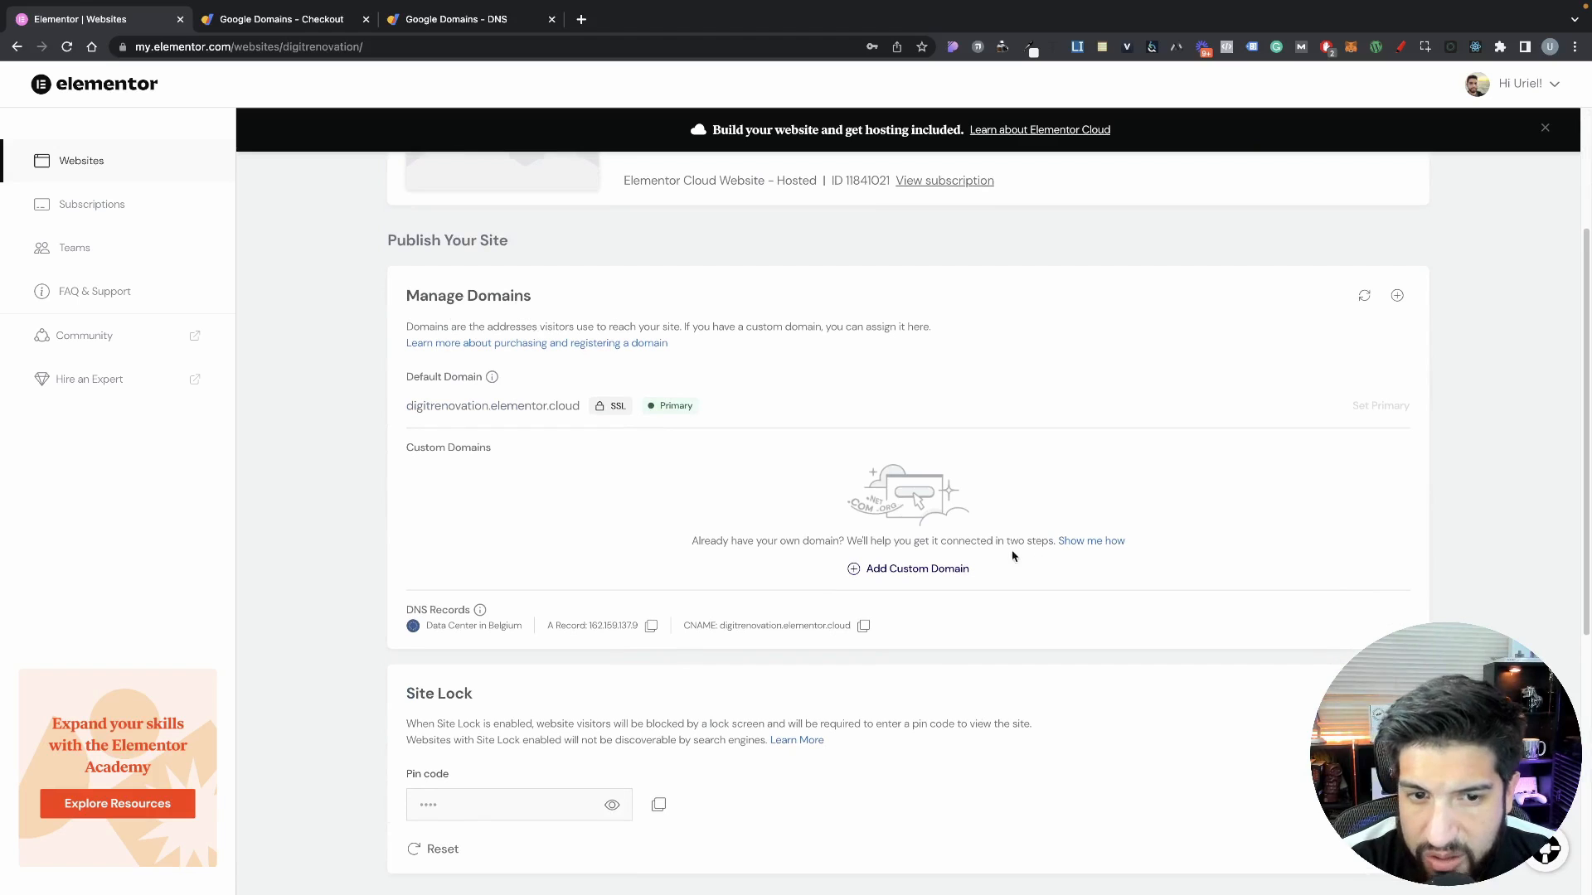
click(891, 570)
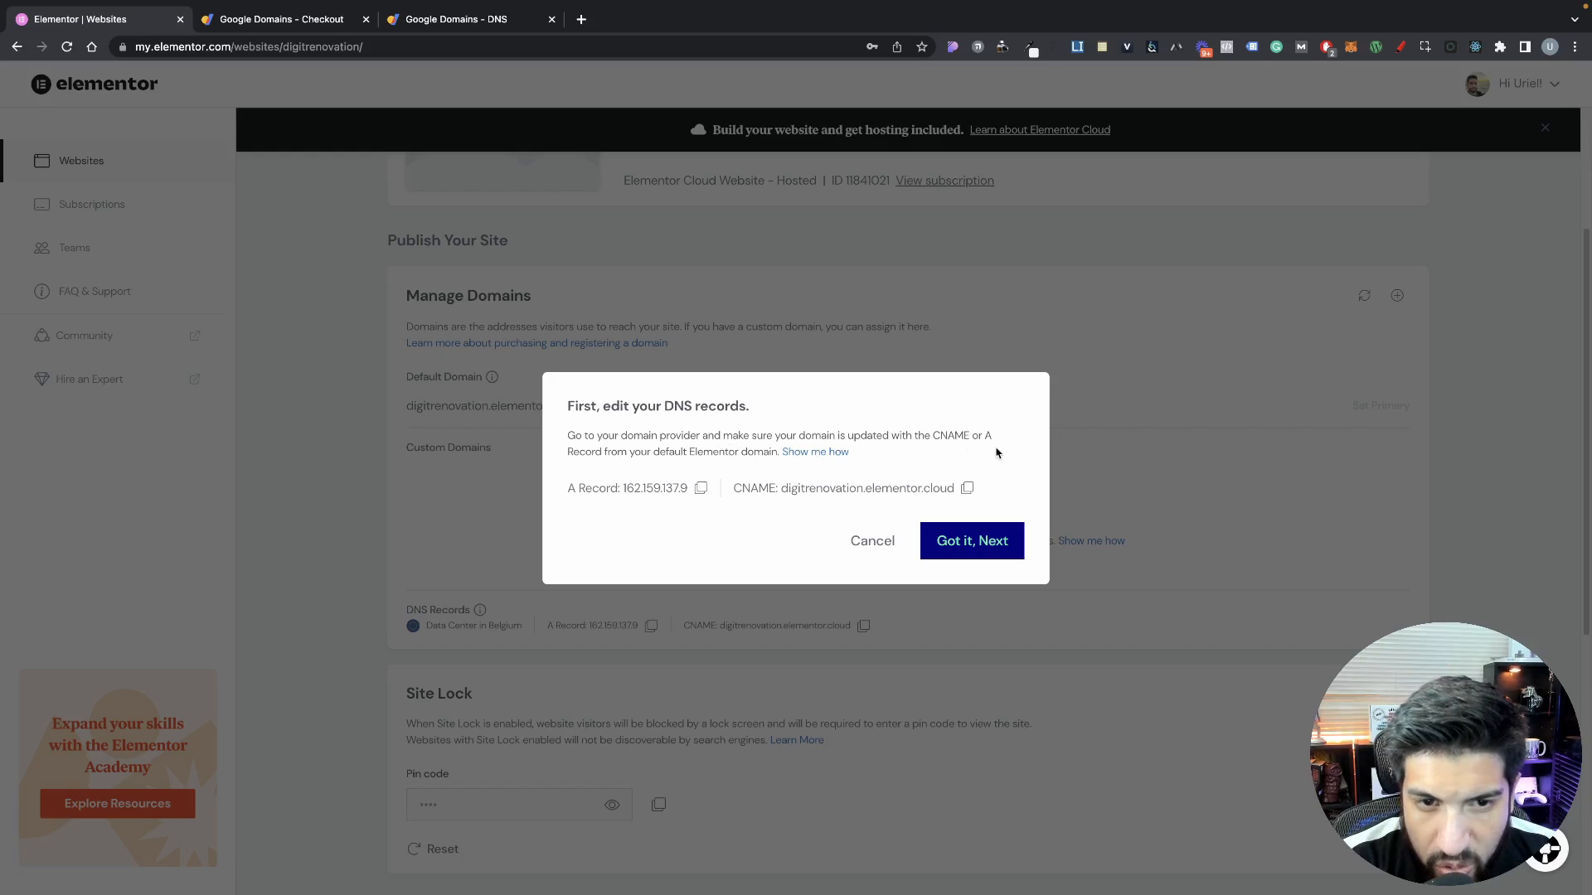
click(698, 489)
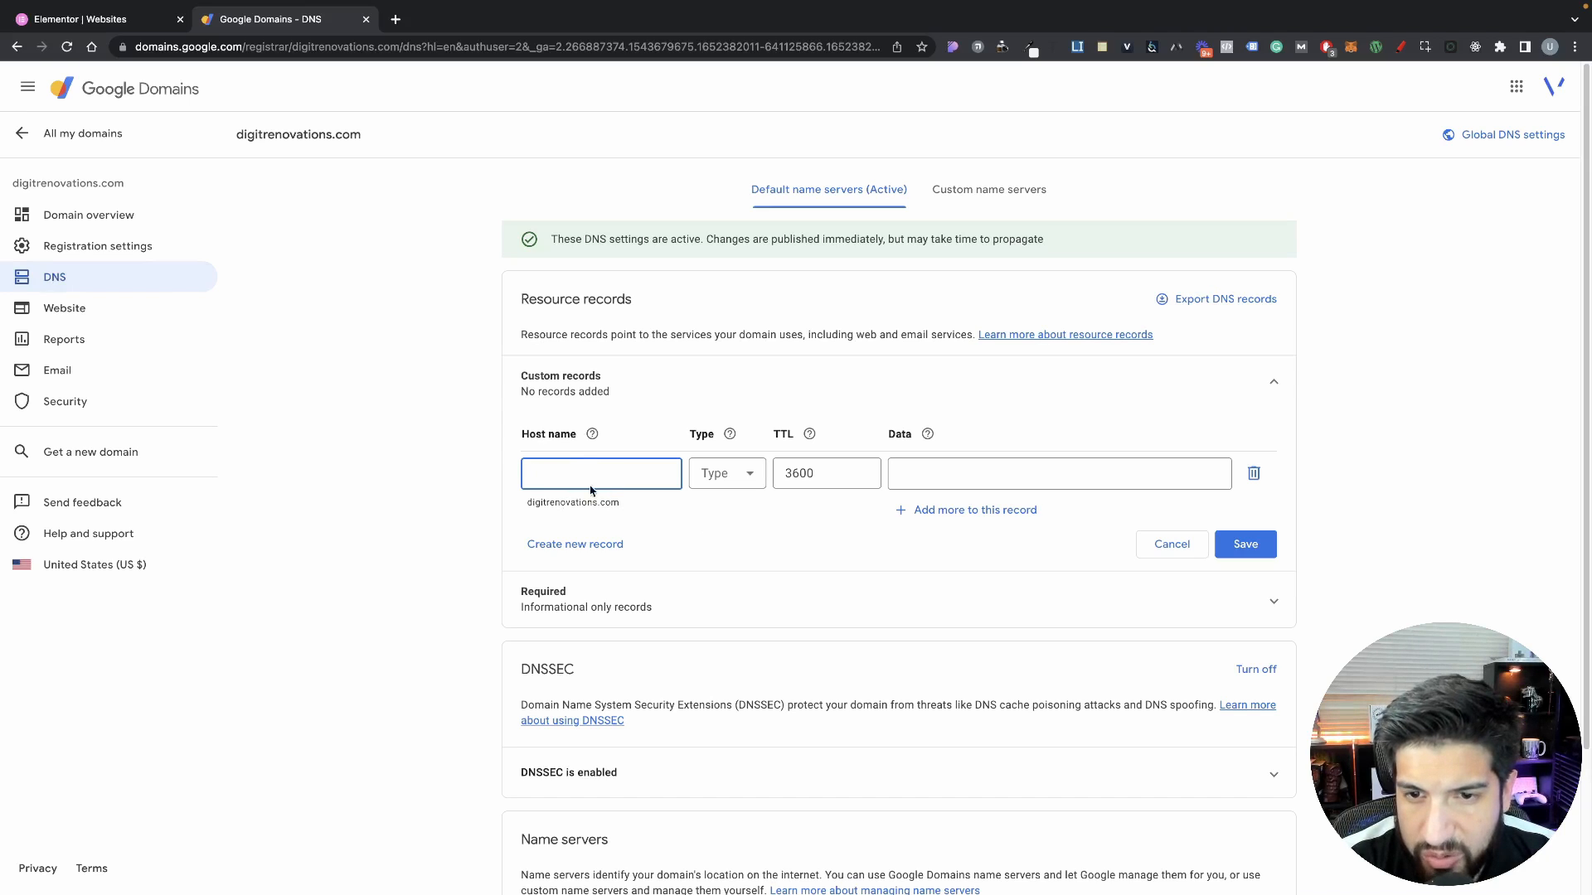
In Google Domains, set the new custom record for digitrenovations.com to type A with a TTL of 1 hour (3600), leaving the host name blank
click(727, 475)
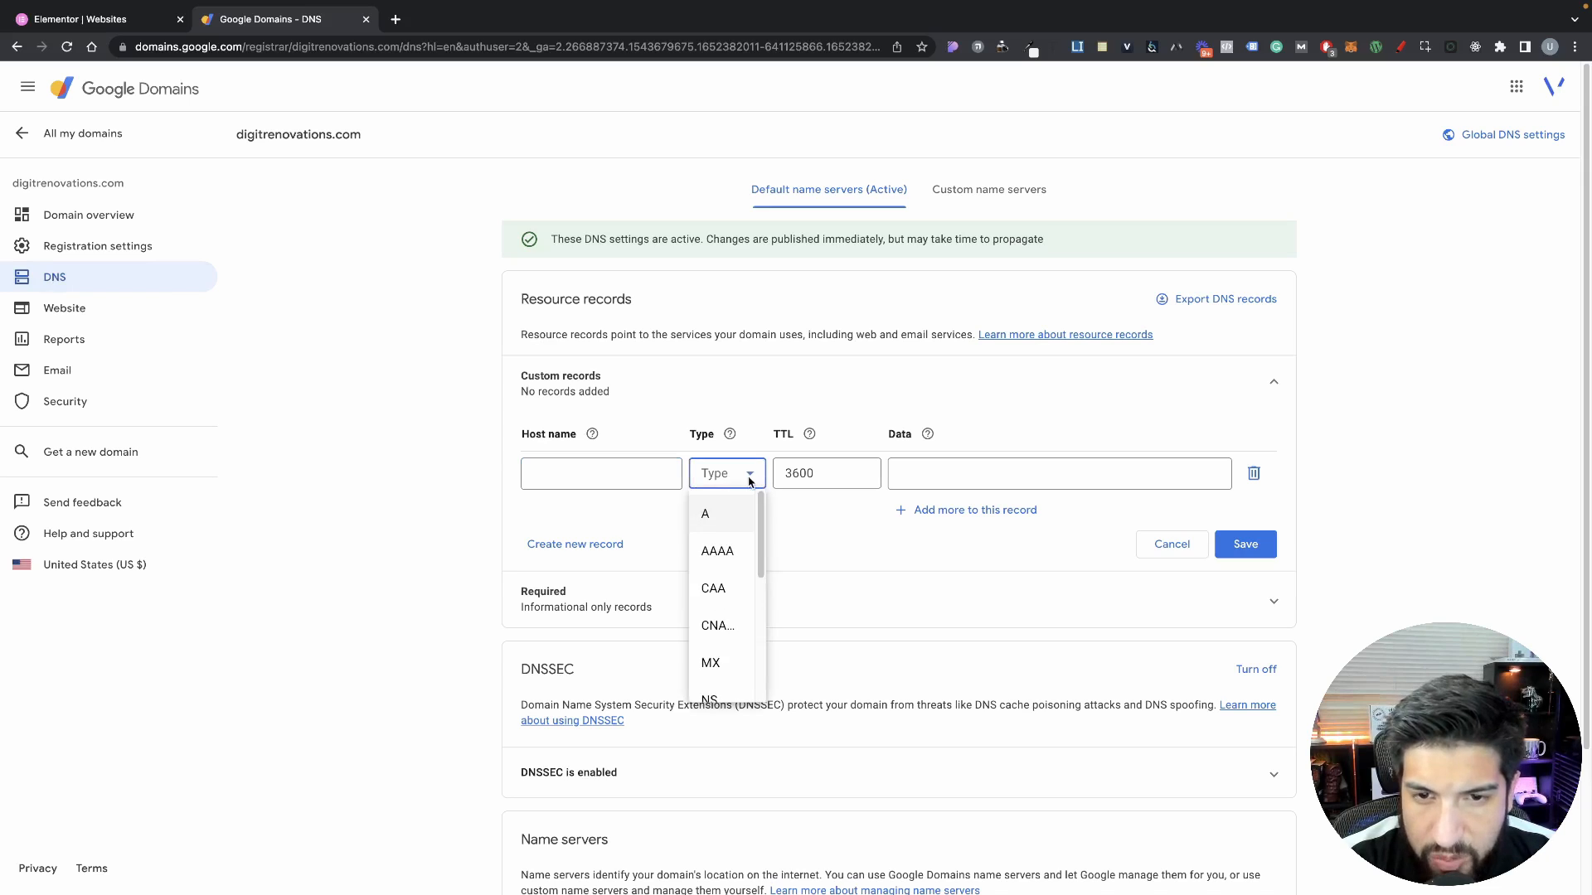
click(726, 522)
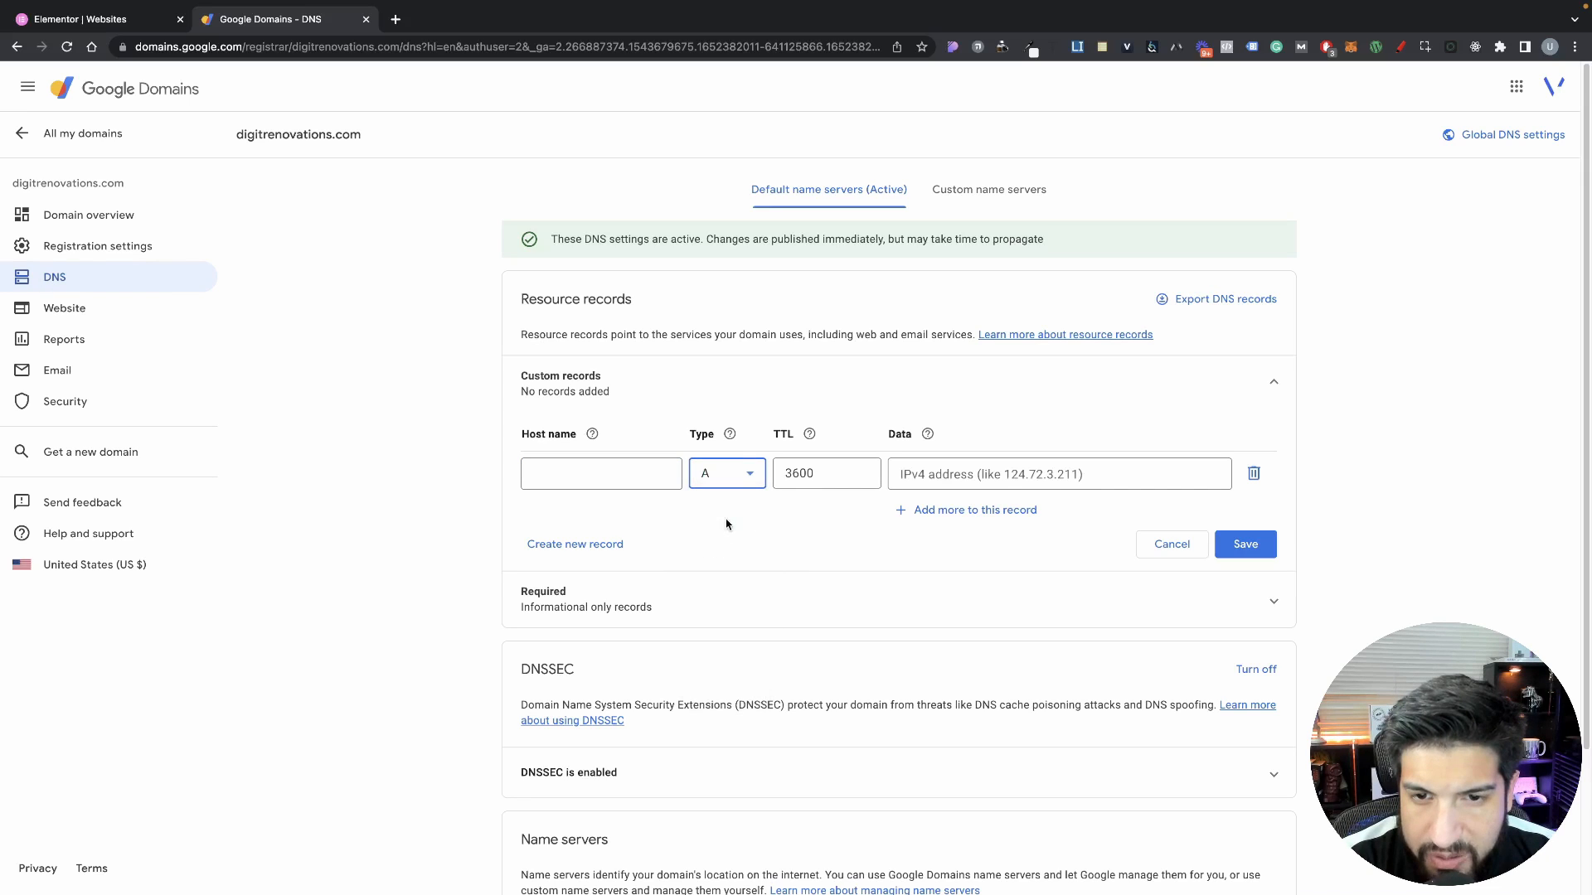
click(830, 474)
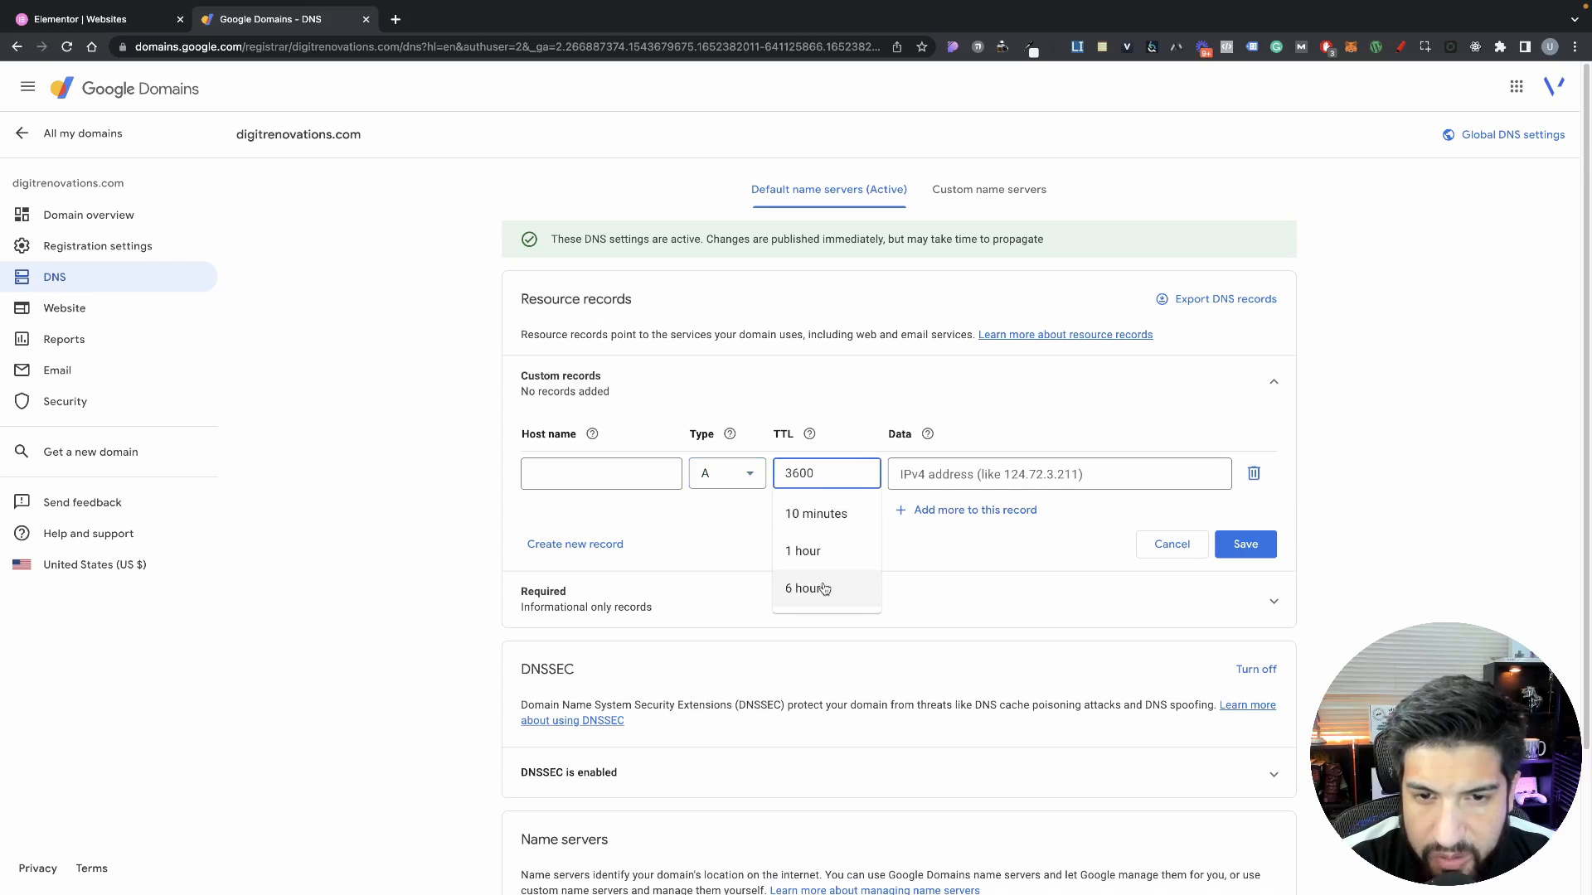
scroll(821, 564, down, 2)
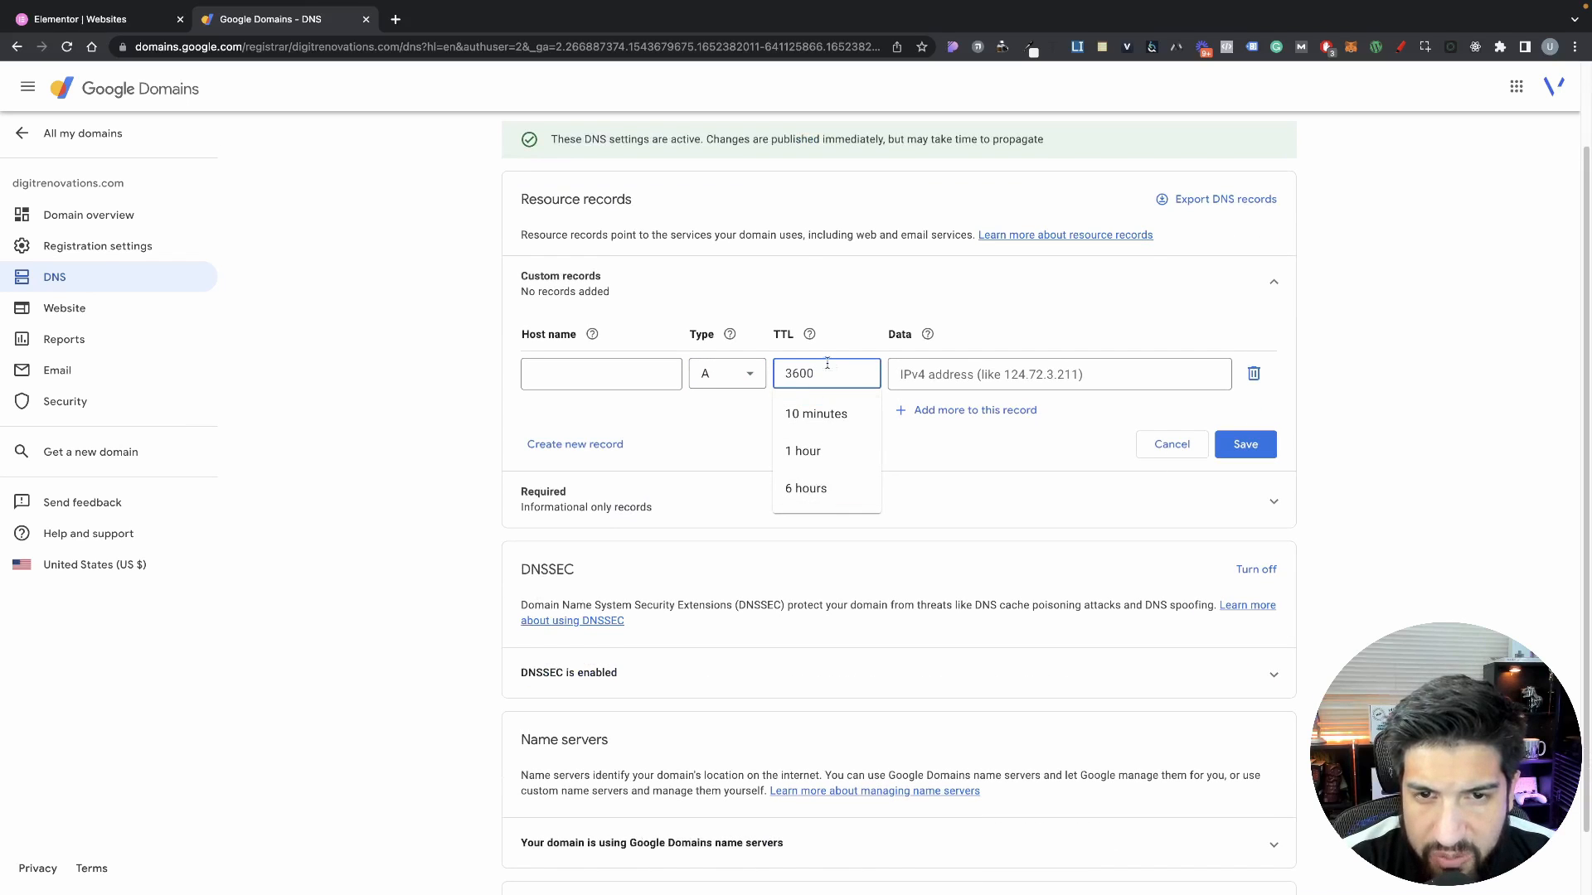
click(820, 456)
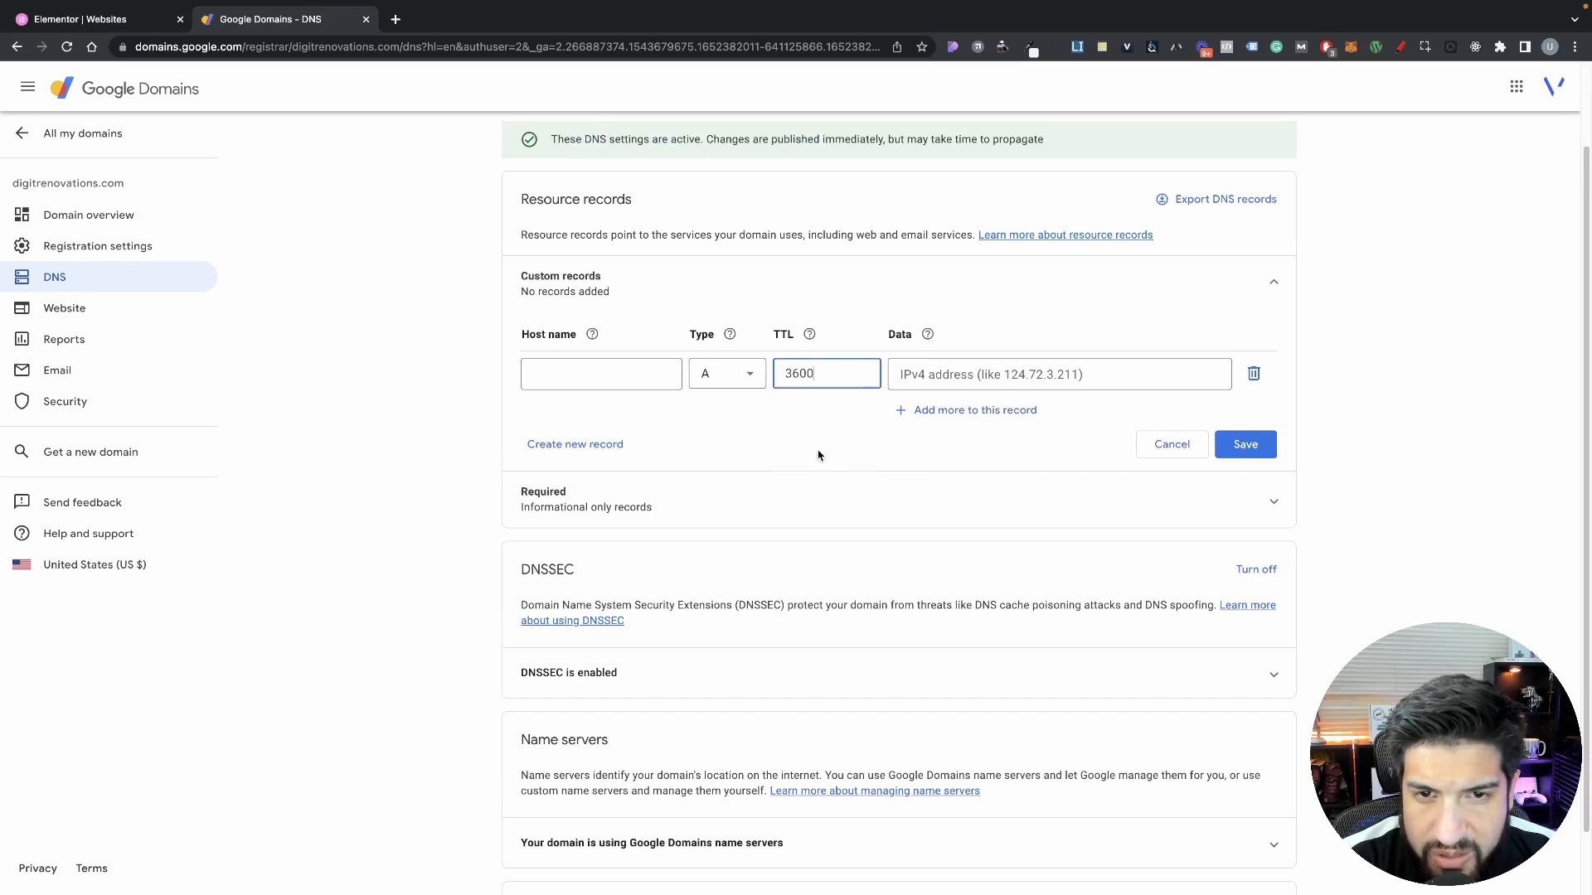
click(827, 380)
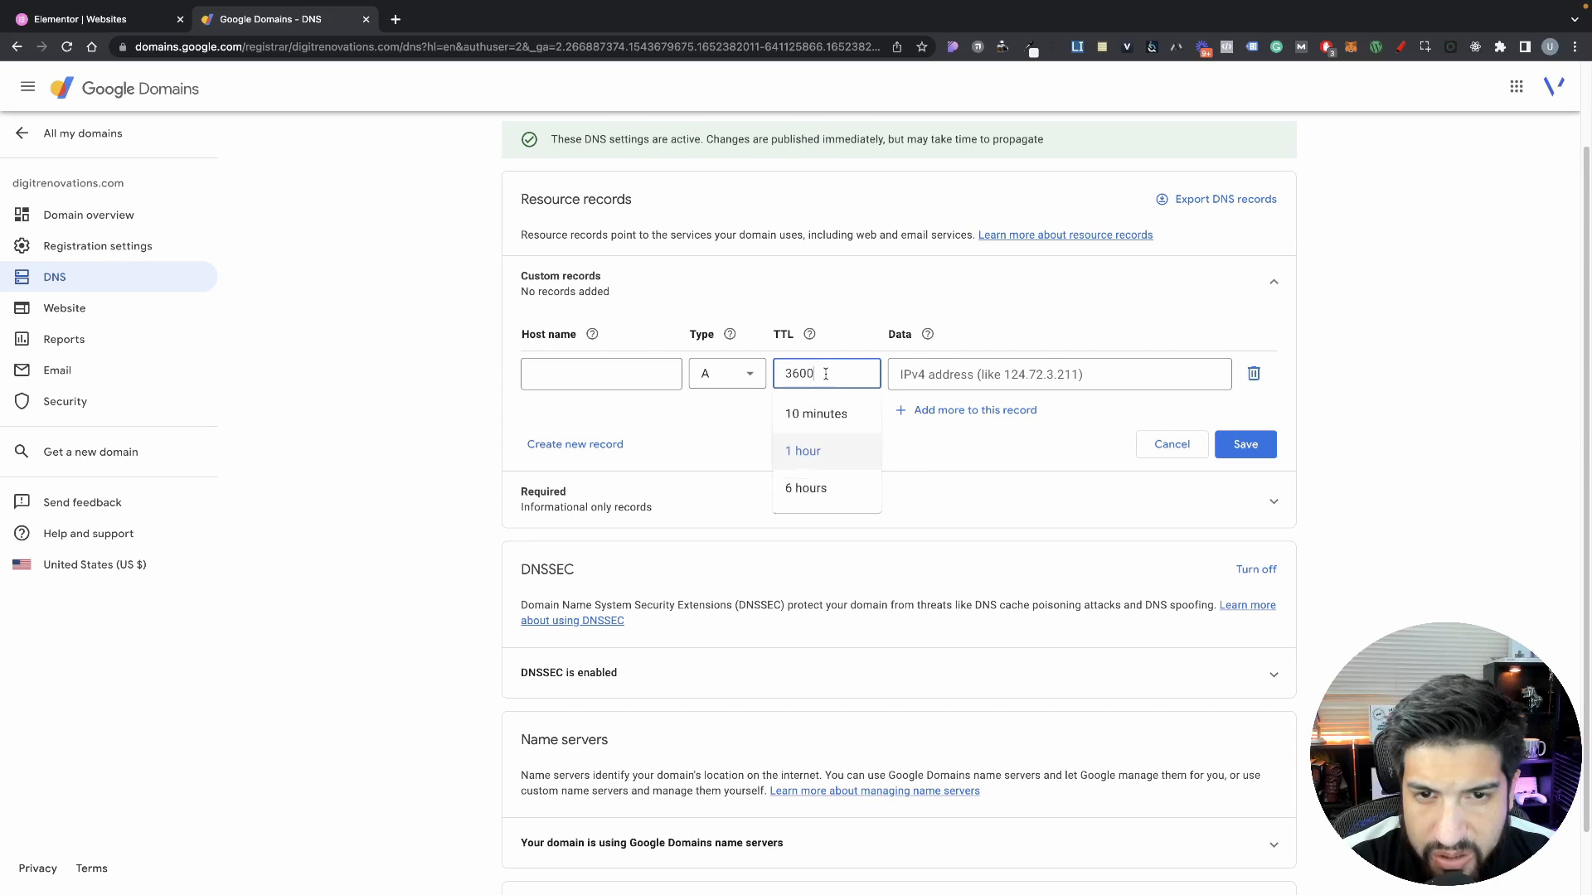
click(813, 414)
click(825, 379)
click(813, 452)
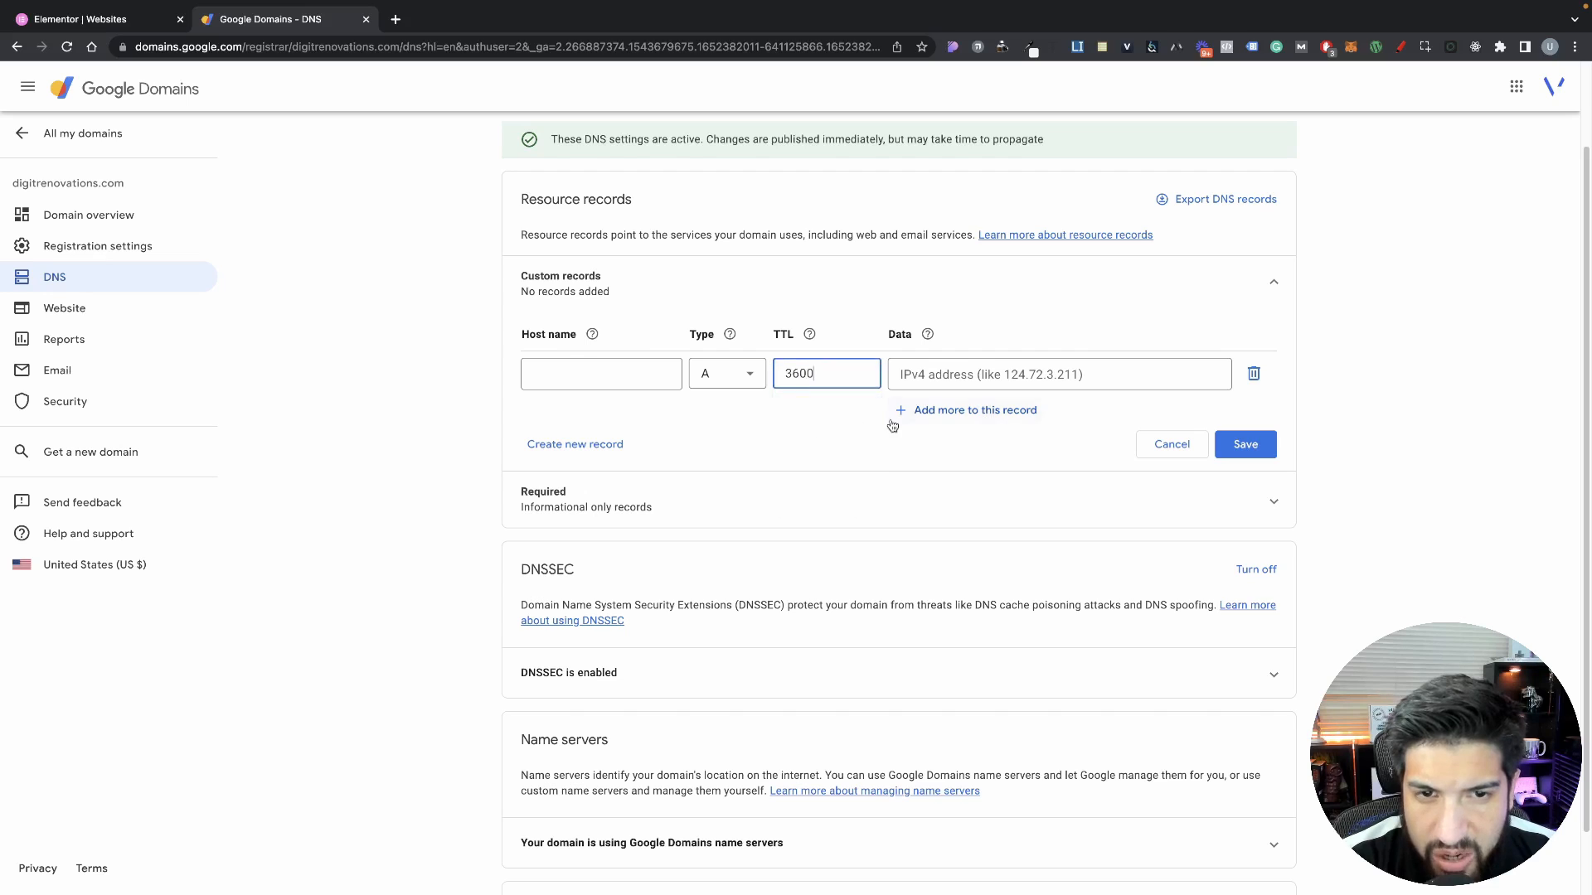
Paste 162.159.137.9 as the A record's data and save the custom record
click(918, 388)
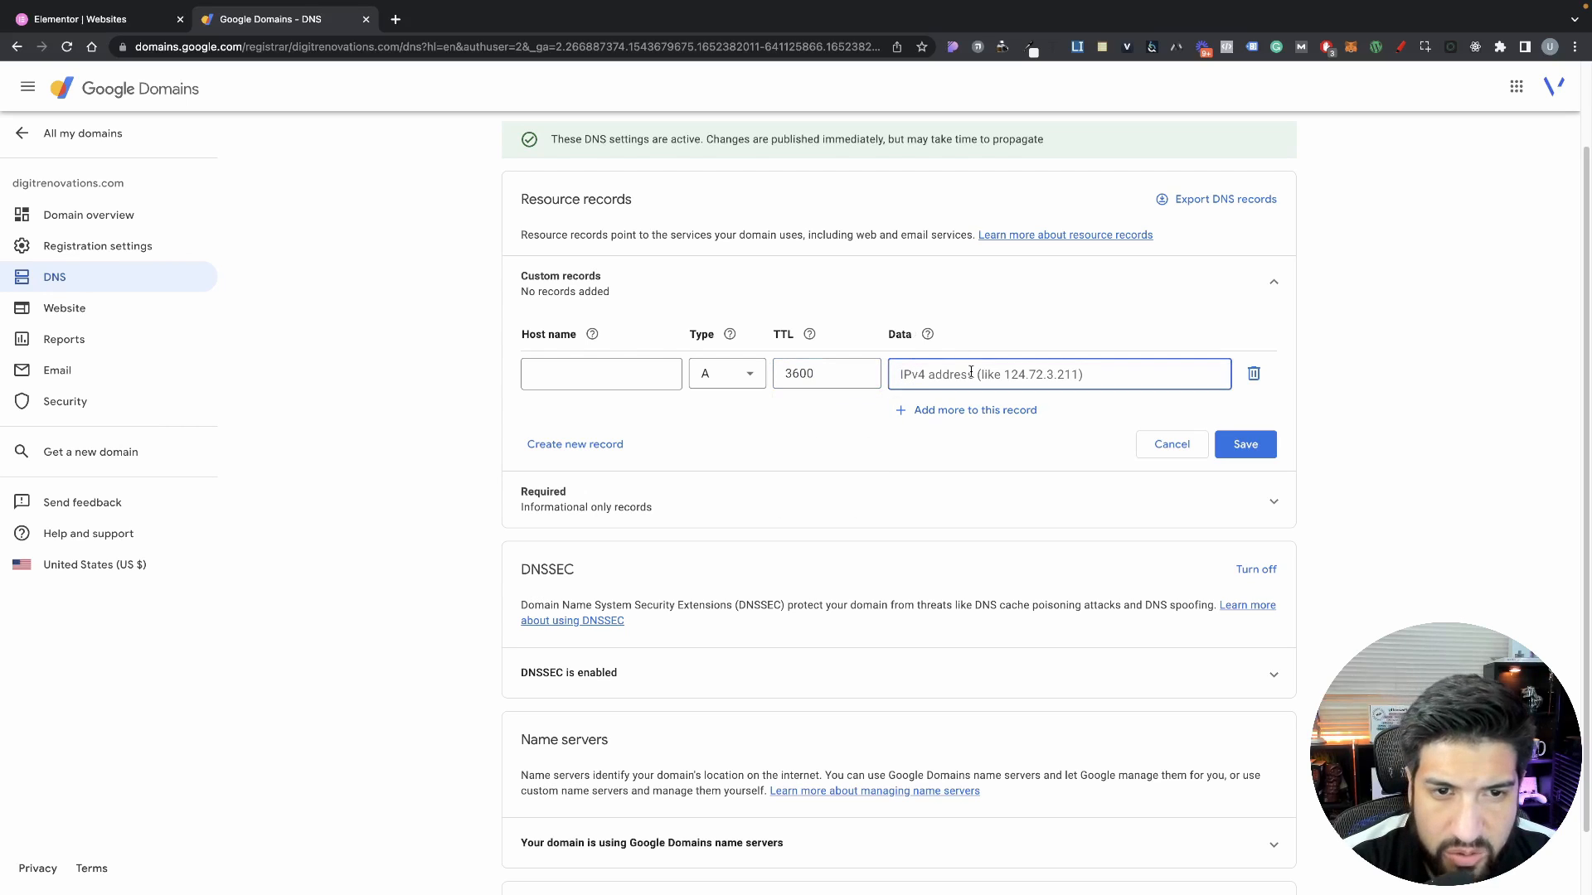
key(super+v)
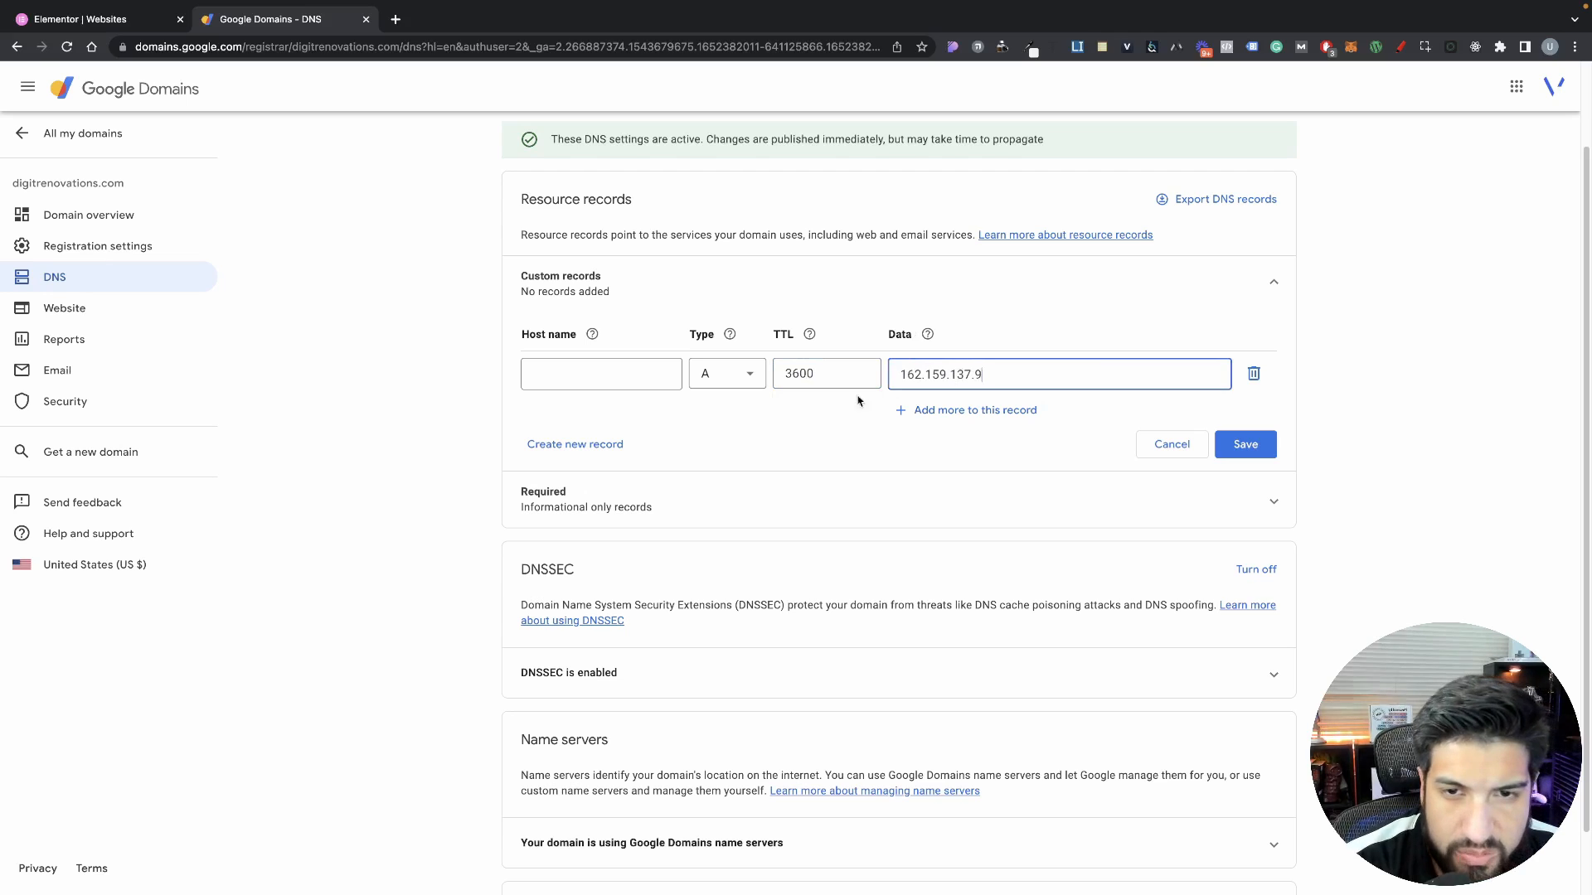
click(785, 419)
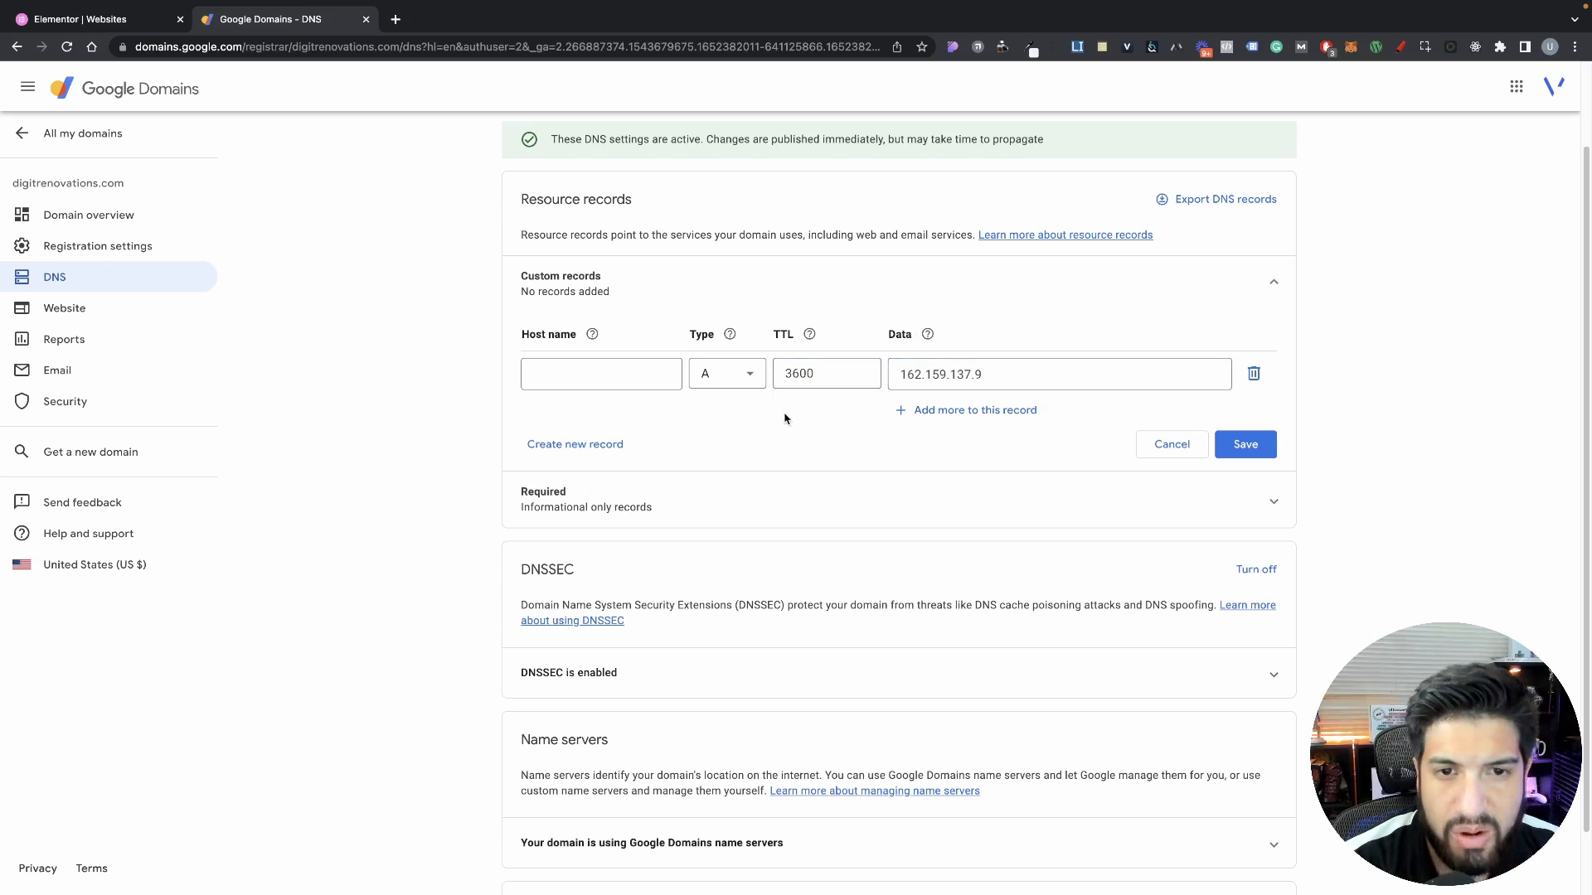
click(1244, 447)
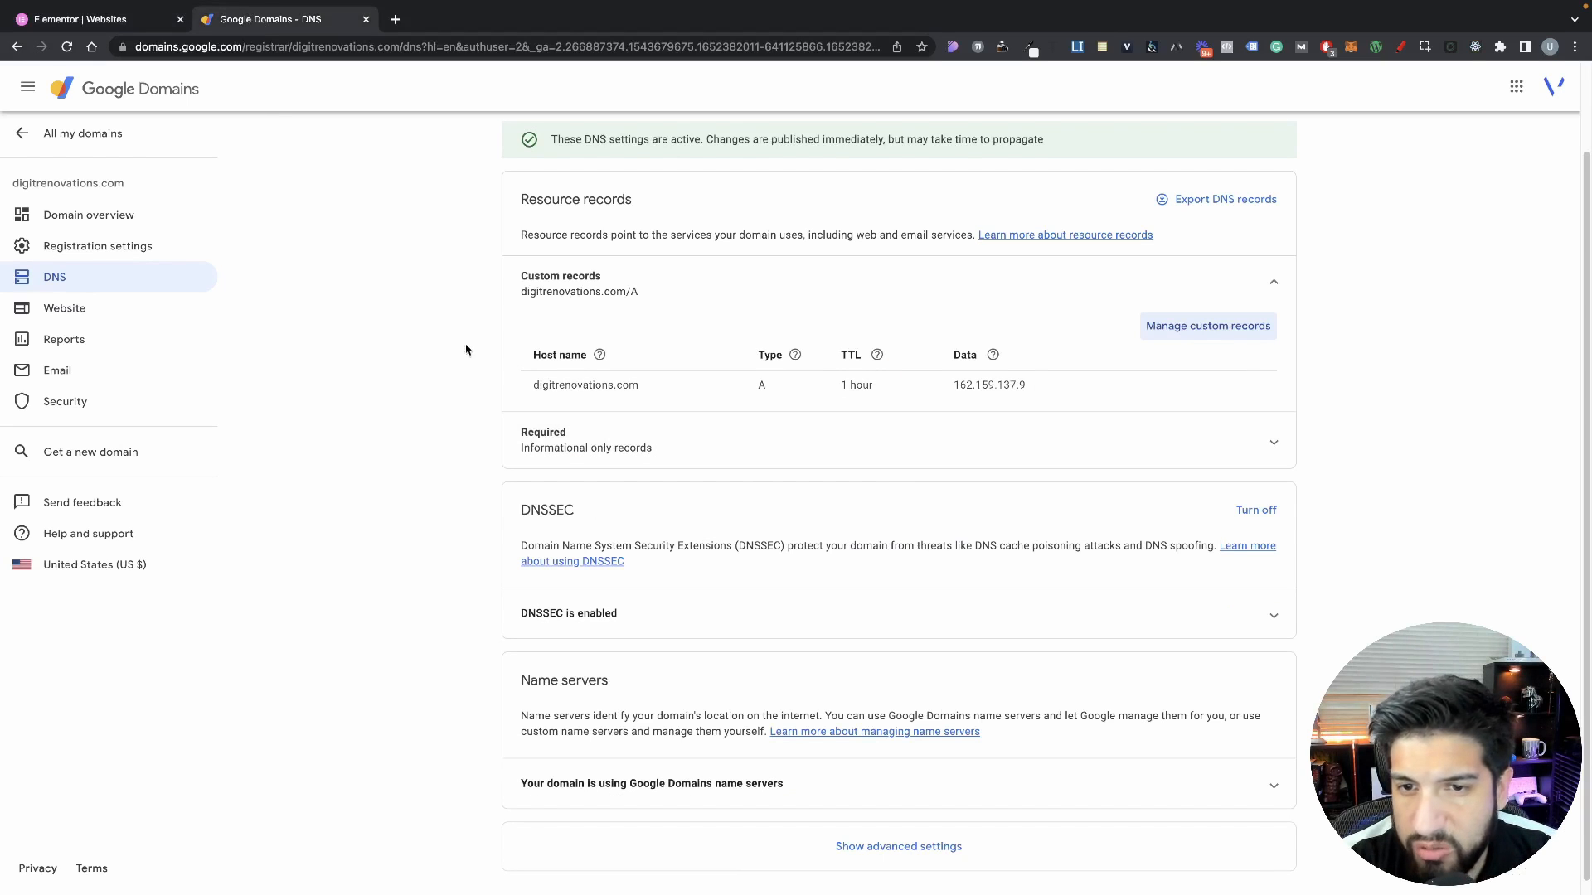
Return to Elementor and continue past the DNS records instructions to the custom domain entry, leaving the domain field empty
click(91, 18)
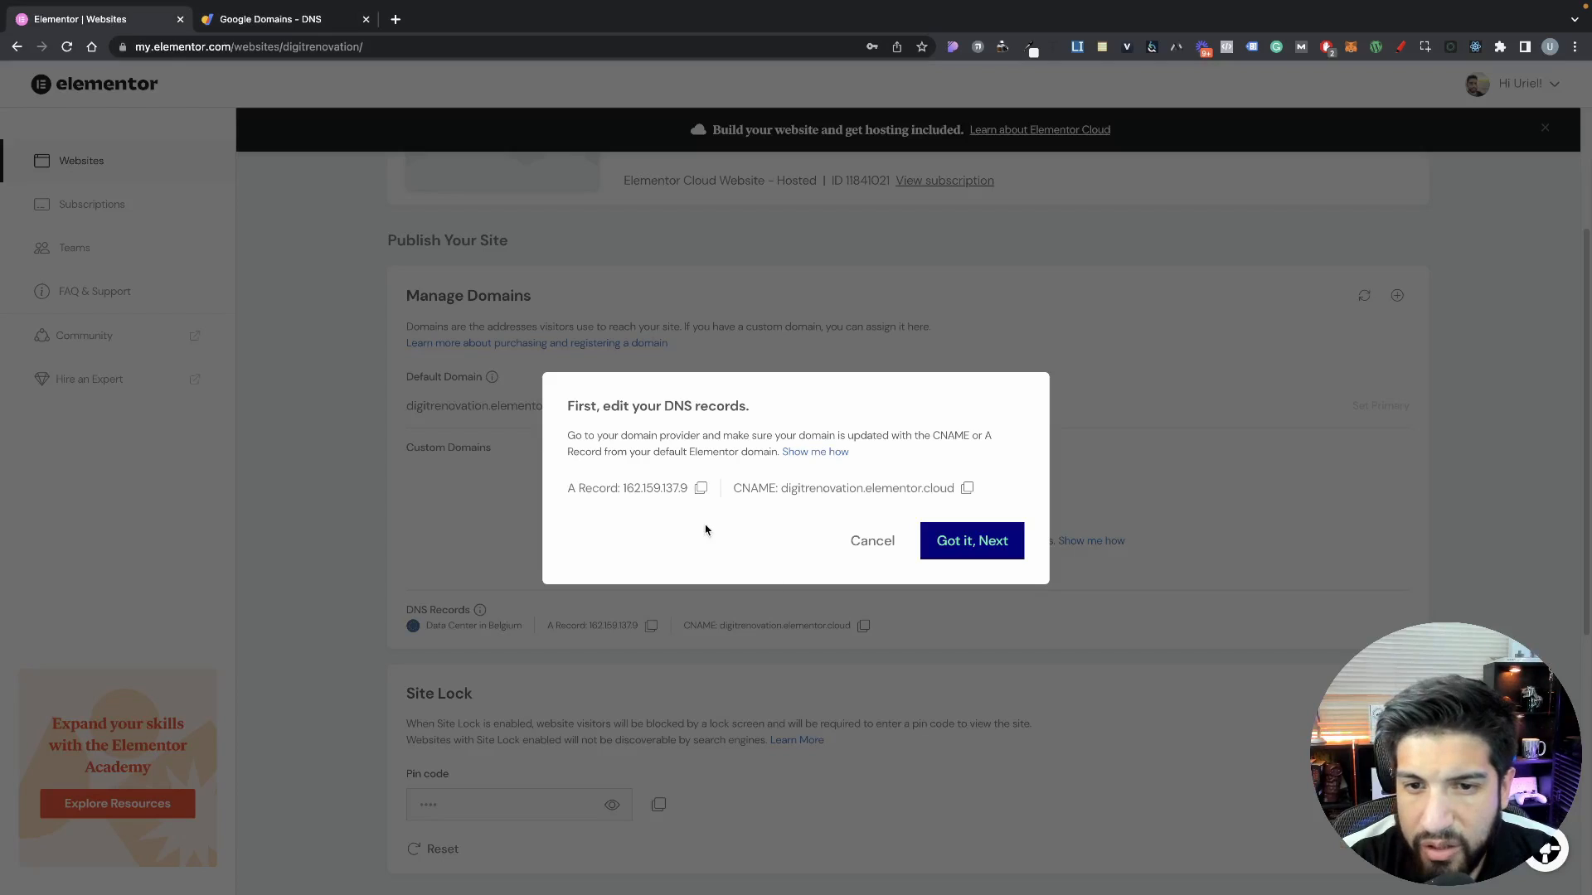
click(992, 553)
click(625, 451)
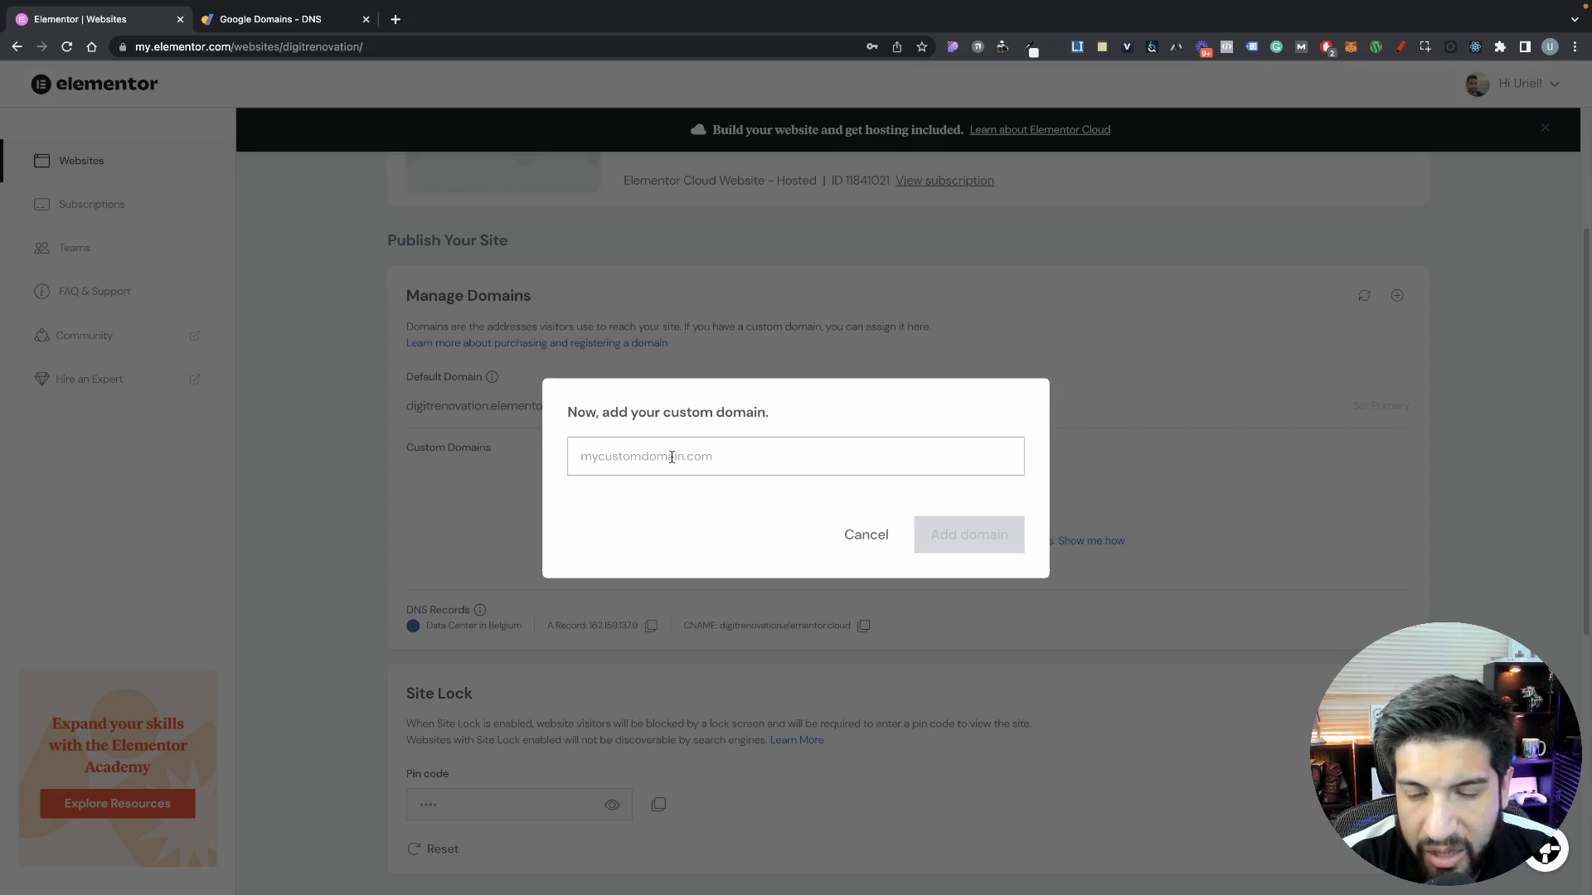
key(super+v)
key(super+z)
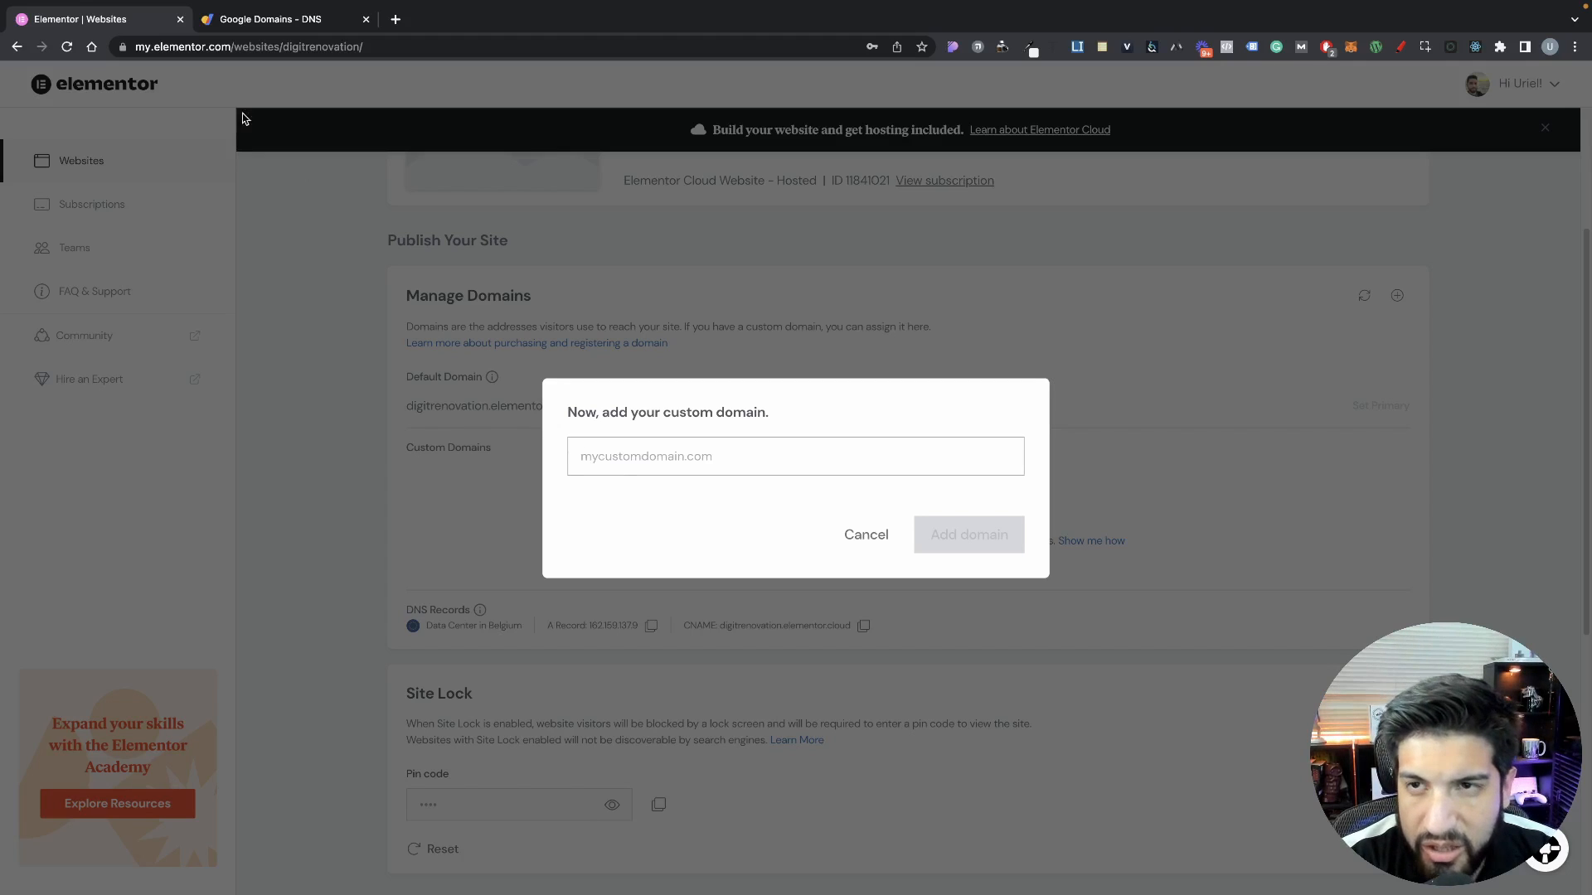
click(289, 22)
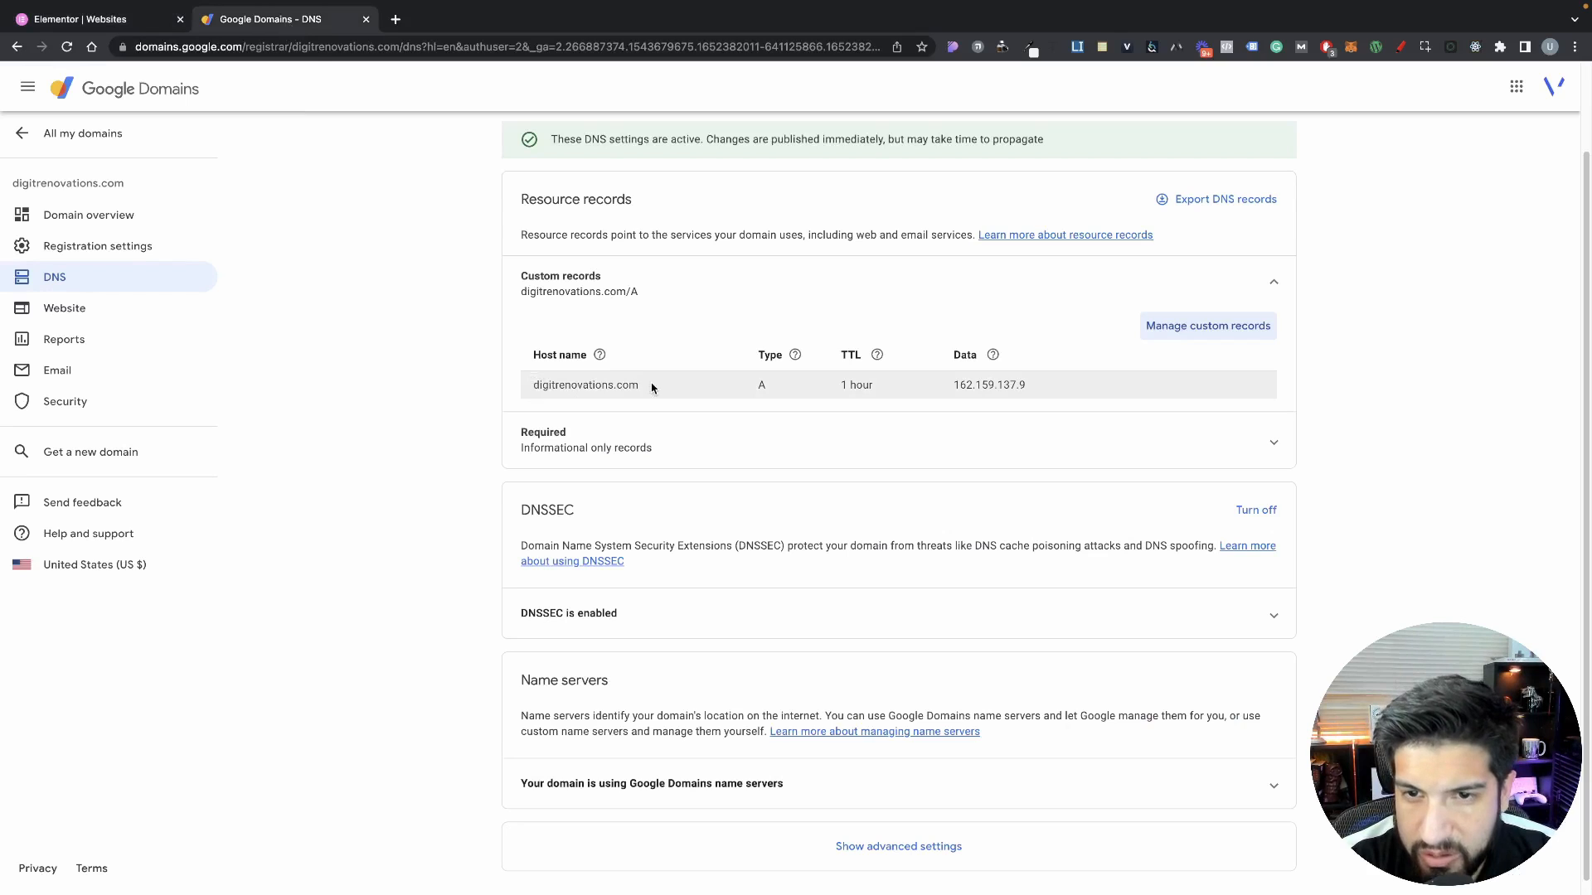
drag(651, 389, 530, 379)
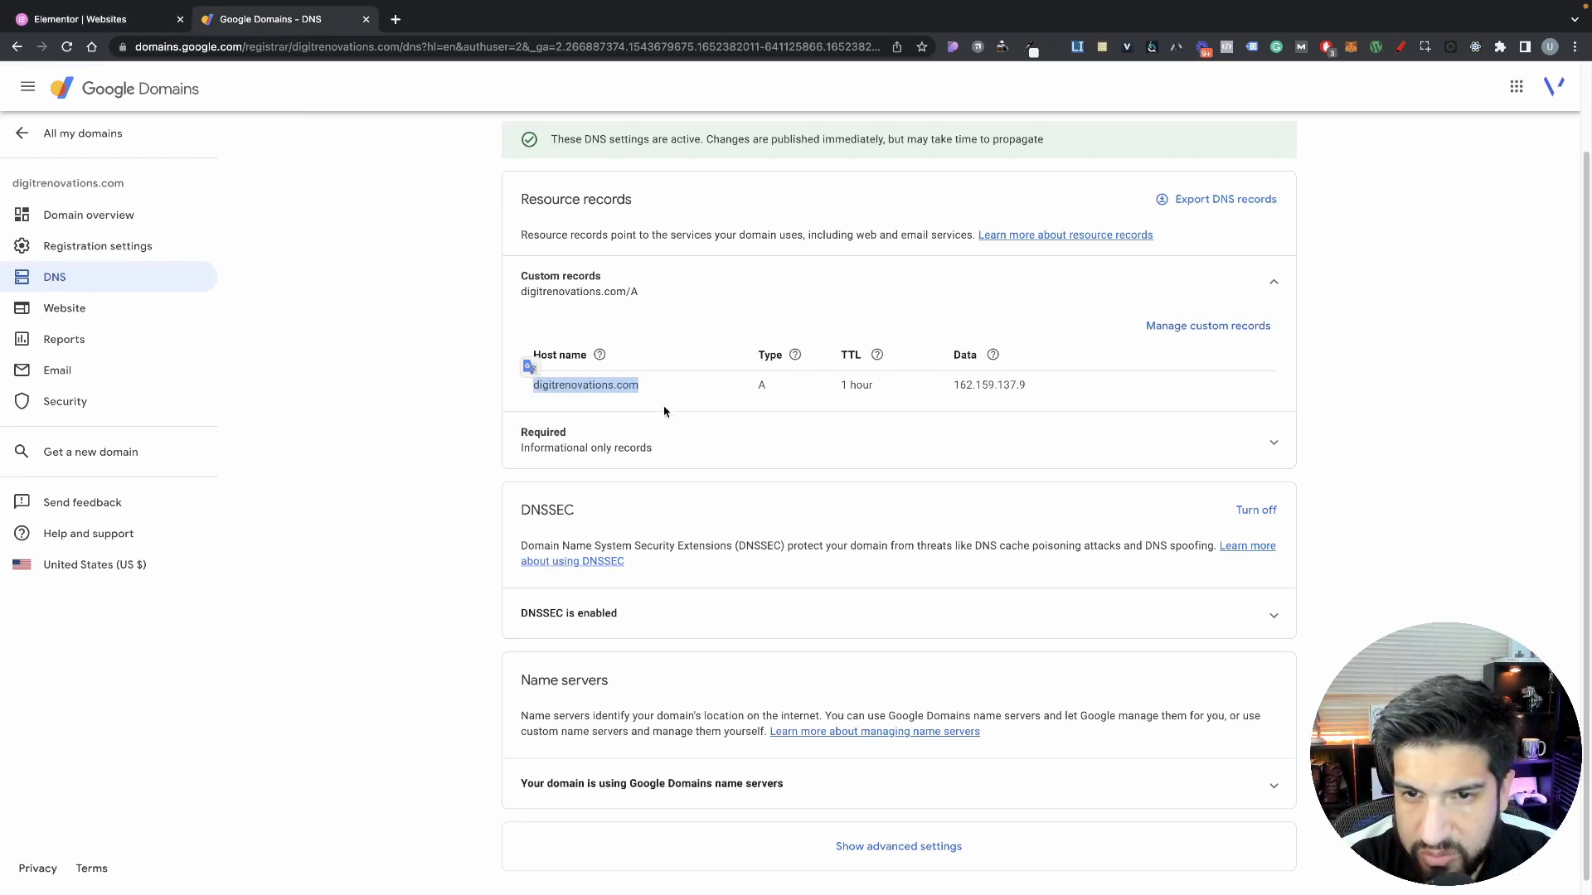
key(super+c)
click(81, 20)
key(super+v)
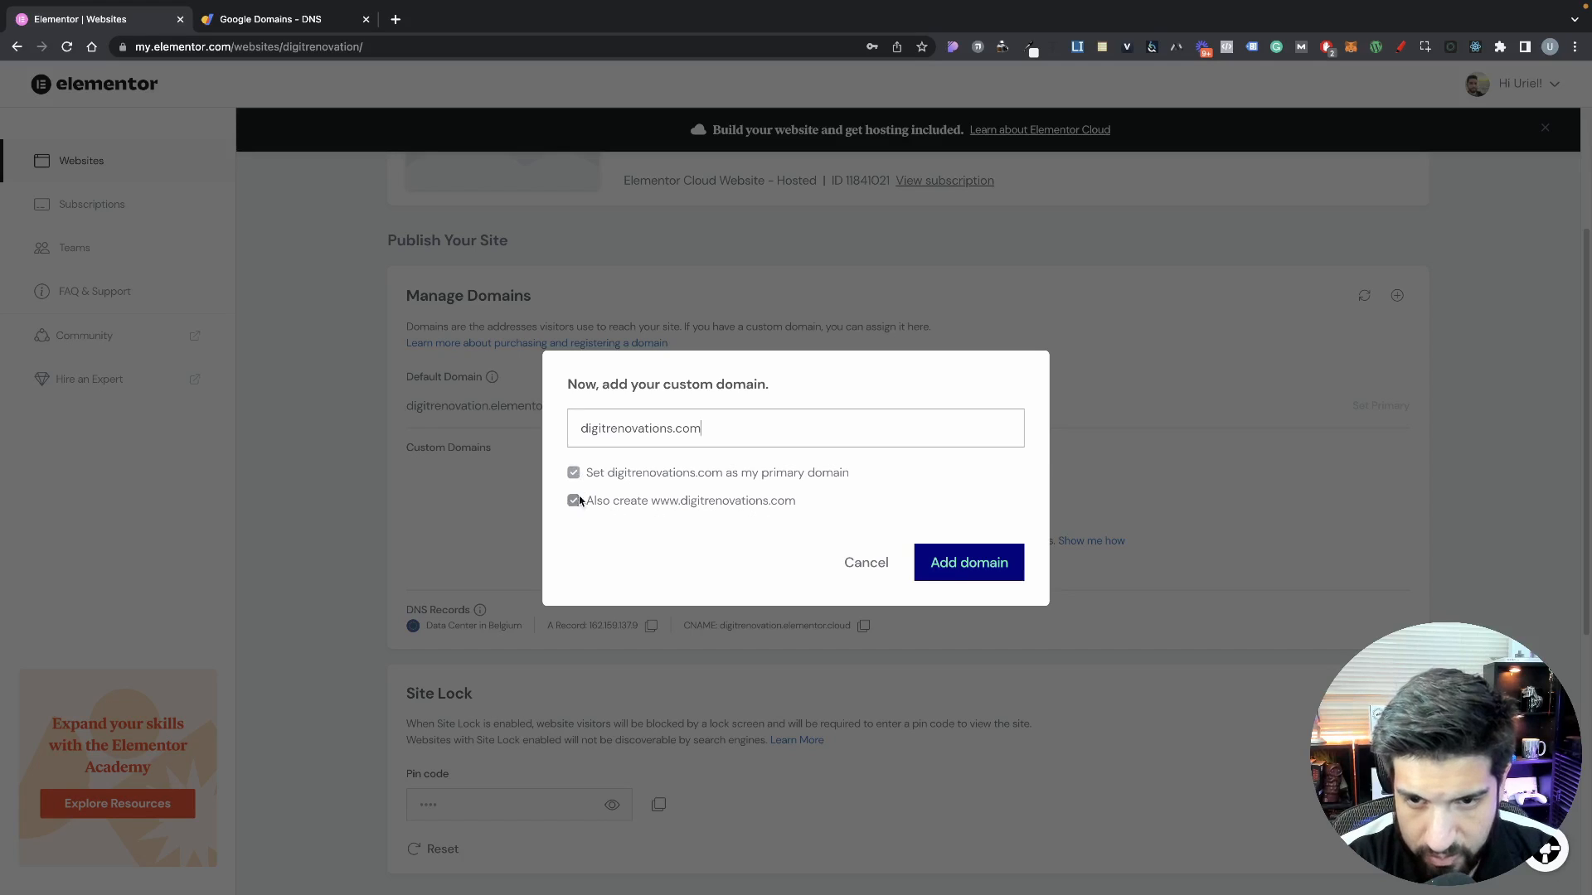
click(994, 571)
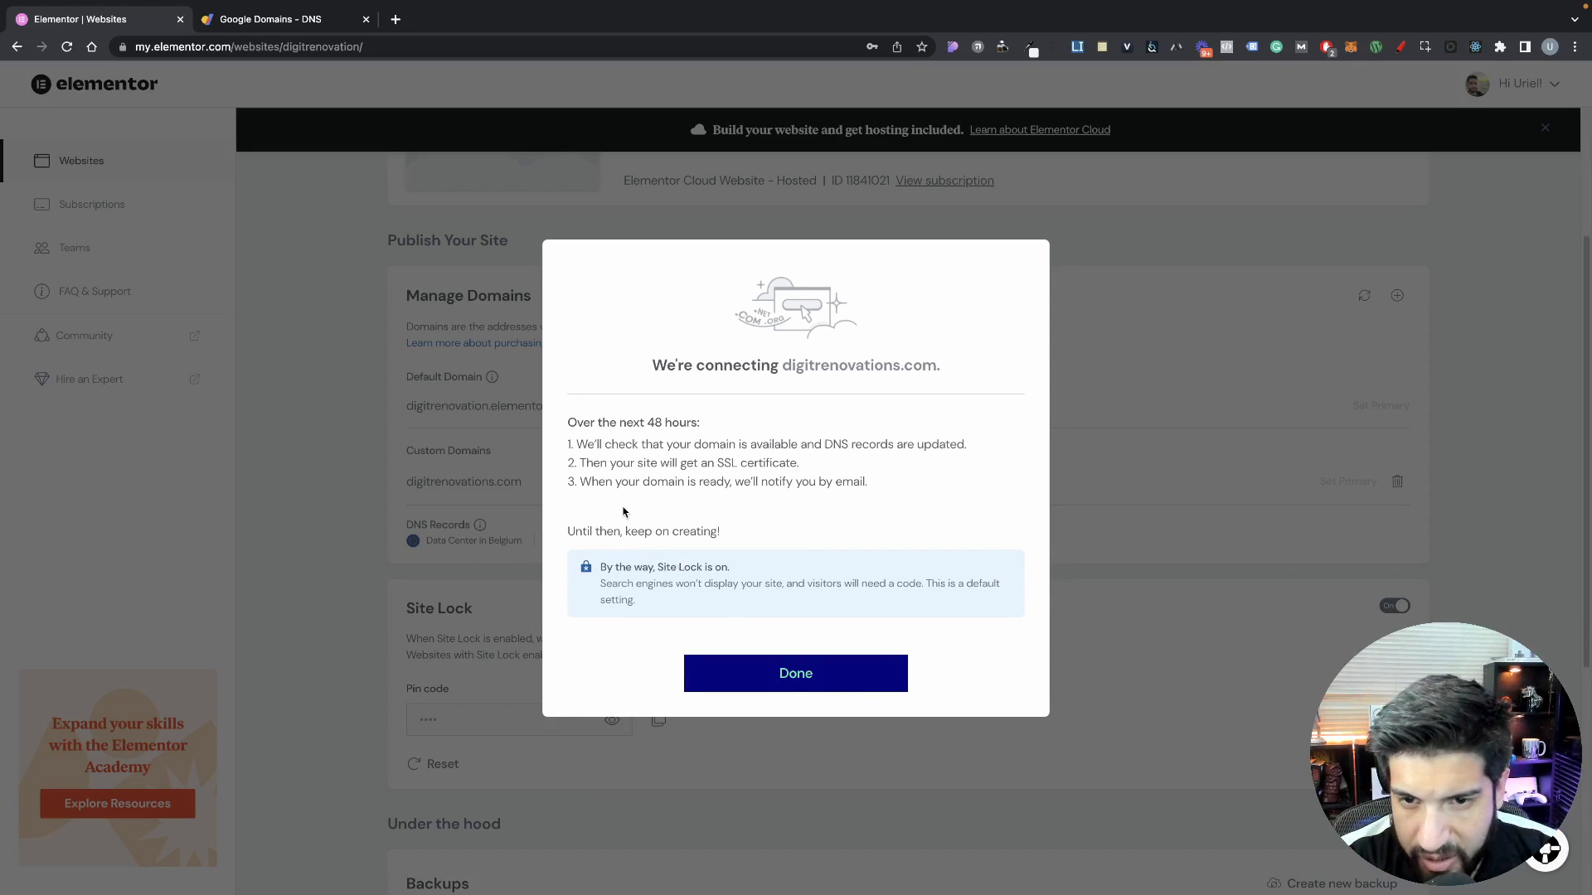
click(790, 670)
Review the Dig It Renovation site's domain connection progress, Site Lock and backup settings, and reload the page to recheck the status
scroll(628, 592, down, 2)
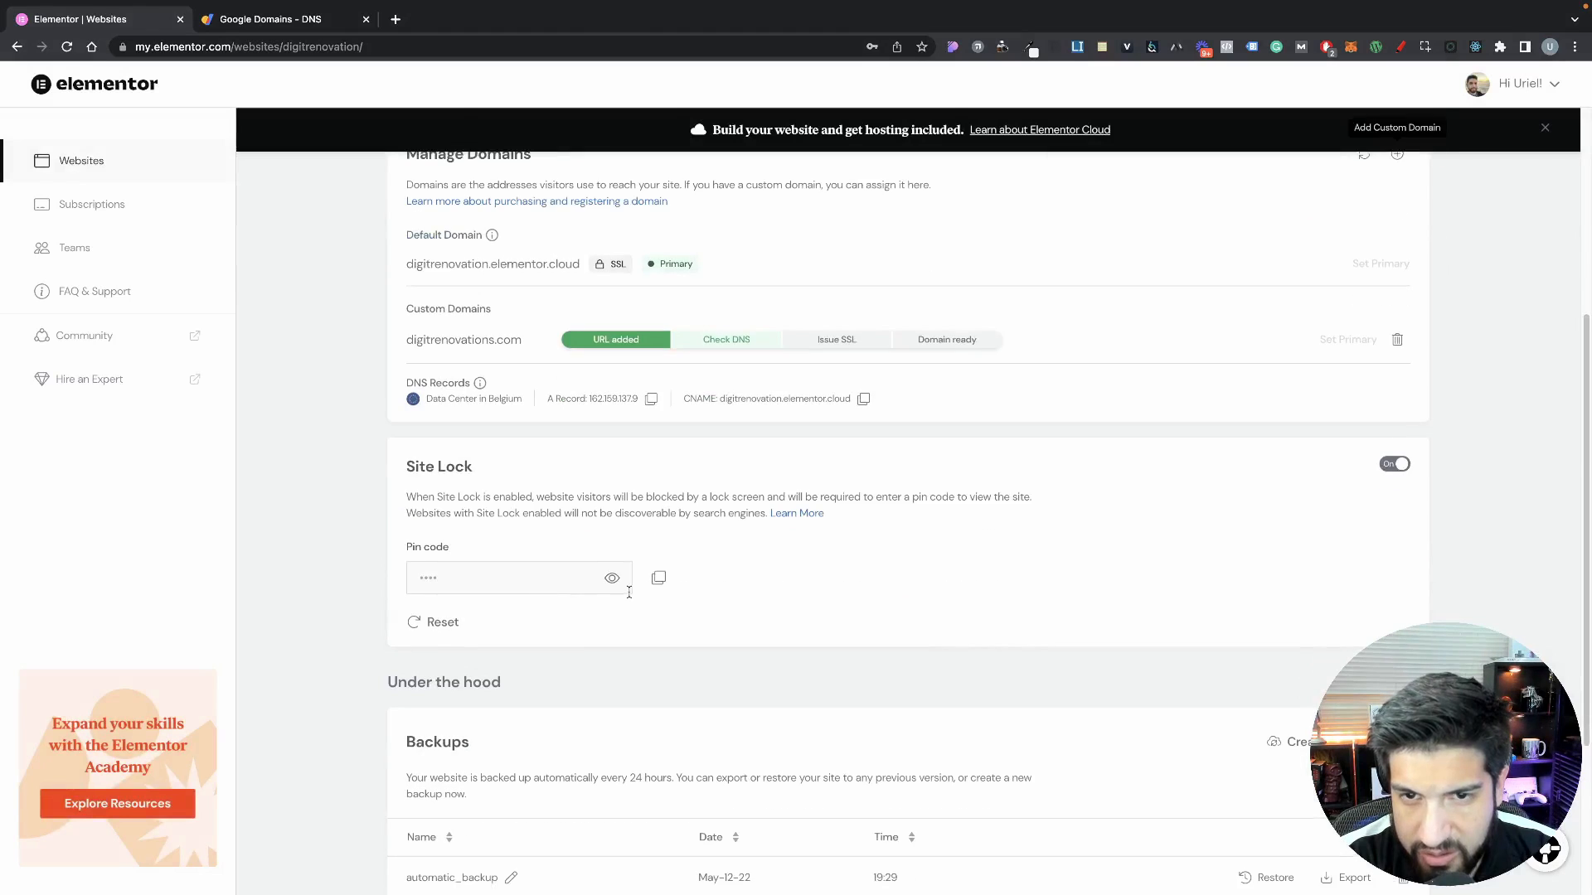
scroll(630, 590, down, 3)
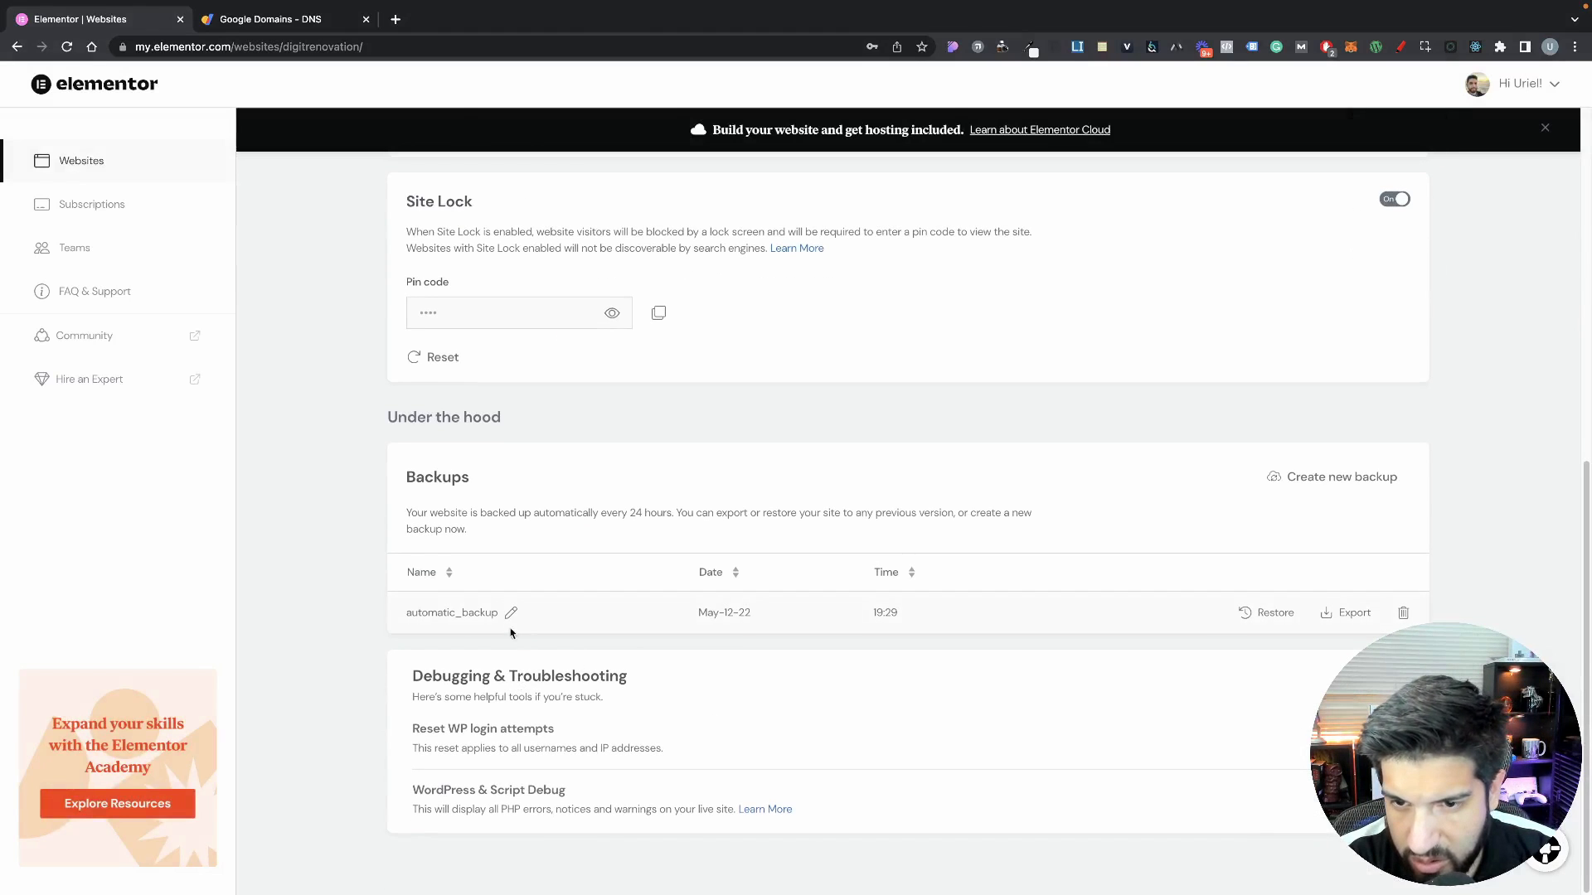
scroll(522, 629, up, 6)
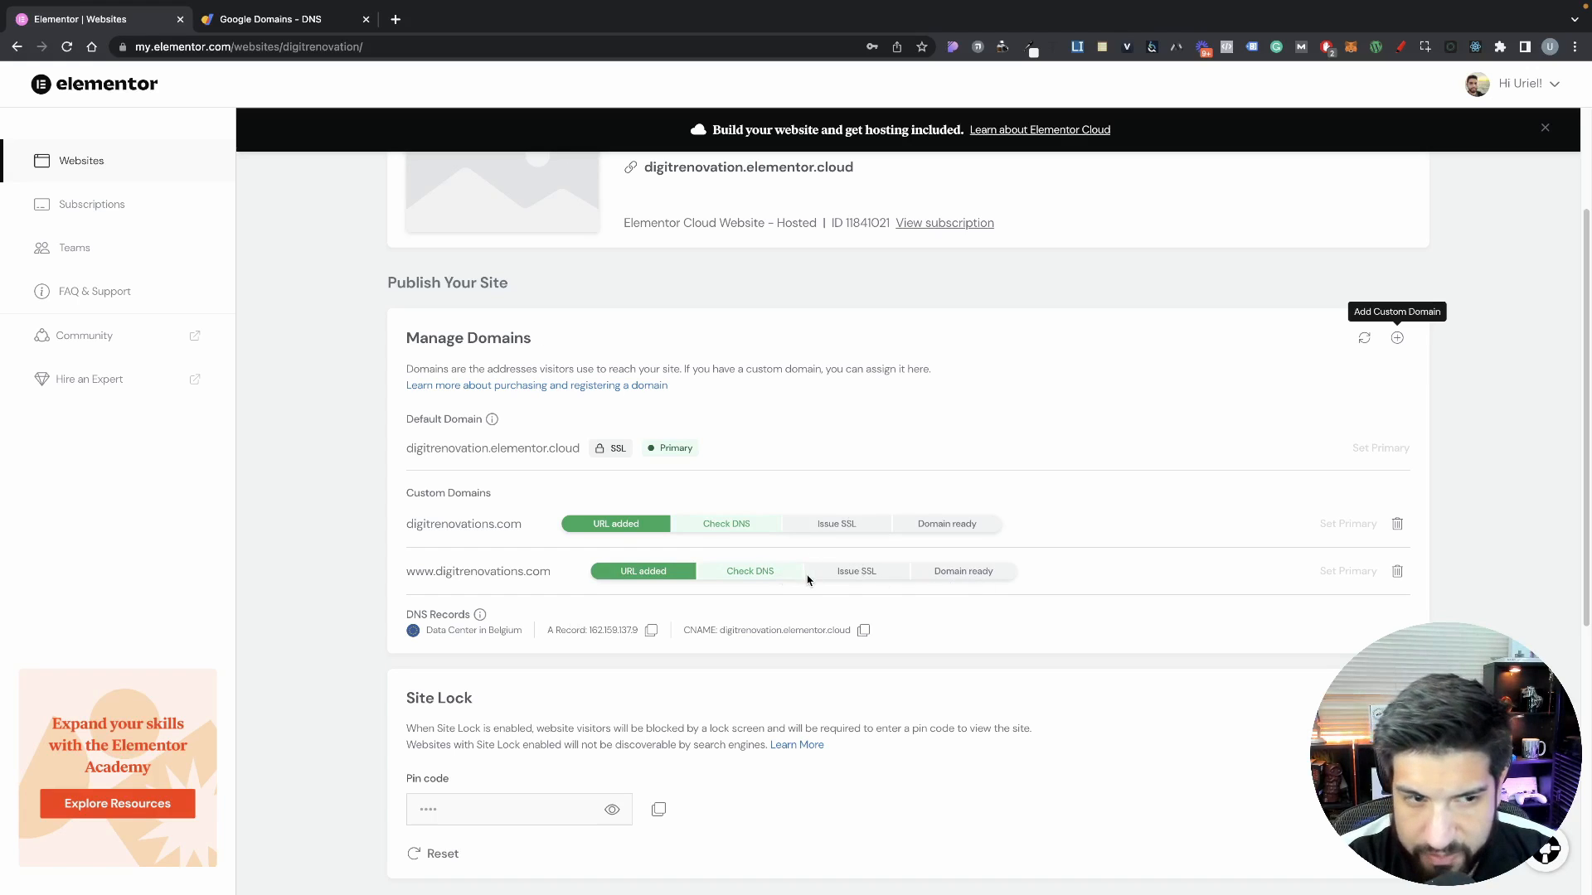
scroll(808, 580, up, 3)
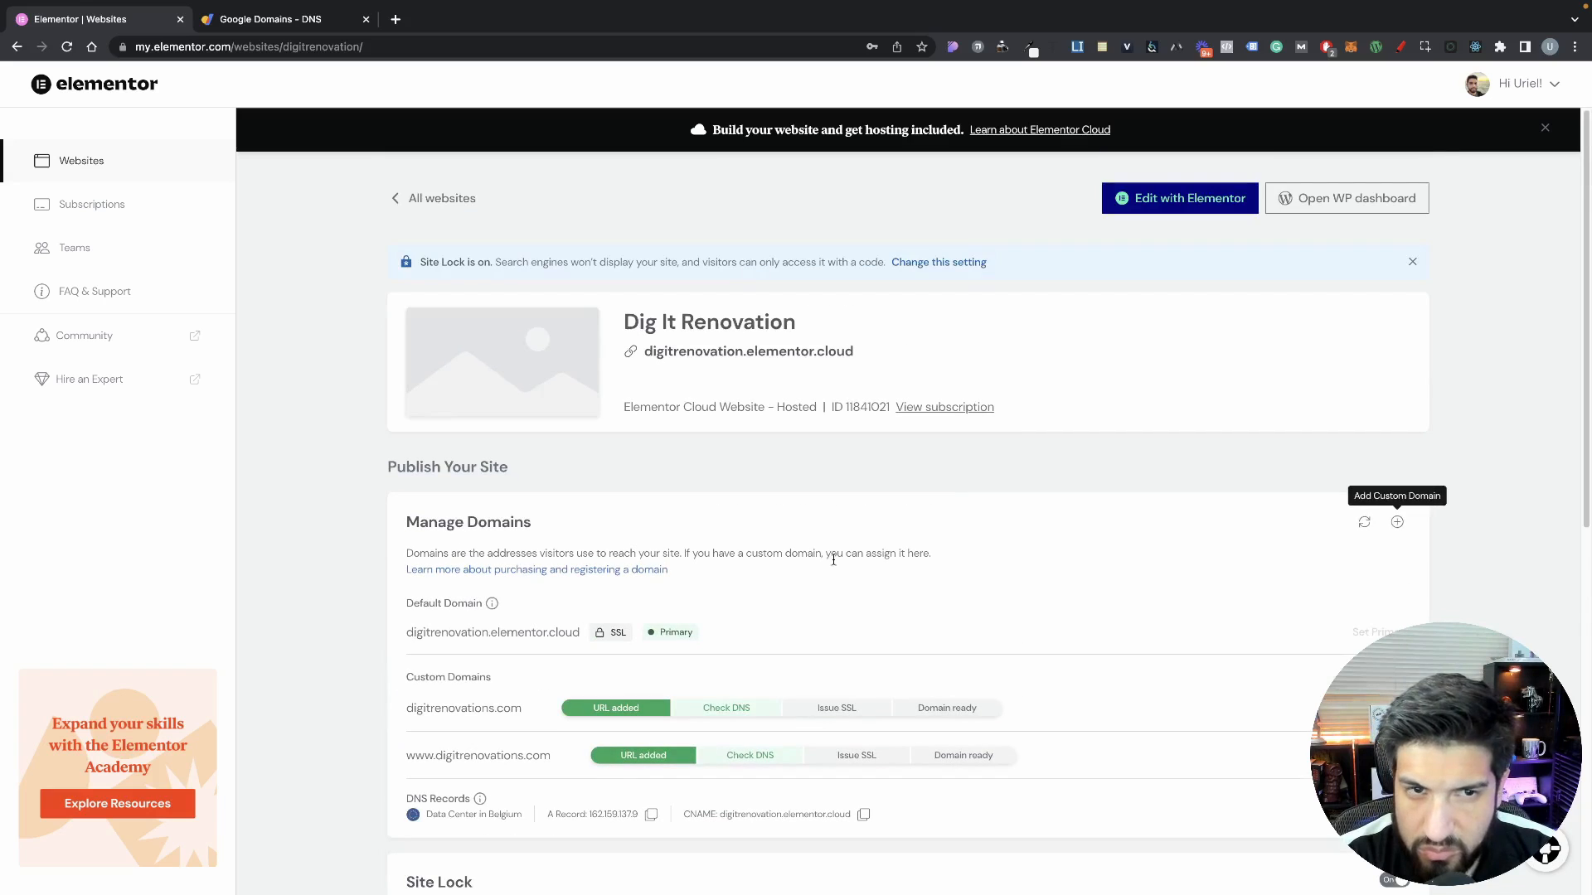
scroll(837, 560, down, 3)
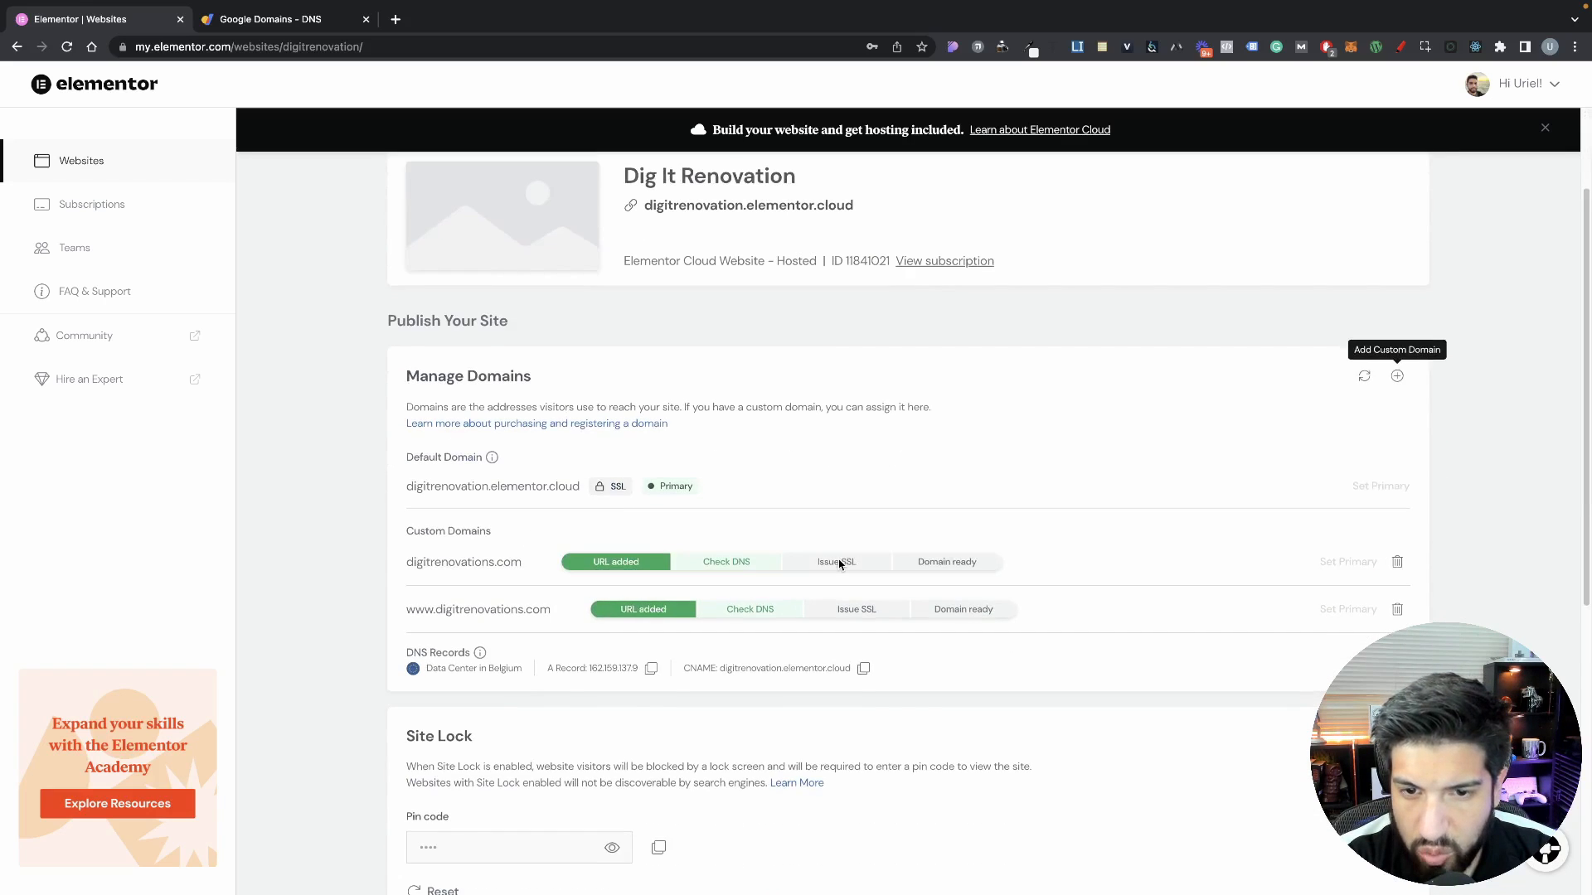
scroll(839, 565, down, 8)
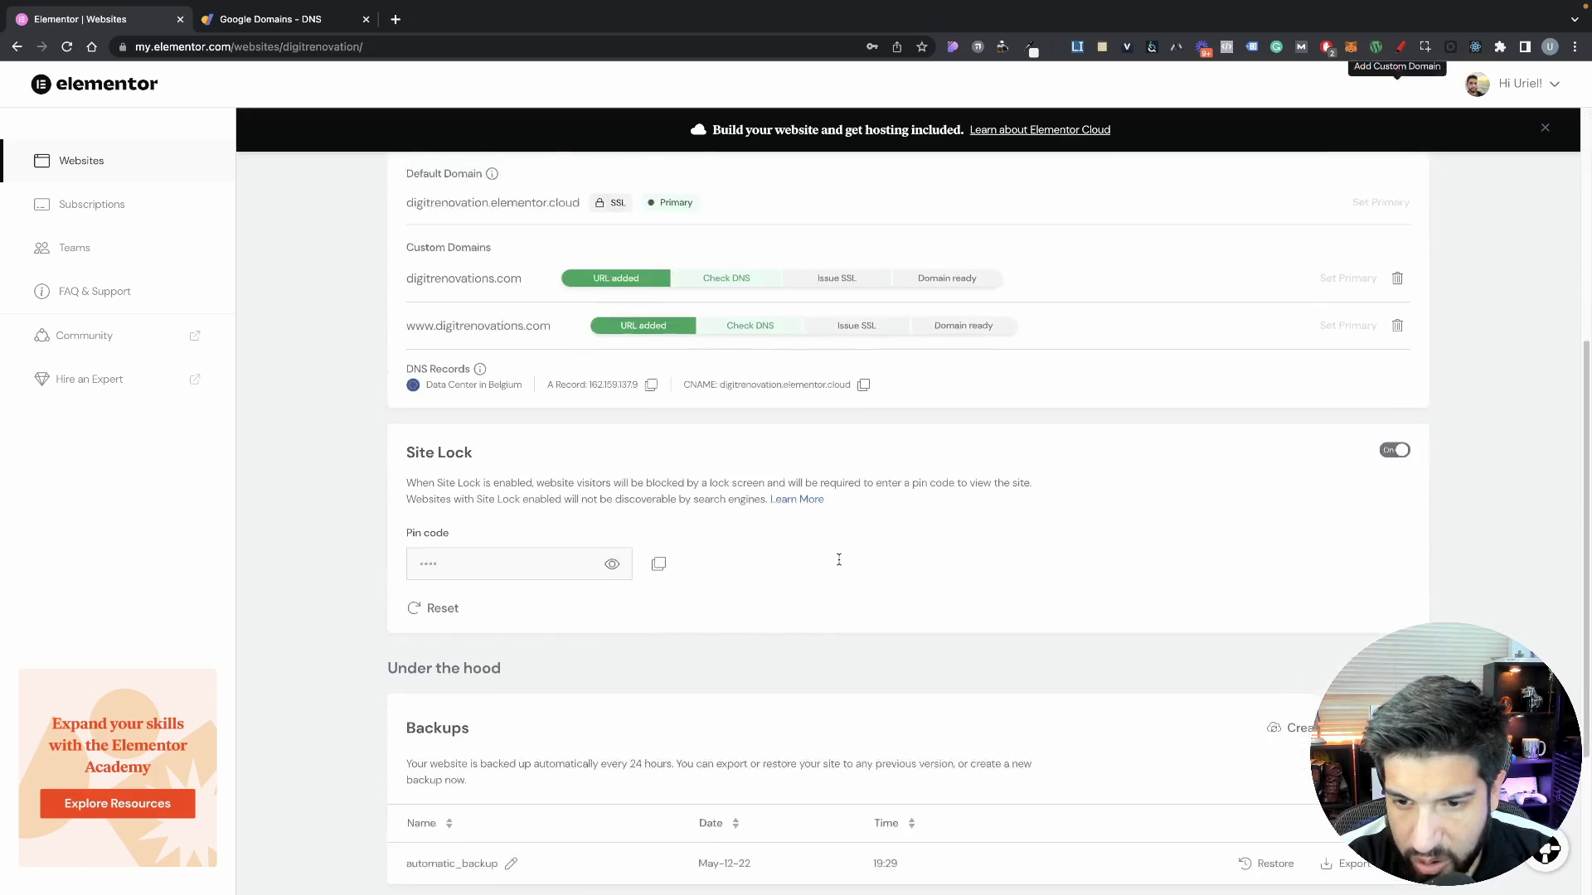
scroll(839, 565, up, 10)
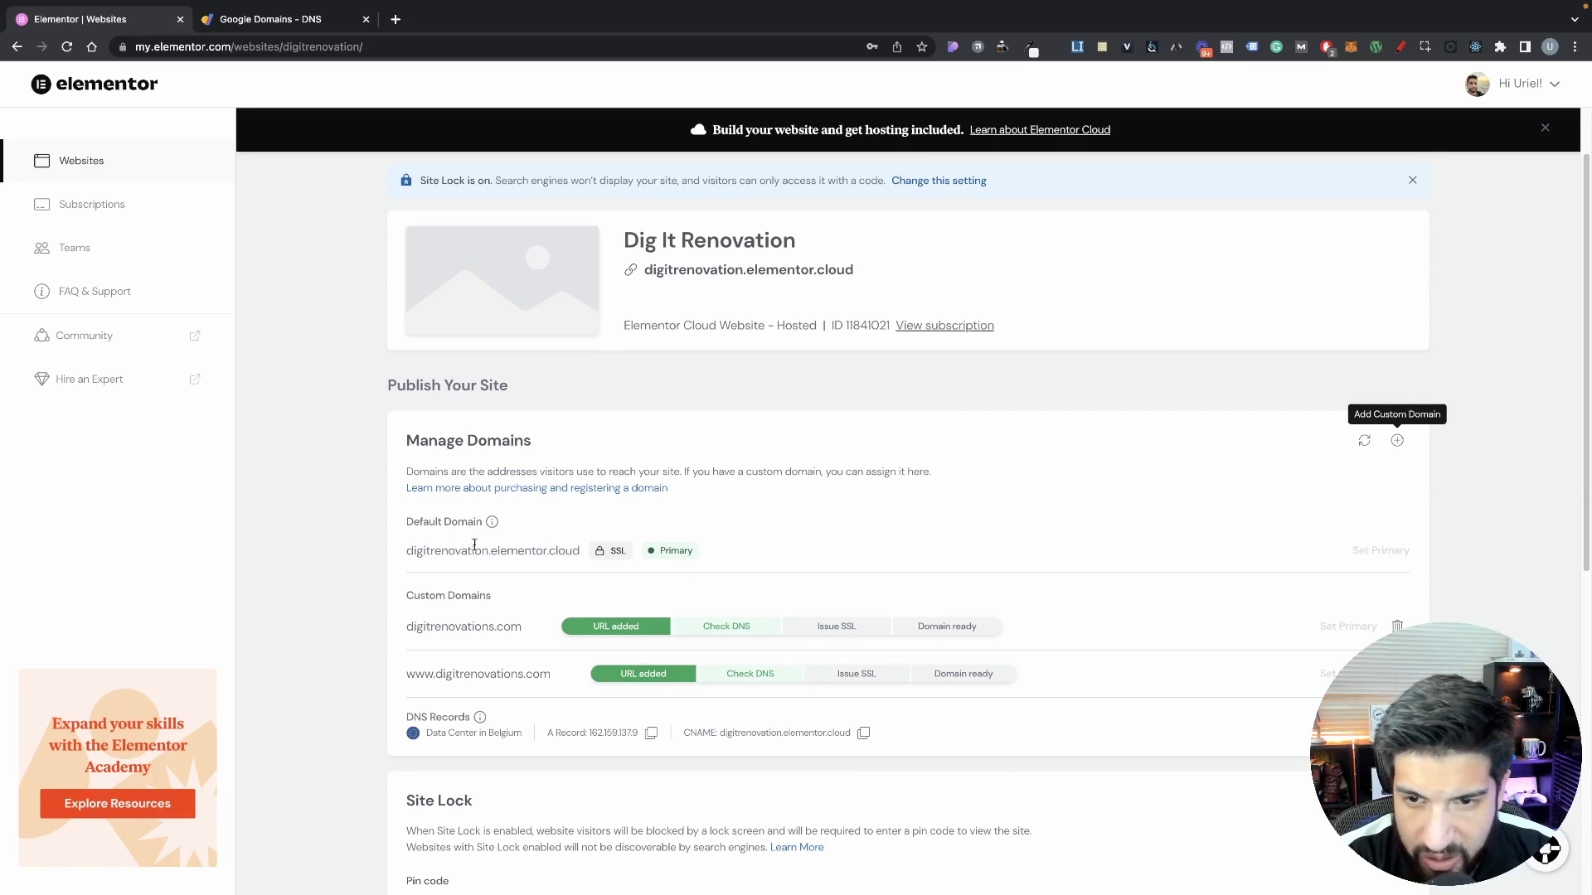
drag(474, 545, 517, 550)
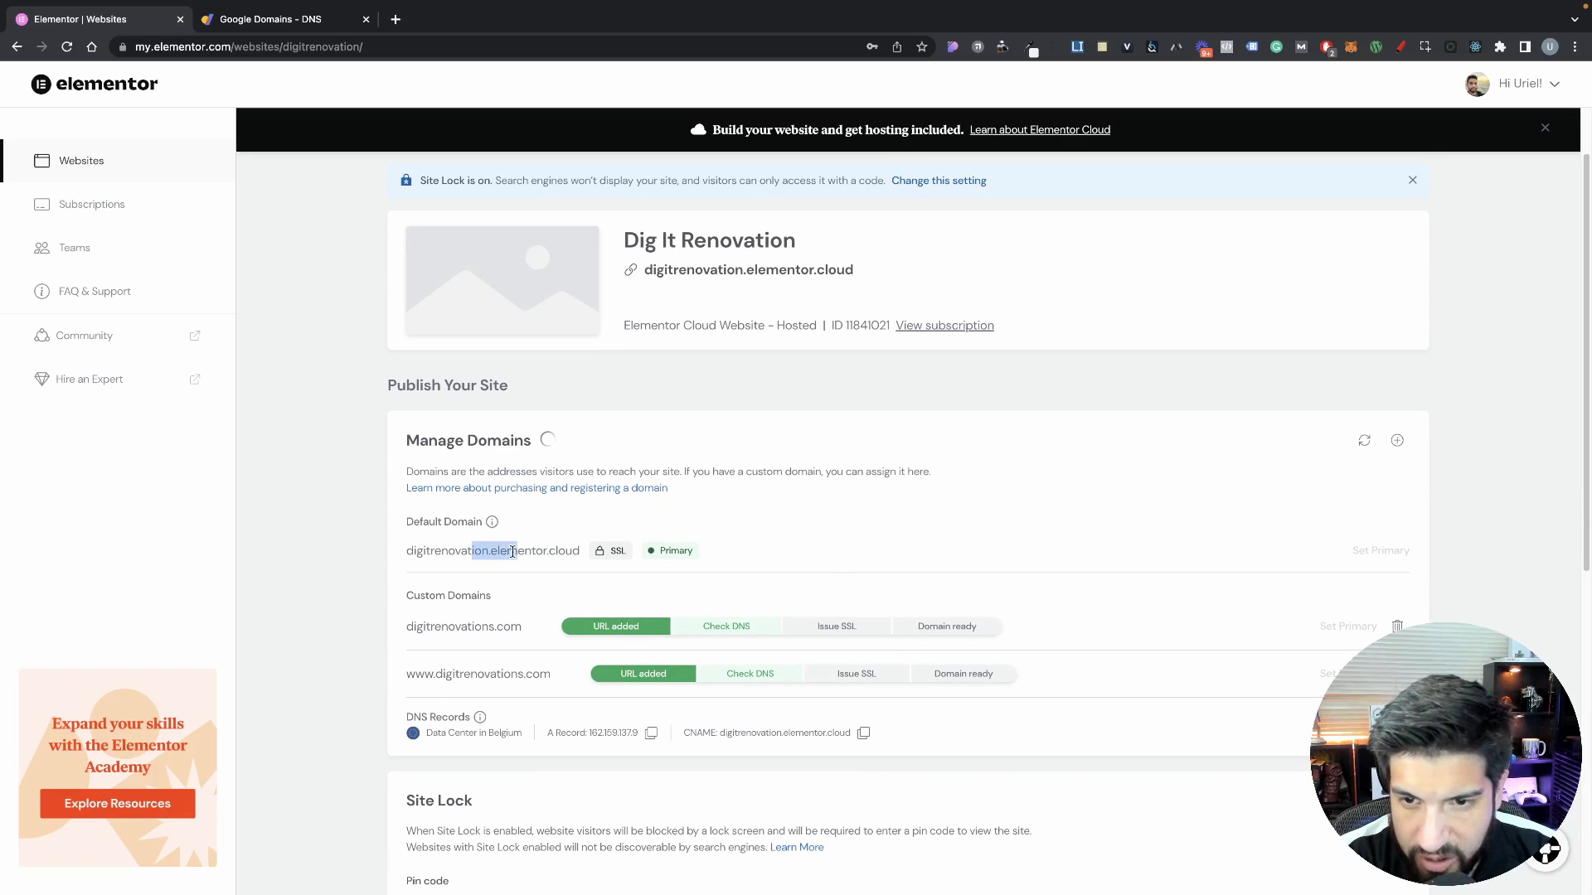
click(1119, 528)
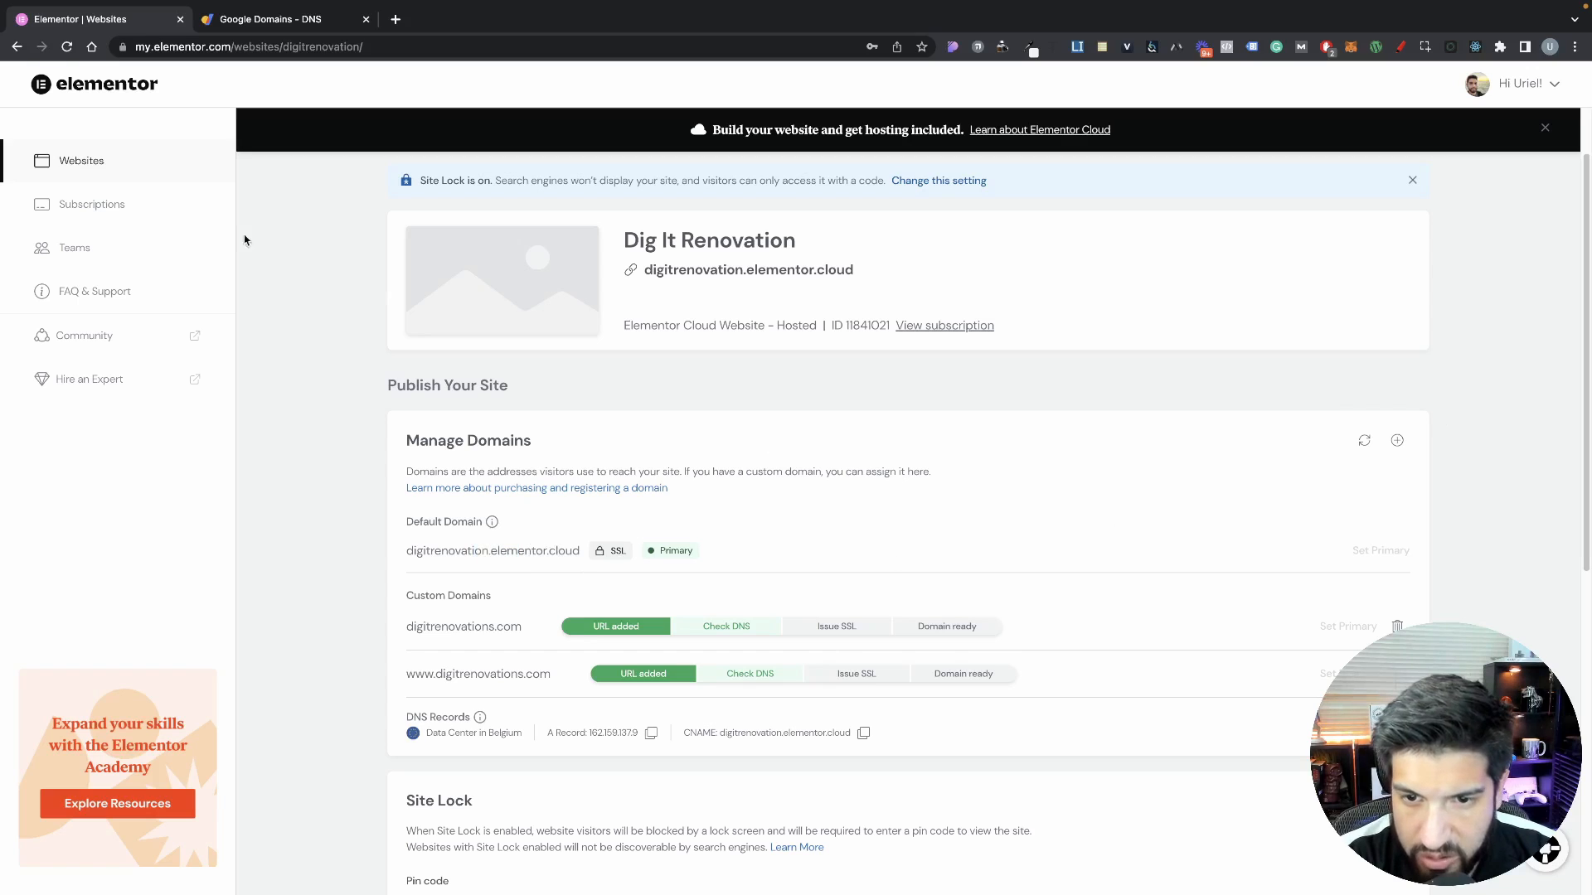
click(66, 48)
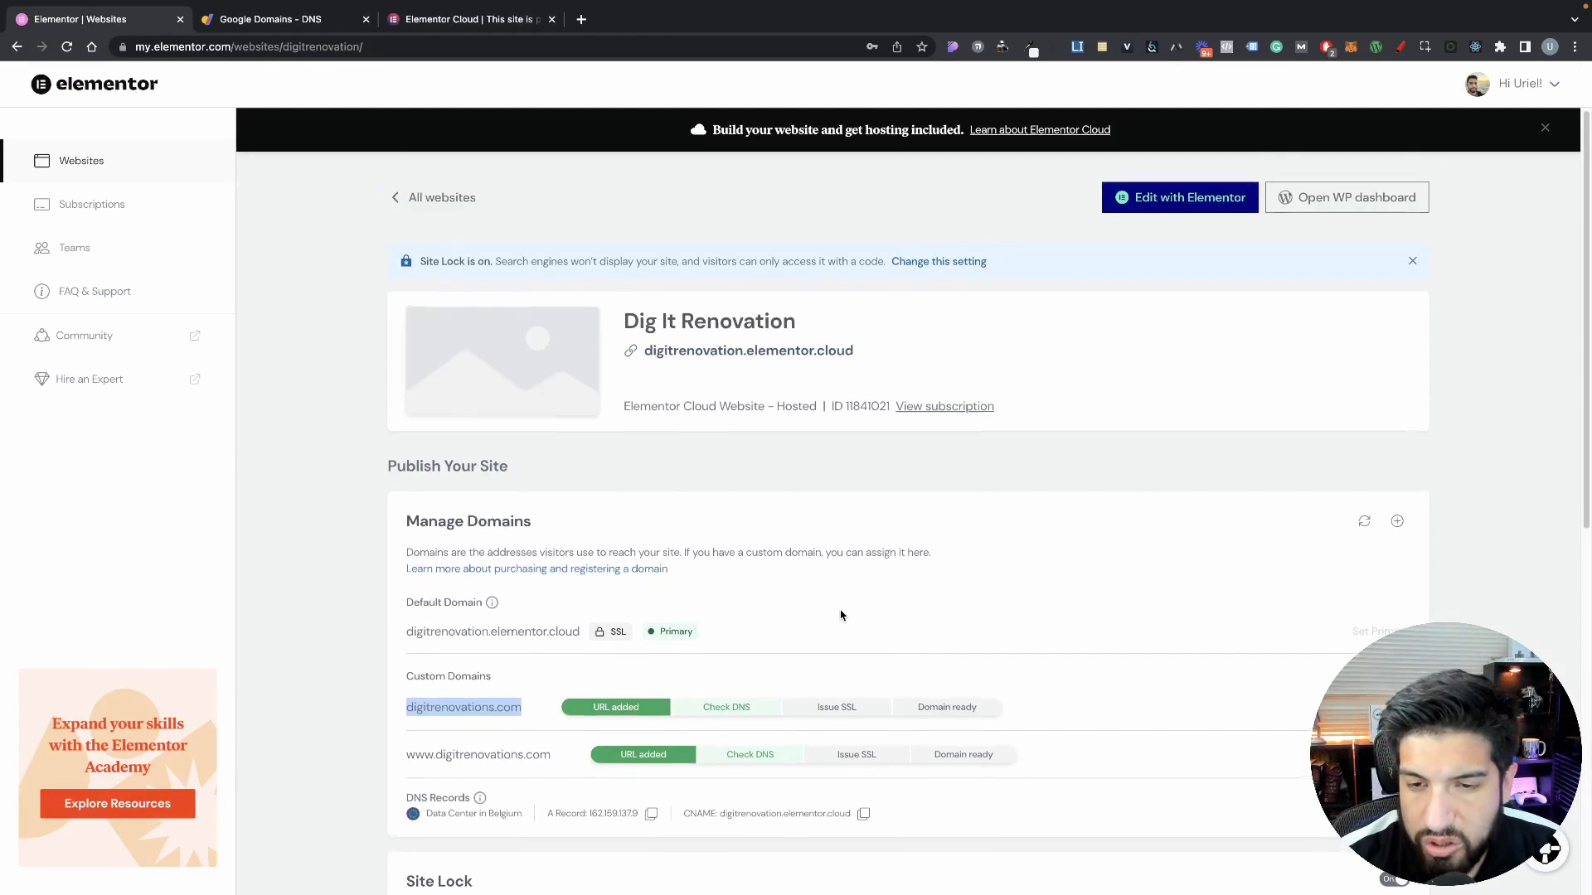
Try twice to turn off Site Lock for the Dig It Renovation site, dismissing the email verification notice in between
scroll(843, 615, down, 2)
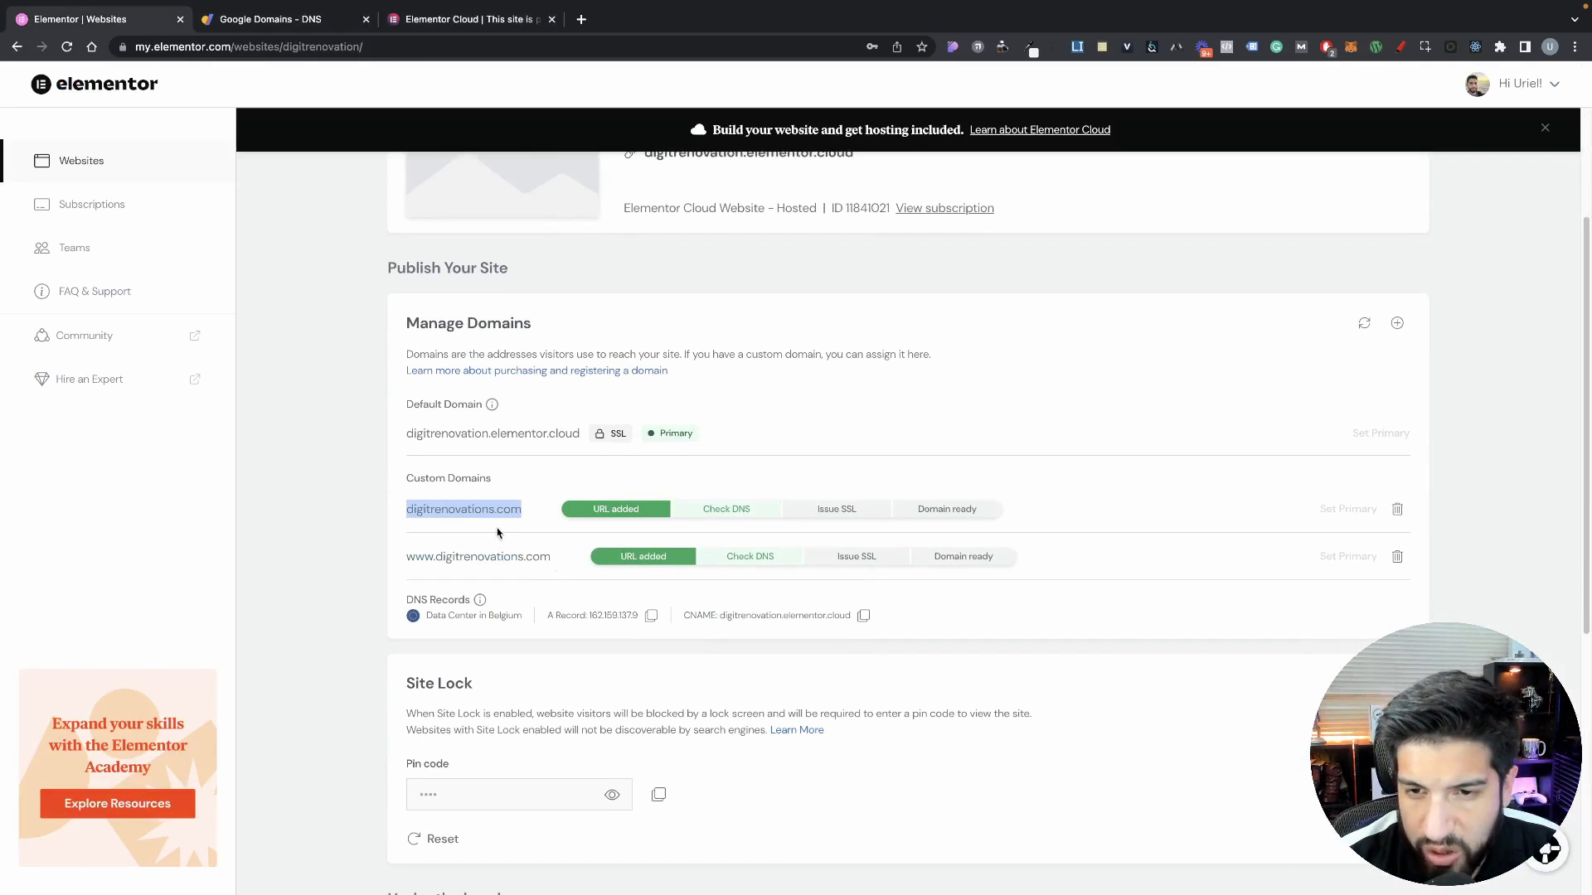
click(497, 531)
scroll(497, 531, down, 2)
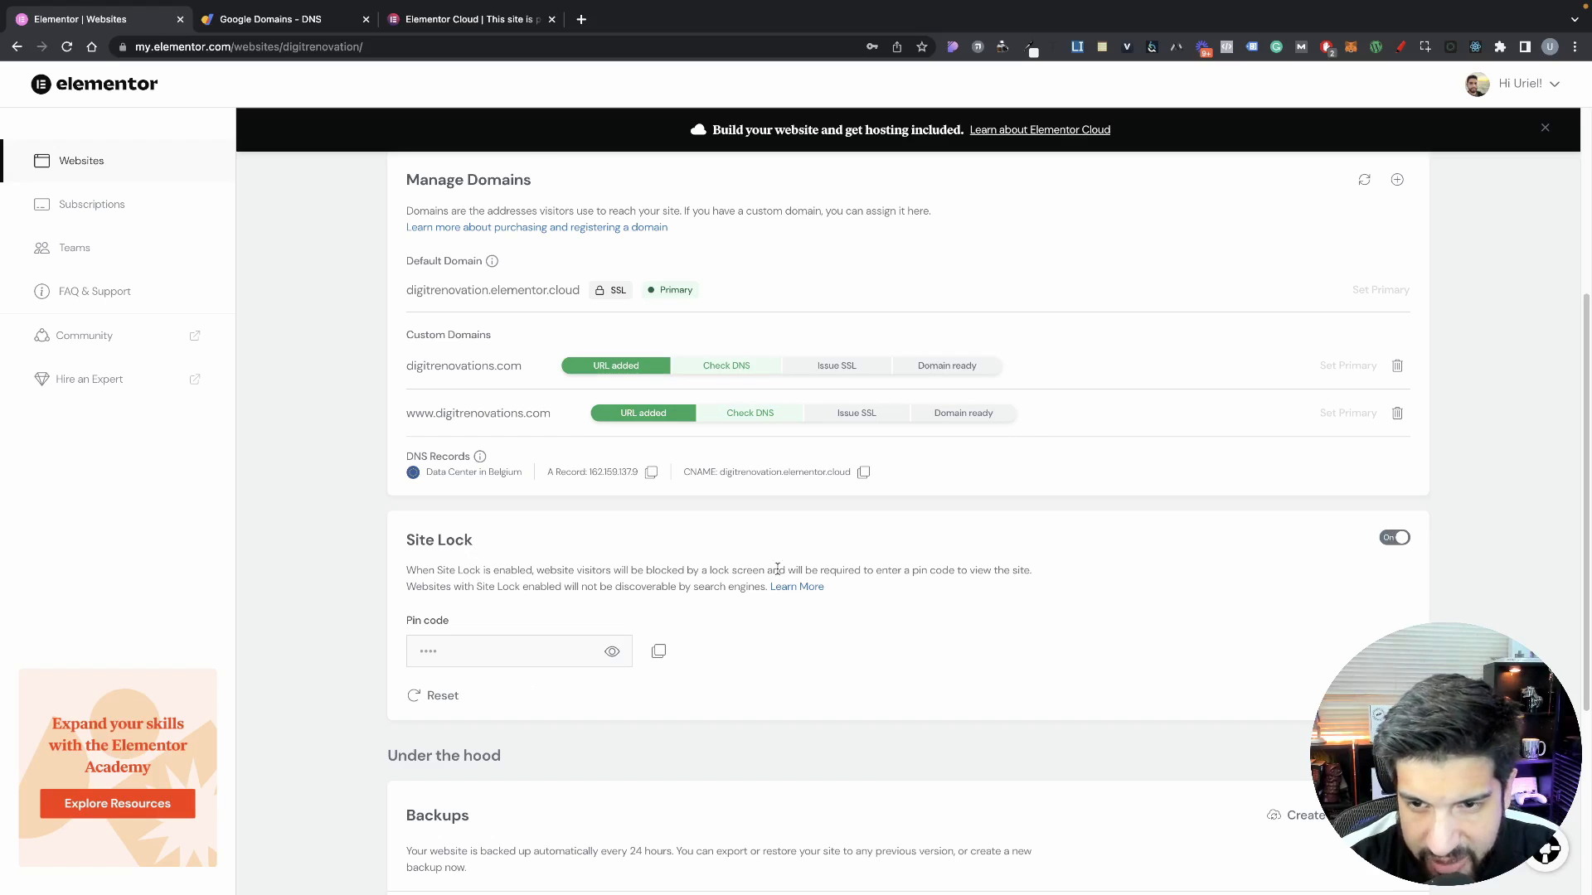
click(1394, 537)
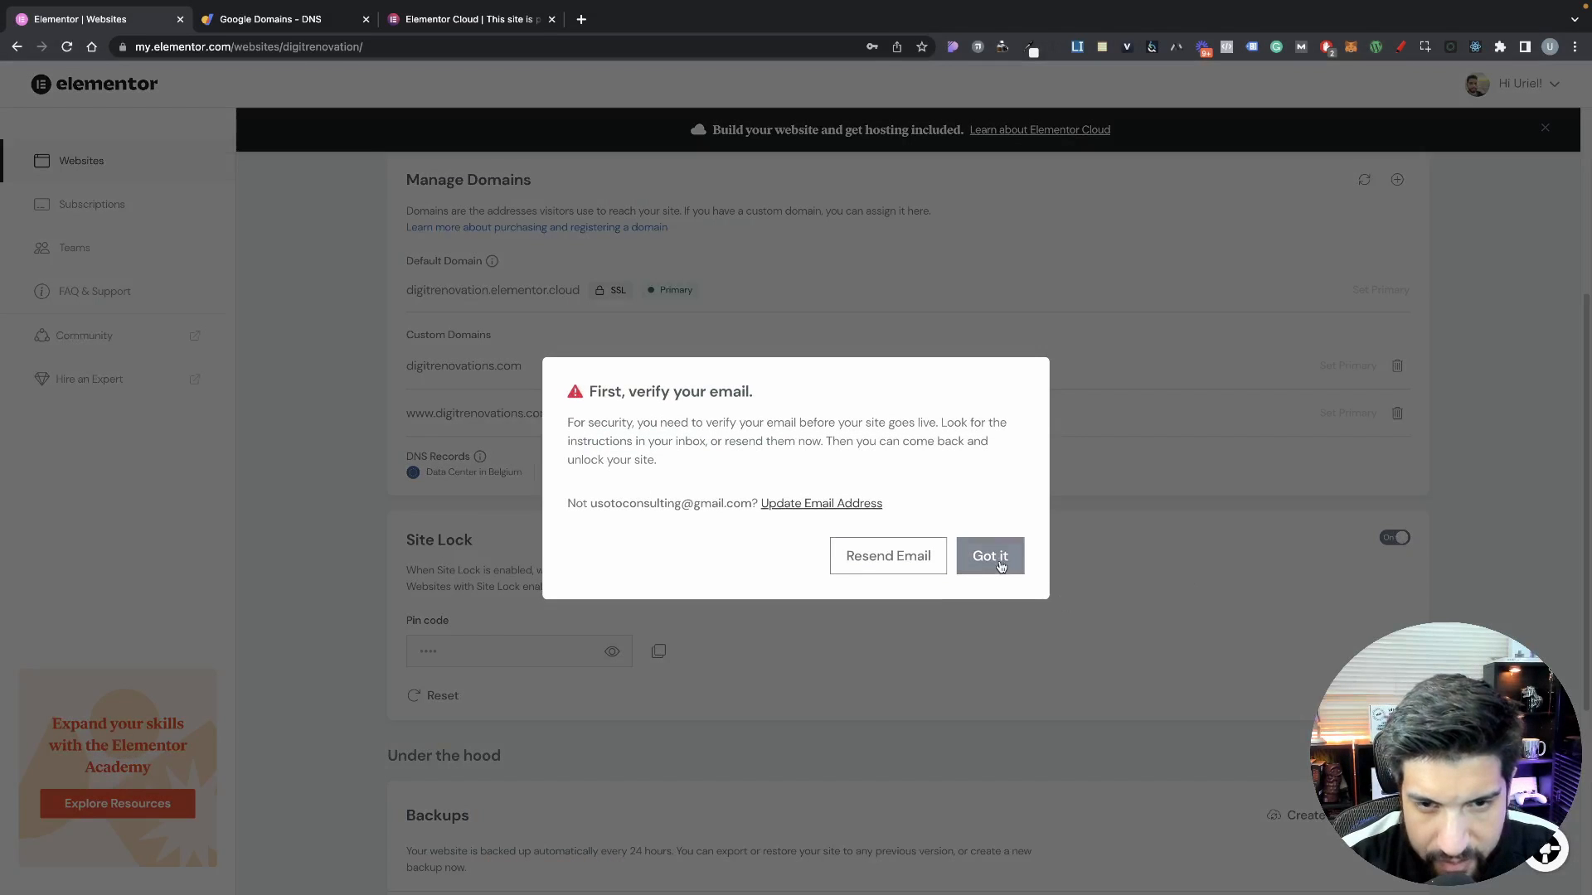
click(1001, 565)
scroll(1060, 622, down, 3)
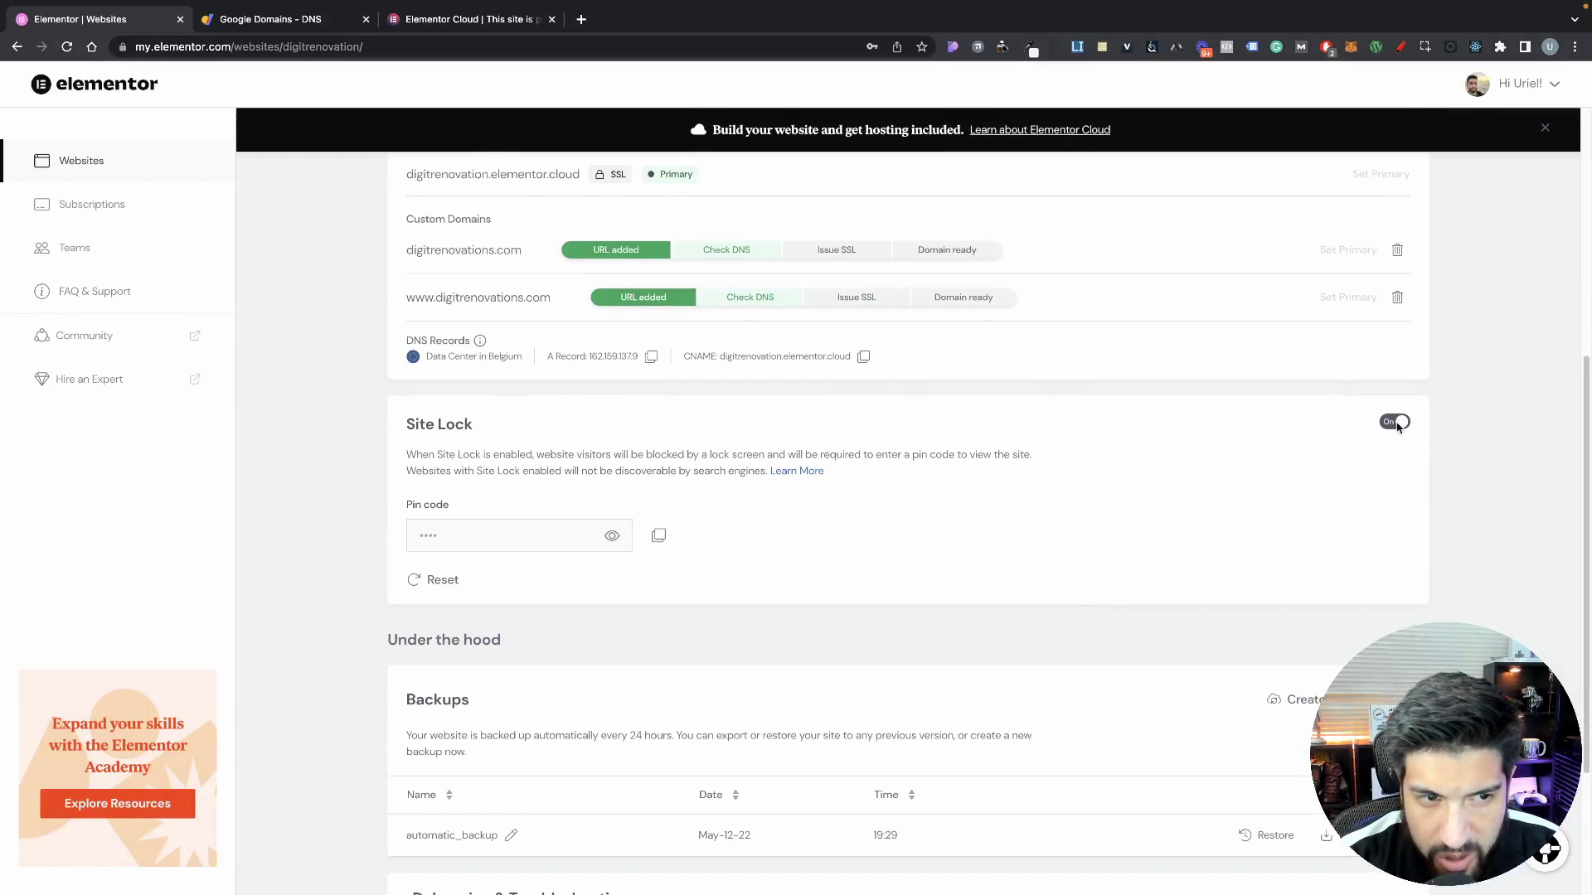
click(1395, 423)
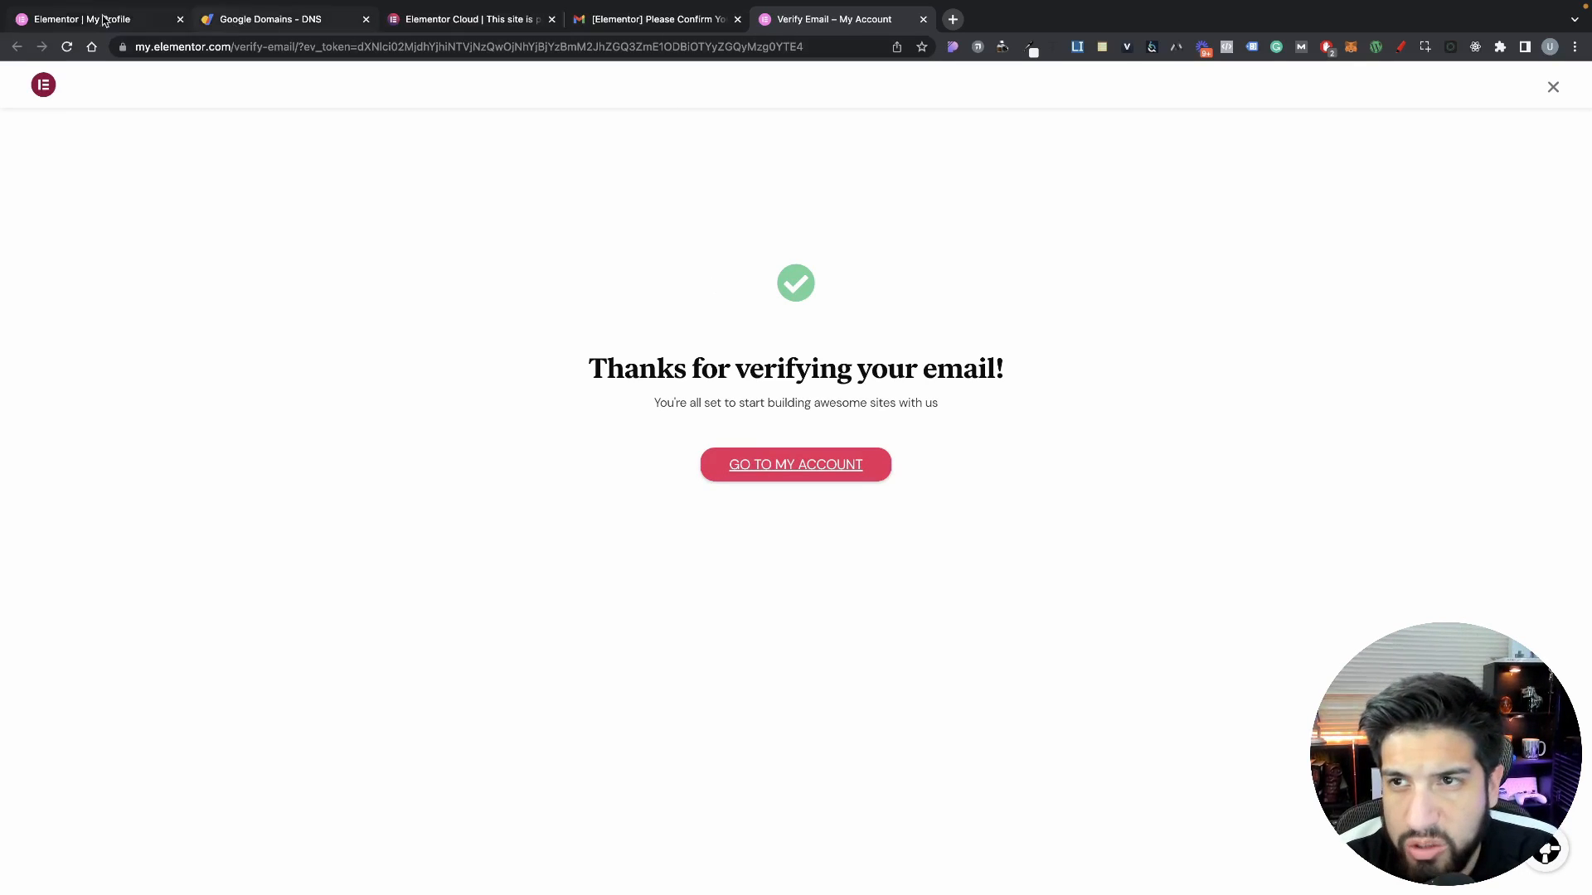
Reopen the Dig It Renovation management page from the profile page, retry turning off Site Lock, and follow the option to update the email address
click(62, 18)
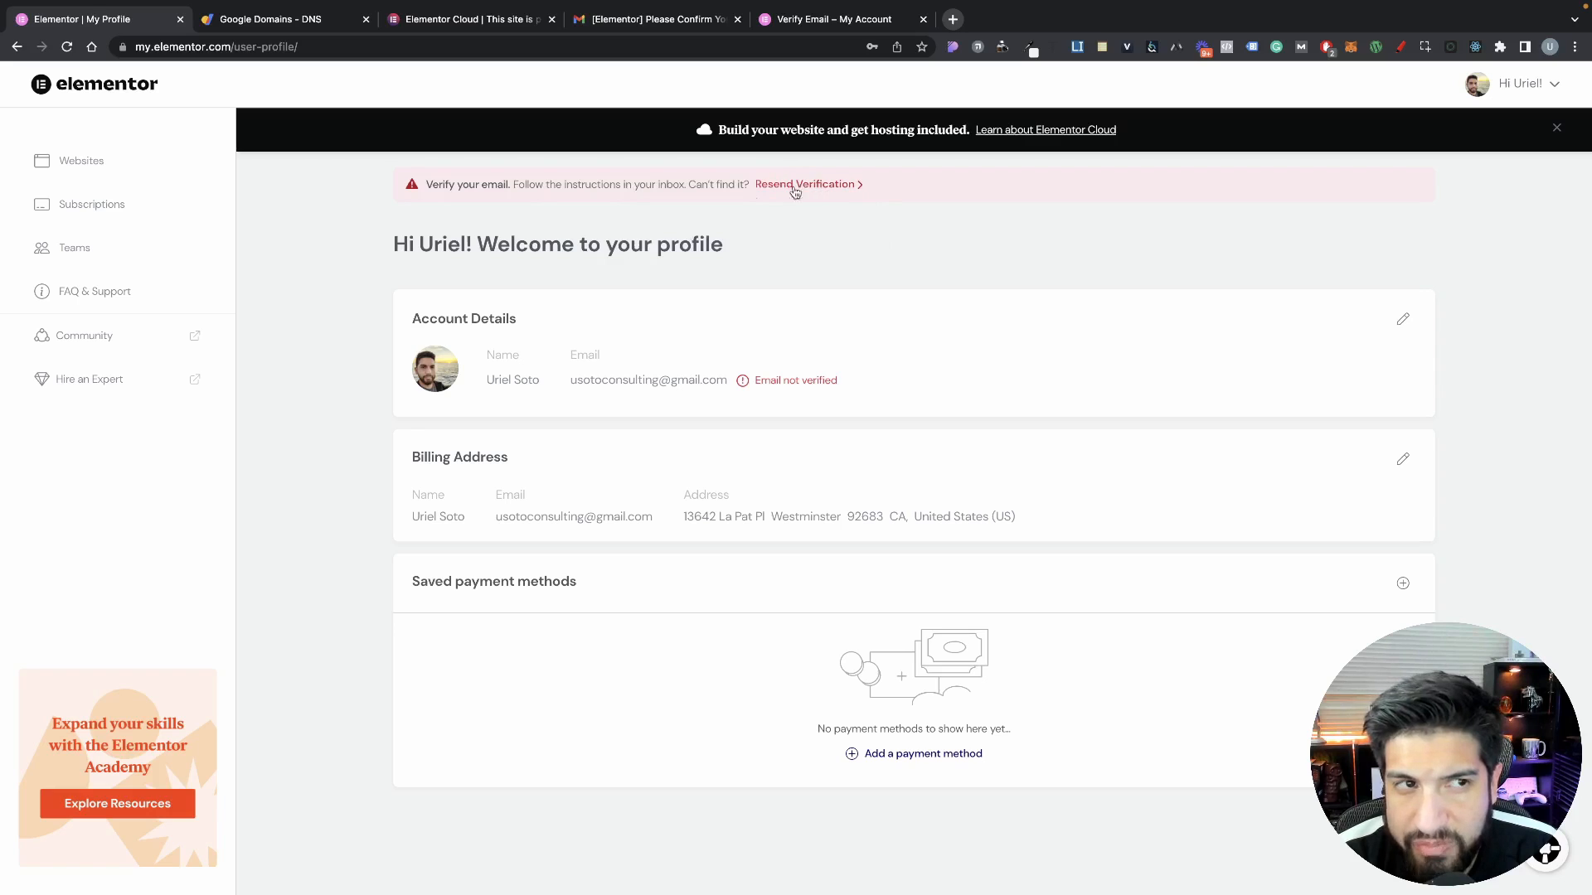
click(79, 161)
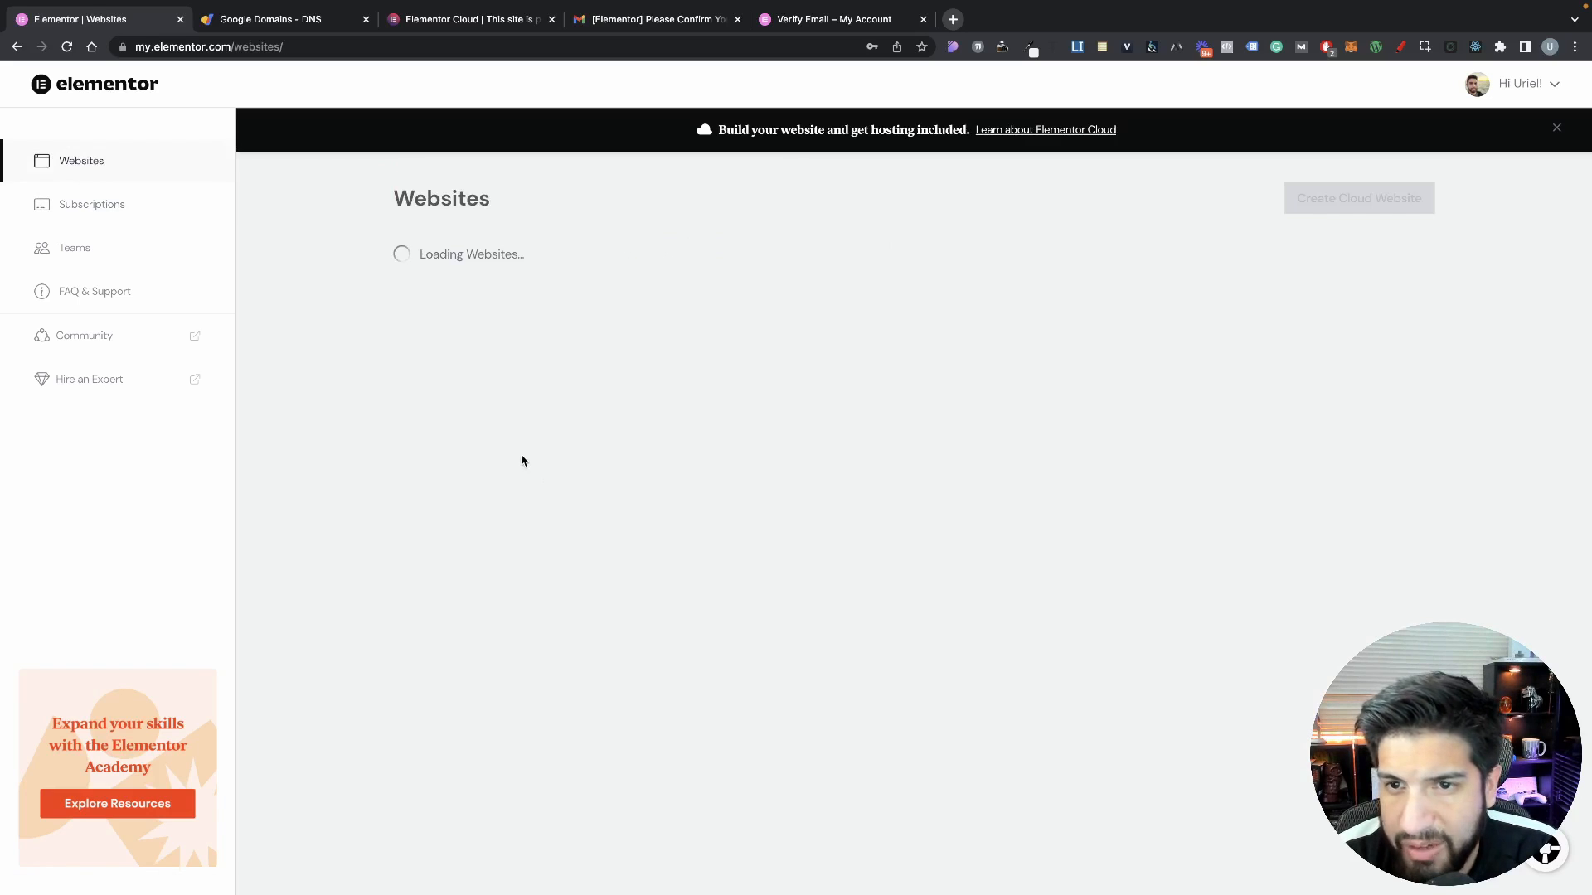
mouse_move(504, 457)
click(488, 414)
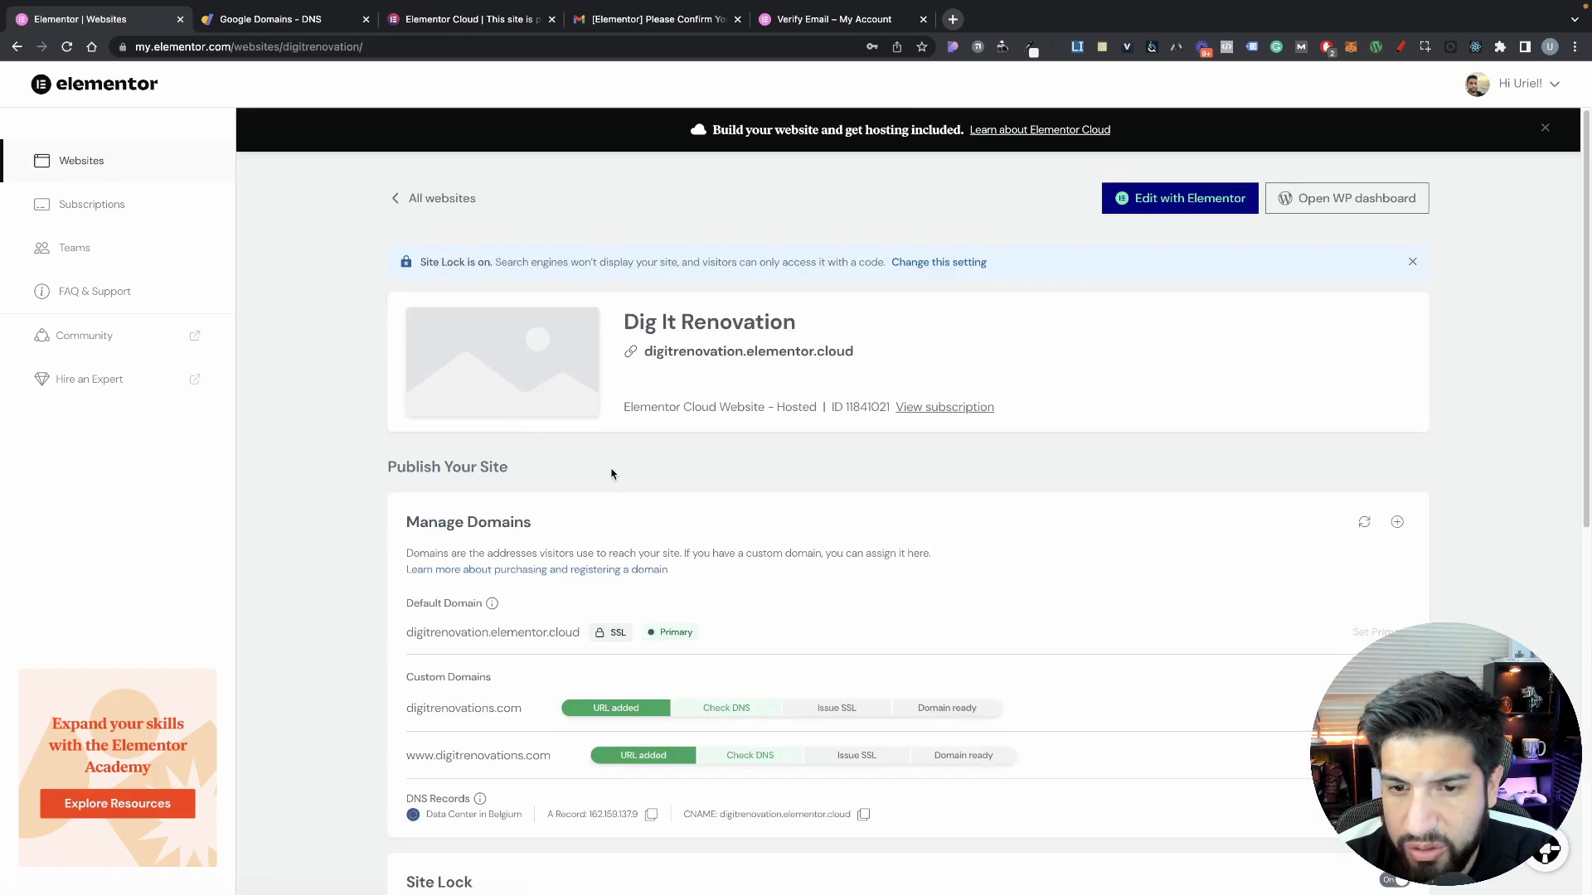
scroll(611, 473, down, 8)
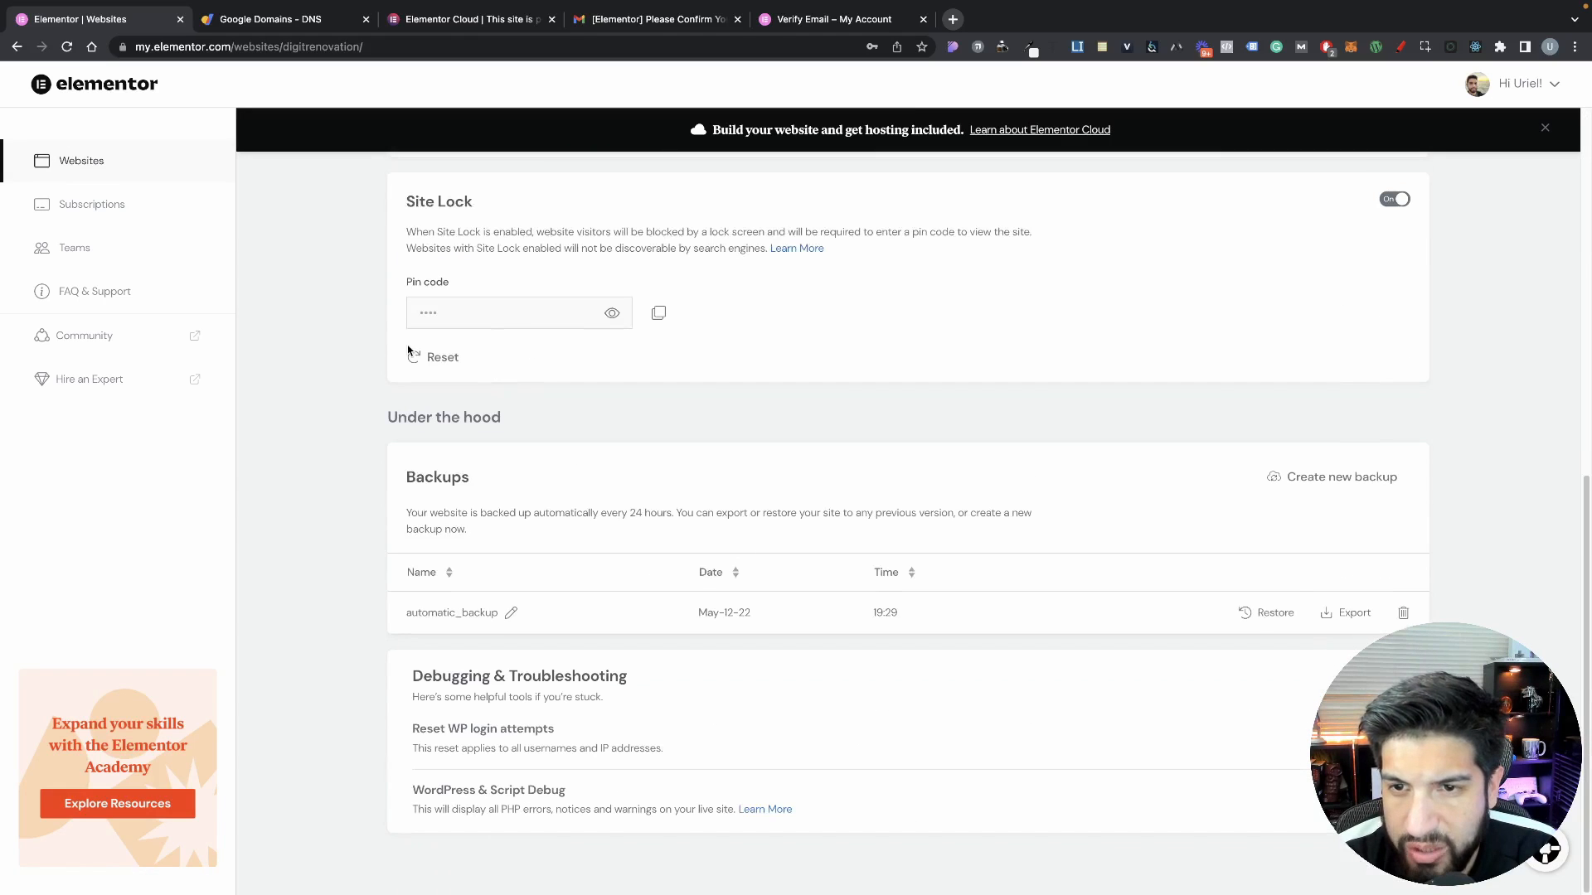
click(1392, 200)
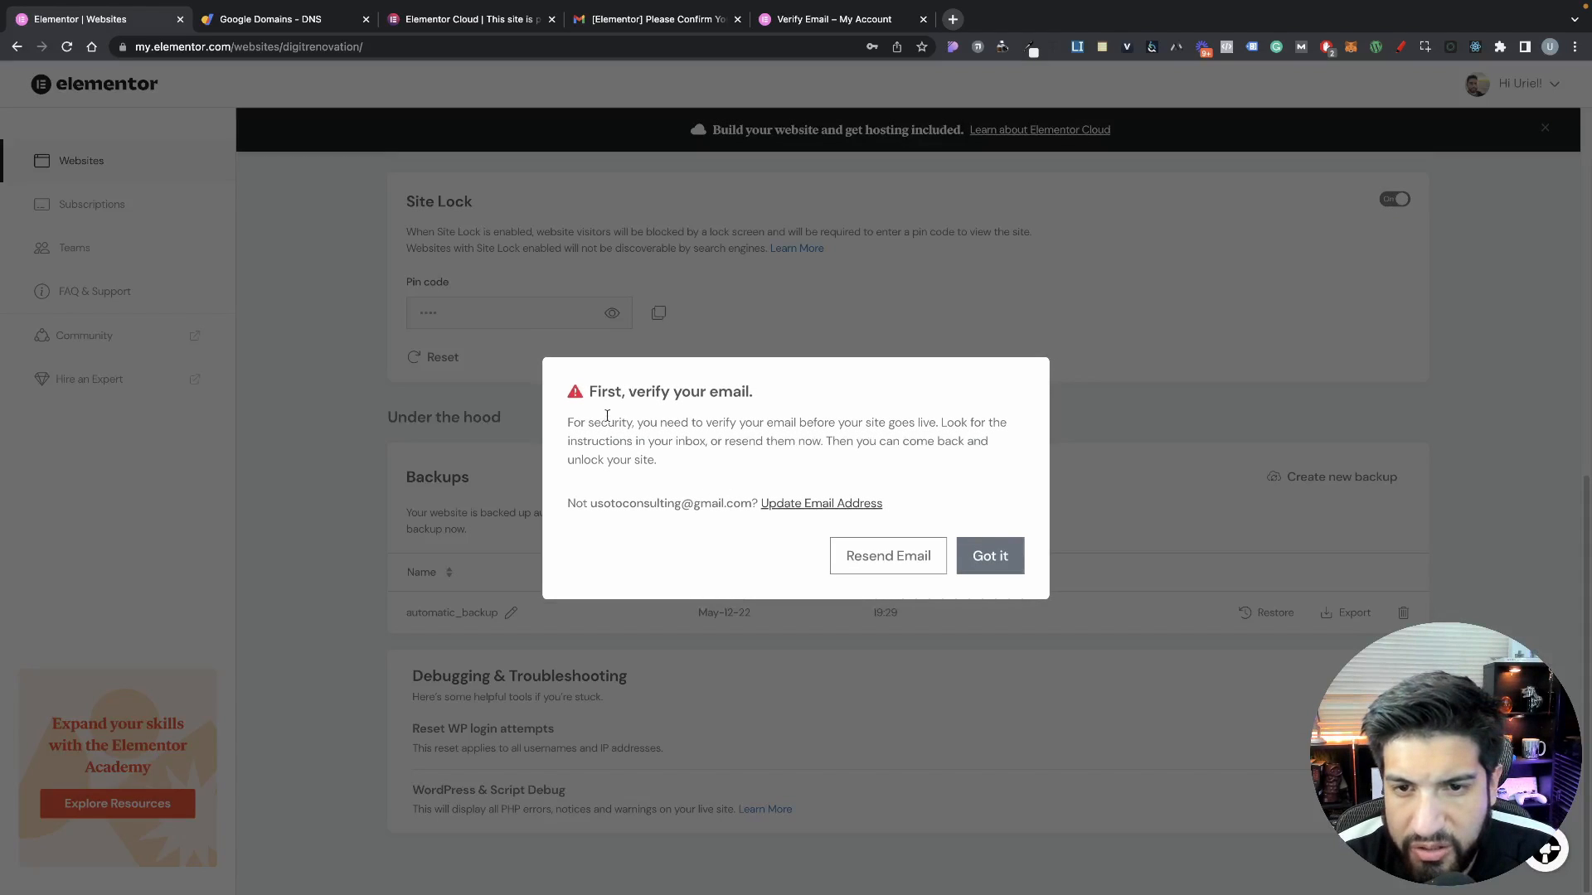
click(819, 506)
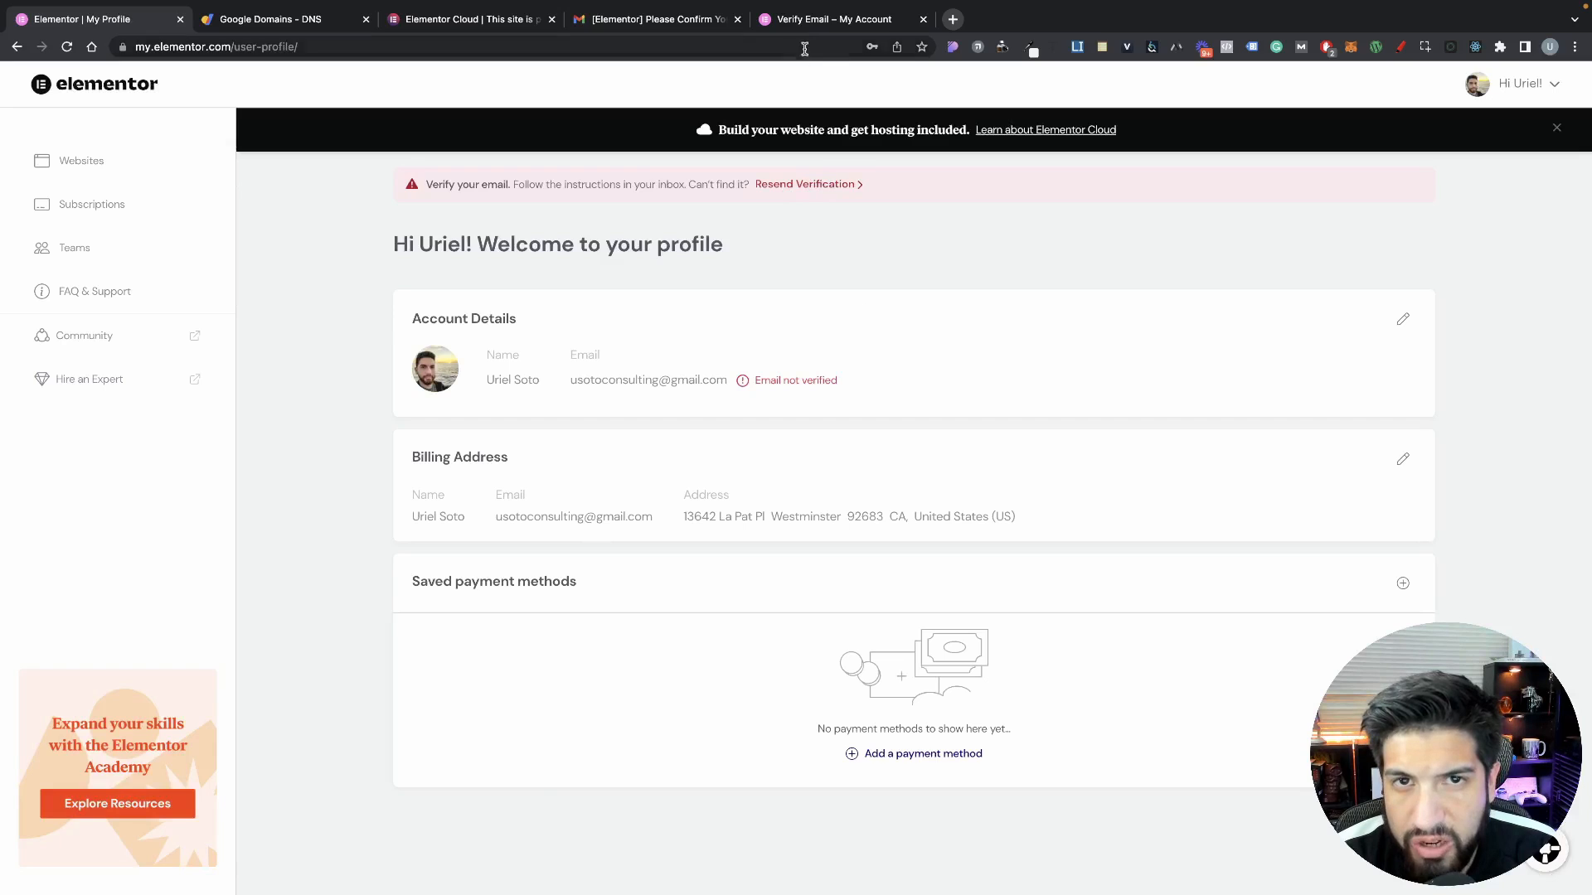
Go to the account from the email verification confirmation page, open Dig It Renovation's management page, and turn off Site Lock
click(834, 20)
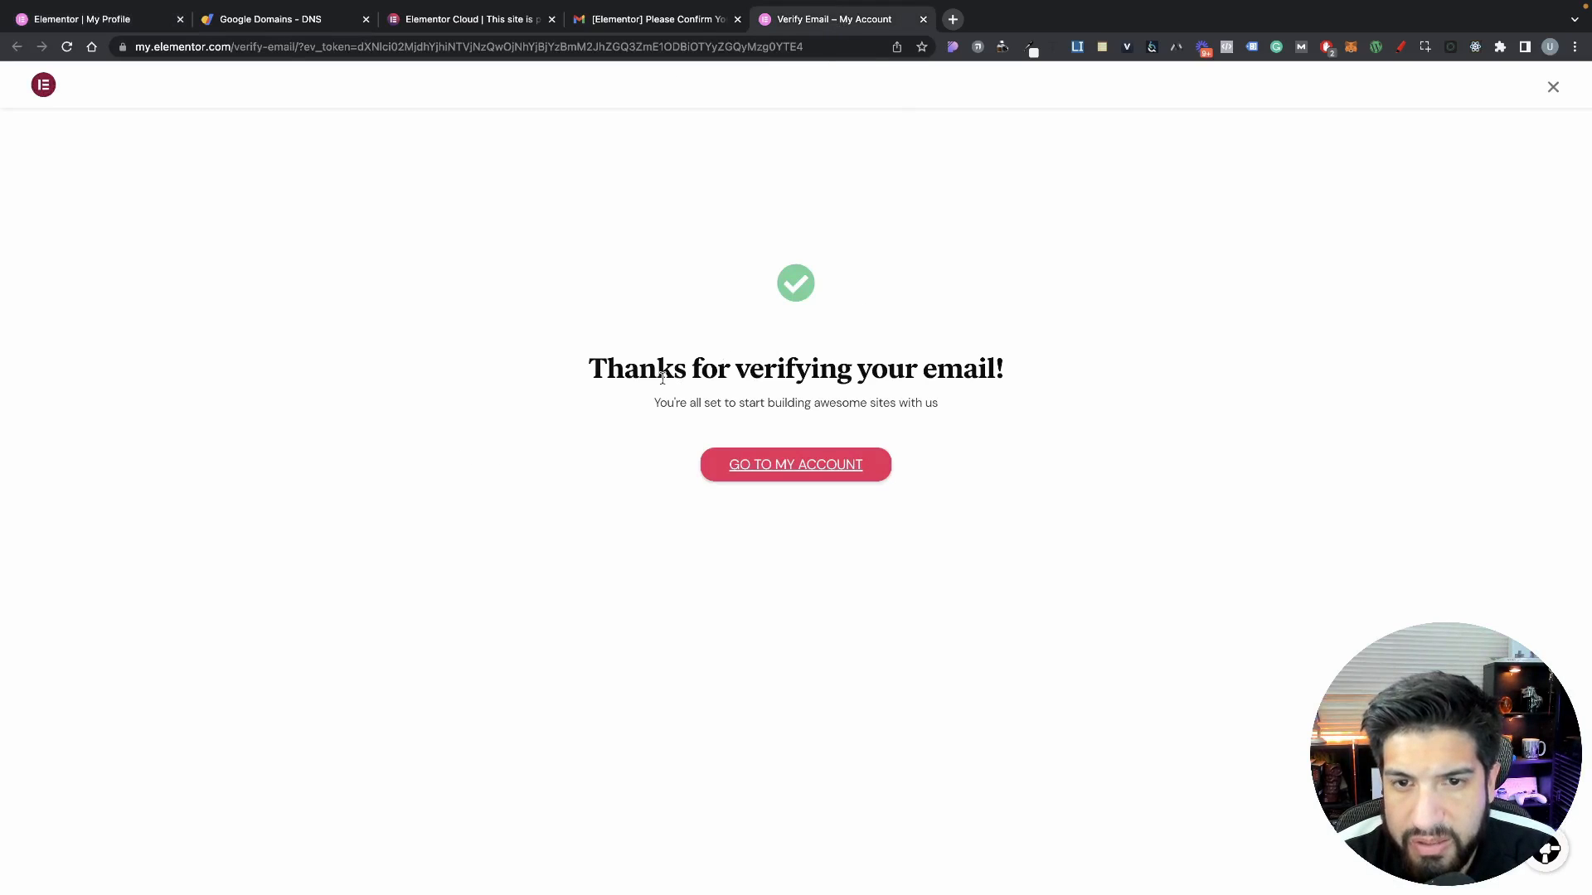
click(778, 469)
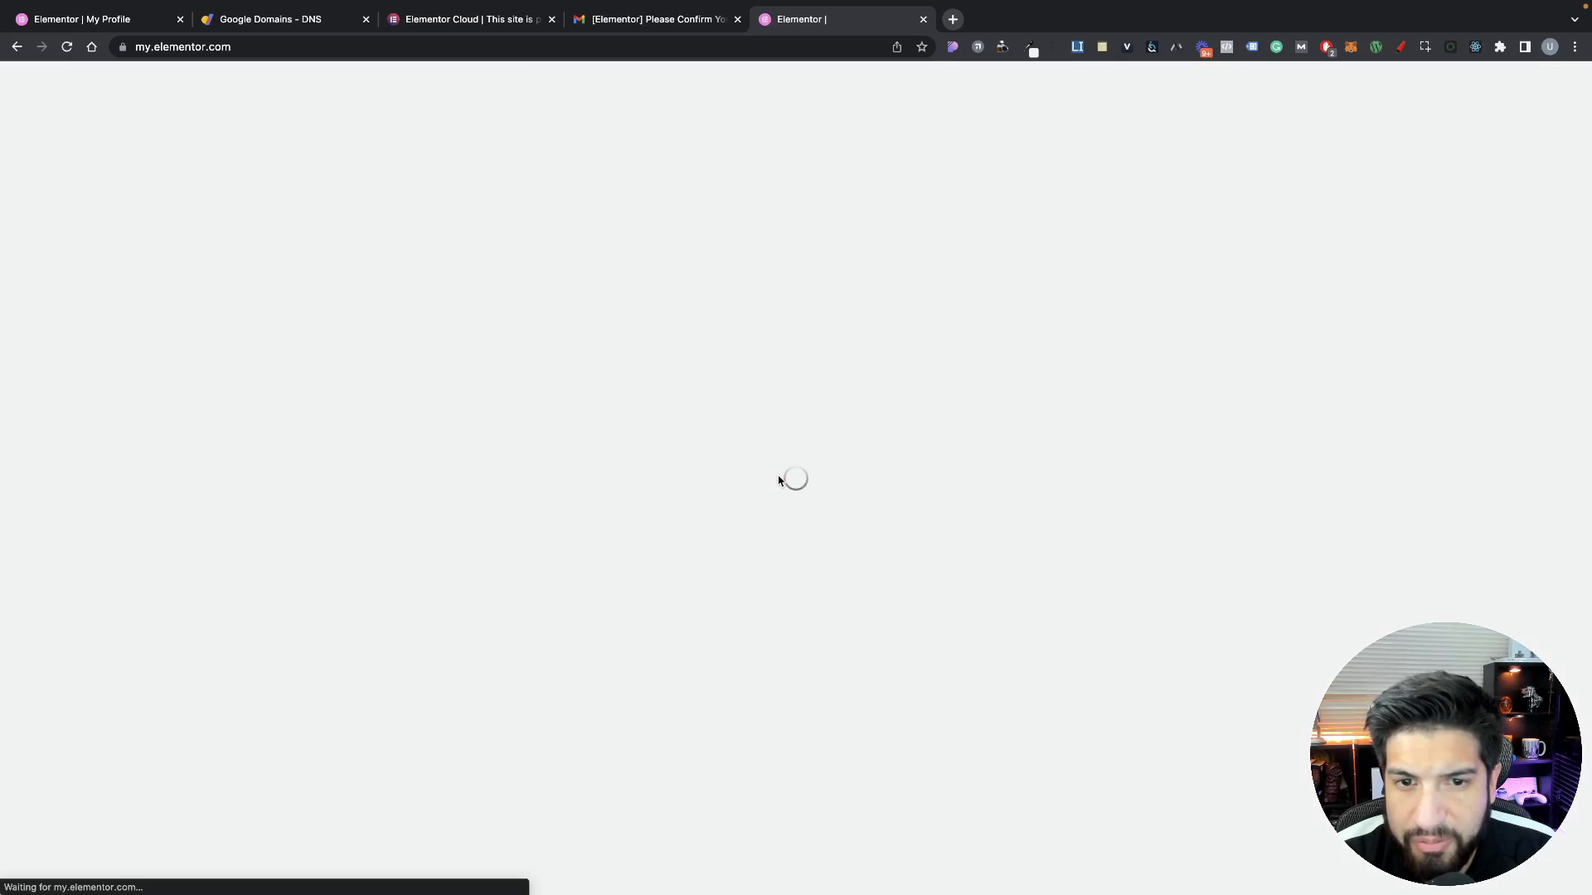
mouse_move(454, 375)
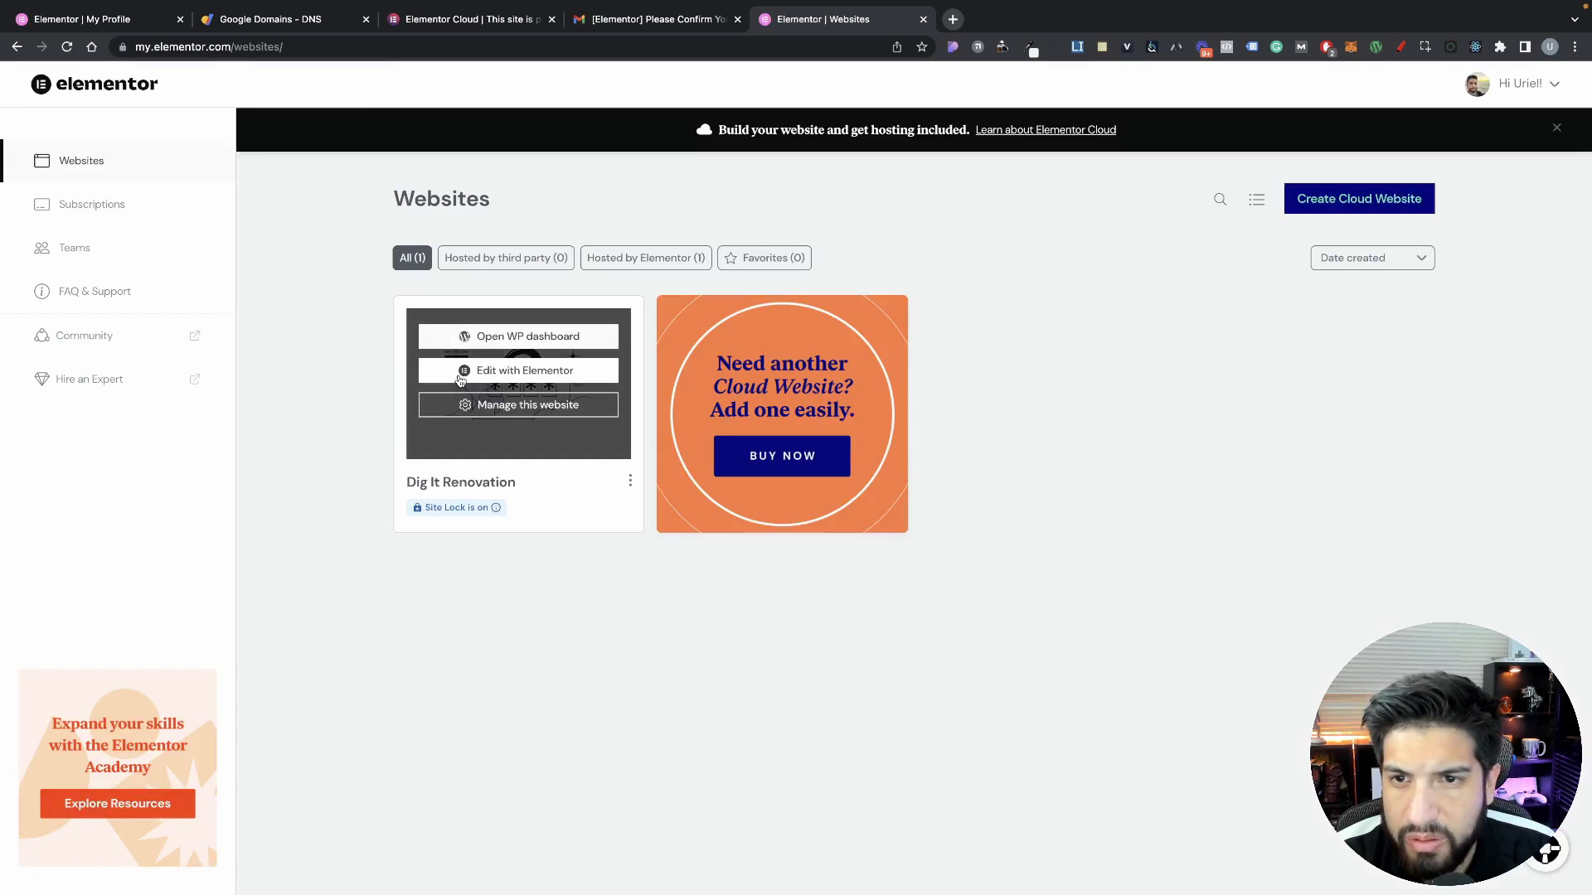
click(488, 414)
scroll(619, 465, down, 10)
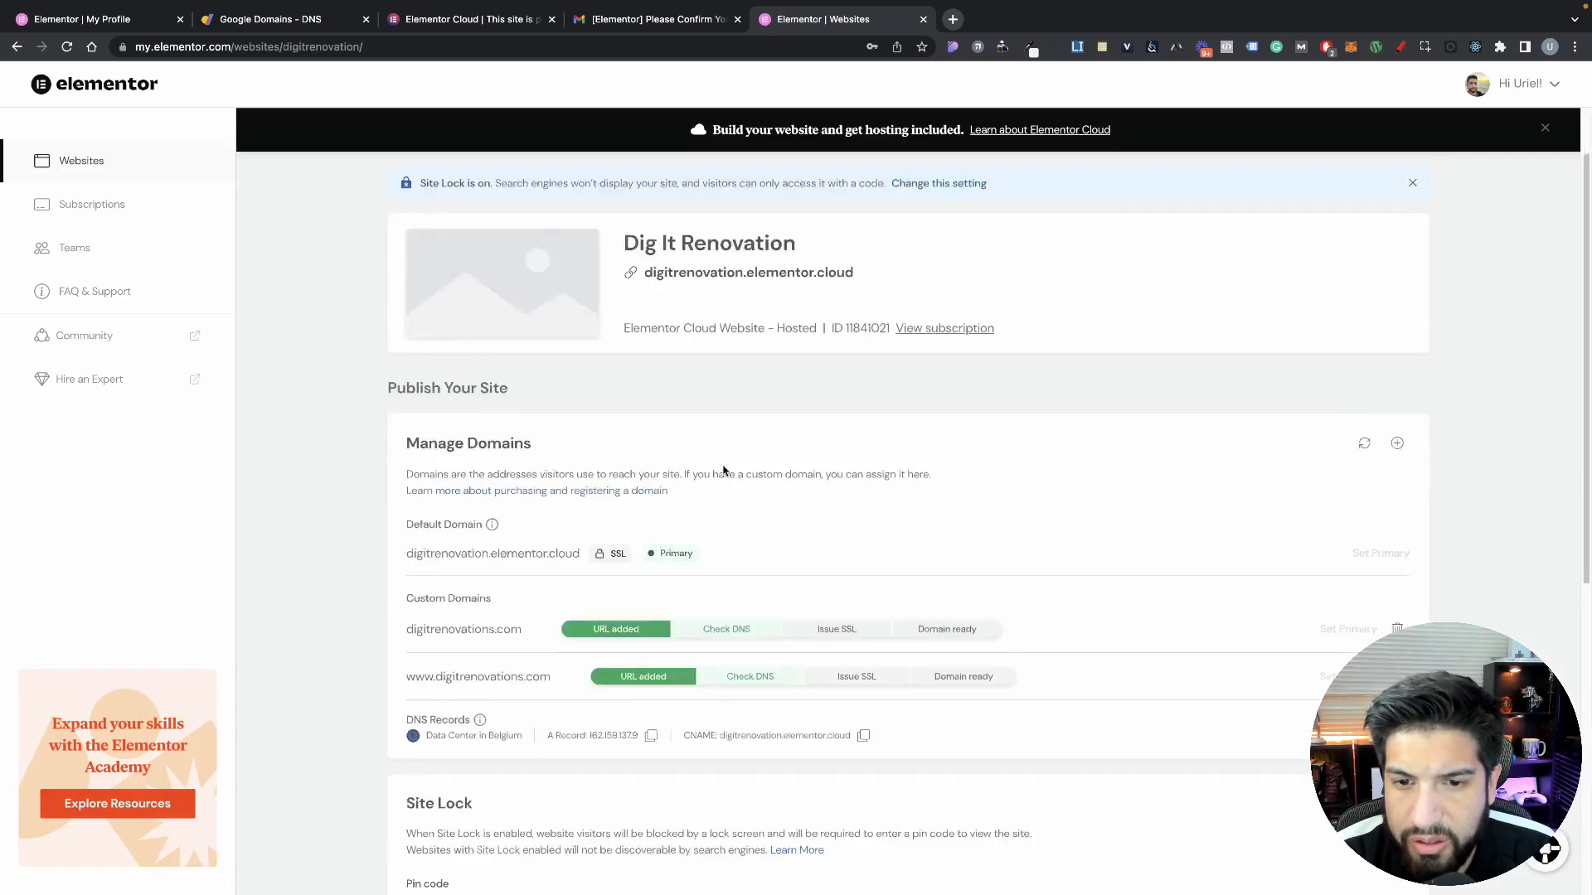
scroll(1120, 563, up, 3)
click(1394, 489)
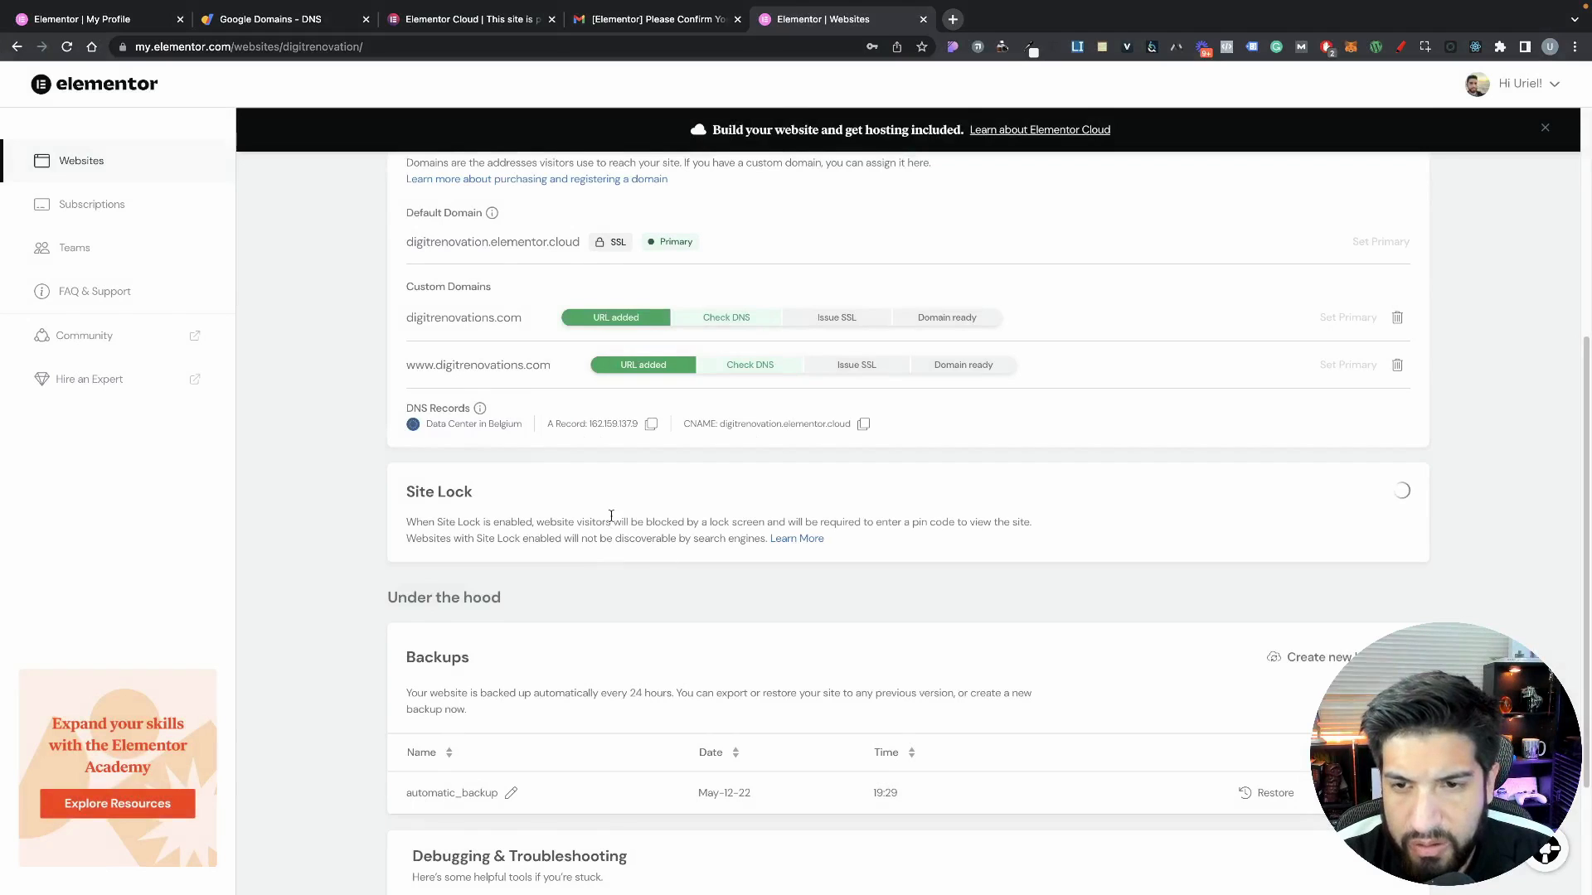
scroll(767, 337, up, 4)
scroll(933, 466, down, 4)
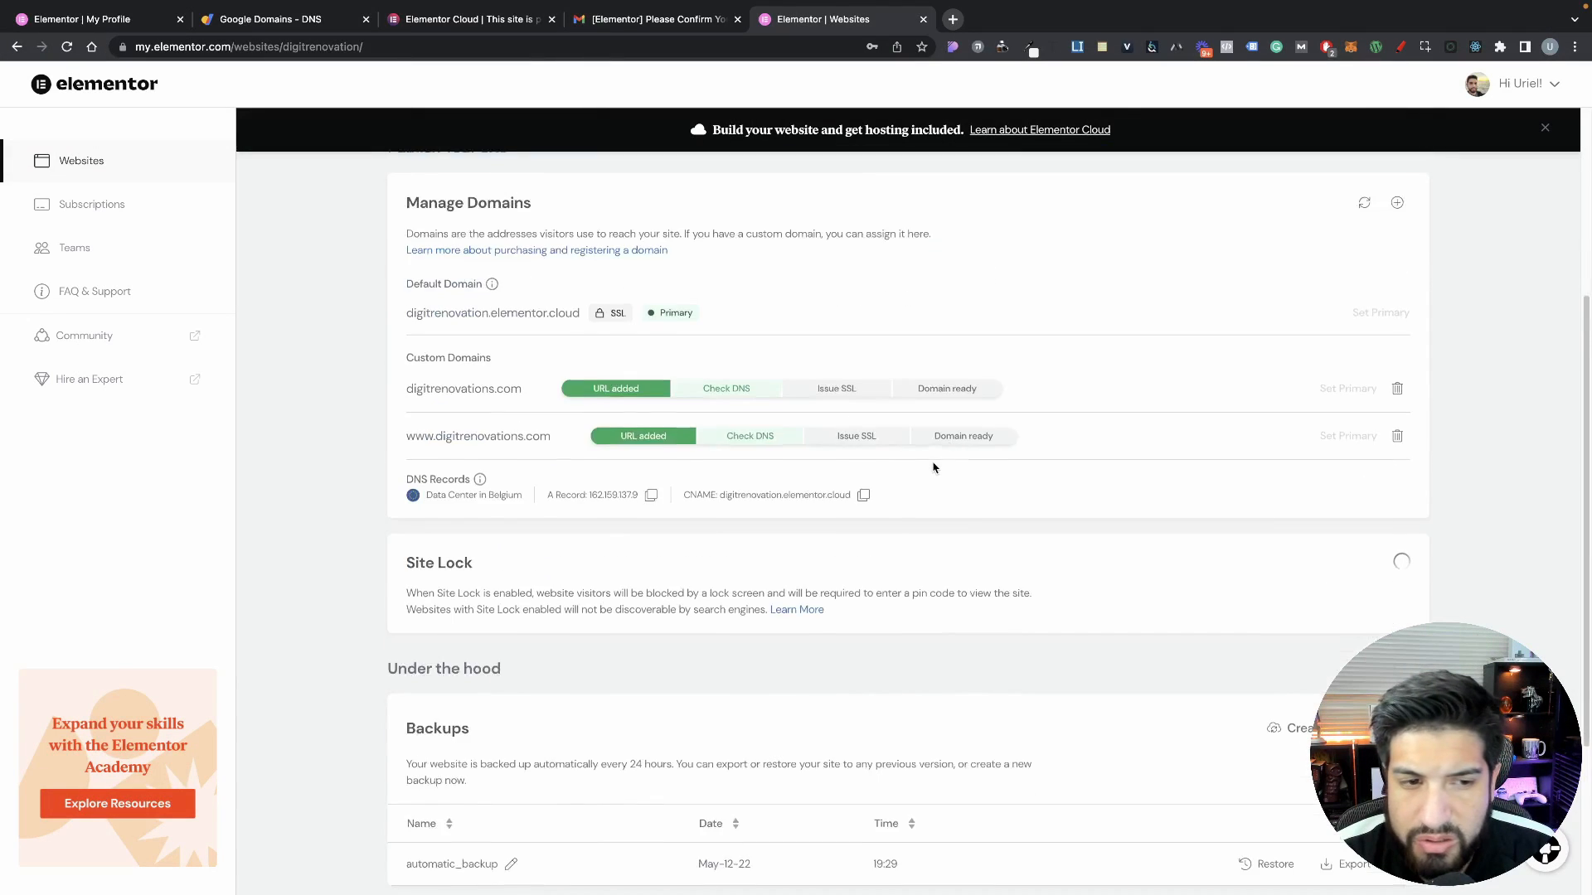
scroll(933, 459, up, 3)
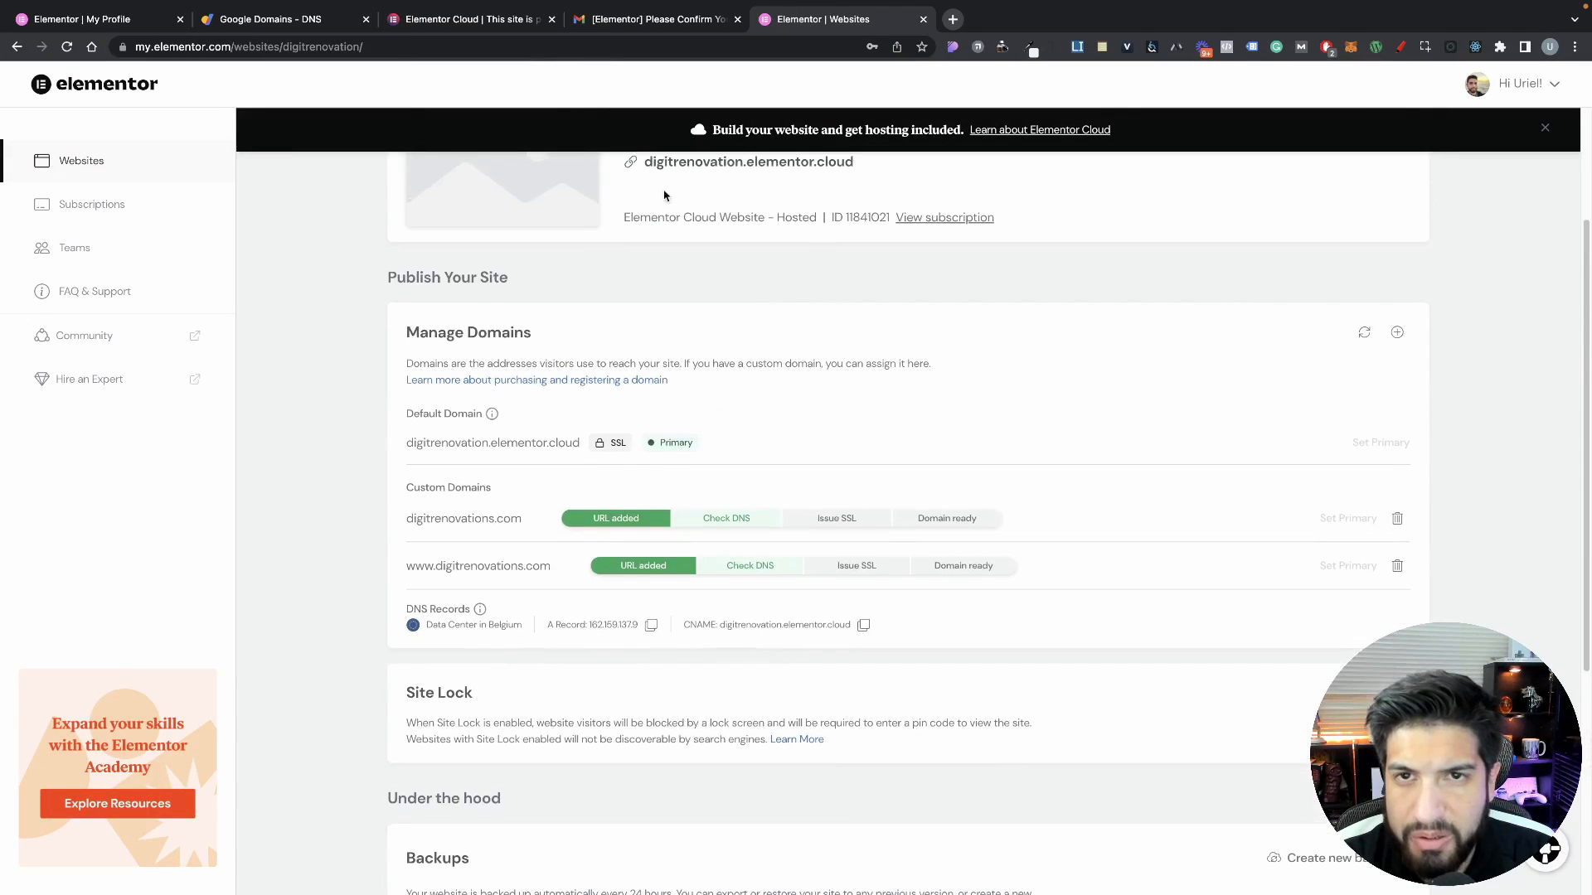
click(493, 20)
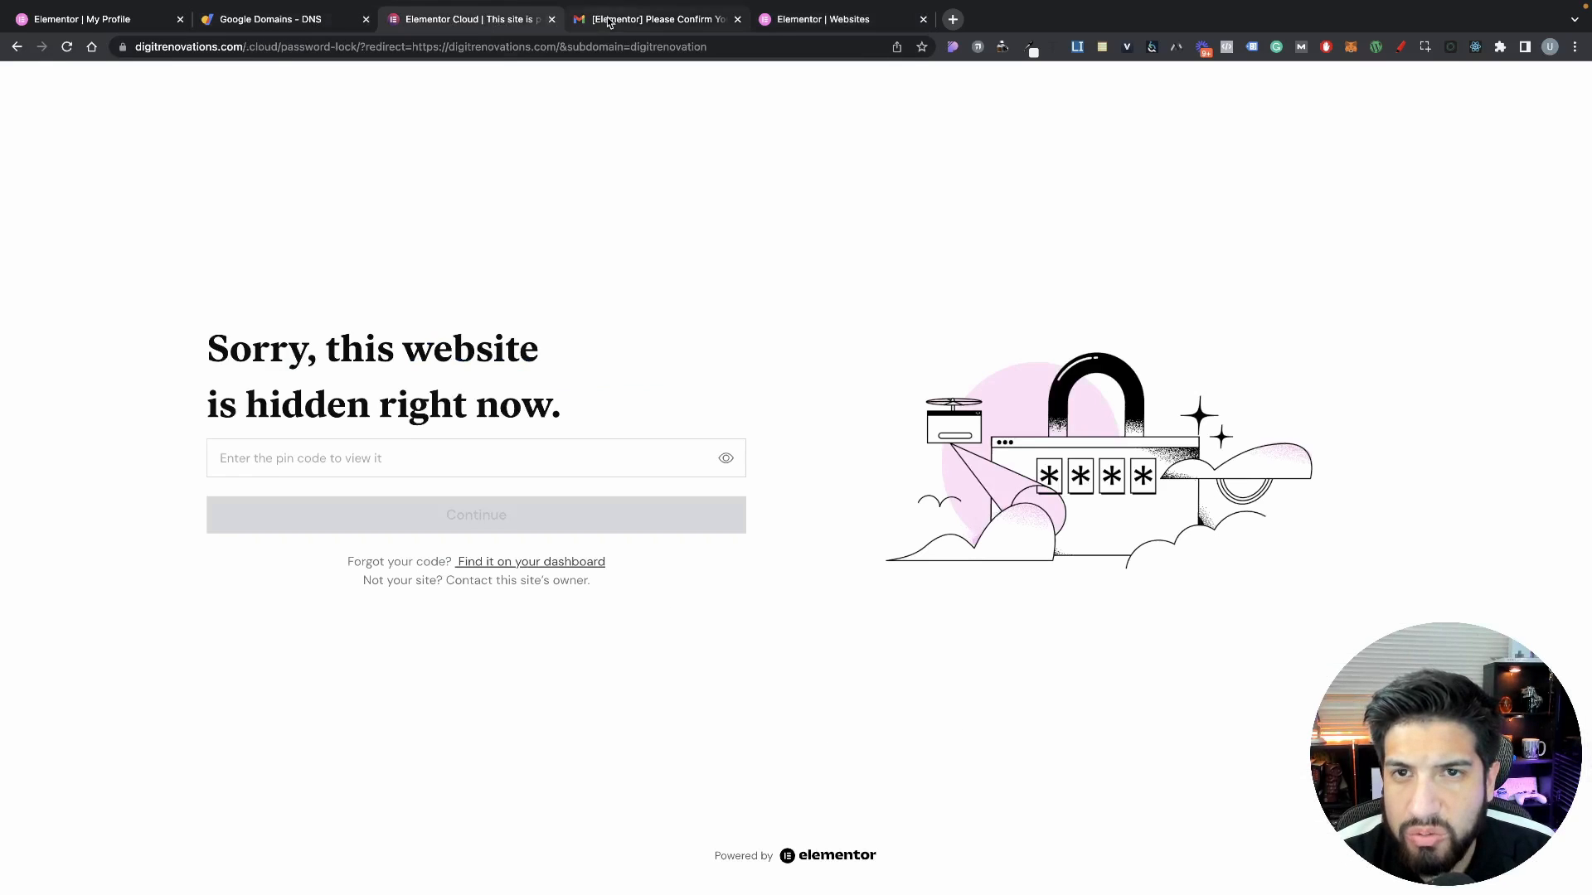
drag(282, 48, 889, 81)
key(BackSpace)
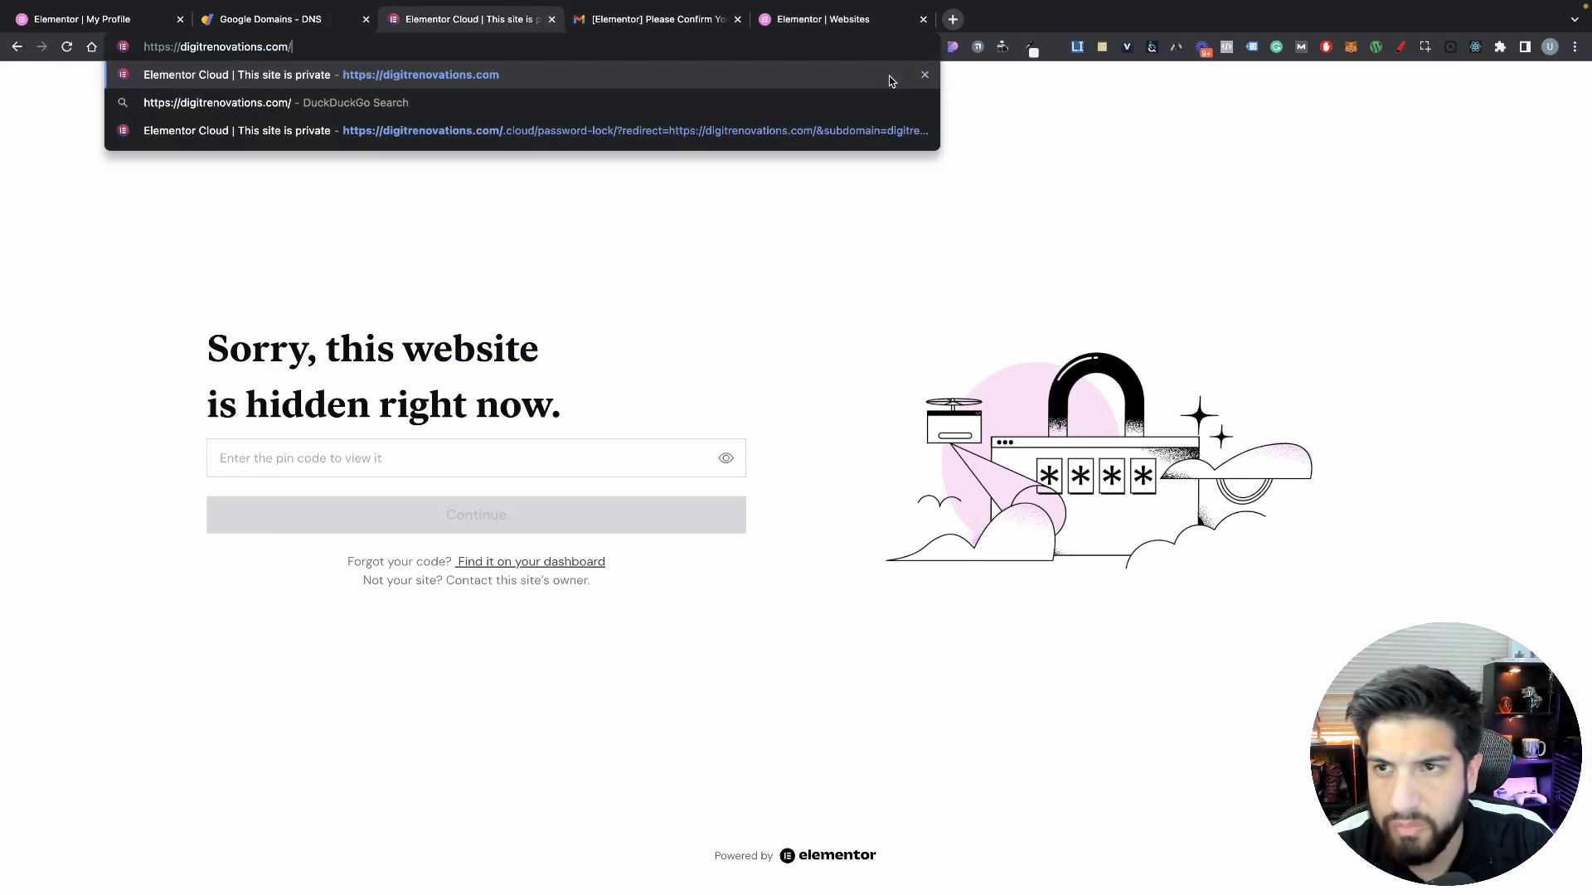
key(Return)
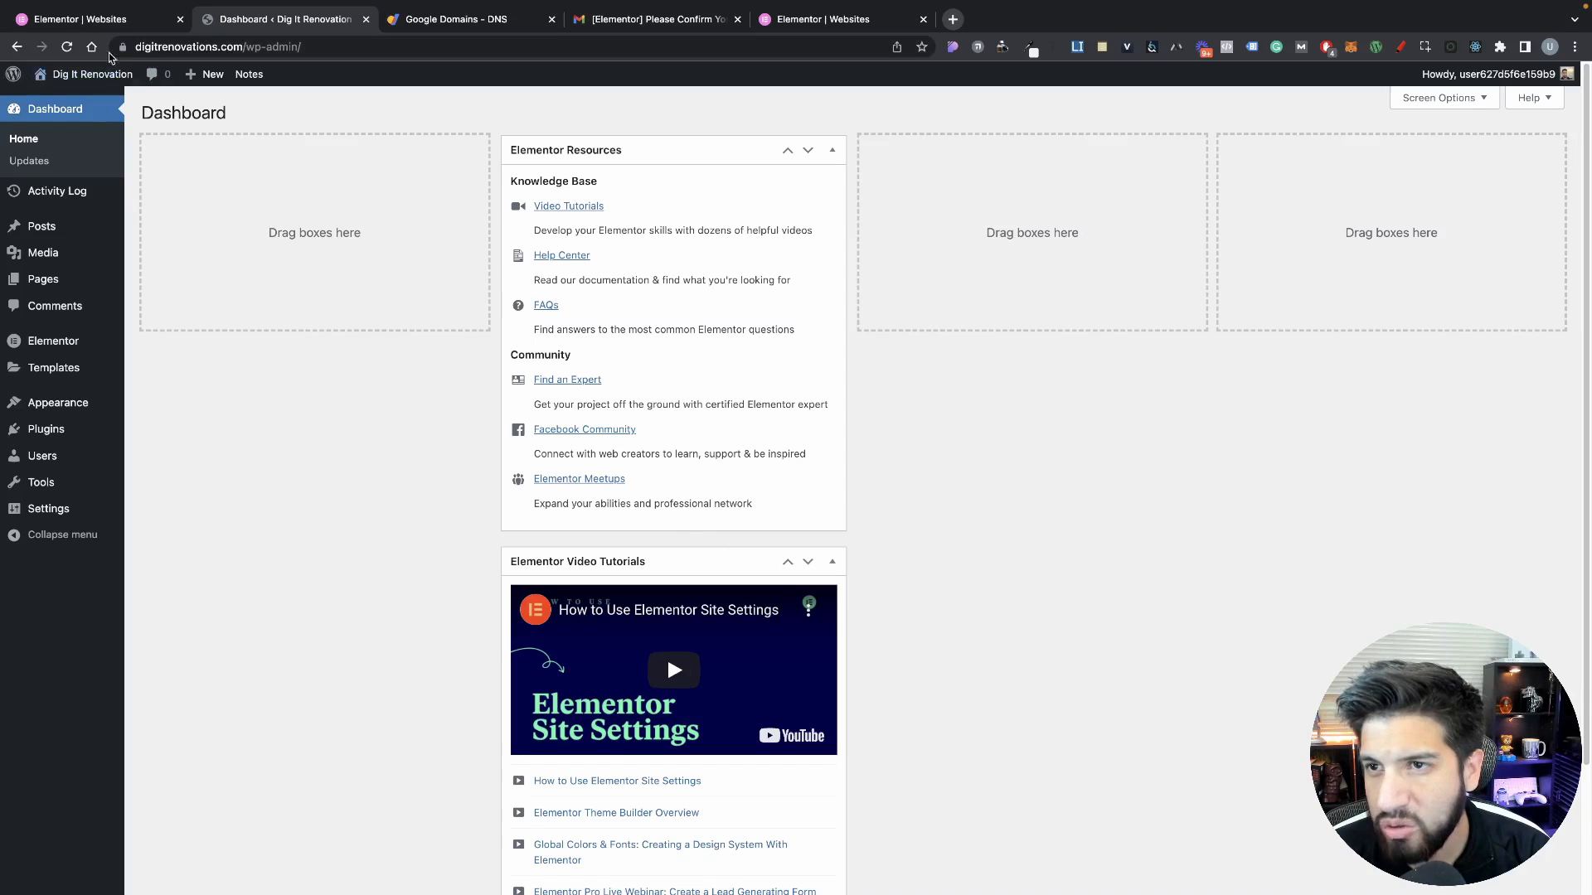
Reload the Dig It Renovation site's Elementor management page to recheck the domain status, and return to its WordPress dashboard
click(124, 20)
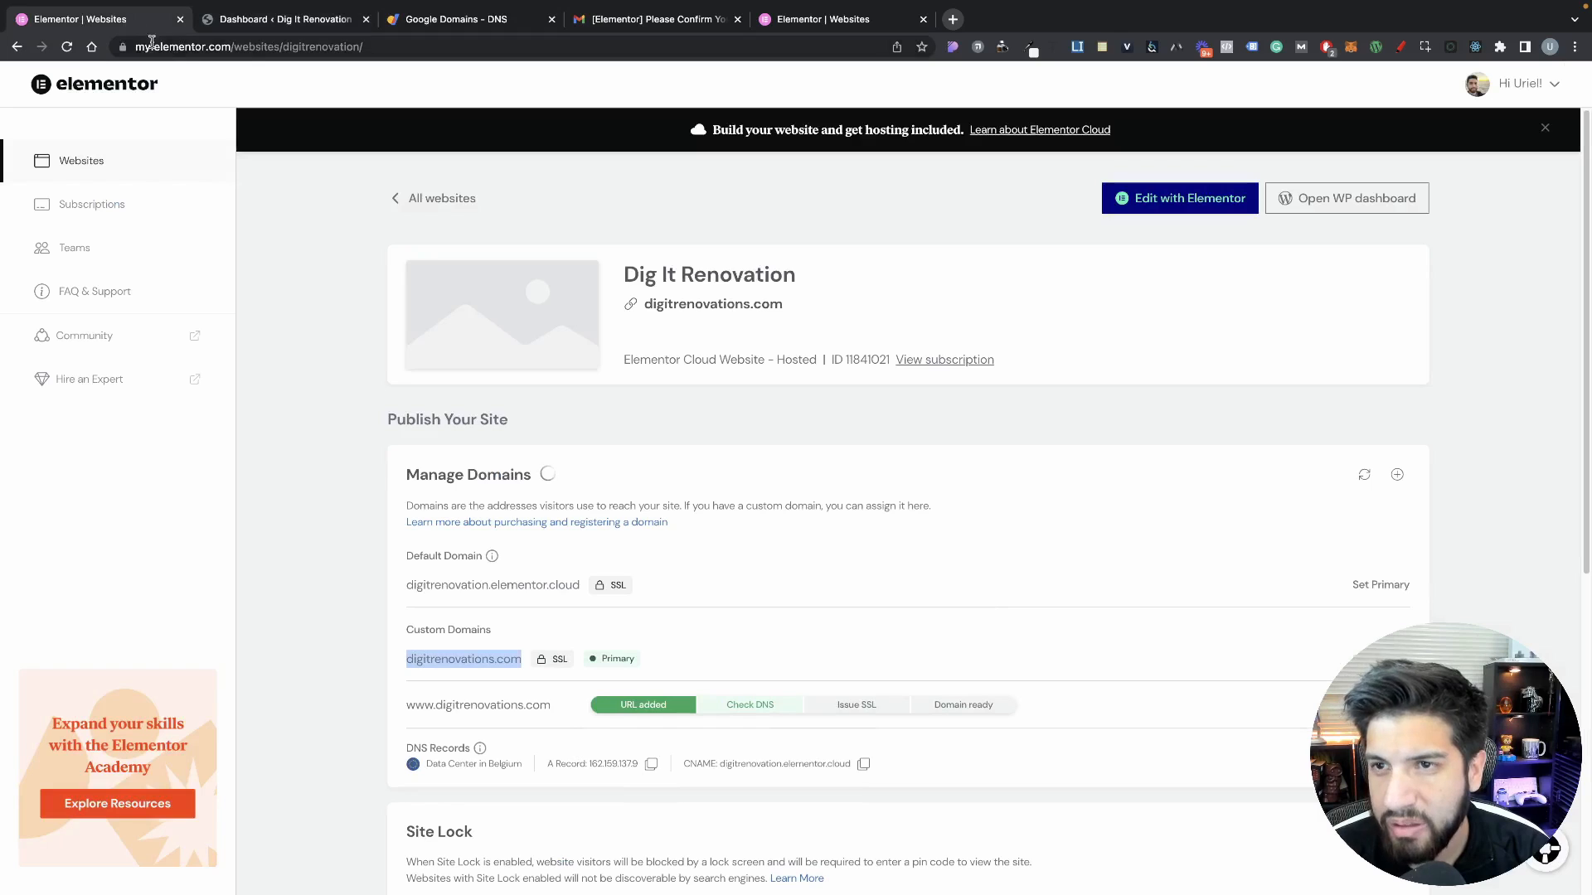
click(66, 46)
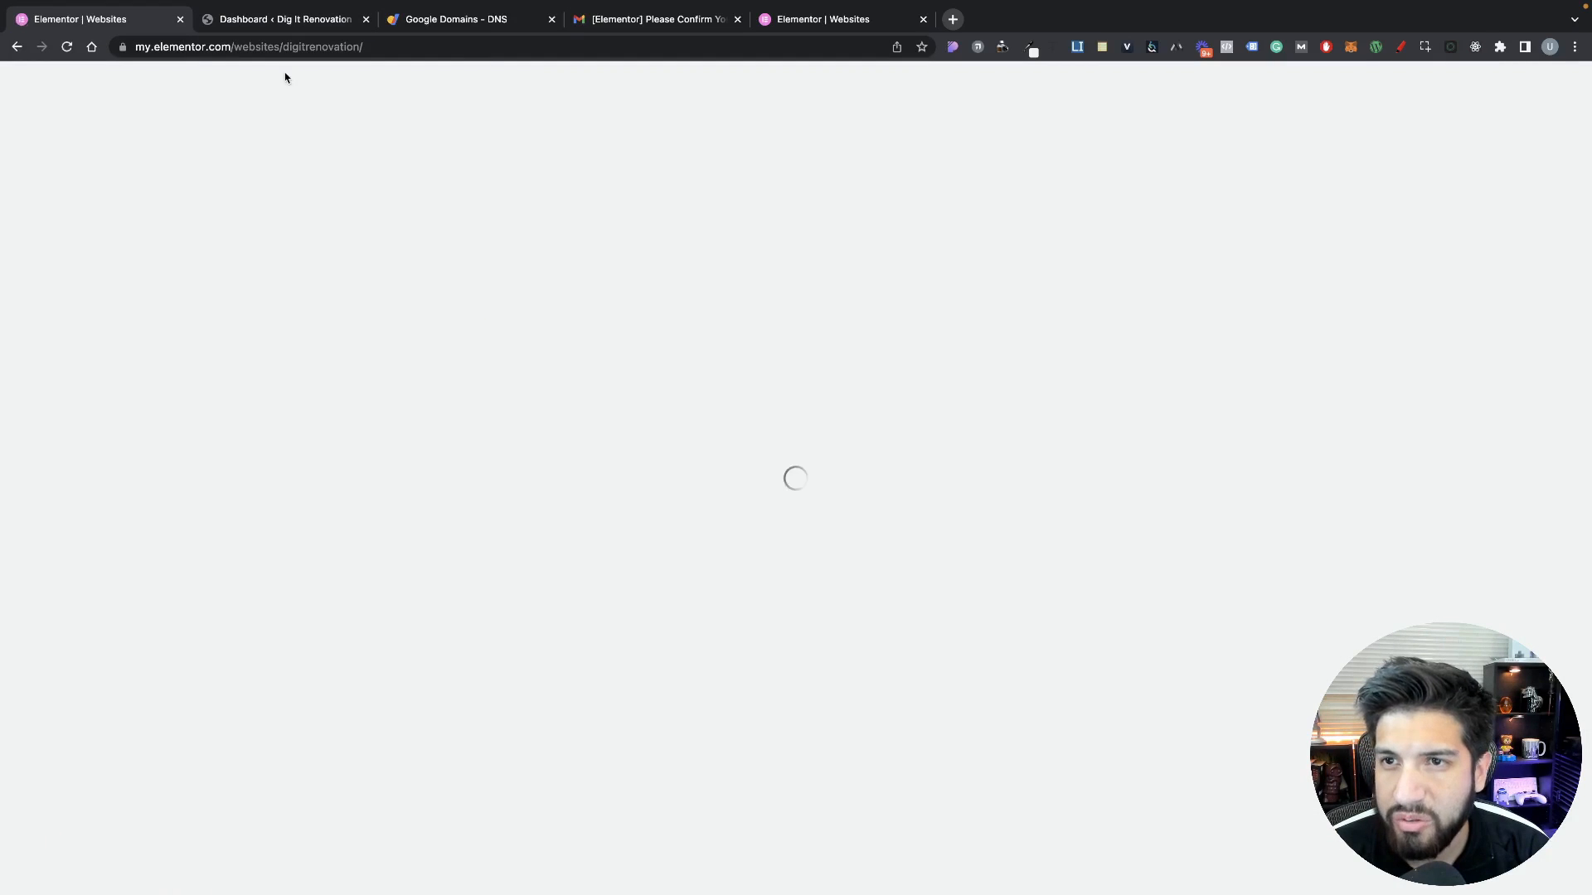
click(291, 29)
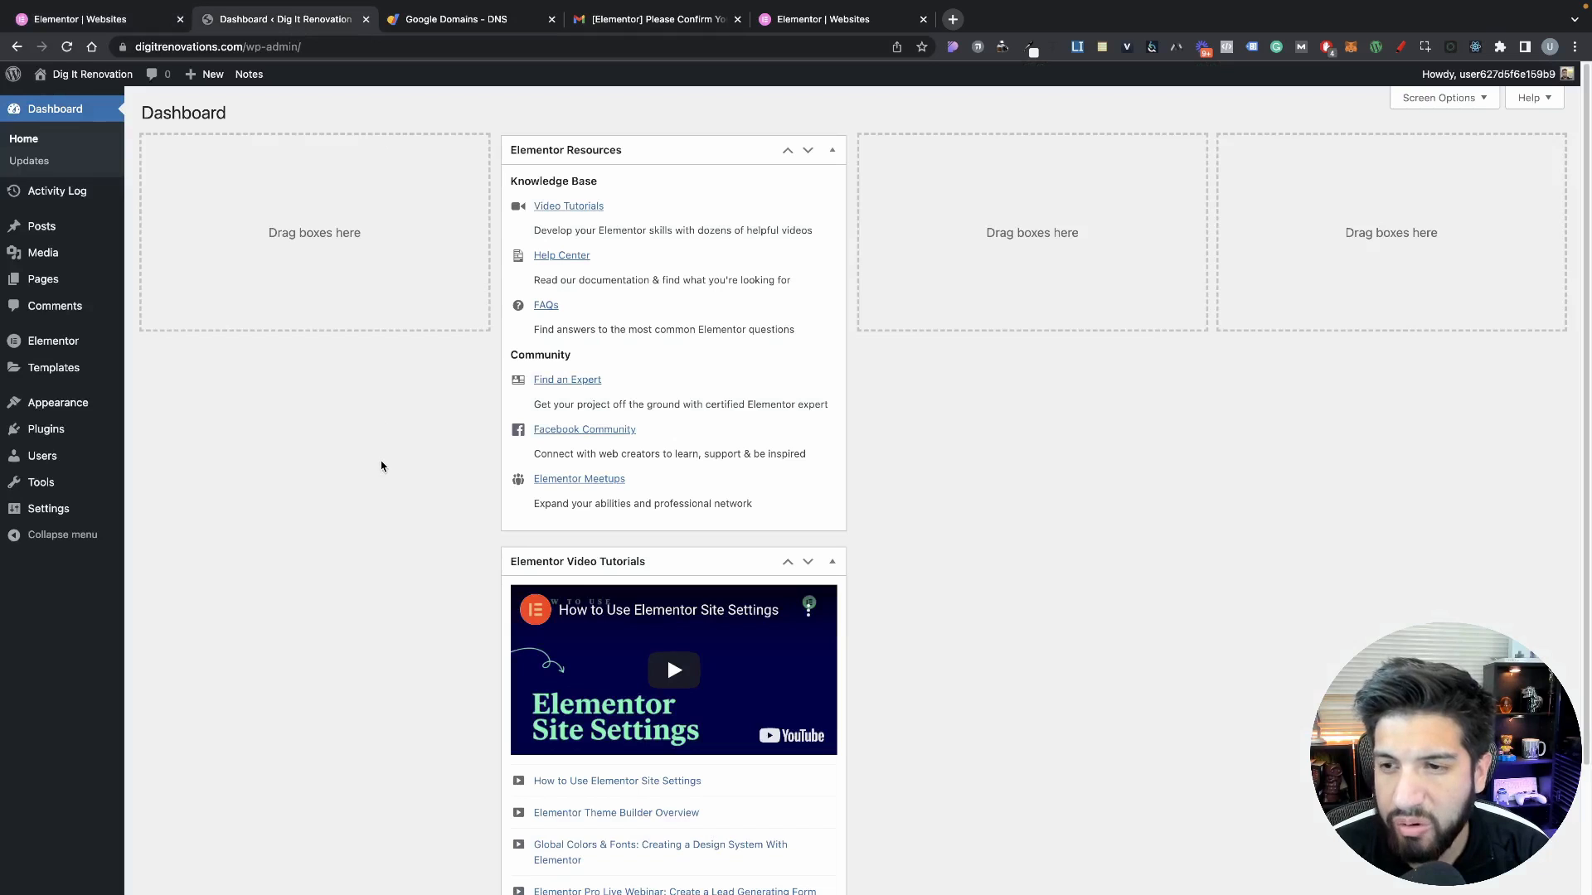